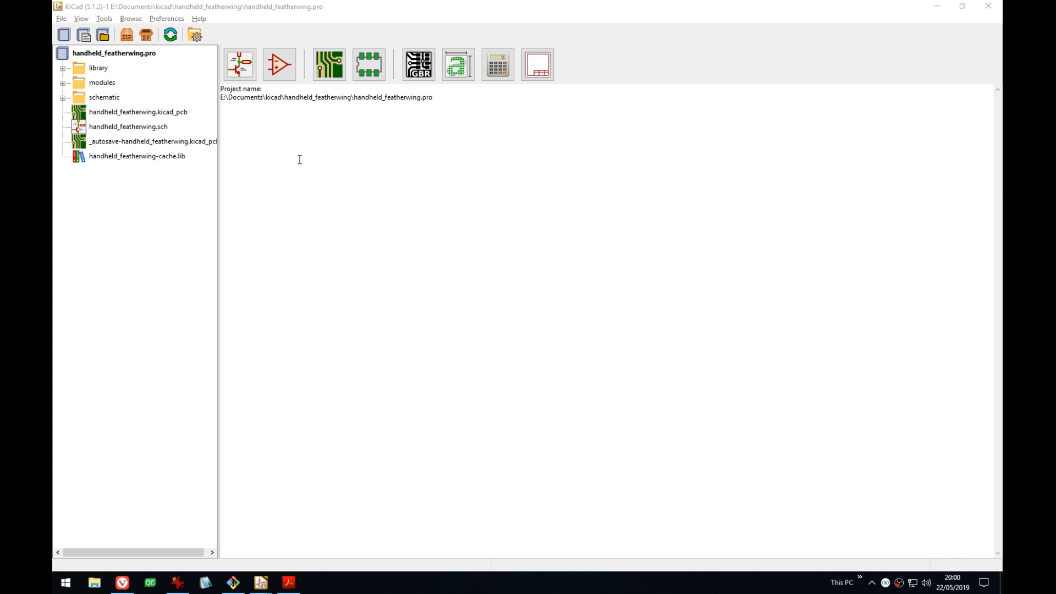
# - Open the handheld_featherwing schematic and look over the components and sub-sheets on its main page
pyautogui.click(242, 65)
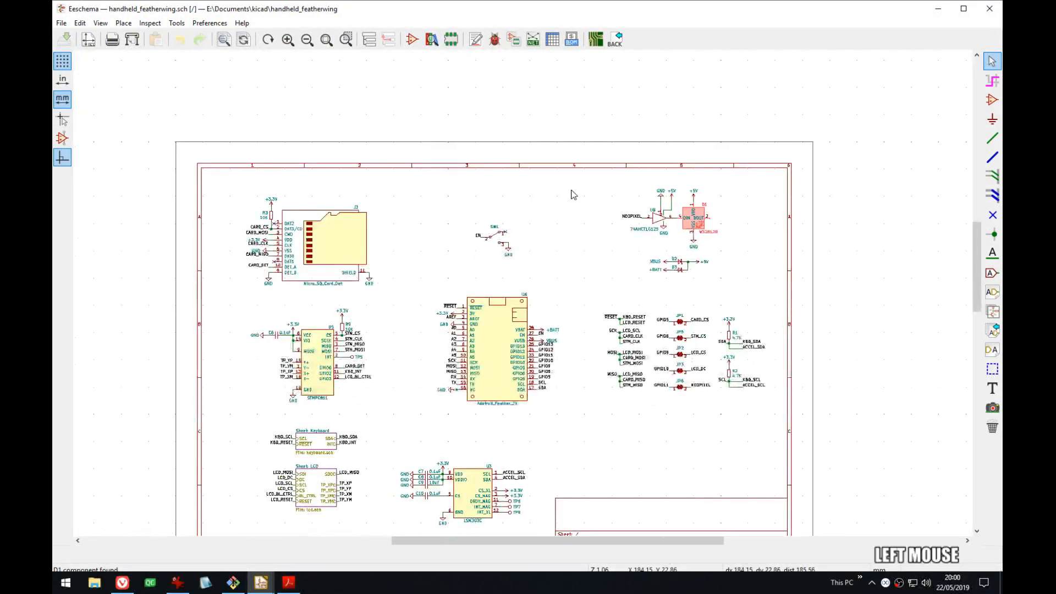
pyautogui.moveTo(573, 194); pyautogui.dragTo(623, 121, button='middle')
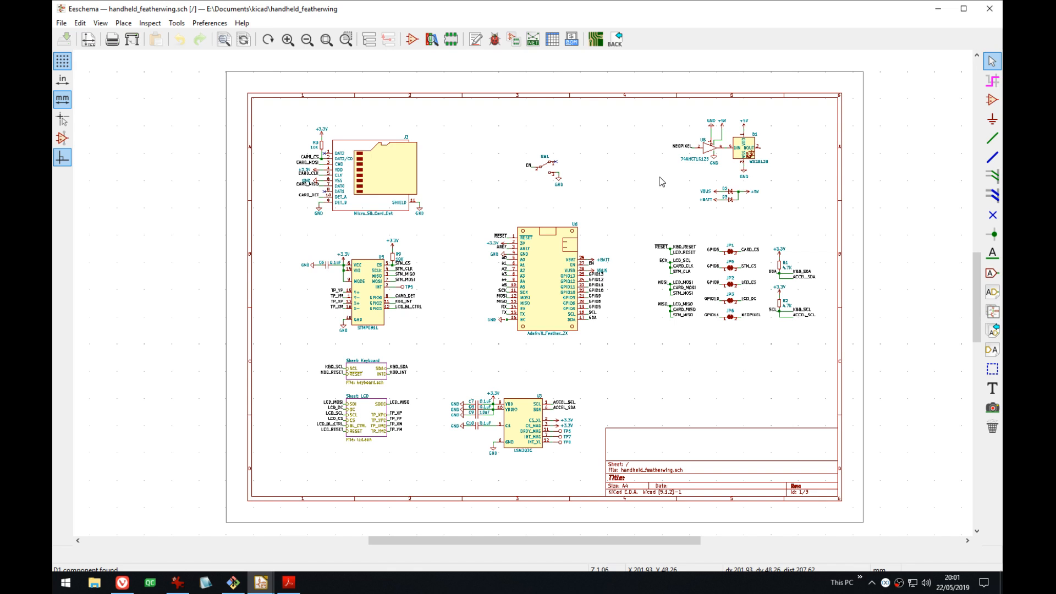
pyautogui.moveTo(608, 191); pyautogui.dragTo(583, 193, button='middle')
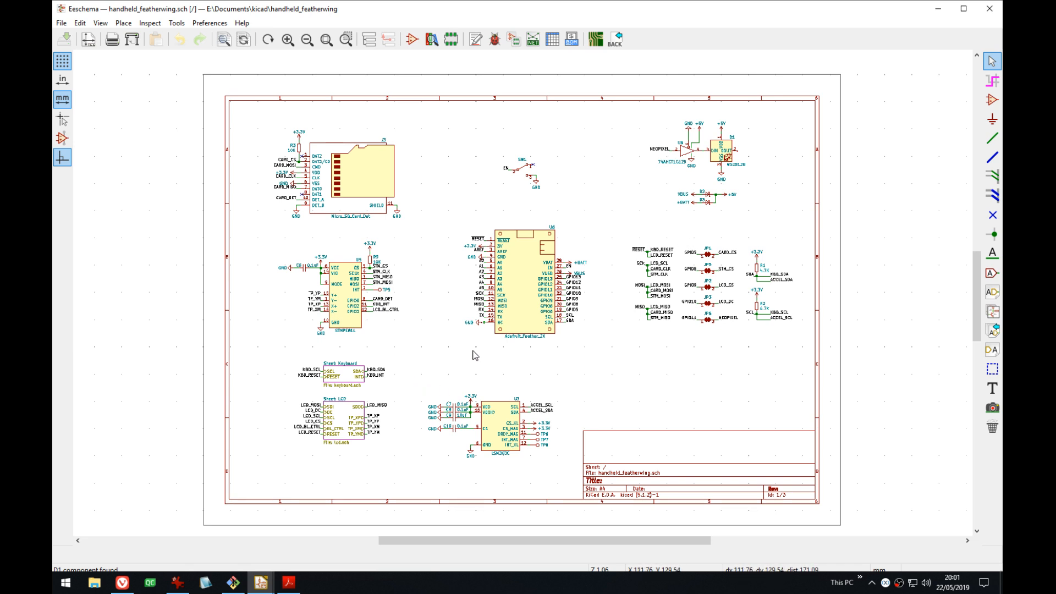
# - Open the board layout from the schematic editor and look over the board outline and the unplaced footprints beside it
pyautogui.click(596, 39)
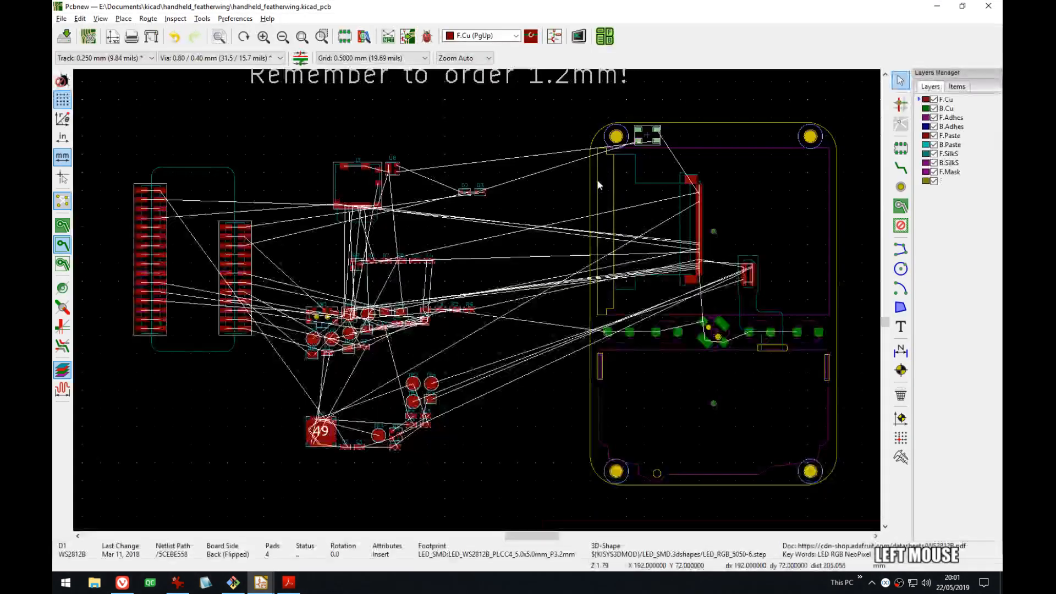
pyautogui.moveTo(618, 199); pyautogui.dragTo(559, 201, button='middle')
pyautogui.moveTo(637, 396); pyautogui.dragTo(611, 388, button='middle')
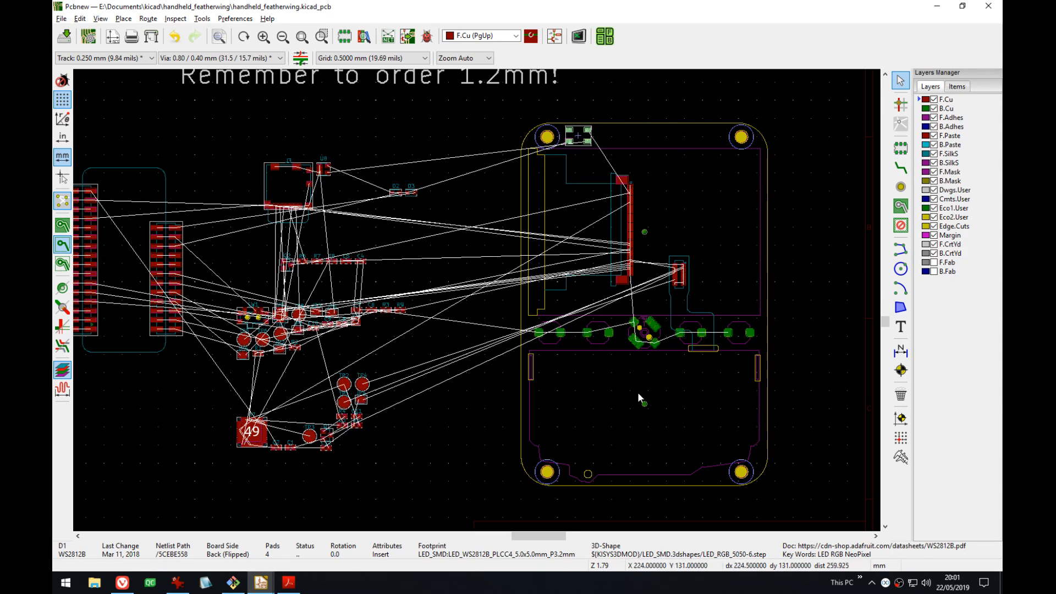
pyautogui.moveTo(502, 342); pyautogui.dragTo(493, 364, button='middle')
# - Open the board's 3D view and examine the side with the ribbon cable connectors and the unplaced parts
pyautogui.hotkey('alt', '3')
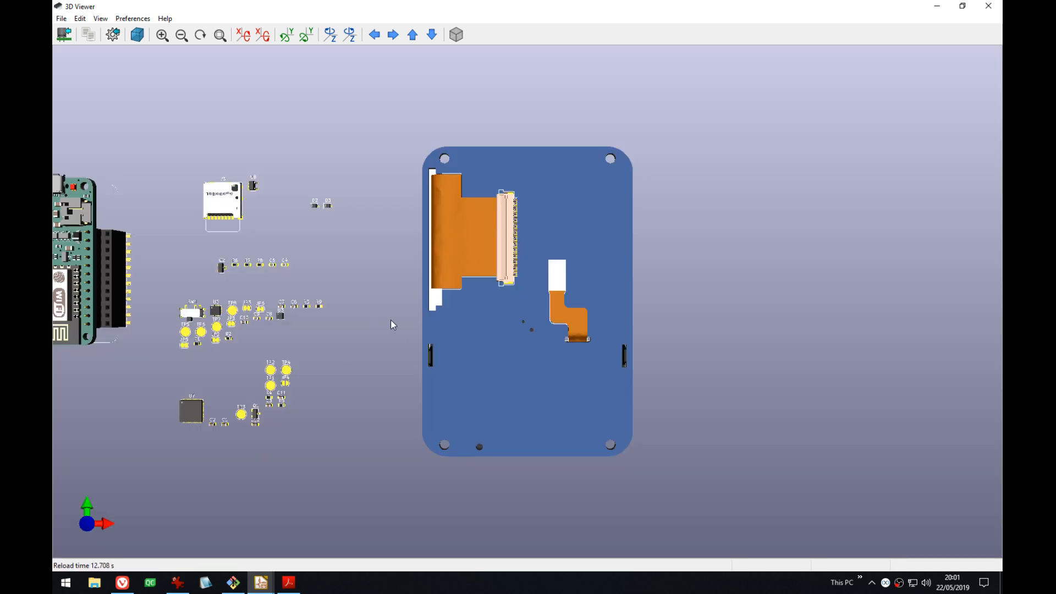
pyautogui.moveTo(392, 323); pyautogui.dragTo(508, 308, button='middle')
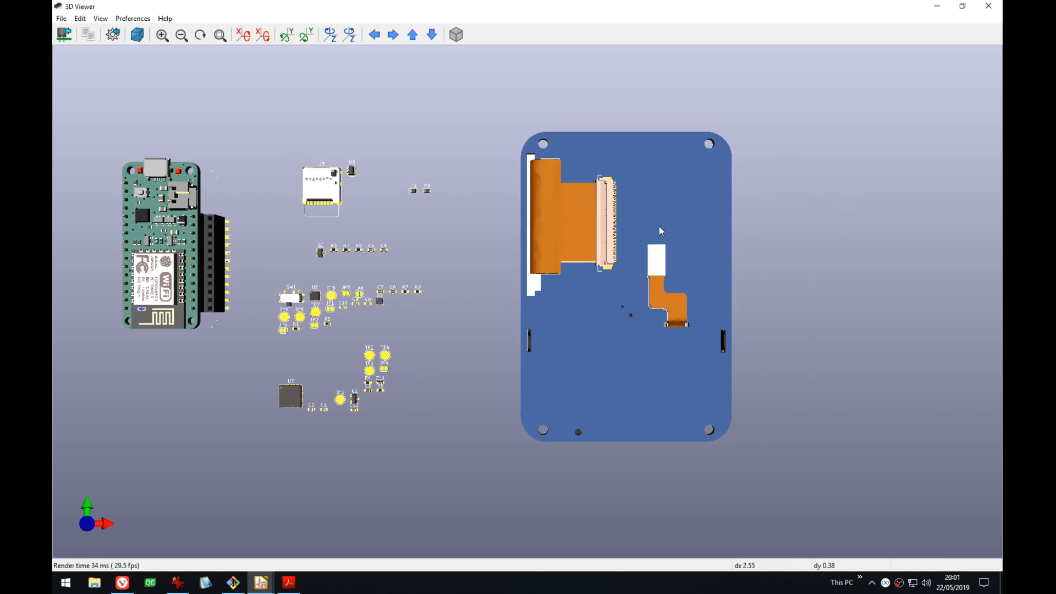
pyautogui.click(818, 298)
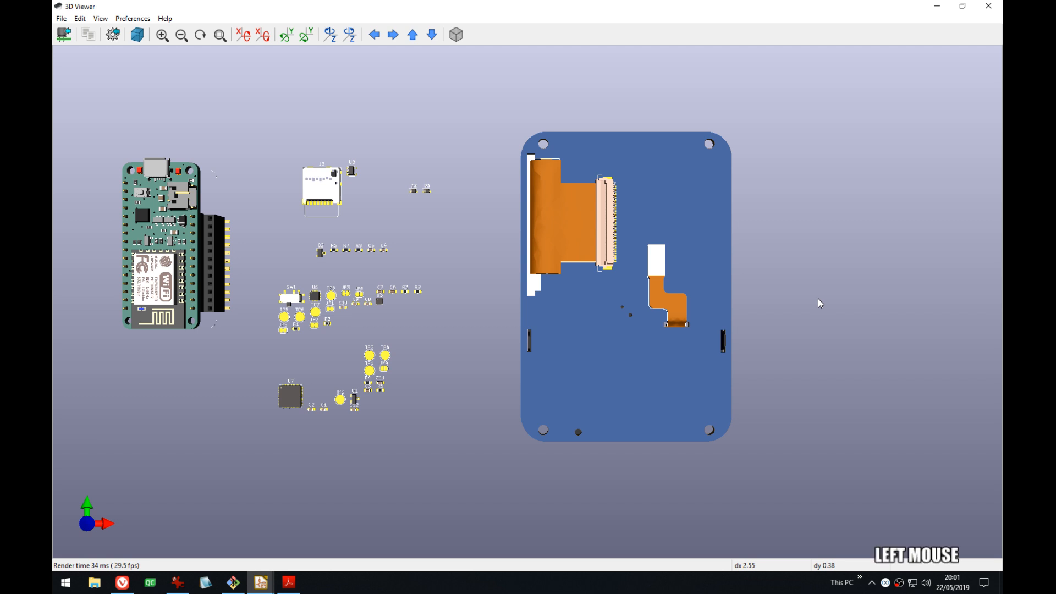
# - Turn the 3D model to its bottom view and examine the display, navigation buttons, keyboard and LED
pyautogui.hotkey('shift', 'z')
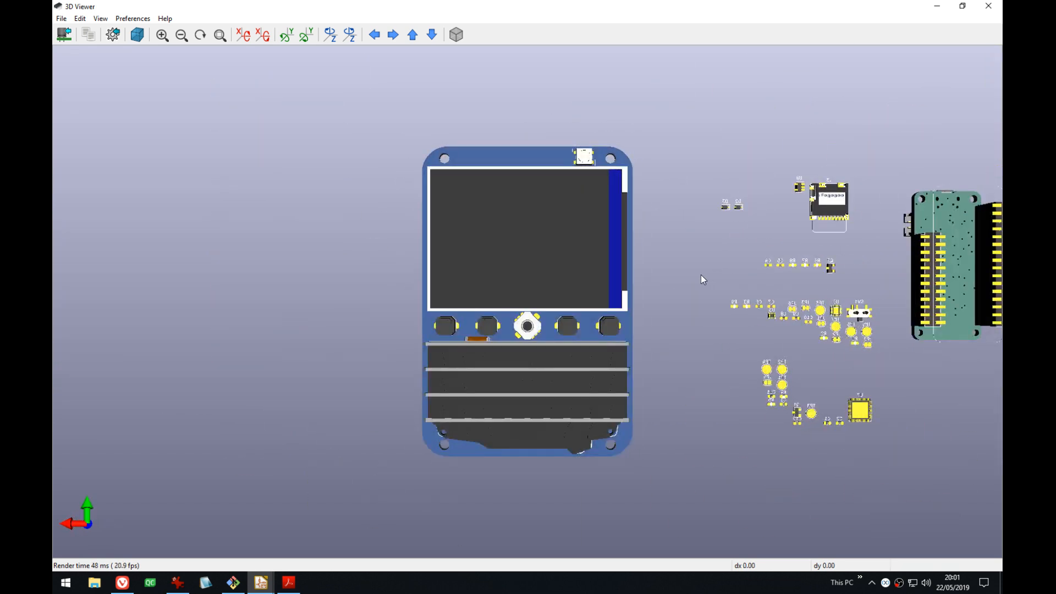
pyautogui.moveTo(700, 275); pyautogui.dragTo(676, 265, button='middle')
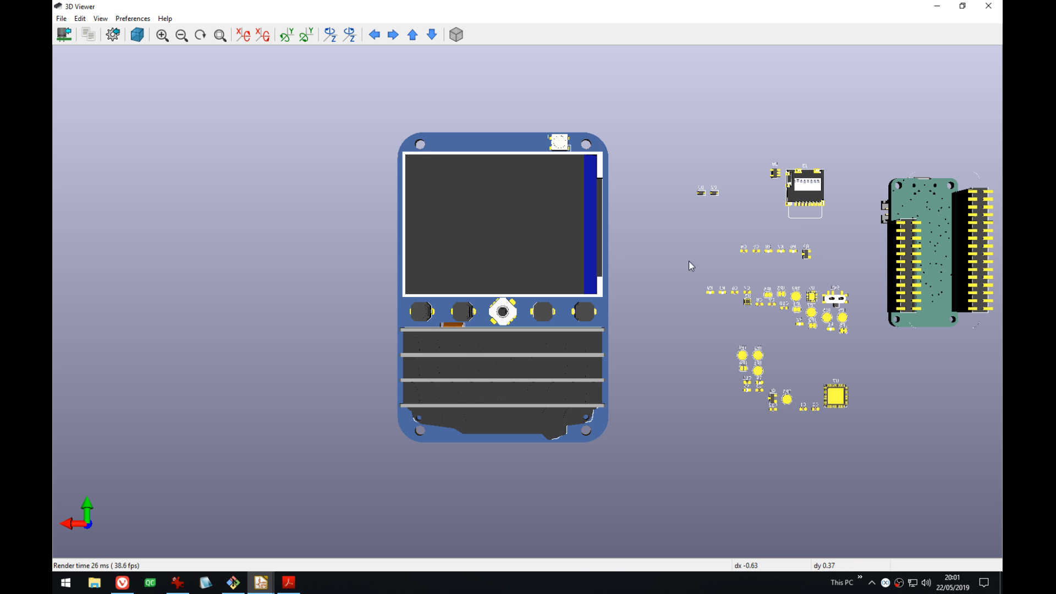
pyautogui.moveTo(702, 276); pyautogui.dragTo(661, 286, button='middle')
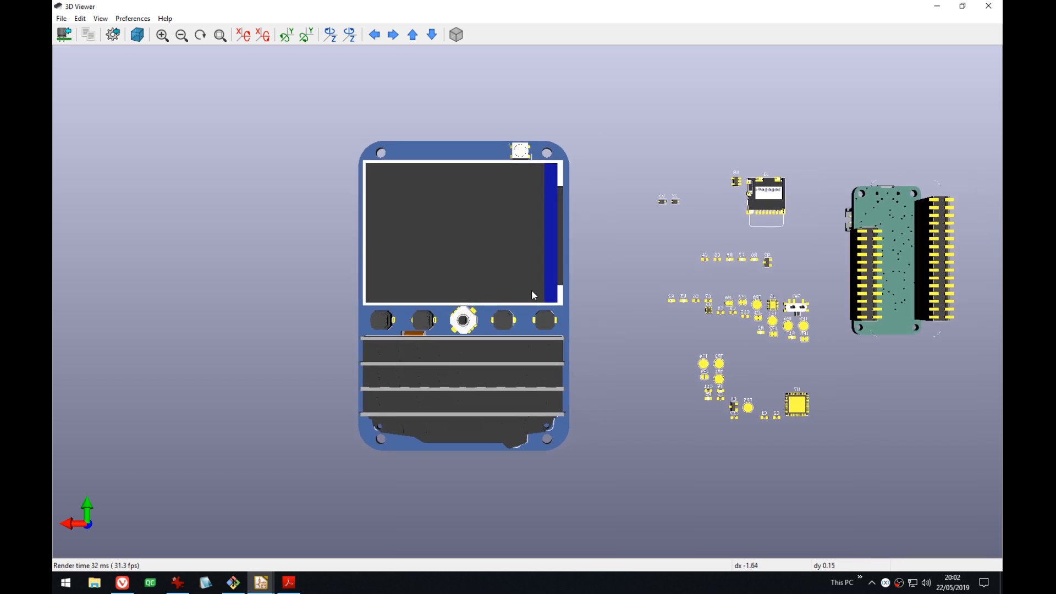
pyautogui.moveTo(575, 316); pyautogui.dragTo(600, 314, button='middle')
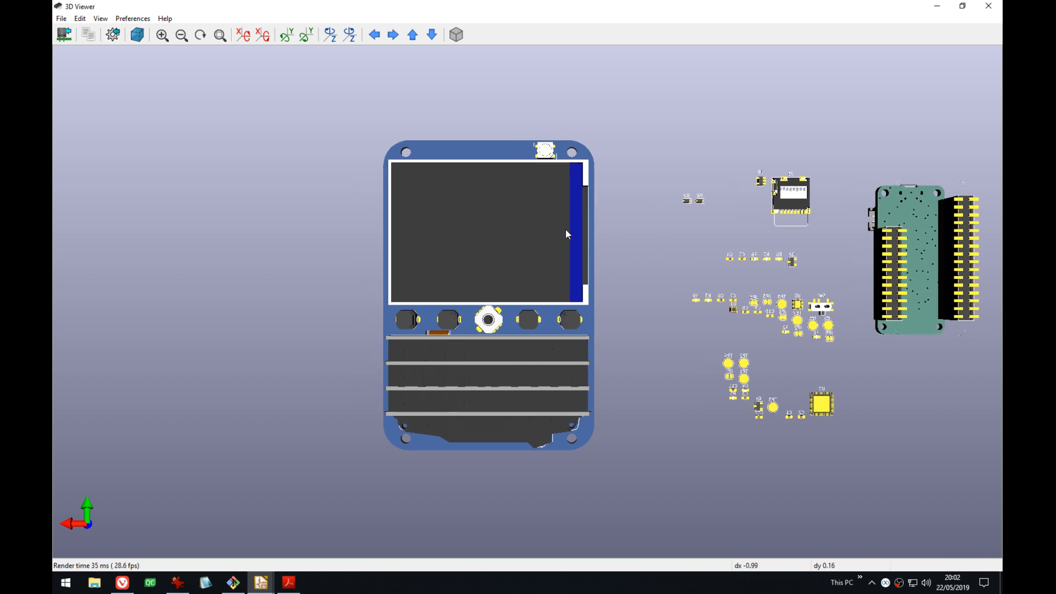
pyautogui.moveTo(557, 290); pyautogui.dragTo(572, 286, button='middle')
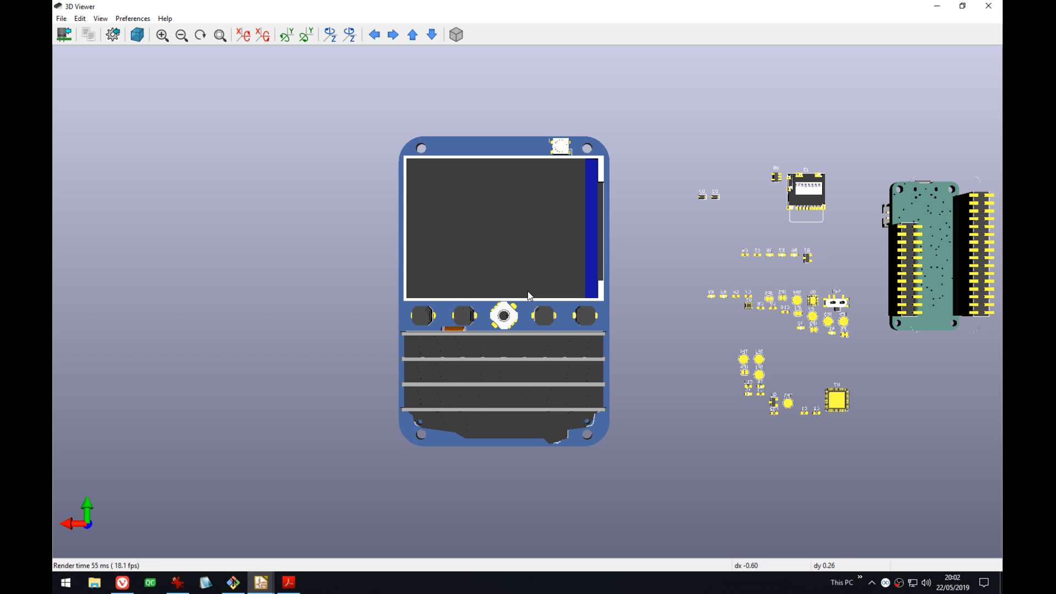
pyautogui.scroll(5, 529, 295)
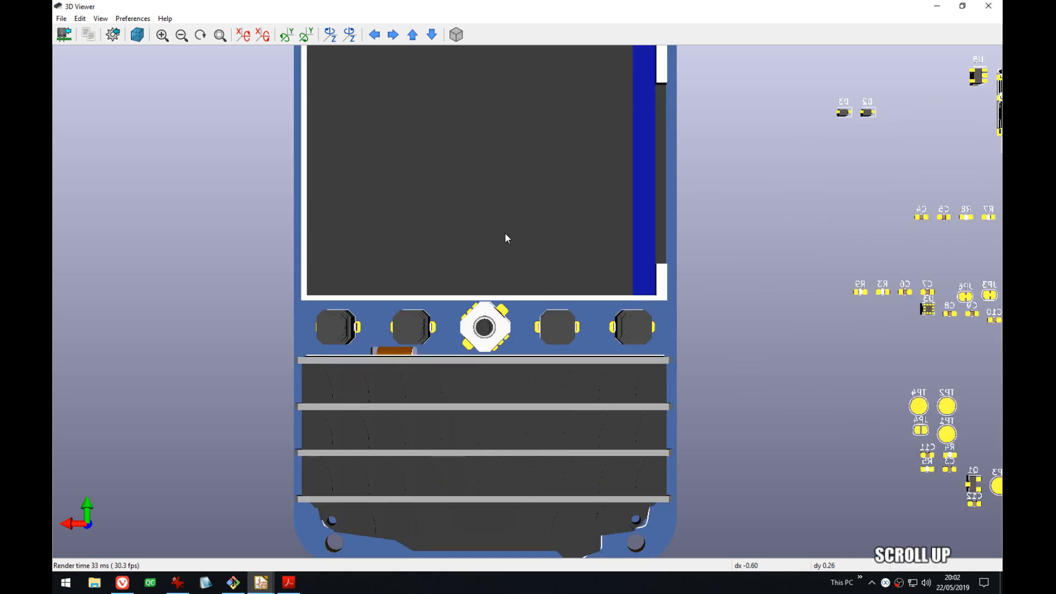
pyautogui.moveTo(560, 283); pyautogui.dragTo(561, 283, button='middle')
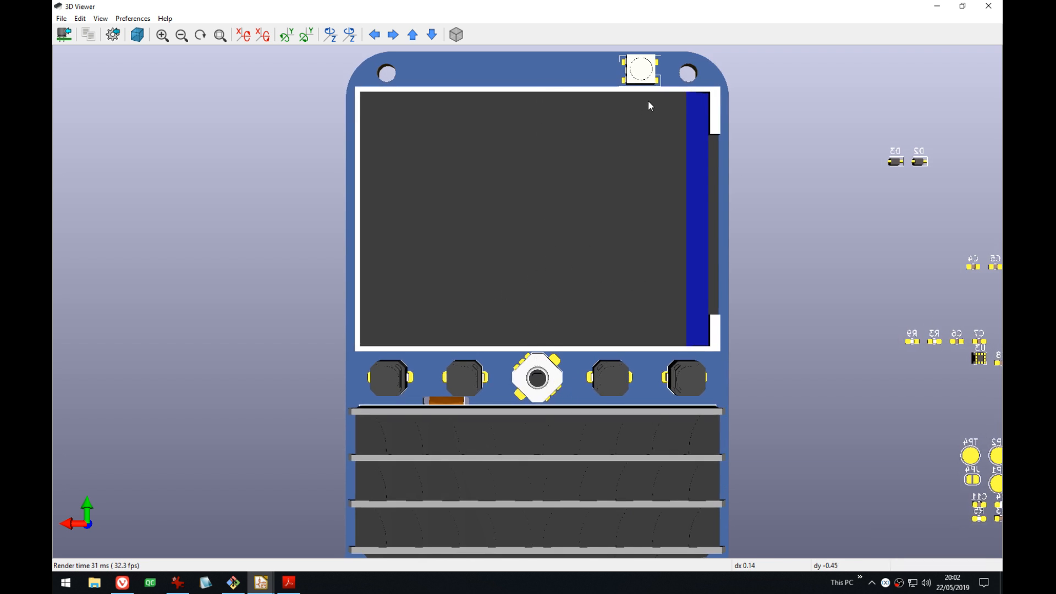
# - Switch the 3D view to orthographic projection and examine the display side of the board
pyautogui.click(455, 35)
pyautogui.scroll(2, 523, 258)
pyautogui.scroll(2, 525, 263)
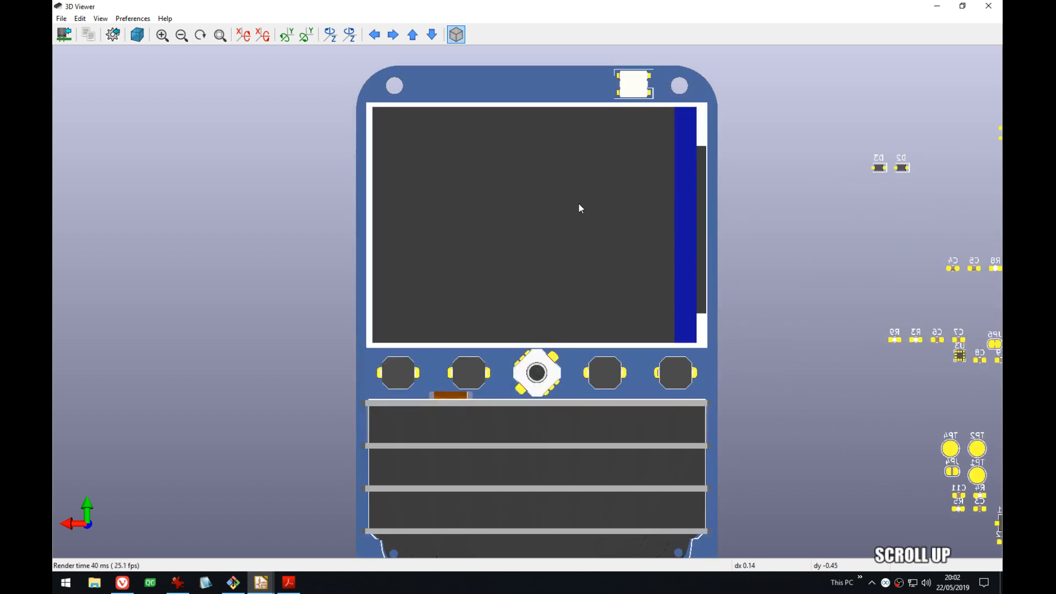
pyautogui.moveTo(580, 207); pyautogui.dragTo(569, 229, button='middle')
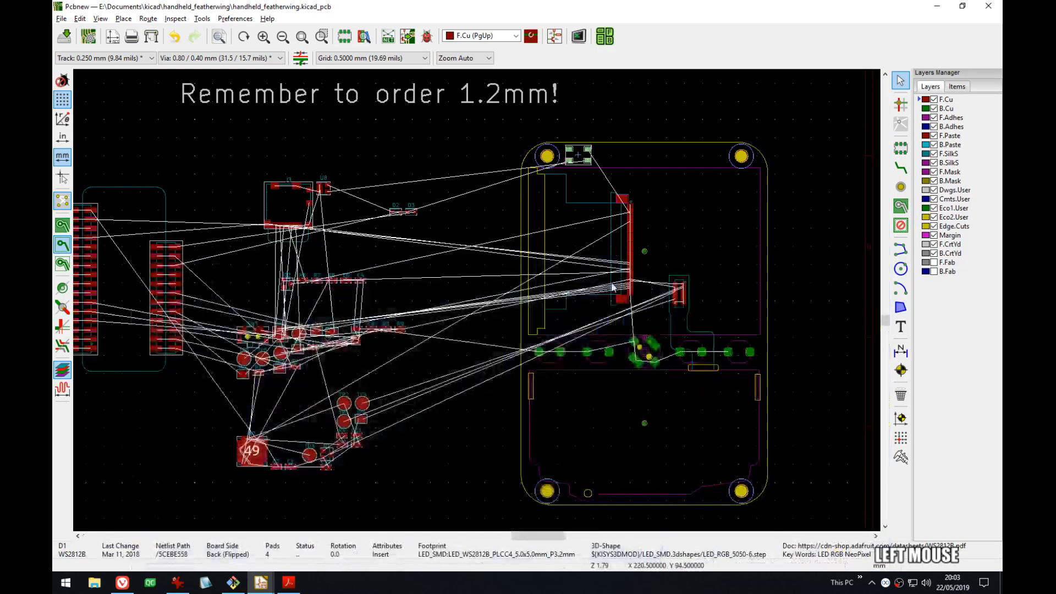
# - Return to the board layout and flip the board view so it is shown from the opposite side
pyautogui.scroll(1, 582, 291)
pyautogui.scroll(3, 581, 288)
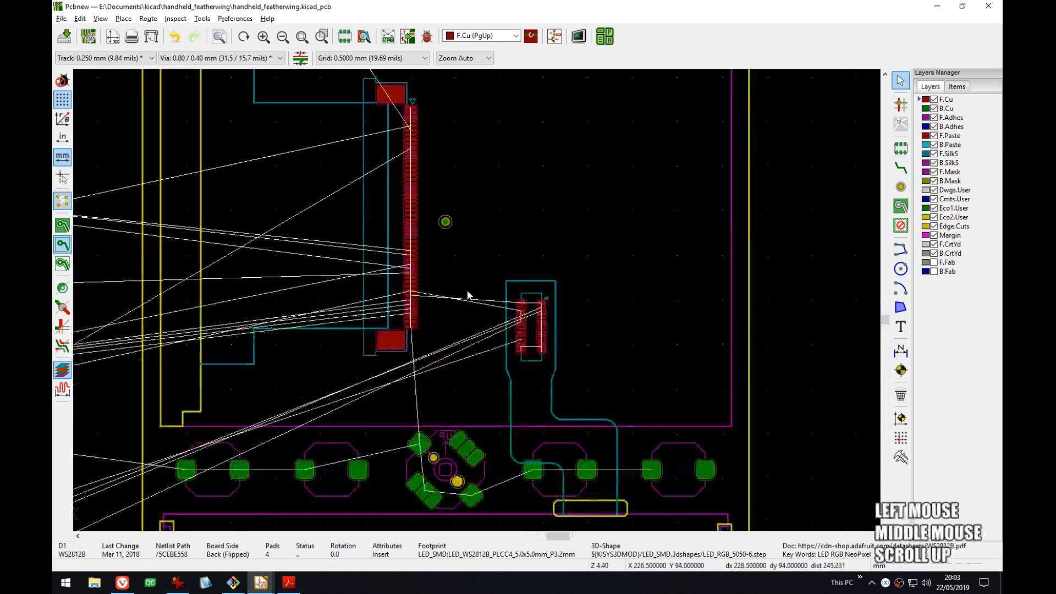
pyautogui.scroll(-5, 476, 300)
pyautogui.moveTo(489, 294); pyautogui.dragTo(501, 278, button='middle')
pyautogui.scroll(3, 501, 277)
pyautogui.click(100, 19)
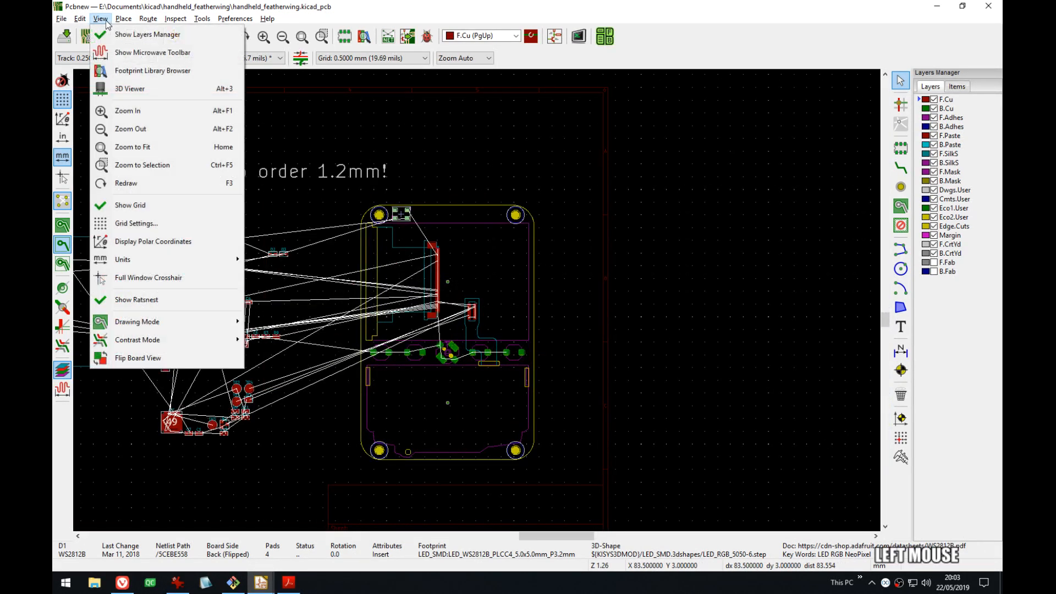
pyautogui.click(229, 357)
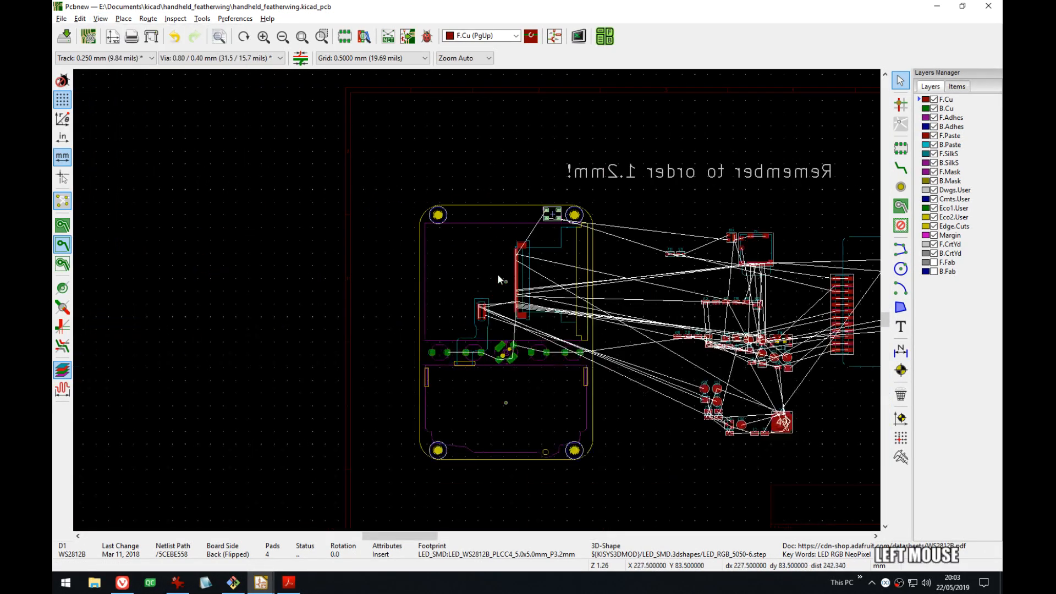
# - Hide the ratsnest in the flipped board layout
pyautogui.moveTo(590, 295); pyautogui.dragTo(592, 287, button='middle')
pyautogui.click(954, 87)
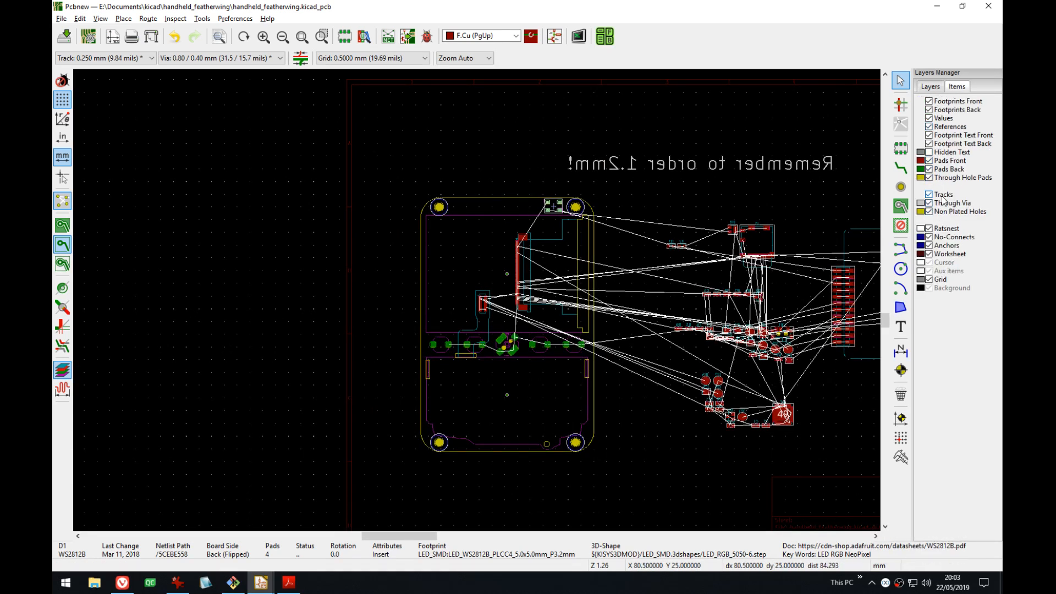
pyautogui.click(928, 228)
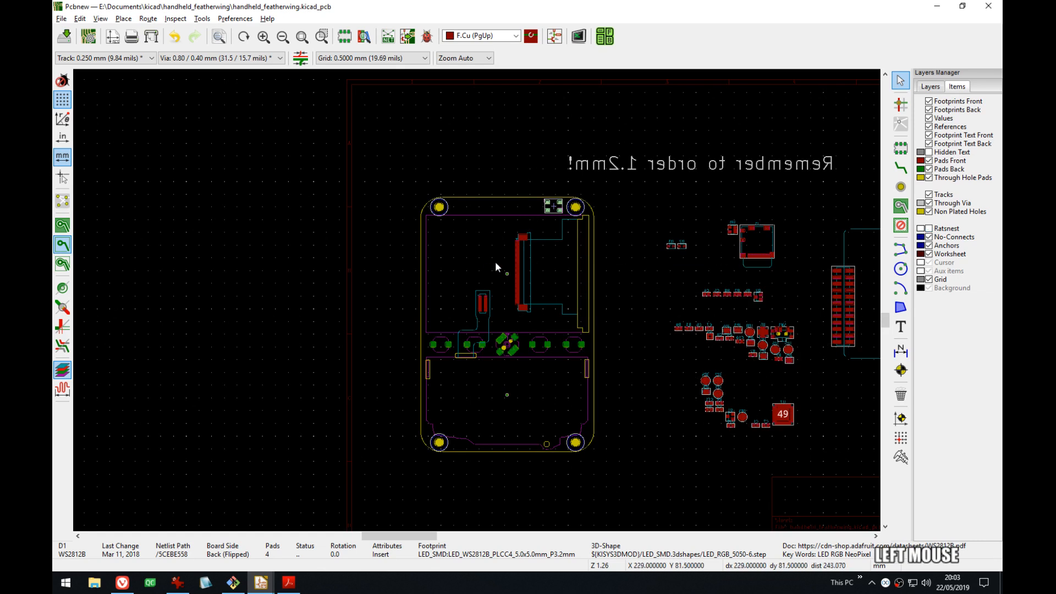
# - Examine the display connector, the keyboard connector and their cable outlines on the upper half of the board
pyautogui.scroll(5, 495, 266)
pyautogui.scroll(-3, 478, 302)
pyautogui.moveTo(478, 304); pyautogui.dragTo(486, 252, button='middle')
pyautogui.scroll(1, 493, 284)
pyautogui.scroll(1, 486, 252)
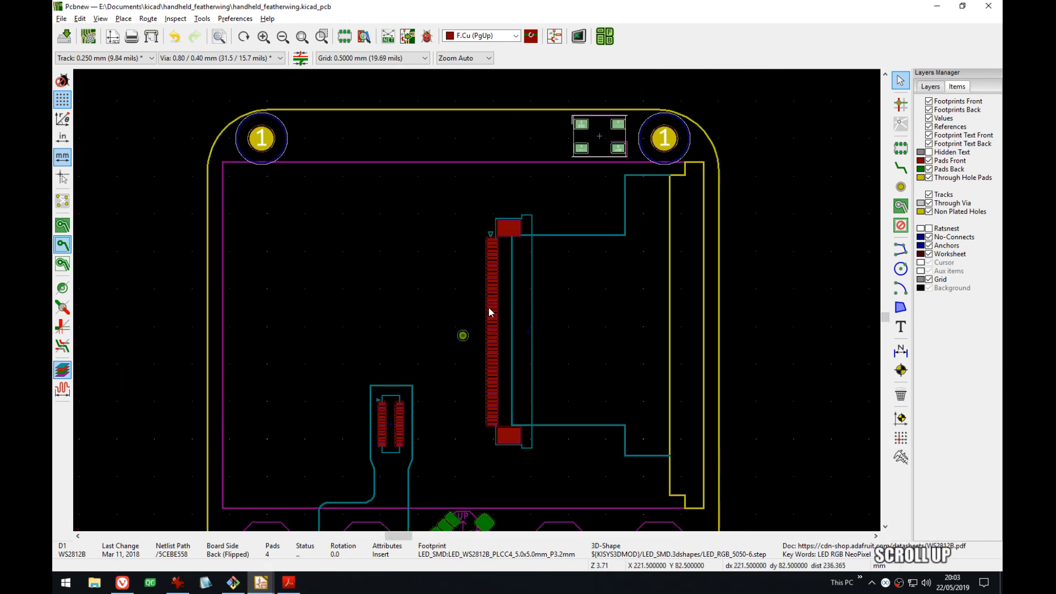
pyautogui.moveTo(487, 305); pyautogui.dragTo(539, 270, button='middle')
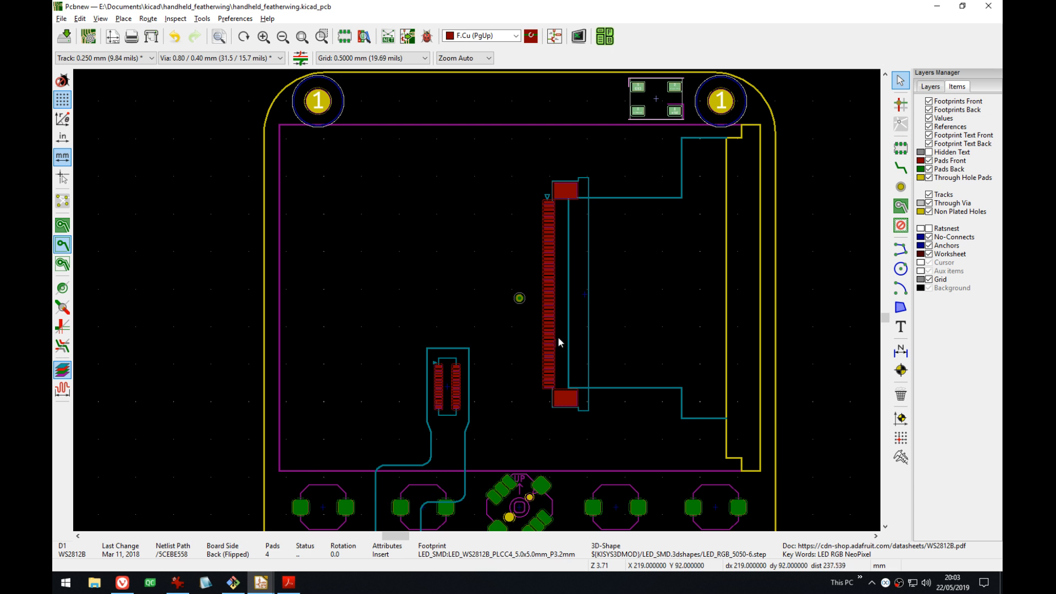
pyautogui.moveTo(561, 319); pyautogui.dragTo(562, 315, button='middle')
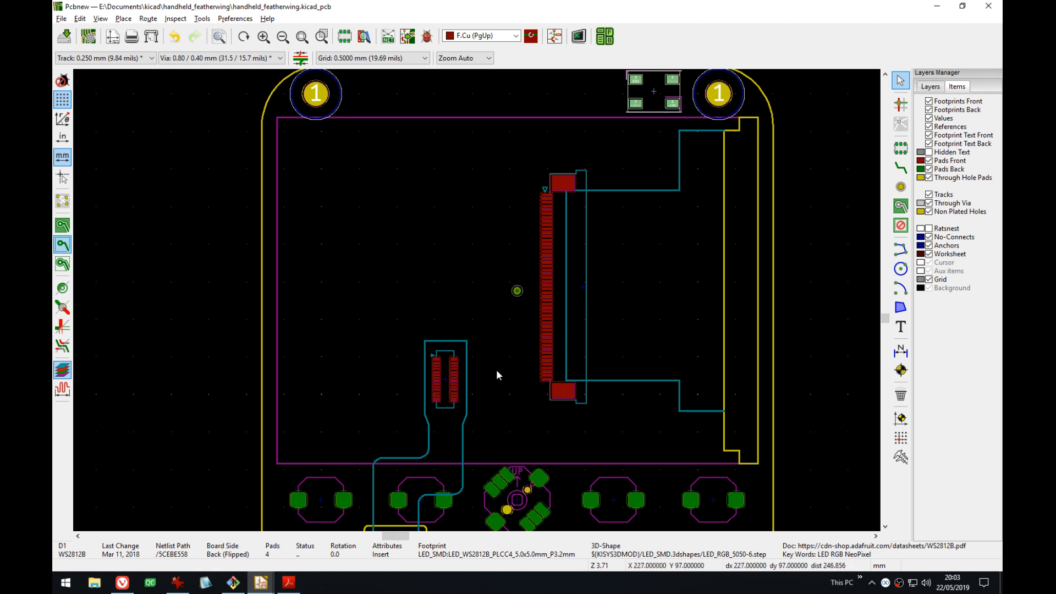
pyautogui.moveTo(498, 243); pyautogui.dragTo(517, 245, button='middle')
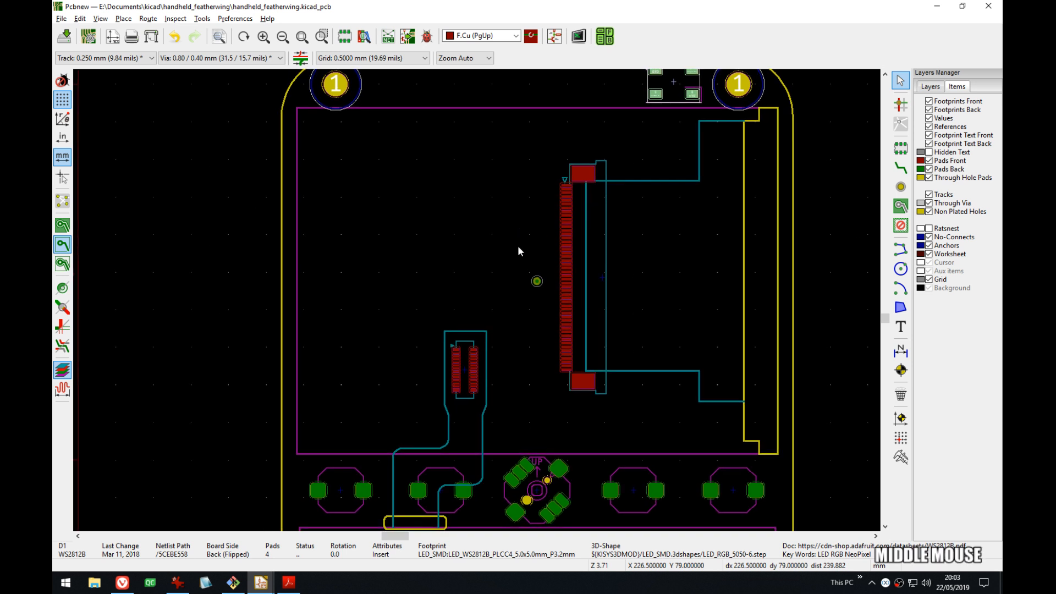
pyautogui.click(516, 260)
pyautogui.press('e')
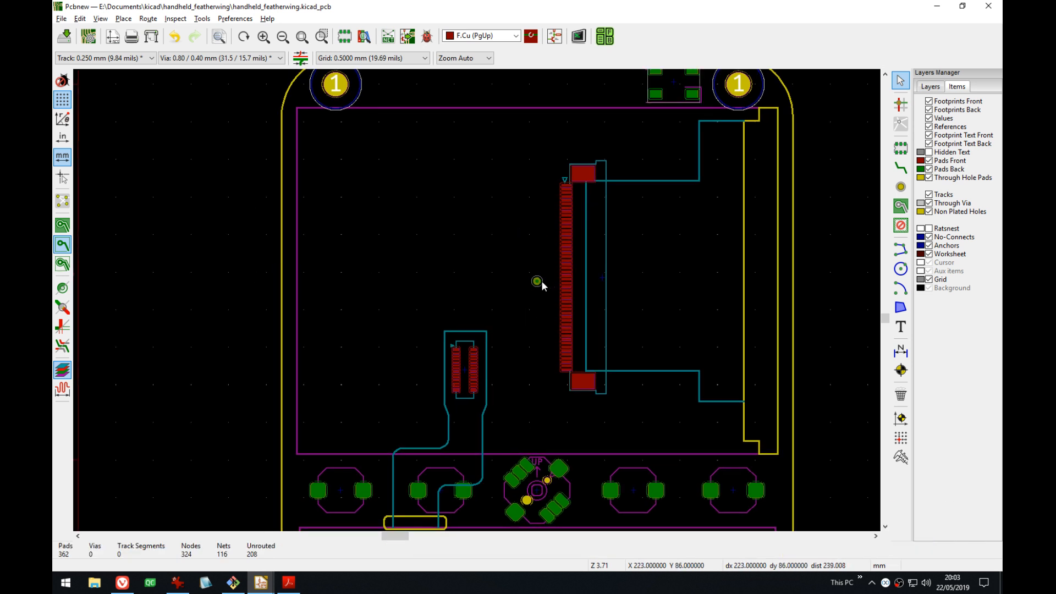
pyautogui.moveTo(538, 287); pyautogui.dragTo(531, 284, button='middle')
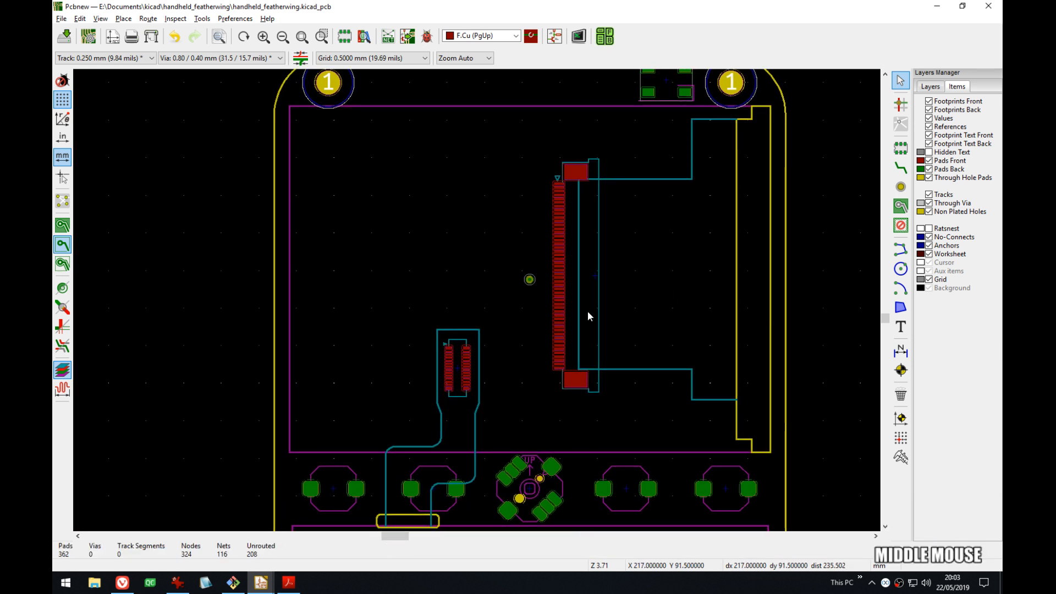
pyautogui.click(576, 278)
# - Switch to the Vivaldi browser, load buydisplay.com and list its TFT display sizes
pyautogui.click(122, 583)
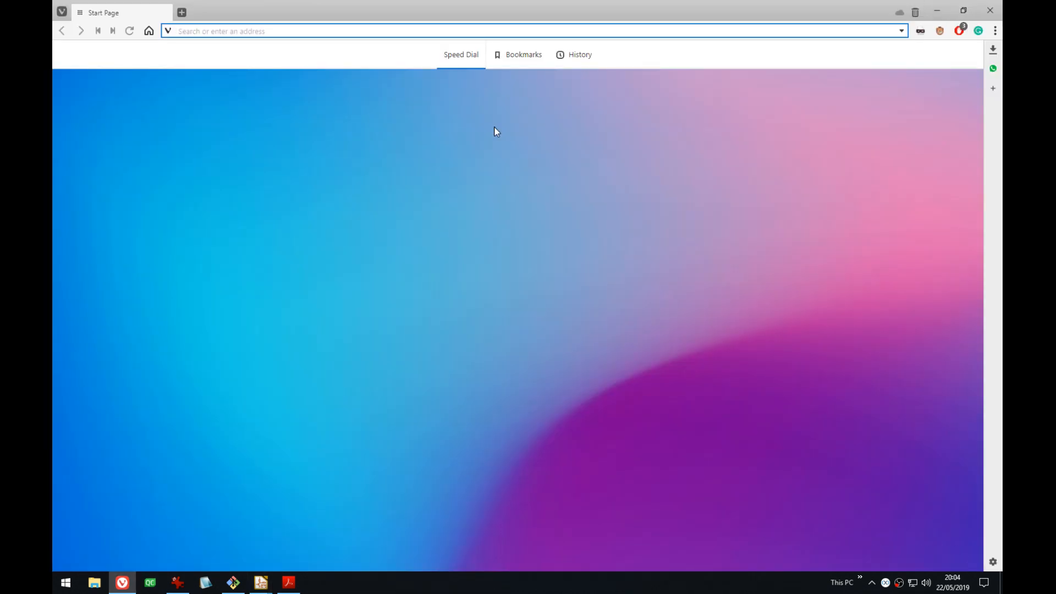
pyautogui.write('buydisplay.cm')
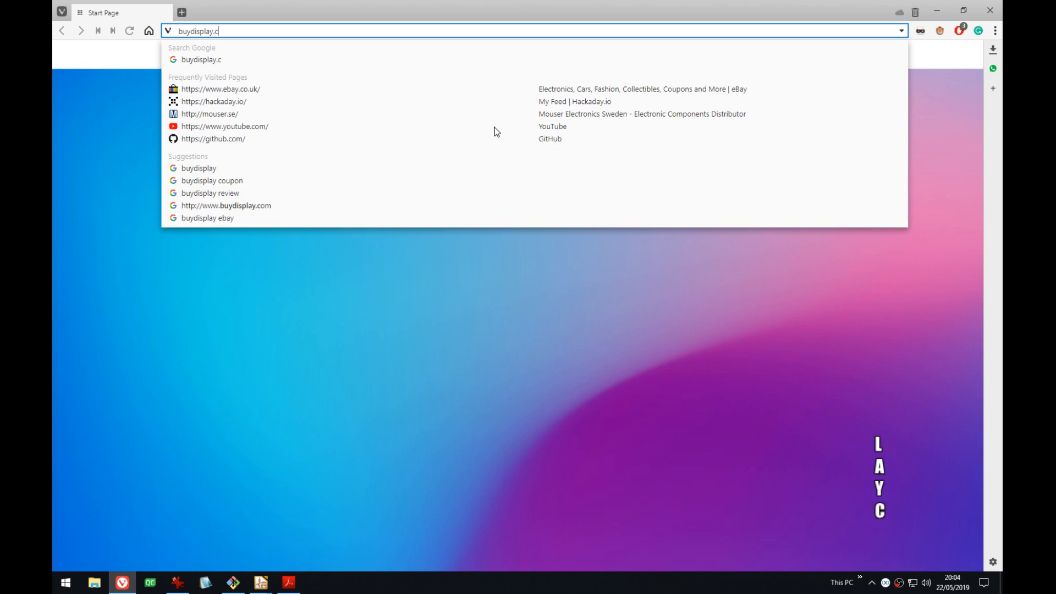
pyautogui.press('Return')
pyautogui.click(263, 33)
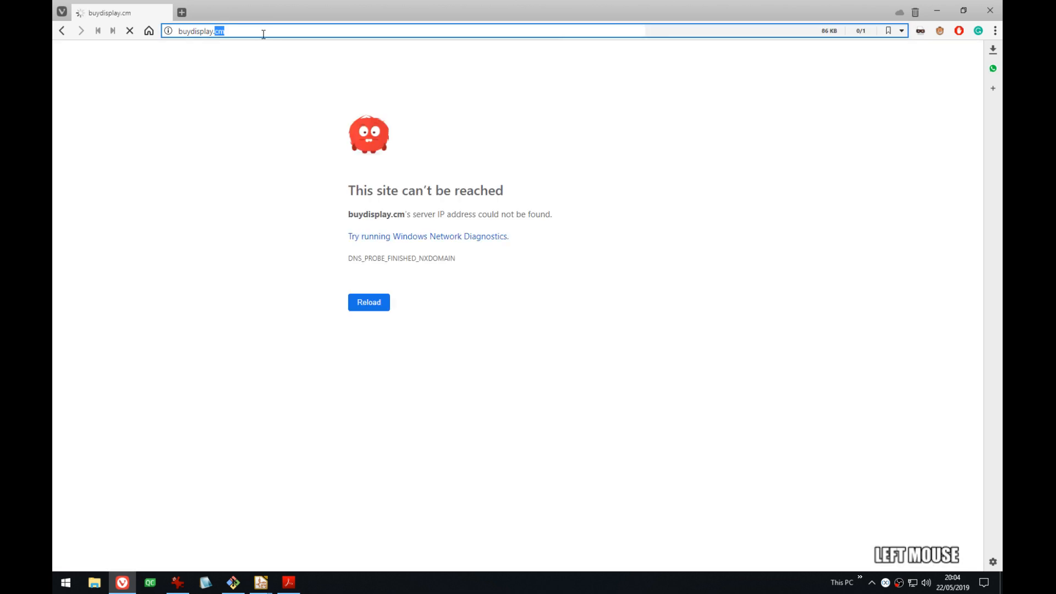
pyautogui.write('com')
pyautogui.press('Return')
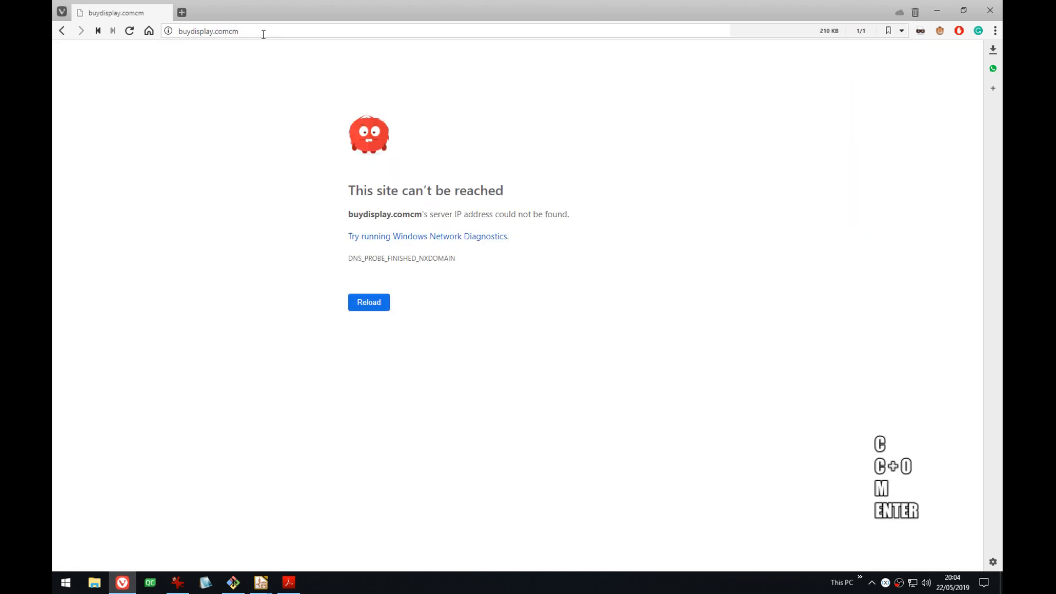
pyautogui.click(280, 32)
pyautogui.click(251, 30)
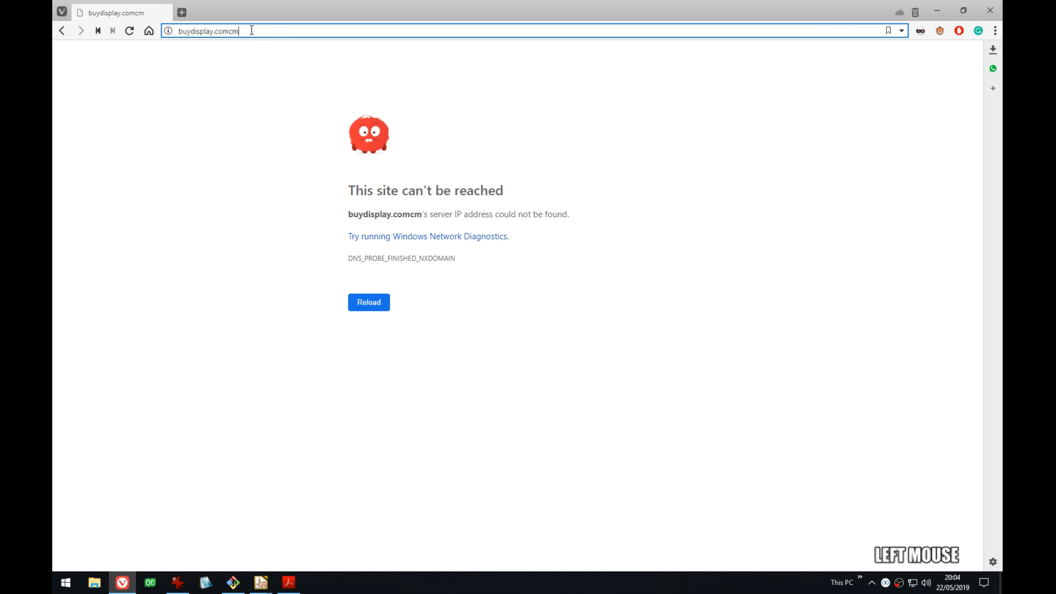
pyautogui.press('BackSpace')
pyautogui.press('BackSpace')
pyautogui.press('Return')
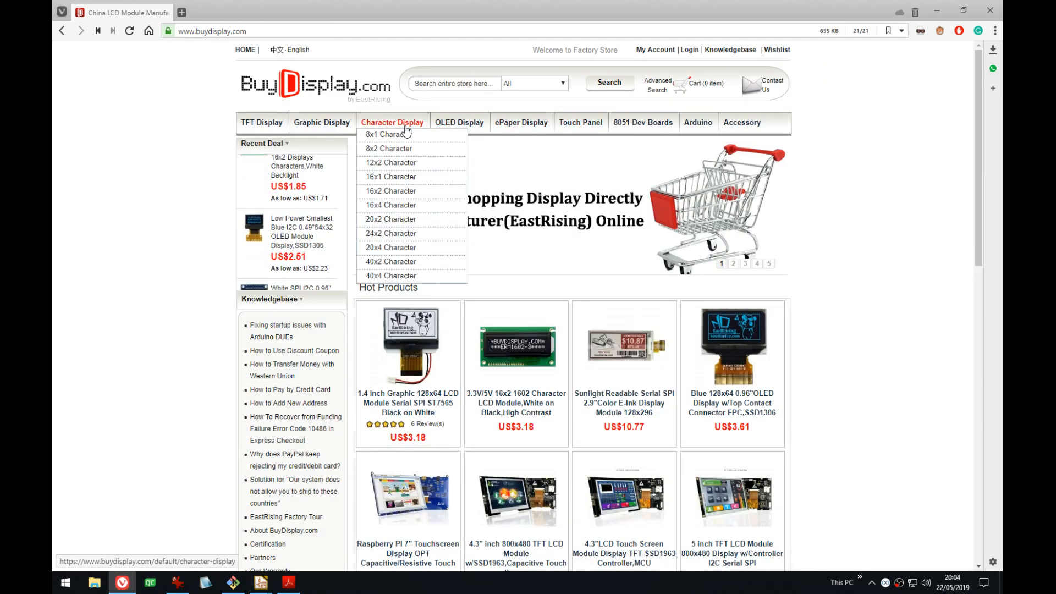
pyautogui.moveTo(275, 128)
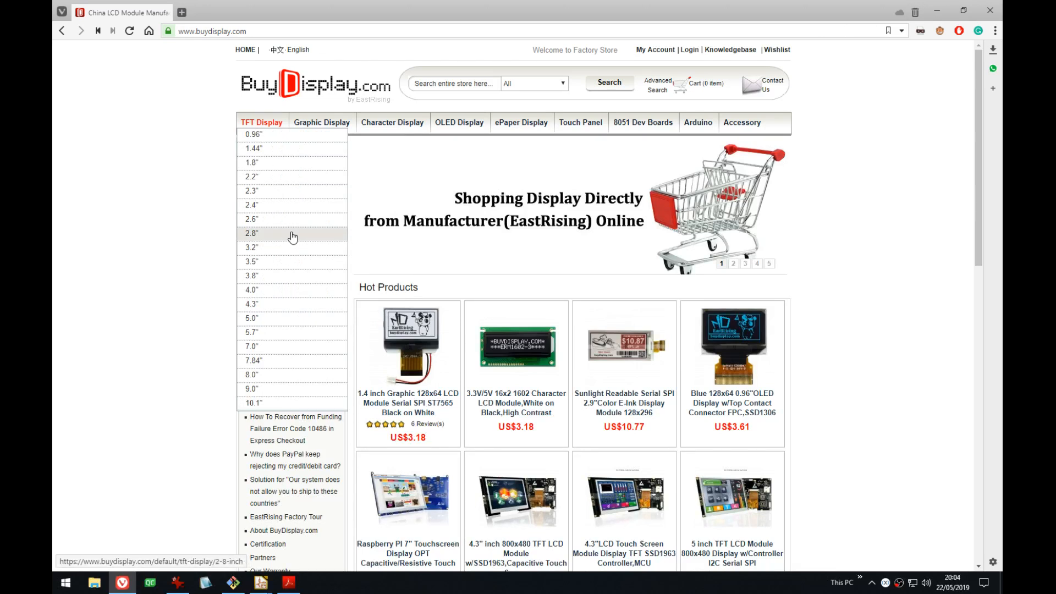
# - List the 2.6" TFT displays and check the 3D models assigned to the display connector and the central fiducial footprint for the part number
pyautogui.click(279, 226)
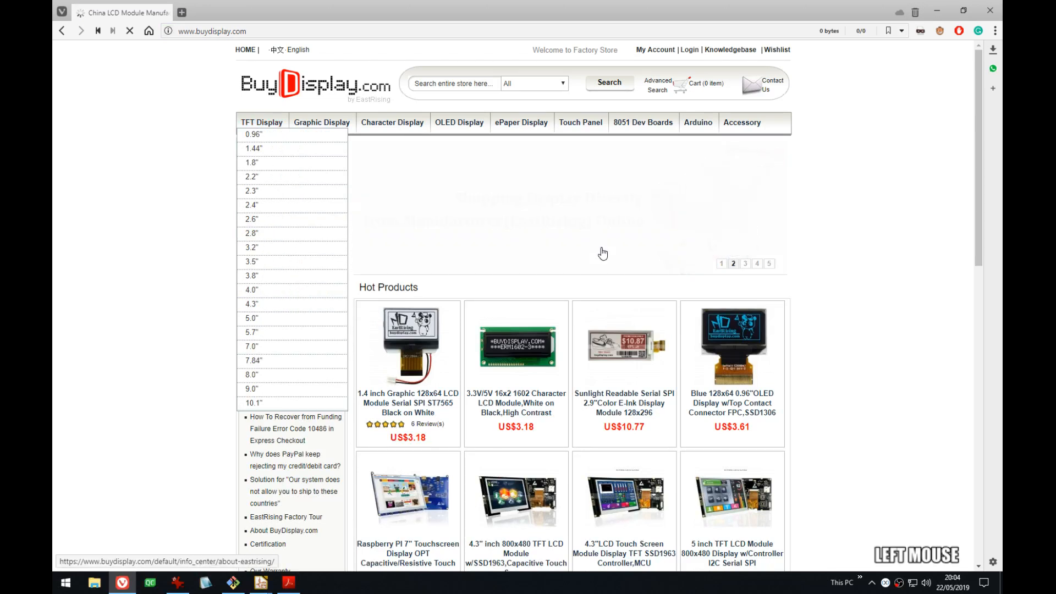
pyautogui.hotkey('alt', 'Tab')
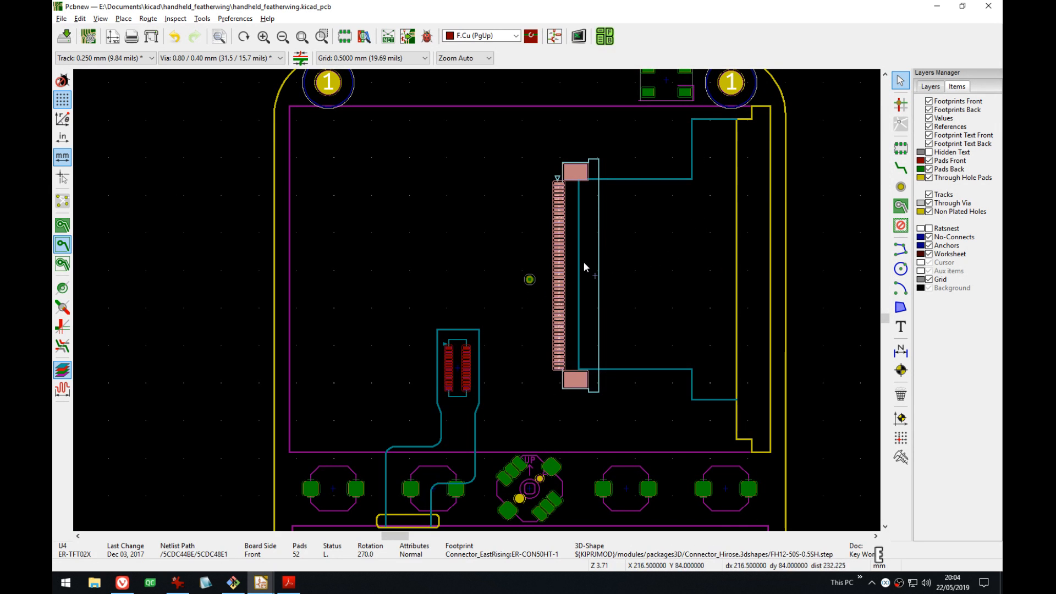
pyautogui.doubleClick(583, 262)
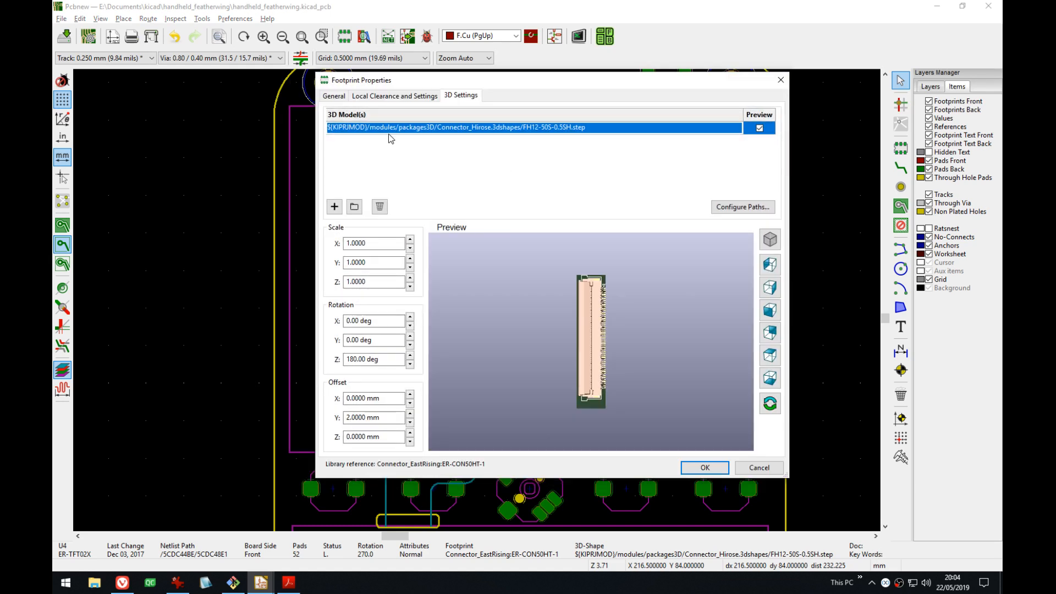
pyautogui.press('Escape')
pyautogui.click(530, 280)
pyautogui.press('e')
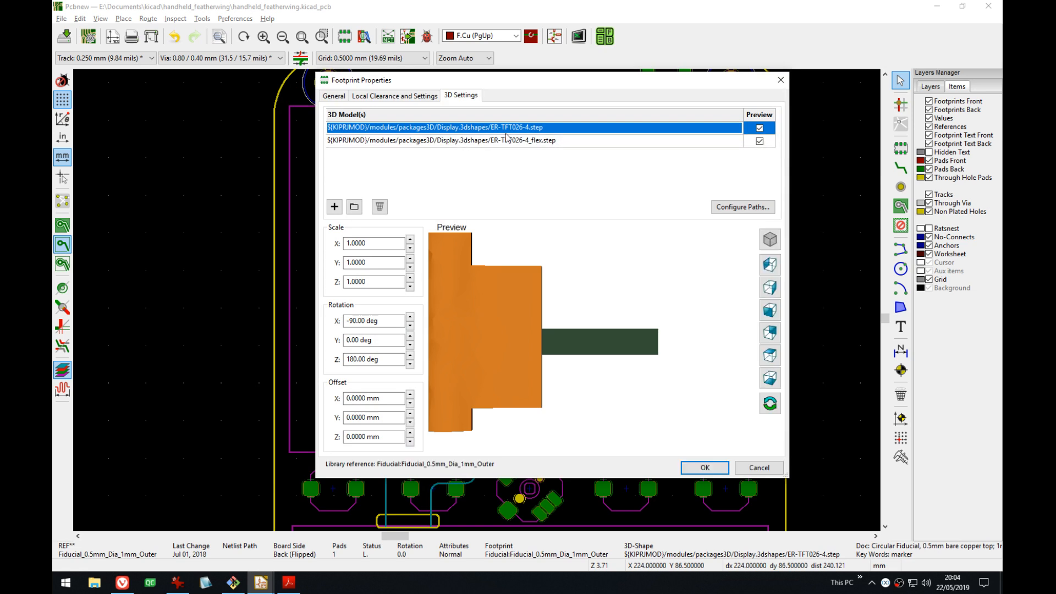
pyautogui.press('Escape')
# - Return to the browser, open the color 2.6" TFT module with serial SPI, and view its outline drawing
pyautogui.hotkey('alt', 'Tab')
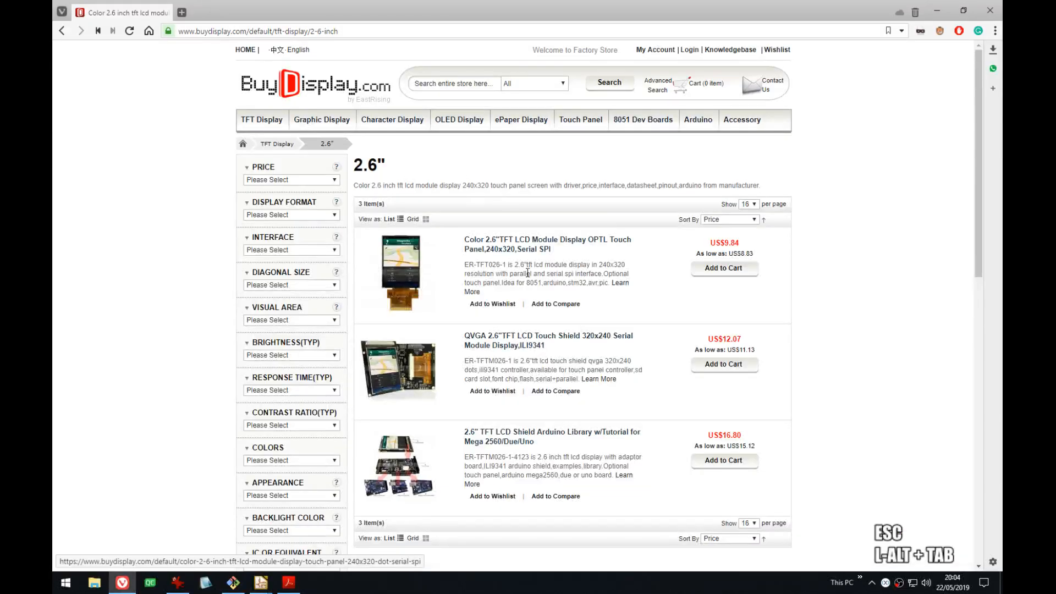
pyautogui.scroll(-1, 662, 279)
pyautogui.click(623, 199)
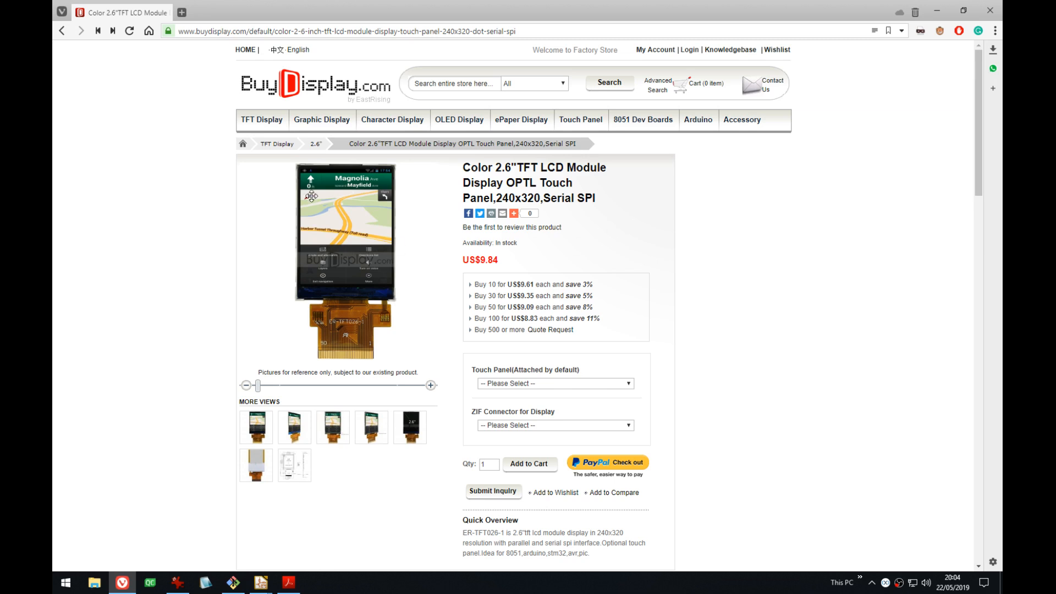
pyautogui.click(293, 467)
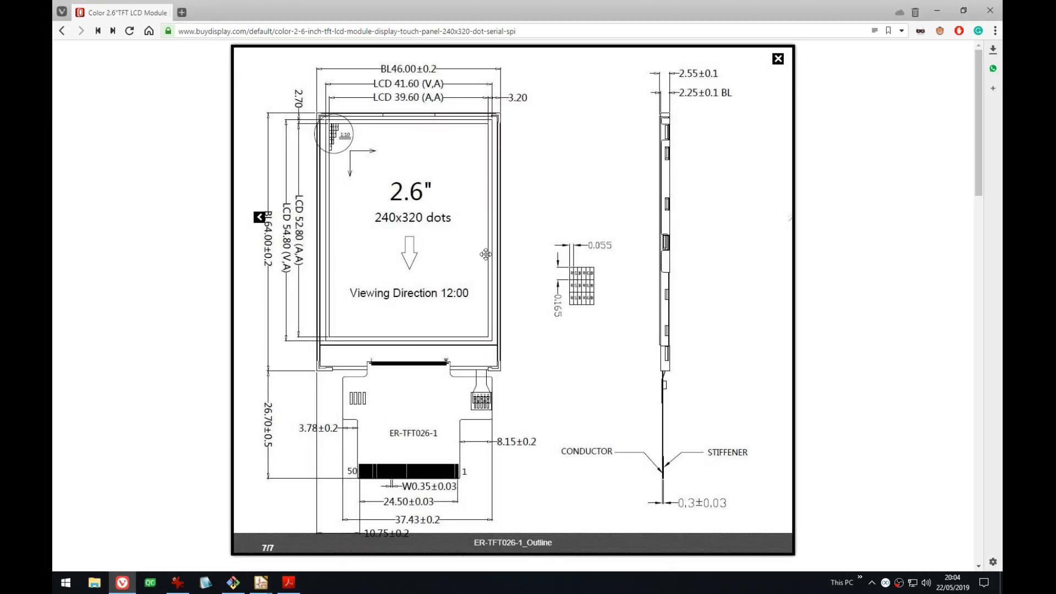
# - Place the outline drawing and the board layout side by side, and hide the layers manager
pyautogui.press('super+Right')
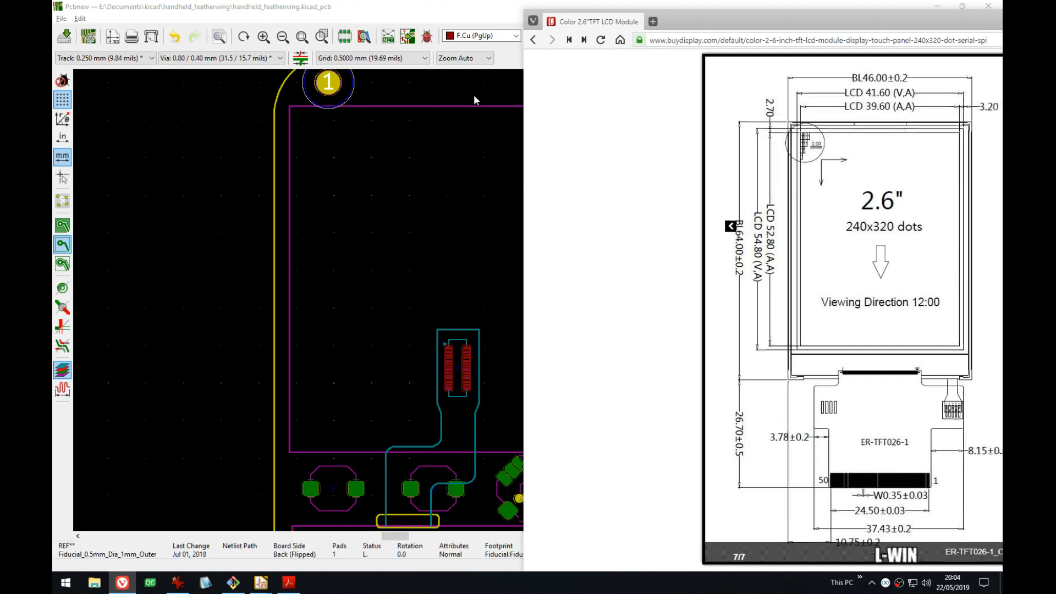
pyautogui.click(87, 124)
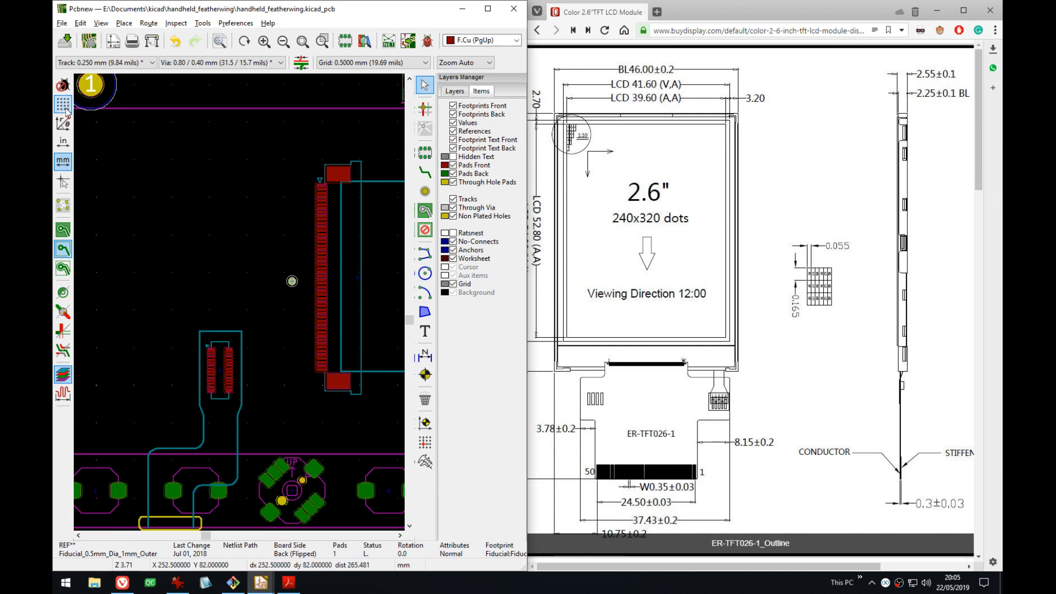
pyautogui.click(63, 374)
pyautogui.moveTo(290, 378); pyautogui.dragTo(350, 329, button='middle')
pyautogui.scroll(-1, 283, 301)
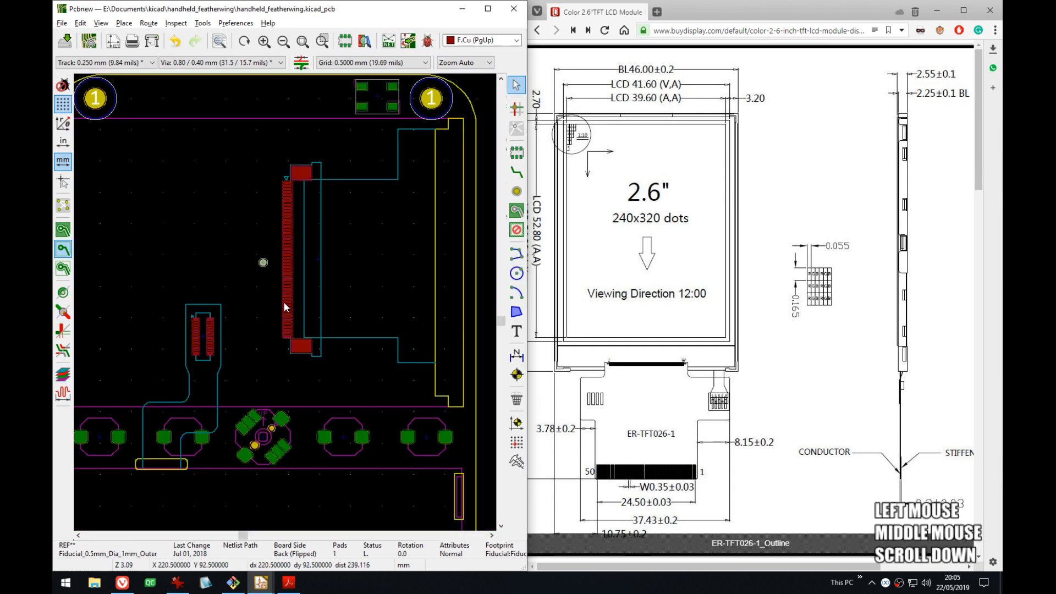
pyautogui.moveTo(282, 301); pyautogui.dragTo(372, 300, button='middle')
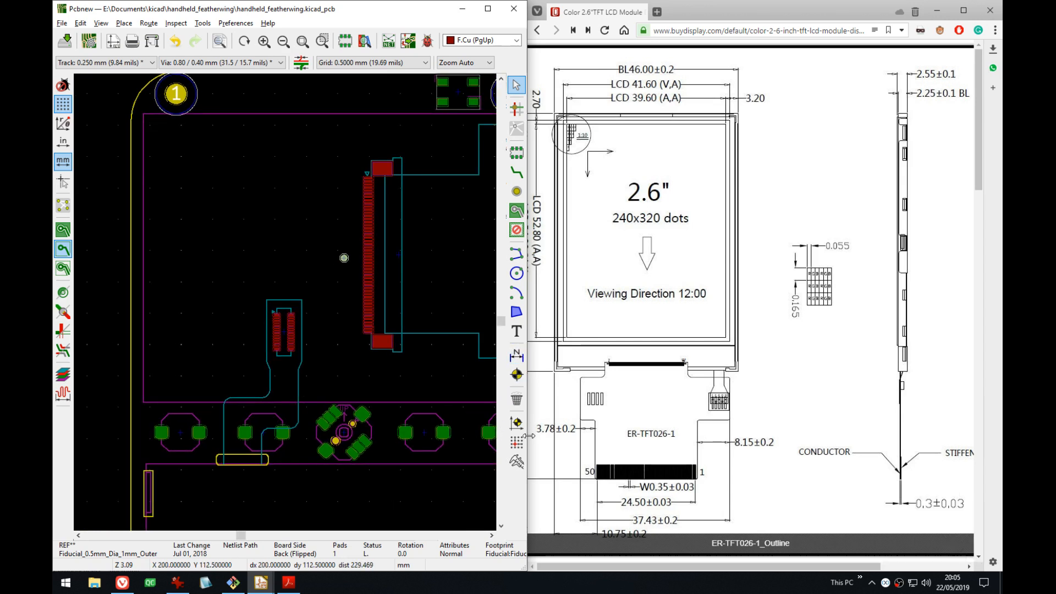
pyautogui.moveTo(362, 232); pyautogui.dragTo(272, 228, button='middle')
# - Widen the board layout window so the upper part of the board fits beside the outline drawing
pyautogui.click(516, 461)
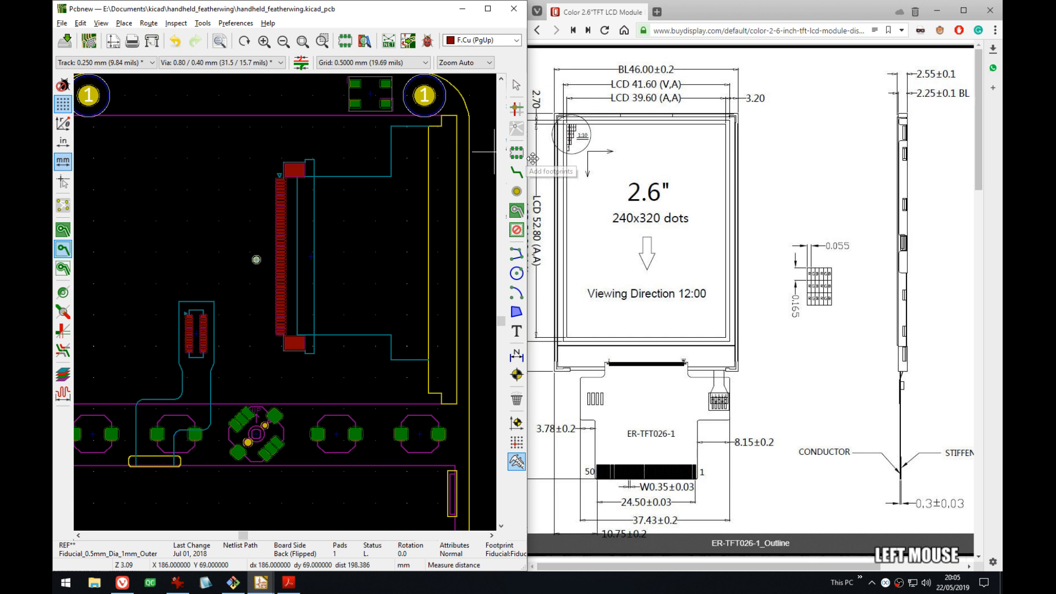
pyautogui.moveTo(528, 160); pyautogui.dragTo(697, 168)
pyautogui.moveTo(825, 564); pyautogui.dragTo(746, 565)
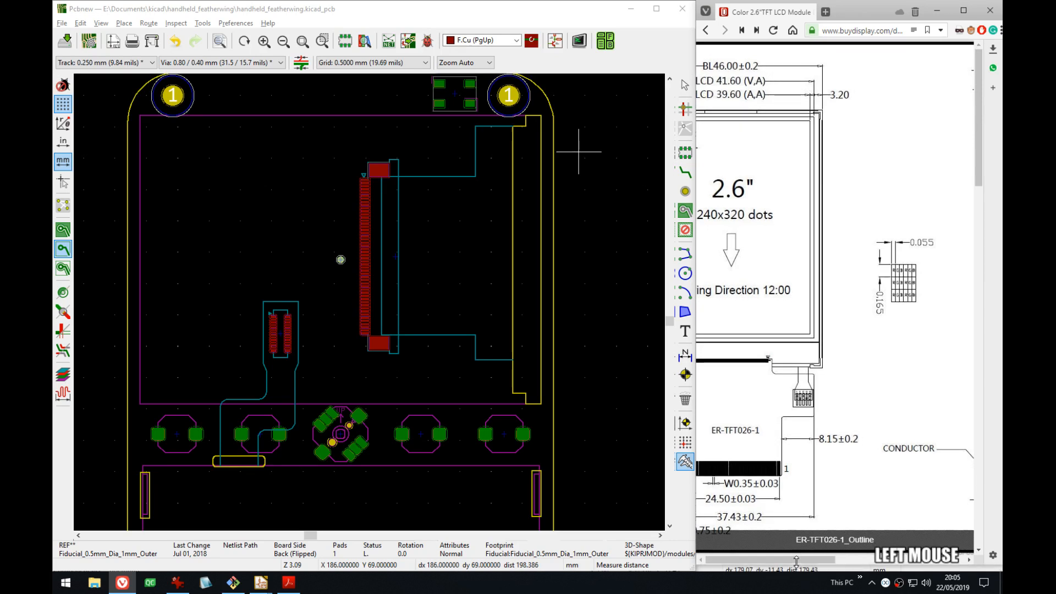
# - Open the ER-TFT026-1 outline drawing as a standalone image and compare its dimensions with the display area on the board
pyautogui.rightClick(823, 232)
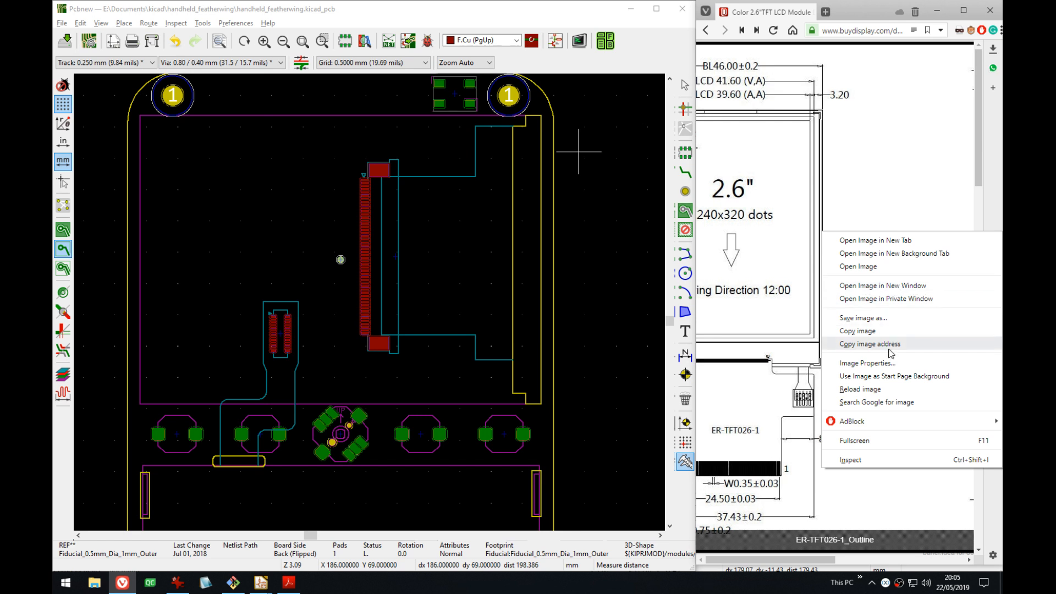
pyautogui.click(861, 267)
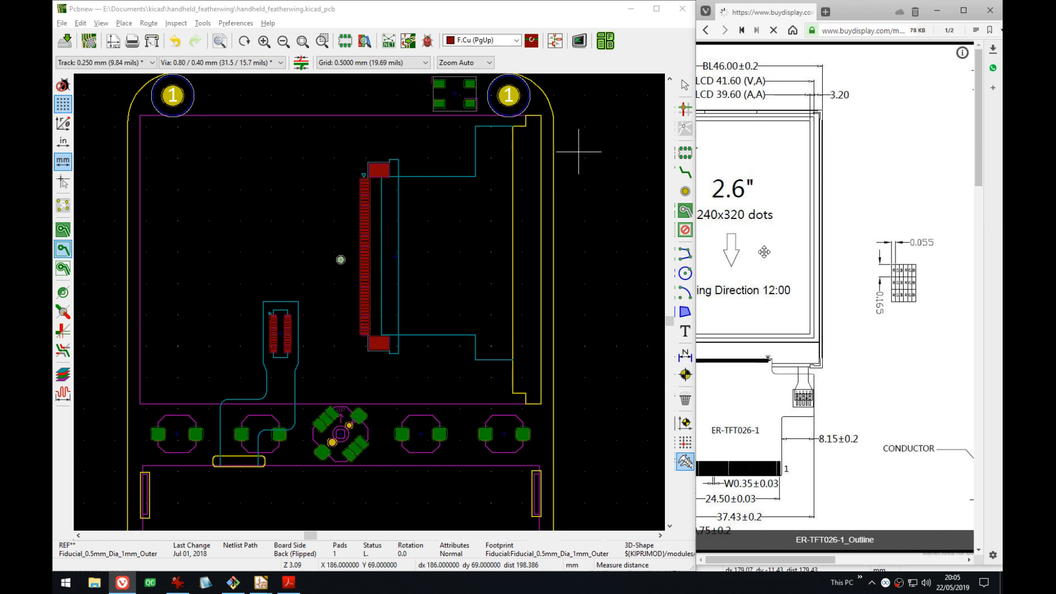
pyautogui.click(807, 286)
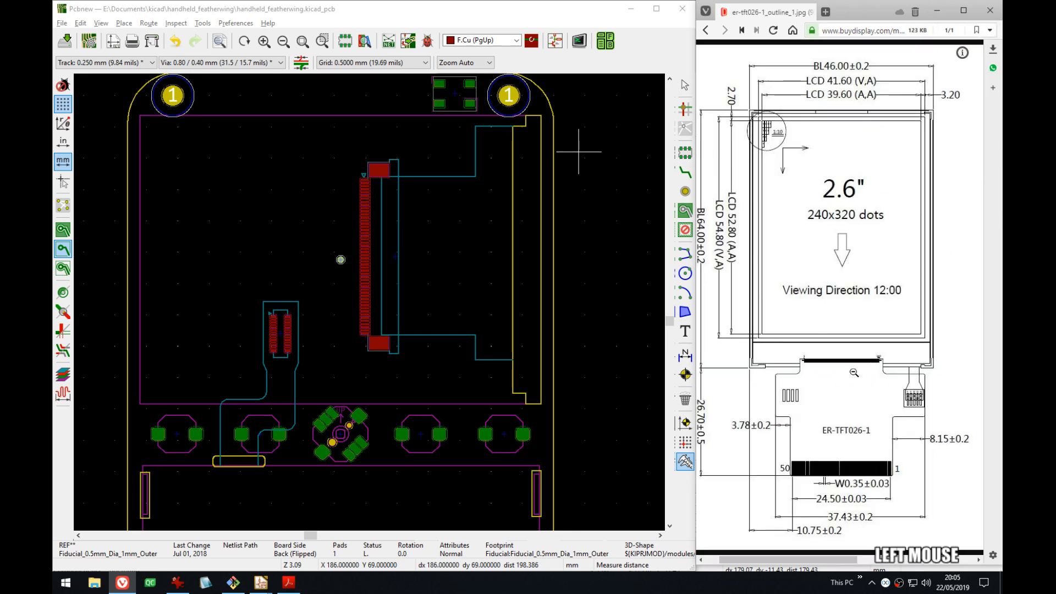
pyautogui.scroll(2, 806, 286)
pyautogui.moveTo(845, 559); pyautogui.dragTo(829, 559)
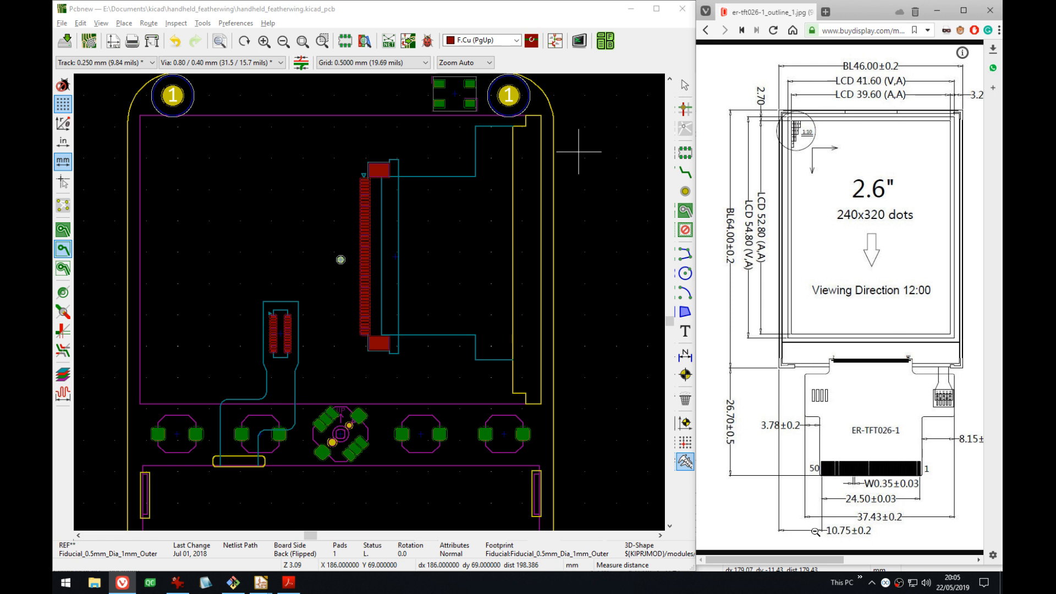
pyautogui.moveTo(800, 560)
pyautogui.mouseDown()
pyautogui.moveTo(830, 560)
pyautogui.moveTo(802, 563)
pyautogui.mouseUp()
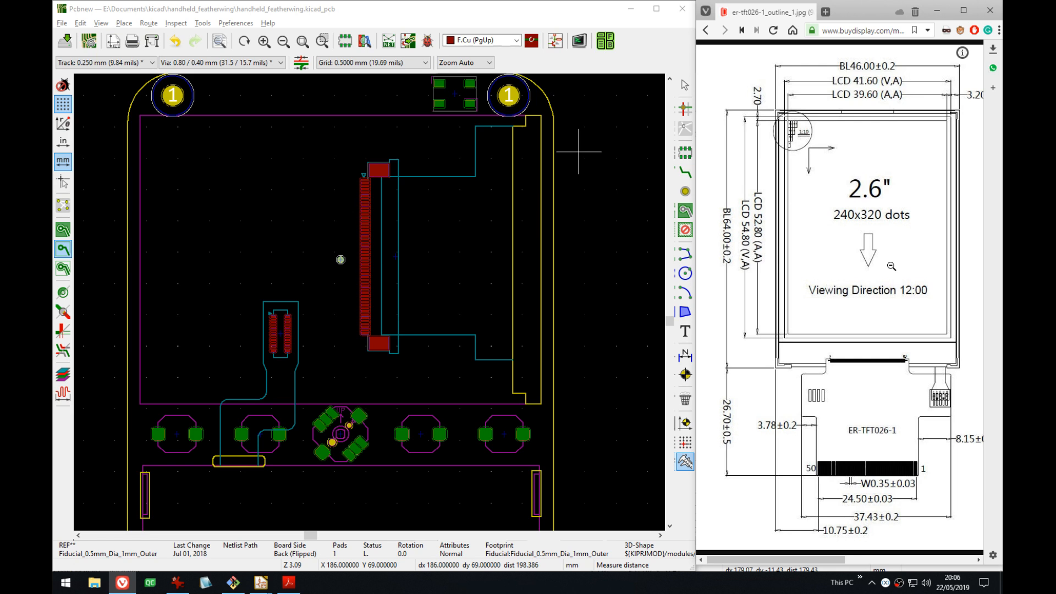
pyautogui.moveTo(406, 251); pyautogui.dragTo(516, 252, button='middle')
pyautogui.moveTo(560, 201); pyautogui.dragTo(552, 199, button='middle')
pyautogui.moveTo(482, 145); pyautogui.dragTo(490, 144, button='middle')
pyautogui.press('Escape')
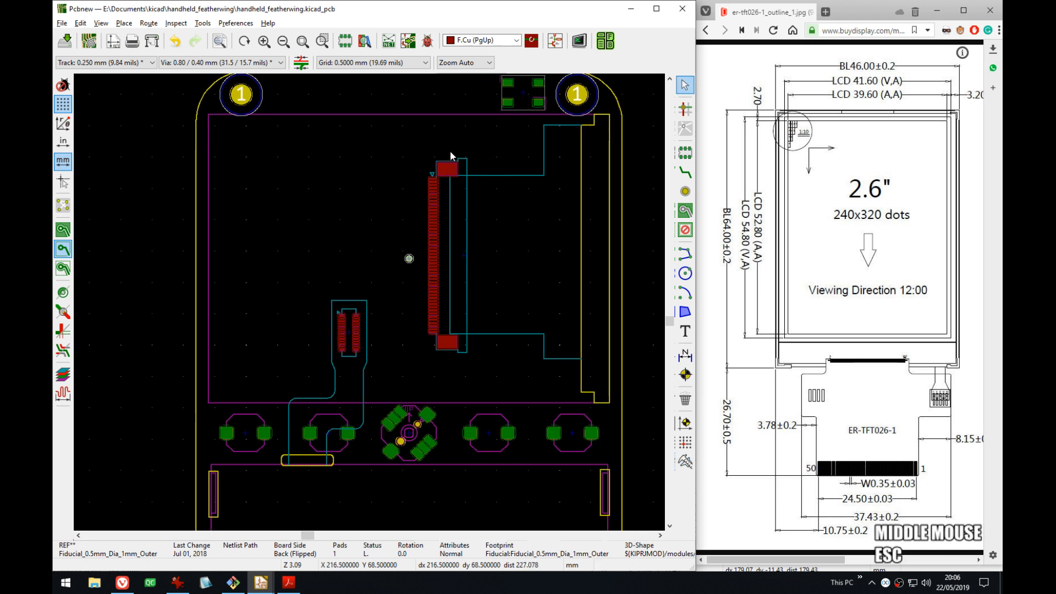
# - Move the display outline, fiducial, connector, flex outline and edge cutout together about 2 mm to the board's right edge, finishing on a 0.25 mm grid
pyautogui.click(427, 276)
pyautogui.click(166, 204)
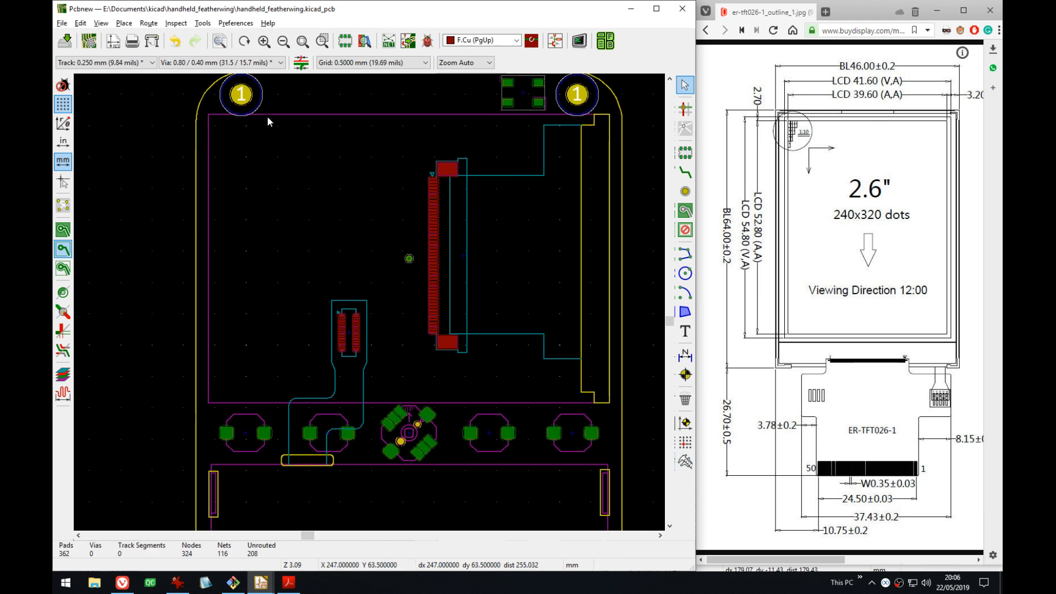
pyautogui.moveTo(223, 133)
pyautogui.mouseDown()
pyautogui.moveTo(209, 110)
pyautogui.moveTo(205, 131)
pyautogui.mouseUp()
pyautogui.keyDown('shift'); pyautogui.click(259, 125); pyautogui.keyUp('shift')
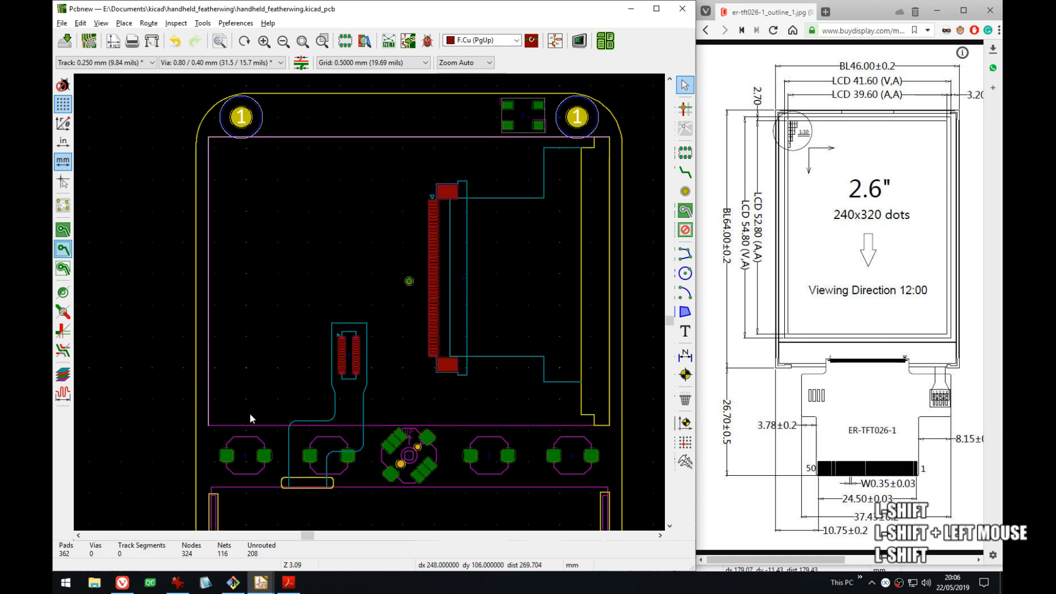
pyautogui.keyDown('shift'); pyautogui.moveTo(235, 432); pyautogui.dragTo(228, 418); pyautogui.keyUp('shift')
pyautogui.keyDown('shift'); pyautogui.click(407, 281); pyautogui.keyUp('shift')
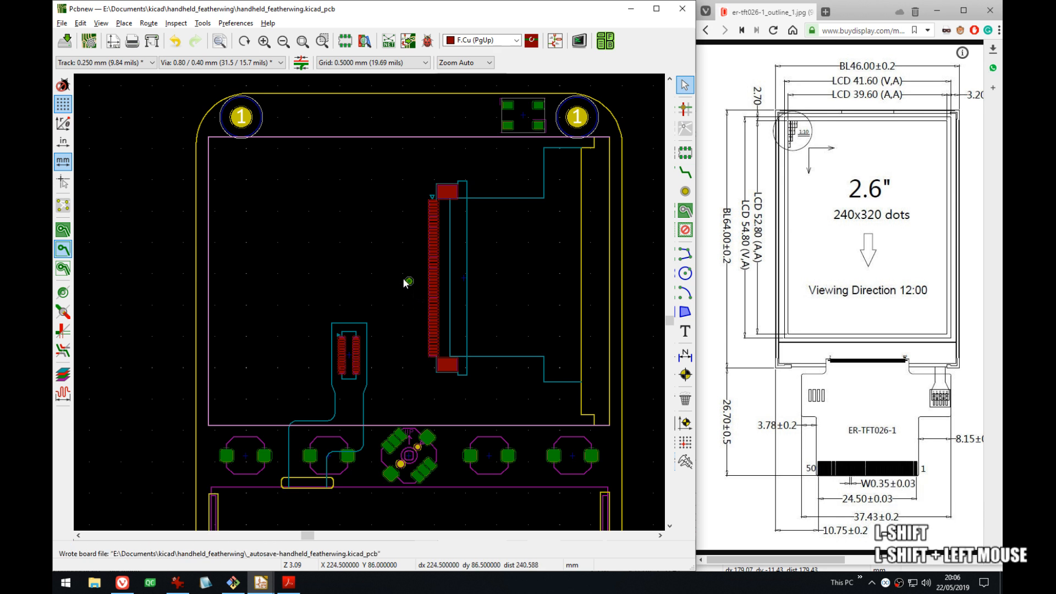
pyautogui.keyDown('shift'); pyautogui.moveTo(490, 310); pyautogui.dragTo(428, 263); pyautogui.keyUp('shift')
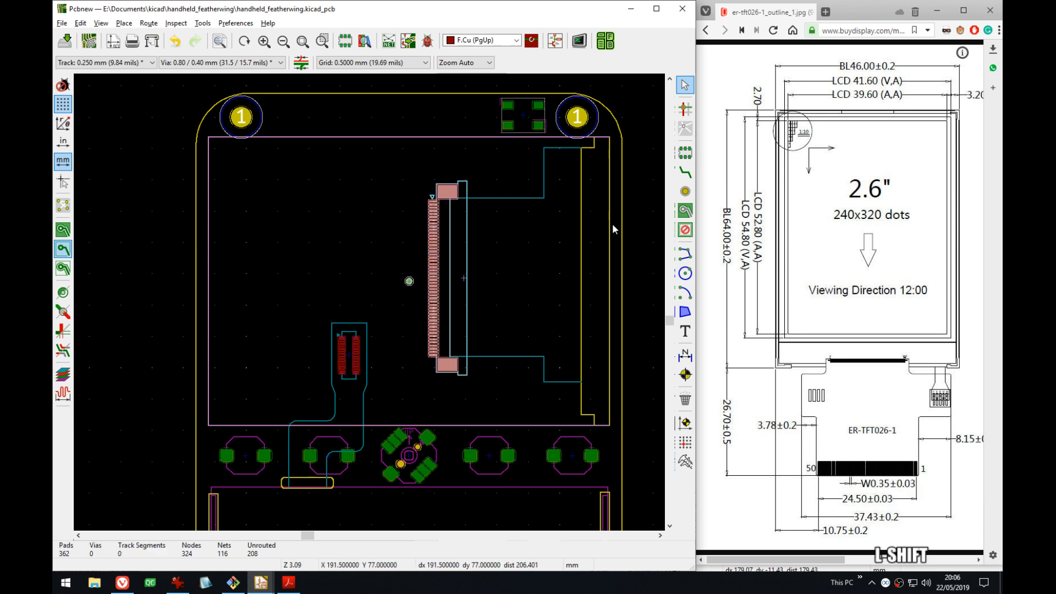
pyautogui.keyDown('shift'); pyautogui.moveTo(613, 224); pyautogui.dragTo(446, 143); pyautogui.keyUp('shift')
pyautogui.keyDown('shift'); pyautogui.moveTo(613, 430); pyautogui.dragTo(438, 328); pyautogui.keyUp('shift')
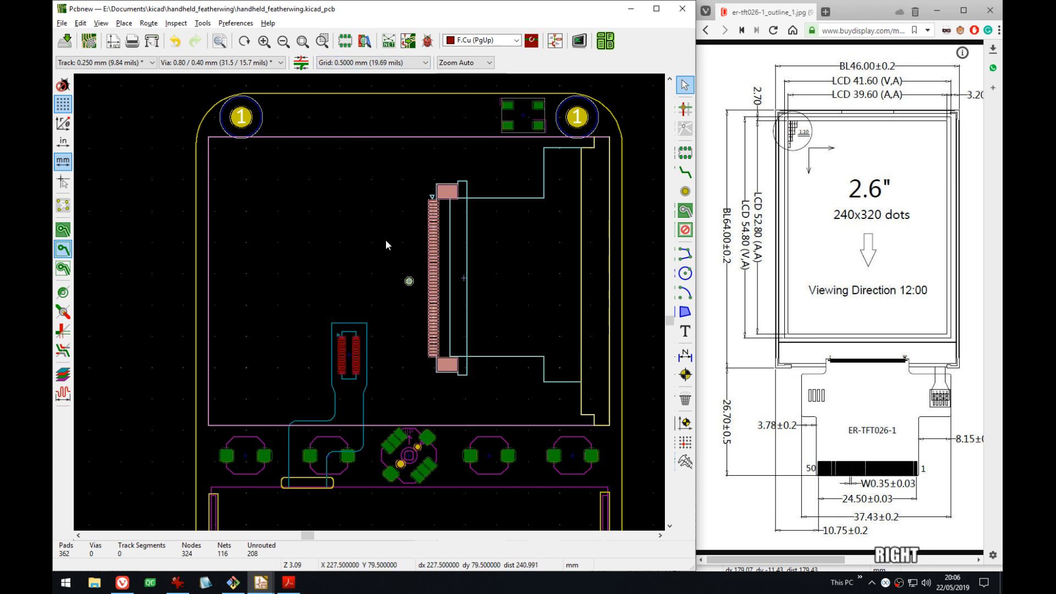
pyautogui.press('m')
pyautogui.press('Return')
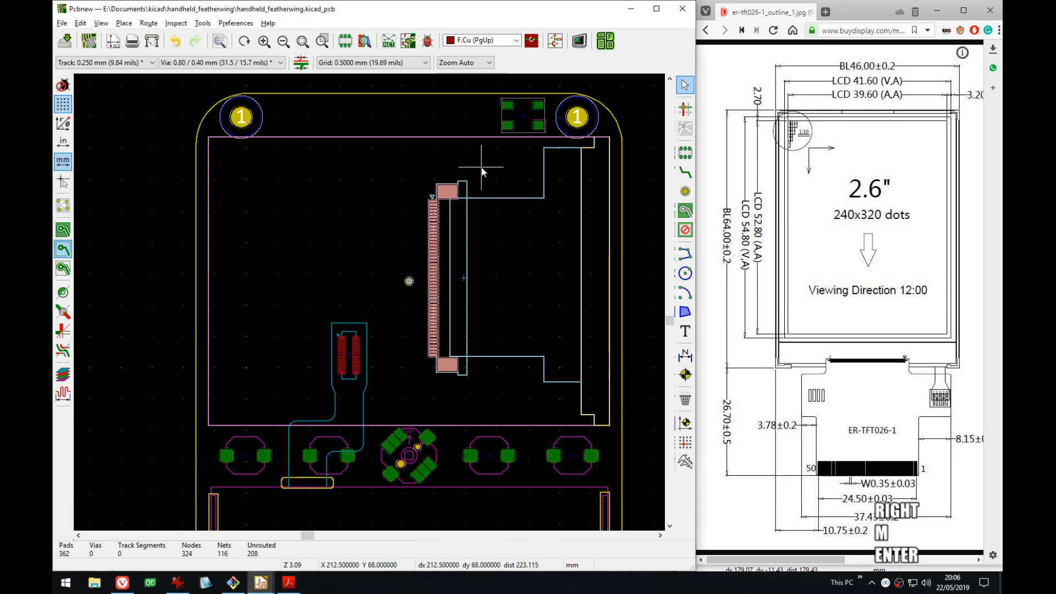
pyautogui.press('n')
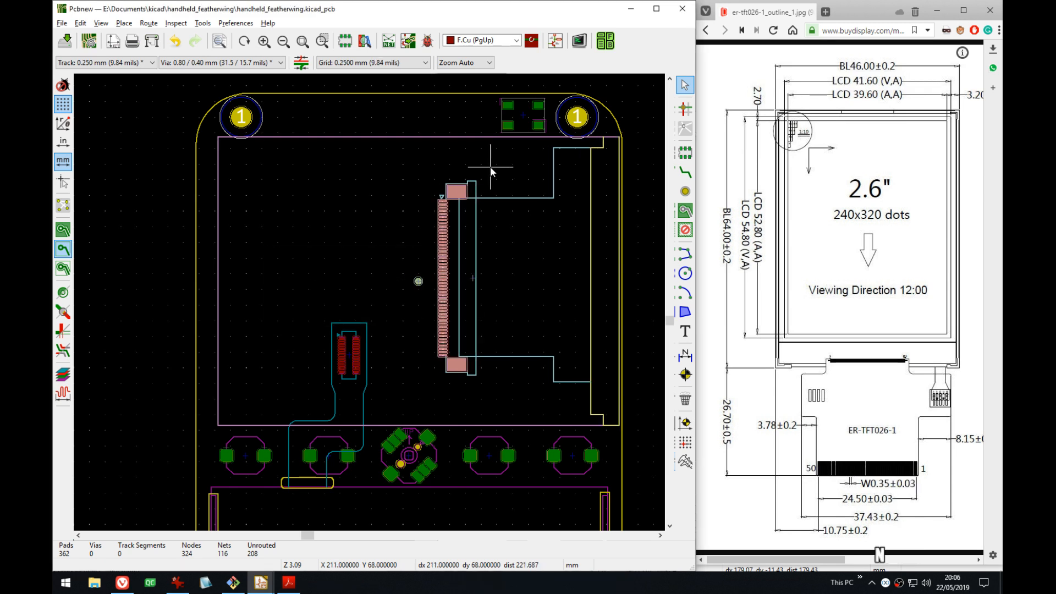
pyautogui.press('Return')
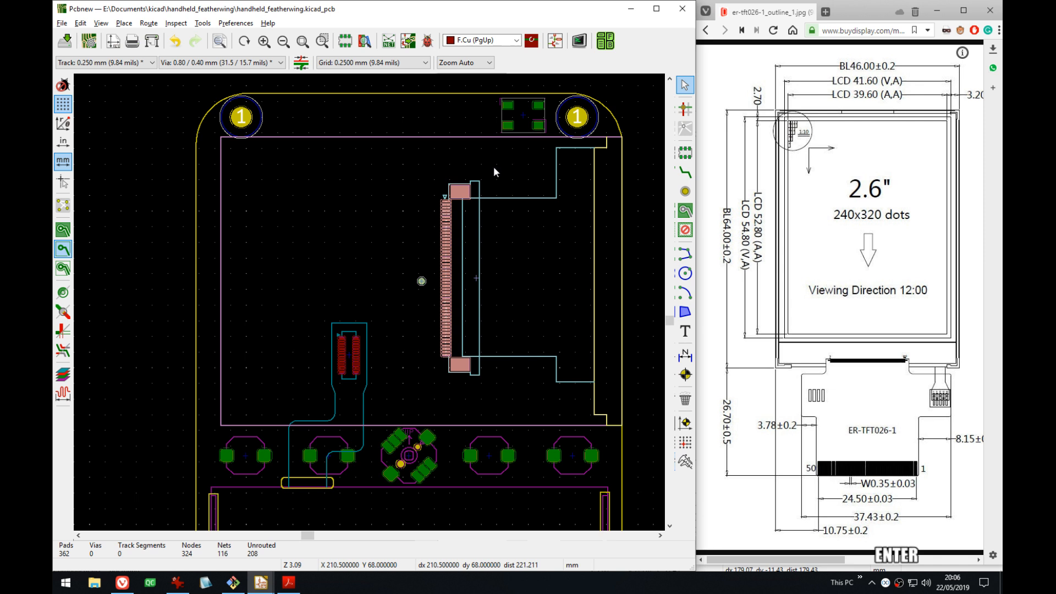
# - Examine the display and its flex cutout against the board edge in the 3D view, dismissing the outline message, and close the view
pyautogui.hotkey('alt', '3')
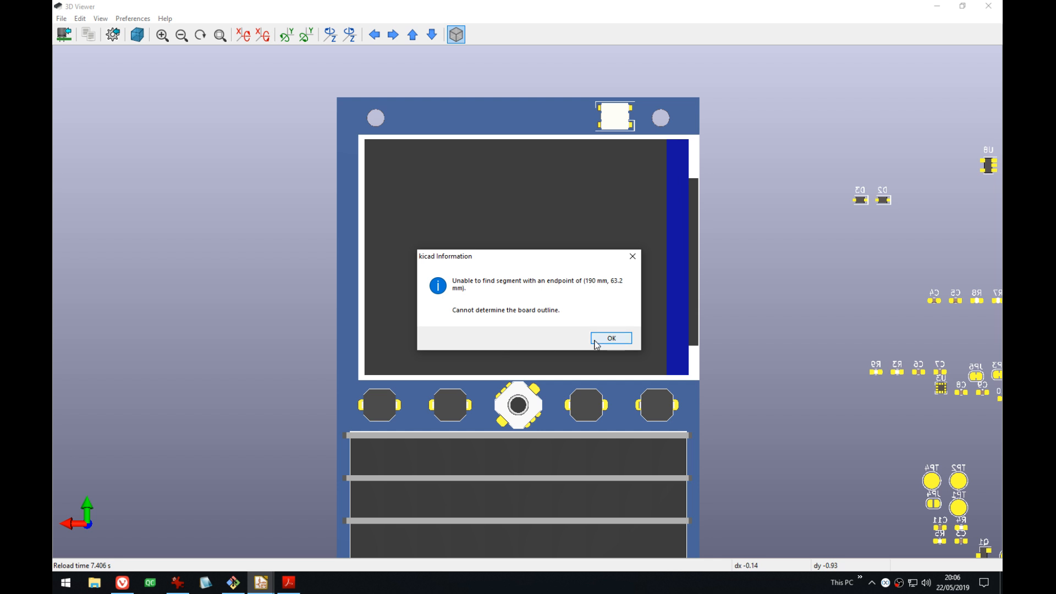
pyautogui.click(608, 338)
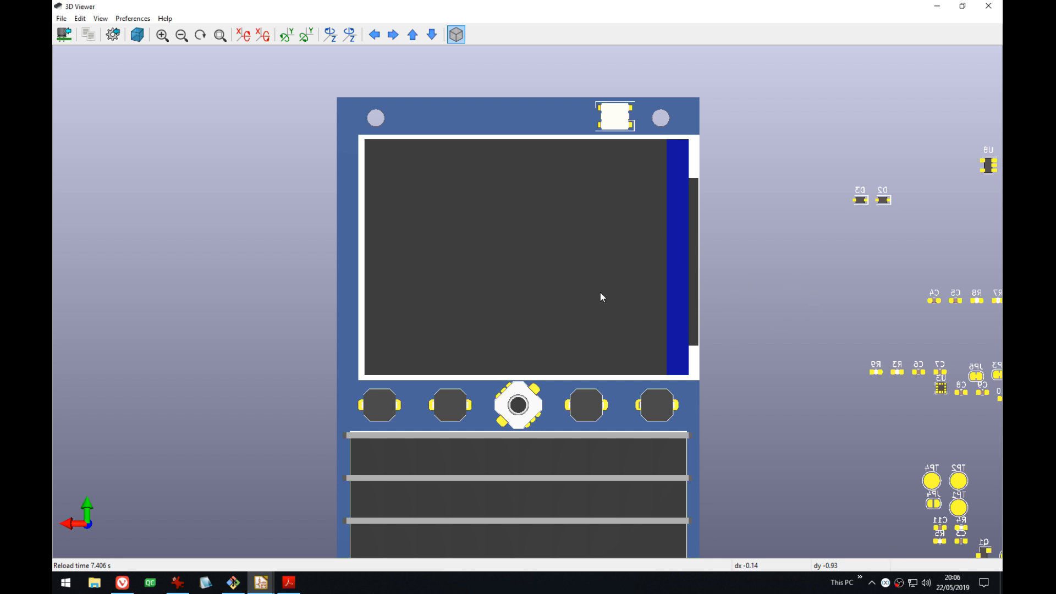
pyautogui.moveTo(600, 292); pyautogui.dragTo(600, 214, button='middle')
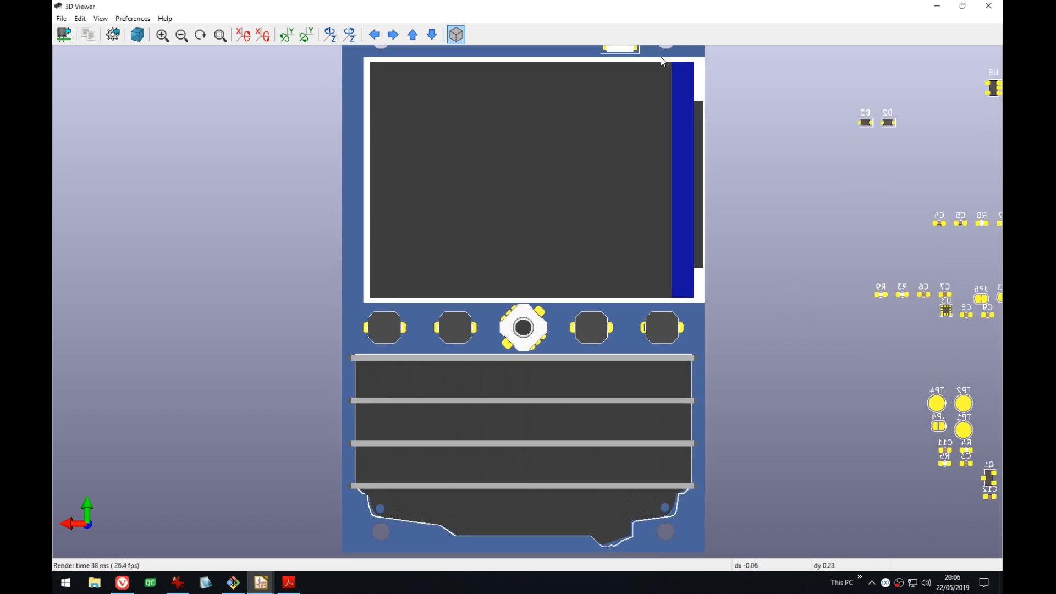
pyautogui.moveTo(661, 61); pyautogui.dragTo(678, 90, button='middle')
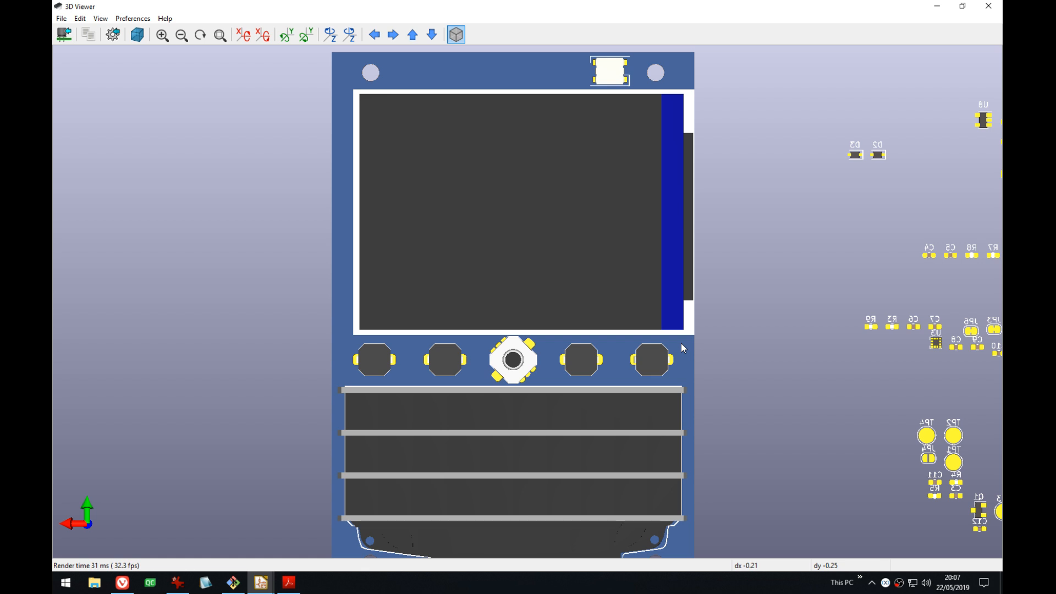
pyautogui.click(988, 6)
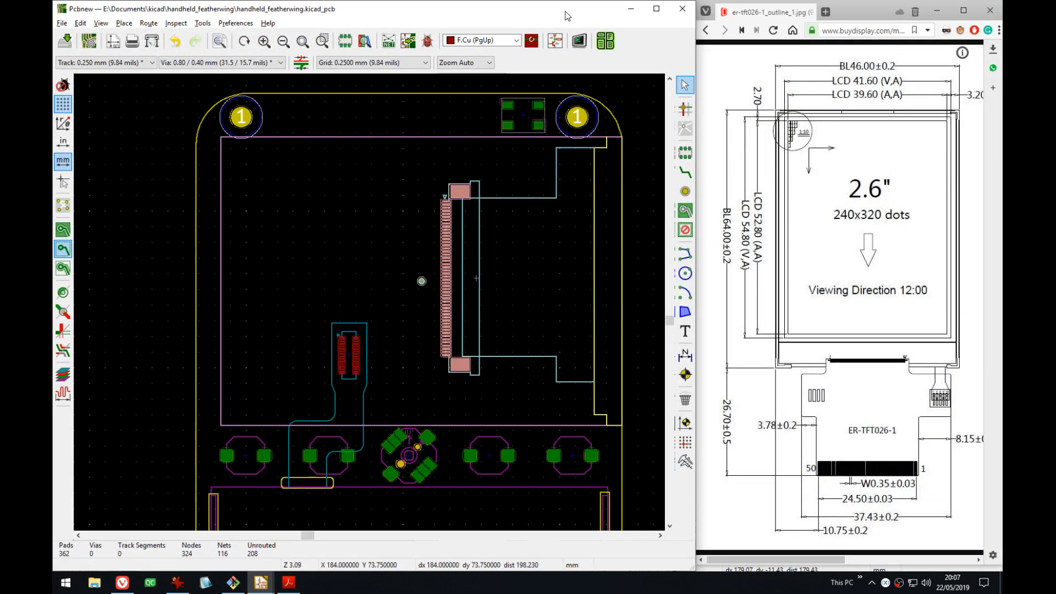
# - Maximize the layout window and move the flex cutout's uppermost 2.5 mm edge line 2 mm outward to the board's right edge
pyautogui.doubleClick(566, 13)
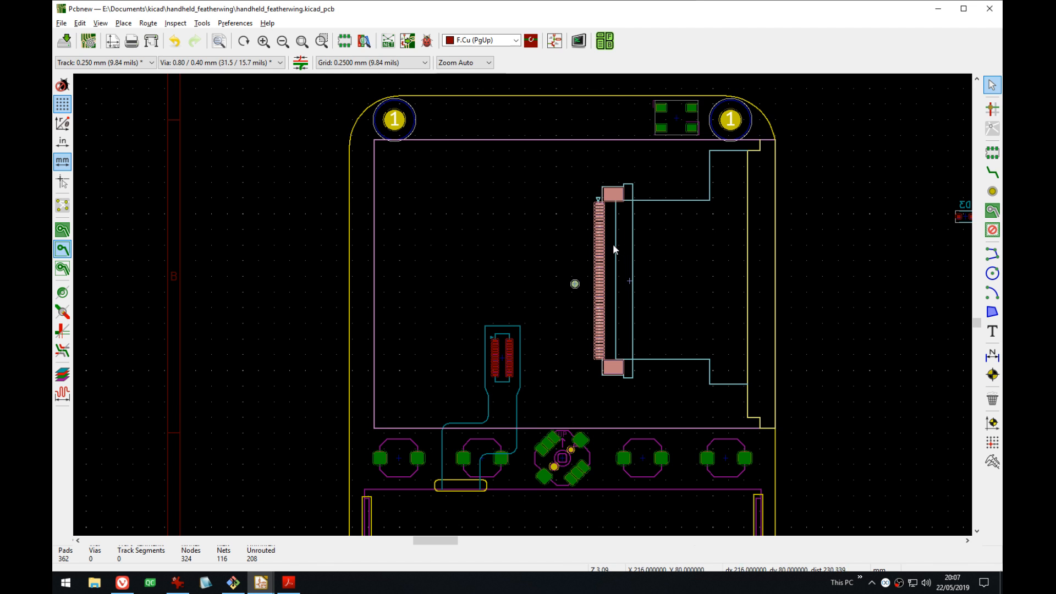
pyautogui.click(868, 264)
pyautogui.scroll(3, 787, 207)
pyautogui.moveTo(449, 156); pyautogui.dragTo(471, 196, button='middle')
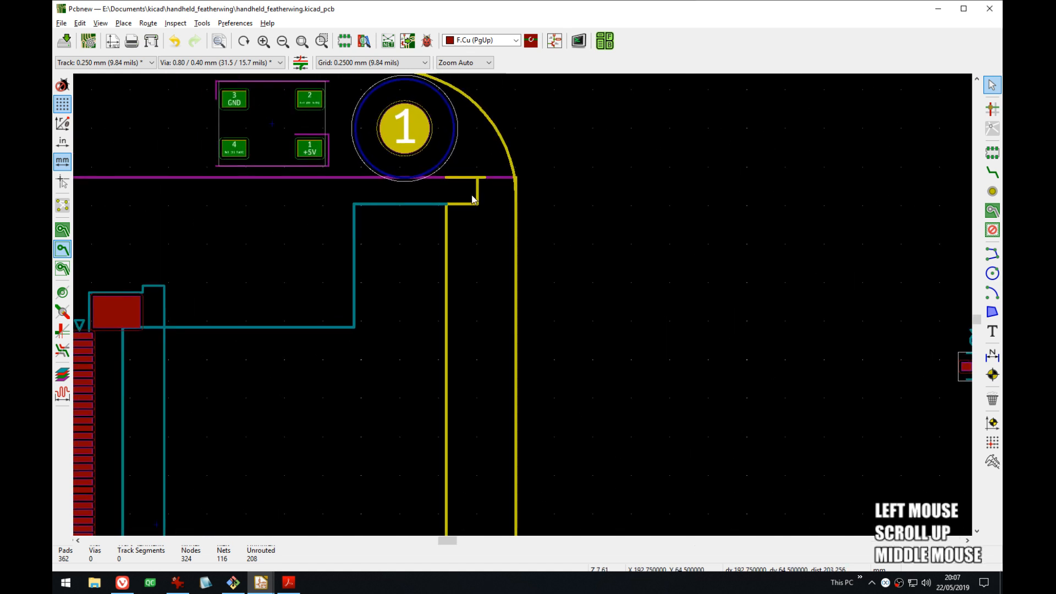
pyautogui.click(459, 177)
pyautogui.scroll(1, 477, 204)
pyautogui.click(481, 207)
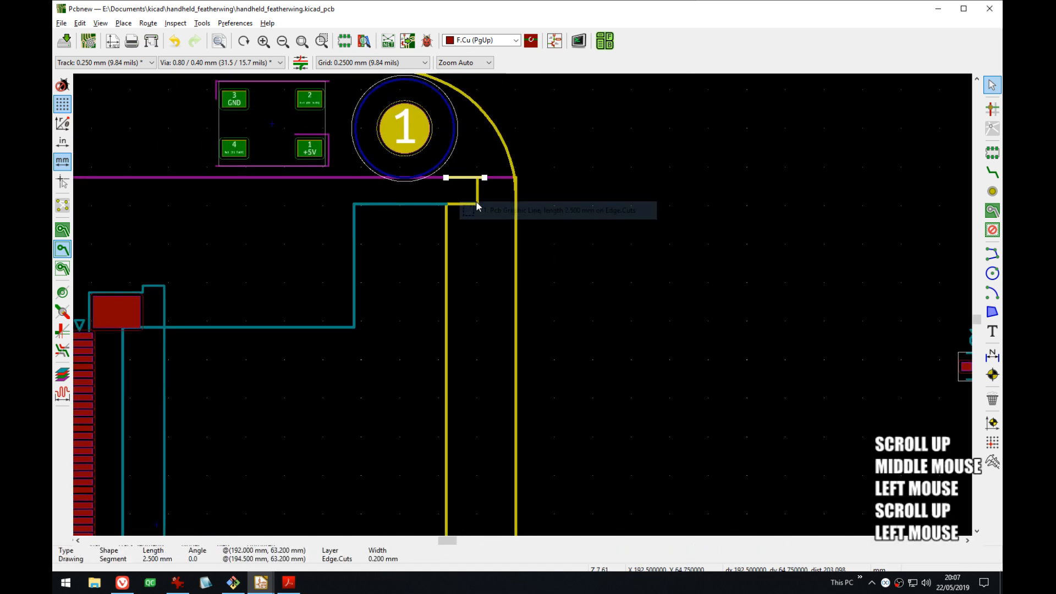
pyautogui.scroll(1, 462, 168)
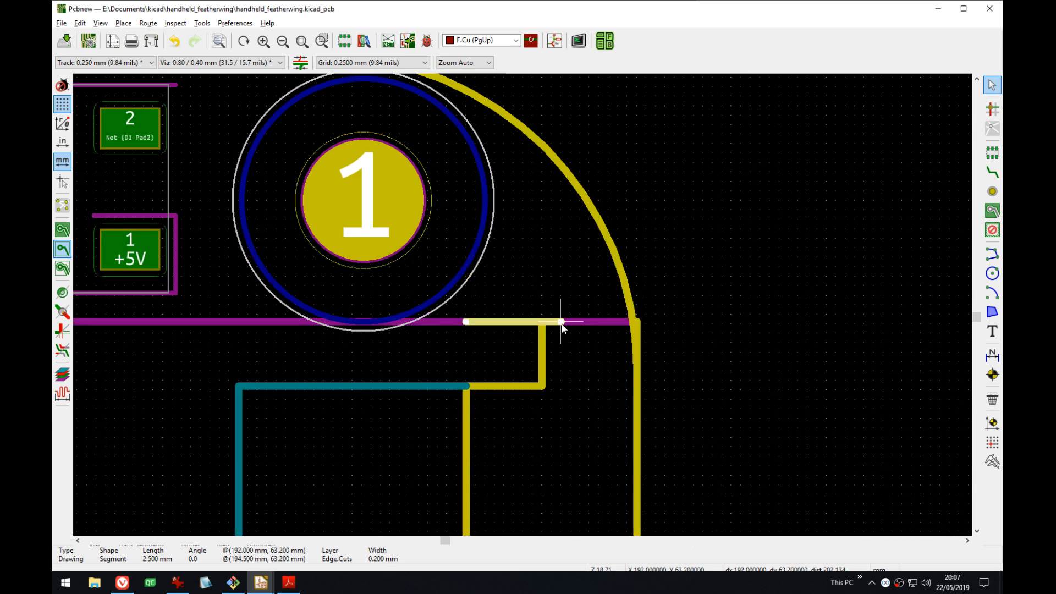
pyautogui.press('m')
pyautogui.press('Right')
pyautogui.press('Right')
pyautogui.press('Right')
pyautogui.press('Right')
pyautogui.press('Right')
pyautogui.press('Right')
pyautogui.press('Right')
pyautogui.press('Right')
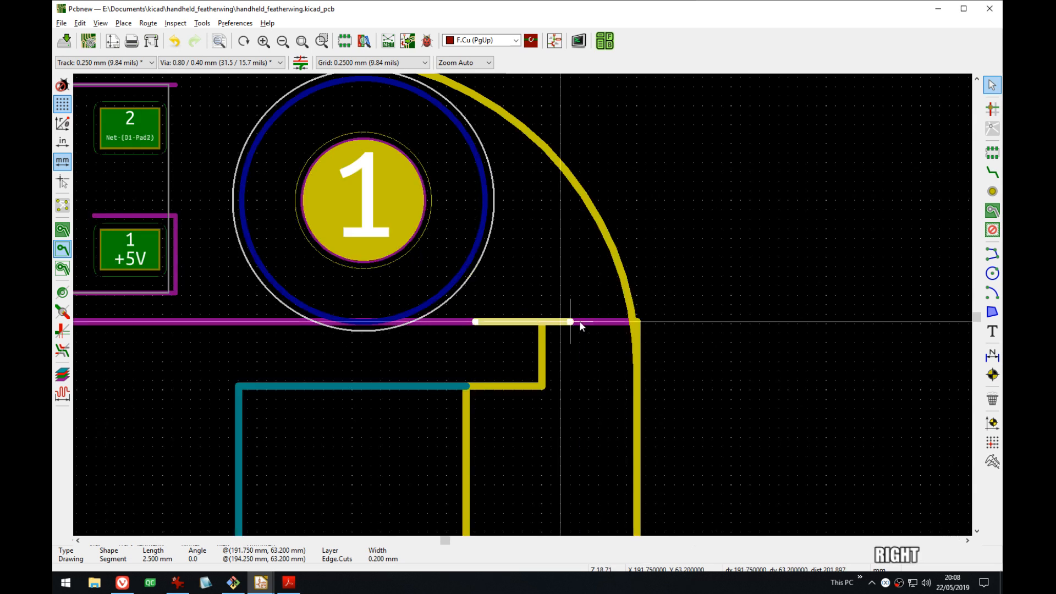
pyautogui.press('Return')
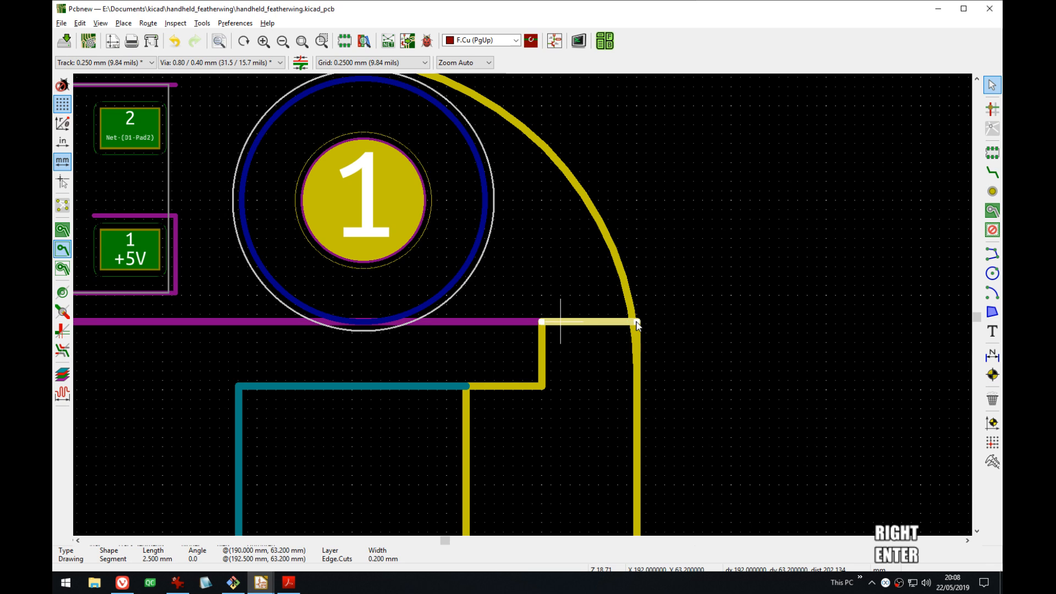
# - Delete the 46 mm Edge.Cuts line that overlaps the board's right edge beside the flex cutout
pyautogui.moveTo(645, 356); pyautogui.dragTo(817, 115, button='middle')
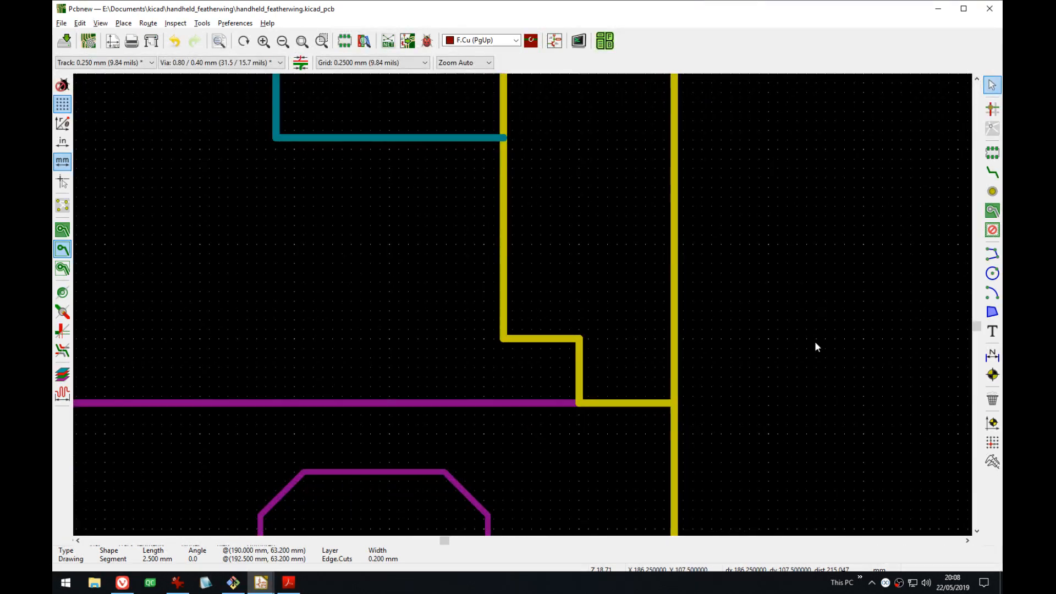
pyautogui.click(675, 327)
pyautogui.click(712, 355)
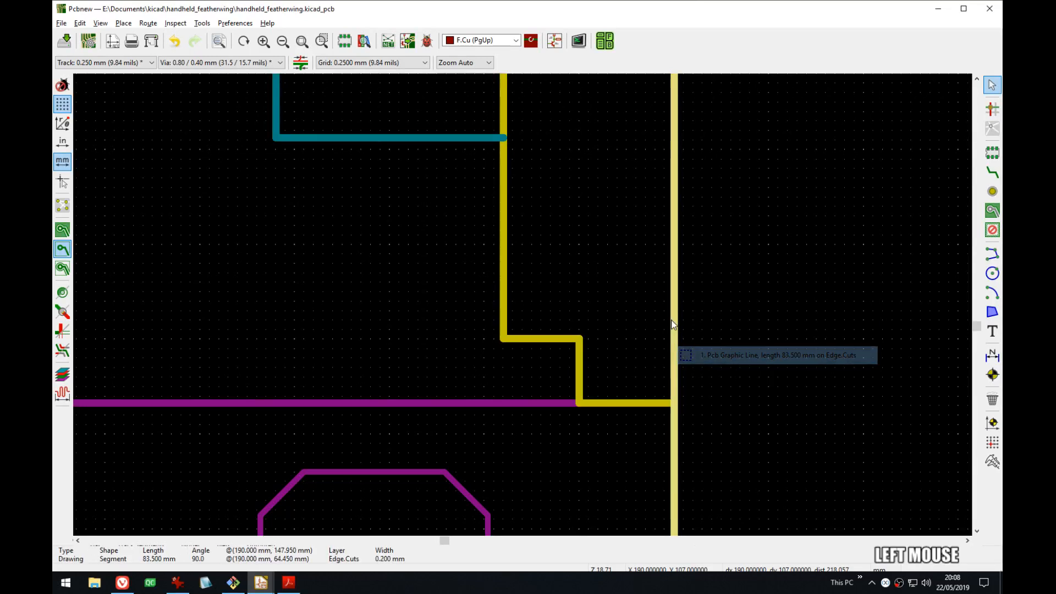
pyautogui.click(674, 329)
pyautogui.click(742, 379)
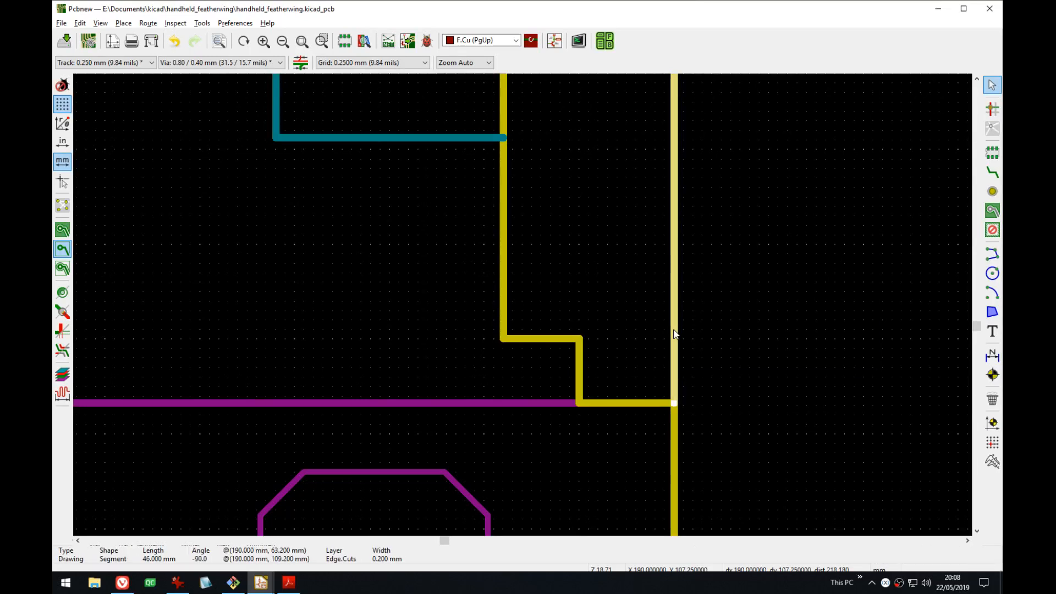
pyautogui.press('Delete')
# - Shorten the board's right edge line to 38.75 mm by bringing its upper end down to the flex cutout's lower outer corner
pyautogui.moveTo(752, 240); pyautogui.dragTo(516, 286, button='middle')
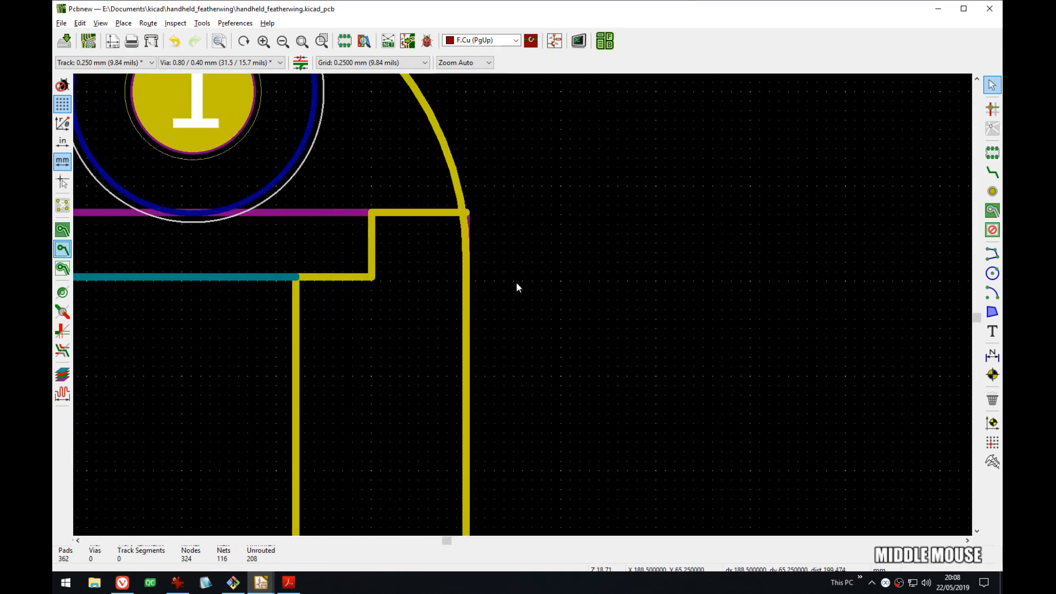
pyautogui.click(466, 294)
pyautogui.click(526, 319)
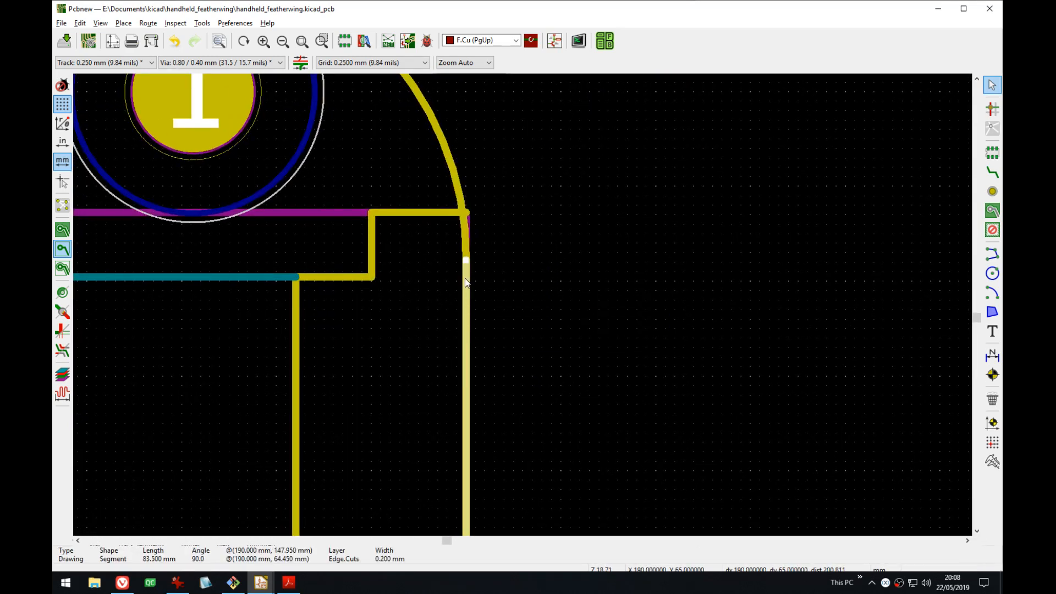
pyautogui.moveTo(465, 260); pyautogui.dragTo(532, 490)
pyautogui.moveTo(532, 490); pyautogui.dragTo(534, 134, button='middle')
pyautogui.moveTo(535, 135); pyautogui.dragTo(587, 438)
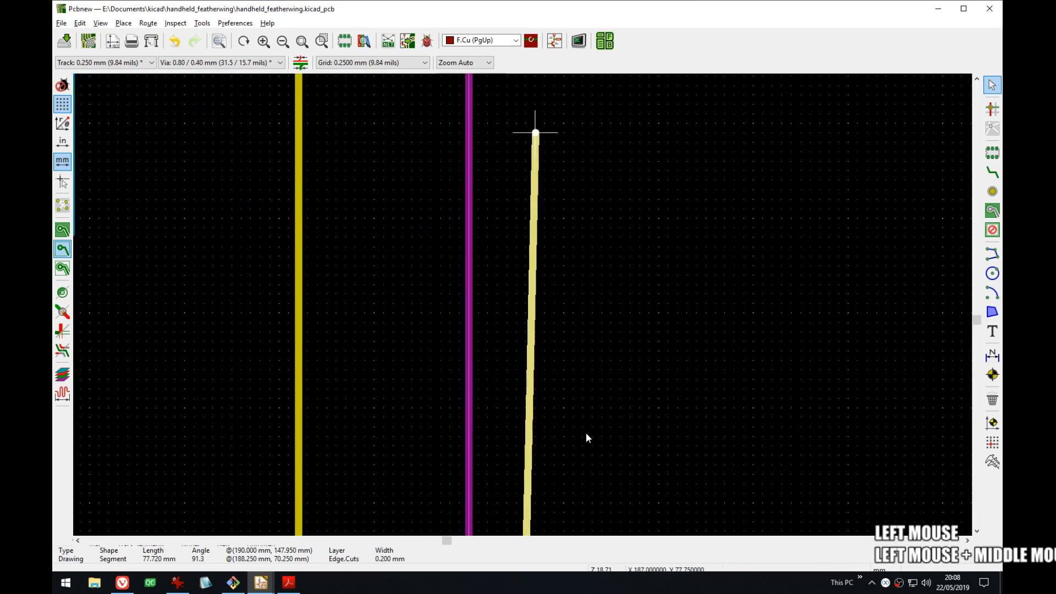
pyautogui.moveTo(587, 438); pyautogui.dragTo(581, 176, button='middle')
pyautogui.moveTo(579, 171); pyautogui.dragTo(584, 448)
pyautogui.moveTo(584, 448); pyautogui.dragTo(577, 134, button='middle')
pyautogui.moveTo(578, 134); pyautogui.dragTo(545, 438)
pyautogui.moveTo(544, 438); pyautogui.dragTo(581, 127, button='middle')
pyautogui.moveTo(582, 127); pyautogui.dragTo(554, 412)
pyautogui.moveTo(554, 412); pyautogui.dragTo(579, 143, button='middle')
pyautogui.moveTo(580, 147)
pyautogui.mouseDown()
pyautogui.moveTo(542, 416)
pyautogui.moveTo(515, 376)
pyautogui.mouseUp()
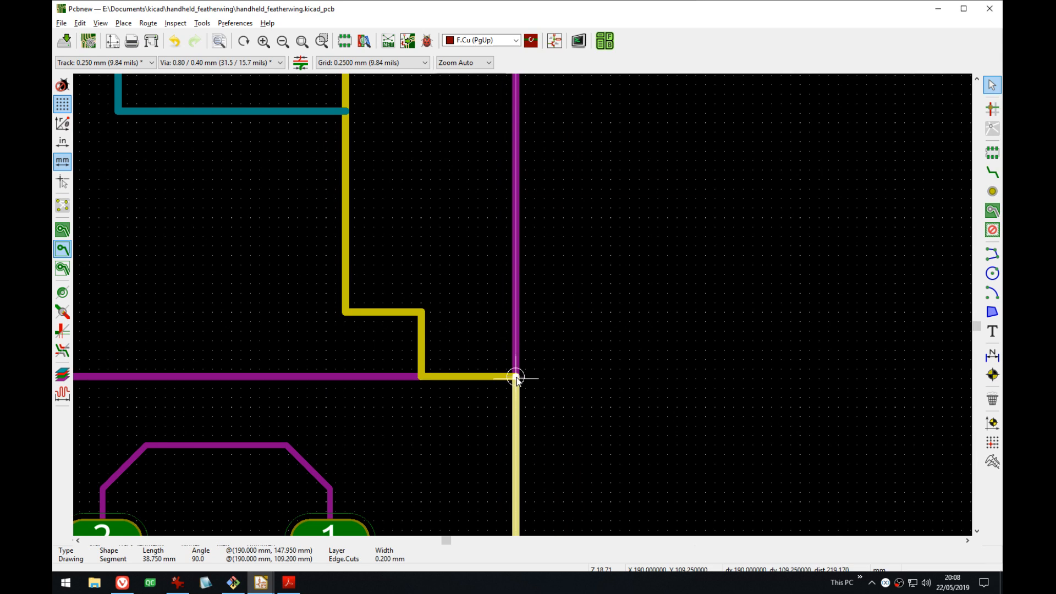
pyautogui.click(575, 291)
# - Shorten the board's upper-right corner arc so its lower end meets the cutout's uppermost edge line, using a 0.2 mm grid
pyautogui.moveTo(640, 318); pyautogui.dragTo(666, 504, button='middle')
pyautogui.moveTo(666, 94); pyautogui.dragTo(686, 504, button='middle')
pyautogui.moveTo(651, 93); pyautogui.dragTo(689, 503, button='middle')
pyautogui.moveTo(685, 113); pyautogui.dragTo(763, 359, button='middle')
pyautogui.click(712, 309)
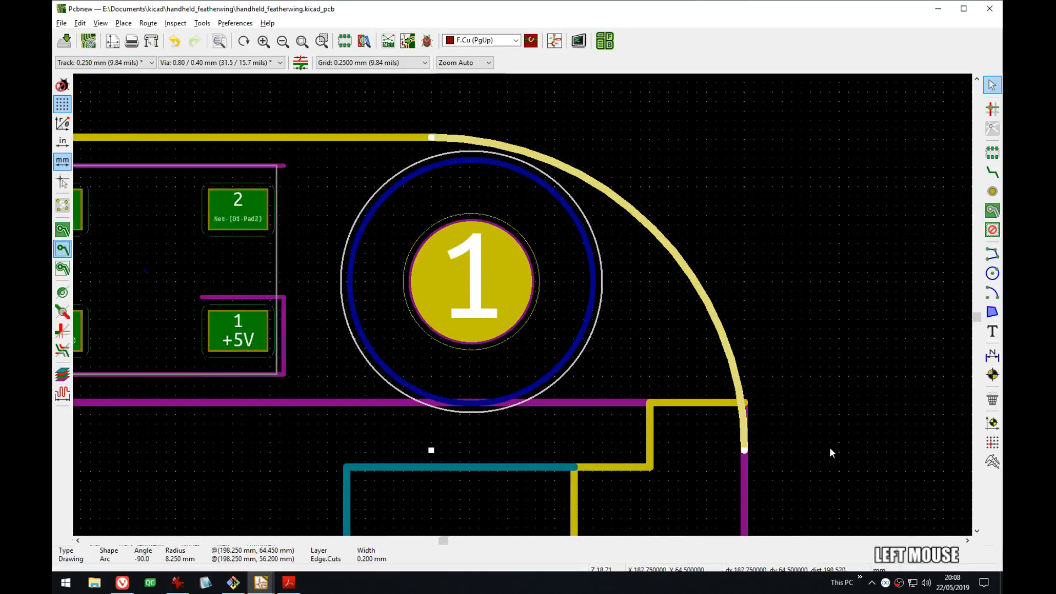
pyautogui.moveTo(744, 452); pyautogui.dragTo(761, 361, button='middle')
pyautogui.moveTo(760, 361); pyautogui.dragTo(756, 313)
pyautogui.scroll(-1, 775, 318)
pyautogui.scroll(5, 522, 304)
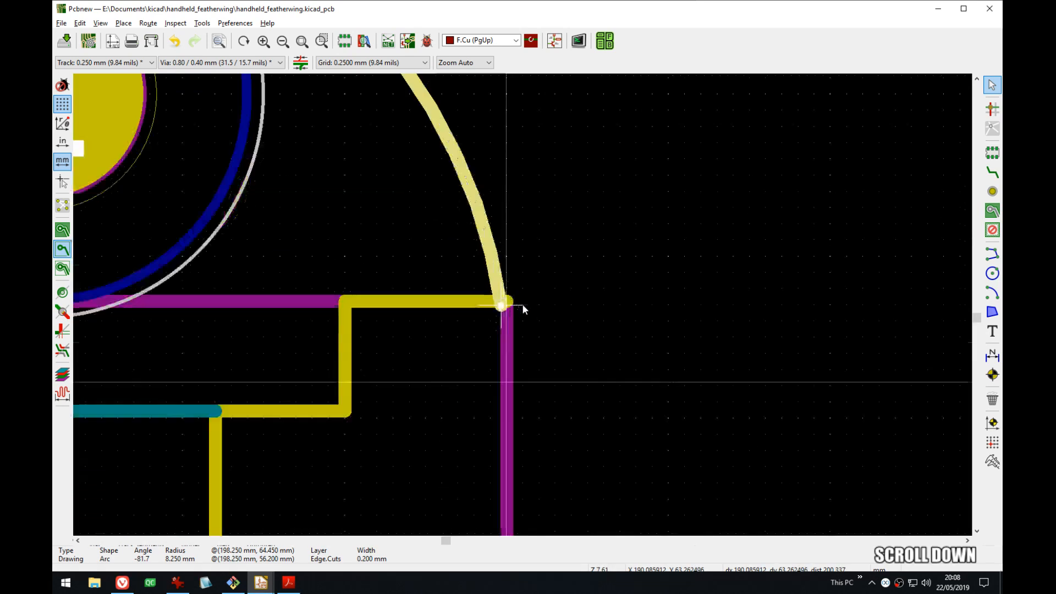
pyautogui.moveTo(505, 320); pyautogui.dragTo(644, 349, button='middle')
pyautogui.press('n')
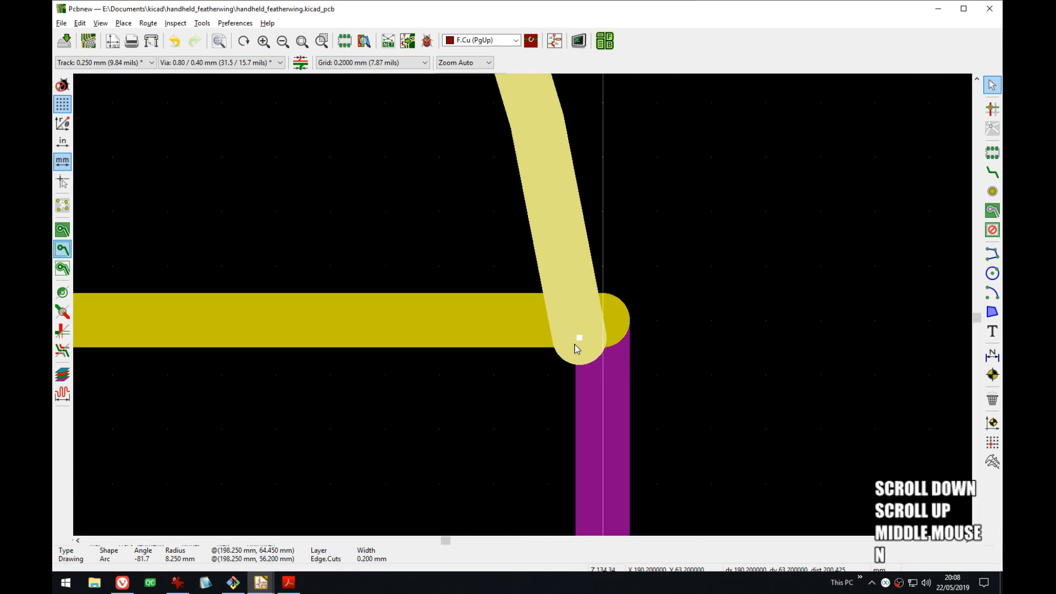
pyautogui.moveTo(576, 336); pyautogui.dragTo(577, 311)
# - Pull the outer end of the cutout's uppermost edge line inward onto the arc's end, making it about 2.4 mm long
pyautogui.click(614, 319)
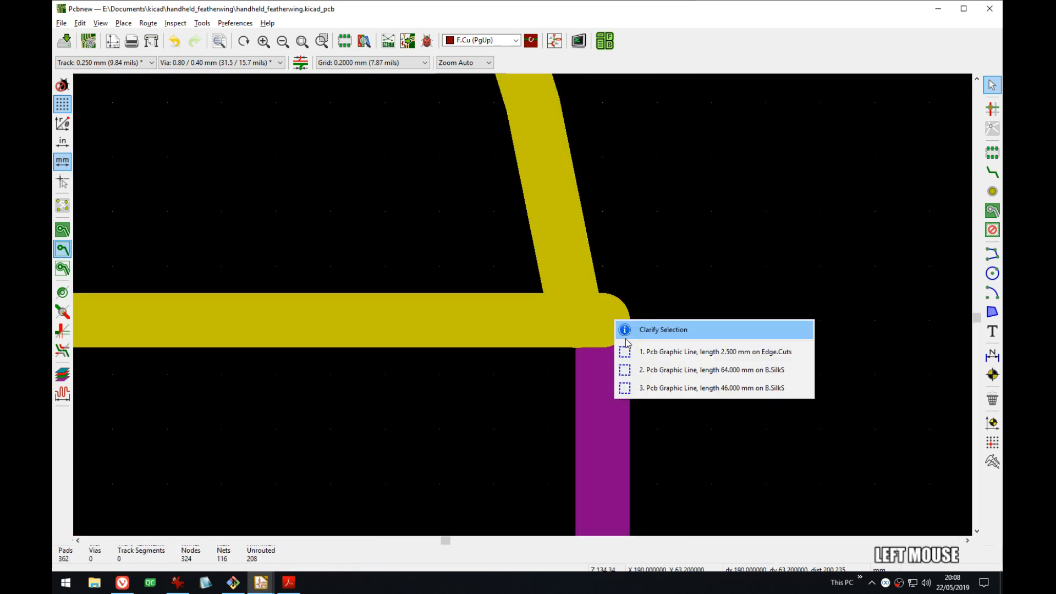
pyautogui.click(675, 353)
pyautogui.moveTo(602, 319); pyautogui.dragTo(573, 320)
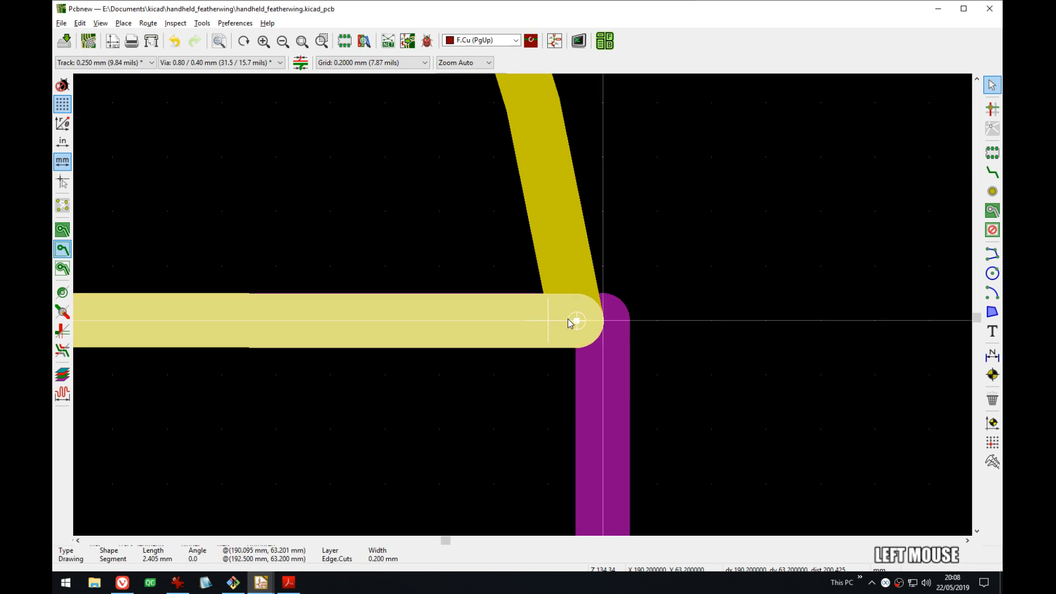
pyautogui.click(737, 342)
pyautogui.scroll(-3, 737, 342)
pyautogui.moveTo(415, 360); pyautogui.dragTo(575, 344, button='middle')
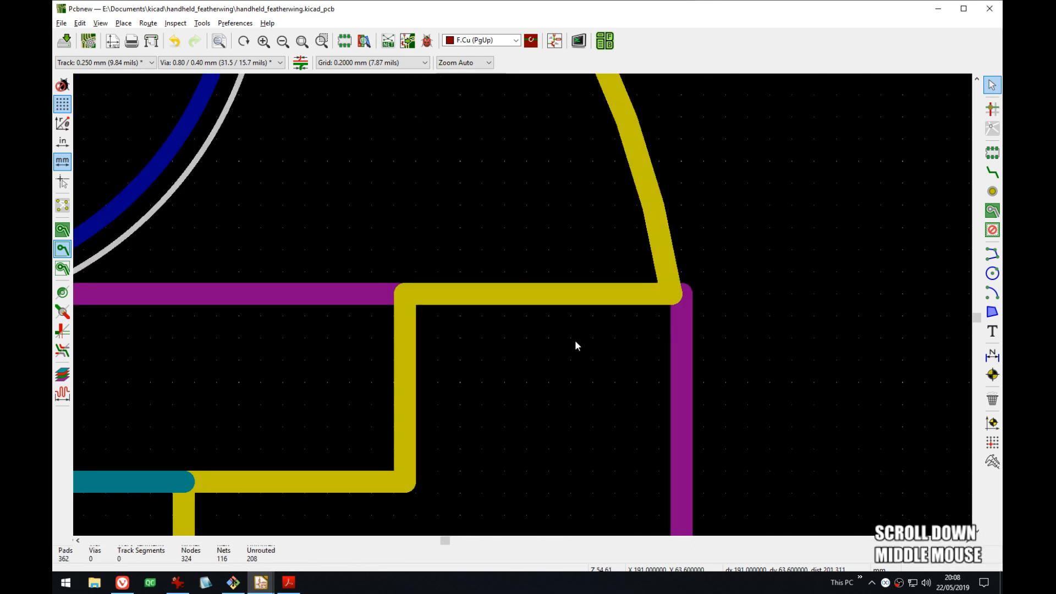
# - Open the 3D view and examine the edge cutout, flex cable and display from both sides of the board
pyautogui.hotkey('alt', '3')
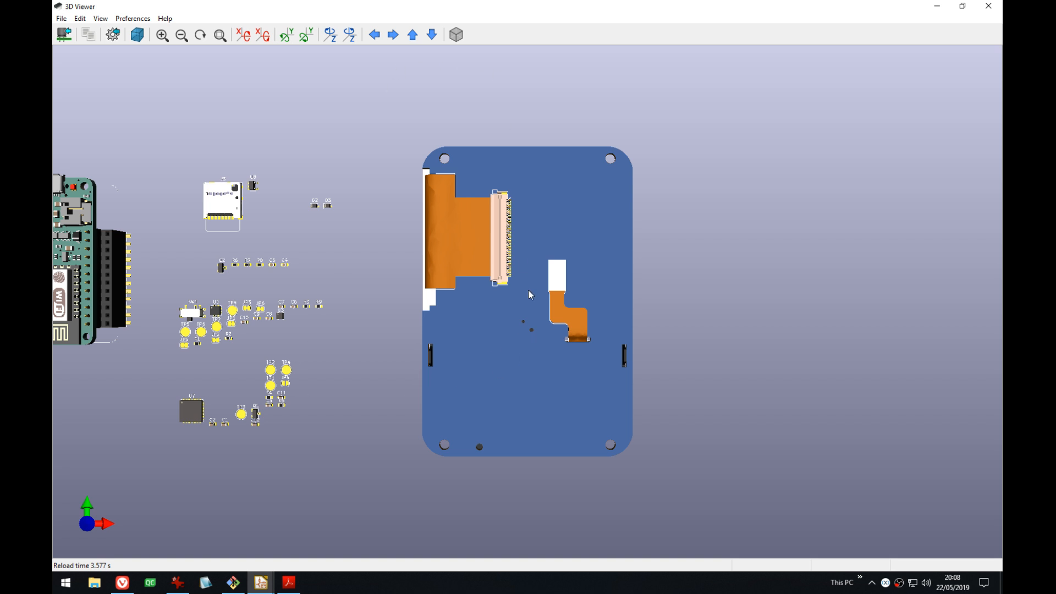
pyautogui.hotkey('shift', 'z')
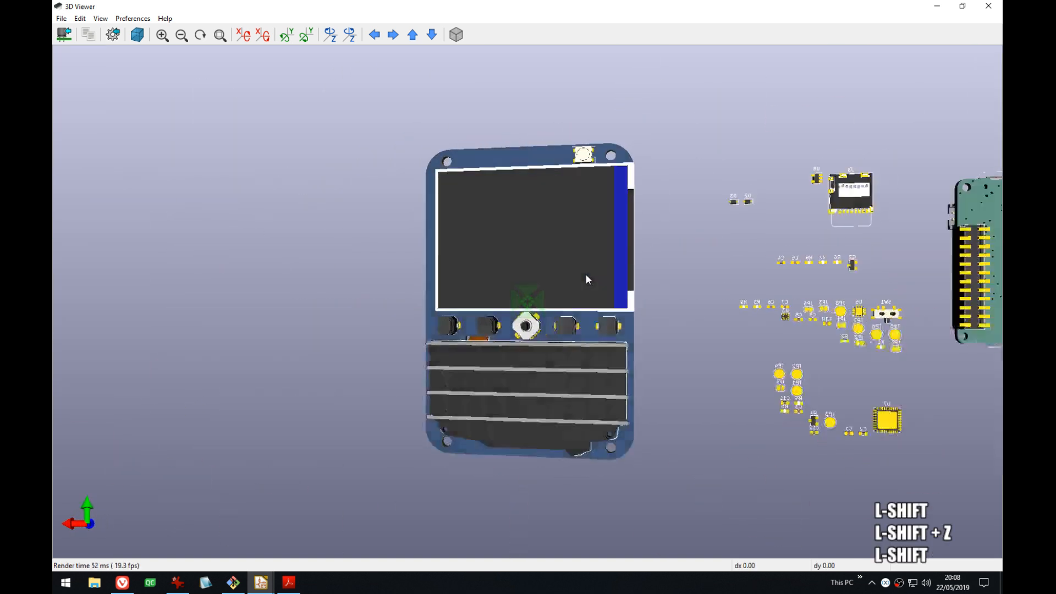
pyautogui.press('z')
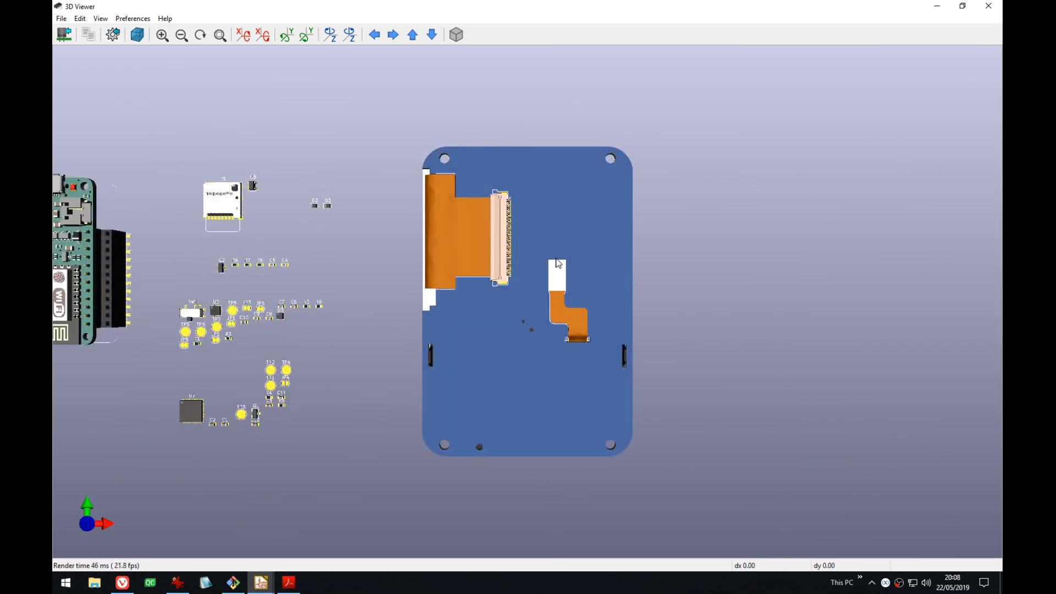
pyautogui.scroll(3, 506, 203)
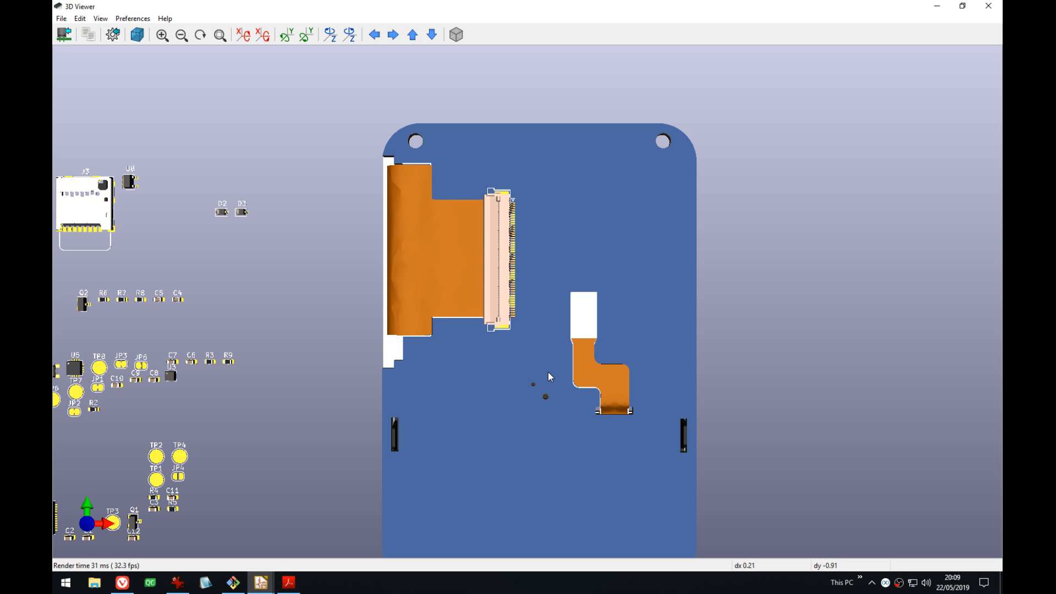
pyautogui.press('z')
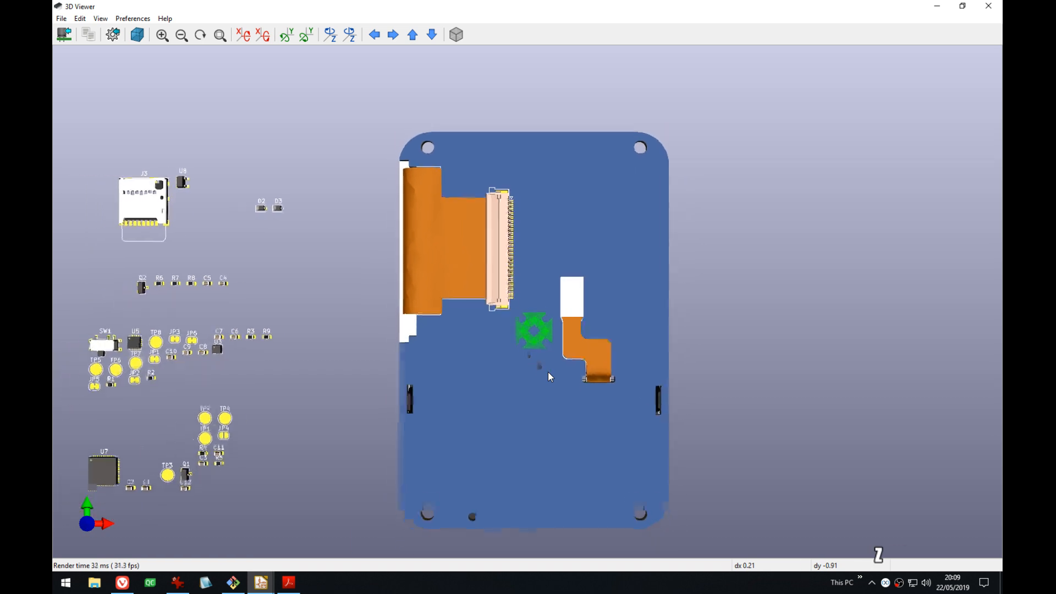
pyautogui.hotkey('shift', 'z')
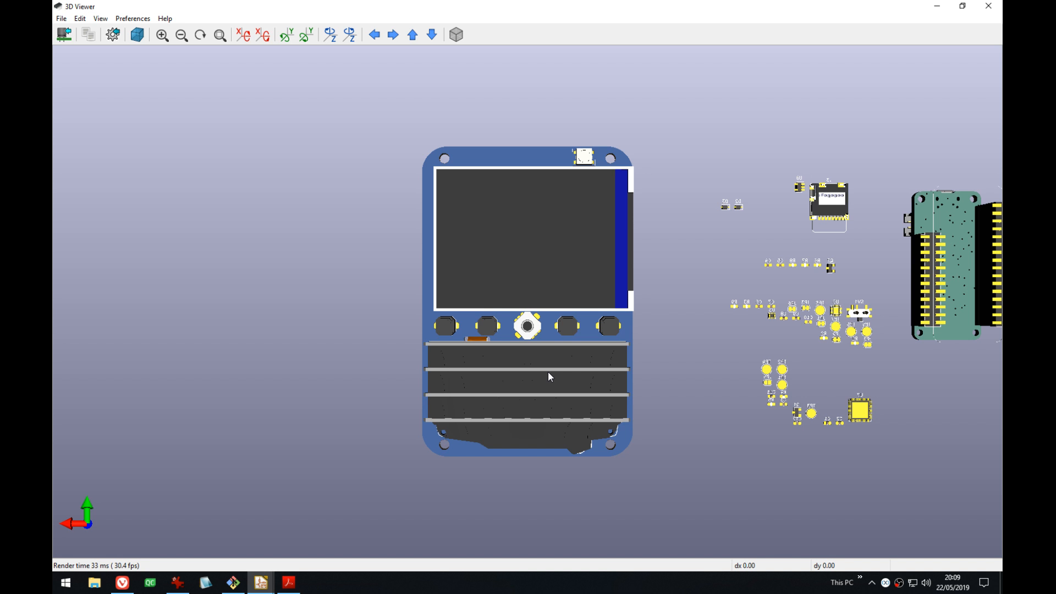
pyautogui.hotkey('shift', 'z')
# - Hide the surface-mount component models in the 3D view and restore their display
pyautogui.hotkey('shift', 's')
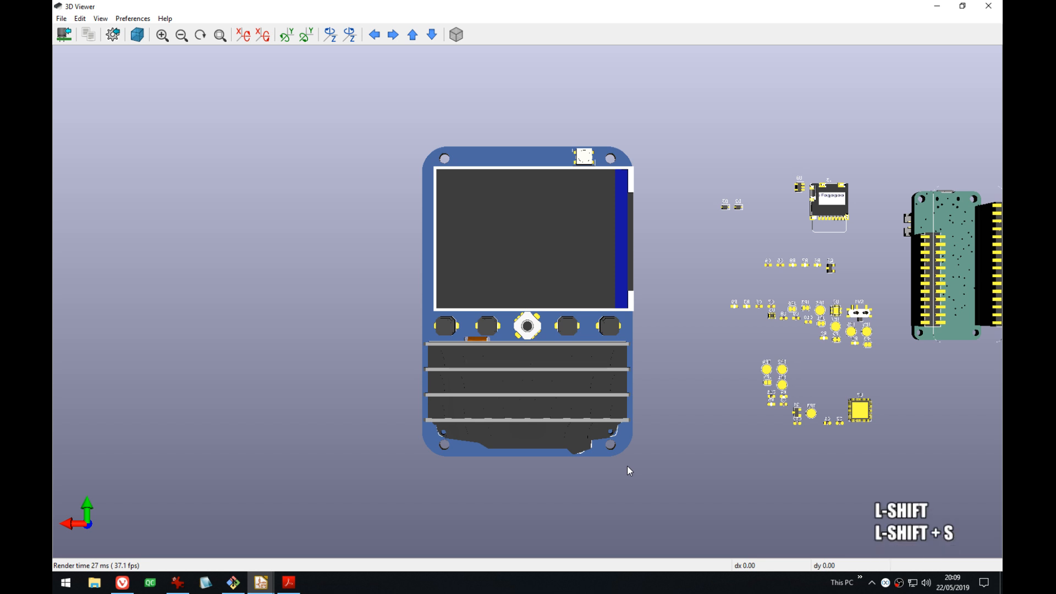
pyautogui.press('s')
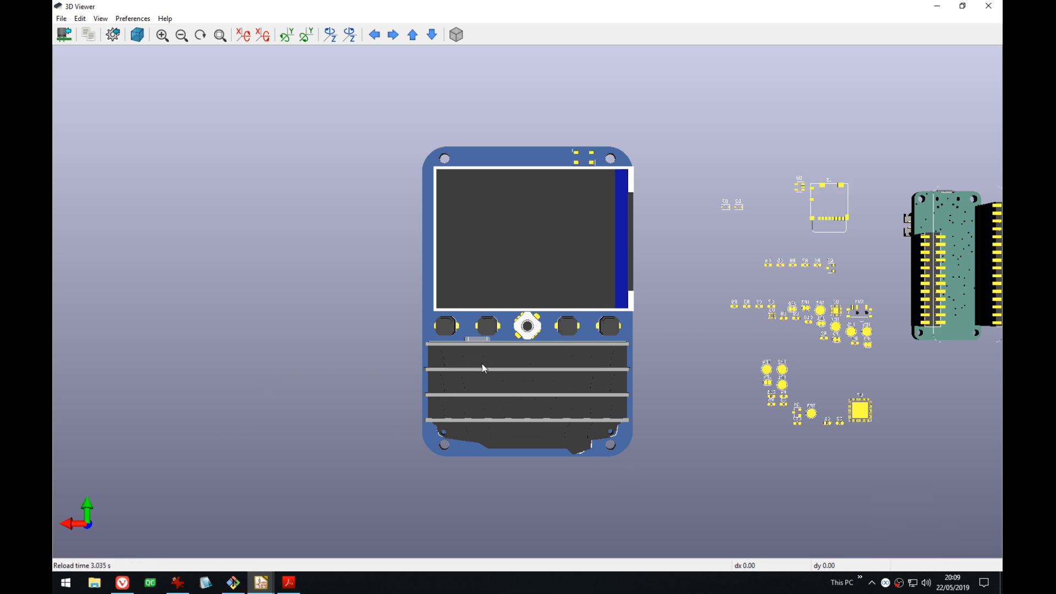
pyautogui.moveTo(482, 364)
pyautogui.mouseDown(button='middle')
pyautogui.moveTo(489, 360)
pyautogui.moveTo(470, 359)
pyautogui.mouseUp(button='middle')
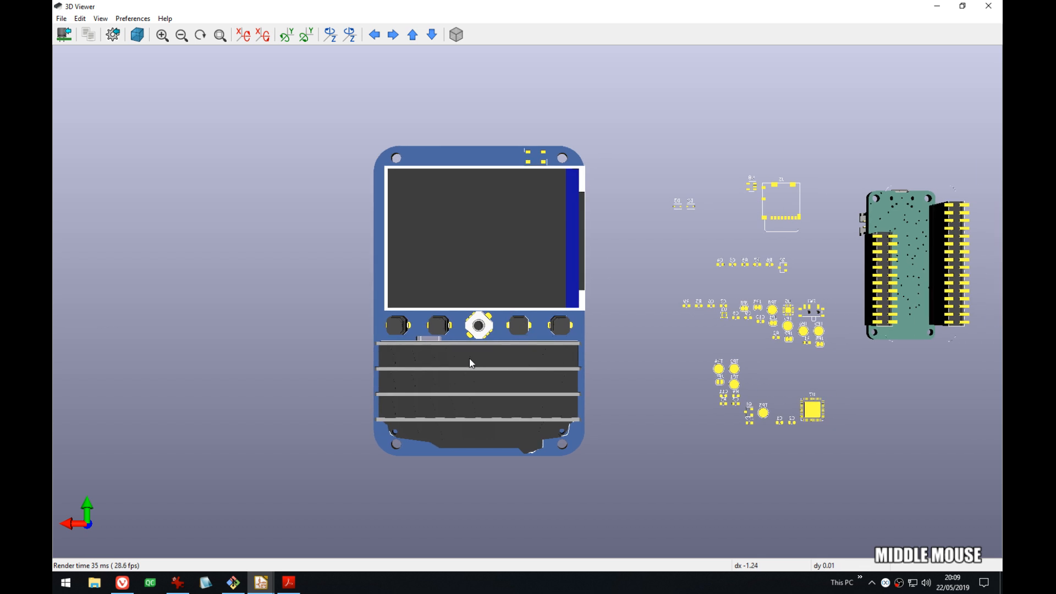
pyautogui.click(113, 35)
pyautogui.click(431, 349)
pyautogui.click(607, 394)
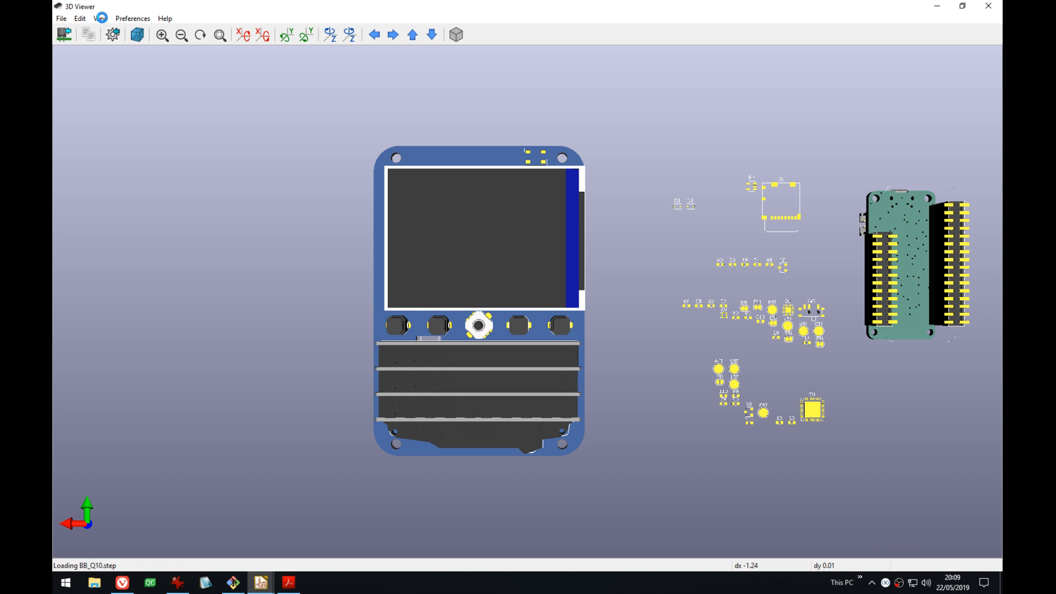
pyautogui.click(101, 18)
pyautogui.click(101, 18)
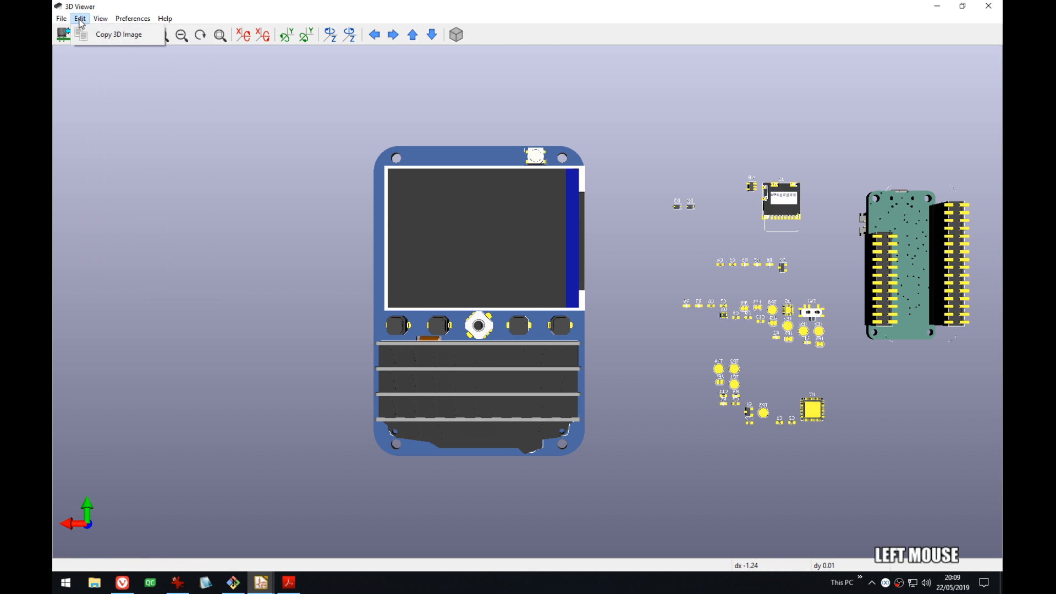
pyautogui.click(132, 18)
pyautogui.moveTo(190, 63)
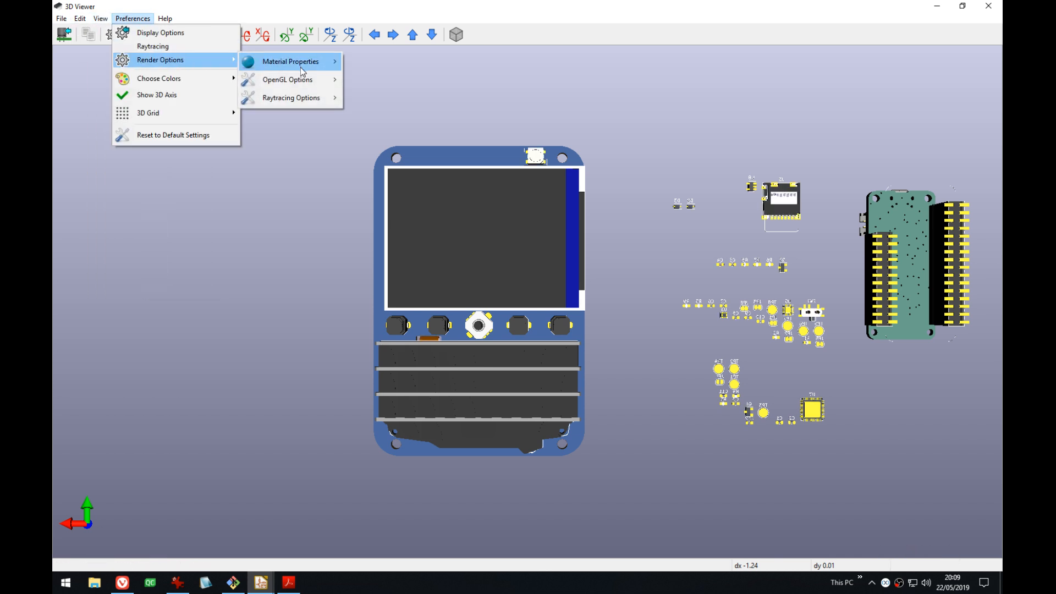
pyautogui.moveTo(306, 103)
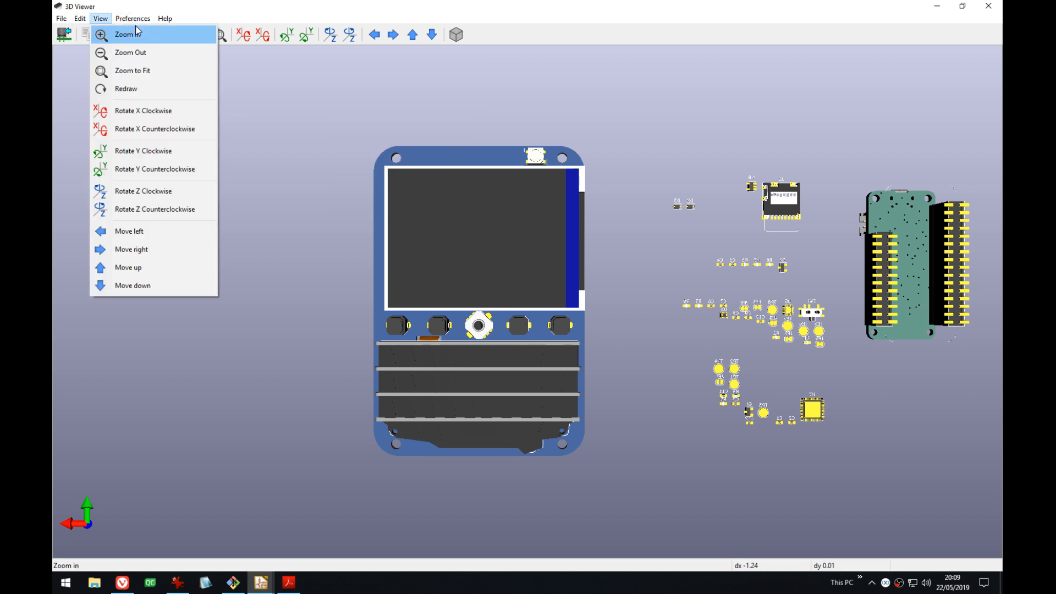
pyautogui.moveTo(84, 20)
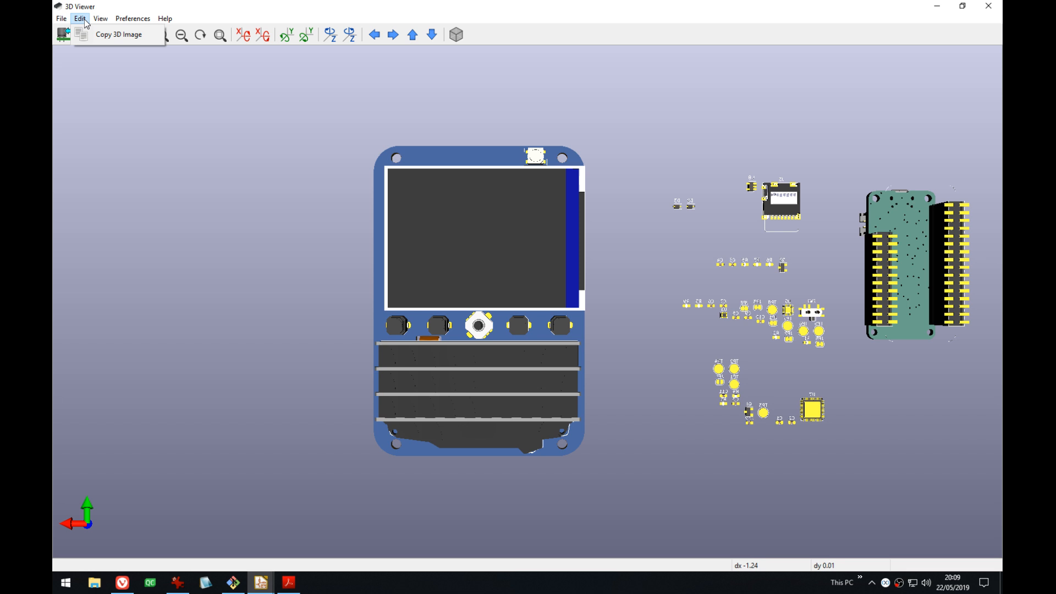
pyautogui.click(237, 21)
pyautogui.moveTo(525, 271); pyautogui.dragTo(547, 205, button='middle')
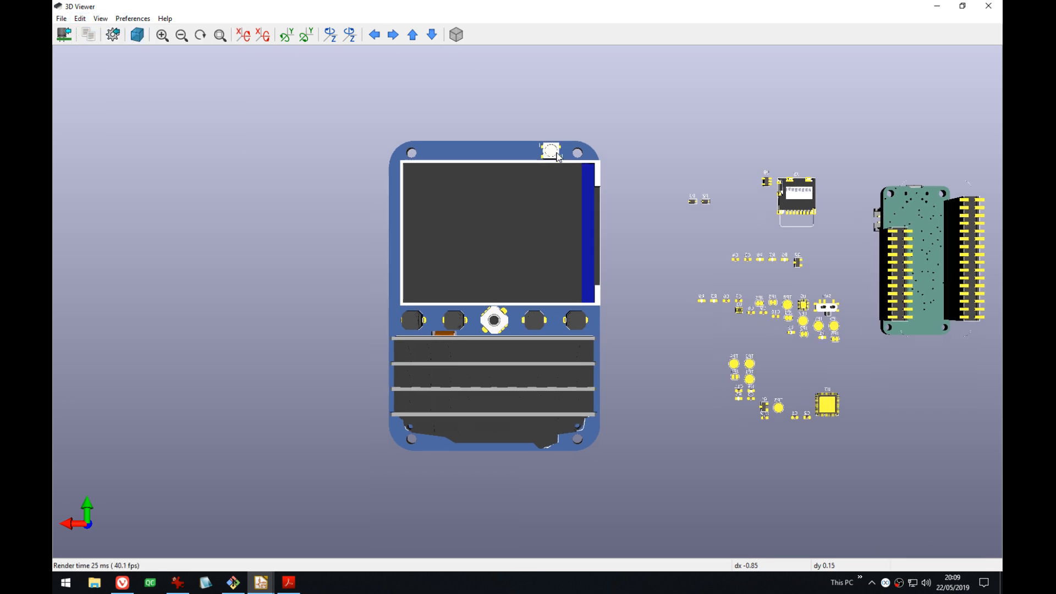
pyautogui.hotkey('shift', 'z')
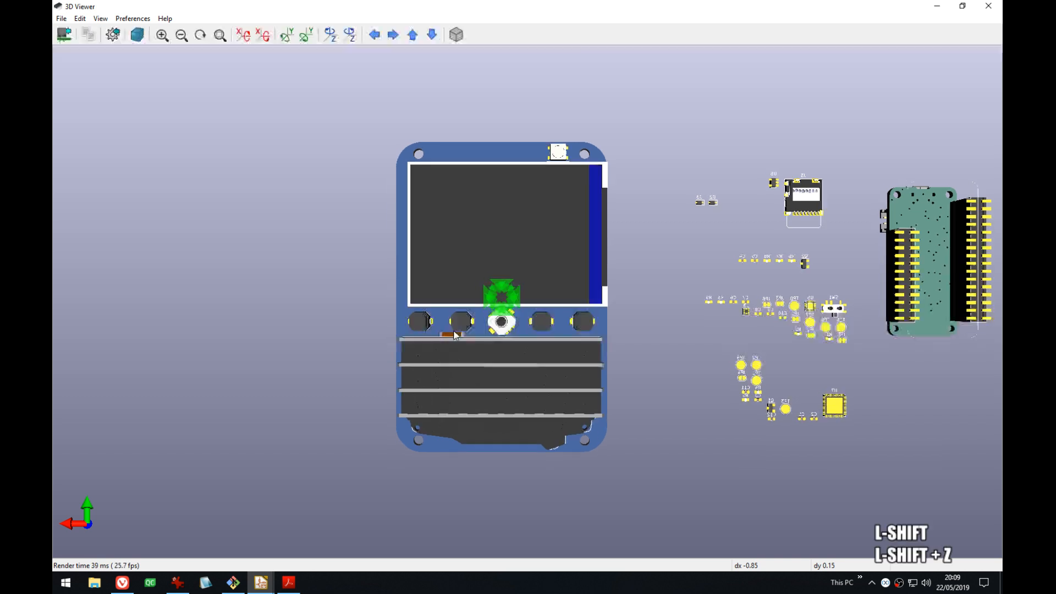
# - Examine the cutout's upper corner on the board's back in 3D, where it meets the rounded board corner
pyautogui.press('z')
pyautogui.press('z')
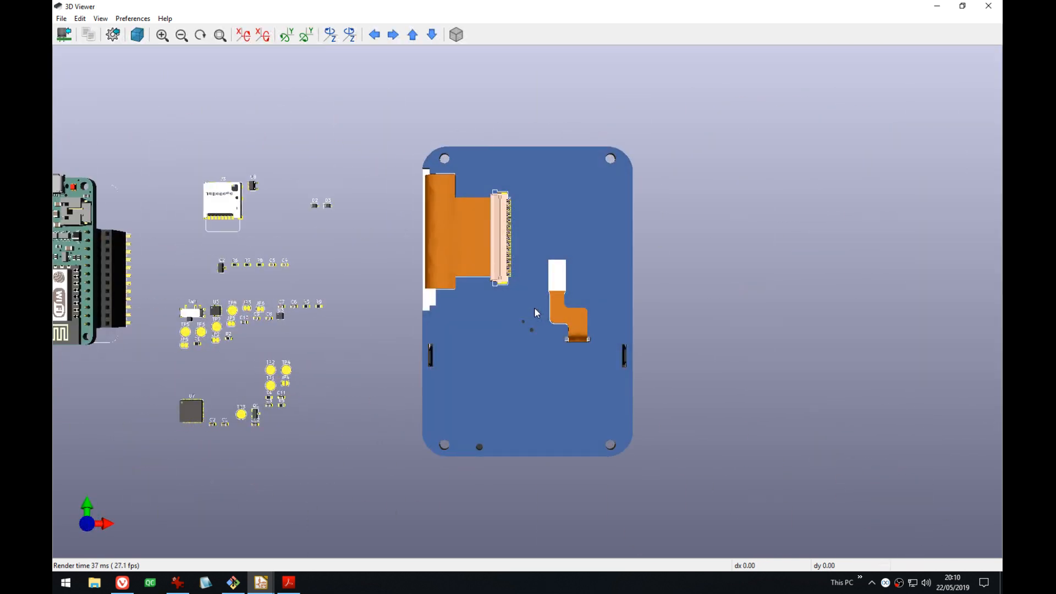
pyautogui.scroll(2, 502, 268)
pyautogui.moveTo(501, 268); pyautogui.dragTo(526, 294, button='middle')
pyautogui.scroll(3, 403, 203)
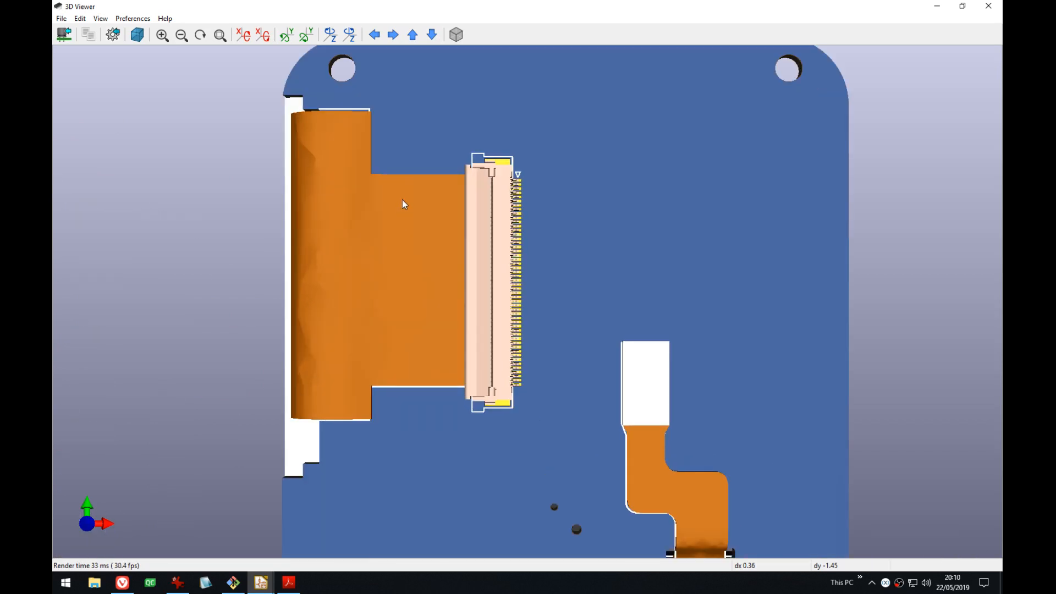
pyautogui.moveTo(403, 203); pyautogui.dragTo(582, 249, button='middle')
pyautogui.scroll(4, 487, 183)
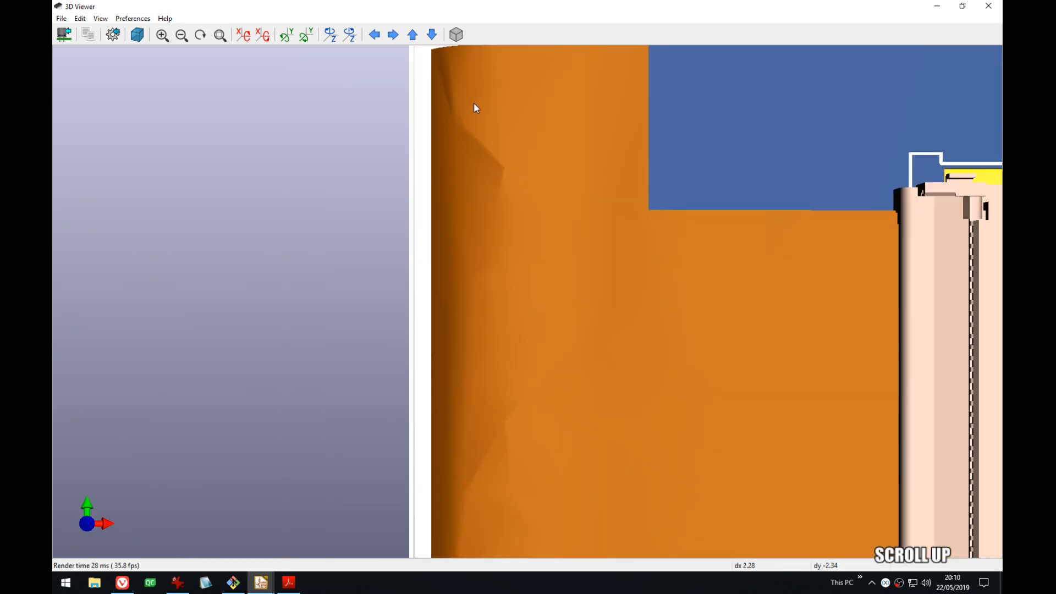
pyautogui.moveTo(473, 106); pyautogui.dragTo(566, 292, button='middle')
pyautogui.scroll(2, 536, 259)
pyautogui.scroll(2, 543, 224)
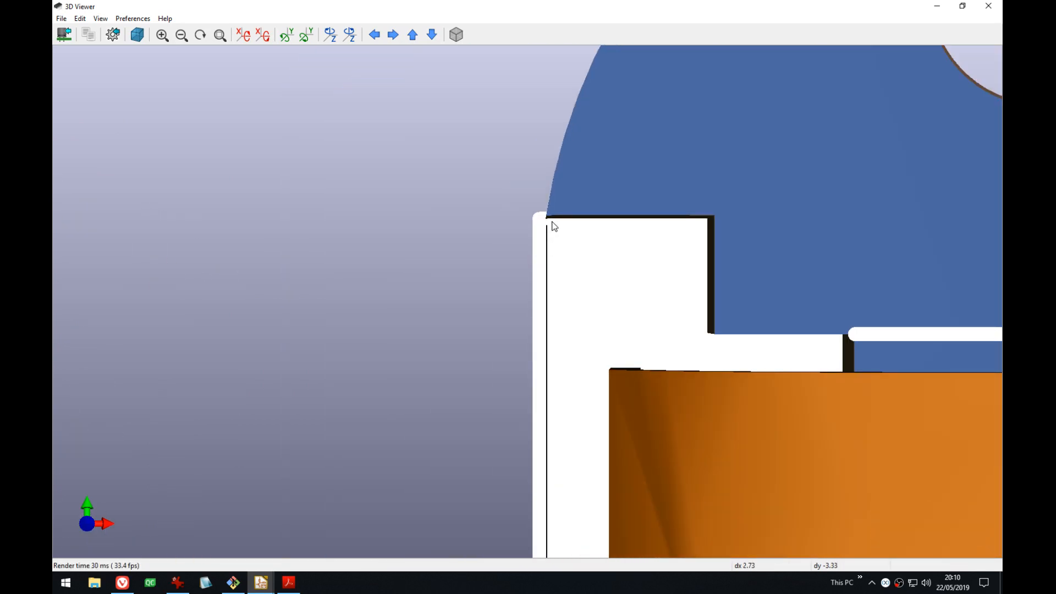
pyautogui.moveTo(537, 225); pyautogui.dragTo(483, 232, button='middle')
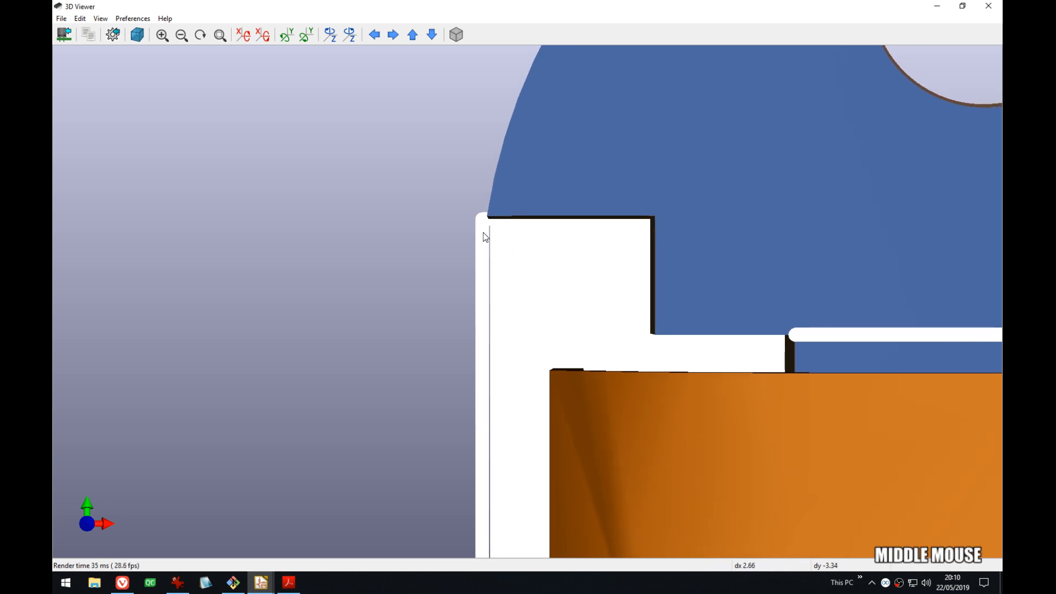
# - Examine the flex cable, the connector and the cutout's lower end on the board's back in 3D
pyautogui.scroll(-5, 707, 337)
pyautogui.moveTo(720, 353); pyautogui.dragTo(713, 232, button='middle')
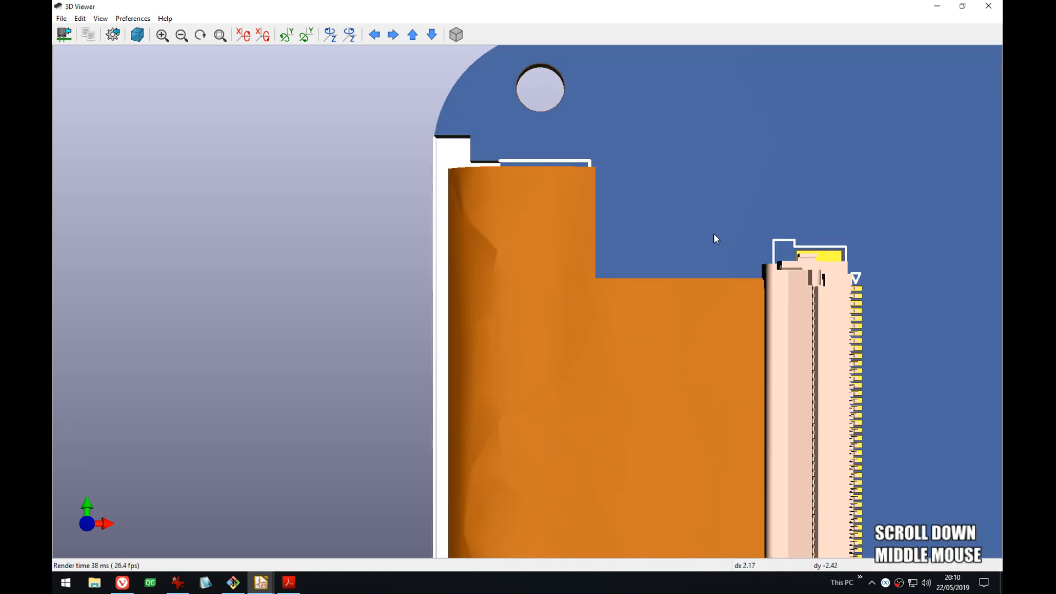
pyautogui.scroll(-2, 763, 395)
pyautogui.moveTo(763, 394); pyautogui.dragTo(746, 358, button='middle')
pyautogui.scroll(-2, 605, 371)
pyautogui.moveTo(605, 370); pyautogui.dragTo(707, 401, button='middle')
pyautogui.scroll(6, 617, 402)
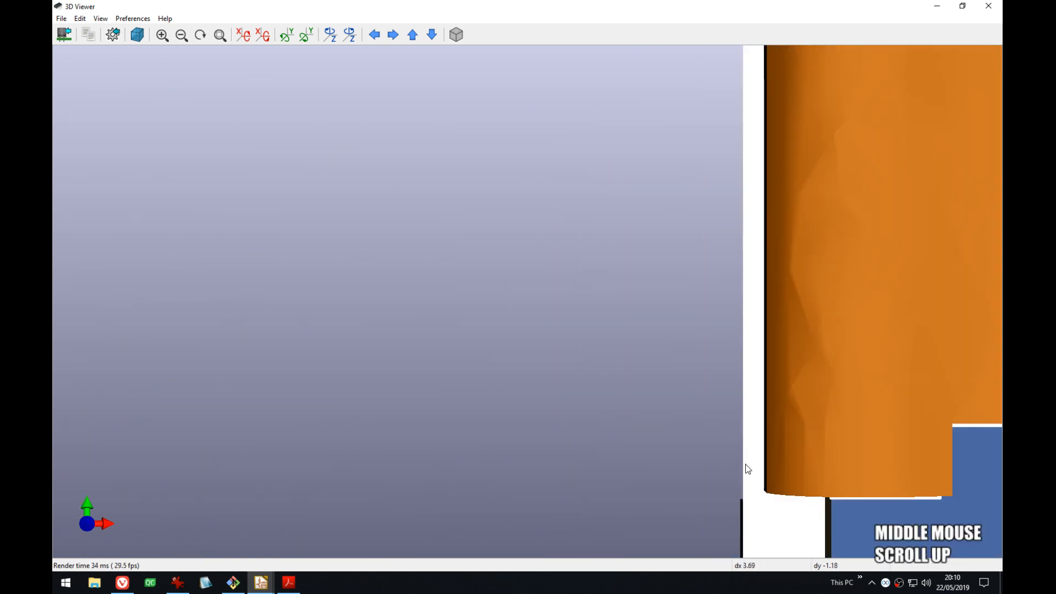
pyautogui.moveTo(745, 465); pyautogui.dragTo(550, 273, button='middle')
# - Switch the 3D view to orthographic projection and compare the display's edge with the board edge at the cutout
pyautogui.click(455, 34)
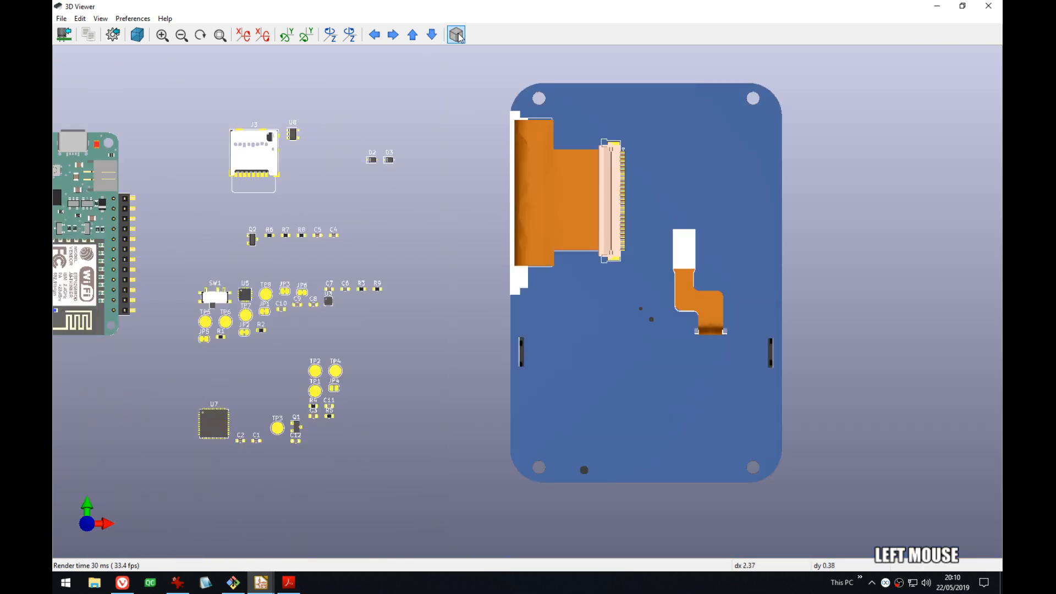
pyautogui.click(457, 35)
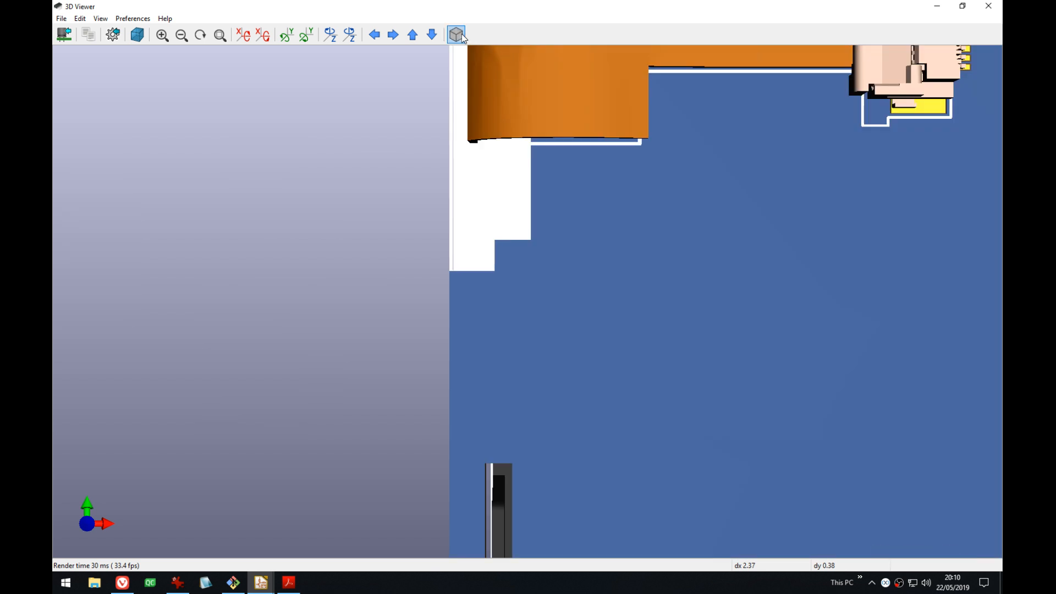
pyautogui.moveTo(647, 266); pyautogui.dragTo(661, 441, button='middle')
pyautogui.moveTo(588, 324); pyautogui.dragTo(571, 193, button='middle')
pyautogui.click(456, 34)
pyautogui.scroll(2, 549, 269)
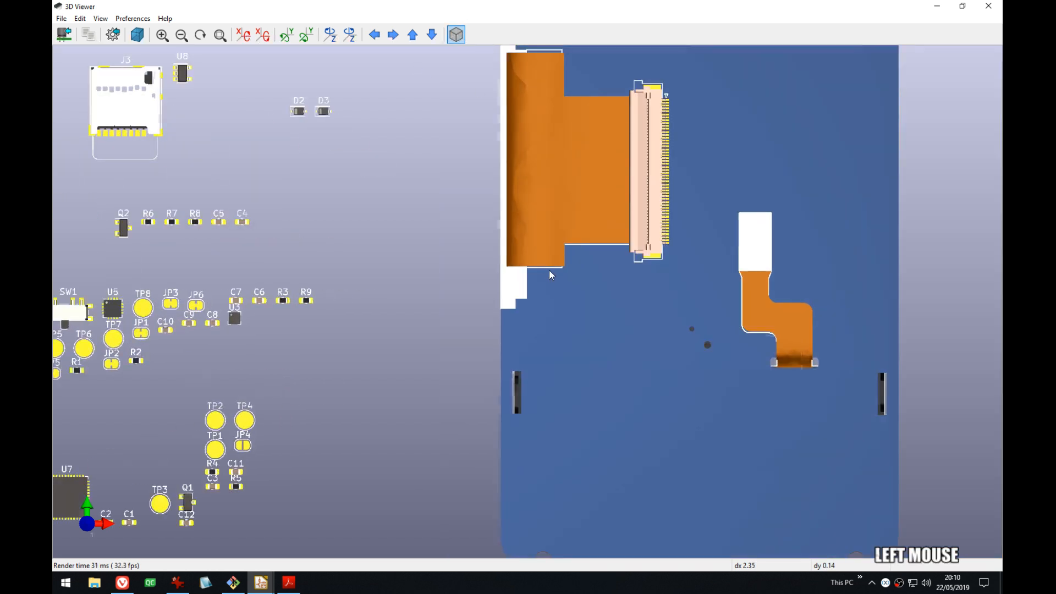
pyautogui.scroll(5, 549, 269)
pyautogui.moveTo(605, 213); pyautogui.dragTo(503, 252, button='middle')
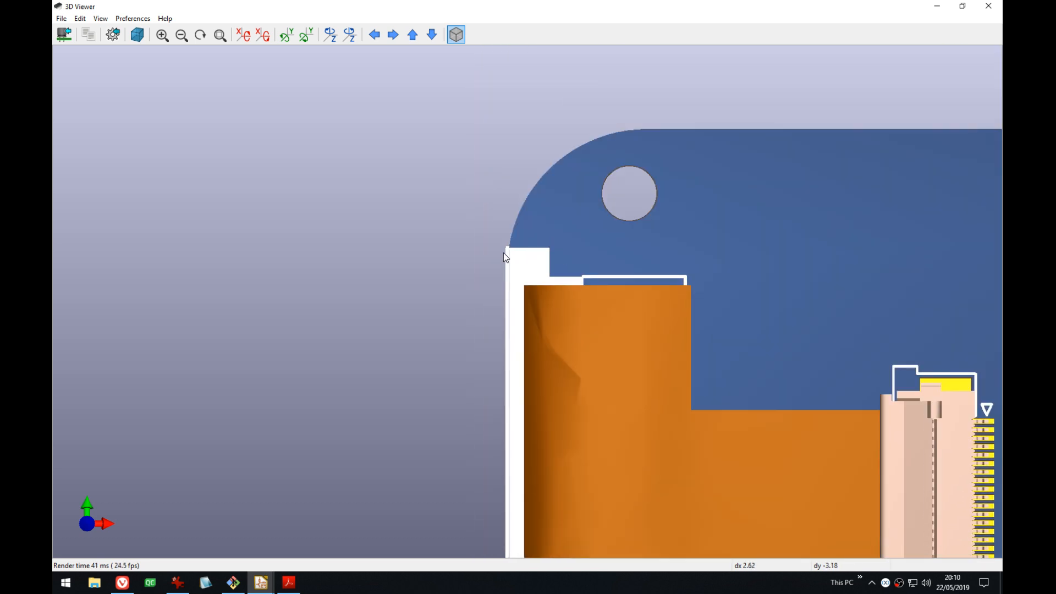
# - Return to the board layout and select the fiducial, display connector, flex outline, lower cutout edge lines and display outline's outer side
pyautogui.hotkey('alt', 'Tab')
pyautogui.scroll(-5, 523, 308)
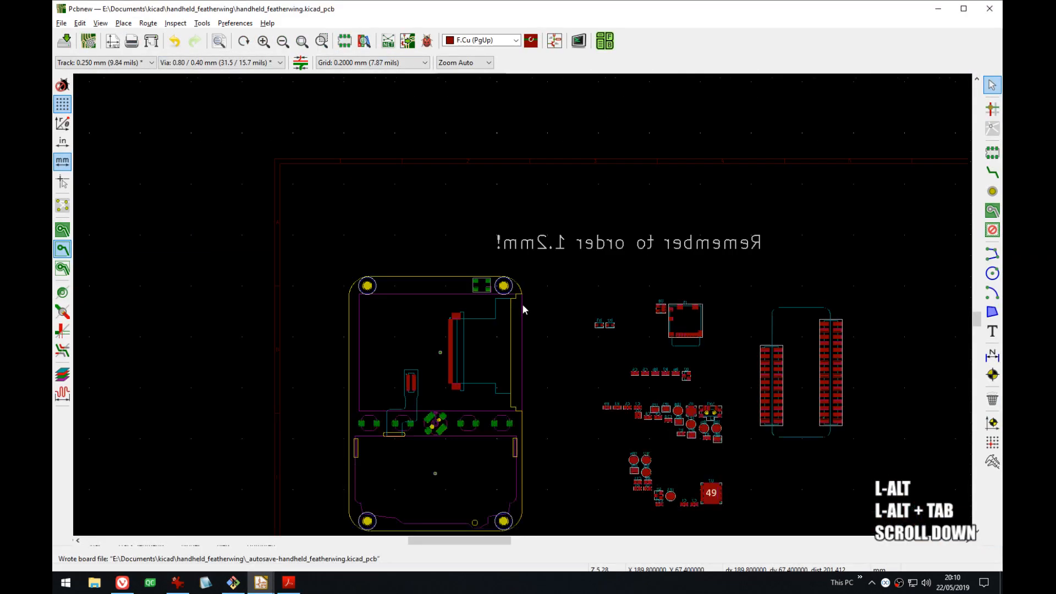
pyautogui.moveTo(522, 303); pyautogui.dragTo(520, 305, button='middle')
pyautogui.scroll(5, 522, 304)
pyautogui.scroll(-1, 607, 294)
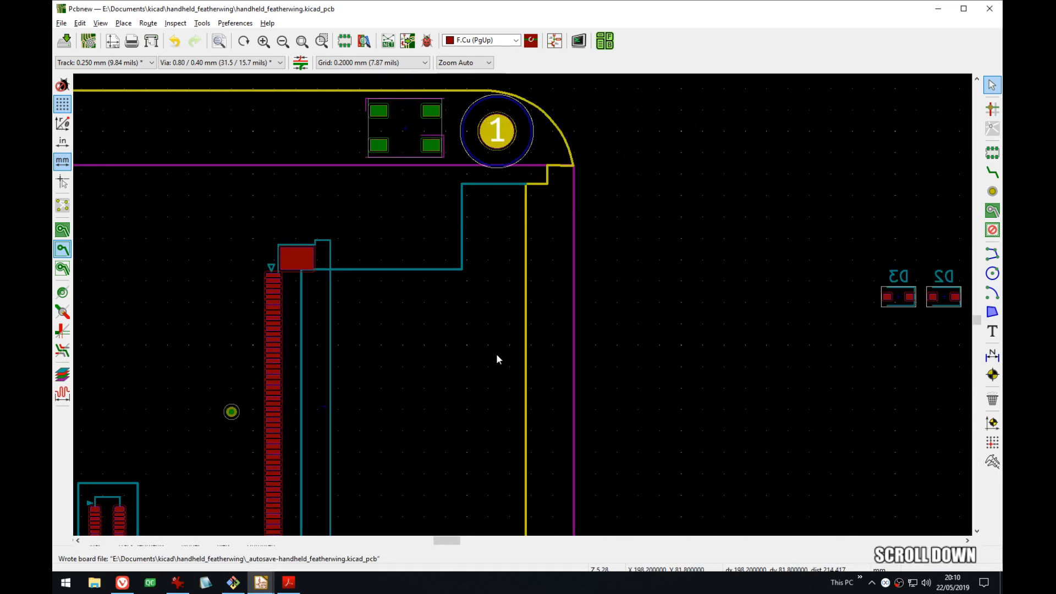
pyautogui.moveTo(497, 358); pyautogui.dragTo(459, 286, button='middle')
pyautogui.click(431, 283)
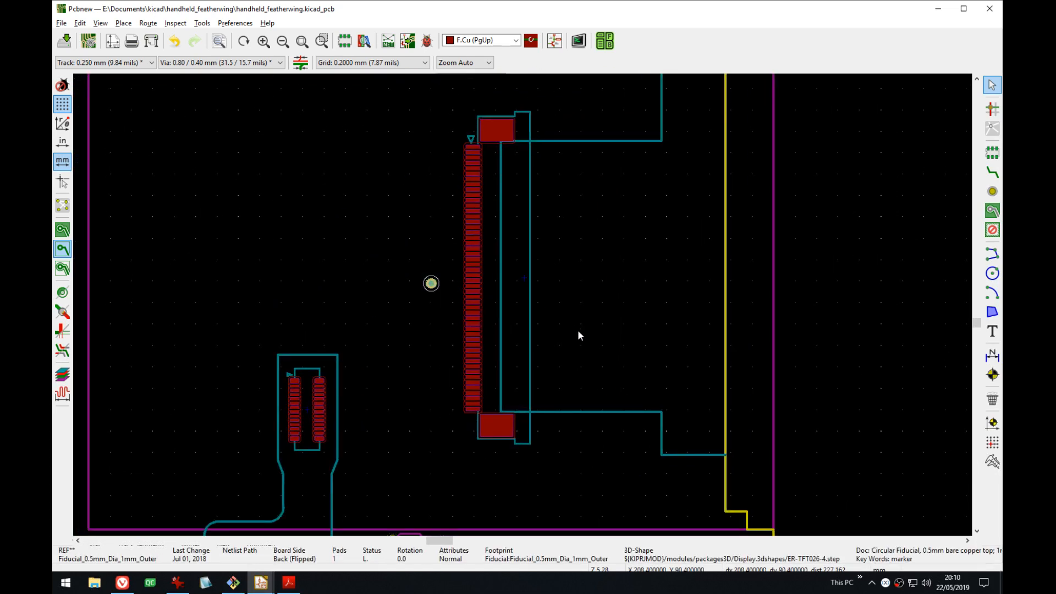
pyautogui.moveTo(449, 117)
pyautogui.keyDown('shift'); pyautogui.mouseDown()
pyautogui.moveTo(667, 453)
pyautogui.moveTo(738, 471)
pyautogui.mouseUp(); pyautogui.keyUp('shift')
pyautogui.moveTo(737, 470)
pyautogui.mouseDown(button='middle')
pyautogui.moveTo(724, 352)
pyautogui.moveTo(715, 356)
pyautogui.mouseUp(button='middle')
pyautogui.press('shift')
pyautogui.keyDown('shift'); pyautogui.moveTo(752, 413); pyautogui.dragTo(701, 354); pyautogui.keyUp('shift')
pyautogui.keyDown('shift'); pyautogui.click(758, 344); pyautogui.keyUp('shift')
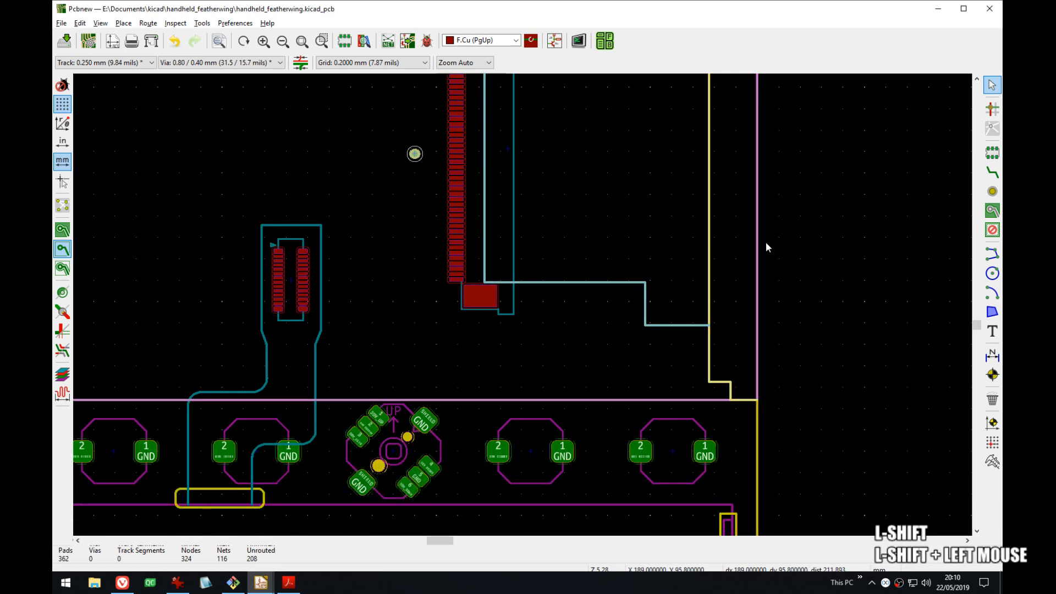
# - Add the upper cutout edge lines, the rest of the flex outline and the display outline's remaining sides to the selection
pyautogui.moveTo(763, 184); pyautogui.dragTo(766, 352, button='middle')
pyautogui.moveTo(751, 120); pyautogui.dragTo(760, 289, button='middle')
pyautogui.scroll(3, 755, 270)
pyautogui.moveTo(523, 309); pyautogui.dragTo(509, 318, button='middle')
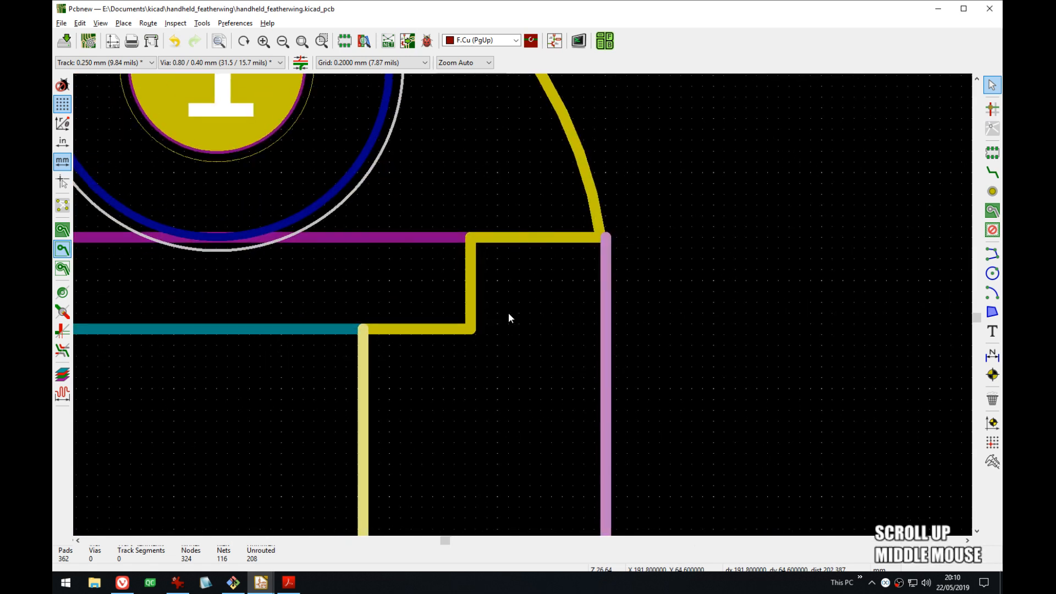
pyautogui.keyDown('shift'); pyautogui.moveTo(552, 385); pyautogui.dragTo(339, 231); pyautogui.keyUp('shift')
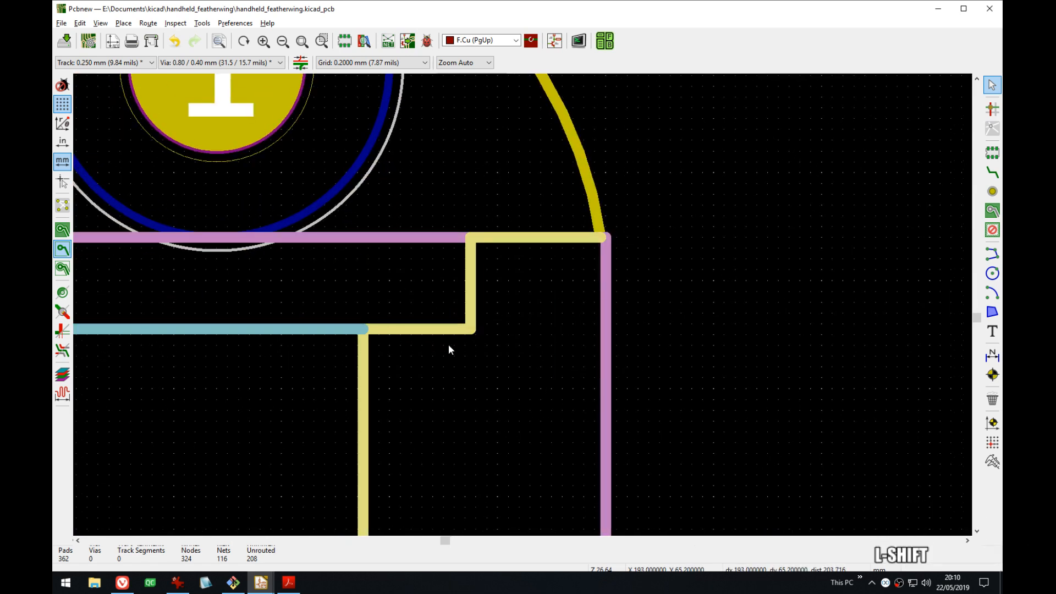
pyautogui.scroll(-5, 561, 312)
pyautogui.moveTo(561, 312); pyautogui.dragTo(534, 304, button='middle')
pyautogui.keyDown('shift'); pyautogui.moveTo(522, 308); pyautogui.dragTo(434, 239); pyautogui.keyUp('shift')
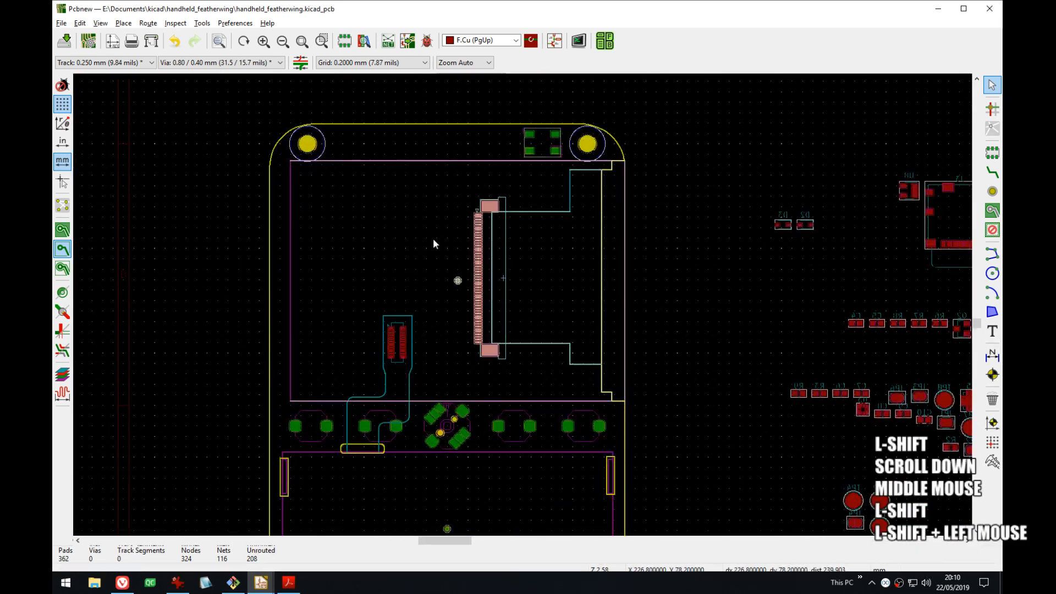
pyautogui.keyDown('shift'); pyautogui.moveTo(295, 292); pyautogui.dragTo(285, 279); pyautogui.keyUp('shift')
# - Move the selected display, connector and cutout group 0.1 mm inward from the board edge using a 0.1 mm grid, including locked items
pyautogui.scroll(4, 641, 237)
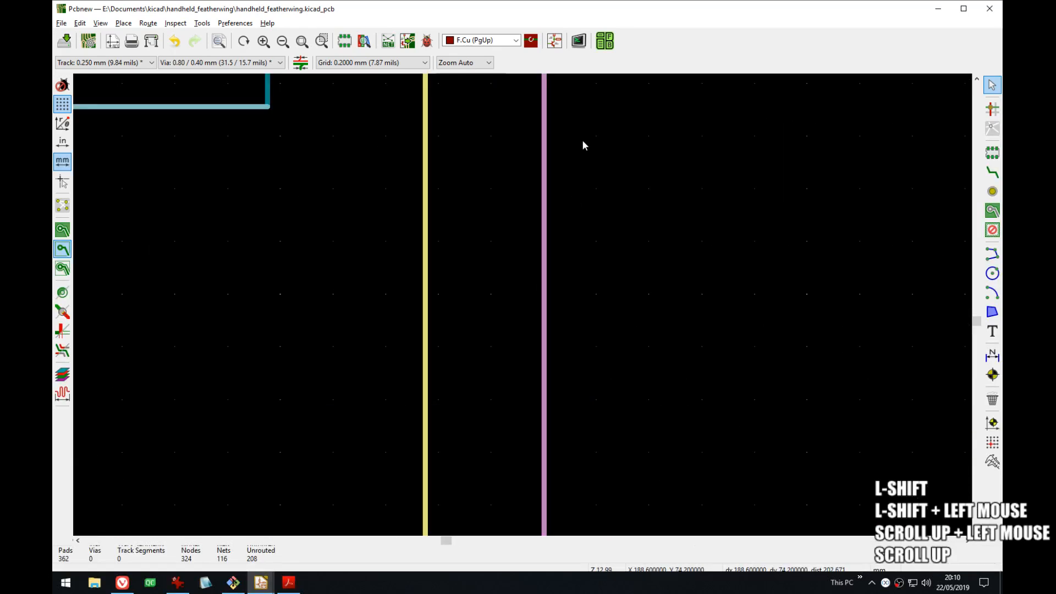
pyautogui.moveTo(577, 132); pyautogui.dragTo(572, 351, button='middle')
pyautogui.moveTo(538, 140); pyautogui.dragTo(519, 317, button='middle')
pyautogui.scroll(4, 515, 257)
pyautogui.moveTo(551, 185); pyautogui.dragTo(558, 232, button='middle')
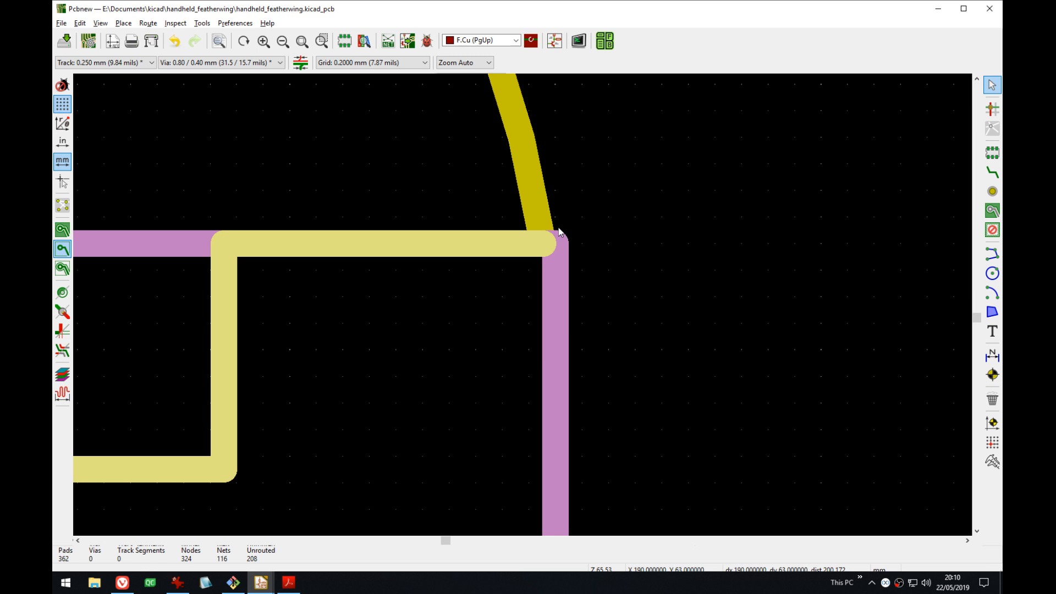
pyautogui.press('Down')
pyautogui.press('Down')
pyautogui.press('m')
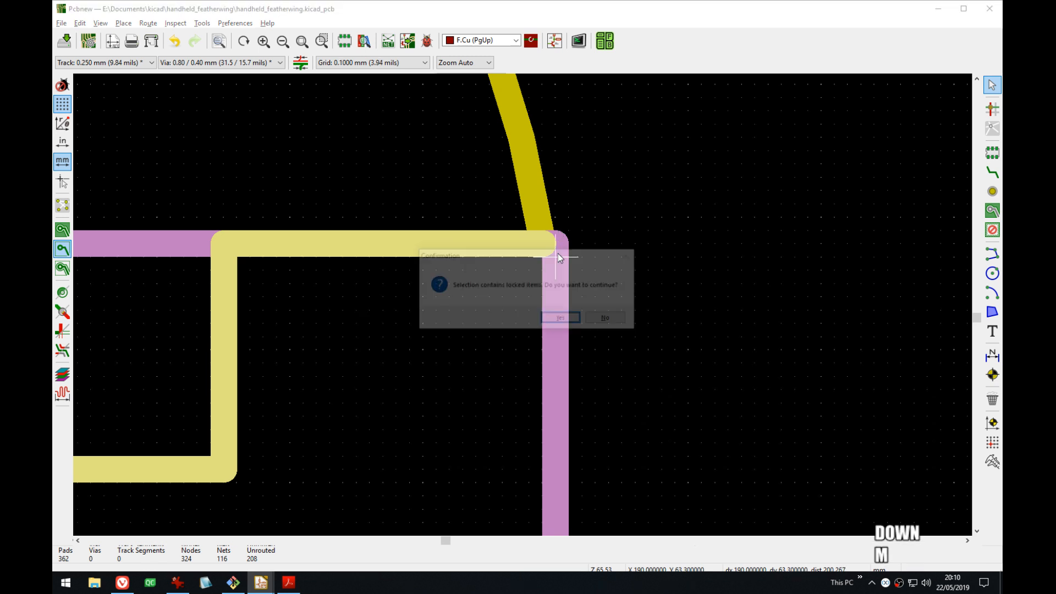
pyautogui.press('Return')
pyautogui.press('Left')
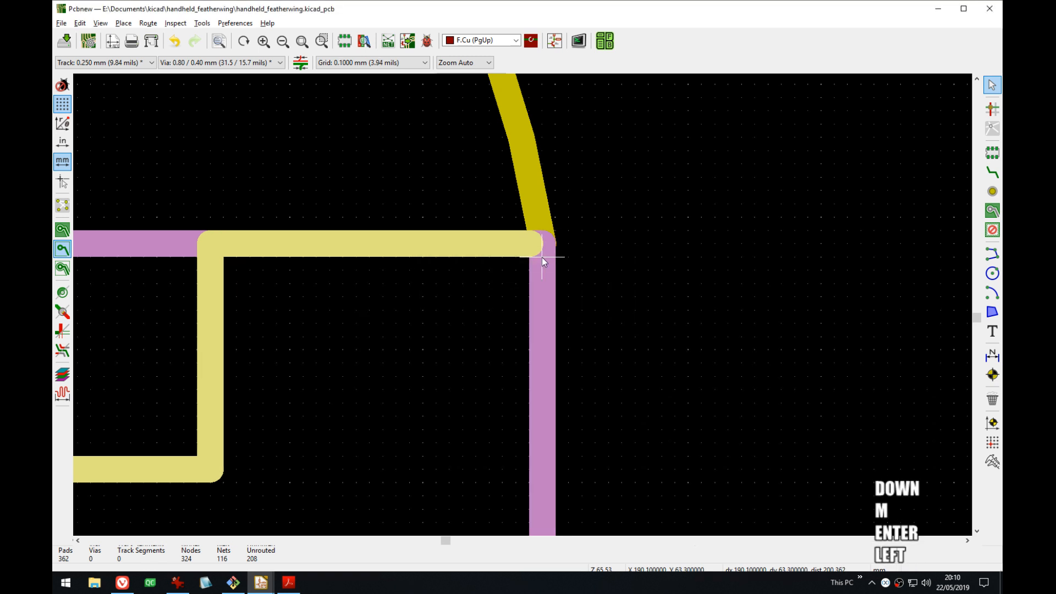
pyautogui.press('Return')
pyautogui.click(517, 345)
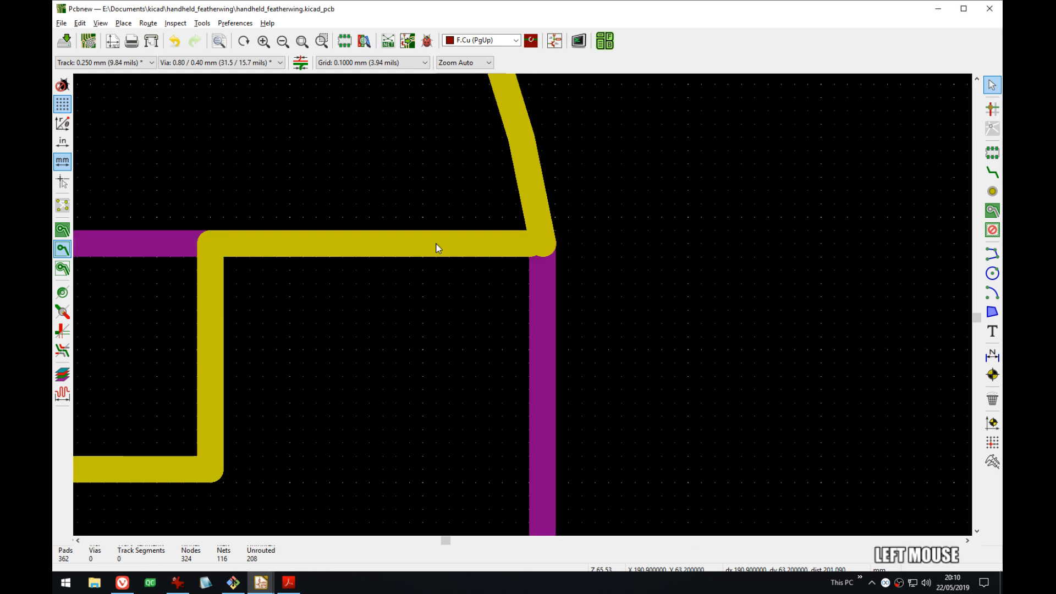
# - Extend the outer end of the cutout's uppermost edge line to the corner arc's end, about 2.5 mm long, and check the outline in 3D
pyautogui.click(499, 248)
pyautogui.click(549, 278)
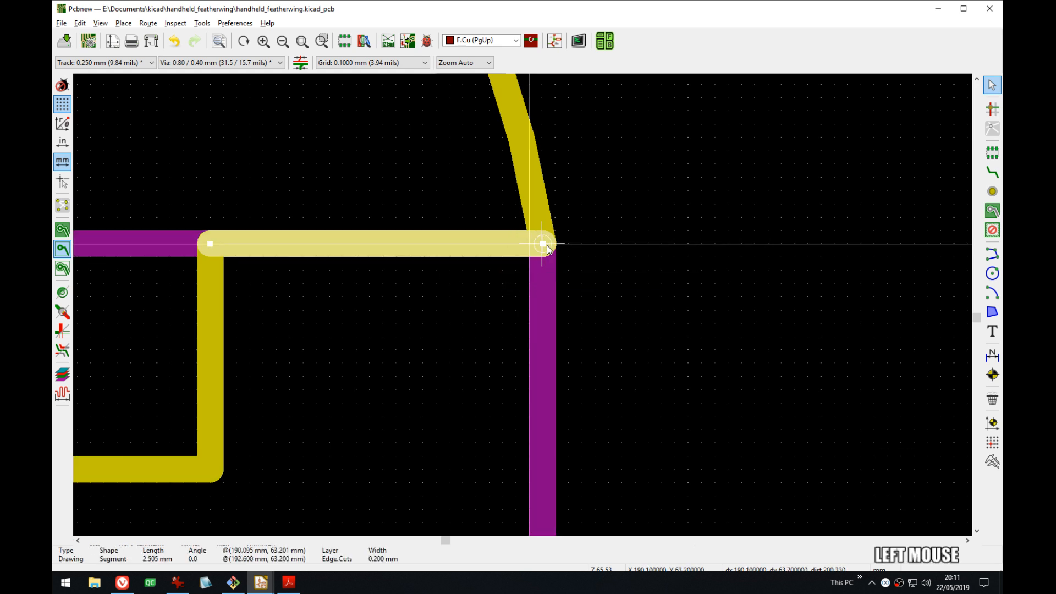
pyautogui.hotkey('alt', '3')
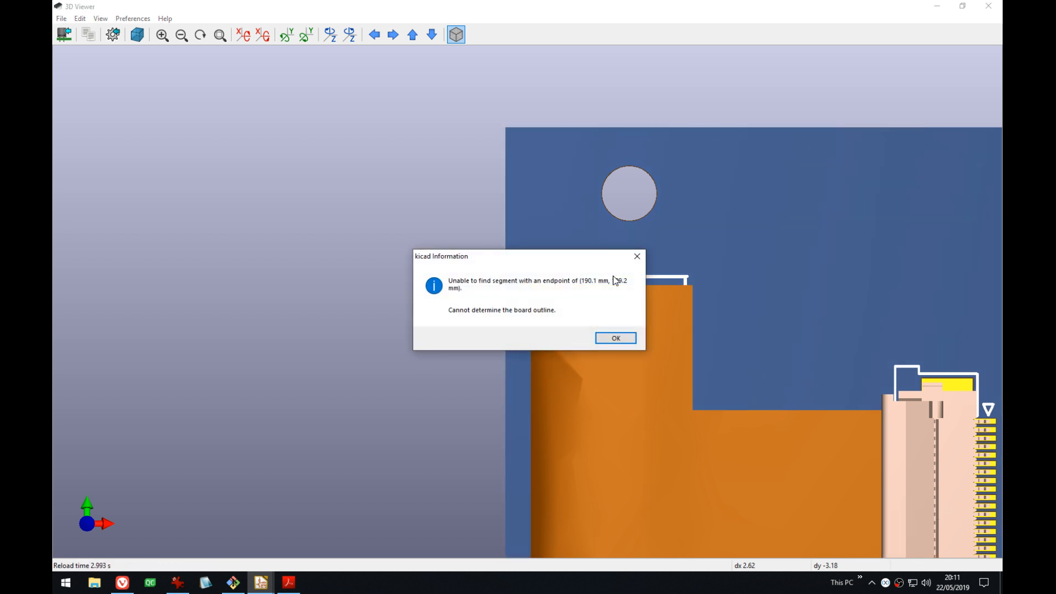
pyautogui.press('Return')
pyautogui.scroll(-5, 658, 340)
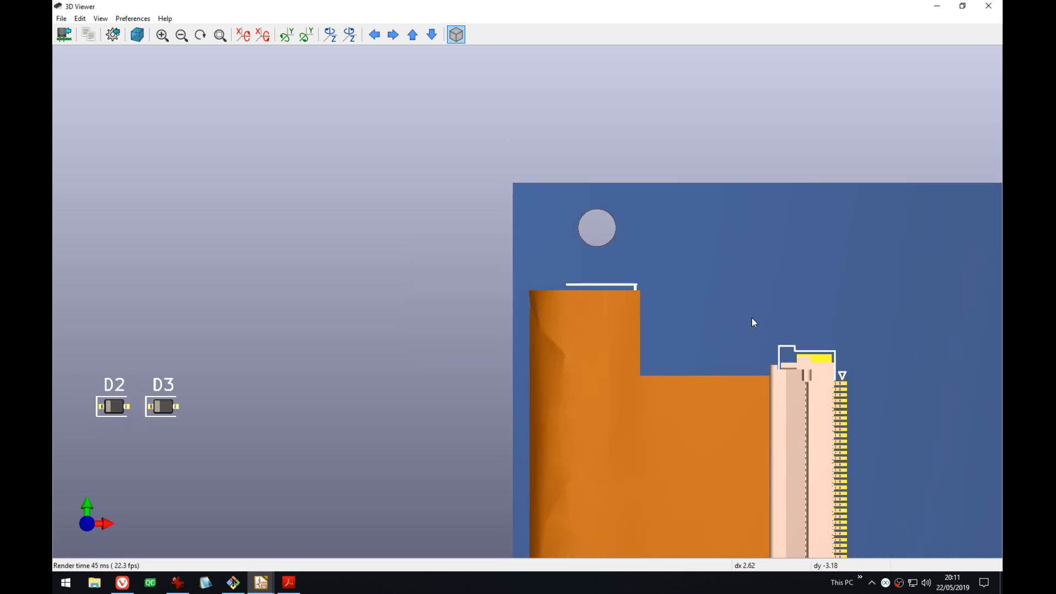
pyautogui.scroll(-2, 734, 307)
pyautogui.moveTo(728, 351); pyautogui.dragTo(570, 282, button='middle')
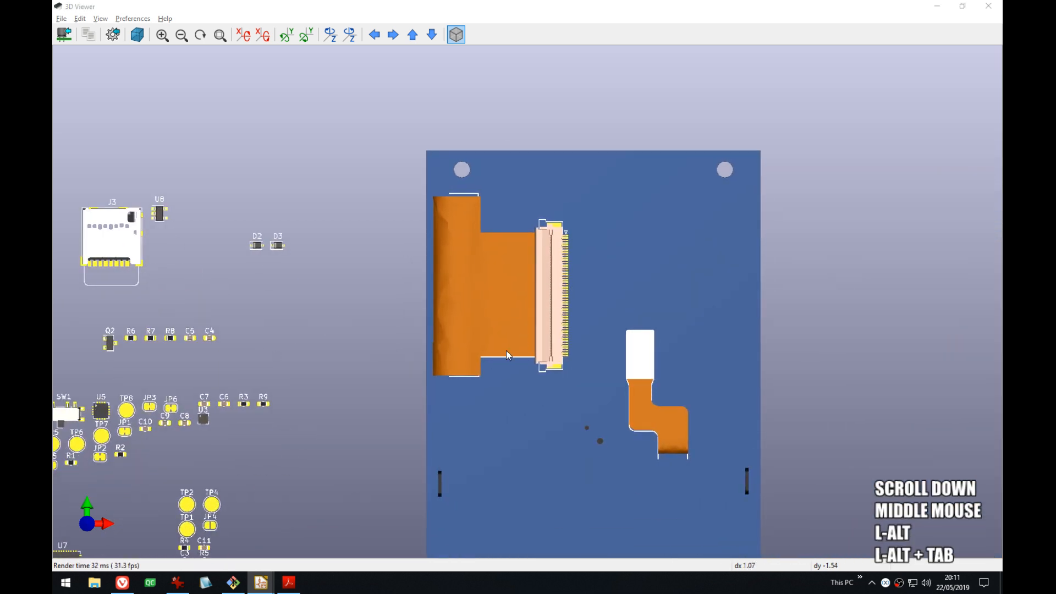
# - Extend the outer end of the cutout's lowermost edge line to the upper end of the board's side edge line
pyautogui.hotkey('alt', 'Tab')
pyautogui.moveTo(576, 361); pyautogui.dragTo(598, 330, button='middle')
pyautogui.scroll(-15, 546, 405)
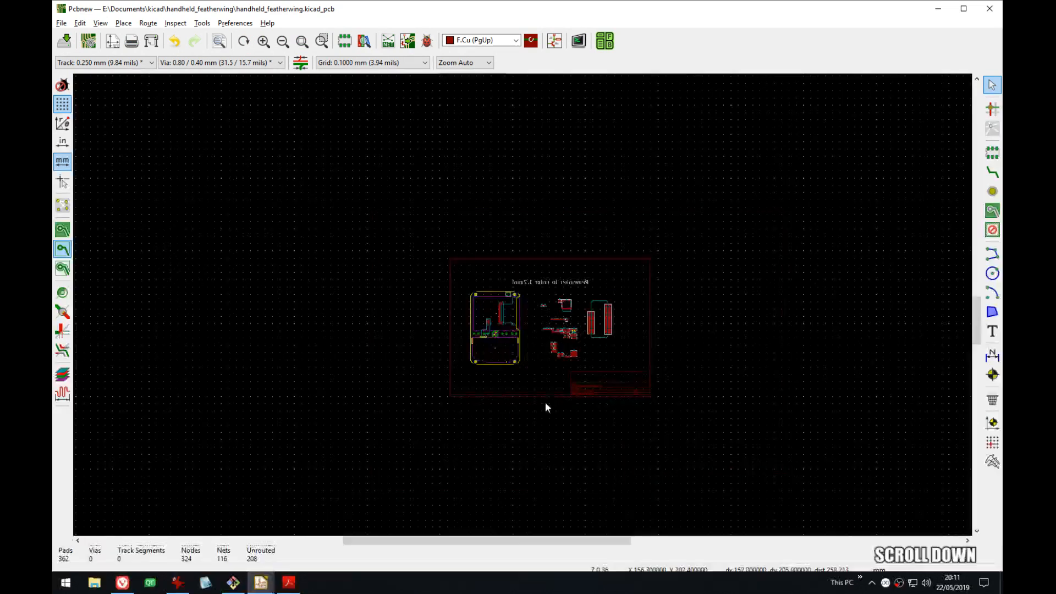
pyautogui.scroll(15, 517, 313)
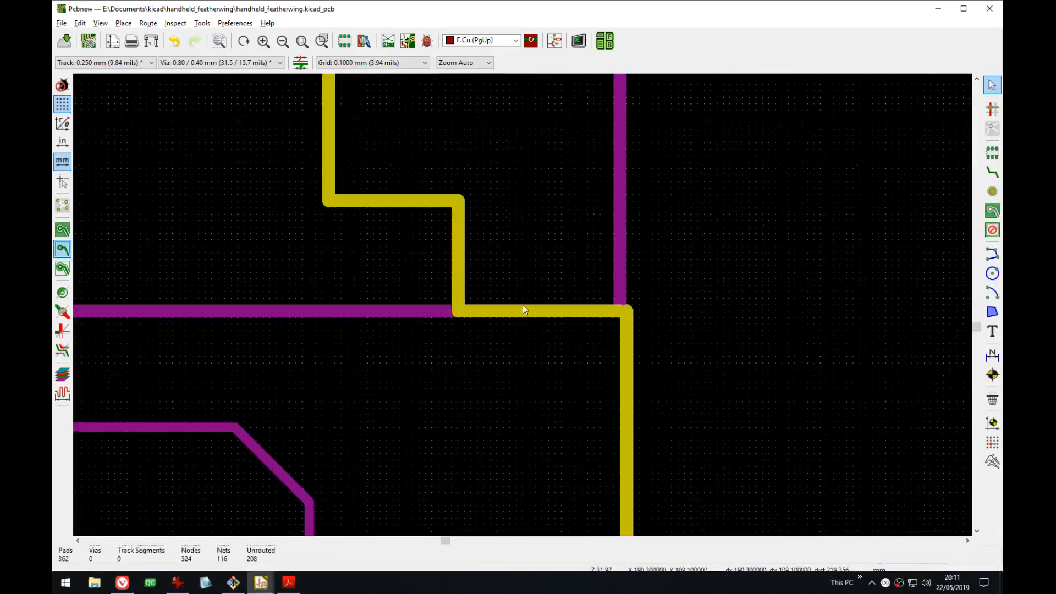
pyautogui.click(532, 329)
pyautogui.click(583, 355)
pyautogui.scroll(4, 523, 306)
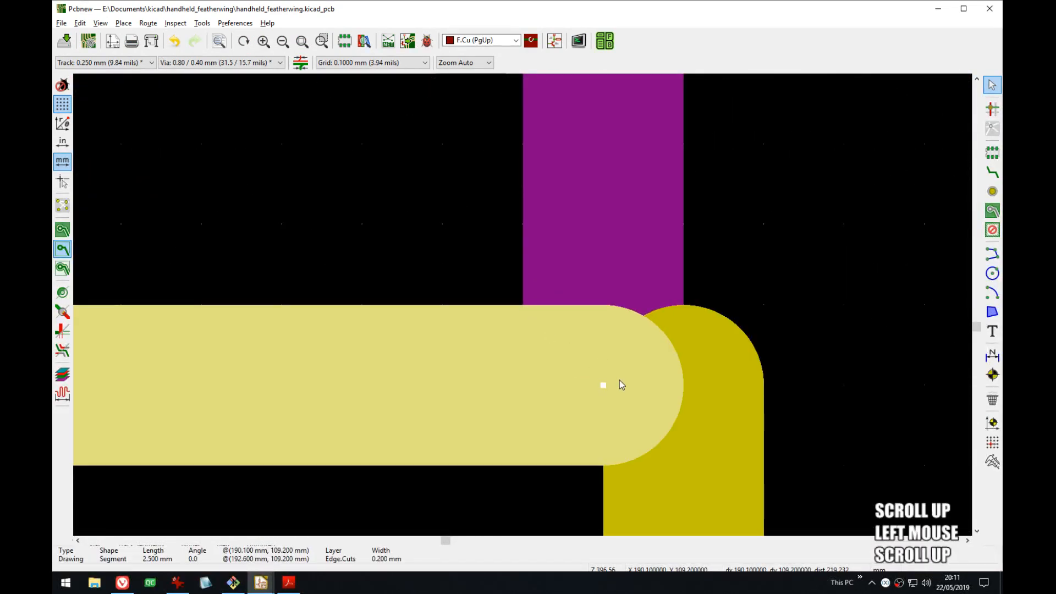
pyautogui.click(831, 274)
# - Reload the board in 3D and examine the rounded corner, edge cutout and flex cable on the back
pyautogui.hotkey('alt', '3')
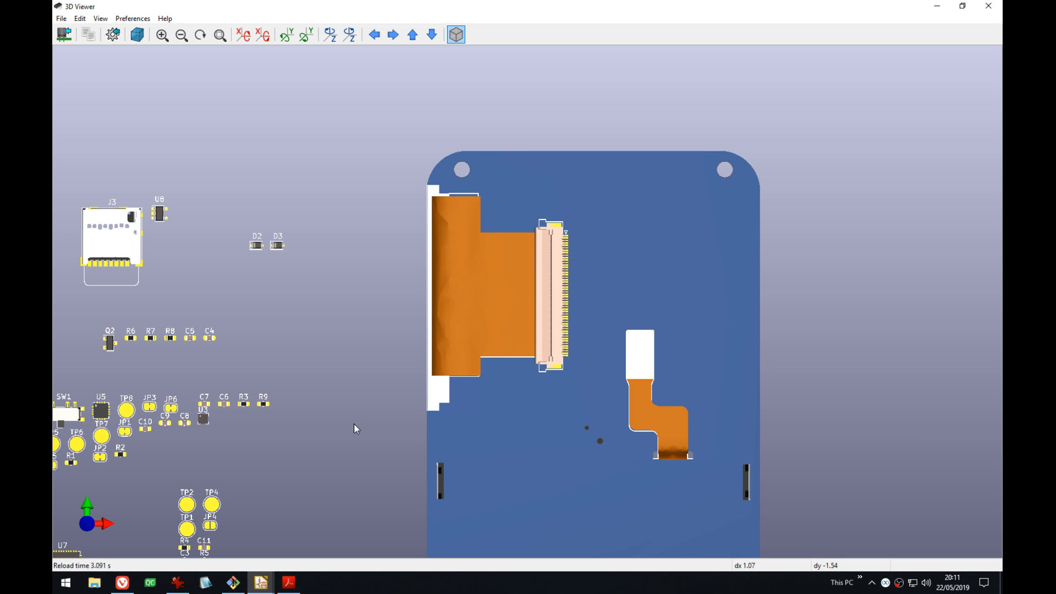
pyautogui.moveTo(612, 389); pyautogui.dragTo(569, 217, button='middle')
pyautogui.moveTo(579, 259); pyautogui.dragTo(585, 294, button='middle')
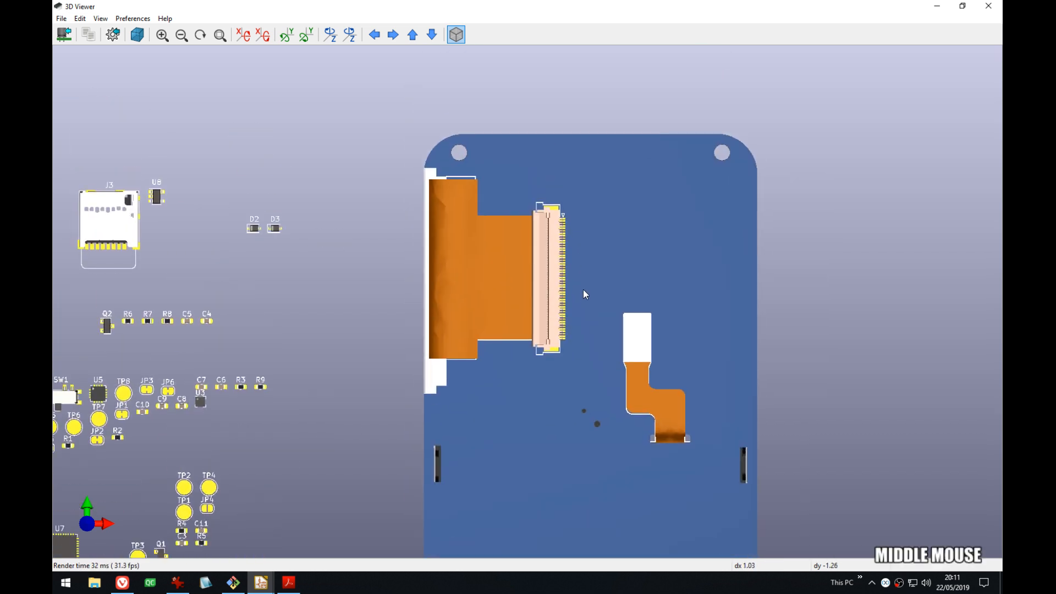
pyautogui.scroll(4, 632, 259)
pyautogui.scroll(4, 641, 165)
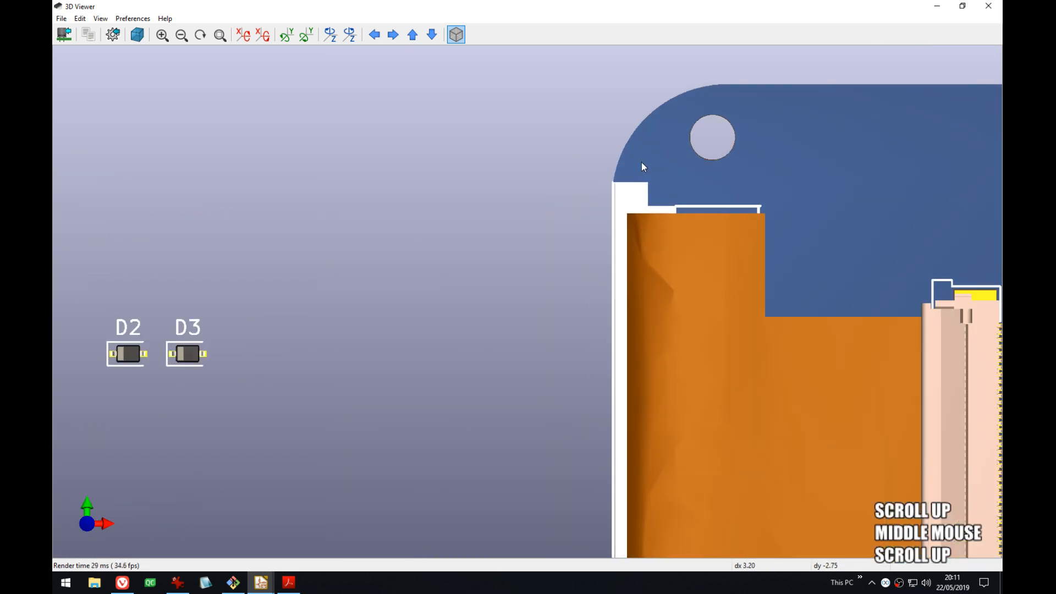
pyautogui.moveTo(743, 100); pyautogui.dragTo(522, 314, button='middle')
pyautogui.scroll(1, 523, 309)
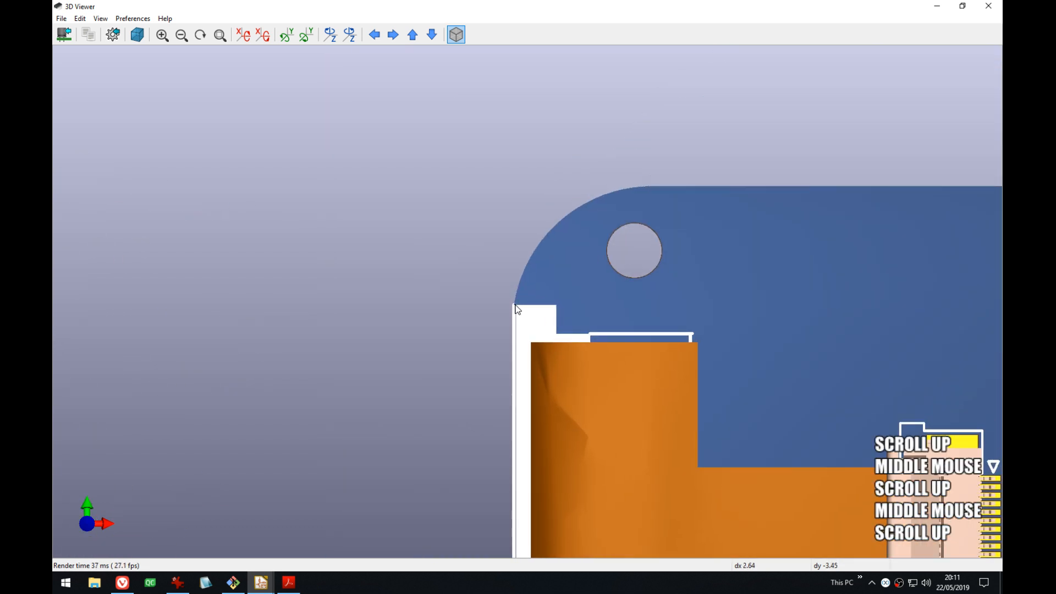
pyautogui.scroll(-5, 579, 298)
pyautogui.moveTo(579, 296); pyautogui.dragTo(530, 167, button='middle')
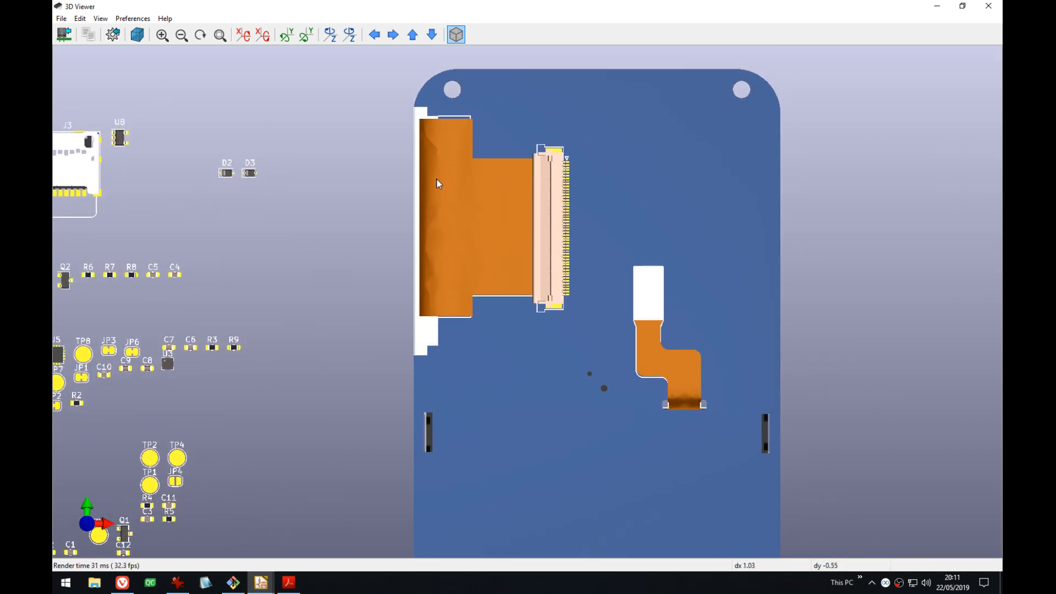
# - Examine the display flex cable, its connector and the edge cutout on the board's back in perspective and at an angle
pyautogui.keyDown('shift'); pyautogui.moveTo(462, 153); pyautogui.dragTo(457, 209, button='middle'); pyautogui.keyUp('shift')
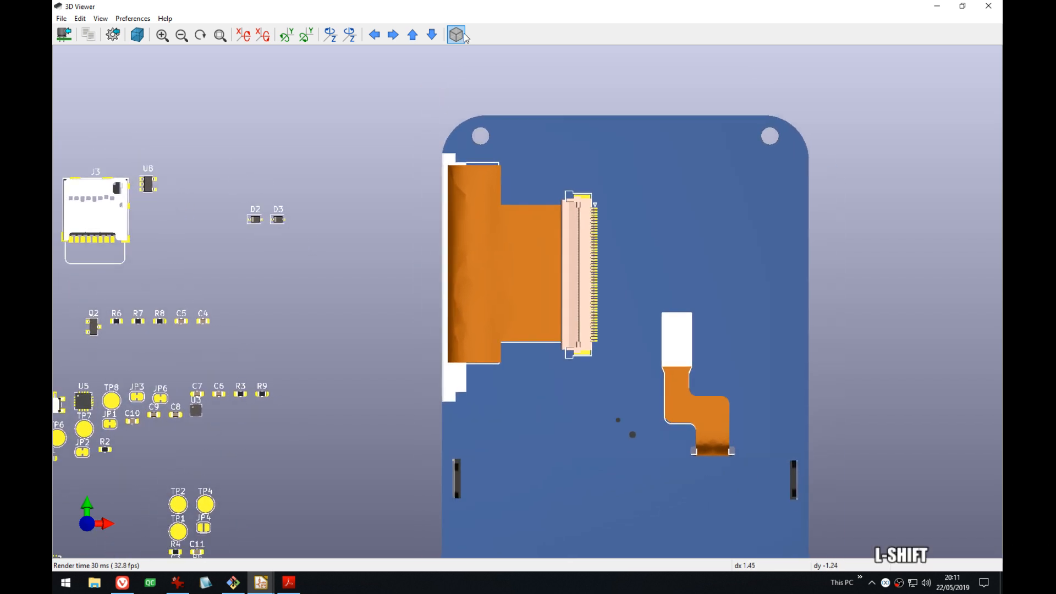
pyautogui.click(456, 35)
pyautogui.scroll(3, 497, 139)
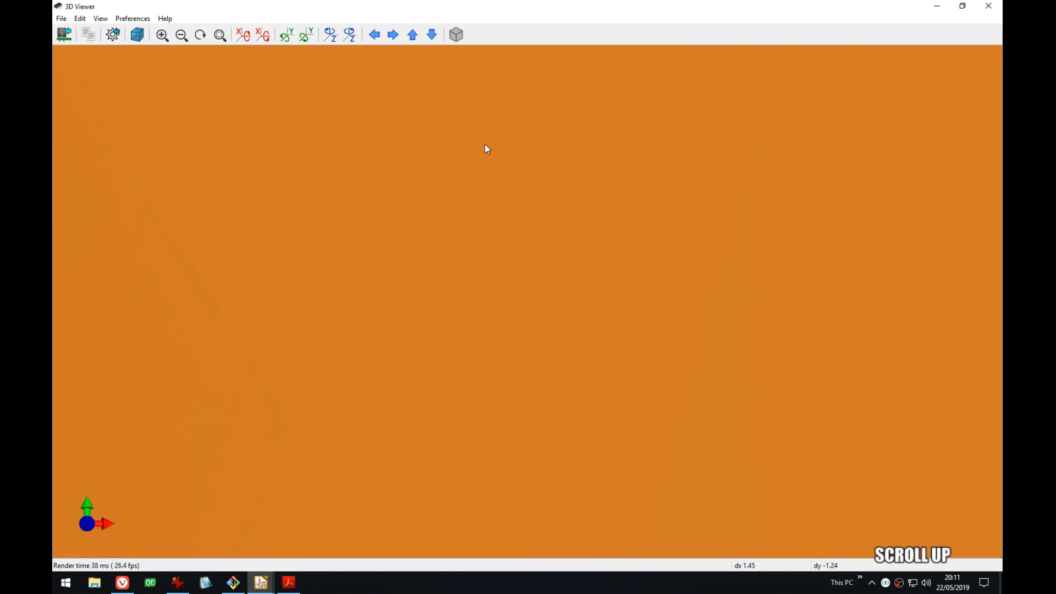
pyautogui.scroll(-1, 492, 193)
pyautogui.scroll(-5, 500, 214)
pyautogui.keyDown('shift'); pyautogui.moveTo(509, 210); pyautogui.dragTo(485, 196, button='middle'); pyautogui.keyUp('shift')
pyautogui.rightClick(485, 195)
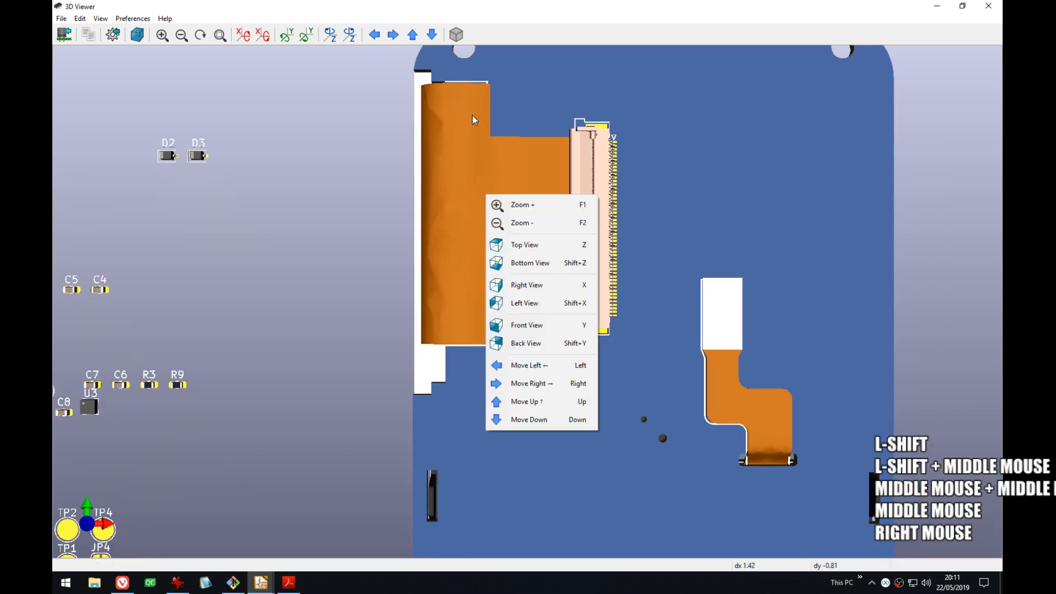
pyautogui.moveTo(471, 114); pyautogui.dragTo(412, 302)
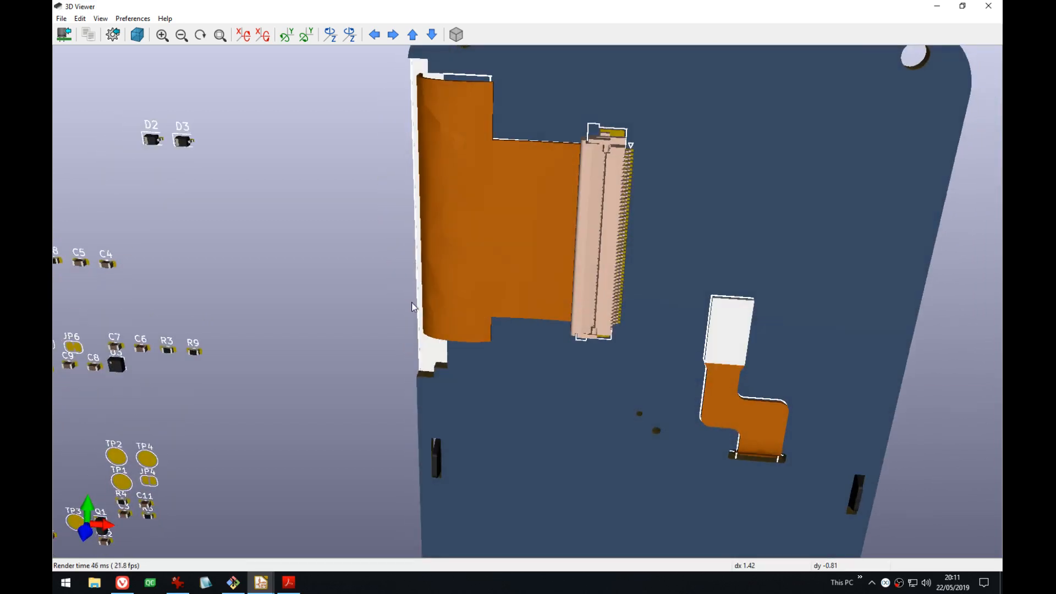
pyautogui.moveTo(558, 234); pyautogui.dragTo(581, 305, button='middle')
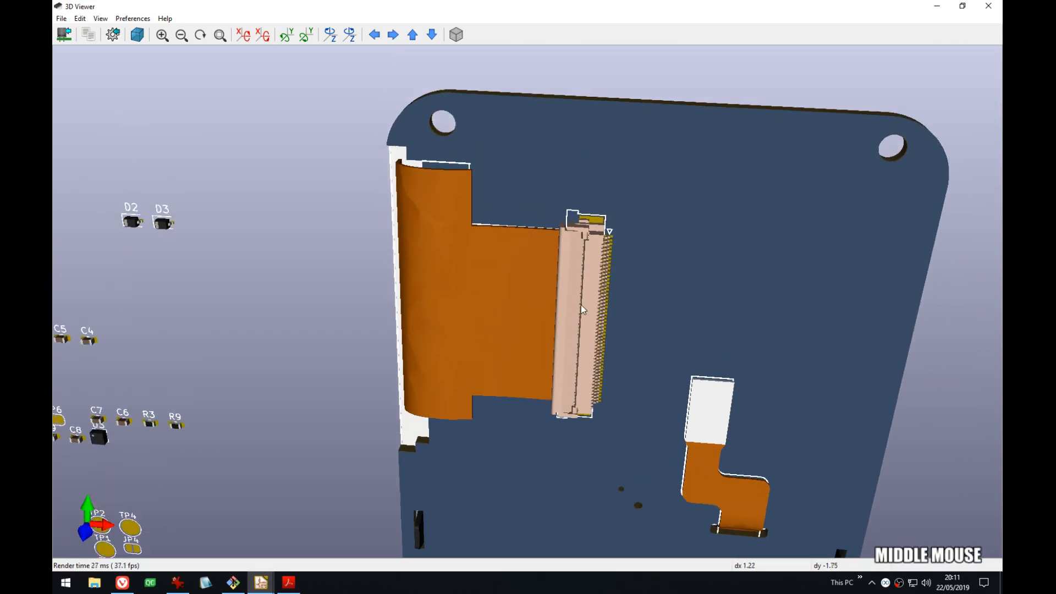
pyautogui.scroll(2, 582, 304)
pyautogui.scroll(-3, 582, 303)
pyautogui.moveTo(582, 304); pyautogui.dragTo(493, 386)
pyautogui.press('z')
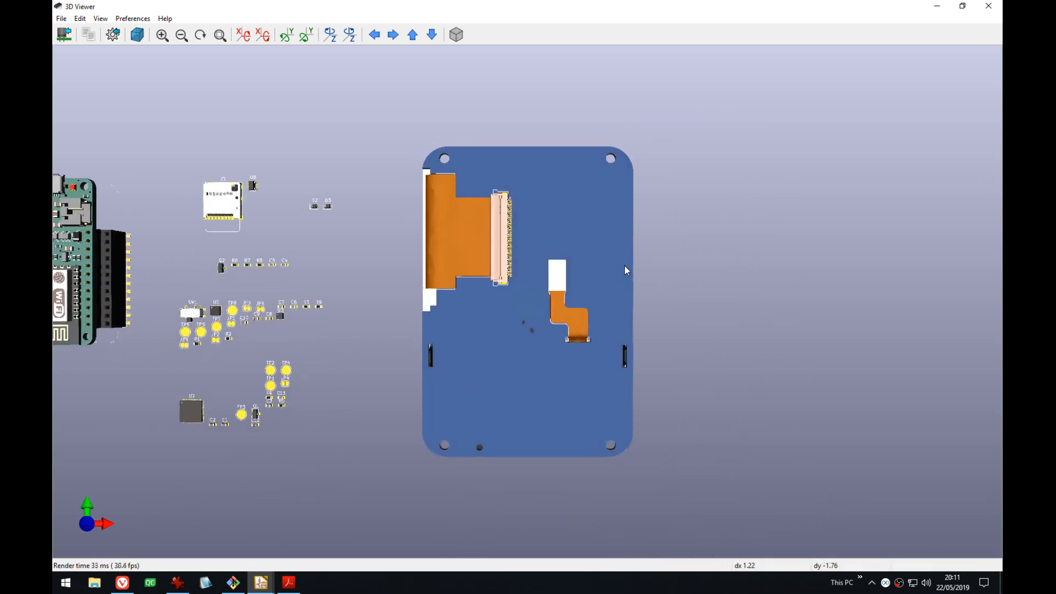
# - Compare the board's front and back in 3D, and examine the free back area beside the unplaced components and Feather module
pyautogui.hotkey('shift', 'z')
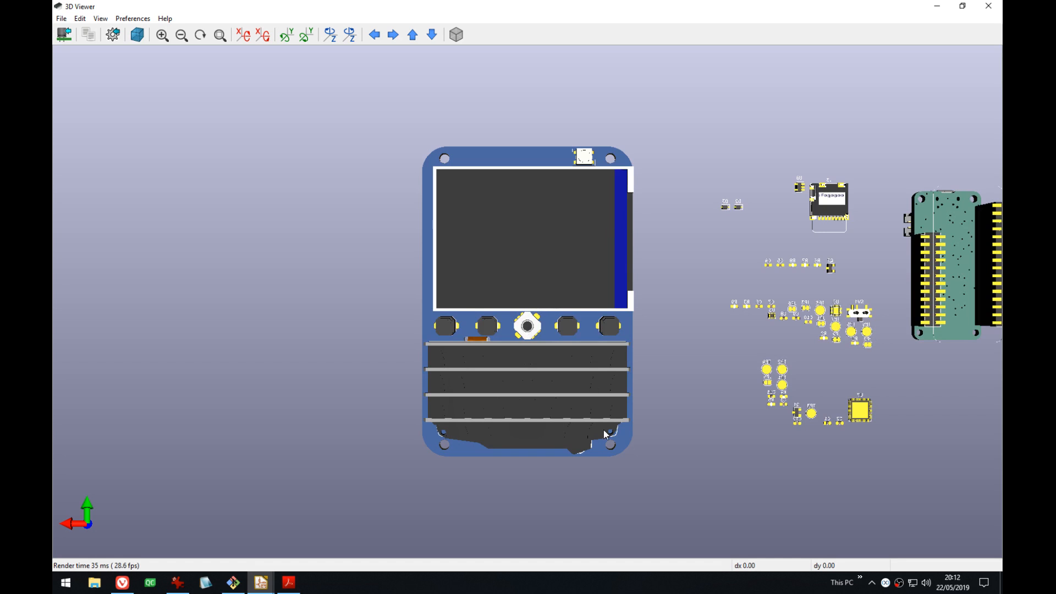
pyautogui.press('z')
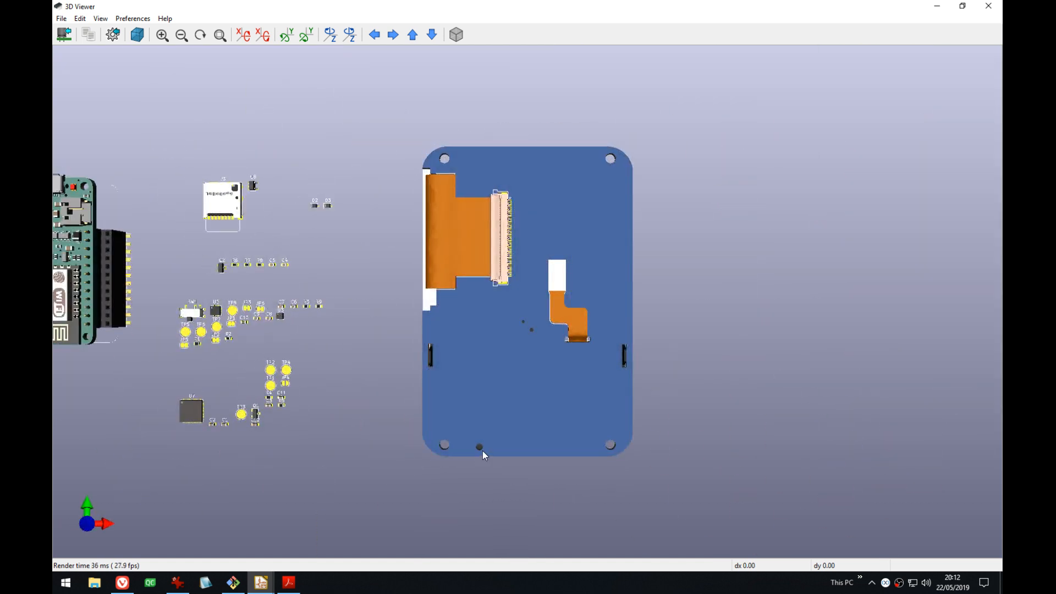
pyautogui.moveTo(477, 421); pyautogui.dragTo(590, 385, button='middle')
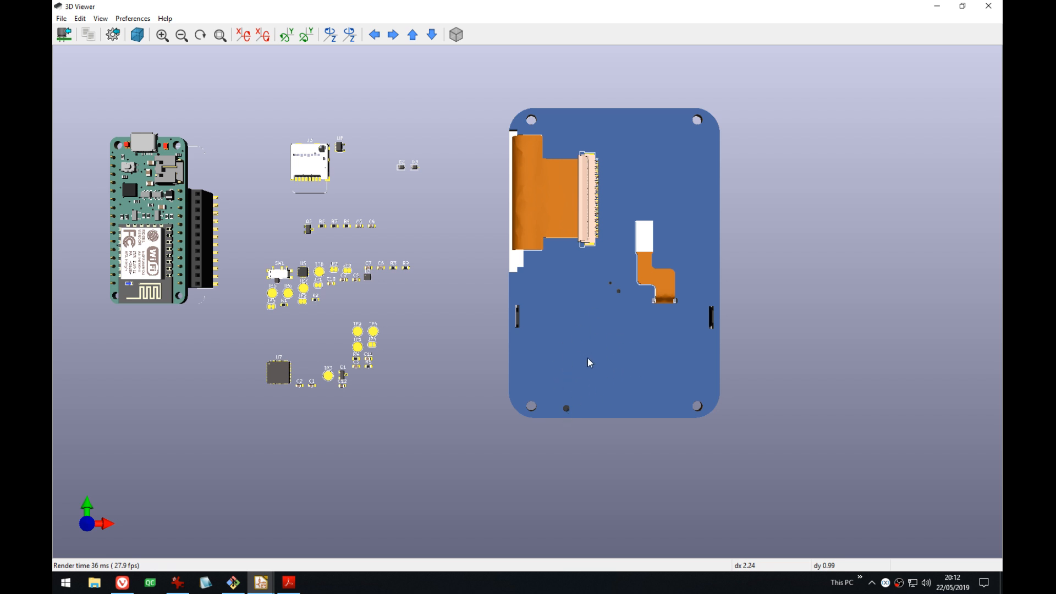
pyautogui.moveTo(608, 231); pyautogui.dragTo(655, 233, button='middle')
pyautogui.scroll(2, 661, 173)
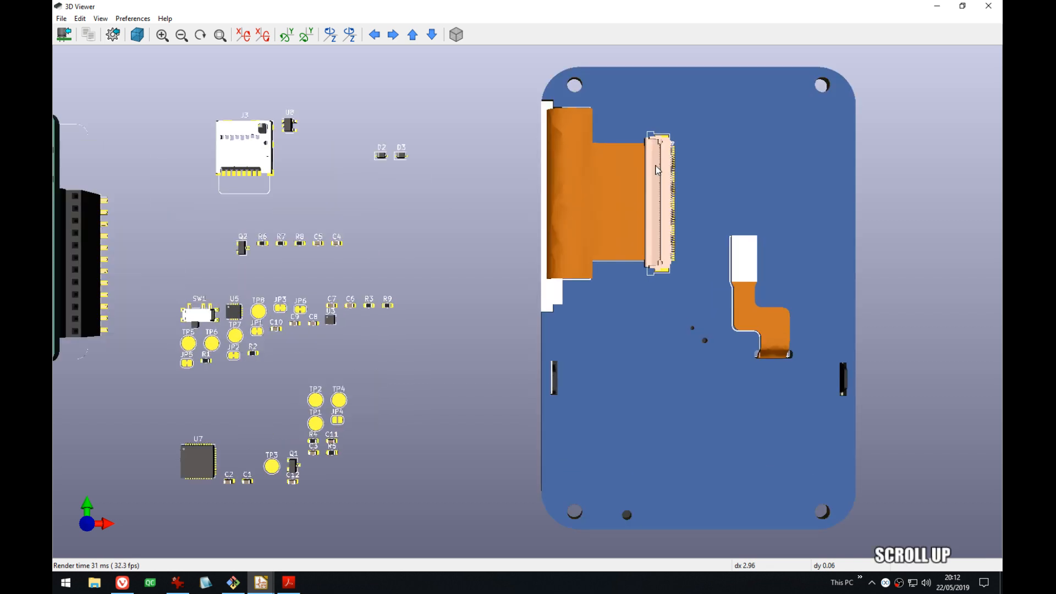
pyautogui.moveTo(688, 165); pyautogui.dragTo(738, 168, button='middle')
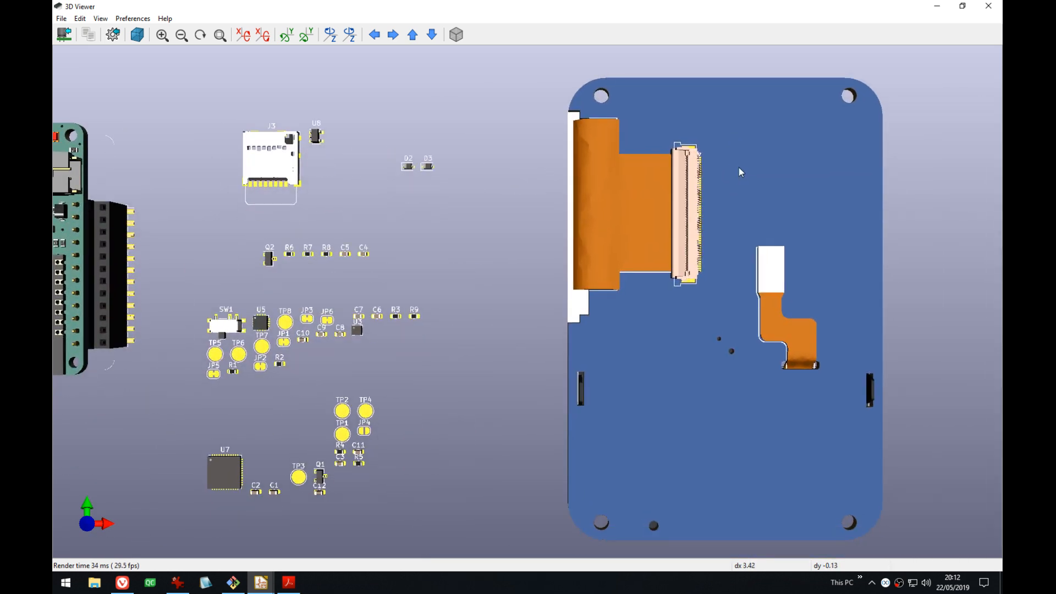
pyautogui.scroll(-2, 738, 169)
pyautogui.moveTo(645, 225); pyautogui.dragTo(755, 249, button='middle')
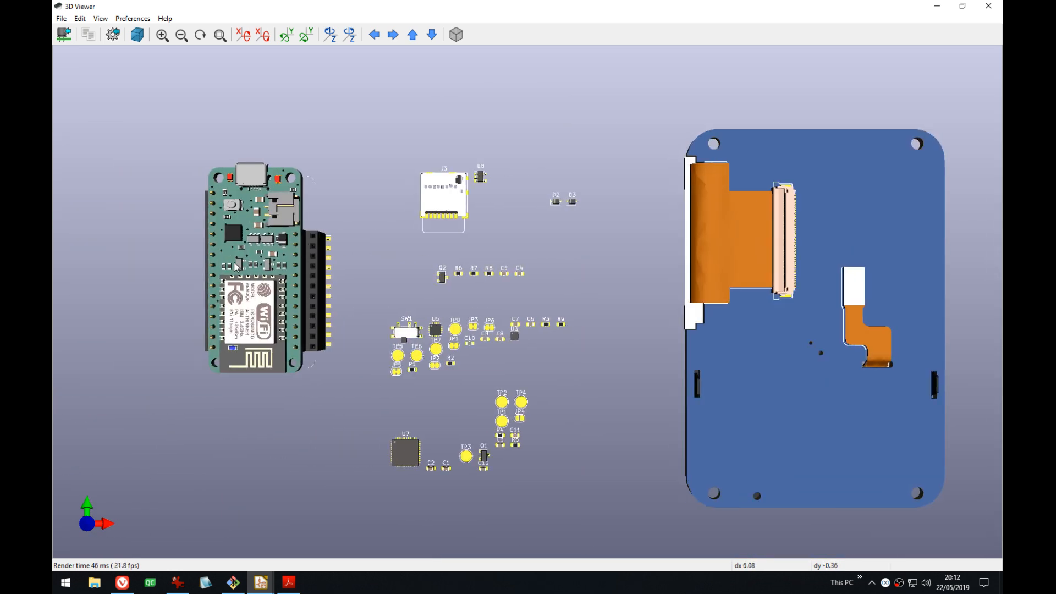
pyautogui.moveTo(829, 348); pyautogui.dragTo(746, 344, button='middle')
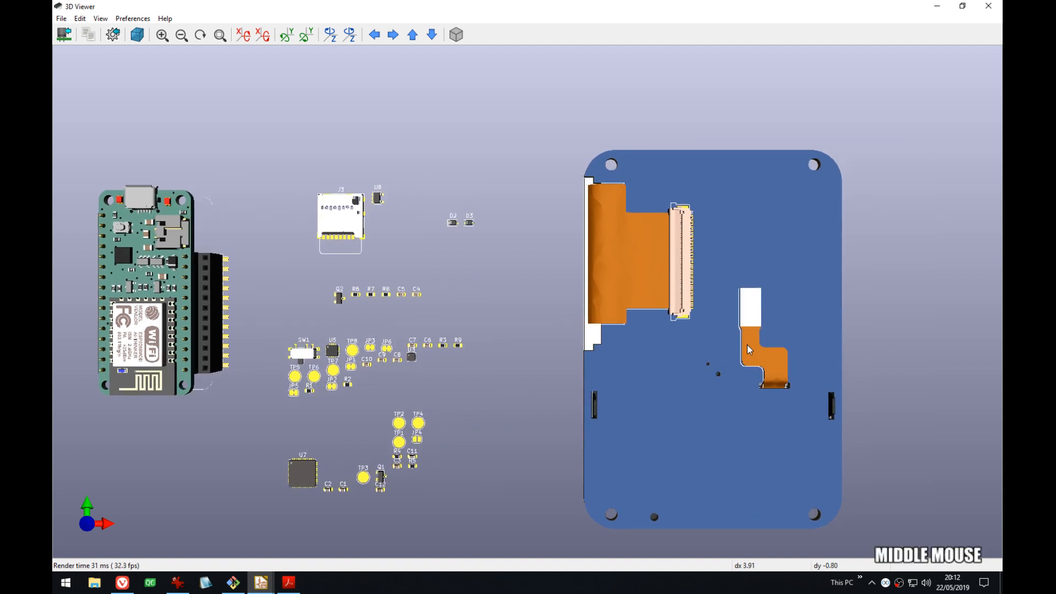
# - Return to the PCB layout and save the board file
pyautogui.click(937, 7)
pyautogui.scroll(-2, 522, 304)
pyautogui.scroll(1, 523, 304)
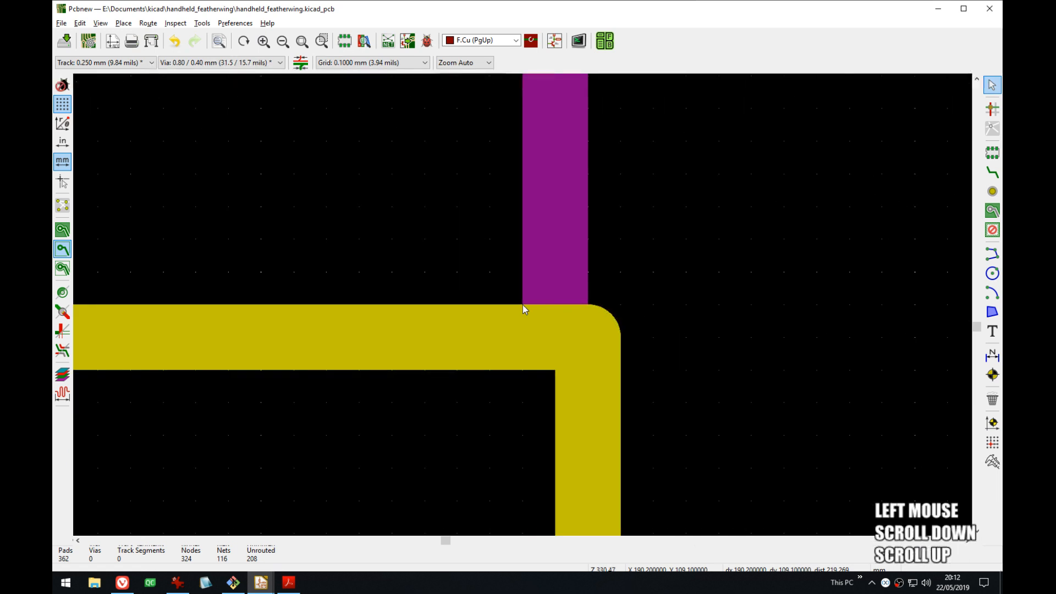
pyautogui.scroll(-2, 522, 305)
pyautogui.hotkey('ctrl', 's')
pyautogui.scroll(-3, 517, 307)
pyautogui.scroll(1, 521, 306)
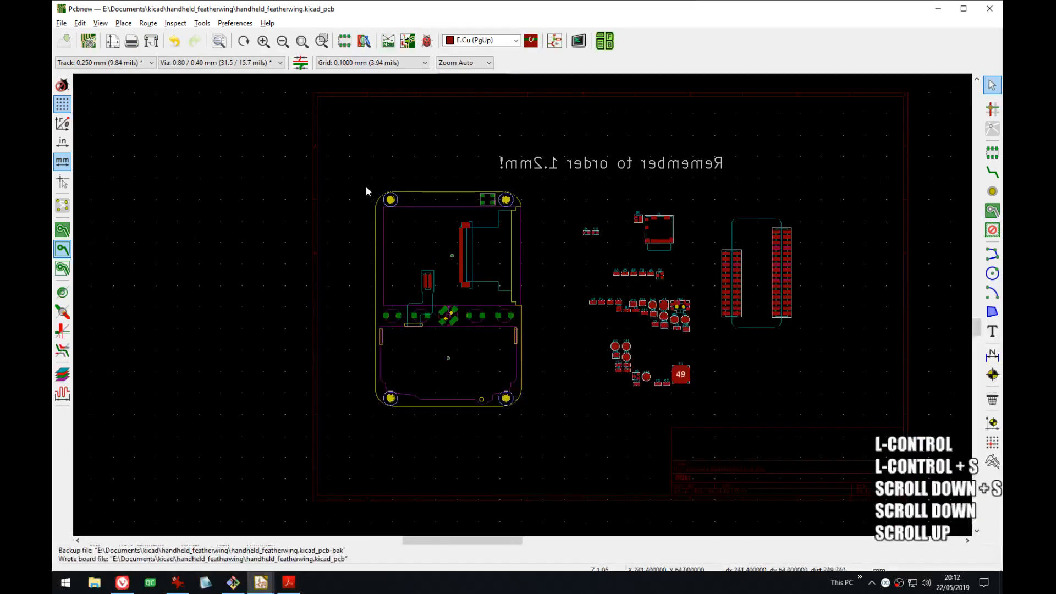
# - Inspect the unplaced footprints beside the board in the layout and compare them with their 3D models
pyautogui.scroll(4, 727, 256)
pyautogui.moveTo(432, 289); pyautogui.dragTo(588, 252, button='middle')
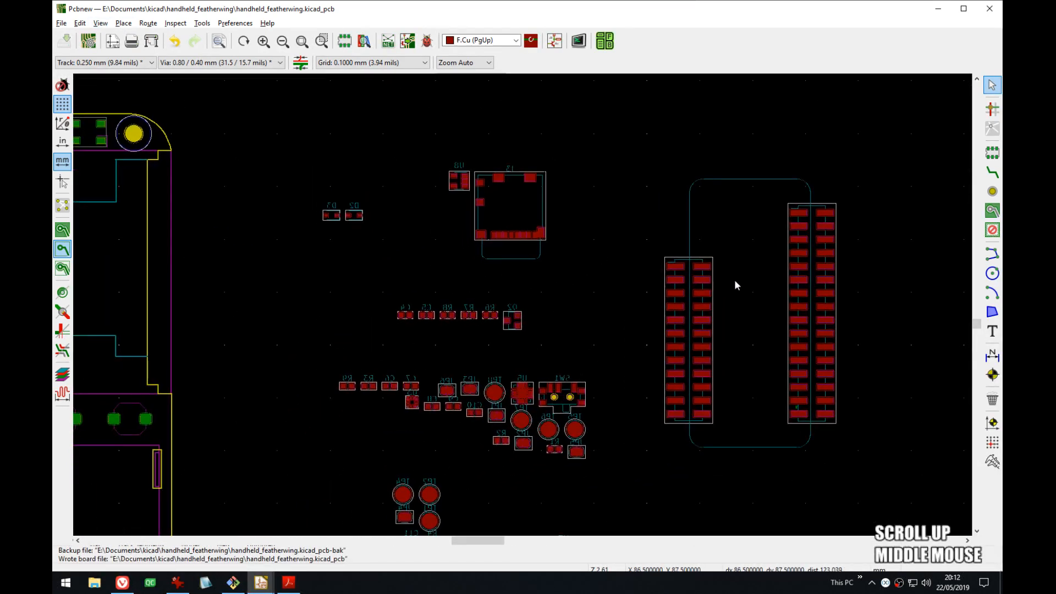
pyautogui.scroll(-1, 735, 279)
pyautogui.scroll(-2, 522, 309)
pyautogui.moveTo(503, 332); pyautogui.dragTo(515, 326, button='middle')
pyautogui.hotkey('alt', 'Tab')
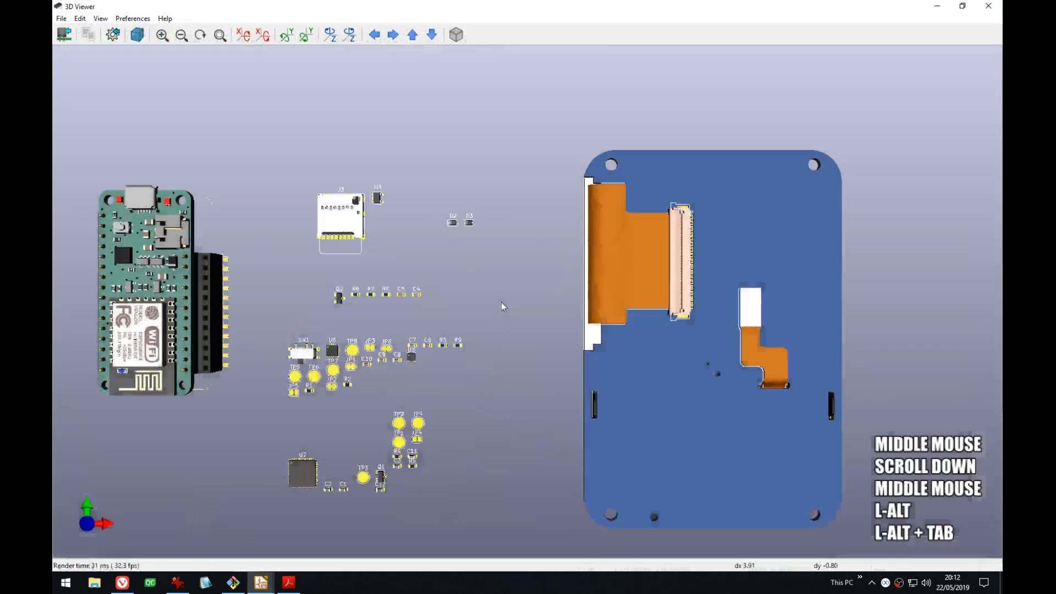
pyautogui.moveTo(366, 294); pyautogui.dragTo(384, 271, button='middle')
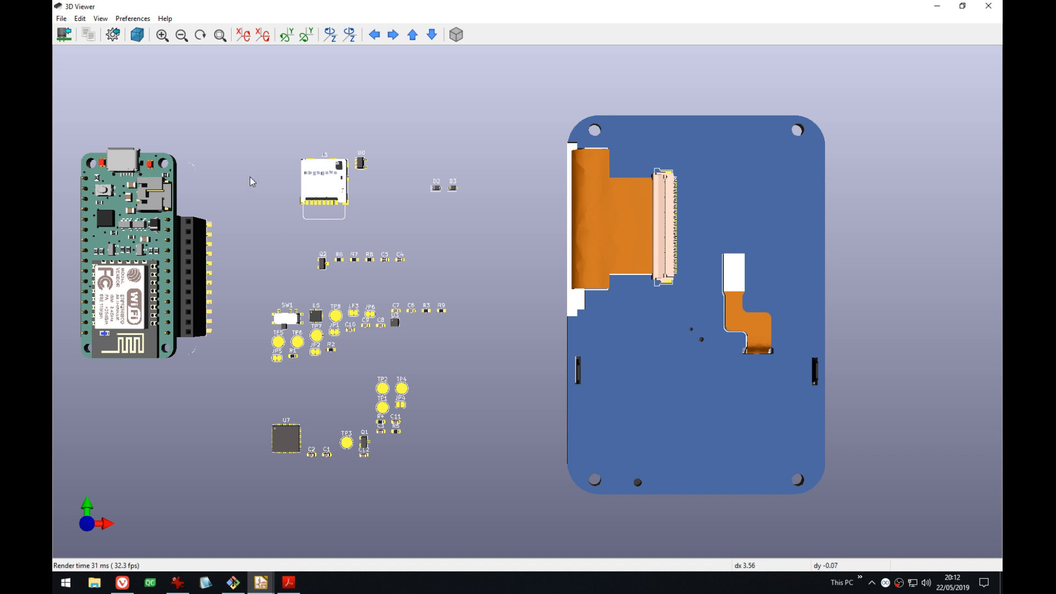
pyautogui.hotkey('alt', 'Tab')
# - Pick up the FeatherWing module footprint U6 and move it over the upper part of the board
pyautogui.click(590, 318)
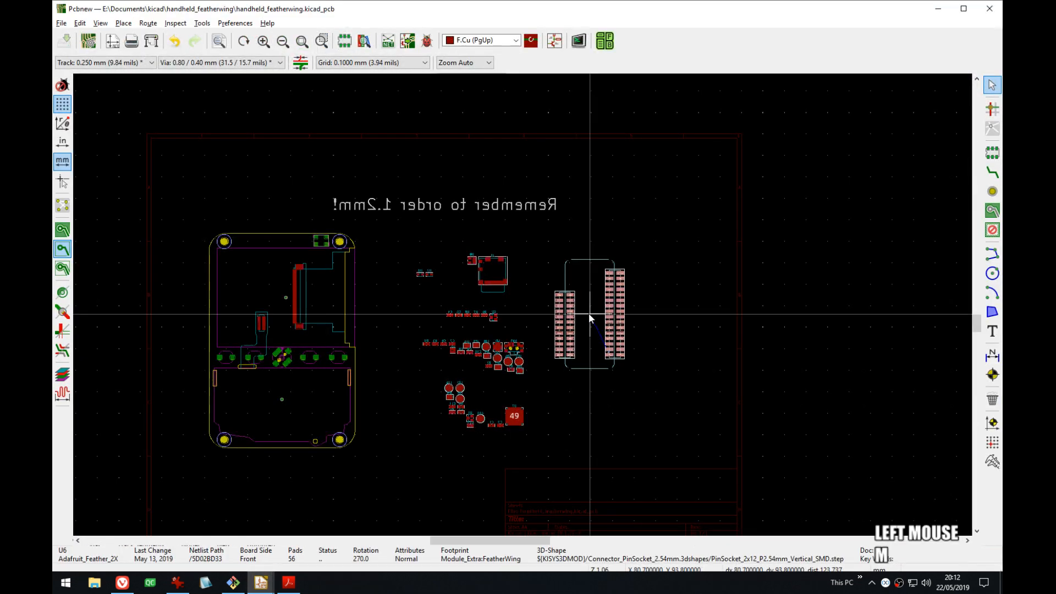
pyautogui.moveTo(380, 295); pyautogui.dragTo(596, 284, button='middle')
pyautogui.scroll(3, 547, 273)
pyautogui.moveTo(435, 321); pyautogui.dragTo(602, 236, button='middle')
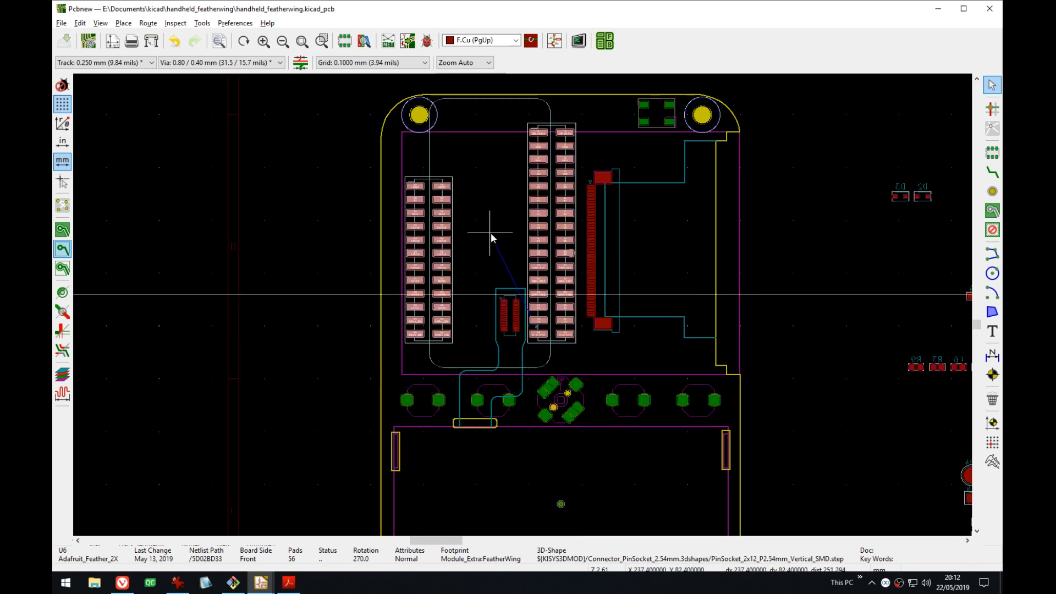
# - Try the FeatherWing module at 90, 180 and 0 degrees over the lower and upper halves of the board
pyautogui.press('r')
pyautogui.press('r')
pyautogui.moveTo(492, 235); pyautogui.dragTo(517, 121, button='middle')
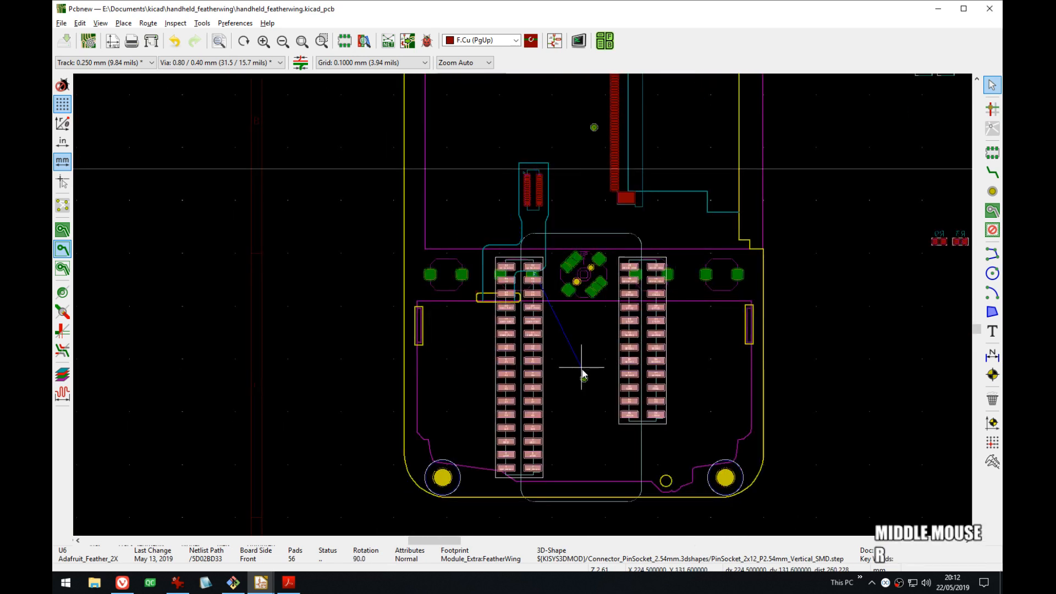
pyautogui.press('r')
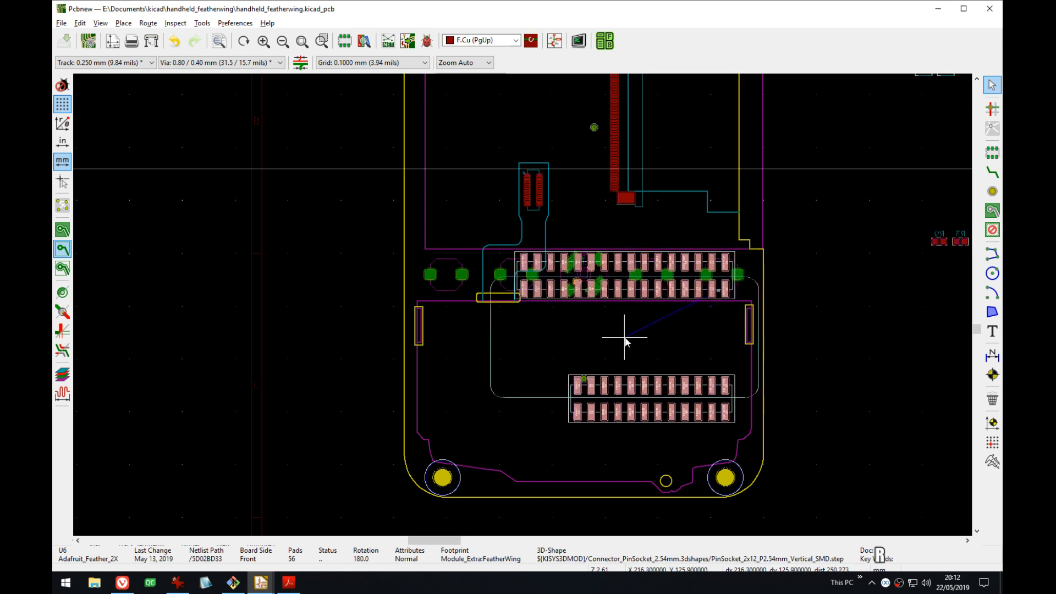
pyautogui.press('r')
pyautogui.press('r')
pyautogui.scroll(1, 551, 273)
pyautogui.moveTo(551, 273); pyautogui.dragTo(505, 464, button='middle')
pyautogui.moveTo(517, 326); pyautogui.dragTo(523, 429, button='middle')
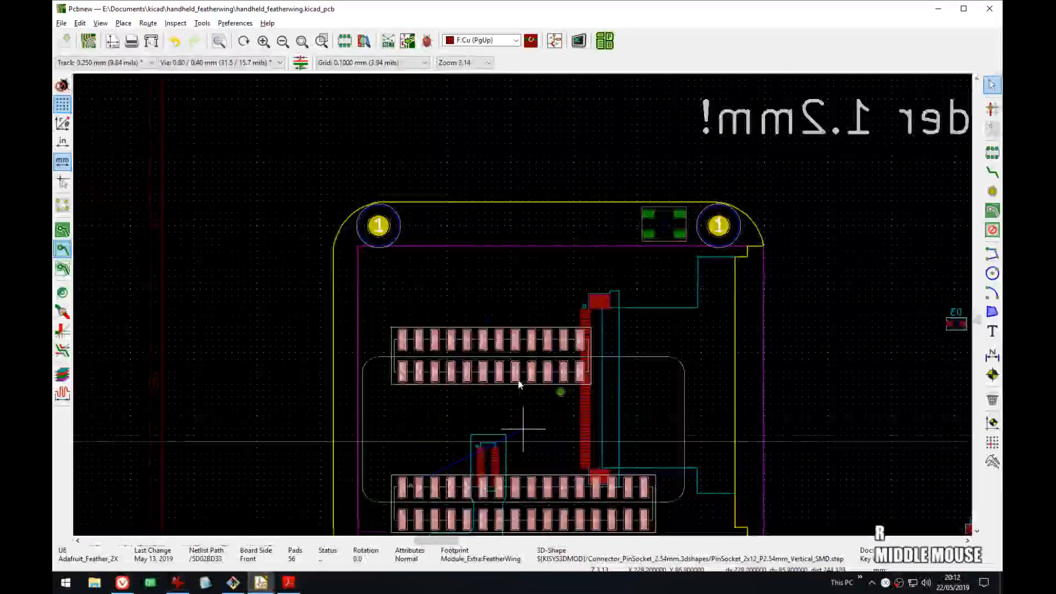
# - Rotate the FeatherWing module to 270 degrees and place it beside the display connector, its outline against the board's upper edge
pyautogui.press('r')
pyautogui.press('r')
pyautogui.press('r')
pyautogui.moveTo(514, 380); pyautogui.dragTo(479, 255, button='middle')
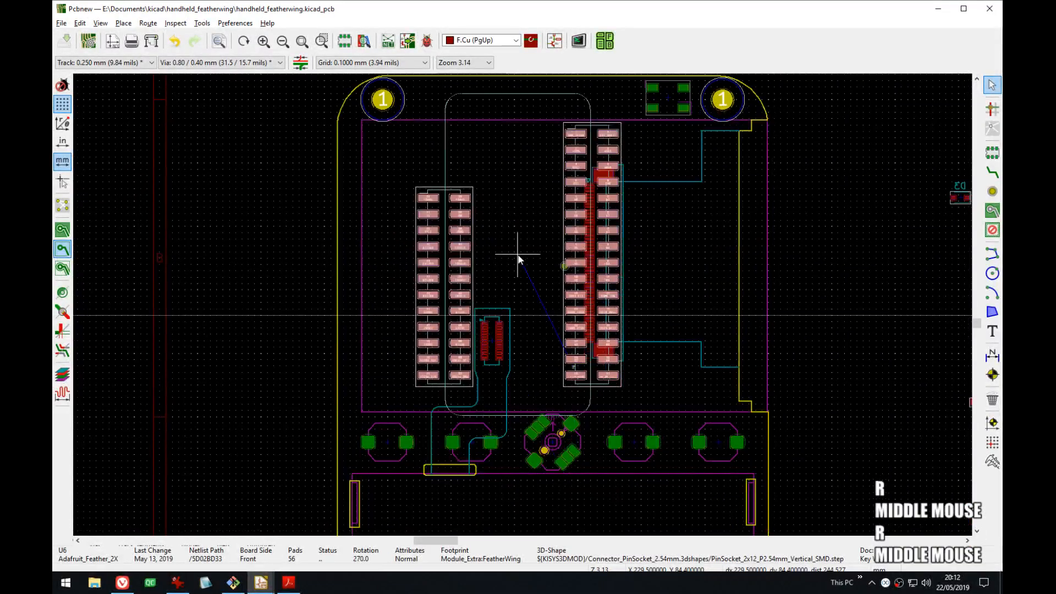
pyautogui.click(478, 236)
# - Check the FeatherWing module's placement in the layout and in 3D, including its USB connector at the board's upper edge
pyautogui.moveTo(490, 222); pyautogui.dragTo(477, 13, button='middle')
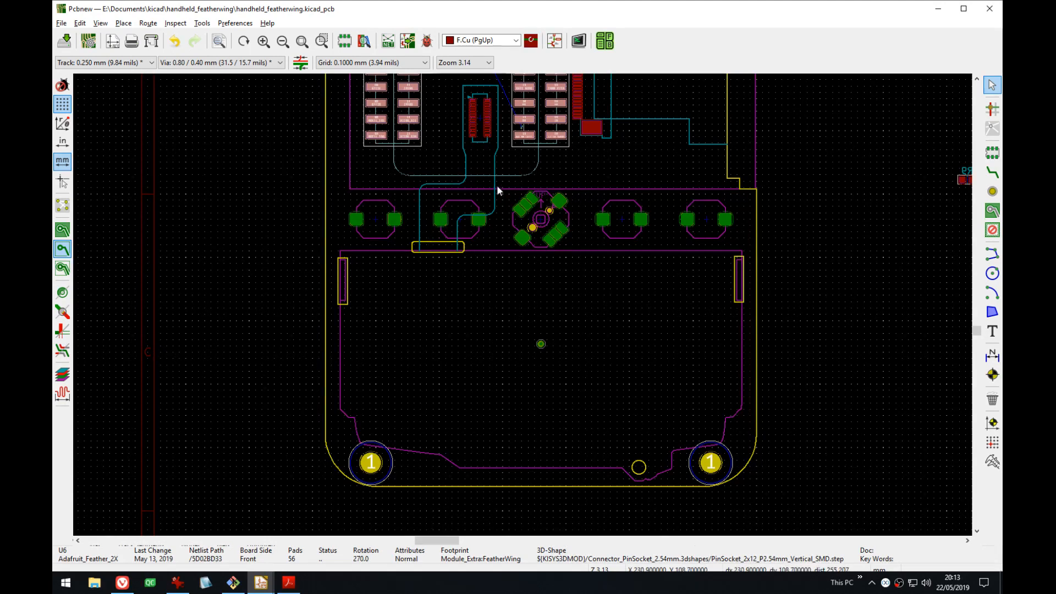
pyautogui.moveTo(497, 189); pyautogui.dragTo(528, 242, button='middle')
pyautogui.moveTo(536, 170); pyautogui.dragTo(535, 256, button='middle')
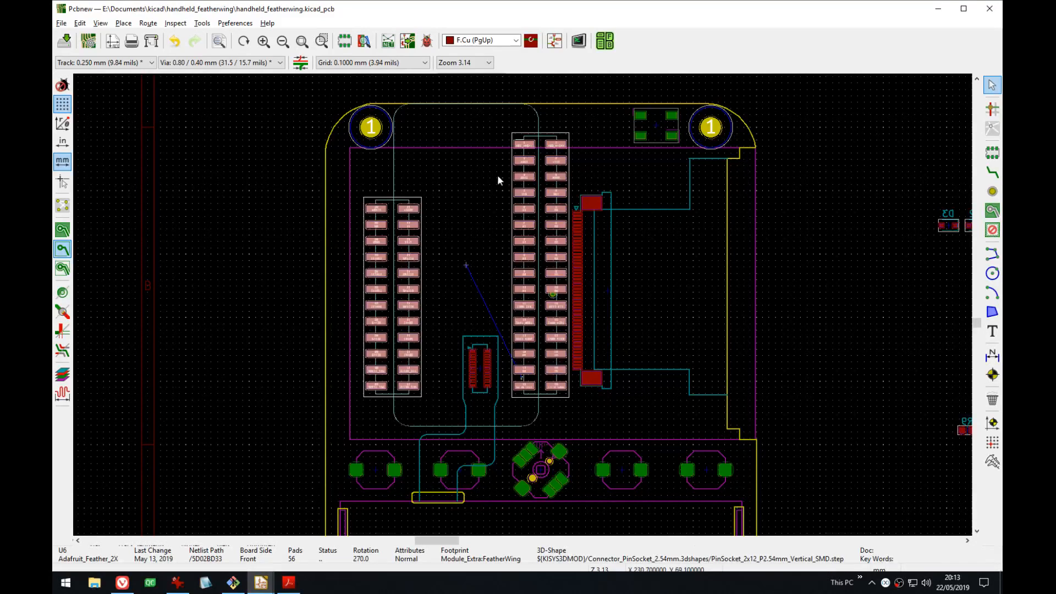
pyautogui.hotkey('alt', '3')
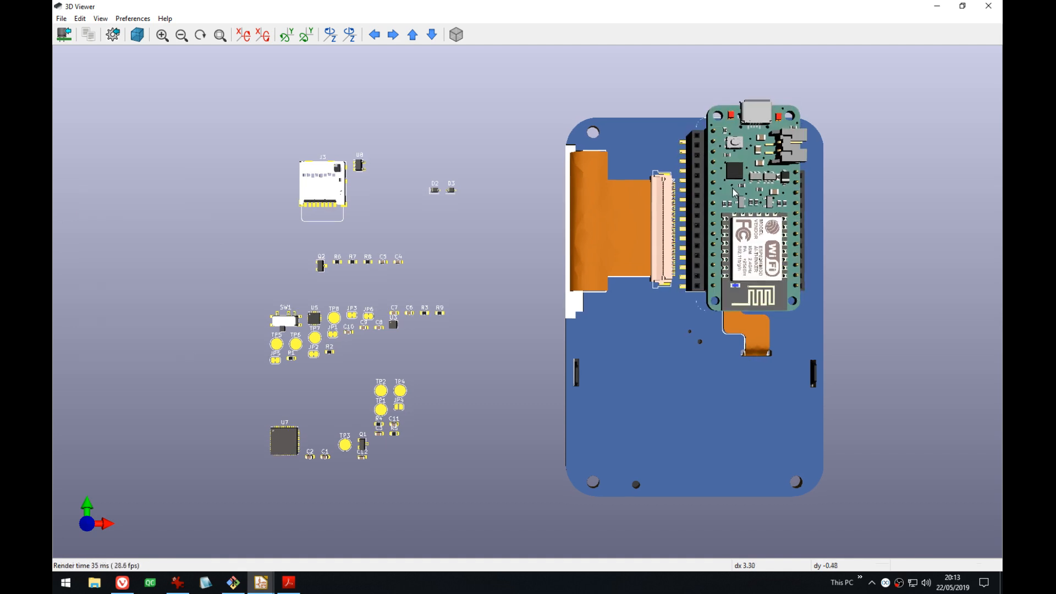
pyautogui.moveTo(686, 141); pyautogui.dragTo(569, 279, button='middle')
pyautogui.click(460, 39)
pyautogui.scroll(7, 594, 242)
pyautogui.scroll(4, 569, 279)
pyautogui.scroll(4, 569, 279)
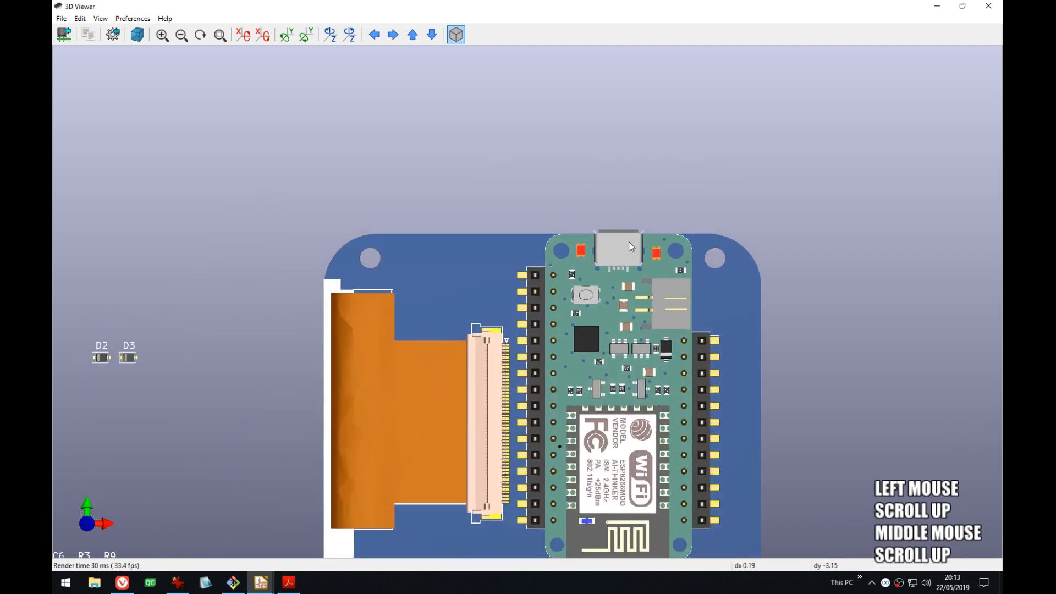
pyautogui.moveTo(629, 242); pyautogui.dragTo(563, 284, button='middle')
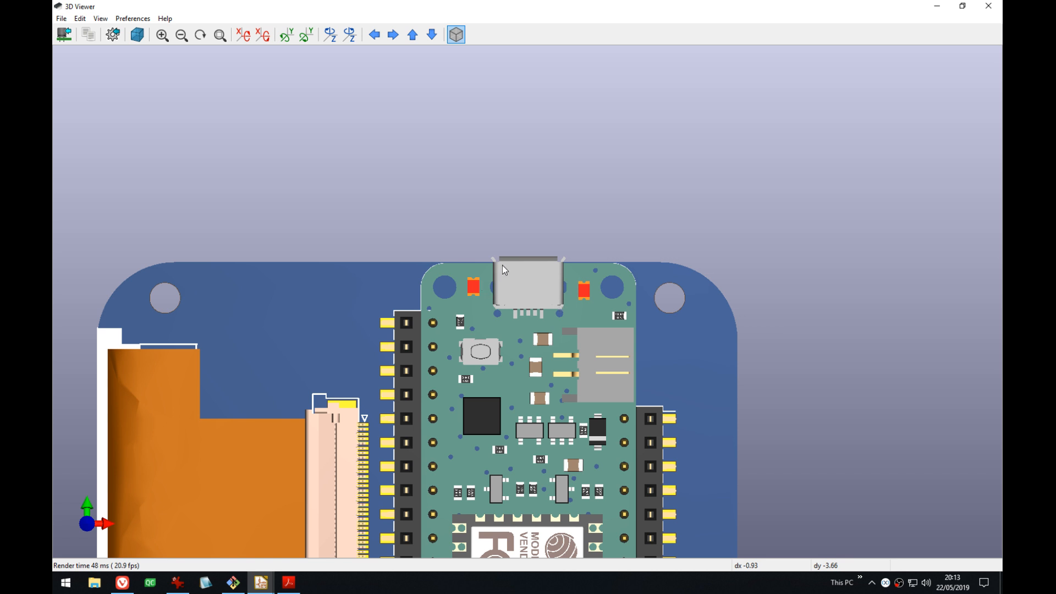
pyautogui.scroll(3, 502, 265)
pyautogui.moveTo(476, 191); pyautogui.dragTo(536, 239, button='middle')
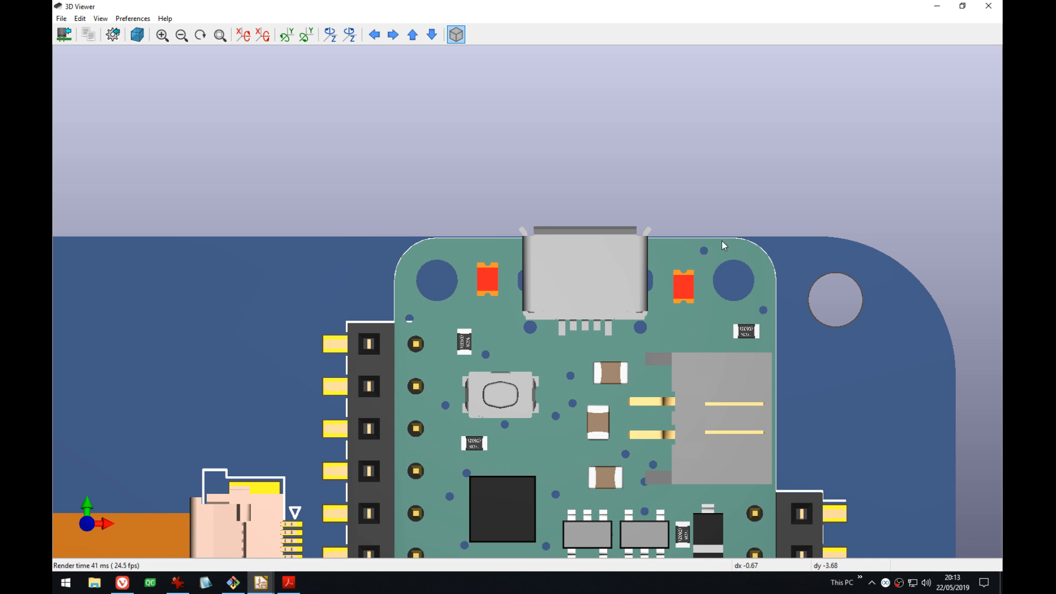
# - Nudge the FeatherWing module up by 0.1 mm so its outline sits on the board's upper edge line
pyautogui.hotkey('alt', 'Tab')
pyautogui.moveTo(657, 240); pyautogui.dragTo(725, 198, button='middle')
pyautogui.scroll(5, 507, 298)
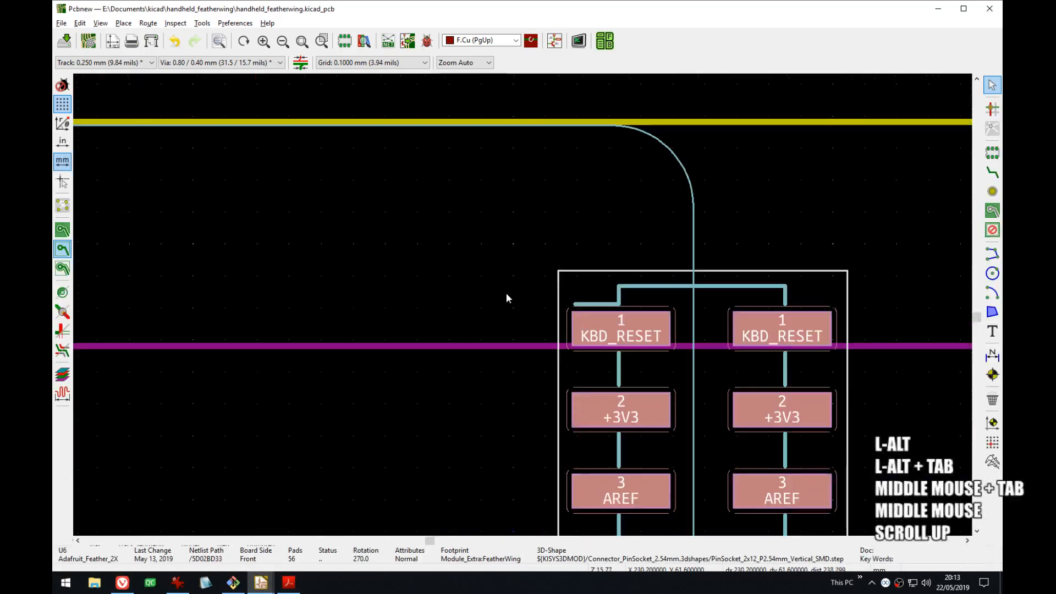
pyautogui.moveTo(506, 294); pyautogui.dragTo(526, 349, button='middle')
pyautogui.scroll(1, 530, 304)
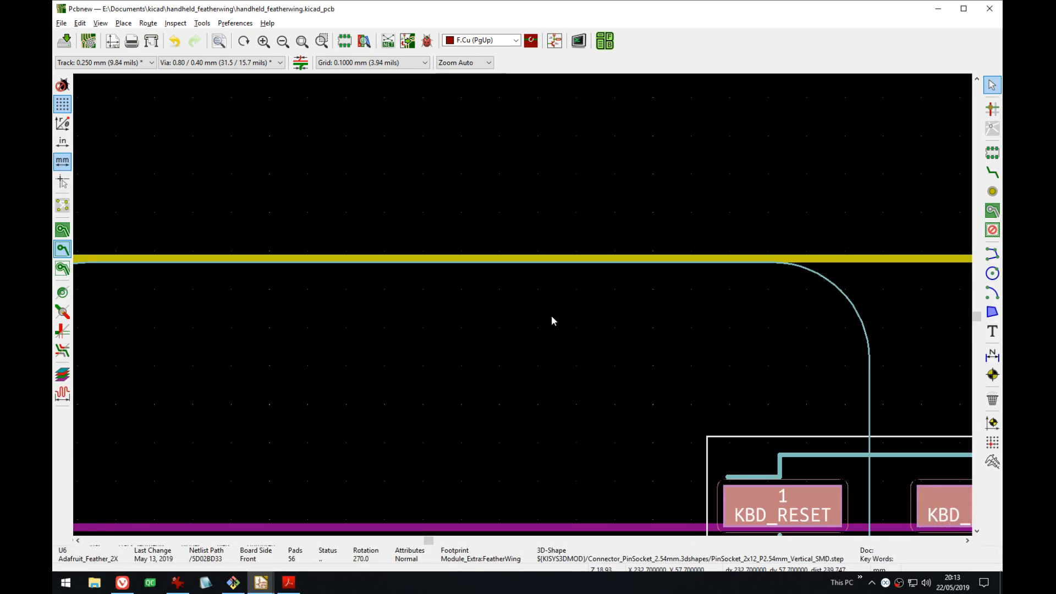
pyautogui.press('m')
pyautogui.press('Up')
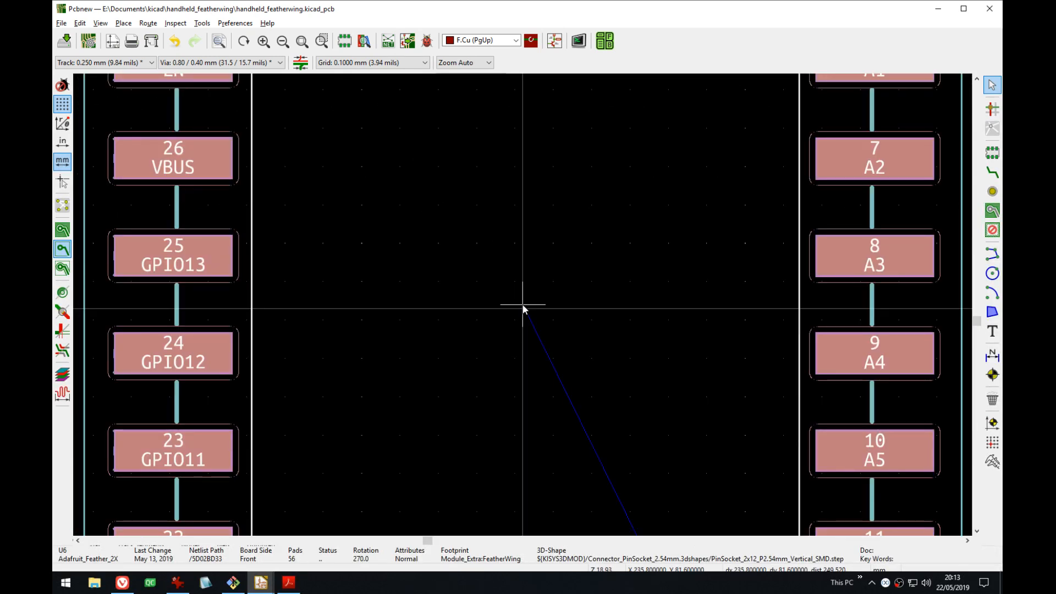
pyautogui.scroll(-5, 523, 309)
pyautogui.moveTo(523, 310); pyautogui.dragTo(510, 370, button='middle')
pyautogui.scroll(2, 522, 305)
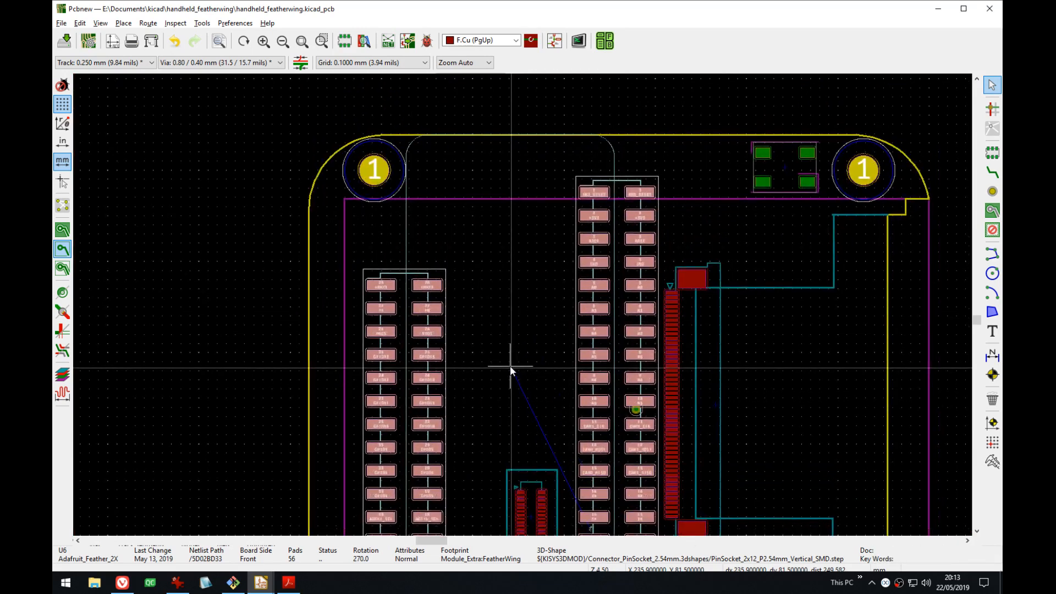
pyautogui.press('Down')
pyautogui.press('Up')
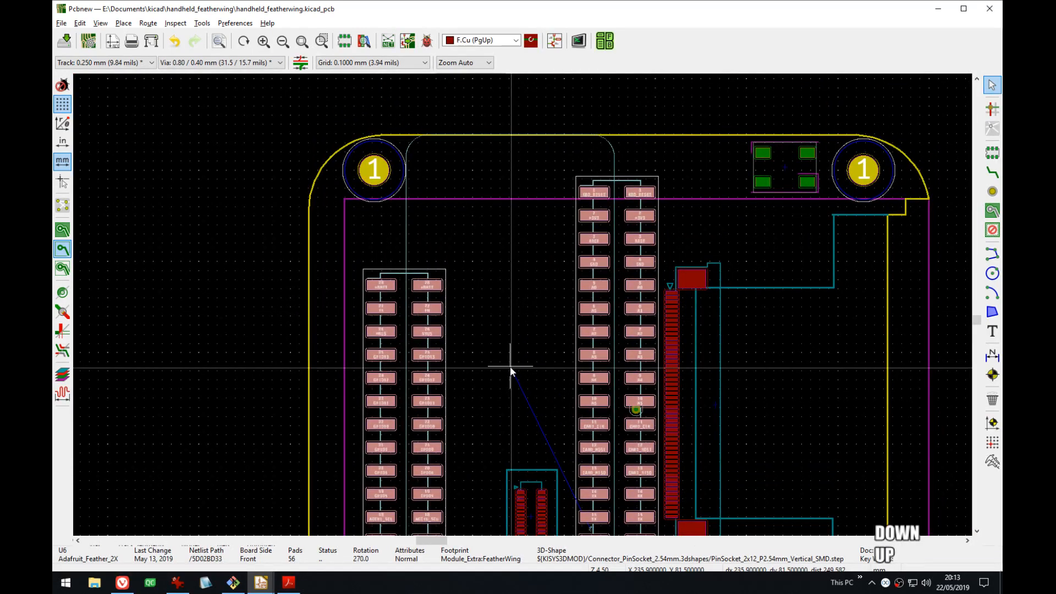
pyautogui.press('Down')
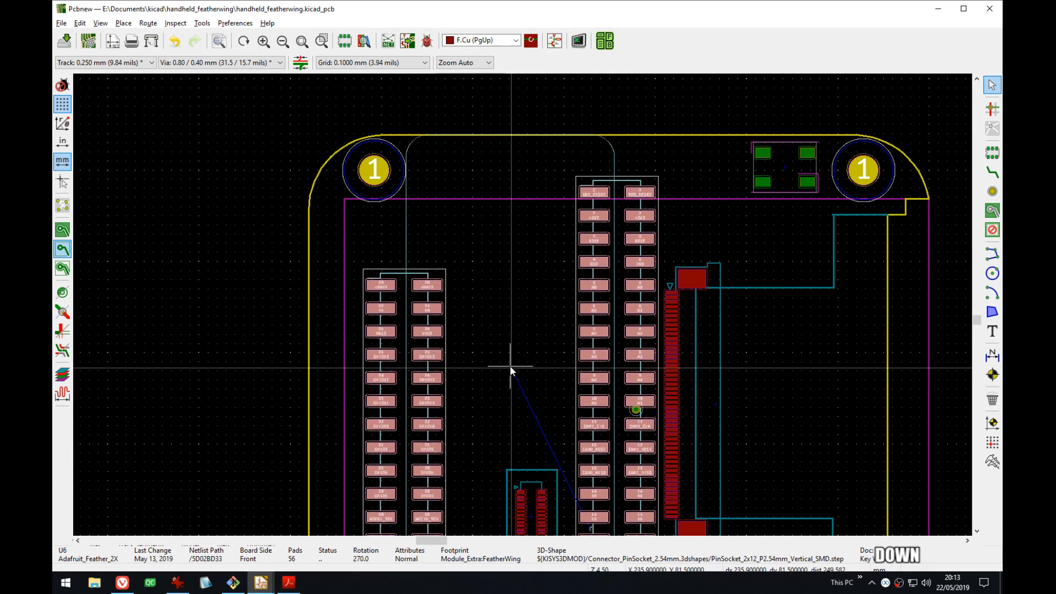
pyautogui.press('Return')
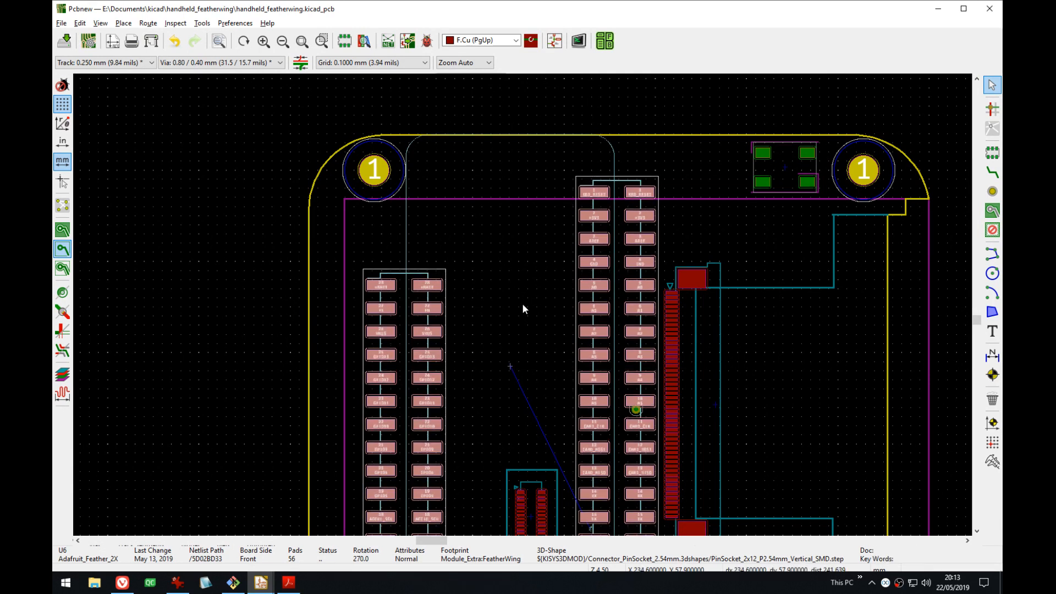
# - Check the FeatherWing module's edge alignment in the layout and in the reloaded 3D view
pyautogui.scroll(5, 523, 306)
pyautogui.scroll(1, 524, 305)
pyautogui.scroll(-5, 523, 309)
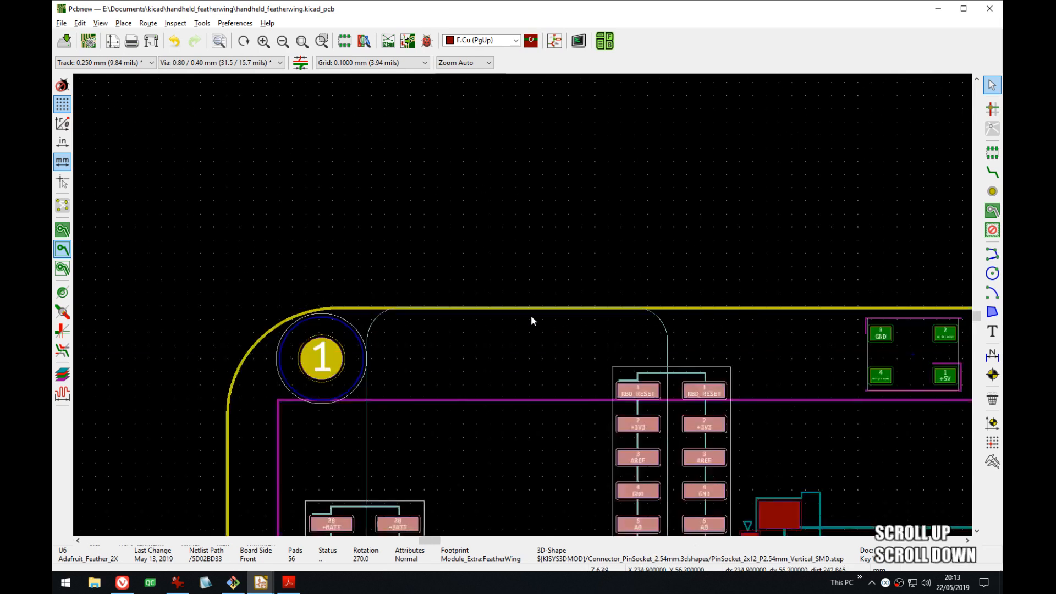
pyautogui.moveTo(530, 315); pyautogui.dragTo(532, 243, button='middle')
pyautogui.scroll(-3, 523, 309)
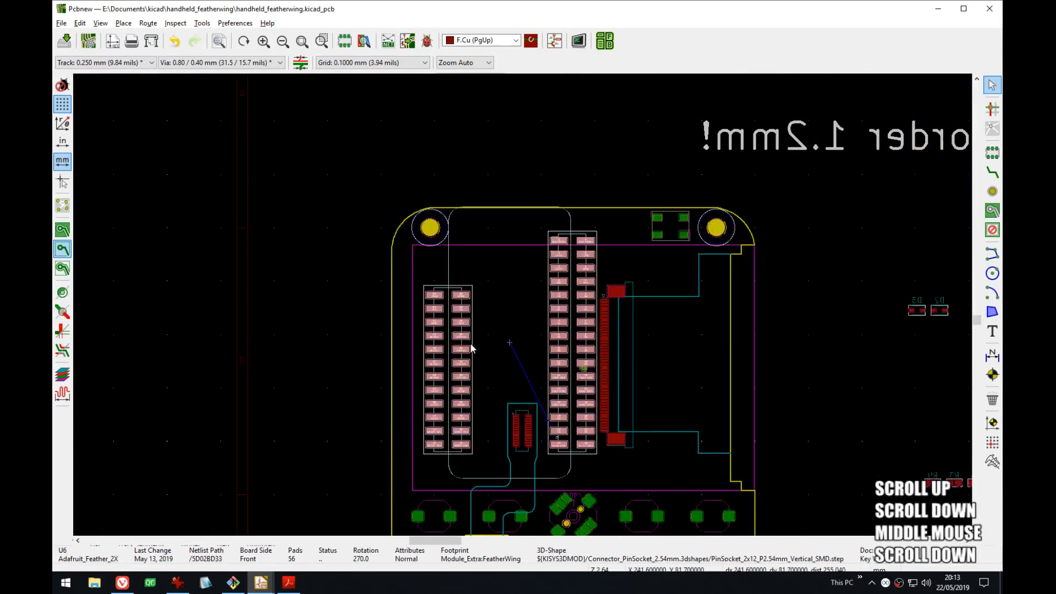
pyautogui.hotkey('alt', '3')
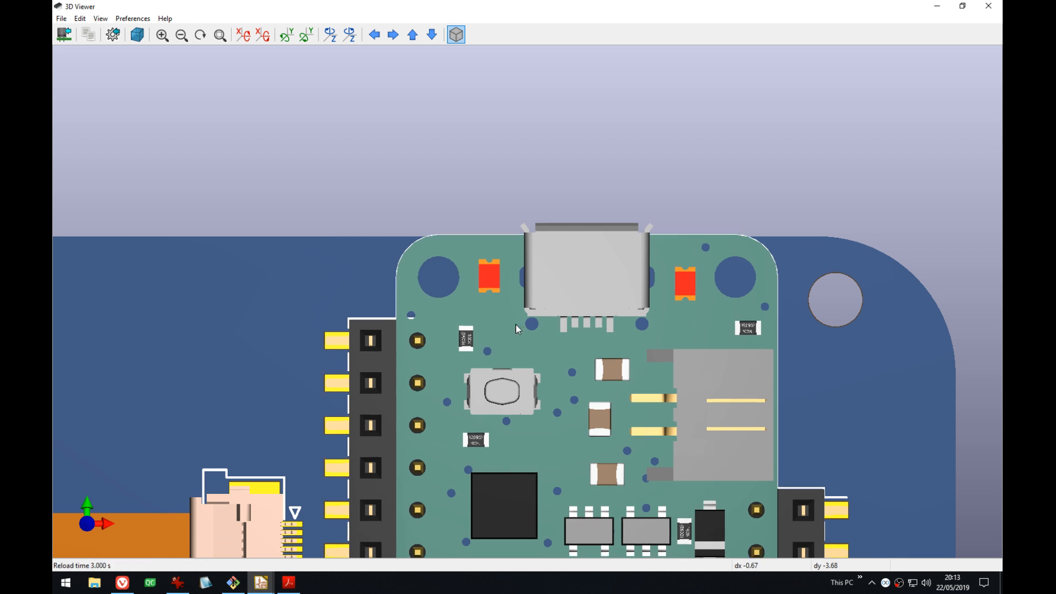
pyautogui.scroll(-2, 550, 351)
pyautogui.scroll(-2, 610, 523)
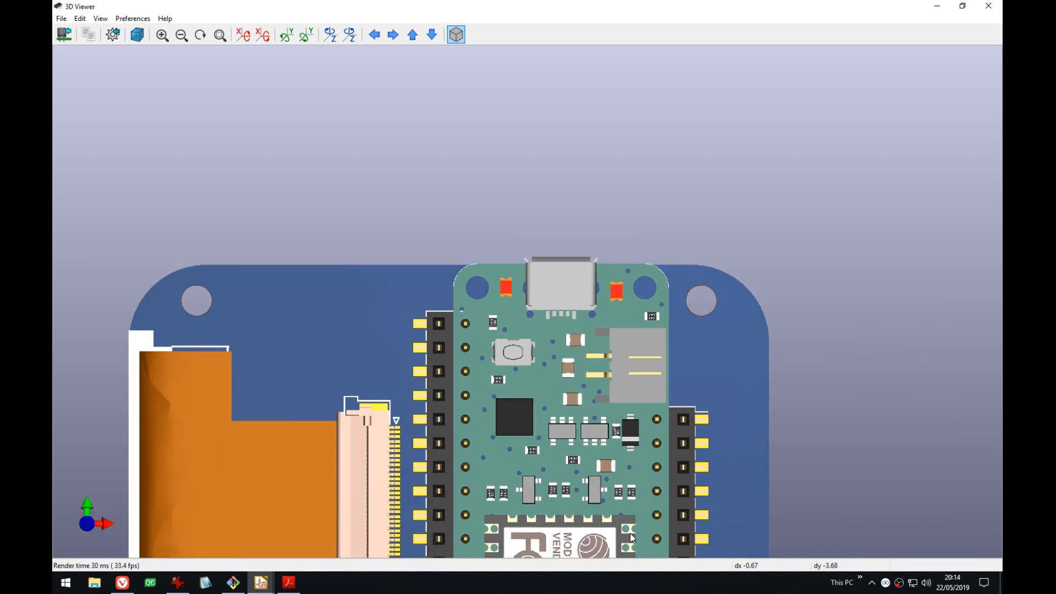
pyautogui.moveTo(609, 522); pyautogui.dragTo(632, 404, button='middle')
# - Examine the layout around the FeatherWing module, from the display connector and buttons to the upper mounting holes
pyautogui.hotkey('alt', 'Tab')
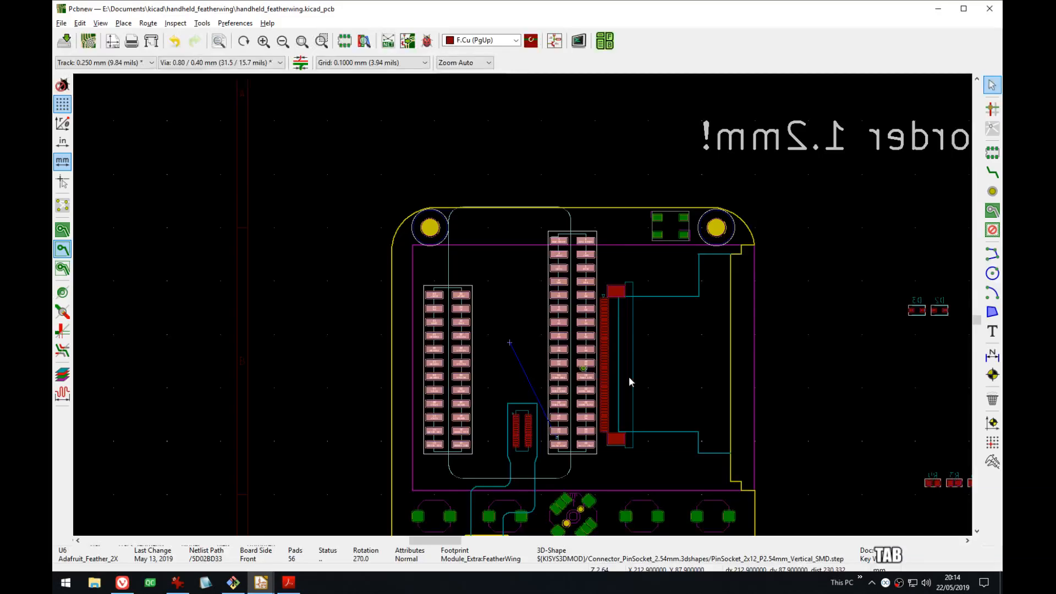
pyautogui.moveTo(501, 348); pyautogui.dragTo(483, 253, button='middle')
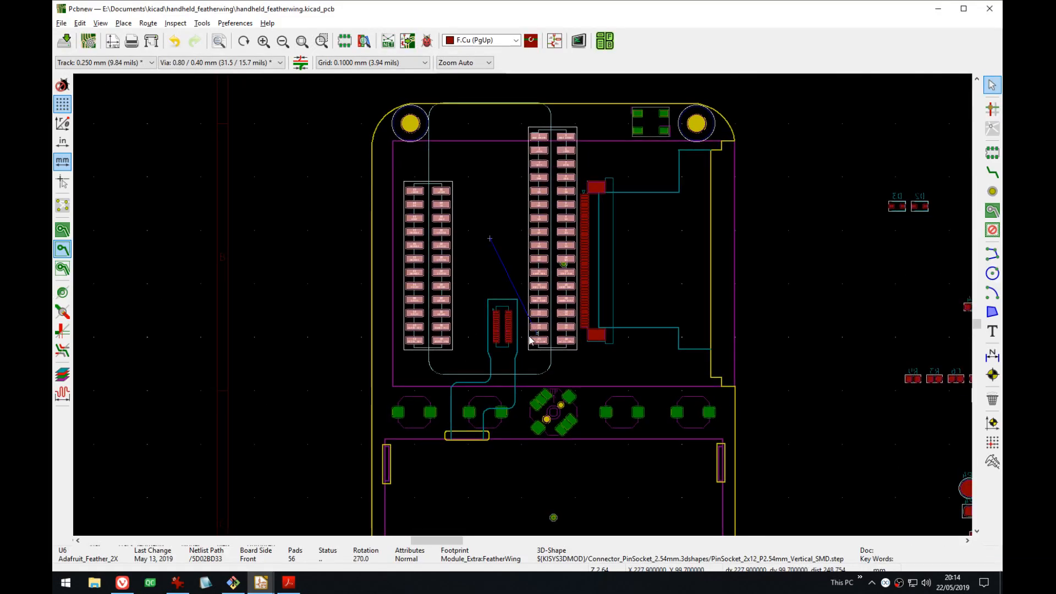
pyautogui.moveTo(504, 306); pyautogui.dragTo(506, 319, button='middle')
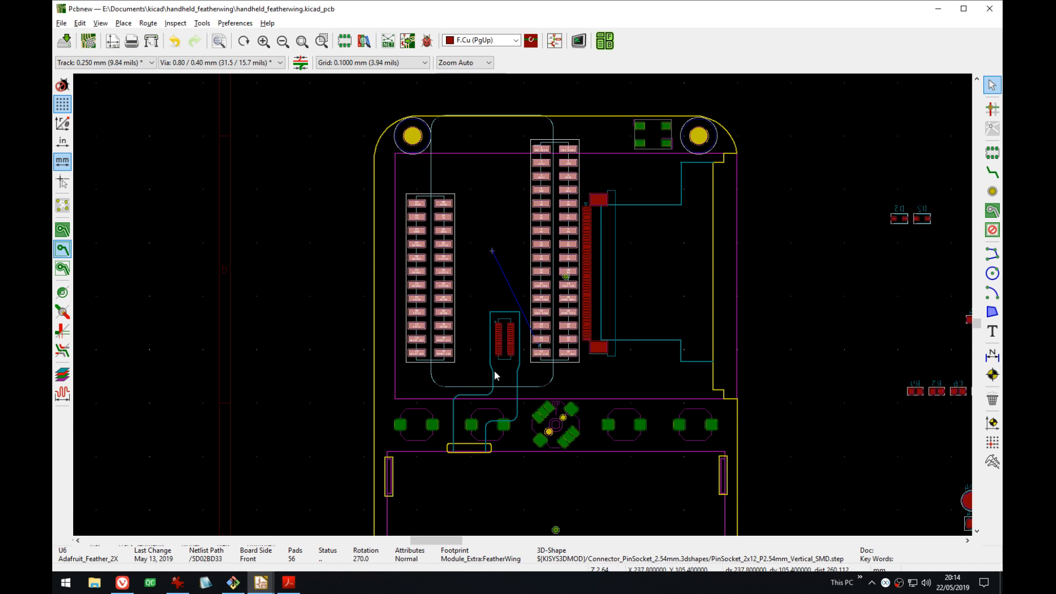
pyautogui.moveTo(583, 363); pyautogui.dragTo(579, 253, button='middle')
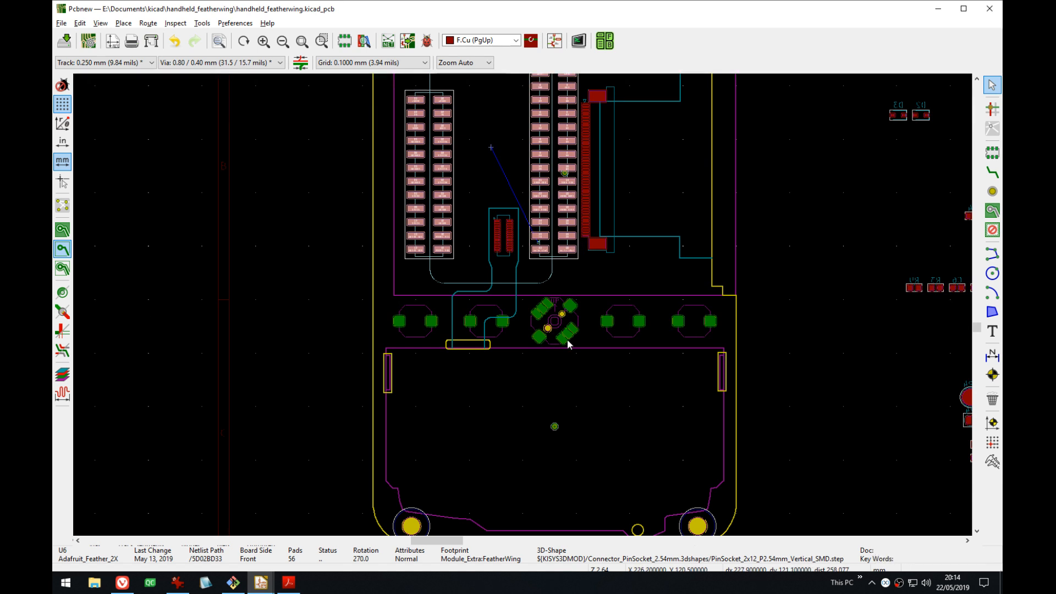
pyautogui.moveTo(665, 167); pyautogui.dragTo(675, 308, button='middle')
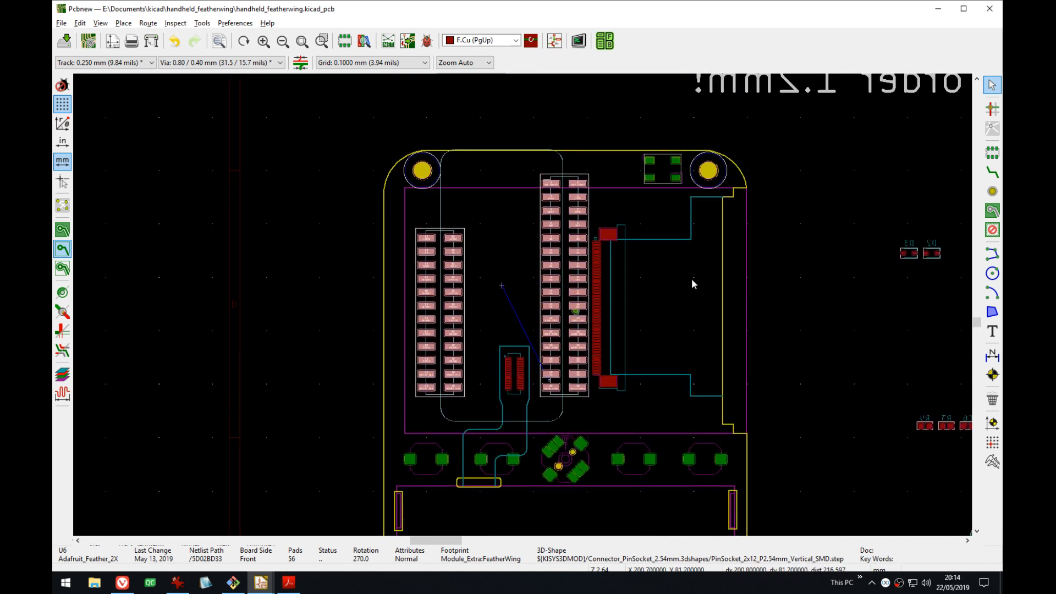
pyautogui.moveTo(595, 310); pyautogui.dragTo(601, 345, button='middle')
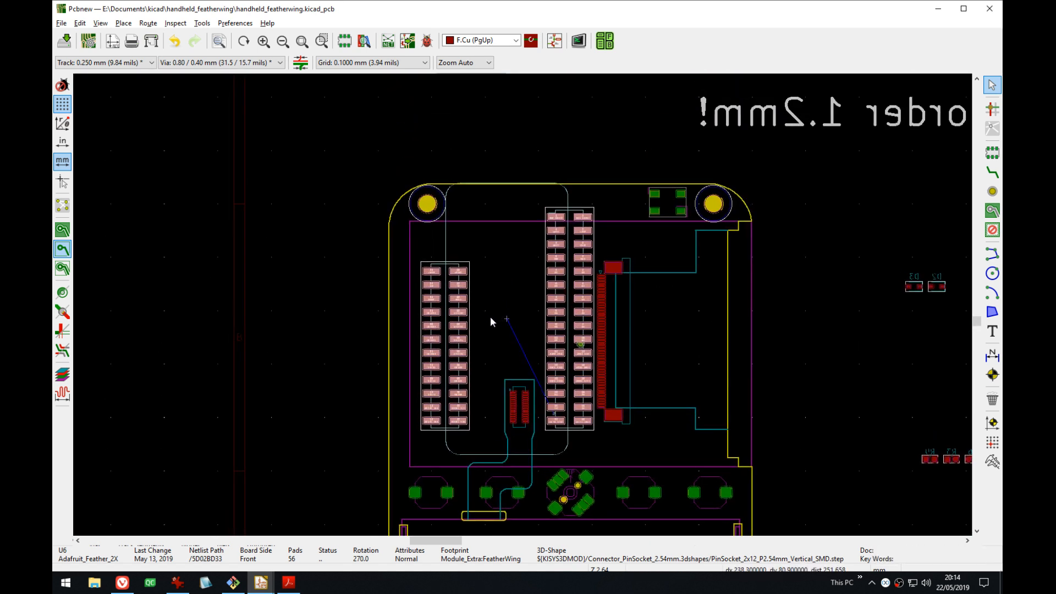
pyautogui.scroll(1, 522, 306)
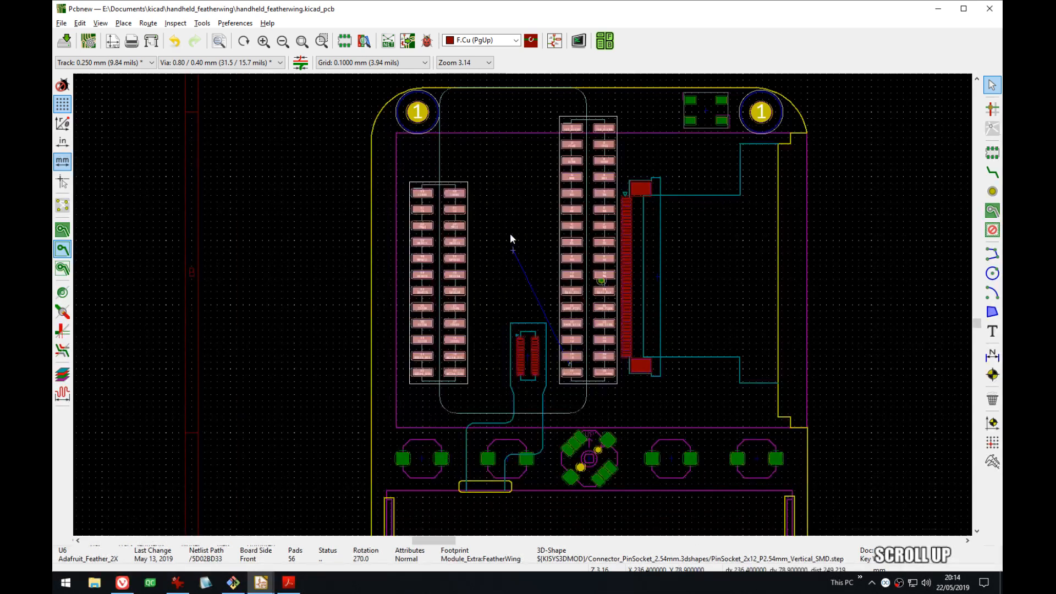
pyautogui.scroll(1, 522, 309)
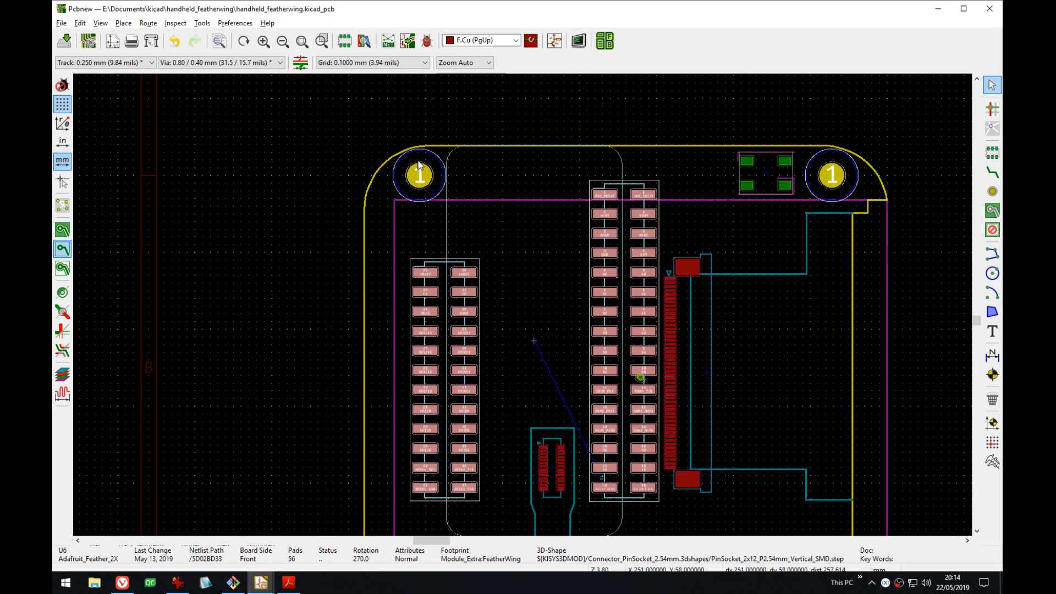
# - Inspect the gaps from the FeatherWing module to the mounting hole and the display connector in 3D
pyautogui.hotkey('alt', 'Tab')
pyautogui.moveTo(510, 217); pyautogui.dragTo(485, 321, button='middle')
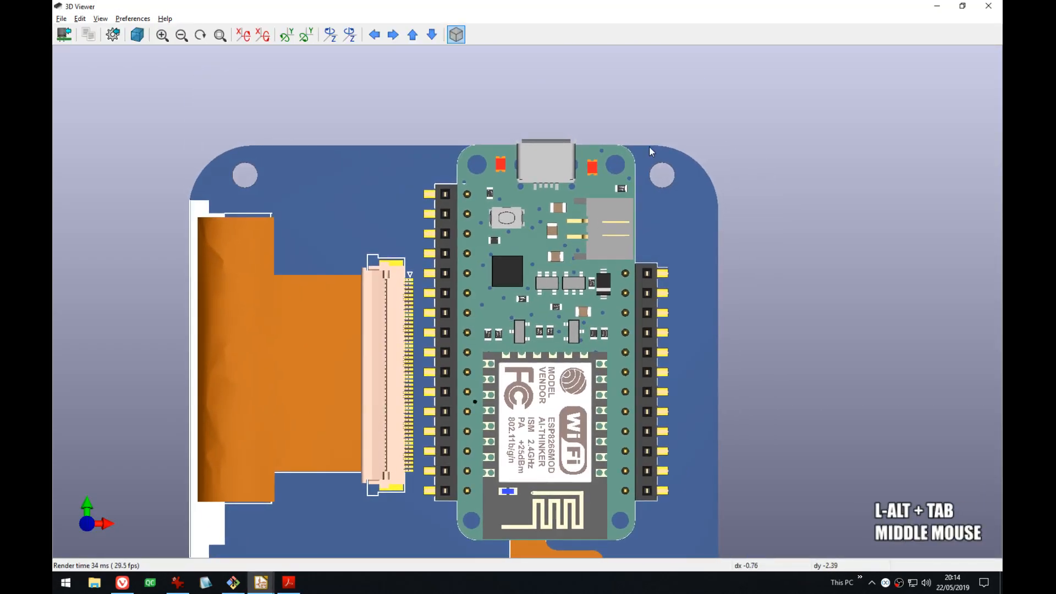
pyautogui.moveTo(671, 178); pyautogui.dragTo(652, 206, button='middle')
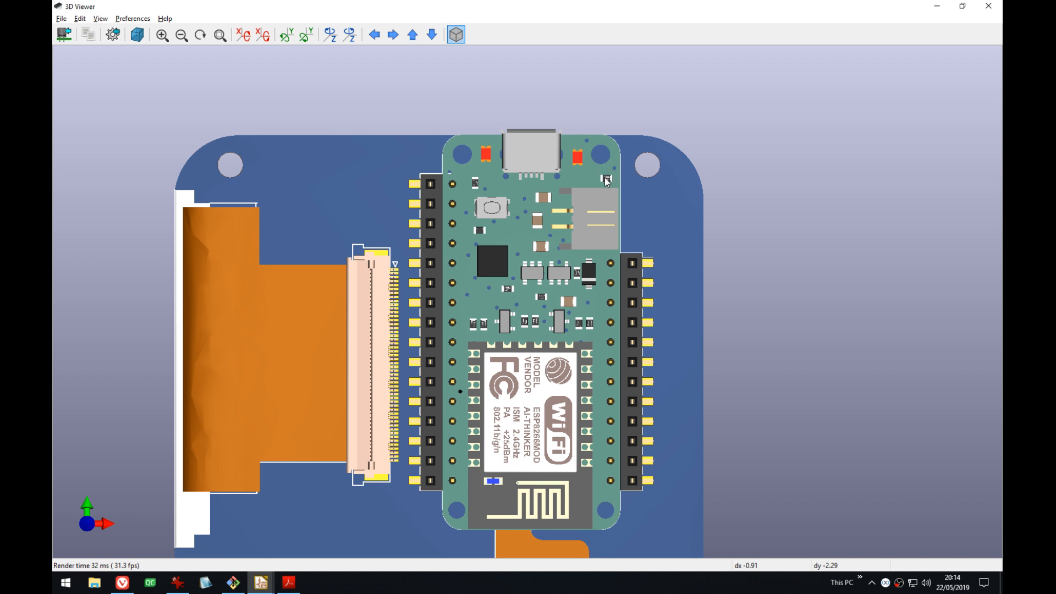
pyautogui.hotkey('alt', 'Tab')
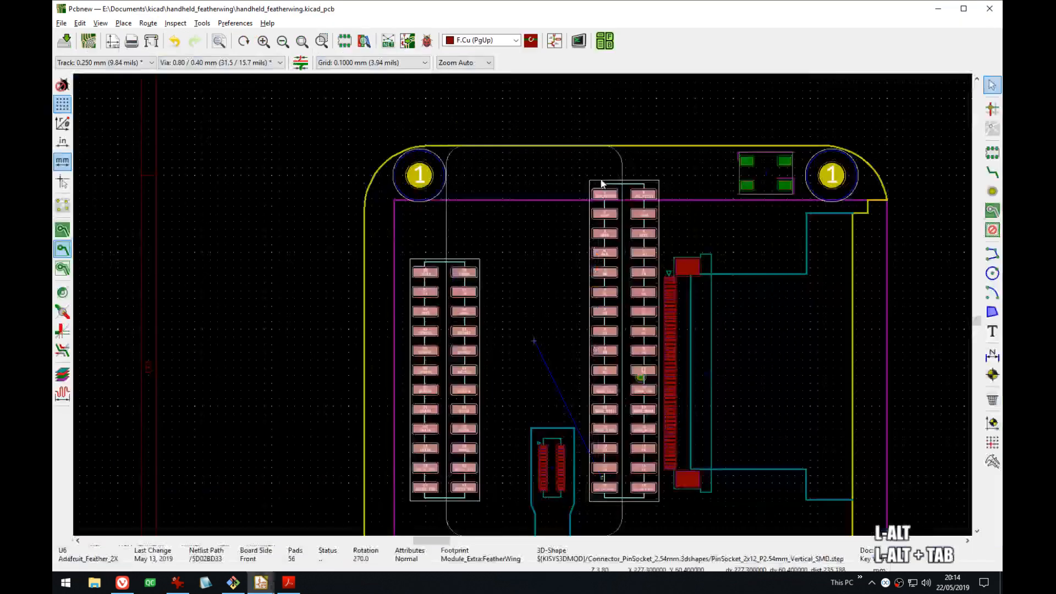
pyautogui.hotkey('alt', 'Tab')
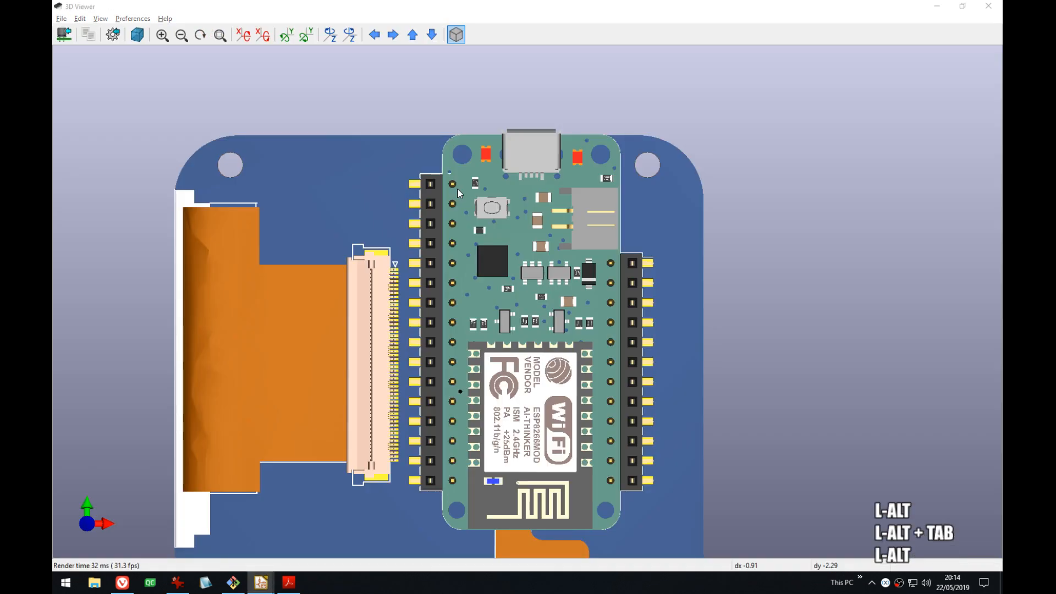
# - Move the FeatherWing module about 0.8 mm sideways away from the display connector, to X 236.8 mm
pyautogui.hotkey('alt', 'Tab')
pyautogui.moveTo(489, 220); pyautogui.dragTo(493, 167, button='middle')
pyautogui.click(529, 257)
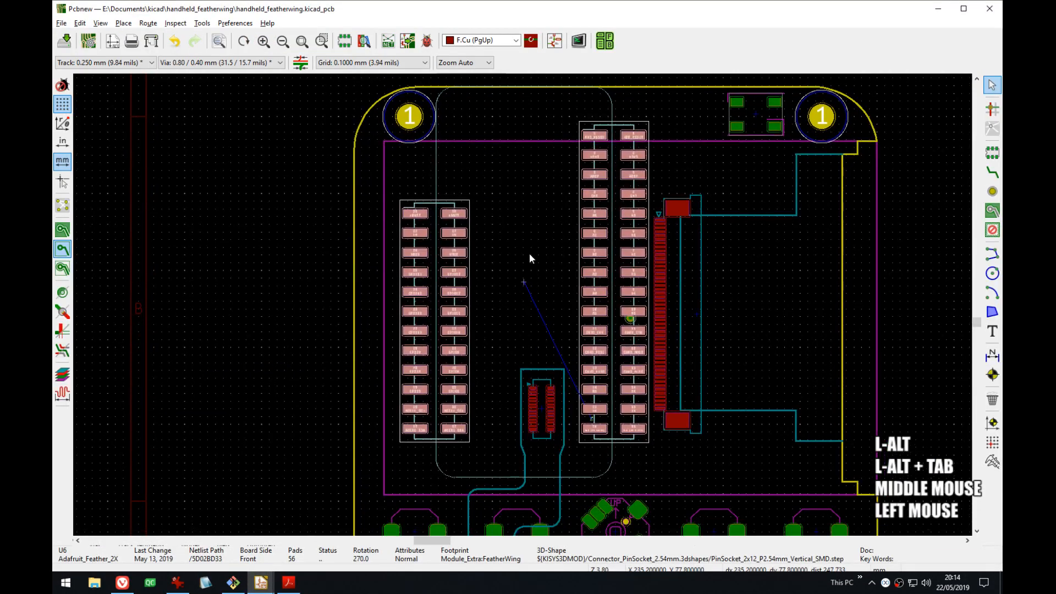
pyautogui.press('m')
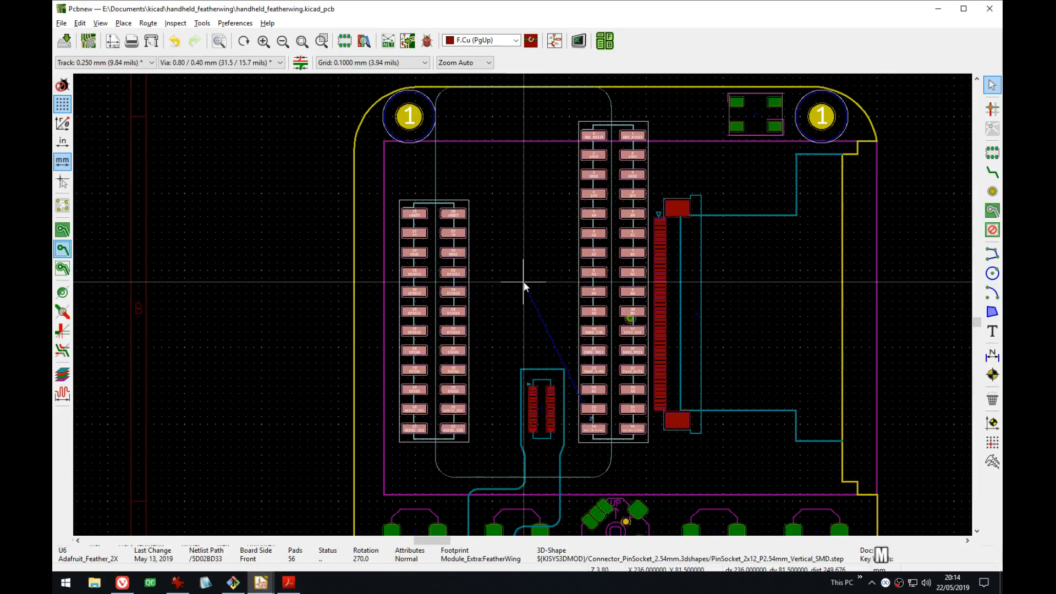
pyautogui.press('Left')
pyautogui.press('Left')
pyautogui.press('Left')
pyautogui.press('Left')
pyautogui.press('Left')
pyautogui.press('Left')
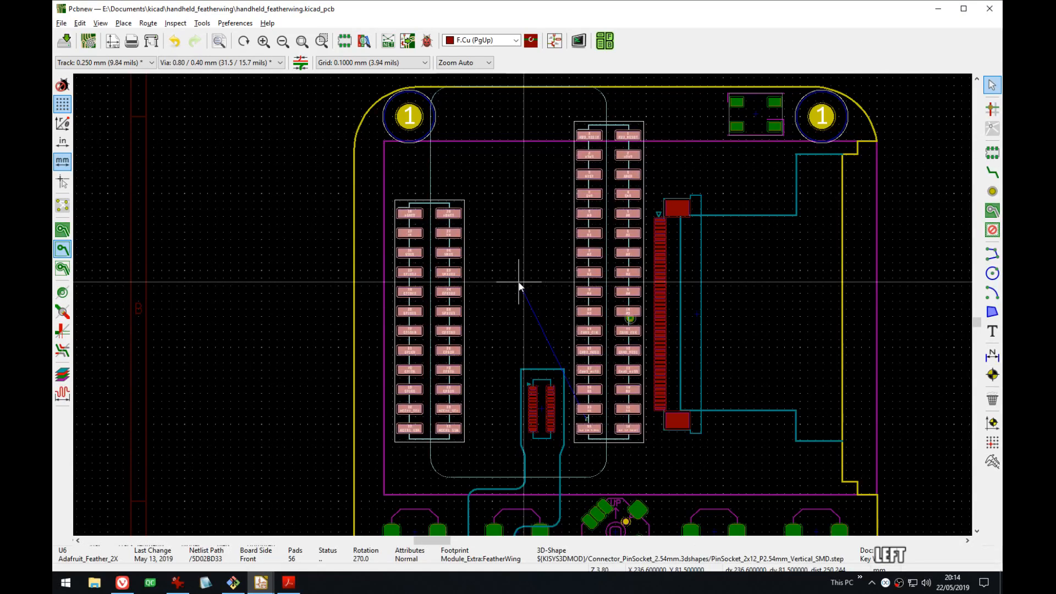
pyautogui.press('Left')
pyautogui.press('Left')
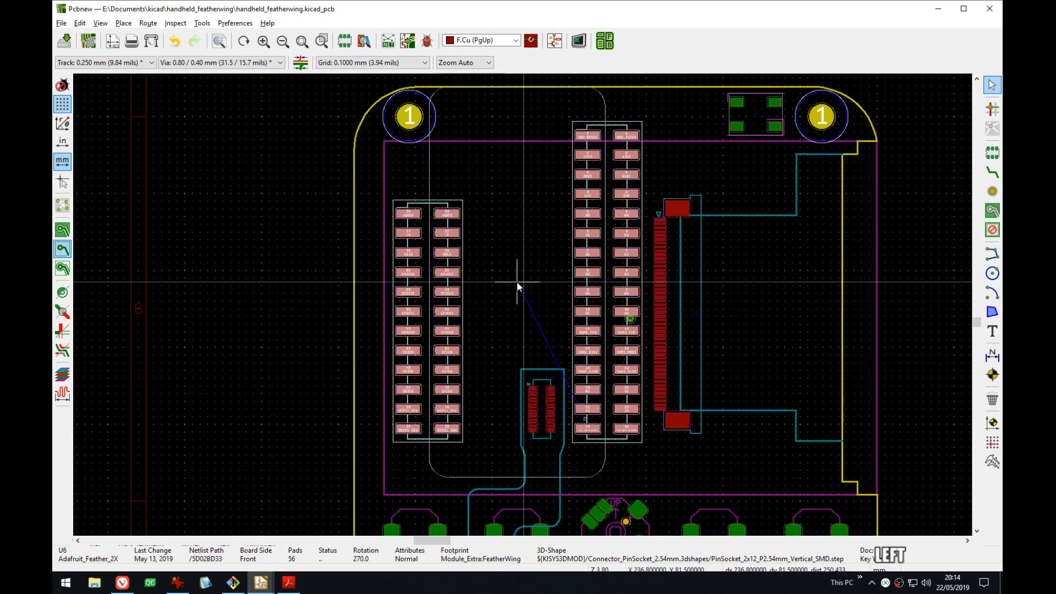
pyautogui.press('Right')
pyautogui.press('Left')
pyautogui.press('Return')
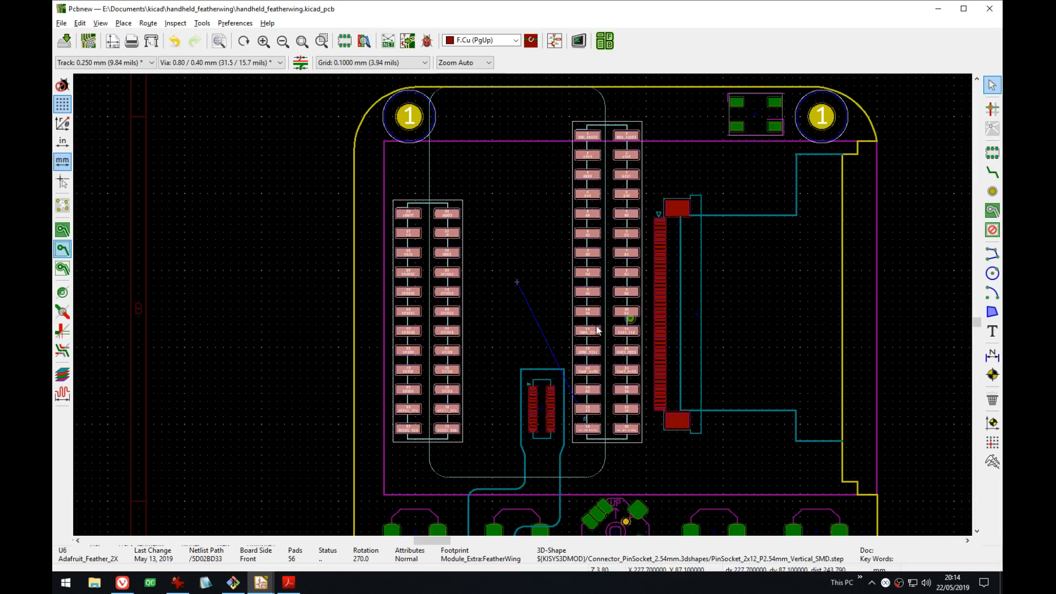
# - Check the clearance between the FeatherWing module's socket pads and the display connector in the layout and in 3D
pyautogui.scroll(2, 649, 295)
pyautogui.moveTo(513, 316); pyautogui.dragTo(552, 293, button='middle')
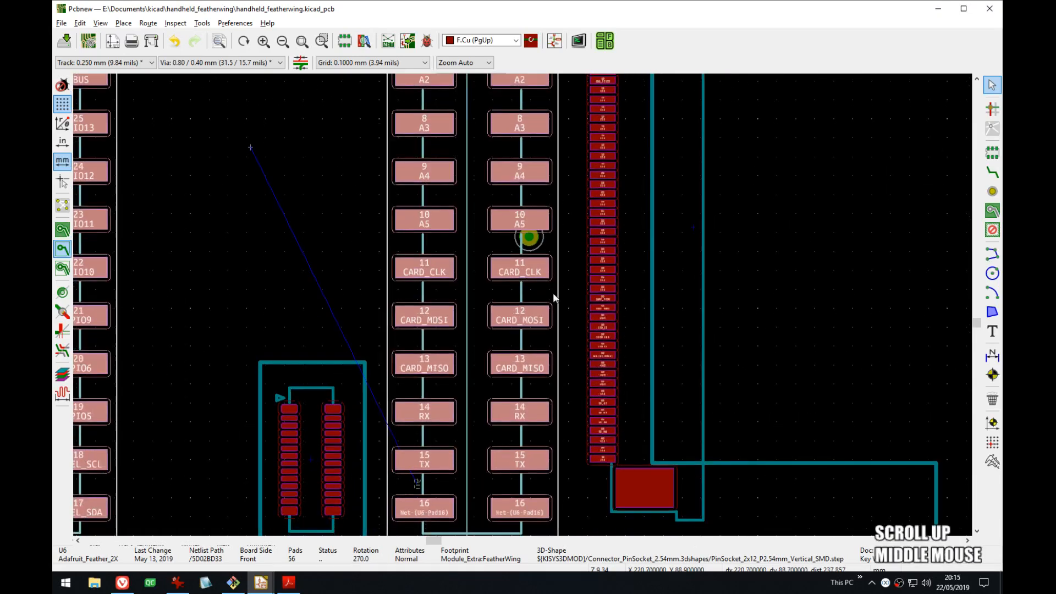
pyautogui.scroll(-4, 553, 293)
pyautogui.scroll(1, 524, 313)
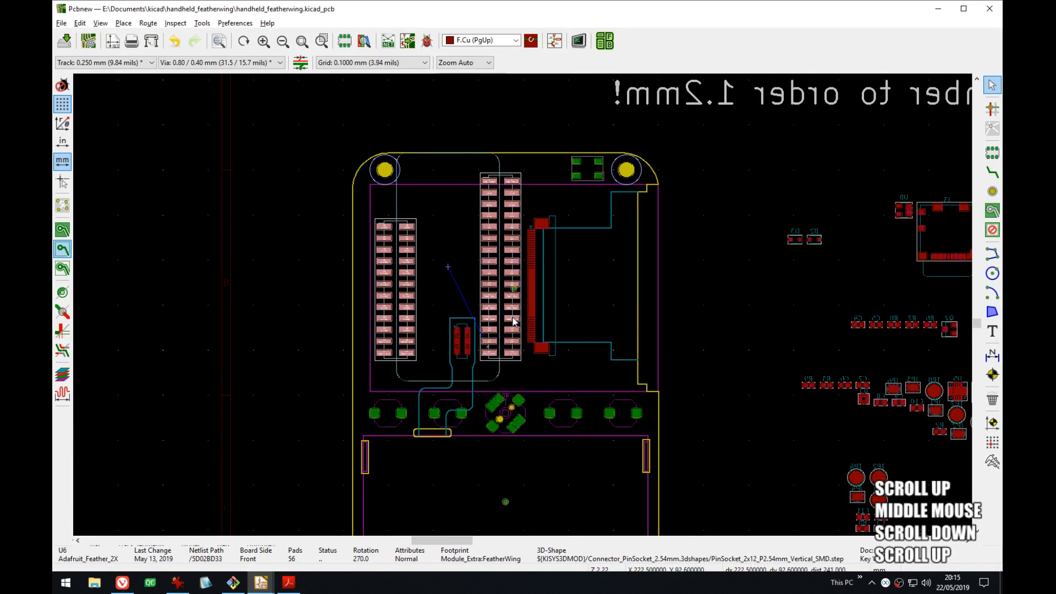
pyautogui.moveTo(513, 322); pyautogui.dragTo(491, 321, button='middle')
pyautogui.scroll(1, 474, 308)
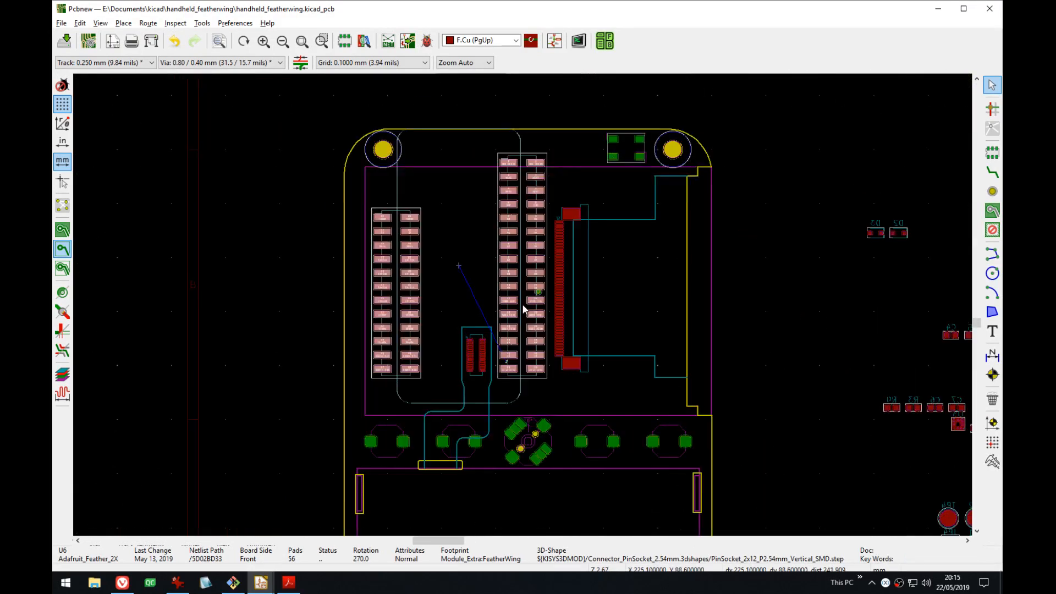
pyautogui.scroll(4, 523, 309)
pyautogui.moveTo(573, 314); pyautogui.dragTo(532, 377, button='middle')
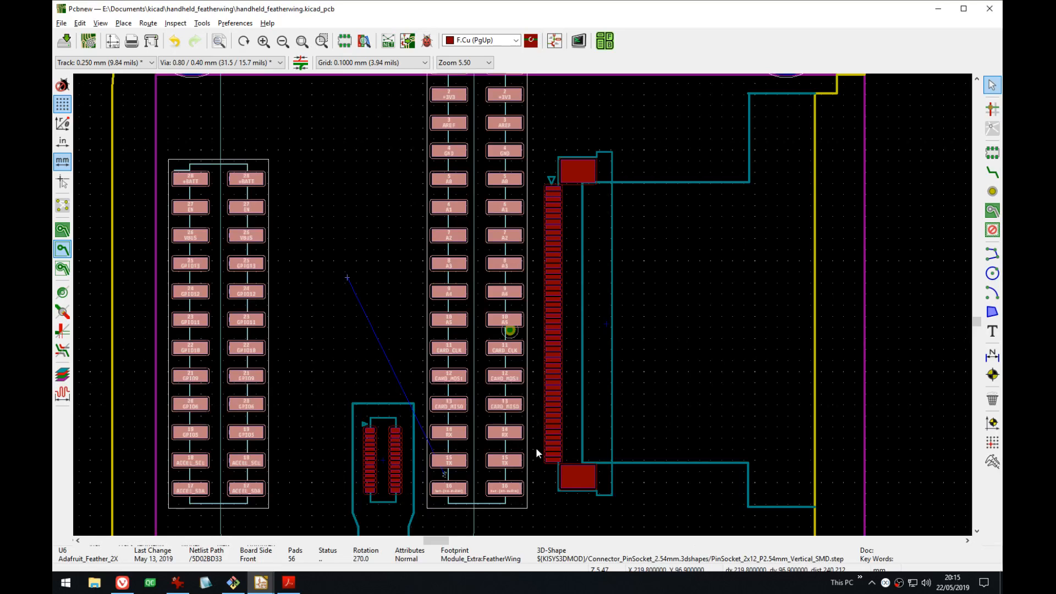
pyautogui.moveTo(537, 451); pyautogui.dragTo(570, 426, button='middle')
pyautogui.scroll(8, 571, 427)
pyautogui.scroll(-6, 523, 306)
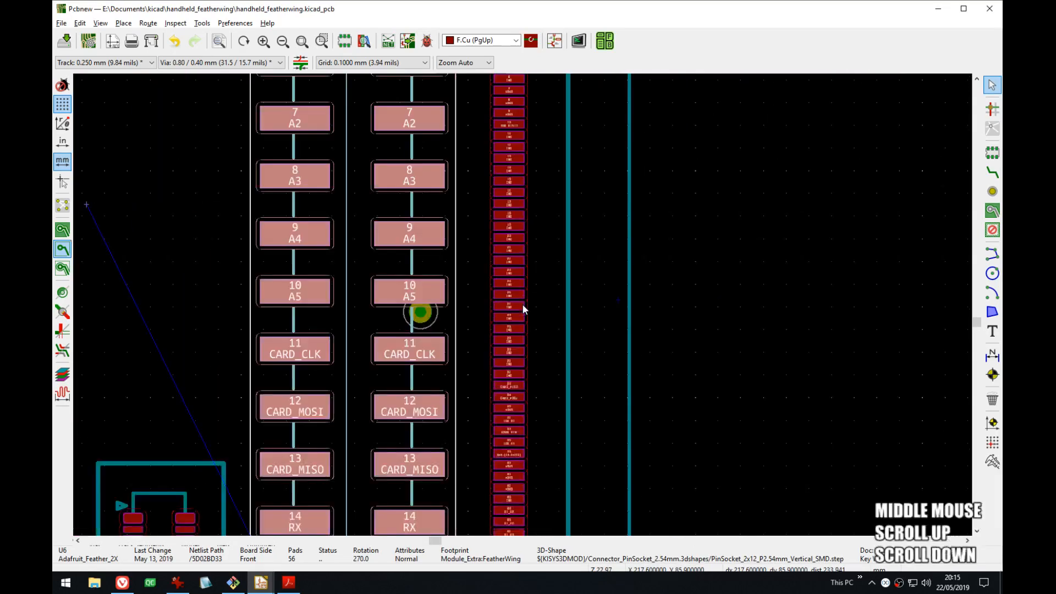
pyautogui.moveTo(523, 306)
pyautogui.mouseDown(button='middle')
pyautogui.moveTo(523, 424)
pyautogui.moveTo(522, 304)
pyautogui.mouseUp(button='middle')
pyautogui.scroll(-5, 522, 303)
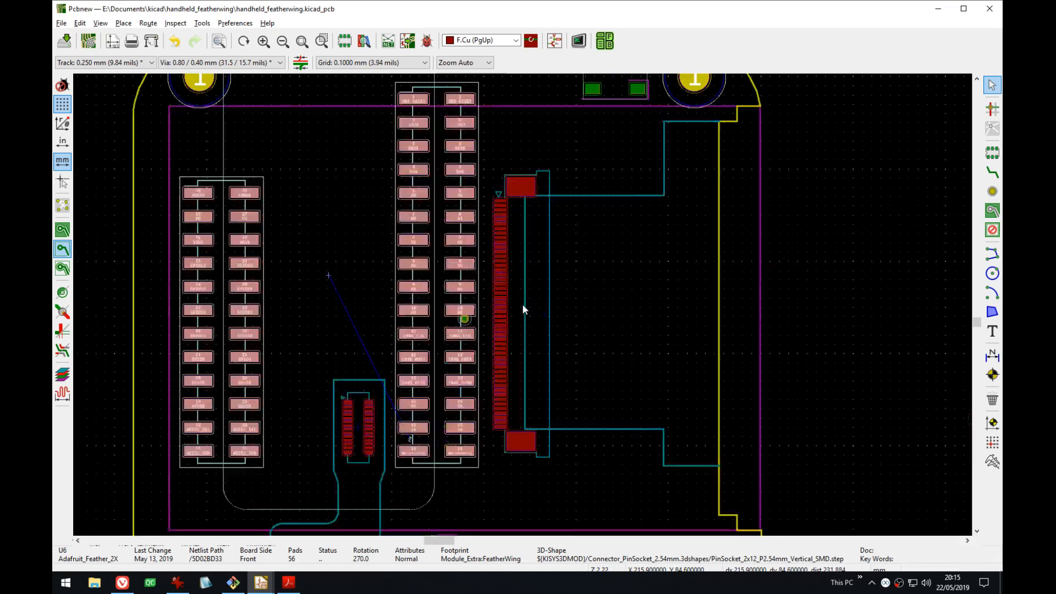
pyautogui.scroll(1, 523, 303)
pyautogui.hotkey('alt', '3')
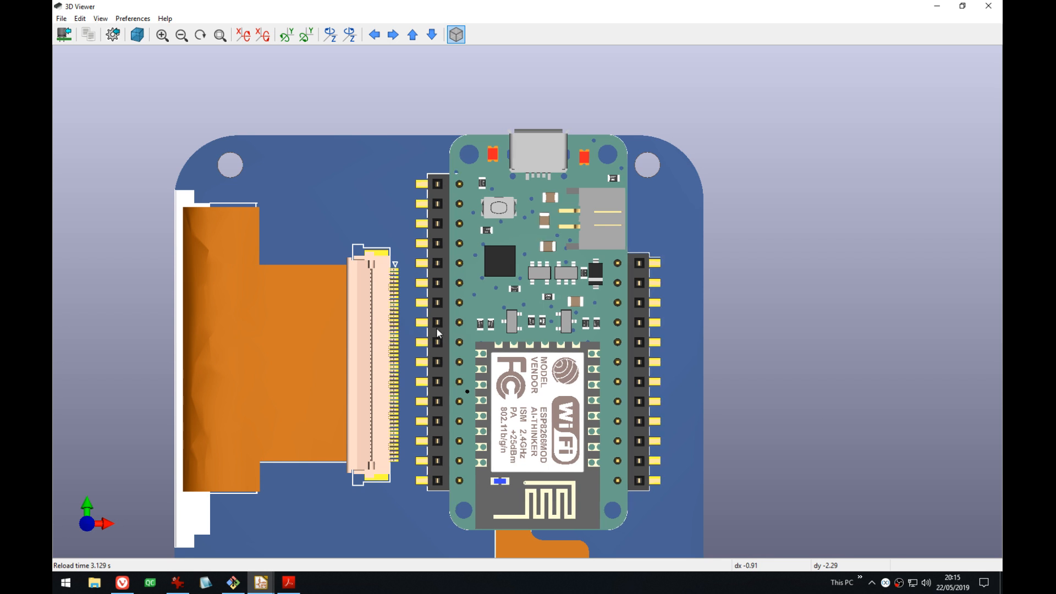
# - Return from the 3D view to the layout and move slide switch SW1 from the unplaced parts to the free area beside the board
pyautogui.moveTo(334, 279); pyautogui.dragTo(375, 255, button='middle')
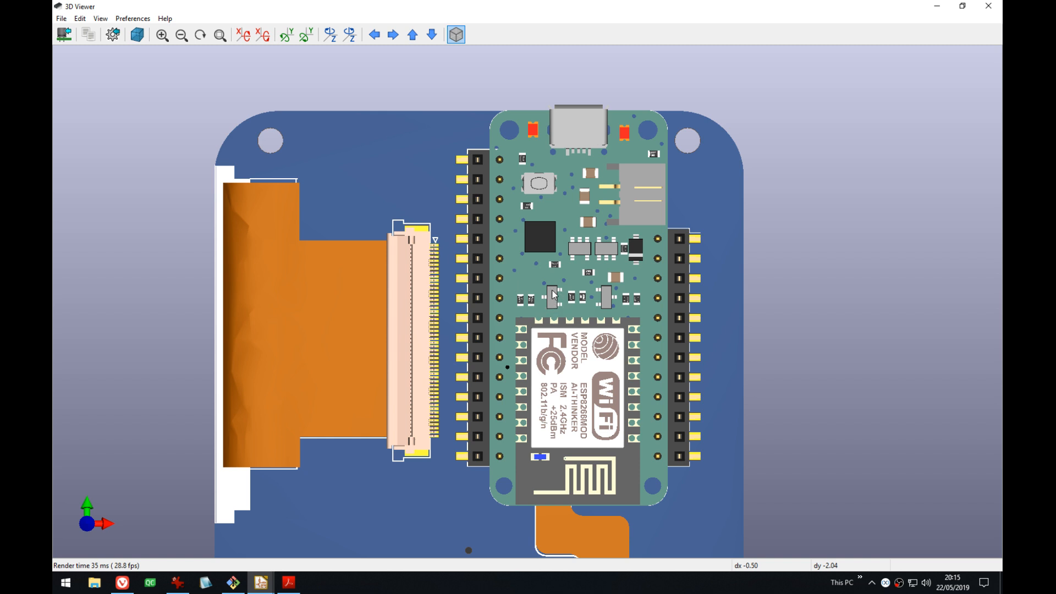
pyautogui.hotkey('alt', 'Tab')
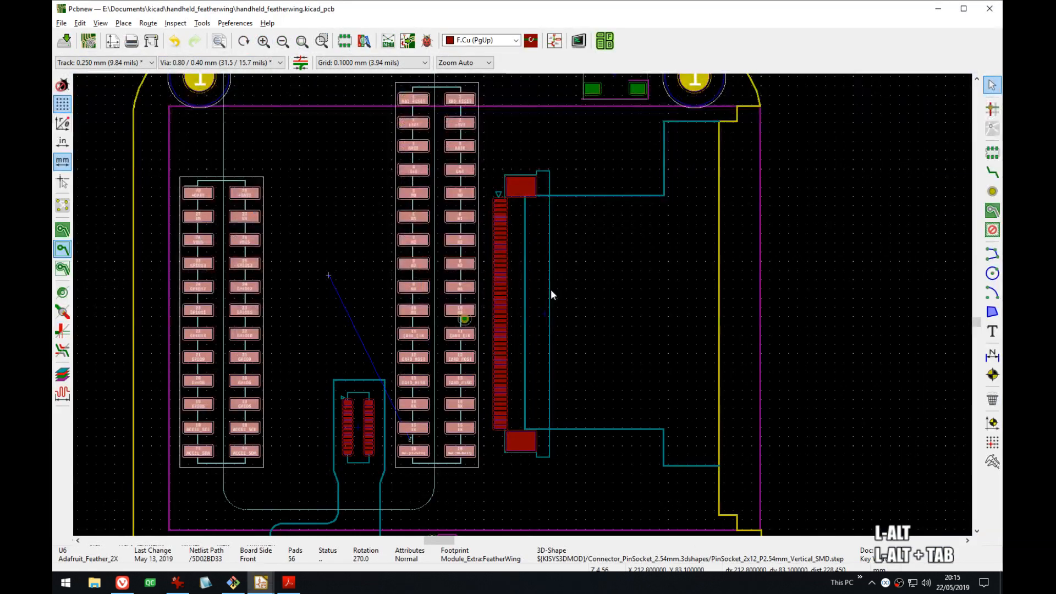
pyautogui.moveTo(551, 291); pyautogui.dragTo(582, 292, button='middle')
pyautogui.click(705, 279)
pyautogui.scroll(-5, 703, 280)
pyautogui.middleClick(522, 313)
pyautogui.scroll(2, 523, 308)
pyautogui.moveTo(523, 307); pyautogui.dragTo(569, 268, button='middle')
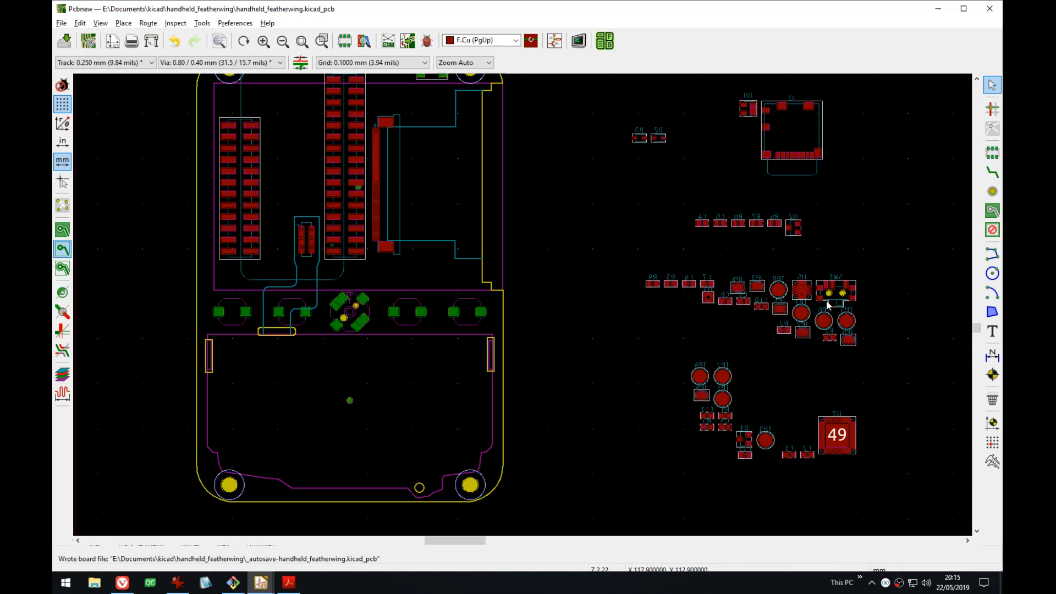
pyautogui.moveTo(831, 299); pyautogui.dragTo(803, 360, button='middle')
pyautogui.click(811, 363)
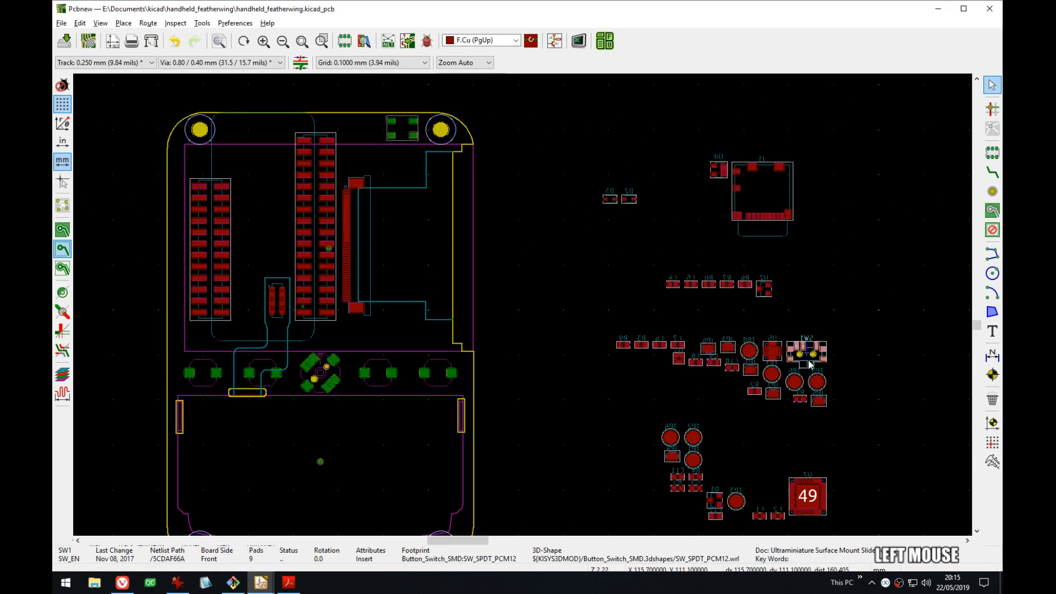
pyautogui.press('m')
pyautogui.click(599, 240)
pyautogui.moveTo(598, 240); pyautogui.dragTo(699, 370, button='middle')
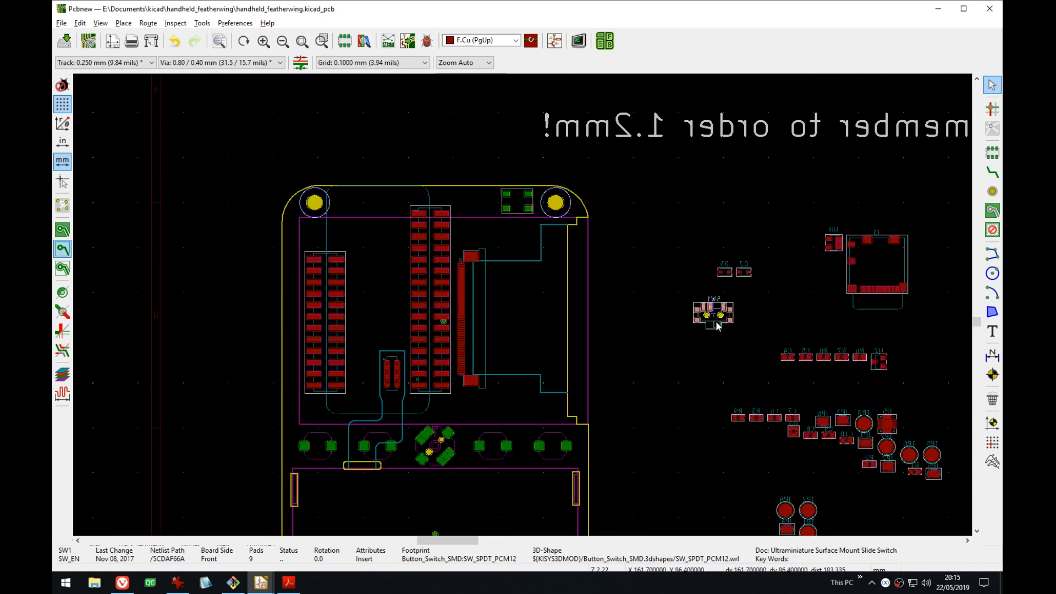
# - Rotate SW1 by 180° and place it at the board's upper edge beside the four-pad footprint, with its lever protruding past the outline
pyautogui.press('m')
pyautogui.scroll(5, 715, 319)
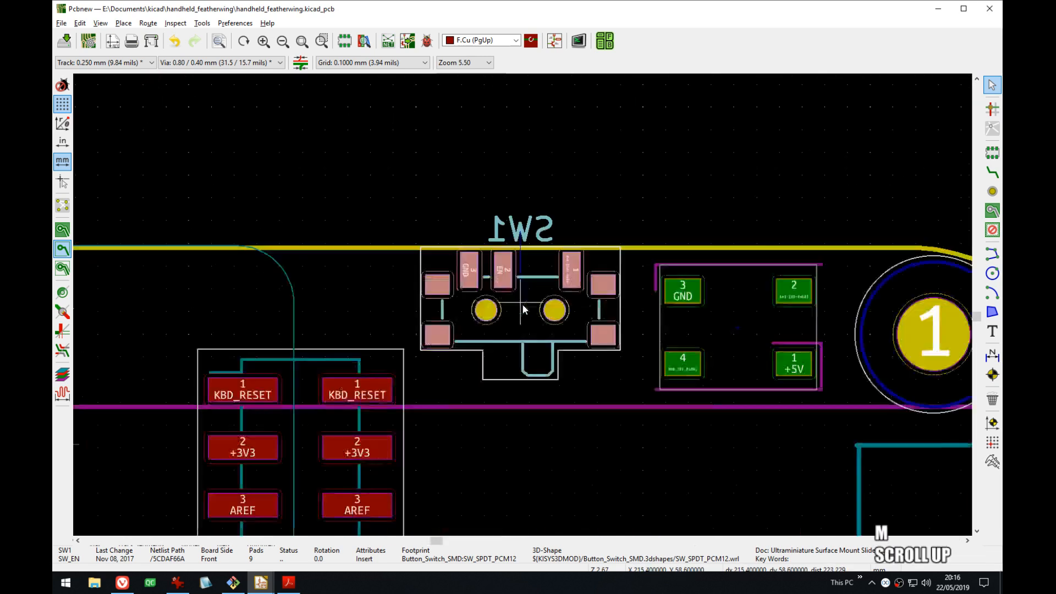
pyautogui.press('r')
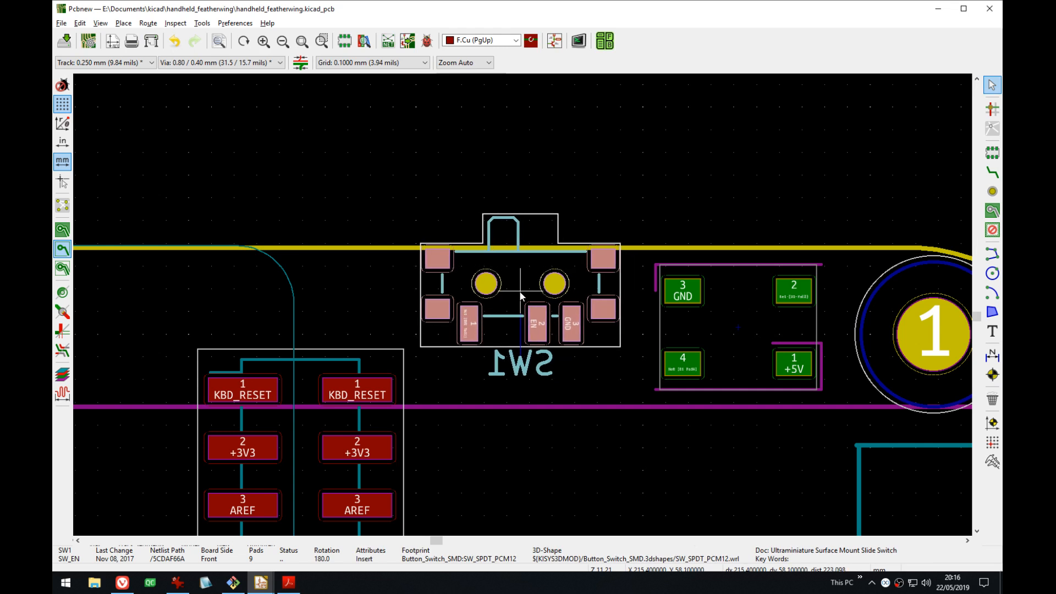
pyautogui.click(517, 291)
pyautogui.scroll(-2, 674, 193)
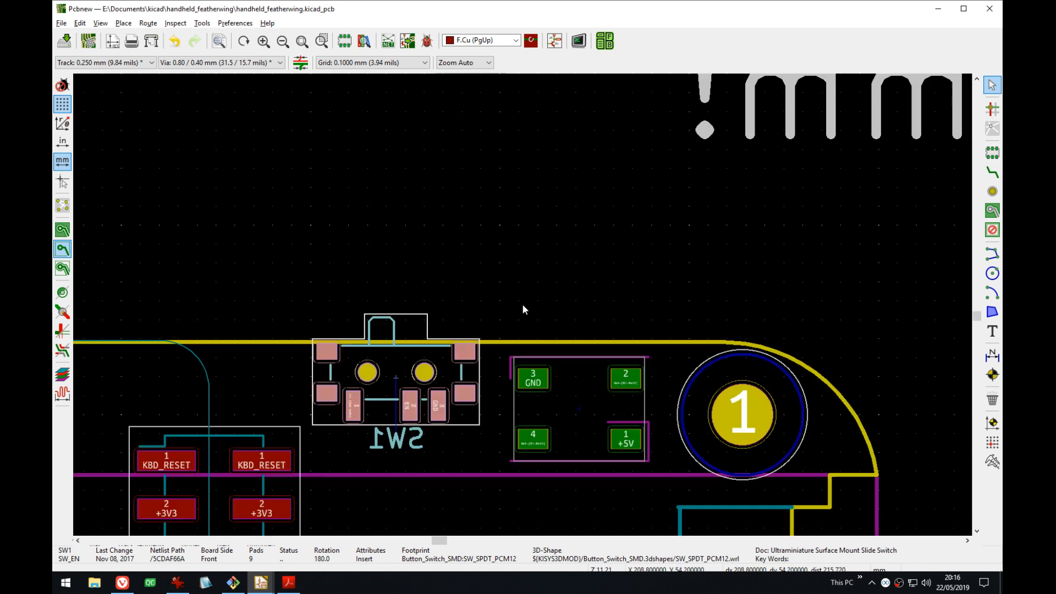
pyautogui.click(545, 298)
# - Check the slide switch's position relative to the FeatherWing module and the mounting holes in the 3D view
pyautogui.hotkey('alt', 'Tab')
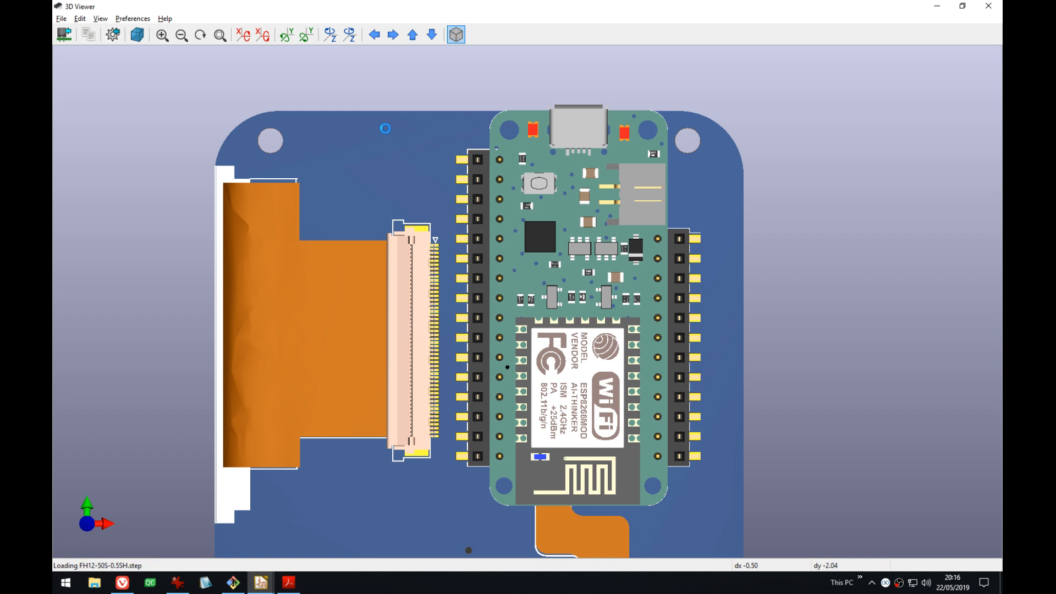
pyautogui.moveTo(462, 185); pyautogui.dragTo(551, 200, button='middle')
pyautogui.scroll(-5, 569, 248)
pyautogui.moveTo(591, 307); pyautogui.dragTo(569, 251, button='middle')
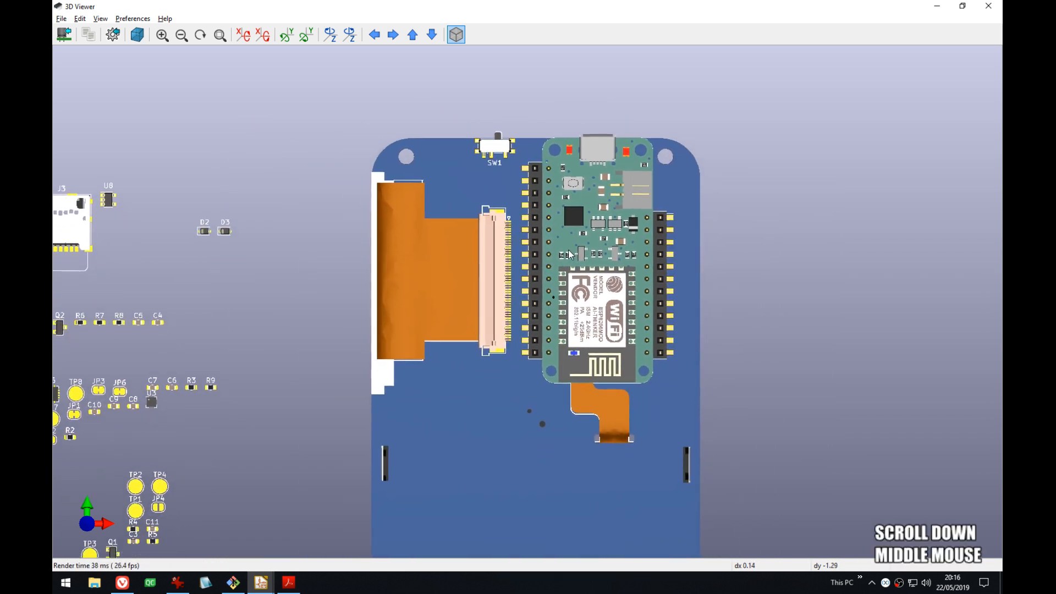
# - Back in the layout, open the layers manager and turn on the ratsnest display
pyautogui.hotkey('alt', 'Tab')
pyautogui.moveTo(167, 327); pyautogui.dragTo(225, 234, button='middle')
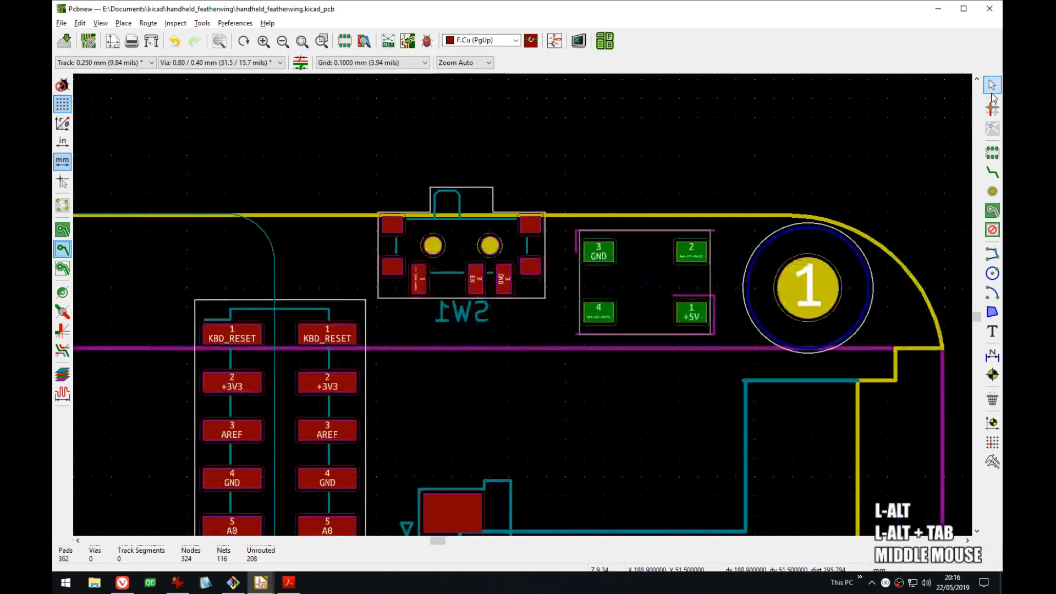
pyautogui.click(62, 375)
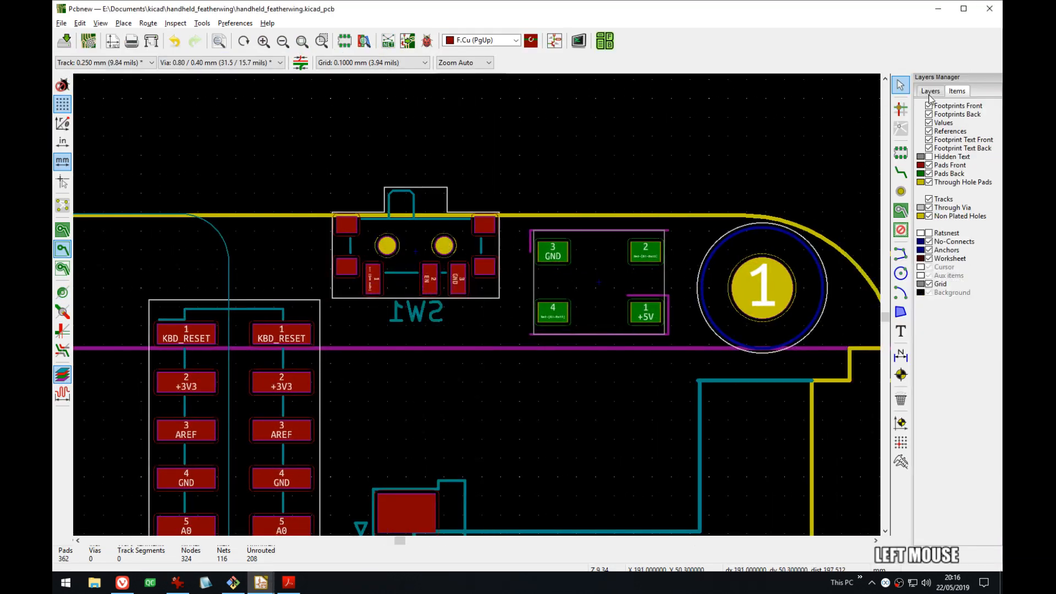
pyautogui.click(929, 156)
pyautogui.click(929, 156)
pyautogui.click(928, 232)
# - Follow the ratsnest lines from SW1 to the FeatherWing pads and down to the small connector and buttons below
pyautogui.moveTo(606, 404); pyautogui.dragTo(682, 341, button='middle')
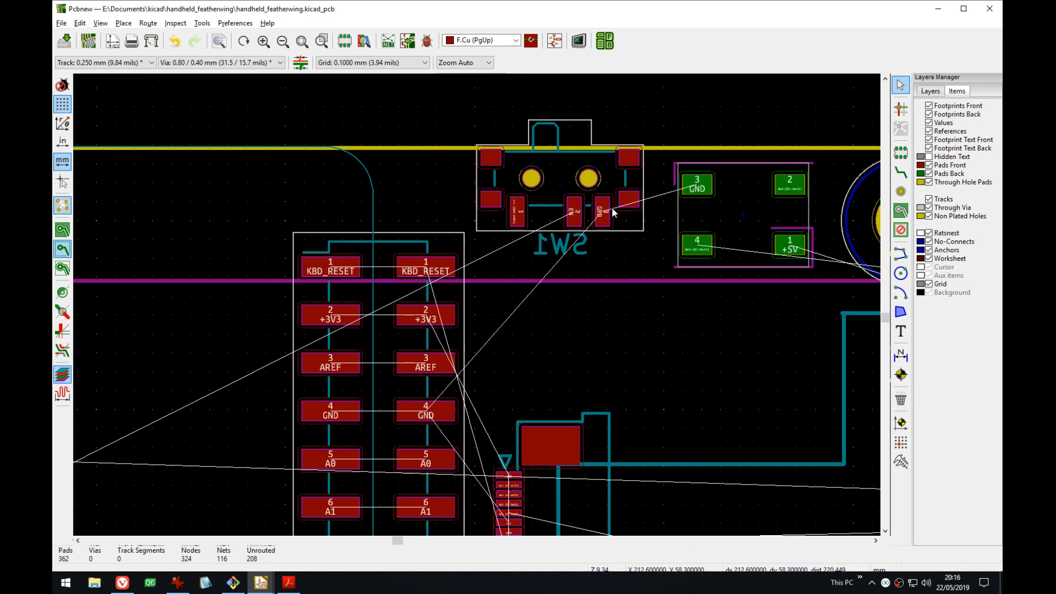
pyautogui.moveTo(422, 360); pyautogui.dragTo(476, 307, button='middle')
pyautogui.scroll(-1, 476, 306)
pyautogui.moveTo(415, 390); pyautogui.dragTo(622, 284, button='middle')
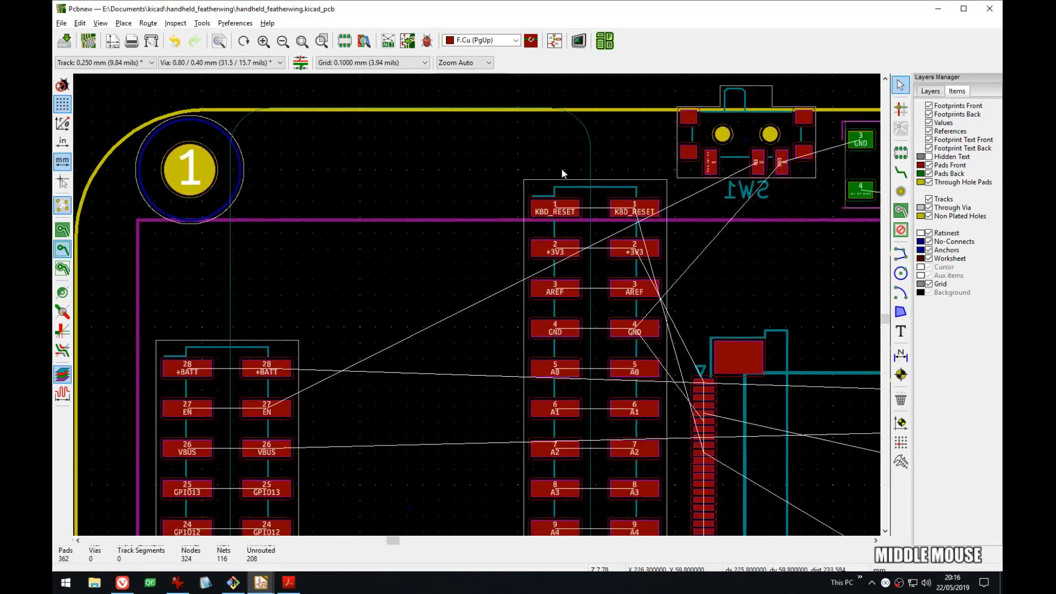
pyautogui.moveTo(435, 416); pyautogui.dragTo(450, 100, button='middle')
pyautogui.moveTo(515, 509); pyautogui.dragTo(523, 305, button='middle')
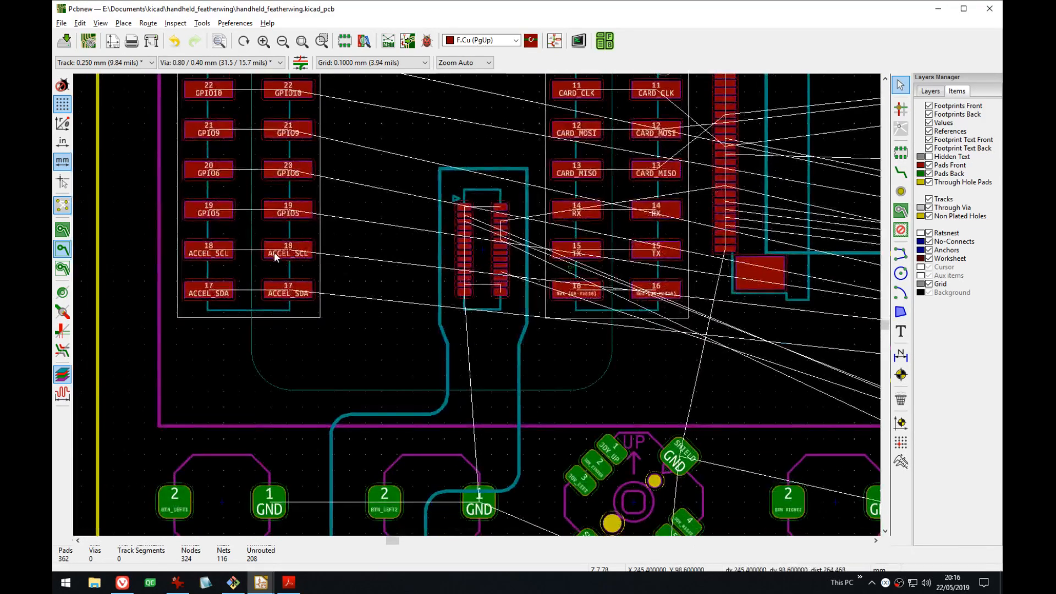
pyautogui.moveTo(445, 203); pyautogui.dragTo(413, 355, button='middle')
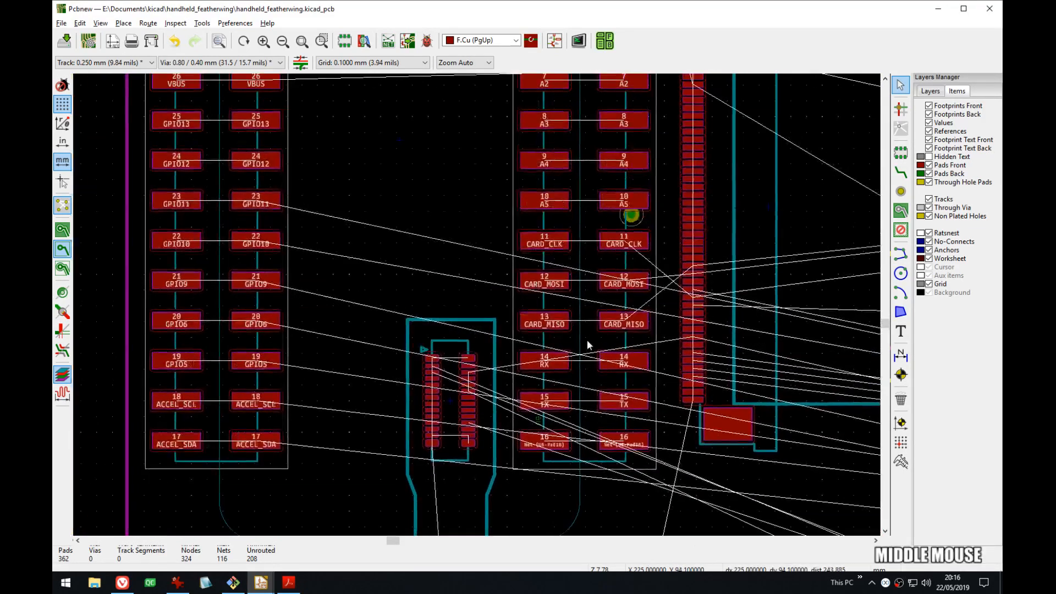
pyautogui.moveTo(655, 453); pyautogui.dragTo(359, 161, button='middle')
pyautogui.scroll(-5, 466, 253)
pyautogui.moveTo(467, 259); pyautogui.dragTo(476, 304, button='middle')
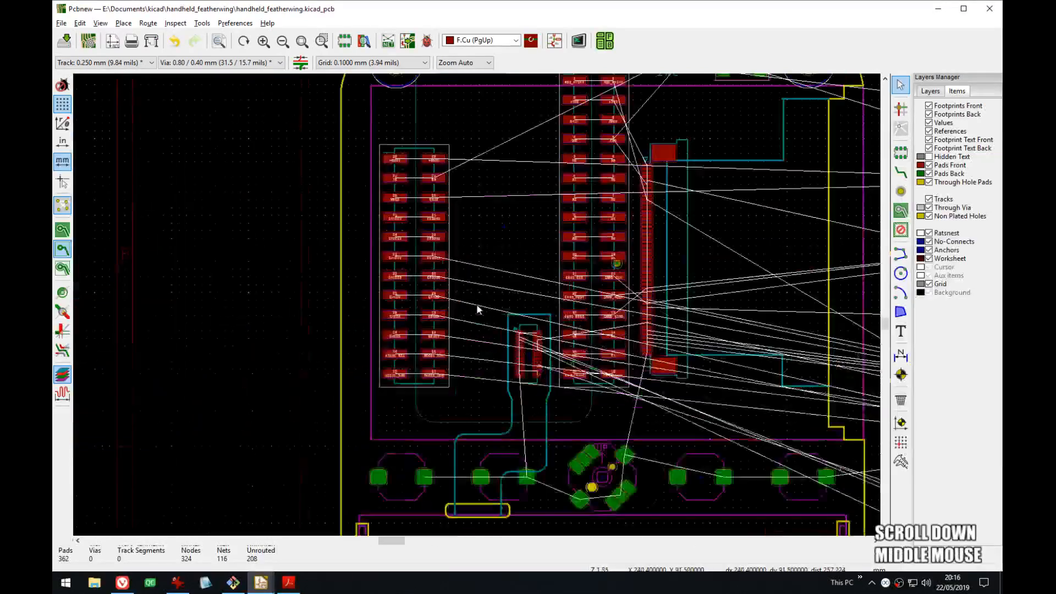
# - Examine the ratsnest from the FeatherWing's GPIO and card pads to the display connector and the unplaced parts
pyautogui.scroll(6, 476, 309)
pyautogui.scroll(-3, 406, 316)
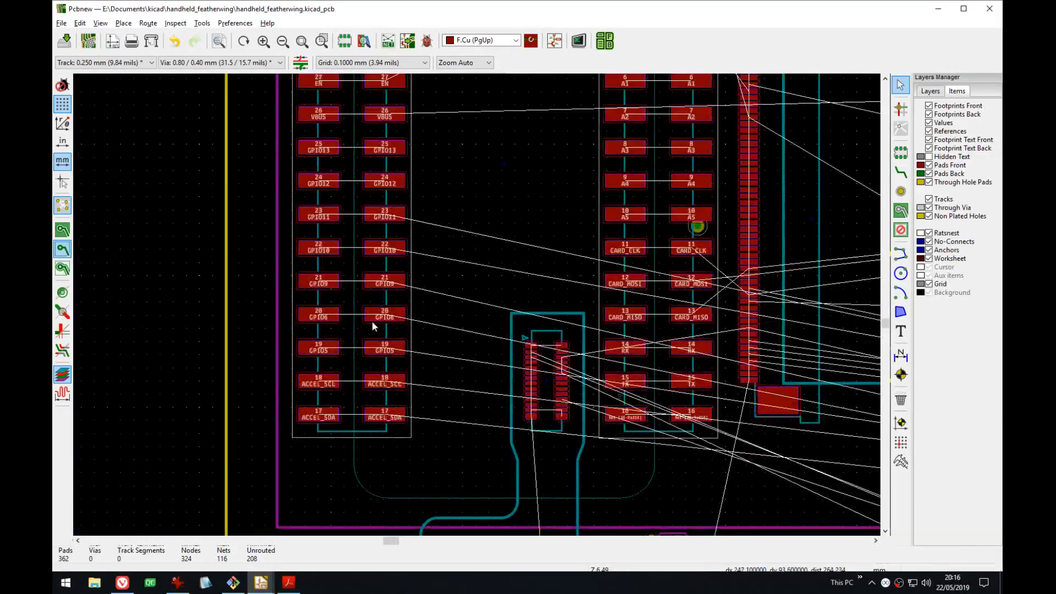
pyautogui.moveTo(326, 394); pyautogui.dragTo(516, 205, button='middle')
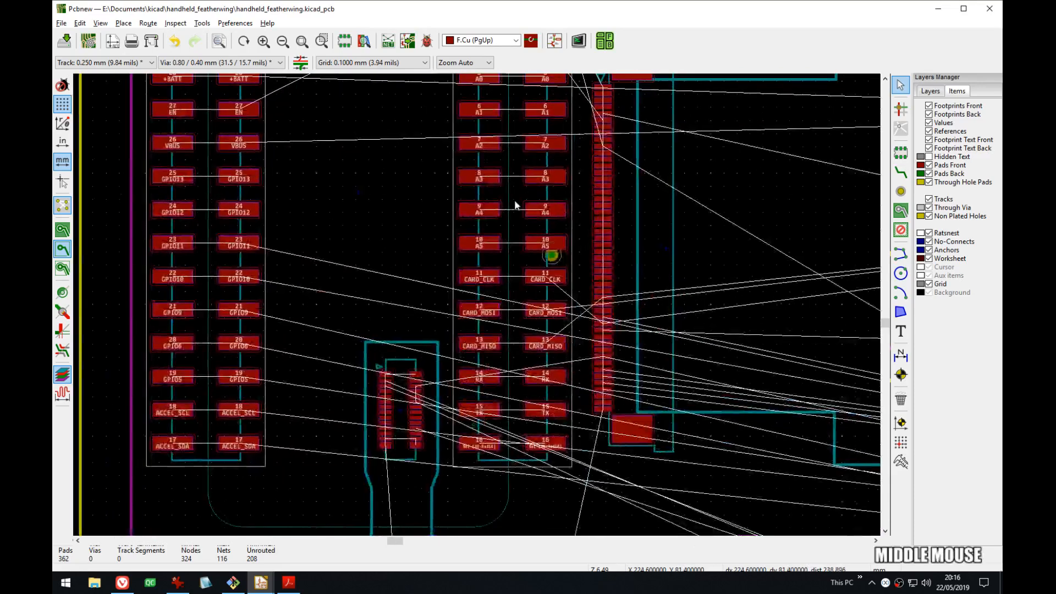
pyautogui.moveTo(522, 330); pyautogui.dragTo(532, 294, button='middle')
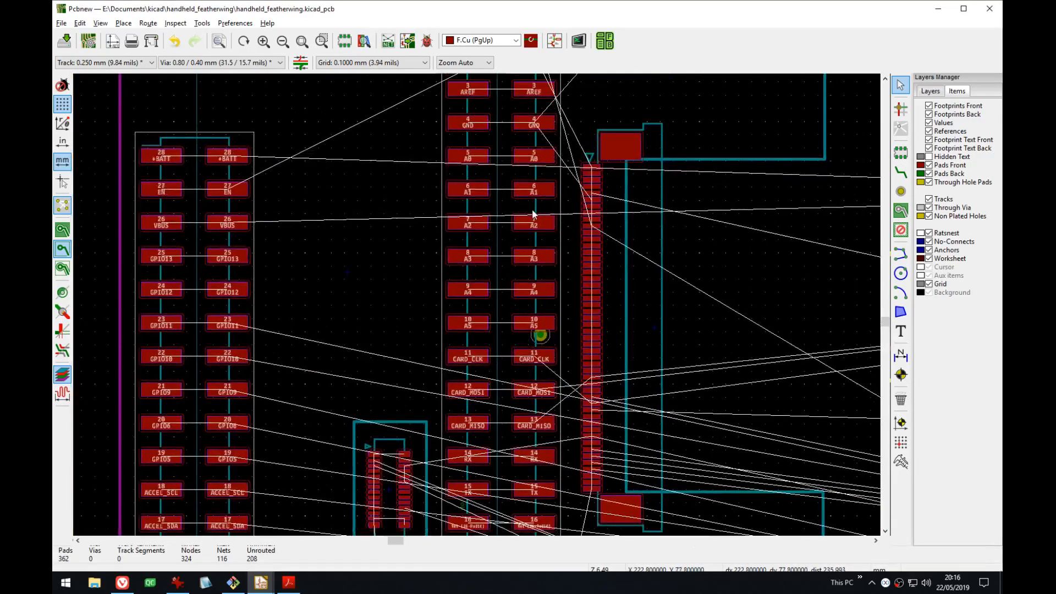
pyautogui.moveTo(517, 200); pyautogui.dragTo(446, 247, button='middle')
pyautogui.scroll(-5, 445, 246)
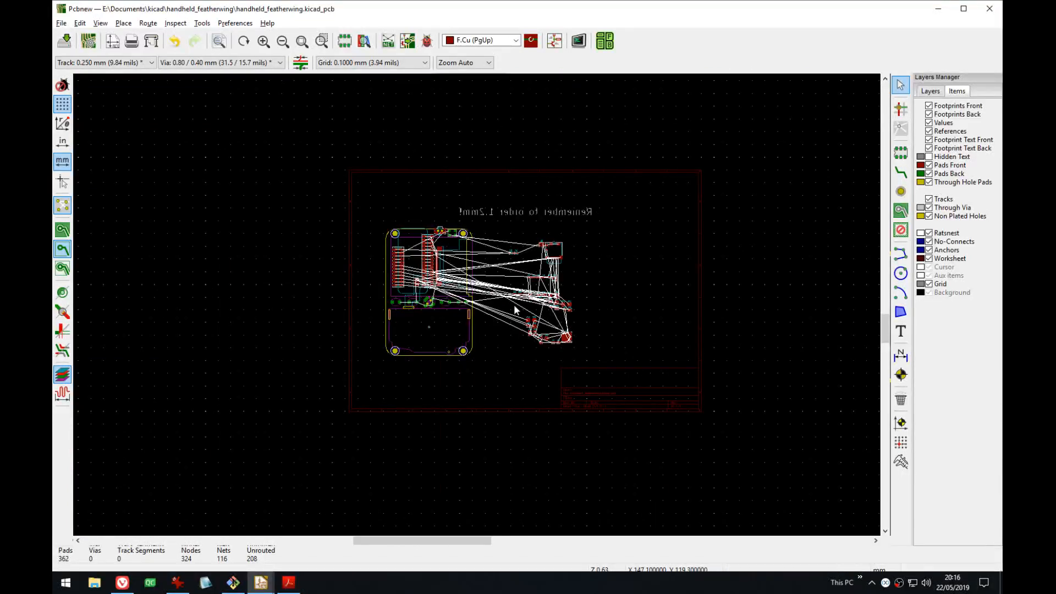
pyautogui.scroll(2, 478, 311)
pyautogui.scroll(1, 464, 318)
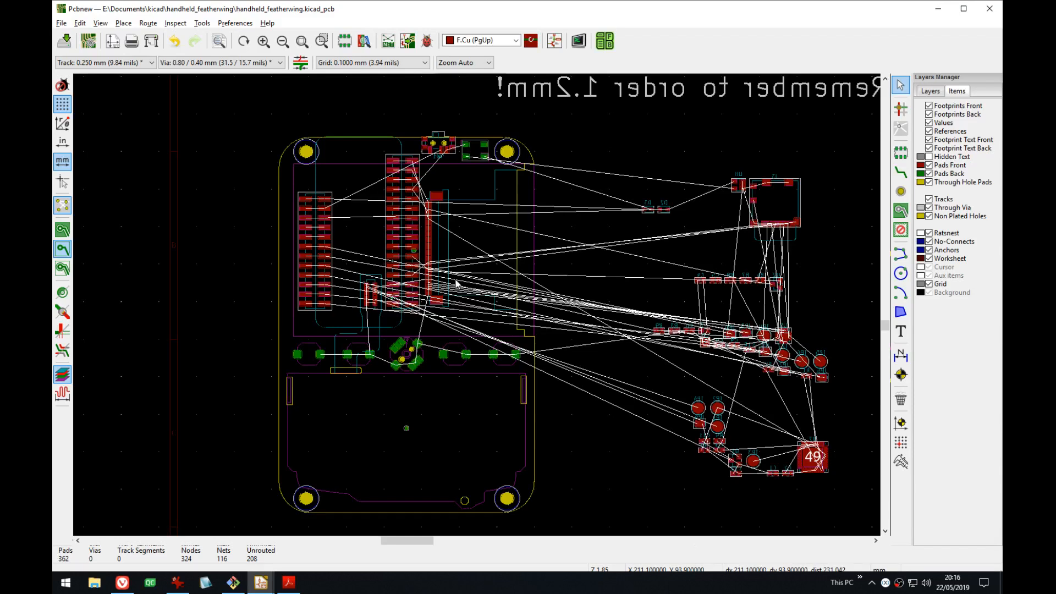
# - Hide the SW1 reference text on the slide switch at the board's upper edge
pyautogui.scroll(5, 490, 214)
pyautogui.click(506, 329)
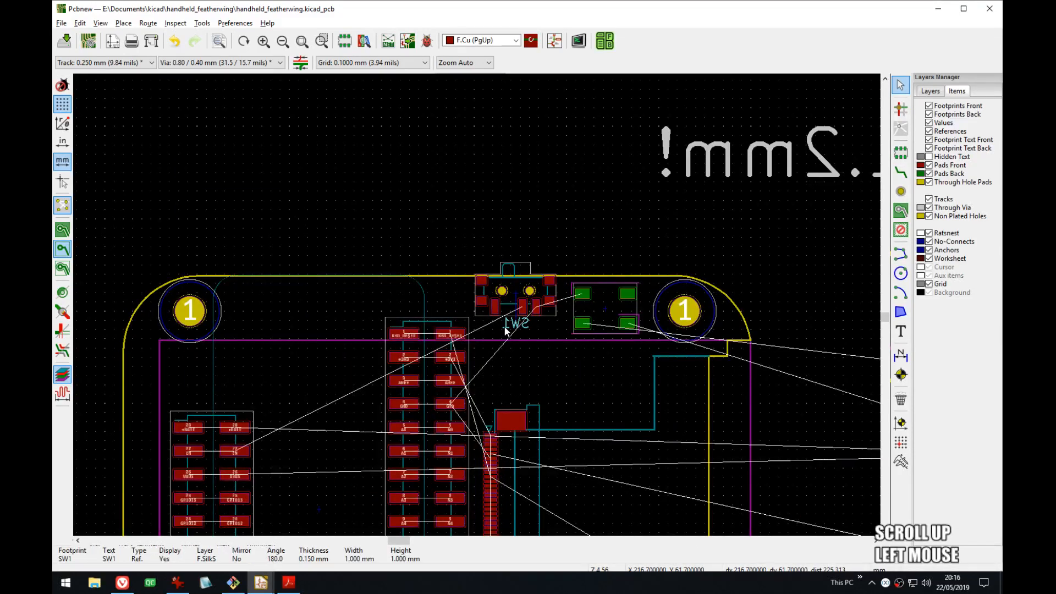
pyautogui.doubleClick(505, 330)
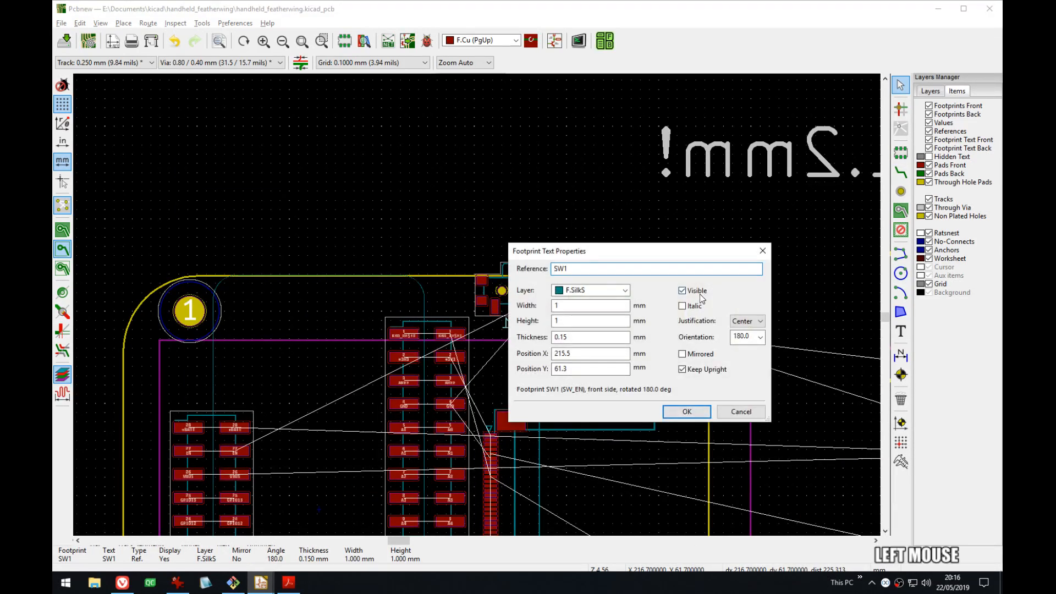
pyautogui.click(681, 291)
pyautogui.click(687, 411)
pyautogui.scroll(5, 515, 288)
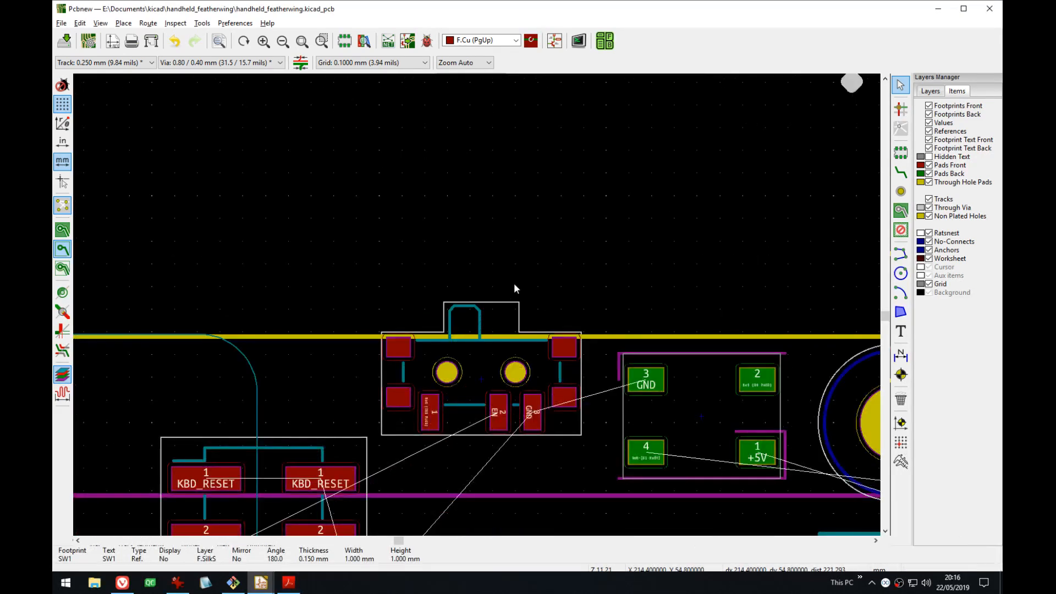
# - Inspect the slide switch in 3D from the back and front of the board, including its lever at the upper edge
pyautogui.hotkey('alt', 'Tab')
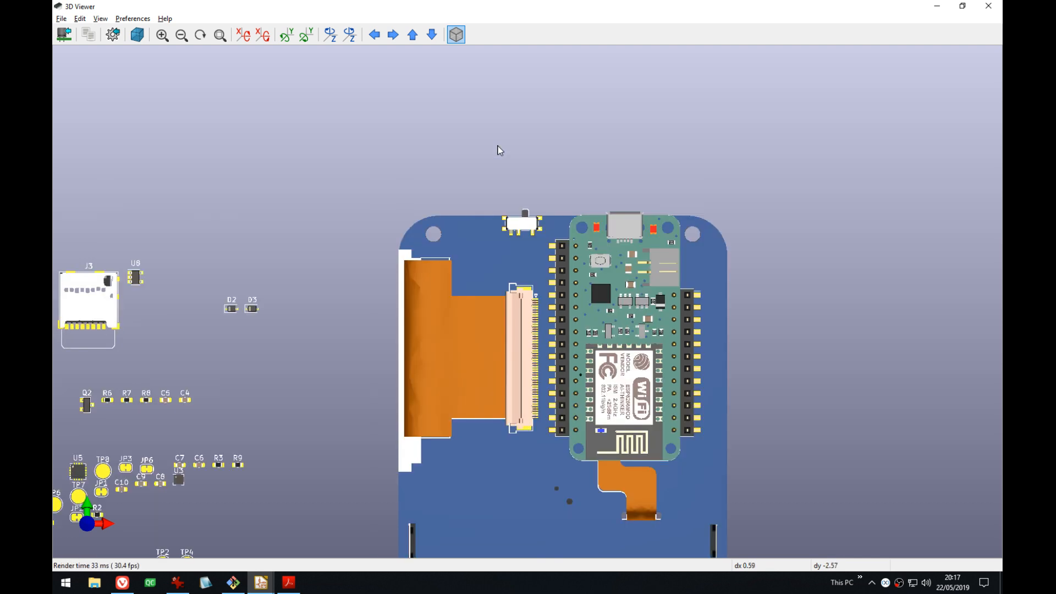
pyautogui.moveTo(559, 176); pyautogui.dragTo(560, 198, button='middle')
pyautogui.scroll(5, 537, 251)
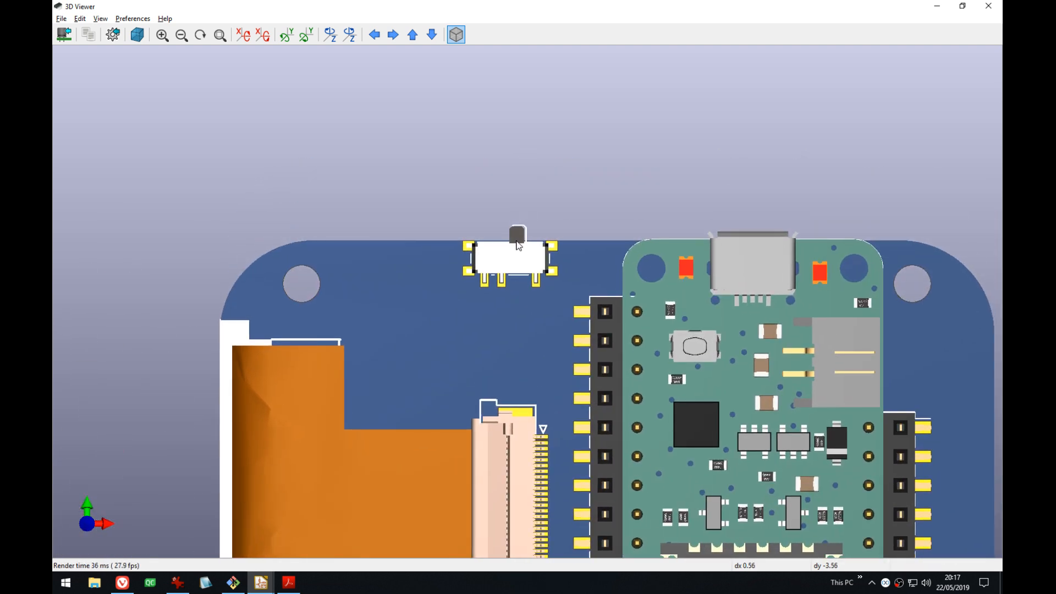
pyautogui.scroll(3, 517, 245)
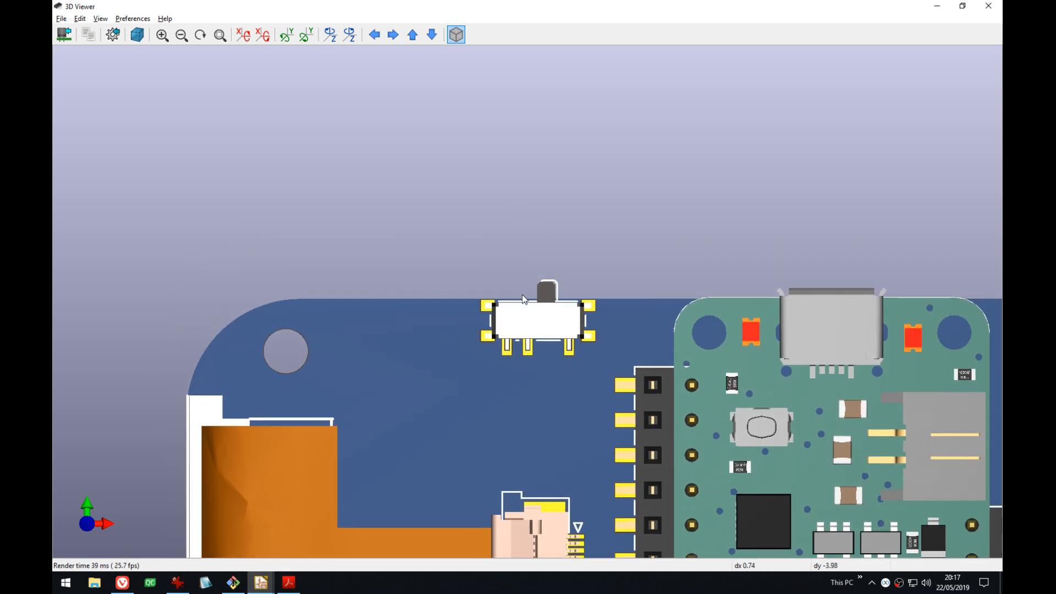
pyautogui.hotkey('shift', 'z')
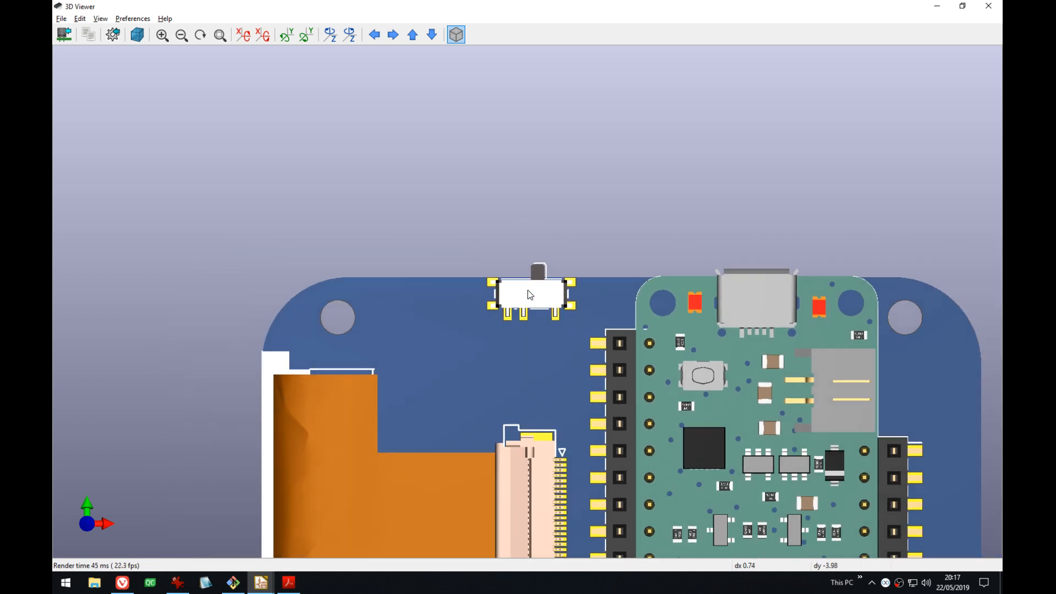
pyautogui.hotkey('shift', 'z')
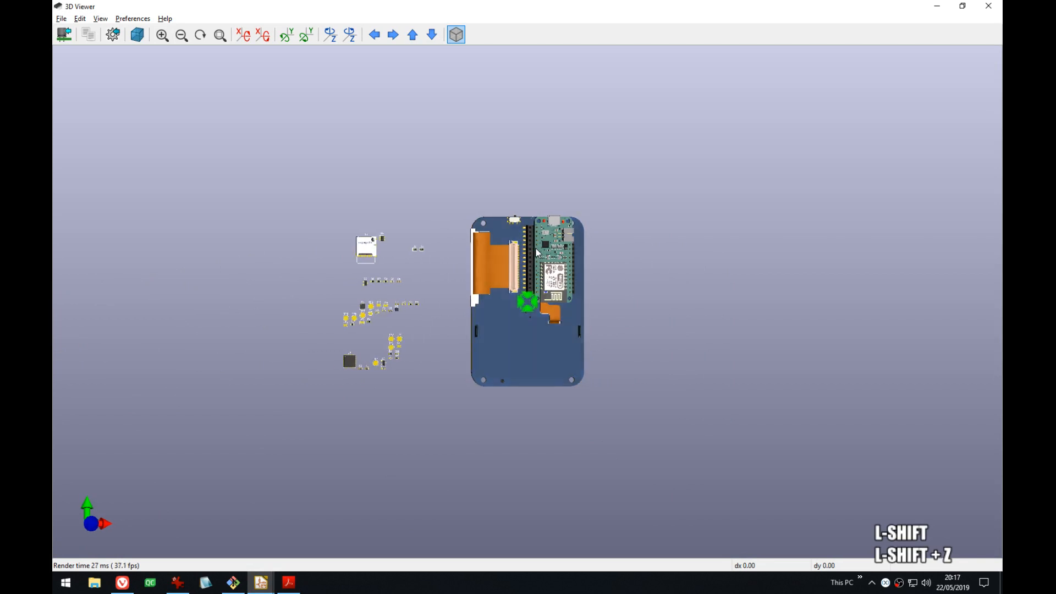
pyautogui.scroll(1, 535, 204)
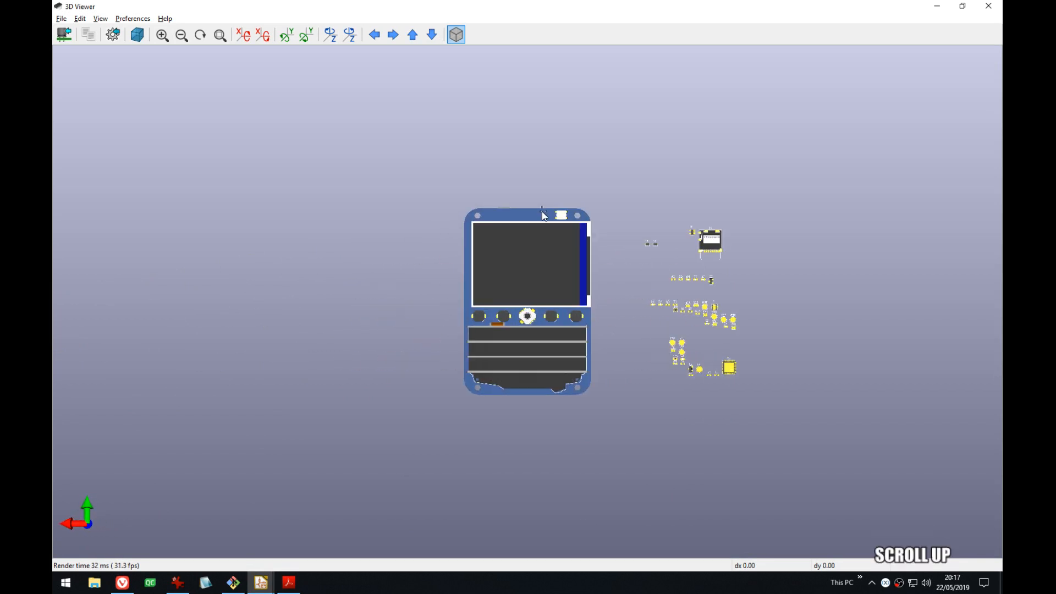
pyautogui.scroll(-1, 540, 222)
pyautogui.scroll(1, 544, 226)
pyautogui.moveTo(544, 226); pyautogui.dragTo(572, 225, button='middle')
pyautogui.scroll(2, 572, 225)
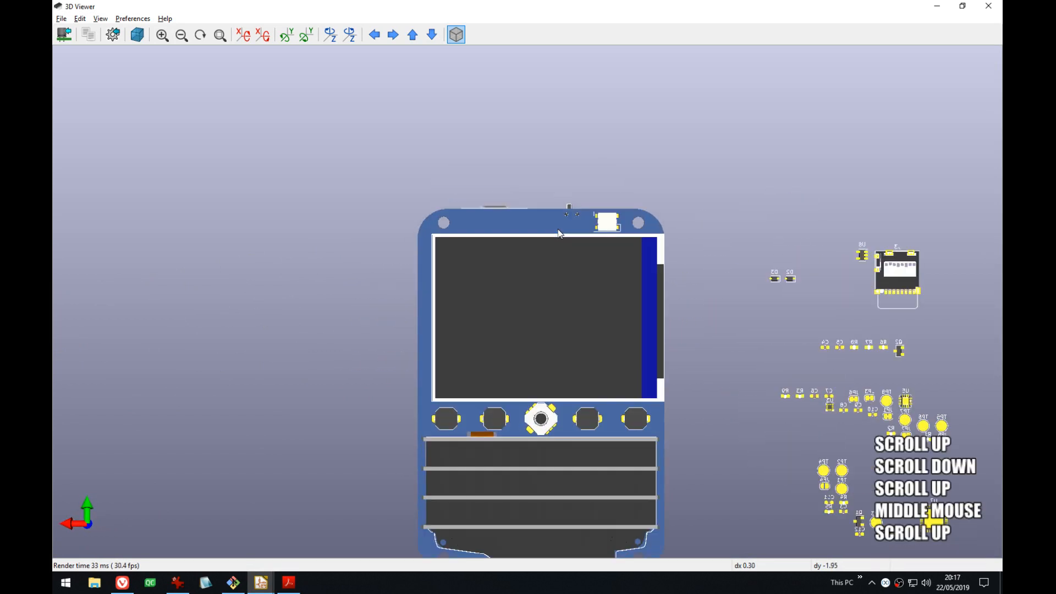
# - Return to the layout and look over SW1, the board and the ratsnest to the unplaced parts
pyautogui.hotkey('alt', 'Tab')
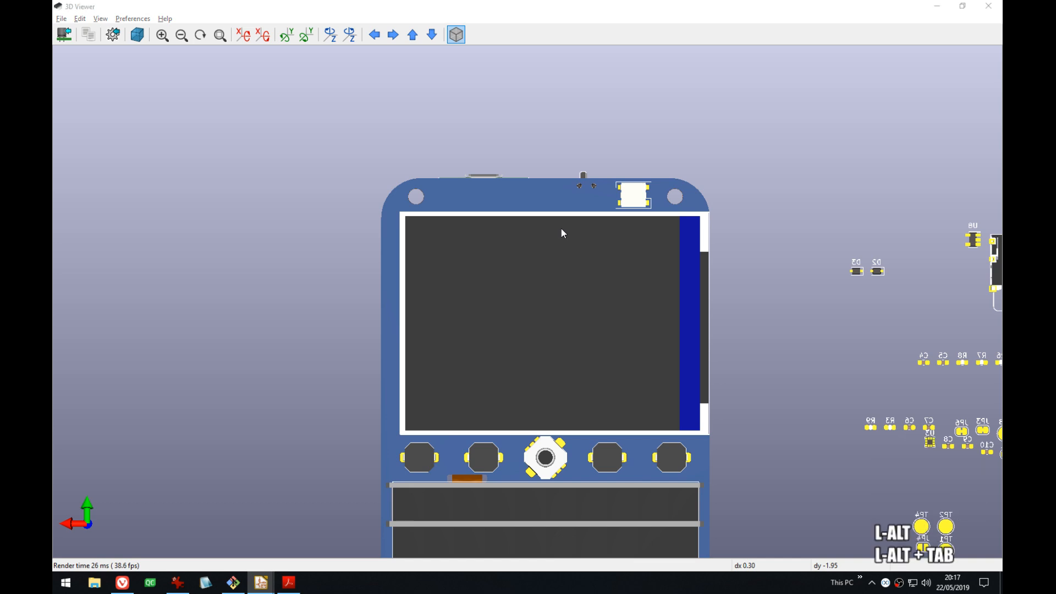
pyautogui.moveTo(560, 227); pyautogui.dragTo(579, 119, button='middle')
pyautogui.scroll(-1, 476, 308)
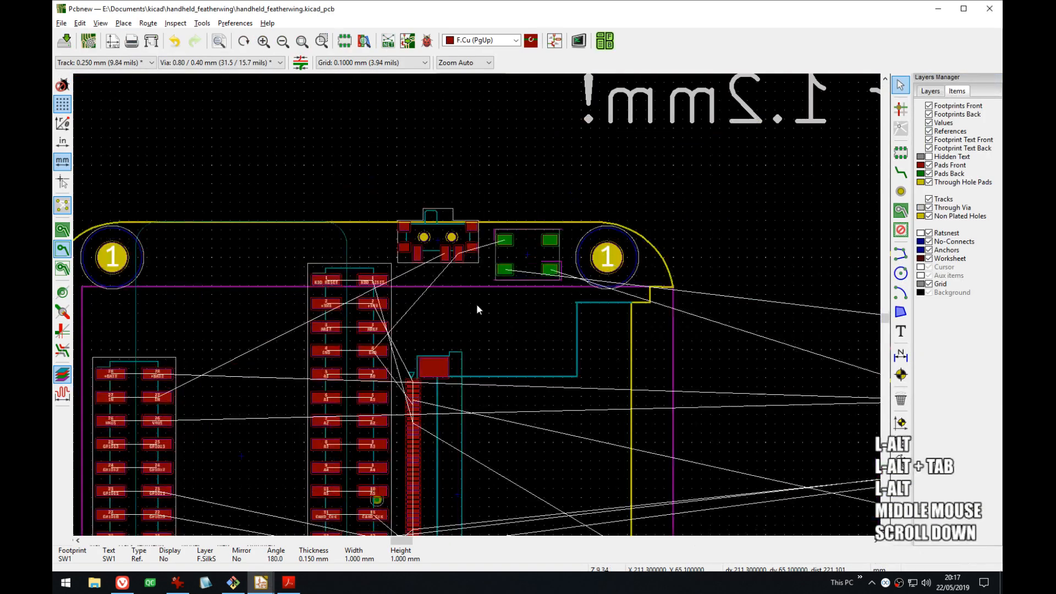
pyautogui.moveTo(477, 305); pyautogui.dragTo(485, 273, button='middle')
pyautogui.scroll(-3, 478, 308)
pyautogui.moveTo(447, 347); pyautogui.dragTo(382, 288, button='middle')
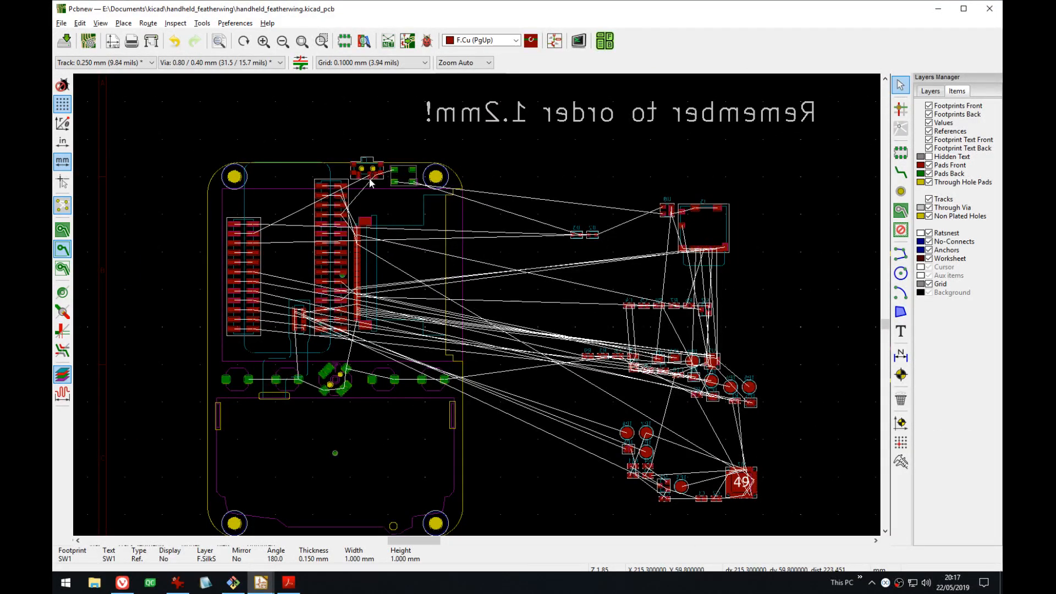
# - Move the microSD connector J3 from the unplaced parts to the free area beside the board's left edge
pyautogui.scroll(1, 379, 192)
pyautogui.moveTo(636, 382); pyautogui.dragTo(577, 329, button='middle')
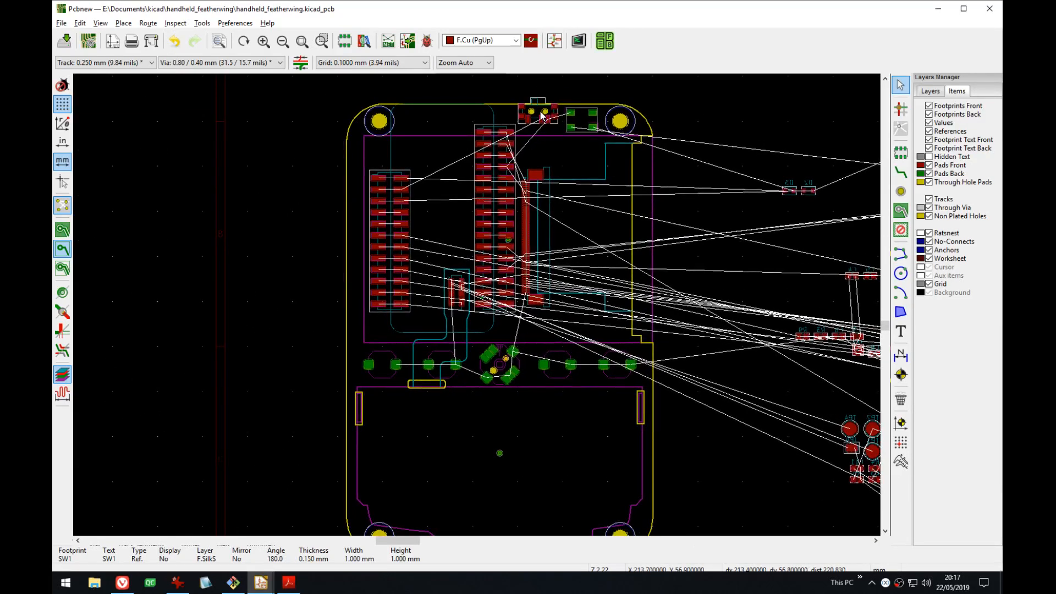
pyautogui.moveTo(547, 127); pyautogui.dragTo(535, 173, button='middle')
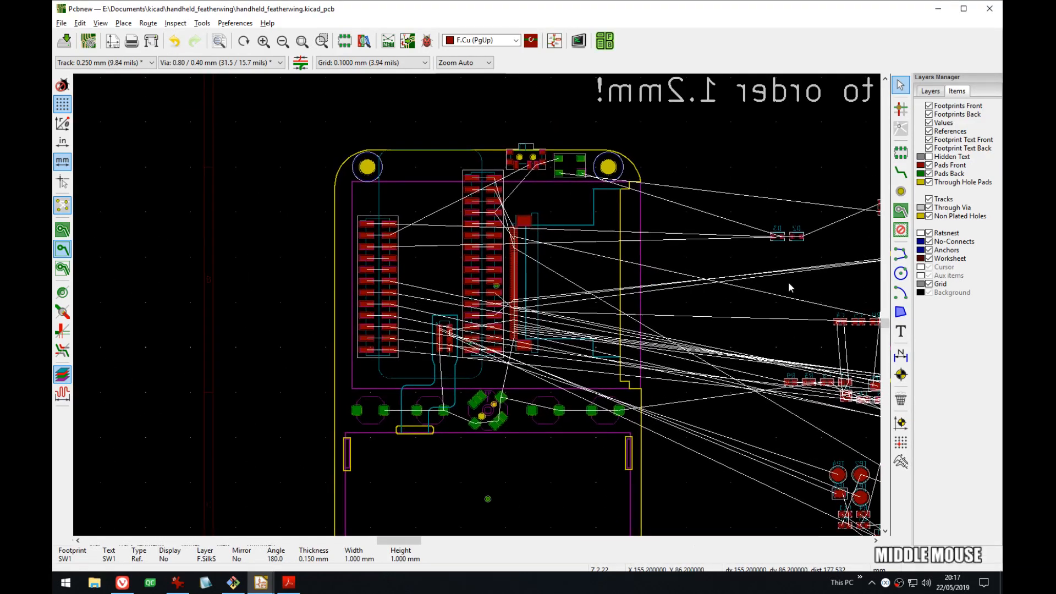
pyautogui.moveTo(789, 287); pyautogui.dragTo(643, 226, button='middle')
pyautogui.click(784, 168)
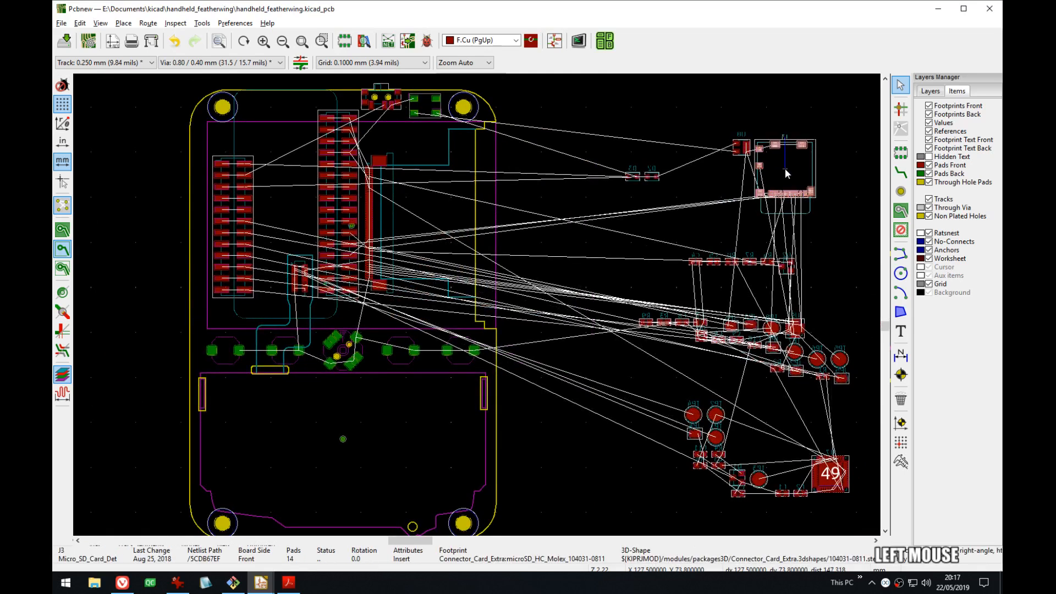
pyautogui.moveTo(784, 168); pyautogui.dragTo(236, 261)
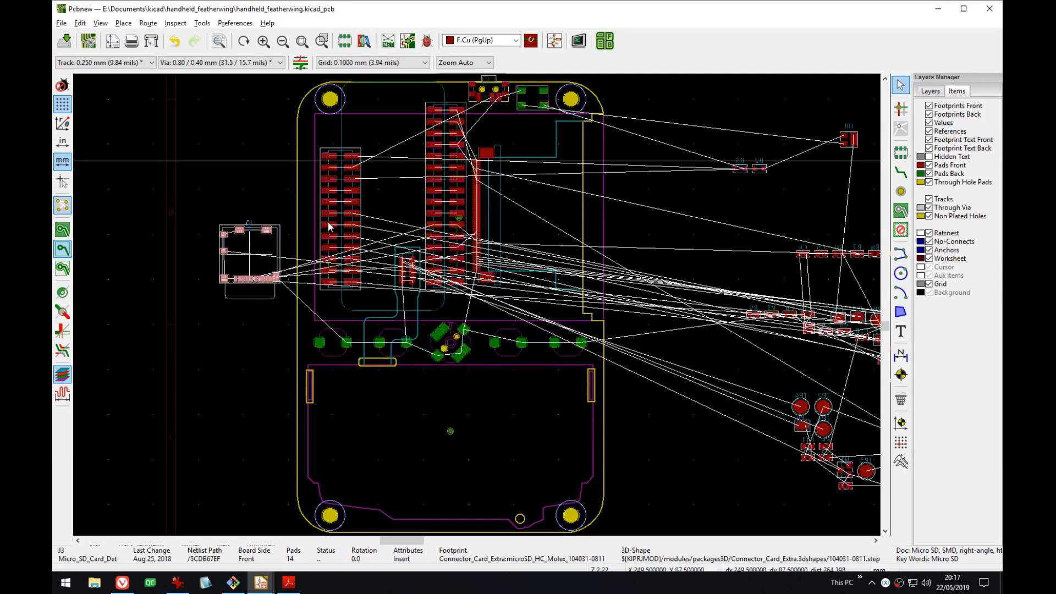
# - Rotate J3 to 180° and place it overhanging the board's upper edge, between the left mounting hole and the longer Feather header
pyautogui.press('m')
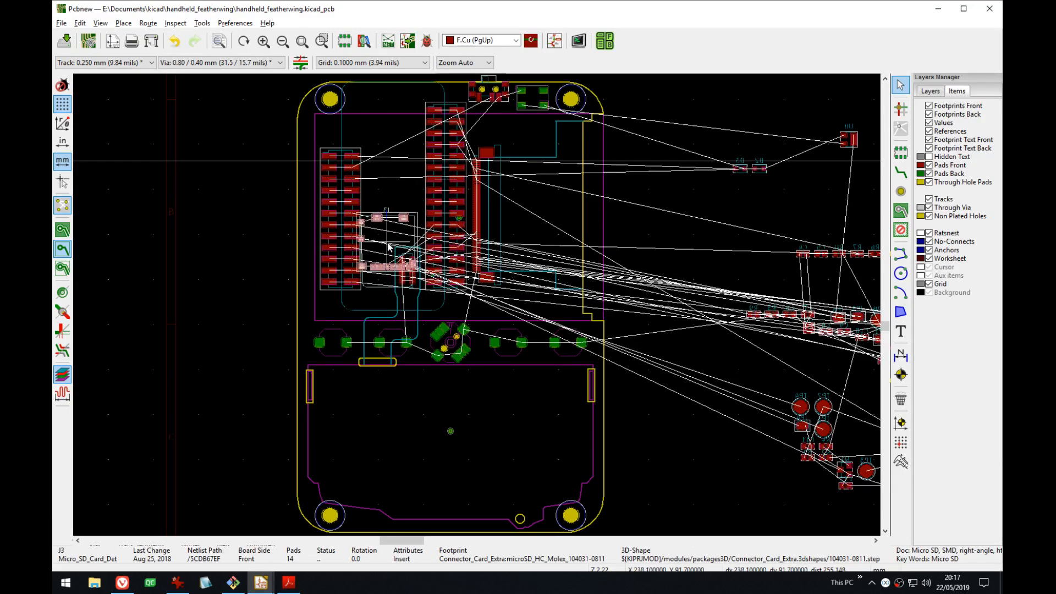
pyautogui.scroll(5, 388, 246)
pyautogui.moveTo(479, 306); pyautogui.dragTo(483, 378, button='middle')
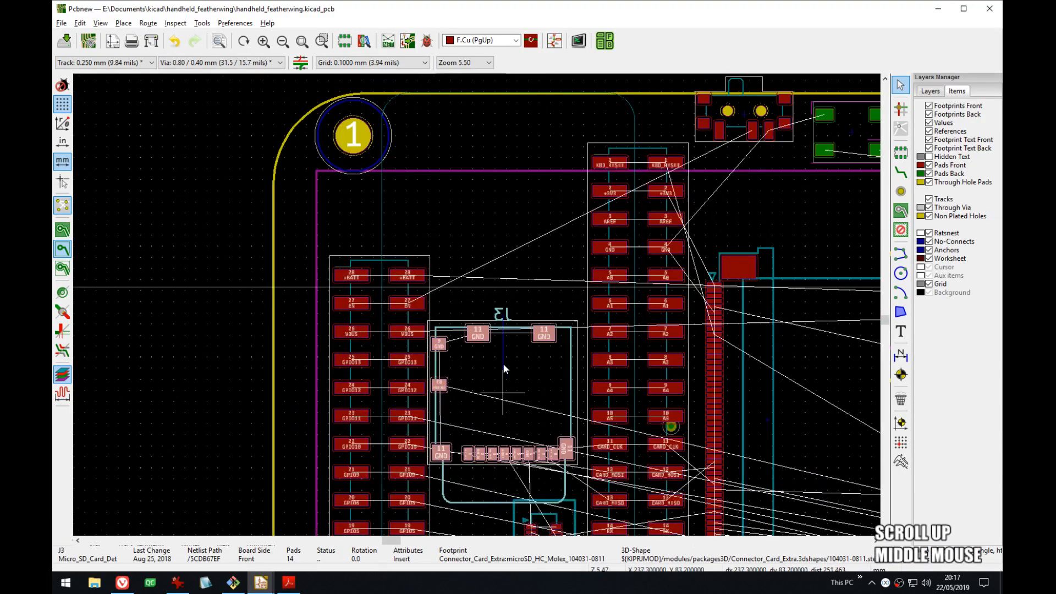
pyautogui.moveTo(501, 251); pyautogui.dragTo(498, 321, button='middle')
pyautogui.press('r')
pyautogui.press('r')
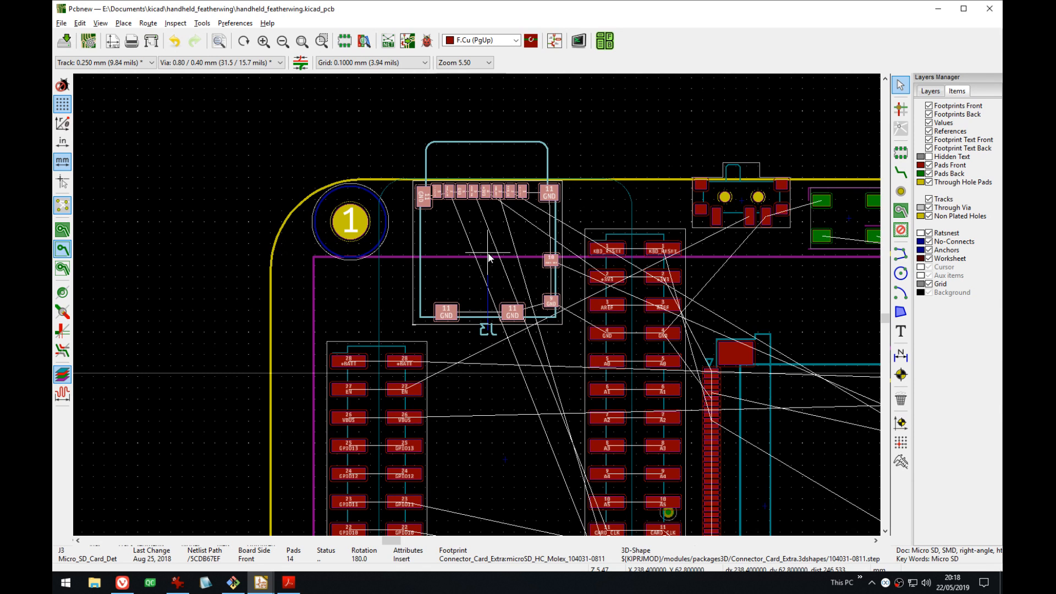
pyautogui.moveTo(488, 257); pyautogui.dragTo(493, 259)
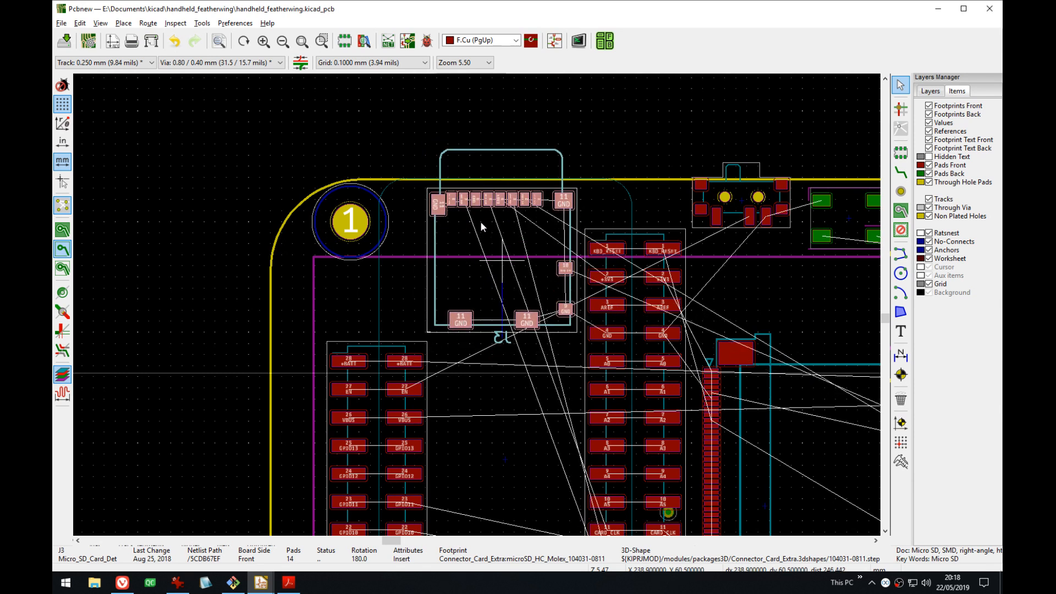
pyautogui.click(453, 155)
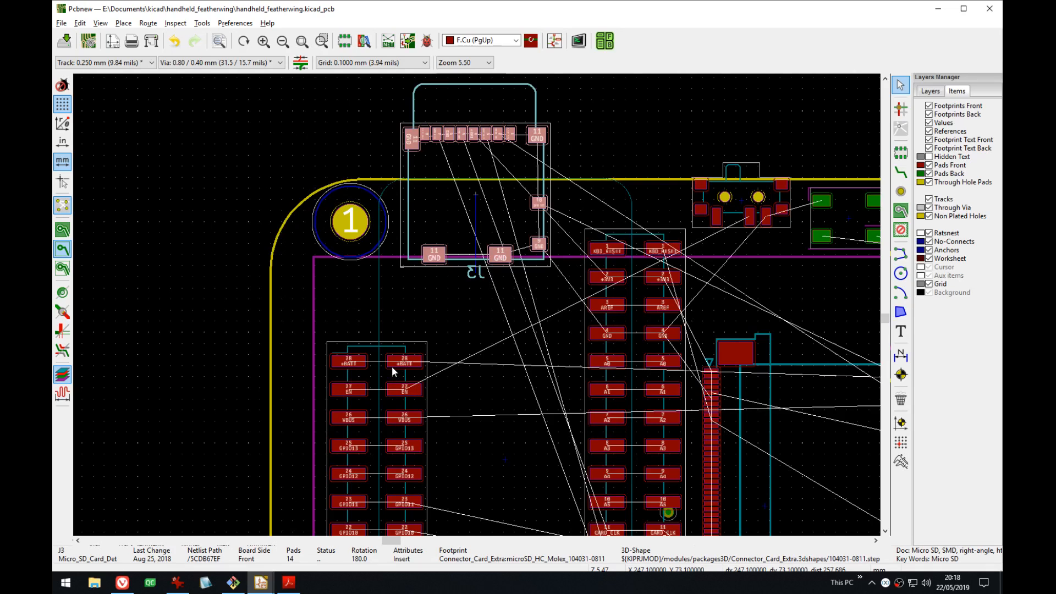
# - Inspect the microSD connector in 3D from the side, checking its clearance to the Feather module and headers
pyautogui.hotkey('alt', '3')
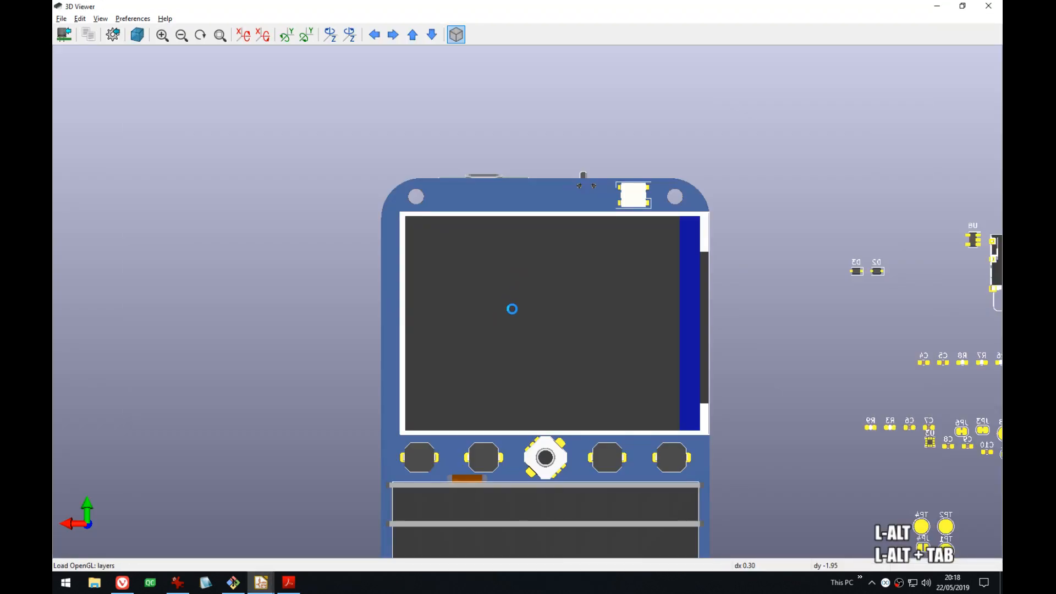
pyautogui.click(629, 342)
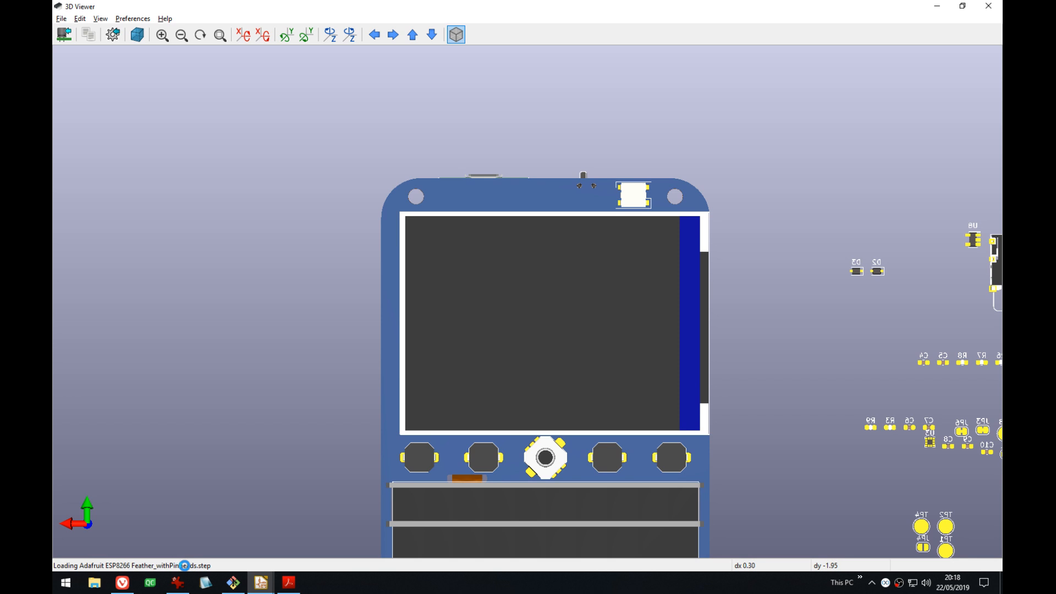
pyautogui.moveTo(220, 544); pyautogui.dragTo(536, 308)
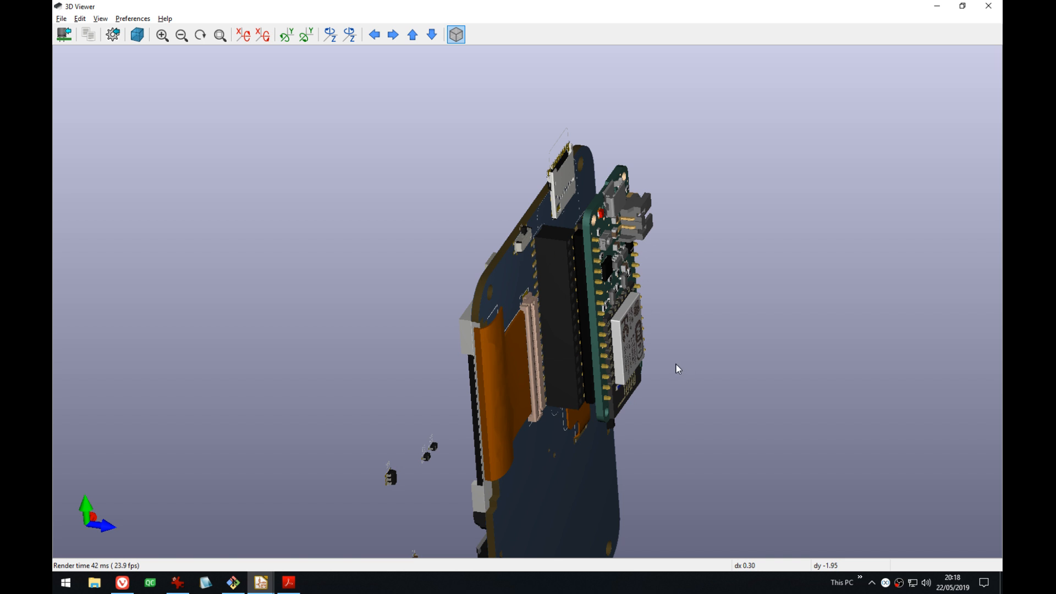
pyautogui.scroll(3, 551, 263)
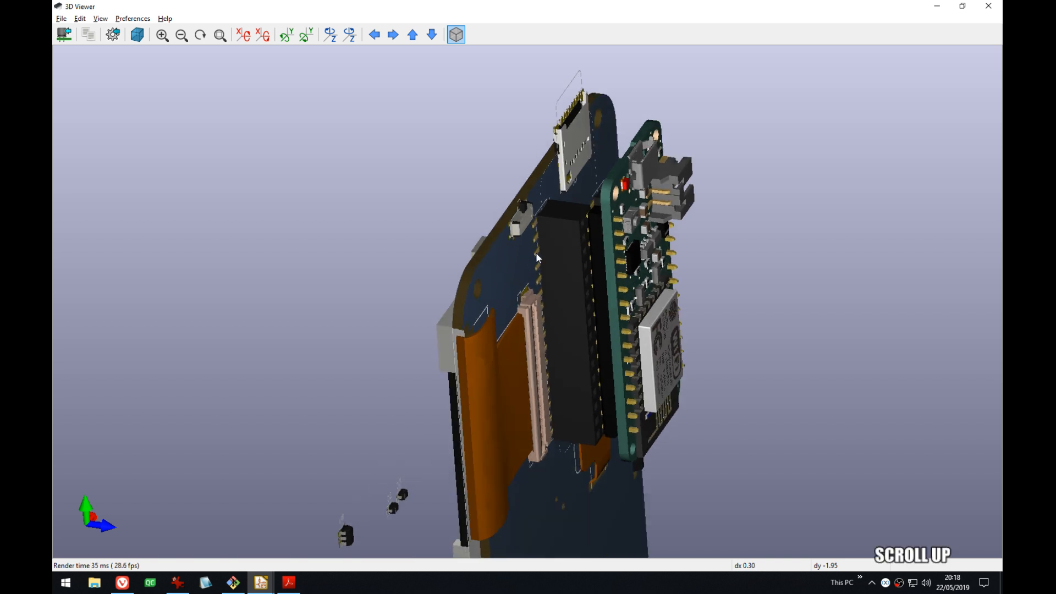
pyautogui.moveTo(535, 252); pyautogui.dragTo(571, 304)
pyautogui.scroll(5, 575, 272)
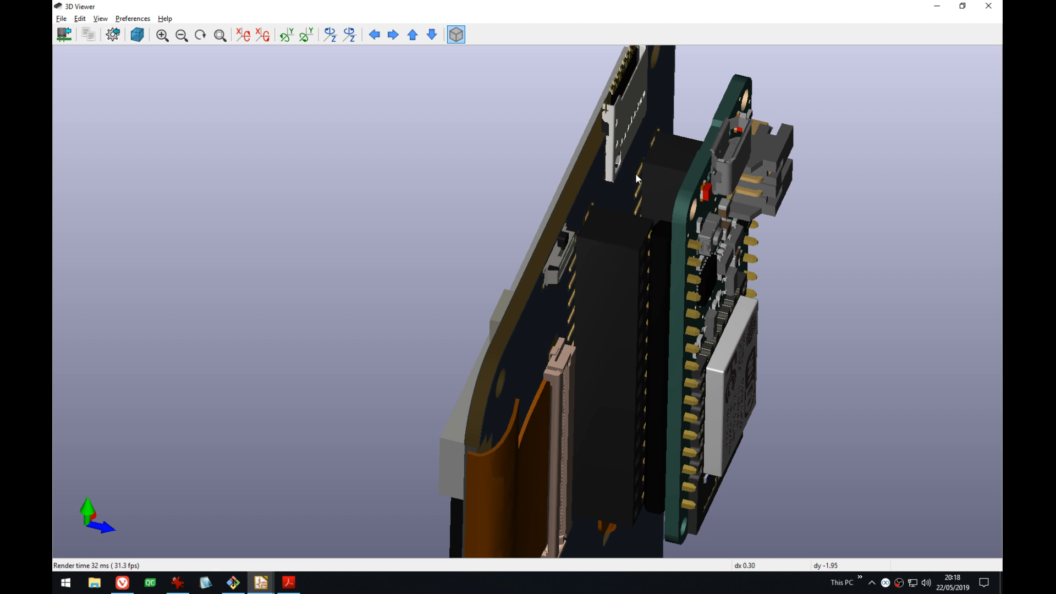
pyautogui.moveTo(628, 176); pyautogui.dragTo(655, 214, button='middle')
pyautogui.moveTo(655, 214); pyautogui.dragTo(688, 228)
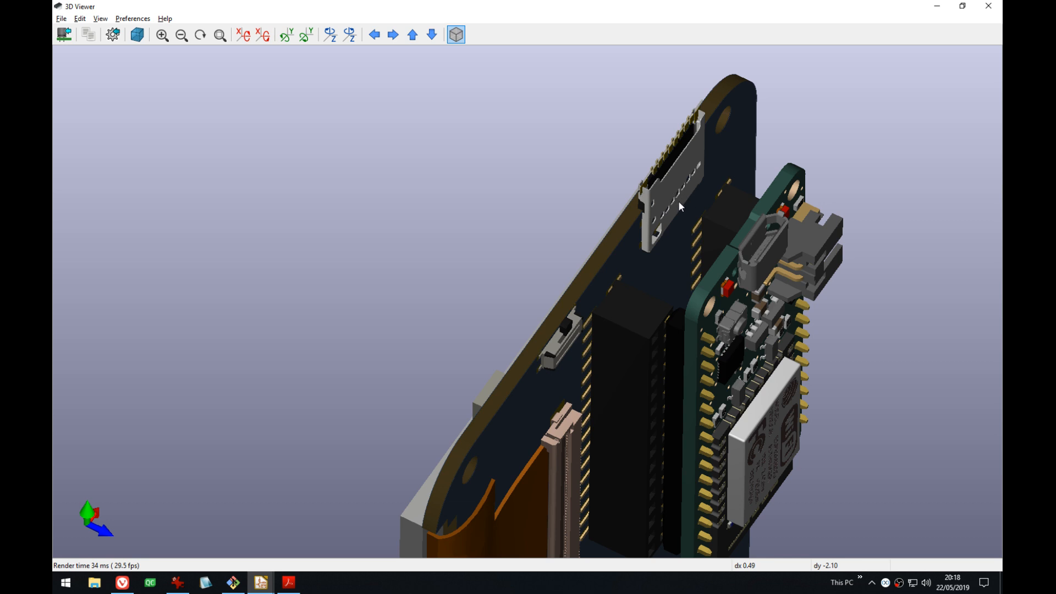
# - Examine the back of the board in 3D, comparing the card slot with the Feather's USB port and slide switch, and toggle the orthographic projection
pyautogui.moveTo(678, 200); pyautogui.dragTo(519, 354)
pyautogui.moveTo(689, 307); pyautogui.dragTo(617, 319, button='middle')
pyautogui.moveTo(610, 322); pyautogui.dragTo(468, 338)
pyautogui.moveTo(602, 286); pyautogui.dragTo(602, 328, button='middle')
pyautogui.scroll(-5, 550, 355)
pyautogui.moveTo(602, 329)
pyautogui.mouseDown()
pyautogui.moveTo(489, 295)
pyautogui.moveTo(638, 322)
pyautogui.moveTo(617, 329)
pyautogui.mouseUp()
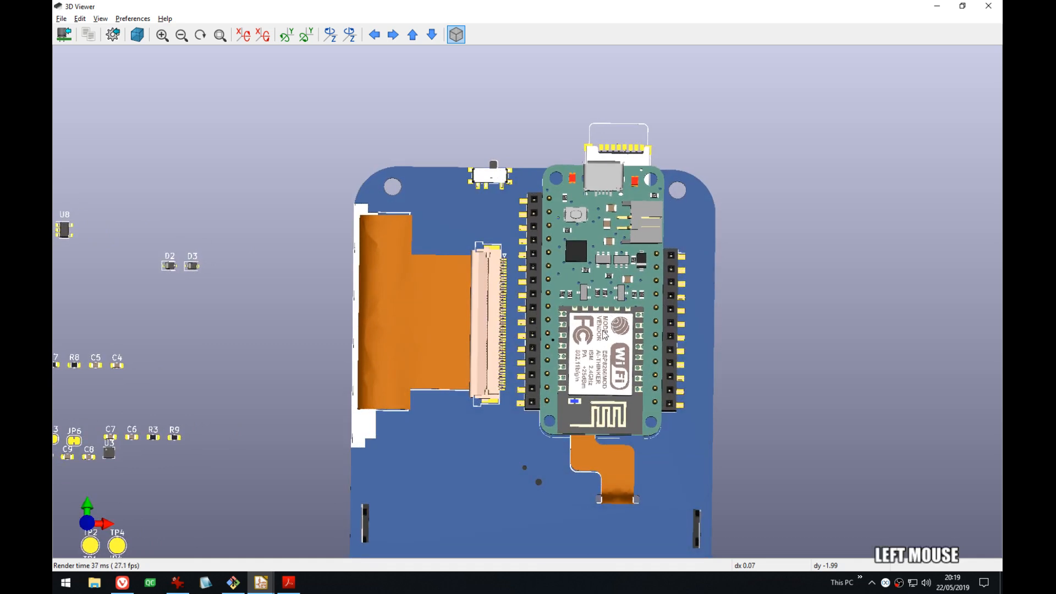
pyautogui.moveTo(617, 329); pyautogui.dragTo(607, 284, button='middle')
pyautogui.click(456, 34)
pyautogui.scroll(2, 545, 253)
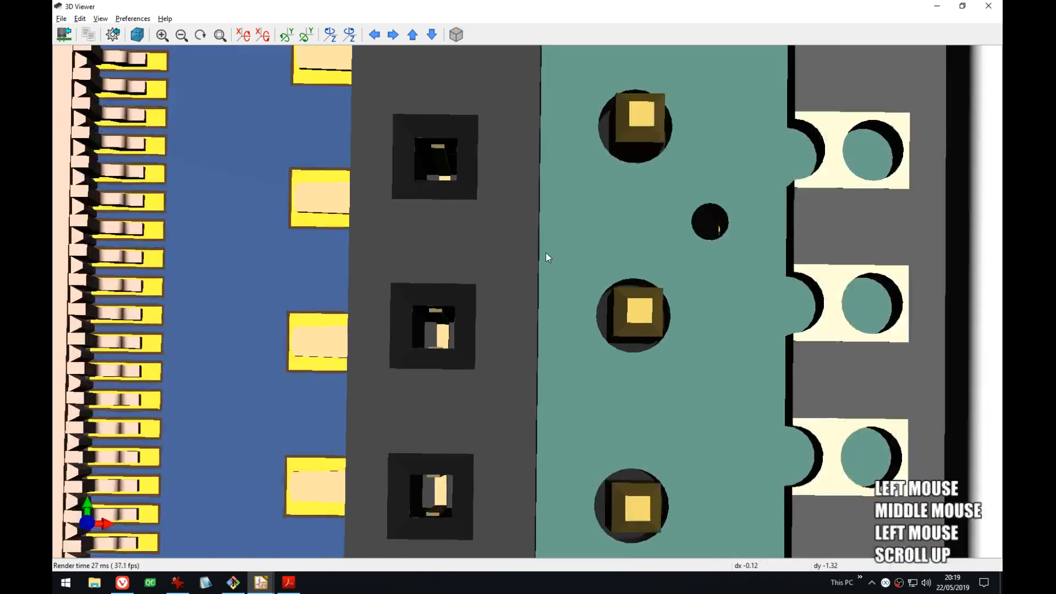
pyautogui.scroll(-6, 531, 284)
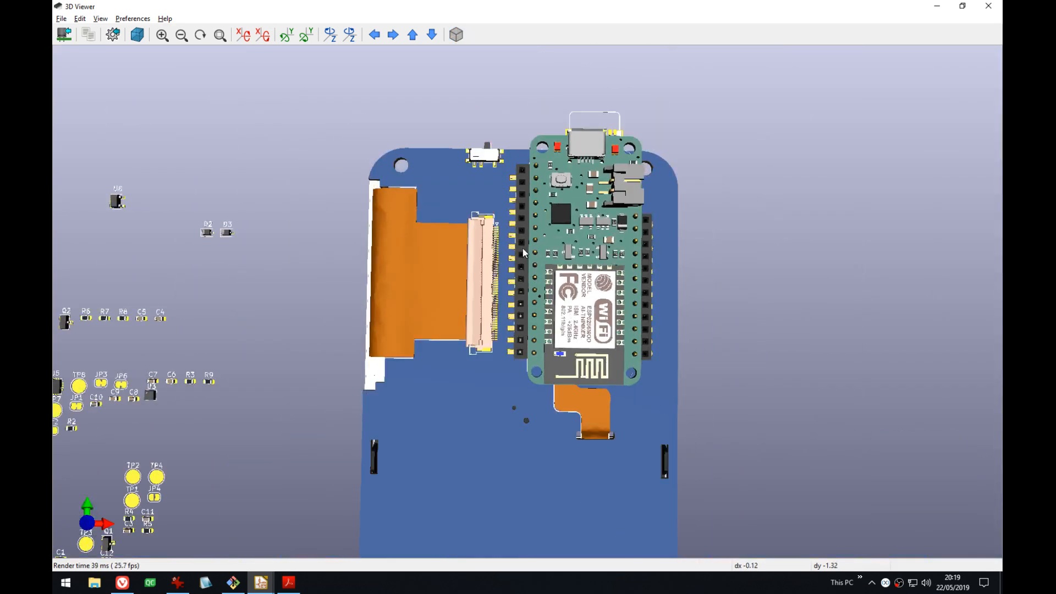
pyautogui.moveTo(557, 289); pyautogui.dragTo(598, 257, button='middle')
pyautogui.moveTo(599, 258); pyautogui.dragTo(558, 311)
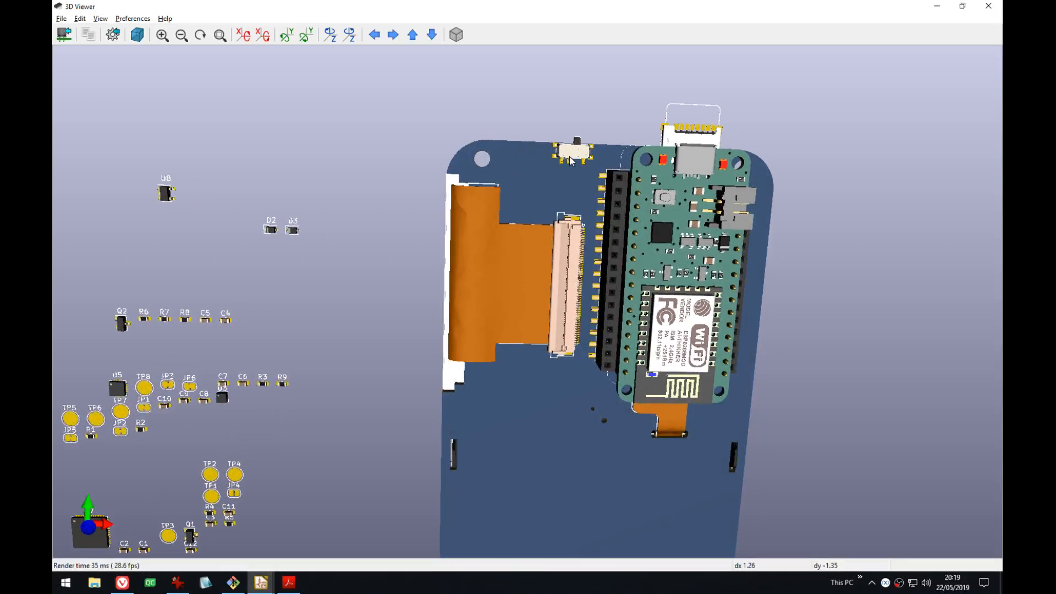
# - Return to the layout and compare the positions of J3 and the slide switch SW1 along the board's upper edge
pyautogui.hotkey('alt', 'Tab')
pyautogui.moveTo(513, 185); pyautogui.dragTo(314, 226, button='middle')
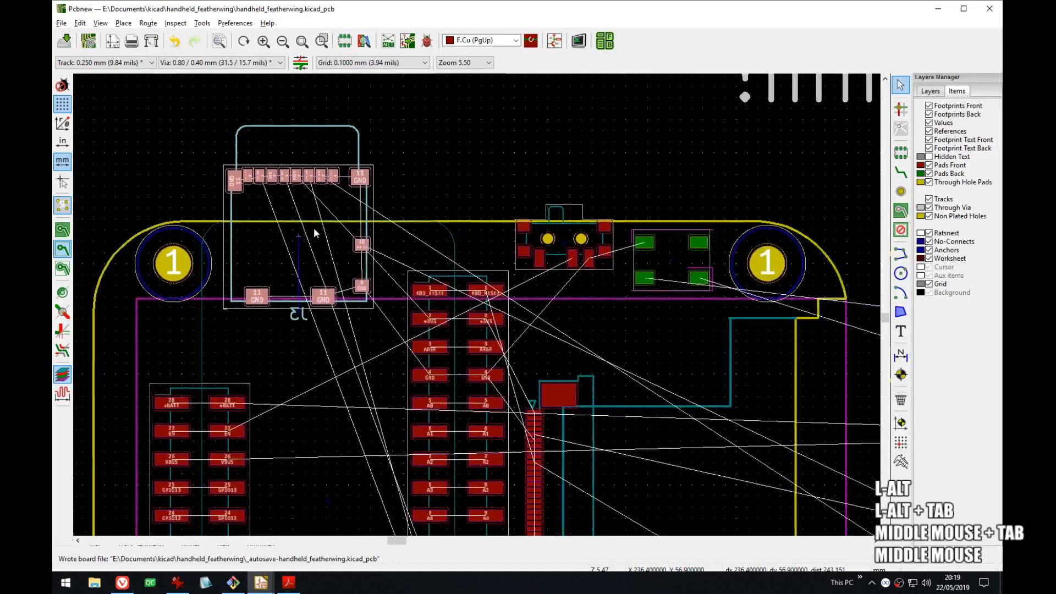
pyautogui.moveTo(412, 240); pyautogui.dragTo(372, 234, button='middle')
pyautogui.moveTo(638, 255); pyautogui.dragTo(636, 230, button='middle')
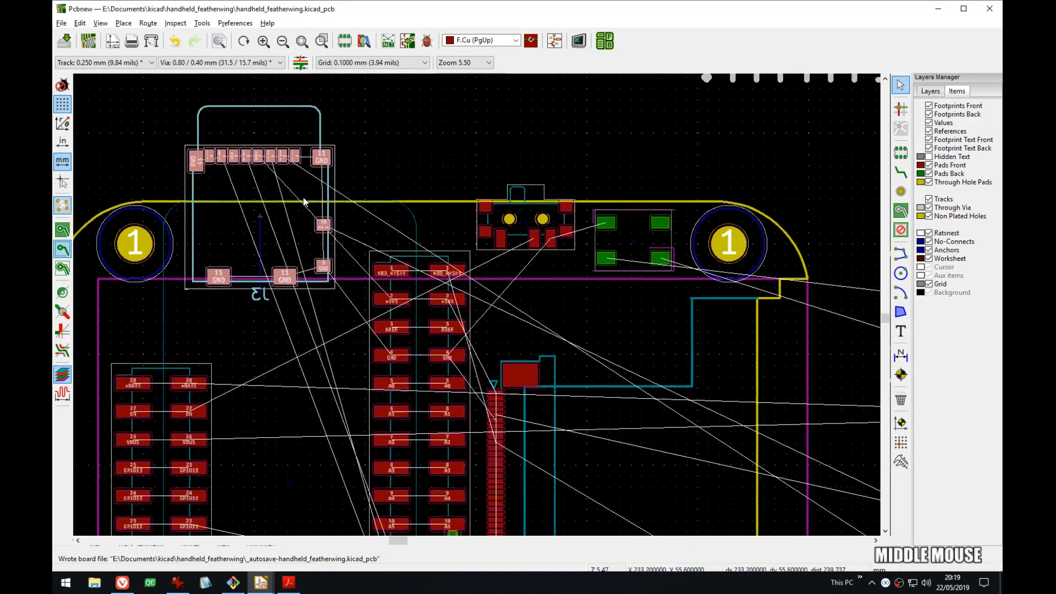
pyautogui.click(263, 177)
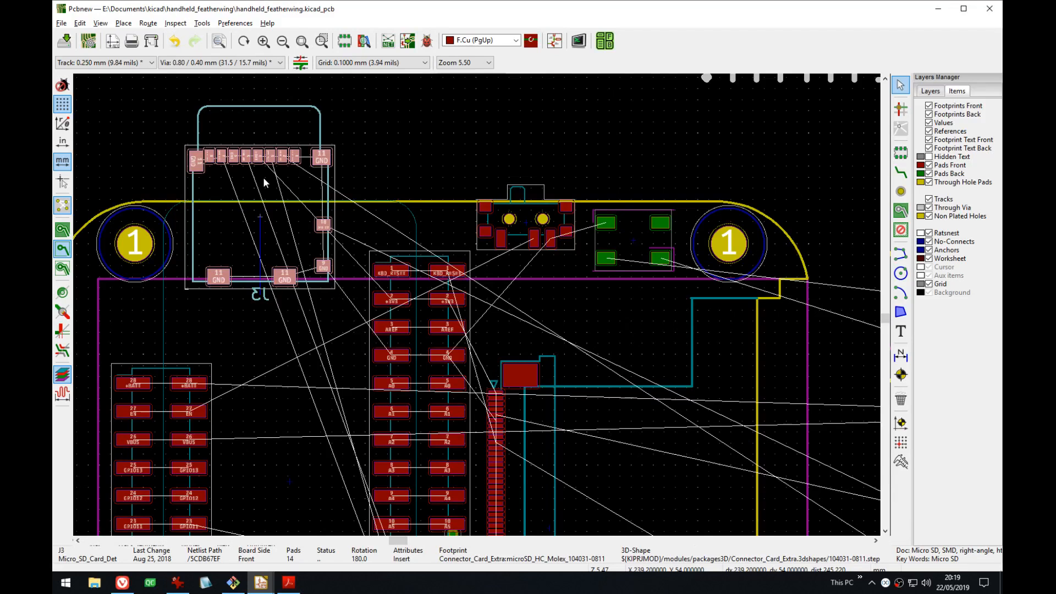
pyautogui.click(524, 216)
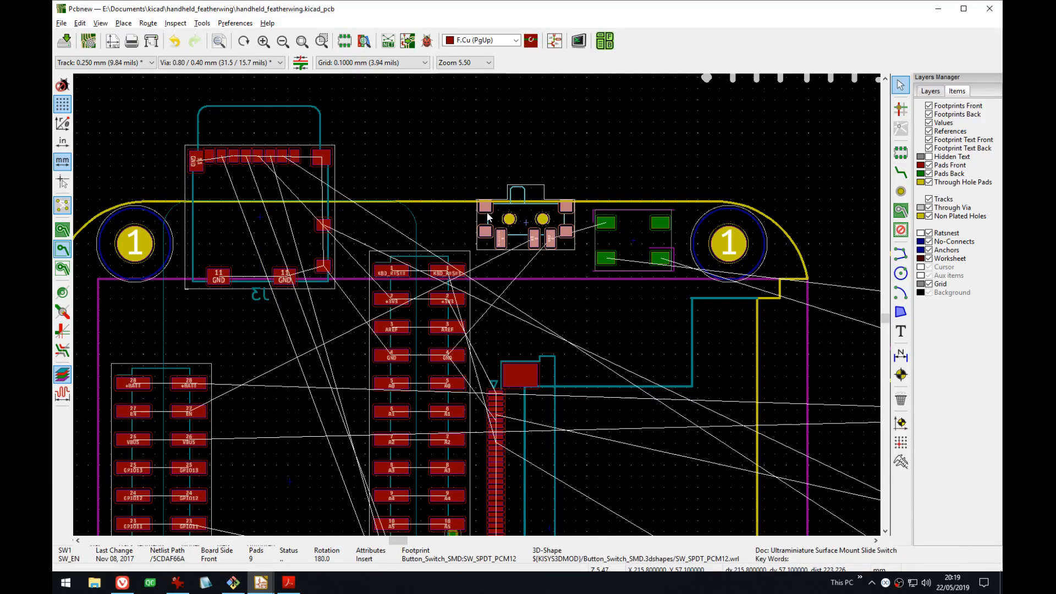
# - Move J3 off the board to the area beside its left edge and hide the ratsnest
pyautogui.click(275, 199)
pyautogui.press('m')
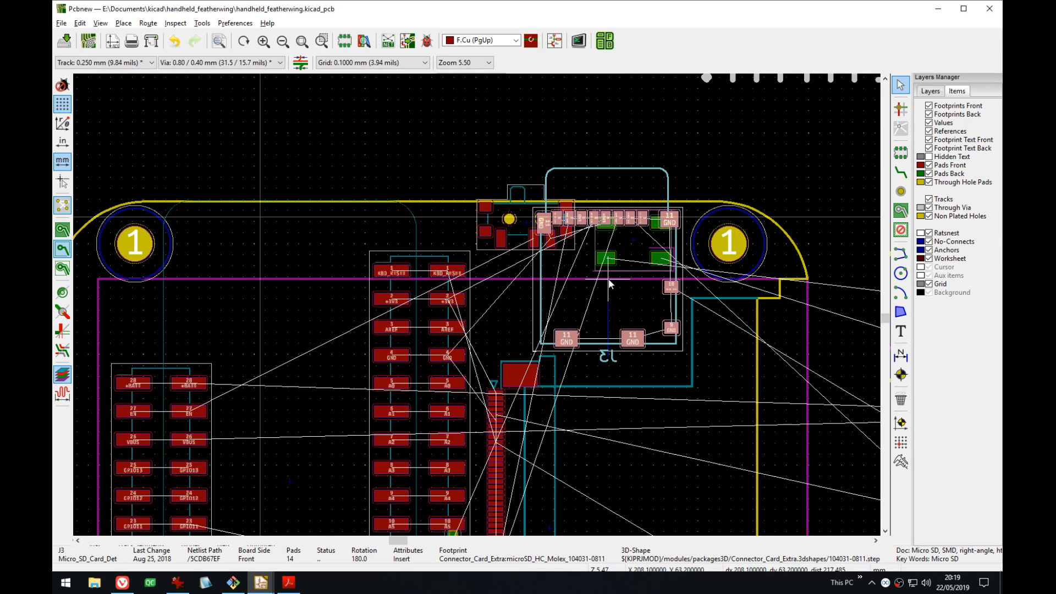
pyautogui.scroll(-3, 609, 283)
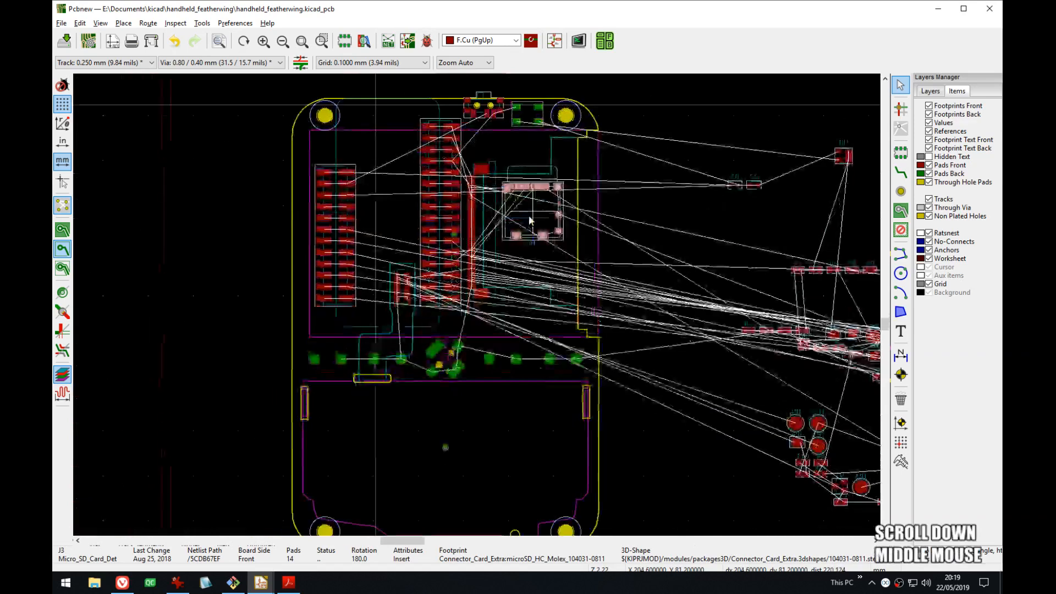
pyautogui.moveTo(547, 259); pyautogui.dragTo(574, 250, button='middle')
pyautogui.click(296, 284)
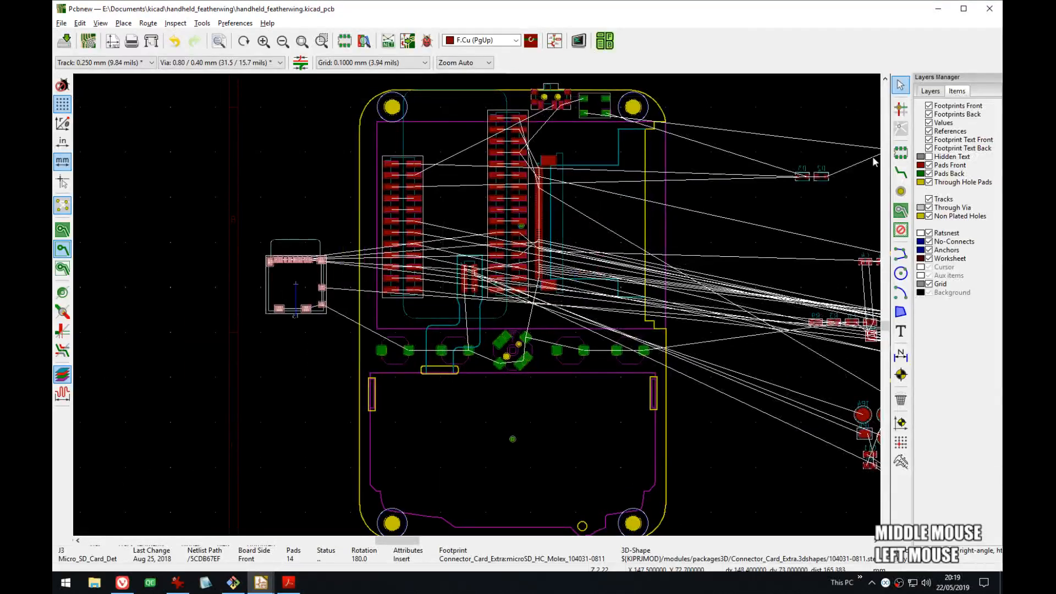
pyautogui.click(928, 232)
pyautogui.moveTo(296, 286); pyautogui.dragTo(287, 286, button='middle')
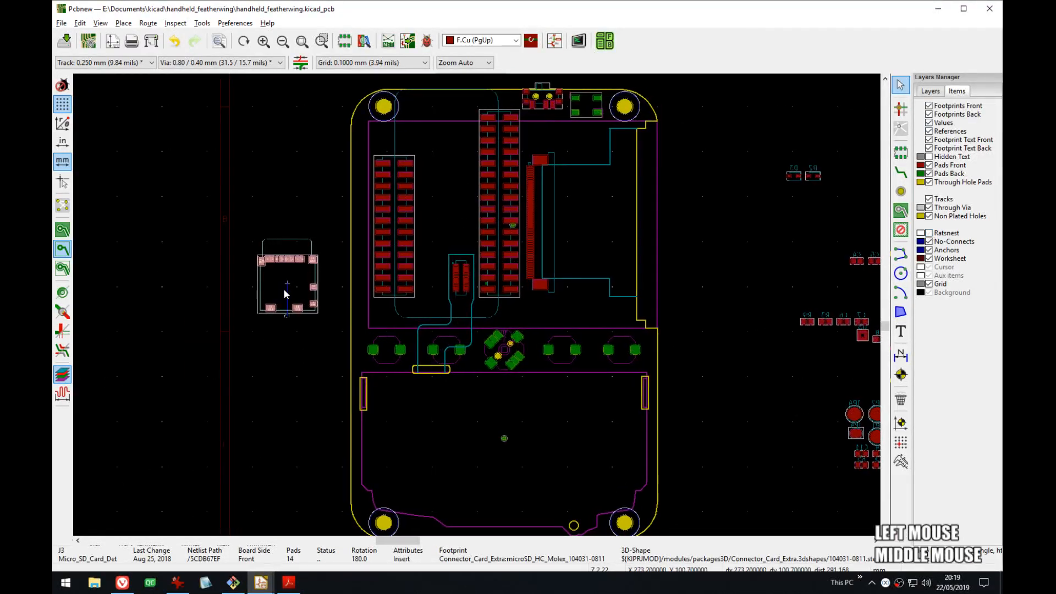
# - Try J3 along the button row, rotated to 270° with its card opening facing the board's right edge
pyautogui.click(288, 285)
pyautogui.press('m')
pyautogui.scroll(3, 385, 331)
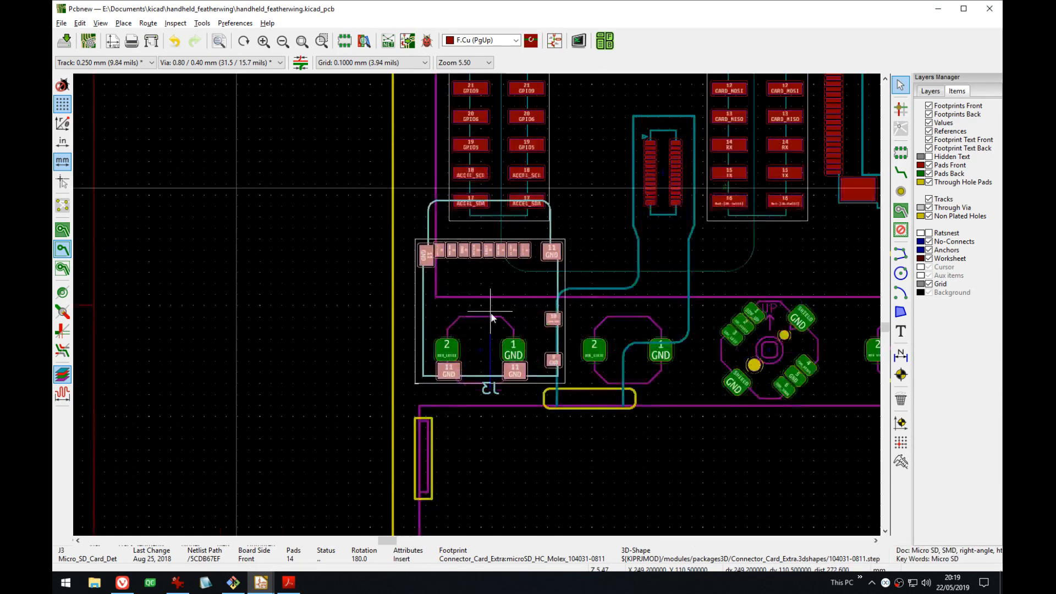
pyautogui.press('r')
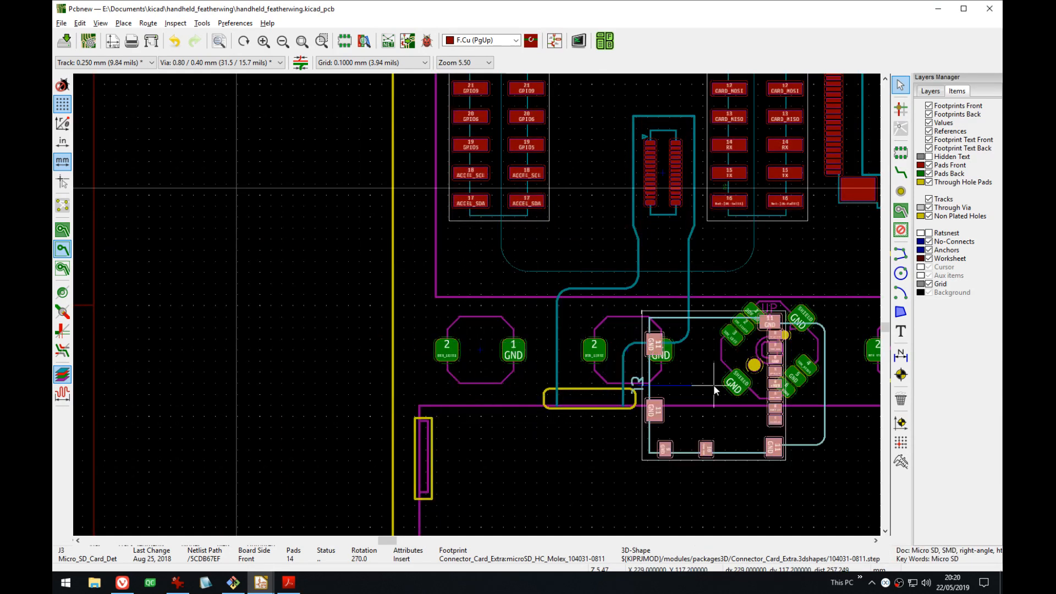
pyautogui.moveTo(713, 384); pyautogui.dragTo(382, 377, button='middle')
pyautogui.moveTo(792, 370); pyautogui.dragTo(620, 372, button='middle')
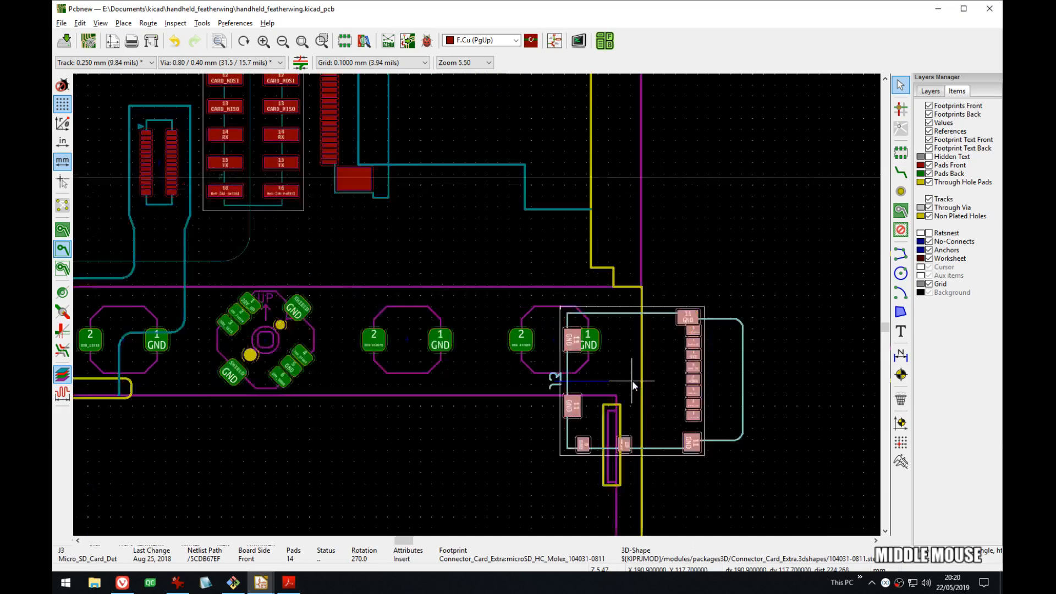
pyautogui.click(626, 279)
pyautogui.scroll(-5, 618, 373)
pyautogui.scroll(3, 476, 304)
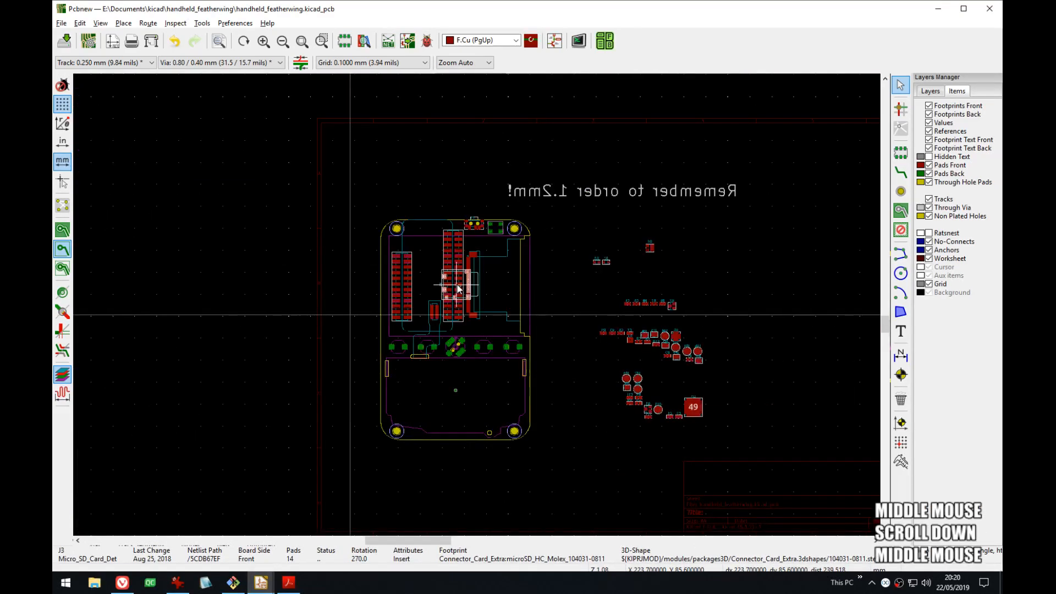
# - Place J3 at the board's upper edge between mounting hole 1 and the header column, rotated to 180° with its card opening facing outward
pyautogui.moveTo(518, 316); pyautogui.dragTo(601, 444, button='middle')
pyautogui.press('r')
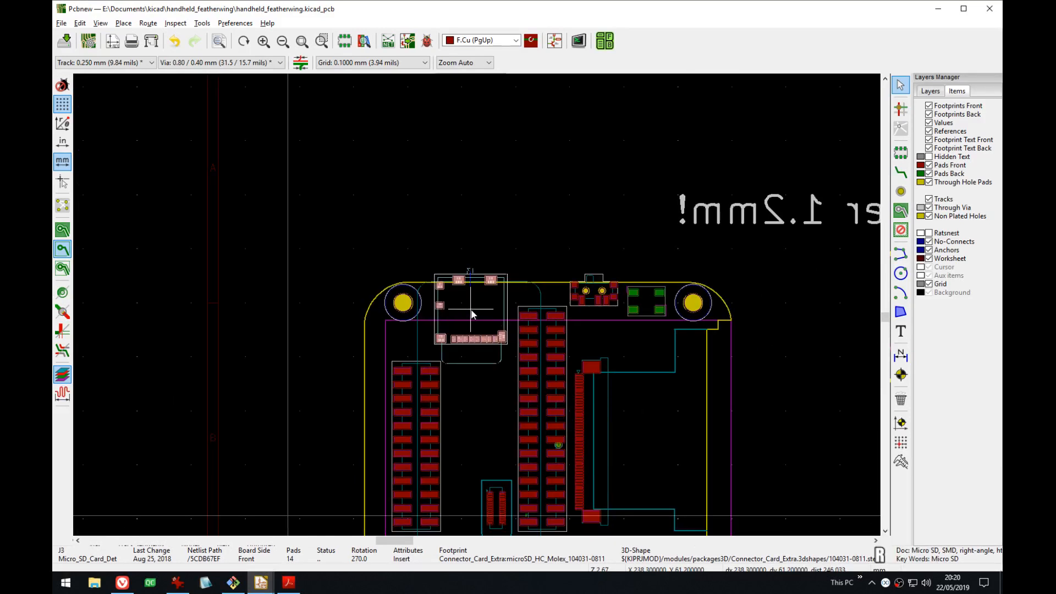
pyautogui.scroll(3, 471, 309)
pyautogui.press('r')
pyautogui.press('r')
pyautogui.scroll(3, 476, 303)
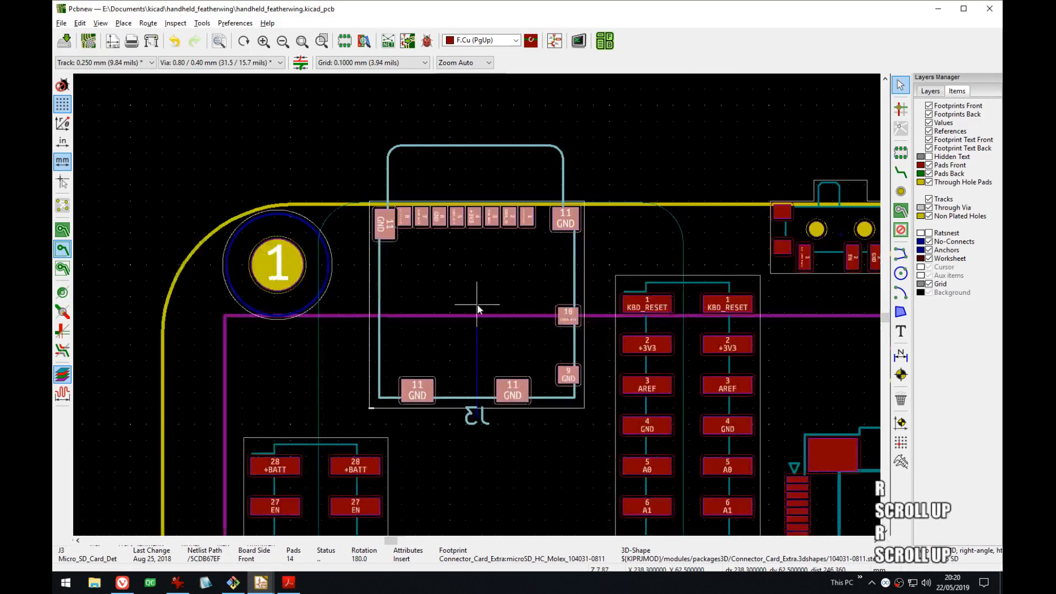
pyautogui.scroll(-1, 482, 332)
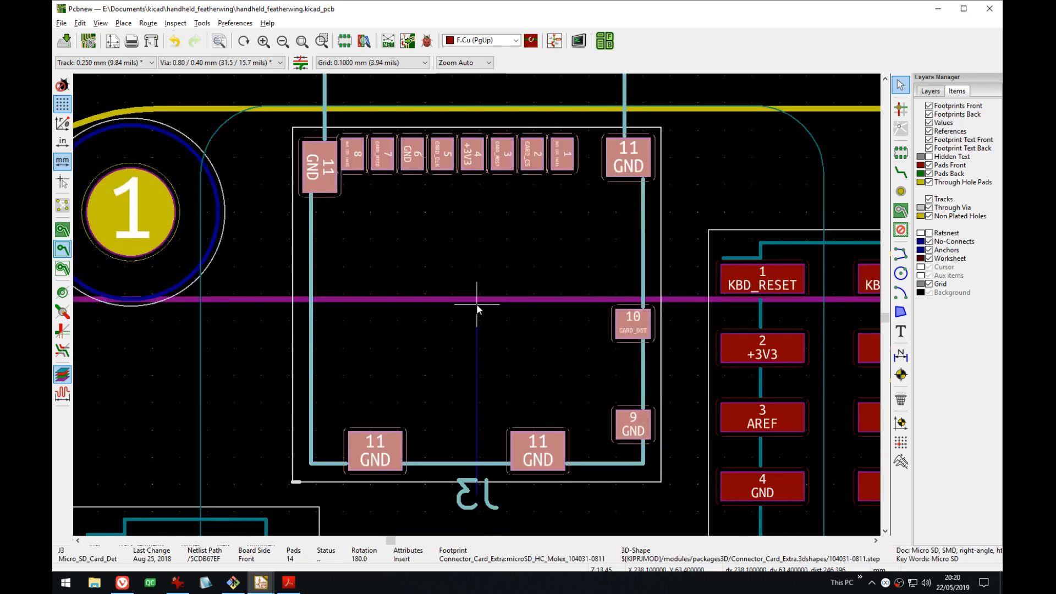
pyautogui.scroll(-1, 477, 303)
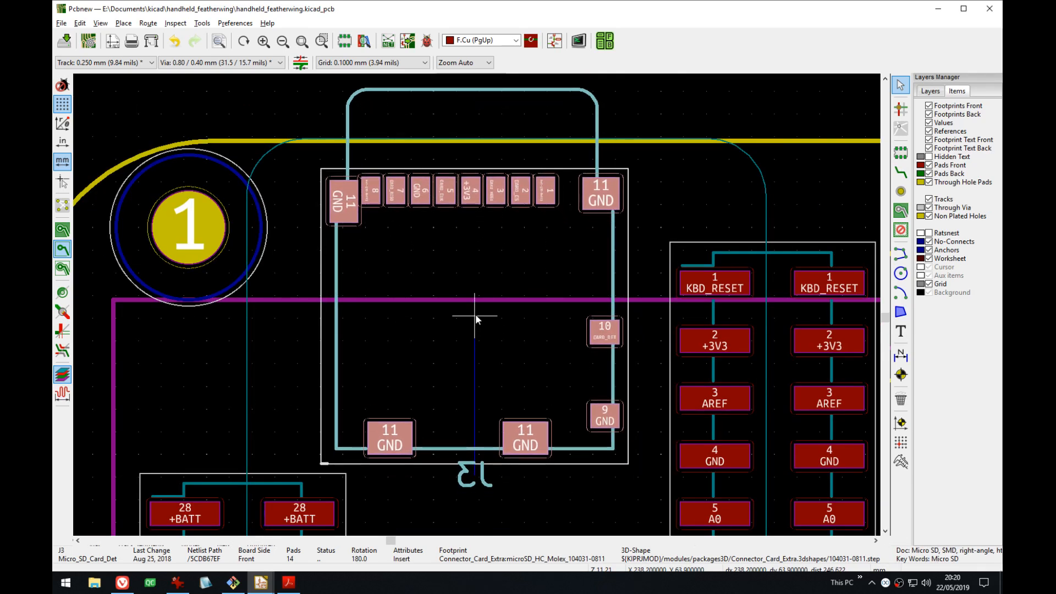
pyautogui.moveTo(473, 346)
pyautogui.mouseDown(button='middle')
pyautogui.moveTo(479, 301)
pyautogui.moveTo(479, 337)
pyautogui.mouseUp(button='middle')
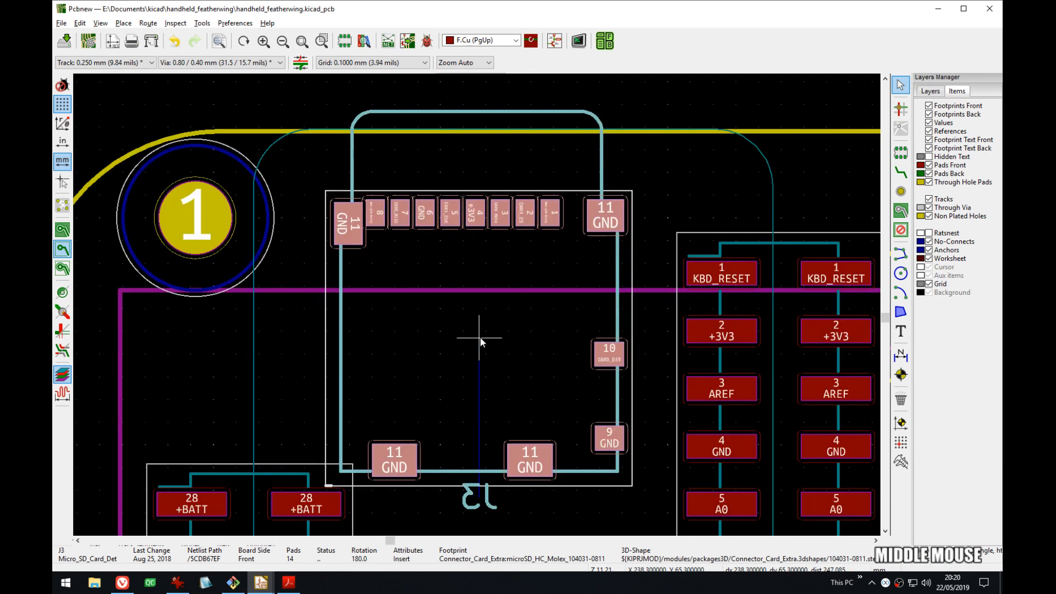
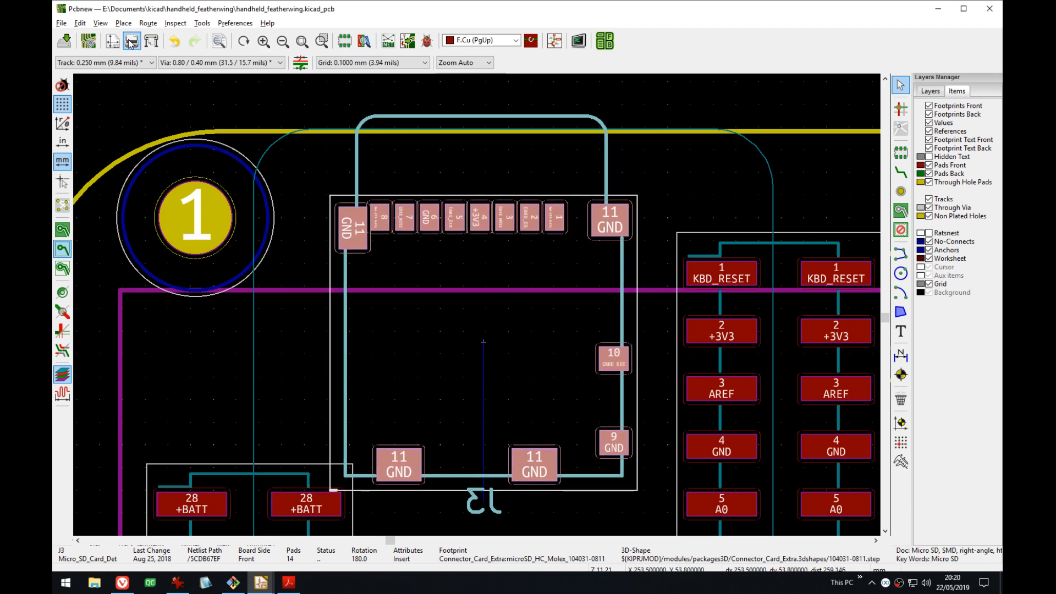
# - Examine J3's new position in 3D, looking beneath the Feather at the board's upper edge
pyautogui.hotkey('alt', 'Tab')
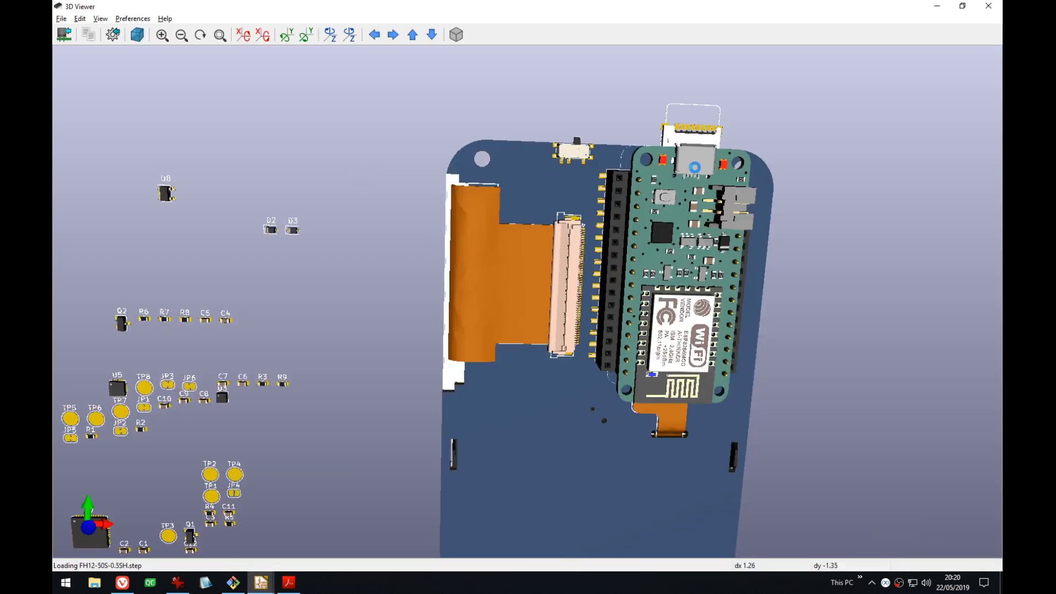
pyautogui.moveTo(676, 165); pyautogui.dragTo(456, 269)
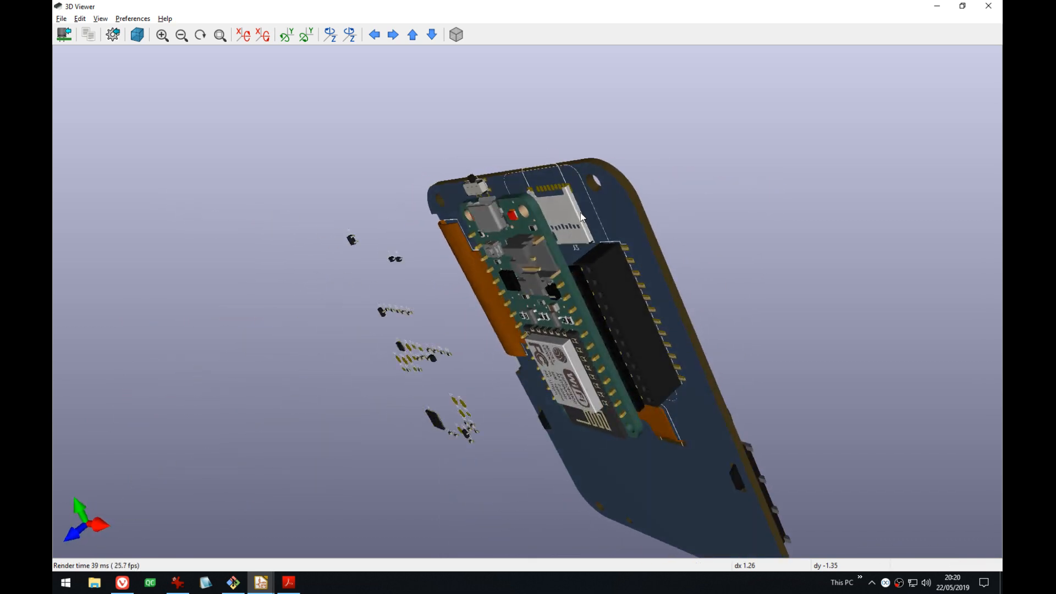
pyautogui.hotkey('alt', 'Tab')
# - Open J3's 3D settings and browse for an additional model in the project folder E:\Documents\kicad\handheld_featherwing
pyautogui.click(487, 294)
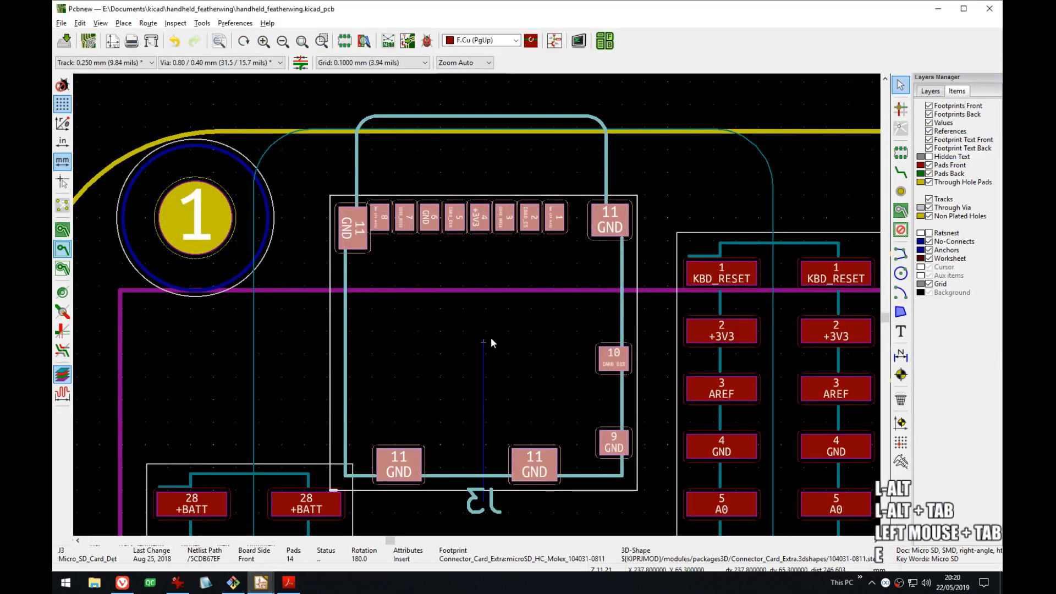
pyautogui.press('e')
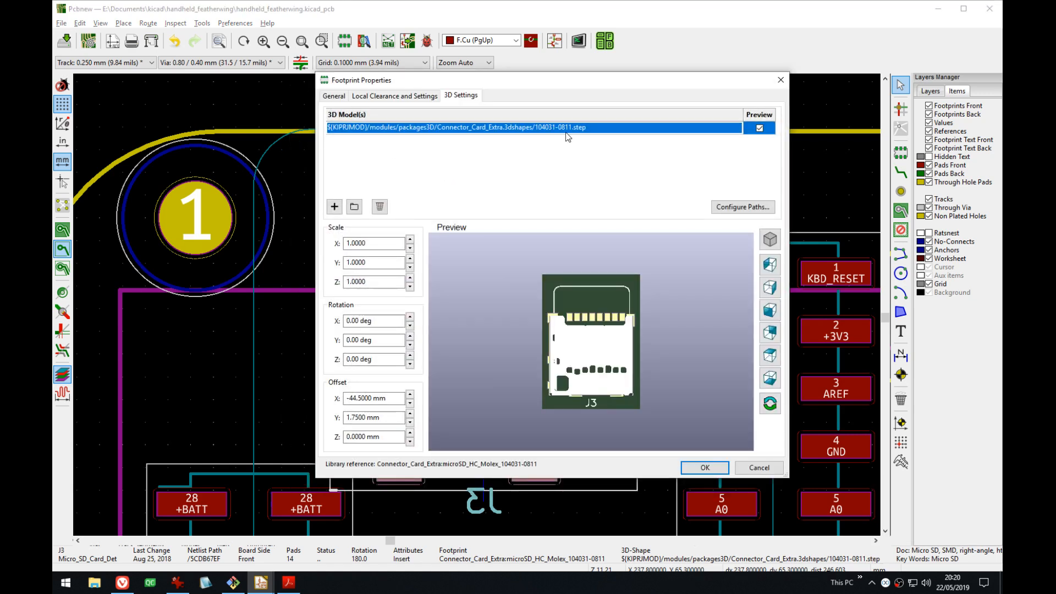
pyautogui.click(354, 207)
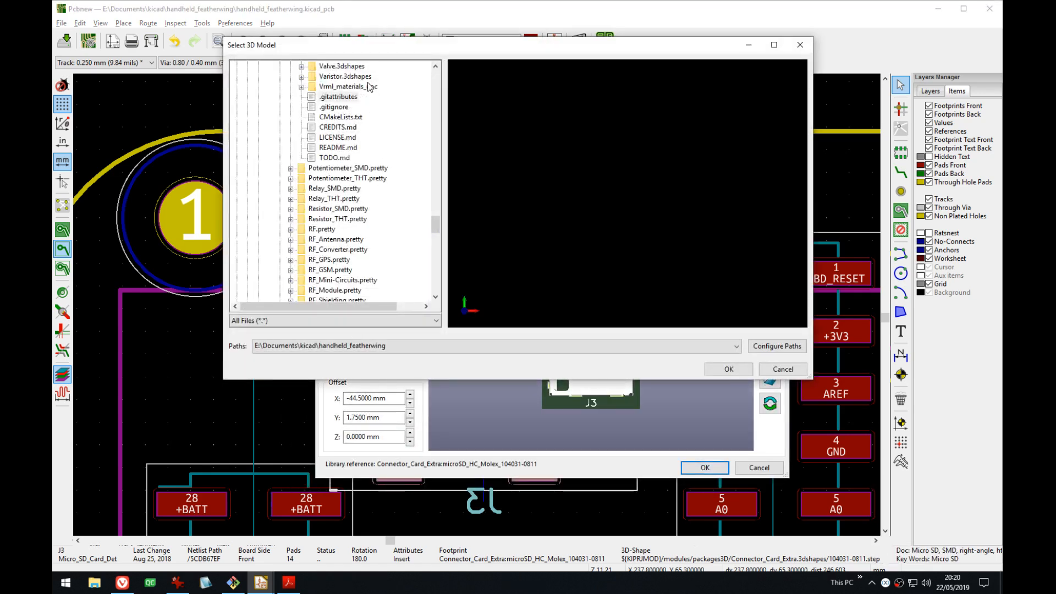
pyautogui.moveTo(381, 51); pyautogui.dragTo(408, 71)
pyautogui.click(413, 373)
pyautogui.click(413, 390)
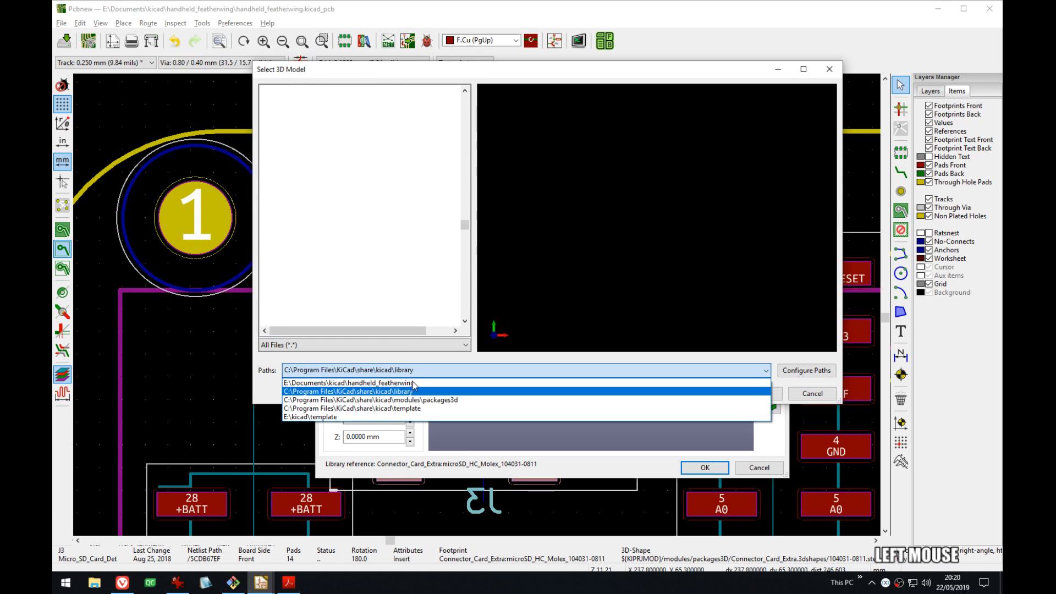
pyautogui.click(413, 372)
pyautogui.click(404, 383)
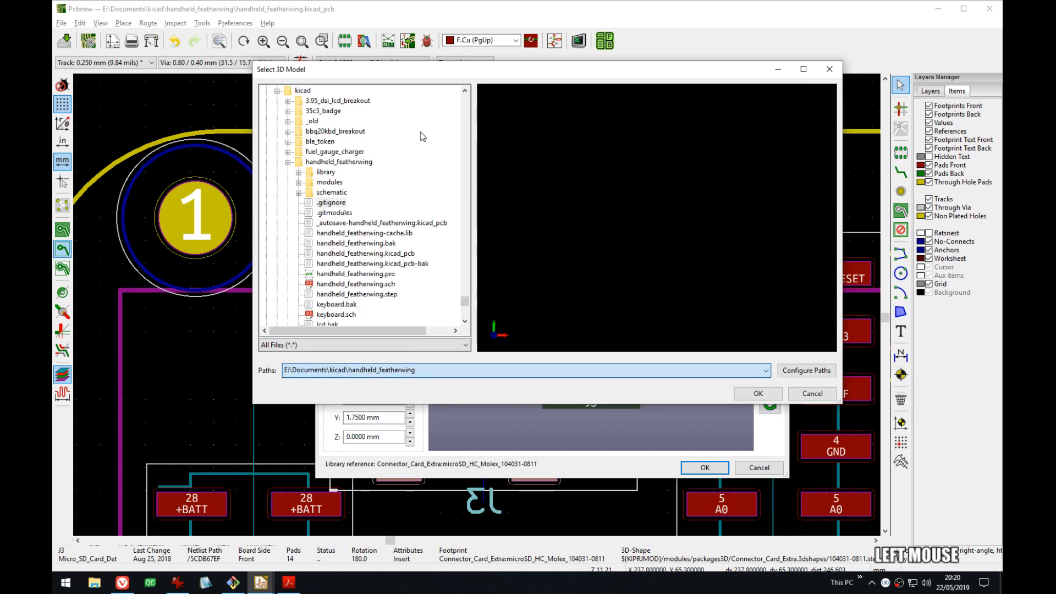
# - Add microSD.step from modules/packages3D/Connector_Card_Extra.3dshapes as a second 3D model for J3
pyautogui.click(328, 185)
pyautogui.doubleClick(327, 187)
pyautogui.doubleClick(351, 284)
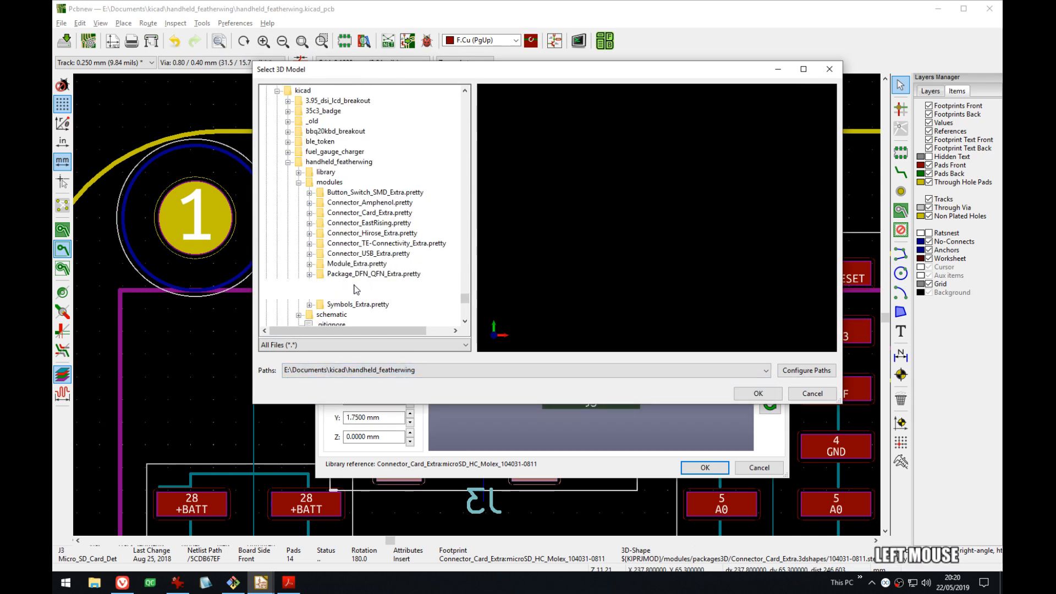
pyautogui.doubleClick(385, 233)
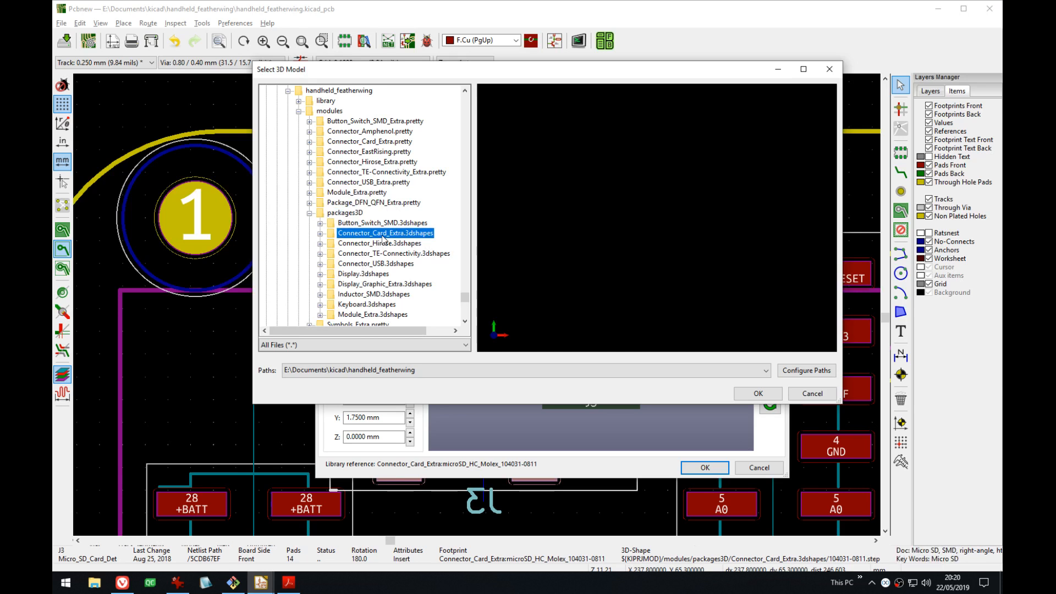
pyautogui.click(369, 254)
pyautogui.moveTo(670, 191); pyautogui.dragTo(774, 244)
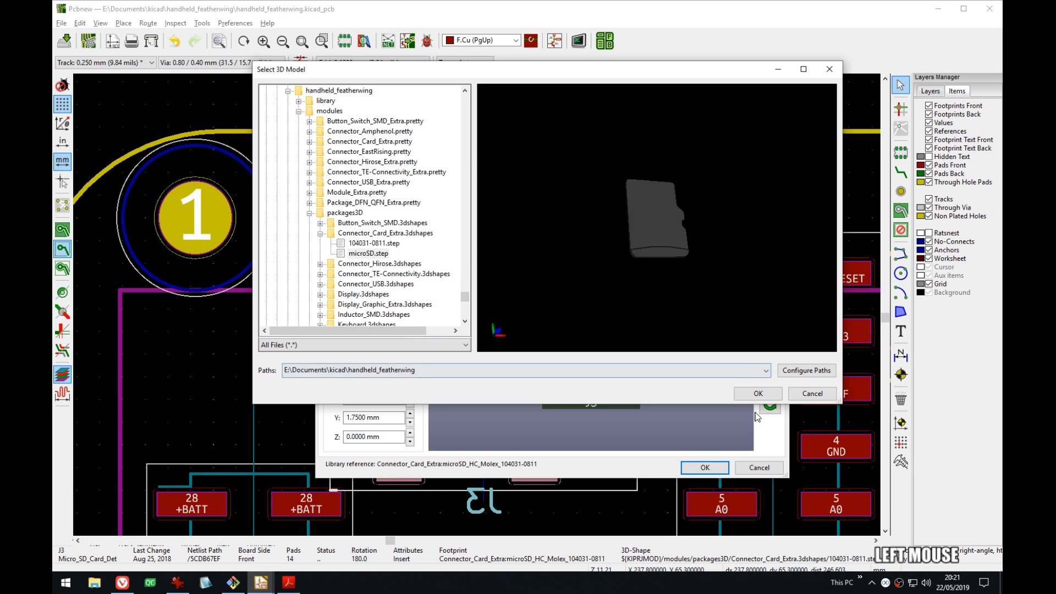
pyautogui.click(757, 393)
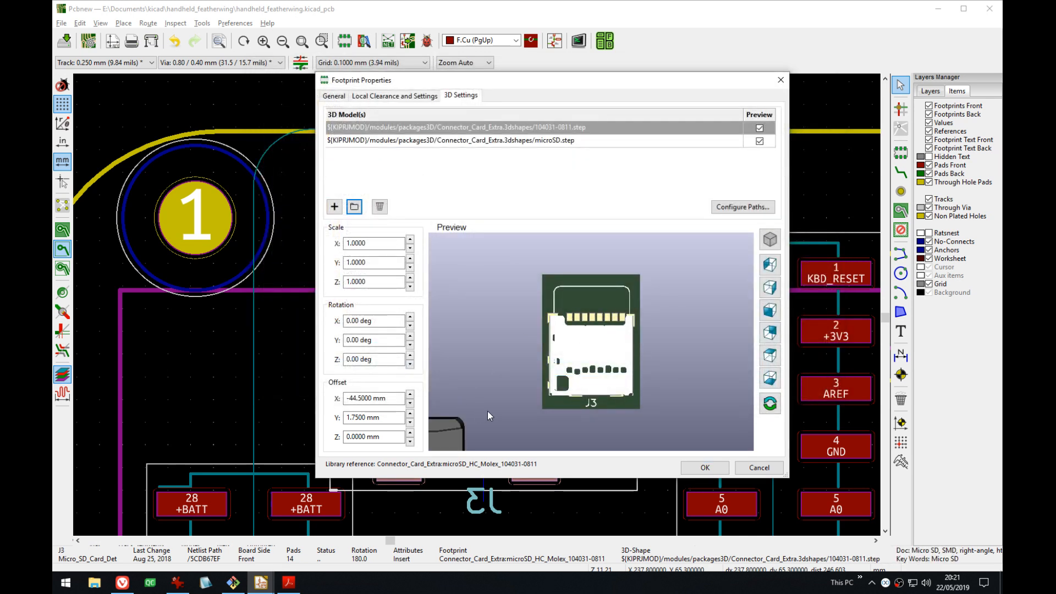
# - Set the microSD card model's X offset to -24.5 mm to bring it in line with the socket
pyautogui.moveTo(487, 411); pyautogui.dragTo(564, 189, button='middle')
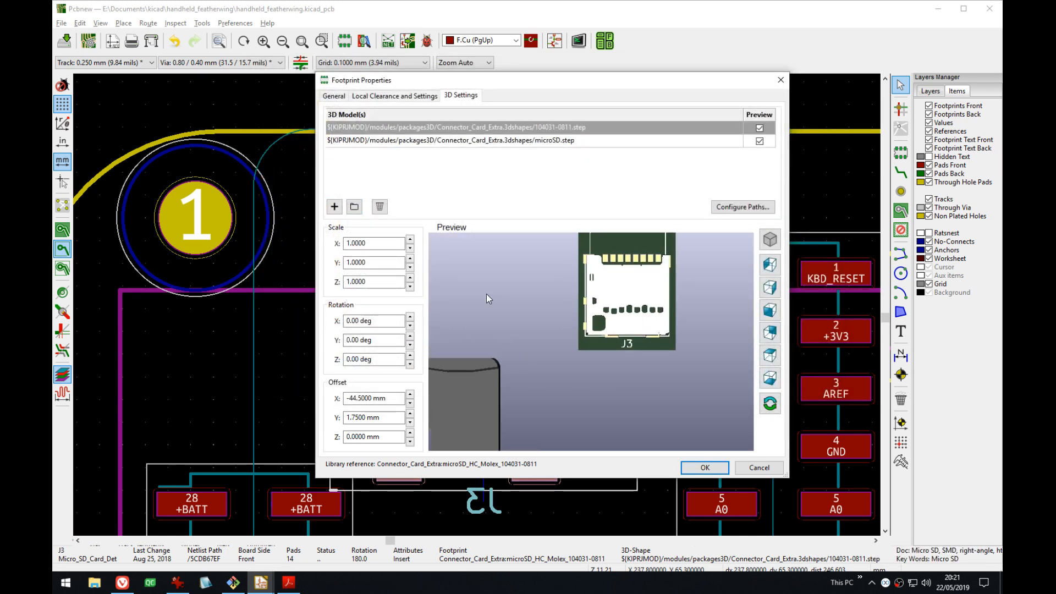
pyautogui.click(461, 143)
pyautogui.moveTo(554, 316); pyautogui.dragTo(505, 327, button='middle')
pyautogui.click(410, 395)
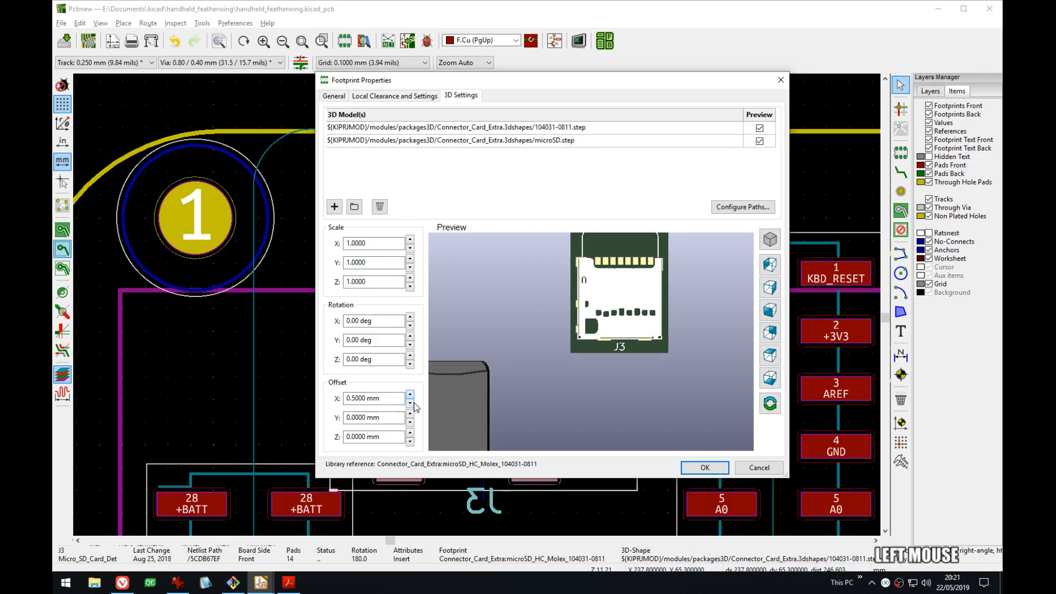
pyautogui.click(410, 403)
pyautogui.click(409, 403)
pyautogui.moveTo(411, 404); pyautogui.dragTo(412, 405)
pyautogui.moveTo(603, 390); pyautogui.dragTo(525, 383, button='middle')
pyautogui.click(410, 394)
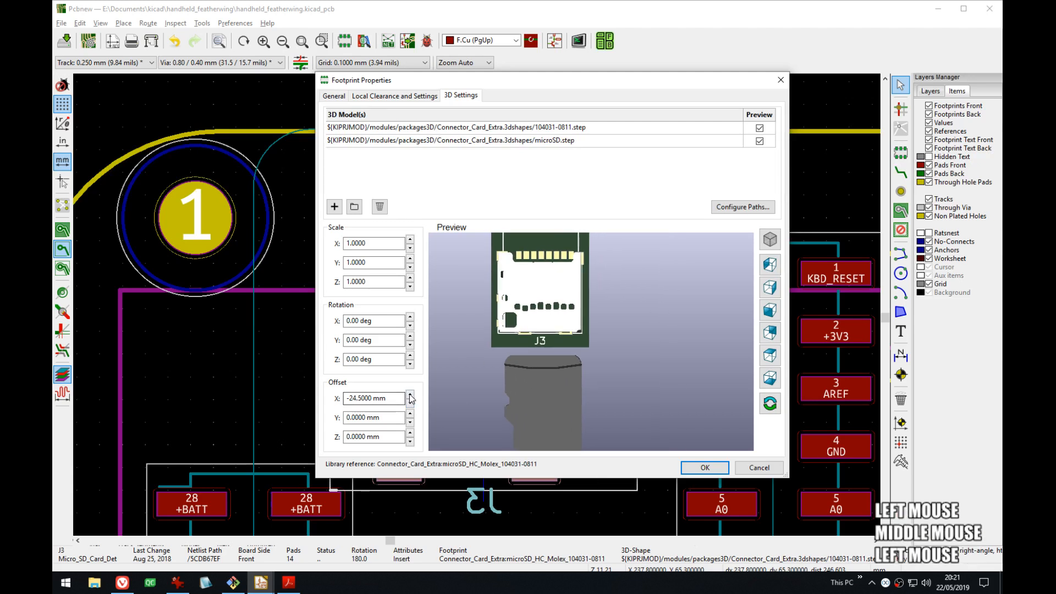
# - Set the microSD card model's Y offset to -19 mm so that it sits inside the socket
pyautogui.click(410, 422)
pyautogui.moveTo(410, 422); pyautogui.dragTo(411, 422)
pyautogui.moveTo(592, 322); pyautogui.dragTo(602, 396, button='middle')
pyautogui.scroll(8, 546, 334)
pyautogui.moveTo(500, 299); pyautogui.dragTo(586, 327, button='middle')
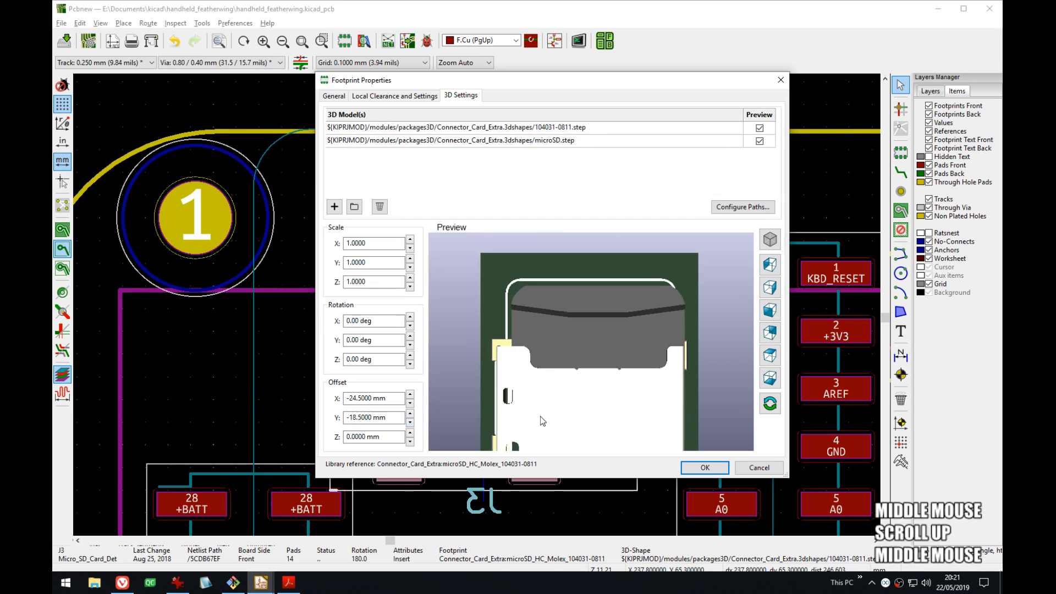
pyautogui.moveTo(542, 420); pyautogui.dragTo(573, 306)
pyautogui.click(410, 414)
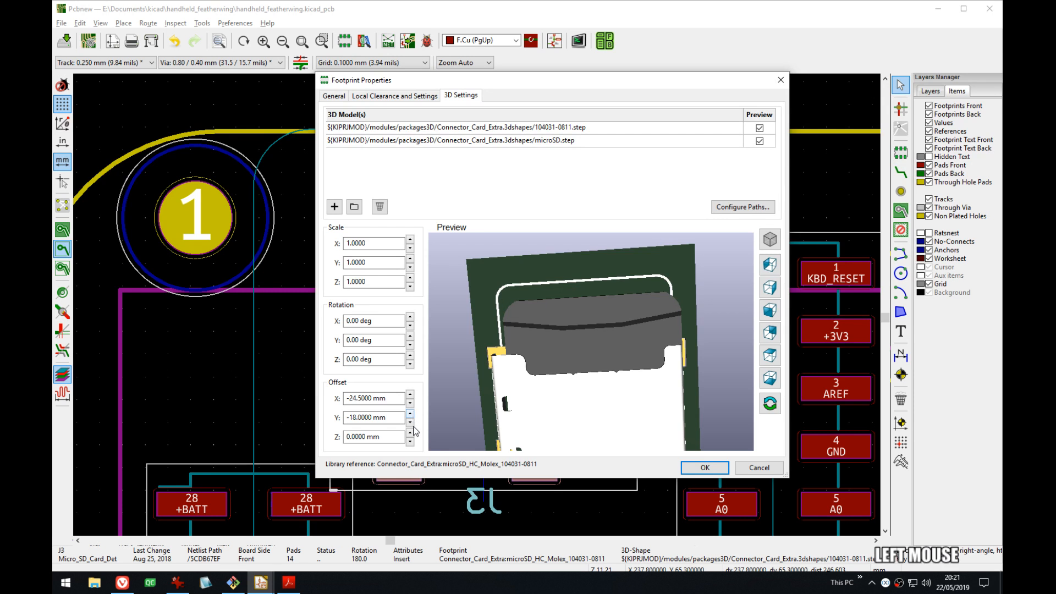
pyautogui.click(410, 422)
# - Set the card model's X offset to -24 mm to match the silkscreen card outline and apply the footprint changes
pyautogui.click(770, 240)
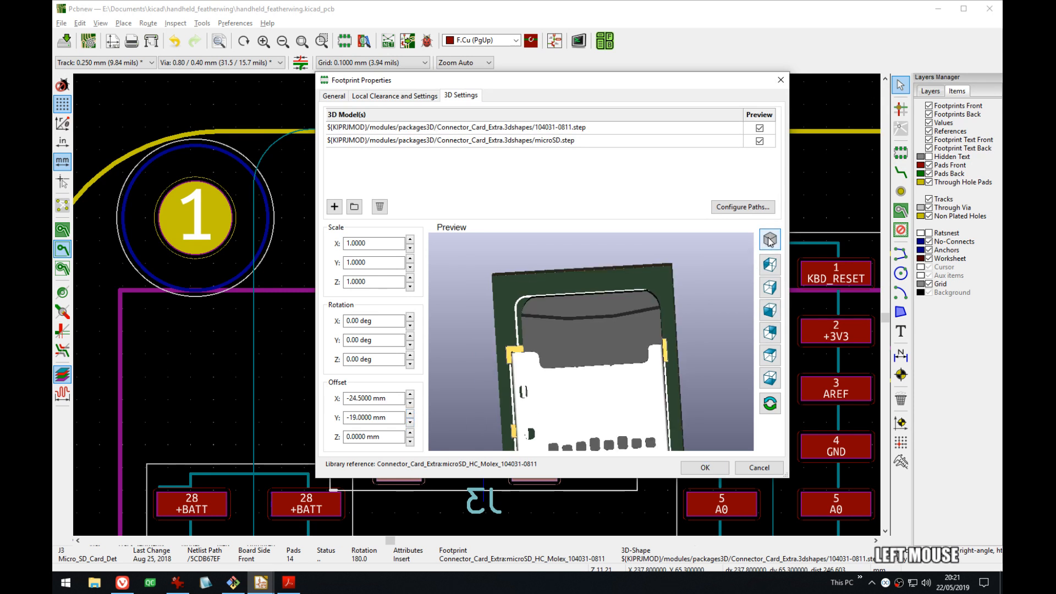
pyautogui.scroll(3, 618, 332)
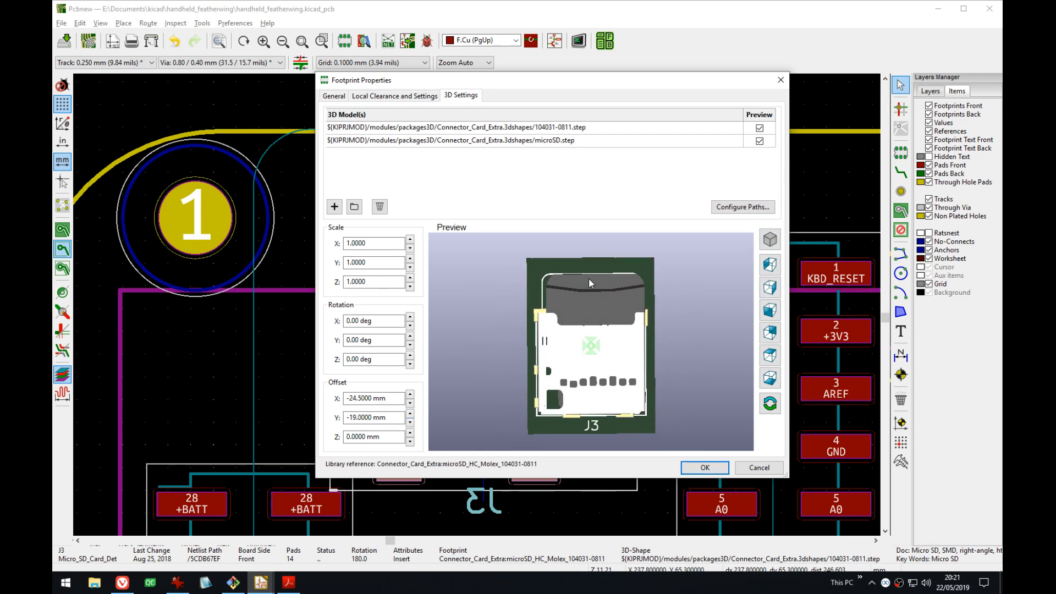
pyautogui.scroll(3, 588, 279)
pyautogui.moveTo(602, 266); pyautogui.dragTo(595, 355, button='middle')
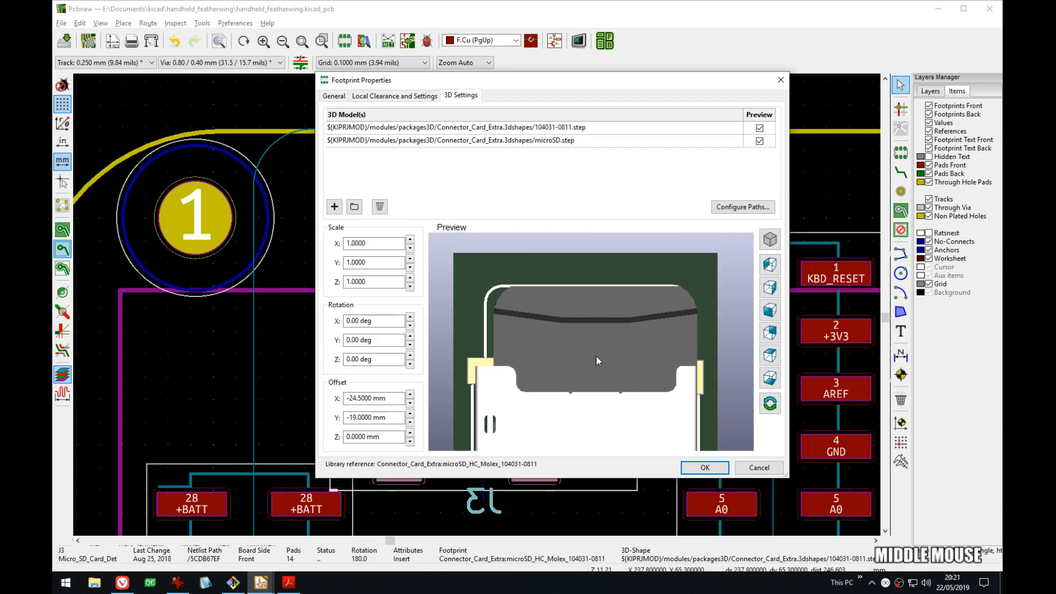
pyautogui.click(409, 395)
pyautogui.click(410, 394)
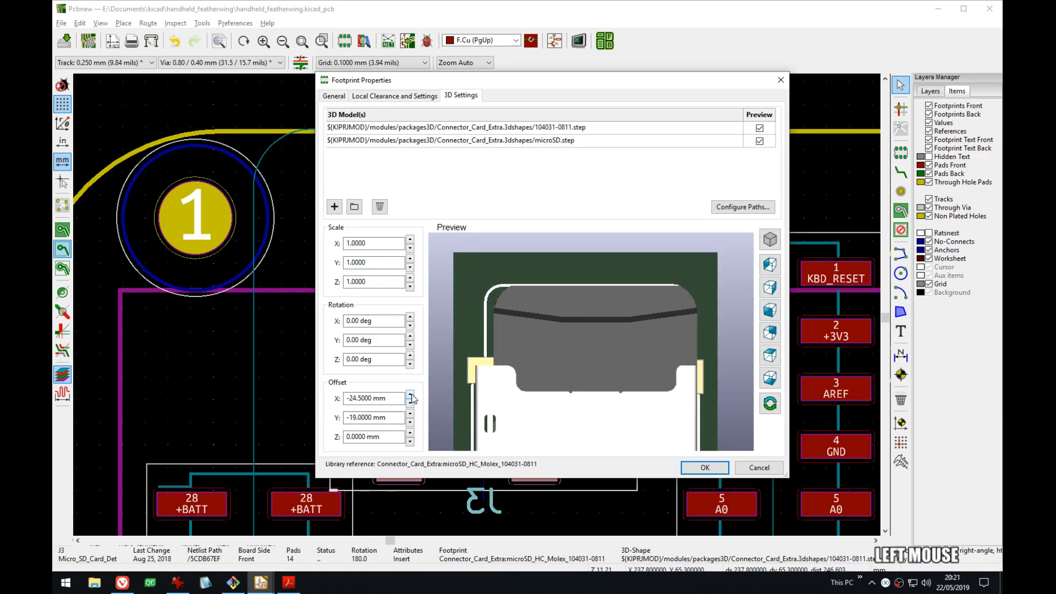
pyautogui.click(410, 405)
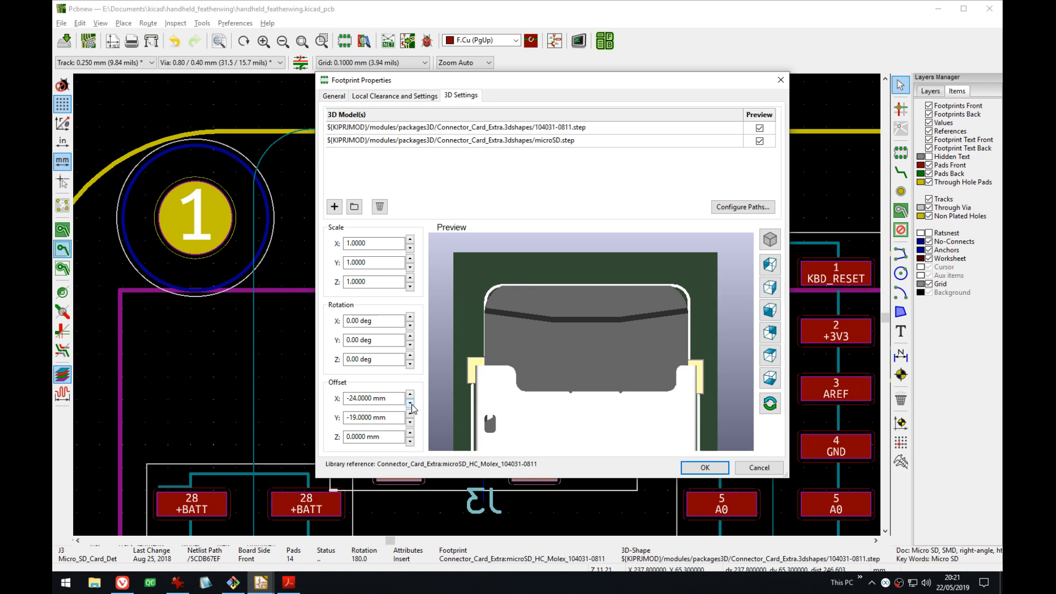
pyautogui.click(717, 467)
# - Inspect the inserted card in 3D, comparing how far it protrudes from the board with the Feather's USB port
pyautogui.hotkey('alt', 'Tab')
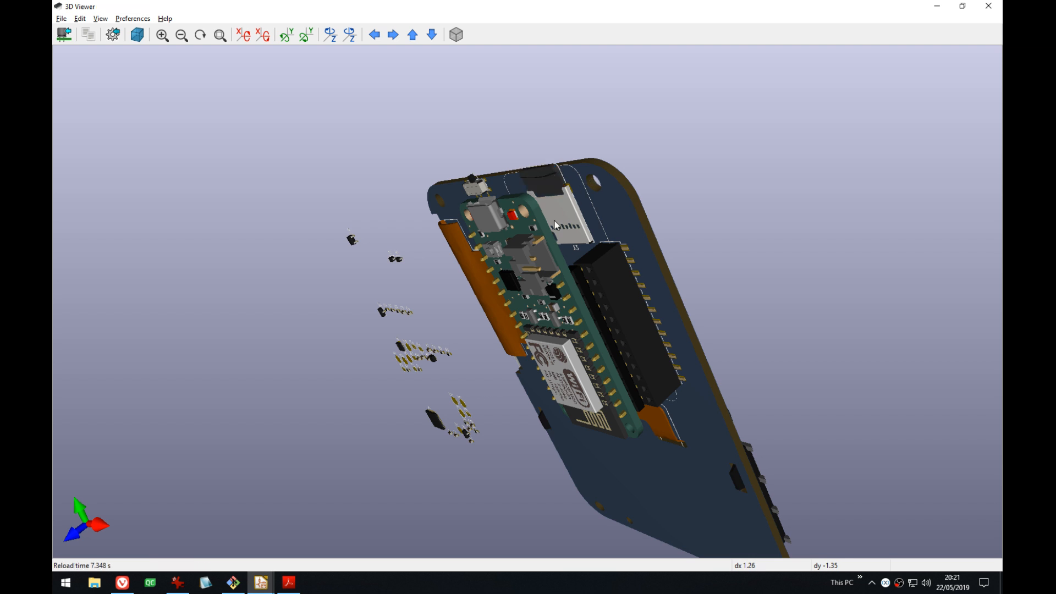
pyautogui.moveTo(596, 176); pyautogui.dragTo(602, 312)
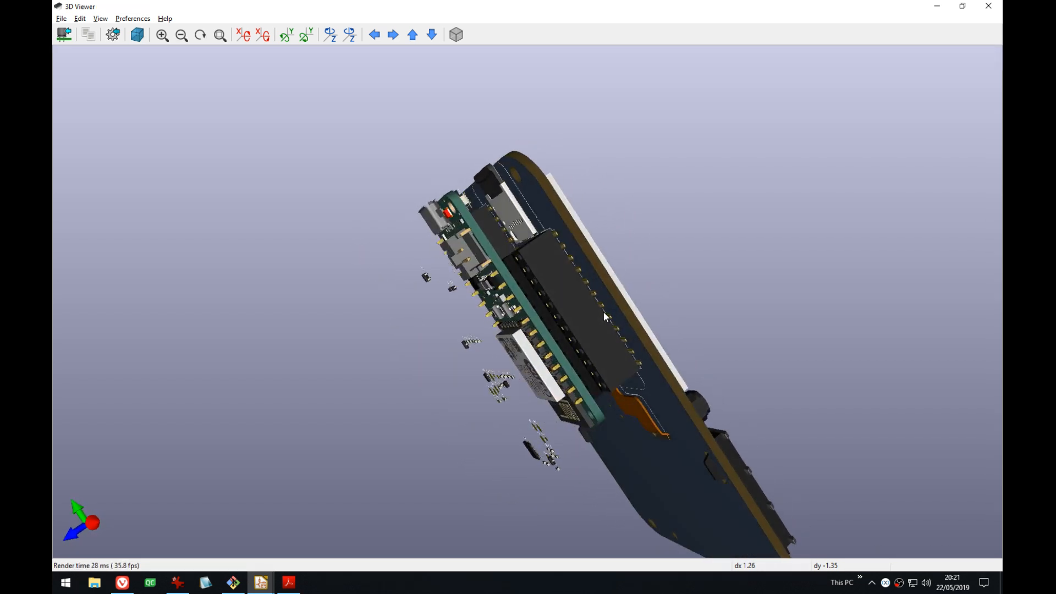
pyautogui.moveTo(633, 388); pyautogui.dragTo(649, 176)
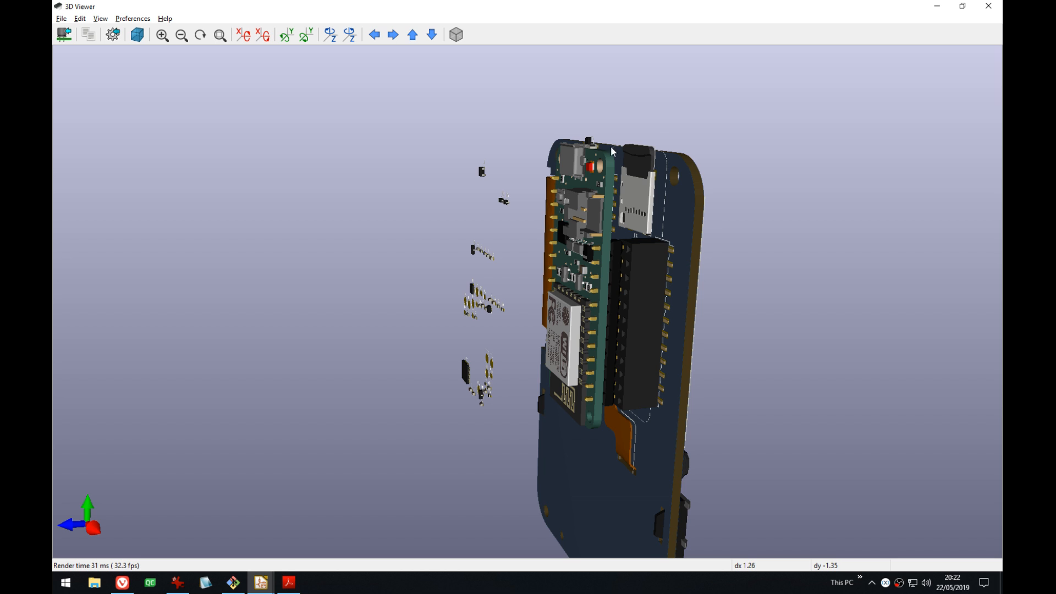
# - Move J3 slightly inward so its card outline is flush with the board's upper edge
pyautogui.hotkey('alt', 'Tab')
pyautogui.moveTo(565, 255); pyautogui.dragTo(571, 246, button='middle')
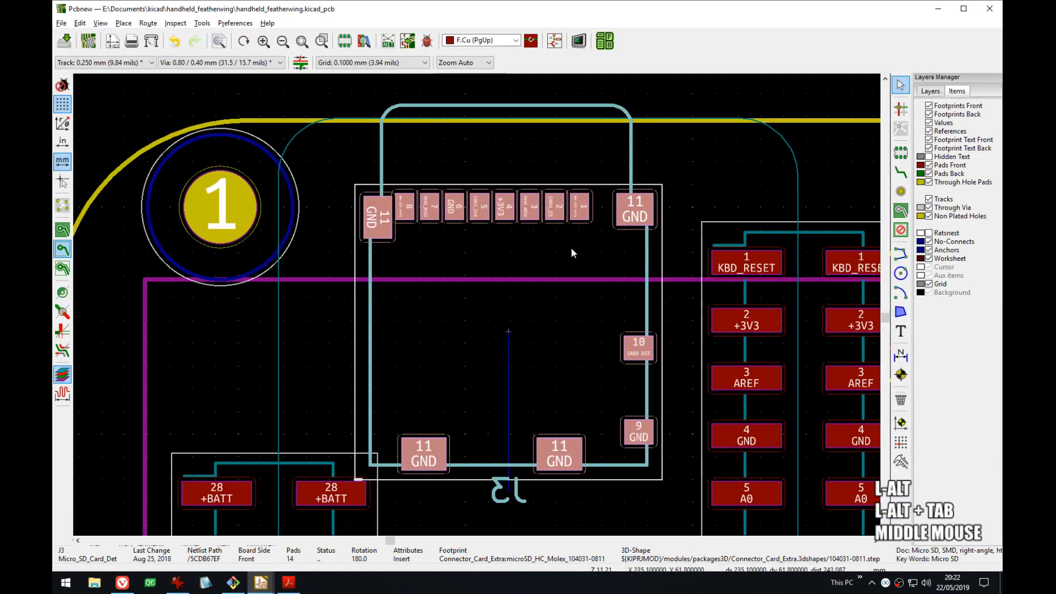
pyautogui.moveTo(502, 338); pyautogui.dragTo(508, 345, button='middle')
pyautogui.press('Return')
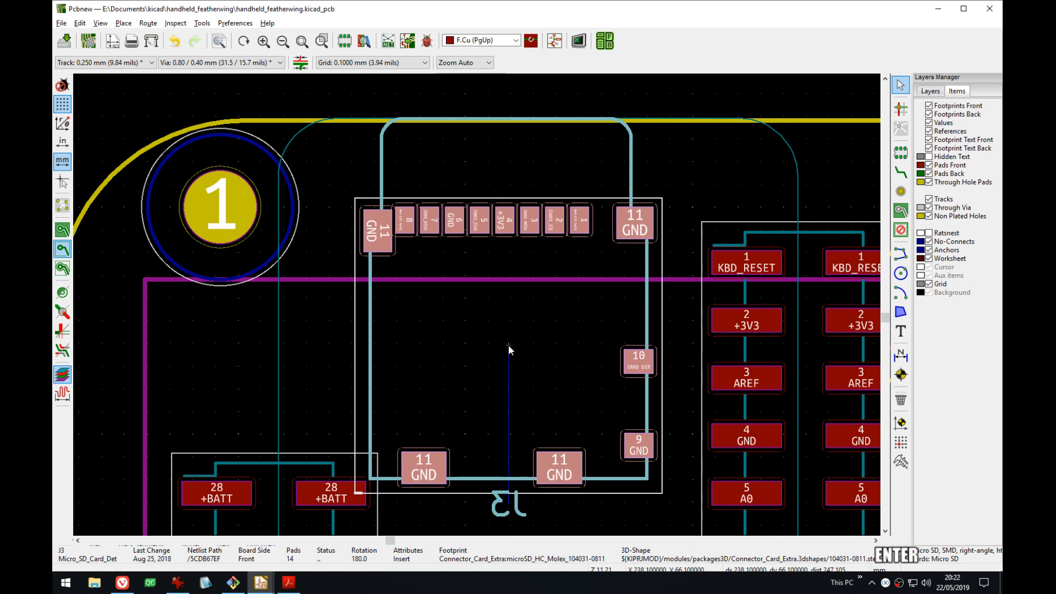
# - Check the inserted card's alignment with the board's upper edge in 3D and return to the layout
pyautogui.hotkey('alt', 'Tab')
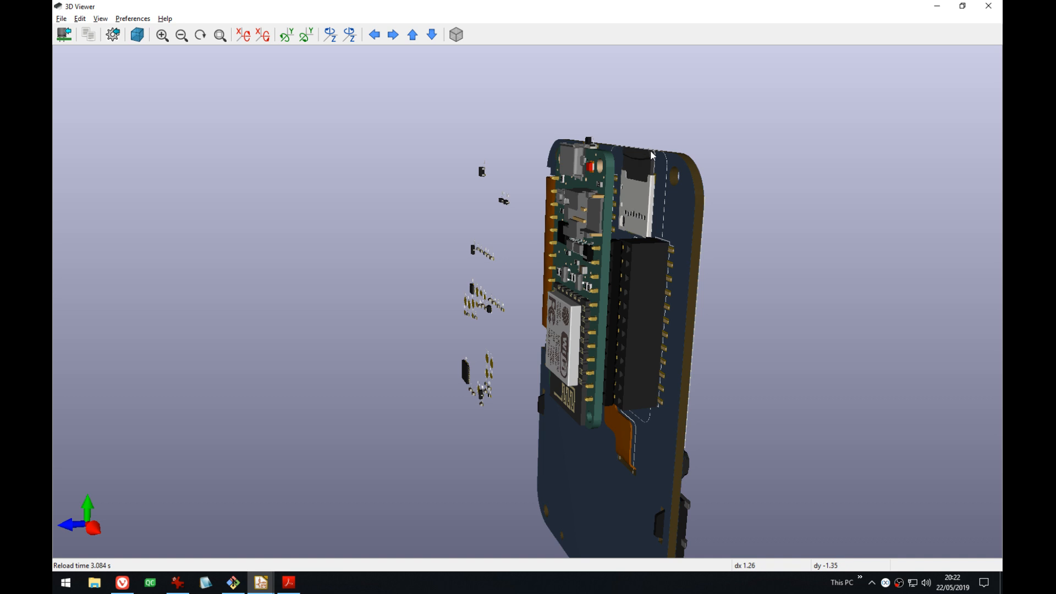
pyautogui.moveTo(700, 330); pyautogui.dragTo(590, 385)
pyautogui.scroll(-3, 591, 385)
pyautogui.hotkey('alt', 'Tab')
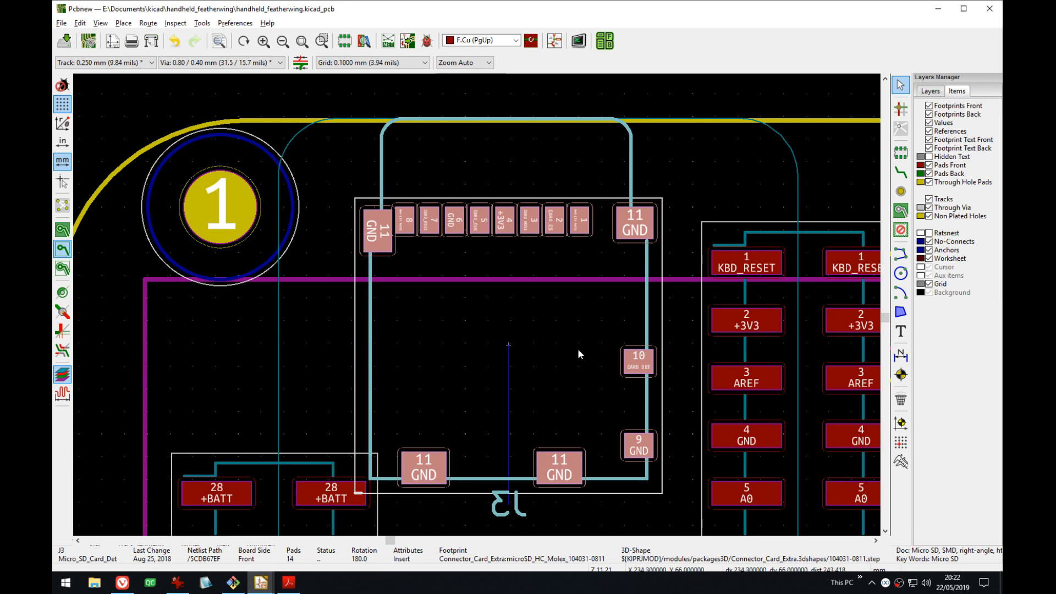
# - Lock the footprint of microSD connector J3 in place and apply the change
pyautogui.moveTo(525, 349); pyautogui.dragTo(463, 314, button='middle')
pyautogui.doubleClick(449, 319)
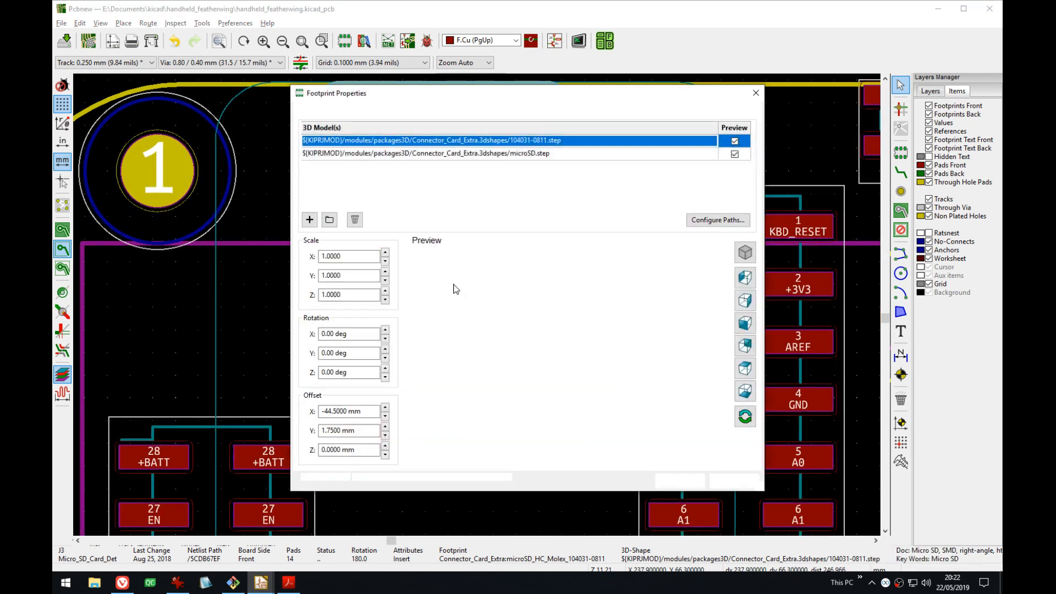
pyautogui.click(335, 95)
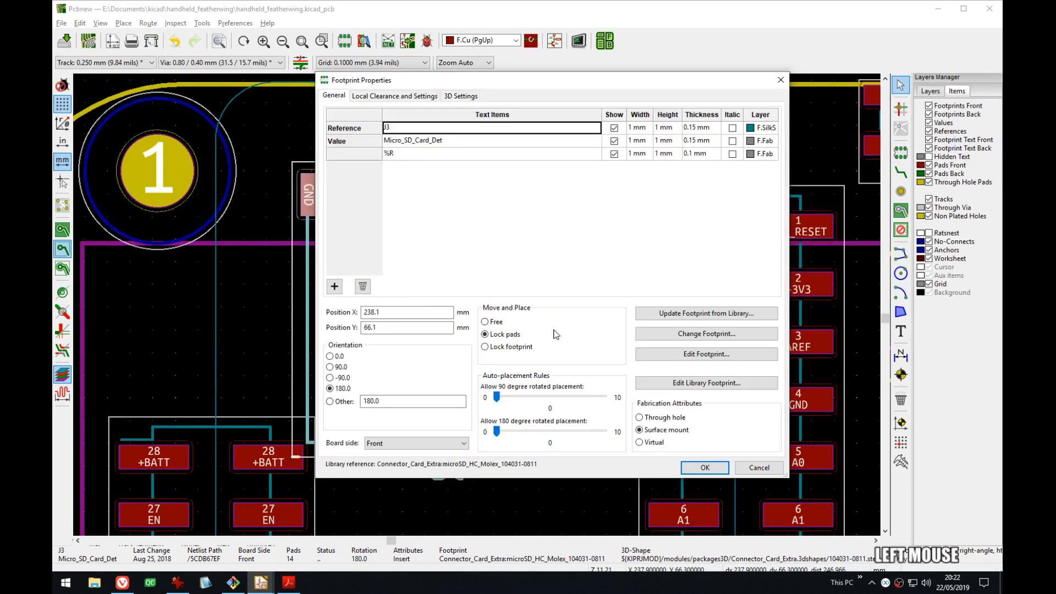
pyautogui.click(511, 346)
pyautogui.click(704, 467)
pyautogui.scroll(3, 476, 304)
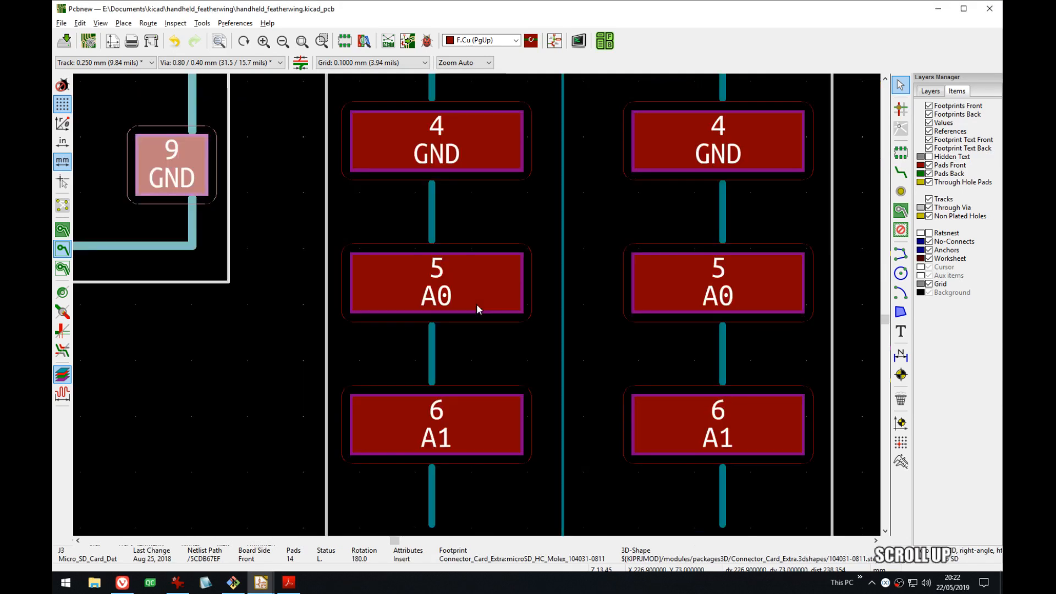
# - Lock the footprint of slide switch SW1 at the board's upper edge and apply the change
pyautogui.scroll(-6, 476, 303)
pyautogui.click(546, 217)
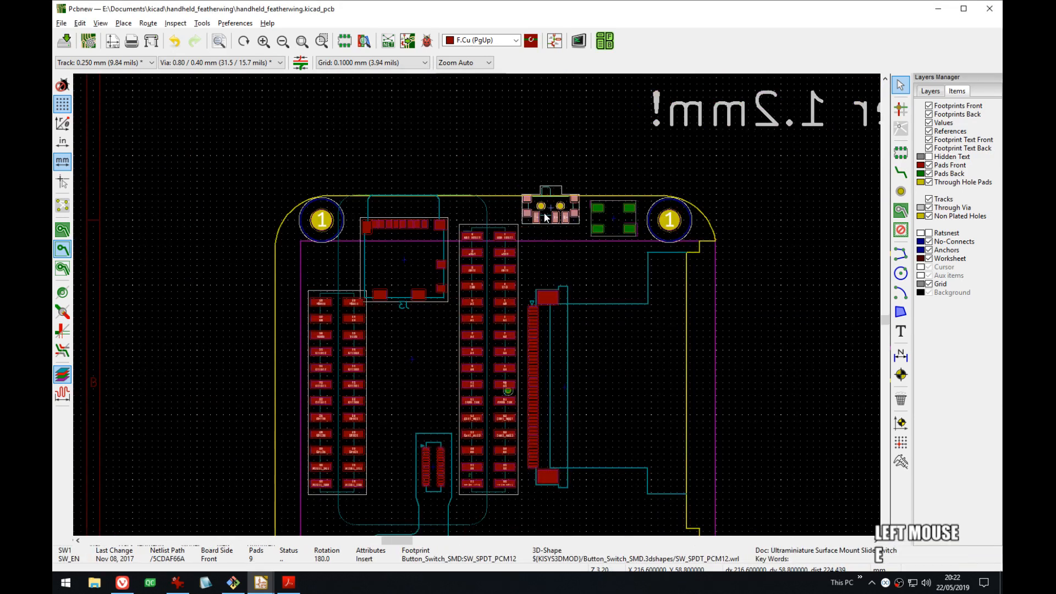
pyautogui.press('e')
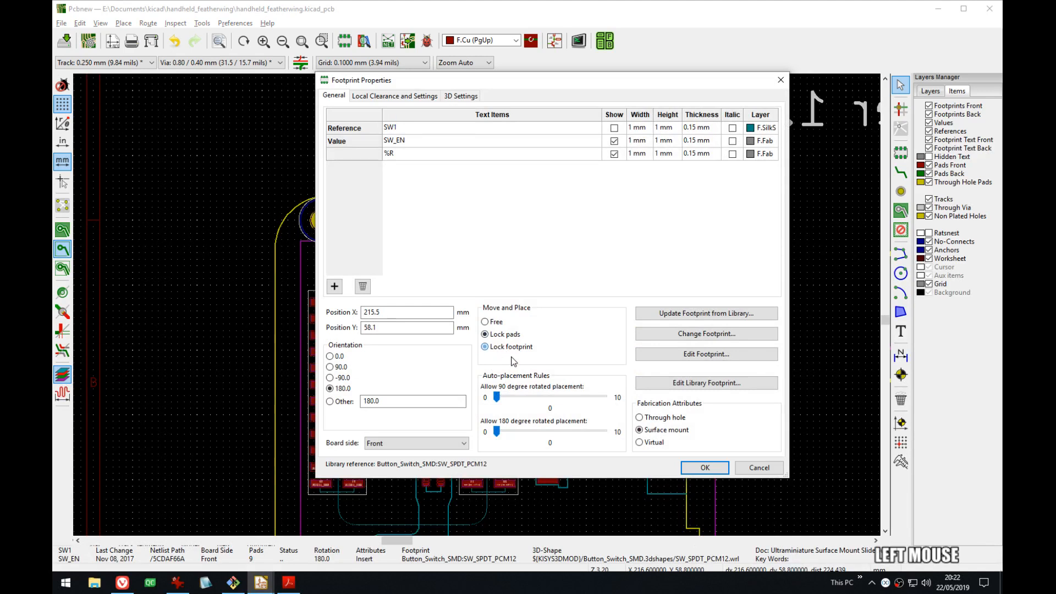
pyautogui.click(687, 464)
# - Nudge the short upper silkscreen segment of the display cable outline one grid step to line up with the adjoining vertical line
pyautogui.scroll(5, 477, 309)
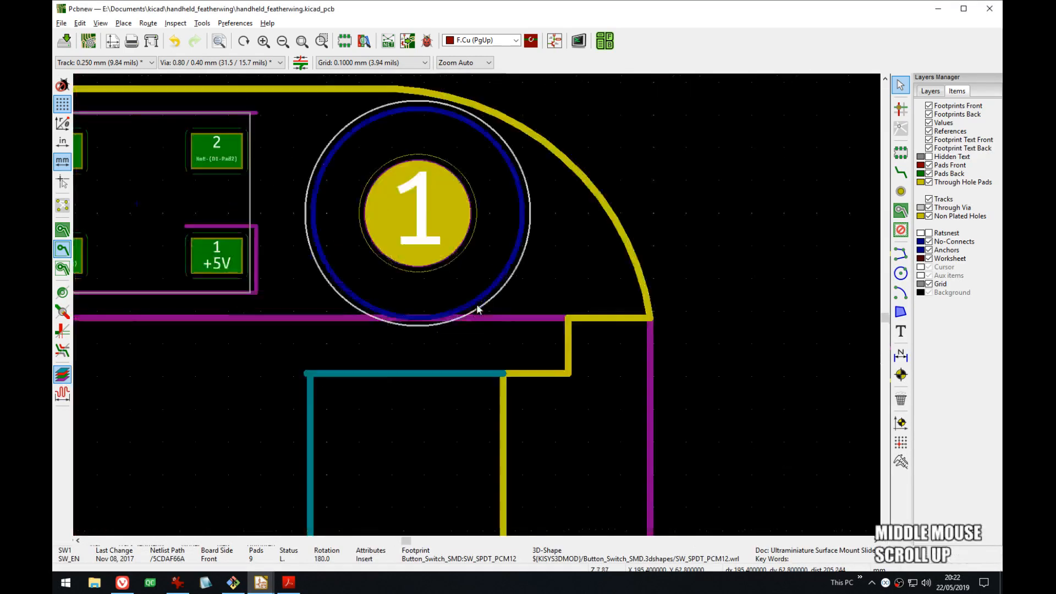
pyautogui.click(347, 373)
pyautogui.press('m')
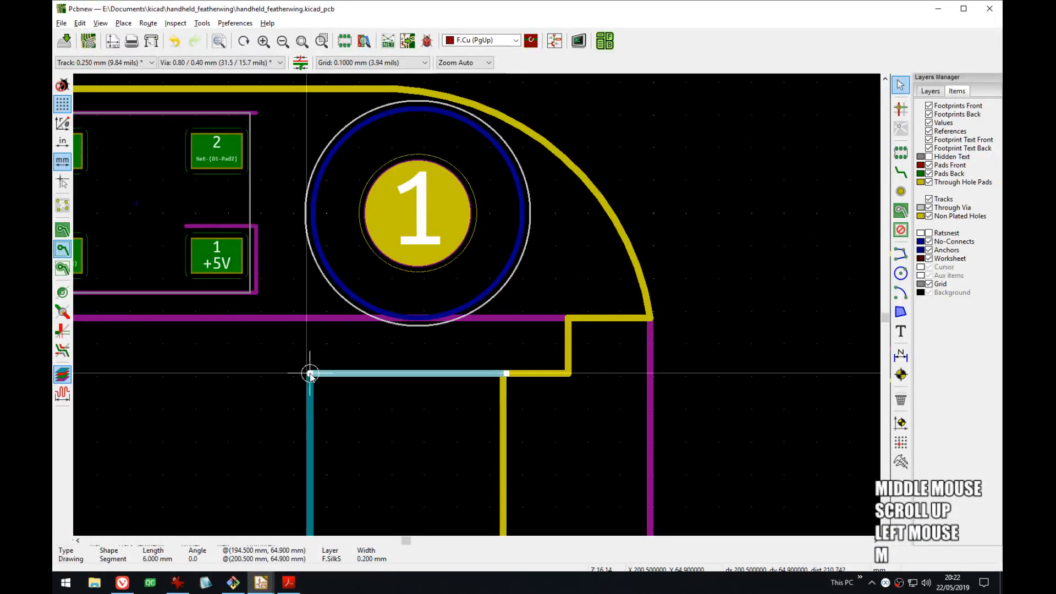
pyautogui.press('Right')
pyautogui.press('Return')
pyautogui.click(735, 423)
# - Examine the free board space around the Feather headers, display connector and button row for placing the remaining parts
pyautogui.scroll(-5, 478, 301)
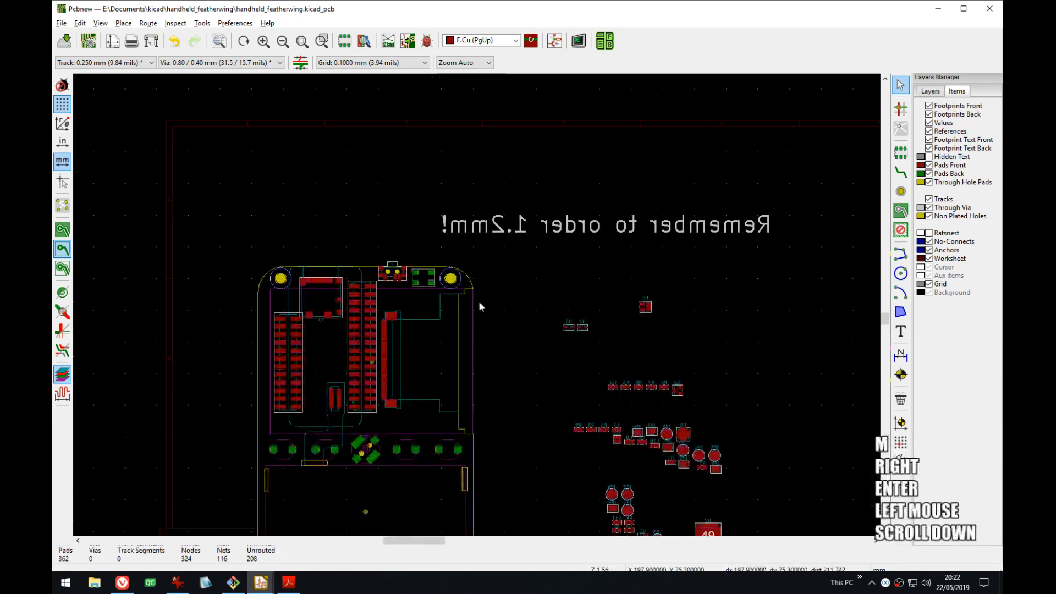
pyautogui.moveTo(479, 301); pyautogui.dragTo(556, 260, button='middle')
pyautogui.scroll(5, 408, 259)
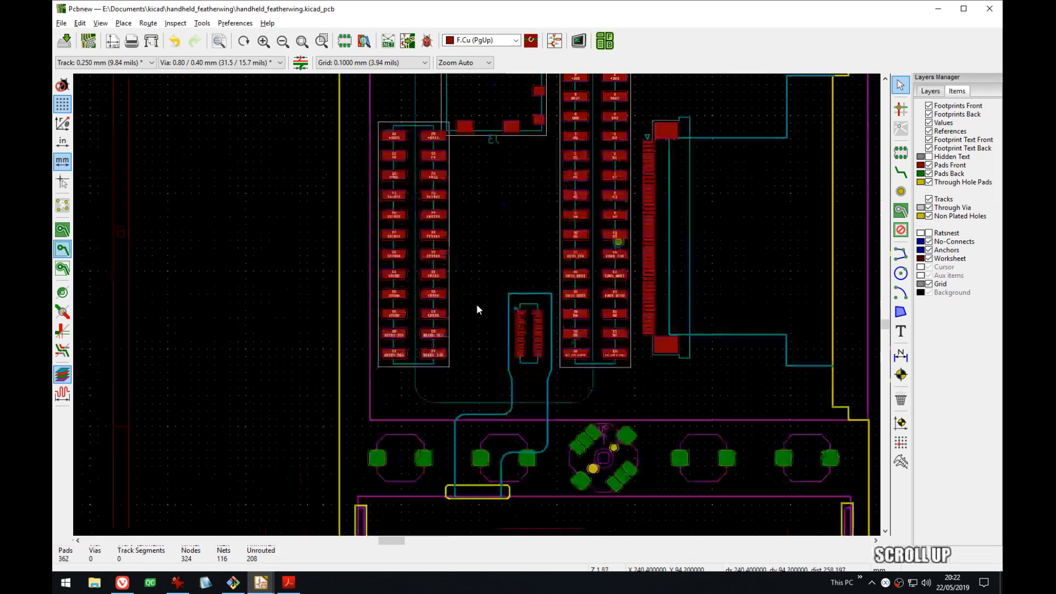
pyautogui.moveTo(532, 316); pyautogui.dragTo(438, 268, button='middle')
pyautogui.scroll(-3, 478, 303)
pyautogui.moveTo(479, 303); pyautogui.dragTo(408, 311, button='middle')
pyautogui.moveTo(655, 285); pyautogui.dragTo(433, 224, button='middle')
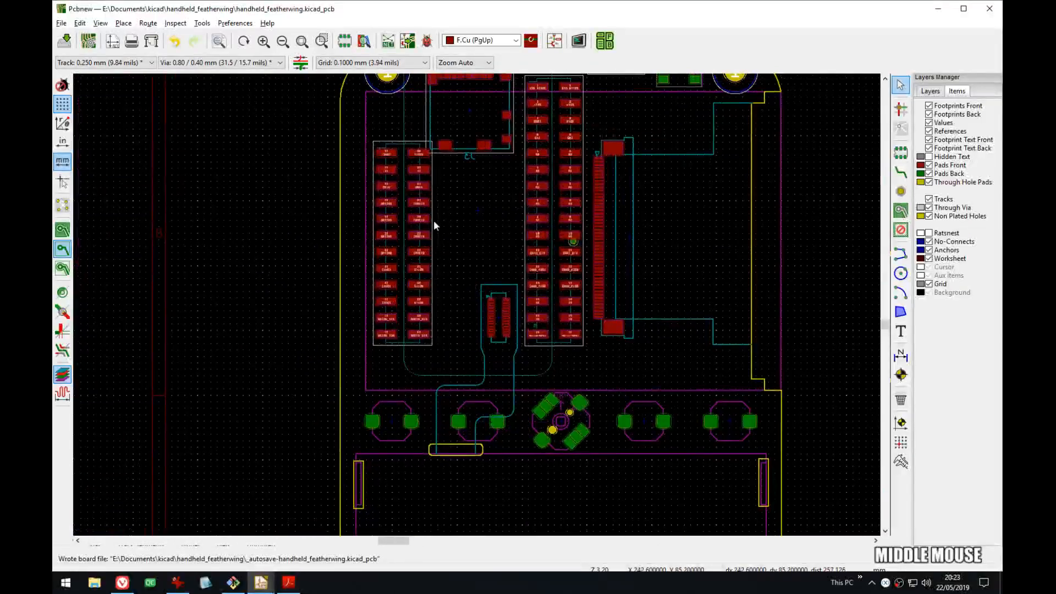
pyautogui.scroll(3, 379, 146)
pyautogui.moveTo(572, 317); pyautogui.dragTo(611, 464, button='middle')
pyautogui.scroll(-5, 613, 466)
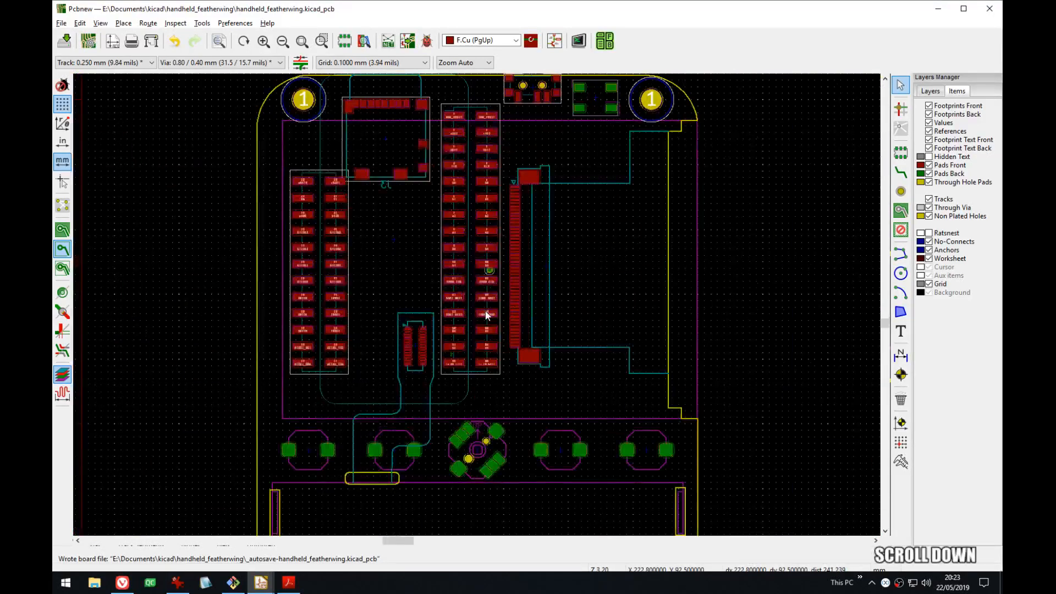
pyautogui.moveTo(487, 310); pyautogui.dragTo(440, 310, button='middle')
# - Compare the net names on the display connector's pads with the CARD_CLK, CARD_MOSI and CARD_MISO header pads
pyautogui.scroll(4, 477, 309)
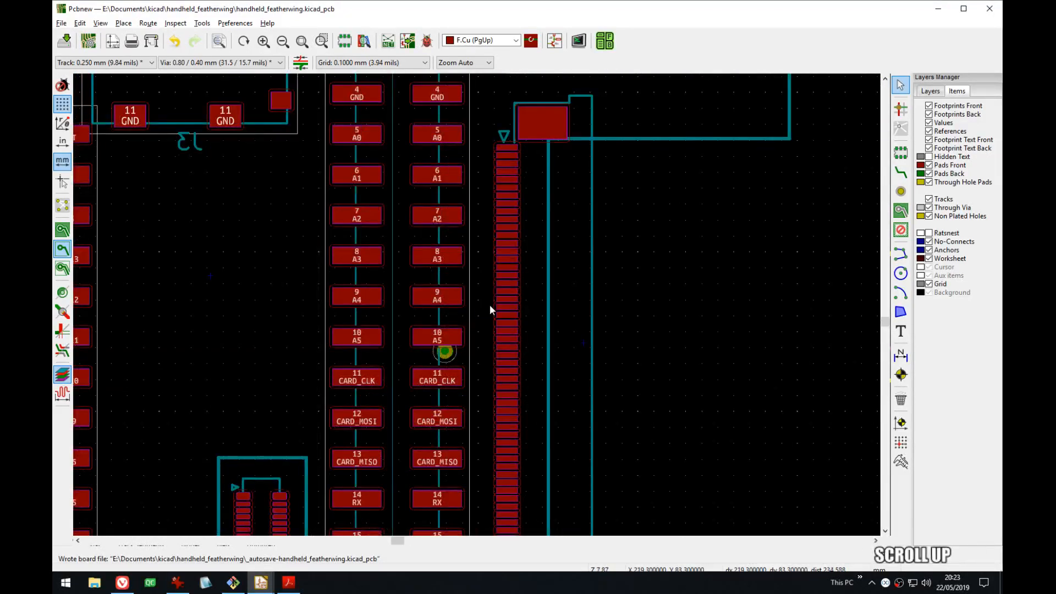
pyautogui.scroll(1, 485, 328)
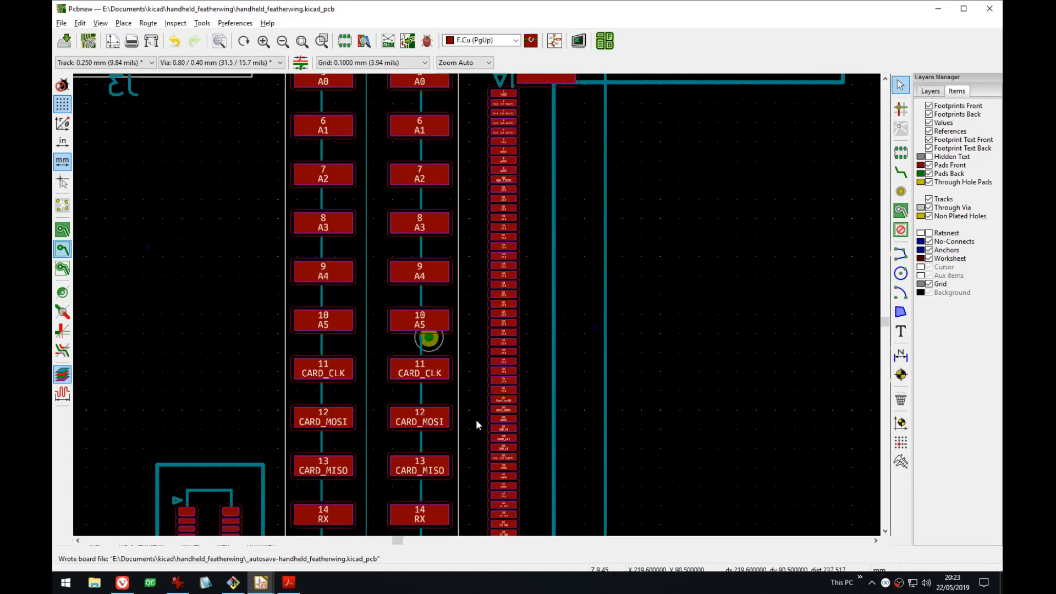
pyautogui.moveTo(476, 419); pyautogui.dragTo(632, 253, button='middle')
pyautogui.scroll(5, 476, 303)
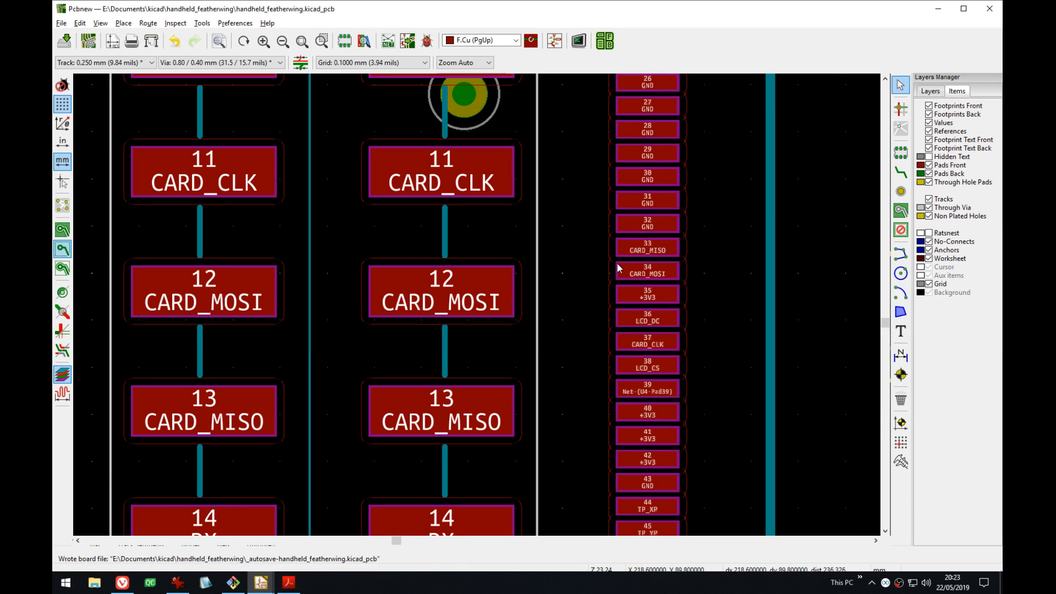
pyautogui.scroll(-3, 448, 389)
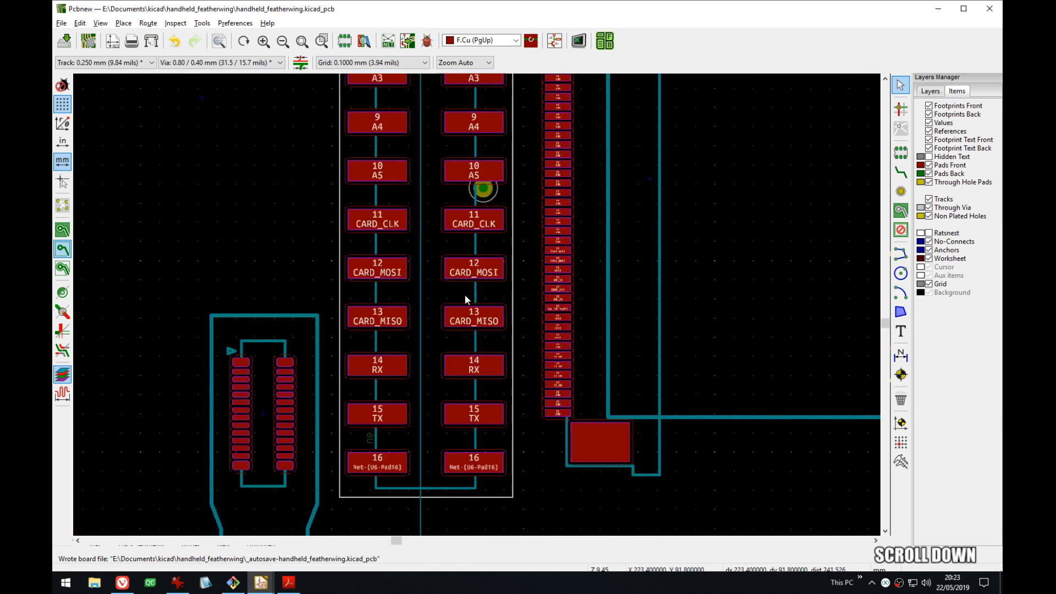
pyautogui.moveTo(464, 294); pyautogui.dragTo(618, 190, button='middle')
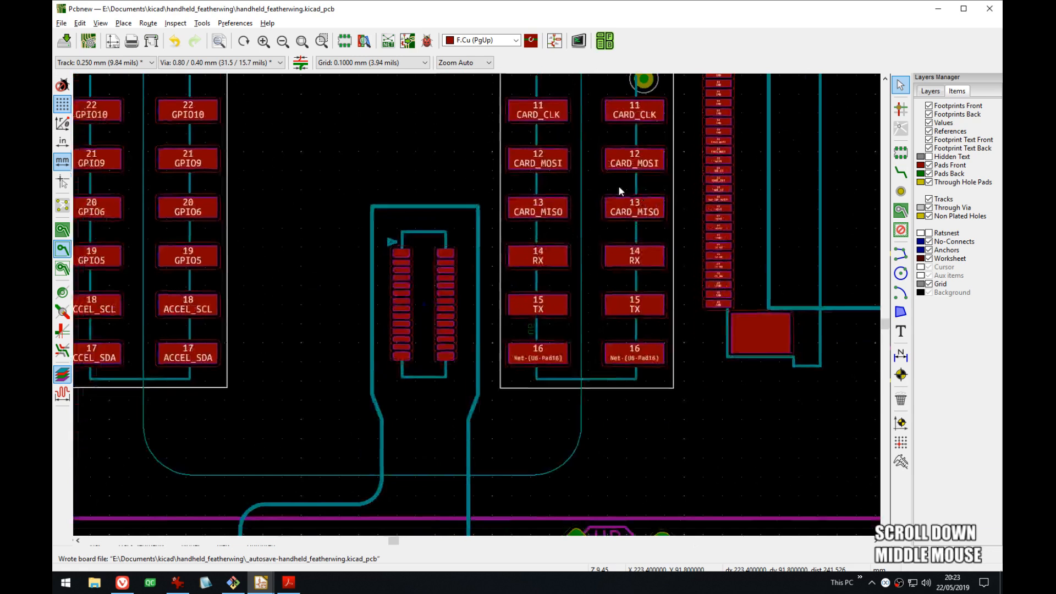
# - Identify which footprint the tiny text beside header pad 16 belongs to, and clear the selection
pyautogui.click(530, 330)
pyautogui.scroll(-1, 531, 331)
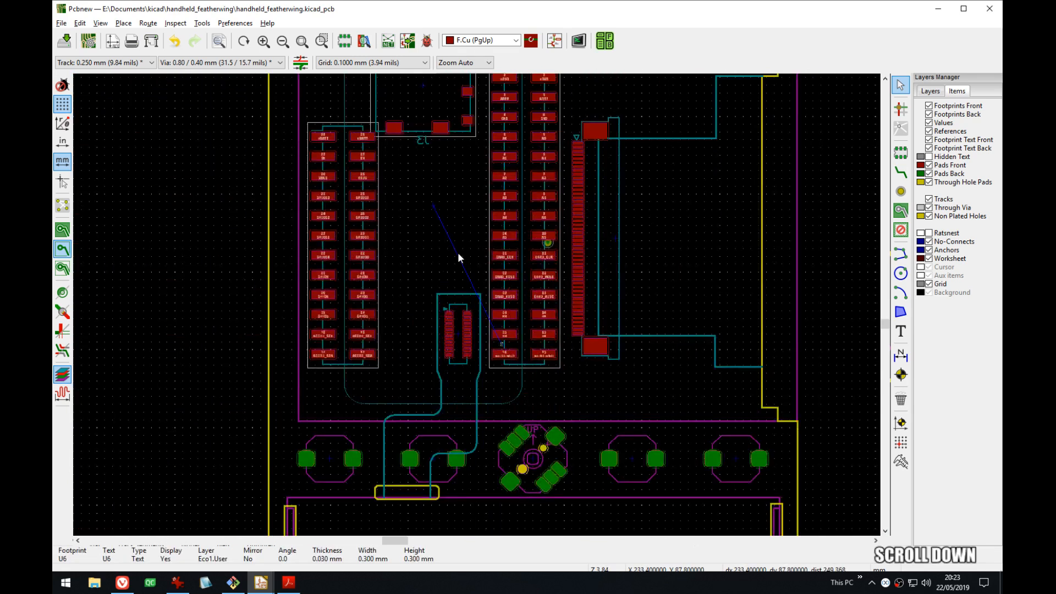
pyautogui.scroll(5, 514, 352)
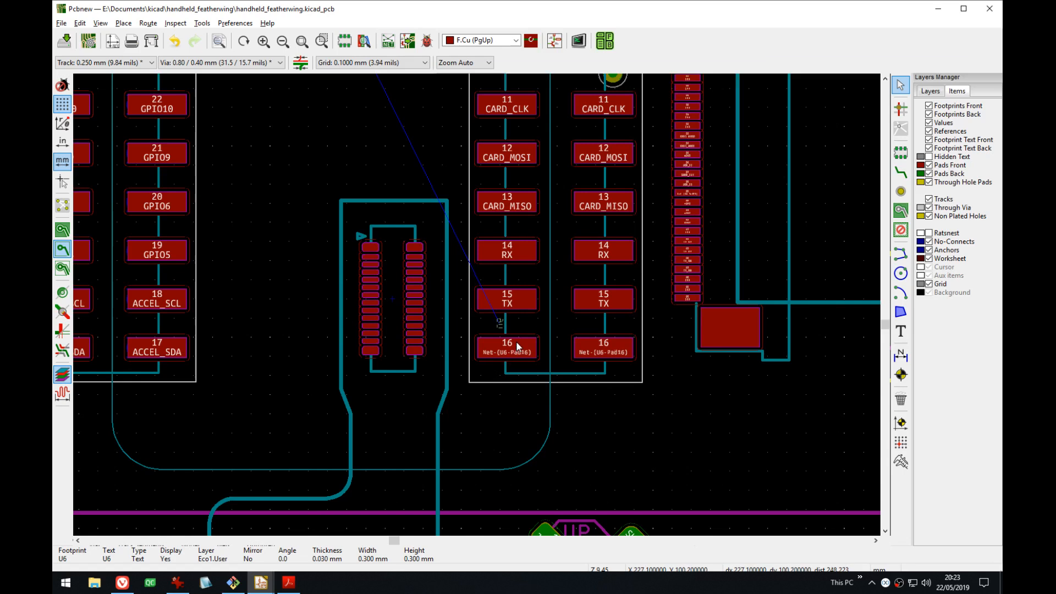
pyautogui.click(614, 405)
pyautogui.scroll(-1, 615, 405)
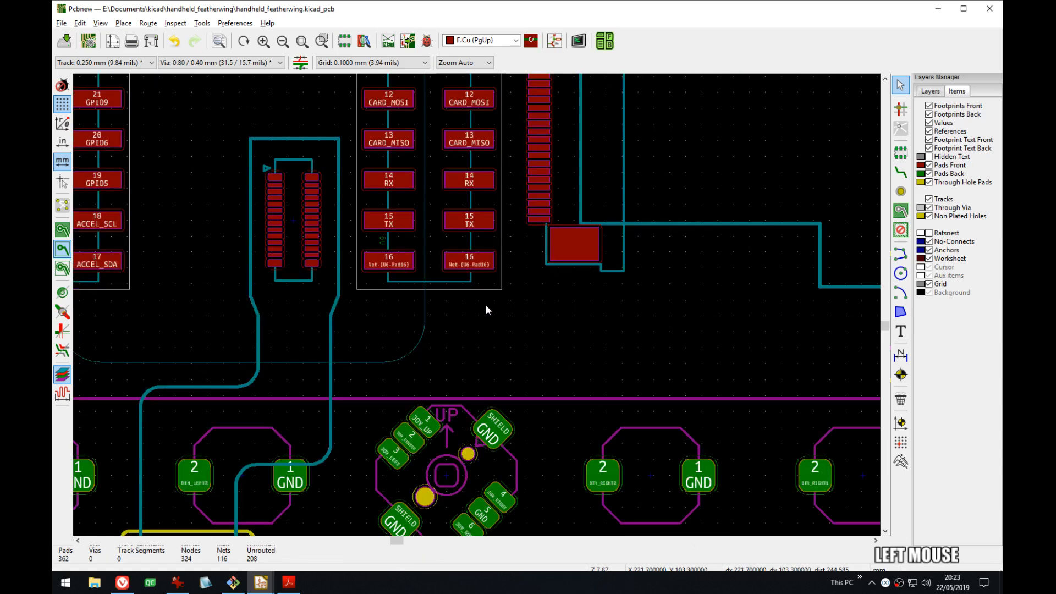
pyautogui.scroll(4, 486, 305)
pyautogui.scroll(-4, 479, 305)
# - Move U5 out of the group of unplaced components toward the board and turn on the ratsnest display
pyautogui.scroll(-5, 478, 305)
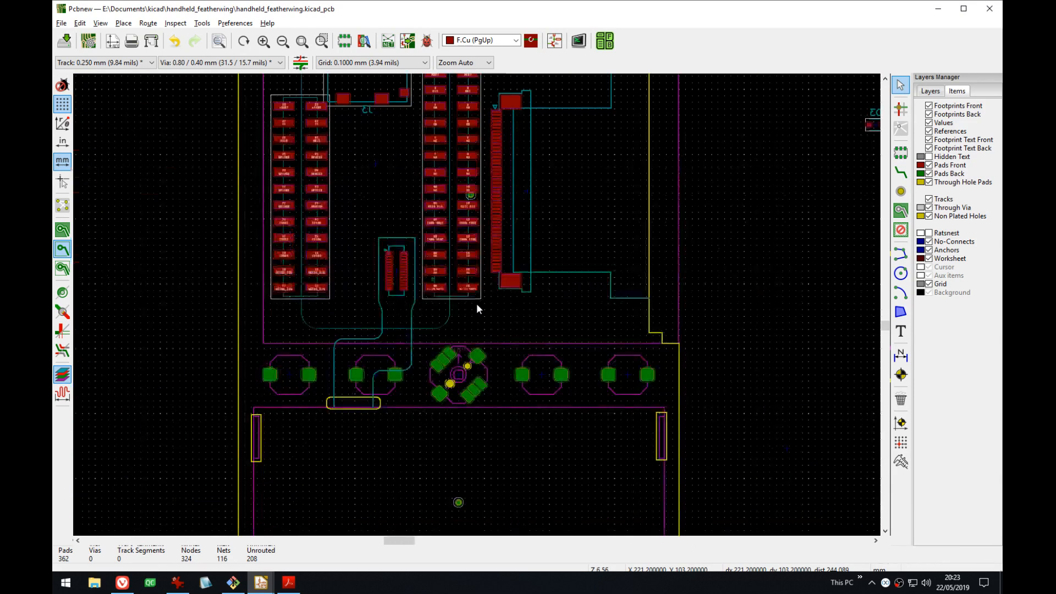
pyautogui.moveTo(486, 269); pyautogui.dragTo(280, 300, button='middle')
pyautogui.moveTo(787, 387); pyautogui.dragTo(477, 268, button='middle')
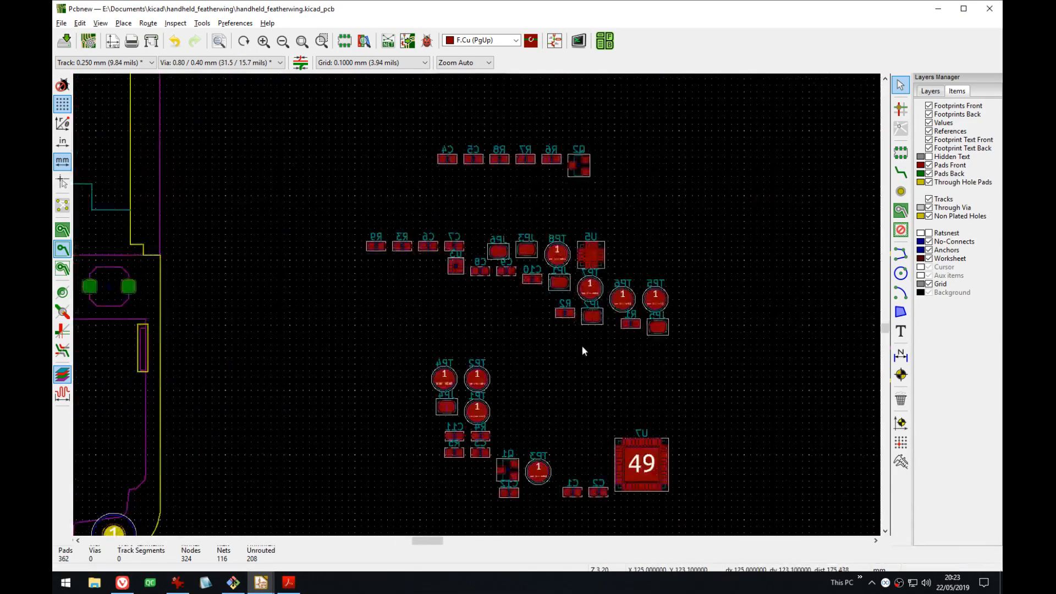
pyautogui.click(601, 249)
pyautogui.press('m')
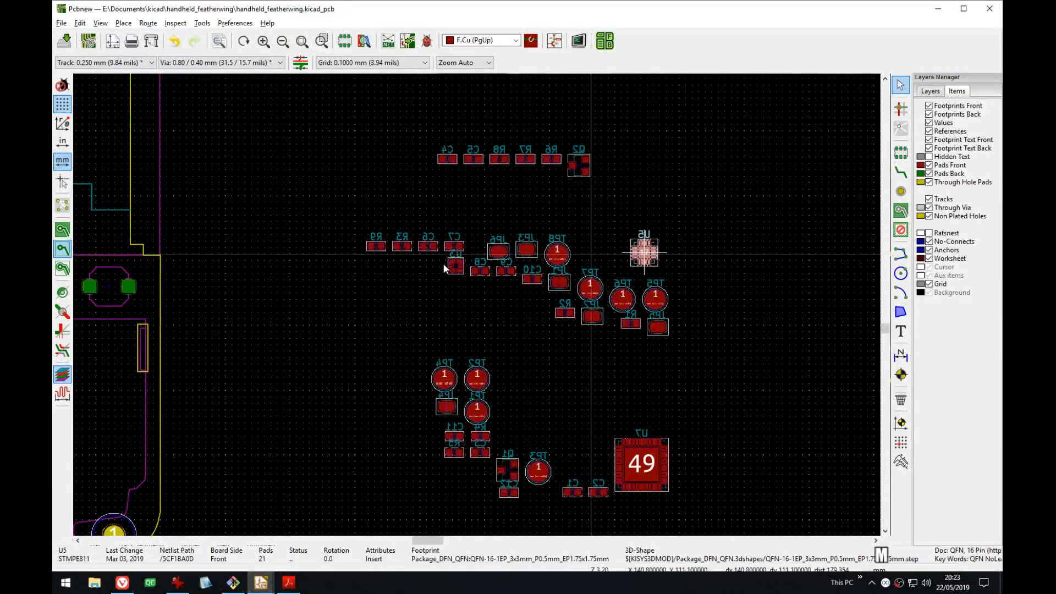
pyautogui.click(928, 233)
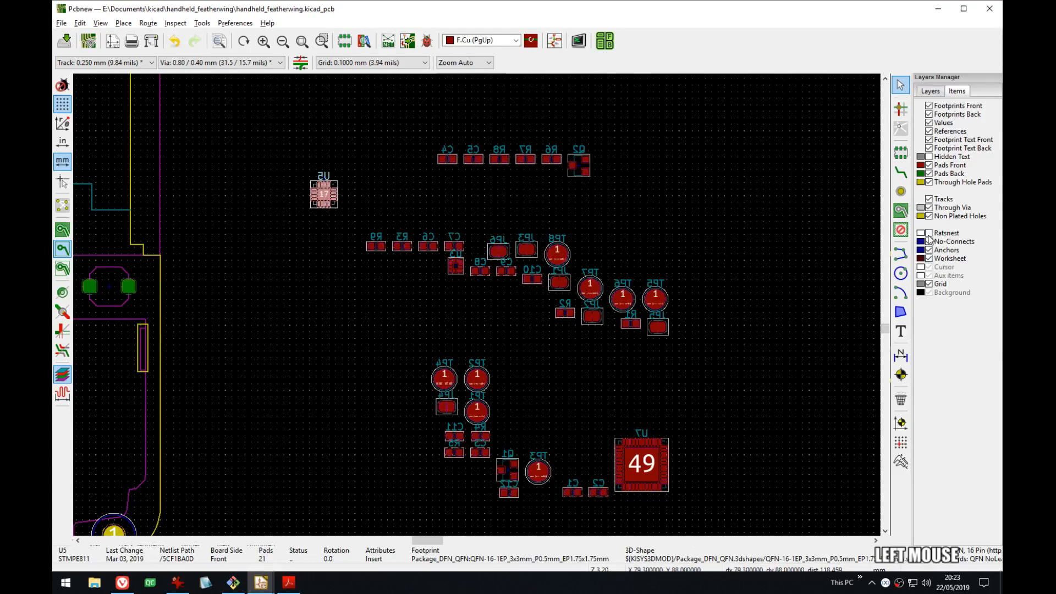
# - Place U5 on the board above the button row, just below the lower part of the display cable outline
pyautogui.moveTo(336, 189); pyautogui.dragTo(588, 271, button='middle')
pyautogui.click(586, 269)
pyautogui.press('m')
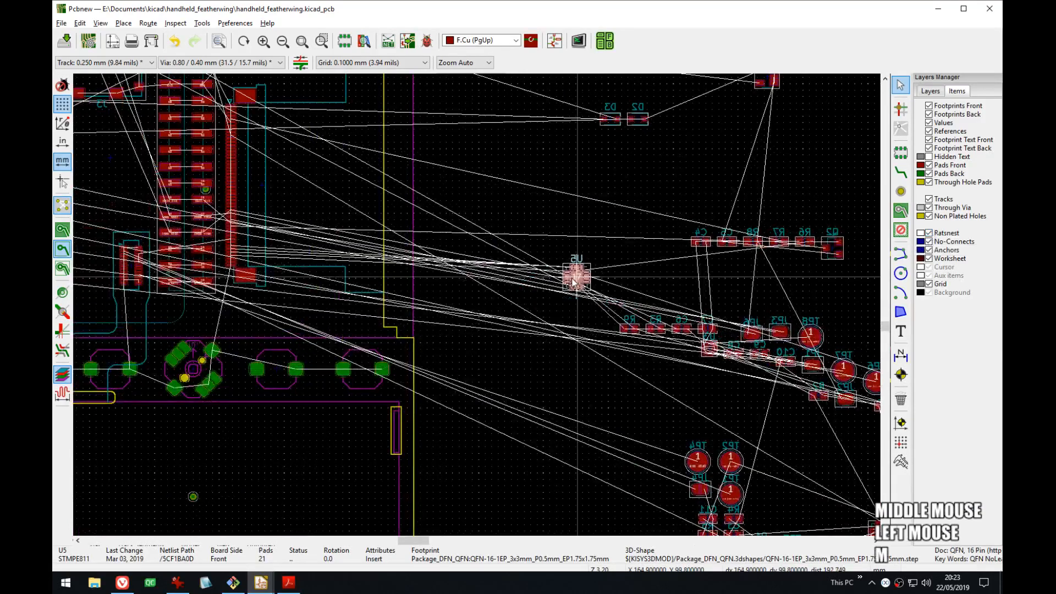
pyautogui.moveTo(373, 262); pyautogui.dragTo(721, 316, button='middle')
pyautogui.scroll(3, 477, 306)
pyautogui.scroll(3, 477, 305)
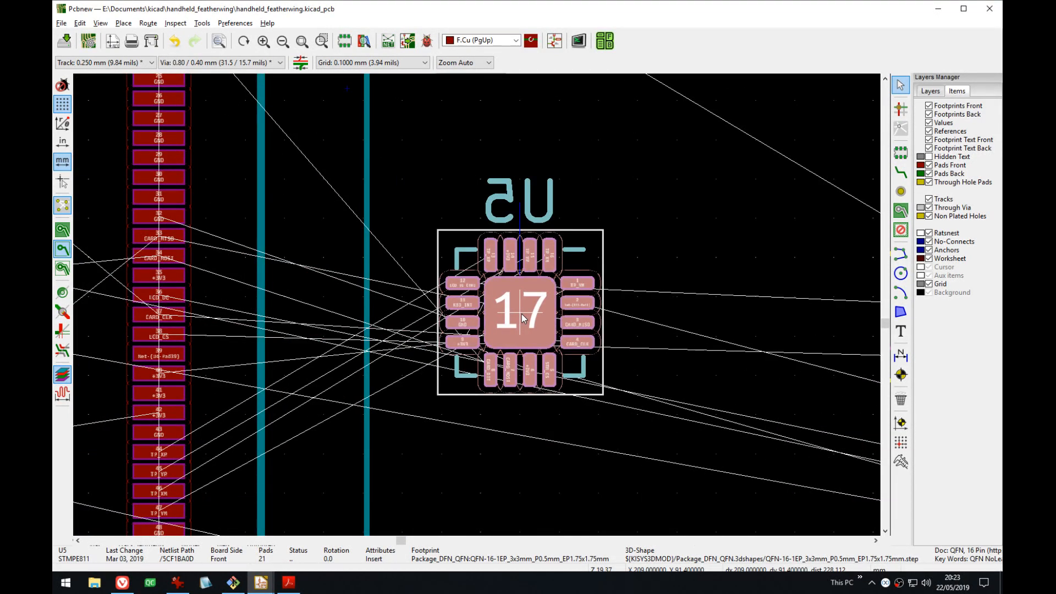
pyautogui.scroll(-3, 471, 305)
pyautogui.moveTo(419, 245); pyautogui.dragTo(570, 380, button='middle')
pyautogui.moveTo(542, 318); pyautogui.dragTo(583, 315, button='middle')
pyautogui.moveTo(500, 338); pyautogui.dragTo(605, 331)
pyautogui.scroll(-3, 606, 331)
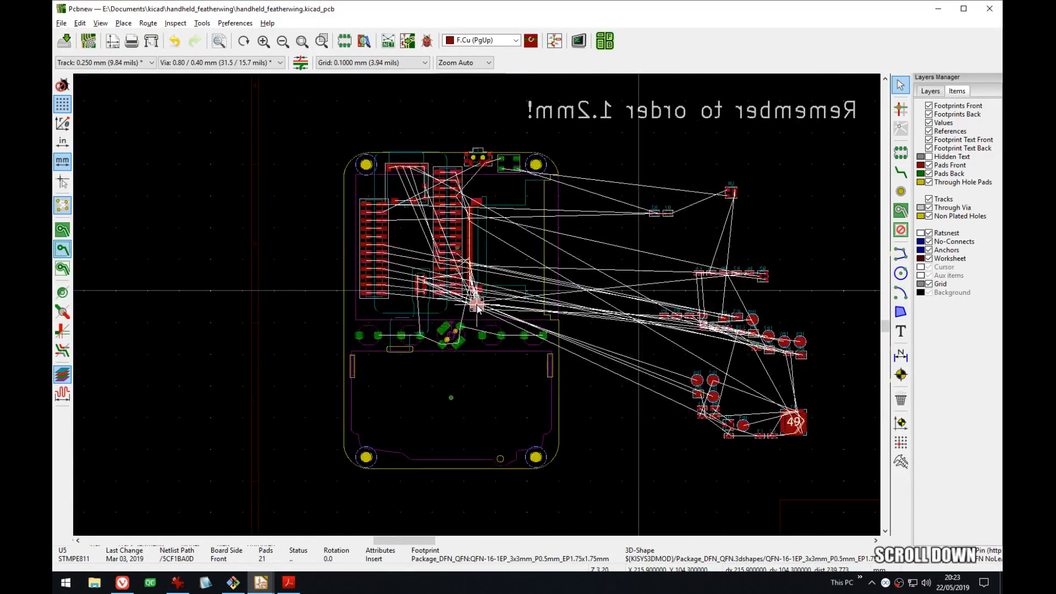
pyautogui.scroll(2, 477, 308)
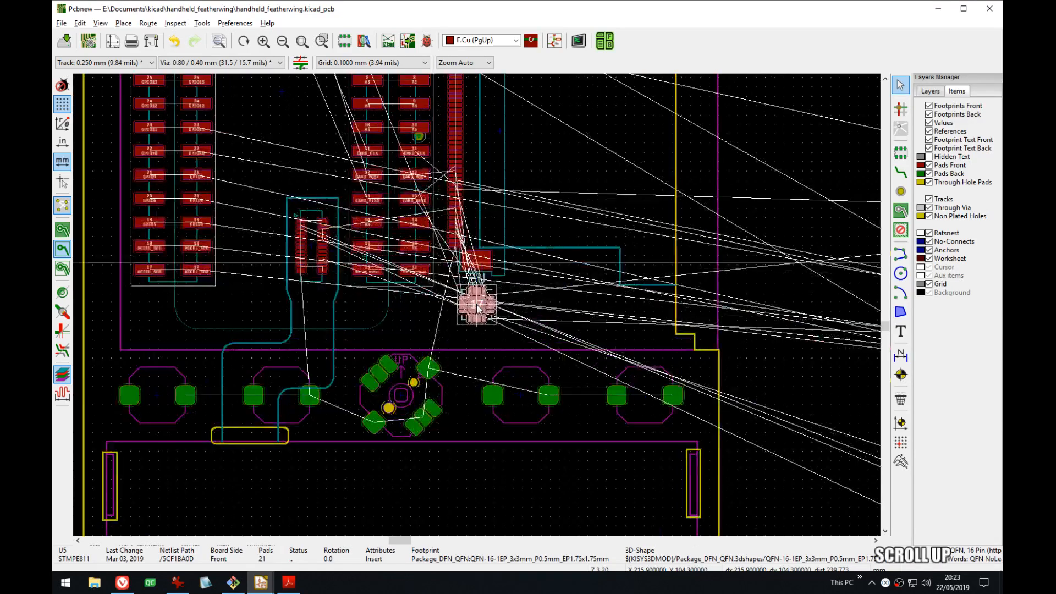
pyautogui.click(576, 294)
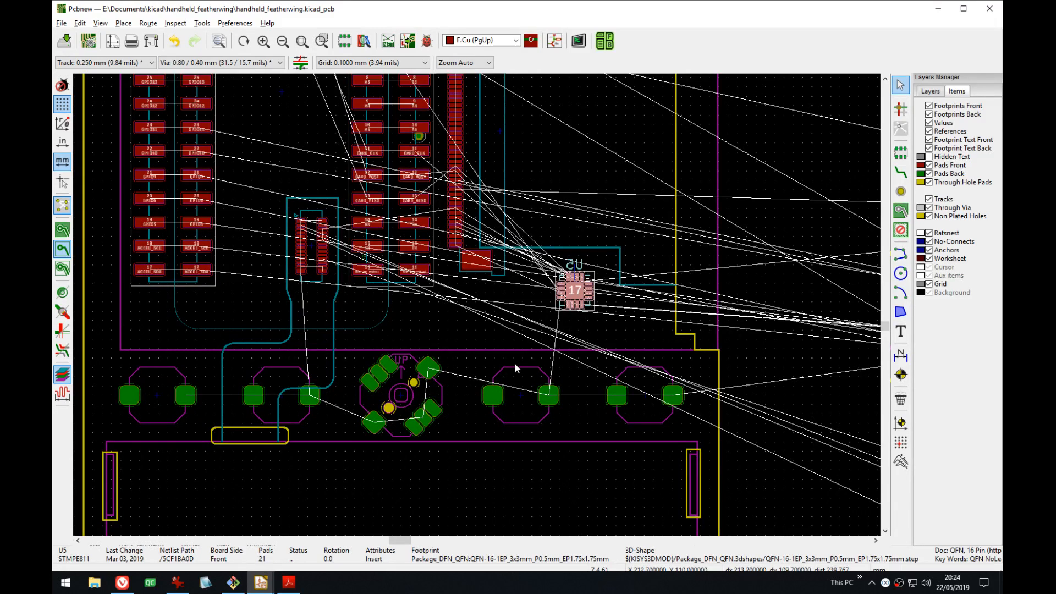
# - Move U3 out of the group of unplaced components onto the board, beside the ACCEL_SCL and ACCEL_SDA header pads
pyautogui.moveTo(514, 361); pyautogui.dragTo(573, 439, button='middle')
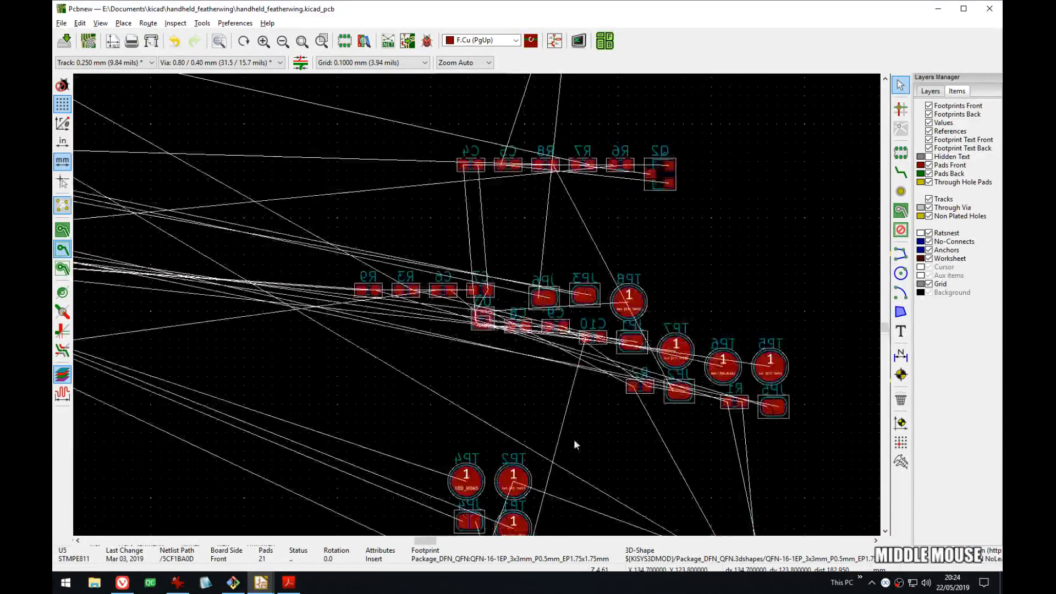
pyautogui.moveTo(538, 242); pyautogui.dragTo(488, 329, button='middle')
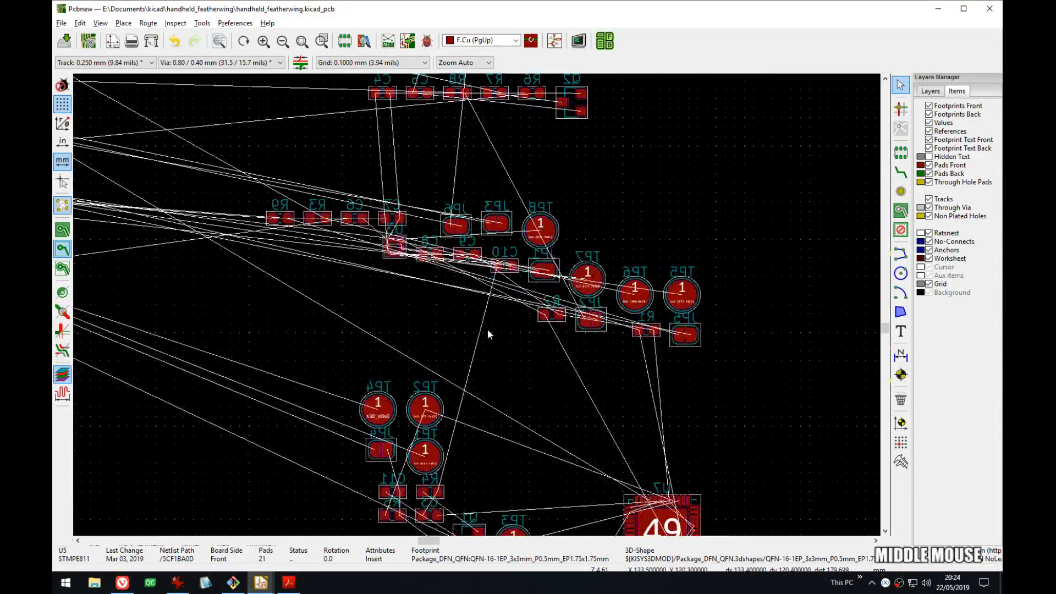
pyautogui.click(397, 247)
pyautogui.scroll(-3, 476, 303)
pyautogui.scroll(10, 399, 265)
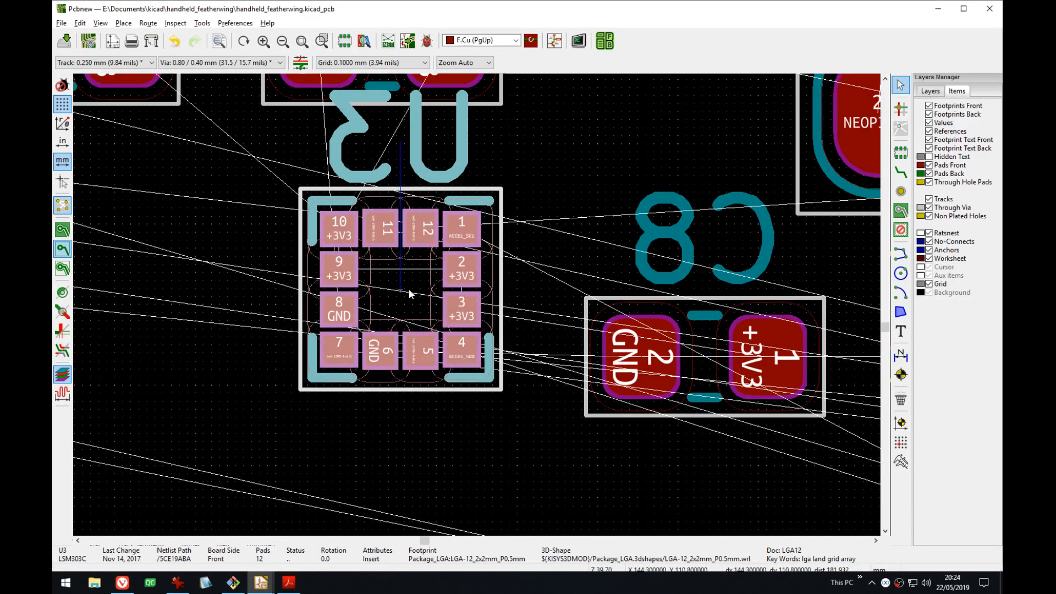
pyautogui.scroll(-8, 410, 294)
pyautogui.moveTo(230, 268); pyautogui.dragTo(505, 323, button='middle')
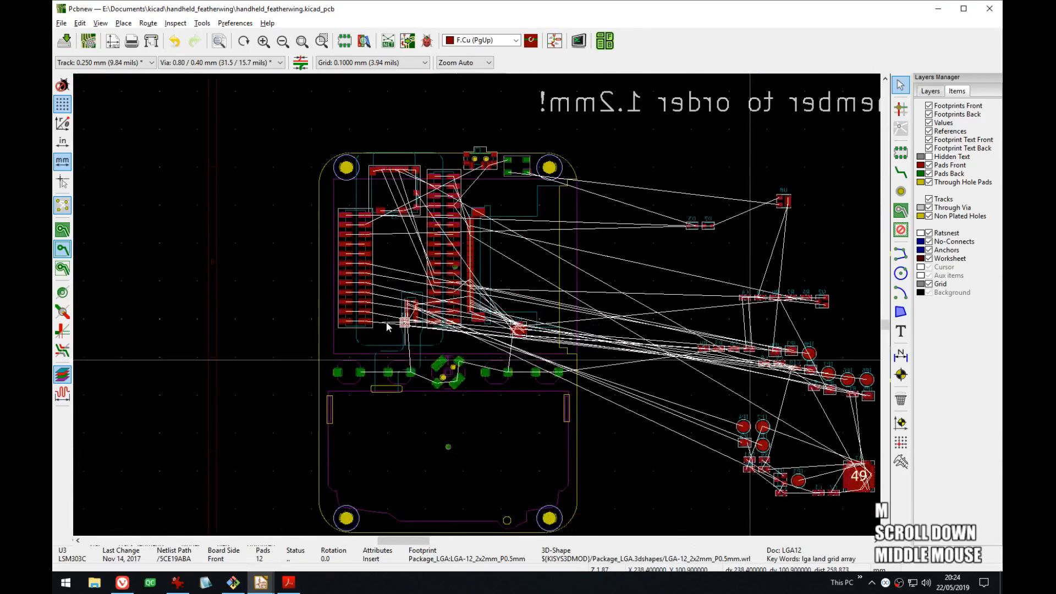
pyautogui.scroll(10, 505, 323)
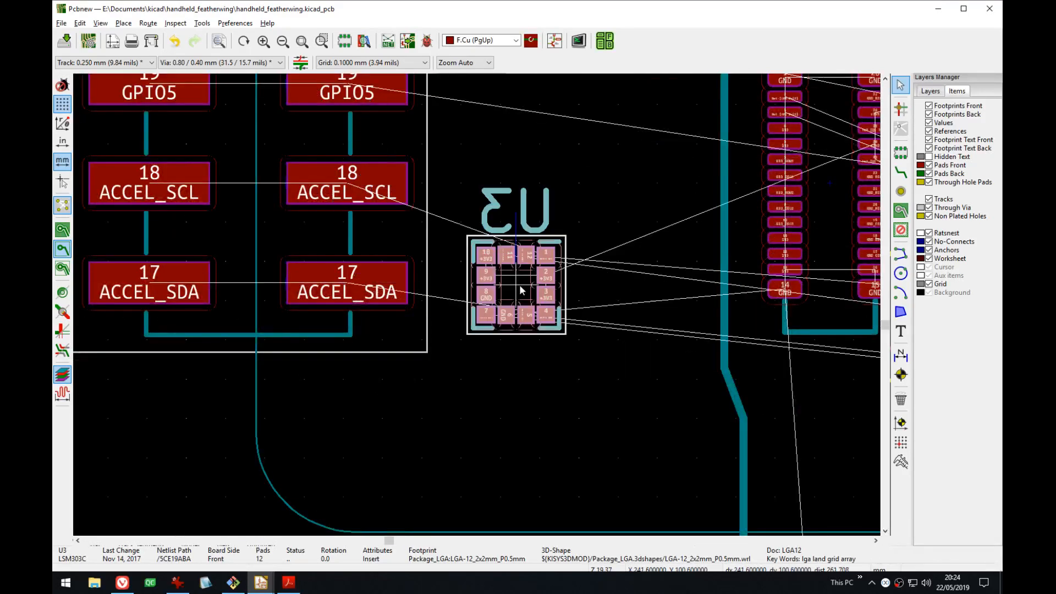
# - Rotate U3 by 180 degrees and place it directly above the joystick, just below the header footprint
pyautogui.scroll(-8, 519, 285)
pyautogui.moveTo(621, 361); pyautogui.dragTo(520, 344, button='middle')
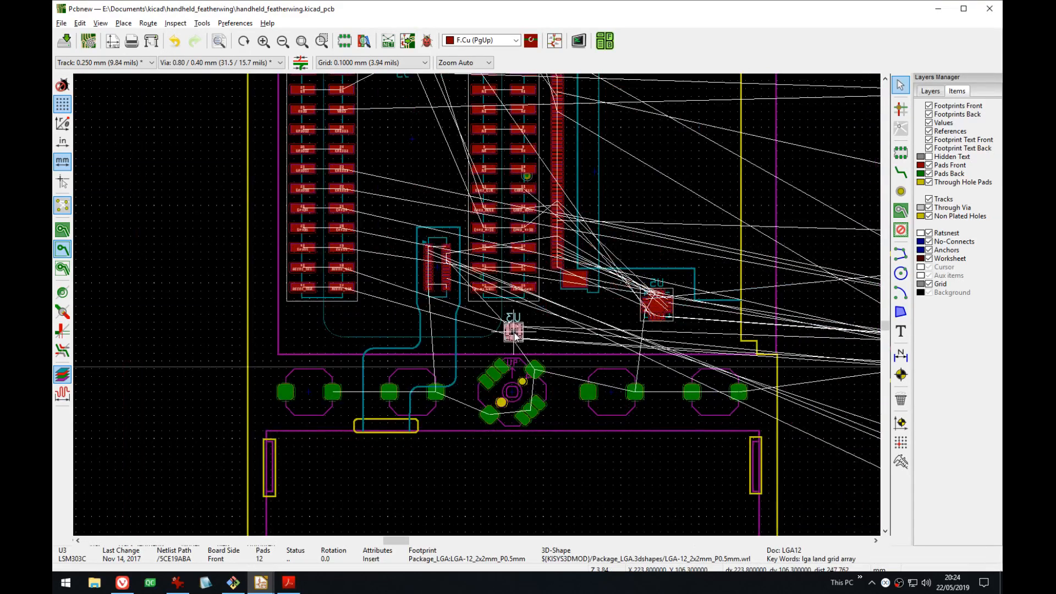
pyautogui.scroll(5, 517, 336)
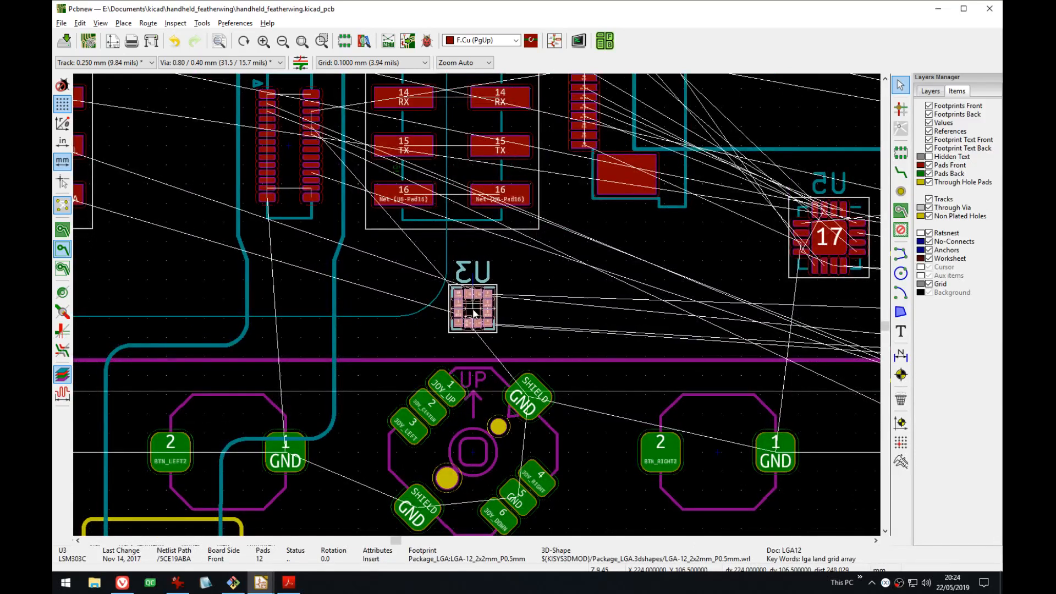
pyautogui.scroll(5, 470, 308)
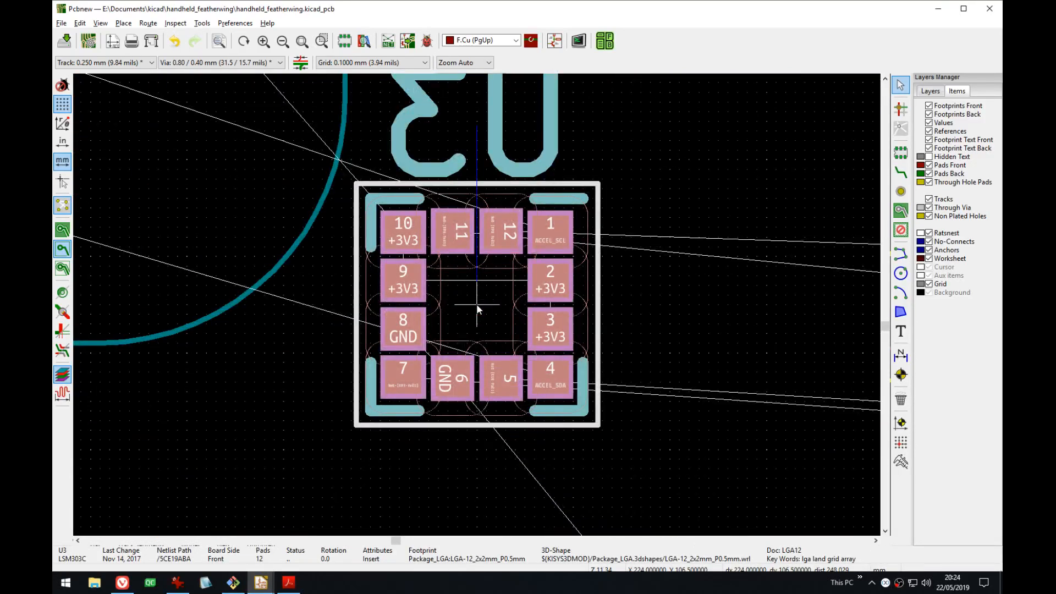
pyautogui.press('r')
pyautogui.press('r')
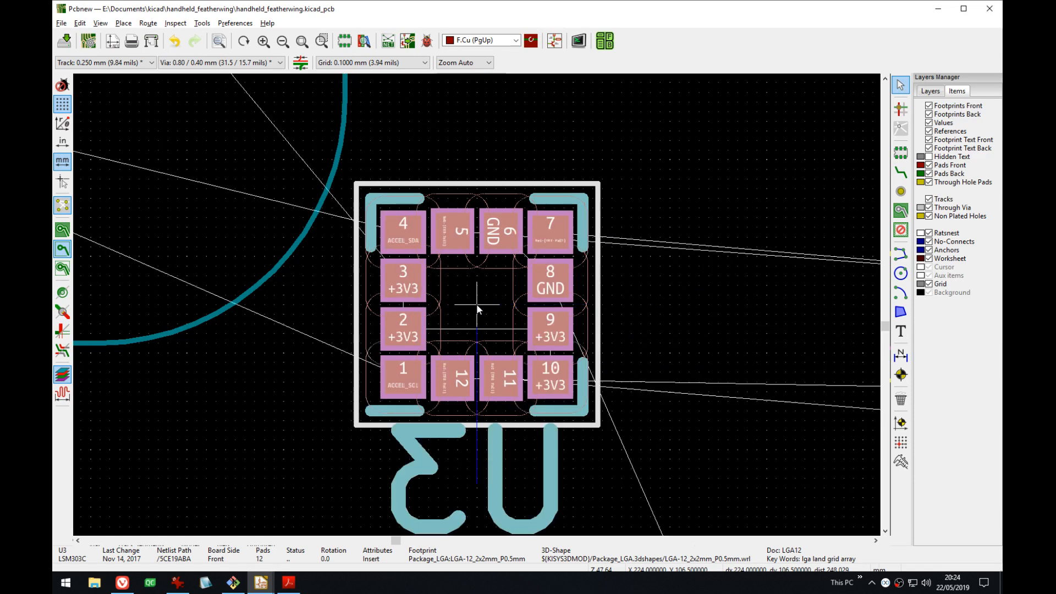
pyautogui.scroll(-4, 476, 303)
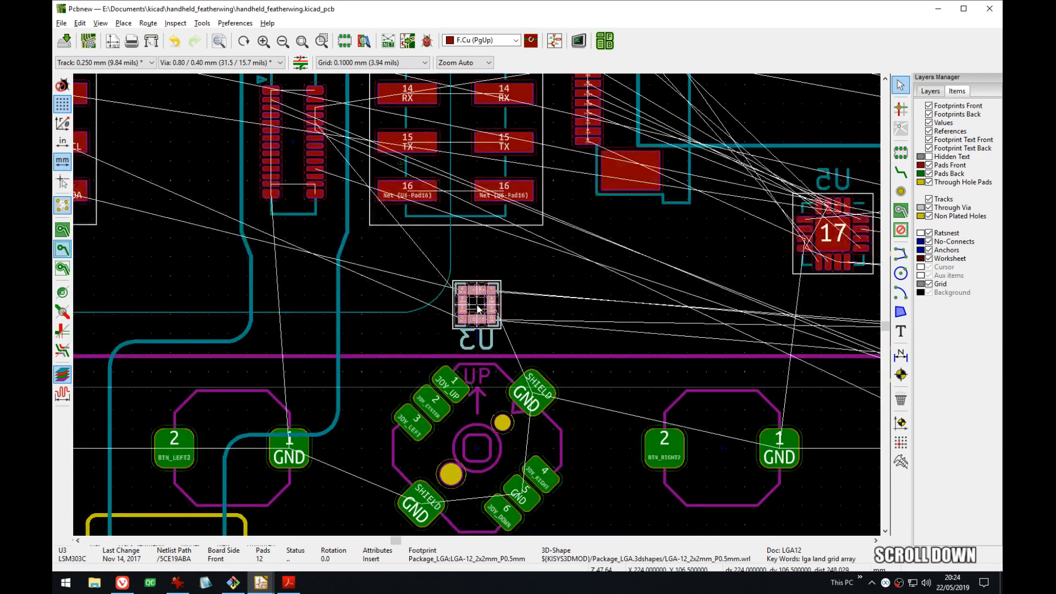
pyautogui.scroll(-3, 480, 308)
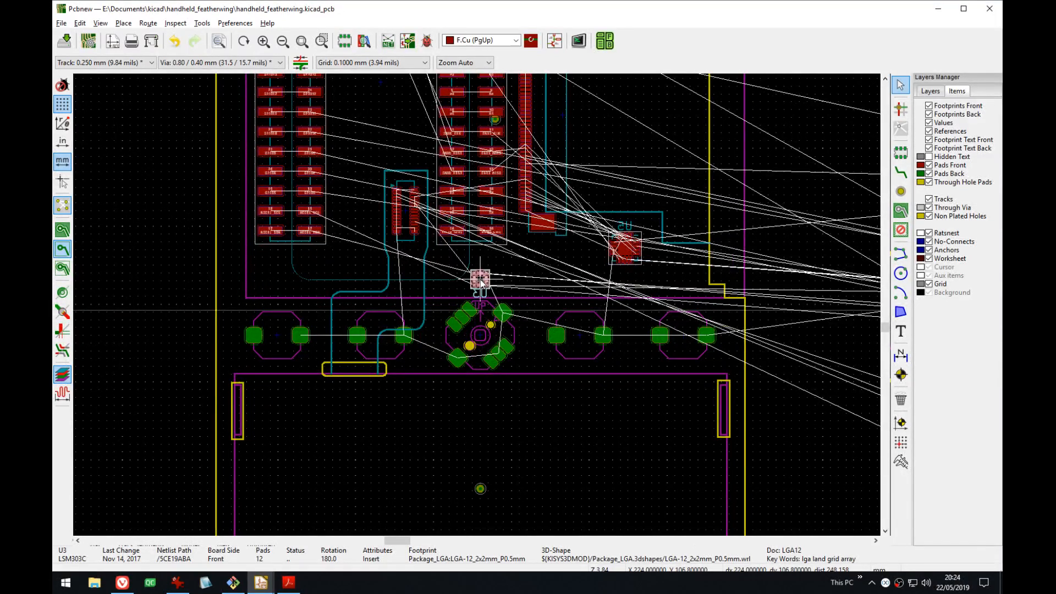
pyautogui.scroll(3, 480, 281)
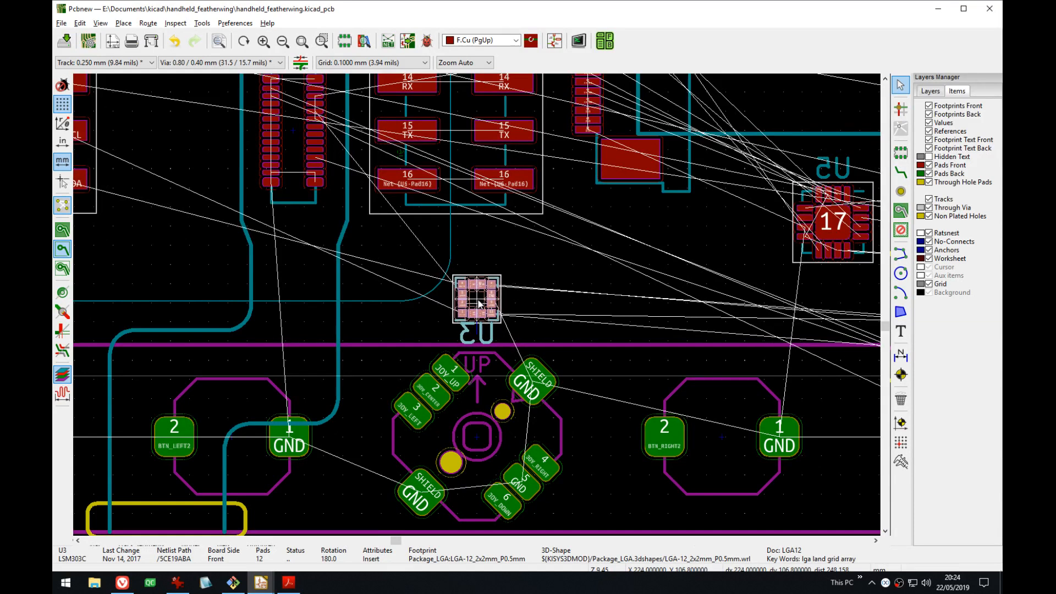
pyautogui.click(478, 304)
# - Hide U3's reference text on the F.SilkS layer
pyautogui.click(482, 340)
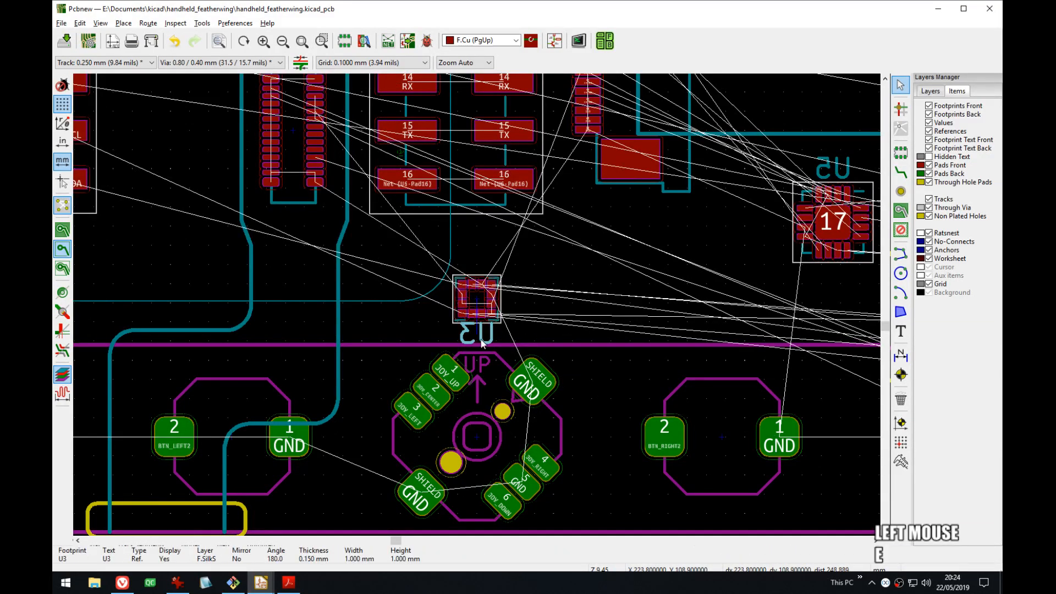
pyautogui.press('e')
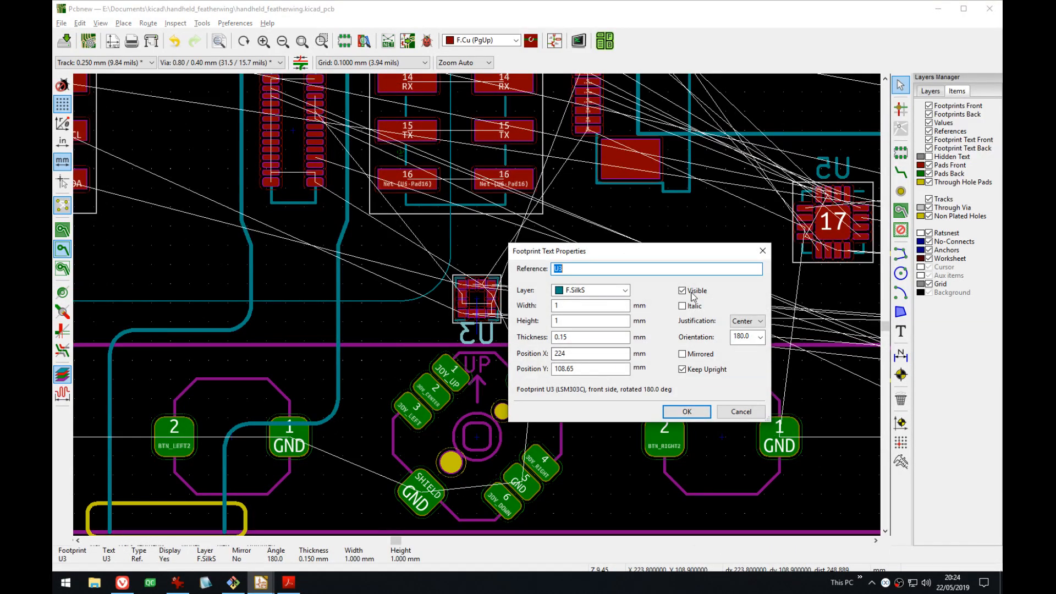
pyautogui.click(682, 291)
pyautogui.click(686, 411)
# - Switch to the 3D Viewer, examine where U5 and U3 sit around the display cable and Feather board, and return to Pcbnew
pyautogui.hotkey('alt', 'Tab')
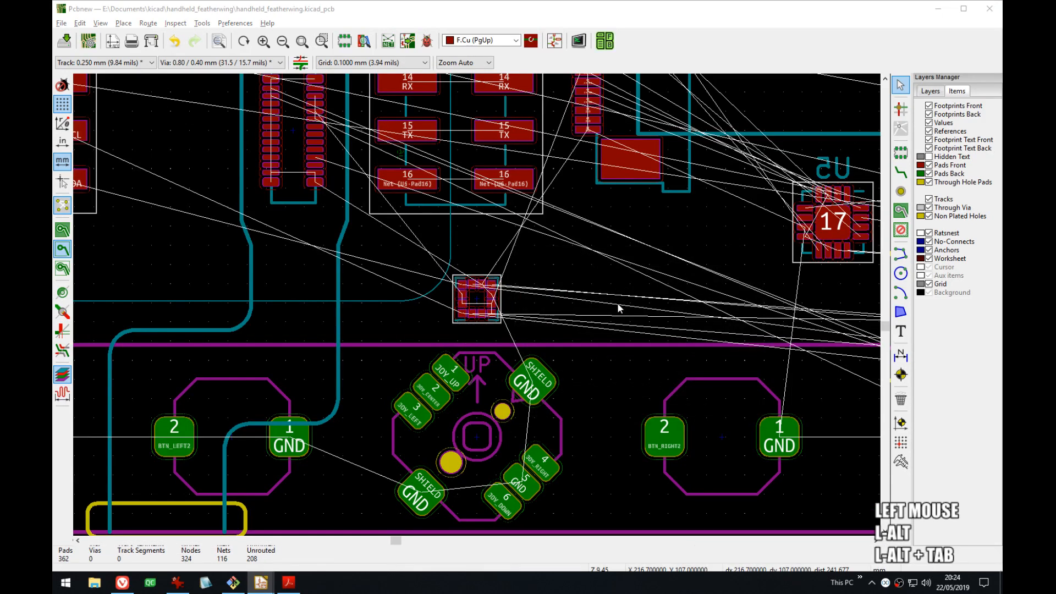
pyautogui.click(575, 328)
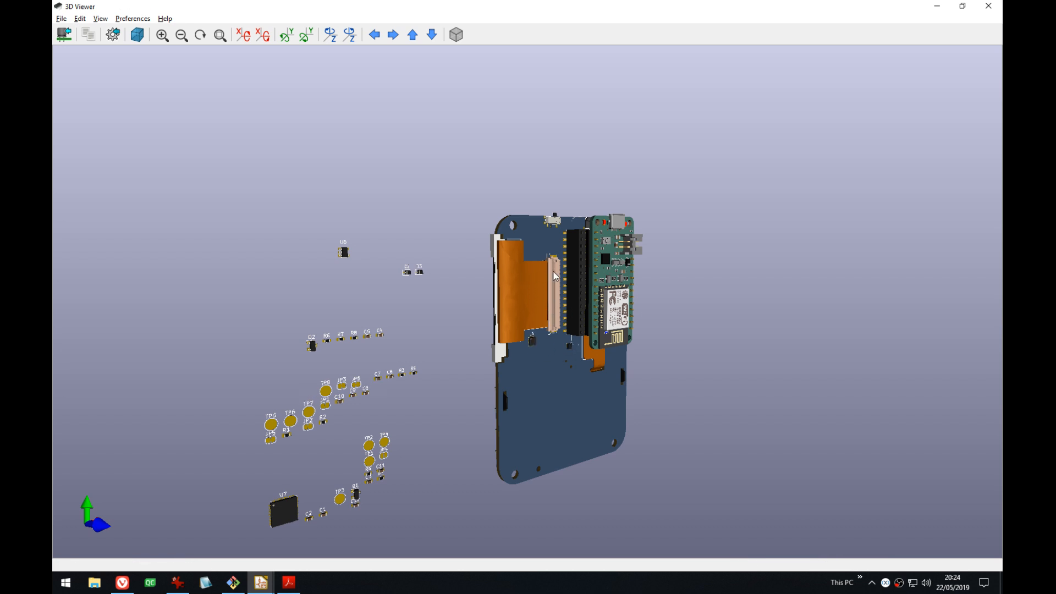
pyautogui.moveTo(576, 340); pyautogui.dragTo(586, 374)
pyautogui.scroll(6, 586, 374)
pyautogui.scroll(4, 585, 378)
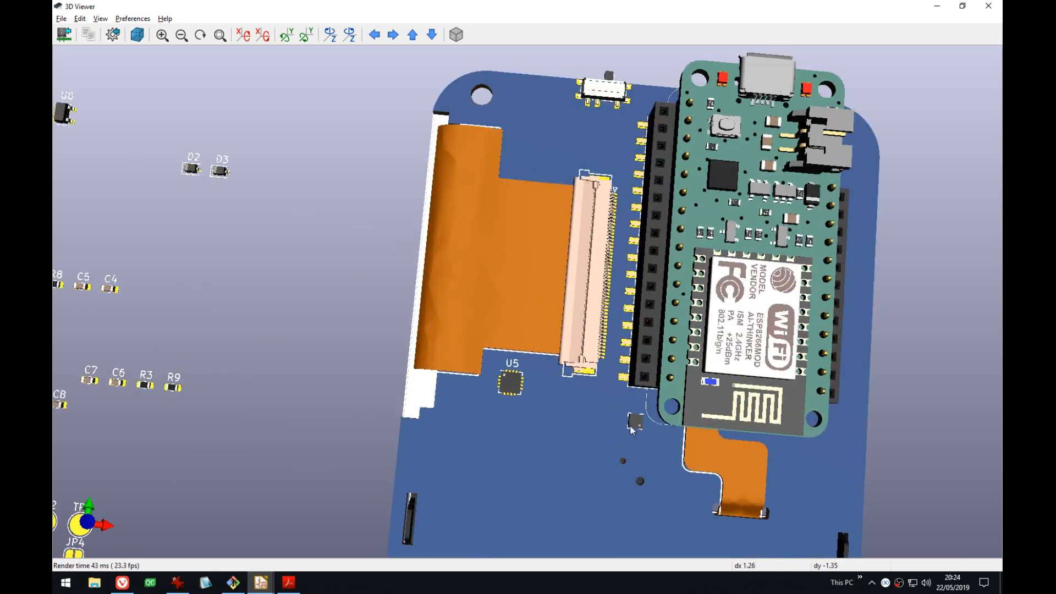
pyautogui.moveTo(693, 345); pyautogui.dragTo(465, 249, button='middle')
pyautogui.moveTo(465, 249); pyautogui.dragTo(529, 373)
pyautogui.hotkey('alt', 'Tab')
pyautogui.hotkey('alt', 'Tab')
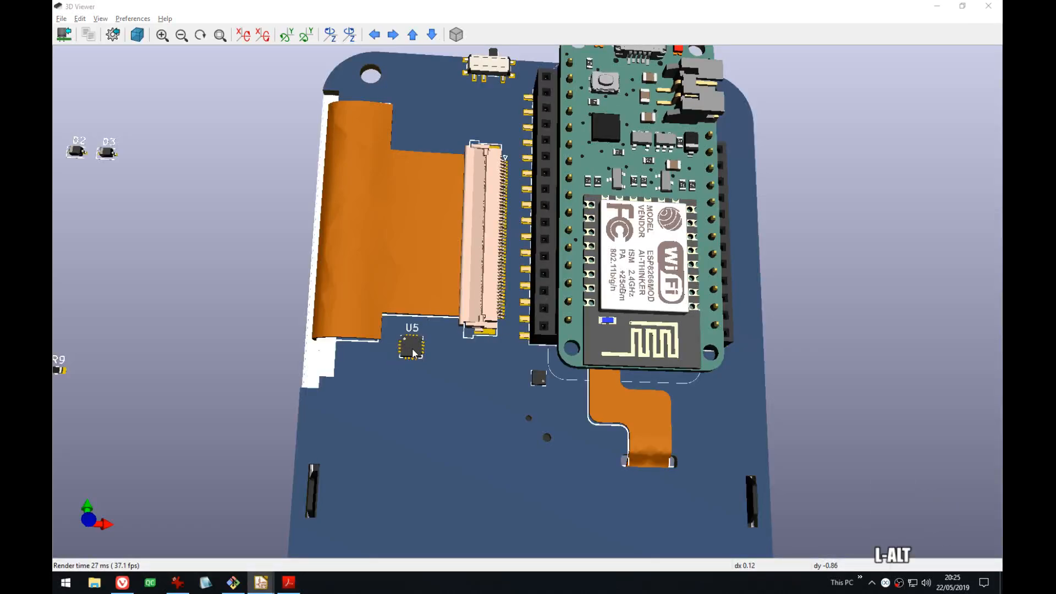
pyautogui.hotkey('alt', 'Tab')
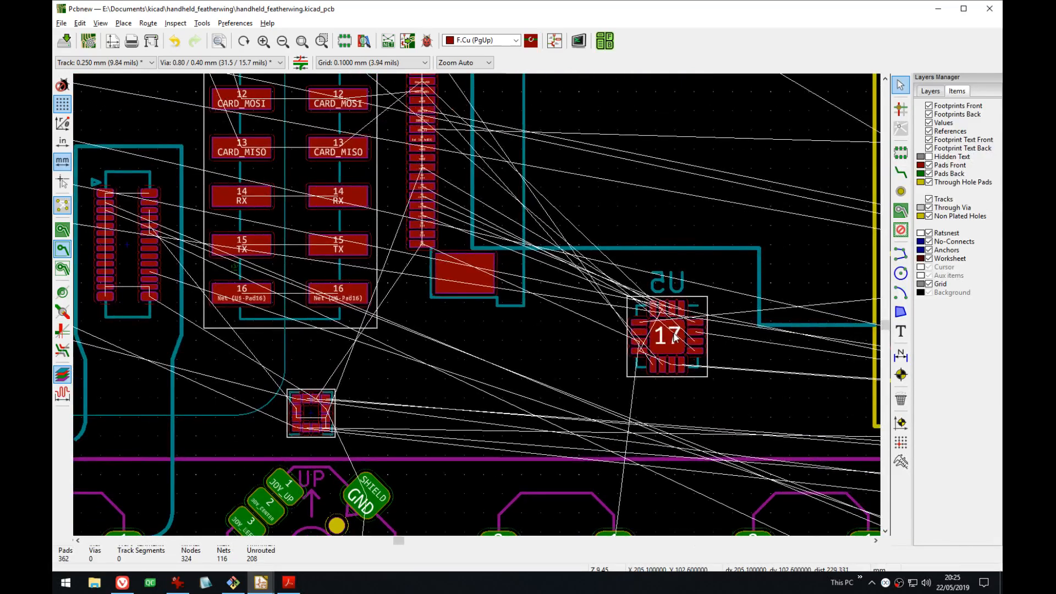
# - Compare the touch panel nets on the display connector's lower pads with the net names on U5's pads
pyautogui.moveTo(675, 339); pyautogui.dragTo(678, 381, button='middle')
pyautogui.scroll(1, 427, 222)
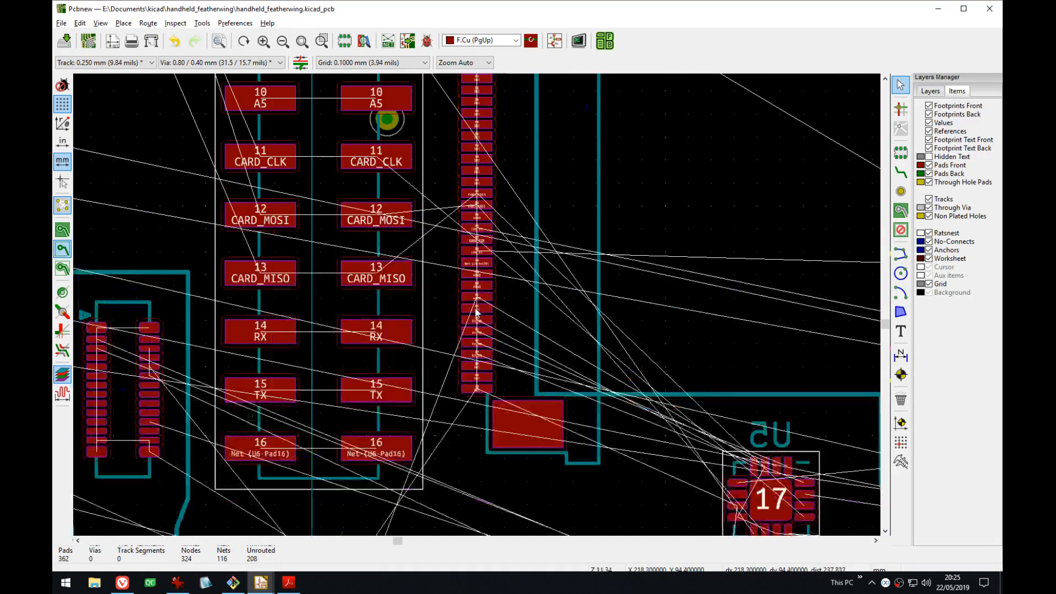
pyautogui.scroll(2, 476, 312)
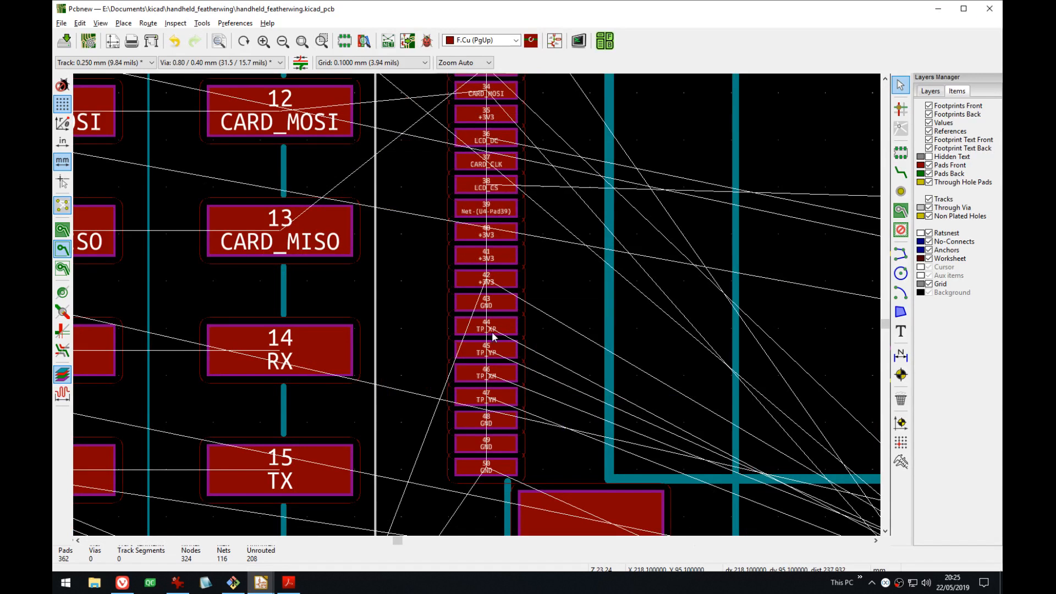
pyautogui.moveTo(630, 395); pyautogui.dragTo(667, 306, button='middle')
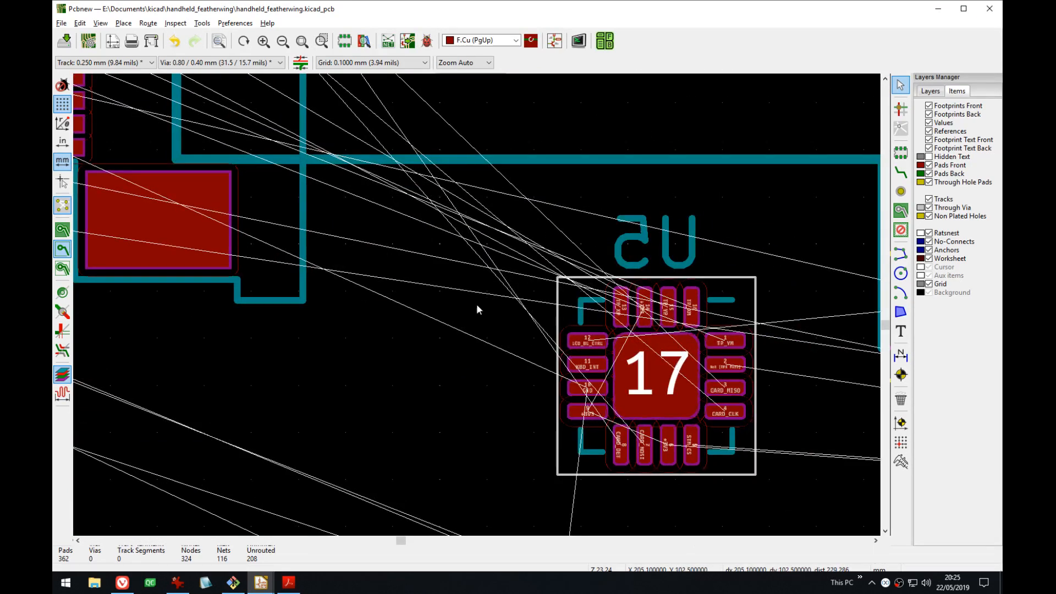
pyautogui.scroll(1, 476, 309)
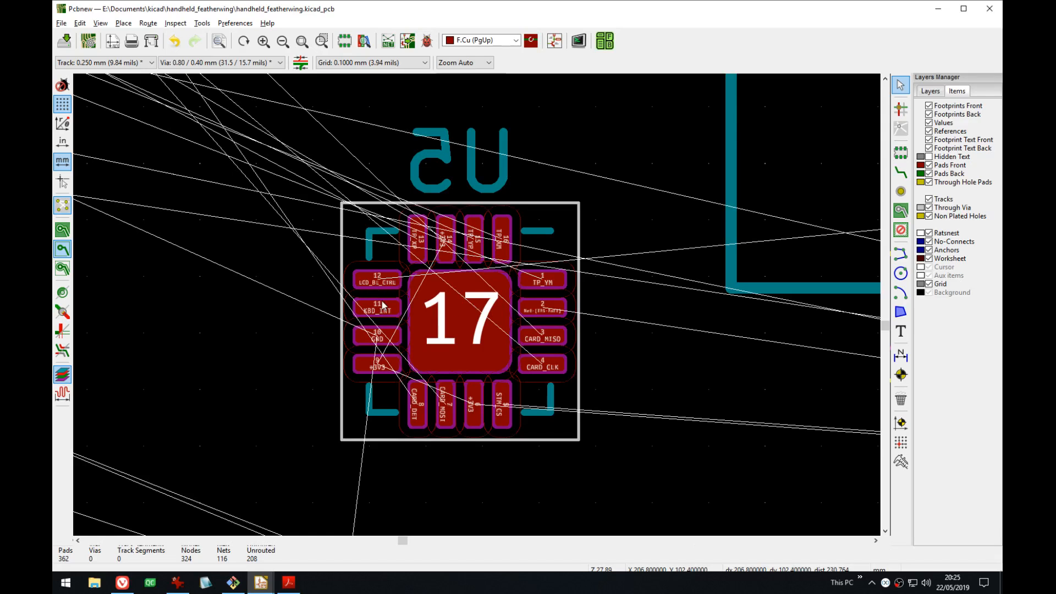
pyautogui.scroll(-2, 383, 314)
pyautogui.scroll(-1, 476, 308)
pyautogui.moveTo(476, 308); pyautogui.dragTo(726, 311, button='middle')
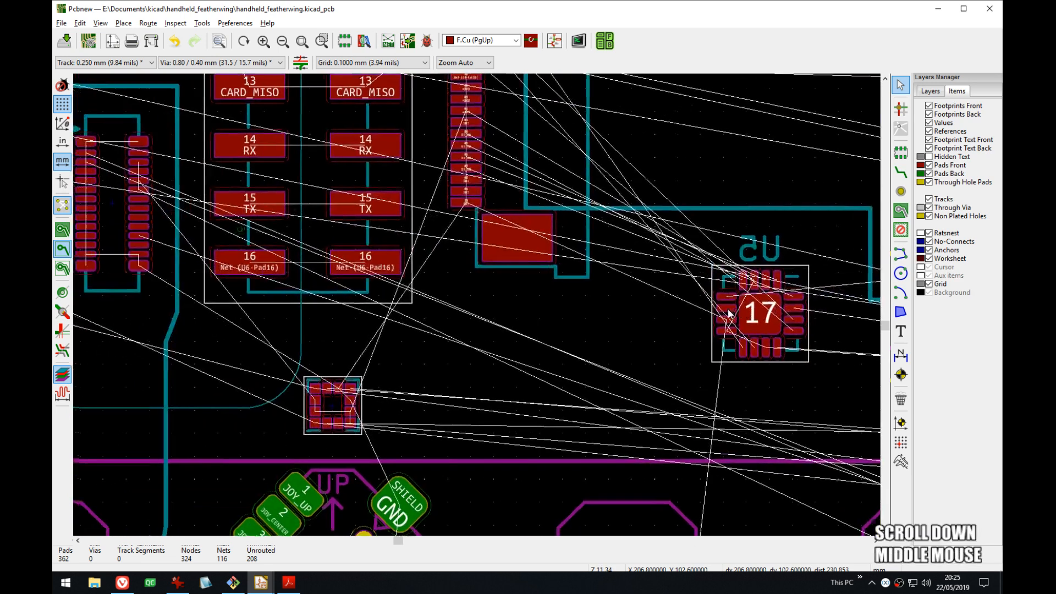
pyautogui.scroll(-2, 726, 311)
pyautogui.scroll(4, 477, 309)
pyautogui.moveTo(476, 308); pyautogui.dragTo(519, 312, button='middle')
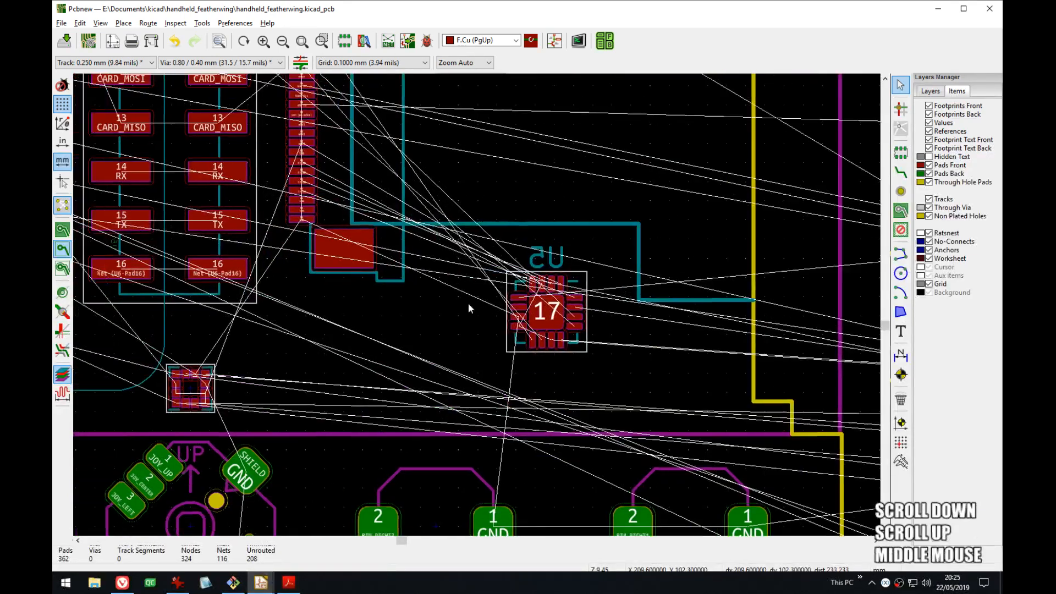
# - Move U5 beside the lower pads of the display connector and rotate it to 90 degrees
pyautogui.click(582, 286)
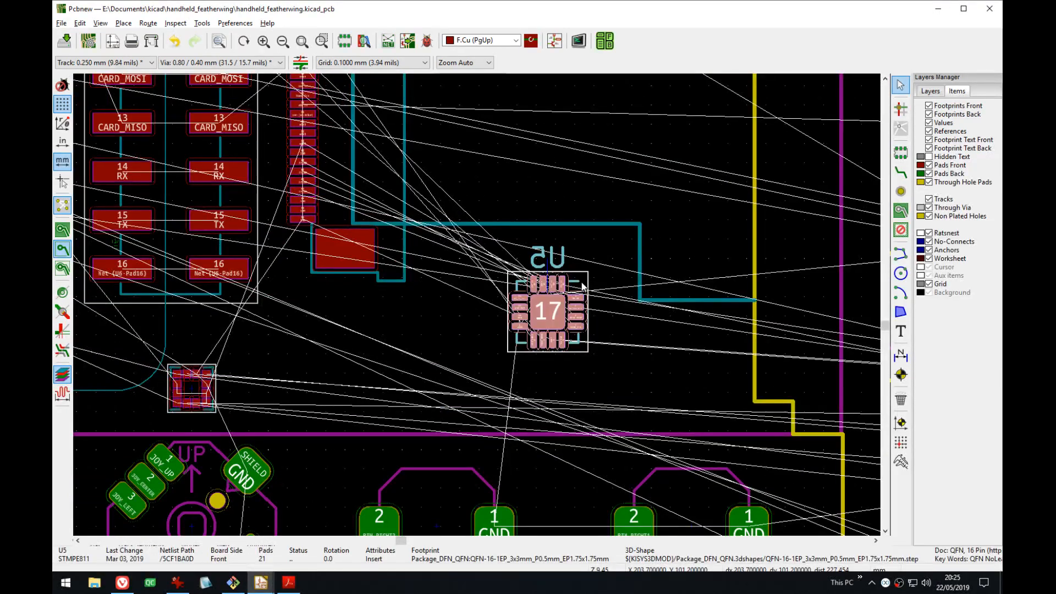
pyautogui.scroll(6, 582, 285)
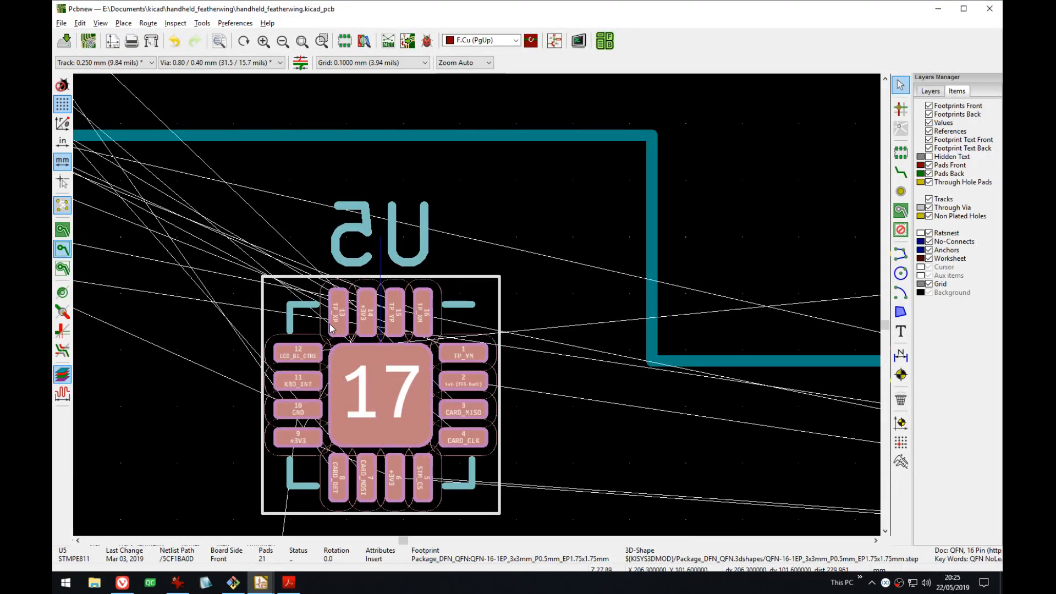
pyautogui.press('m')
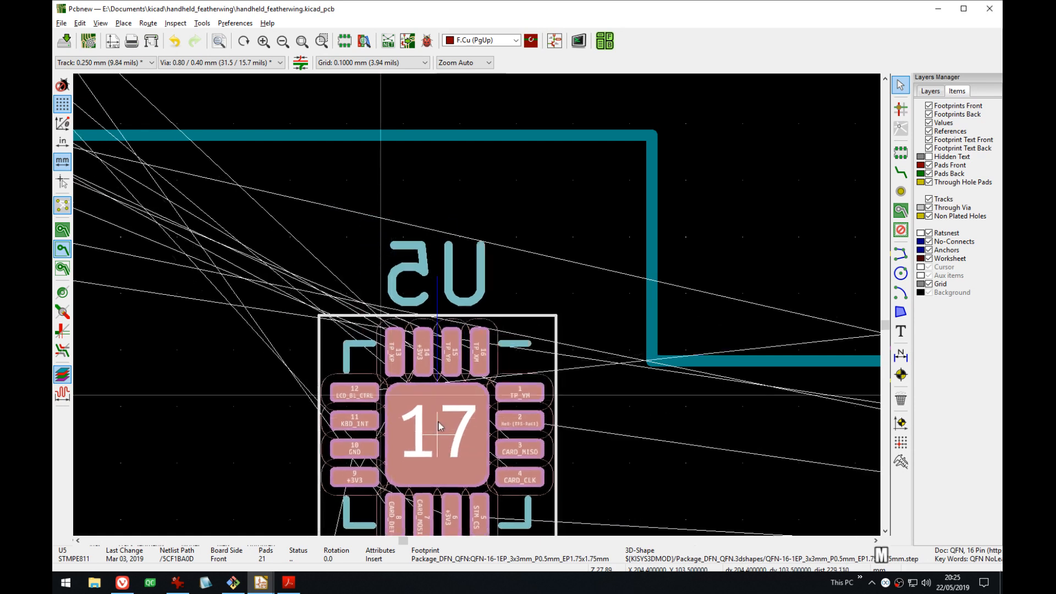
pyautogui.scroll(3, 436, 430)
pyautogui.moveTo(420, 284); pyautogui.dragTo(596, 418, button='middle')
pyautogui.scroll(-3, 413, 278)
pyautogui.scroll(-1, 595, 420)
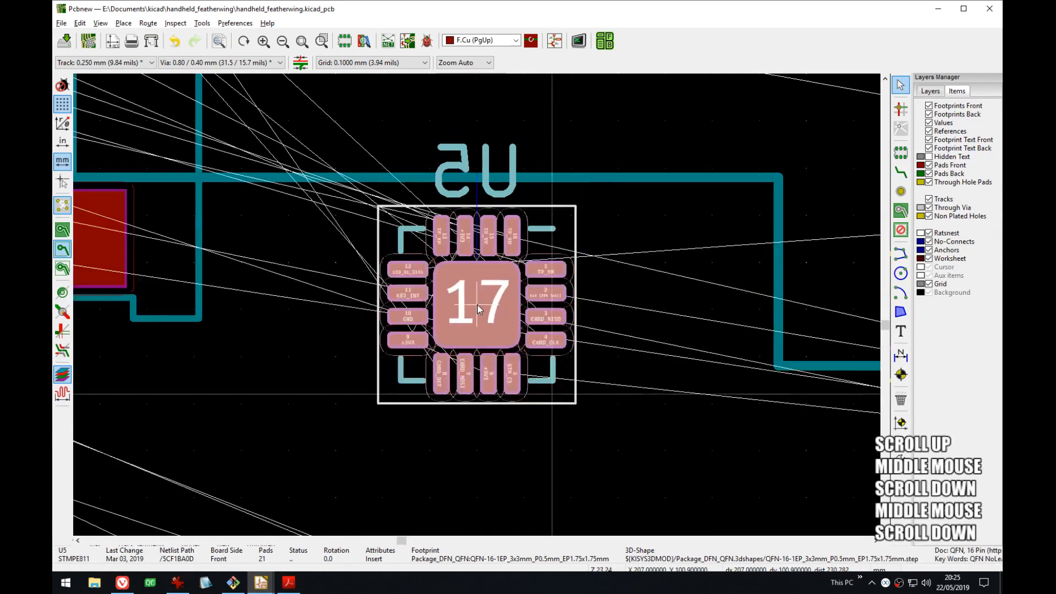
pyautogui.moveTo(471, 302); pyautogui.dragTo(504, 295, button='middle')
pyautogui.scroll(-3, 504, 295)
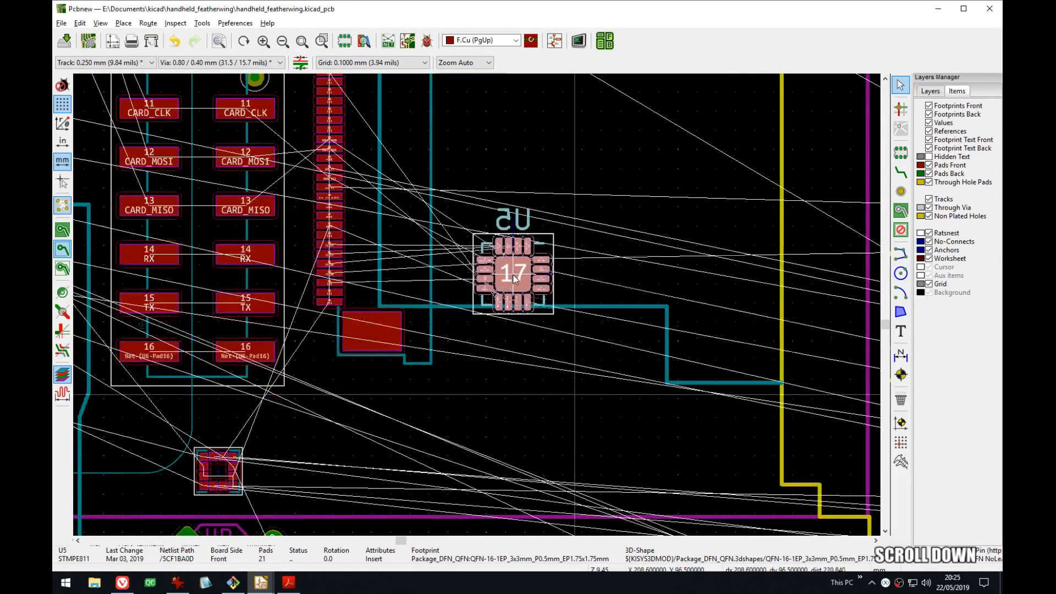
pyautogui.press('r')
# - Place U5 just below the display connector's large mounting pad, next to U3, and select its reference text
pyautogui.scroll(3, 481, 263)
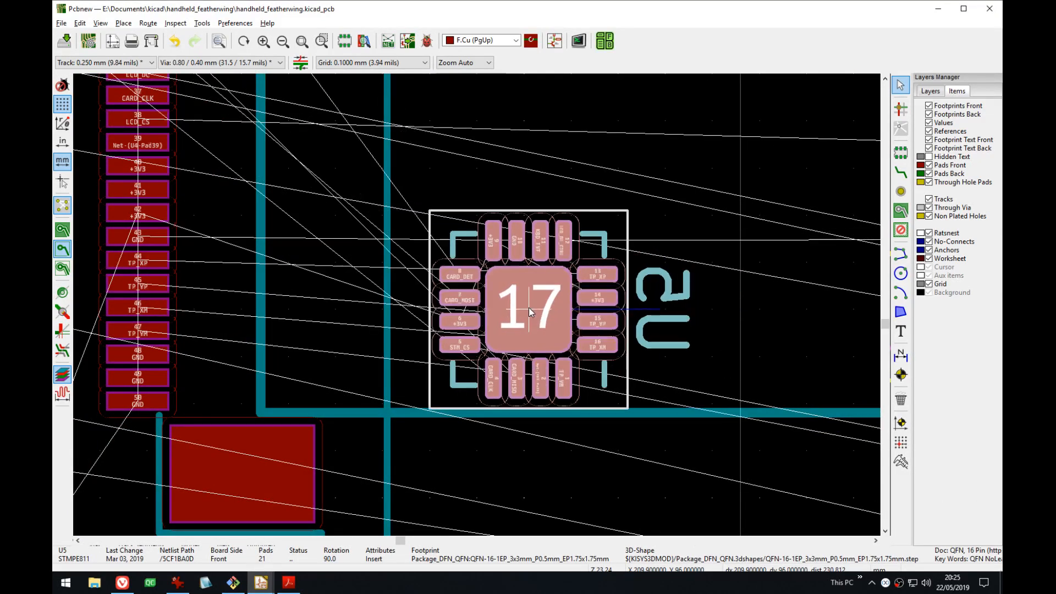
pyautogui.moveTo(510, 398); pyautogui.dragTo(690, 139, button='middle')
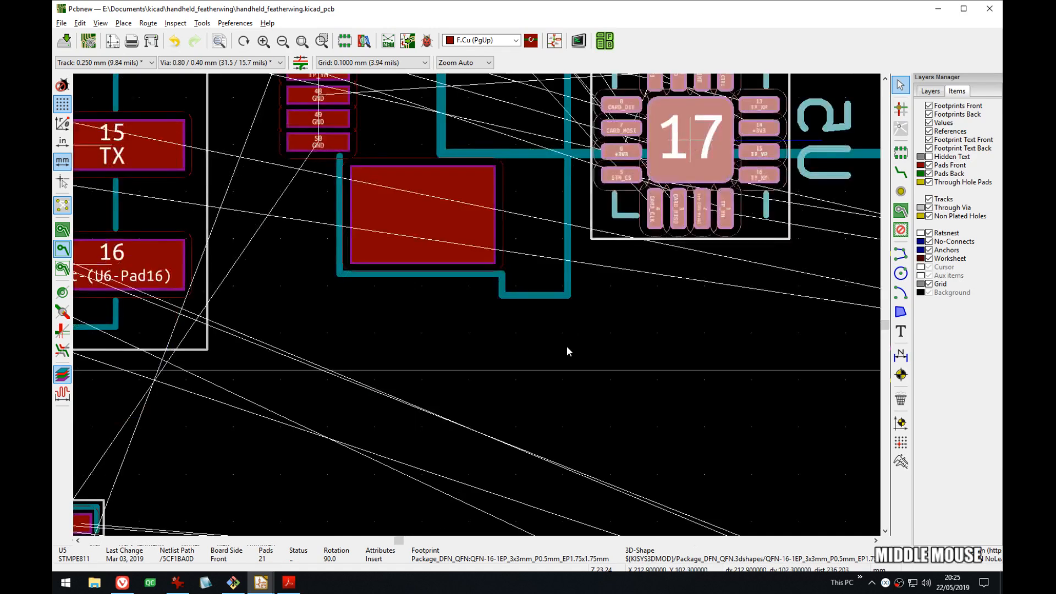
pyautogui.moveTo(567, 345); pyautogui.dragTo(705, 137, button='middle')
pyautogui.moveTo(531, 251); pyautogui.dragTo(478, 384, button='middle')
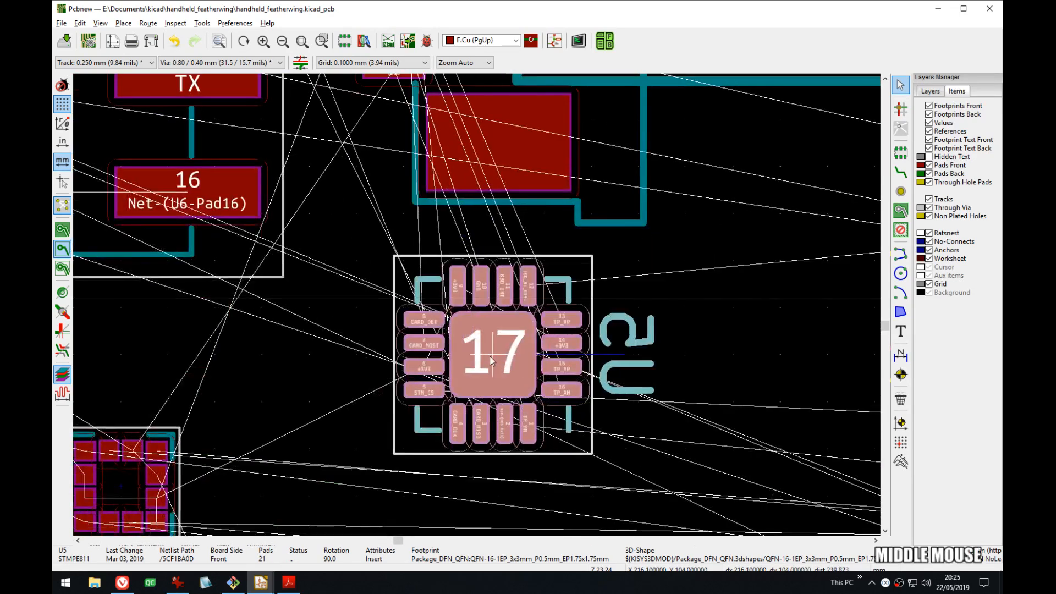
pyautogui.click(513, 383)
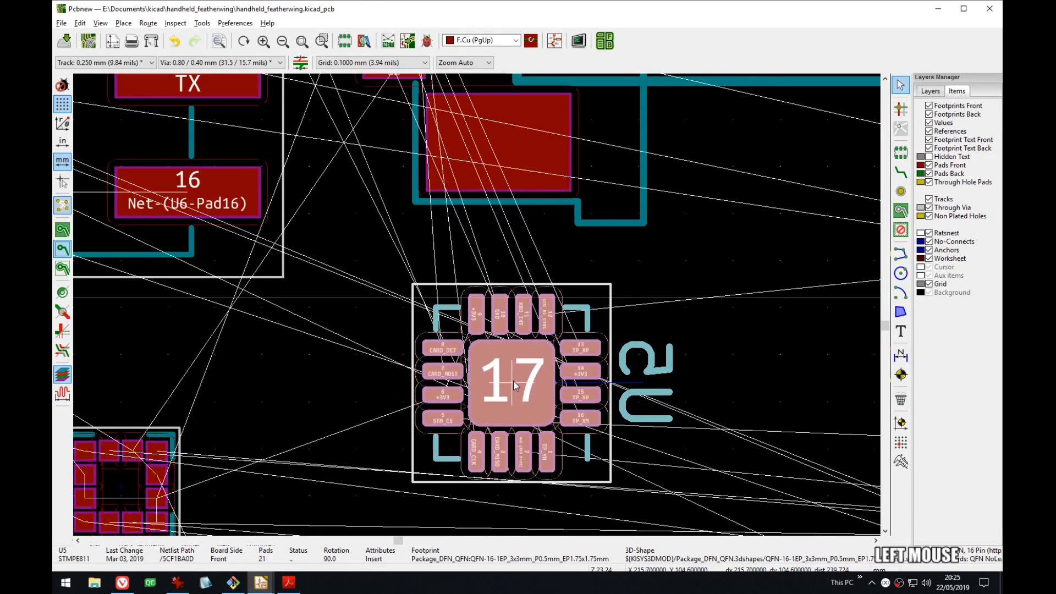
pyautogui.scroll(-3, 513, 382)
pyautogui.click(550, 301)
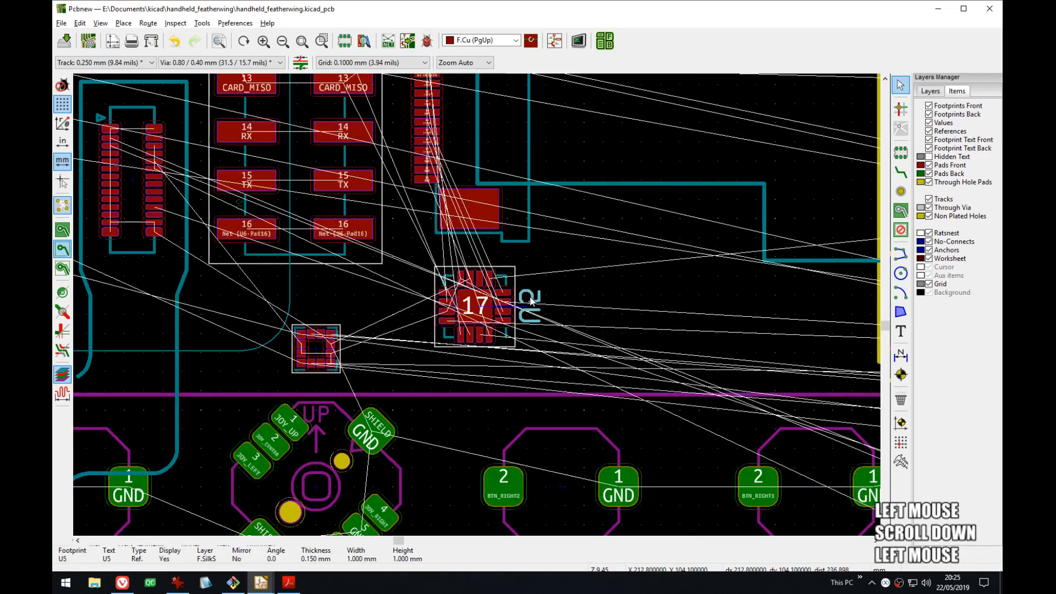
# - Hide the reference text of U5 through its footprint text properties
pyautogui.doubleClick(561, 302)
pyautogui.click(681, 290)
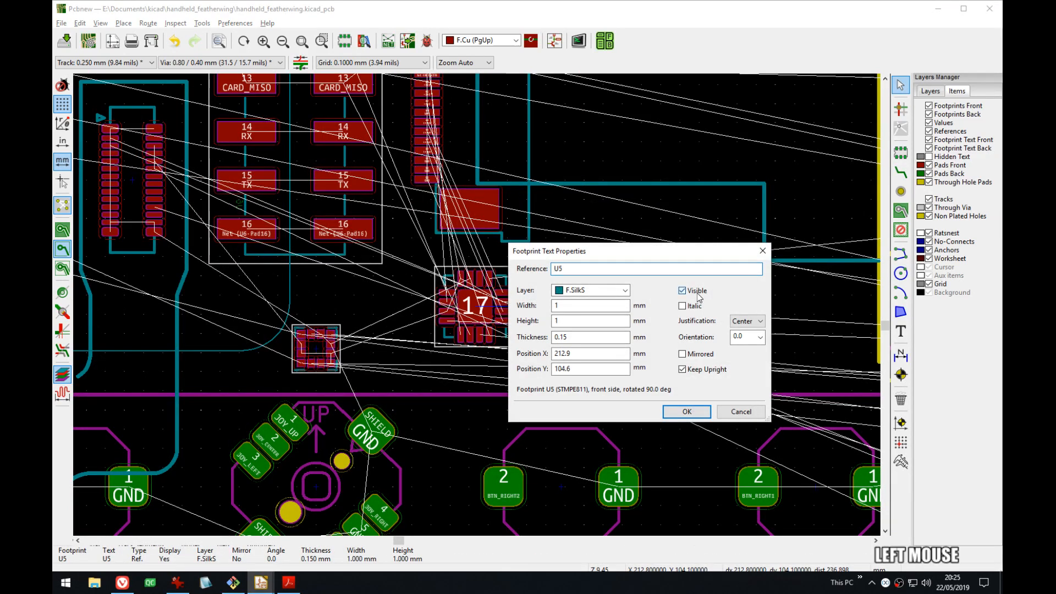
pyautogui.click(686, 411)
# - Move U7 from the unplaced parts beside the board to the gap between the two Feather header rows, above the small two-row connector
pyautogui.scroll(-1, 477, 302)
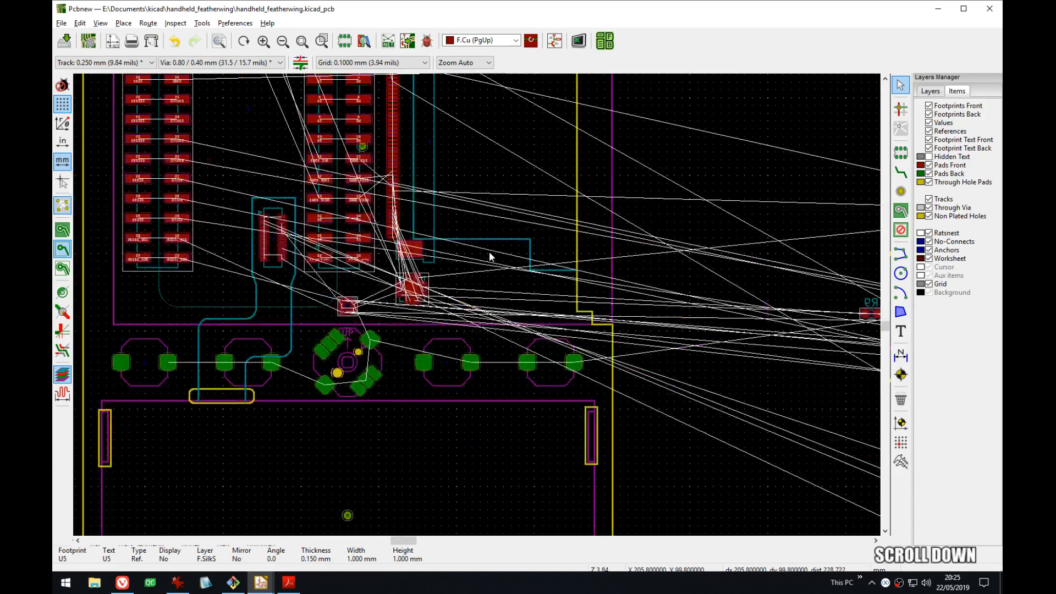
pyautogui.moveTo(488, 254); pyautogui.dragTo(193, 266, button='middle')
pyautogui.scroll(-2, 546, 355)
pyautogui.moveTo(546, 354); pyautogui.dragTo(587, 355, button='middle')
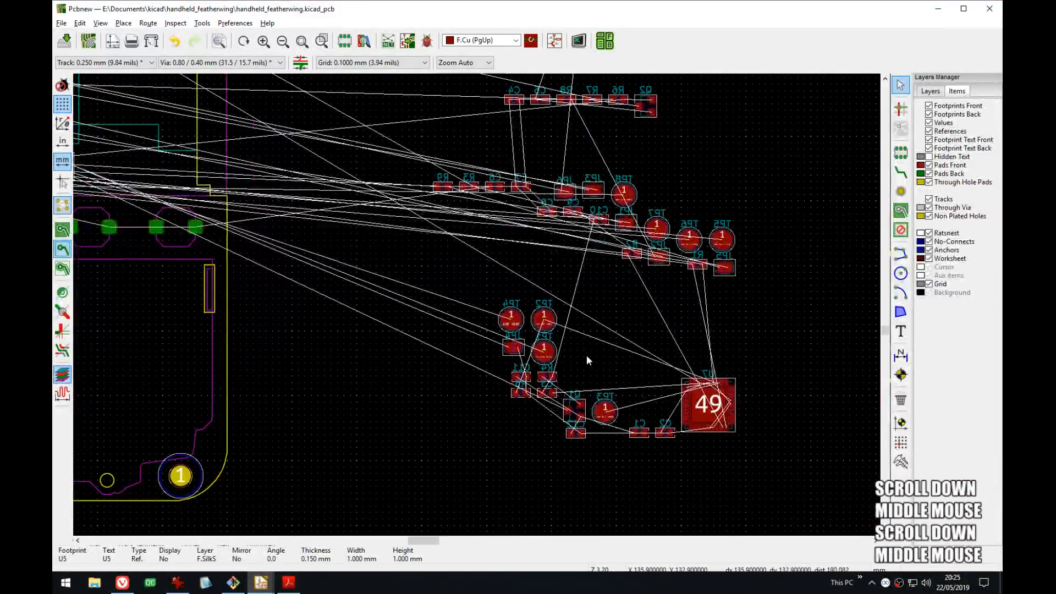
pyautogui.click(731, 388)
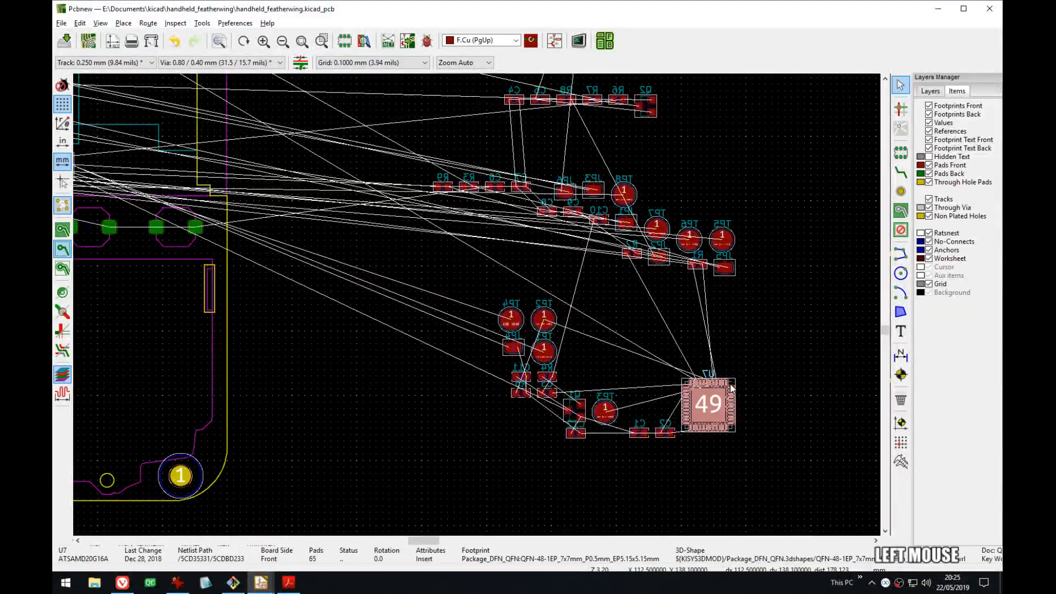
pyautogui.press('m')
pyautogui.moveTo(306, 301); pyautogui.dragTo(669, 370, button='middle')
pyautogui.moveTo(323, 204); pyautogui.dragTo(437, 306, button='middle')
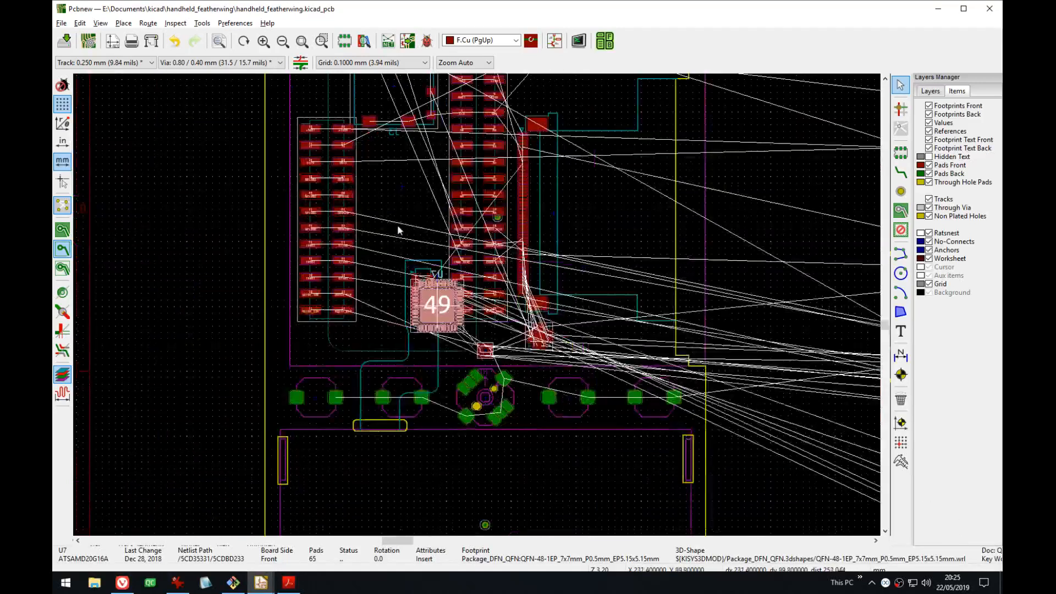
pyautogui.scroll(4, 401, 209)
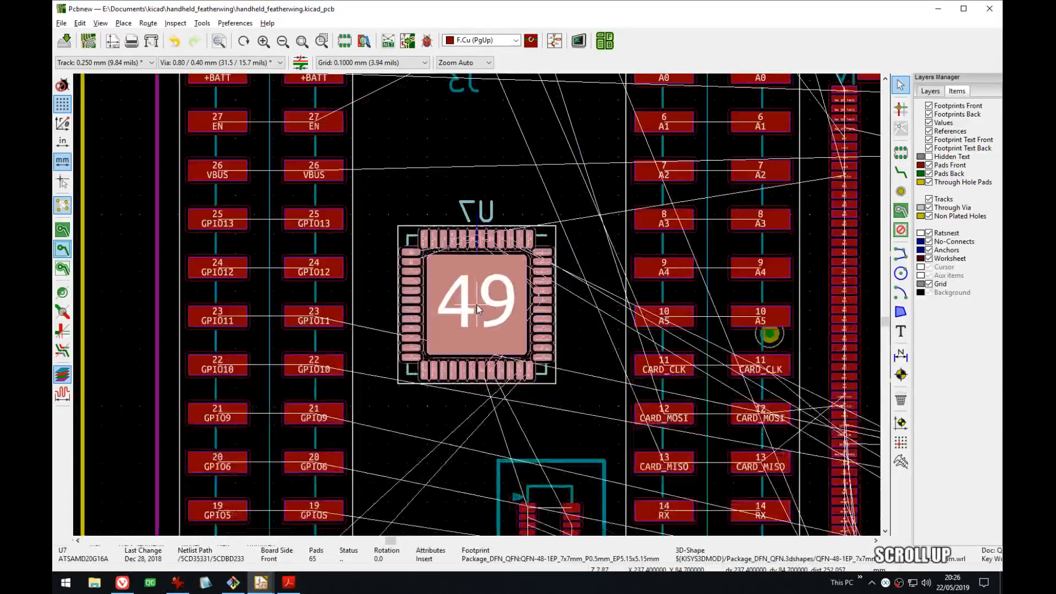
pyautogui.scroll(3, 477, 309)
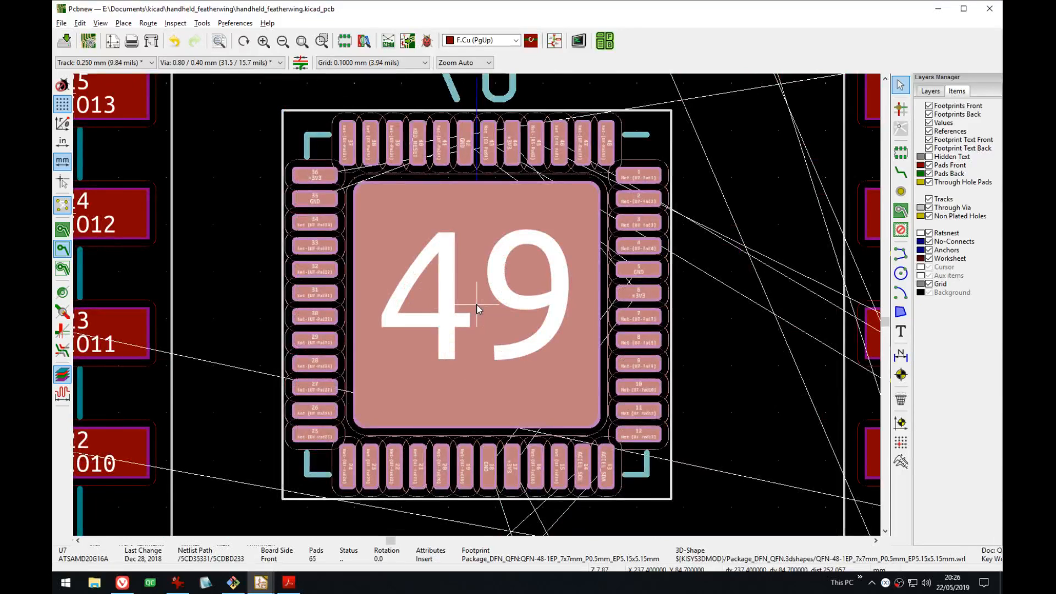
pyautogui.scroll(-2, 478, 308)
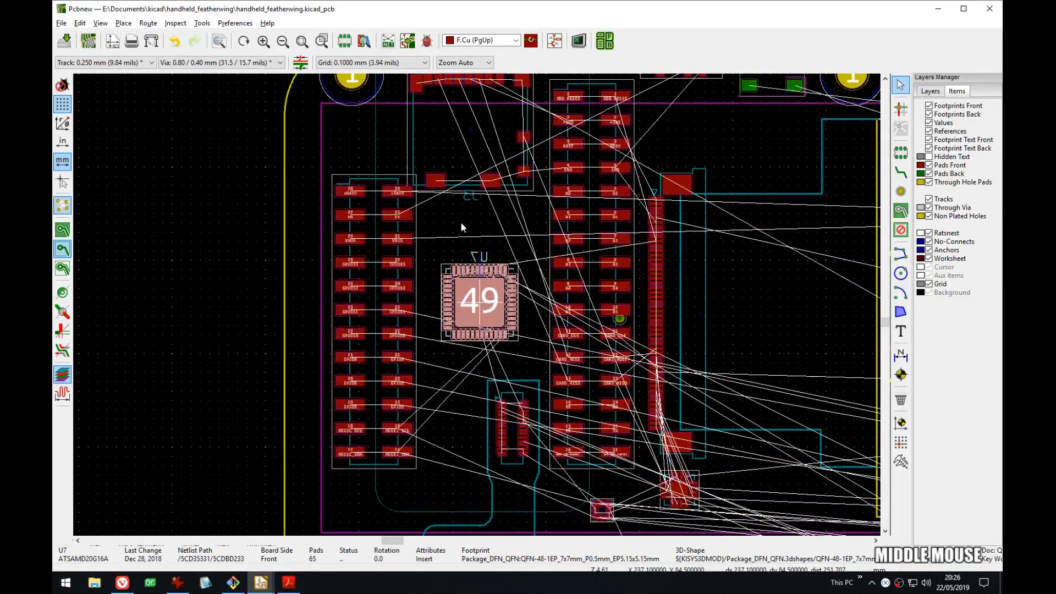
pyautogui.moveTo(480, 308); pyautogui.dragTo(460, 227, button='middle')
pyautogui.click(460, 225)
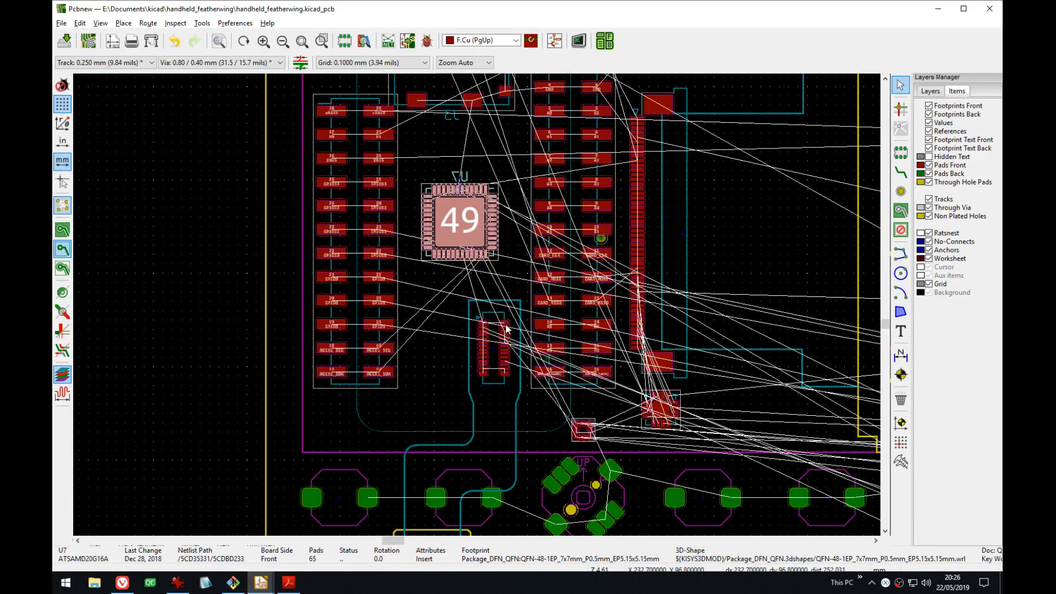
# - Check the ratsnest around U7 and hide its reference text
pyautogui.scroll(3, 506, 328)
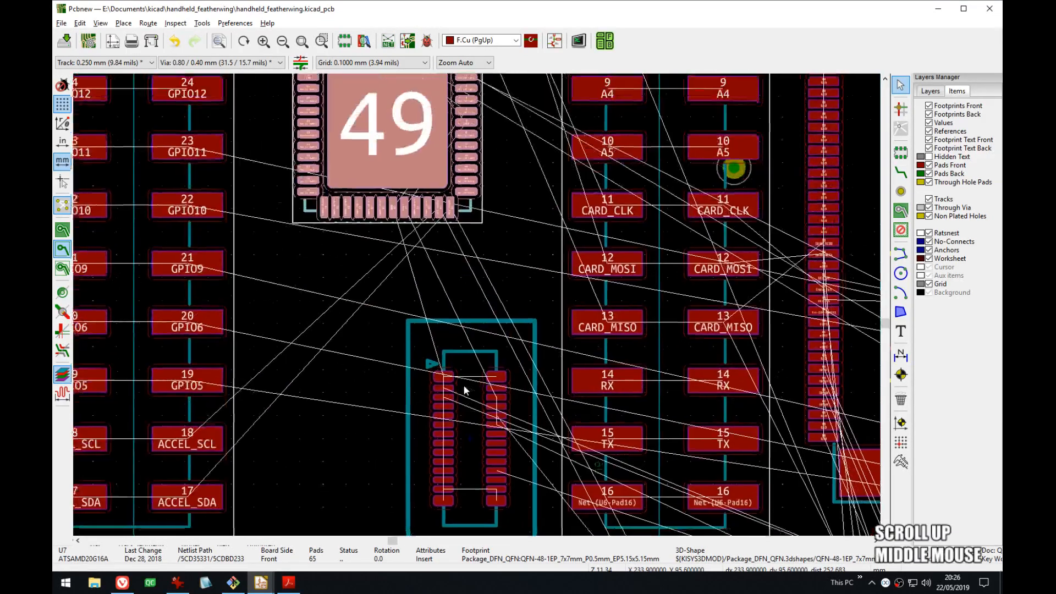
pyautogui.moveTo(494, 152); pyautogui.dragTo(489, 255, button='middle')
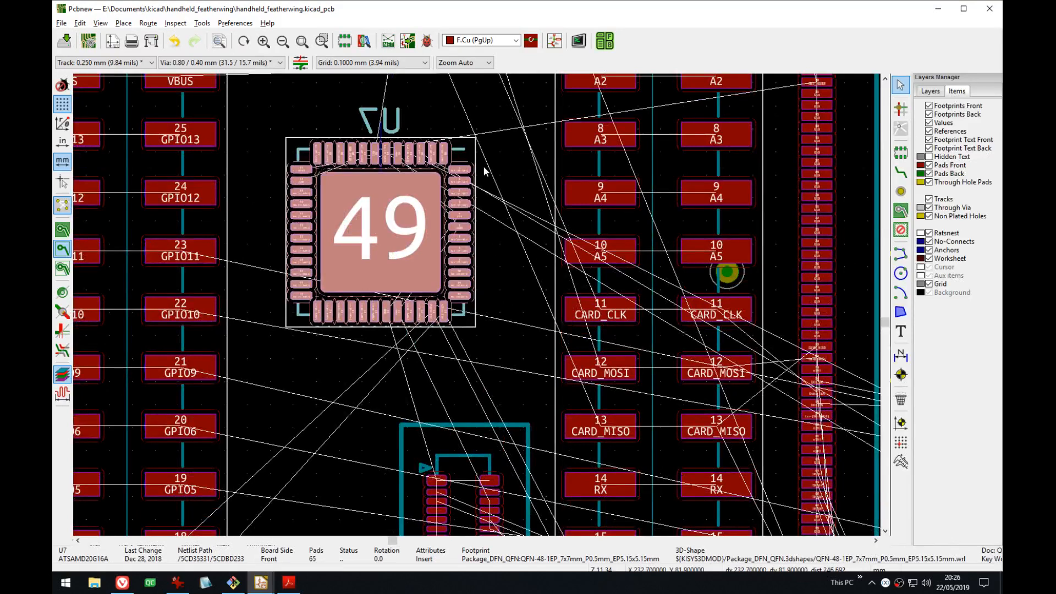
pyautogui.moveTo(471, 154); pyautogui.dragTo(474, 240, button='middle')
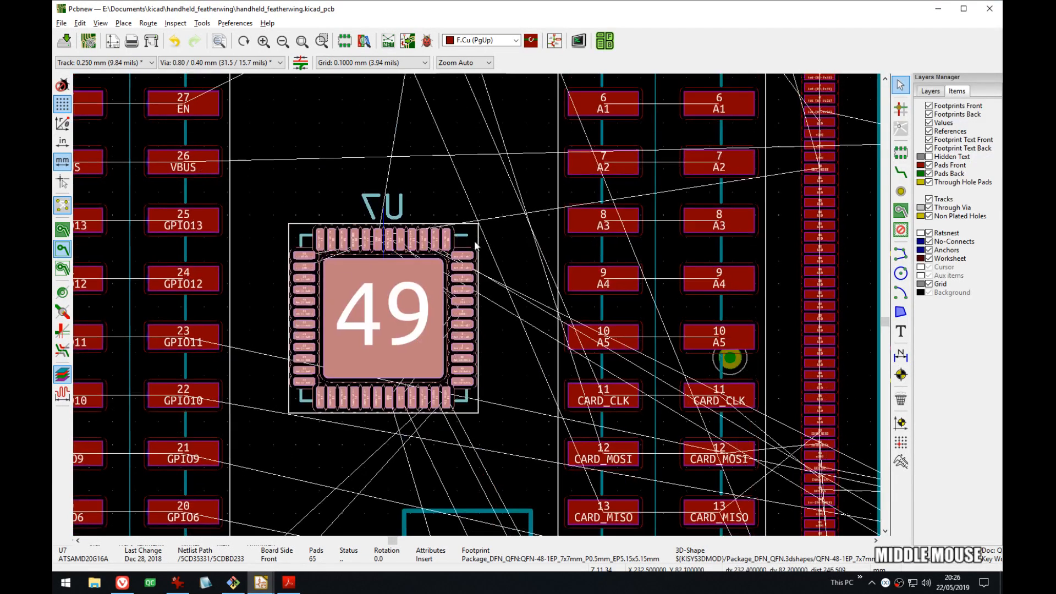
pyautogui.doubleClick(483, 250)
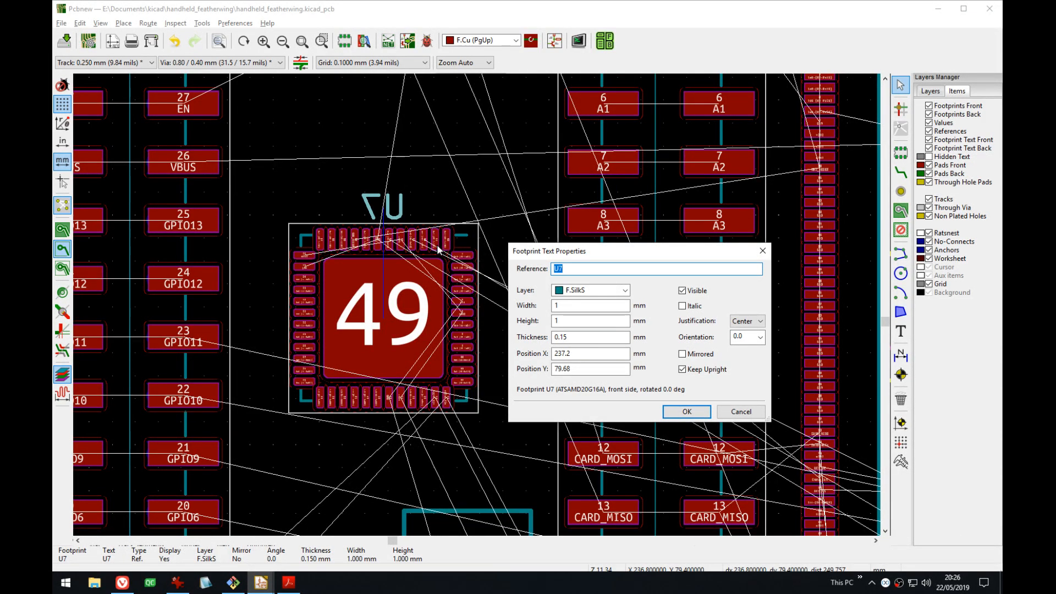
pyautogui.click(696, 290)
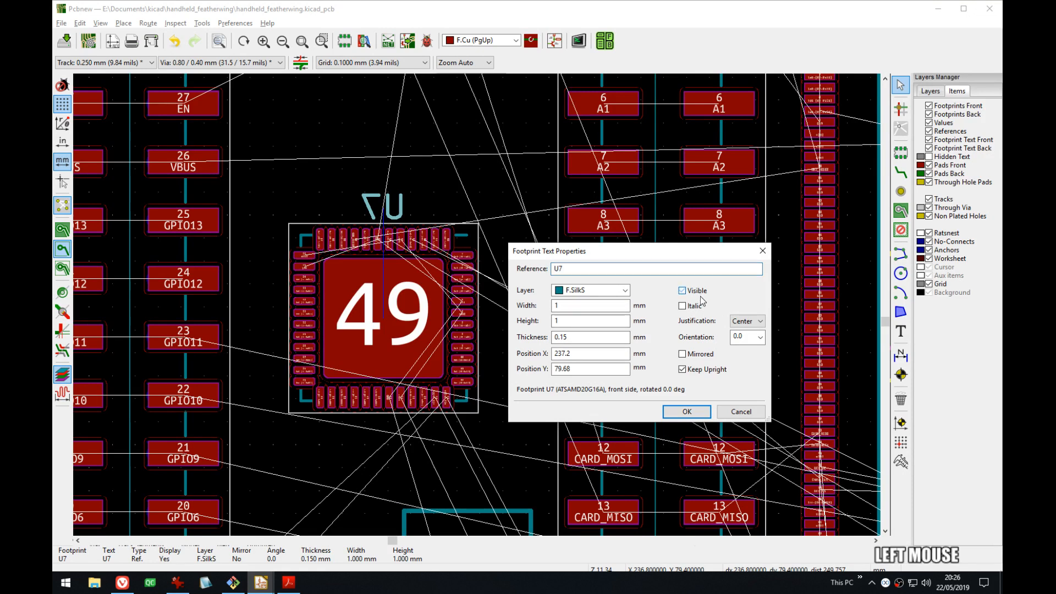
pyautogui.click(696, 417)
# - Select U3 and examine the ratsnest between the placed ICs and connectors and the unplaced passives, jumpers and test points beside the board
pyautogui.scroll(-3, 522, 281)
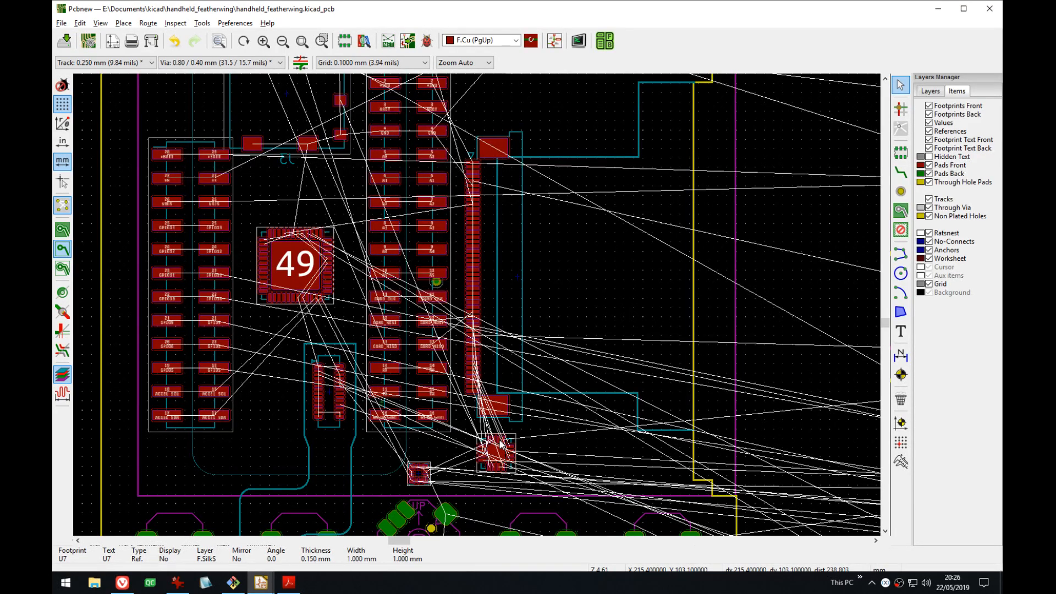
pyautogui.click(427, 469)
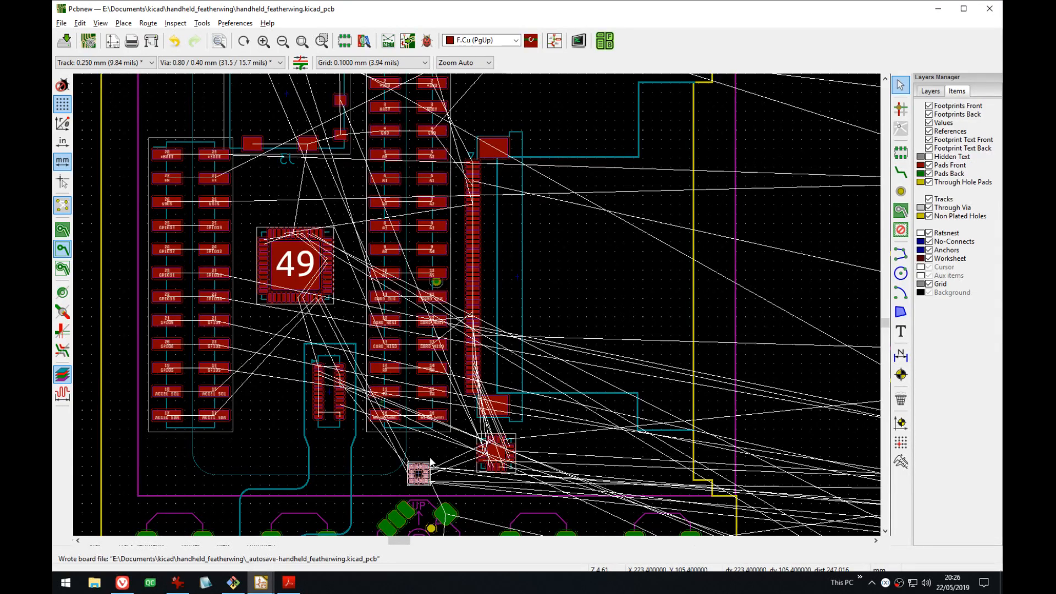
pyautogui.click(429, 465)
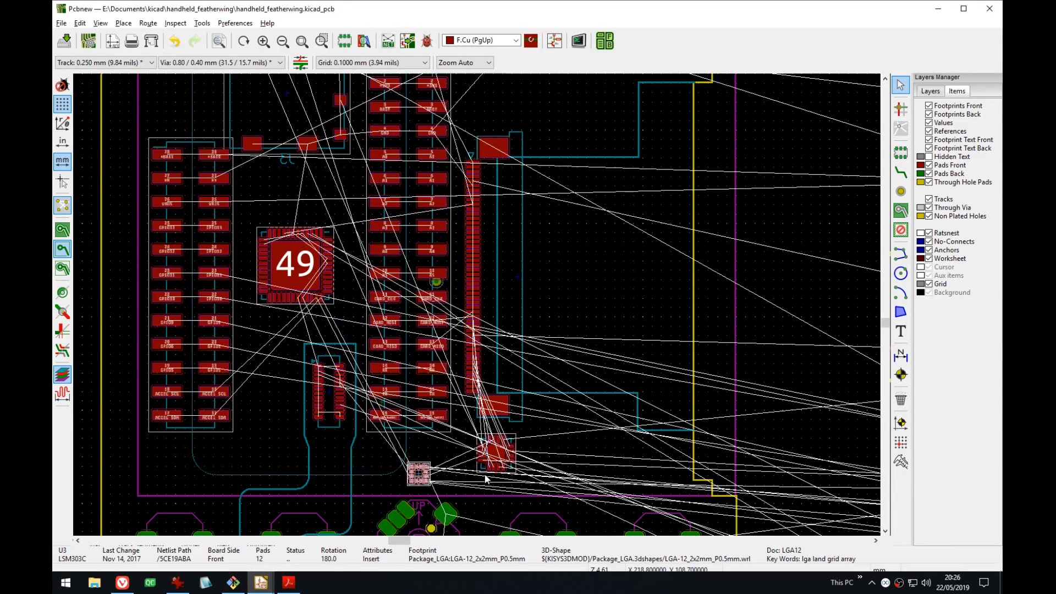
pyautogui.moveTo(458, 340); pyautogui.dragTo(498, 426, button='middle')
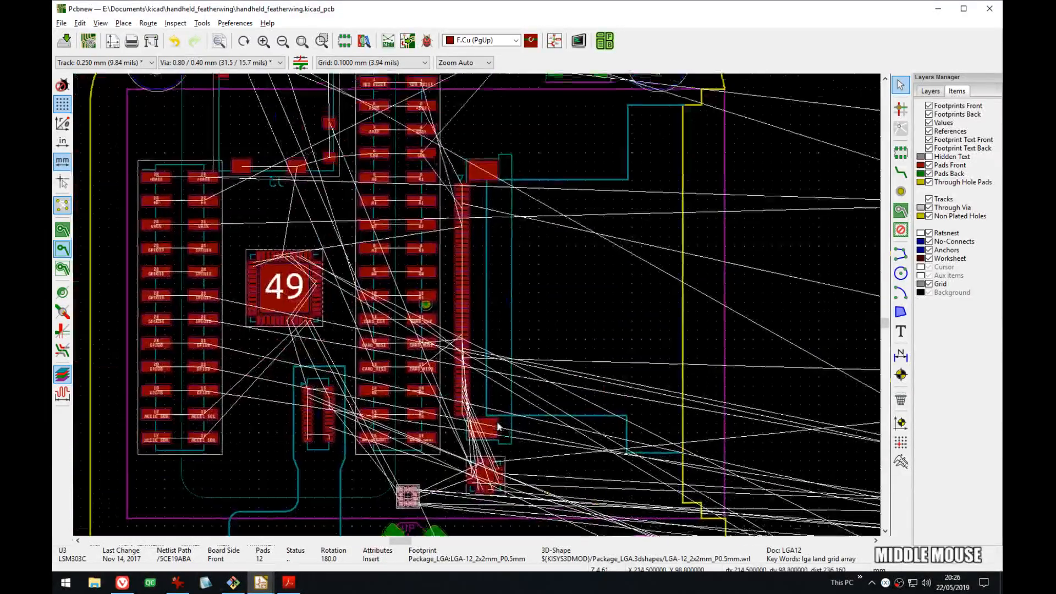
pyautogui.scroll(3, 529, 453)
pyautogui.scroll(-3, 479, 303)
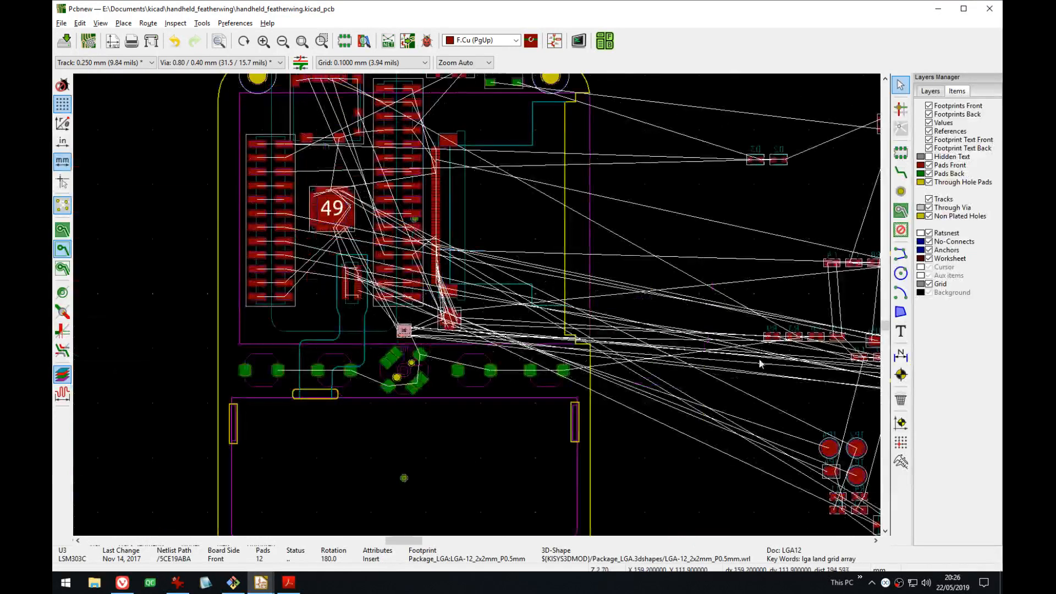
pyautogui.moveTo(758, 361); pyautogui.dragTo(446, 289, button='middle')
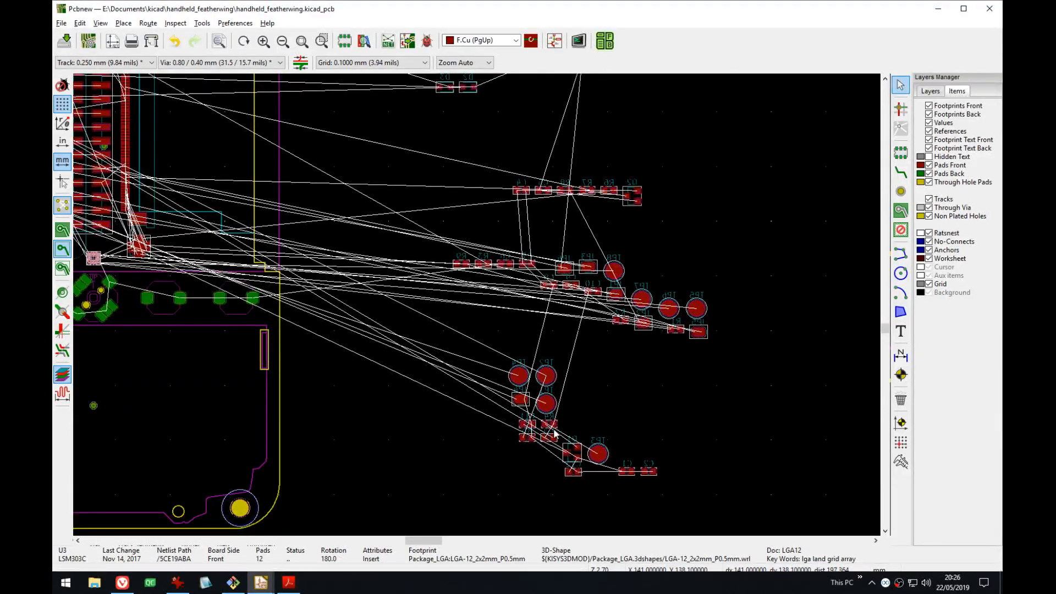
pyautogui.moveTo(612, 271); pyautogui.dragTo(691, 317, button='middle')
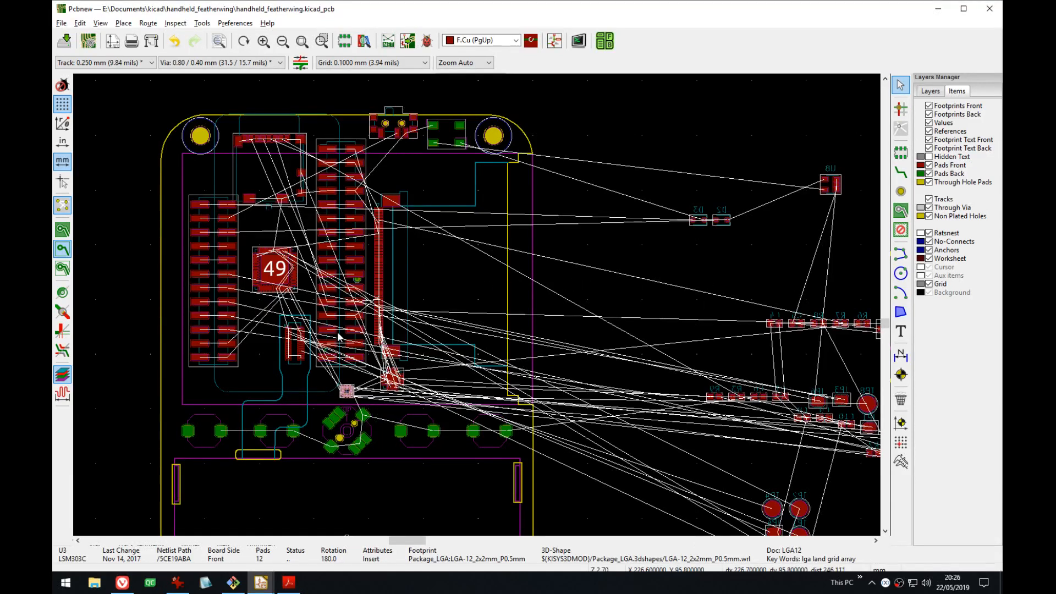
pyautogui.scroll(-3, 338, 337)
pyautogui.scroll(5, 478, 308)
pyautogui.scroll(-2, 479, 308)
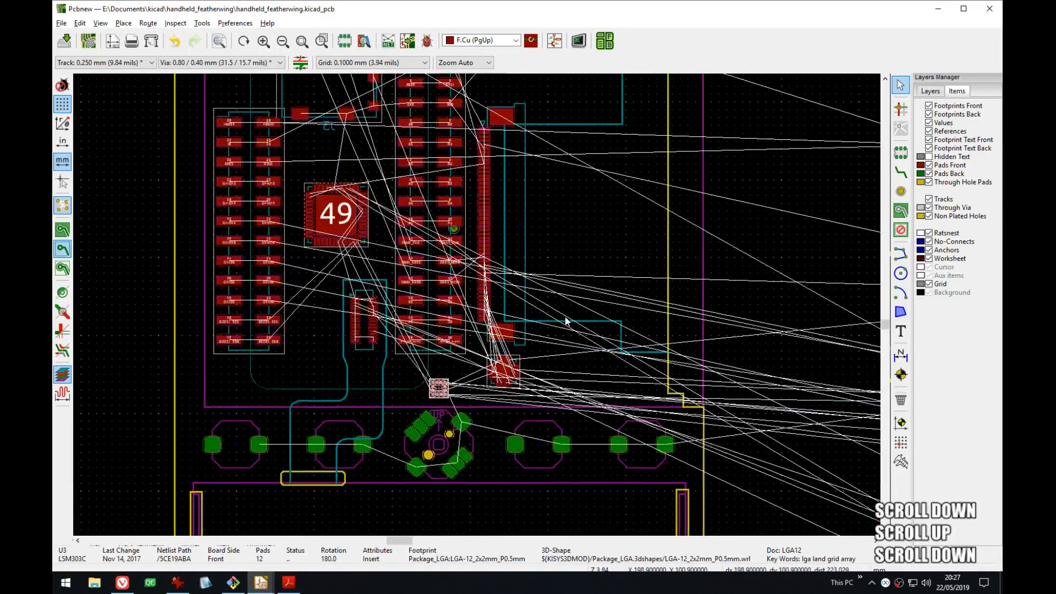
pyautogui.moveTo(848, 474); pyautogui.dragTo(247, 205, button='middle')
pyautogui.moveTo(606, 261); pyautogui.dragTo(588, 313, button='middle')
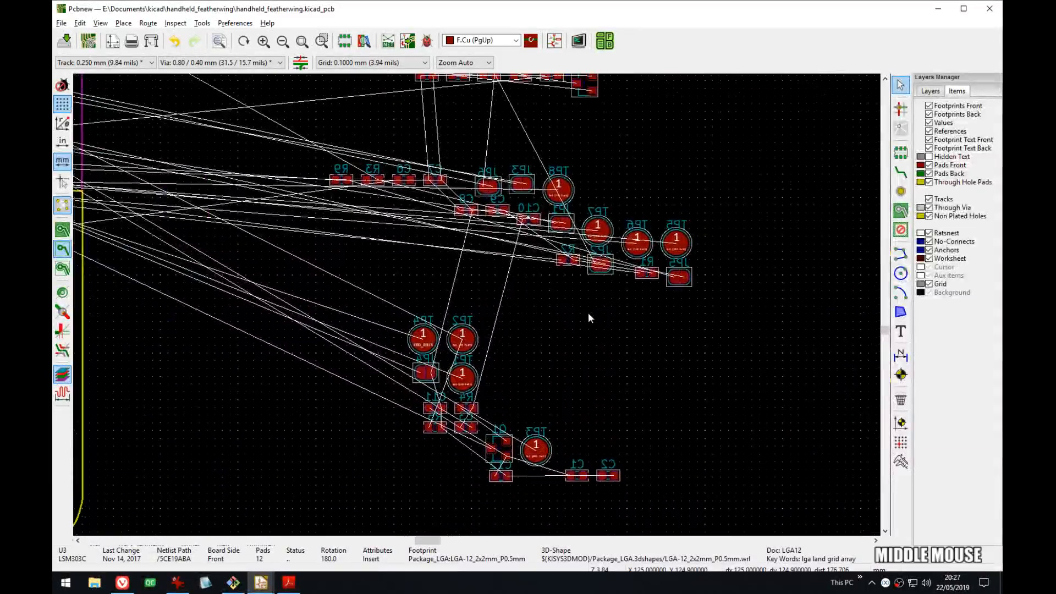
pyautogui.moveTo(419, 205); pyautogui.dragTo(985, 361, button='middle')
pyautogui.moveTo(566, 247); pyautogui.dragTo(600, 366, button='middle')
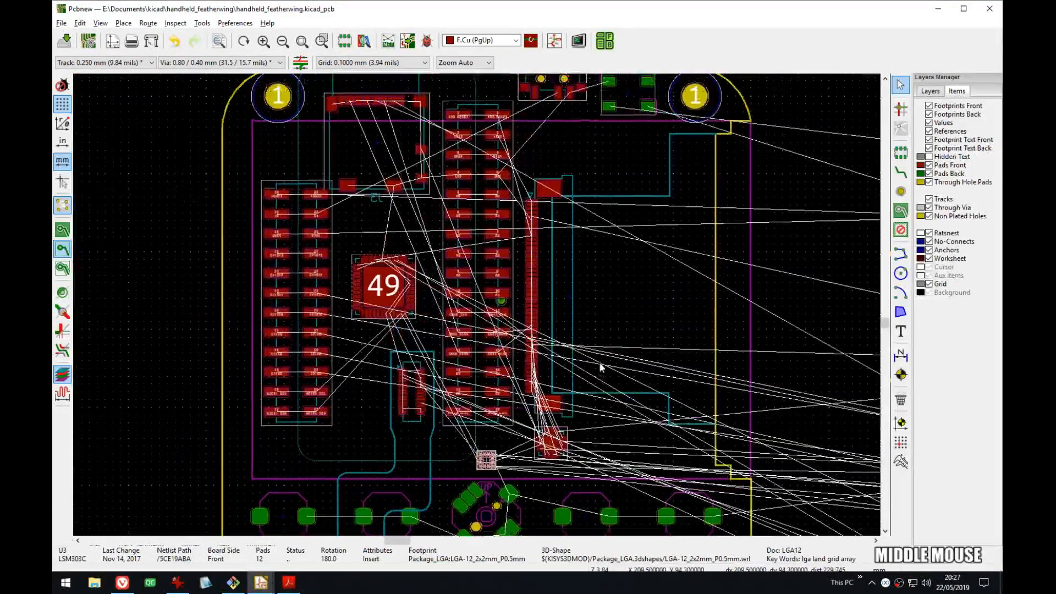
# - Examine the pads and nets of the accelerometer U3 and touch controller U5, and the unplaced components outside the board outline
pyautogui.click(637, 295)
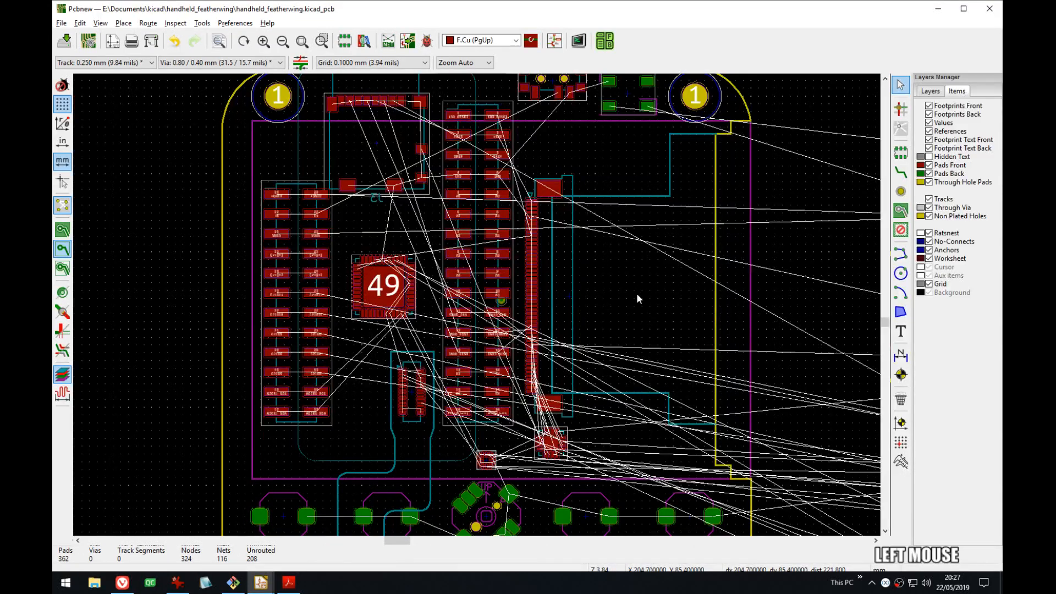
pyautogui.click(562, 435)
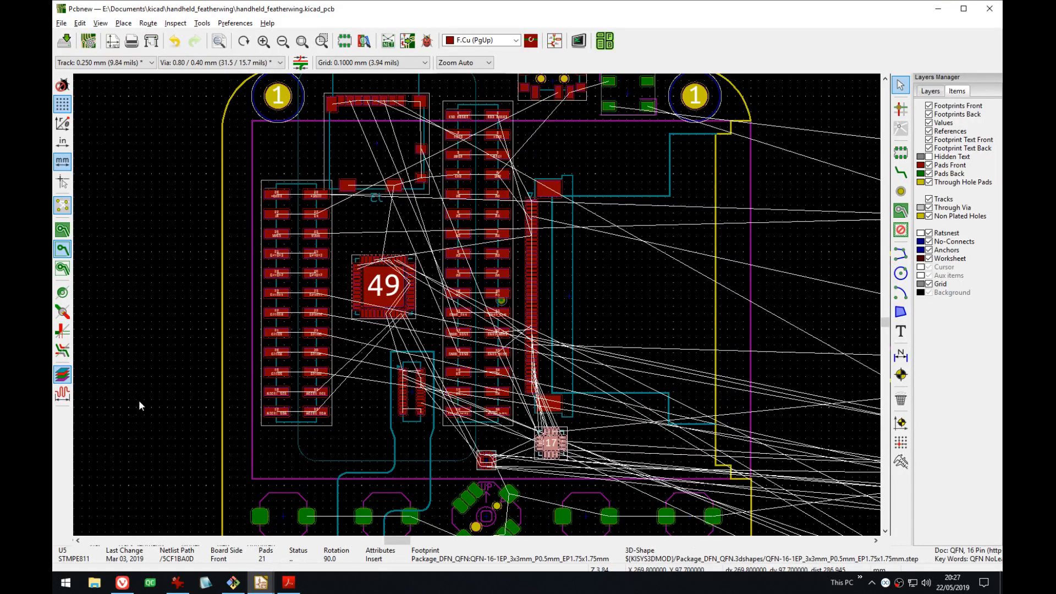
pyautogui.moveTo(464, 476); pyautogui.dragTo(442, 400, button='middle')
pyautogui.scroll(4, 441, 397)
pyautogui.moveTo(439, 265); pyautogui.dragTo(394, 277, button='middle')
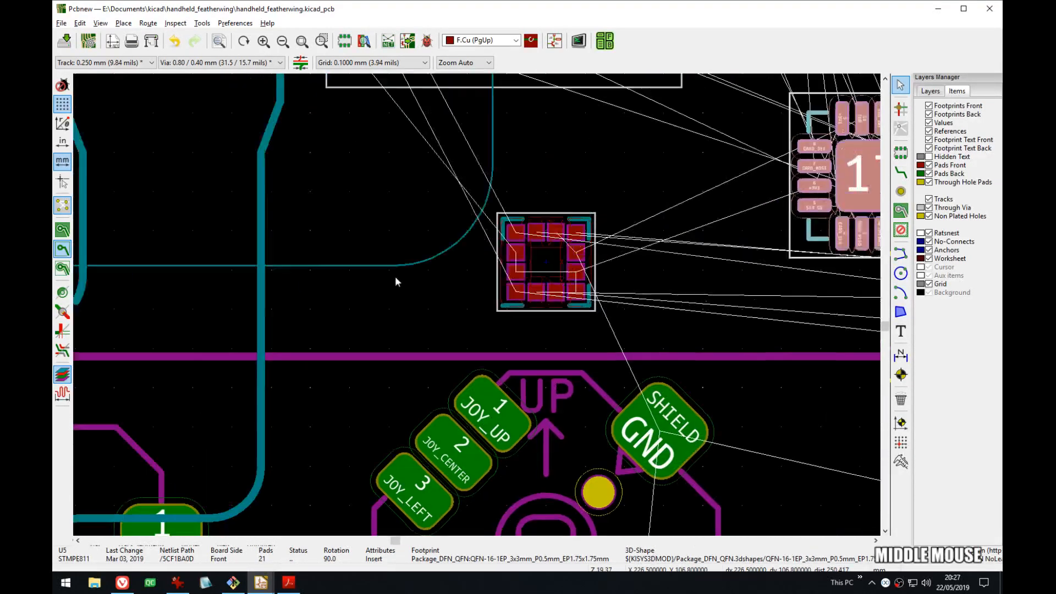
pyautogui.scroll(3, 513, 278)
pyautogui.moveTo(559, 289); pyautogui.dragTo(541, 371, button='middle')
pyautogui.scroll(-1, 552, 288)
pyautogui.scroll(-3, 478, 302)
pyautogui.scroll(3, 482, 308)
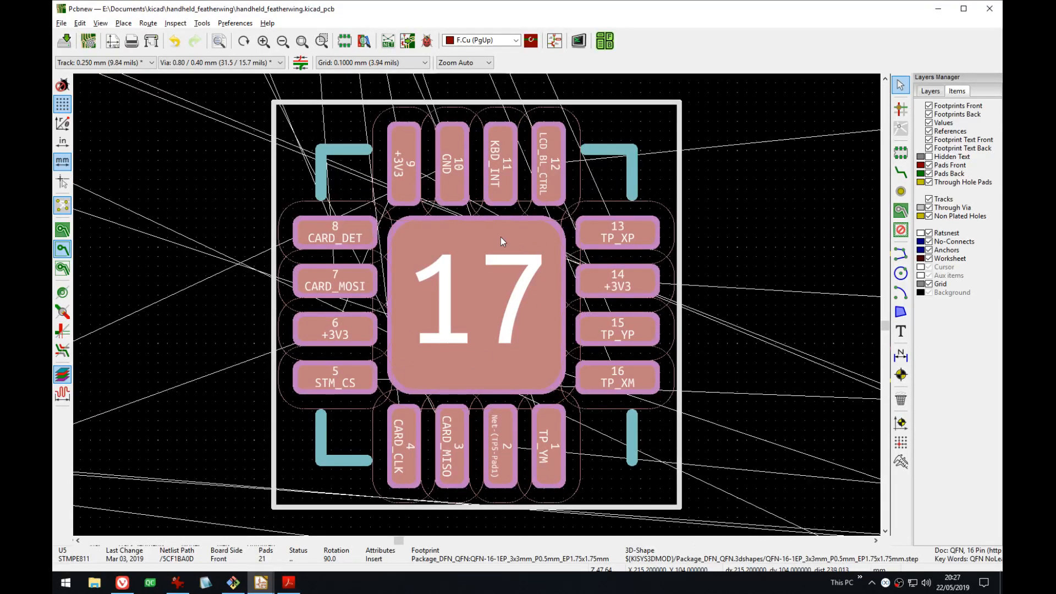
pyautogui.scroll(3, 582, 379)
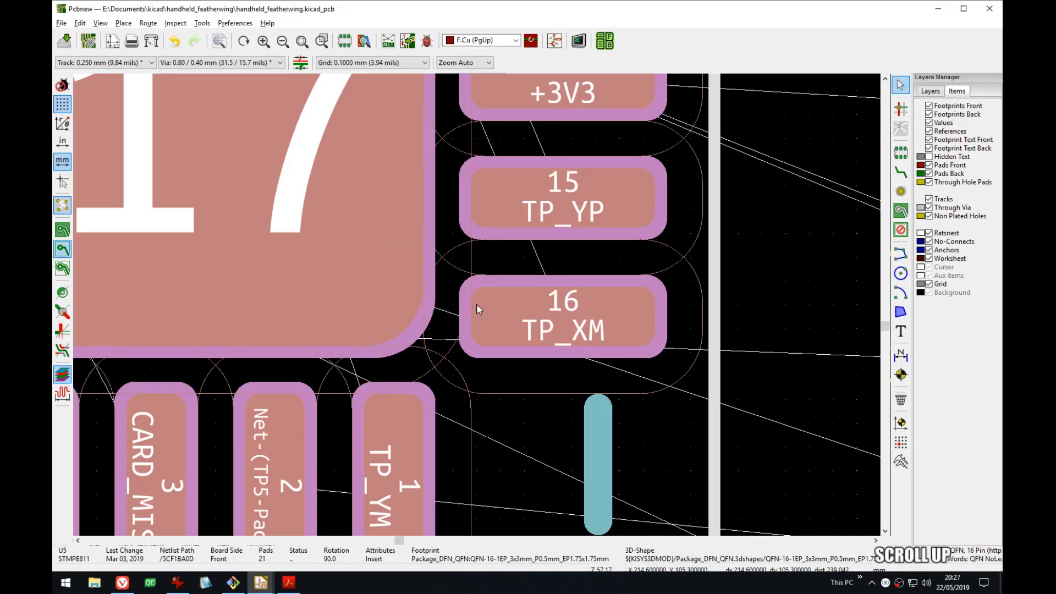
pyautogui.scroll(-6, 476, 306)
pyautogui.click(679, 321)
pyautogui.scroll(-5, 678, 320)
pyautogui.scroll(-1, 495, 310)
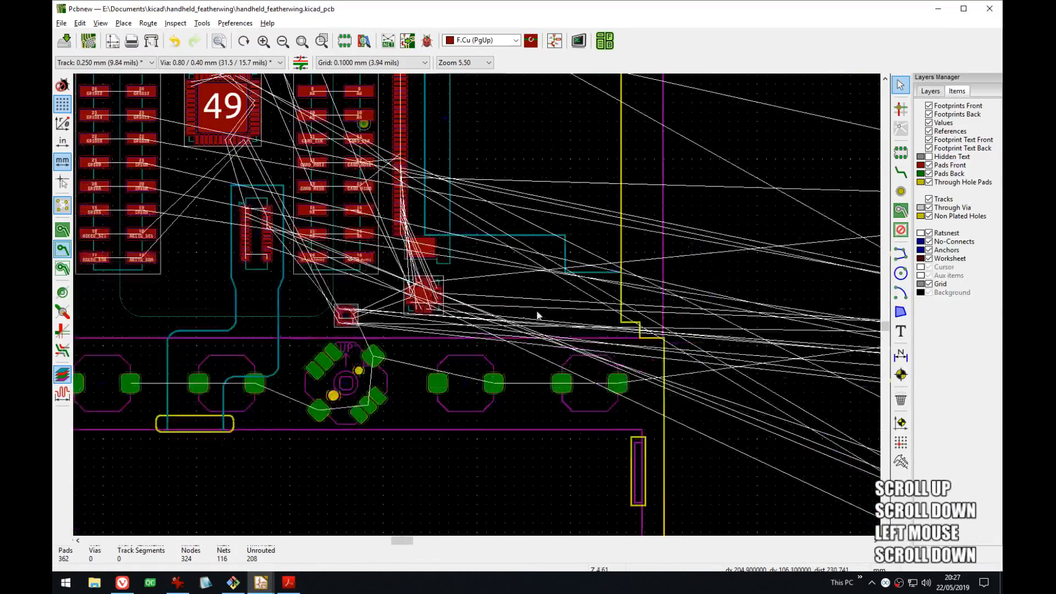
pyautogui.moveTo(858, 333); pyautogui.dragTo(556, 325, button='middle')
pyautogui.moveTo(735, 327); pyautogui.dragTo(404, 363, button='middle')
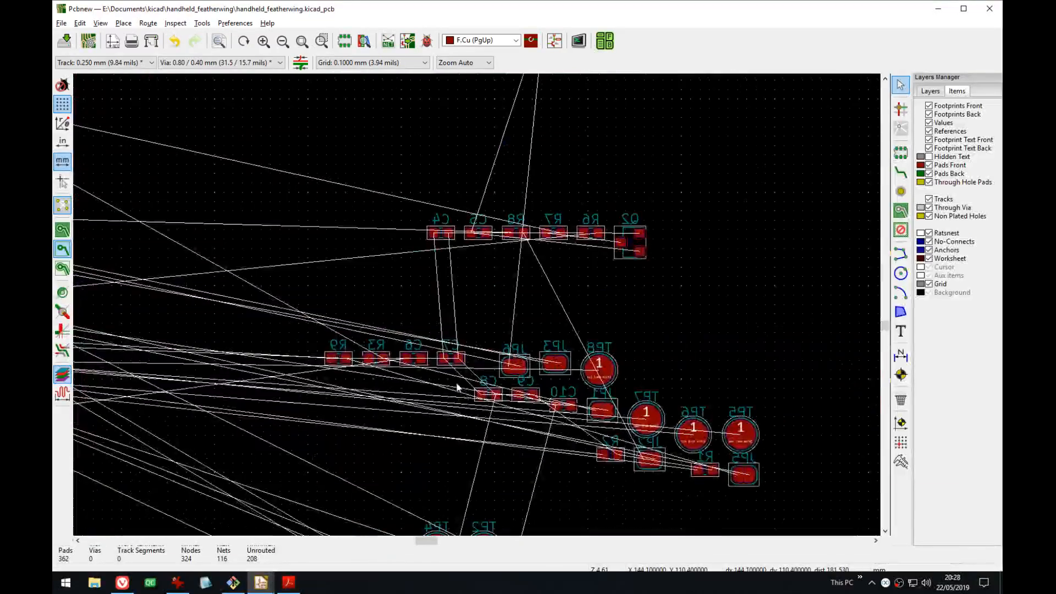
pyautogui.moveTo(107, 247); pyautogui.dragTo(652, 322, button='middle')
pyautogui.scroll(-1, 653, 321)
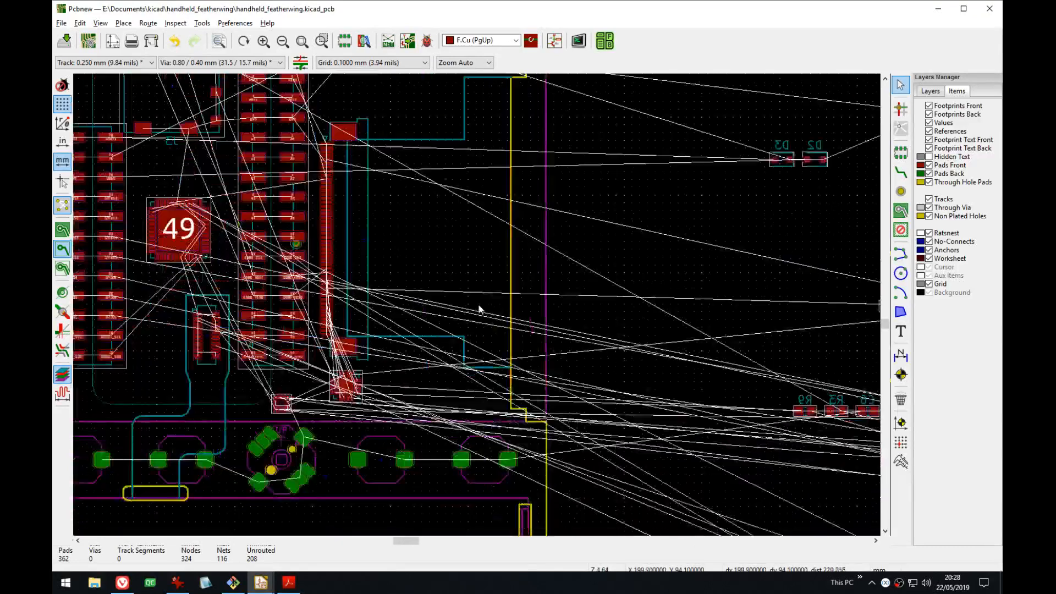
# - Hide the J3 reference designator text on the front silkscreen
pyautogui.moveTo(439, 306); pyautogui.dragTo(677, 334, button='middle')
pyautogui.moveTo(469, 266); pyautogui.dragTo(525, 347, button='middle')
pyautogui.click(466, 253)
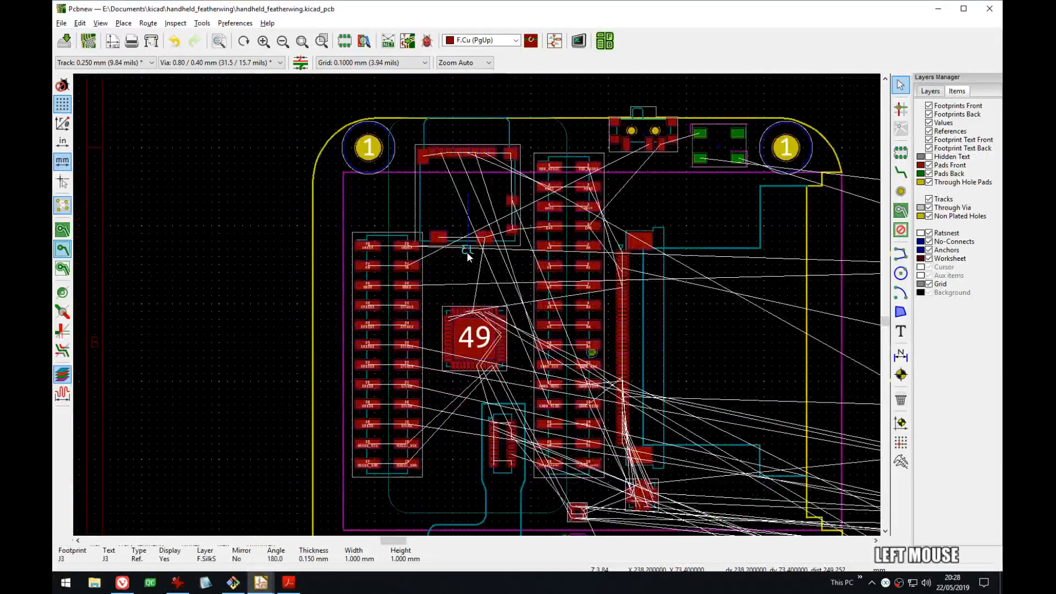
pyautogui.doubleClick(467, 252)
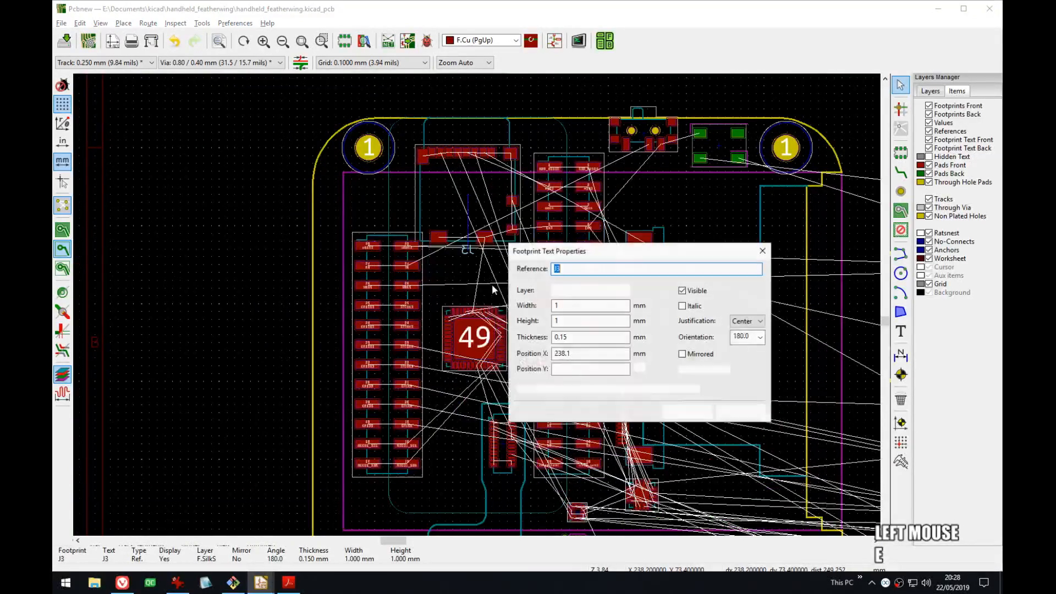
pyautogui.click(692, 291)
pyautogui.click(687, 412)
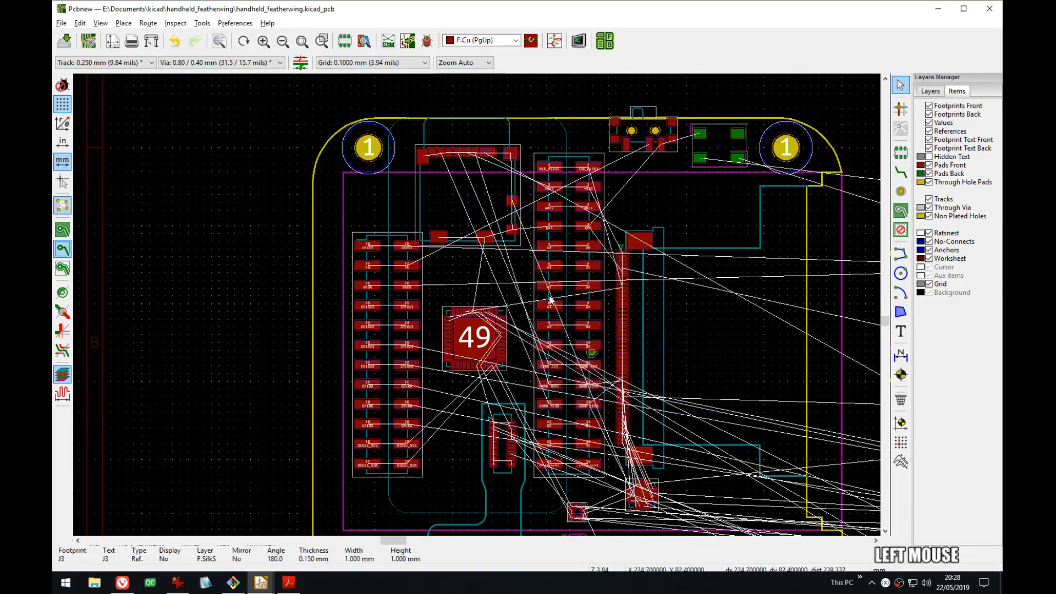
# - Move the QFN-48 microcontroller U7 below the Feather header's GPIO column, partly overlapping the BTN_LEFT1 button footprint
pyautogui.scroll(4, 477, 309)
pyautogui.scroll(-1, 477, 309)
pyautogui.moveTo(476, 303); pyautogui.dragTo(565, 354, button='middle')
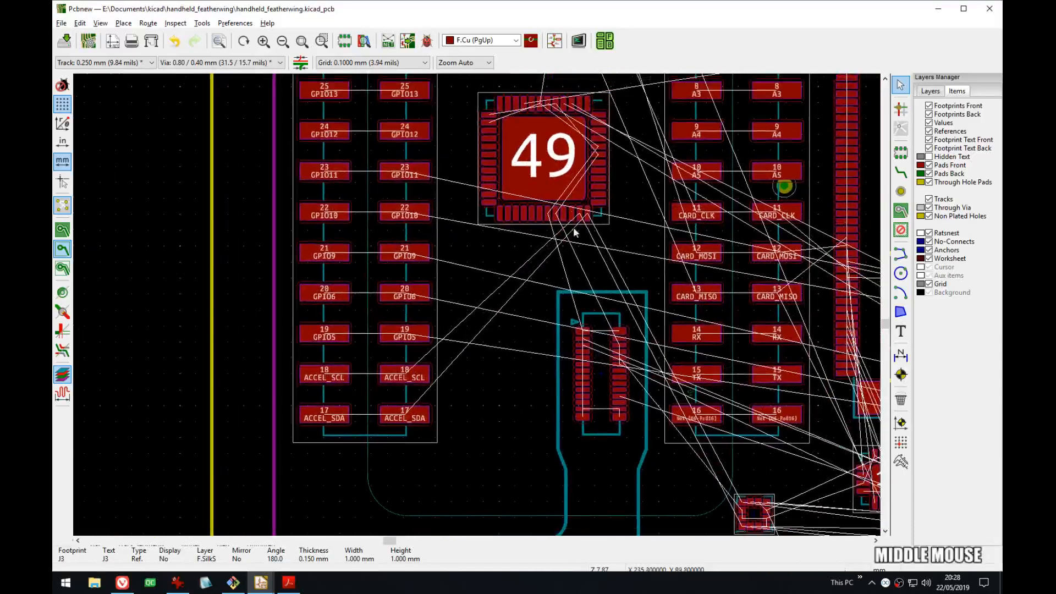
pyautogui.click(599, 110)
pyautogui.moveTo(598, 107); pyautogui.dragTo(498, 413)
pyautogui.moveTo(498, 413); pyautogui.dragTo(527, 234, button='middle')
pyautogui.moveTo(526, 234); pyautogui.dragTo(392, 345)
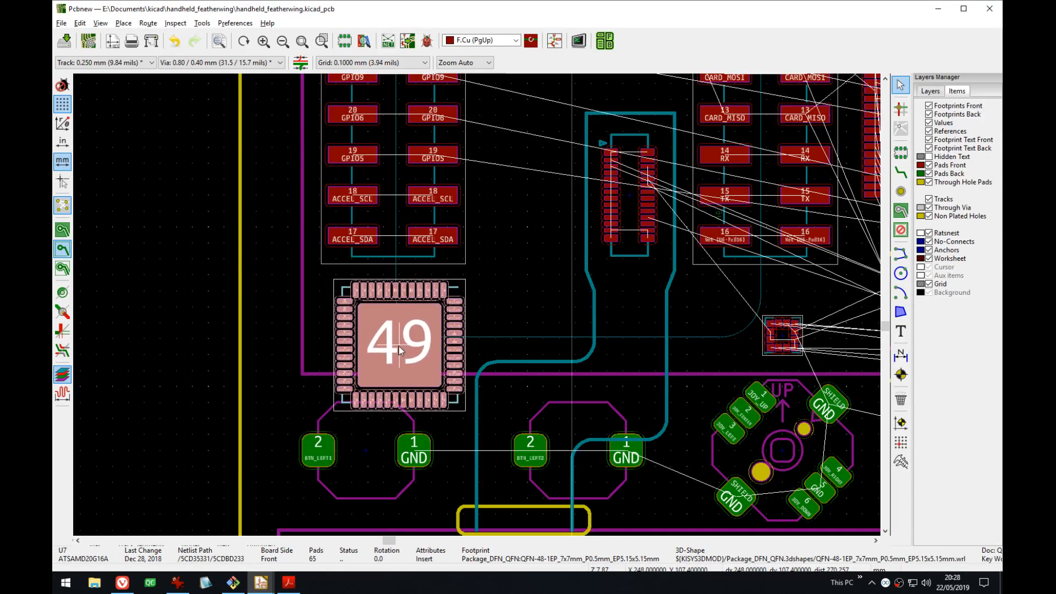
pyautogui.moveTo(397, 351); pyautogui.dragTo(427, 261, button='middle')
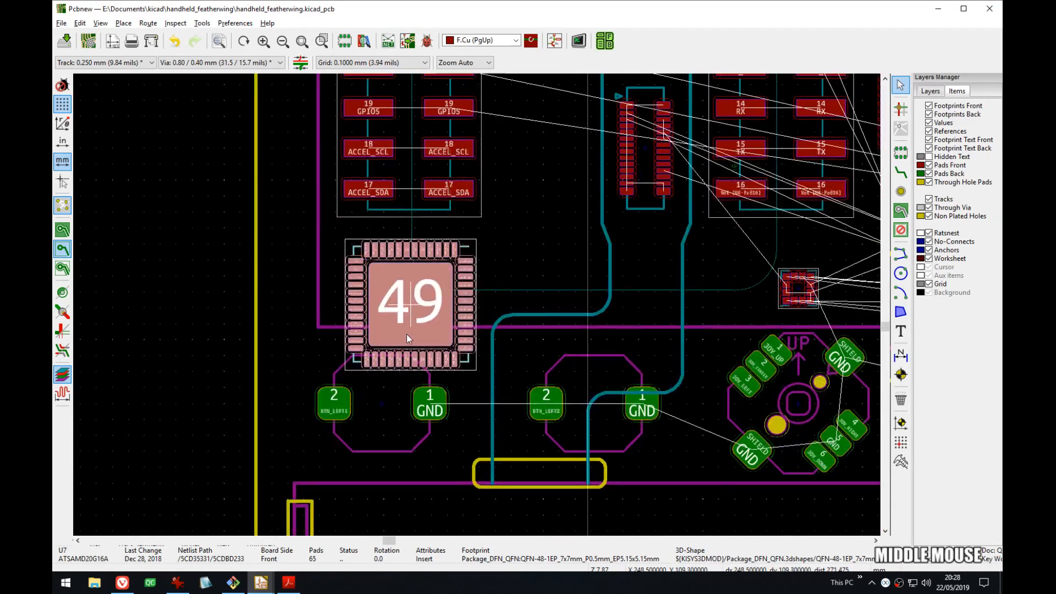
pyautogui.click(408, 351)
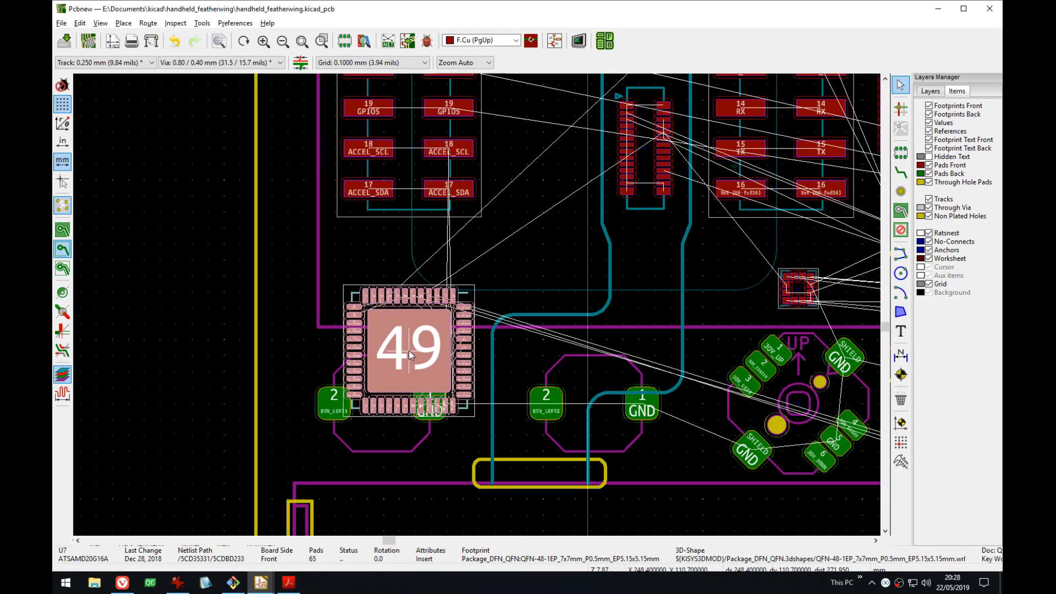
pyautogui.moveTo(408, 351); pyautogui.dragTo(411, 342)
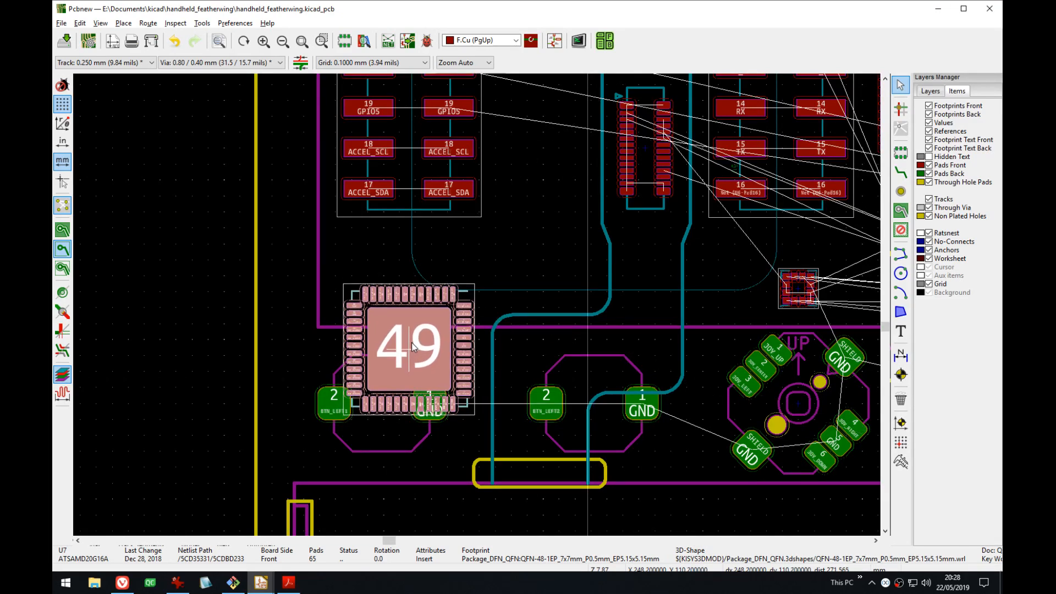
pyautogui.click(476, 254)
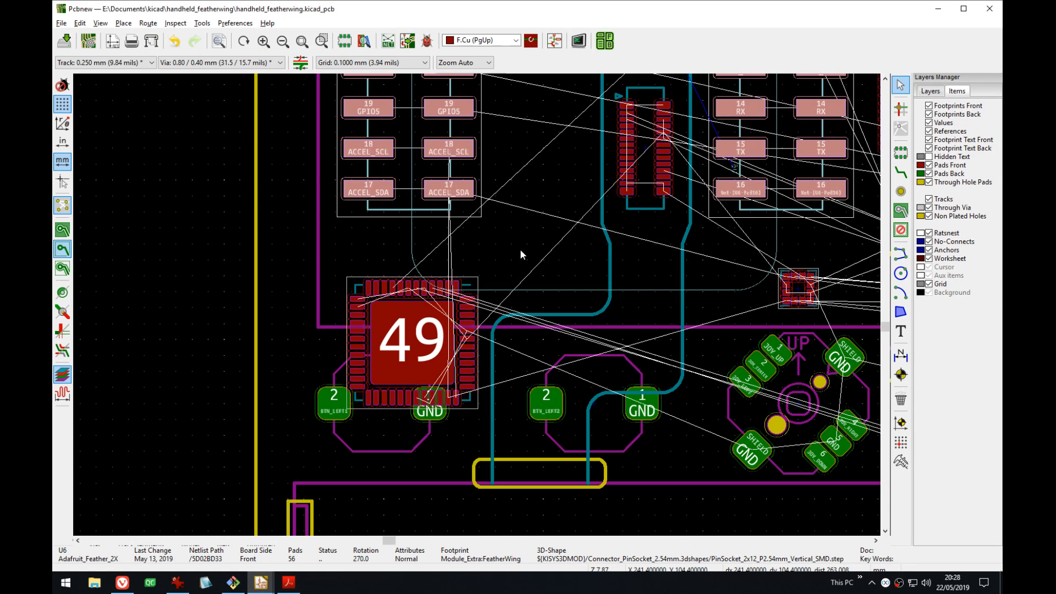
# - Examine how U7's pads and ratsnest lines sit relative to the BTN_LEFT1 button pads on the back
pyautogui.scroll(3, 337, 345)
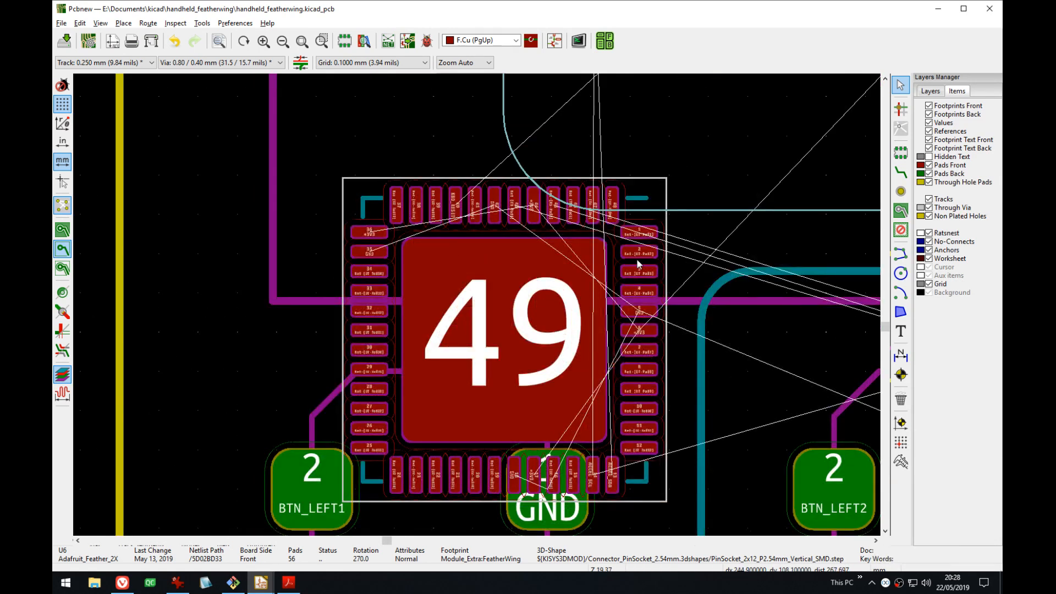
pyautogui.scroll(-2, 337, 345)
pyautogui.moveTo(337, 346); pyautogui.dragTo(311, 300, button='middle')
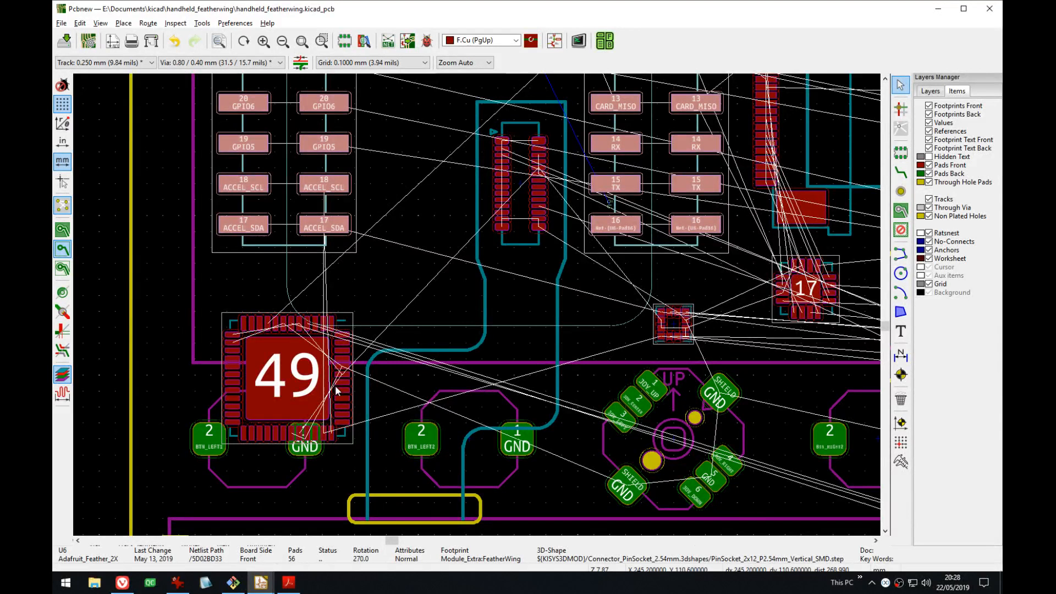
pyautogui.scroll(3, 297, 402)
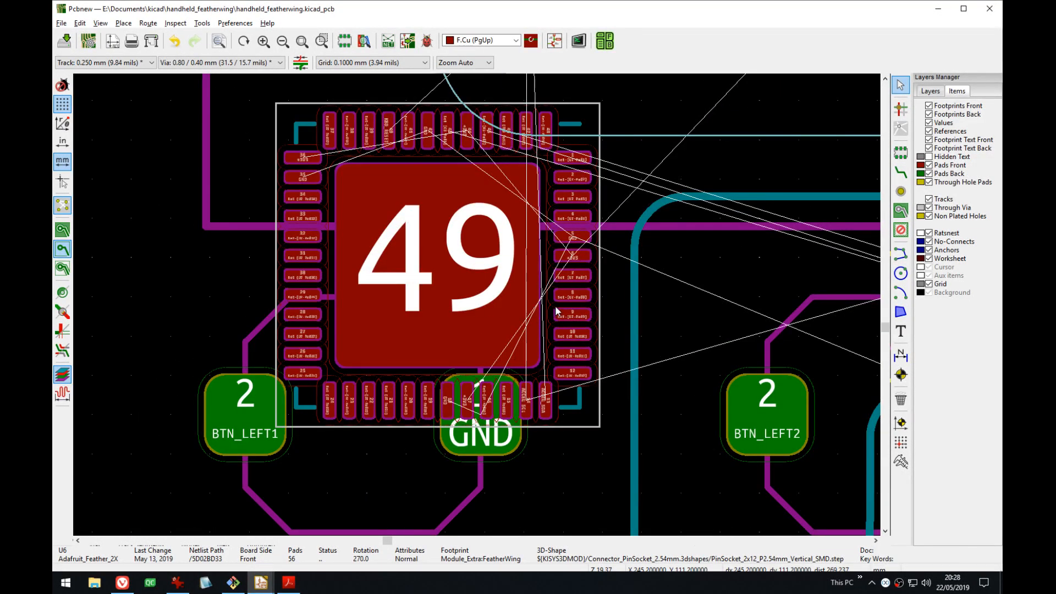
pyautogui.scroll(1, 549, 314)
pyautogui.moveTo(479, 305); pyautogui.dragTo(613, 220, button='middle')
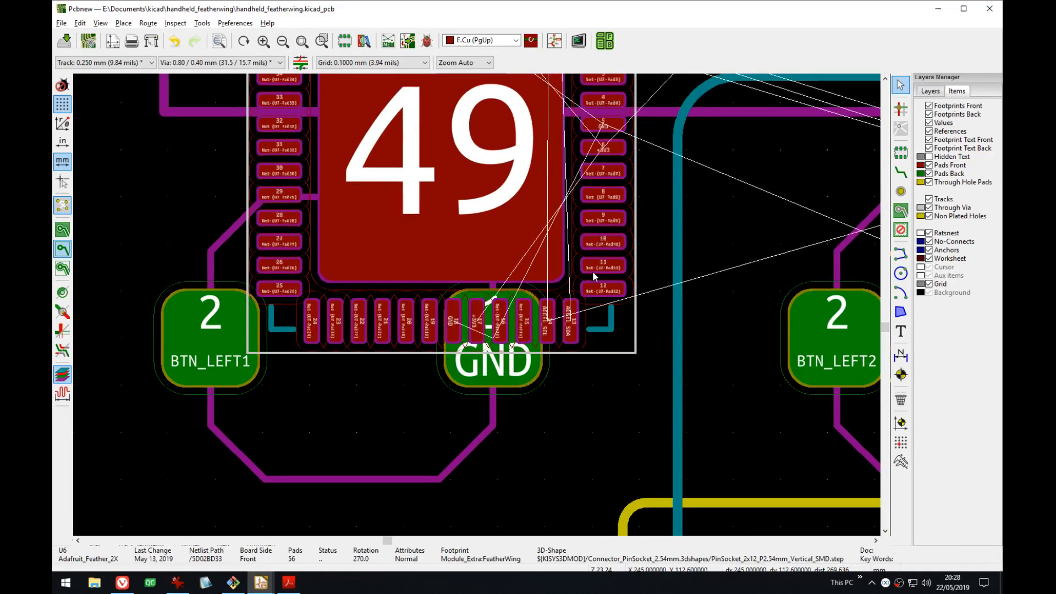
pyautogui.moveTo(592, 271); pyautogui.dragTo(654, 352, button='middle')
pyautogui.press('x')
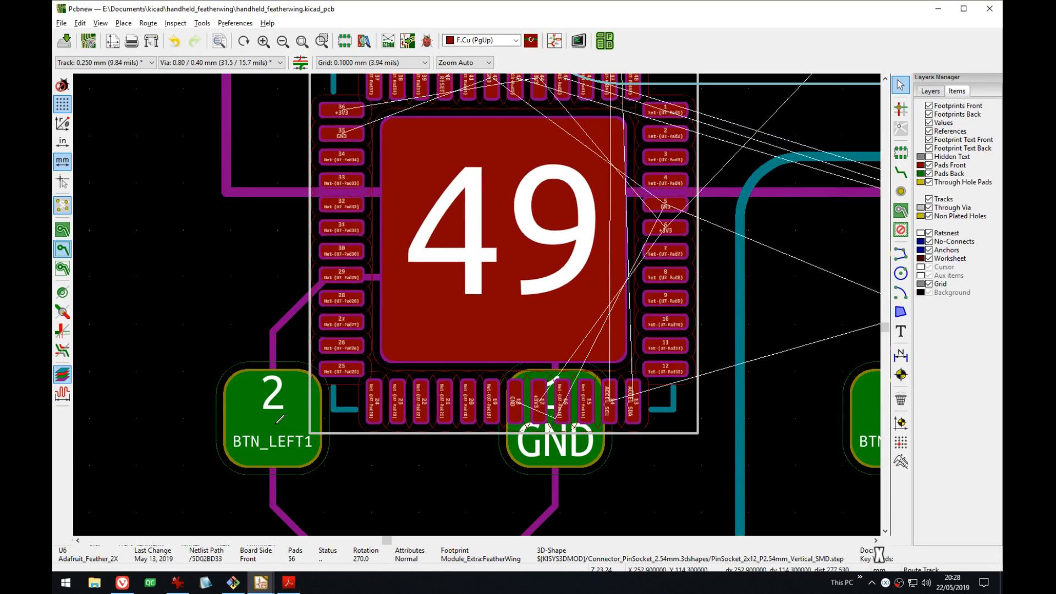
pyautogui.click(279, 417)
pyautogui.scroll(-1, 235, 277)
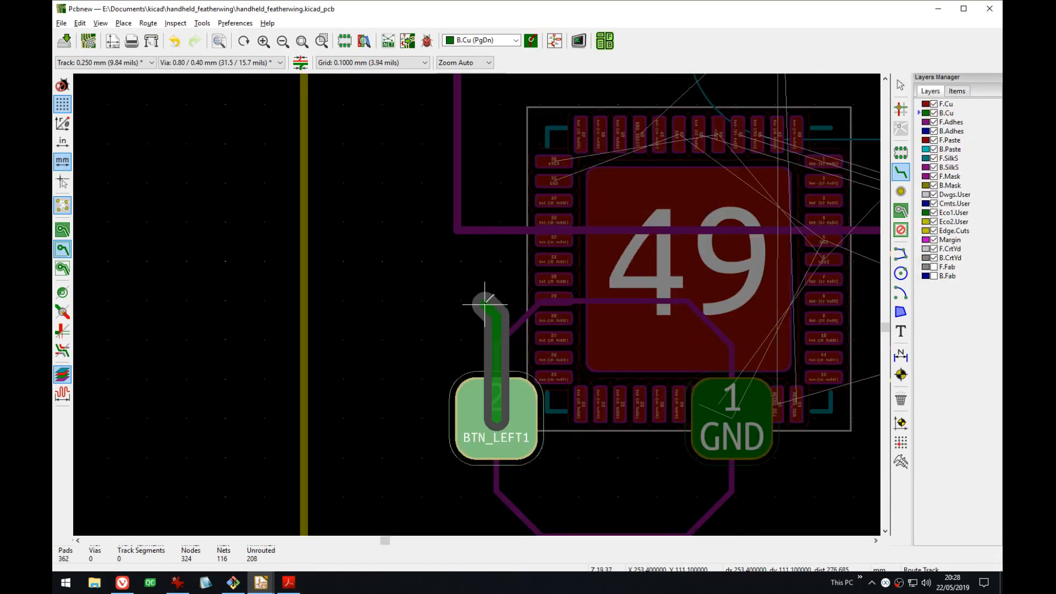
pyautogui.press('Escape')
# - Examine the overall board layout and the ratsnest connections between the placed and unplaced components
pyautogui.moveTo(484, 302); pyautogui.dragTo(447, 242, button='middle')
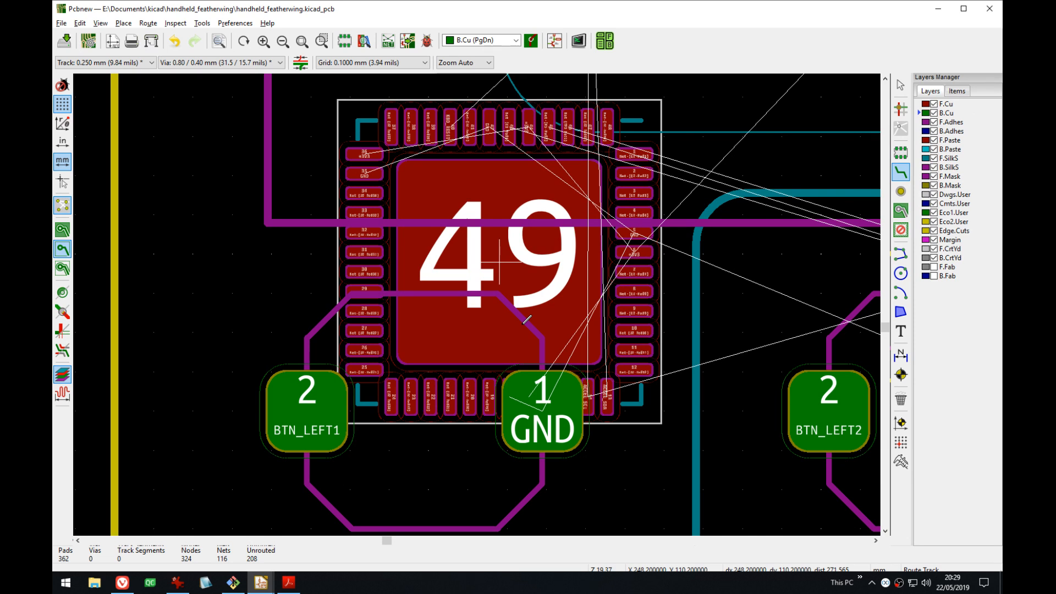
pyautogui.scroll(3, 526, 320)
pyautogui.scroll(-8, 478, 301)
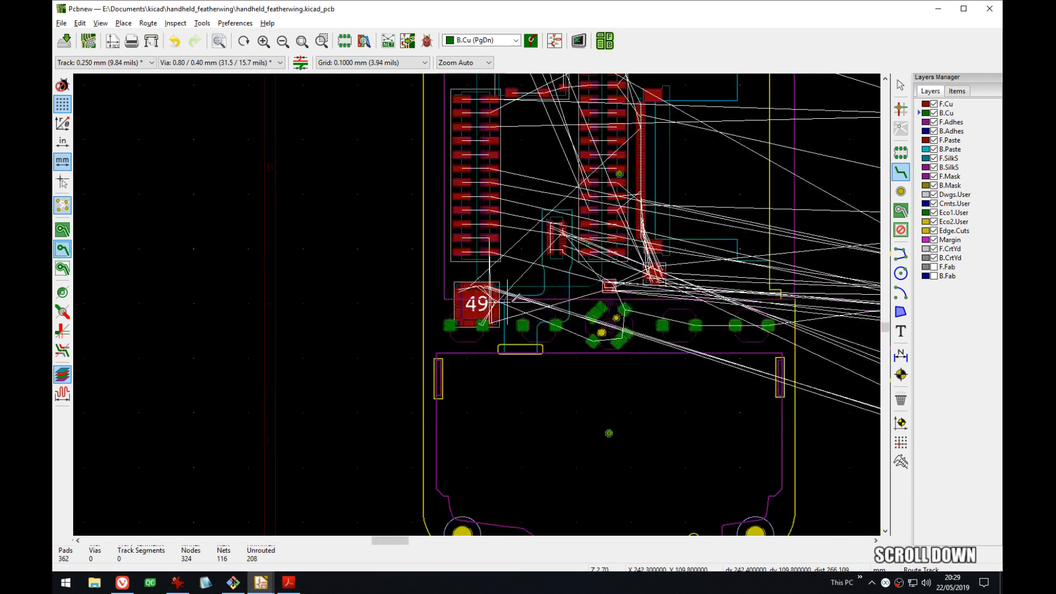
pyautogui.moveTo(558, 297); pyautogui.dragTo(381, 315, button='middle')
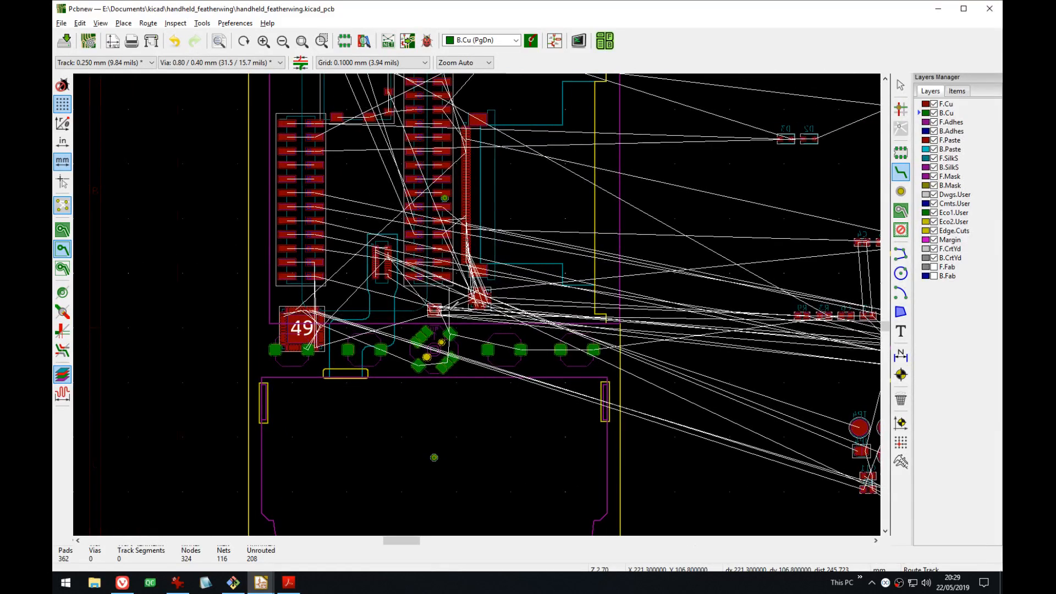
pyautogui.scroll(-1, 450, 309)
pyautogui.moveTo(477, 304); pyautogui.dragTo(466, 347, button='middle')
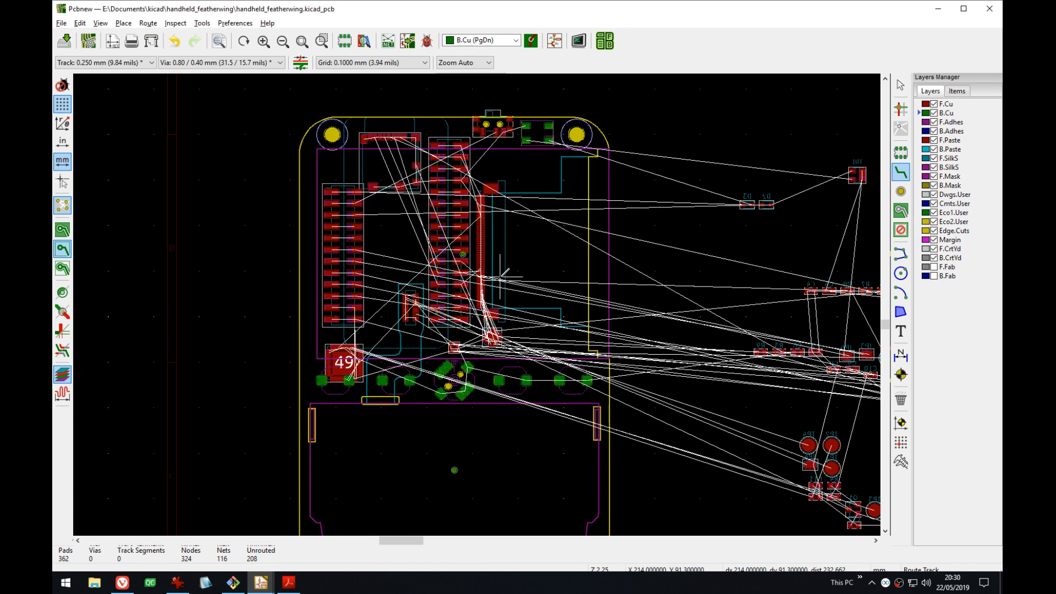
# - Set the active routing layer to the front copper layer, F.Cu
pyautogui.scroll(5, 500, 275)
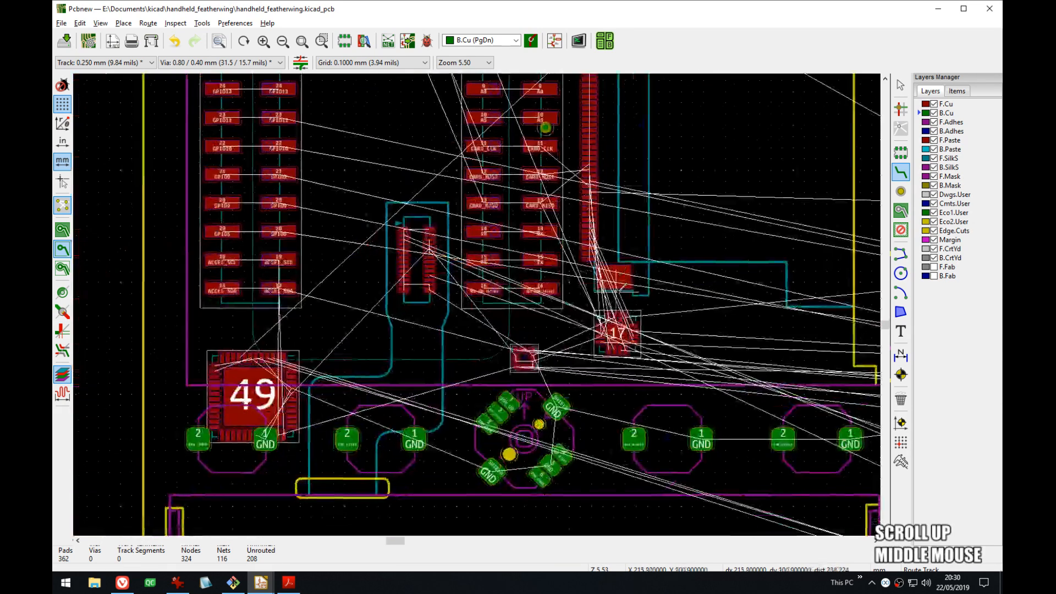
pyautogui.moveTo(651, 286); pyautogui.dragTo(761, 232, button='middle')
pyautogui.moveTo(563, 242); pyautogui.dragTo(552, 269, button='middle')
pyautogui.press('v')
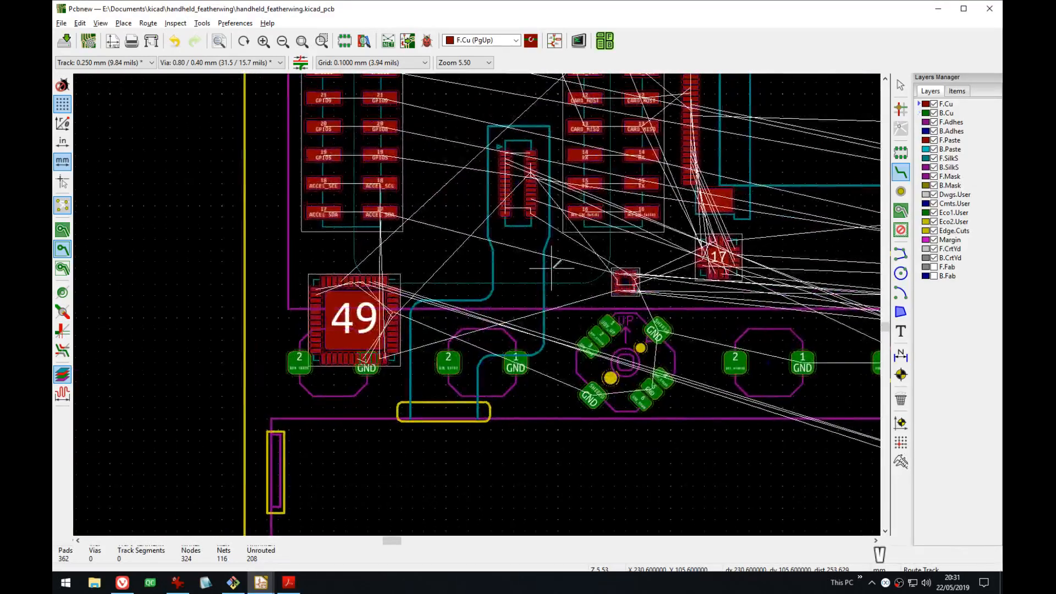
pyautogui.moveTo(487, 168); pyautogui.dragTo(488, 250, button='middle')
pyautogui.moveTo(457, 194); pyautogui.dragTo(384, 283, button='middle')
pyautogui.scroll(3, 383, 201)
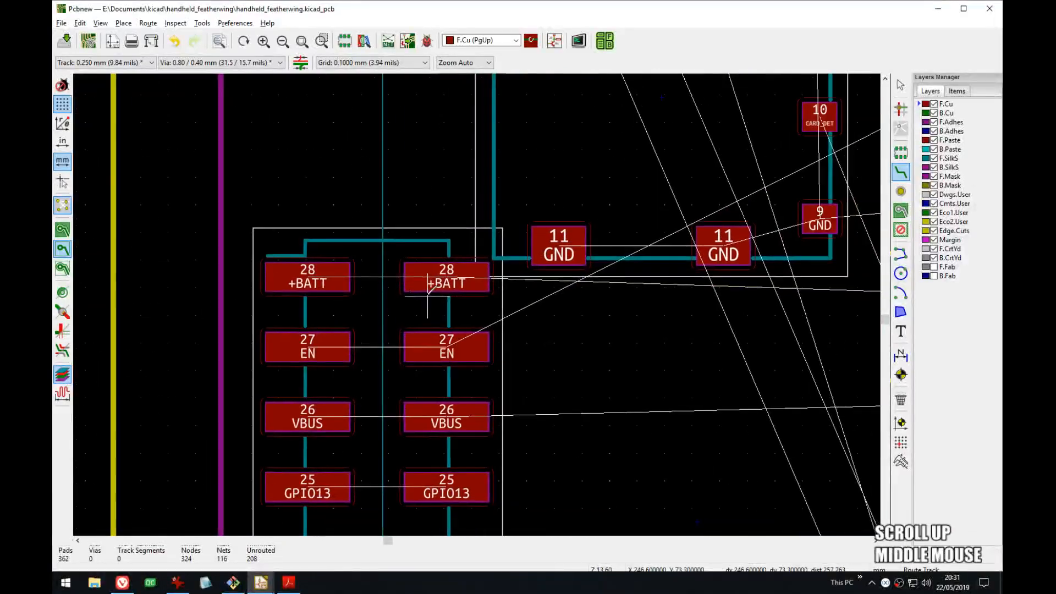
# - Try to route a front-copper track between the two +BATT pads (pad 28) of the Feather header
pyautogui.press('x')
pyautogui.click(465, 275)
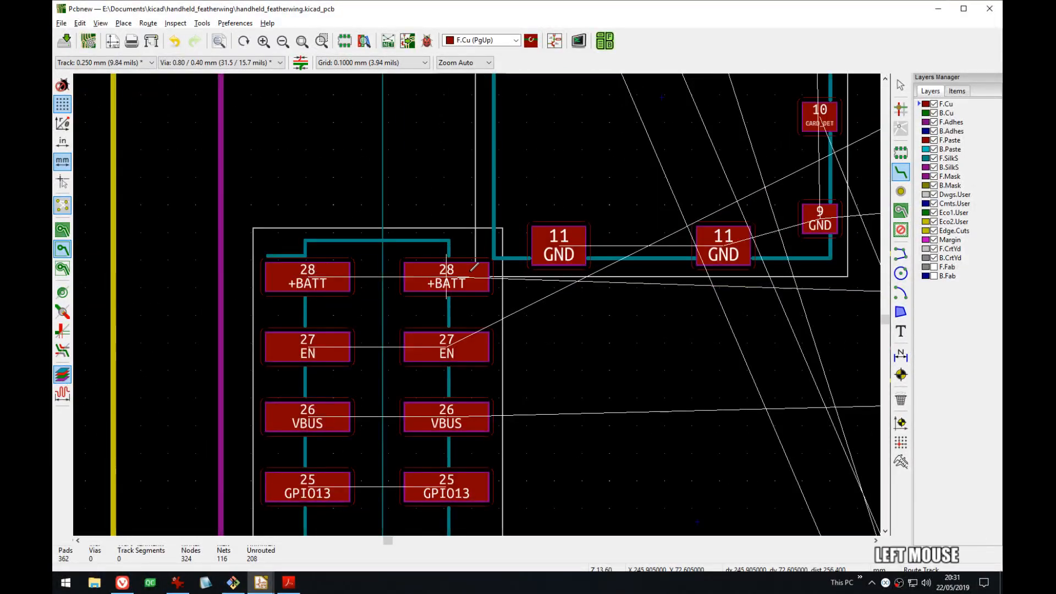
pyautogui.click(462, 280)
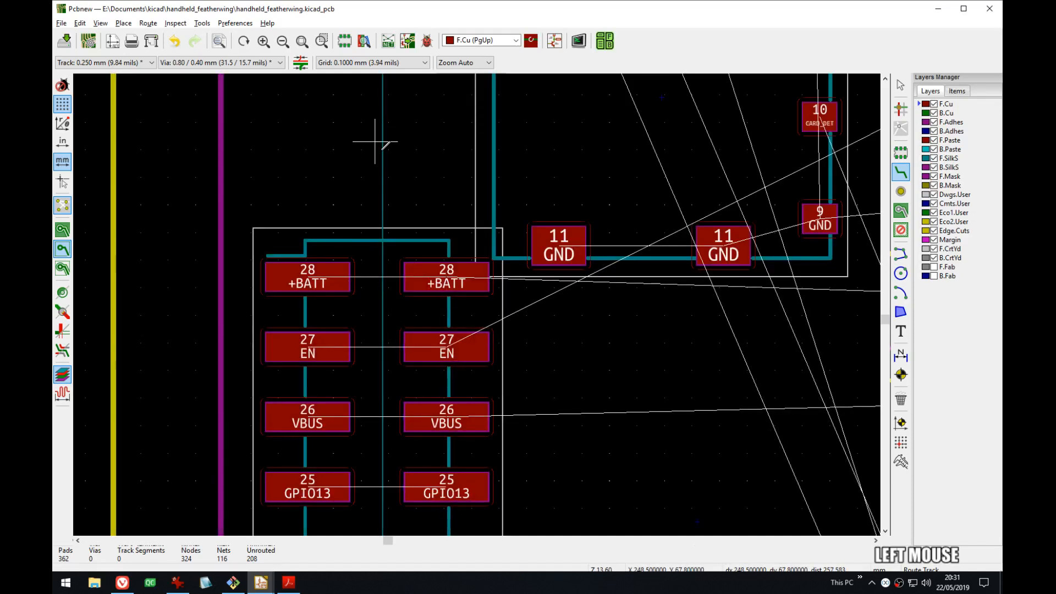
pyautogui.click(329, 270)
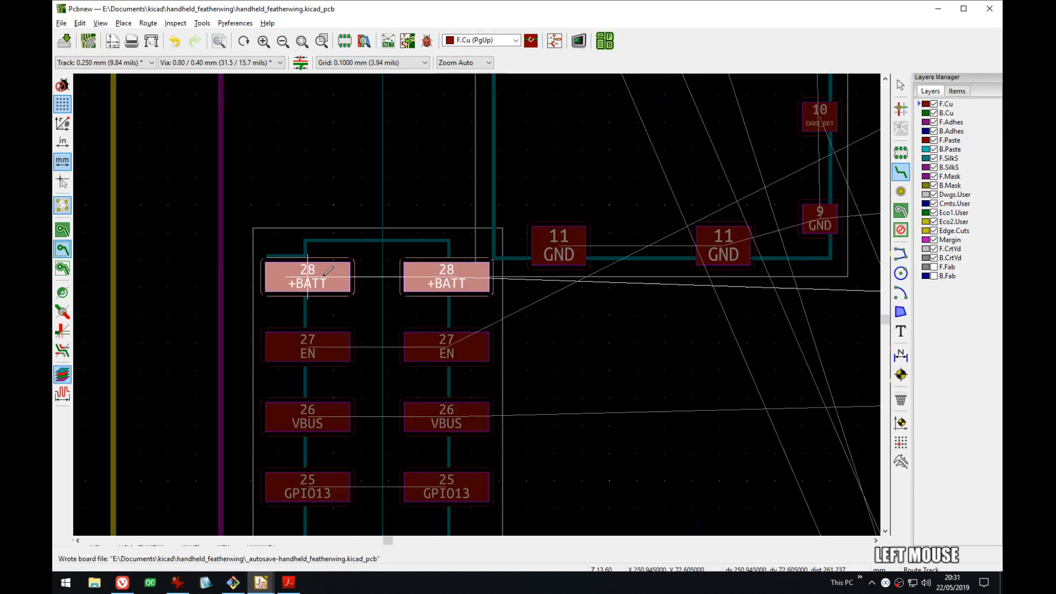
pyautogui.click(461, 270)
# - Route a straight front-copper track between the two EN pads (pad 27) of the Feather header
pyautogui.press('x')
pyautogui.click(450, 345)
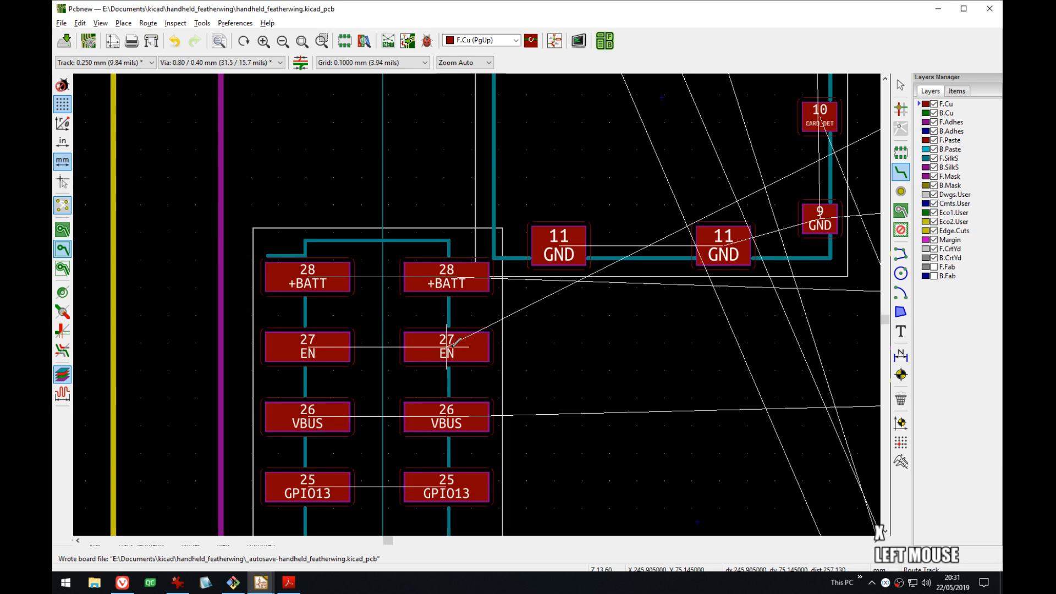
pyautogui.press('Escape')
pyautogui.press('x')
pyautogui.click(455, 347)
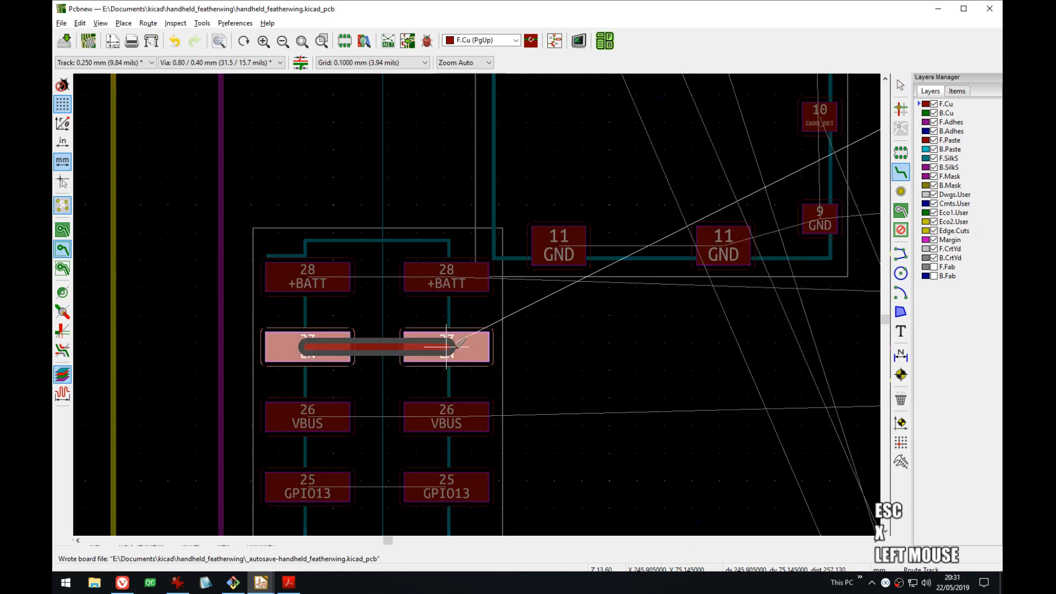
pyautogui.click(331, 282)
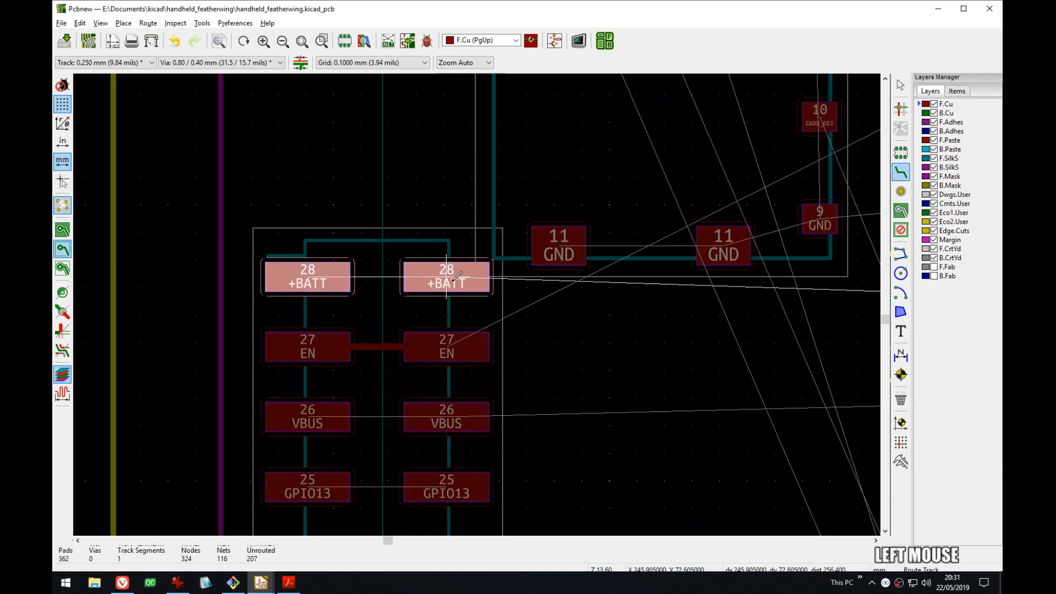
pyautogui.press('Escape')
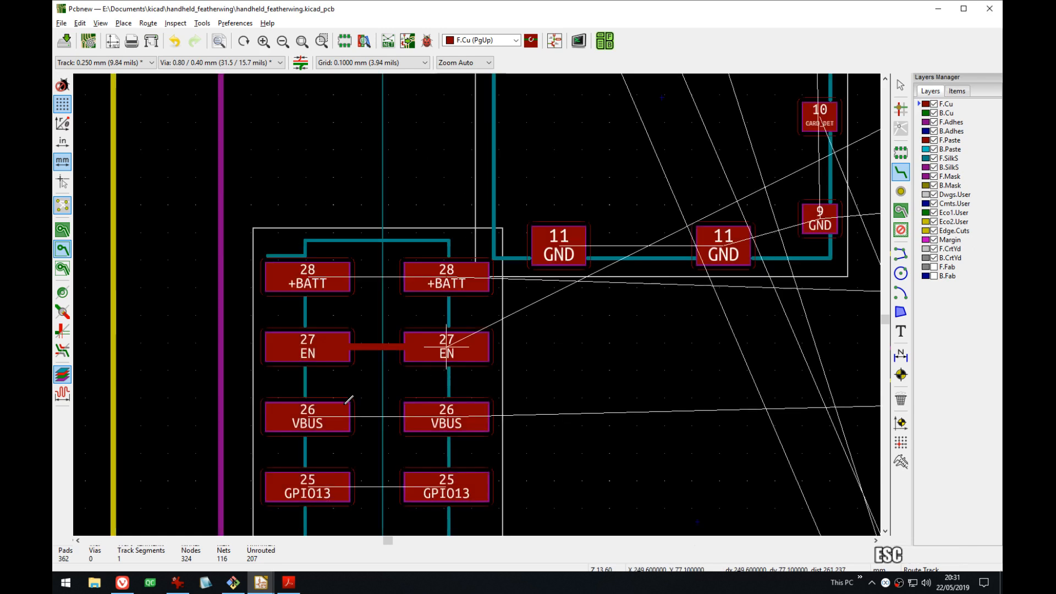
# - Route straight front-copper tracks joining the paired VBUS, GPIO13 and GPIO12 pads (26 to 24)
pyautogui.click(316, 417)
pyautogui.click(446, 418)
pyautogui.moveTo(451, 437); pyautogui.dragTo(448, 209, button='middle')
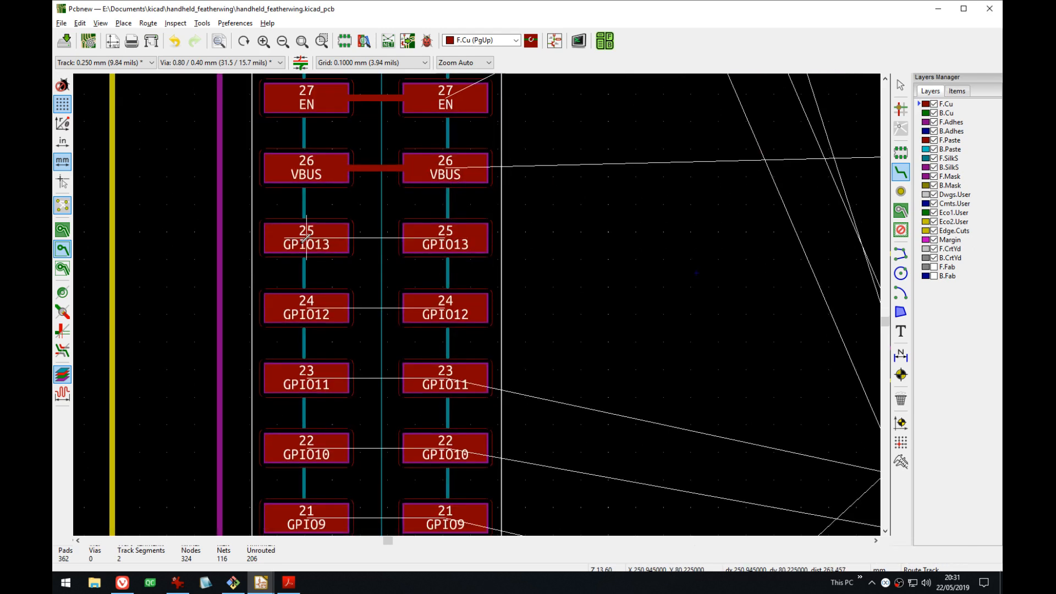
pyautogui.click(313, 237)
pyautogui.click(445, 237)
pyautogui.click(314, 307)
pyautogui.click(446, 307)
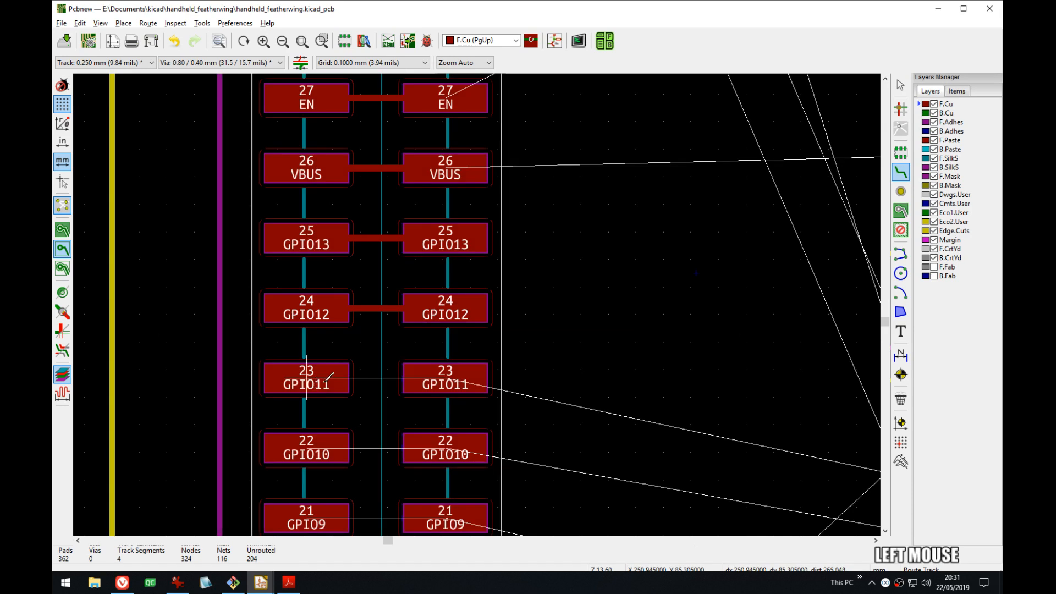
# - Route straight front-copper tracks joining the paired GPIO11, GPIO10, GPIO9 and GPIO6 pads (23 to 20)
pyautogui.click(313, 377)
pyautogui.click(445, 377)
pyautogui.moveTo(445, 377); pyautogui.dragTo(433, 168, button='middle')
pyautogui.click(301, 239)
pyautogui.click(434, 238)
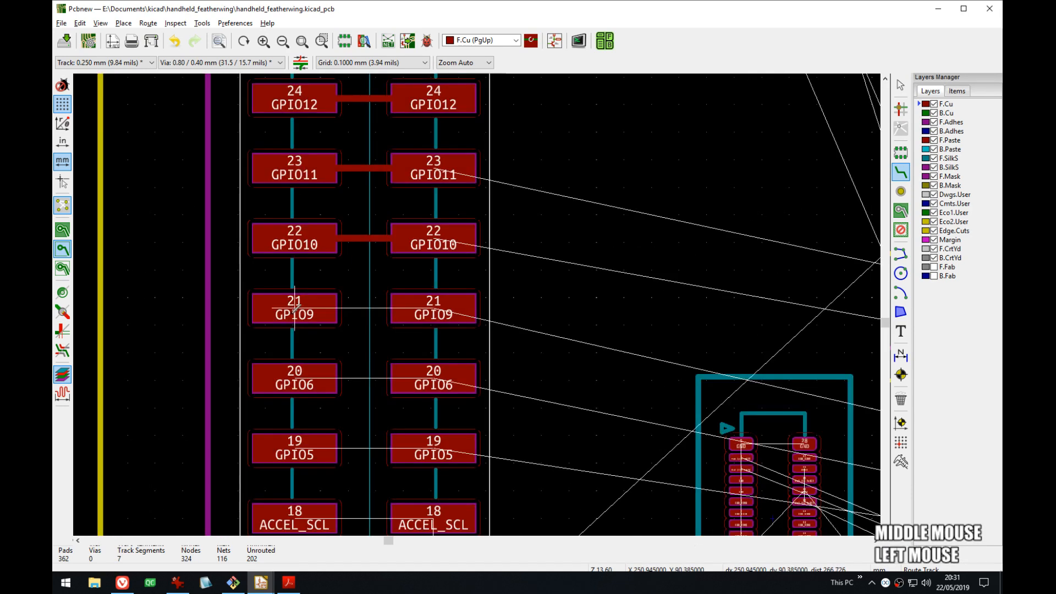
pyautogui.click(294, 307)
pyautogui.click(433, 308)
pyautogui.click(294, 377)
pyautogui.click(433, 377)
# - Route straight front-copper tracks joining the paired GPIO5, ACCEL_SCL and ACCEL_SDA pads (19 to 17)
pyautogui.moveTo(474, 450); pyautogui.dragTo(450, 244, button='middle')
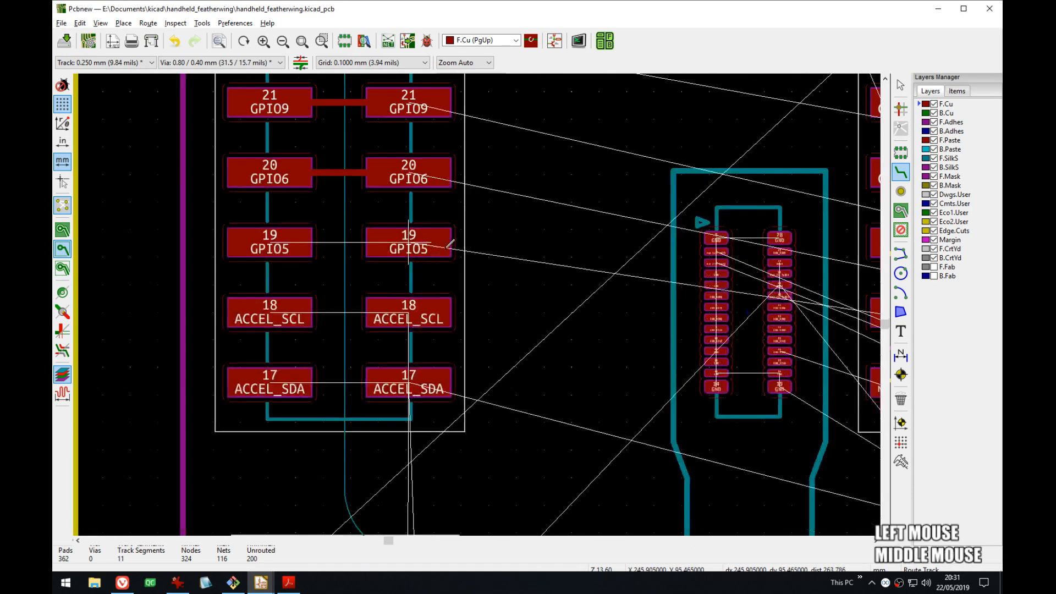
pyautogui.click(270, 242)
pyautogui.click(408, 241)
pyautogui.click(270, 311)
pyautogui.click(409, 312)
pyautogui.click(269, 382)
pyautogui.click(409, 382)
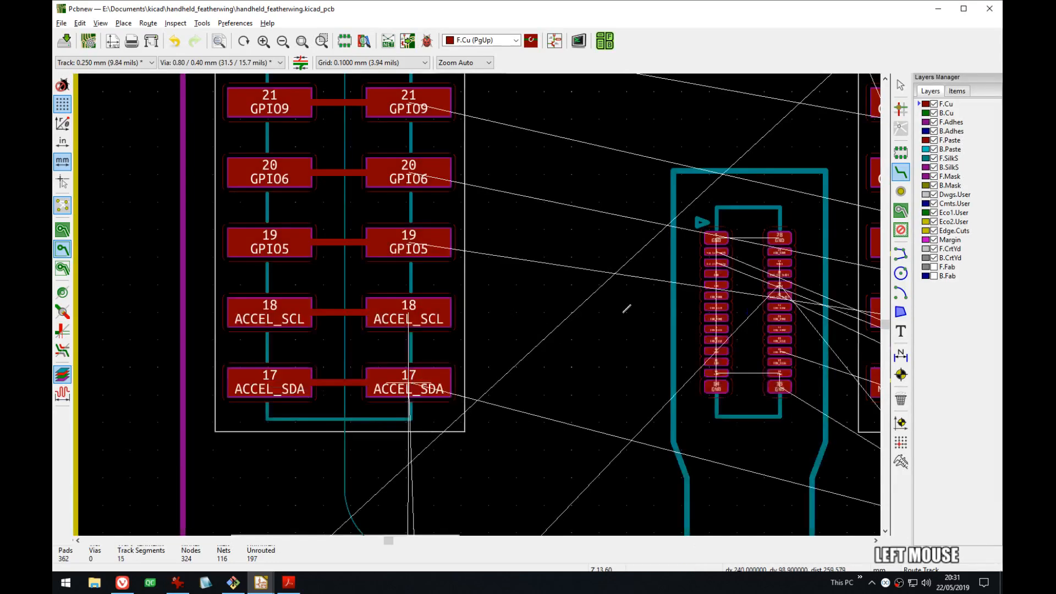
# - Join the paired pads 16, 15 (TX) and 14 (RX) on the other Feather header with straight front-copper tracks
pyautogui.moveTo(626, 309); pyautogui.dragTo(77, 260, button='middle')
pyautogui.click(337, 332)
pyautogui.click(477, 331)
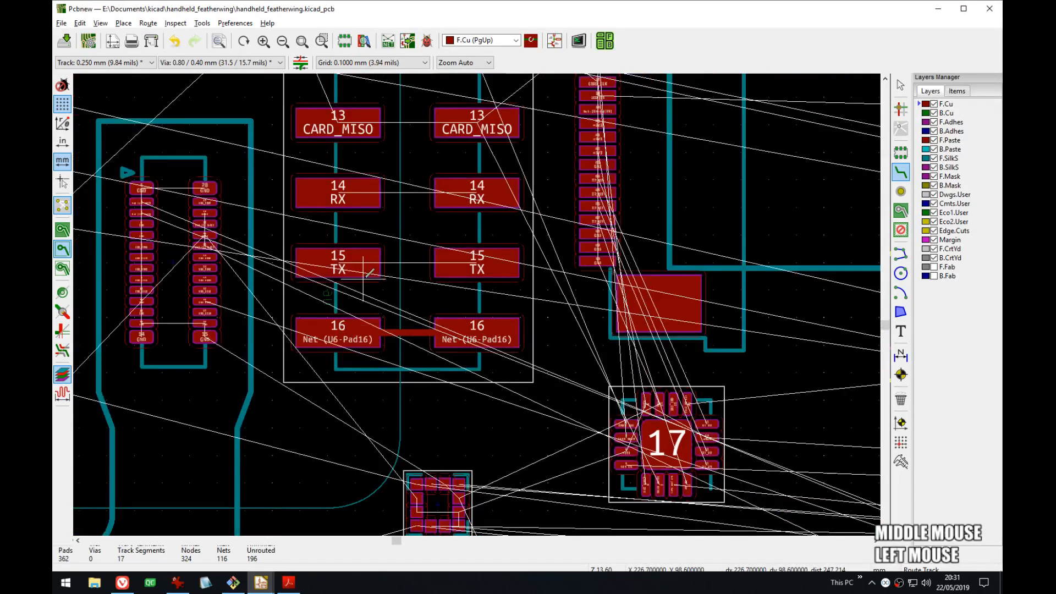
pyautogui.click(338, 262)
pyautogui.click(477, 263)
pyautogui.click(337, 193)
pyautogui.click(477, 192)
# - Route straight front-copper tracks joining the paired CARD_MISO, CARD_MOSI and CARD_CLK pads (13 to 11)
pyautogui.moveTo(402, 175); pyautogui.dragTo(432, 315, button='middle')
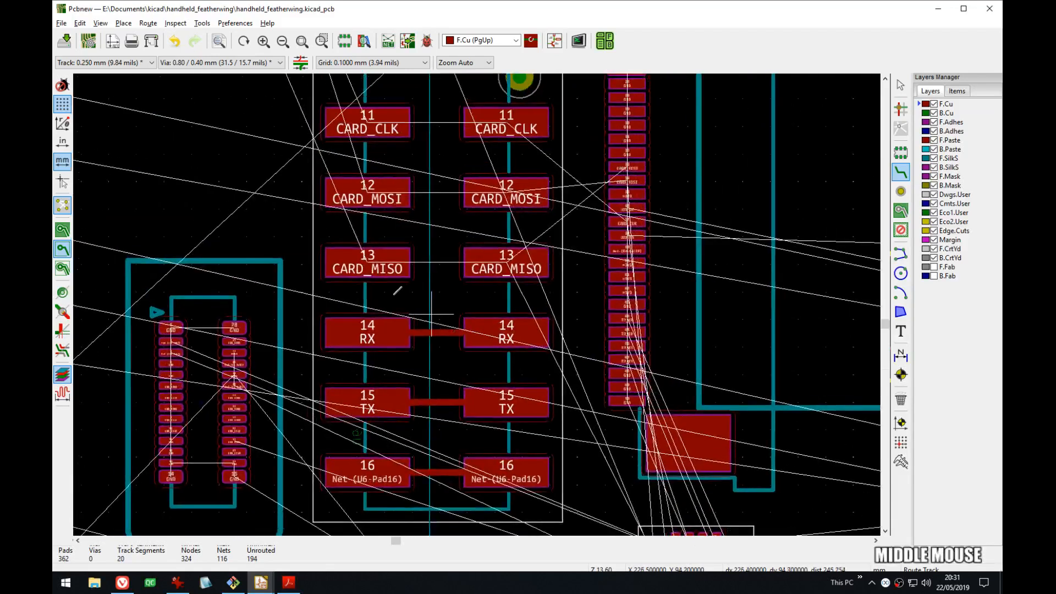
pyautogui.click(393, 267)
pyautogui.click(478, 267)
pyautogui.click(509, 193)
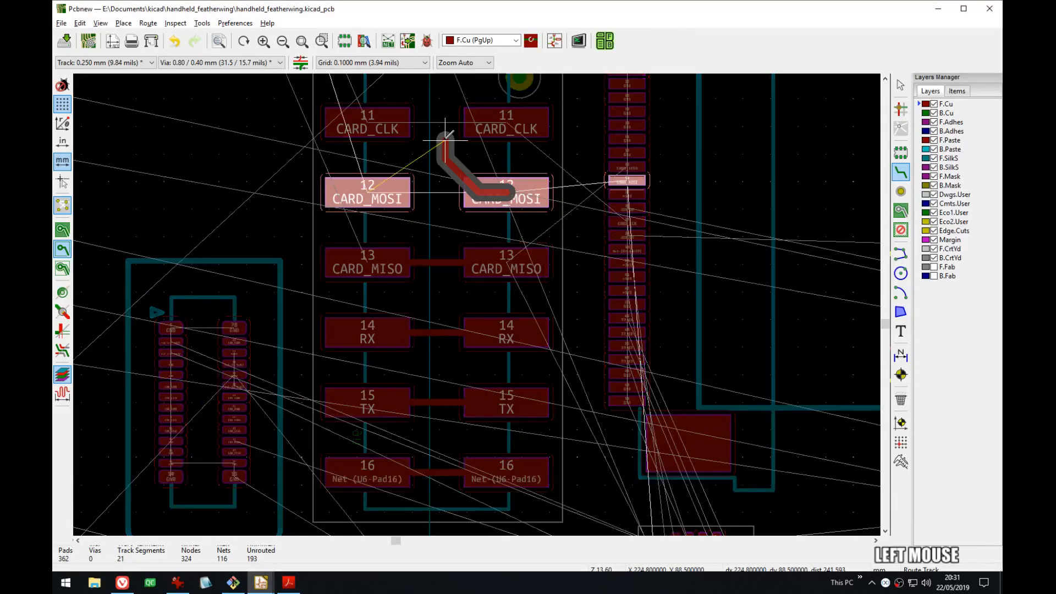
pyautogui.moveTo(445, 140); pyautogui.dragTo(450, 282, button='middle')
pyautogui.click(378, 285)
pyautogui.click(366, 277)
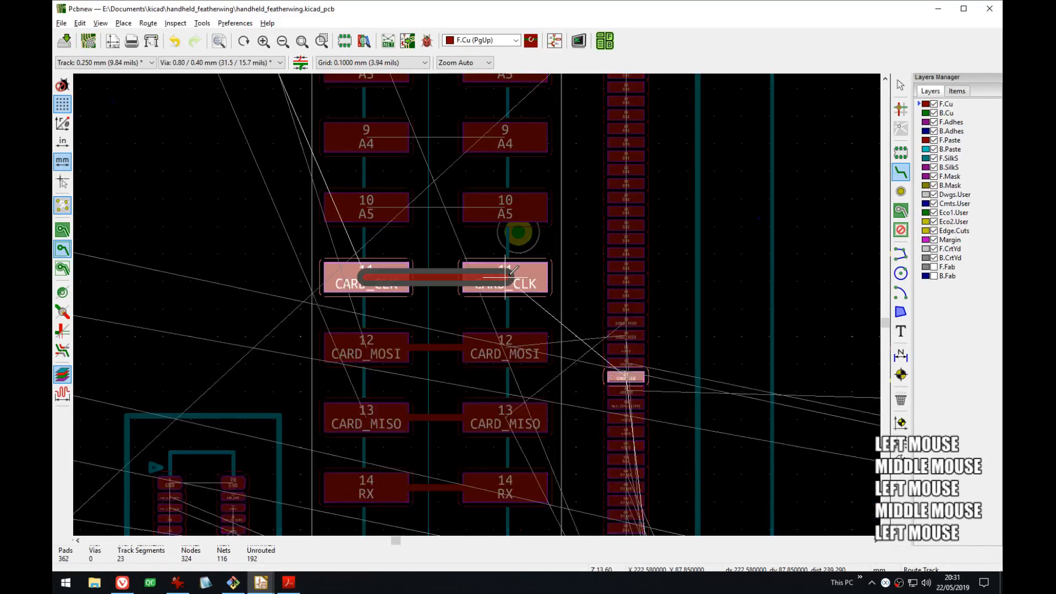
pyautogui.click(507, 277)
# - Route straight front-copper tracks joining the paired A5, A4 and A3 pads (10 to 8)
pyautogui.click(367, 206)
pyautogui.click(505, 207)
pyautogui.moveTo(481, 188); pyautogui.dragTo(537, 308, button='middle')
pyautogui.click(436, 255)
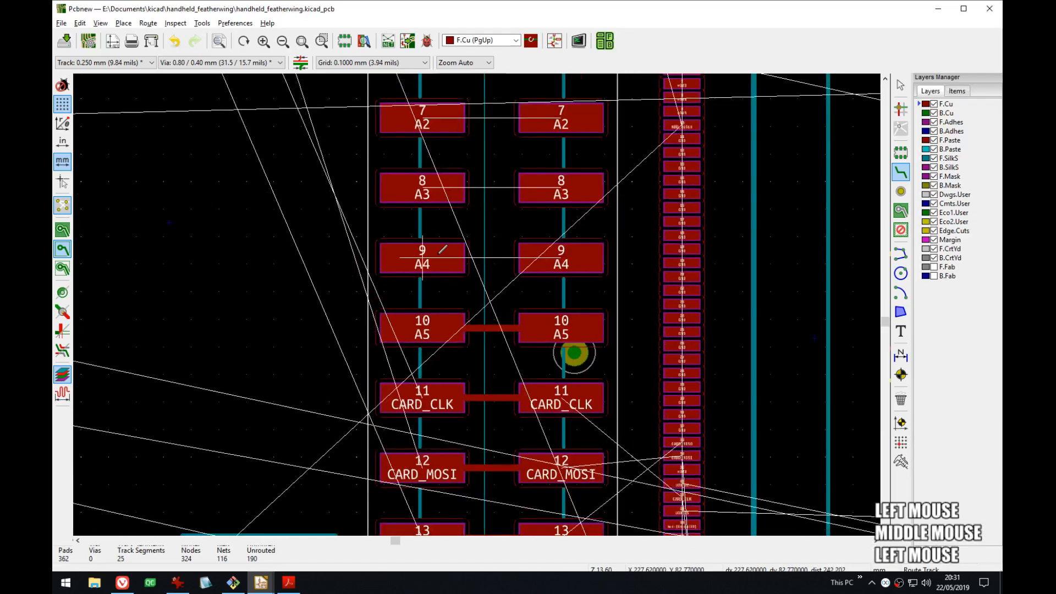
pyautogui.click(550, 257)
pyautogui.click(443, 189)
pyautogui.click(553, 190)
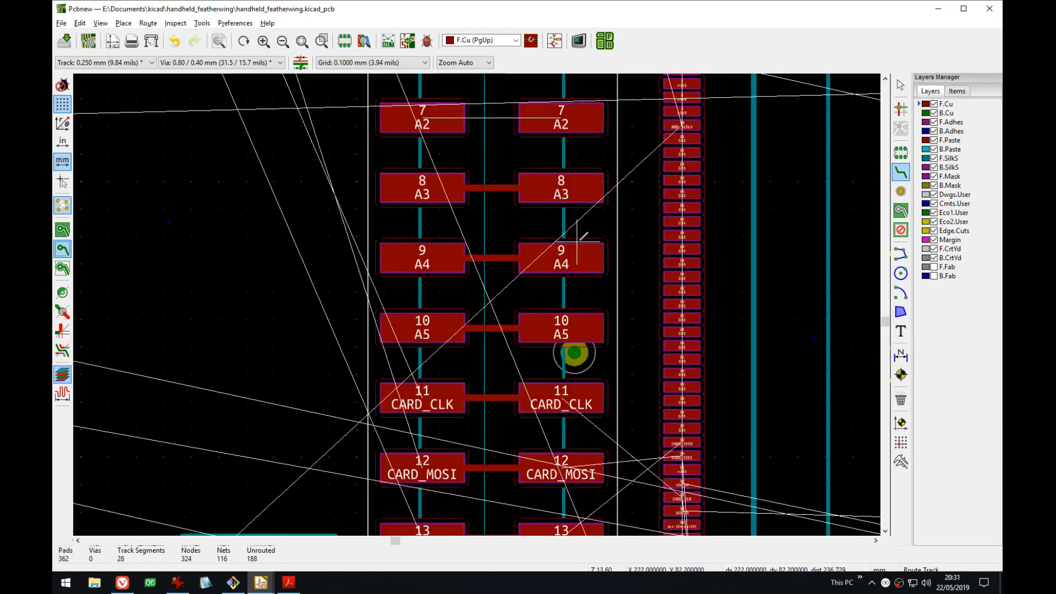
# - Join the two A2 pads (pad 7) with a front-copper track and look at the Feather headers in the 3D Viewer
pyautogui.moveTo(581, 238); pyautogui.dragTo(588, 346, button='middle')
pyautogui.click(429, 226)
pyautogui.click(538, 214)
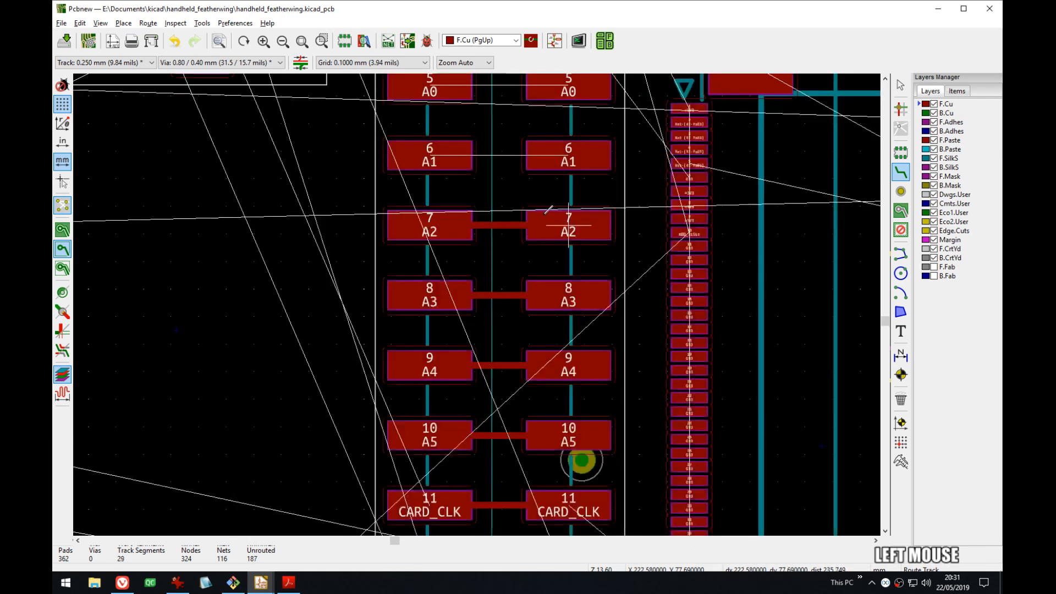
pyautogui.hotkey('alt', 'Tab')
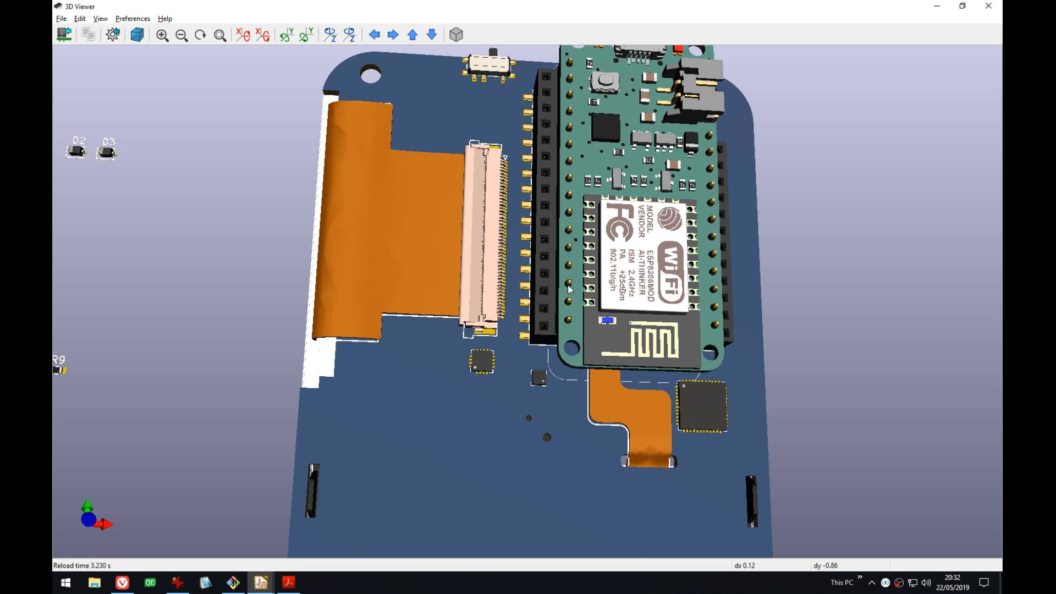
pyautogui.hotkey('alt', 'Tab')
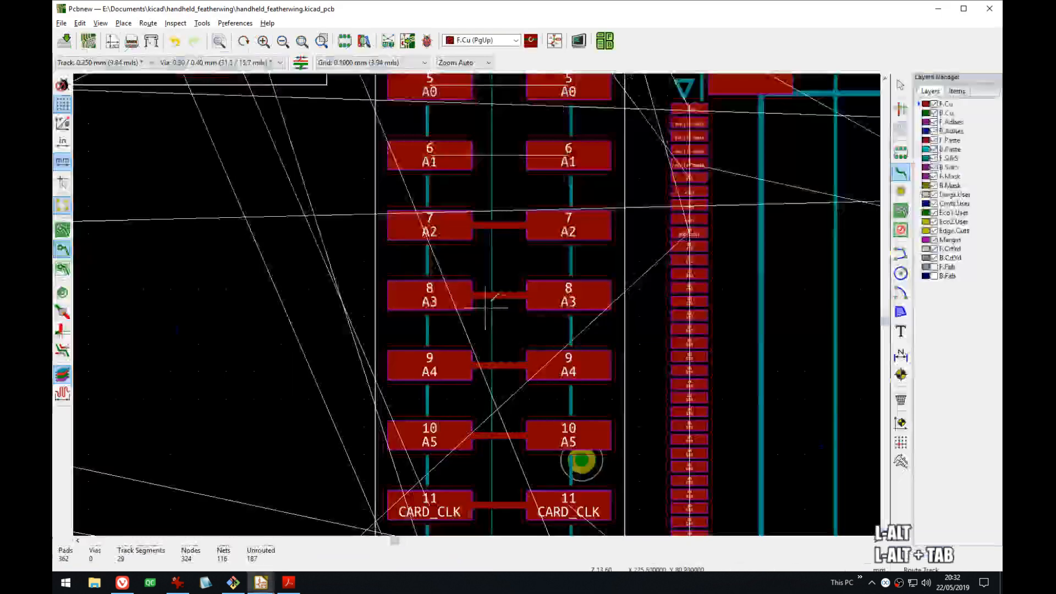
# - Route straight front-copper tracks joining the paired A1 and A0 pads (6 and 5)
pyautogui.moveTo(426, 156); pyautogui.dragTo(426, 258, button='middle')
pyautogui.click(423, 258)
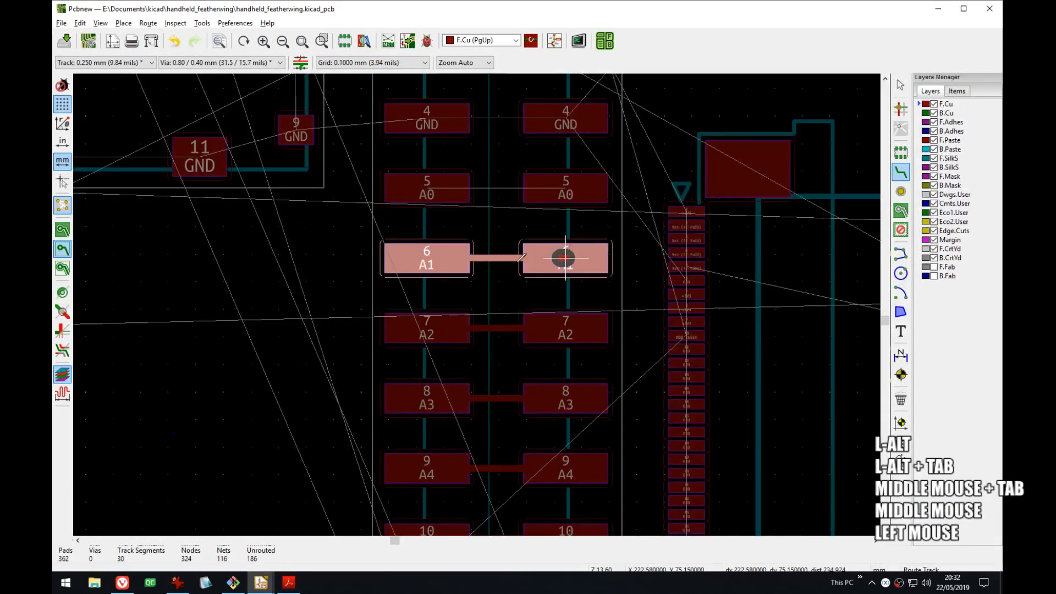
pyautogui.click(575, 267)
pyautogui.press('Escape')
pyautogui.click(565, 188)
pyautogui.click(439, 183)
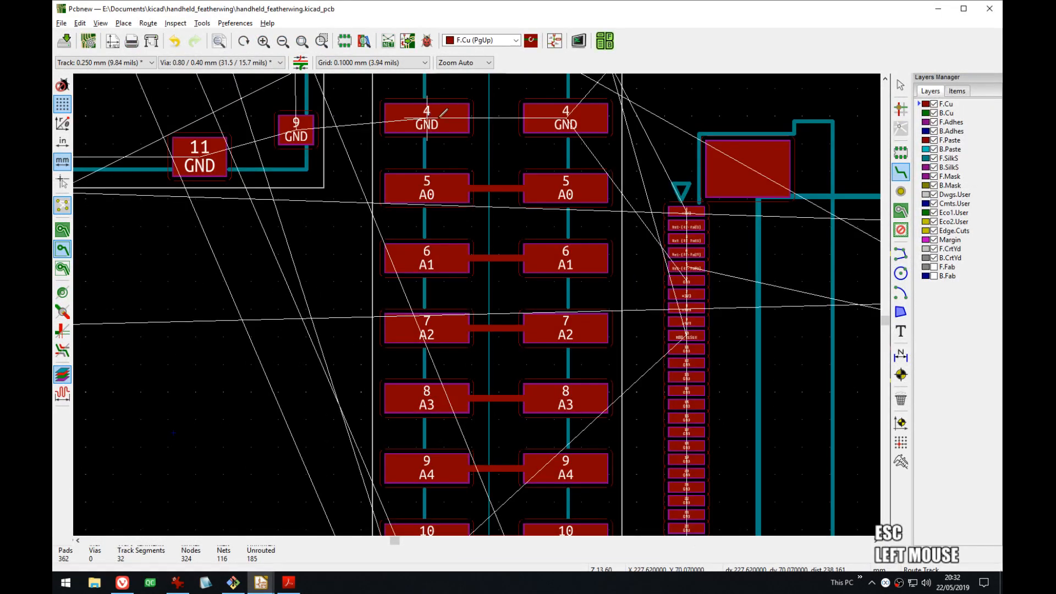
# - Route straight front-copper tracks joining the paired GND, AREF, +3V3 and KBD_RESET pads (4 to 1)
pyautogui.moveTo(452, 184); pyautogui.dragTo(479, 320, button='middle')
pyautogui.click(456, 184)
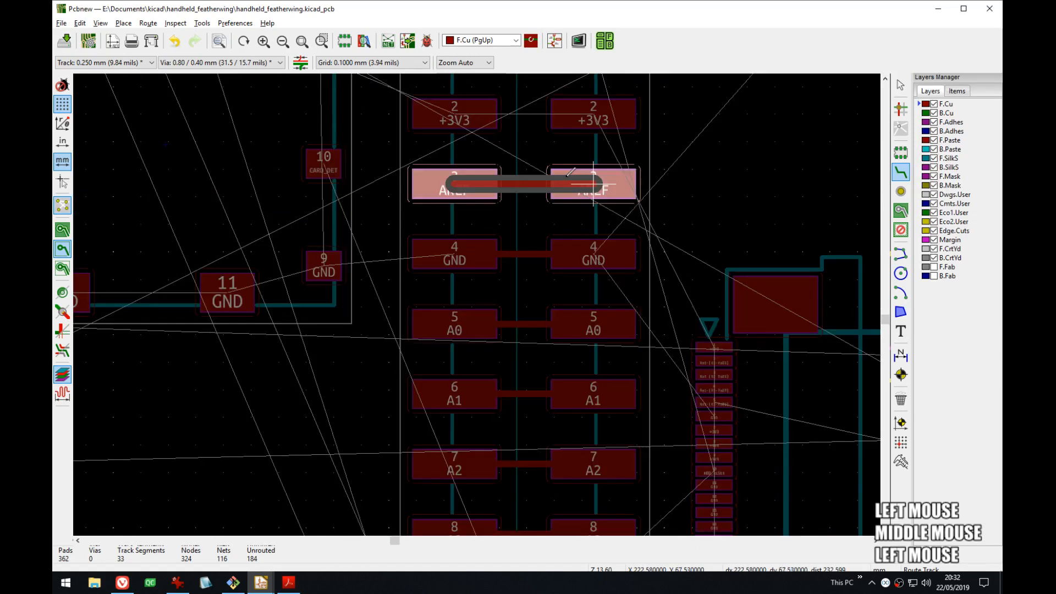
pyautogui.click(593, 184)
pyautogui.click(455, 116)
pyautogui.click(594, 123)
pyautogui.moveTo(502, 188); pyautogui.dragTo(624, 336, button='middle')
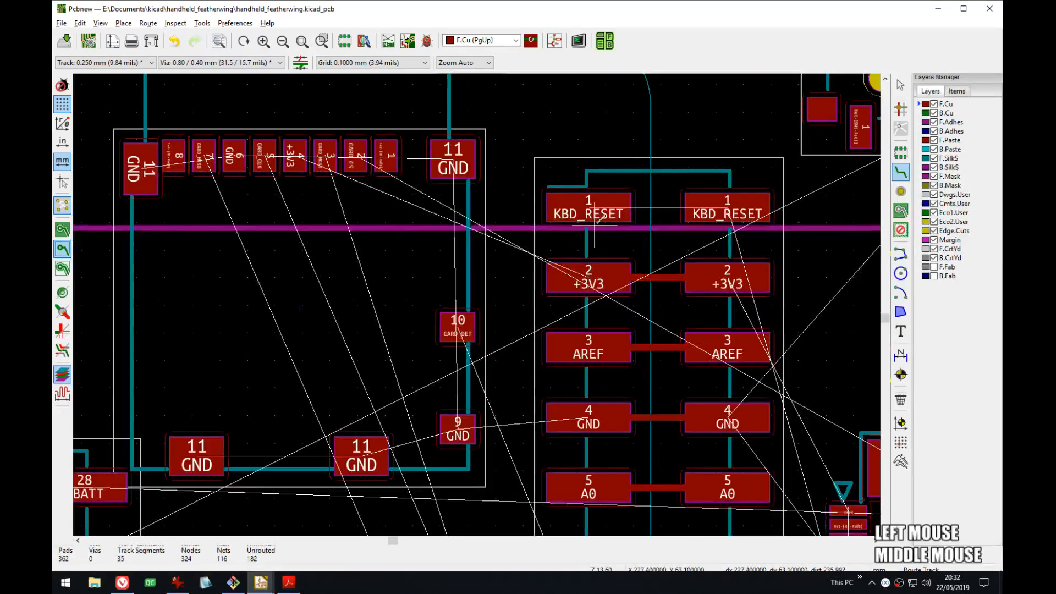
pyautogui.click(577, 213)
pyautogui.click(731, 212)
# - Try again to connect the two +BATT pads (pad 28) of the Feather header with a front-copper track
pyautogui.scroll(-1, 678, 302)
pyautogui.moveTo(156, 389); pyautogui.dragTo(643, 205, button='middle')
pyautogui.moveTo(627, 379); pyautogui.dragTo(636, 308, button='middle')
pyautogui.click(374, 199)
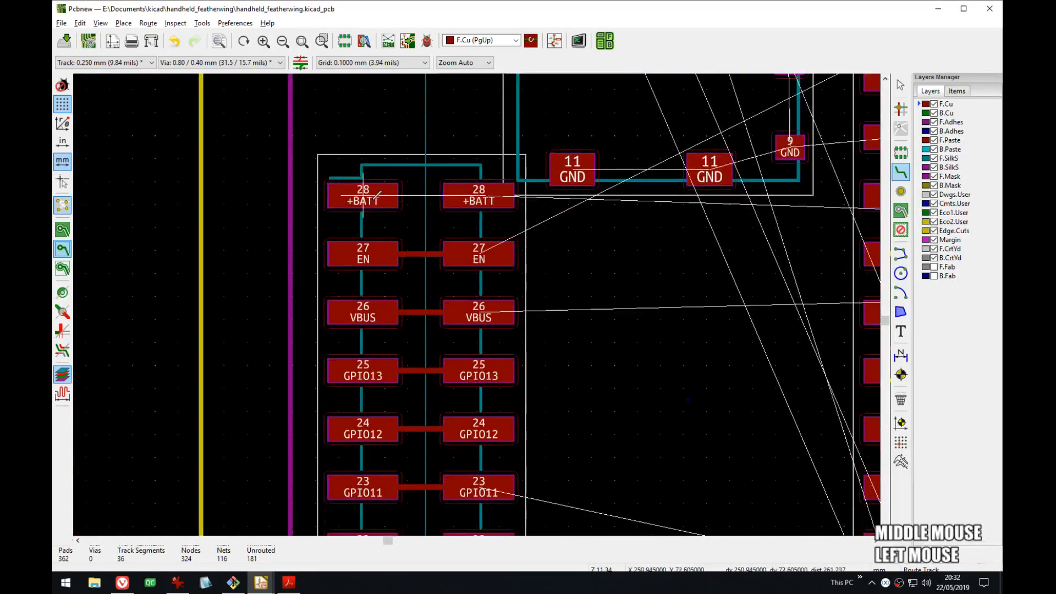
pyautogui.click(479, 196)
pyautogui.click(480, 197)
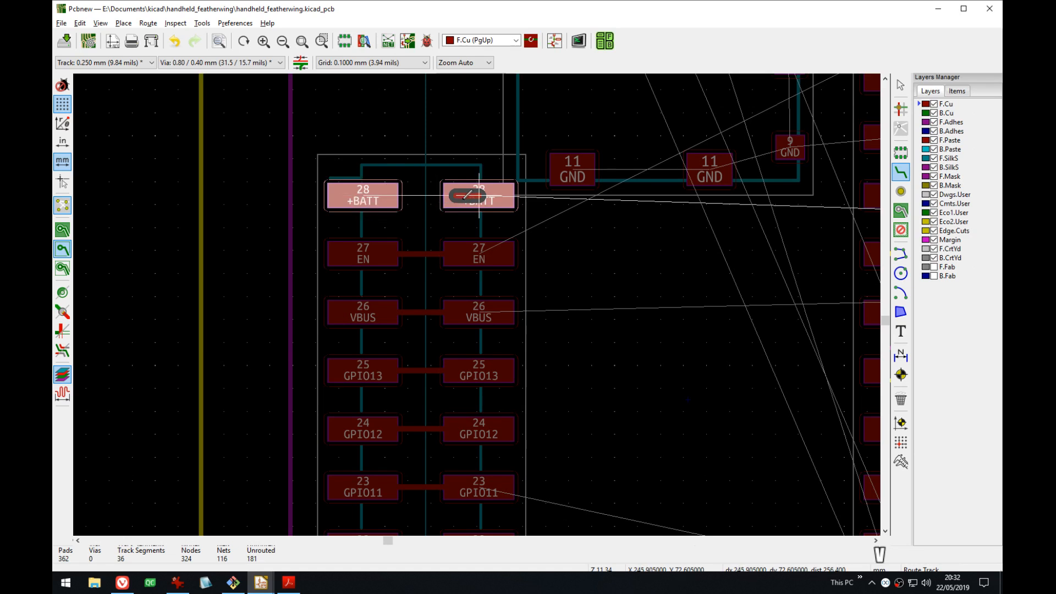
pyautogui.scroll(3, 428, 196)
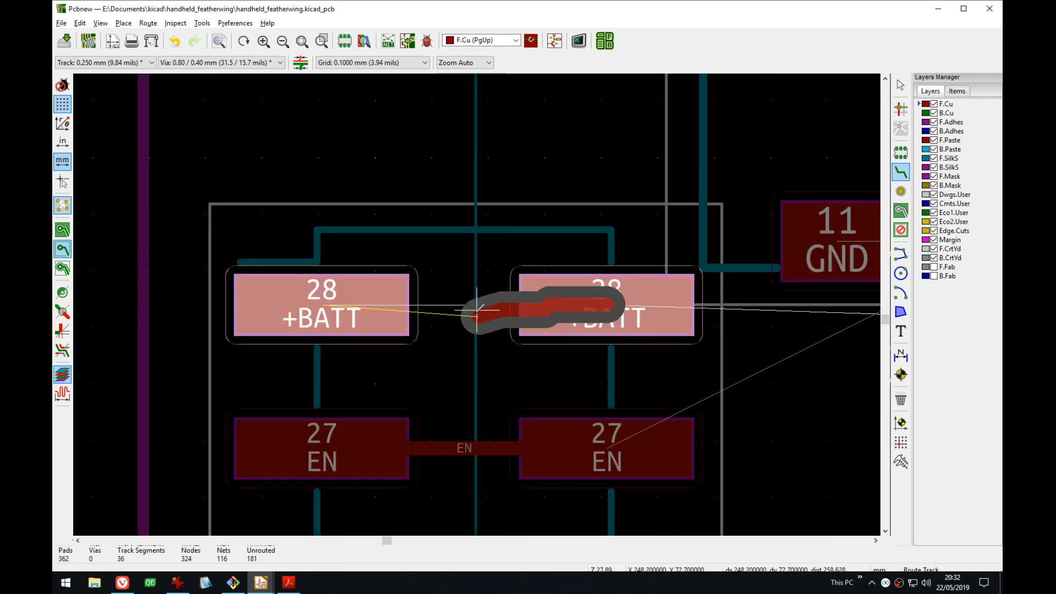
pyautogui.scroll(-6, 389, 295)
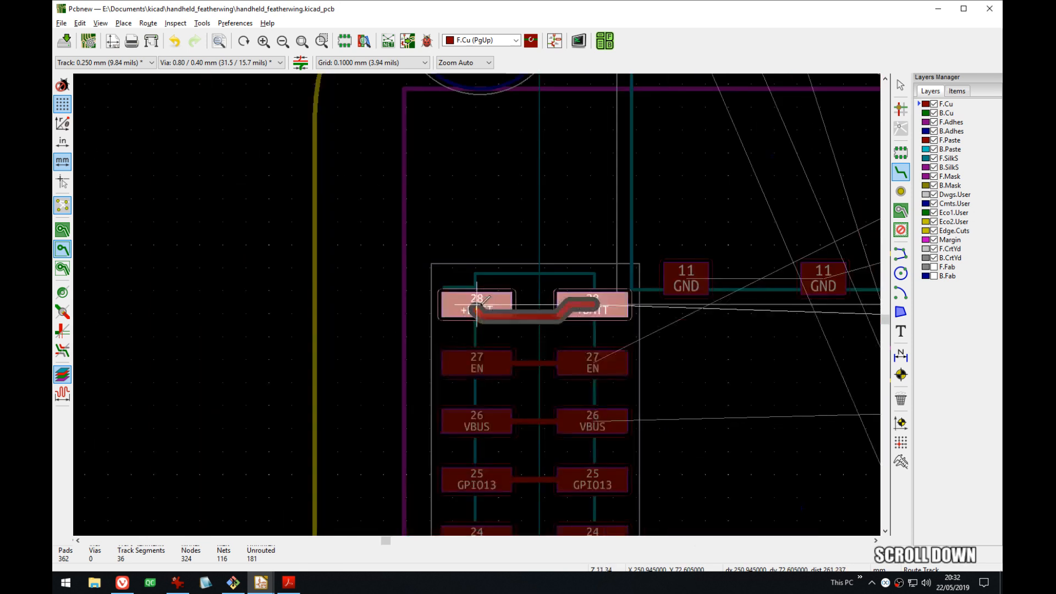
pyautogui.moveTo(484, 299); pyautogui.dragTo(429, 298, button='middle')
pyautogui.press('Escape')
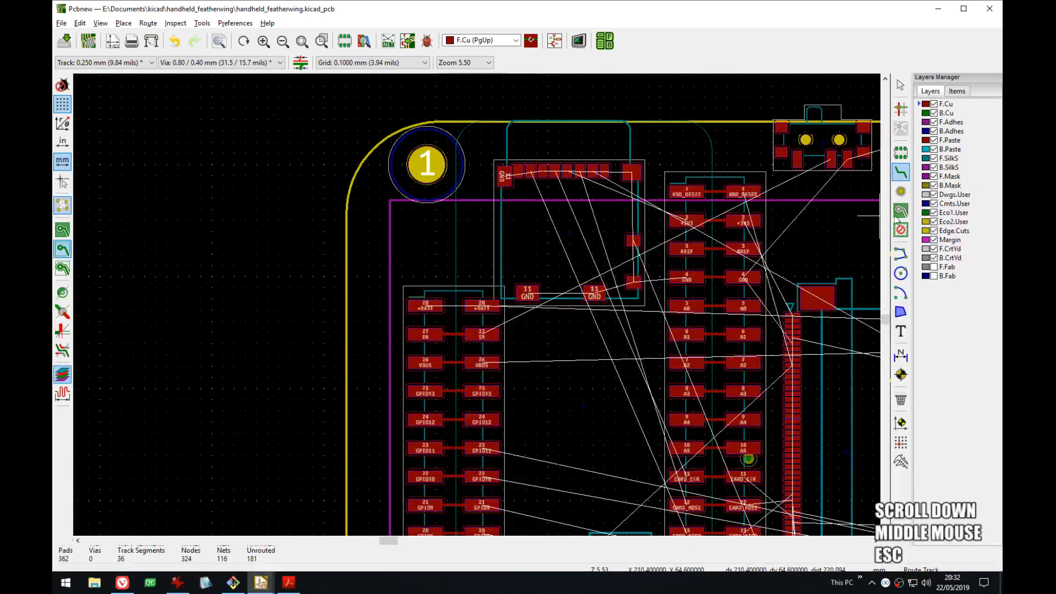
# - Briefly show the F.Fab layer to check the components' fabrication outlines and labels
pyautogui.click(934, 267)
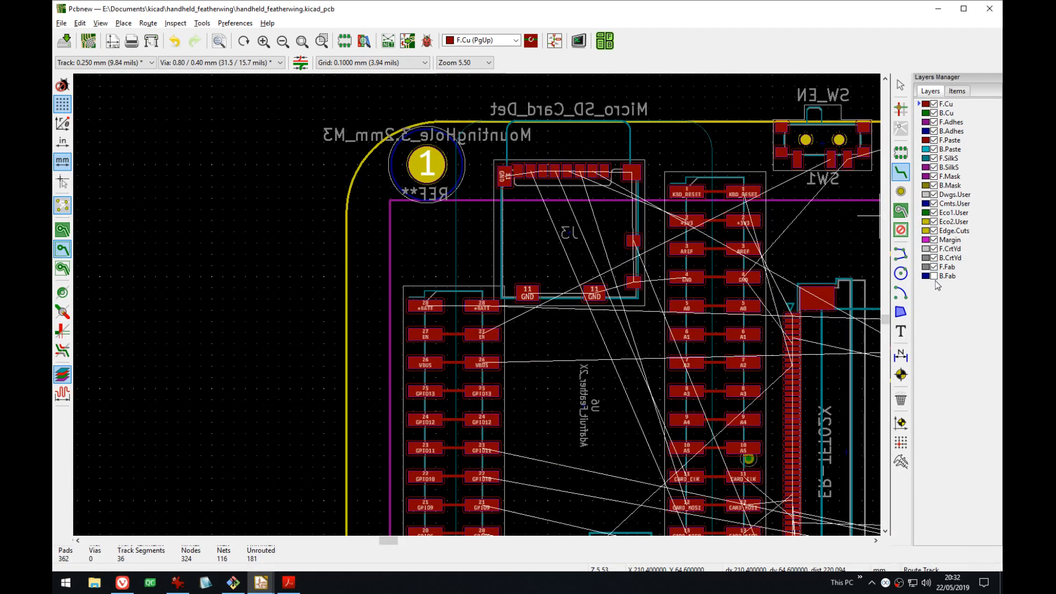
pyautogui.click(933, 267)
pyautogui.click(934, 276)
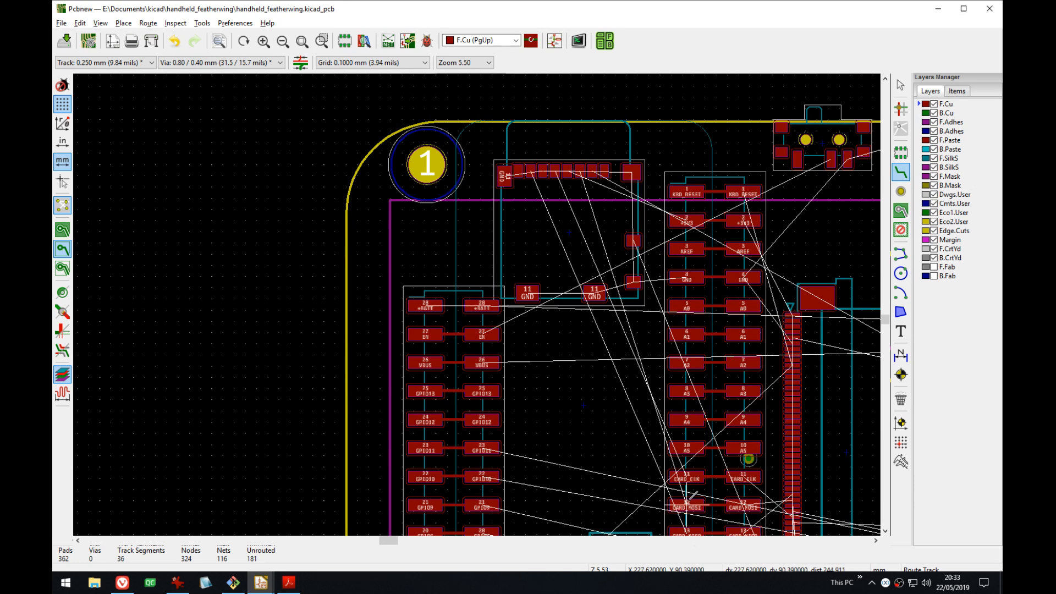
# - Examine the header tracks and the ratsnest lines to the unplaced components, and check the board in the 3D Viewer
pyautogui.moveTo(650, 423); pyautogui.dragTo(386, 284, button='middle')
pyautogui.moveTo(375, 416); pyautogui.dragTo(467, 306, button='middle')
pyautogui.moveTo(382, 275); pyautogui.dragTo(456, 368, button='middle')
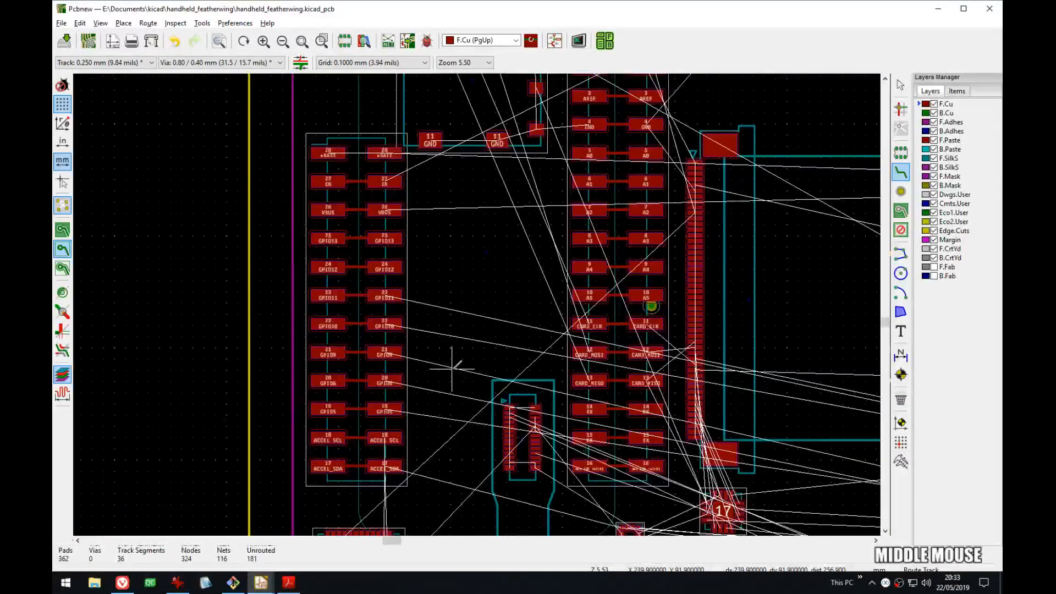
pyautogui.moveTo(720, 454); pyautogui.dragTo(545, 277, button='middle')
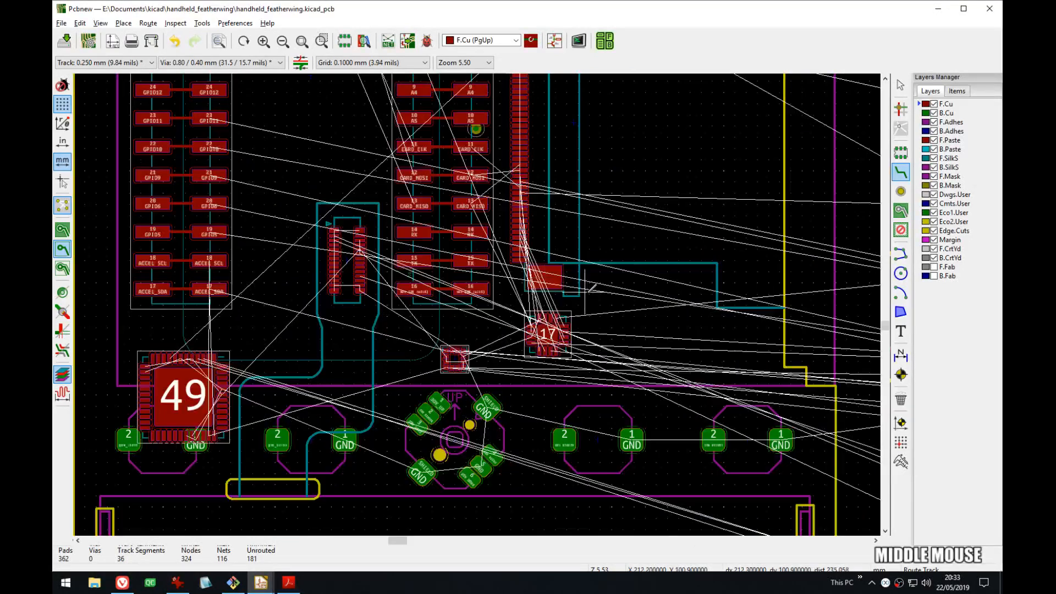
pyautogui.scroll(-4, 640, 385)
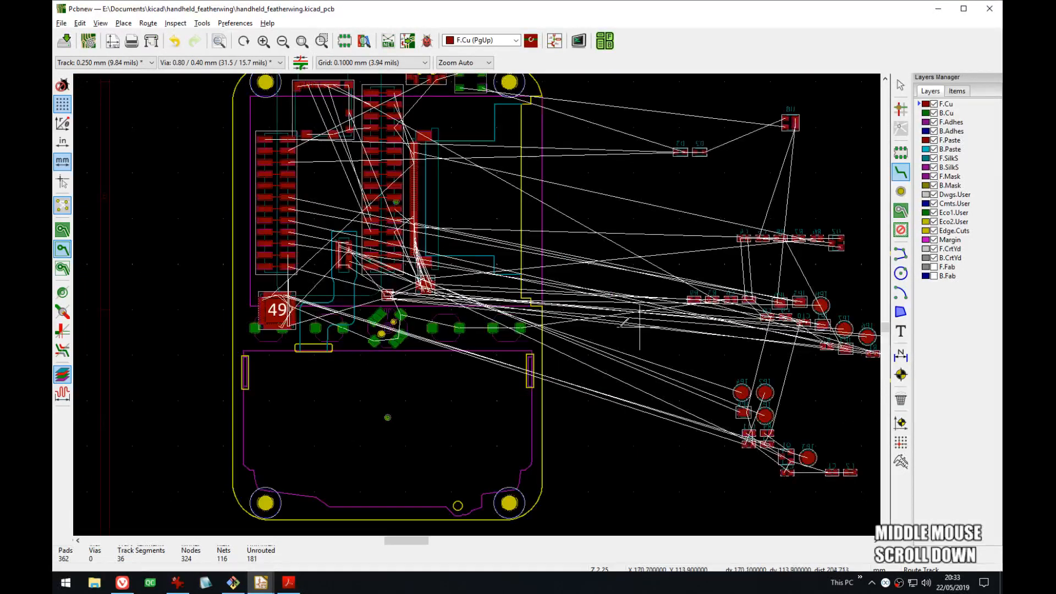
pyautogui.moveTo(601, 322); pyautogui.dragTo(532, 314, button='middle')
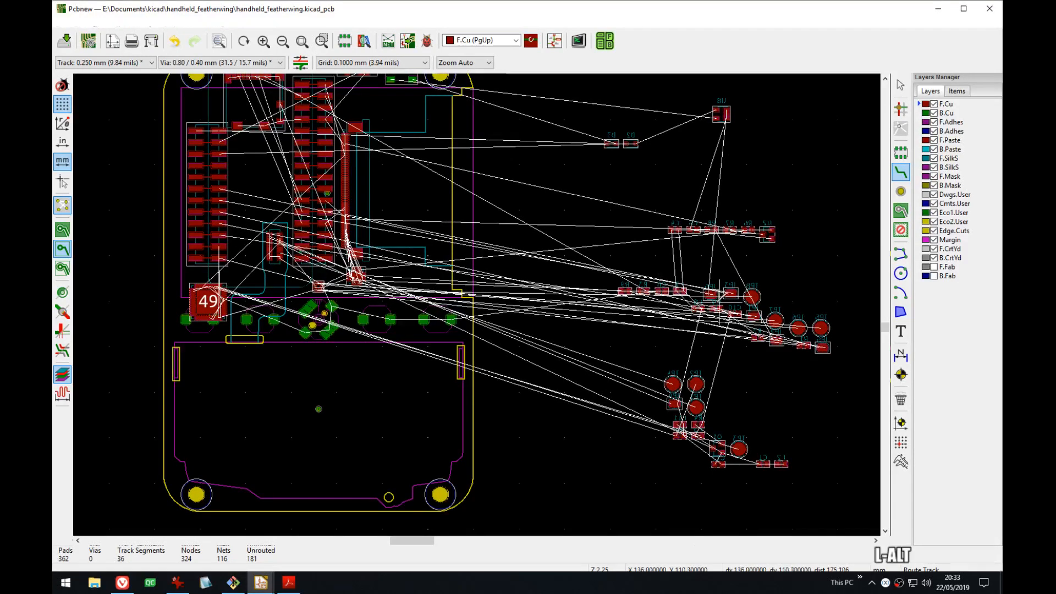
pyautogui.hotkey('alt', 'Tab')
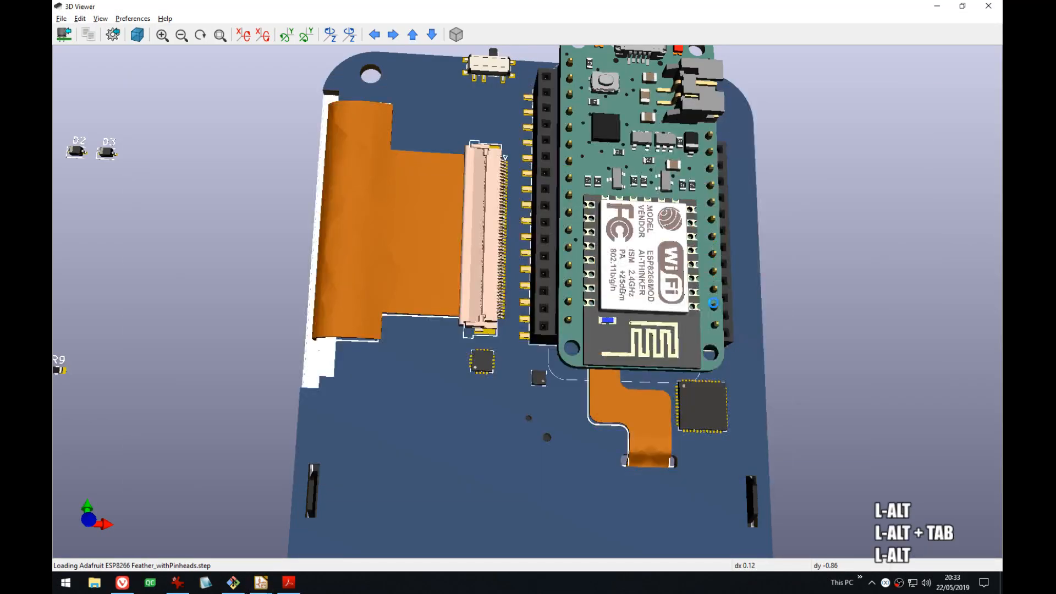
pyautogui.hotkey('alt', 'Tab')
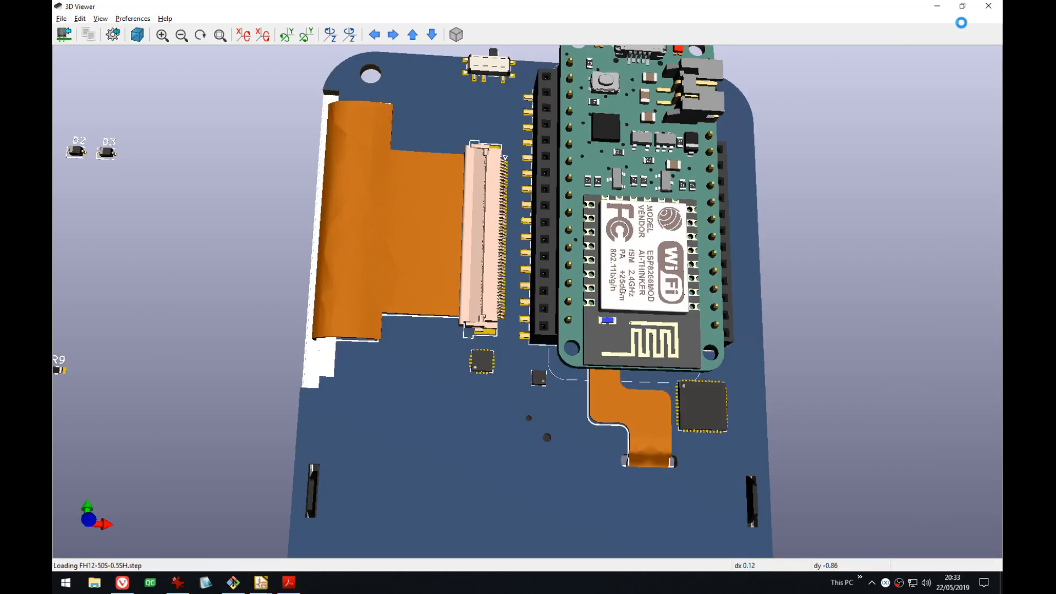
# - Return from the 3D Viewer to the board layout and save the board file
pyautogui.click(988, 6)
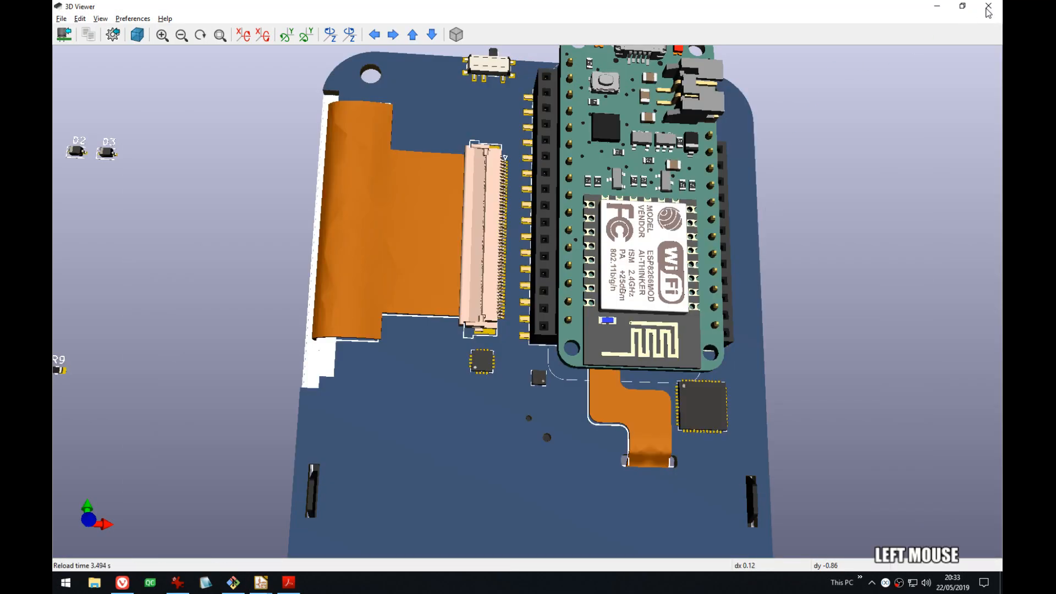
pyautogui.click(988, 7)
pyautogui.click(667, 325)
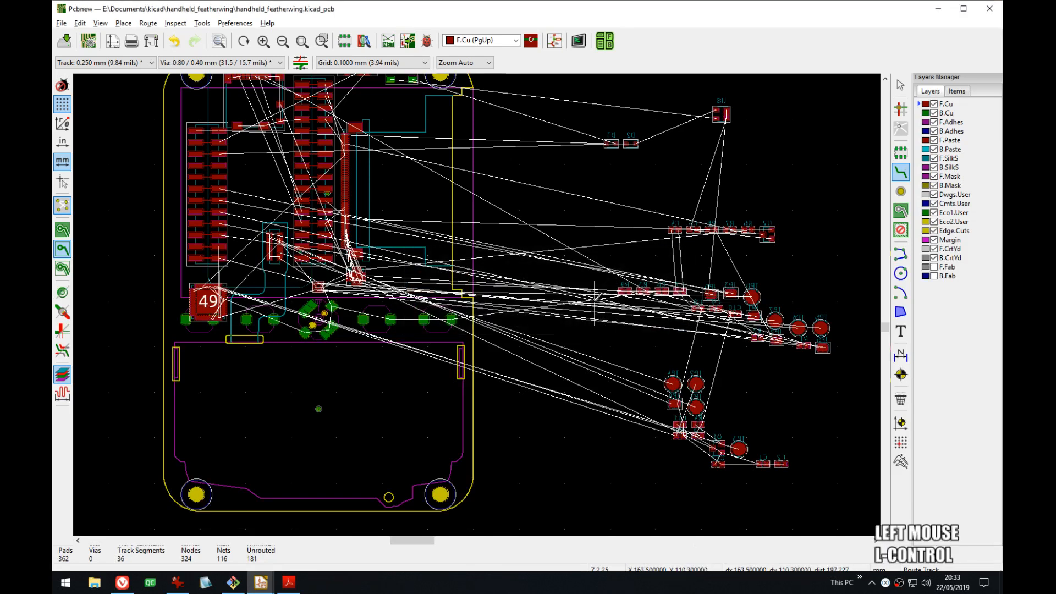
pyautogui.hotkey('ctrl', 's')
# - Arrange the board layout and the schematic side by side, dismissing the 3D Viewer
pyautogui.moveTo(476, 234); pyautogui.dragTo(549, 240, button='middle')
pyautogui.press('super+Left')
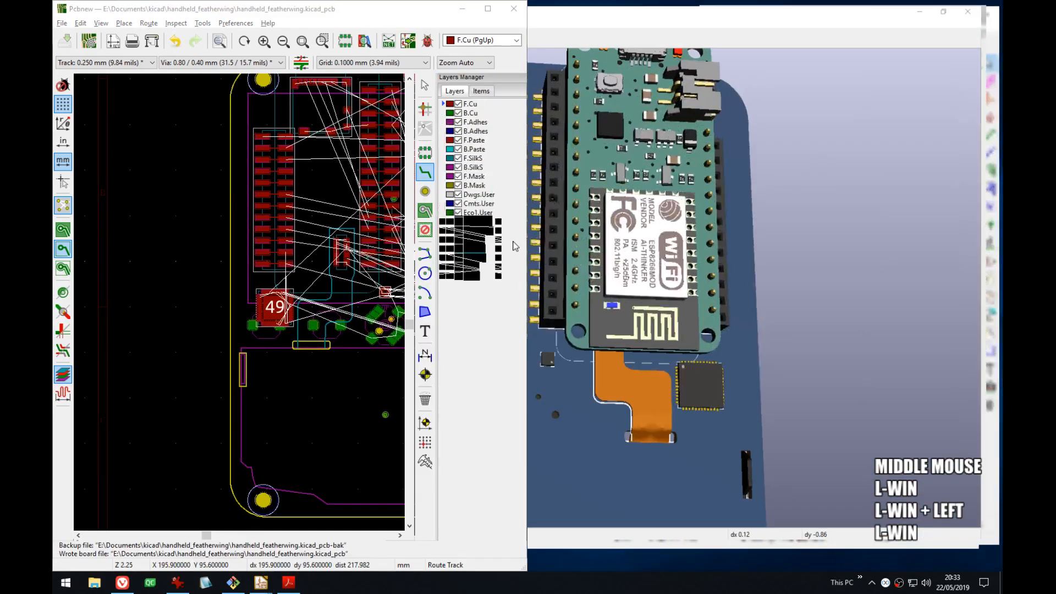
pyautogui.click(814, 4)
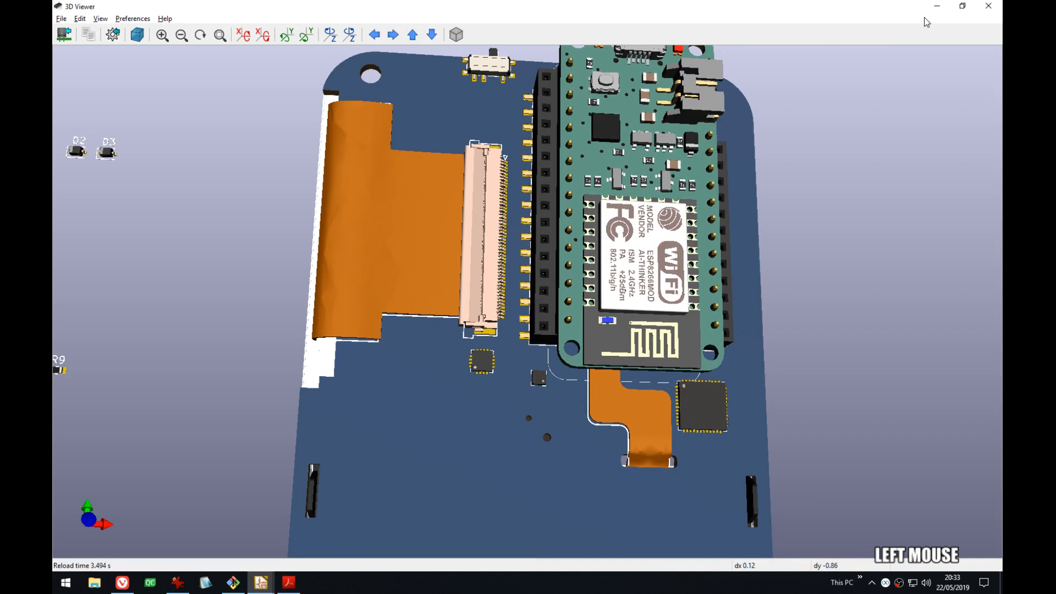
pyautogui.click(987, 7)
pyautogui.click(599, 14)
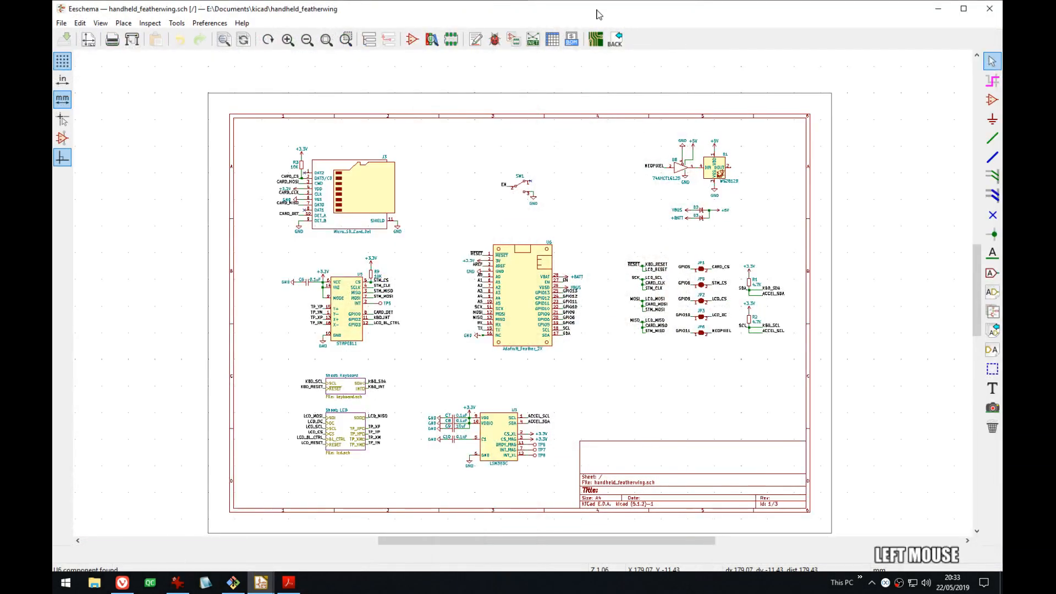
pyautogui.press('super+Right')
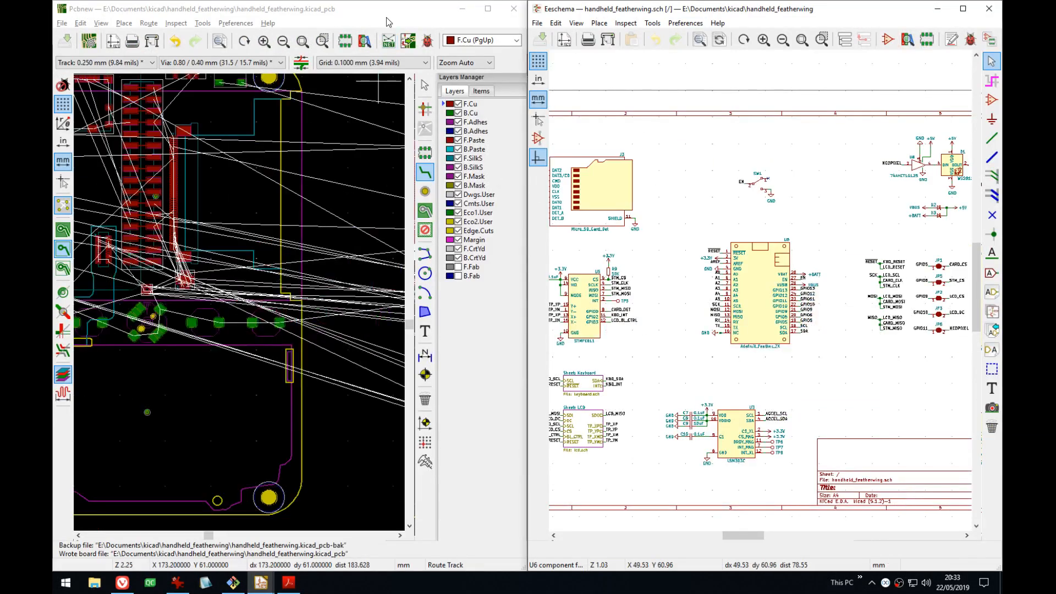
# - Locate the 74AHCT1G125 buffer U8 on the board by selecting its symbol beside NeoPixel D1 in the schematic
pyautogui.moveTo(328, 202); pyautogui.dragTo(187, 229, button='middle')
pyautogui.scroll(5, 828, 172)
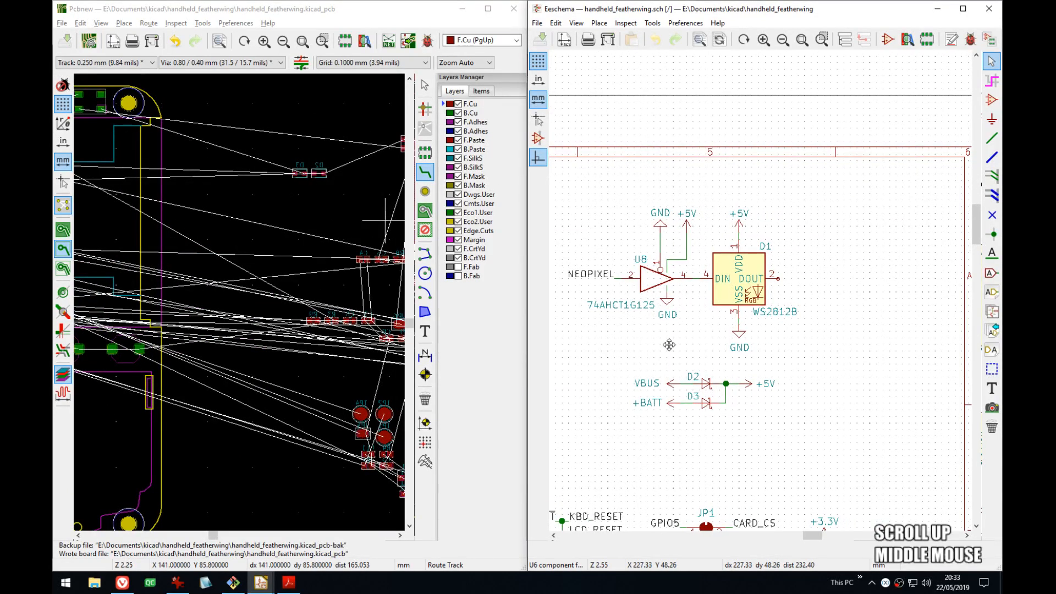
pyautogui.moveTo(668, 344); pyautogui.dragTo(695, 339, button='middle')
pyautogui.click(682, 284)
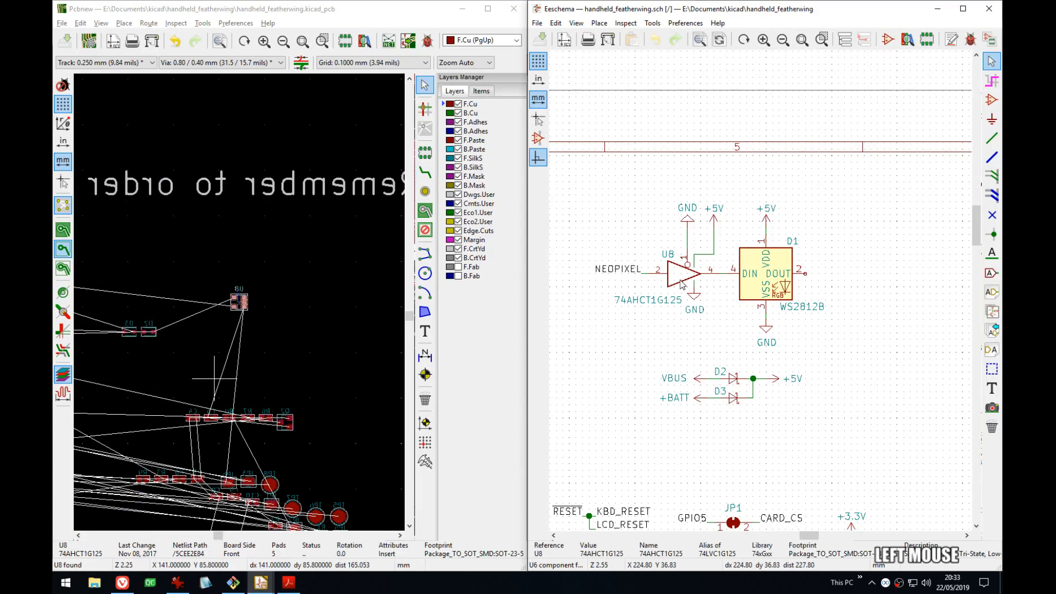
pyautogui.middleClick(242, 306)
pyautogui.scroll(5, 242, 306)
# - Pick up buffer U8 from the unplaced parts and carry it over LED D1 near the board's upper edge
pyautogui.click(280, 284)
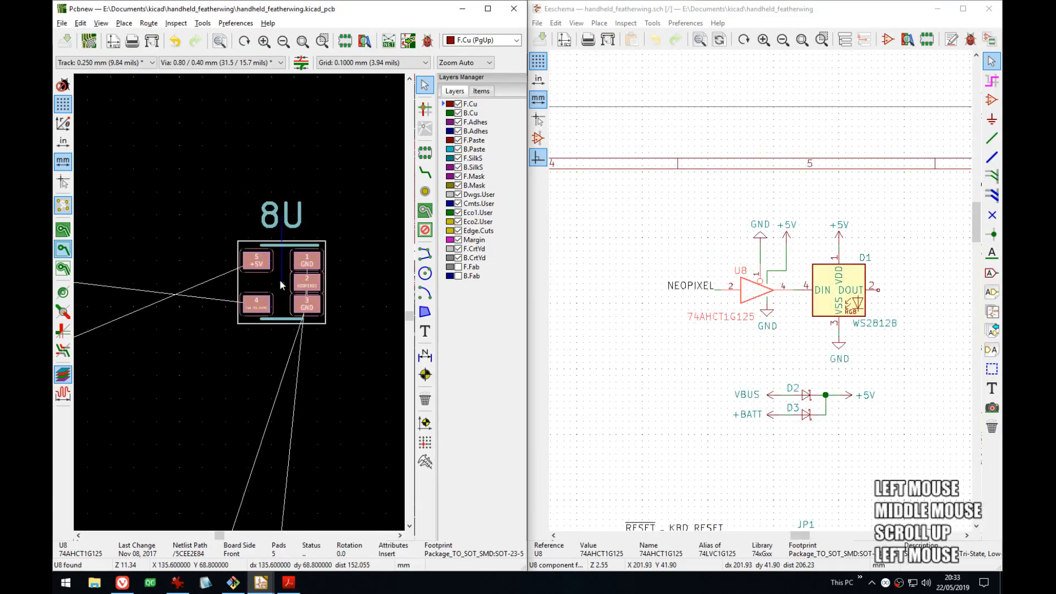
pyautogui.press('m')
pyautogui.scroll(-6, 238, 300)
pyautogui.moveTo(239, 302); pyautogui.dragTo(306, 296, button='middle')
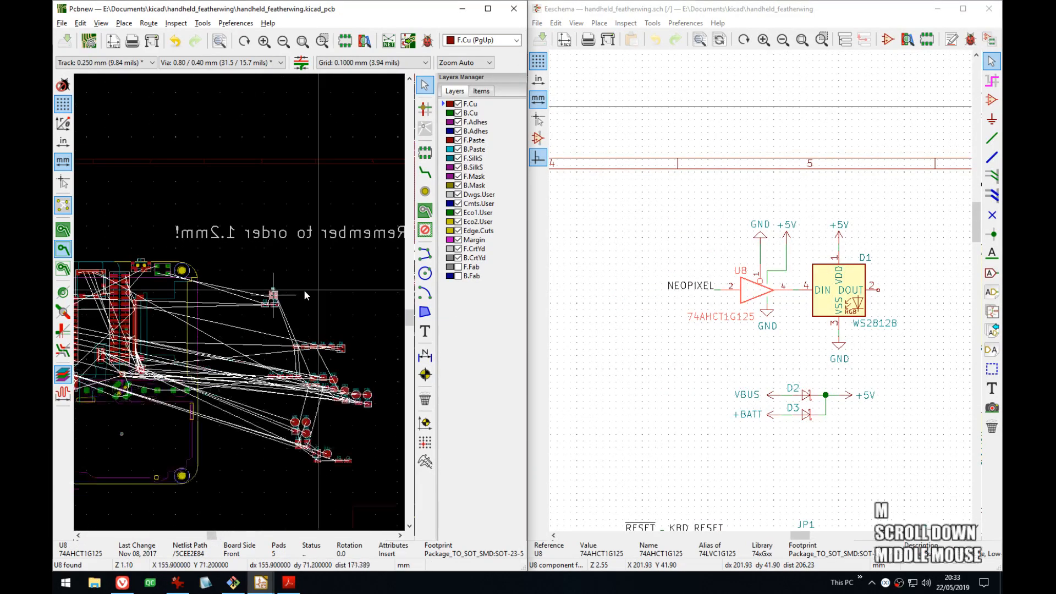
pyautogui.scroll(7, 306, 295)
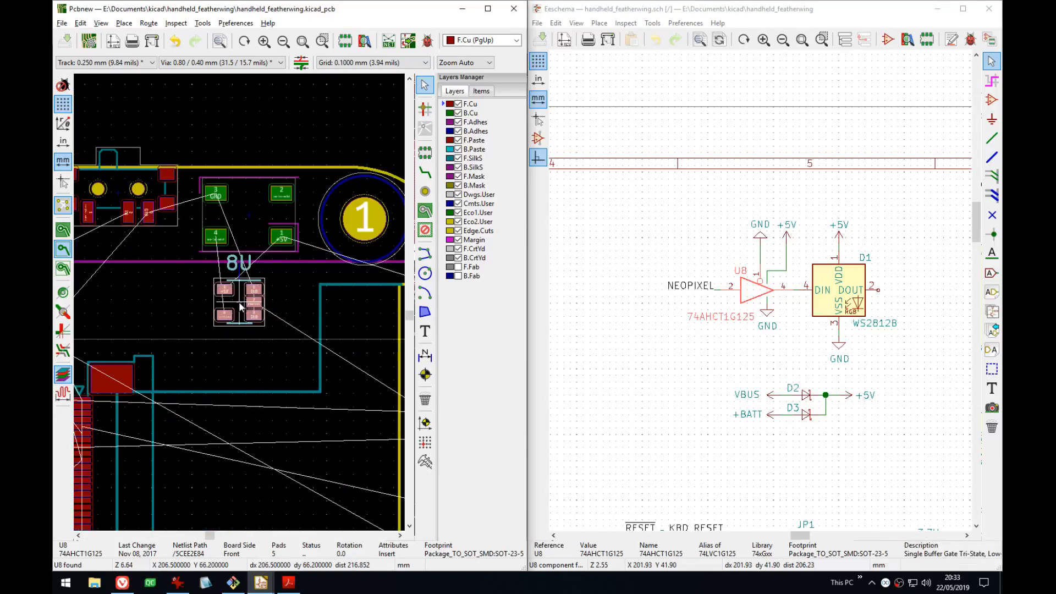
pyautogui.scroll(3, 240, 306)
pyautogui.moveTo(239, 307); pyautogui.dragTo(294, 395, button='middle')
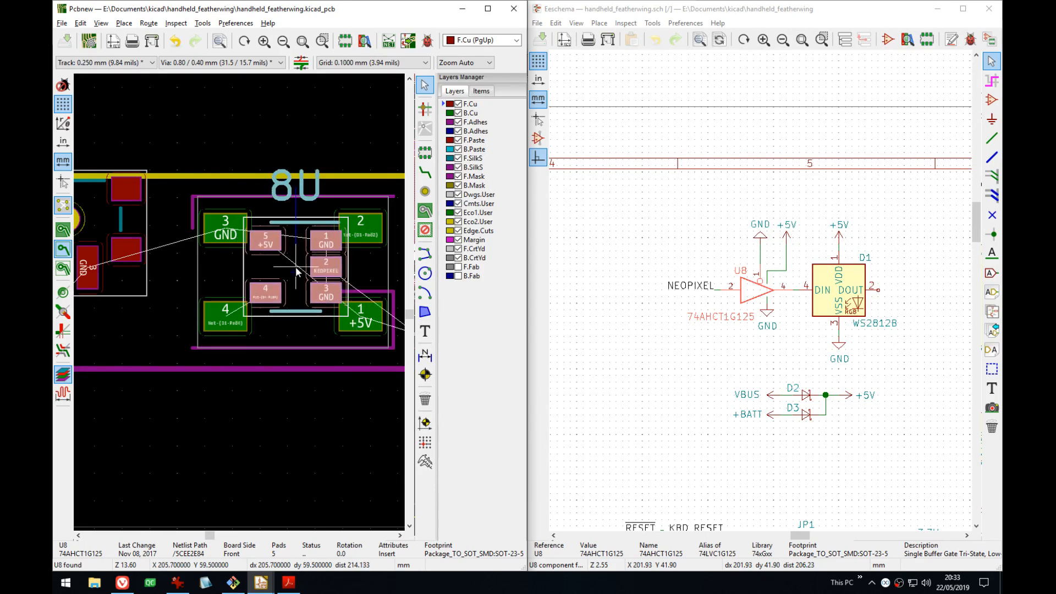
# - Change the grid to 0.25 mm, check U8 against D1's centre, and set U8 down above the board's upper edge
pyautogui.hotkey('shift', 'n')
pyautogui.hotkey('shift', 'n')
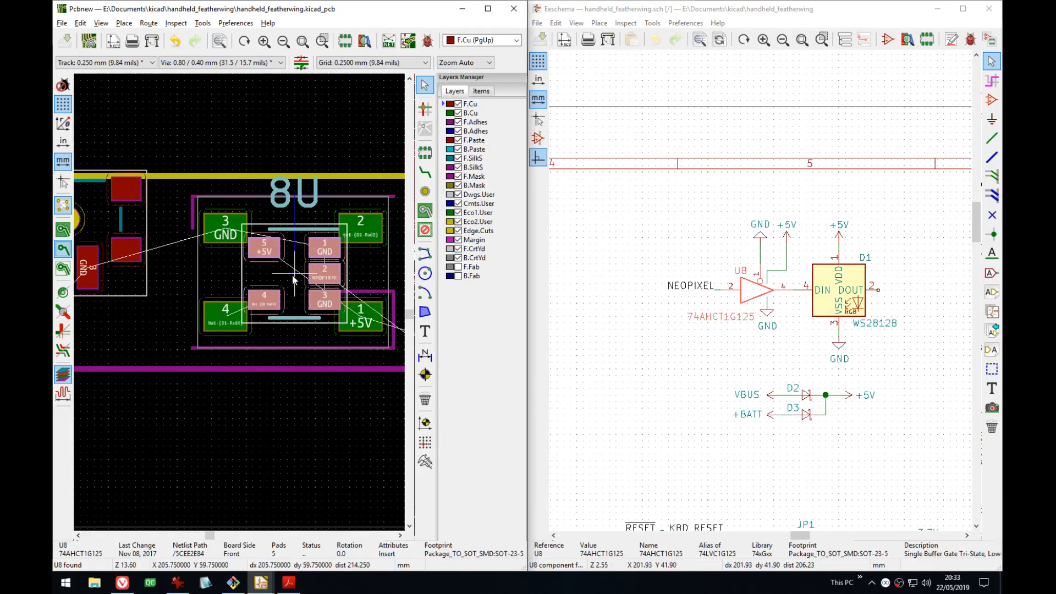
pyautogui.scroll(4, 293, 277)
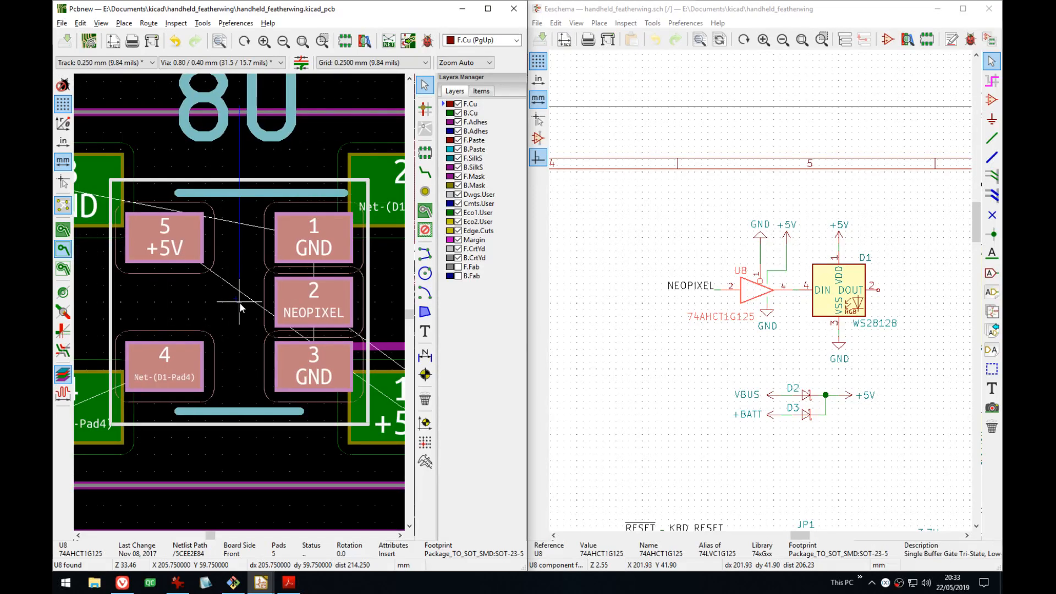
pyautogui.scroll(-4, 239, 303)
pyautogui.click(268, 137)
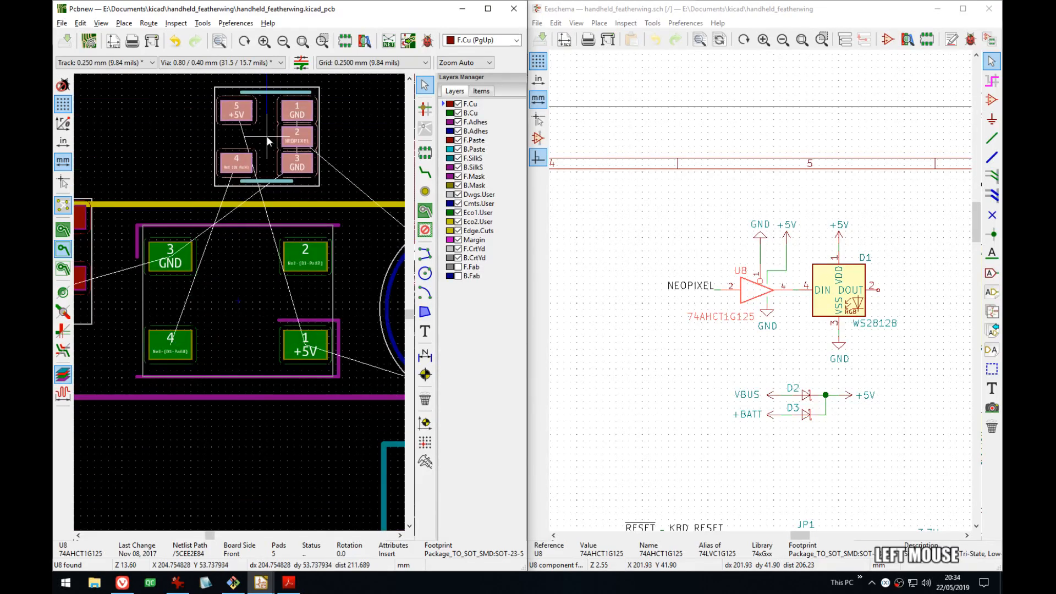
# - Change the grid to 0.2 mm and nudge LED D1 slightly at the board's upper edge
pyautogui.moveTo(200, 280); pyautogui.dragTo(350, 250, button='middle')
pyautogui.click(311, 286)
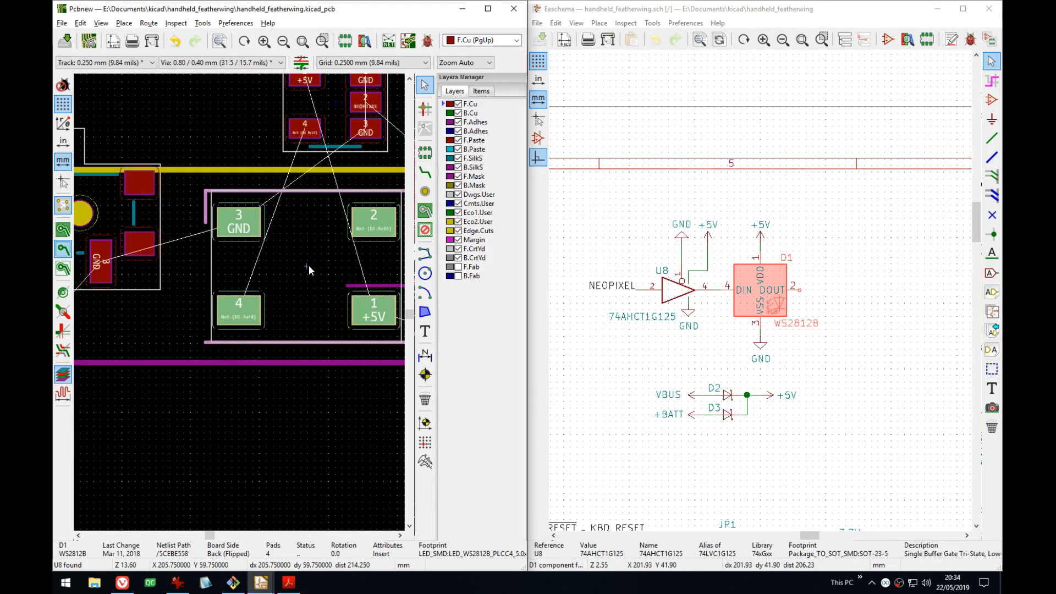
pyautogui.hotkey('shift', 'n')
pyautogui.scroll(3, 309, 270)
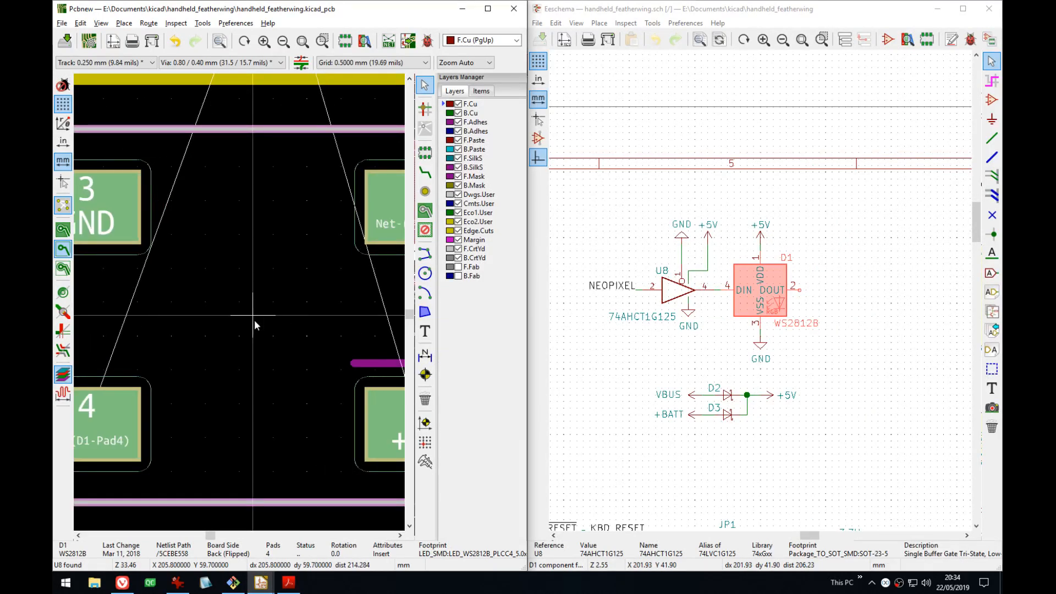
pyautogui.press('n')
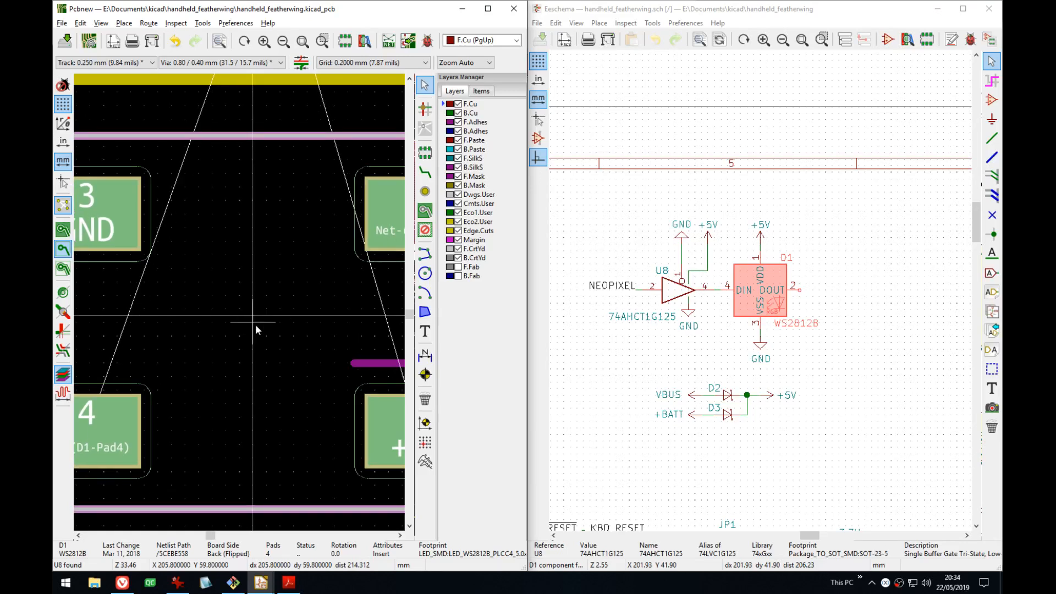
pyautogui.scroll(-1, 256, 324)
pyautogui.scroll(-8, 238, 302)
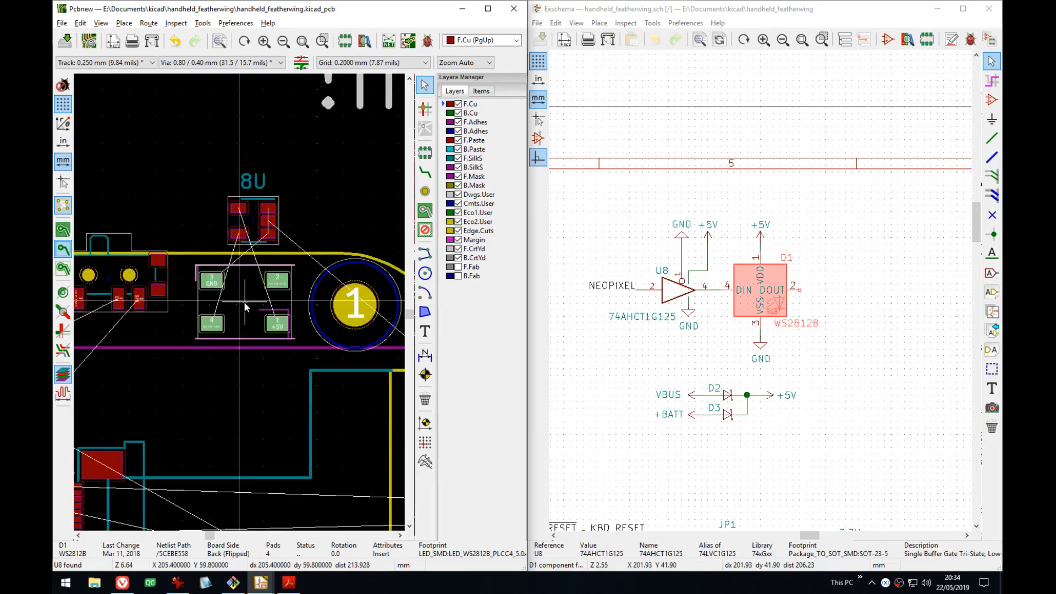
pyautogui.click(239, 300)
pyautogui.scroll(4, 240, 303)
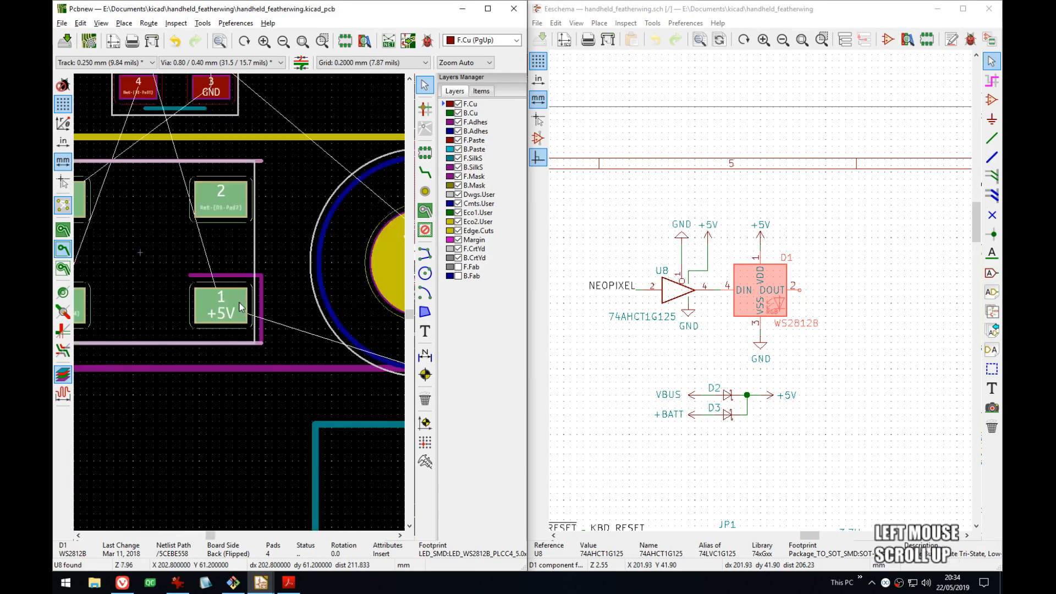
pyautogui.moveTo(177, 256); pyautogui.dragTo(259, 276, button='middle')
# - Compare U8's alignment with D1's centre on the 0.2 mm grid and place U8 back over the board's upper edge
pyautogui.click(257, 102)
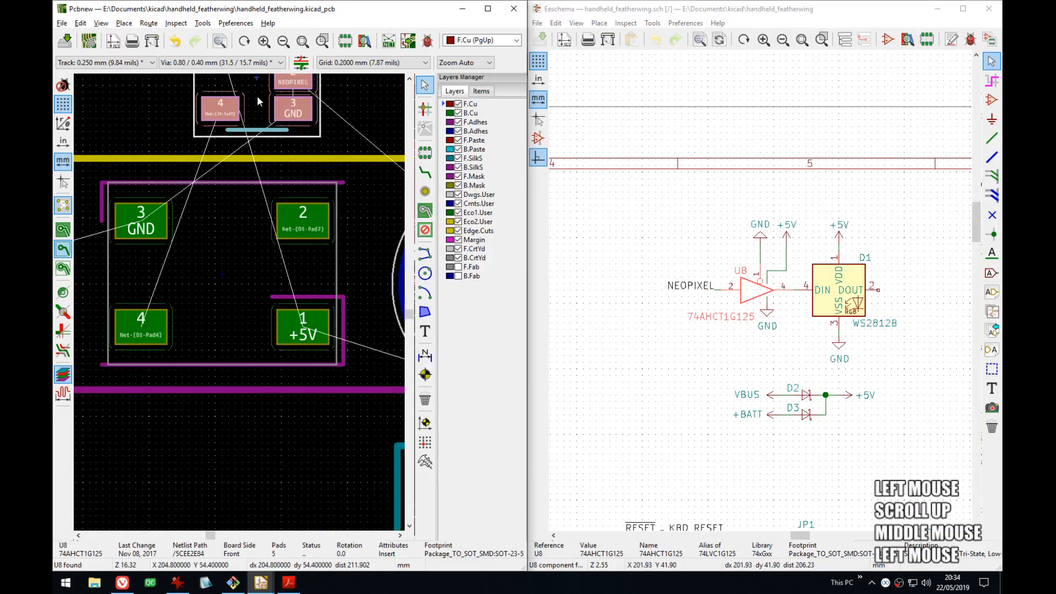
pyautogui.press('m')
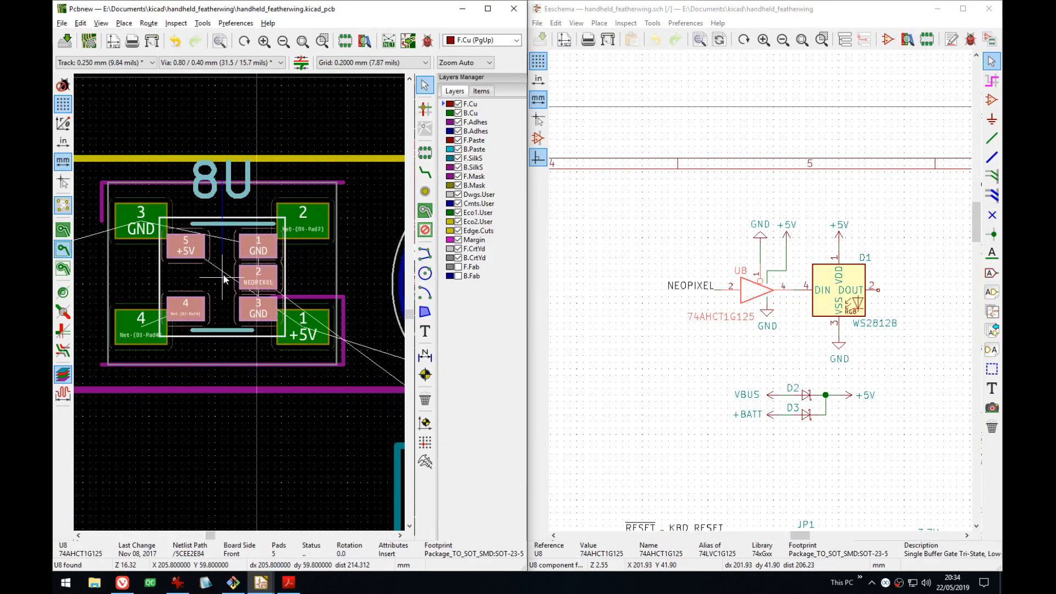
pyautogui.scroll(5, 224, 280)
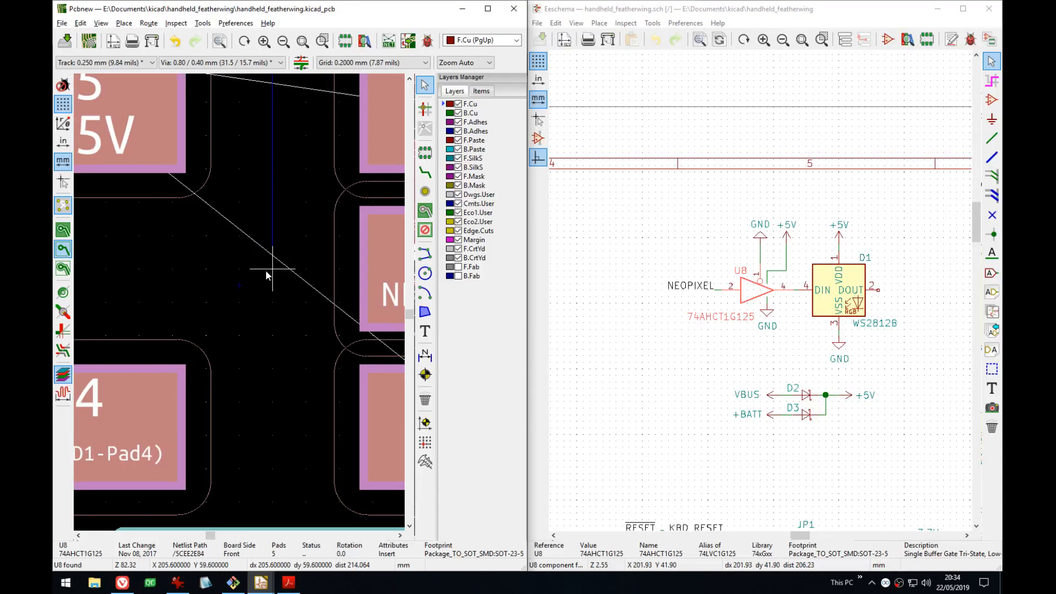
pyautogui.scroll(-5, 262, 269)
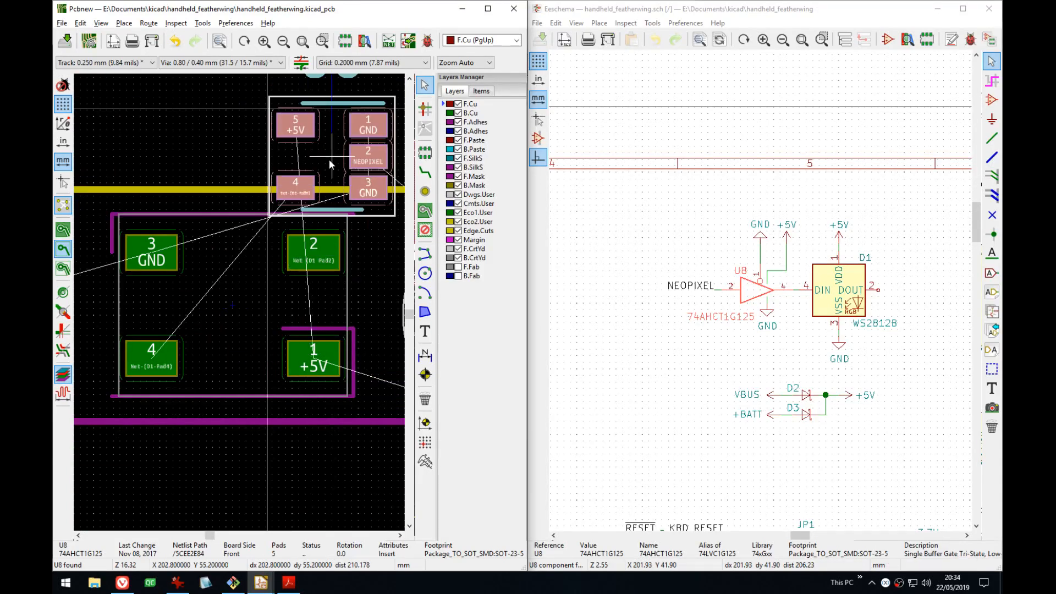
pyautogui.click(329, 159)
# - Move LED D1 slightly so that its centre sits on the 0.2 mm grid
pyautogui.moveTo(128, 253); pyautogui.dragTo(148, 250, button='middle')
pyautogui.moveTo(115, 204); pyautogui.dragTo(356, 404)
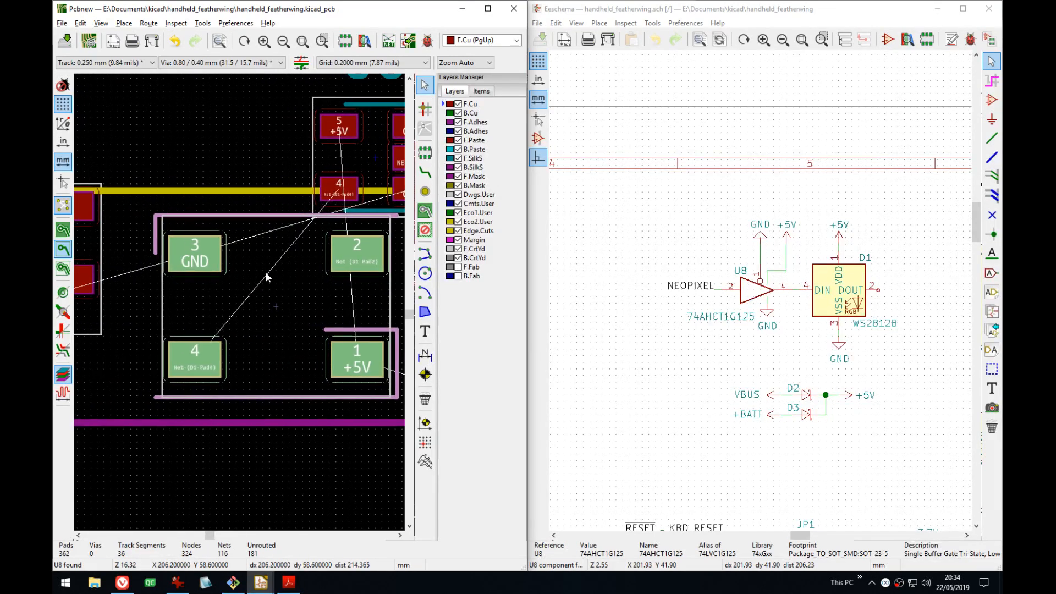
pyautogui.scroll(3, 268, 278)
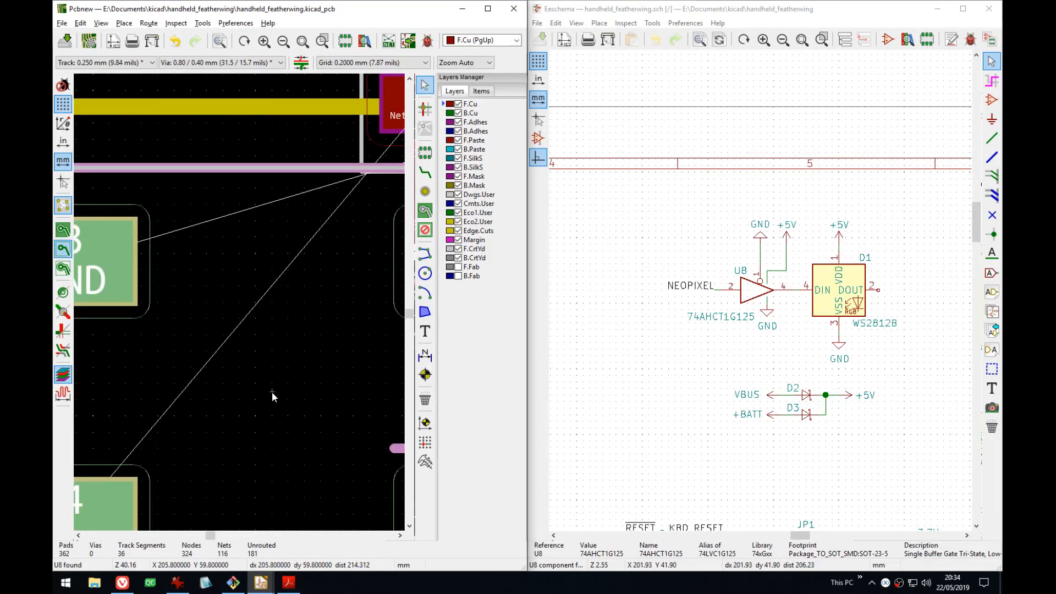
pyautogui.press('m')
pyautogui.click(272, 401)
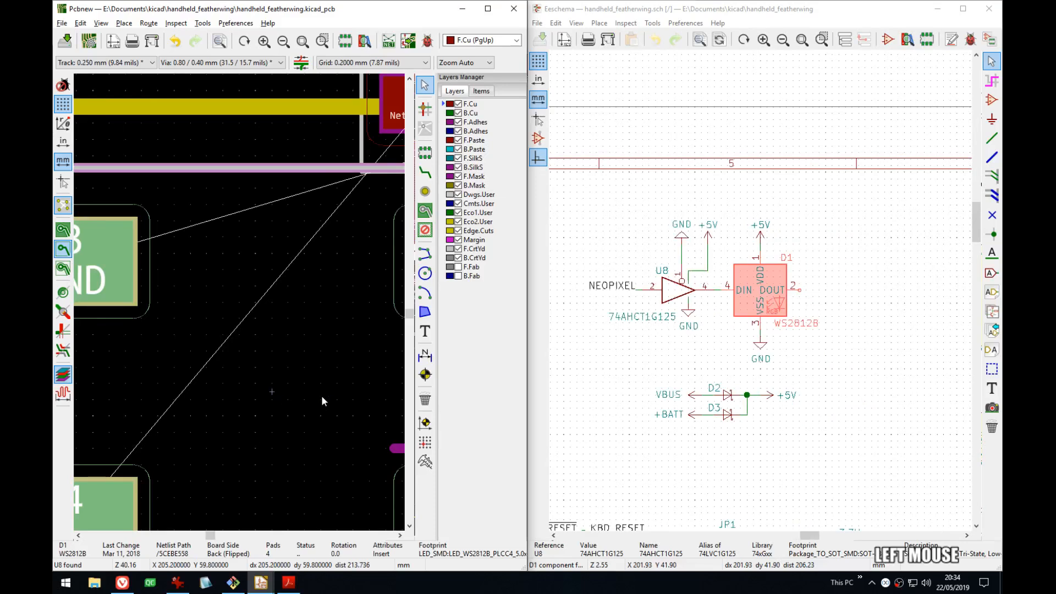
pyautogui.scroll(-3, 245, 306)
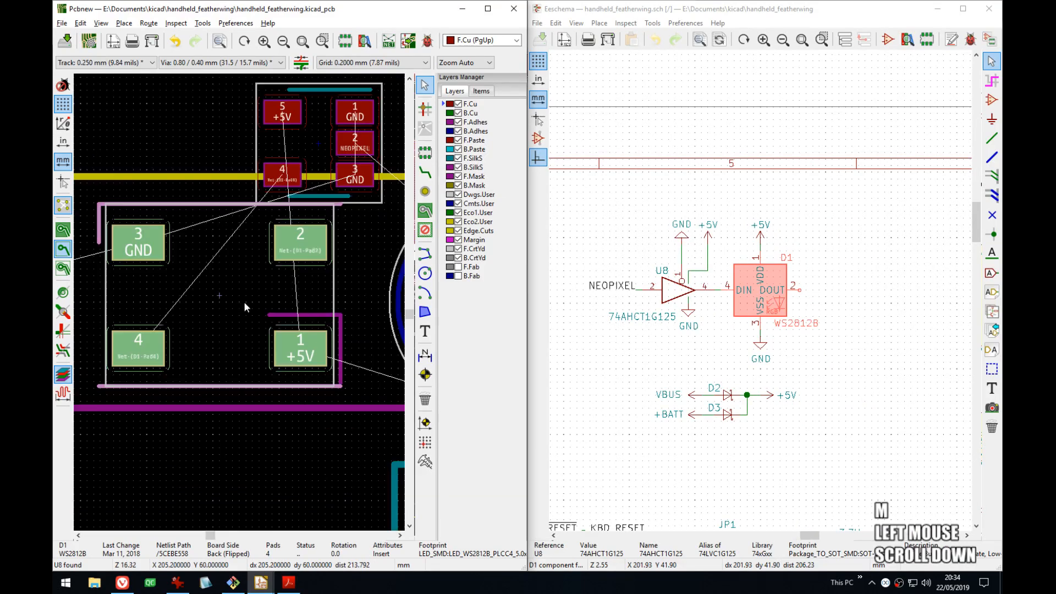
# - Try to shift both back-silkscreen marker lines around D1's pad 1 together to match the moved LED
pyautogui.click(311, 315)
pyautogui.keyDown('shift'); pyautogui.click(338, 325); pyautogui.keyUp('shift')
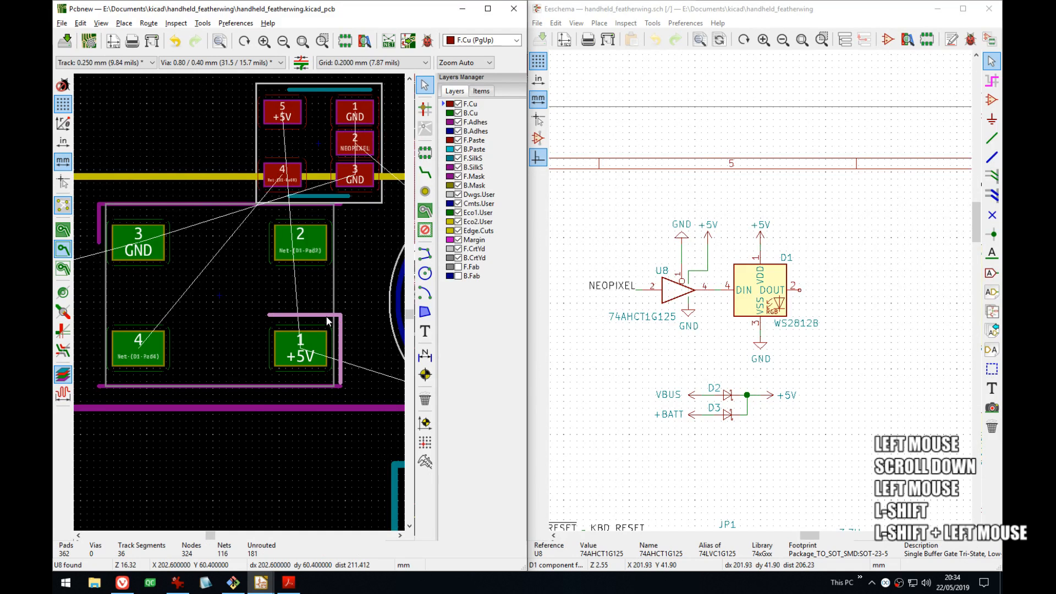
pyautogui.scroll(2, 348, 370)
pyautogui.press('m')
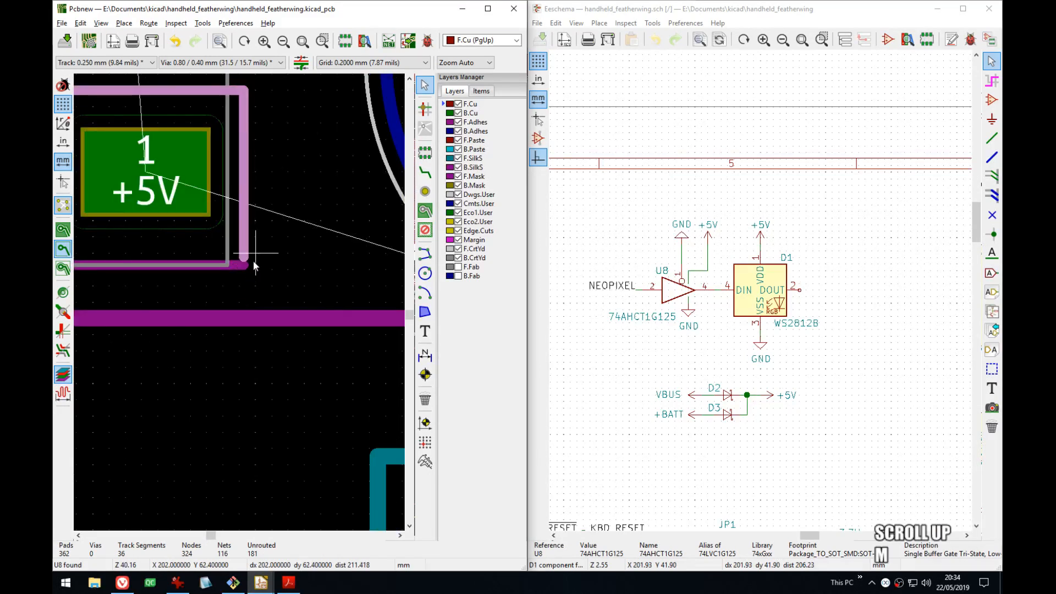
pyautogui.click(249, 253)
pyautogui.press('m')
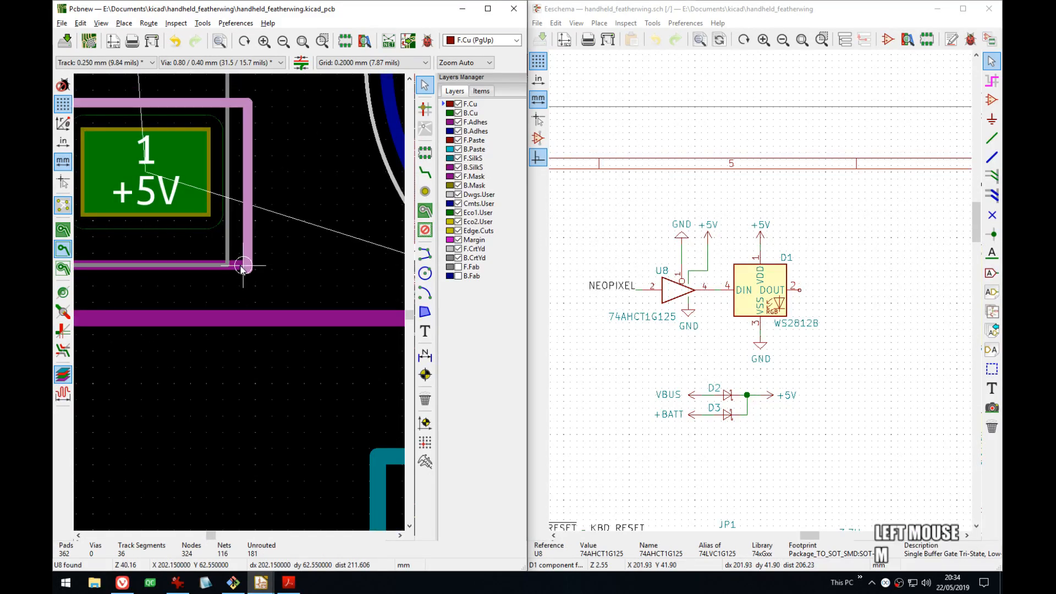
pyautogui.click(273, 250)
# - Move the vertical marker line beside D1's pad 1 so its lower end meets the LED outline's corner
pyautogui.click(273, 229)
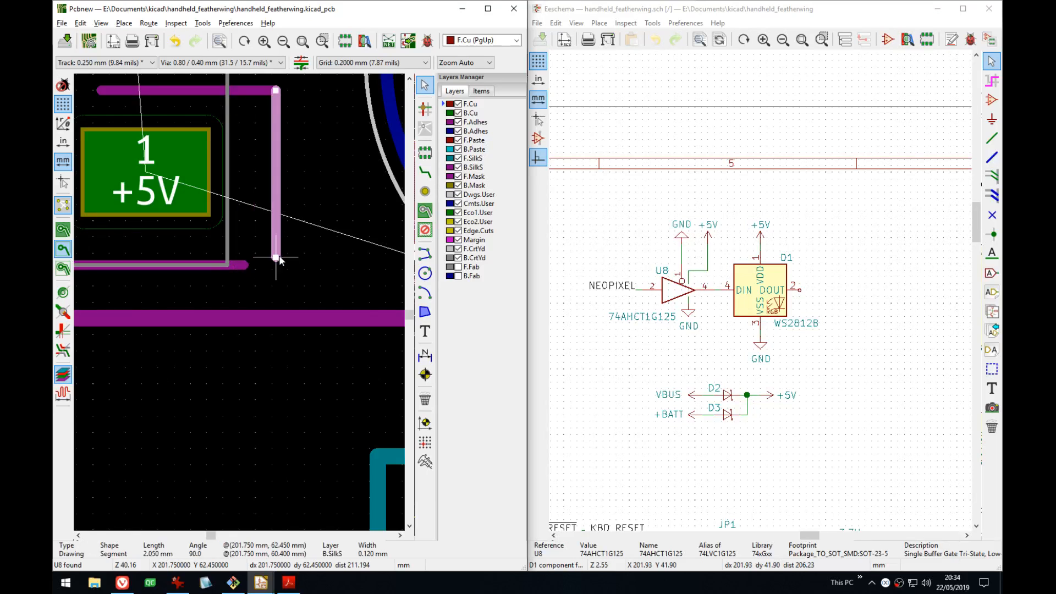
pyautogui.press('m')
pyautogui.click(244, 264)
# - Move the horizontal marker line above D1's pad 1 so its end joins the vertical marker line's upper end
pyautogui.moveTo(272, 93); pyautogui.dragTo(309, 130, button='middle')
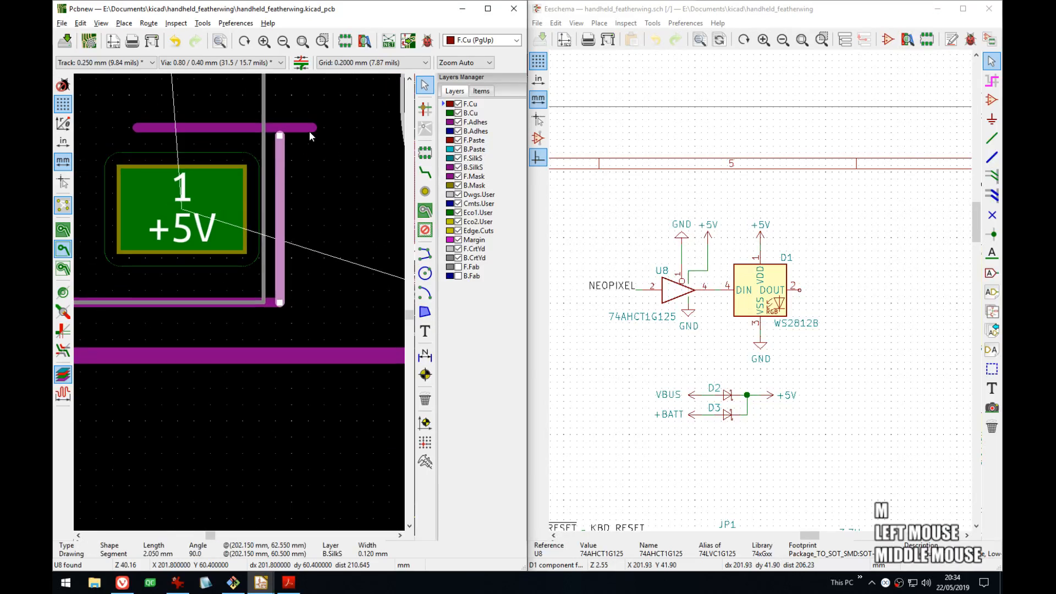
pyautogui.click(309, 130)
pyautogui.press('m')
pyautogui.click(284, 134)
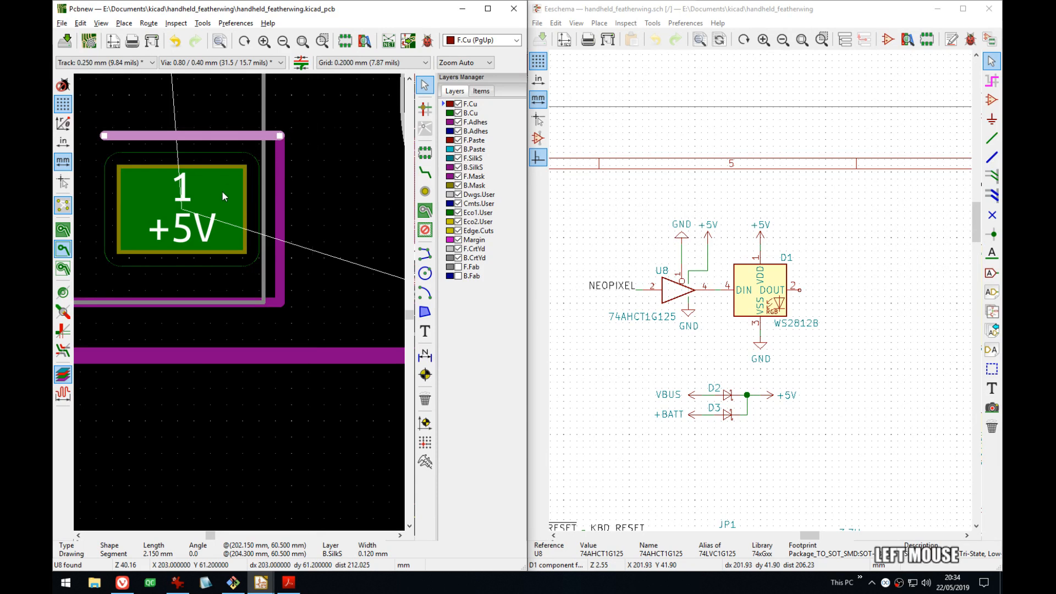
pyautogui.scroll(3, 222, 191)
pyautogui.scroll(-2, 220, 300)
pyautogui.moveTo(168, 258); pyautogui.dragTo(261, 273, button='middle')
pyautogui.scroll(-3, 256, 263)
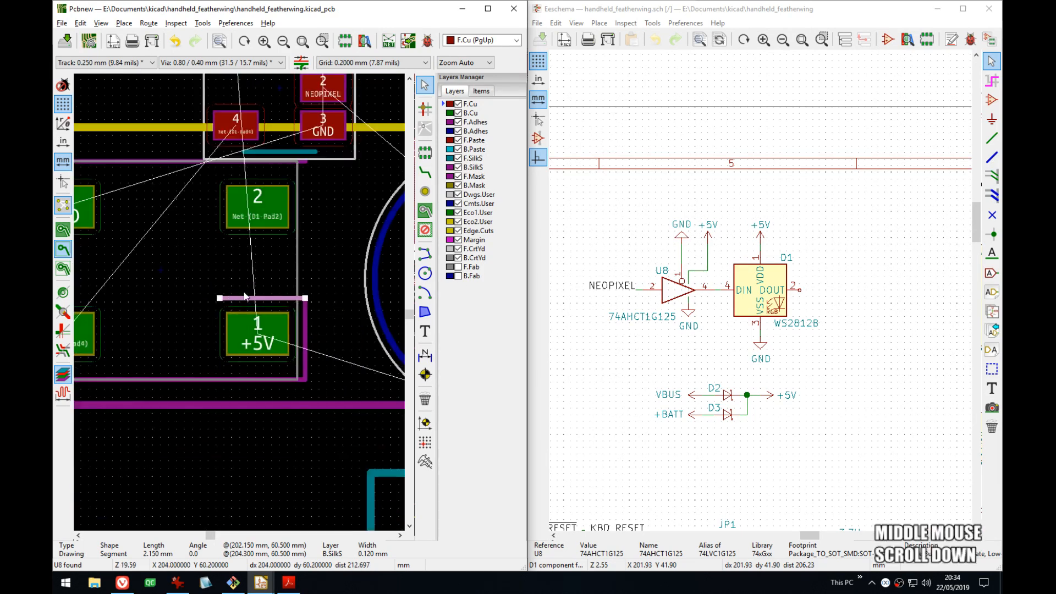
# - Examine D1's back-silkscreen outline and pad 1 marker in the layout and on the underside of the board in the 3D viewer
pyautogui.moveTo(83, 198); pyautogui.dragTo(187, 229, button='middle')
pyautogui.click(123, 217)
pyautogui.moveTo(267, 265); pyautogui.dragTo(289, 229, button='middle')
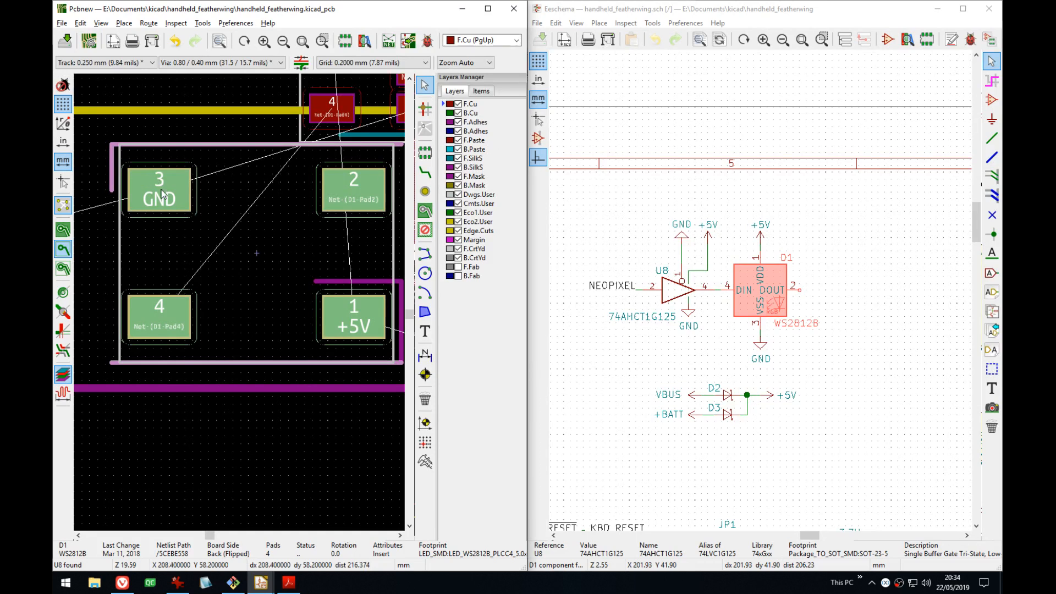
pyautogui.moveTo(319, 265); pyautogui.dragTo(242, 249, button='middle')
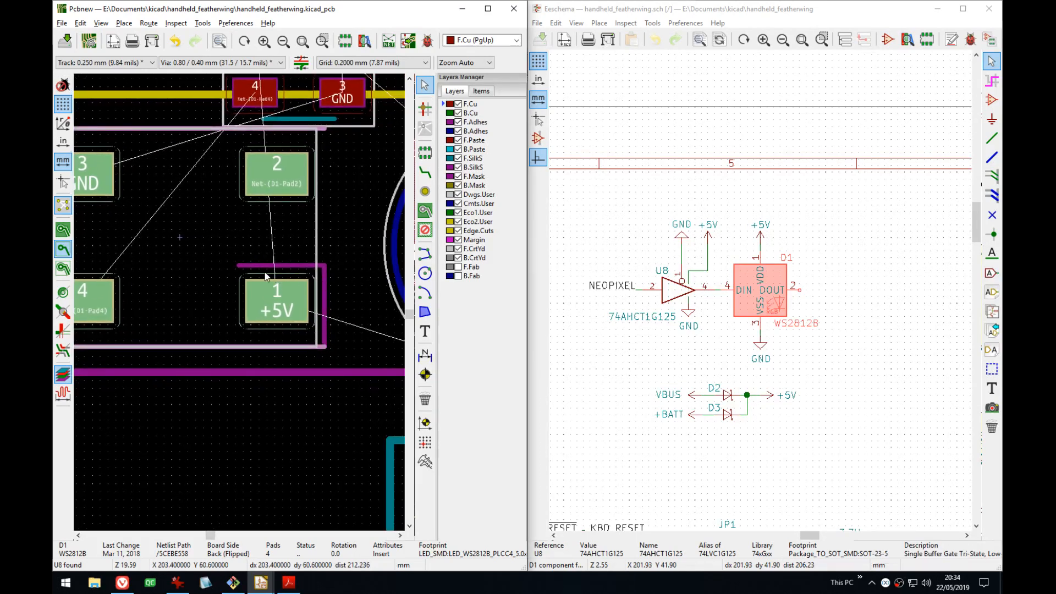
pyautogui.scroll(-1, 266, 276)
pyautogui.hotkey('alt', 'Tab')
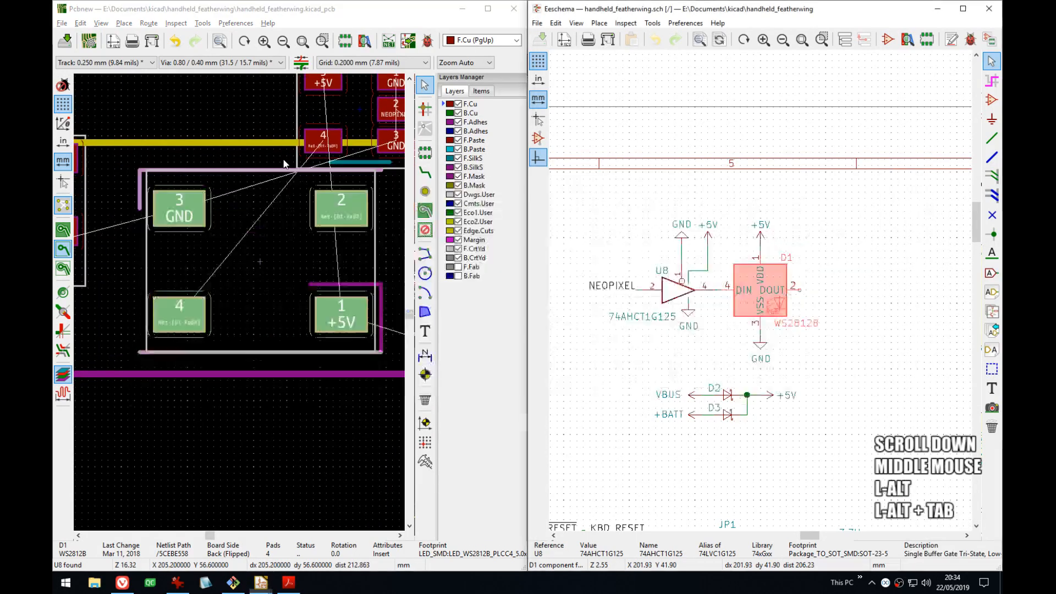
pyautogui.hotkey('alt', 'Tab')
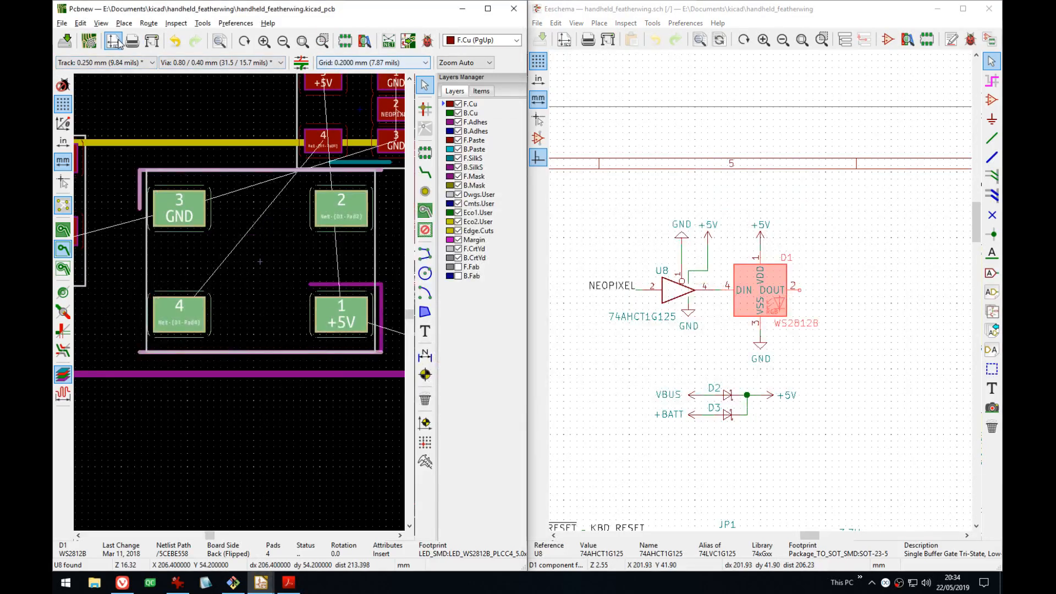
pyautogui.click(394, 27)
pyautogui.hotkey('alt', '3')
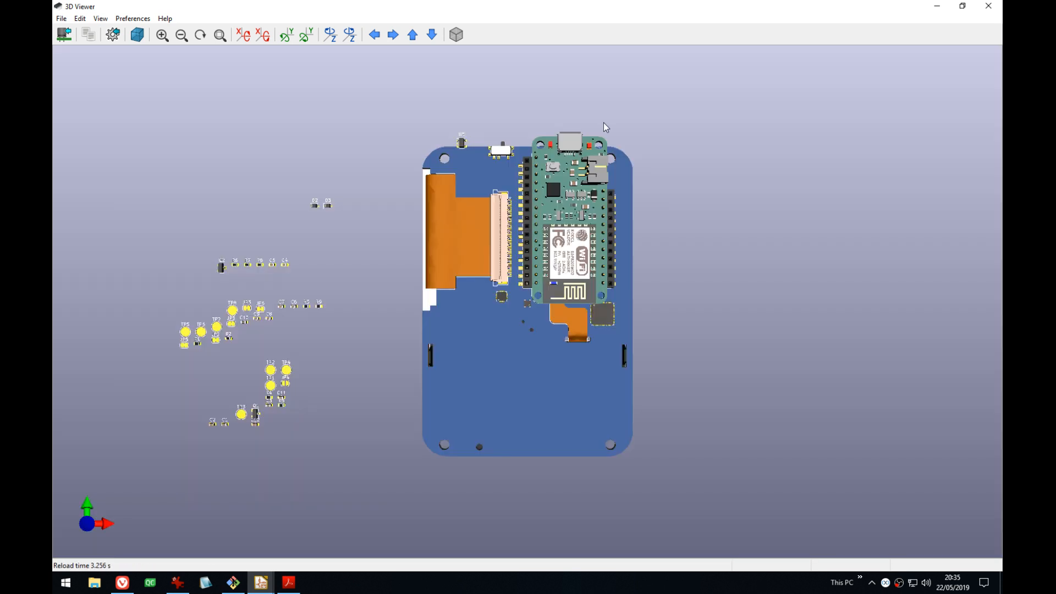
pyautogui.scroll(5, 478, 151)
pyautogui.moveTo(471, 166); pyautogui.dragTo(742, 330)
pyautogui.moveTo(613, 187); pyautogui.dragTo(331, 366, button='middle')
pyautogui.scroll(10, 478, 284)
pyautogui.moveTo(453, 413); pyautogui.dragTo(332, 359)
pyautogui.moveTo(373, 391); pyautogui.dragTo(301, 213, button='middle')
pyautogui.moveTo(302, 381); pyautogui.dragTo(325, 345)
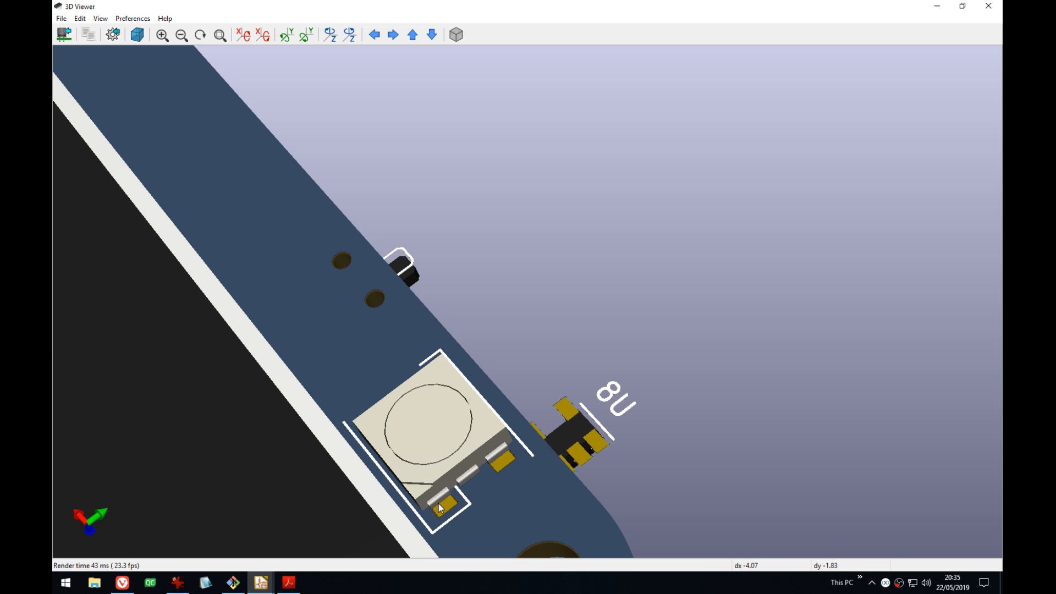
pyautogui.moveTo(374, 392); pyautogui.dragTo(395, 302)
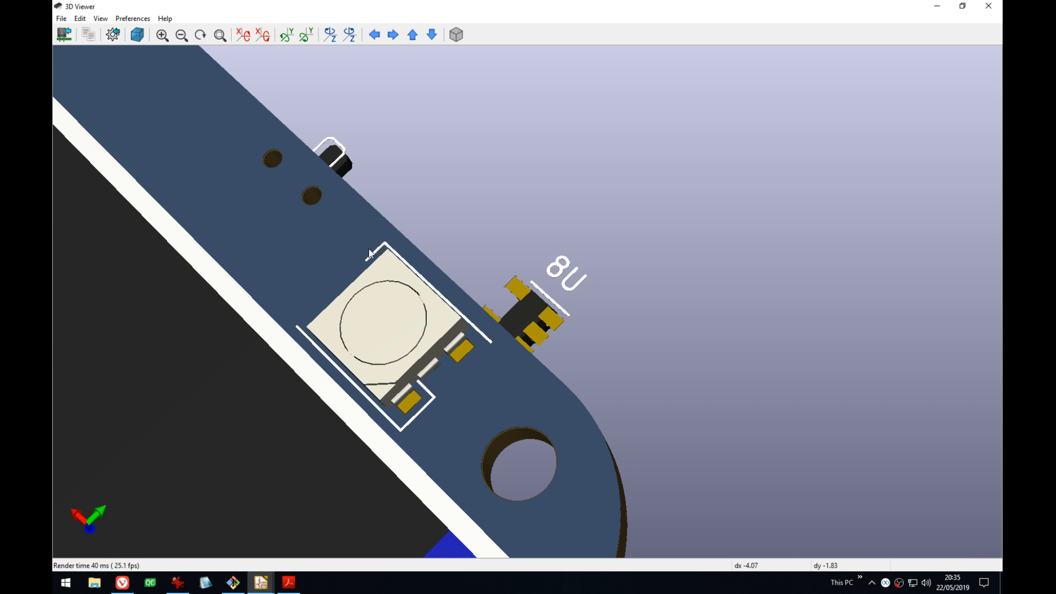
pyautogui.click(988, 6)
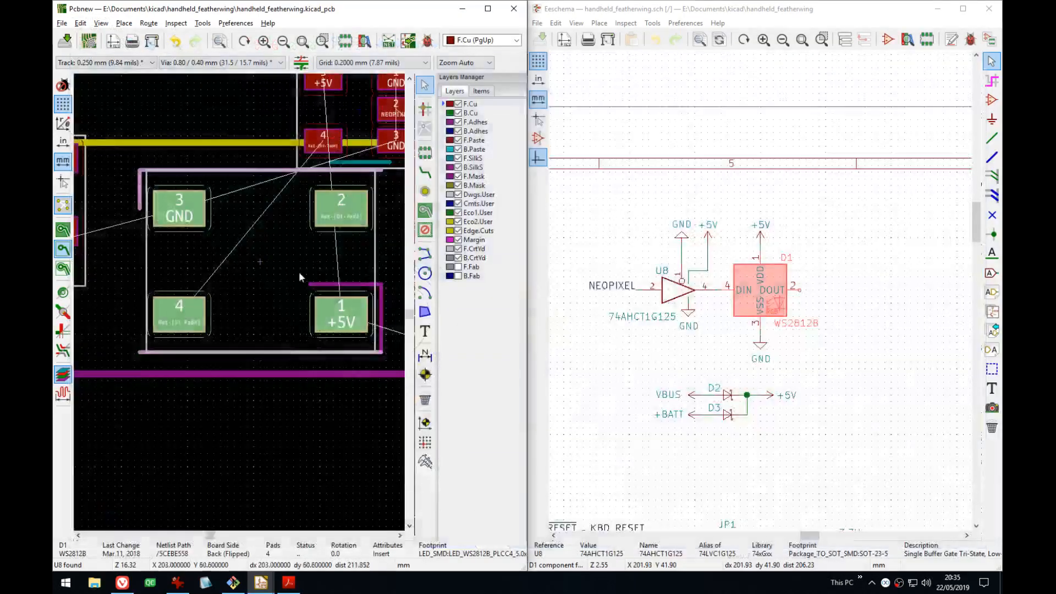
# - Hide the front-silkscreen reference text of buffer U8
pyautogui.moveTo(289, 181); pyautogui.dragTo(260, 175, button='middle')
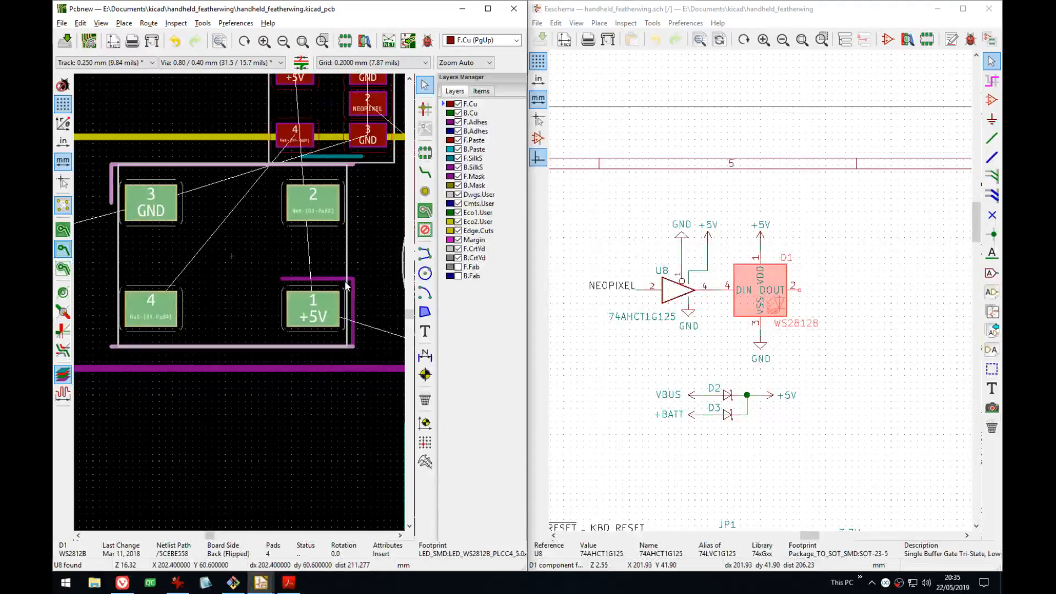
pyautogui.scroll(-4, 324, 295)
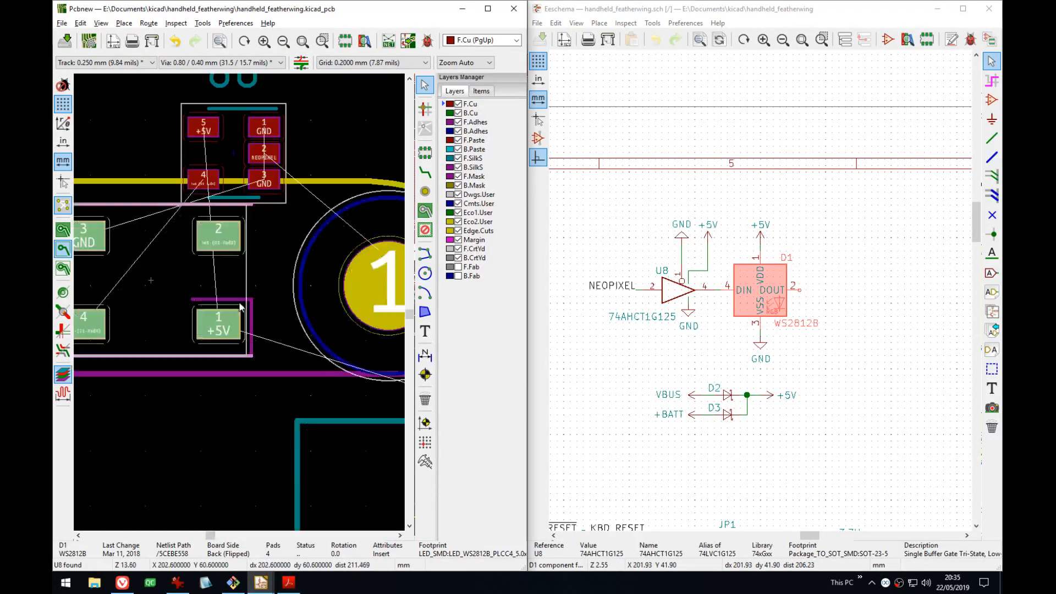
pyautogui.moveTo(242, 300); pyautogui.dragTo(301, 265, button='middle')
pyautogui.scroll(4, 280, 217)
pyautogui.click(283, 229)
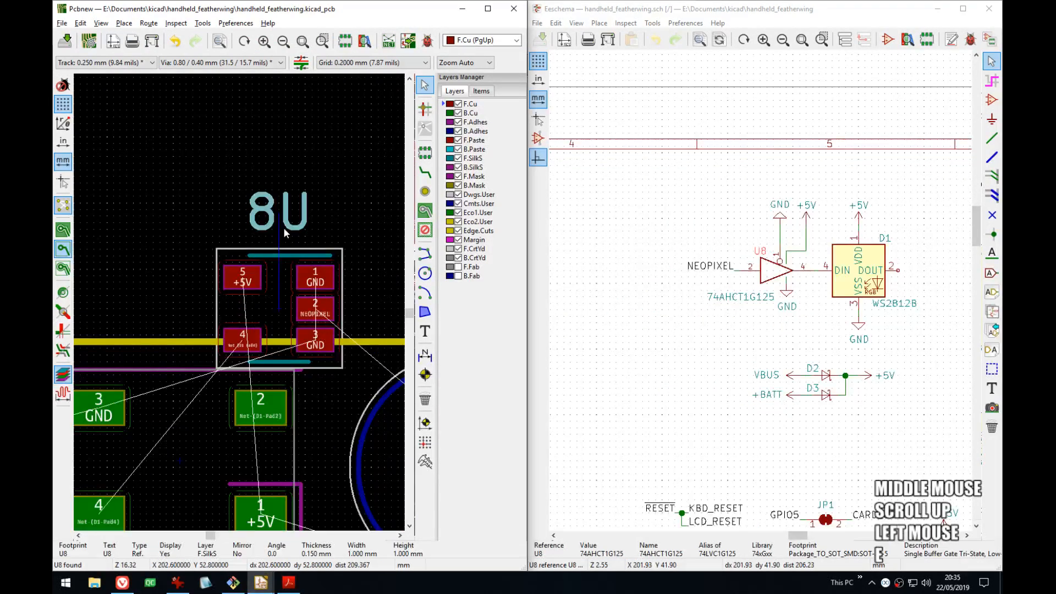
pyautogui.doubleClick(282, 227)
pyautogui.click(684, 290)
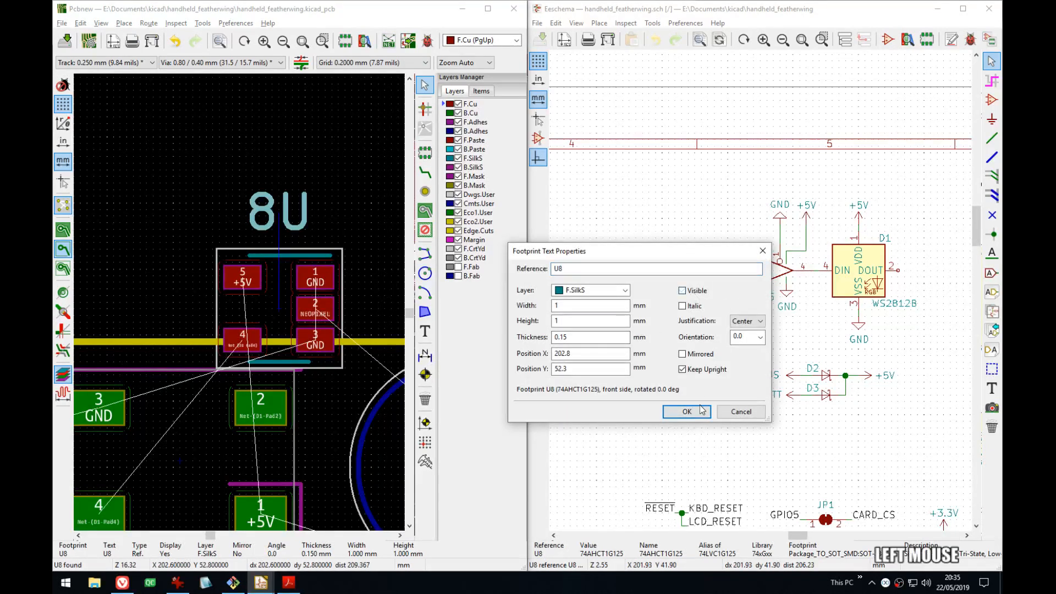
pyautogui.click(686, 411)
# - Move U8 to the centre of D1's footprint, cycle through its 90° rotations and place it with pad 4 facing D1's pad 4
pyautogui.moveTo(282, 289); pyautogui.dragTo(361, 208, button='middle')
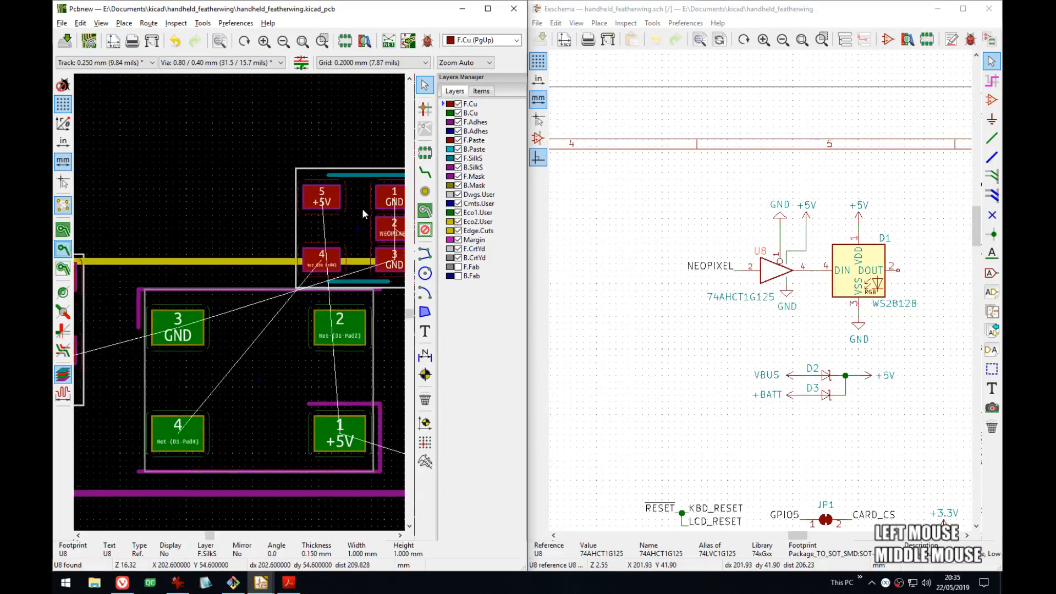
pyautogui.click(354, 226)
pyautogui.scroll(4, 278, 345)
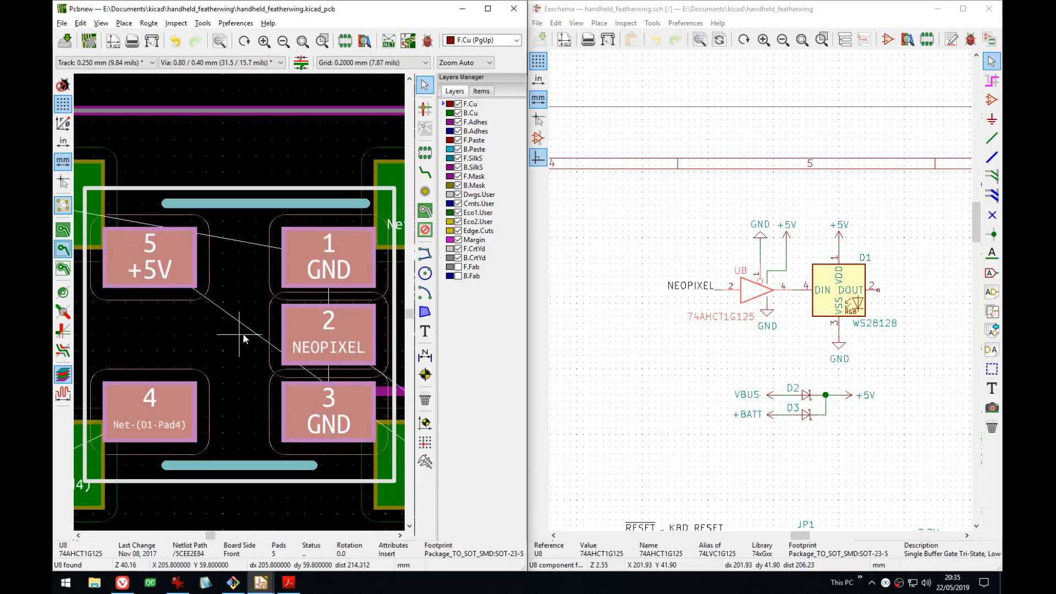
pyautogui.scroll(-3, 242, 332)
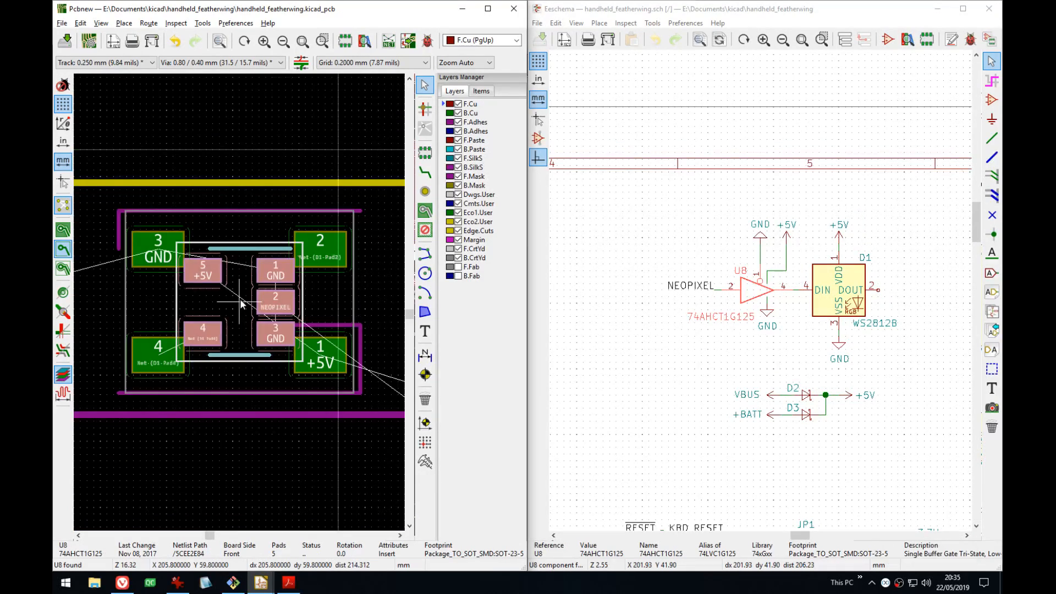
pyautogui.press('r')
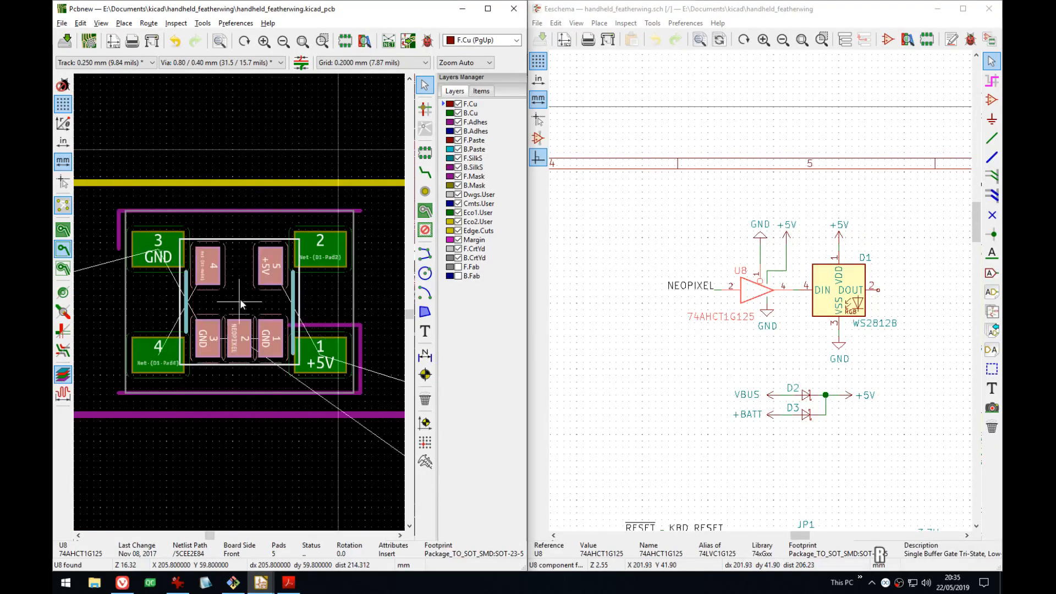
pyautogui.press('r')
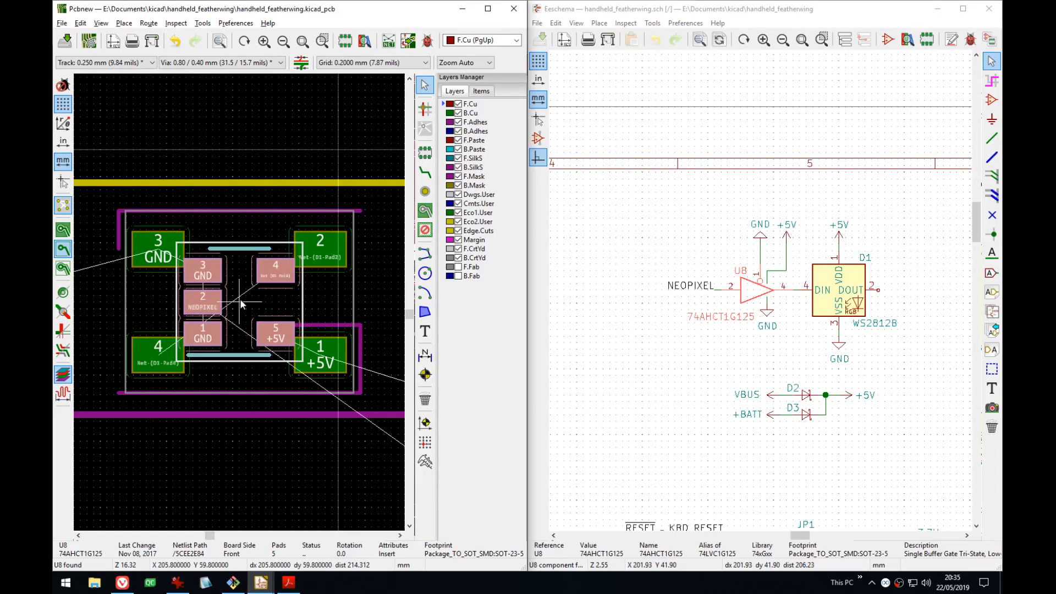
pyautogui.press('r')
pyautogui.press('r')
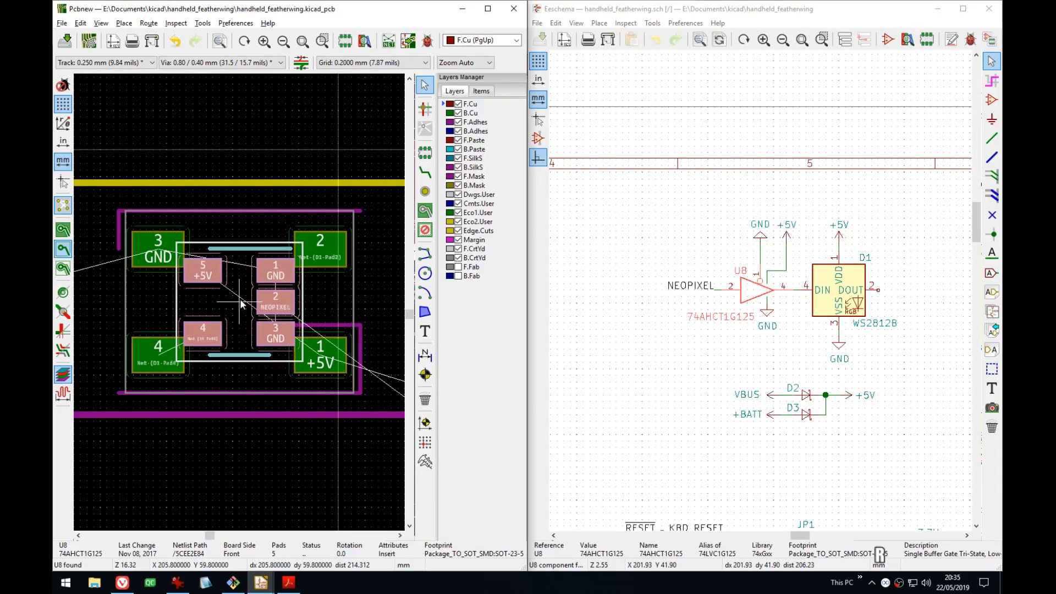
pyautogui.click(241, 302)
# - Try to route a front-copper track from U8's pad 4 to a via inside D1's pad 4, and undo it
pyautogui.moveTo(286, 342); pyautogui.dragTo(305, 344, button='middle')
pyautogui.scroll(1, 306, 344)
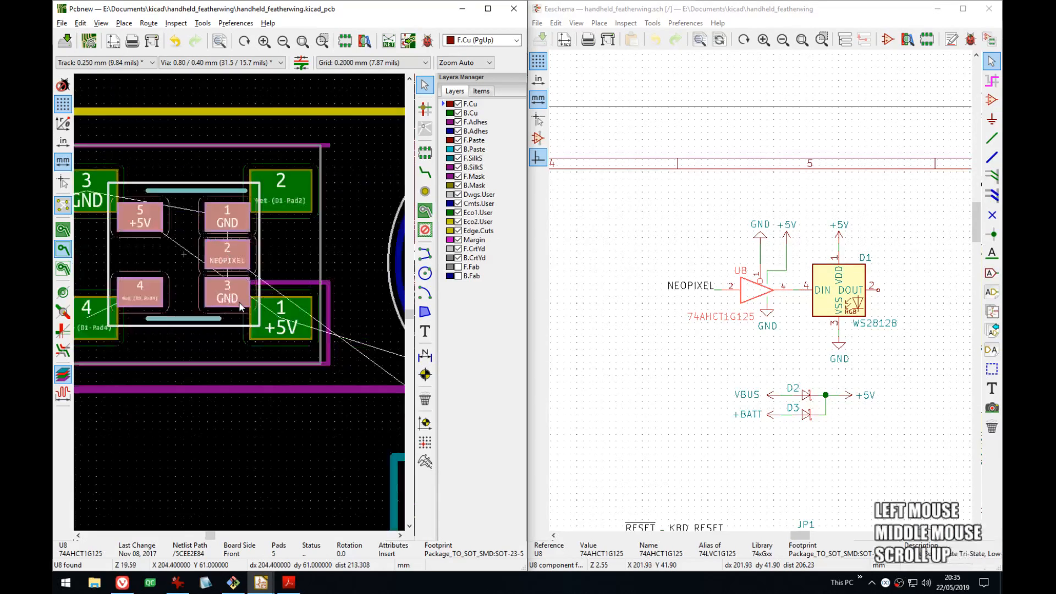
pyautogui.moveTo(150, 290); pyautogui.dragTo(264, 289, button='middle')
pyautogui.press('x')
pyautogui.click(256, 289)
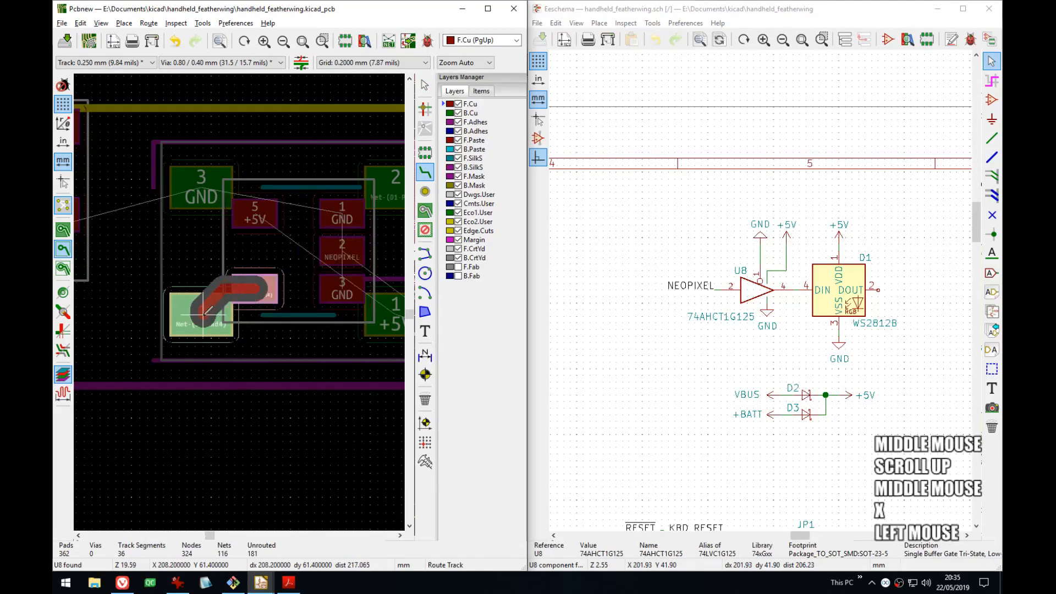
pyautogui.press('v')
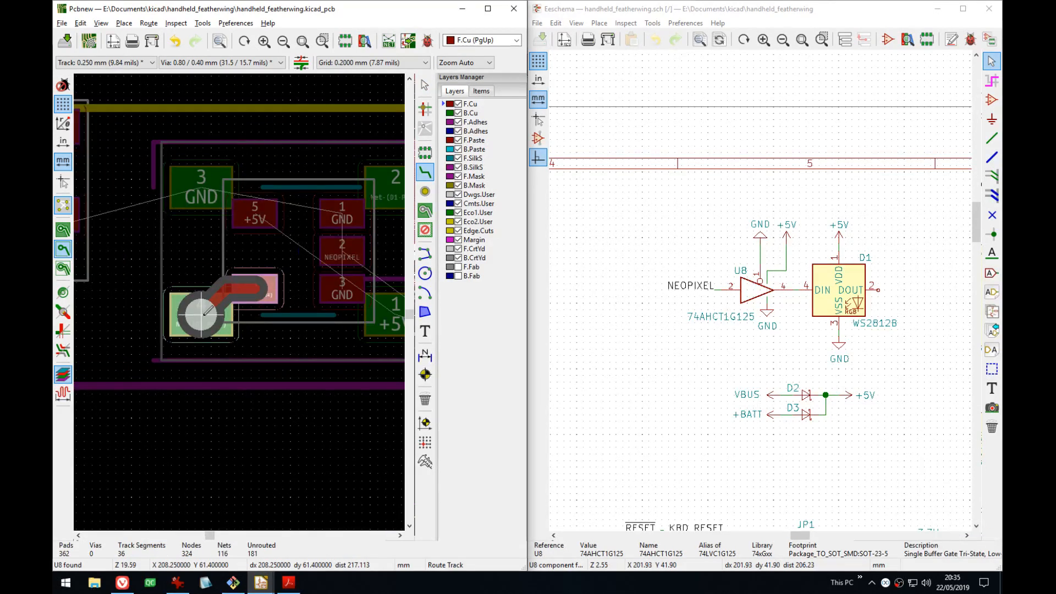
pyautogui.click(203, 313)
pyautogui.hotkey('ctrl', 'z')
# - Route D1's pad 4 up on back copper to a via just above the pad, and continue on front copper to U8's pad 4
pyautogui.scroll(3, 178, 270)
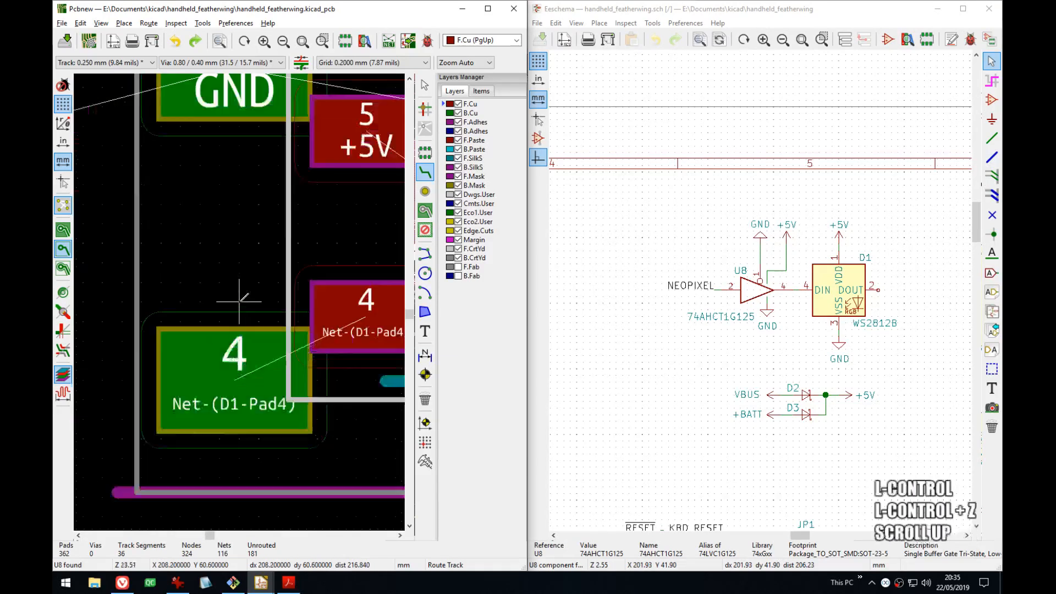
pyautogui.click(225, 376)
pyautogui.press('v')
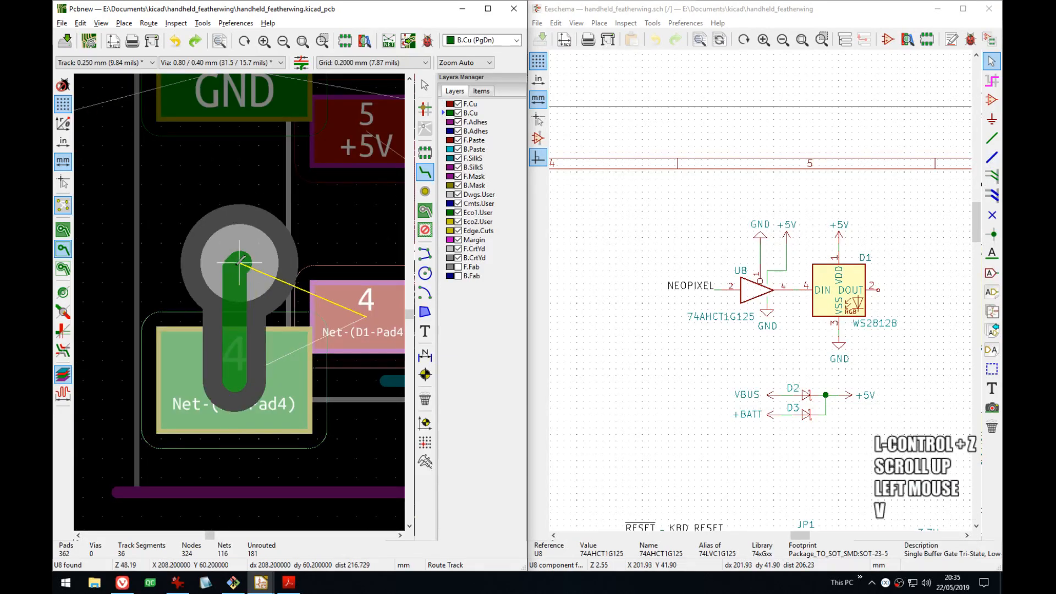
pyautogui.click(237, 254)
pyautogui.moveTo(366, 315); pyautogui.dragTo(272, 320, button='middle')
pyautogui.click(285, 319)
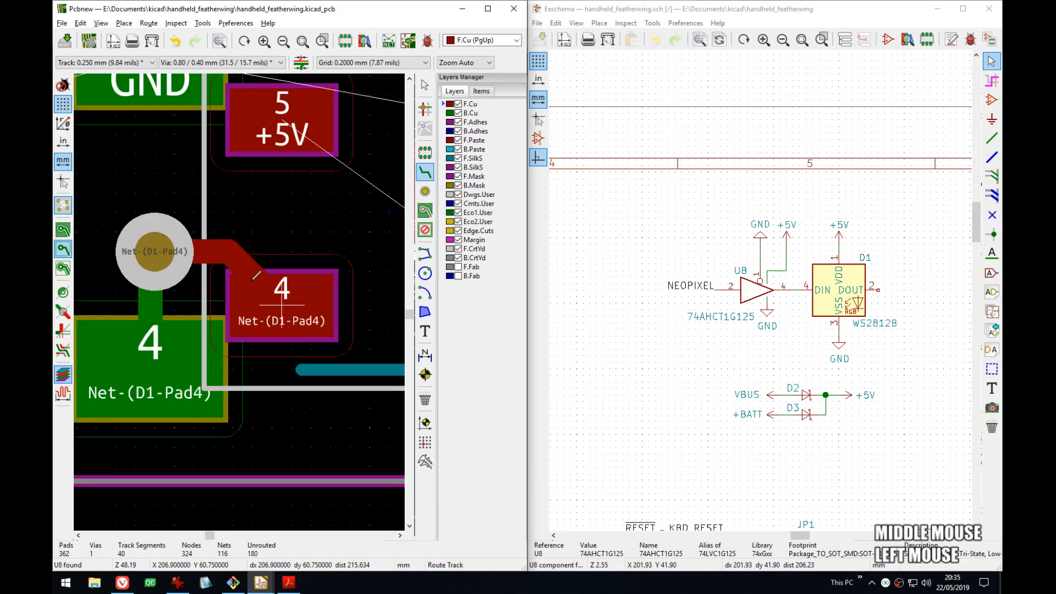
# - Reroute the front-copper track between U8's pad 4 and the via so that it enters the via diagonally from below
pyautogui.press('d')
pyautogui.click(251, 270)
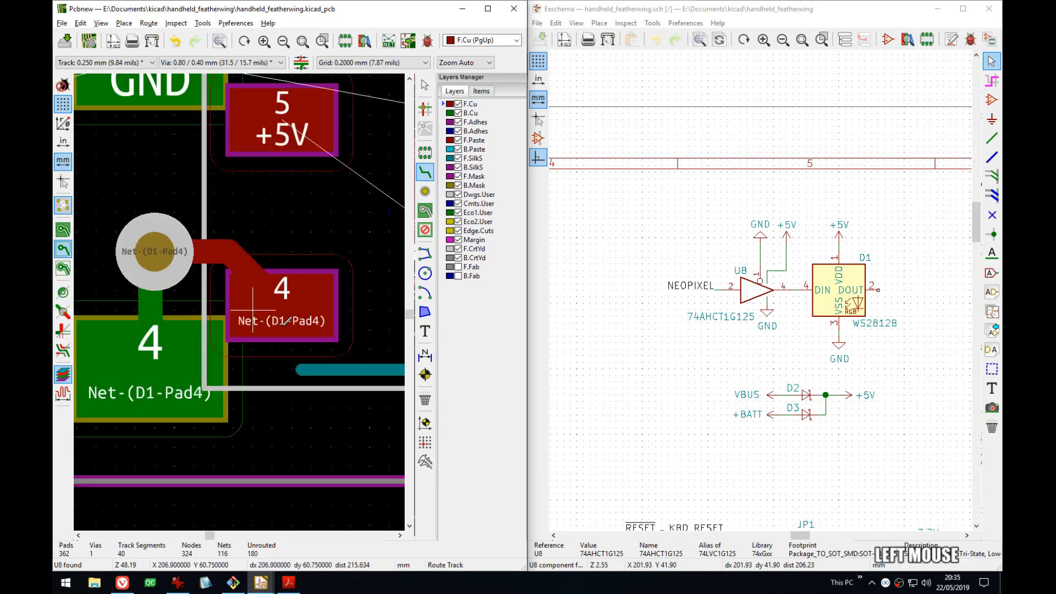
pyautogui.click(282, 306)
pyautogui.click(172, 244)
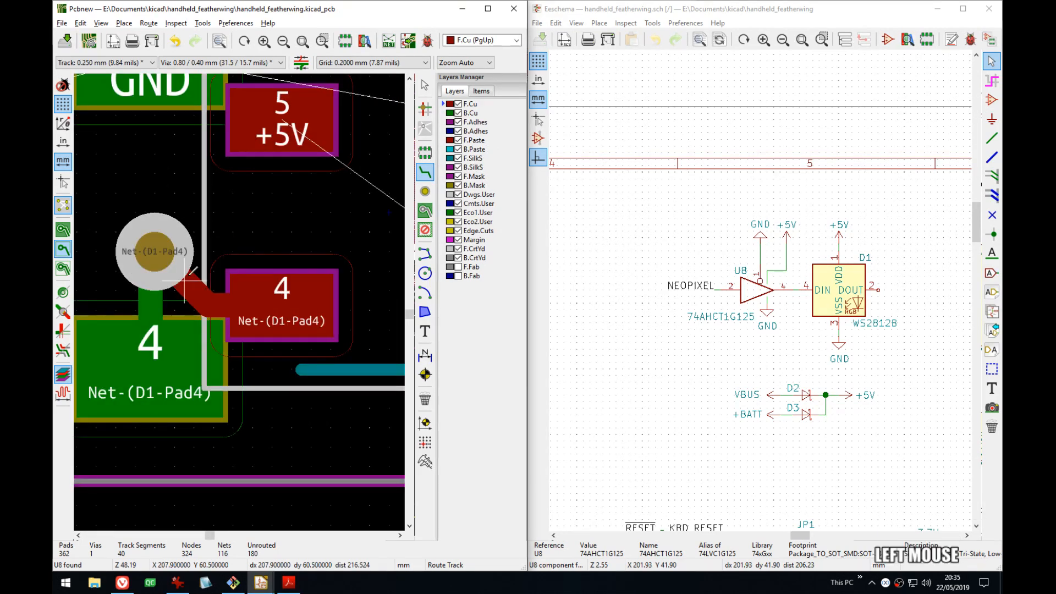
pyautogui.press('d')
pyautogui.click(205, 270)
# - Trace U8's NEOPIXEL input through the board layout and the schematic to find the part that feeds it
pyautogui.scroll(-4, 332, 195)
pyautogui.moveTo(270, 319); pyautogui.dragTo(231, 331, button='middle')
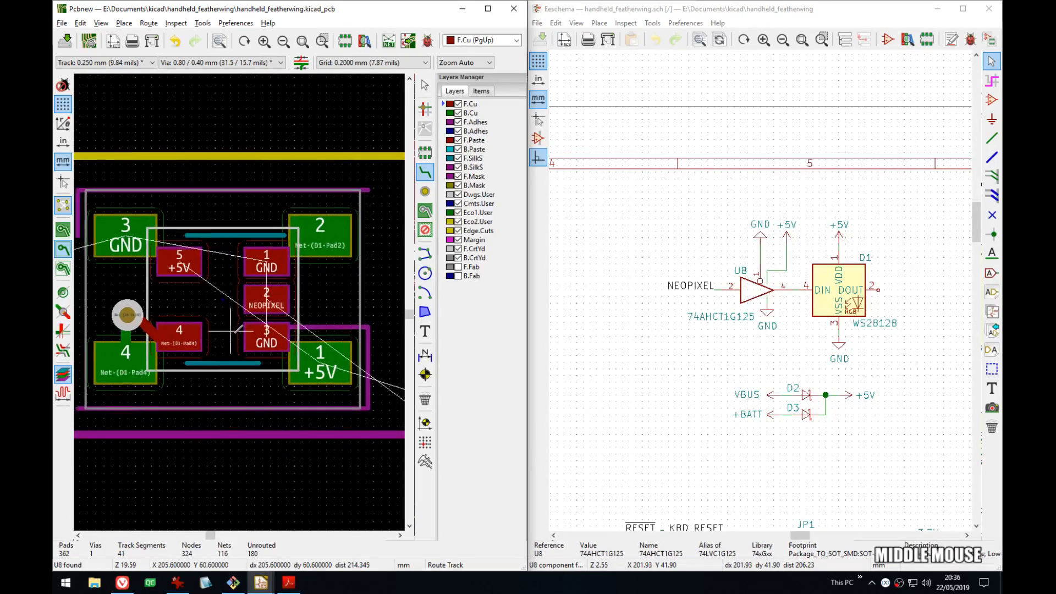
pyautogui.moveTo(302, 329); pyautogui.dragTo(125, 308, button='middle')
pyautogui.scroll(-7, 126, 304)
pyautogui.moveTo(277, 337); pyautogui.dragTo(236, 318, button='middle')
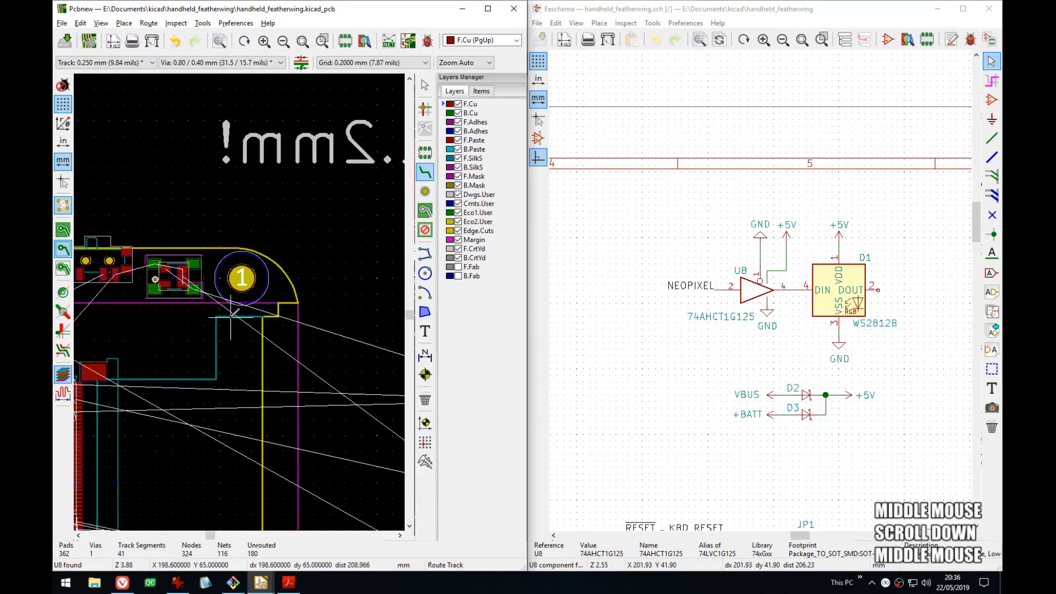
pyautogui.click(704, 297)
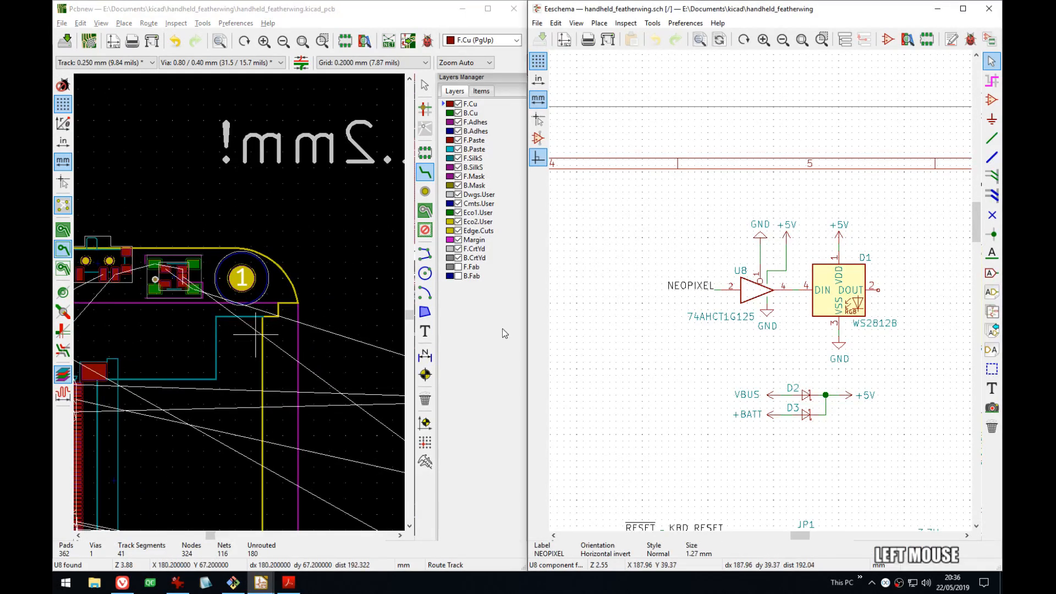
pyautogui.scroll(-8, 715, 300)
pyautogui.scroll(8, 747, 301)
pyautogui.moveTo(896, 330); pyautogui.dragTo(735, 334, button='middle')
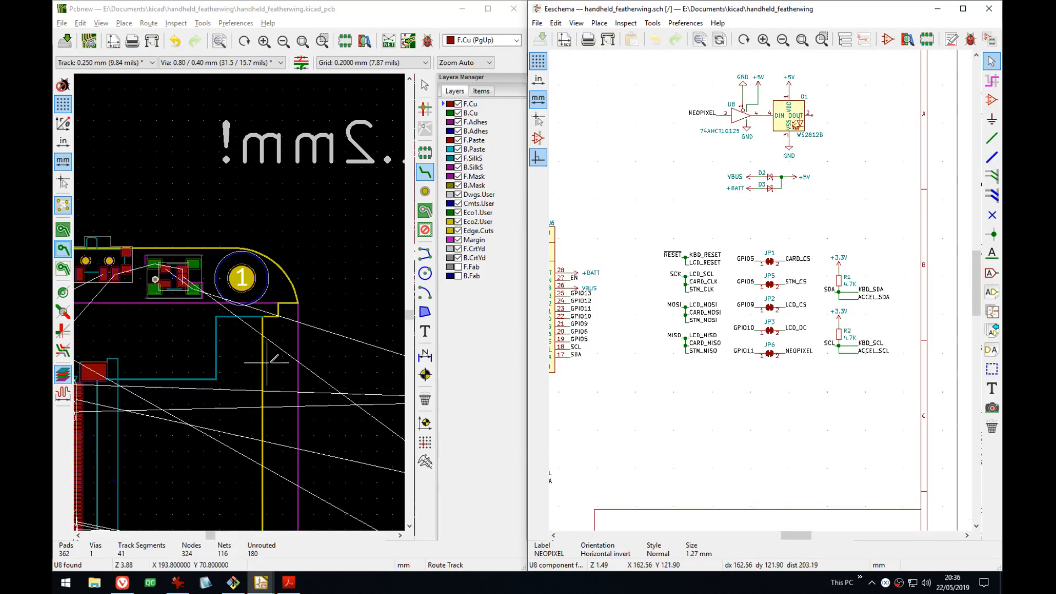
pyautogui.moveTo(267, 363); pyautogui.dragTo(218, 323, button='middle')
pyautogui.scroll(-4, 251, 323)
pyautogui.moveTo(346, 330); pyautogui.dragTo(231, 283, button='middle')
pyautogui.scroll(5, 244, 296)
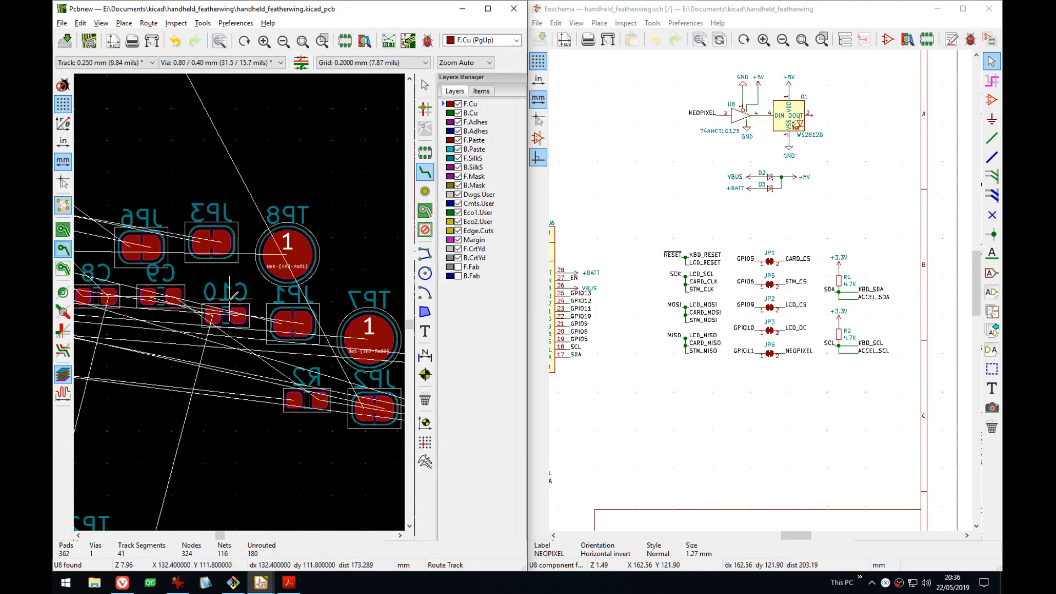
# - Move jumper JP6 from the unplaced parts outside the board to just below U8 and D1 near the board's upper edge
pyautogui.click(772, 356)
pyautogui.click(258, 300)
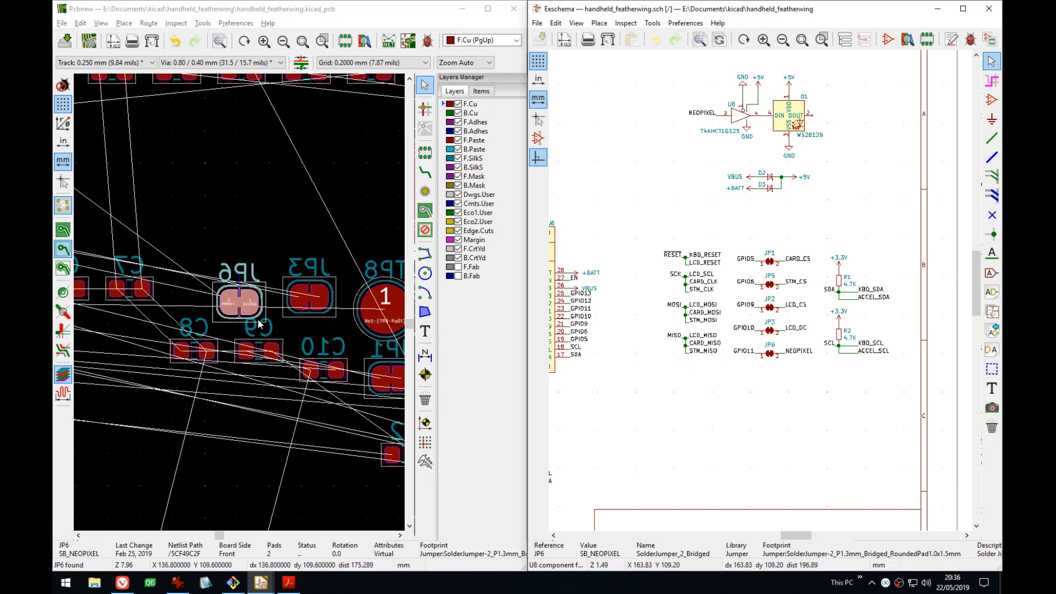
pyautogui.scroll(-5, 125, 228)
pyautogui.moveTo(126, 228); pyautogui.dragTo(358, 285, button='middle')
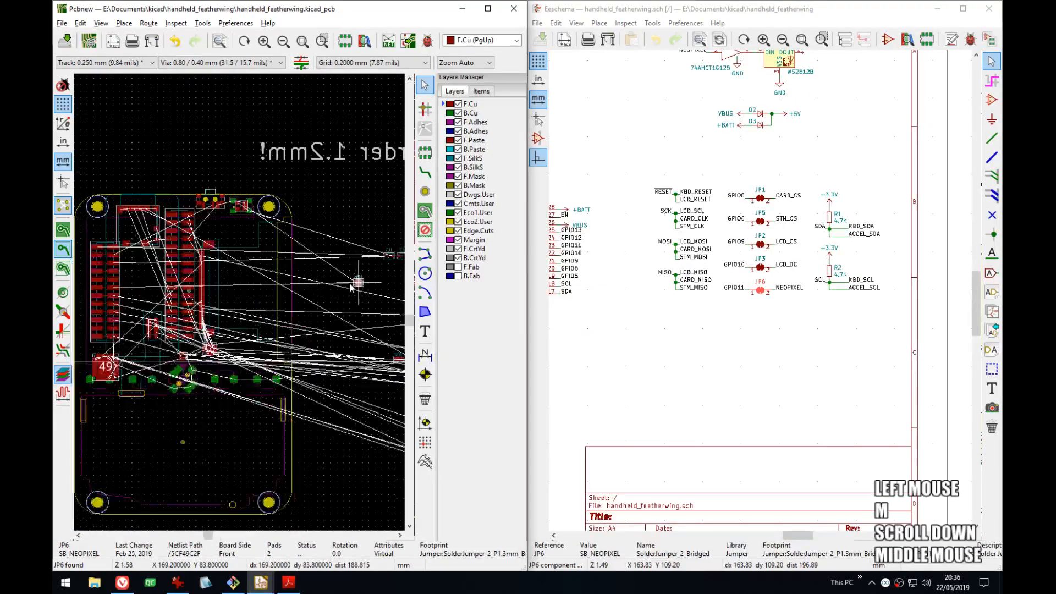
pyautogui.moveTo(203, 215); pyautogui.dragTo(86, 285, button='middle')
pyautogui.scroll(5, 283, 252)
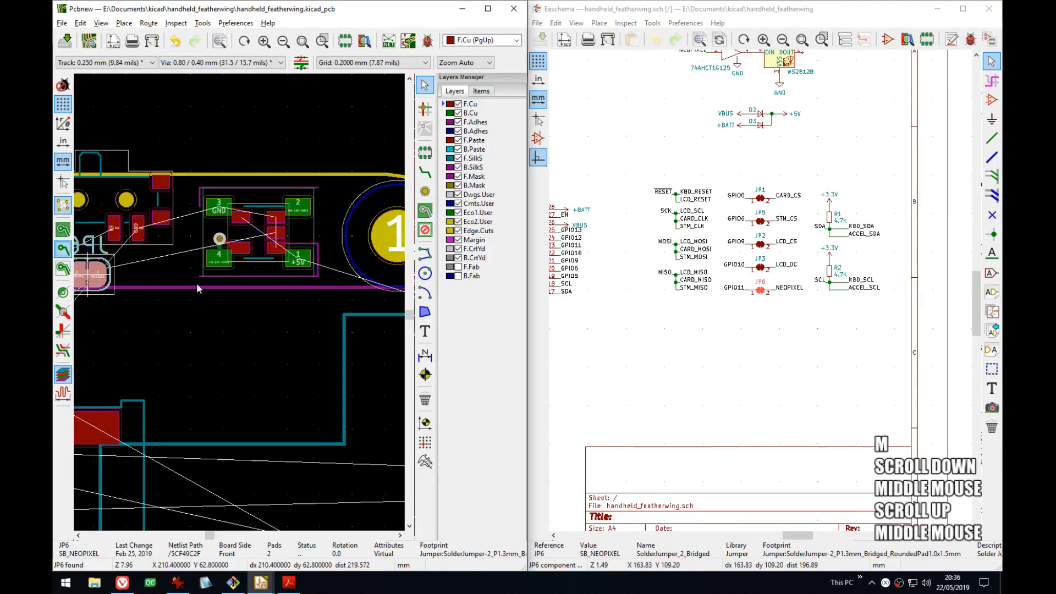
pyautogui.scroll(-1, 240, 307)
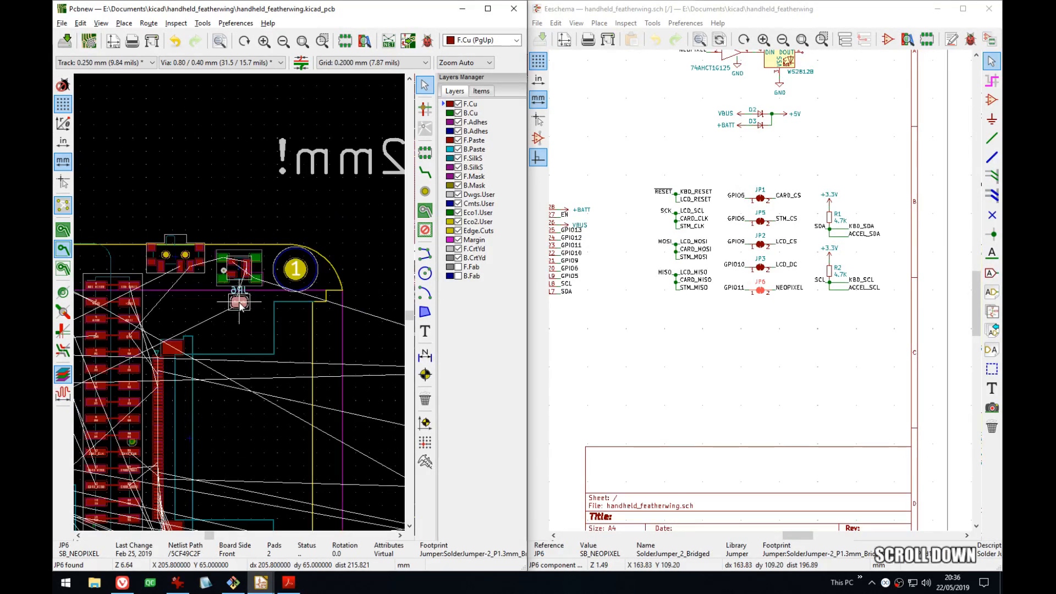
pyautogui.scroll(1, 241, 304)
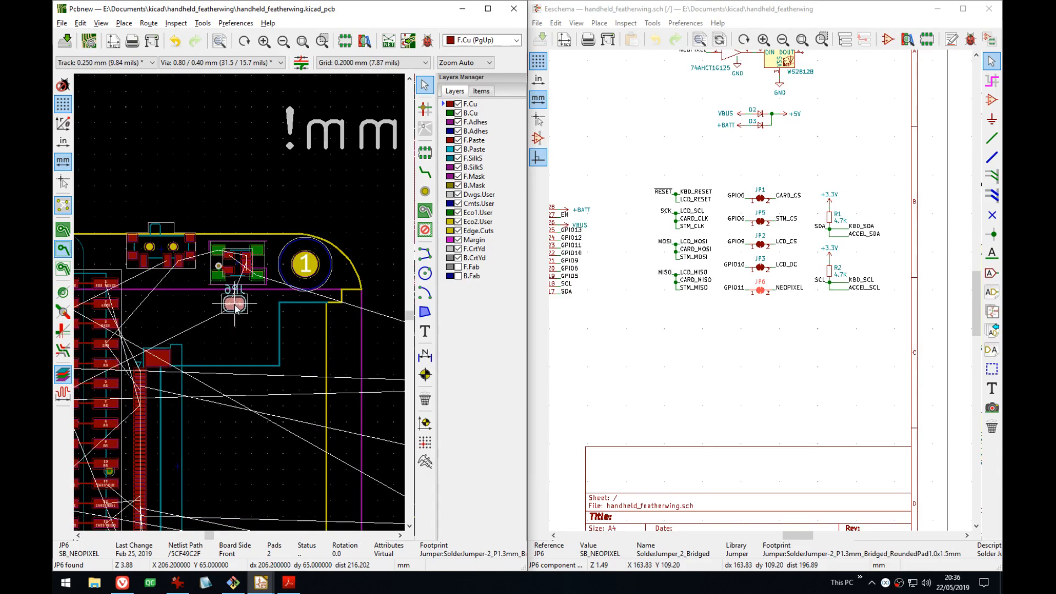
pyautogui.scroll(5, 236, 307)
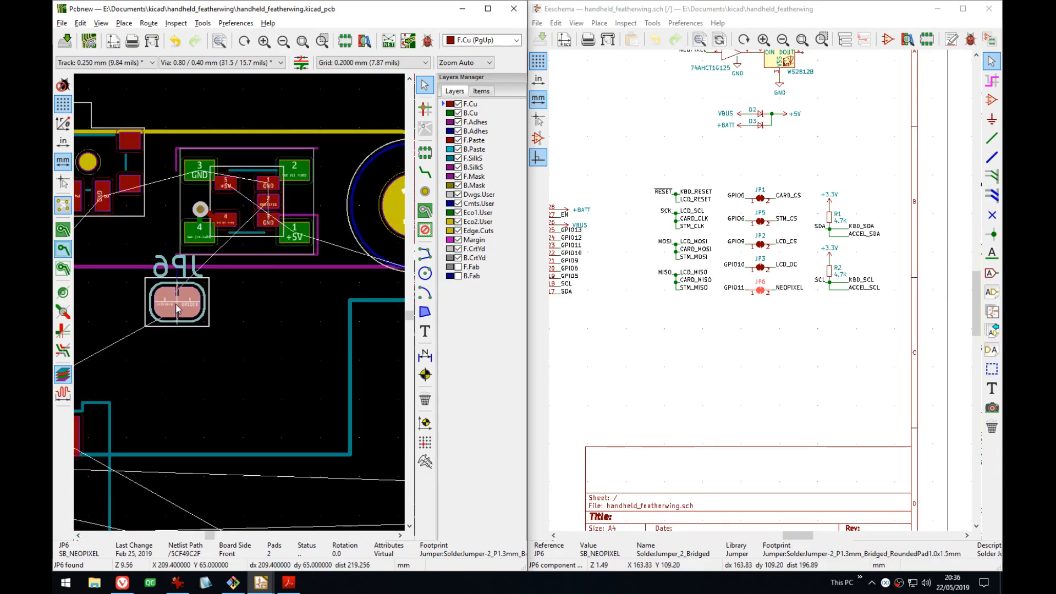
pyautogui.moveTo(177, 306)
pyautogui.mouseDown(button='middle')
pyautogui.moveTo(313, 355)
pyautogui.moveTo(180, 323)
pyautogui.mouseUp(button='middle')
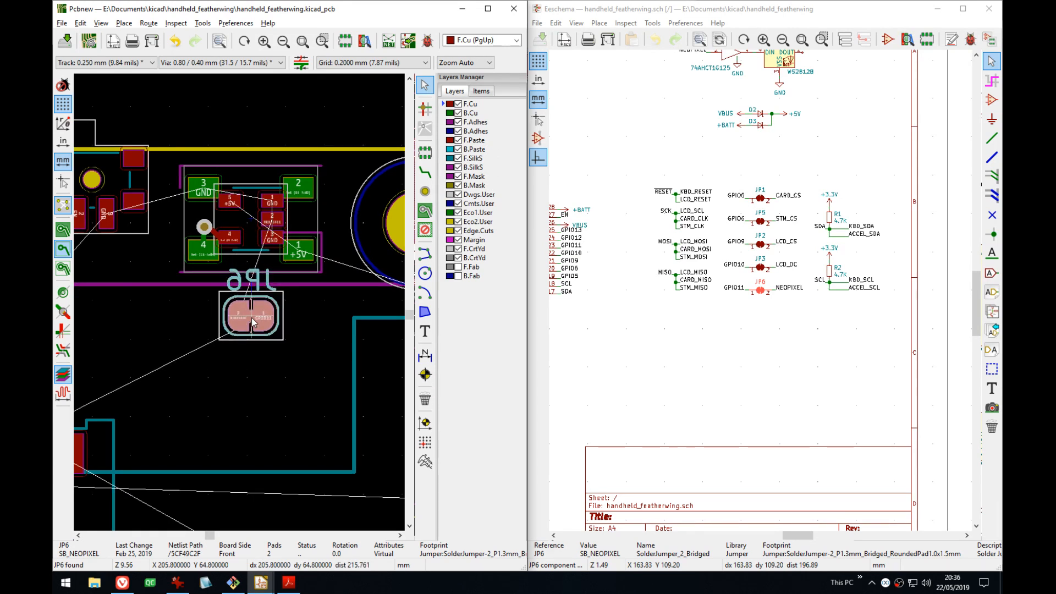
pyautogui.click(252, 320)
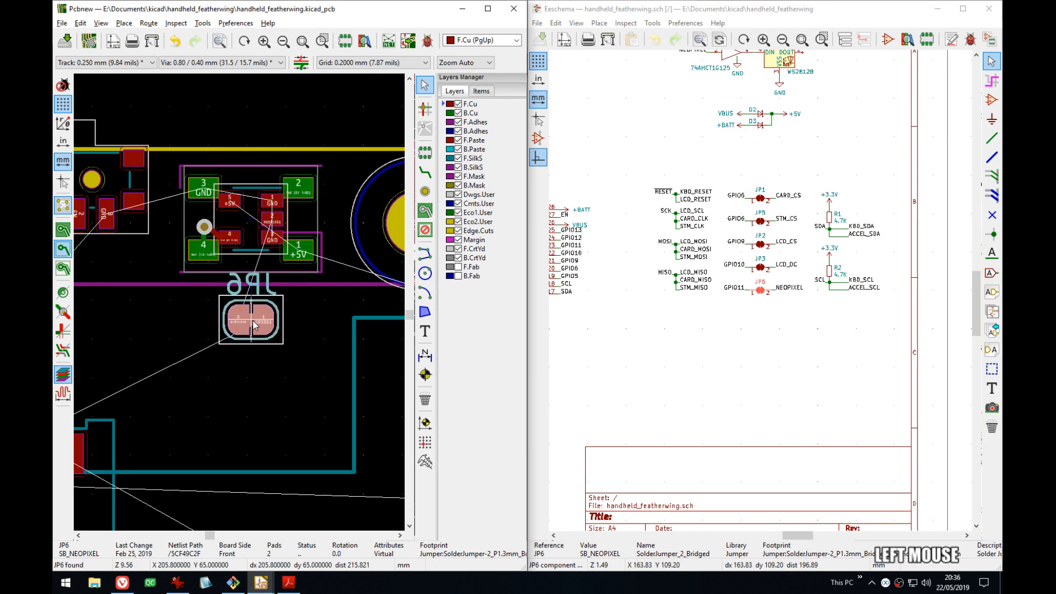
# - Hide JP6's reference text on the front silkscreen
pyautogui.click(256, 283)
pyautogui.click(268, 286)
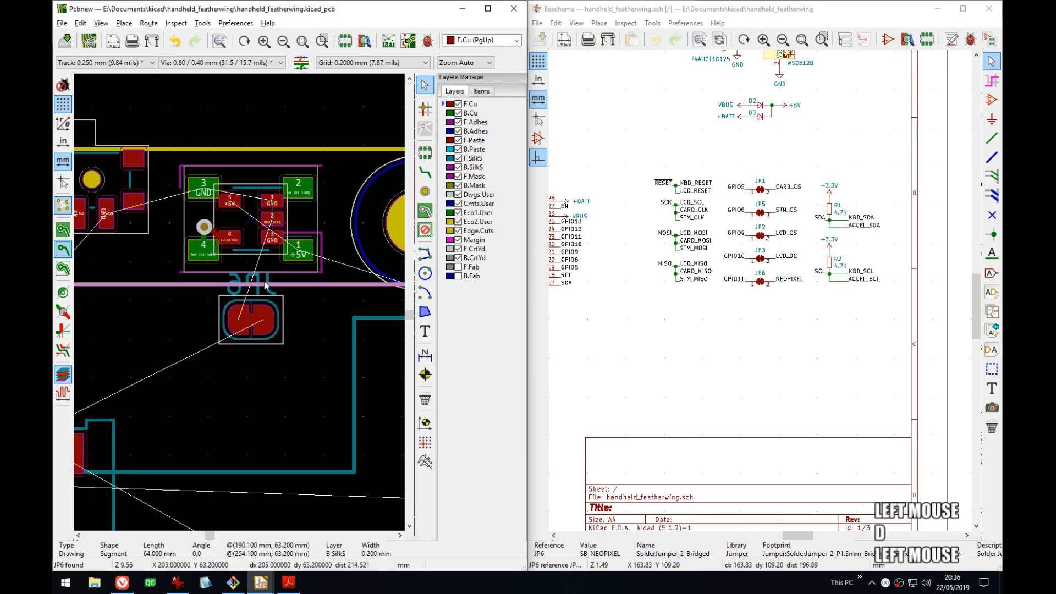
pyautogui.doubleClick(264, 285)
pyautogui.press('Escape')
pyautogui.click(273, 278)
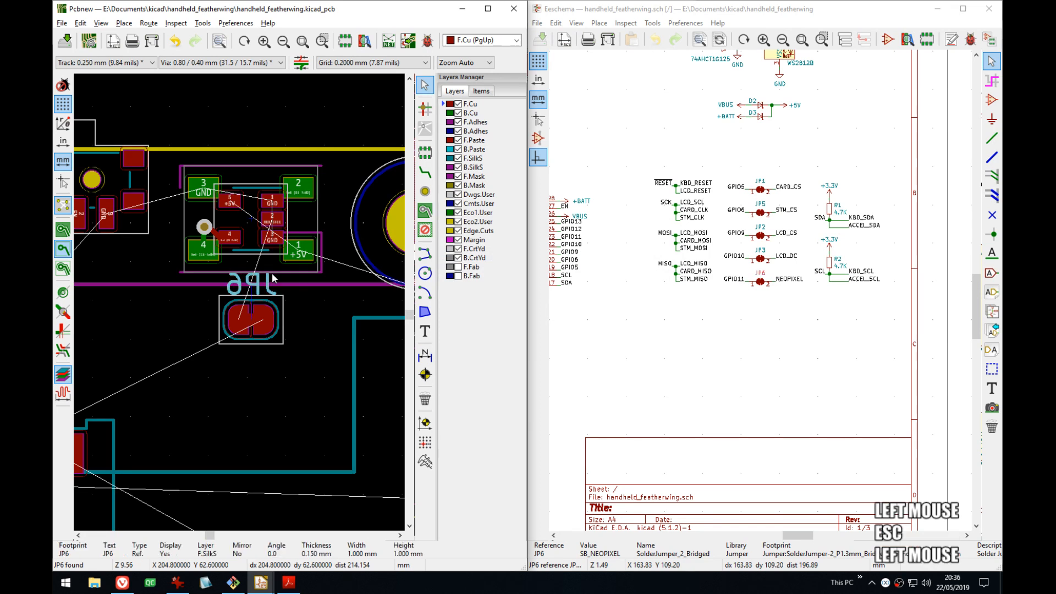
pyautogui.doubleClick(273, 278)
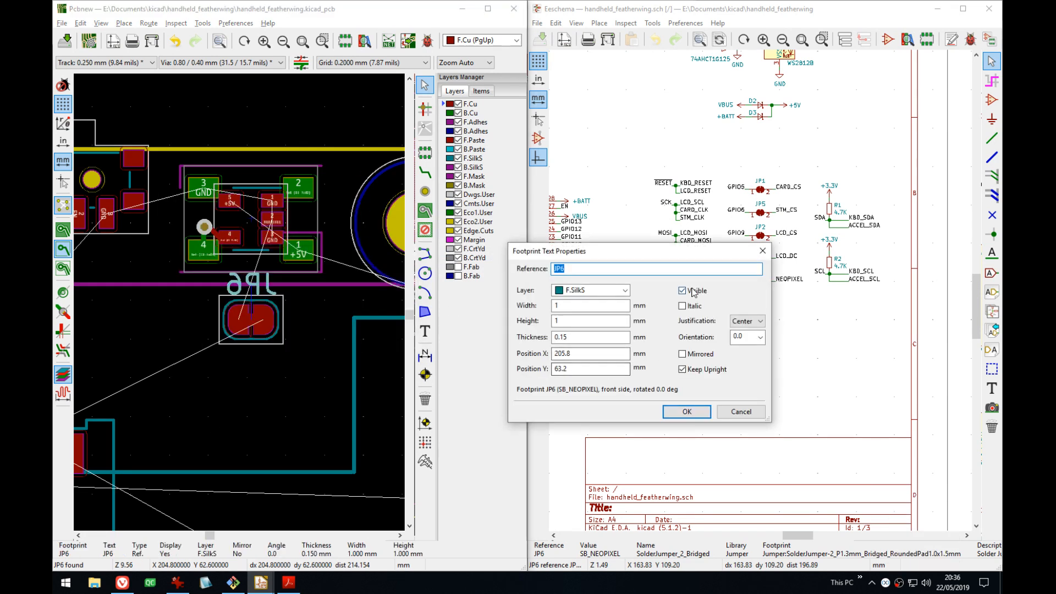
pyautogui.click(693, 291)
pyautogui.click(686, 411)
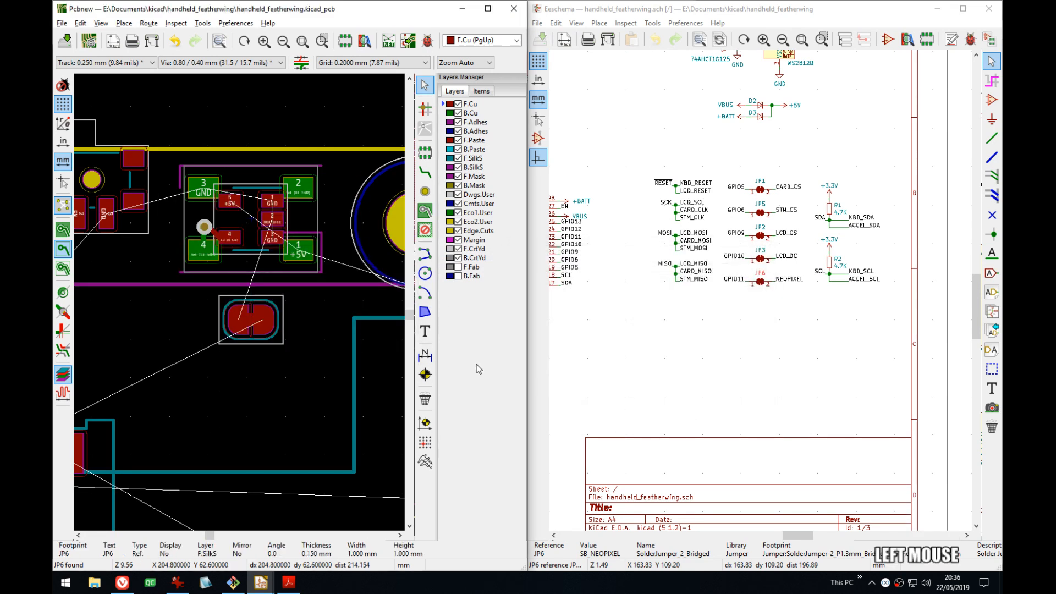
# - Rotate JP6 by 180 degrees and move it slightly up, closer to D1
pyautogui.click(279, 306)
pyautogui.scroll(3, 279, 306)
pyautogui.moveTo(239, 301); pyautogui.dragTo(326, 288, button='middle')
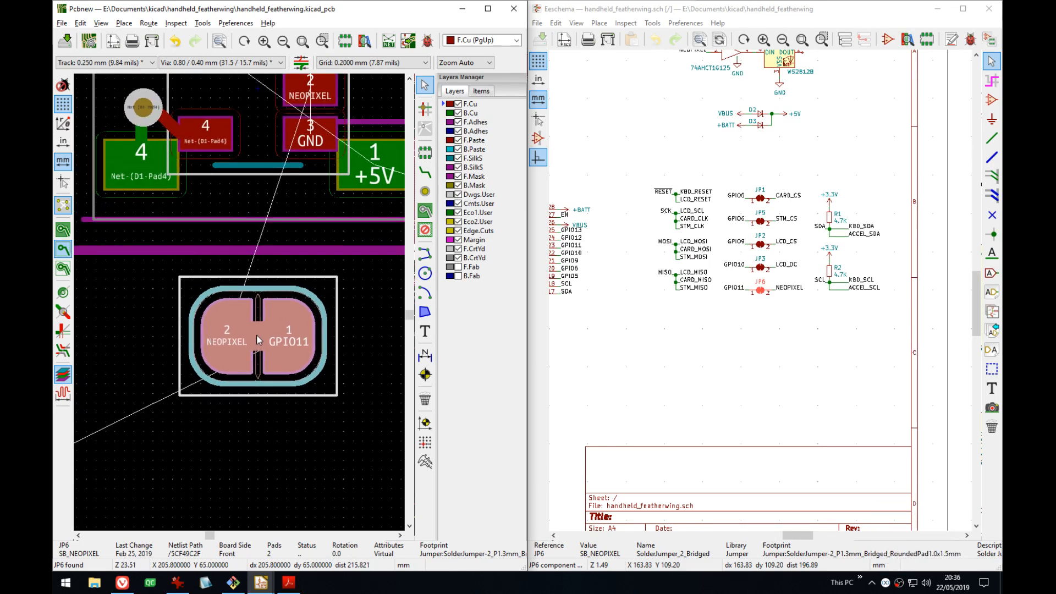
pyautogui.press('m')
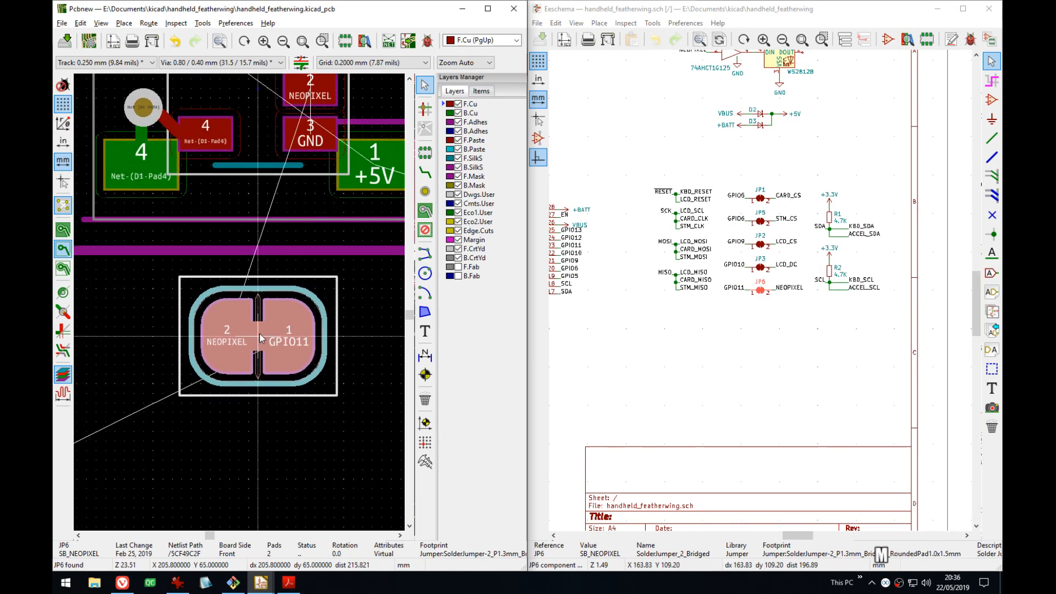
pyautogui.press('r')
pyautogui.press('r')
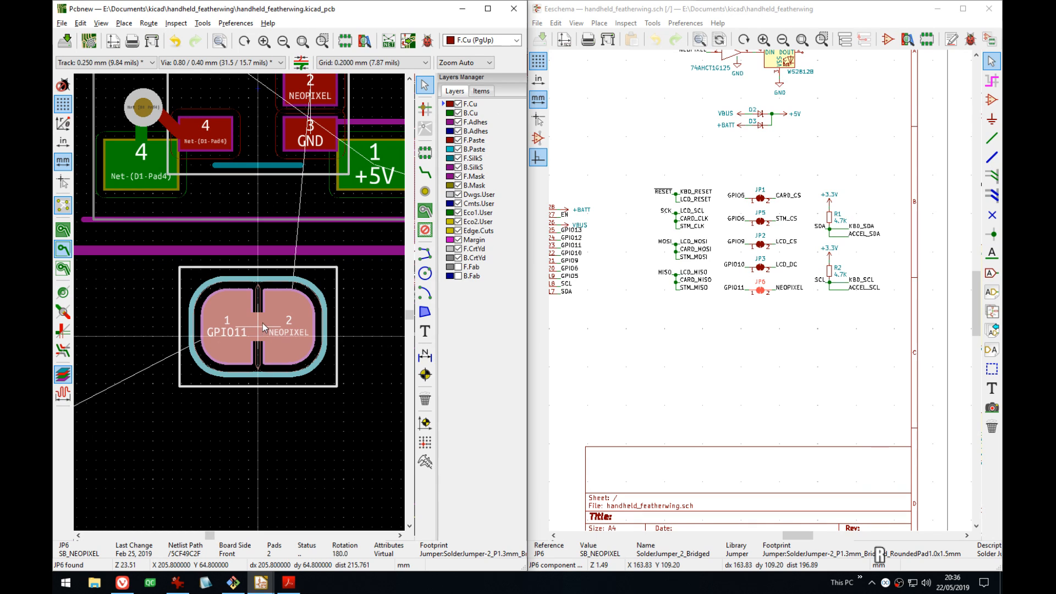
pyautogui.click(260, 311)
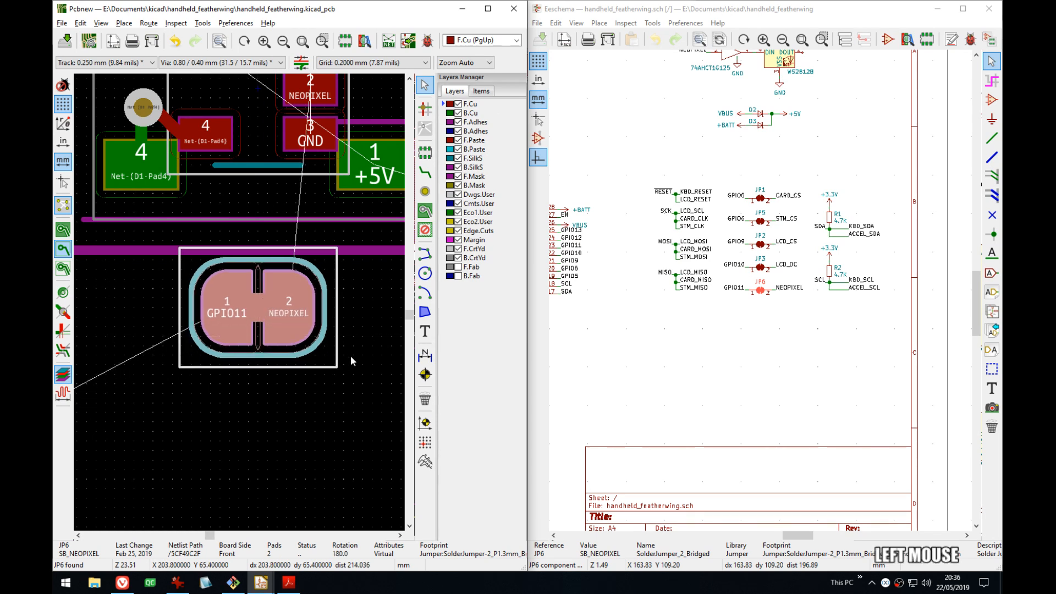
# - Save the board layout
pyautogui.scroll(-1, 241, 307)
pyautogui.middleClick(207, 223)
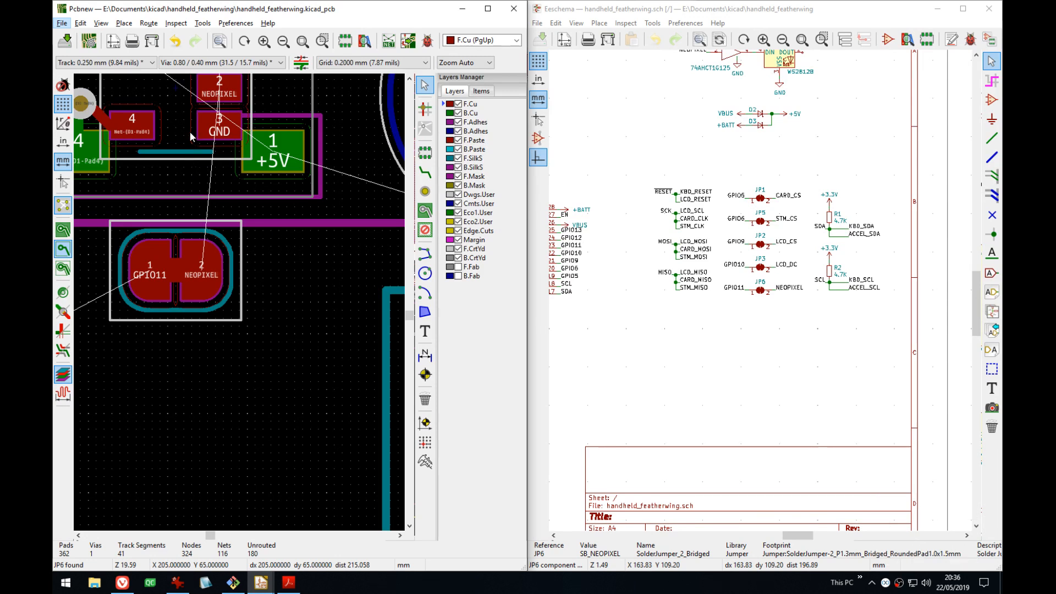
pyautogui.moveTo(174, 127); pyautogui.dragTo(345, 318, button='middle')
pyautogui.click(328, 108)
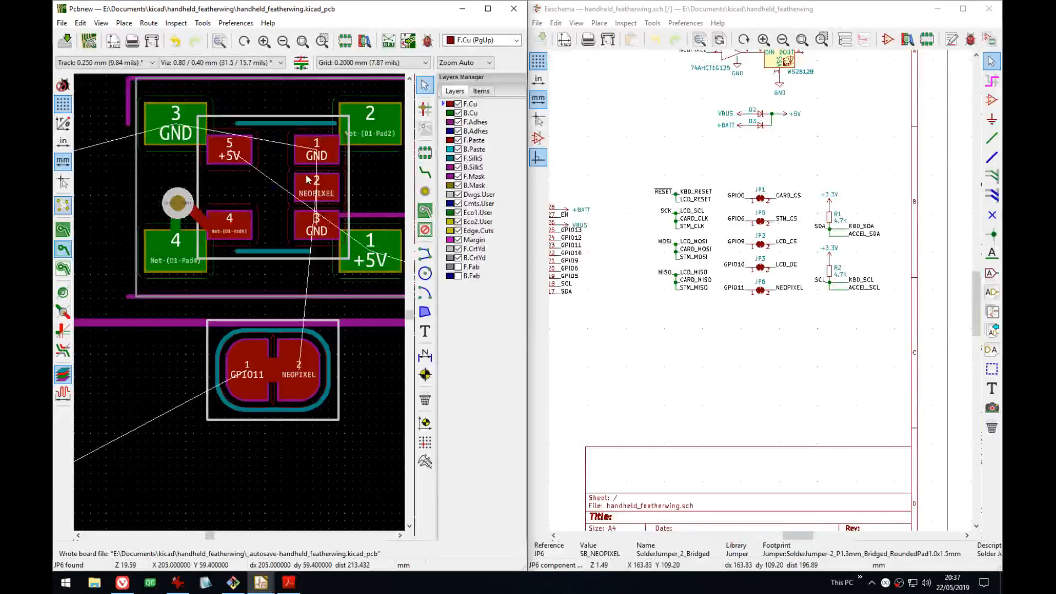
pyautogui.hotkey('ctrl', 's')
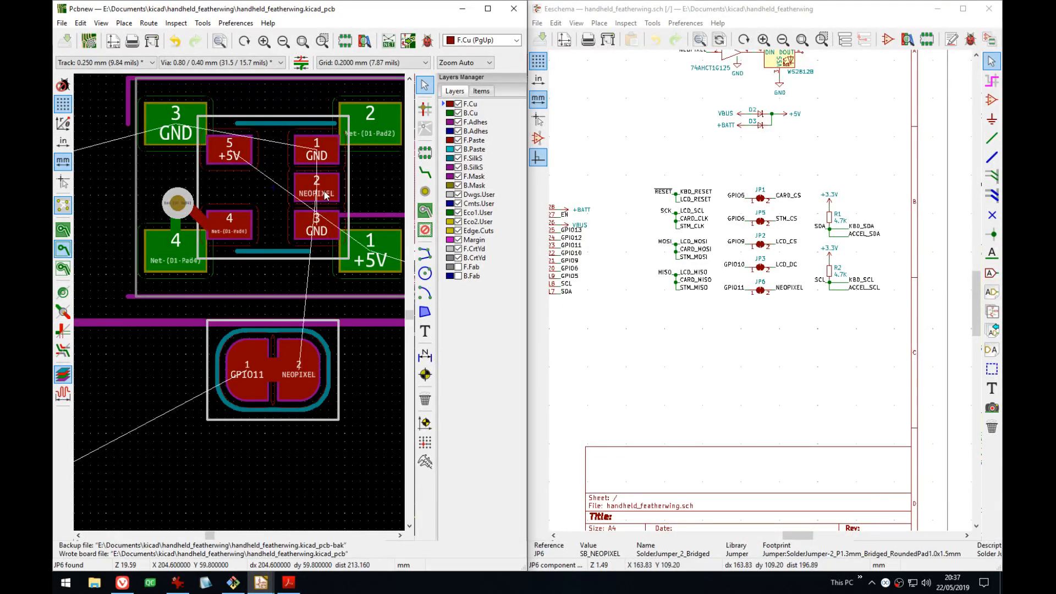
# - Try to route a front-copper track between U8's pad 2 and JP6's pad 2 on the NEOPIXEL net
pyautogui.click(316, 182)
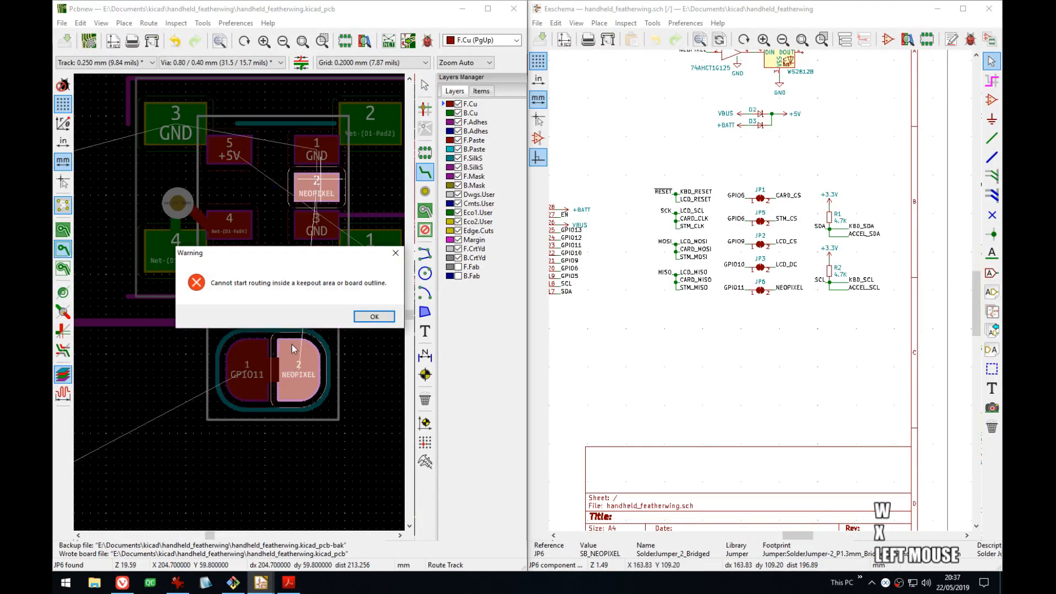
pyautogui.click(363, 318)
pyautogui.press('Escape')
pyautogui.press('x')
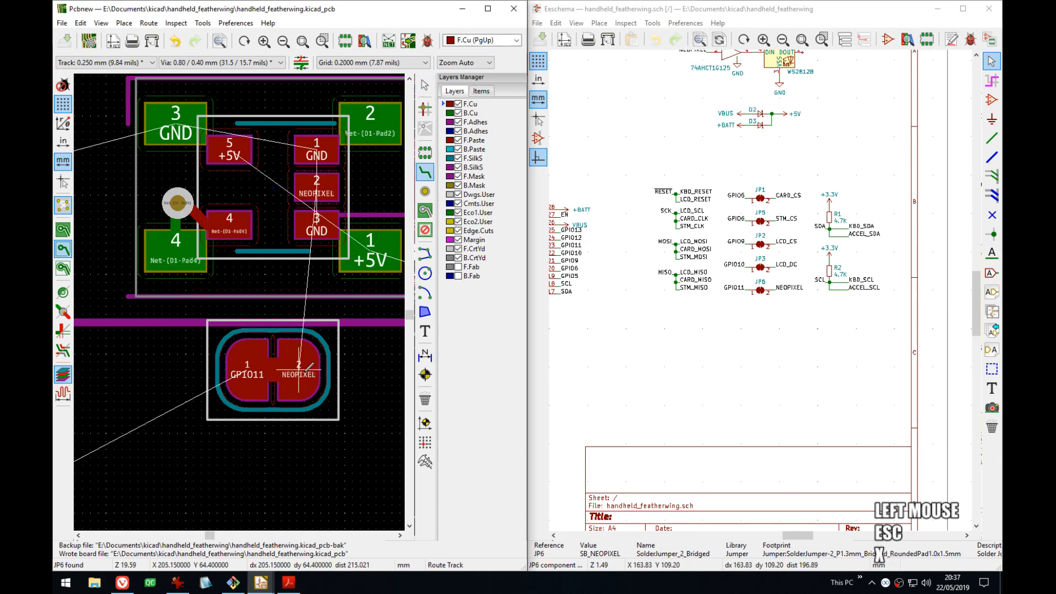
pyautogui.click(310, 366)
pyautogui.press('Escape')
# - Check the item visibility settings and the area around JP6, and try to start a front-copper track from JP6's GPIO11 pad
pyautogui.scroll(-3, 242, 299)
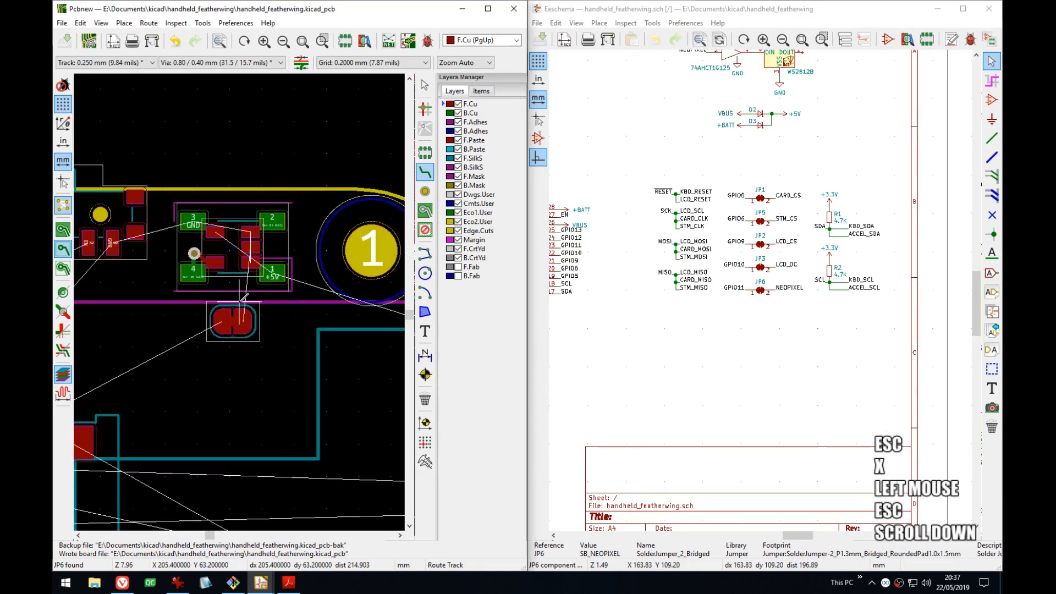
pyautogui.moveTo(239, 301); pyautogui.dragTo(235, 248, button='middle')
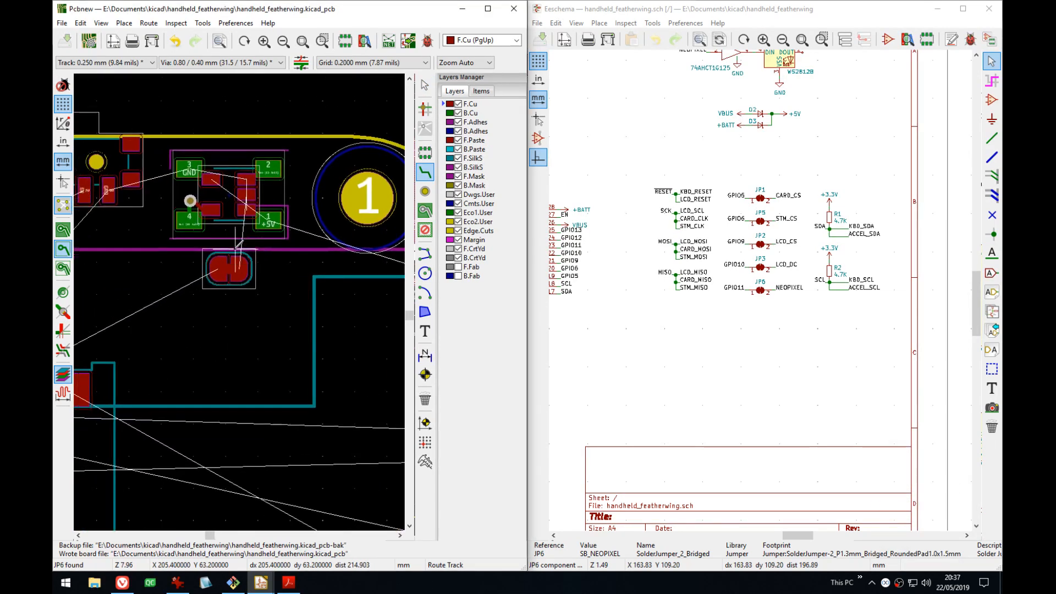
pyautogui.click(481, 91)
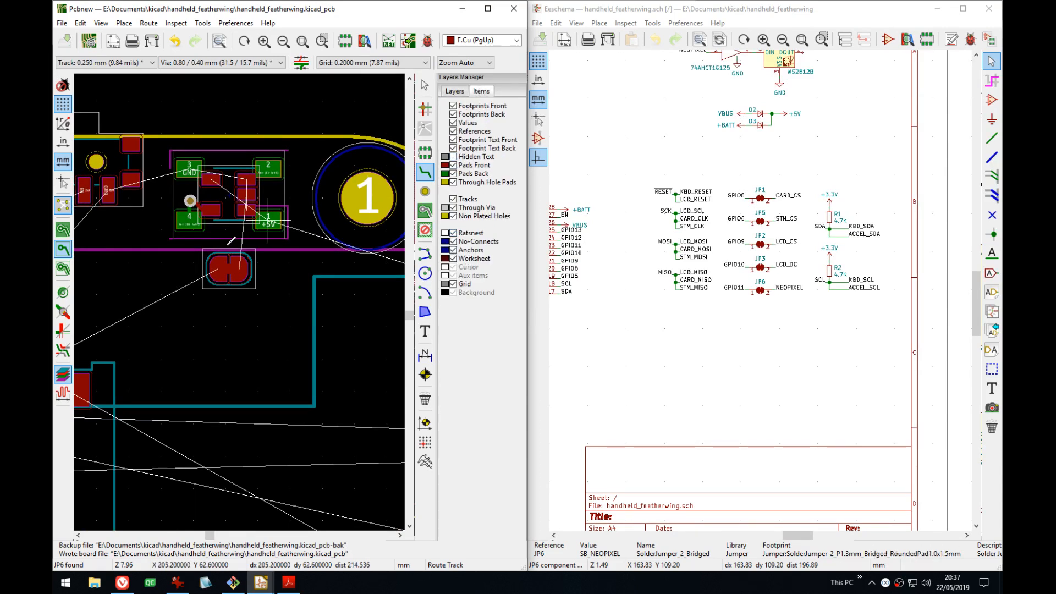
pyautogui.scroll(-4, 193, 308)
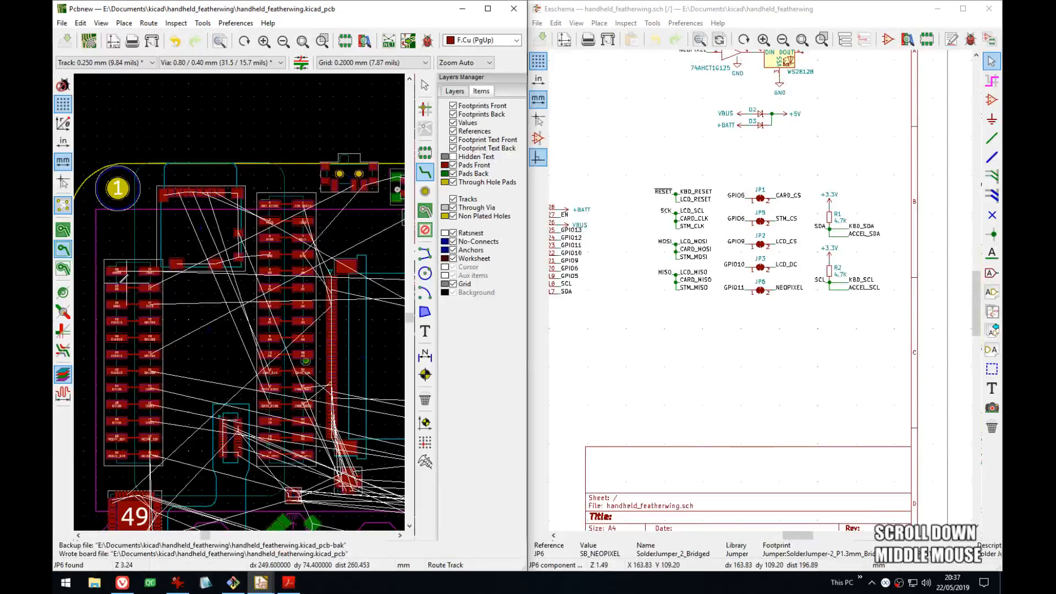
pyautogui.scroll(4, 294, 289)
pyautogui.scroll(4, 293, 288)
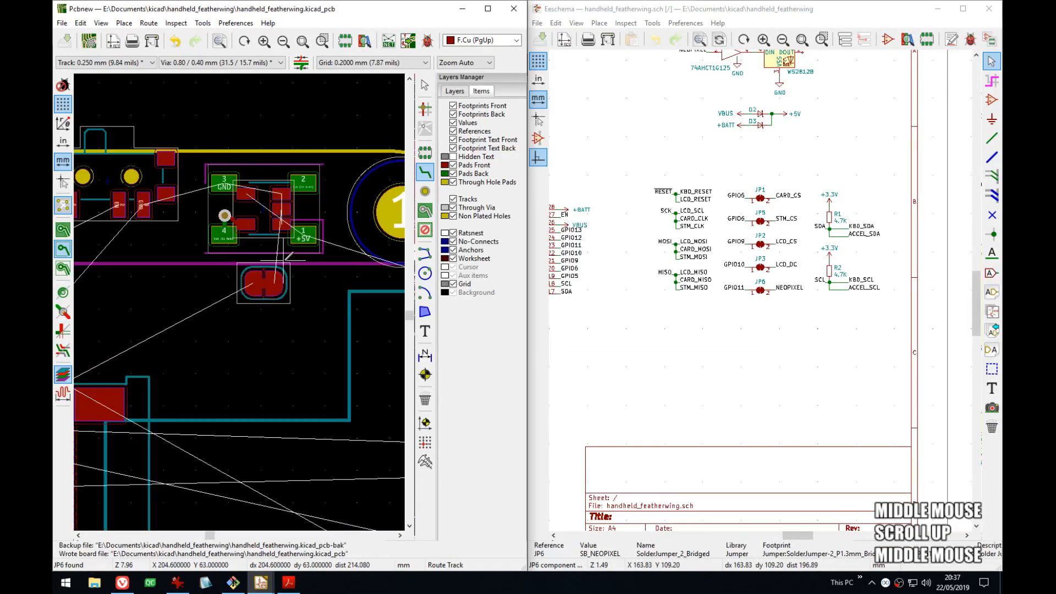
pyautogui.click(165, 358)
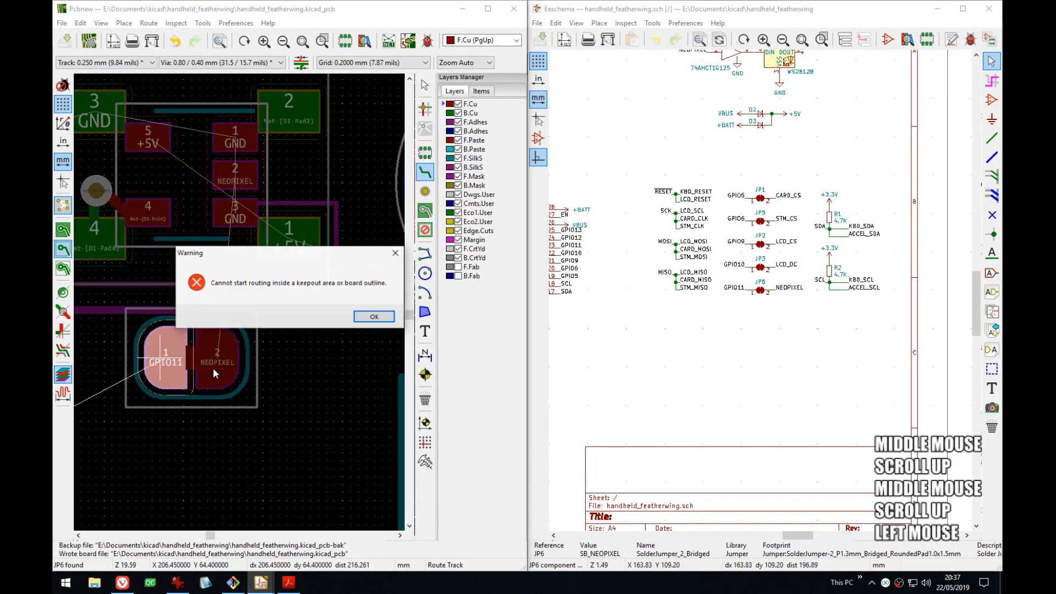
pyautogui.press('Escape')
pyautogui.press('Escape')
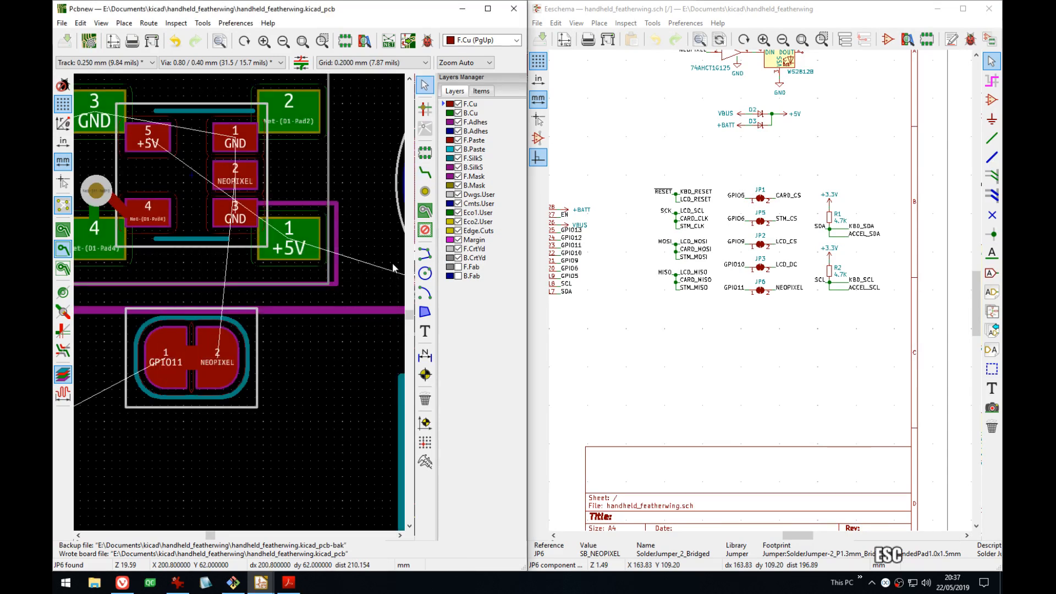
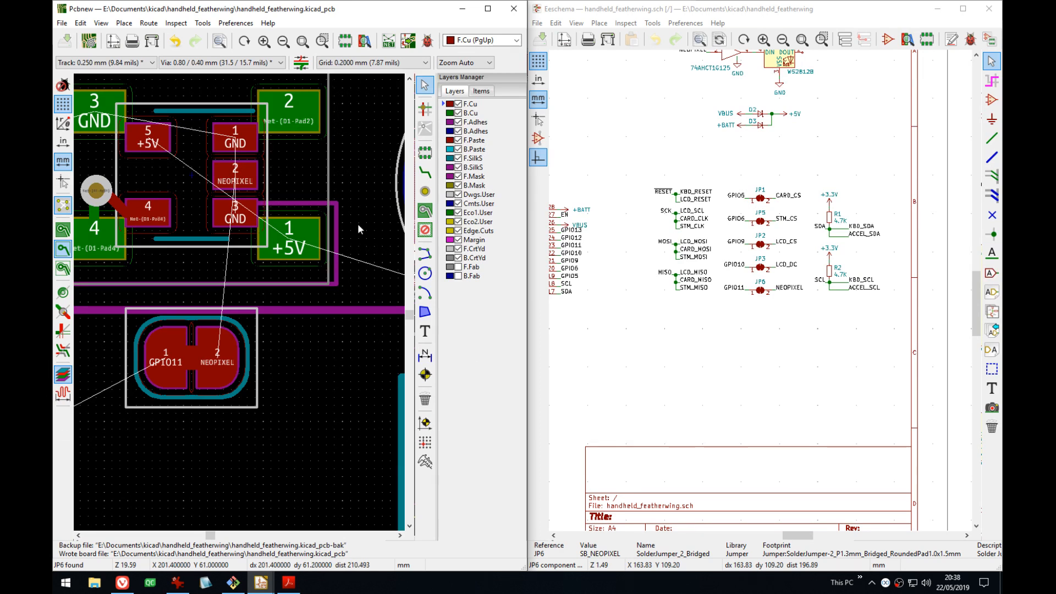
# - Enlarge the board layout window to full screen and try again to start a front-copper track from JP6's NEOPIXEL pad
pyautogui.moveTo(357, 224); pyautogui.dragTo(327, 254, button='middle')
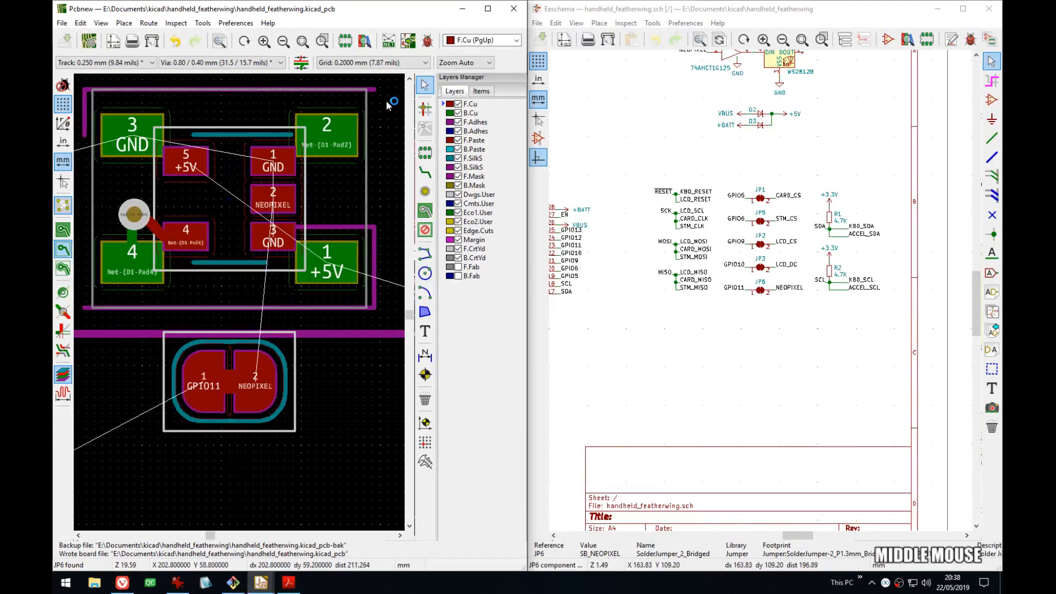
pyautogui.click(487, 8)
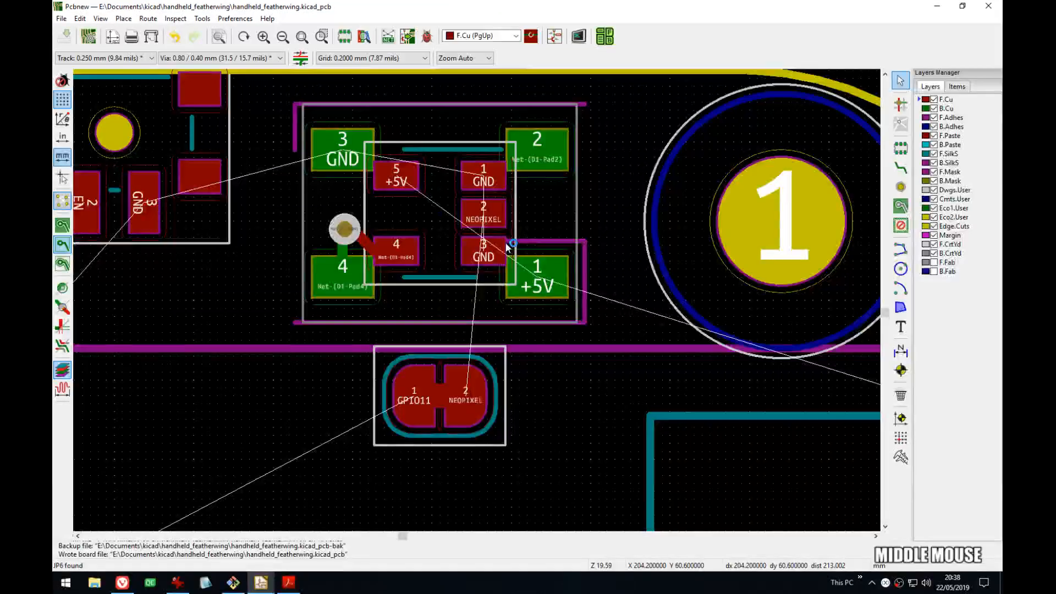
pyautogui.press('w')
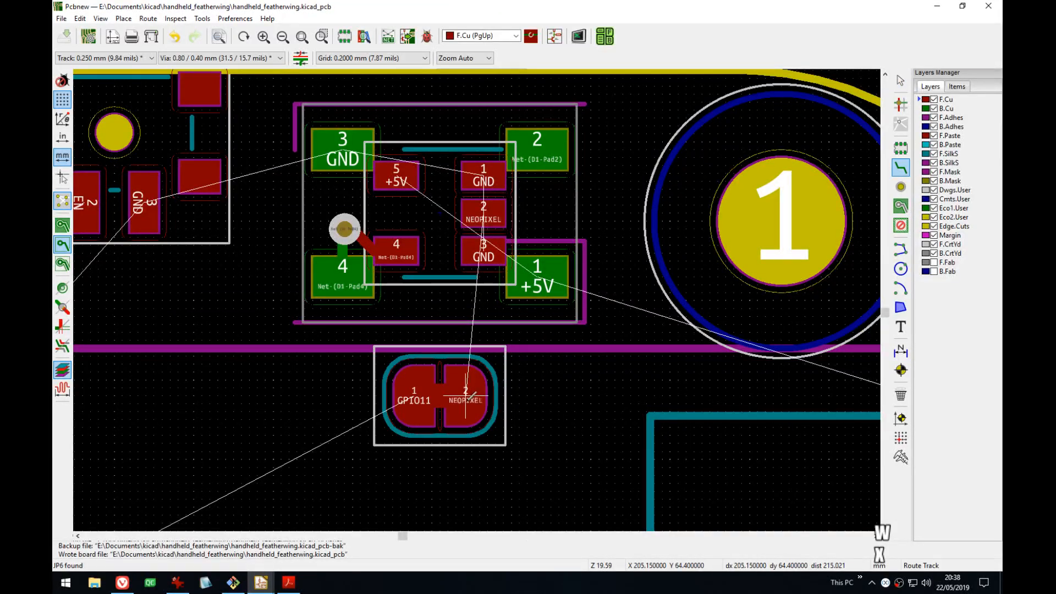
pyautogui.click(466, 396)
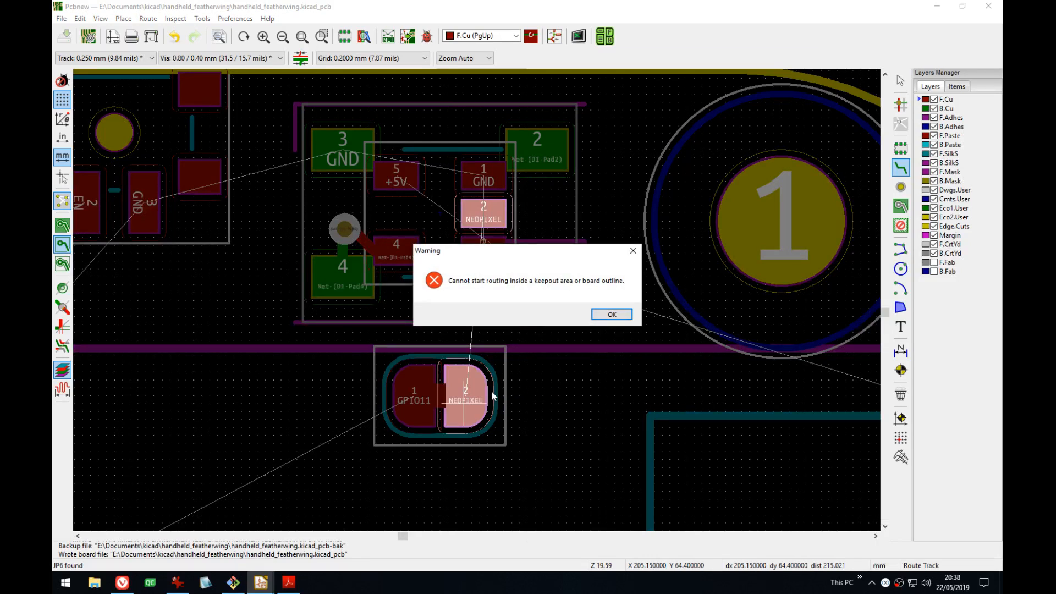
pyautogui.scroll(1, 492, 396)
pyautogui.press('Escape')
pyautogui.scroll(-3, 493, 396)
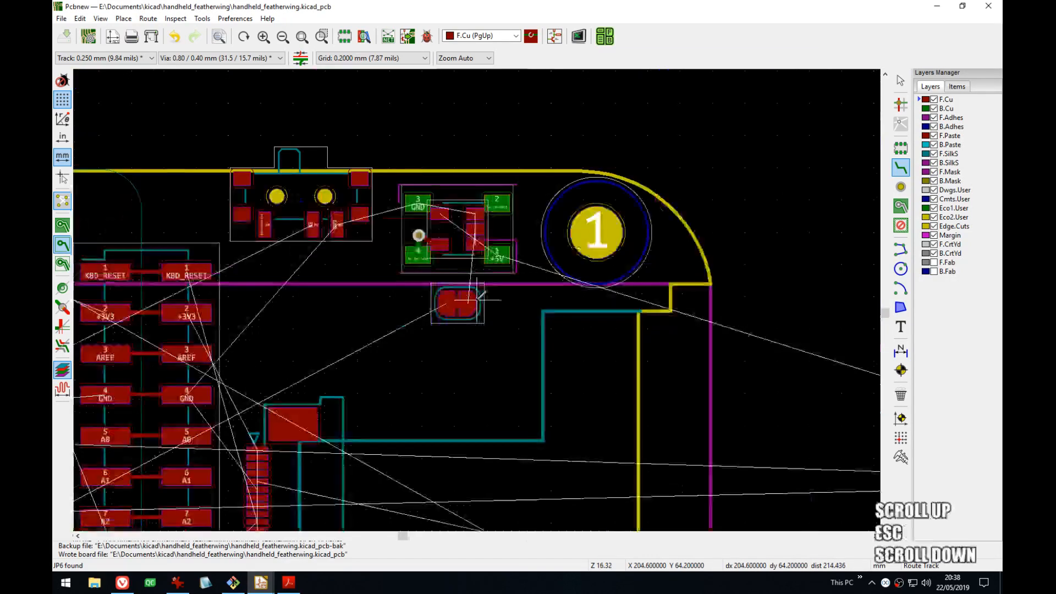
pyautogui.moveTo(498, 280); pyautogui.dragTo(498, 268, button='middle')
pyautogui.moveTo(562, 278); pyautogui.dragTo(560, 273, button='middle')
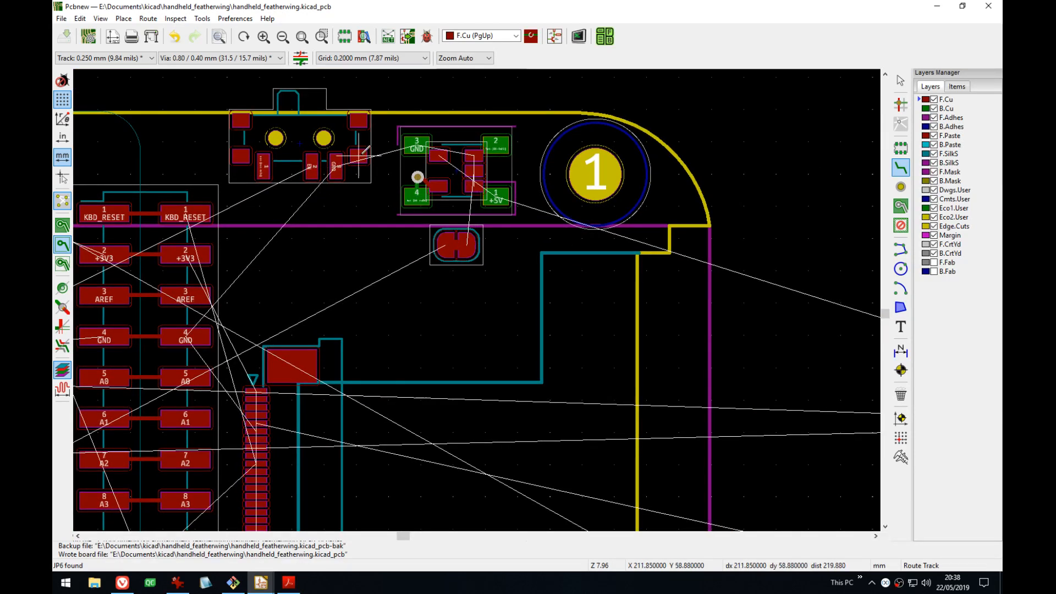
# - Try to start front-copper tracks from the slide switch's lower mounting pad and from U8's NEOPIXEL pad
pyautogui.click(358, 156)
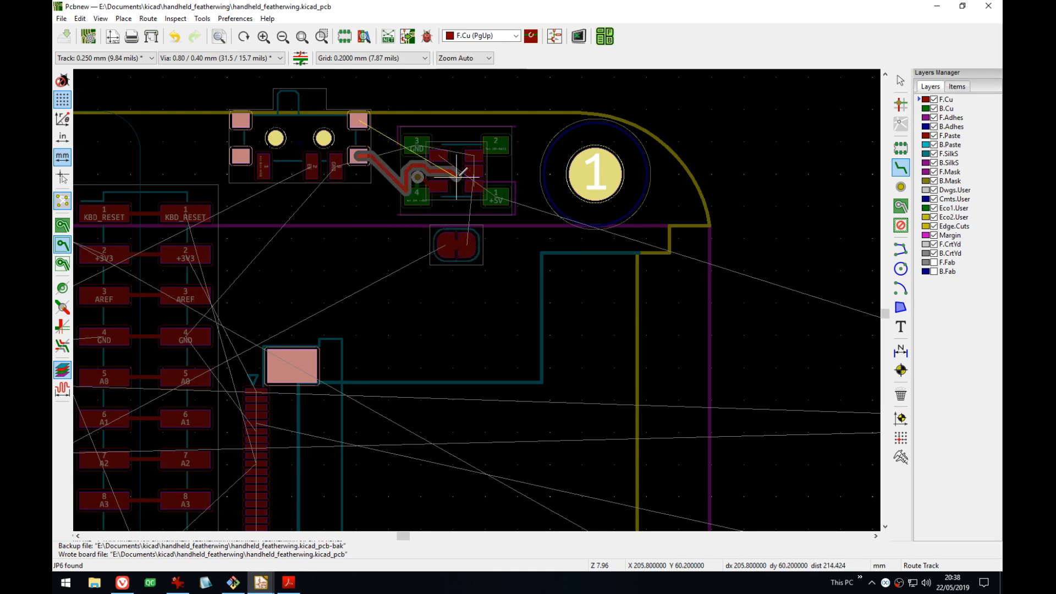
pyautogui.press('Escape')
pyautogui.click(474, 171)
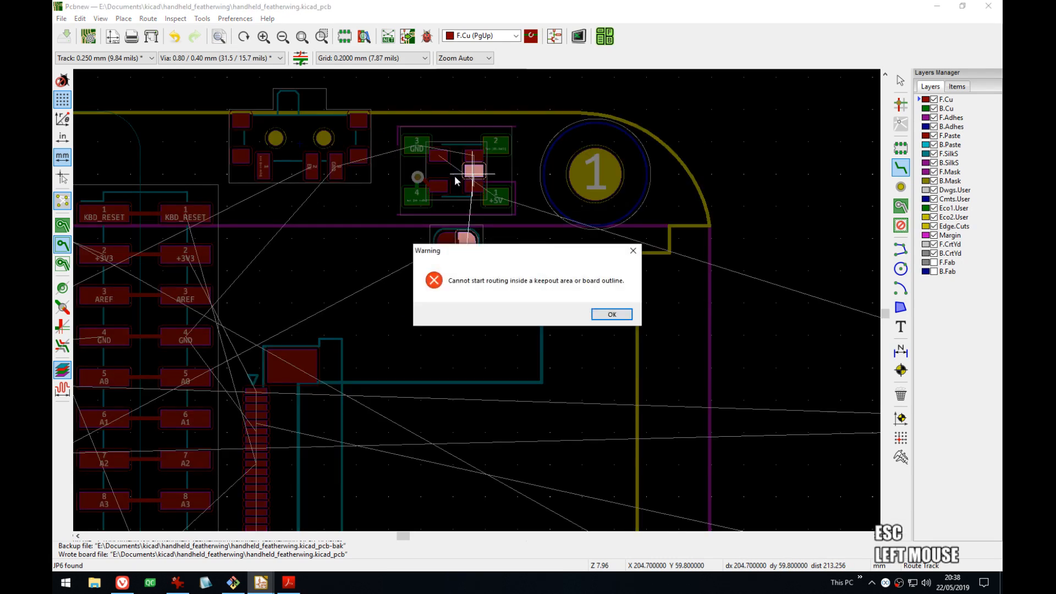
pyautogui.press('space')
pyautogui.scroll(3, 475, 172)
pyautogui.press('Escape')
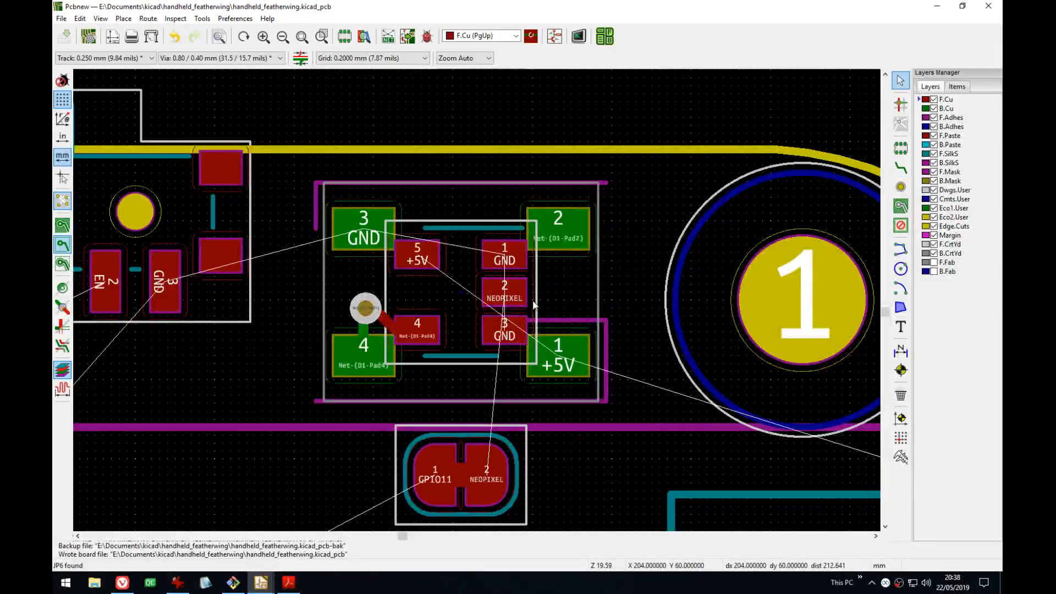
# - Try starting a front-copper track from U8's NEOPIXEL pad with mounting hole 1 deleted, and undo the deletion
pyautogui.moveTo(616, 286); pyautogui.dragTo(509, 263, button='middle')
pyautogui.click(609, 218)
pyautogui.press('Delete')
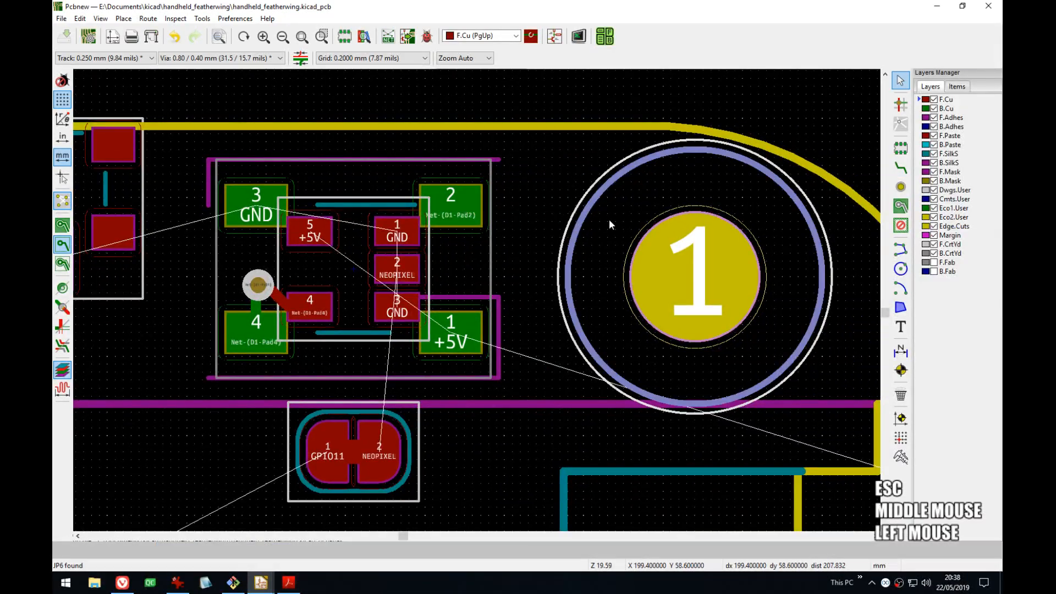
pyautogui.press('Delete')
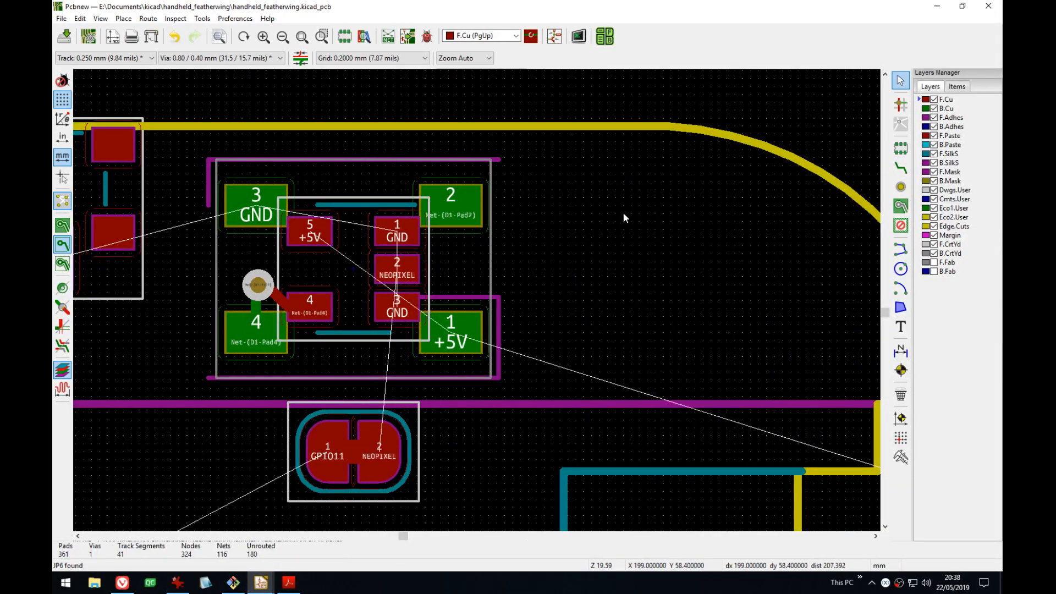
pyautogui.press('x')
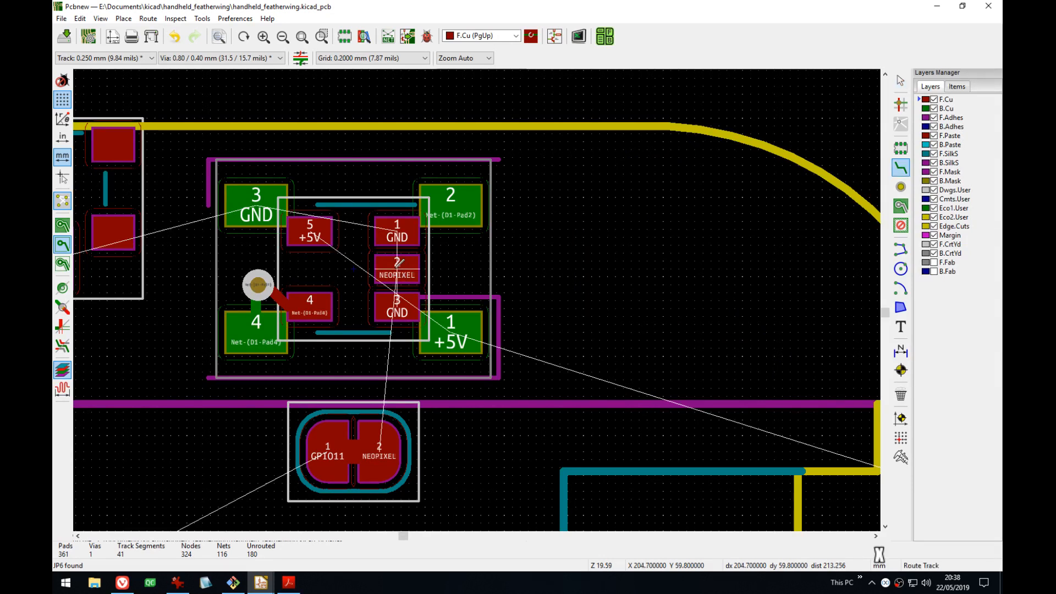
pyautogui.click(480, 272)
pyautogui.press('Escape')
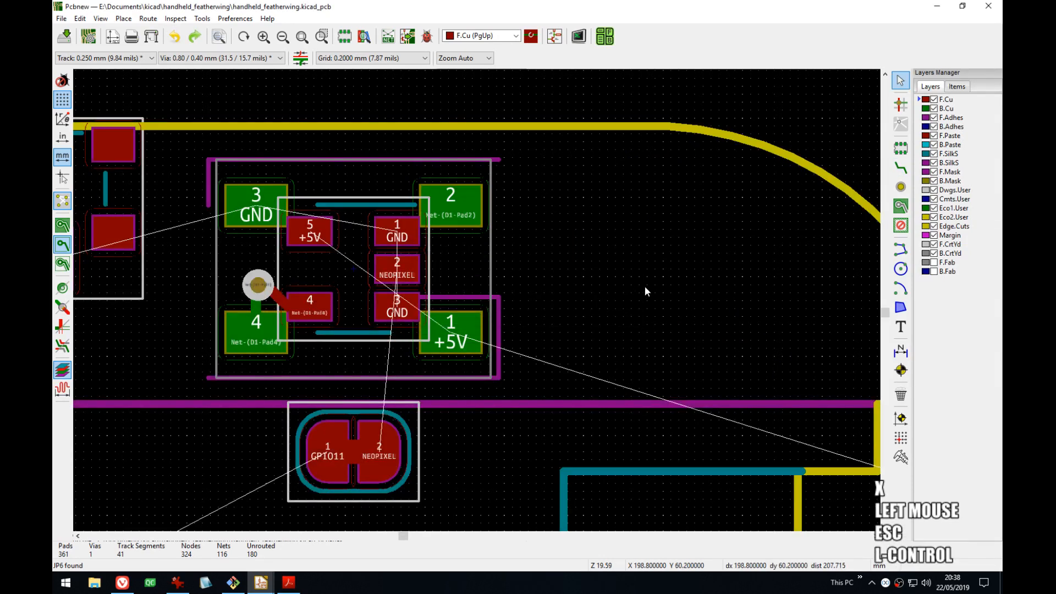
pyautogui.hotkey('ctrl', 'z')
# - Try routing from U8's NEOPIXEL pad to JP6 with the Edge.Cuts corner arc deleted, and undo the deletion
pyautogui.moveTo(687, 288); pyautogui.dragTo(574, 278, button='middle')
pyautogui.click(761, 196)
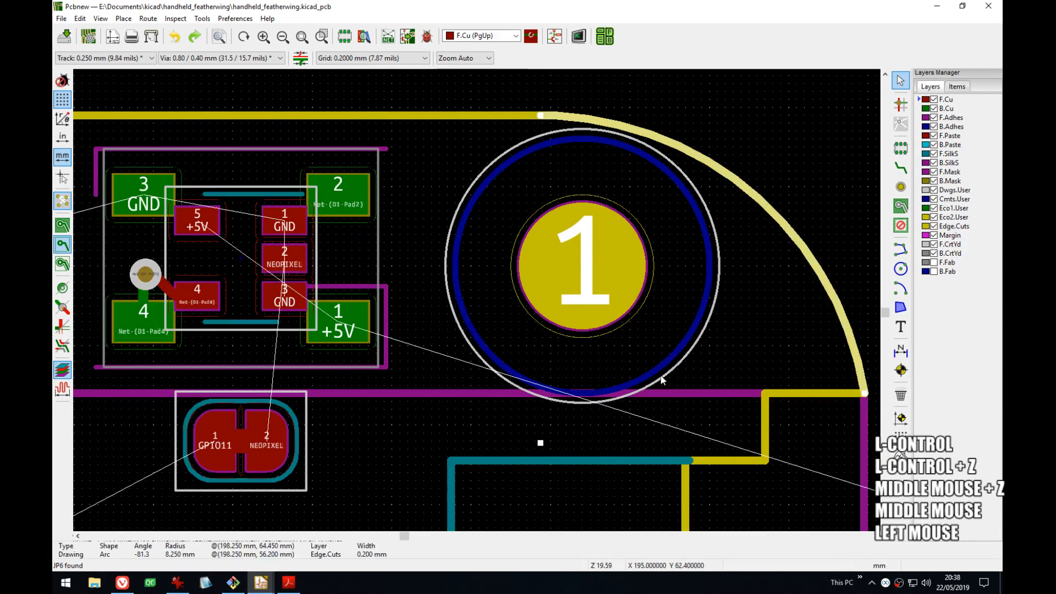
pyautogui.press('Delete')
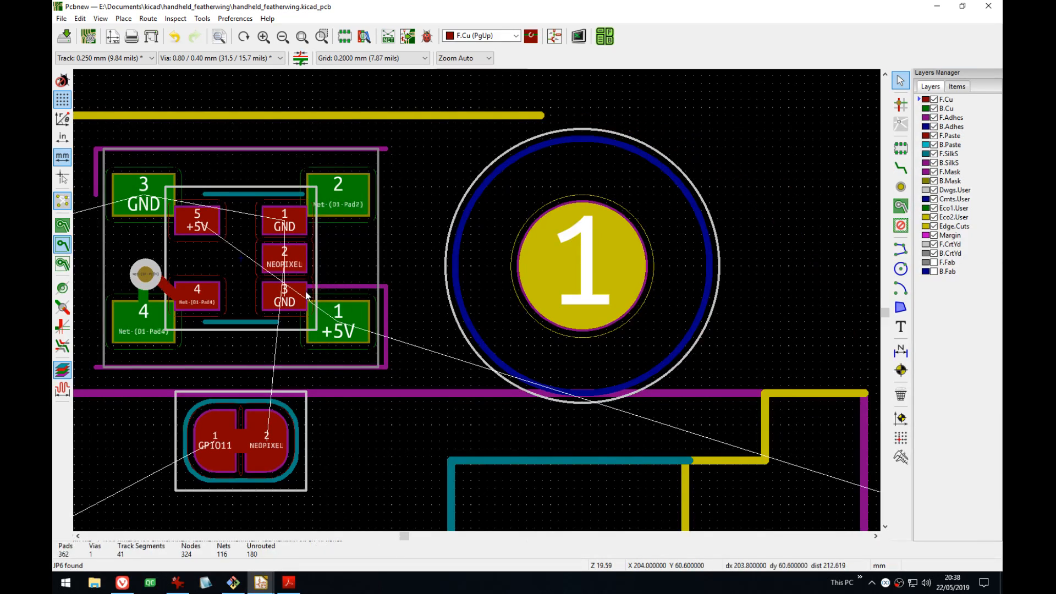
pyautogui.press('x')
pyautogui.click(285, 257)
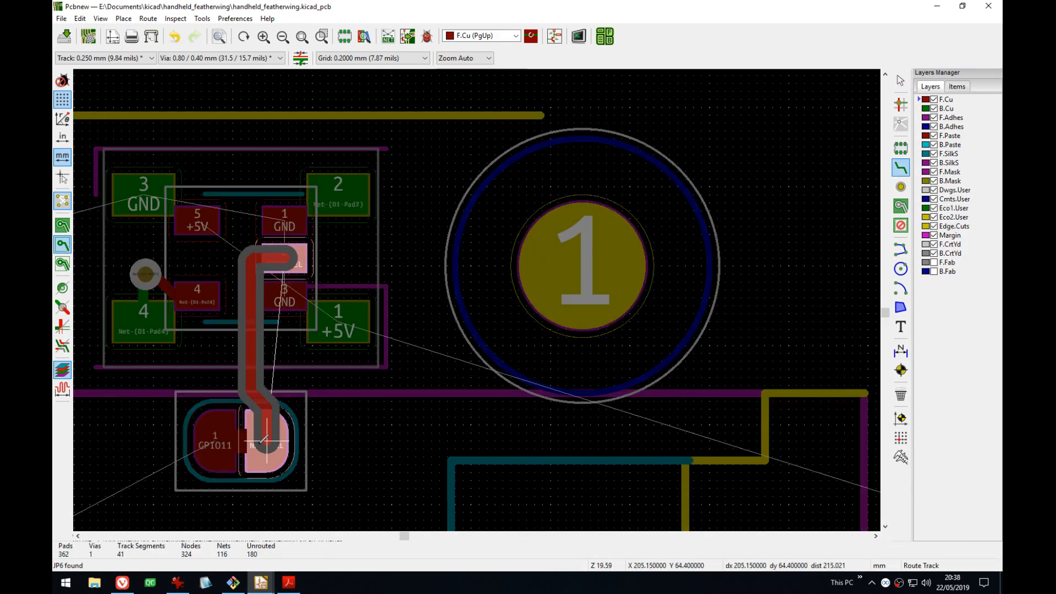
pyautogui.press('Escape')
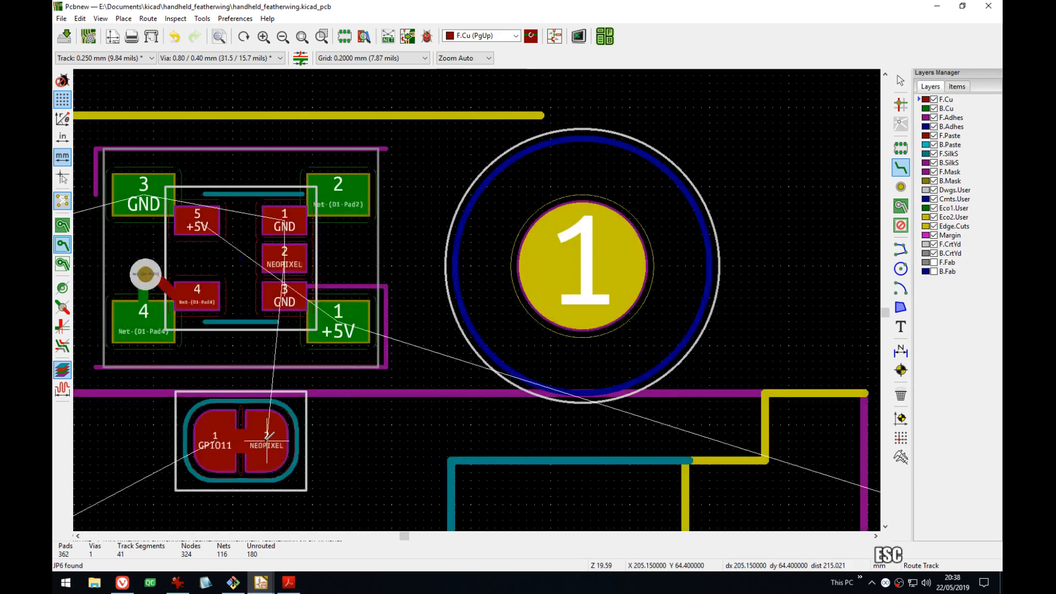
pyautogui.hotkey('ctrl', 'z')
# - Move the Edge.Cuts corner arc outside the board, with its centre at about (187.2, 57.8) mm
pyautogui.moveTo(574, 337); pyautogui.dragTo(582, 323, button='middle')
pyautogui.scroll(-3, 582, 323)
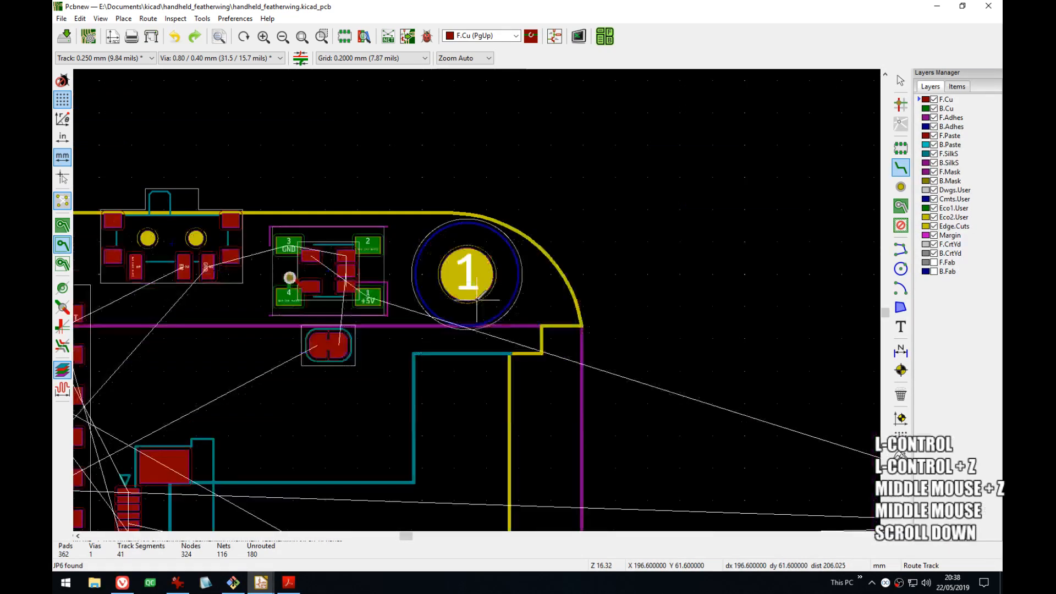
pyautogui.moveTo(476, 299); pyautogui.dragTo(522, 278, button='middle')
pyautogui.press('Escape')
pyautogui.click(608, 253)
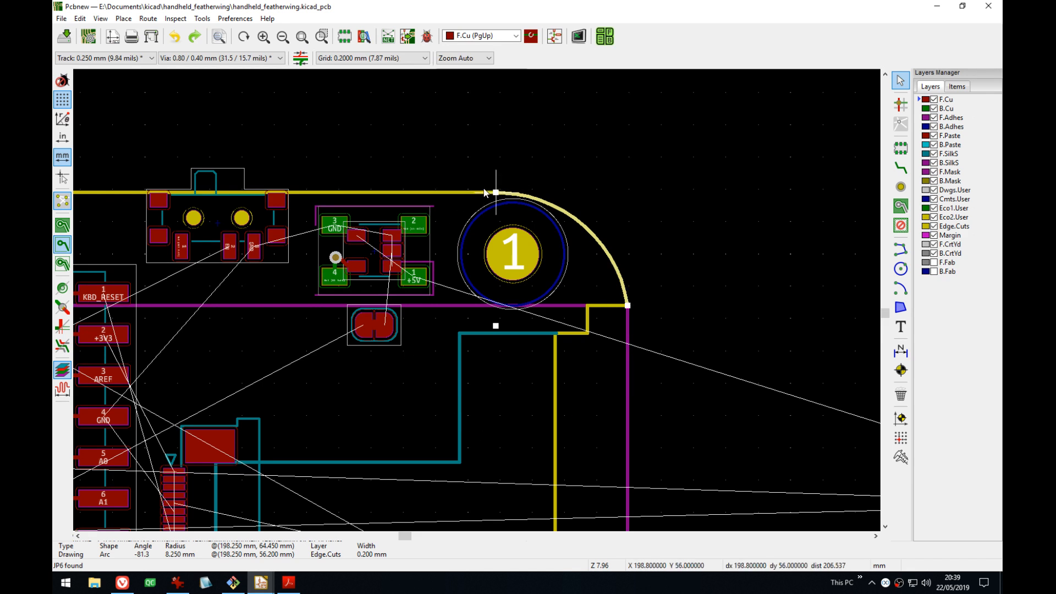
pyautogui.moveTo(511, 299); pyautogui.dragTo(541, 305, button='middle')
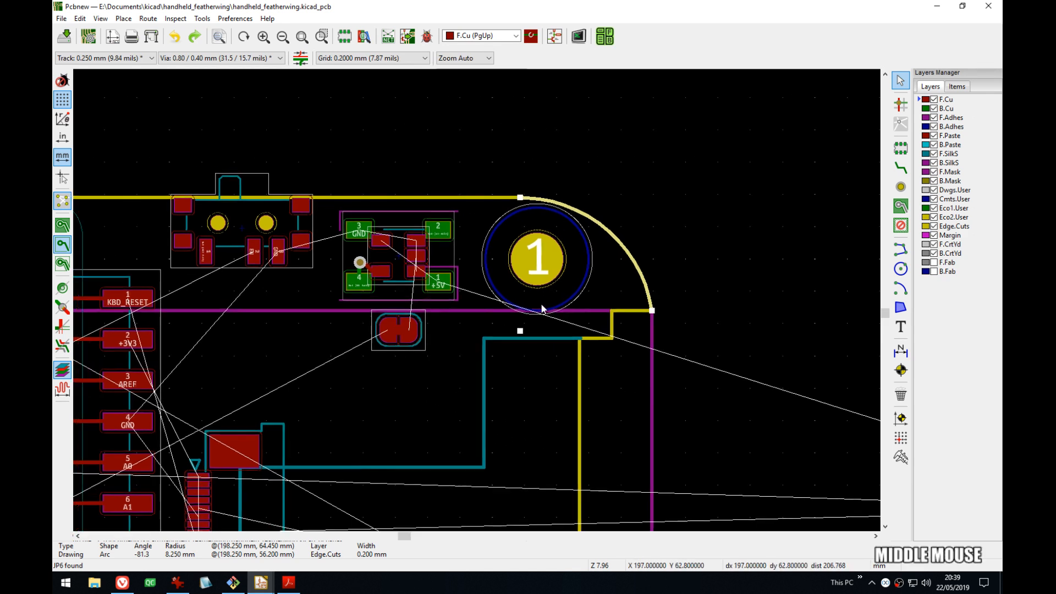
pyautogui.scroll(1, 542, 308)
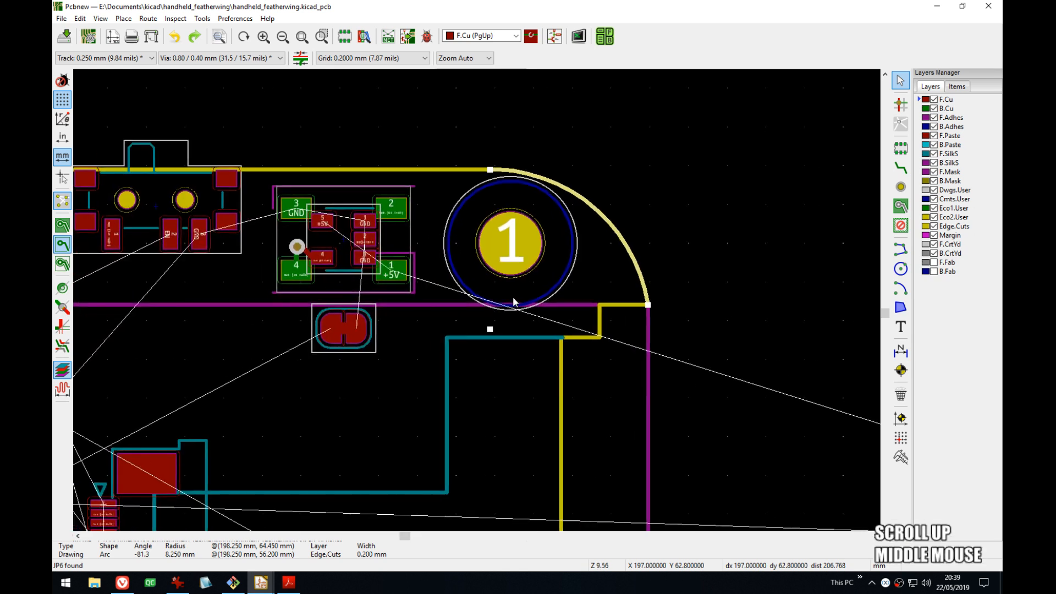
pyautogui.moveTo(490, 328); pyautogui.dragTo(702, 198)
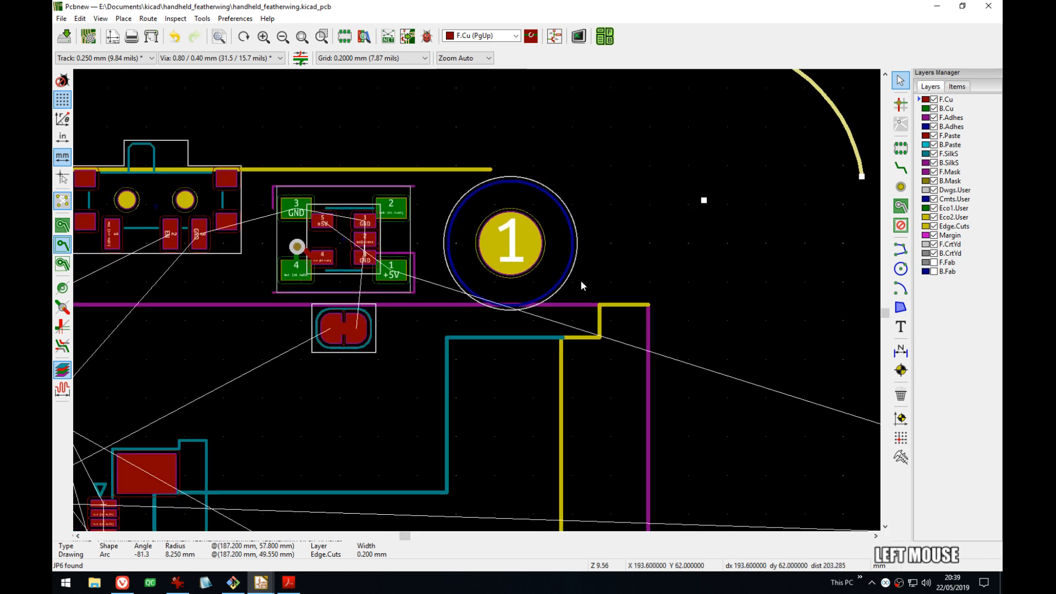
# - Route a 0.250 mm front-copper NEOPIXEL track from U8's pad 2 to JP6's pad 2 and shift its diagonal bend towards U8
pyautogui.scroll(1, 386, 242)
pyautogui.scroll(1, 476, 299)
pyautogui.moveTo(476, 299); pyautogui.dragTo(513, 210, button='middle')
pyautogui.press('w')
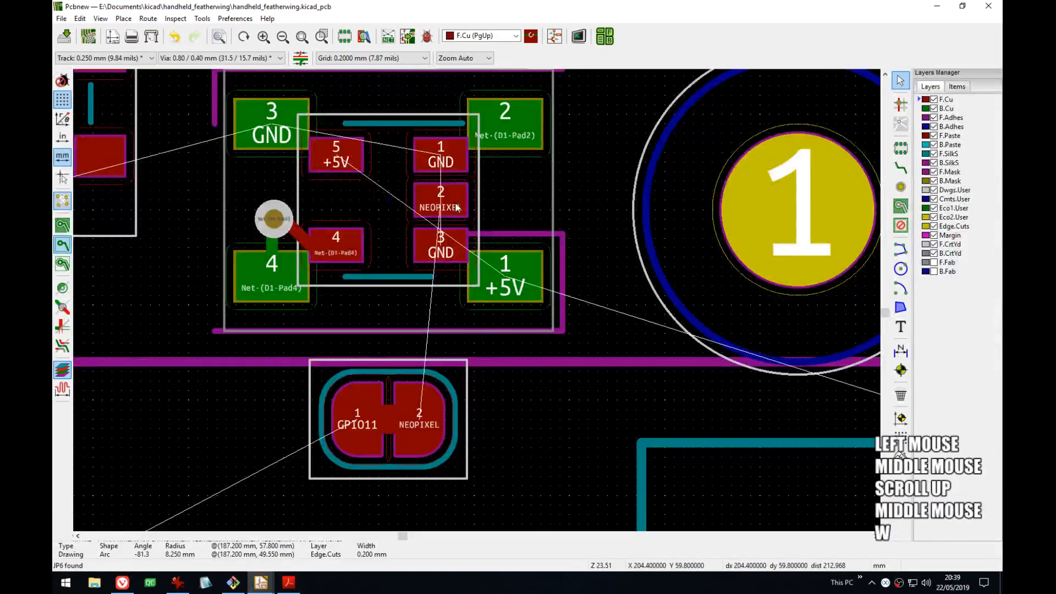
pyautogui.press('x')
pyautogui.click(450, 197)
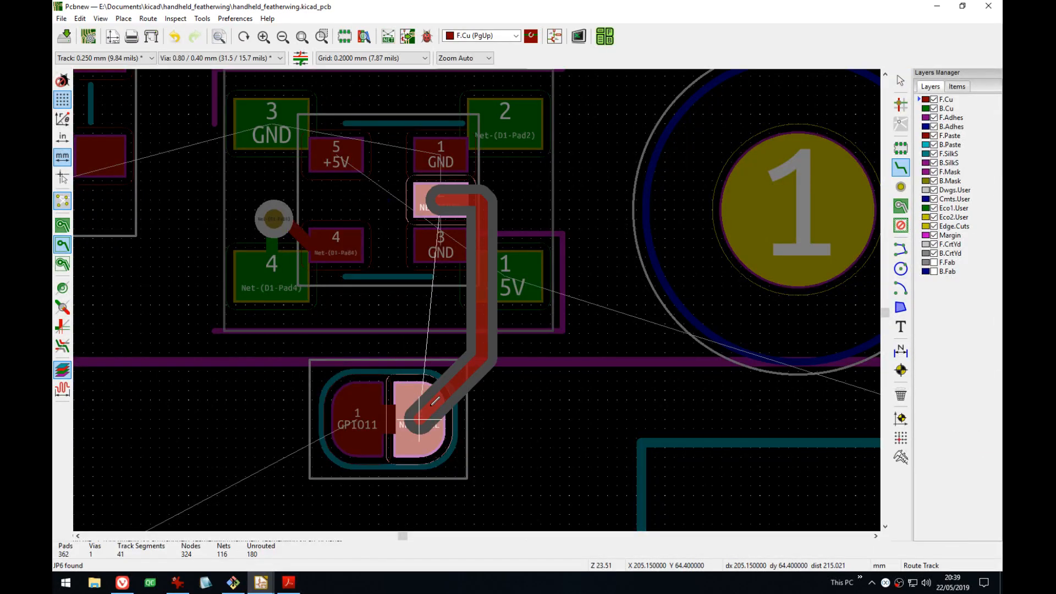
pyautogui.click(425, 409)
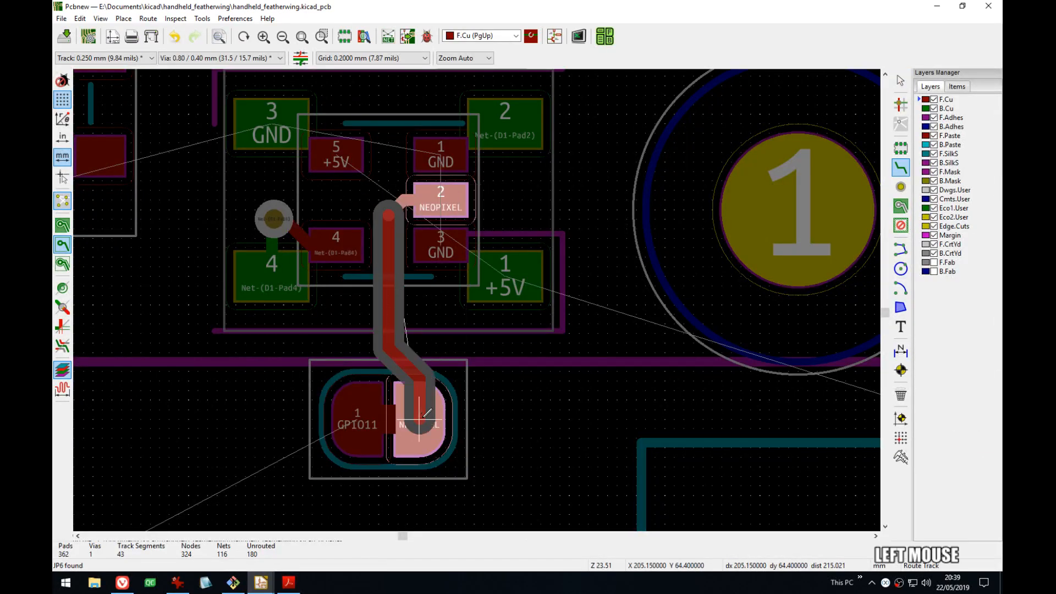
pyautogui.press('d')
pyautogui.click(401, 318)
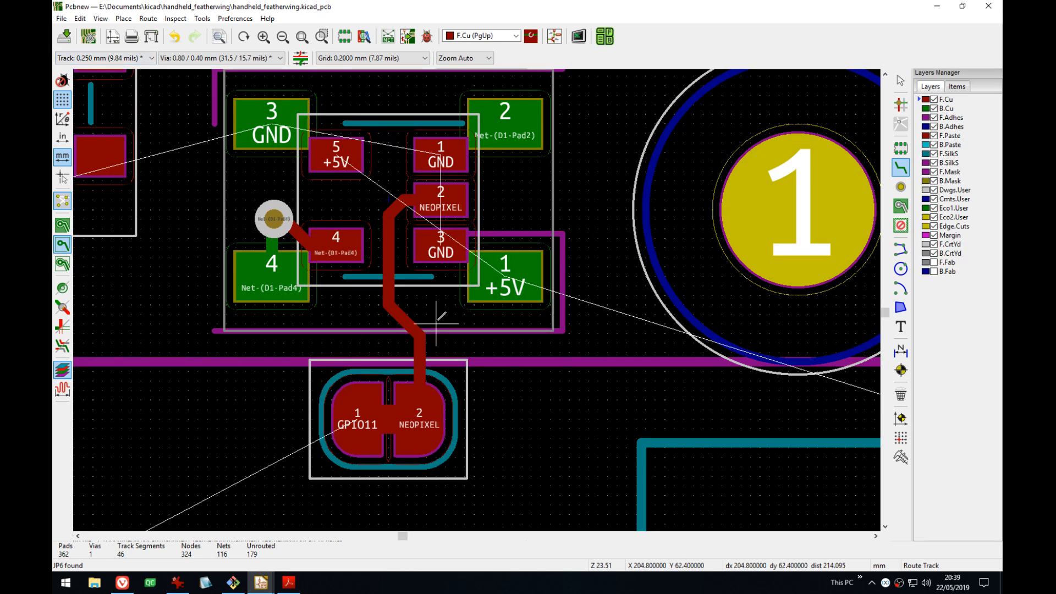
# - Examine the remaining airwires around U8, D1, the slide switch and JP6
pyautogui.scroll(-7, 436, 323)
pyautogui.scroll(2, 548, 310)
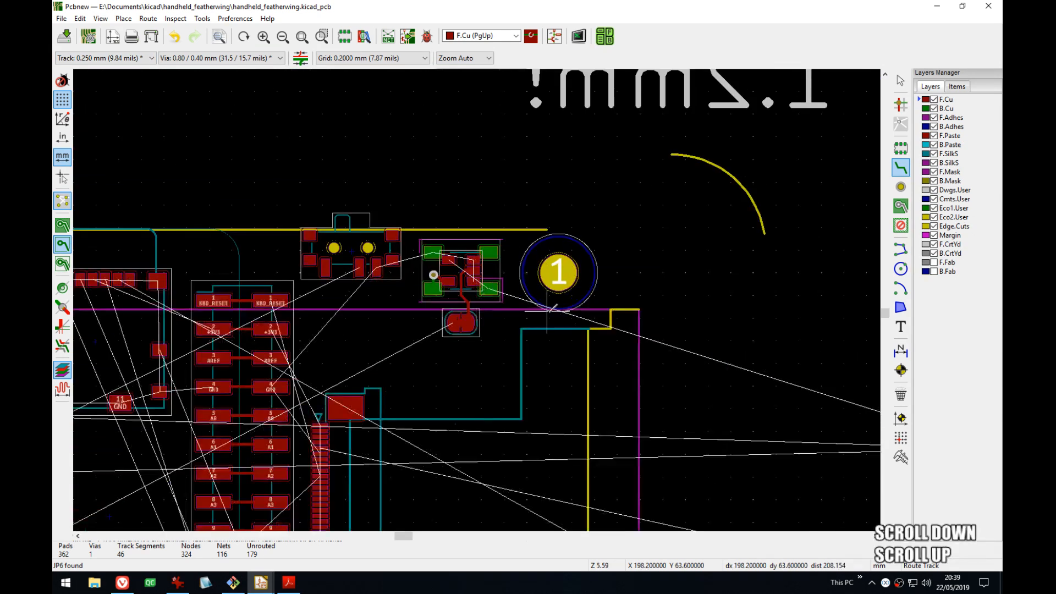
pyautogui.moveTo(552, 308); pyautogui.dragTo(753, 182, button='middle')
pyautogui.moveTo(352, 325); pyautogui.dragTo(172, 387, button='middle')
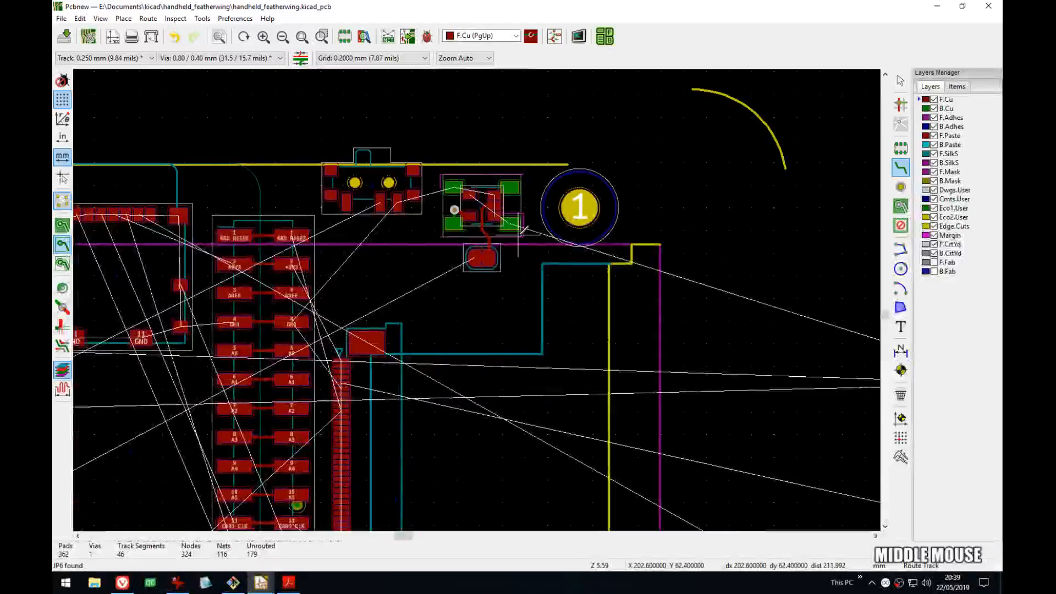
pyautogui.moveTo(490, 258); pyautogui.dragTo(442, 285, button='middle')
pyautogui.scroll(1, 446, 265)
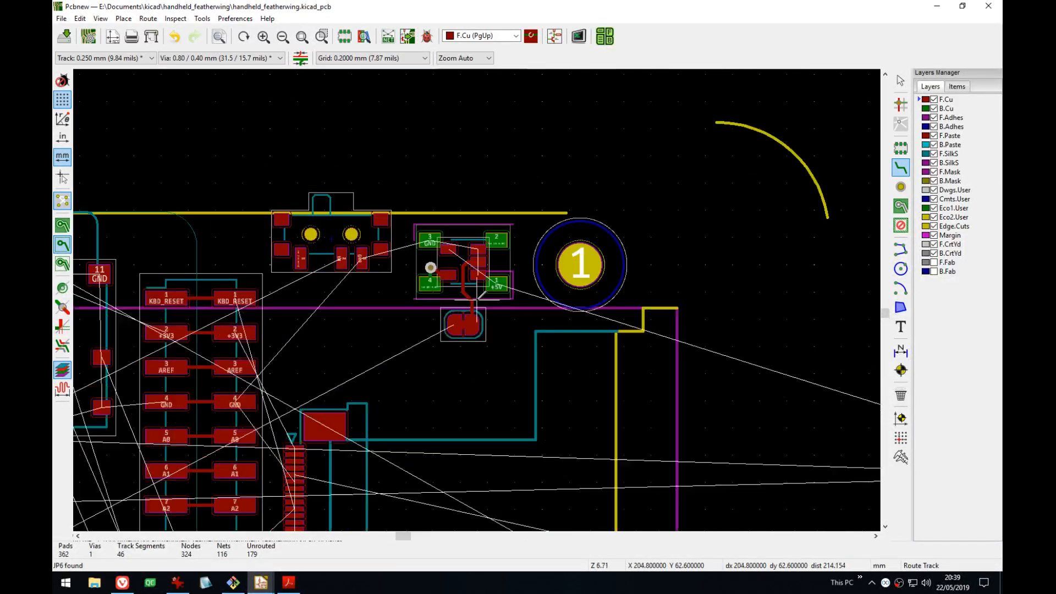
pyautogui.scroll(1, 478, 297)
pyautogui.scroll(1, 558, 337)
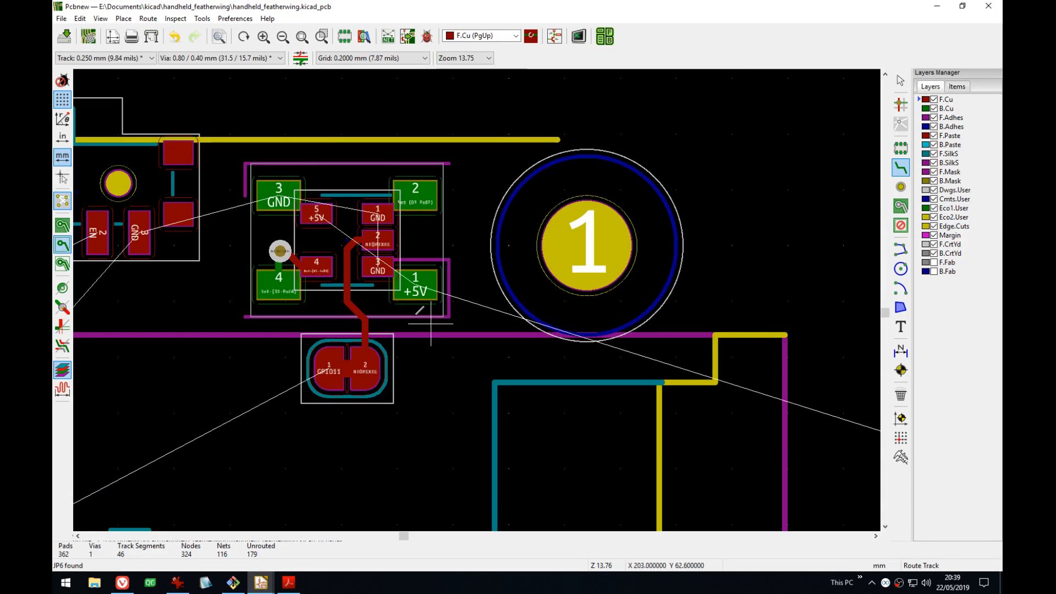
pyautogui.moveTo(430, 323); pyautogui.dragTo(445, 334, button='middle')
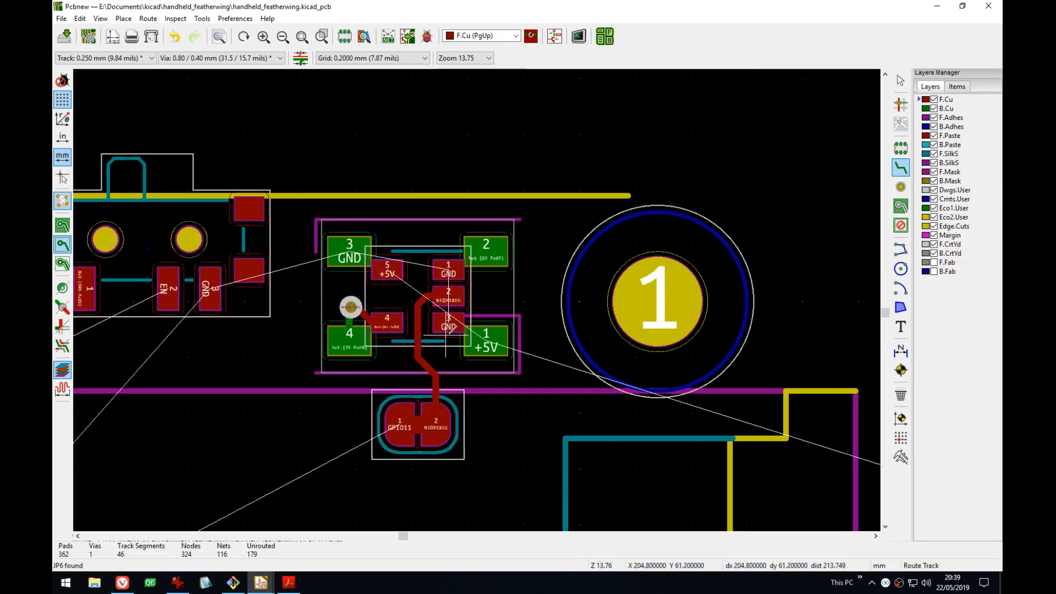
# - Route the +5V net from U8's pad 5 through a via above it to D1's pad 1 on back copper
pyautogui.scroll(2, 445, 334)
pyautogui.moveTo(394, 150); pyautogui.dragTo(295, 226, button='middle')
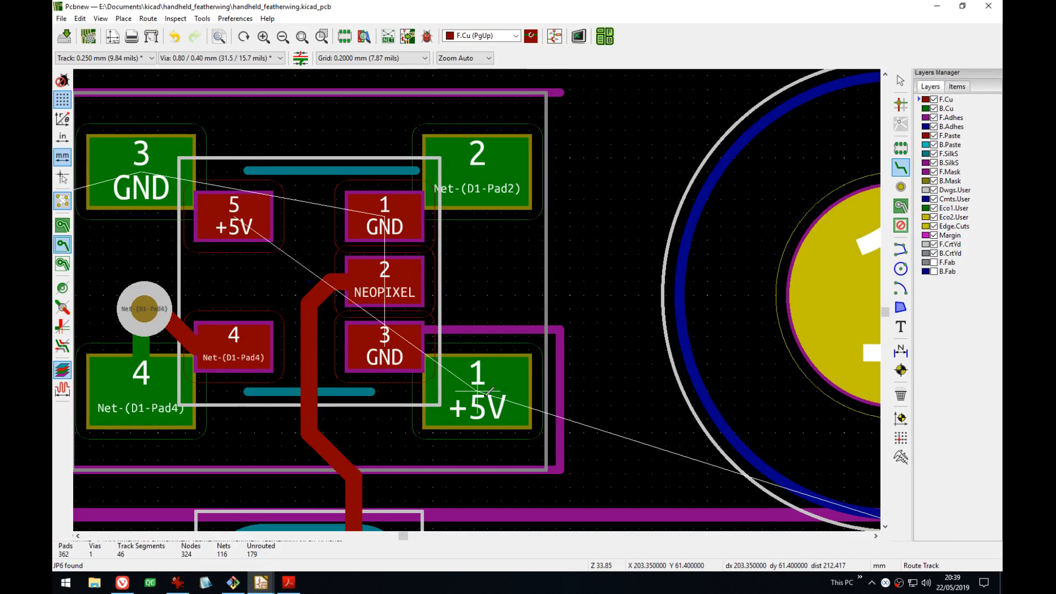
pyautogui.moveTo(488, 391); pyautogui.dragTo(590, 371, button='middle')
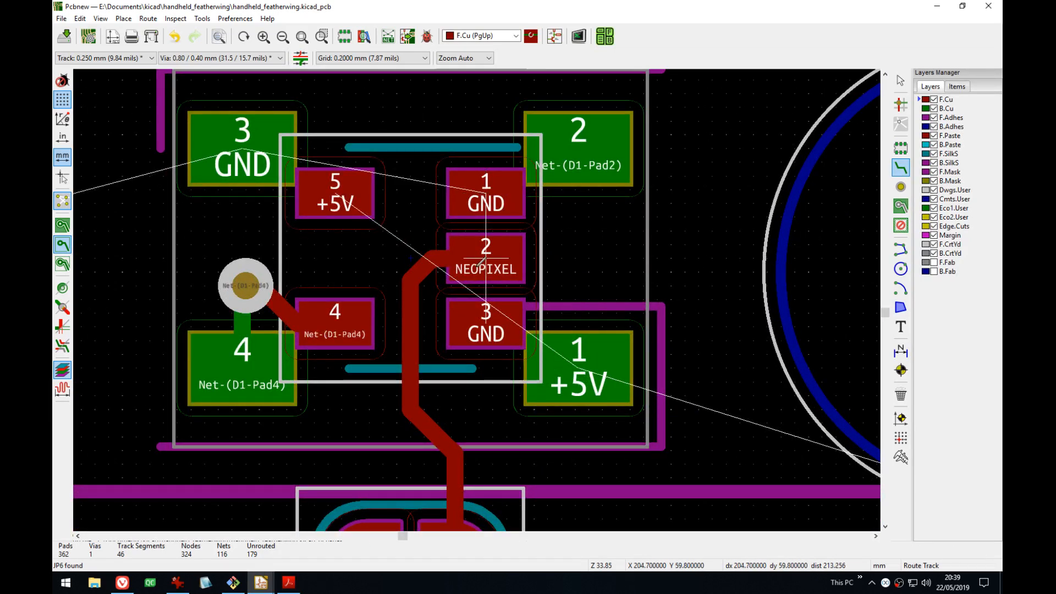
pyautogui.moveTo(485, 258); pyautogui.dragTo(579, 367, button='middle')
pyautogui.click(428, 300)
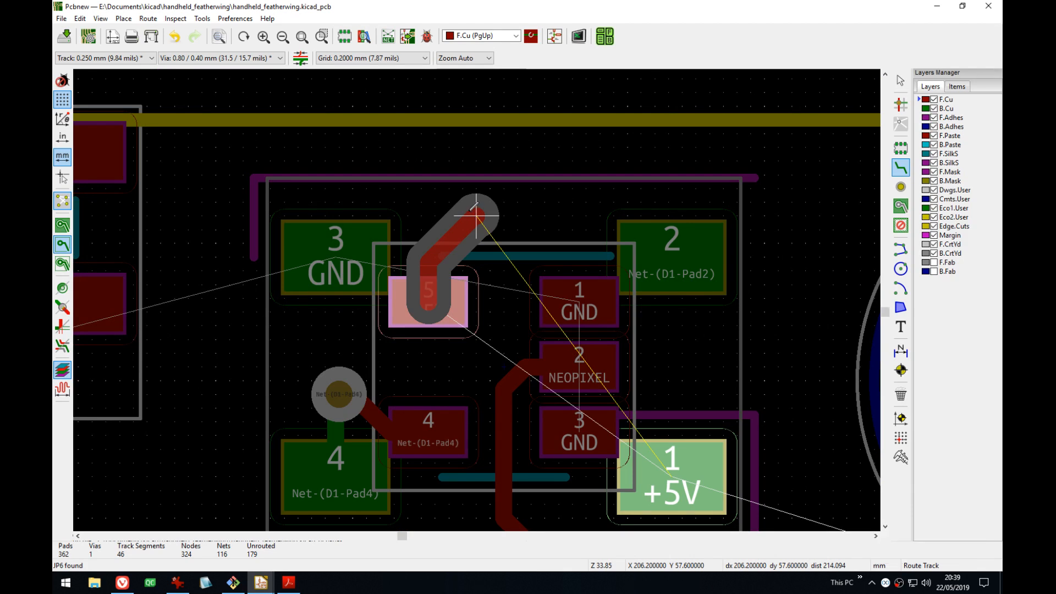
pyautogui.press('v')
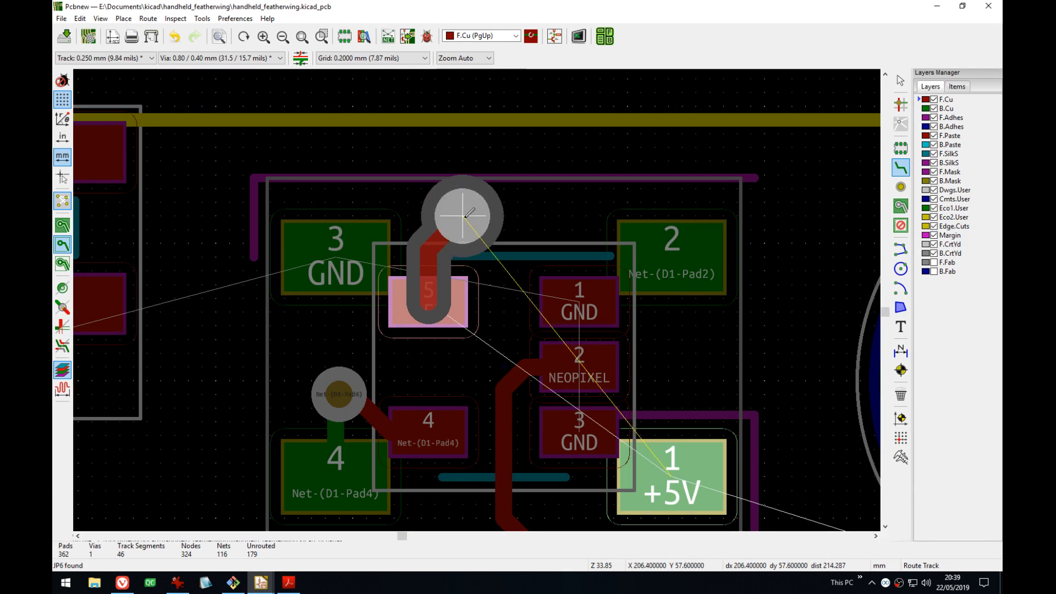
pyautogui.click(463, 227)
pyautogui.moveTo(530, 321); pyautogui.dragTo(455, 190, button='middle')
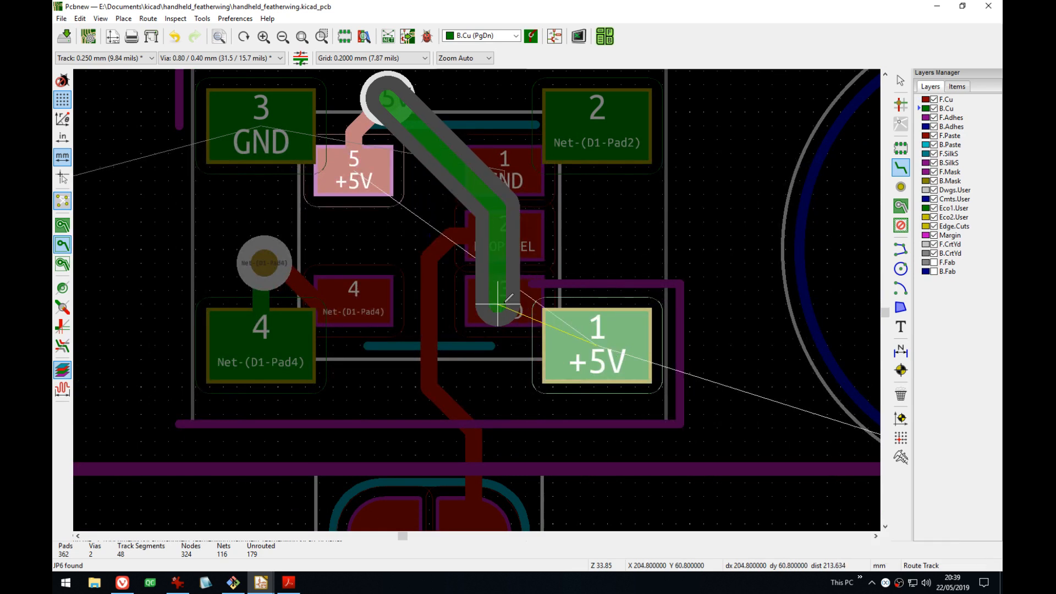
pyautogui.click(596, 372)
pyautogui.click(618, 352)
# - Shift the back-copper +5V track between U8's two pad columns and save the board layout
pyautogui.press('d')
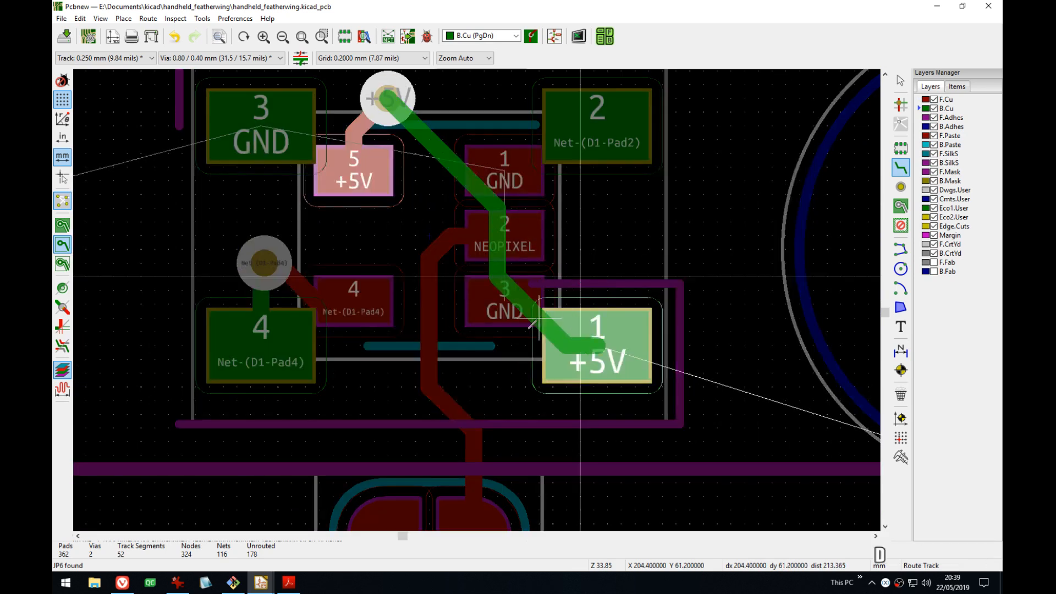
pyautogui.press('d')
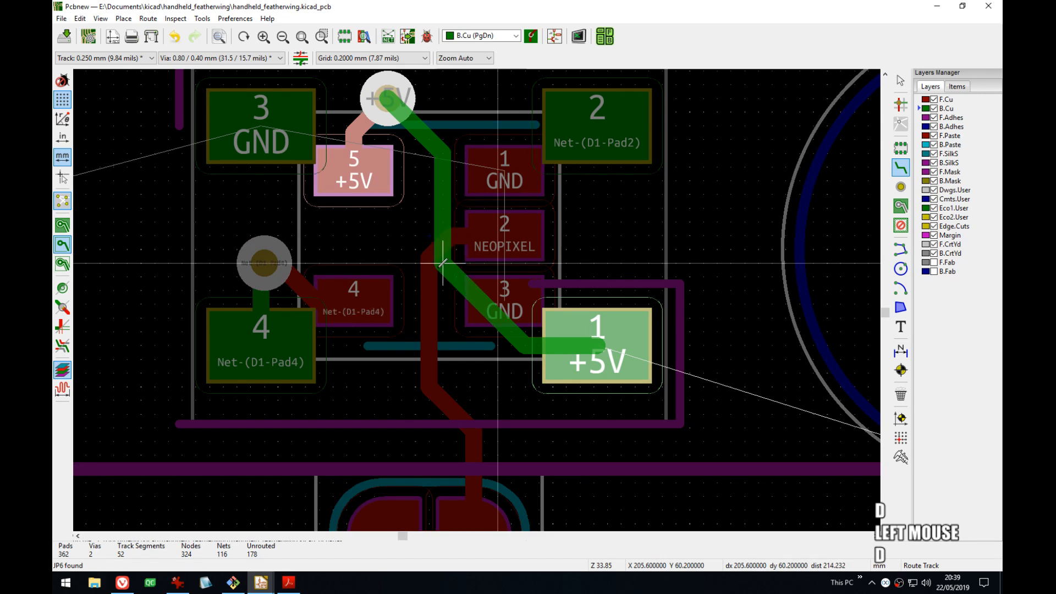
pyautogui.click(442, 262)
pyautogui.moveTo(493, 166); pyautogui.dragTo(486, 203, button='middle')
pyautogui.scroll(-1, 490, 199)
pyautogui.moveTo(517, 355); pyautogui.dragTo(527, 305, button='middle')
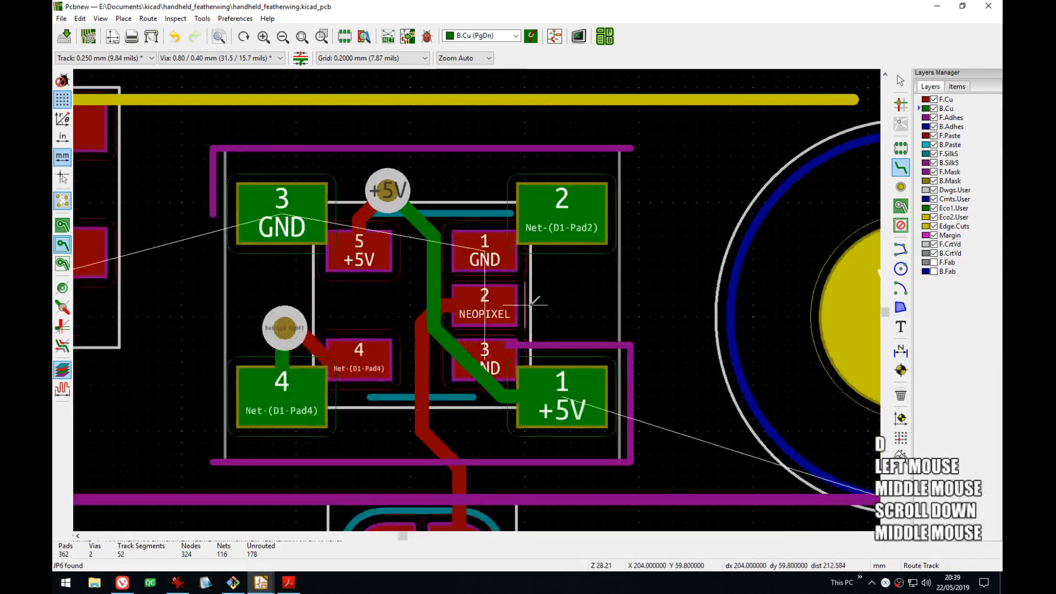
pyautogui.hotkey('ctrl', 's')
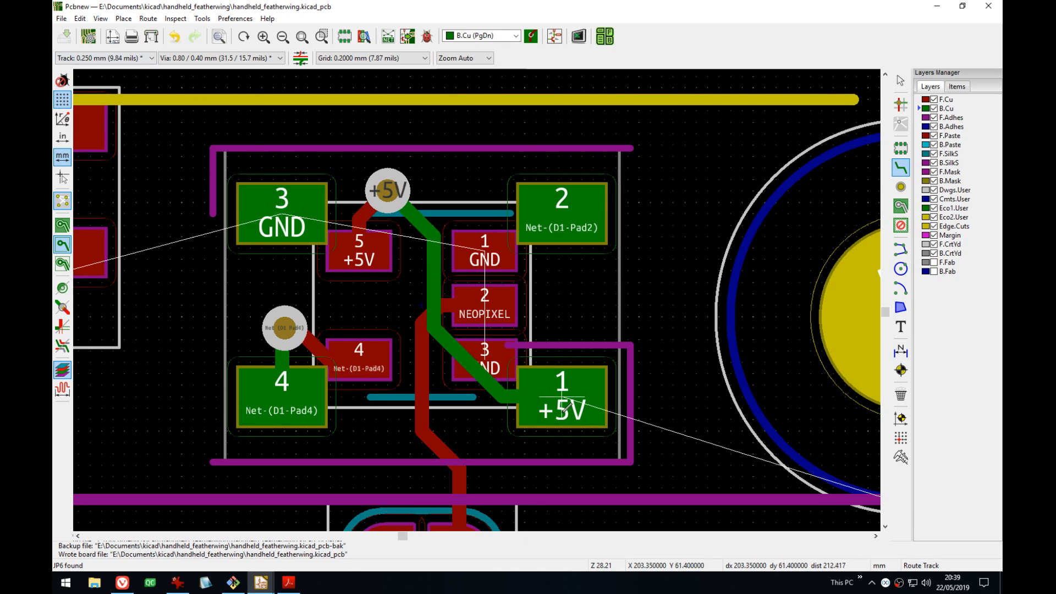
pyautogui.scroll(-9, 487, 299)
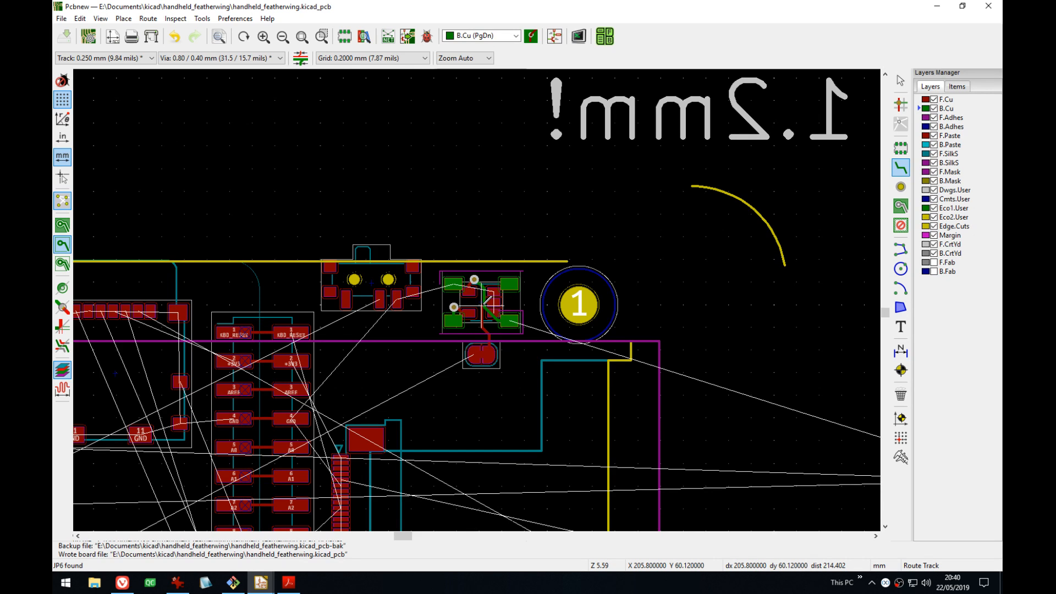
# - Move the 8.250 mm Edge.Cuts corner arc onto the board's upper corner, placing its lower end at the notch's short vertical edge
pyautogui.moveTo(741, 244); pyautogui.dragTo(715, 240, button='middle')
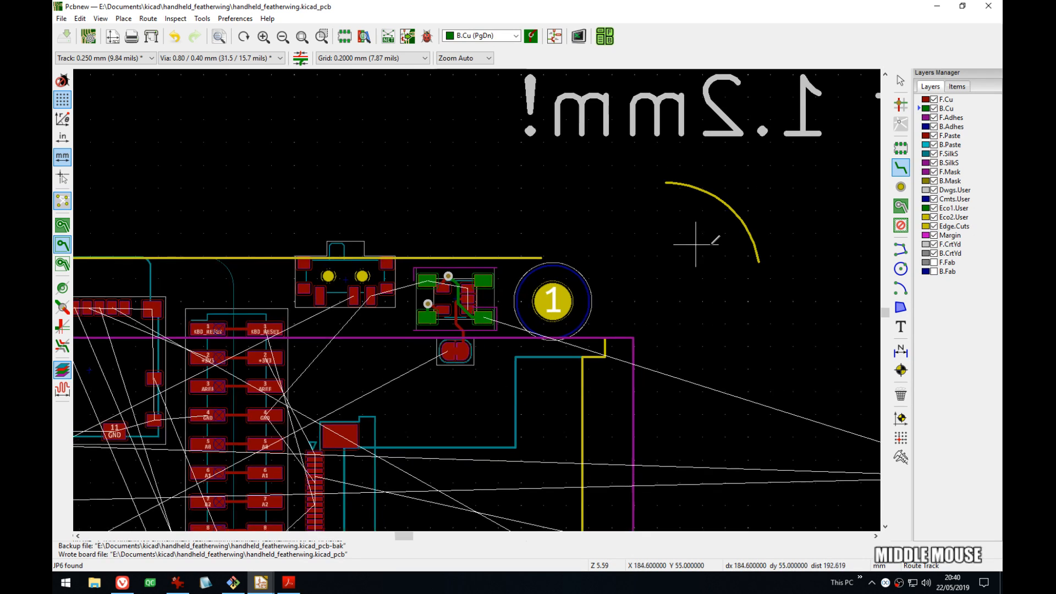
pyautogui.press('Escape')
pyautogui.click(679, 253)
pyautogui.moveTo(666, 276); pyautogui.dragTo(384, 318)
pyautogui.scroll(3, 547, 344)
pyautogui.scroll(5, 480, 295)
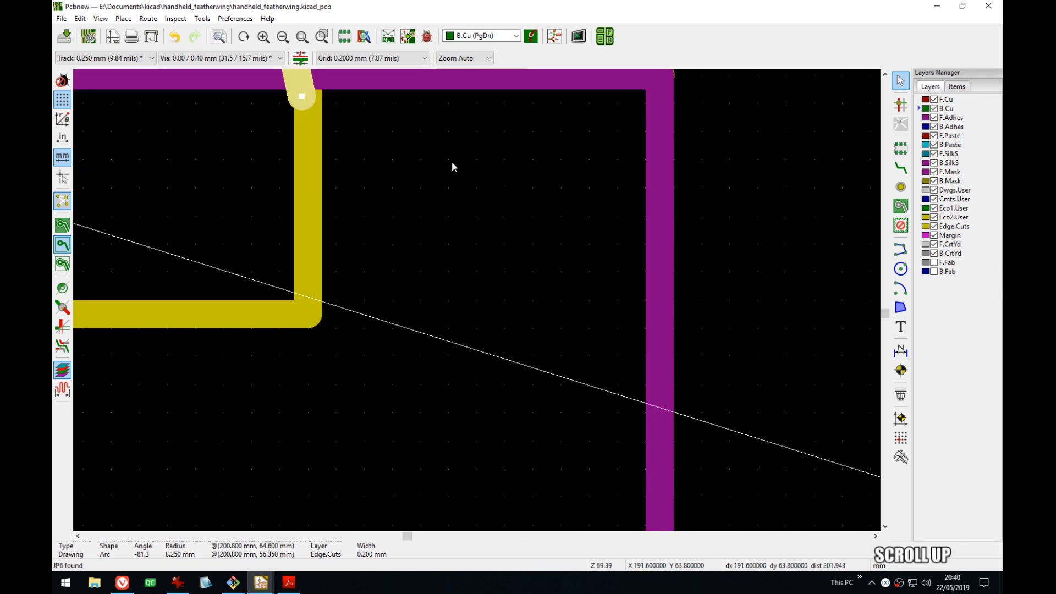
pyautogui.moveTo(452, 167); pyautogui.dragTo(608, 342, button='middle')
pyautogui.press('m')
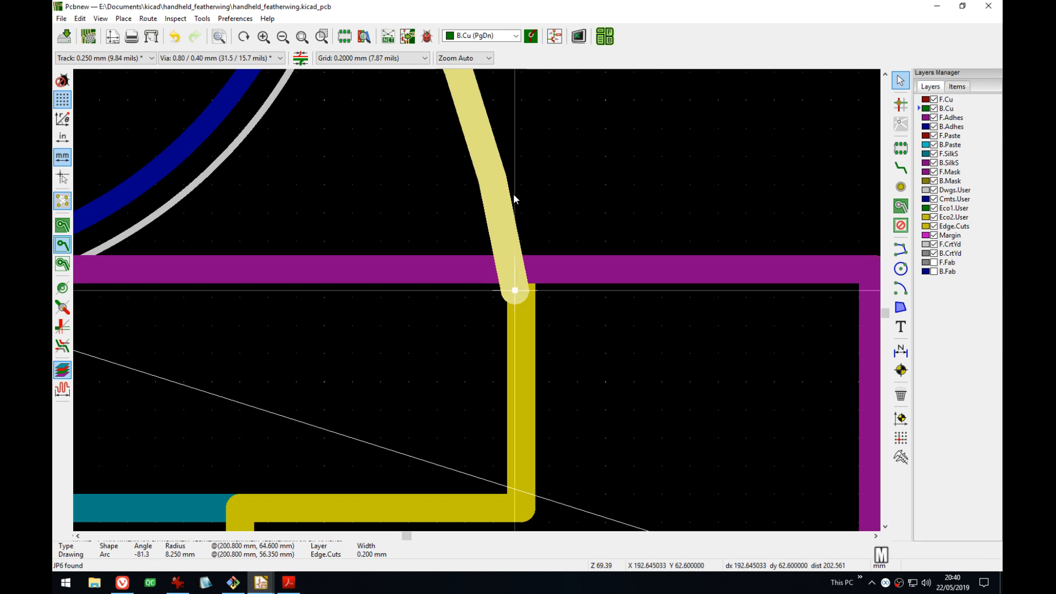
pyautogui.click(521, 269)
pyautogui.scroll(-5, 521, 269)
pyautogui.moveTo(302, 120); pyautogui.dragTo(400, 186, button='middle')
# - Reposition the 8.250 mm corner arc so its upper end snaps to the end of the 51.500 mm upper edge line at 198.250, 56.200 mm
pyautogui.click(413, 168)
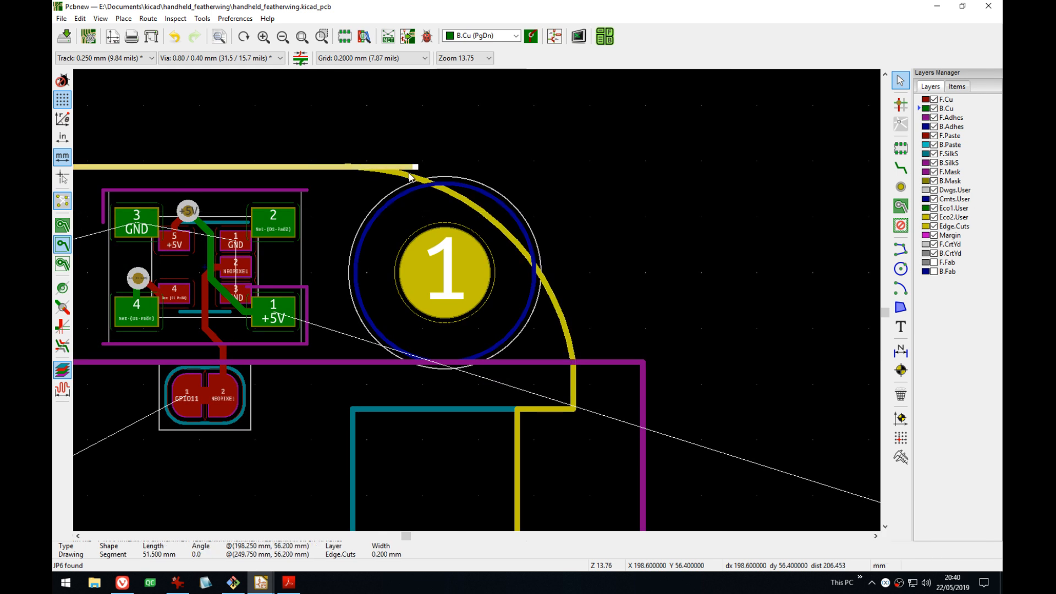
pyautogui.scroll(-1, 409, 176)
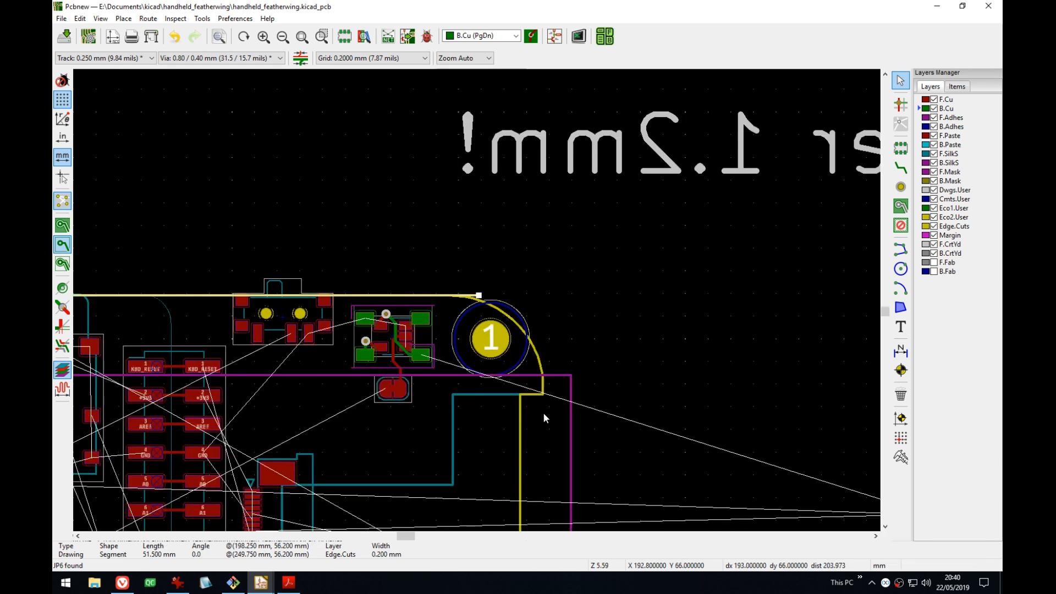
pyautogui.moveTo(547, 408); pyautogui.dragTo(472, 396, button='middle')
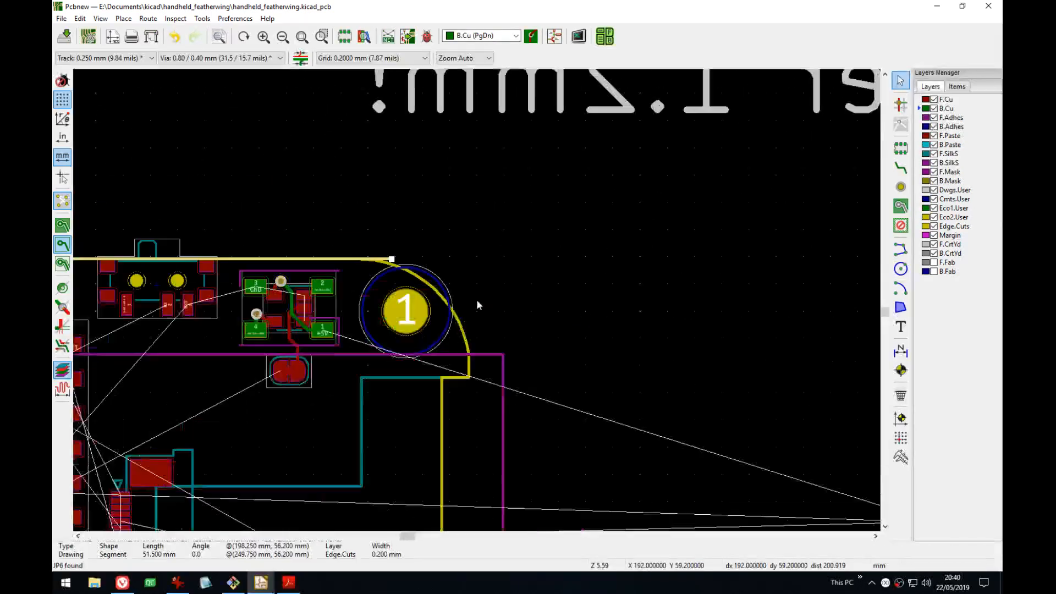
pyautogui.scroll(5, 476, 304)
pyautogui.moveTo(572, 309); pyautogui.dragTo(633, 308, button='middle')
pyautogui.click(538, 383)
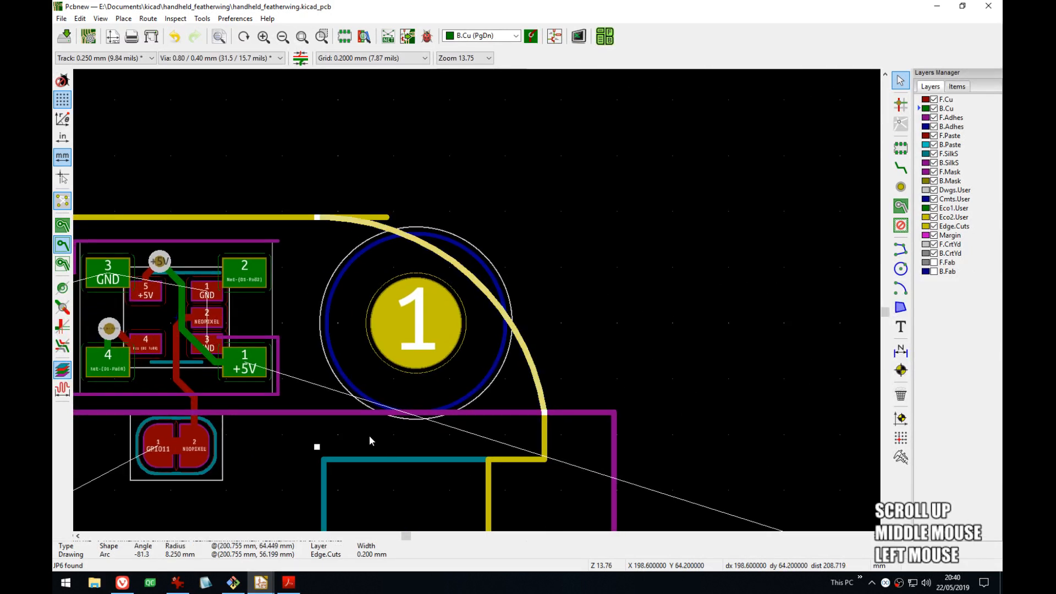
pyautogui.press('m')
pyautogui.click(556, 334)
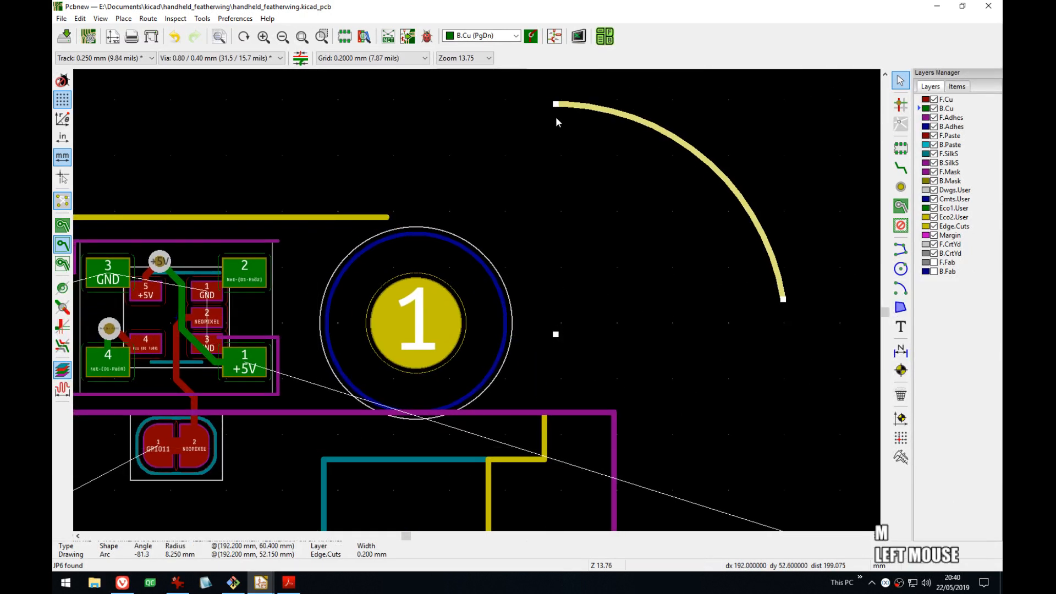
pyautogui.press('m')
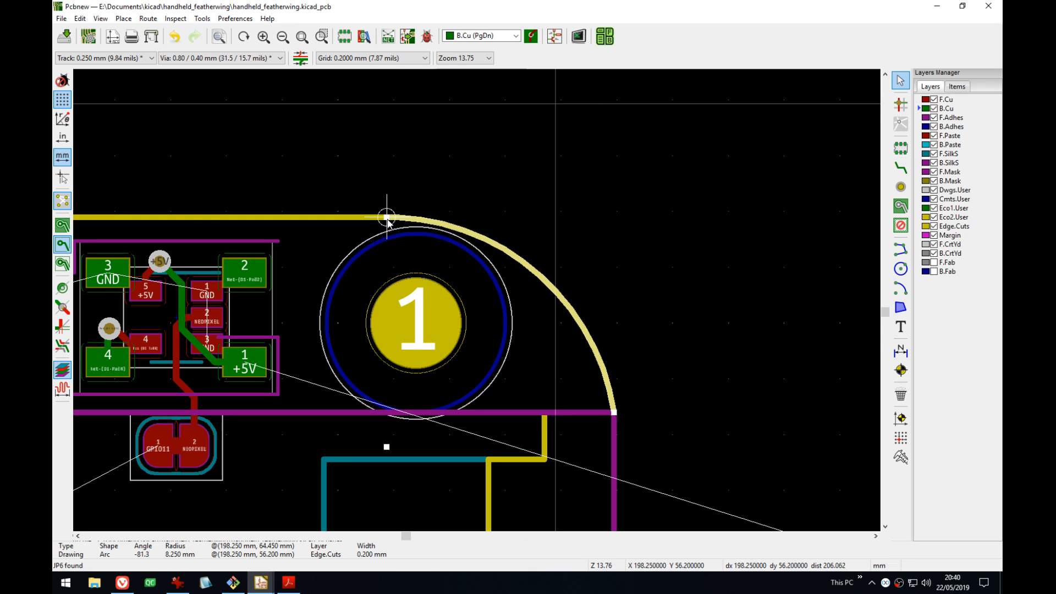
pyautogui.click(386, 217)
# - Check the short Edge.Cuts segment joining the corner arc to the notch, and examine the airwires around D1 and the lower board
pyautogui.click(566, 411)
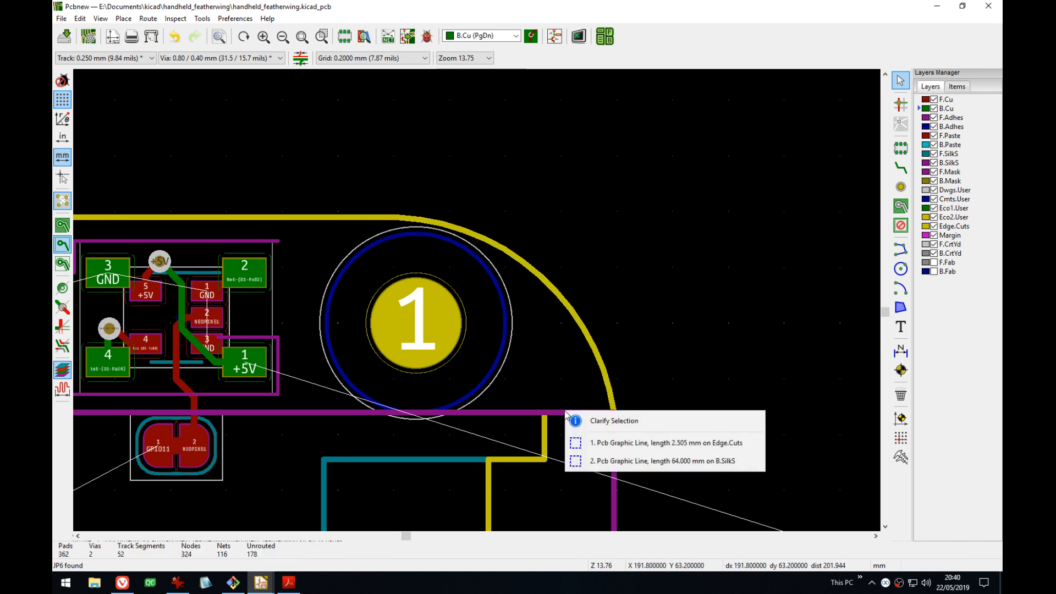
pyautogui.click(621, 444)
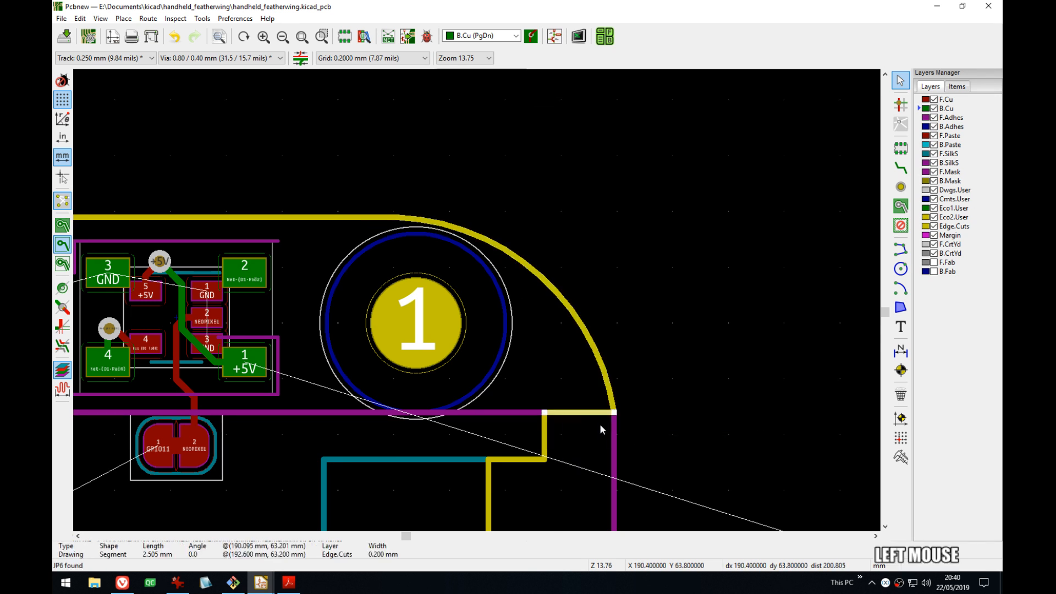
pyautogui.click(731, 397)
pyautogui.moveTo(687, 219); pyautogui.dragTo(704, 132, button='middle')
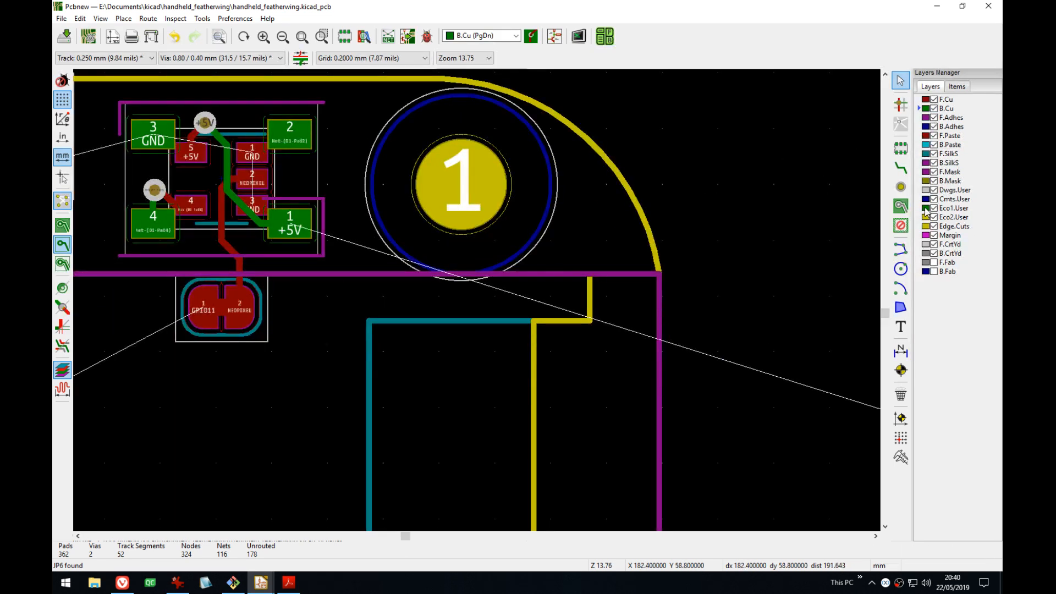
pyautogui.moveTo(644, 111); pyautogui.dragTo(682, 200, button='middle')
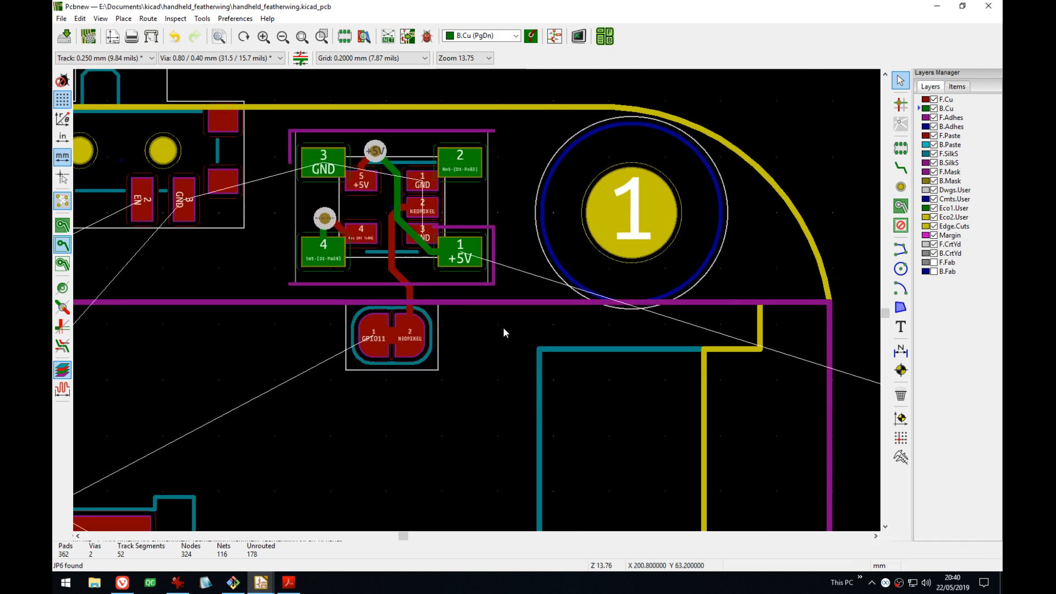
pyautogui.moveTo(450, 311); pyautogui.dragTo(458, 359, button='middle')
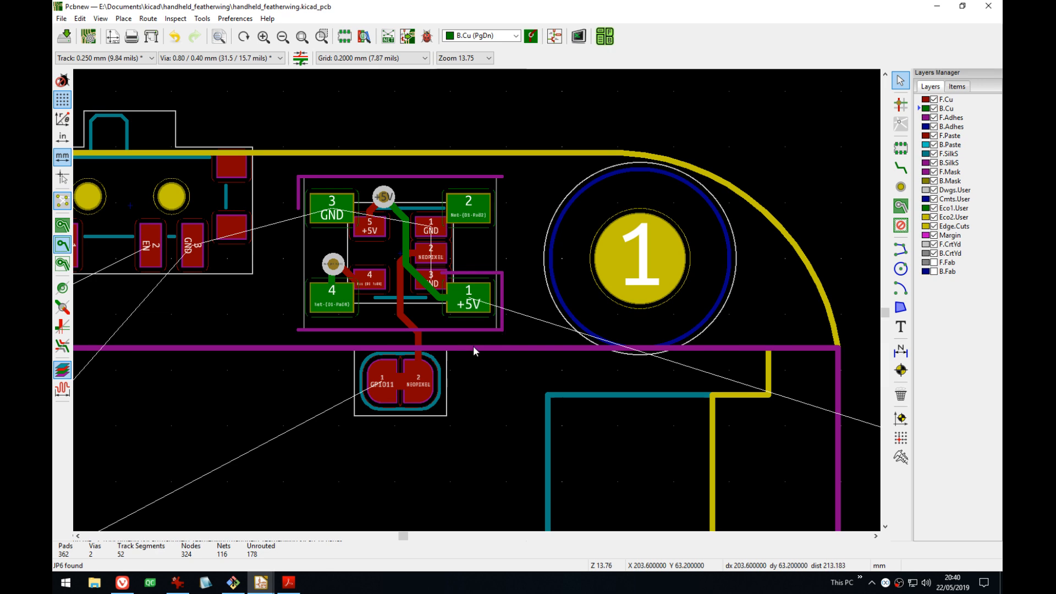
pyautogui.moveTo(473, 346); pyautogui.dragTo(528, 288, button='middle')
pyautogui.scroll(-6, 513, 339)
pyautogui.scroll(3, 388, 253)
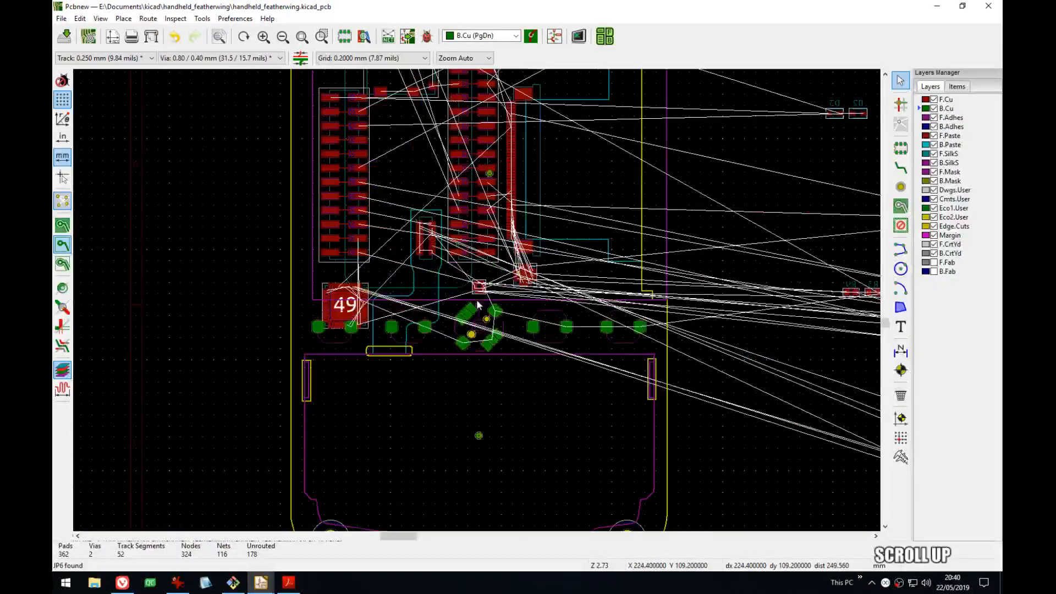
pyautogui.moveTo(668, 285); pyautogui.dragTo(633, 336, button='middle')
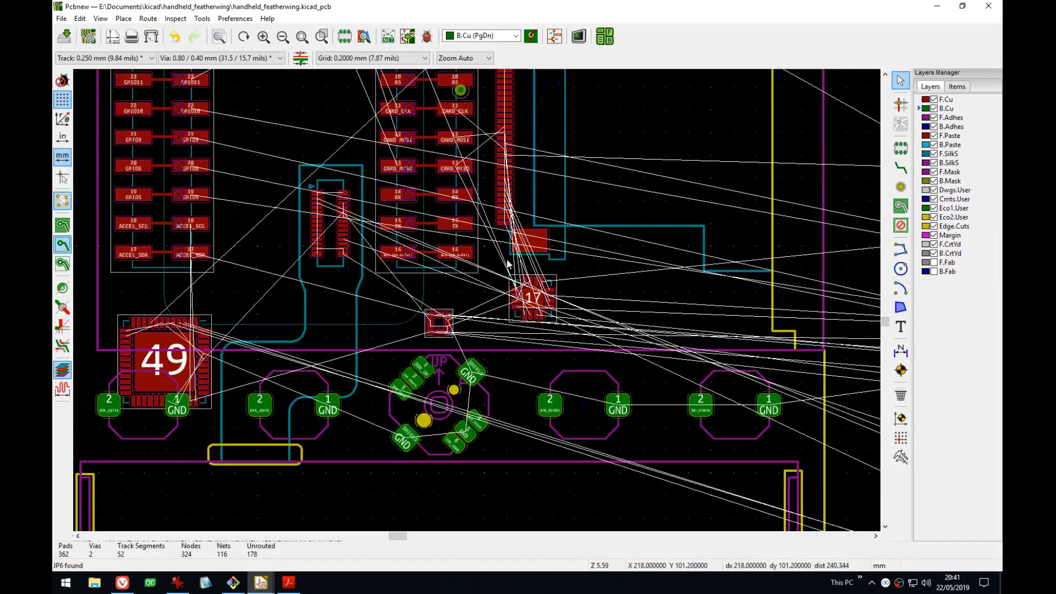
pyautogui.moveTo(486, 292); pyautogui.dragTo(480, 193, button='middle')
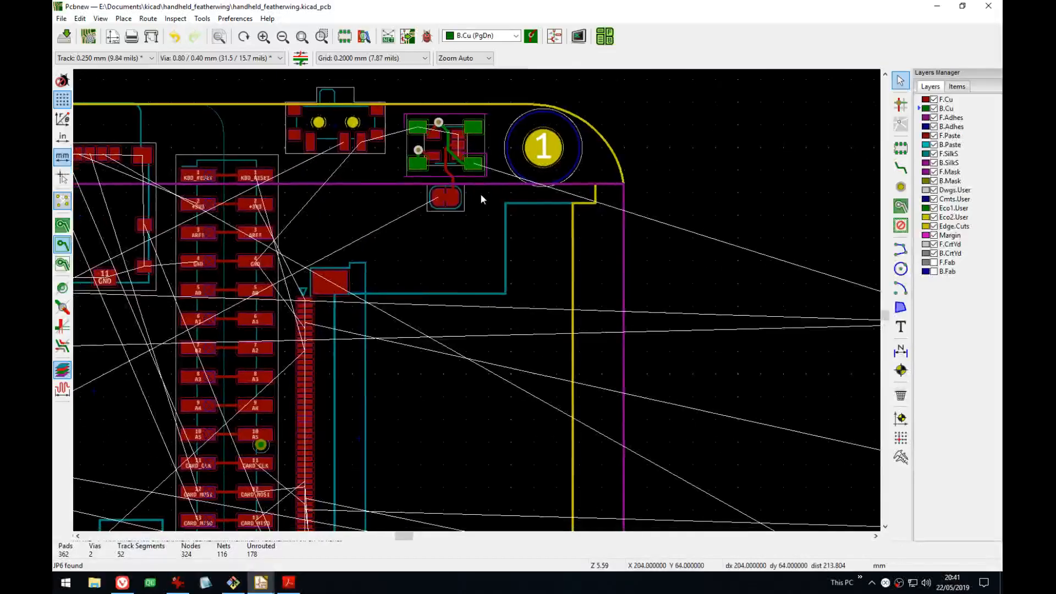
# - Arrange the board layout and the schematic side by side, with U8 and D1 in view in both
pyautogui.press('alt')
pyautogui.press('super')
pyautogui.press('super+Left')
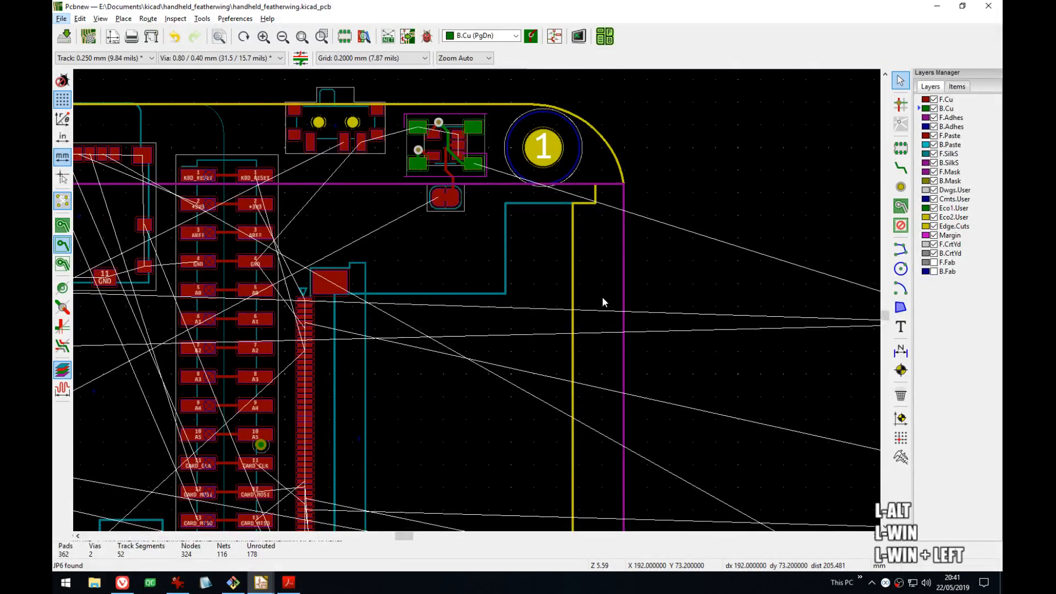
pyautogui.click(684, 45)
pyautogui.press('super+Left')
pyautogui.moveTo(778, 154); pyautogui.dragTo(817, 276, button='middle')
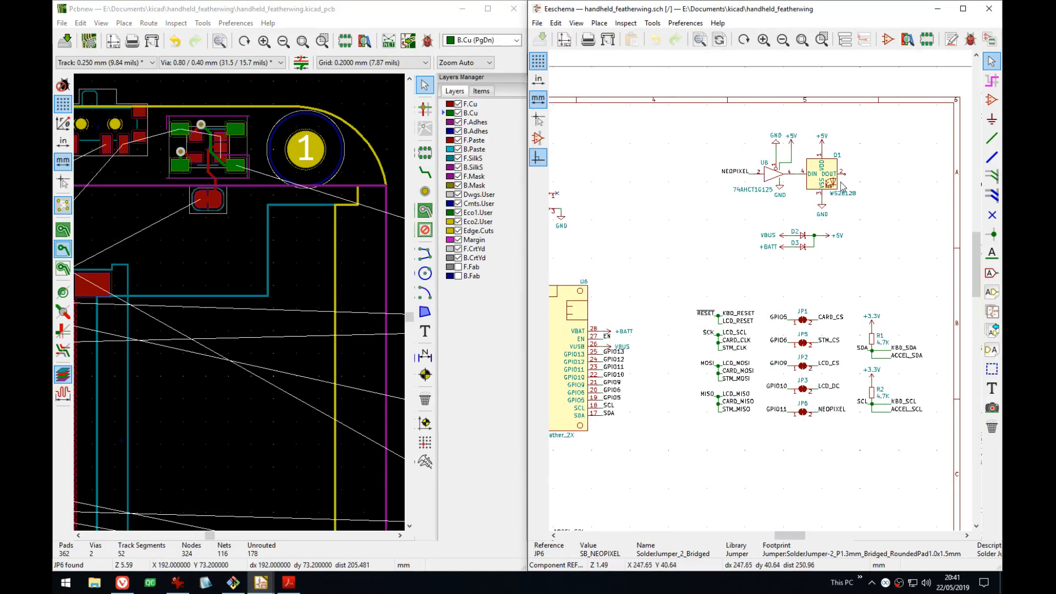
pyautogui.moveTo(305, 122); pyautogui.dragTo(307, 131, button='middle')
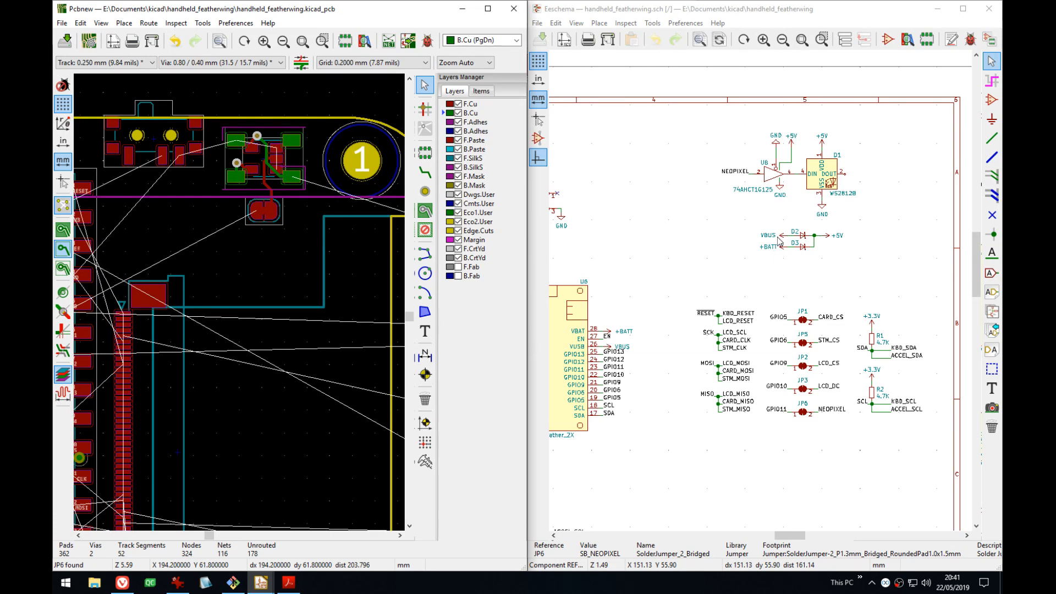
pyautogui.moveTo(202, 153); pyautogui.dragTo(211, 153, button='middle')
pyautogui.moveTo(842, 188); pyautogui.dragTo(830, 186, button='middle')
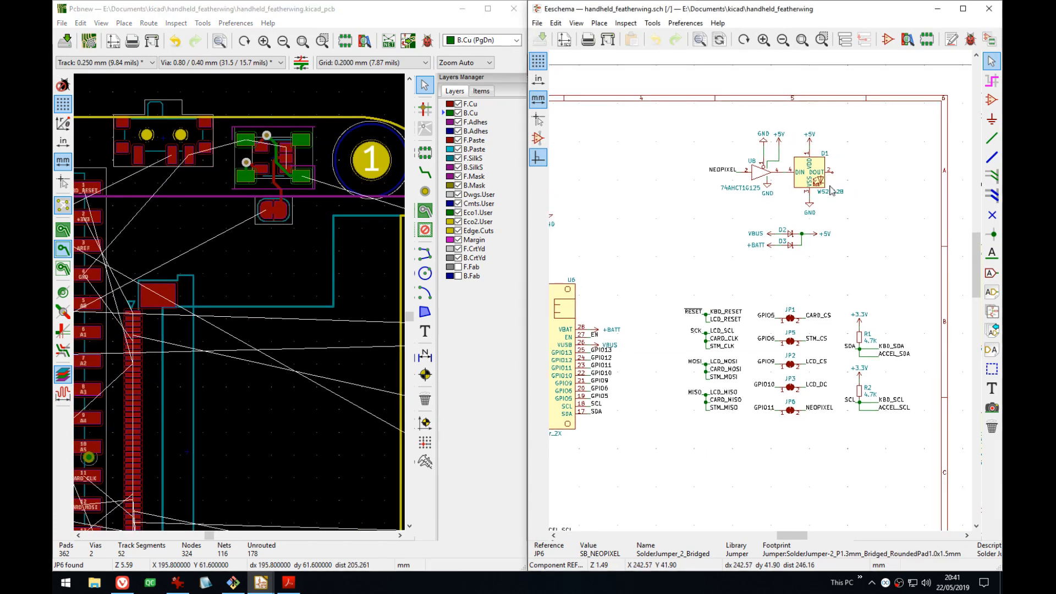
# - Highlight the +5V net at diodes D2 and D3 in the schematic and examine its connections along with the Feather's power pins
pyautogui.click(991, 81)
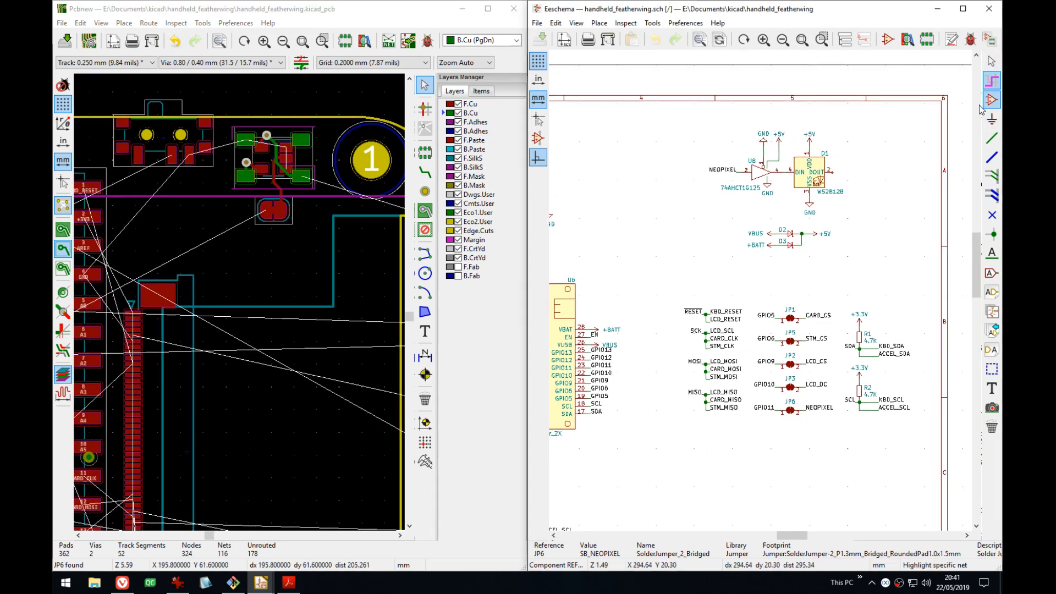
pyautogui.click(809, 235)
pyautogui.moveTo(660, 311); pyautogui.dragTo(886, 241, button='middle')
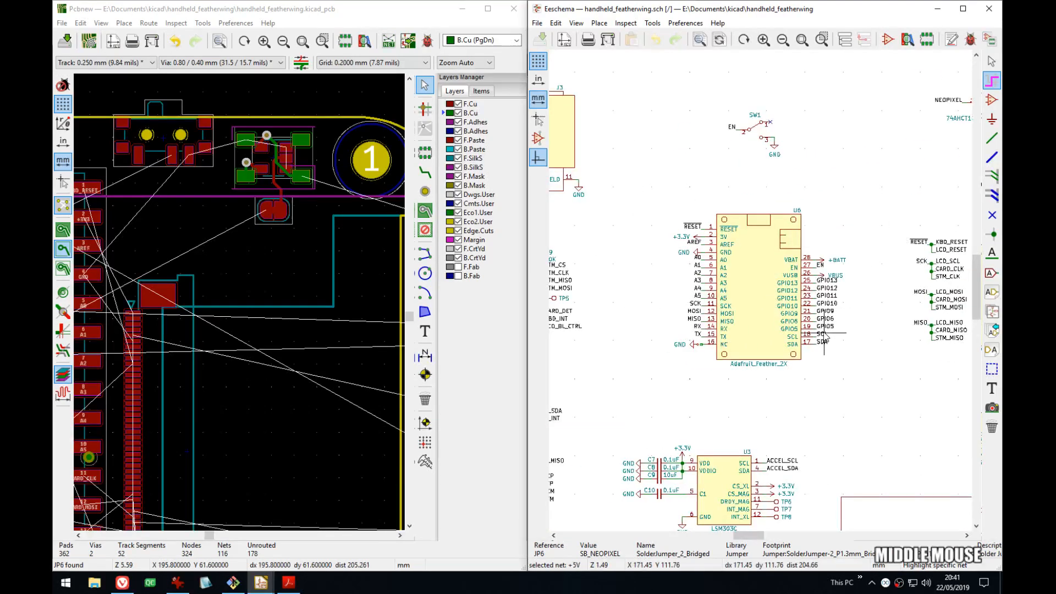
pyautogui.scroll(-4, 824, 341)
pyautogui.scroll(4, 759, 294)
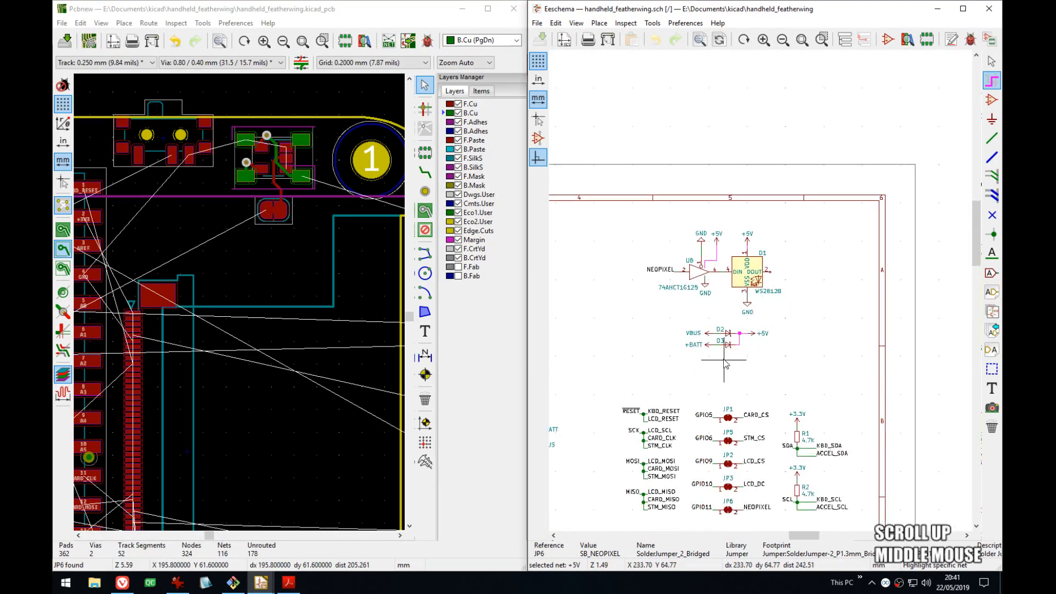
pyautogui.press('Escape')
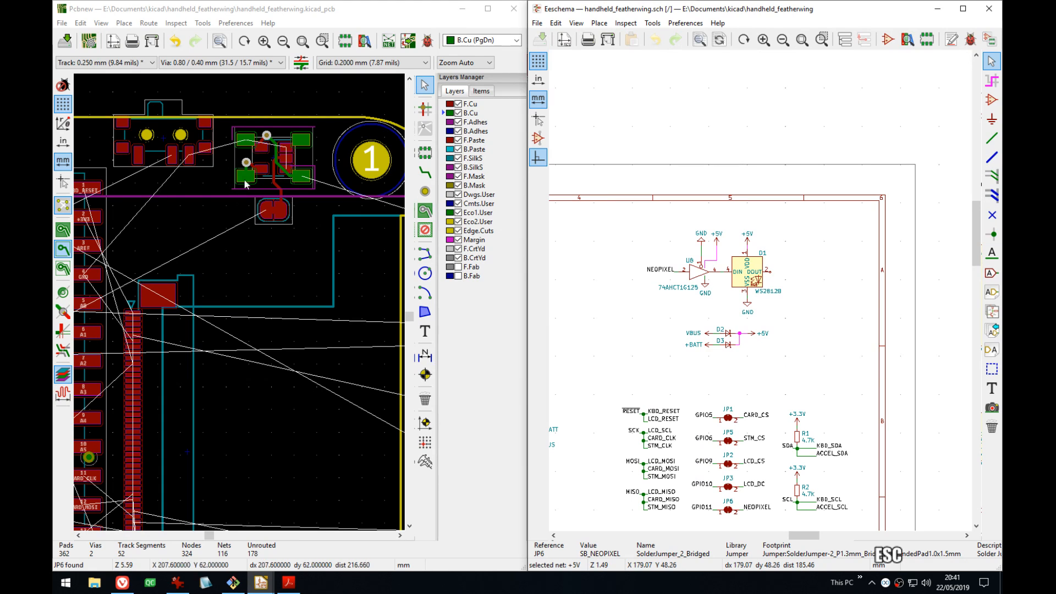
# - Locate D2 on the board from the schematic and move D2 and D3 together to just below the slide switch, beside JP6
pyautogui.moveTo(202, 199); pyautogui.dragTo(276, 206, button='middle')
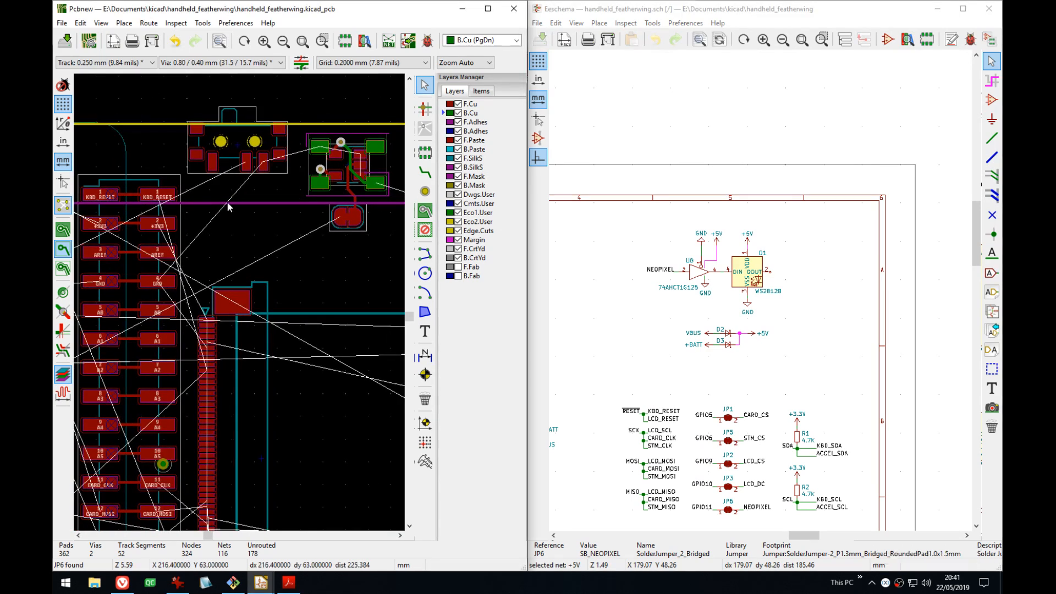
pyautogui.moveTo(238, 245); pyautogui.dragTo(234, 176, button='middle')
pyautogui.click(730, 327)
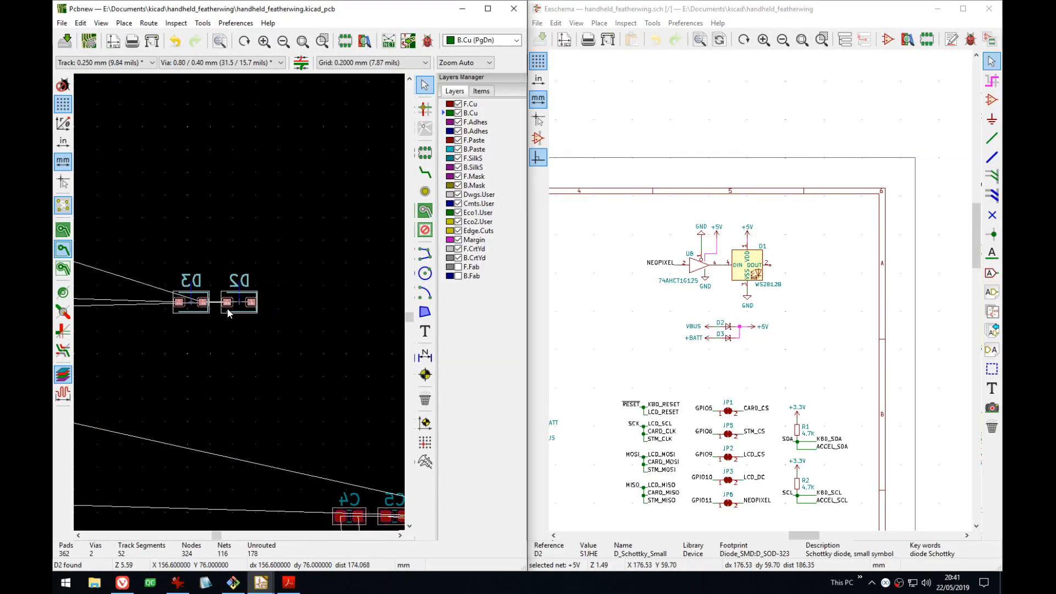
pyautogui.scroll(-3, 240, 305)
pyautogui.moveTo(169, 261); pyautogui.dragTo(314, 267, button='middle')
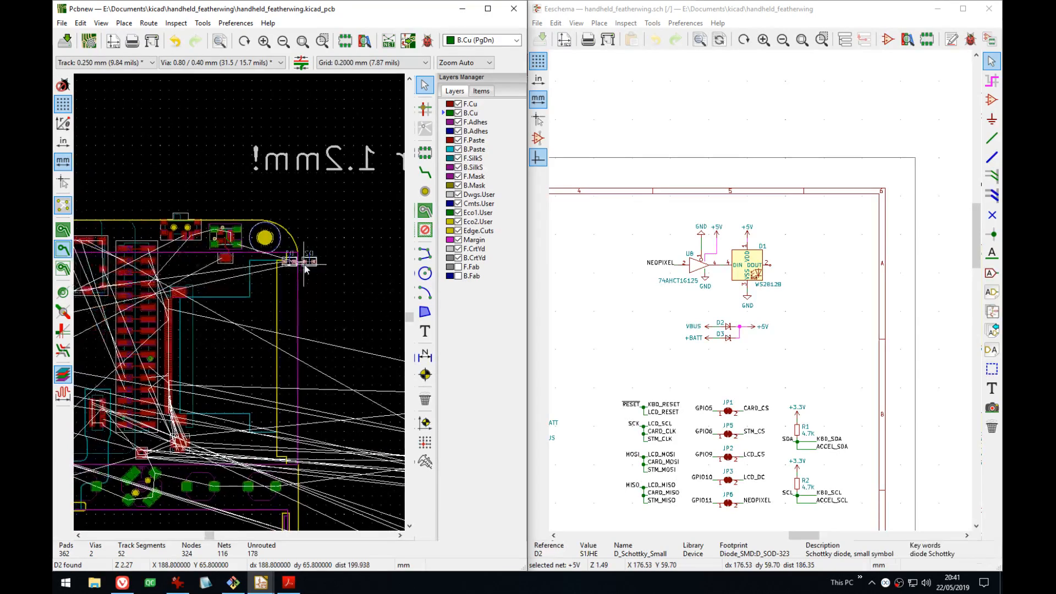
pyautogui.scroll(1, 251, 277)
pyautogui.scroll(3, 238, 301)
pyautogui.moveTo(181, 286); pyautogui.dragTo(259, 282, button='middle')
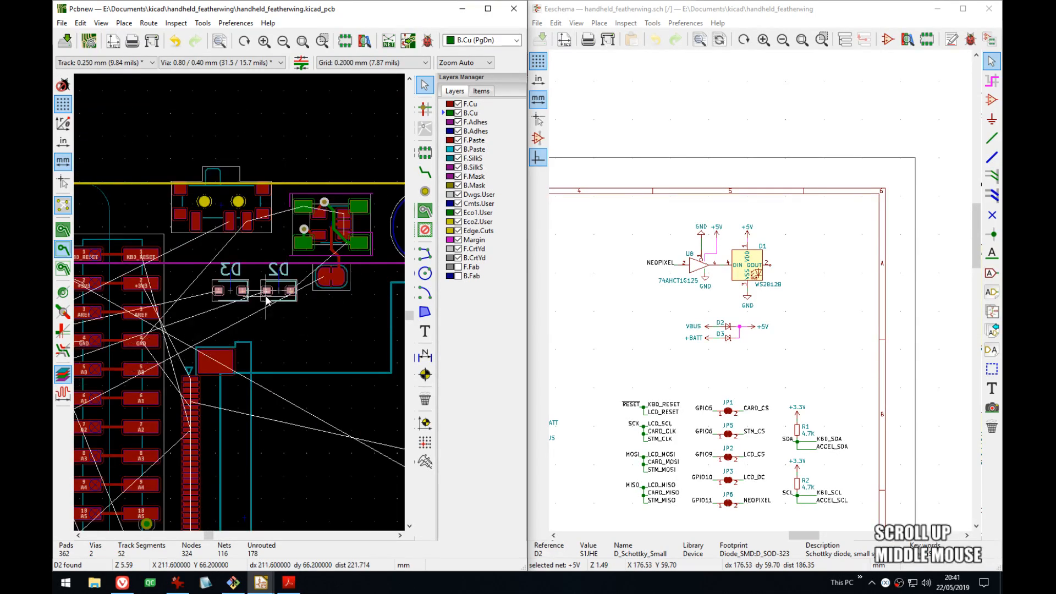
pyautogui.click(256, 289)
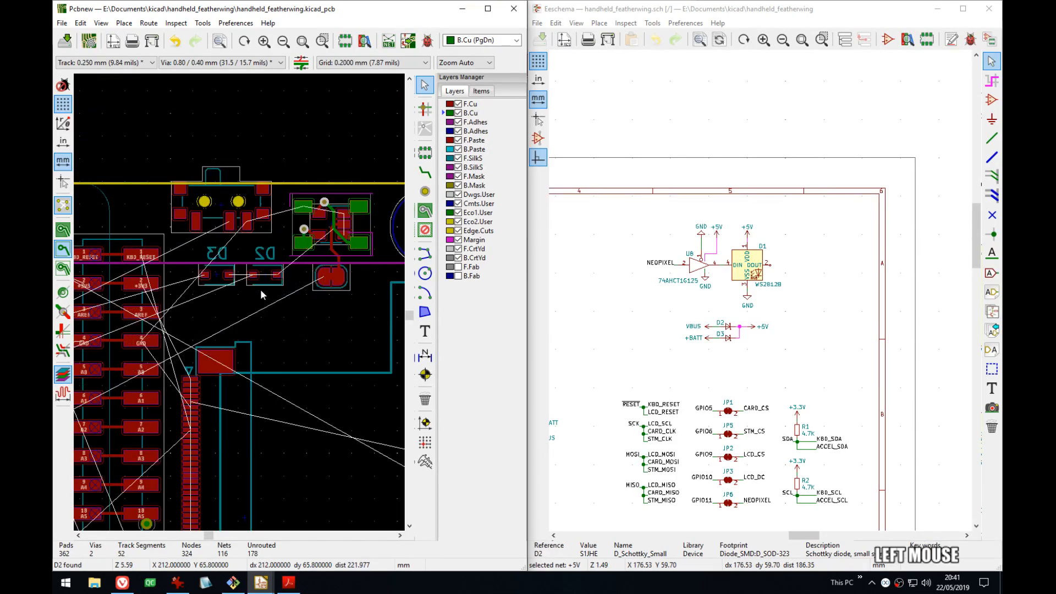
# - Hide the silkscreen reference texts of diodes D2 and D3
pyautogui.doubleClick(264, 254)
pyautogui.click(683, 290)
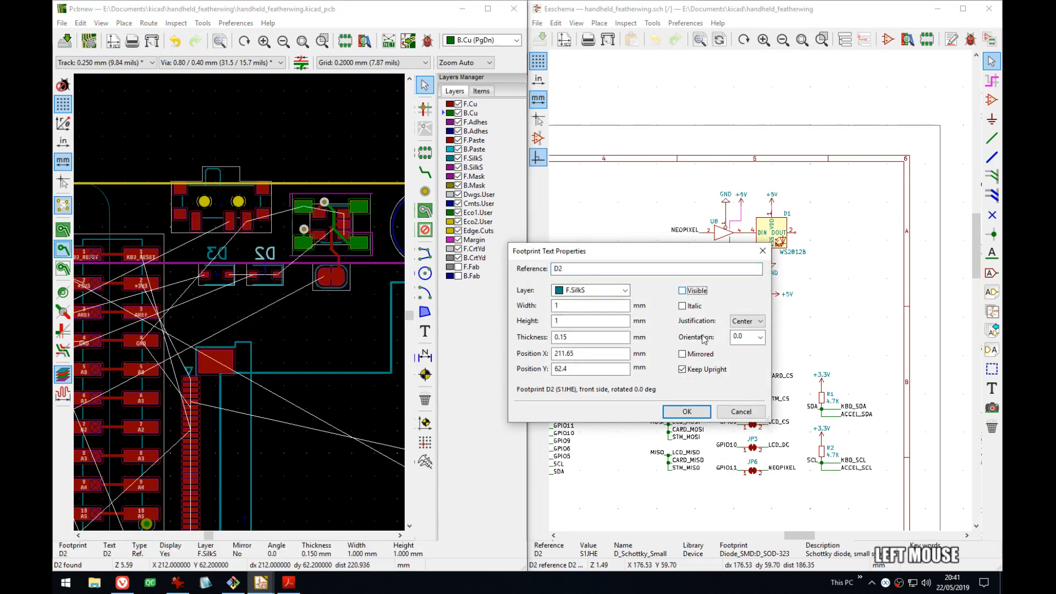
pyautogui.click(687, 412)
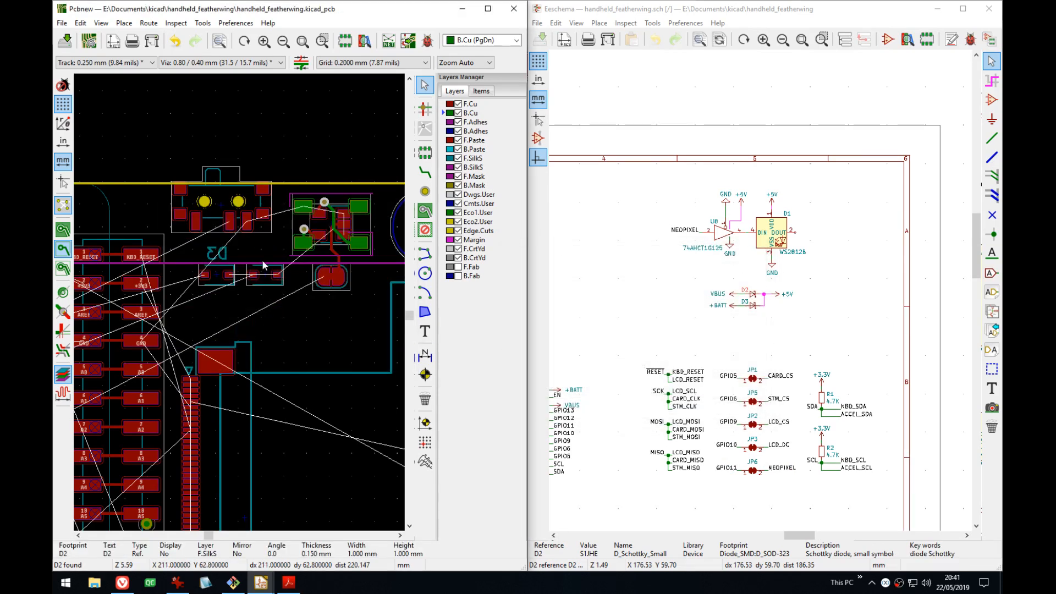
pyautogui.doubleClick(218, 254)
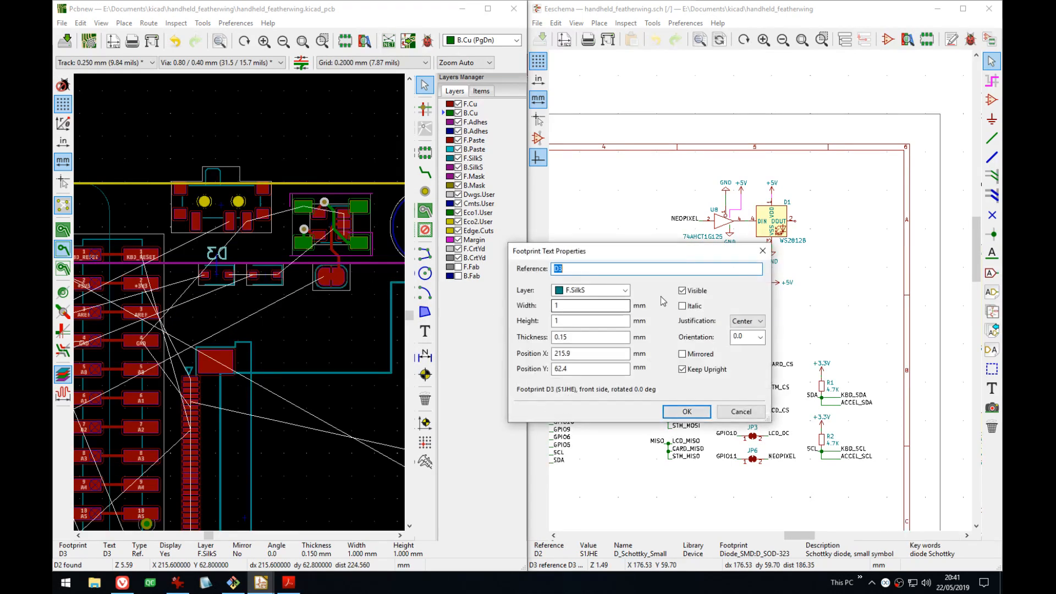
pyautogui.click(683, 291)
pyautogui.click(691, 414)
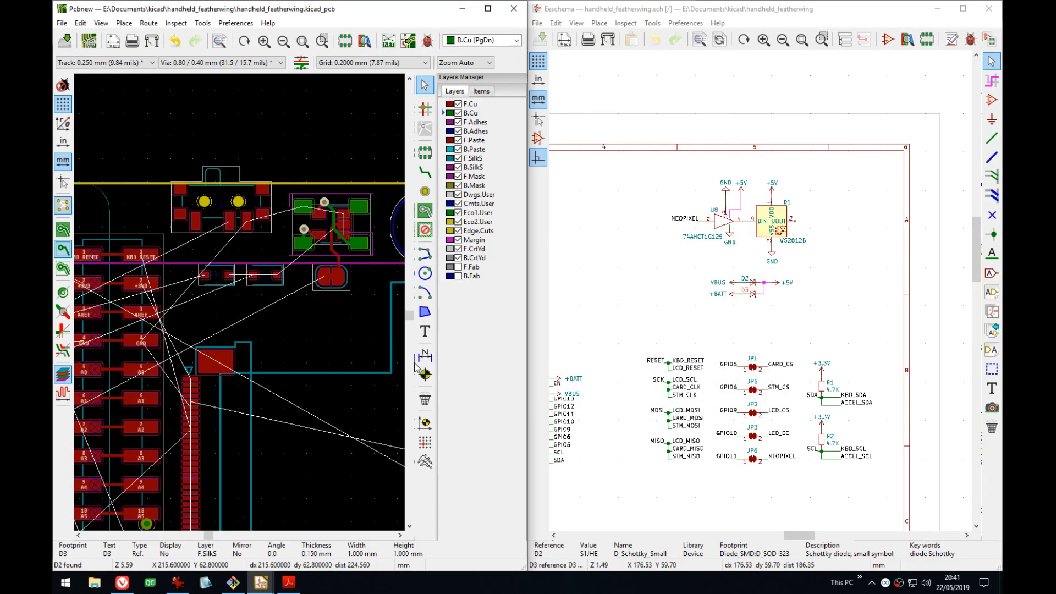
pyautogui.scroll(1, 240, 306)
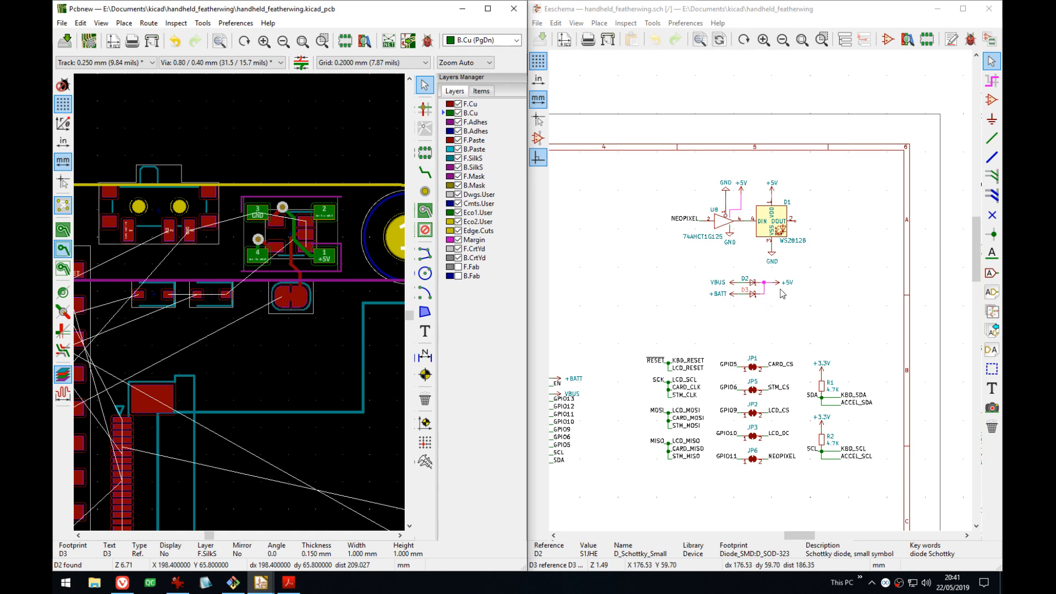
# - Check D2 and D3 in the schematic, and move D3 on the board to directly beneath D2
pyautogui.scroll(3, 766, 296)
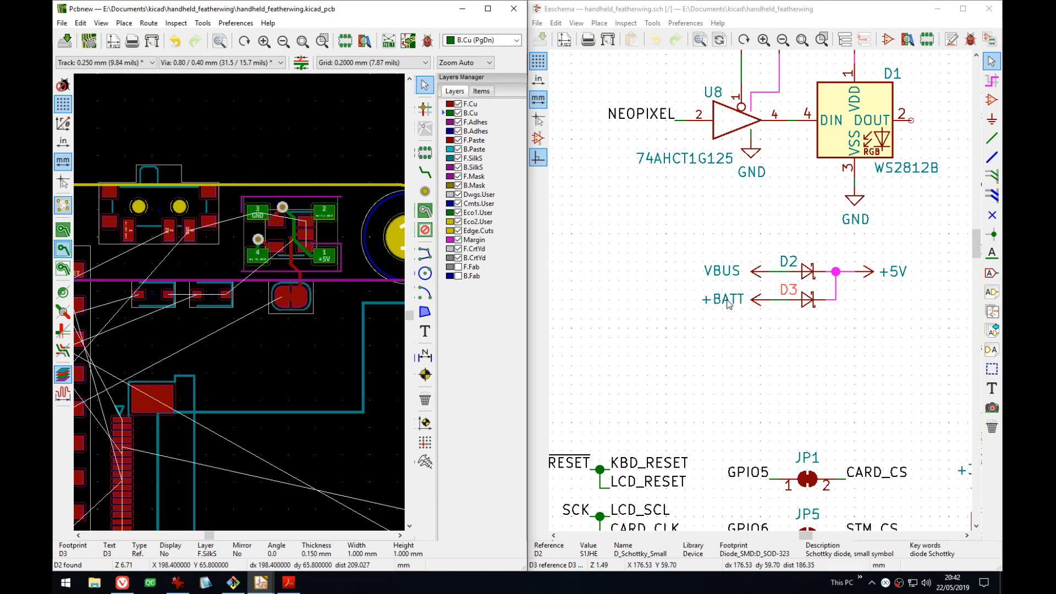
pyautogui.moveTo(827, 352); pyautogui.dragTo(734, 378, button='middle')
pyautogui.click(733, 325)
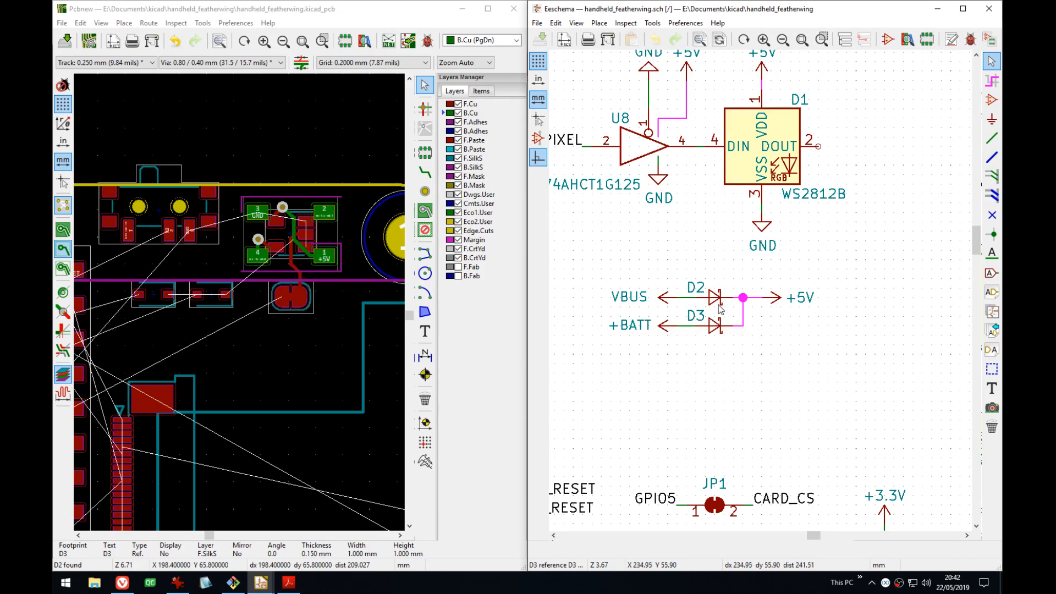
pyautogui.moveTo(660, 323); pyautogui.dragTo(686, 318, button='middle')
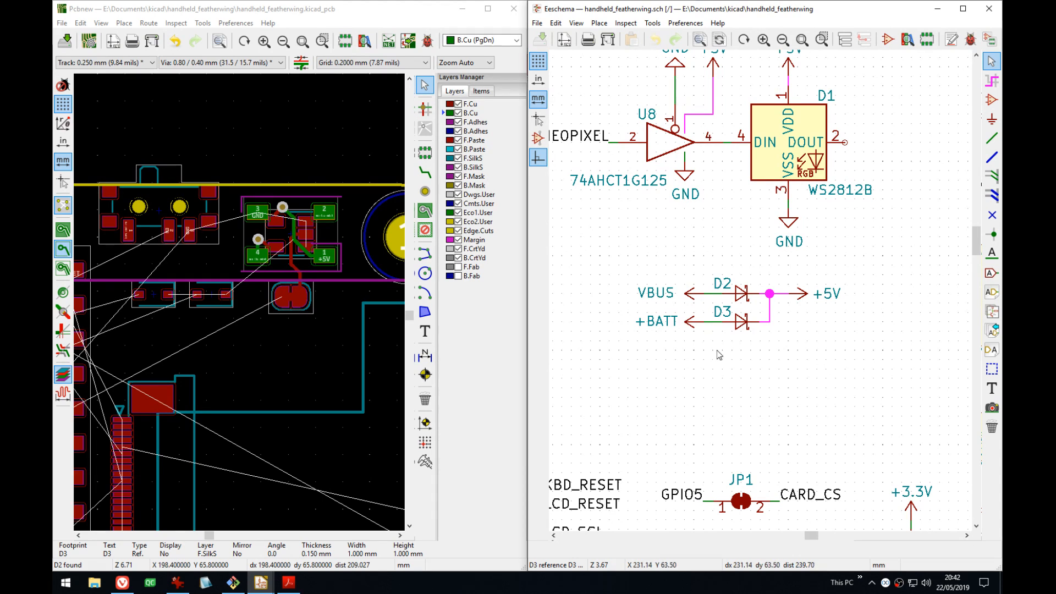
pyautogui.moveTo(297, 349); pyautogui.dragTo(330, 340, button='middle')
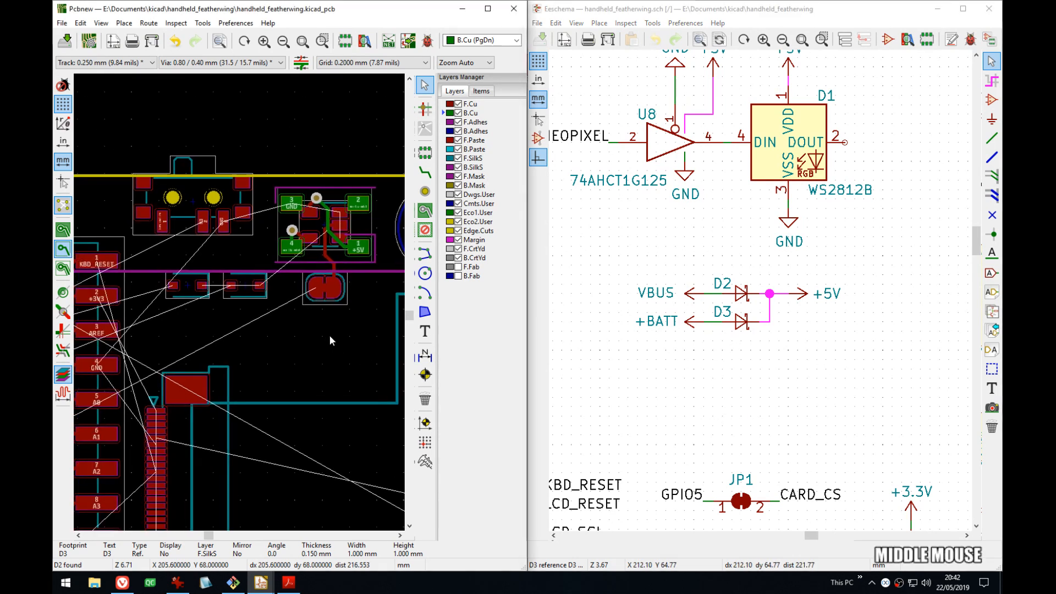
pyautogui.scroll(2, 233, 319)
pyautogui.click(240, 306)
pyautogui.scroll(1, 238, 305)
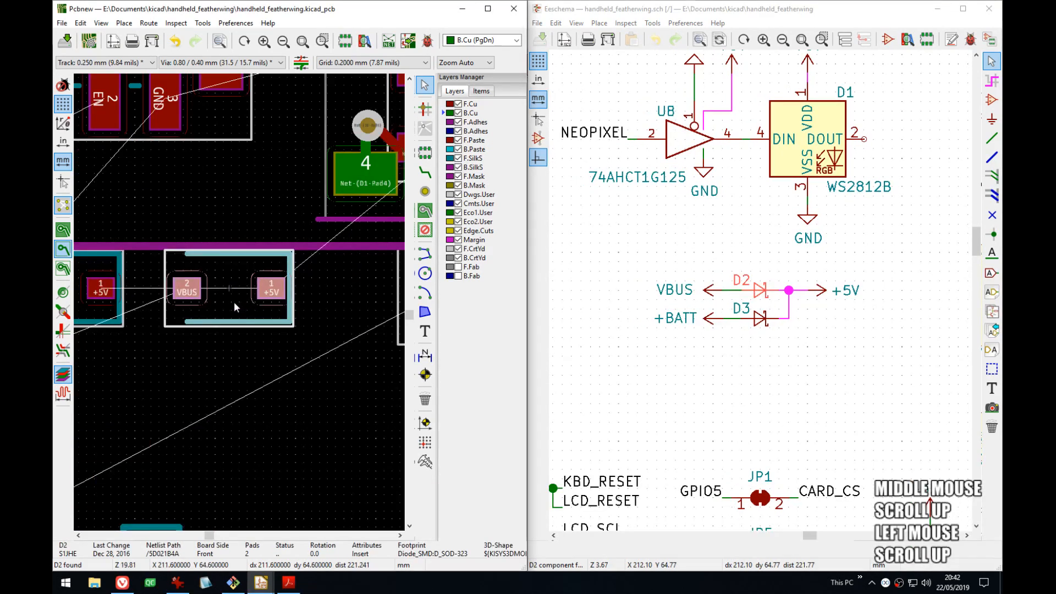
pyautogui.scroll(-1, 233, 302)
pyautogui.moveTo(233, 301); pyautogui.dragTo(291, 299, button='middle')
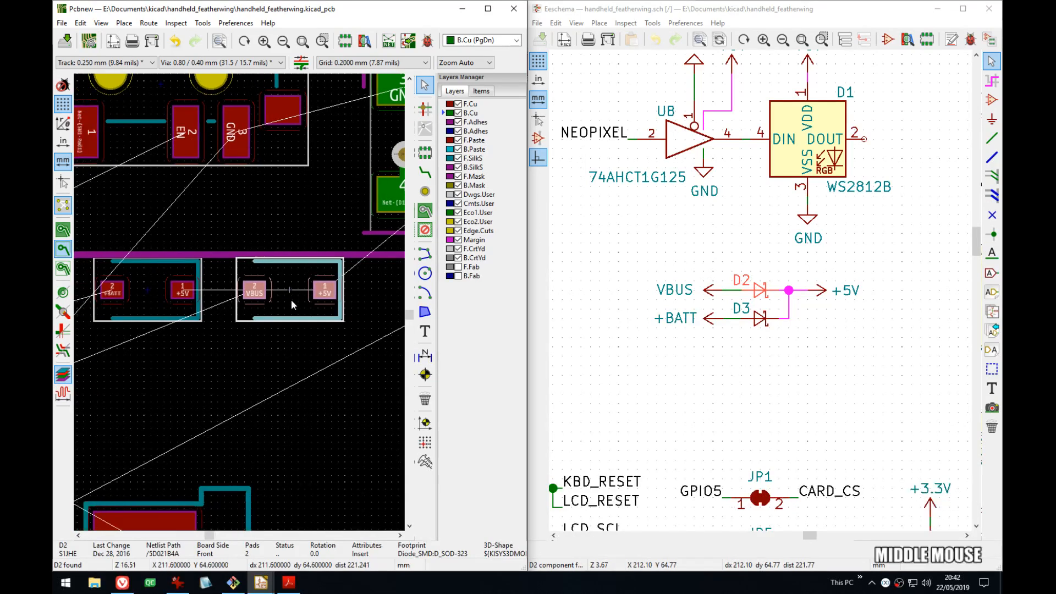
pyautogui.click(150, 292)
pyautogui.press('m')
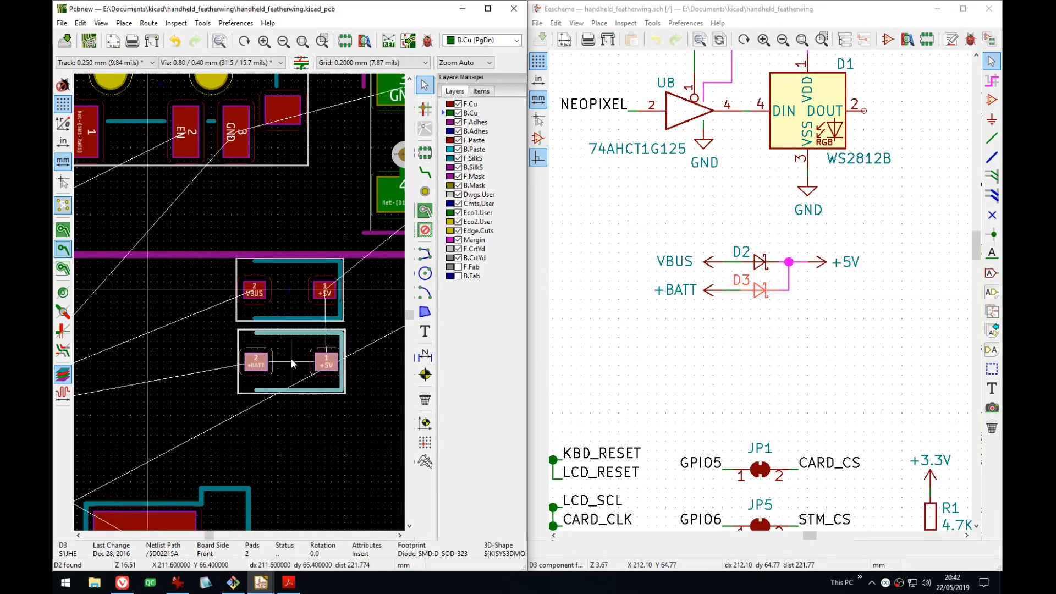
pyautogui.click(289, 360)
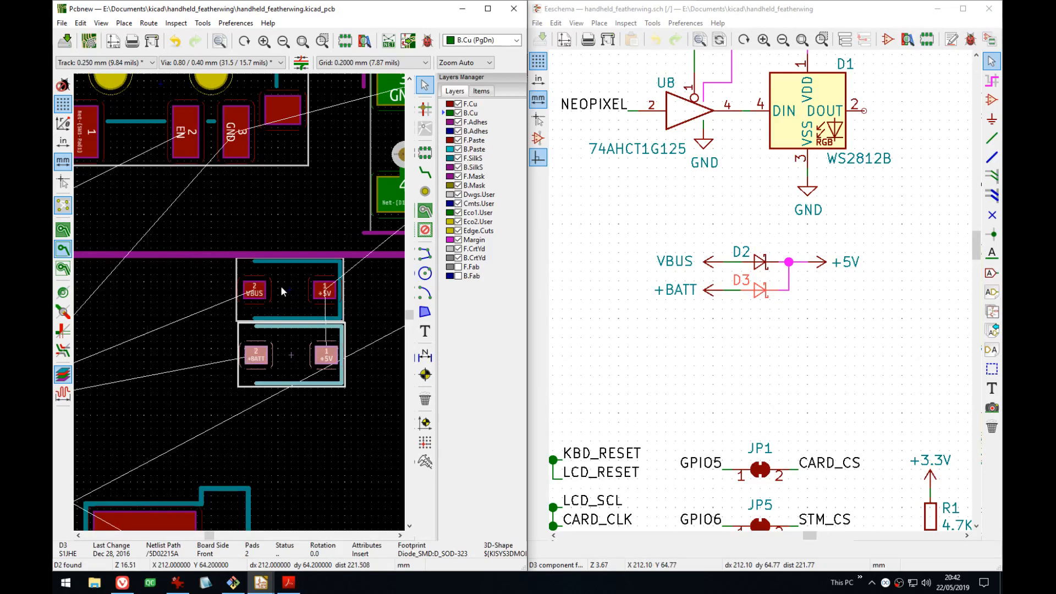
# - Shift D2 slightly so its pads line up vertically with those of D3 beneath it
pyautogui.click(292, 294)
pyautogui.press('m')
pyautogui.click(293, 291)
pyautogui.click(337, 331)
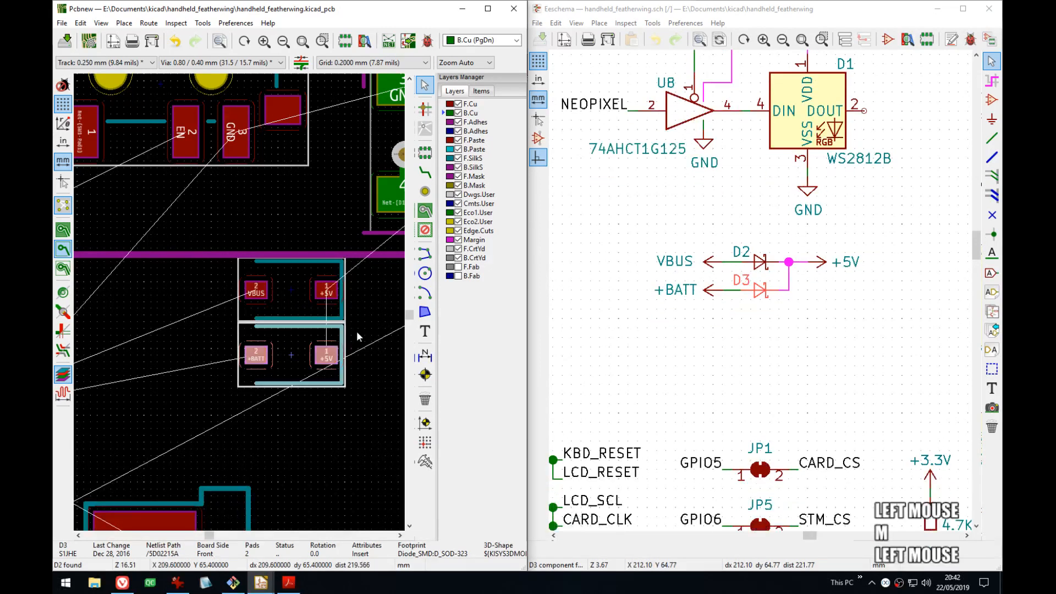
pyautogui.click(384, 332)
# - Examine the placement of D2, D3, JP6 and U8 around the slide switch in the board's 3D view
pyautogui.moveTo(375, 329); pyautogui.dragTo(303, 326, button='middle')
pyautogui.scroll(-1, 303, 324)
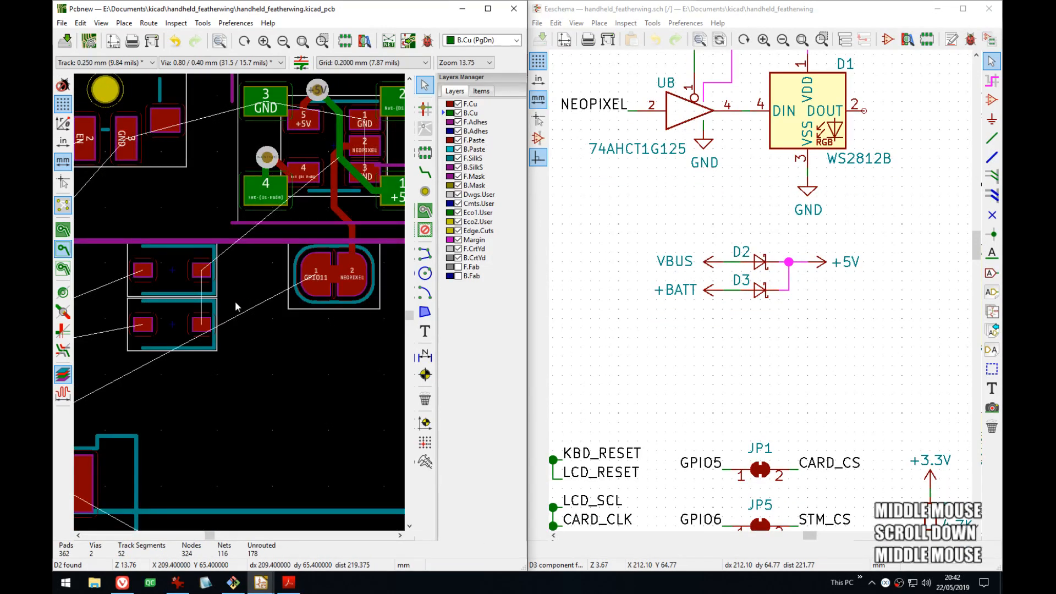
pyautogui.moveTo(243, 279); pyautogui.dragTo(204, 272, button='middle')
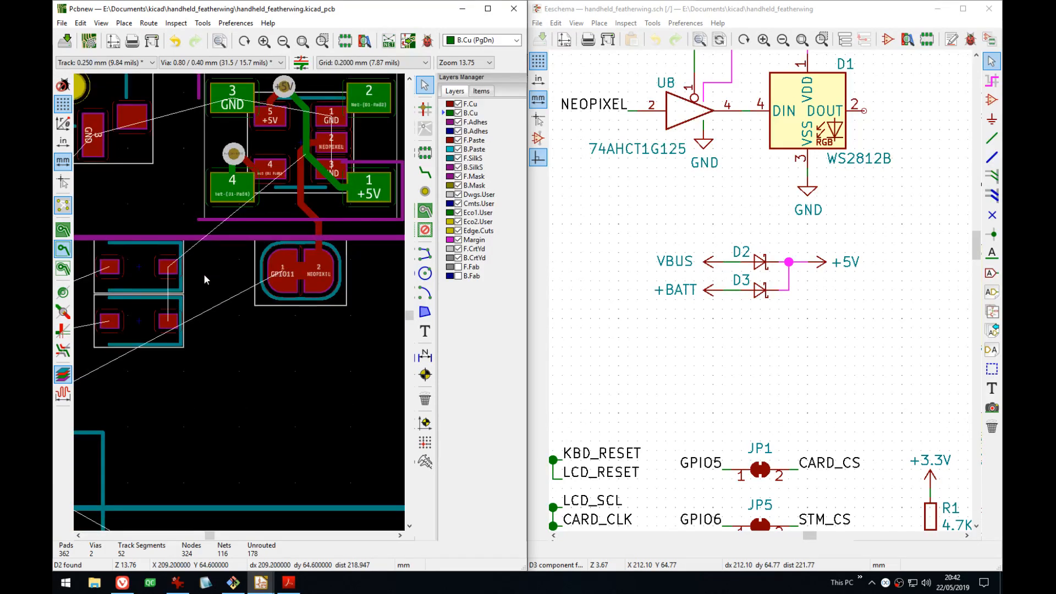
pyautogui.hotkey('alt', '3')
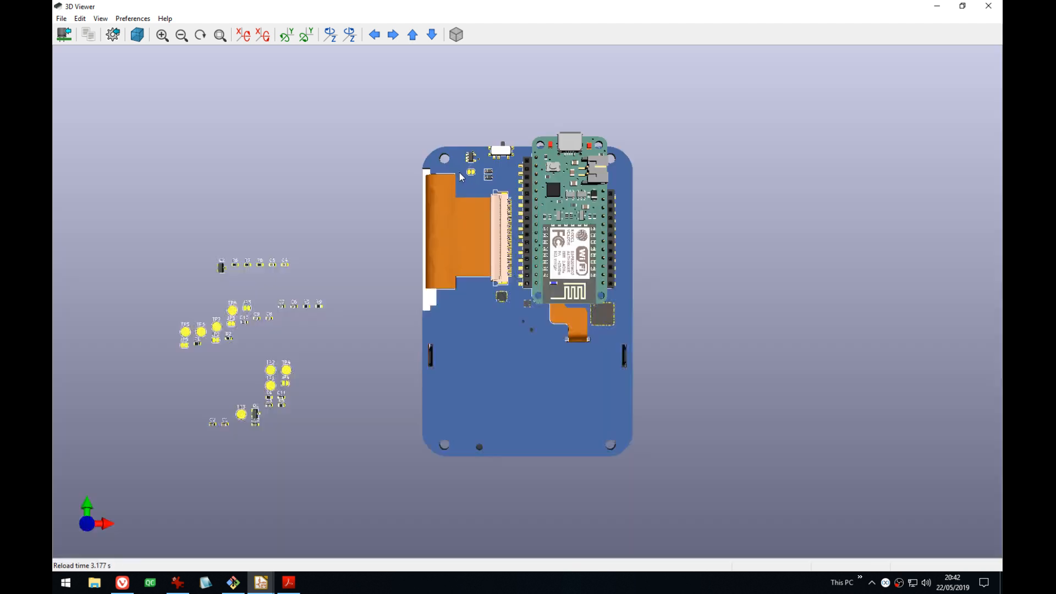
pyautogui.scroll(3, 543, 180)
pyautogui.moveTo(438, 49); pyautogui.dragTo(497, 219, button='middle')
pyautogui.scroll(3, 497, 219)
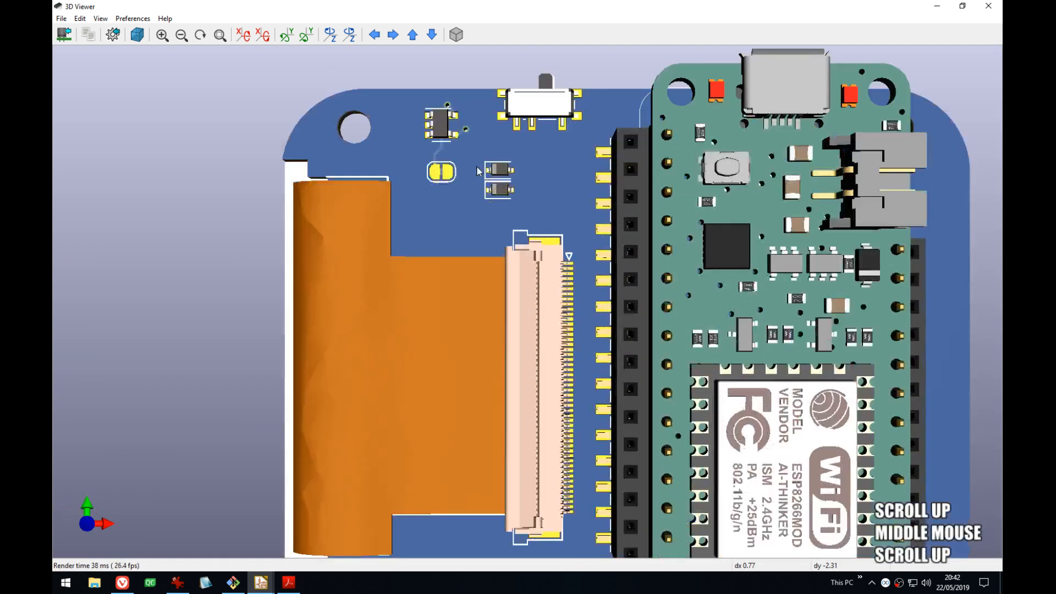
pyautogui.moveTo(468, 128); pyautogui.dragTo(512, 335, button='middle')
pyautogui.scroll(3, 516, 262)
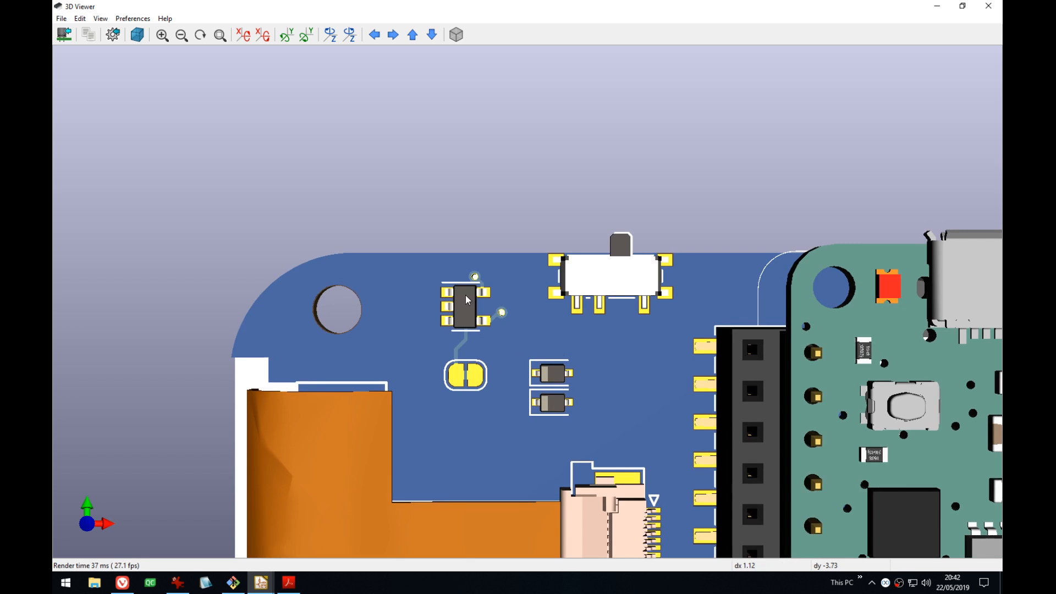
pyautogui.hotkey('alt', 'Tab')
# - Temporarily hide the back-side footprints to examine the front parts around U8, and compare the area with the 3D view
pyautogui.moveTo(338, 141); pyautogui.dragTo(283, 207, button='middle')
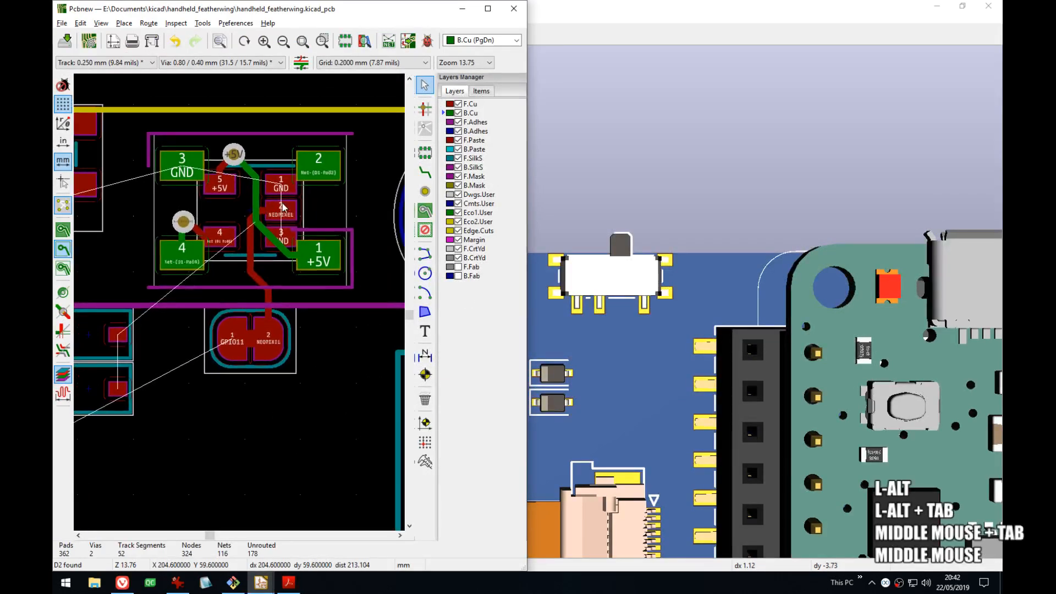
pyautogui.scroll(-3, 283, 207)
pyautogui.moveTo(242, 308); pyautogui.dragTo(308, 254, button='middle')
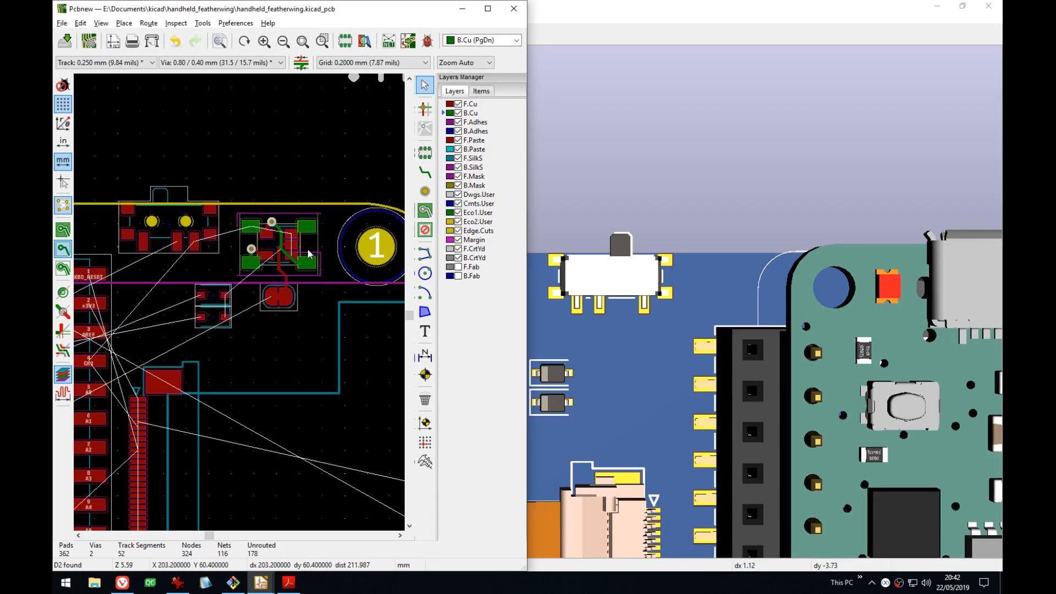
pyautogui.click(481, 90)
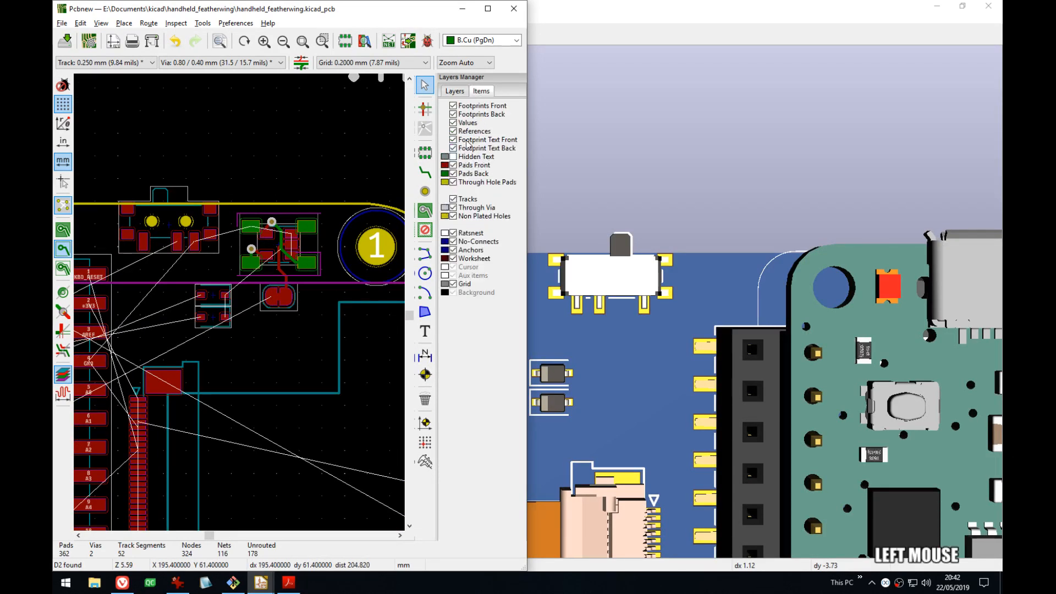
pyautogui.click(453, 114)
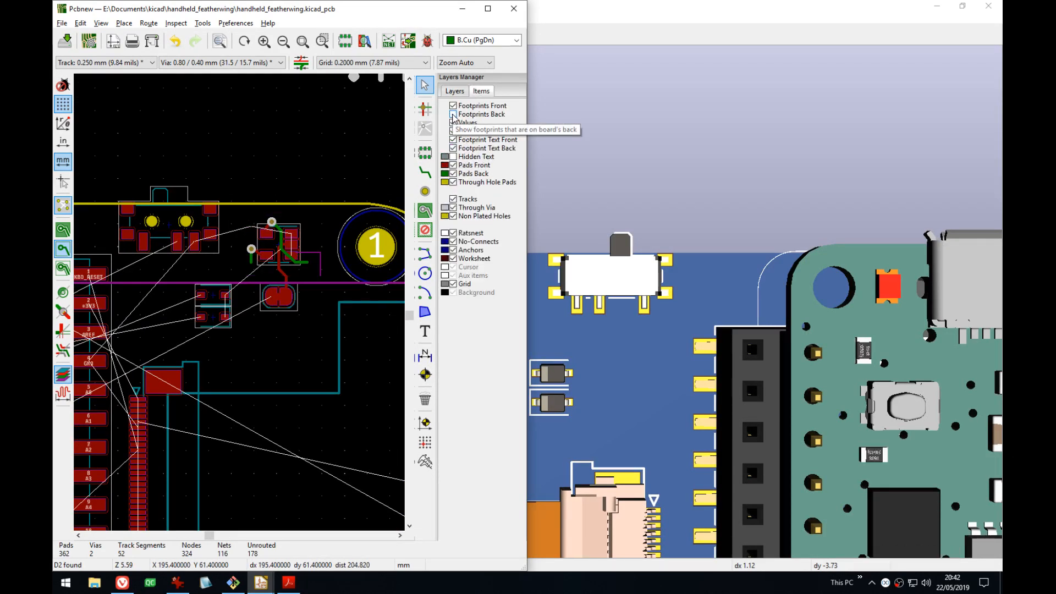
pyautogui.hotkey('alt', 'Tab')
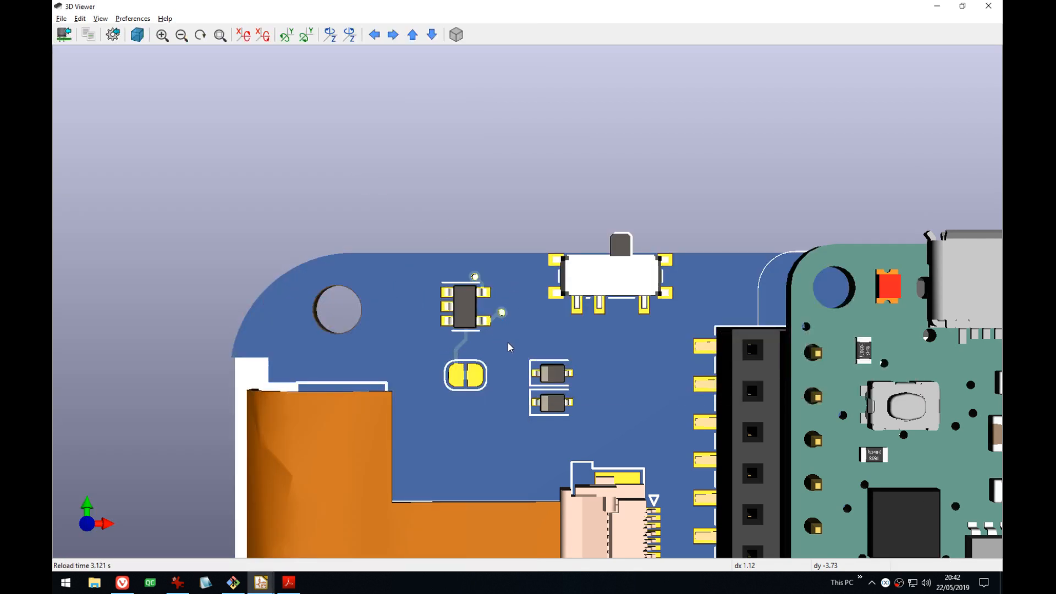
pyautogui.hotkey('alt', 'Tab')
# - Move D2 and D3 together up closer to the slide switch, so that D2 straddles the horizontal margin line
pyautogui.moveTo(365, 342); pyautogui.dragTo(321, 328, button='middle')
pyautogui.scroll(4, 239, 301)
pyautogui.moveTo(229, 282); pyautogui.dragTo(215, 248, button='middle')
pyautogui.click(206, 282)
pyautogui.keyDown('shift'); pyautogui.click(207, 320); pyautogui.keyUp('shift')
pyautogui.moveTo(319, 291); pyautogui.dragTo(204, 335, button='middle')
pyautogui.moveTo(135, 325); pyautogui.dragTo(202, 345, button='middle')
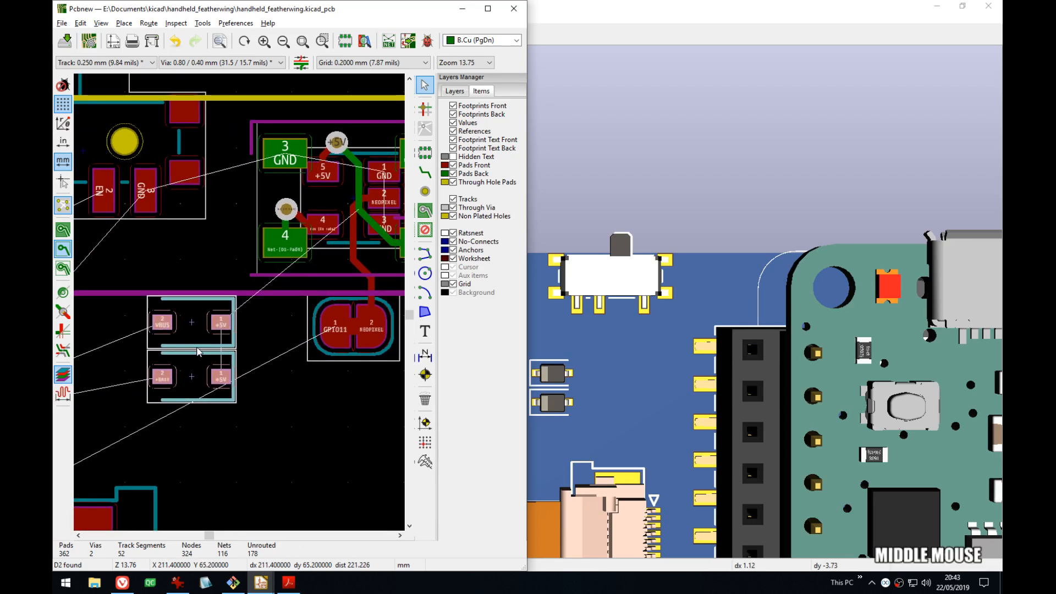
pyautogui.moveTo(198, 351); pyautogui.dragTo(191, 314)
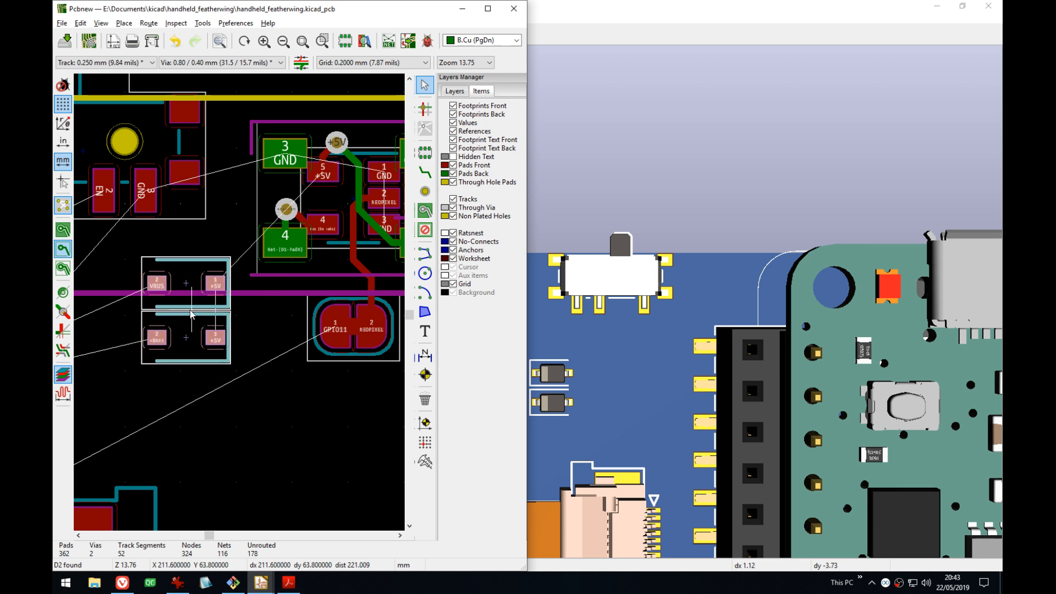
pyautogui.click(192, 308)
pyautogui.moveTo(236, 307); pyautogui.dragTo(221, 345, button='middle')
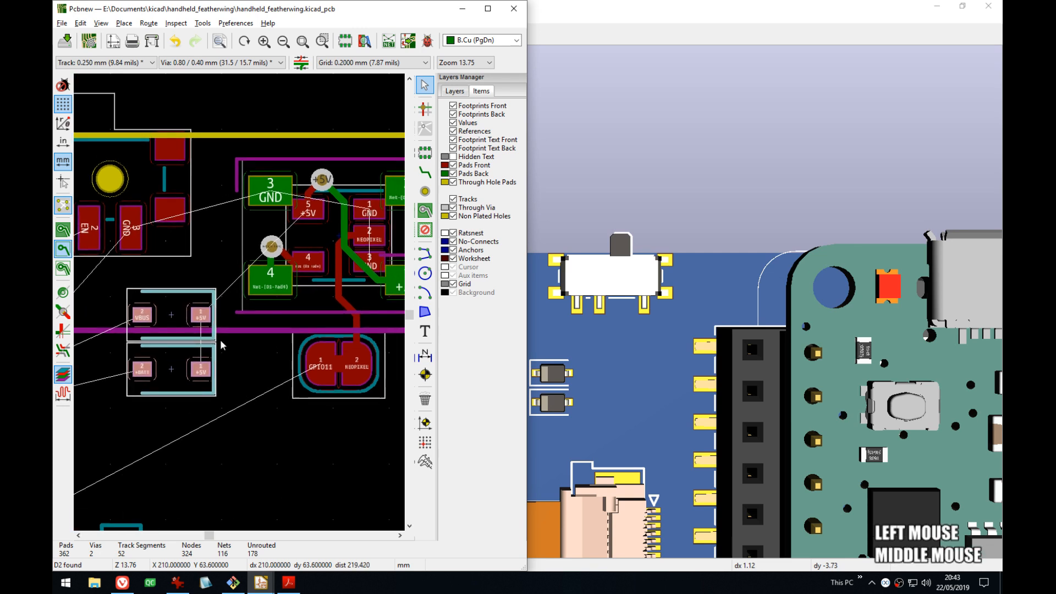
# - Route a straight +5V track on the front copper from D3's pad 1 to D2's pad 1
pyautogui.click(270, 329)
pyautogui.press('x')
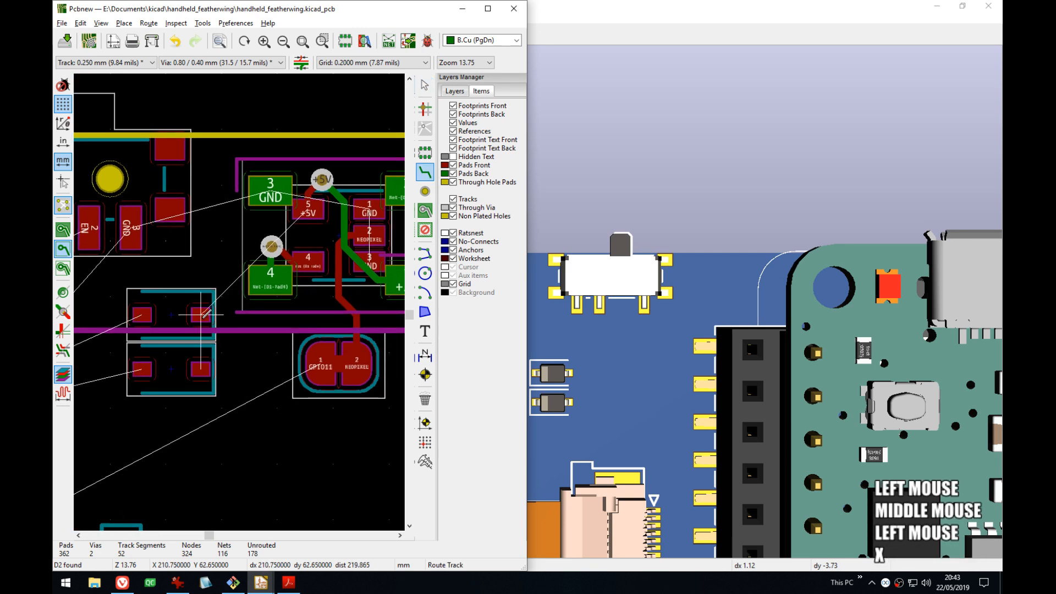
pyautogui.scroll(1, 201, 314)
pyautogui.moveTo(200, 315); pyautogui.dragTo(219, 318, button='middle')
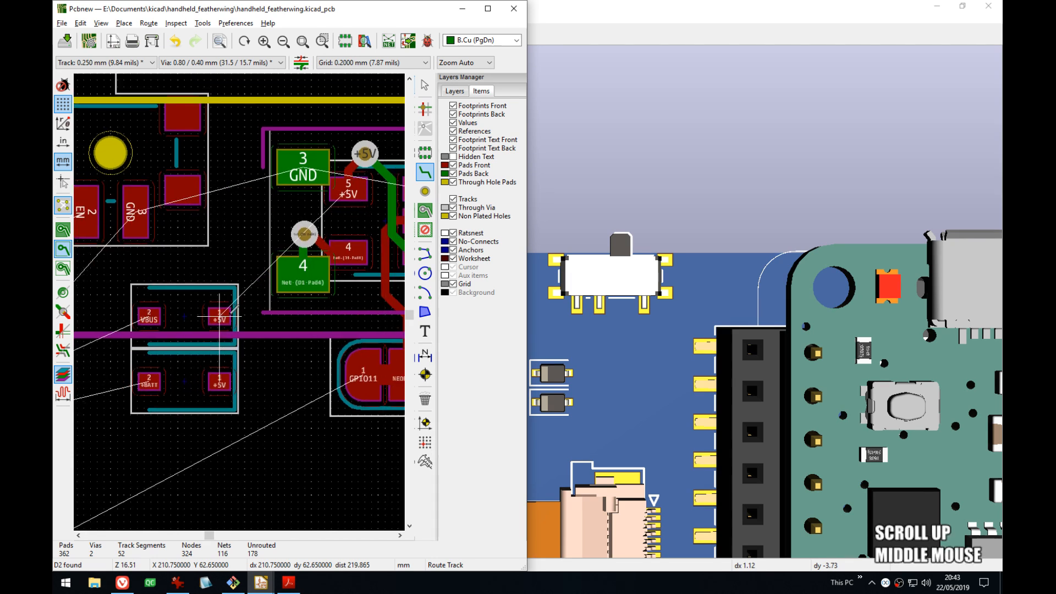
pyautogui.click(220, 381)
pyautogui.click(219, 317)
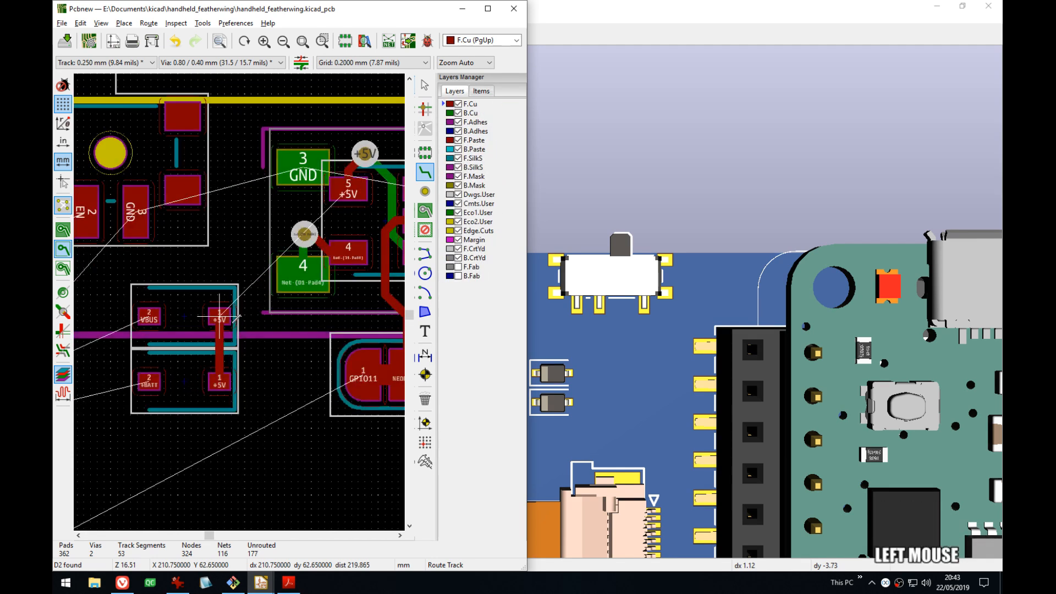
# - Route a +5V track on the front copper between U8's pin 5 and D2's pad 1, and adjust its diagonal segment
pyautogui.moveTo(312, 191); pyautogui.dragTo(247, 214, button='middle')
pyautogui.click(268, 212)
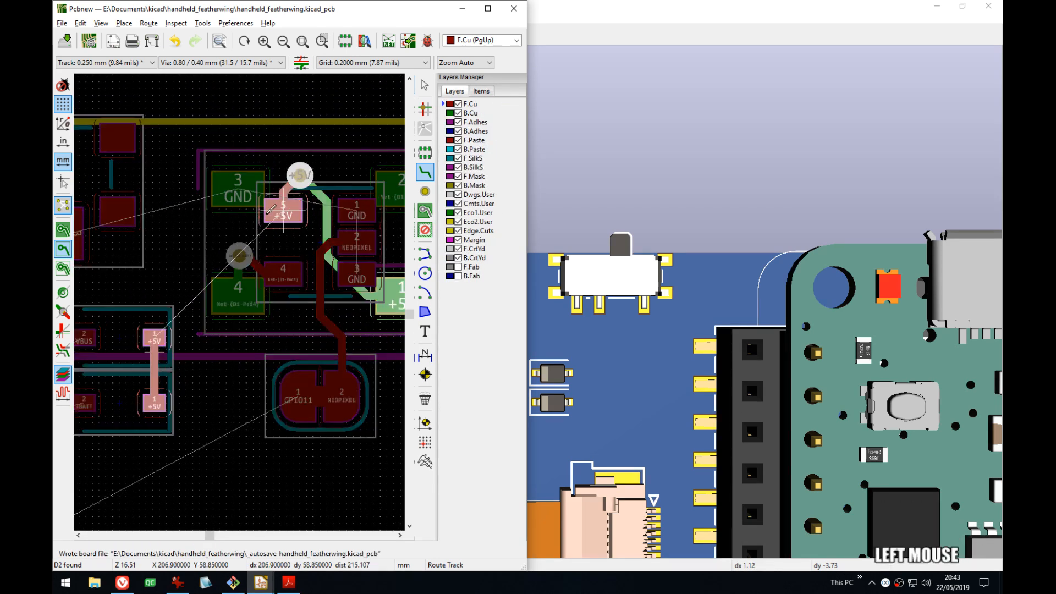
pyautogui.click(159, 335)
pyautogui.press('d')
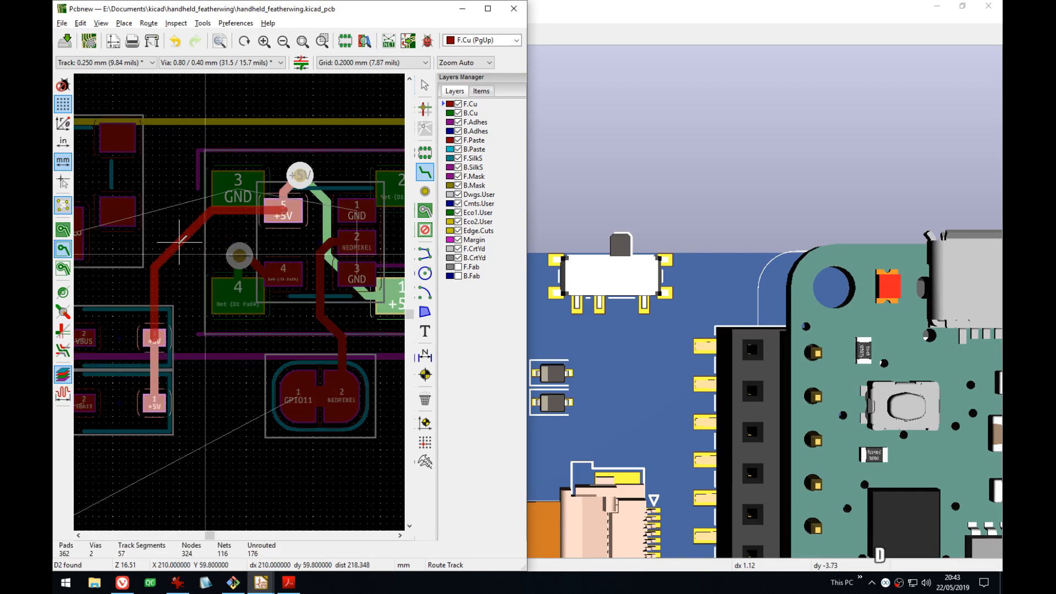
pyautogui.click(182, 233)
# - Examine the unrouted VBUS, +BATT and EN connections from the diodes and slide switch across to the Feather header pads
pyautogui.moveTo(154, 351); pyautogui.dragTo(284, 273, button='middle')
pyautogui.scroll(-1, 202, 273)
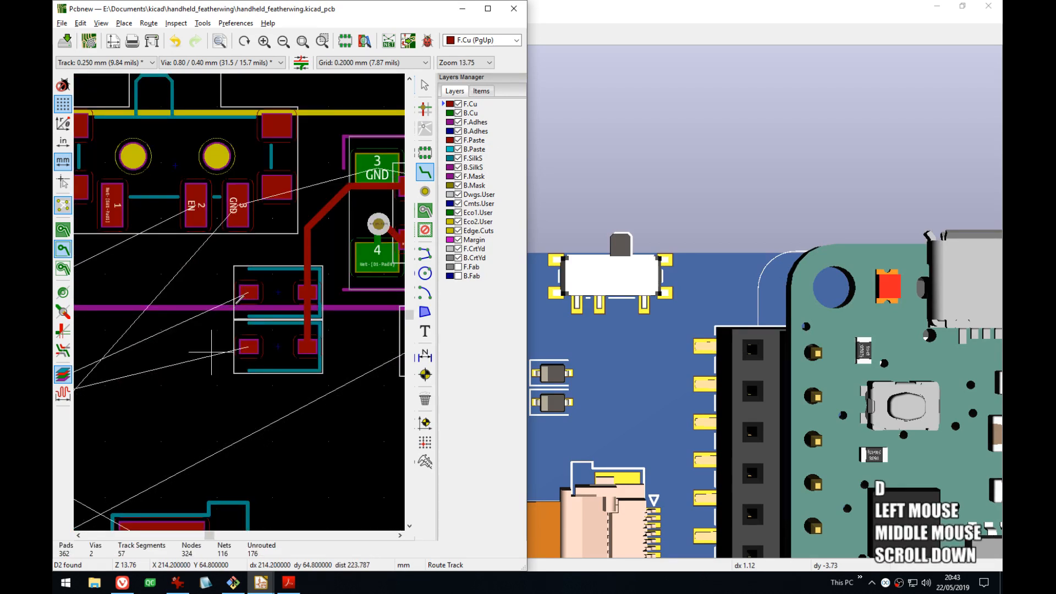
pyautogui.scroll(-6, 213, 353)
pyautogui.moveTo(240, 302); pyautogui.dragTo(286, 281, button='middle')
pyautogui.scroll(4, 258, 302)
pyautogui.moveTo(165, 281); pyautogui.dragTo(391, 262, button='middle')
pyautogui.moveTo(103, 328); pyautogui.dragTo(329, 299, button='middle')
pyautogui.moveTo(366, 243); pyautogui.dragTo(125, 259, button='middle')
pyautogui.moveTo(289, 282); pyautogui.dragTo(296, 315, button='middle')
pyautogui.moveTo(156, 343); pyautogui.dragTo(340, 326, button='middle')
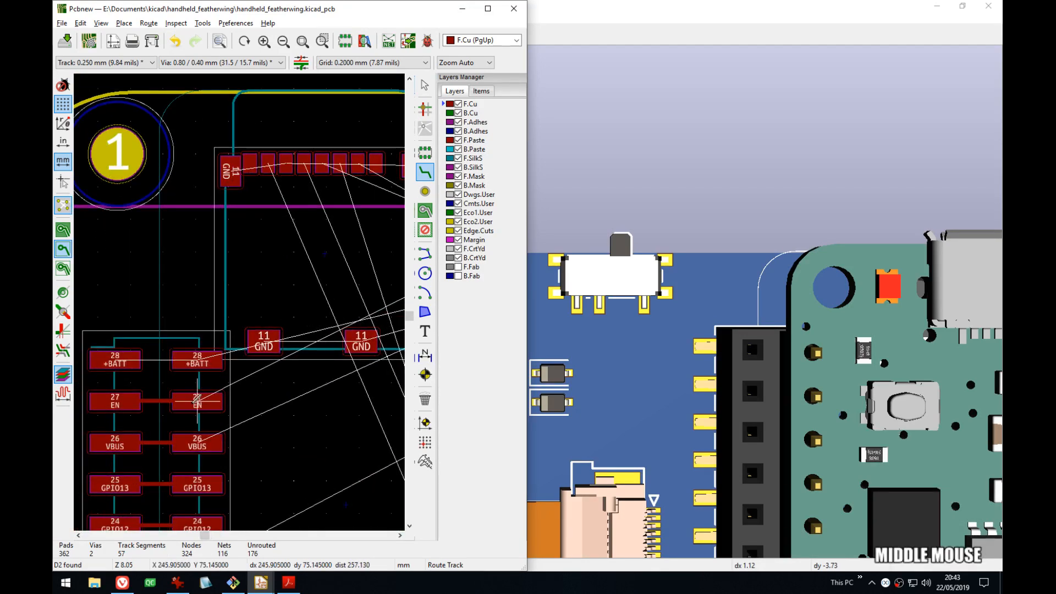
pyautogui.scroll(-3, 180, 434)
pyautogui.scroll(-2, 243, 302)
pyautogui.moveTo(298, 275); pyautogui.dragTo(235, 270, button='middle')
pyautogui.scroll(3, 236, 271)
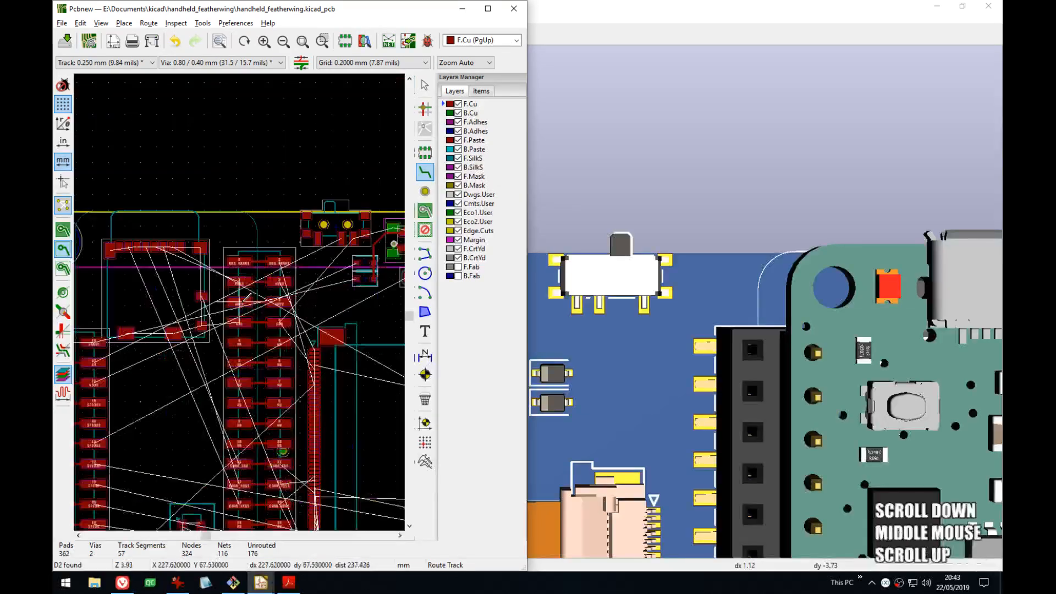
pyautogui.moveTo(280, 302); pyautogui.dragTo(240, 291, button='middle')
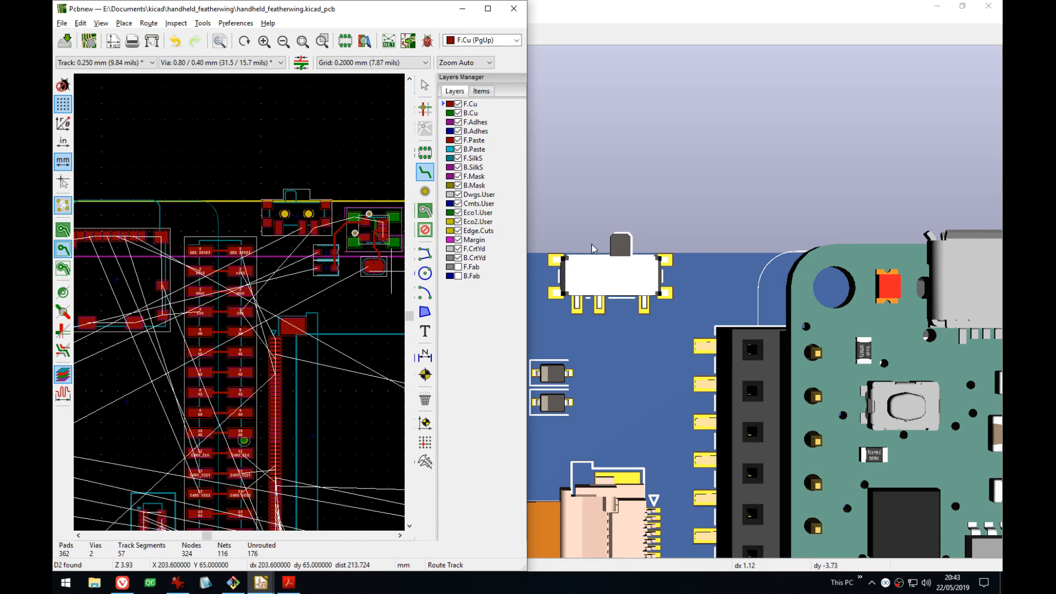
pyautogui.moveTo(315, 250); pyautogui.dragTo(165, 242, button='middle')
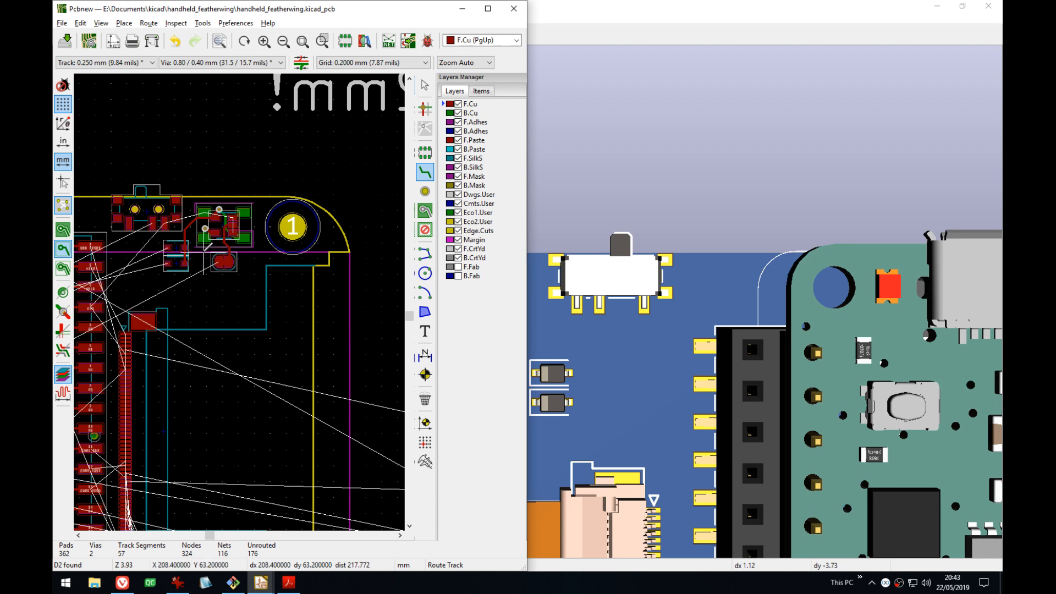
pyautogui.scroll(3, 242, 297)
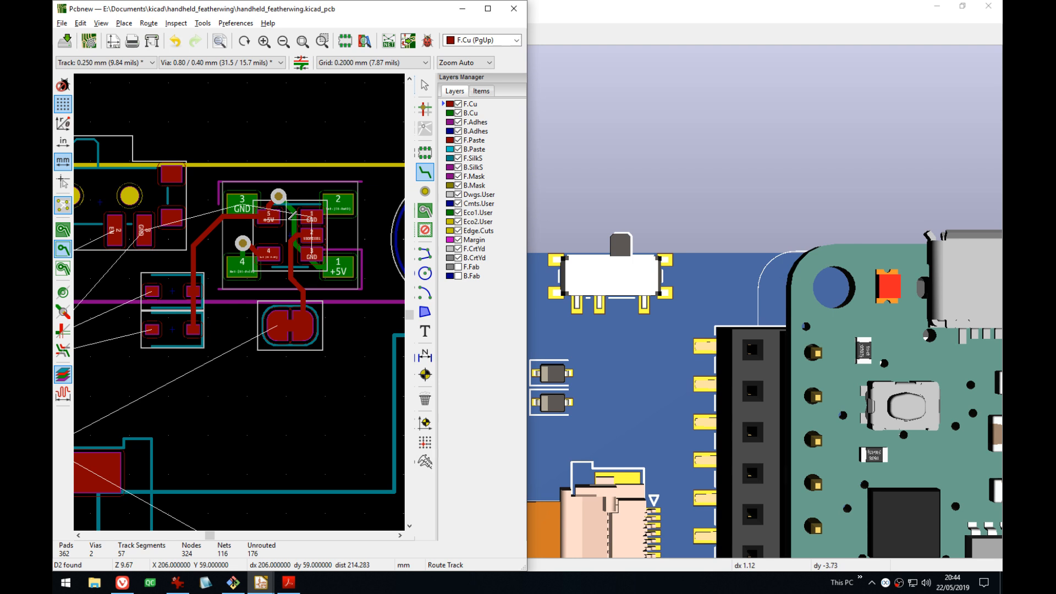
pyautogui.moveTo(196, 279); pyautogui.dragTo(304, 242, button='middle')
pyautogui.click(301, 184)
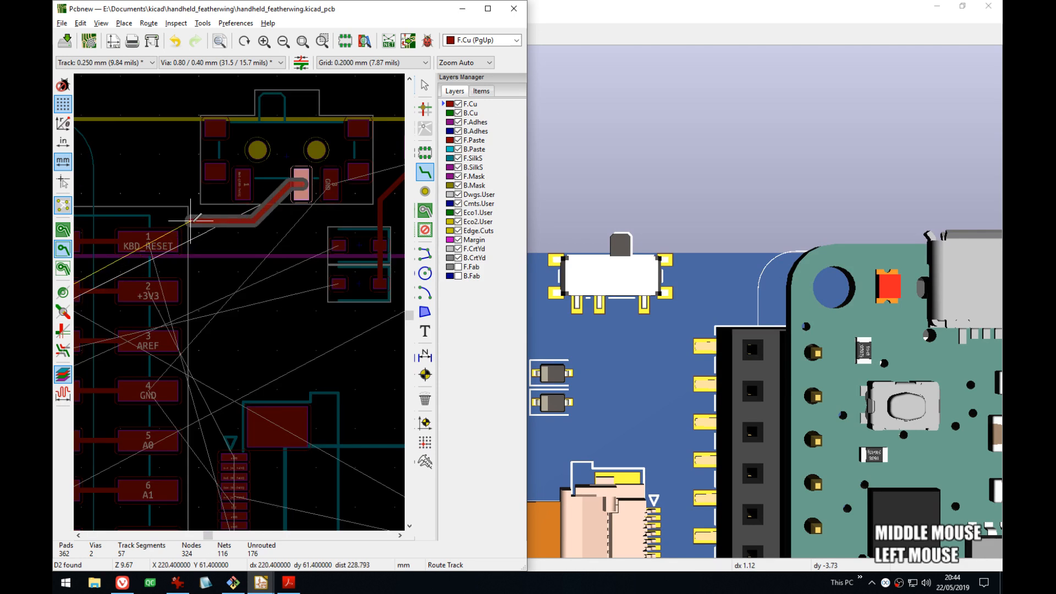
pyautogui.moveTo(187, 219); pyautogui.dragTo(334, 193, button='middle')
pyautogui.moveTo(148, 184); pyautogui.dragTo(320, 168, button='middle')
pyautogui.scroll(-3, 319, 167)
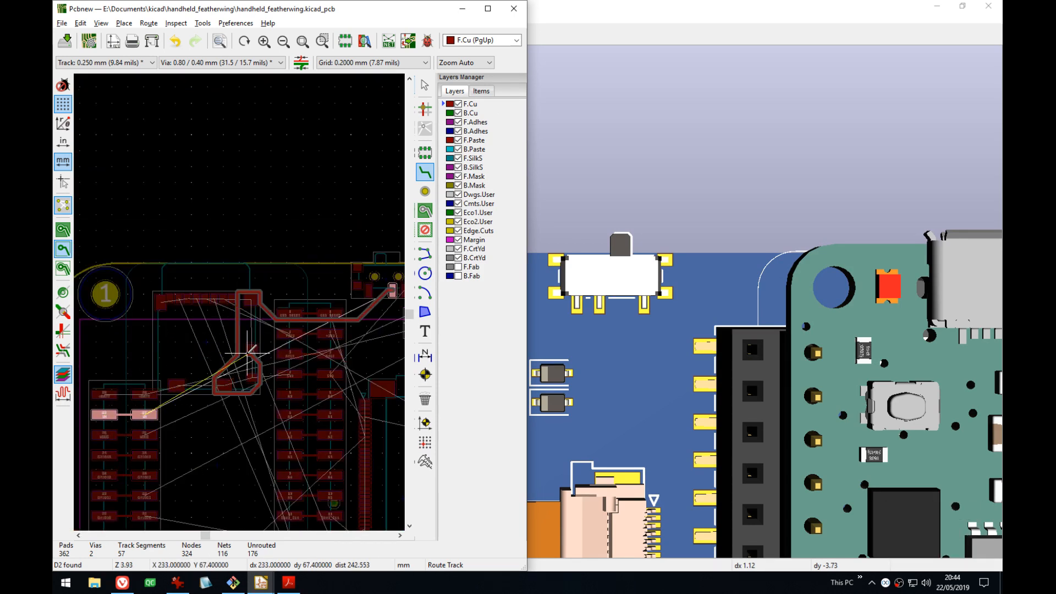
pyautogui.press('Escape')
# - Minimize the 3D viewer so the schematic shows beside the board layout, and hide the board editor's layers manager
pyautogui.scroll(5, 217, 259)
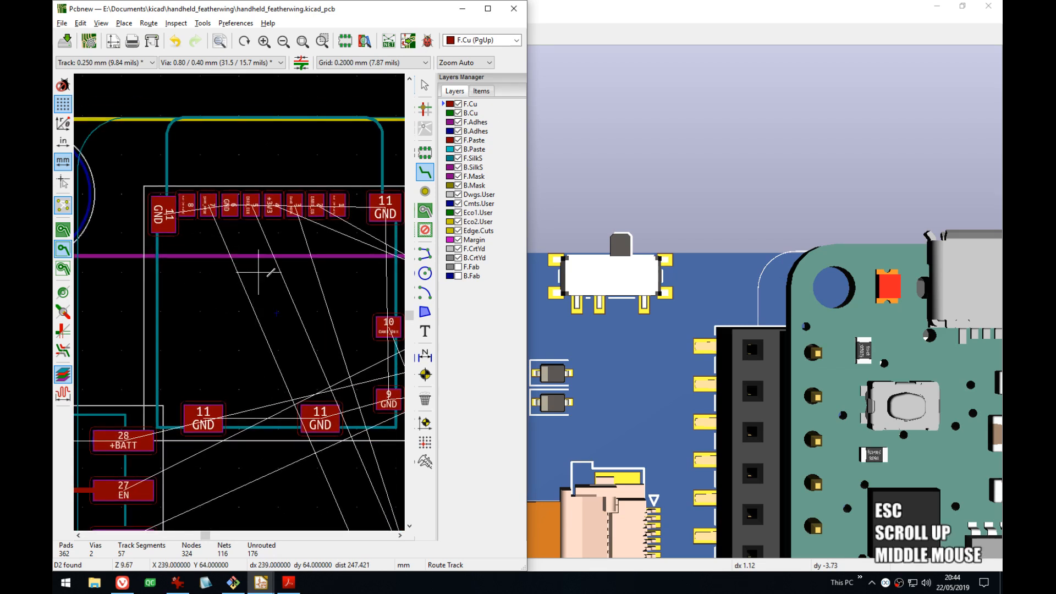
pyautogui.moveTo(258, 273); pyautogui.dragTo(360, 191, button='middle')
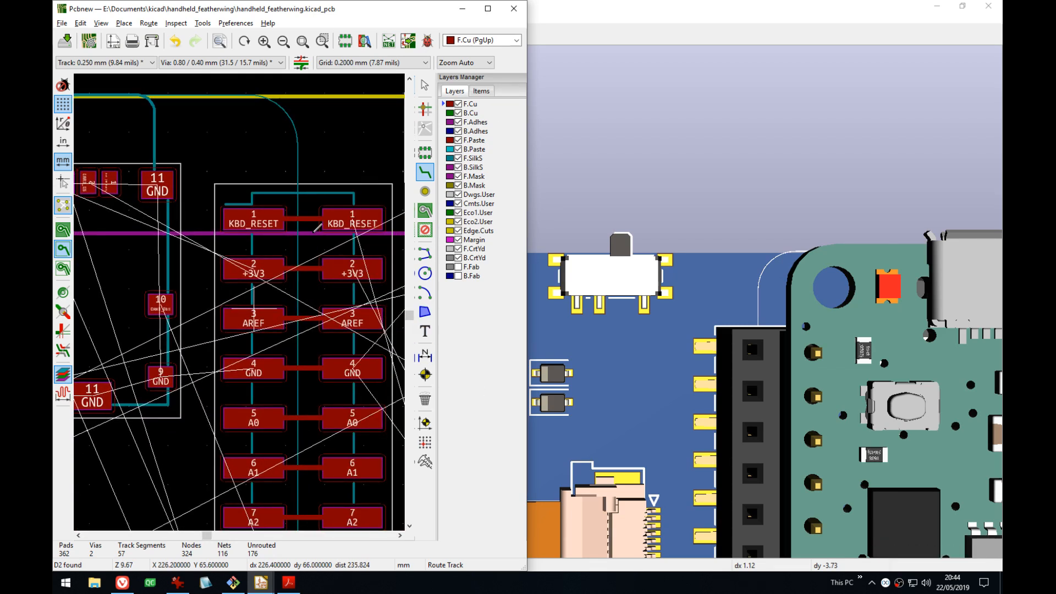
pyautogui.click(757, 39)
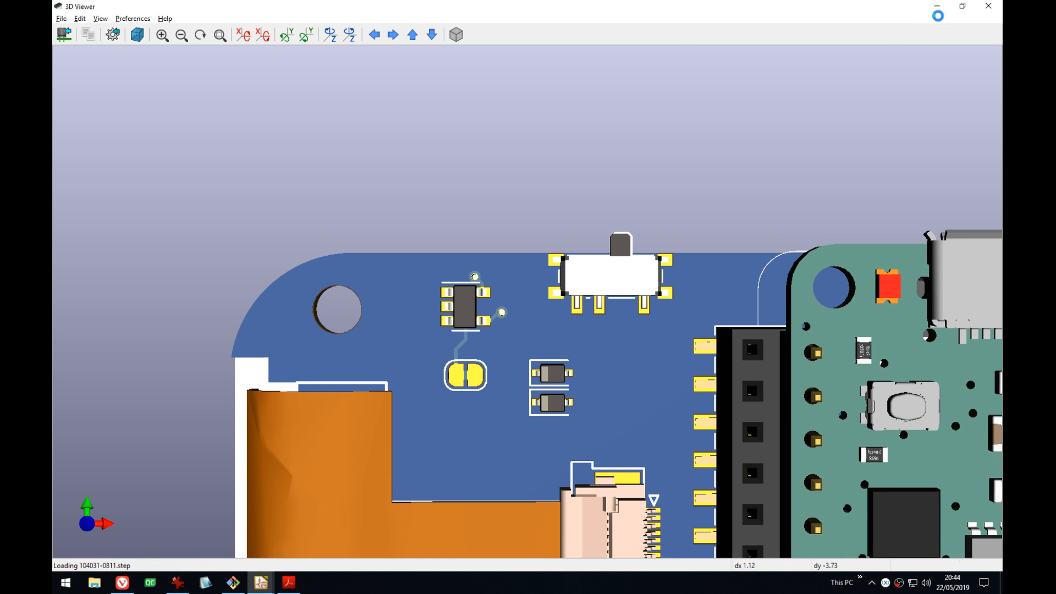
pyautogui.click(938, 6)
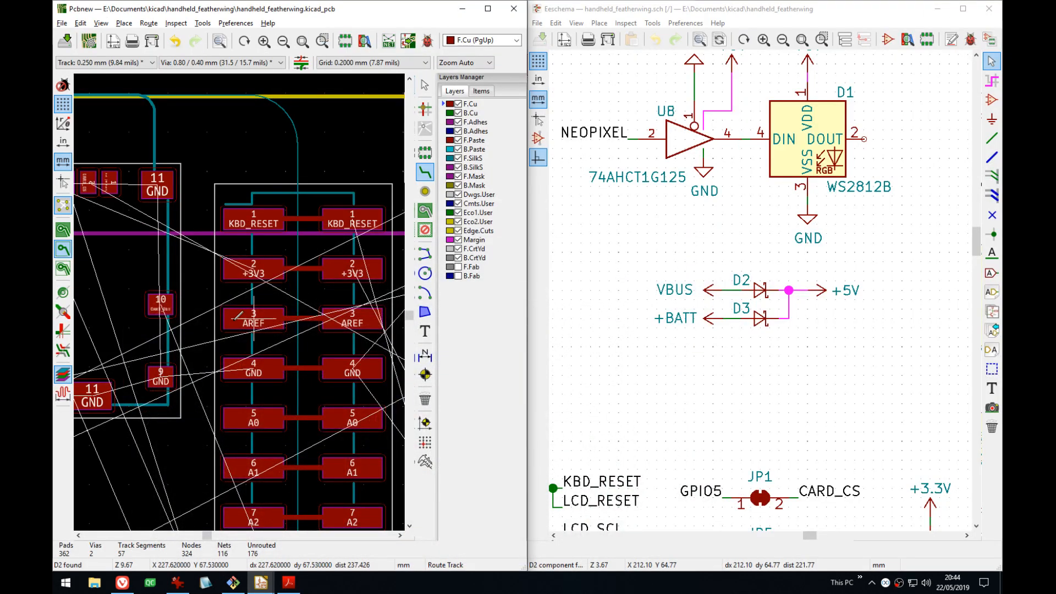
pyautogui.moveTo(268, 586)
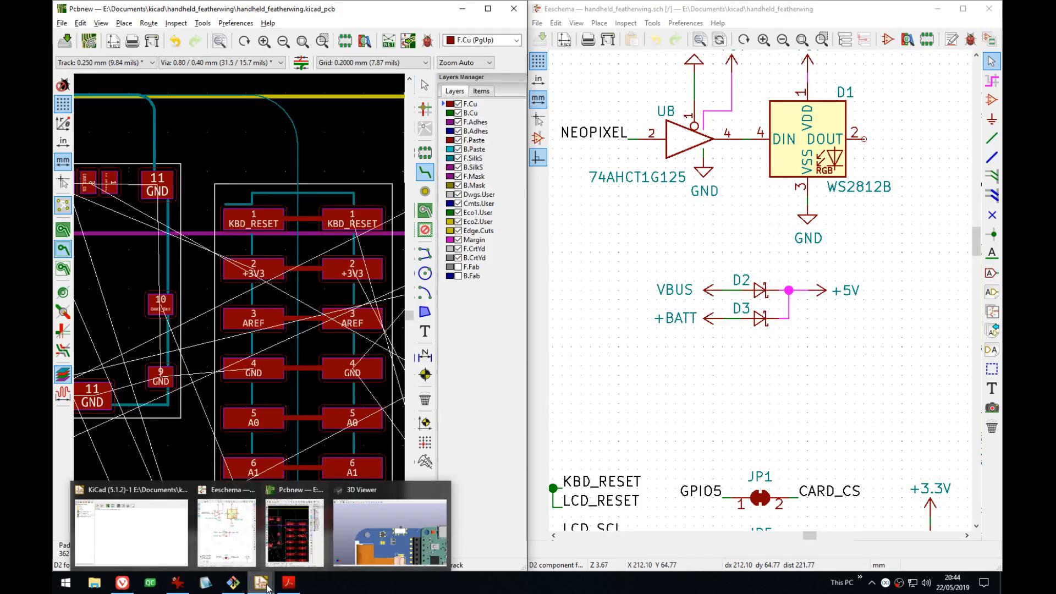
pyautogui.moveTo(367, 548)
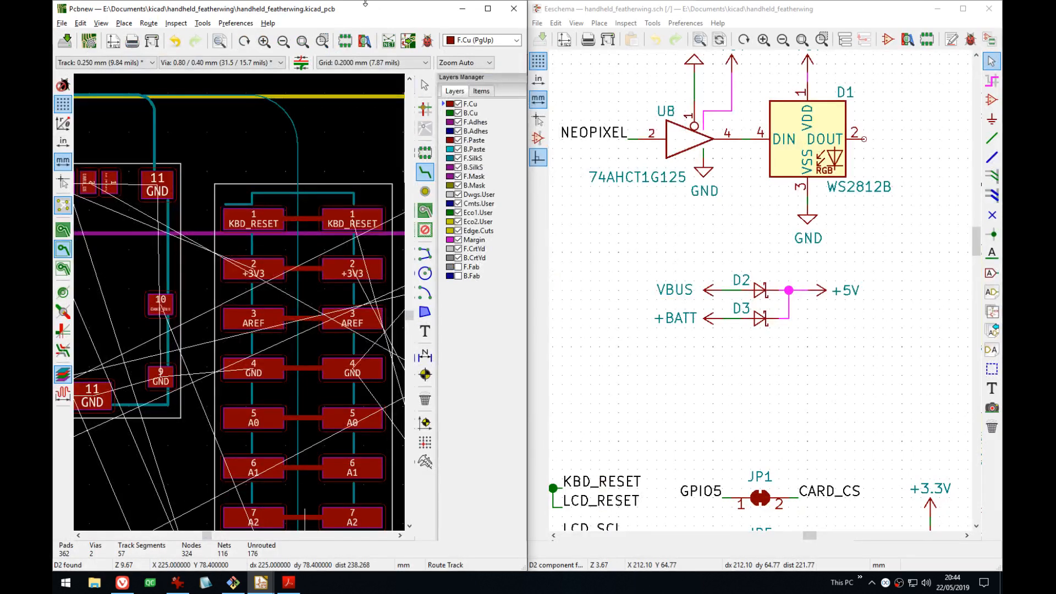
pyautogui.click(373, 15)
pyautogui.scroll(-4, 282, 293)
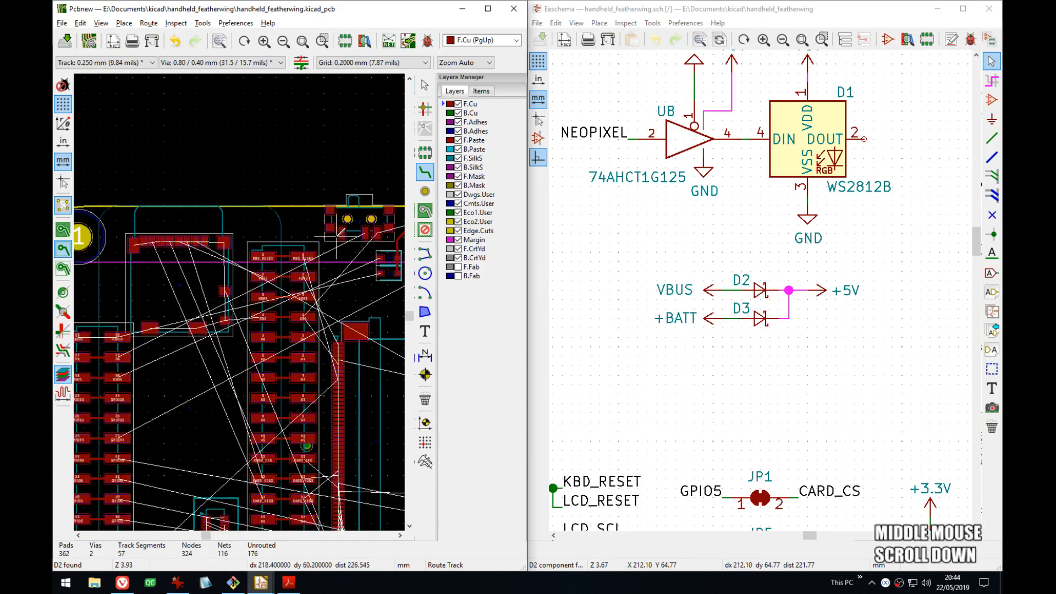
pyautogui.click(64, 377)
# - Select solder jumper JP1, between GPIO5 and CARD_CS, in the schematic to locate its footprint on the board
pyautogui.moveTo(461, 359); pyautogui.dragTo(384, 228, button='middle')
pyautogui.scroll(-4, 760, 297)
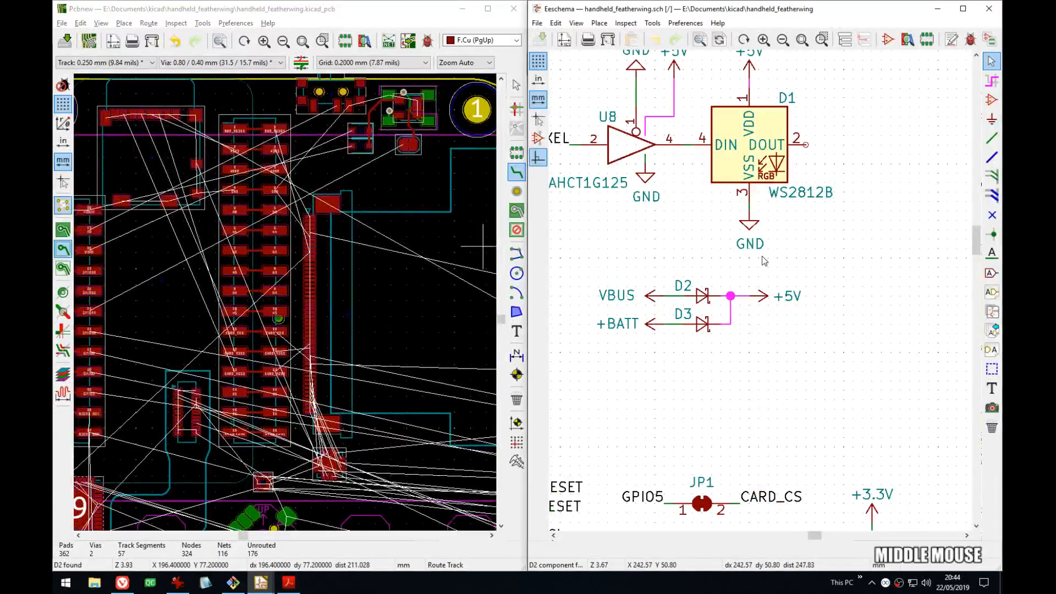
pyautogui.moveTo(760, 297); pyautogui.dragTo(729, 173, button='middle')
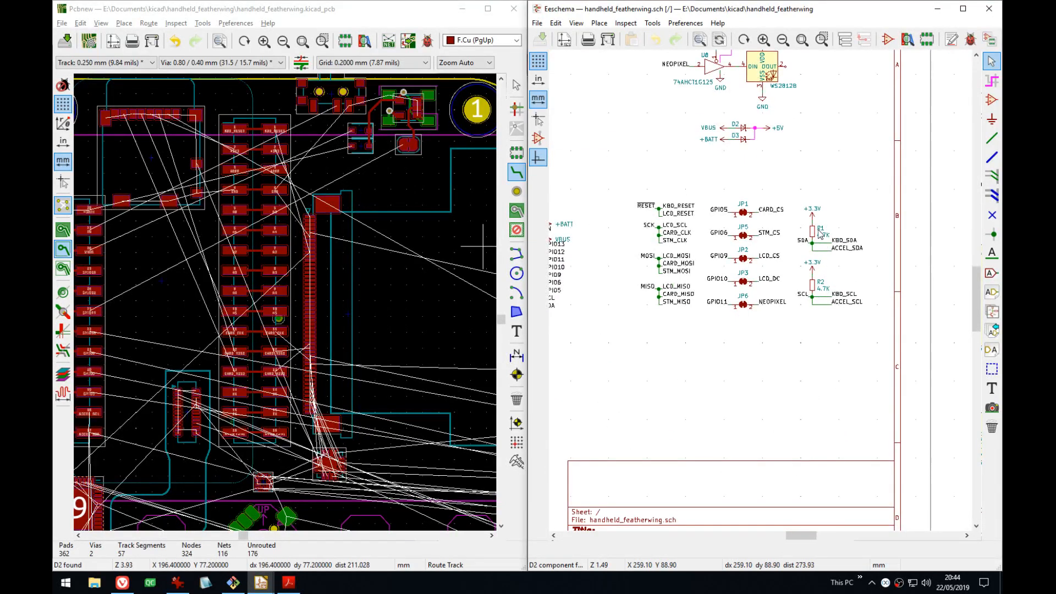
pyautogui.moveTo(743, 270); pyautogui.dragTo(730, 273, button='middle')
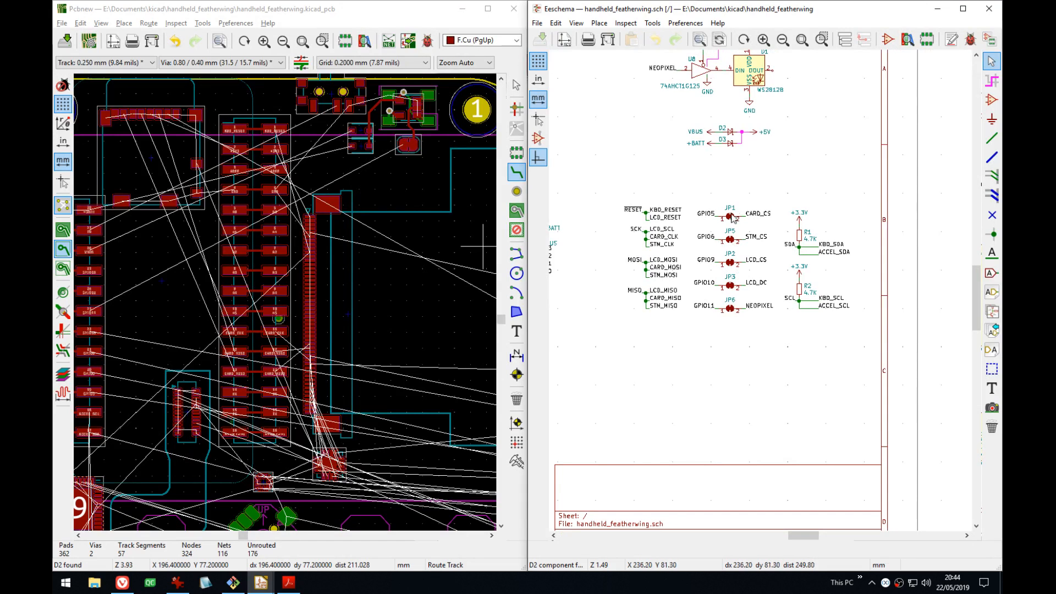
pyautogui.moveTo(731, 215); pyautogui.dragTo(705, 246, button='middle')
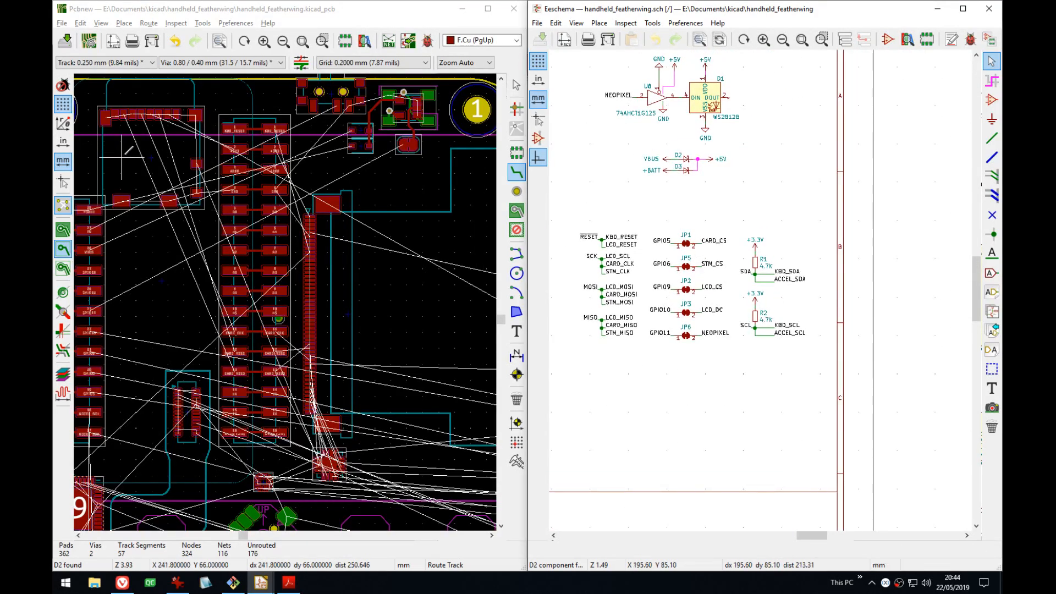
pyautogui.moveTo(129, 149); pyautogui.dragTo(186, 165, button='middle')
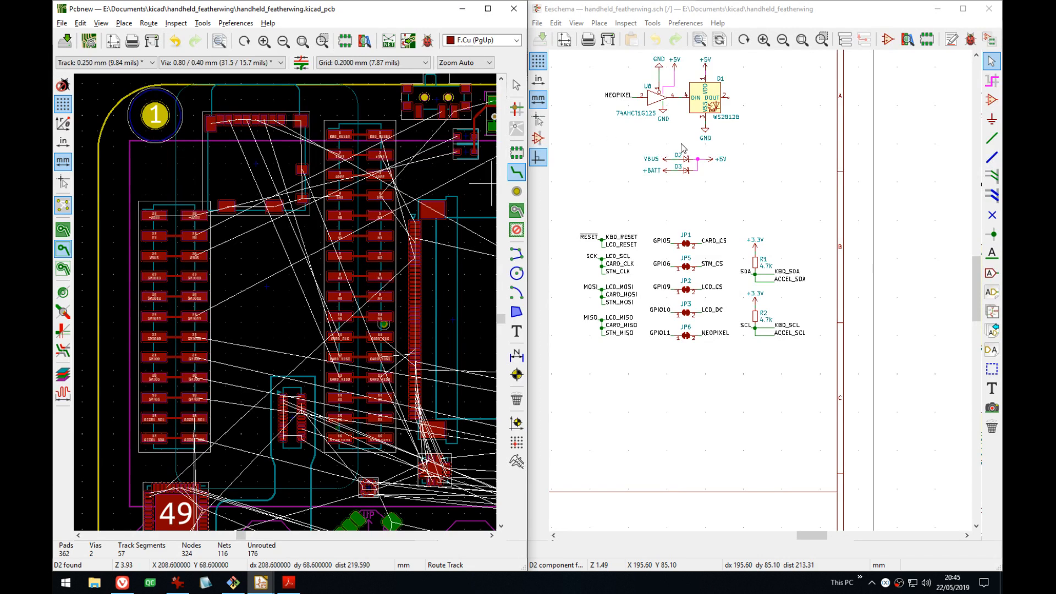
pyautogui.click(691, 246)
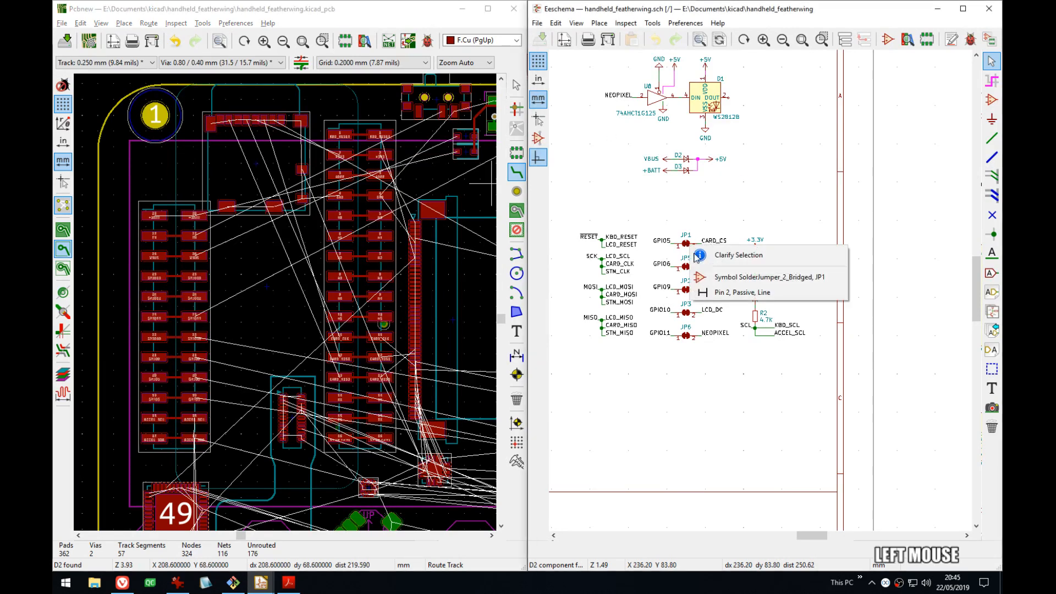
pyautogui.click(723, 277)
# - Move JP1 beside the card socket, between mounting hole 1 and the header's pad 28, with its orientation at 180 degrees
pyautogui.moveTo(308, 374); pyautogui.dragTo(479, 312, button='middle')
pyautogui.click(308, 302)
pyautogui.press('m')
pyautogui.scroll(-5, 305, 301)
pyautogui.scroll(8, 302, 257)
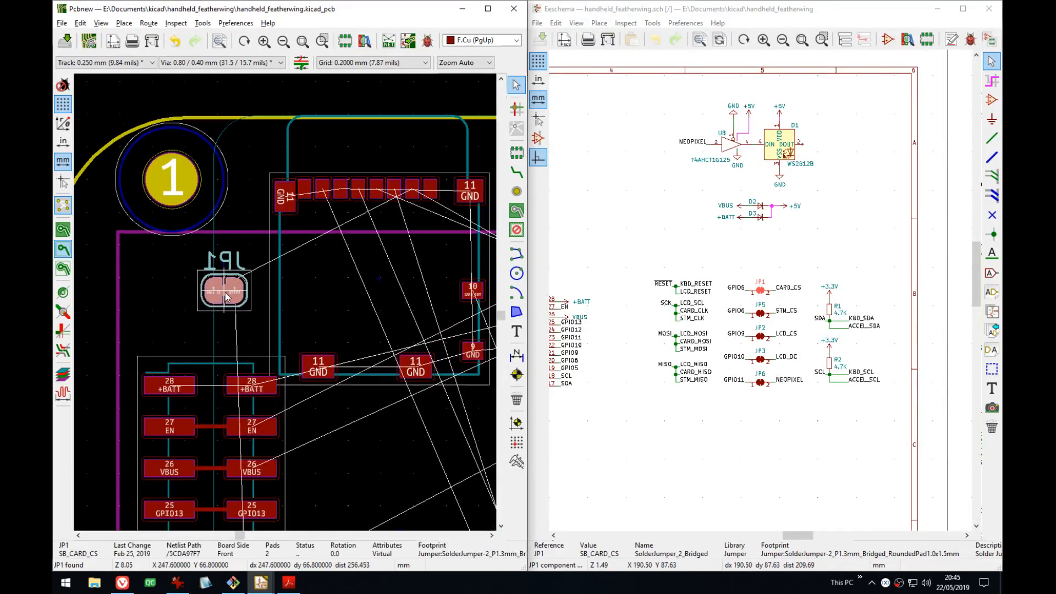
pyautogui.moveTo(237, 283); pyautogui.dragTo(236, 285, button='middle')
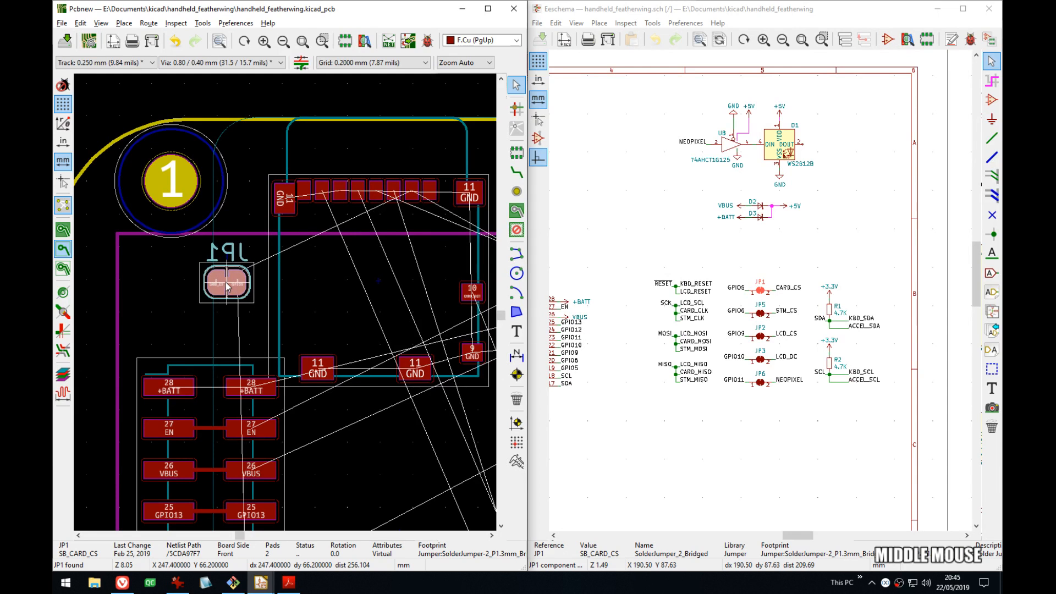
pyautogui.press('r')
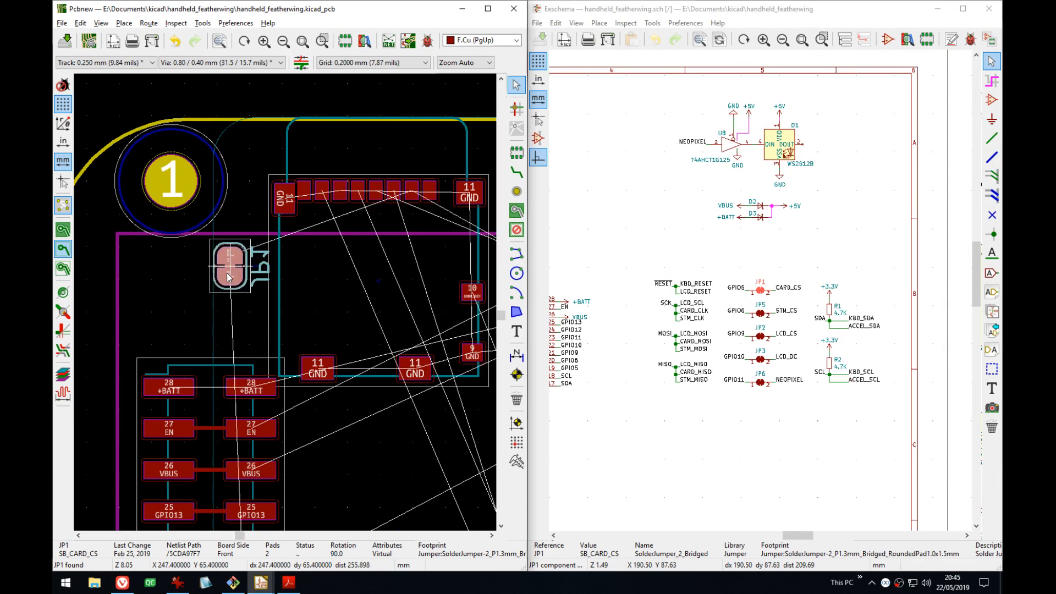
pyautogui.press('r')
pyautogui.press('r')
pyautogui.press('r')
pyautogui.press('r')
pyautogui.press('r')
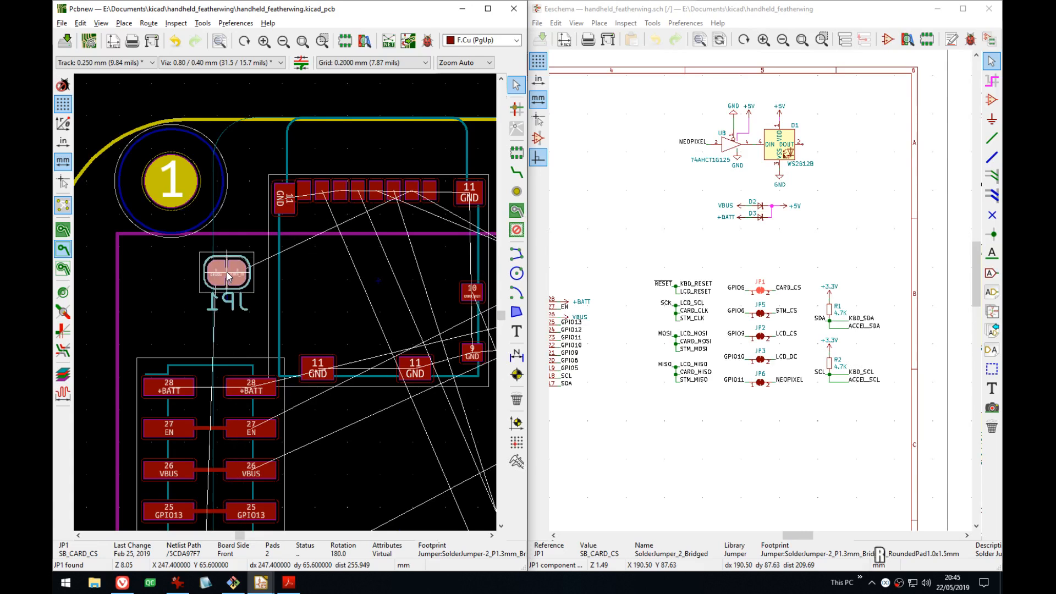
pyautogui.click(226, 273)
# - Hide JP1's reference text on the front silkscreen
pyautogui.click(238, 295)
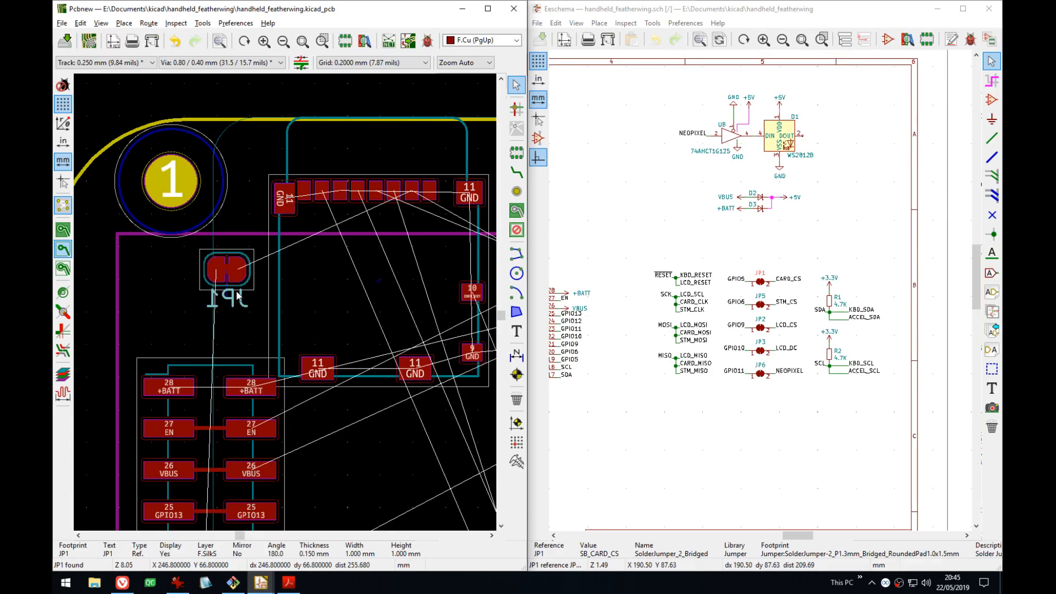
pyautogui.press('e')
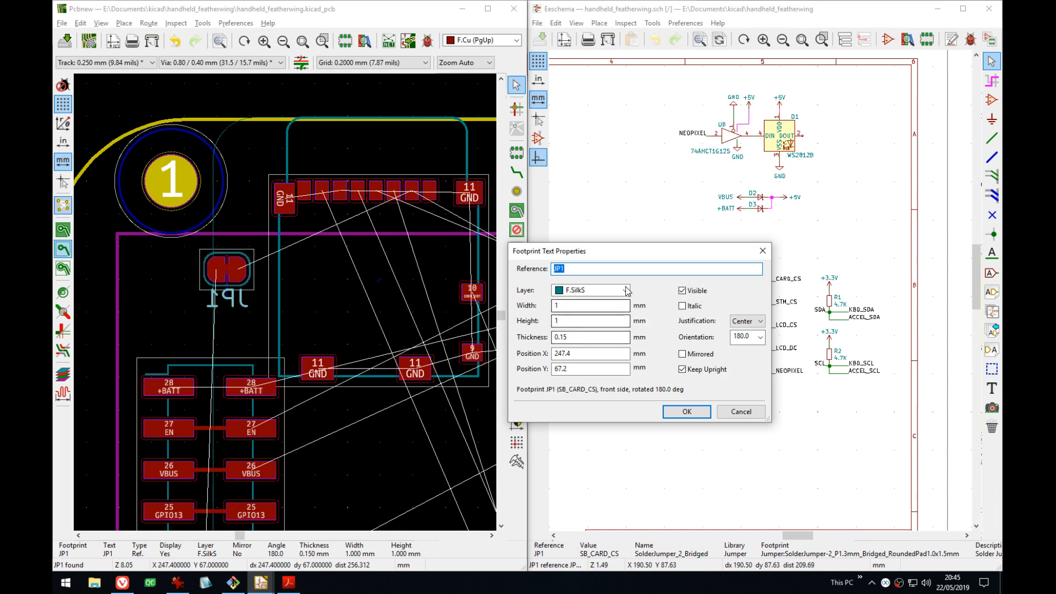
pyautogui.click(681, 413)
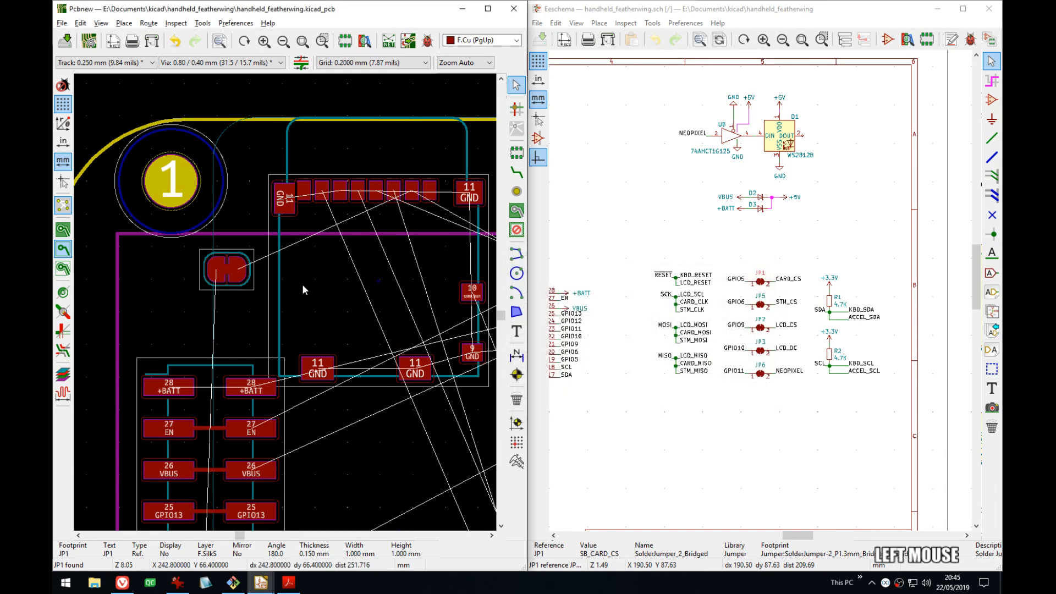
pyautogui.scroll(4, 223, 262)
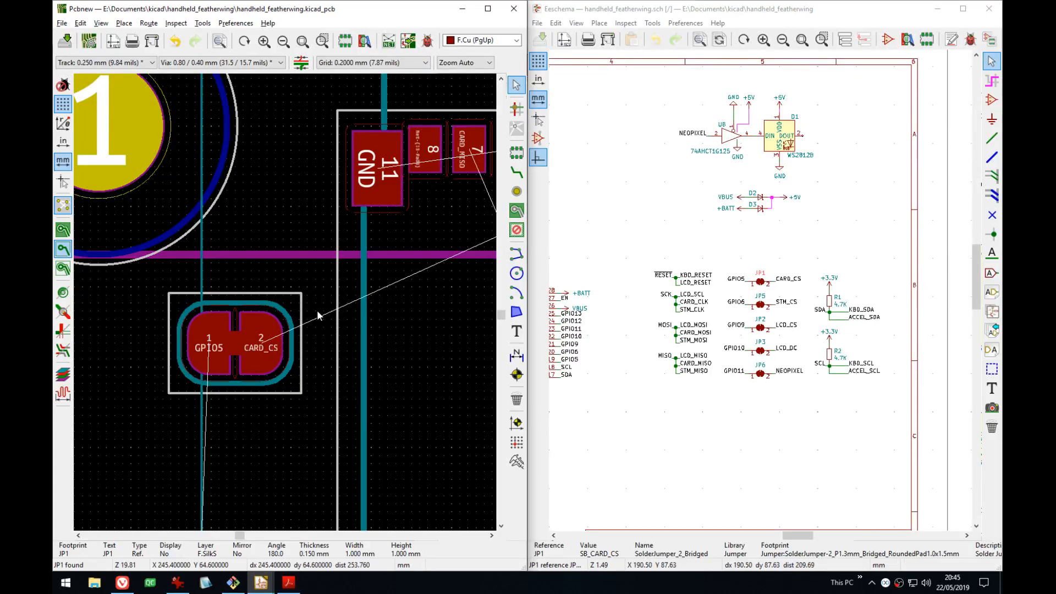
pyautogui.scroll(-1, 326, 318)
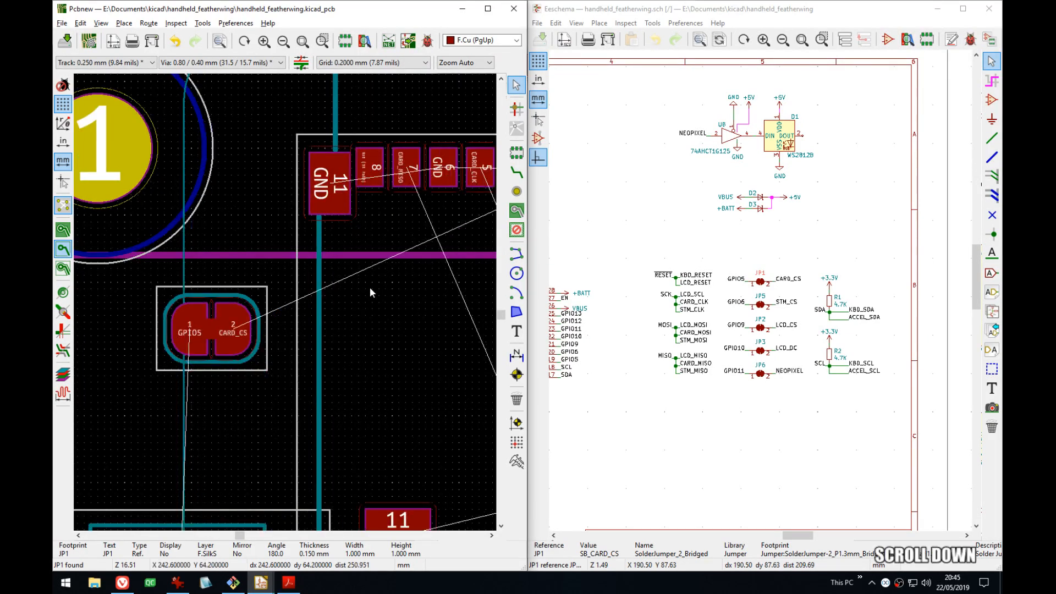
pyautogui.moveTo(371, 289); pyautogui.dragTo(330, 305, button='middle')
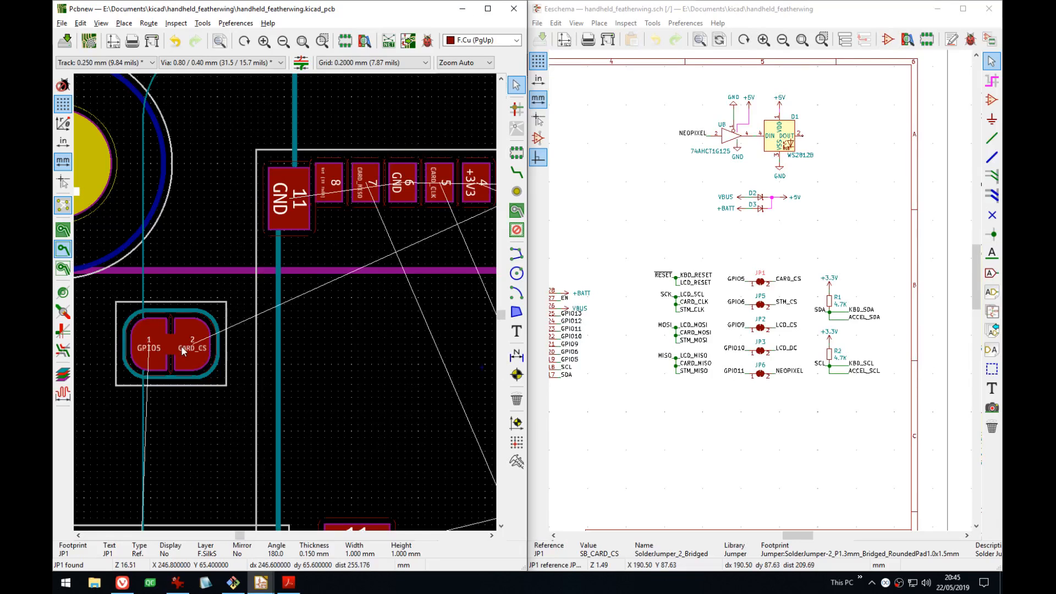
pyautogui.moveTo(232, 347); pyautogui.dragTo(327, 354, button='middle')
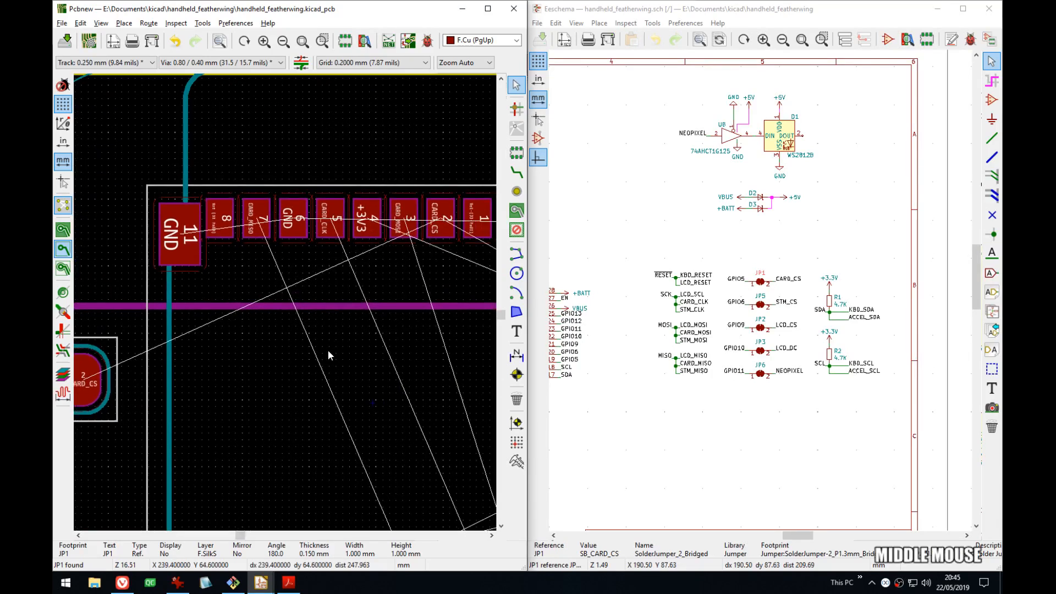
pyautogui.scroll(-1, 264, 306)
pyautogui.moveTo(264, 306); pyautogui.dragTo(400, 247, button='middle')
pyautogui.press('x')
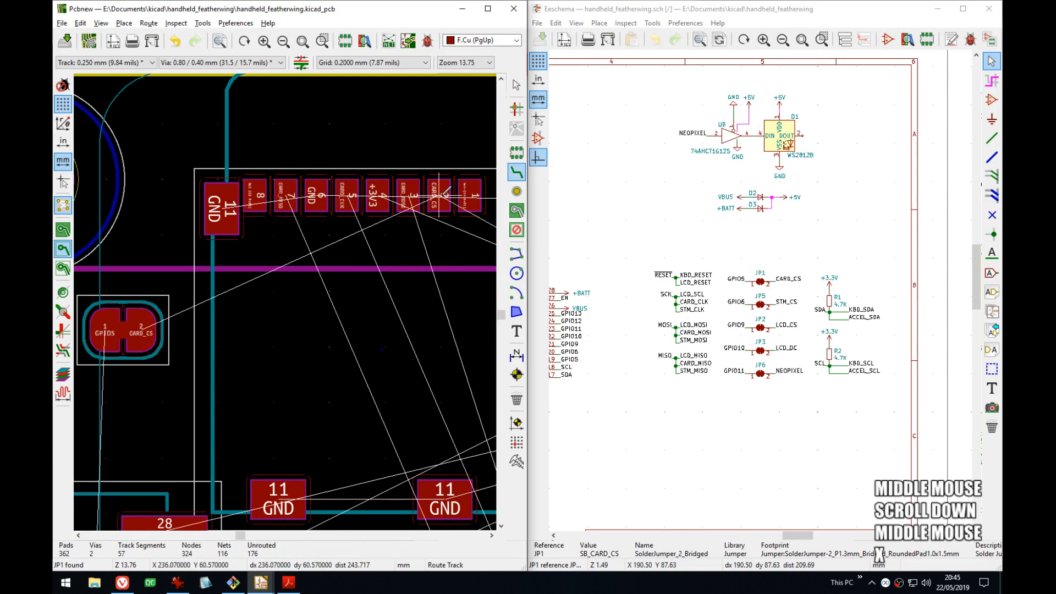
pyautogui.click(440, 194)
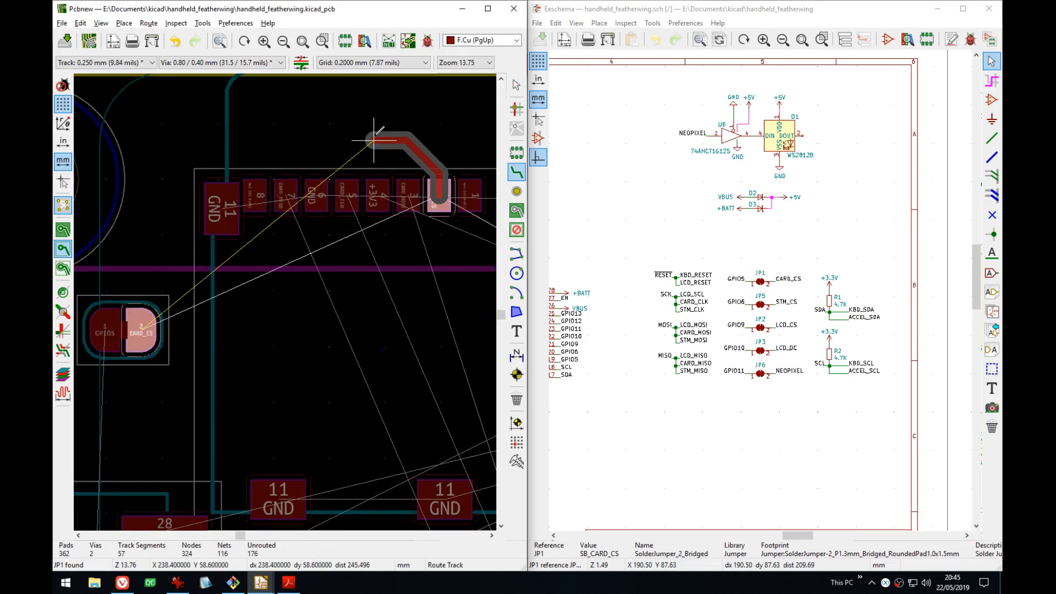
pyautogui.moveTo(203, 174); pyautogui.dragTo(288, 177, button='middle')
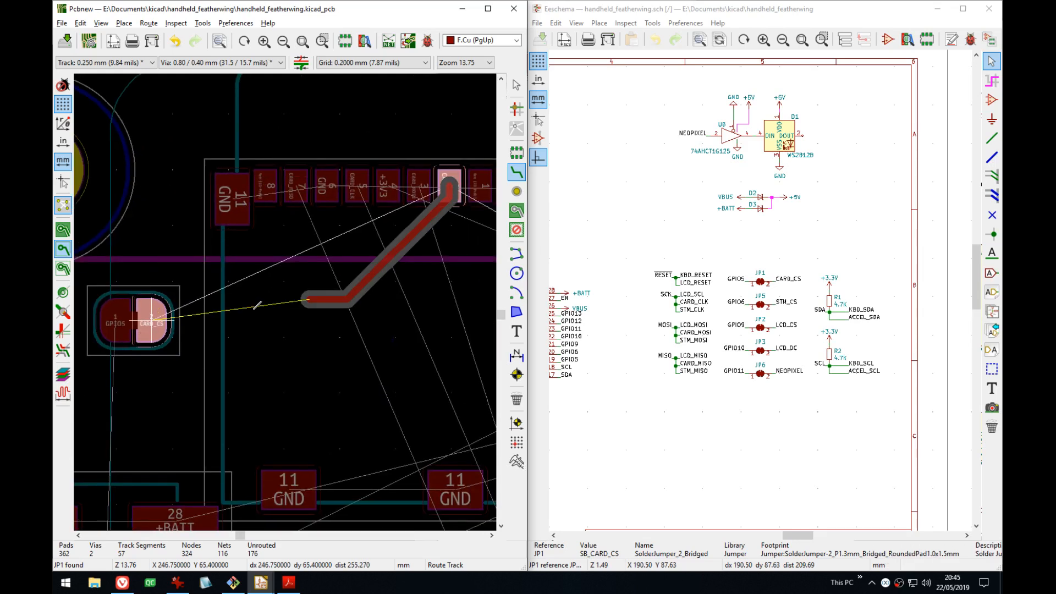
pyautogui.scroll(-2, 287, 299)
pyautogui.press('Escape')
pyautogui.scroll(-4, 288, 298)
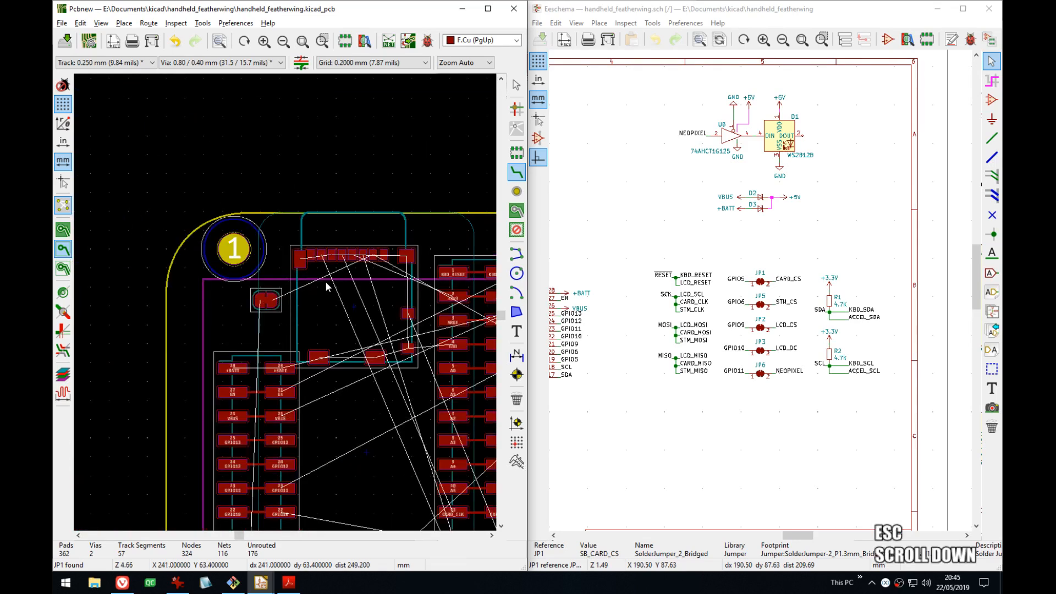
pyautogui.press('Escape')
# - Make B.Cu the active routing layer and set the interactive router to Highlight collisions mode
pyautogui.press('pagedown')
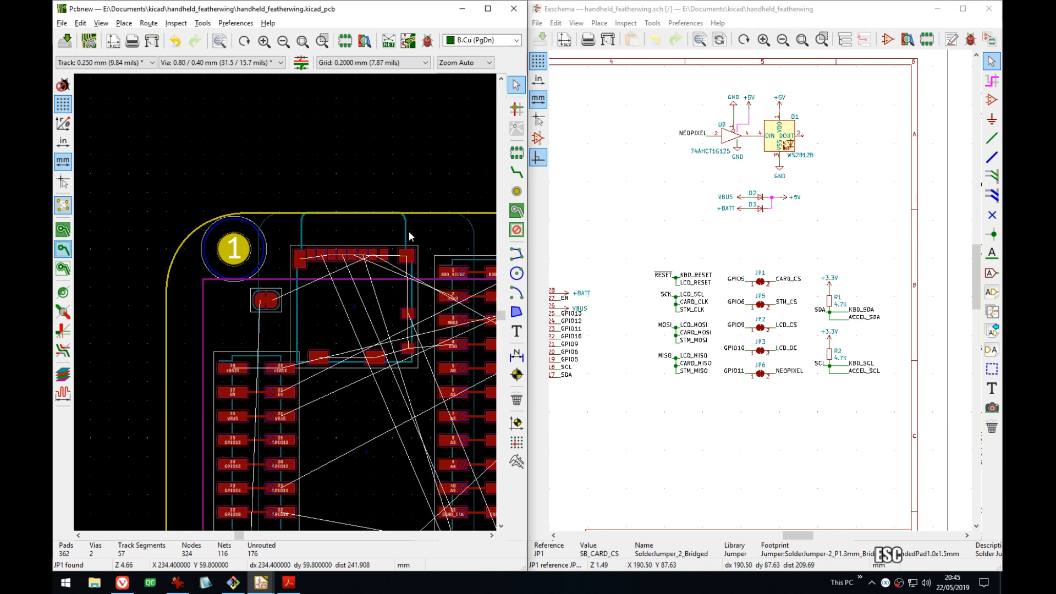
pyautogui.click(516, 173)
pyautogui.scroll(5, 306, 284)
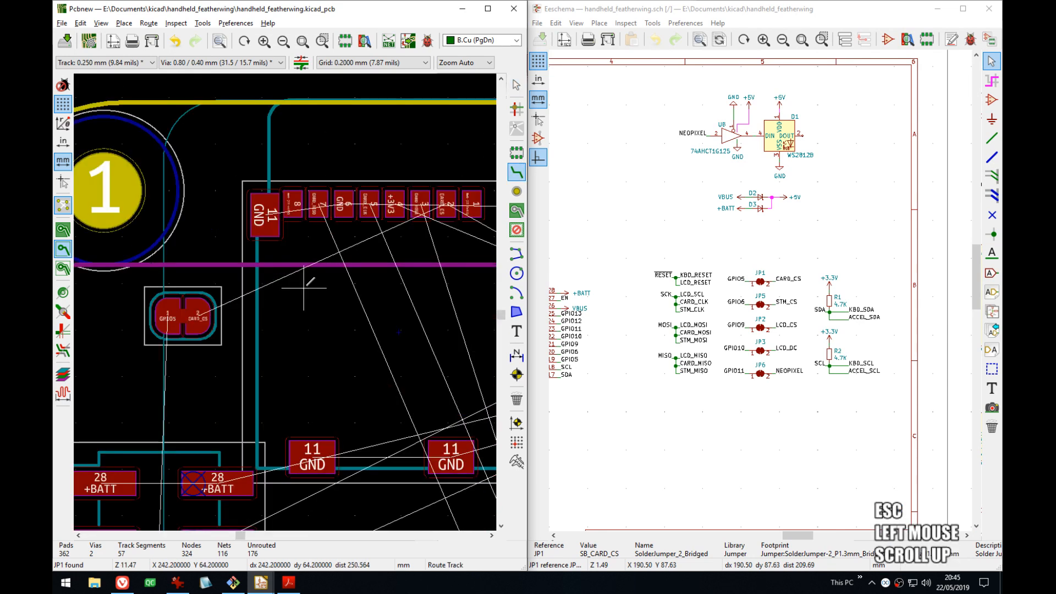
pyautogui.rightClick(306, 288)
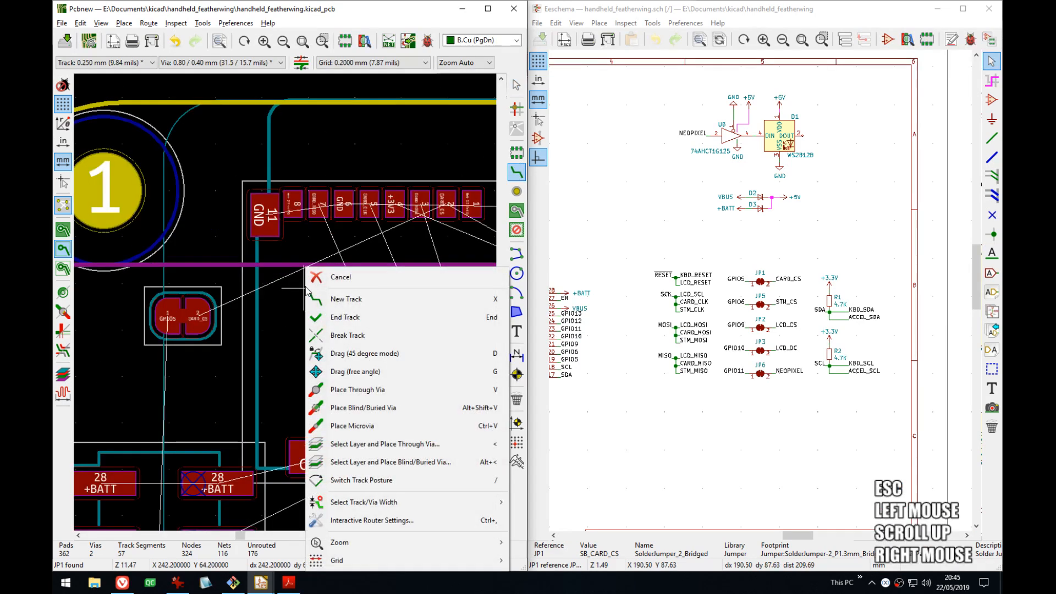
pyautogui.click(374, 520)
pyautogui.click(139, 93)
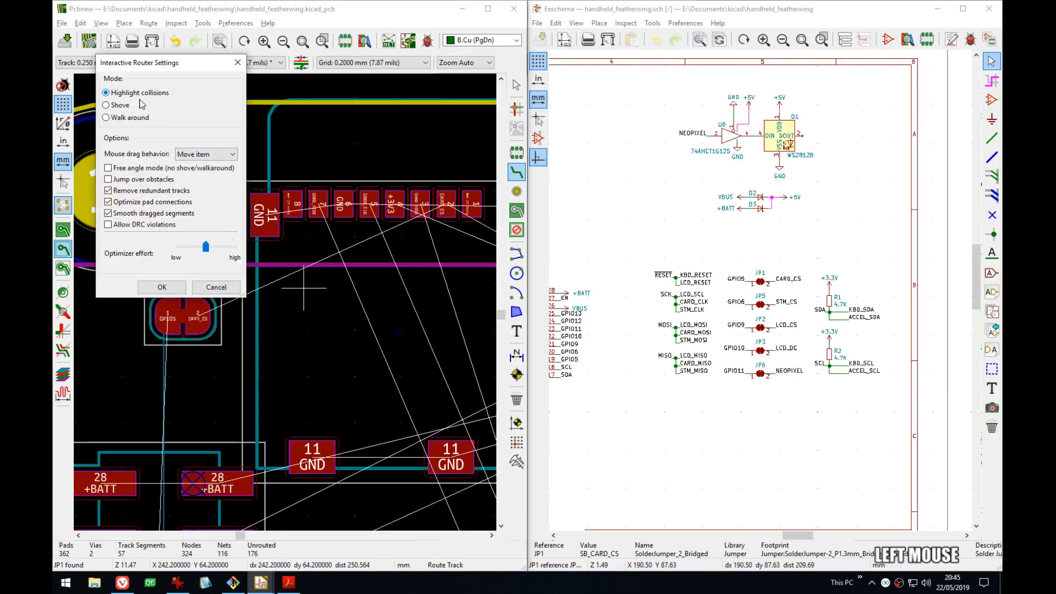
pyautogui.click(176, 289)
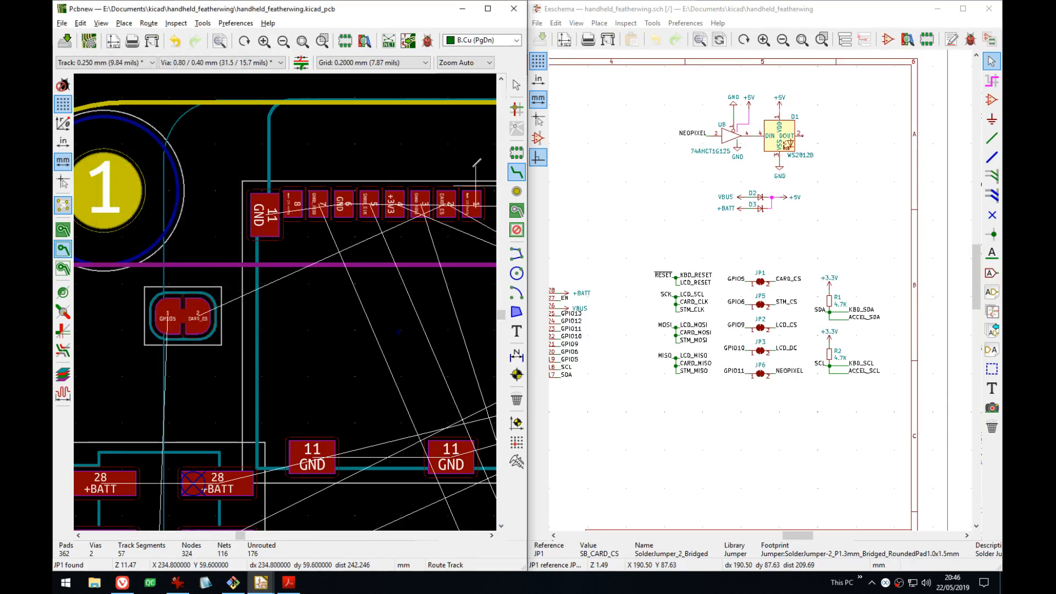
# - Route a short CARD_CS stub on F.Cu out of the card socket's pad 2, away from the socket
pyautogui.click(448, 202)
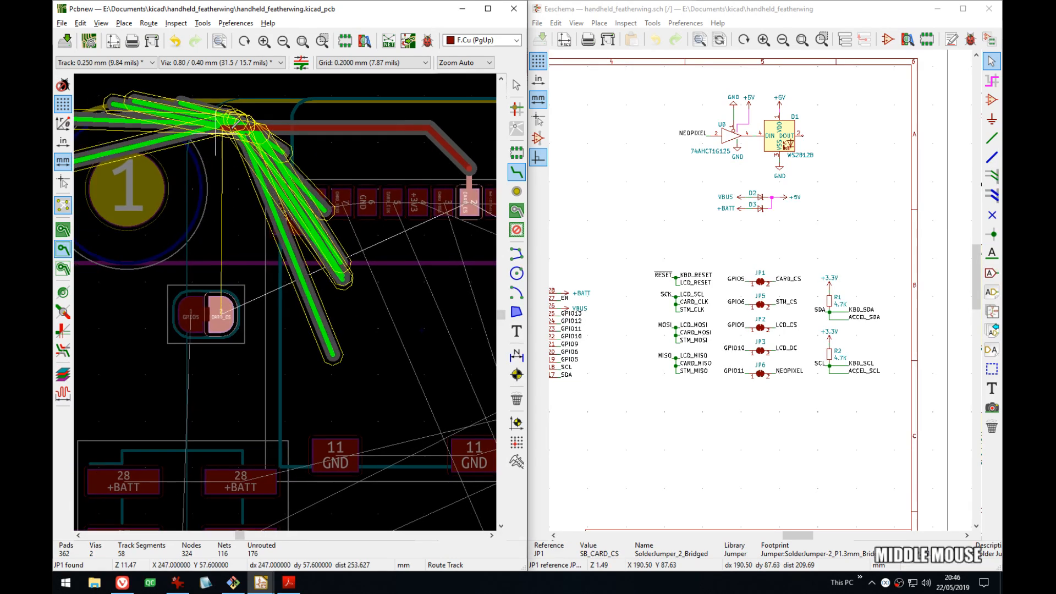
pyautogui.moveTo(178, 146); pyautogui.dragTo(274, 137, button='middle')
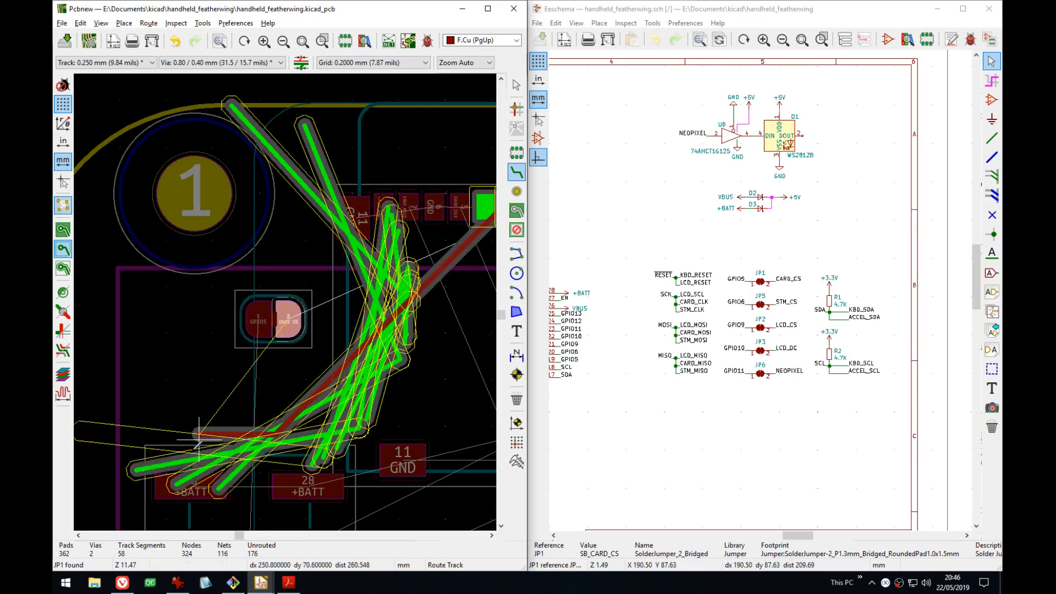
pyautogui.moveTo(250, 399); pyautogui.dragTo(332, 349, button='middle')
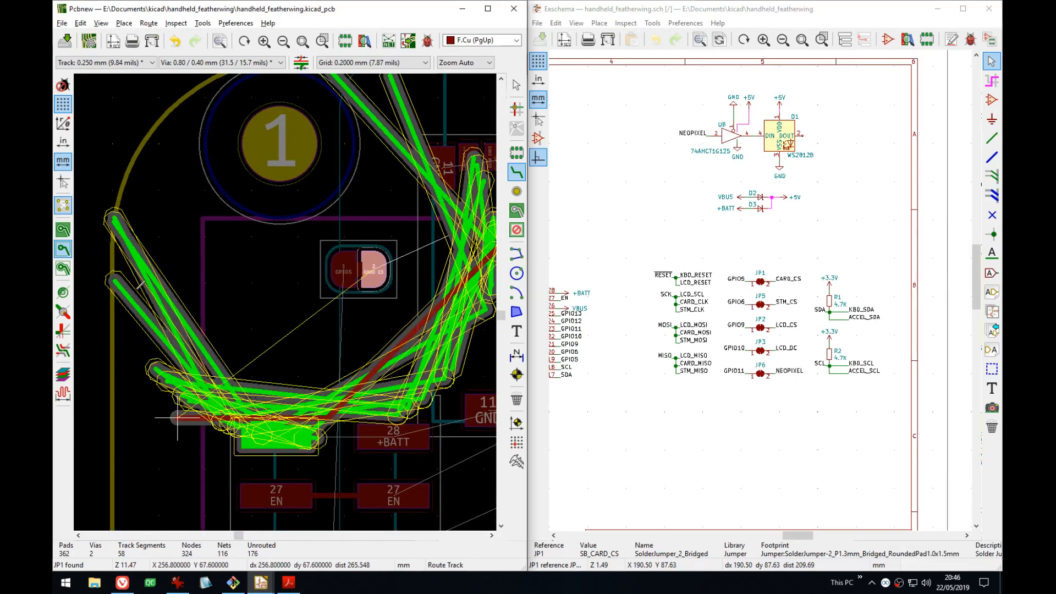
pyautogui.moveTo(210, 125); pyautogui.dragTo(235, 178, button='middle')
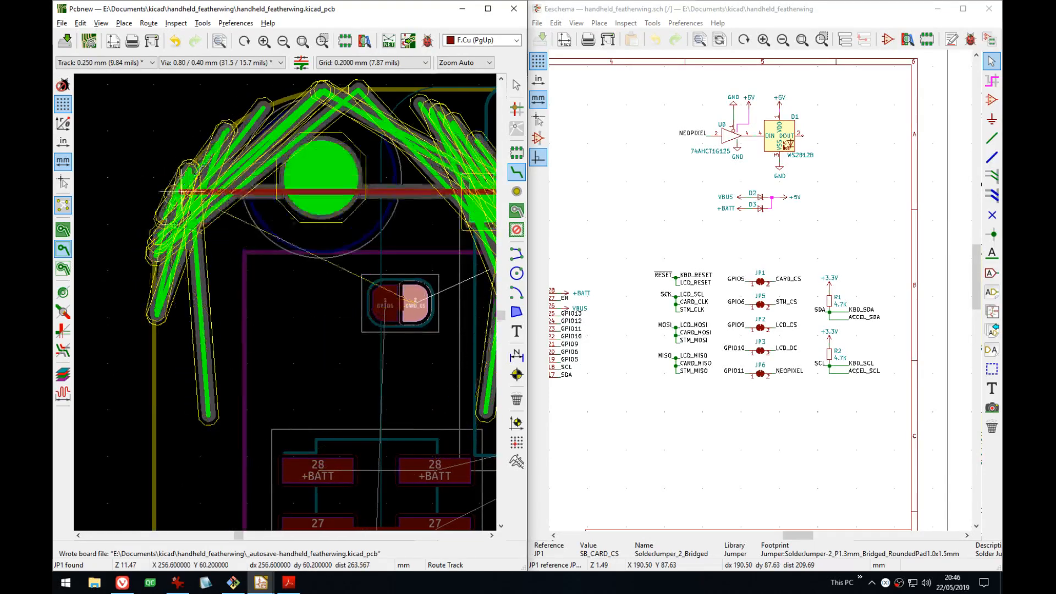
pyautogui.moveTo(405, 148); pyautogui.dragTo(146, 187, button='middle')
pyautogui.press('Escape')
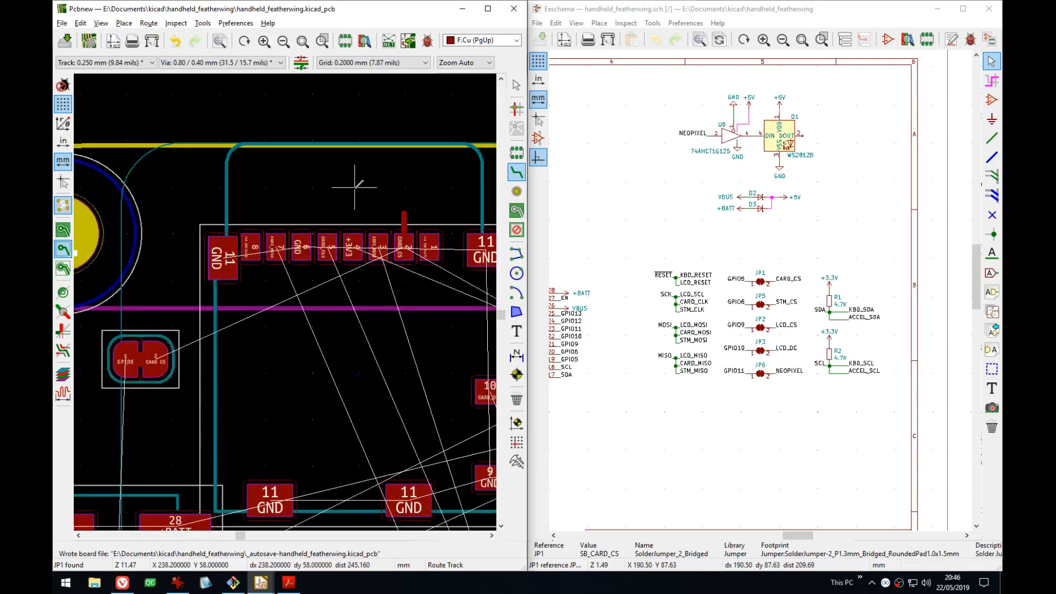
pyautogui.click(404, 208)
pyautogui.moveTo(174, 203); pyautogui.dragTo(233, 157, button='middle')
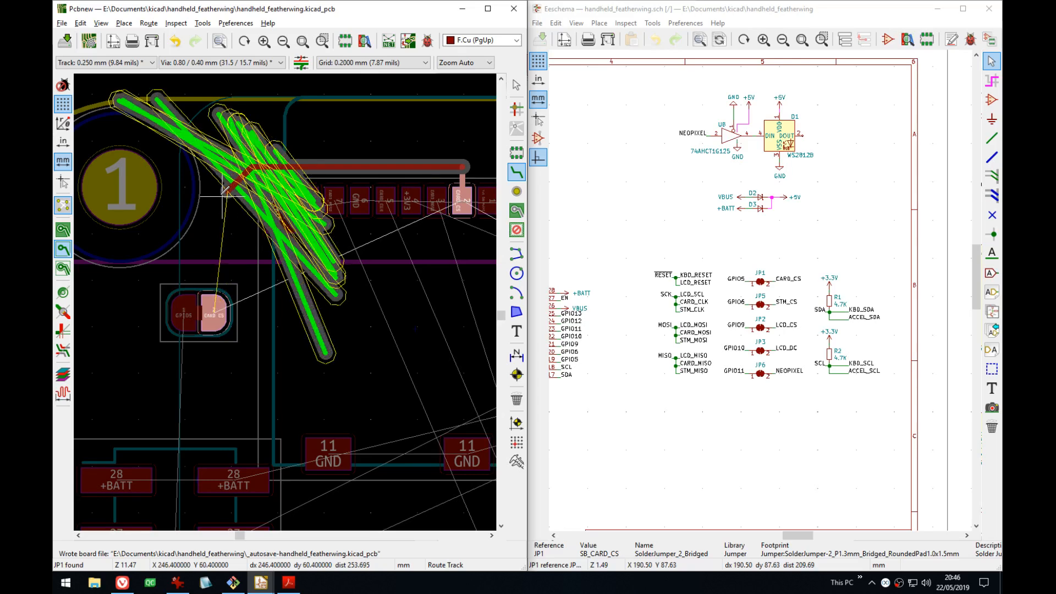
pyautogui.click(214, 315)
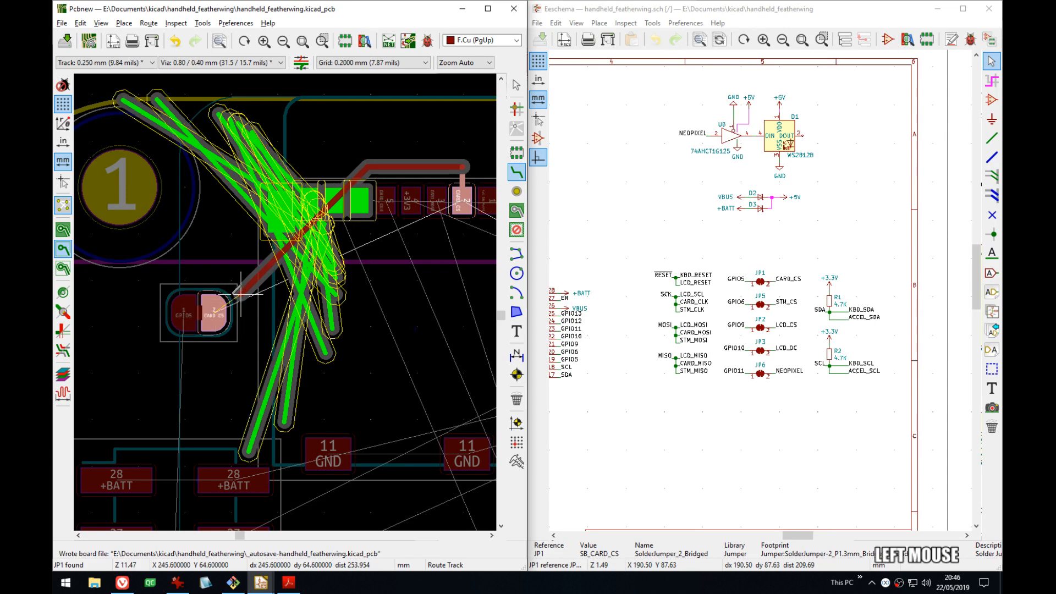
pyautogui.press('Escape')
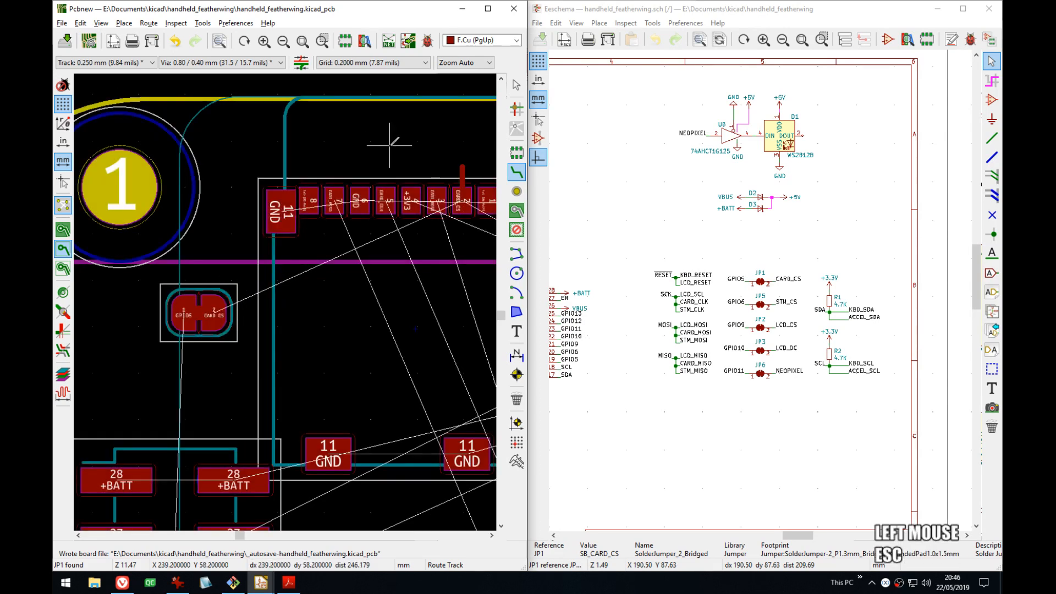
# - Set the interactive router mode to Walk around
pyautogui.rightClick(375, 135)
pyautogui.click(395, 388)
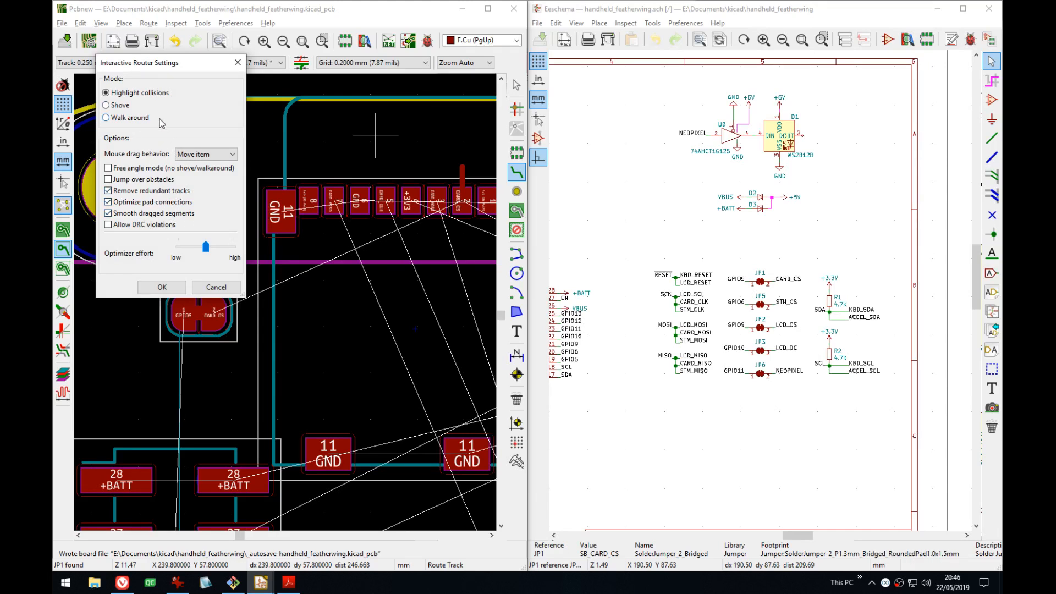
pyautogui.click(123, 117)
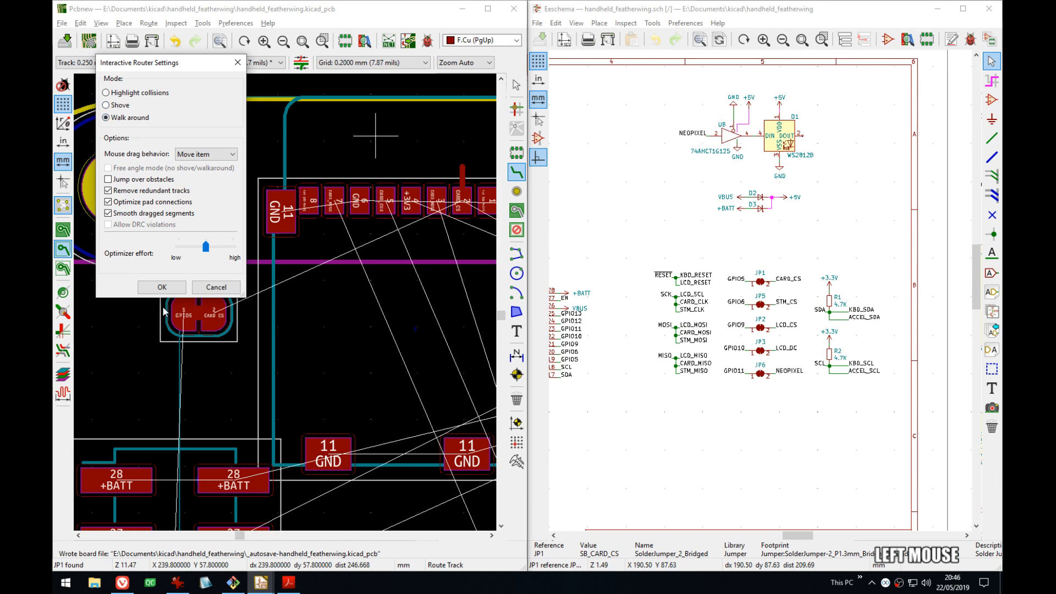
pyautogui.click(161, 287)
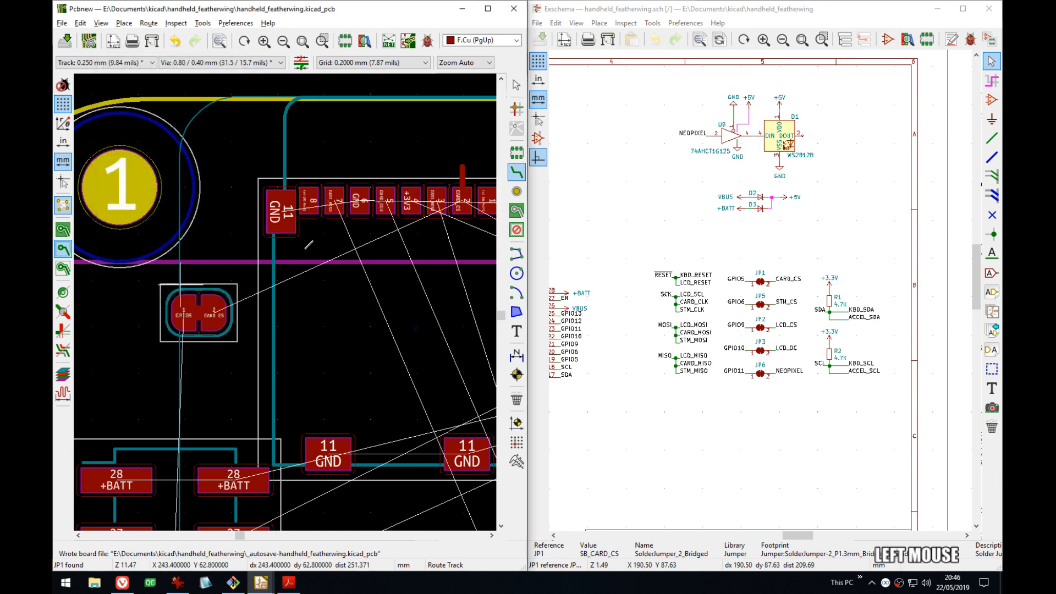
# - Move the Edge.Cuts corner arc beside mounting hole 1 outward, clear of the board corner
pyautogui.scroll(-3, 278, 342)
pyautogui.moveTo(277, 343); pyautogui.dragTo(309, 301, button='middle')
pyautogui.press('Escape')
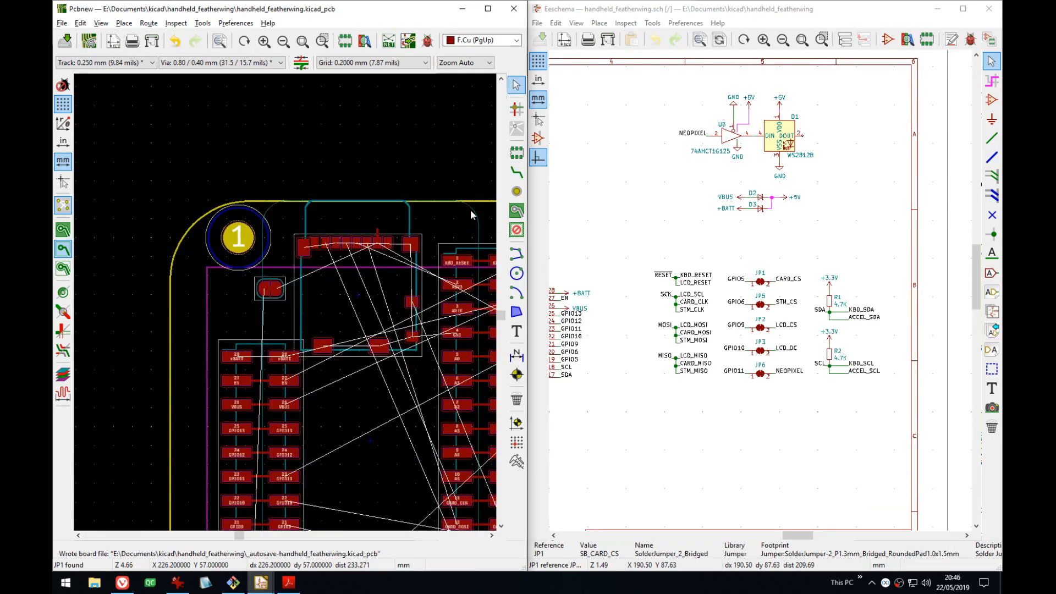
pyautogui.click(193, 223)
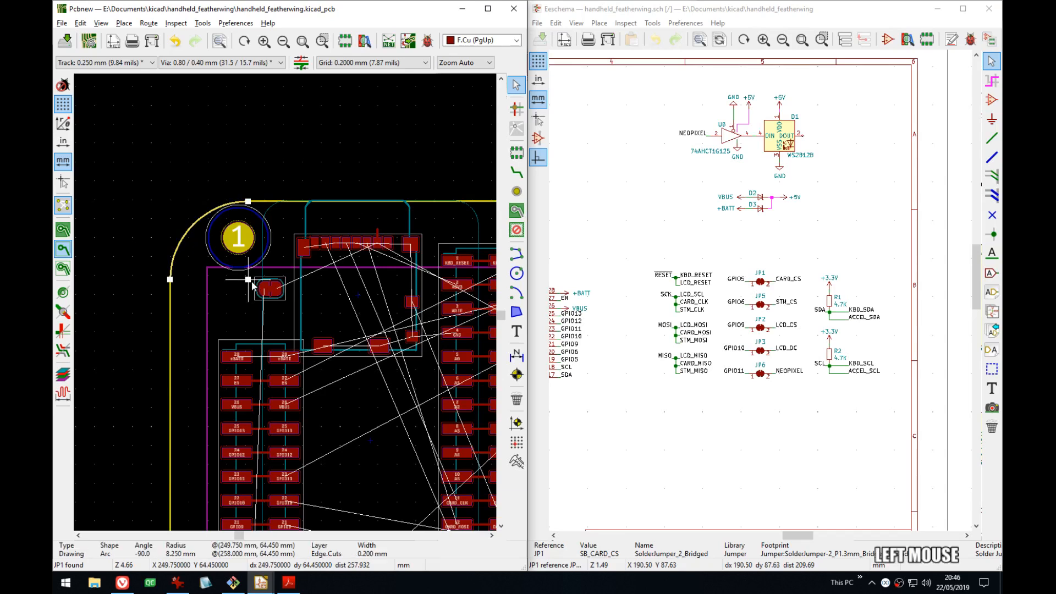
pyautogui.moveTo(179, 235); pyautogui.dragTo(208, 204)
# - Route the CARD_CS track on F.Cu from the stub at the card socket's pad 2 to JP1's pad 2
pyautogui.scroll(4, 285, 303)
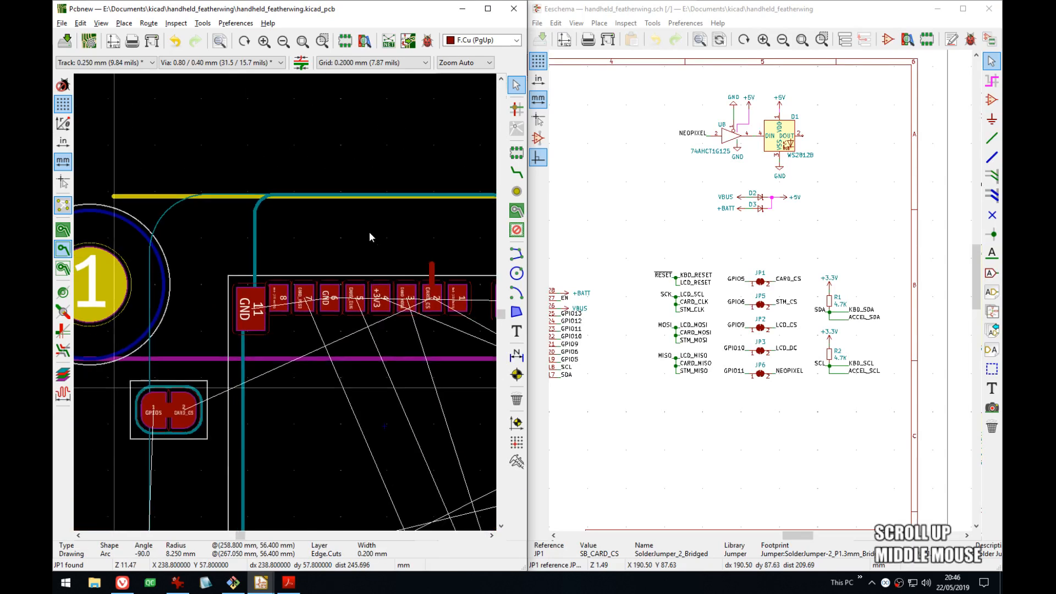
pyautogui.moveTo(368, 232); pyautogui.dragTo(394, 253, button='middle')
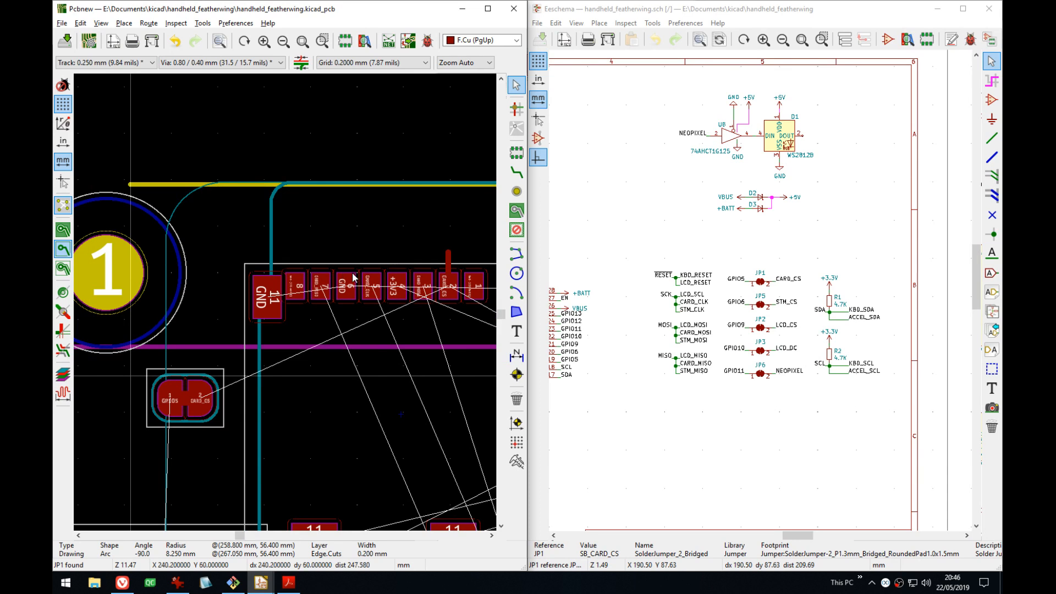
pyautogui.press('x')
pyautogui.click(447, 247)
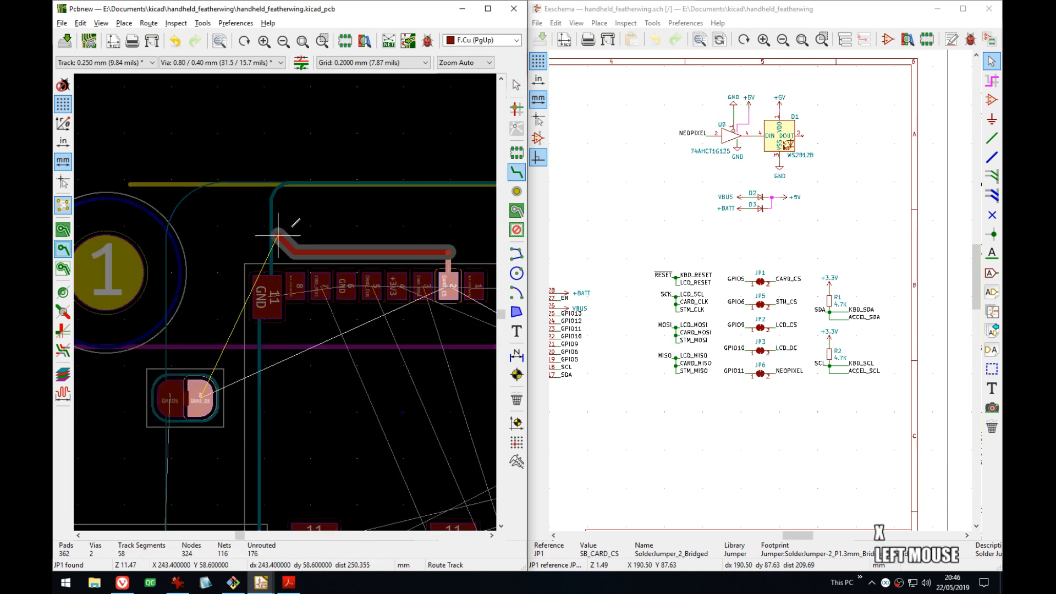
pyautogui.moveTo(192, 391); pyautogui.dragTo(219, 364, button='middle')
pyautogui.click(219, 364)
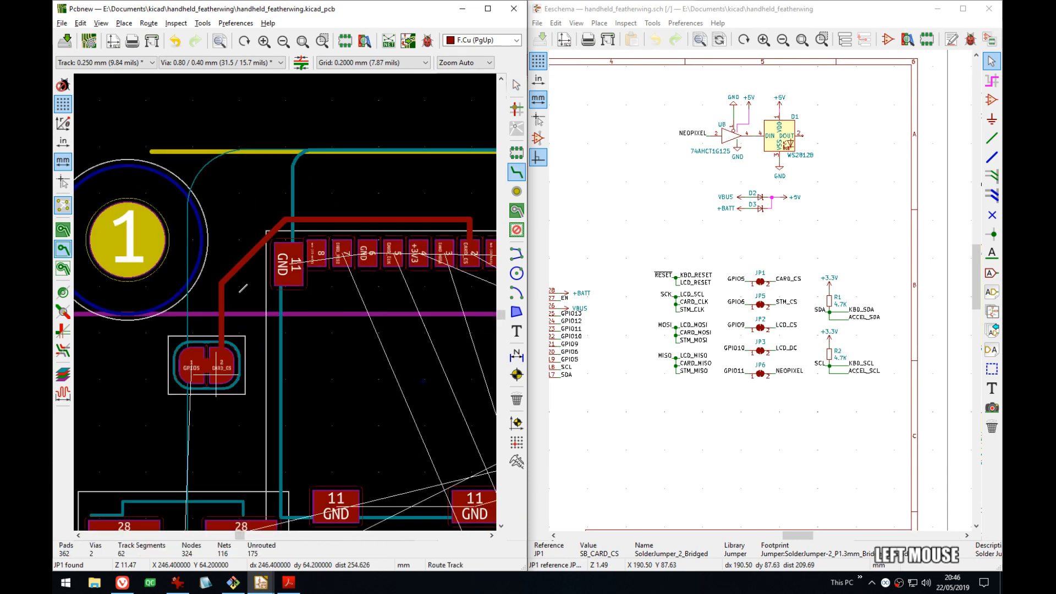
# - Reshape the CARD_CS track by shifting its horizontal and diagonal segments away from the socket pads and chamfering the corner near pad 2
pyautogui.press('d')
pyautogui.click(237, 249)
pyautogui.press('d')
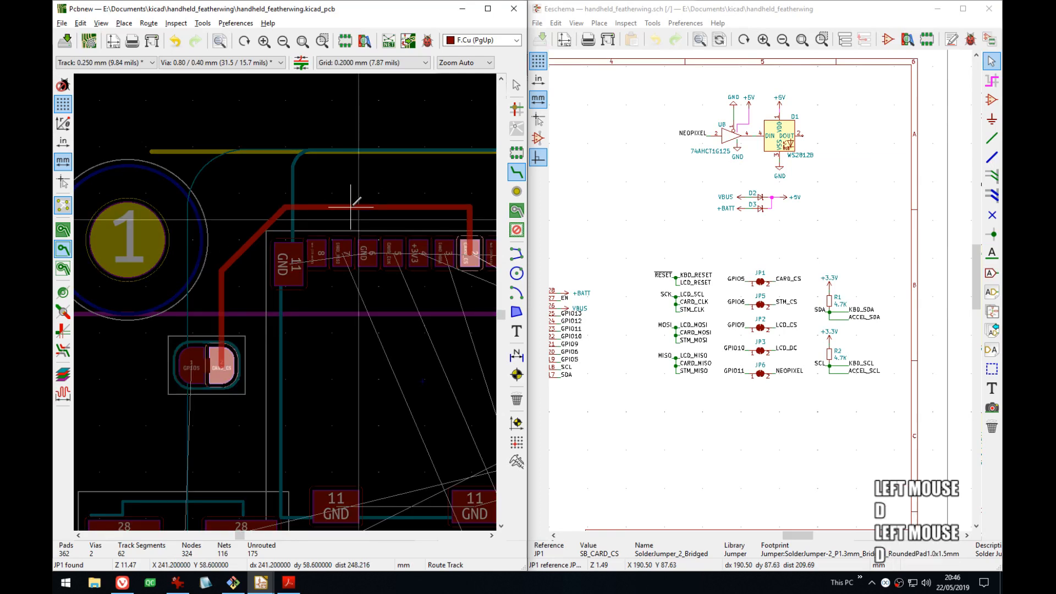
pyautogui.click(300, 211)
pyautogui.press('d')
pyautogui.click(248, 213)
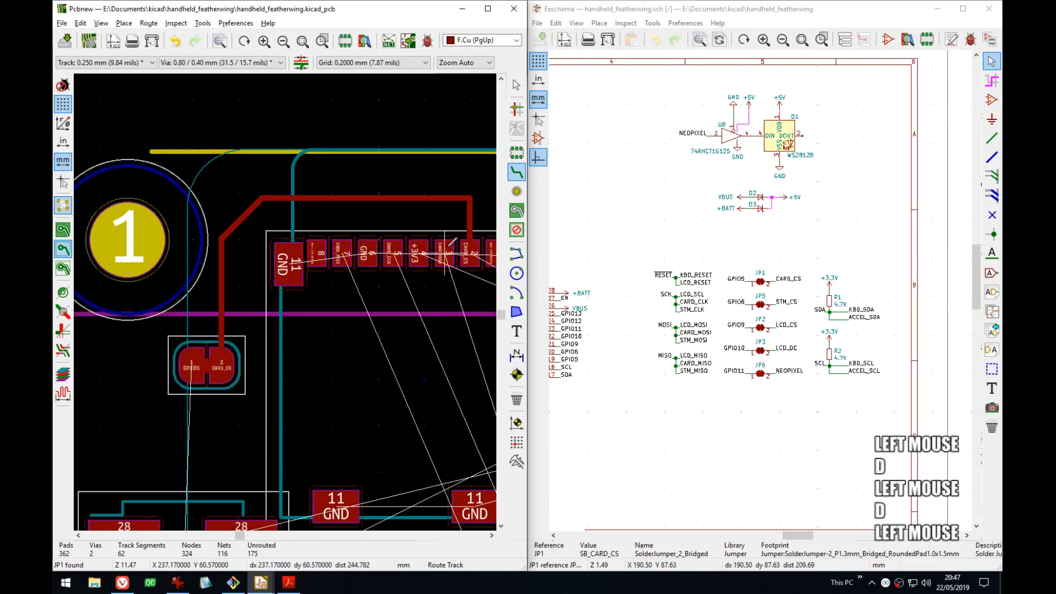
pyautogui.press('d')
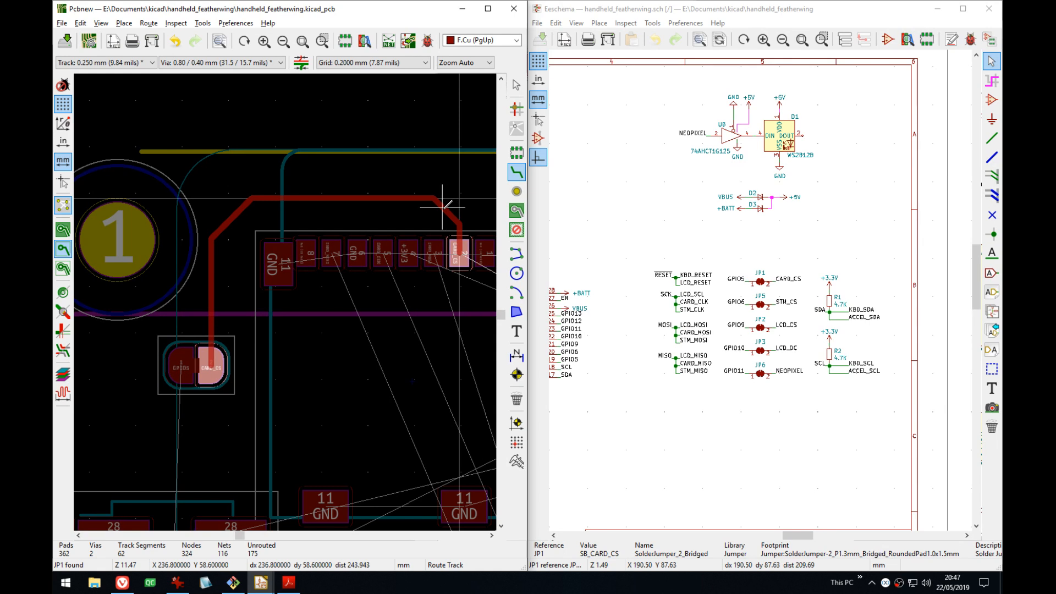
pyautogui.click(443, 206)
pyautogui.moveTo(438, 284); pyautogui.dragTo(361, 265, button='middle')
pyautogui.moveTo(306, 176); pyautogui.dragTo(307, 185)
# - Select R3, the 10K pull-up on the card socket's CARD_CS line, in the schematic to locate its footprint on the board
pyautogui.moveTo(749, 263); pyautogui.dragTo(902, 183, button='middle')
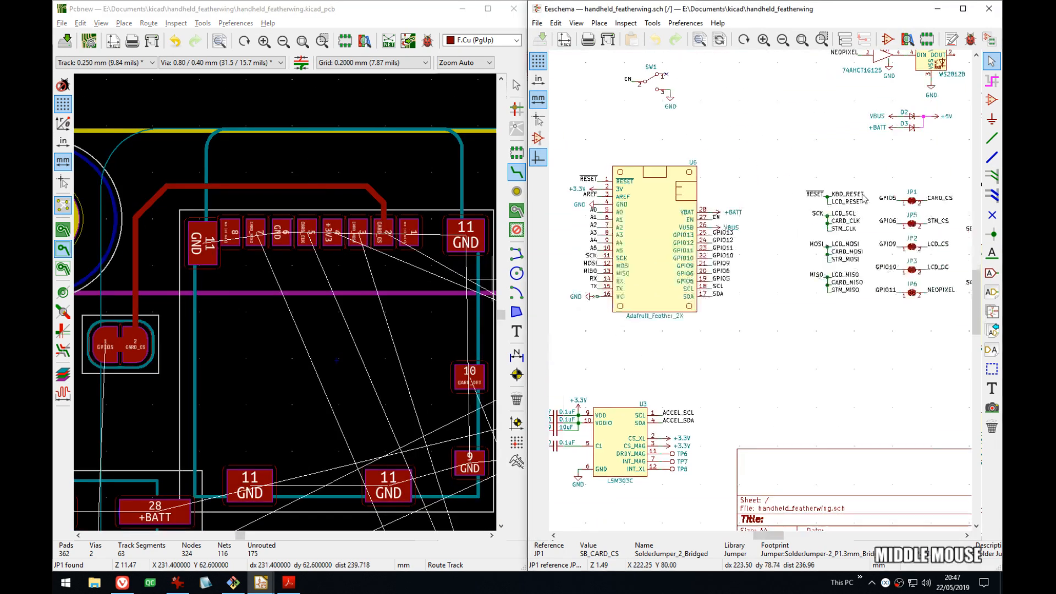
pyautogui.moveTo(716, 223); pyautogui.dragTo(897, 305, button='middle')
pyautogui.moveTo(658, 356); pyautogui.dragTo(830, 331, button='middle')
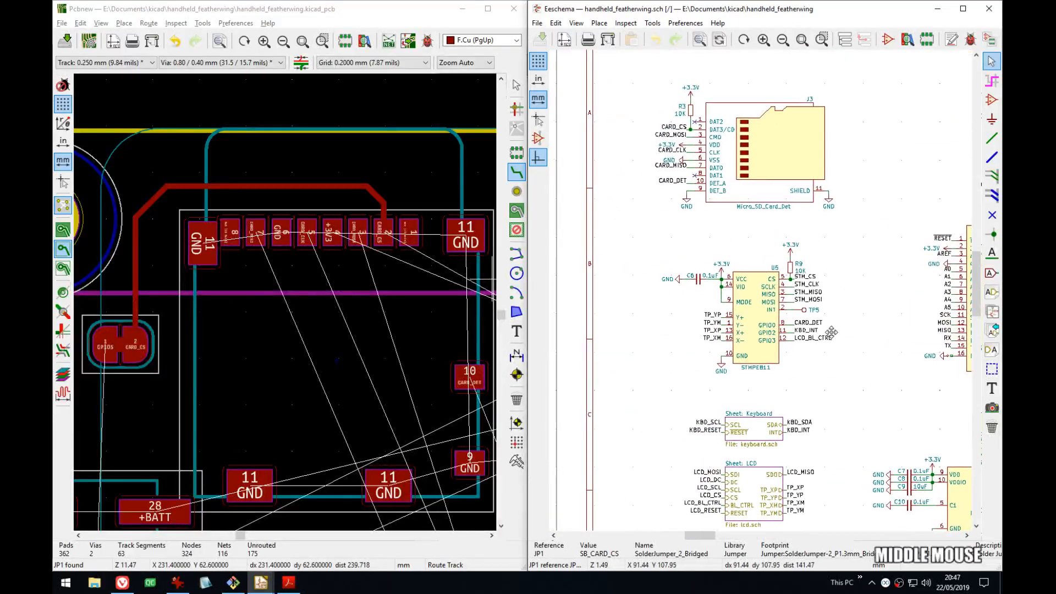
pyautogui.click(691, 131)
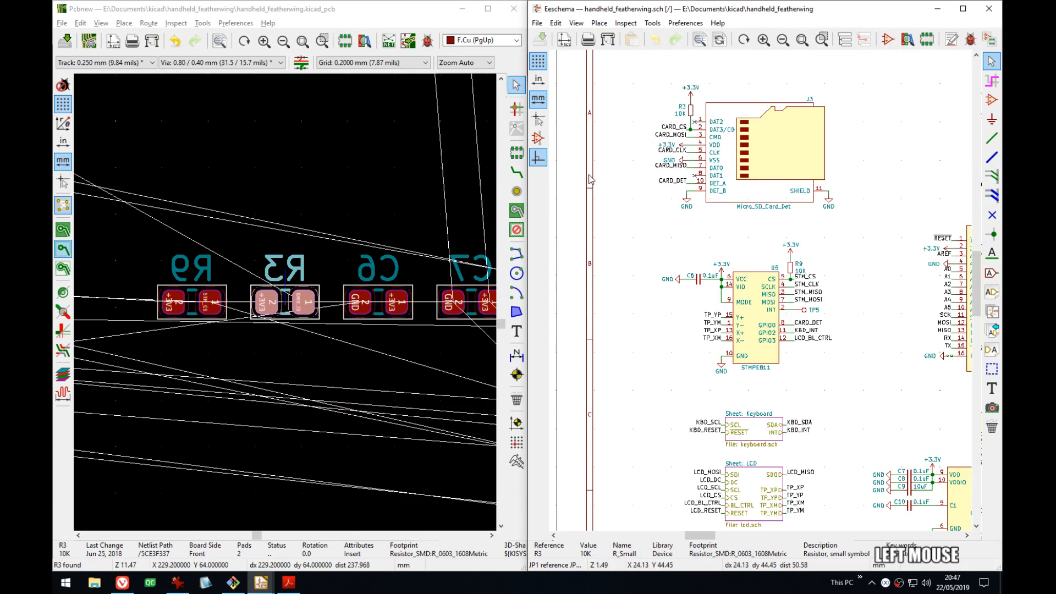
# - Move resistor R3 directly below JP1, between the jumper and the header's pad 28, with its CARD_CS pad under the jumper's CARD_CS pad
pyautogui.click(282, 304)
pyautogui.press('m')
pyautogui.scroll(-5, 283, 302)
pyautogui.moveTo(201, 281); pyautogui.dragTo(388, 315, button='middle')
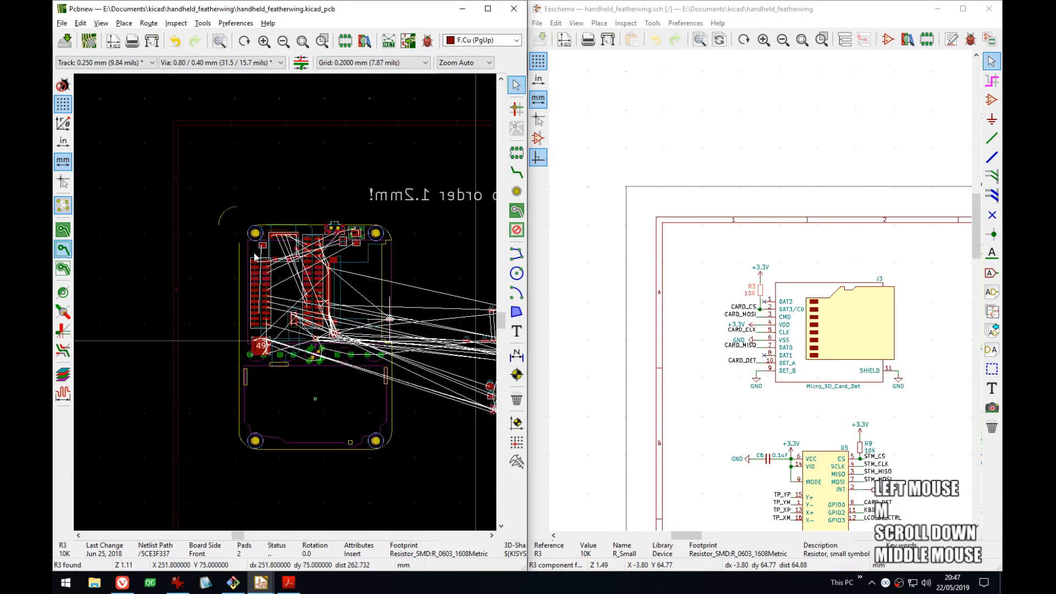
pyautogui.scroll(4, 250, 228)
pyautogui.moveTo(411, 236); pyautogui.dragTo(304, 305, button='middle')
pyautogui.scroll(3, 305, 306)
pyautogui.moveTo(248, 368); pyautogui.dragTo(434, 209, button='middle')
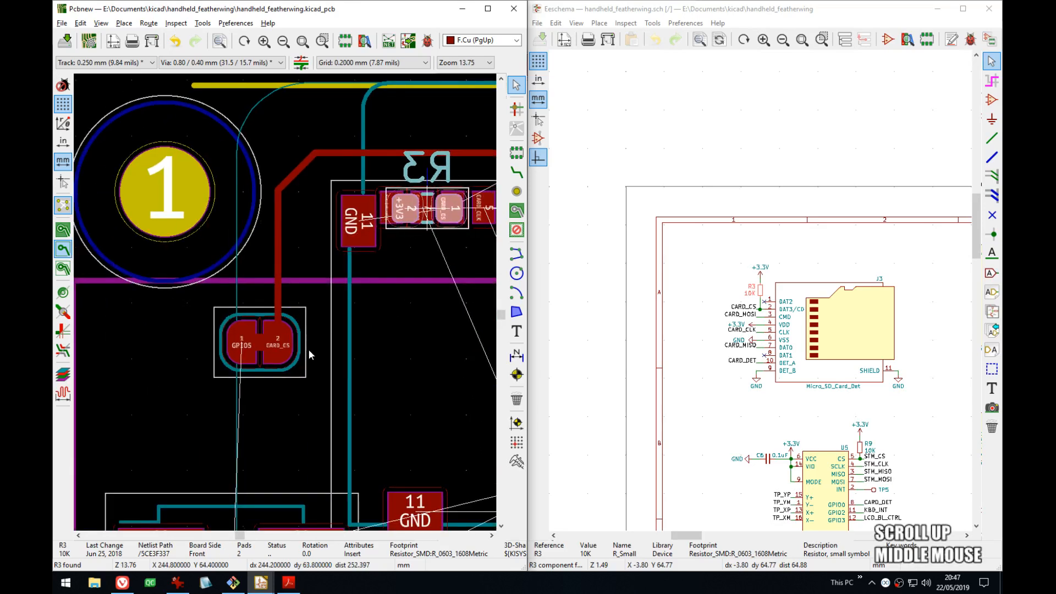
pyautogui.moveTo(310, 354); pyautogui.dragTo(365, 262, button='middle')
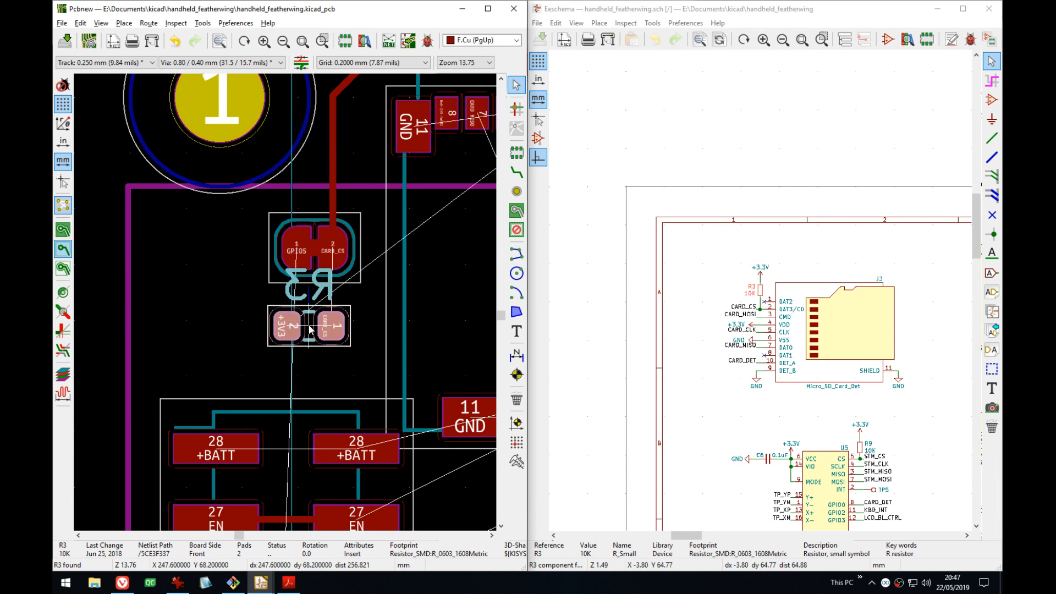
pyautogui.moveTo(310, 329); pyautogui.dragTo(289, 330, button='middle')
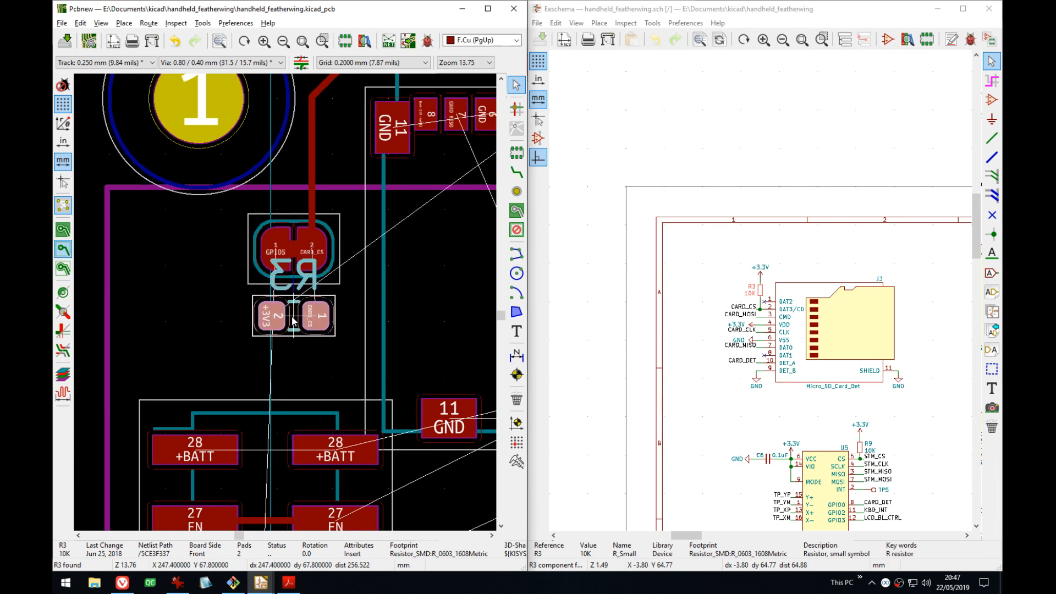
pyautogui.click(297, 303)
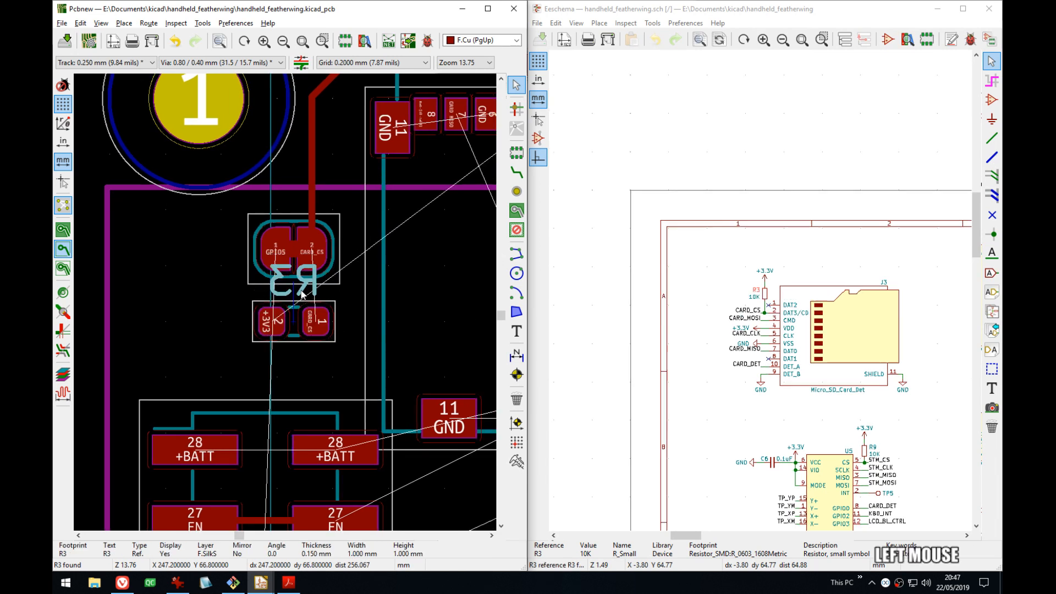
# - Hide R3's reference text on the front silkscreen
pyautogui.doubleClick(291, 287)
pyautogui.click(694, 293)
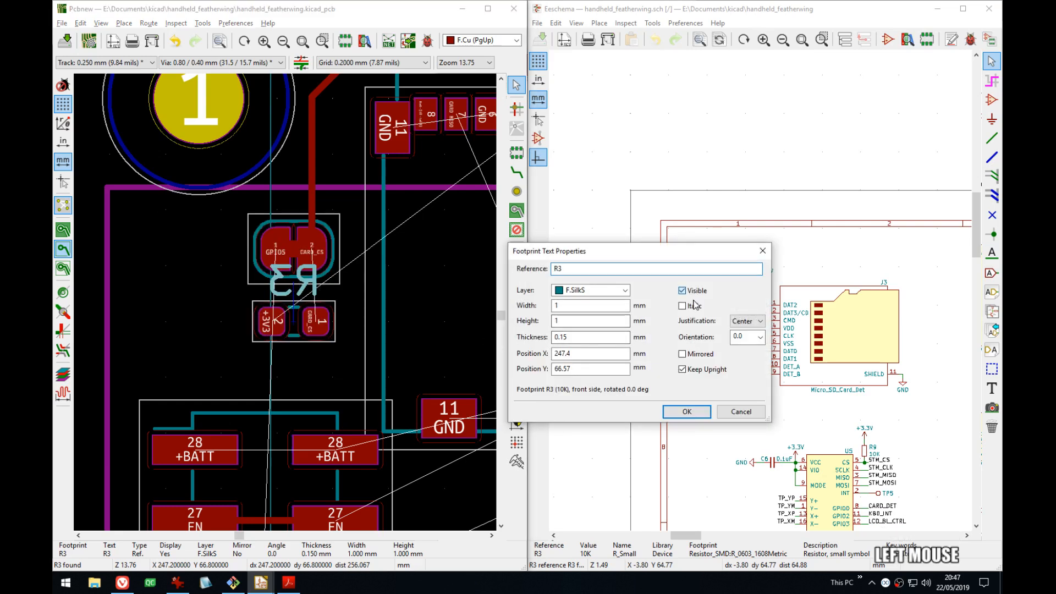
pyautogui.click(692, 416)
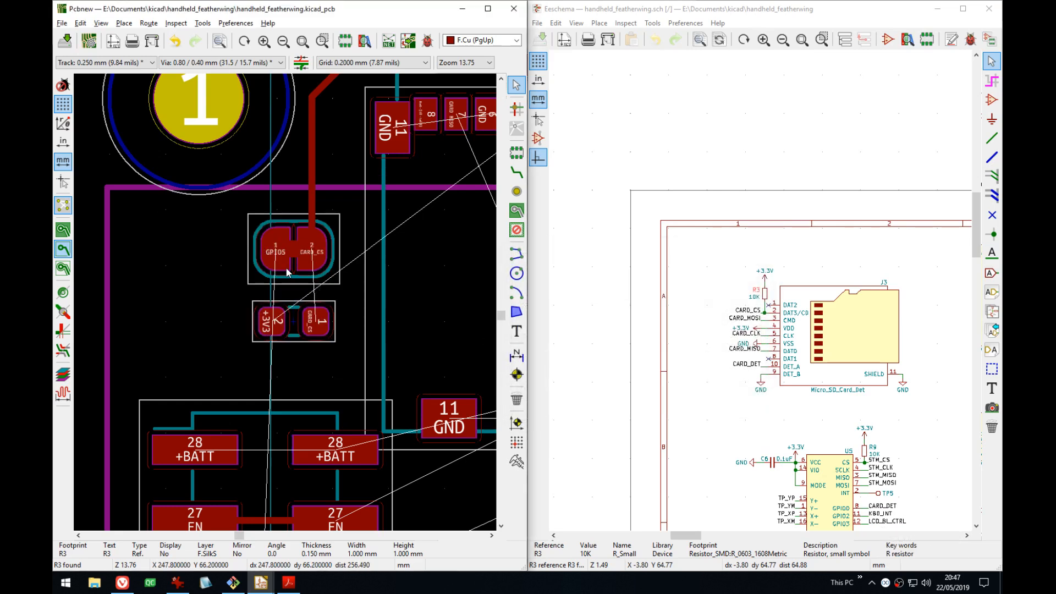
# - Open the board's 3D view and examine the layout around the slide switch, mounting holes and Feather module
pyautogui.scroll(-2, 295, 259)
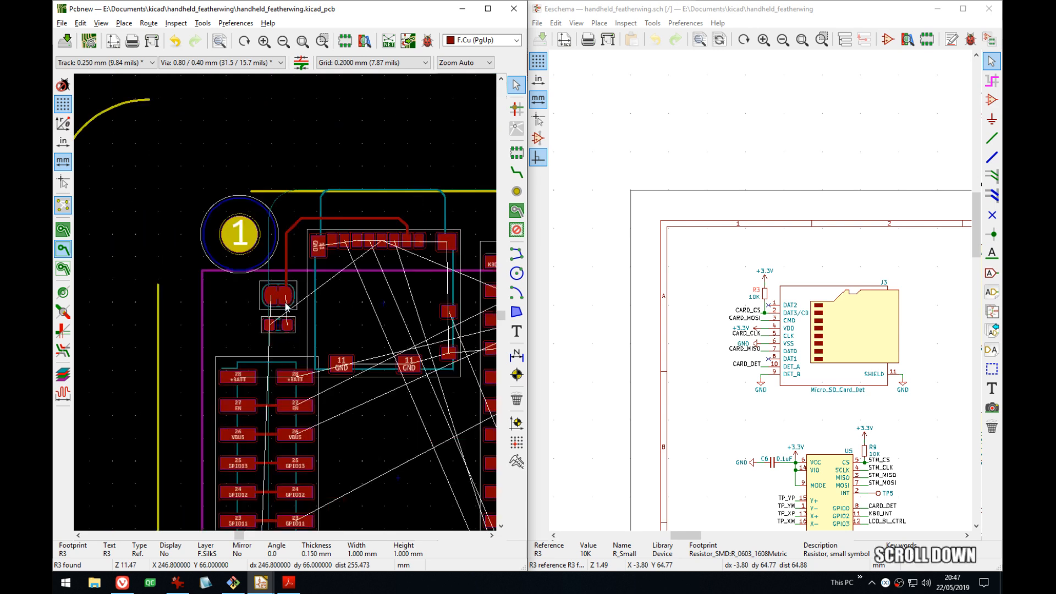
pyautogui.scroll(4, 286, 306)
pyautogui.scroll(-4, 255, 298)
pyautogui.moveTo(335, 301); pyautogui.dragTo(288, 298, button='middle')
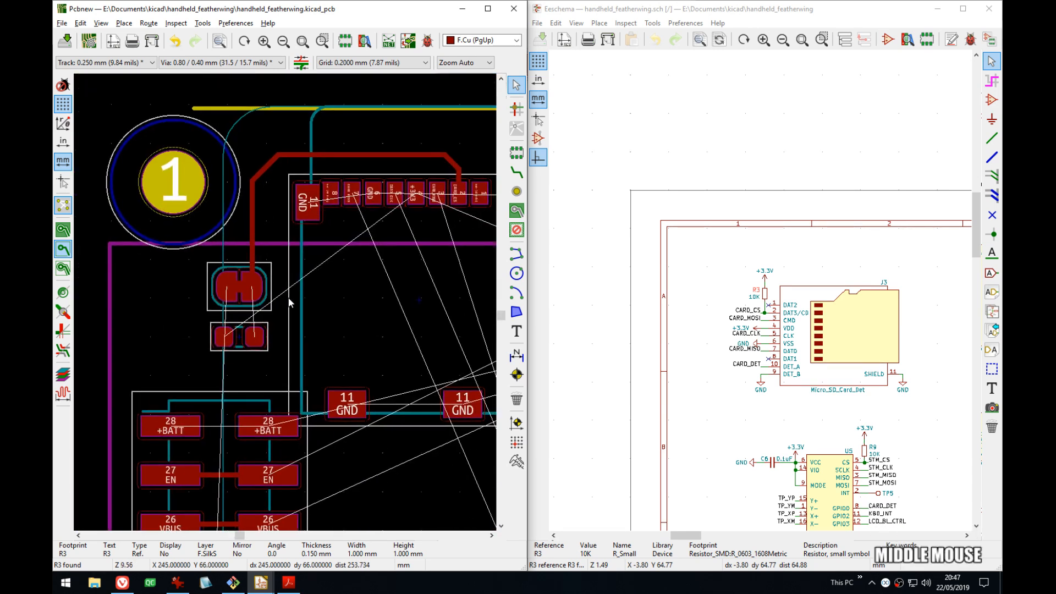
pyautogui.hotkey('alt', '3')
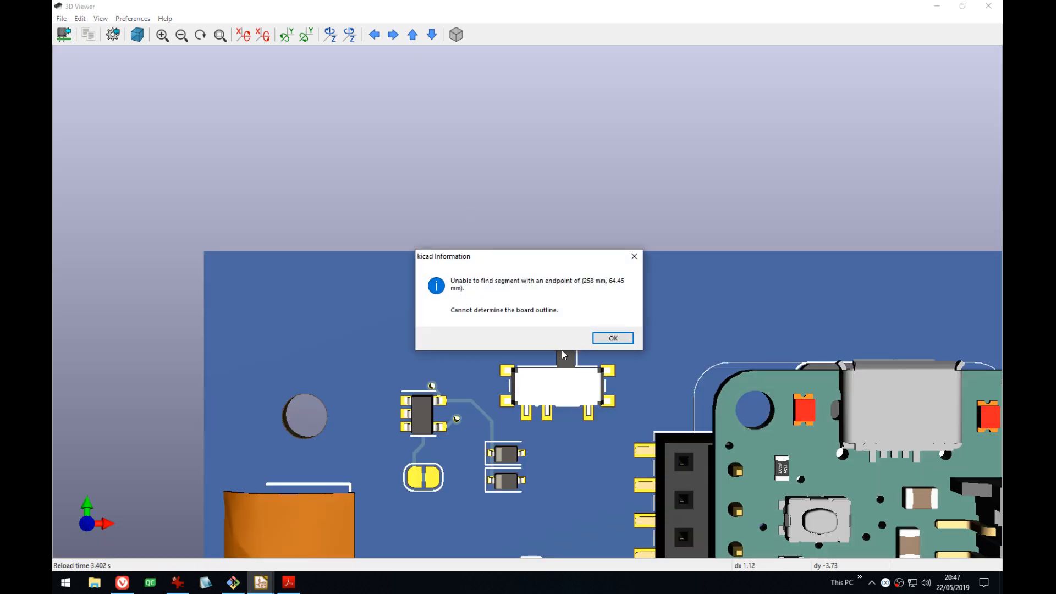
pyautogui.click(612, 336)
pyautogui.moveTo(592, 422); pyautogui.dragTo(625, 237, button='middle')
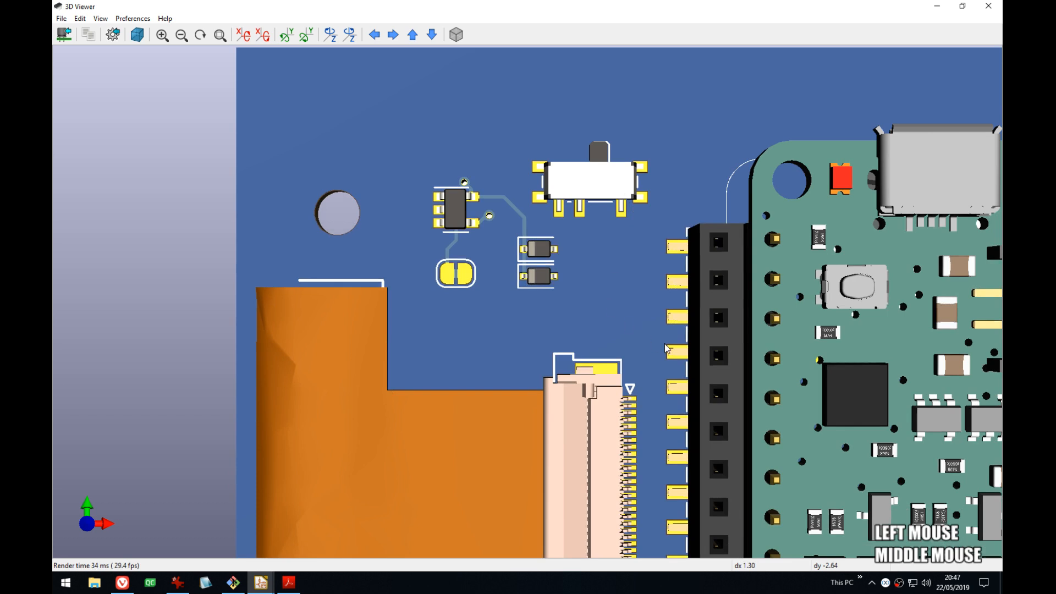
pyautogui.scroll(-4, 666, 348)
pyautogui.moveTo(965, 383); pyautogui.dragTo(608, 354, button='middle')
pyautogui.moveTo(485, 398); pyautogui.dragTo(556, 418, button='middle')
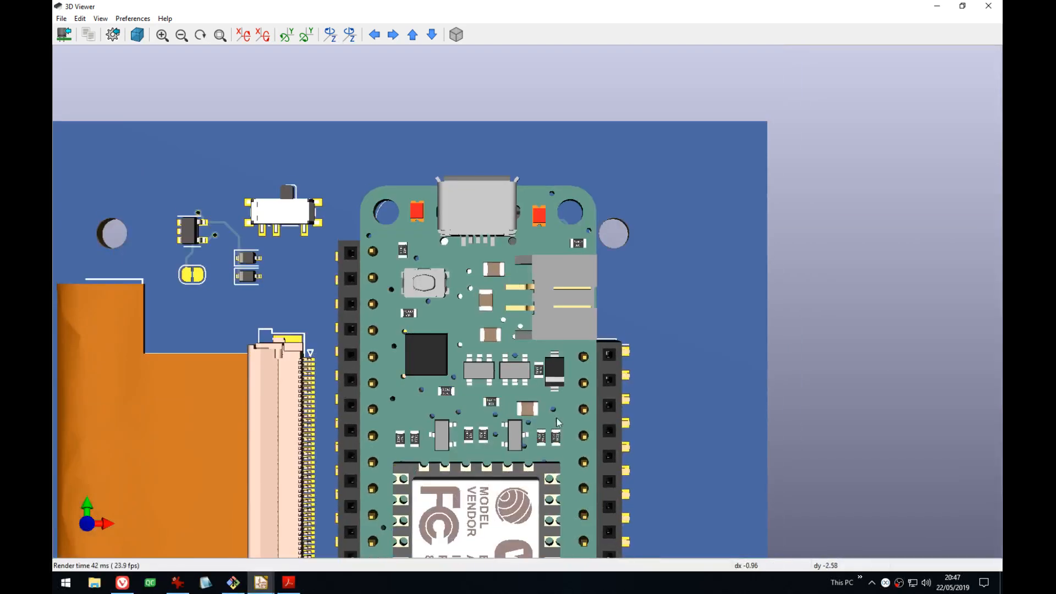
# - Inspect the card socket, jumper JP1 and R3 beside the Feather module from oblique angles in 3D, and return to the board layout
pyautogui.moveTo(556, 421); pyautogui.dragTo(562, 455)
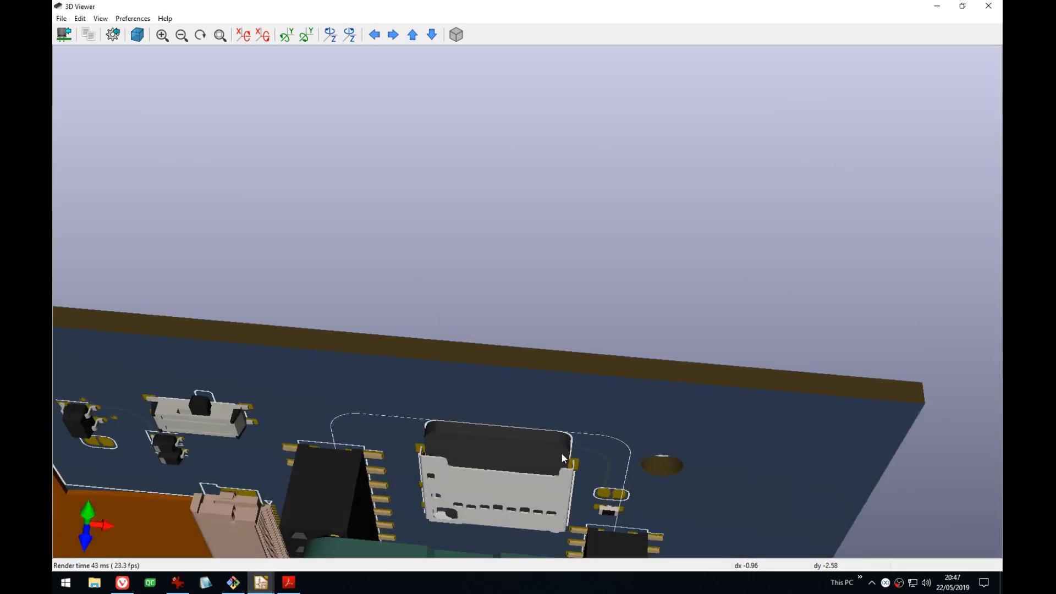
pyautogui.moveTo(562, 453); pyautogui.dragTo(474, 362, button='middle')
pyautogui.moveTo(474, 362); pyautogui.dragTo(545, 285)
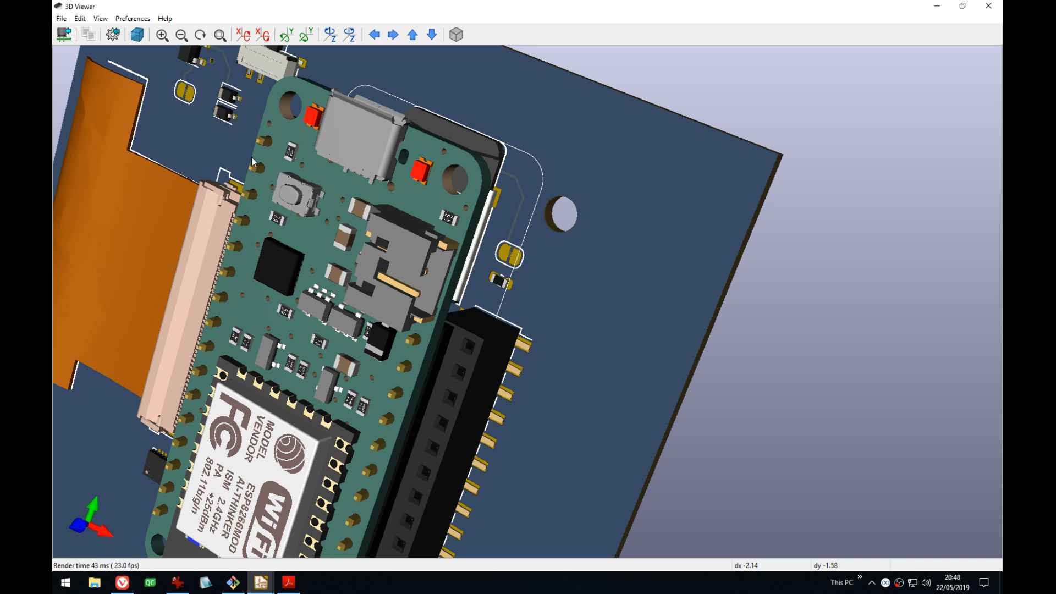
pyautogui.click(936, 7)
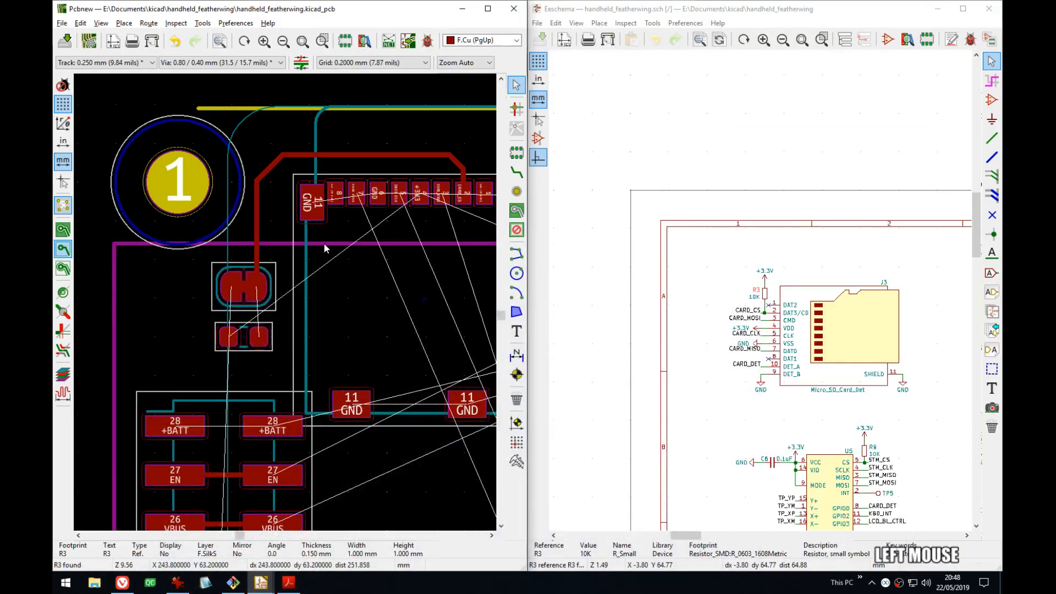
# - Route a CARD_CS track on F.Cu from jumper JP1's pad 2 straight down to R3's pad 1
pyautogui.moveTo(323, 243); pyautogui.dragTo(302, 205, button='middle')
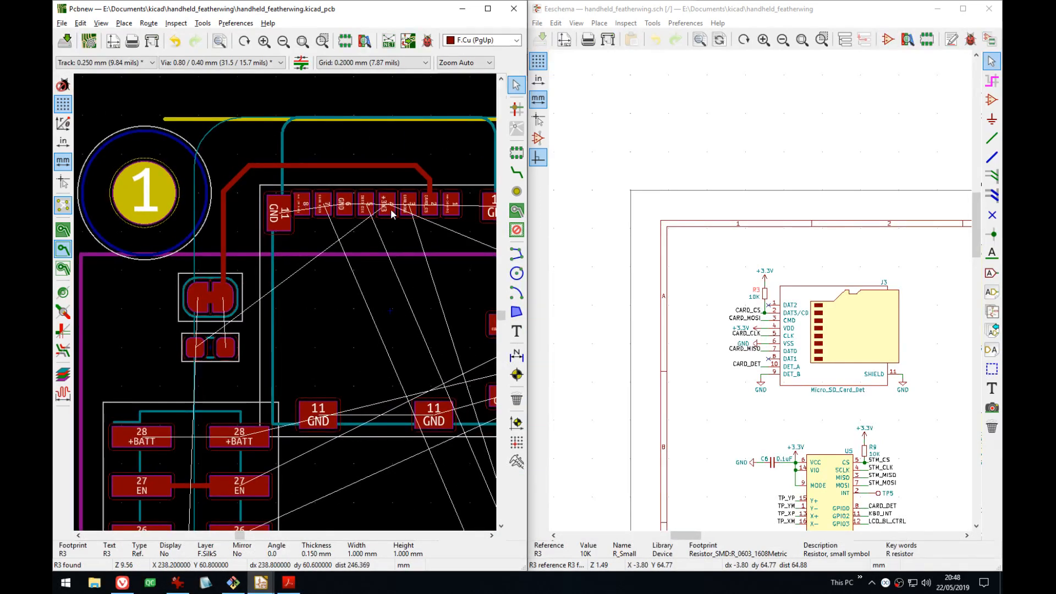
pyautogui.moveTo(305, 245)
pyautogui.mouseDown(button='middle')
pyautogui.moveTo(302, 278)
pyautogui.moveTo(260, 285)
pyautogui.moveTo(295, 251)
pyautogui.moveTo(309, 259)
pyautogui.mouseUp(button='middle')
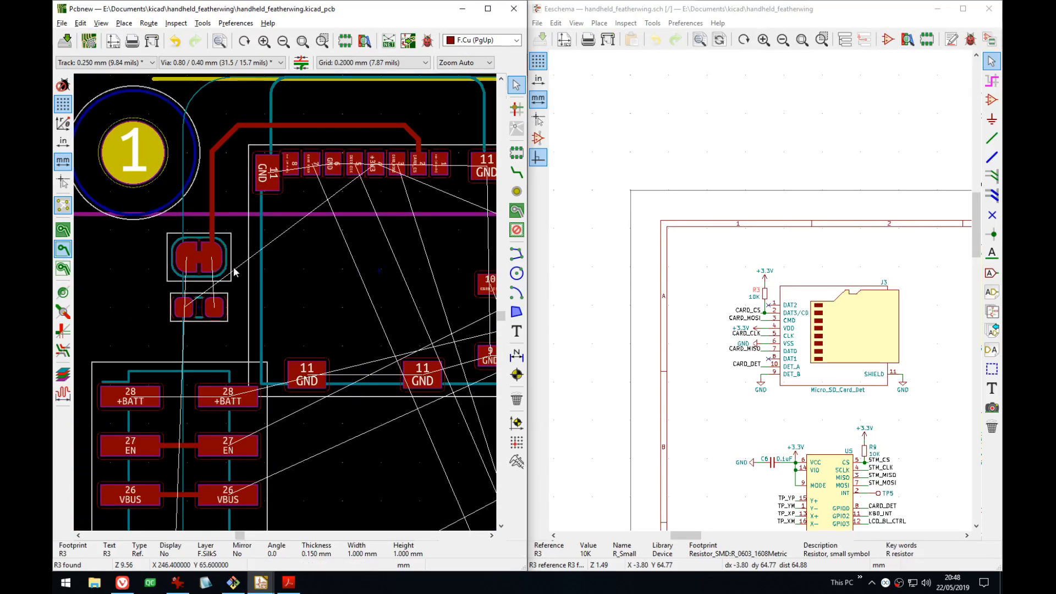
pyautogui.moveTo(307, 313); pyautogui.dragTo(300, 274, button='middle')
pyautogui.scroll(1, 205, 242)
pyautogui.press('x')
pyautogui.click(286, 281)
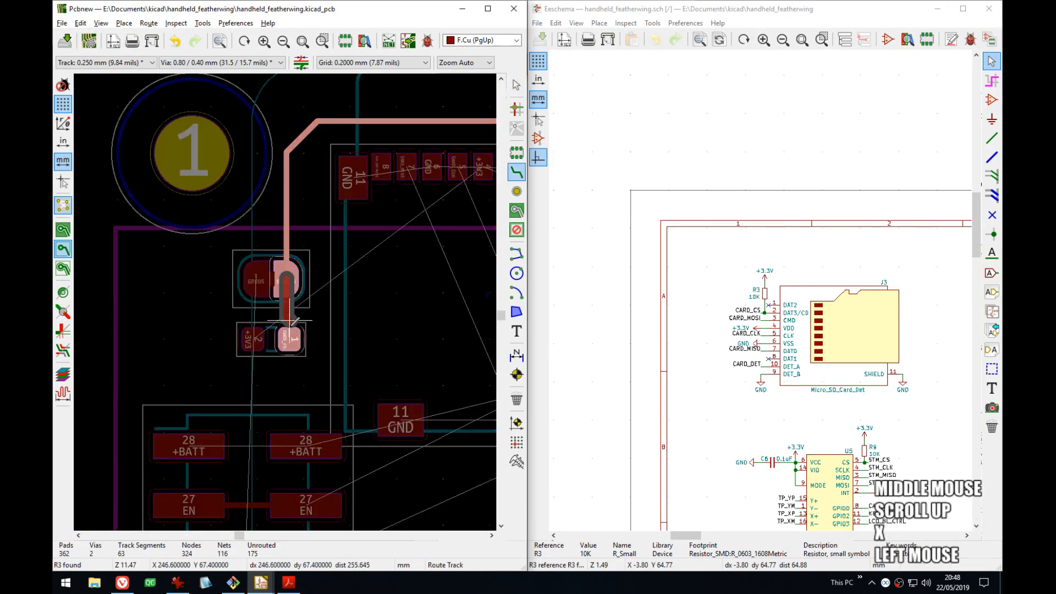
pyautogui.click(289, 338)
# - Route +3V3 on F.Cu from R3's pad 2 under pad 1, up outside the socket's GND pad 11, and across to socket pad 4
pyautogui.moveTo(278, 349)
pyautogui.mouseDown(button='middle')
pyautogui.moveTo(303, 148)
pyautogui.moveTo(193, 315)
pyautogui.mouseUp(button='middle')
pyautogui.click(277, 137)
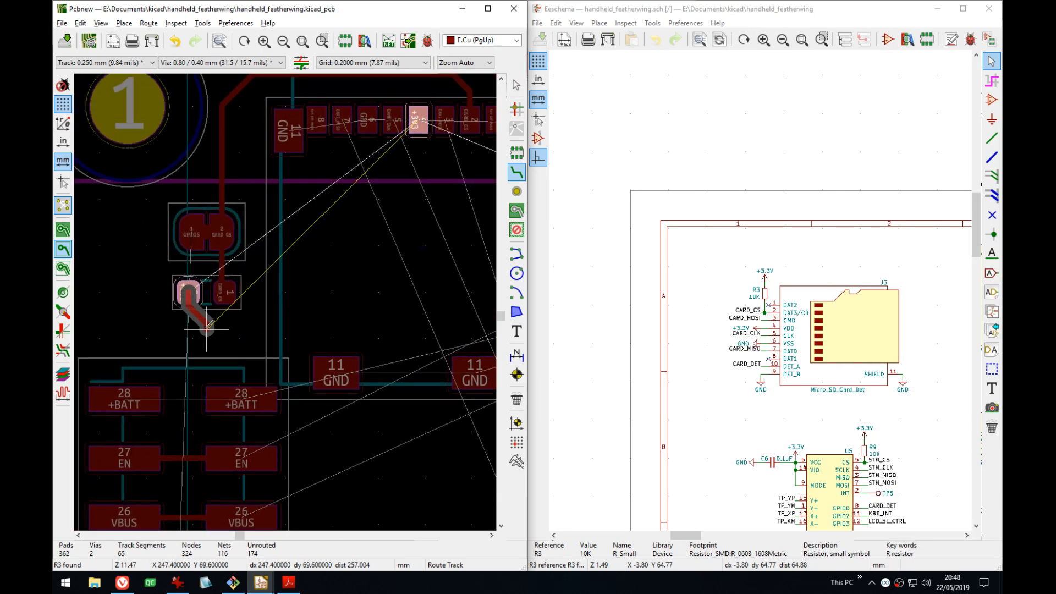
pyautogui.moveTo(267, 300); pyautogui.dragTo(251, 341, button='middle')
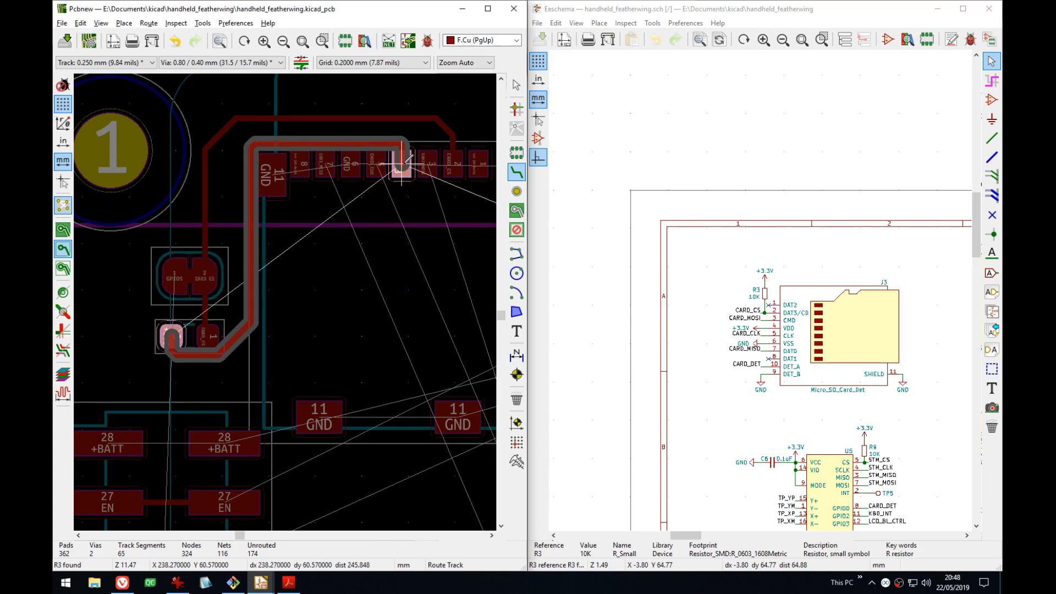
pyautogui.scroll(-4, 195, 275)
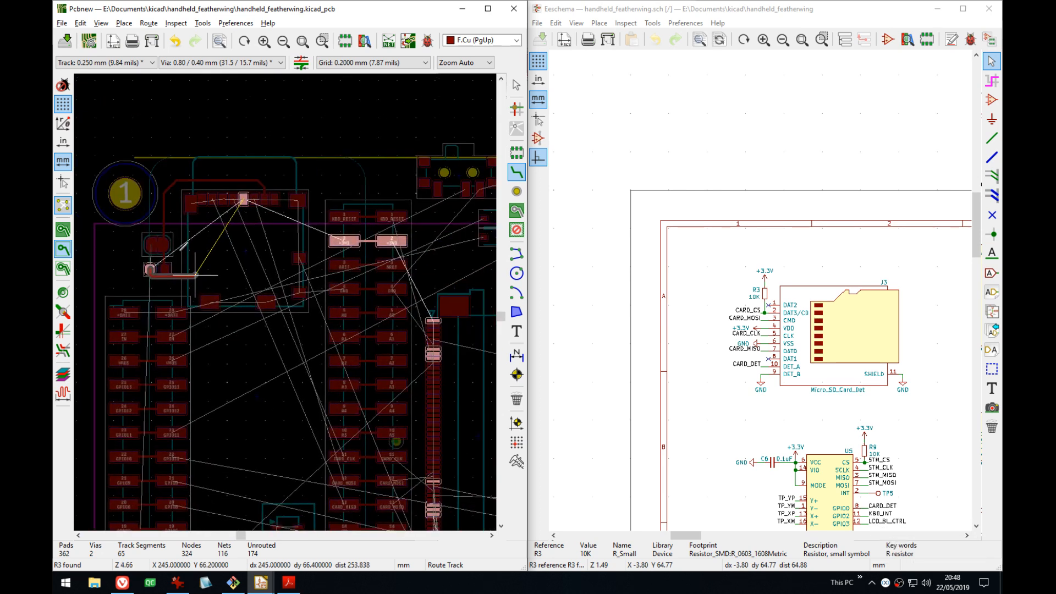
pyautogui.scroll(4, 195, 276)
pyautogui.moveTo(285, 345); pyautogui.dragTo(264, 334, button='middle')
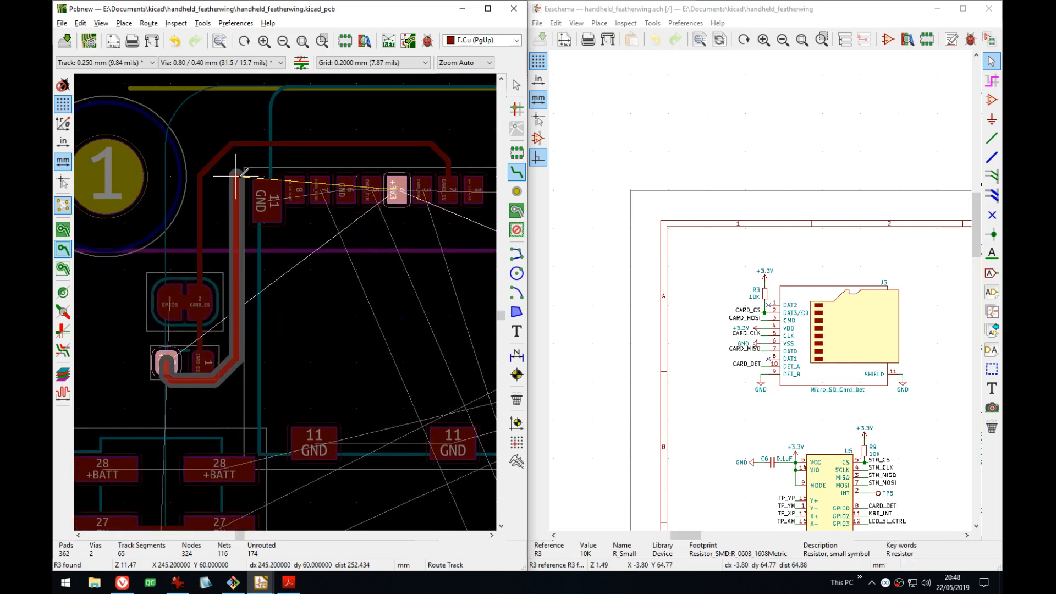
pyautogui.click(397, 190)
# - Drag the horizontal +3V3 segment above the card socket pads toward the CARD_CS track, giving it a chamfered corner into pad 4
pyautogui.press('d')
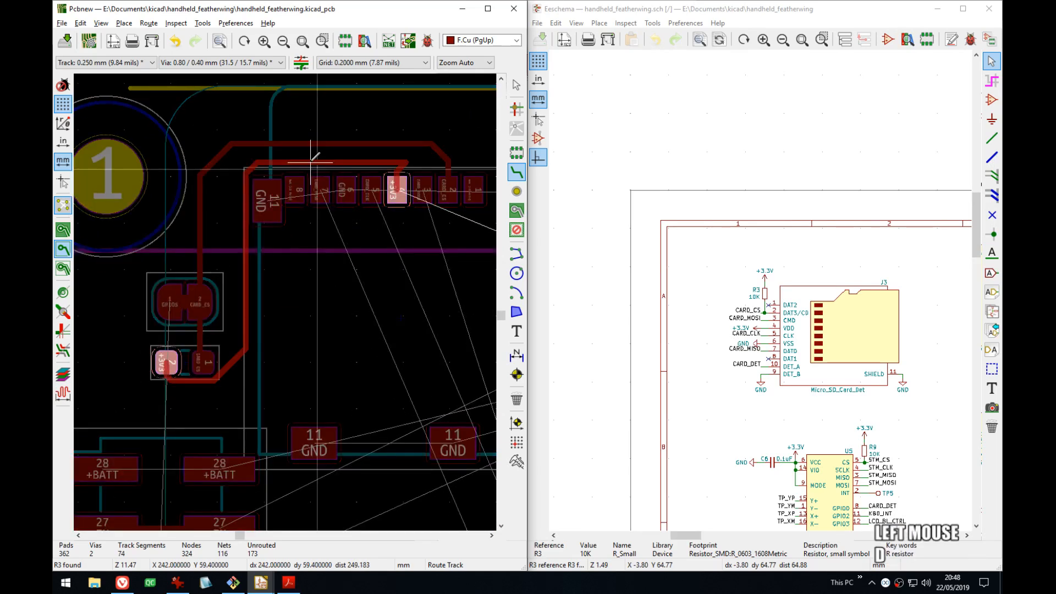
pyautogui.click(319, 162)
pyautogui.scroll(3, 319, 162)
pyautogui.press('d')
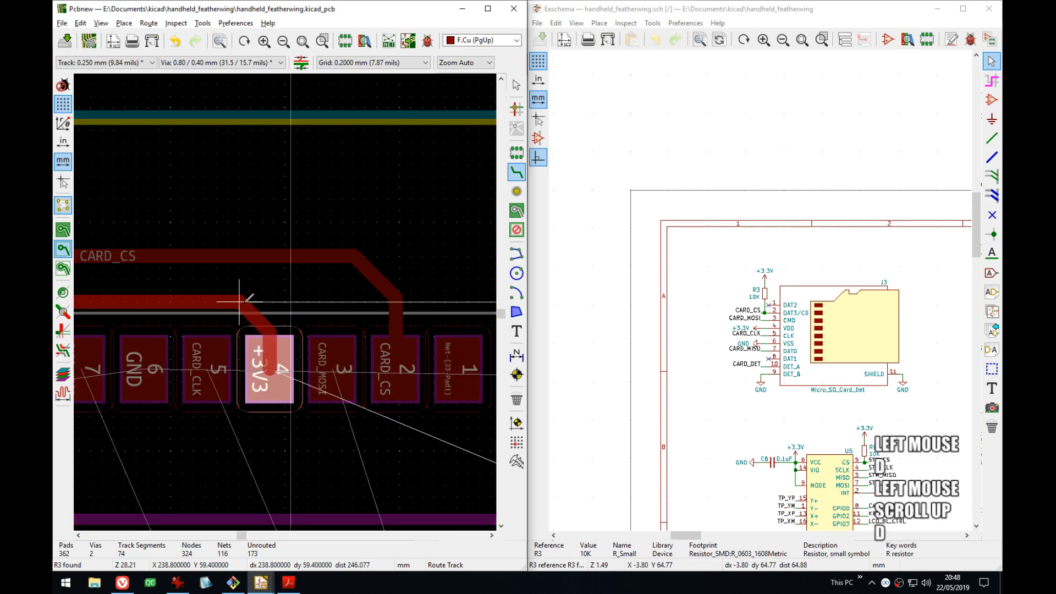
pyautogui.click(252, 290)
pyautogui.press('d')
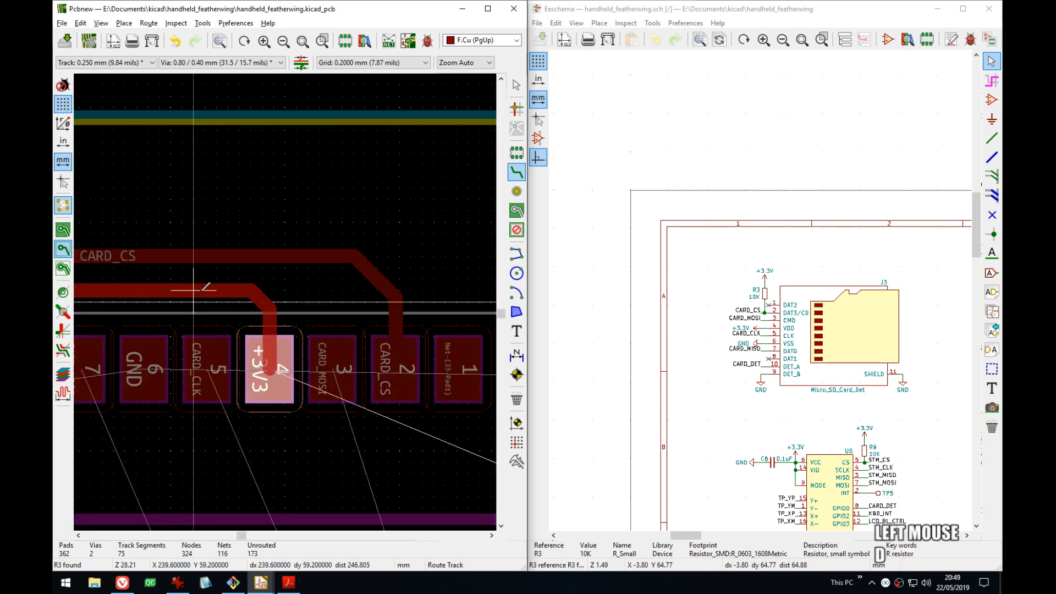
pyautogui.click(207, 290)
pyautogui.moveTo(207, 290); pyautogui.dragTo(489, 194, button='middle')
pyautogui.moveTo(219, 357); pyautogui.dragTo(293, 332, button='middle')
# - Adjust the vertical +3V3 segment and its diagonal corner around the socket's GND pad 11
pyautogui.press('d')
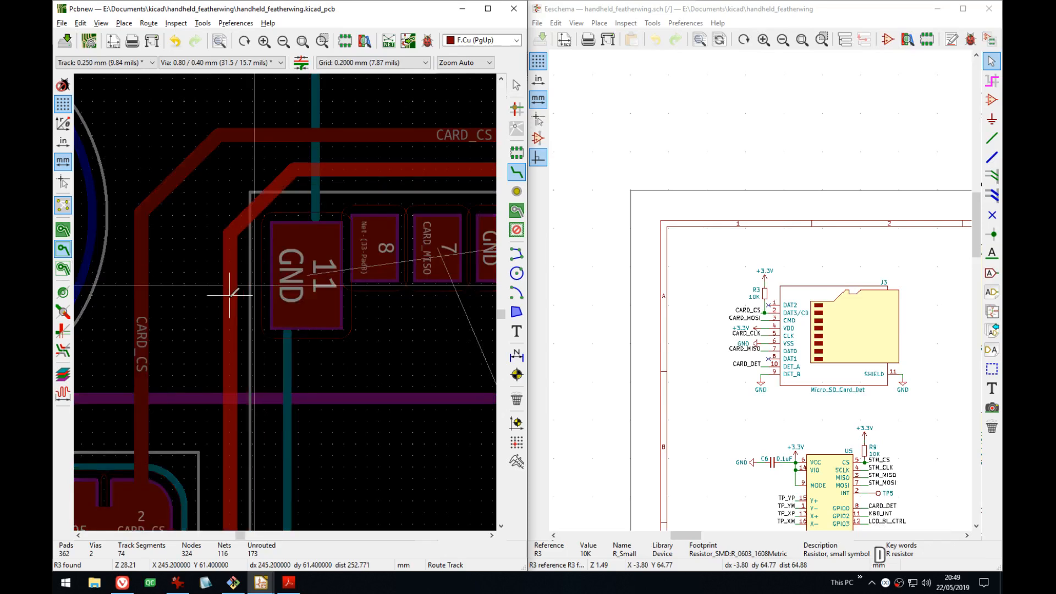
pyautogui.click(232, 293)
pyautogui.press('d')
pyautogui.click(254, 194)
pyautogui.scroll(-3, 277, 323)
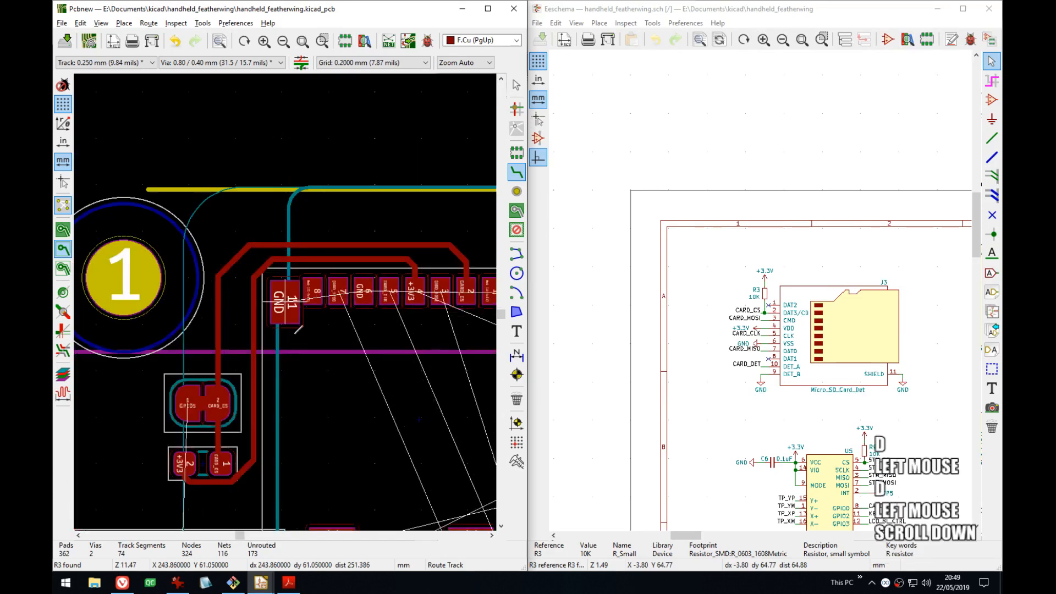
# - Reshape the +3V3 track beneath R3 with more clearance from pad 1 and a diagonal corner, and save the board
pyautogui.moveTo(262, 469); pyautogui.dragTo(286, 349, button='middle')
pyautogui.scroll(1, 251, 357)
pyautogui.press('d')
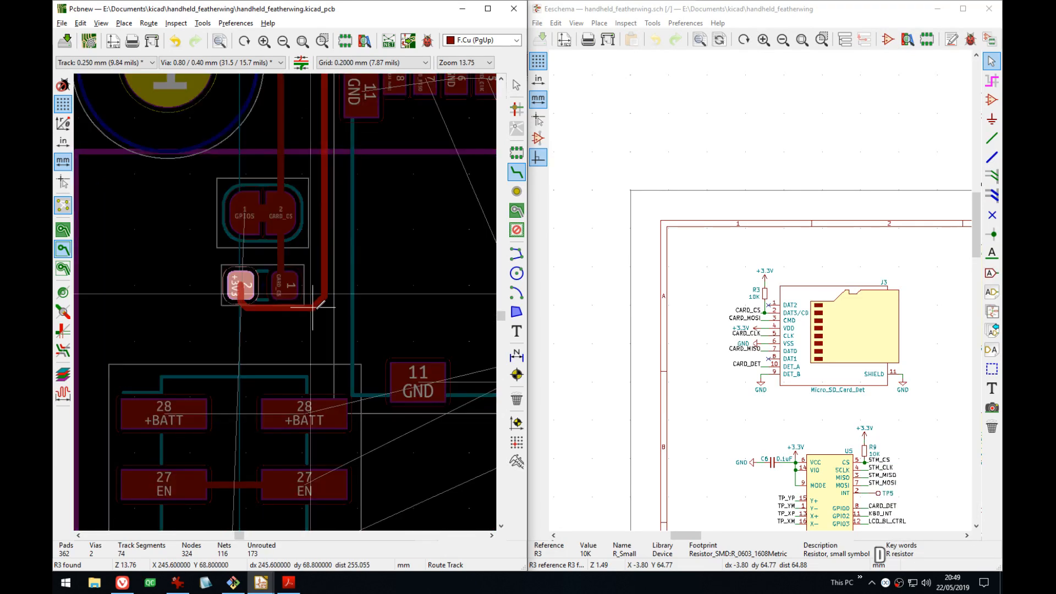
pyautogui.click(312, 302)
pyautogui.press('d')
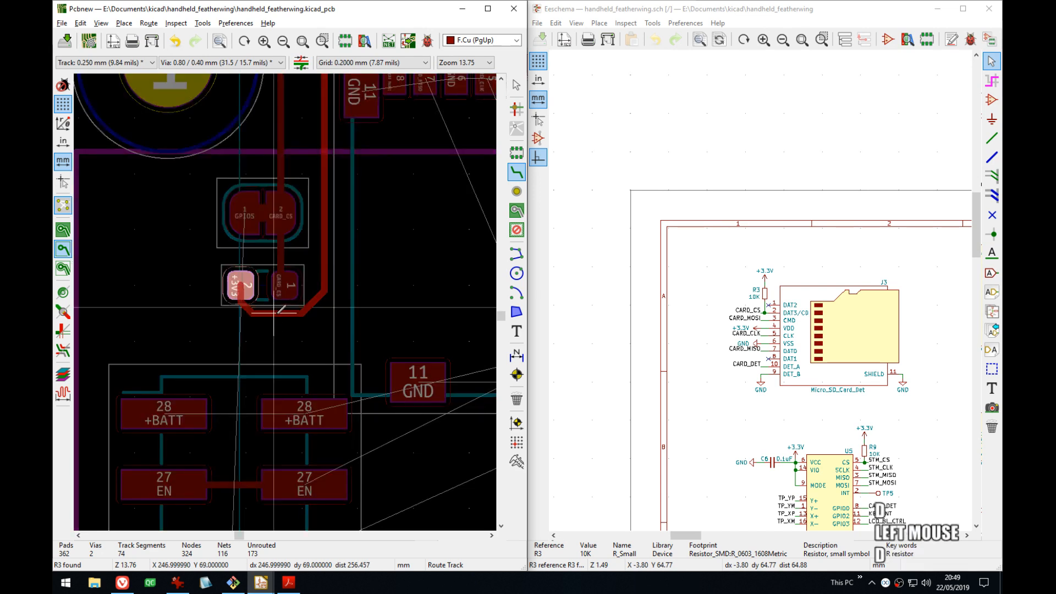
pyautogui.click(277, 312)
pyautogui.press('d')
pyautogui.click(242, 311)
pyautogui.press('d')
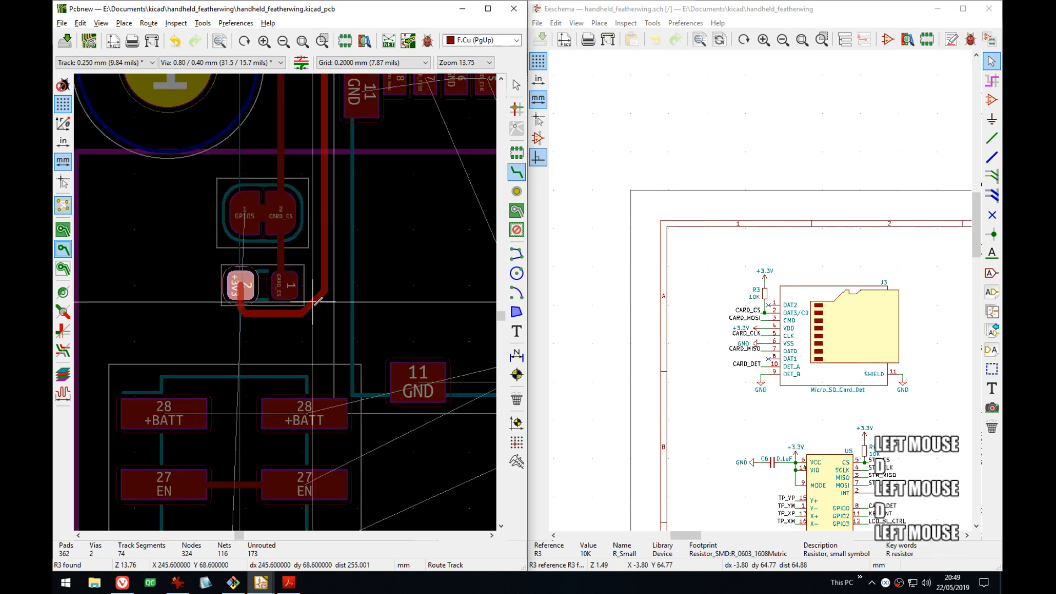
pyautogui.click(313, 303)
pyautogui.press('d')
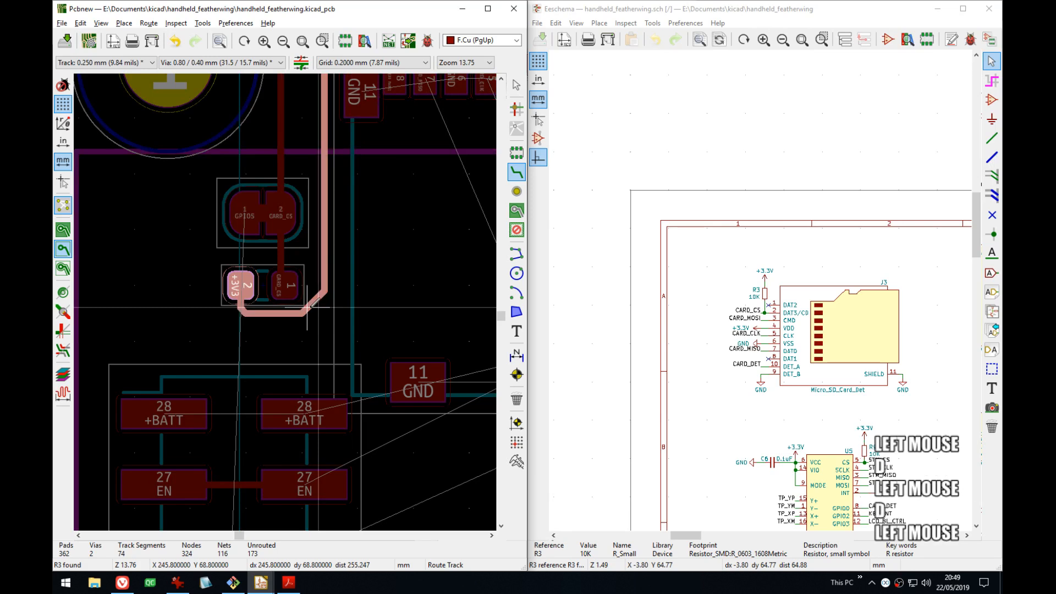
pyautogui.moveTo(382, 267); pyautogui.dragTo(254, 354, button='middle')
pyautogui.hotkey('ctrl', 's')
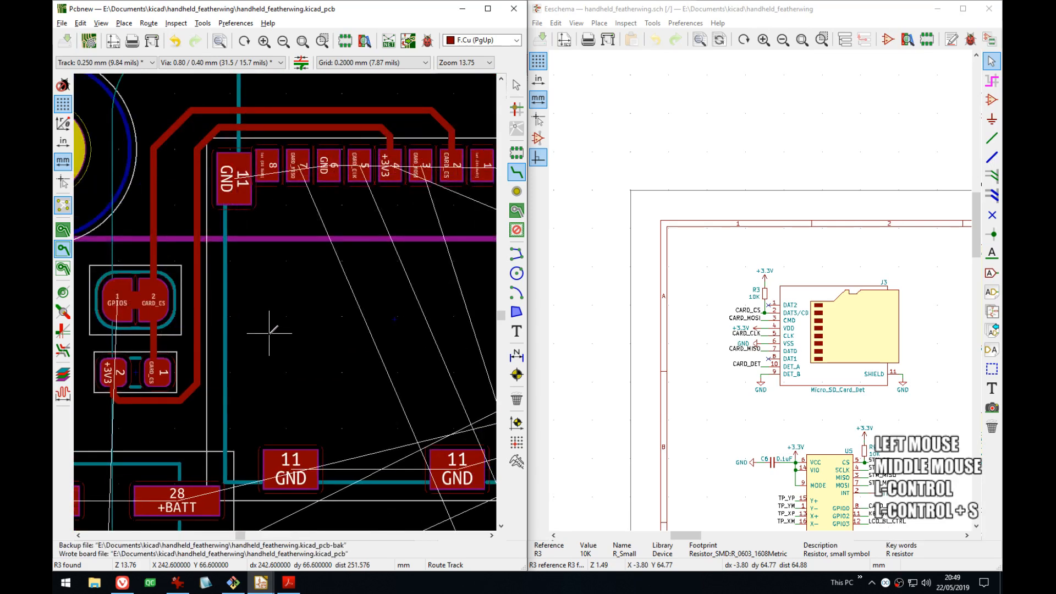
# - Route +3V3 on F.Cu from the neighbouring header's +3V3 pad into the card socket outline, ending in a via above pad 10
pyautogui.moveTo(363, 321); pyautogui.dragTo(395, 277, button='middle')
pyautogui.click(395, 280)
pyautogui.moveTo(201, 236); pyautogui.dragTo(318, 261, button='middle')
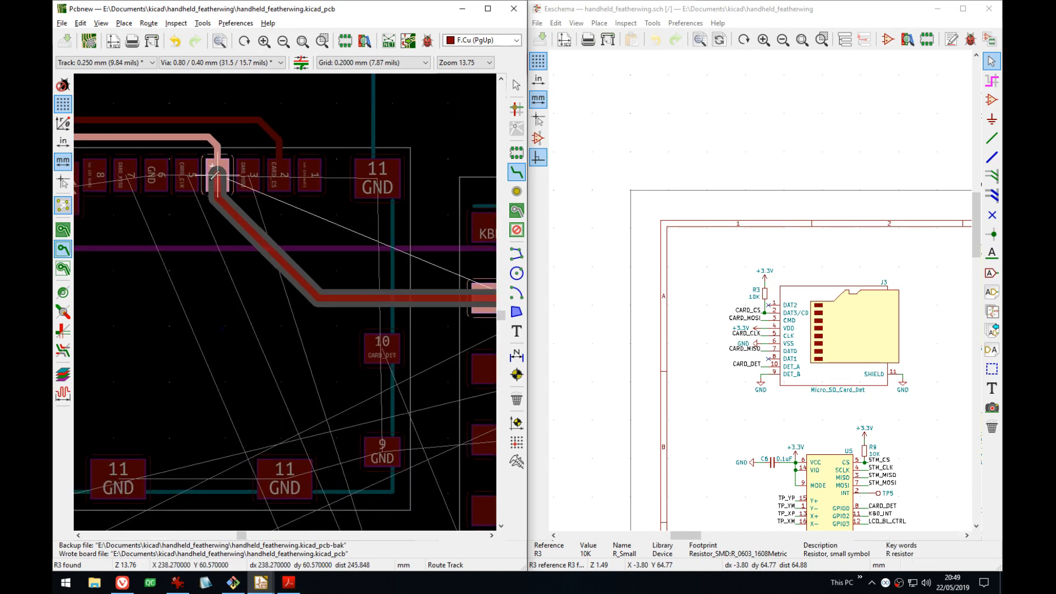
pyautogui.moveTo(216, 175); pyautogui.dragTo(287, 218, button='middle')
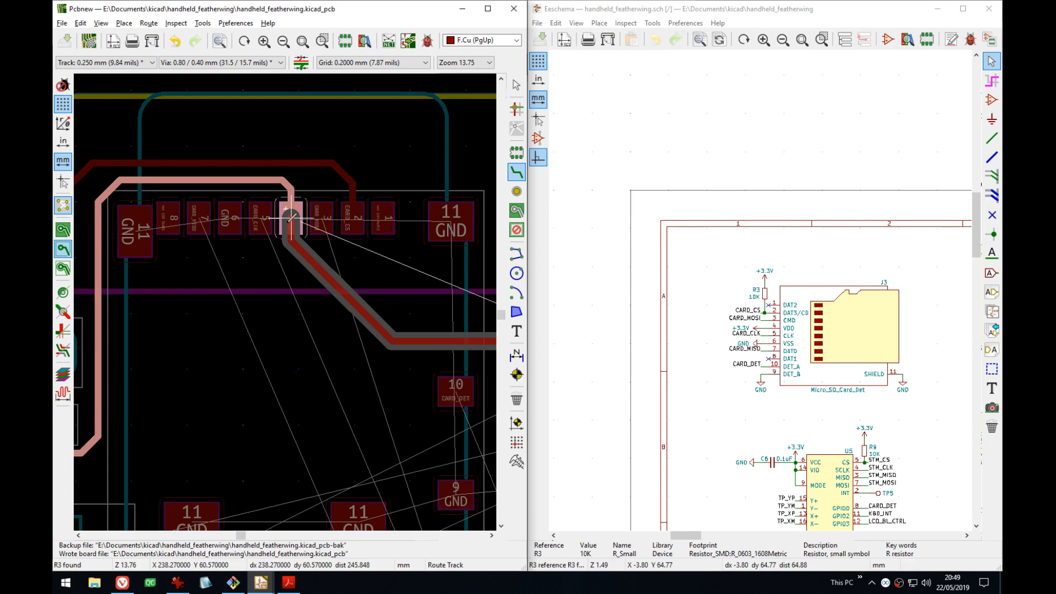
pyautogui.moveTo(377, 294); pyautogui.dragTo(283, 283, button='middle')
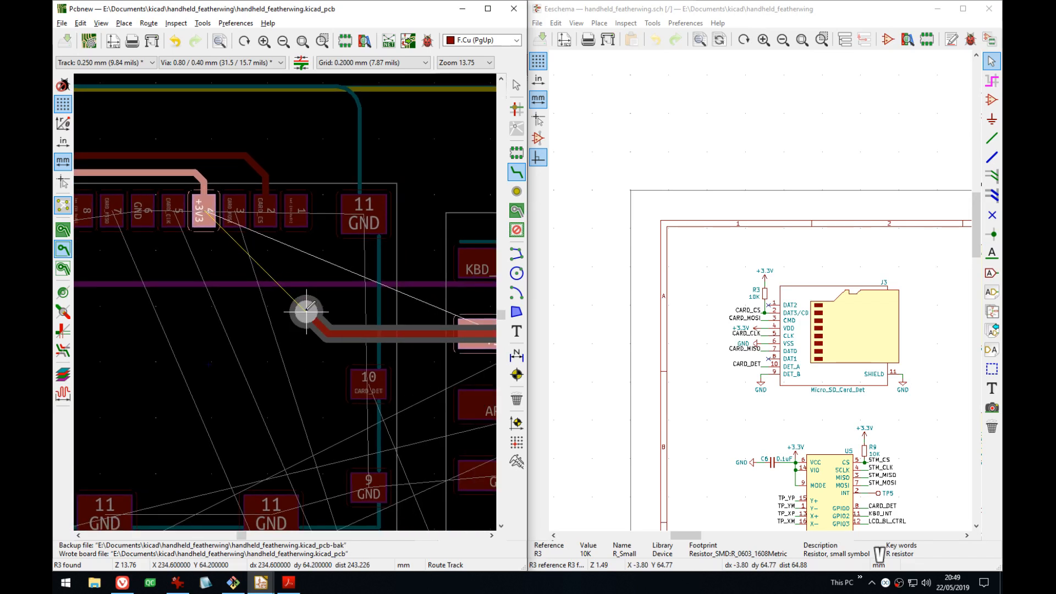
pyautogui.click(308, 322)
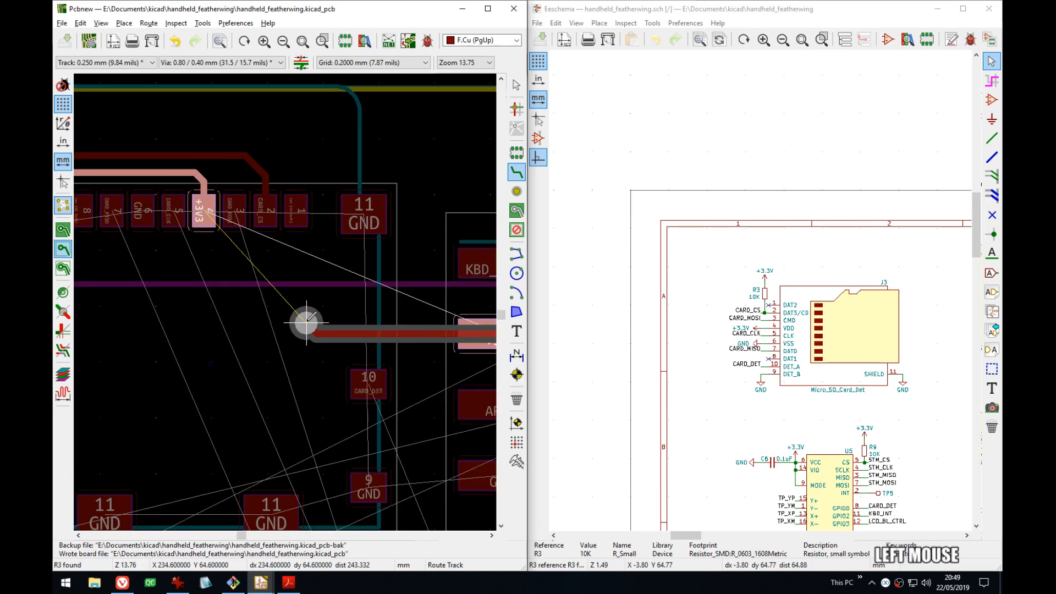
pyautogui.press('v')
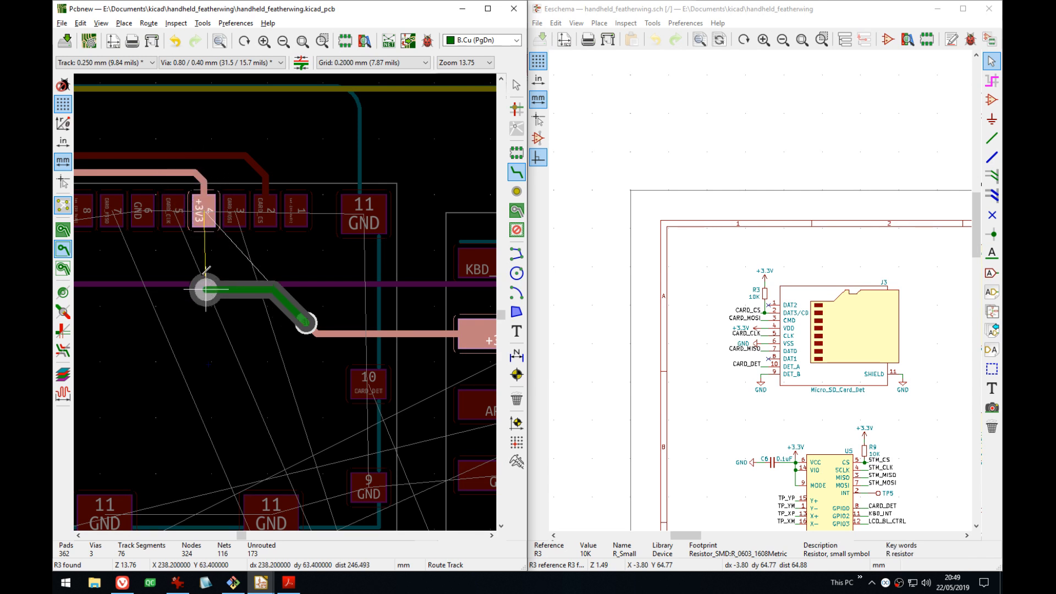
pyautogui.scroll(3, 208, 254)
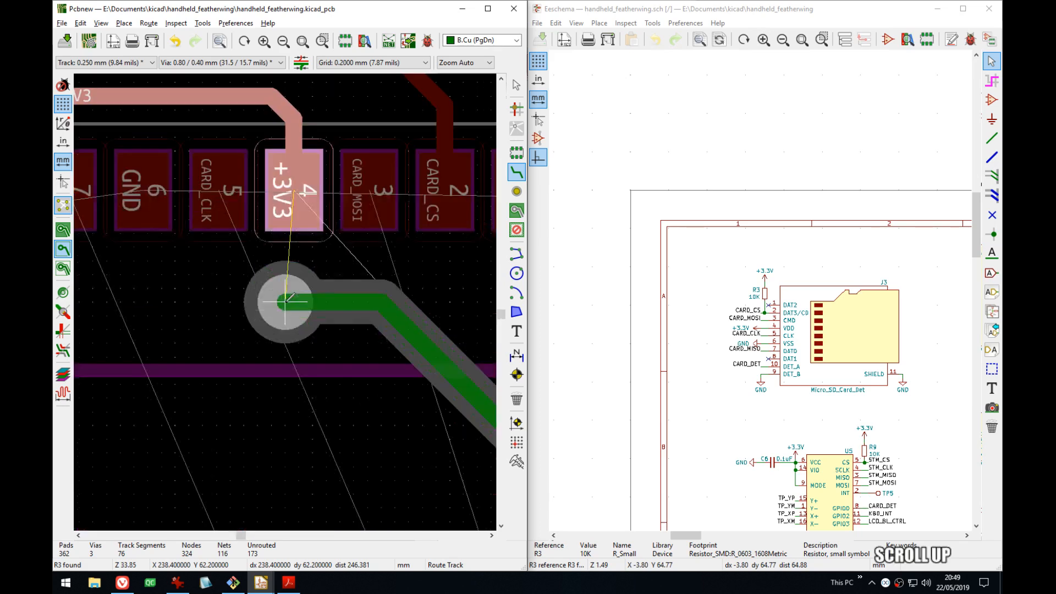
pyautogui.press('n')
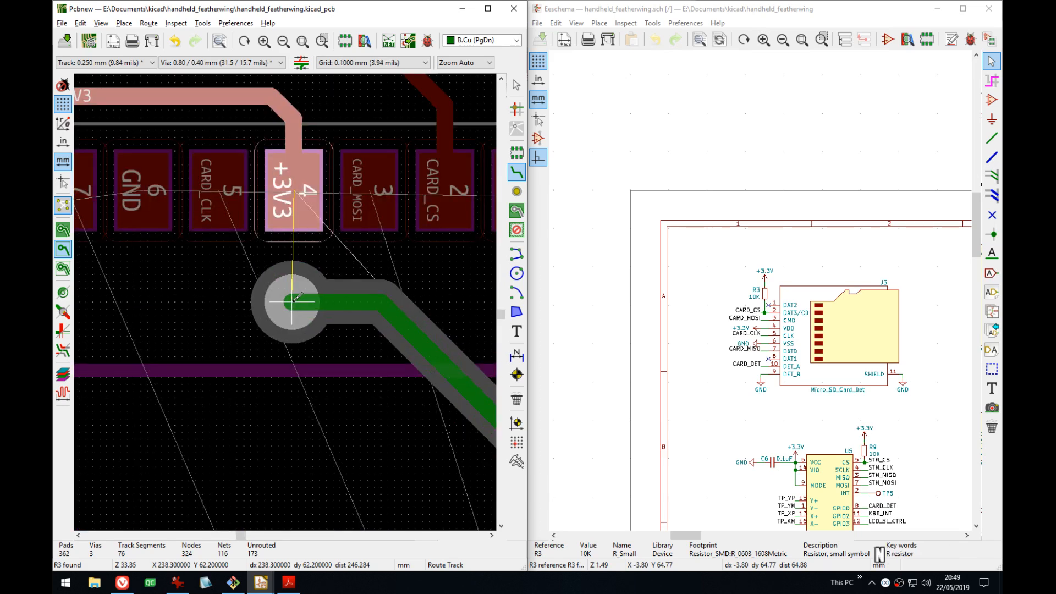
pyautogui.press('Escape')
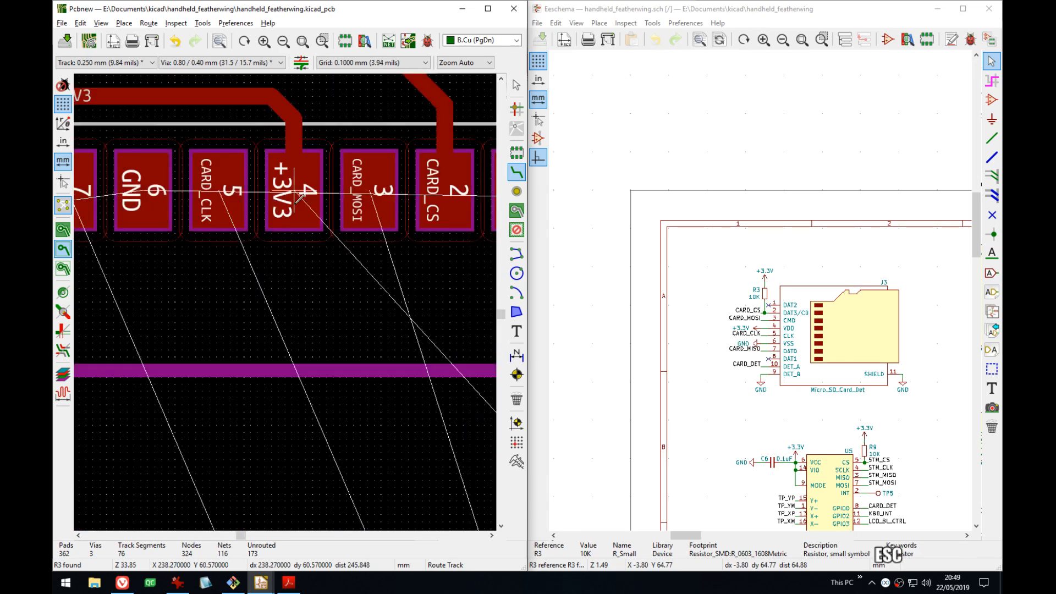
# - Run +3V3 from socket pad 4 down to a new via on the 0.05 mm grid, and join it on B.Cu to the existing +3V3 via
pyautogui.click(300, 196)
pyautogui.press('v')
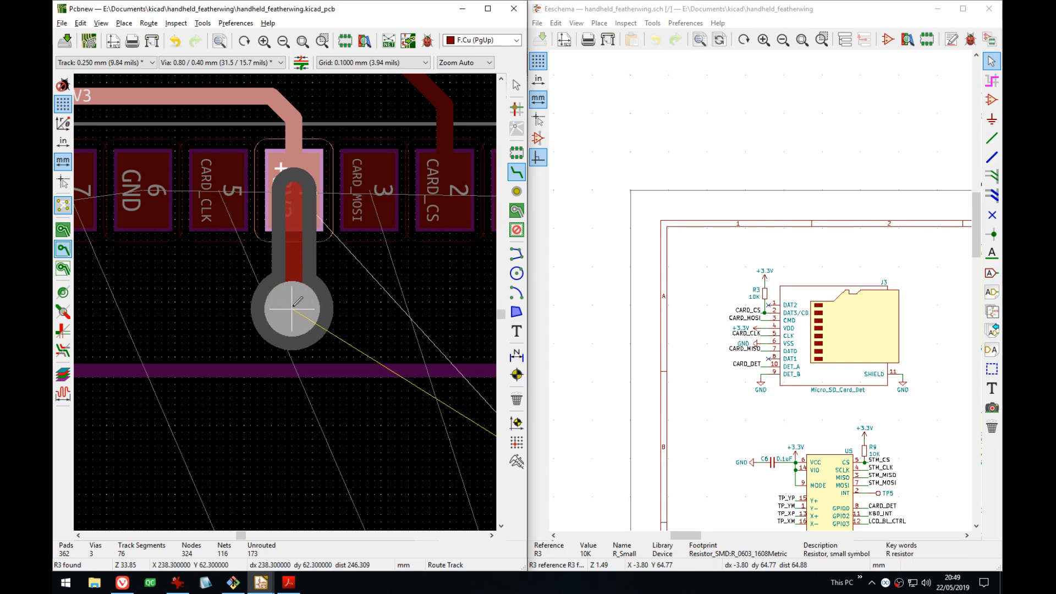
pyautogui.press('b')
pyautogui.press('n')
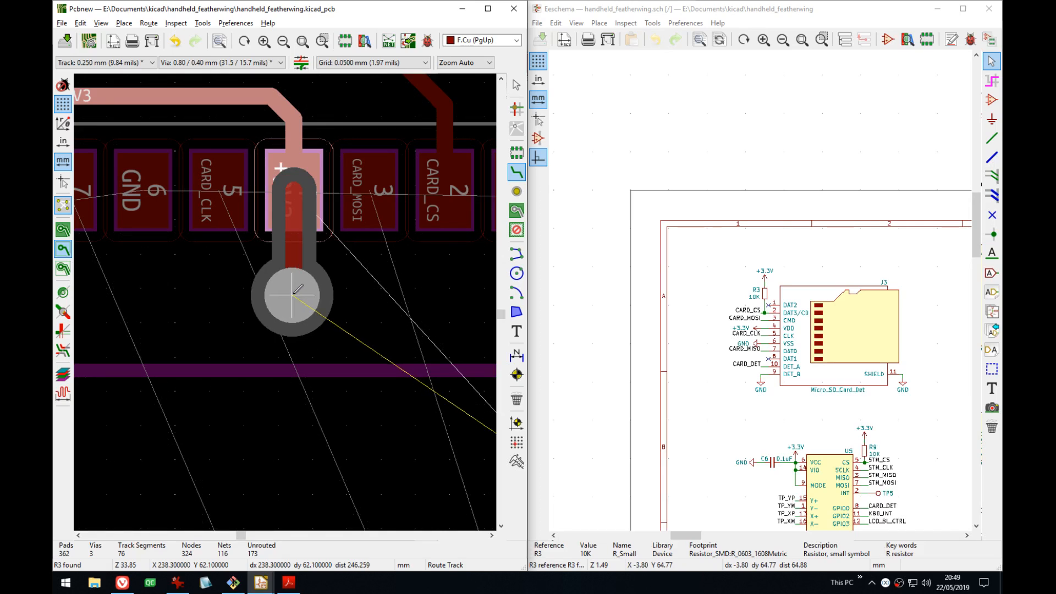
pyautogui.click(293, 298)
pyautogui.scroll(-4, 313, 333)
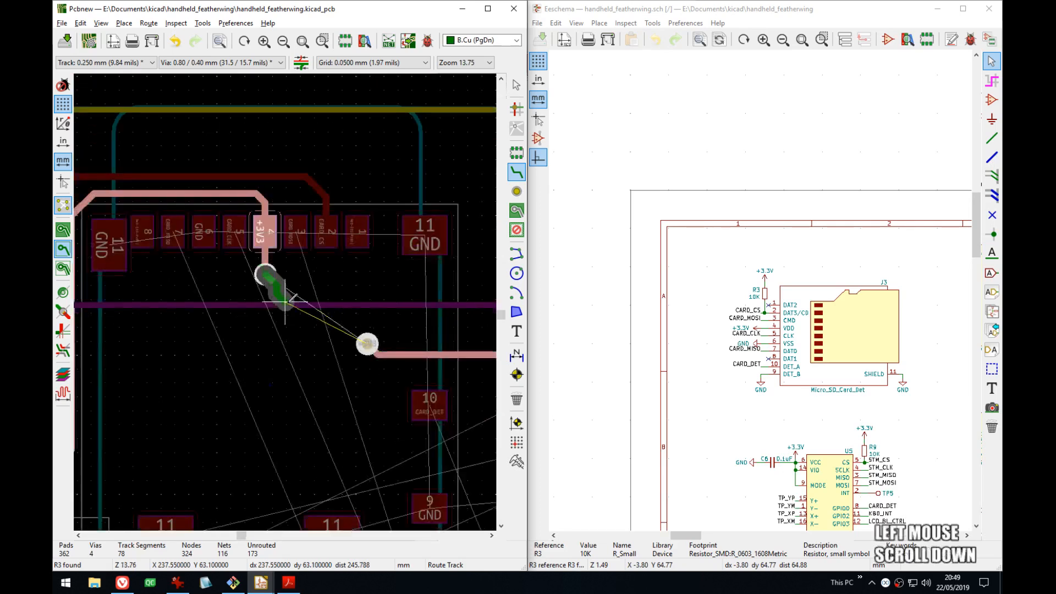
pyautogui.click(366, 343)
# - Drag the diagonal B.Cu segment between the two +3V3 vias so it leaves the via below pad 4 directly at an angle
pyautogui.scroll(1, 308, 325)
pyautogui.press('d')
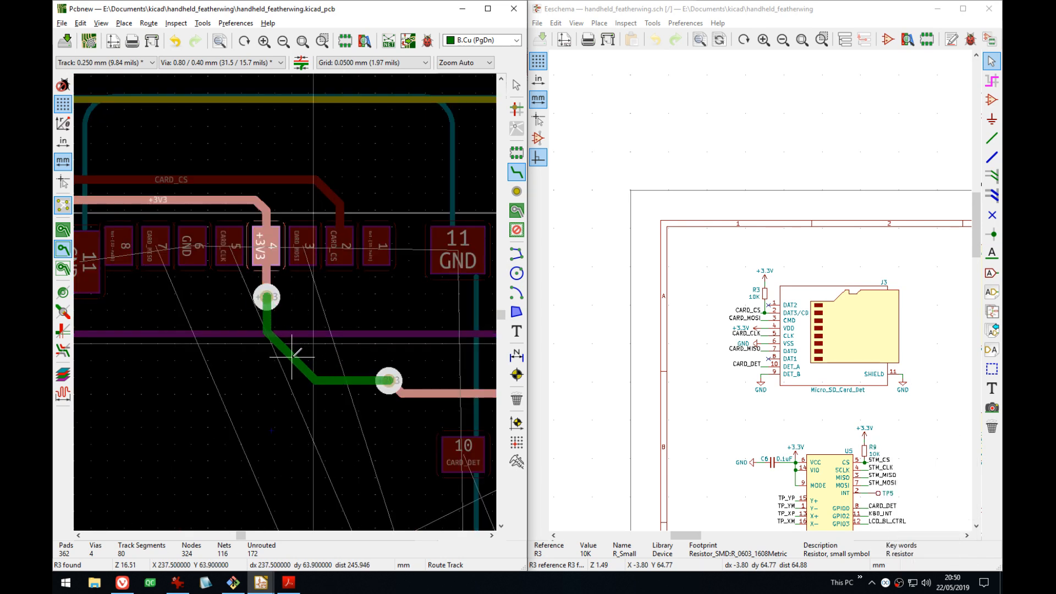
pyautogui.press('n')
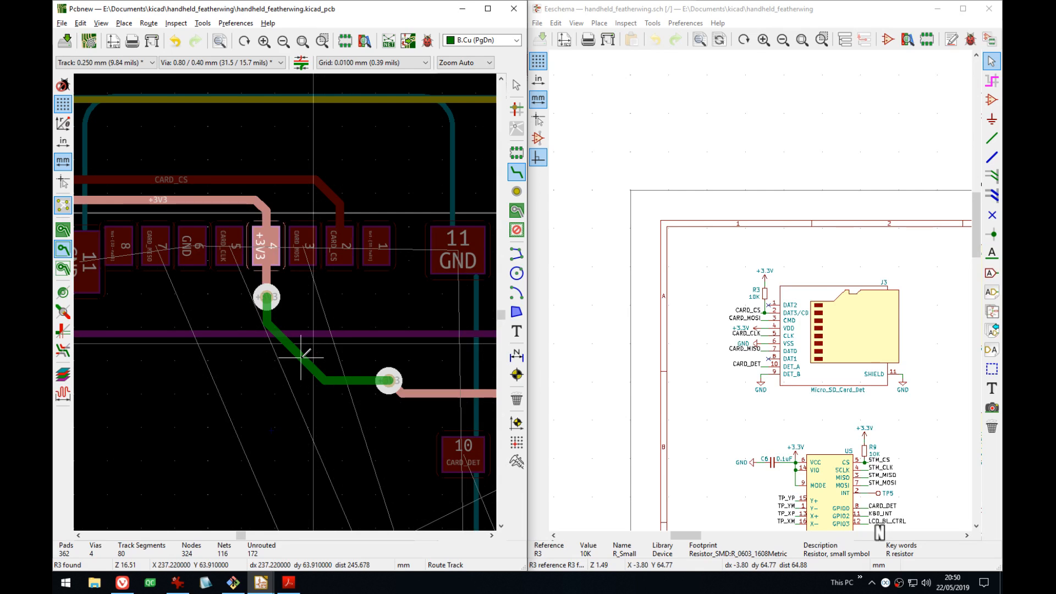
pyautogui.press('n')
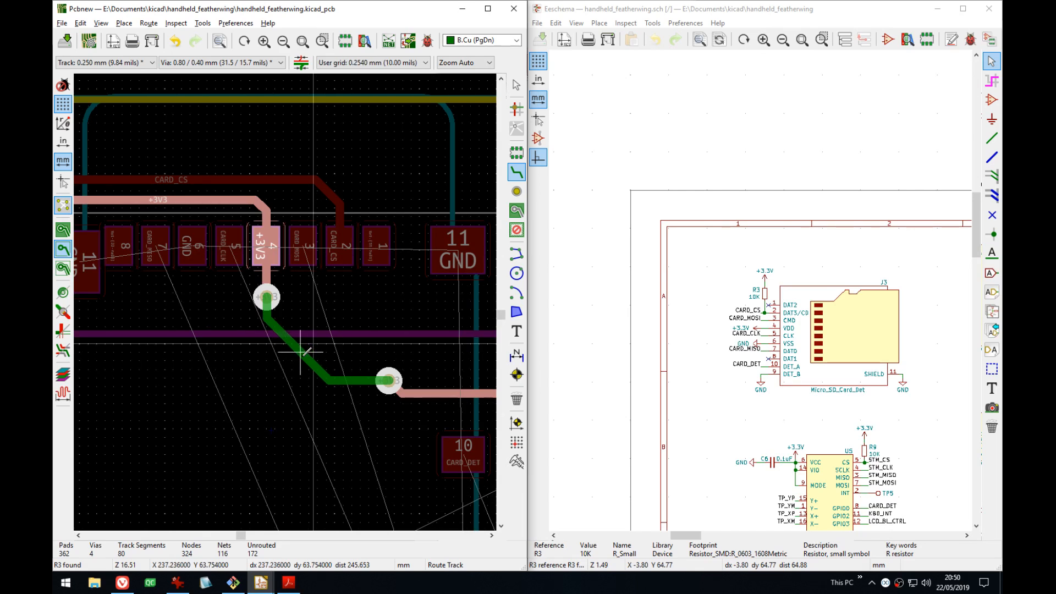
pyautogui.click(307, 342)
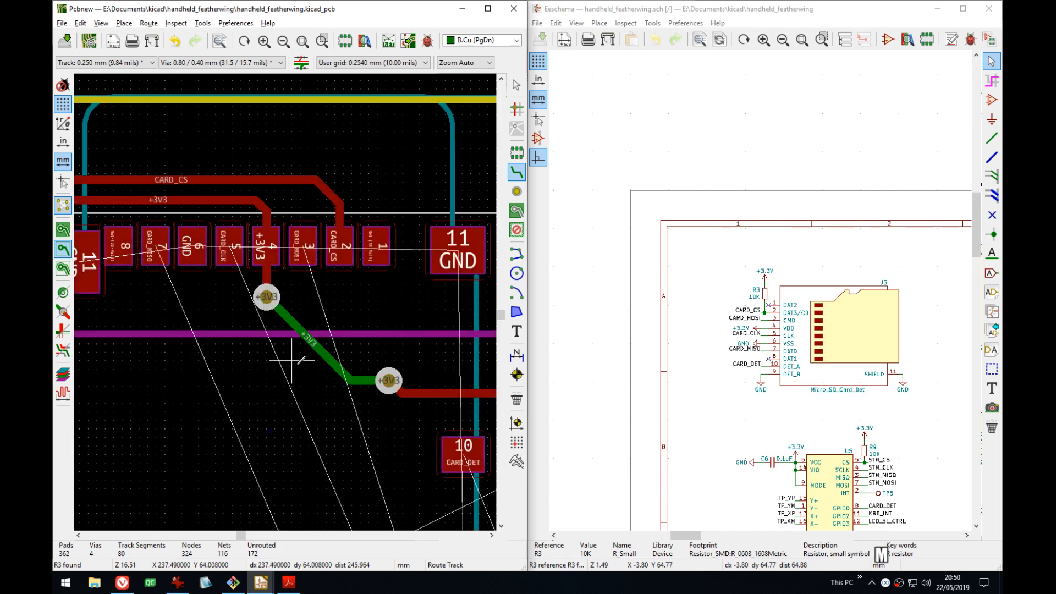
# - Set the grid to 0.1000 mm and drag the B.Cu +3V3 diagonal so the track leaves the via below pad 4 straight down
pyautogui.click(328, 224)
pyautogui.click(372, 62)
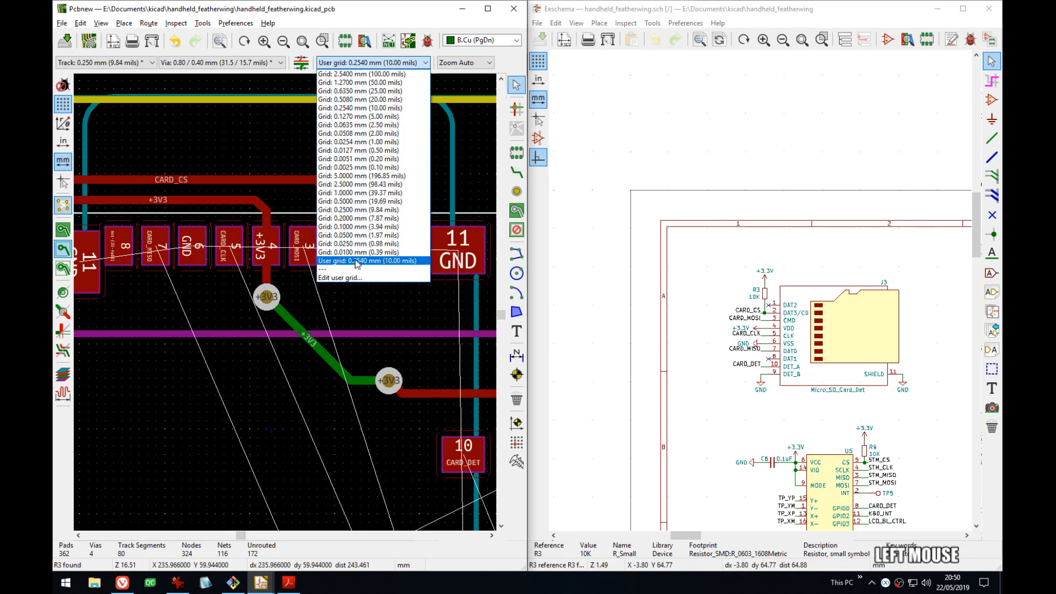
pyautogui.click(356, 227)
pyautogui.press('x')
pyautogui.press('d')
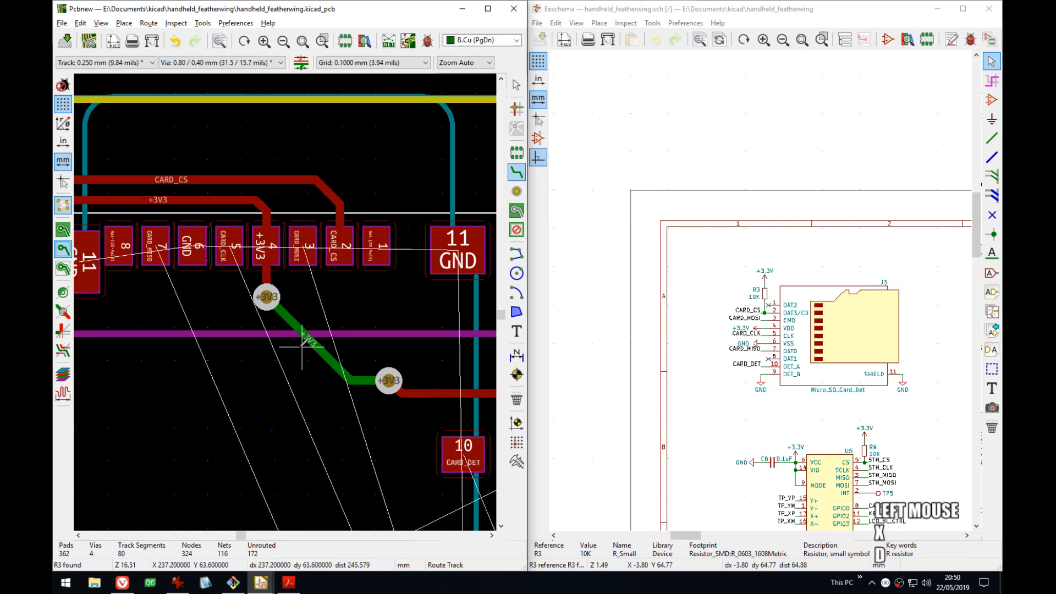
pyautogui.click(293, 355)
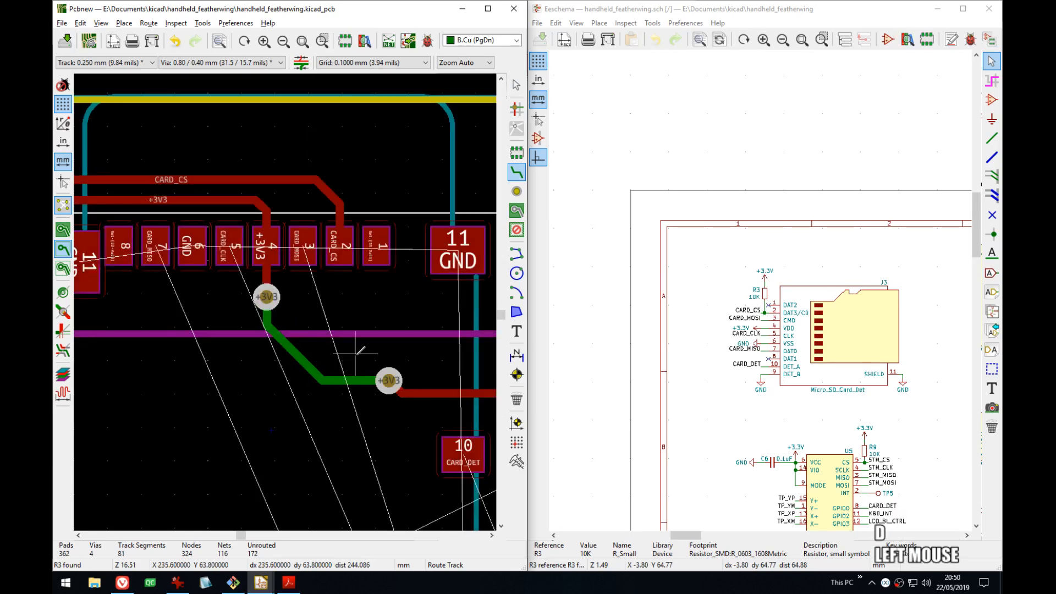
# - Drag the +3V3 via above pad 10 into line with the header track, readjust the B.Cu diagonal, and save the board
pyautogui.moveTo(352, 352); pyautogui.dragTo(255, 292, button='middle')
pyautogui.scroll(-2, 294, 320)
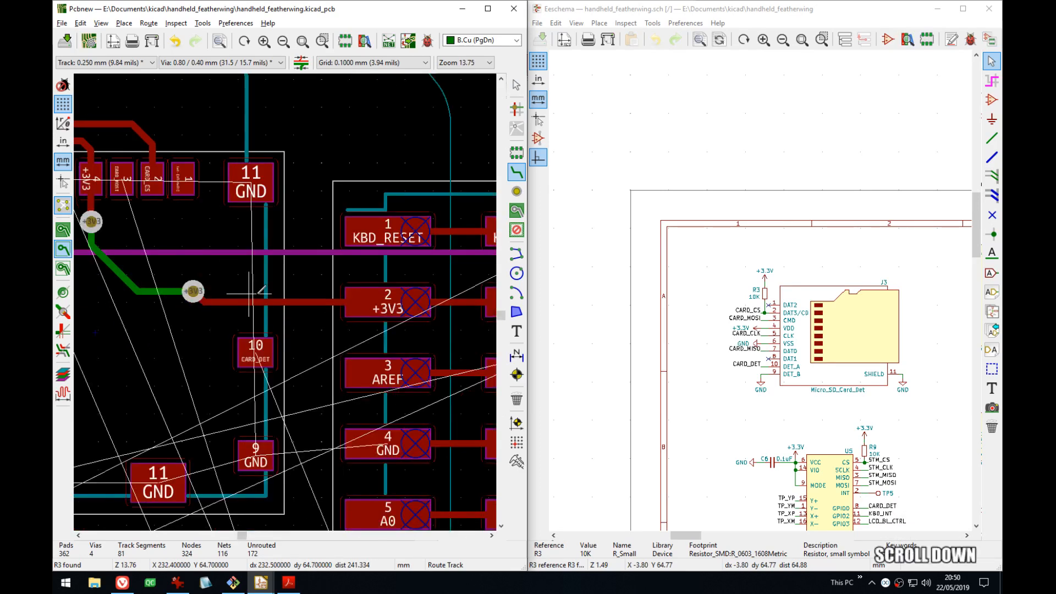
pyautogui.scroll(3, 301, 269)
pyautogui.press('d')
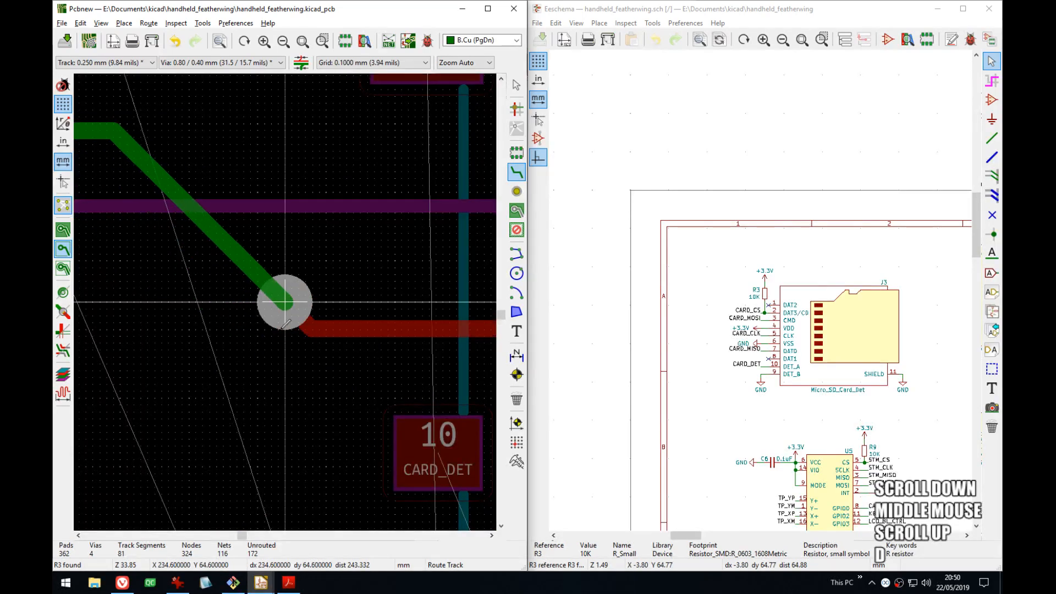
pyautogui.click(275, 332)
pyautogui.moveTo(108, 246); pyautogui.dragTo(213, 295, button='middle')
pyautogui.click(214, 294)
pyautogui.scroll(-5, 285, 302)
pyautogui.moveTo(346, 333); pyautogui.dragTo(323, 293, button='middle')
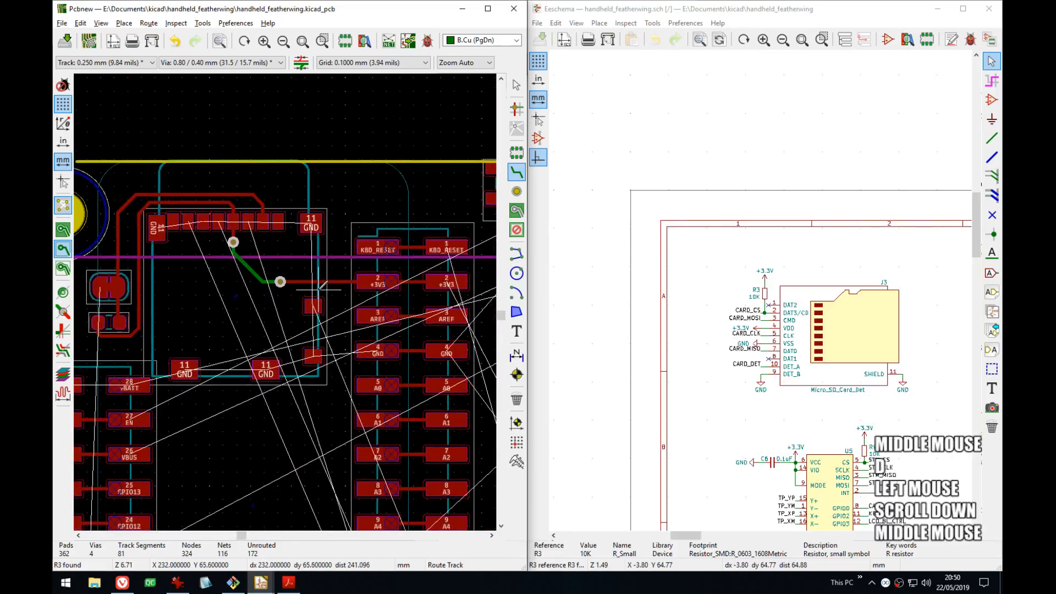
pyautogui.hotkey('ctrl', 's')
# - Route GPIO5 on F.Cu from JP1's unconnected pad down along the outer side of the header to pad 19
pyautogui.moveTo(246, 288); pyautogui.dragTo(386, 218, button='middle')
pyautogui.moveTo(296, 242); pyautogui.dragTo(328, 152, button='middle')
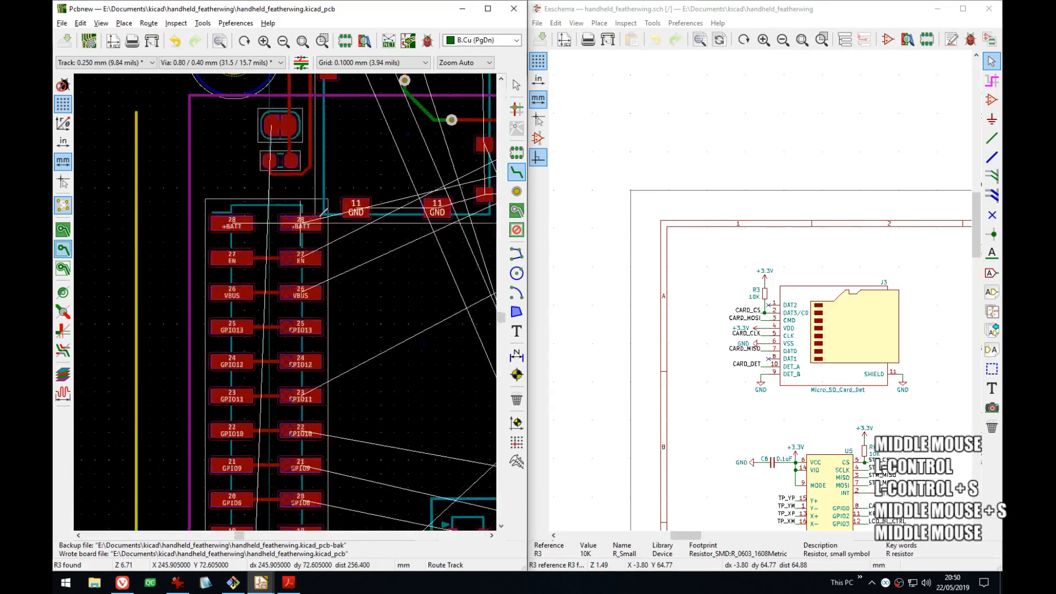
pyautogui.click(277, 125)
pyautogui.moveTo(232, 529); pyautogui.dragTo(274, 440, button='middle')
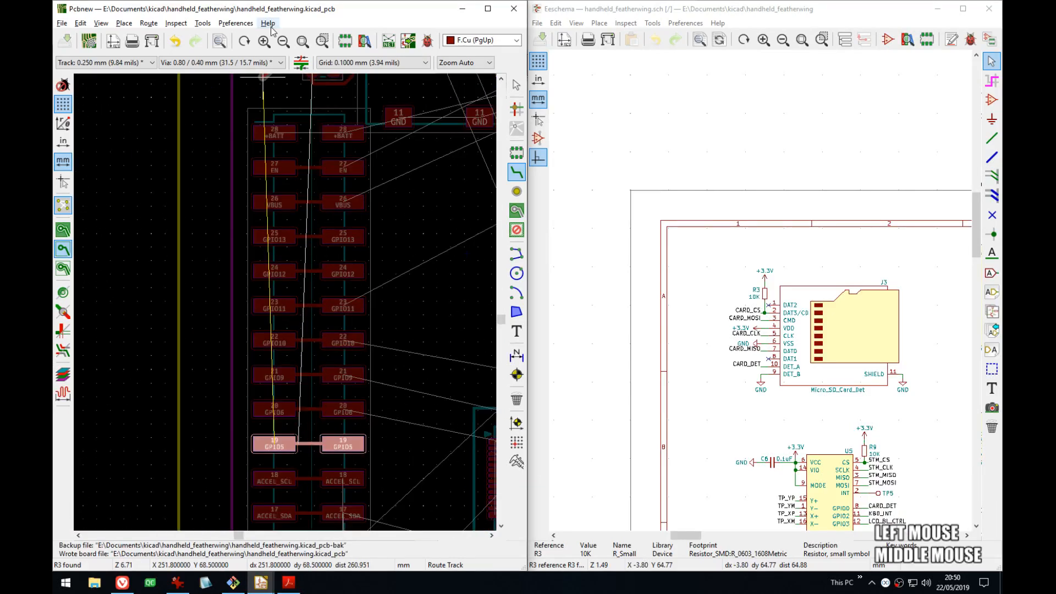
pyautogui.moveTo(265, 80); pyautogui.dragTo(278, 152, button='middle')
pyautogui.moveTo(215, 386); pyautogui.dragTo(228, 204, button='middle')
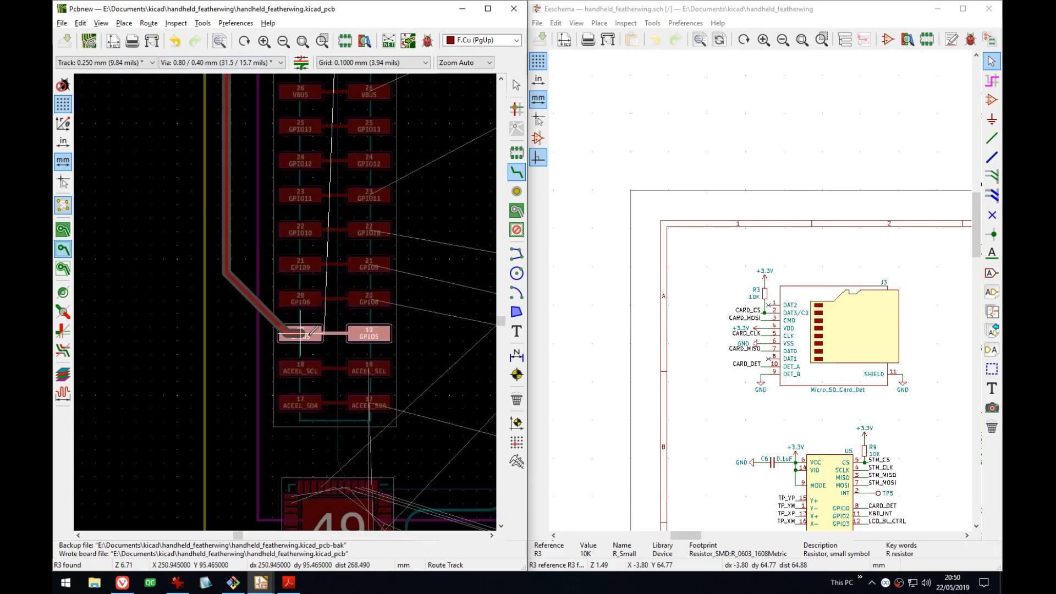
pyautogui.moveTo(318, 369); pyautogui.dragTo(329, 462, button='middle')
pyautogui.click(312, 426)
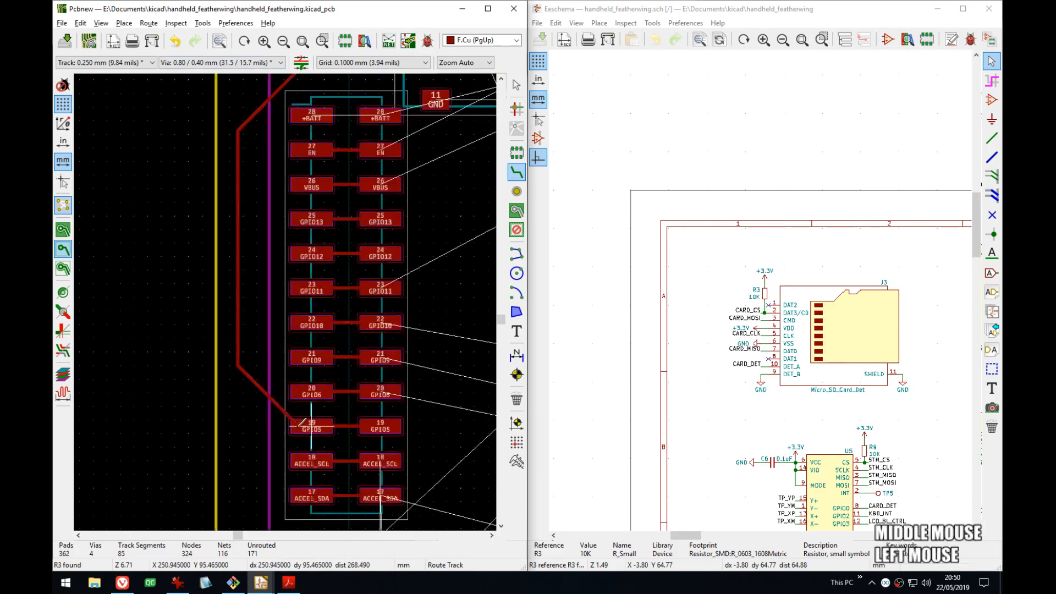
# - Drag the GPIO5 track's diagonal into pad 19 and its long vertical segment closer to the header
pyautogui.scroll(1, 266, 399)
pyautogui.press('d')
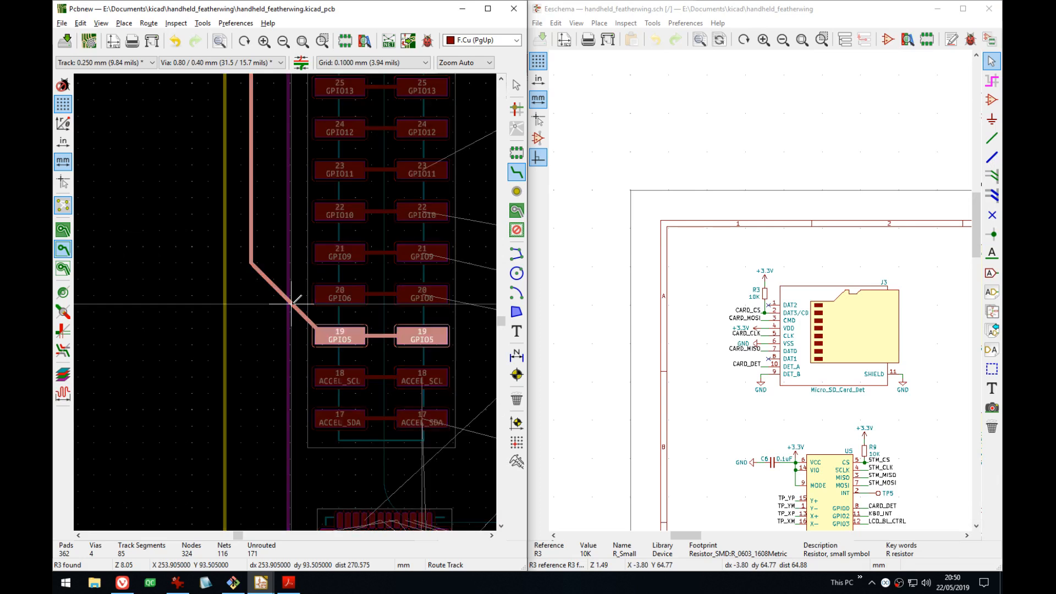
pyautogui.click(289, 325)
pyautogui.moveTo(291, 215); pyautogui.dragTo(275, 325, button='middle')
pyautogui.press('d')
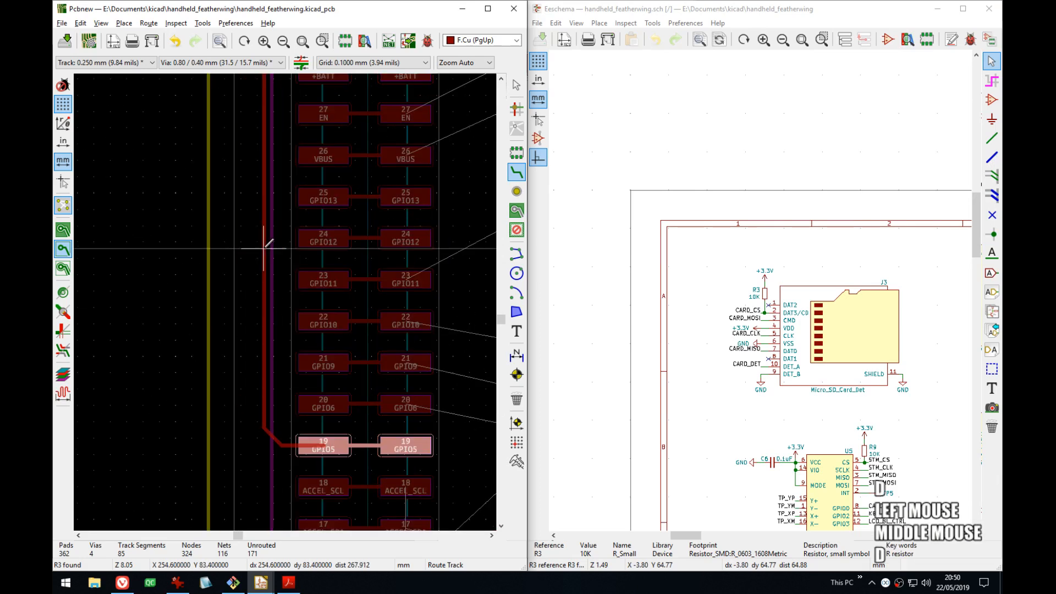
# - Reshape the GPIO5 track between header pad 19 and the solder jumper above the header by shifting its vertical and diagonal segments
pyautogui.click(264, 245)
pyautogui.moveTo(273, 158); pyautogui.dragTo(279, 303, button='middle')
pyautogui.moveTo(319, 143); pyautogui.dragTo(315, 189, button='middle')
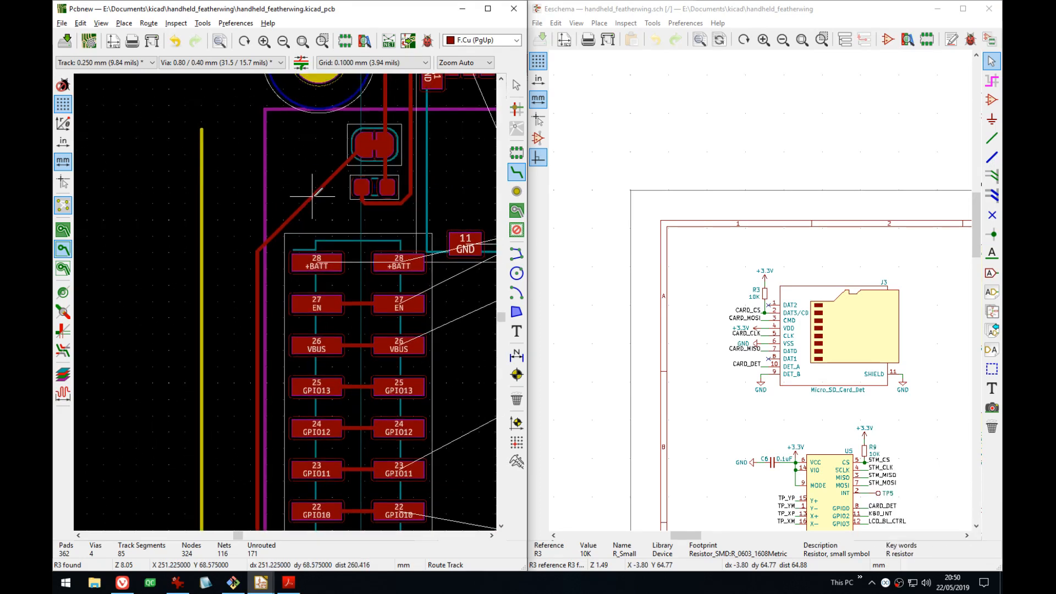
pyautogui.scroll(-3, 282, 165)
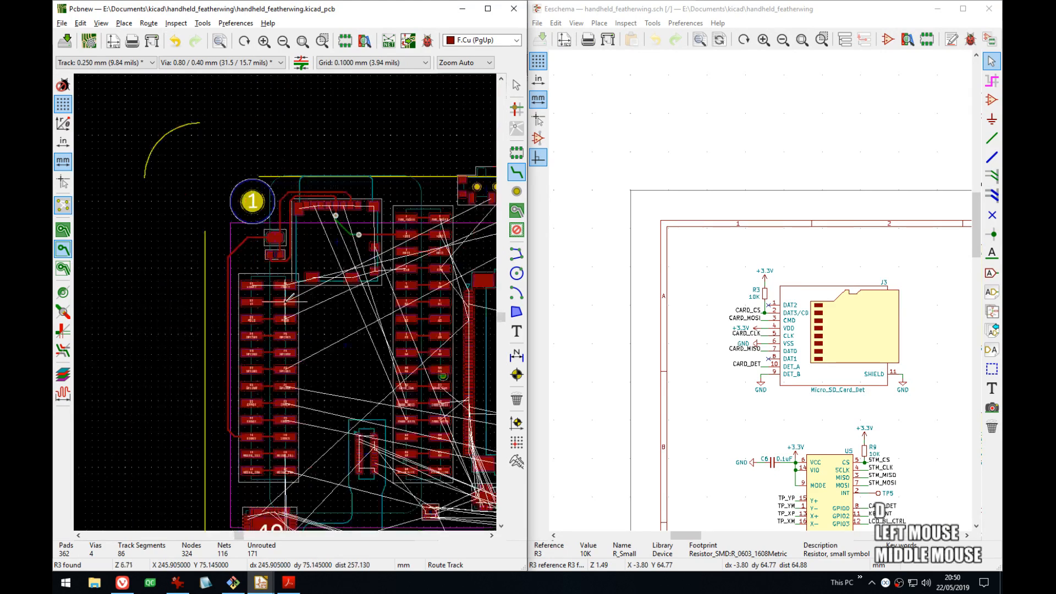
# - Join the two +BATT pads in header row 28 with a track and adjust the GPIO5 track's corner beside pad 19
pyautogui.scroll(-2, 285, 299)
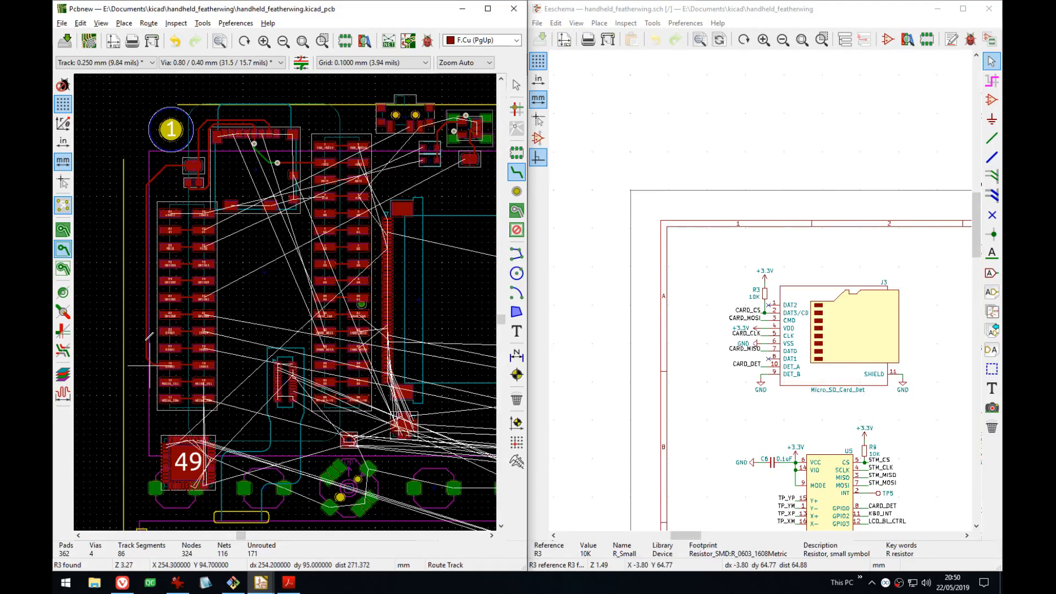
pyautogui.scroll(-6, 285, 302)
pyautogui.scroll(3, 293, 301)
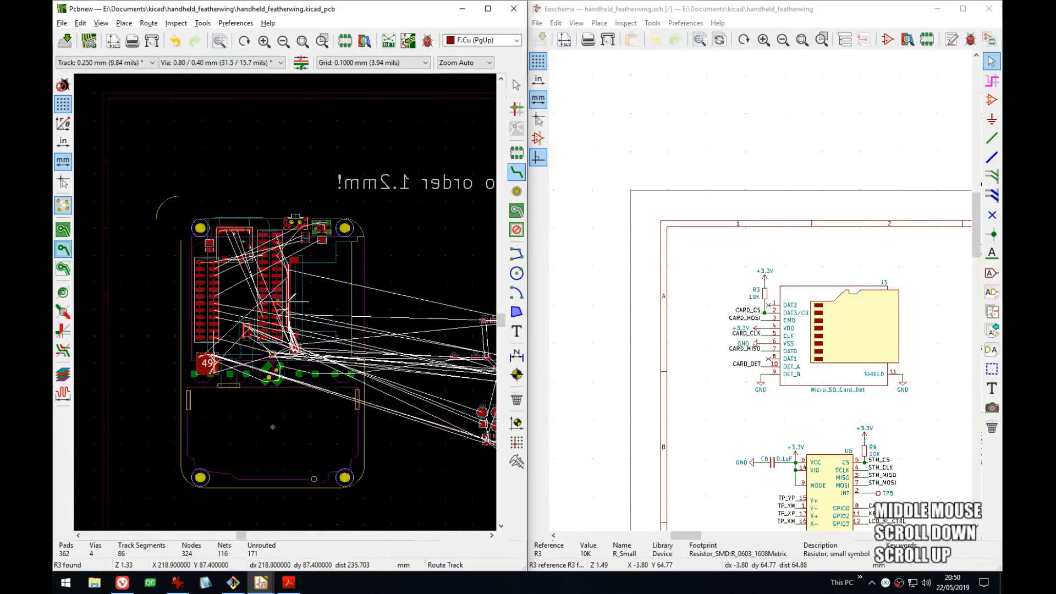
pyautogui.scroll(3, 297, 302)
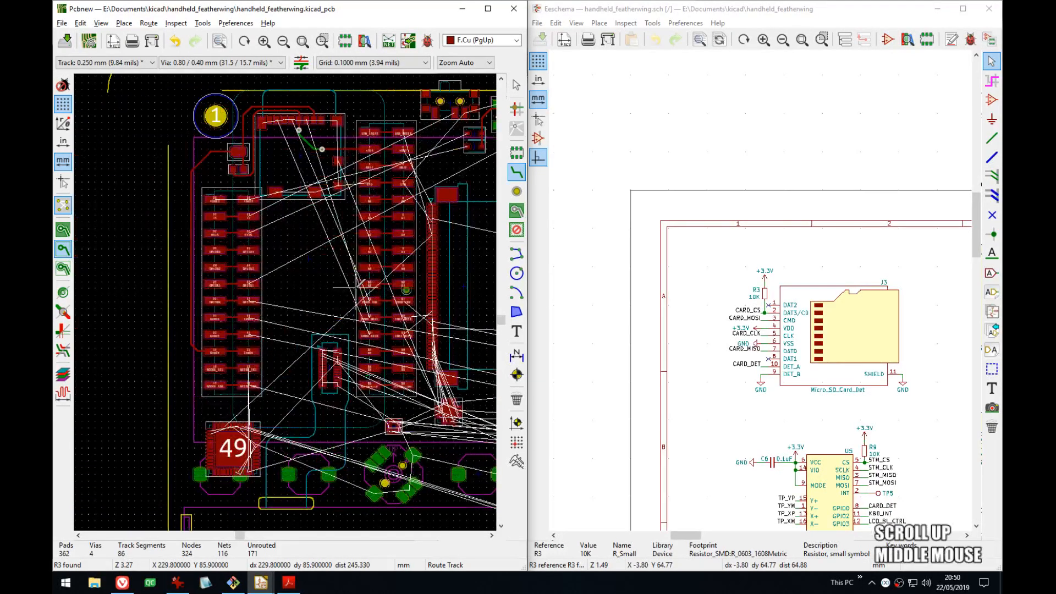
pyautogui.moveTo(365, 220); pyautogui.dragTo(343, 201, button='middle')
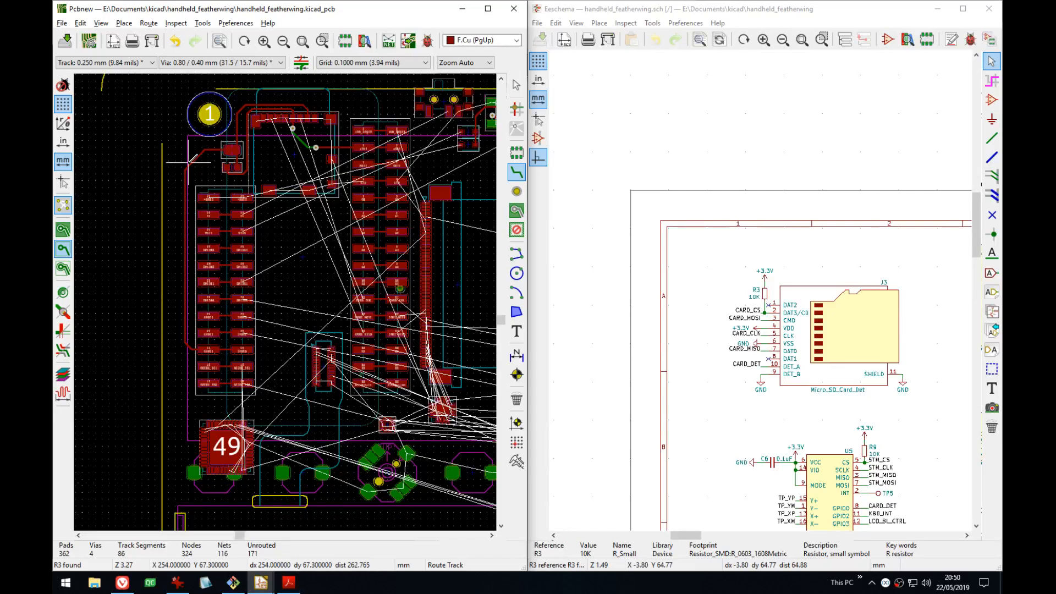
pyautogui.scroll(3, 189, 162)
pyautogui.moveTo(365, 361); pyautogui.dragTo(329, 458, button='middle')
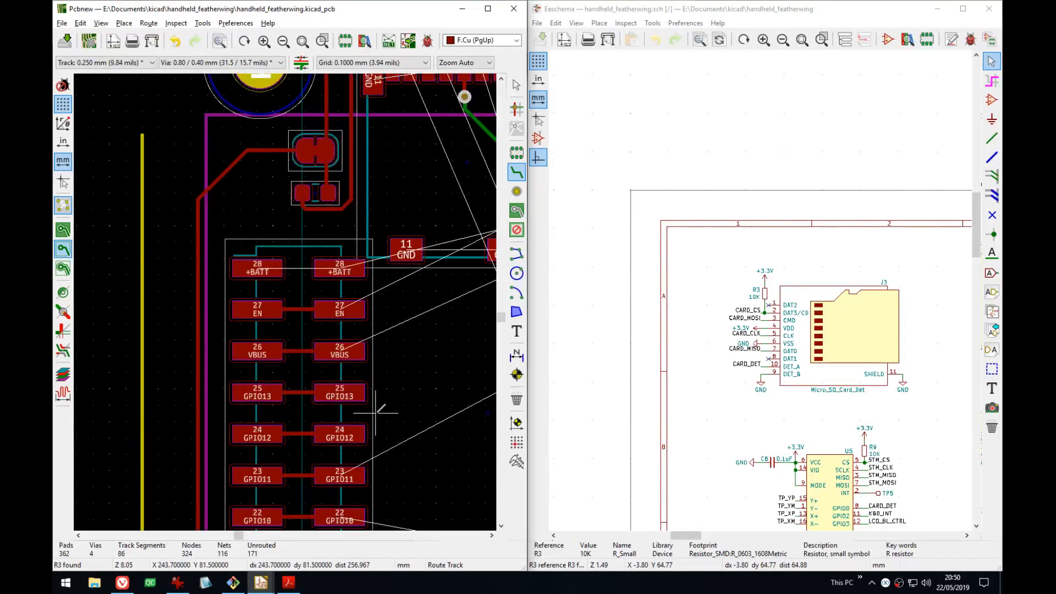
pyautogui.moveTo(377, 410); pyautogui.dragTo(361, 82, button='middle')
pyautogui.click(238, 281)
pyautogui.click(323, 275)
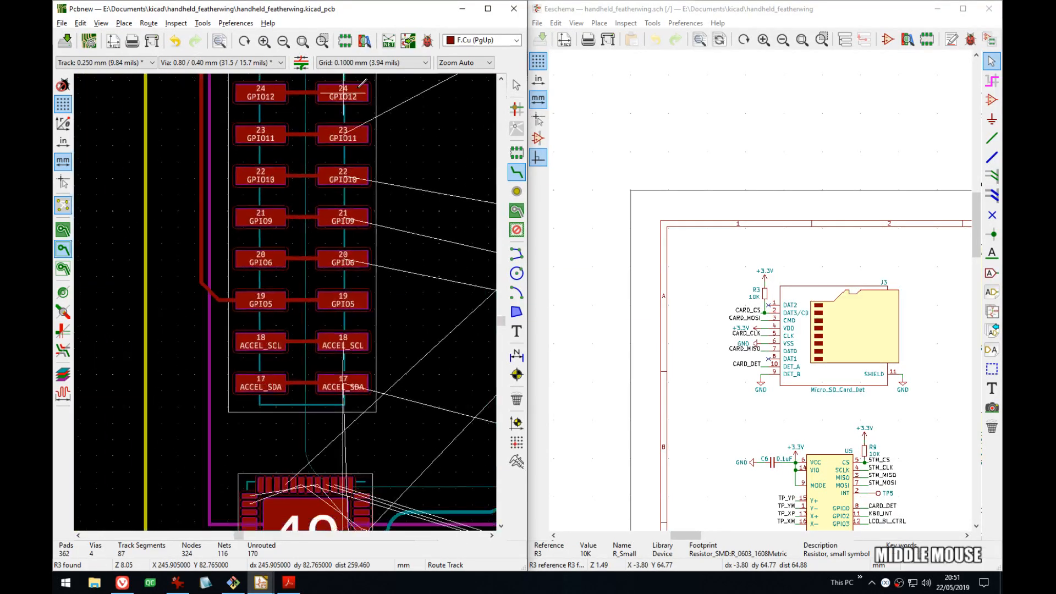
pyautogui.click(211, 292)
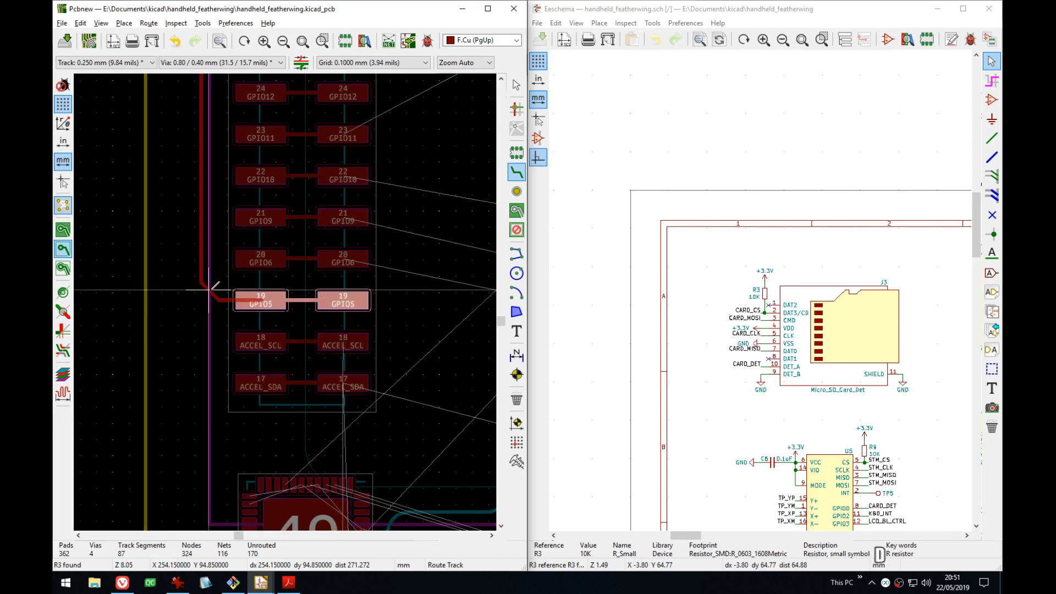
pyautogui.moveTo(211, 287); pyautogui.dragTo(270, 281, button='middle')
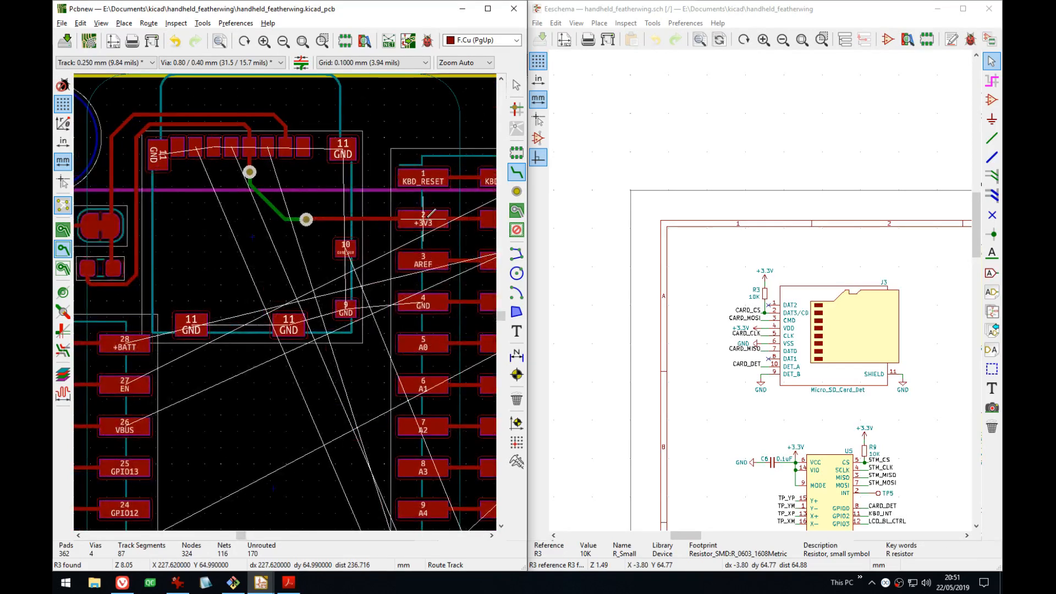
# - Look over the unrouted parts of the board and locate U5 (STMPE811) by selecting it in the schematic
pyautogui.moveTo(246, 432); pyautogui.dragTo(257, 290, button='middle')
pyautogui.moveTo(376, 488); pyautogui.dragTo(428, 322, button='middle')
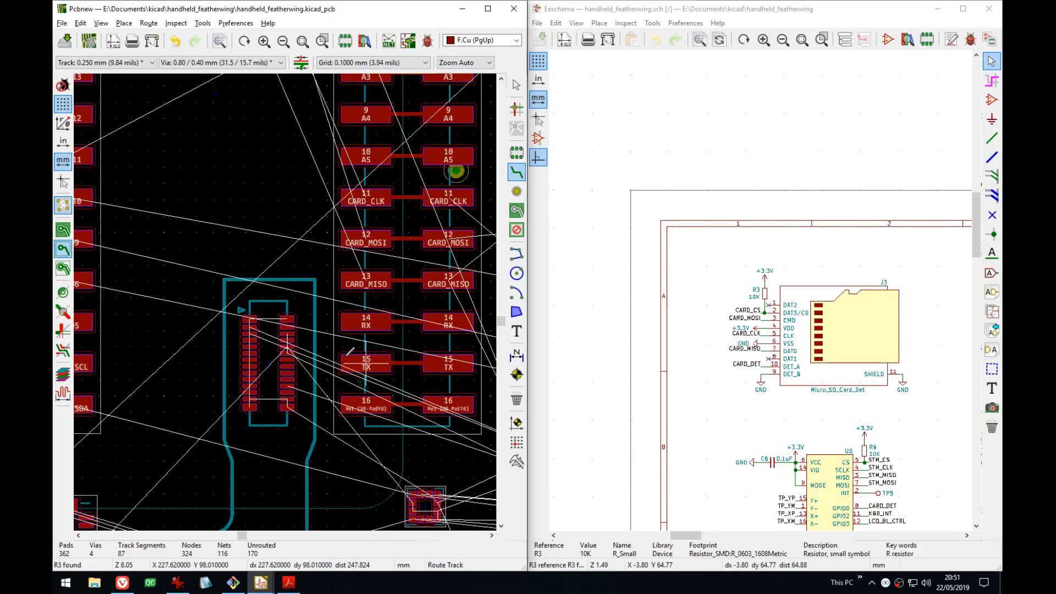
pyautogui.scroll(-3, 321, 291)
pyautogui.moveTo(379, 299); pyautogui.dragTo(389, 329, button='middle')
pyautogui.moveTo(487, 363); pyautogui.dragTo(237, 324, button='middle')
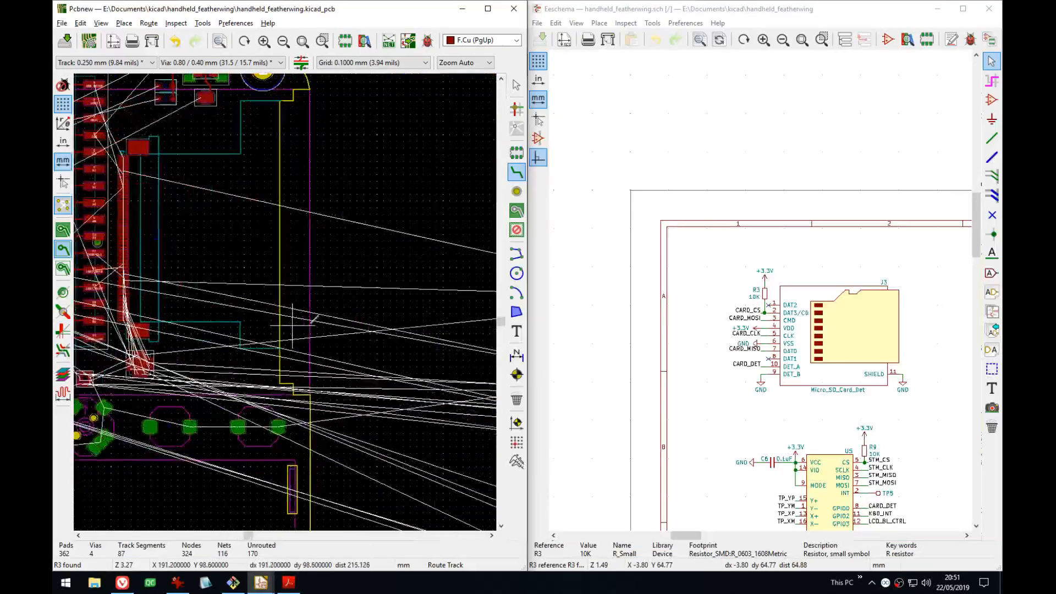
pyautogui.moveTo(816, 372); pyautogui.dragTo(718, 302, button='middle')
pyautogui.moveTo(791, 494); pyautogui.dragTo(791, 333, button='middle')
pyautogui.click(743, 308)
pyautogui.scroll(3, 291, 306)
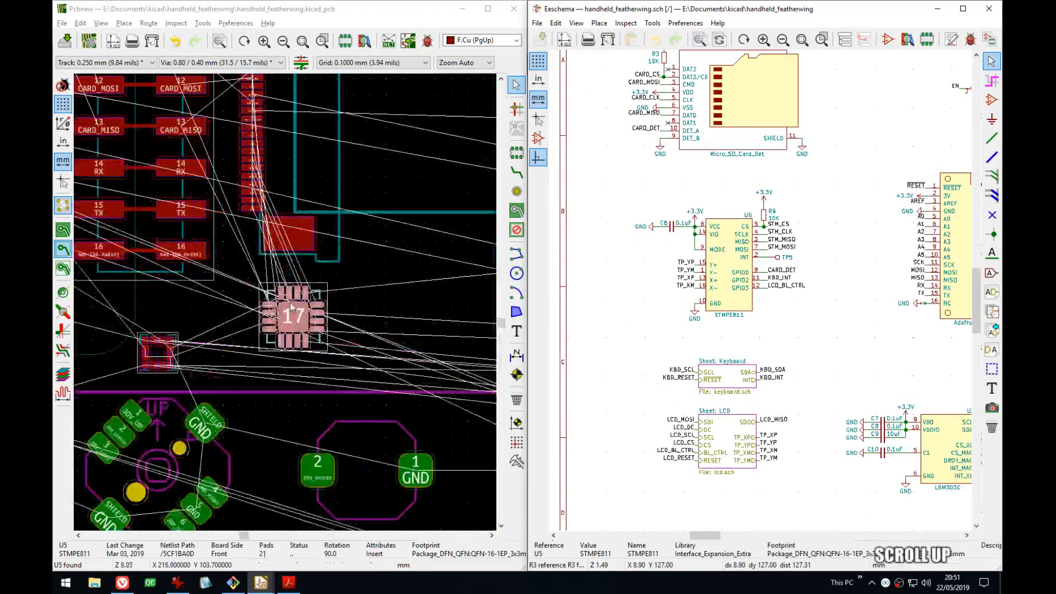
pyautogui.scroll(2, 291, 306)
# - Select capacitor C6 in the schematic and move its footprint across the board to the area beside U5
pyautogui.click(670, 227)
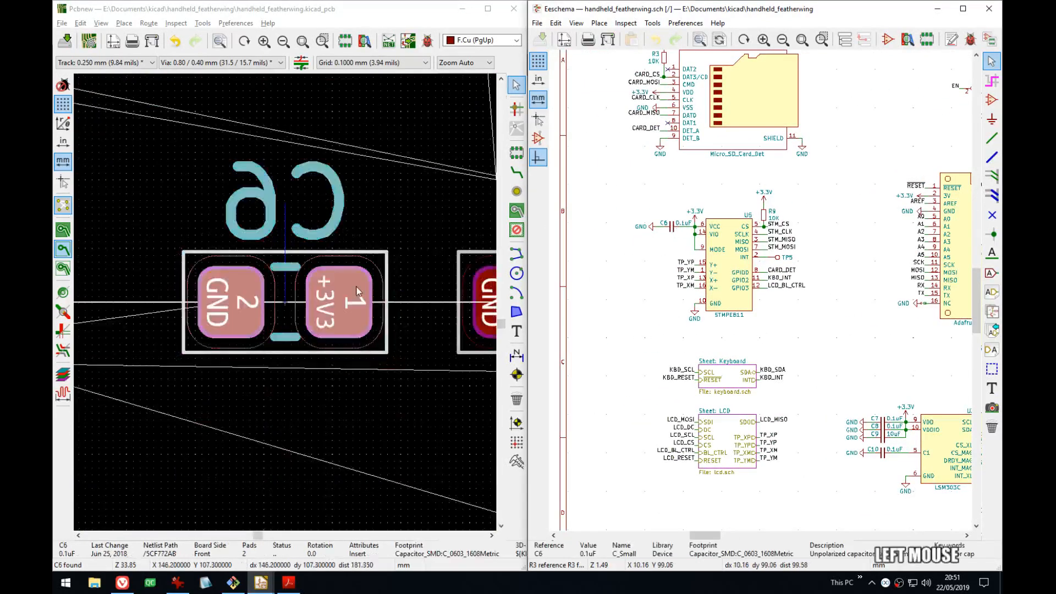
pyautogui.middleClick(357, 292)
pyautogui.click(285, 301)
pyautogui.press('m')
pyautogui.scroll(-5, 285, 302)
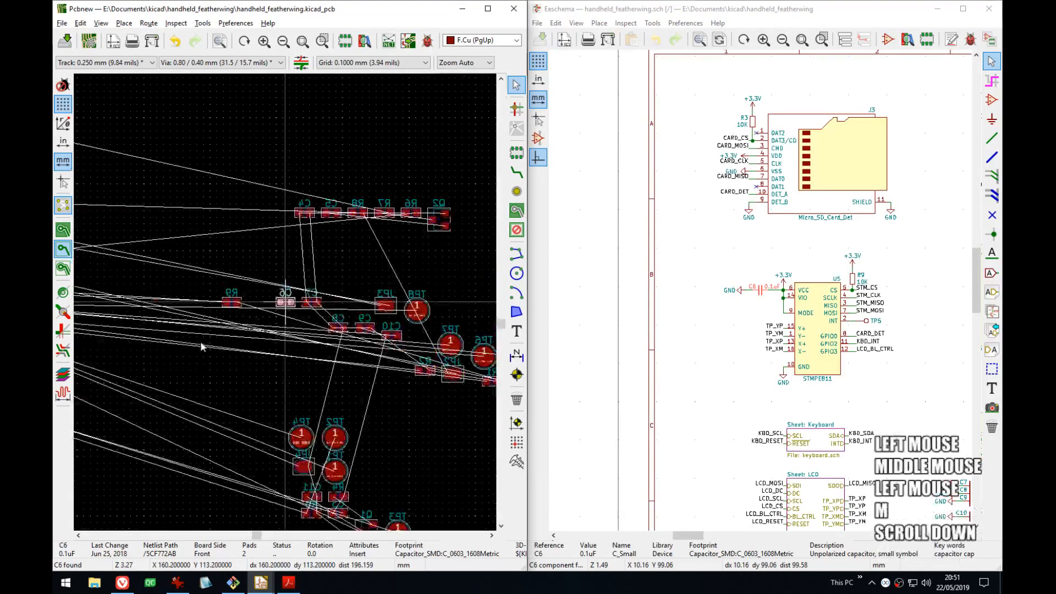
pyautogui.moveTo(129, 321); pyautogui.dragTo(309, 351, button='middle')
pyautogui.moveTo(127, 357); pyautogui.dragTo(400, 336, button='middle')
pyautogui.scroll(4, 345, 282)
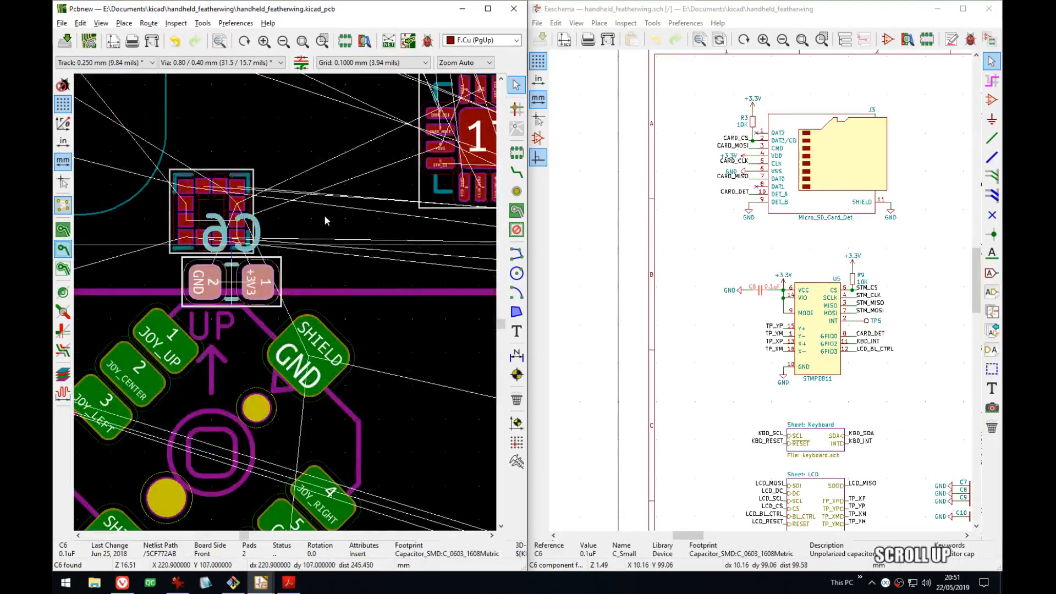
pyautogui.moveTo(326, 221); pyautogui.dragTo(141, 351, button='middle')
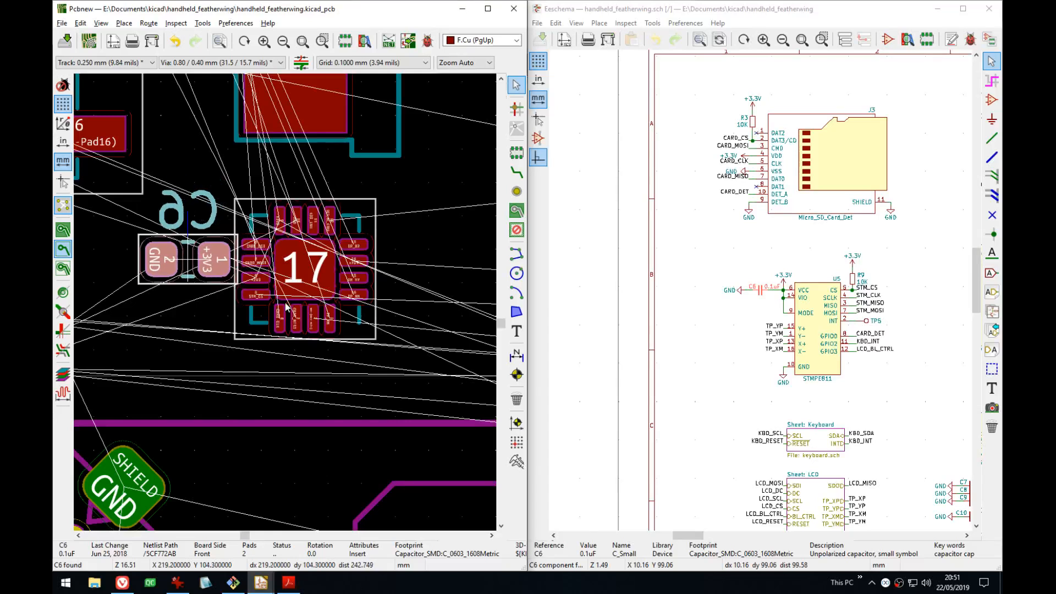
# - Try C6 in different orientations and place it beside U5 with its +3V3 pad facing U5's pad 6
pyautogui.scroll(4, 285, 306)
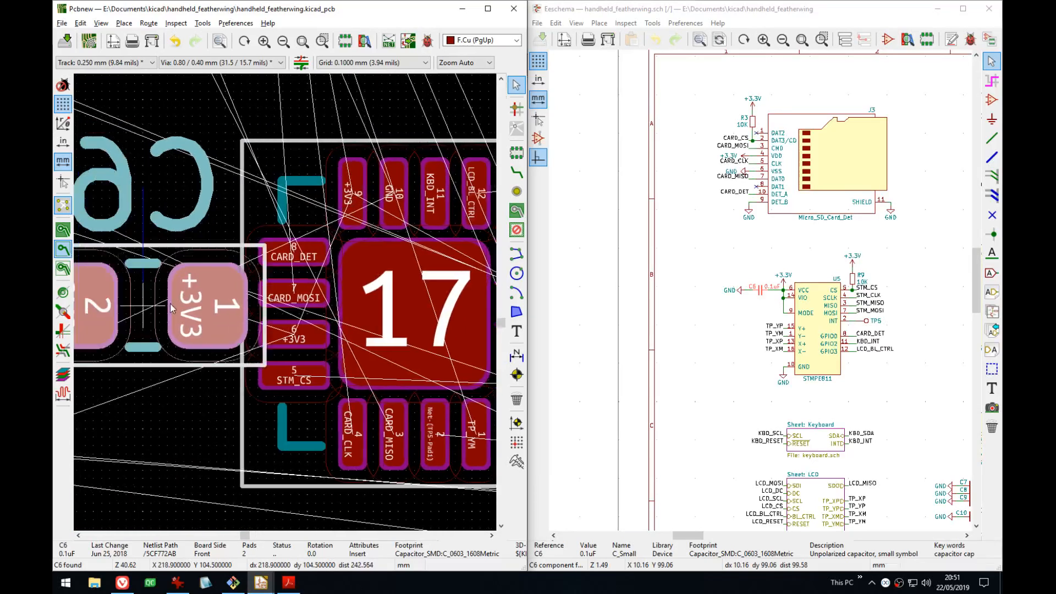
pyautogui.moveTo(264, 258); pyautogui.dragTo(236, 369, button='middle')
pyautogui.scroll(-1, 298, 348)
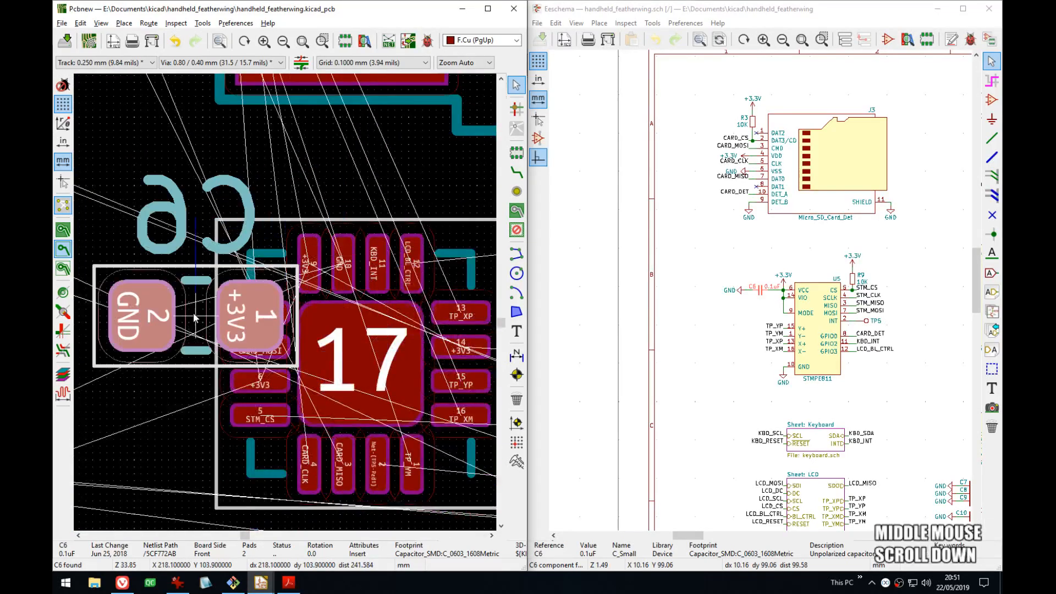
pyautogui.moveTo(204, 314); pyautogui.dragTo(367, 293, button='middle')
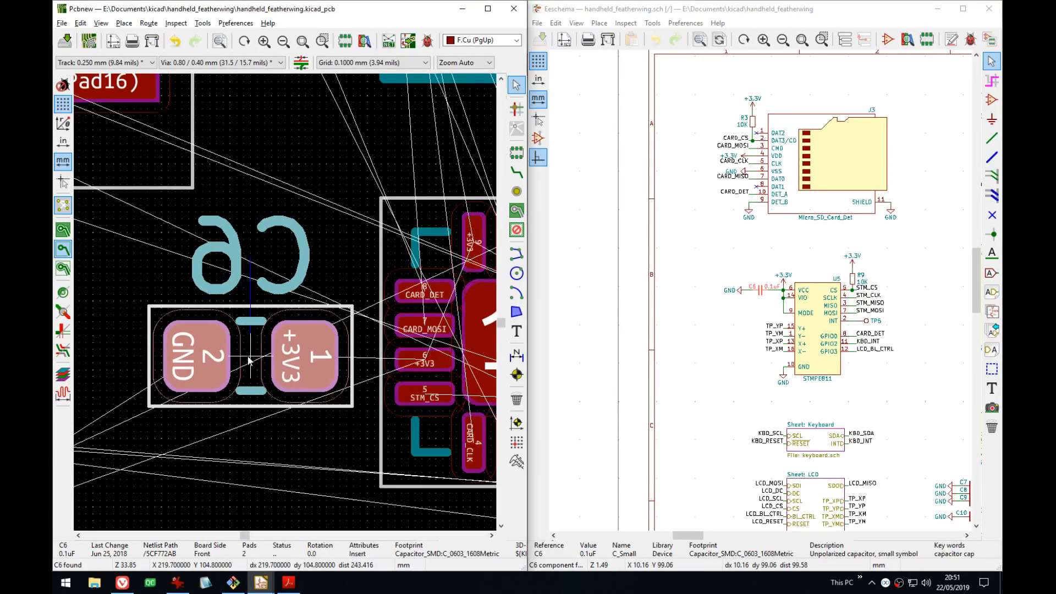
pyautogui.press('r')
pyautogui.press('r')
pyautogui.press('r')
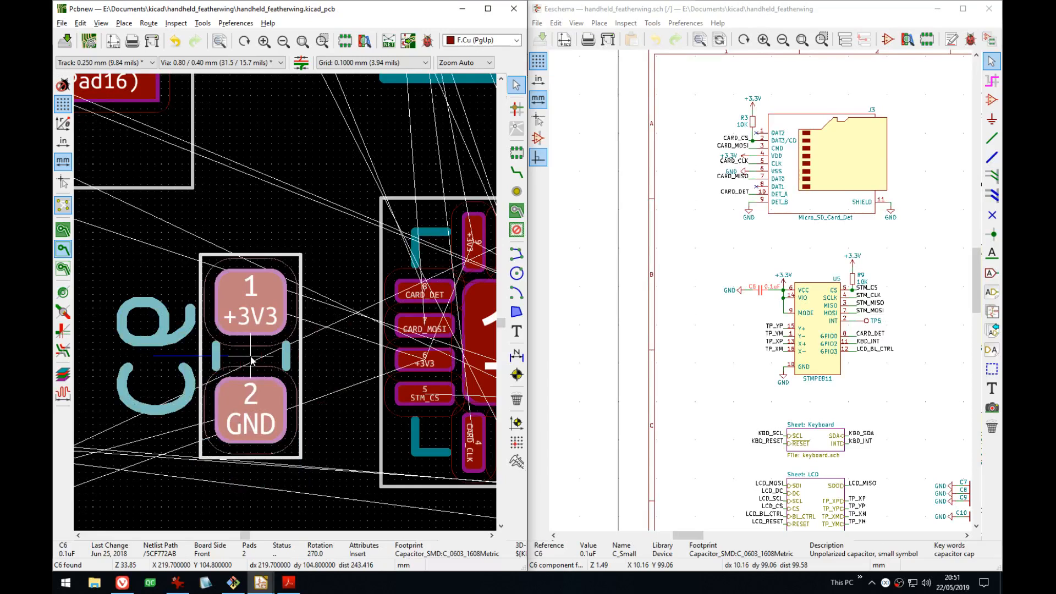
pyautogui.press('r')
pyautogui.click(257, 361)
# - Route a +3V3 track between U5's pad 6 and pad 1 of C6
pyautogui.moveTo(257, 360); pyautogui.dragTo(159, 353, button='middle')
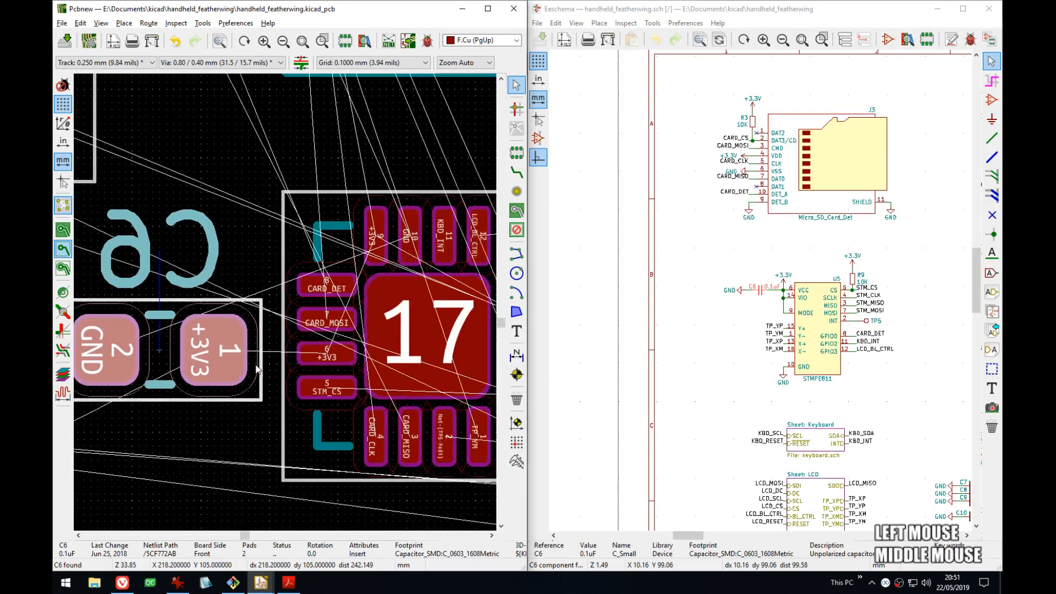
pyautogui.press('x')
pyautogui.click(328, 349)
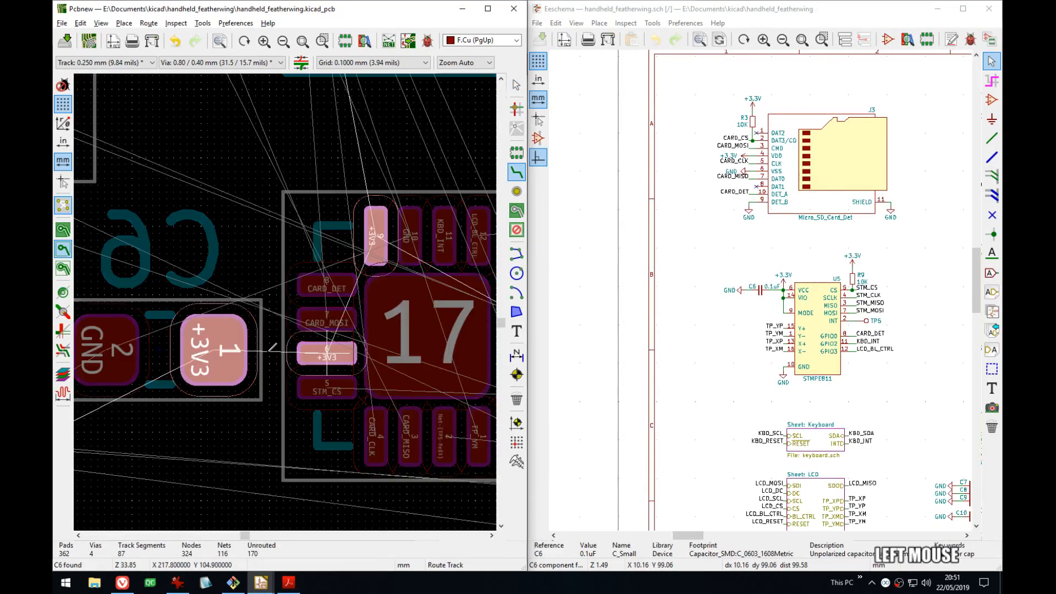
pyautogui.click(220, 351)
pyautogui.scroll(-4, 369, 371)
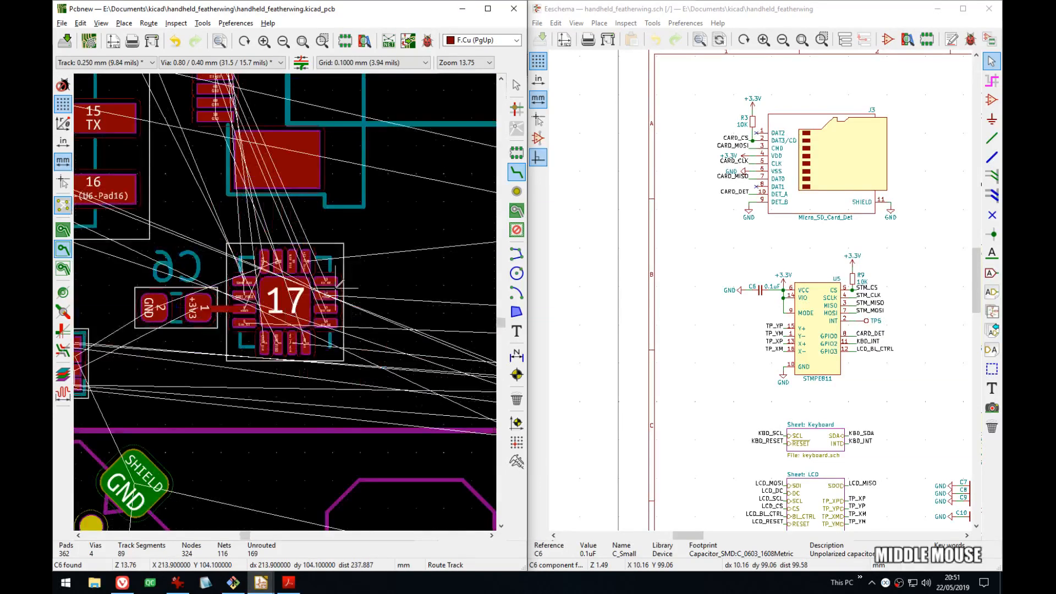
# - Select resistor R9 in the schematic and move its footprint across the board to the area beside U5
pyautogui.click(853, 281)
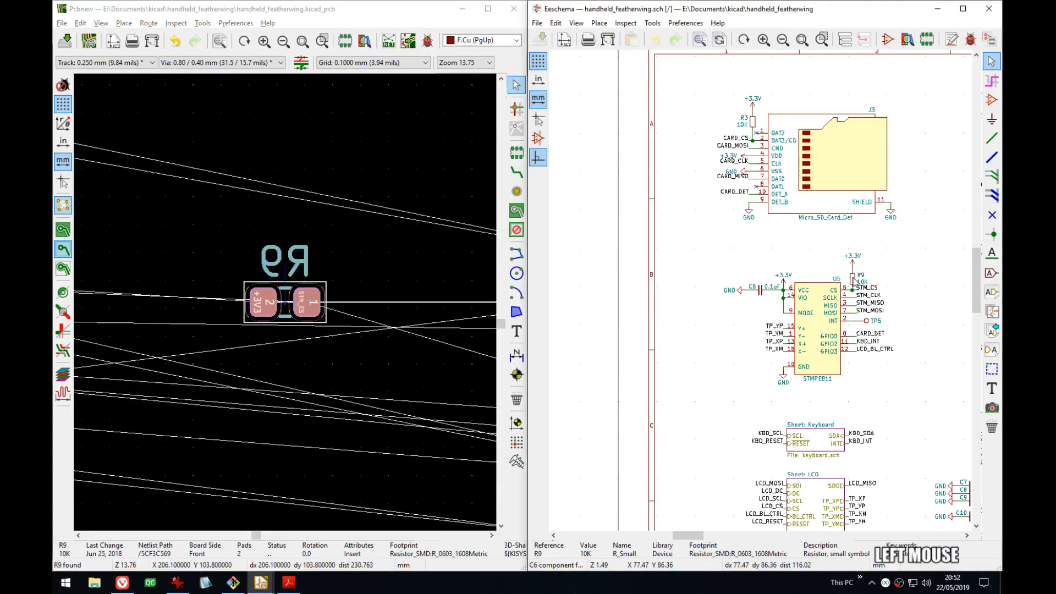
pyautogui.moveTo(286, 303); pyautogui.dragTo(302, 296, button='middle')
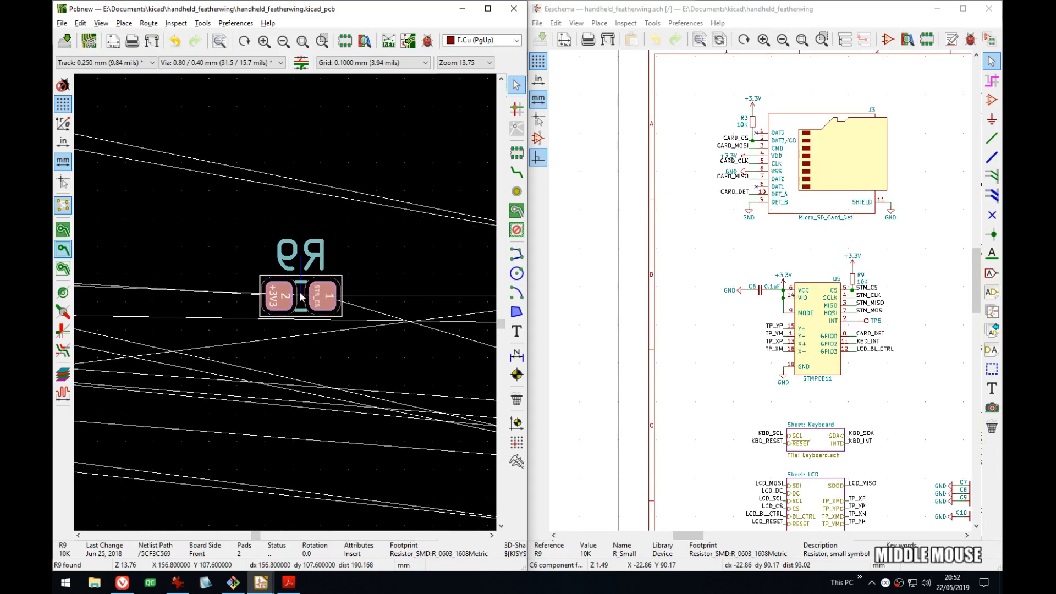
pyautogui.press('m')
pyautogui.press('m')
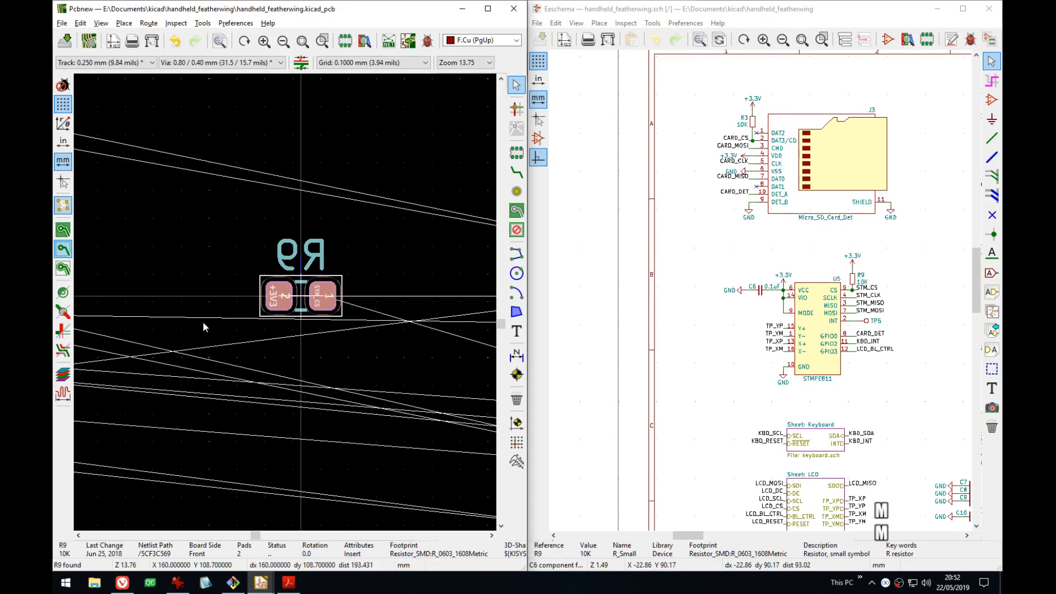
pyautogui.scroll(-4, 203, 326)
pyautogui.moveTo(212, 312); pyautogui.dragTo(469, 332, button='middle')
pyautogui.moveTo(242, 283); pyautogui.dragTo(393, 323, button='middle')
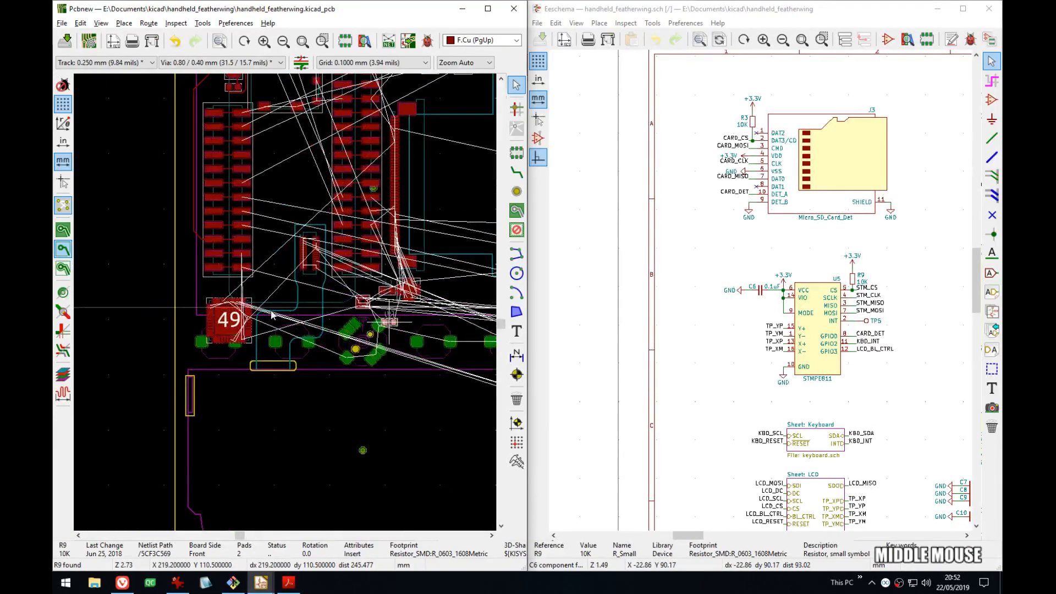
pyautogui.scroll(10, 271, 315)
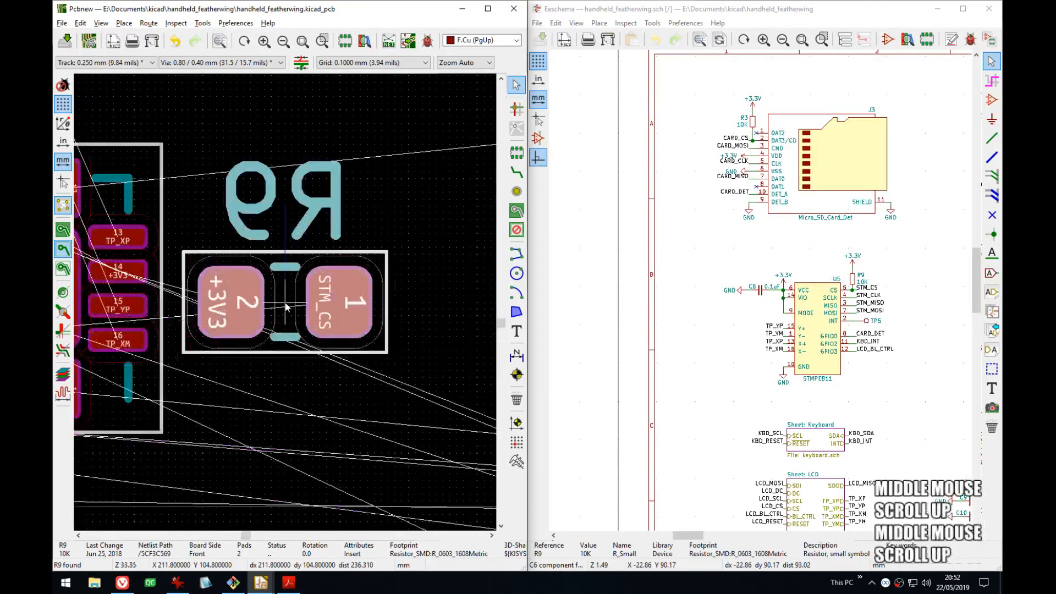
# - Orient R9 with its STM_CS pad facing U5 and place it directly below C6
pyautogui.press('r')
pyautogui.press('r')
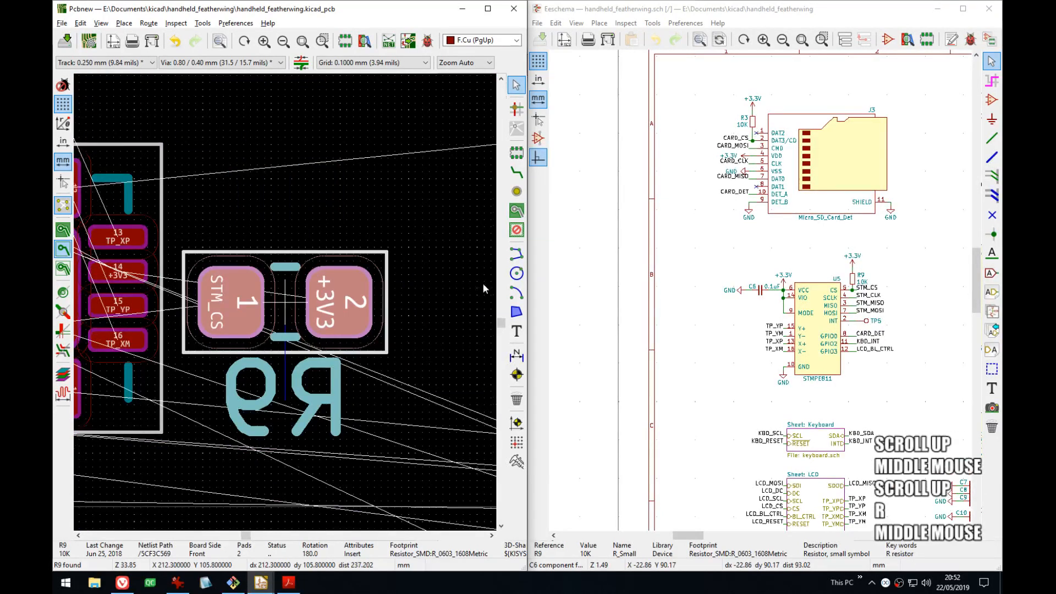
pyautogui.moveTo(133, 411); pyautogui.dragTo(367, 322, button='middle')
pyautogui.moveTo(221, 367); pyautogui.dragTo(434, 365, button='middle')
pyautogui.moveTo(210, 336); pyautogui.dragTo(300, 365, button='middle')
pyautogui.press('r')
pyautogui.press('r')
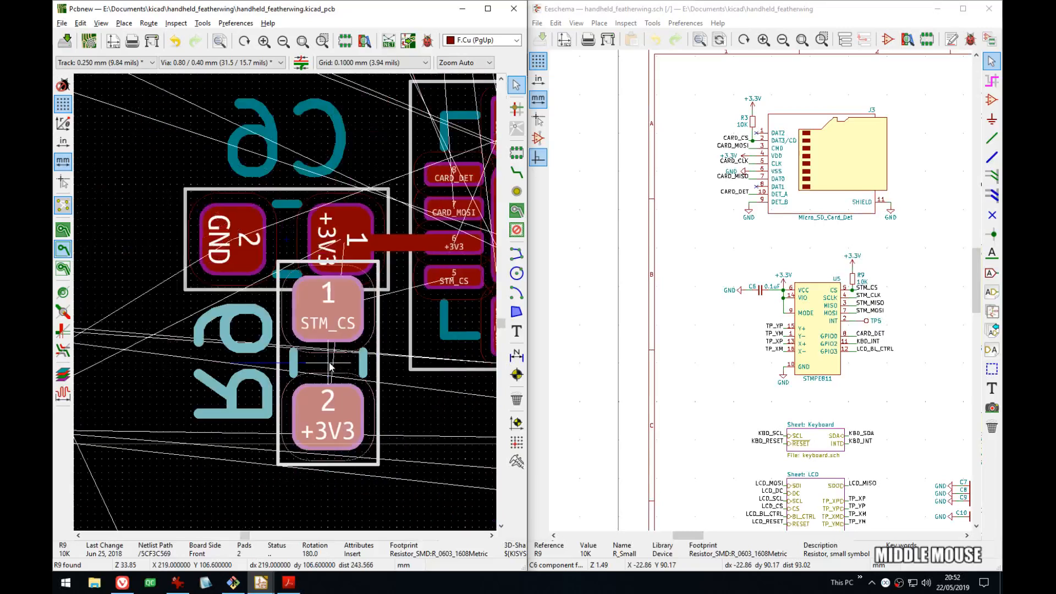
pyautogui.click(260, 349)
pyautogui.moveTo(338, 321); pyautogui.dragTo(260, 343, button='middle')
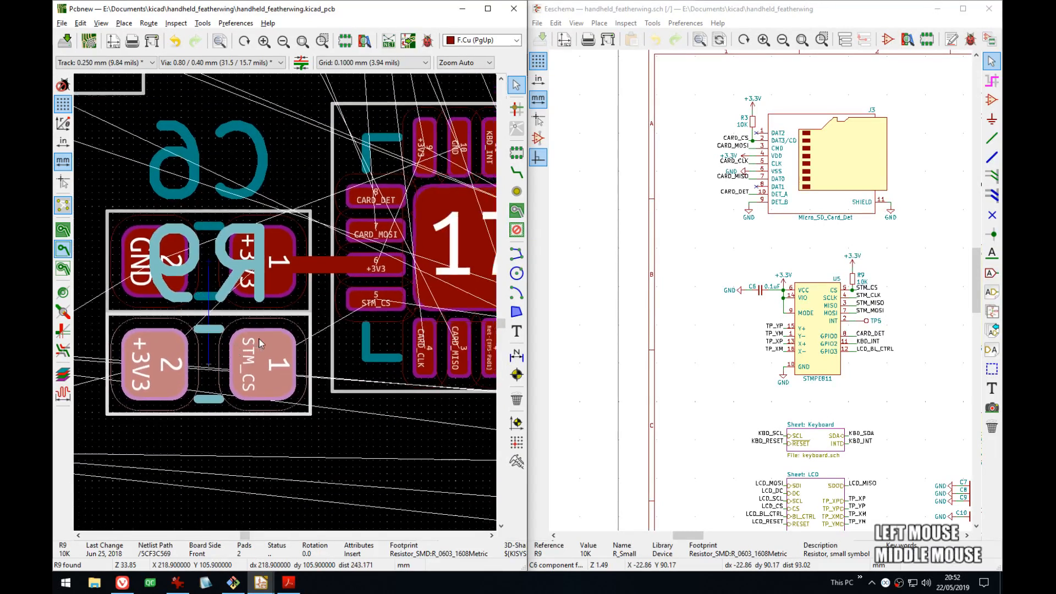
# - Delete the +3V3 track between C6 and U5's pad 6
pyautogui.click(316, 270)
pyautogui.press('Delete')
pyautogui.moveTo(270, 285); pyautogui.dragTo(311, 288, button='middle')
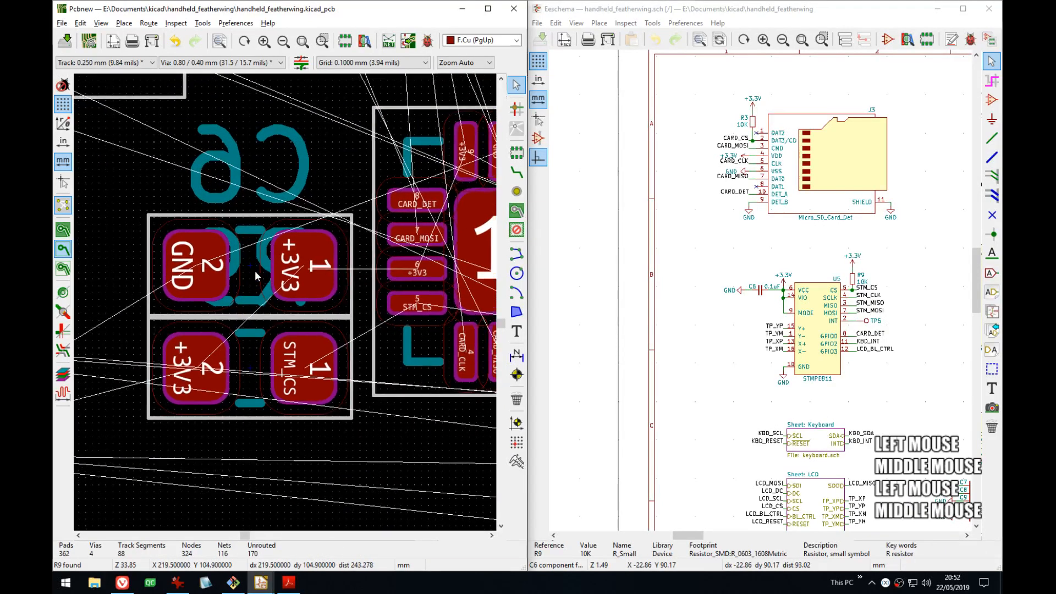
# - Hide R9's reference text, which overlaps the C6 pads, through its text properties
pyautogui.click(255, 276)
pyautogui.press('e')
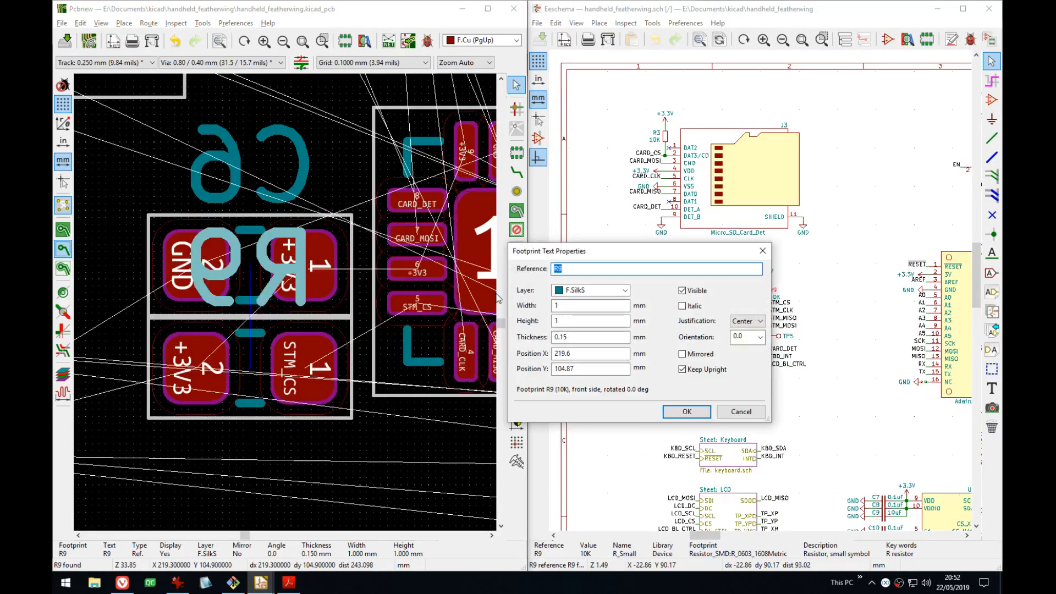
pyautogui.click(686, 411)
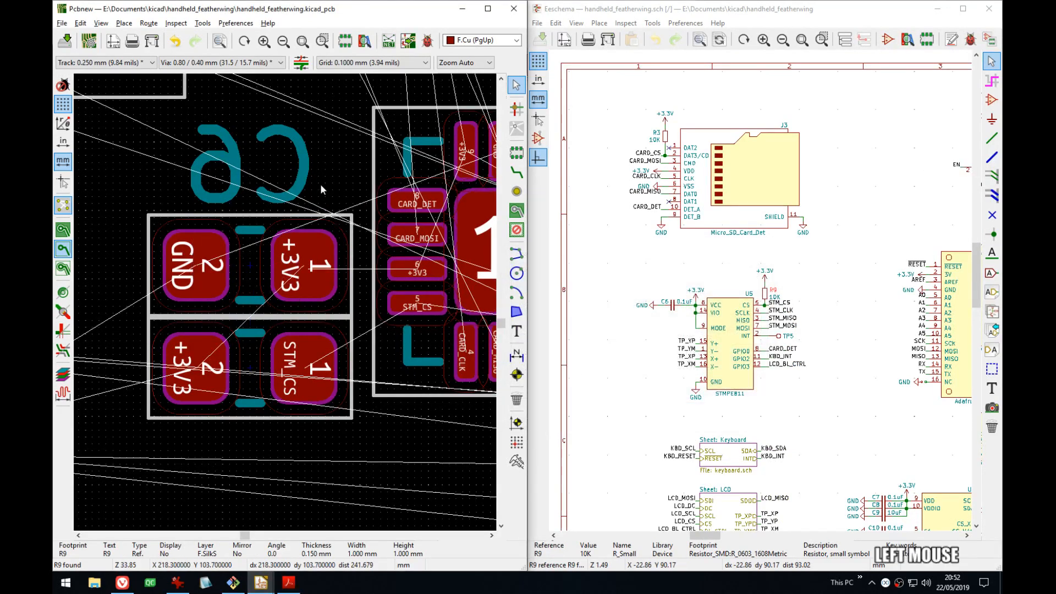
# - Hide C6's reference text through its footprint text properties
pyautogui.click(279, 174)
pyautogui.press('e')
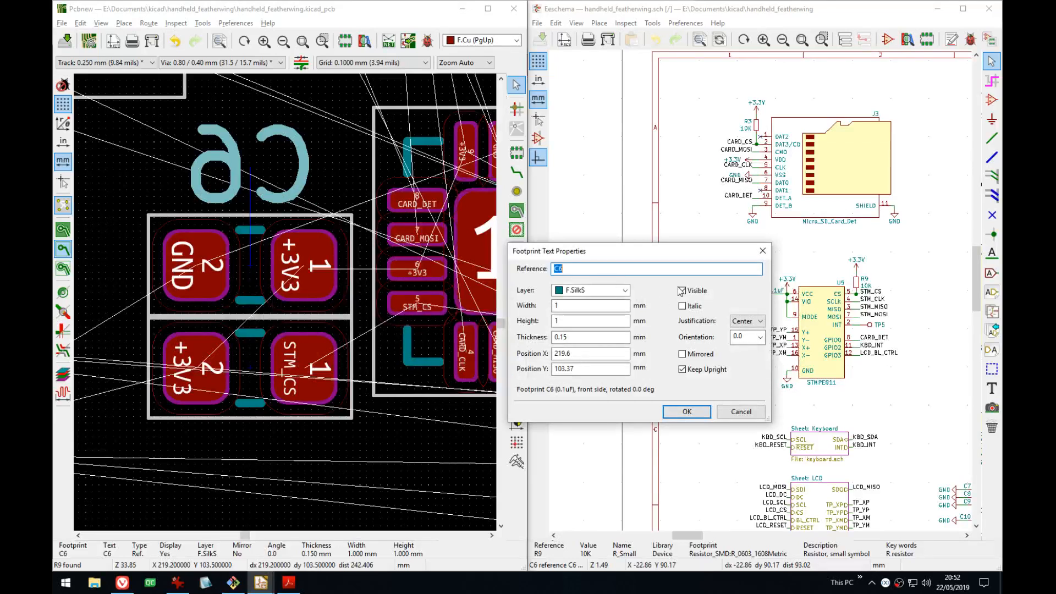
pyautogui.click(682, 290)
pyautogui.click(686, 413)
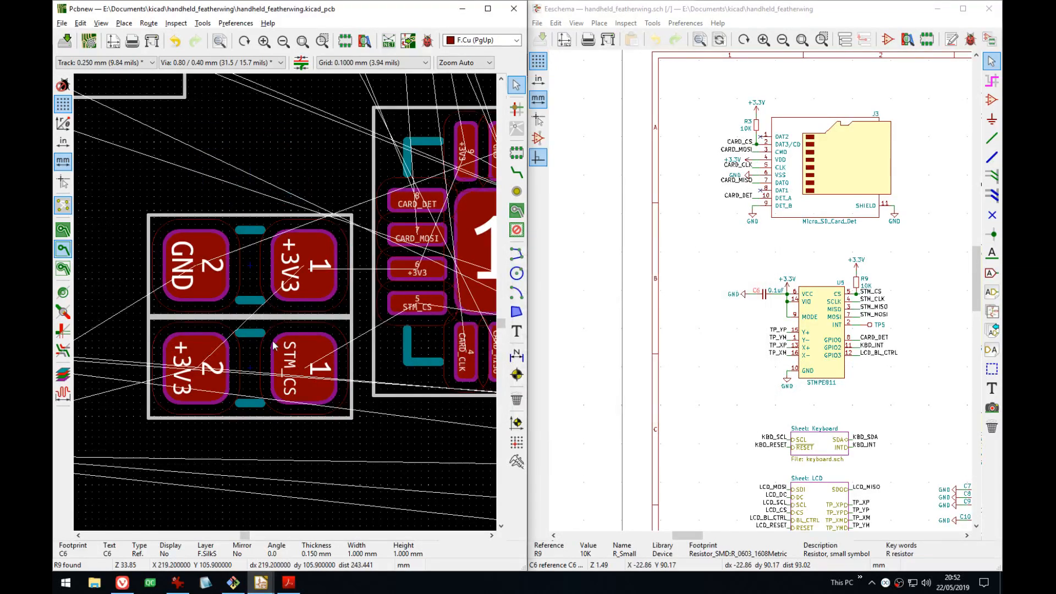
# - Move C6 and R9 together upward beside U5's pads and delete the leftover +3V3 track stub beneath C6's pad 1
pyautogui.keyDown('shift'); pyautogui.click(253, 351); pyautogui.keyUp('shift')
pyautogui.press('m')
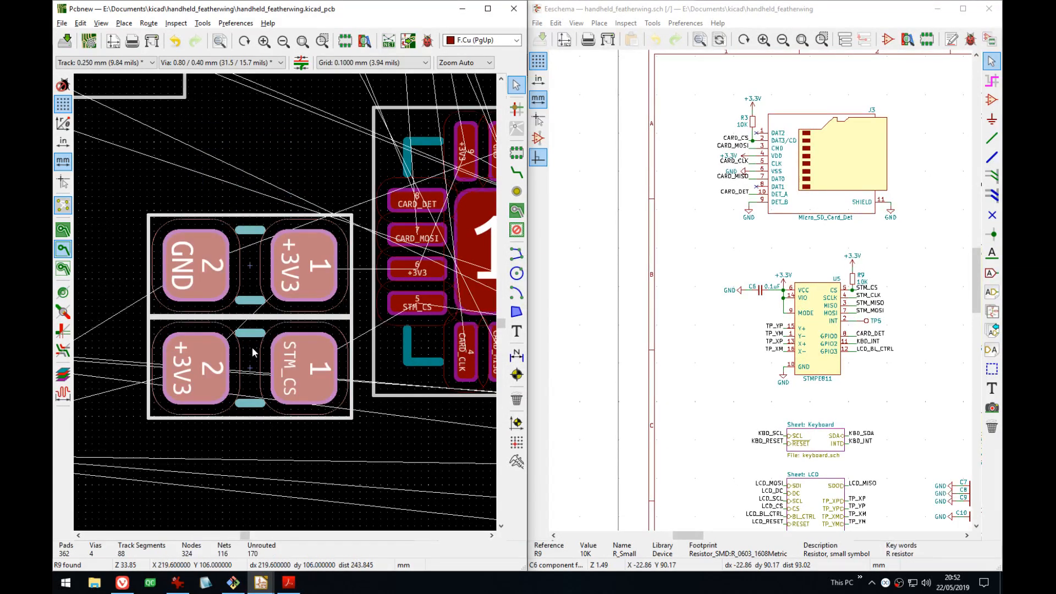
pyautogui.click(243, 317)
pyautogui.press('Up')
pyautogui.press('Up')
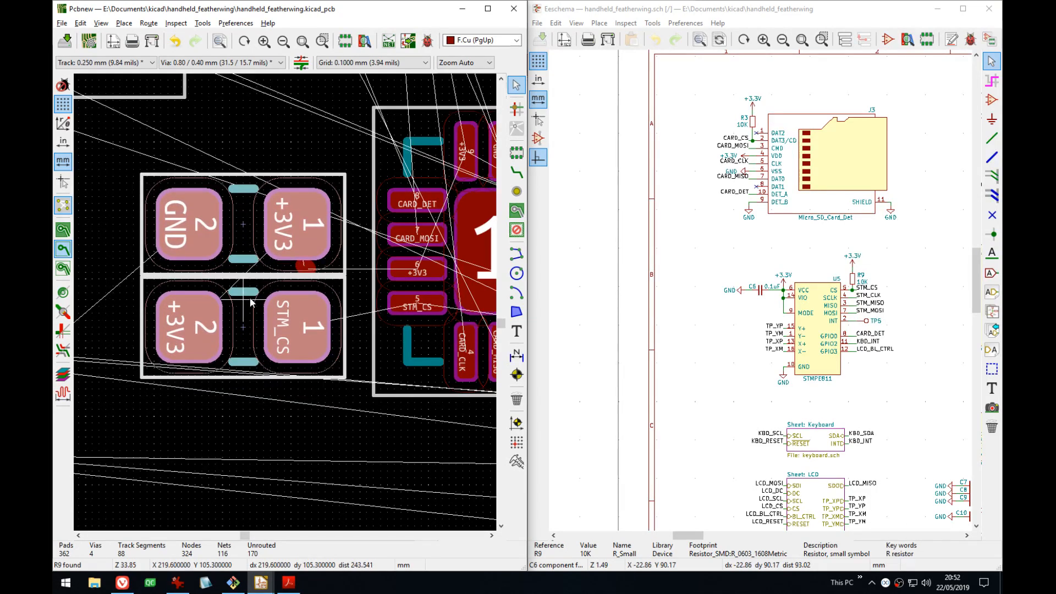
pyautogui.click(310, 272)
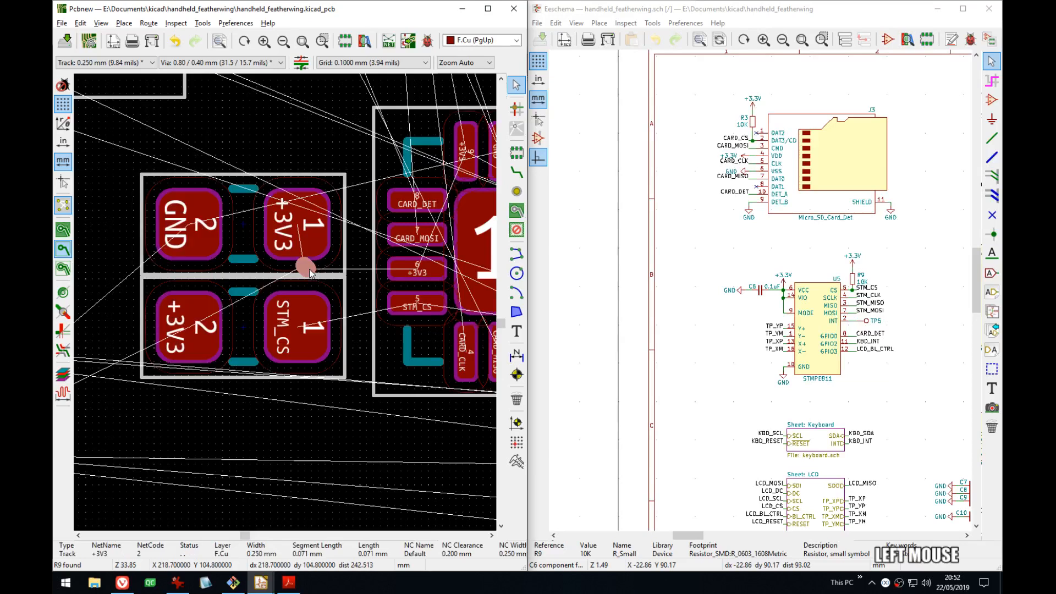
pyautogui.press('Delete')
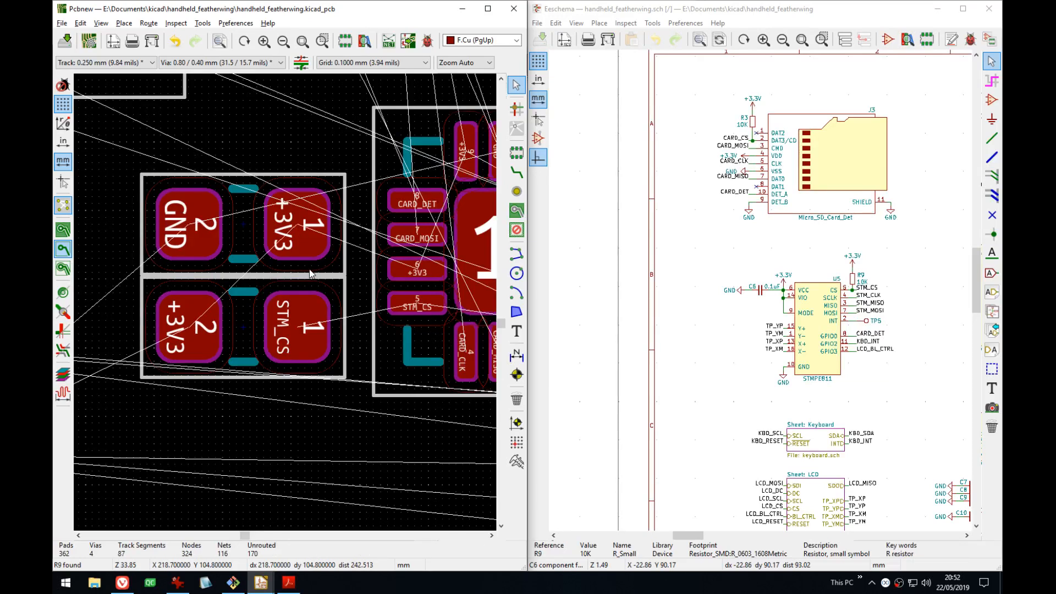
# - Shift C6 and R9 together 0.2 mm down and 0.1 mm away from U5
pyautogui.click(246, 243)
pyautogui.keyDown('shift'); pyautogui.click(255, 317); pyautogui.keyUp('shift')
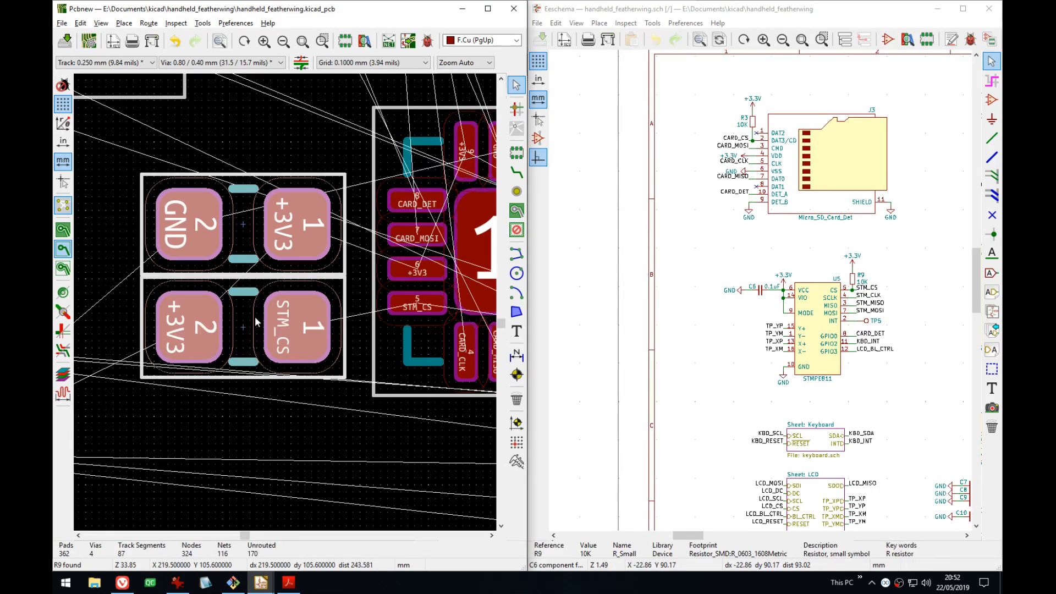
pyautogui.press('Down')
pyautogui.press('m')
pyautogui.press('Down')
pyautogui.press('Down')
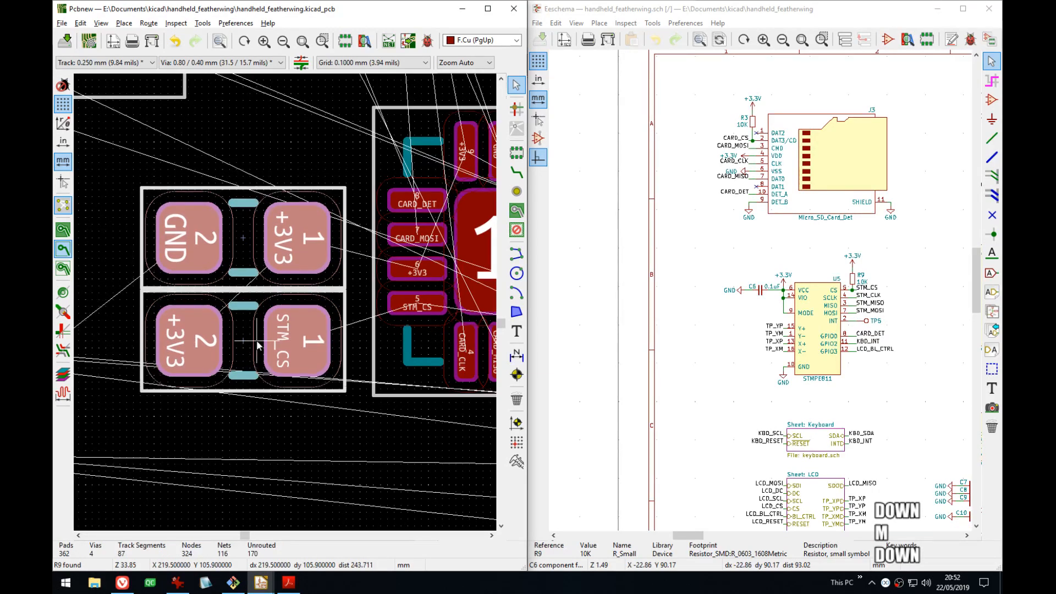
pyautogui.press('Left')
pyautogui.press('Return')
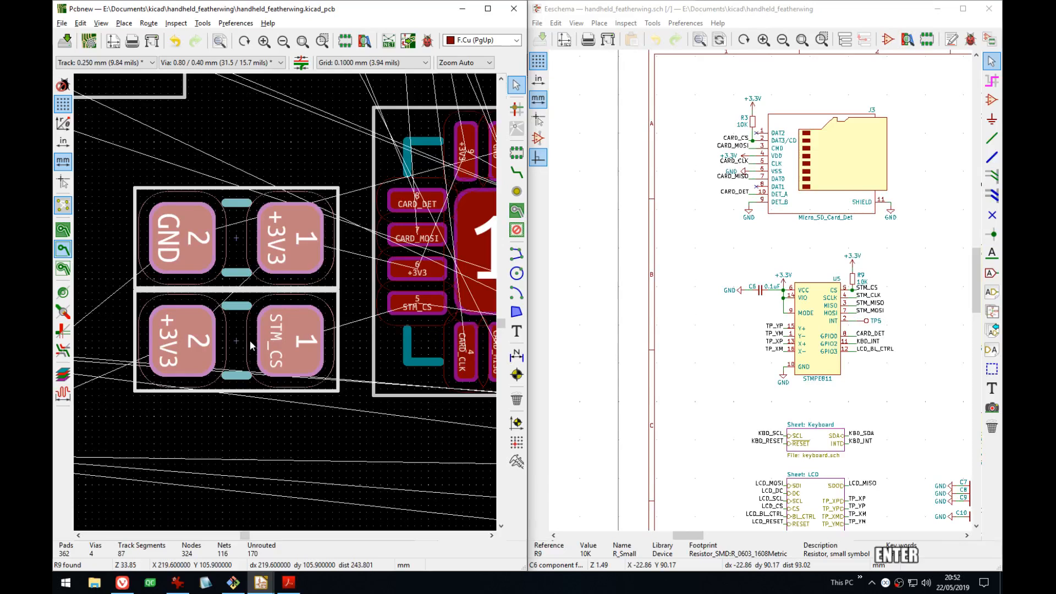
# - Examine the overall board layout and the placement of C6 and R9 beside U5
pyautogui.scroll(-3, 251, 345)
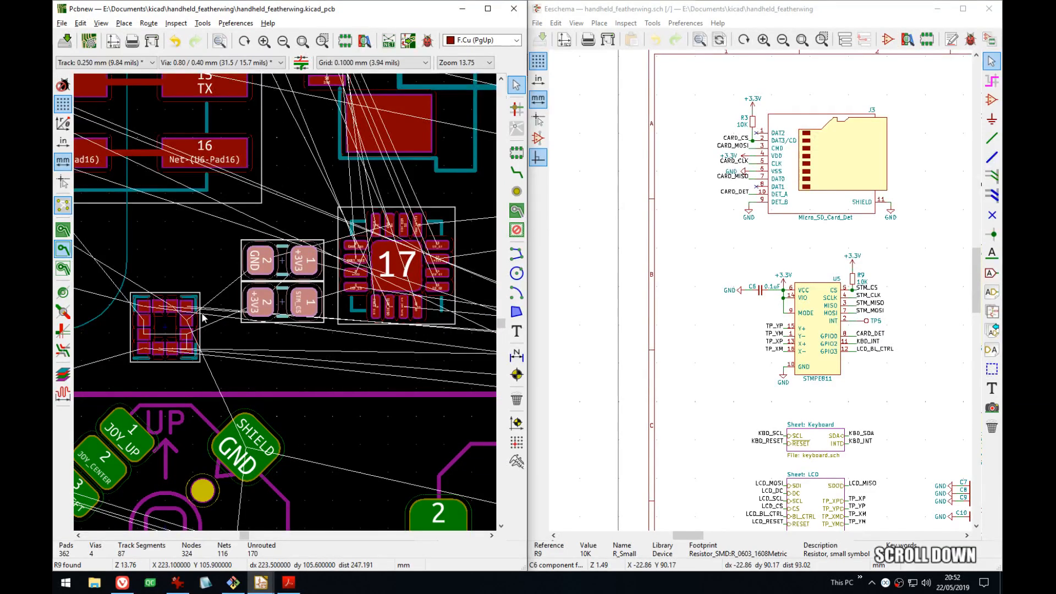
pyautogui.scroll(-5, 279, 326)
pyautogui.moveTo(245, 178); pyautogui.dragTo(286, 241, button='middle')
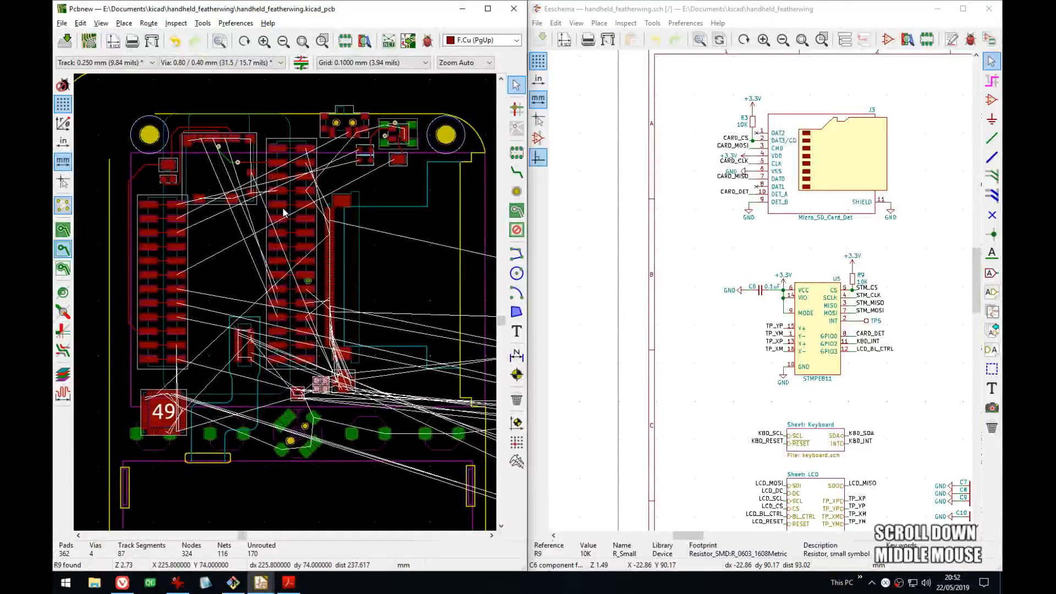
pyautogui.scroll(-1, 275, 334)
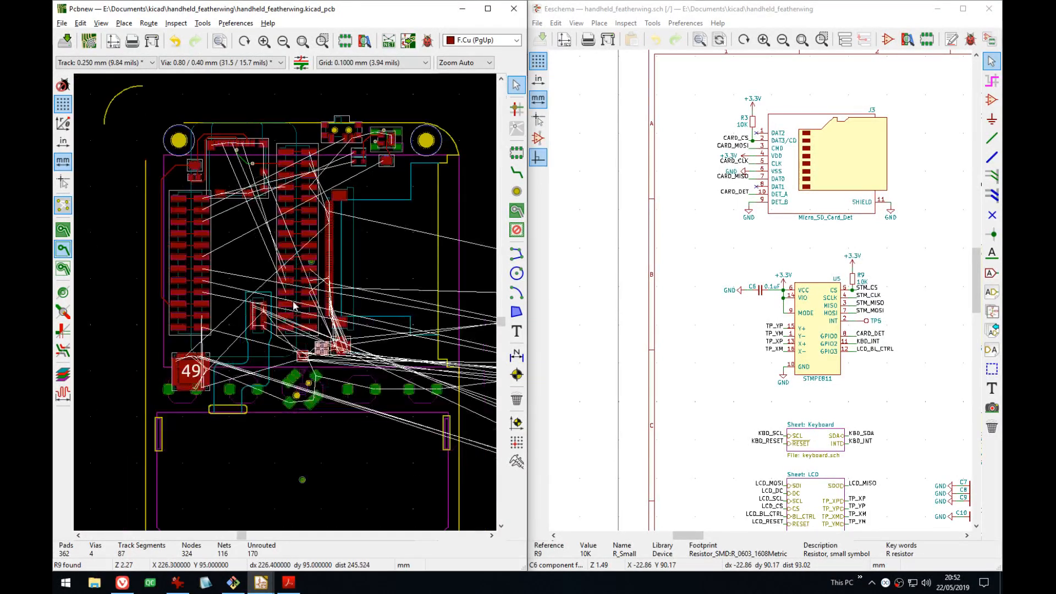
pyautogui.moveTo(275, 334); pyautogui.dragTo(331, 290, button='middle')
pyautogui.scroll(1, 329, 276)
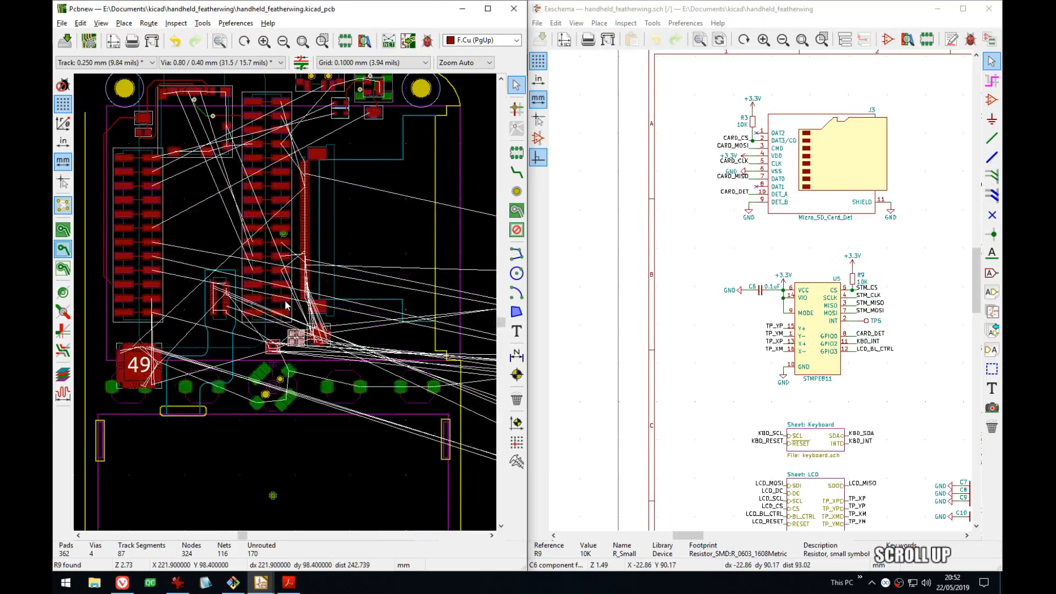
pyautogui.scroll(7, 289, 307)
pyautogui.middleClick(291, 308)
pyautogui.scroll(2, 292, 308)
pyautogui.moveTo(292, 308); pyautogui.dragTo(205, 247, button='middle')
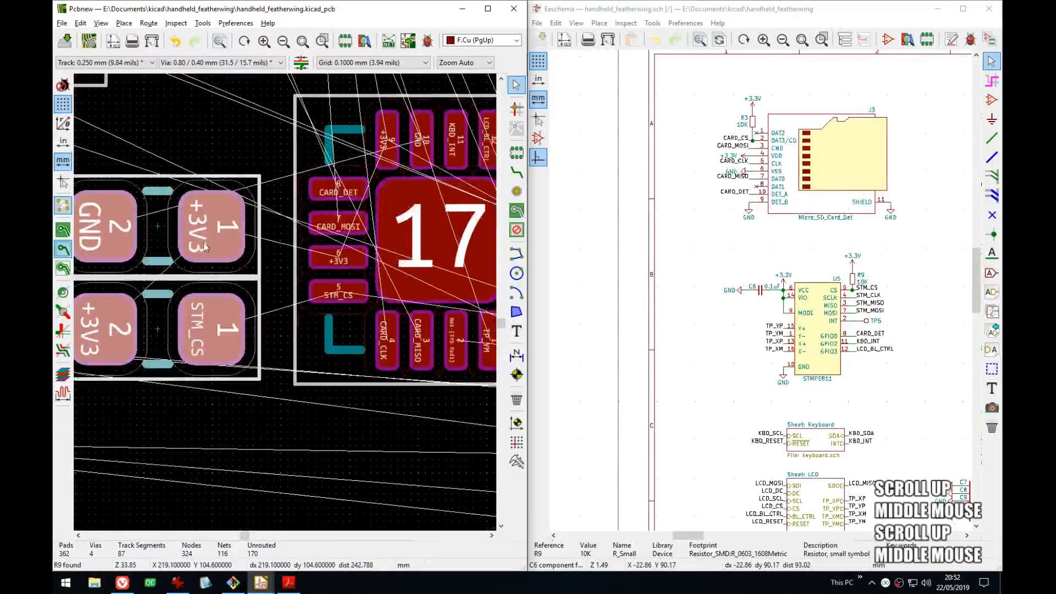
# - Route a +3V3 track on F.Cu between C6's pad 1 and U5's pad 6 and adjust its bend
pyautogui.press('x')
pyautogui.click(235, 225)
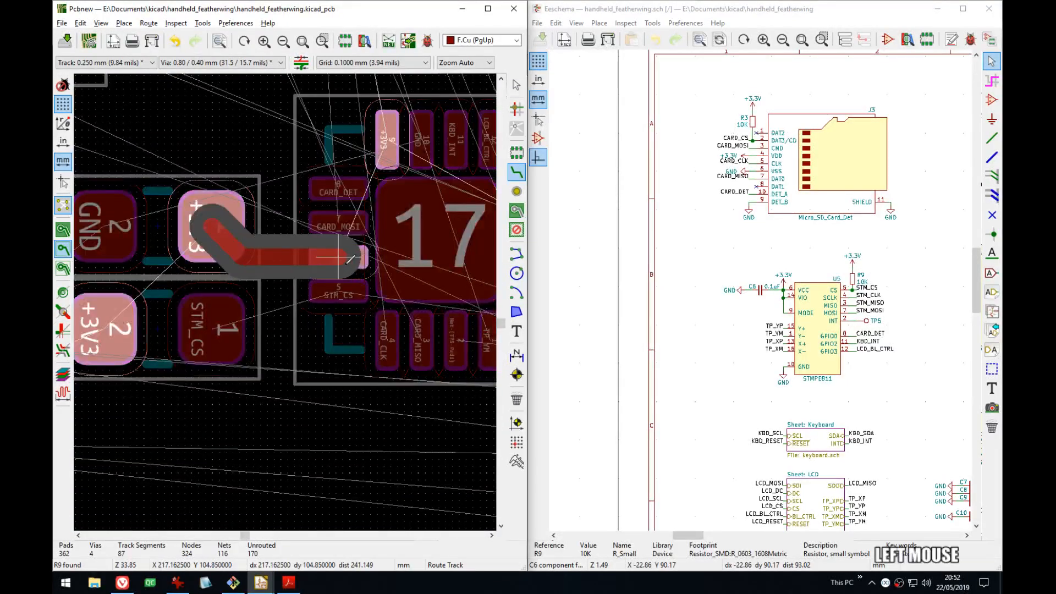
pyautogui.click(351, 256)
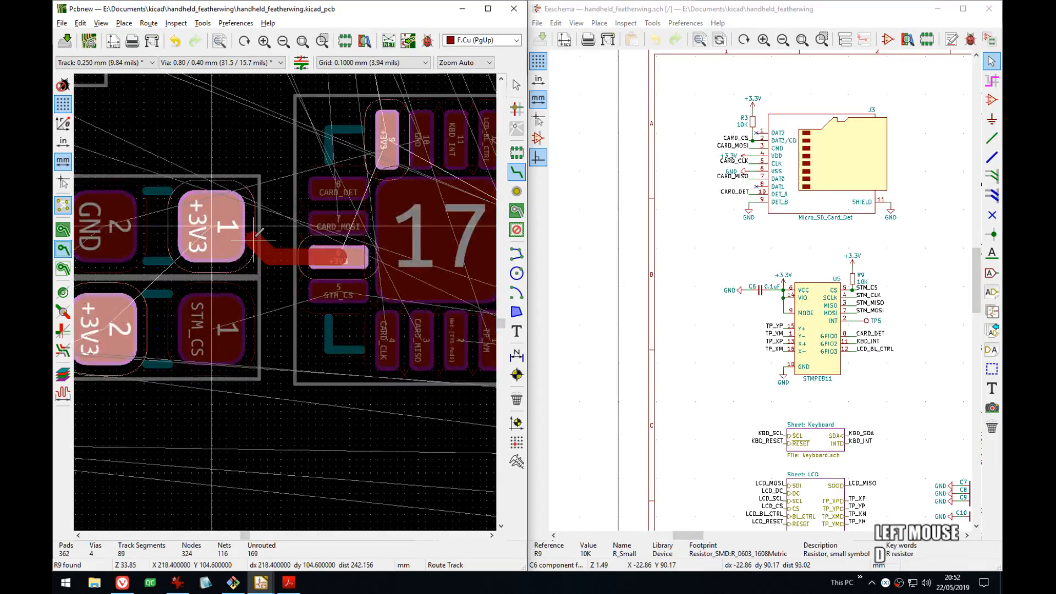
pyautogui.click(230, 224)
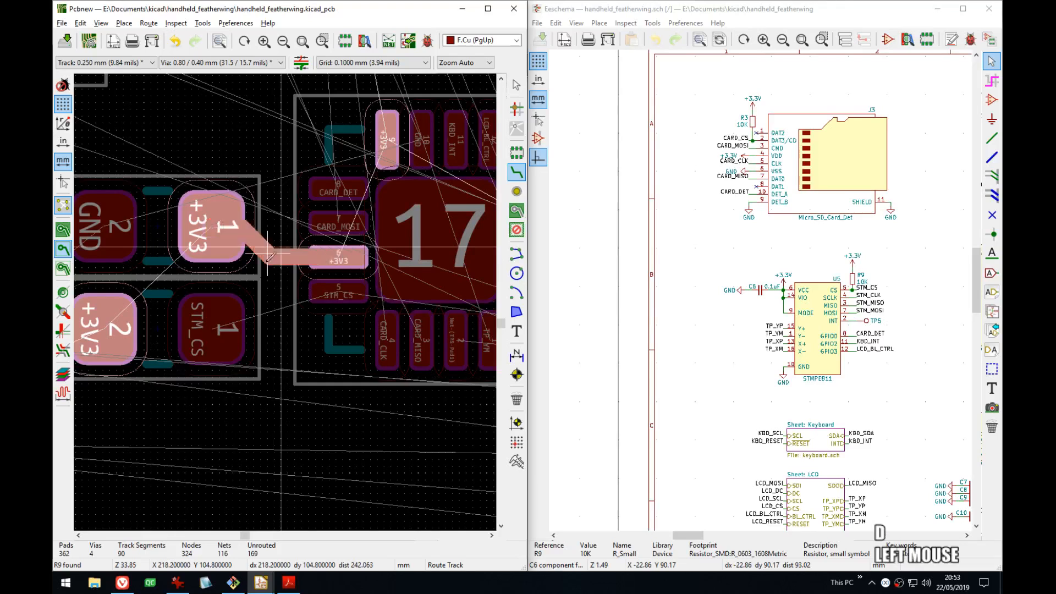
# - Try to route the STM_CS track from U5's pad 5 to R9's pad 1, and undo it
pyautogui.click(331, 288)
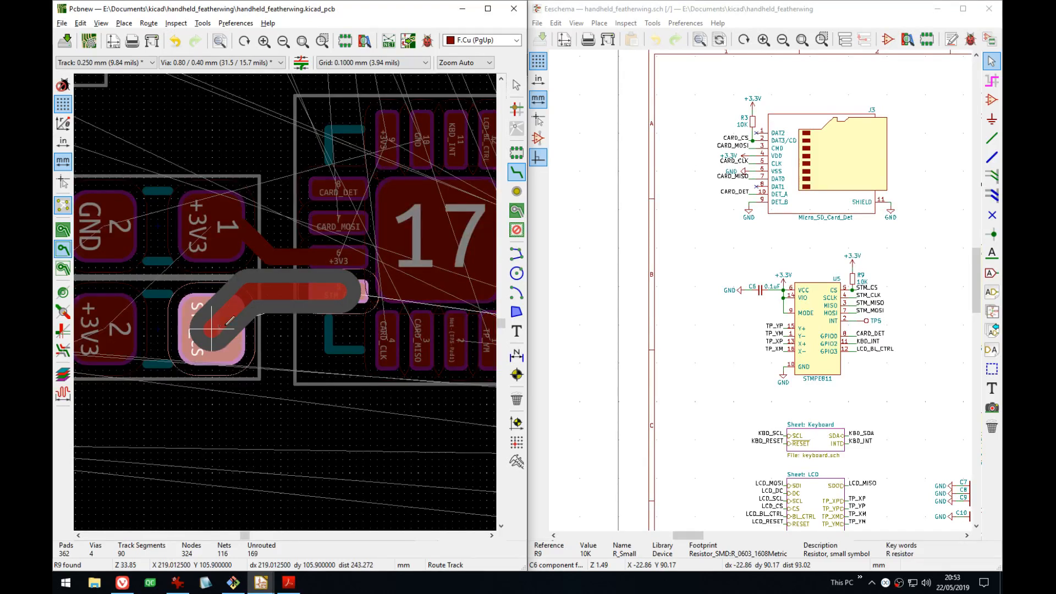
pyautogui.click(229, 320)
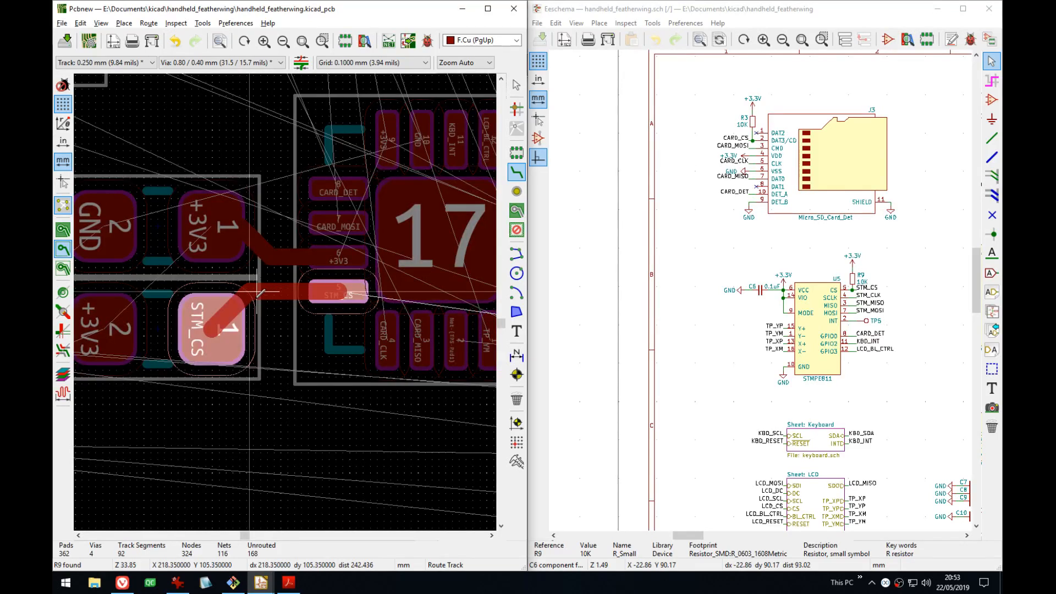
pyautogui.click(260, 292)
pyautogui.click(213, 328)
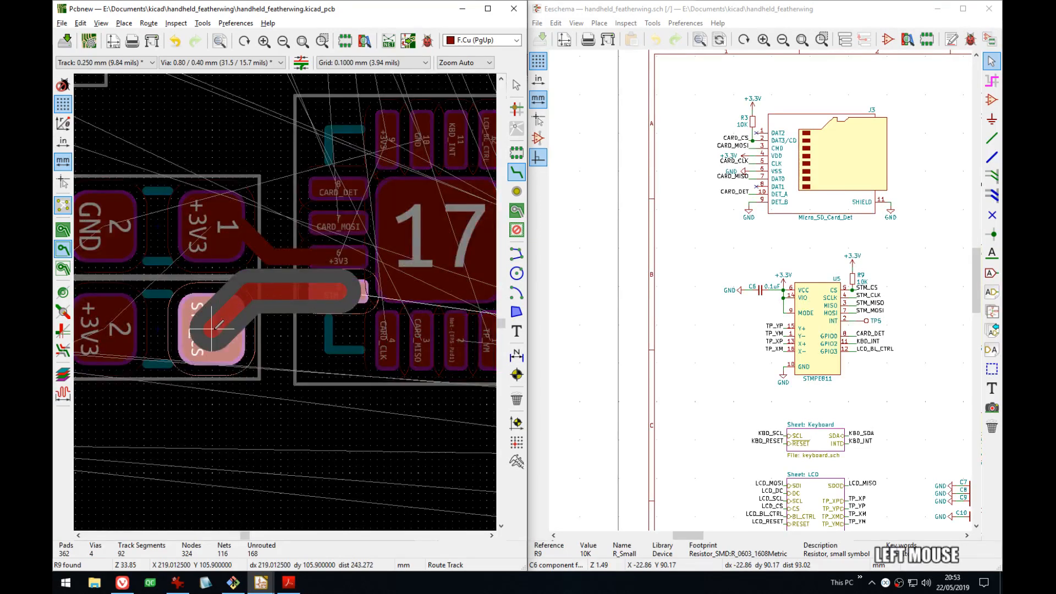
pyautogui.press('Escape')
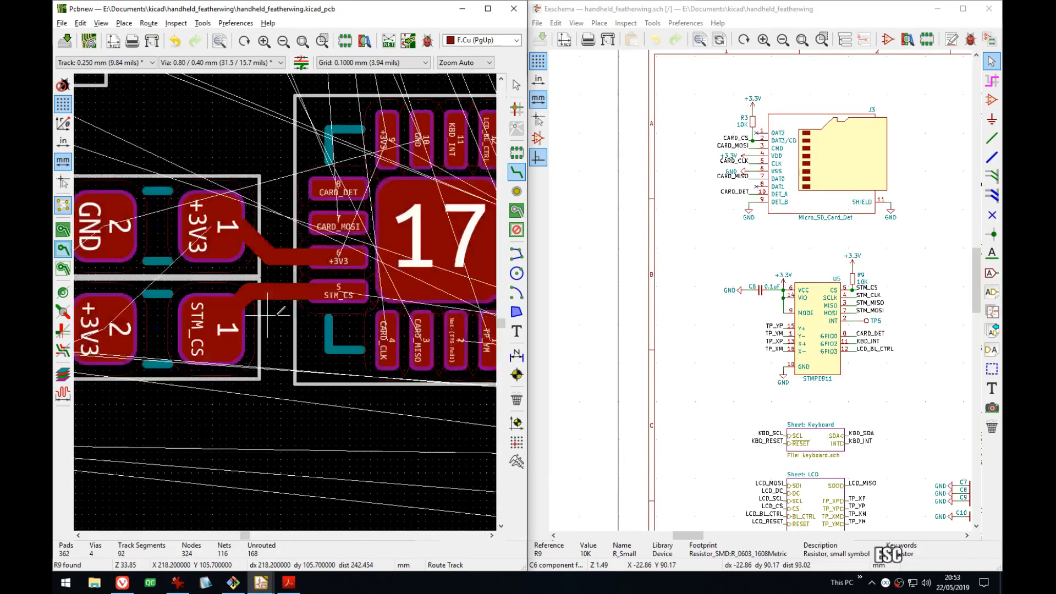
pyautogui.hotkey('ctrl', 'z')
# - Route the STM_CS track on F.Cu from U5's pad 5 to R9's pad 1 and reshape its diagonal bend
pyautogui.click(347, 286)
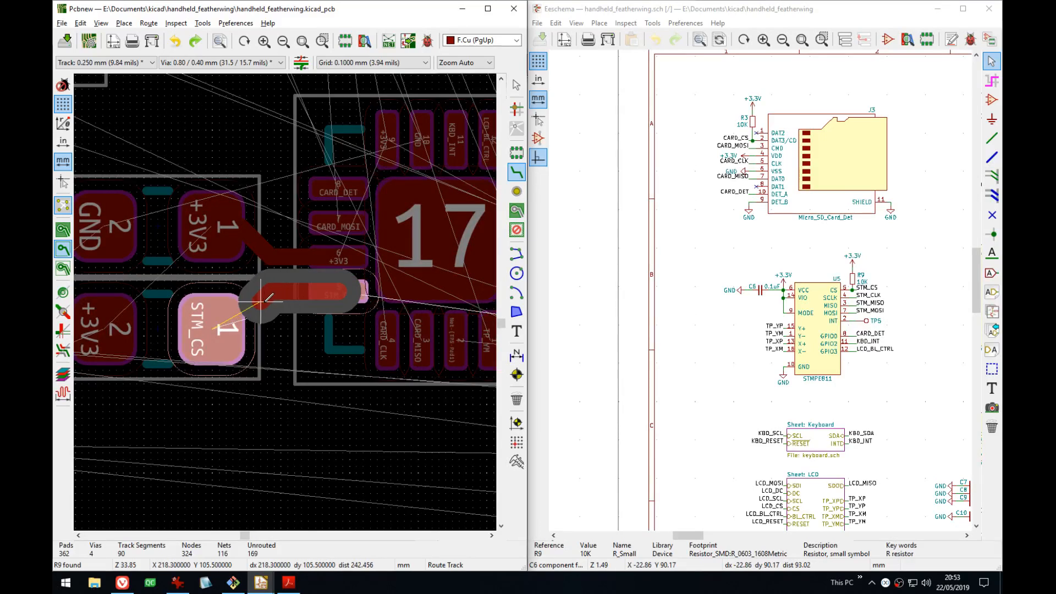
pyautogui.click(263, 300)
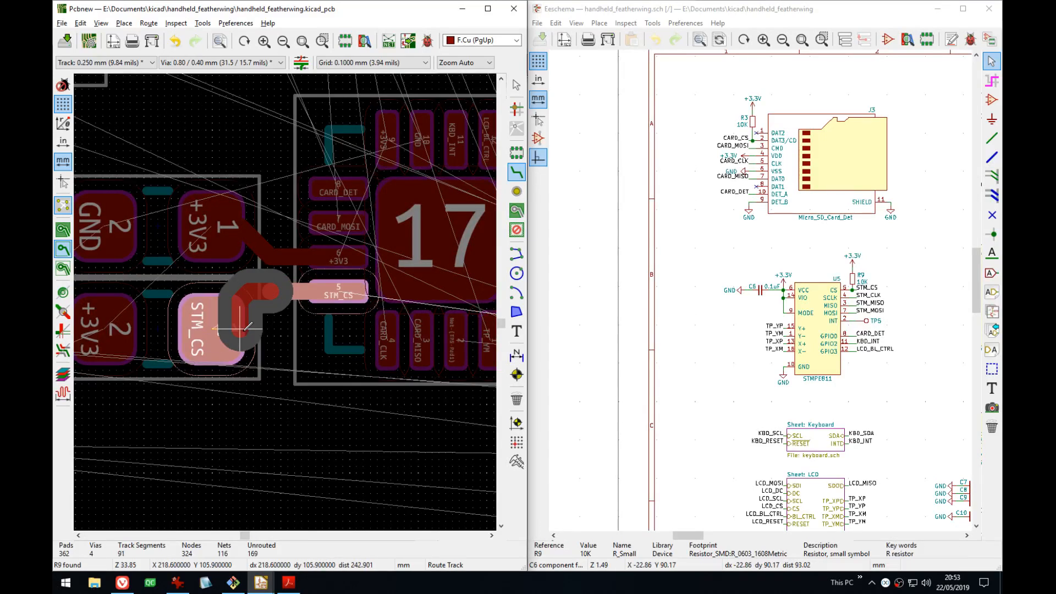
pyautogui.press('Escape')
pyautogui.click(233, 329)
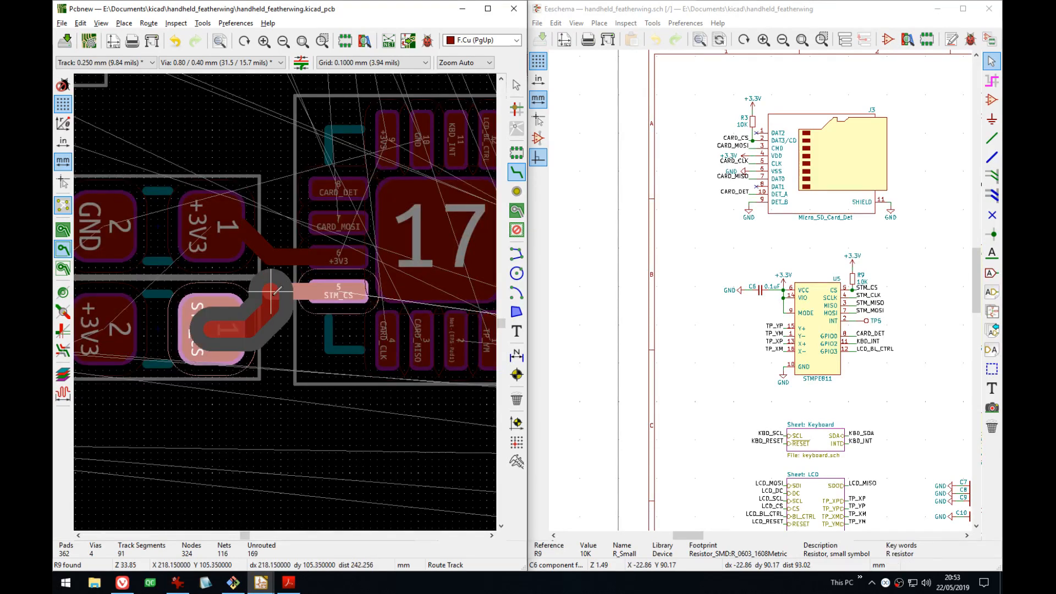
pyautogui.click(271, 295)
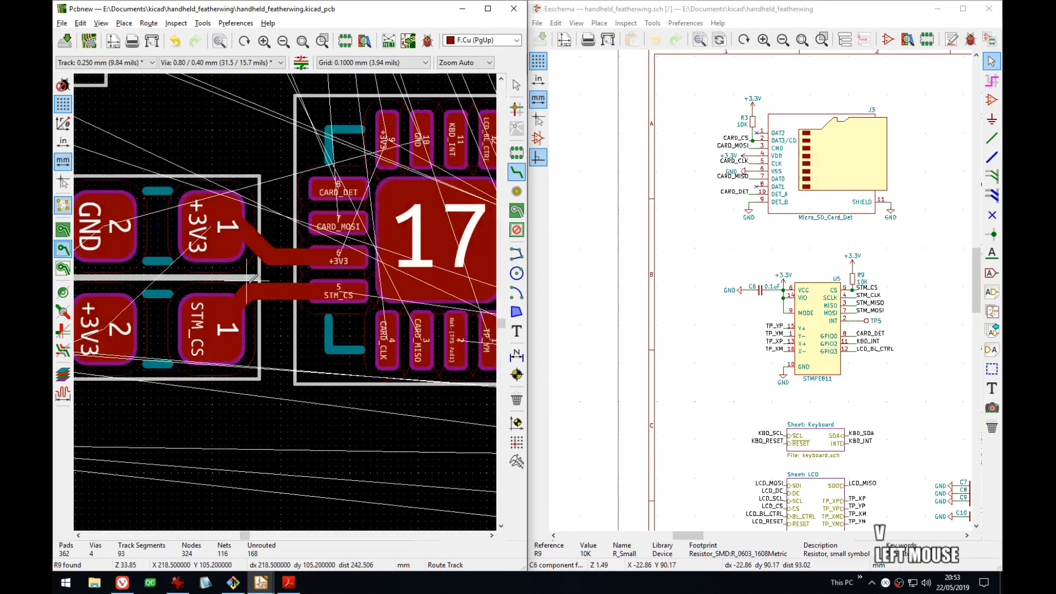
pyautogui.click(249, 298)
pyautogui.press('Escape')
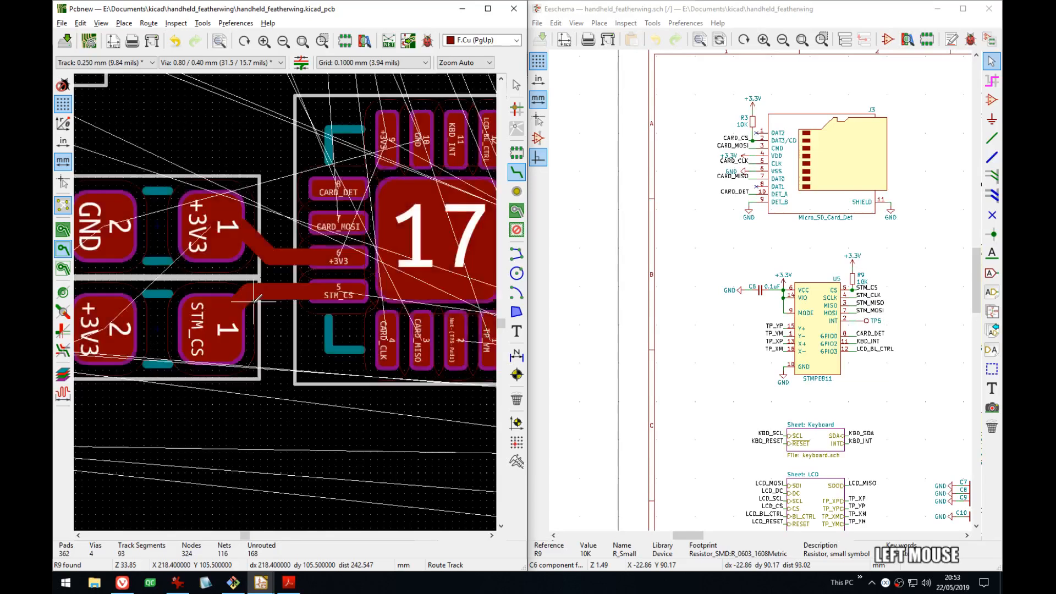
pyautogui.click(248, 298)
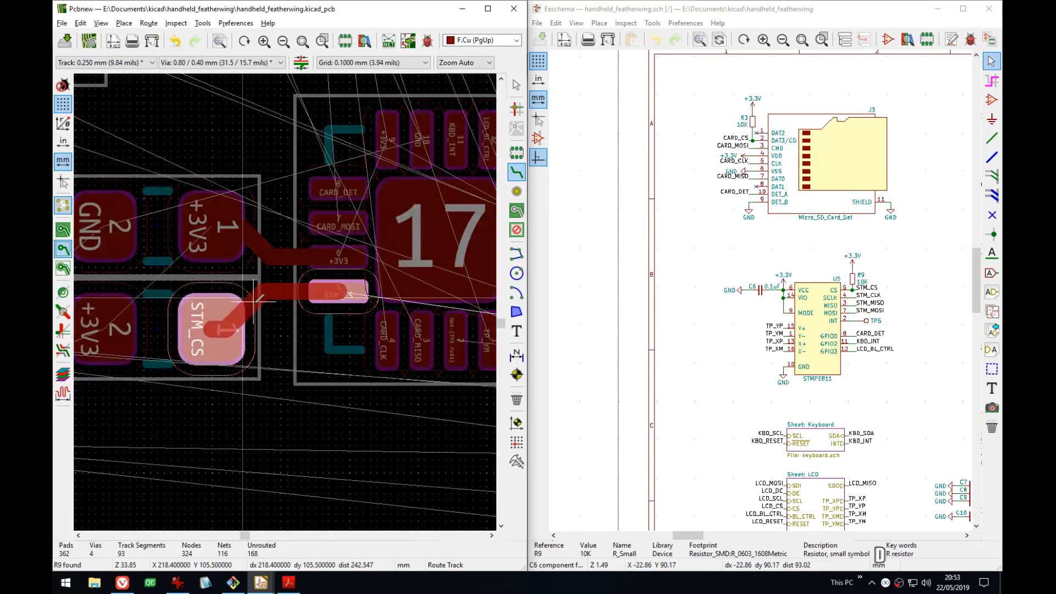
pyautogui.click(339, 293)
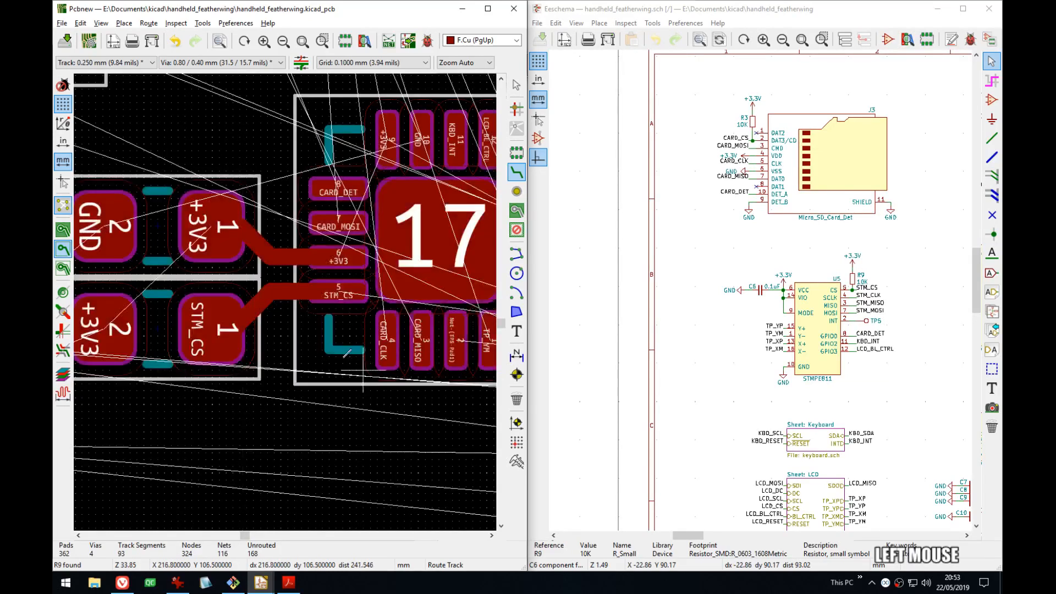
# - Try routing a CARD_MOSI track from U5's pad 7 diagonally up past C6, and undo it
pyautogui.moveTo(361, 277); pyautogui.dragTo(372, 253, button='middle')
pyautogui.click(272, 246)
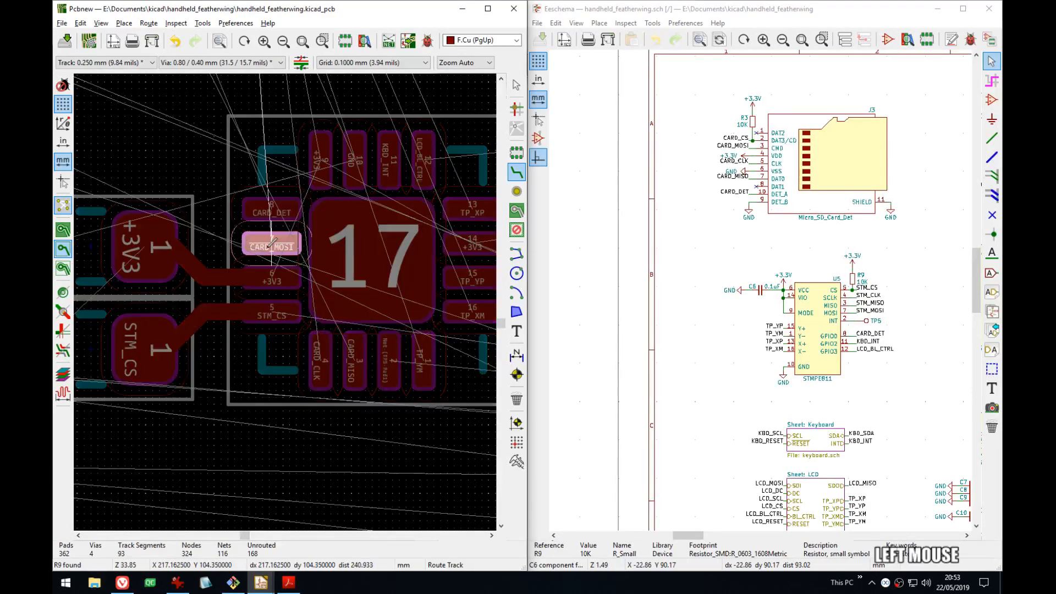
pyautogui.moveTo(187, 191); pyautogui.dragTo(277, 240, button='middle')
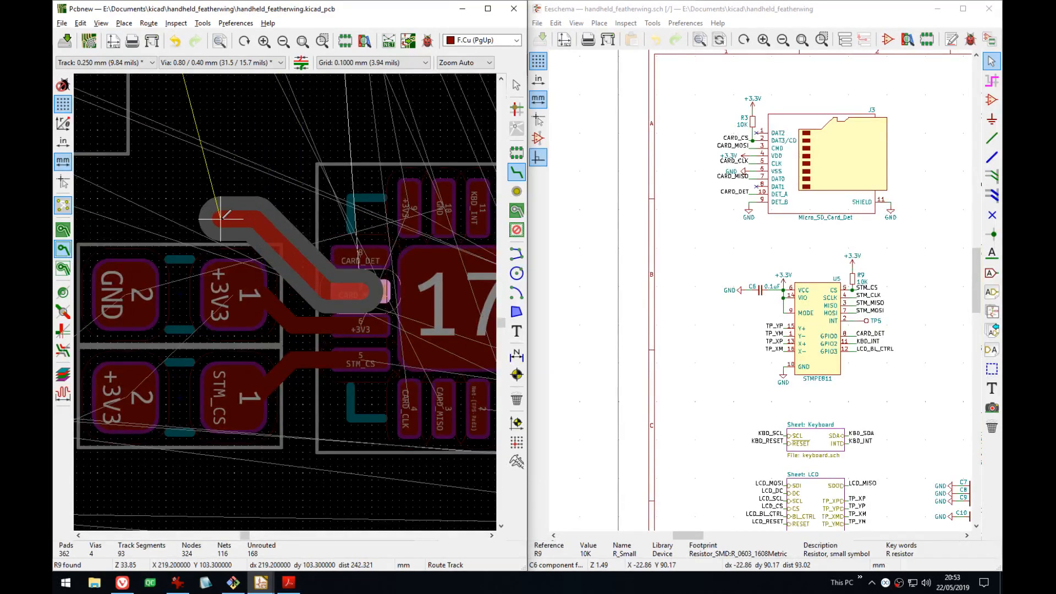
pyautogui.click(242, 217)
pyautogui.press('Escape')
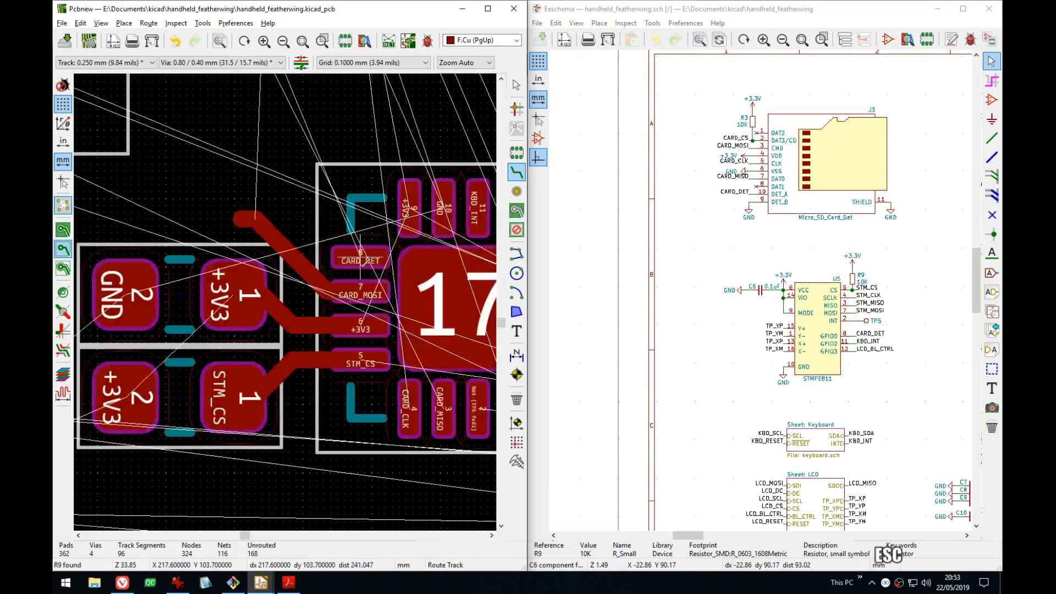
pyautogui.hotkey('ctrl', 'z')
# - Move C6 and R9 with their attached track segments about 0.3 mm farther away from U5
pyautogui.moveTo(177, 295); pyautogui.dragTo(290, 196, button='middle')
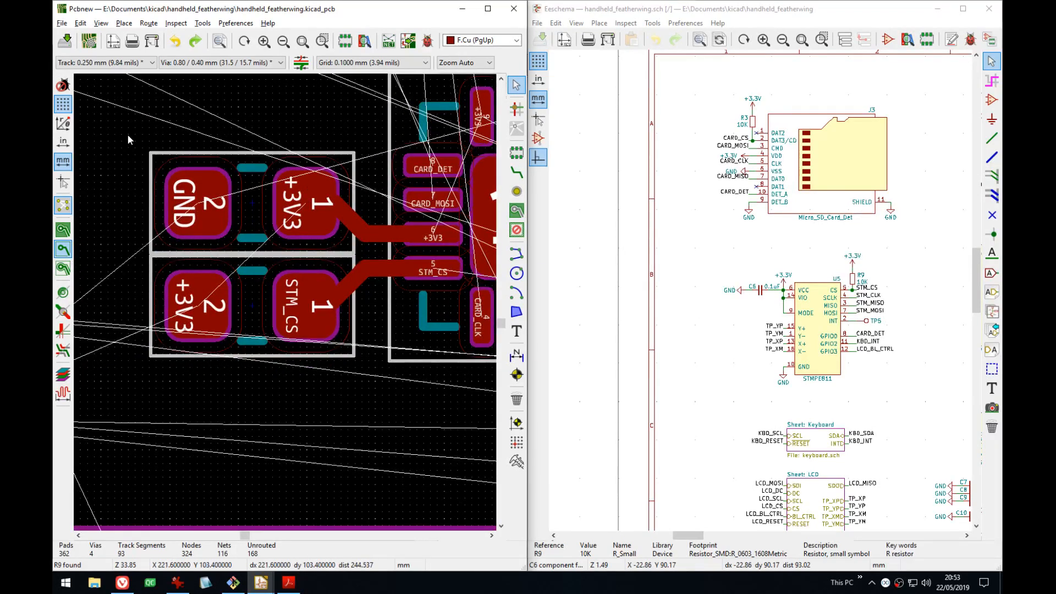
pyautogui.moveTo(128, 140); pyautogui.dragTo(379, 372)
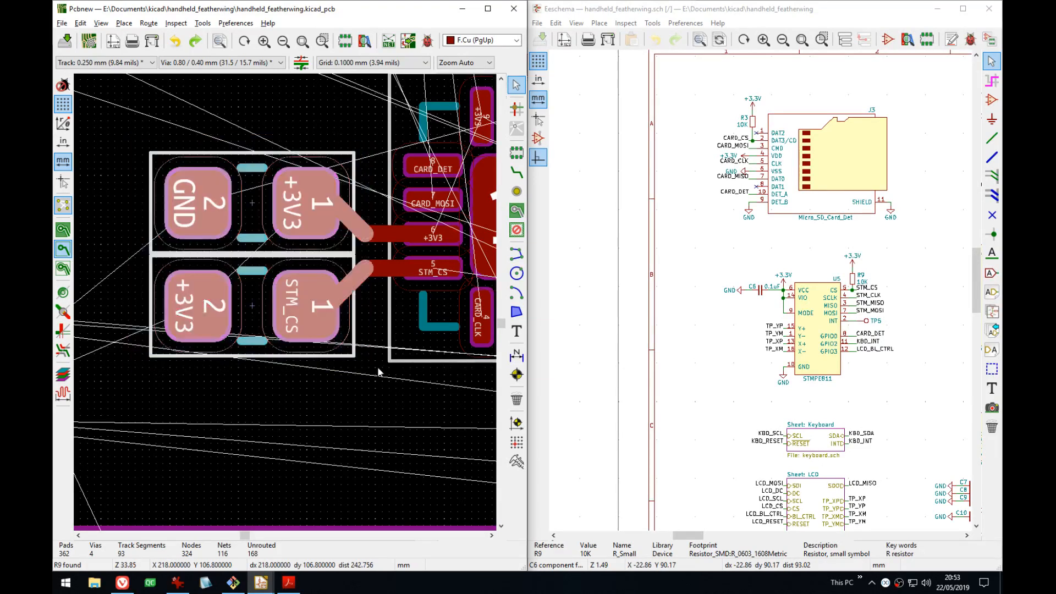
pyautogui.keyDown('shift'); pyautogui.click(383, 268); pyautogui.keyUp('shift')
pyautogui.keyDown('shift'); pyautogui.click(377, 233); pyautogui.keyUp('shift')
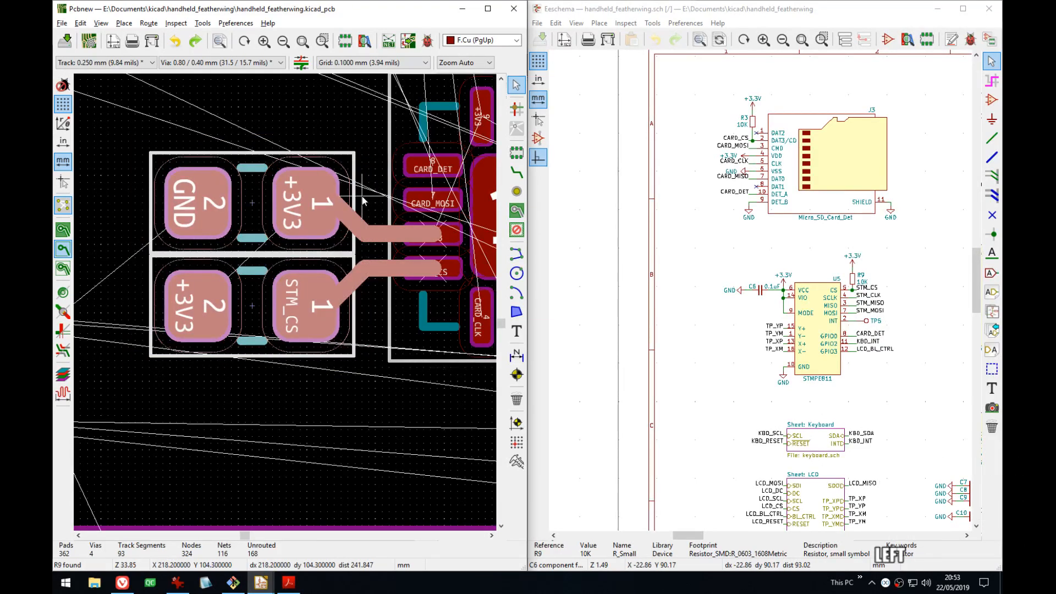
pyautogui.press('m')
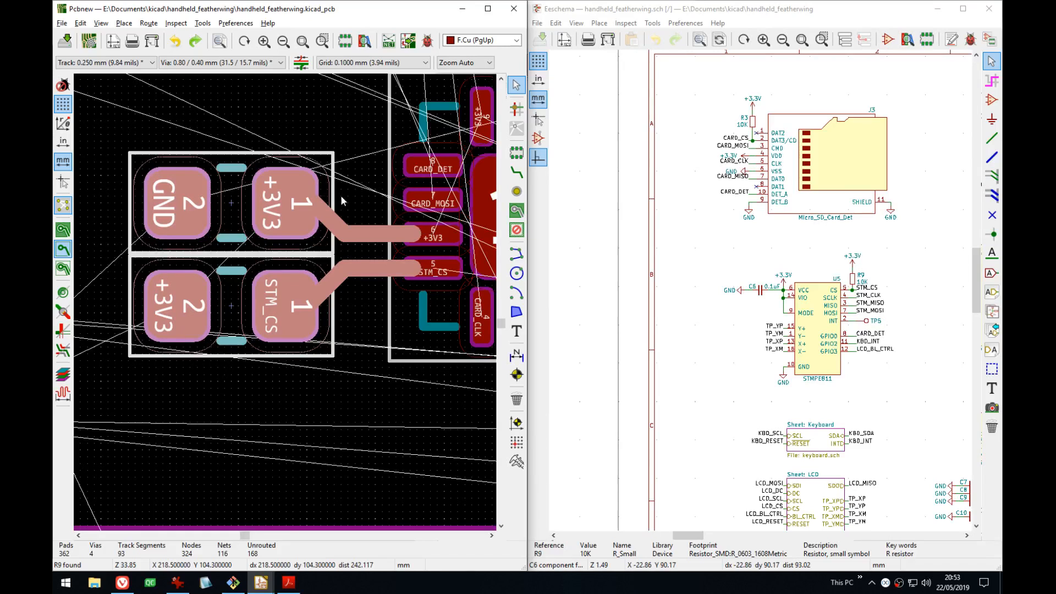
pyautogui.press('Return')
# - Extend the shifted tracks on F.Cu so +3V3 reaches U5's pad 6 and STM_CS reaches pad 5
pyautogui.moveTo(341, 195); pyautogui.dragTo(287, 234, button='middle')
pyautogui.press('w')
pyautogui.press('x')
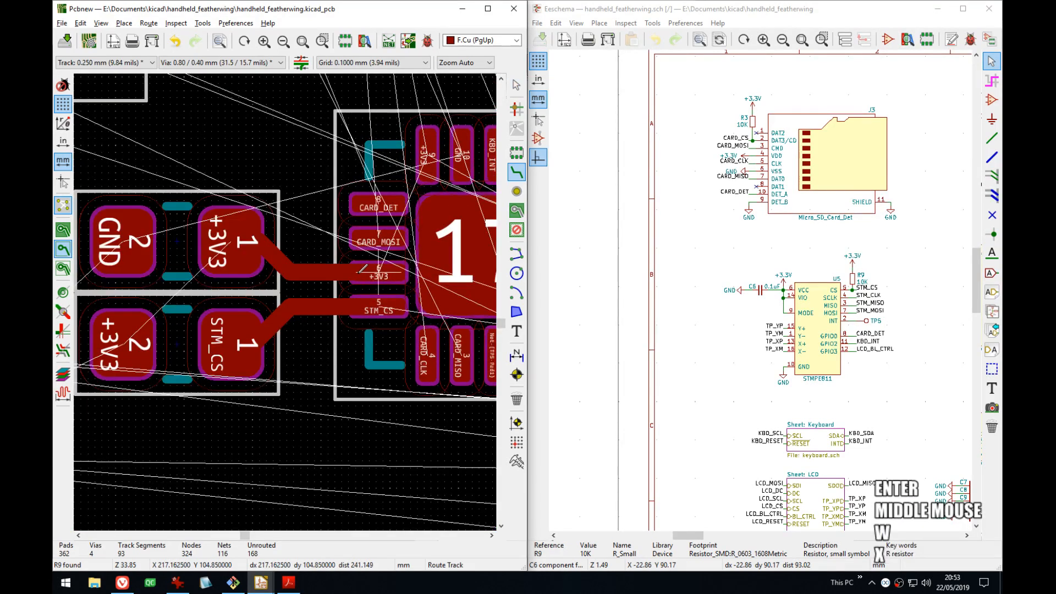
pyautogui.click(350, 272)
pyautogui.click(380, 272)
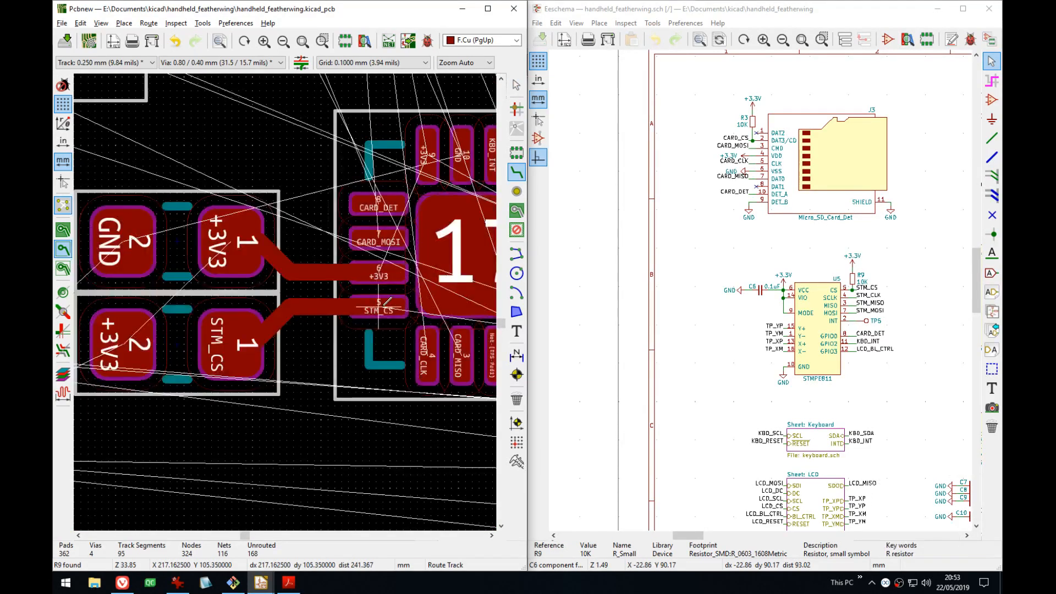
pyautogui.click(379, 306)
pyautogui.click(352, 307)
# - Route a CARD_MOSI track on F.Cu from U5's pad 7 diagonally past C6 and straight up, and reshape its diagonal
pyautogui.moveTo(351, 268); pyautogui.dragTo(359, 344, button='middle')
pyautogui.click(385, 312)
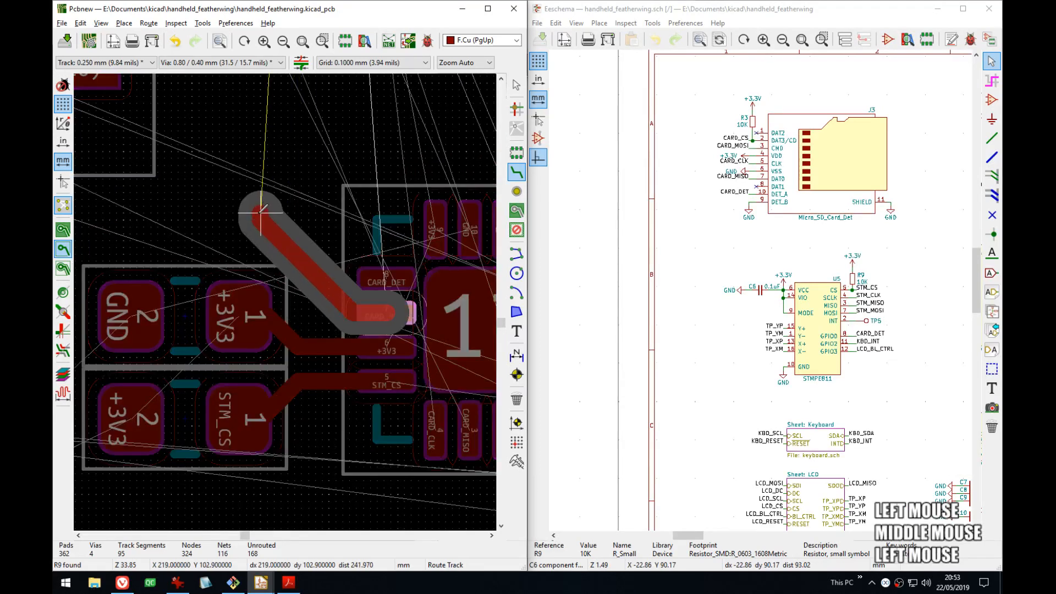
pyautogui.click(264, 175)
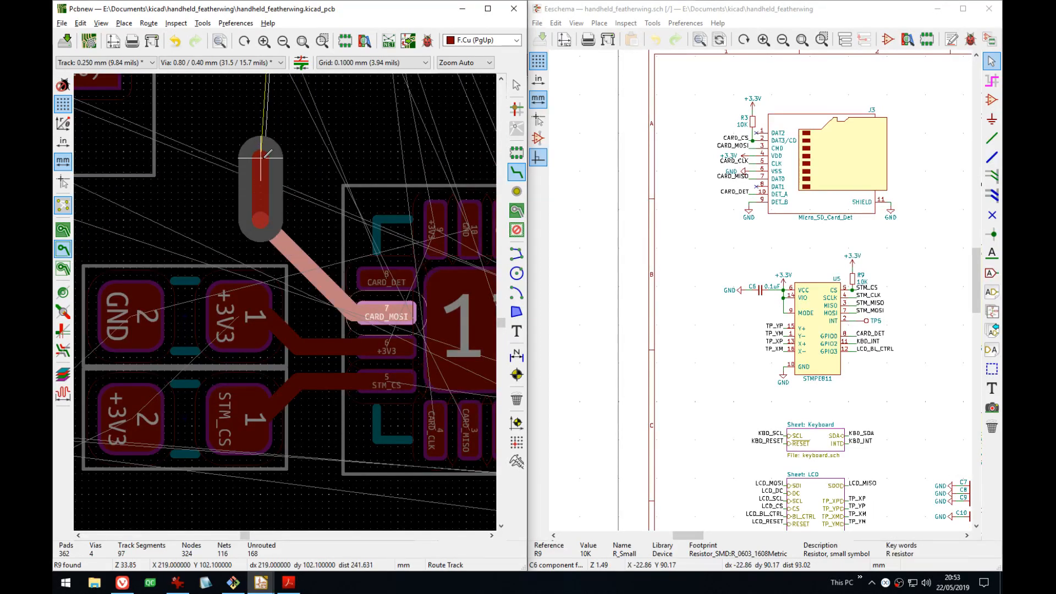
pyautogui.doubleClick(265, 155)
pyautogui.press('Escape')
pyautogui.click(327, 284)
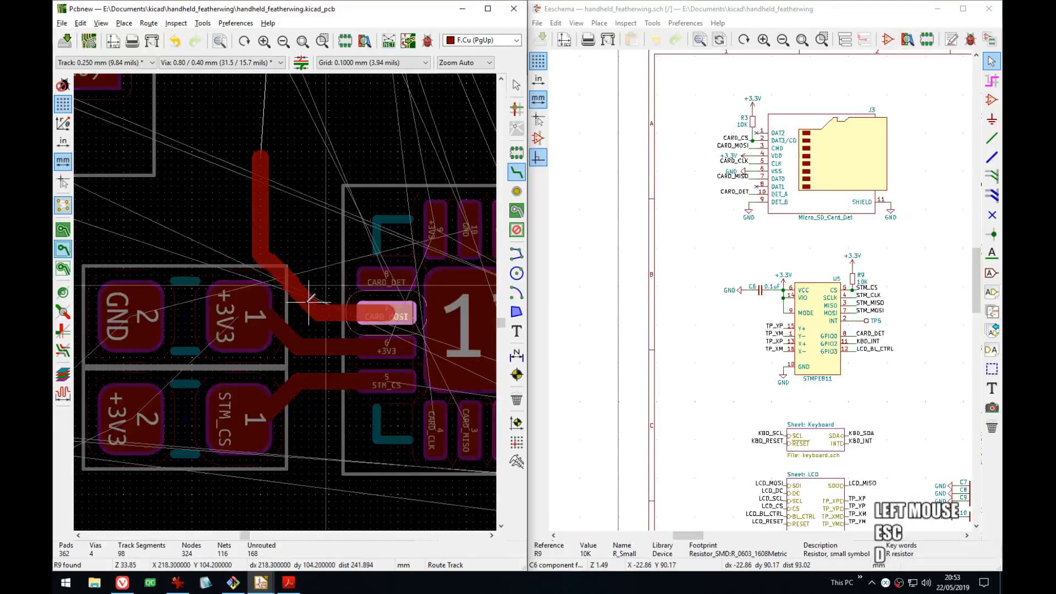
pyautogui.press('Escape')
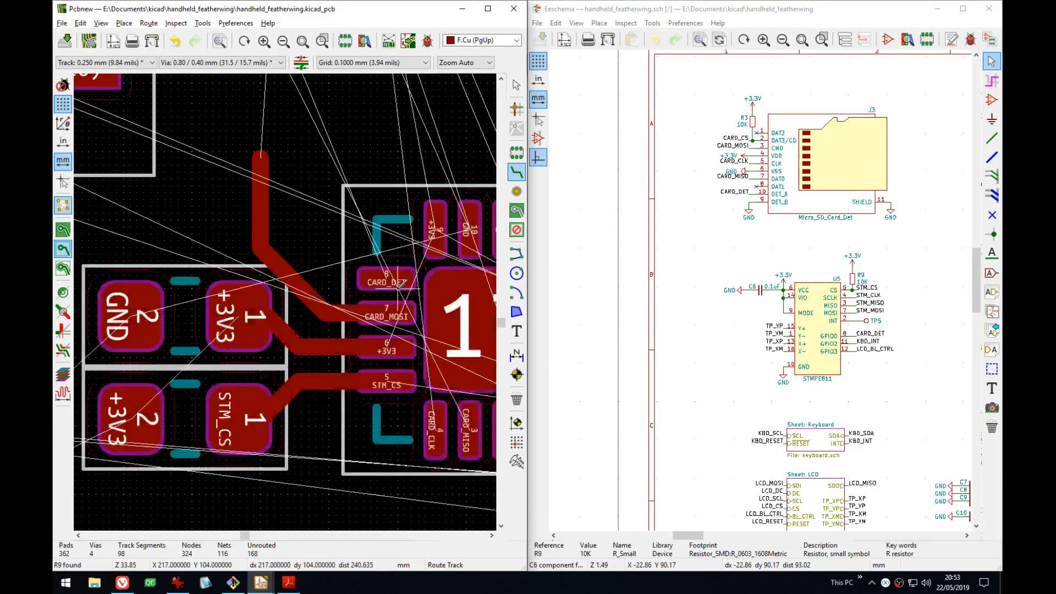
# - Route a CARD_DET track on F.Cu from U5's pad 8 alongside the CARD_MOSI track and reshape its diagonal
pyautogui.click(399, 281)
pyautogui.click(297, 184)
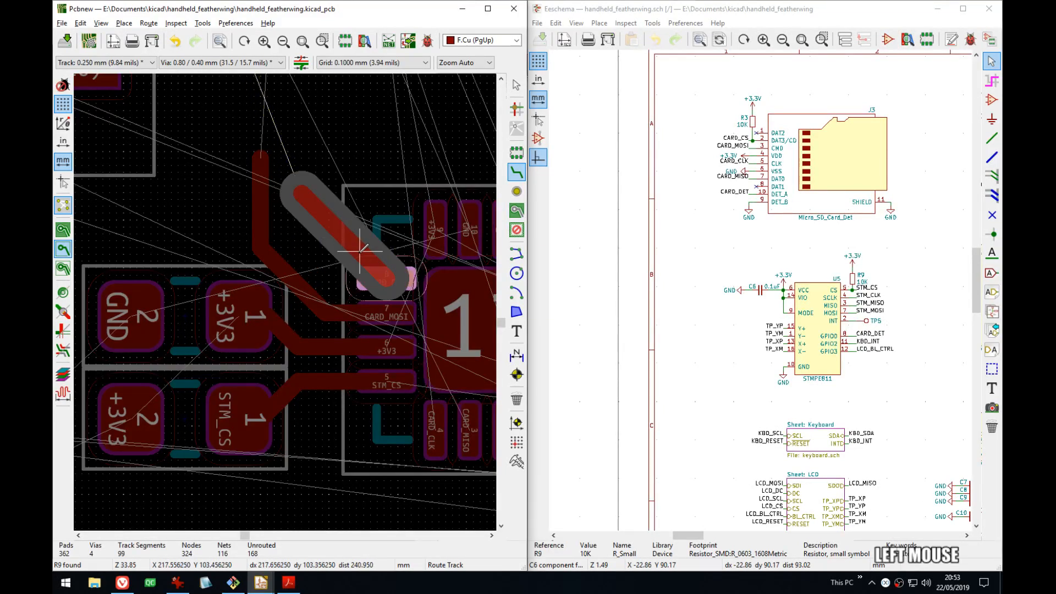
pyautogui.click(301, 155)
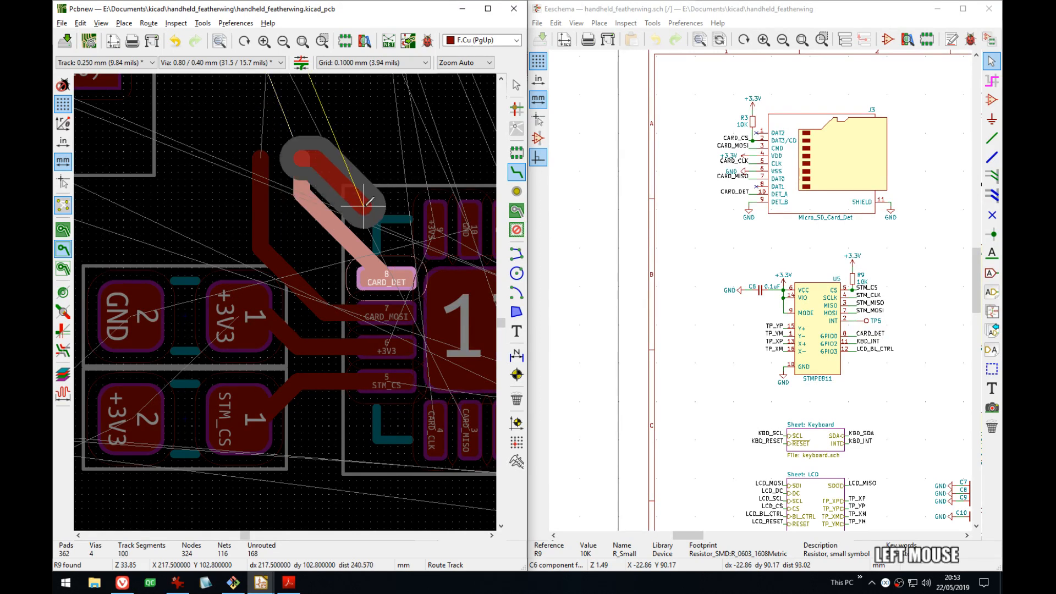
pyautogui.press('Escape')
pyautogui.press('d')
pyautogui.click(332, 279)
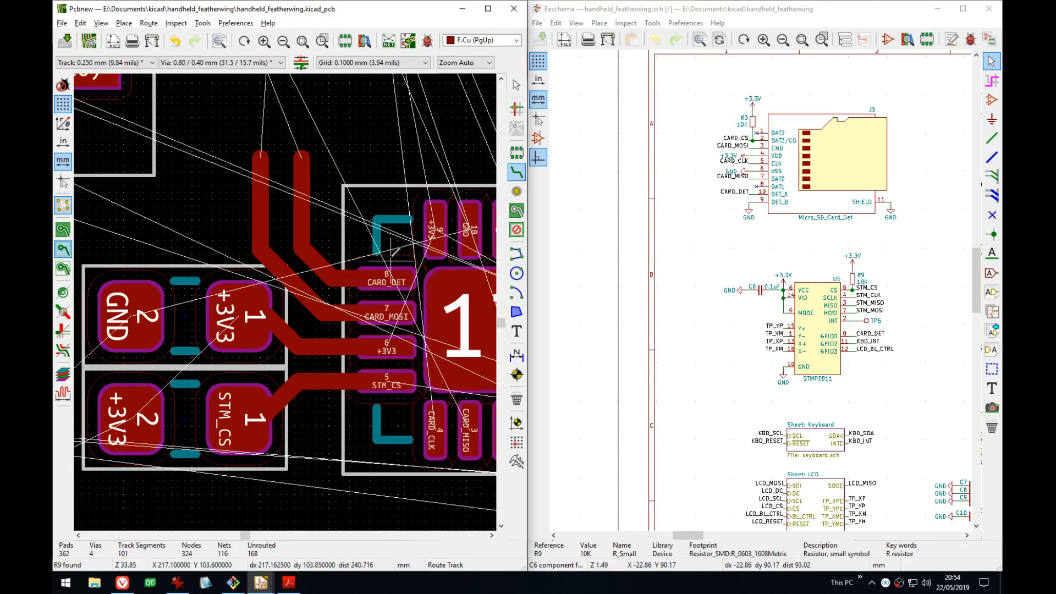
# - Adjust the diagonal bends of the CARD_MOSI and CARD_DET tracks so they run evenly spaced, and save the board
pyautogui.moveTo(395, 249); pyautogui.dragTo(363, 260, button='middle')
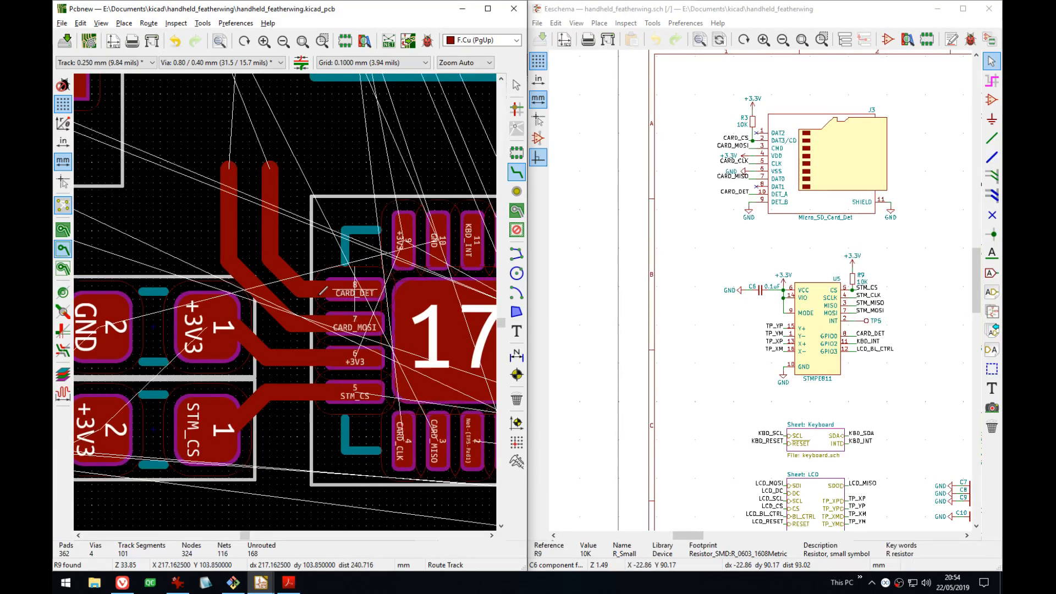
pyautogui.moveTo(321, 323); pyautogui.dragTo(354, 354, button='middle')
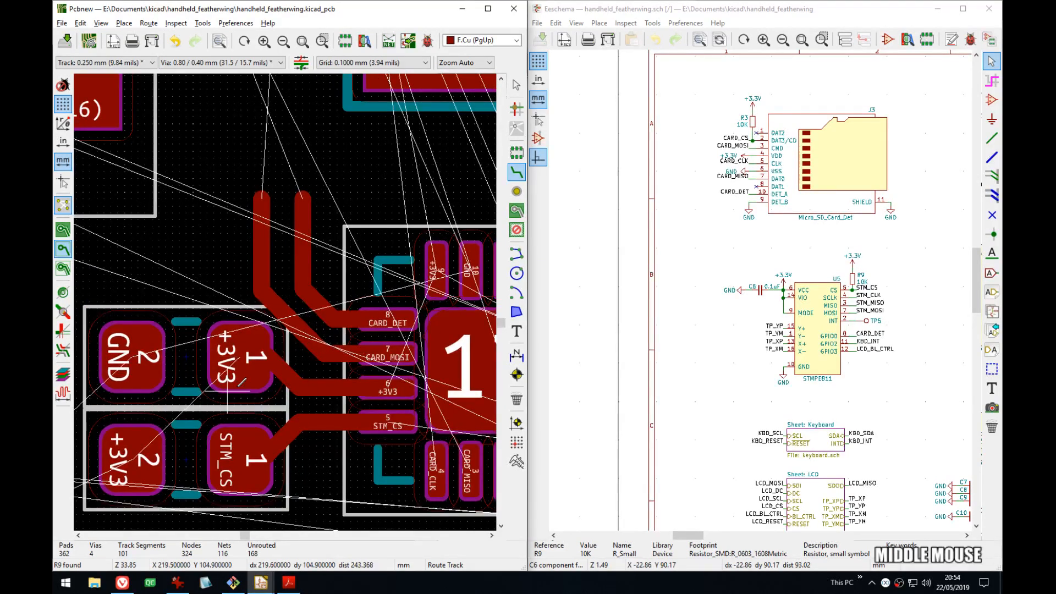
pyautogui.moveTo(240, 381); pyautogui.dragTo(252, 378, button='middle')
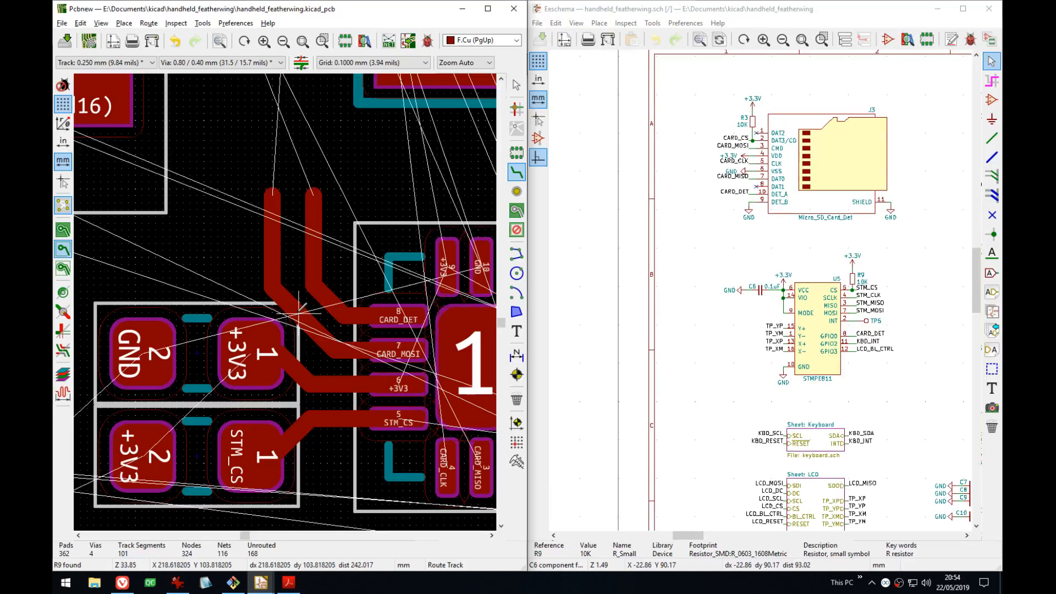
pyautogui.click(298, 308)
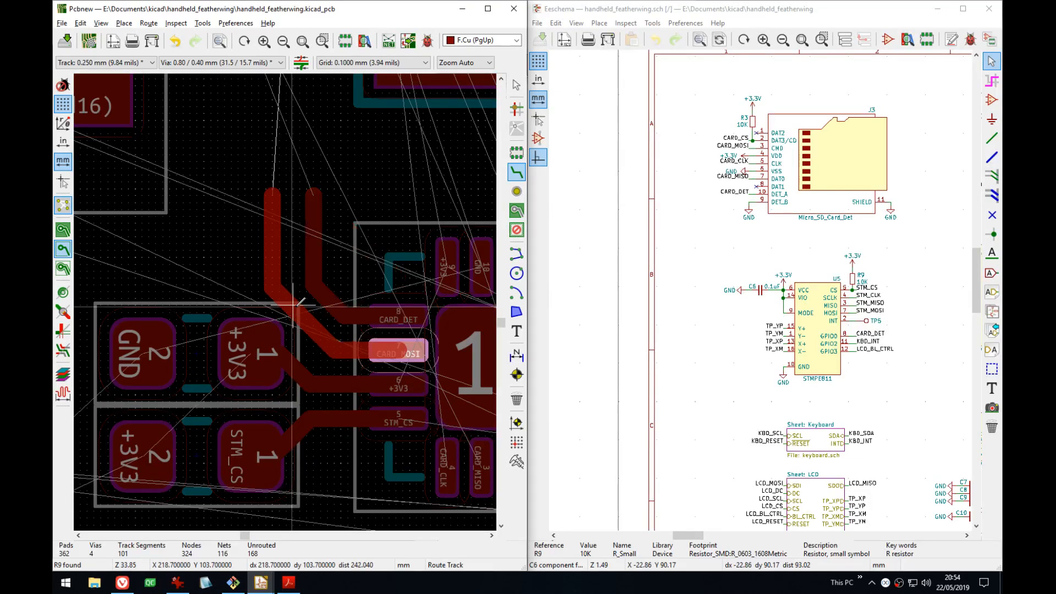
pyautogui.click(293, 304)
pyautogui.press('d')
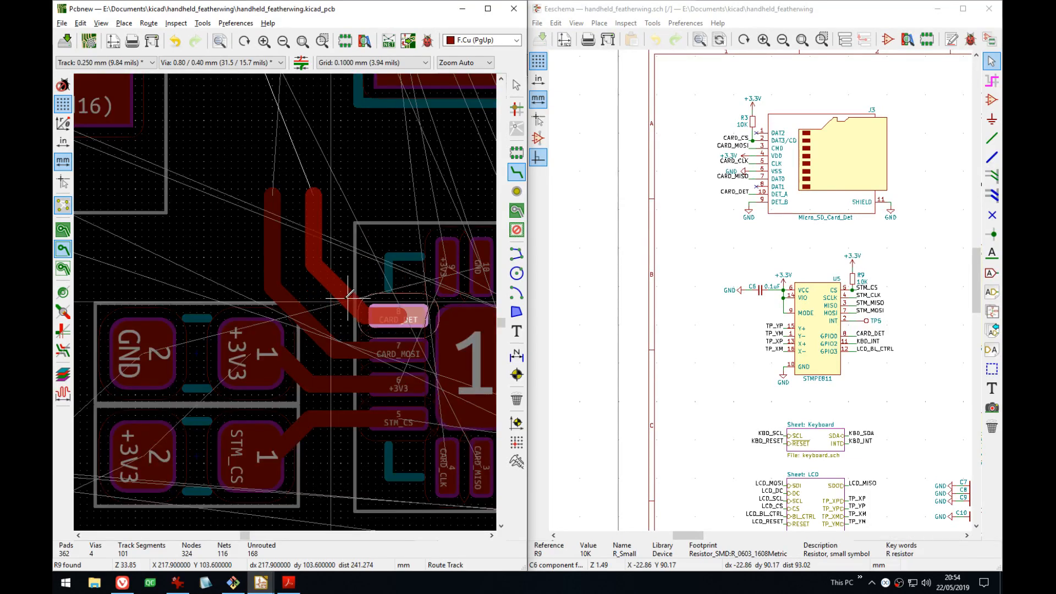
pyautogui.click(307, 318)
pyautogui.press('d')
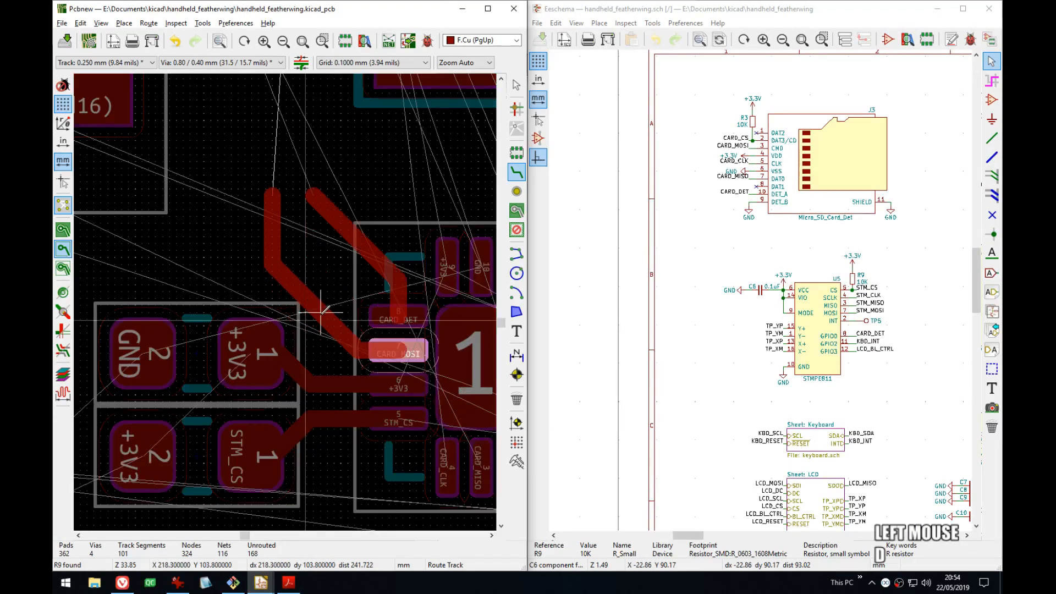
pyautogui.click(317, 315)
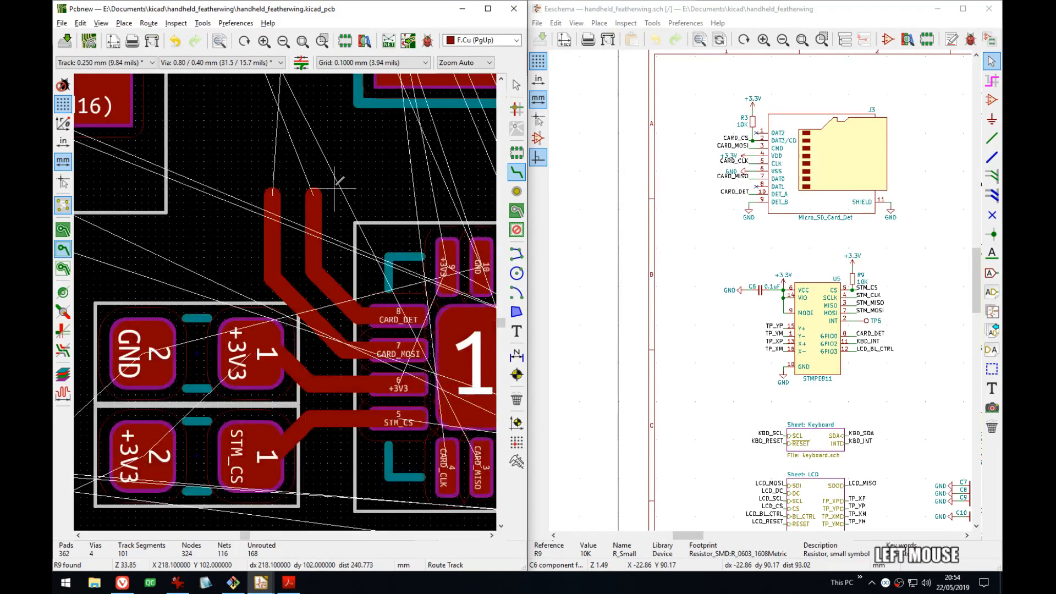
pyautogui.hotkey('ctrl', 's')
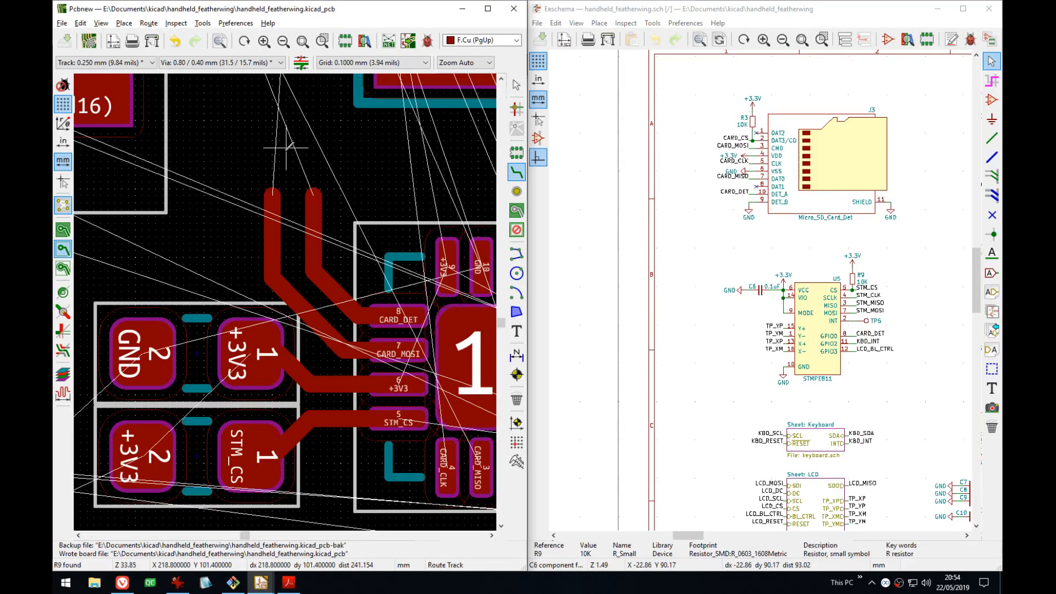
# - Activate the copper zone tool and coarsen the grid to 2.5 mm for outlining the whole board
pyautogui.scroll(-10, 285, 147)
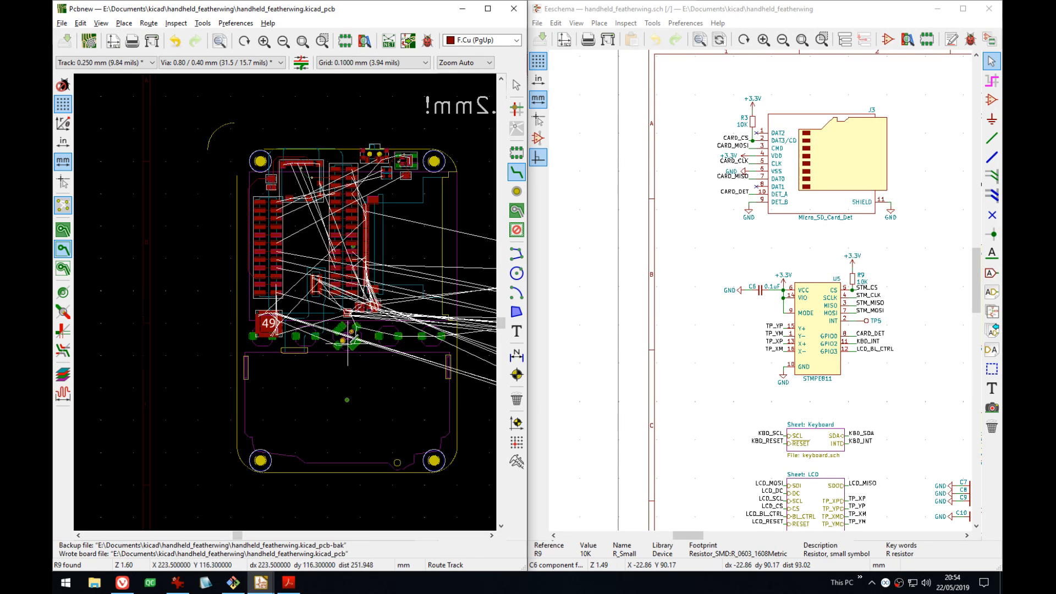
pyautogui.scroll(3, 345, 342)
pyautogui.scroll(-3, 289, 300)
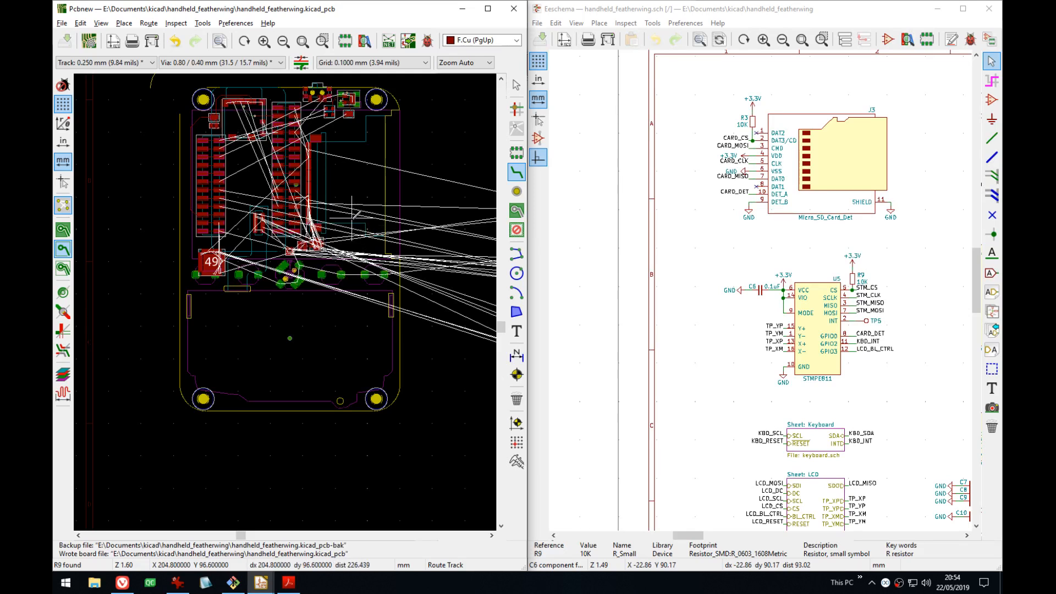
pyautogui.moveTo(354, 218); pyautogui.dragTo(337, 256, button='middle')
pyautogui.moveTo(347, 179); pyautogui.dragTo(370, 179, button='middle')
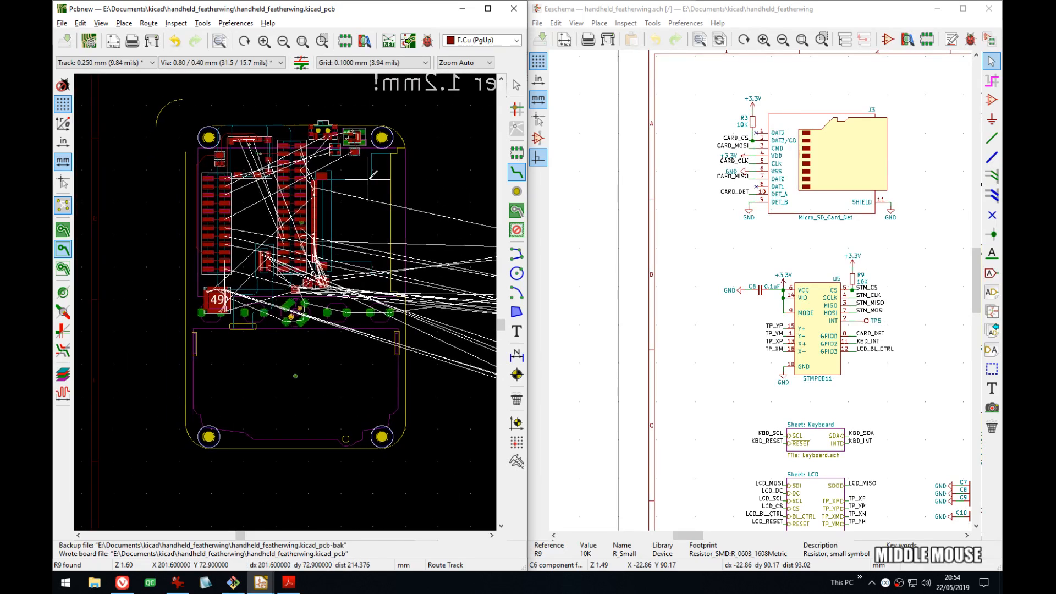
pyautogui.click(517, 210)
pyautogui.scroll(3, 393, 138)
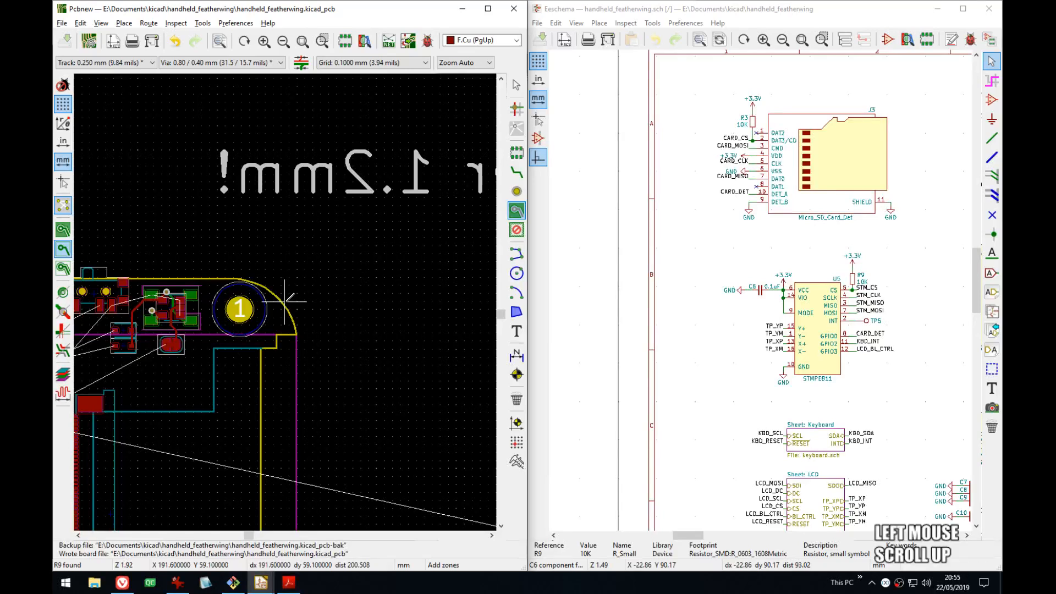
pyautogui.hotkey('shift', 'n')
pyautogui.hotkey('shift', 'n')
pyautogui.hotkey('shift', 'n')
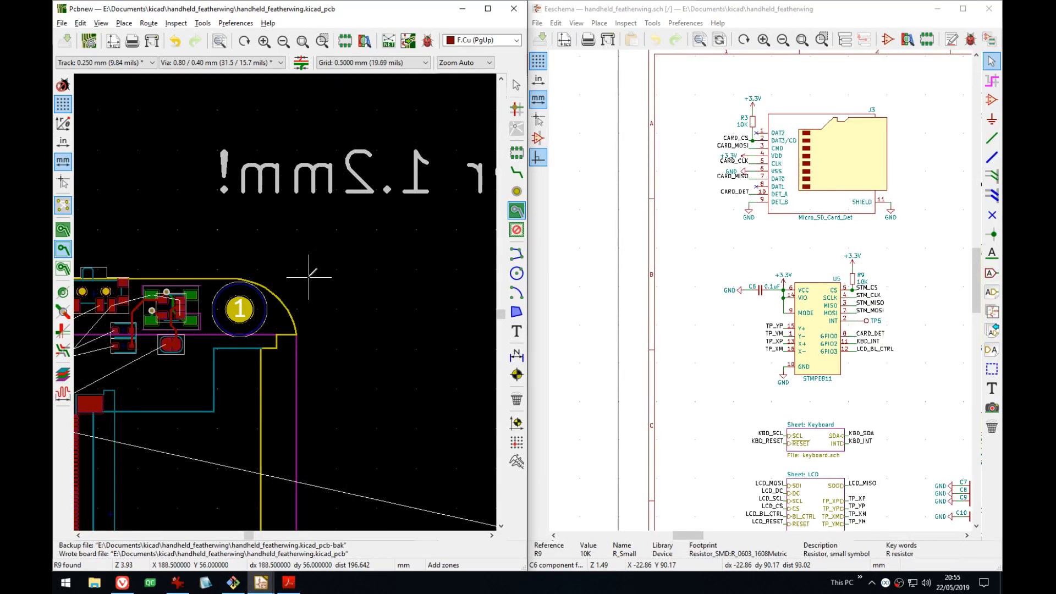
pyautogui.hotkey('shift', 'n')
pyautogui.moveTo(309, 276); pyautogui.dragTo(372, 240, button='middle')
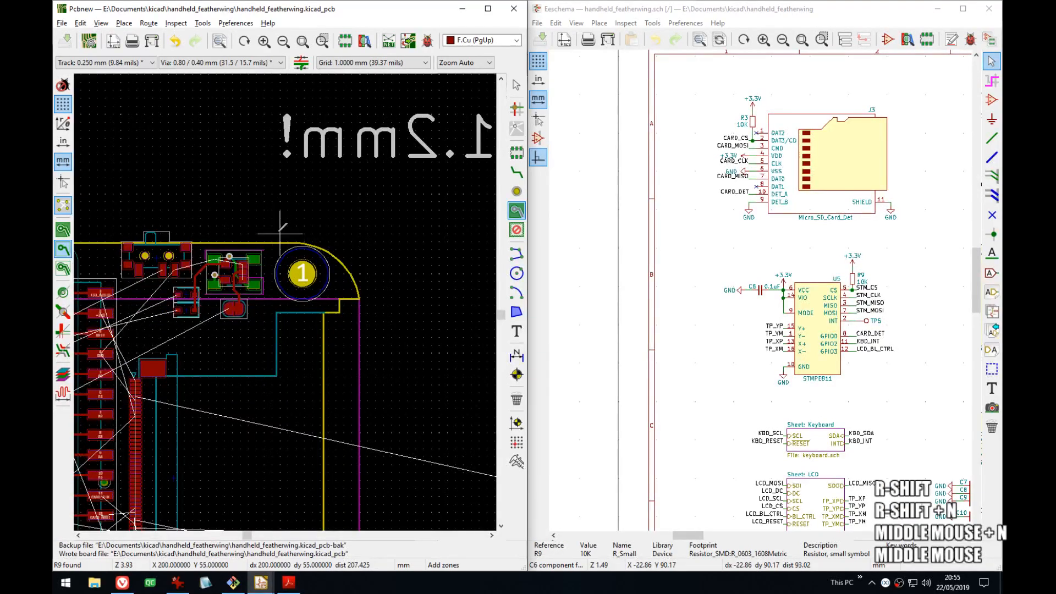
pyautogui.hotkey('shift', 'n')
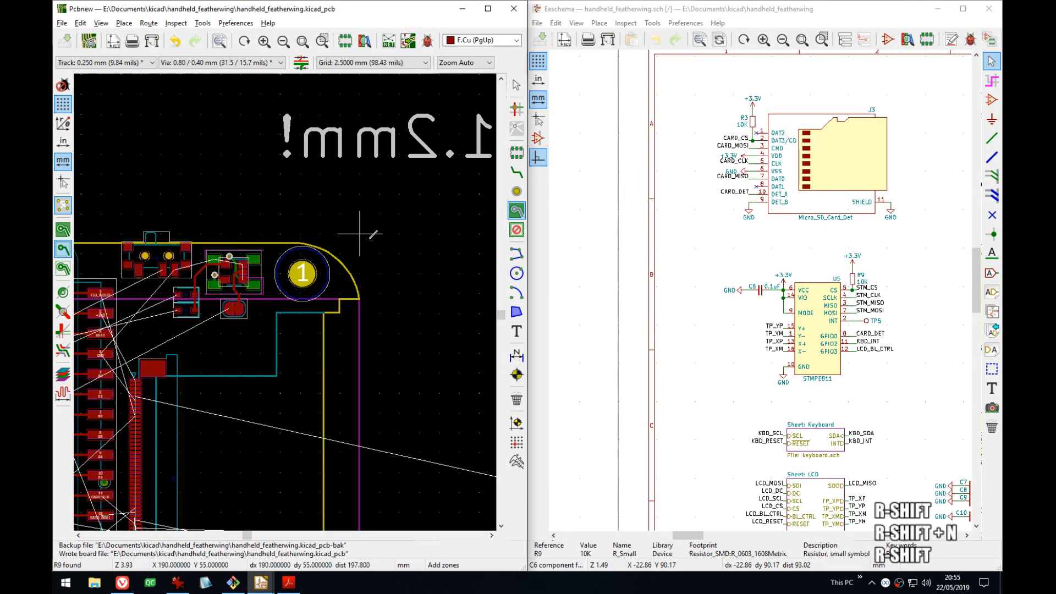
# - Start a copper zone outside the board corner at X 187.5, Y 55, with net GND on layer B.Cu
pyautogui.click(379, 233)
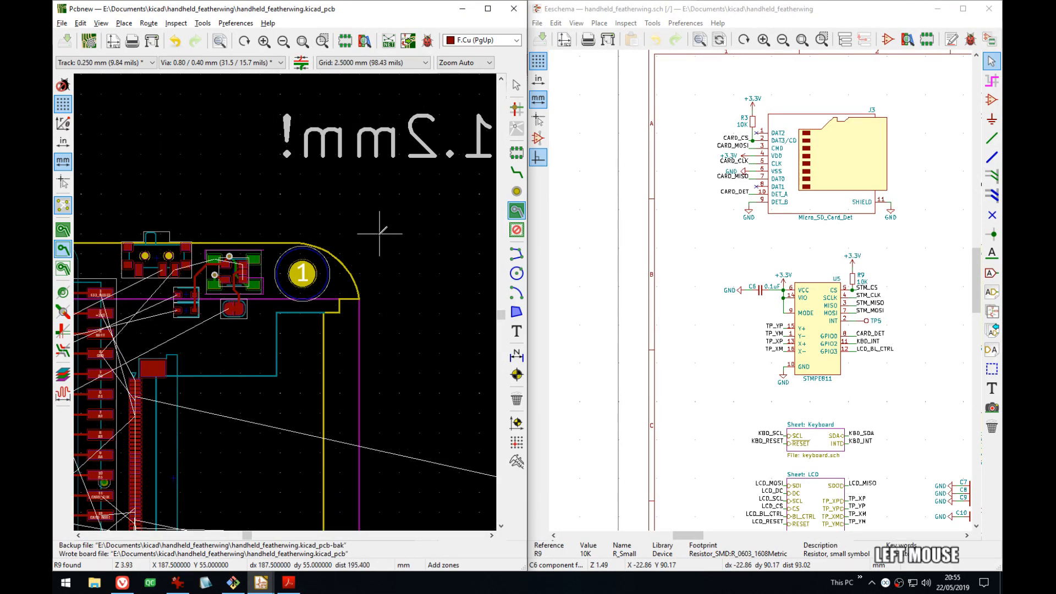
pyautogui.click(201, 178)
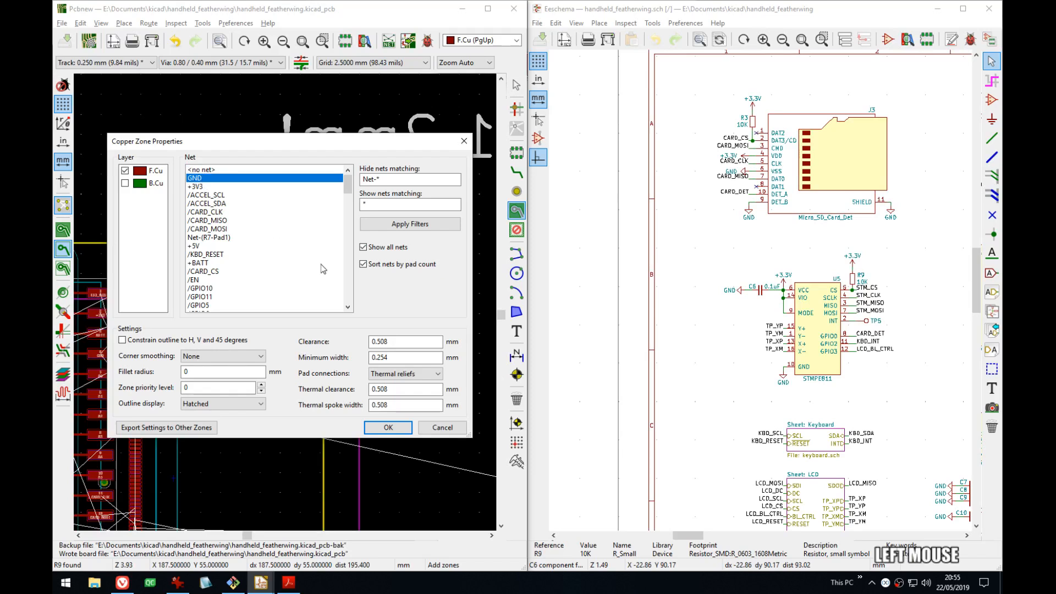
pyautogui.click(133, 184)
pyautogui.click(385, 431)
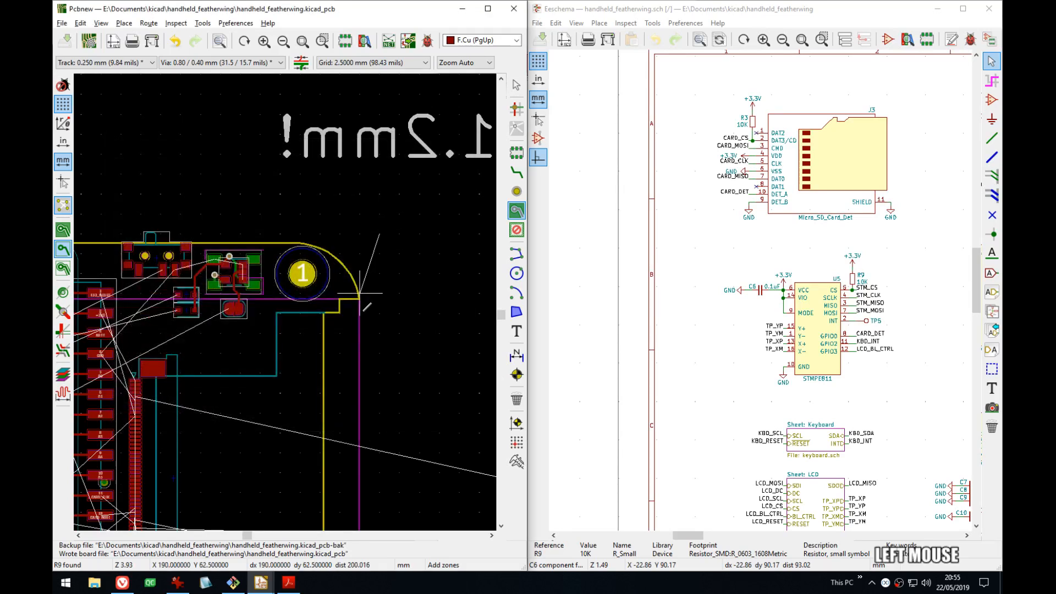
# - Draw the GND zone outline as a rectangle just outside all four board corners and close it
pyautogui.moveTo(412, 419); pyautogui.dragTo(397, 269, button='middle')
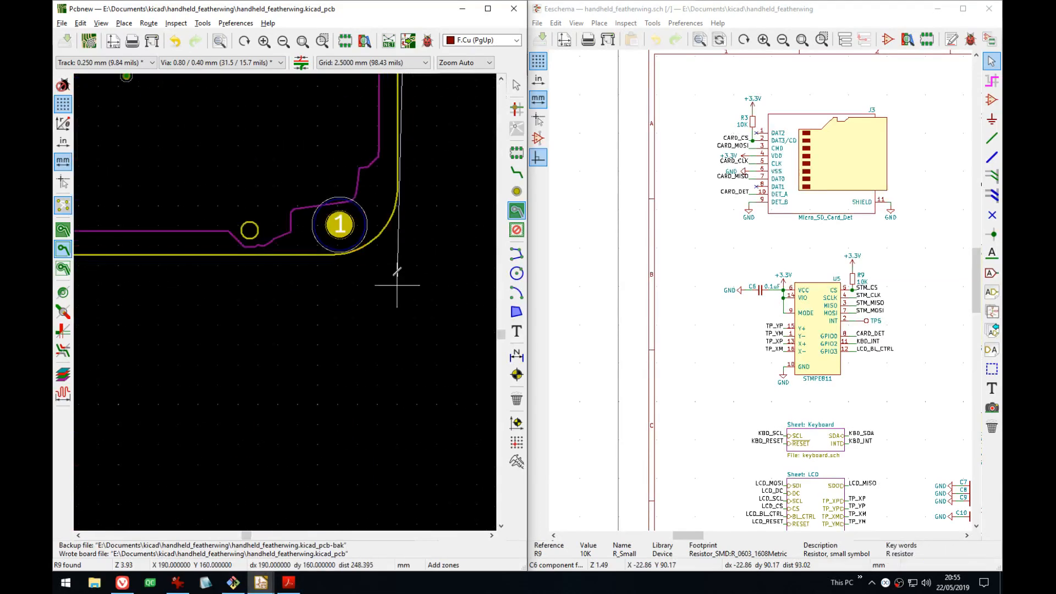
pyautogui.click(412, 270)
pyautogui.moveTo(199, 267); pyautogui.dragTo(420, 271, button='middle')
pyautogui.moveTo(220, 274); pyautogui.dragTo(379, 282, button='middle')
pyautogui.click(244, 275)
pyautogui.moveTo(248, 200); pyautogui.dragTo(250, 423, button='middle')
pyautogui.moveTo(242, 143); pyautogui.dragTo(208, 242, button='middle')
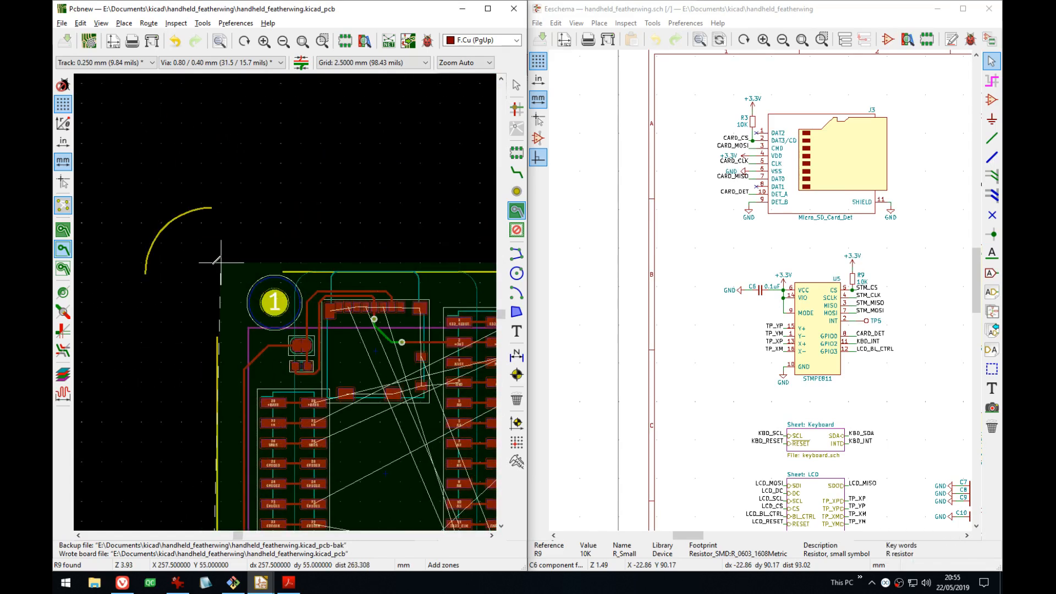
pyautogui.click(210, 265)
pyautogui.moveTo(467, 270)
pyautogui.mouseDown(button='middle')
pyautogui.moveTo(91, 165)
pyautogui.moveTo(55, 174)
pyautogui.mouseUp(button='middle')
pyautogui.press('Escape')
# - Duplicate the GND zone outline in place and assign the copy to layer F.Cu
pyautogui.click(388, 169)
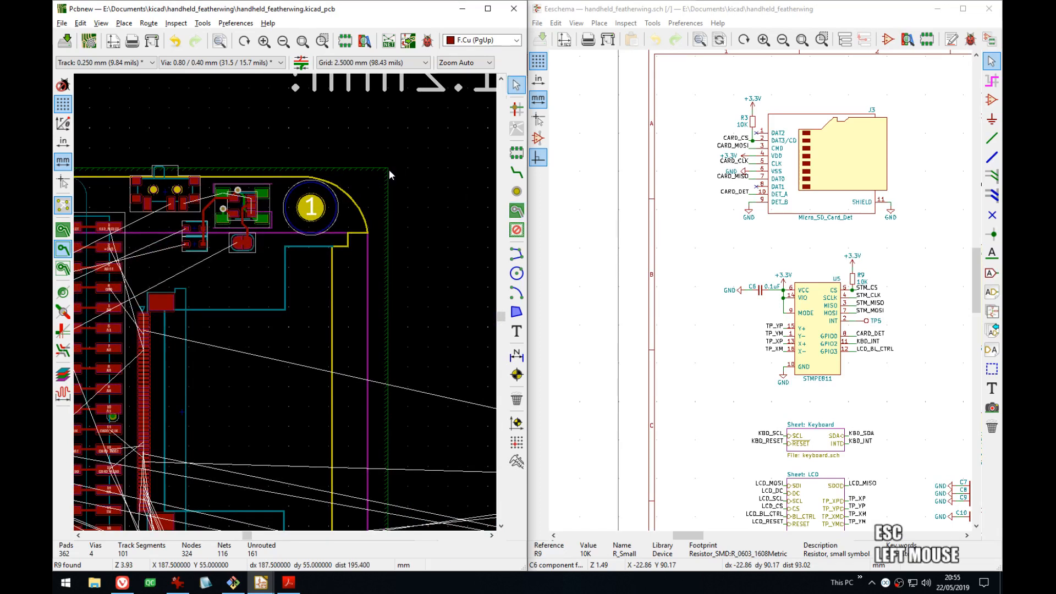
pyautogui.keyDown('ctrl'); pyautogui.click(386, 168); pyautogui.keyUp('ctrl')
pyautogui.moveTo(398, 167); pyautogui.dragTo(371, 184)
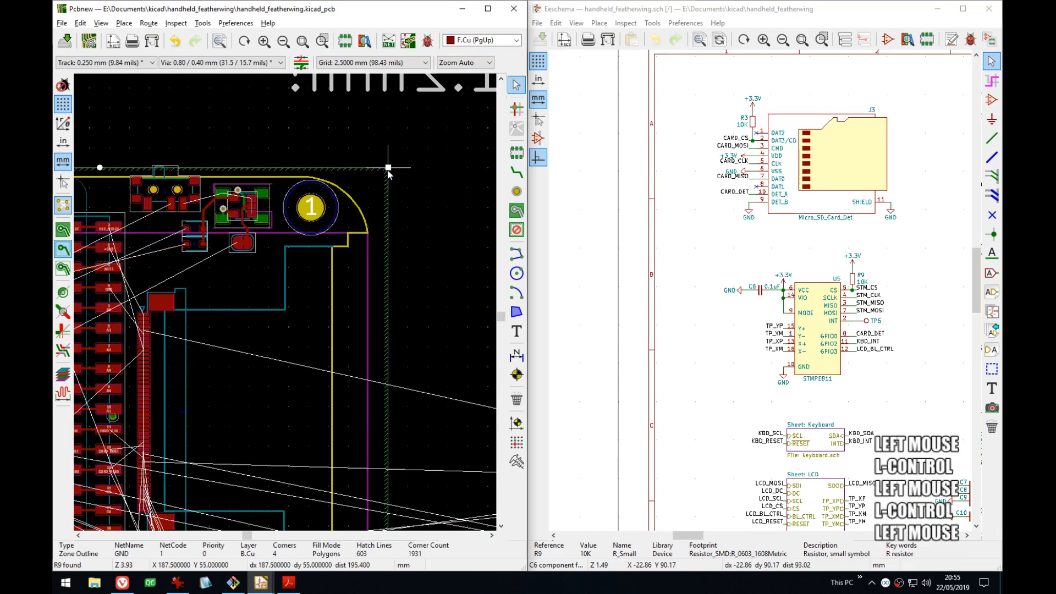
pyautogui.hotkey('ctrl', 'd')
pyautogui.click(388, 168)
pyautogui.press('e')
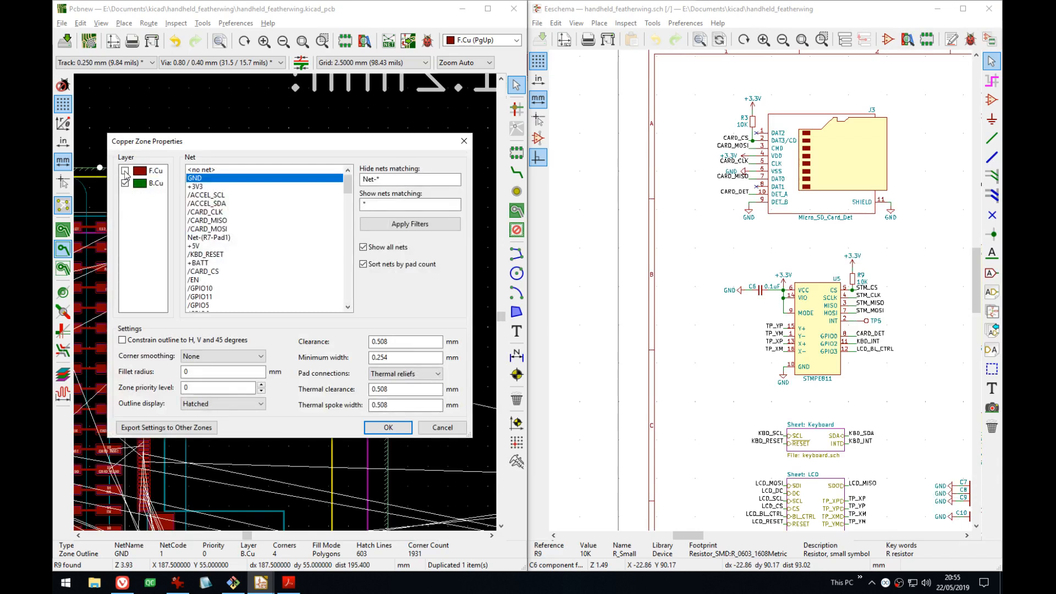
pyautogui.click(125, 171)
pyautogui.click(388, 427)
pyautogui.scroll(3, 377, 292)
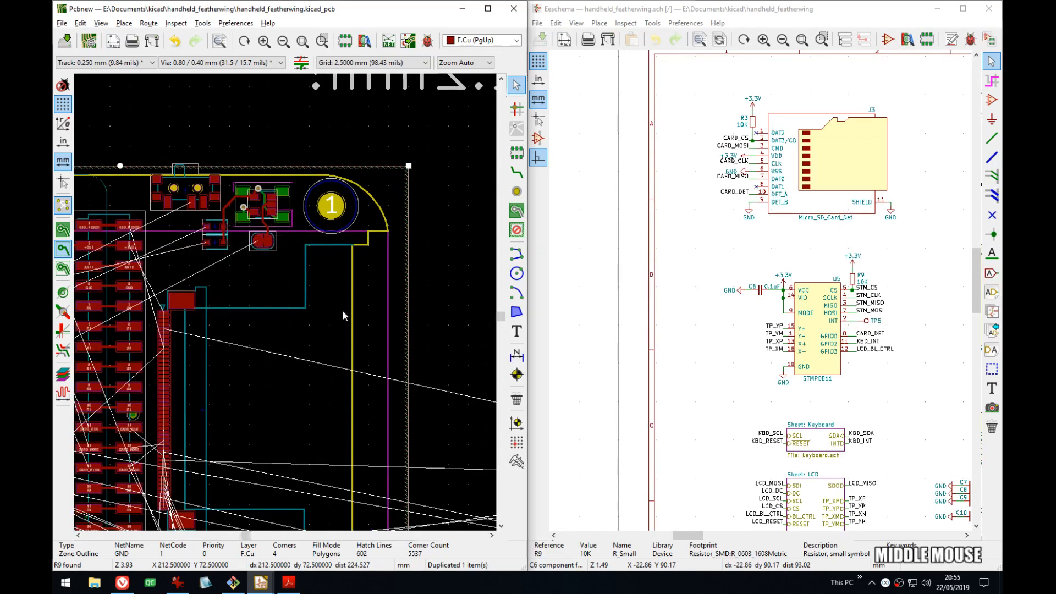
# - Fill all copper zones, show the fills and inspect the GND pour on B.Cu
pyautogui.click(60, 231)
pyautogui.moveTo(475, 321); pyautogui.dragTo(256, 228, button='middle')
pyautogui.scroll(-3, 255, 227)
pyautogui.click(337, 203)
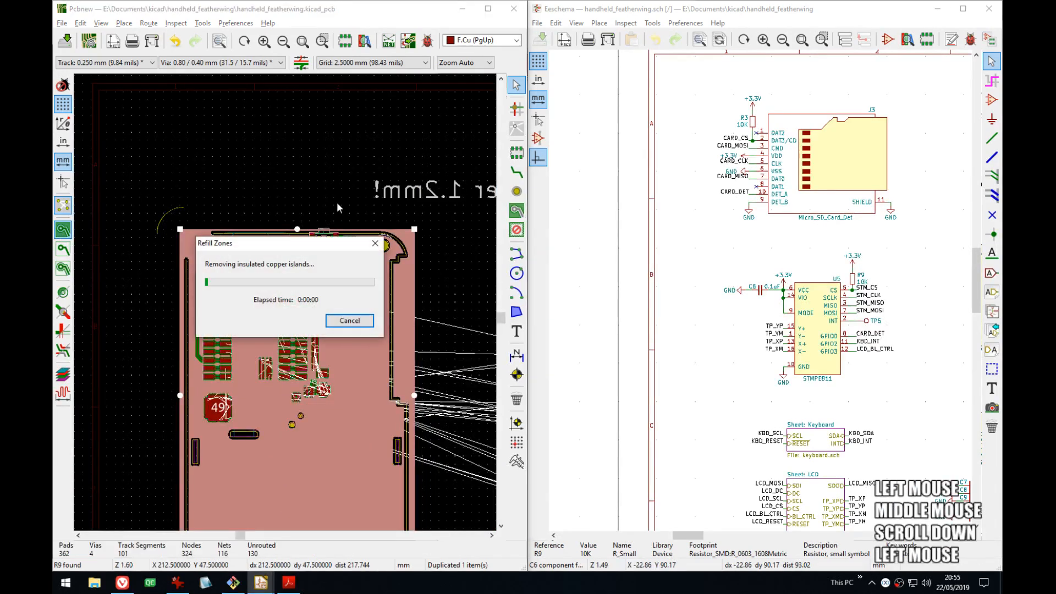
pyautogui.press('v')
pyautogui.moveTo(372, 292); pyautogui.dragTo(378, 154, button='middle')
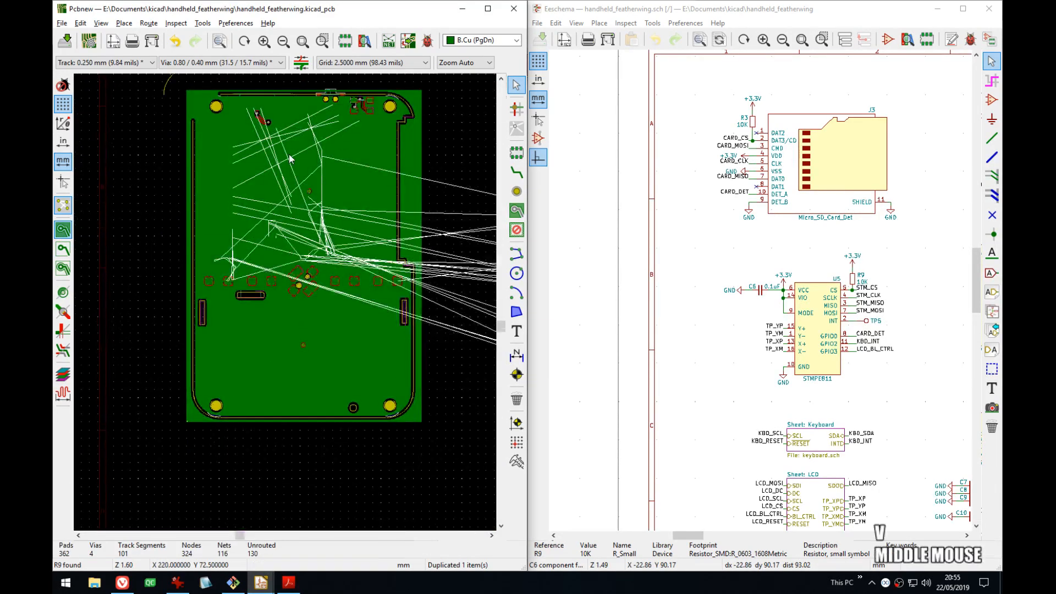
pyautogui.moveTo(290, 158); pyautogui.dragTo(214, 207, button='middle')
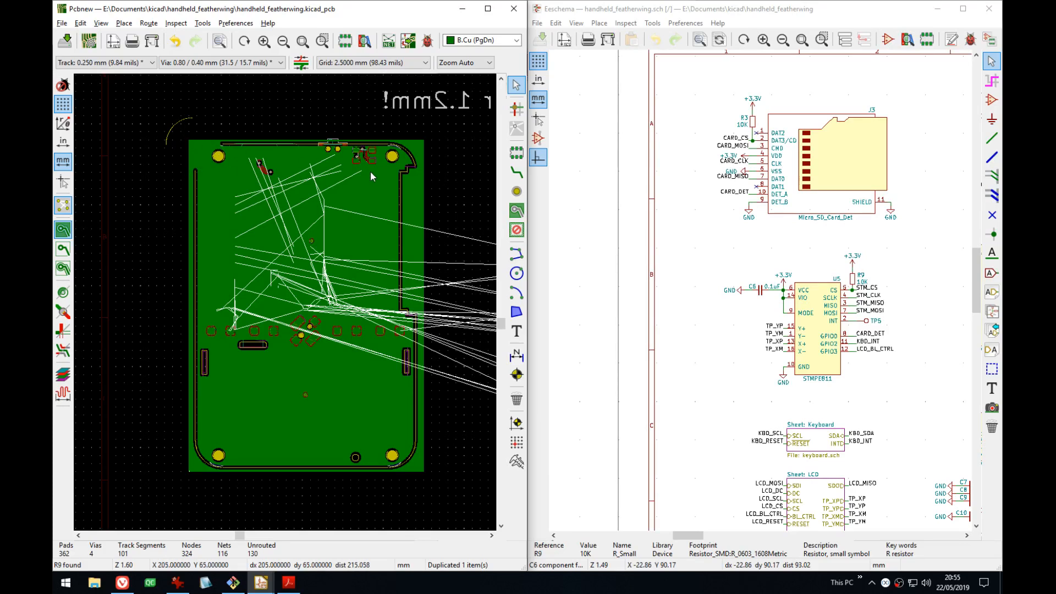
# - Hide the zone fills on F.Cu and move the stray 8.25 mm radius Edge.Cuts arc onto the open board corner by the mounting hole
pyautogui.scroll(4, 371, 176)
pyautogui.moveTo(285, 302); pyautogui.dragTo(404, 284, button='middle')
pyautogui.moveTo(103, 208); pyautogui.dragTo(234, 273, button='middle')
pyautogui.press('pageup')
pyautogui.click(63, 250)
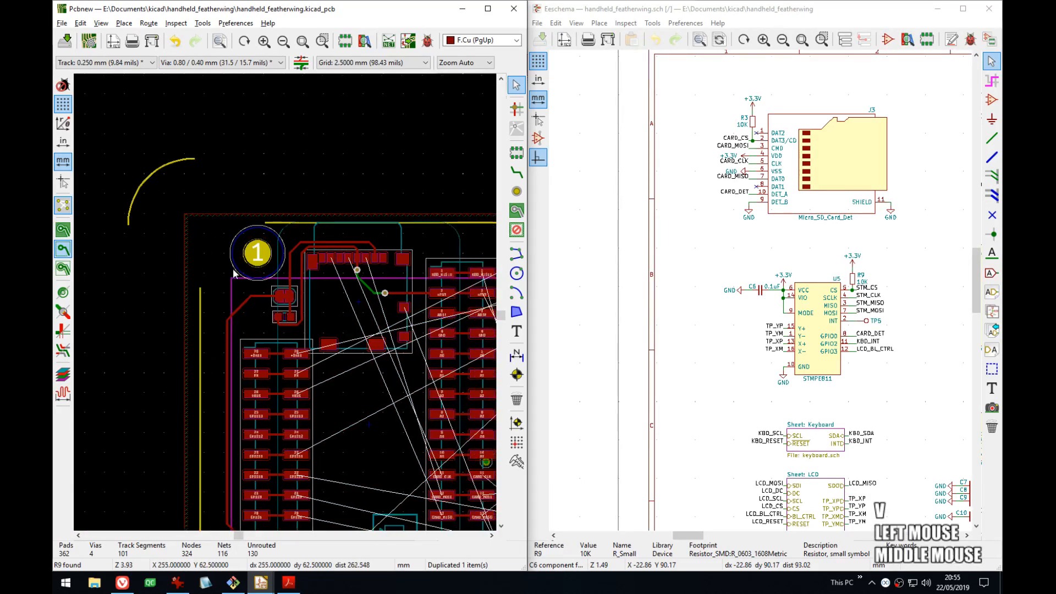
pyautogui.click(145, 182)
pyautogui.click(177, 165)
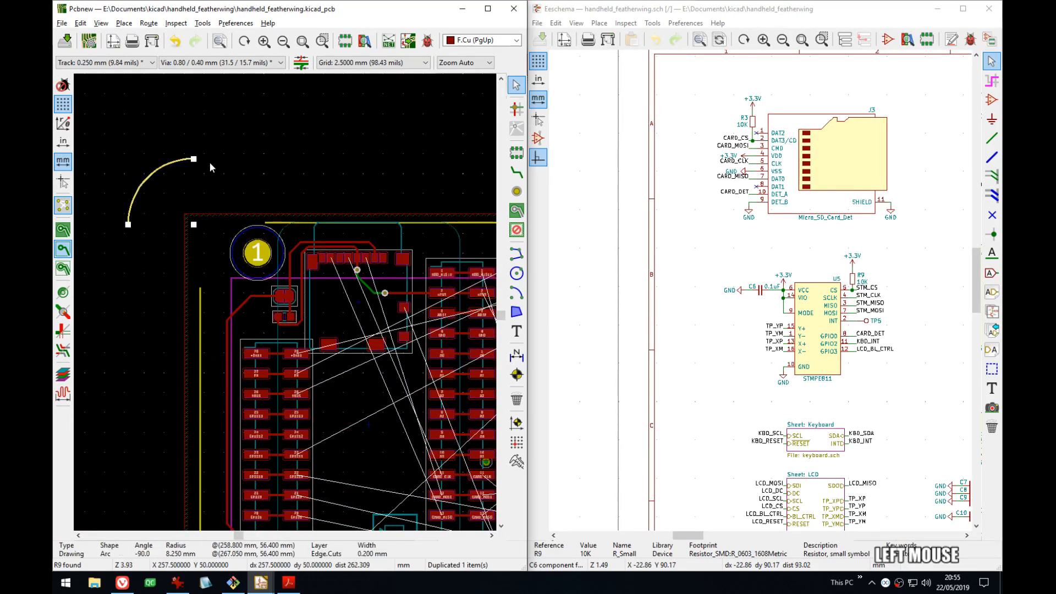
pyautogui.scroll(5, 198, 159)
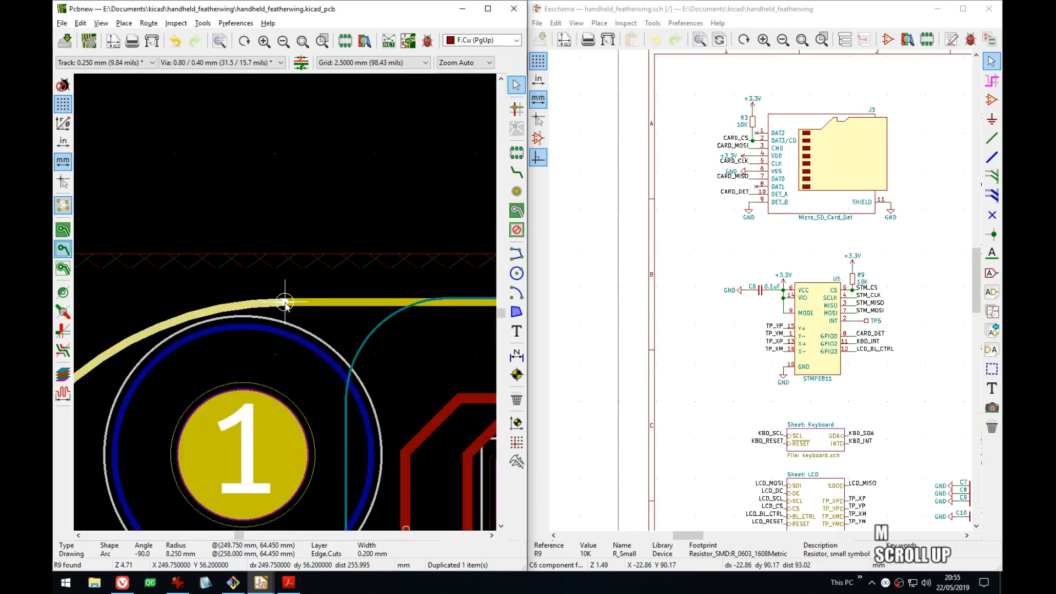
pyautogui.press('m')
pyautogui.scroll(-5, 285, 302)
pyautogui.click(358, 295)
pyautogui.moveTo(384, 310); pyautogui.dragTo(201, 199, button='middle')
# - Refill all copper zones and display the filled areas across the whole board
pyautogui.press('b')
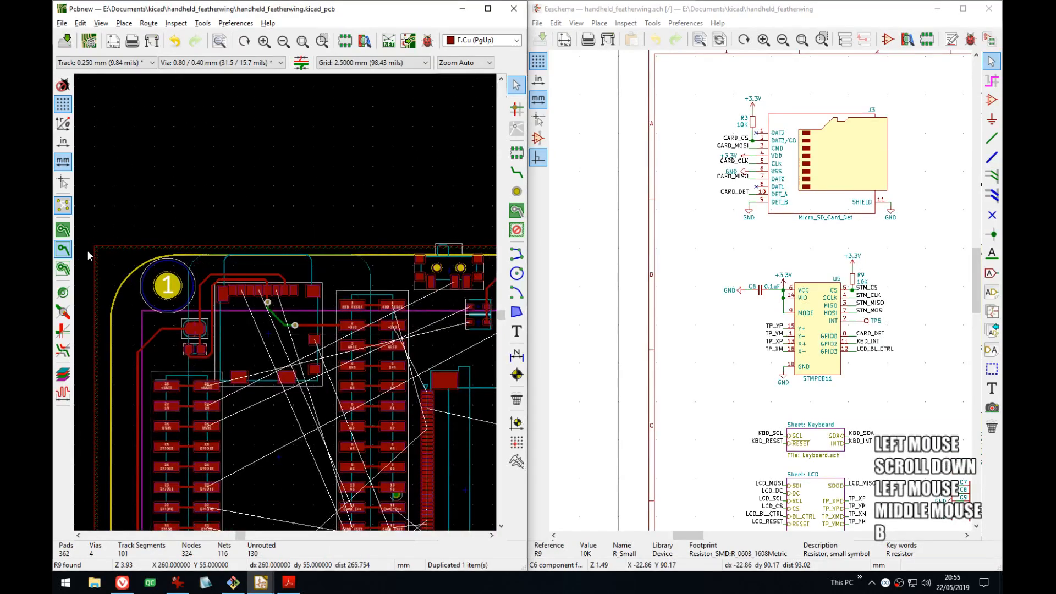
pyautogui.click(72, 227)
pyautogui.scroll(-3, 326, 226)
pyautogui.moveTo(352, 396); pyautogui.dragTo(330, 313, button='middle')
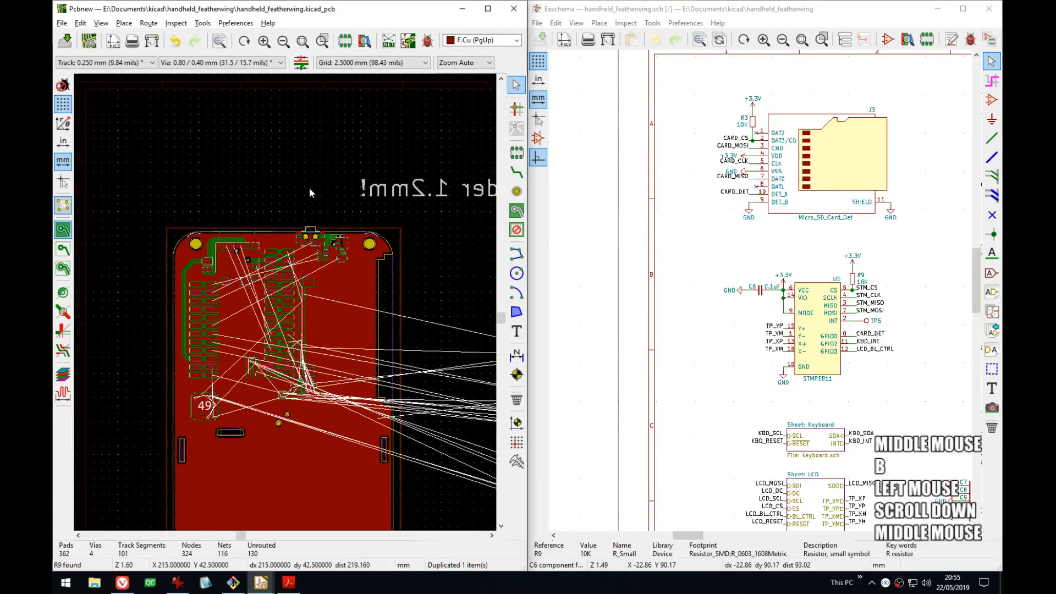
pyautogui.click(307, 188)
pyautogui.moveTo(305, 364); pyautogui.dragTo(316, 243, button='middle')
# - Open the 3D viewer and examine the board from both the component side and the display side
pyautogui.hotkey('alt', '3')
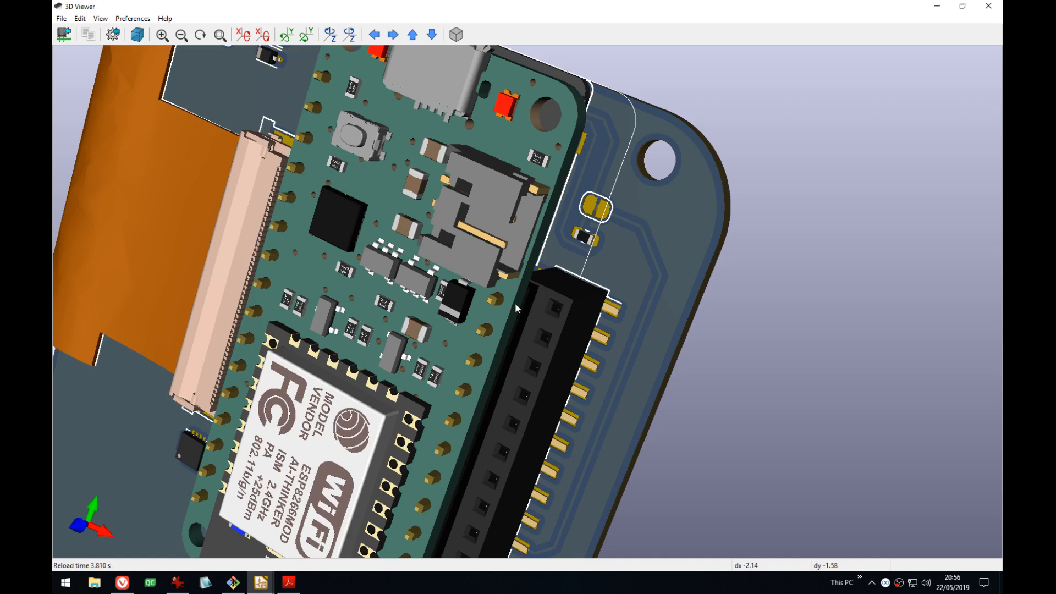
pyautogui.scroll(2, 497, 357)
pyautogui.scroll(-6, 500, 353)
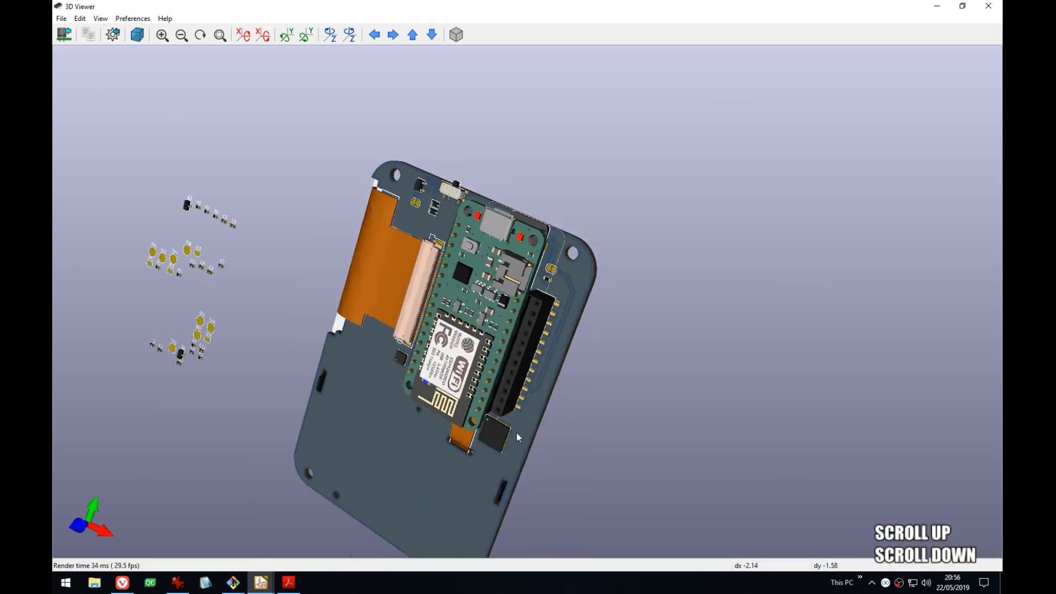
pyautogui.moveTo(516, 431); pyautogui.dragTo(435, 393)
pyautogui.moveTo(479, 385); pyautogui.dragTo(519, 321, button='middle')
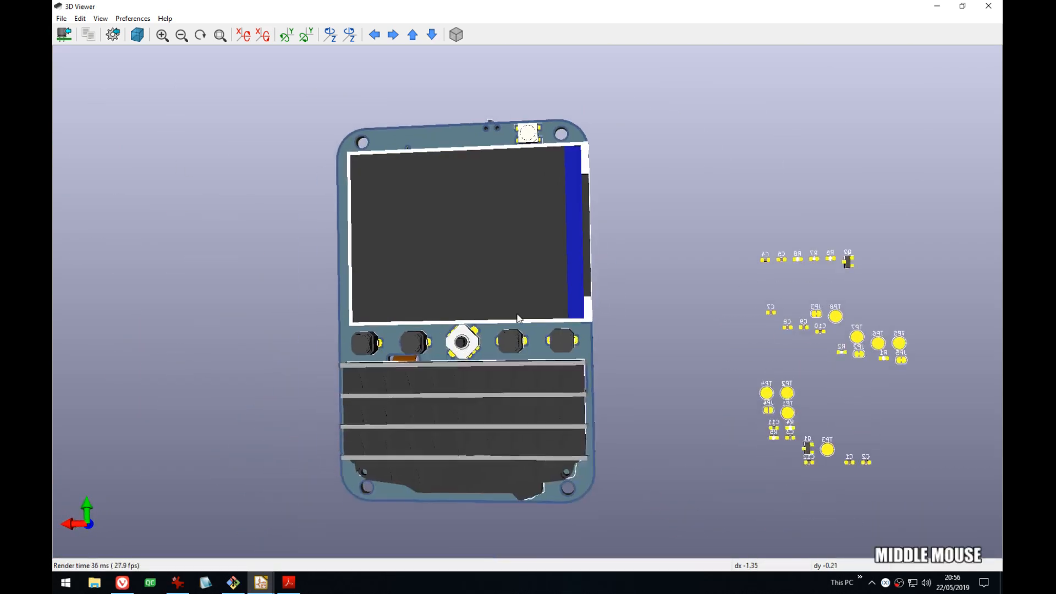
pyautogui.moveTo(364, 256); pyautogui.dragTo(352, 235)
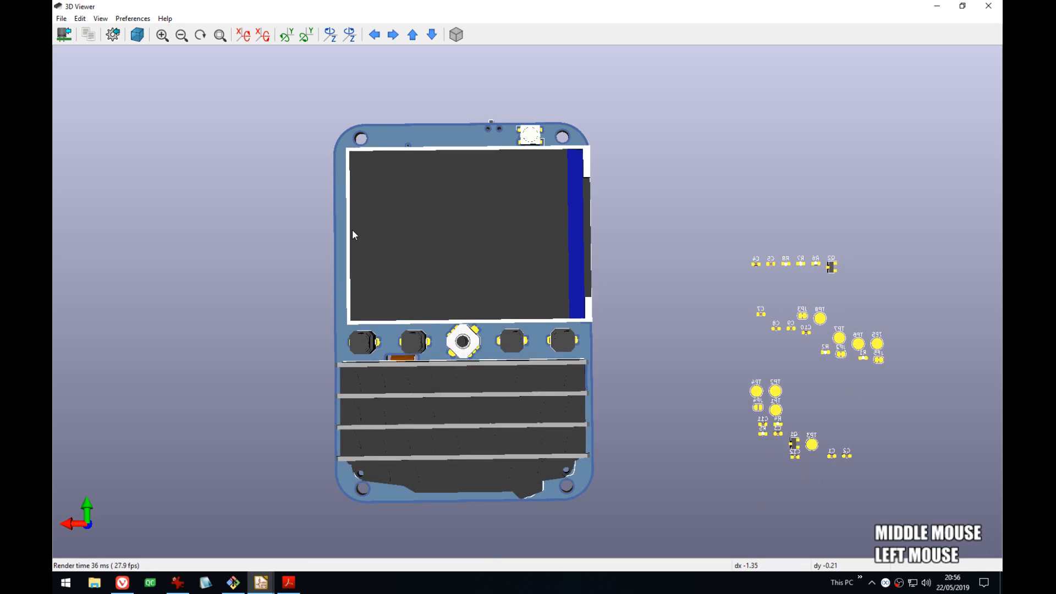
# - Set the 3D view's solder mask color to the defined color Green
pyautogui.click(100, 18)
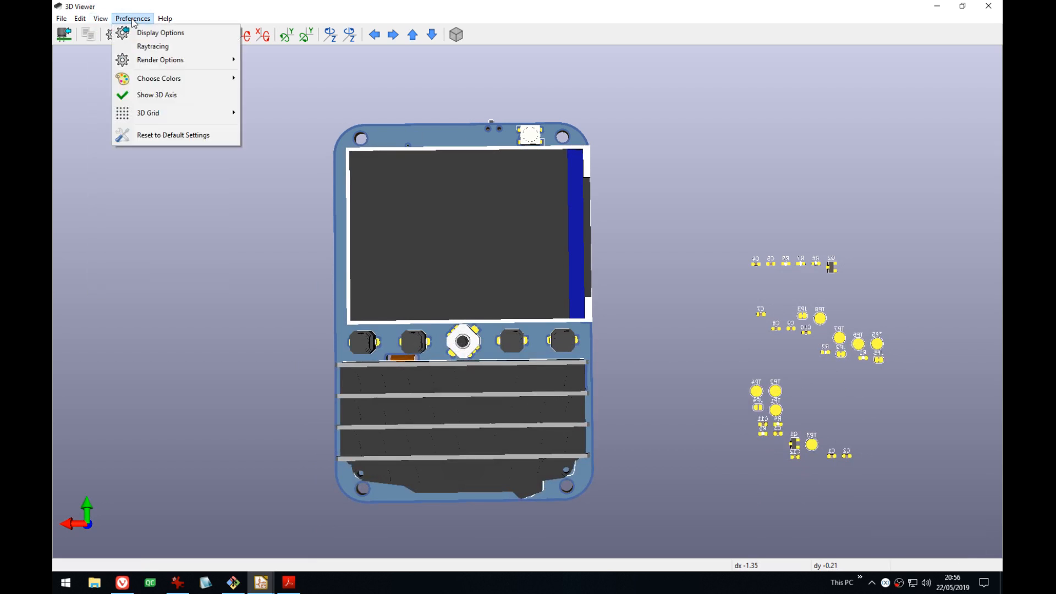
pyautogui.moveTo(160, 82)
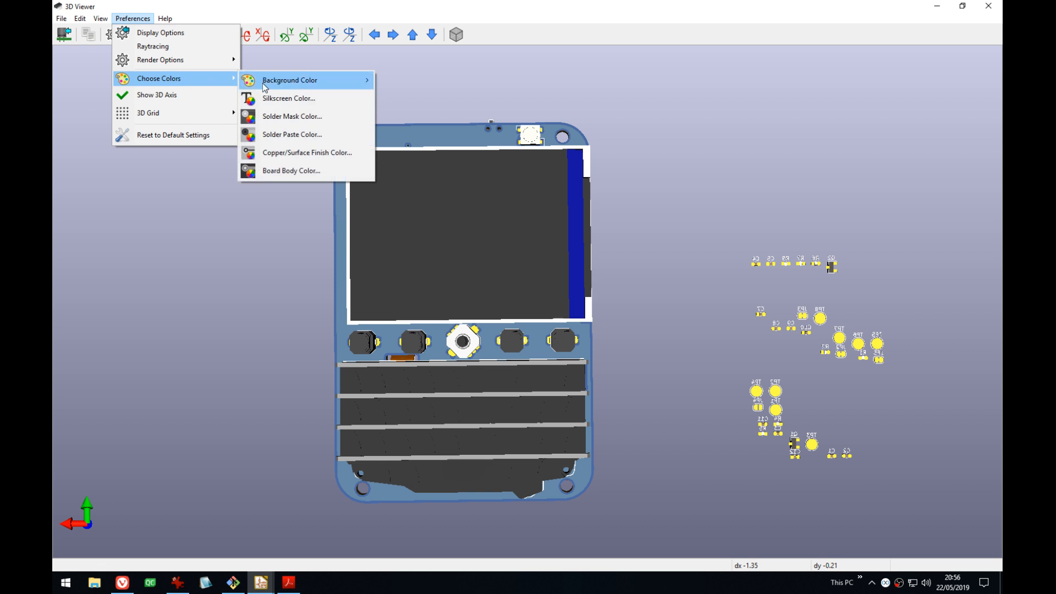
pyautogui.moveTo(301, 83)
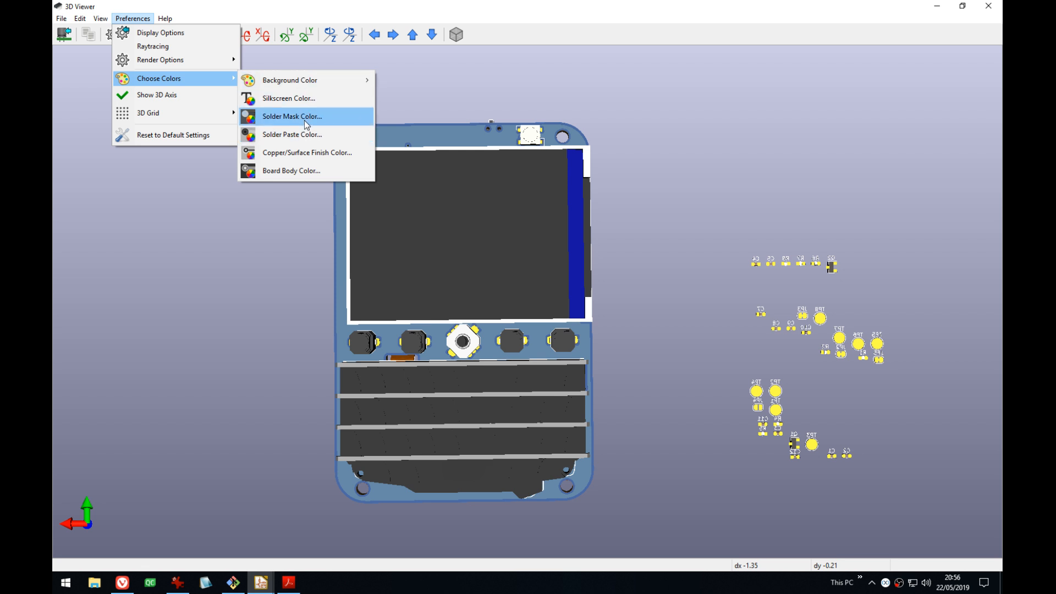
pyautogui.click(305, 118)
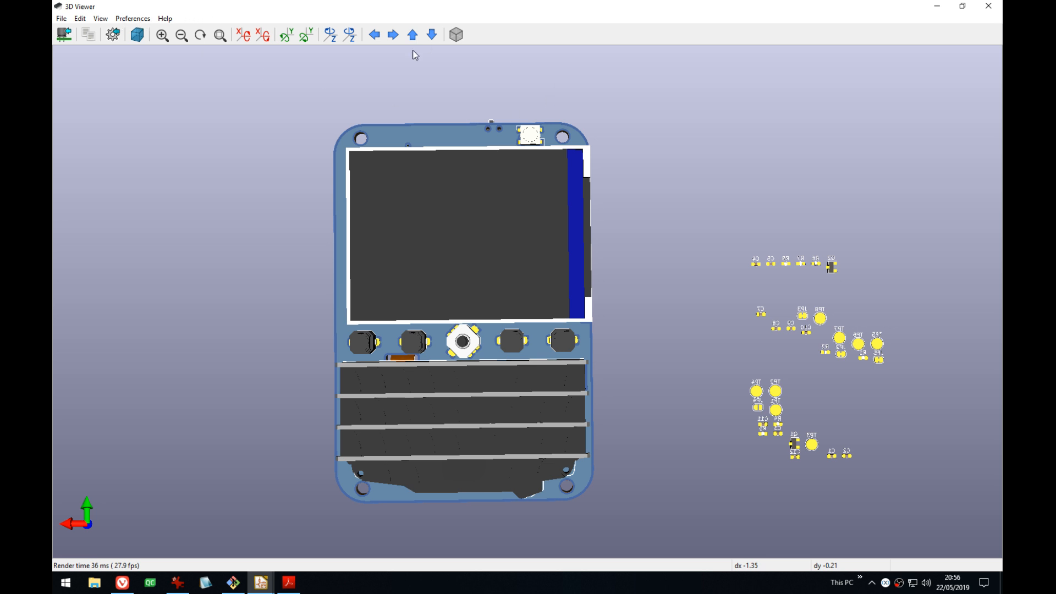
pyautogui.click(367, 198)
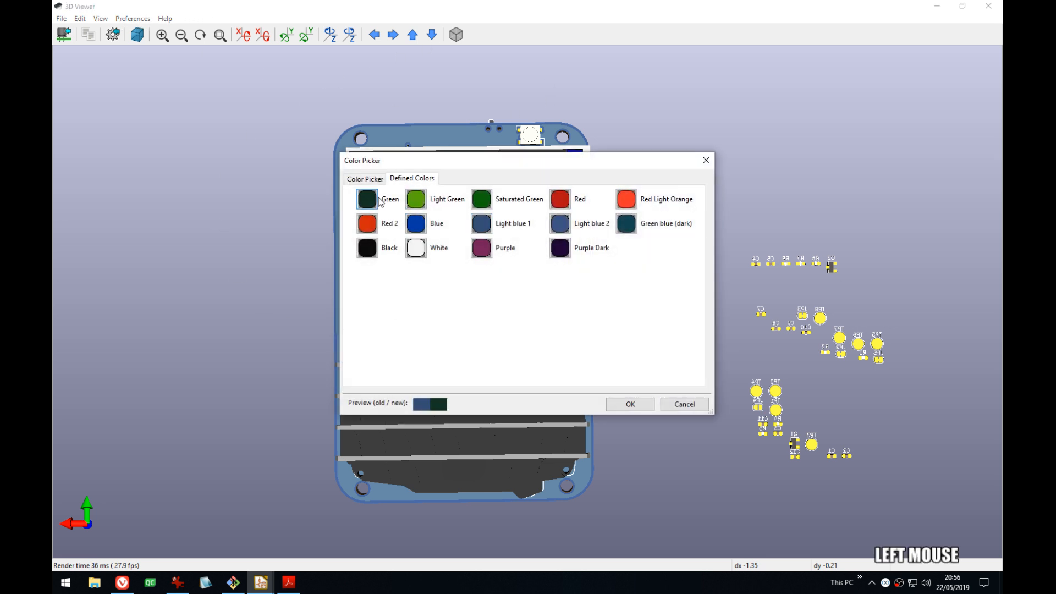
pyautogui.click(629, 404)
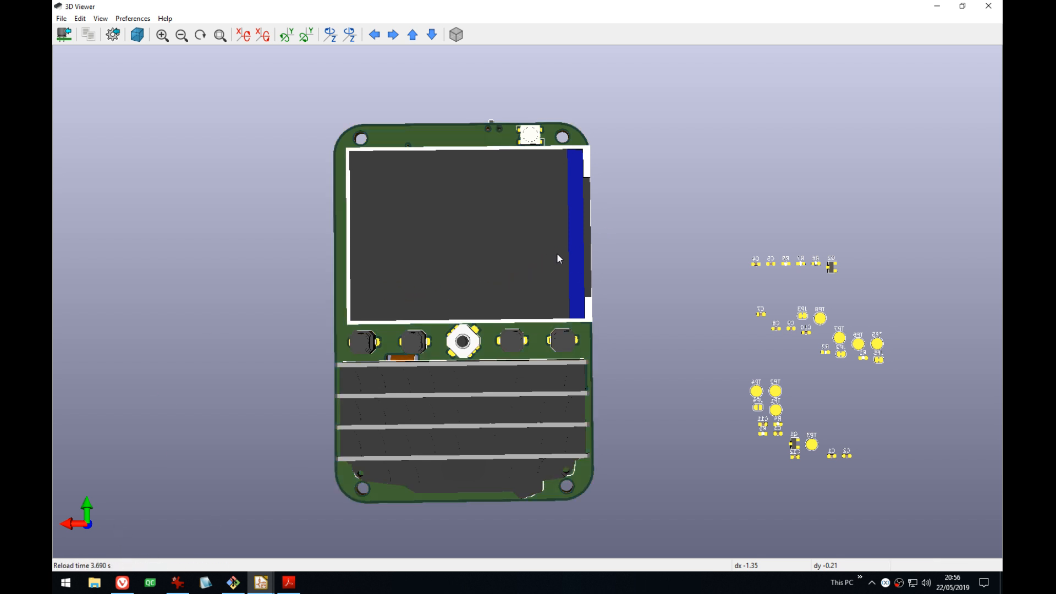
# - View both faces of the green board straight on and examine the area around the slide switch and display connector up close
pyautogui.hotkey('shift', 'z')
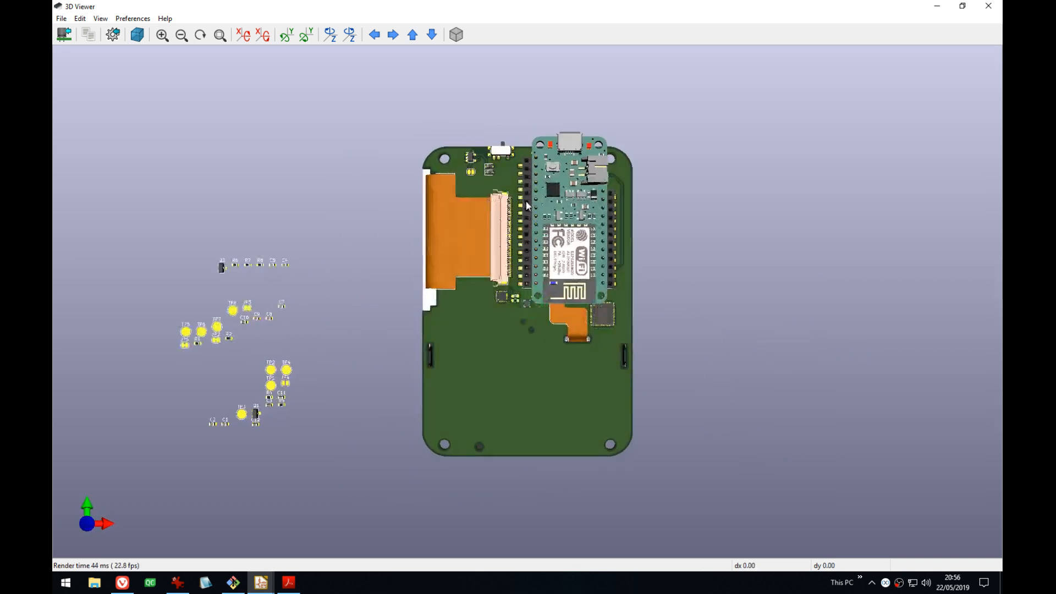
pyautogui.hotkey('shift', 'z')
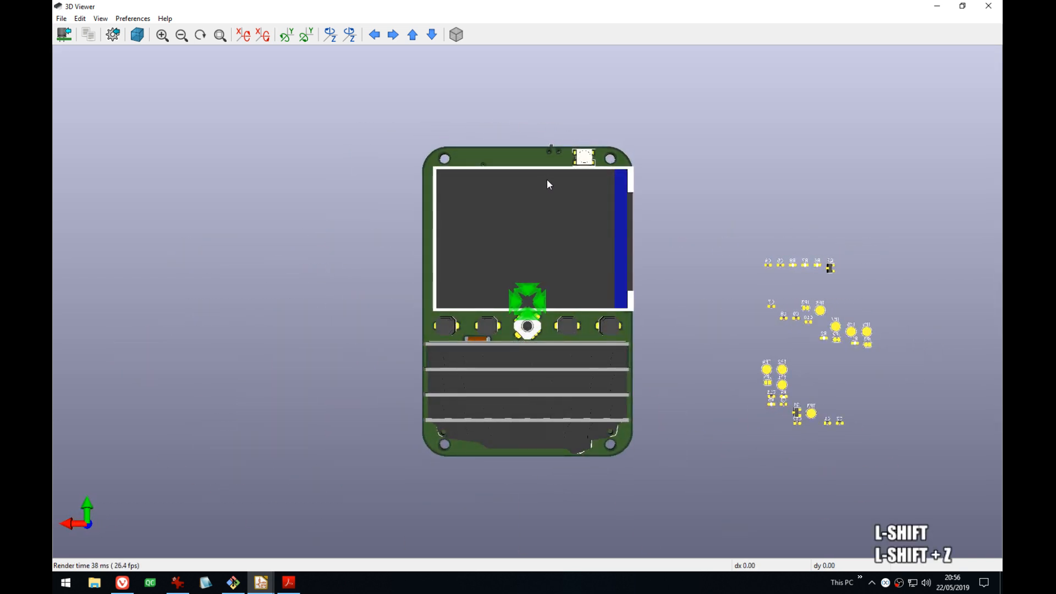
pyautogui.press('z')
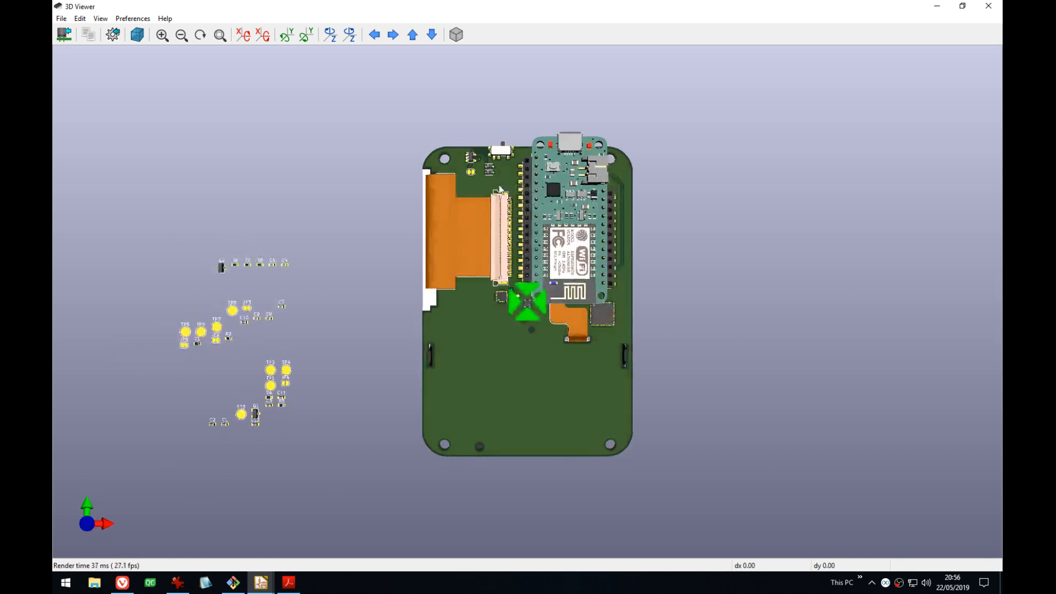
pyautogui.scroll(2, 472, 156)
pyautogui.moveTo(471, 157); pyautogui.dragTo(473, 226, button='middle')
pyautogui.scroll(10, 473, 225)
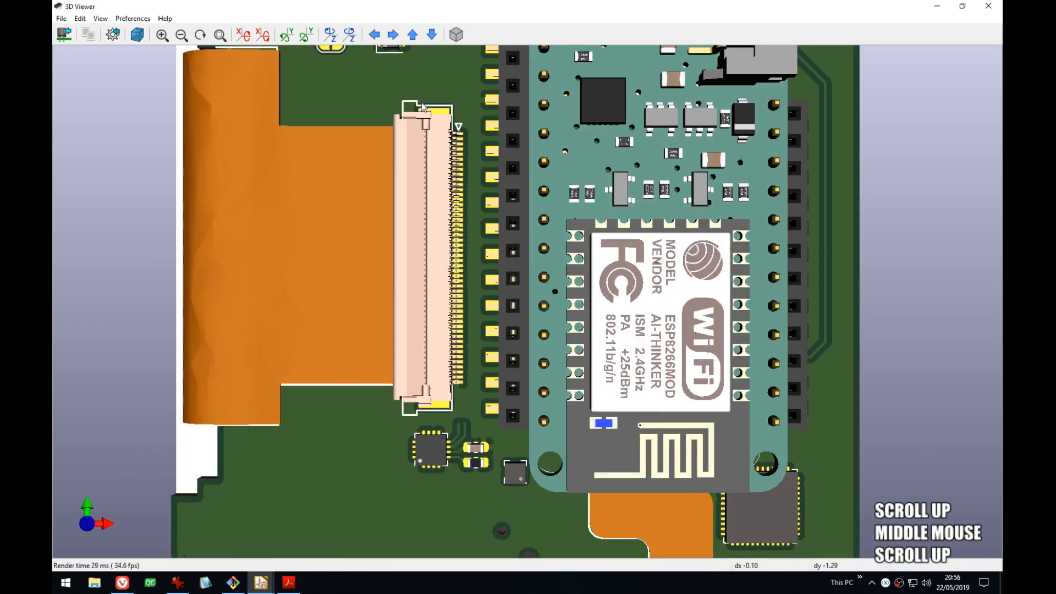
pyautogui.moveTo(419, 75); pyautogui.dragTo(464, 294, button='middle')
pyautogui.scroll(2, 380, 202)
pyautogui.moveTo(299, 132)
pyautogui.mouseDown(button='middle')
pyautogui.moveTo(374, 248)
pyautogui.moveTo(494, 184)
pyautogui.moveTo(314, 144)
pyautogui.mouseUp(button='middle')
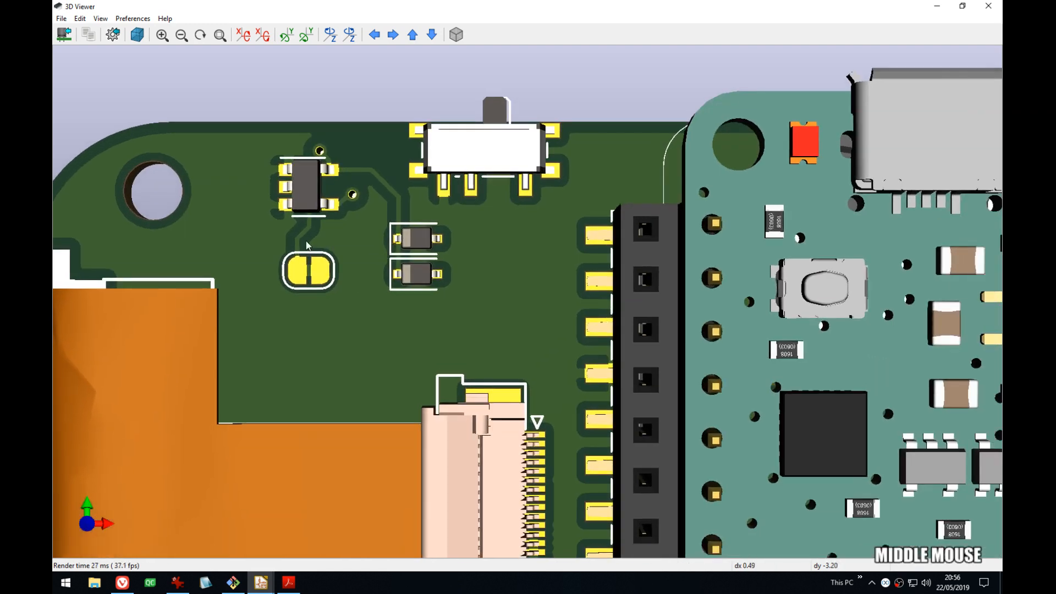
pyautogui.scroll(-2, 318, 245)
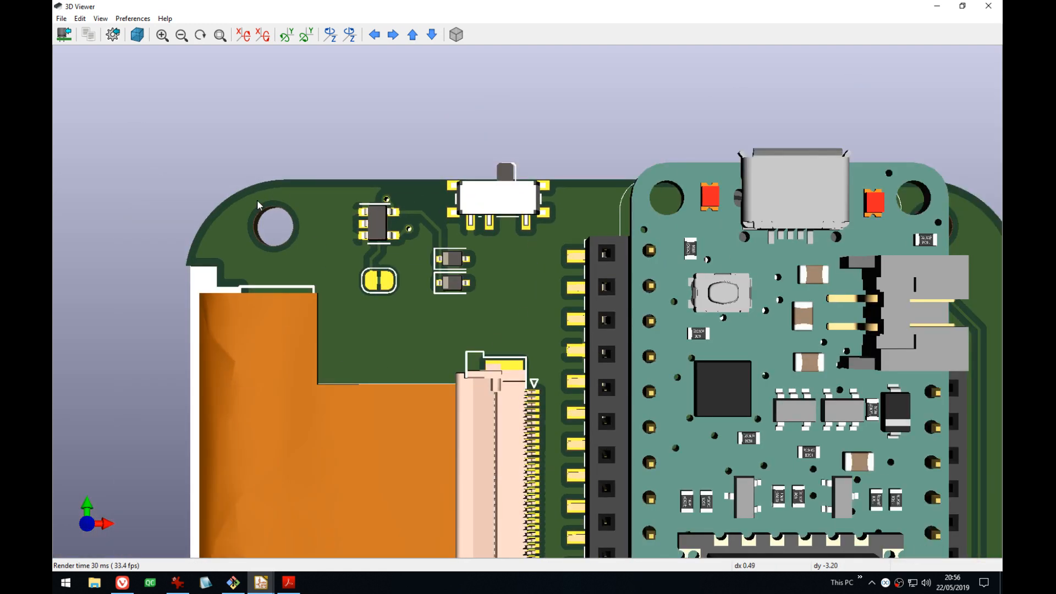
pyautogui.scroll(-2, 259, 205)
pyautogui.moveTo(455, 260); pyautogui.dragTo(446, 251, button='middle')
# - Switch back to the PCB editor and try to select the GND zone outline at its upper-left corner
pyautogui.hotkey('alt', 'Tab')
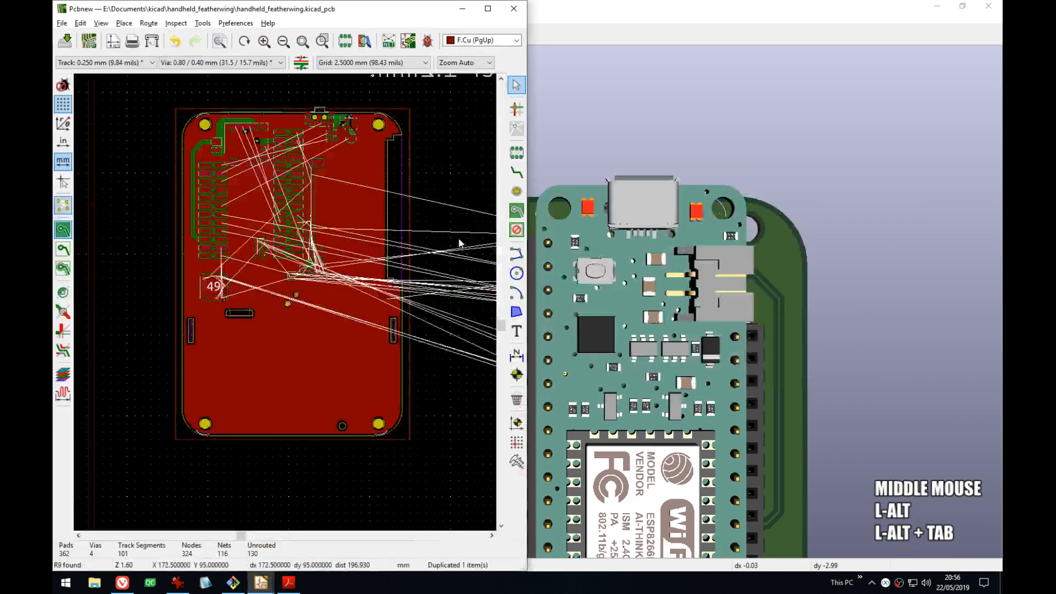
pyautogui.moveTo(411, 131); pyautogui.dragTo(348, 170, button='middle')
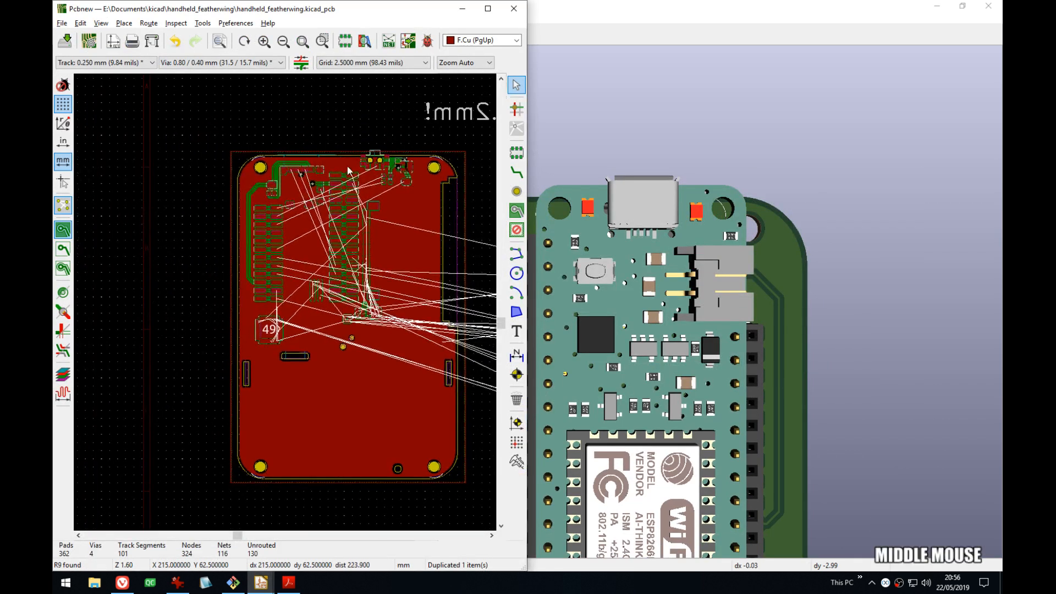
pyautogui.click(238, 150)
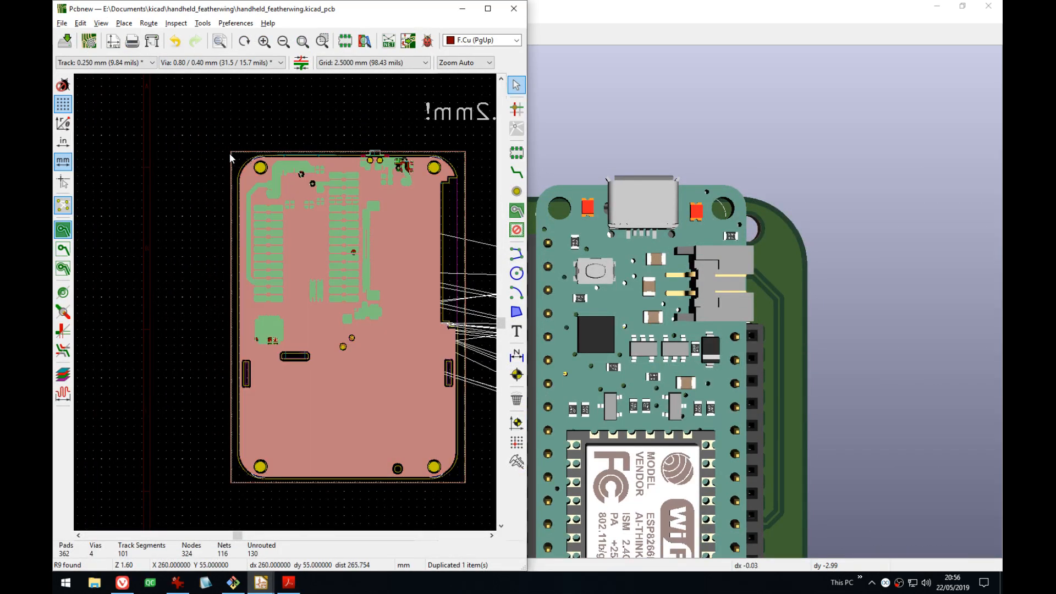
pyautogui.click(234, 158)
pyautogui.scroll(5, 234, 158)
pyautogui.click(247, 307)
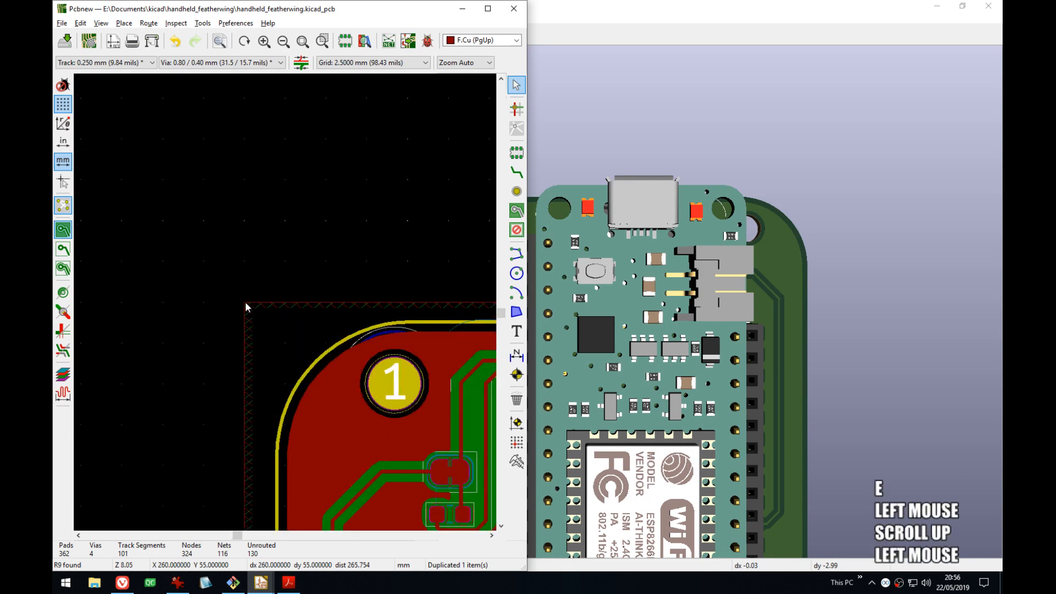
pyautogui.click(247, 304)
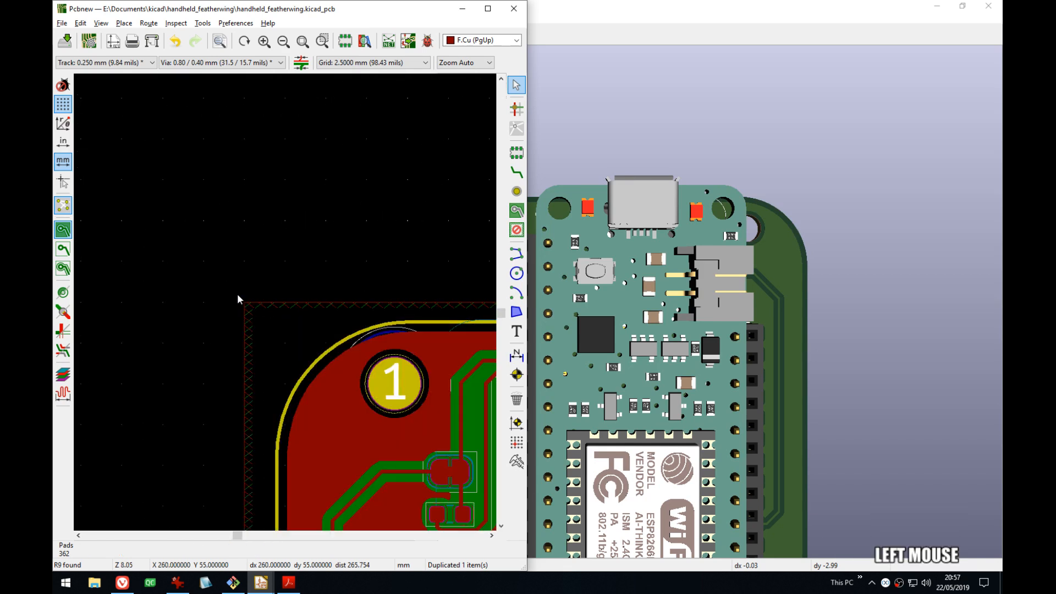
pyautogui.click(248, 307)
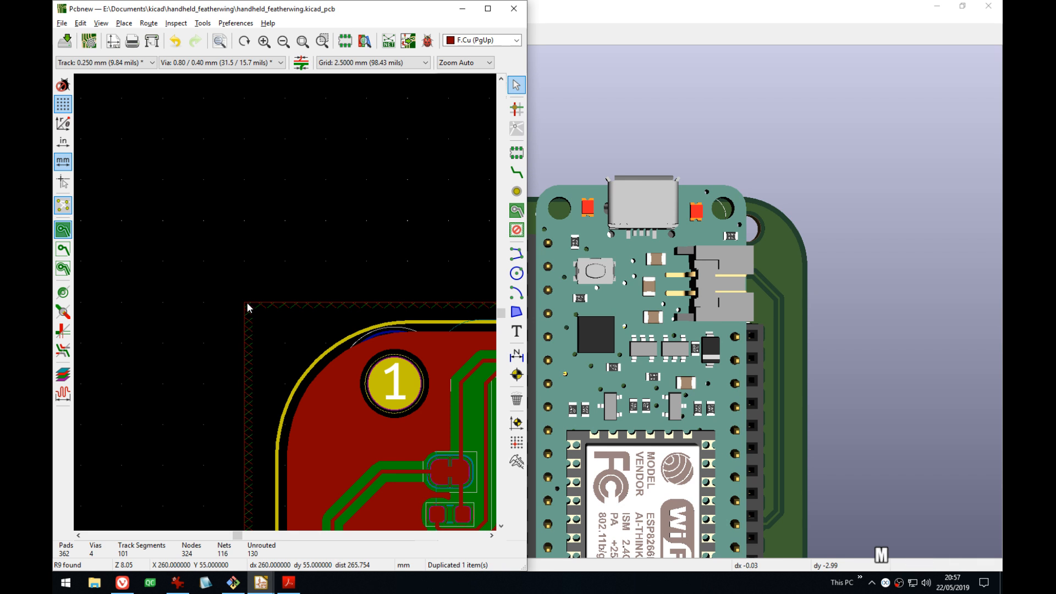
# - Change the grid to 0.25 mm and try to open the GND zone's properties from its upper-left outline corner
pyautogui.press('n')
pyautogui.press('m')
pyautogui.click(245, 306)
pyautogui.press('e')
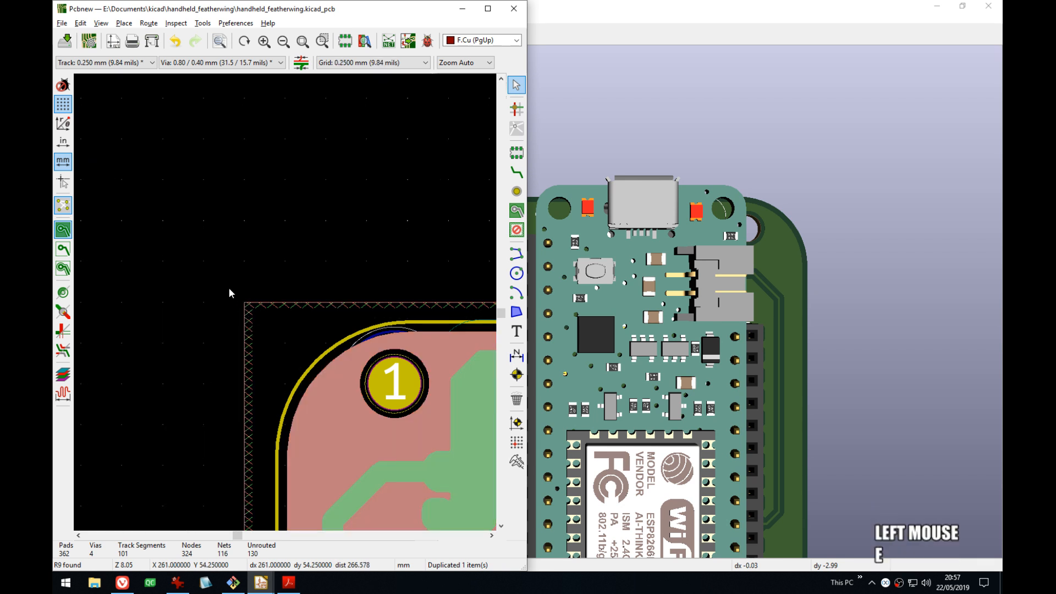
pyautogui.click(229, 288)
pyautogui.scroll(-1, 238, 304)
pyautogui.scroll(3, 284, 301)
pyautogui.click(318, 311)
pyautogui.press('e')
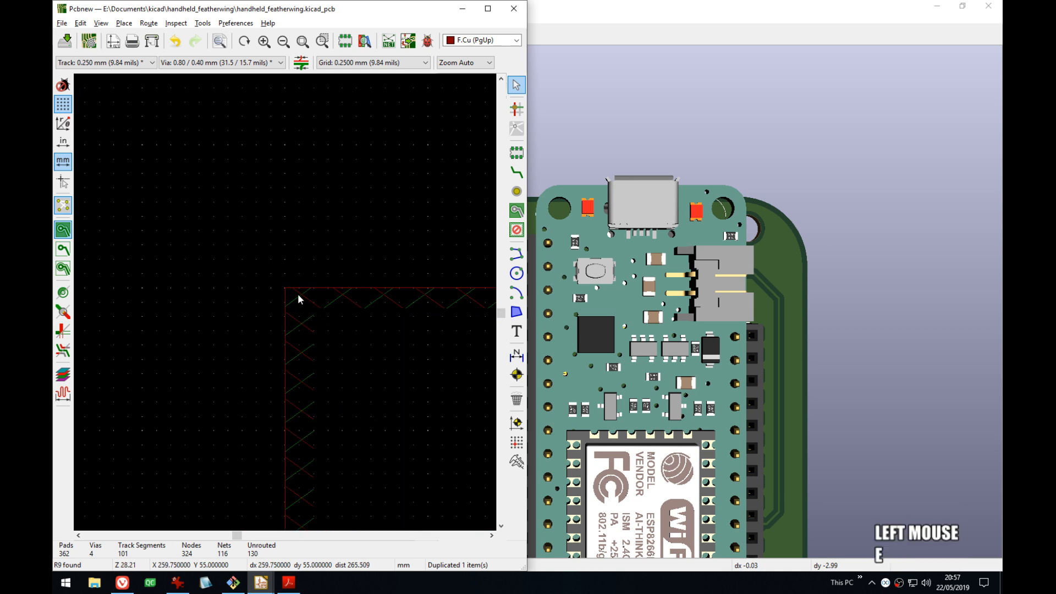
pyautogui.click(282, 285)
pyautogui.press('e')
pyautogui.rightClick(286, 290)
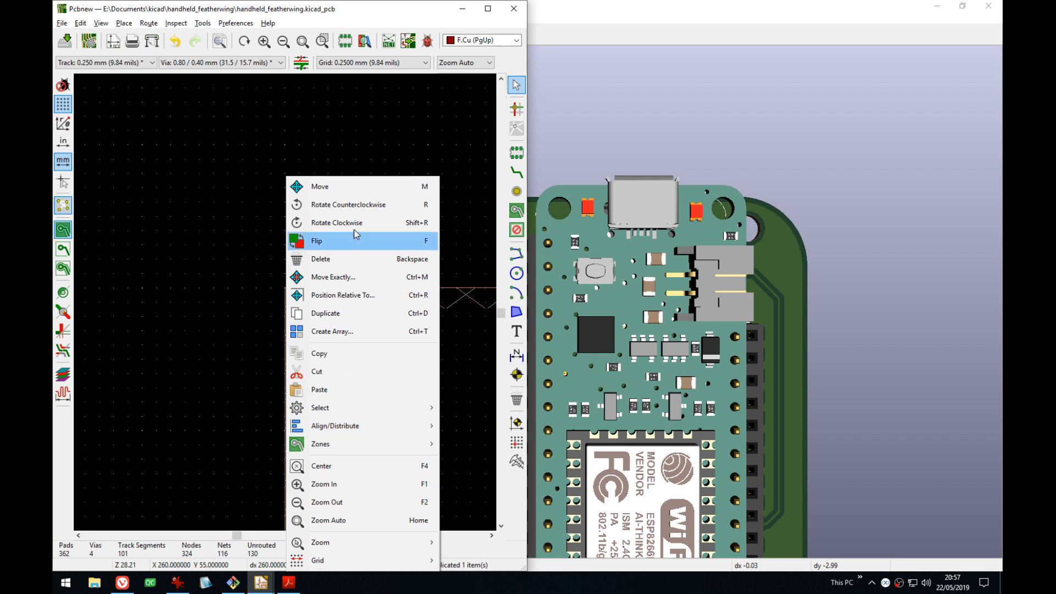
pyautogui.click(264, 367)
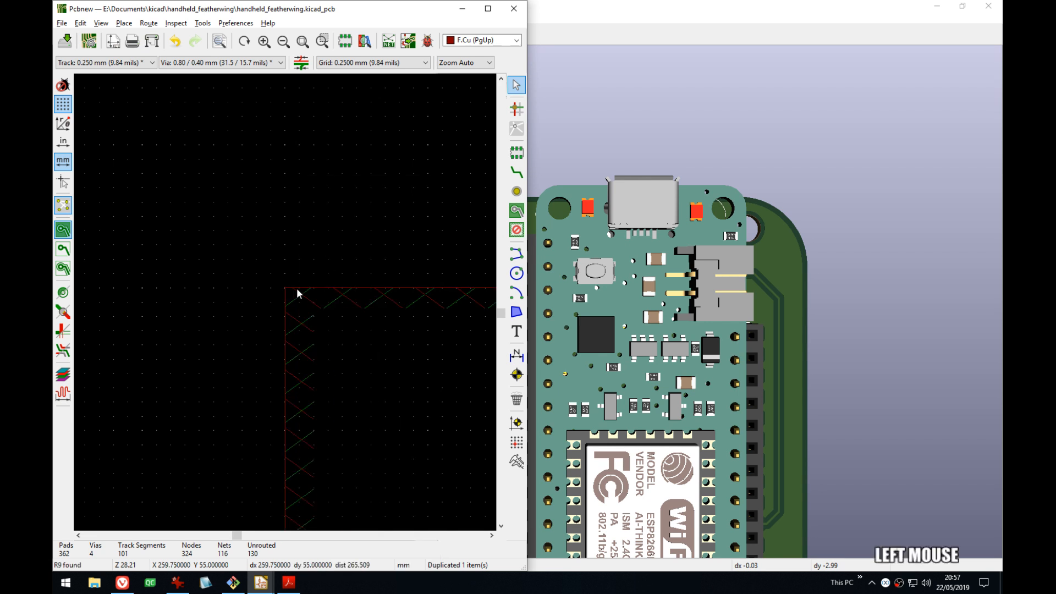
pyautogui.rightClick(290, 289)
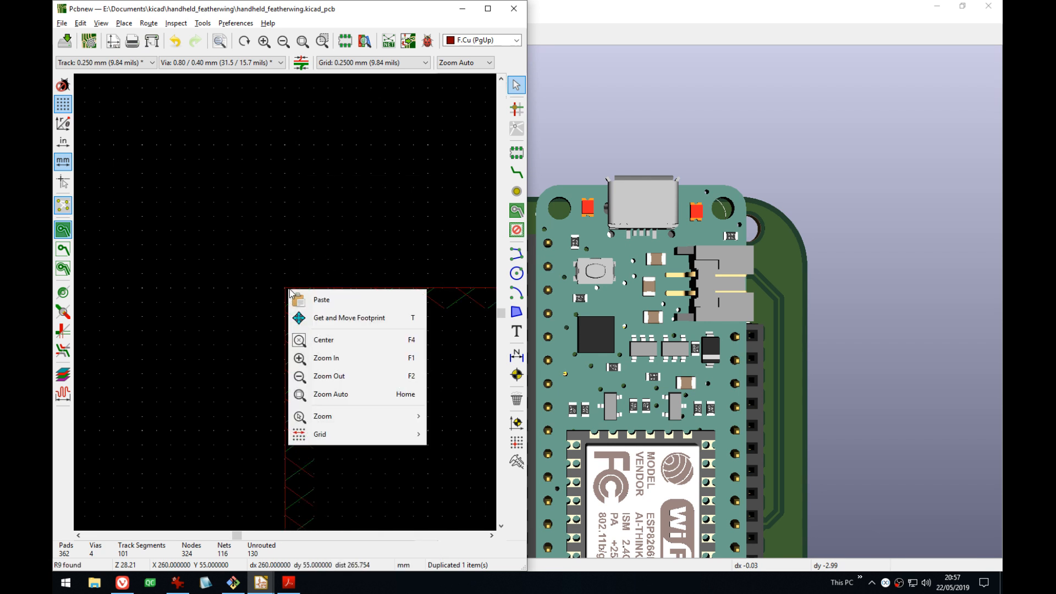
pyautogui.press('Escape')
pyautogui.click(291, 294)
pyautogui.scroll(-4, 282, 300)
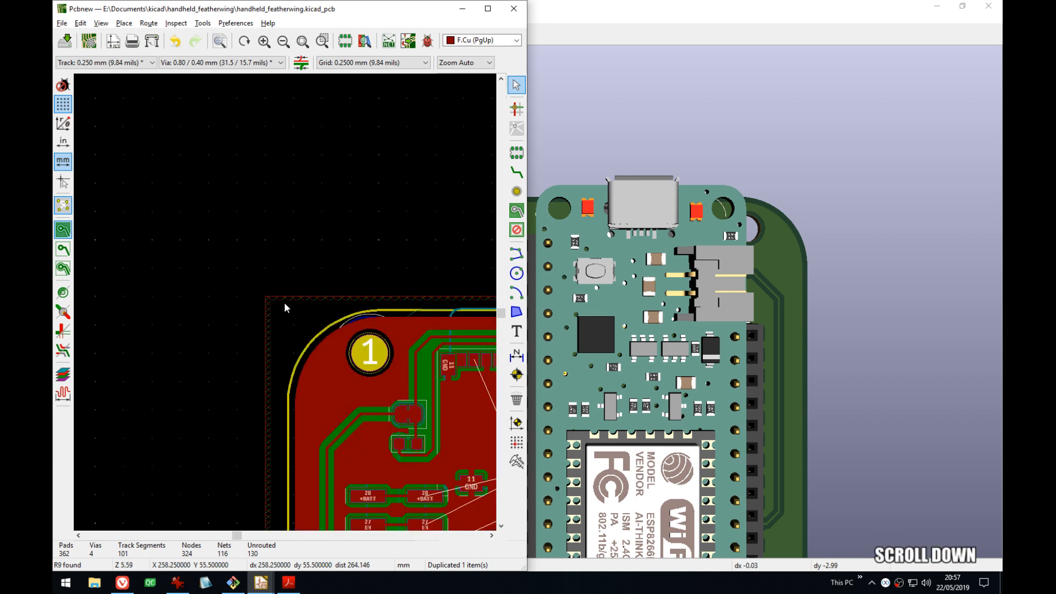
# - Try to select the GND zone outline at its upper-right corner on both the front and back copper layers
pyautogui.moveTo(319, 308); pyautogui.dragTo(88, 308, button='middle')
pyautogui.moveTo(484, 328); pyautogui.dragTo(267, 296, button='middle')
pyautogui.click(285, 260)
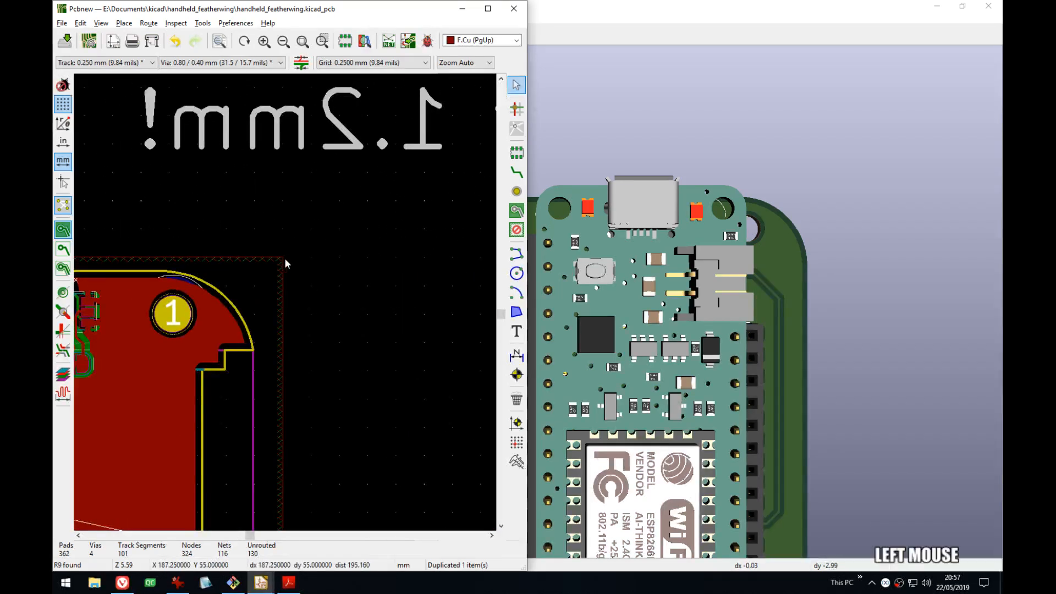
pyautogui.press('v')
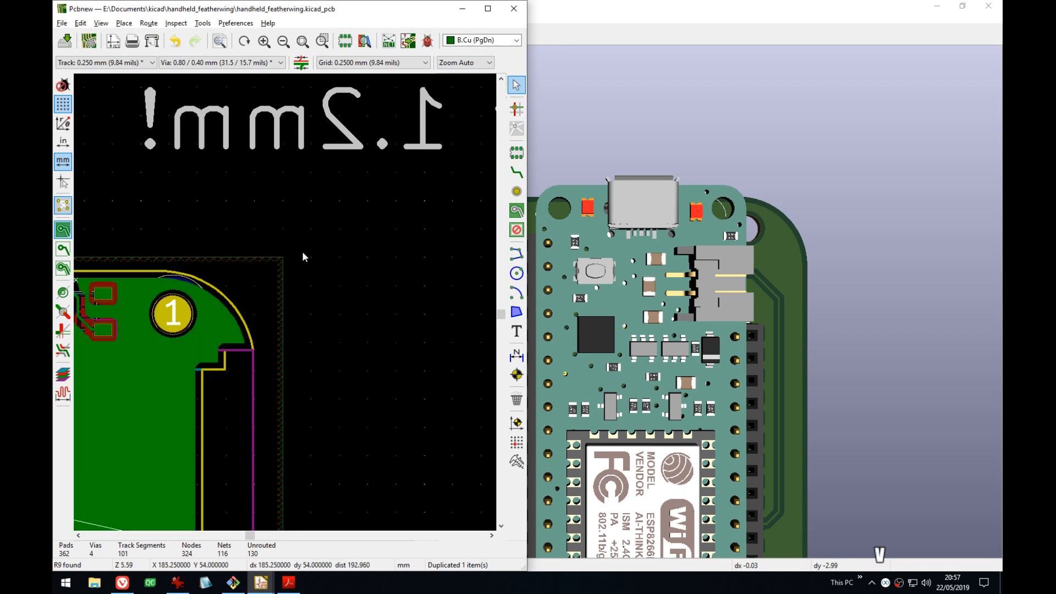
pyautogui.click(279, 257)
pyautogui.doubleClick(281, 257)
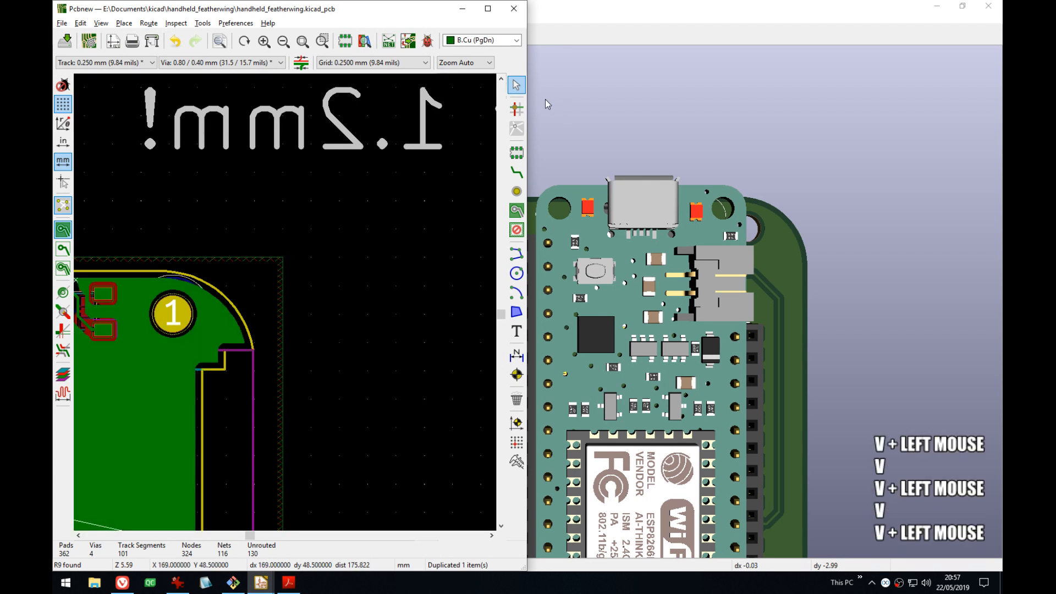
pyautogui.press('v')
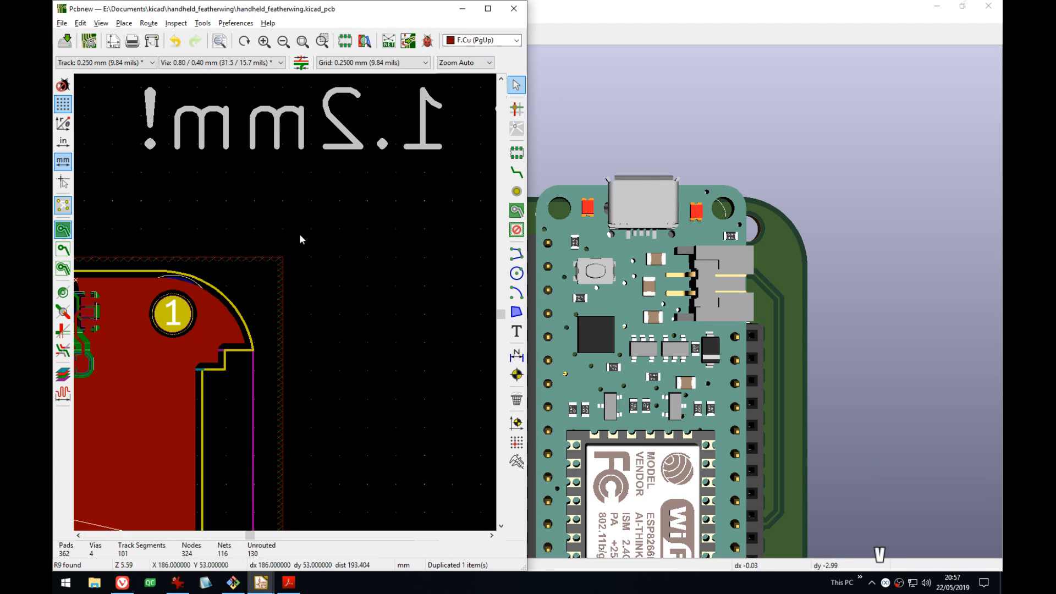
pyautogui.click(280, 258)
pyautogui.click(279, 259)
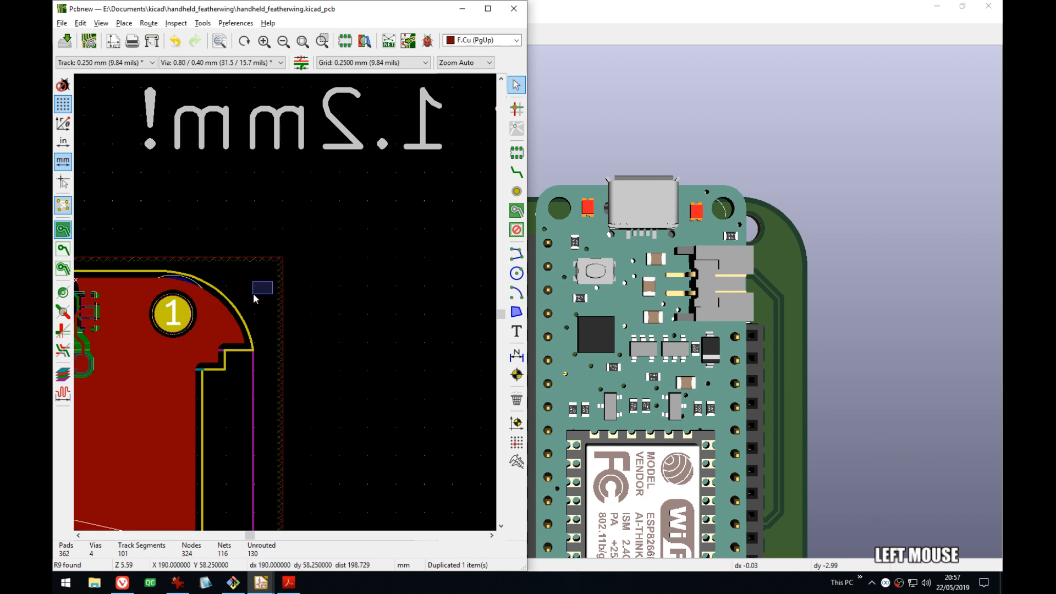
pyautogui.moveTo(254, 294); pyautogui.dragTo(283, 283)
pyautogui.click(63, 247)
pyautogui.click(63, 230)
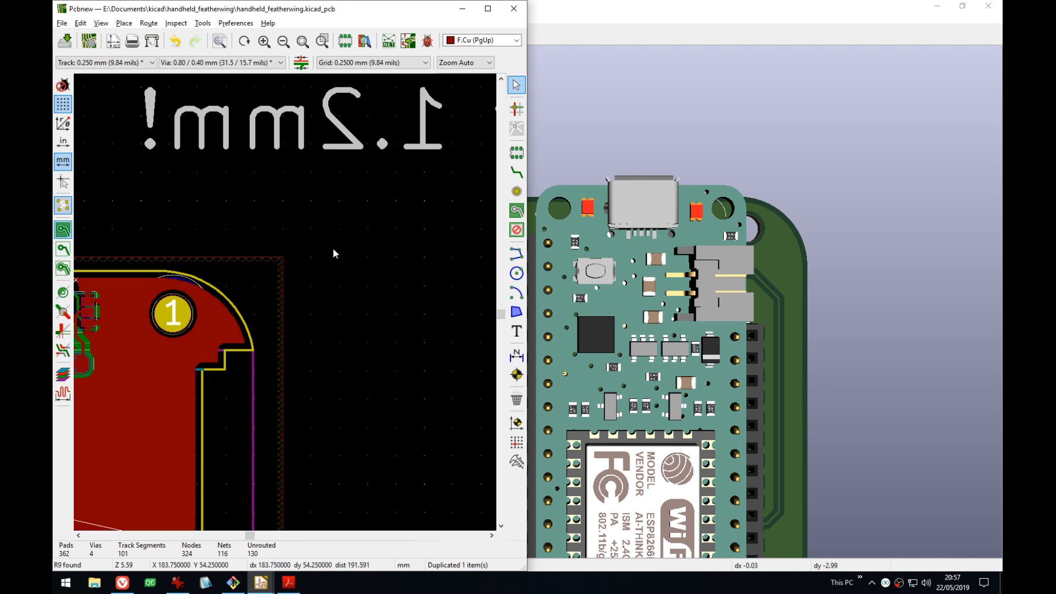
# - Select the GND zone on B.Cu from inside its filled area and open its copper zone properties
pyautogui.click(232, 325)
pyautogui.click(264, 358)
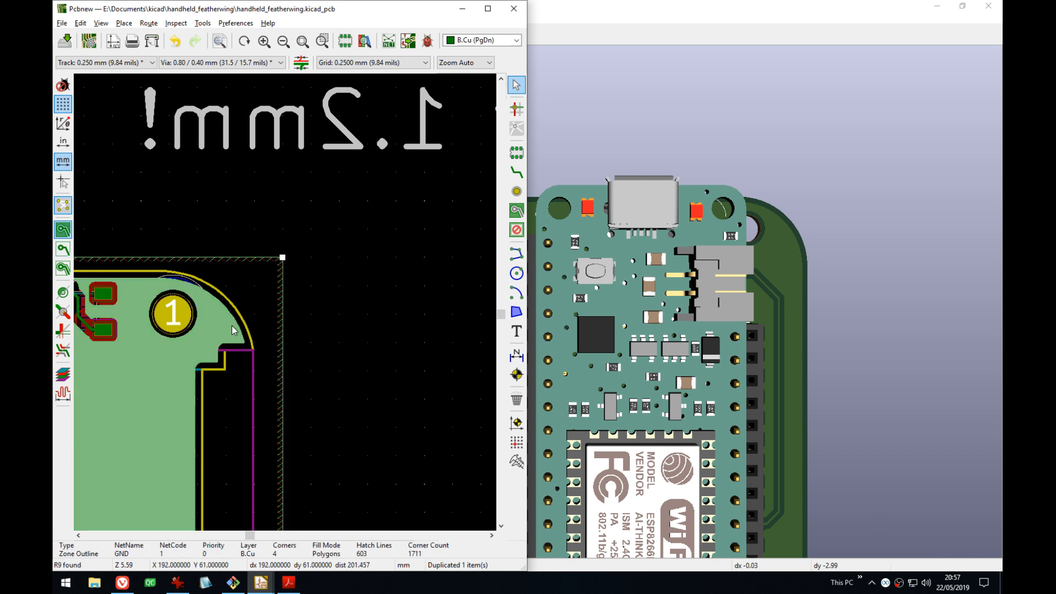
pyautogui.press('e')
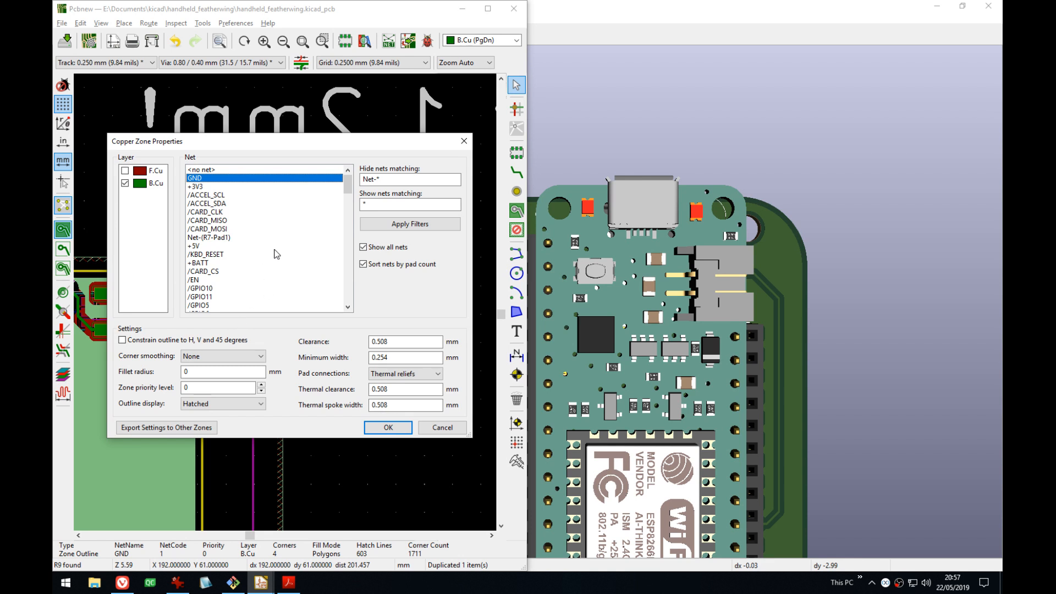
pyautogui.click(394, 358)
# - Switch to the browser, search the web for "6 mil to mm" in a new tab and examine the converted value
pyautogui.click(122, 582)
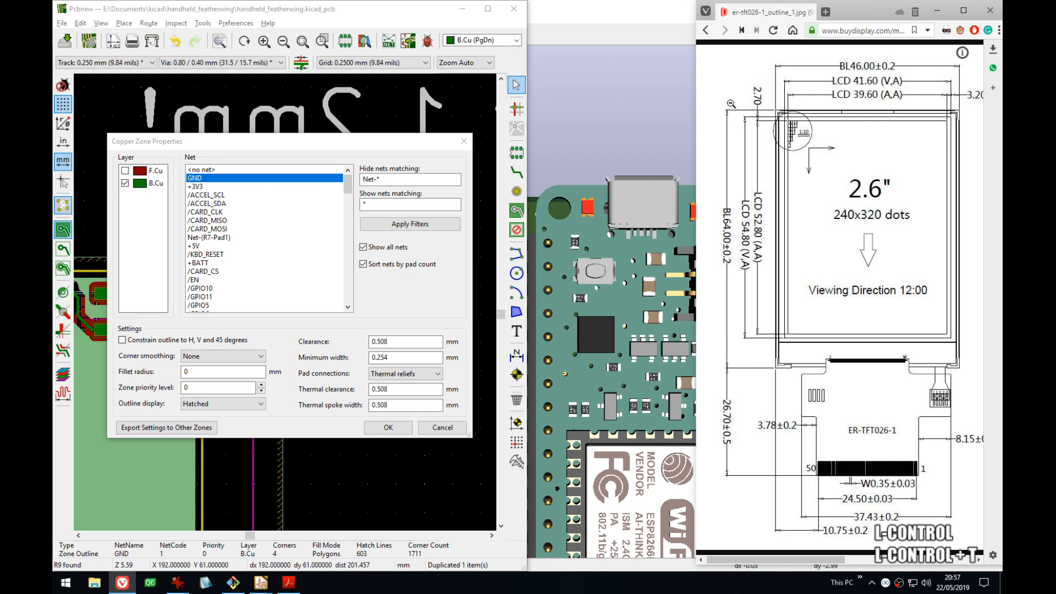
pyautogui.hotkey('ctrl', 't')
pyautogui.write('6mil to mm')
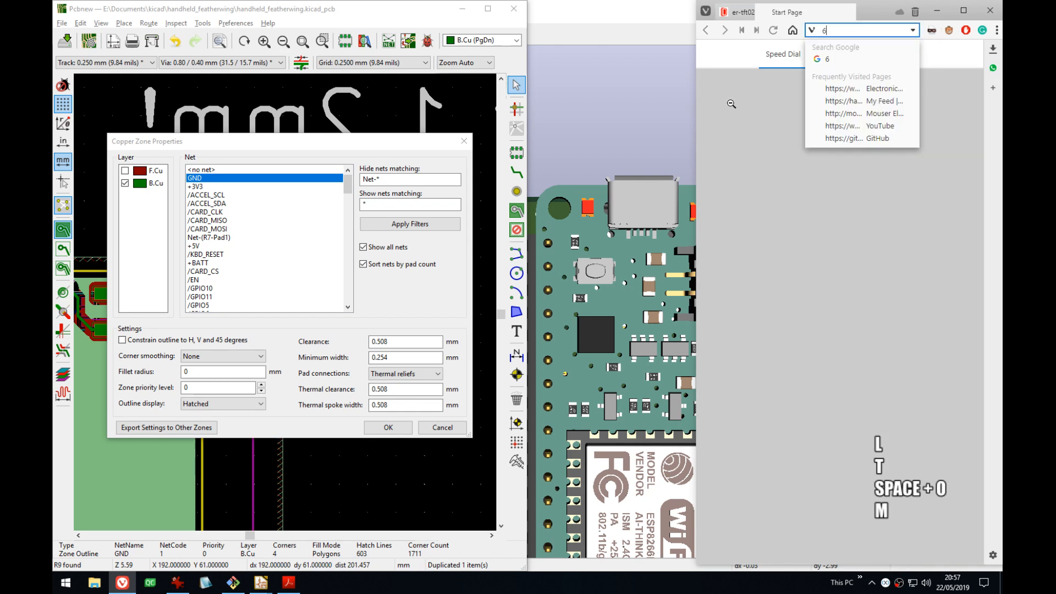
pyautogui.press('Return')
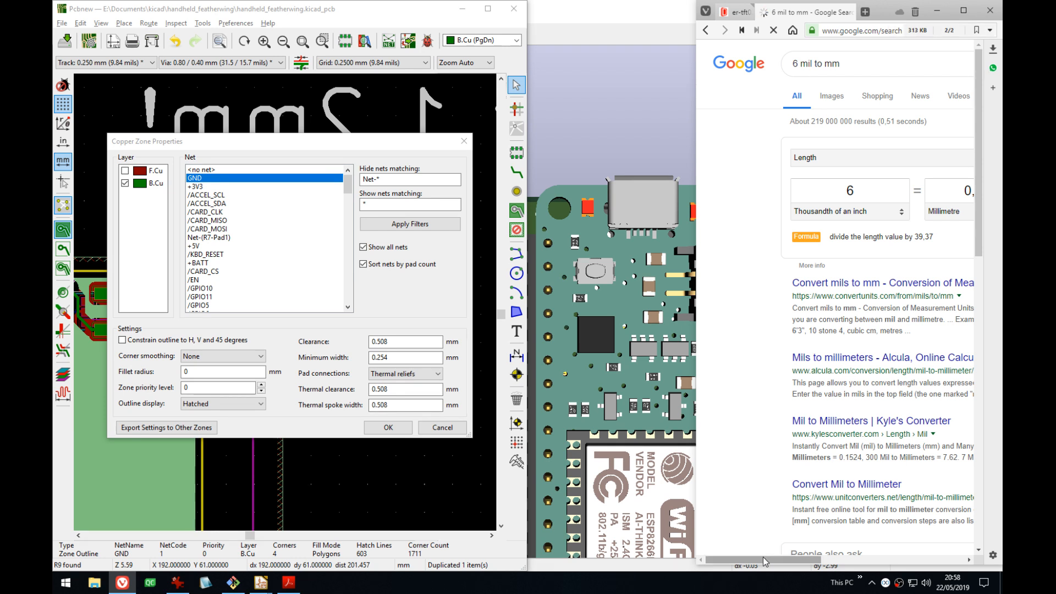
pyautogui.moveTo(790, 559); pyautogui.dragTo(833, 559)
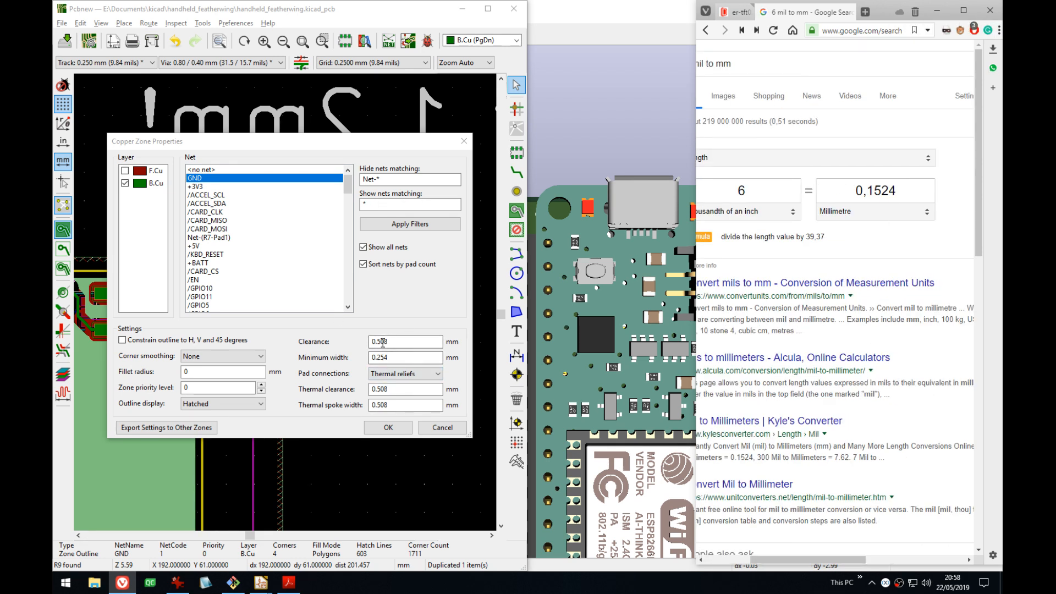
# - Set the B.Cu GND zone's clearance to 0.15 mm, copy that value and apply the zone properties
pyautogui.moveTo(382, 342); pyautogui.dragTo(400, 342)
pyautogui.press('BackSpace')
pyautogui.press('BackSpace')
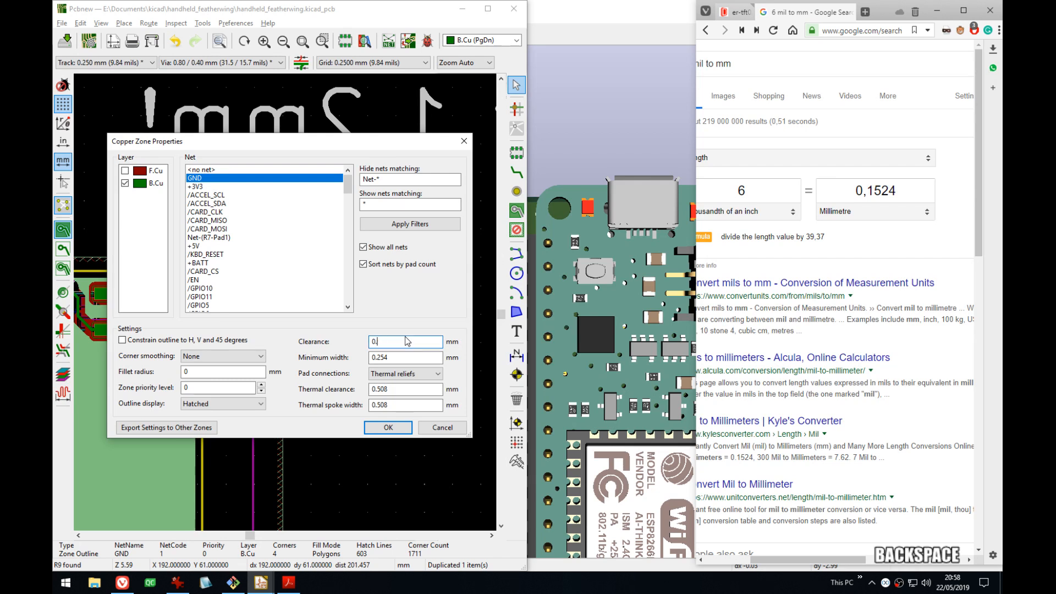
pyautogui.write('15')
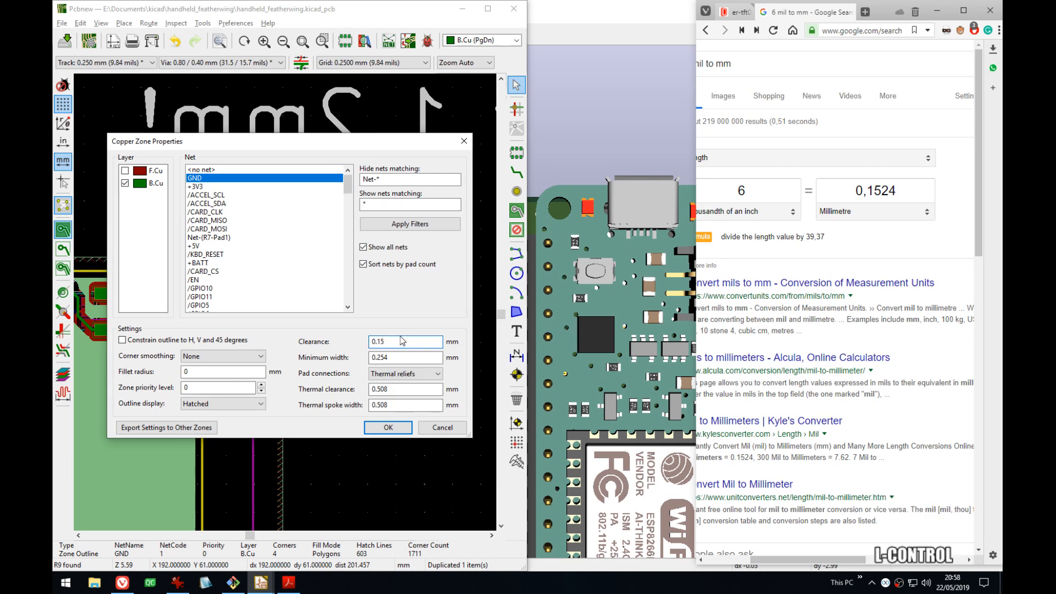
pyautogui.hotkey('ctrl', 'a')
pyautogui.hotkey('ctrl', 'c')
pyautogui.click(387, 430)
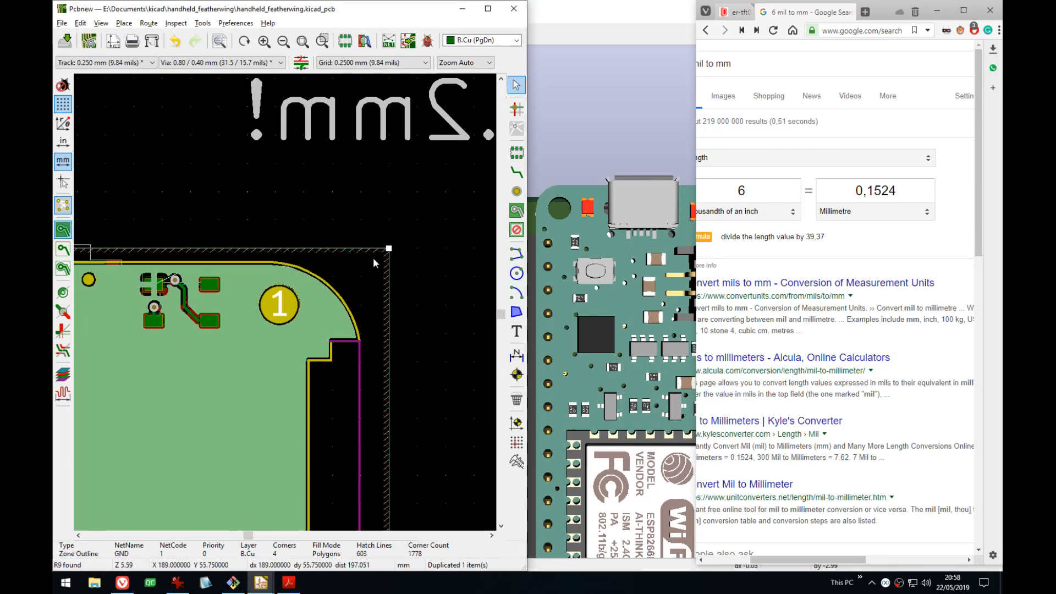
# - Select the GND zone on F.Cu and set its clearance to the copied 0.15 mm
pyautogui.press('pageup')
pyautogui.click(330, 314)
pyautogui.click(329, 314)
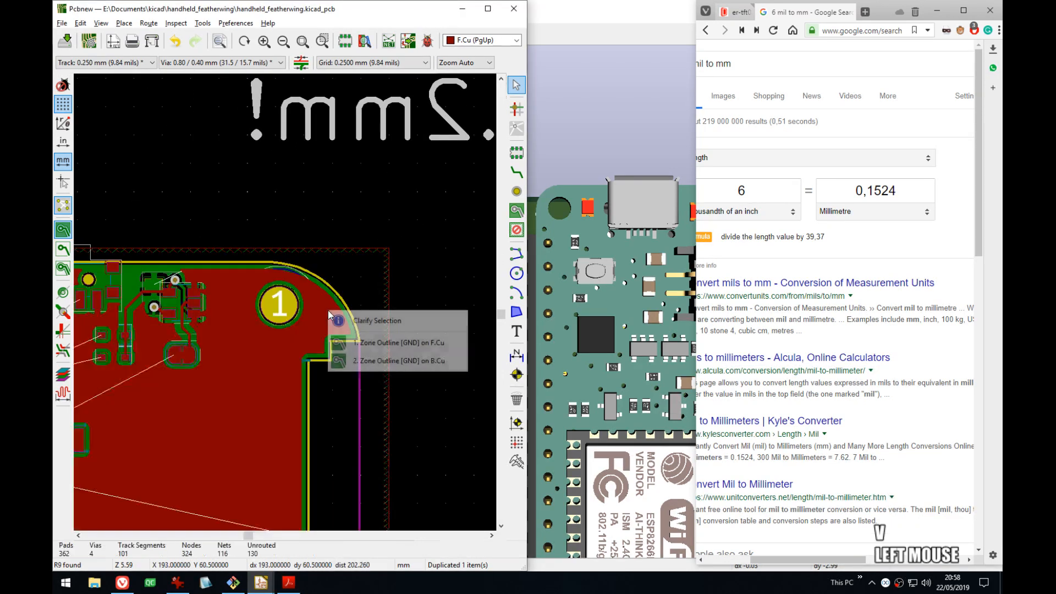
pyautogui.click(389, 362)
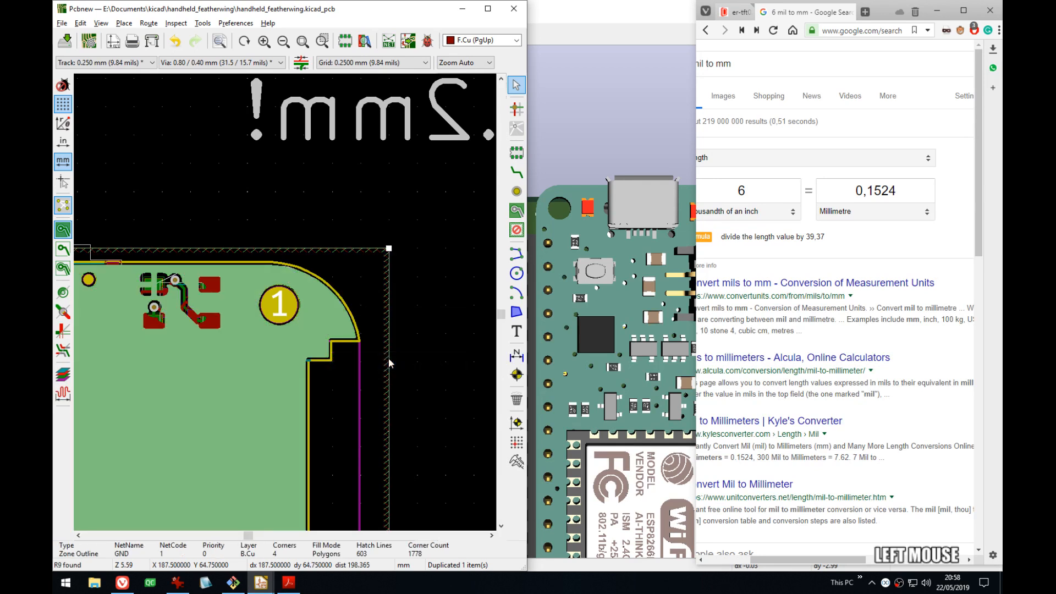
pyautogui.click(298, 312)
pyautogui.click(327, 318)
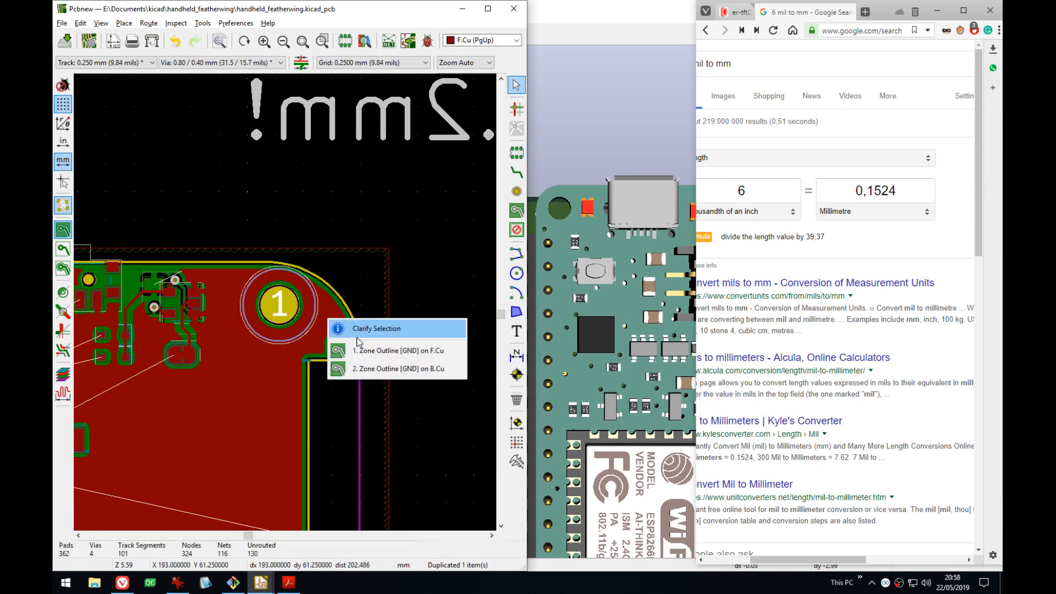
pyautogui.click(360, 350)
pyautogui.press('e')
pyautogui.click(405, 341)
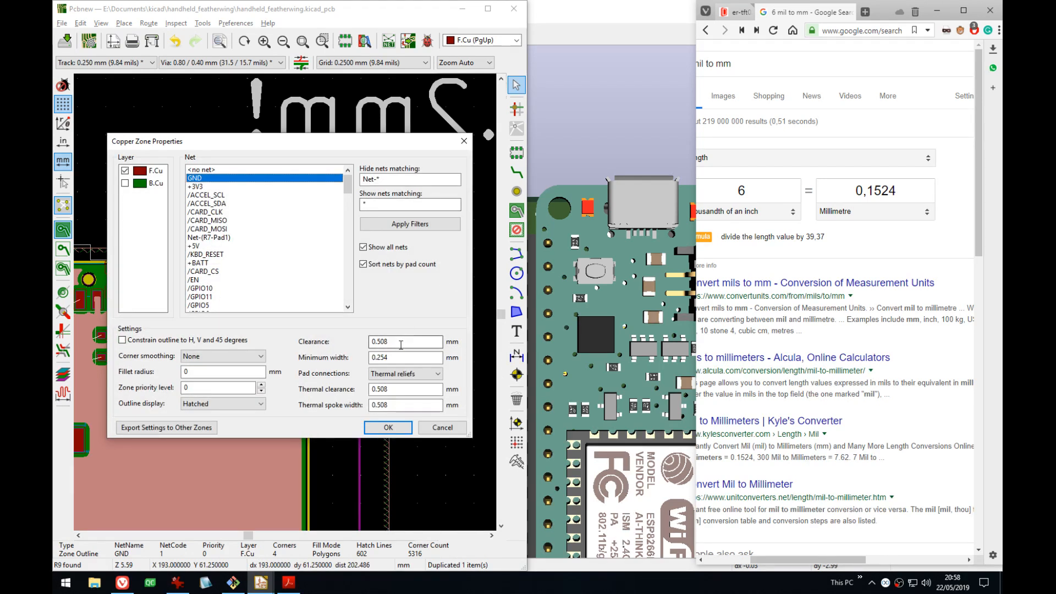
pyautogui.hotkey('ctrl', 'v')
pyautogui.click(387, 428)
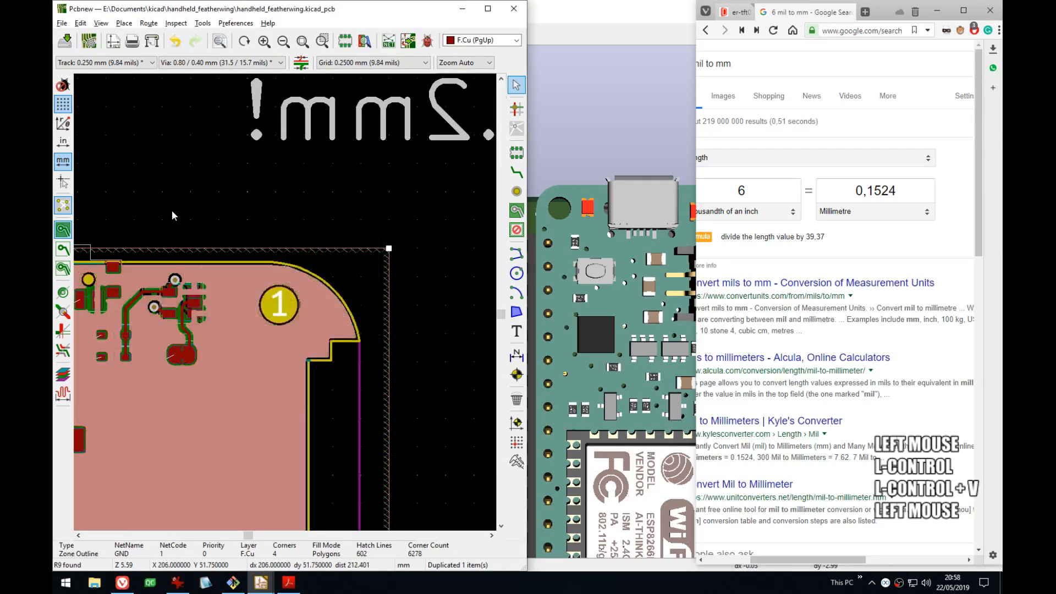
# - Refill all copper zones and examine the updated board in the 3D viewer
pyautogui.click(171, 210)
pyautogui.middleClick(353, 210)
pyautogui.press('b')
pyautogui.hotkey('alt', '3')
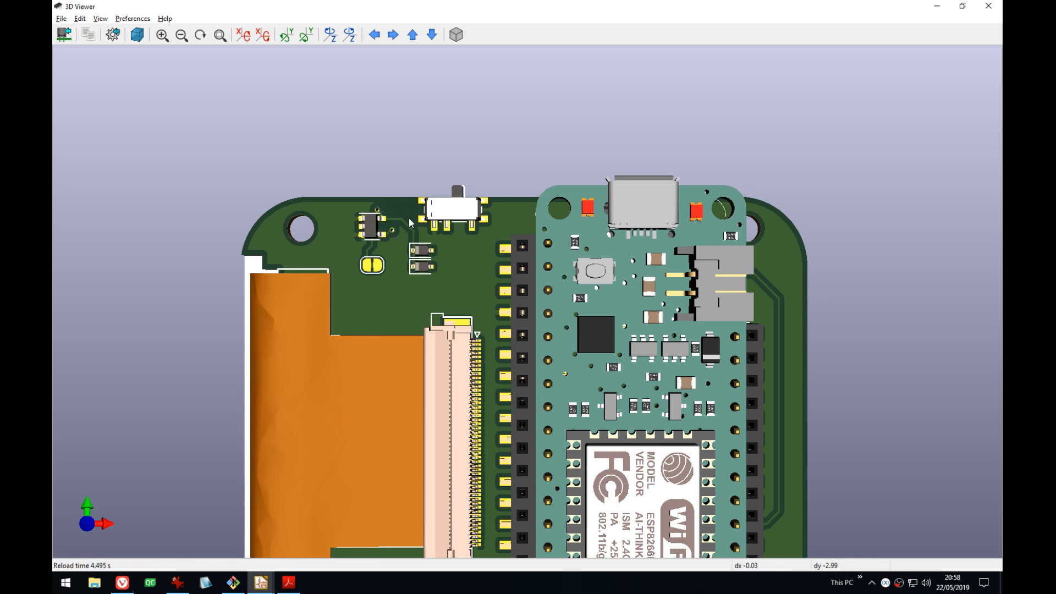
pyautogui.moveTo(568, 448); pyautogui.dragTo(505, 176, button='middle')
# - Close the 3D viewer, minimize the browser and bring the STMPE811 area of the schematic into view
pyautogui.click(984, 8)
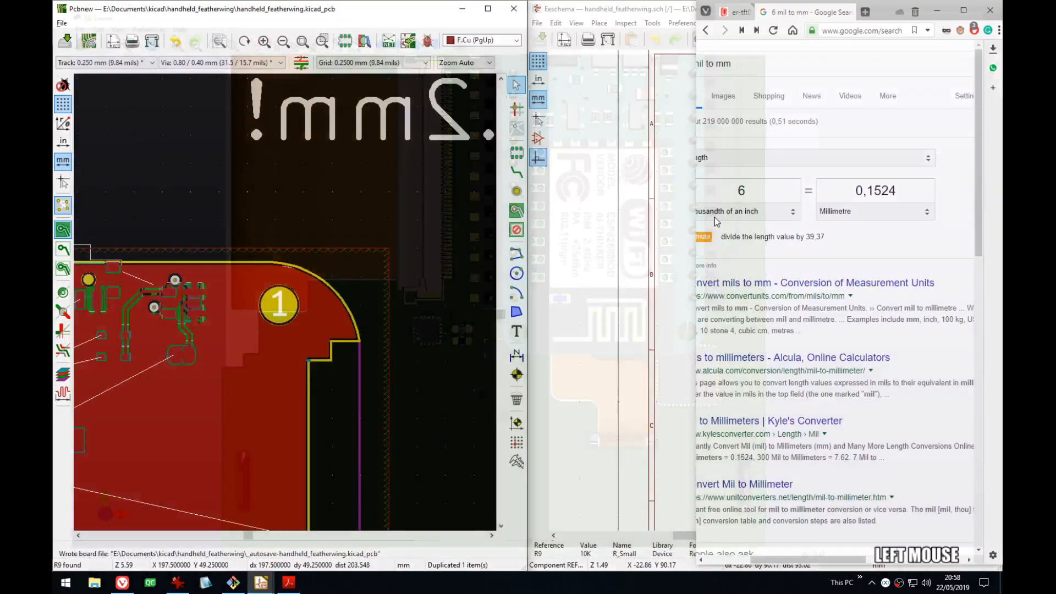
pyautogui.click(936, 11)
pyautogui.moveTo(844, 259); pyautogui.dragTo(753, 226, button='middle')
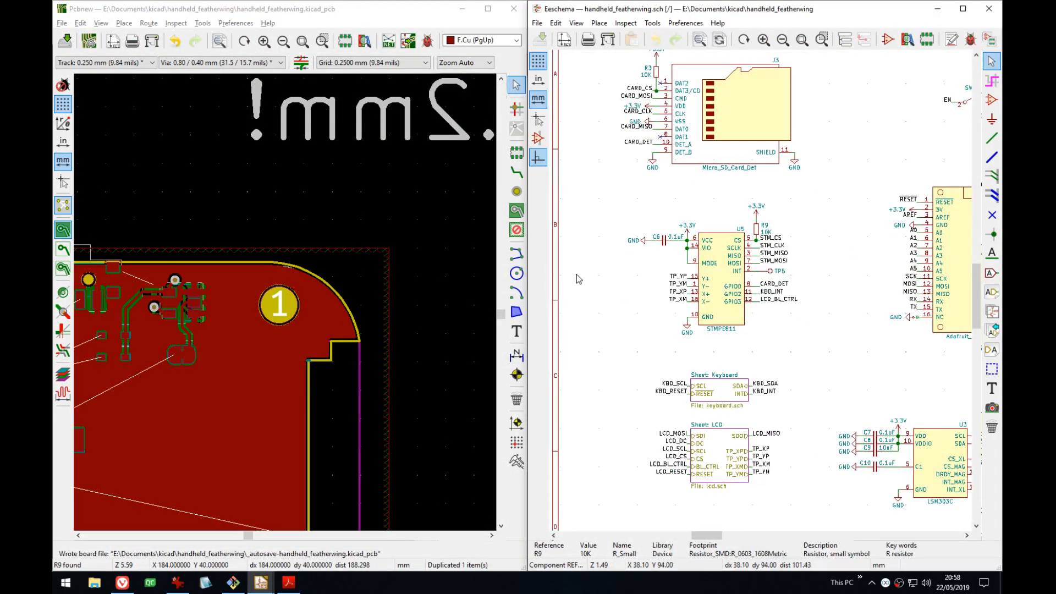
# - Hide the copper zone fills on the board and bring the STMPE811 and its neighbouring parts into close view
pyautogui.moveTo(154, 502); pyautogui.dragTo(341, 337, button='middle')
pyautogui.scroll(-1, 342, 336)
pyautogui.moveTo(122, 403); pyautogui.dragTo(303, 292, button='middle')
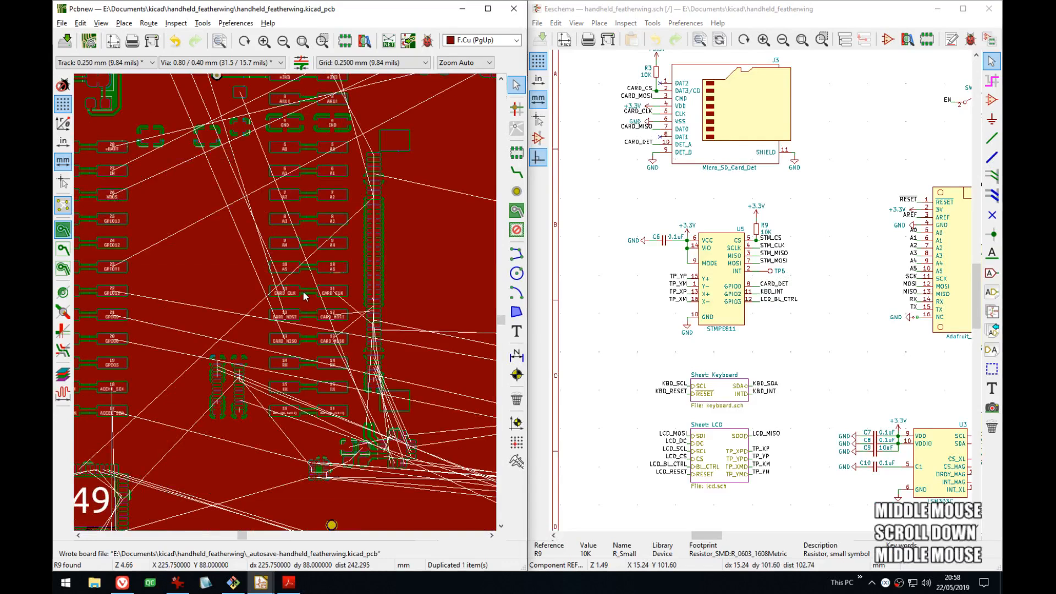
pyautogui.click(64, 248)
pyautogui.moveTo(303, 462); pyautogui.dragTo(182, 290, button='middle')
pyautogui.scroll(3, 205, 302)
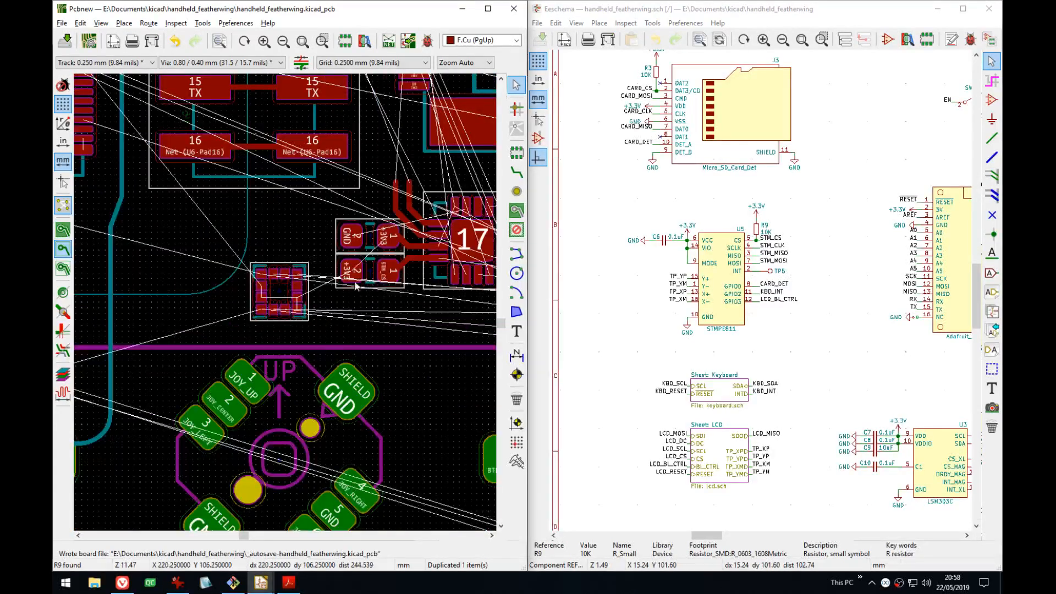
# - Route a track joining R9's +3V3 pad 2 to the +3V3 pad 1 of the capacitor beside the STMPE811
pyautogui.moveTo(356, 285); pyautogui.dragTo(282, 260, button='middle')
pyautogui.scroll(3, 259, 271)
pyautogui.press('x')
pyautogui.click(349, 240)
pyautogui.scroll(-3, 271, 312)
pyautogui.moveTo(269, 323); pyautogui.dragTo(259, 323, button='middle')
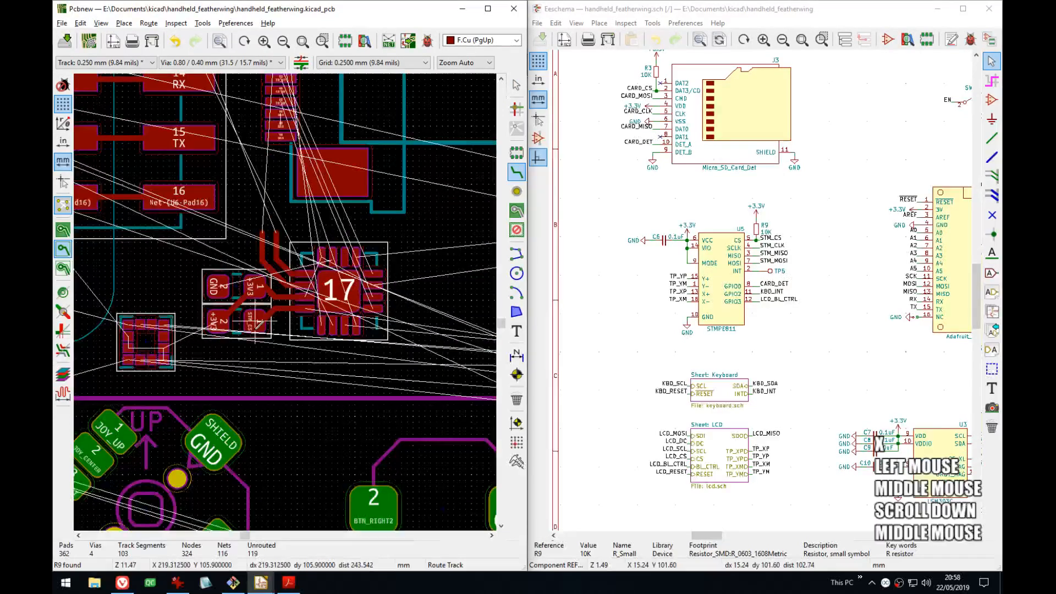
pyautogui.press('Escape')
# - Select the STM_CS solder jumper JP5 through the schematic and bring its footprint over to just below R9 on the board
pyautogui.click(256, 330)
pyautogui.moveTo(801, 313); pyautogui.dragTo(633, 314, button='middle')
pyautogui.click(792, 250)
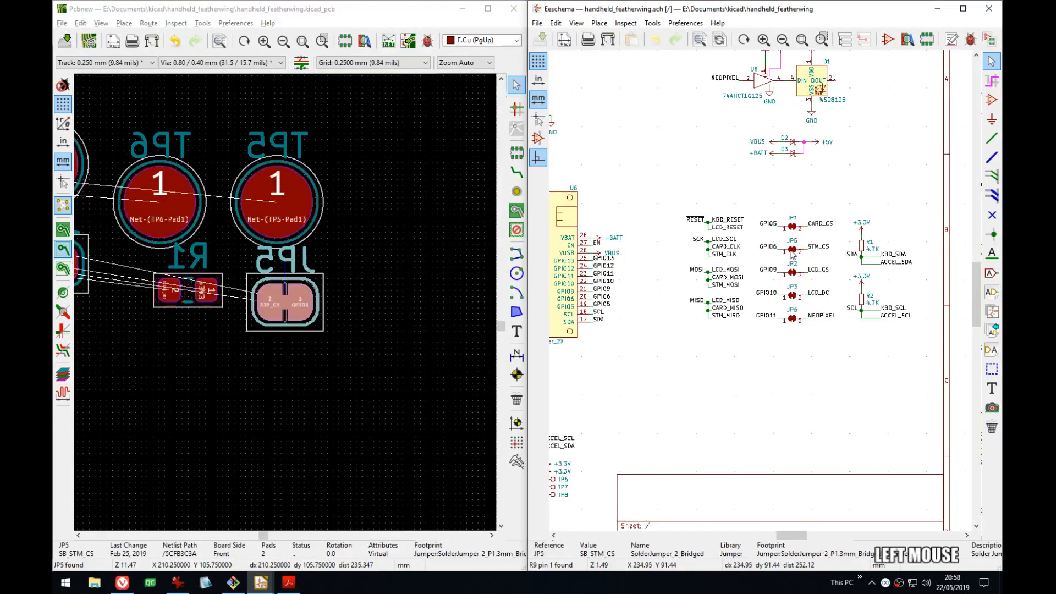
pyautogui.moveTo(305, 276); pyautogui.dragTo(358, 269, button='middle')
pyautogui.click(358, 270)
pyautogui.press('m')
pyautogui.scroll(-3, 331, 288)
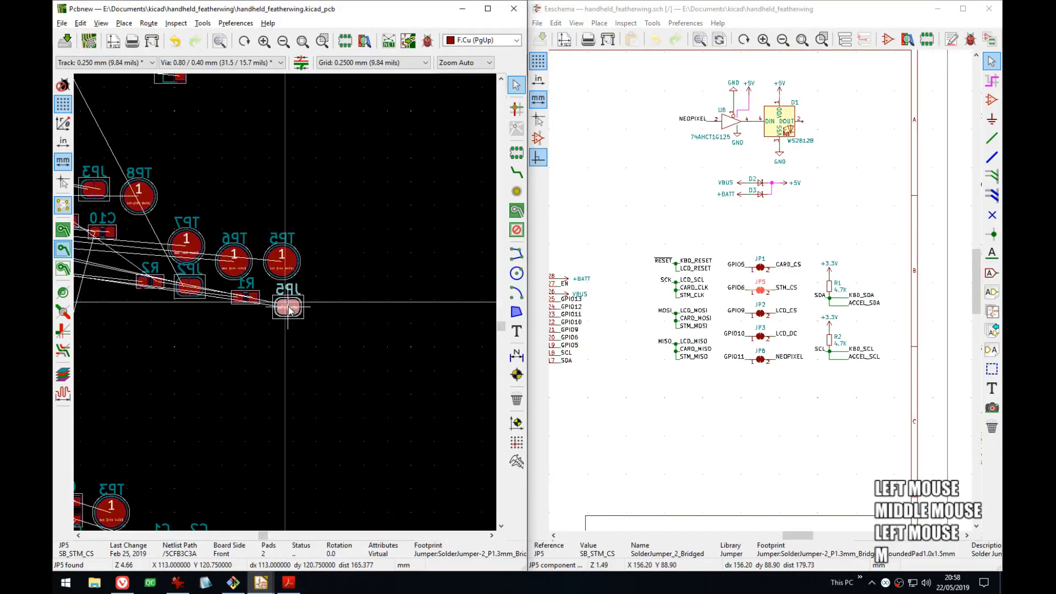
pyautogui.moveTo(148, 318); pyautogui.dragTo(472, 304, button='middle')
pyautogui.moveTo(88, 238); pyautogui.dragTo(352, 323, button='middle')
pyautogui.scroll(3, 351, 310)
pyautogui.scroll(3, 286, 305)
pyautogui.moveTo(240, 236); pyautogui.dragTo(341, 350, button='middle')
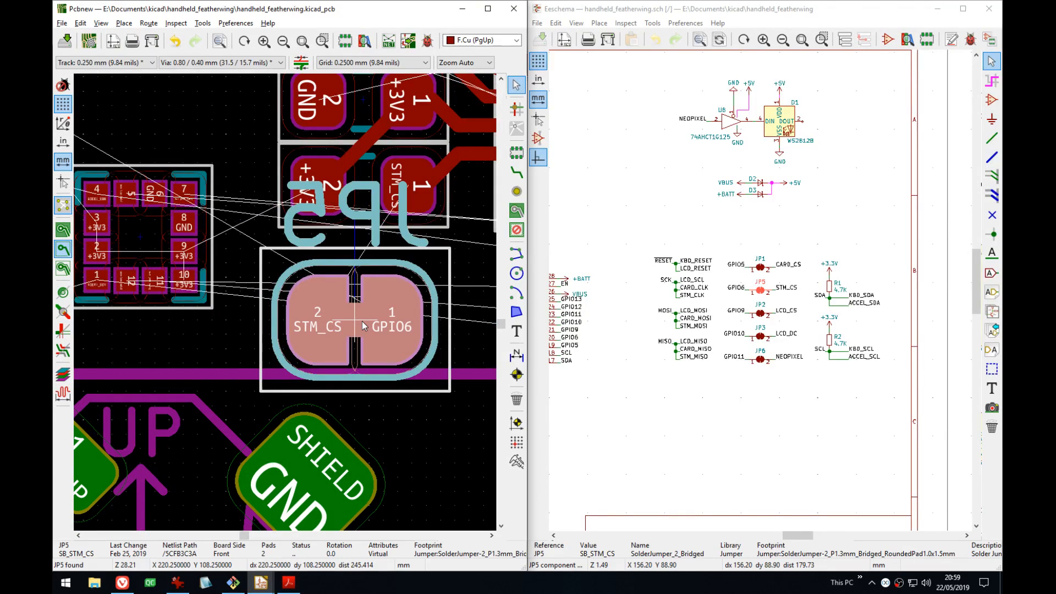
# - Switch to a 0.1 mm grid, rotate JP5 by 180° and place it directly under R9 with STM_CS facing R9's pad
pyautogui.press('n')
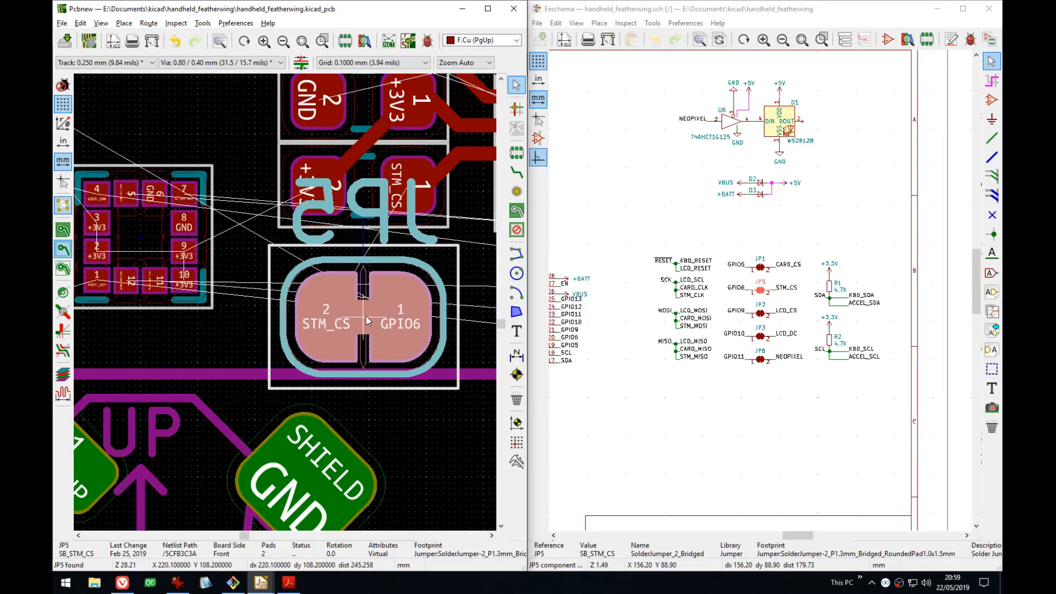
pyautogui.hotkey('shift', 'n')
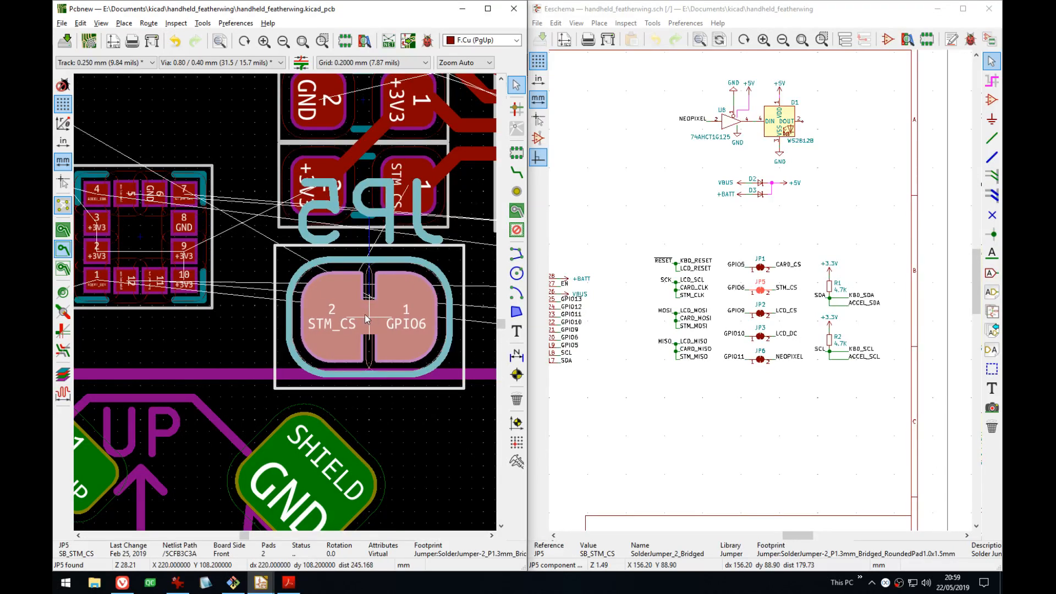
pyautogui.moveTo(367, 318); pyautogui.dragTo(367, 343, button='middle')
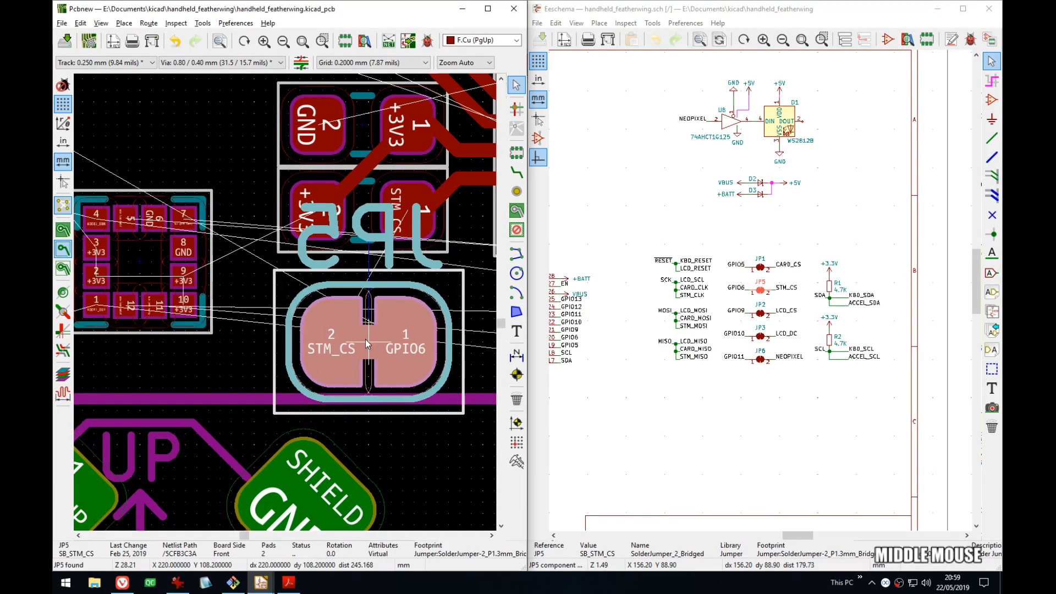
pyautogui.press('n')
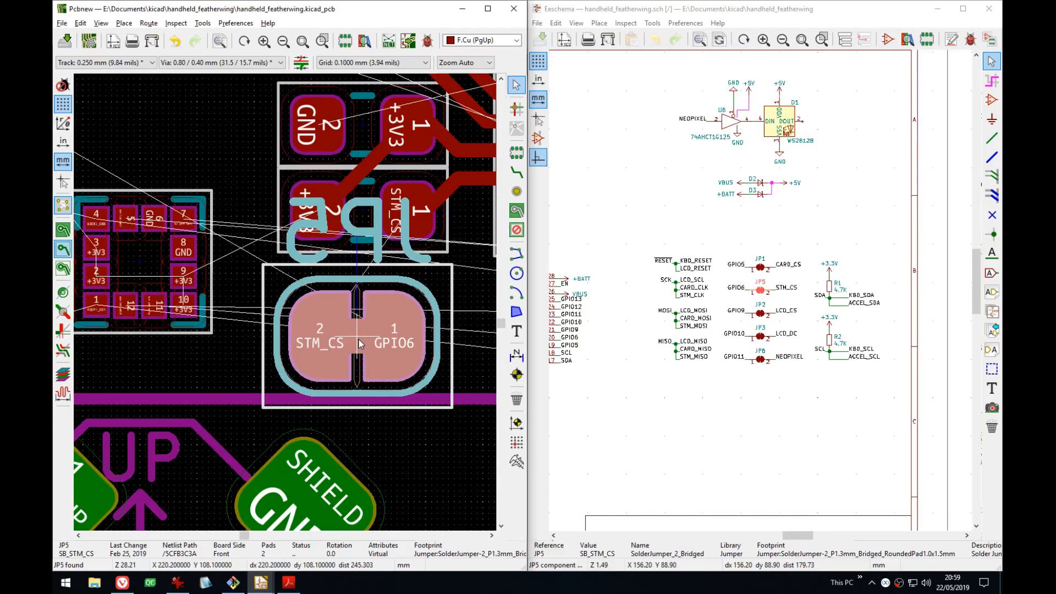
pyautogui.press('r')
pyautogui.press('r')
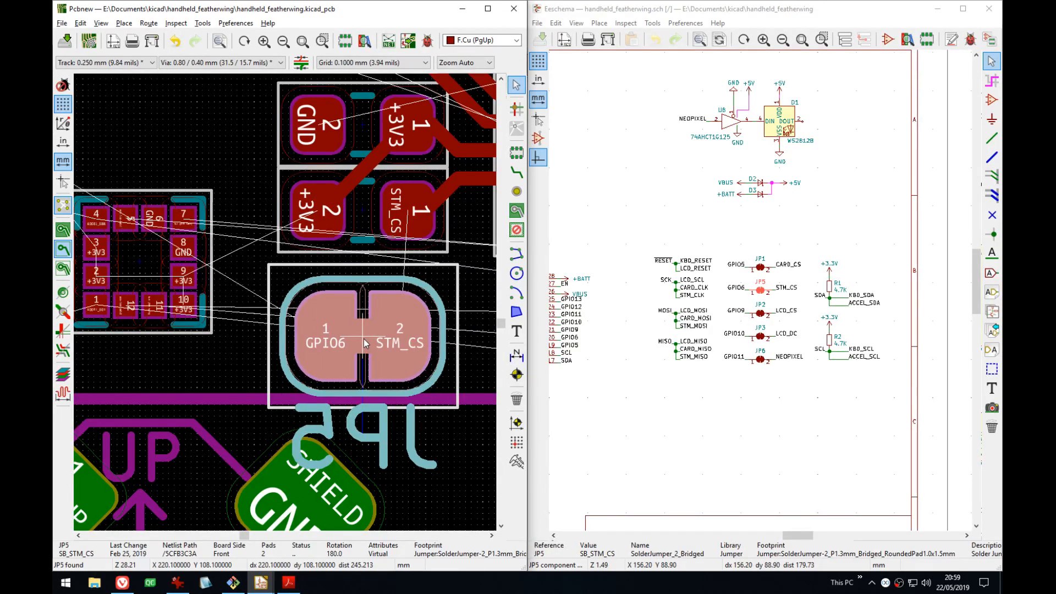
pyautogui.click(364, 328)
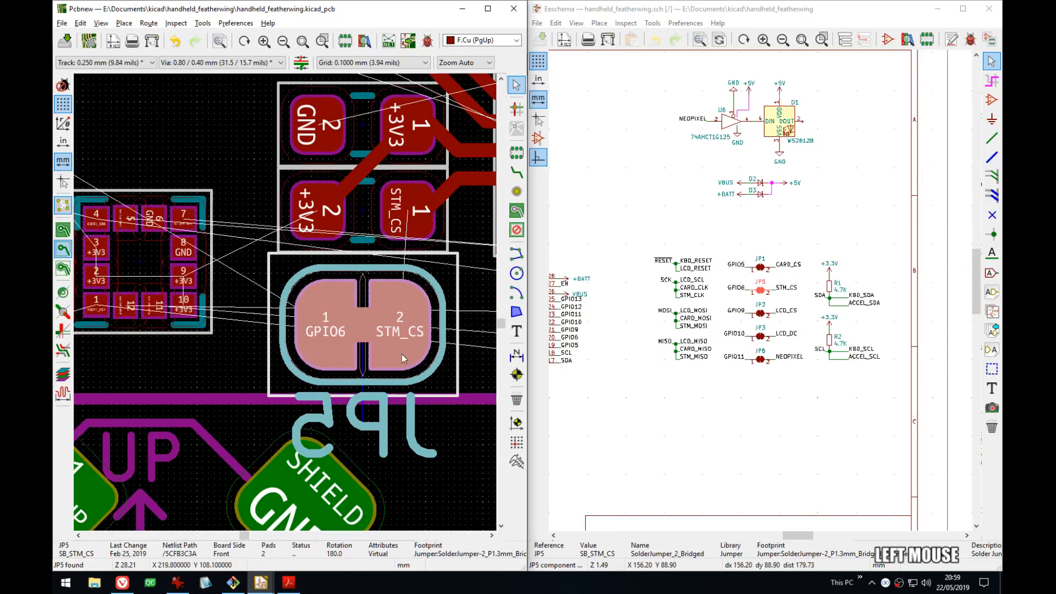
# - Open the 3D viewer and examine the placement of JP5 and of the solder jumper near the board's upper corner
pyautogui.hotkey('alt', '3')
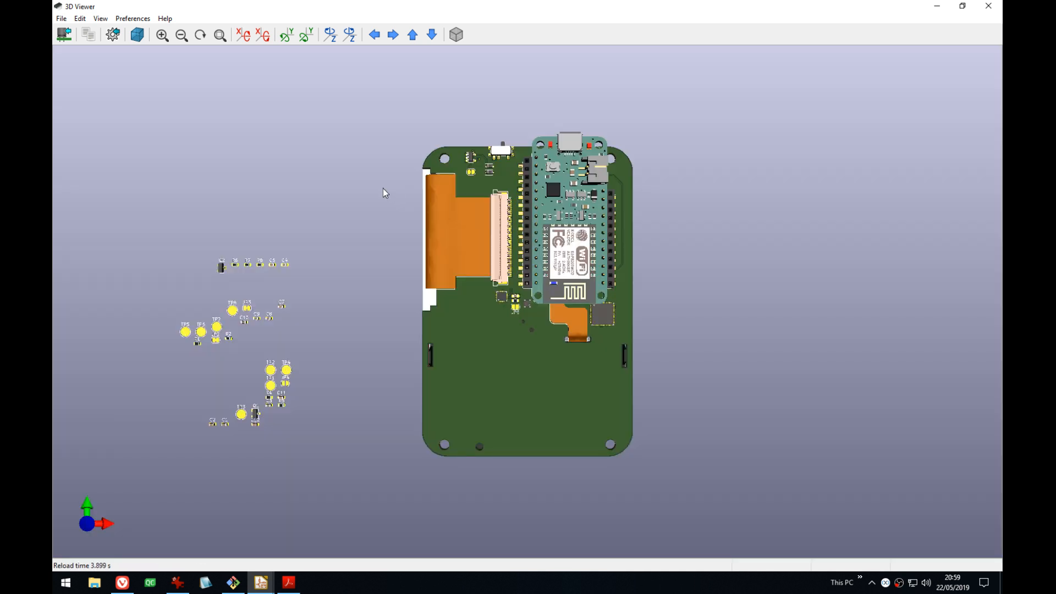
pyautogui.scroll(10, 538, 290)
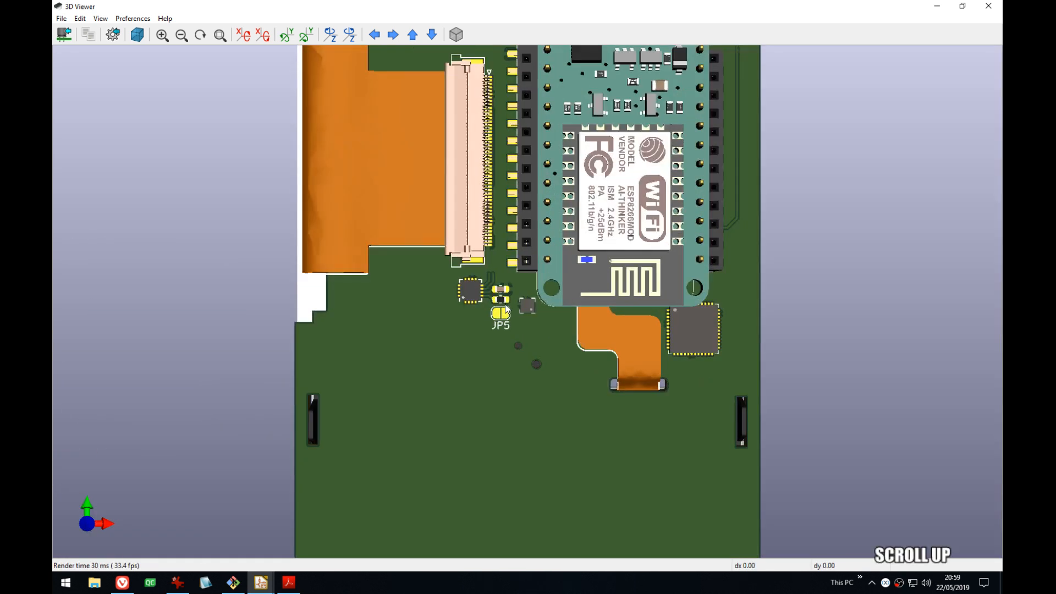
pyautogui.moveTo(461, 294); pyautogui.dragTo(572, 285, button='middle')
pyautogui.scroll(-1, 559, 282)
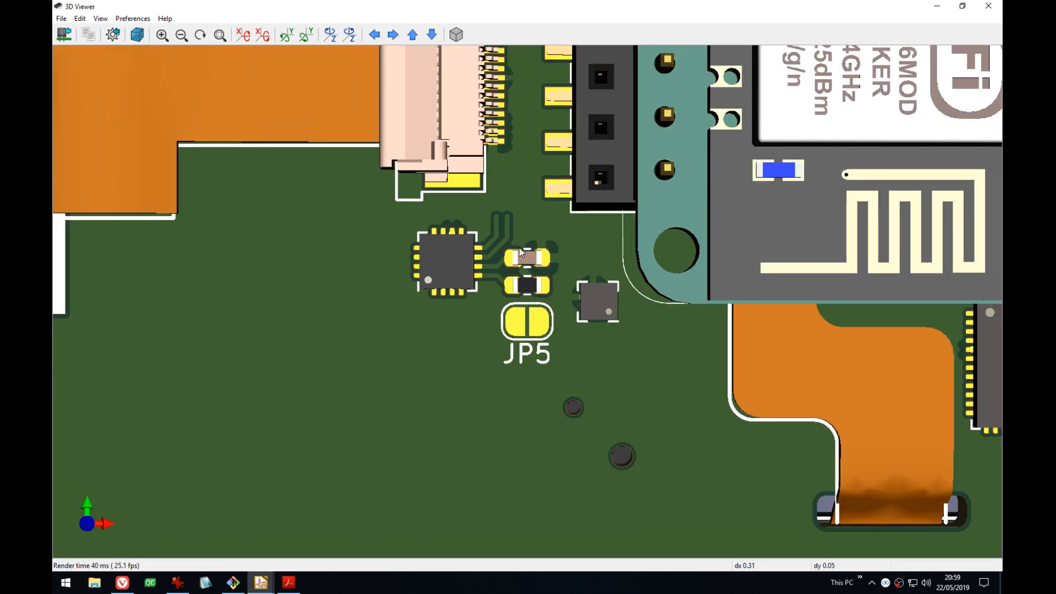
pyautogui.moveTo(531, 211); pyautogui.dragTo(523, 252, button='middle')
pyautogui.scroll(-3, 523, 134)
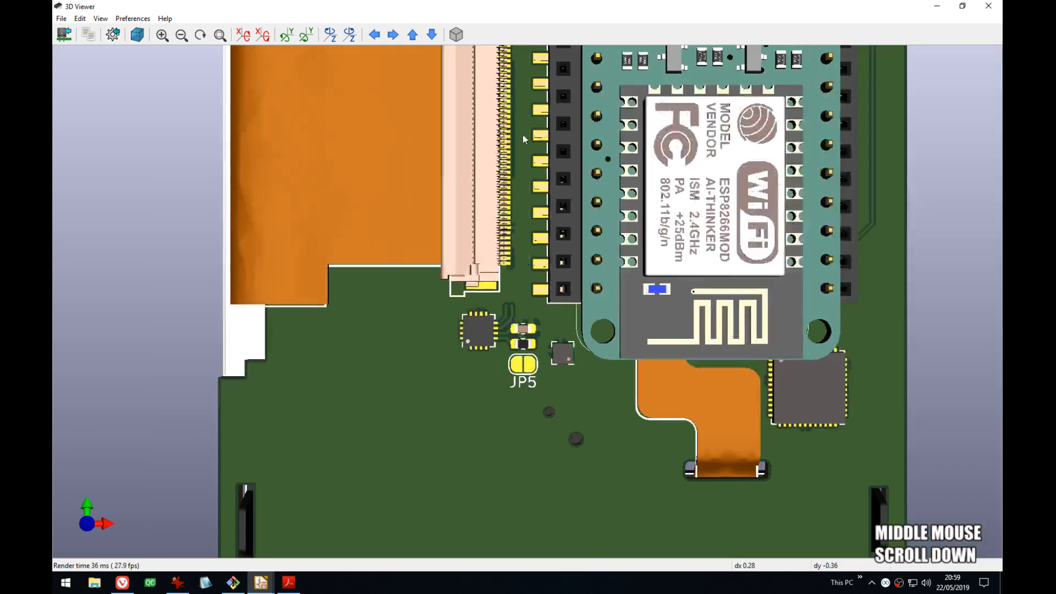
pyautogui.moveTo(522, 134); pyautogui.dragTo(489, 251, button='middle')
pyautogui.scroll(2, 408, 209)
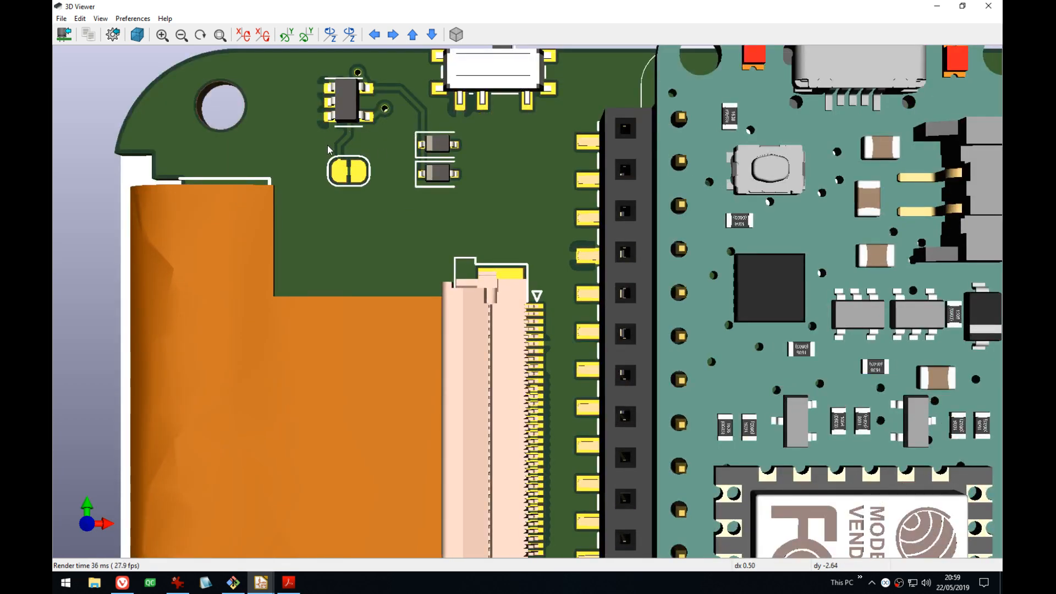
# - Return to the board editor and route STM_CS from R9's pad 1 to JP5's pad 2
pyautogui.hotkey('alt', 'Tab')
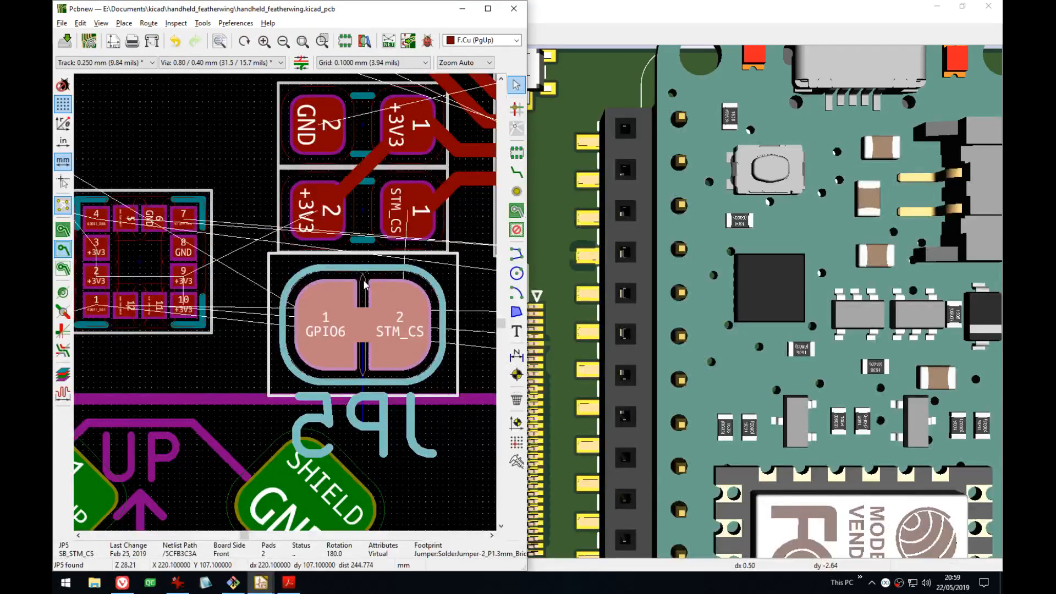
pyautogui.moveTo(388, 282); pyautogui.dragTo(366, 301, button='middle')
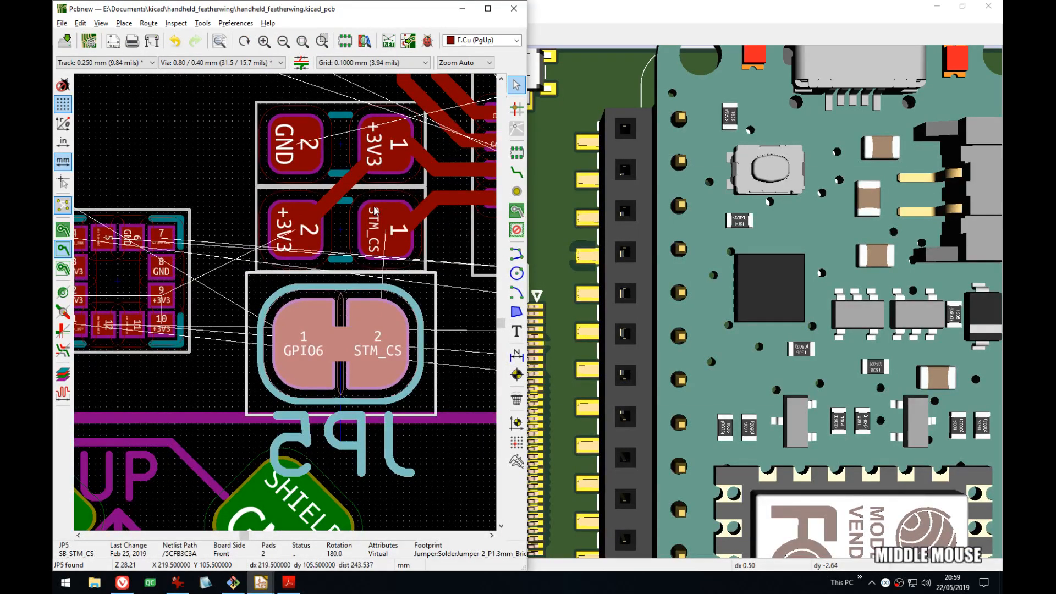
pyautogui.press('x')
pyautogui.click(374, 340)
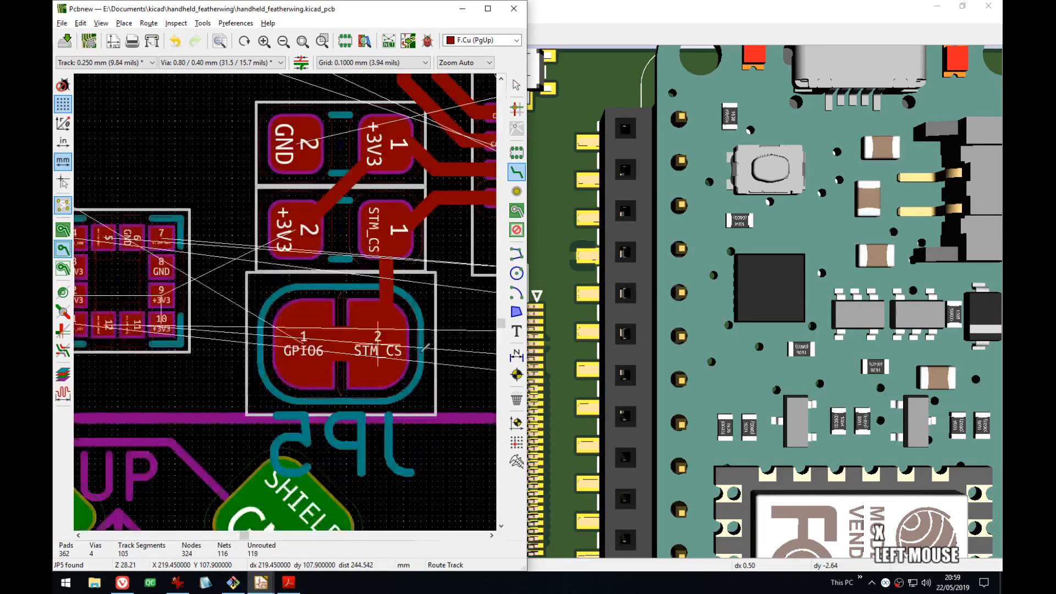
# - Delete the vertical F.Cu NEOPIXEL track segment that leads into jumper JP6's pad 2
pyautogui.scroll(-5, 374, 339)
pyautogui.moveTo(360, 172); pyautogui.dragTo(375, 385, button='middle')
pyautogui.moveTo(409, 205); pyautogui.dragTo(309, 385, button='middle')
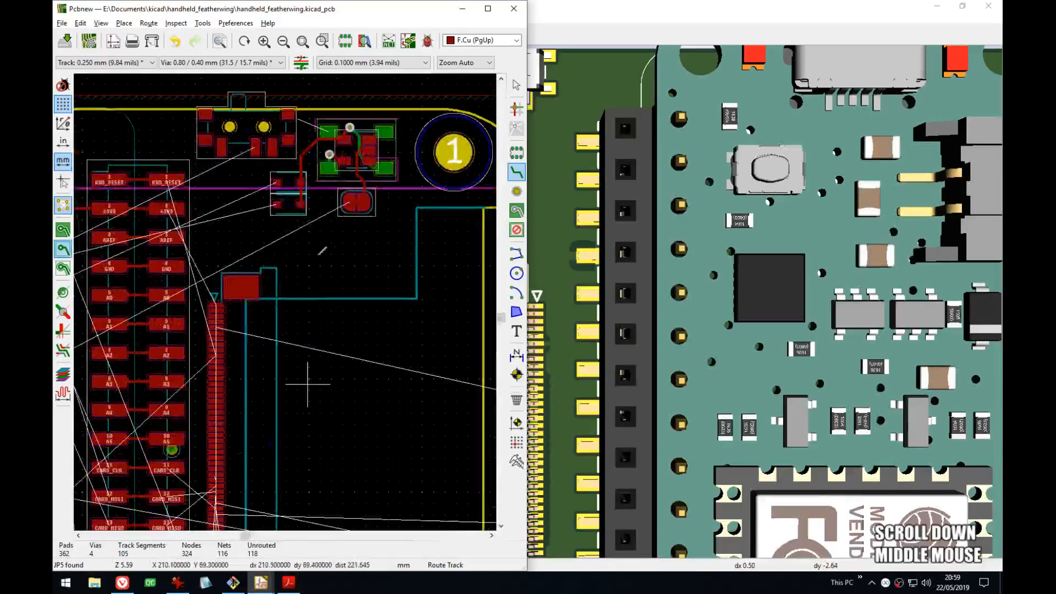
pyautogui.scroll(5, 348, 203)
pyautogui.moveTo(286, 300); pyautogui.dragTo(310, 365, button='middle')
pyautogui.press('Escape')
pyautogui.click(386, 304)
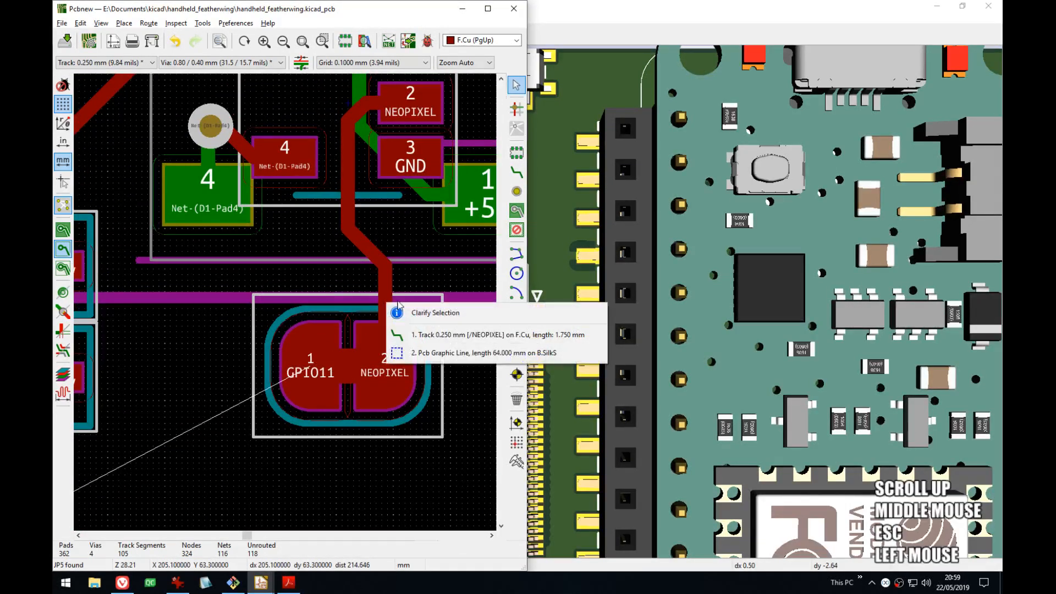
pyautogui.click(433, 333)
pyautogui.press('Delete')
# - Move jumper JP6 about 1 mm up, closer to the end of the NEOPIXEL track
pyautogui.click(352, 387)
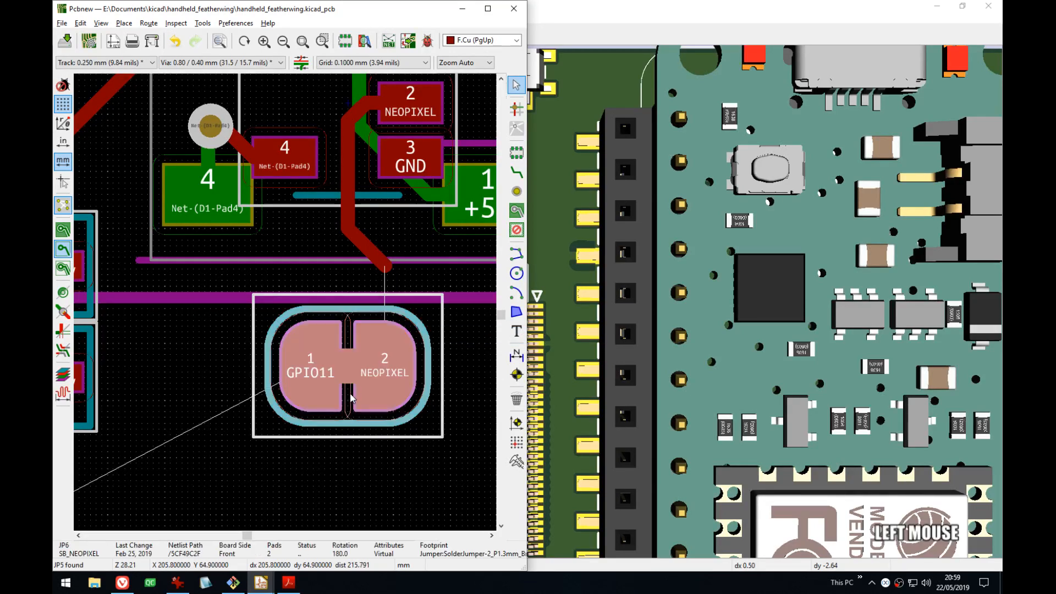
pyautogui.press('m')
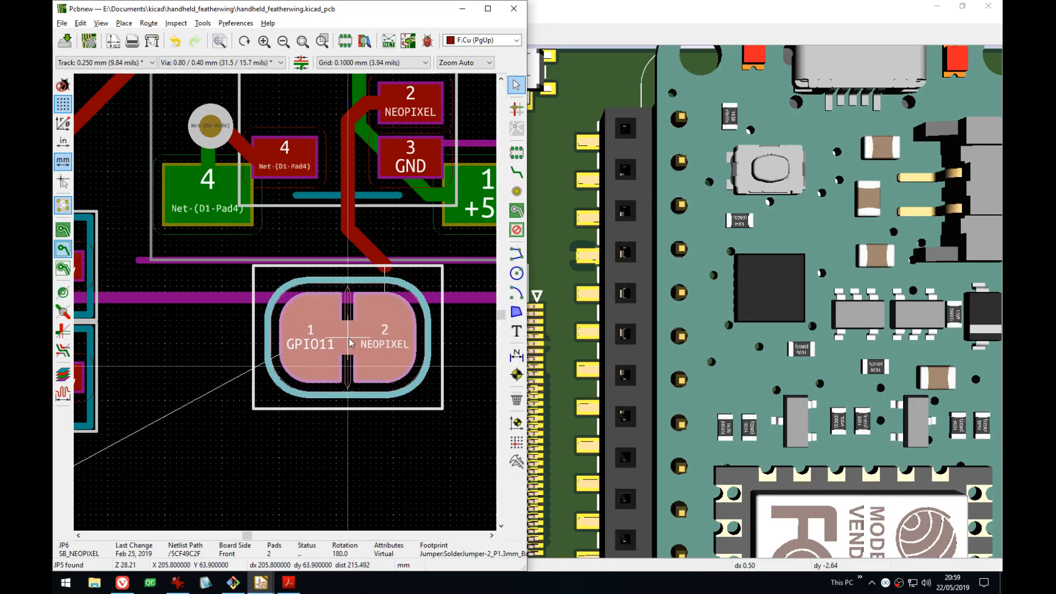
pyautogui.click(352, 341)
# - Try to route the open end of the NEOPIXEL track to JP6's pad 2
pyautogui.press('x')
pyautogui.click(387, 267)
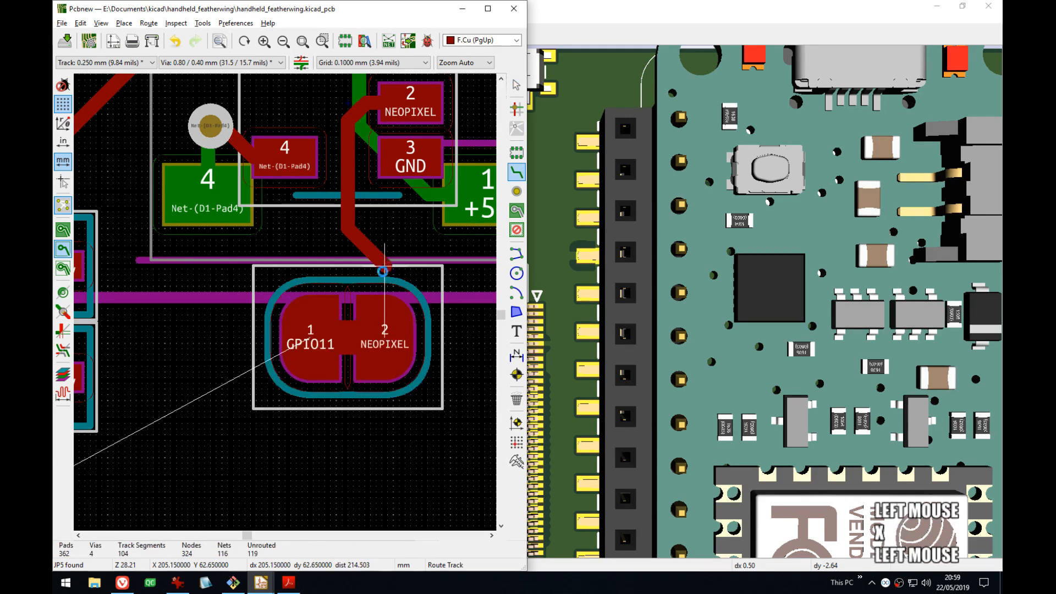
pyautogui.click(387, 322)
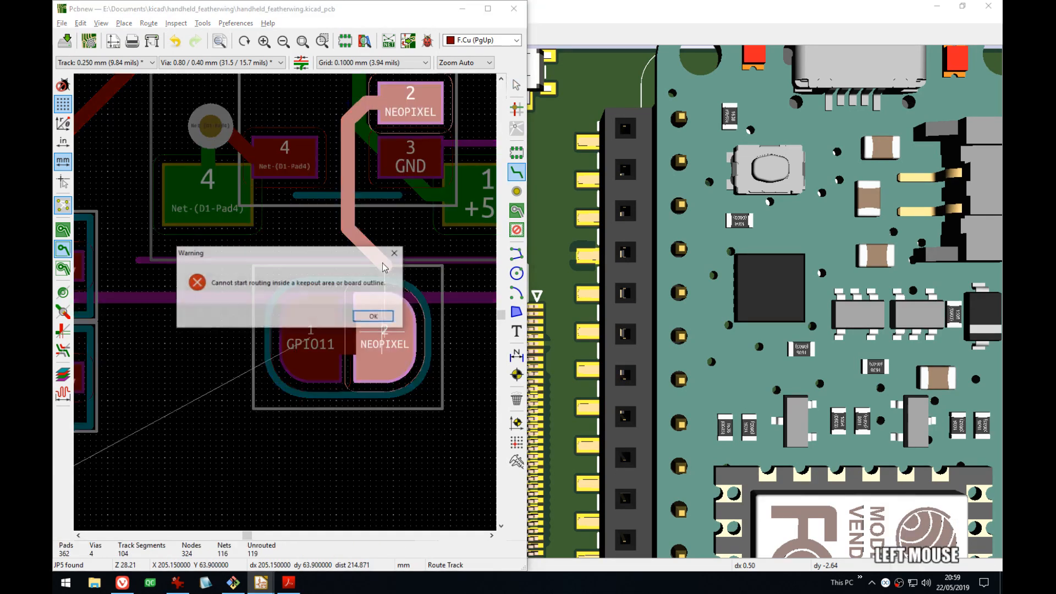
pyautogui.press('Escape')
# - Cut the rounded corner arc from the board outline near the mounting hole, using its upper end as the reference point
pyautogui.scroll(-3, 387, 322)
pyautogui.moveTo(268, 312); pyautogui.dragTo(254, 282, button='middle')
pyautogui.press('Escape')
pyautogui.click(412, 263)
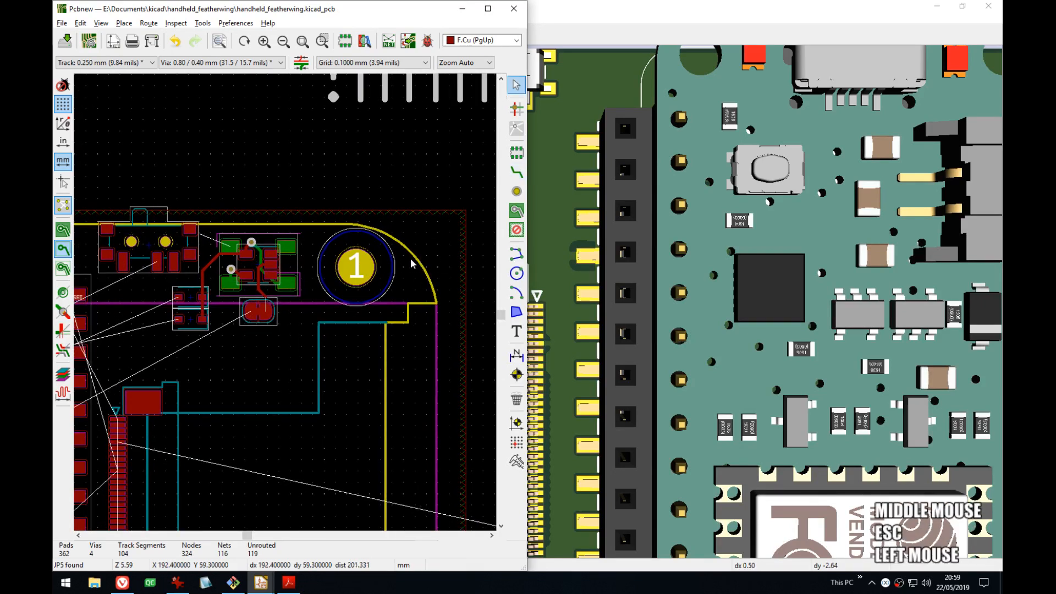
pyautogui.hotkey('ctrl', 'x')
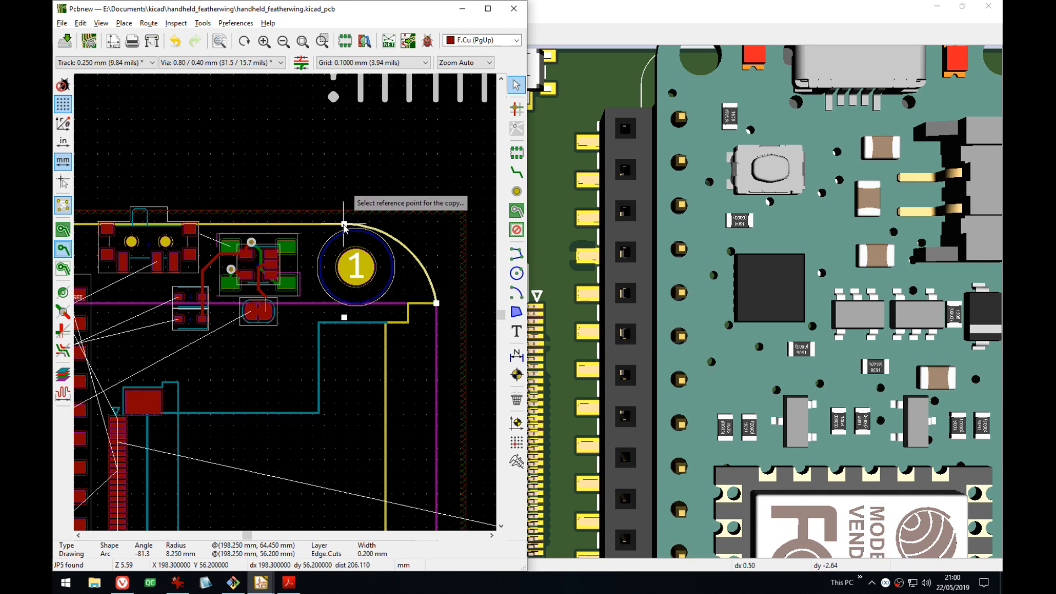
pyautogui.scroll(3, 344, 225)
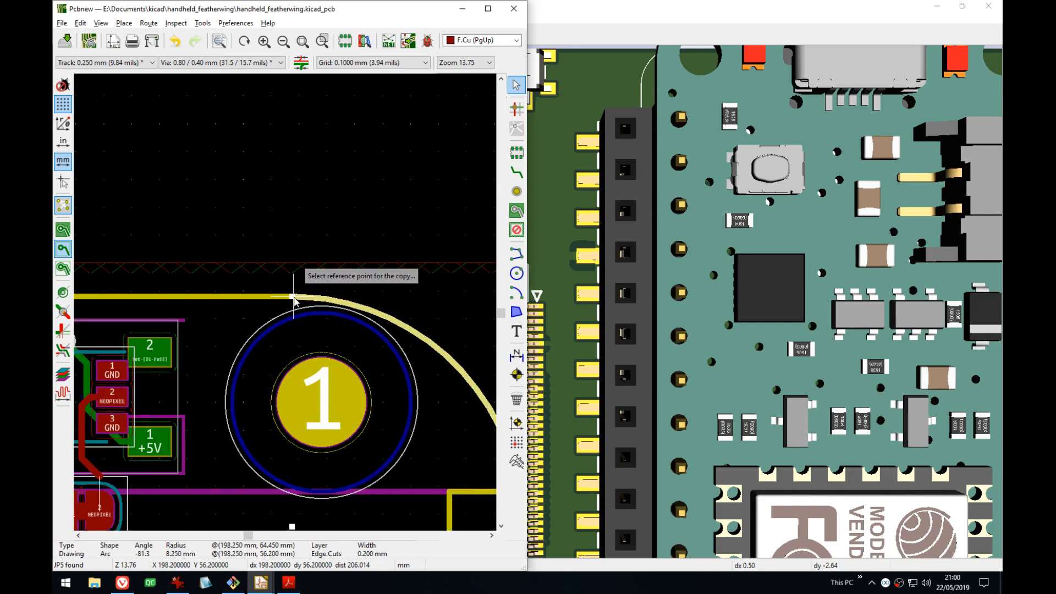
pyautogui.click(292, 298)
# - Route the NEOPIXEL track's open end to pad 2 of jumper JP6
pyautogui.moveTo(103, 480); pyautogui.dragTo(244, 348, button='middle')
pyautogui.press('x')
pyautogui.click(270, 352)
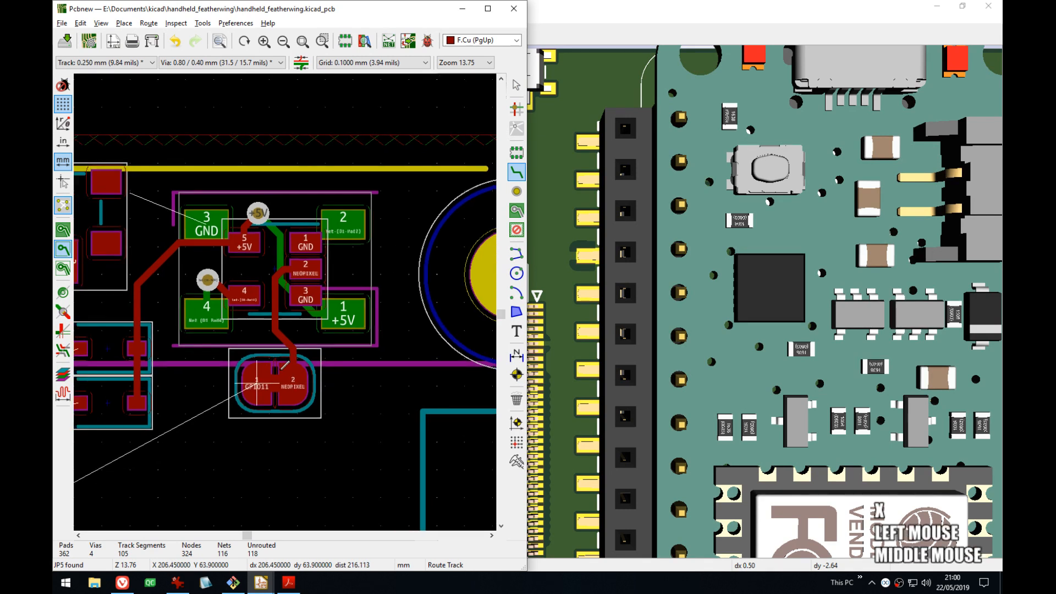
# - Paste the corner arc back onto the end of the upper board edge to close the outline around the mounting hole
pyautogui.scroll(1, 244, 348)
pyautogui.moveTo(445, 322); pyautogui.dragTo(220, 334, button='middle')
pyautogui.scroll(-4, 292, 301)
pyautogui.moveTo(291, 301); pyautogui.dragTo(287, 318, button='middle')
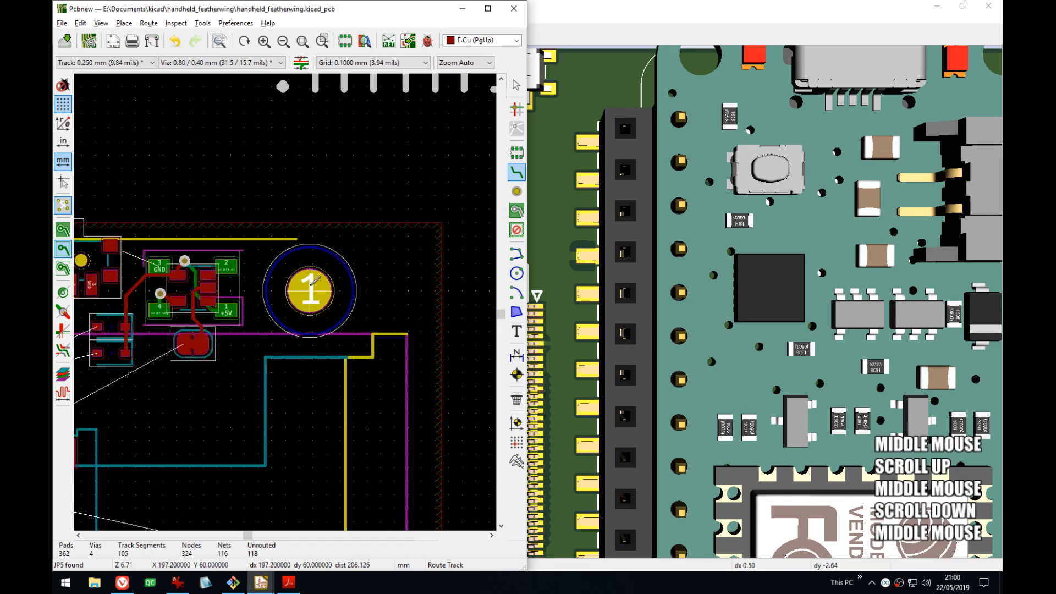
pyautogui.hotkey('ctrl', 'v')
pyautogui.scroll(2, 304, 209)
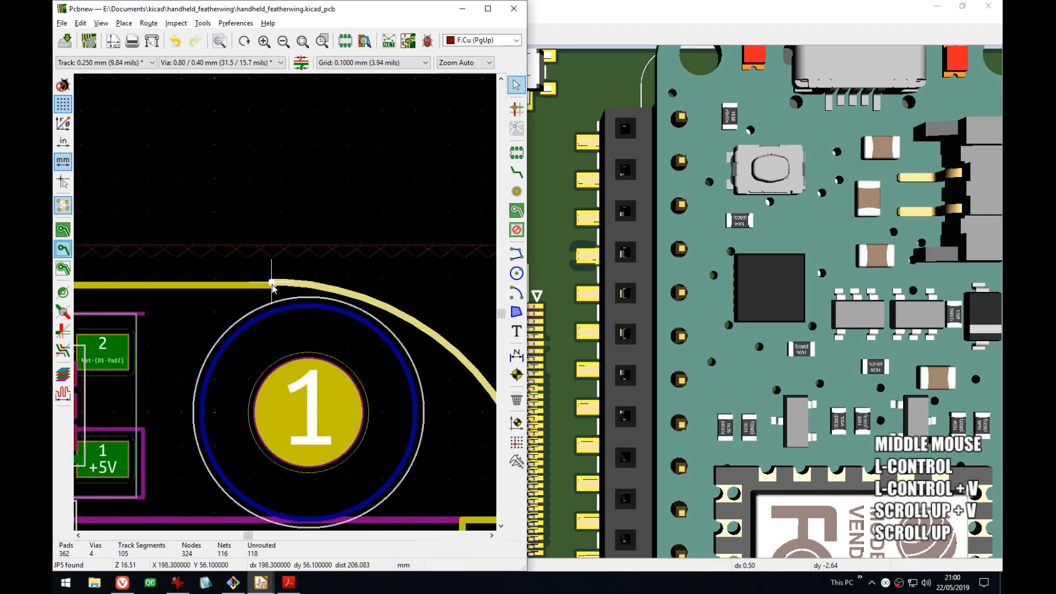
pyautogui.click(274, 285)
pyautogui.scroll(-4, 294, 307)
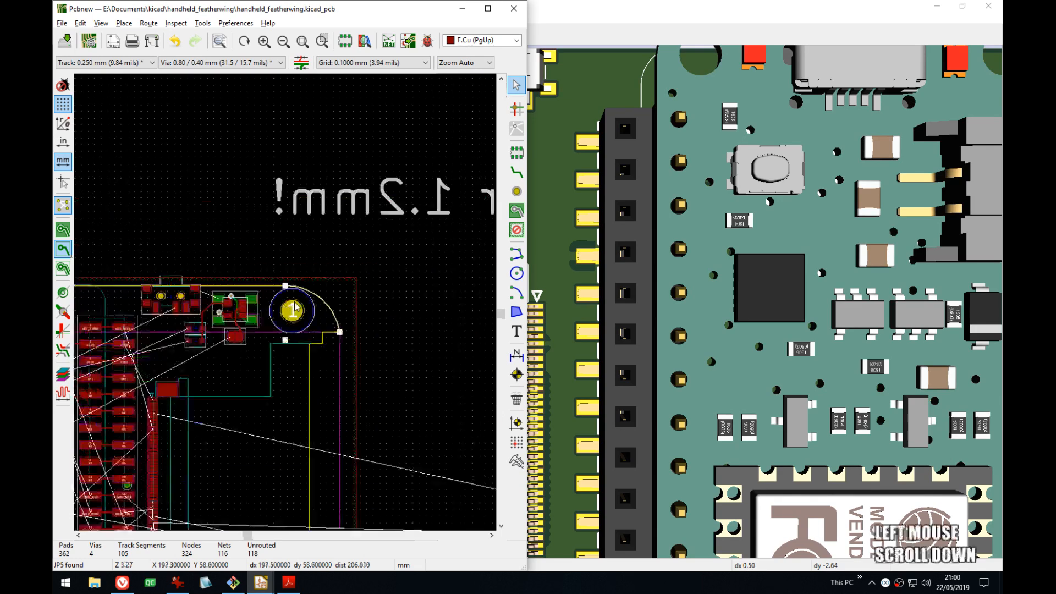
pyautogui.click(403, 313)
pyautogui.moveTo(325, 374); pyautogui.dragTo(351, 230, button='middle')
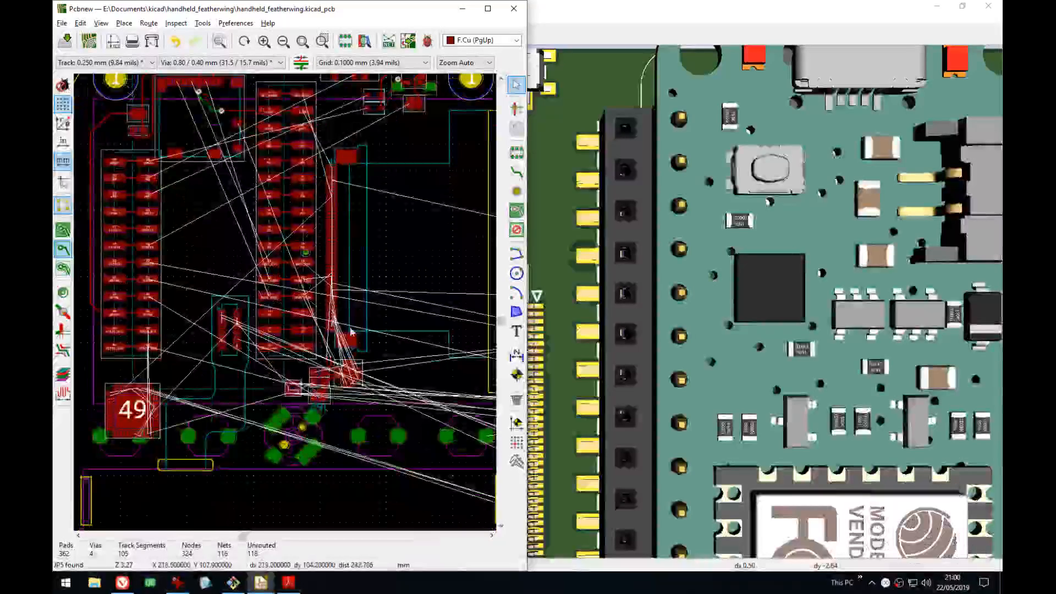
pyautogui.moveTo(361, 298); pyautogui.dragTo(274, 411, button='middle')
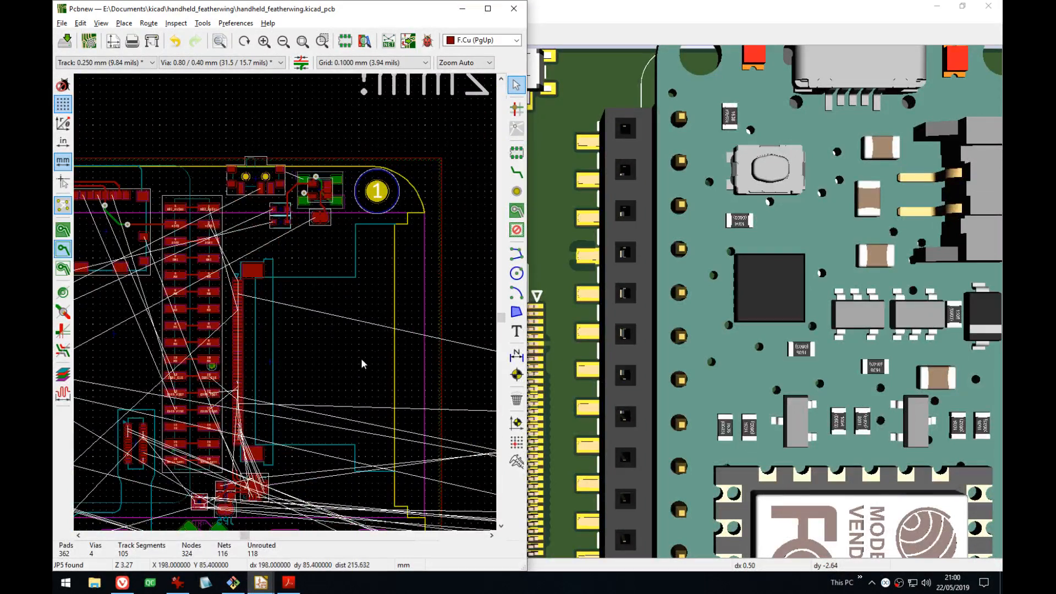
# - Check in the 3D view the upper corner jumper and resistors, the display connector and the small chips beside the Feather module
pyautogui.moveTo(362, 364); pyautogui.dragTo(353, 325, button='middle')
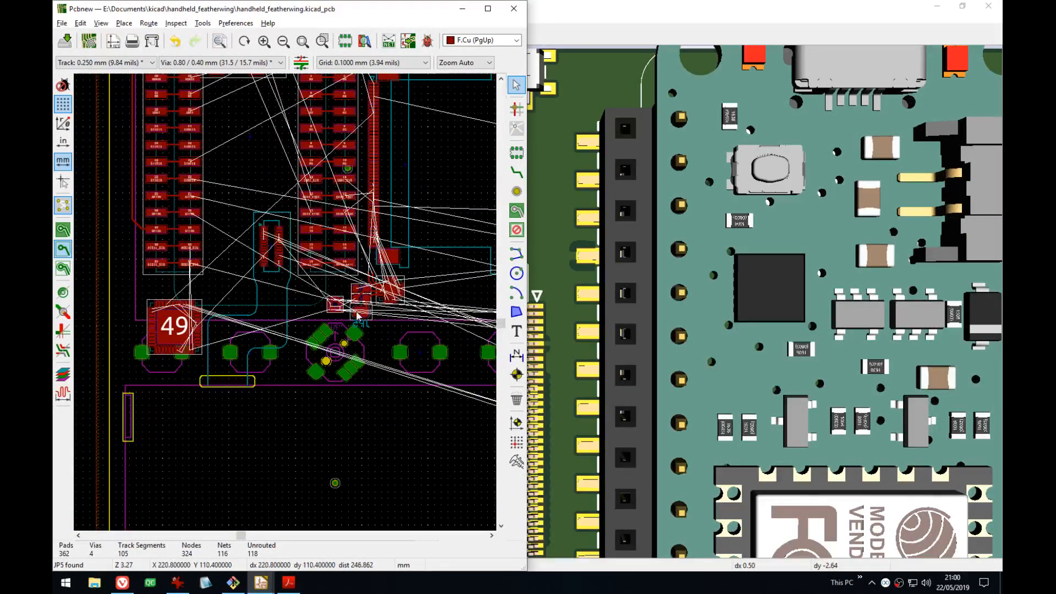
pyautogui.scroll(3, 348, 345)
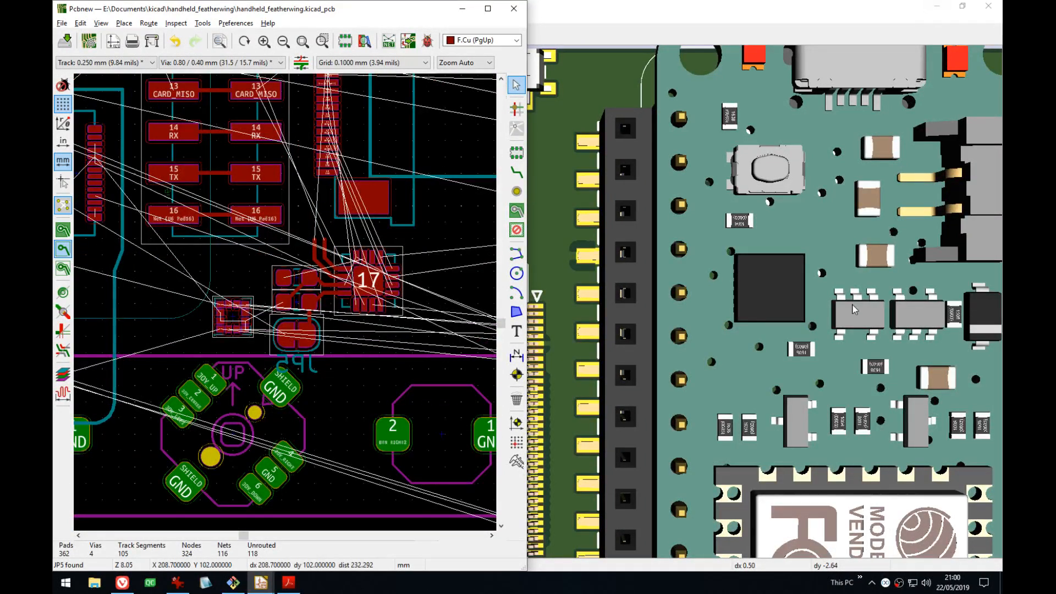
pyautogui.middleClick(853, 309)
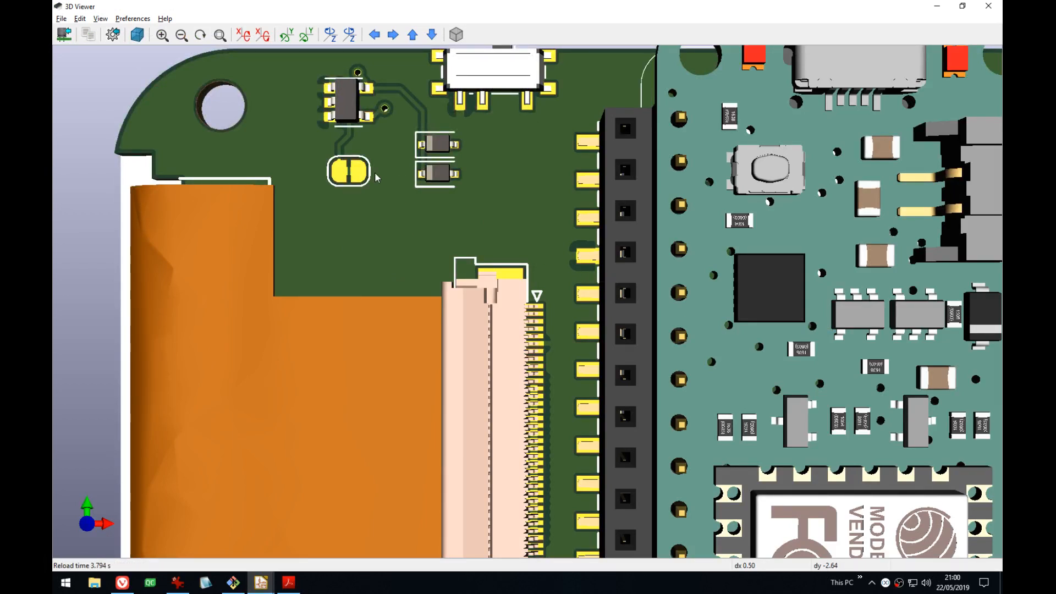
pyautogui.moveTo(411, 104); pyautogui.dragTo(339, 153, button='middle')
pyautogui.moveTo(279, 202); pyautogui.dragTo(321, 220, button='middle')
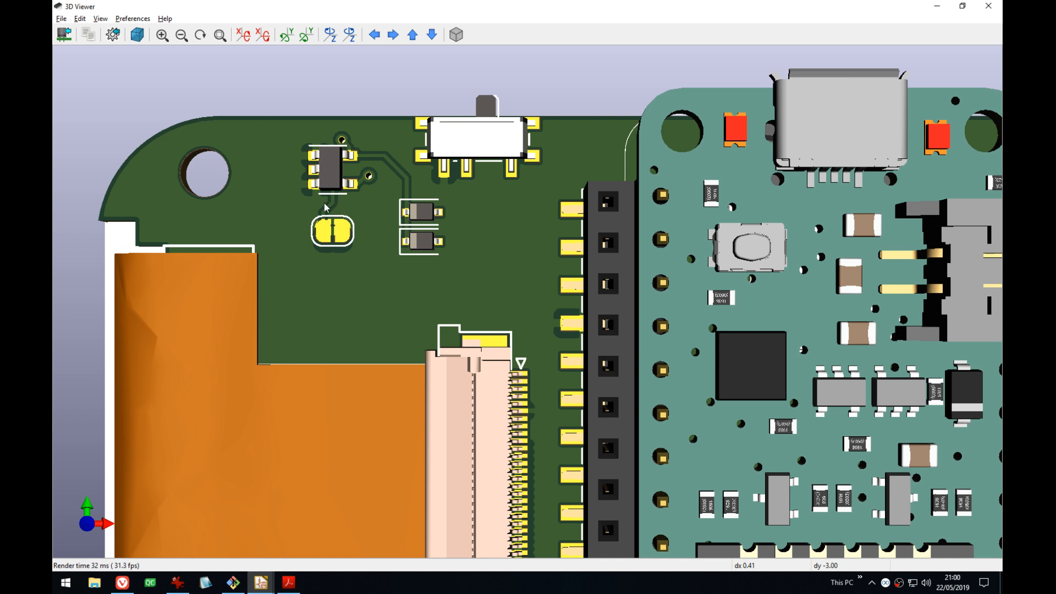
pyautogui.scroll(-5, 421, 295)
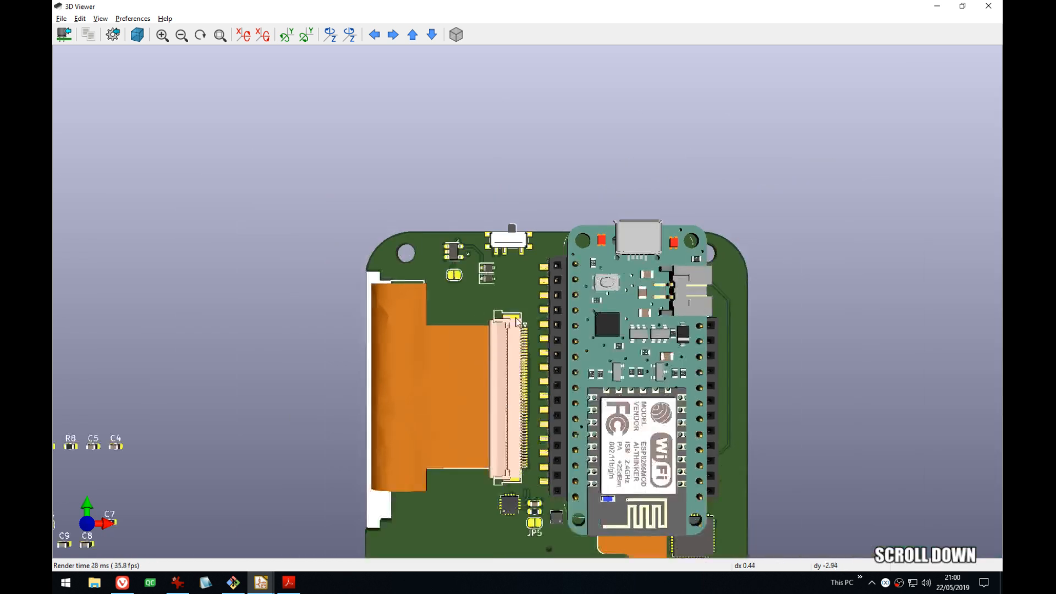
pyautogui.moveTo(522, 404); pyautogui.dragTo(538, 315, button='middle')
pyautogui.scroll(6, 538, 315)
pyautogui.scroll(2, 537, 310)
pyautogui.hotkey('alt', 'Tab')
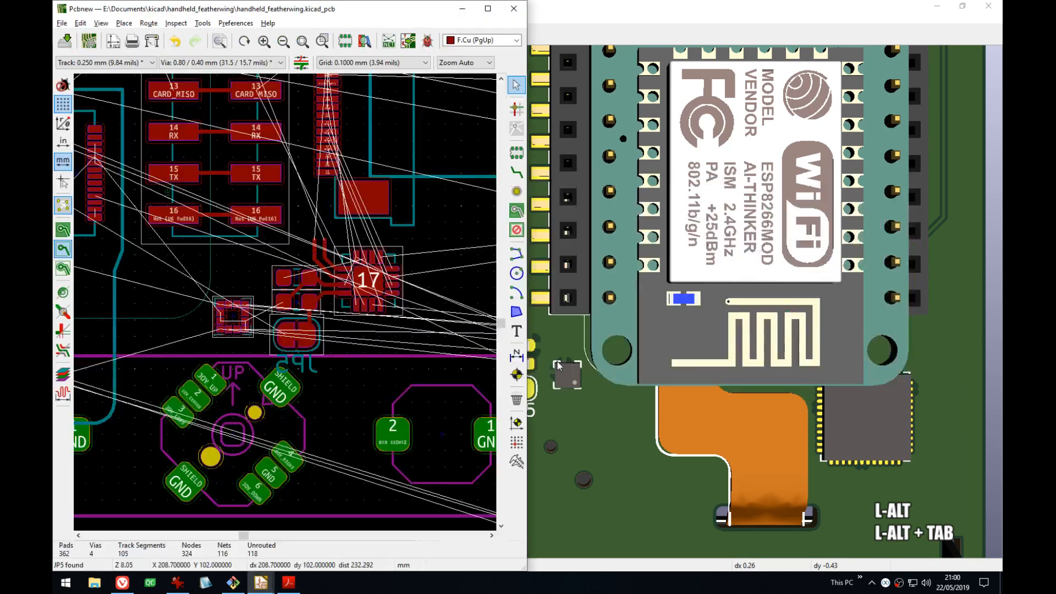
pyautogui.click(937, 7)
# - Hide the reference text of solder jumper JP5 on the front silkscreen
pyautogui.moveTo(274, 359); pyautogui.dragTo(350, 333, button='middle')
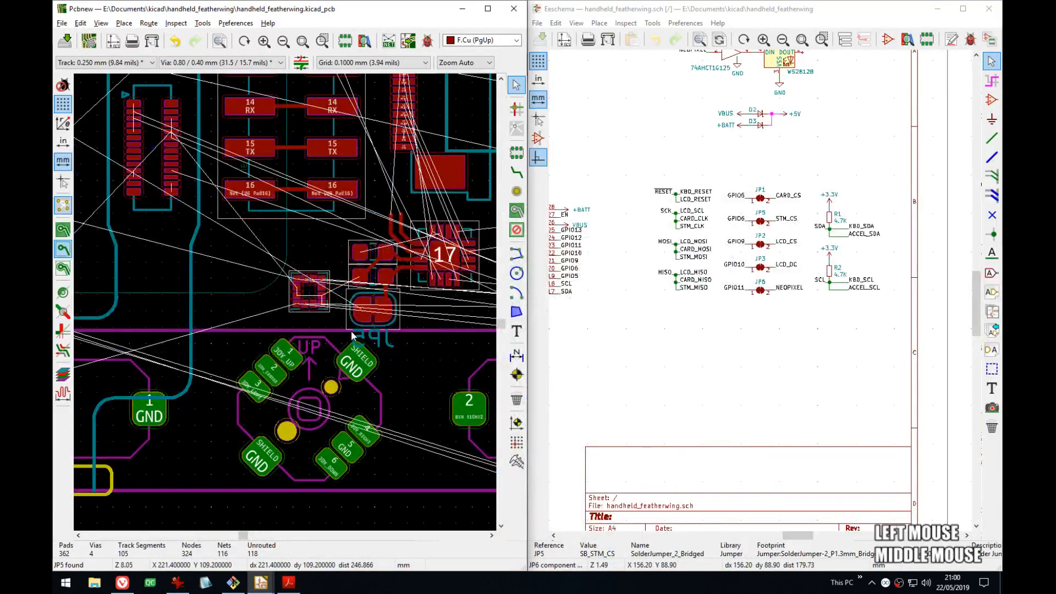
pyautogui.click(391, 321)
pyautogui.doubleClick(392, 321)
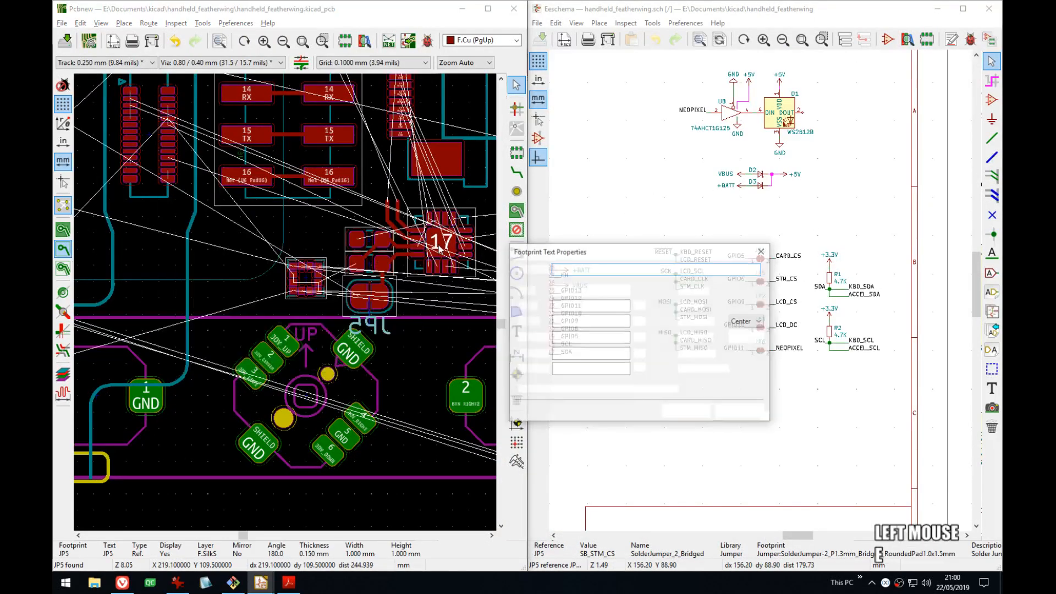
pyautogui.click(682, 290)
pyautogui.click(686, 411)
# - Locate the footprint of the LCD_CS solder jumper JP2 on the board by selecting its symbol in the schematic
pyautogui.moveTo(687, 409); pyautogui.dragTo(789, 394, button='middle')
pyautogui.moveTo(964, 426); pyautogui.dragTo(662, 323, button='middle')
pyautogui.moveTo(761, 248); pyautogui.dragTo(672, 256, button='middle')
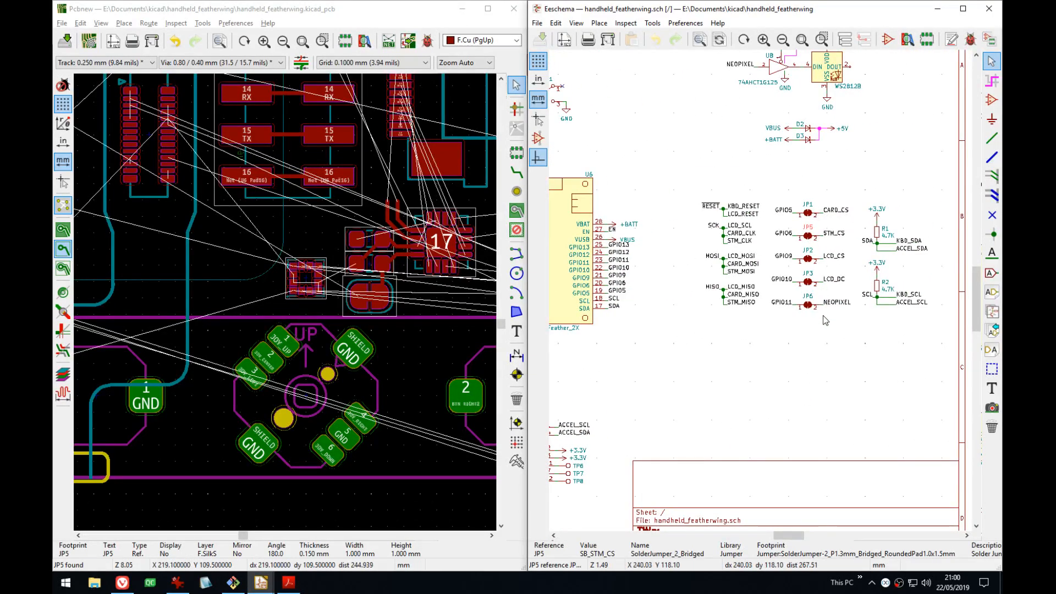
pyautogui.moveTo(400, 276); pyautogui.dragTo(281, 323, button='middle')
pyautogui.scroll(-6, 281, 323)
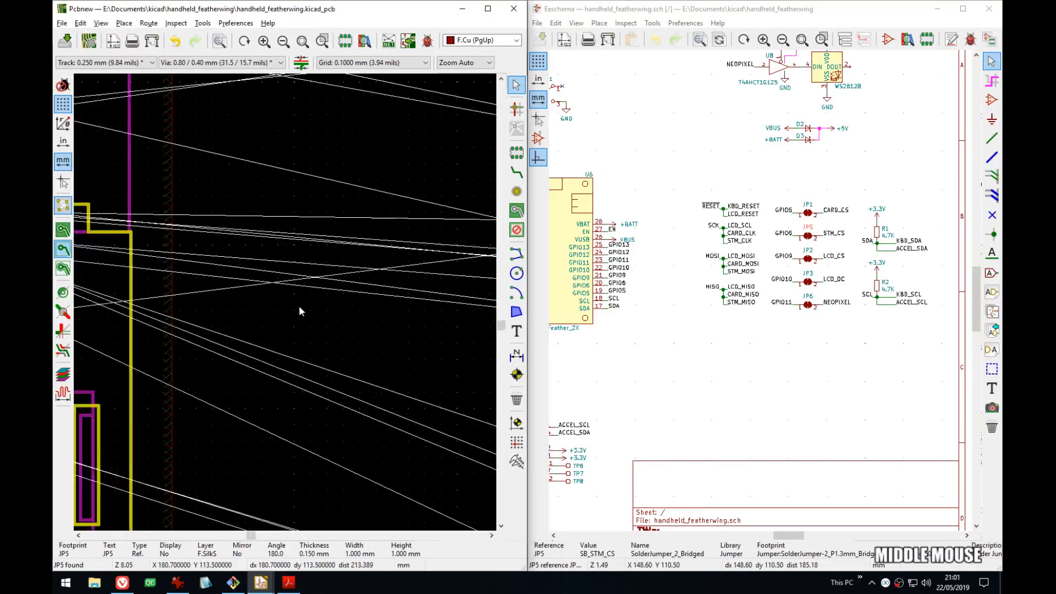
pyautogui.click(810, 258)
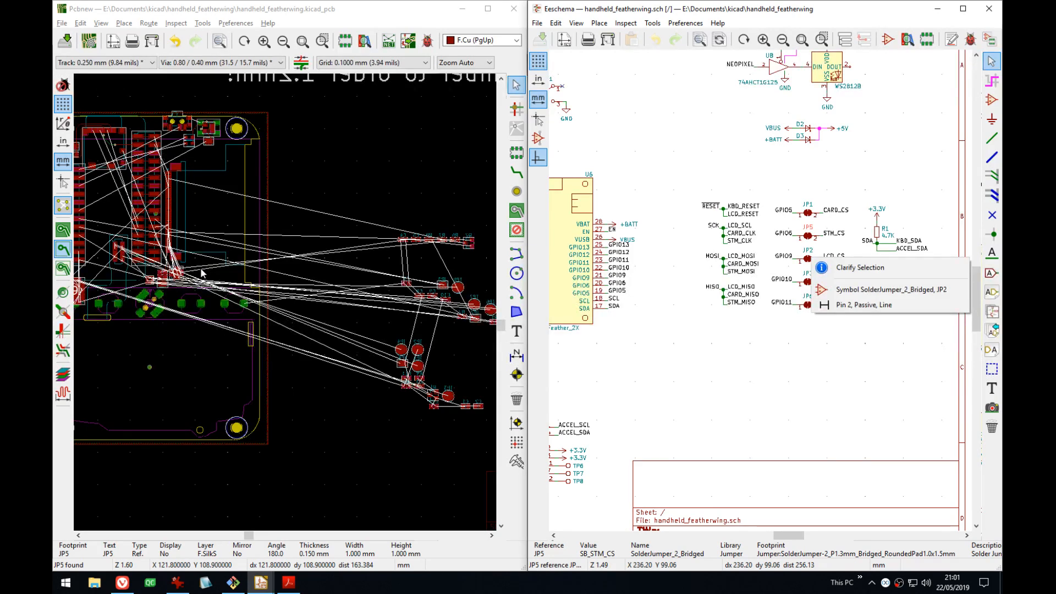
pyautogui.click(874, 294)
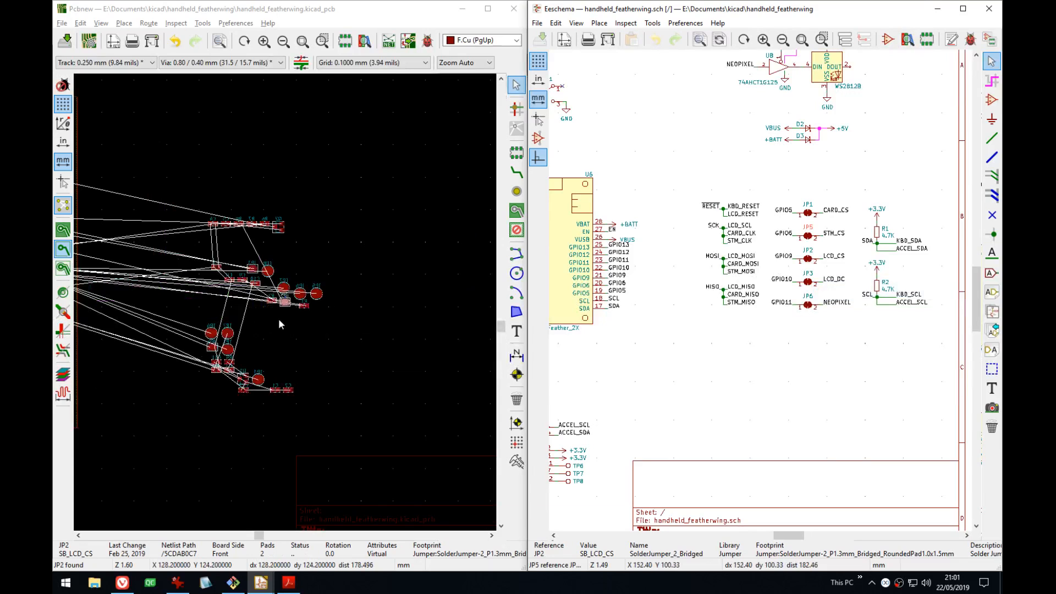
# - Move jumper JP2 from the unplaced parts outside the board to the area beside the 17-pad chip near JP5
pyautogui.scroll(4, 278, 318)
pyautogui.click(324, 265)
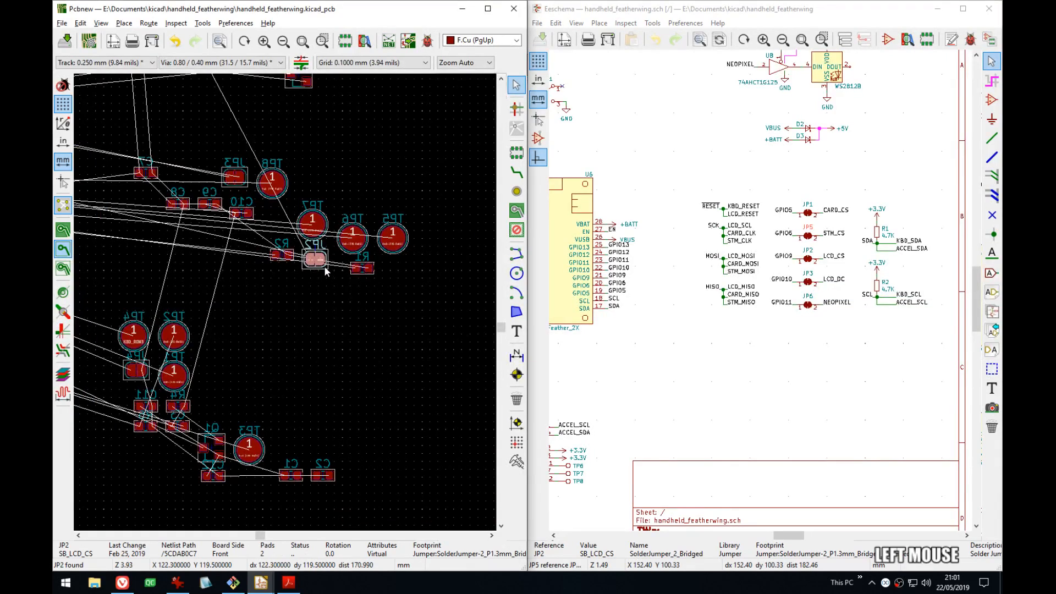
pyautogui.press('m')
pyautogui.moveTo(140, 275); pyautogui.dragTo(385, 352, button='middle')
pyautogui.moveTo(196, 271); pyautogui.dragTo(407, 318, button='middle')
pyautogui.moveTo(272, 199); pyautogui.dragTo(341, 288, button='middle')
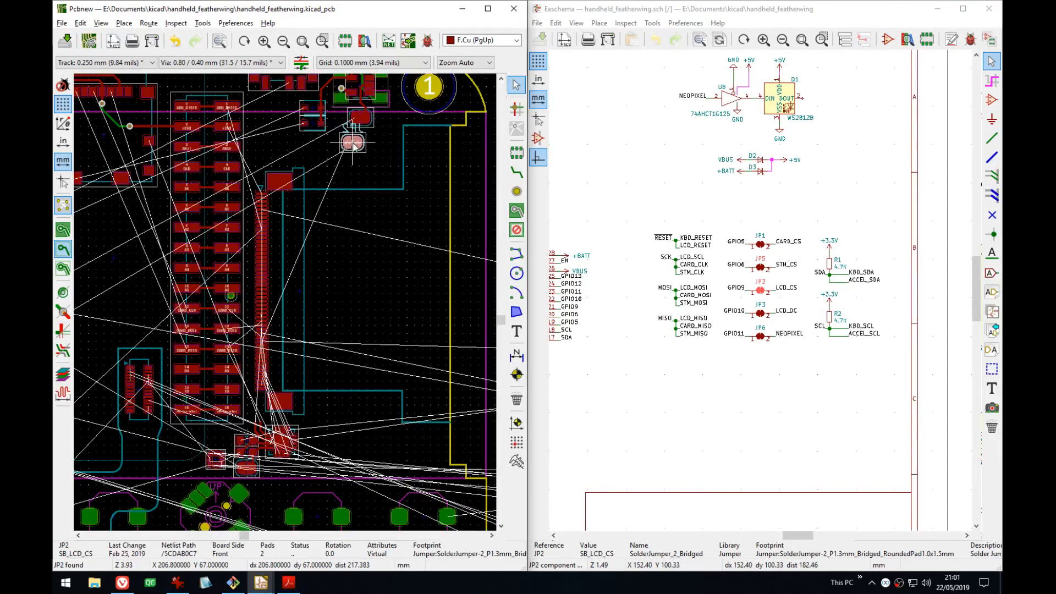
pyautogui.moveTo(332, 361); pyautogui.dragTo(396, 355, button='middle')
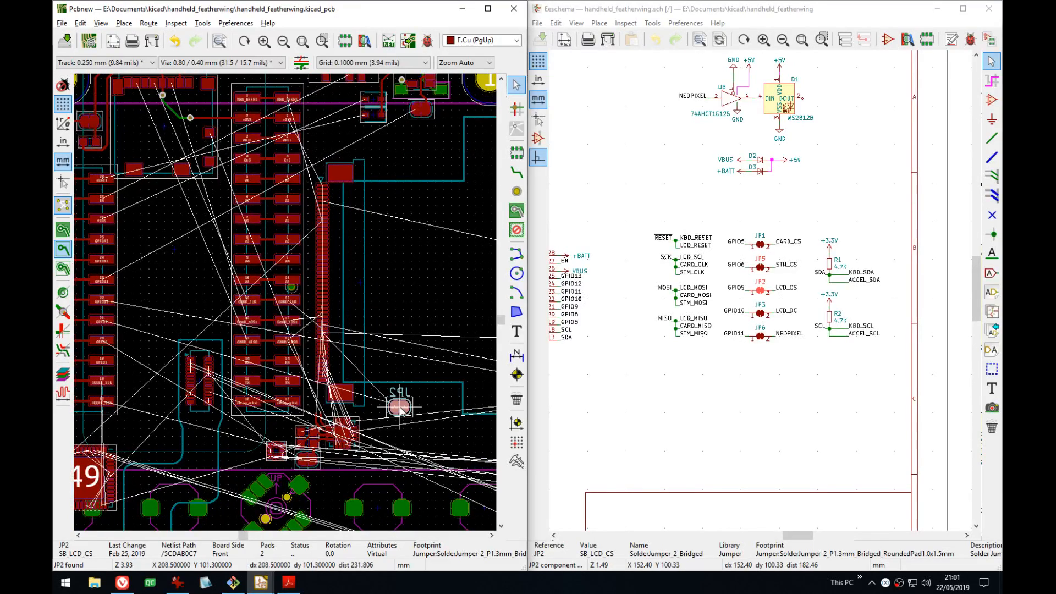
pyautogui.moveTo(400, 407); pyautogui.dragTo(420, 398, button='middle')
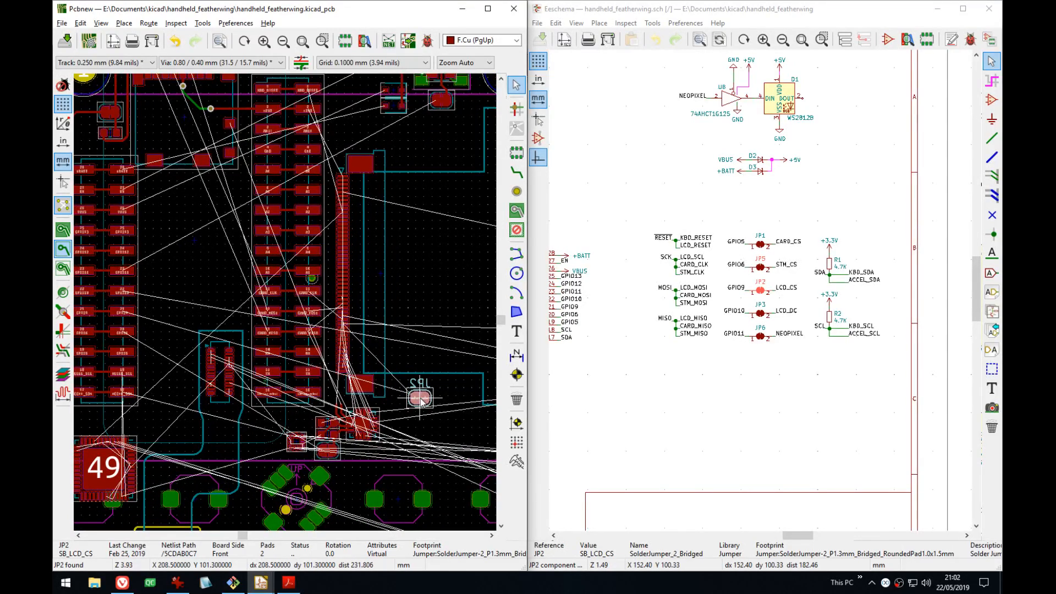
pyautogui.click(412, 438)
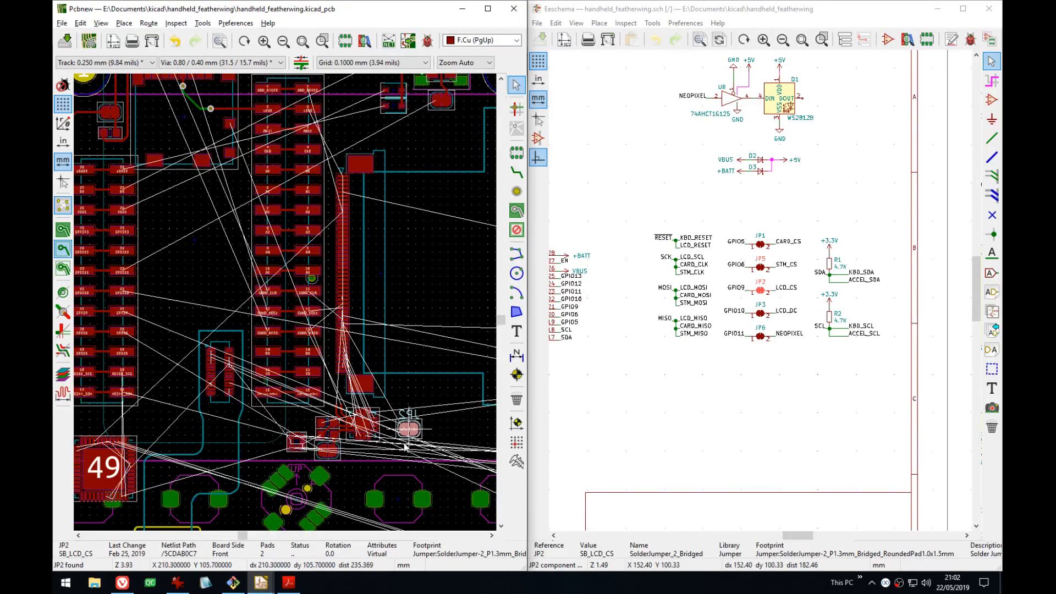
# - Rotate jumper JP2 by 180° and place it directly below JP5 with pad 1 under pad 1
pyautogui.scroll(3, 389, 462)
pyautogui.moveTo(247, 300); pyautogui.dragTo(383, 310, button='middle')
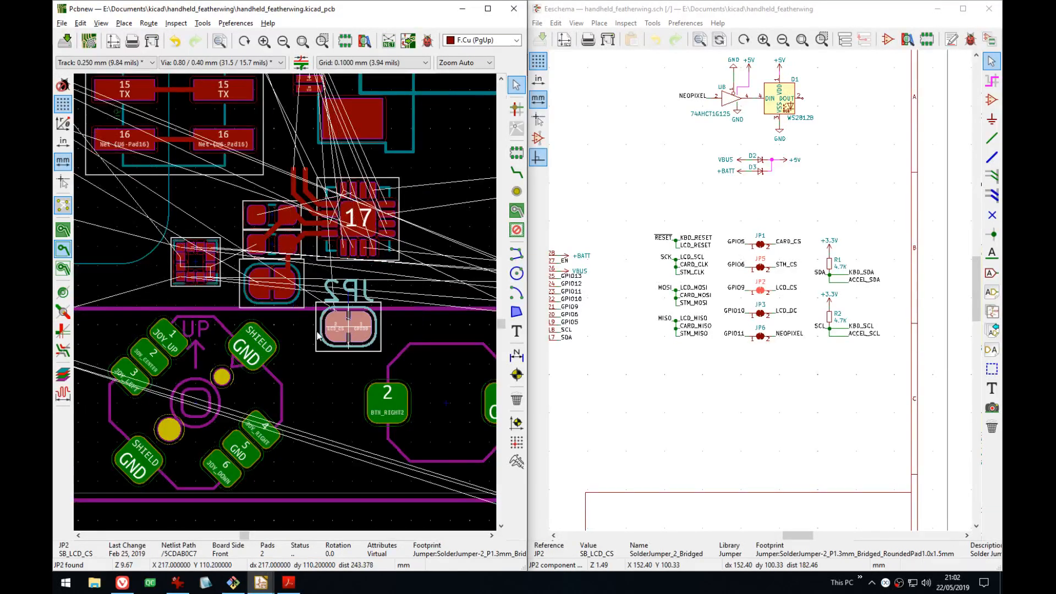
pyautogui.scroll(2, 283, 308)
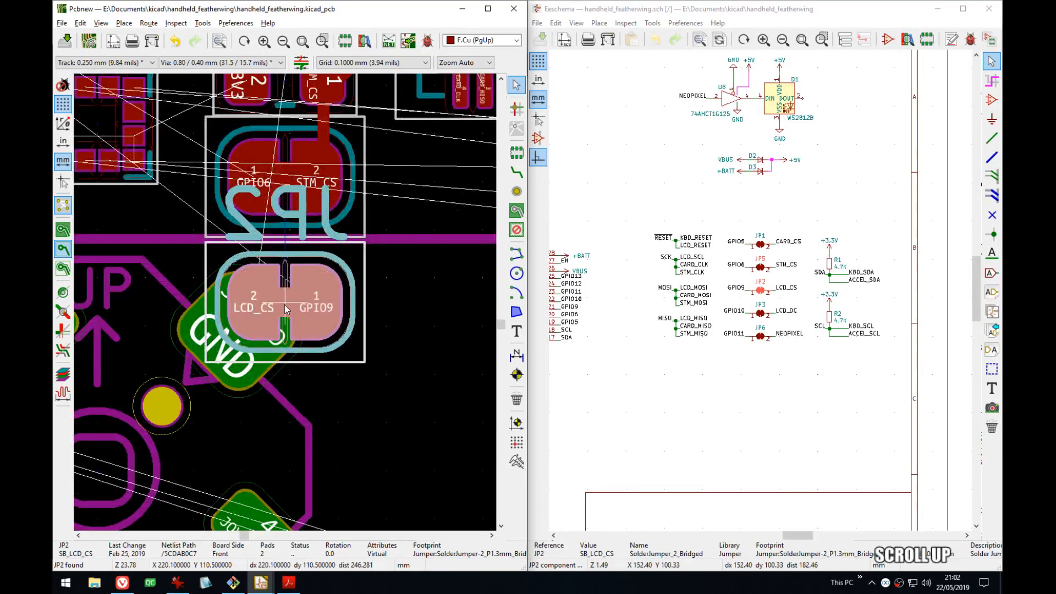
pyautogui.press('r')
pyautogui.press('r')
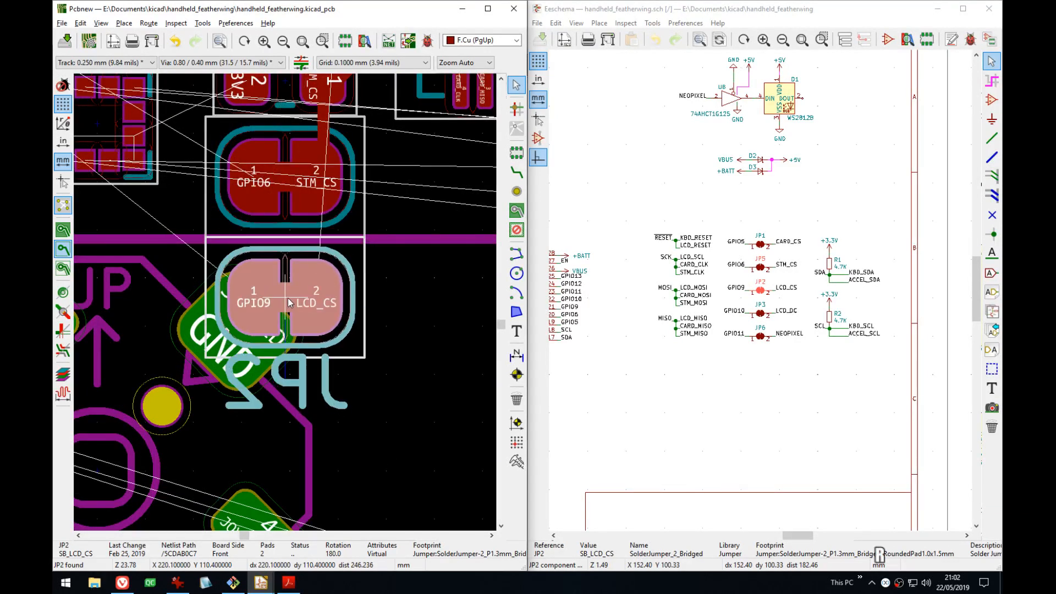
pyautogui.click(288, 302)
# - Examine the unrouted connections between the two Feather headers, the card socket, the keyboard connector and the surrounding chips
pyautogui.scroll(-3, 286, 306)
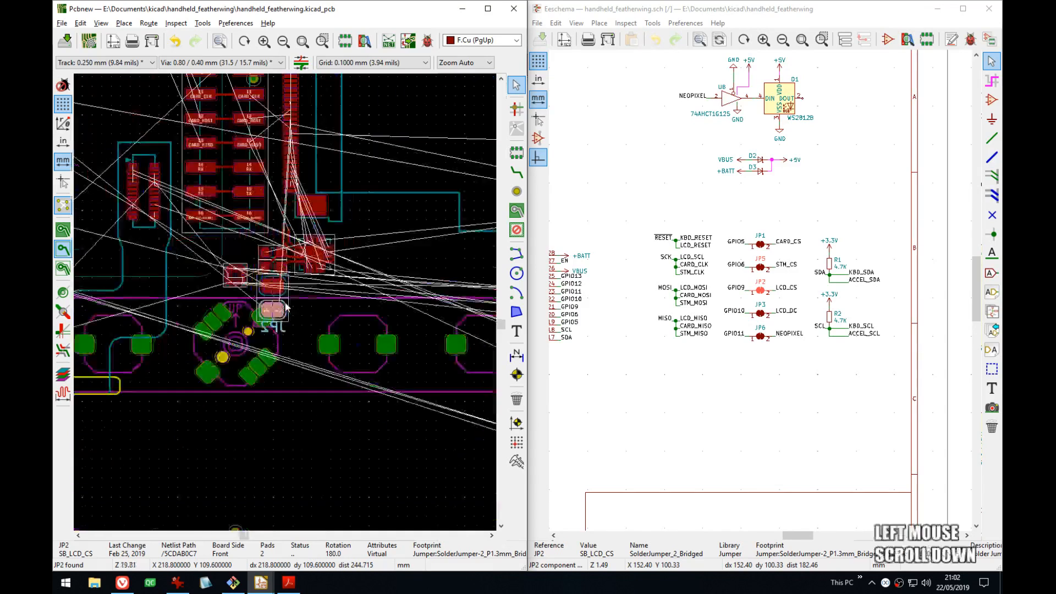
pyautogui.moveTo(333, 210); pyautogui.dragTo(313, 242, button='middle')
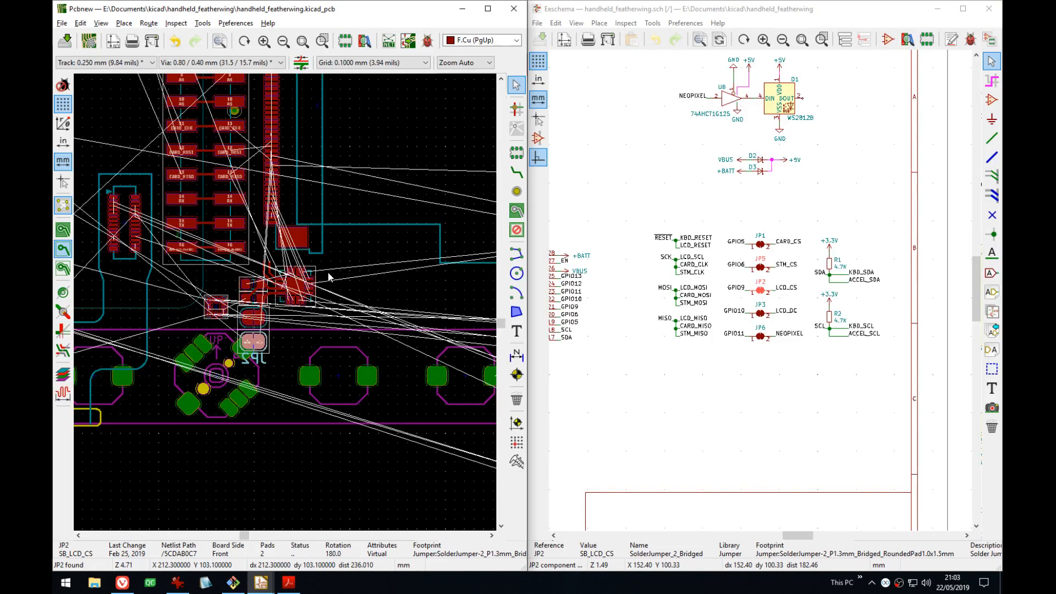
pyautogui.moveTo(225, 136); pyautogui.dragTo(378, 343, button='middle')
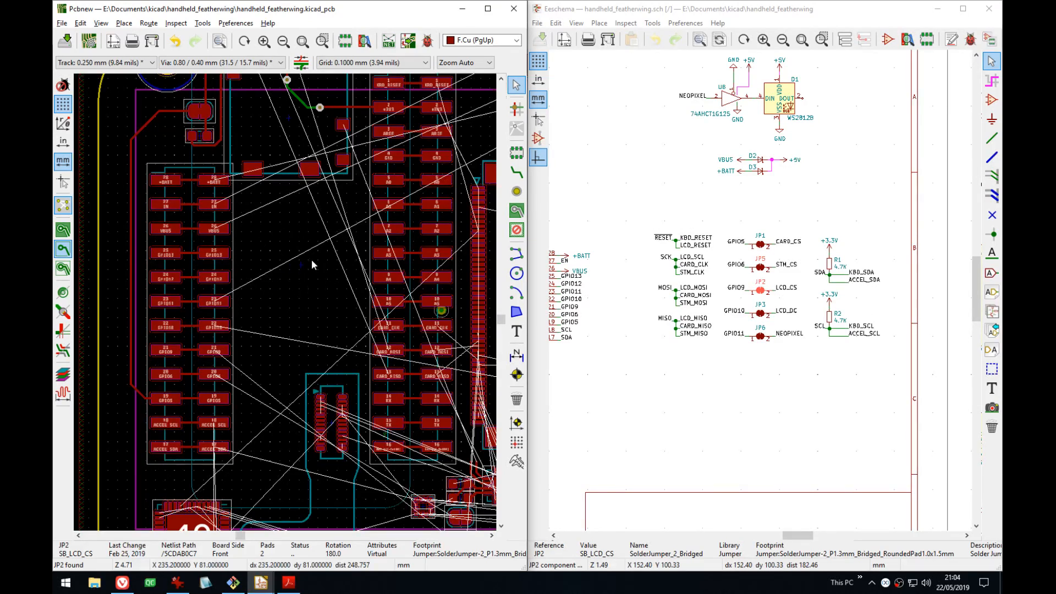
pyautogui.moveTo(318, 258); pyautogui.dragTo(196, 356, button='middle')
pyautogui.moveTo(406, 322); pyautogui.dragTo(325, 298, button='middle')
pyautogui.moveTo(175, 311); pyautogui.dragTo(365, 296, button='middle')
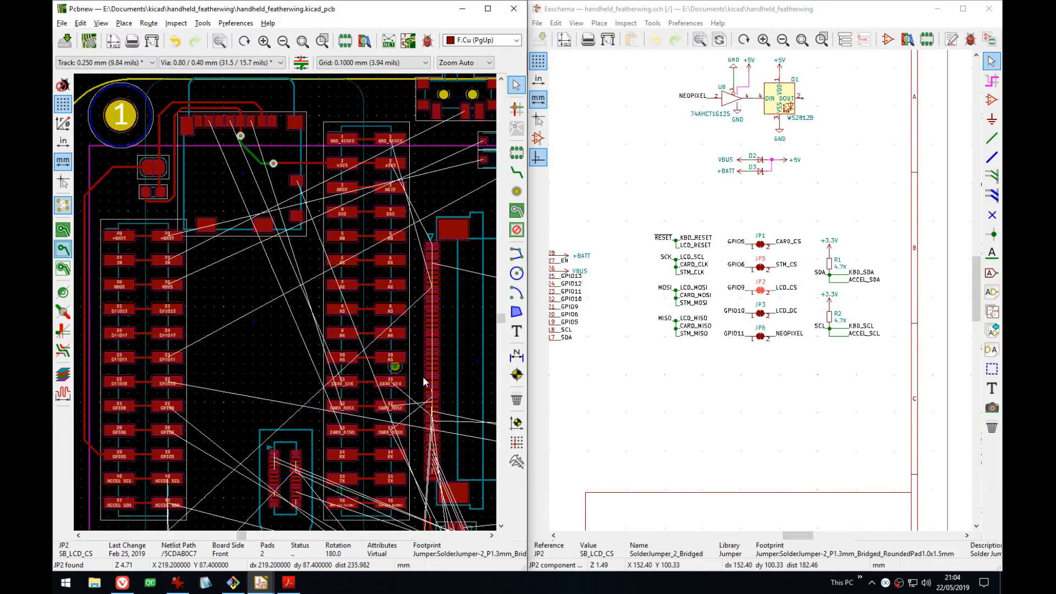
pyautogui.moveTo(425, 382); pyautogui.dragTo(441, 250, button='middle')
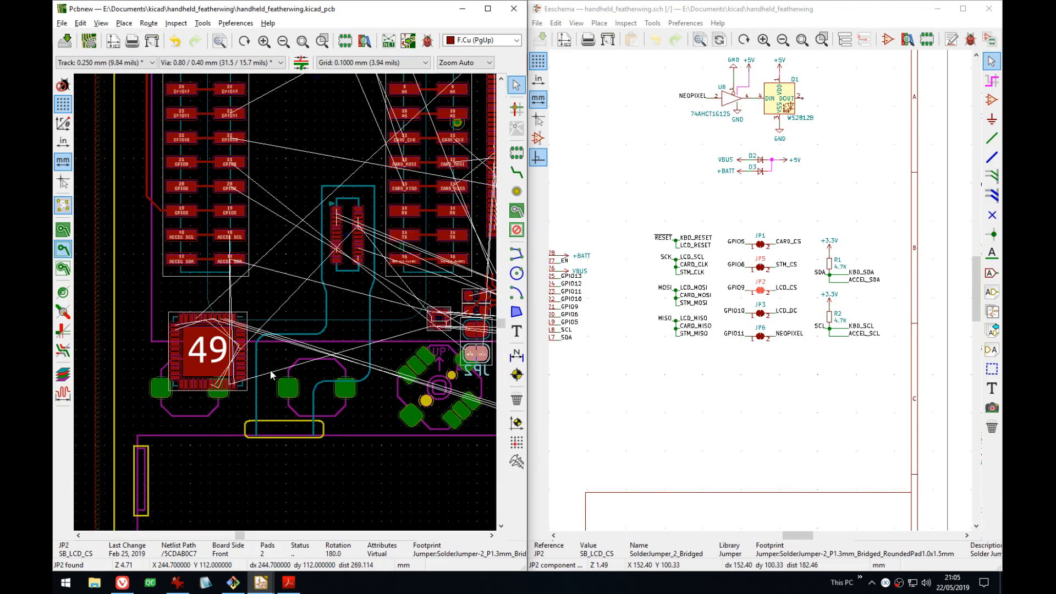
pyautogui.moveTo(283, 265); pyautogui.dragTo(254, 391, button='middle')
pyautogui.moveTo(193, 182); pyautogui.dragTo(243, 202, button='middle')
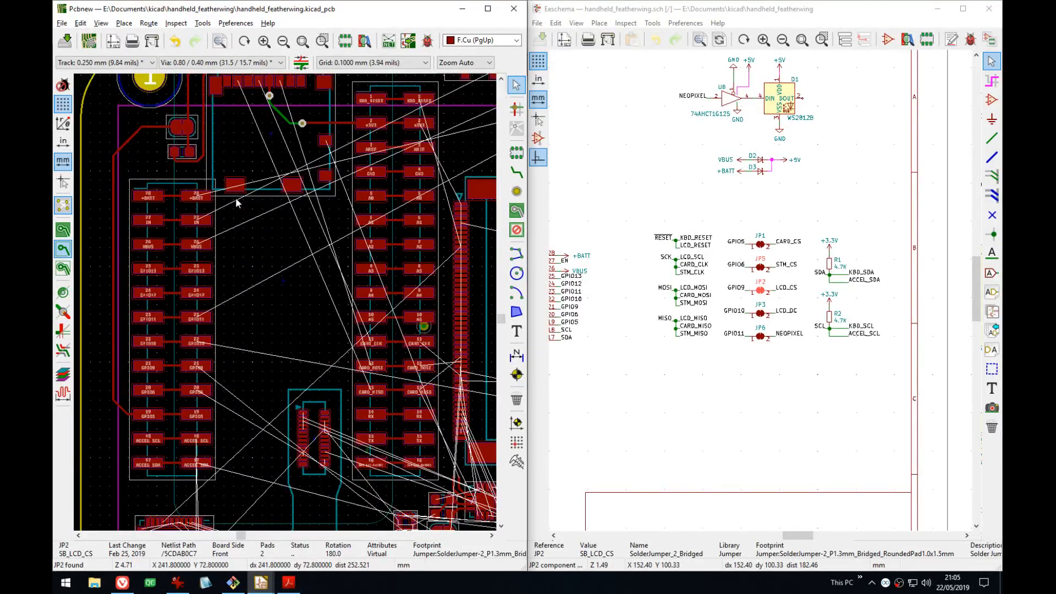
pyautogui.moveTo(254, 228)
pyautogui.mouseDown(button='middle')
pyautogui.moveTo(249, 253)
pyautogui.moveTo(260, 236)
pyautogui.mouseUp(button='middle')
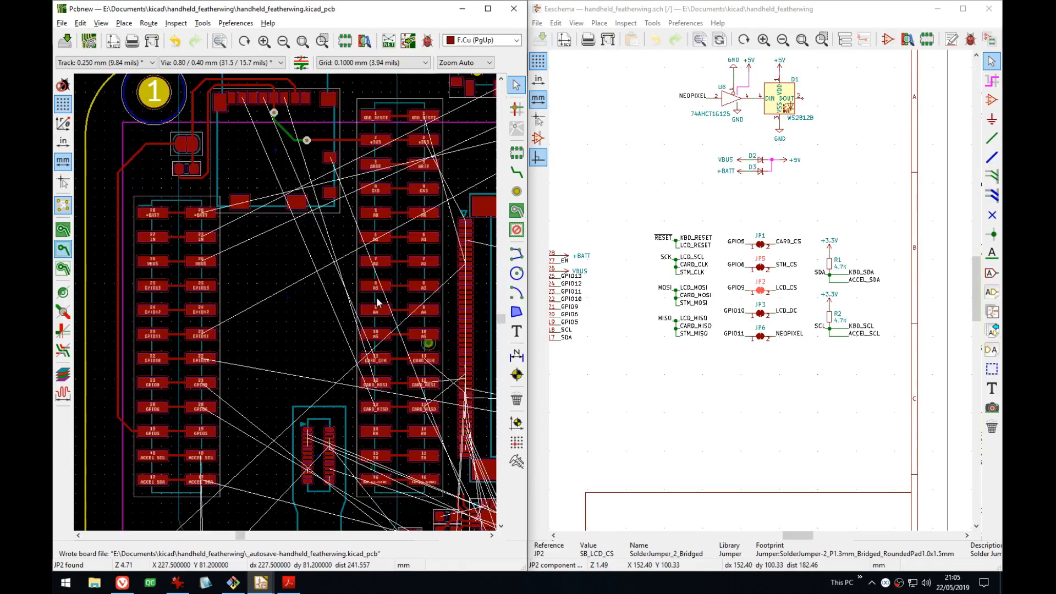
pyautogui.moveTo(378, 304); pyautogui.dragTo(358, 292, button='middle')
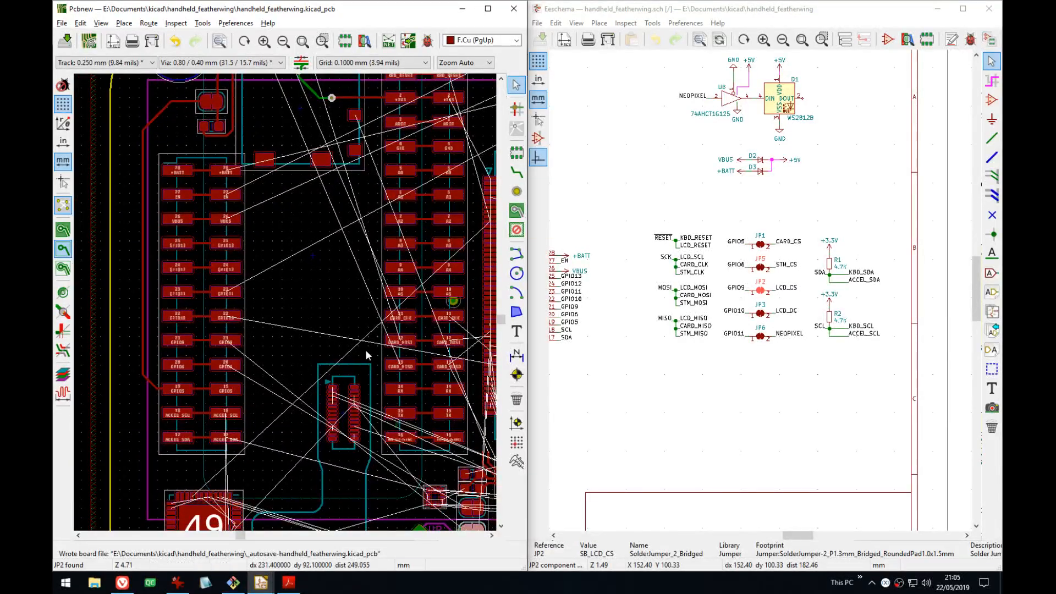
pyautogui.moveTo(366, 348); pyautogui.dragTo(347, 253, button='middle')
pyautogui.moveTo(232, 333); pyautogui.dragTo(233, 353, button='middle')
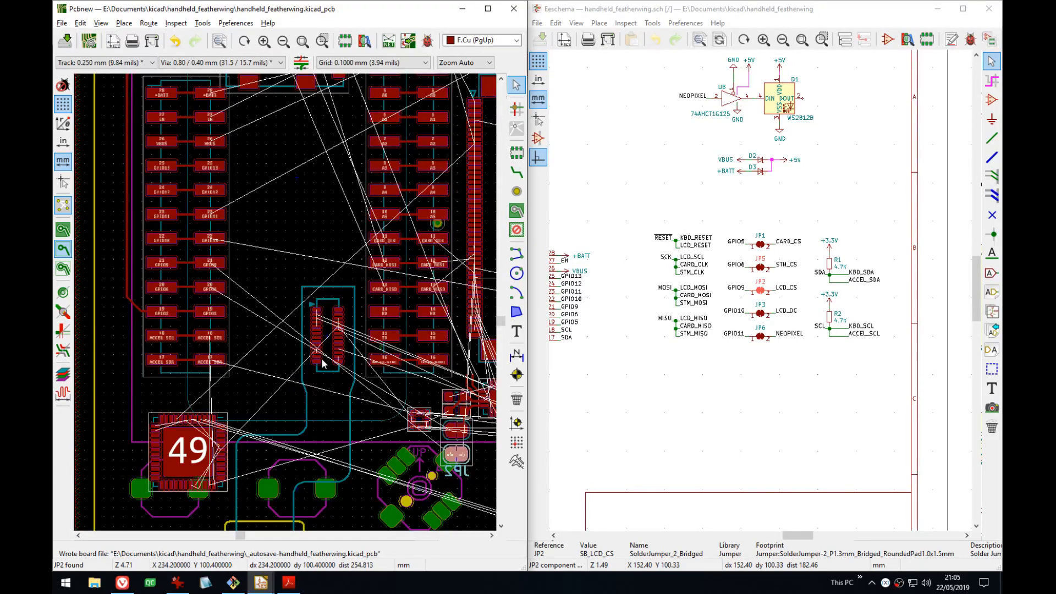
pyautogui.moveTo(307, 361); pyautogui.dragTo(324, 455, button='middle')
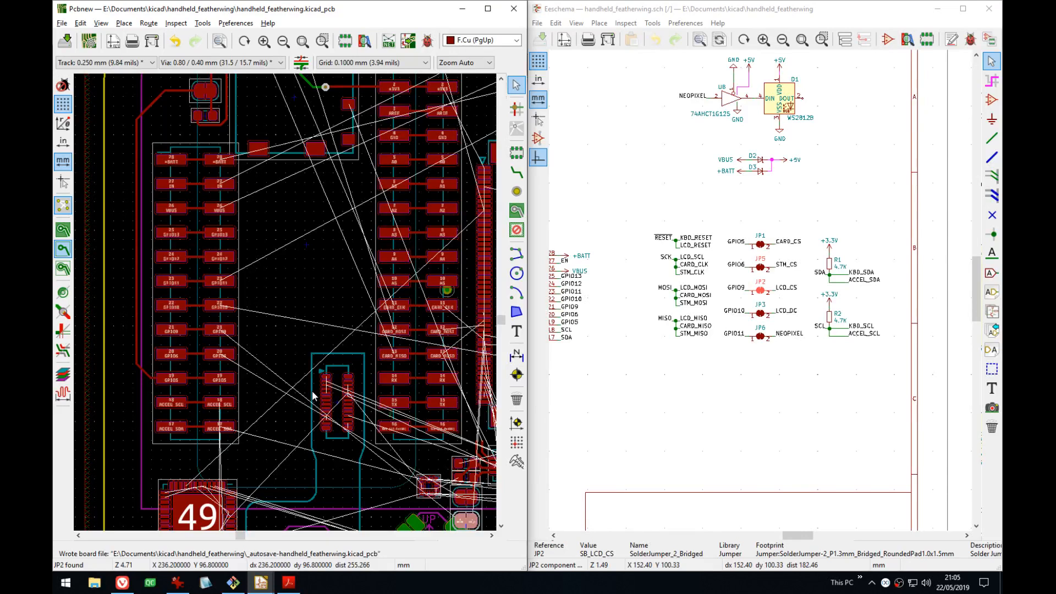
pyautogui.moveTo(297, 400); pyautogui.dragTo(326, 281, button='middle')
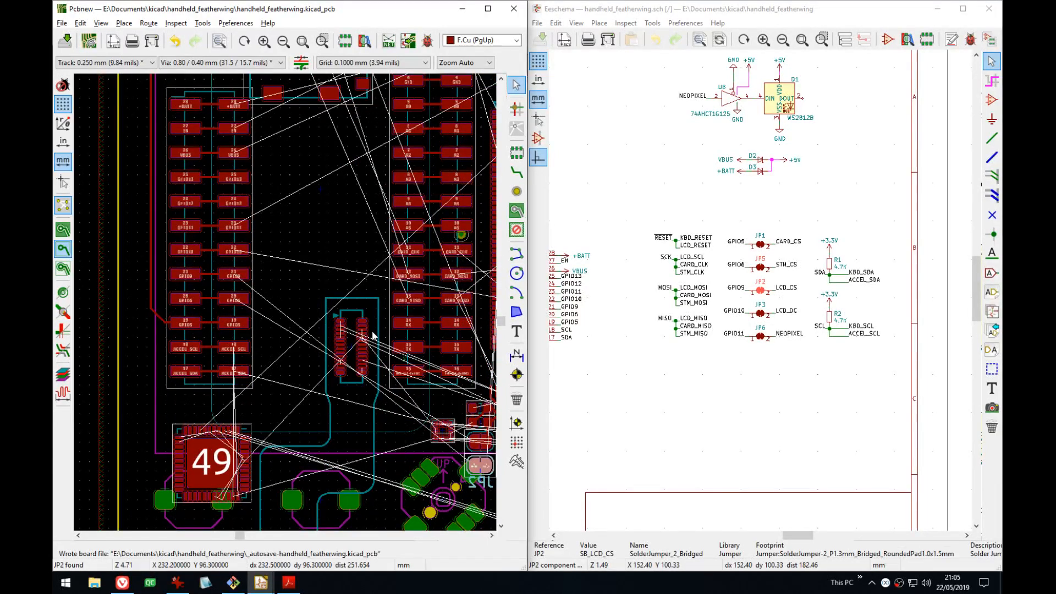
pyautogui.moveTo(352, 254); pyautogui.dragTo(375, 333, button='middle')
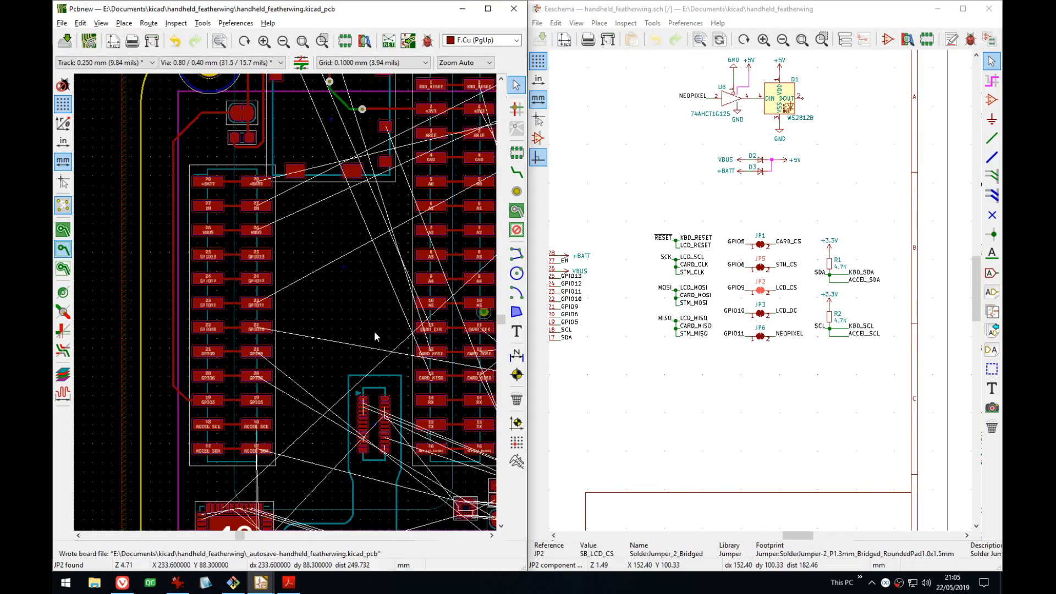
pyautogui.moveTo(348, 258); pyautogui.dragTo(354, 282, button='middle')
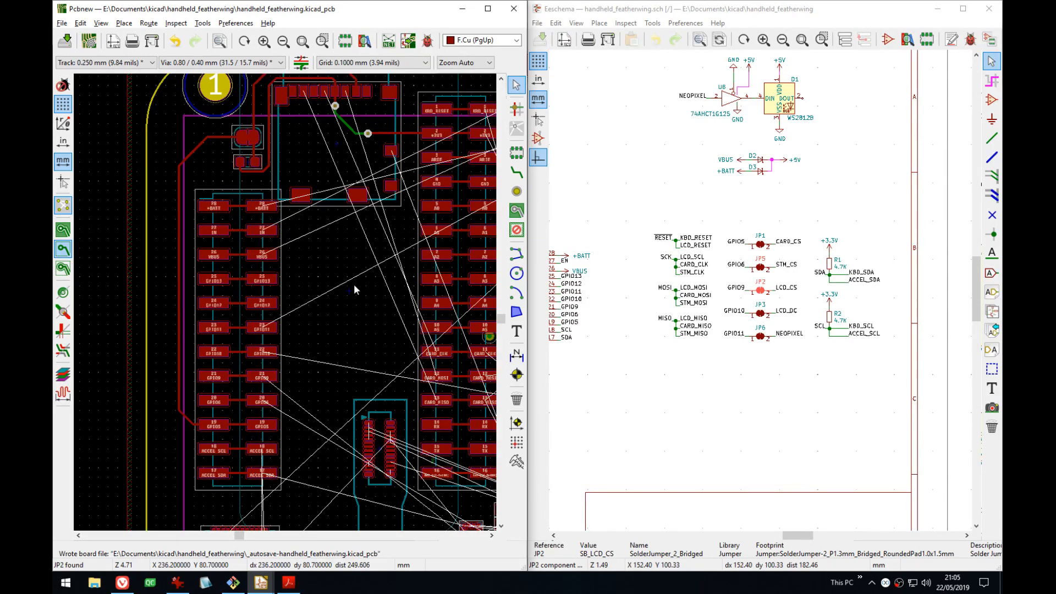
pyautogui.moveTo(328, 294); pyautogui.dragTo(323, 292, button='middle')
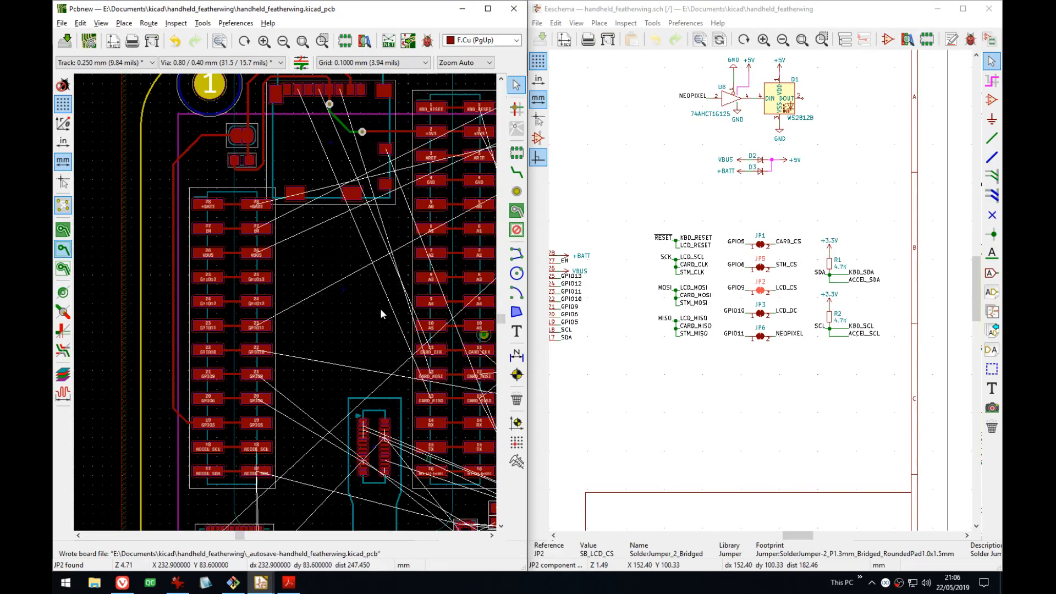
pyautogui.scroll(-4, 401, 370)
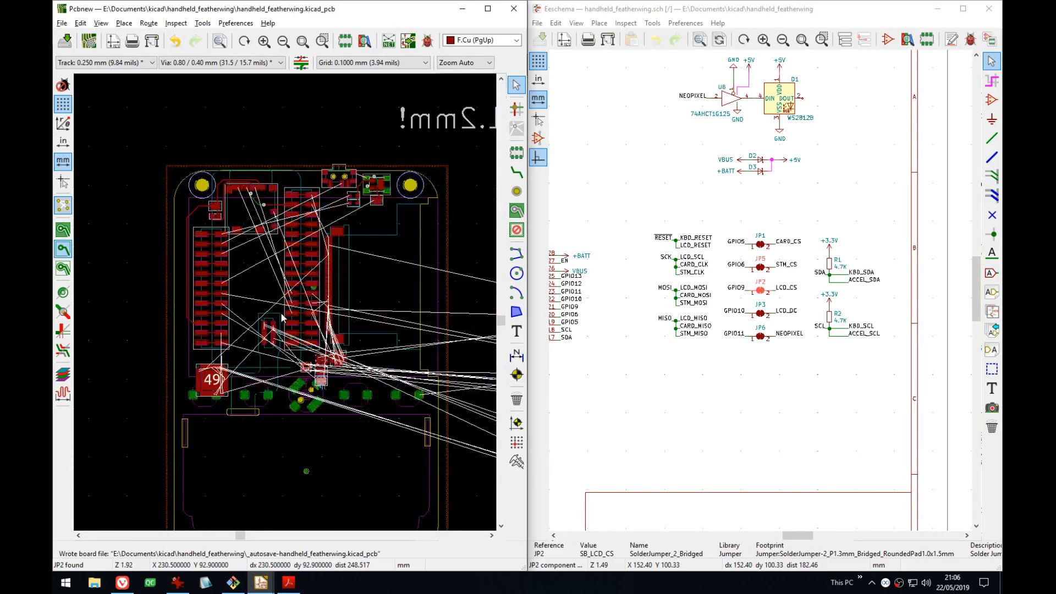
# - Start the dimension tool, show the layers manager and make Margin the active layer
pyautogui.moveTo(281, 314); pyautogui.dragTo(255, 256, button='middle')
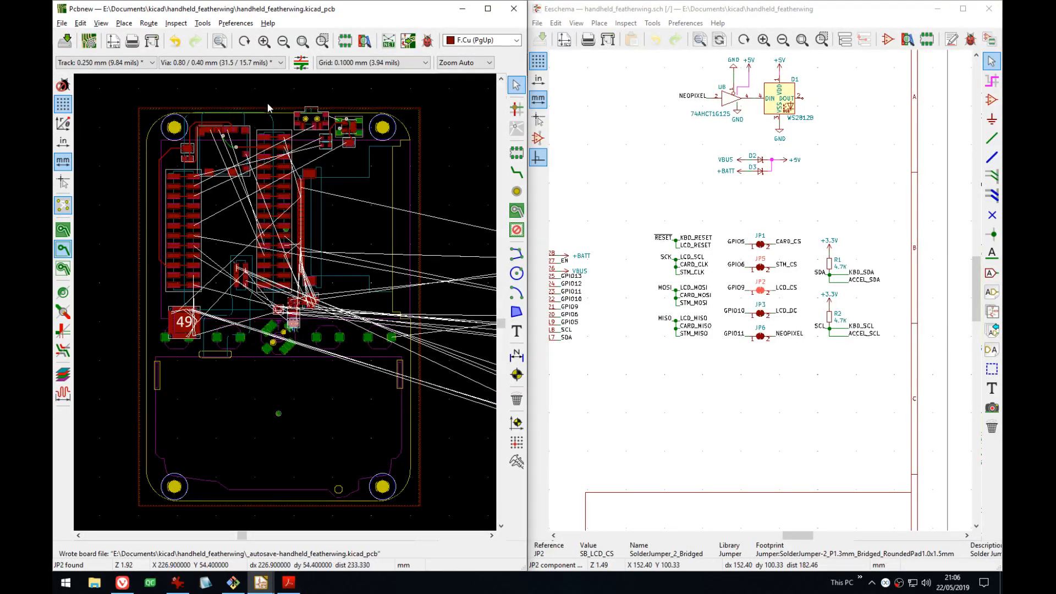
pyautogui.moveTo(349, 207); pyautogui.dragTo(337, 196, button='middle')
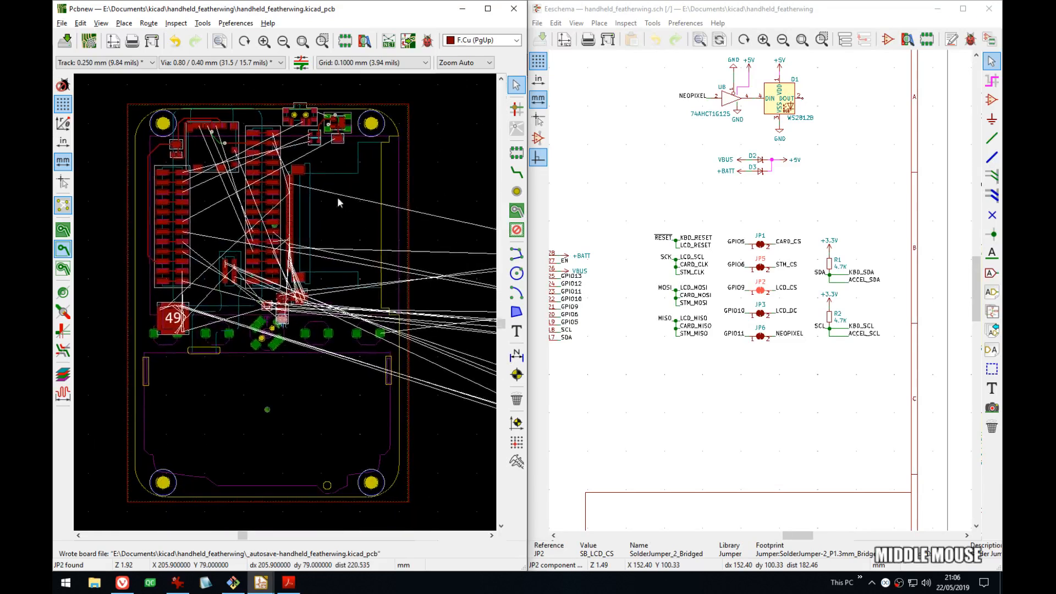
pyautogui.click(489, 9)
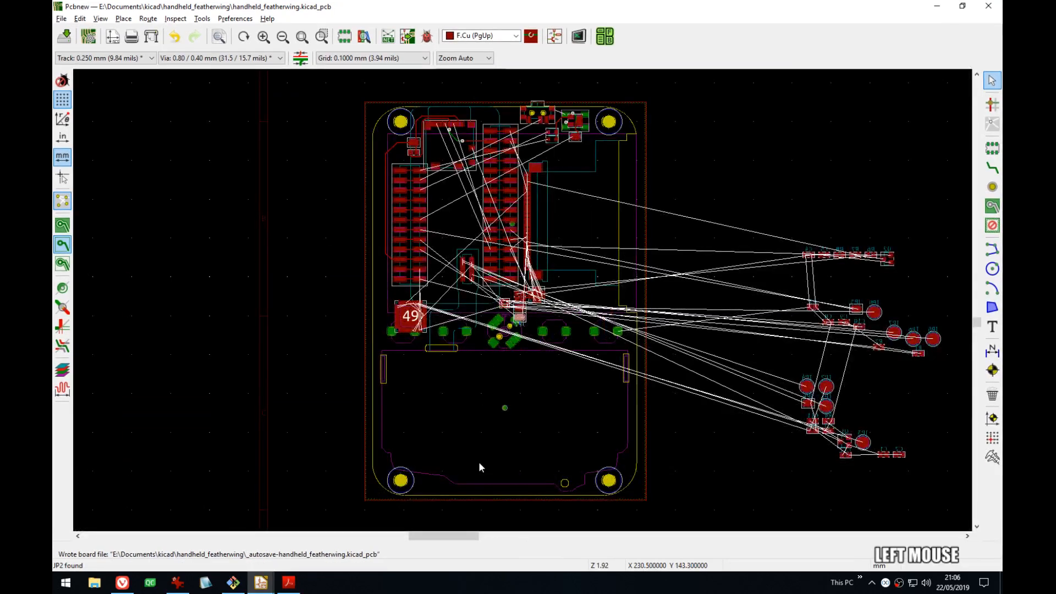
pyautogui.click(992, 350)
pyautogui.scroll(1, 669, 479)
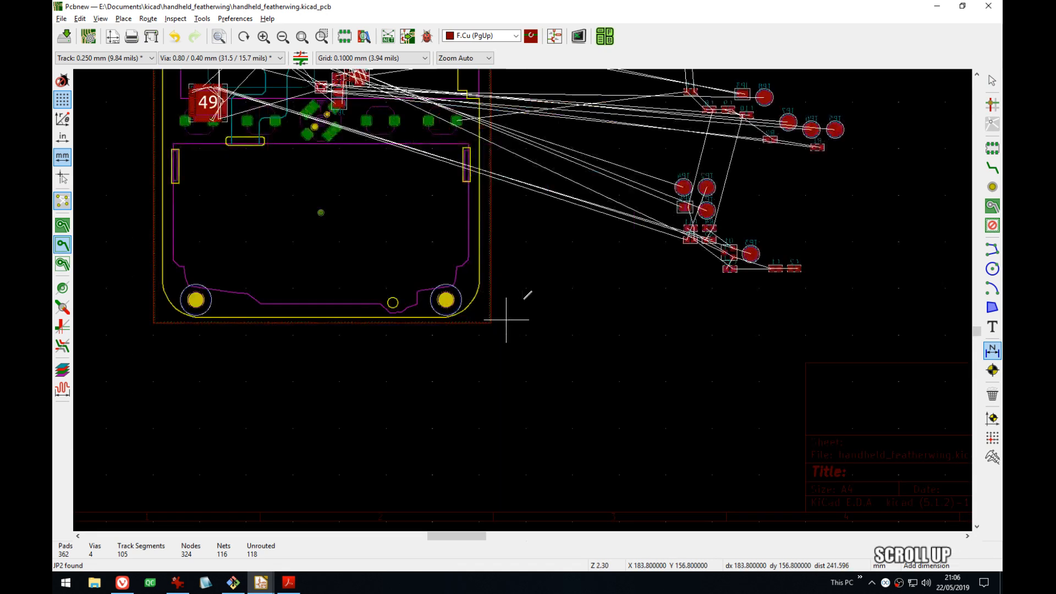
pyautogui.scroll(3, 511, 299)
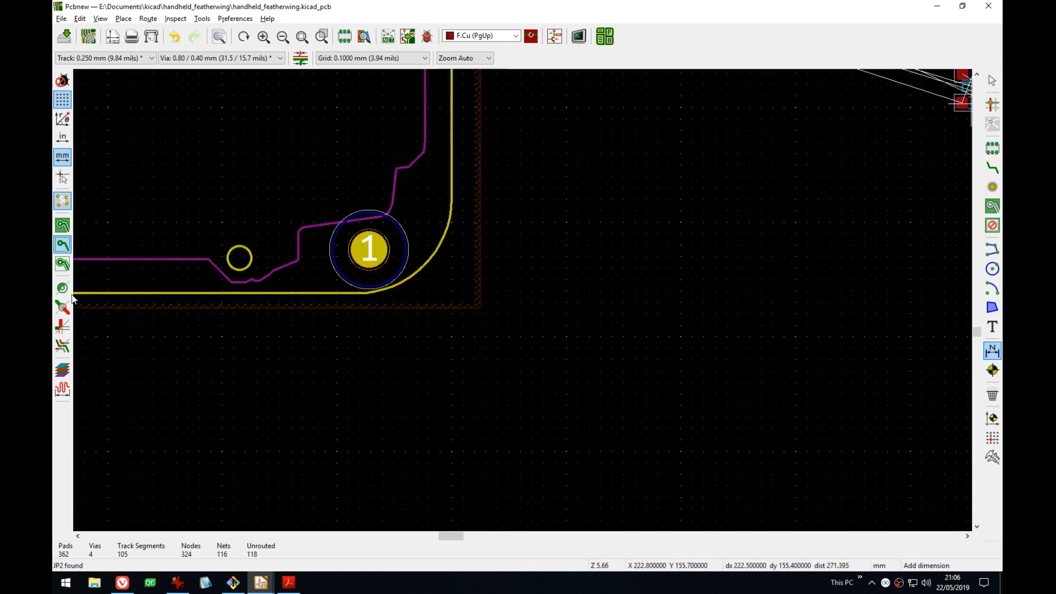
pyautogui.click(65, 371)
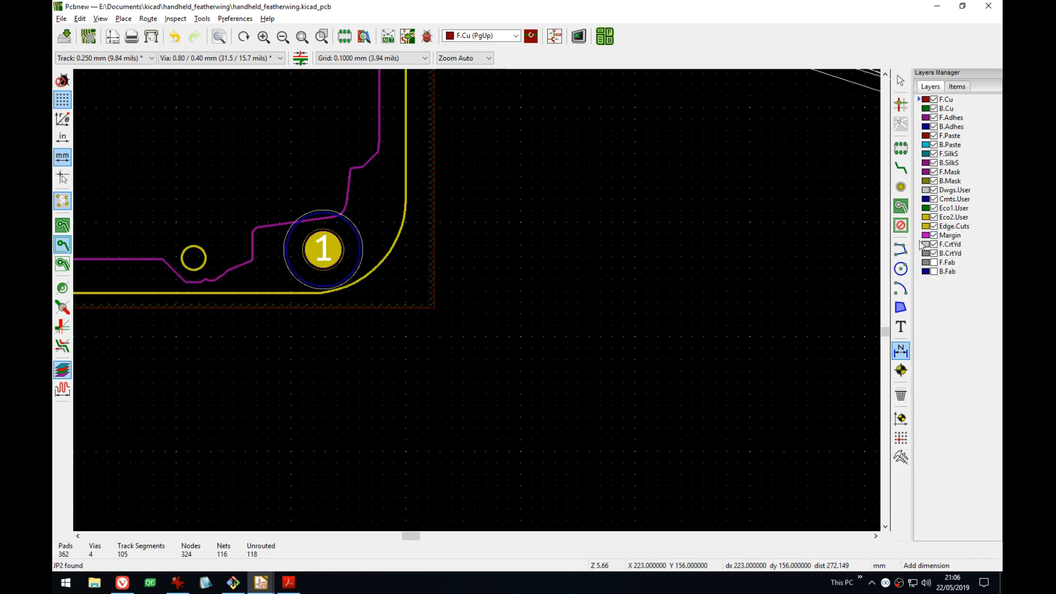
pyautogui.click(927, 235)
# - Set the grid to 0.2 mm and start a dimension outside the board, level with its lower edge
pyautogui.scroll(3, 476, 297)
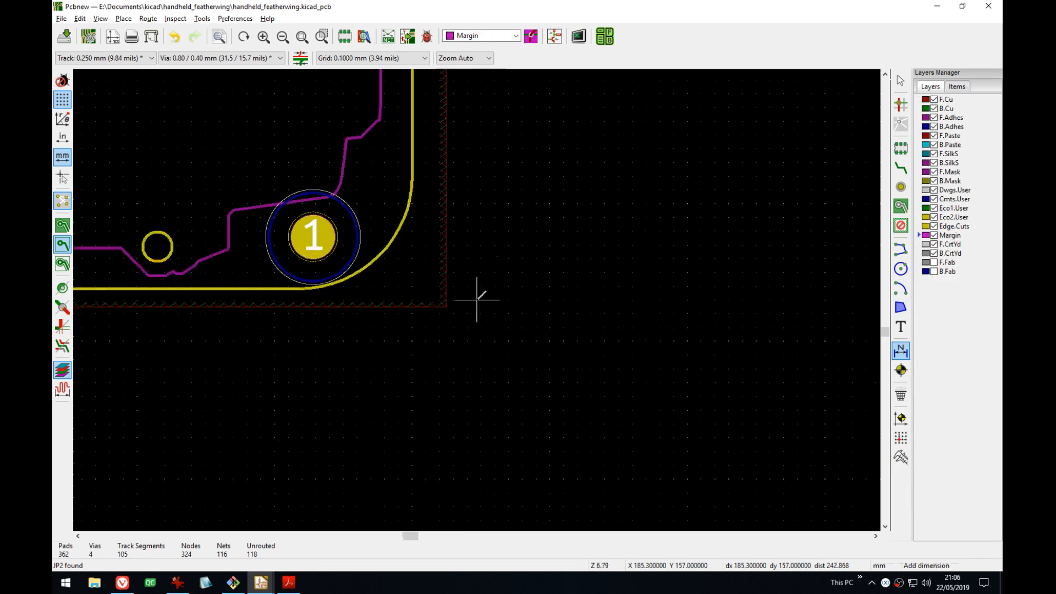
pyautogui.hotkey('shift', 'n')
pyautogui.hotkey('shift', 'n')
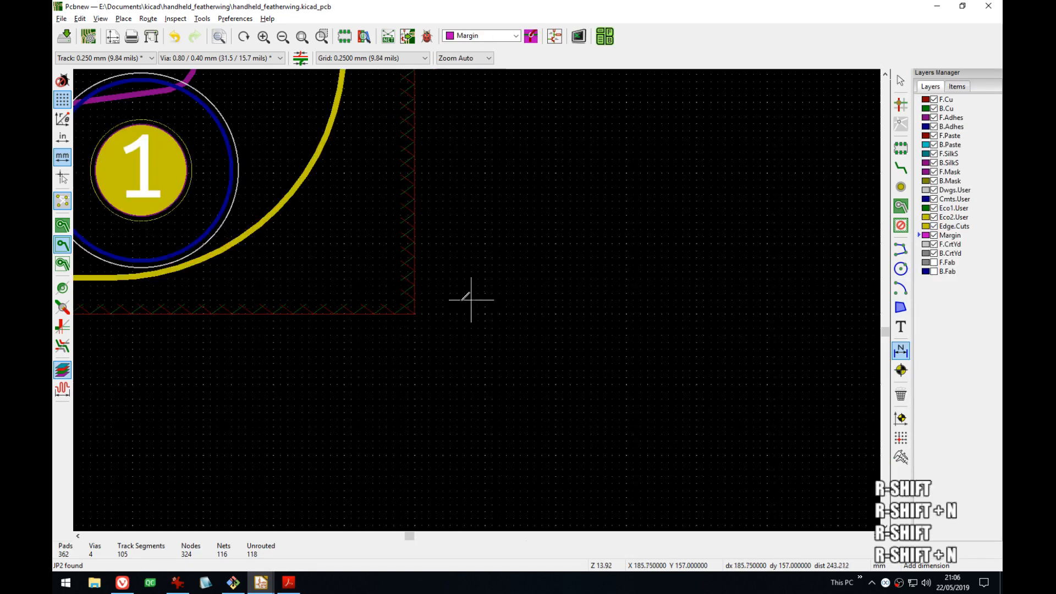
pyautogui.moveTo(436, 278); pyautogui.dragTo(639, 302, button='middle')
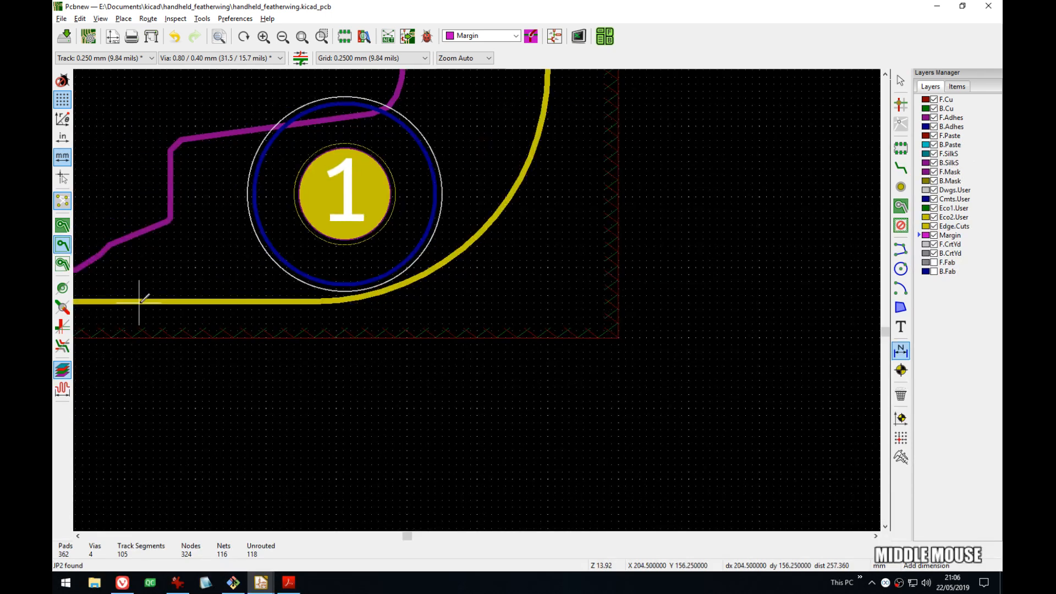
pyautogui.press('n')
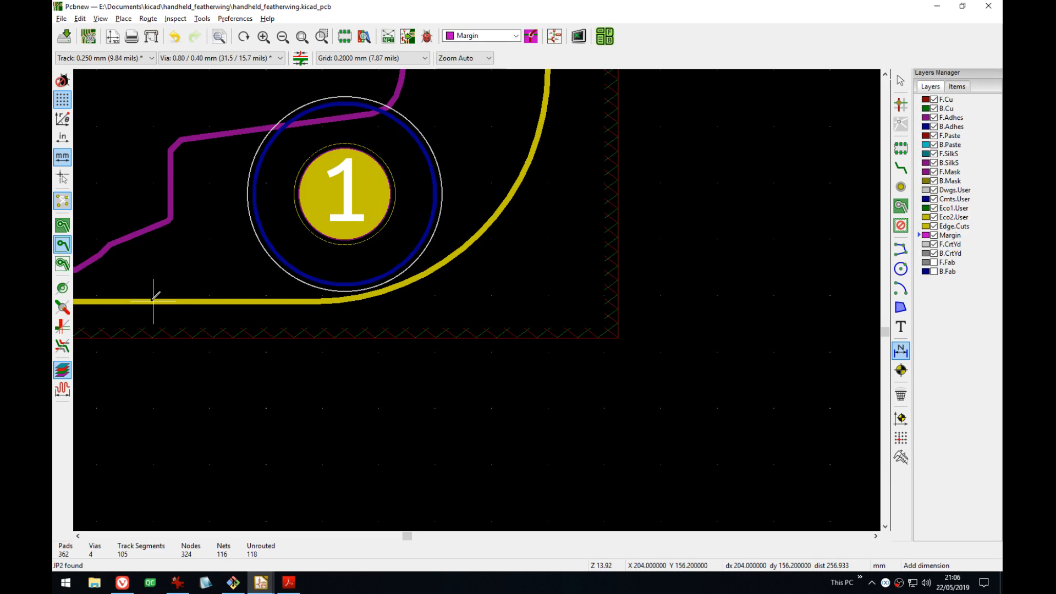
pyautogui.hotkey('shift', 'Right')
pyautogui.hotkey('shift', 'Right')
pyautogui.hotkey('shift', 'Right')
pyautogui.press('Right')
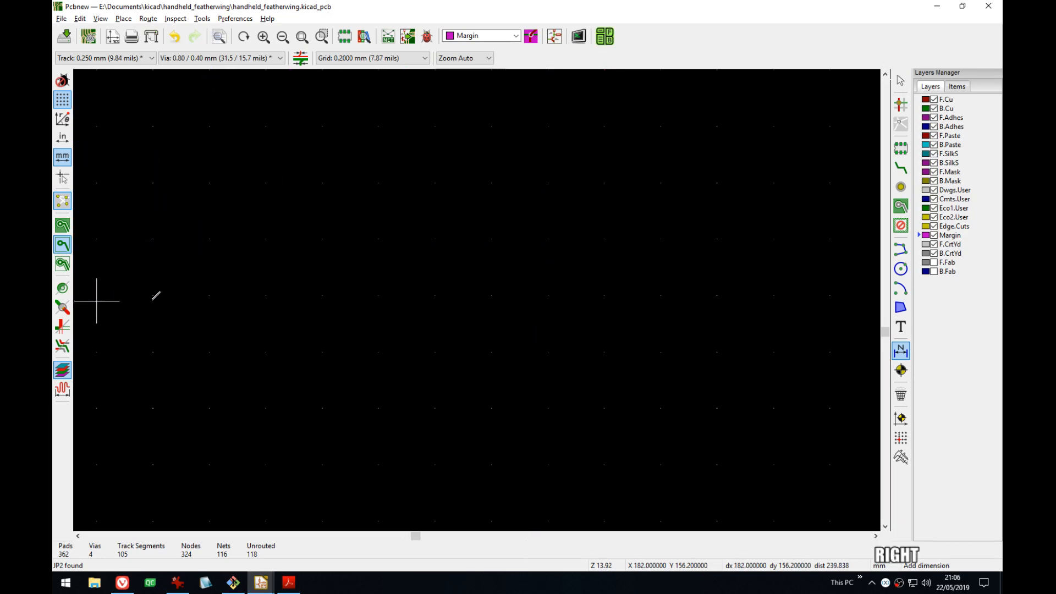
pyautogui.press('Right')
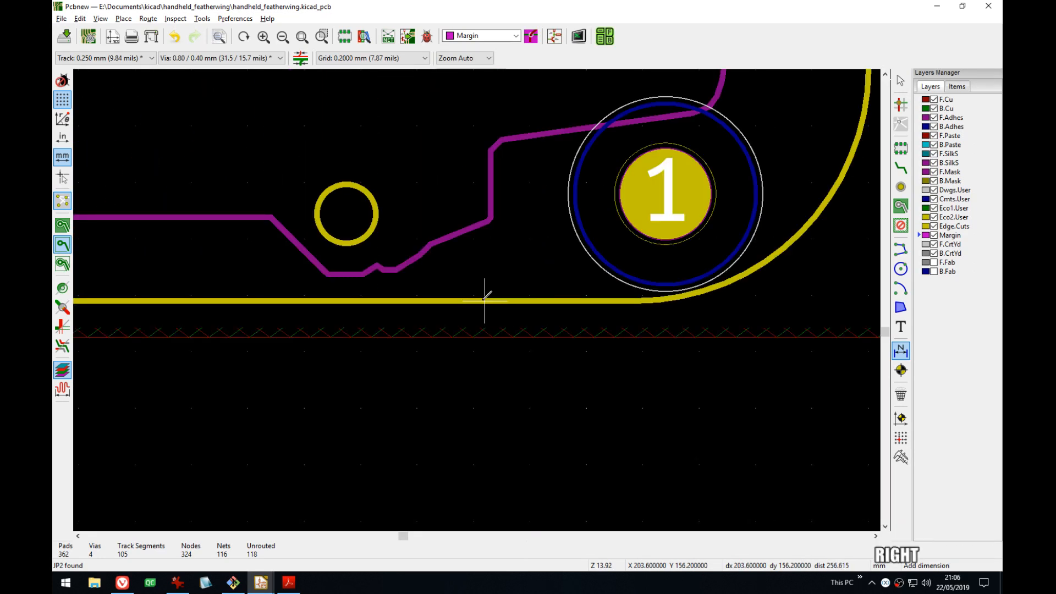
pyautogui.hotkey('ctrl', 'Right')
pyautogui.hotkey('ctrl', 'Right')
pyautogui.hotkey('ctrl', 'Right')
pyautogui.hotkey('ctrl', 'Left')
pyautogui.hotkey('ctrl', 'Left')
pyautogui.hotkey('ctrl', 'Left')
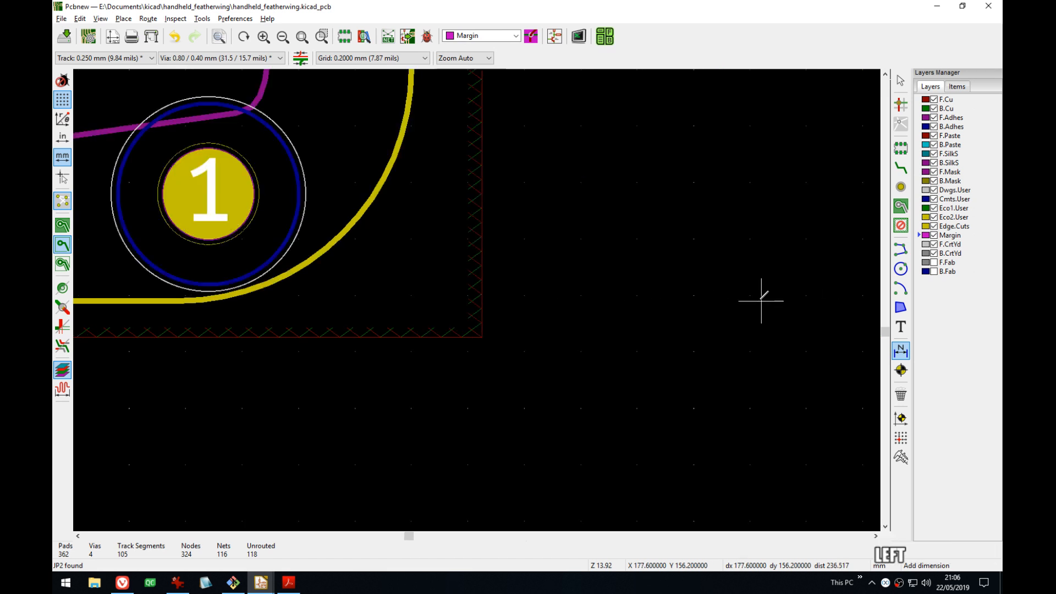
pyautogui.press('Left')
pyautogui.press('Left')
pyautogui.press('Right')
pyautogui.click(638, 301)
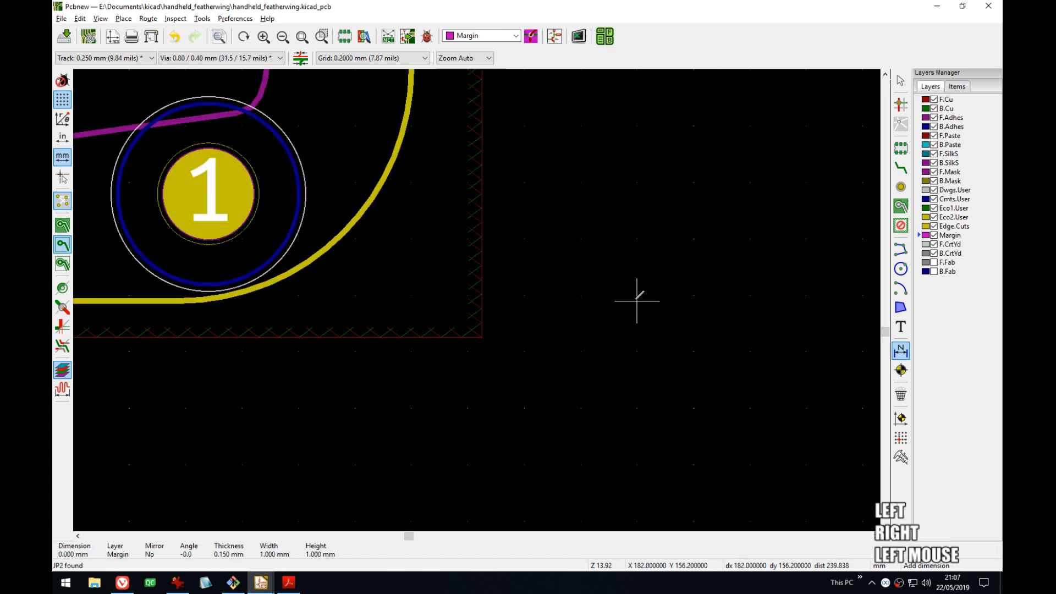
# - Extend the dimension vertically to the level of the board's upper edge, 100 mm from its start point
pyautogui.hotkey('ctrl', 'Up')
pyautogui.hotkey('ctrl', 'Up')
pyautogui.hotkey('ctrl', 'Up')
pyautogui.hotkey('ctrl', 'Up')
pyautogui.hotkey('ctrl', 'Up')
pyautogui.hotkey('ctrl', 'Up')
pyautogui.hotkey('ctrl', 'Up')
pyautogui.hotkey('ctrl', 'Up')
pyautogui.hotkey('ctrl', 'Up')
pyautogui.hotkey('ctrl', 'Up')
pyautogui.hotkey('ctrl', 'Up')
pyautogui.hotkey('ctrl', 'Up')
pyautogui.hotkey('ctrl', 'Up')
pyautogui.hotkey('ctrl', 'Up')
pyautogui.hotkey('ctrl', 'Up')
pyautogui.hotkey('ctrl', 'Up')
pyautogui.hotkey('ctrl', 'Up')
pyautogui.hotkey('ctrl', 'Up')
pyautogui.hotkey('ctrl', 'Up')
pyautogui.hotkey('ctrl', 'Up')
pyautogui.hotkey('ctrl', 'Up')
pyautogui.hotkey('ctrl', 'Up')
pyautogui.hotkey('ctrl', 'Up')
pyautogui.hotkey('ctrl', 'Up')
pyautogui.hotkey('ctrl', 'Up')
pyautogui.hotkey('ctrl', 'Up')
pyautogui.hotkey('ctrl', 'Up')
pyautogui.hotkey('ctrl', 'Up')
pyautogui.hotkey('ctrl', 'Up')
pyautogui.hotkey('ctrl', 'Up')
pyautogui.hotkey('ctrl', 'Up')
pyautogui.hotkey('ctrl', 'Up')
pyautogui.hotkey('ctrl', 'Up')
pyautogui.hotkey('ctrl', 'Up')
pyautogui.hotkey('ctrl', 'Up')
pyautogui.hotkey('ctrl', 'Up')
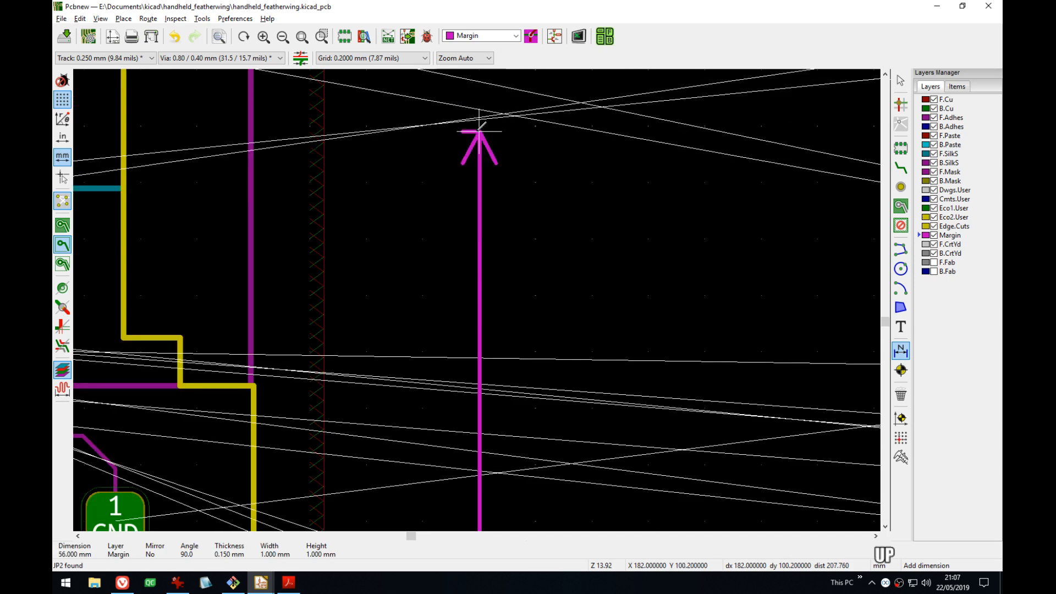
pyautogui.hotkey('ctrl', 'Up')
pyautogui.hotkey('ctrl', 'Up')
pyautogui.hotkey('ctrl', 'Up')
pyautogui.hotkey('ctrl', 'Up')
pyautogui.hotkey('ctrl', 'Up')
pyautogui.hotkey('ctrl', 'Up')
pyautogui.hotkey('ctrl', 'Up')
pyautogui.hotkey('ctrl', 'Up')
pyautogui.hotkey('ctrl', 'Up')
pyautogui.hotkey('ctrl', 'Up')
pyautogui.hotkey('ctrl', 'Up')
pyautogui.hotkey('ctrl', 'Up')
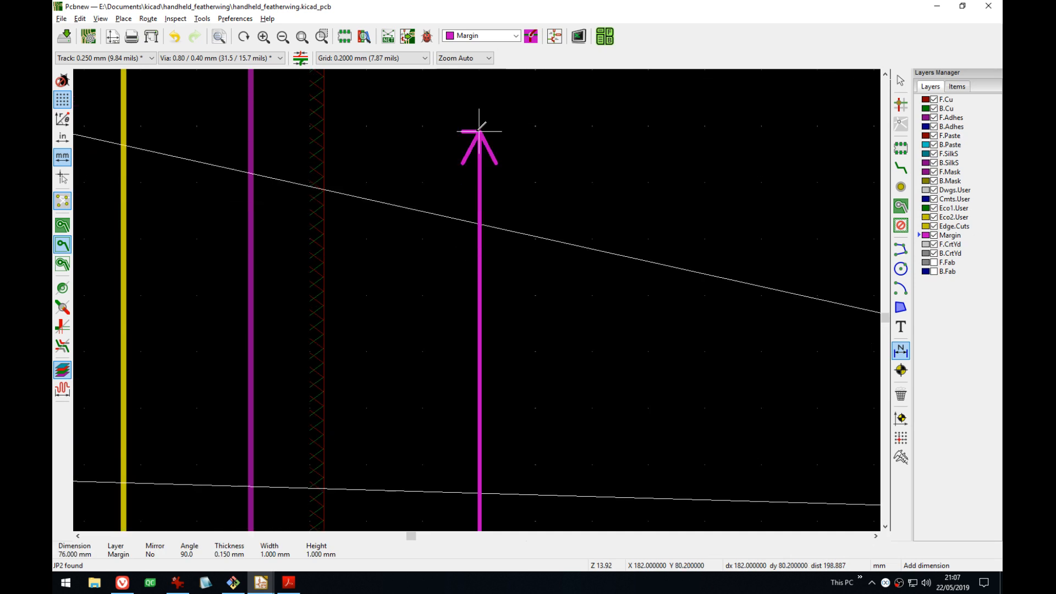
pyautogui.hotkey('ctrl', 'Up')
pyautogui.hotkey('ctrl', 'Up')
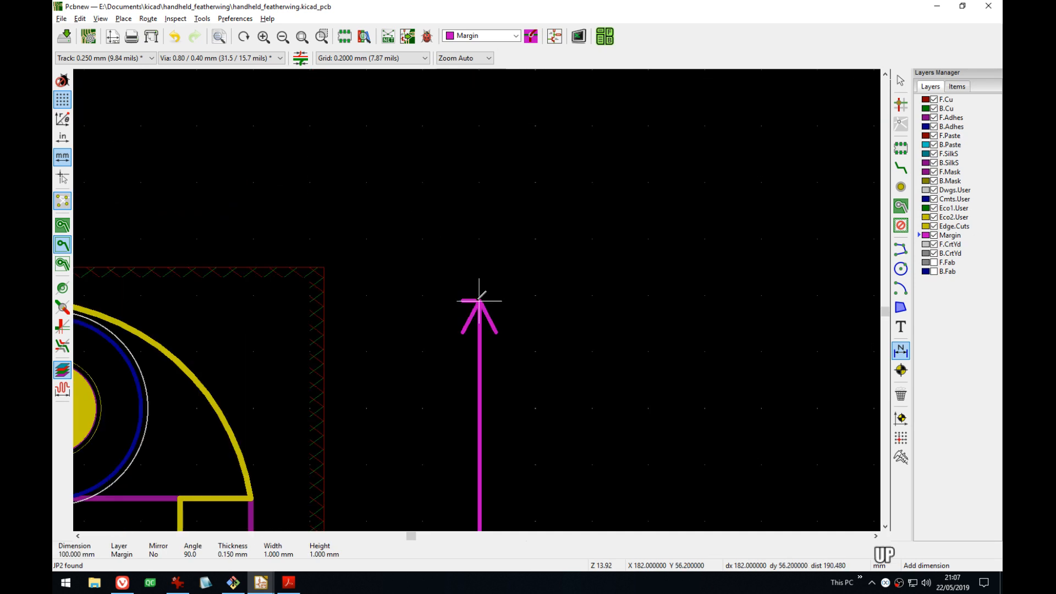
pyautogui.hotkey('ctrl', 'Left')
pyautogui.hotkey('ctrl', 'Left')
pyautogui.hotkey('ctrl', 'Left')
pyautogui.hotkey('ctrl', 'Left')
pyautogui.hotkey('ctrl', 'Left')
pyautogui.hotkey('ctrl', 'Left')
pyautogui.hotkey('ctrl', 'Left')
pyautogui.hotkey('ctrl', 'Left')
pyautogui.hotkey('ctrl', 'Left')
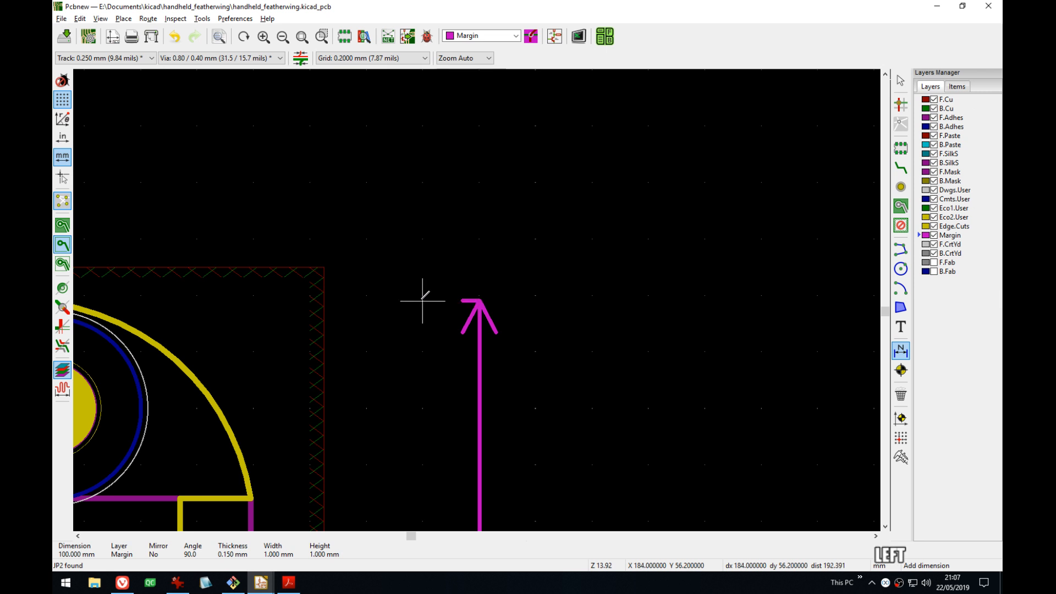
pyautogui.hotkey('ctrl', 'Right')
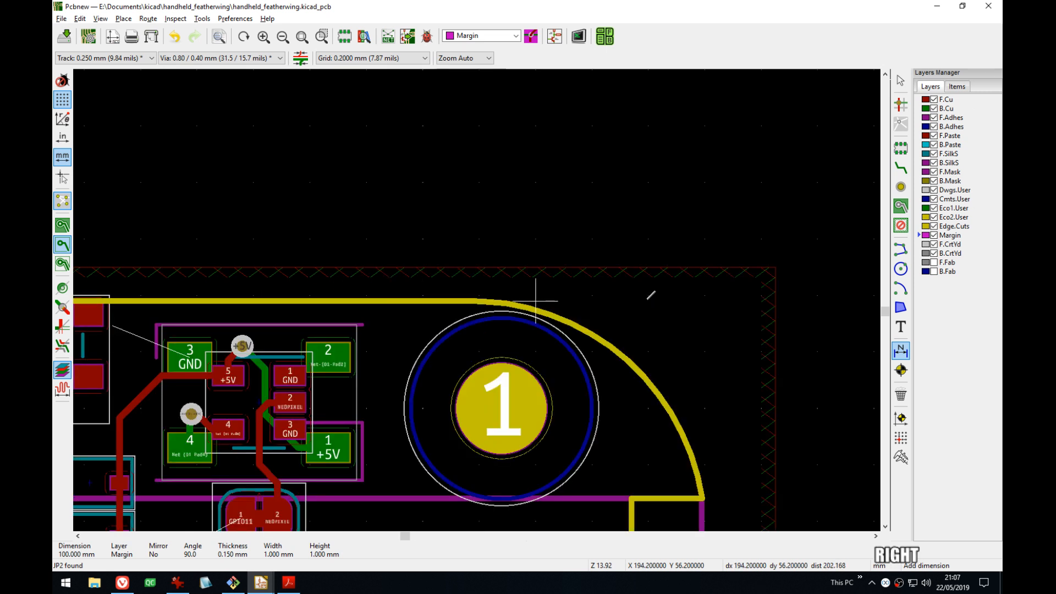
pyautogui.hotkey('ctrl', 'Right')
pyautogui.hotkey('ctrl', 'Right')
pyautogui.hotkey('ctrl', 'Right')
pyautogui.hotkey('ctrl', 'Right')
pyautogui.hotkey('ctrl', 'Right')
pyautogui.hotkey('ctrl', 'Right')
pyautogui.hotkey('ctrl', 'Right')
pyautogui.hotkey('ctrl', 'Right')
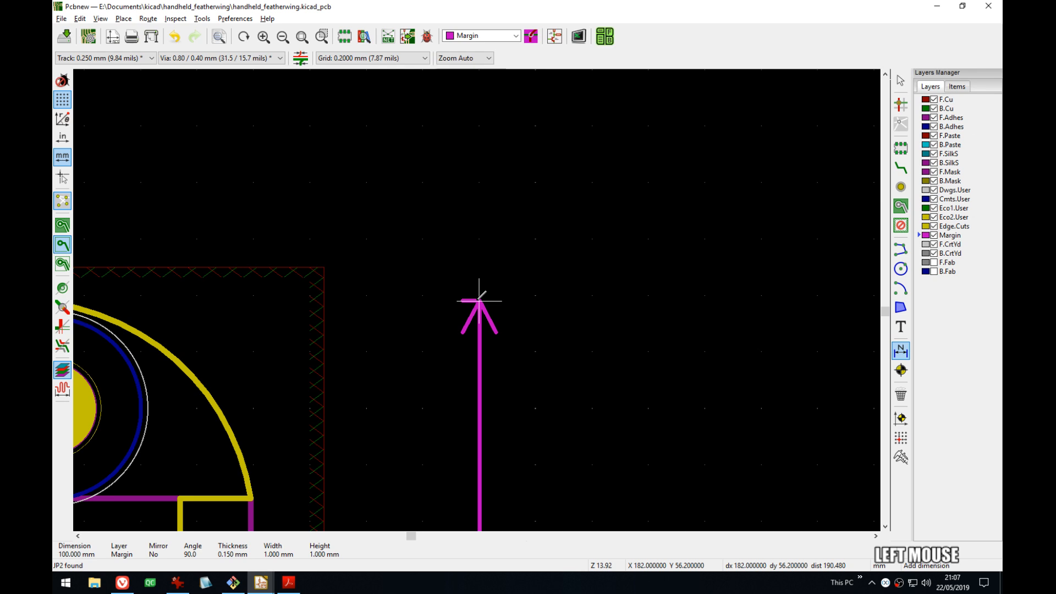
# - Place the vertical board-height dimension line between the board outline and the unplaced parts
pyautogui.scroll(-8, 479, 300)
pyautogui.moveTo(482, 322); pyautogui.dragTo(485, 302, button='middle')
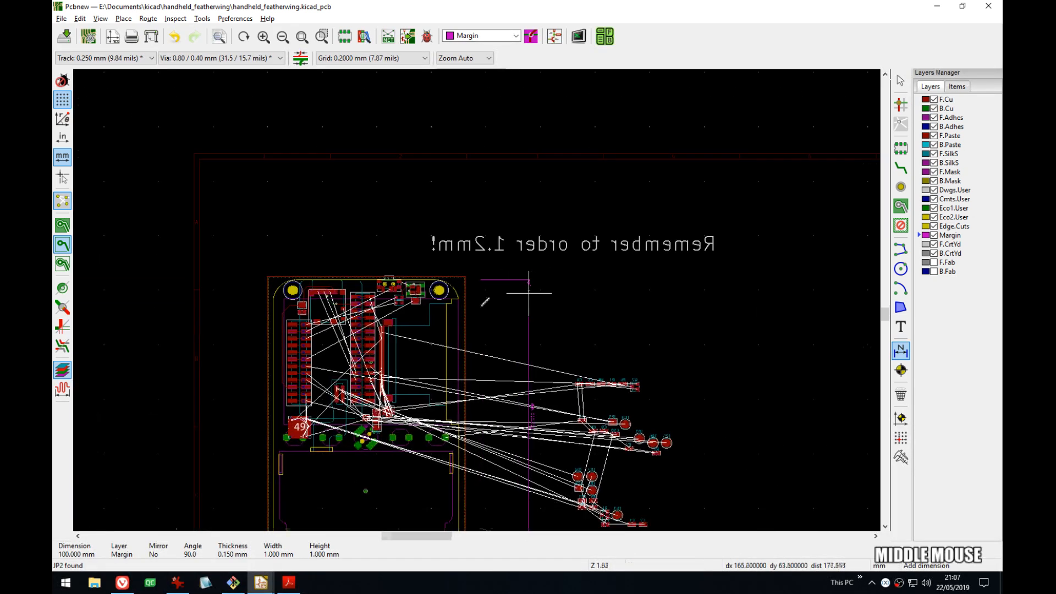
pyautogui.scroll(3, 485, 302)
pyautogui.moveTo(502, 245); pyautogui.dragTo(503, 91, button='middle')
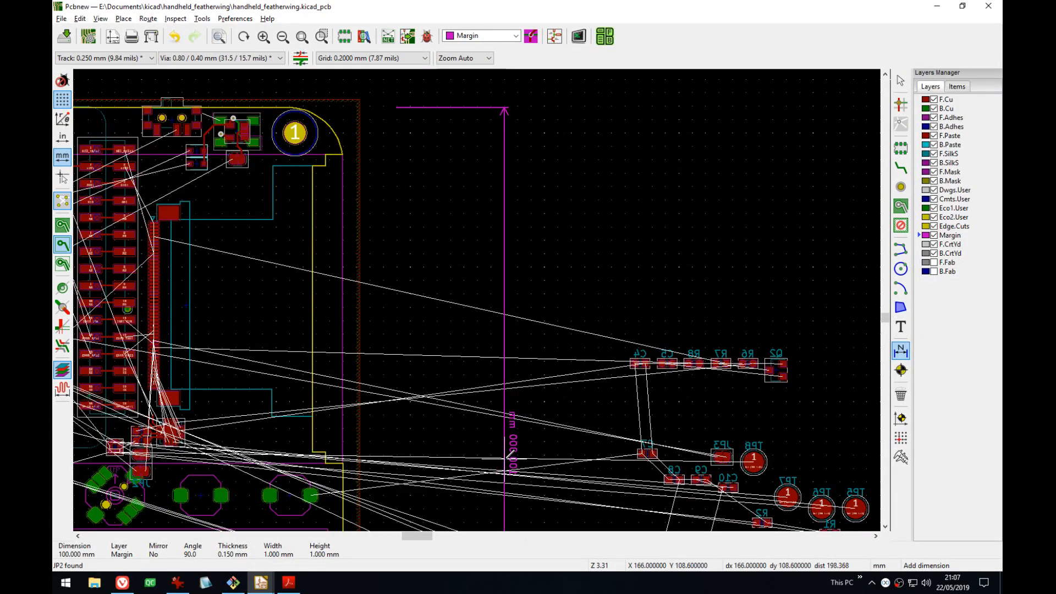
pyautogui.scroll(1, 494, 459)
pyautogui.scroll(-5, 478, 299)
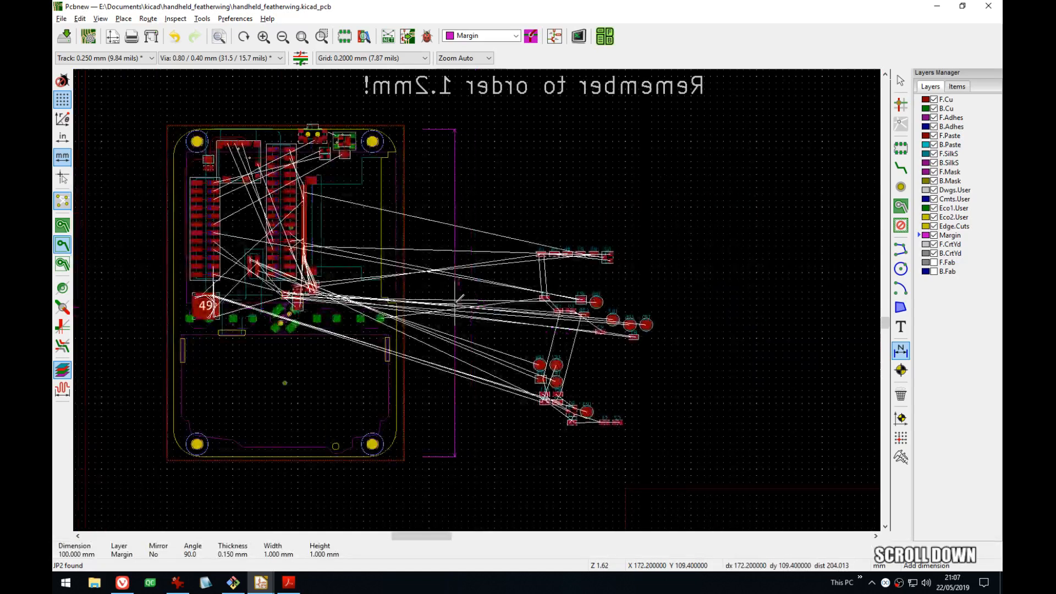
pyautogui.click(456, 304)
# - Examine the board from the Feather headers and display connector to the keyboard area, buttons and remaining unrouted connections
pyautogui.moveTo(554, 236); pyautogui.dragTo(604, 233, button='middle')
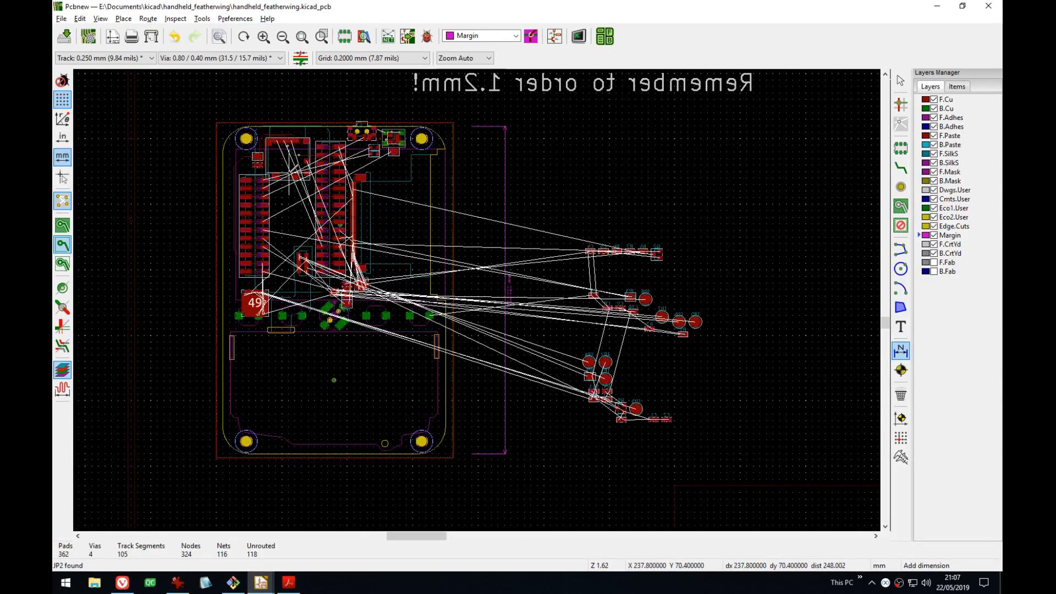
pyautogui.scroll(3, 289, 171)
pyautogui.moveTo(531, 322); pyautogui.dragTo(451, 210, button='middle')
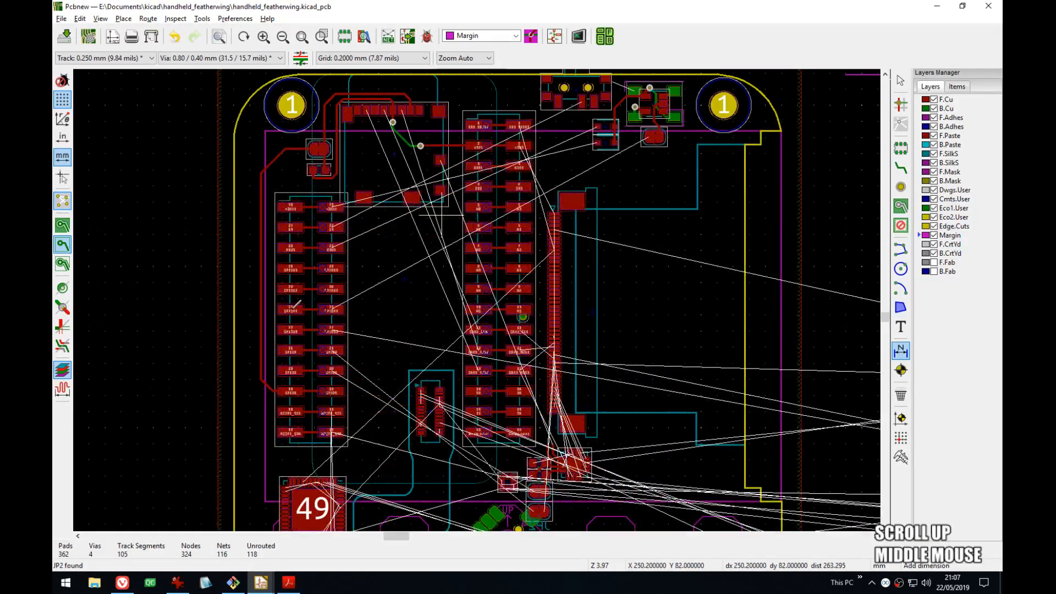
pyautogui.moveTo(532, 523); pyautogui.dragTo(542, 266, button='middle')
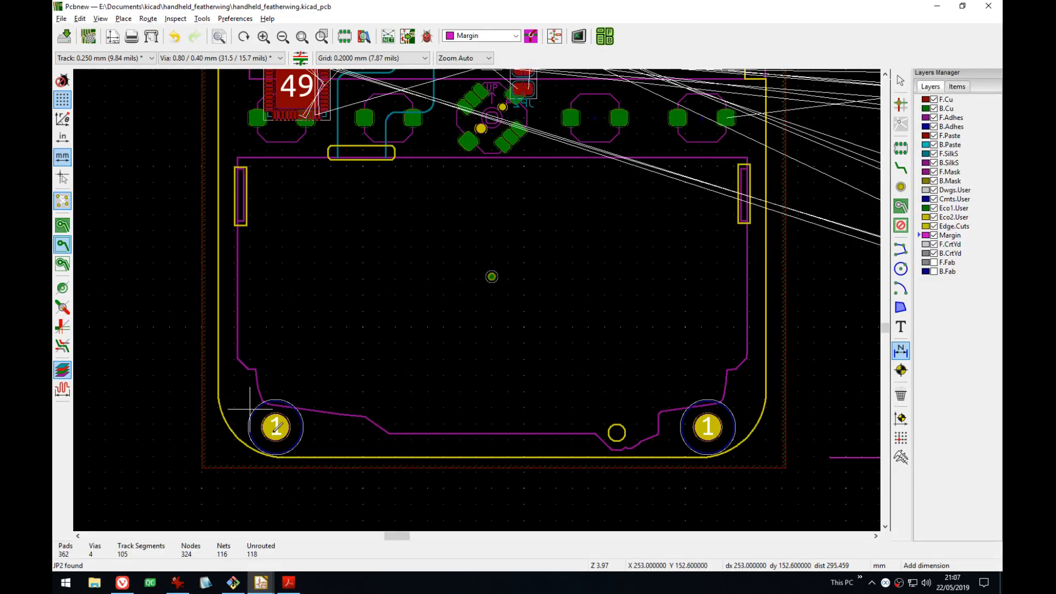
pyautogui.moveTo(631, 341); pyautogui.dragTo(617, 302, button='middle')
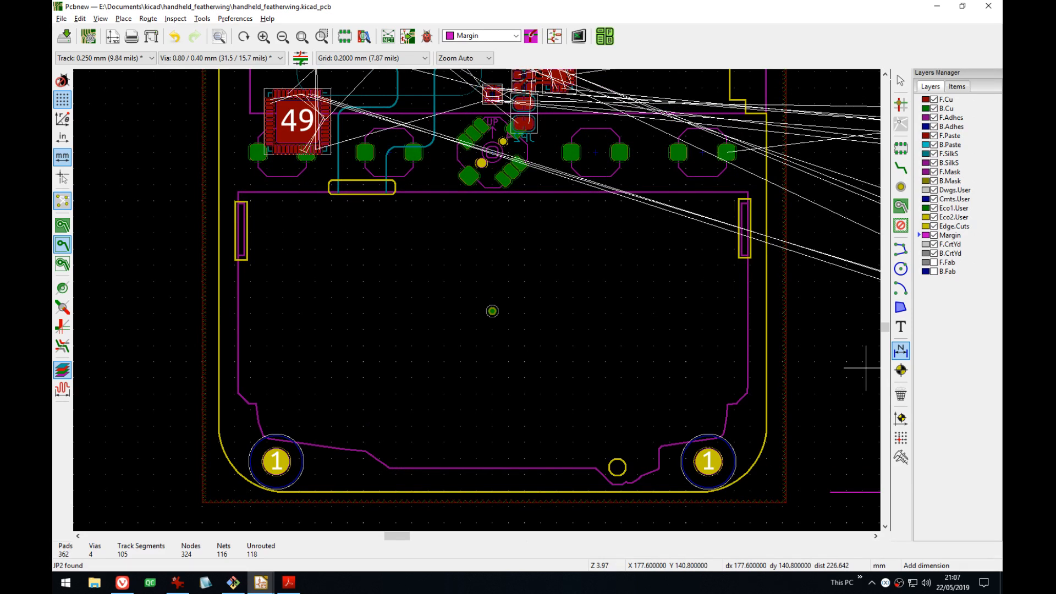
pyautogui.click(866, 368)
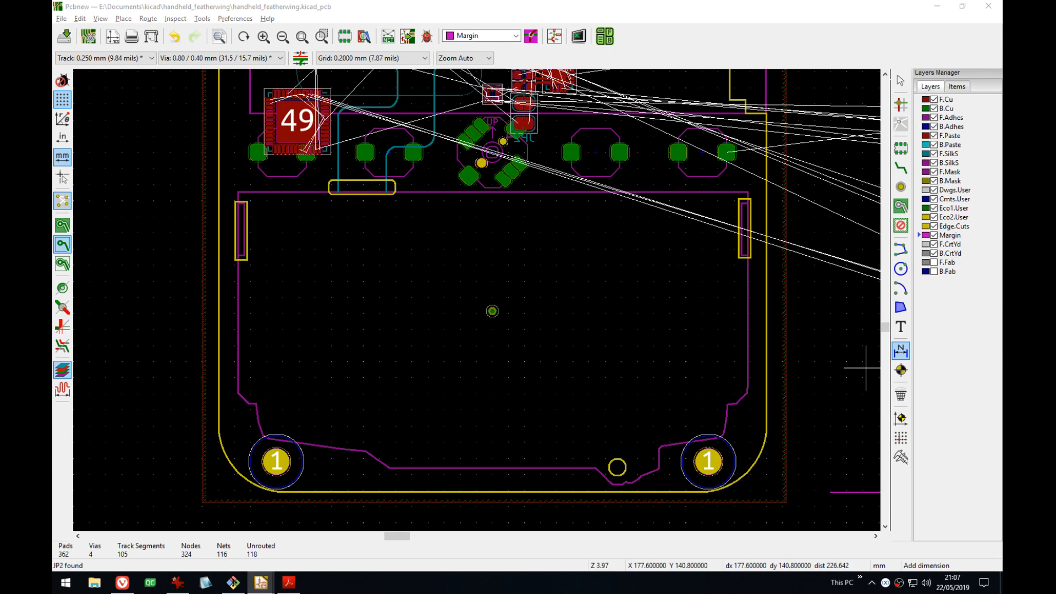
pyautogui.click(865, 367)
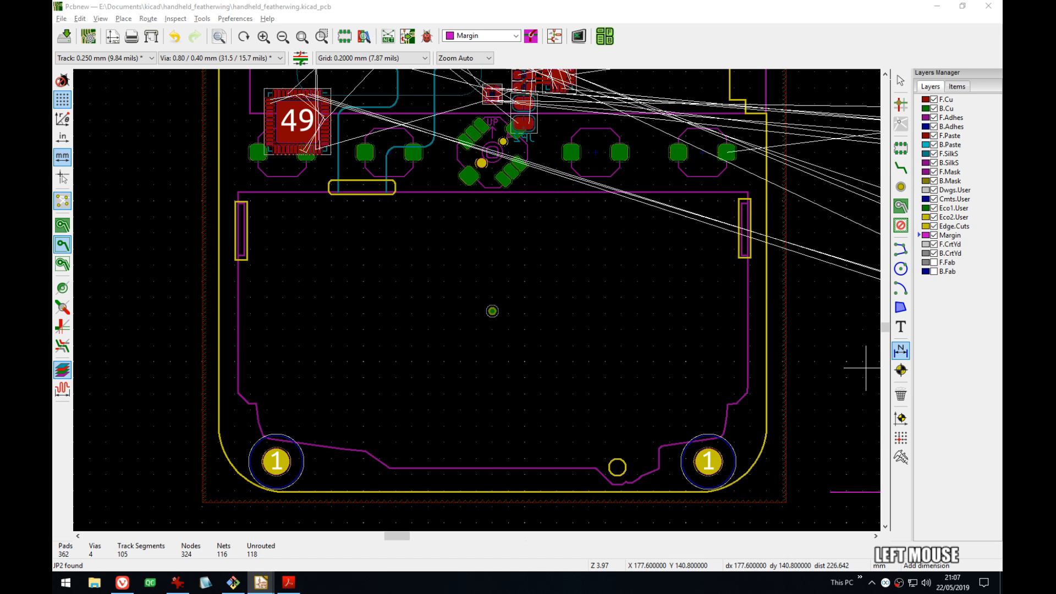
pyautogui.click(865, 367)
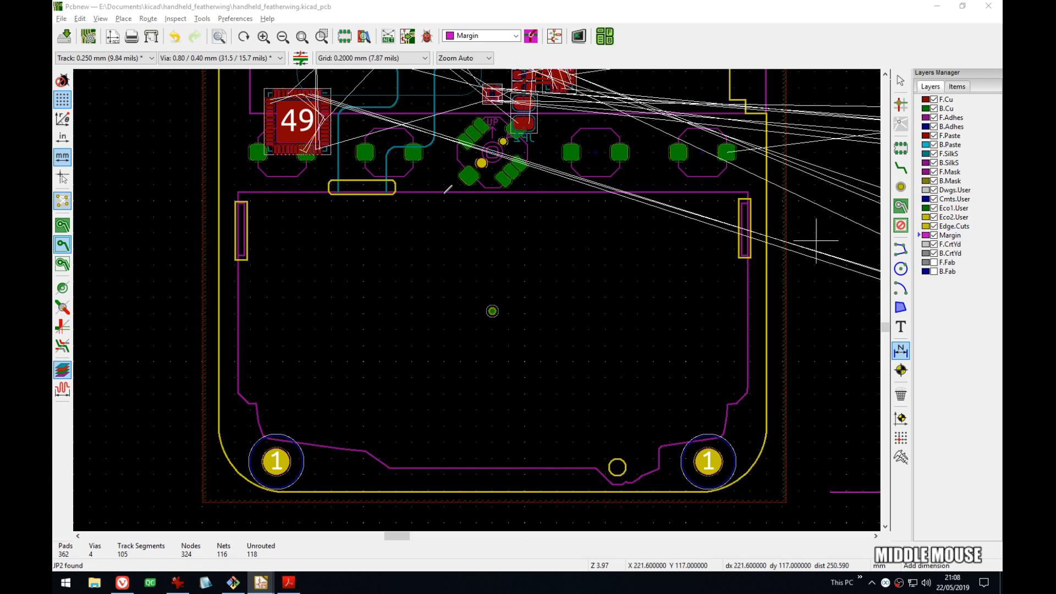
pyautogui.moveTo(471, 234); pyautogui.dragTo(438, 429, button='middle')
pyautogui.scroll(2, 480, 301)
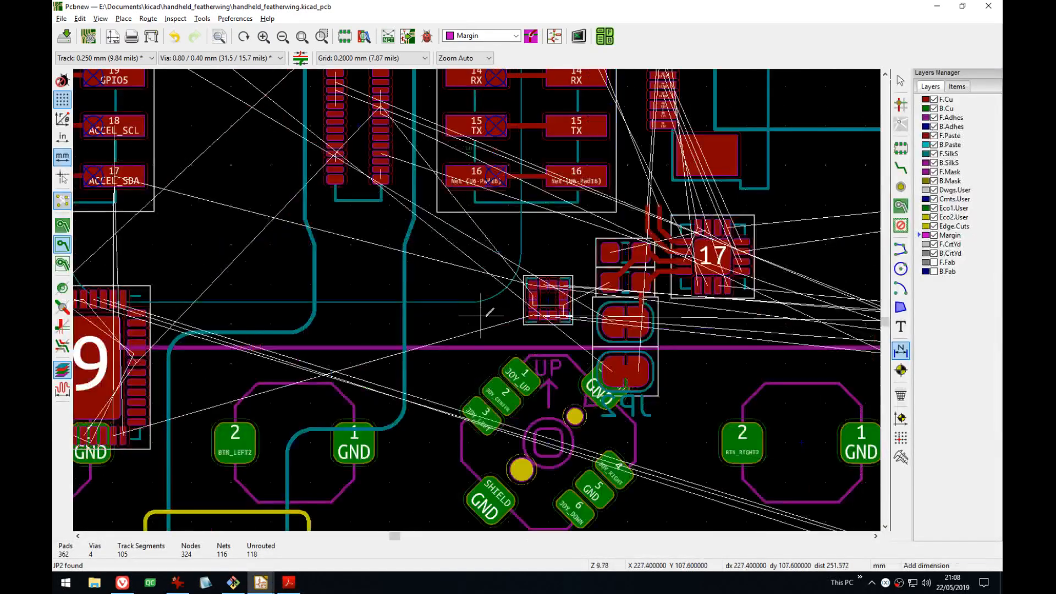
pyautogui.scroll(-5, 479, 300)
pyautogui.scroll(3, 481, 297)
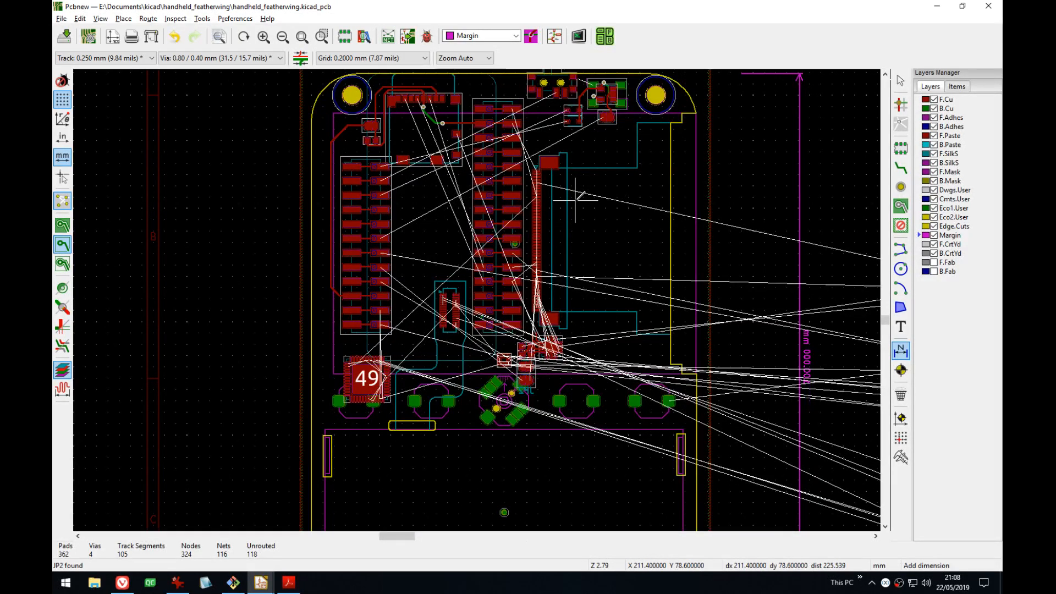
pyautogui.click(869, 212)
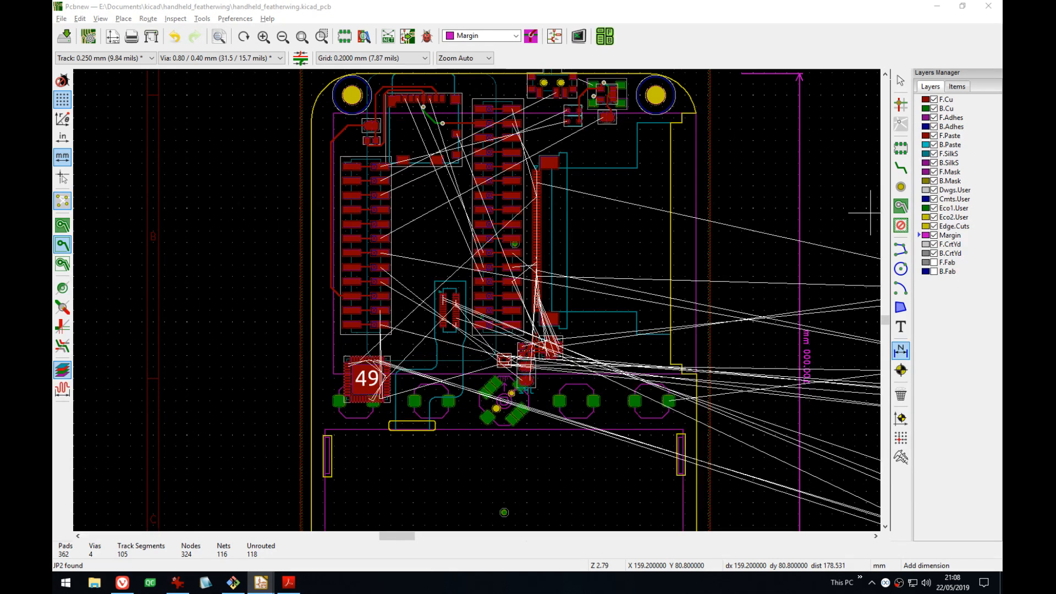
pyautogui.press('ctrl')
pyautogui.click(863, 271)
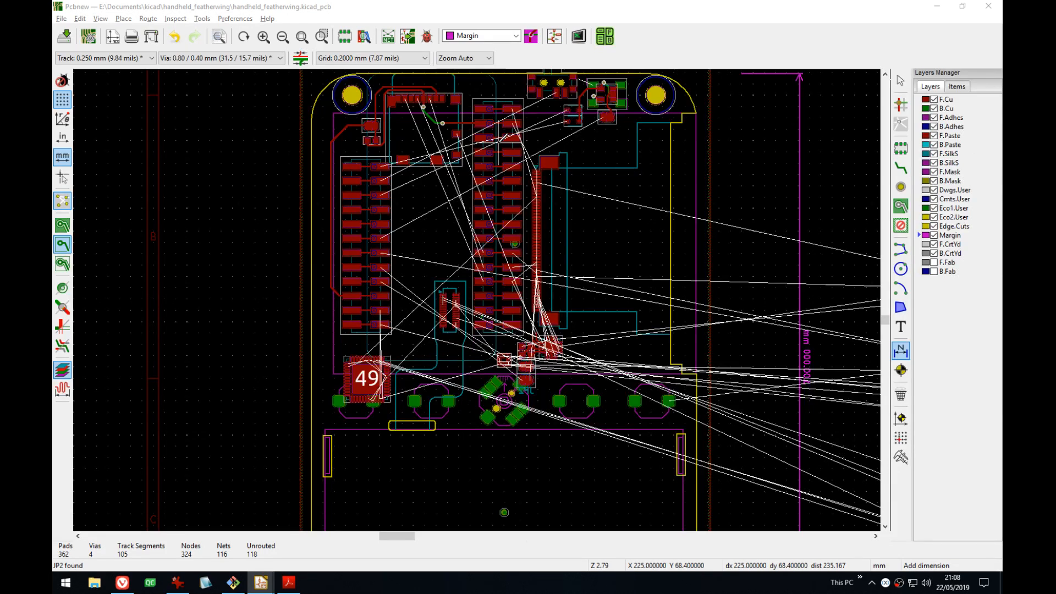
pyautogui.scroll(1, 498, 142)
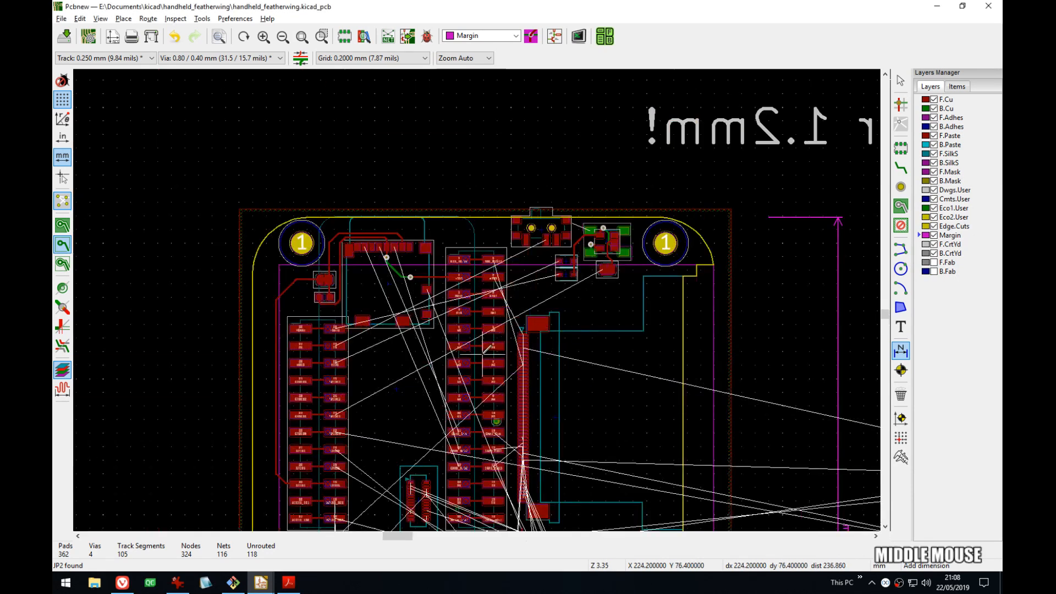
# - Show the zone fills and inspect the copper pours around the LED's GND pad and across the whole board
pyautogui.moveTo(481, 355); pyautogui.dragTo(487, 257, button='middle')
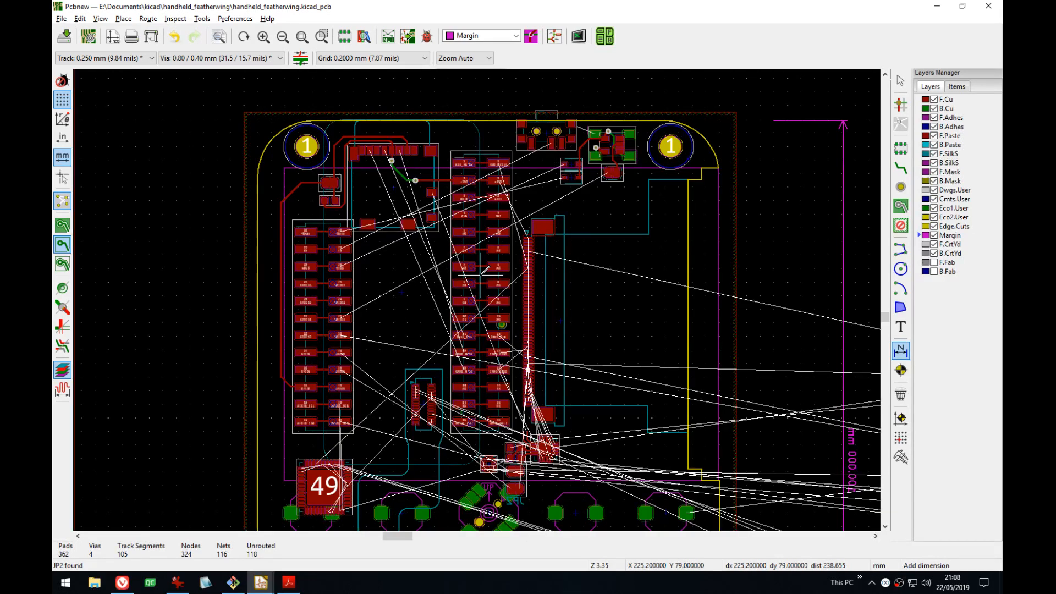
pyautogui.scroll(5, 482, 272)
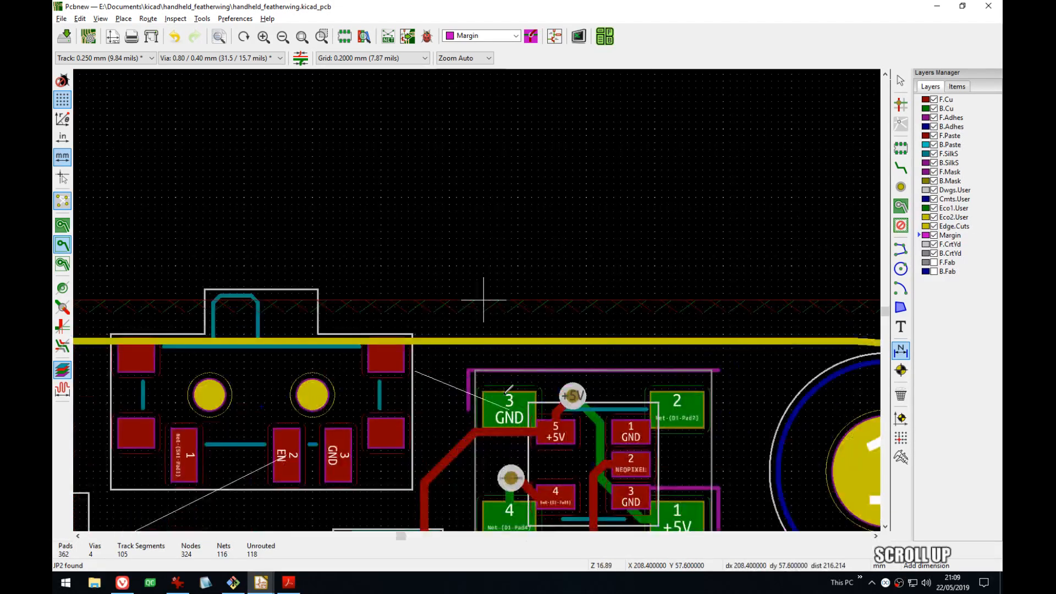
pyautogui.moveTo(483, 300); pyautogui.dragTo(483, 226, button='middle')
pyautogui.click(62, 224)
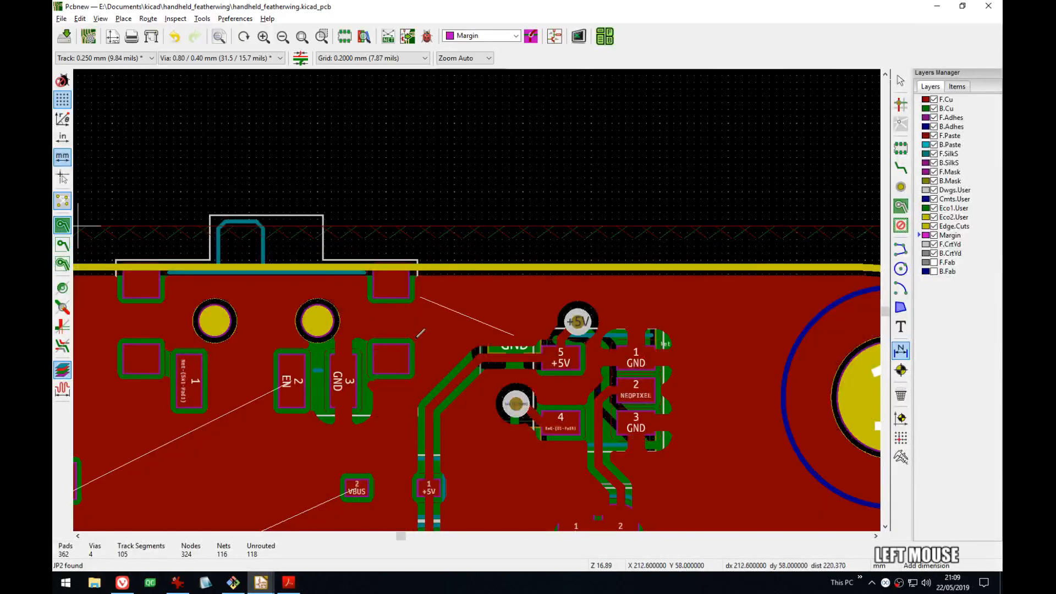
pyautogui.press('pageup')
pyautogui.press('pagedown')
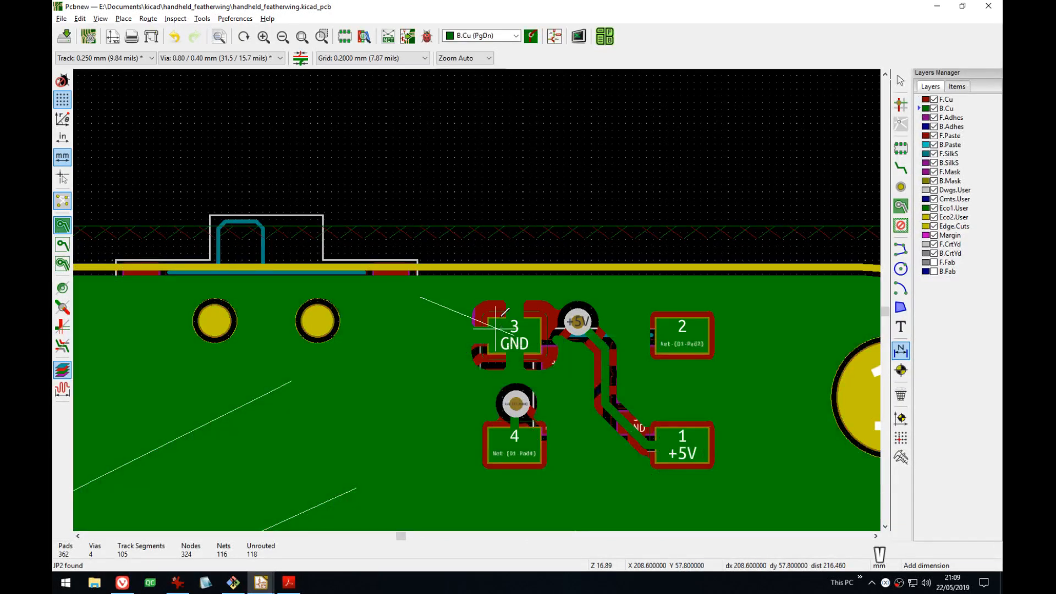
pyautogui.scroll(-3, 504, 311)
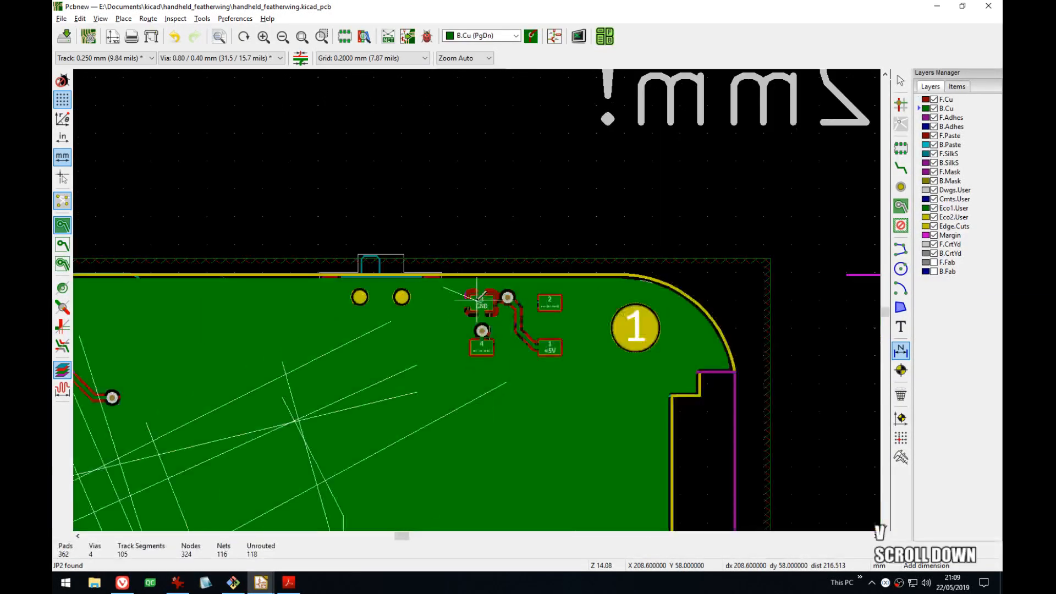
pyautogui.moveTo(472, 356); pyautogui.dragTo(661, 236, button='middle')
pyautogui.scroll(-5, 660, 237)
pyautogui.moveTo(460, 371); pyautogui.dragTo(476, 309, button='middle')
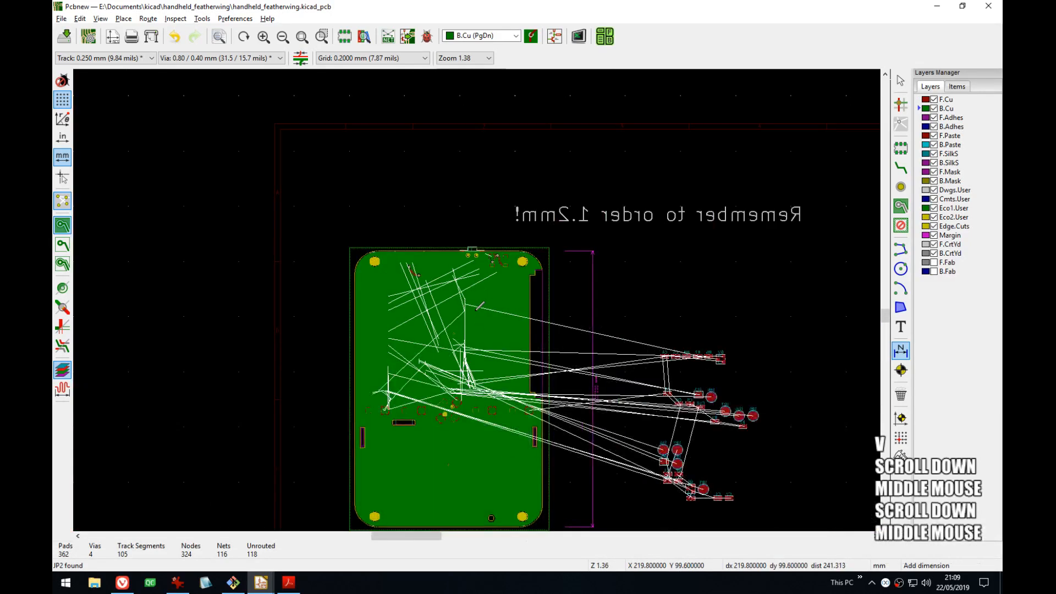
pyautogui.press('v')
pyautogui.scroll(3, 477, 308)
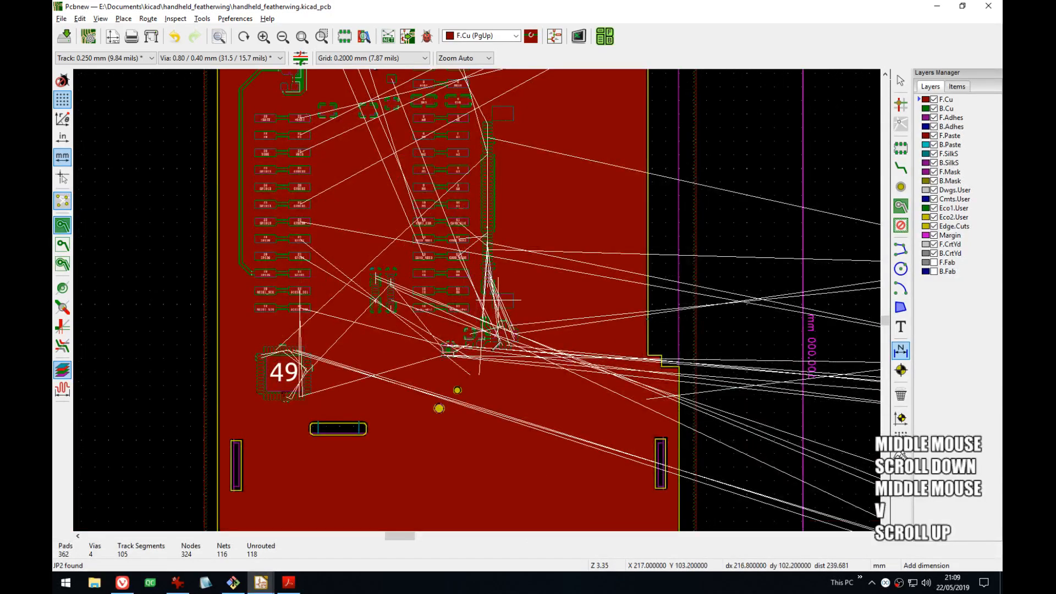
# - Compare the front and back copper fills along the board's upper area and around the slide switch and LED
pyautogui.moveTo(489, 378); pyautogui.dragTo(550, 174, button='middle')
pyautogui.moveTo(559, 134); pyautogui.dragTo(526, 492, button='middle')
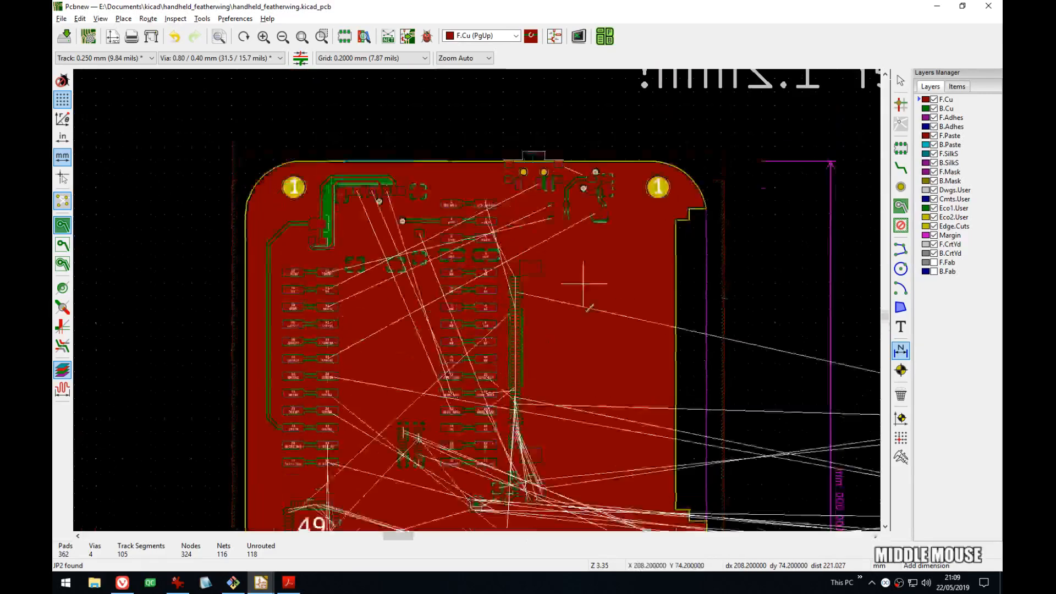
pyautogui.moveTo(586, 311); pyautogui.dragTo(585, 318, button='middle')
pyautogui.press('v')
pyautogui.press('v')
pyautogui.press('v')
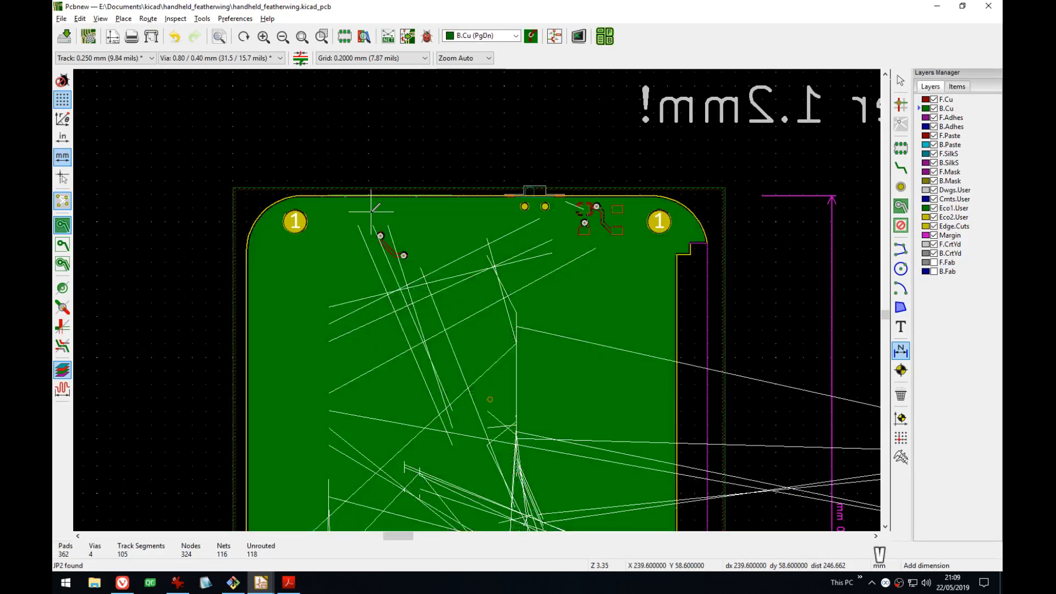
pyautogui.press('v')
pyautogui.scroll(5, 560, 201)
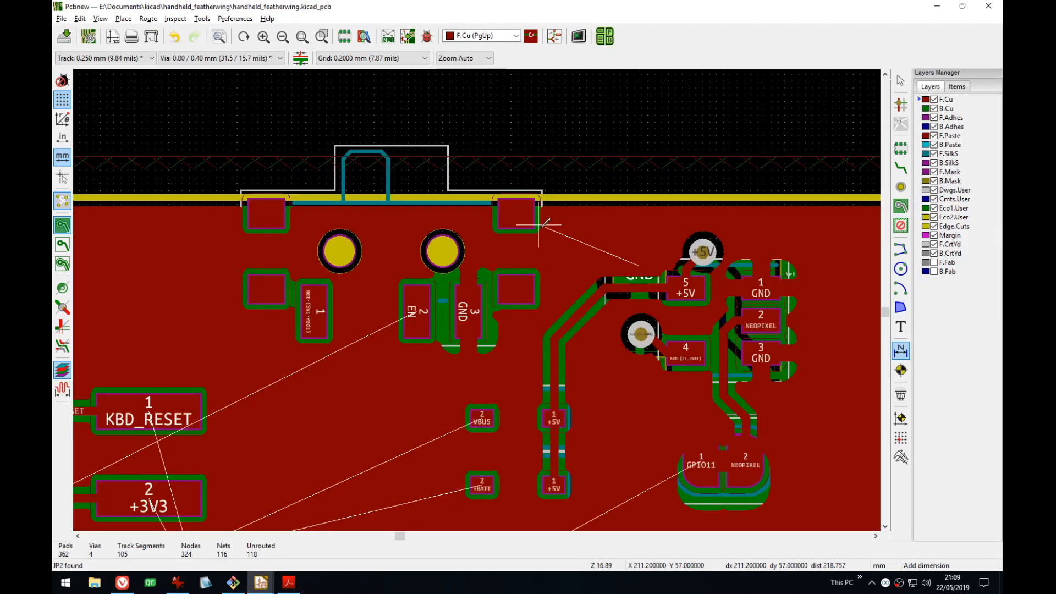
pyautogui.press('v')
pyautogui.press('v')
pyautogui.press('v')
pyautogui.press('v')
pyautogui.scroll(-1, 602, 250)
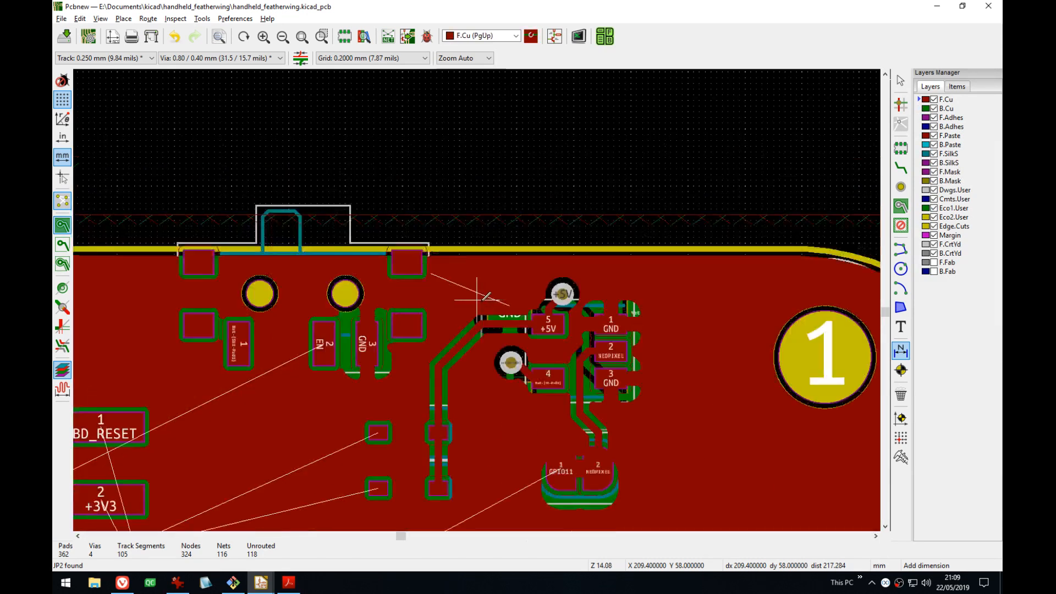
pyautogui.scroll(-4, 486, 298)
# - Try to place free vias in the front copper pour above the KBD_RESET pads, near the board's upper edge
pyautogui.click(900, 187)
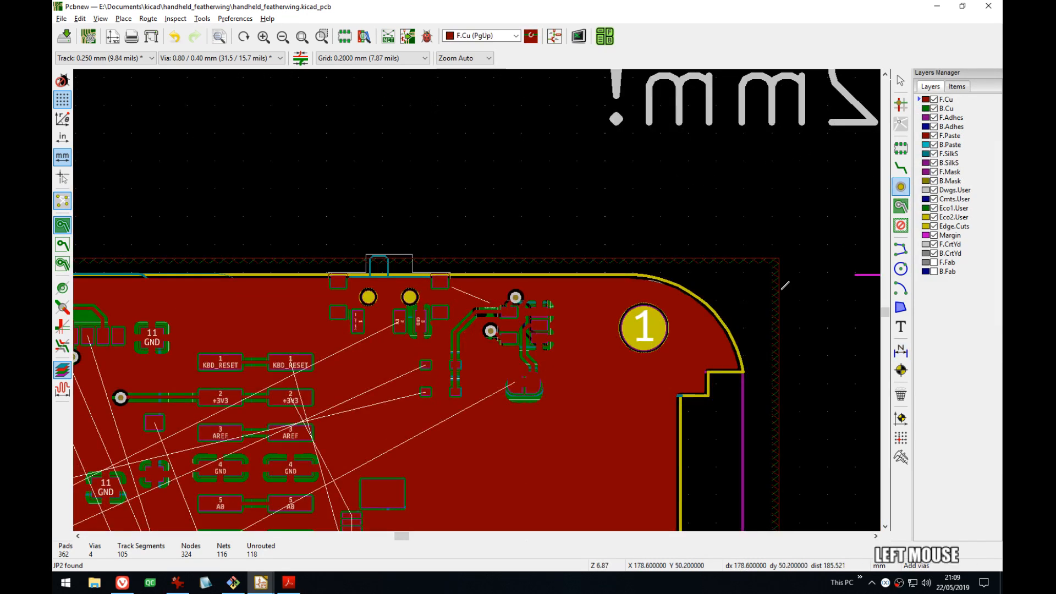
pyautogui.moveTo(785, 285); pyautogui.dragTo(776, 224, button='middle')
pyautogui.press('v')
pyautogui.press('v')
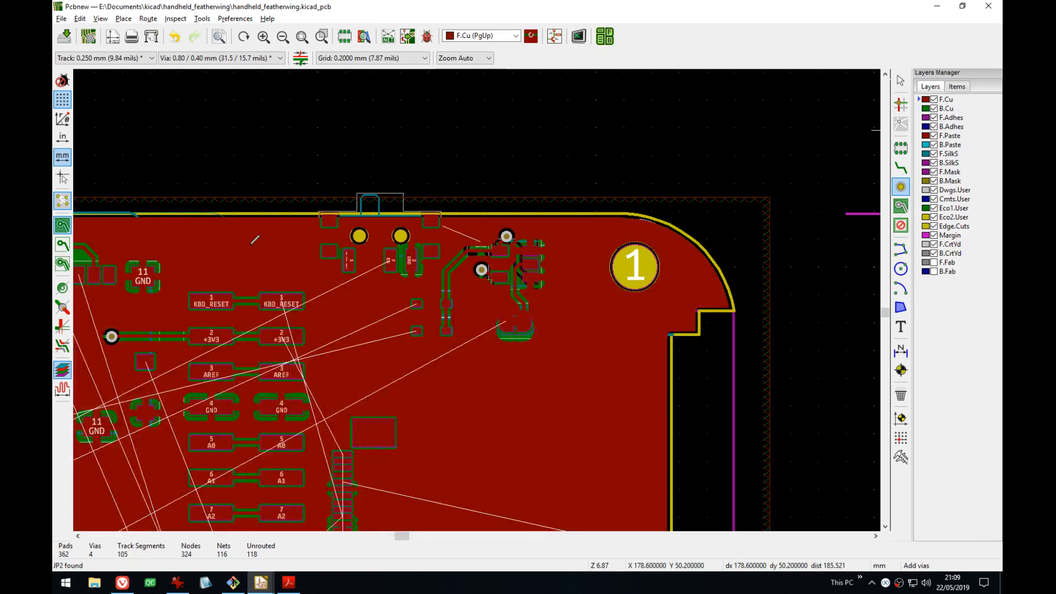
pyautogui.click(250, 243)
pyautogui.click(900, 192)
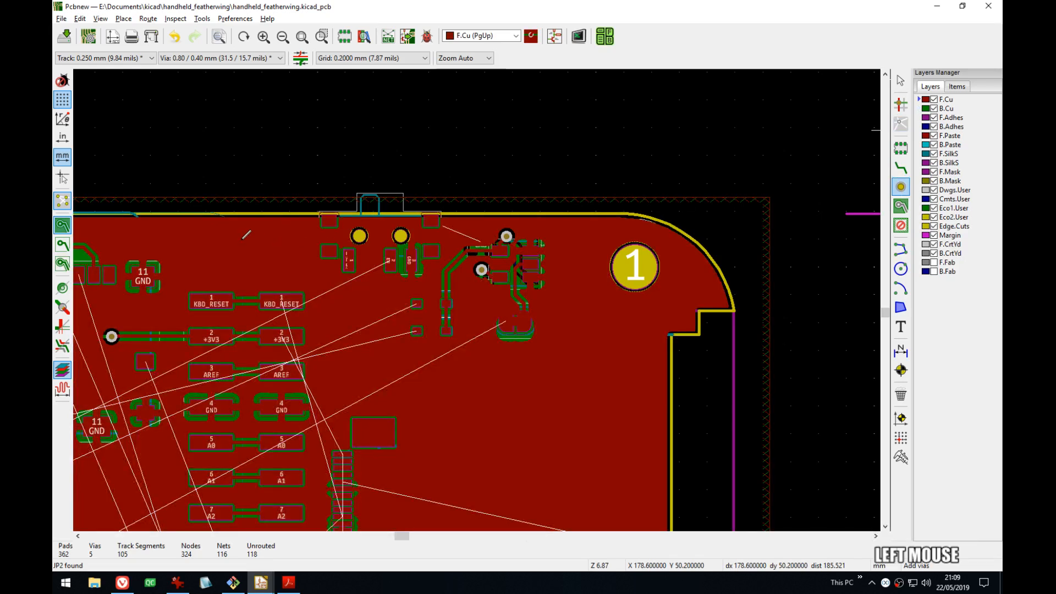
pyautogui.click(245, 237)
pyautogui.moveTo(278, 261); pyautogui.dragTo(428, 233, button='middle')
pyautogui.click(385, 228)
# - Try to place more free vias in the back copper pour near the upper edge and hide the zone fills
pyautogui.press('v')
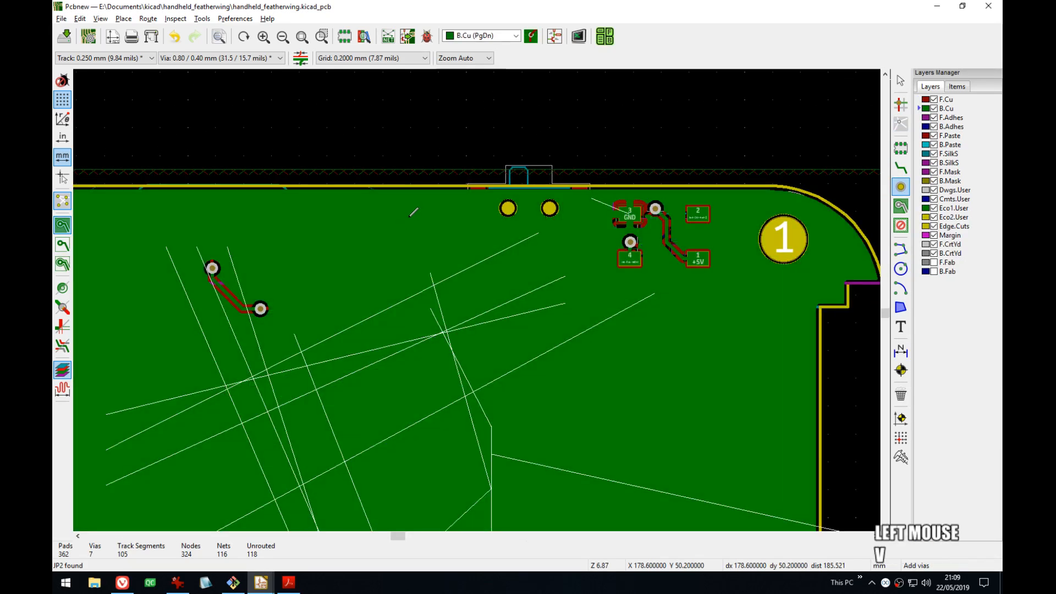
pyautogui.click(408, 216)
pyautogui.click(388, 228)
pyautogui.click(63, 257)
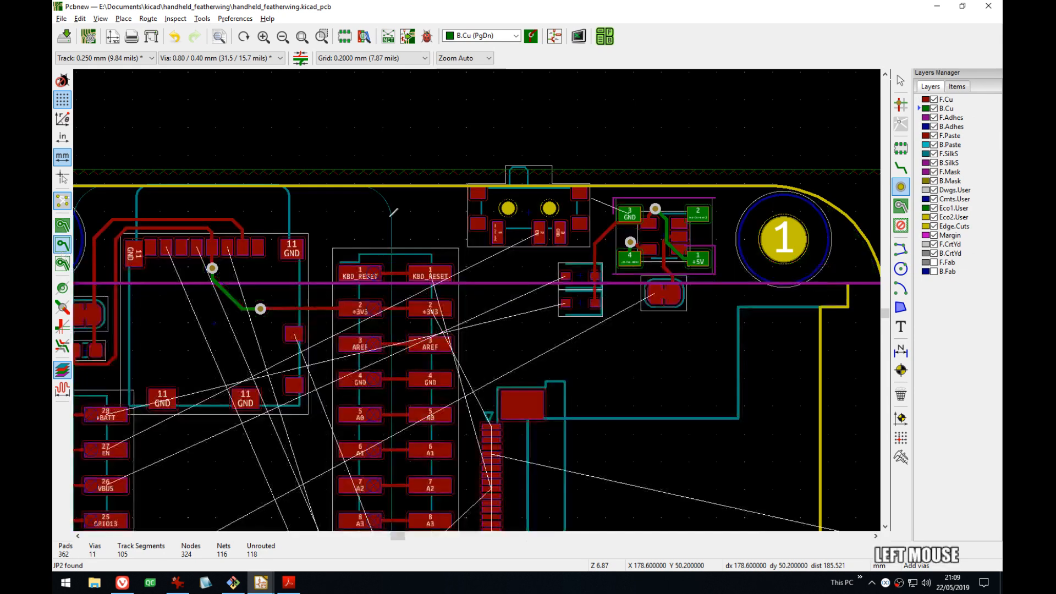
pyautogui.click(900, 187)
pyautogui.press('Escape')
# - Route a back-copper GND track from LED pad 3 to a via beside the slide switch and refill all zones
pyautogui.moveTo(589, 263); pyautogui.dragTo(547, 291, button='middle')
pyautogui.scroll(3, 574, 266)
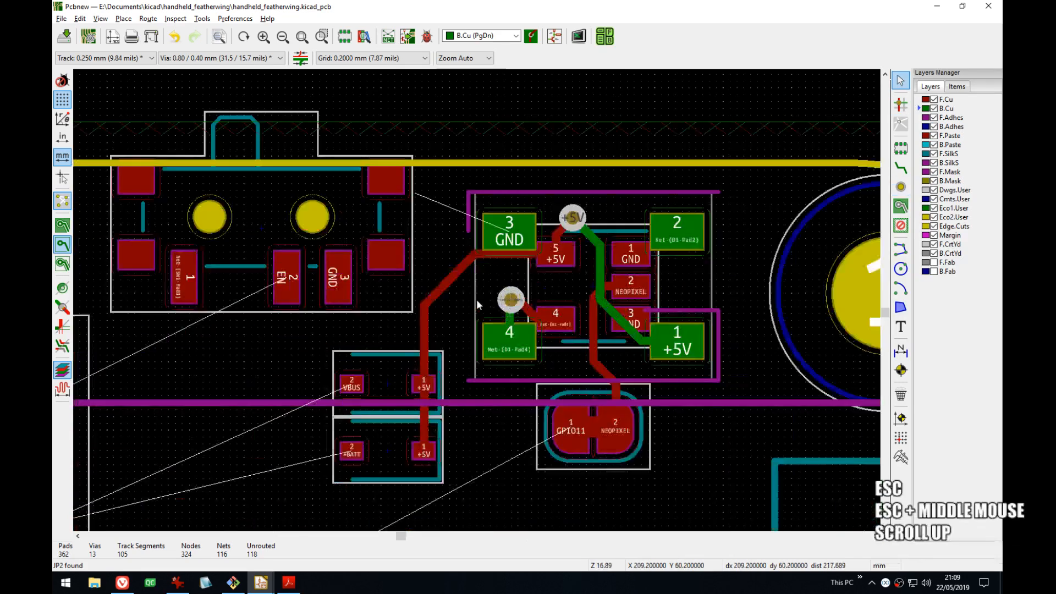
pyautogui.press('x')
pyautogui.click(509, 230)
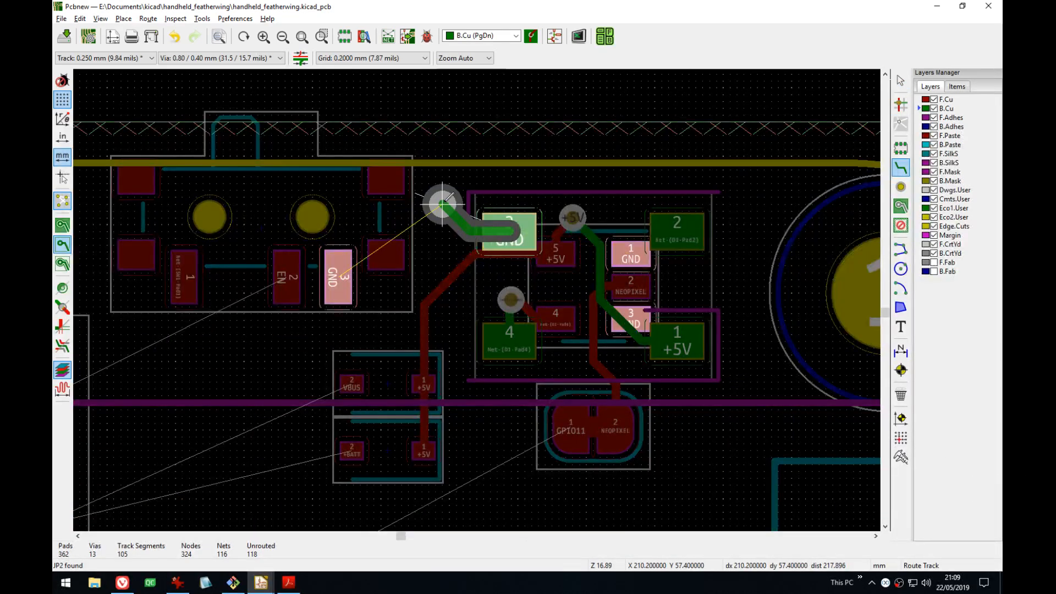
pyautogui.press('v')
pyautogui.click(442, 203)
pyautogui.press('Escape')
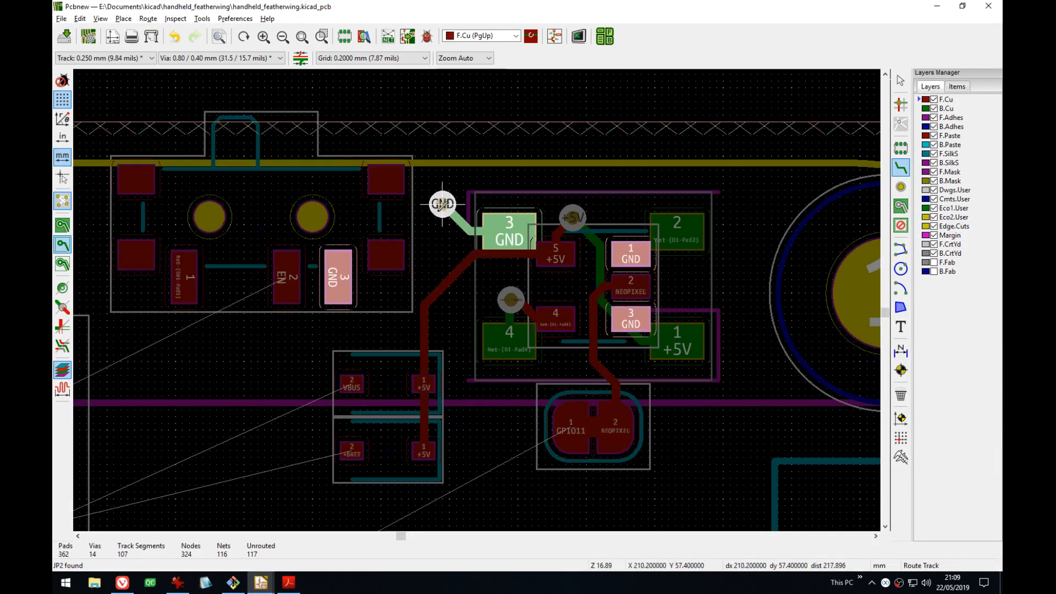
pyautogui.press('b')
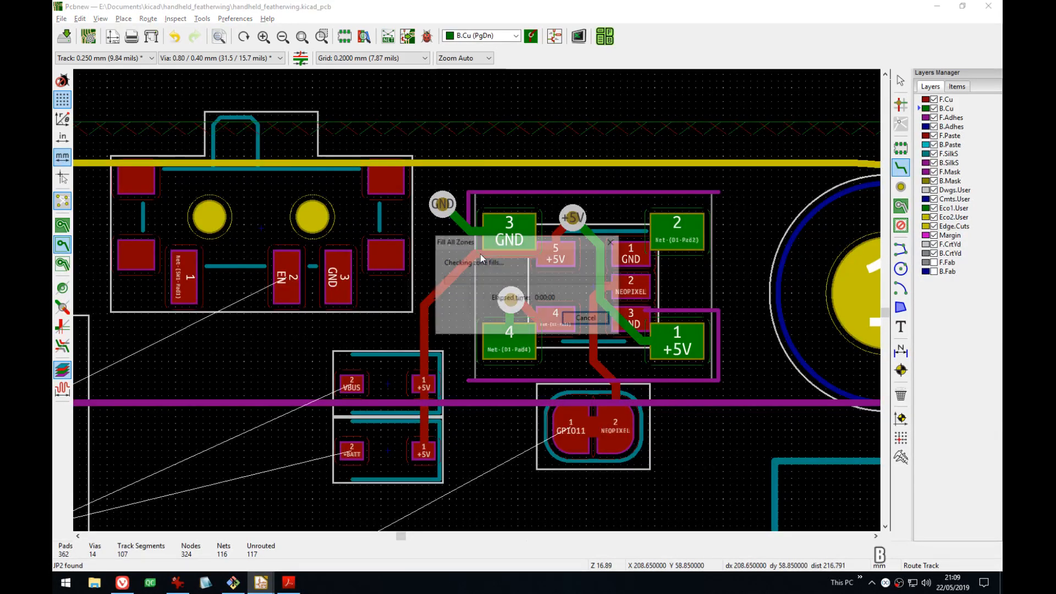
# - Show the refilled zones and check the copper around the new GND via and the stray via outside the board
pyautogui.click(62, 225)
pyautogui.scroll(-5, 415, 271)
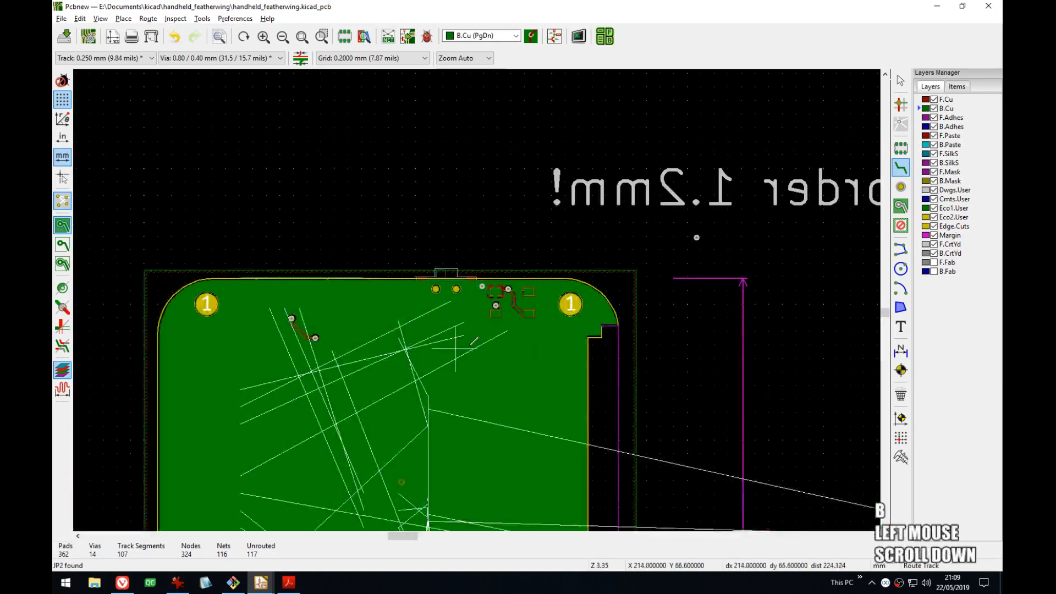
pyautogui.moveTo(550, 285); pyautogui.dragTo(623, 154, button='middle')
pyautogui.press('pageup')
pyautogui.press('pagedown')
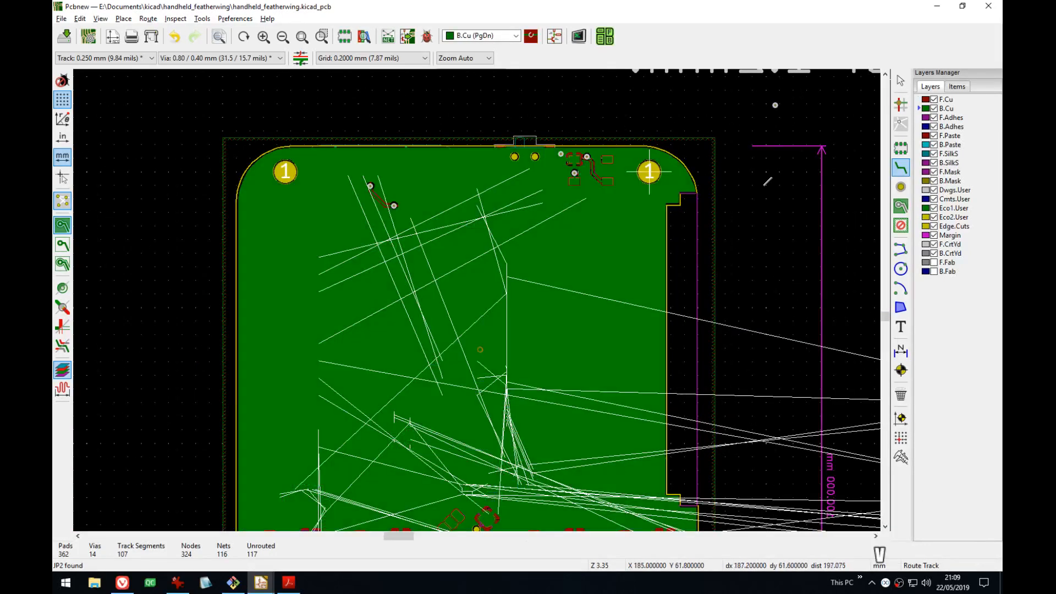
pyautogui.click(900, 186)
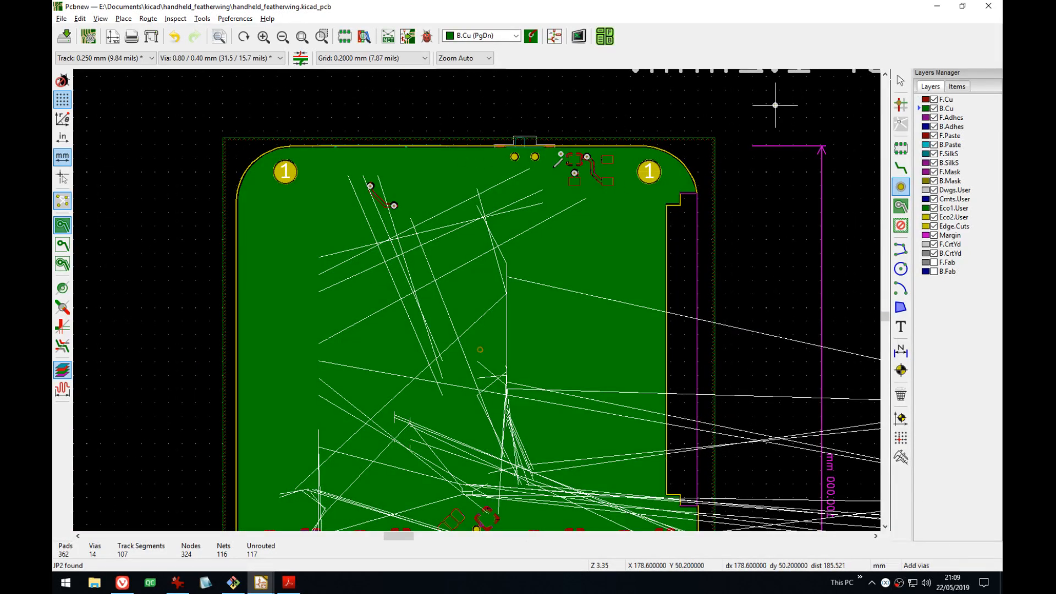
pyautogui.press('Escape')
# - Check the KiCad version and platform information
pyautogui.click(267, 18)
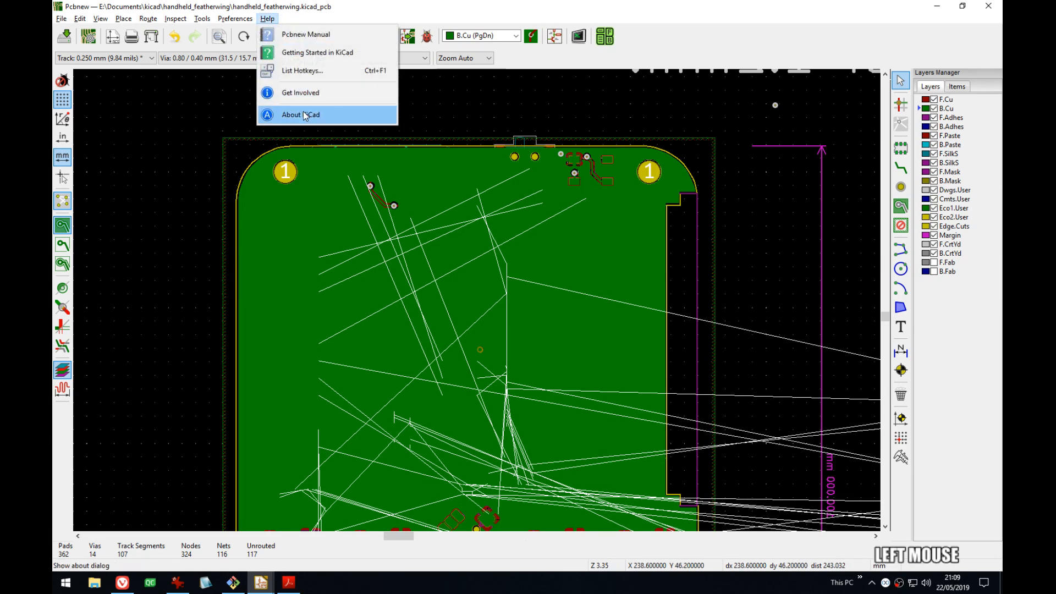
pyautogui.click(292, 110)
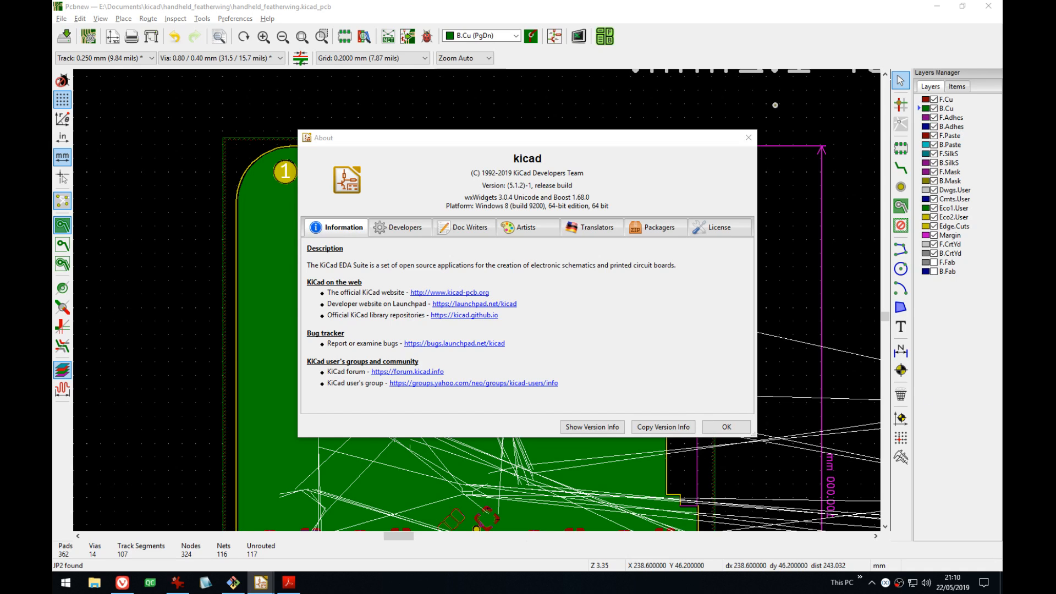
pyautogui.click(726, 427)
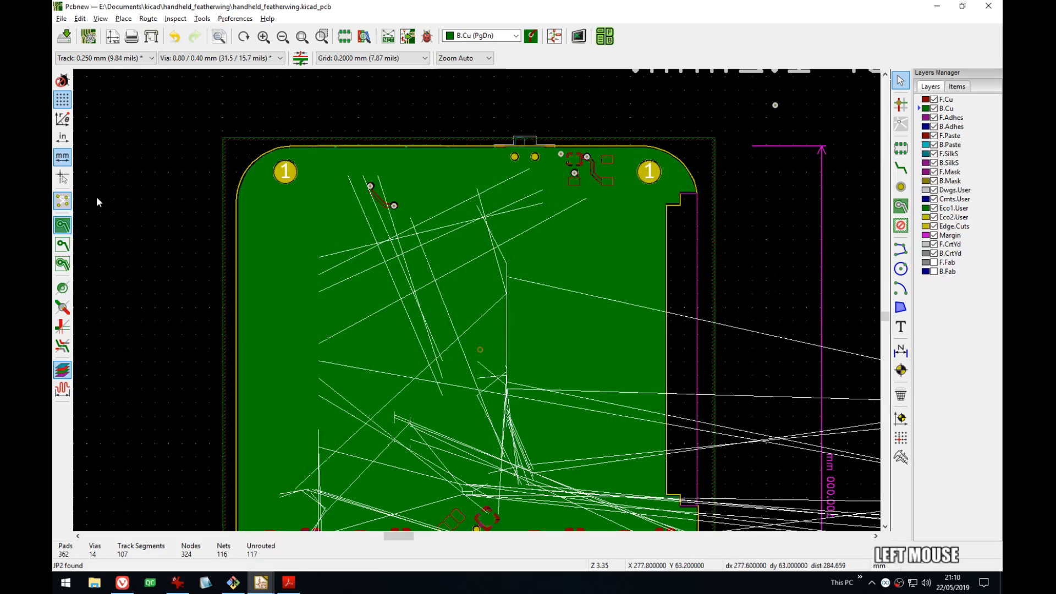
# - Hide the zone fills and examine the unrouted connections from the switch and LED down to the Feather header and display connector
pyautogui.click(62, 244)
pyautogui.scroll(4, 480, 300)
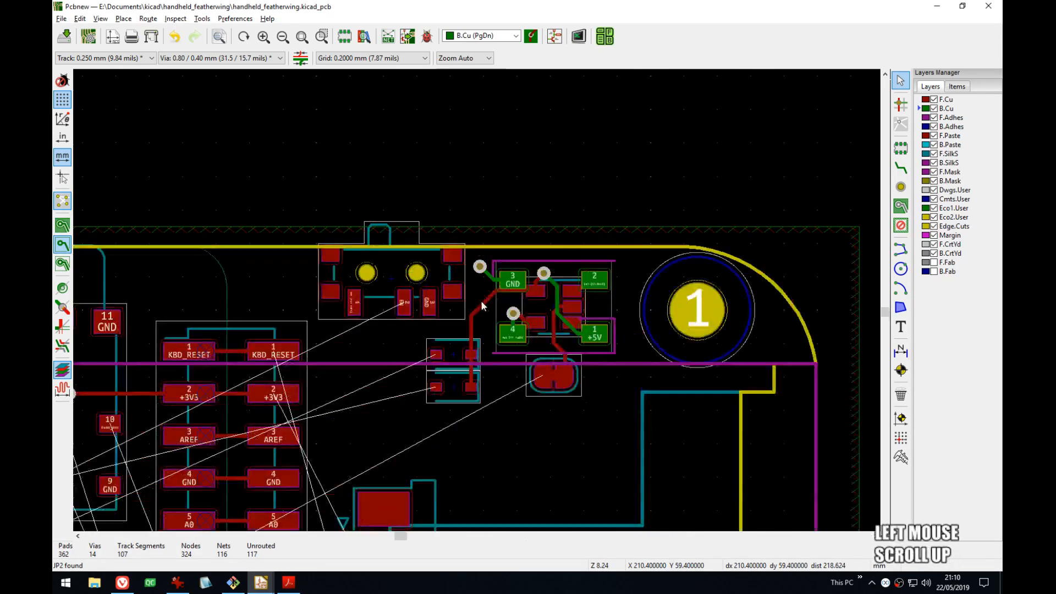
pyautogui.moveTo(480, 300); pyautogui.dragTo(542, 278, button='middle')
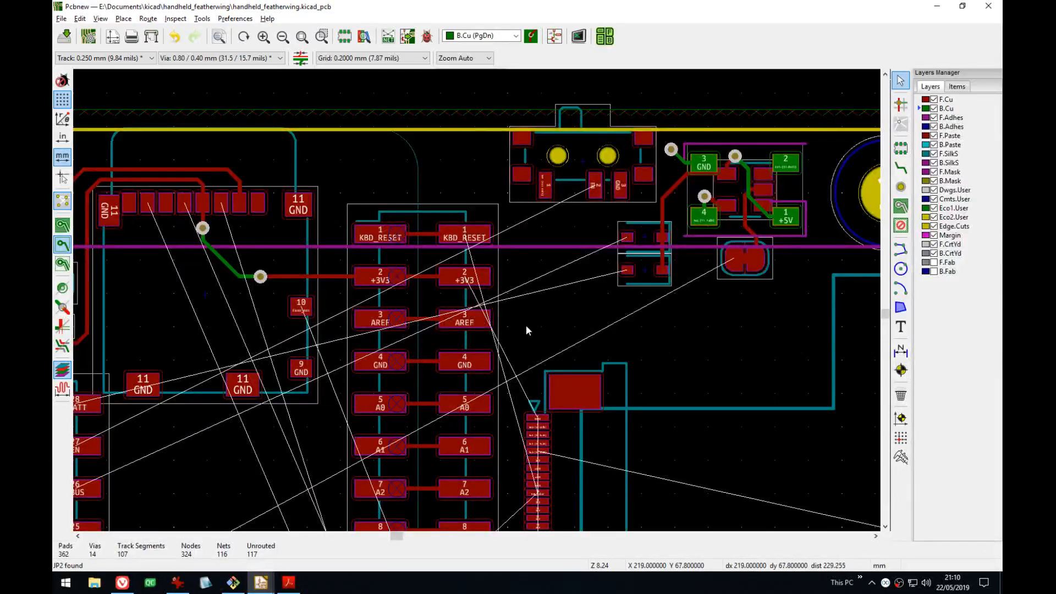
pyautogui.moveTo(525, 324); pyautogui.dragTo(582, 287, button='middle')
pyautogui.moveTo(605, 215); pyautogui.dragTo(524, 281, button='middle')
pyautogui.scroll(2, 525, 281)
pyautogui.scroll(-2, 422, 331)
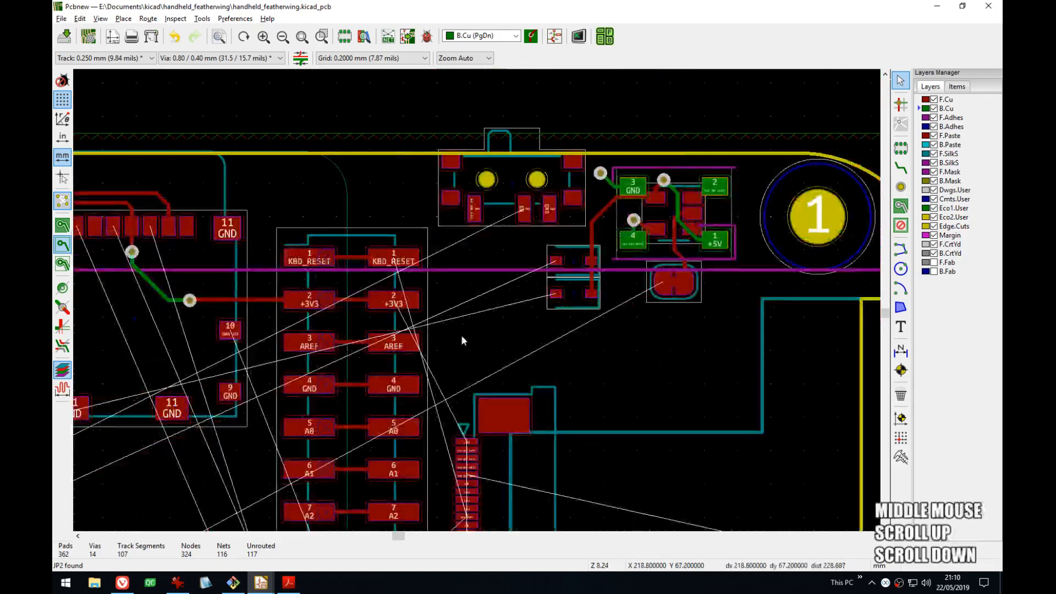
pyautogui.moveTo(460, 334); pyautogui.dragTo(546, 370, button='middle')
pyautogui.scroll(-1, 546, 370)
pyautogui.moveTo(558, 304); pyautogui.dragTo(511, 172, button='middle')
pyautogui.moveTo(547, 509); pyautogui.dragTo(554, 266, button='middle')
pyautogui.moveTo(608, 455); pyautogui.dragTo(552, 268, button='middle')
pyautogui.moveTo(527, 101); pyautogui.dragTo(530, 286, button='middle')
pyautogui.scroll(3, 511, 228)
pyautogui.moveTo(476, 266); pyautogui.dragTo(489, 264, button='middle')
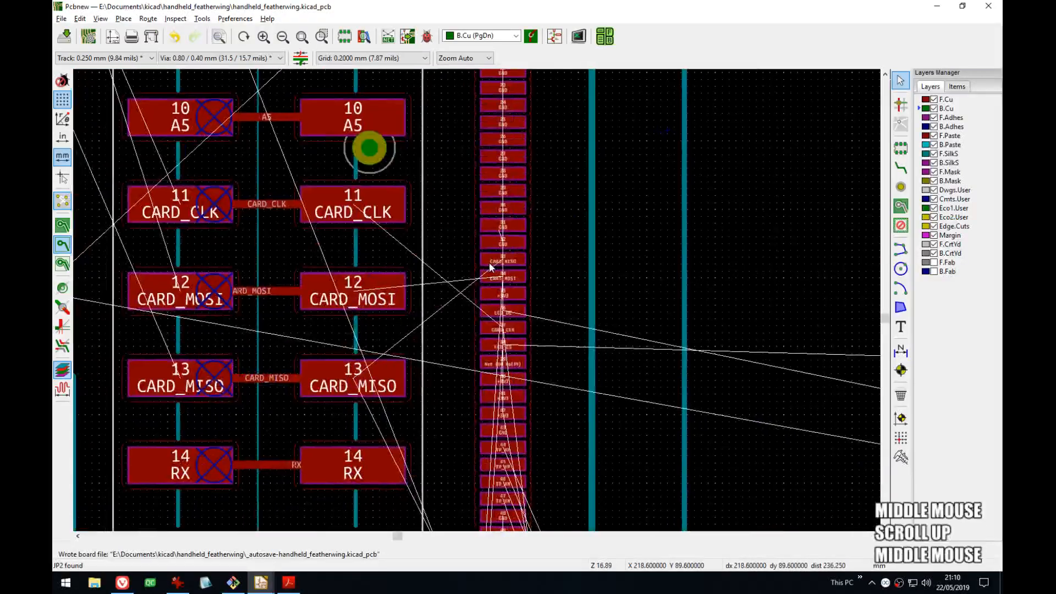
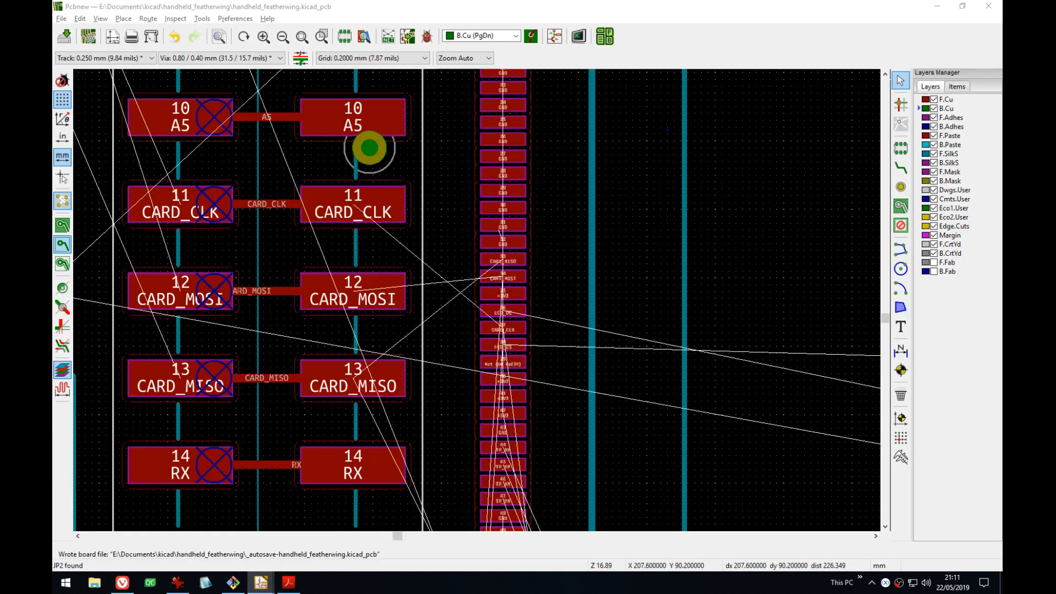
# - Hide the Cmts.User layer and examine the CARD_CLK, CARD_MOSI and CARD_MISO connections between the Feather header and display connector
pyautogui.hotkey('ctrl', 'w')
pyautogui.click(434, 243)
pyautogui.moveTo(434, 243); pyautogui.dragTo(565, 294, button='middle')
pyautogui.scroll(-4, 564, 295)
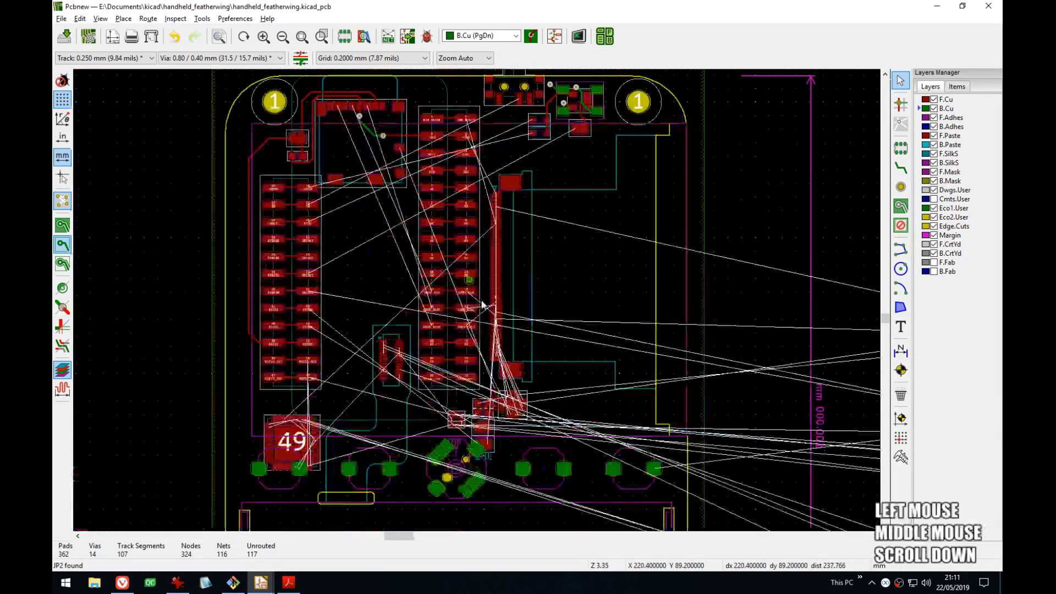
pyautogui.scroll(3, 478, 304)
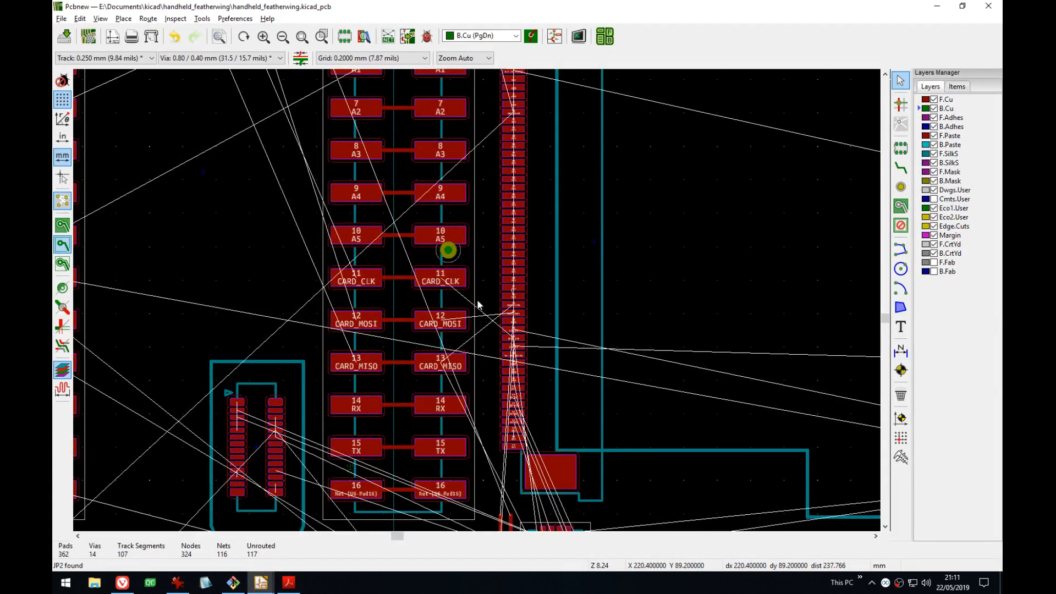
pyautogui.scroll(1, 477, 304)
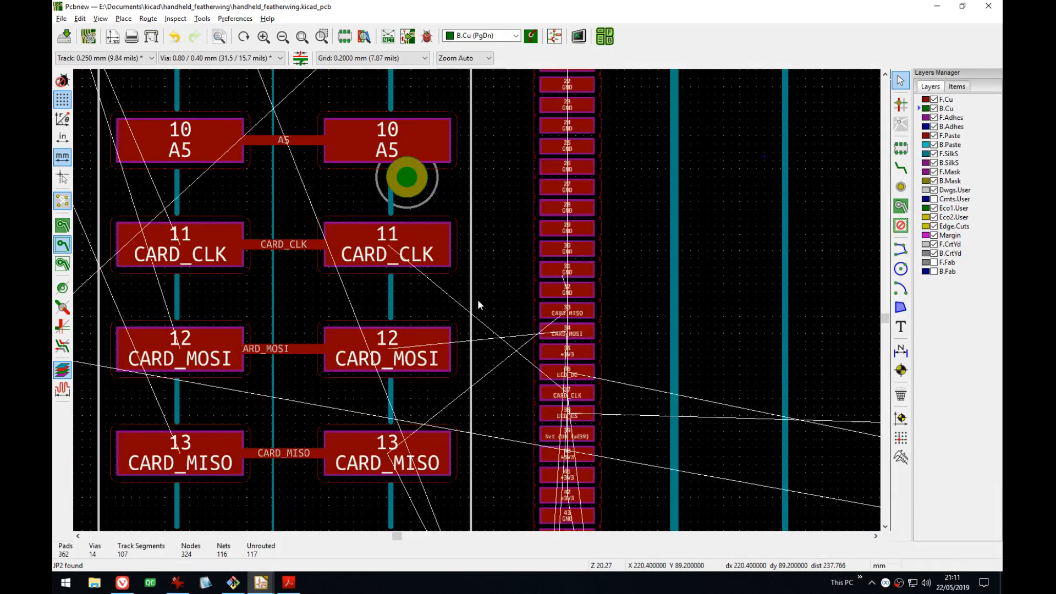
pyautogui.scroll(-8, 483, 301)
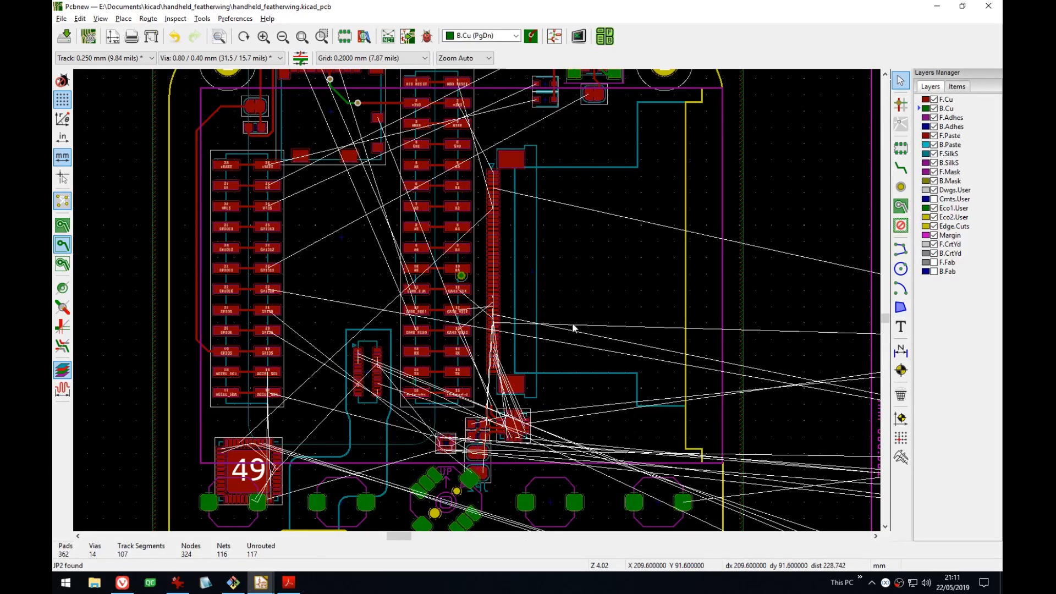
# - Examine the pads and unrouted connections of the 17-pad chip below the display connector, and make F.Cu the active layer
pyautogui.moveTo(572, 322); pyautogui.dragTo(555, 296, button='middle')
pyautogui.scroll(5, 575, 326)
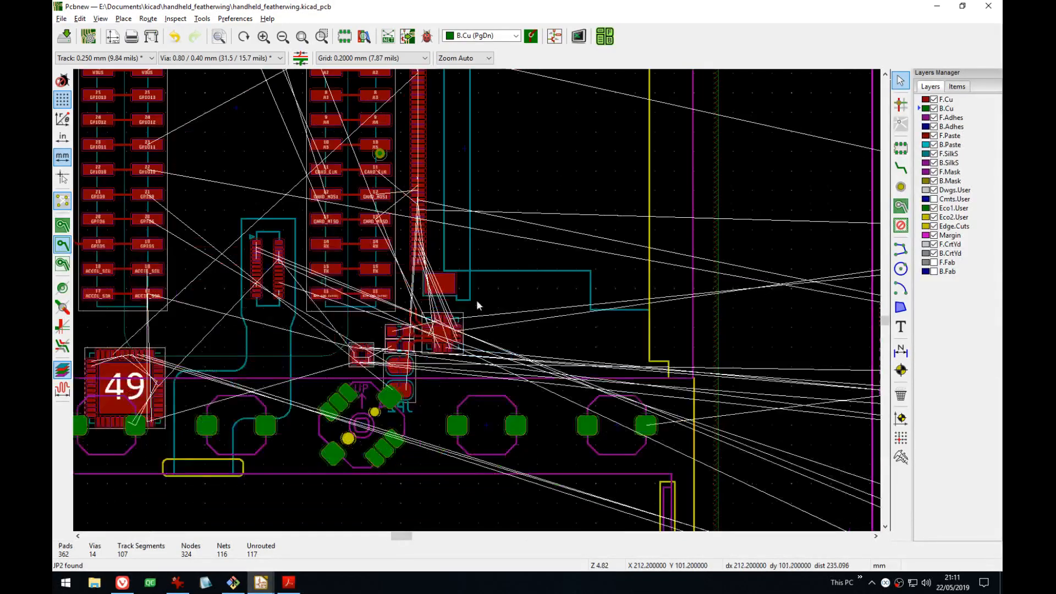
pyautogui.scroll(3, 546, 268)
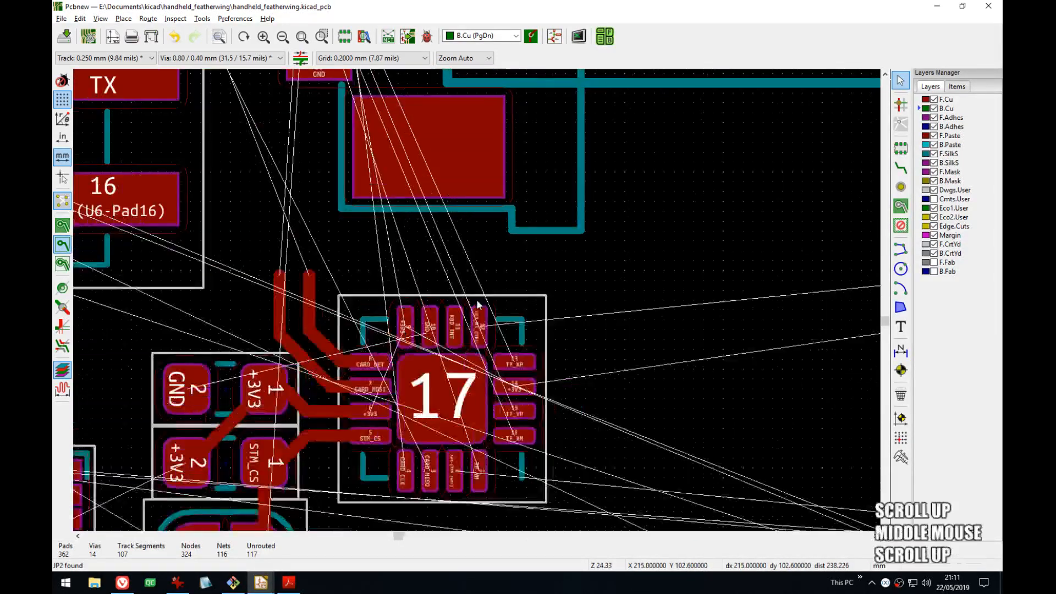
pyautogui.moveTo(398, 341); pyautogui.dragTo(532, 229, button='middle')
pyautogui.scroll(-3, 511, 237)
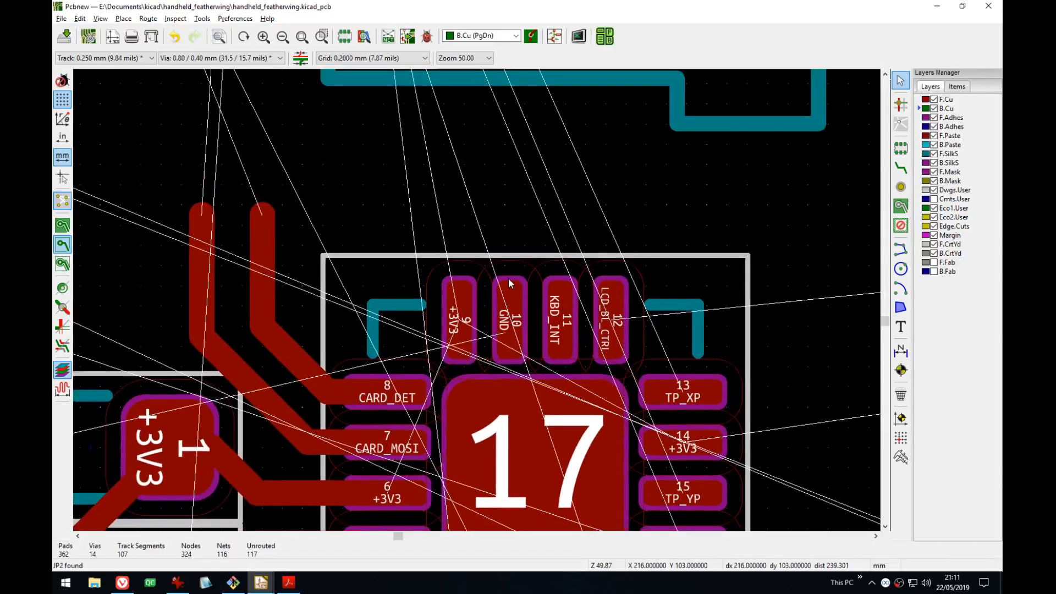
pyautogui.moveTo(475, 322); pyautogui.dragTo(522, 222, button='middle')
pyautogui.moveTo(469, 390); pyautogui.dragTo(541, 214, button='middle')
pyautogui.press('v')
pyautogui.scroll(-3, 549, 333)
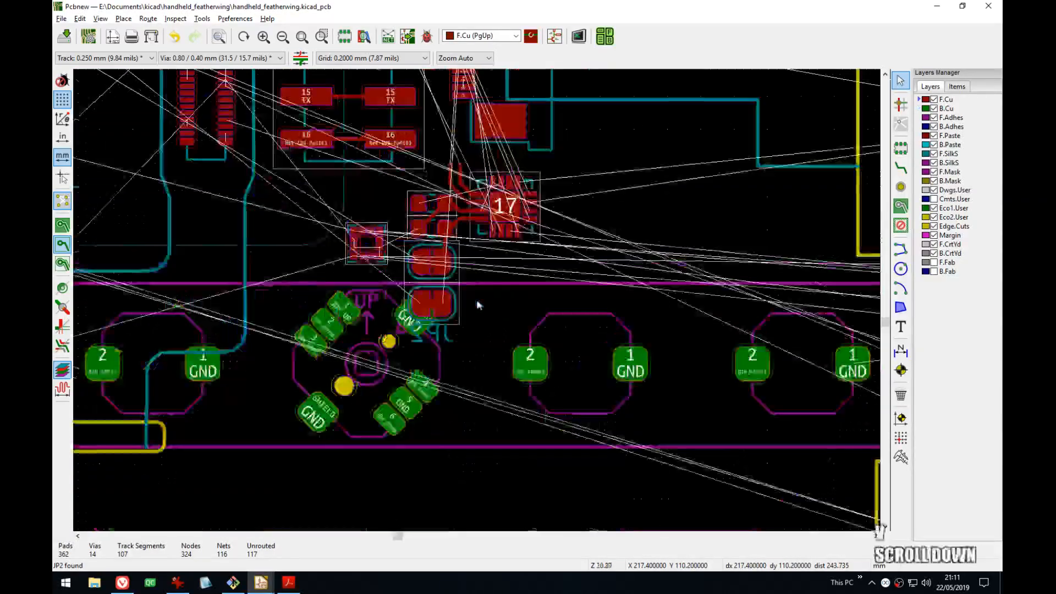
# - Show the board beside the schematic and locate solder jumper JP2, between GPIO9 and LCD_CS, by selecting it in the schematic
pyautogui.press('super+Left')
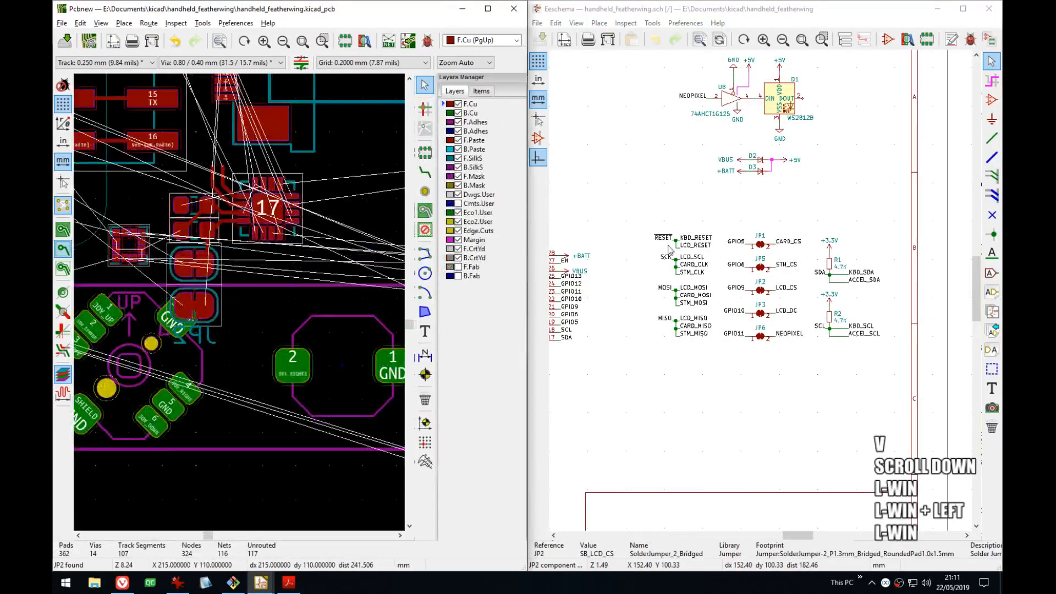
pyautogui.moveTo(695, 231); pyautogui.dragTo(726, 226, button='middle')
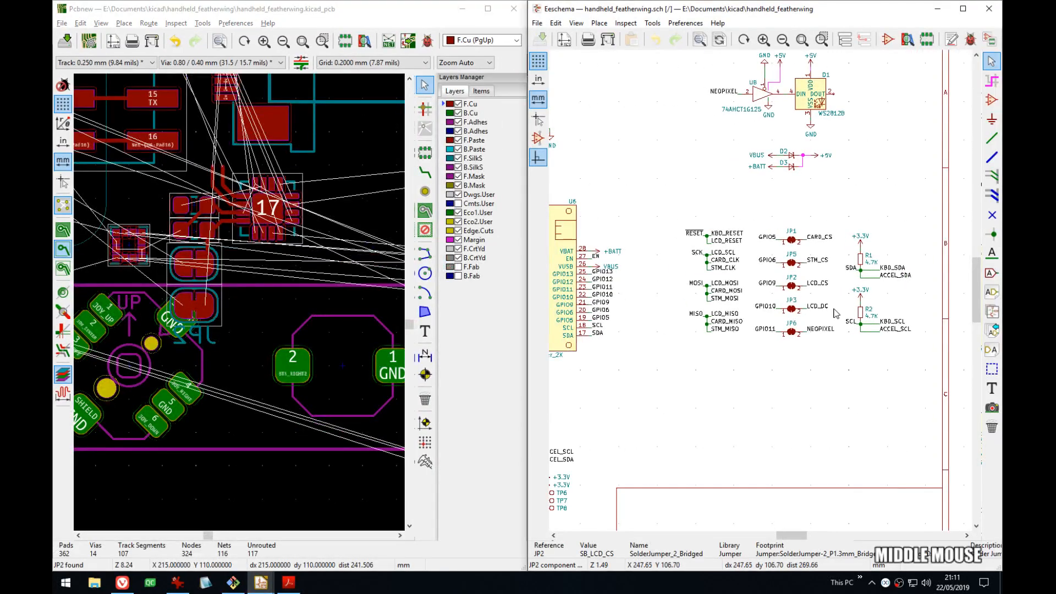
pyautogui.click(793, 287)
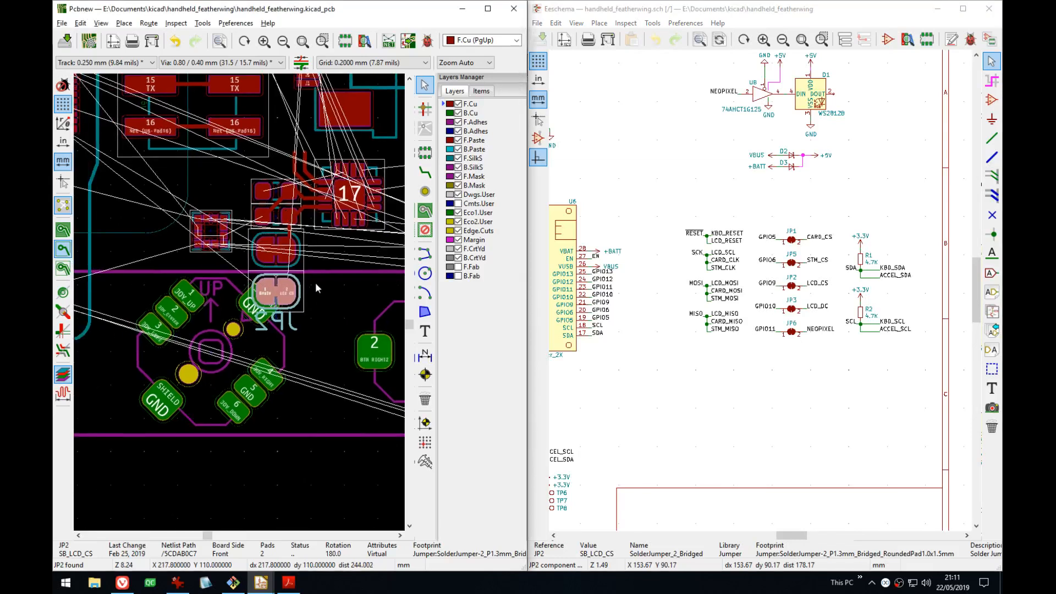
pyautogui.scroll(-4, 238, 303)
pyautogui.click(487, 9)
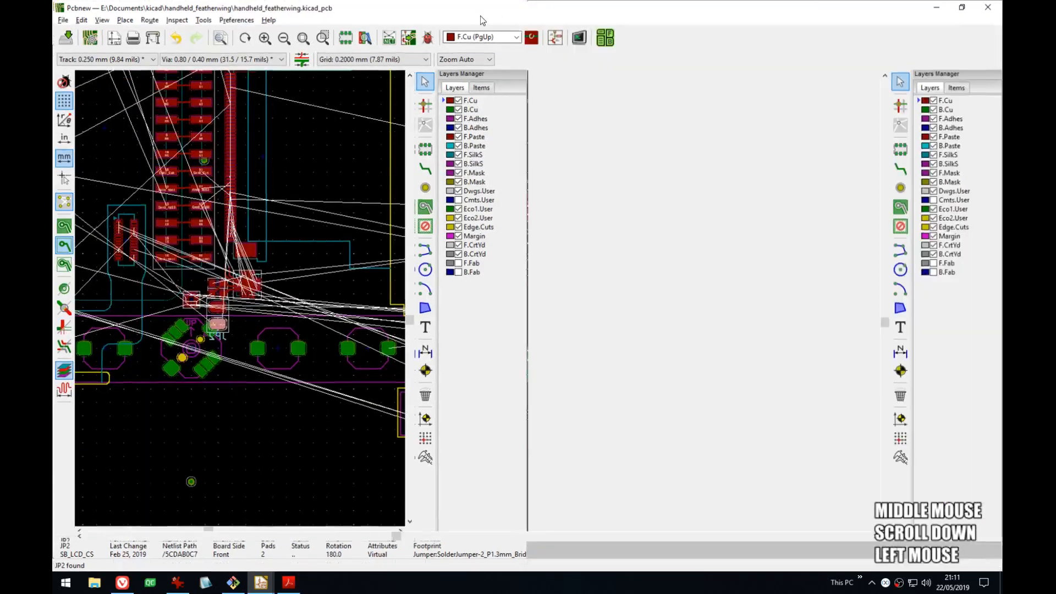
# - Route the LCD_CS track on F.Cu from pad 2 of JP2 around the 17-pad chip to the display connector's LCD_CS pad
pyautogui.scroll(6, 429, 326)
pyautogui.moveTo(453, 326); pyautogui.dragTo(441, 340, button='middle')
pyautogui.press('x')
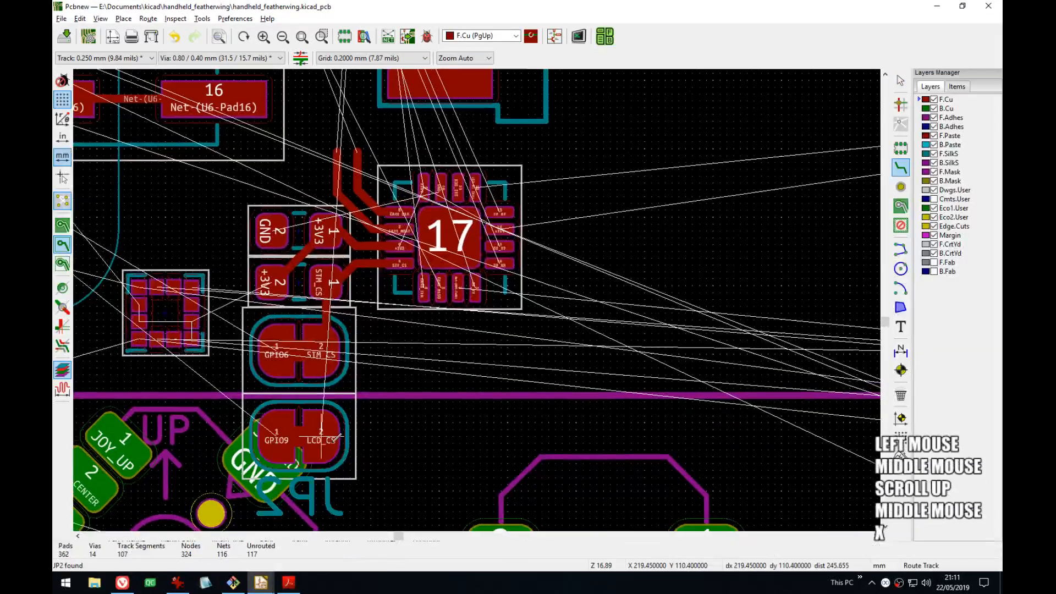
pyautogui.click(320, 437)
pyautogui.moveTo(866, 237); pyautogui.dragTo(663, 426, button='middle')
pyautogui.click(663, 426)
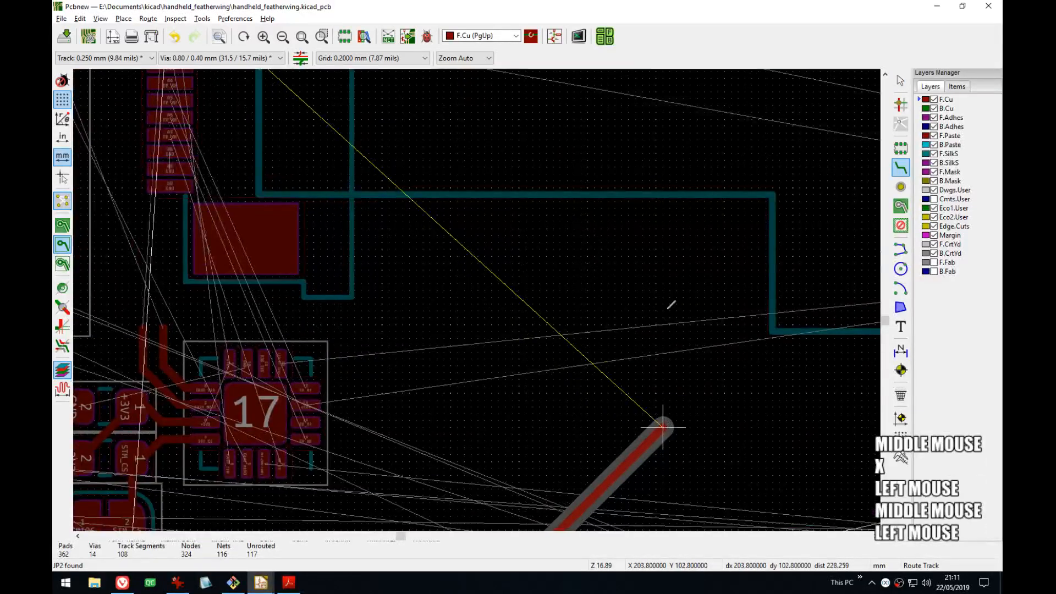
pyautogui.moveTo(666, 155); pyautogui.dragTo(676, 371, button='middle')
pyautogui.click(652, 242)
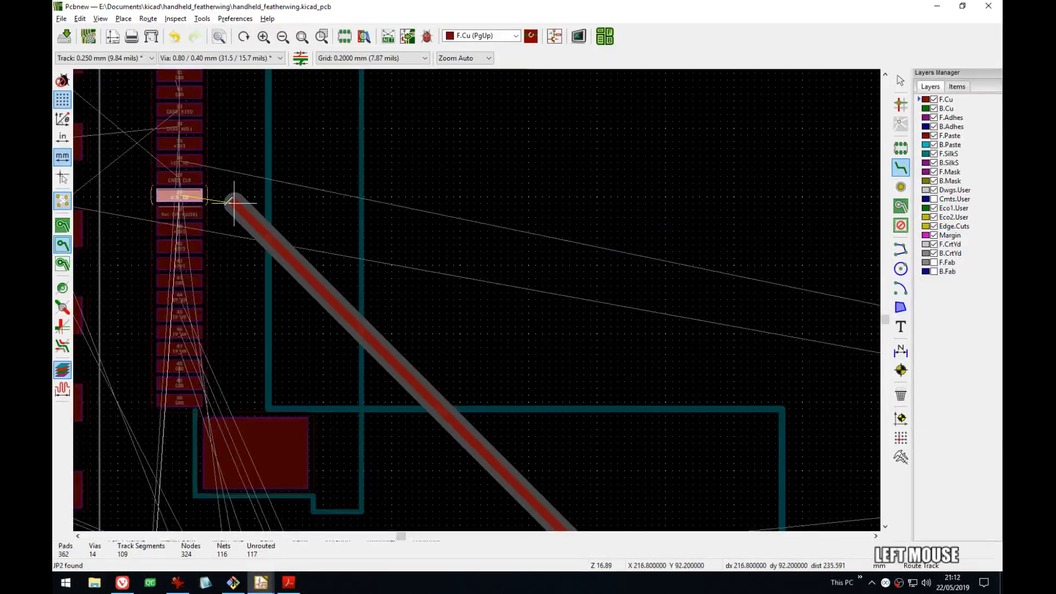
pyautogui.click(189, 196)
# - Reshape the LCD_CS track by shifting its diagonal corner and its long vertical segment closer to the display connector
pyautogui.press('d')
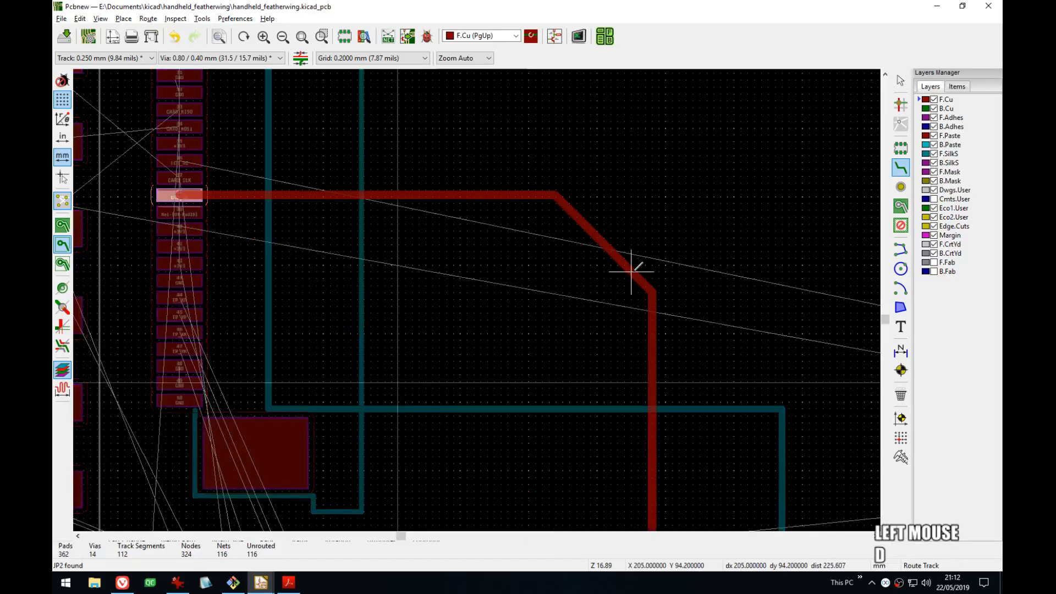
pyautogui.click(632, 271)
pyautogui.moveTo(664, 430); pyautogui.dragTo(755, 193, button='middle')
pyautogui.moveTo(680, 315); pyautogui.dragTo(747, 123, button='middle')
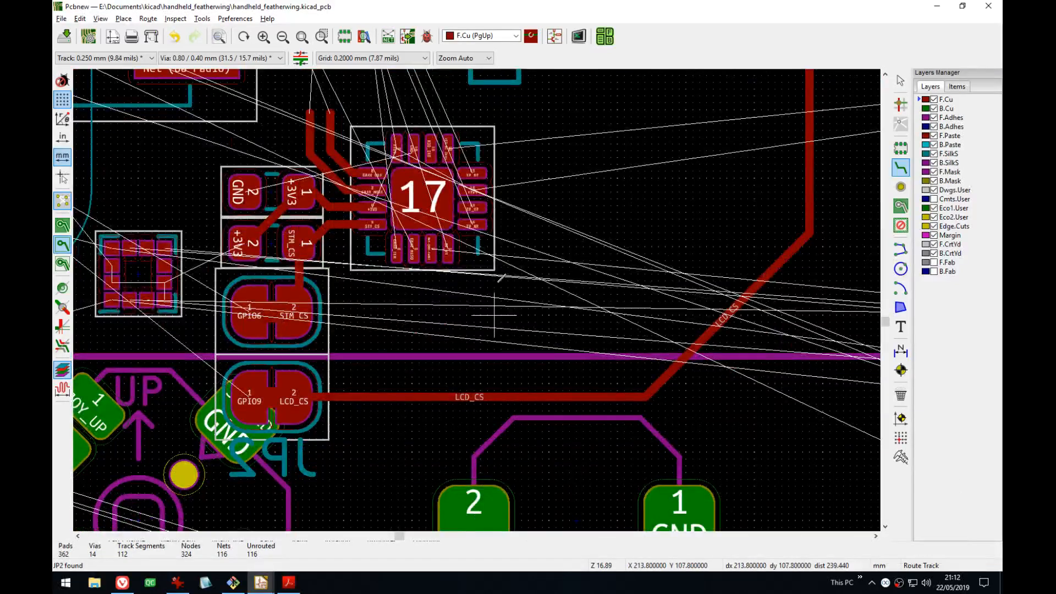
pyautogui.moveTo(604, 348); pyautogui.dragTo(565, 349, button='middle')
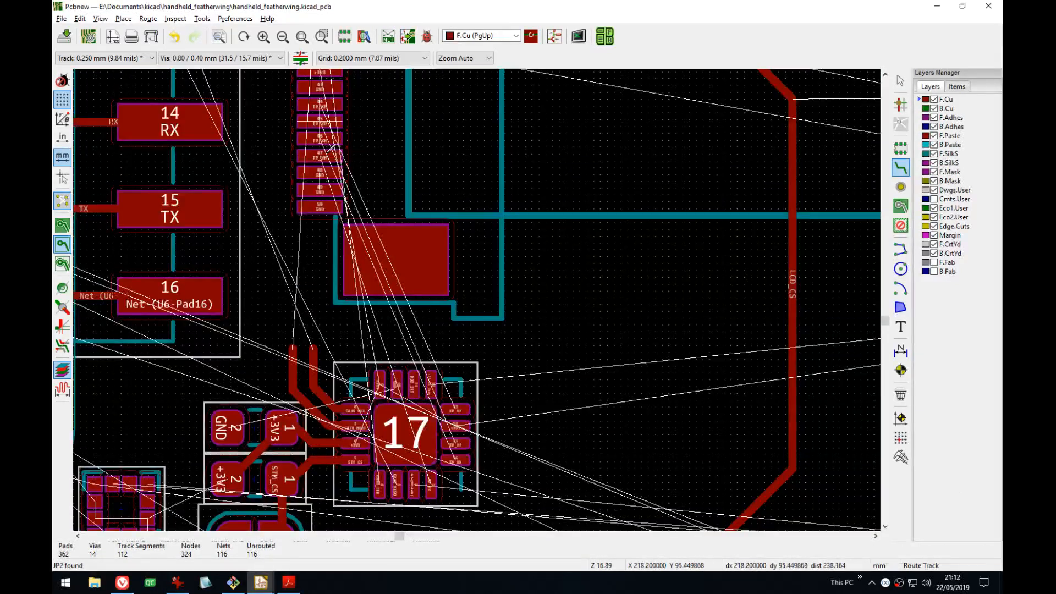
pyautogui.scroll(-3, 792, 284)
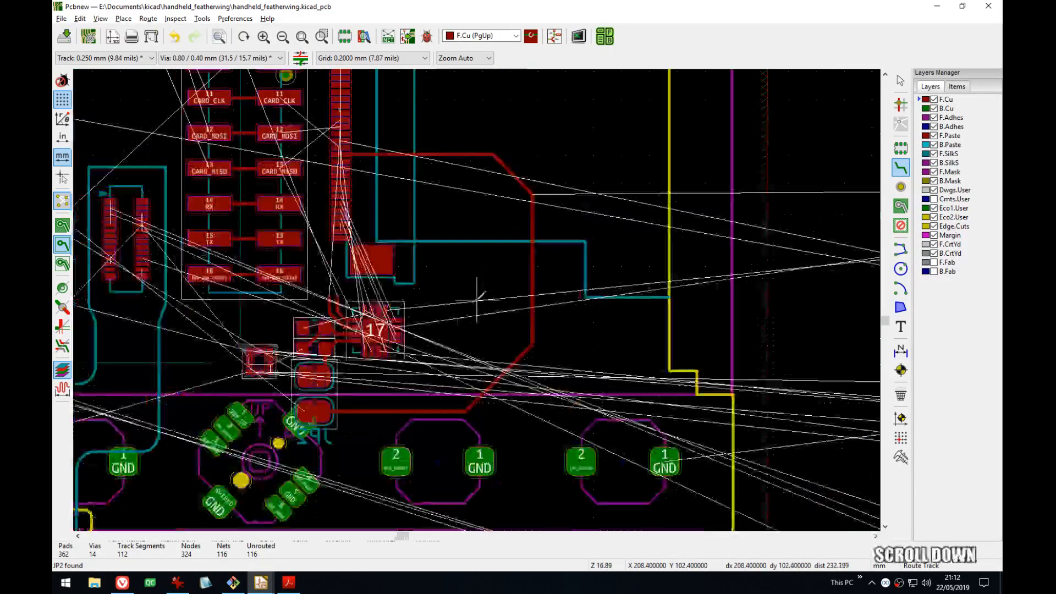
pyautogui.scroll(1, 584, 130)
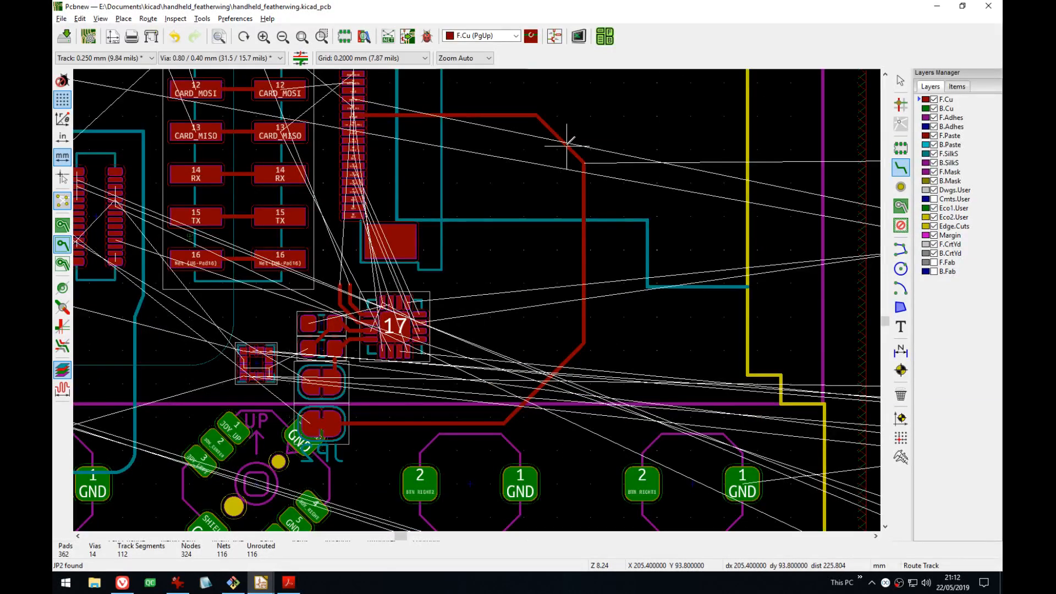
pyautogui.press('d')
pyautogui.click(578, 247)
pyautogui.press('d')
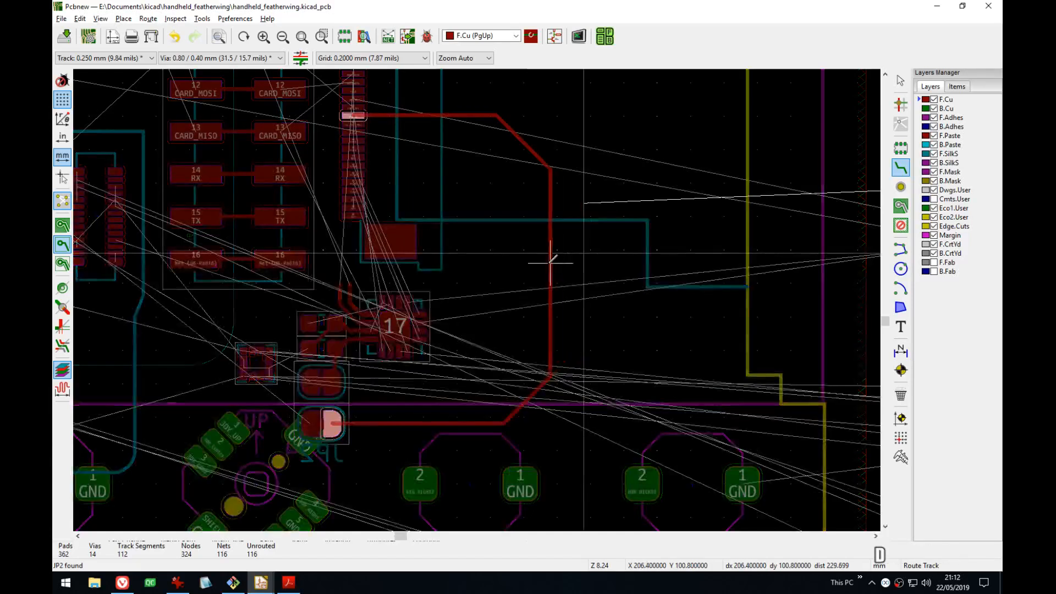
pyautogui.click(523, 263)
pyautogui.moveTo(433, 236); pyautogui.dragTo(484, 235, button='middle')
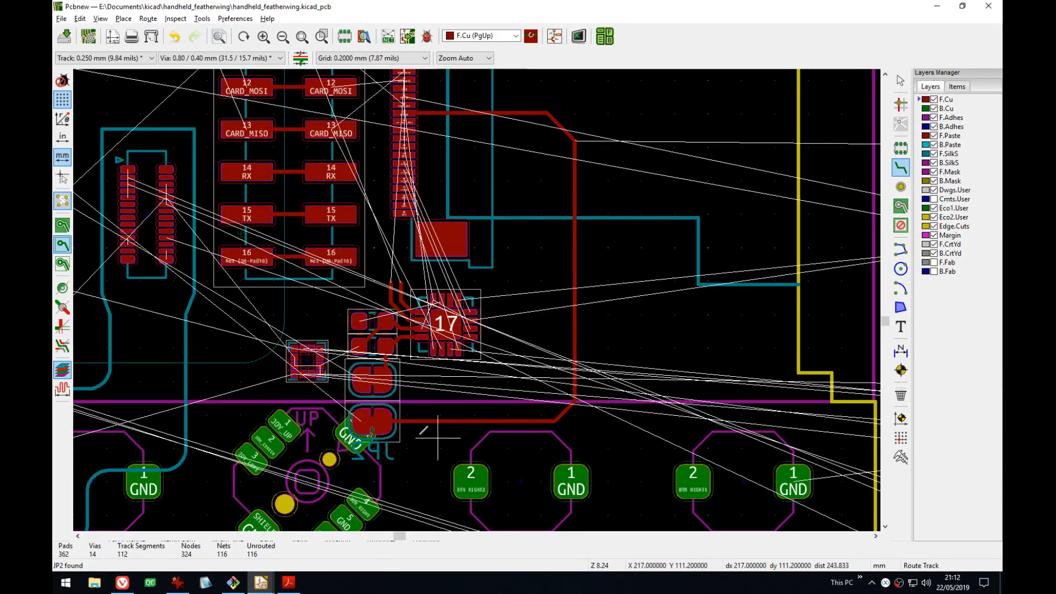
# - Locate solder jumper JP3, between GPIO10 and LCD_DC, on the board by selecting it in the schematic
pyautogui.hotkey('alt', 'Tab')
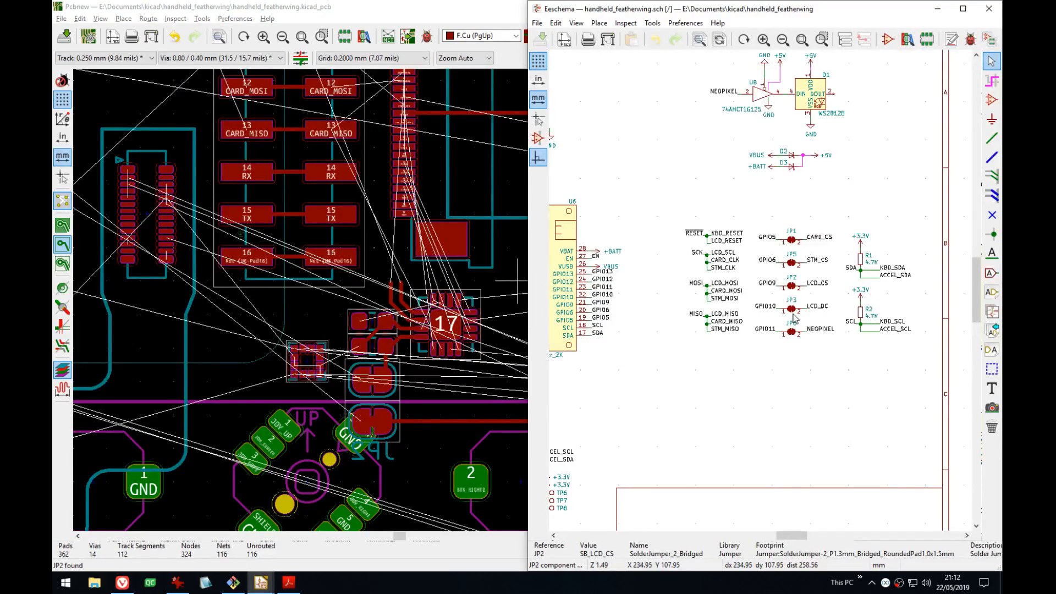
pyautogui.click(792, 308)
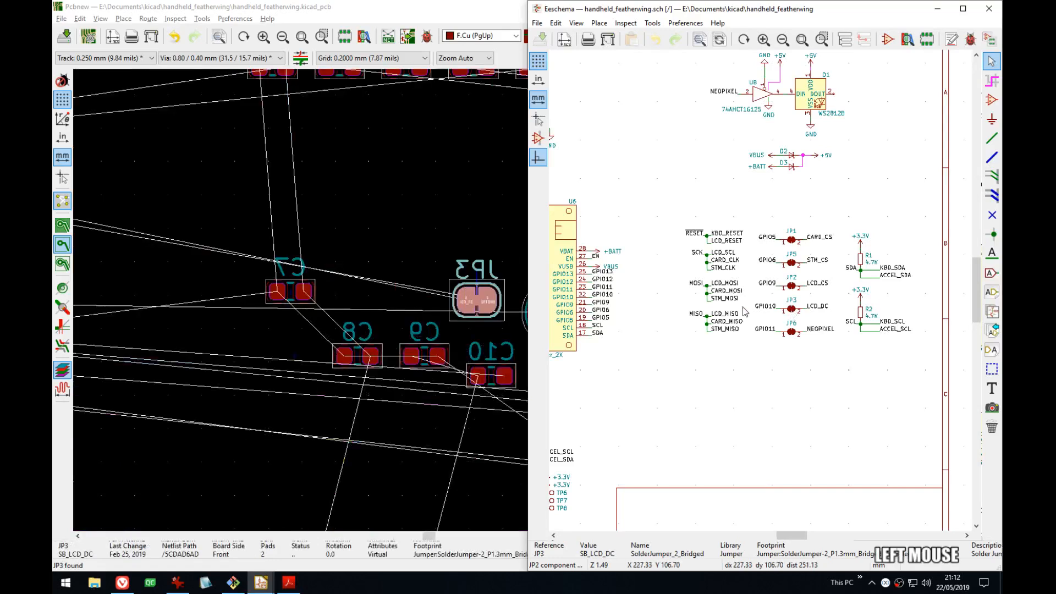
pyautogui.click(370, 230)
# - Move JP3 from the unplaced parts outside the outline to the spot just below JP2 beside the joystick
pyautogui.moveTo(463, 253); pyautogui.dragTo(430, 273, button='middle')
pyautogui.scroll(-4, 430, 272)
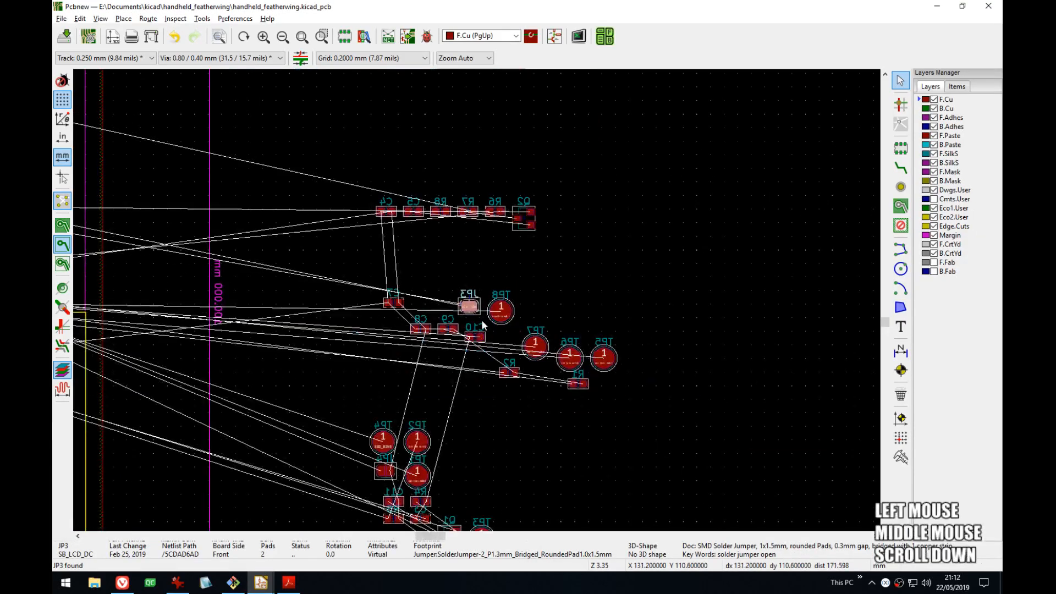
pyautogui.press('m')
pyautogui.scroll(-3, 525, 306)
pyautogui.scroll(5, 524, 306)
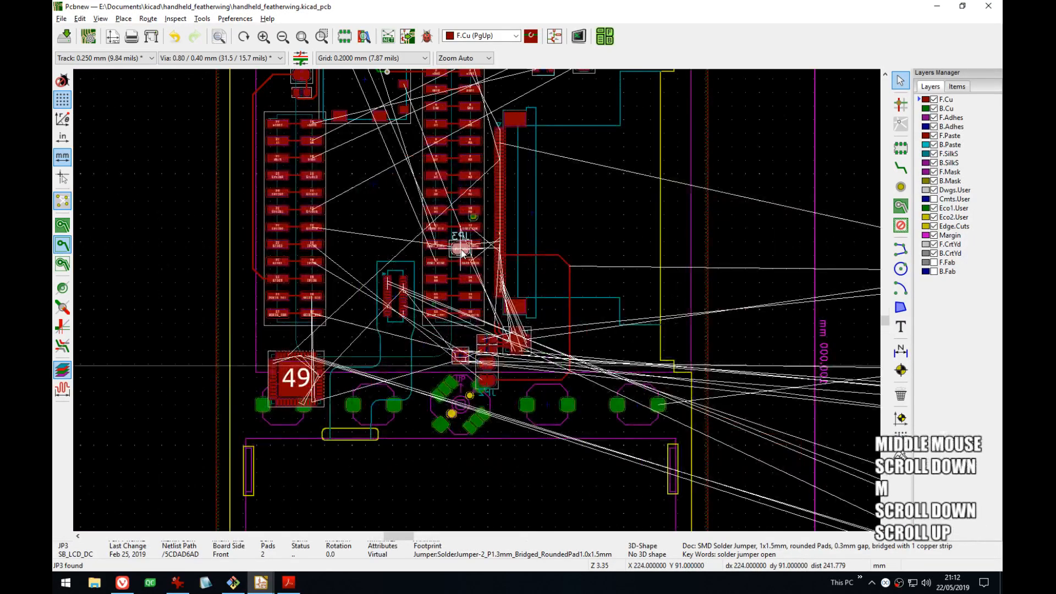
pyautogui.scroll(-2, 479, 304)
pyautogui.moveTo(478, 304); pyautogui.dragTo(478, 223, button='middle')
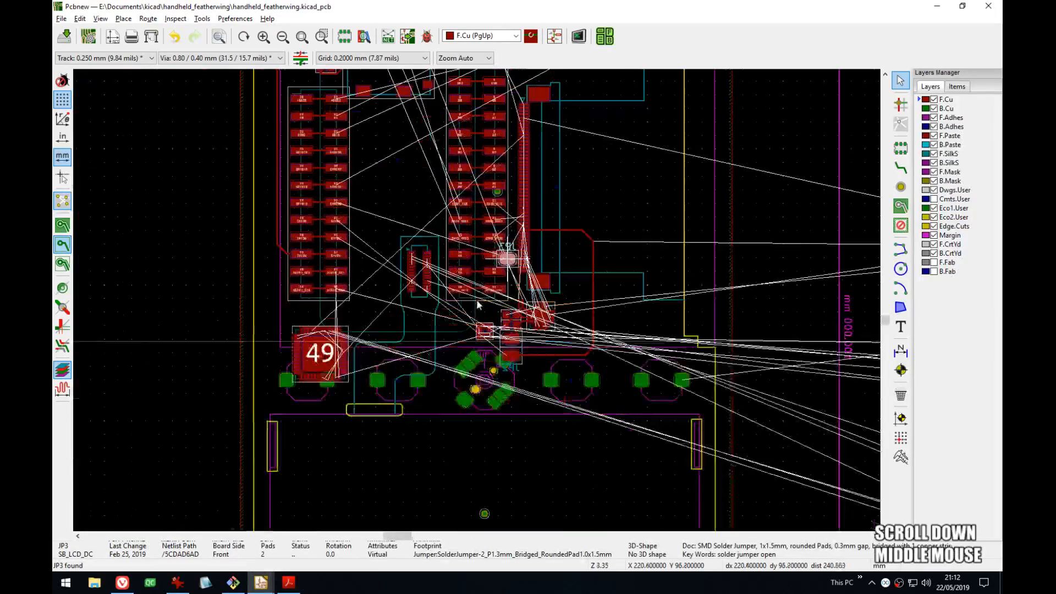
pyautogui.scroll(2, 478, 224)
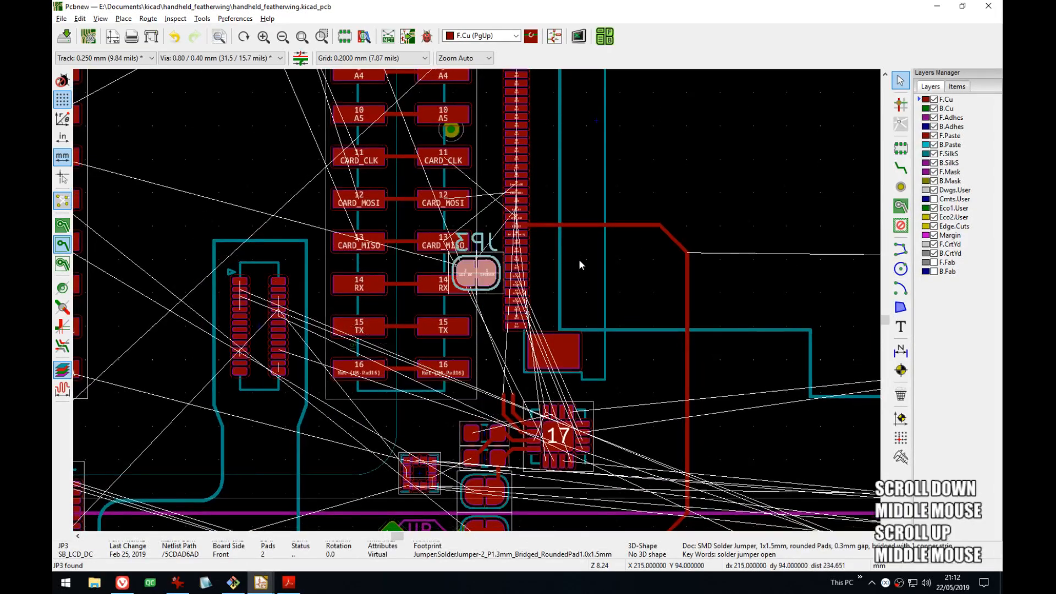
pyautogui.scroll(-2, 715, 266)
pyautogui.moveTo(726, 429); pyautogui.dragTo(746, 217, button='middle')
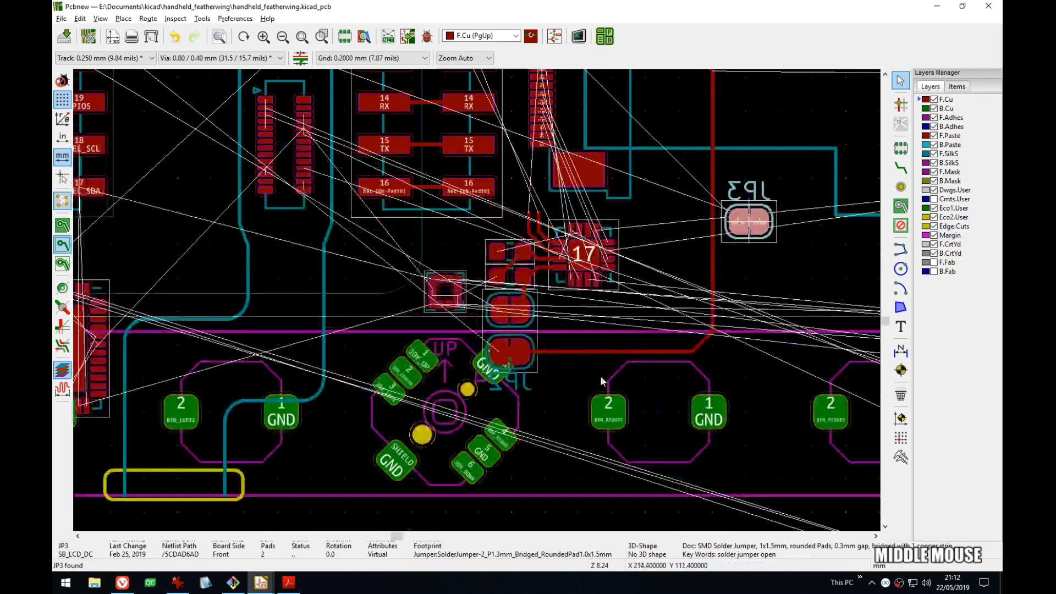
pyautogui.scroll(2, 514, 395)
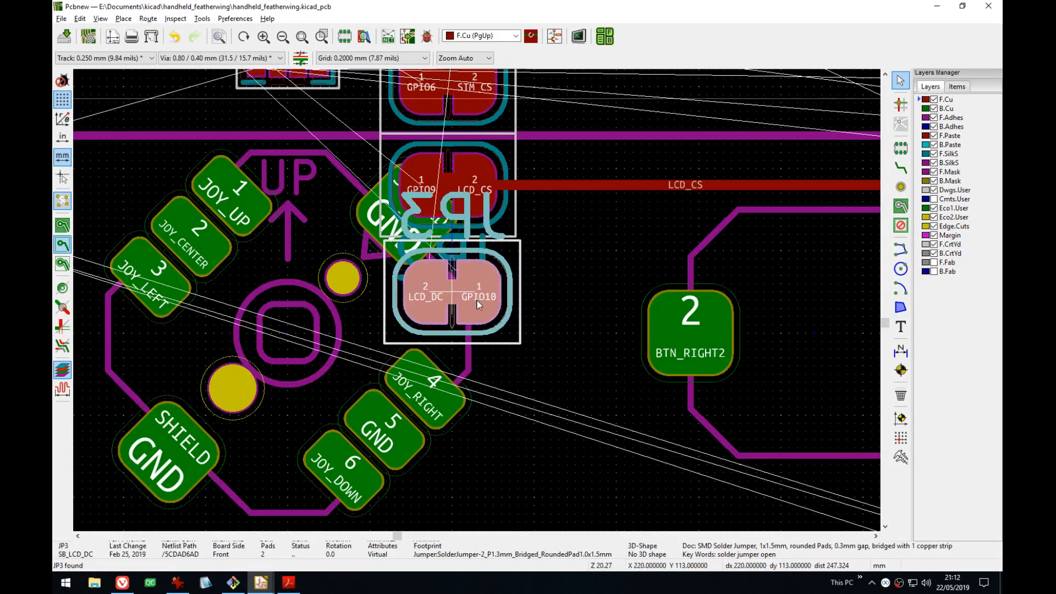
pyautogui.scroll(1, 477, 300)
pyautogui.scroll(1, 477, 300)
pyautogui.moveTo(477, 300); pyautogui.dragTo(477, 363, button='middle')
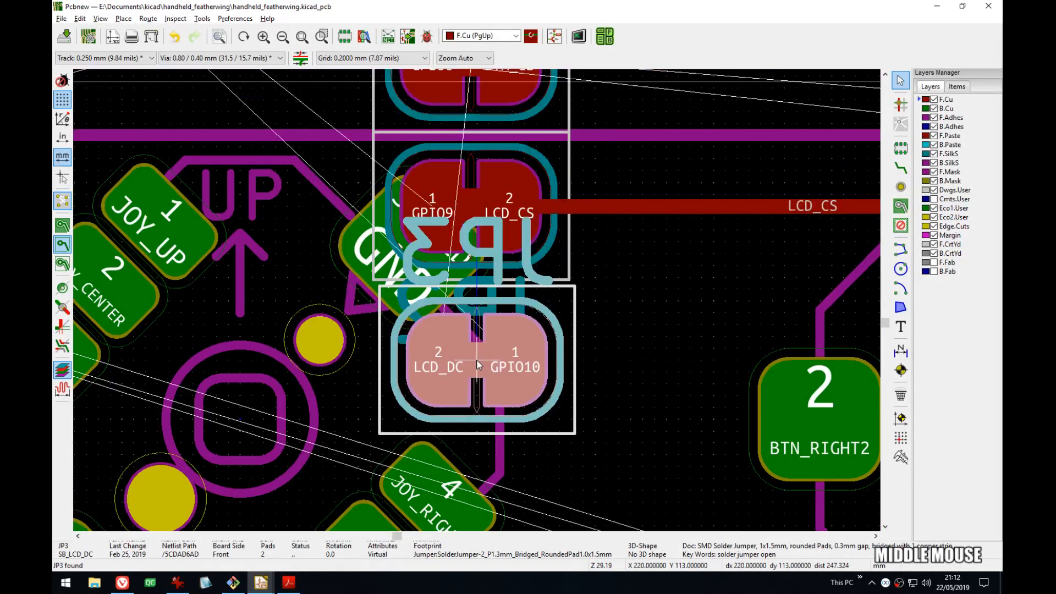
# - Set the grid to 0.1000 mm, rotate JP3 by 180°, and place it directly below JP2 with their courtyards aligned
pyautogui.press('n')
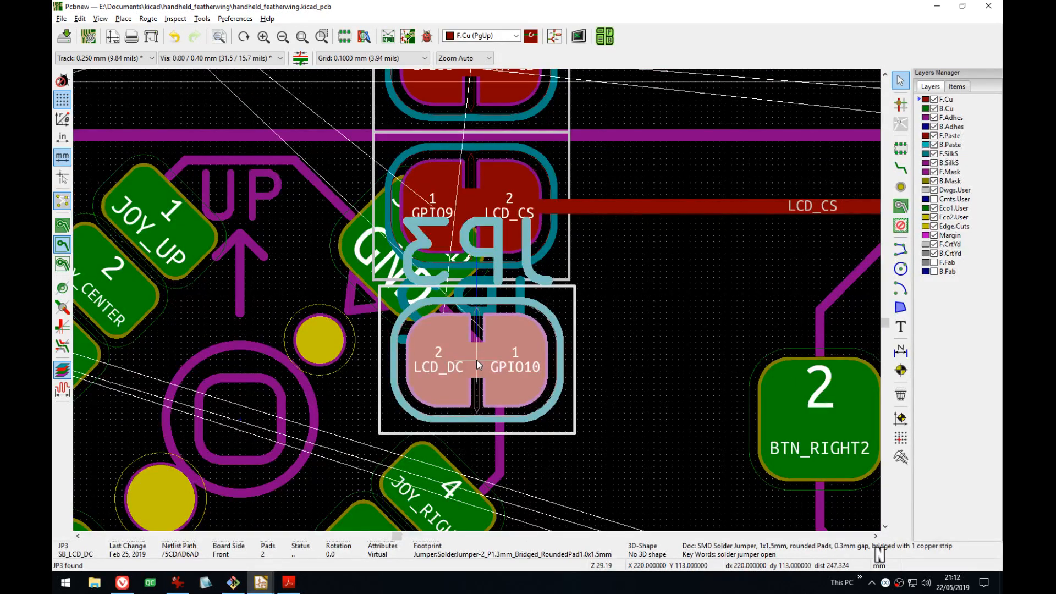
pyautogui.hotkey('shift', 'n')
pyautogui.hotkey('shift', 'n')
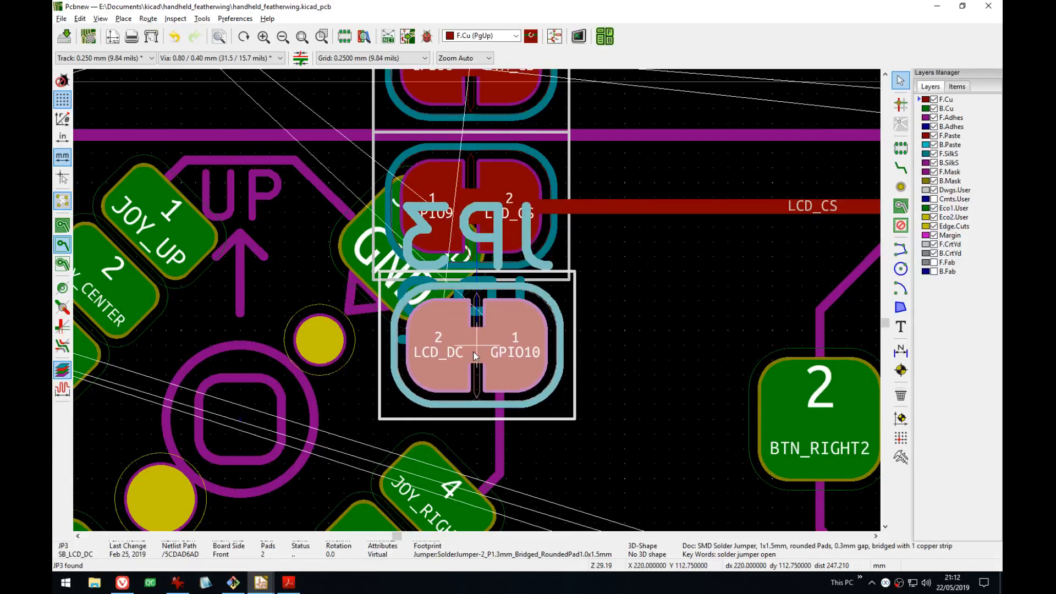
pyautogui.press('n')
pyautogui.press('n')
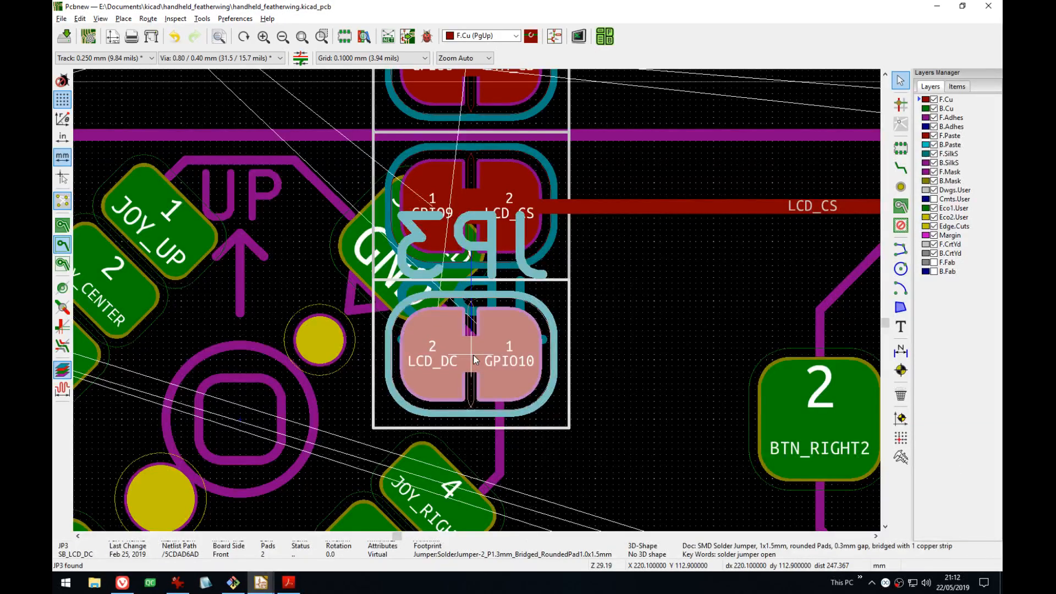
pyautogui.press('r')
pyautogui.click(476, 357)
# - Open the 3D view and examine the jumper column, the nearby holes and the flex cable slot
pyautogui.scroll(-3, 476, 358)
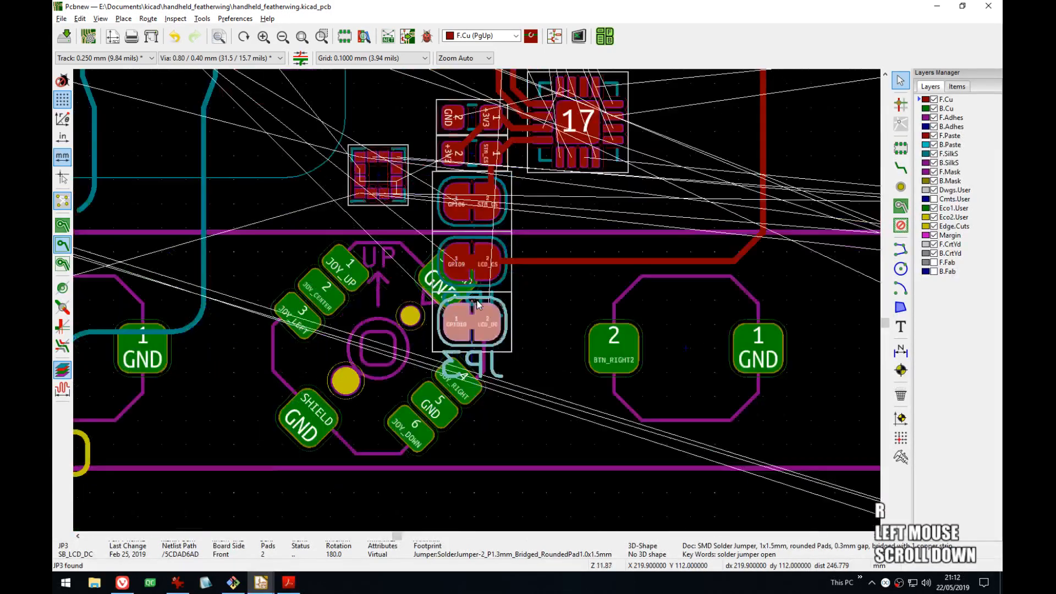
pyautogui.press('alt')
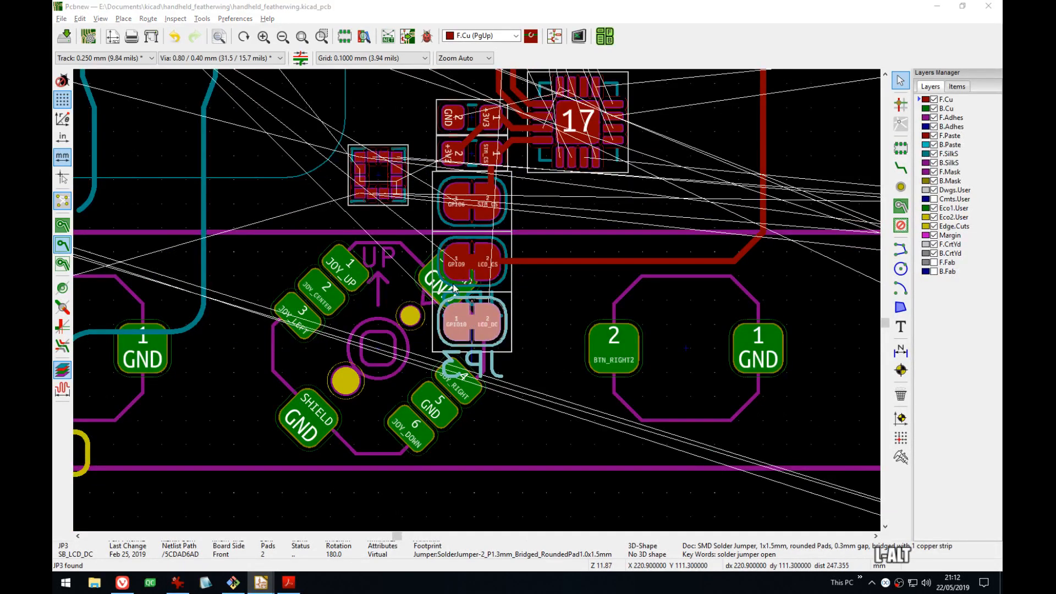
pyautogui.hotkey('alt', '3')
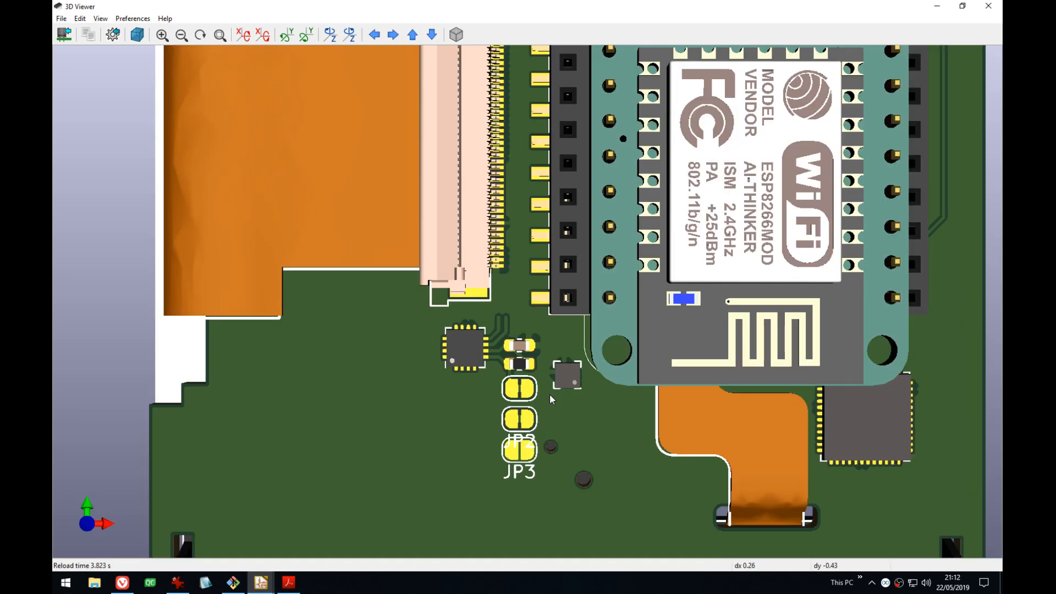
pyautogui.moveTo(549, 393); pyautogui.dragTo(538, 261, button='middle')
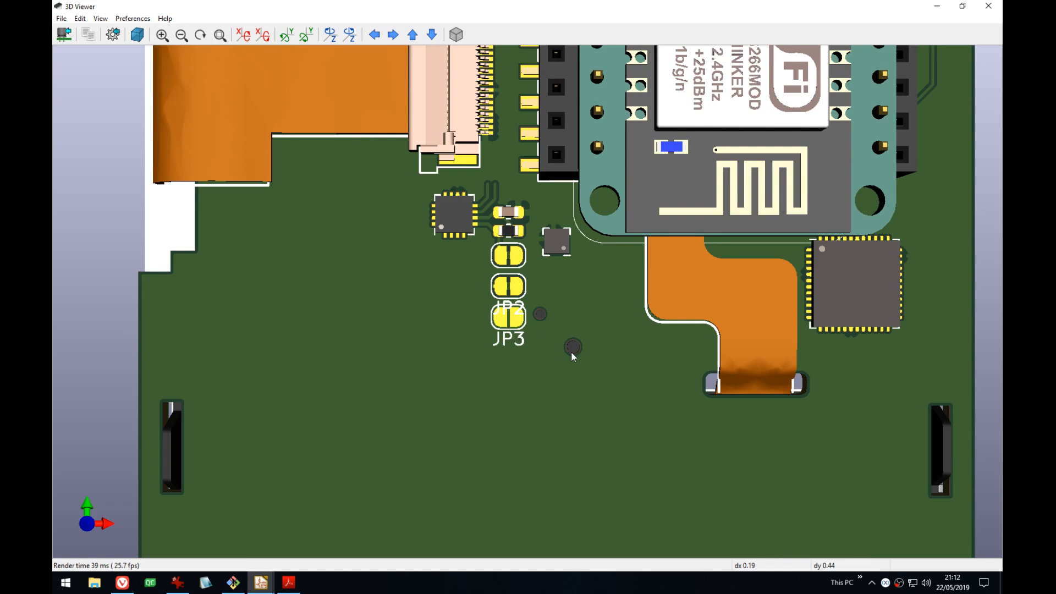
pyautogui.moveTo(809, 411); pyautogui.dragTo(602, 372)
pyautogui.scroll(4, 715, 387)
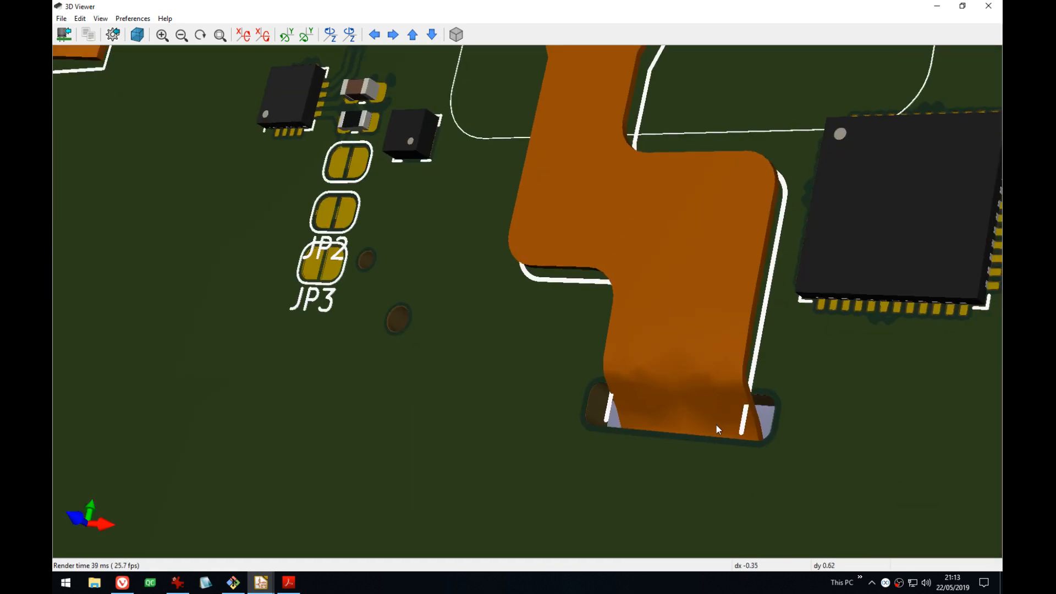
# - Check the jumper labels in the 3D view, then return to the board editor and hide JP2's silkscreen reference text
pyautogui.moveTo(716, 424); pyautogui.dragTo(915, 467)
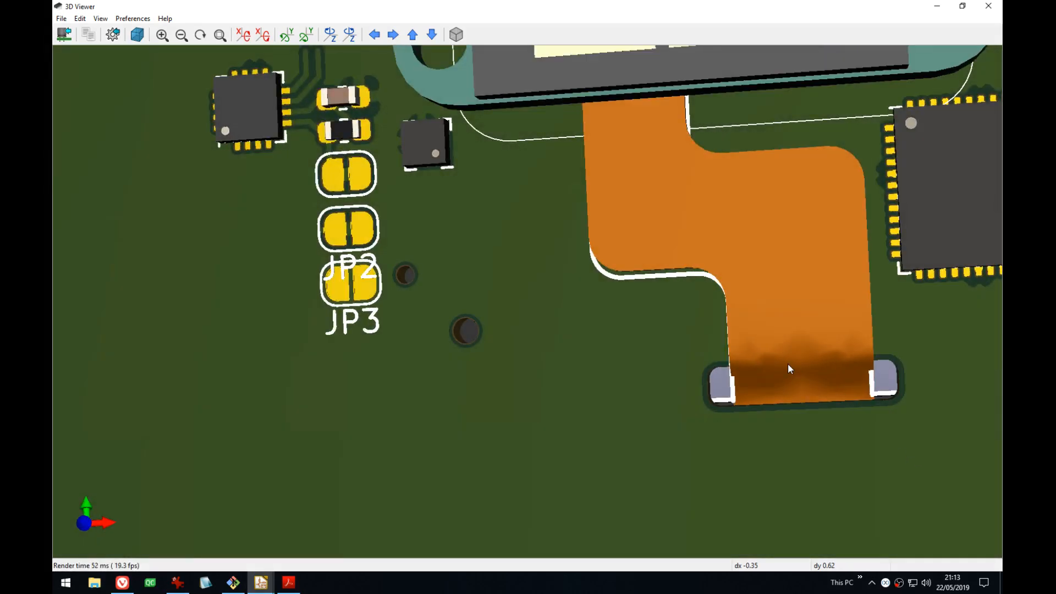
pyautogui.moveTo(790, 368); pyautogui.dragTo(598, 328)
pyautogui.scroll(-2, 631, 329)
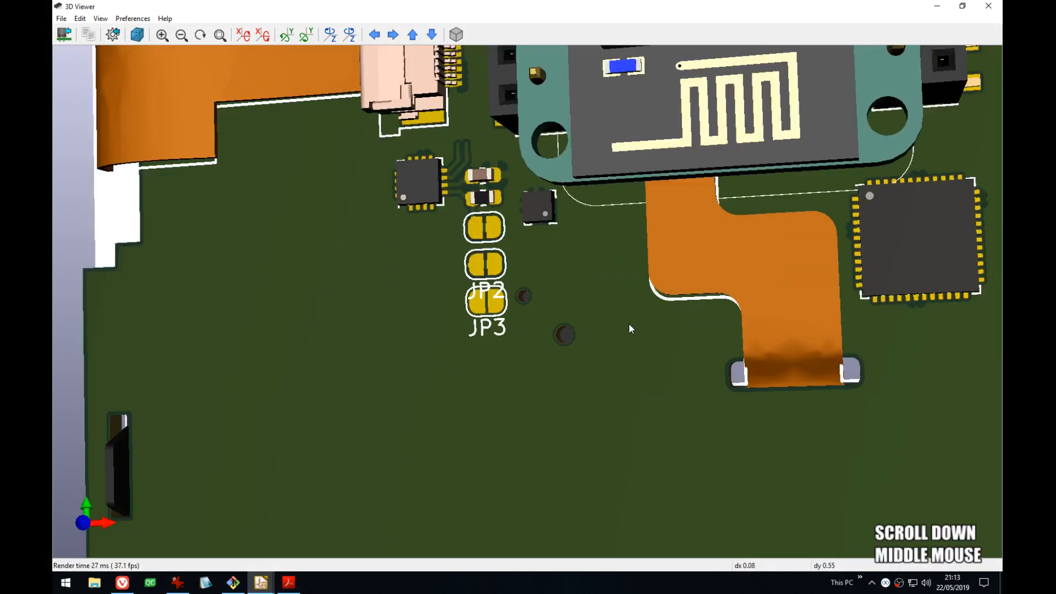
pyautogui.hotkey('alt', 'Tab')
pyautogui.moveTo(579, 331); pyautogui.dragTo(622, 314, button='middle')
pyautogui.click(582, 307)
pyautogui.click(538, 278)
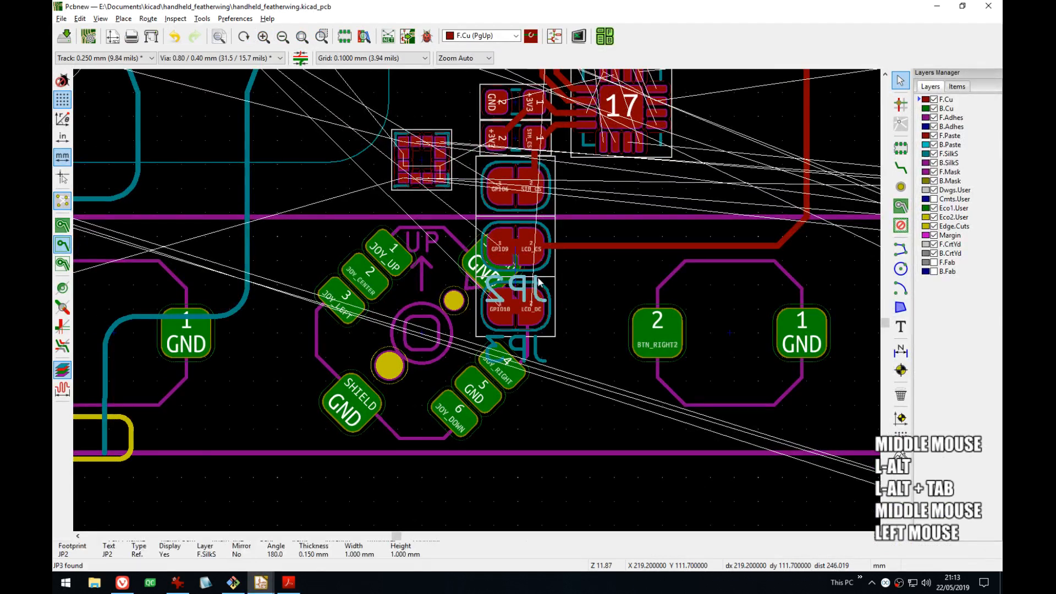
pyautogui.press('e')
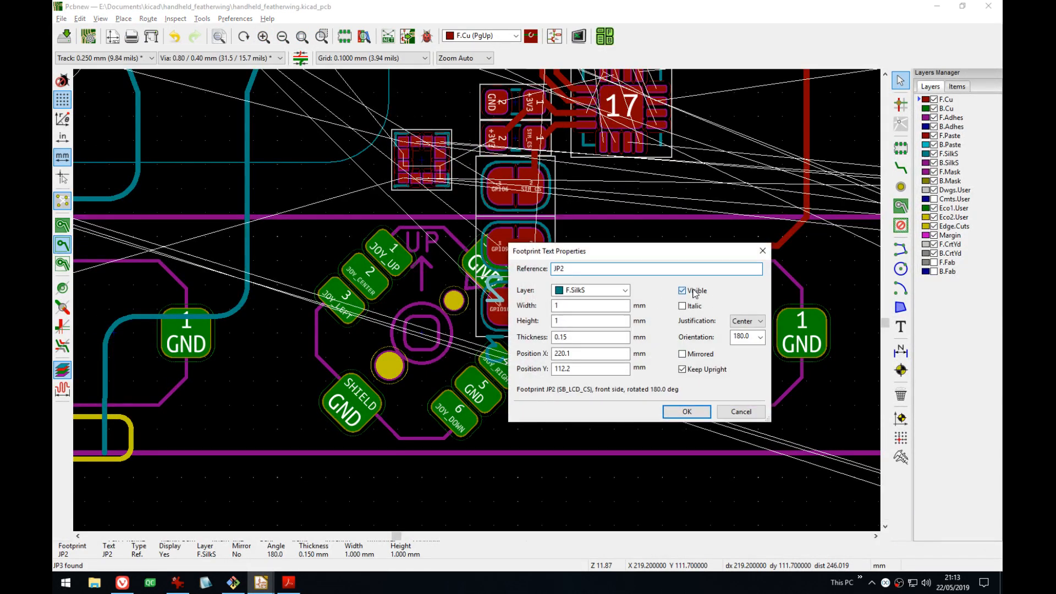
pyautogui.click(610, 288)
pyautogui.click(682, 414)
# - Hide the silkscreen reference text of JP3
pyautogui.click(542, 351)
pyautogui.press('e')
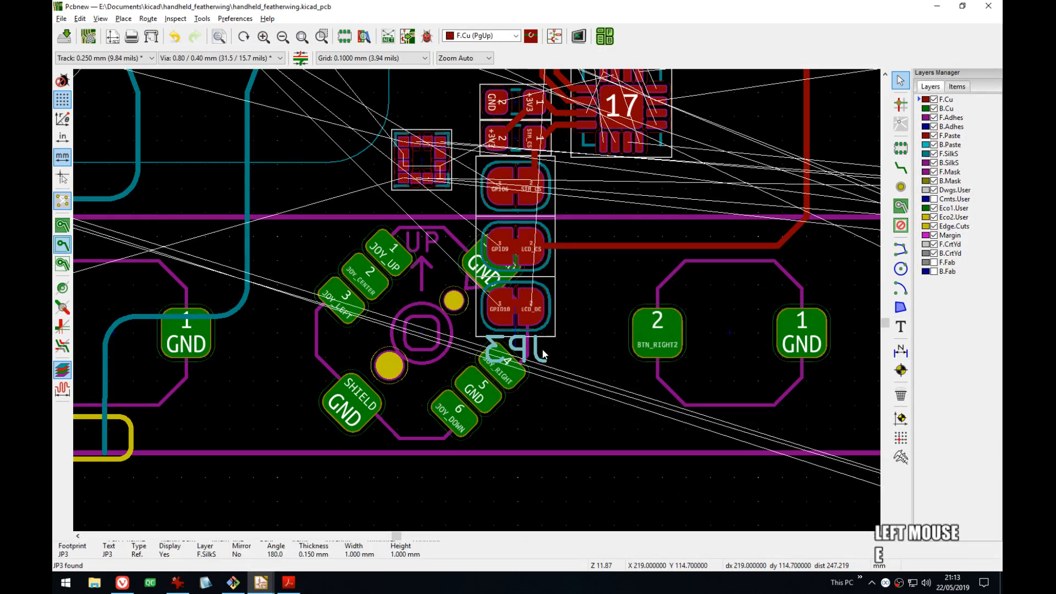
pyautogui.click(709, 292)
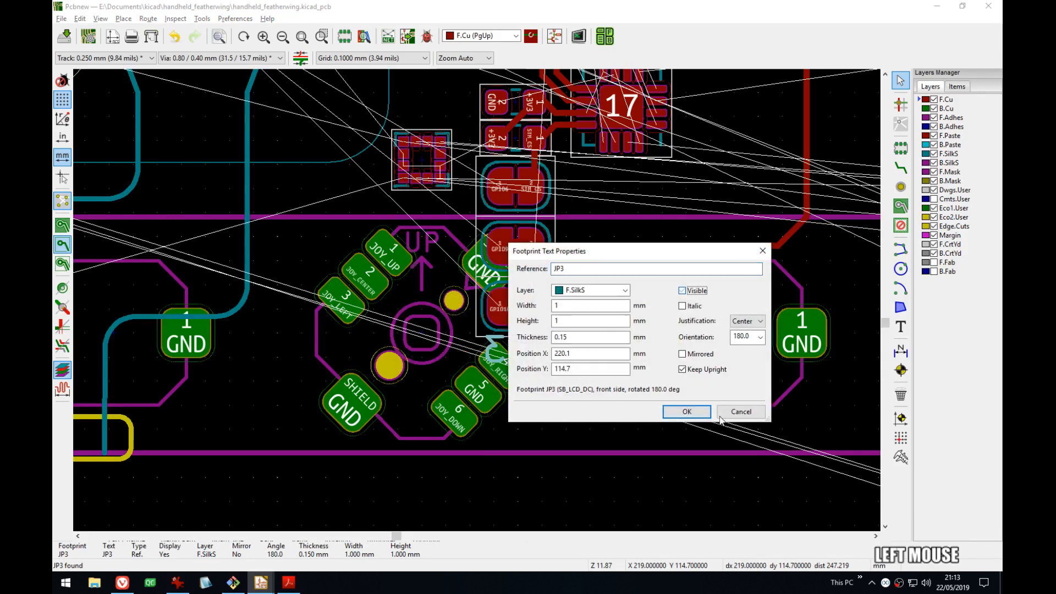
pyautogui.click(686, 411)
pyautogui.moveTo(627, 269); pyautogui.dragTo(625, 292, button='middle')
pyautogui.scroll(-3, 624, 288)
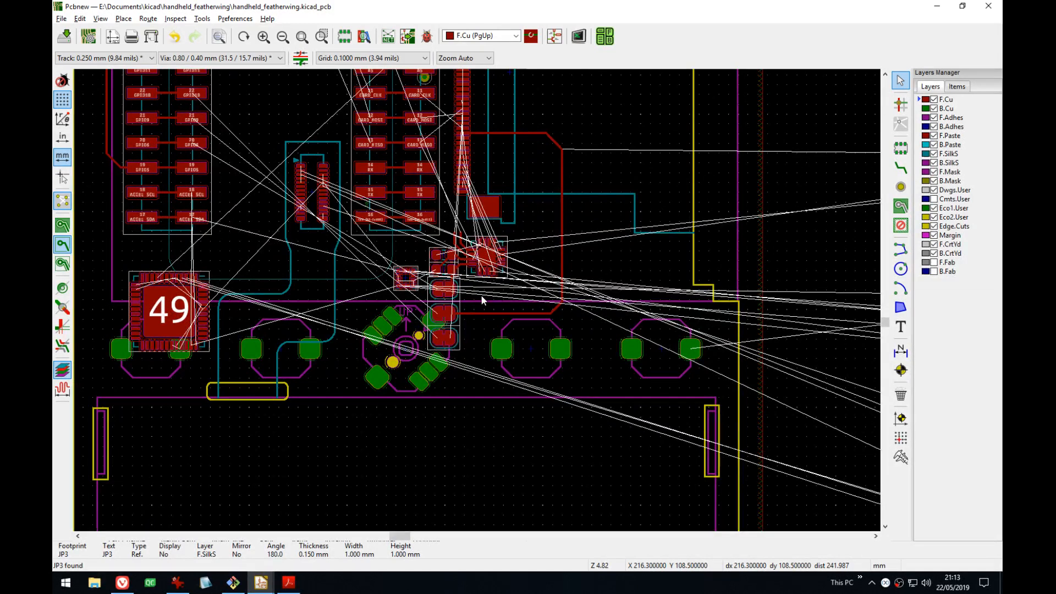
pyautogui.scroll(4, 486, 295)
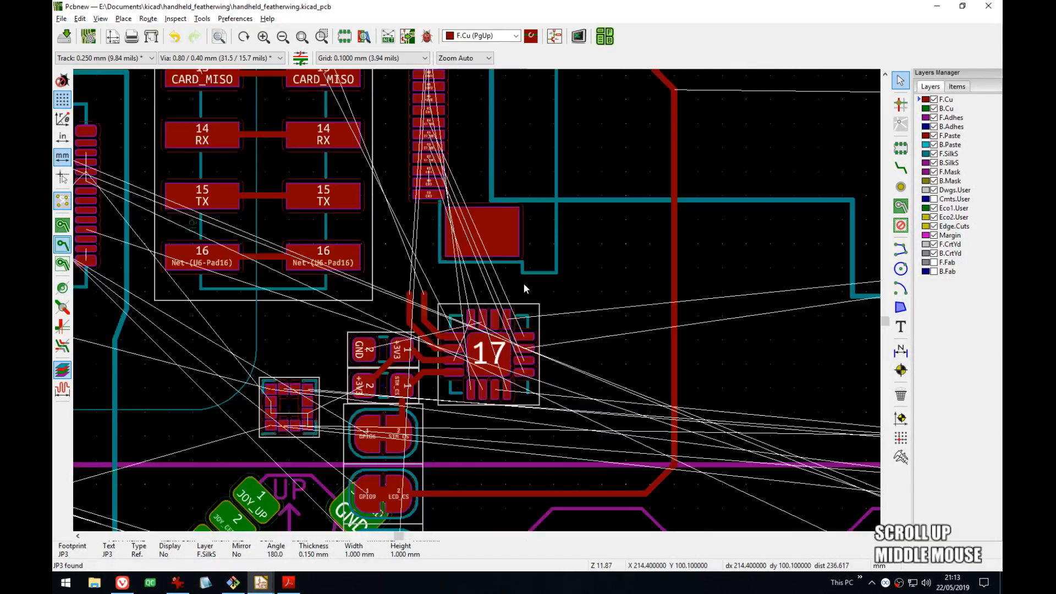
pyautogui.moveTo(524, 284); pyautogui.dragTo(511, 228, button='middle')
pyautogui.scroll(-1, 550, 379)
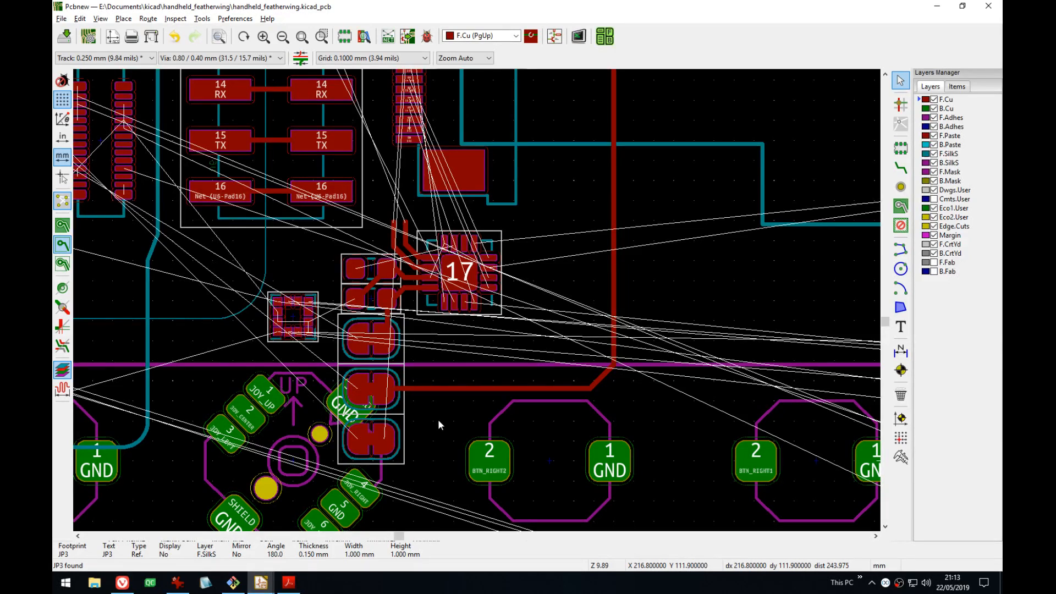
pyautogui.scroll(3, 497, 256)
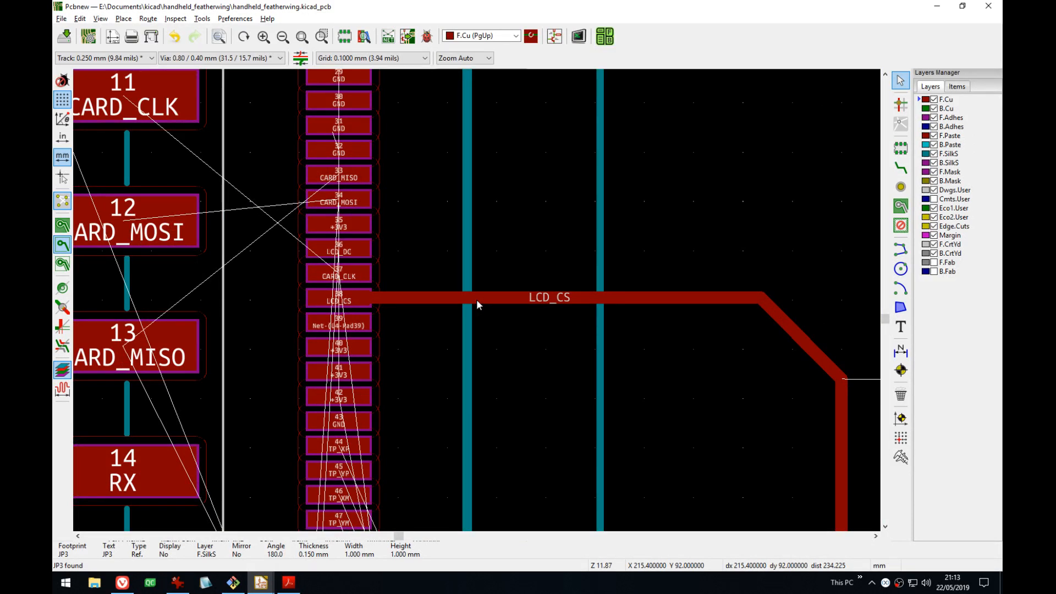
pyautogui.press('x')
pyautogui.click(342, 274)
pyautogui.scroll(-2, 396, 264)
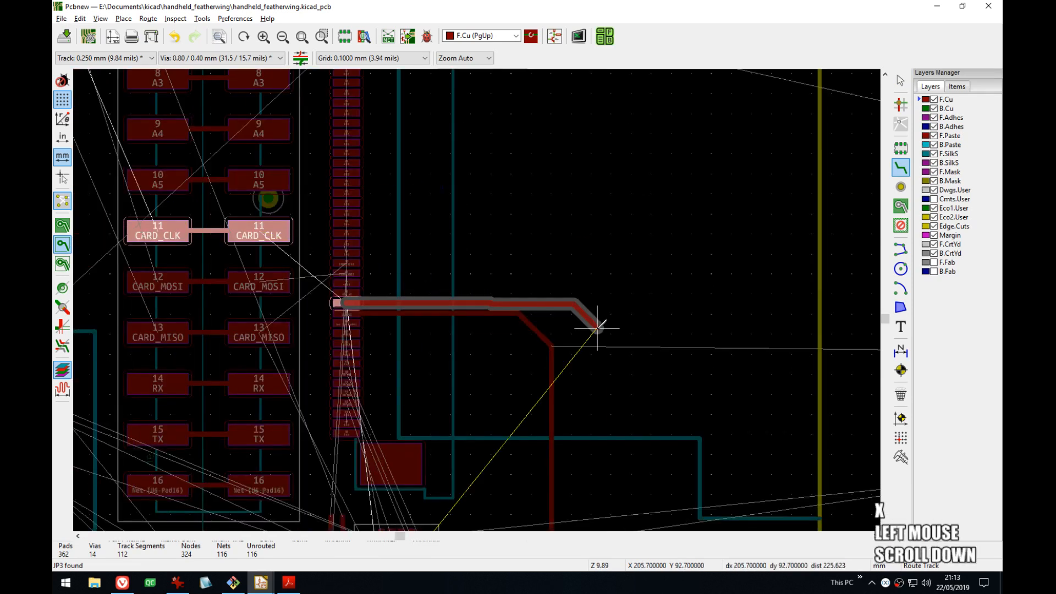
pyautogui.moveTo(596, 325); pyautogui.dragTo(641, 228, button='middle')
pyautogui.press('Escape')
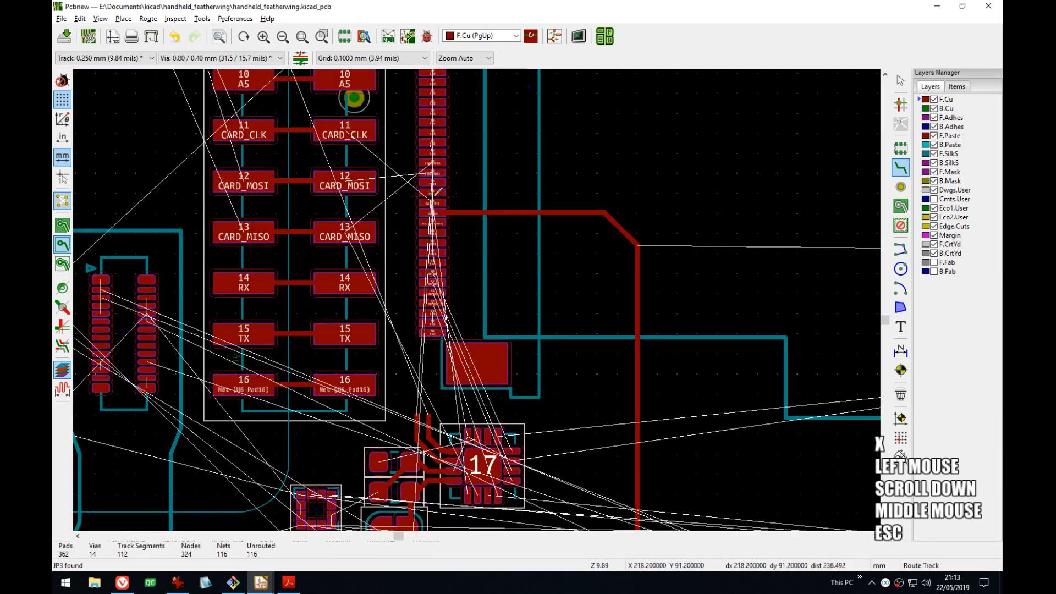
# - Route LCD_DC on F.Cu from display connector pad 36 around the outside of the LCD_CS track to JP3
pyautogui.click(502, 206)
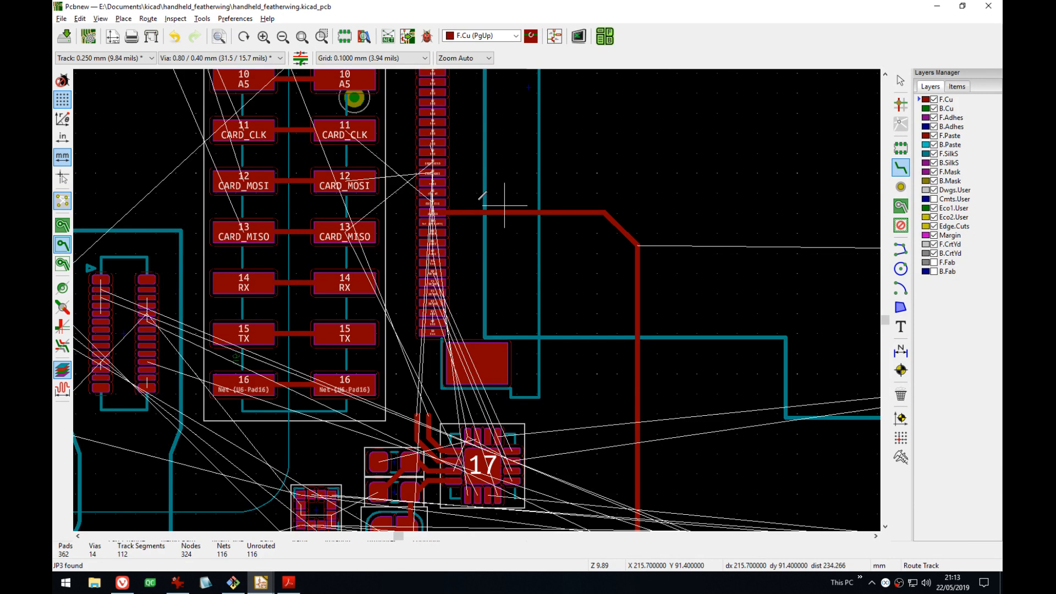
pyautogui.click(432, 192)
pyautogui.moveTo(680, 301); pyautogui.dragTo(691, 164, button='middle')
pyautogui.moveTo(664, 394); pyautogui.dragTo(632, 308, button='middle')
pyautogui.click(450, 408)
pyautogui.scroll(1, 638, 207)
pyautogui.moveTo(421, 298); pyautogui.dragTo(455, 292, button='middle')
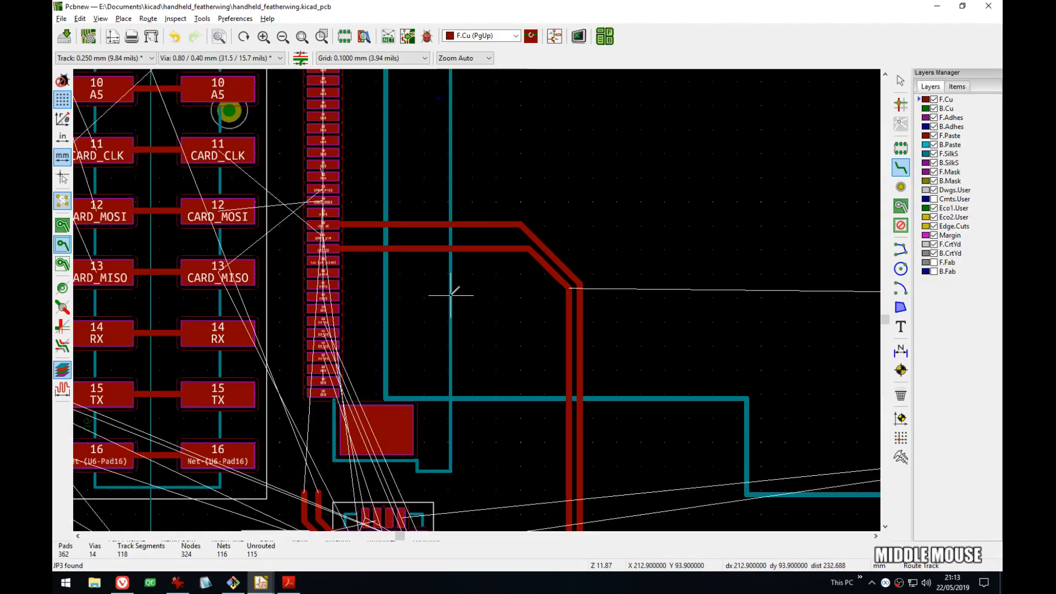
# - Examine the display connector pads and the CARD_MISO, CARD_MOSI and CARD_CLK airwires running to the Feather header
pyautogui.scroll(1, 358, 248)
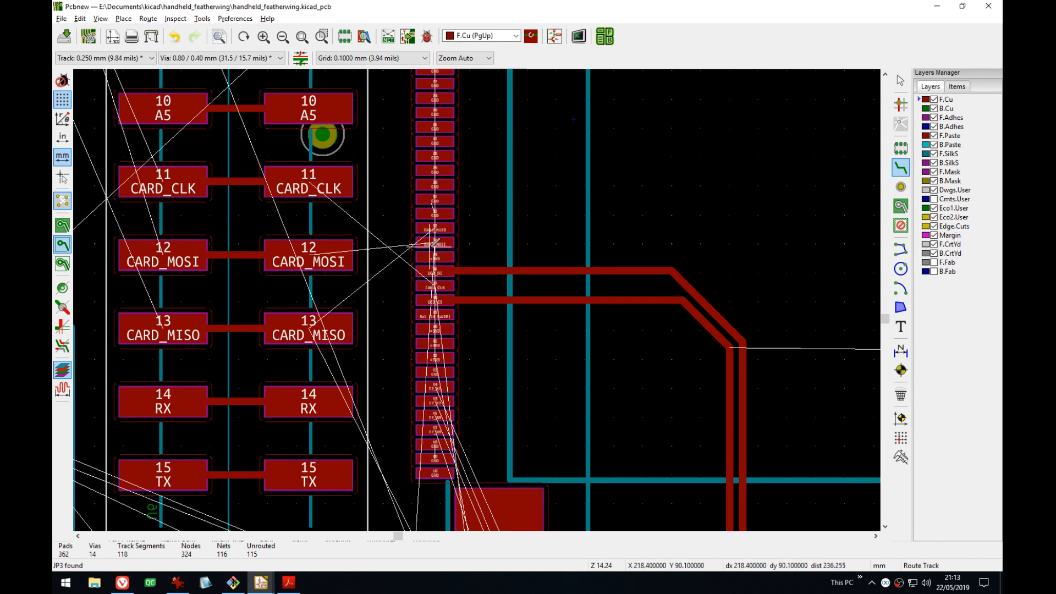
pyautogui.scroll(1, 671, 314)
pyautogui.scroll(3, 478, 301)
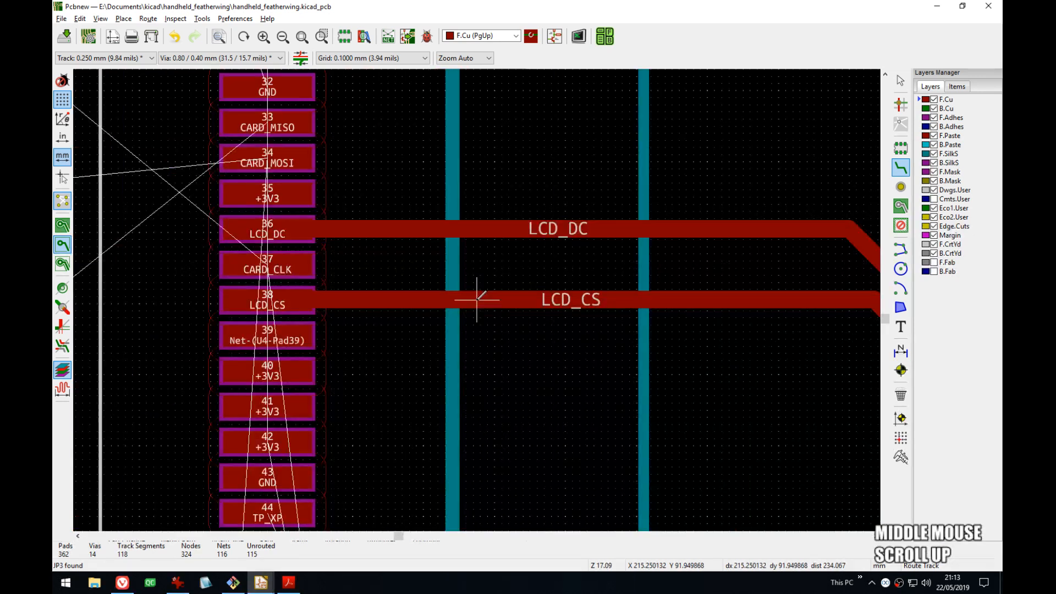
pyautogui.moveTo(474, 315); pyautogui.dragTo(585, 431, button='middle')
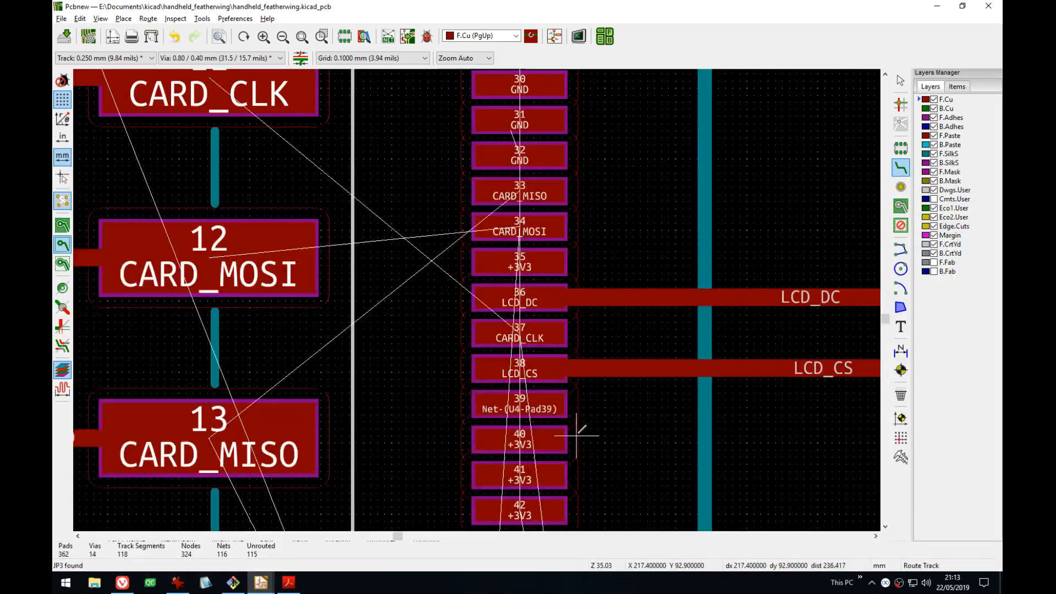
pyautogui.moveTo(491, 371); pyautogui.dragTo(497, 422, button='middle')
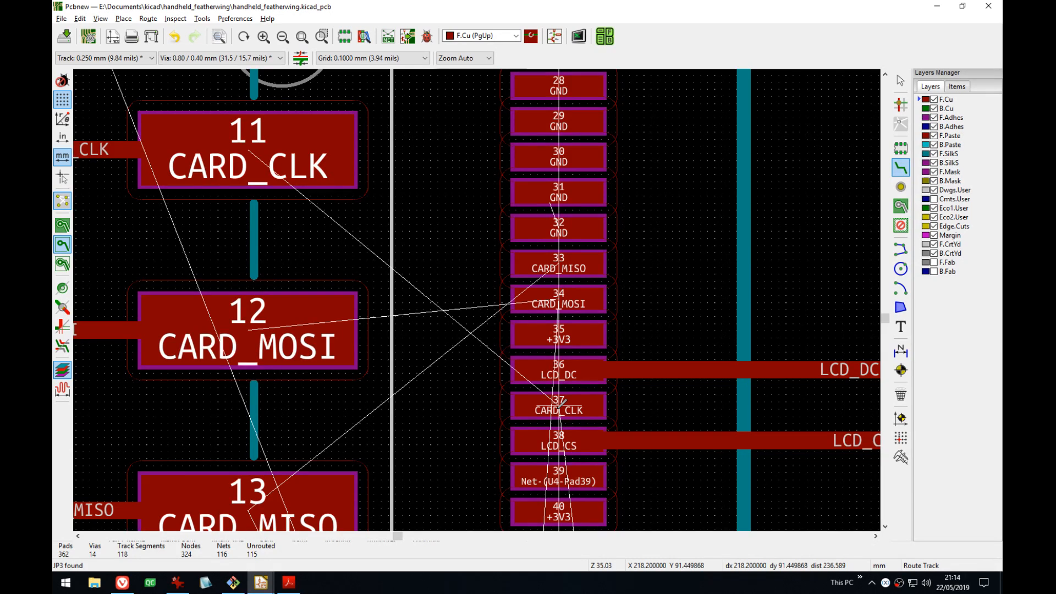
pyautogui.moveTo(467, 340); pyautogui.dragTo(457, 406, button='middle')
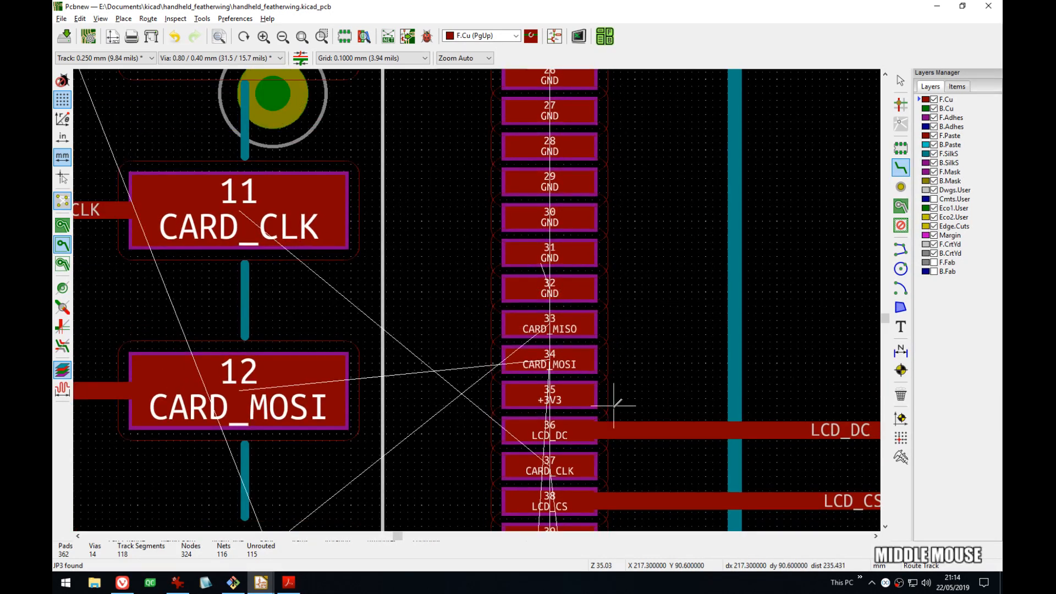
pyautogui.scroll(4, 613, 377)
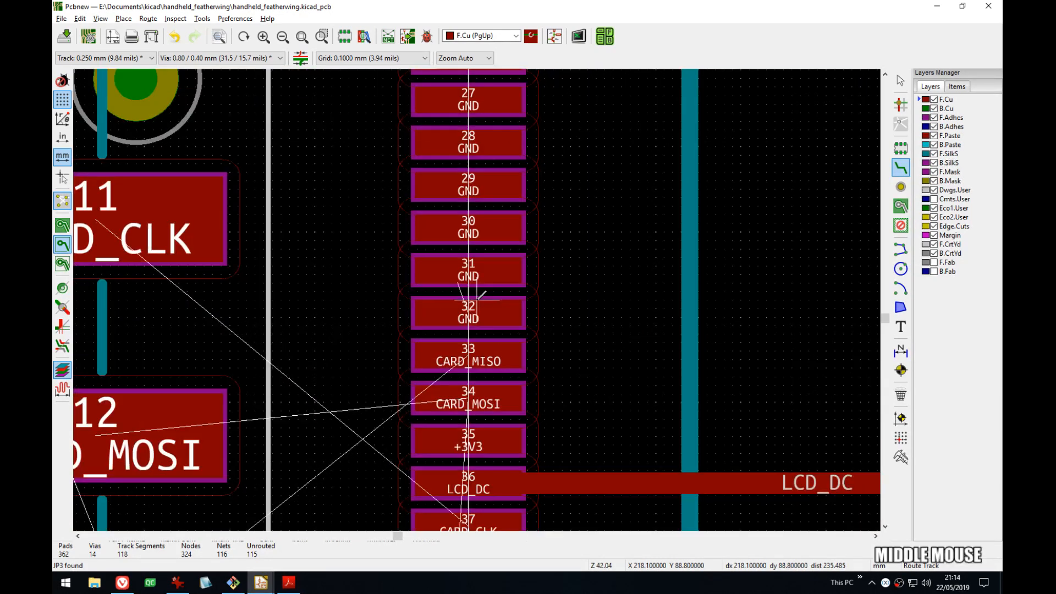
pyautogui.press('v')
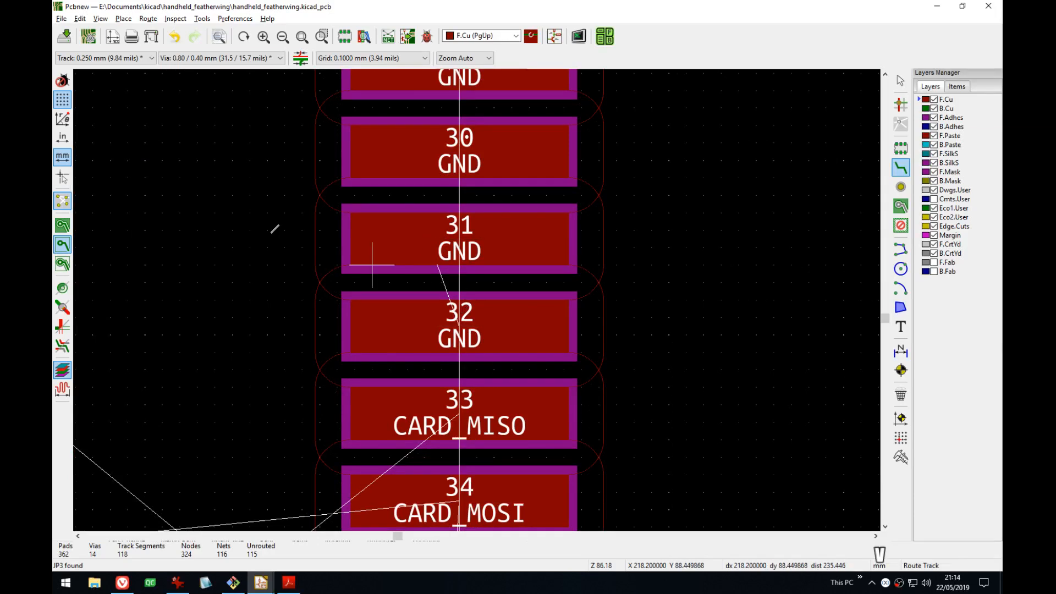
# - Show the filled copper zones and examine the GND fill along the display connector's pads
pyautogui.click(62, 224)
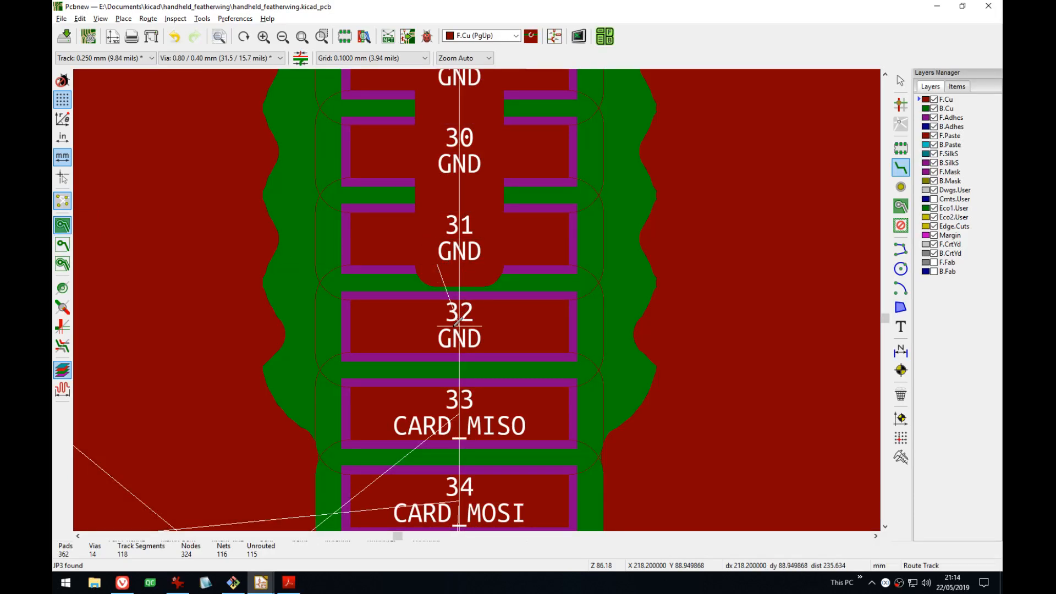
pyautogui.scroll(-5, 461, 254)
pyautogui.moveTo(477, 308); pyautogui.dragTo(478, 355, button='middle')
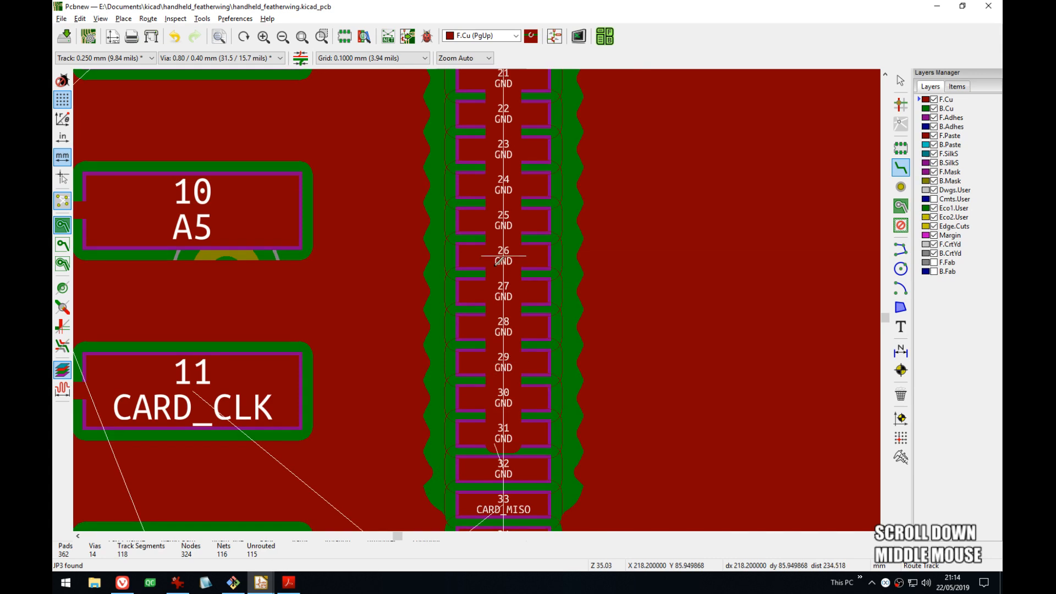
pyautogui.scroll(-3, 478, 356)
pyautogui.scroll(3, 477, 356)
pyautogui.moveTo(488, 155); pyautogui.dragTo(491, 402, button='middle')
pyautogui.scroll(-4, 494, 265)
pyautogui.scroll(-2, 493, 265)
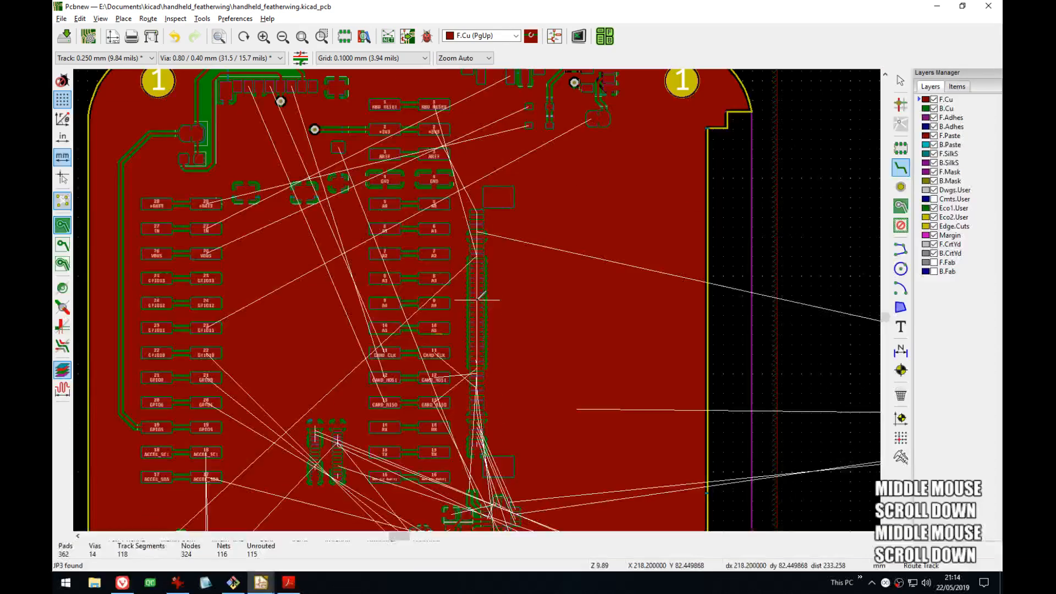
pyautogui.moveTo(479, 255); pyautogui.dragTo(444, 396, button='middle')
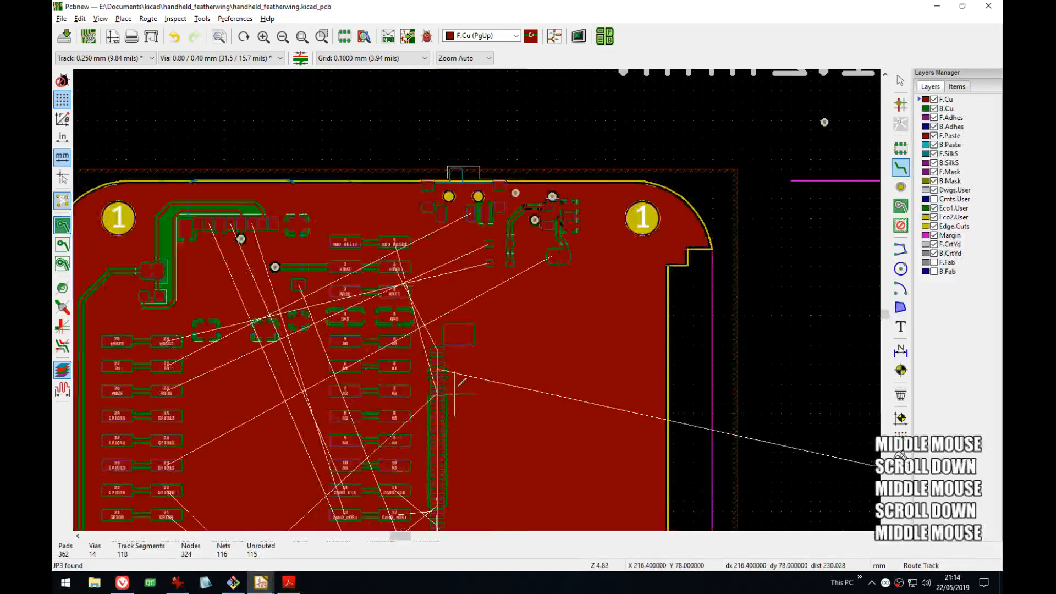
# - Set the minimum width of the F.Cu GND zone to 0.2 mm
pyautogui.click(569, 298)
pyautogui.click(616, 327)
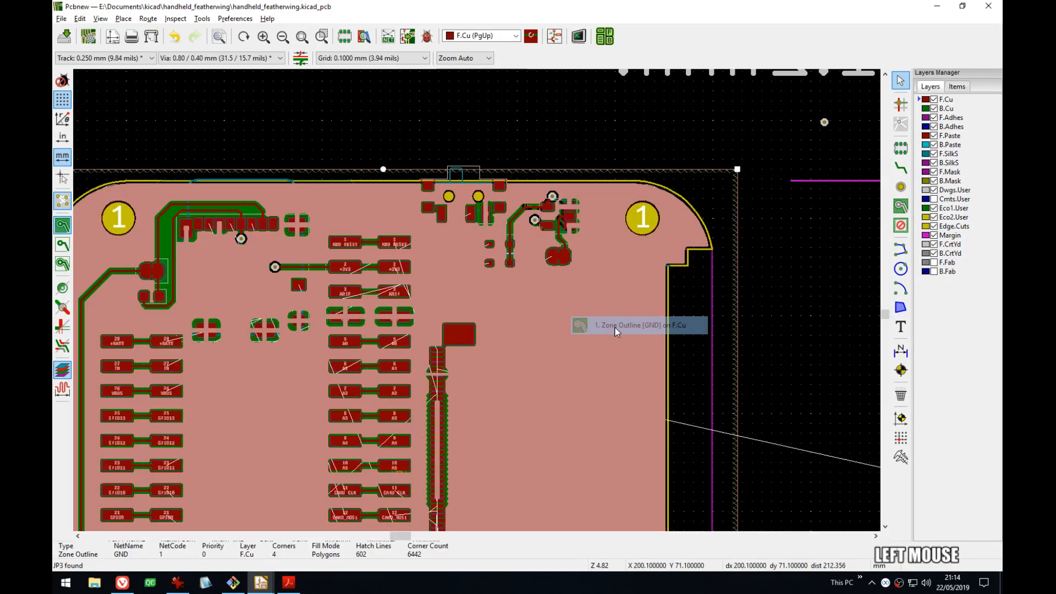
pyautogui.doubleClick(616, 327)
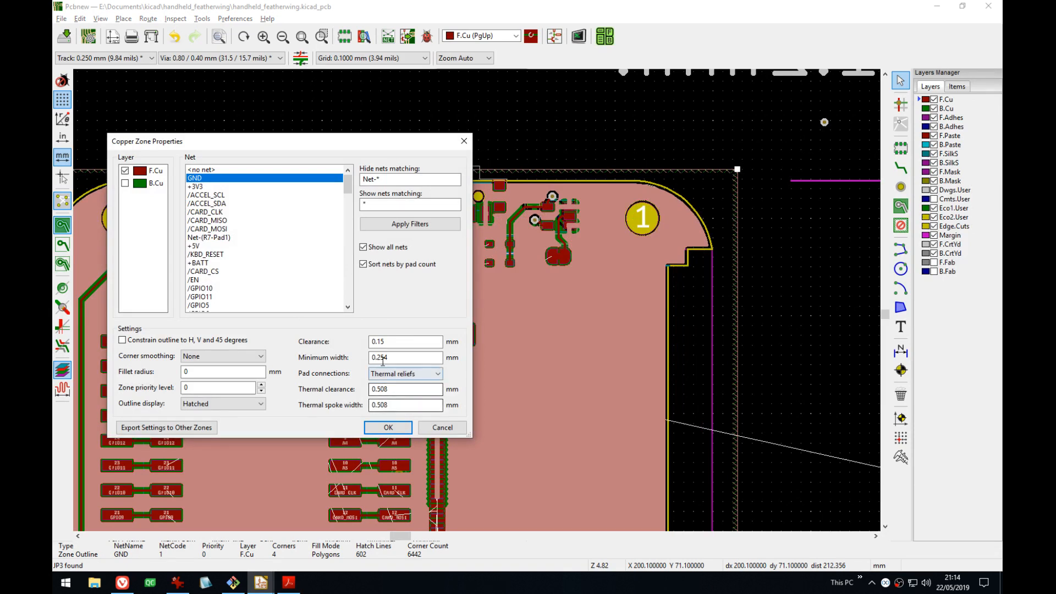
pyautogui.click(409, 358)
pyautogui.press('BackSpace')
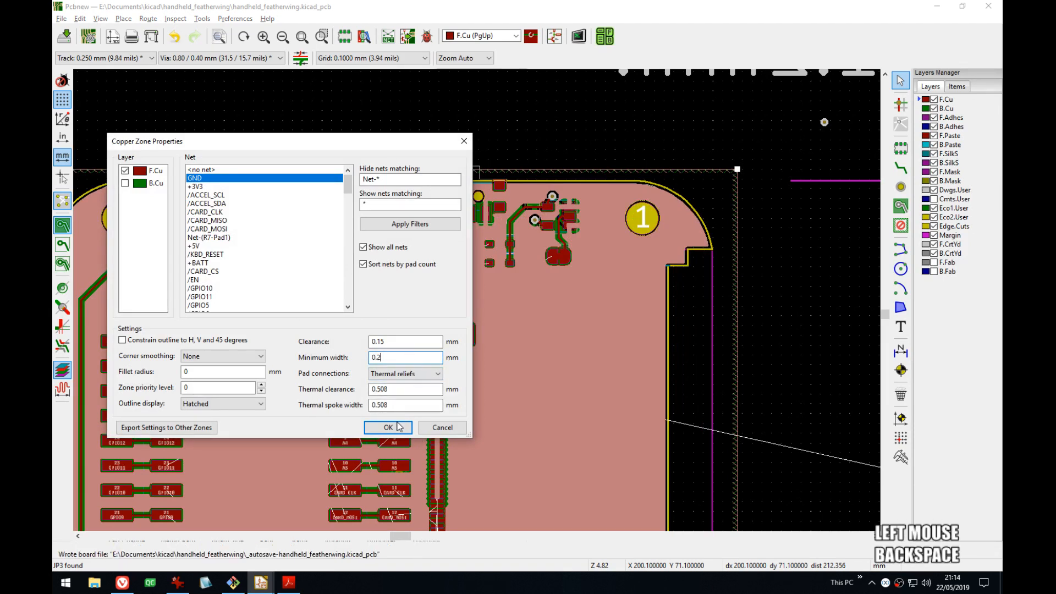
pyautogui.click(388, 427)
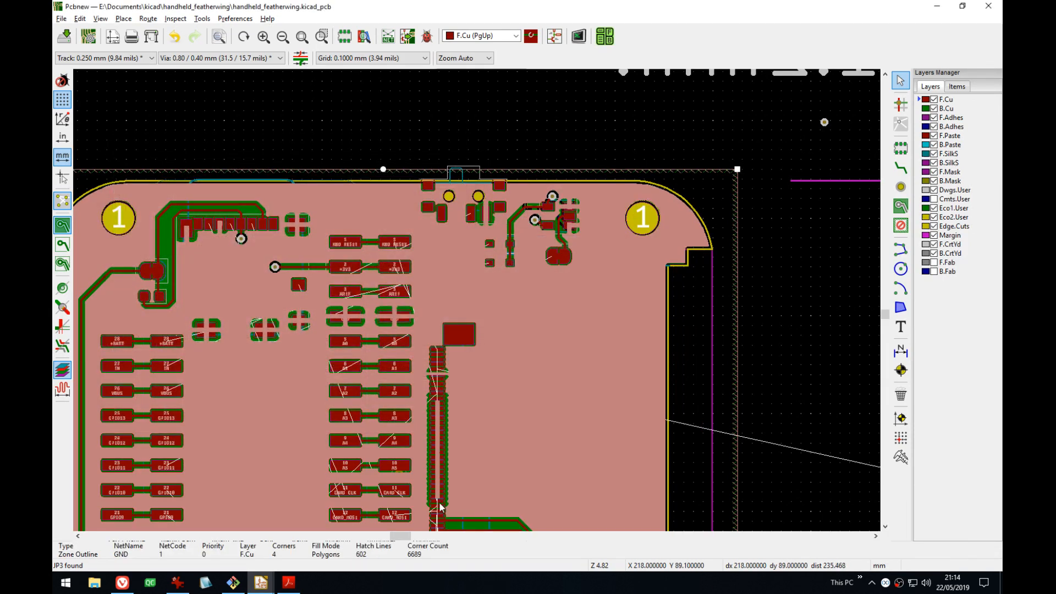
# - Examine the GND fill around connector pad 32 and along the rest of the display connector on the front copper
pyautogui.scroll(5, 439, 507)
pyautogui.press('pagedown')
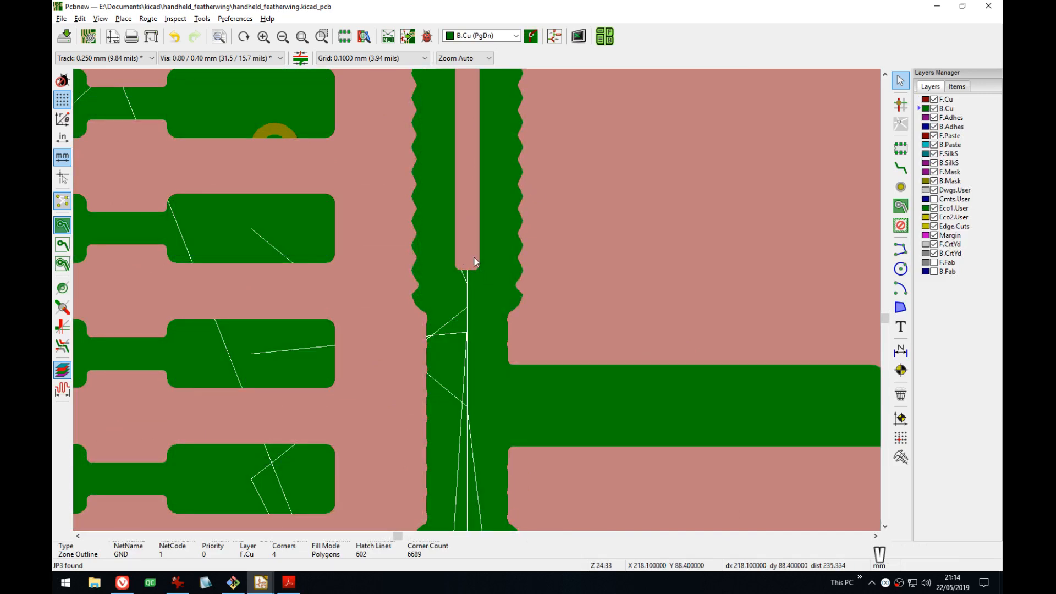
pyautogui.press('pageup')
pyautogui.scroll(3, 466, 286)
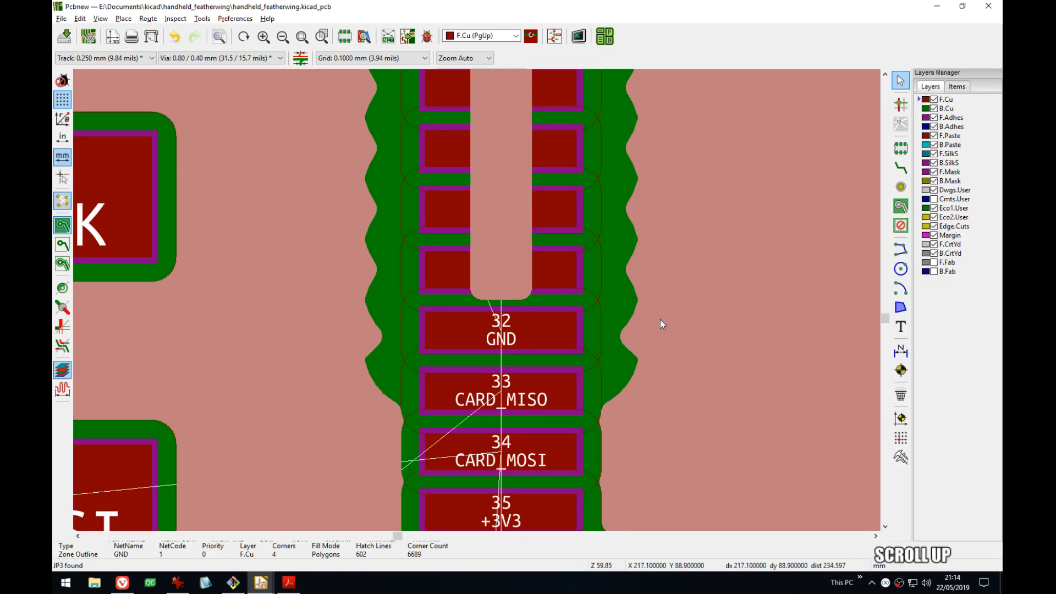
pyautogui.click(660, 319)
pyautogui.scroll(-2, 477, 299)
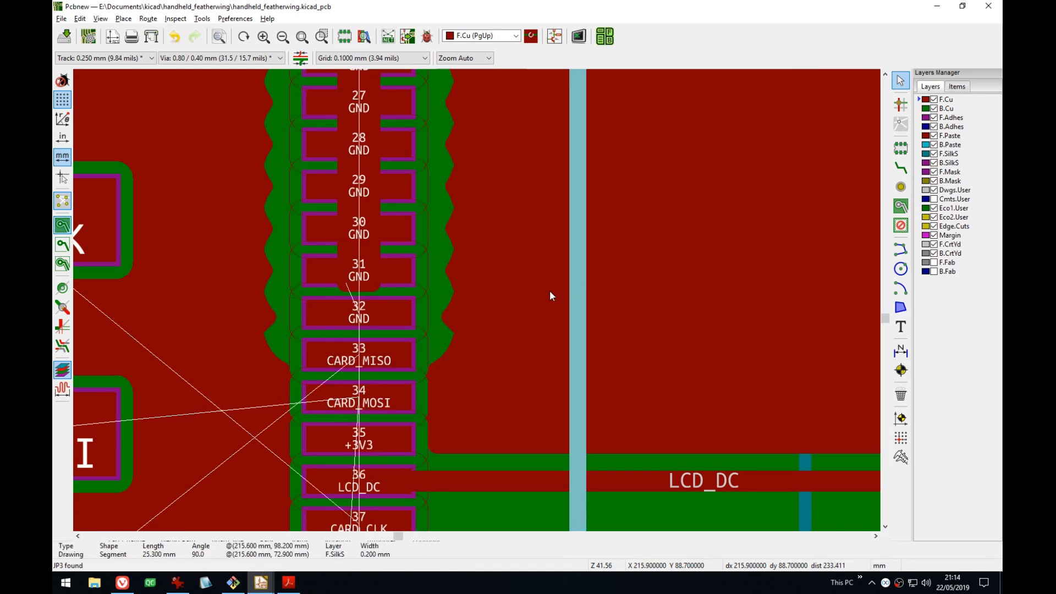
pyautogui.scroll(-5, 476, 299)
pyautogui.scroll(5, 477, 304)
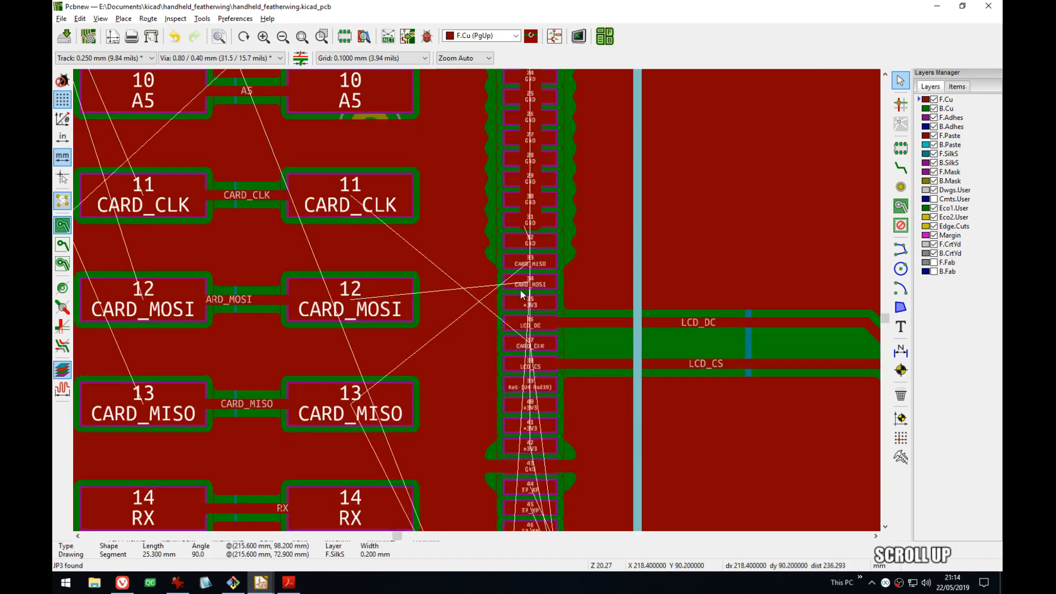
pyautogui.scroll(-4, 478, 304)
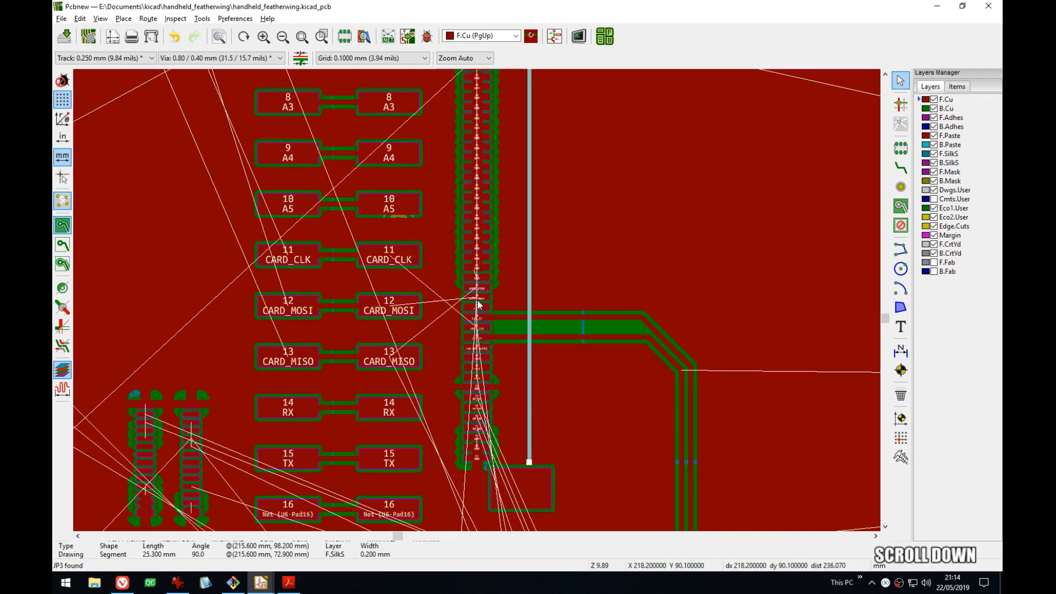
pyautogui.moveTo(478, 241); pyautogui.dragTo(486, 292, button='middle')
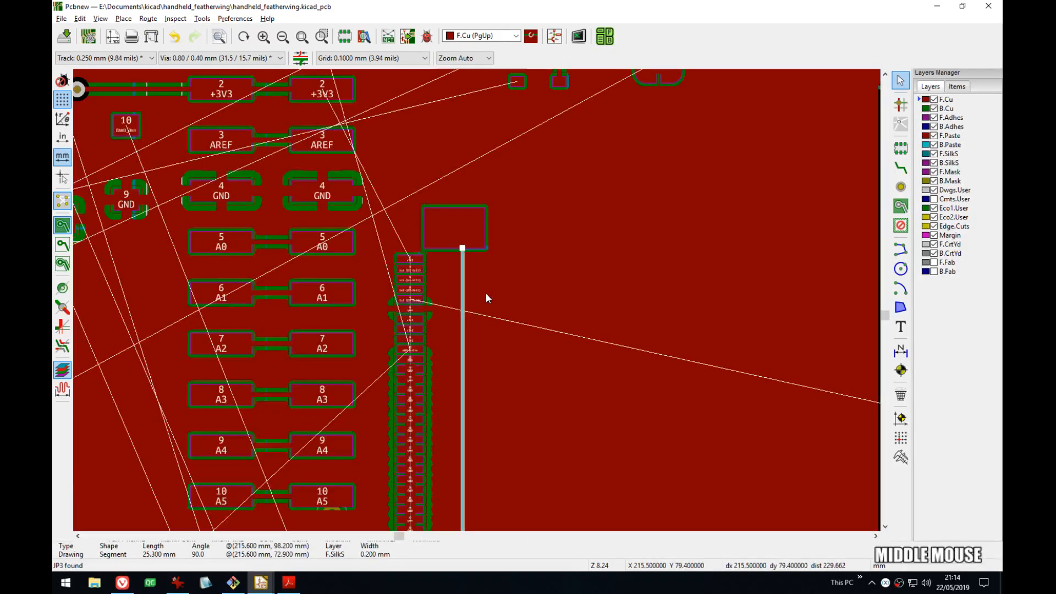
# - Examine the GND fill beside the display connector's pads from pad 6 down to pad 32
pyautogui.scroll(-1, 550, 264)
pyautogui.click(615, 248)
pyautogui.scroll(3, 443, 302)
pyautogui.press('Escape')
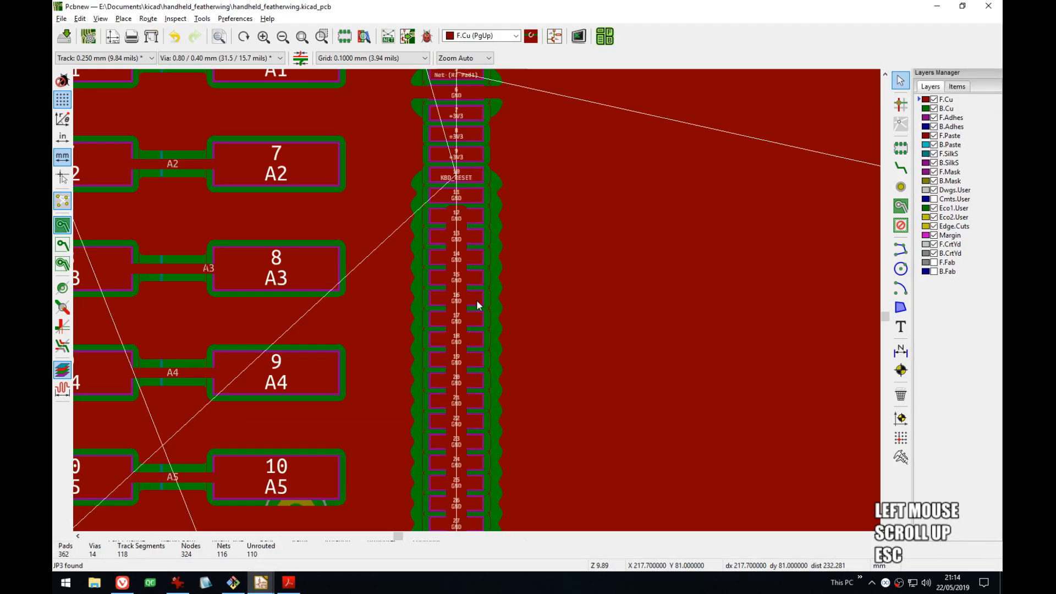
pyautogui.scroll(2, 477, 299)
pyautogui.moveTo(476, 302); pyautogui.dragTo(483, 166, button='middle')
pyautogui.scroll(1, 473, 358)
pyautogui.moveTo(473, 357); pyautogui.dragTo(504, 139, button='middle')
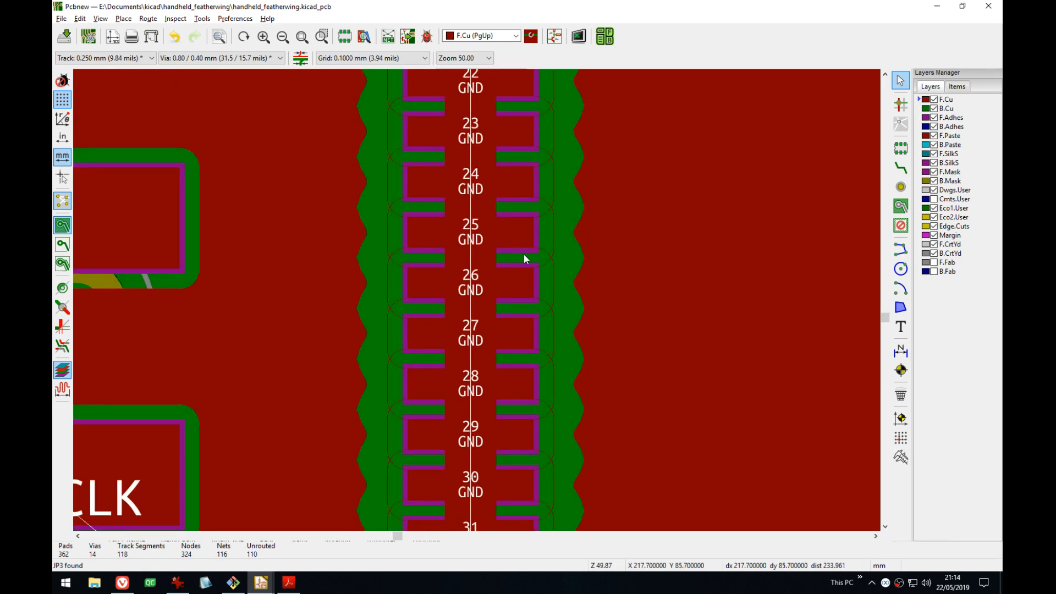
pyautogui.moveTo(548, 342); pyautogui.dragTo(543, 81, button='middle')
# - Try routing F.Cu GND tracks from display connector pad 32 to pad 31 and from pad 32 out into the surrounding GND copper
pyautogui.press('x')
pyautogui.click(463, 272)
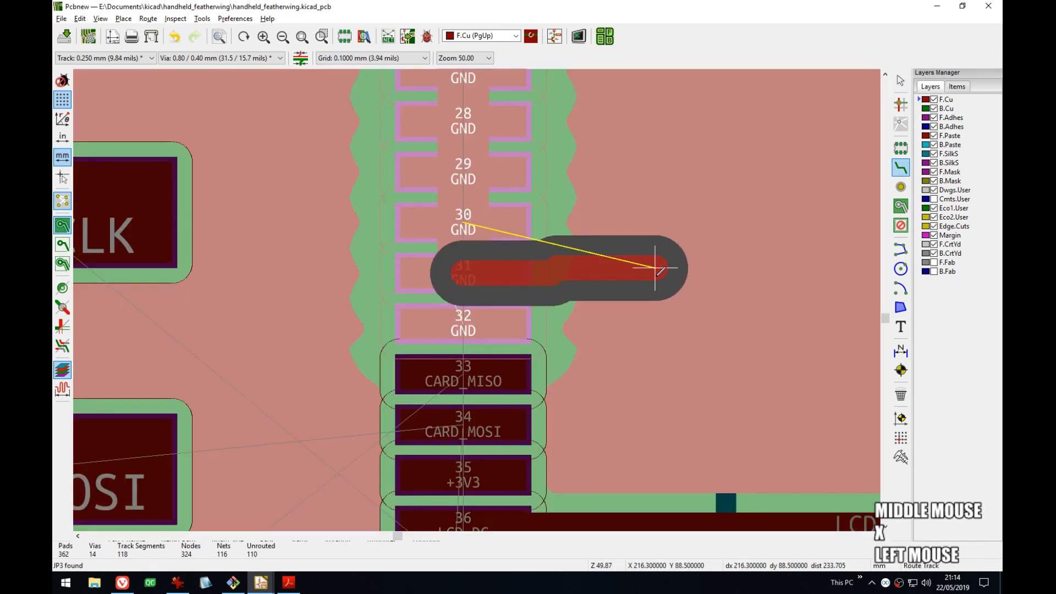
pyautogui.press('Escape')
pyautogui.click(463, 323)
pyautogui.click(463, 272)
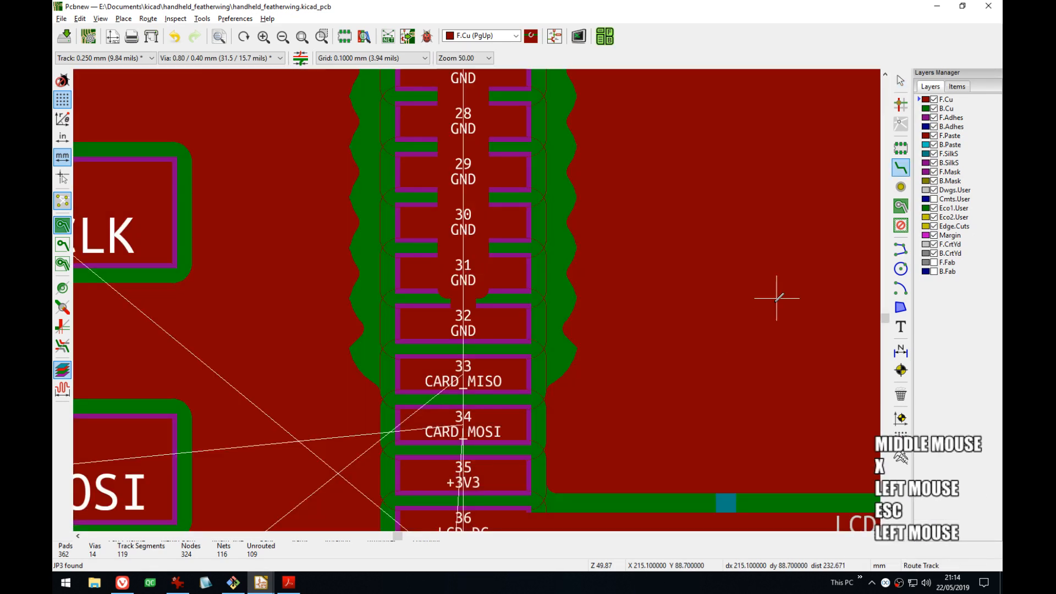
pyautogui.click(463, 325)
pyautogui.click(676, 325)
pyautogui.press('Escape')
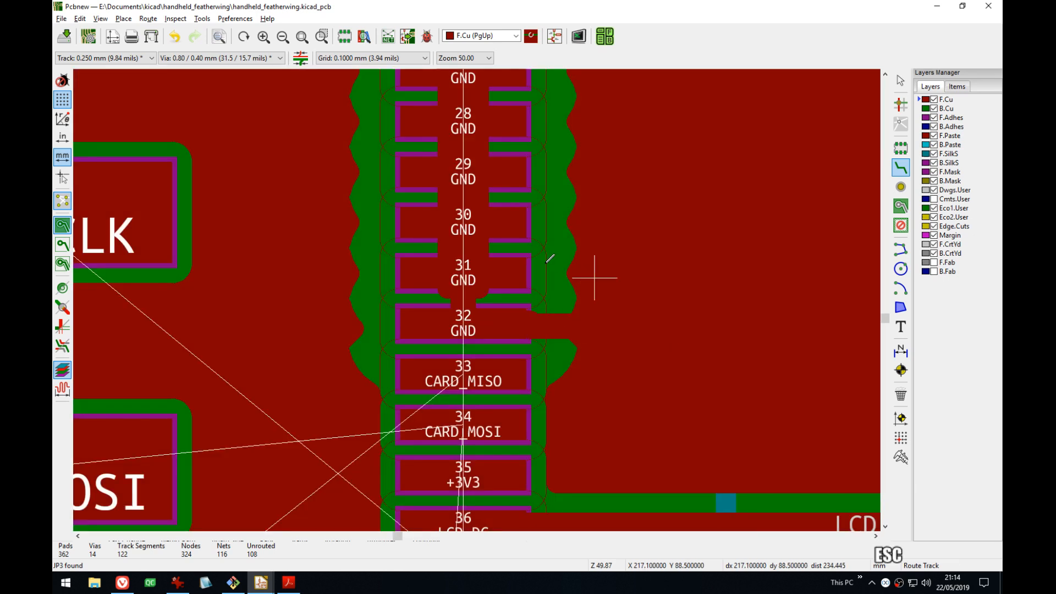
# - Undo the two GND tracks added at display connector pad 32
pyautogui.moveTo(554, 166); pyautogui.dragTo(564, 328, button='middle')
pyautogui.scroll(-2, 553, 186)
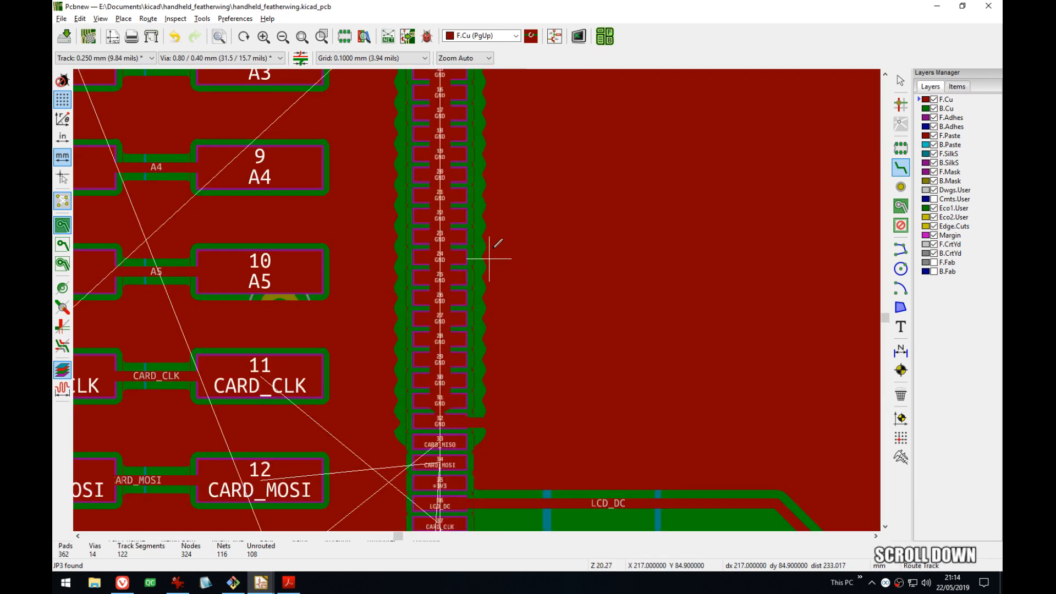
pyautogui.moveTo(494, 246); pyautogui.dragTo(503, 440, button='middle')
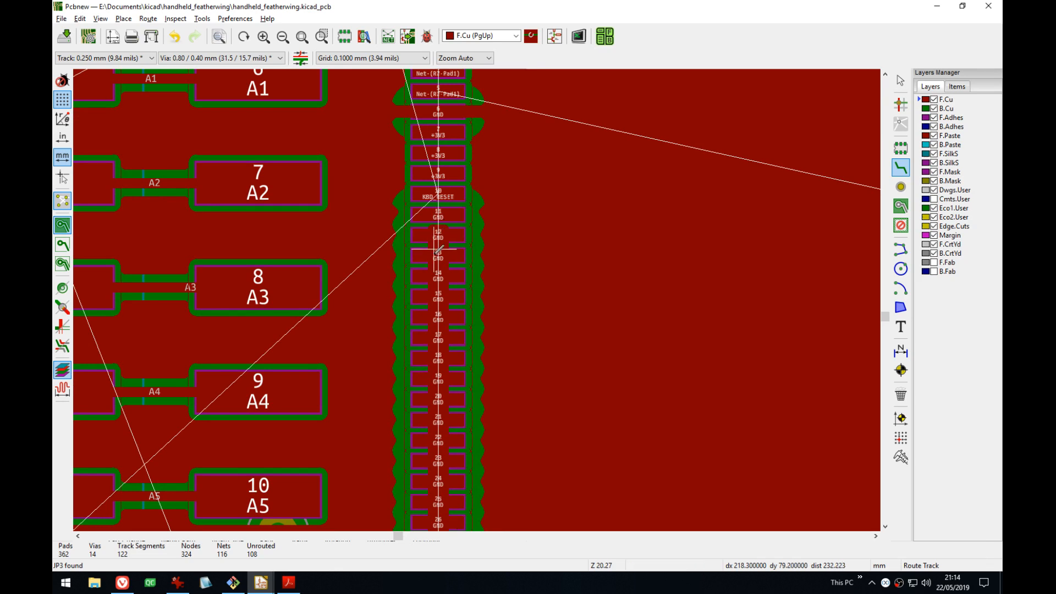
pyautogui.moveTo(439, 251); pyautogui.dragTo(461, 443, button='middle')
pyautogui.hotkey('ctrl', 'z')
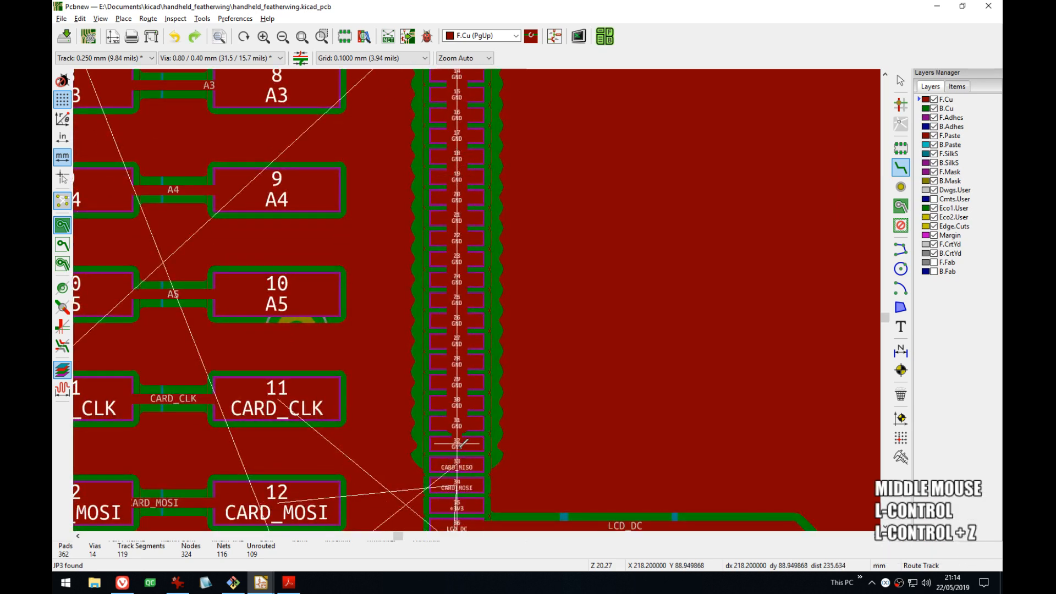
pyautogui.hotkey('ctrl', 'z')
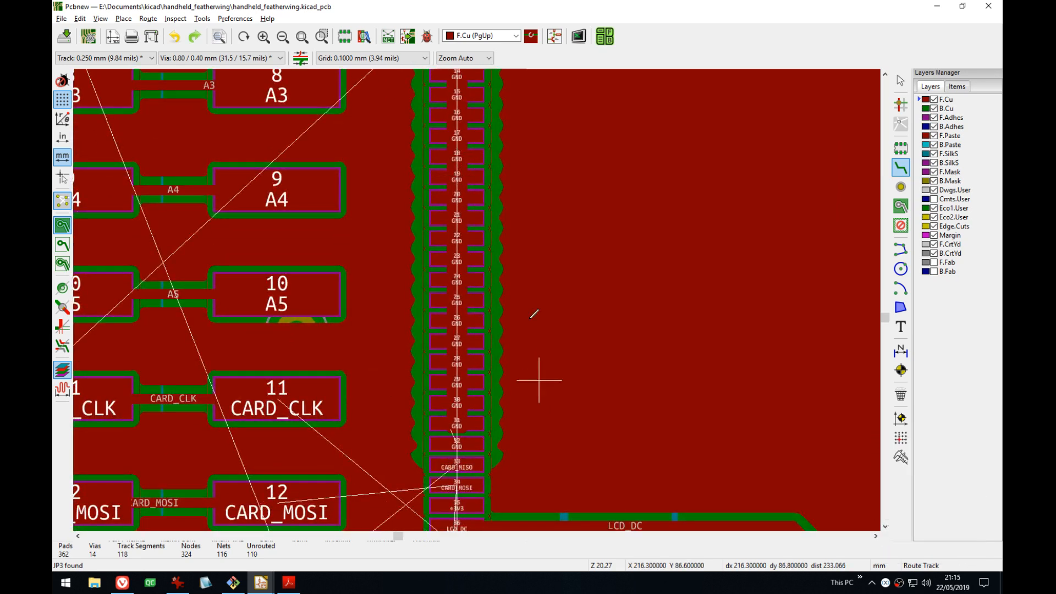
# - Examine the GND fill around pad 6 and the neighbouring pads 1 to 11 of the display connector
pyautogui.moveTo(499, 258); pyautogui.dragTo(484, 347, button='middle')
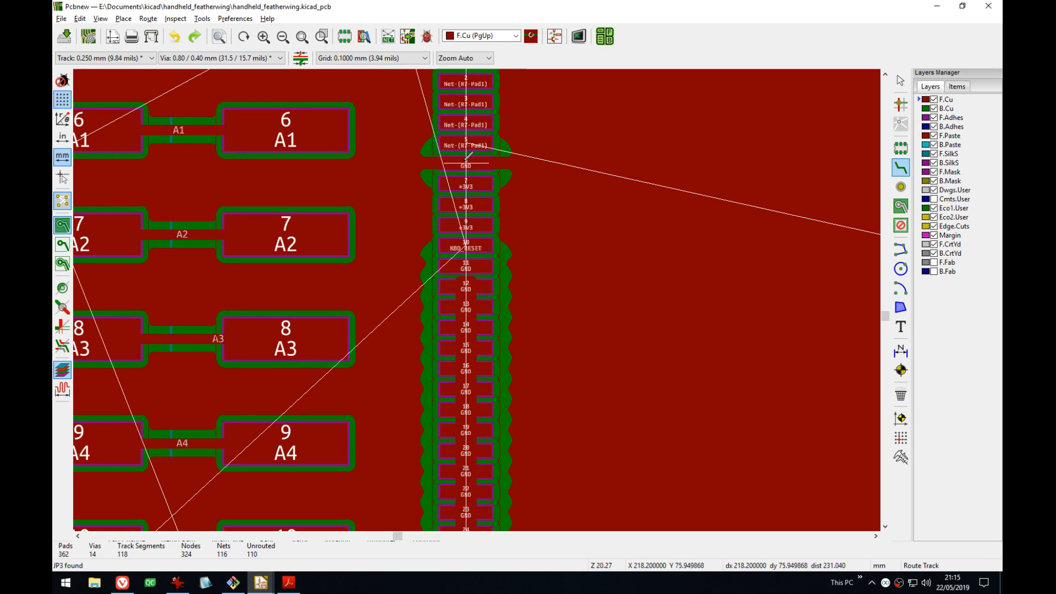
pyautogui.moveTo(555, 321); pyautogui.dragTo(521, 384, button='middle')
pyautogui.scroll(-3, 521, 384)
pyautogui.press('Escape')
pyautogui.moveTo(508, 245); pyautogui.dragTo(427, 398, button='middle')
pyautogui.moveTo(722, 137); pyautogui.dragTo(615, 270, button='middle')
pyautogui.scroll(5, 473, 302)
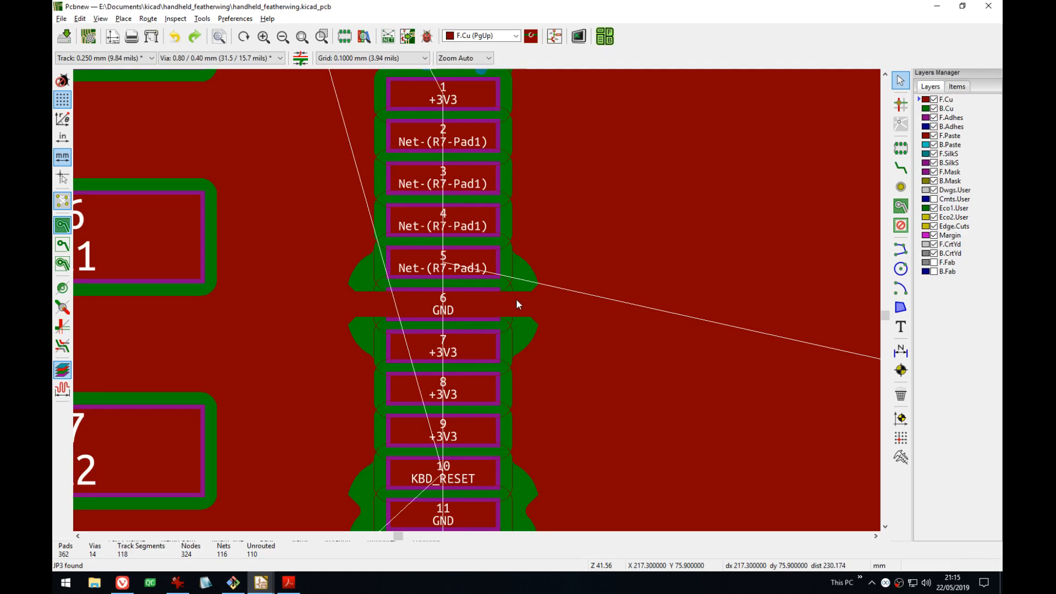
pyautogui.scroll(-5, 513, 301)
pyautogui.moveTo(484, 299); pyautogui.dragTo(620, 299, button='middle')
# - Try Chamfer corner smoothing for the F.Cu GND zone, set it back to None, edit the fillet radius and apply the zone properties
pyautogui.click(646, 293)
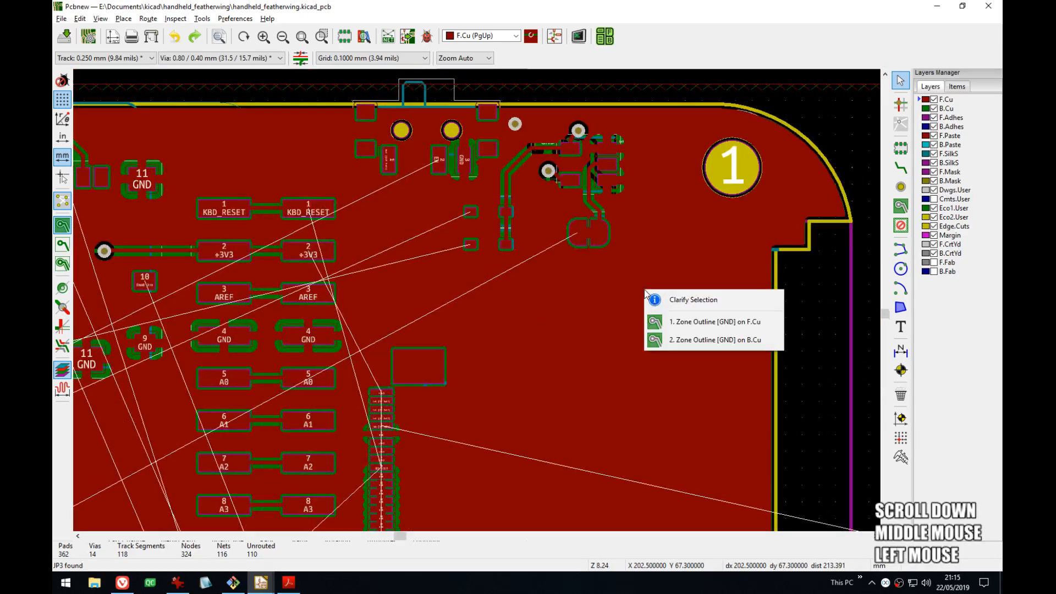
pyautogui.click(709, 321)
pyautogui.press('e')
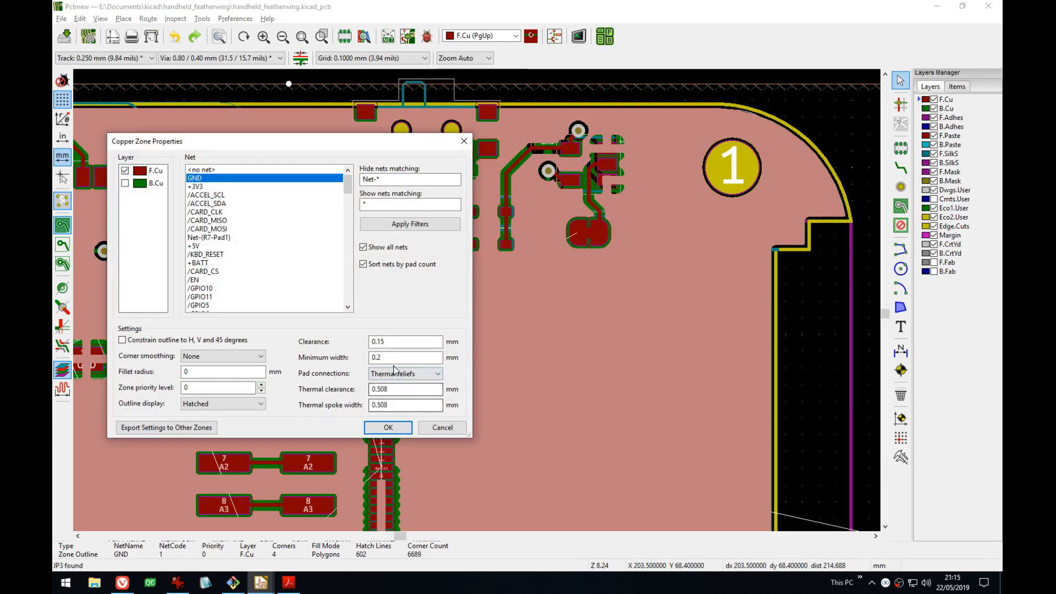
pyautogui.click(209, 358)
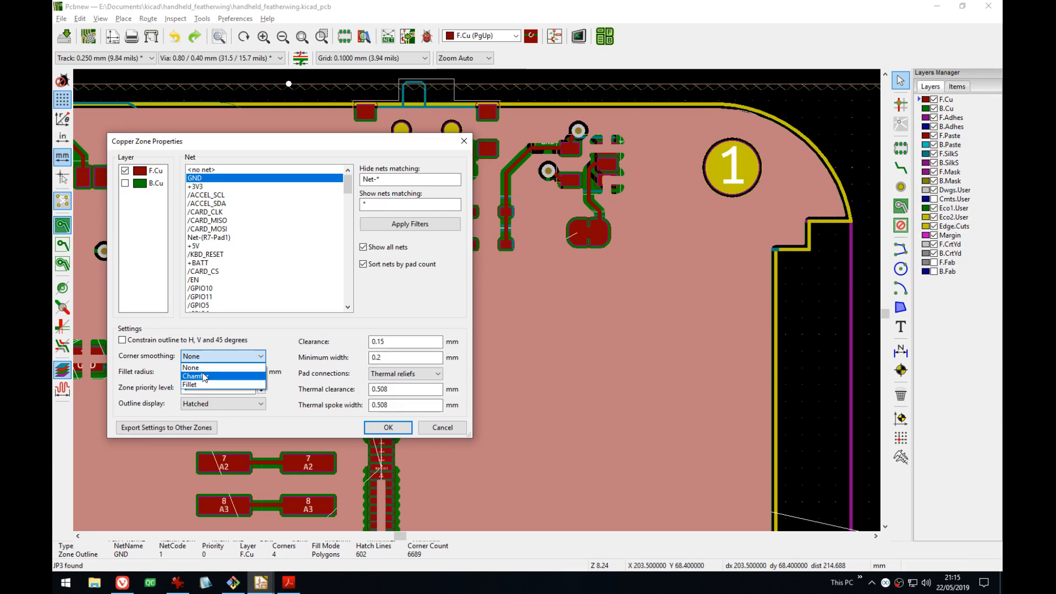
pyautogui.click(205, 376)
pyautogui.click(200, 357)
pyautogui.click(196, 364)
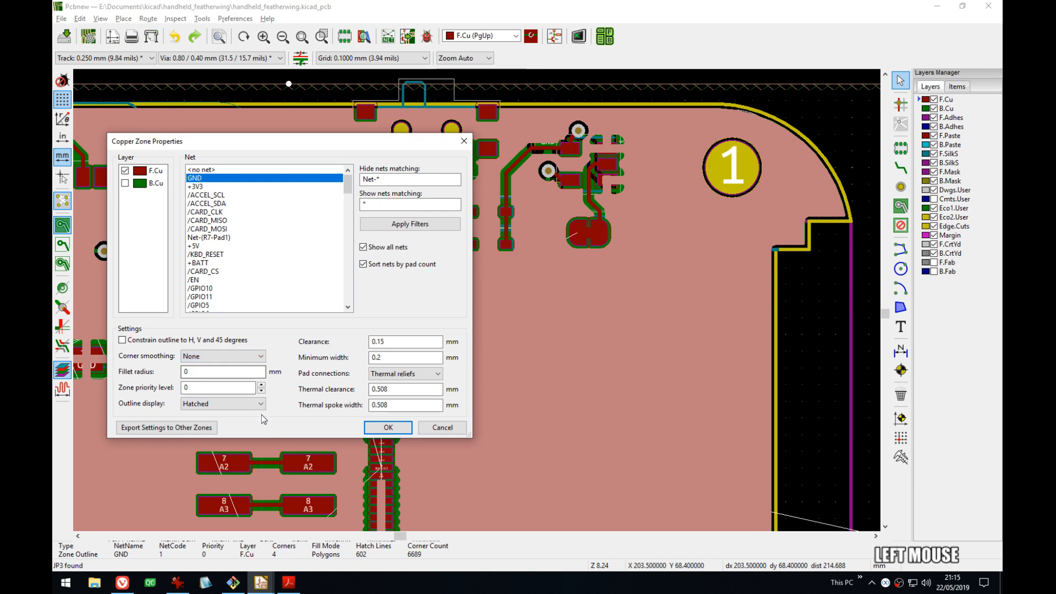
pyautogui.click(184, 372)
pyautogui.click(388, 427)
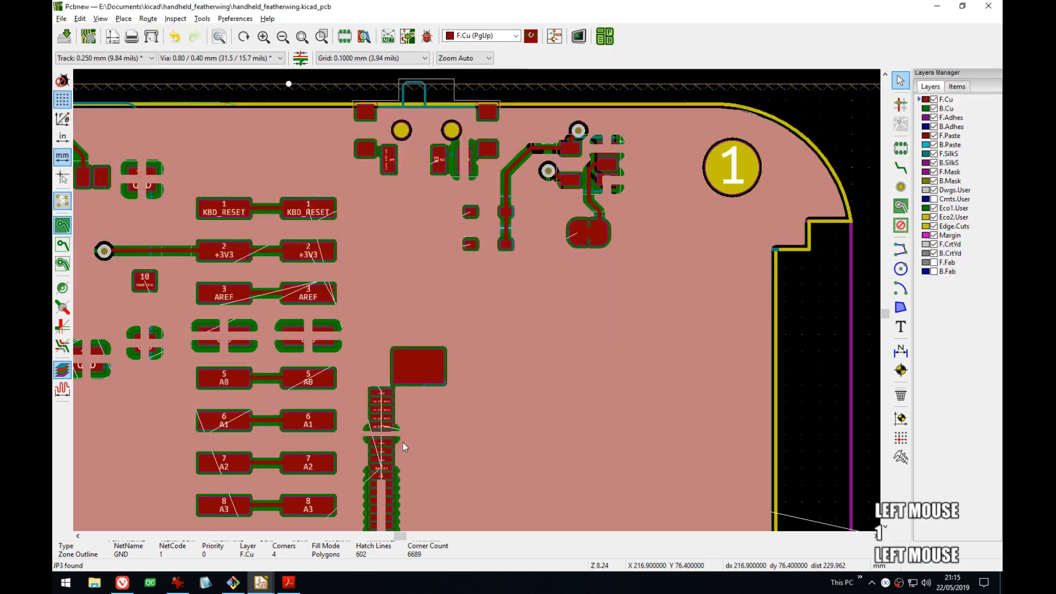
# - Try Chamfer corner smoothing on the front copper GND zone
pyautogui.moveTo(395, 442); pyautogui.dragTo(556, 302, button='middle')
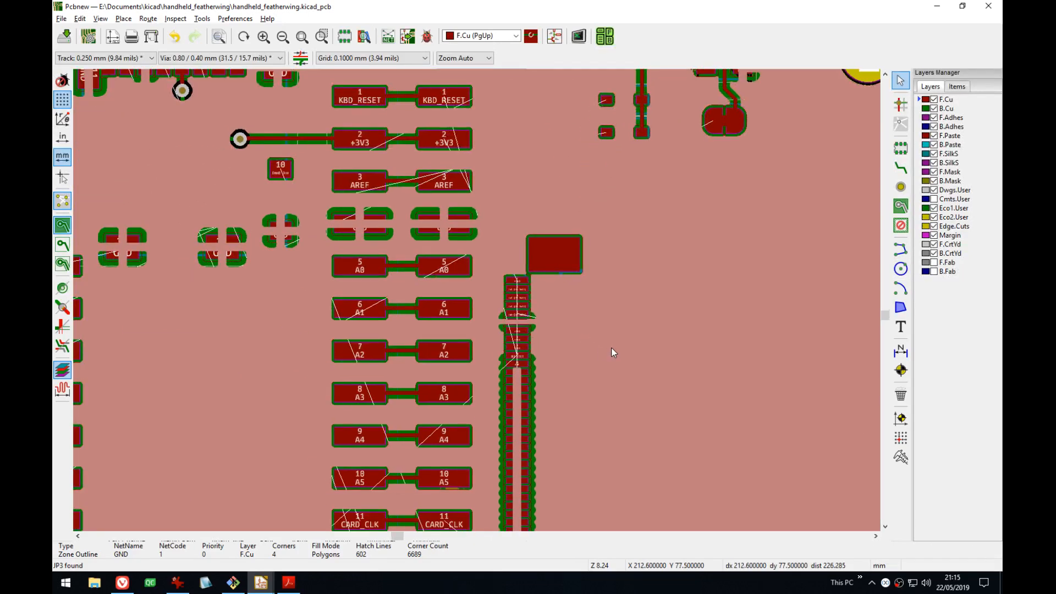
pyautogui.press('e')
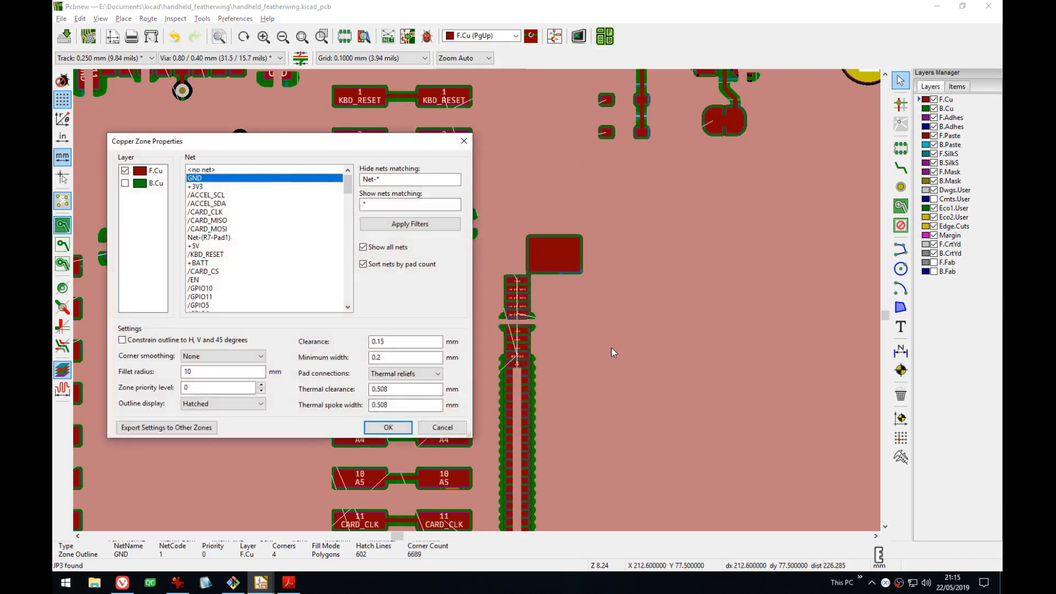
pyautogui.click(204, 357)
pyautogui.click(221, 375)
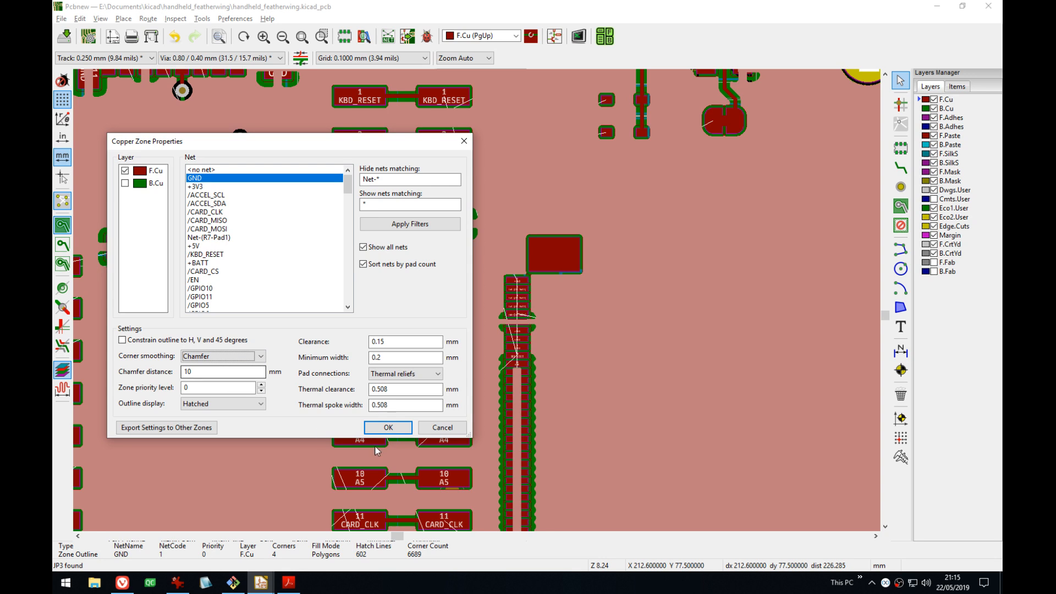
pyautogui.click(385, 428)
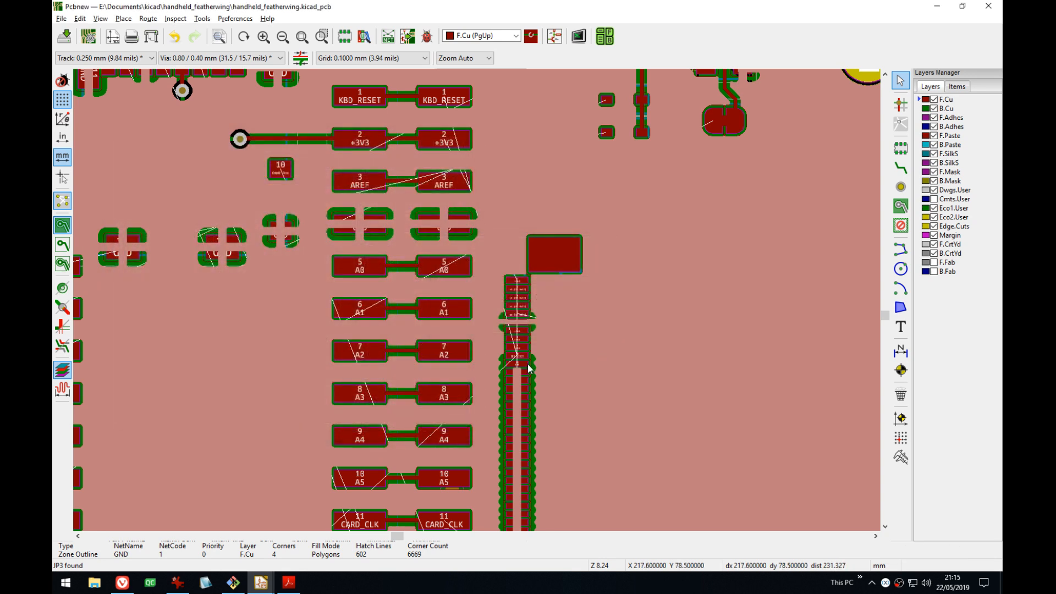
# - Try Fillet corner smoothing on the front copper GND zone
pyautogui.press('e')
pyautogui.click(204, 357)
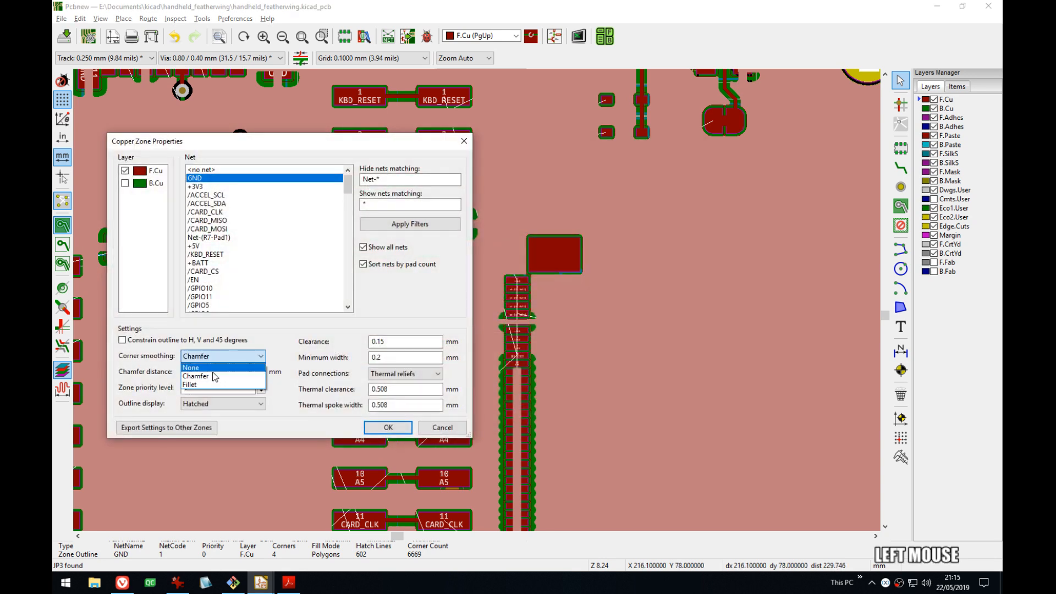
pyautogui.click(196, 372)
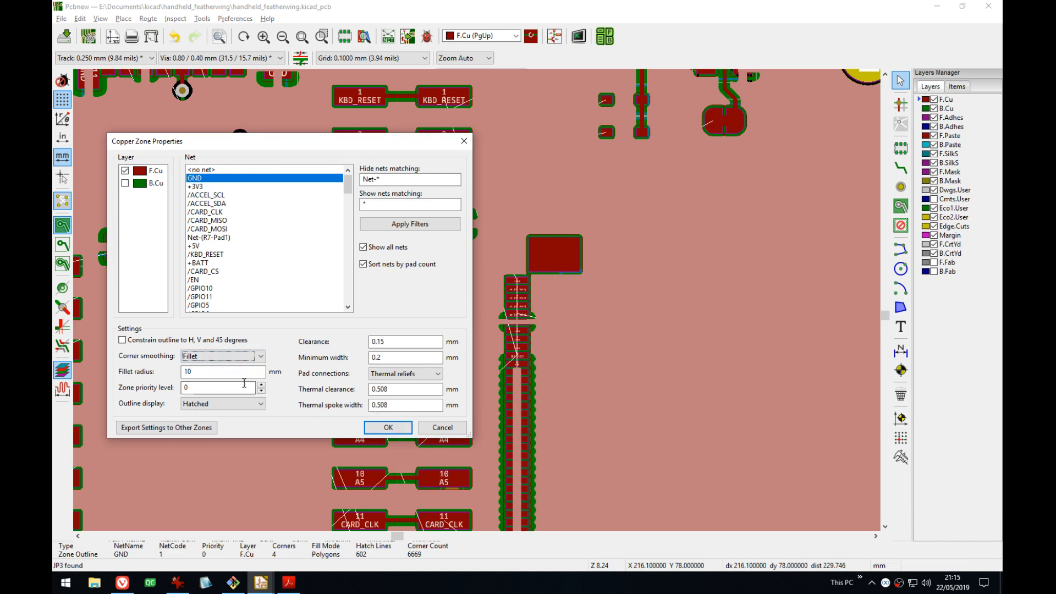
pyautogui.click(387, 427)
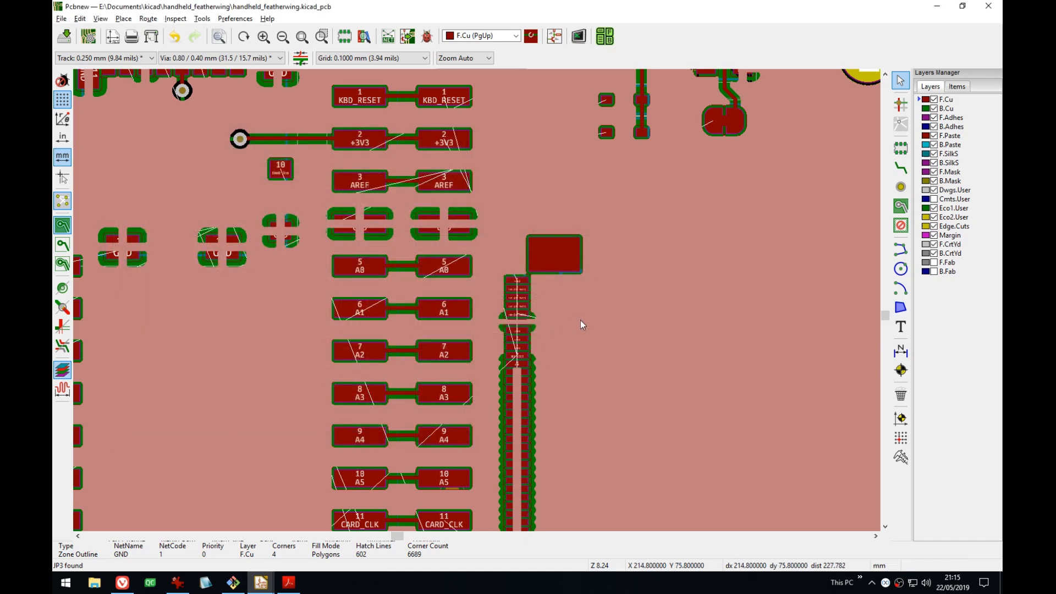
# - Set the GND zone's corner smoothing to None and clear its fillet radius
pyautogui.moveTo(580, 320); pyautogui.dragTo(546, 359, button='middle')
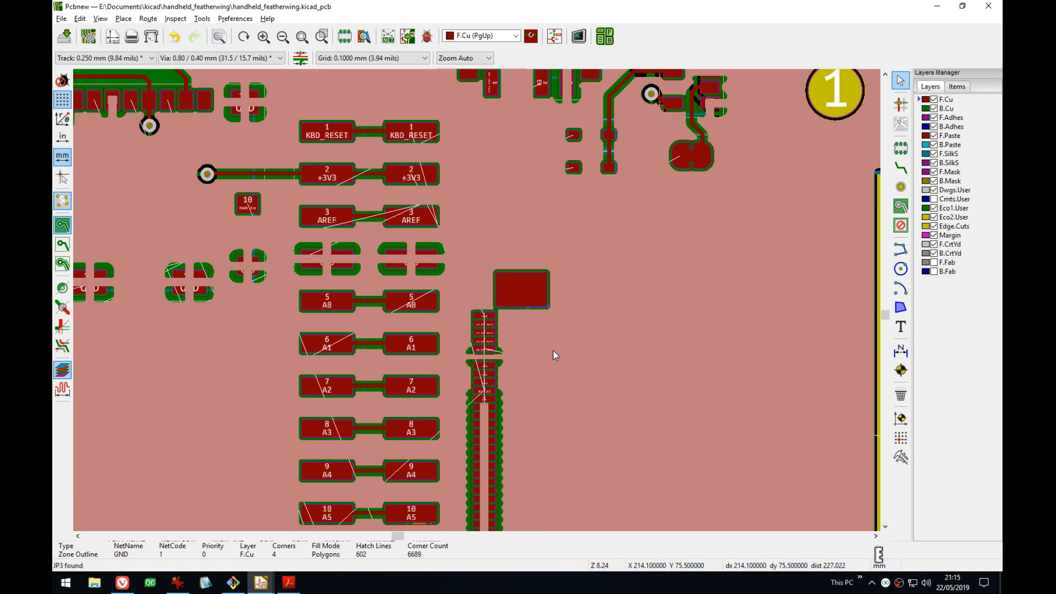
pyautogui.doubleClick(554, 355)
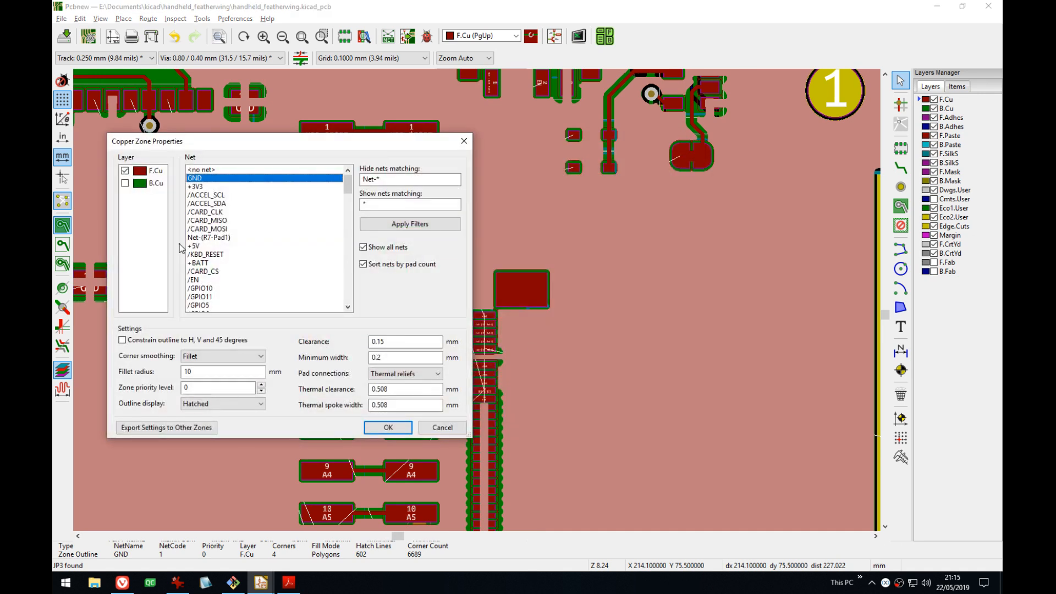
pyautogui.click(213, 359)
pyautogui.click(201, 367)
pyautogui.press('Tab')
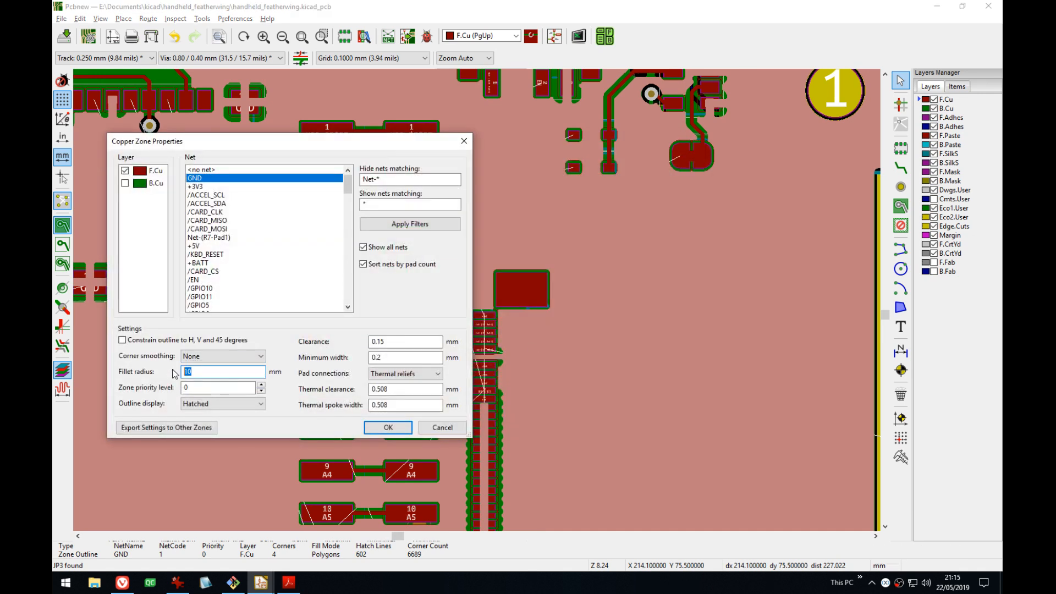
pyautogui.hotkey('ctrl', 'x')
pyautogui.click(387, 427)
# - Deselect the GND zone, refill all copper zones and check the fill around the connector pads
pyautogui.scroll(4, 500, 406)
pyautogui.moveTo(479, 301); pyautogui.dragTo(494, 242, button='middle')
pyautogui.press('Escape')
pyautogui.press('b')
pyautogui.scroll(1, 603, 503)
pyautogui.moveTo(603, 503); pyautogui.dragTo(584, 311, button='middle')
pyautogui.moveTo(608, 525); pyautogui.dragTo(604, 220, button='middle')
pyautogui.scroll(-3, 605, 219)
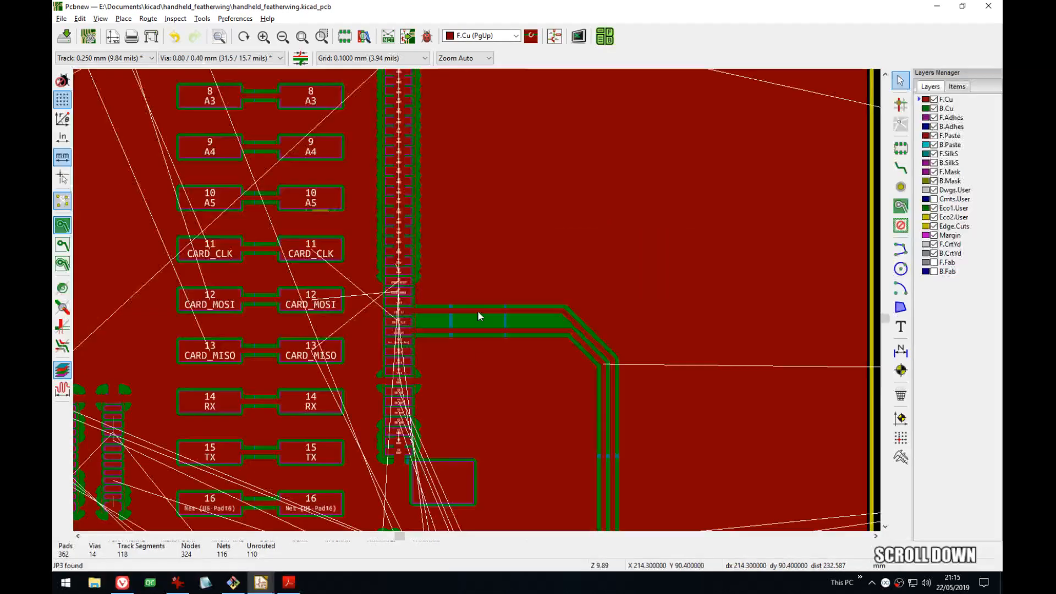
pyautogui.moveTo(485, 448); pyautogui.dragTo(513, 269, button='middle')
# - Arrange the board layout and the Eeschema schematic side by side, with the 3D Viewer minimized
pyautogui.press('super+Left')
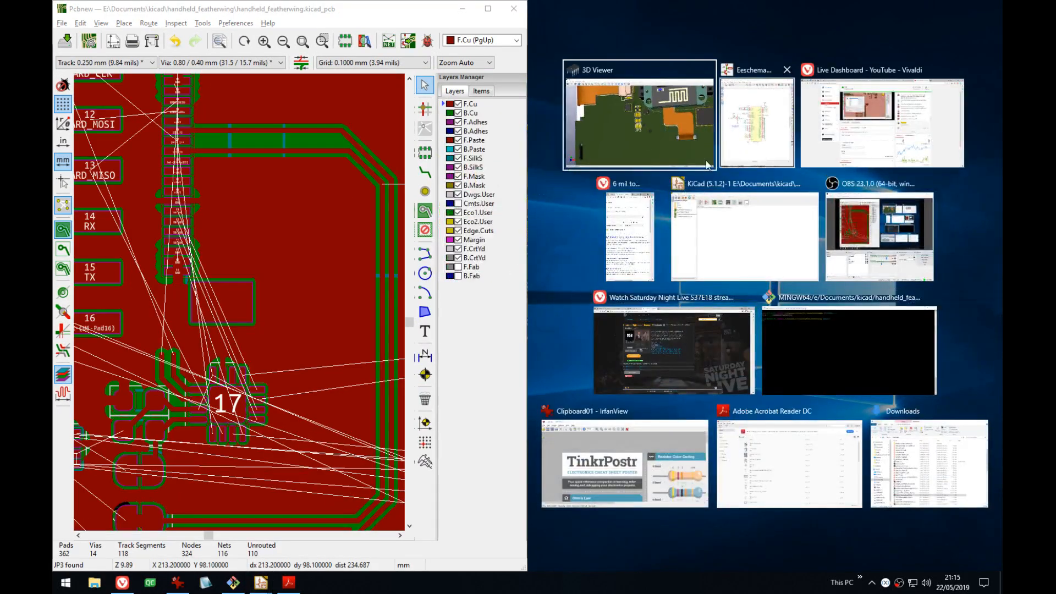
pyautogui.click(707, 165)
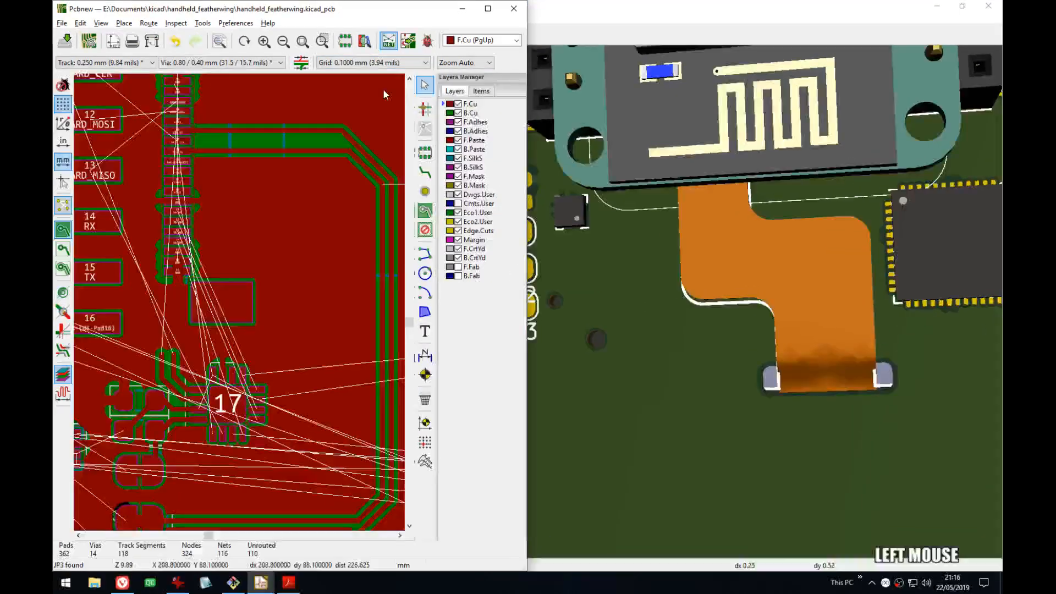
pyautogui.moveTo(326, 402); pyautogui.dragTo(394, 218, button='middle')
pyautogui.click(936, 7)
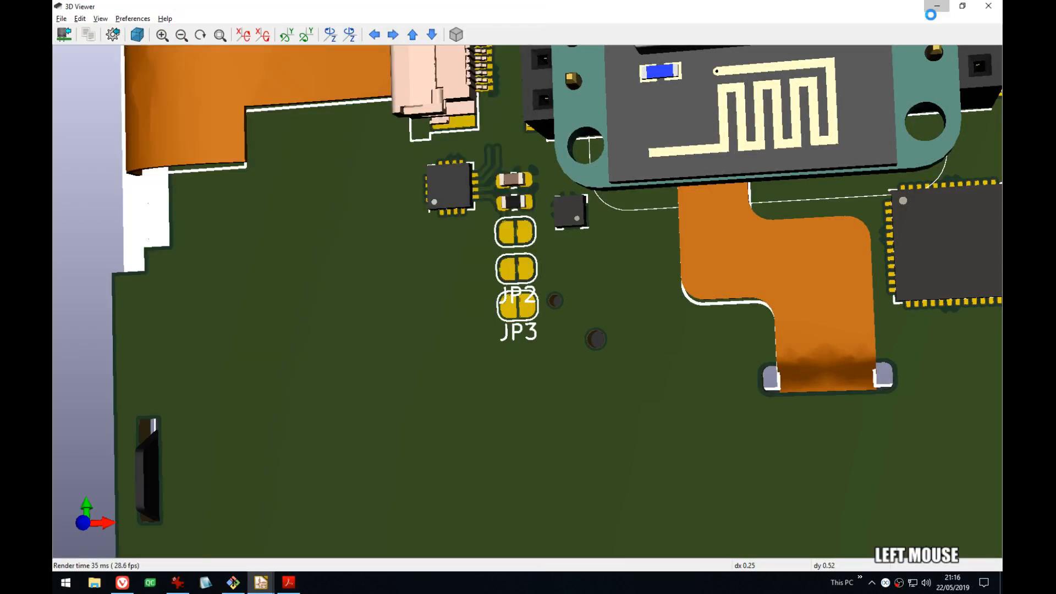
pyautogui.click(717, 101)
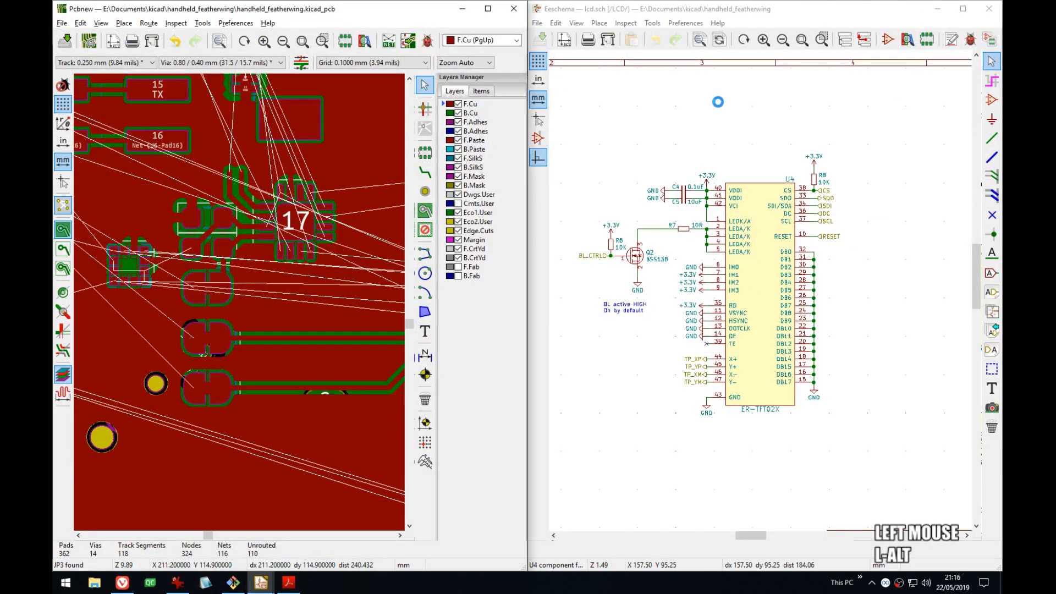
# - Leave the LCD sheet for the root schematic sheet and bring the SDA and SCL pull-up resistors into view
pyautogui.hotkey('alt', 'BackSpace')
pyautogui.moveTo(683, 152); pyautogui.dragTo(663, 190, button='middle')
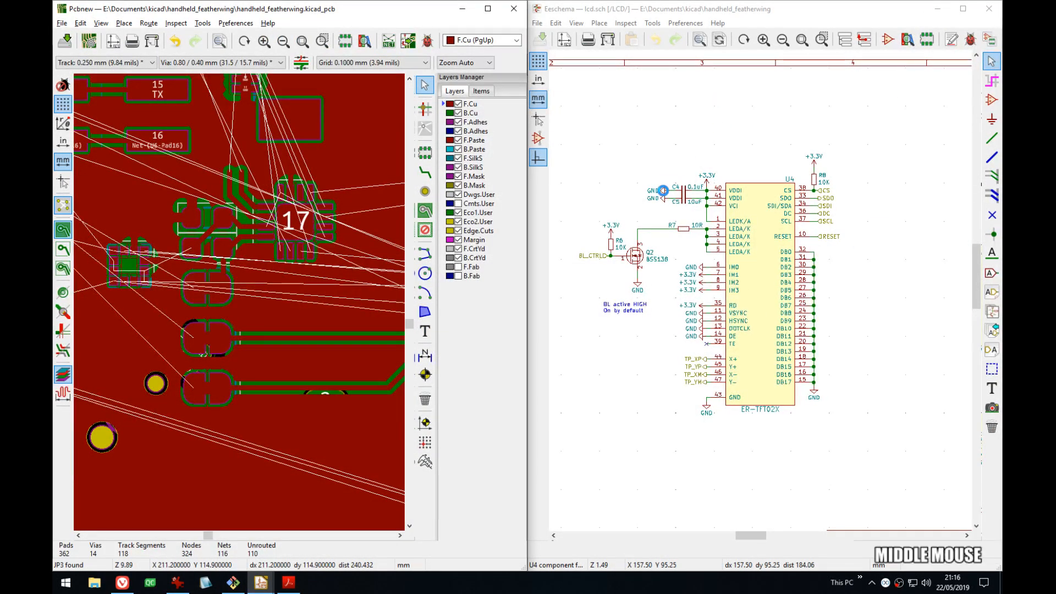
pyautogui.moveTo(748, 284); pyautogui.dragTo(755, 242, button='middle')
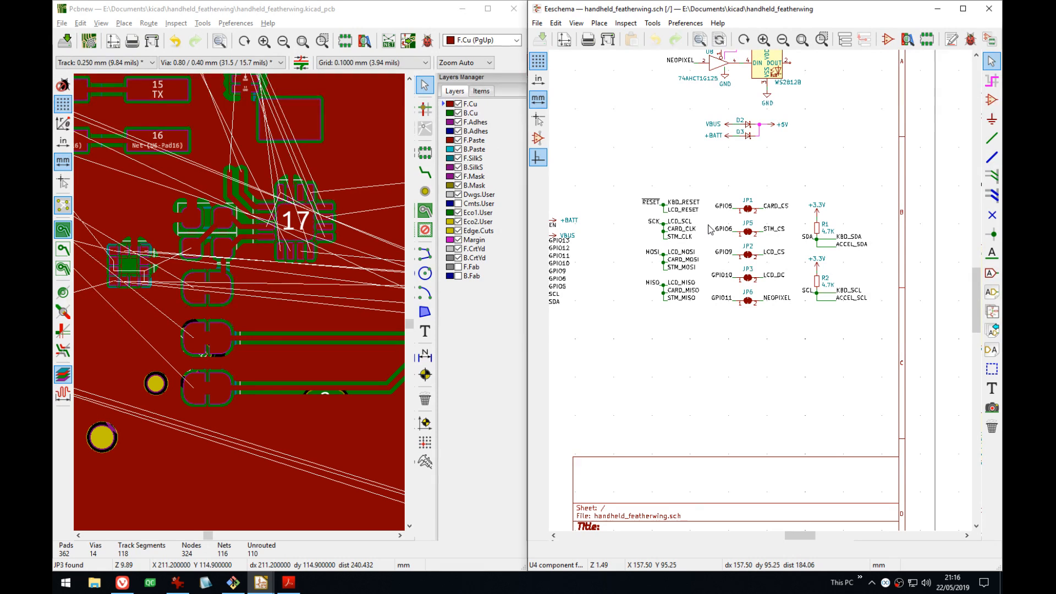
pyautogui.moveTo(651, 265); pyautogui.dragTo(711, 275, button='middle')
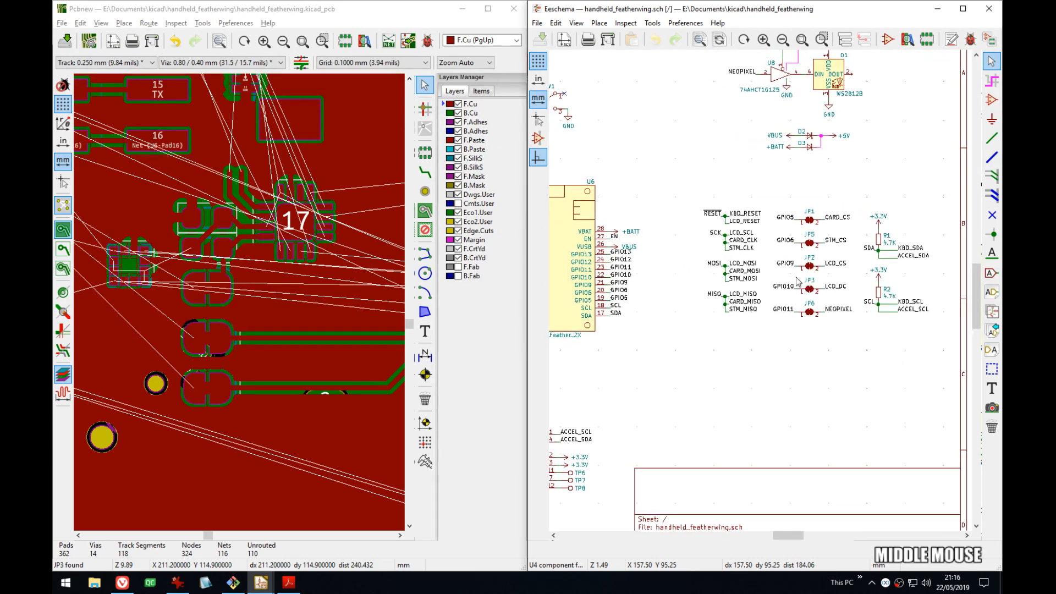
pyautogui.moveTo(805, 268); pyautogui.dragTo(776, 286, button='middle')
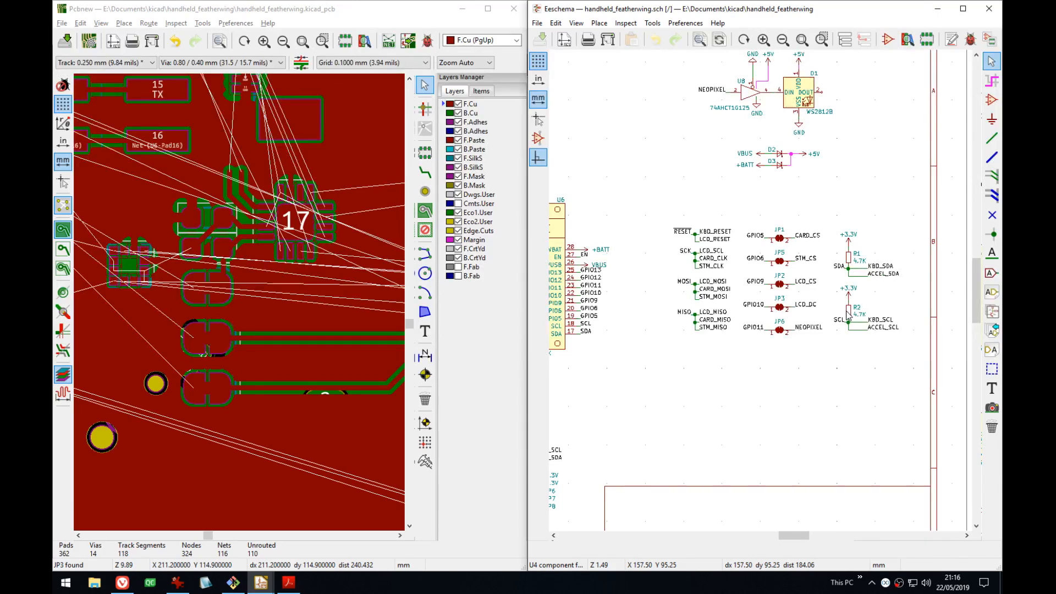
# - Display the copper zones as outlines only and examine the accelerometer footprint's pads
pyautogui.click(64, 250)
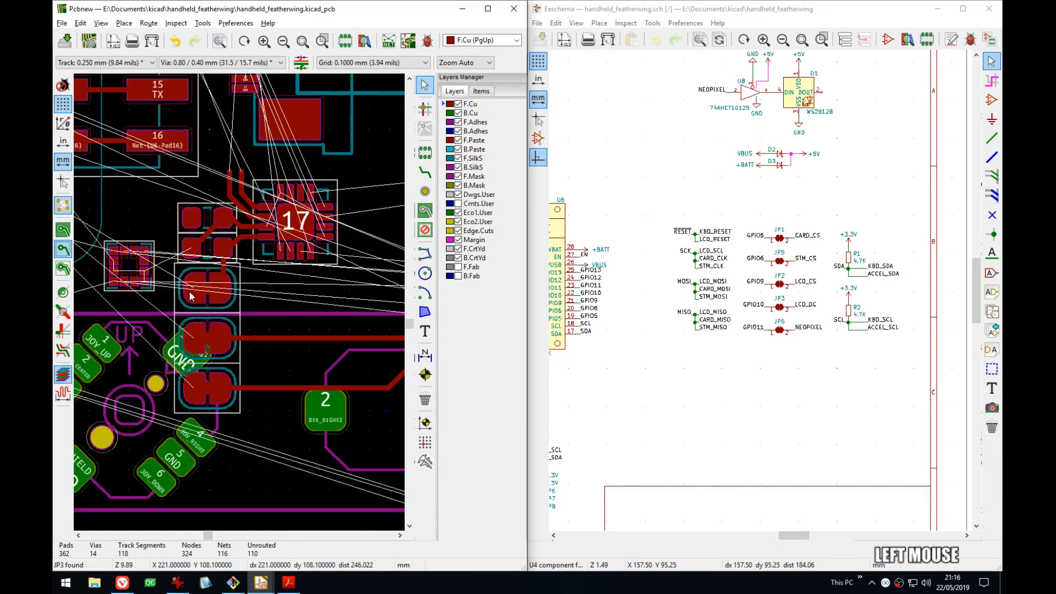
pyautogui.moveTo(209, 308); pyautogui.dragTo(324, 338, button='middle')
pyautogui.scroll(4, 240, 307)
pyautogui.scroll(-3, 239, 301)
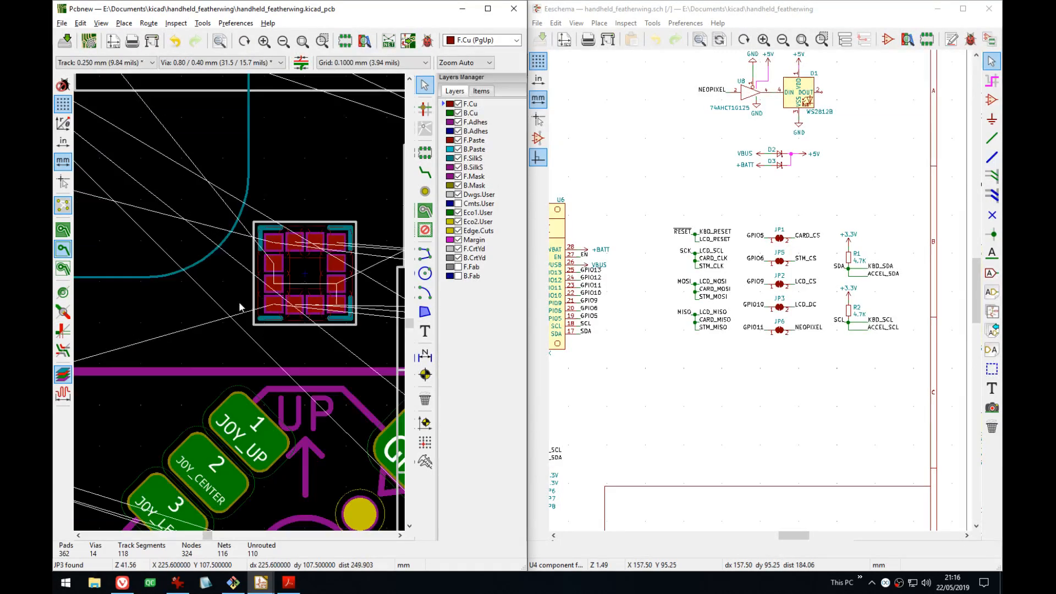
pyautogui.scroll(3, 240, 301)
pyautogui.moveTo(263, 301); pyautogui.dragTo(194, 251, button='middle')
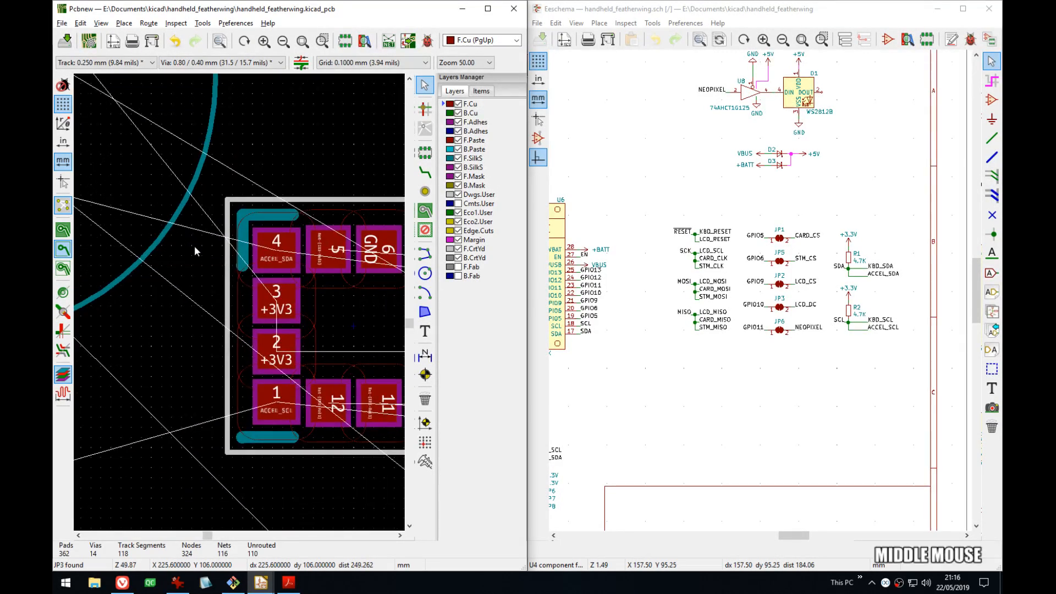
# - Locate resistor R1's footprint from the schematic and move it into the free area below test points TP5 and TP6
pyautogui.click(851, 261)
pyautogui.scroll(-4, 242, 313)
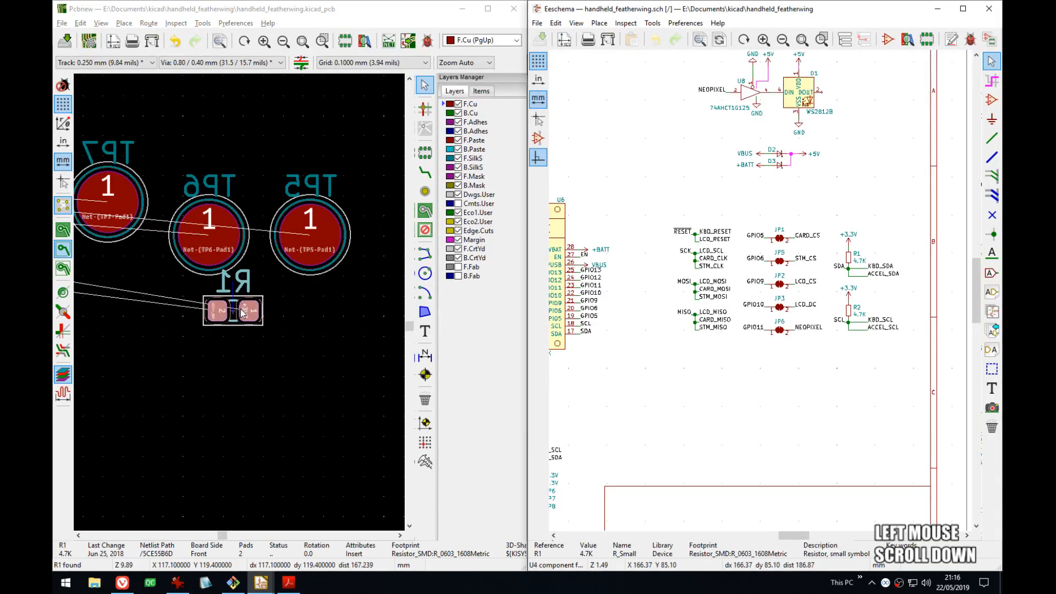
pyautogui.click(242, 313)
pyautogui.press('m')
pyautogui.click(236, 361)
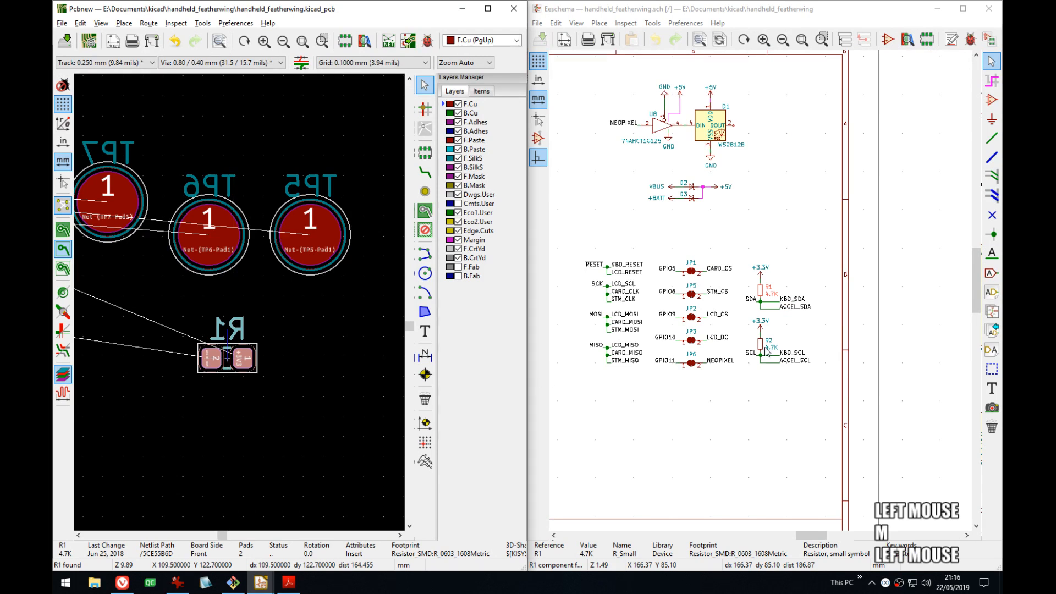
# - Locate resistor R2's footprint from the schematic and move it directly below R1
pyautogui.click(760, 345)
pyautogui.moveTo(239, 320); pyautogui.dragTo(277, 333, button='middle')
pyautogui.press('m')
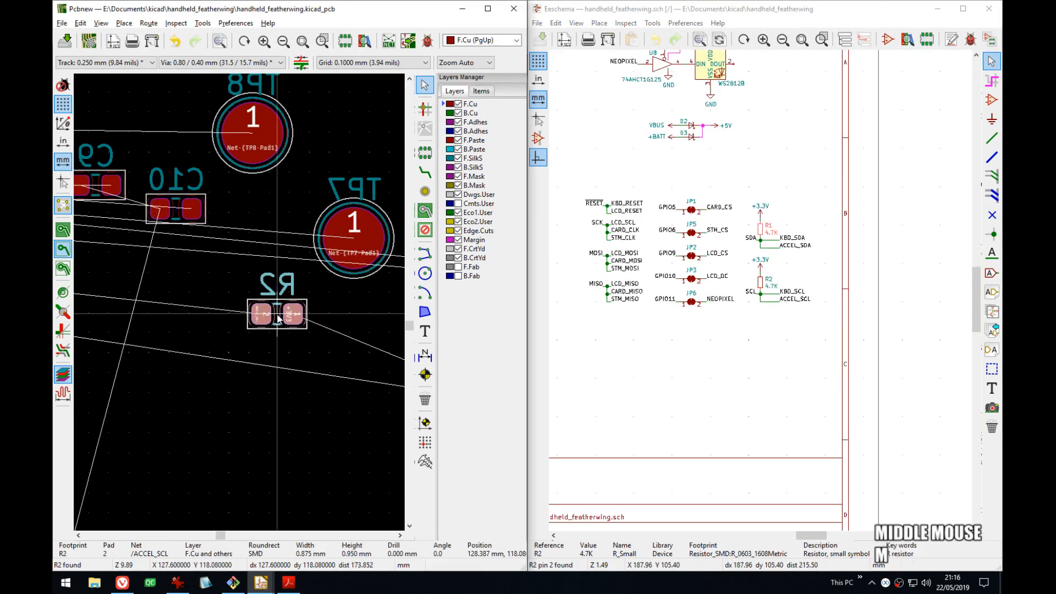
pyautogui.click(278, 318)
pyautogui.press('m')
pyautogui.scroll(-4, 242, 318)
pyautogui.scroll(2, 240, 306)
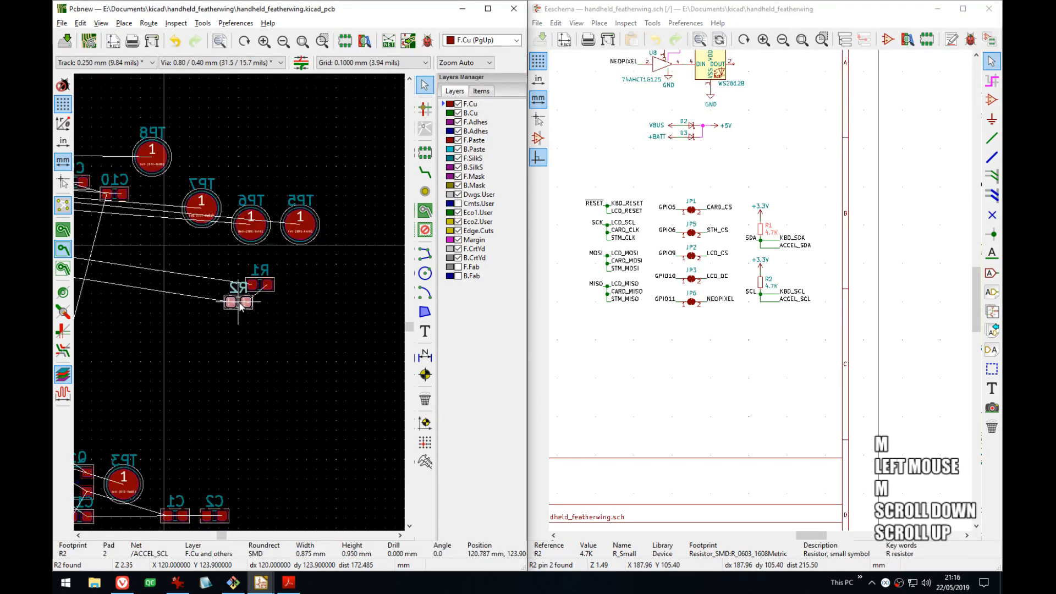
pyautogui.click(261, 305)
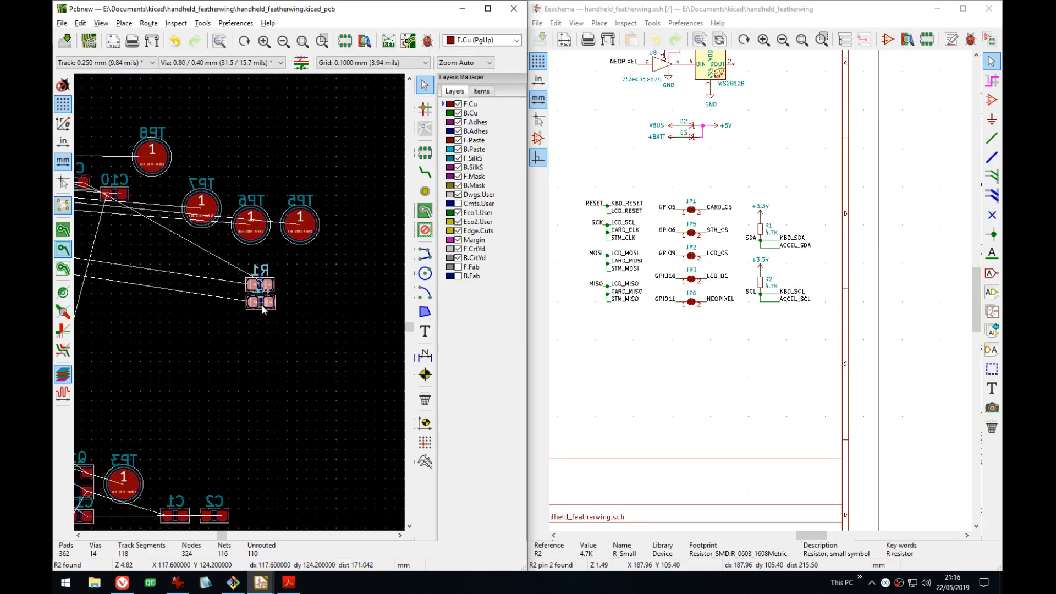
# - Move R1 and R2 together beside the accelerometer footprint, rotated to 270 degrees with their +3V3 pads uppermost
pyautogui.scroll(-3, 263, 308)
pyautogui.moveTo(263, 308); pyautogui.dragTo(209, 295, button='middle')
pyautogui.scroll(4, 239, 306)
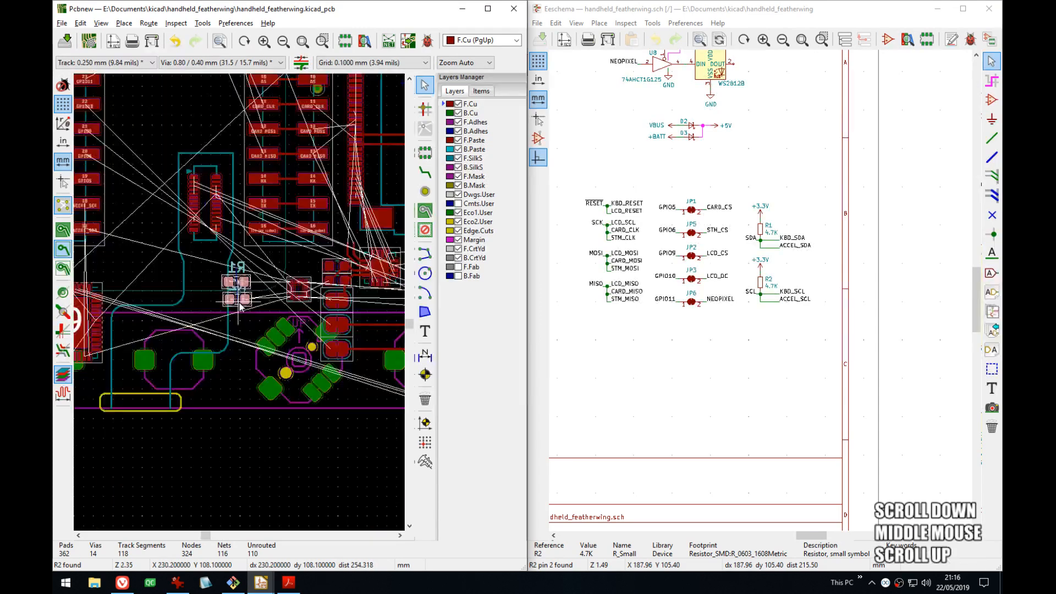
pyautogui.scroll(6, 239, 306)
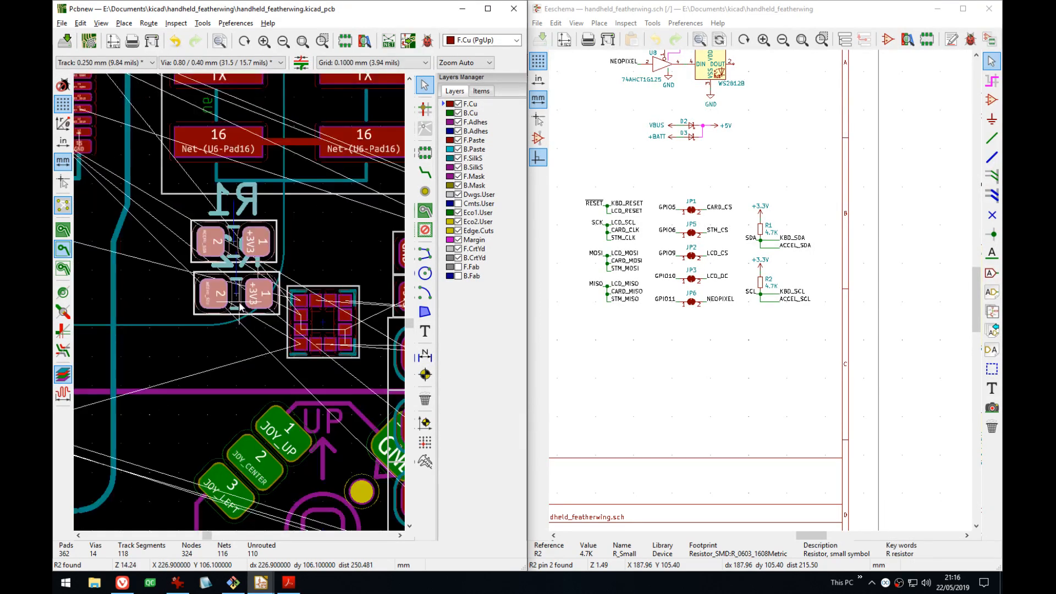
pyautogui.press('r')
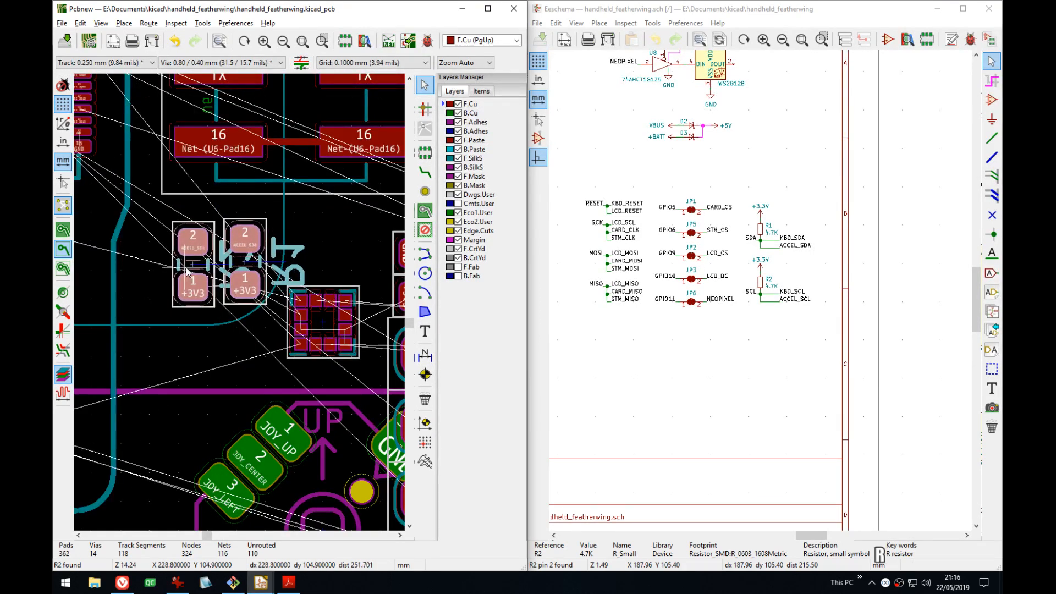
pyautogui.scroll(1, 185, 270)
pyautogui.moveTo(246, 298); pyautogui.dragTo(199, 279, button='middle')
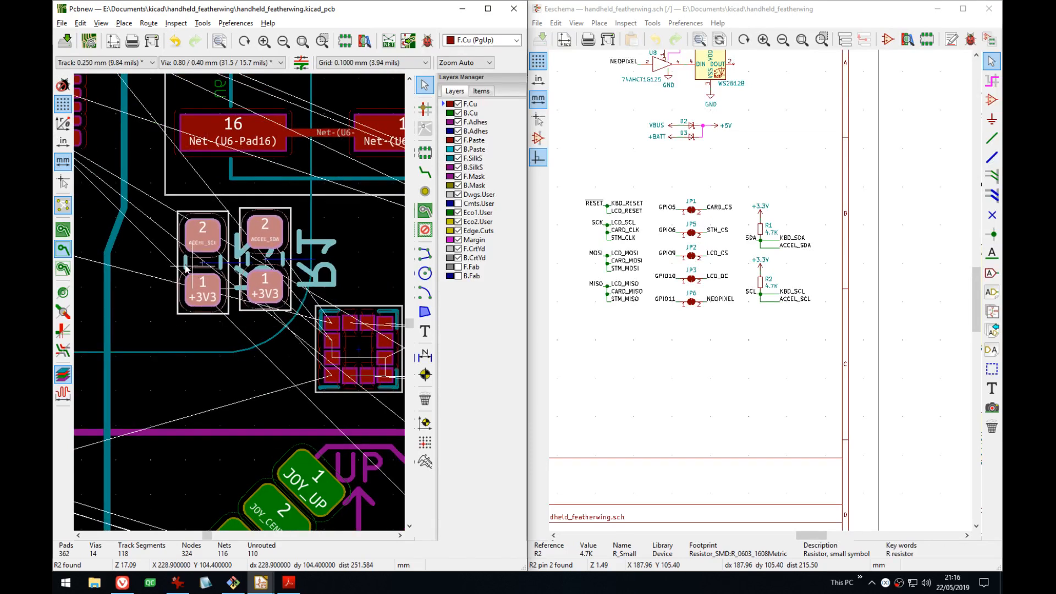
pyautogui.press('r')
pyautogui.press('r')
pyautogui.click(142, 267)
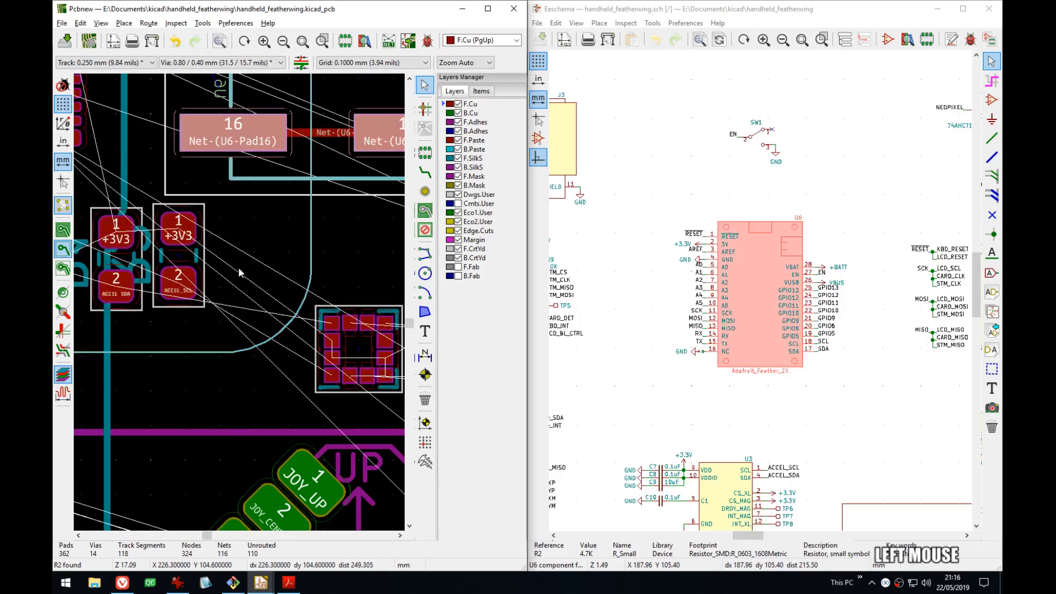
# - Make resistor R1's silkscreen reference text invisible
pyautogui.click(141, 266)
pyautogui.click(168, 298)
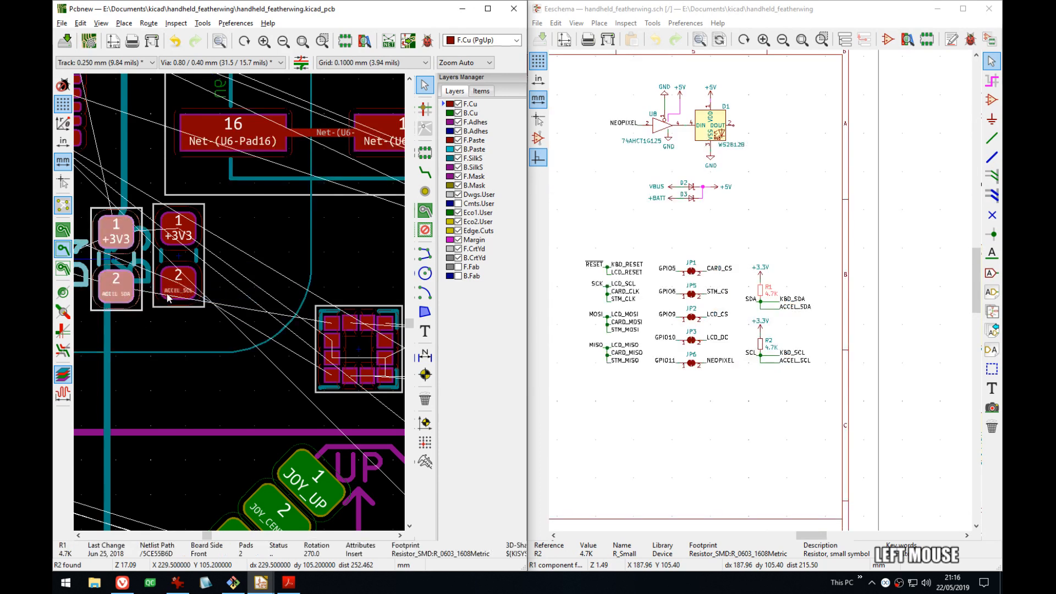
pyautogui.click(83, 282)
pyautogui.press('e')
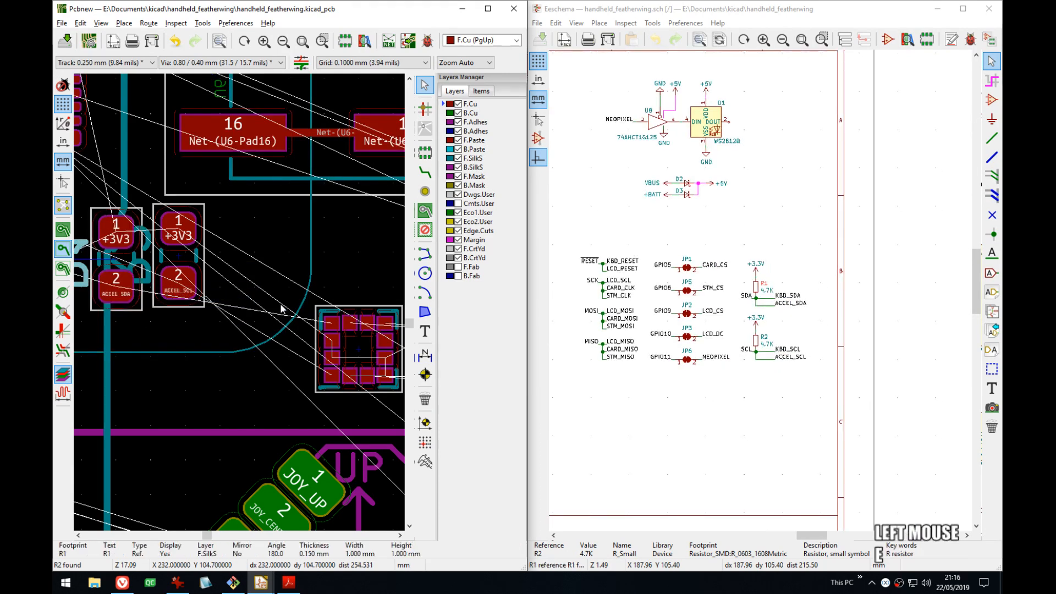
pyautogui.click(701, 293)
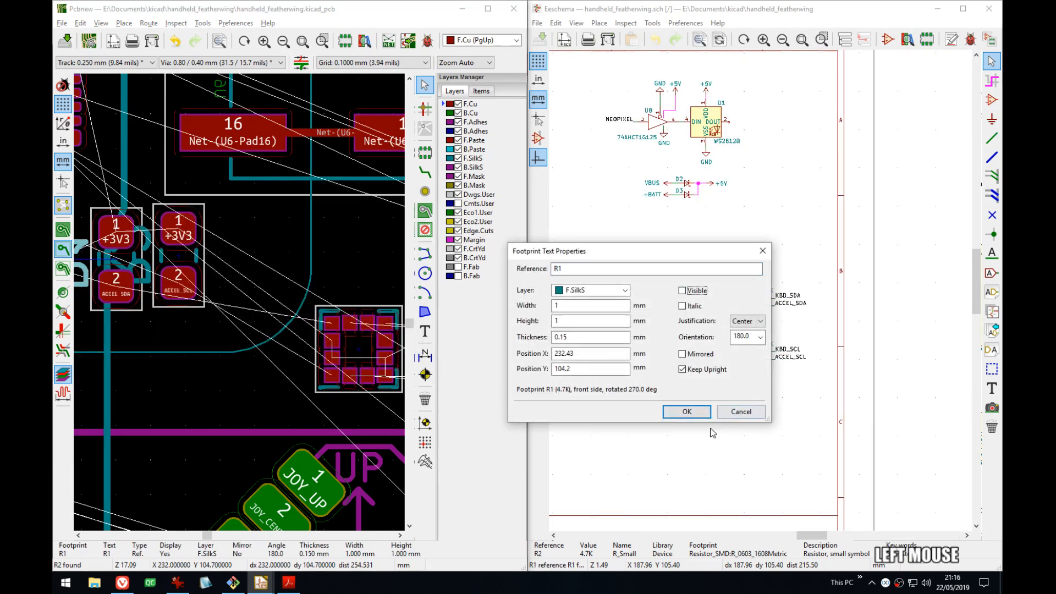
pyautogui.click(691, 414)
# - Make resistor R2's silkscreen reference text invisible
pyautogui.click(142, 265)
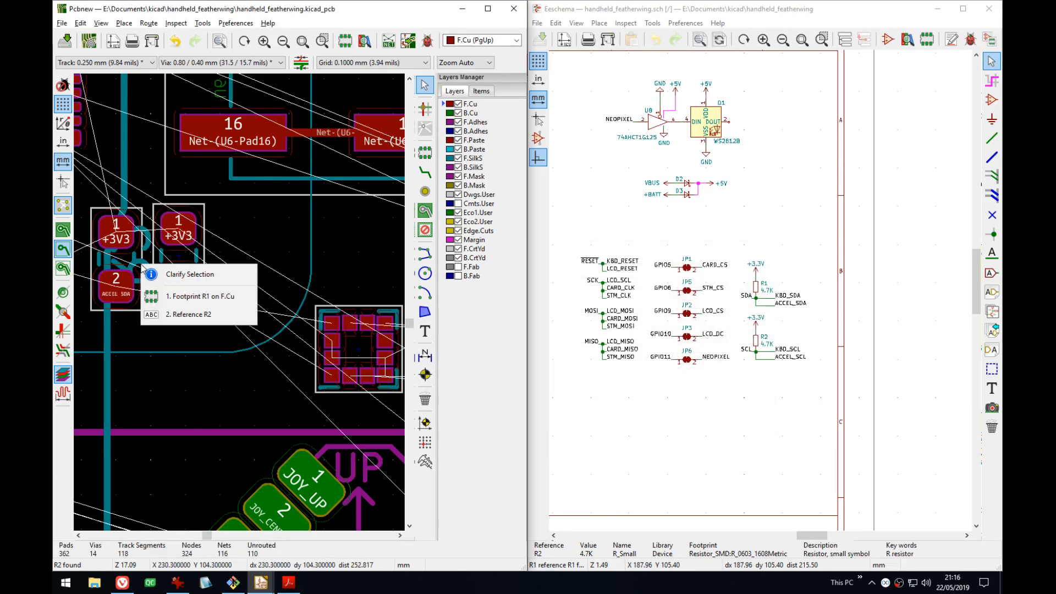
pyautogui.click(187, 314)
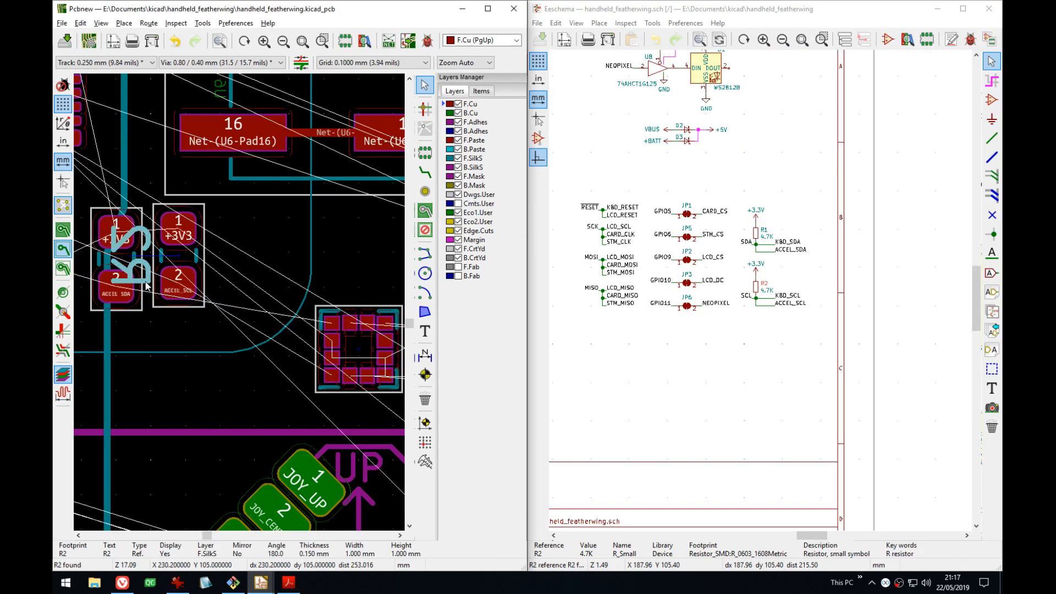
pyautogui.press('e')
pyautogui.click(682, 292)
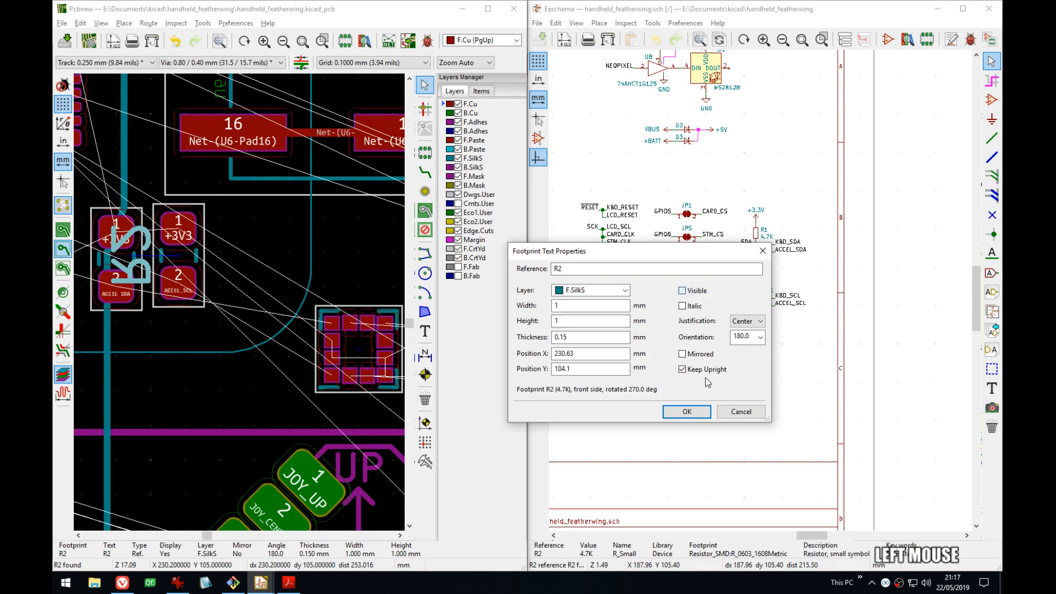
pyautogui.click(684, 408)
# - Hide the Layers Manager to widen the board view around R2 and the accelerometer
pyautogui.click(194, 262)
pyautogui.scroll(5, 193, 262)
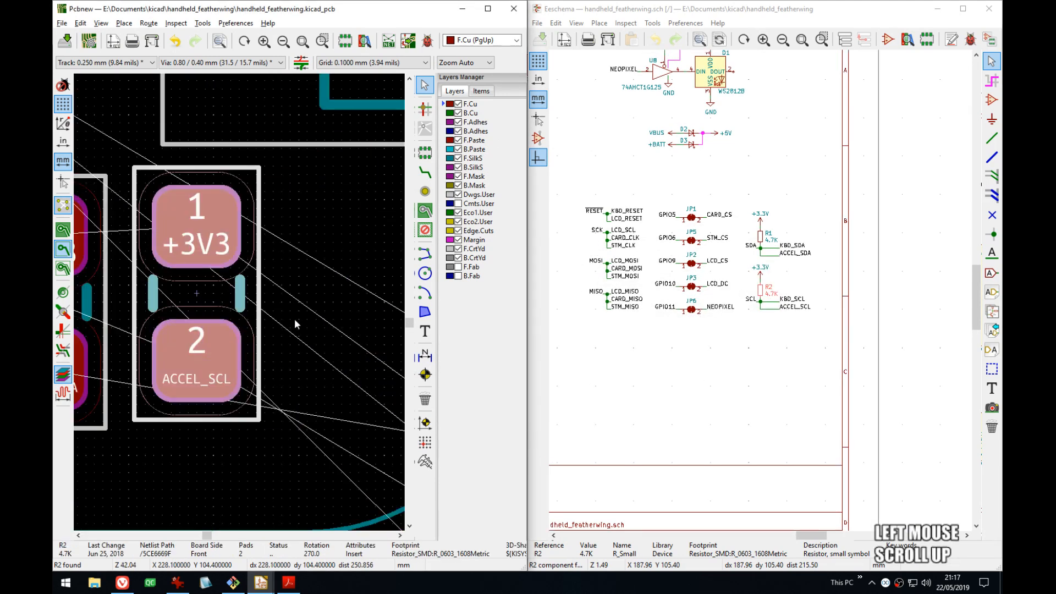
pyautogui.moveTo(294, 318); pyautogui.dragTo(240, 268, button='middle')
pyautogui.click(62, 374)
pyautogui.moveTo(326, 331); pyautogui.dragTo(301, 311, button='middle')
pyautogui.scroll(-1, 301, 312)
pyautogui.moveTo(441, 339); pyautogui.dragTo(304, 298, button='middle')
pyautogui.moveTo(158, 274); pyautogui.dragTo(255, 294, button='middle')
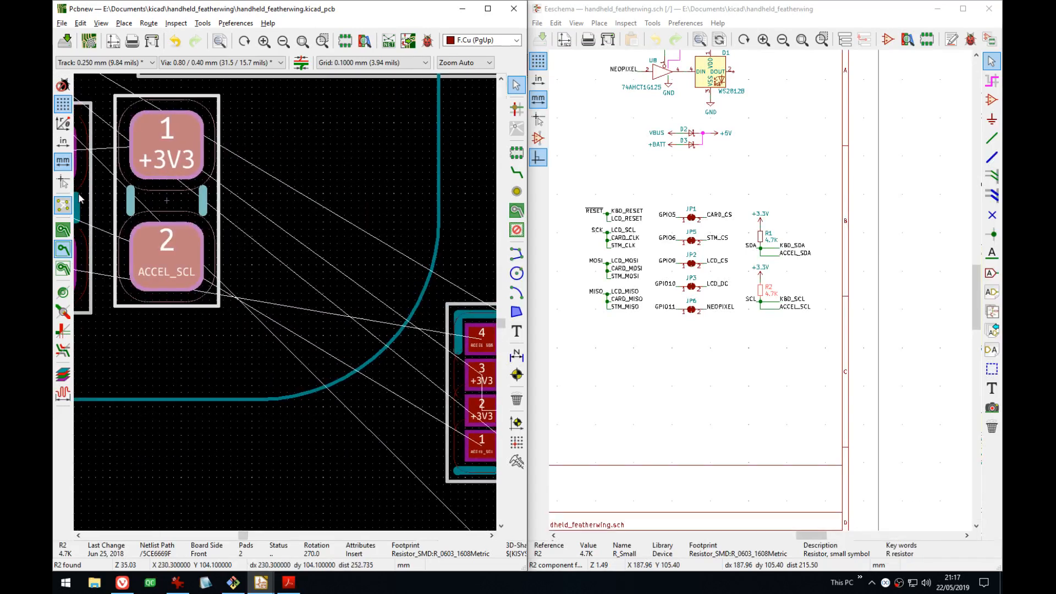
# - Move R1 to the other side of R2, just above and left of the accelerometer footprint
pyautogui.click(85, 201)
pyautogui.press('m')
pyautogui.moveTo(331, 218); pyautogui.dragTo(240, 275, button='middle')
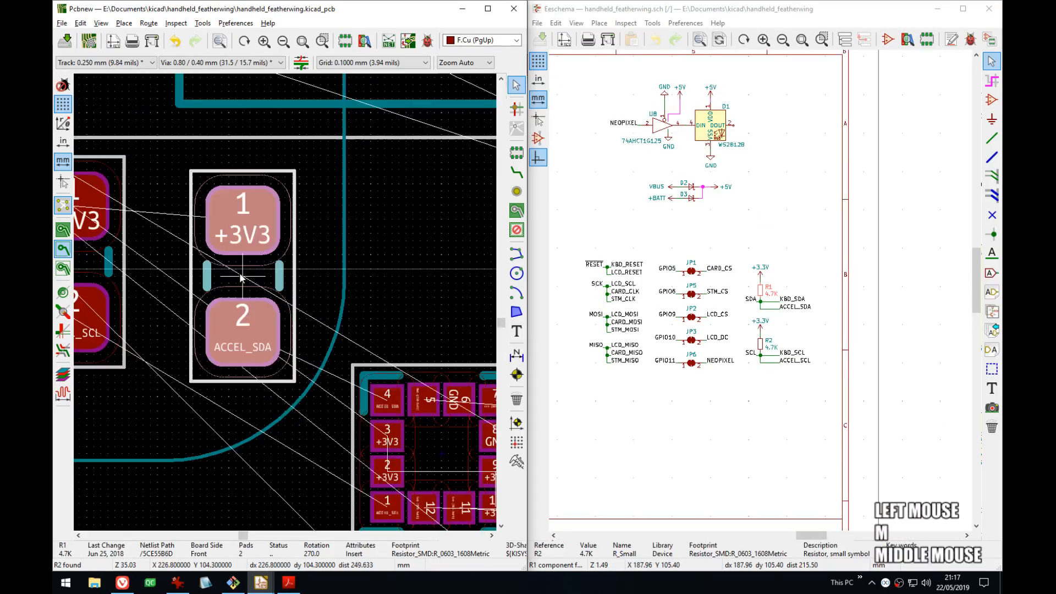
pyautogui.scroll(-1, 280, 245)
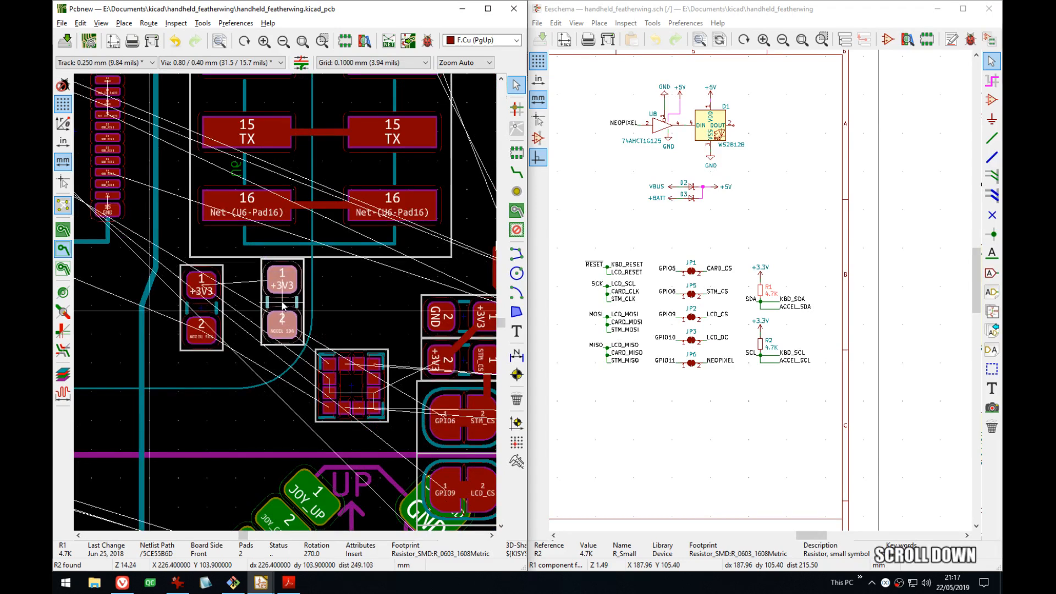
pyautogui.scroll(2, 285, 307)
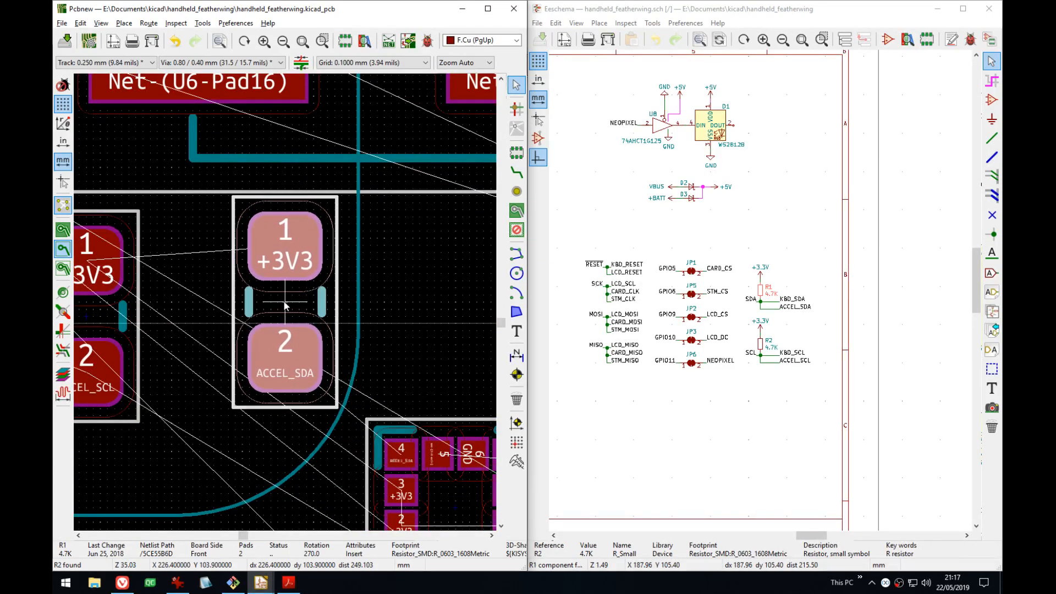
pyautogui.click(284, 302)
# - Place R2 directly to the left of R1 and join their +3V3 pads with a front-copper track
pyautogui.moveTo(196, 325); pyautogui.dragTo(294, 308, button='middle')
pyautogui.click(184, 300)
pyautogui.press('m')
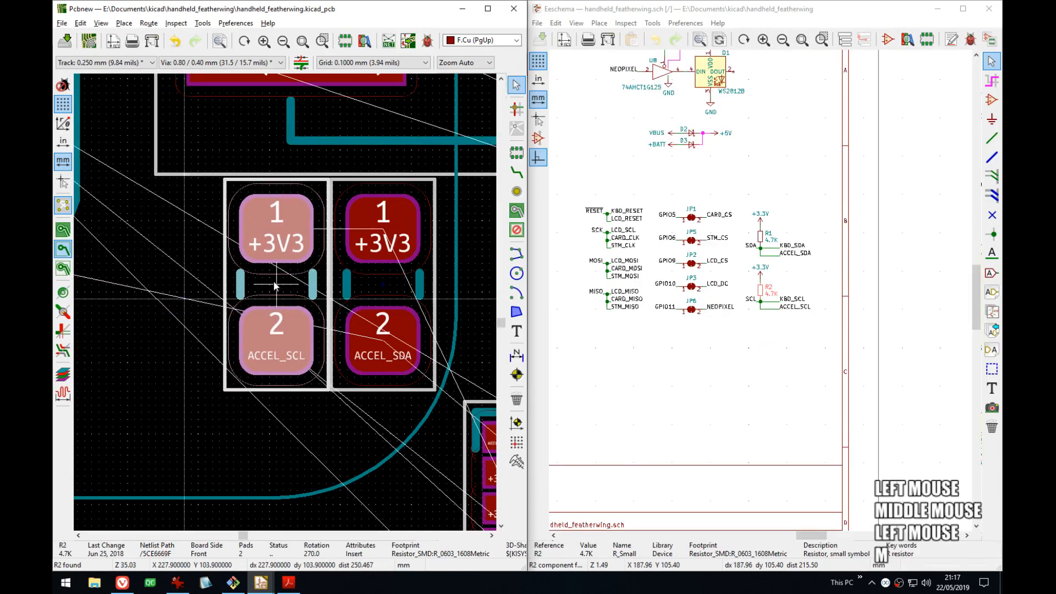
pyautogui.click(275, 286)
pyautogui.press('x')
pyautogui.click(386, 230)
pyautogui.moveTo(402, 328); pyautogui.dragTo(321, 177, button='middle')
# - Route ACCEL_SDA on front copper from accelerometer pad 4 straight left, ending in a via beyond the resistors
pyautogui.click(419, 287)
pyautogui.moveTo(231, 282); pyautogui.dragTo(228, 319, button='middle')
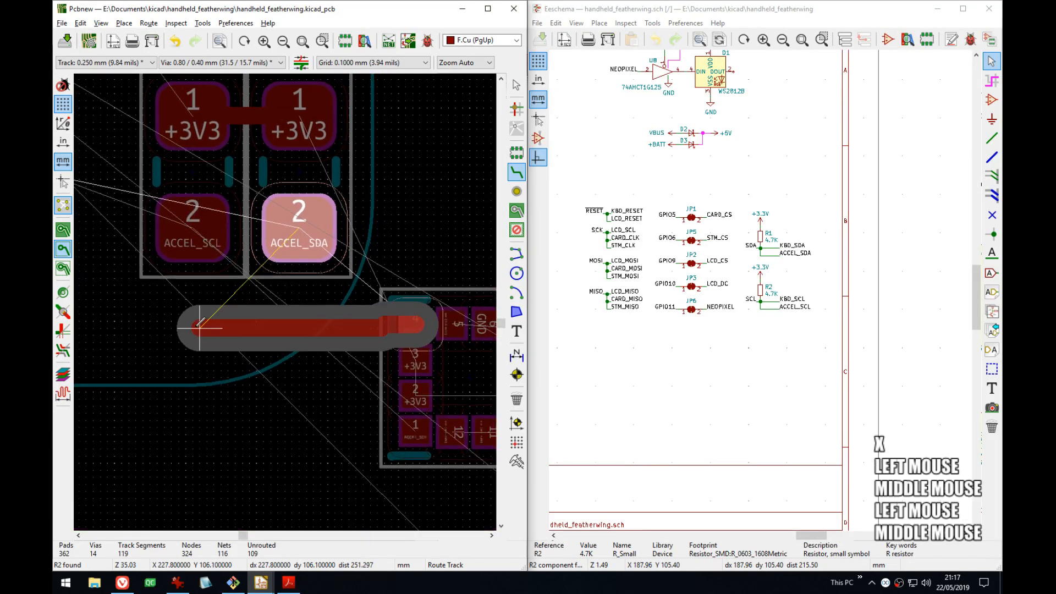
pyautogui.press('v')
pyautogui.moveTo(150, 318); pyautogui.dragTo(304, 321, button='middle')
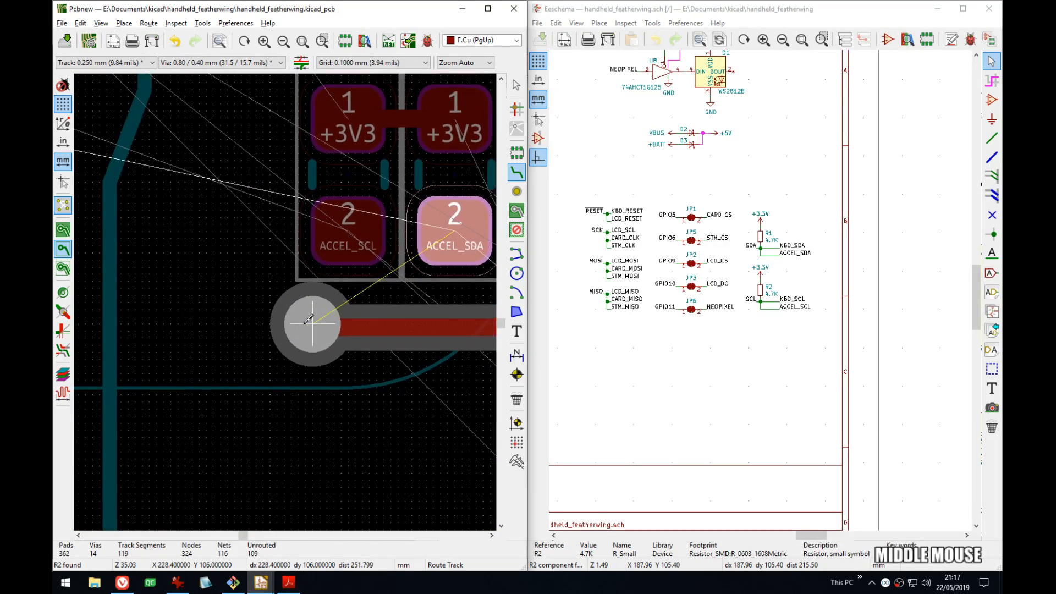
pyautogui.click(243, 322)
pyautogui.press('Escape')
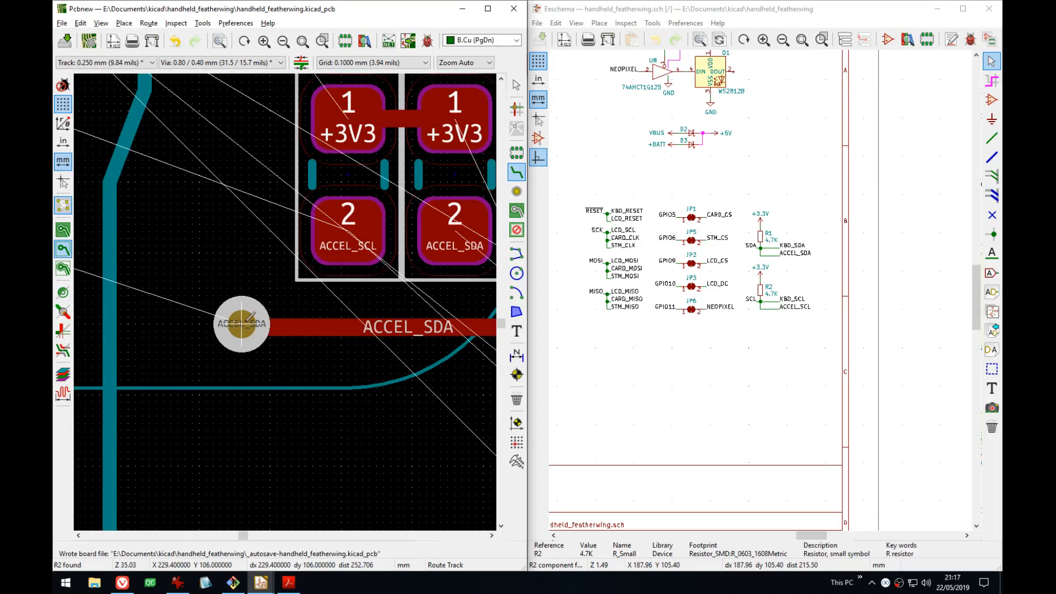
# - Route ACCEL_SCL on front copper from accelerometer pad 1 straight left, ending in a via directly below the ACCEL_SDA via
pyautogui.moveTo(446, 352); pyautogui.dragTo(257, 302, button='middle')
pyautogui.click(383, 385)
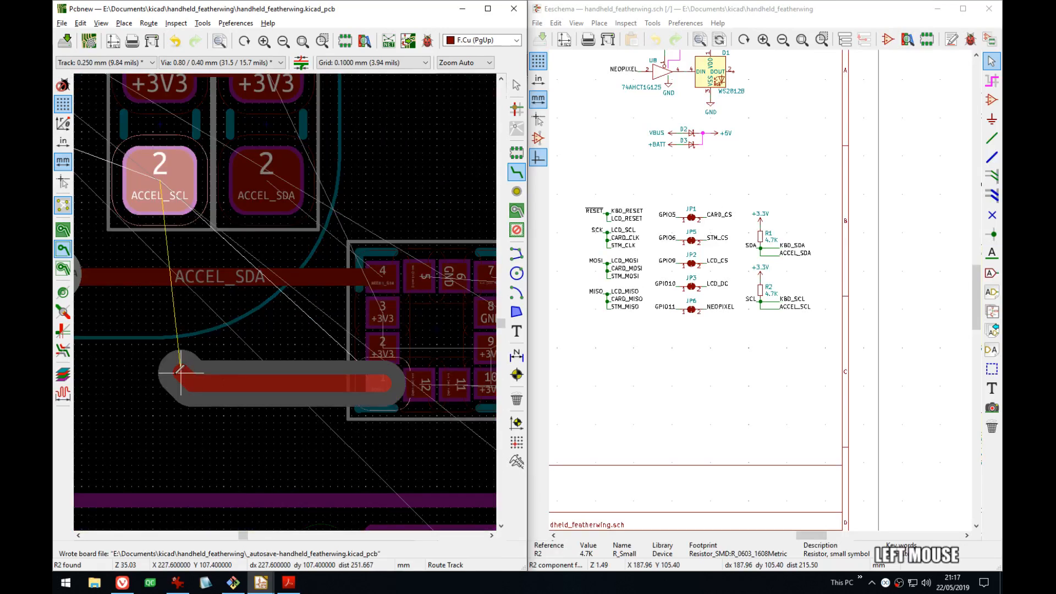
pyautogui.moveTo(105, 371); pyautogui.dragTo(306, 400, button='middle')
pyautogui.press('v')
pyautogui.click(247, 410)
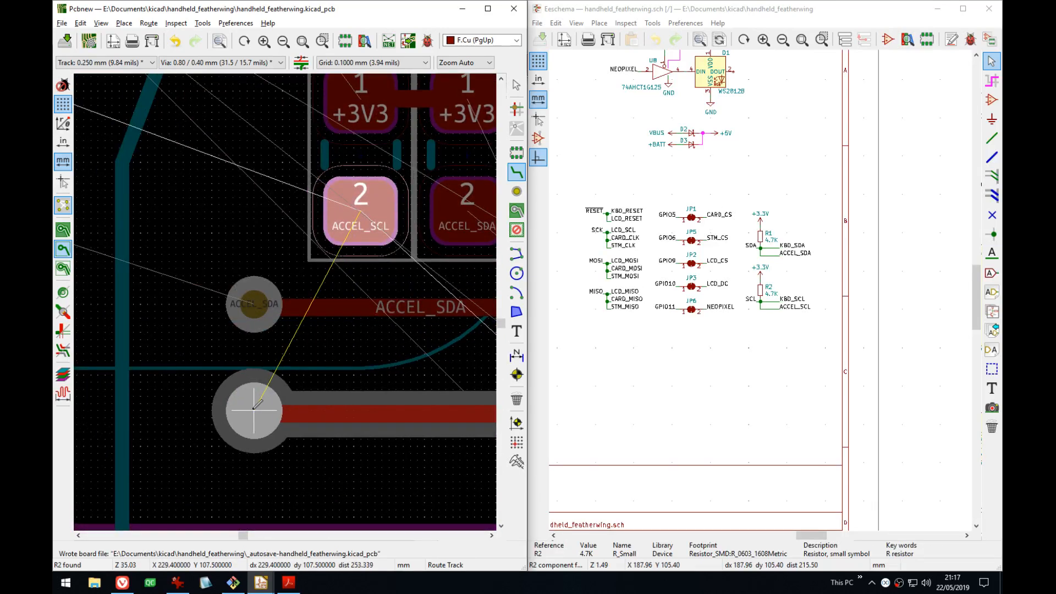
pyautogui.press('Escape')
# - Route R1's ACCEL_SDA pad straight down to the ACCEL_SDA track on front copper
pyautogui.moveTo(425, 355); pyautogui.dragTo(271, 368, button='middle')
pyautogui.click(314, 220)
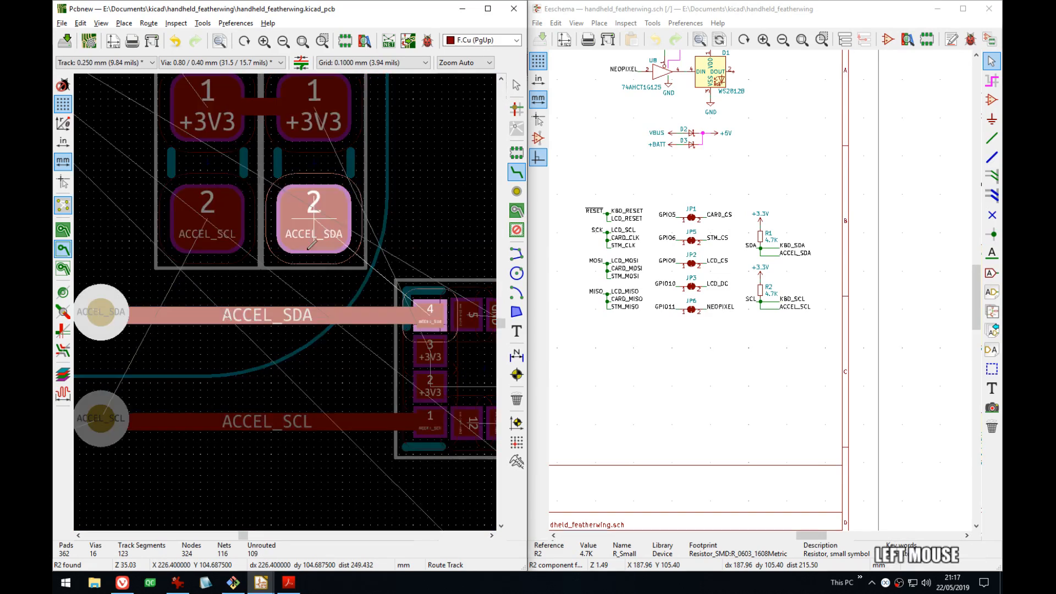
pyautogui.click(311, 315)
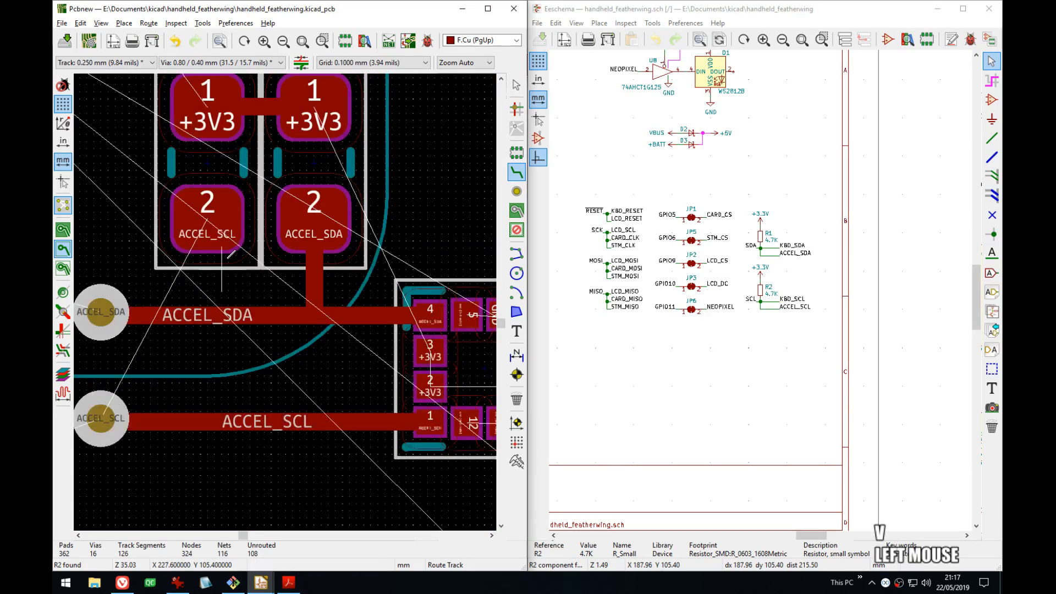
# - Try linking R2's ACCEL_SCL pad to the ACCEL_SCL track through a via, a back-copper track under ACCEL_SDA and a second via
pyautogui.moveTo(208, 220); pyautogui.dragTo(290, 211, button='middle')
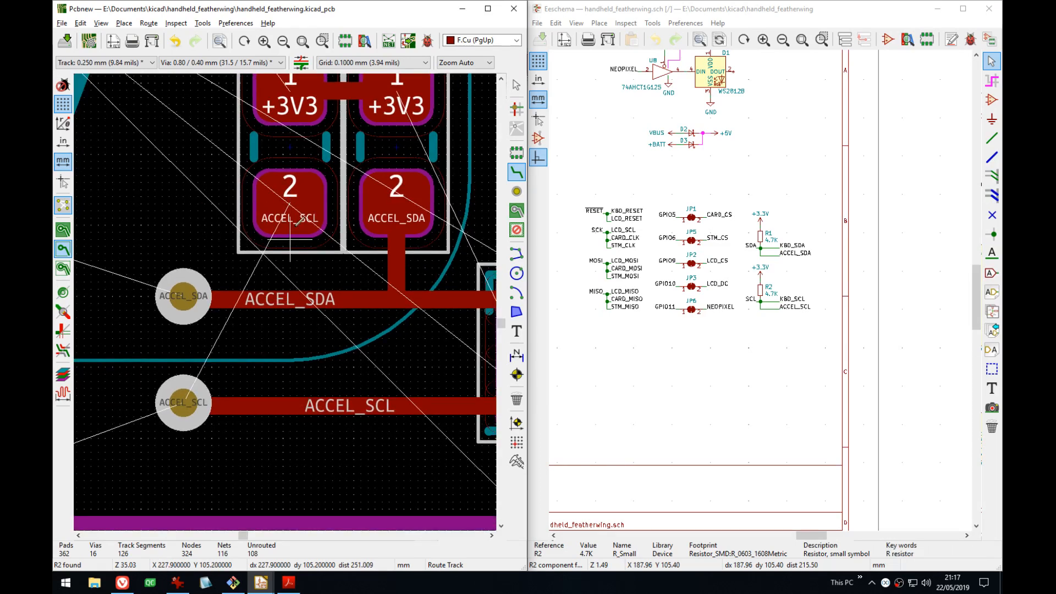
pyautogui.click(290, 250)
pyautogui.click(289, 250)
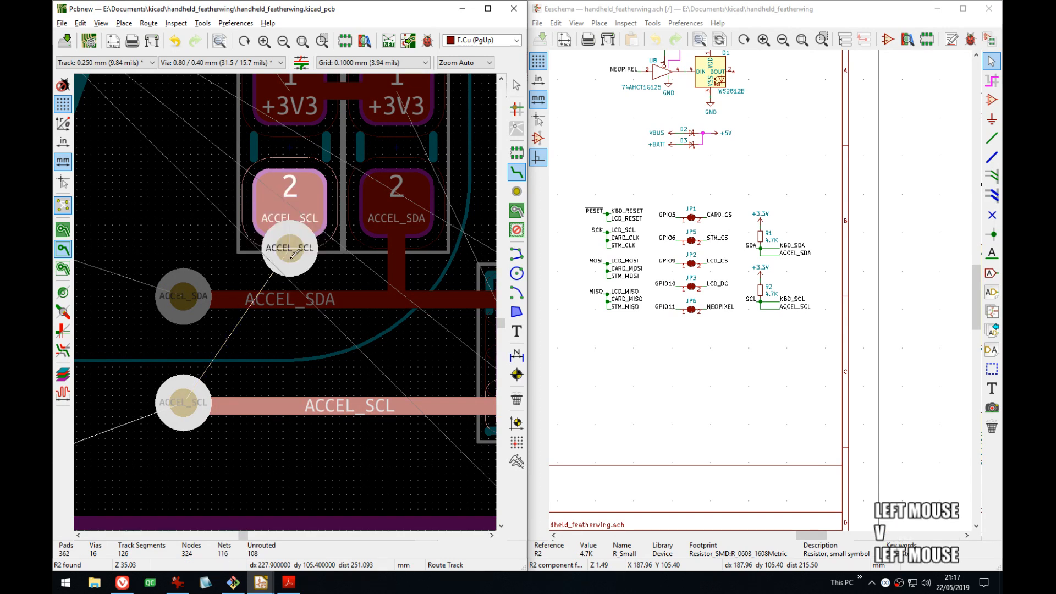
pyautogui.press('v')
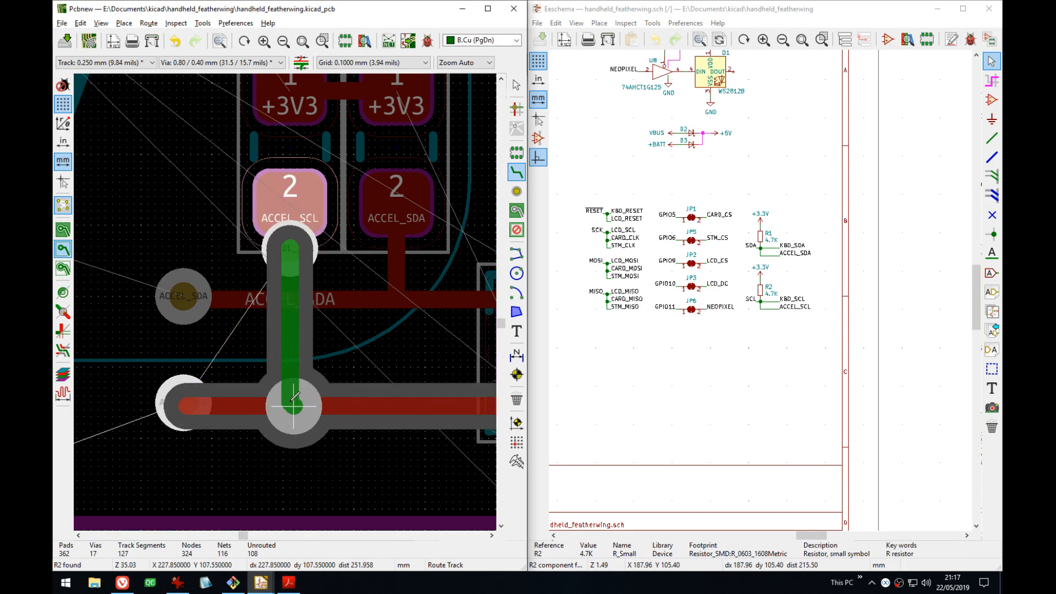
pyautogui.click(293, 405)
pyautogui.moveTo(355, 372); pyautogui.dragTo(312, 271, button='middle')
pyautogui.press('v')
pyautogui.scroll(-5, 280, 321)
pyautogui.scroll(3, 285, 301)
pyautogui.moveTo(268, 245); pyautogui.dragTo(324, 371, button='middle')
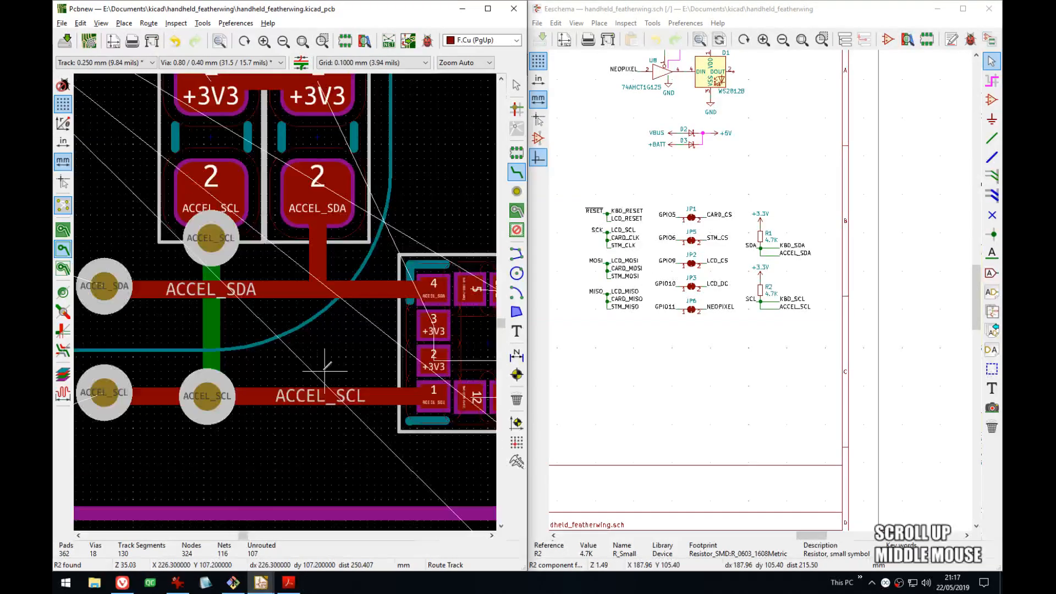
pyautogui.moveTo(282, 242); pyautogui.dragTo(324, 312, button='middle')
# - Undo the ACCEL_SCL back-copper link with its vias and remove the +3V3 track between R1 and R2
pyautogui.press('Escape')
pyautogui.hotkey('ctrl', 'z')
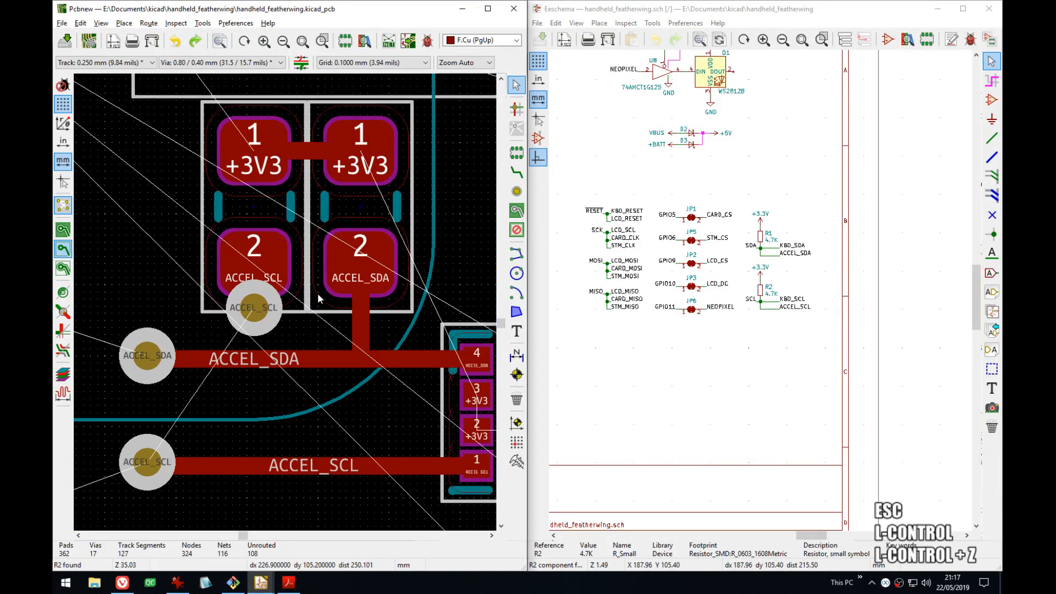
pyautogui.hotkey('ctrl', 'z')
pyautogui.click(311, 158)
pyautogui.click(343, 209)
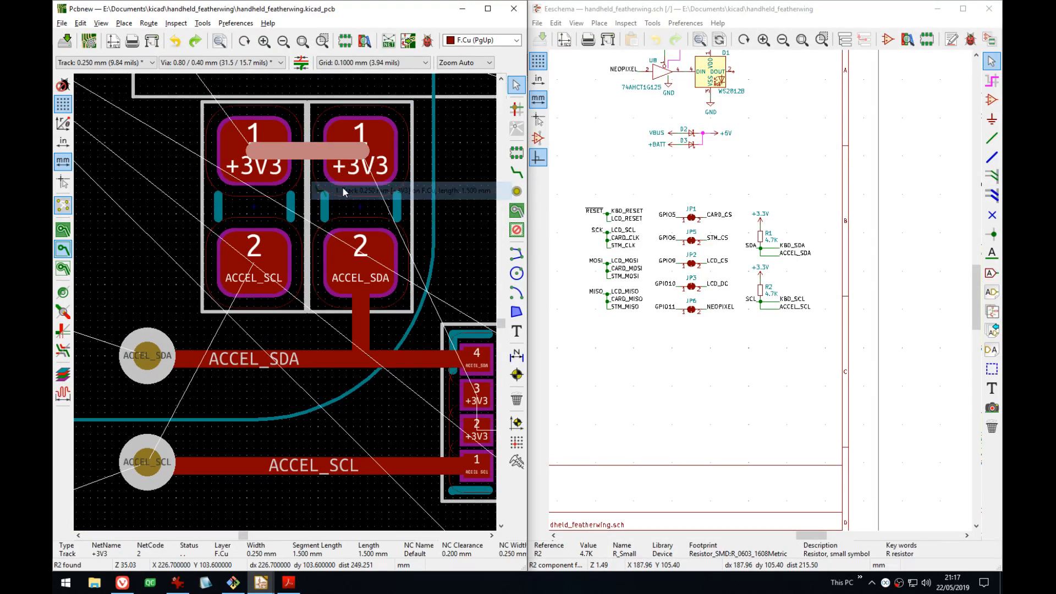
pyautogui.hotkey('ctrl', 'z')
# - Move R2 below the ACCEL_SCL track, rotated to 90 degrees with its ACCEL_SCL pad uppermost
pyautogui.click(272, 260)
pyautogui.moveTo(272, 260); pyautogui.dragTo(289, 229, button='middle')
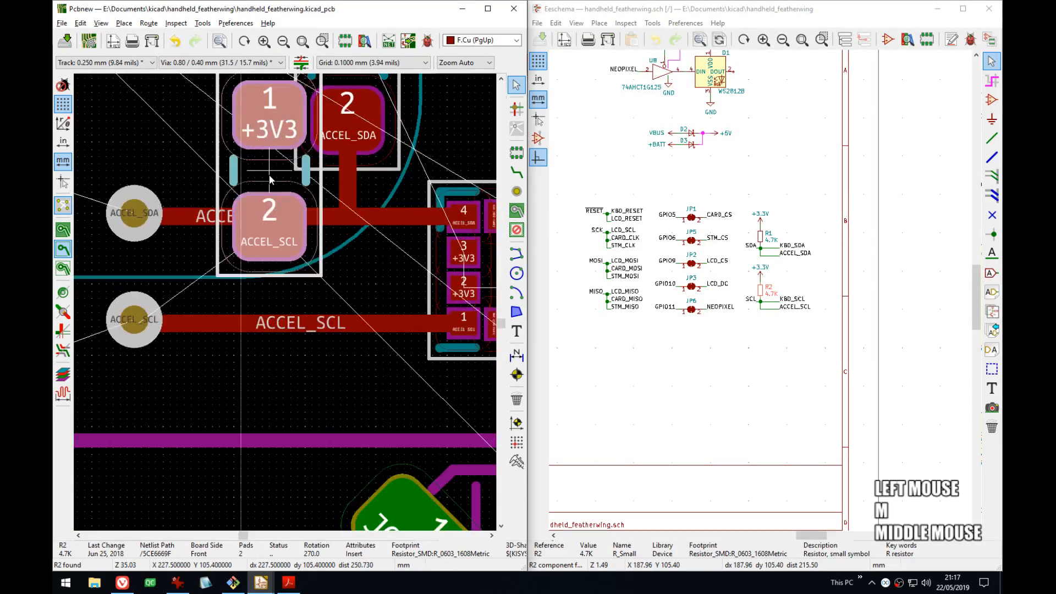
pyautogui.press('r')
pyautogui.moveTo(310, 394); pyautogui.dragTo(332, 349, button='middle')
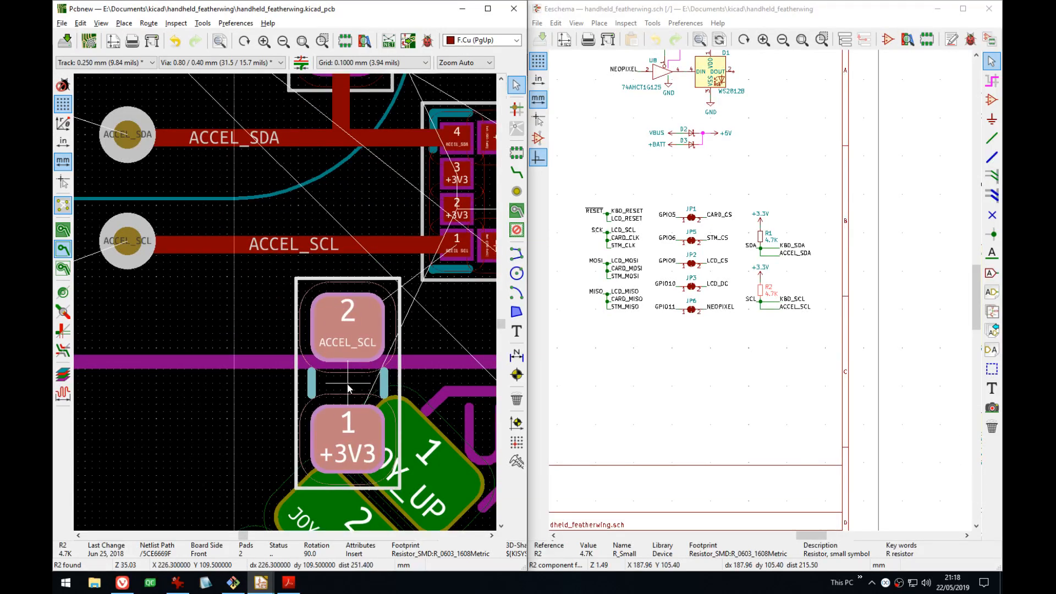
pyautogui.click(348, 393)
pyautogui.moveTo(353, 333); pyautogui.dragTo(353, 378, button='middle')
pyautogui.press('x')
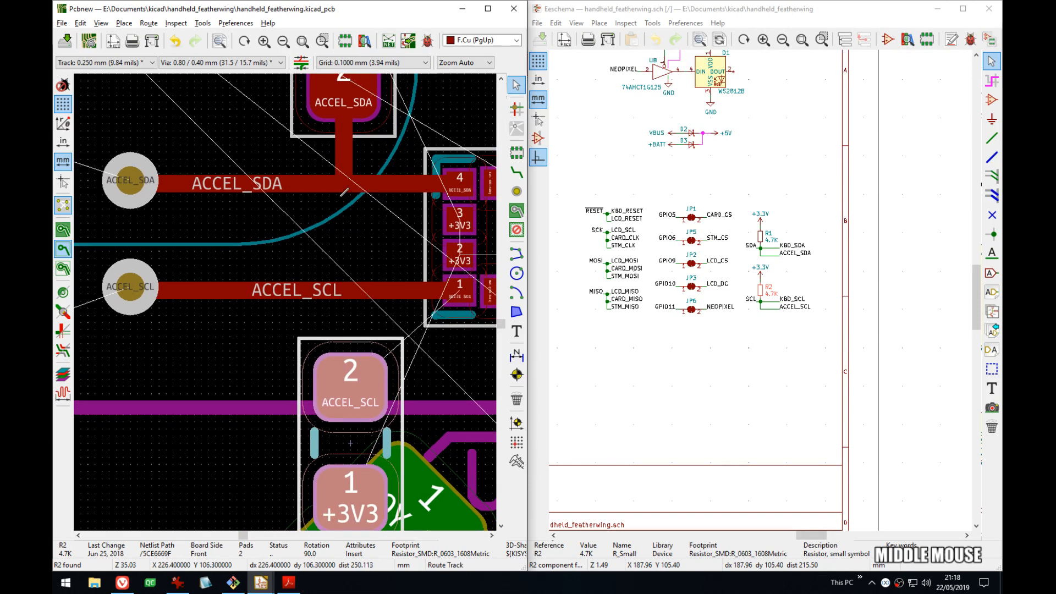
pyautogui.press('Escape')
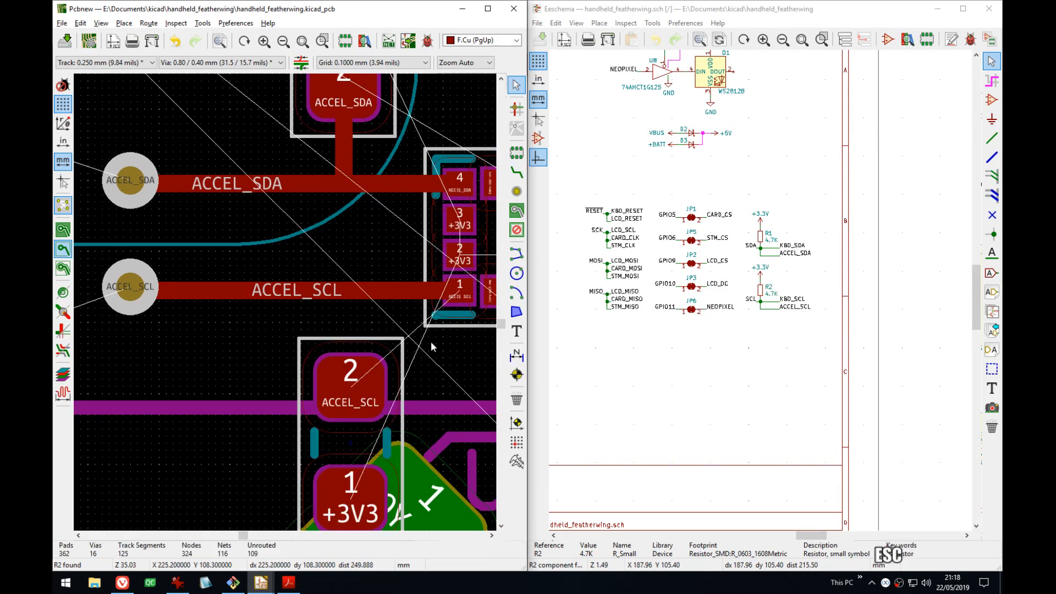
# - Nudge R2 slightly left to line it up vertically with R1
pyautogui.moveTo(431, 341); pyautogui.dragTo(213, 340, button='middle')
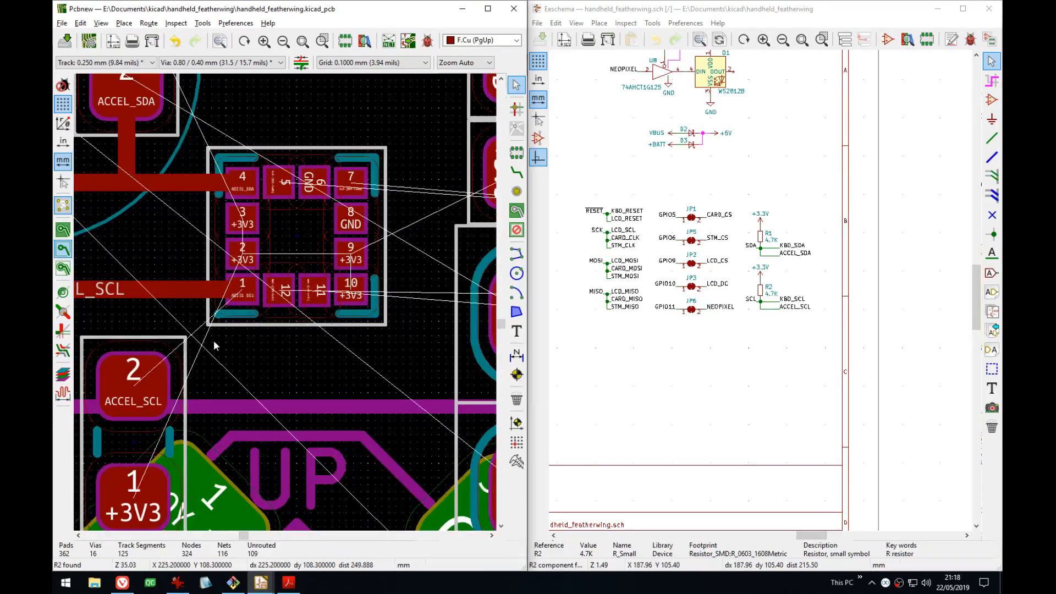
pyautogui.click(141, 437)
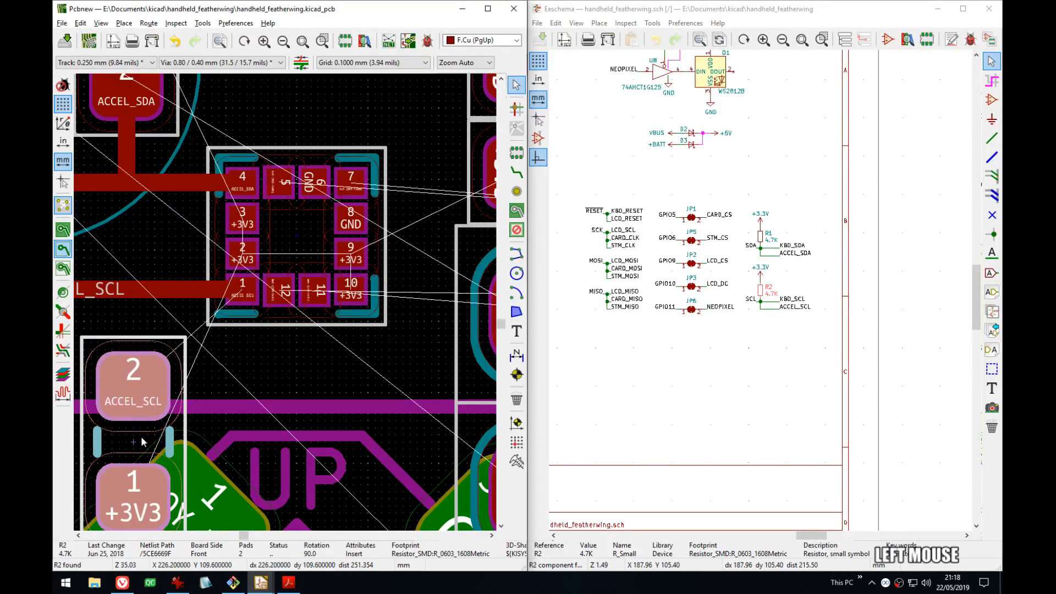
pyautogui.press('m')
pyautogui.press('Left')
pyautogui.press('Return')
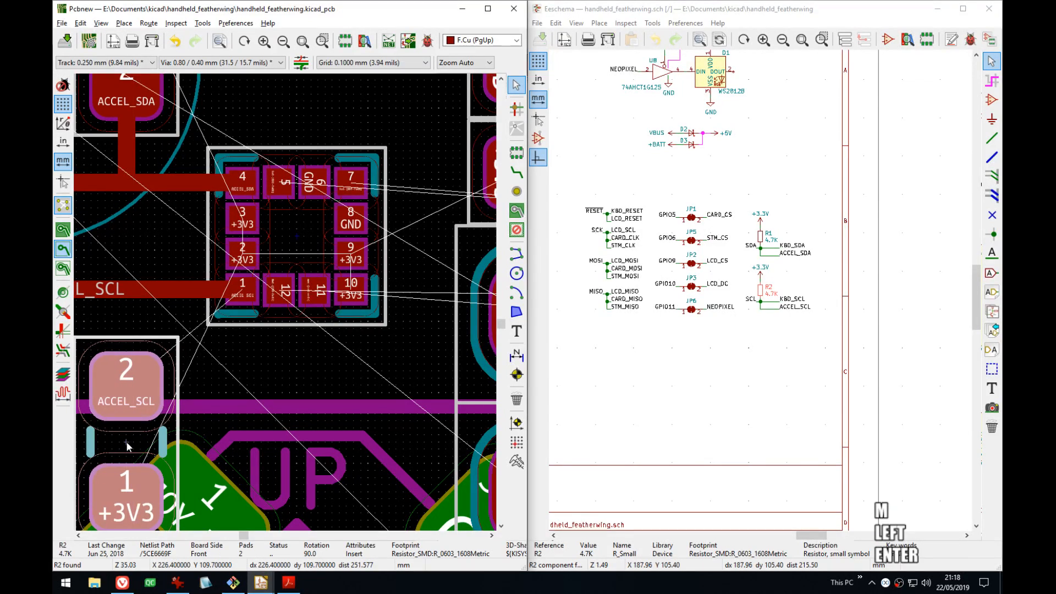
# - Route R2's ACCEL_SCL pad straight up to the ACCEL_SCL track on front copper
pyautogui.moveTo(149, 433); pyautogui.dragTo(298, 464, button='middle')
pyautogui.press('x')
pyautogui.click(277, 413)
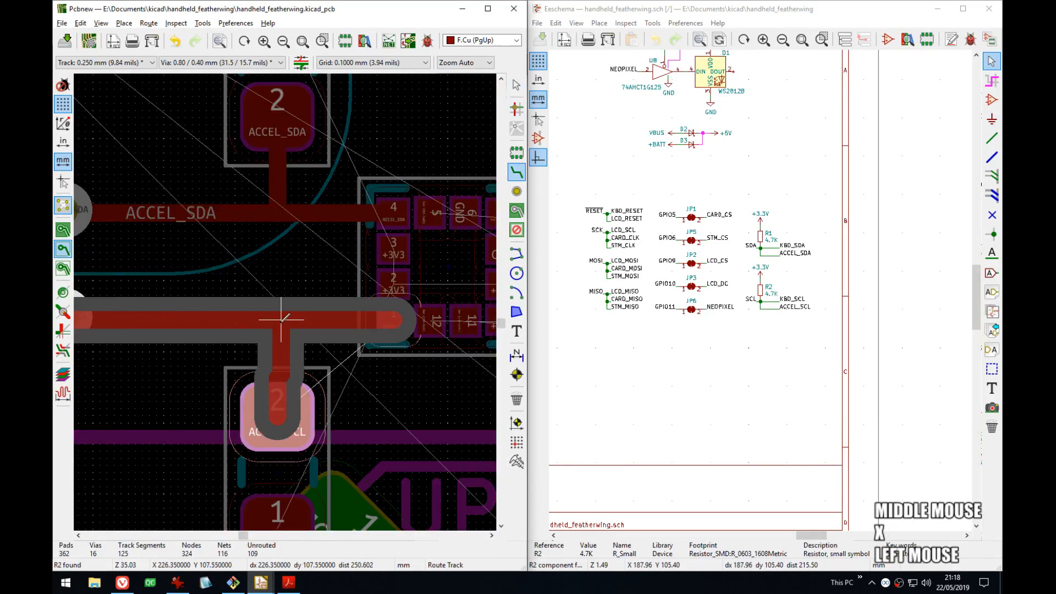
pyautogui.press('v')
pyautogui.press('v')
pyautogui.click(281, 320)
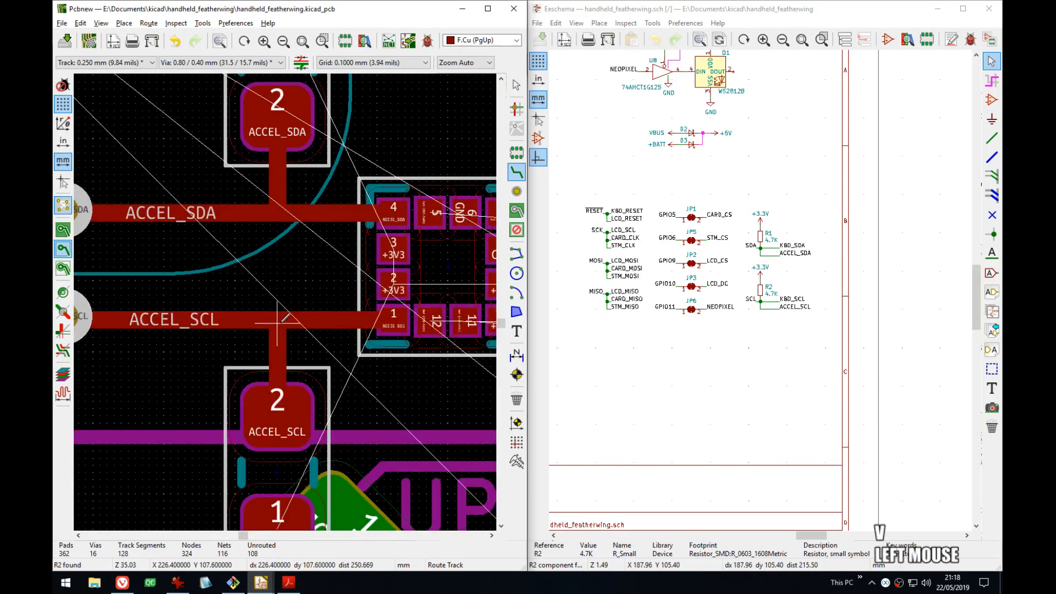
pyautogui.press('Escape')
pyautogui.scroll(-1, 285, 303)
pyautogui.moveTo(285, 301); pyautogui.dragTo(321, 314, button='middle')
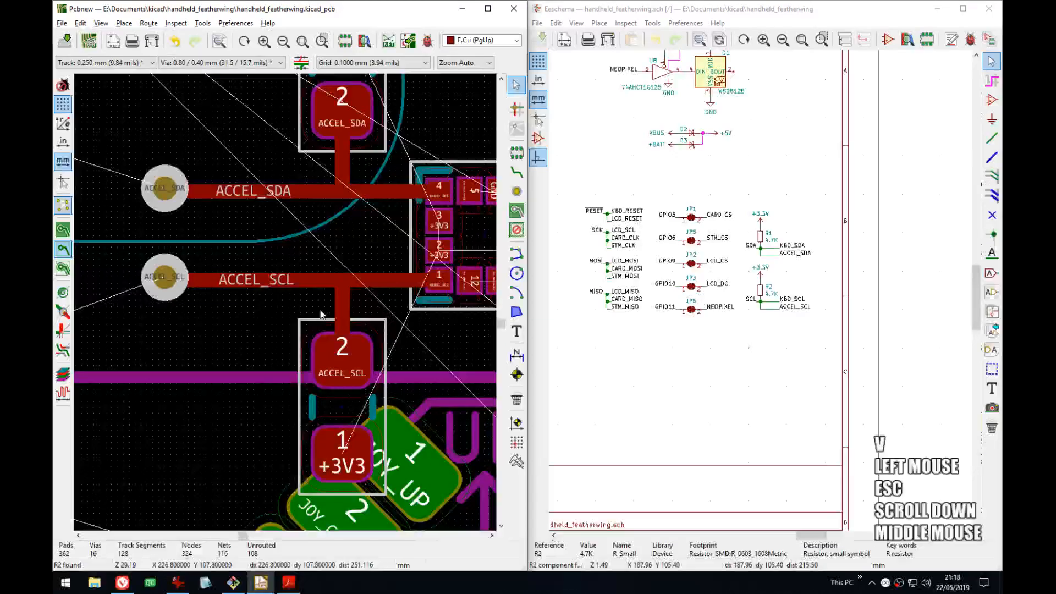
# - Undo and reroute the front-copper link from R2's ACCEL_SCL pad to the ACCEL_SCL track, trying a via at the junction
pyautogui.scroll(1, 321, 313)
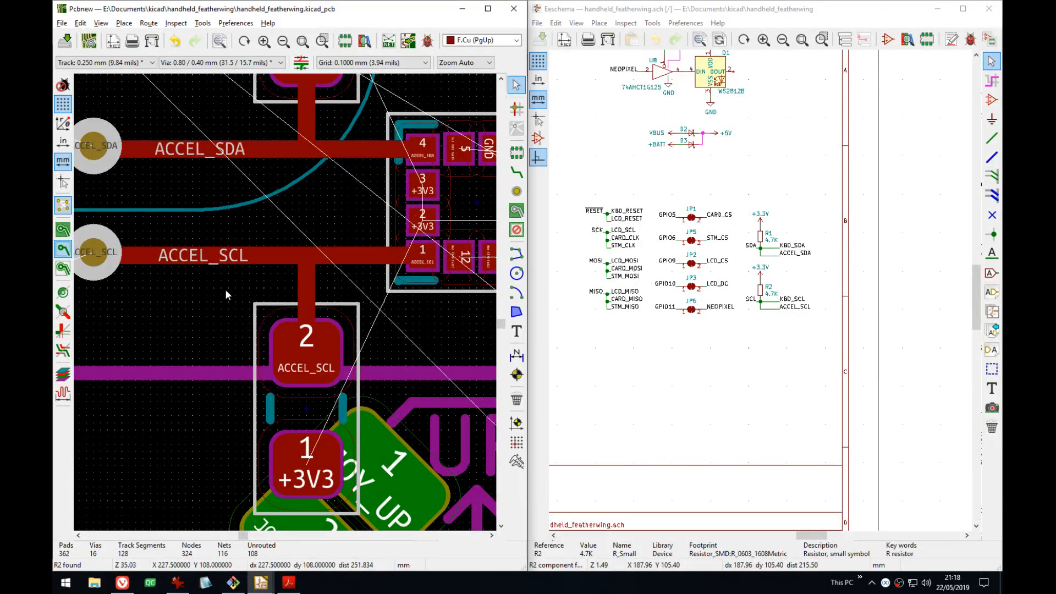
pyautogui.hotkey('ctrl', 'z')
pyautogui.press('x')
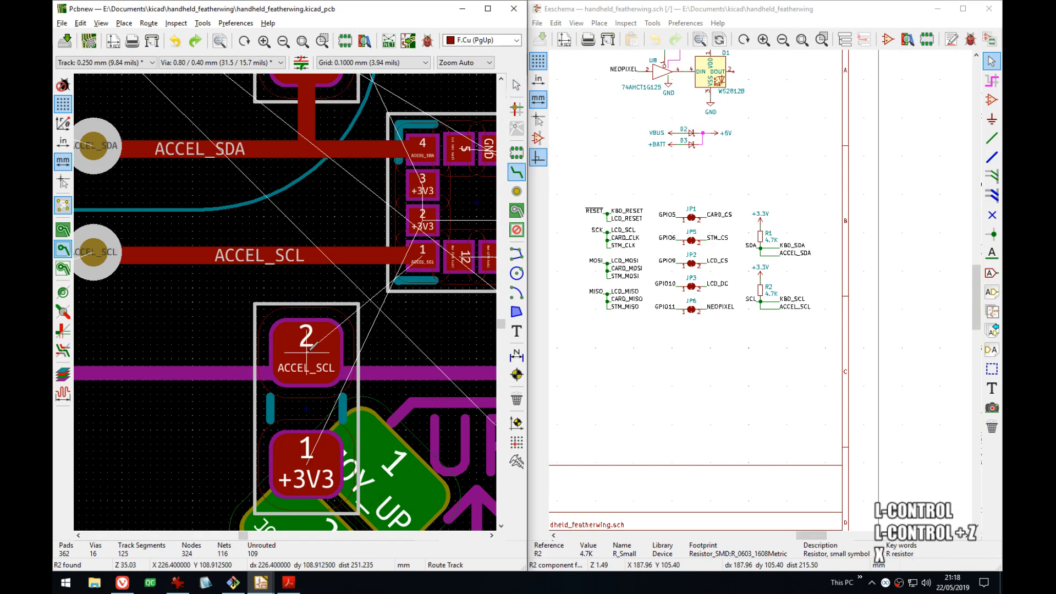
pyautogui.click(296, 255)
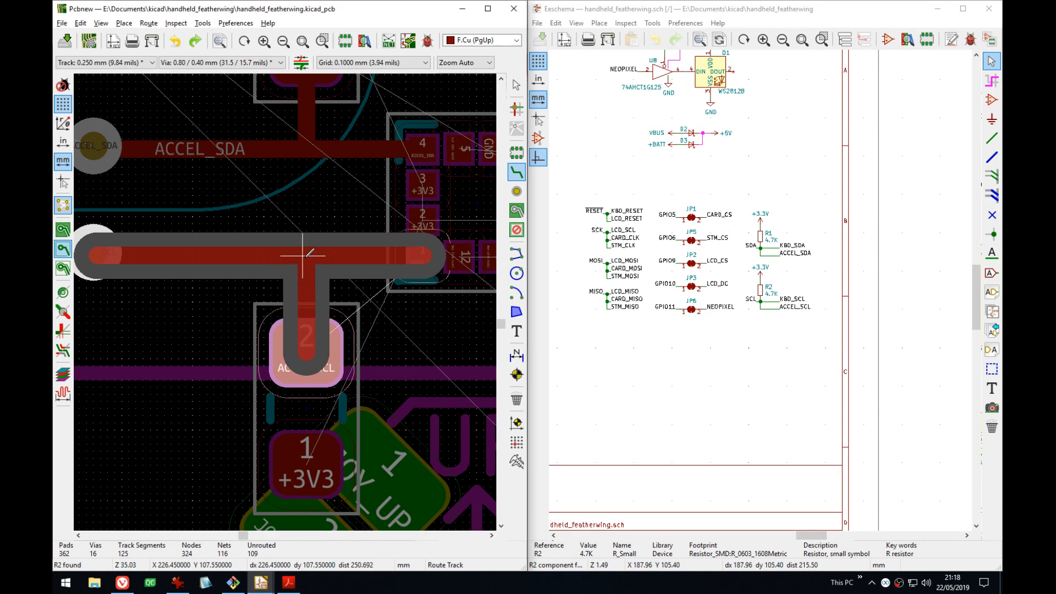
pyautogui.press('v')
pyautogui.press('v')
pyautogui.press('v')
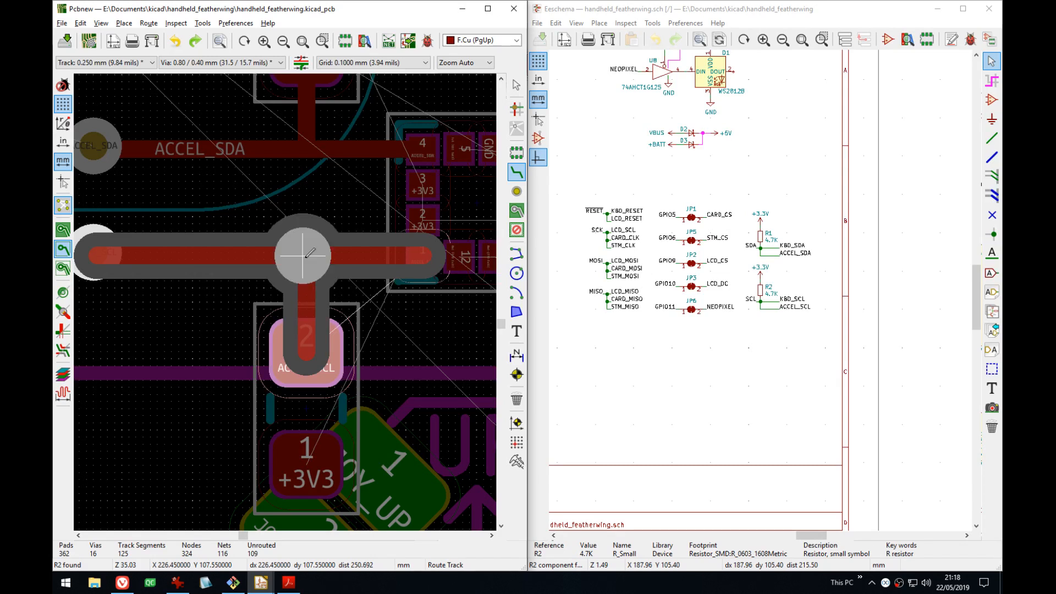
pyautogui.press('v')
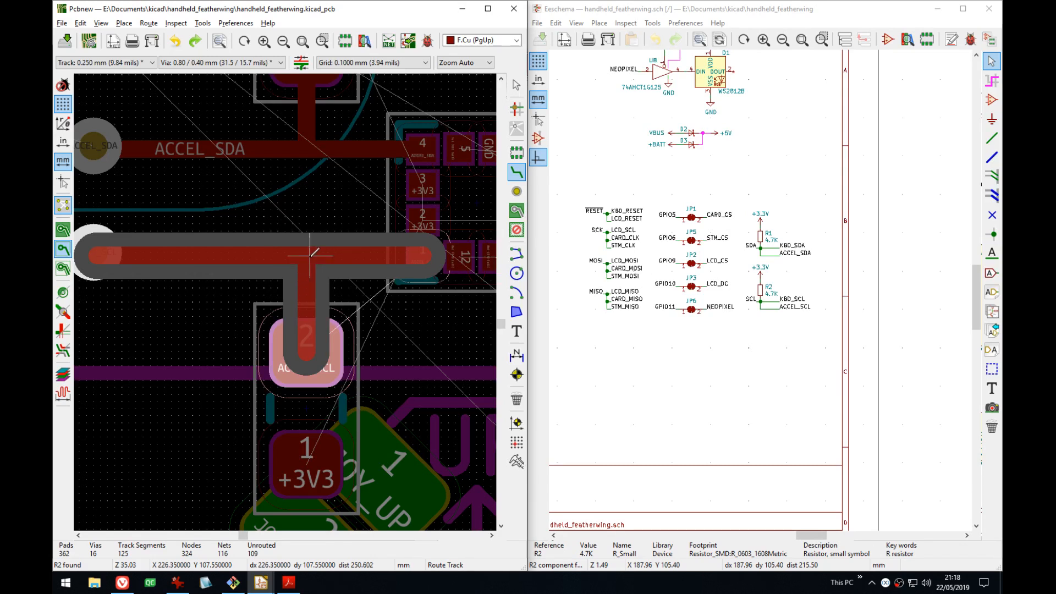
pyautogui.press('Escape')
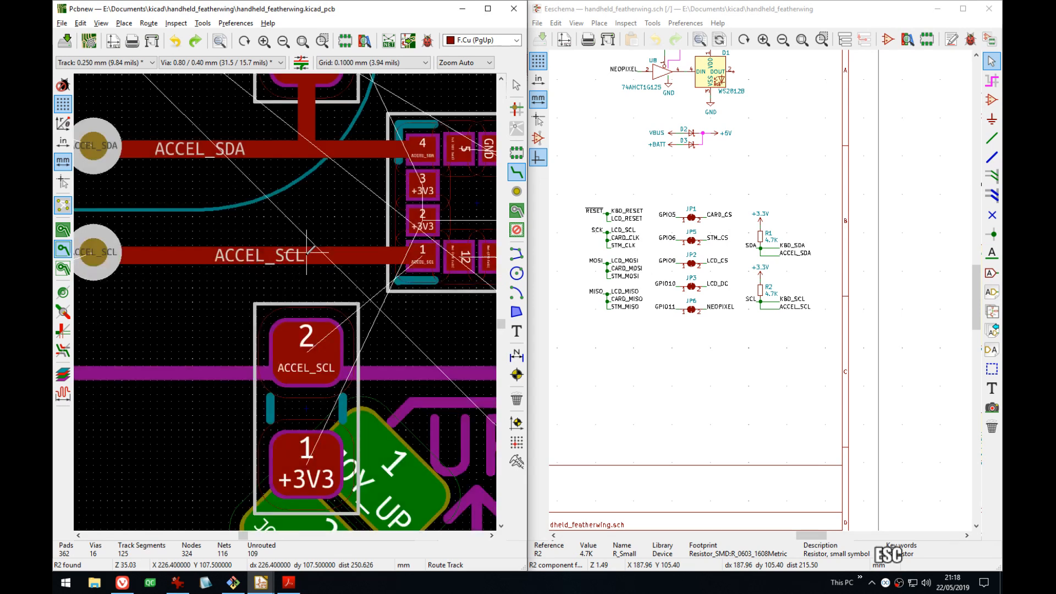
pyautogui.click(306, 253)
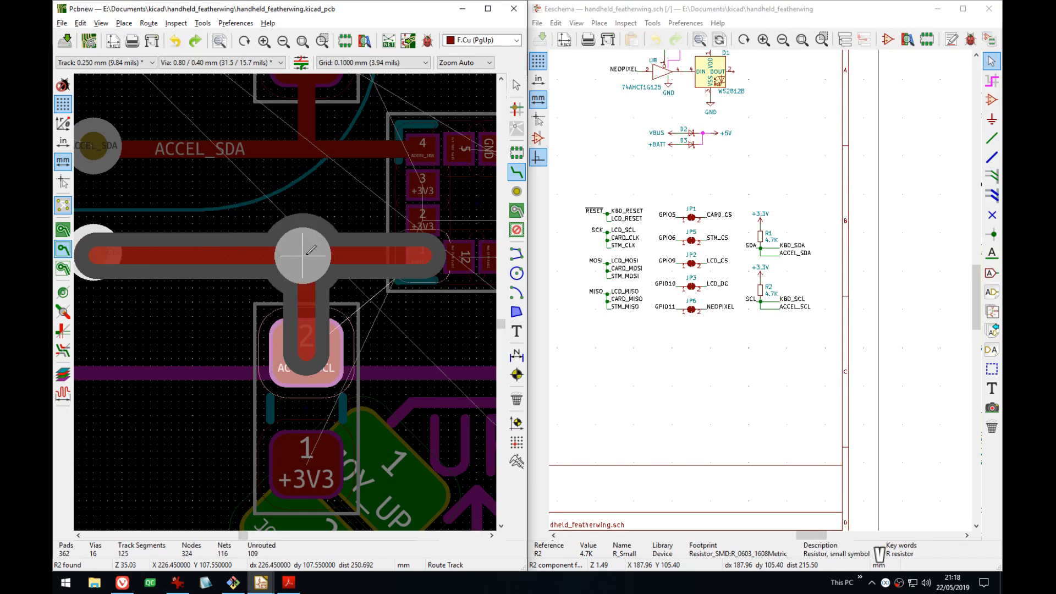
pyautogui.click(303, 255)
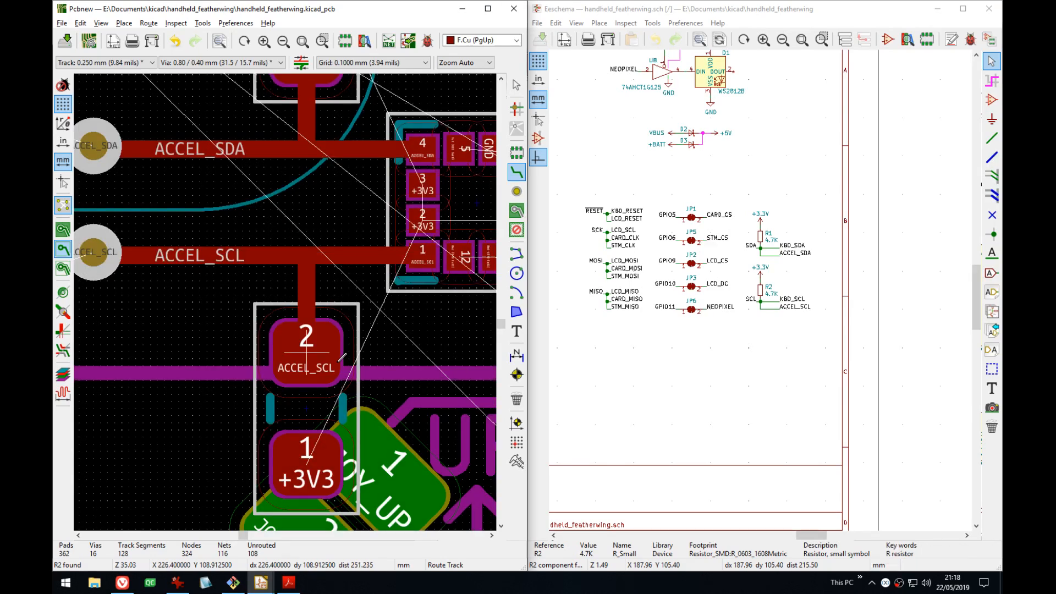
pyautogui.scroll(-1, 378, 373)
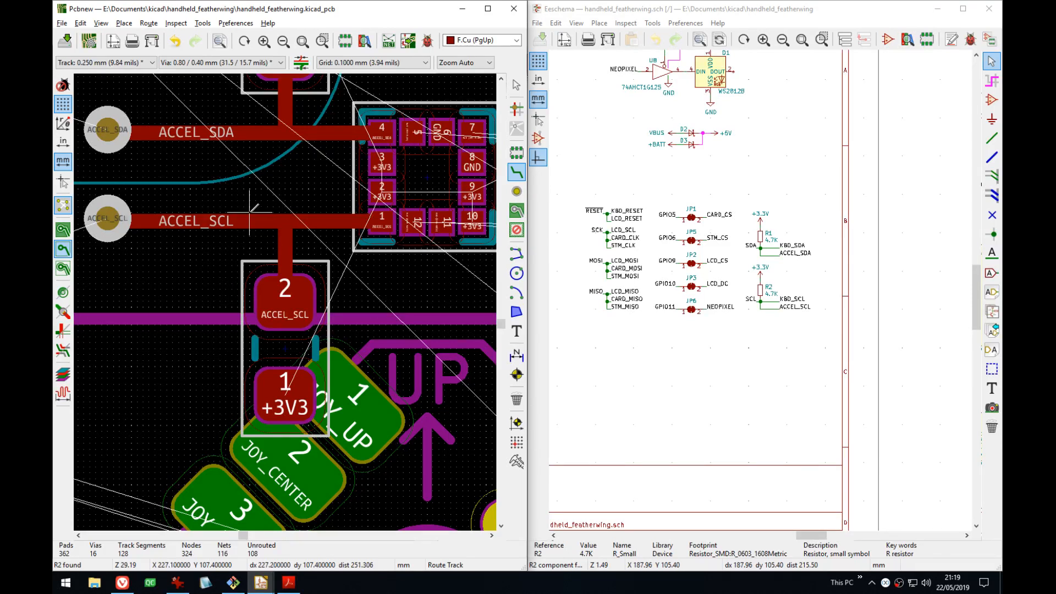
pyautogui.scroll(-4, 282, 220)
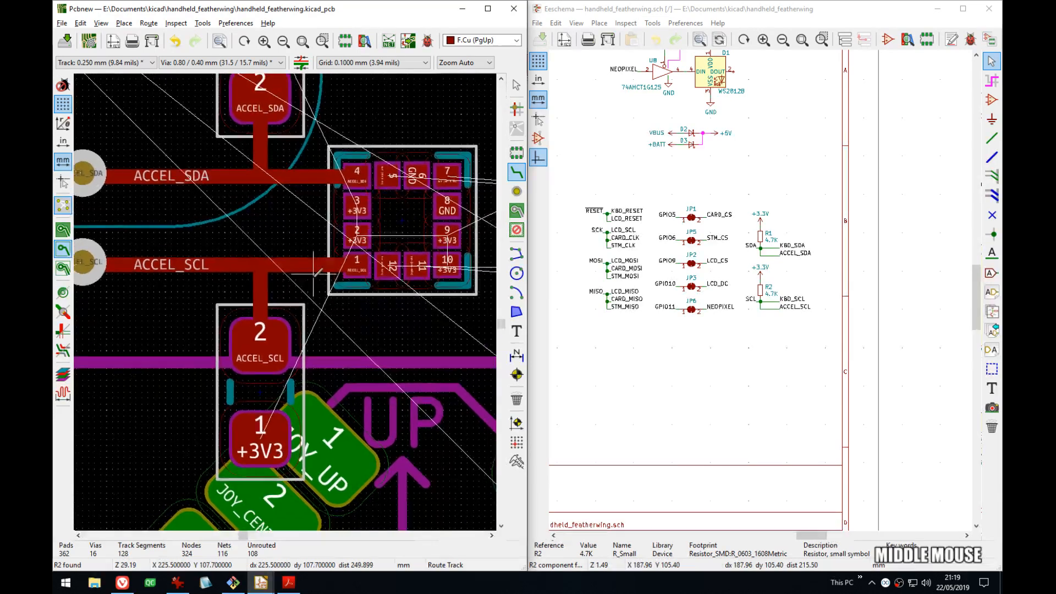
pyautogui.scroll(4, 290, 296)
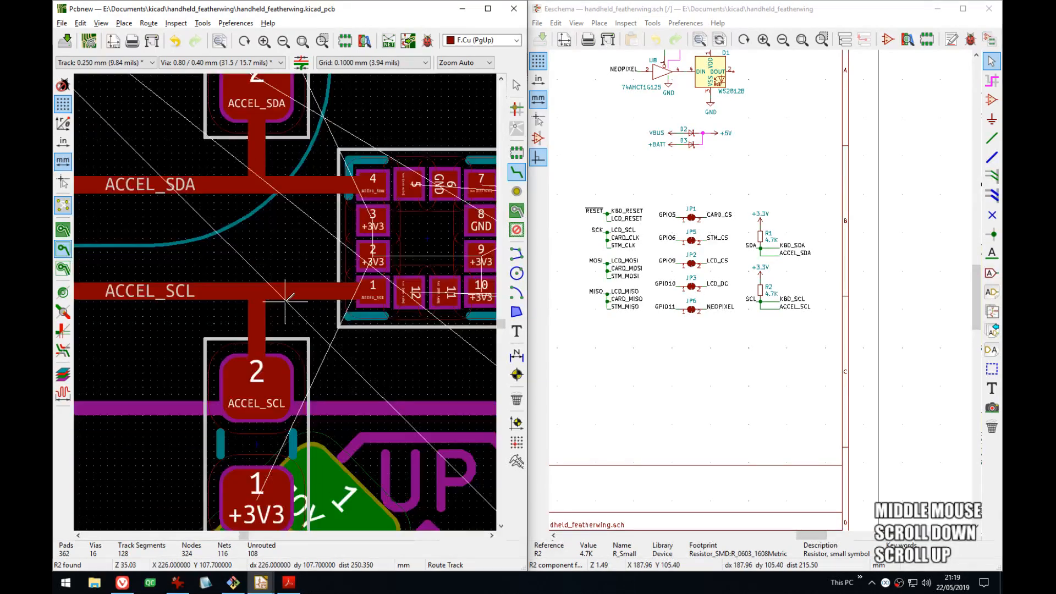
pyautogui.click(226, 301)
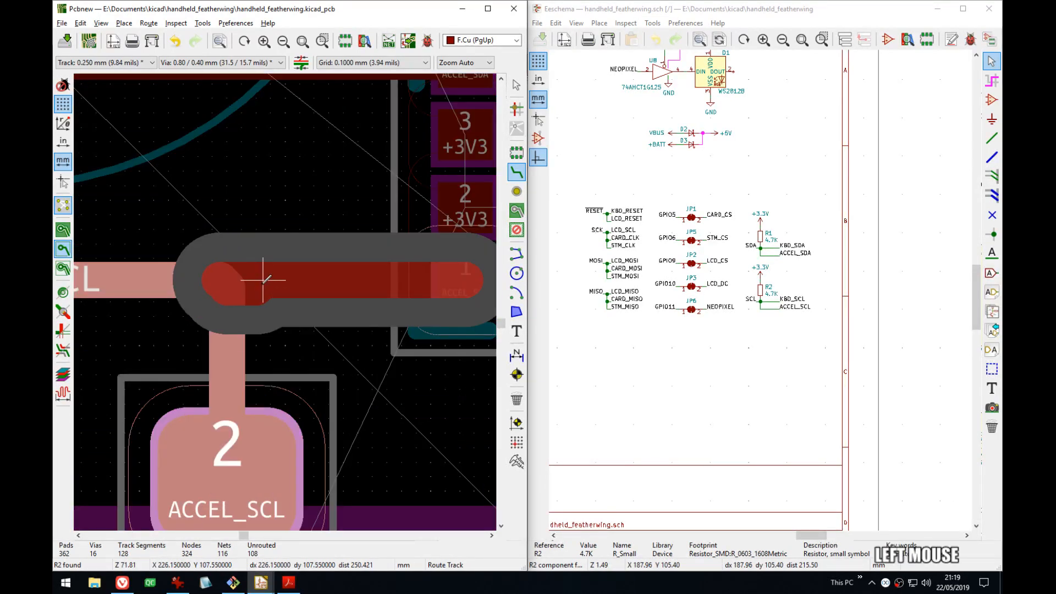
pyautogui.press('Escape')
pyautogui.click(263, 279)
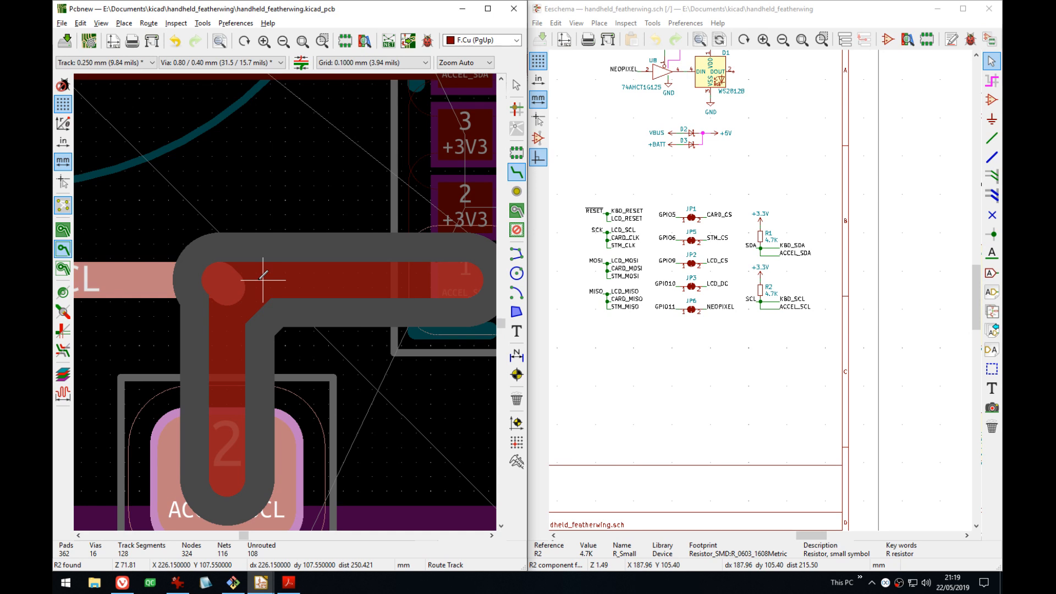
pyautogui.press('Escape')
pyautogui.click(264, 280)
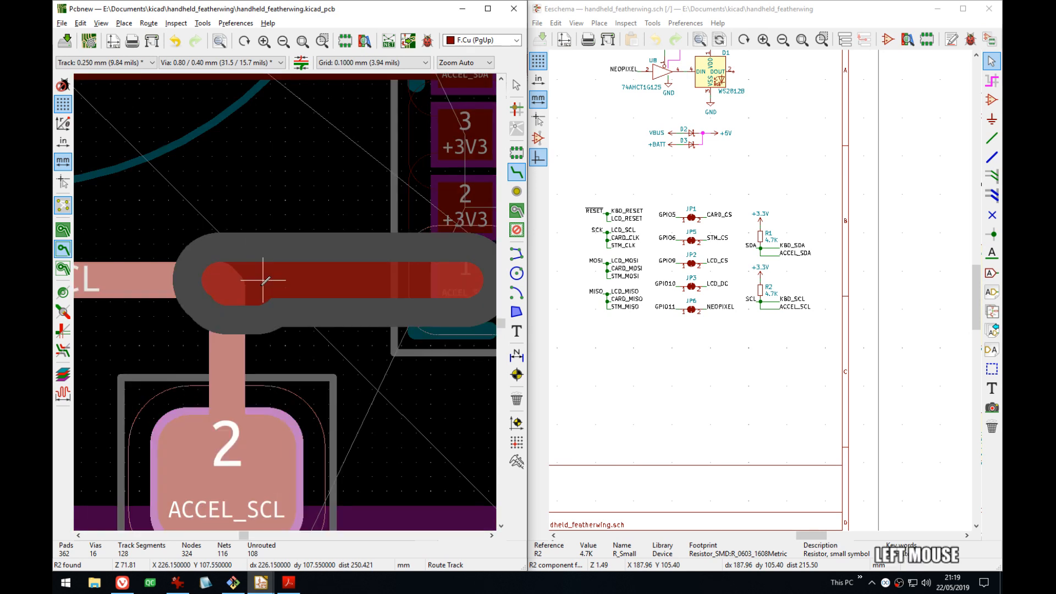
pyautogui.press('Escape')
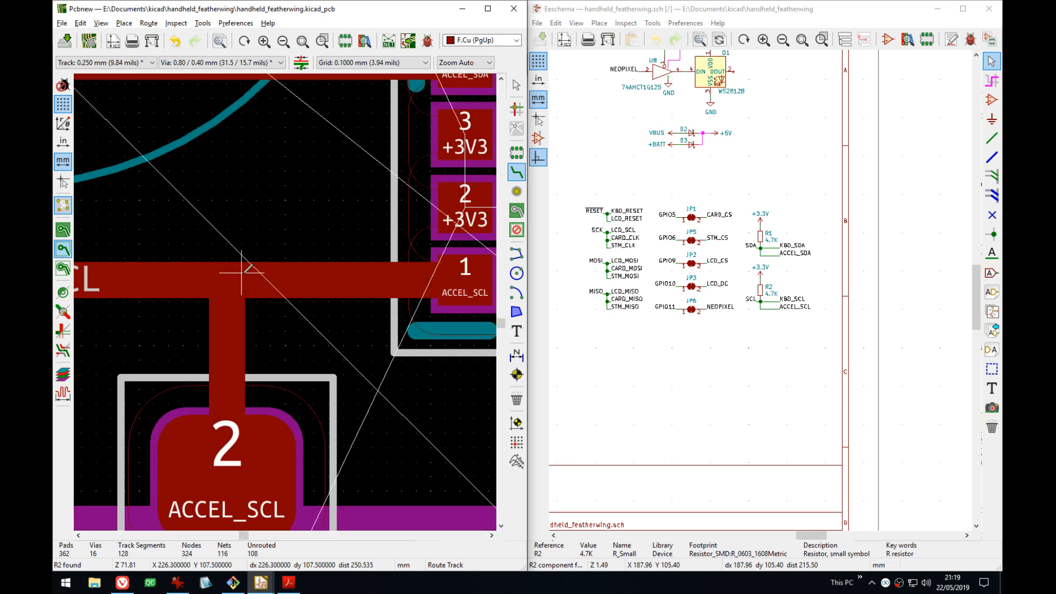
# - Add short diagonal front-copper tracks on both sides of the T-junction between R2's link and the ACCEL_SCL track
pyautogui.click(227, 317)
pyautogui.press('Escape')
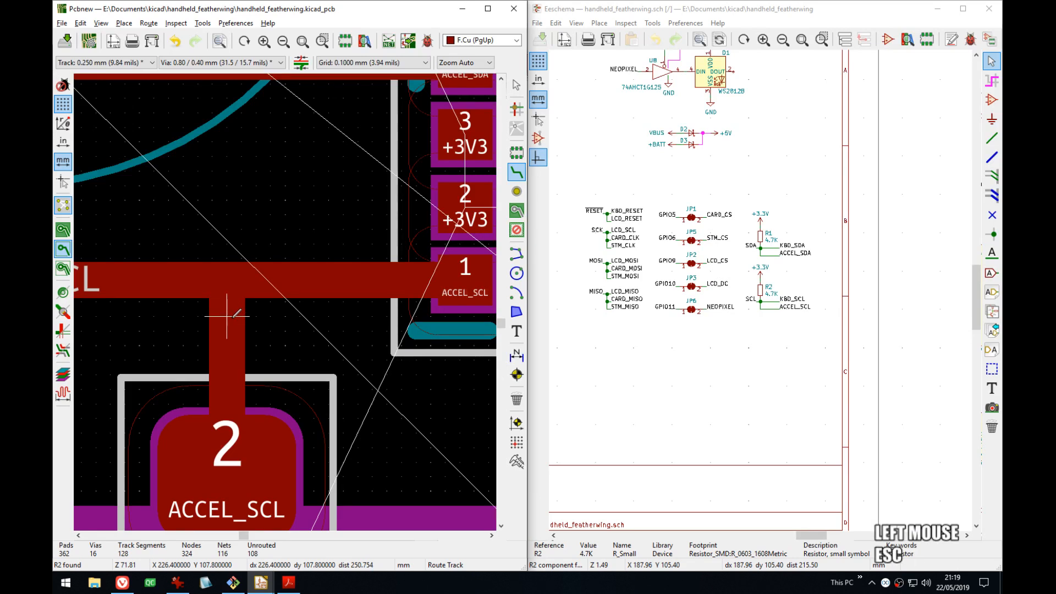
pyautogui.click(263, 279)
pyautogui.click(235, 279)
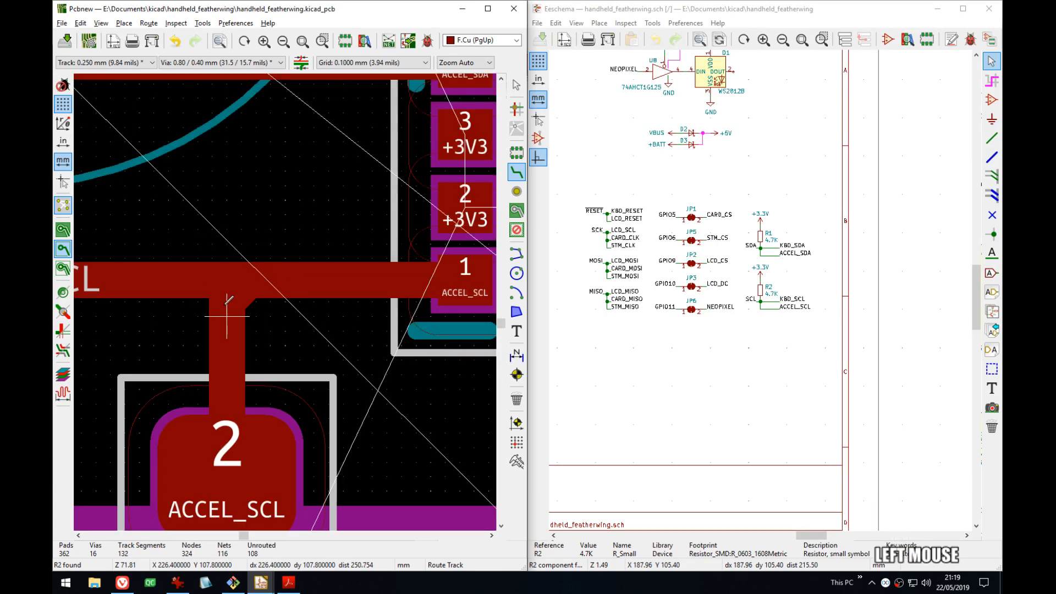
pyautogui.click(192, 280)
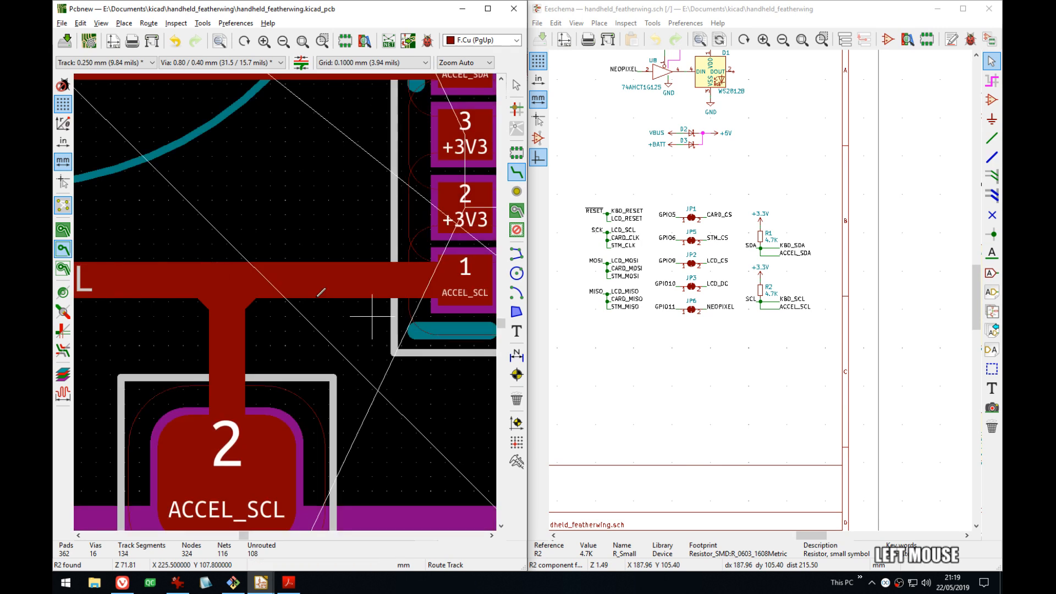
# - Add matching diagonal front-copper tracks on both sides of the T-junction between R1's link and the ACCEL_SDA track
pyautogui.moveTo(238, 240); pyautogui.dragTo(329, 308, button='middle')
pyautogui.moveTo(324, 196); pyautogui.dragTo(333, 333, button='middle')
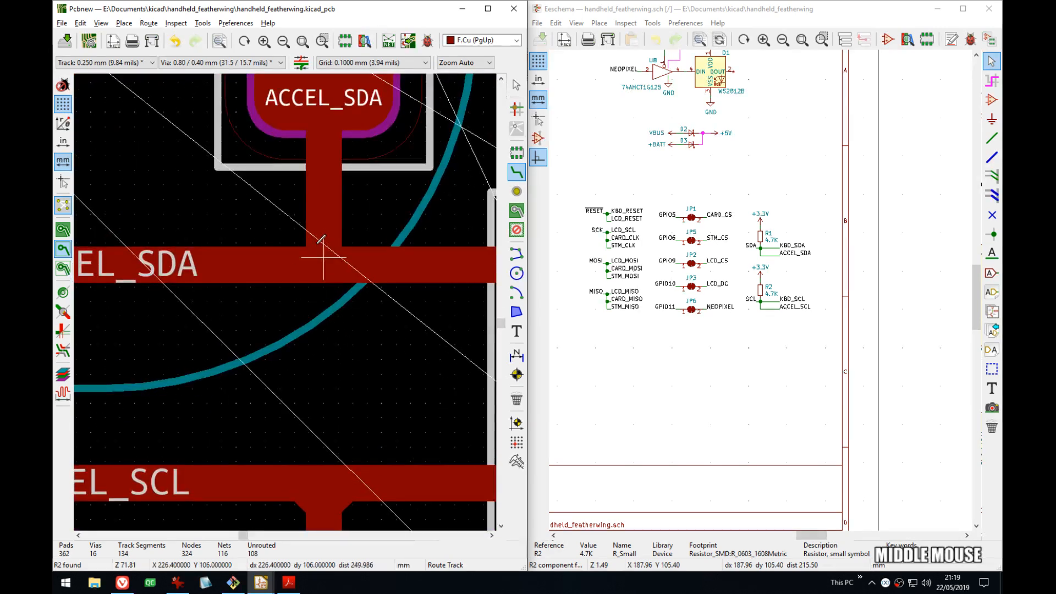
pyautogui.click(325, 229)
pyautogui.click(349, 263)
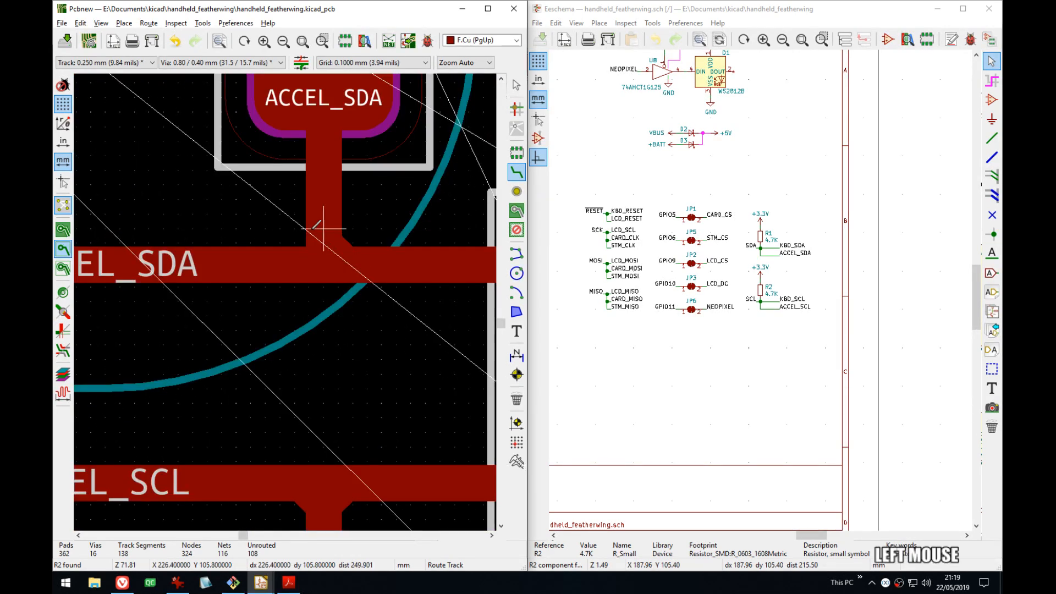
pyautogui.click(320, 234)
pyautogui.click(301, 254)
# - Open the 3D view of the board and inspect the pull-up resistors and accelerometer in relation to the Feather module
pyautogui.scroll(-5, 284, 335)
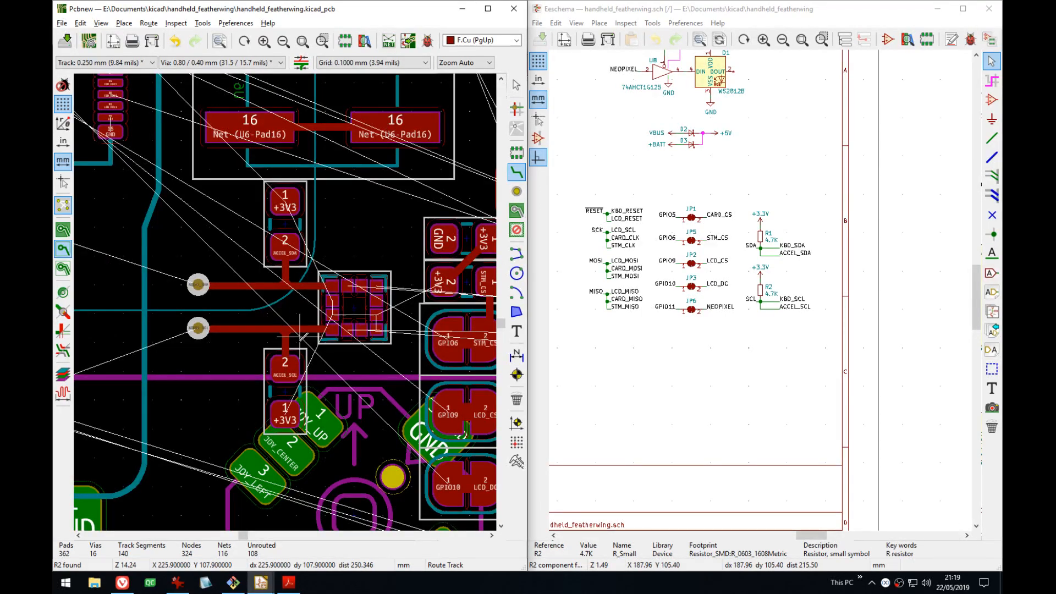
pyautogui.scroll(-2, 285, 336)
pyautogui.scroll(4, 289, 297)
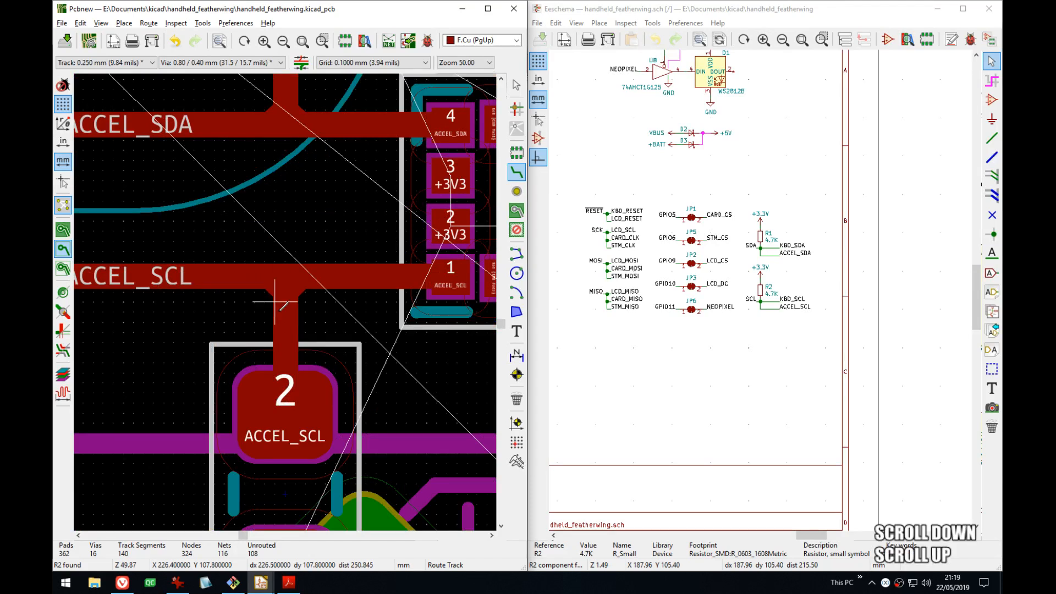
pyautogui.scroll(-5, 300, 316)
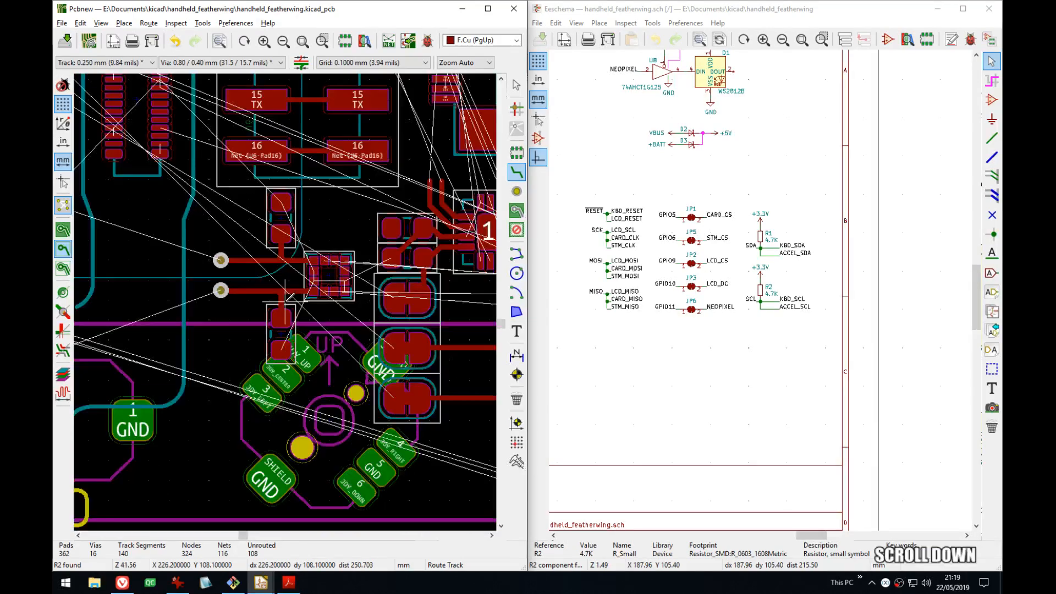
pyautogui.hotkey('alt', '3')
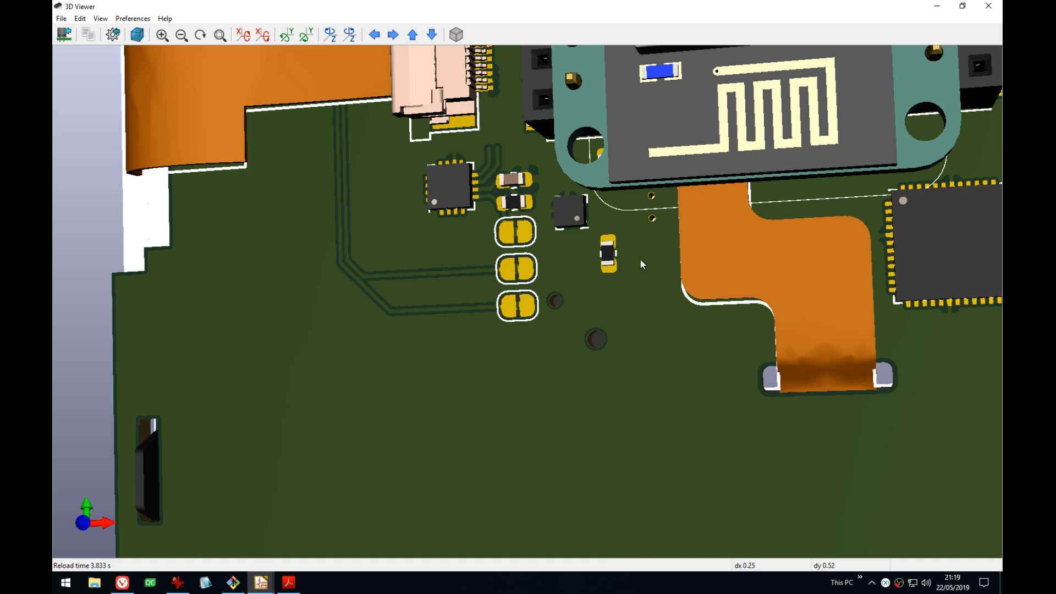
pyautogui.moveTo(641, 260); pyautogui.dragTo(589, 339, button='middle')
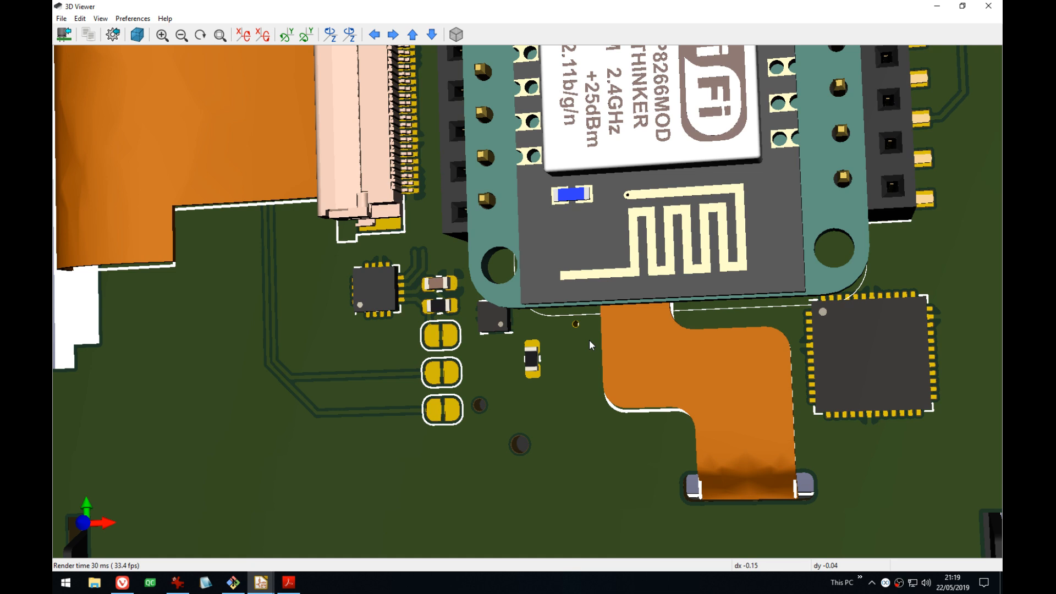
pyautogui.scroll(-6, 589, 339)
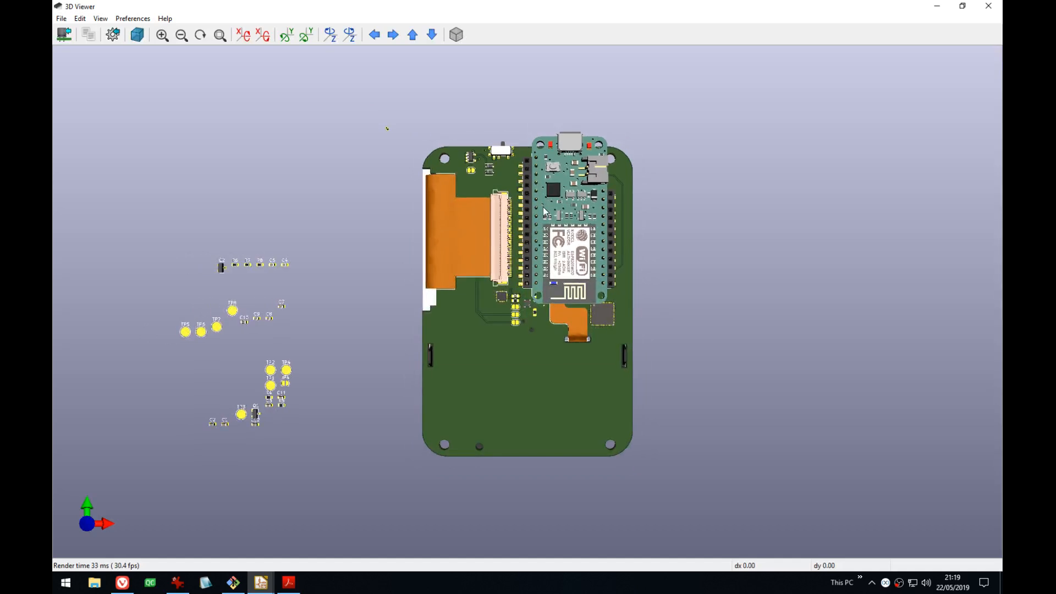
pyautogui.scroll(5, 571, 196)
pyautogui.moveTo(568, 181); pyautogui.dragTo(550, 325, button='middle')
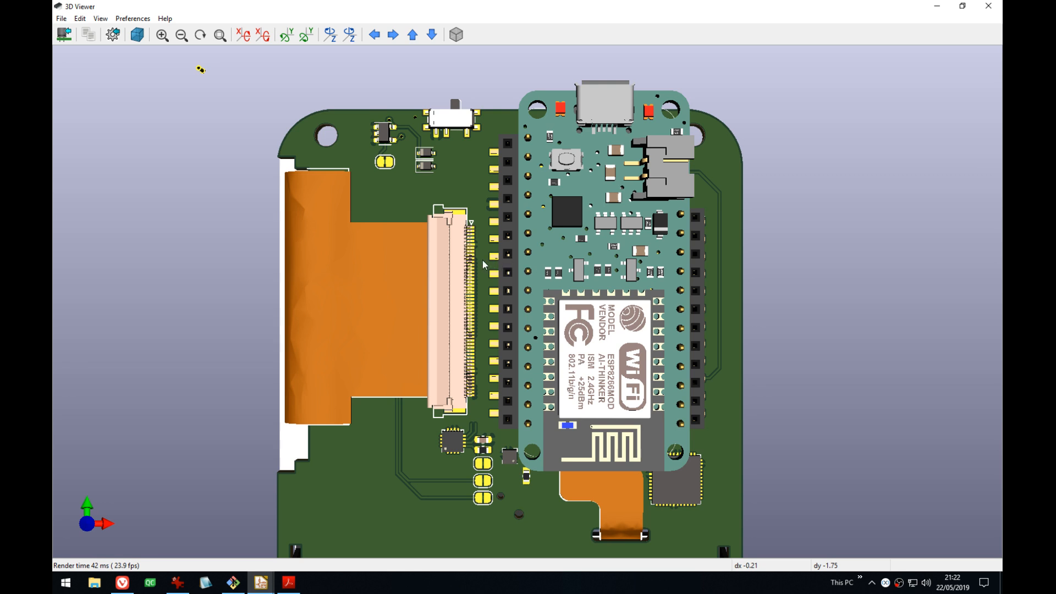
# - Examine the 3D board around the display connector, the Feather headers and the parts below the Feather module
pyautogui.scroll(2, 482, 260)
pyautogui.moveTo(483, 264); pyautogui.dragTo(487, 280, button='middle')
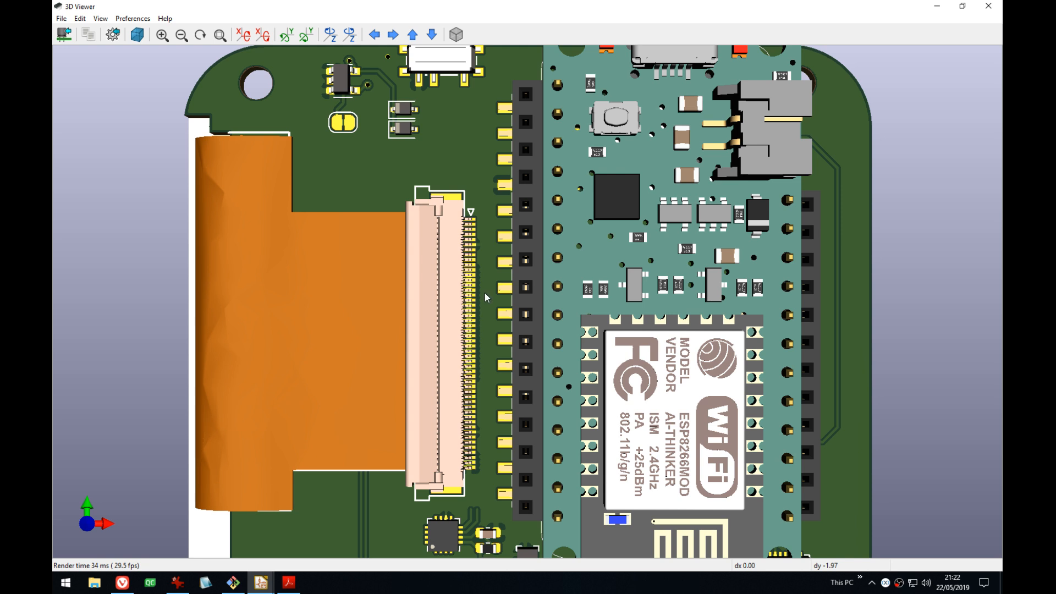
pyautogui.moveTo(581, 227); pyautogui.dragTo(568, 271, button='middle')
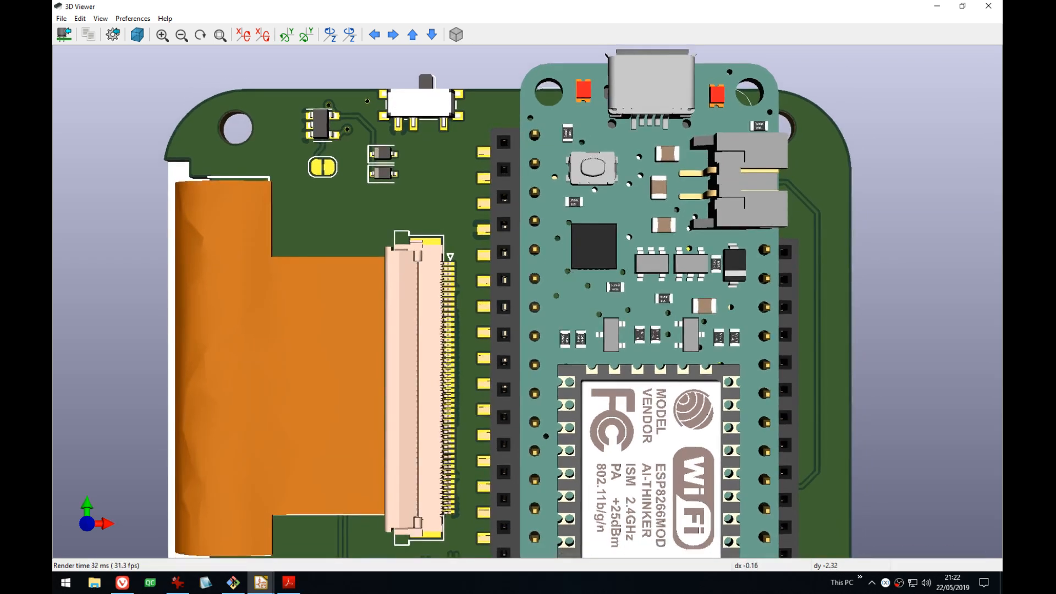
pyautogui.scroll(1, 568, 270)
pyautogui.scroll(-1, 568, 270)
pyautogui.moveTo(594, 285); pyautogui.dragTo(591, 184, button='middle')
pyautogui.scroll(-3, 673, 322)
pyautogui.moveTo(673, 322); pyautogui.dragTo(670, 245, button='middle')
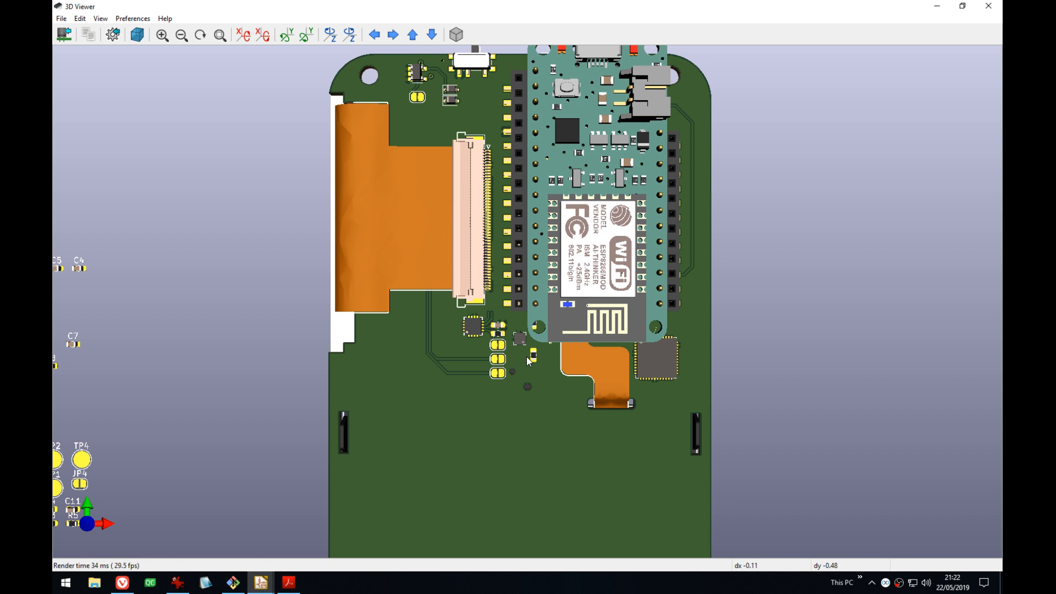
pyautogui.moveTo(526, 357); pyautogui.dragTo(543, 271, button='middle')
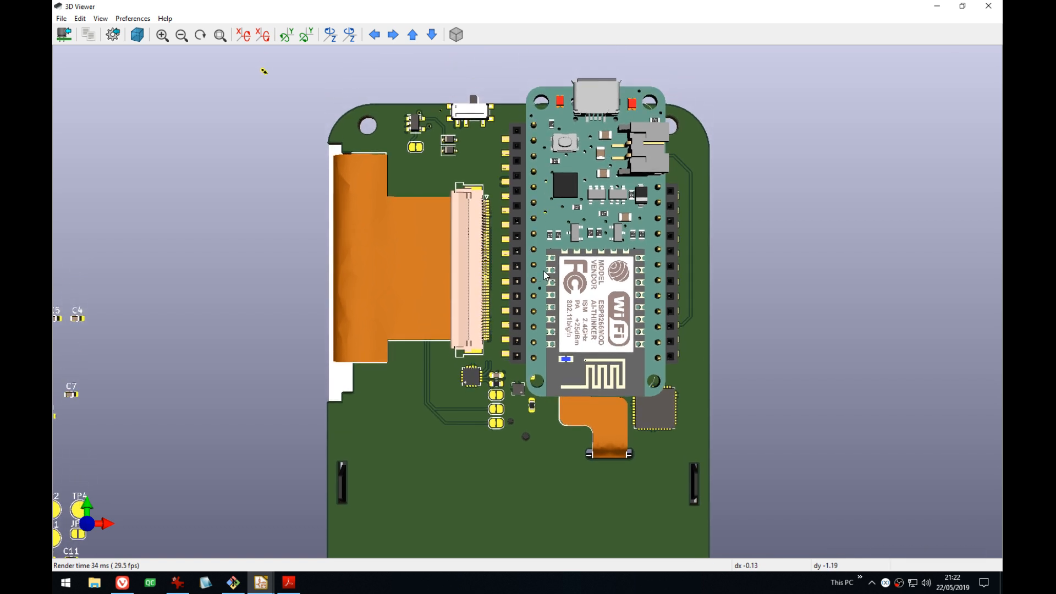
# - Switch to the Eeschema schematic, maximize its window and examine the sheet down to the LSM303C accelerometer U3
pyautogui.hotkey('alt', 'Tab')
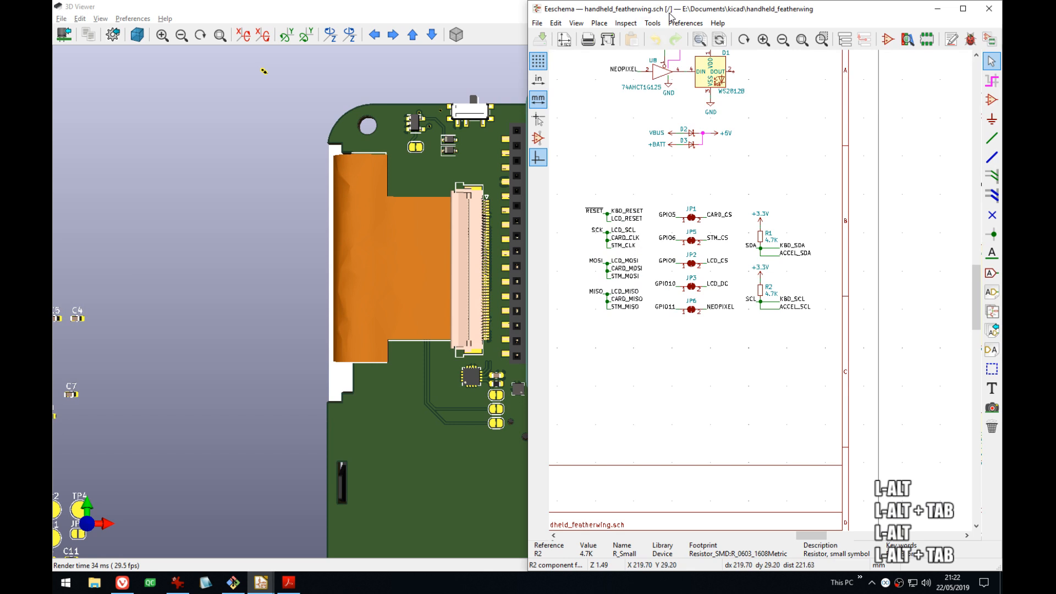
pyautogui.doubleClick(669, 14)
pyautogui.moveTo(386, 144); pyautogui.dragTo(627, 226, button='middle')
pyautogui.click(734, 266)
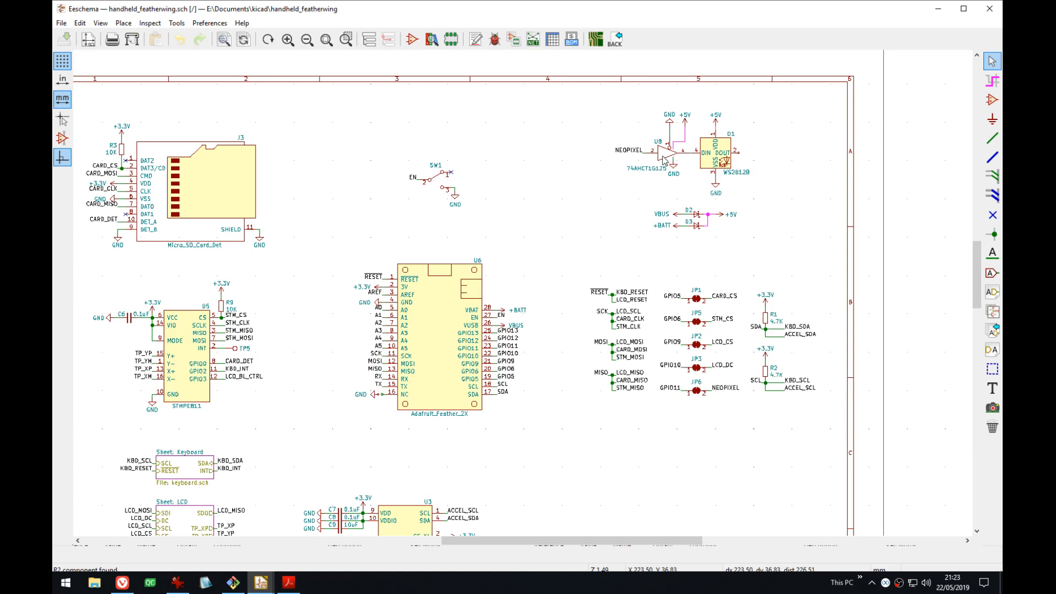
pyautogui.moveTo(666, 159); pyautogui.dragTo(842, 72, button='middle')
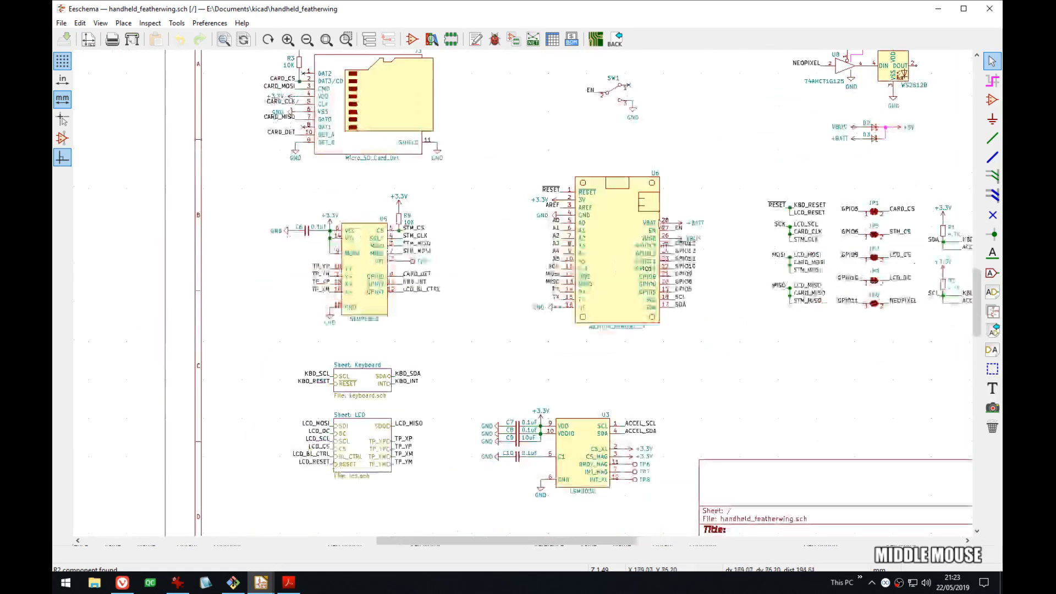
pyautogui.moveTo(357, 270); pyautogui.dragTo(264, 220, button='middle')
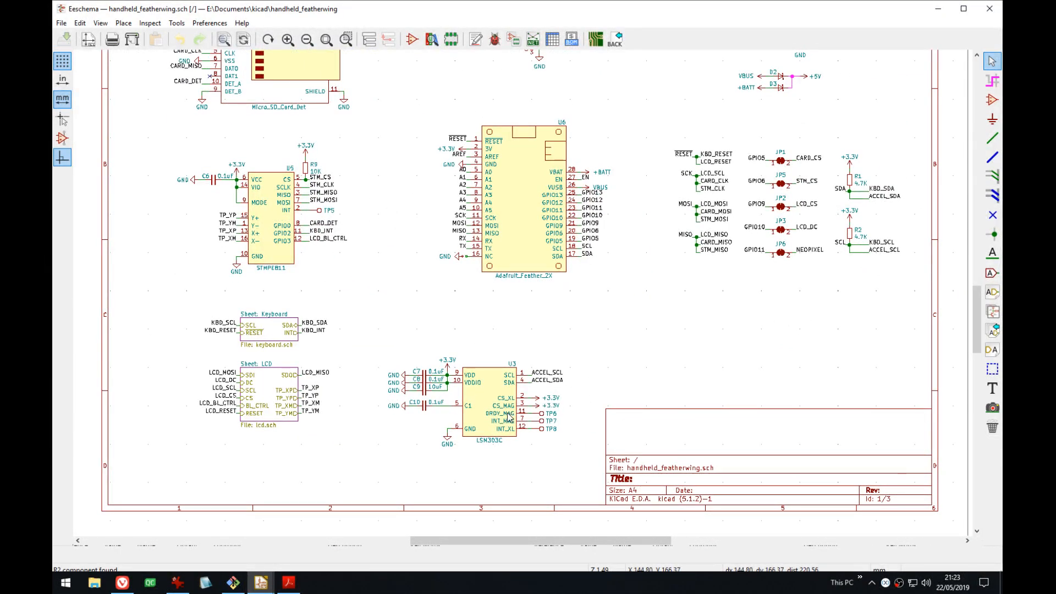
# - Examine the STMPE811 touch controller U5 on the root sheet, including its power, SPI, touch-panel and GPIO connections
pyautogui.moveTo(502, 419); pyautogui.dragTo(501, 395, button='middle')
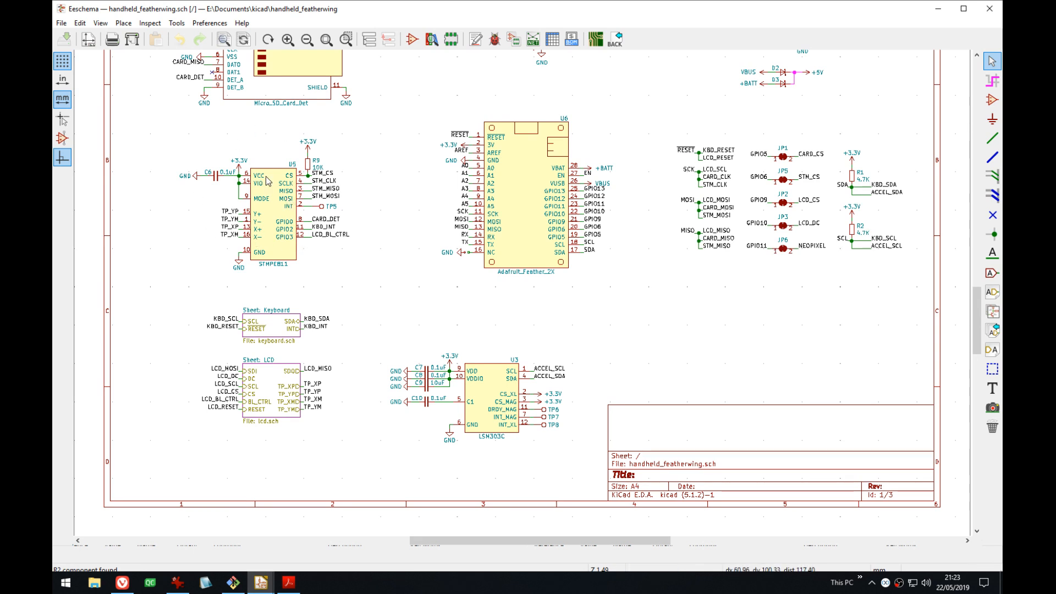
pyautogui.scroll(3, 252, 231)
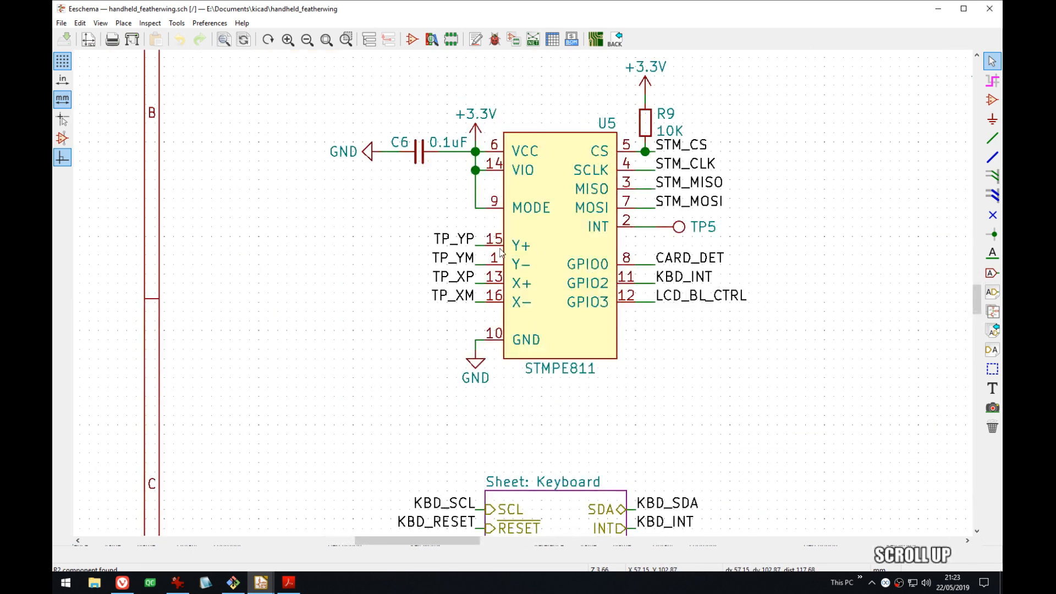
pyautogui.moveTo(500, 251); pyautogui.dragTo(458, 256, button='middle')
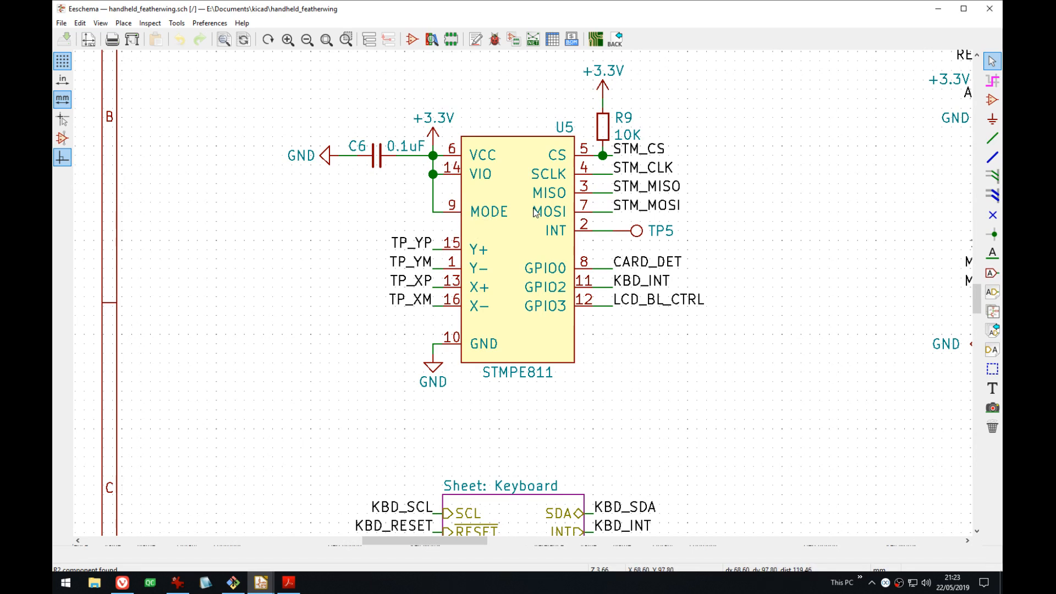
pyautogui.moveTo(536, 213); pyautogui.dragTo(484, 218, button='middle')
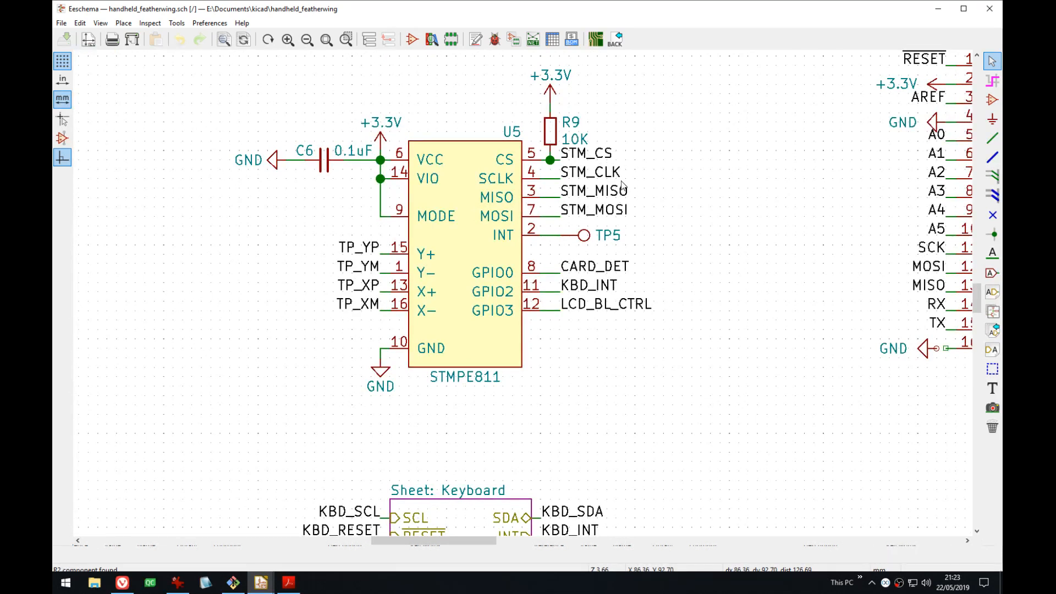
pyautogui.moveTo(644, 180); pyautogui.dragTo(650, 236, button='middle')
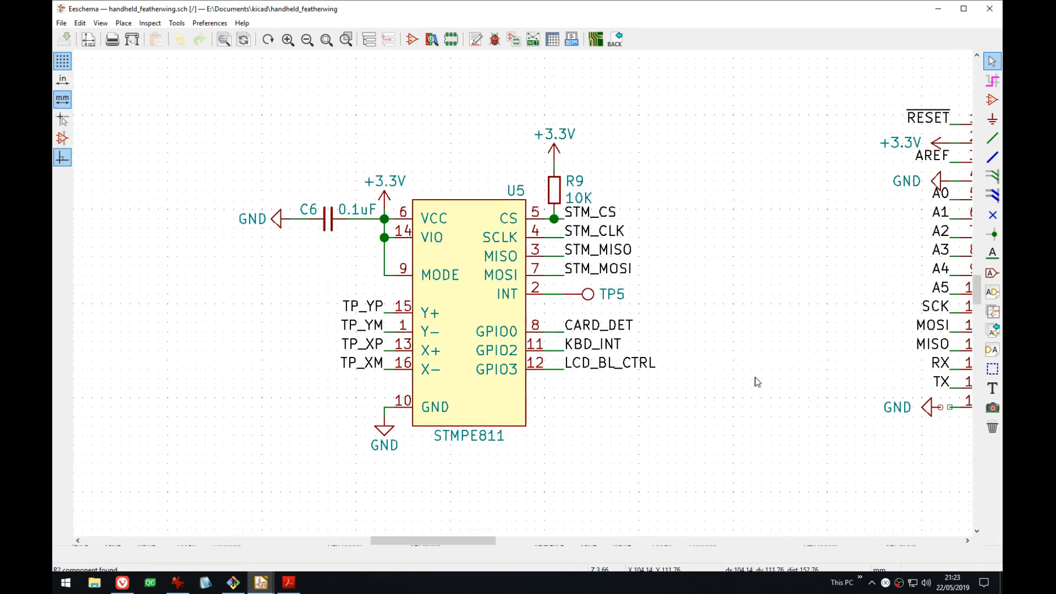
pyautogui.scroll(1, 523, 292)
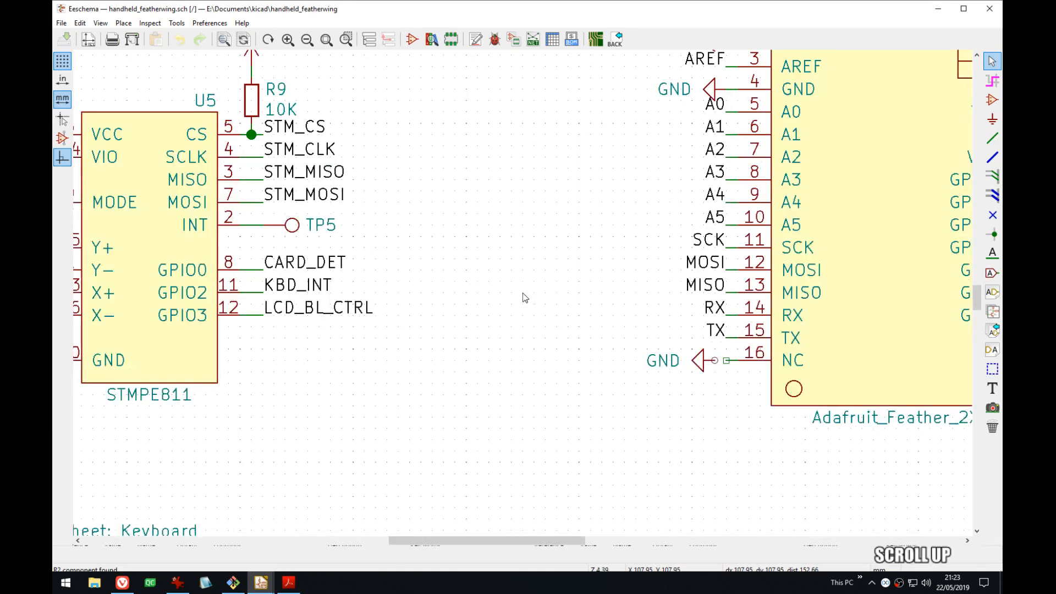
# - Look over the rest of the root sheet, including the LSM303C, the Feather header, the micro SD slot and the hierarchical sheets
pyautogui.scroll(-3, 522, 292)
pyautogui.moveTo(459, 268); pyautogui.dragTo(471, 192, button='middle')
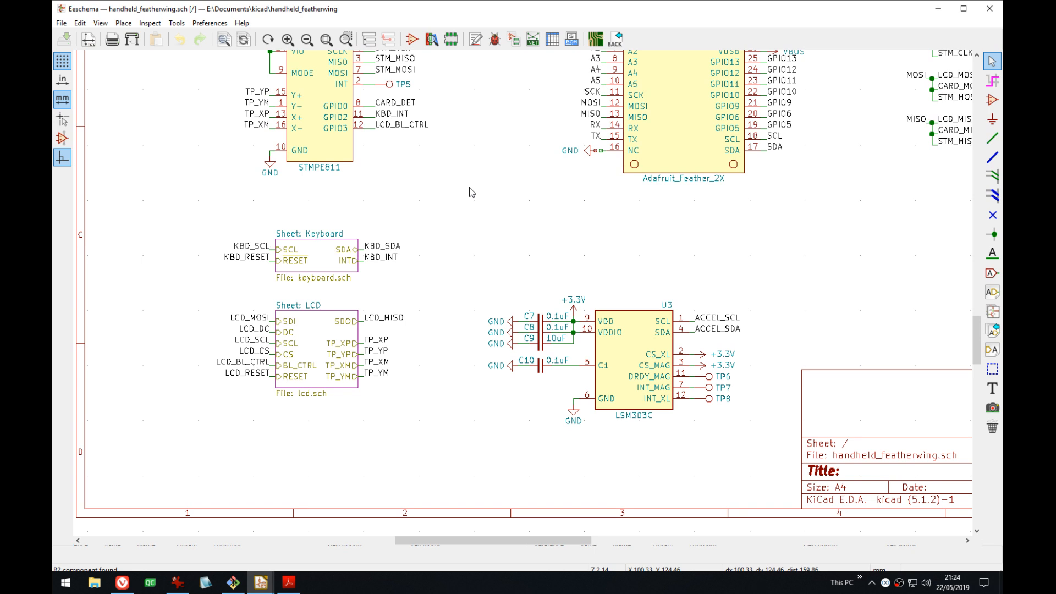
pyautogui.moveTo(444, 197); pyautogui.dragTo(573, 281, button='middle')
pyautogui.moveTo(495, 325); pyautogui.dragTo(523, 313, button='middle')
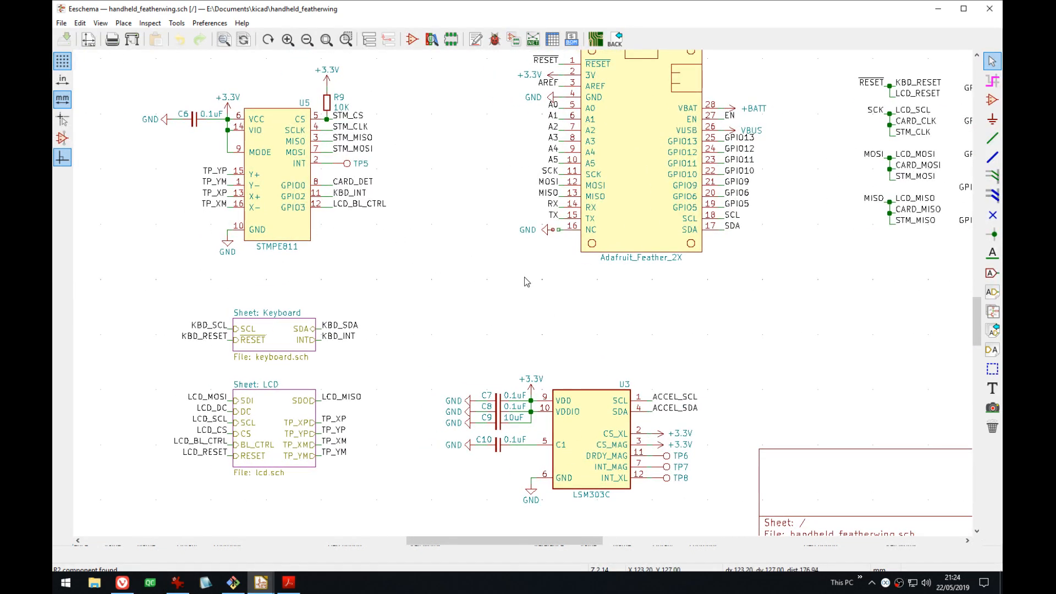
pyautogui.moveTo(538, 300); pyautogui.dragTo(535, 221, button='middle')
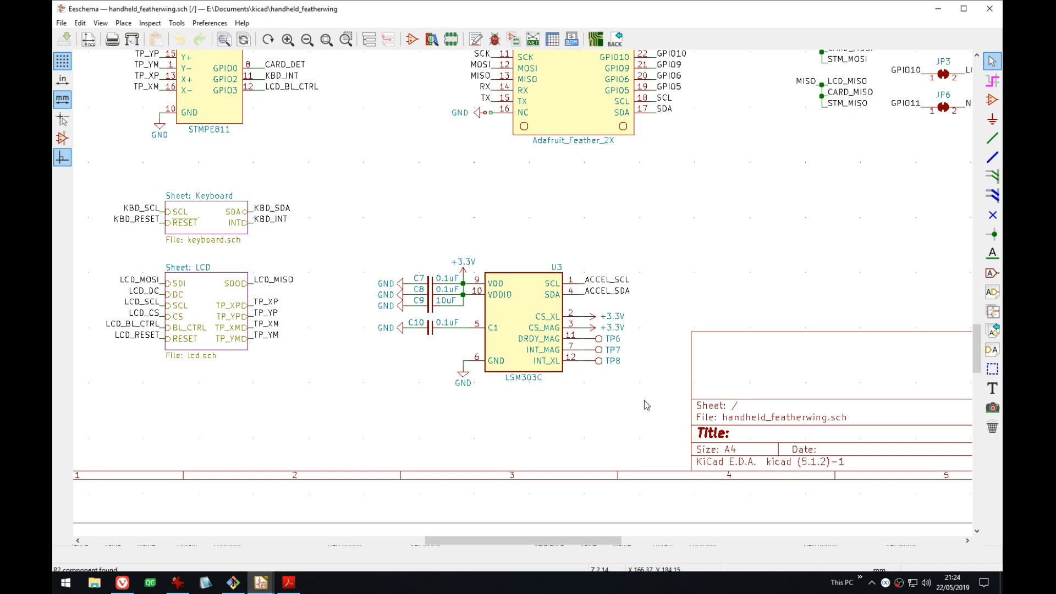
pyautogui.moveTo(523, 217); pyautogui.dragTo(594, 358, button='middle')
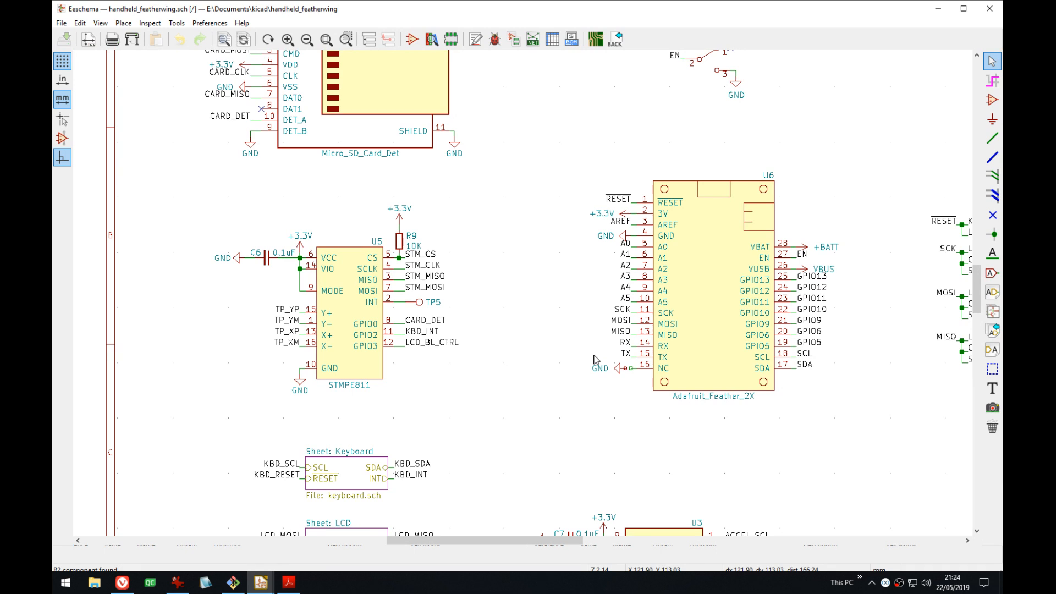
pyautogui.moveTo(552, 263); pyautogui.dragTo(583, 361, button='middle')
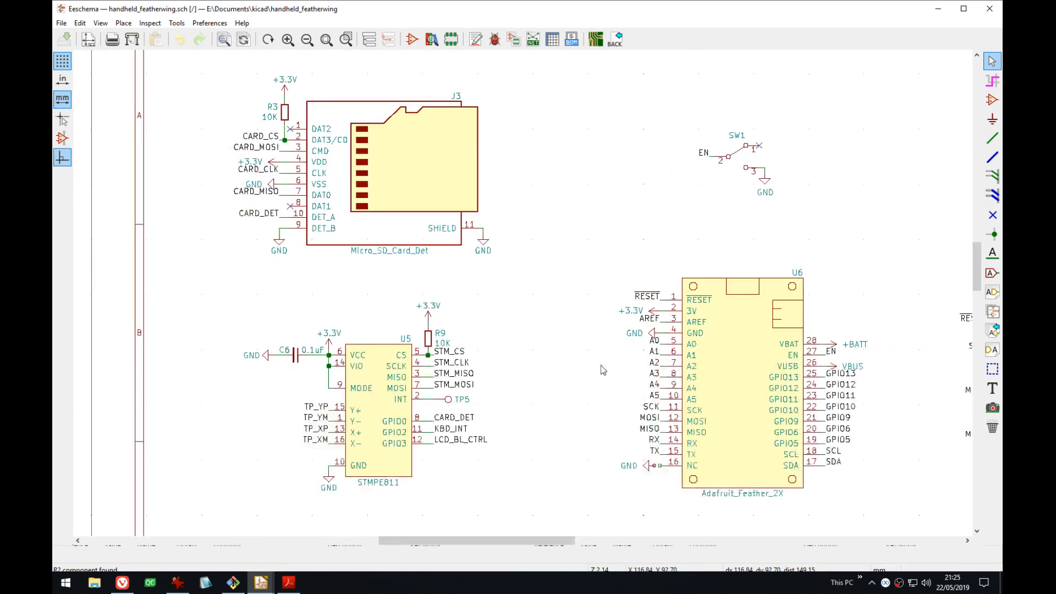
pyautogui.moveTo(651, 360); pyautogui.dragTo(427, 297, button='middle')
pyautogui.moveTo(726, 366); pyautogui.dragTo(405, 414, button='middle')
pyautogui.moveTo(227, 411); pyautogui.dragTo(687, 190, button='middle')
# - Open the LCD sub-sheet, inspect the ER-TFT02X display circuit and return to the root sheet
pyautogui.doubleClick(344, 426)
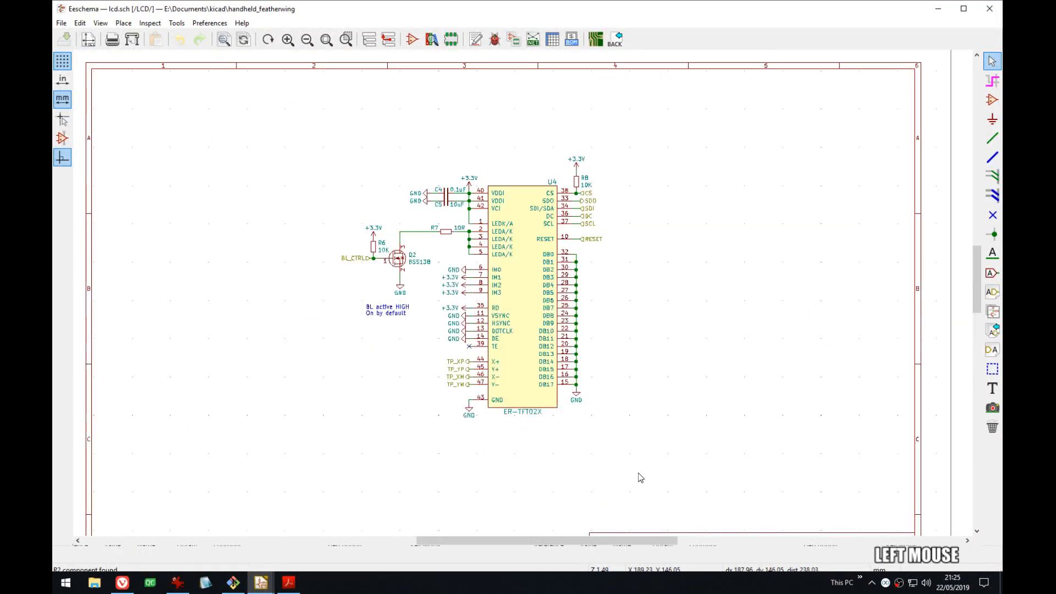
pyautogui.scroll(1, 520, 302)
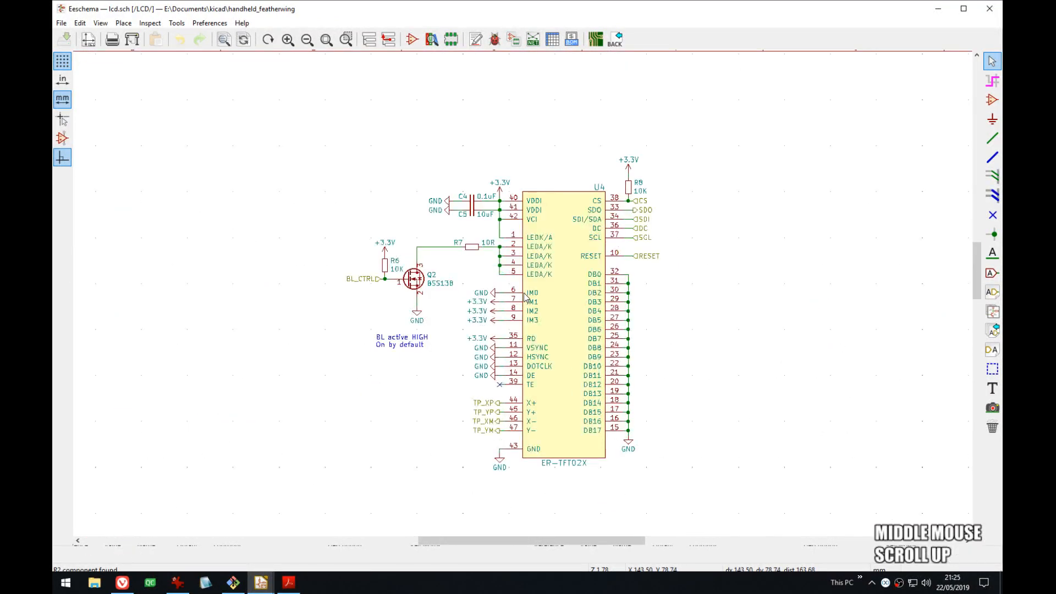
pyautogui.hotkey('alt', 'BackSpace')
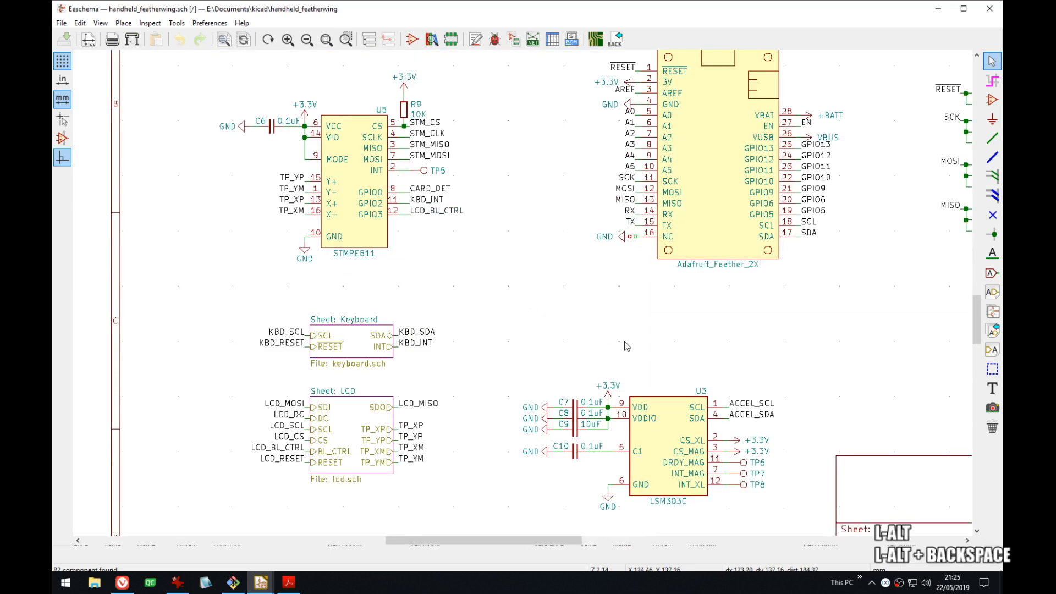
# - Open the Keyboard sub-sheet, examine the BBQ10KBD and microcontroller U7 circuits, and return to the Feather symbol on the root sheet
pyautogui.moveTo(624, 341); pyautogui.dragTo(598, 336, button='middle')
pyautogui.doubleClick(327, 341)
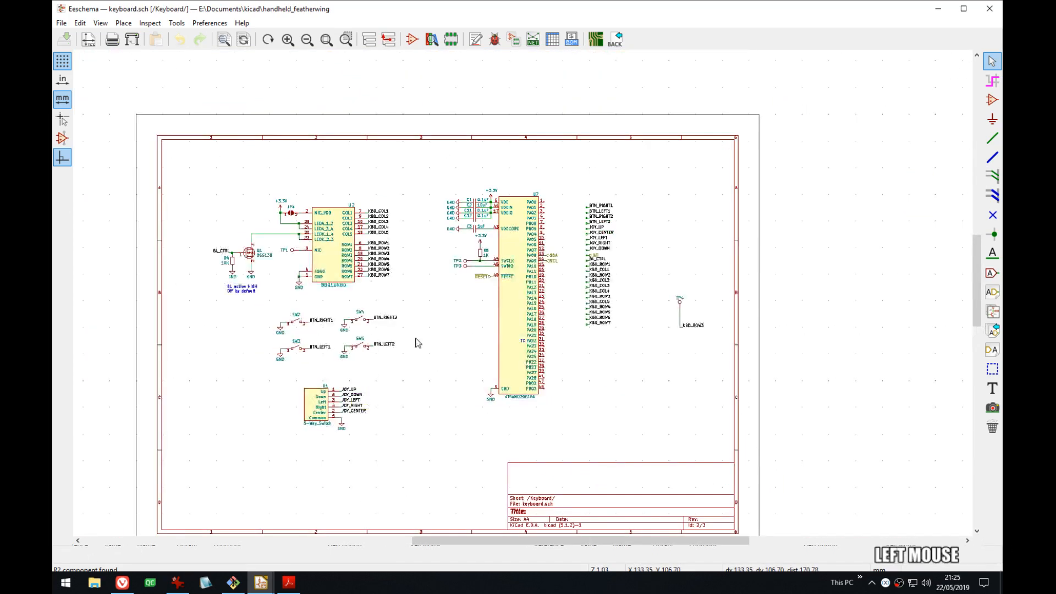
pyautogui.scroll(3, 522, 298)
pyautogui.moveTo(573, 179); pyautogui.dragTo(537, 327, button='middle')
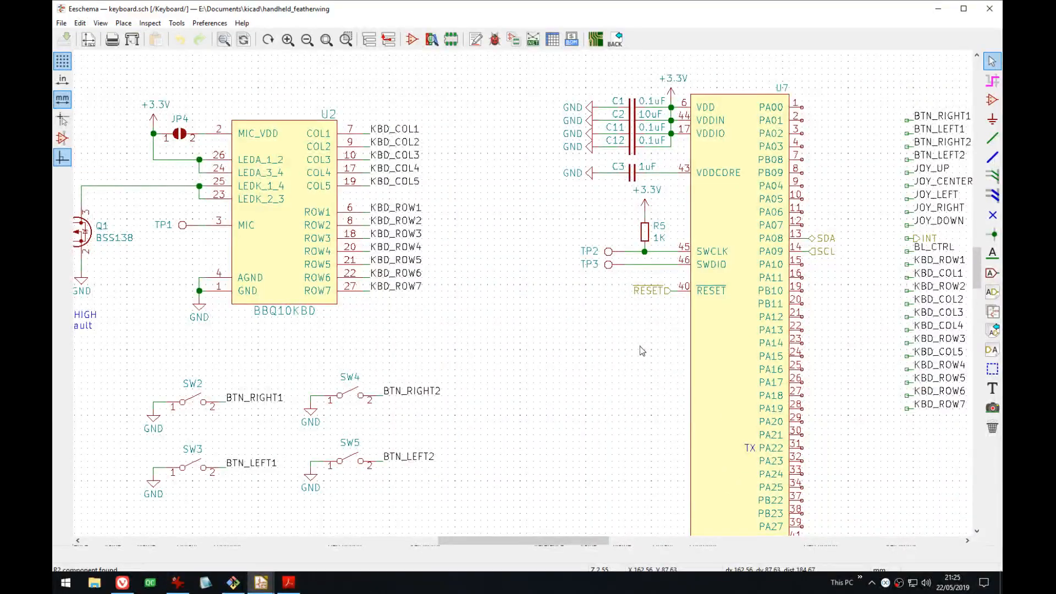
pyautogui.moveTo(633, 345); pyautogui.dragTo(704, 352, button='middle')
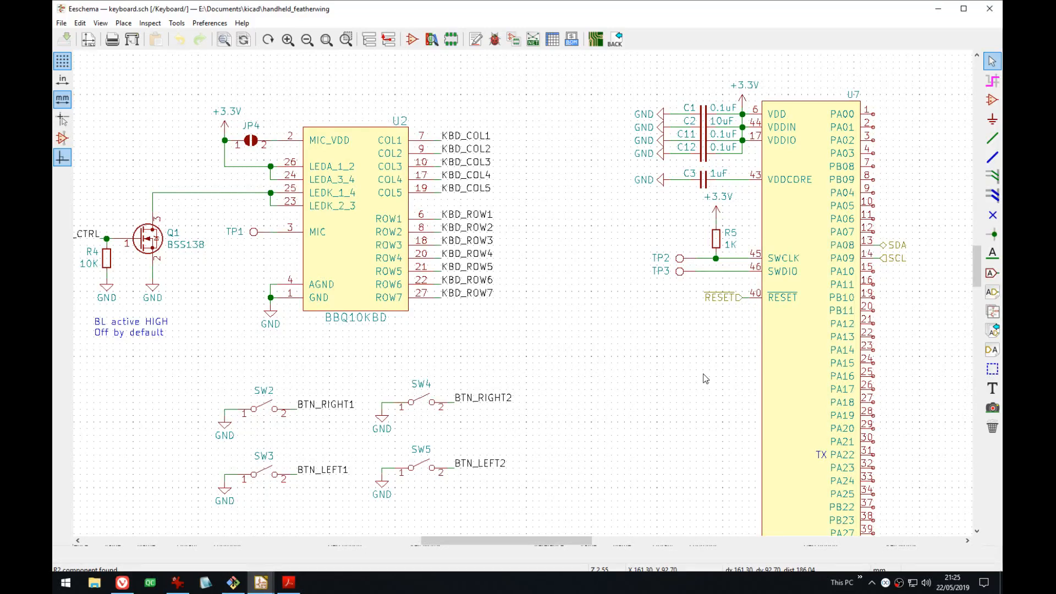
pyautogui.hotkey('alt', 'BackSpace')
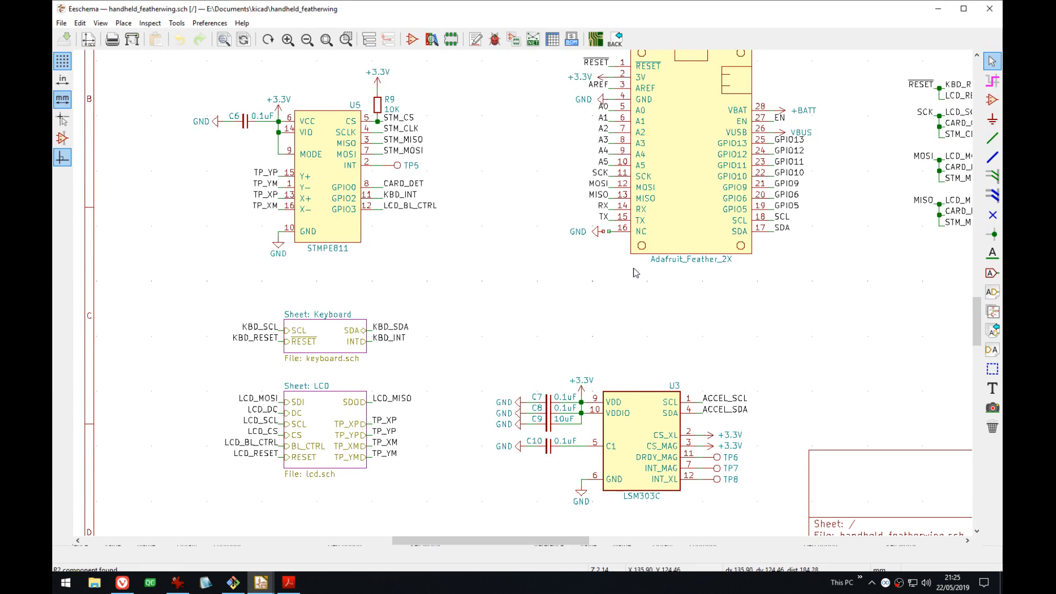
pyautogui.moveTo(630, 265); pyautogui.dragTo(575, 344, button='middle')
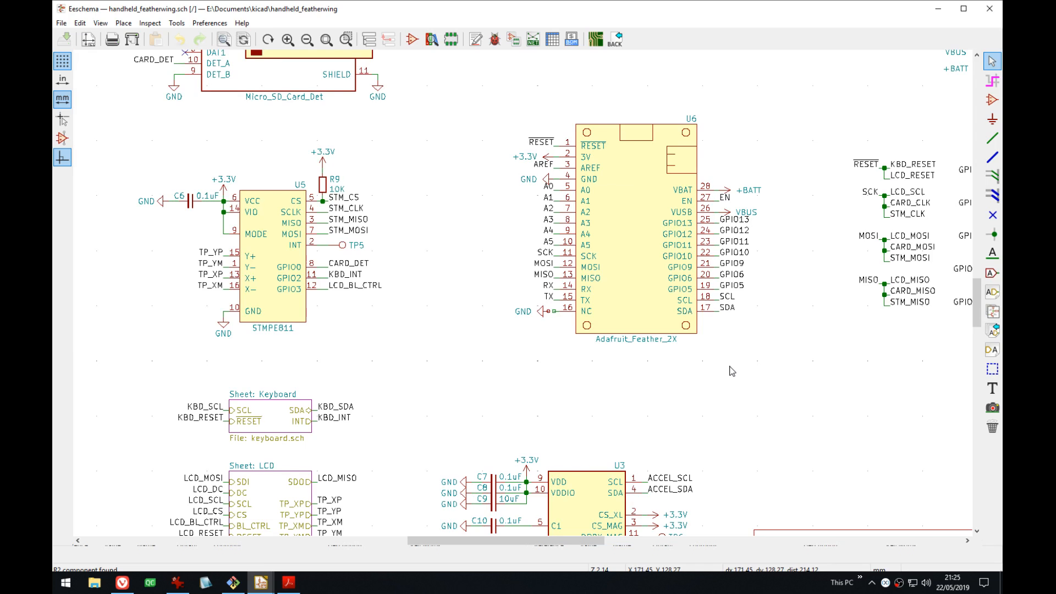
# - Switch to the 3D Viewer and examine the Feather module, its headers, the display connector and the parts near the accelerometer
pyautogui.hotkey('alt', 'Tab')
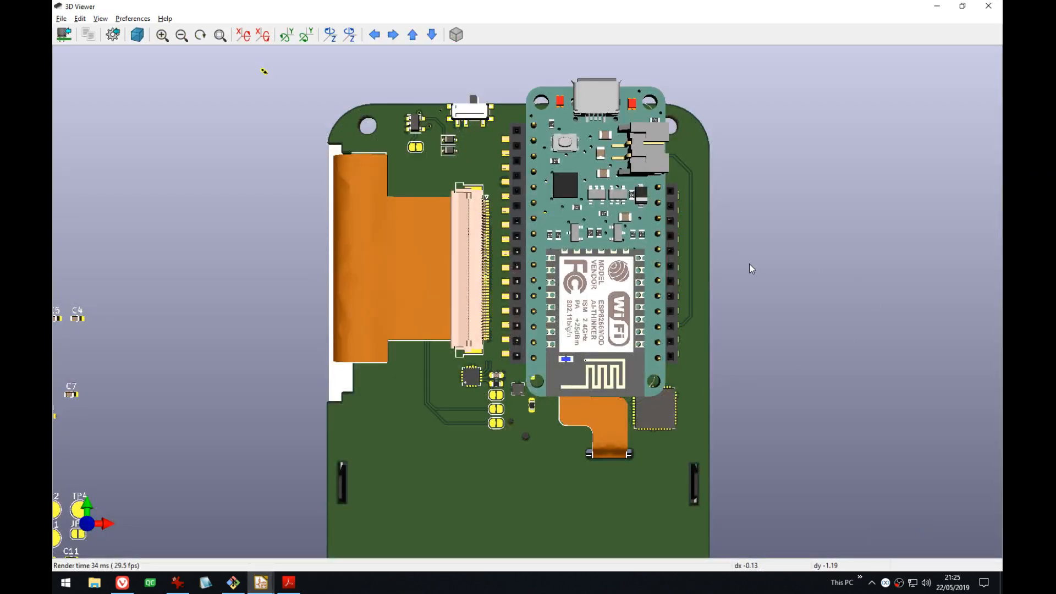
pyautogui.moveTo(695, 291); pyautogui.dragTo(646, 332, button='middle')
pyautogui.scroll(2, 455, 294)
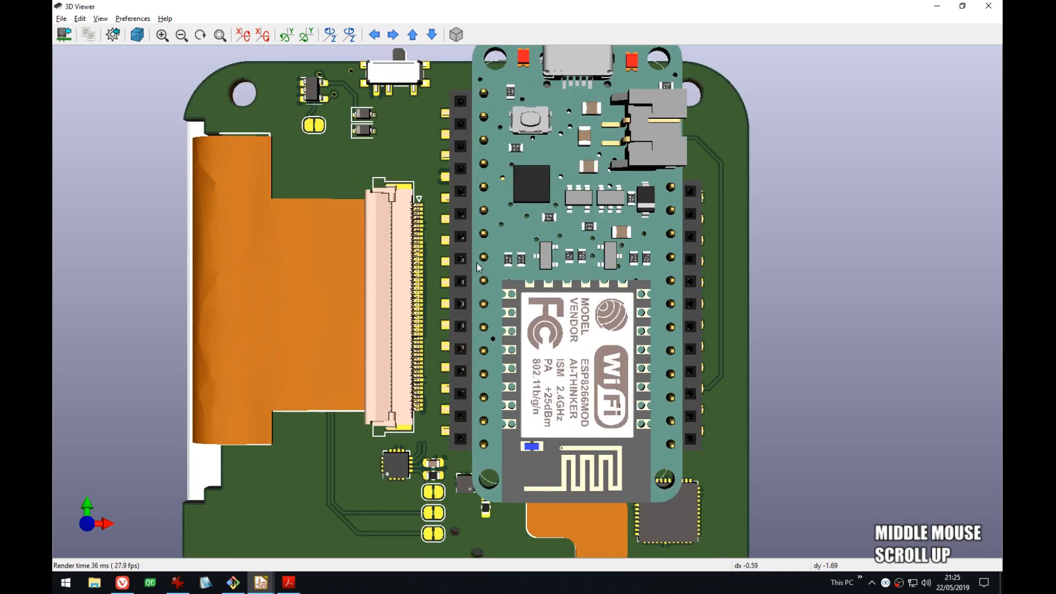
pyautogui.moveTo(478, 268); pyautogui.dragTo(544, 306, button='middle')
pyautogui.moveTo(628, 335); pyautogui.dragTo(640, 263, button='middle')
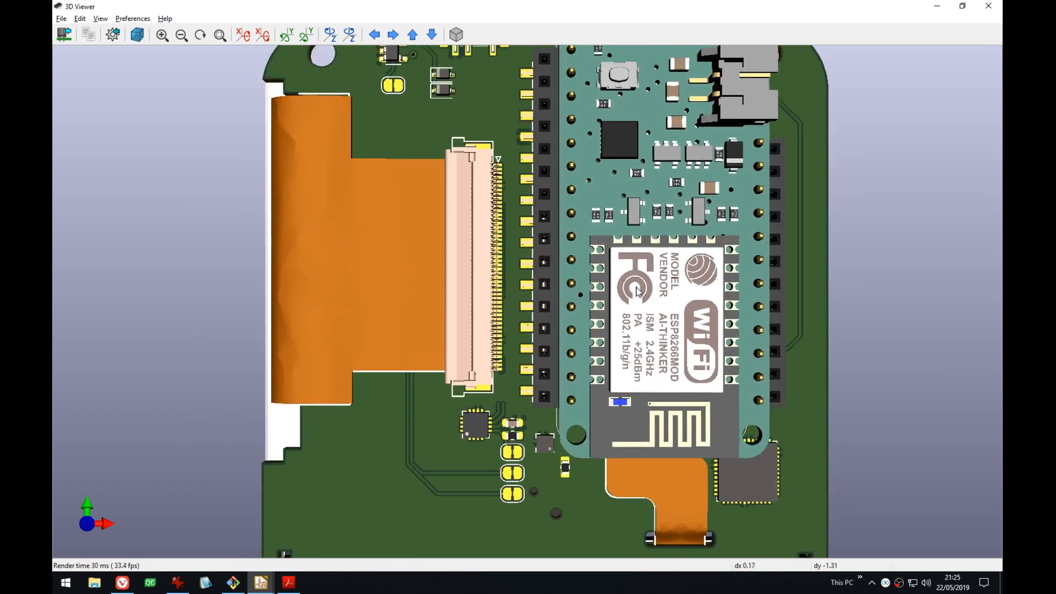
pyautogui.moveTo(674, 333); pyautogui.dragTo(698, 367, button='middle')
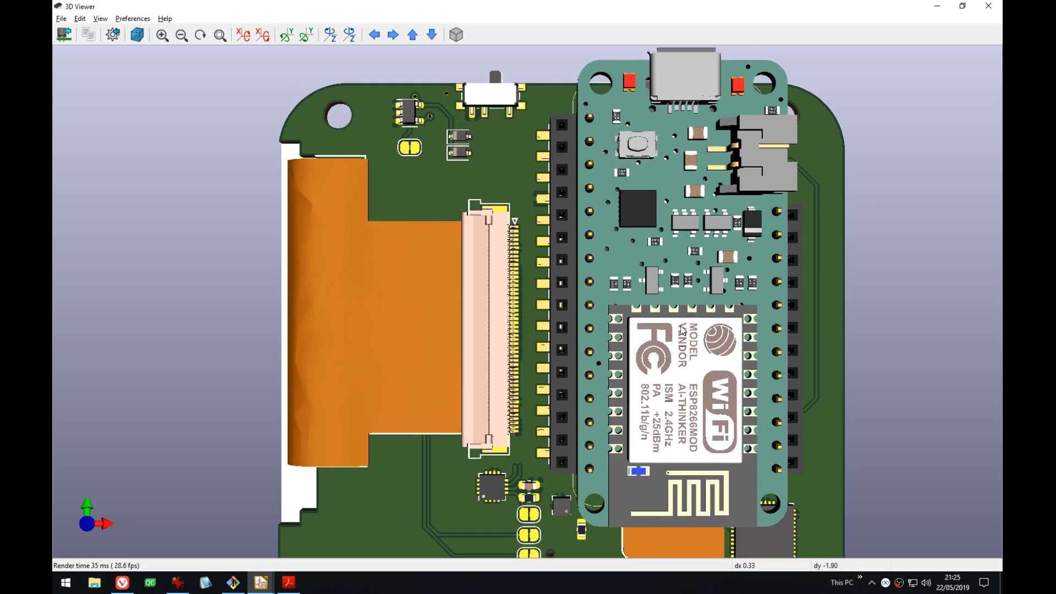
pyautogui.moveTo(716, 402); pyautogui.dragTo(722, 302, button='middle')
pyautogui.moveTo(727, 351); pyautogui.dragTo(691, 367, button='middle')
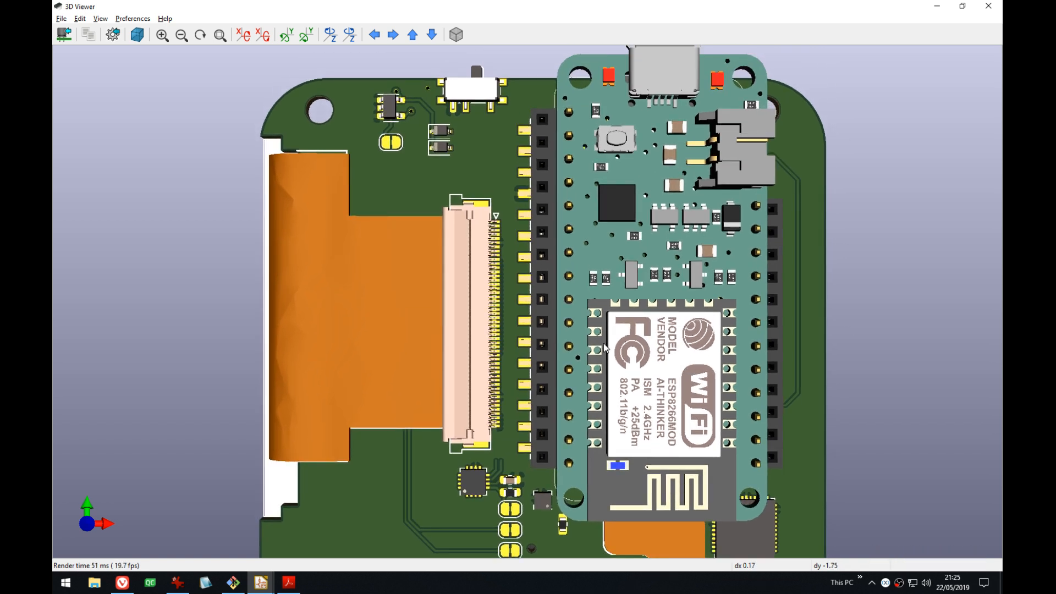
pyautogui.moveTo(598, 402); pyautogui.dragTo(572, 191, button='middle')
# - Tile the Eeschema schematic beside the Pcbnew board, showing pull-ups R1 and R2 in the schematic
pyautogui.hotkey('alt', 'Tab')
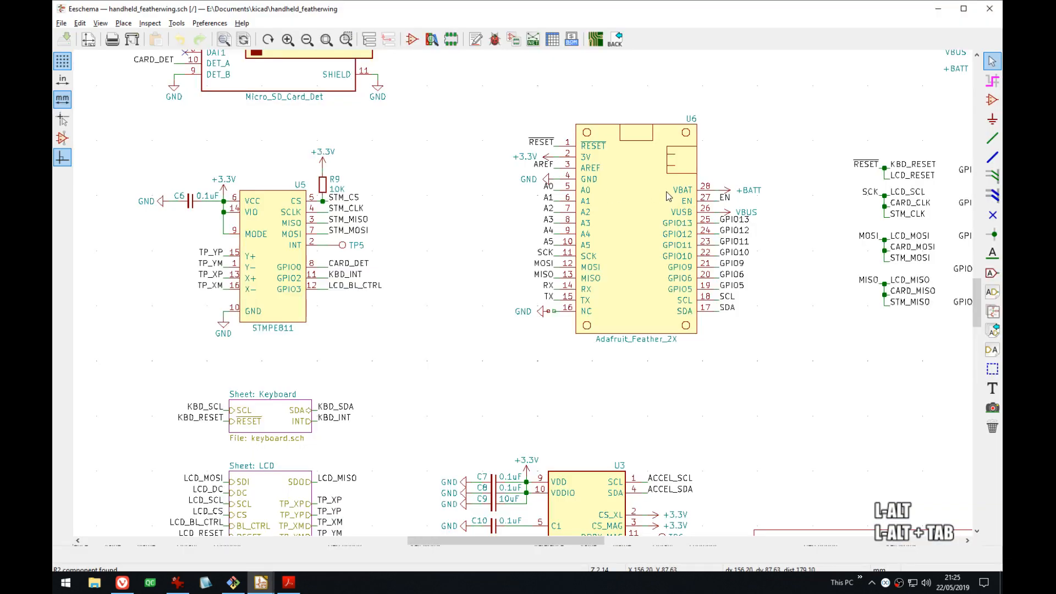
pyautogui.press('super+Right')
pyautogui.hotkey('alt', 'Tab')
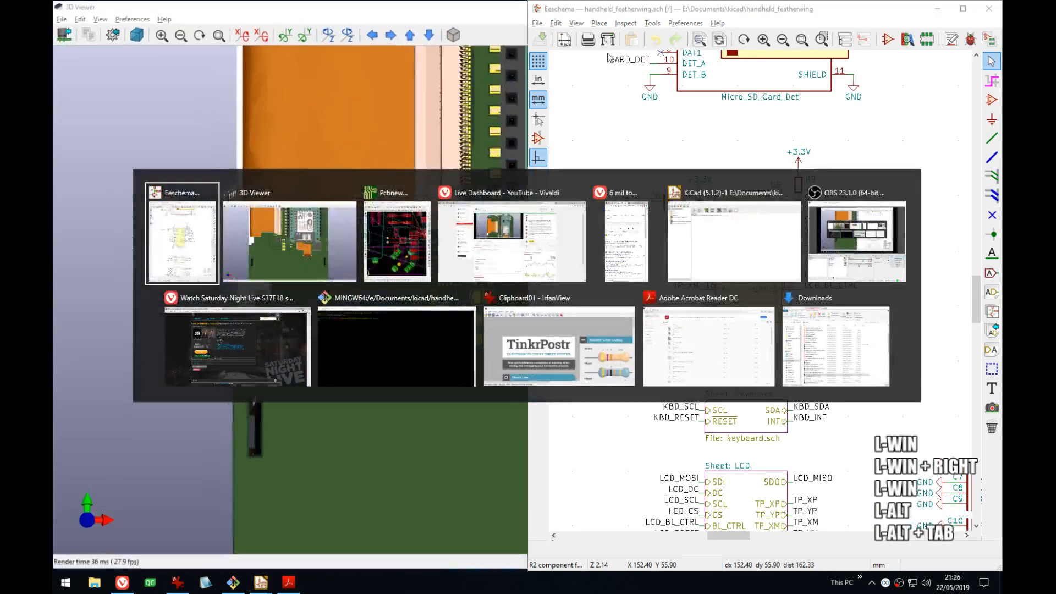
pyautogui.click(400, 238)
pyautogui.moveTo(403, 225); pyautogui.dragTo(349, 160, button='middle')
pyautogui.moveTo(962, 290); pyautogui.dragTo(701, 195, button='middle')
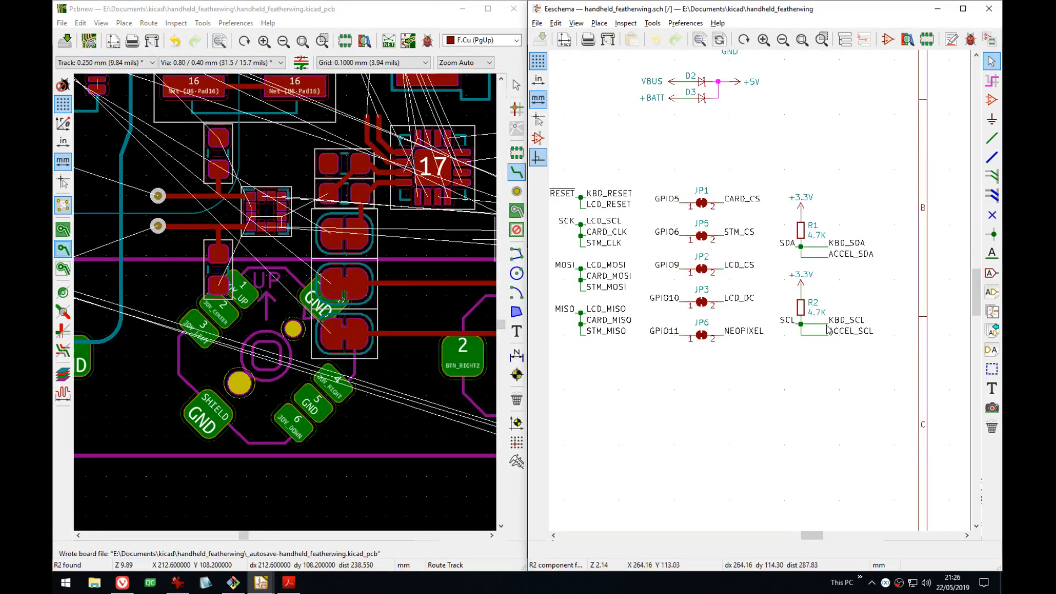
# - Check the accelerometer area beside the Feather module in the 3D Viewer and minimize that window to return to the board
pyautogui.moveTo(484, 258); pyautogui.dragTo(510, 283, button='middle')
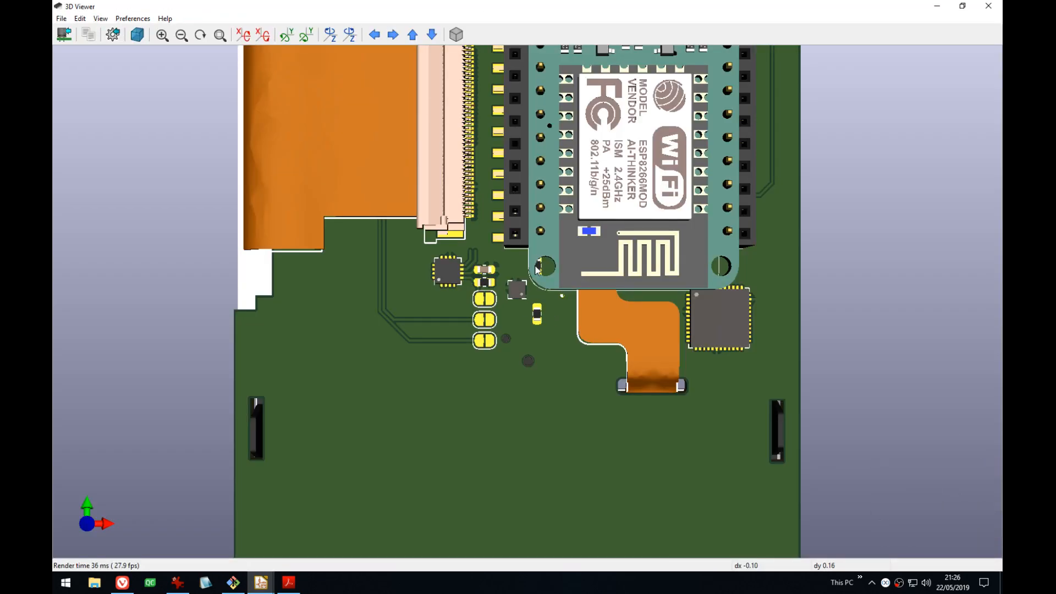
pyautogui.moveTo(573, 267)
pyautogui.mouseDown()
pyautogui.moveTo(632, 263)
pyautogui.moveTo(575, 266)
pyautogui.mouseUp()
pyautogui.click(937, 6)
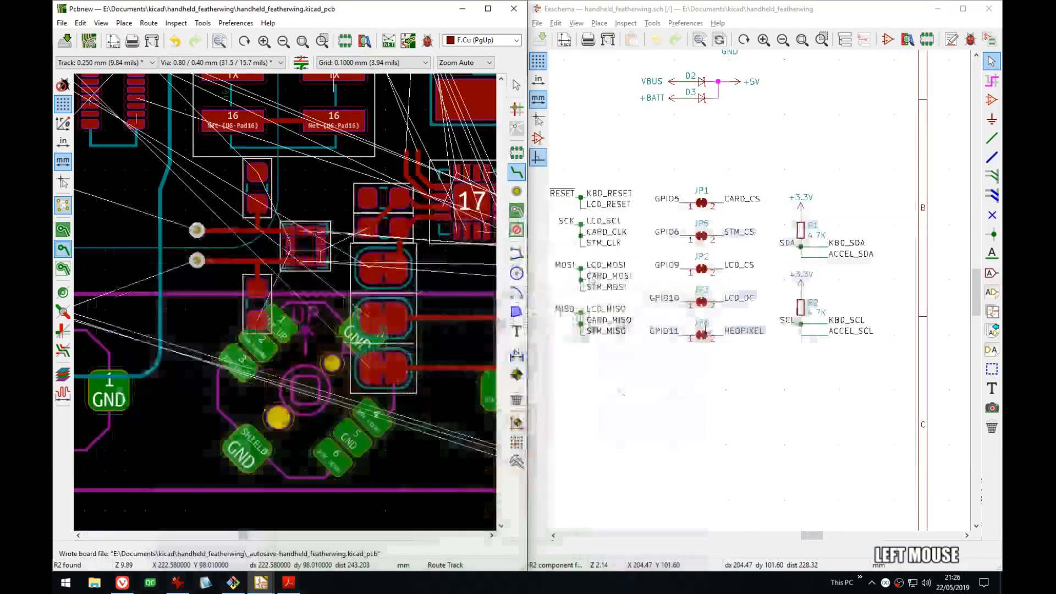
# - Route a +3V3 track from accelerometer pad 2 to a new via placed between the ACCEL_SDA and ACCEL_SCL tracks
pyautogui.moveTo(332, 358); pyautogui.dragTo(347, 357, button='middle')
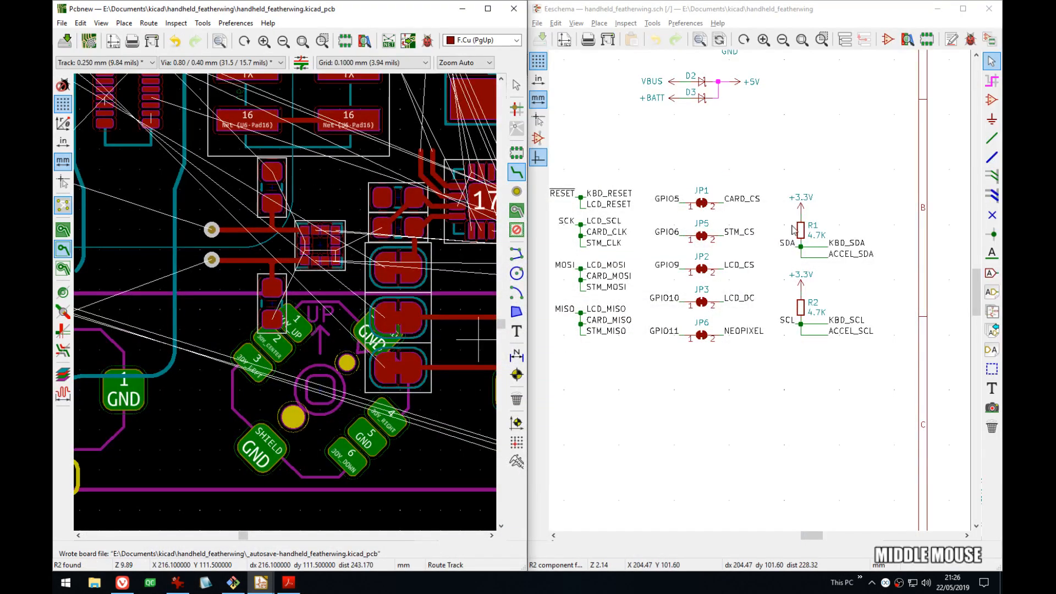
pyautogui.scroll(5, 312, 252)
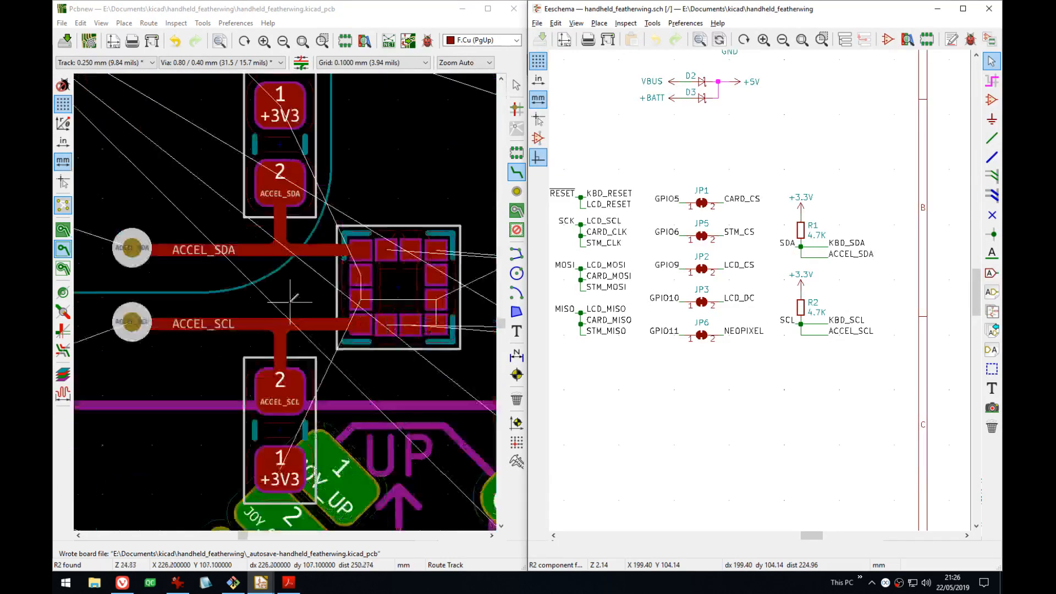
pyautogui.moveTo(322, 295); pyautogui.dragTo(375, 296, button='middle')
pyautogui.click(343, 298)
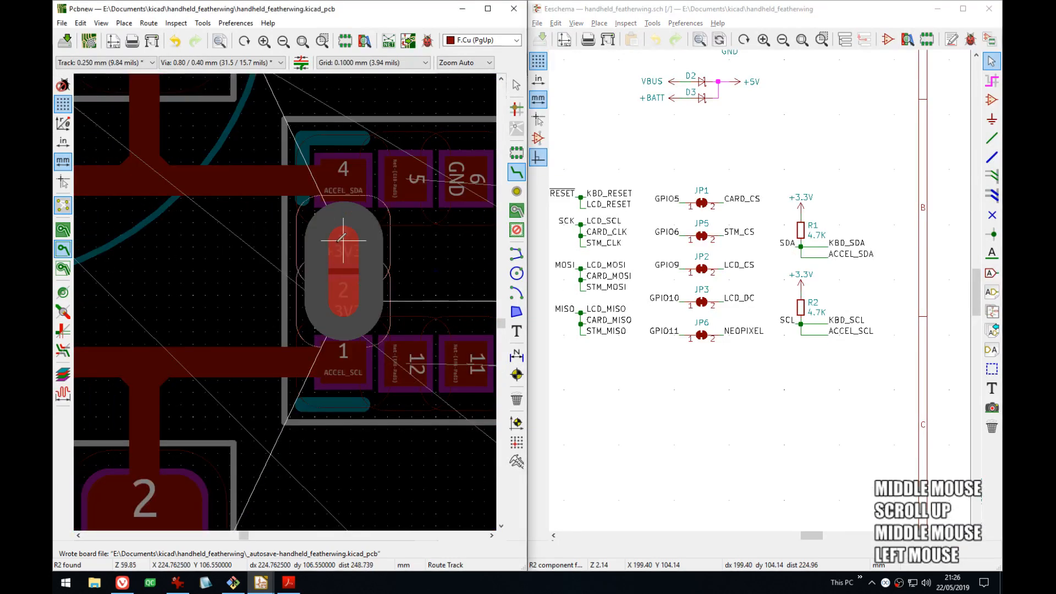
pyautogui.press('v')
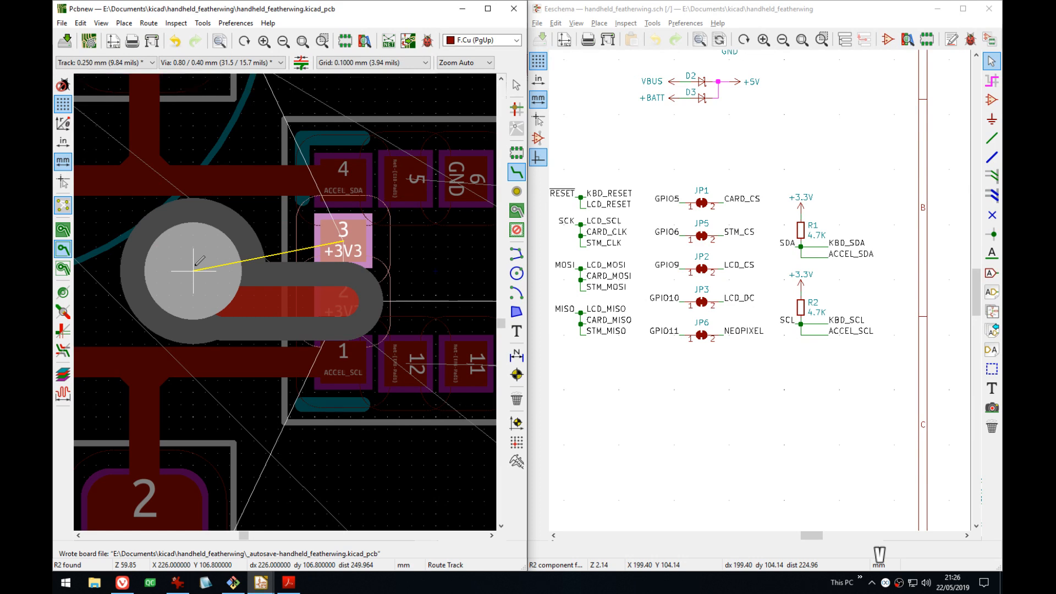
pyautogui.press('v')
pyautogui.press('v')
pyautogui.scroll(-5, 194, 259)
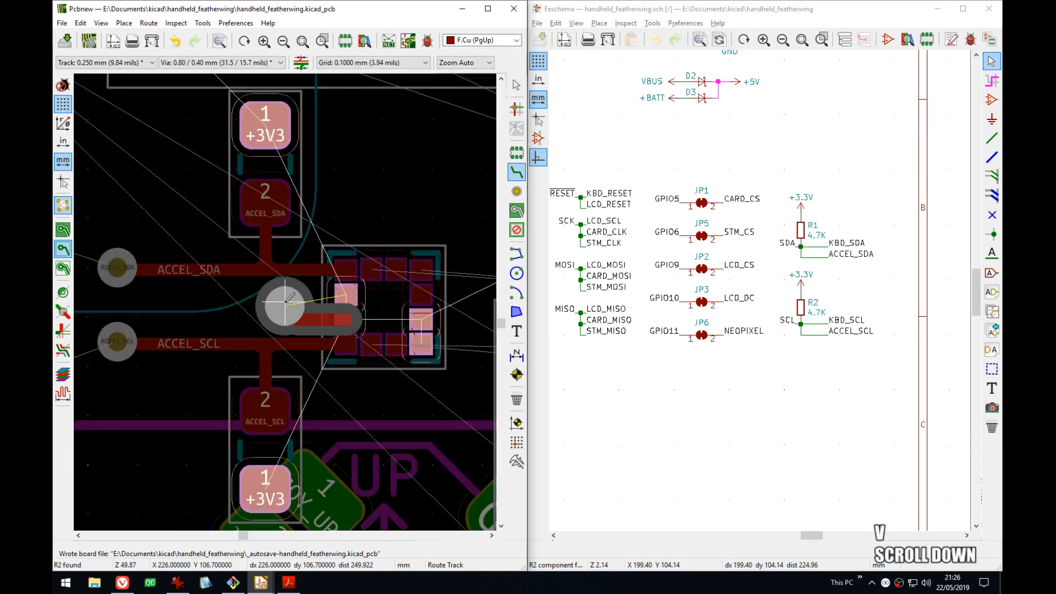
pyautogui.scroll(4, 285, 302)
pyautogui.scroll(-1, 289, 299)
pyautogui.moveTo(428, 296); pyautogui.dragTo(233, 284, button='middle')
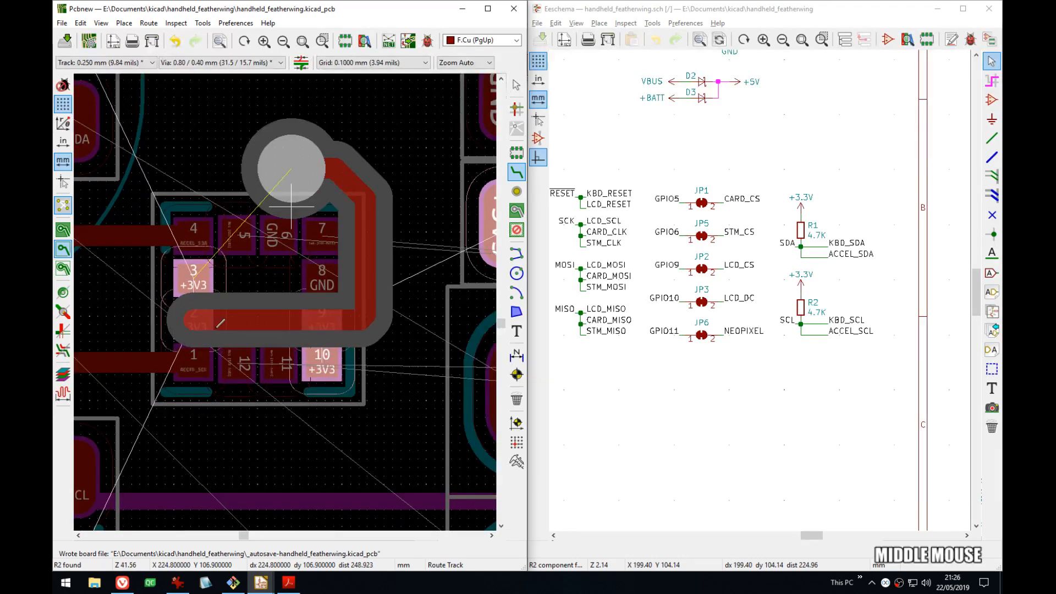
pyautogui.press('v')
pyautogui.moveTo(149, 297); pyautogui.dragTo(298, 305, button='middle')
pyautogui.press('v')
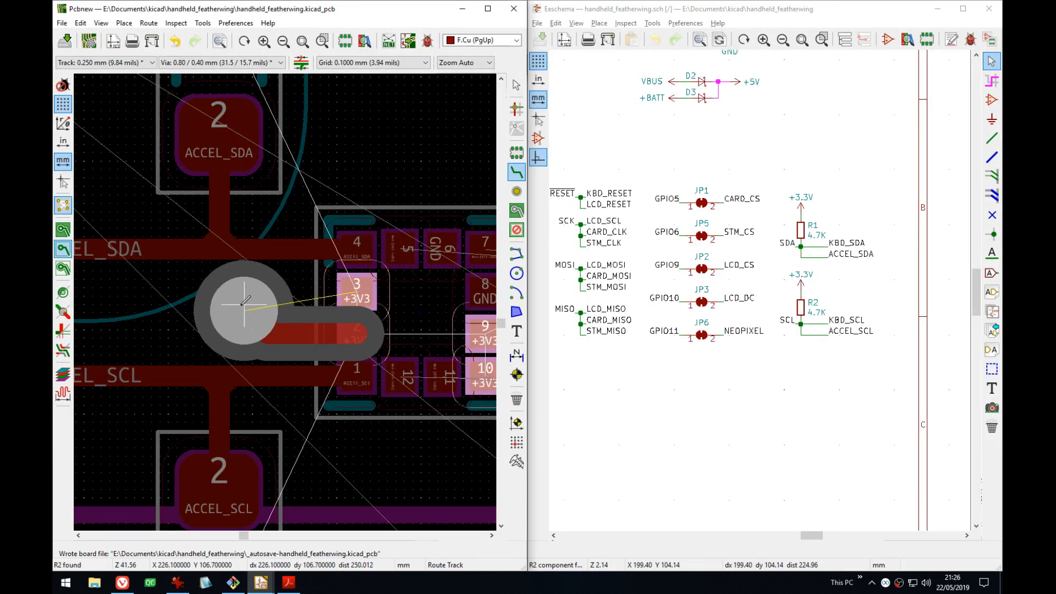
pyautogui.press('v')
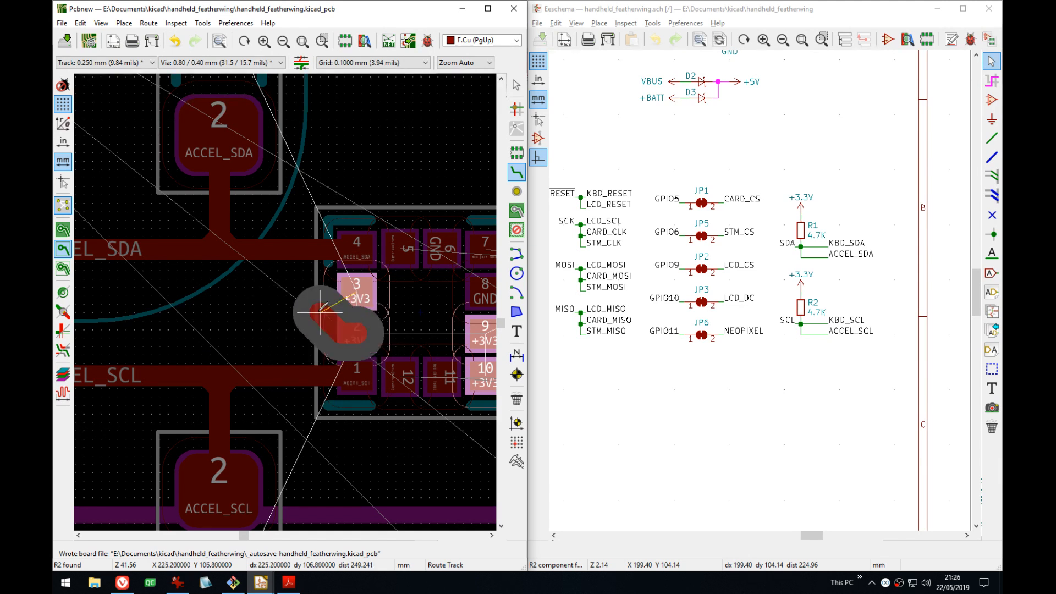
pyautogui.click(237, 311)
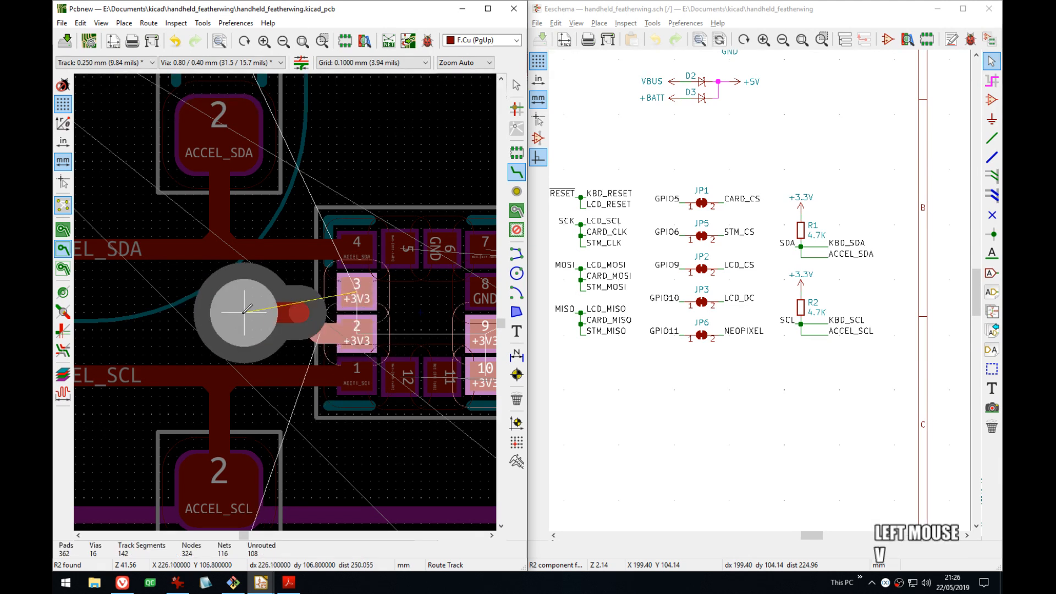
pyautogui.click(236, 311)
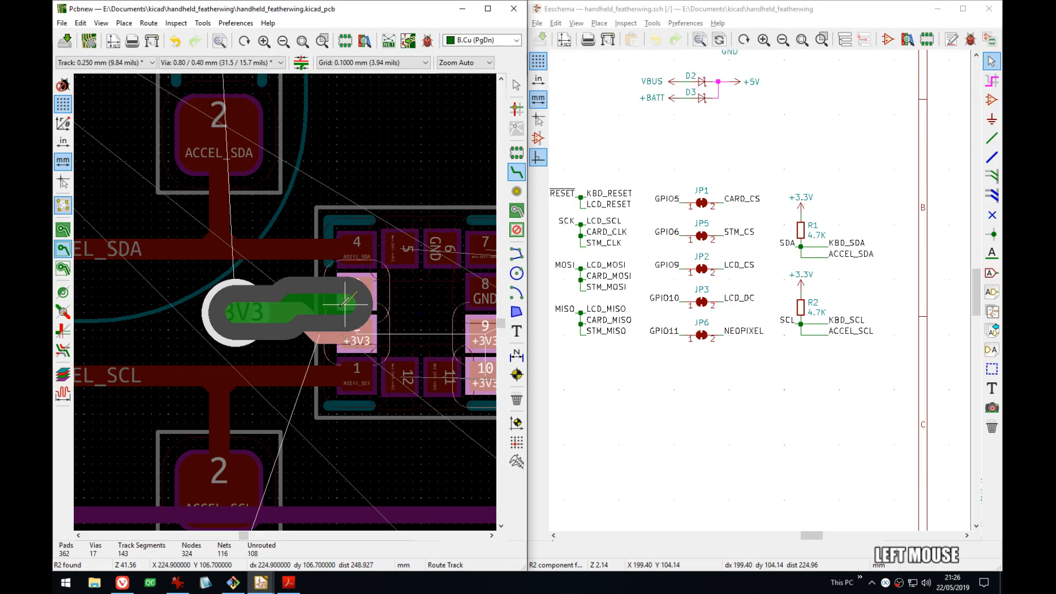
pyautogui.press('Escape')
# - Connect accelerometer pad 3 to the new +3V3 via and route pad 9 straight across to pad 2
pyautogui.click(356, 290)
pyautogui.click(236, 312)
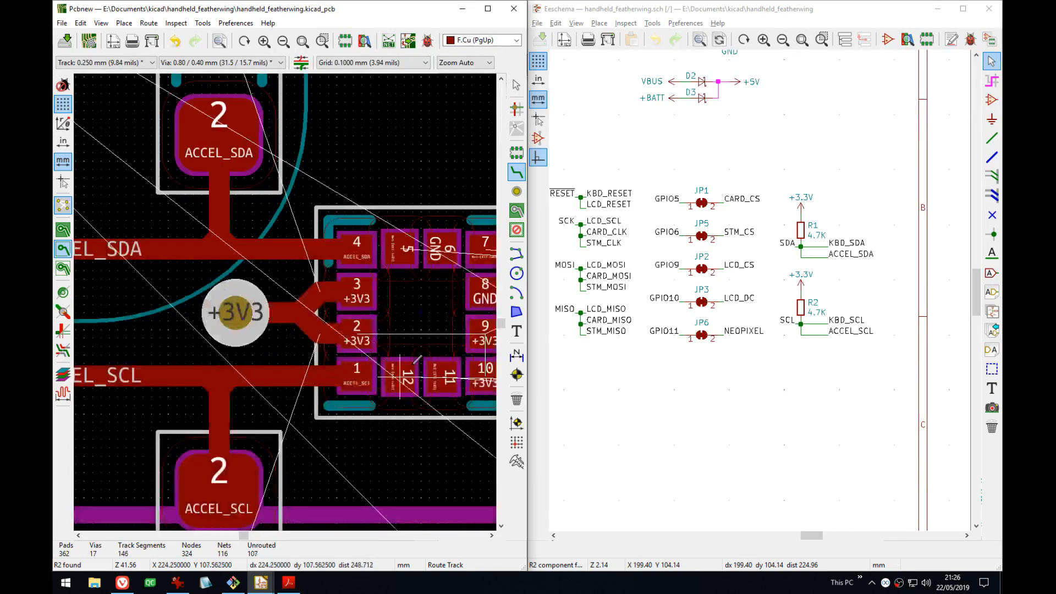
pyautogui.moveTo(399, 378); pyautogui.dragTo(224, 354, button='middle')
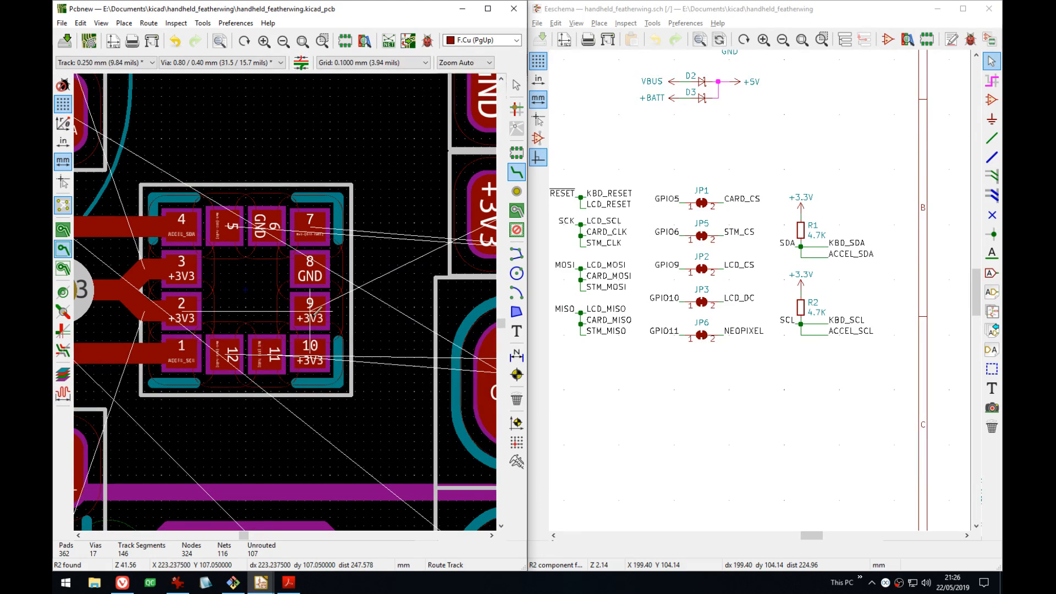
pyautogui.click(314, 311)
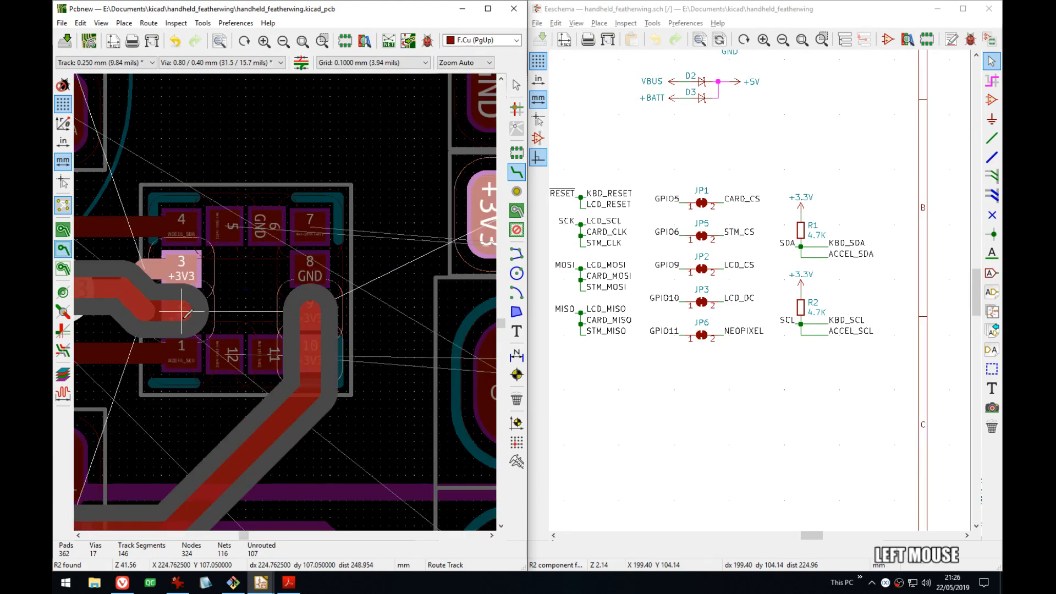
pyautogui.click(198, 302)
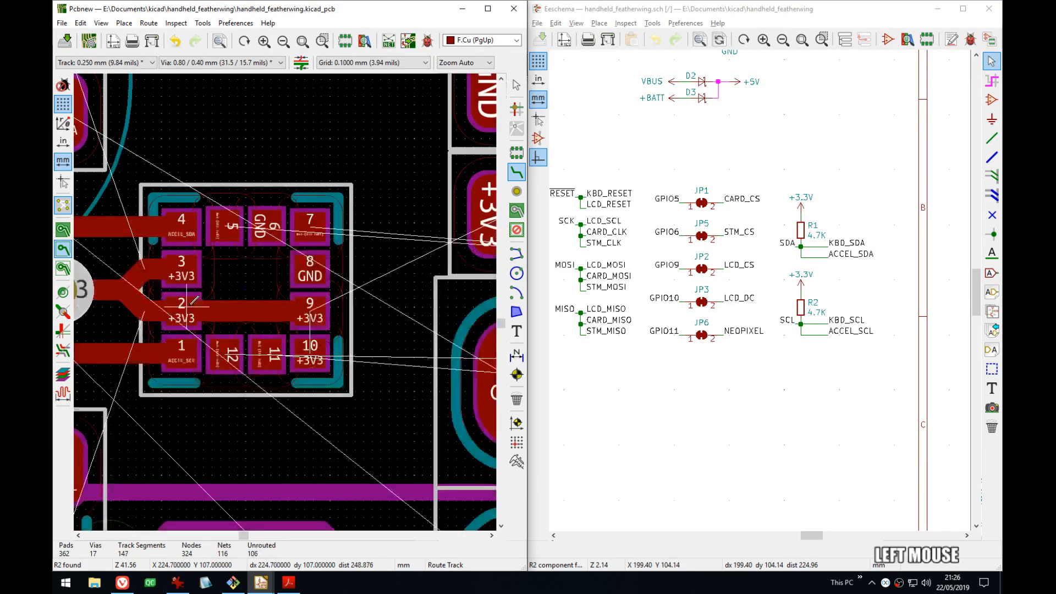
# - Join accelerometer pads 10 and 9 with a short +3V3 track looping just outside the footprint outline
pyautogui.moveTo(422, 458); pyautogui.dragTo(453, 455, button='middle')
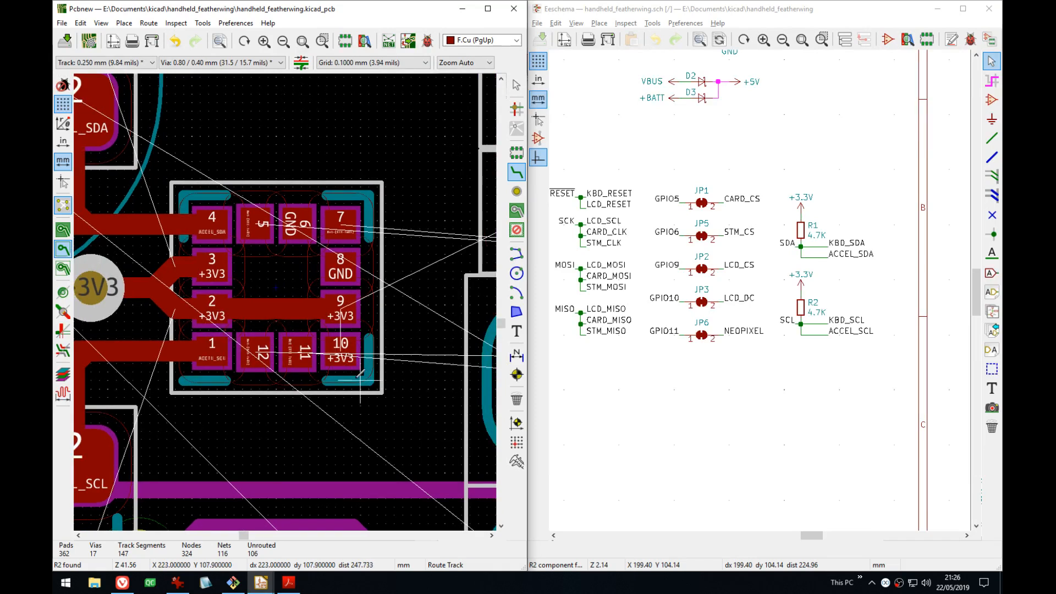
pyautogui.moveTo(386, 338); pyautogui.dragTo(260, 333, button='middle')
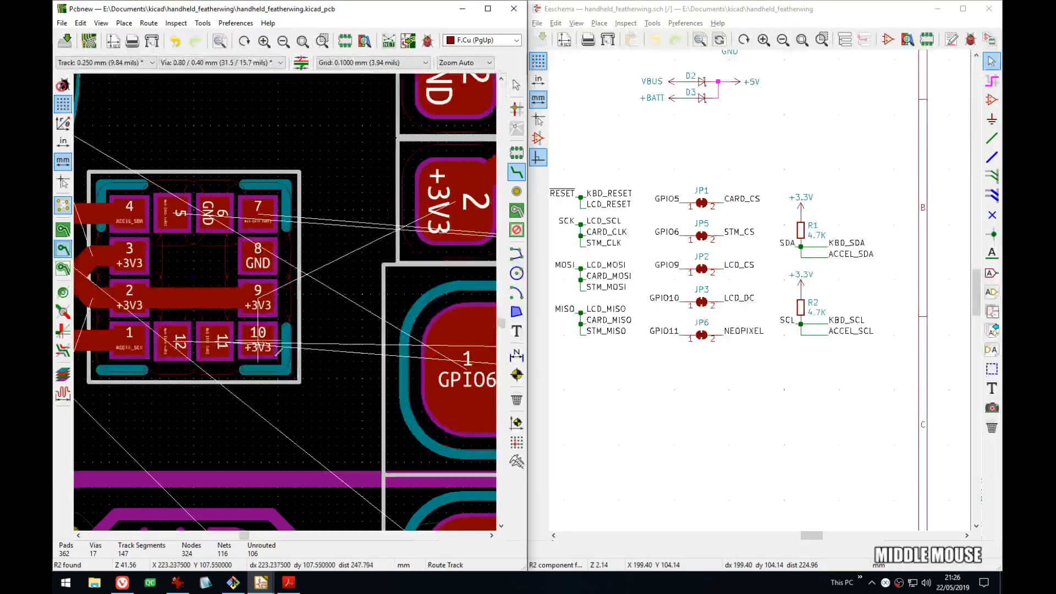
pyautogui.click(264, 338)
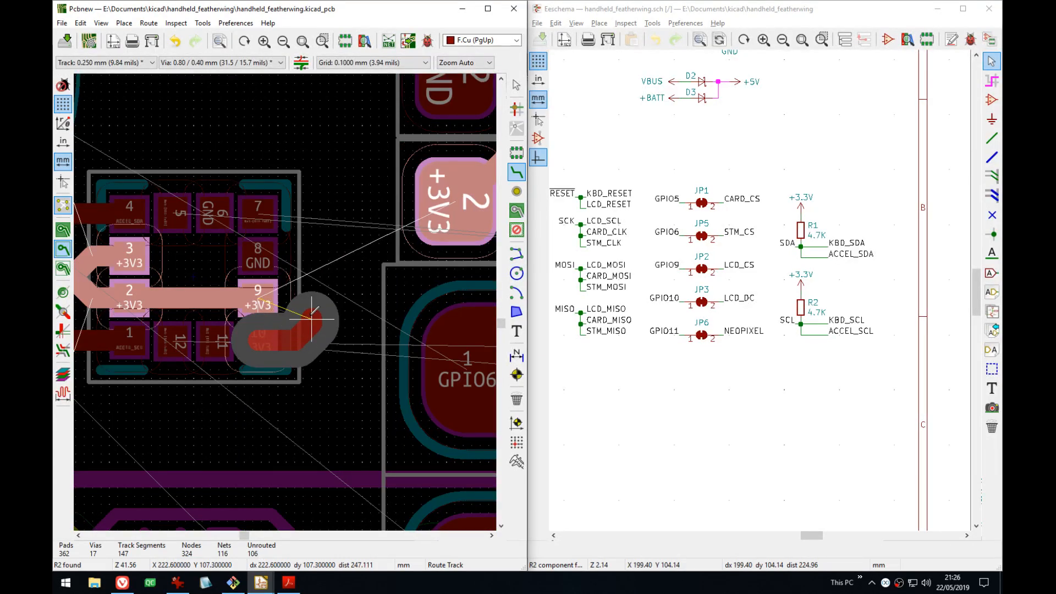
pyautogui.click(311, 317)
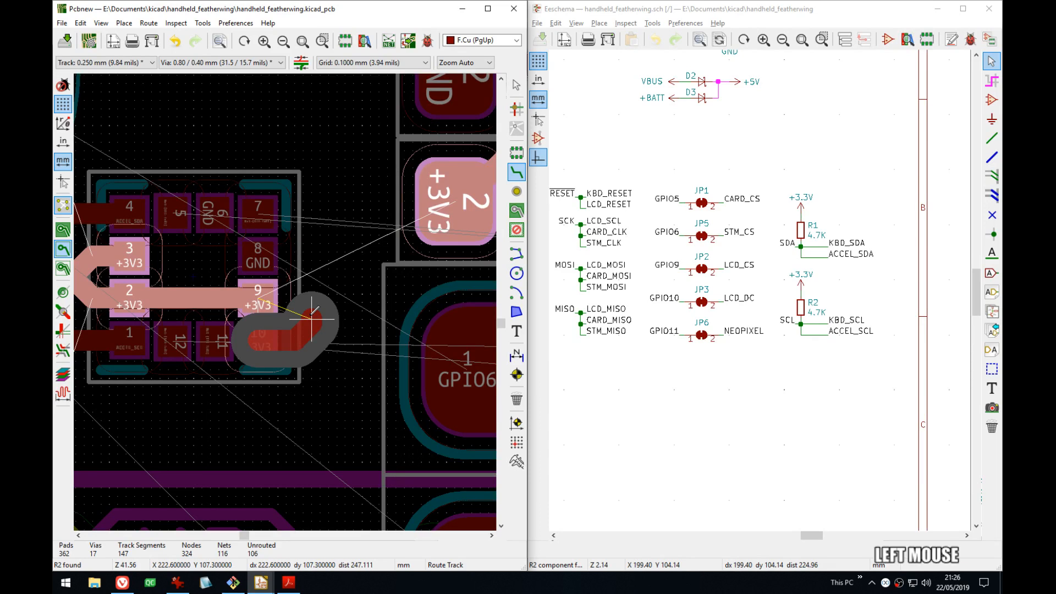
pyautogui.press('Escape')
pyautogui.click(265, 295)
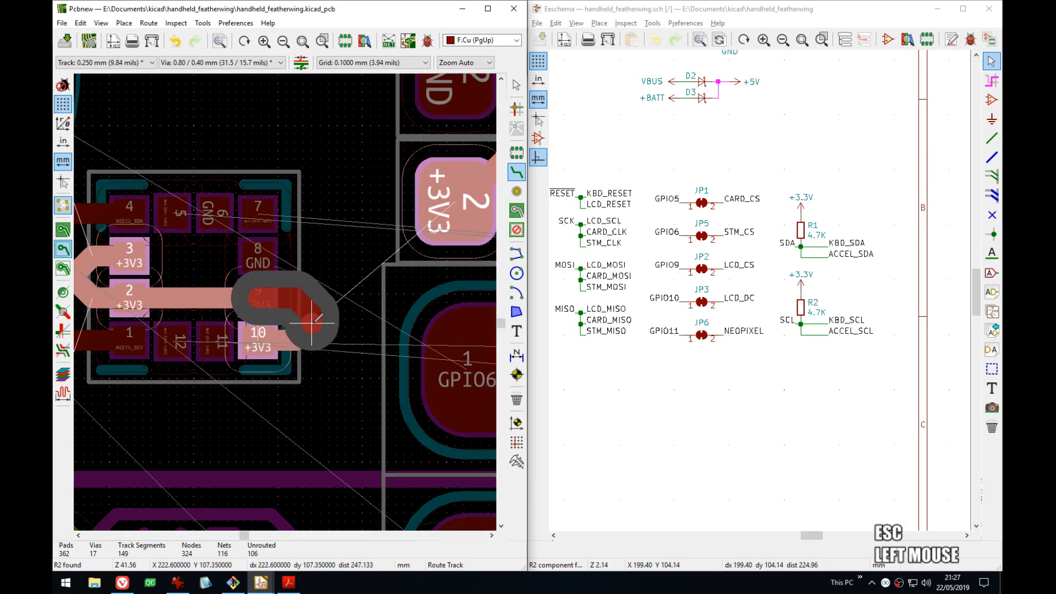
pyautogui.click(308, 317)
pyautogui.scroll(5, 294, 338)
pyautogui.click(306, 240)
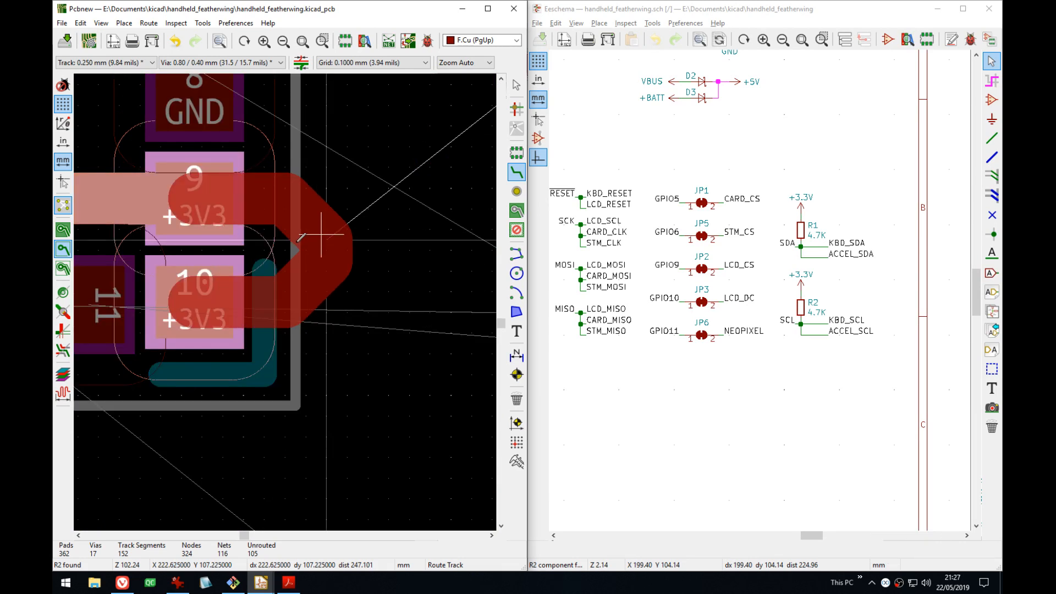
pyautogui.click(307, 224)
pyautogui.scroll(-2, 388, 374)
pyautogui.moveTo(389, 375); pyautogui.dragTo(351, 330, button='middle')
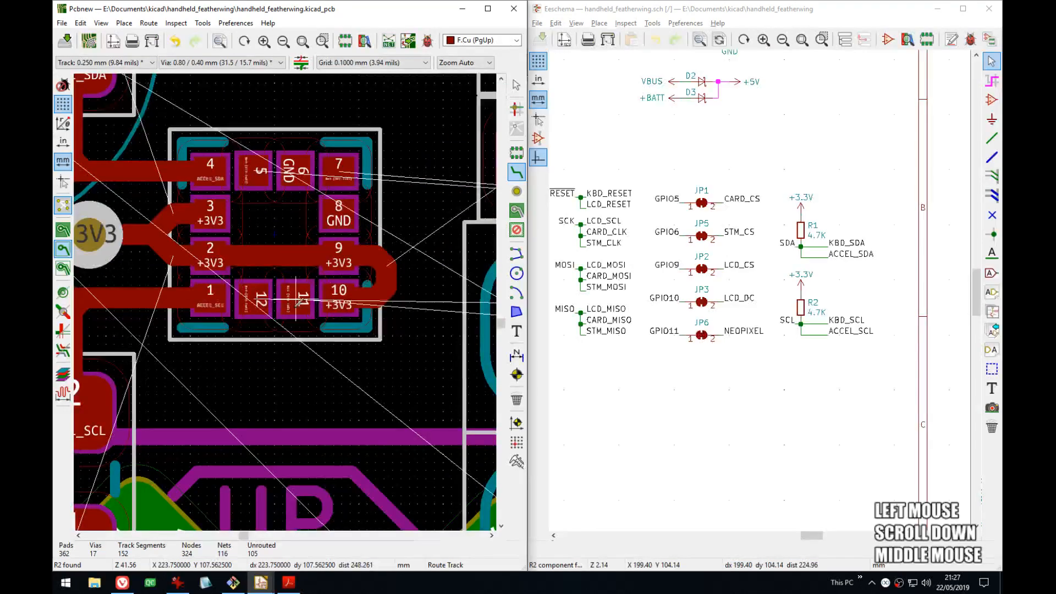
# - Open the 3D Viewer to check the area around the accelerometer, and return to the board editor
pyautogui.hotkey('alt', '3')
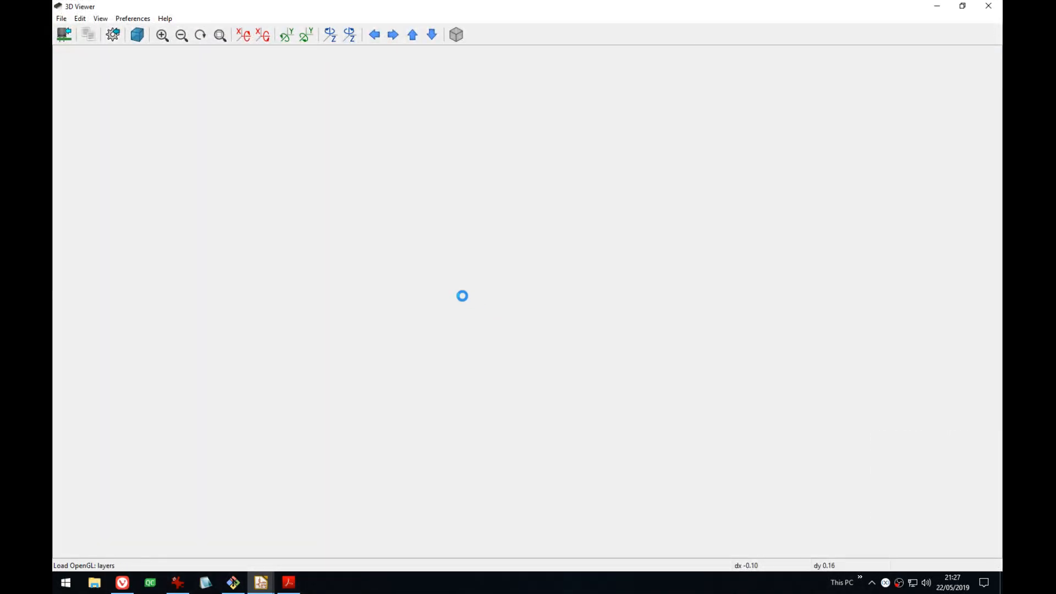
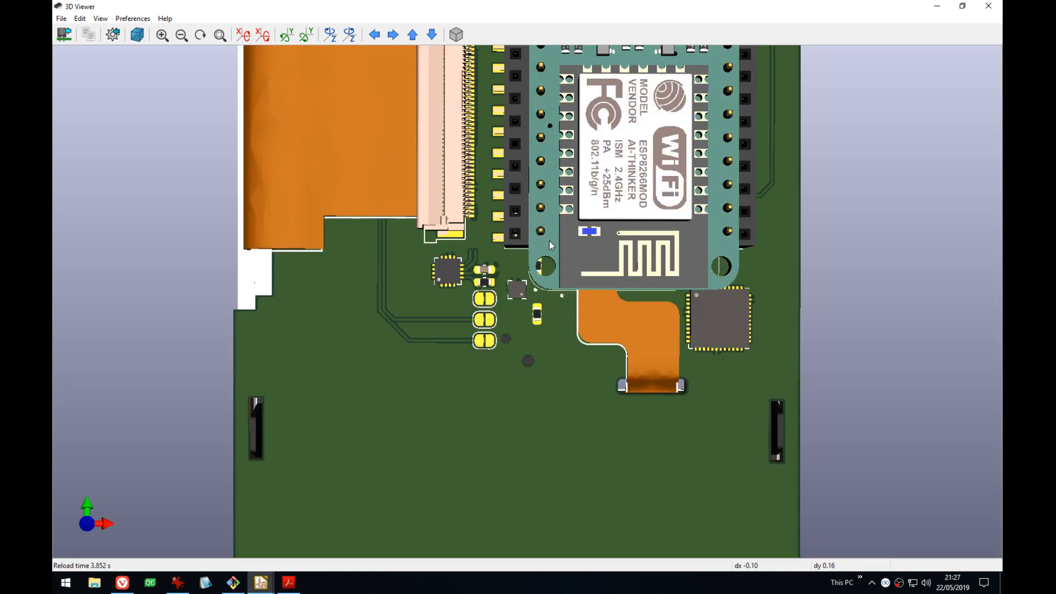
pyautogui.scroll(3, 499, 311)
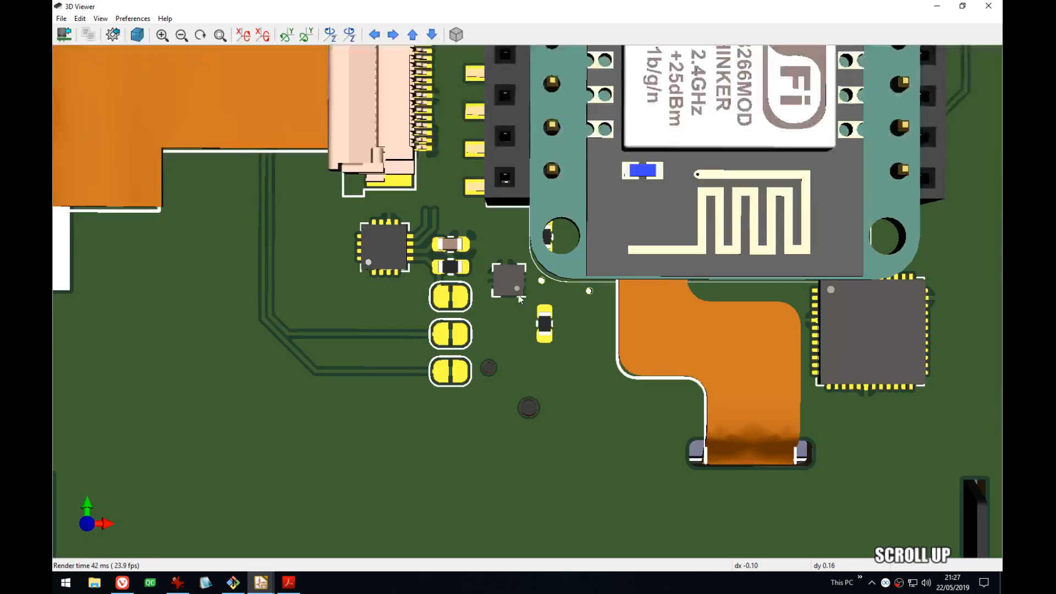
pyautogui.hotkey('alt', 'Tab')
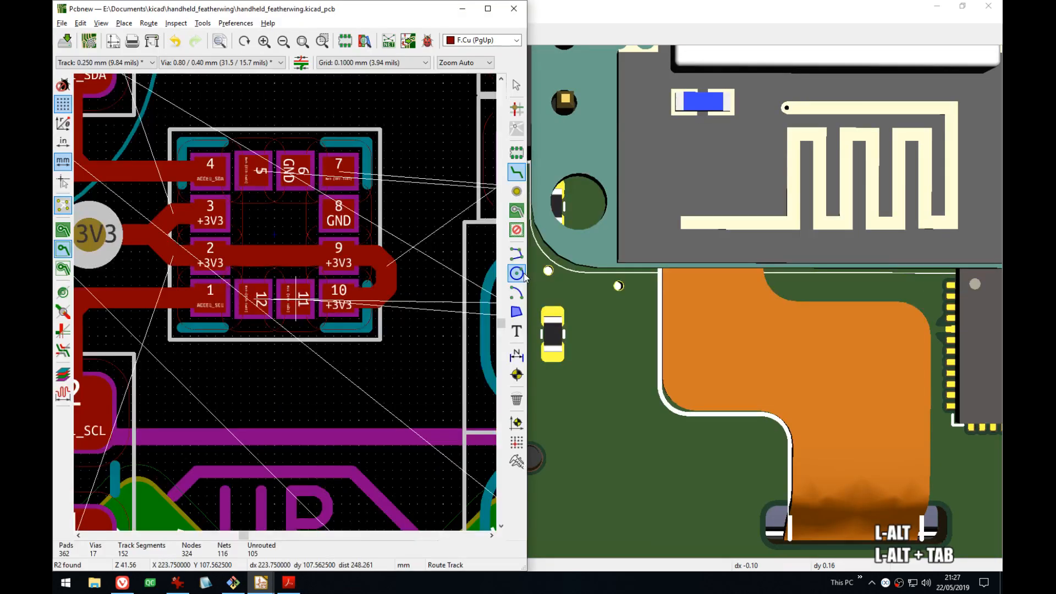
# - Refill all copper zones and examine the accelerometer's tracks and surrounding copper in the 3D Viewer
pyautogui.press('b')
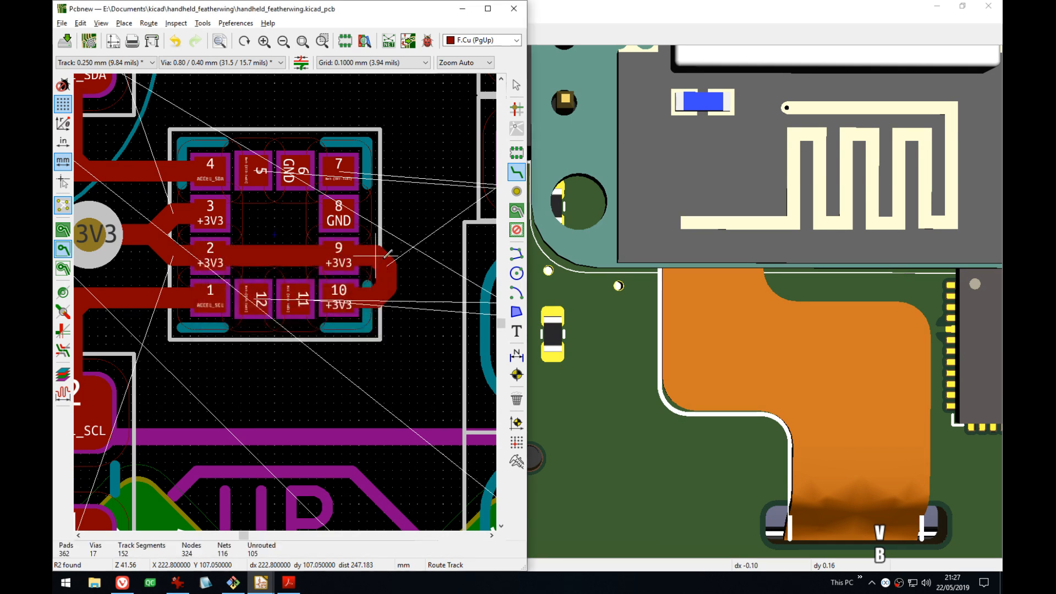
pyautogui.hotkey('alt', 'Tab')
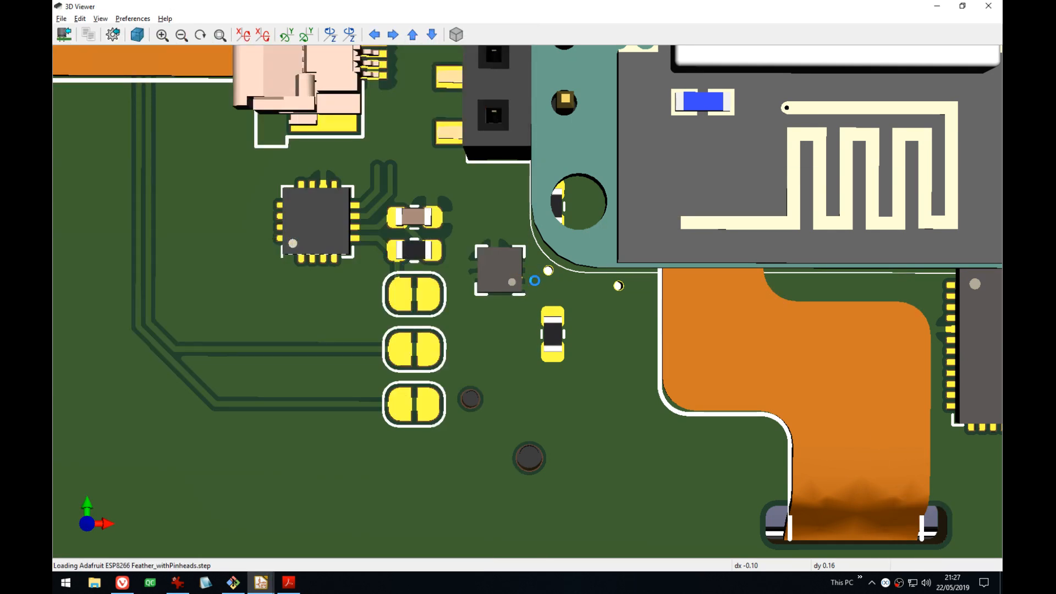
pyautogui.scroll(3, 533, 288)
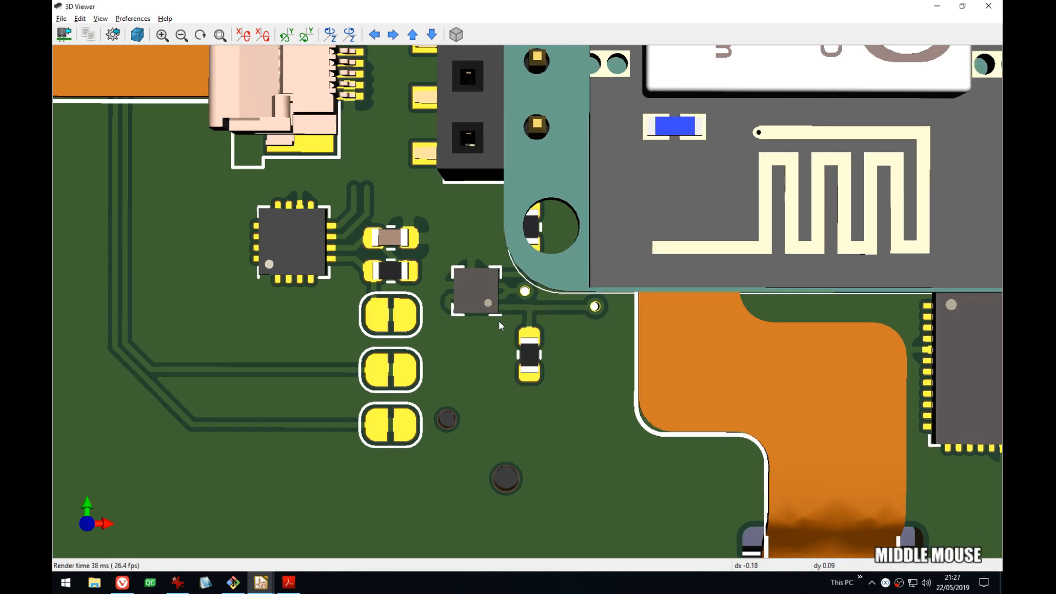
pyautogui.scroll(2, 478, 303)
pyautogui.moveTo(450, 334); pyautogui.dragTo(635, 362, button='middle')
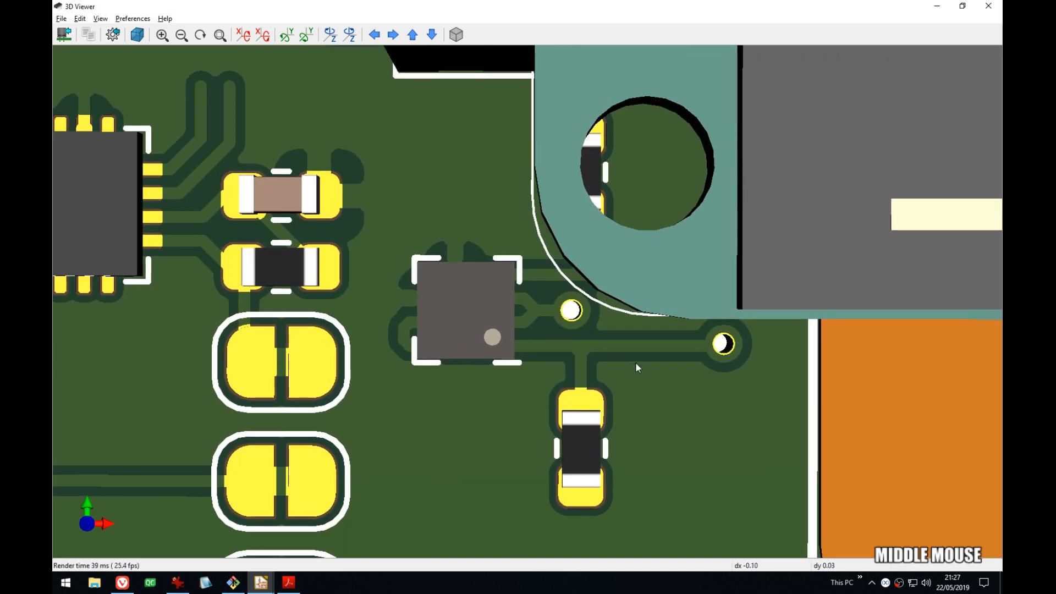
pyautogui.moveTo(479, 298); pyautogui.dragTo(474, 269, button='middle')
pyautogui.hotkey('alt', 'Tab')
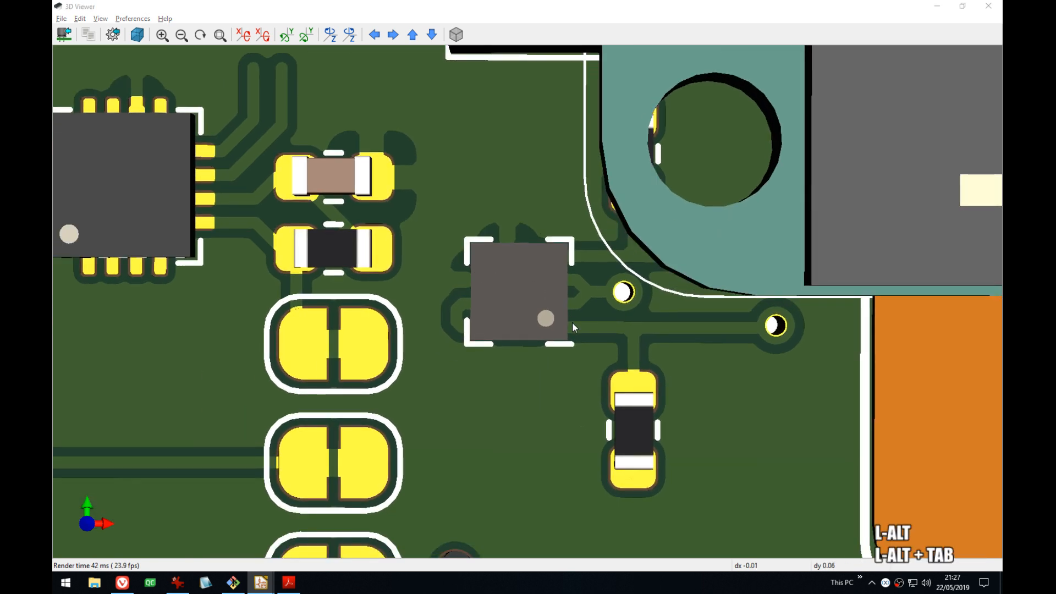
# - Display the filled zones on the board to check the copper around the accelerometer, and hide the fills again
pyautogui.click(218, 262)
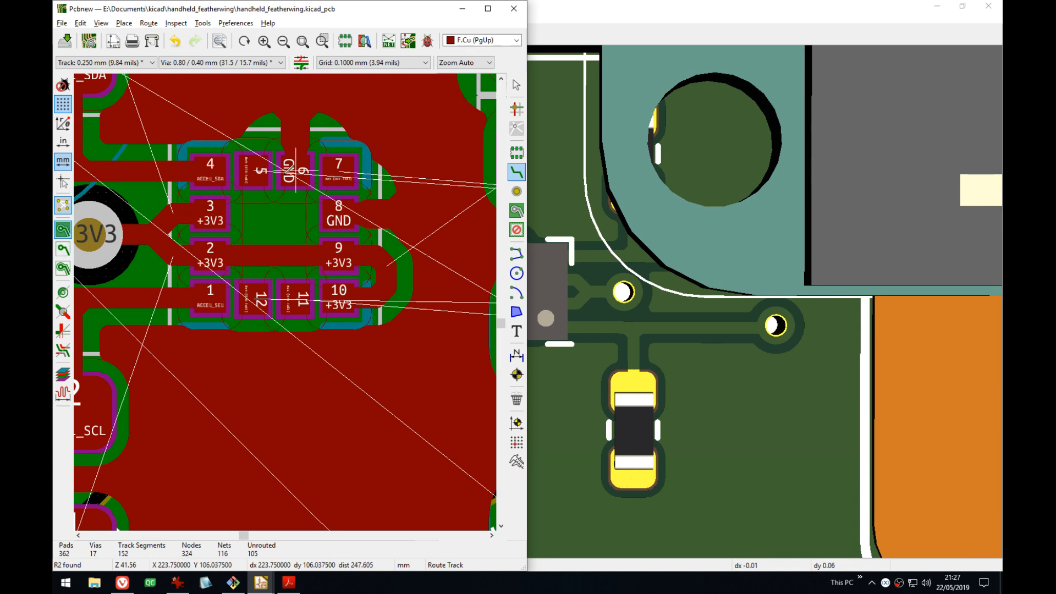
pyautogui.click(63, 249)
pyautogui.scroll(-3, 254, 249)
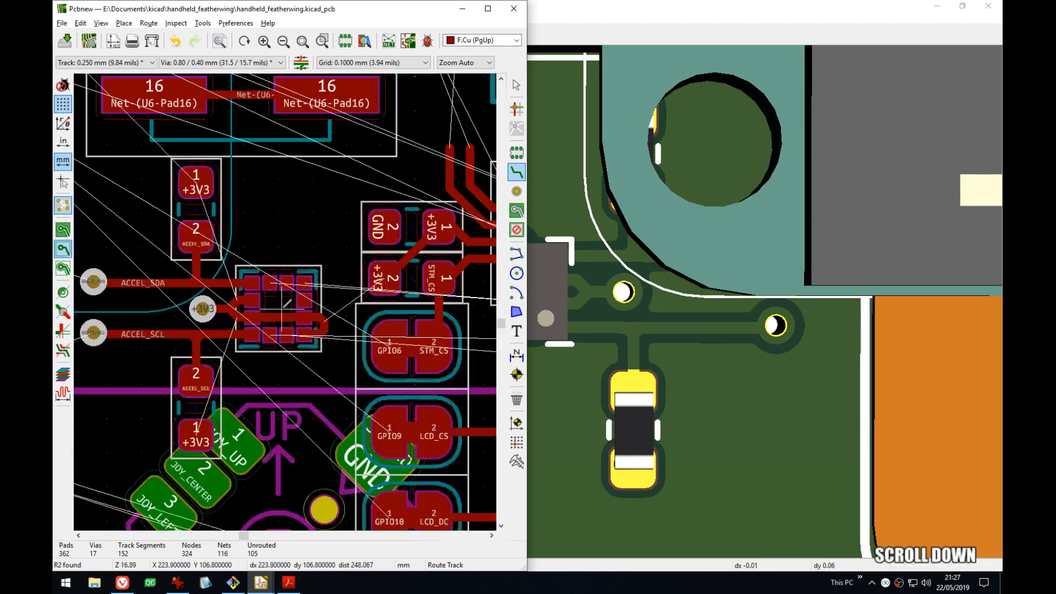
# - Trace the ratsnest from the accelerometer's unrouted capacitor pad to C10 among the unplaced parts, cancelling the track
pyautogui.click(276, 279)
pyautogui.scroll(-3, 280, 286)
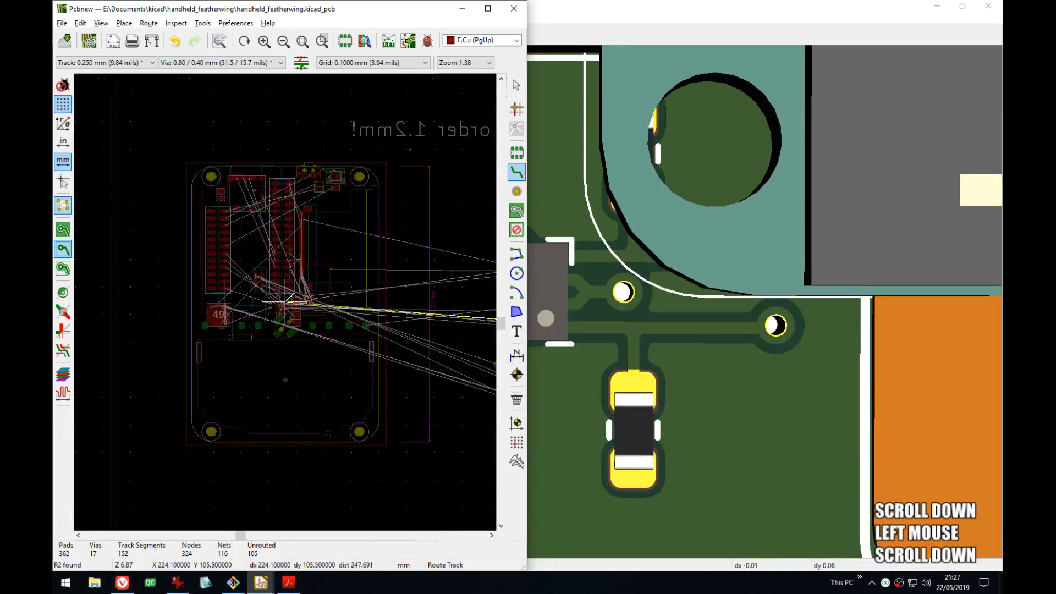
pyautogui.scroll(5, 284, 301)
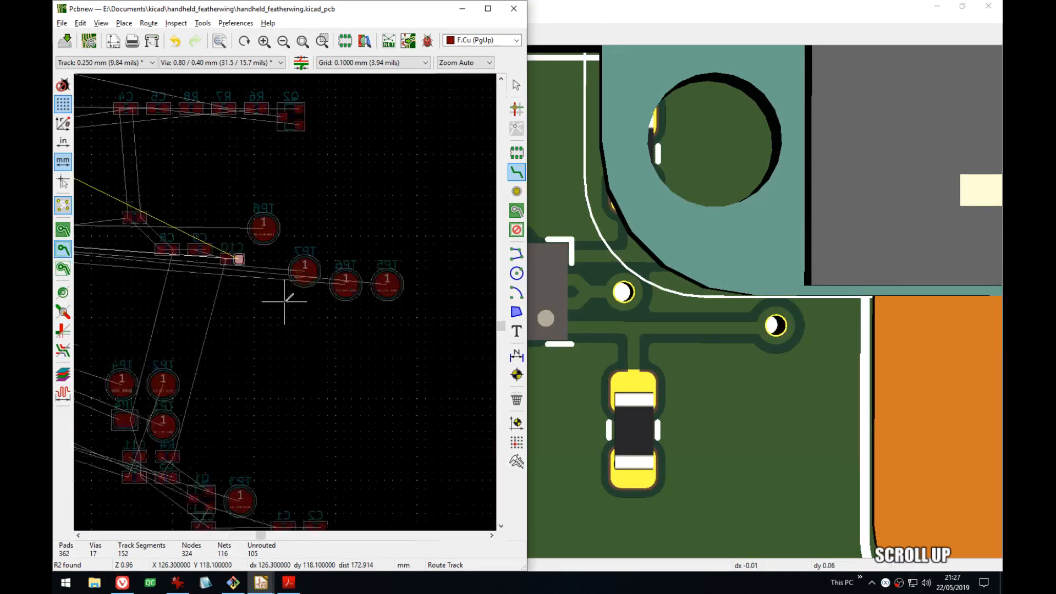
pyautogui.press('Escape')
pyautogui.press('Escape')
pyautogui.moveTo(83, 296); pyautogui.dragTo(354, 317, button='middle')
pyautogui.scroll(-2, 242, 327)
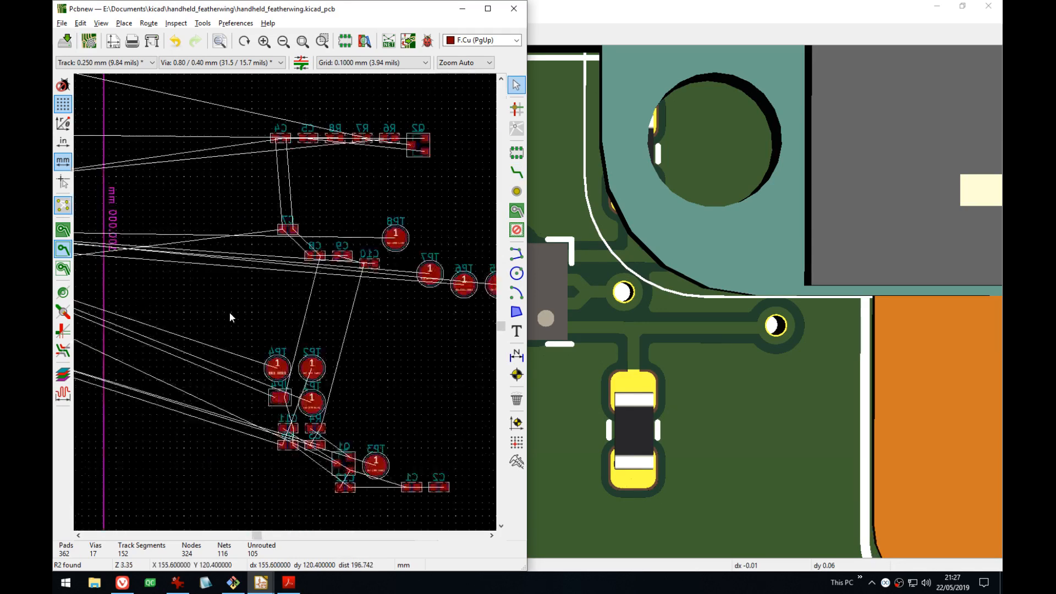
# - Select the accelerometer on the board, hide the 3D Viewer, and examine U3's circuit in the schematic
pyautogui.moveTo(83, 295); pyautogui.dragTo(321, 290, button='middle')
pyautogui.scroll(7, 304, 294)
pyautogui.scroll(4, 321, 290)
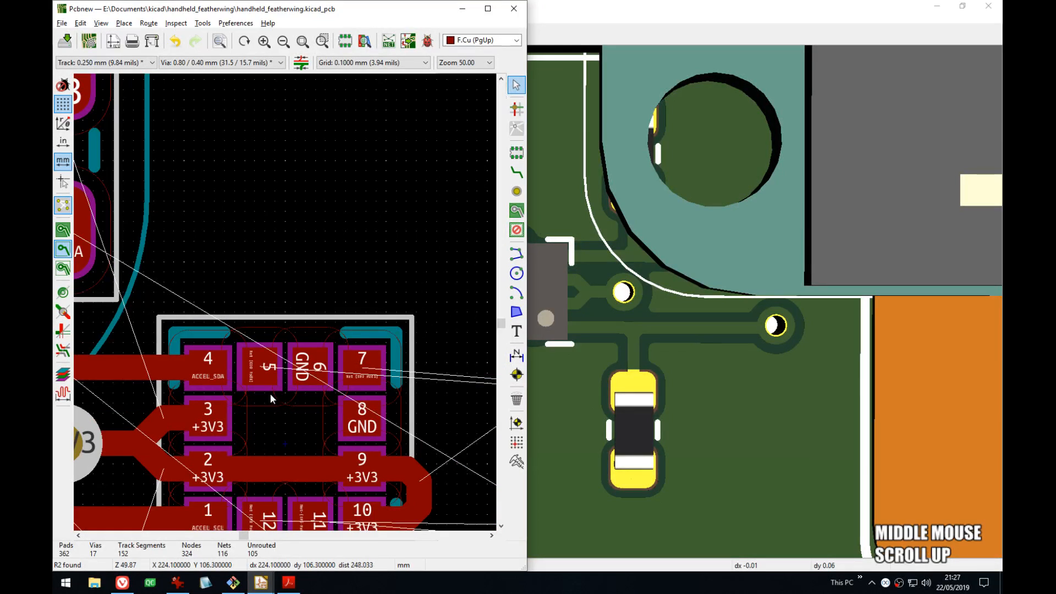
pyautogui.click(284, 440)
pyautogui.click(936, 6)
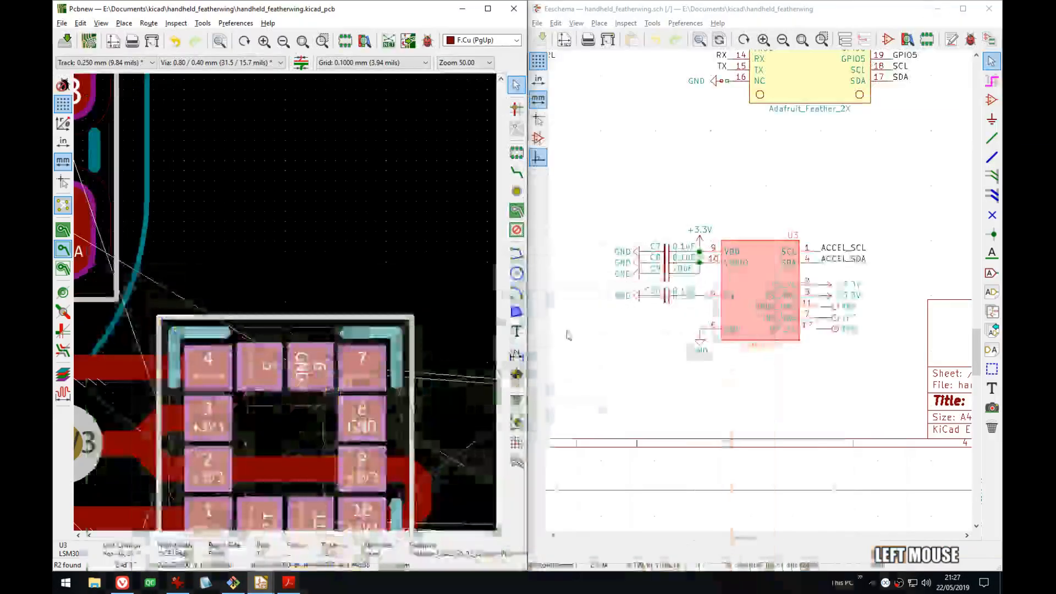
pyautogui.click(769, 404)
pyautogui.moveTo(667, 369); pyautogui.dragTo(697, 363, button='middle')
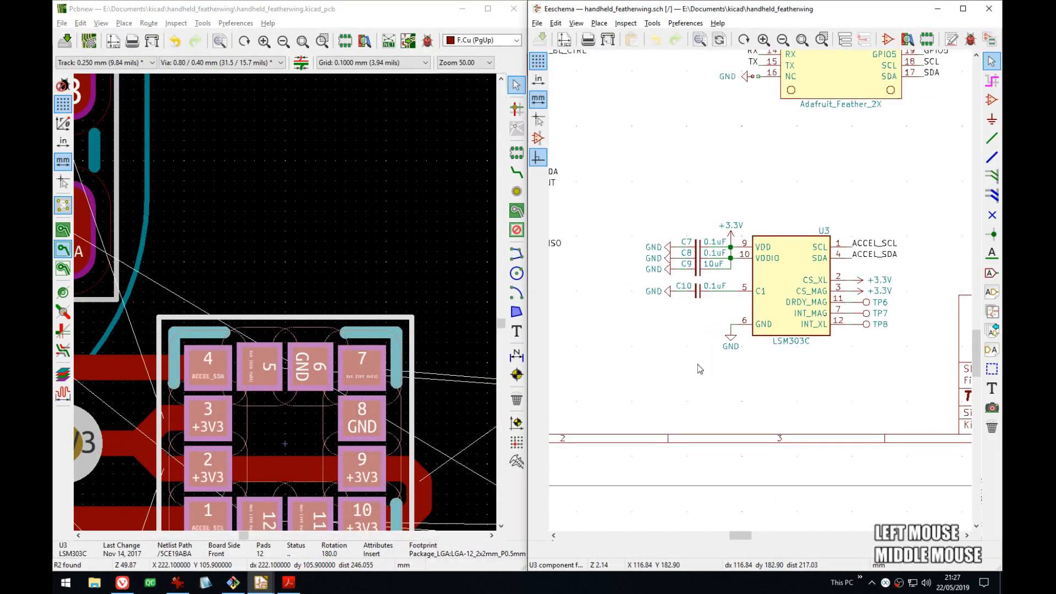
# - Locate C10 on the board through the schematic, and stack C9 directly above it among the unplaced parts
pyautogui.click(704, 297)
pyautogui.click(737, 323)
pyautogui.click(293, 301)
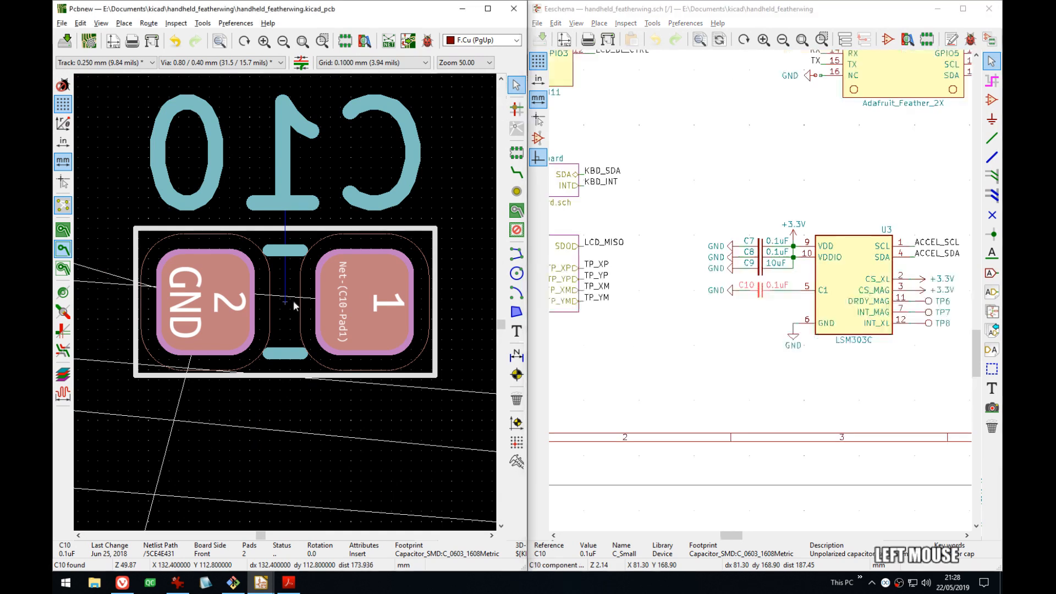
pyautogui.scroll(-3, 292, 300)
pyautogui.scroll(-5, 293, 306)
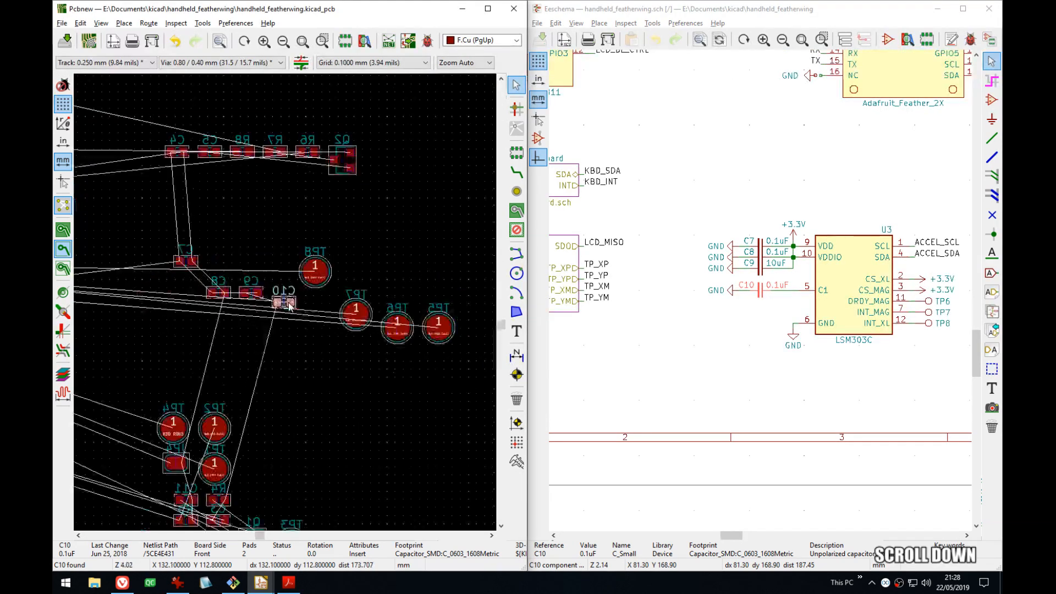
pyautogui.press('m')
pyautogui.click(285, 342)
pyautogui.moveTo(254, 298); pyautogui.dragTo(286, 325)
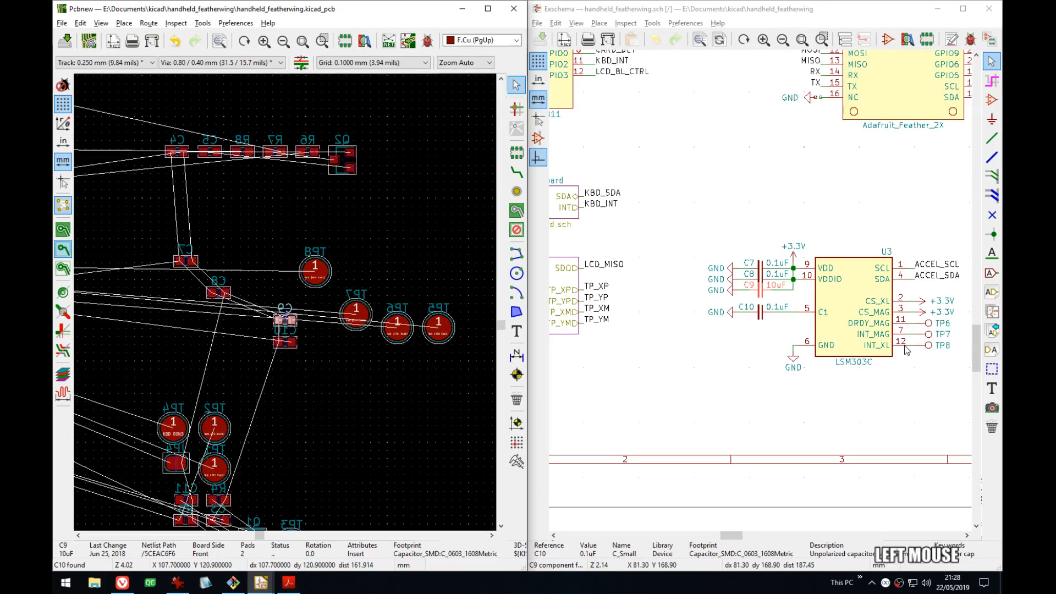
# - Move C8 and C7 above C9 to extend the vertical stack of accelerometer capacitors
pyautogui.scroll(3, 300, 343)
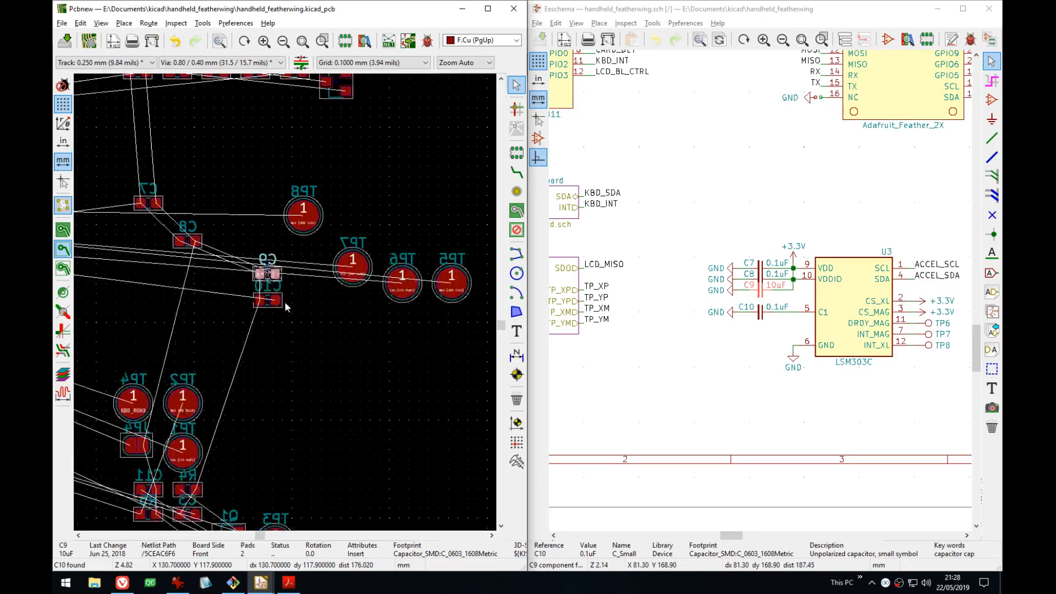
pyautogui.moveTo(285, 301); pyautogui.dragTo(402, 367, button='middle')
pyautogui.moveTo(195, 252); pyautogui.dragTo(199, 243)
pyautogui.press('m')
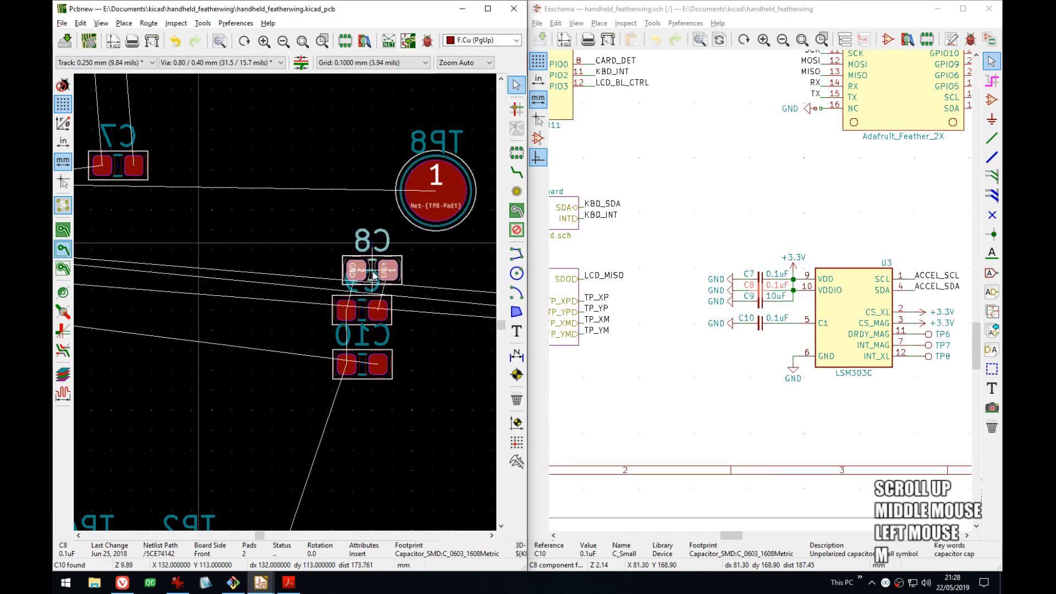
pyautogui.click(370, 273)
pyautogui.press('m')
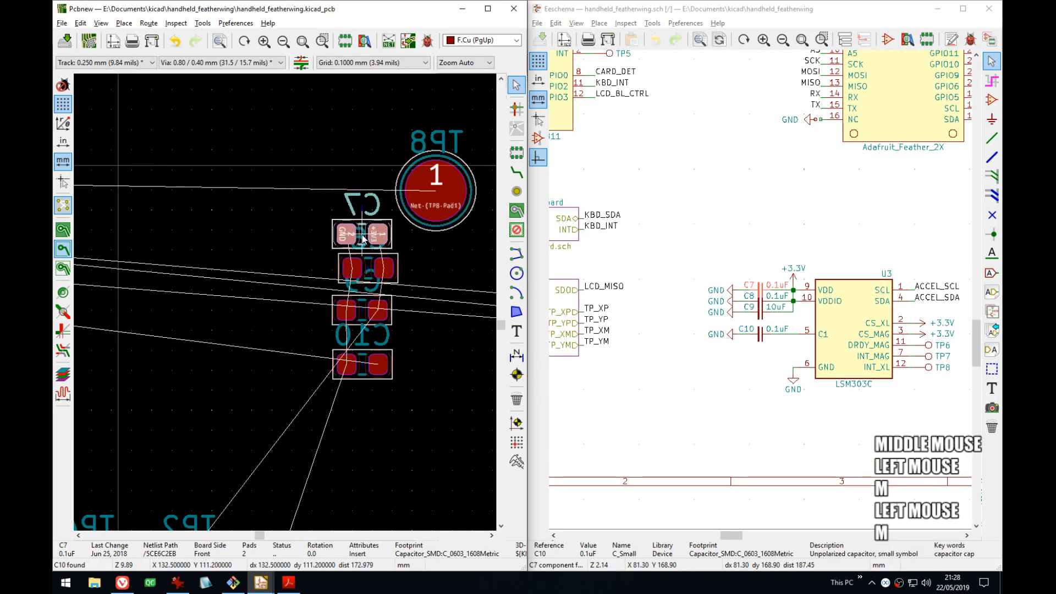
pyautogui.click(357, 236)
# - Move C7, C8, C9 and C10 together onto the board beside the ACCEL_SDA and ACCEL_SCL vias near the accelerometer
pyautogui.moveTo(283, 189); pyautogui.dragTo(404, 420)
pyautogui.press('m')
pyautogui.scroll(-6, 361, 312)
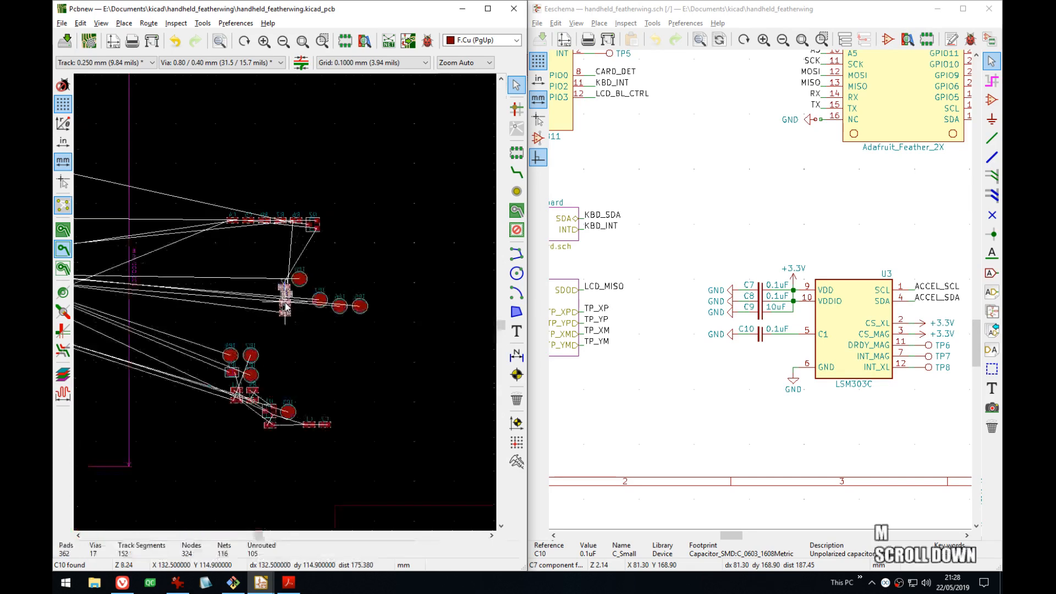
pyautogui.scroll(-1, 137, 294)
pyautogui.moveTo(285, 303); pyautogui.dragTo(379, 318, button='middle')
pyautogui.scroll(5, 286, 307)
pyautogui.scroll(1, 236, 304)
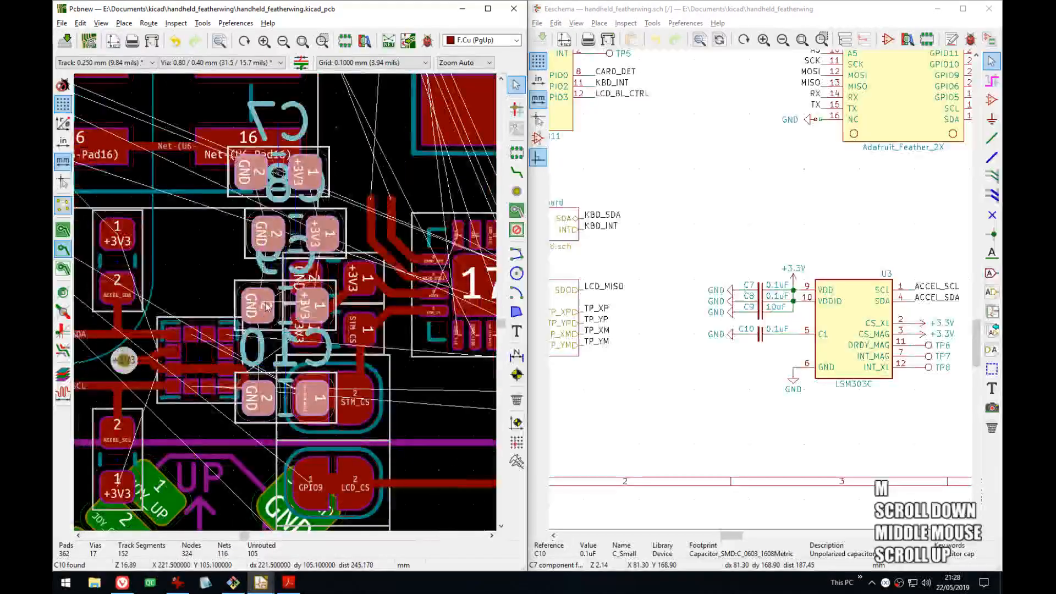
pyautogui.moveTo(236, 304); pyautogui.dragTo(455, 229, button='middle')
pyautogui.scroll(-1, 175, 299)
pyautogui.moveTo(174, 305); pyautogui.dragTo(309, 323, button='middle')
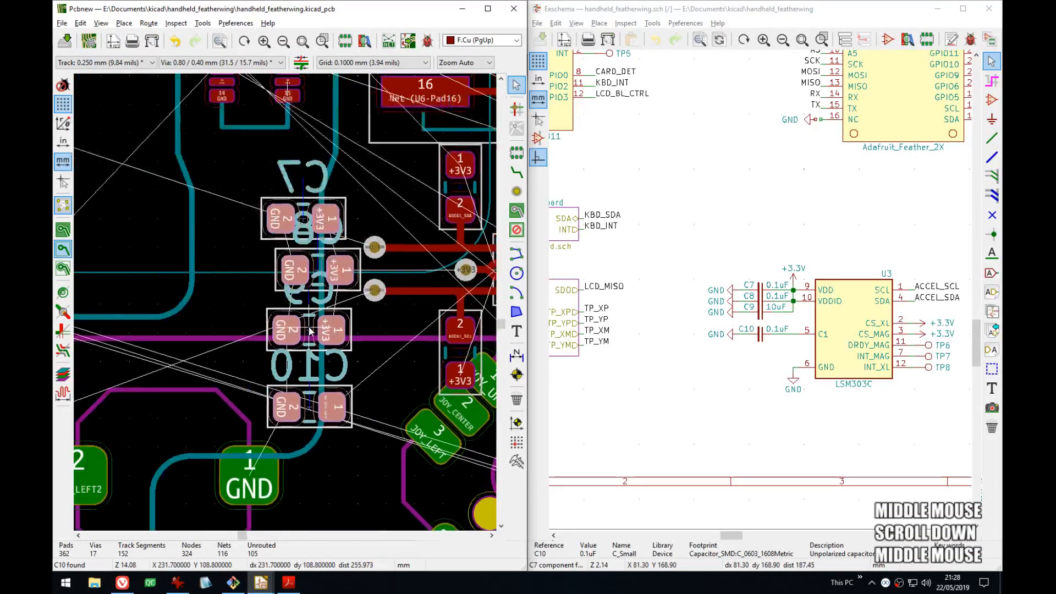
pyautogui.click(247, 314)
pyautogui.moveTo(417, 336); pyautogui.dragTo(225, 388, button='middle')
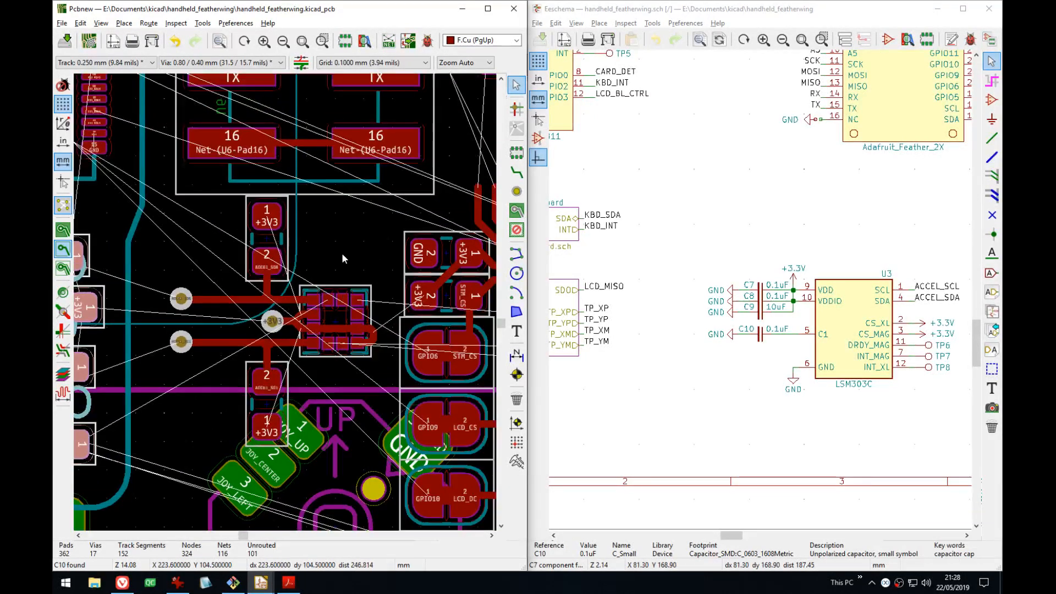
# - Place C10 rotated to 90 degrees above the accelerometer, beside the ACCEL_SDA pull-up resistor, with pad 1 facing the accelerometer
pyautogui.scroll(4, 283, 303)
pyautogui.moveTo(330, 399); pyautogui.dragTo(344, 216, button='middle')
pyautogui.moveTo(296, 364); pyautogui.dragTo(399, 288, button='middle')
pyautogui.moveTo(428, 355); pyautogui.dragTo(352, 351, button='middle')
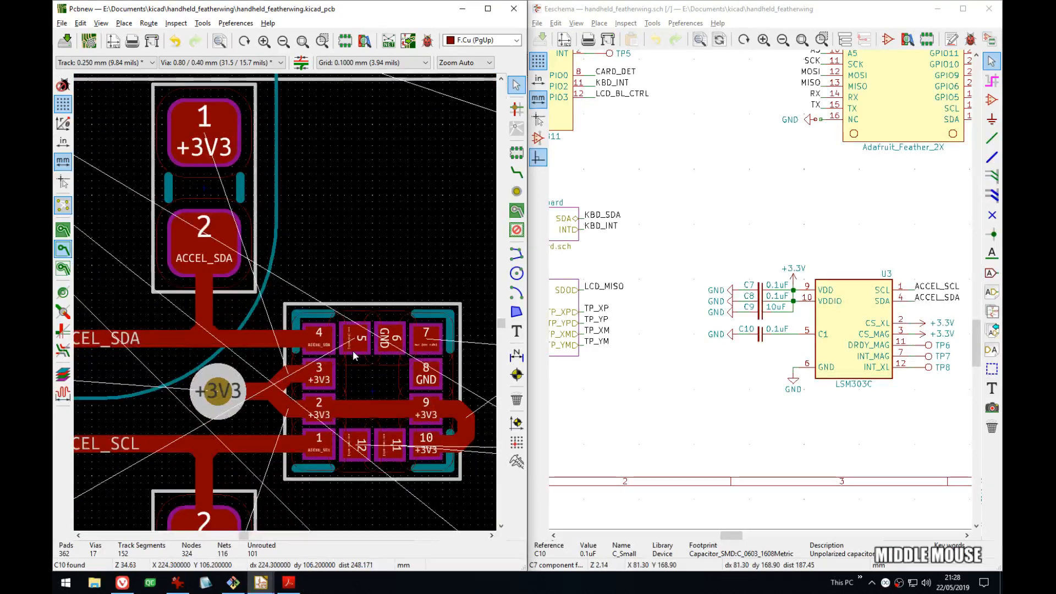
pyautogui.scroll(-4, 308, 335)
pyautogui.moveTo(292, 328); pyautogui.dragTo(275, 332, button='middle')
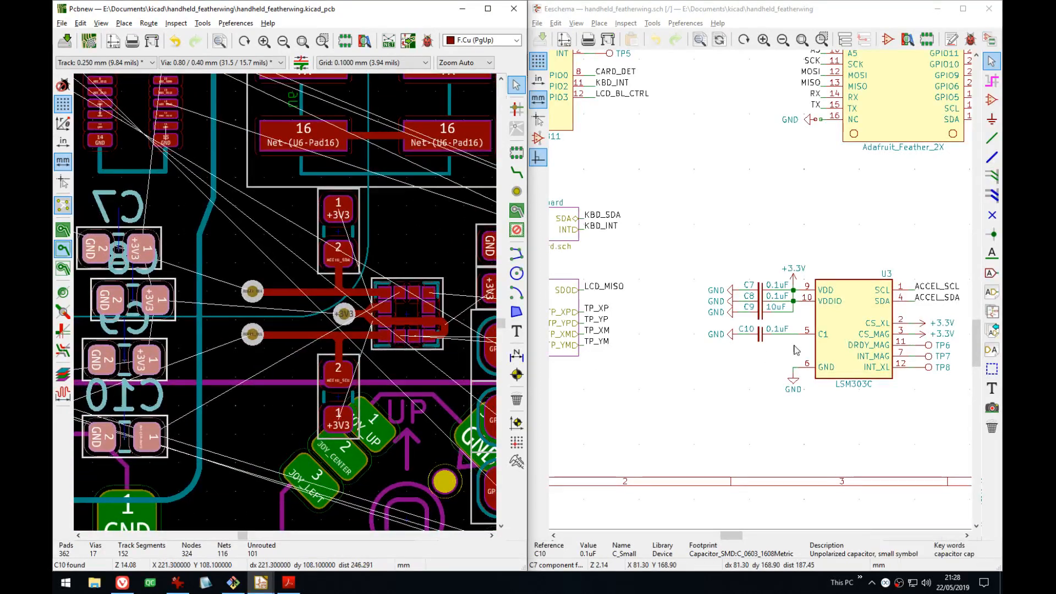
pyautogui.moveTo(347, 418); pyautogui.dragTo(367, 403, button='middle')
pyautogui.click(144, 431)
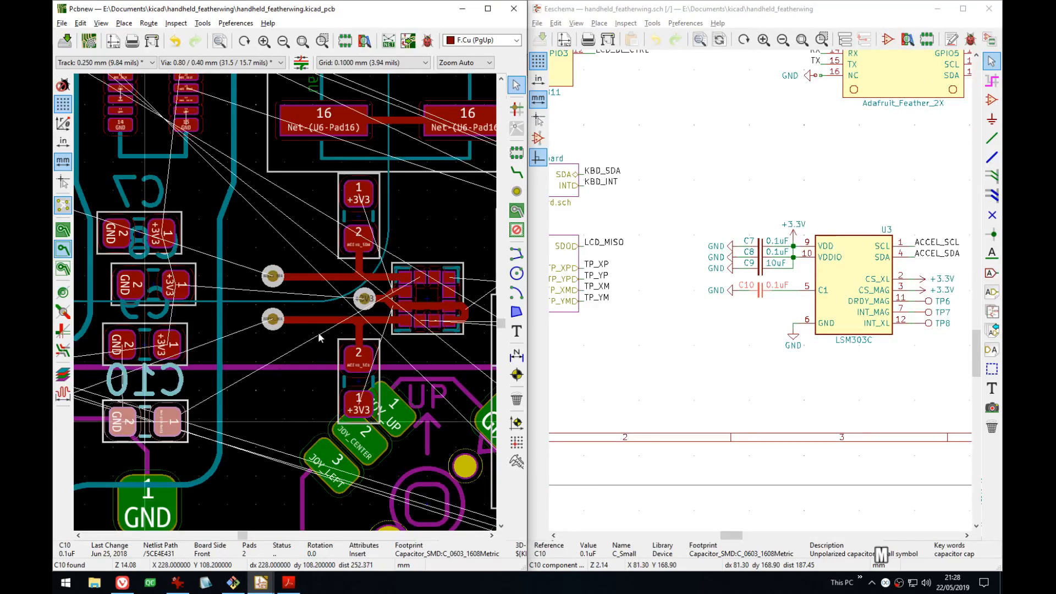
pyautogui.press('m')
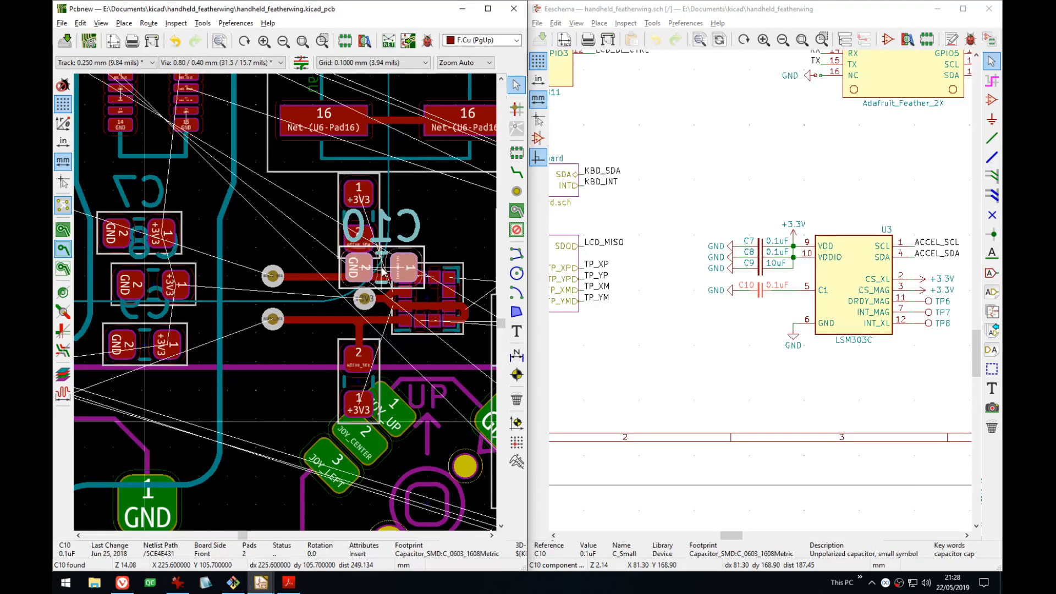
pyautogui.scroll(3, 377, 231)
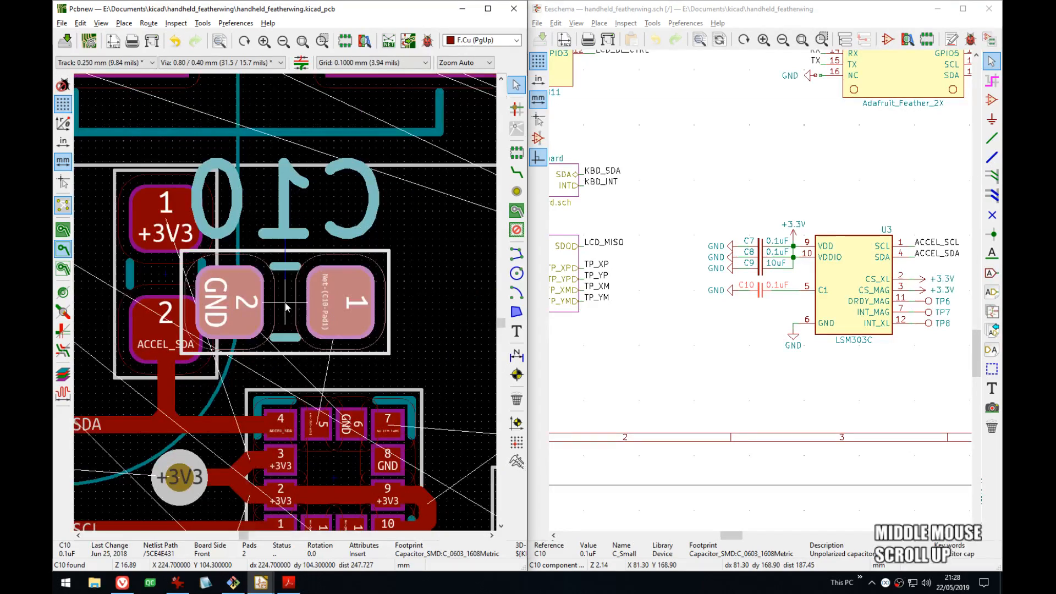
pyautogui.press('r')
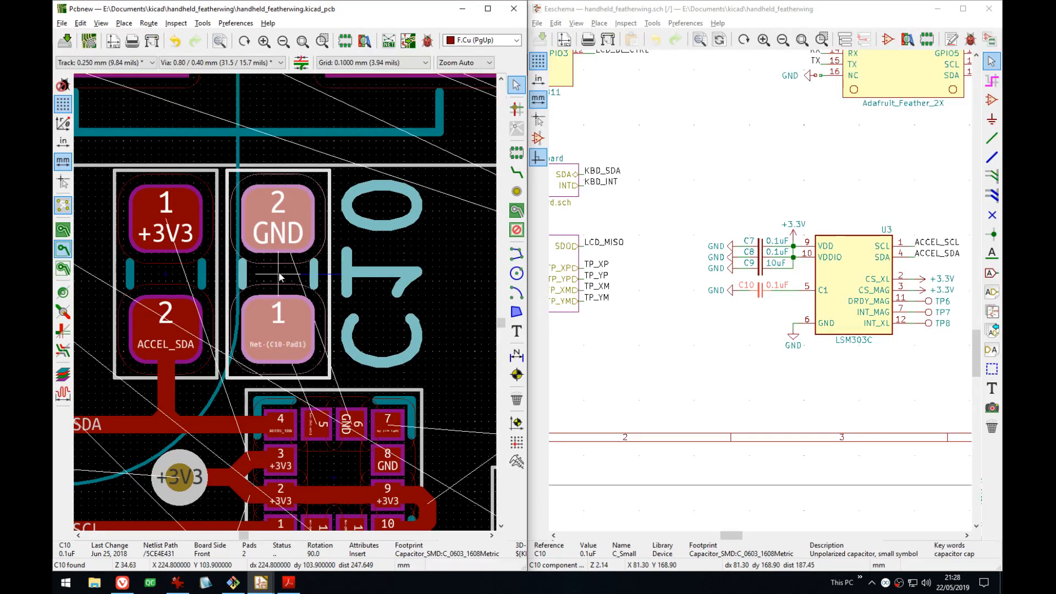
pyautogui.click(276, 272)
# - Route a 0.25 mm F.Cu track from C10's pad 1 to the accelerometer's pad 5
pyautogui.scroll(1, 330, 297)
pyautogui.press('x')
pyautogui.click(242, 253)
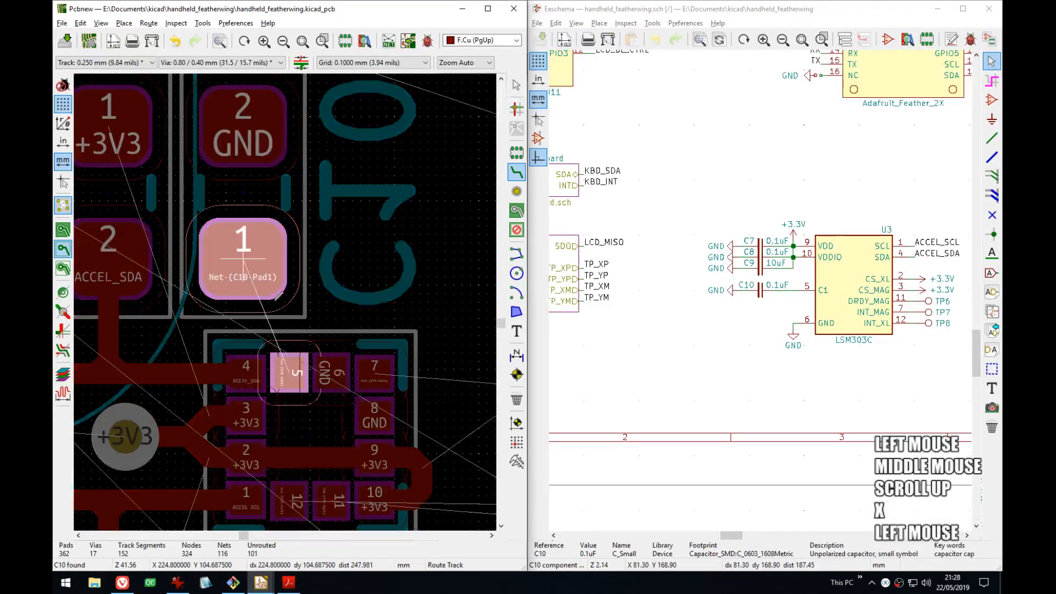
pyautogui.click(288, 372)
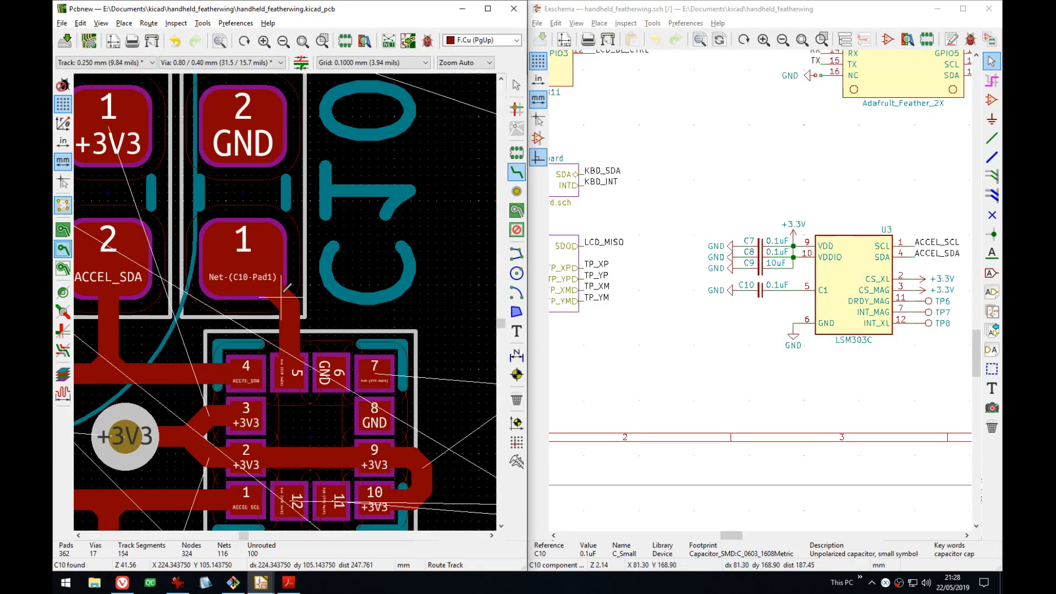
pyautogui.moveTo(279, 280); pyautogui.dragTo(294, 352, button='middle')
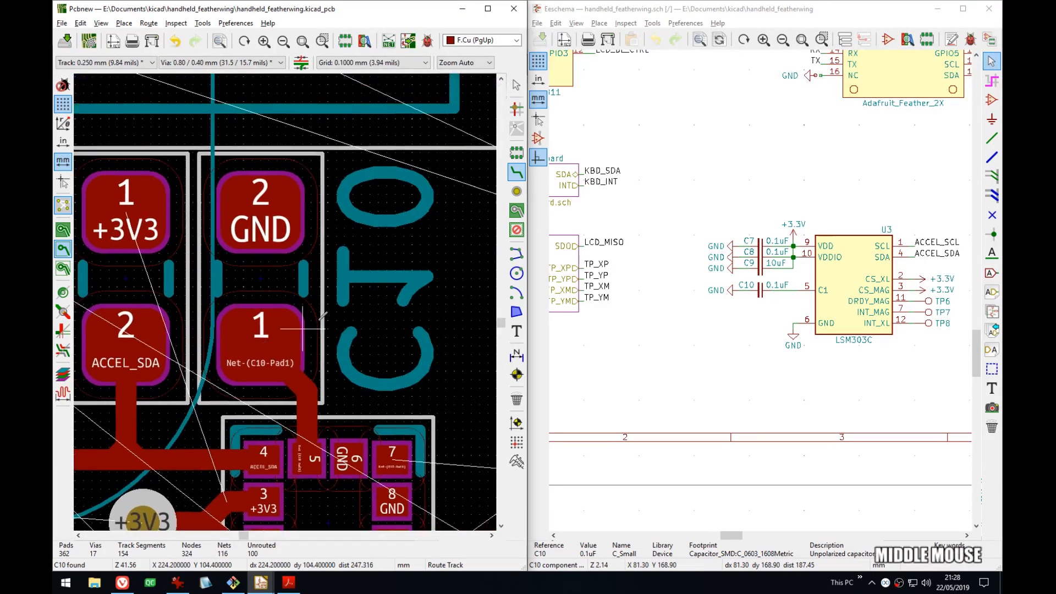
pyautogui.press('Escape')
# - Make C10's reference text invisible on the silkscreen
pyautogui.click(377, 279)
pyautogui.press('e')
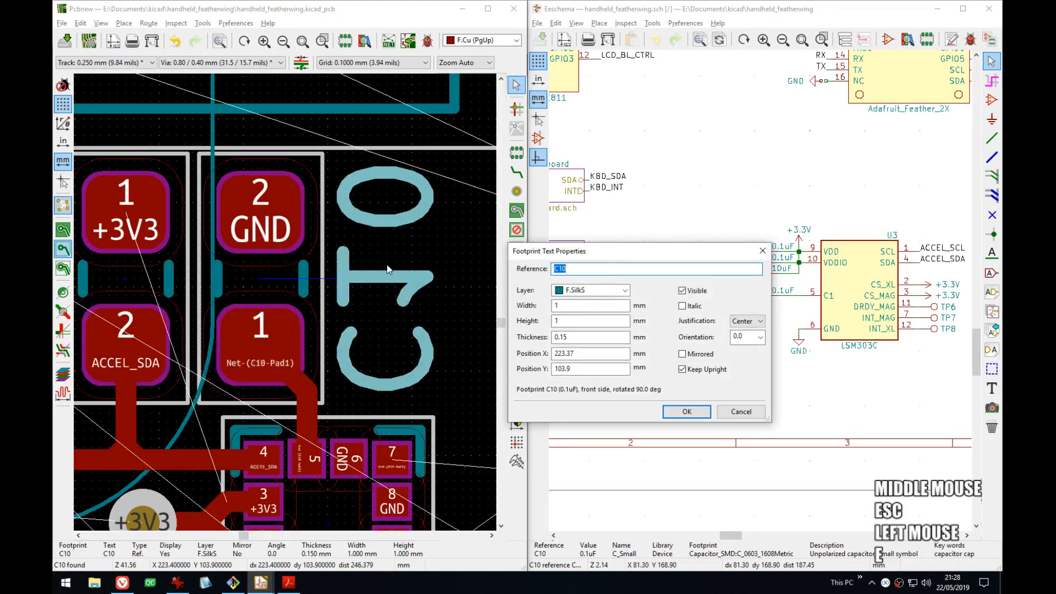
pyautogui.click(682, 291)
pyautogui.click(676, 412)
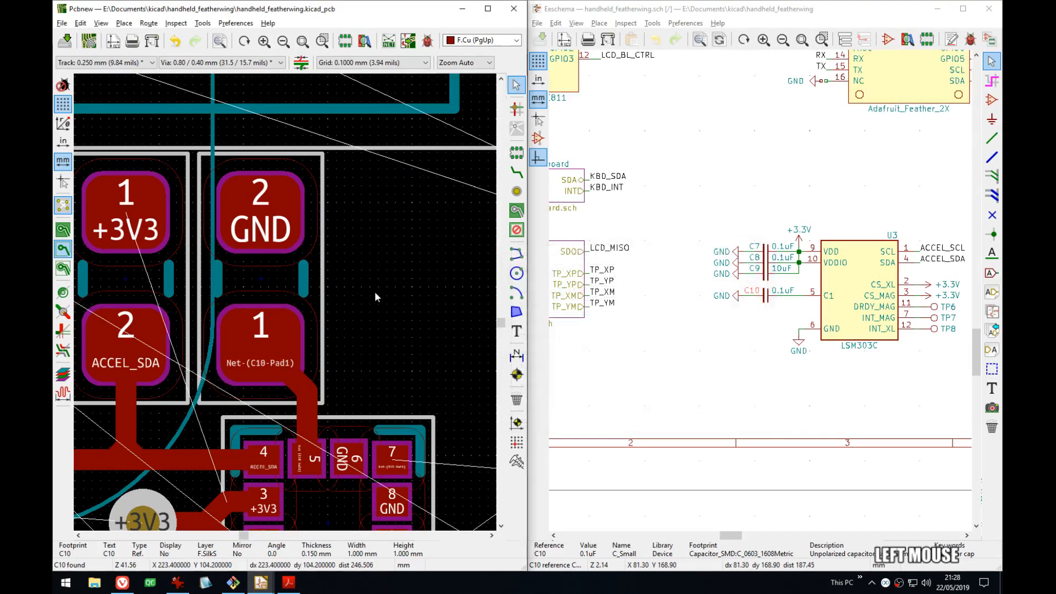
# - Examine the accelerometer's unrouted pads, the surrounding free space, and the ratsnest towards the touch controller
pyautogui.scroll(-3, 286, 301)
pyautogui.scroll(2, 280, 305)
pyautogui.moveTo(286, 307); pyautogui.dragTo(400, 243, button='middle')
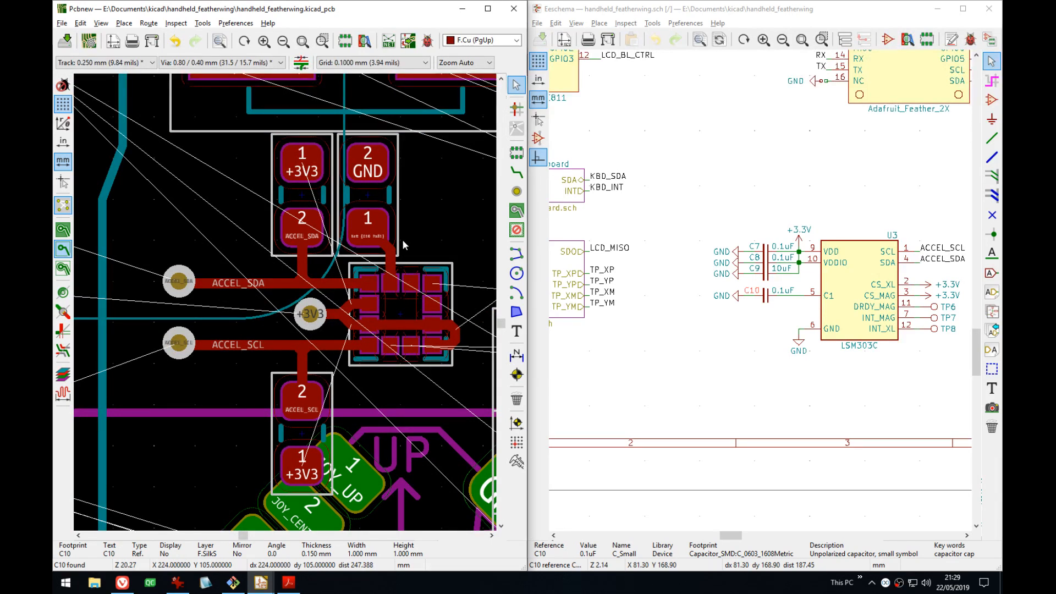
pyautogui.scroll(1, 352, 361)
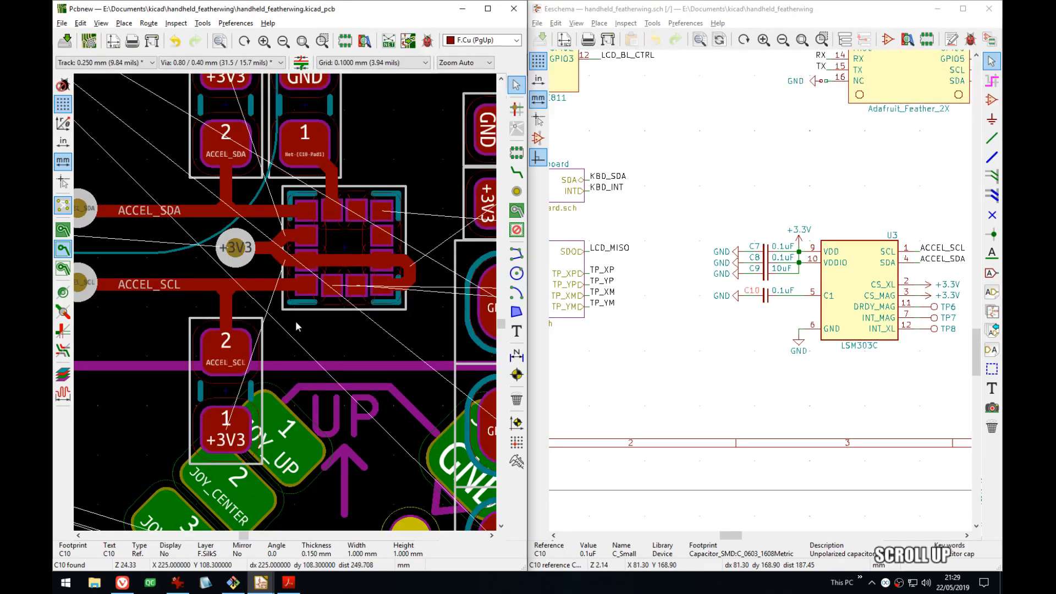
pyautogui.moveTo(296, 322); pyautogui.dragTo(277, 327, button='middle')
pyautogui.scroll(2, 277, 327)
pyautogui.moveTo(347, 315); pyautogui.dragTo(246, 343, button='middle')
pyautogui.moveTo(280, 298)
pyautogui.mouseDown(button='middle')
pyautogui.moveTo(227, 342)
pyautogui.moveTo(285, 302)
pyautogui.mouseUp(button='middle')
pyautogui.scroll(-5, 278, 291)
pyautogui.scroll(1, 286, 308)
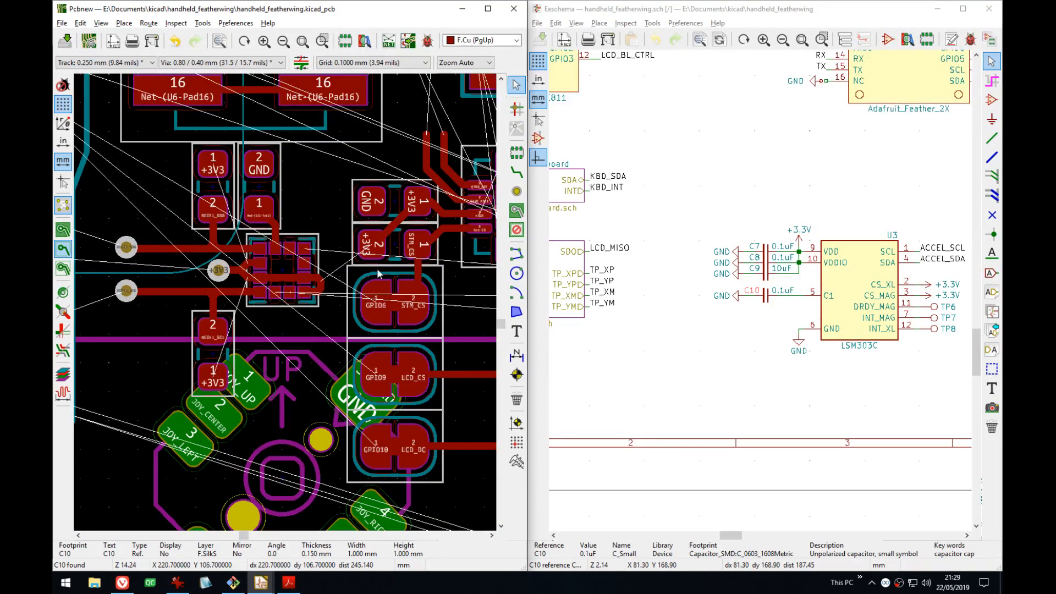
pyautogui.moveTo(378, 270); pyautogui.dragTo(260, 295, button='middle')
pyautogui.scroll(3, 380, 237)
pyautogui.moveTo(381, 237); pyautogui.dragTo(195, 301, button='middle')
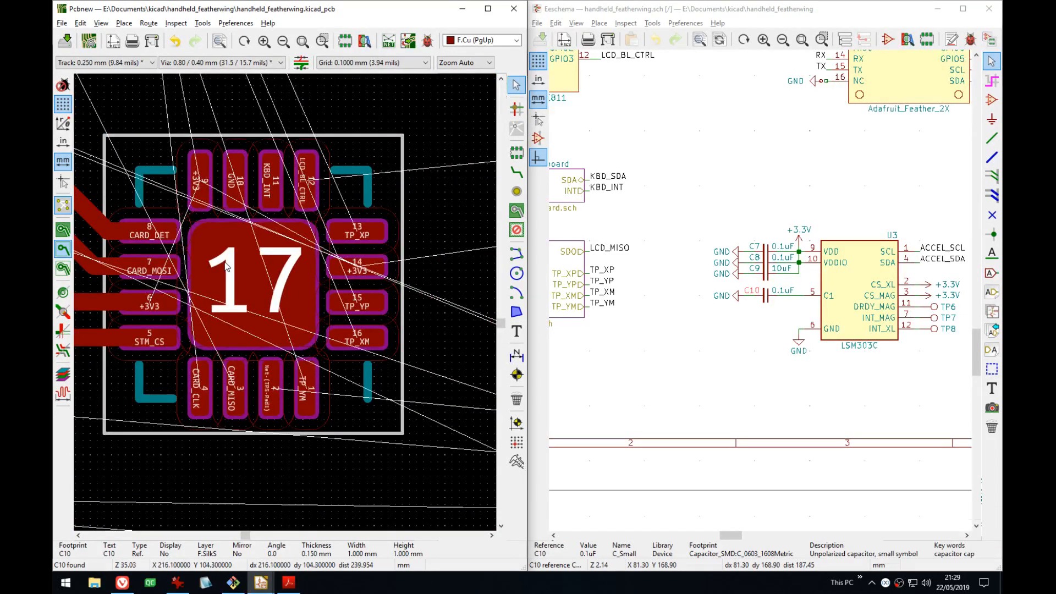
pyautogui.moveTo(227, 267); pyautogui.dragTo(338, 262, button='middle')
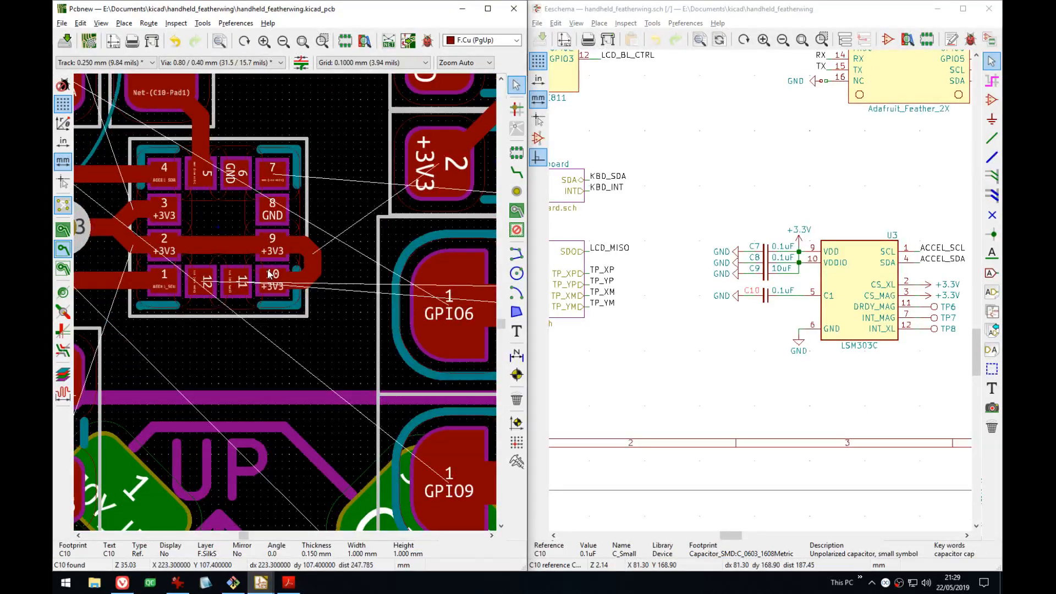
pyautogui.moveTo(269, 274); pyautogui.dragTo(334, 330, button='middle')
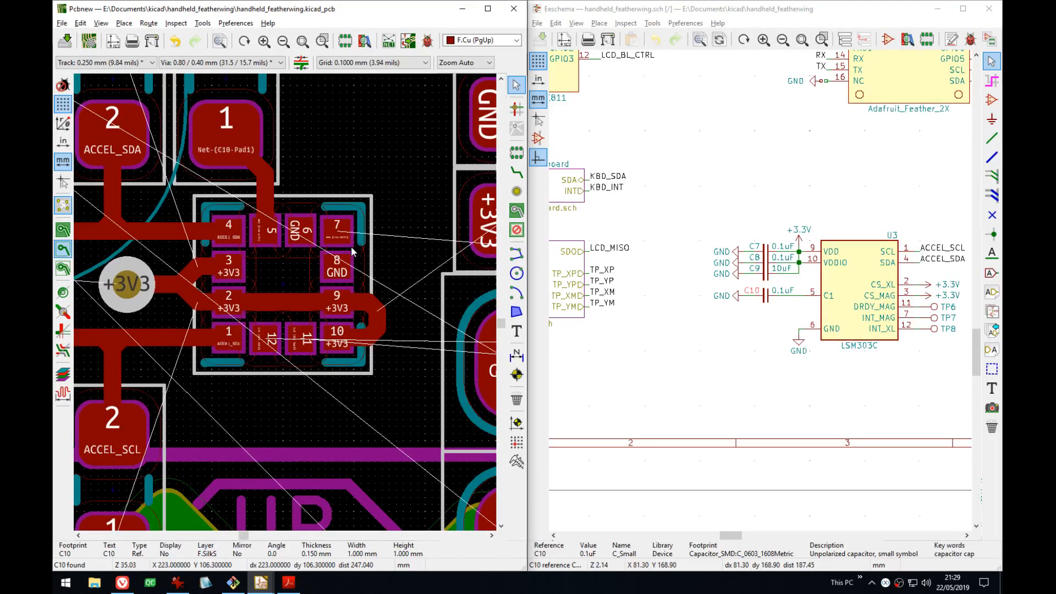
pyautogui.moveTo(388, 239); pyautogui.dragTo(243, 232, button='middle')
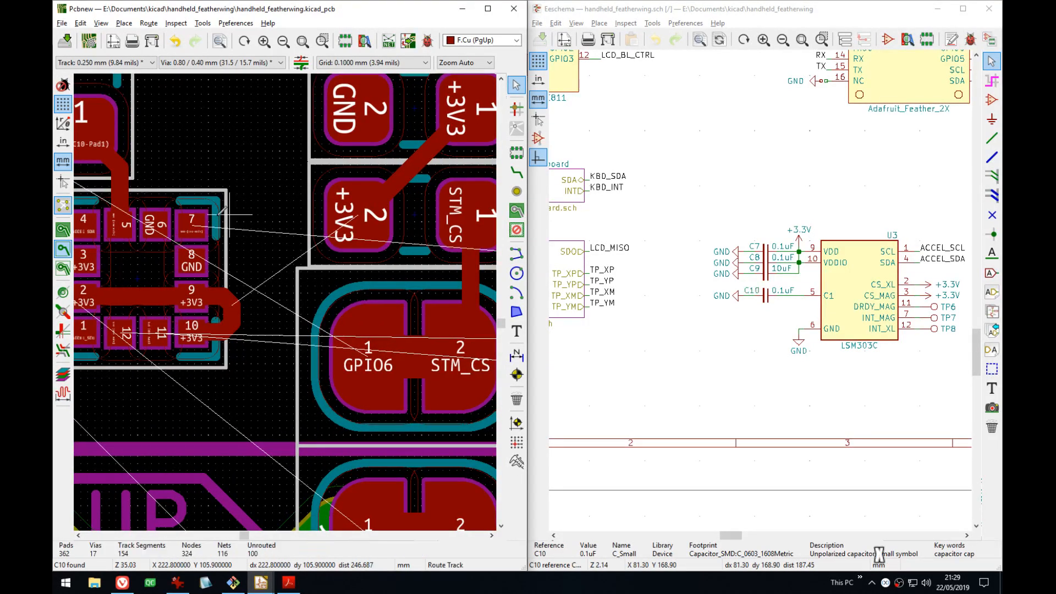
pyautogui.press('x')
pyautogui.click(192, 224)
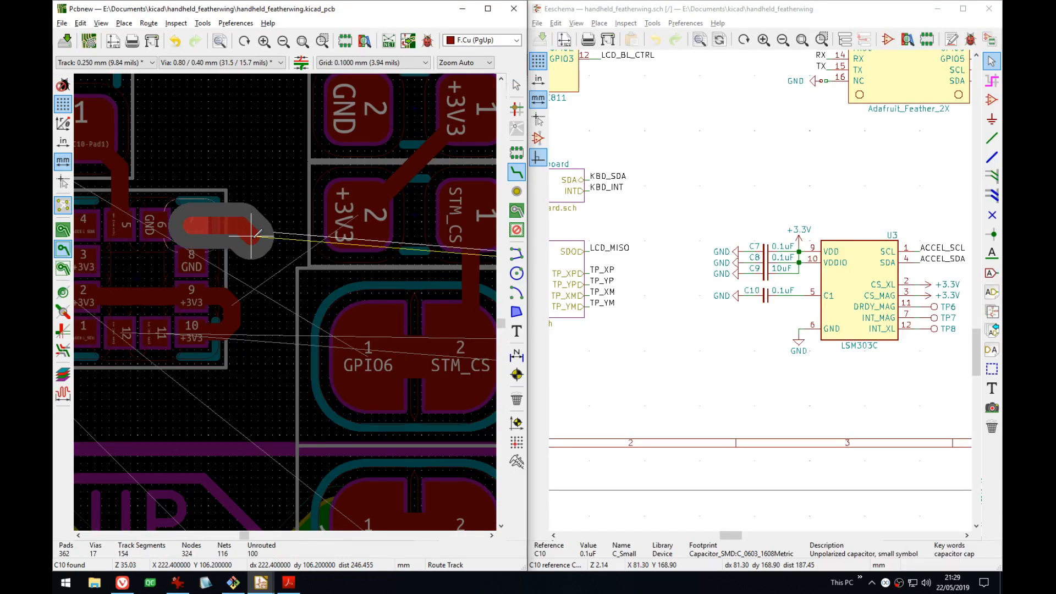
pyautogui.press('Escape')
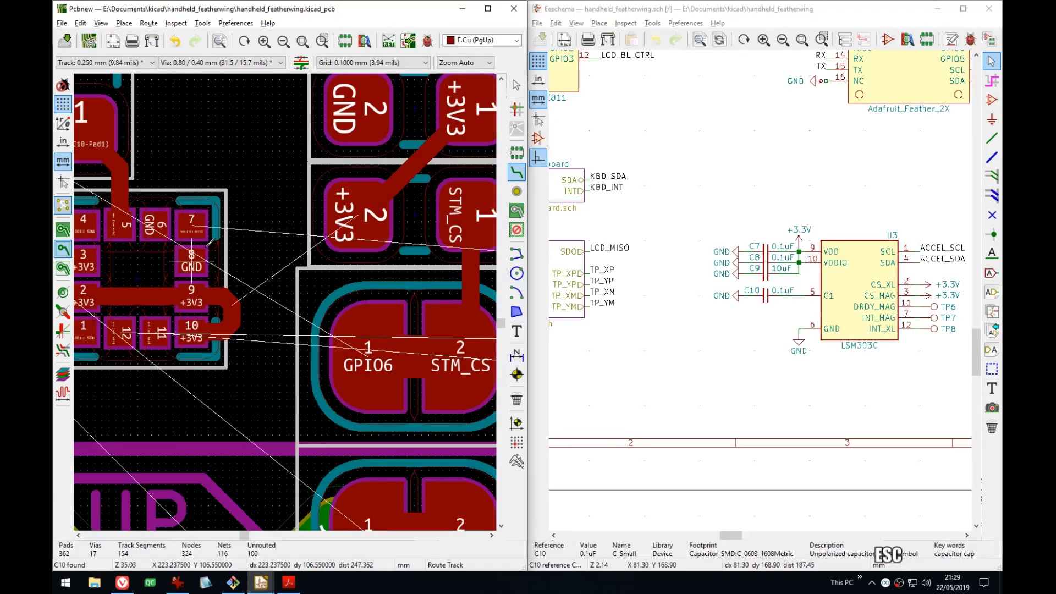
pyautogui.moveTo(193, 250); pyautogui.dragTo(299, 232, button='middle')
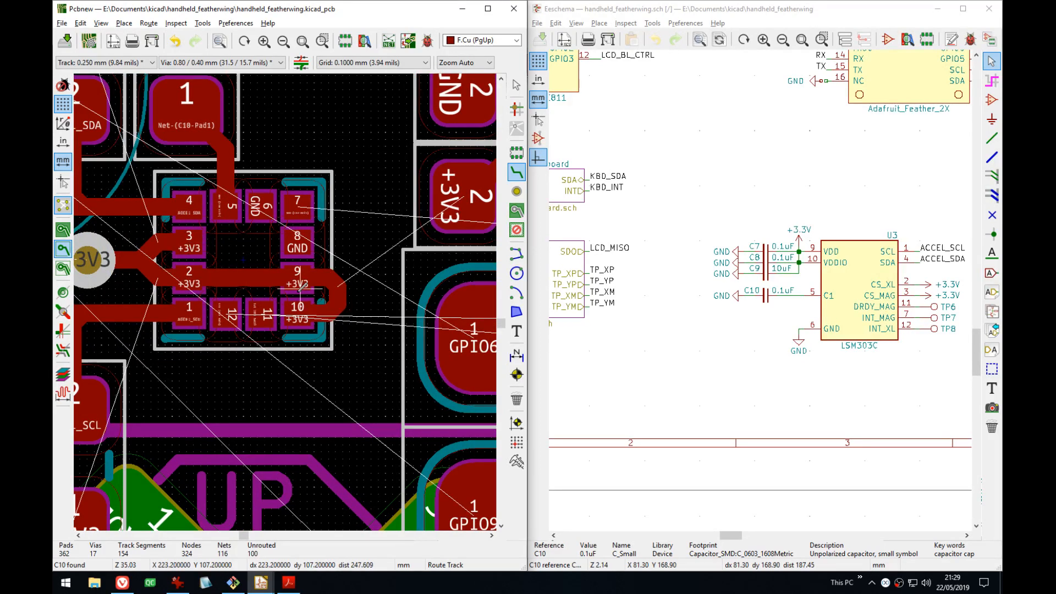
pyautogui.scroll(-3, 300, 286)
pyautogui.scroll(3, 285, 302)
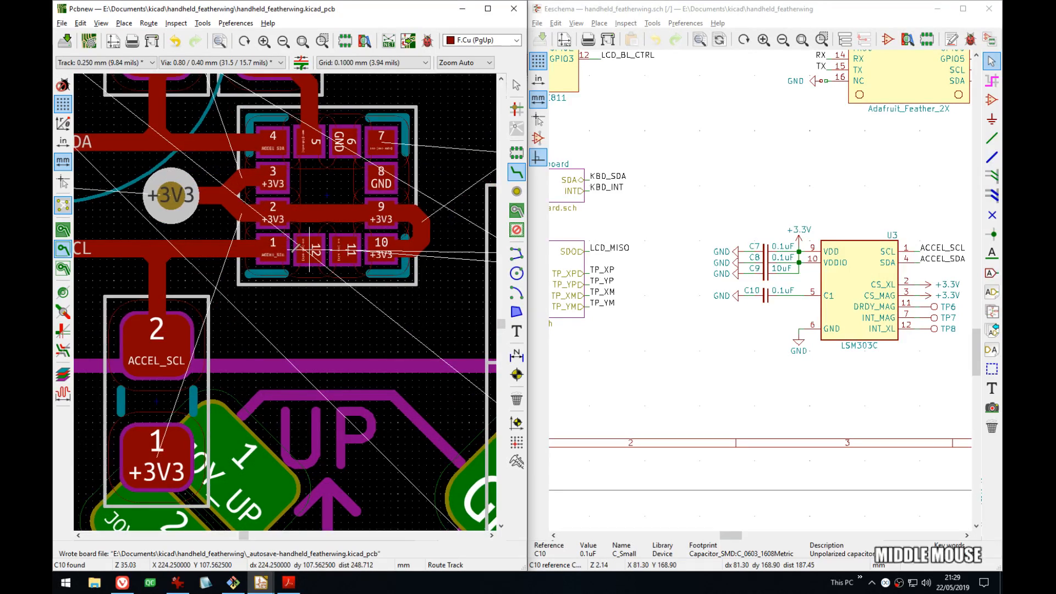
pyautogui.moveTo(310, 250); pyautogui.dragTo(223, 250, button='middle')
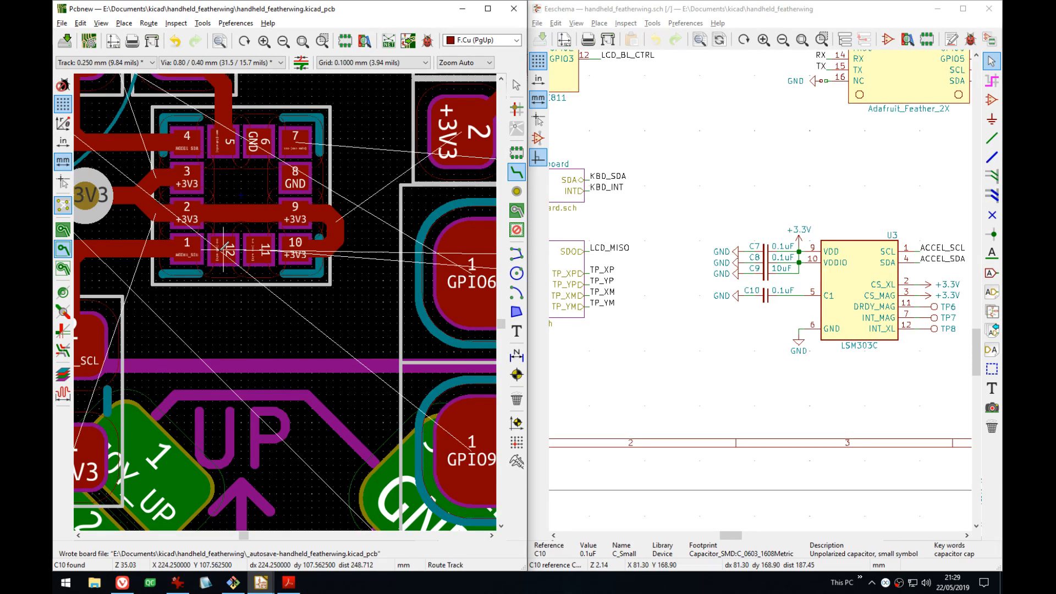
pyautogui.click(223, 251)
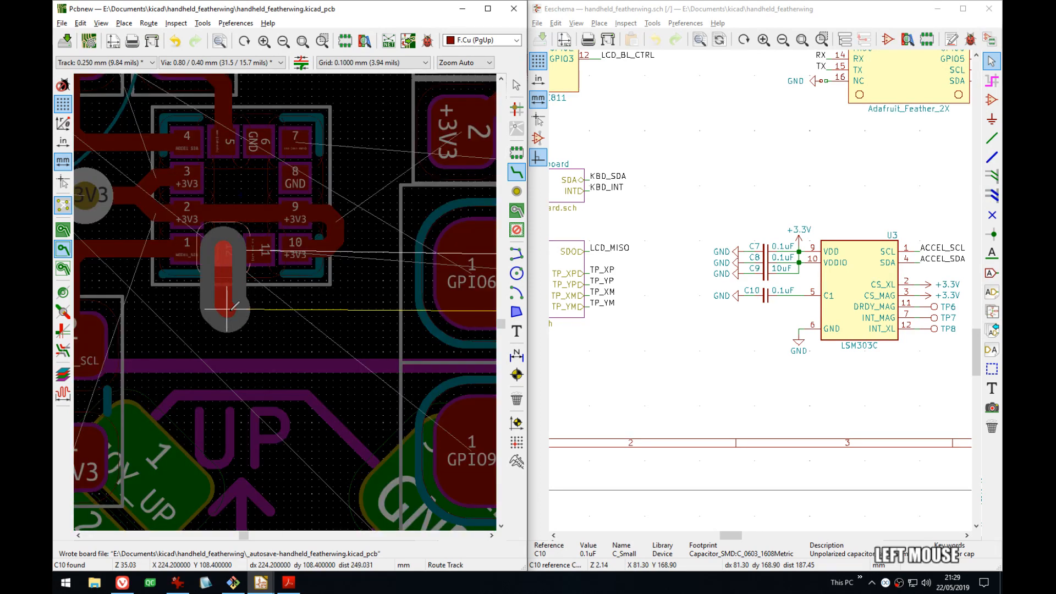
pyautogui.press('Escape')
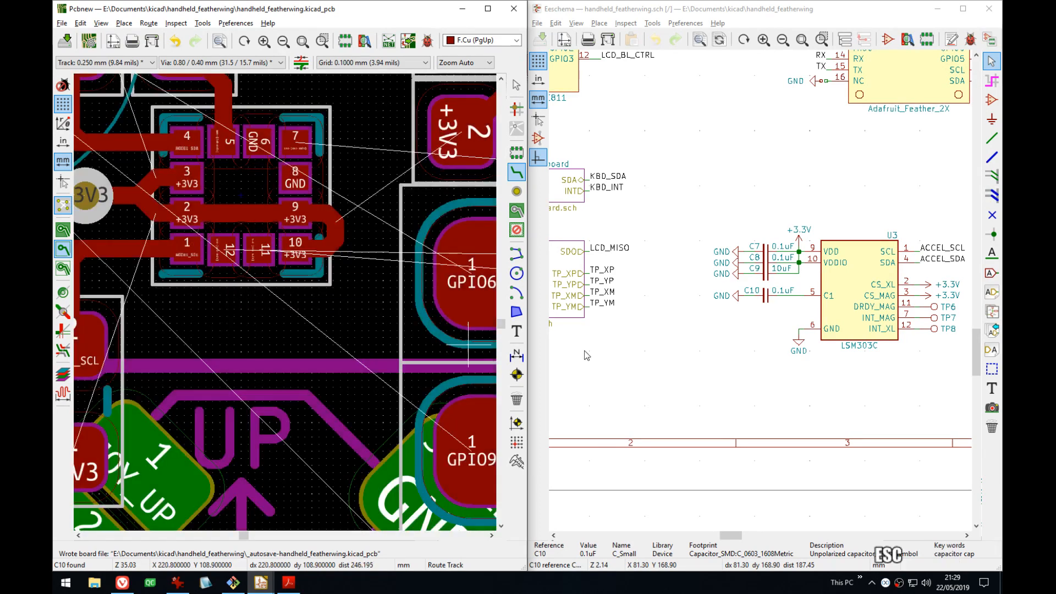
# - Trace the accelerometer's interrupt and data-ready pads to their test points outside the board and match them to the schematic
pyautogui.moveTo(878, 318); pyautogui.dragTo(920, 344, button='middle')
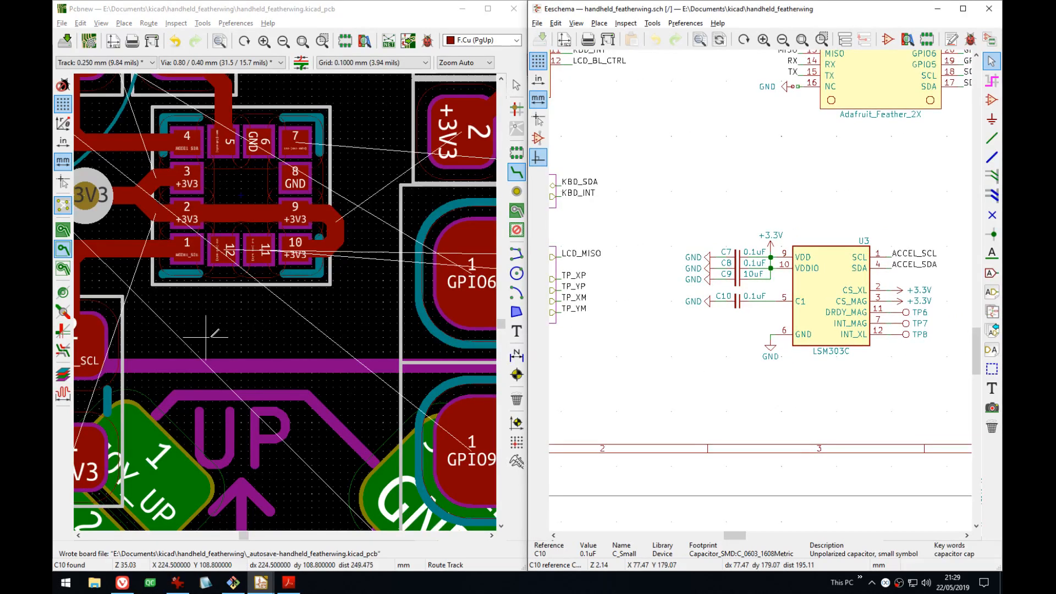
pyautogui.scroll(-8, 290, 330)
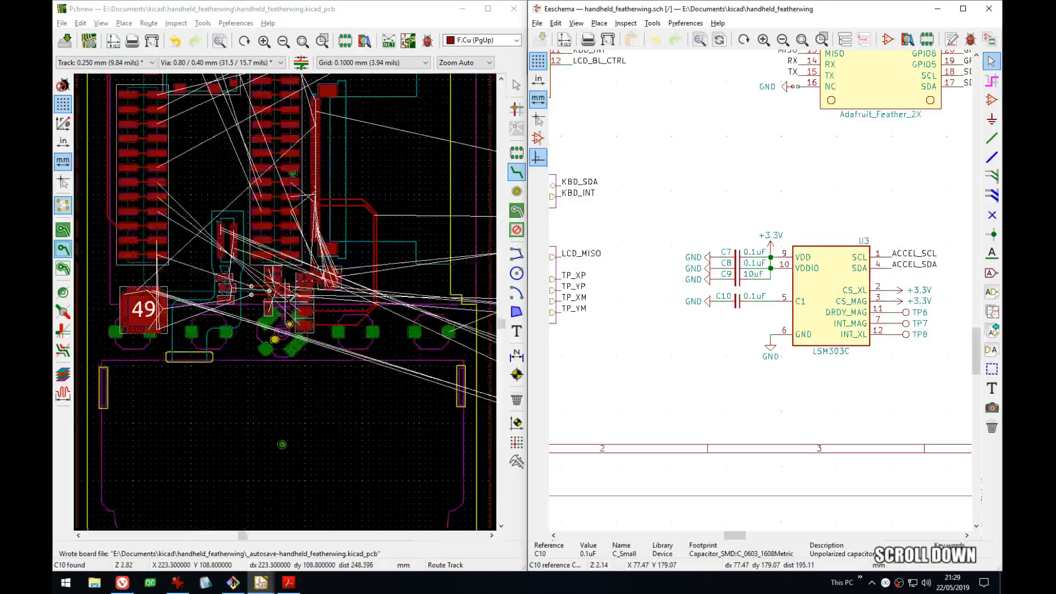
pyautogui.scroll(5, 307, 292)
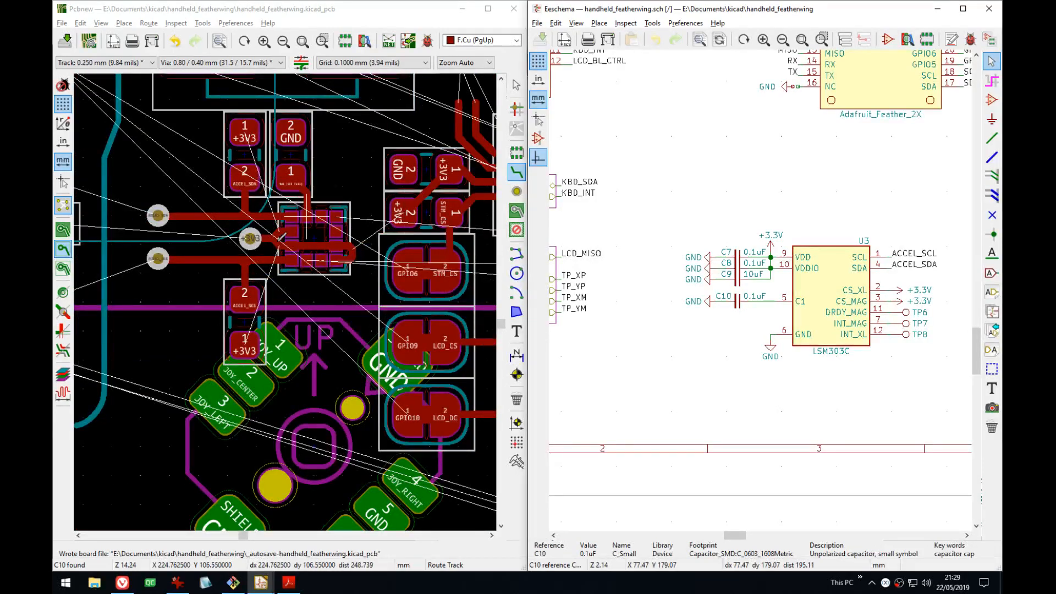
pyautogui.moveTo(368, 313); pyautogui.dragTo(297, 307, button='middle')
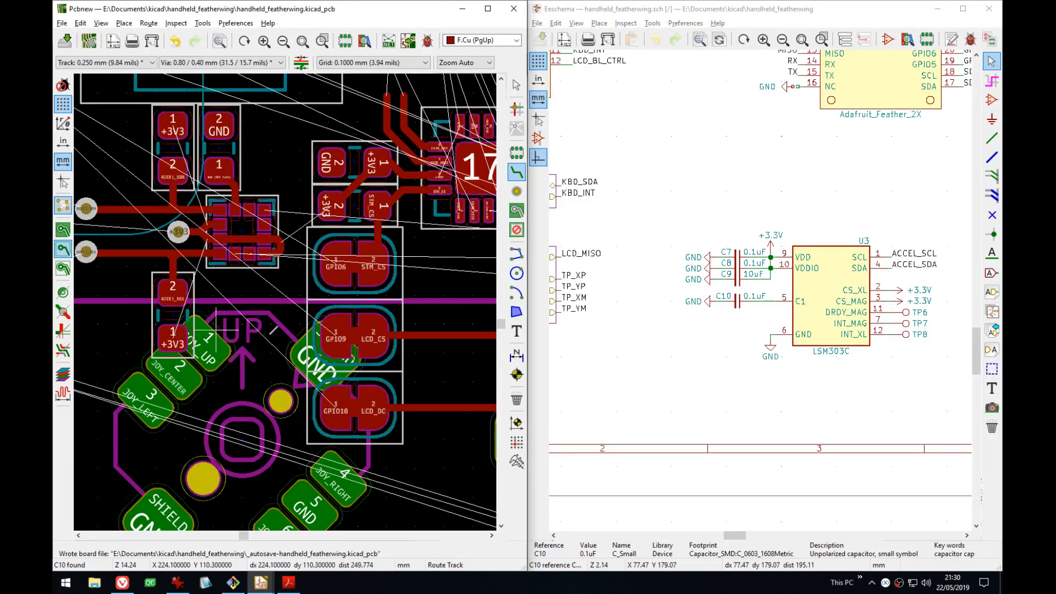
pyautogui.scroll(-4, 312, 288)
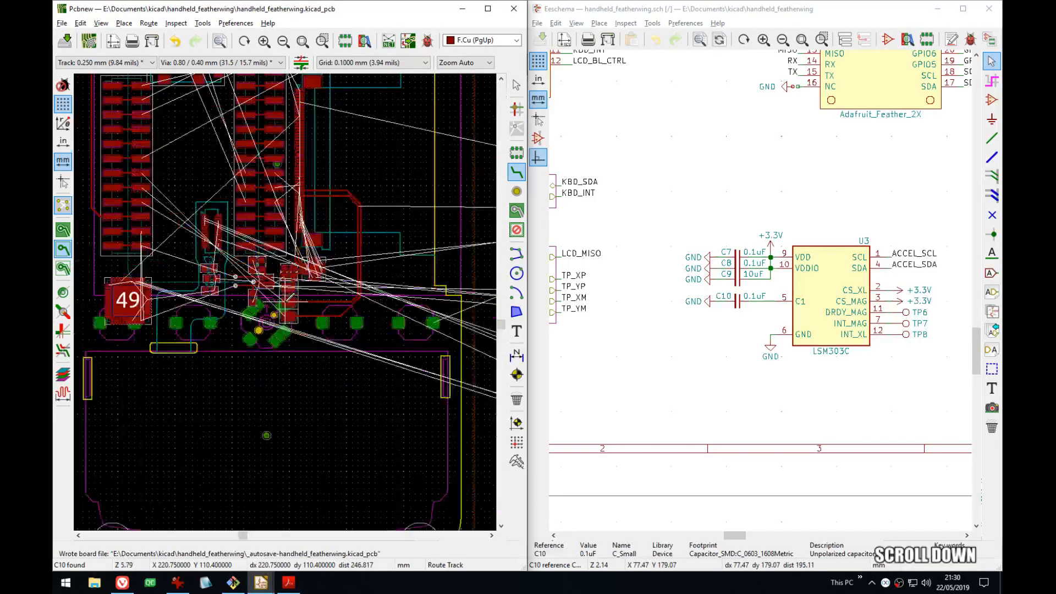
pyautogui.scroll(-3, 247, 314)
pyautogui.moveTo(474, 323); pyautogui.dragTo(297, 302, button='middle')
pyautogui.scroll(3, 297, 302)
pyautogui.scroll(6, 287, 299)
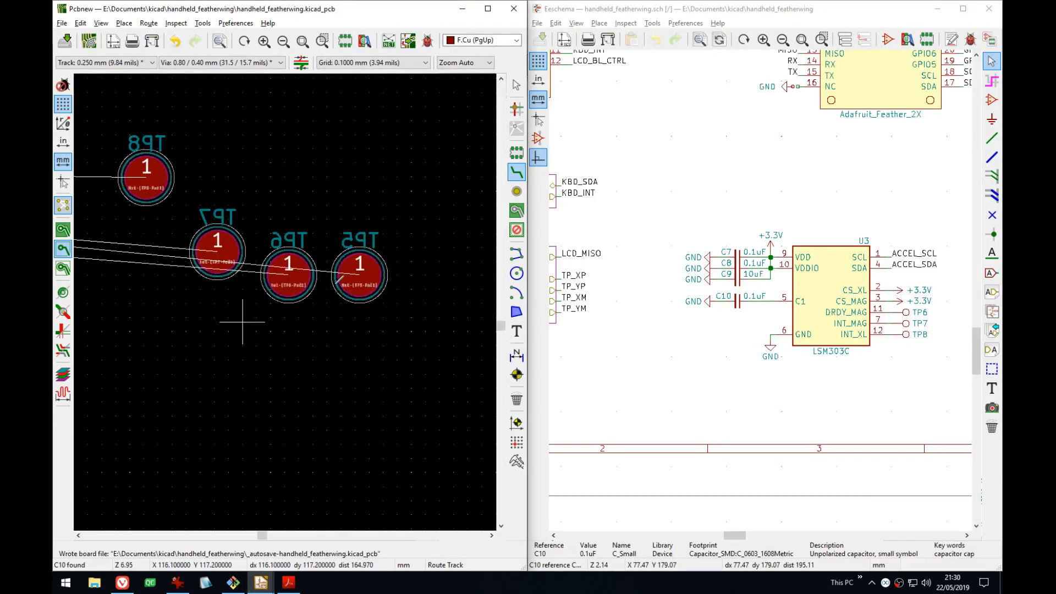
pyautogui.press('Escape')
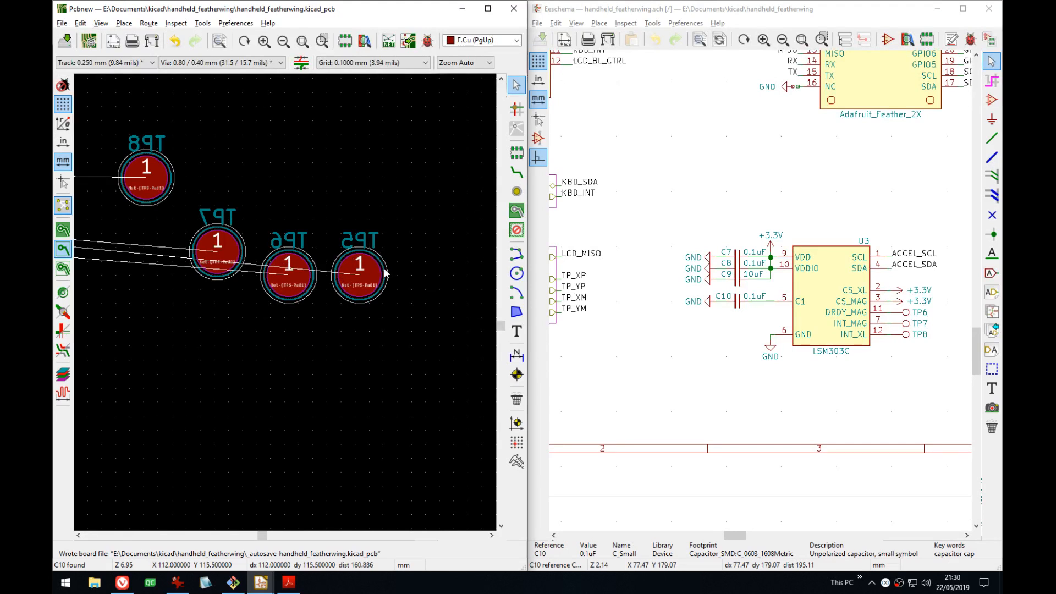
pyautogui.moveTo(330, 304); pyautogui.dragTo(381, 354, button='middle')
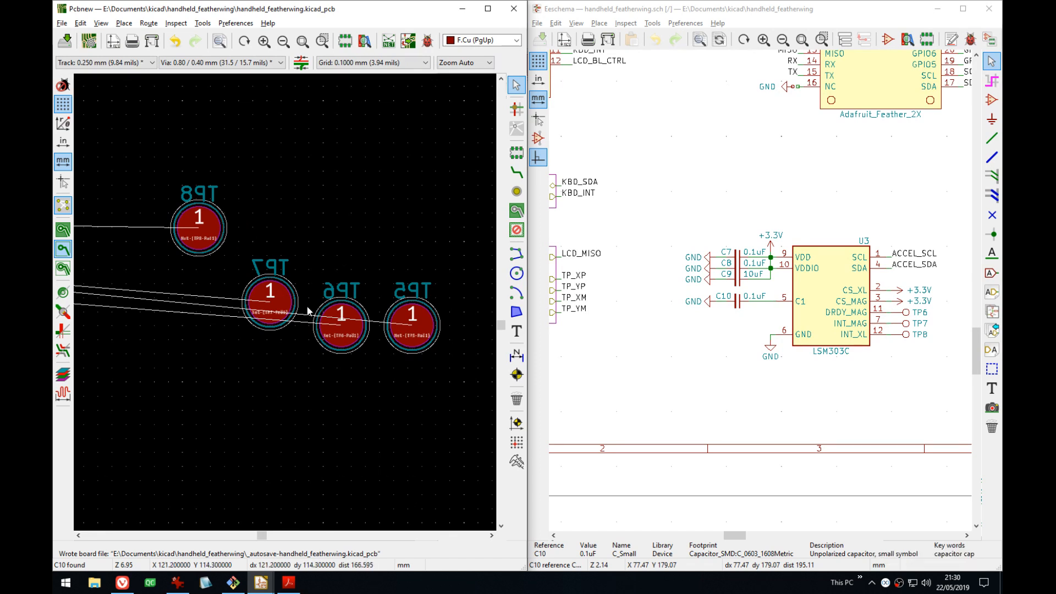
pyautogui.click(331, 311)
pyautogui.click(202, 211)
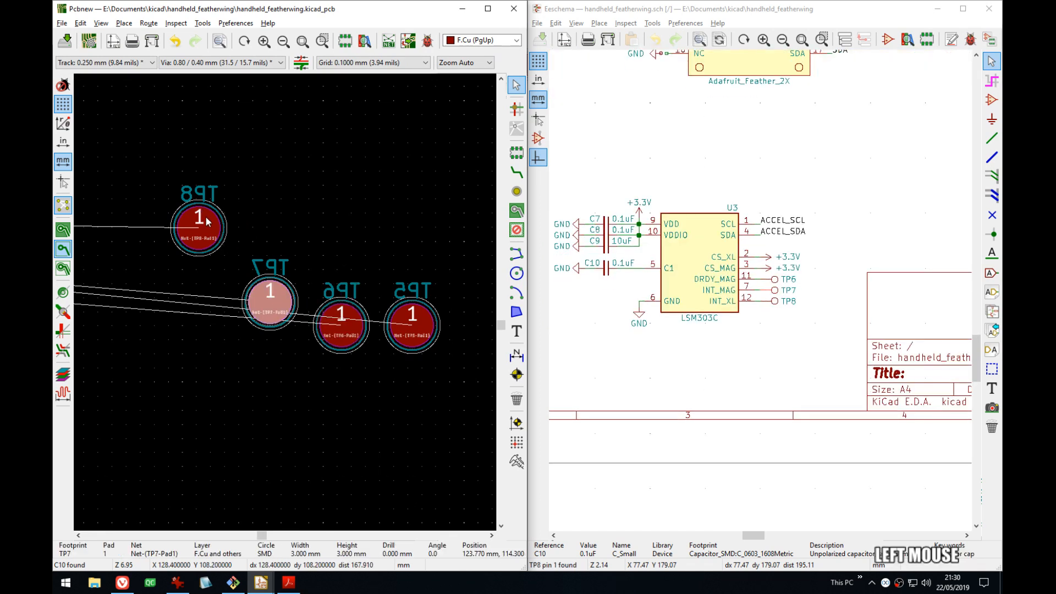
# - Make the silkscreen reference texts of test points TP6, TP7 and TP8 invisible
pyautogui.click(346, 290)
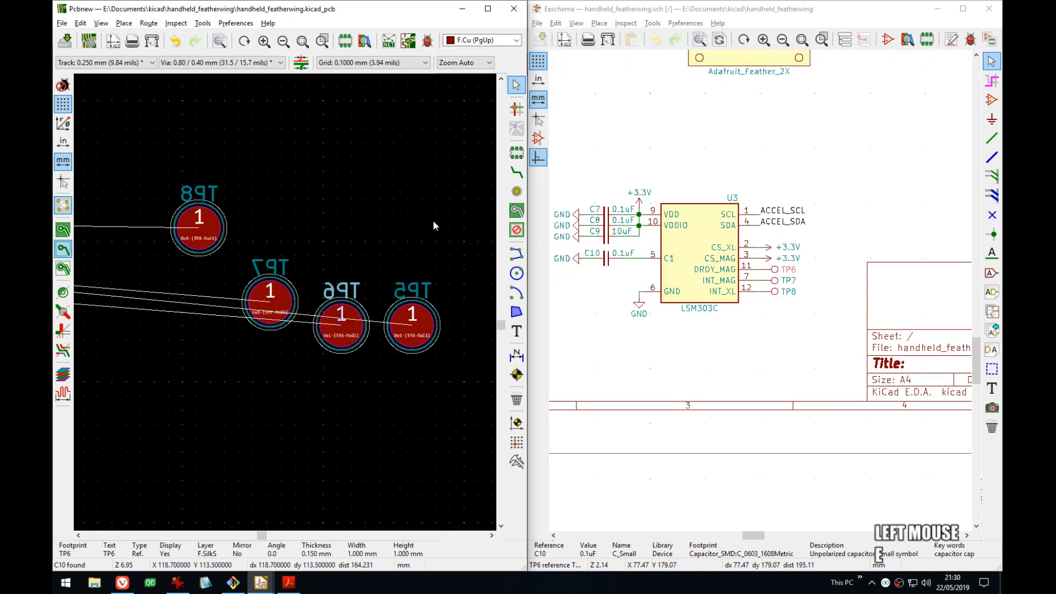
pyautogui.press('e')
pyautogui.click(682, 290)
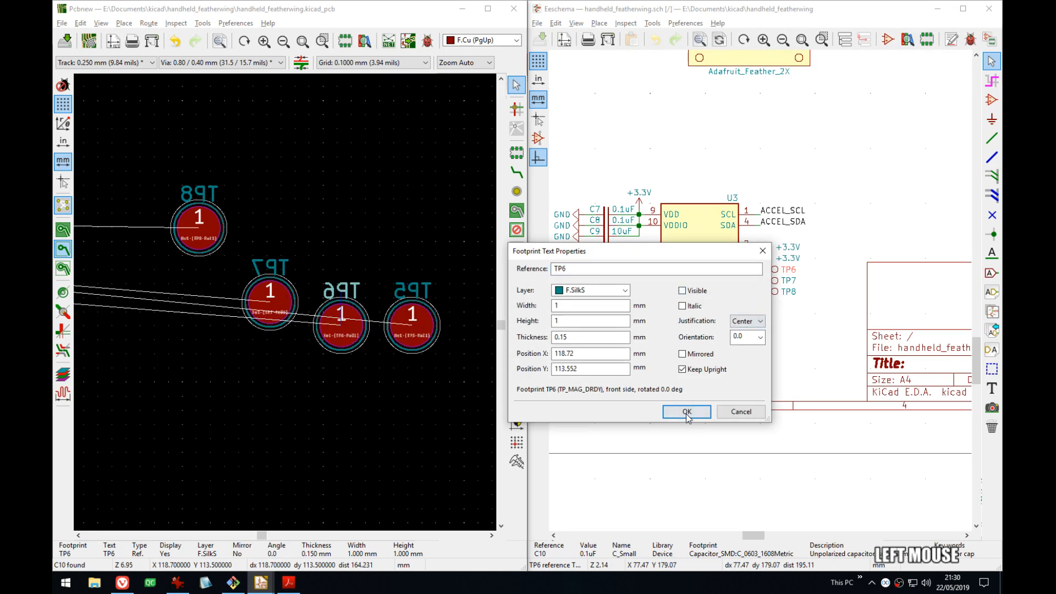
pyautogui.click(682, 411)
pyautogui.click(286, 268)
pyautogui.press('e')
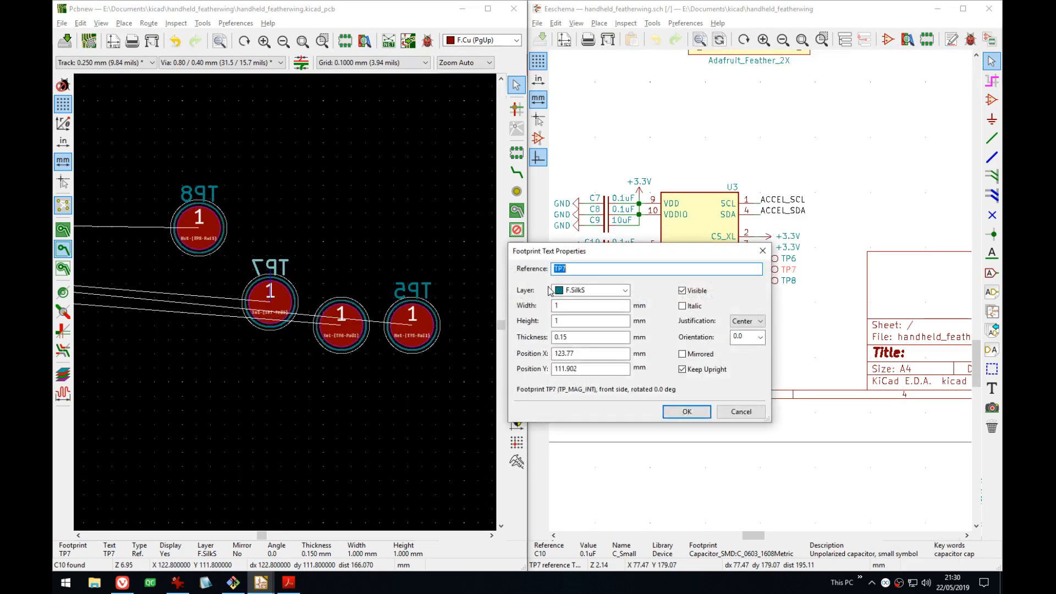
pyautogui.click(693, 295)
pyautogui.click(686, 411)
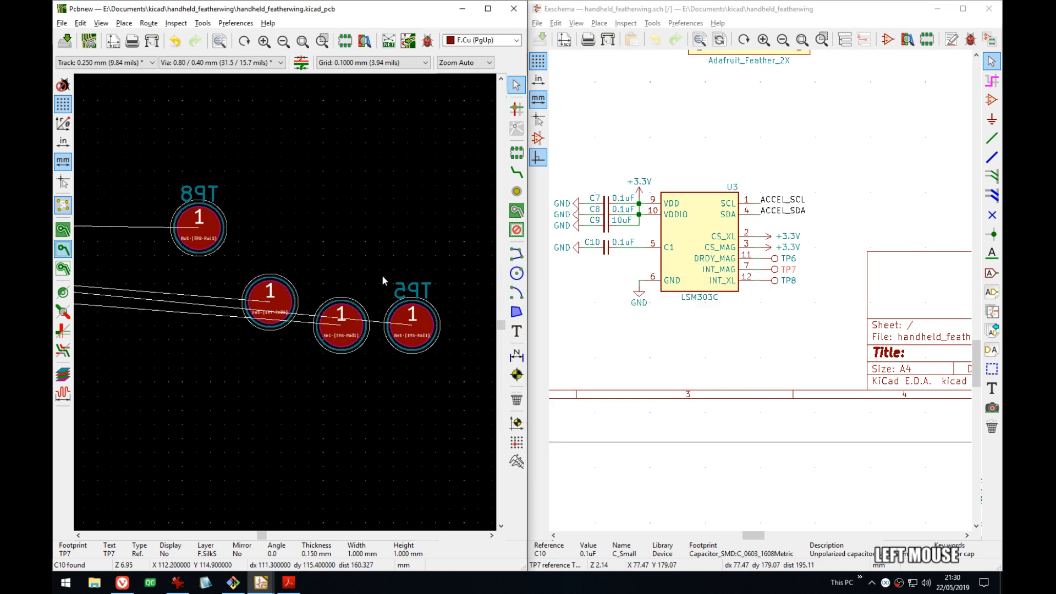
pyautogui.click(212, 198)
pyautogui.press('e')
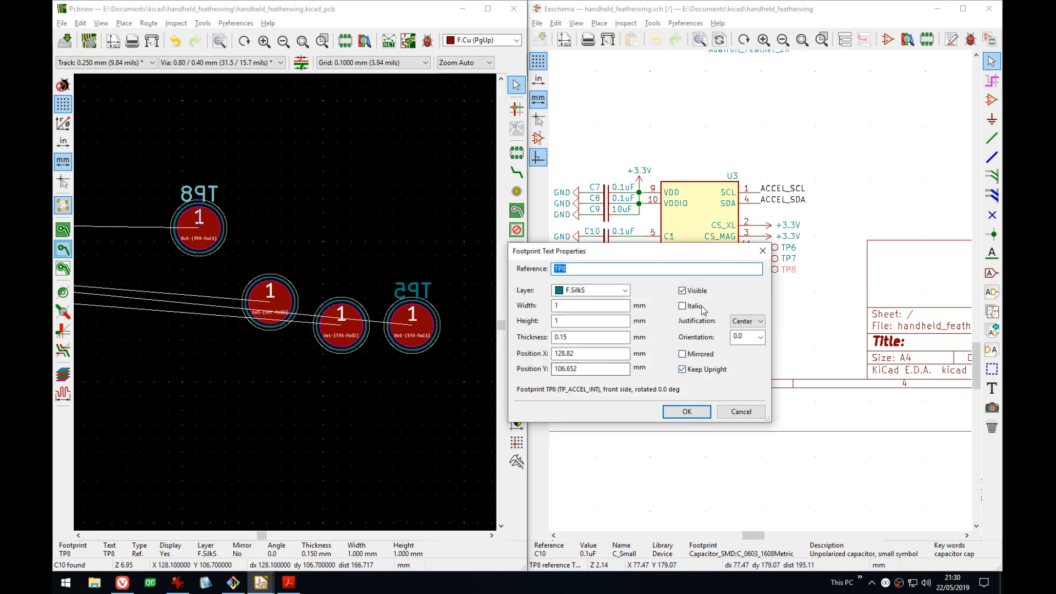
pyautogui.click(692, 292)
pyautogui.click(686, 412)
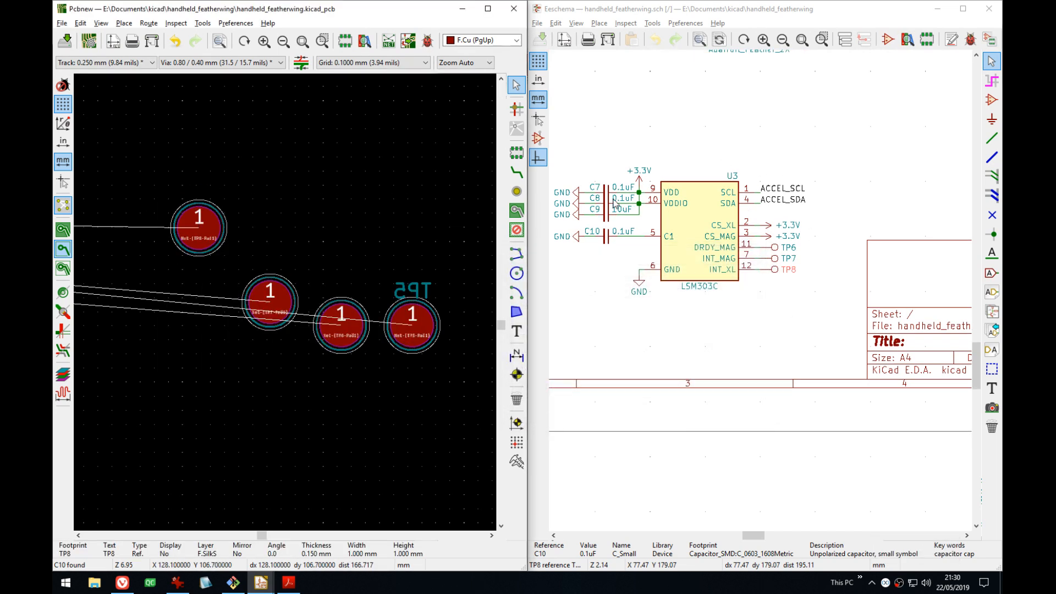
# - Move test points TP6, TP7 and TP8 together onto the board, into the free area just below the joystick footprint
pyautogui.scroll(-6, 346, 294)
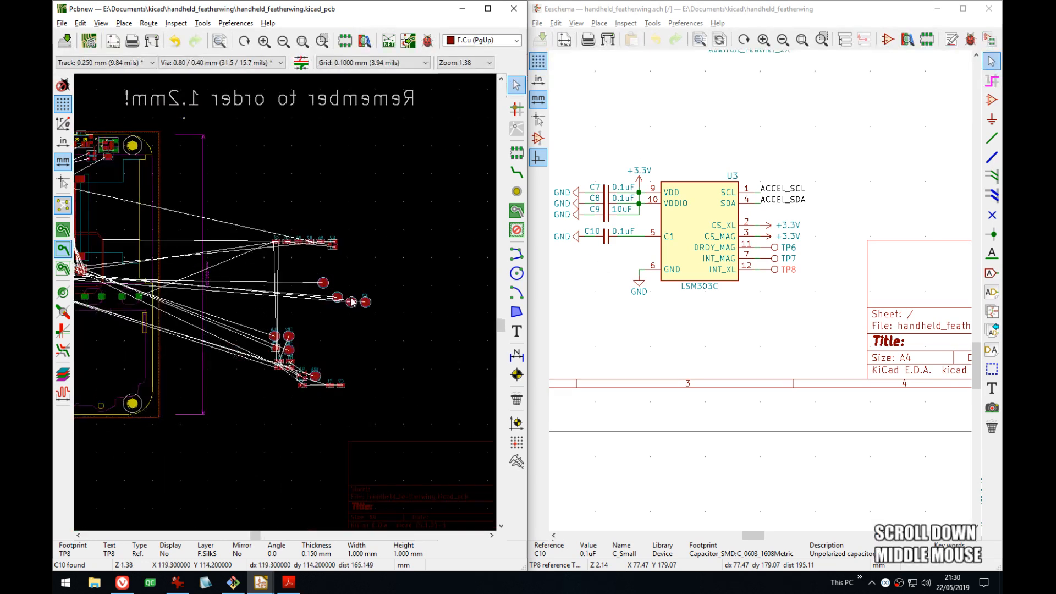
pyautogui.moveTo(380, 319); pyautogui.dragTo(314, 295, button='middle')
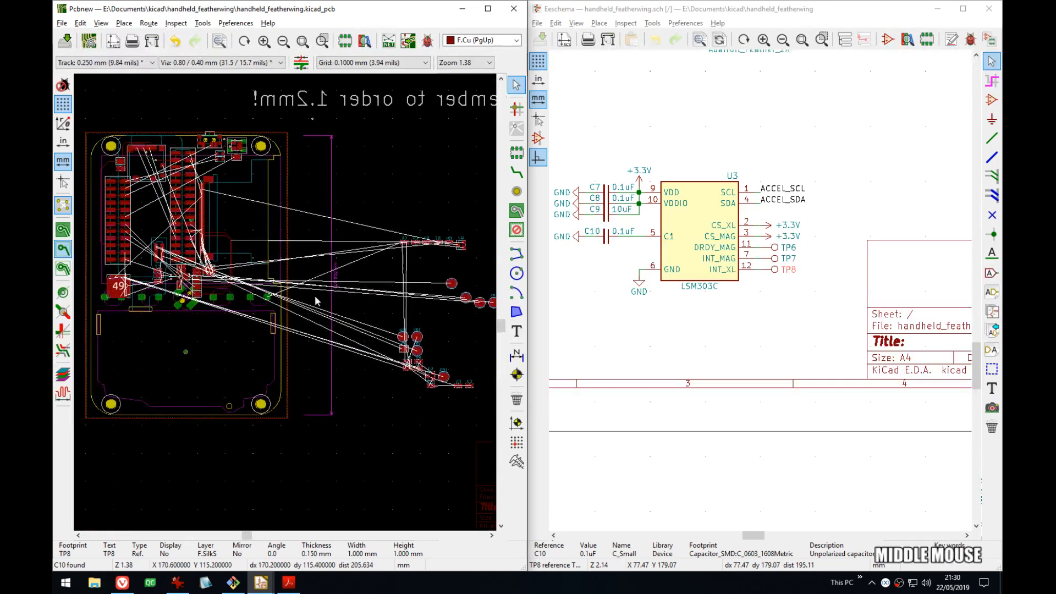
pyautogui.moveTo(327, 269); pyautogui.dragTo(394, 332, button='middle')
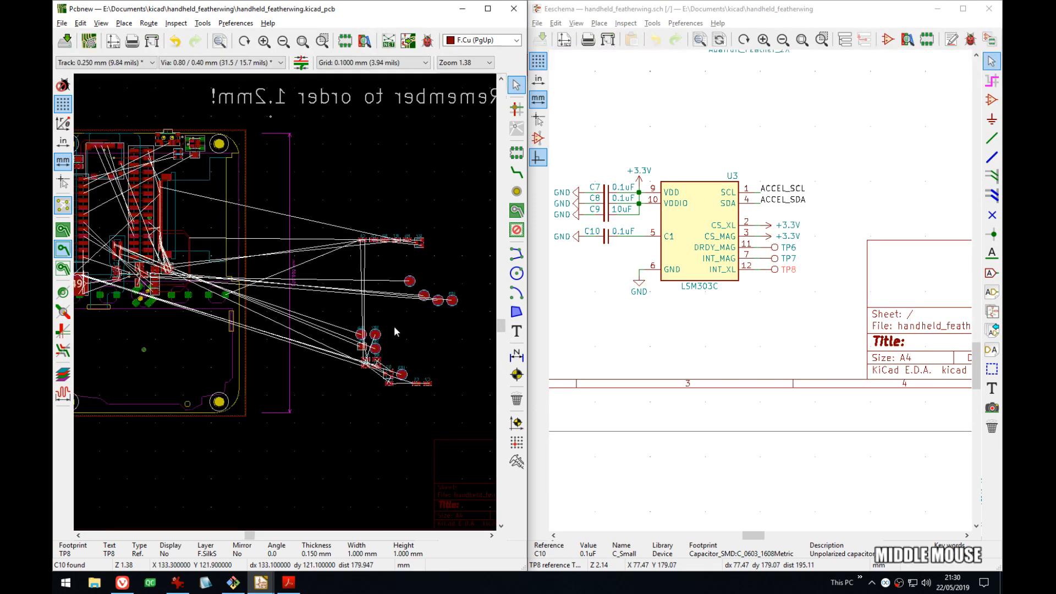
pyautogui.scroll(4, 393, 388)
pyautogui.moveTo(285, 226); pyautogui.dragTo(292, 347, button='middle')
pyautogui.scroll(4, 294, 307)
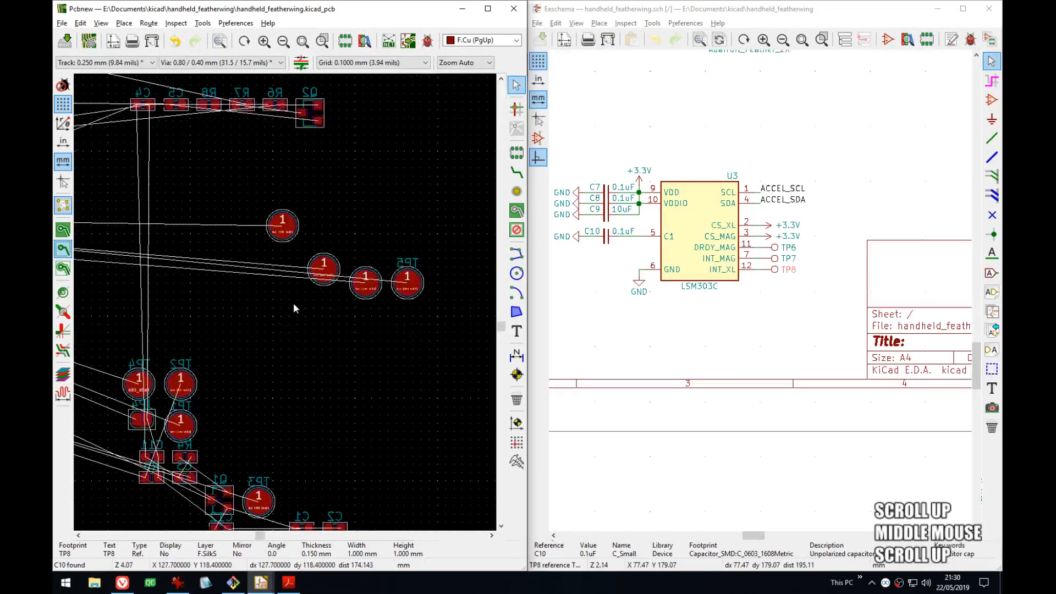
pyautogui.moveTo(384, 330); pyautogui.dragTo(113, 97)
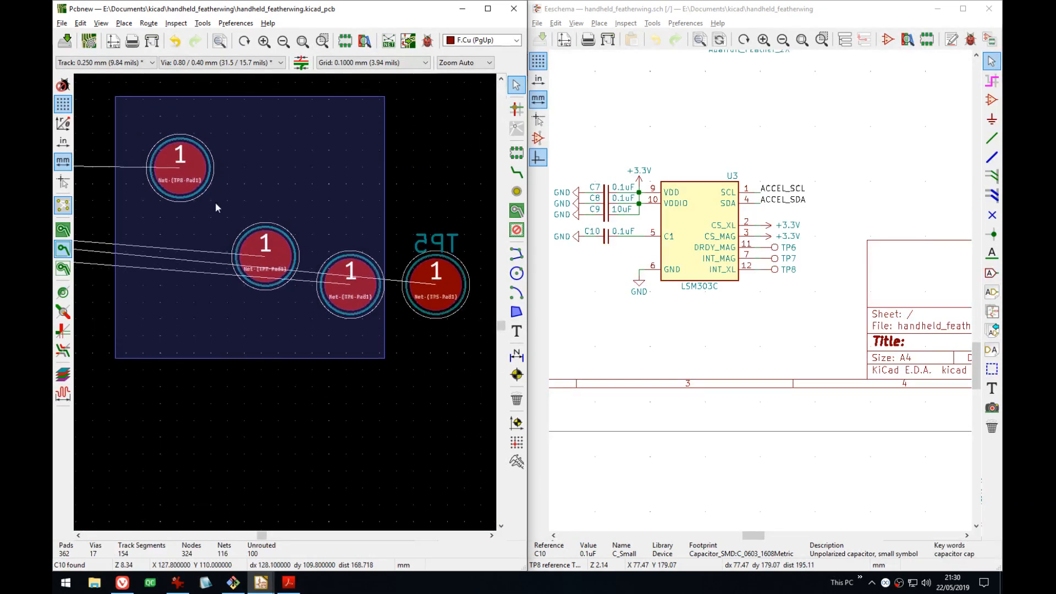
pyautogui.press('m')
pyautogui.scroll(-5, 264, 264)
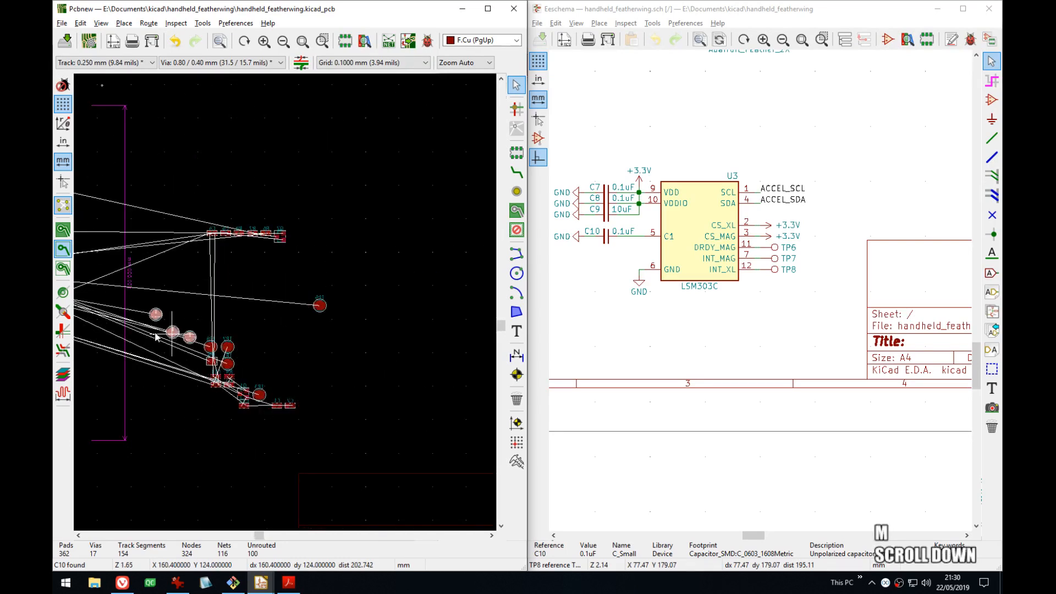
pyautogui.moveTo(153, 331); pyautogui.dragTo(404, 348, button='middle')
pyautogui.scroll(2, 201, 336)
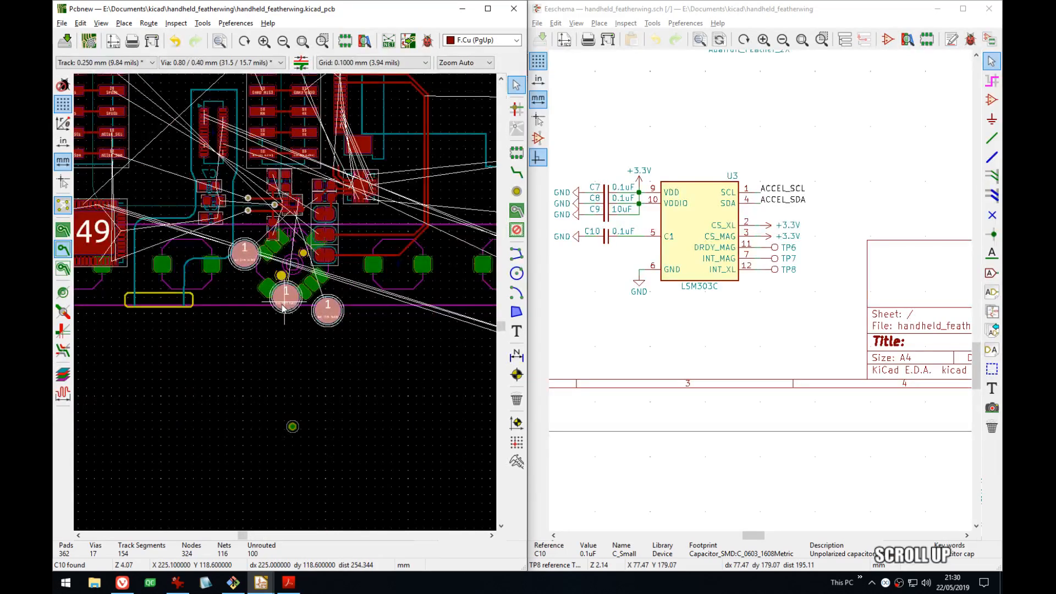
pyautogui.scroll(1, 286, 306)
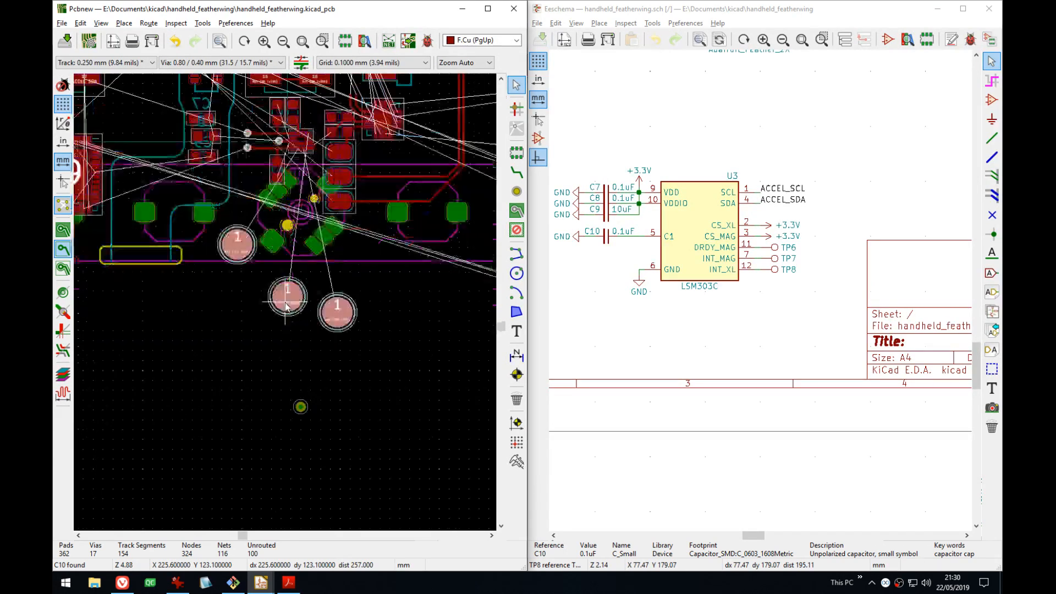
pyautogui.scroll(3, 286, 306)
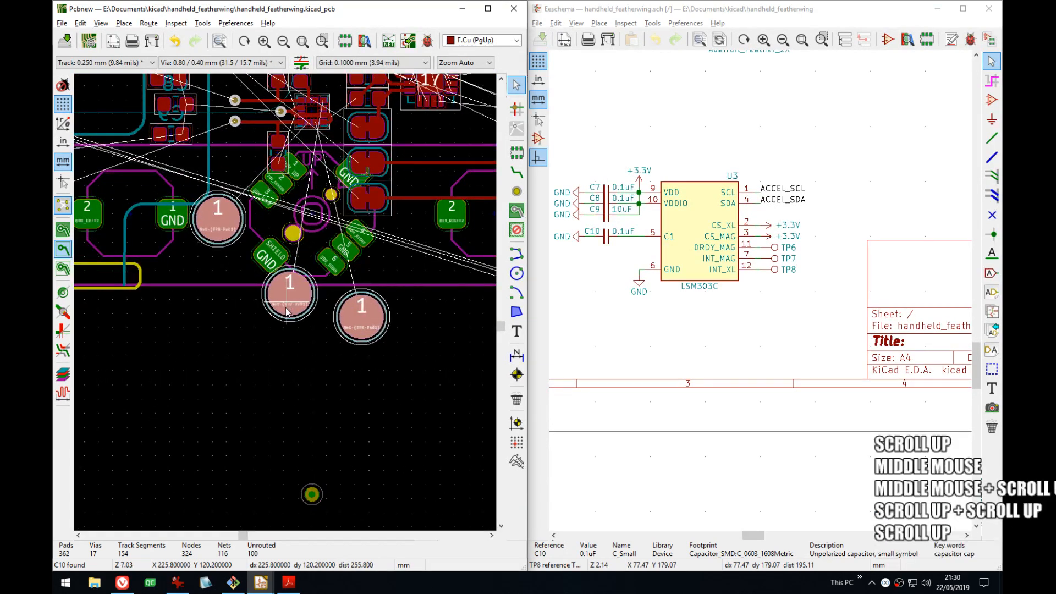
pyautogui.moveTo(286, 311); pyautogui.dragTo(292, 363, button='middle')
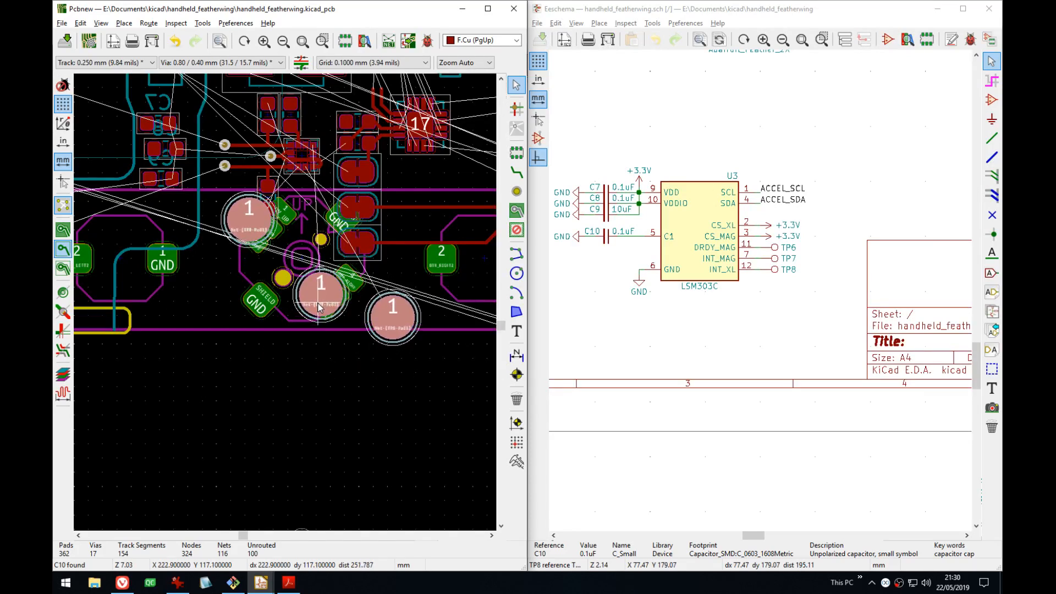
pyautogui.click(308, 400)
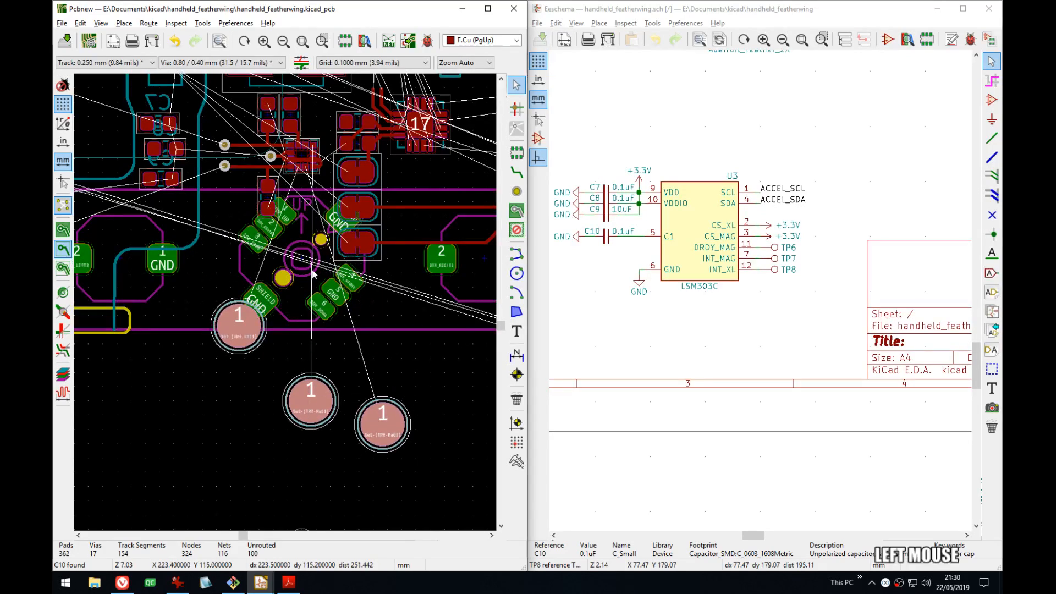
# - Route a 0.25 mm F.Cu track from the accelerometer's pad 12 straight down, then diagonally past JOY_UP, ending beside the JOY_CENTER pad
pyautogui.scroll(5, 314, 274)
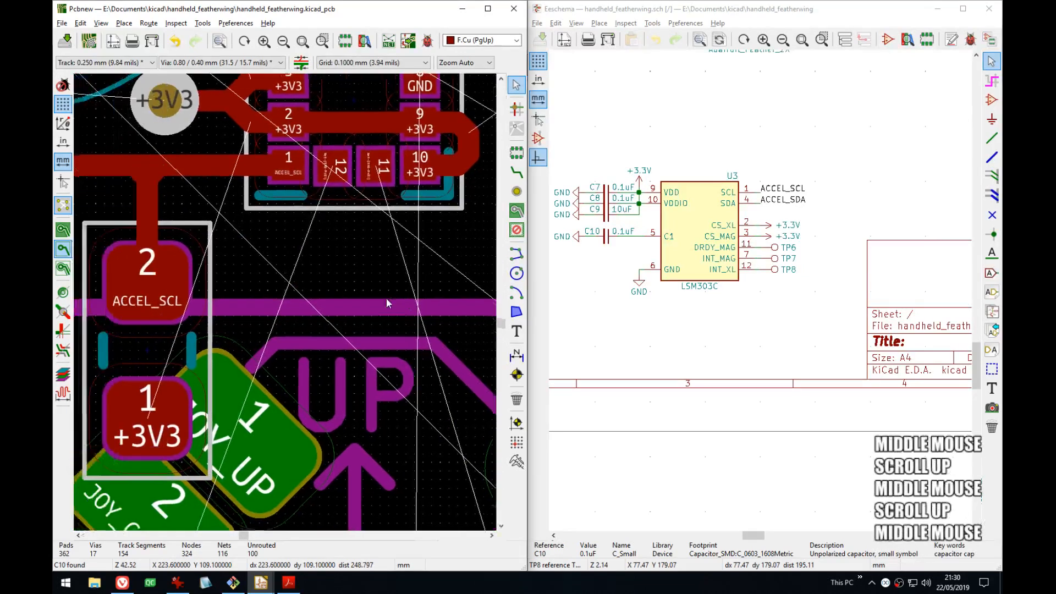
pyautogui.press('x')
pyautogui.click(340, 165)
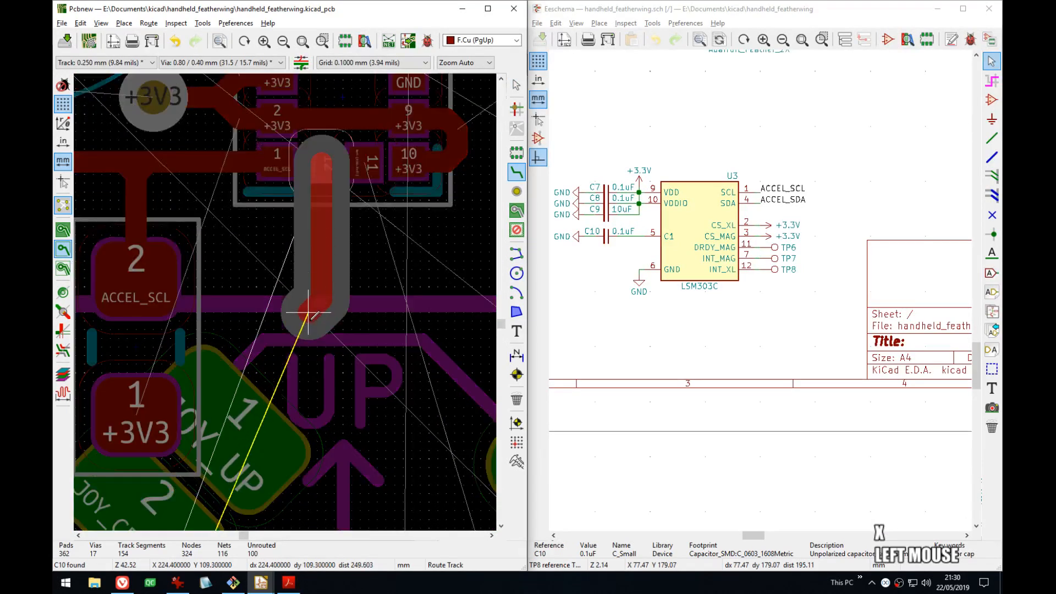
pyautogui.moveTo(299, 380); pyautogui.dragTo(300, 226, button='middle')
pyautogui.moveTo(283, 379); pyautogui.dragTo(297, 298, button='middle')
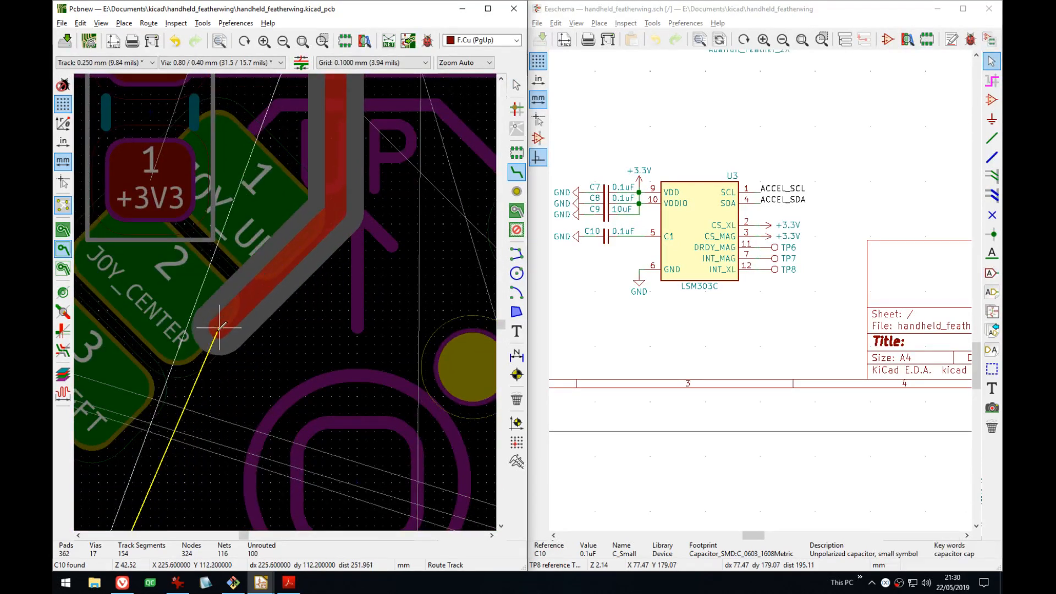
pyautogui.click(193, 345)
pyautogui.click(193, 344)
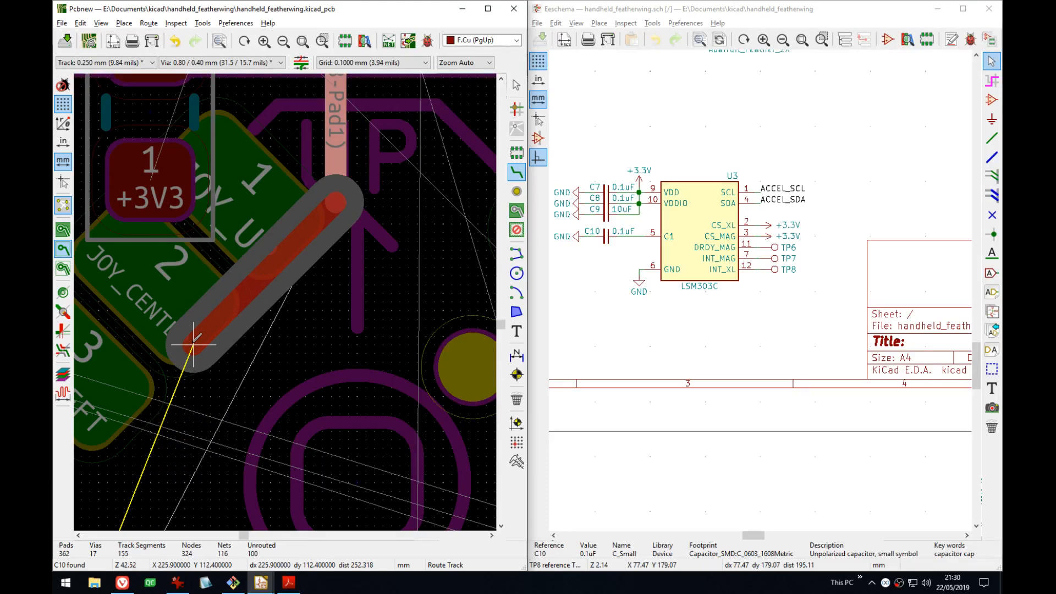
pyautogui.press('Escape')
# - Route a 0.25 mm F.Cu track from the accelerometer's pad 11 straight down, then diagonally alongside the TP8 track
pyautogui.moveTo(321, 215); pyautogui.dragTo(281, 385, button='middle')
pyautogui.click(341, 105)
pyautogui.moveTo(313, 325); pyautogui.dragTo(337, 177, button='middle')
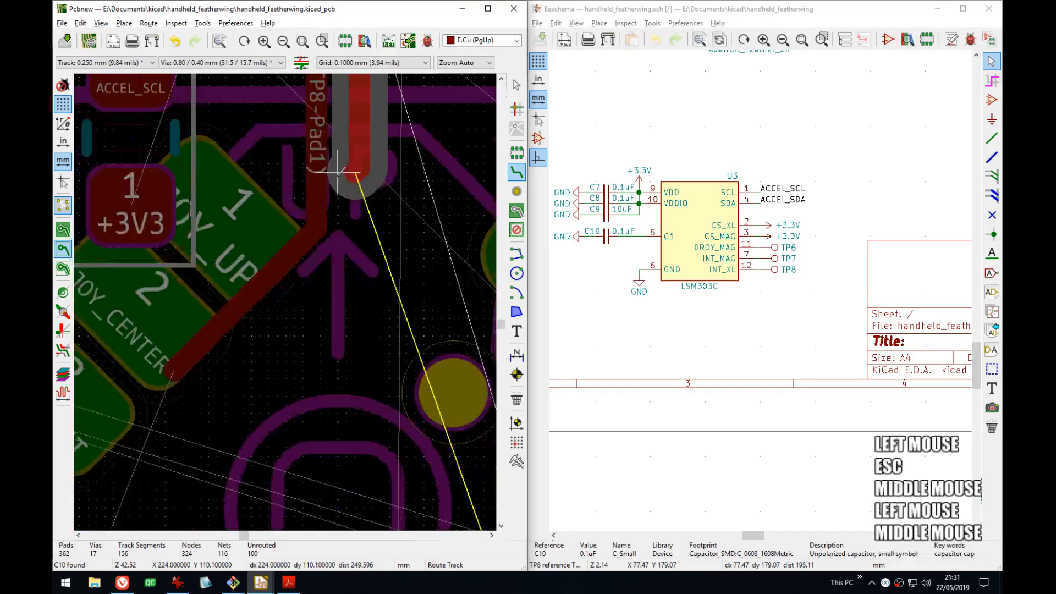
pyautogui.click(191, 386)
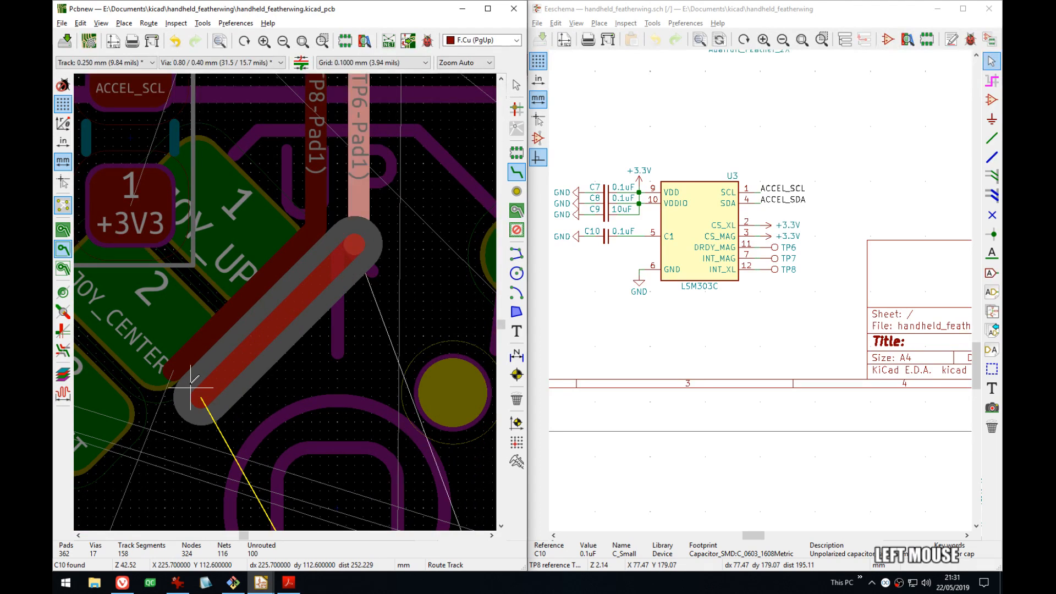
pyautogui.press('Escape')
# - Route the accelerometer's pad 7 up to a 0.80/0.40 mm via, then on B.Cu straight down and diagonally beside the TP6 track
pyautogui.moveTo(363, 83); pyautogui.dragTo(348, 236, button='middle')
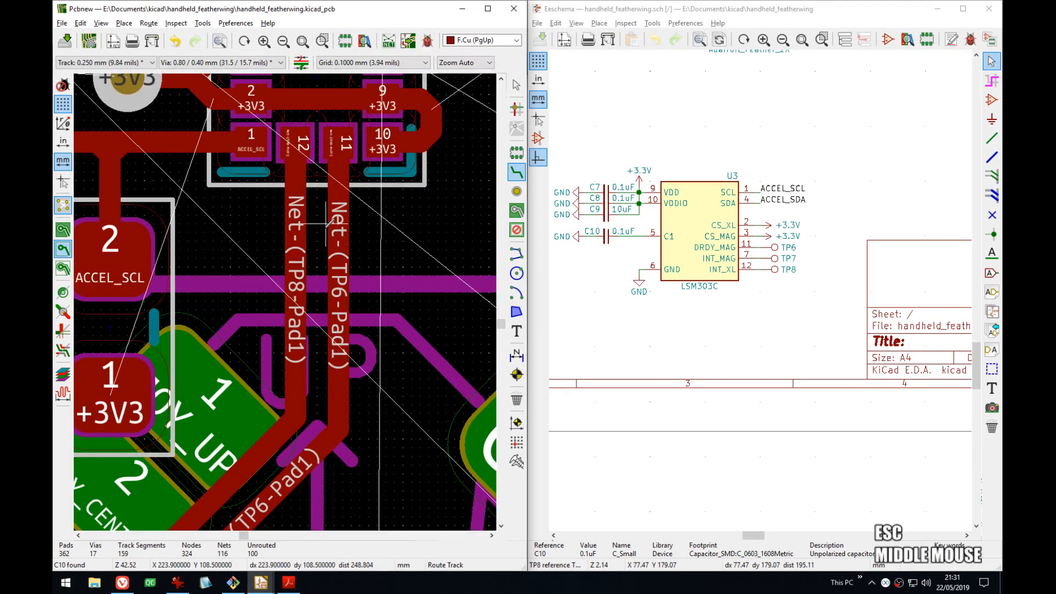
pyautogui.moveTo(358, 96); pyautogui.dragTo(334, 235, button='middle')
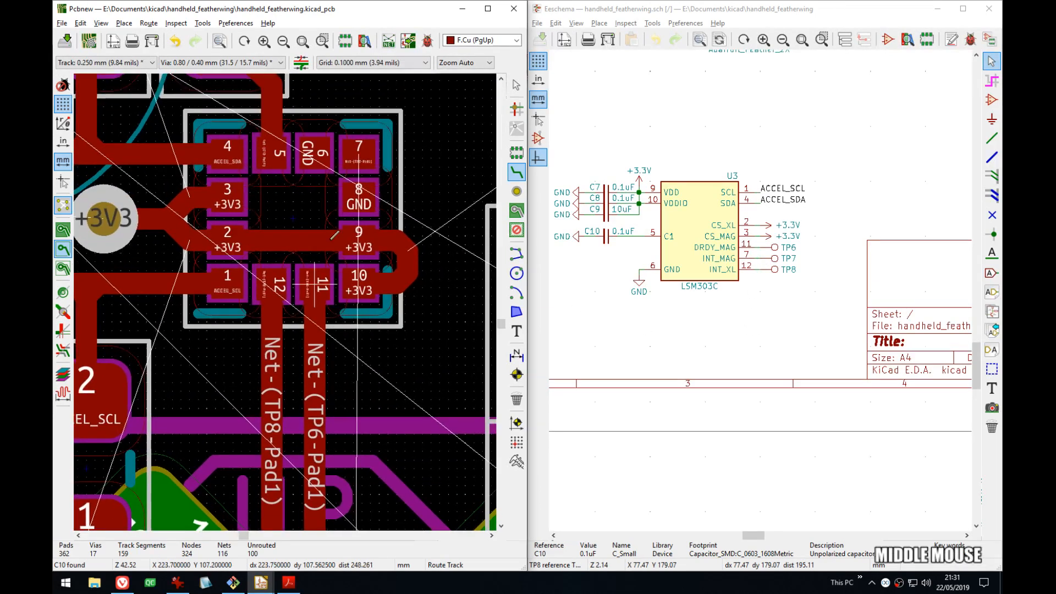
pyautogui.moveTo(431, 218); pyautogui.dragTo(400, 275, button='middle')
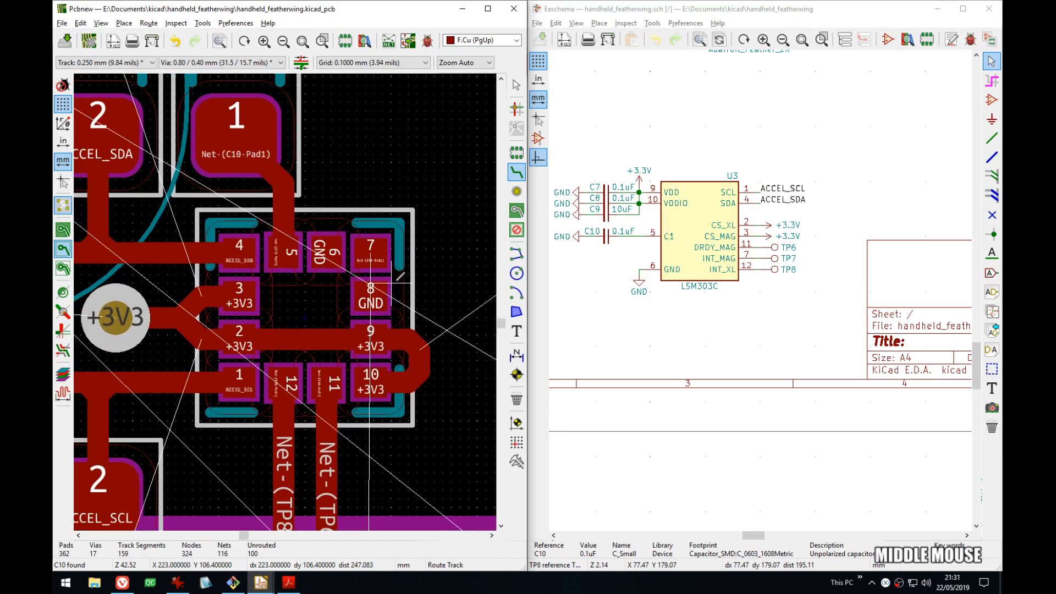
pyautogui.click(374, 253)
pyautogui.press('v')
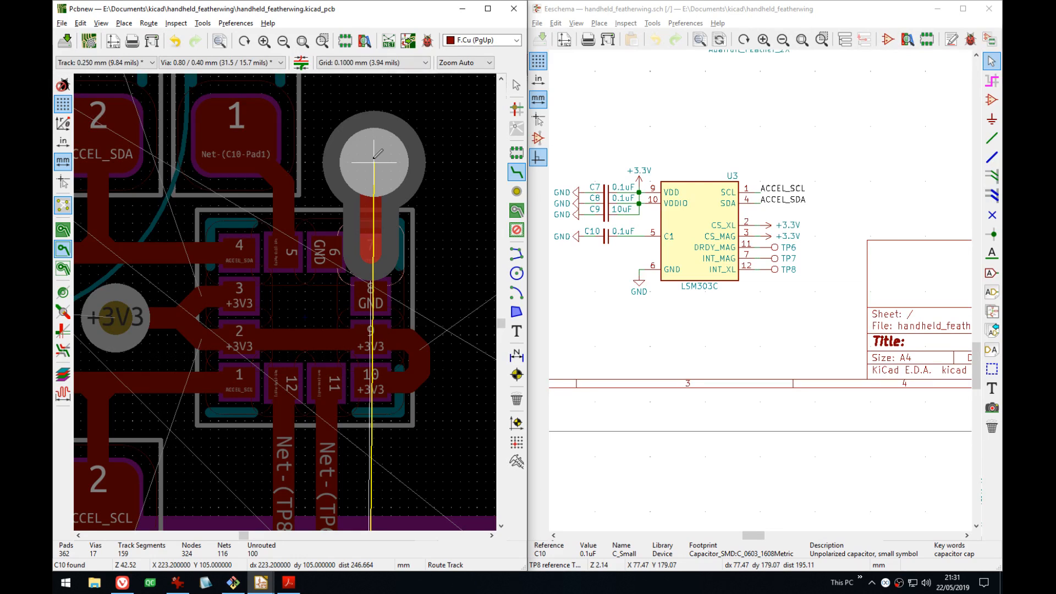
pyautogui.click(374, 162)
pyautogui.moveTo(372, 404); pyautogui.dragTo(427, 166, button='middle')
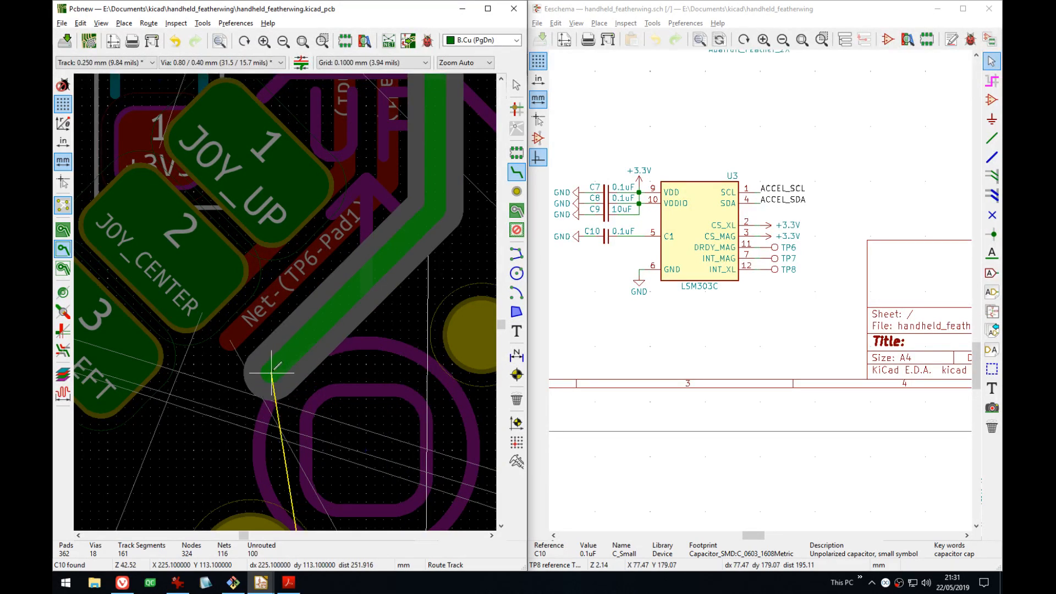
pyautogui.click(273, 367)
pyautogui.click(272, 368)
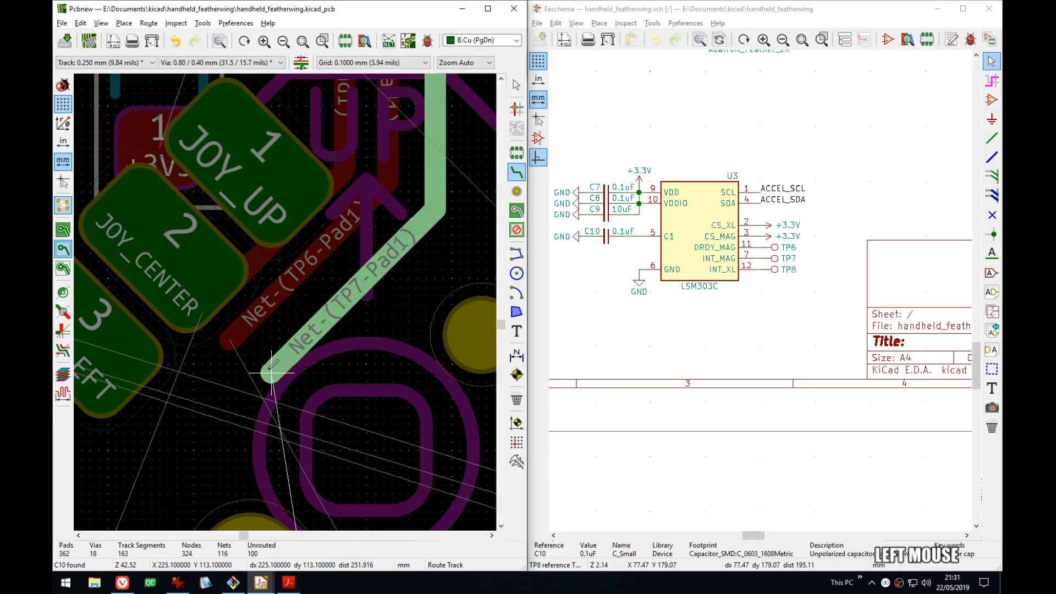
pyautogui.press('Escape')
# - Maximize the board editor window and make the silkscreen reference text of capacitor C7 invisible
pyautogui.moveTo(396, 115); pyautogui.dragTo(343, 329, button='middle')
pyautogui.moveTo(394, 255); pyautogui.dragTo(358, 400, button='middle')
pyautogui.moveTo(342, 218); pyautogui.dragTo(339, 293, button='middle')
pyautogui.scroll(-4, 343, 291)
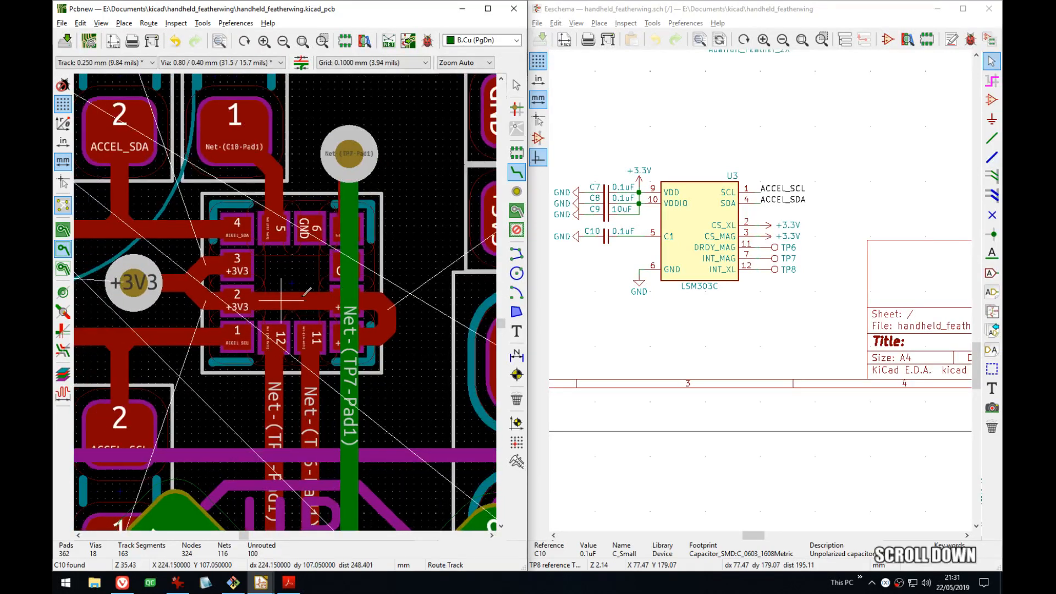
pyautogui.click(487, 9)
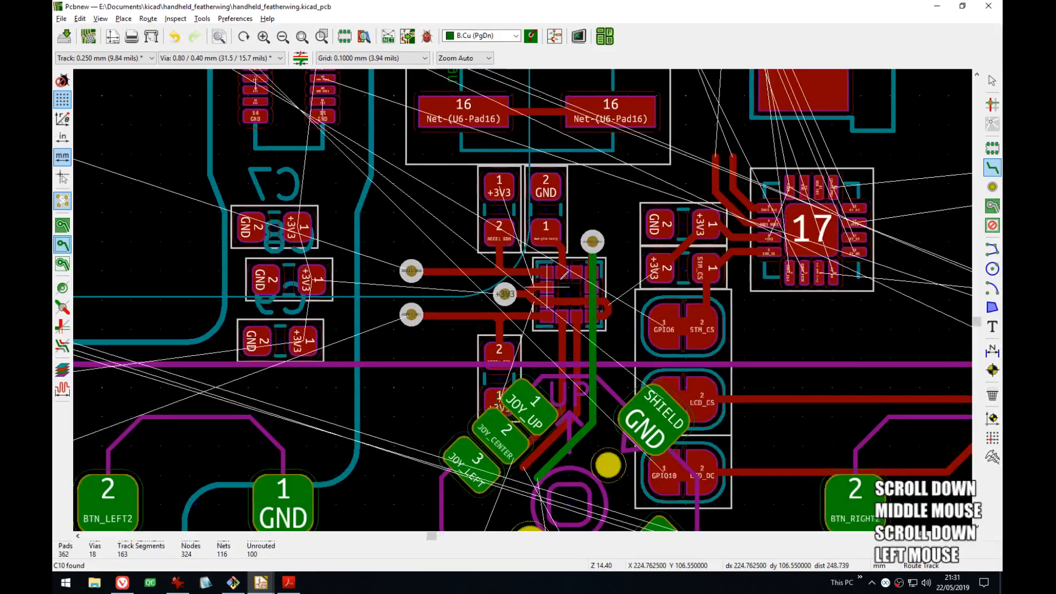
pyautogui.moveTo(291, 193); pyautogui.dragTo(263, 190, button='middle')
pyautogui.press('Escape')
pyautogui.click(262, 190)
pyautogui.press('e')
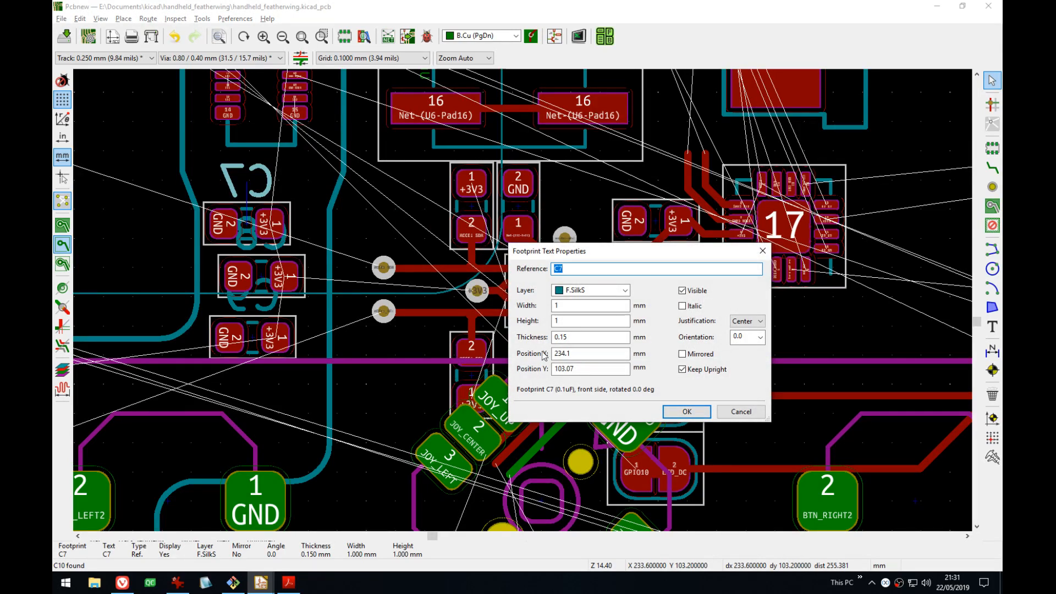
pyautogui.click(689, 374)
pyautogui.click(691, 292)
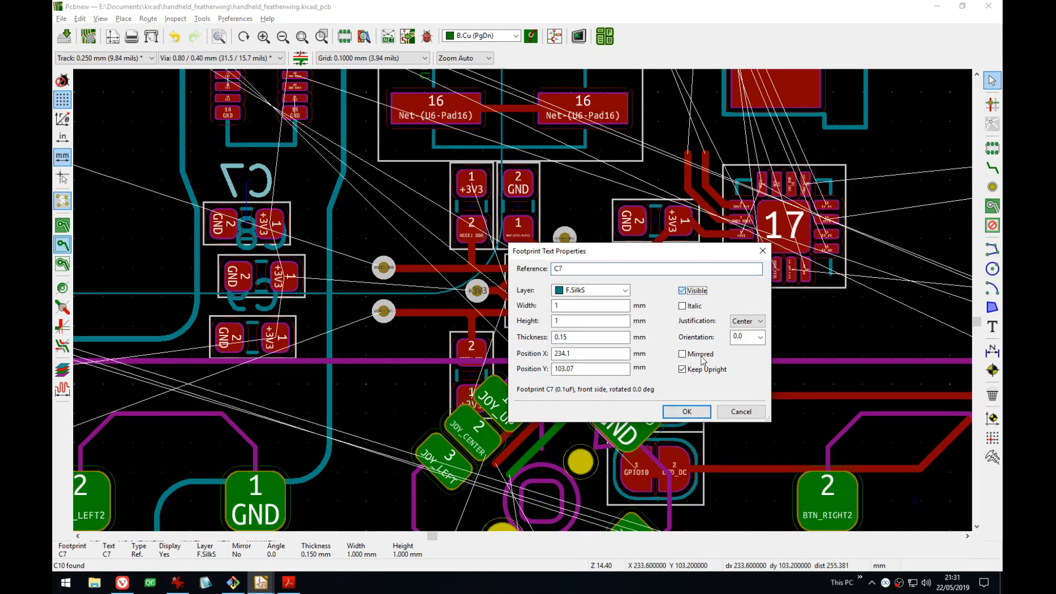
pyautogui.click(696, 410)
# - Make the silkscreen reference texts of capacitors C8 and C9 invisible
pyautogui.click(251, 254)
pyautogui.press('e')
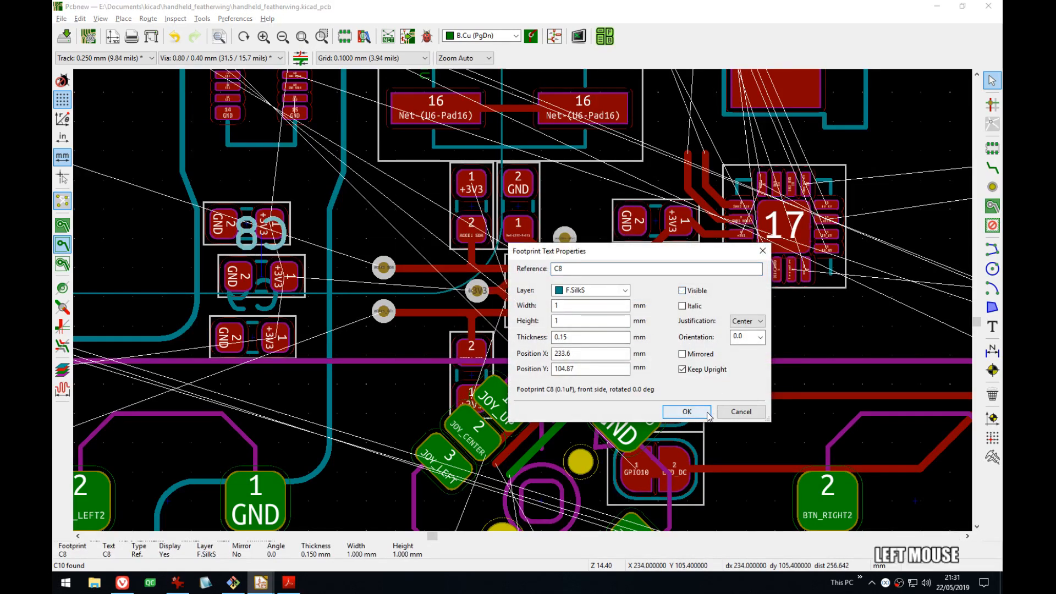
pyautogui.click(708, 417)
pyautogui.click(244, 291)
pyautogui.press('e')
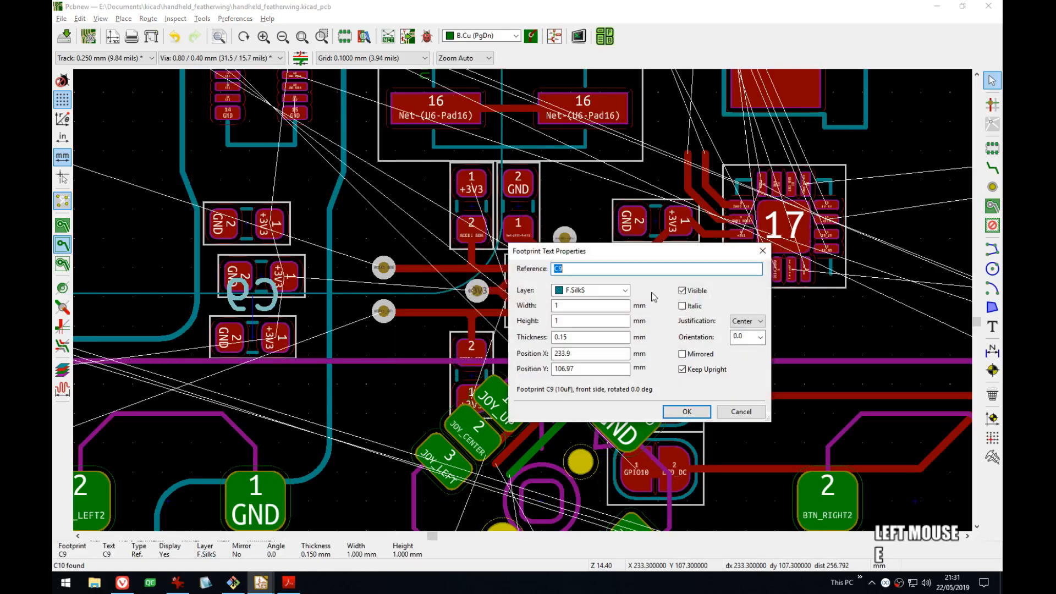
pyautogui.click(682, 290)
pyautogui.click(687, 412)
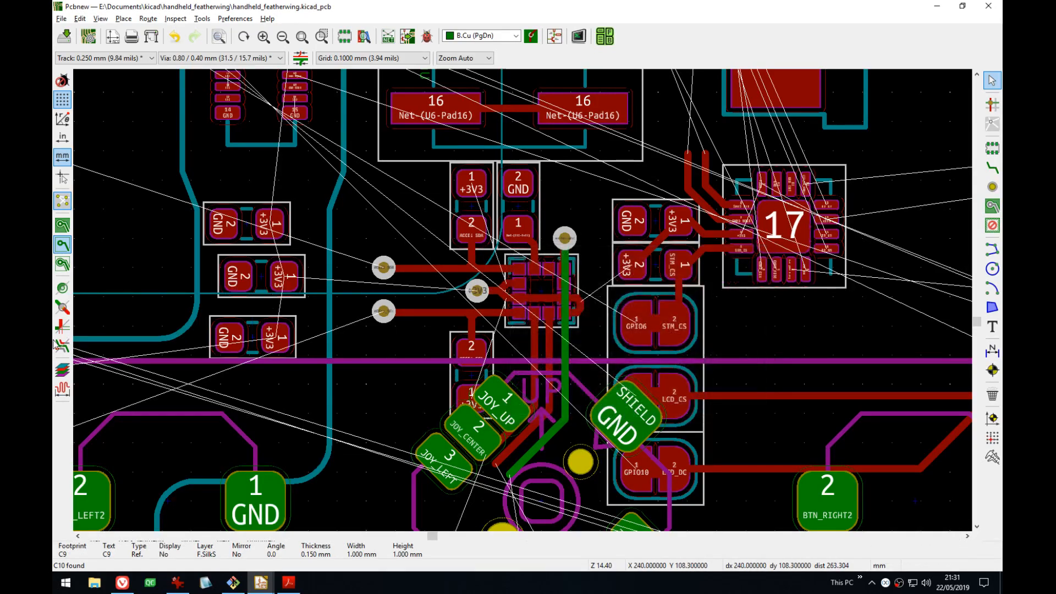
# - Show the layers manager and hide the footprints on the board's back side
pyautogui.click(64, 376)
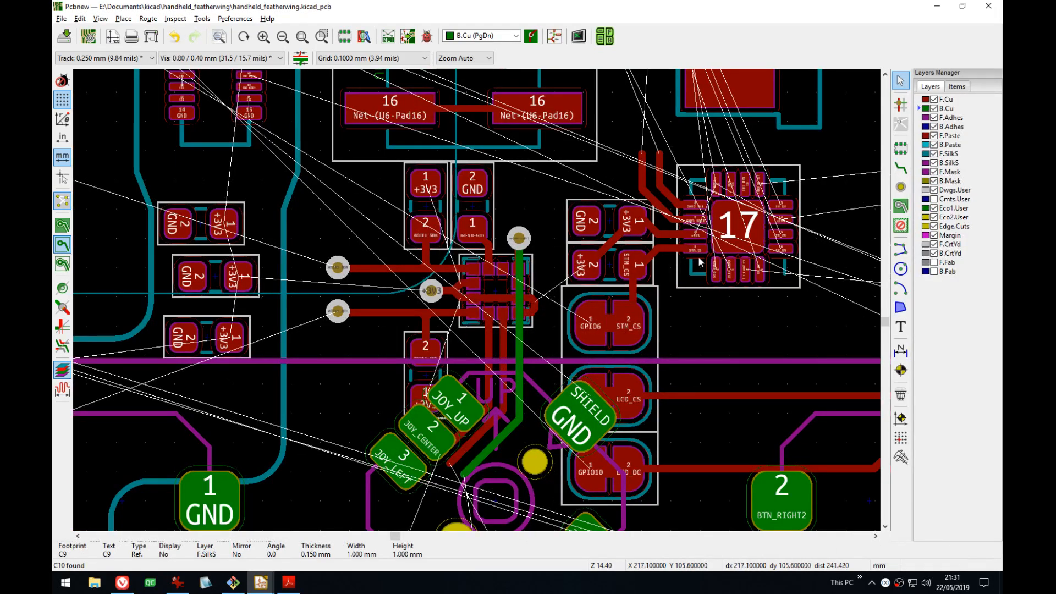
pyautogui.click(951, 88)
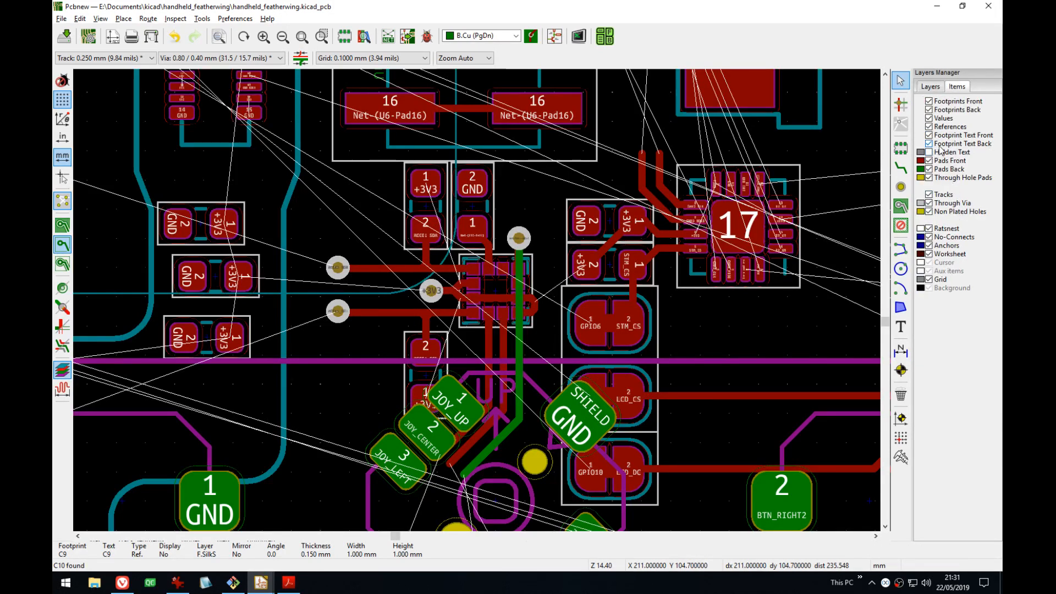
pyautogui.click(929, 111)
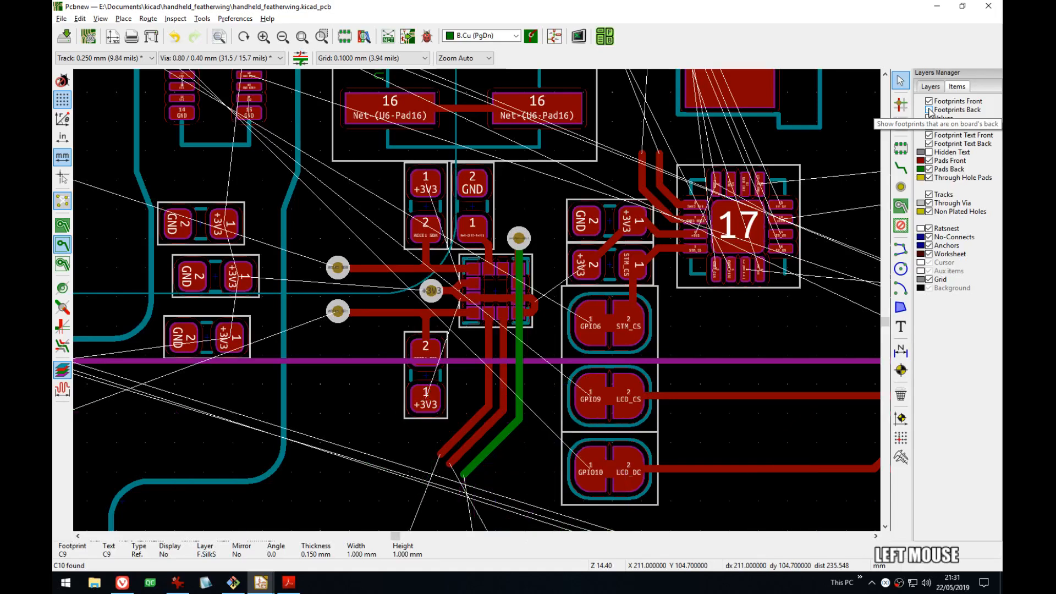
pyautogui.click(929, 145)
pyautogui.click(929, 144)
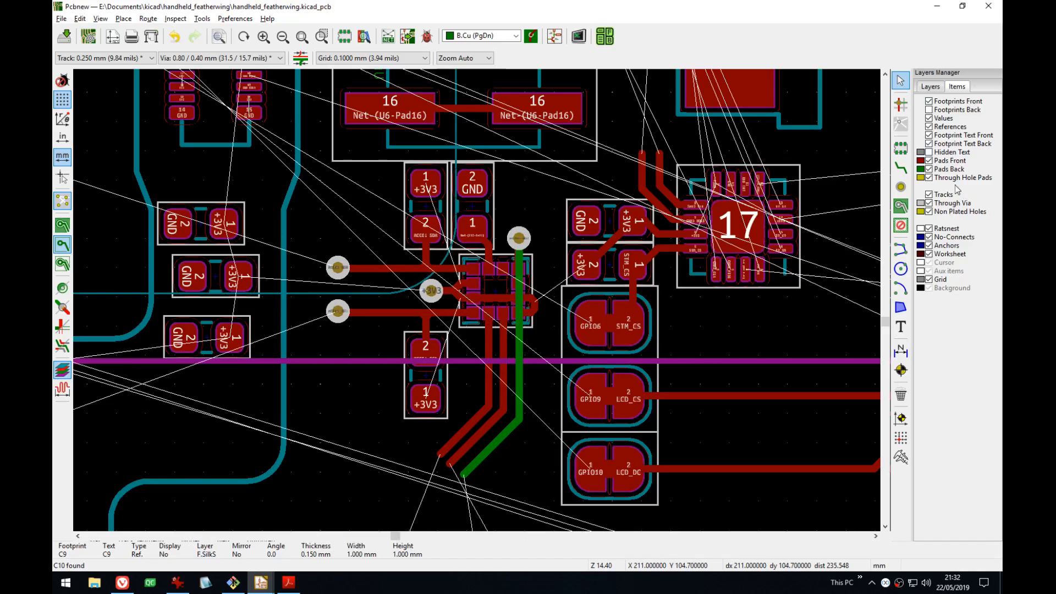
# - Hide the B.Cu copper layer
pyautogui.click(928, 170)
pyautogui.click(929, 88)
pyautogui.click(934, 108)
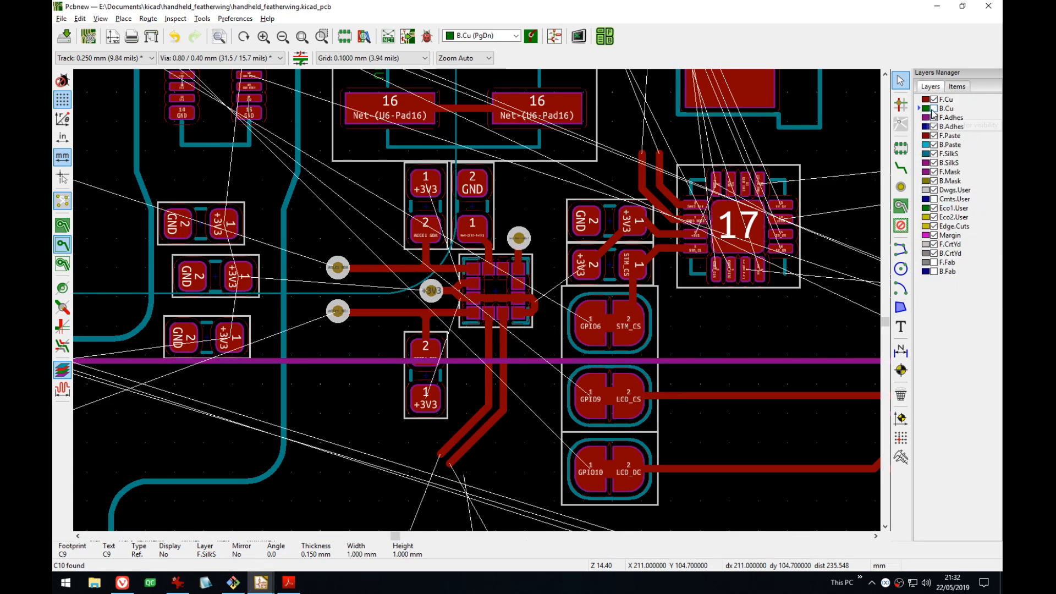
# - Examine the front copper around the accelerometer, especially the pad 7 via and the free space for the decoupling capacitors
pyautogui.moveTo(533, 210); pyautogui.dragTo(523, 203, button='middle')
pyautogui.click(707, 337)
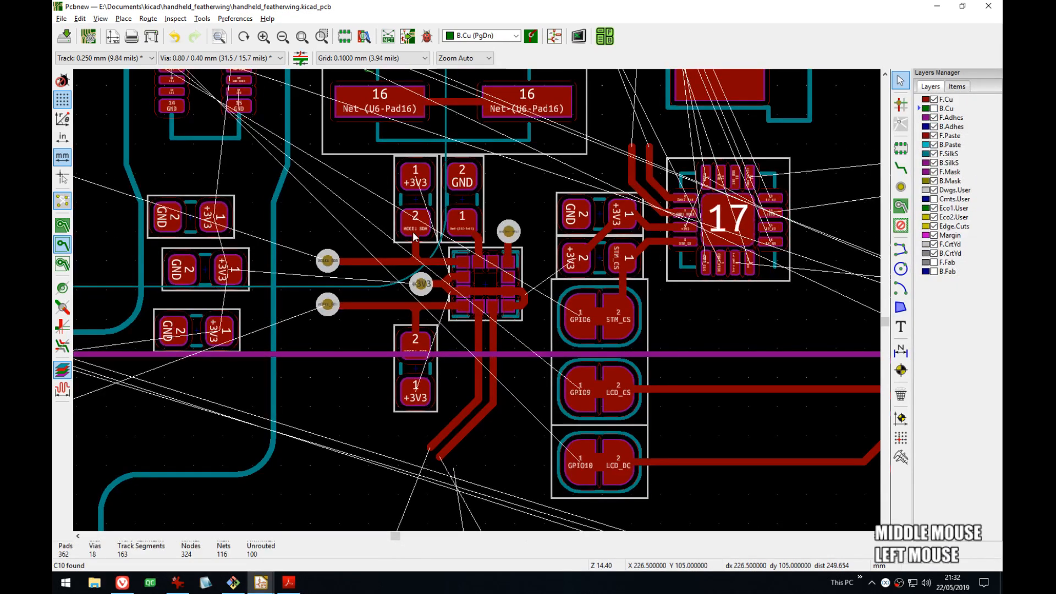
pyautogui.moveTo(417, 231); pyautogui.dragTo(435, 156, button='middle')
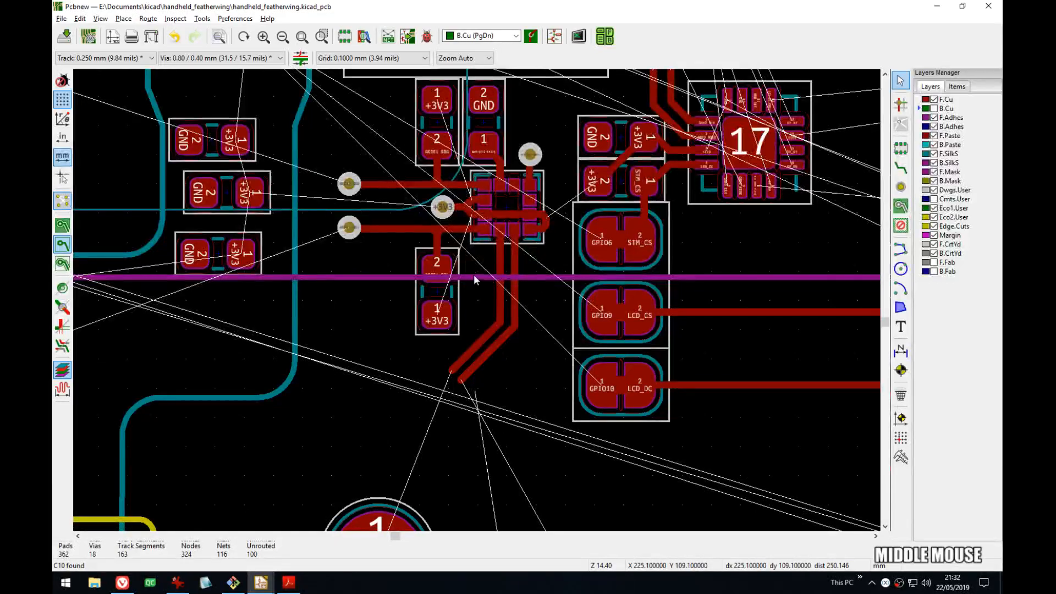
pyautogui.scroll(1, 476, 299)
pyautogui.scroll(3, 476, 299)
pyautogui.moveTo(543, 296); pyautogui.dragTo(476, 323, button='middle')
pyautogui.scroll(-4, 478, 304)
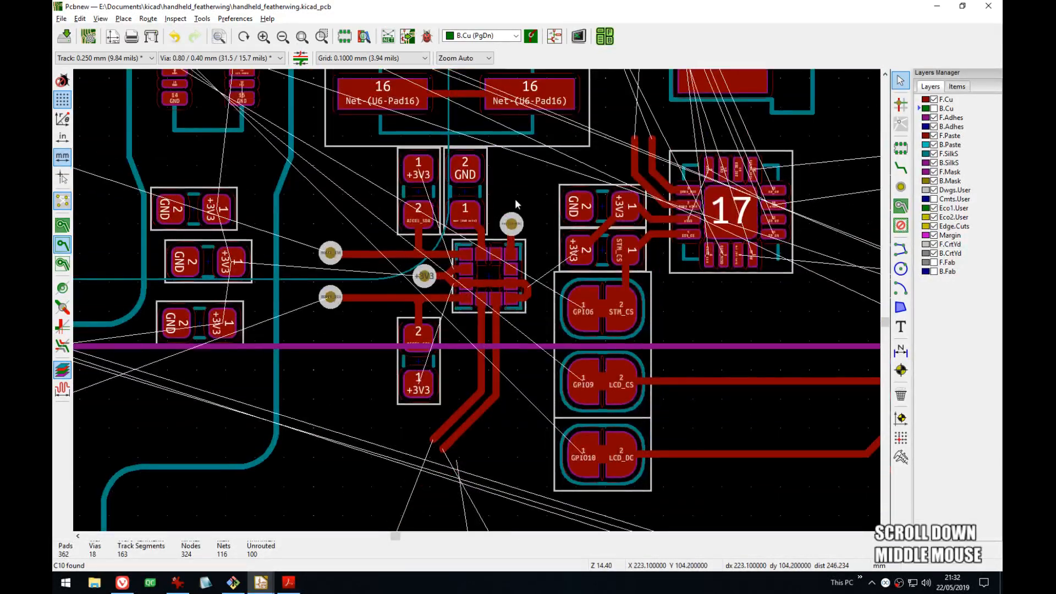
pyautogui.scroll(5, 486, 326)
pyautogui.moveTo(523, 221); pyautogui.dragTo(502, 336, button='middle')
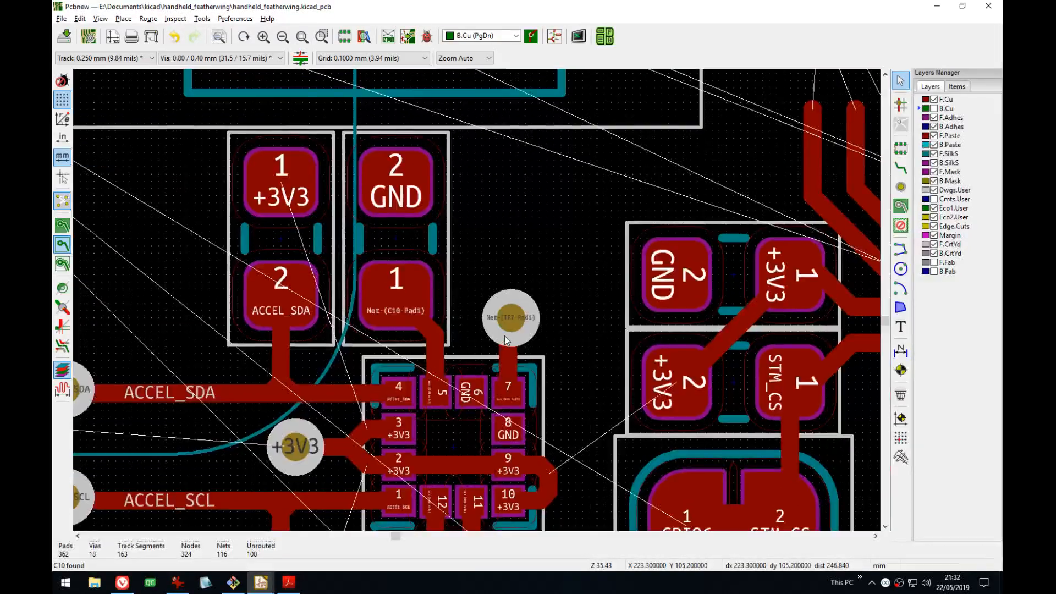
pyautogui.scroll(-5, 502, 337)
pyautogui.scroll(1, 476, 300)
pyautogui.scroll(1, 477, 301)
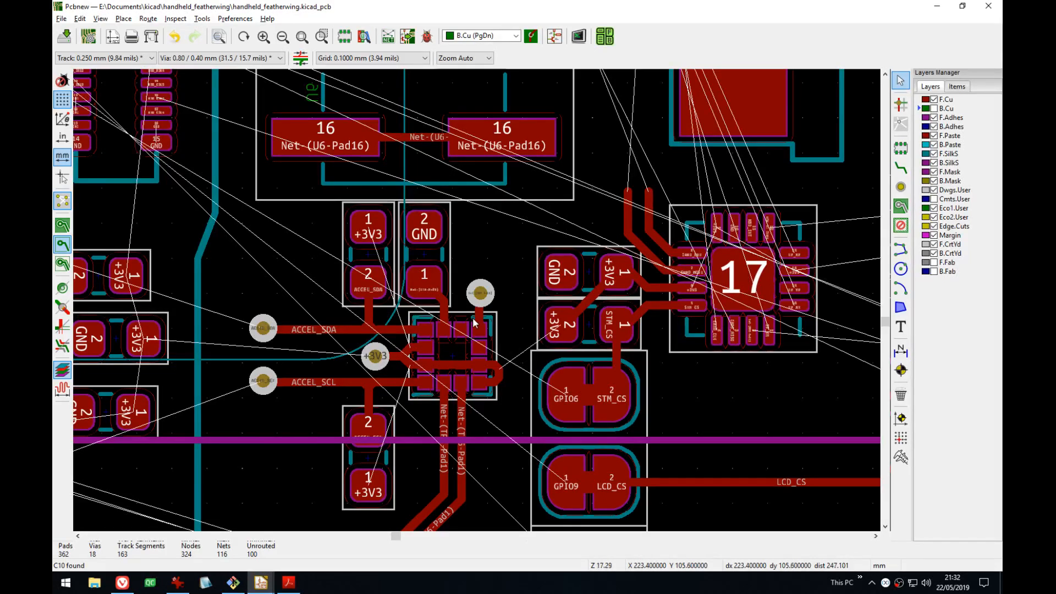
pyautogui.scroll(3, 464, 324)
pyautogui.moveTo(464, 324); pyautogui.dragTo(465, 254, button='middle')
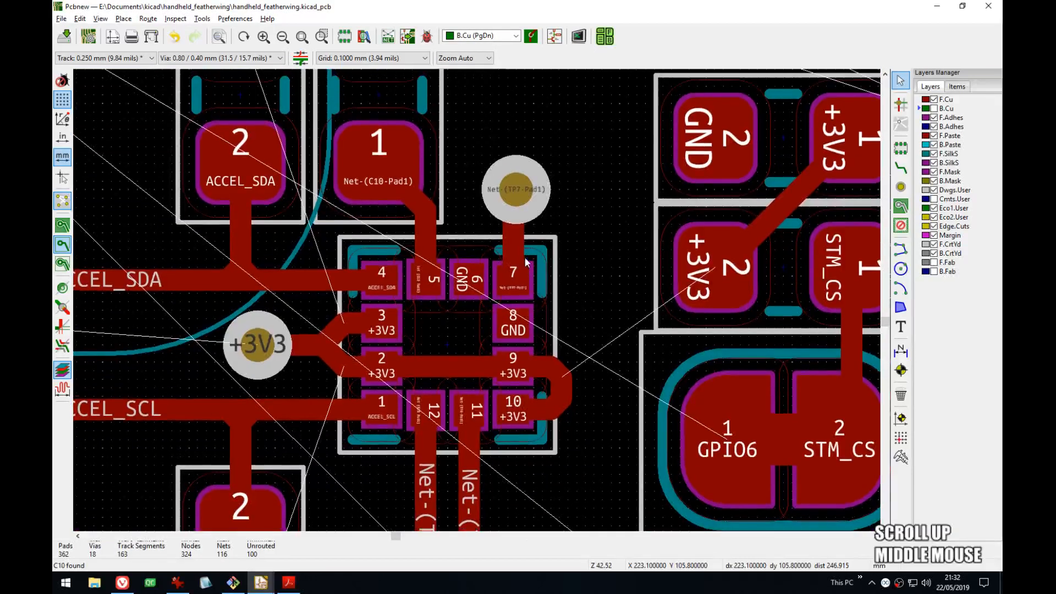
# - Show the B.Cu layer again and delete the whole TP7 connection from the accelerometer's pad 7, including its via
pyautogui.click(933, 109)
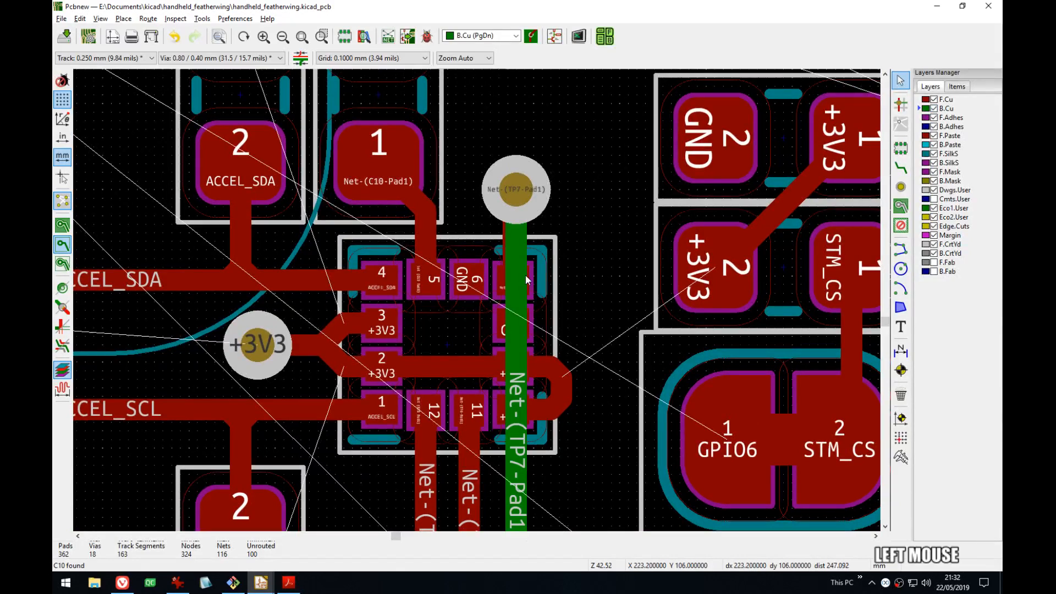
pyautogui.click(522, 236)
pyautogui.click(507, 236)
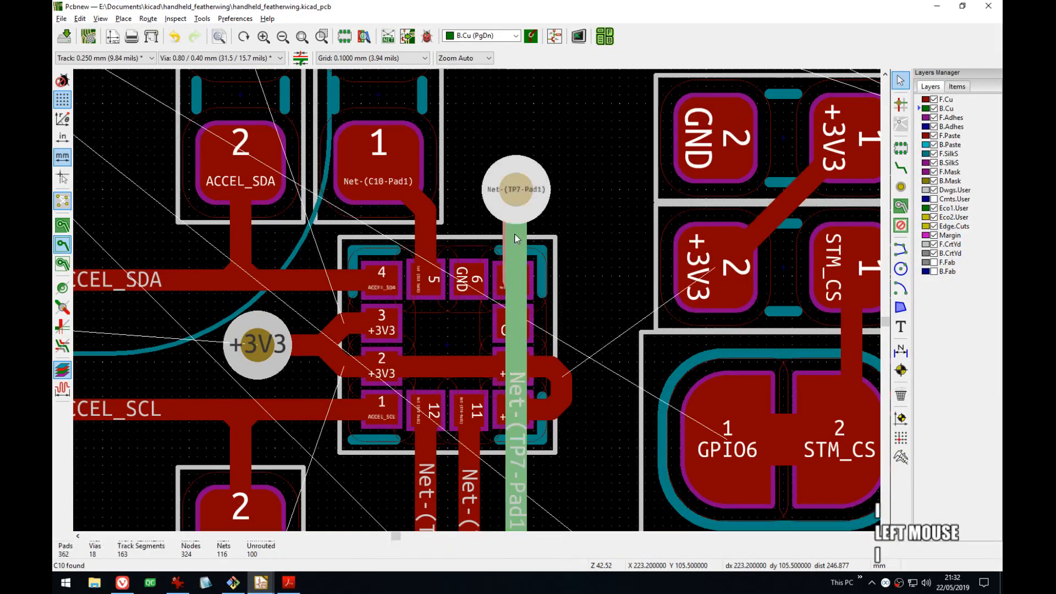
pyautogui.press('Delete')
pyautogui.scroll(-3, 483, 305)
pyautogui.moveTo(482, 305); pyautogui.dragTo(543, 282, button='middle')
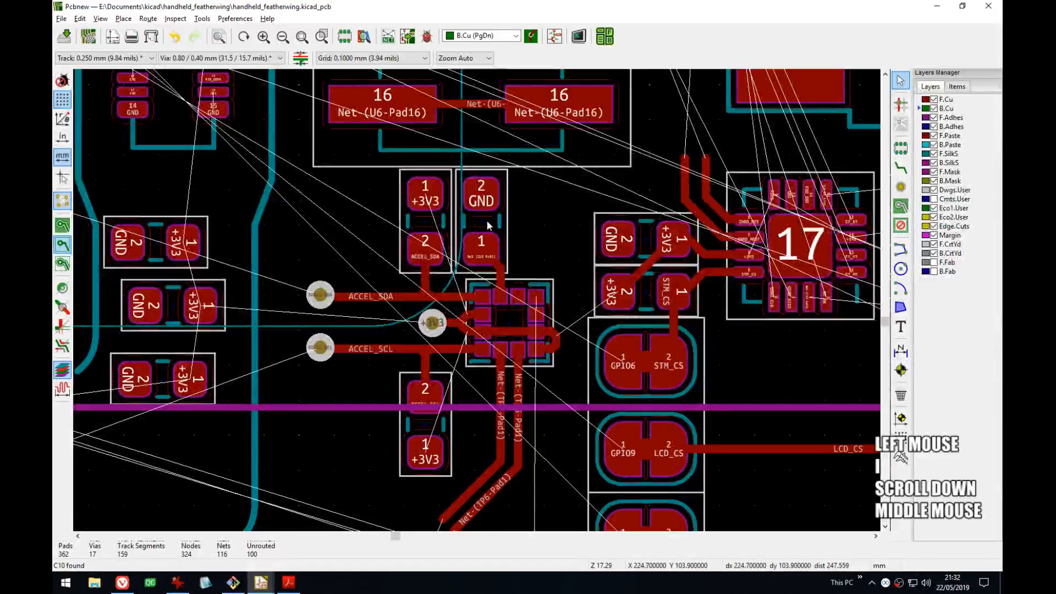
pyautogui.press('x')
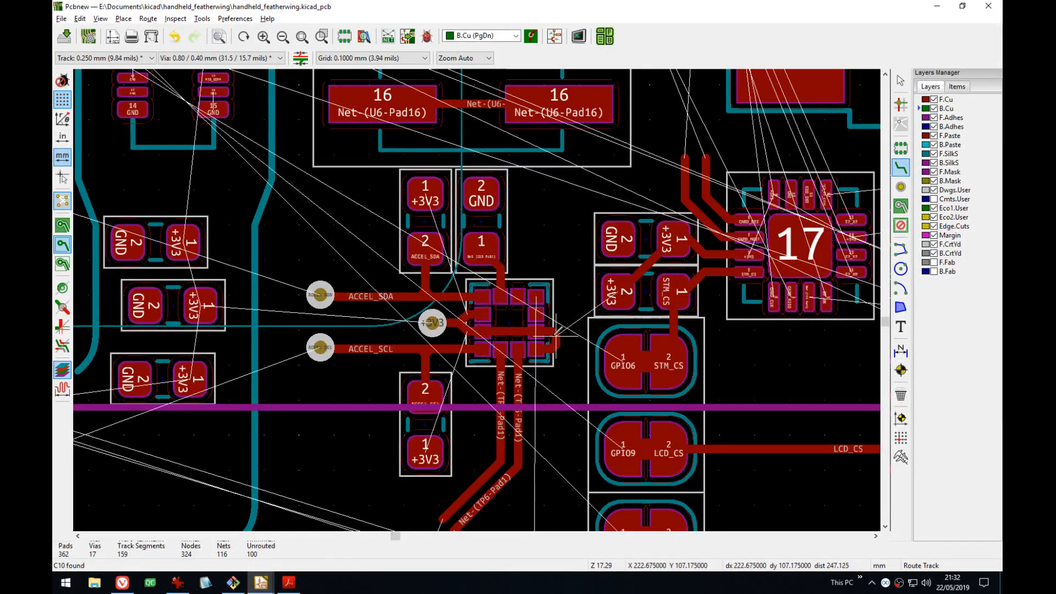
pyautogui.click(555, 333)
pyautogui.press('Escape')
pyautogui.press('Escape')
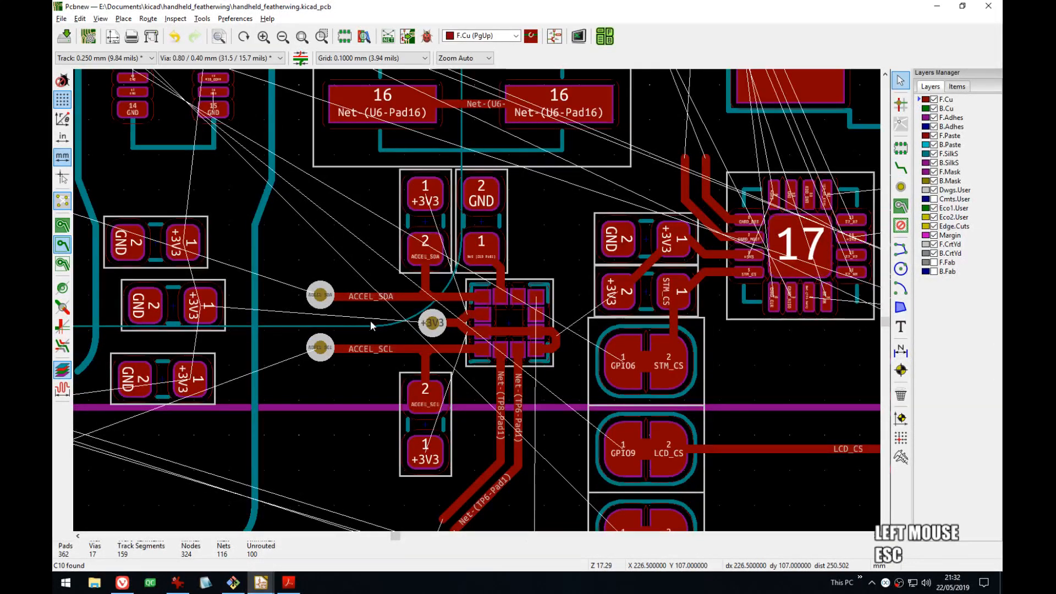
pyautogui.click(156, 249)
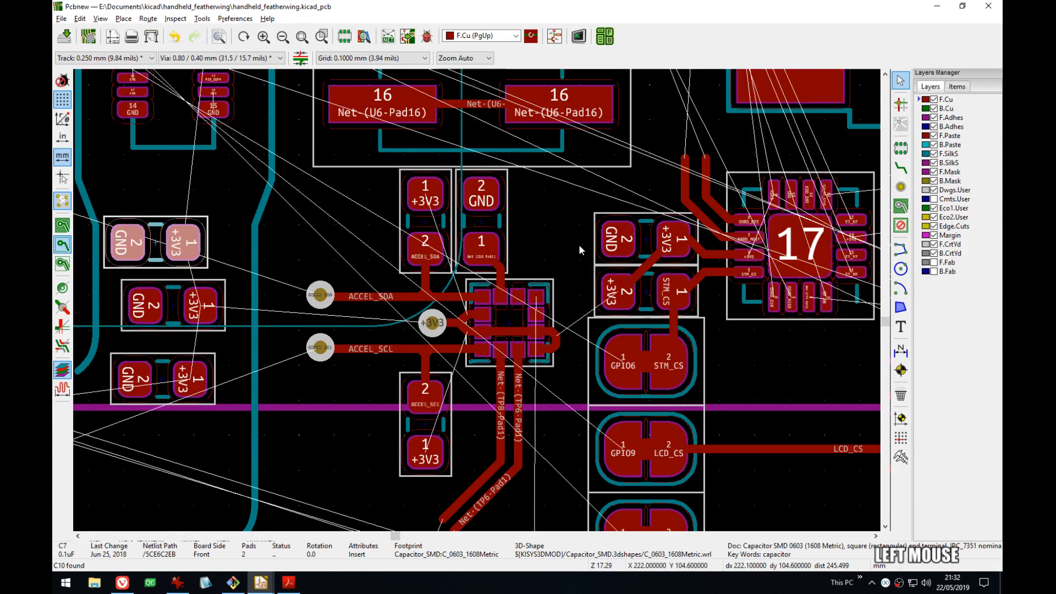
pyautogui.press('m')
pyautogui.click(157, 243)
pyautogui.moveTo(195, 189); pyautogui.dragTo(268, 197, button='middle')
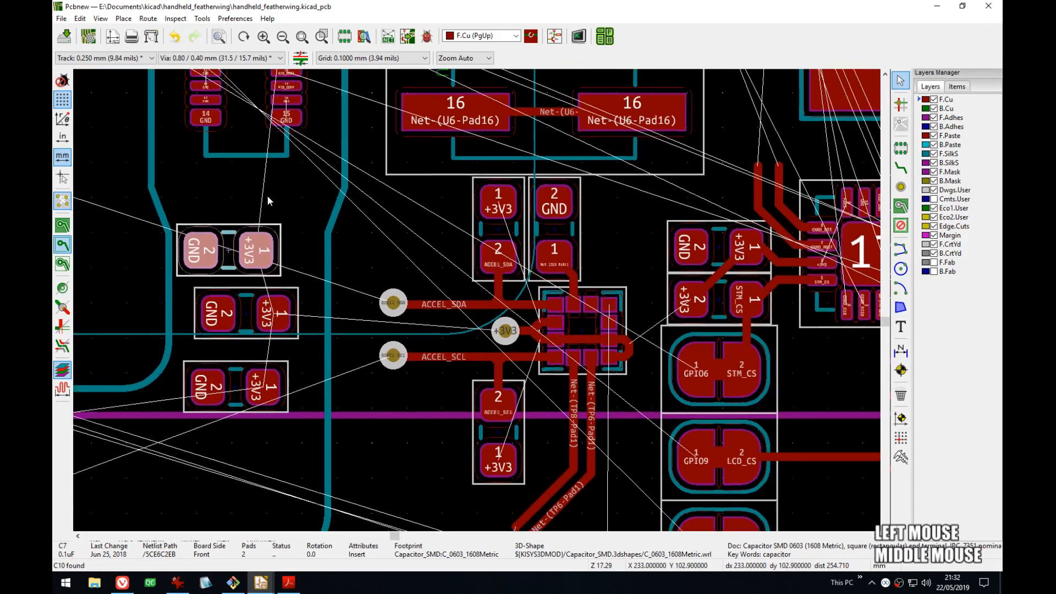
# - Save the board, then place capacitor C7 at 270° rotation beside C10 in the row above the accelerometer
pyautogui.click(305, 210)
pyautogui.hotkey('ctrl', 's')
pyautogui.click(222, 259)
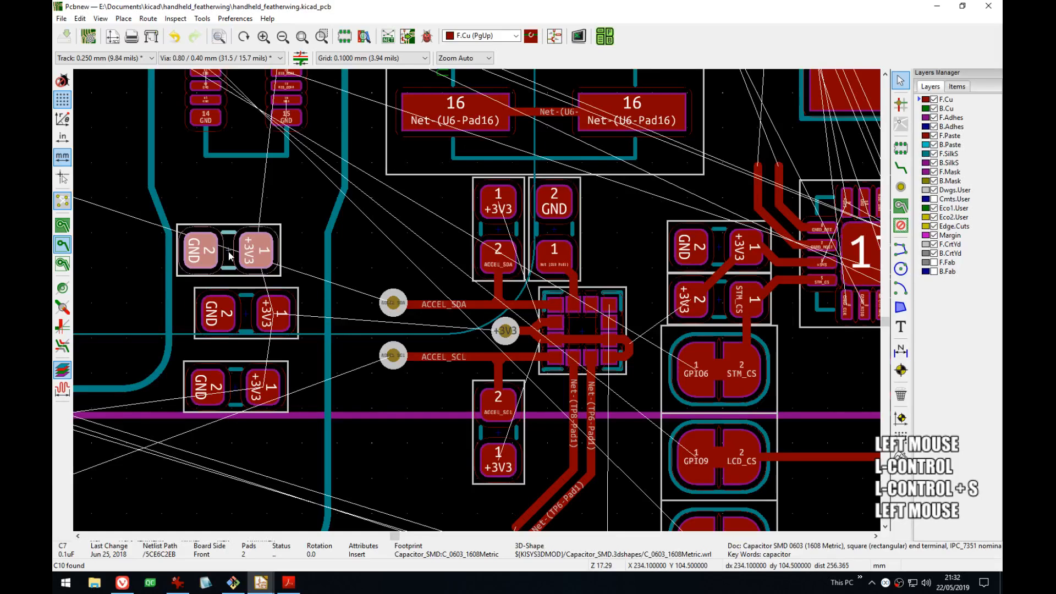
pyautogui.press('m')
pyautogui.scroll(3, 577, 247)
pyautogui.press('r')
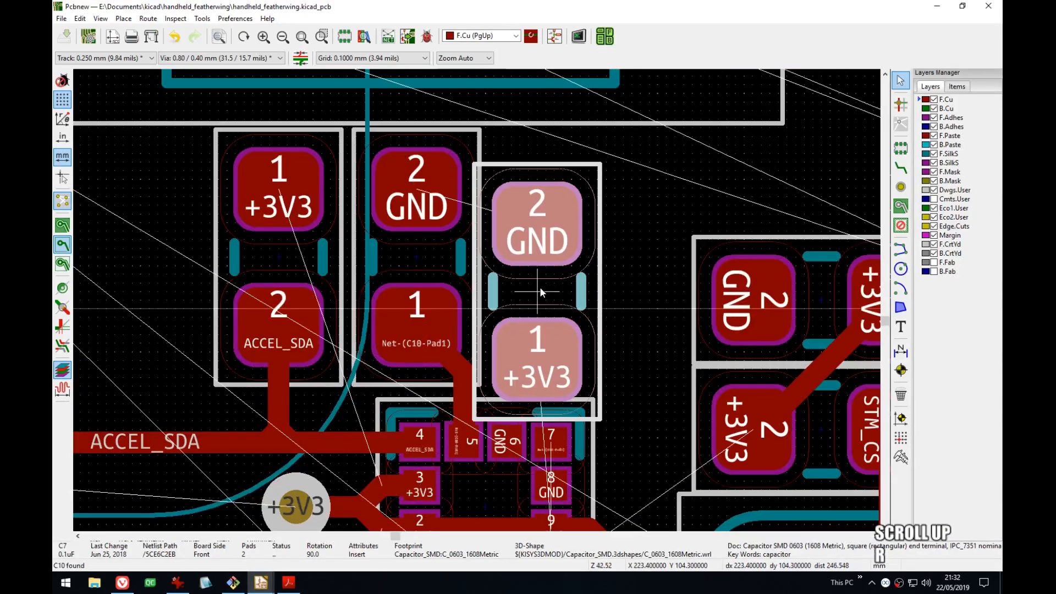
pyautogui.press('r')
pyautogui.press('r')
pyautogui.press('r')
pyautogui.press('r')
pyautogui.press('r')
pyautogui.press('r')
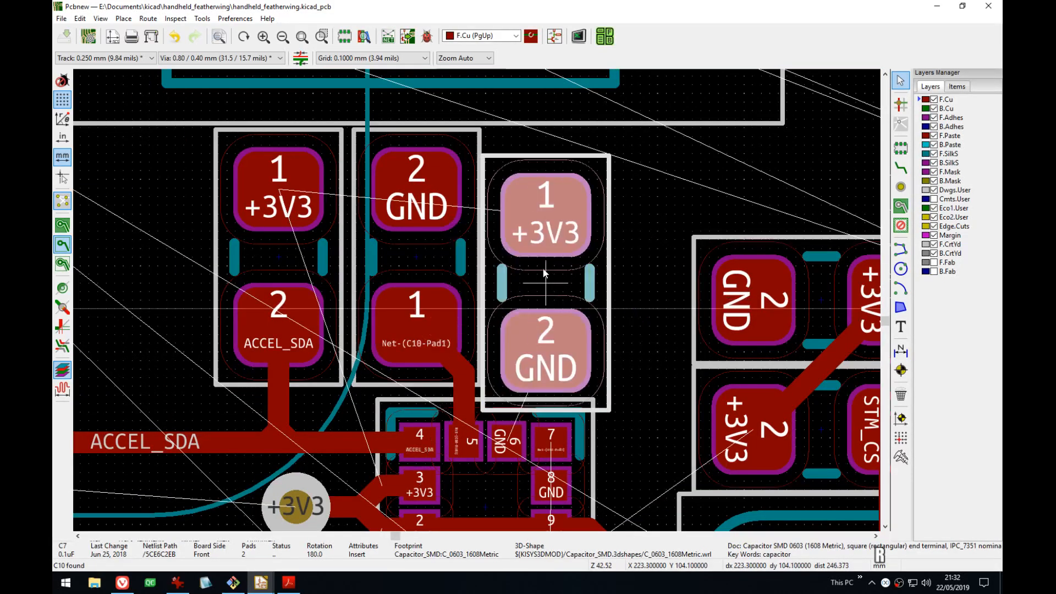
pyautogui.press('r')
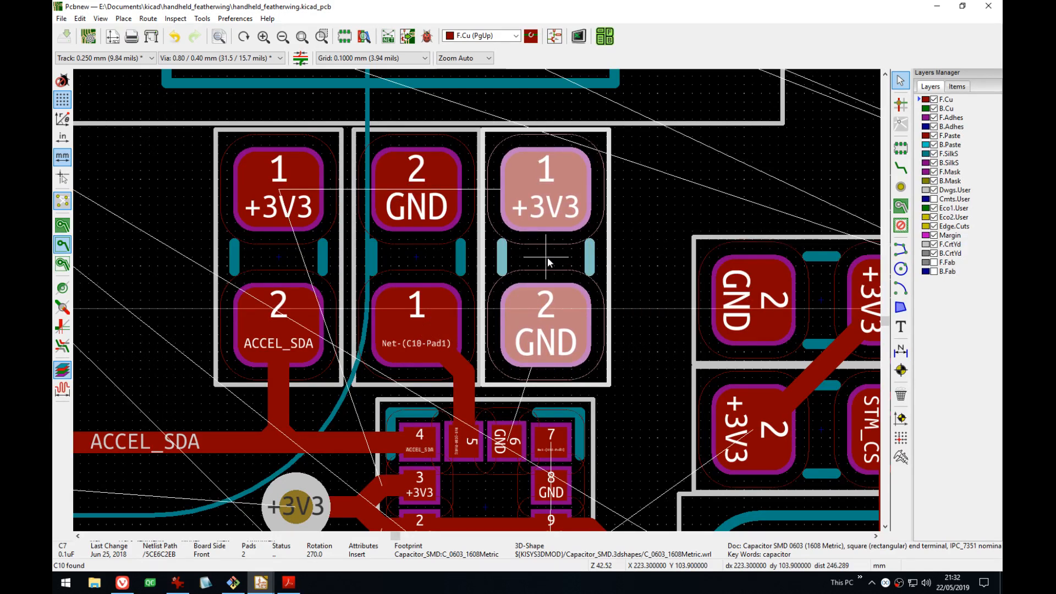
pyautogui.click(552, 258)
pyautogui.scroll(-1, 552, 259)
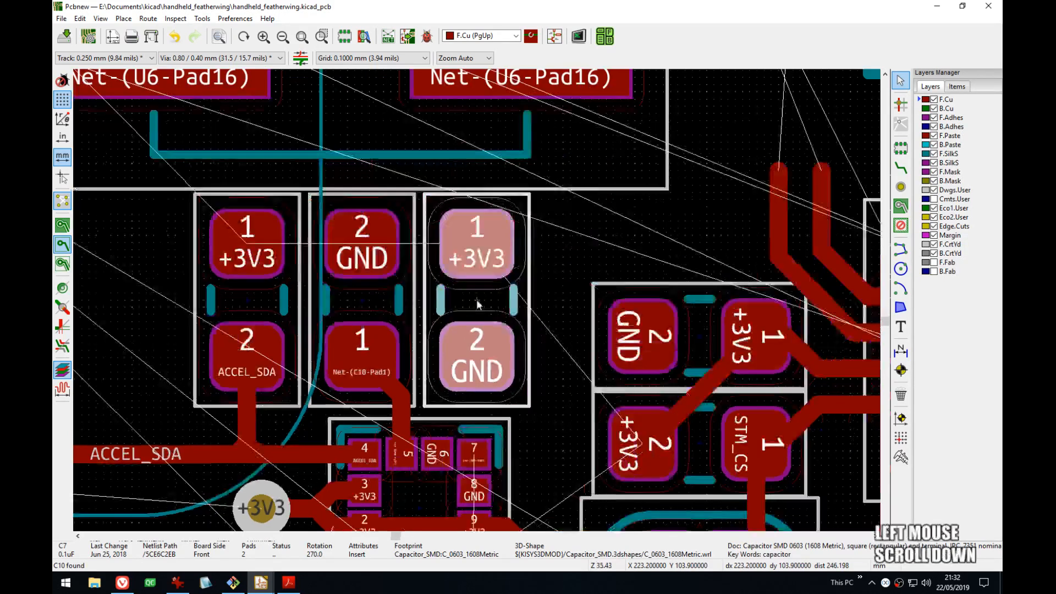
# - Delete the vias at the outer ends of the ACCEL_SDA and ACCEL_SCL tracks
pyautogui.scroll(-5, 476, 299)
pyautogui.moveTo(477, 299); pyautogui.dragTo(516, 301, button='middle')
pyautogui.scroll(1, 517, 301)
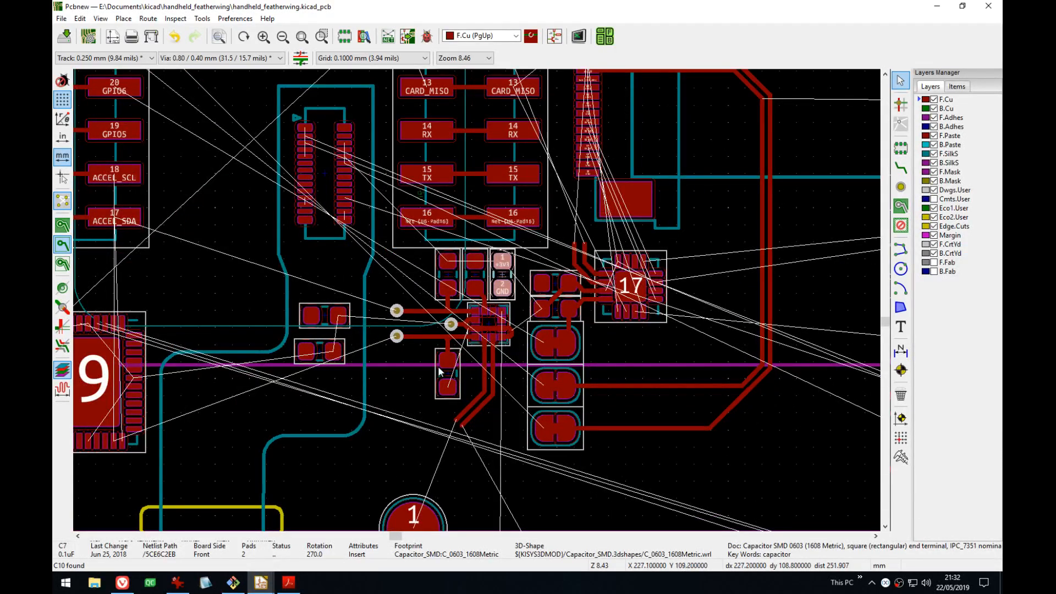
pyautogui.moveTo(460, 358); pyautogui.dragTo(447, 336, button='middle')
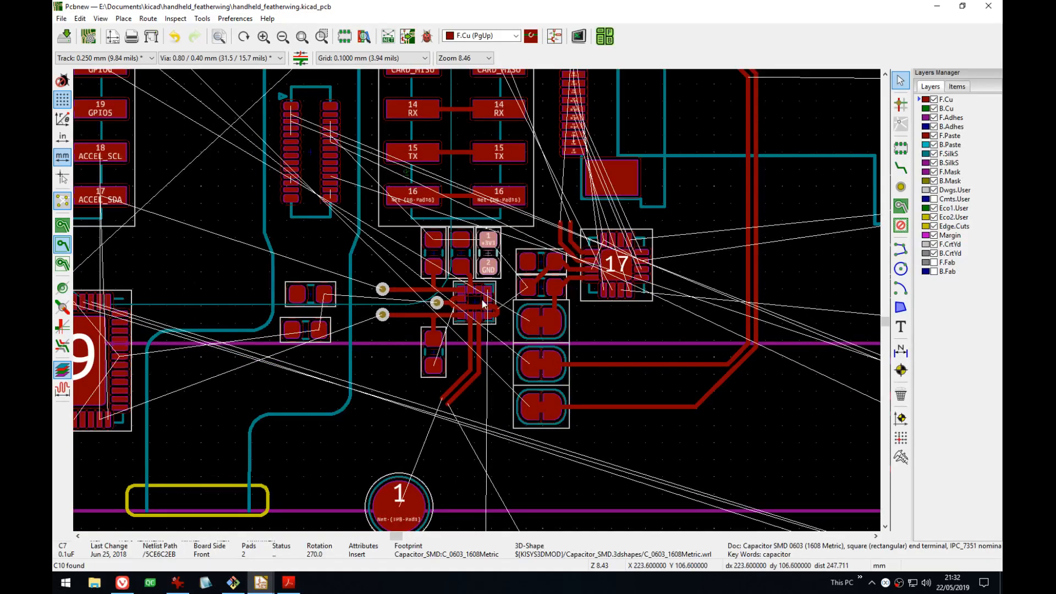
pyautogui.scroll(3, 433, 306)
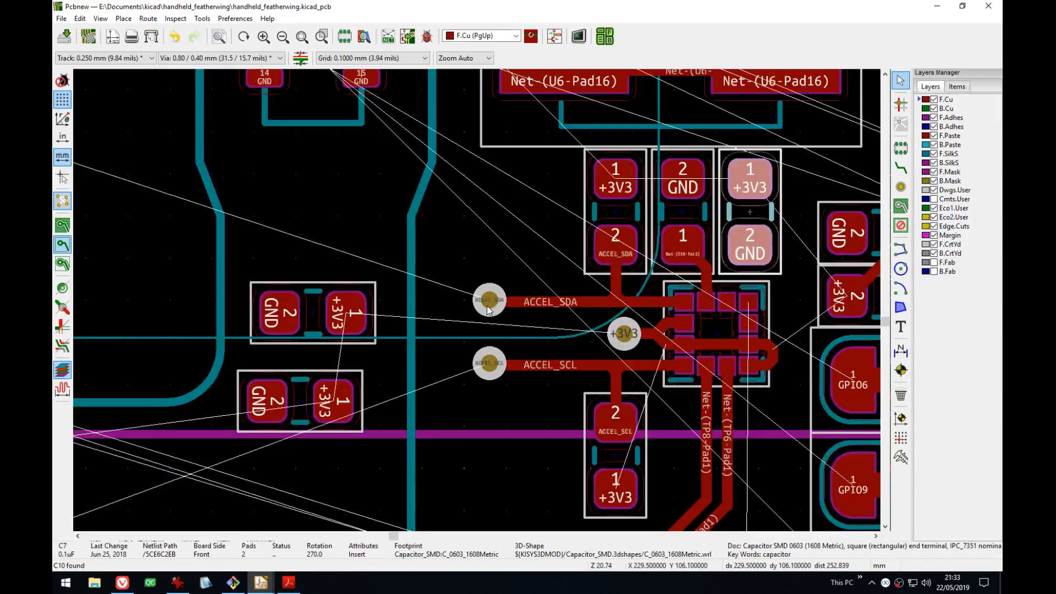
pyautogui.click(487, 306)
pyautogui.press('Delete')
pyautogui.click(489, 358)
pyautogui.press('Delete')
# - Delete the outer ACCEL_SDA and ACCEL_SCL track segments that extend beyond the pull-up footprints
pyautogui.click(490, 301)
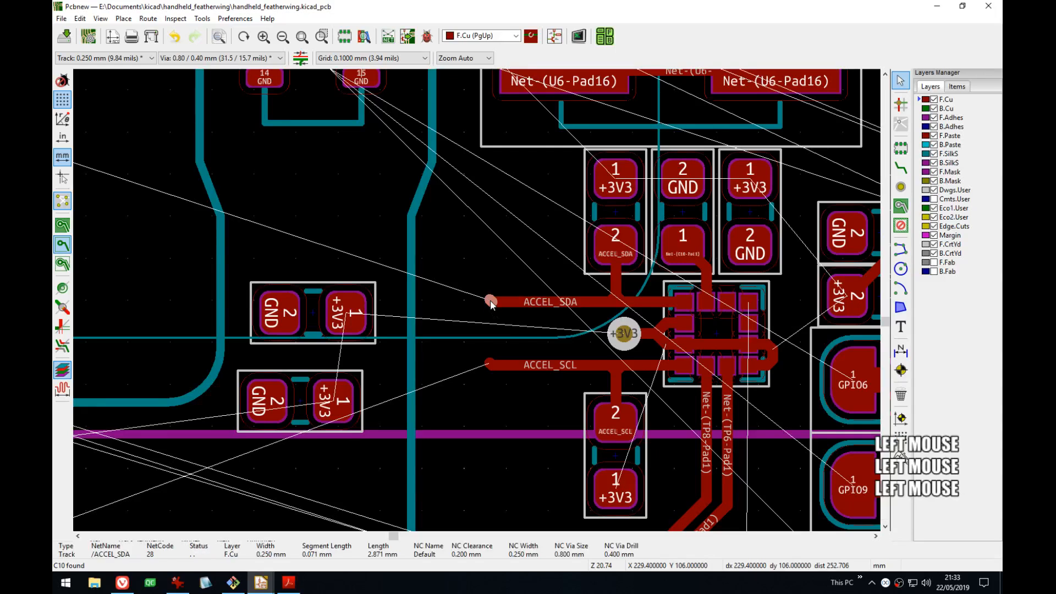
pyautogui.press('Escape')
pyautogui.click(490, 363)
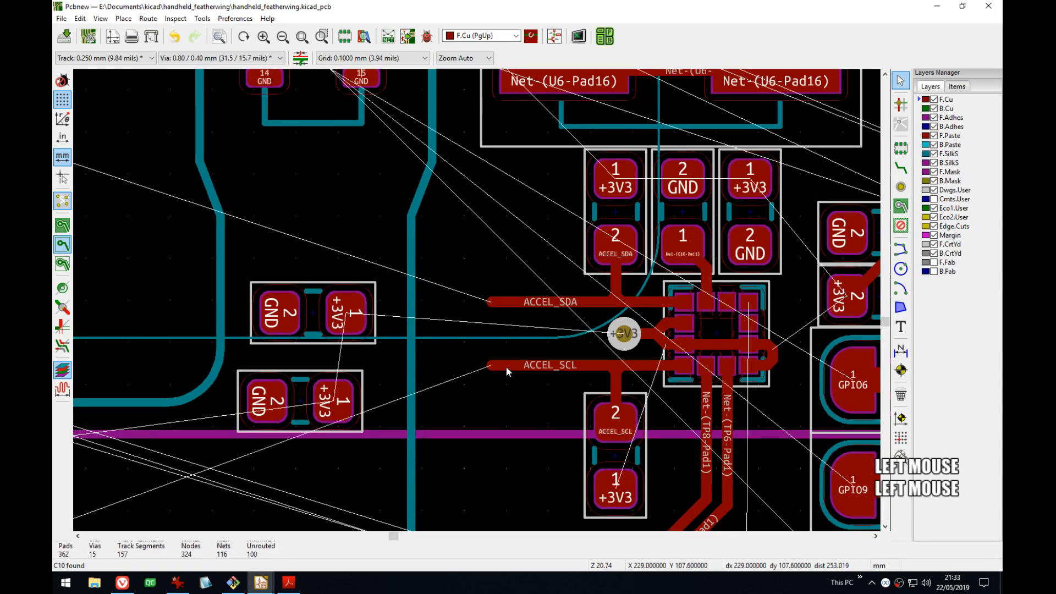
pyautogui.press('Delete')
pyautogui.click(532, 301)
pyautogui.press('Delete')
# - Route short straight stubs on F.Cu outward from the ACCEL_SDA and ACCEL_SCL junctions at the pull-up footprints, leaving their ends open
pyautogui.scroll(3, 583, 321)
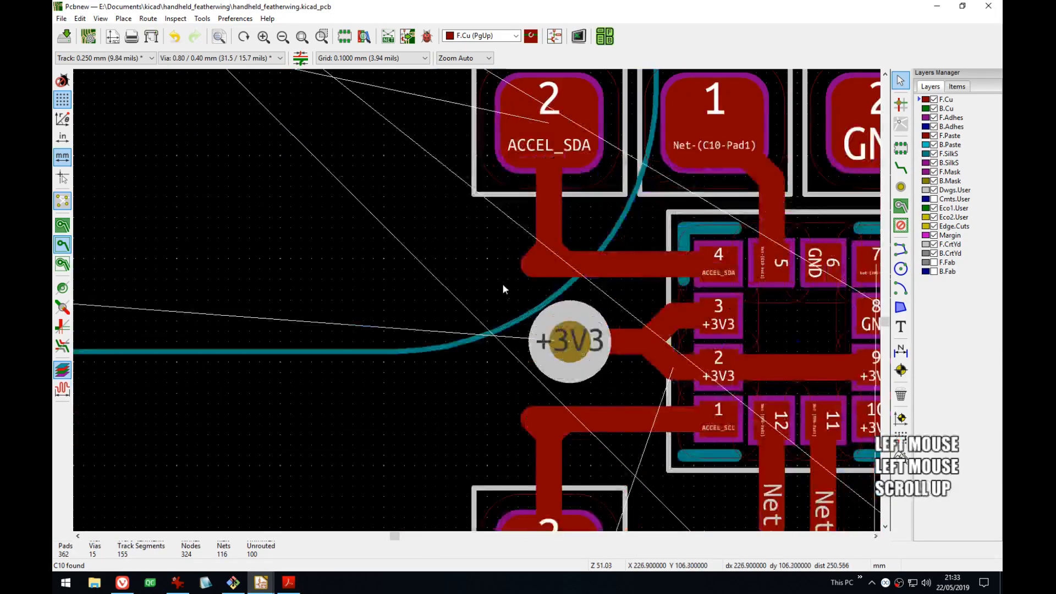
pyautogui.press('w')
pyautogui.moveTo(546, 265); pyautogui.dragTo(499, 274, button='middle')
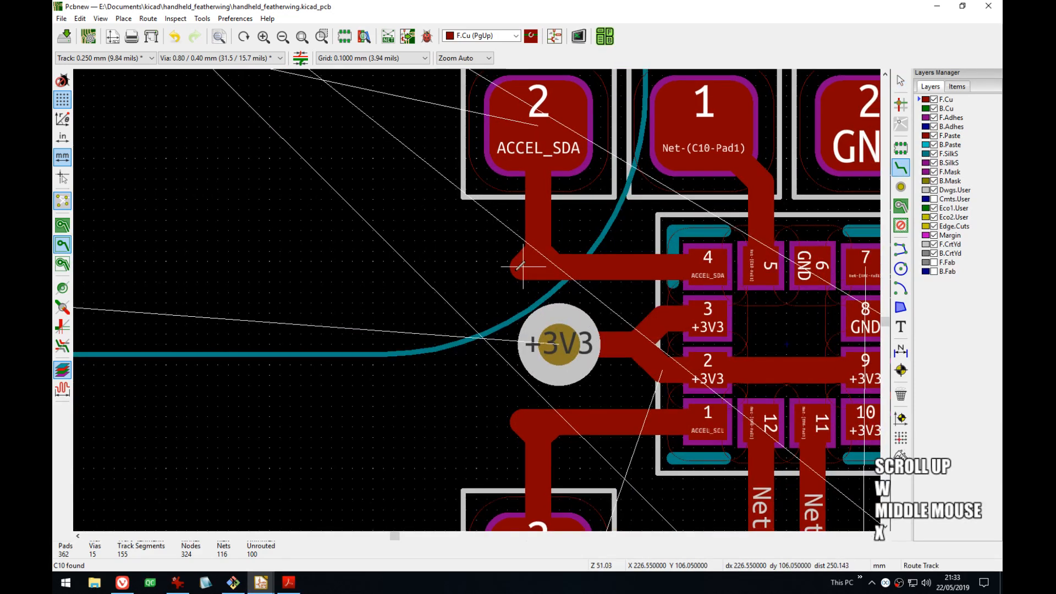
pyautogui.click(528, 268)
pyautogui.click(424, 260)
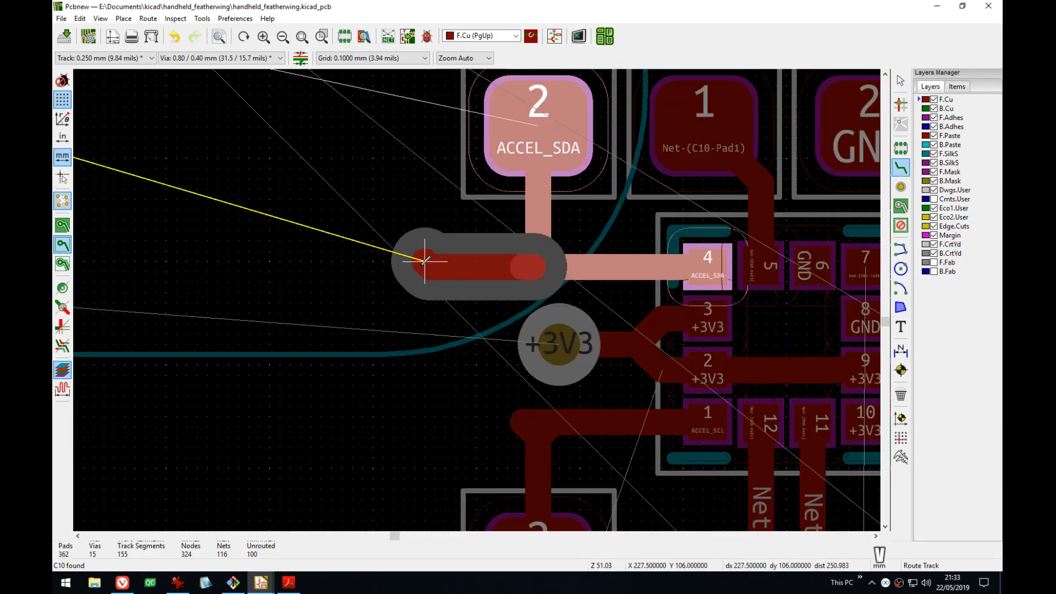
pyautogui.click(426, 267)
pyautogui.press('Escape')
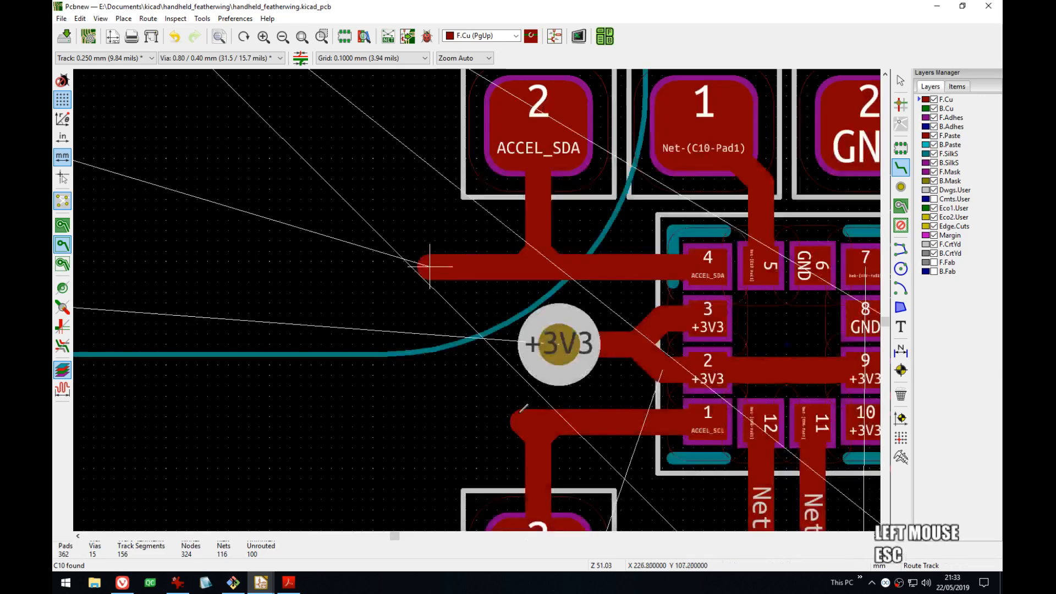
pyautogui.click(523, 421)
pyautogui.click(440, 421)
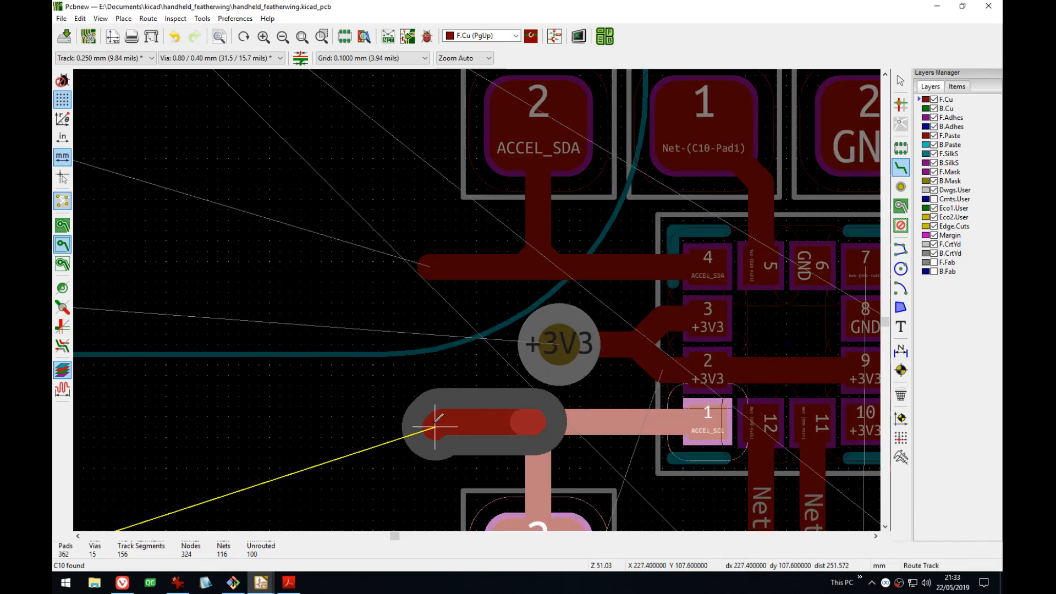
pyautogui.press('Escape')
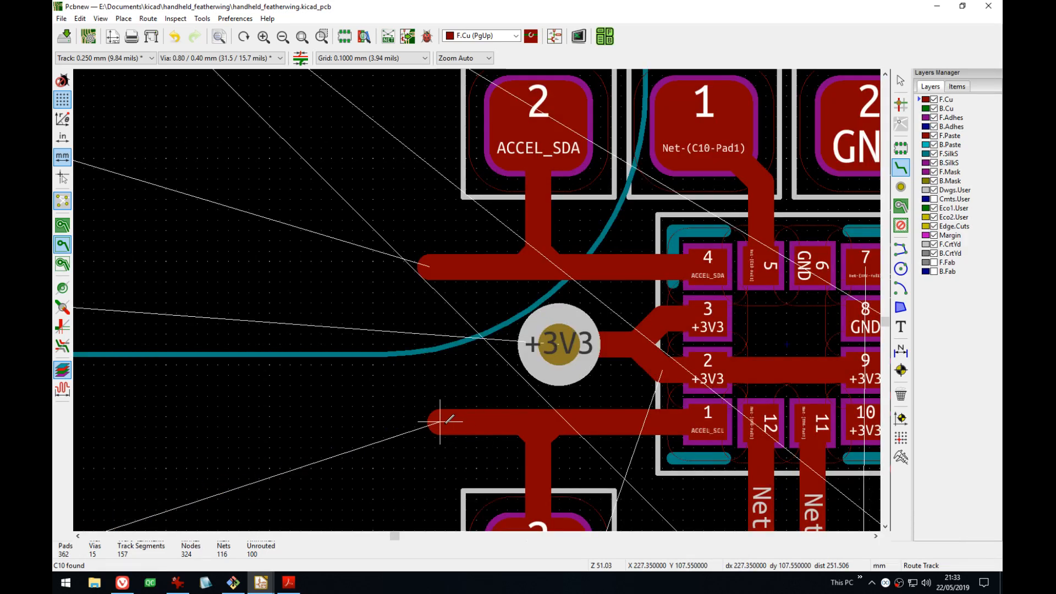
pyautogui.press('Escape')
pyautogui.scroll(-5, 497, 285)
pyautogui.moveTo(511, 283); pyautogui.dragTo(505, 277, button='middle')
pyautogui.moveTo(461, 193)
pyautogui.mouseDown()
pyautogui.moveTo(547, 395)
pyautogui.moveTo(575, 419)
pyautogui.moveTo(446, 205)
pyautogui.mouseUp()
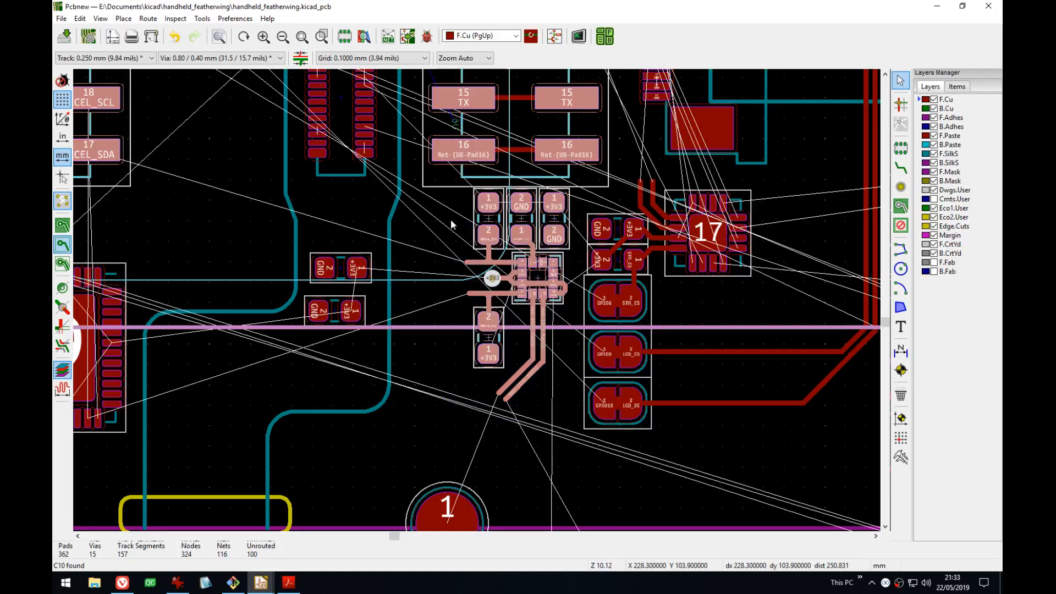
pyautogui.click(566, 243)
pyautogui.click(460, 192)
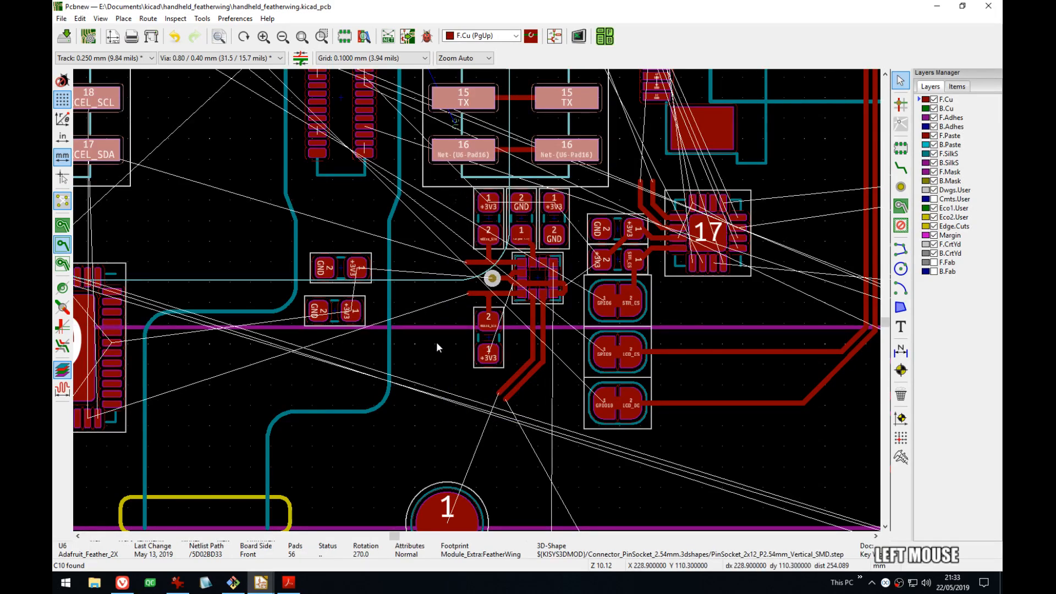
pyautogui.press('Escape')
# - Shift the accelerometer with its tracks, +3V3 via, capacitors and pull-up footprints about 2.2 mm left, away from the 17-pad chip's capacitors
pyautogui.moveTo(448, 193); pyautogui.dragTo(579, 408)
pyautogui.keyDown('shift'); pyautogui.click(547, 210); pyautogui.keyUp('shift')
pyautogui.keyDown('shift'); pyautogui.click(521, 219); pyautogui.keyUp('shift')
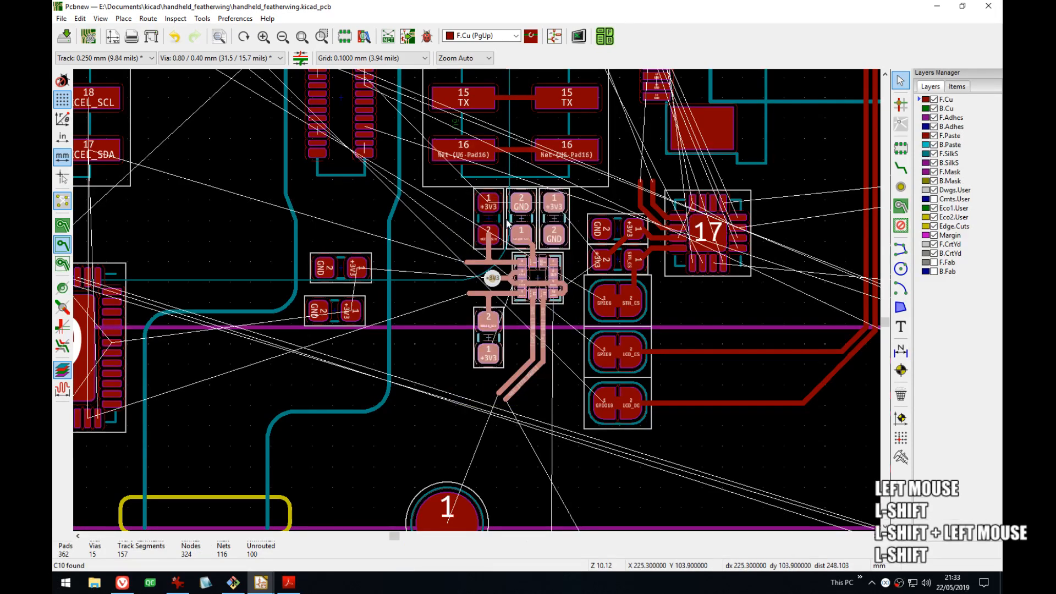
pyautogui.keyDown('shift'); pyautogui.click(489, 220); pyautogui.keyUp('shift')
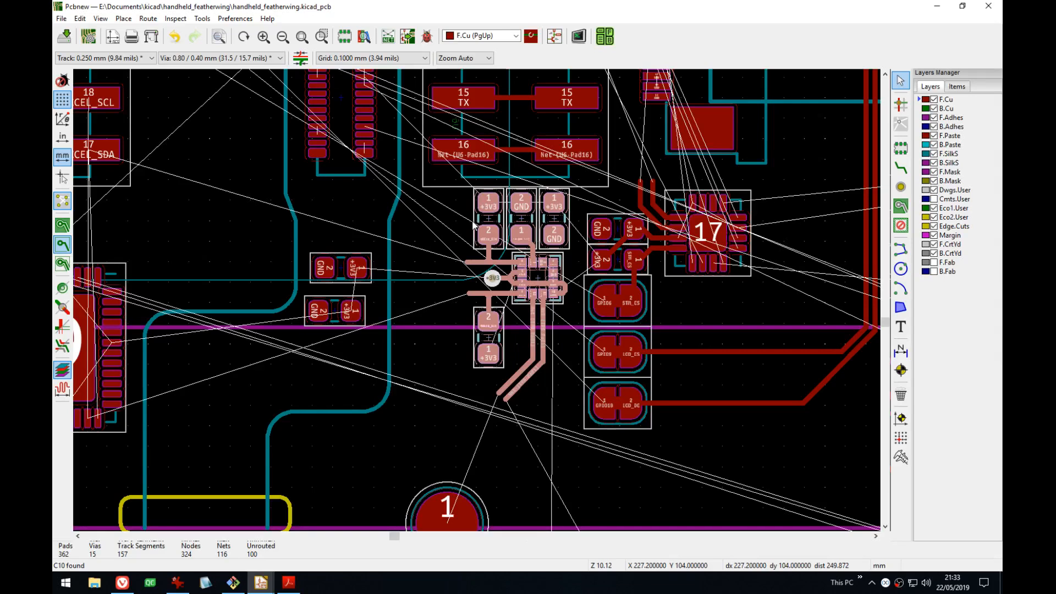
pyautogui.press('Left')
pyautogui.press('Left')
pyautogui.press('Left')
pyautogui.press('Left')
pyautogui.press('Left')
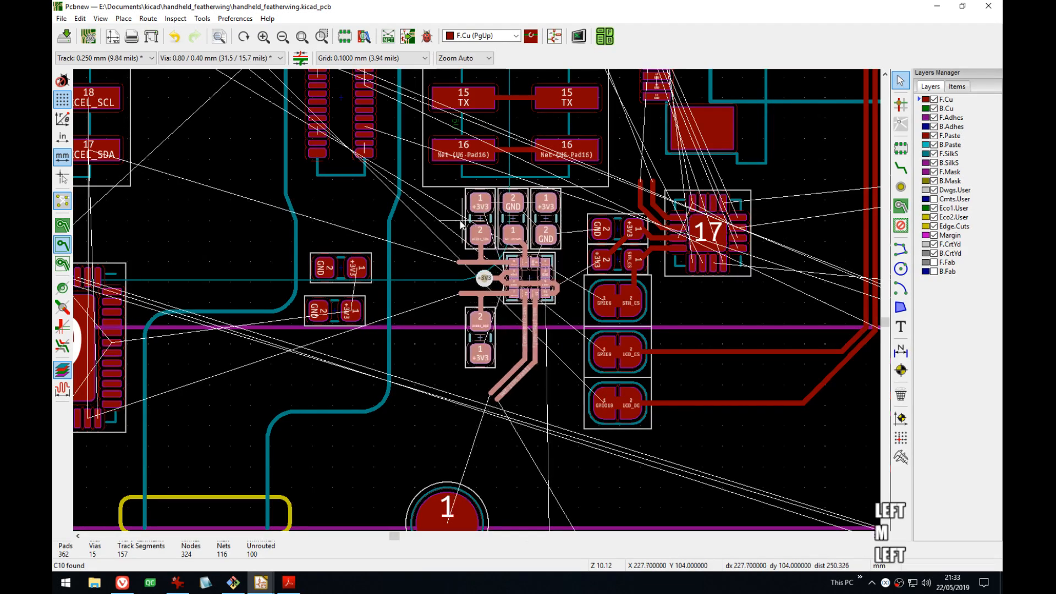
pyautogui.press('Left')
pyautogui.press('Left')
pyautogui.press('Left')
pyautogui.press('Left')
pyautogui.press('Left')
pyautogui.press('Left')
pyautogui.press('Left')
pyautogui.press('Left')
pyautogui.press('Left')
pyautogui.press('Left')
pyautogui.press('Left')
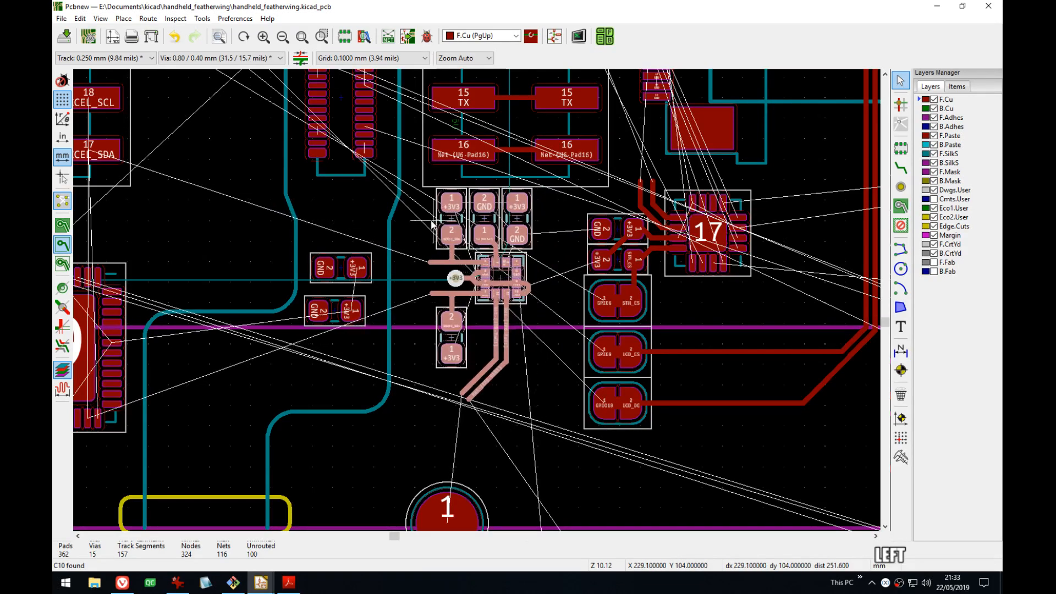
pyautogui.press('Left')
pyautogui.press('Right')
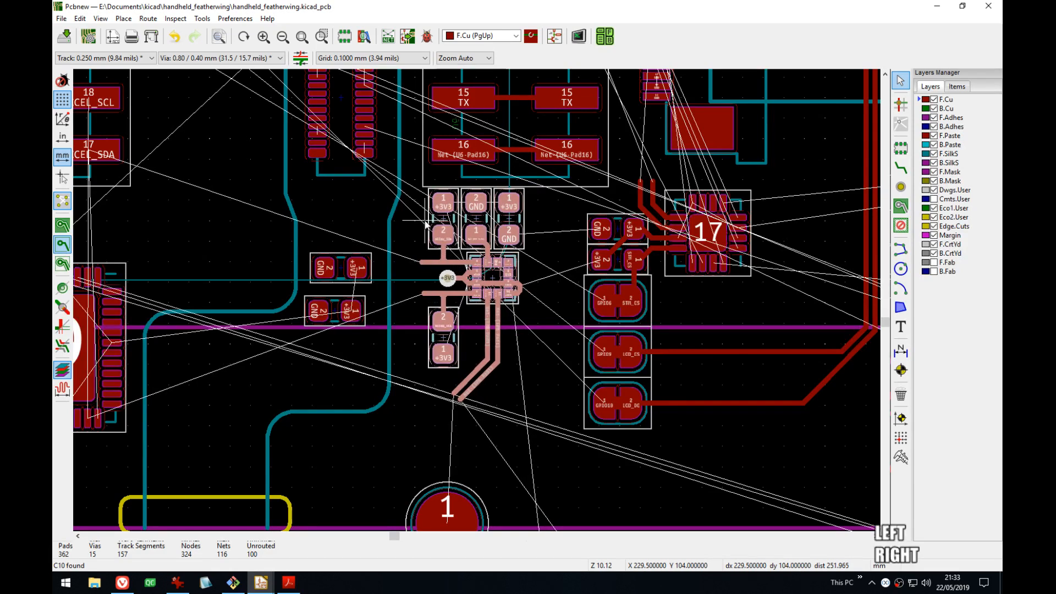
pyautogui.press('Return')
# - Rotate capacitor C7 by 180° so its +3V3 pad faces the accelerometer
pyautogui.scroll(4, 426, 223)
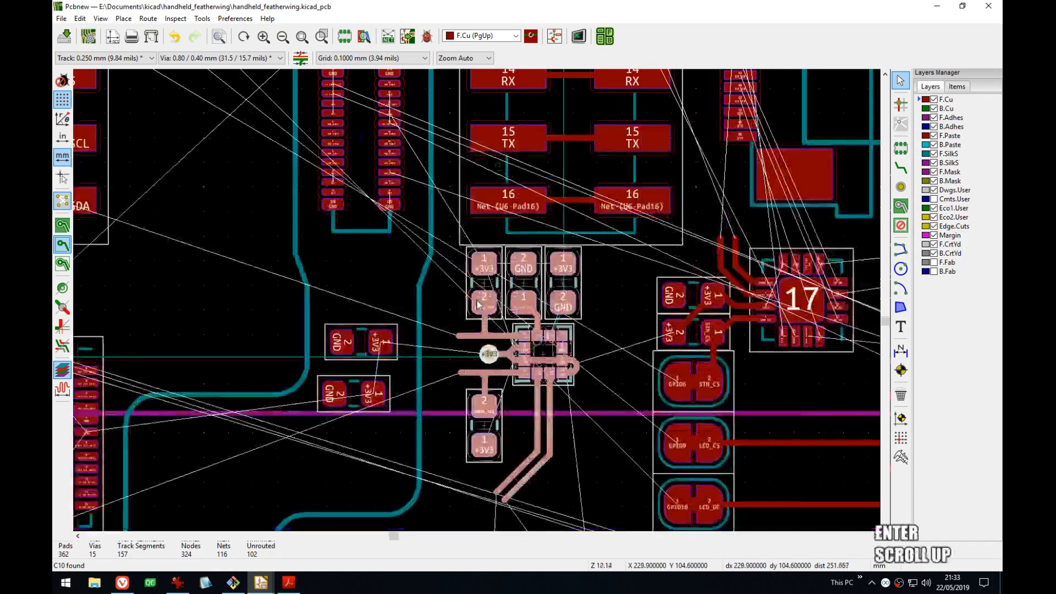
pyautogui.moveTo(701, 411); pyautogui.dragTo(626, 311, button='middle')
pyautogui.click(628, 287)
pyautogui.moveTo(601, 275); pyautogui.dragTo(655, 225, button='middle')
pyautogui.click(574, 195)
pyautogui.press('r')
pyautogui.press('r')
pyautogui.press('x')
pyautogui.click(573, 192)
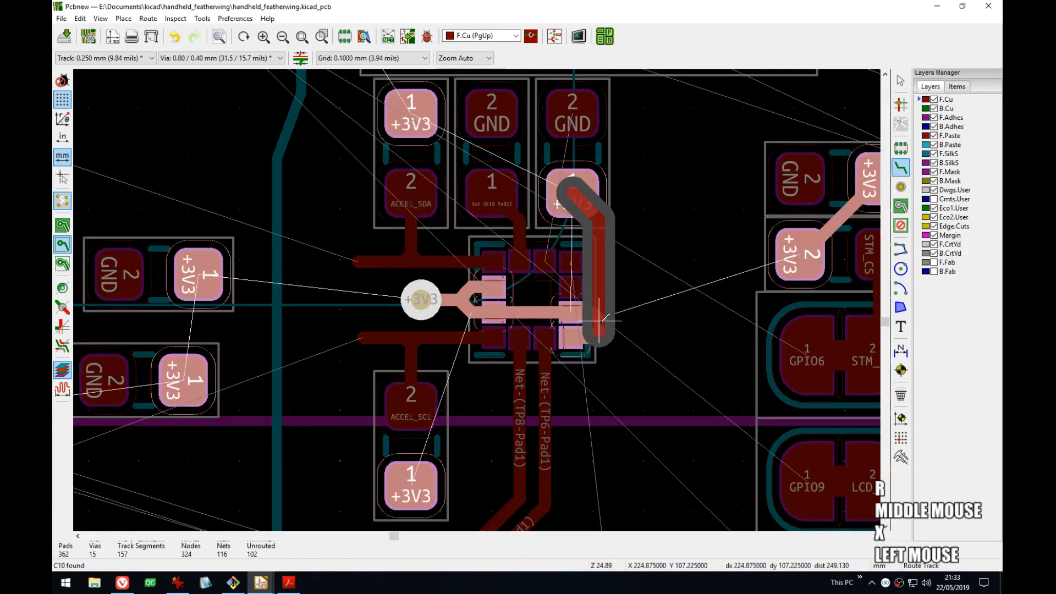
pyautogui.scroll(3, 617, 322)
pyautogui.moveTo(431, 278); pyautogui.dragTo(559, 321, button='middle')
pyautogui.press('Escape')
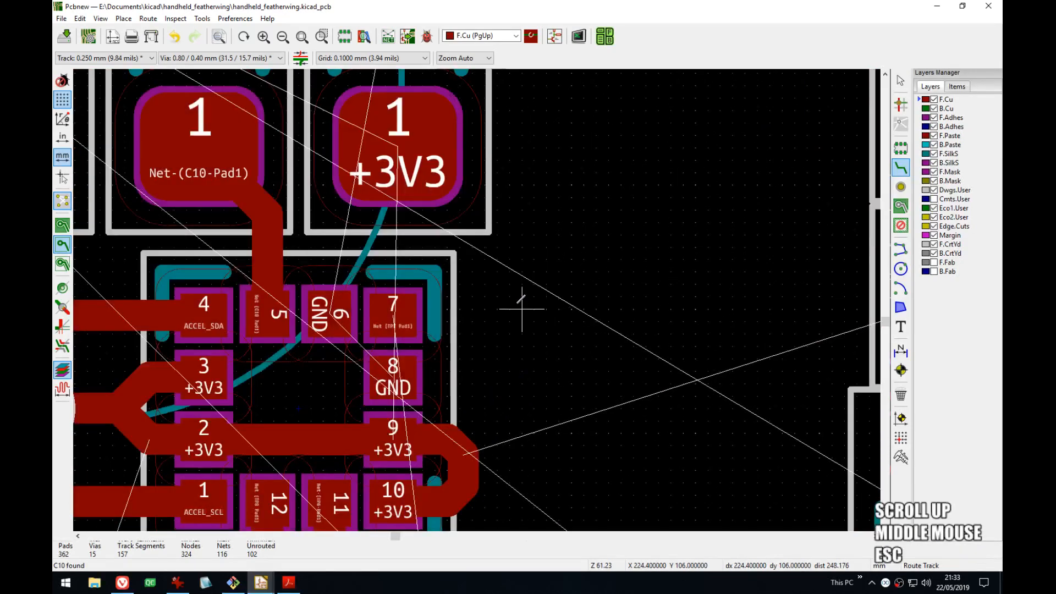
# - Route a short F.Cu track from the accelerometer's pad 7 and end it with a via just outside the chip's corner
pyautogui.moveTo(488, 288); pyautogui.dragTo(471, 337, button='middle')
pyautogui.scroll(-1, 531, 421)
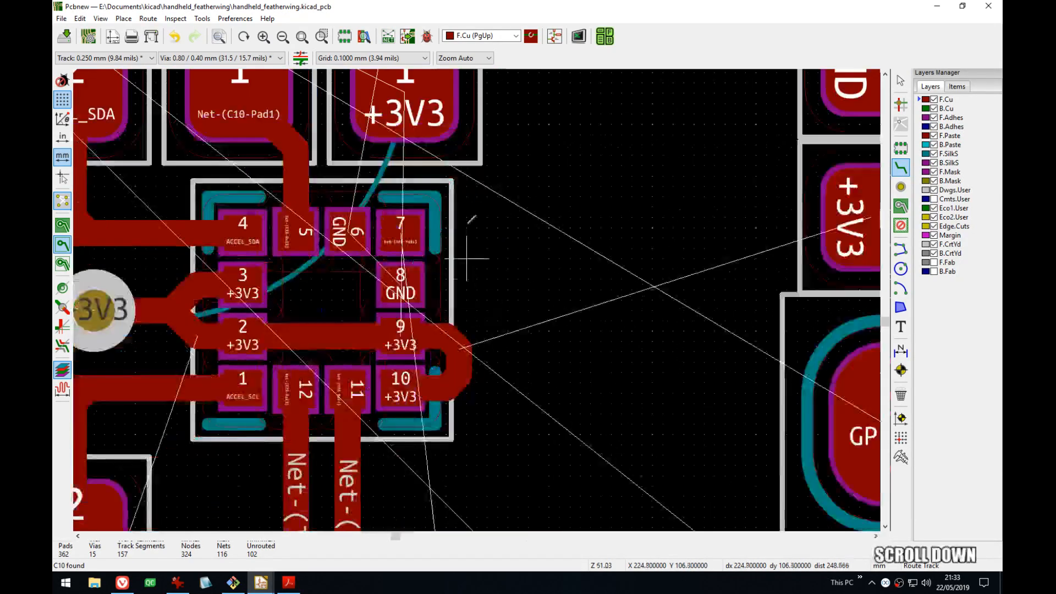
pyautogui.moveTo(470, 196); pyautogui.dragTo(504, 262, button='middle')
pyautogui.click(428, 301)
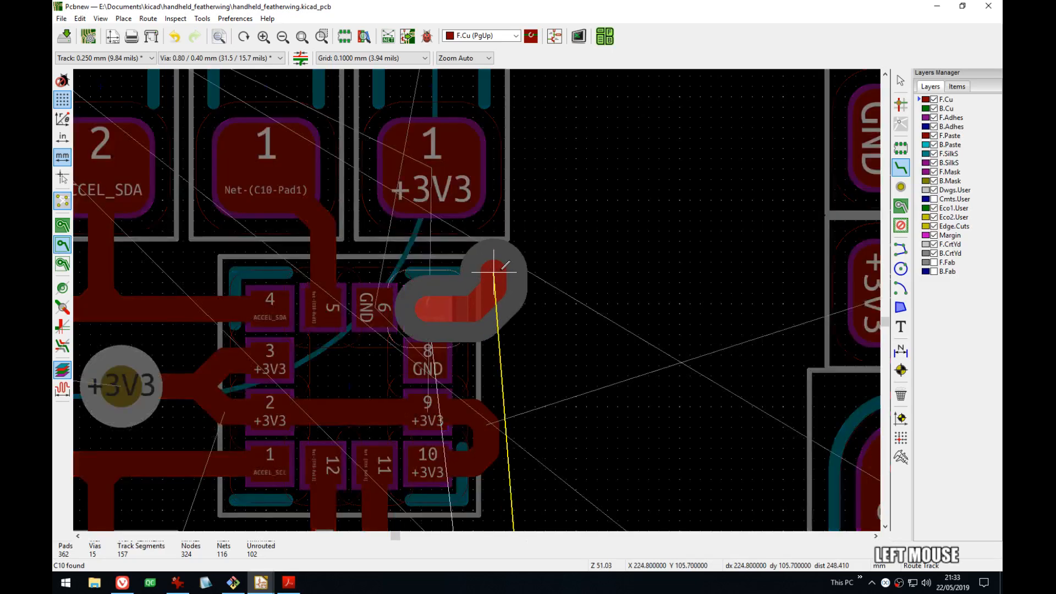
pyautogui.press('v')
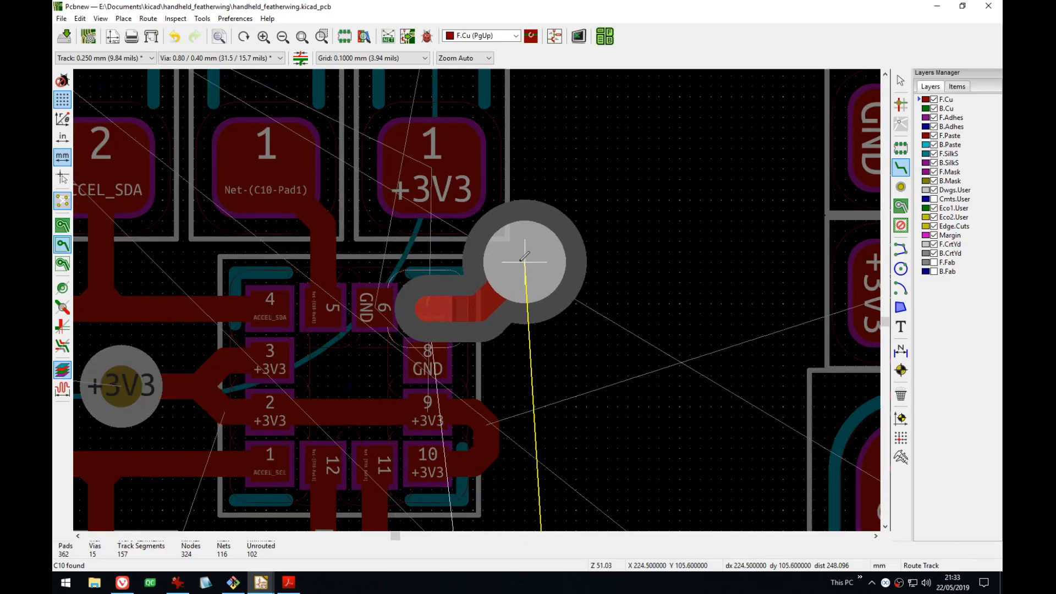
pyautogui.click(515, 271)
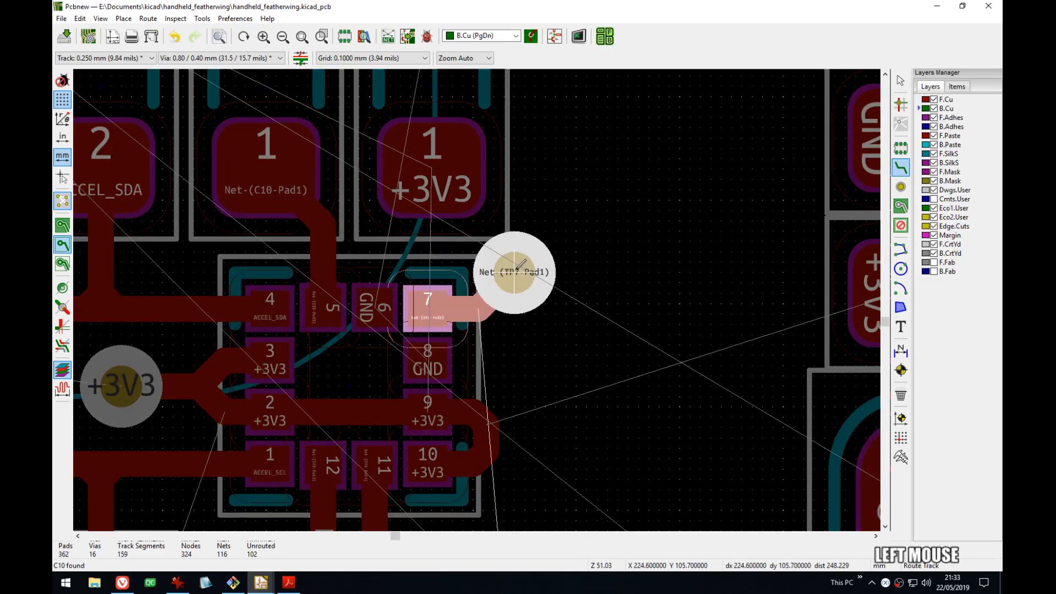
pyautogui.press('Escape')
# - Route +3V3 from C7's pad 1 around the pad 7 via to the junction of accelerometer pads 9 and 10, adjust the track, and save
pyautogui.click(432, 168)
pyautogui.moveTo(555, 366); pyautogui.dragTo(561, 317, button='middle')
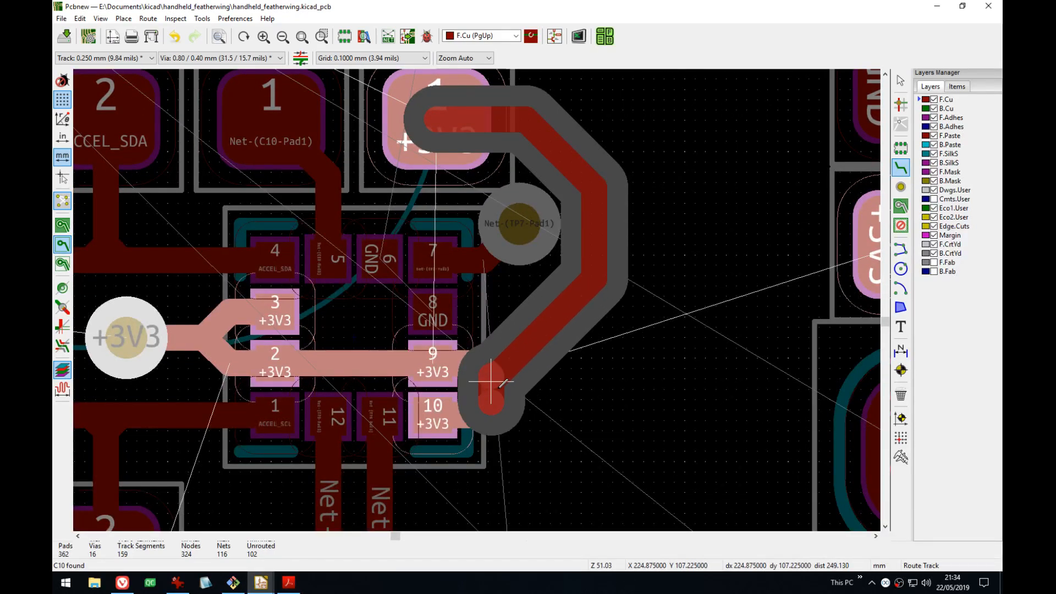
pyautogui.click(489, 378)
pyautogui.press('d')
pyautogui.click(561, 347)
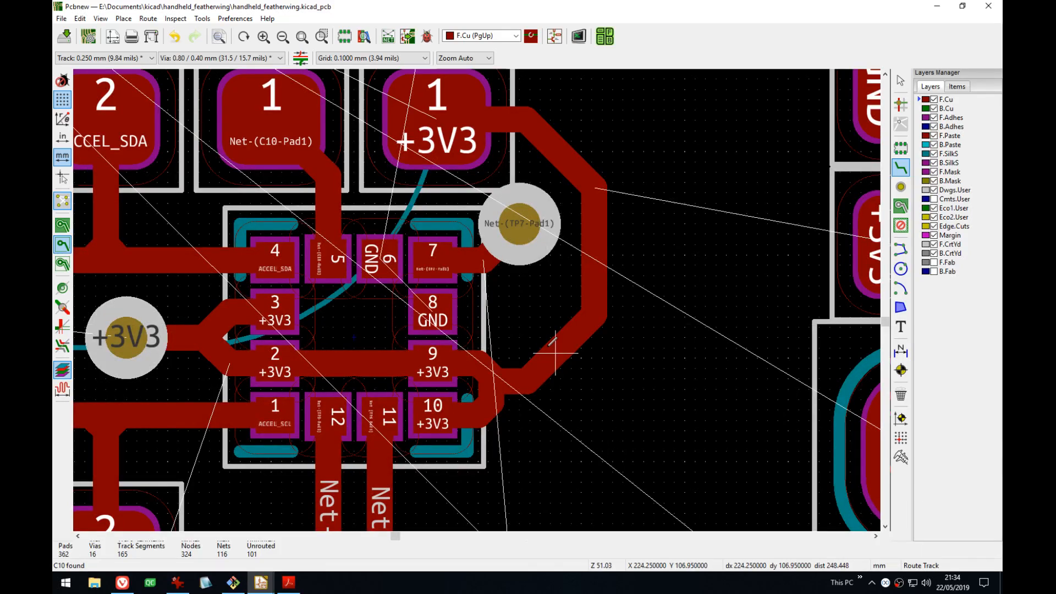
pyautogui.hotkey('ctrl', 's')
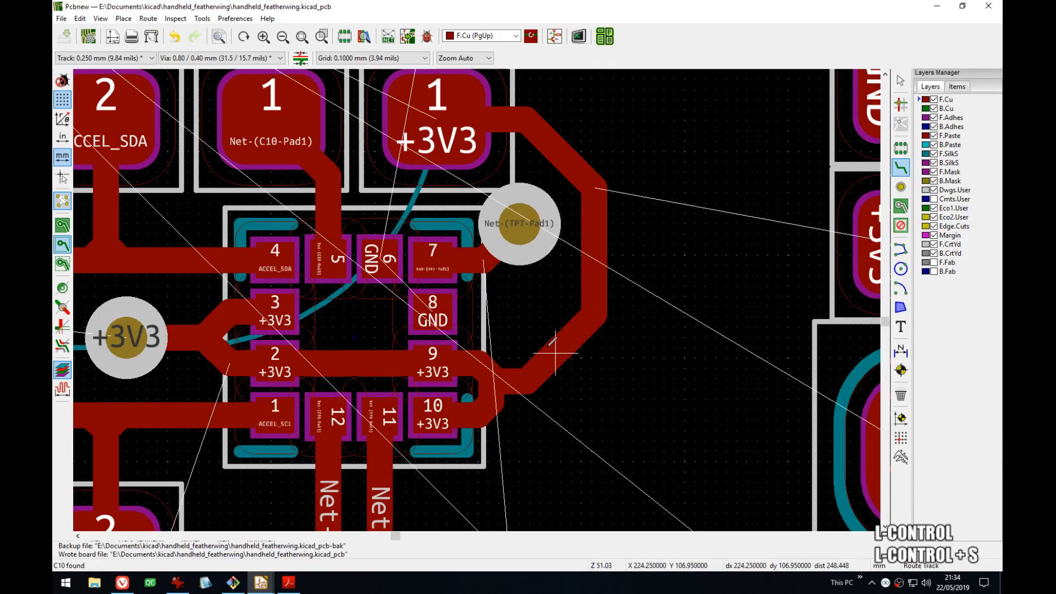
pyautogui.moveTo(432, 303); pyautogui.dragTo(461, 286, button='middle')
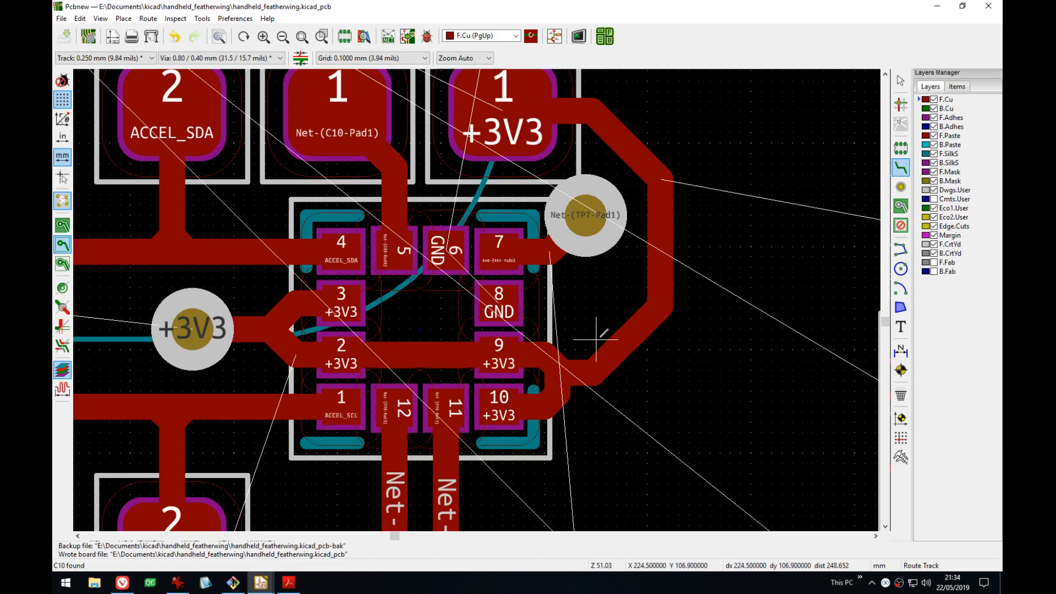
pyautogui.moveTo(595, 339); pyautogui.dragTo(614, 329, button='middle')
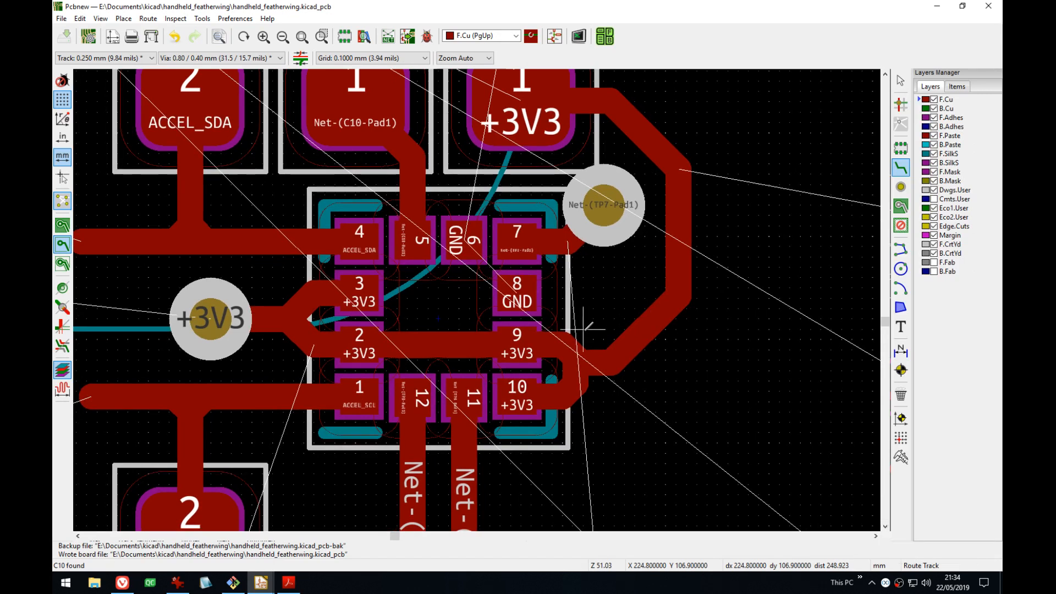
# - Reshape the lower bend of C7's +3V3 track outward to make room for a via beside accelerometer pad 8
pyautogui.moveTo(677, 329); pyautogui.dragTo(635, 342, button='middle')
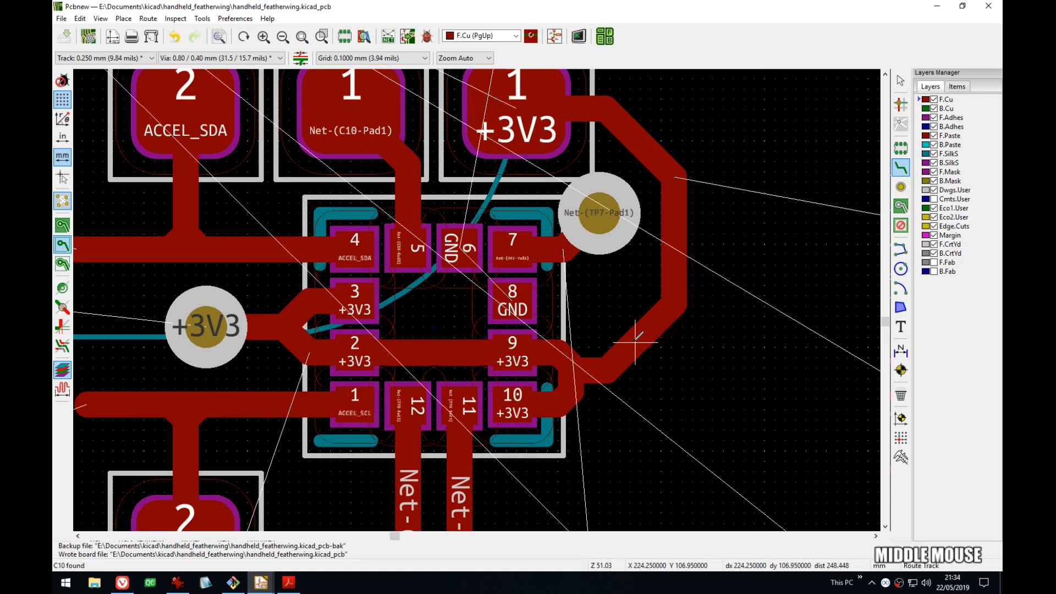
pyautogui.moveTo(512, 293); pyautogui.dragTo(516, 300, button='middle')
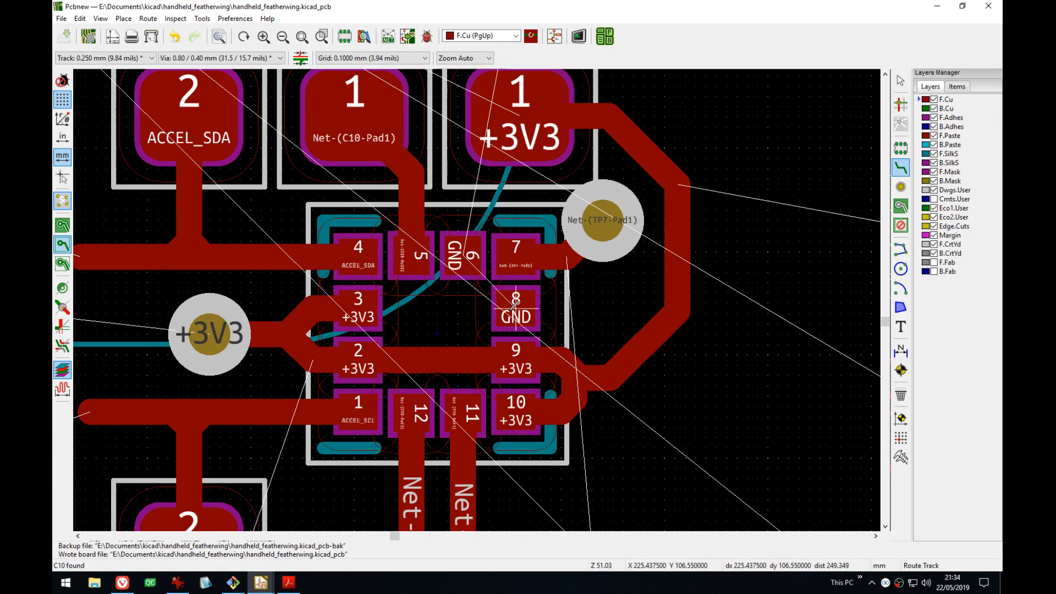
pyautogui.click(549, 302)
pyautogui.press('Escape')
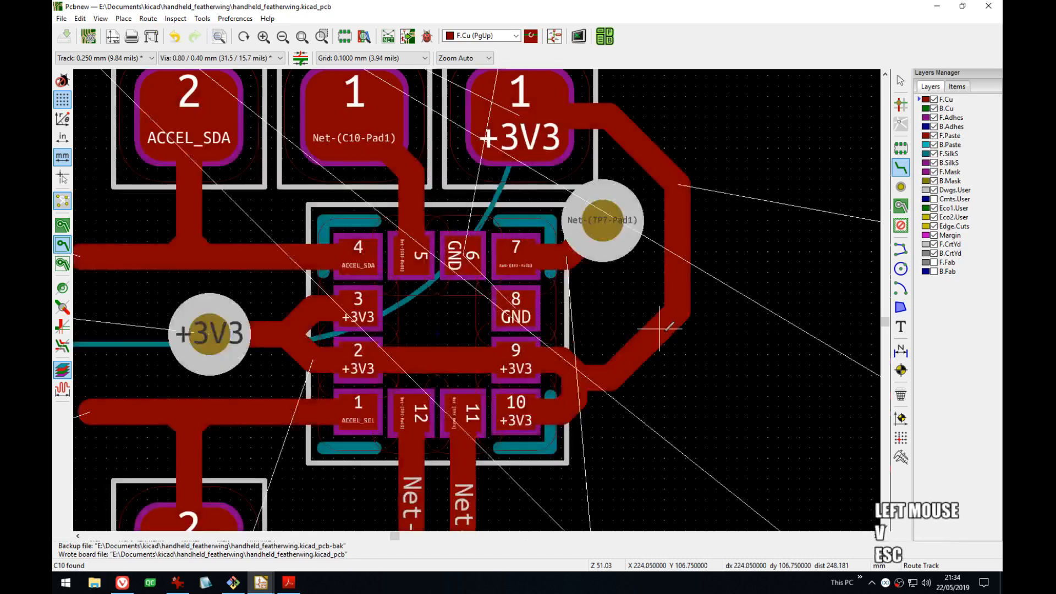
pyautogui.click(668, 347)
pyautogui.click(665, 354)
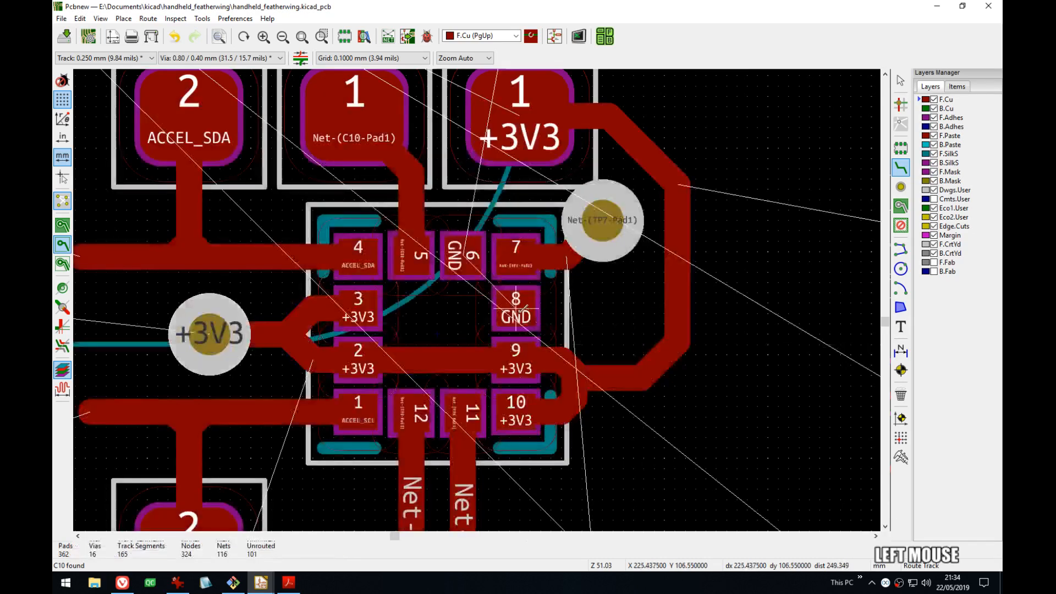
# - Abandon the GND track started at accelerometer pad 8 and undo the +3V3 track between C7 and the junction of pads 9 and 10
pyautogui.click(516, 308)
pyautogui.press('v')
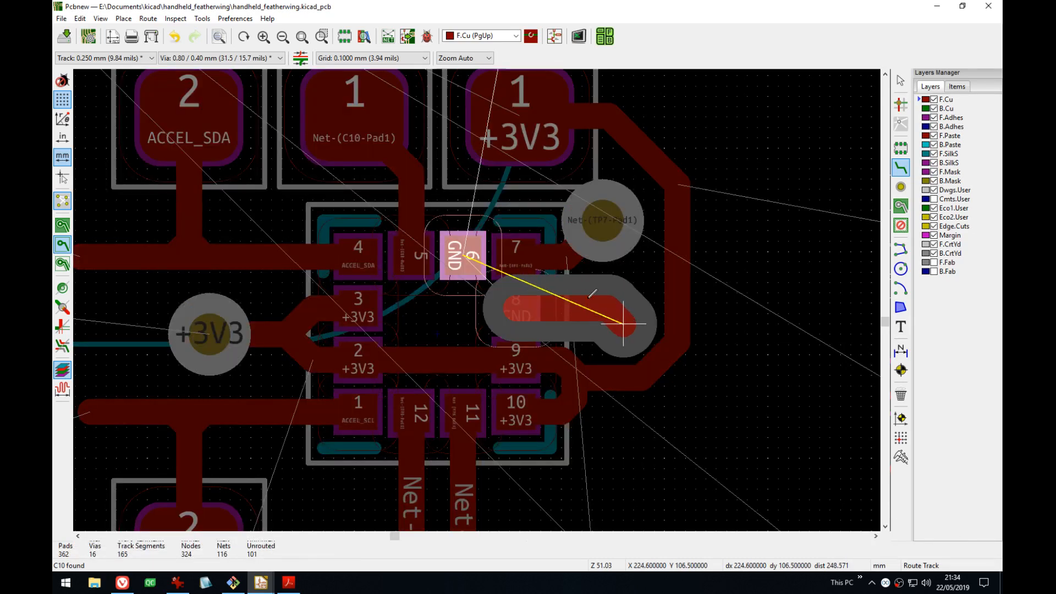
pyautogui.press('Escape')
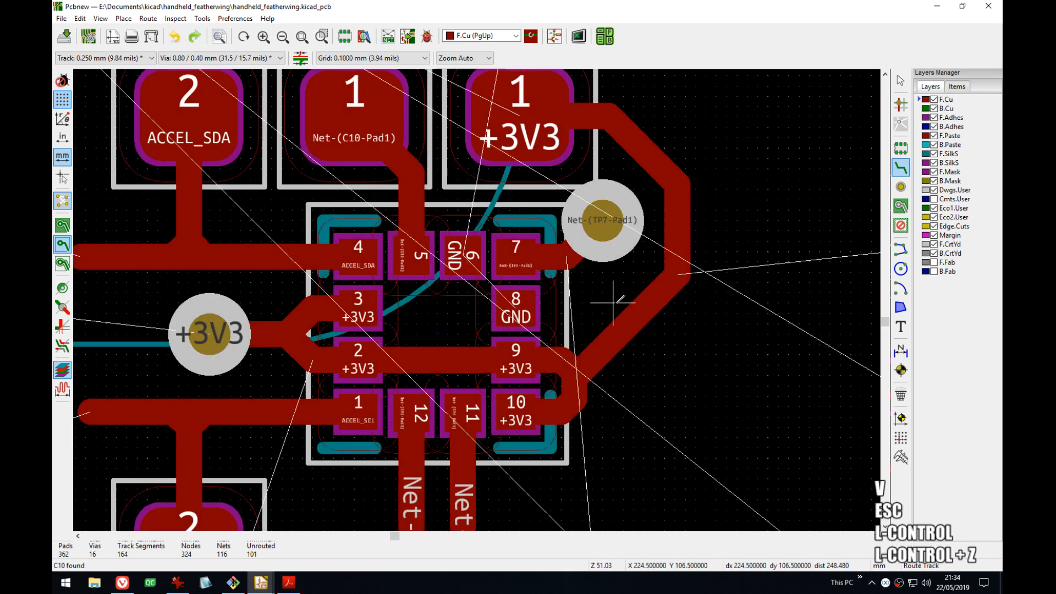
pyautogui.hotkey('ctrl', 'z')
# - Try a short F.Cu GND track from accelerometer pad 8 ending in a via just outside the chip, and undo it
pyautogui.click(516, 308)
pyautogui.press('v')
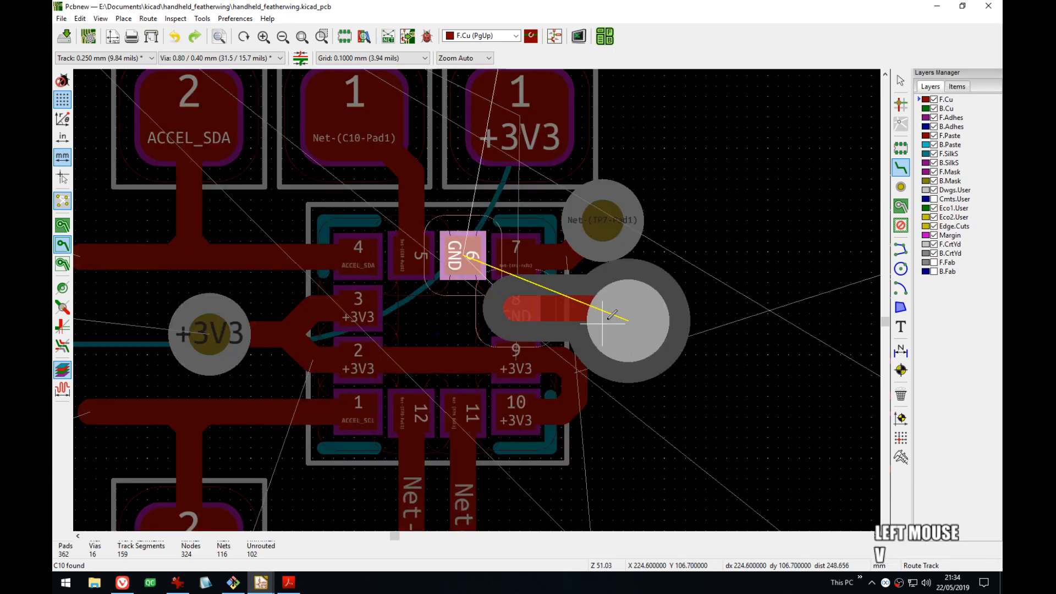
pyautogui.click(613, 320)
pyautogui.press('Escape')
pyautogui.moveTo(727, 385); pyautogui.dragTo(698, 404, button='middle')
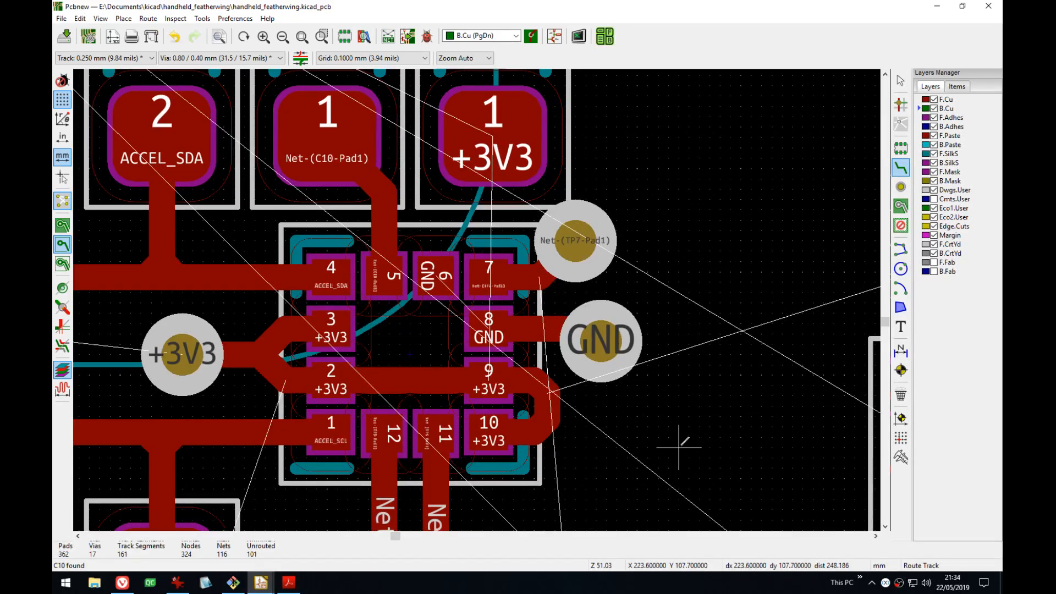
pyautogui.moveTo(608, 448); pyautogui.dragTo(609, 424, button='middle')
pyautogui.scroll(-2, 610, 425)
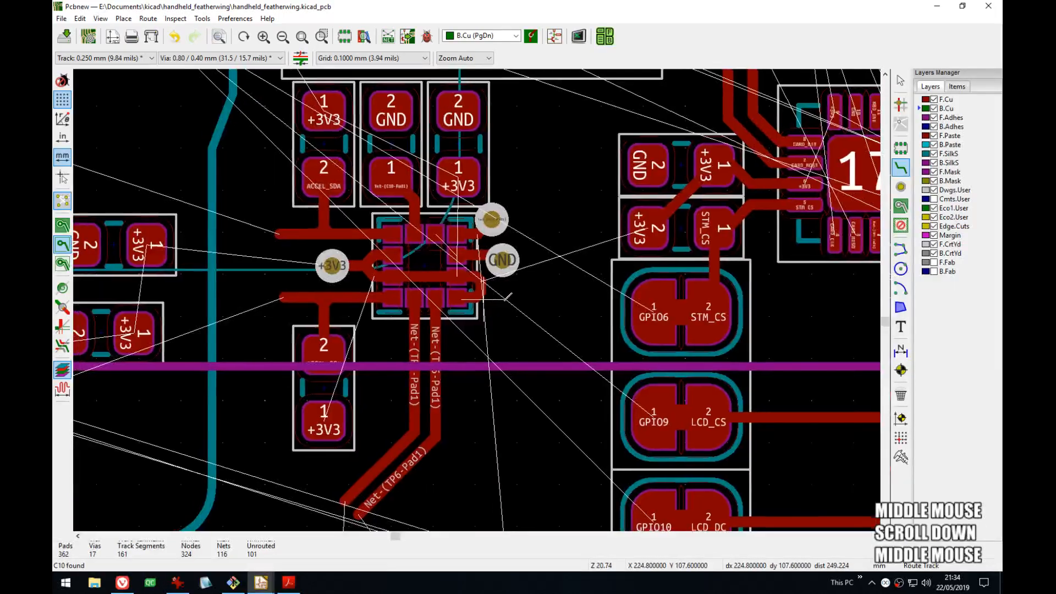
pyautogui.scroll(1, 478, 297)
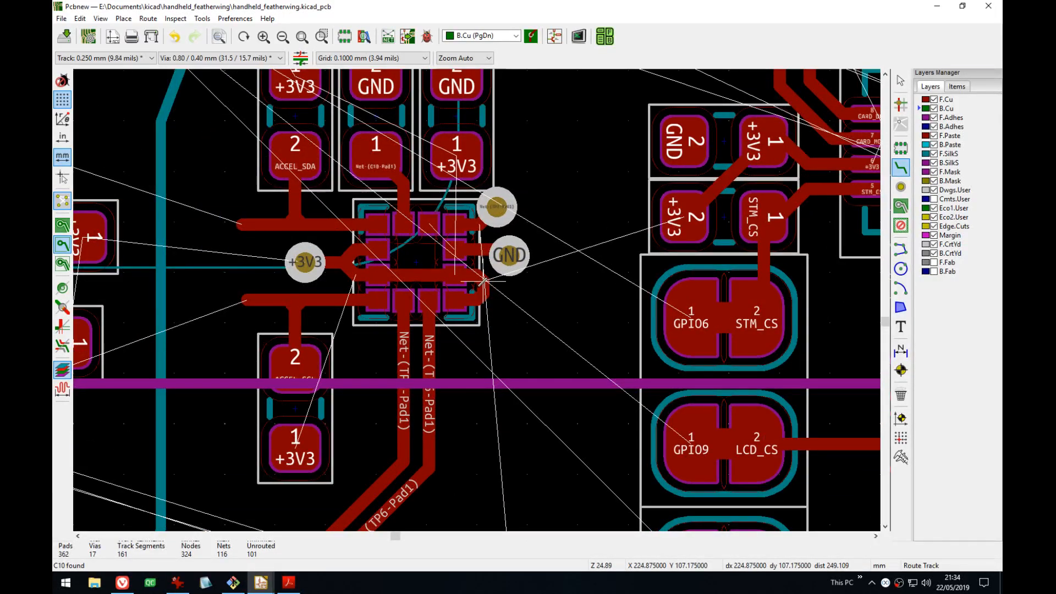
pyautogui.moveTo(484, 281)
pyautogui.mouseDown(button='middle')
pyautogui.moveTo(466, 320)
pyautogui.moveTo(469, 280)
pyautogui.mouseUp(button='middle')
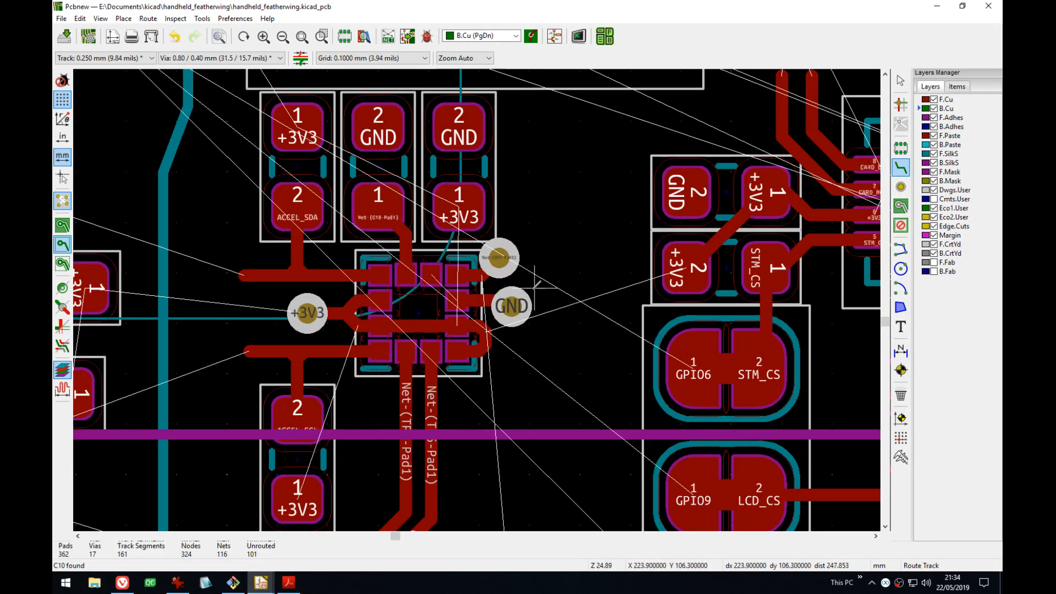
pyautogui.scroll(3, 502, 258)
pyautogui.hotkey('ctrl', 'z')
pyautogui.moveTo(534, 344); pyautogui.dragTo(535, 270, button='middle')
pyautogui.scroll(-4, 561, 367)
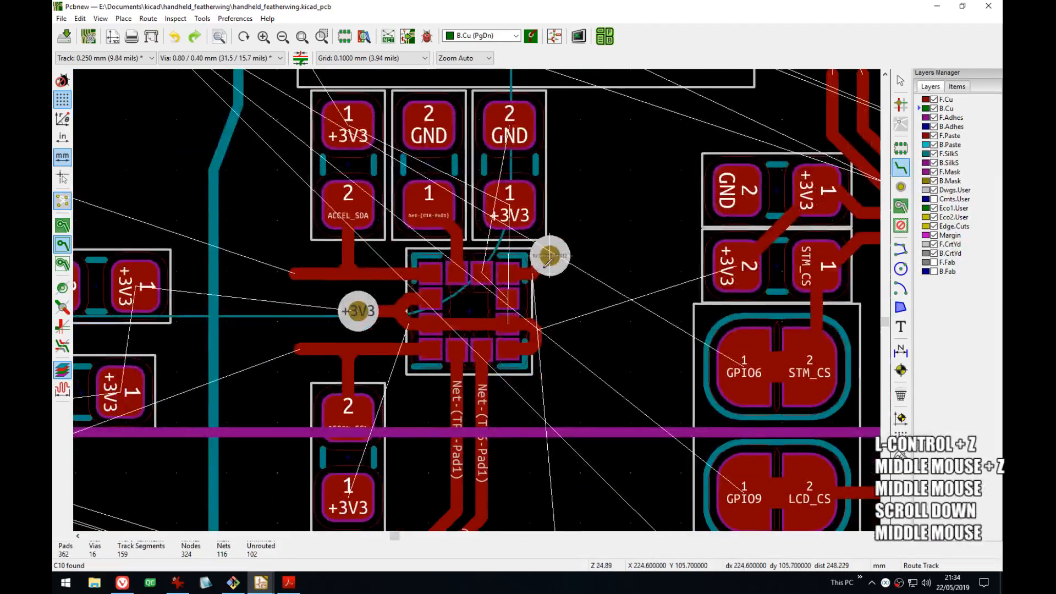
# - Move capacitor C7 below the accelerometer, rotate it 180°, and place it beside the TP6 track at X 225.0, Y 109.7 mm
pyautogui.press('Escape')
pyautogui.click(525, 154)
pyautogui.press('n')
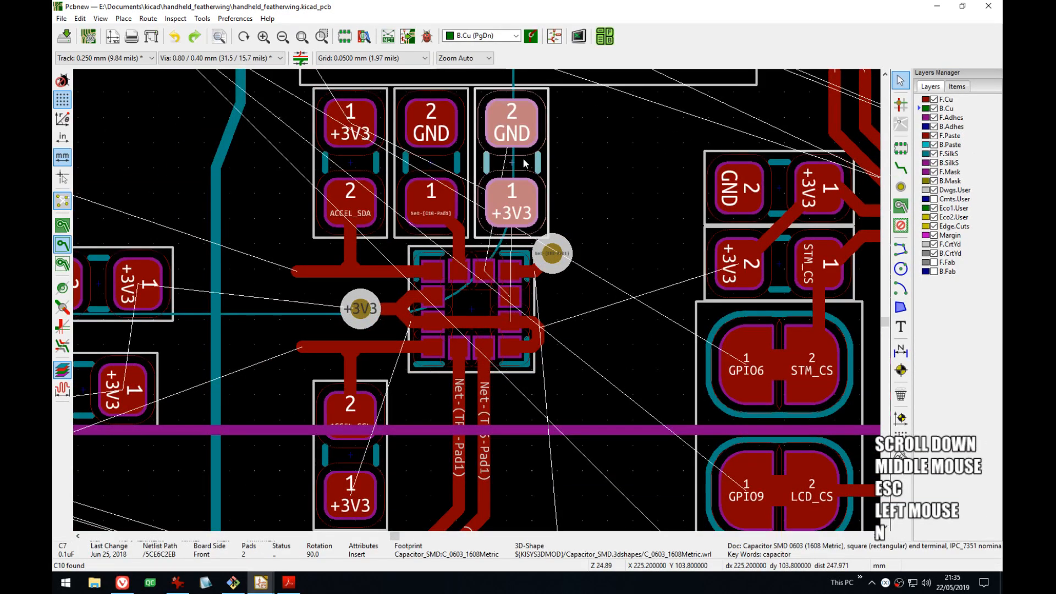
pyautogui.hotkey('shift', 'n')
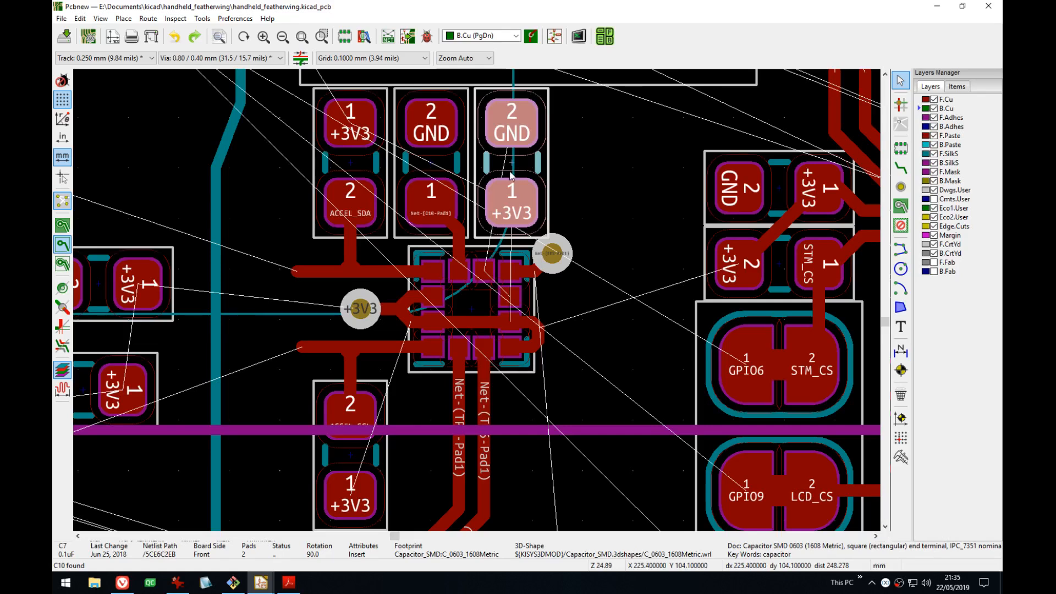
pyautogui.press('m')
pyautogui.moveTo(572, 324); pyautogui.dragTo(586, 229, button='middle')
pyautogui.press('r')
pyautogui.press('r')
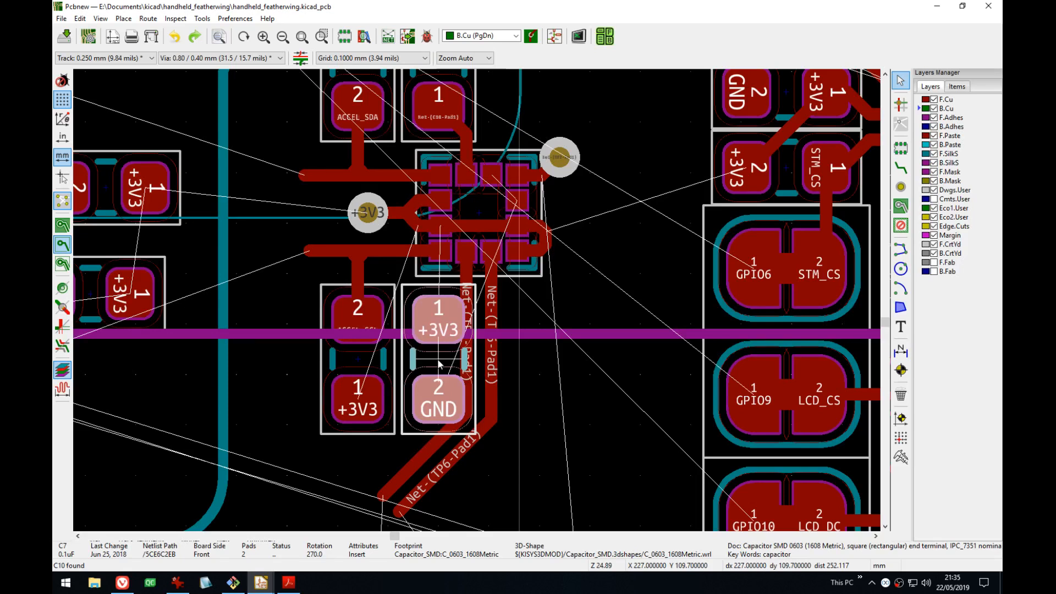
pyautogui.press('Right')
pyautogui.press('Left')
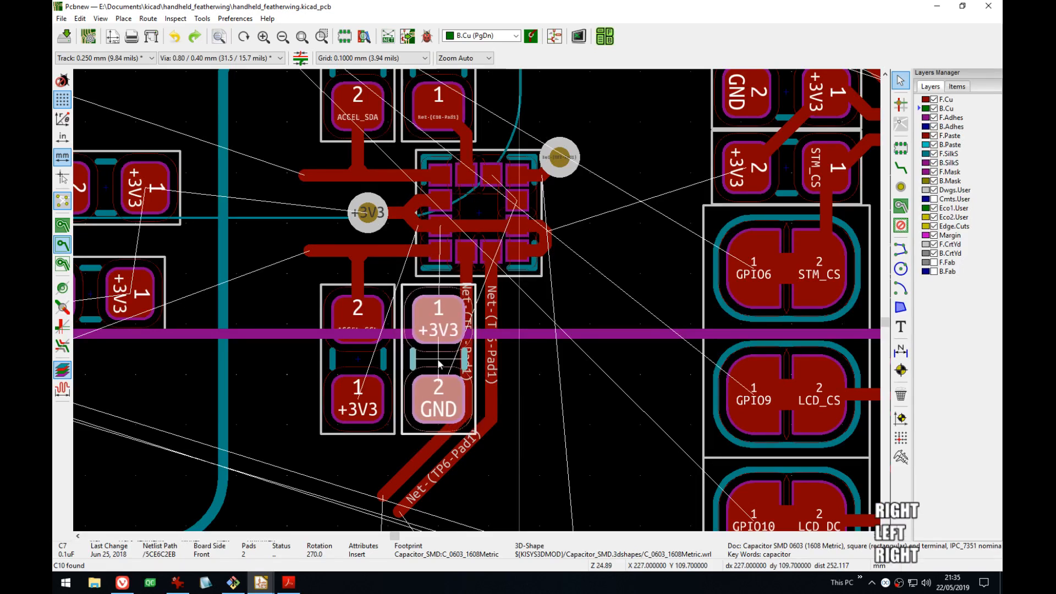
pyautogui.press('Right')
pyautogui.press('Right')
pyautogui.press('Right')
pyautogui.press('Right')
pyautogui.press('Right')
pyautogui.press('Right')
pyautogui.press('Right')
pyautogui.press('Right')
pyautogui.press('Right')
pyautogui.press('Right')
pyautogui.press('Right')
pyautogui.press('Right')
pyautogui.press('Right')
pyautogui.press('Right')
pyautogui.press('Right')
pyautogui.press('Right')
pyautogui.press('Right')
pyautogui.press('Right')
pyautogui.press('Right')
pyautogui.press('Right')
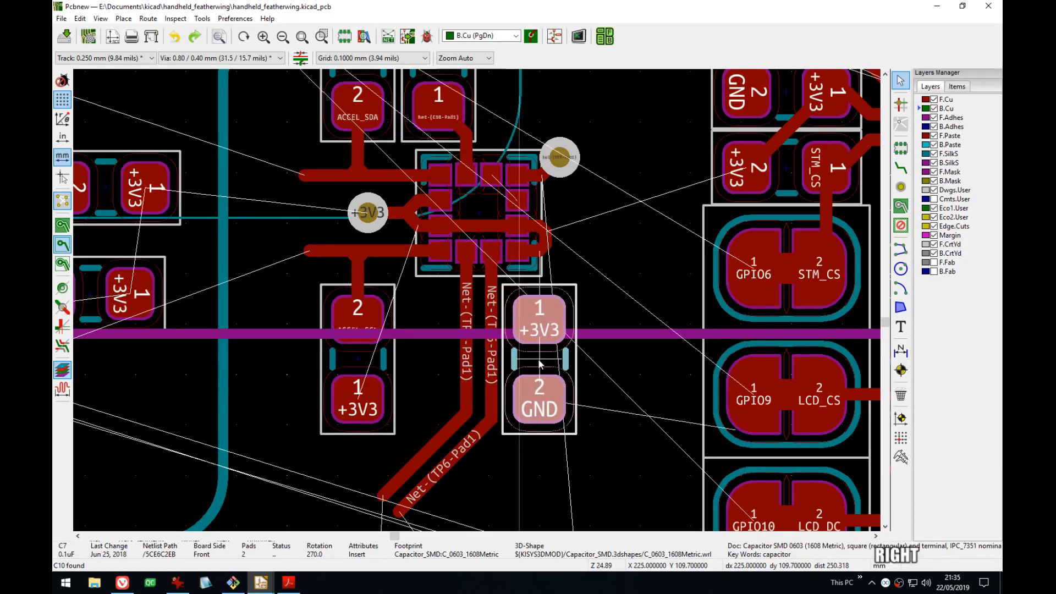
pyautogui.click(538, 358)
# - Examine the free space and unrouted connections around the accelerometer, its capacitors and the neighbouring solder jumpers
pyautogui.moveTo(443, 344); pyautogui.dragTo(242, 369, button='middle')
pyautogui.moveTo(597, 456); pyautogui.dragTo(606, 245, button='middle')
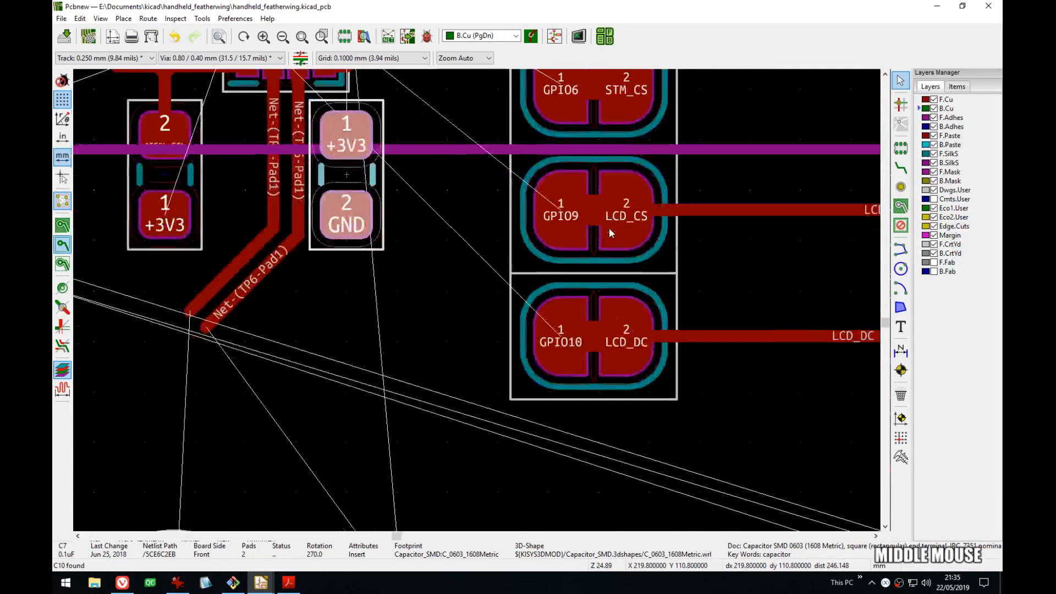
pyautogui.scroll(-1, 612, 216)
pyautogui.scroll(-2, 617, 199)
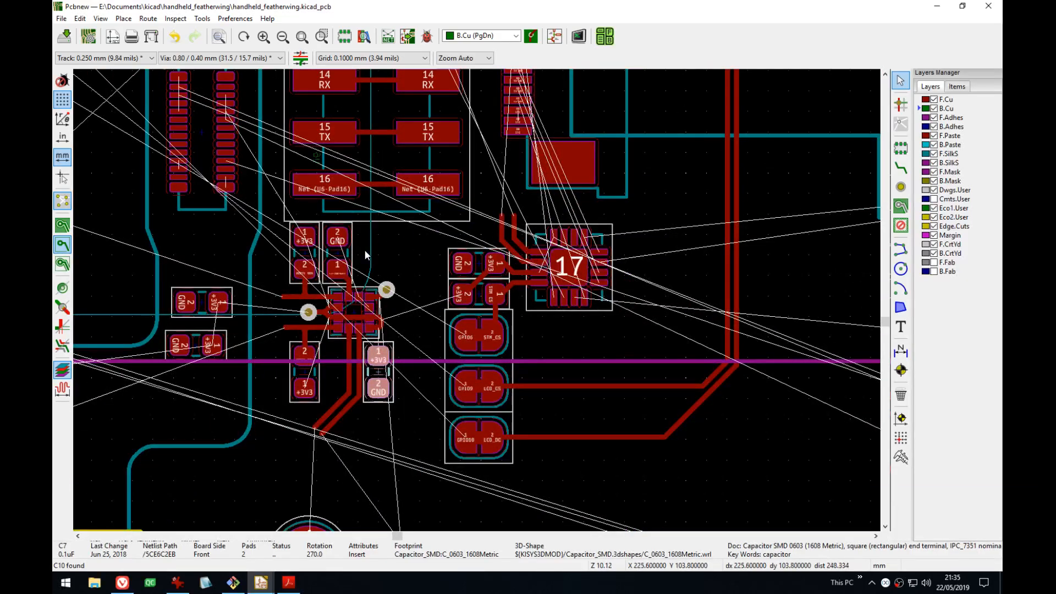
pyautogui.scroll(-1, 477, 304)
pyautogui.scroll(4, 478, 304)
pyautogui.moveTo(517, 277); pyautogui.dragTo(451, 233, button='middle')
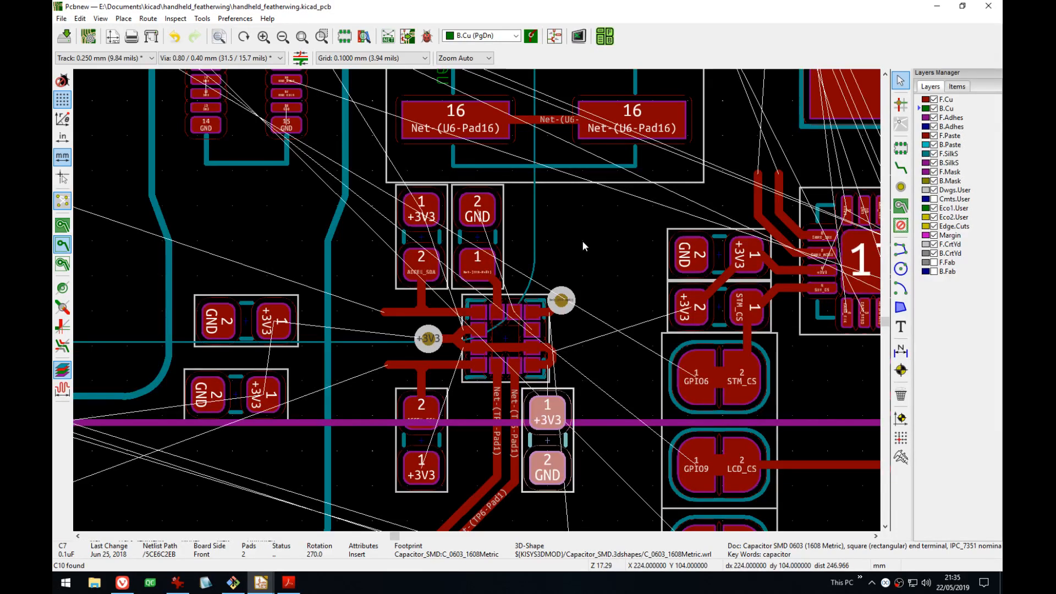
pyautogui.scroll(1, 583, 246)
pyautogui.moveTo(506, 278); pyautogui.dragTo(534, 305, button='middle')
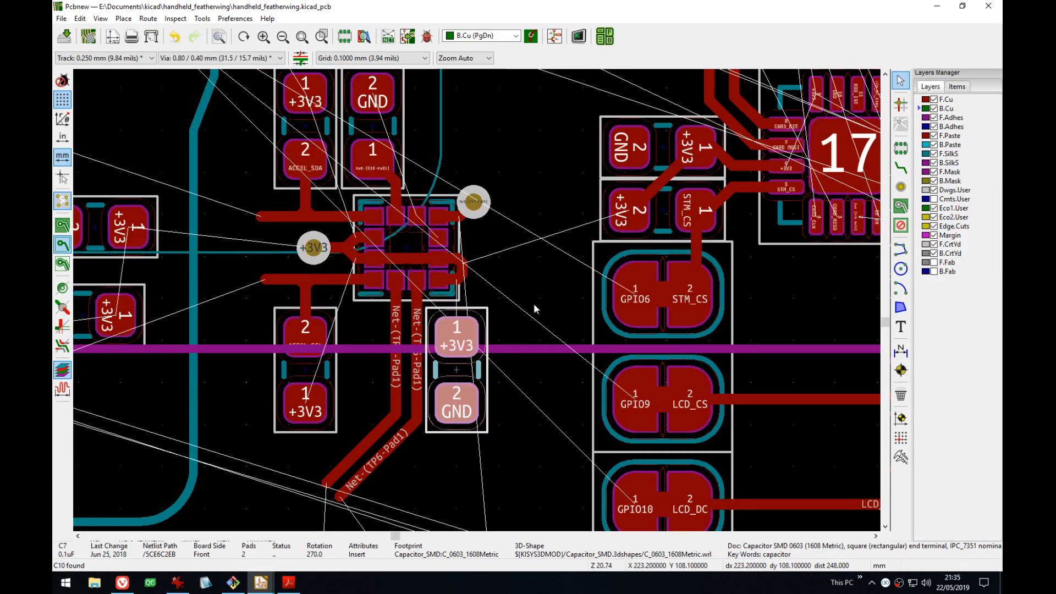
pyautogui.scroll(1, 503, 302)
pyautogui.moveTo(505, 297); pyautogui.dragTo(529, 293, button='middle')
pyautogui.scroll(1, 529, 294)
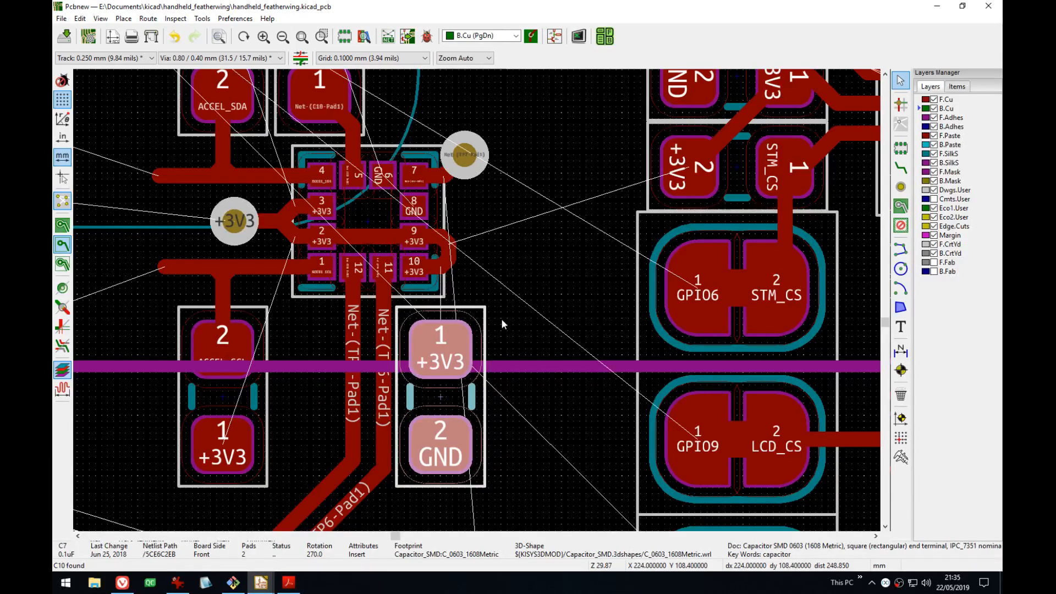
pyautogui.scroll(1, 506, 312)
pyautogui.moveTo(477, 300); pyautogui.dragTo(629, 428, button='middle')
pyautogui.scroll(-1, 527, 285)
pyautogui.scroll(1, 533, 301)
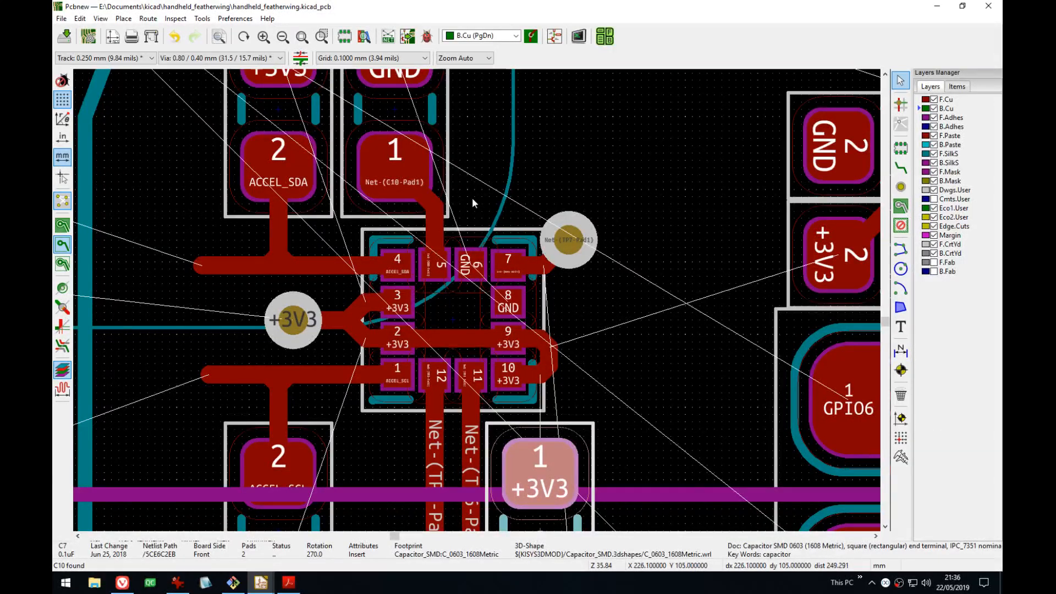
# - Try to route +3V3 on F.Cu between the accelerometer's pad 10 track and C7's pad 1
pyautogui.moveTo(557, 348); pyautogui.dragTo(547, 160, button='middle')
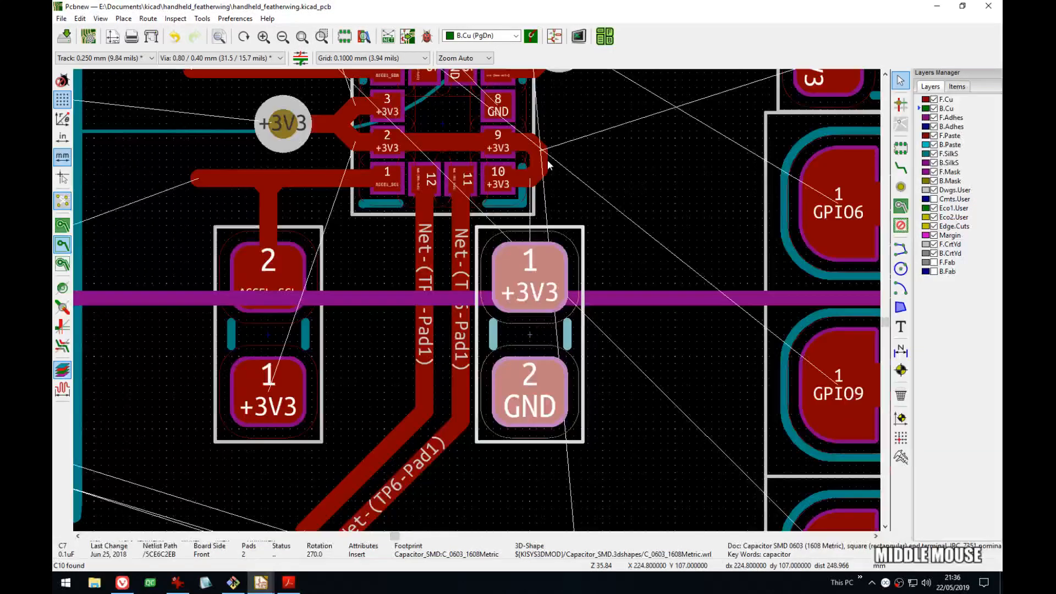
pyautogui.scroll(1, 478, 304)
pyautogui.press('x')
pyautogui.click(471, 314)
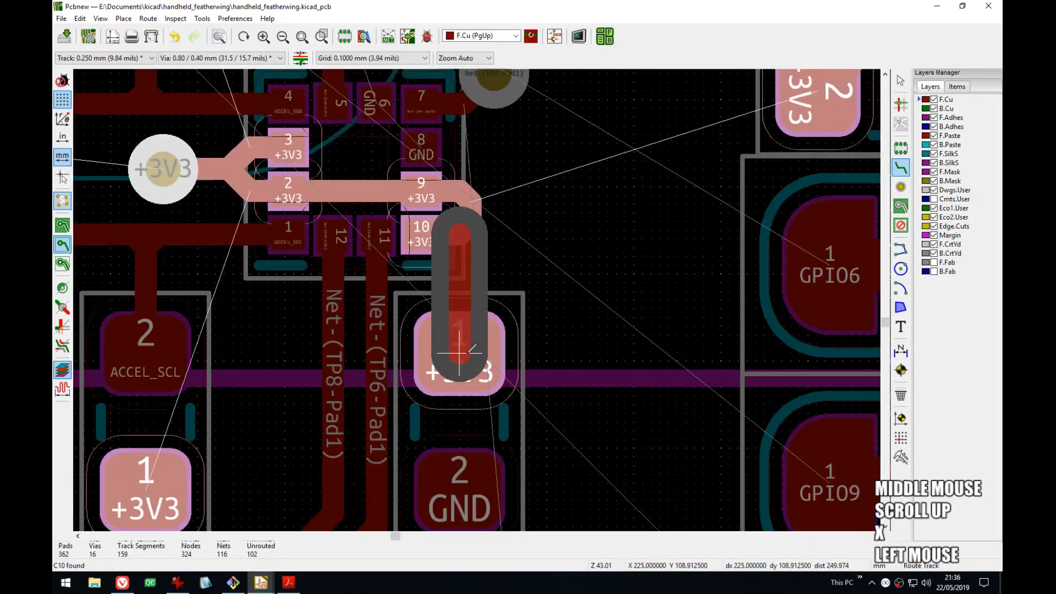
pyautogui.click(459, 234)
pyautogui.hotkey('ctrl', 'z')
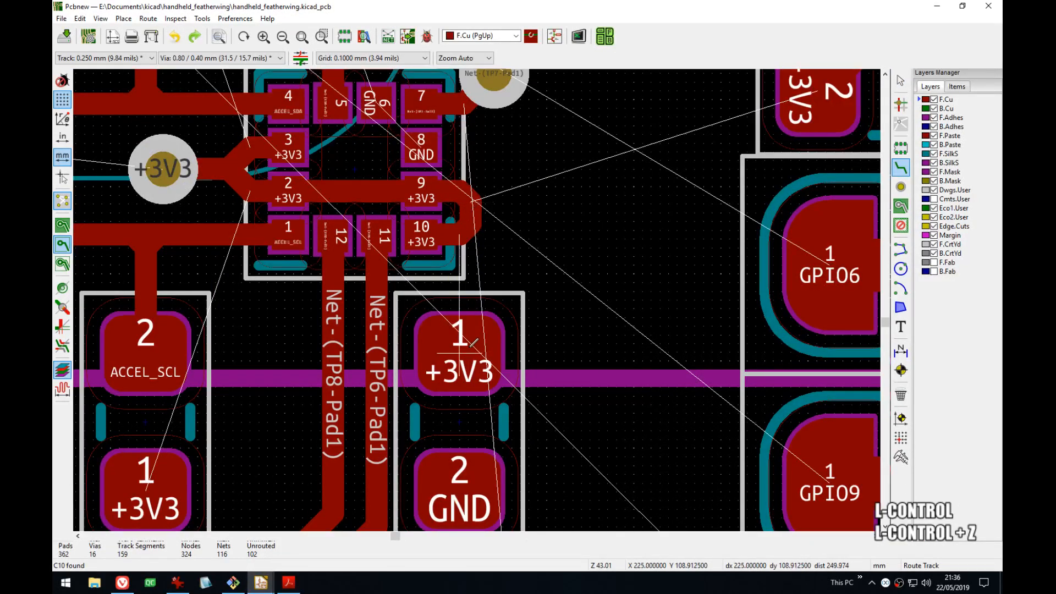
pyautogui.press('Escape')
# - Shift capacitor C7 0.1 mm to the right, to X 224.9 mm
pyautogui.click(469, 419)
pyautogui.press('m')
pyautogui.press('Right')
pyautogui.press('Return')
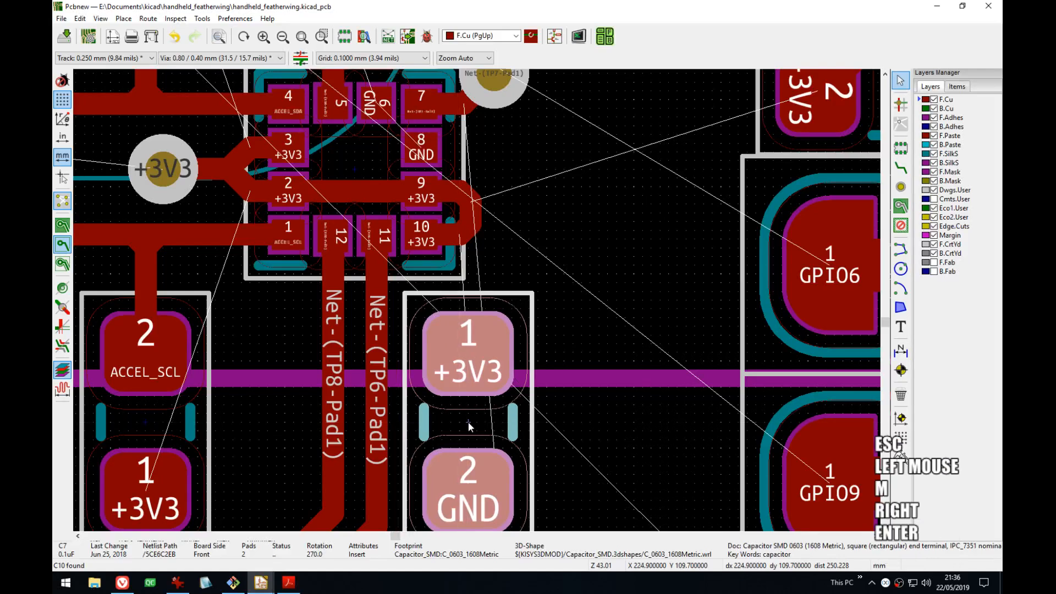
# - Route +3V3 on F.Cu from the track joining accelerometer pads 9 and 10 to C7's pad 1, straighten it, and save the board
pyautogui.press('x')
pyautogui.click(470, 223)
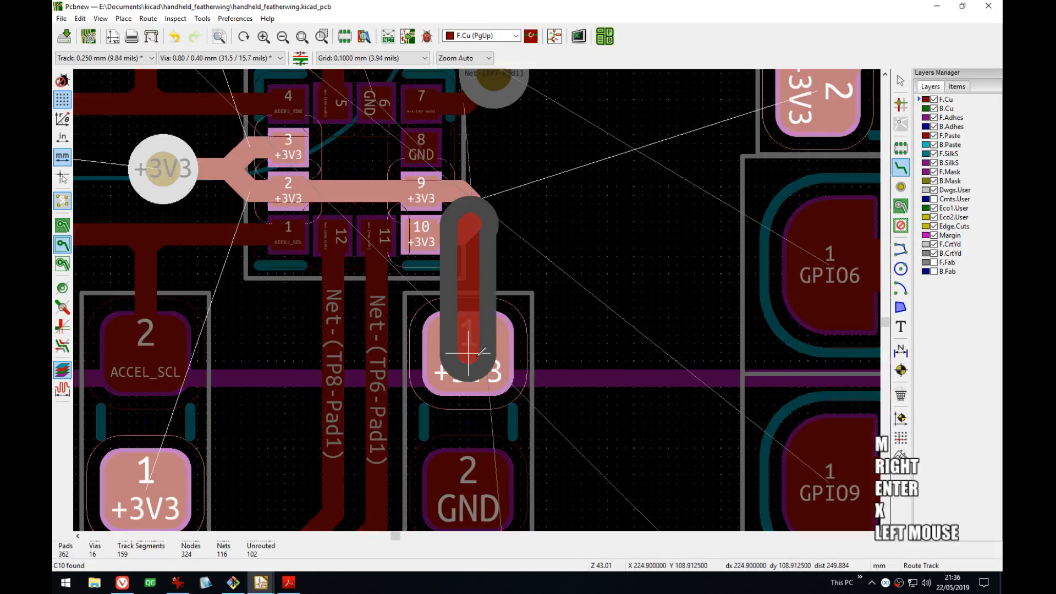
pyautogui.click(468, 351)
pyautogui.click(477, 275)
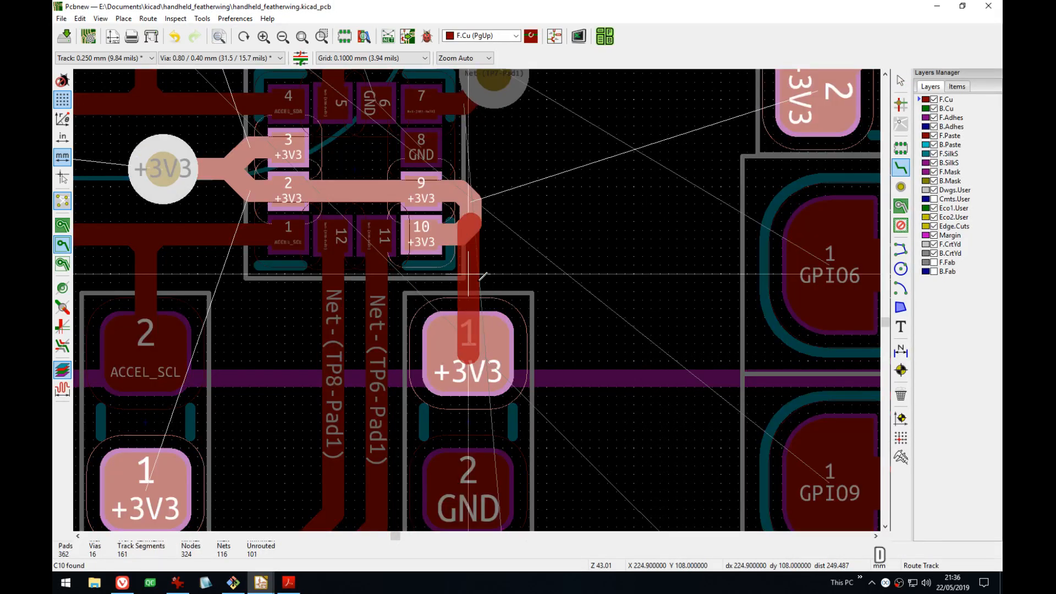
pyautogui.click(474, 279)
pyautogui.scroll(3, 469, 247)
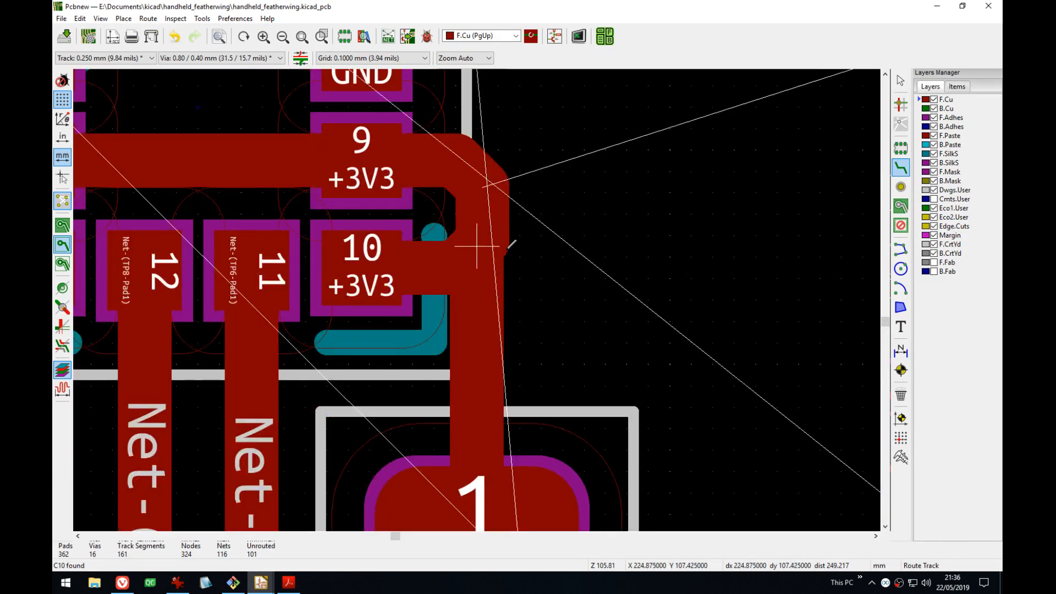
pyautogui.scroll(-1, 605, 321)
pyautogui.scroll(-2, 477, 300)
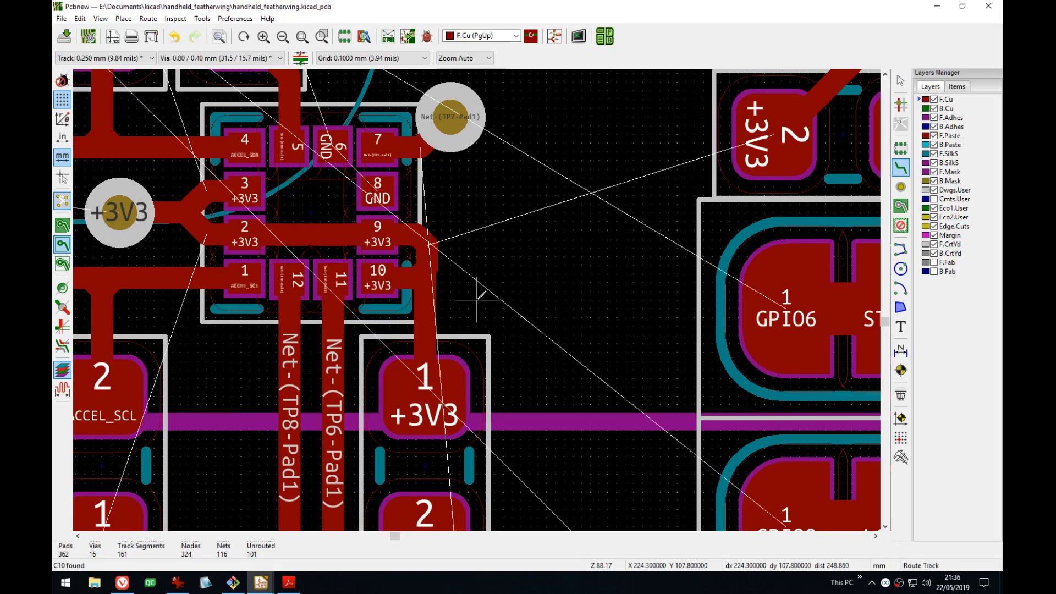
pyautogui.moveTo(477, 300); pyautogui.dragTo(518, 324, button='middle')
pyautogui.scroll(-1, 489, 298)
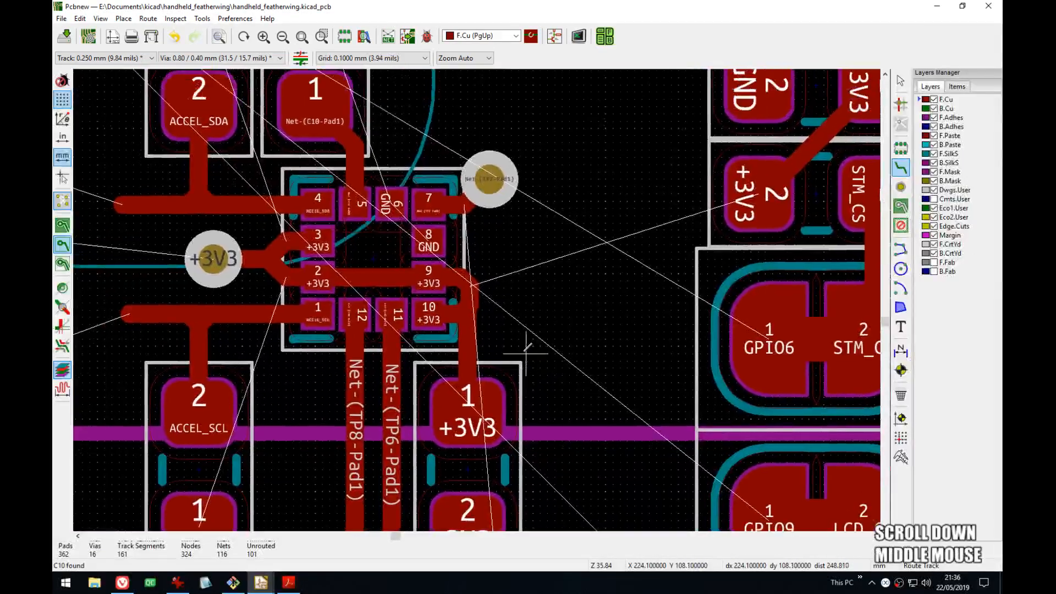
pyautogui.moveTo(540, 398); pyautogui.dragTo(586, 259, button='middle')
pyautogui.hotkey('ctrl', 's')
# - Move capacitor C8 directly beside C7, away from the accelerometer's test point tracks, rotated to 270° at X 223.4, Y 109.7 mm
pyautogui.scroll(-2, 587, 290)
pyautogui.moveTo(475, 374); pyautogui.dragTo(503, 338, button='middle')
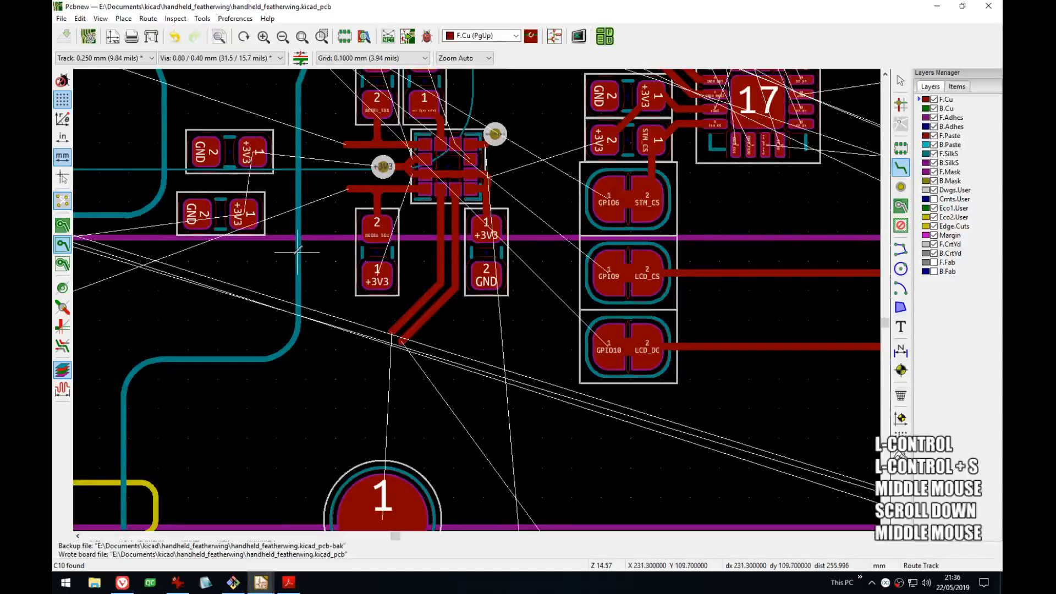
pyautogui.scroll(1, 477, 300)
pyautogui.press('Escape')
pyautogui.scroll(1, 478, 300)
pyautogui.click(242, 164)
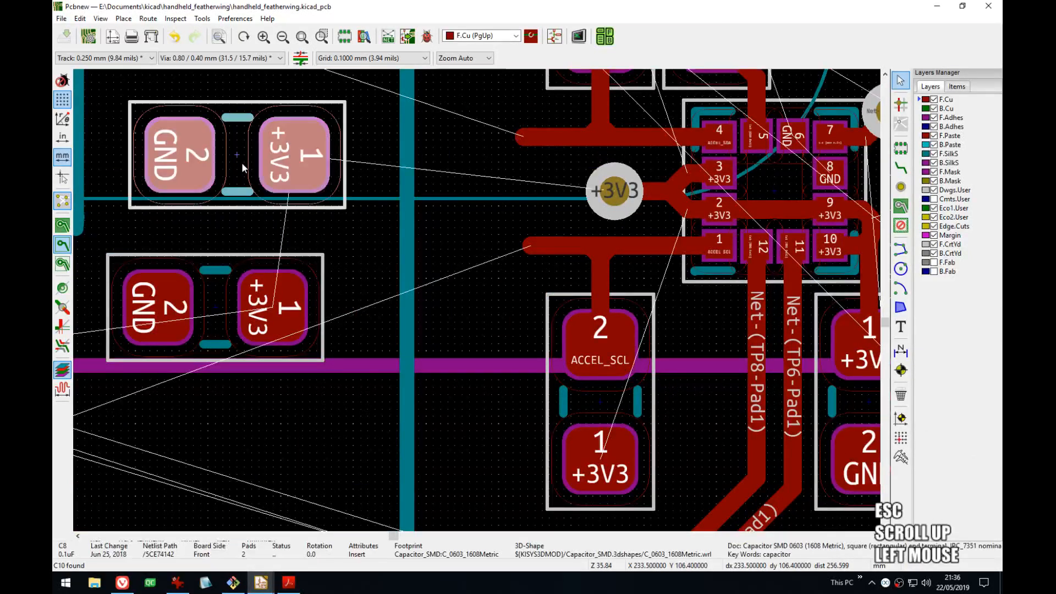
pyautogui.press('m')
pyautogui.moveTo(547, 311); pyautogui.dragTo(222, 217, button='middle')
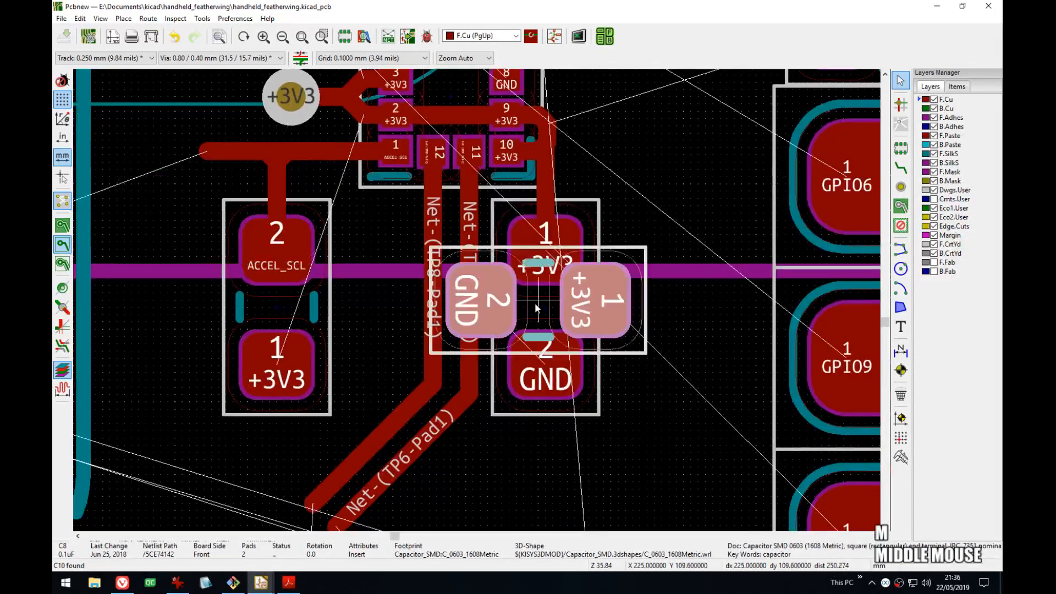
pyautogui.press('r')
pyautogui.press('r')
pyautogui.press('r')
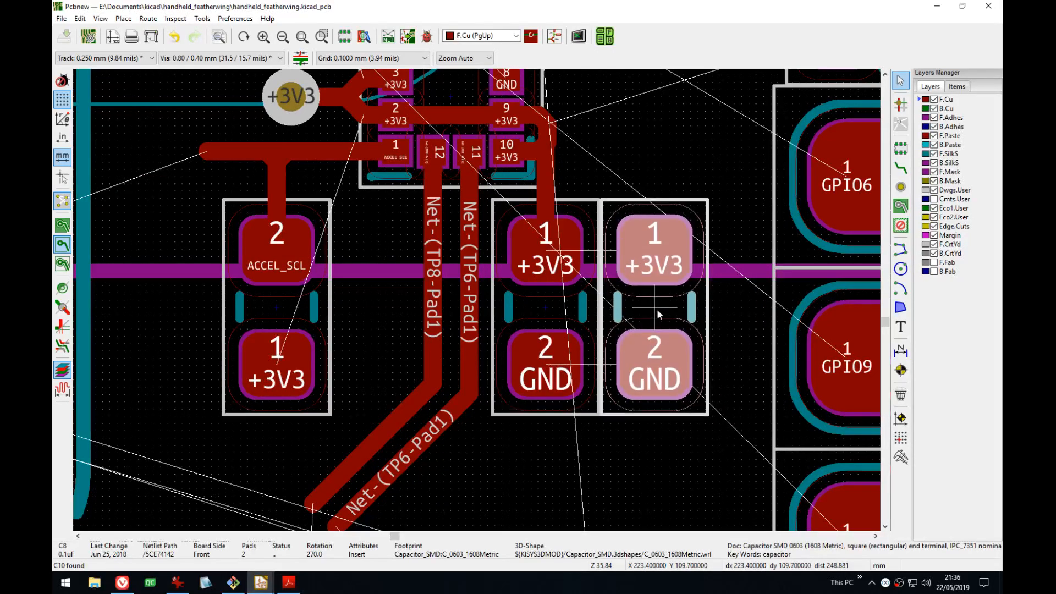
pyautogui.click(657, 308)
pyautogui.scroll(-2, 533, 333)
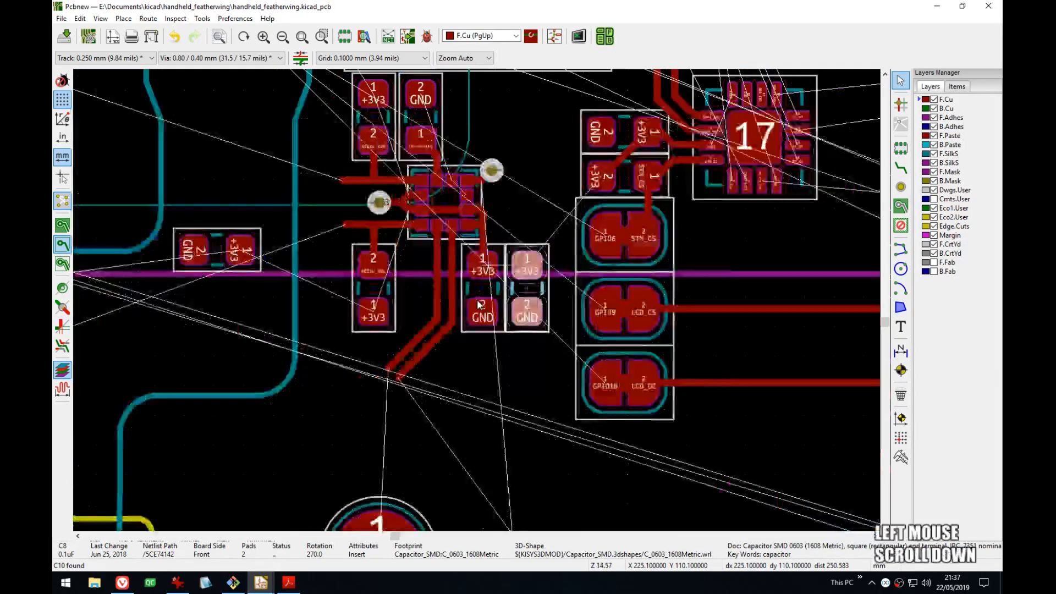
# - Move capacitor C9 directly above C8, rotated to 90° with its +3V3 pad facing C8, at X 223.4, Y 106.7 mm
pyautogui.moveTo(477, 300); pyautogui.dragTo(569, 336, button='middle')
pyautogui.scroll(1, 550, 326)
pyautogui.scroll(4, 477, 304)
pyautogui.moveTo(477, 304); pyautogui.dragTo(441, 435, button='middle')
pyautogui.click(496, 274)
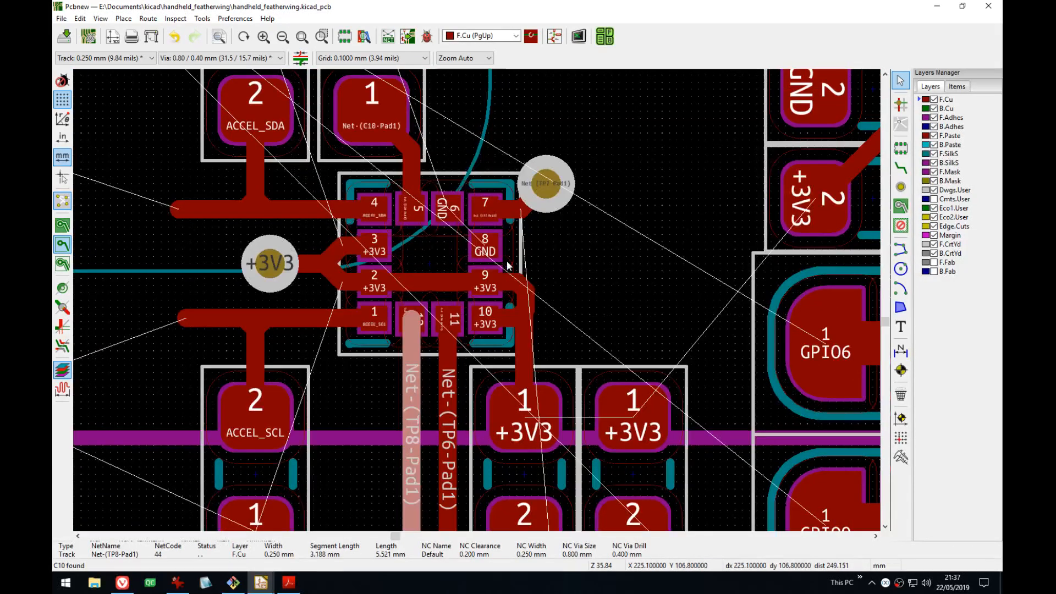
pyautogui.moveTo(140, 296); pyautogui.dragTo(326, 294, button='middle')
pyautogui.moveTo(294, 368); pyautogui.dragTo(468, 323, button='middle')
pyautogui.click(270, 325)
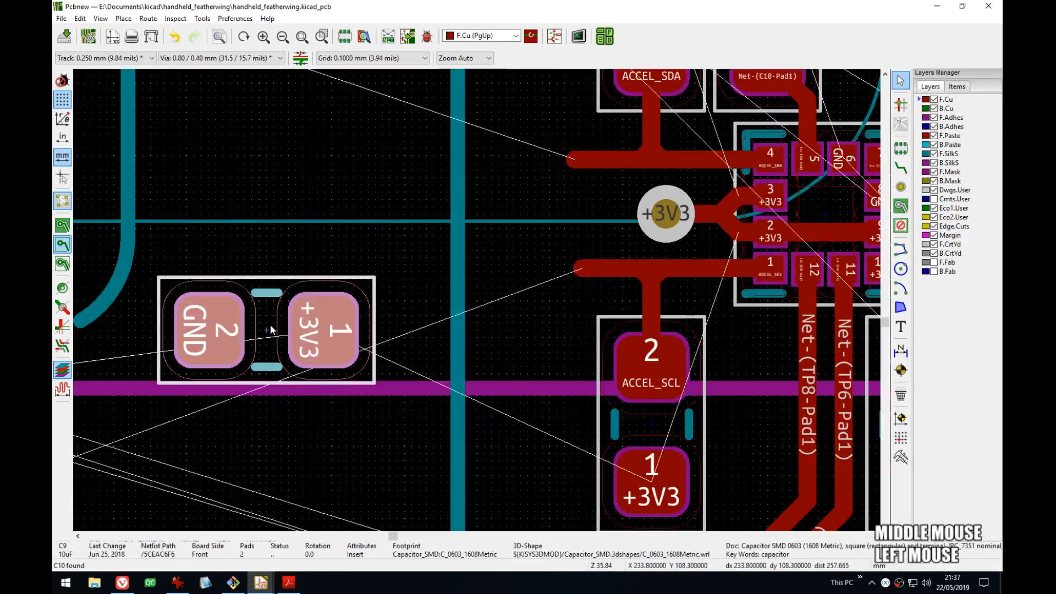
pyautogui.press('m')
pyautogui.moveTo(624, 291); pyautogui.dragTo(296, 351, button='middle')
pyautogui.moveTo(492, 357); pyautogui.dragTo(471, 382, button='middle')
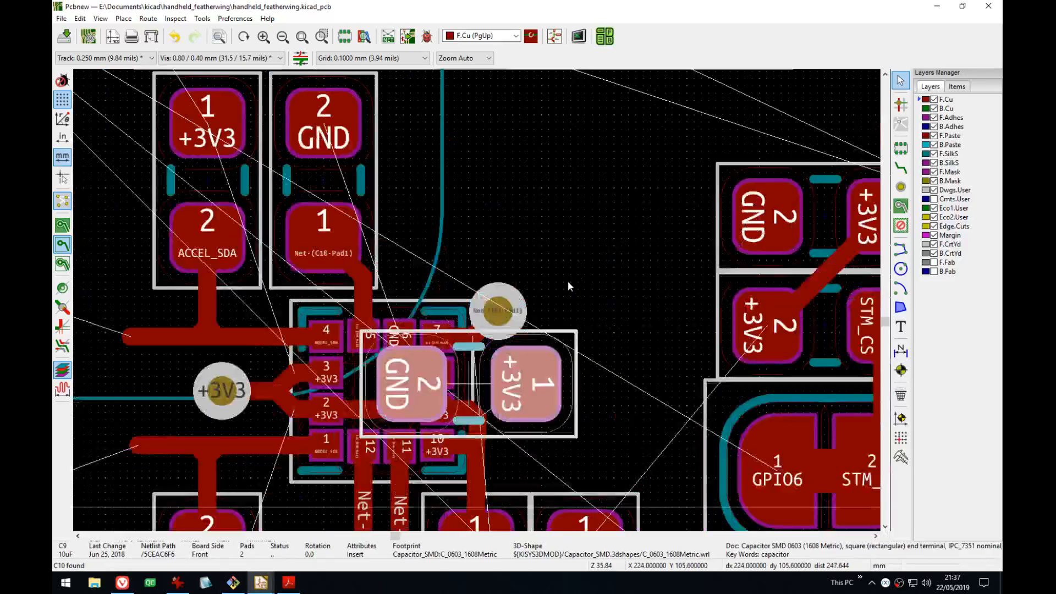
pyautogui.press('r')
pyautogui.press('r')
pyautogui.press('r')
pyautogui.moveTo(602, 375); pyautogui.dragTo(599, 246, button='middle')
pyautogui.press('r')
pyautogui.press('r')
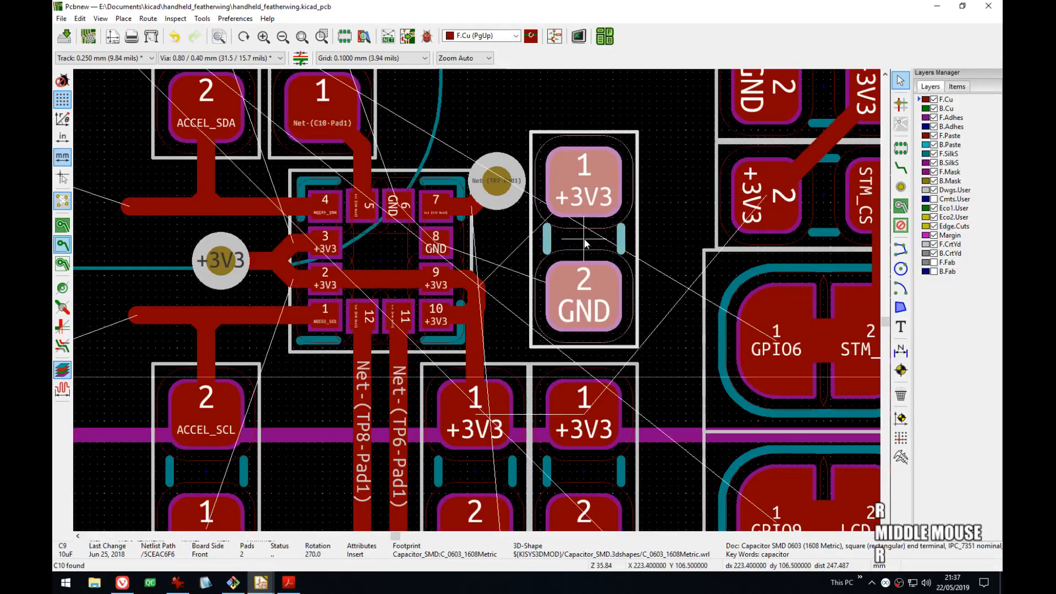
pyautogui.press('r')
pyautogui.press('r')
pyautogui.click(584, 259)
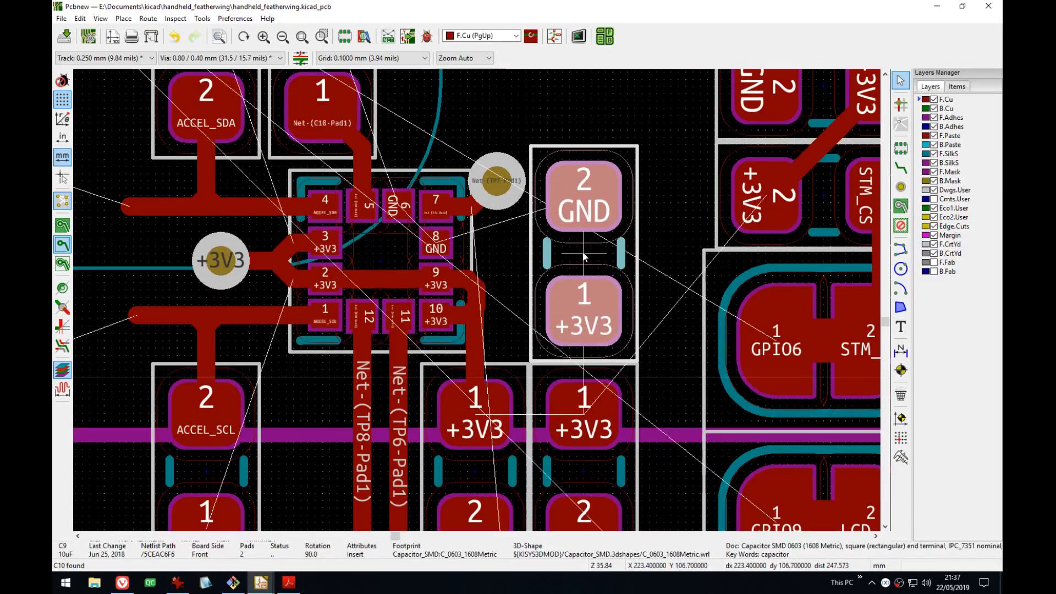
# - Route +3V3 on F.Cu from C8's pad 1 to C7's pad 1, and from C9's pad 1 to the accelerometer's supply track
pyautogui.press('x')
pyautogui.click(585, 413)
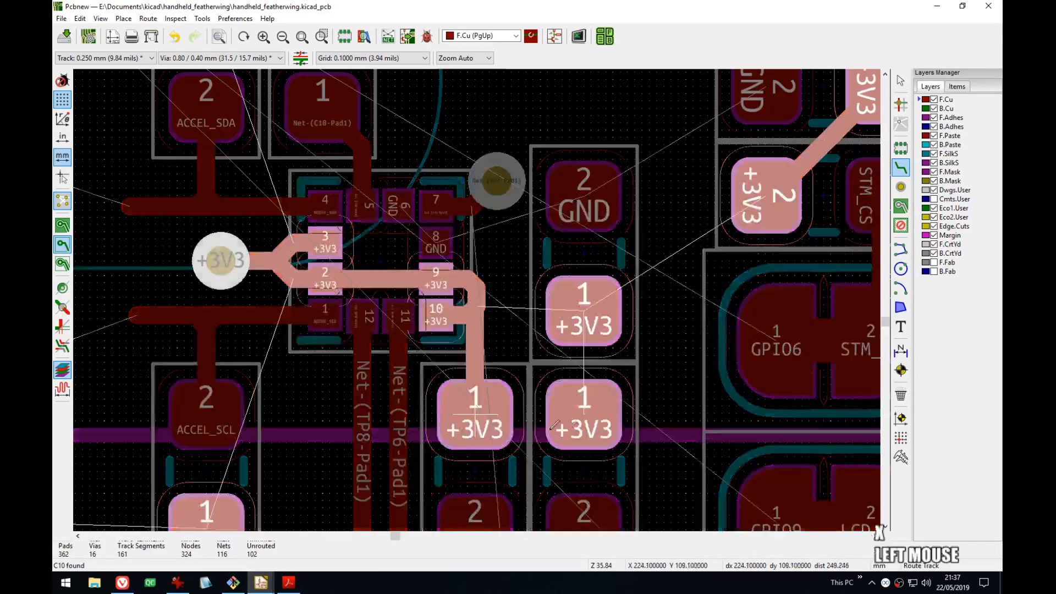
pyautogui.click(474, 412)
pyautogui.click(584, 311)
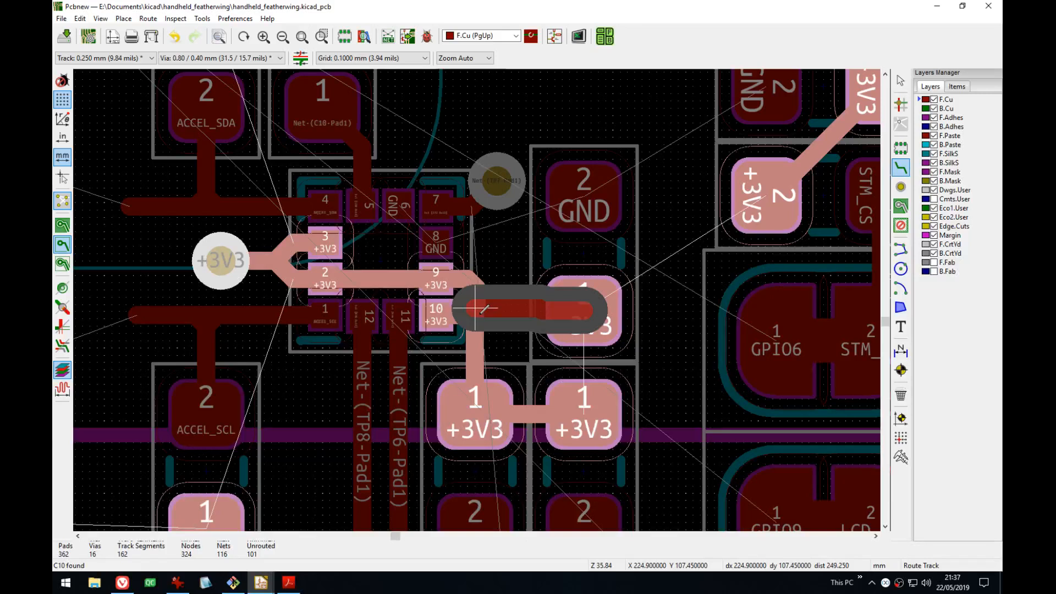
pyautogui.click(483, 309)
# - Inspect the placed capacitors in the 3D Viewer and refill the board's copper zones
pyautogui.hotkey('alt', '3')
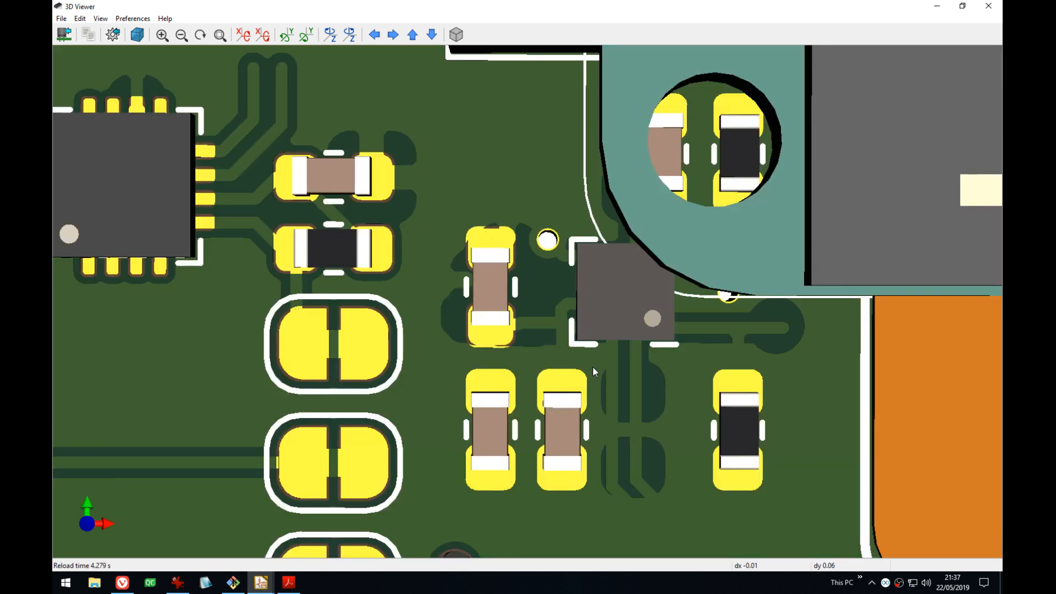
pyautogui.moveTo(593, 365); pyautogui.dragTo(581, 337, button='middle')
pyautogui.hotkey('alt', 'Tab')
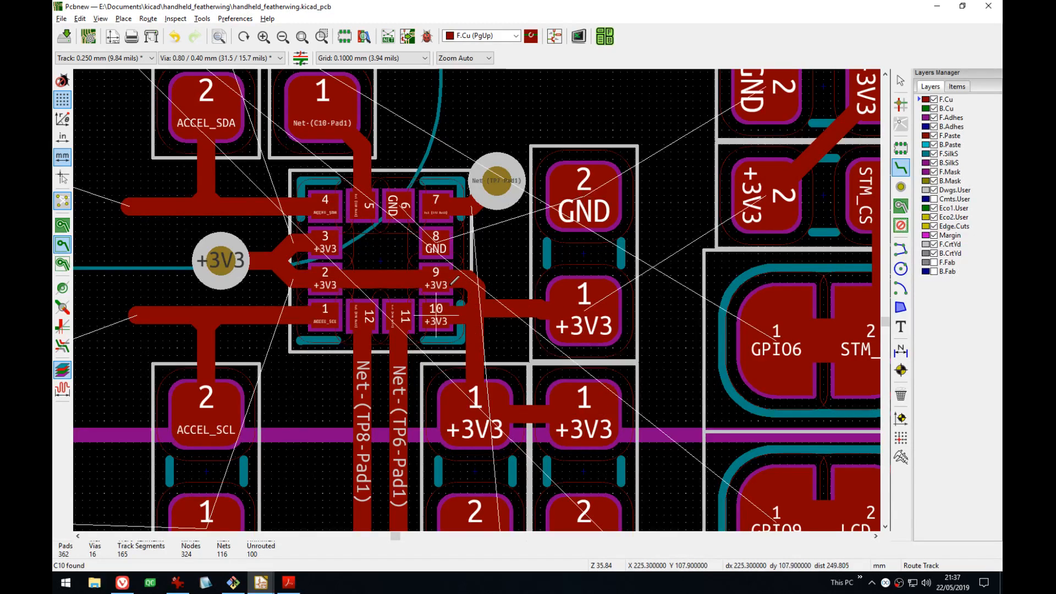
pyautogui.press('pagedown')
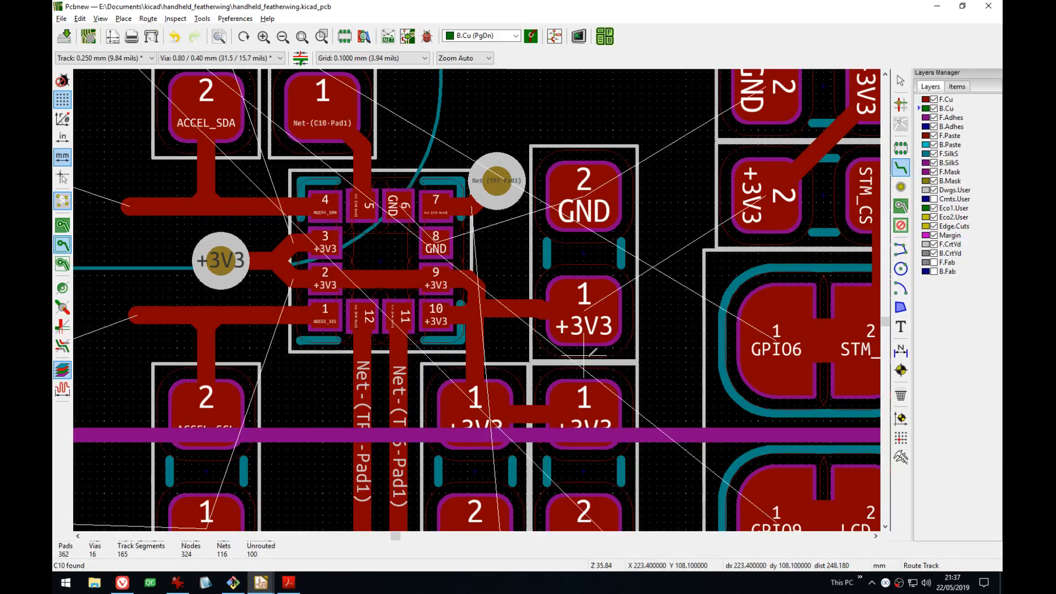
pyautogui.press('pageup')
pyautogui.press('b')
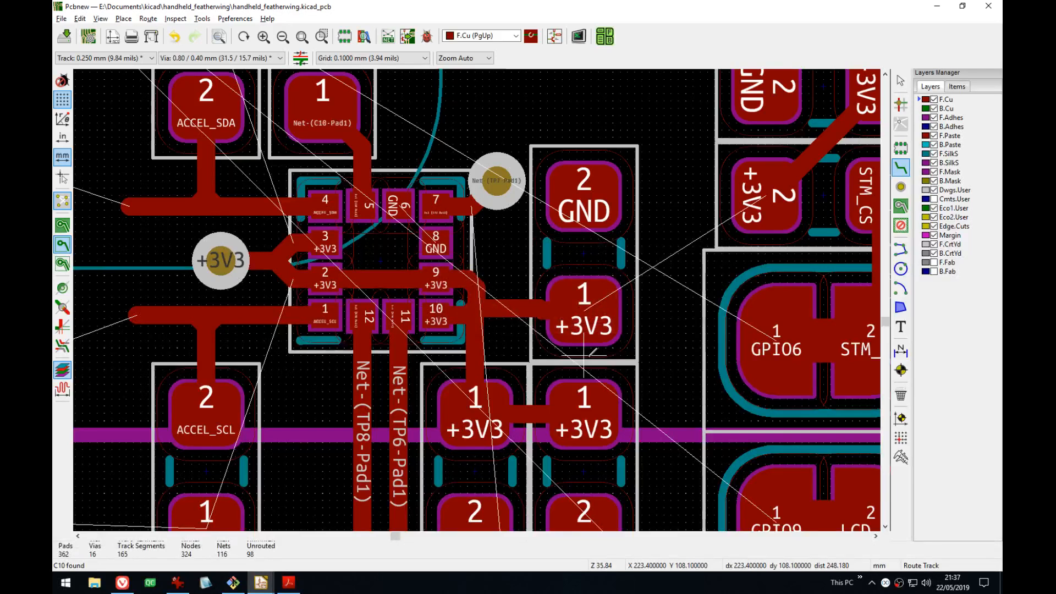
# - Examine the refilled copper and the spacing around the accelerometer, its capacitors and the solder jumpers in the 3D Viewer
pyautogui.hotkey('alt', 'Tab')
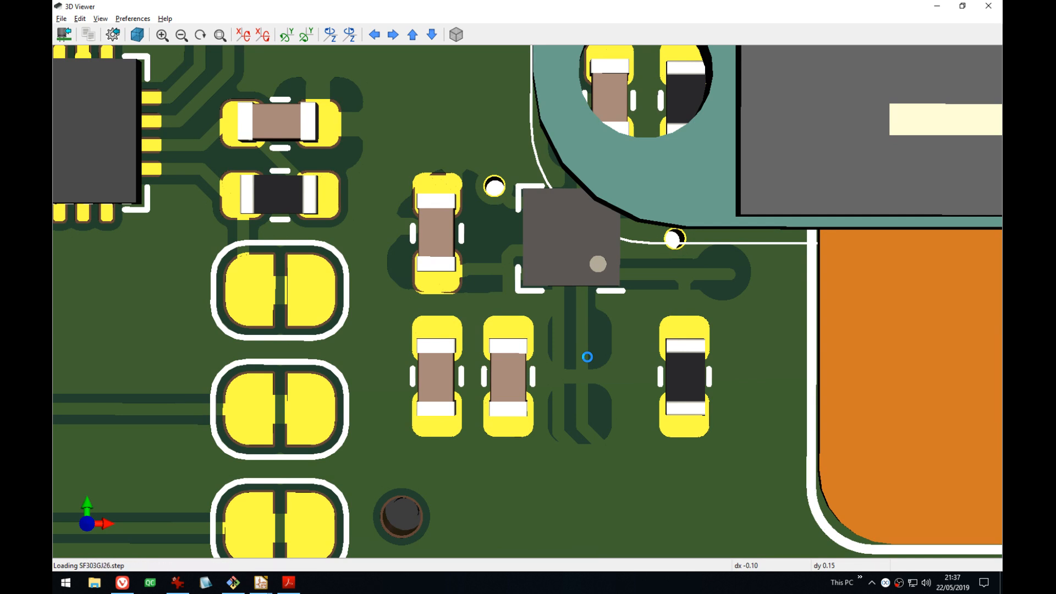
pyautogui.hotkey('alt', 'Tab')
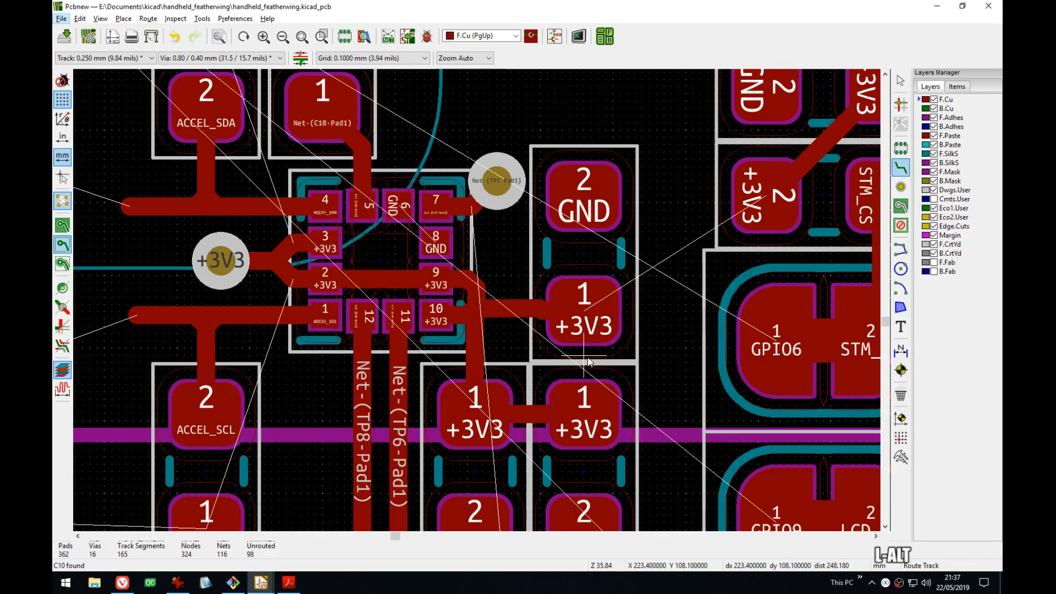
pyautogui.hotkey('alt', 'Tab')
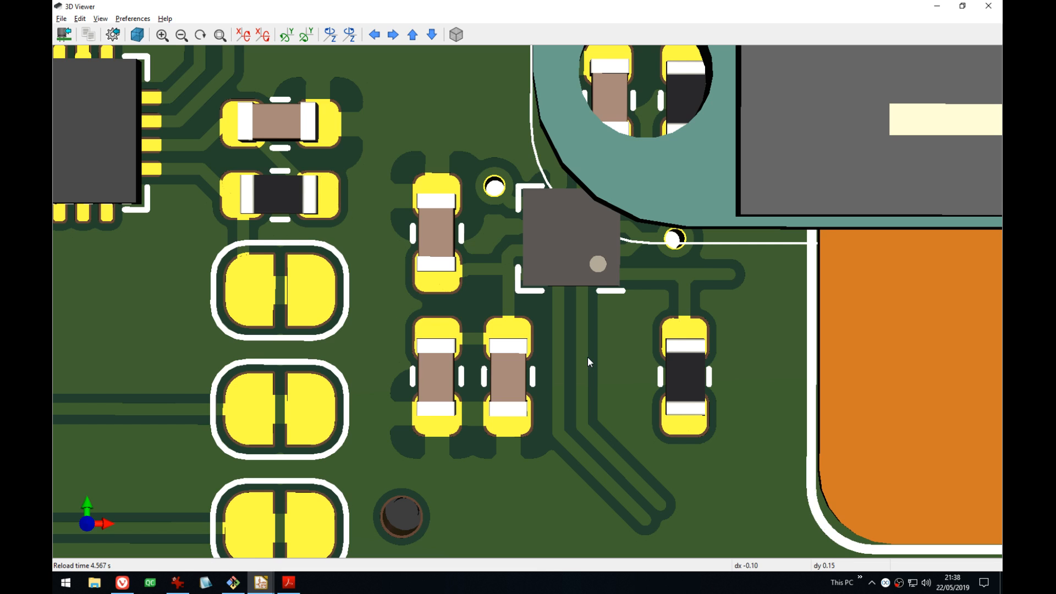
pyautogui.scroll(-3, 587, 356)
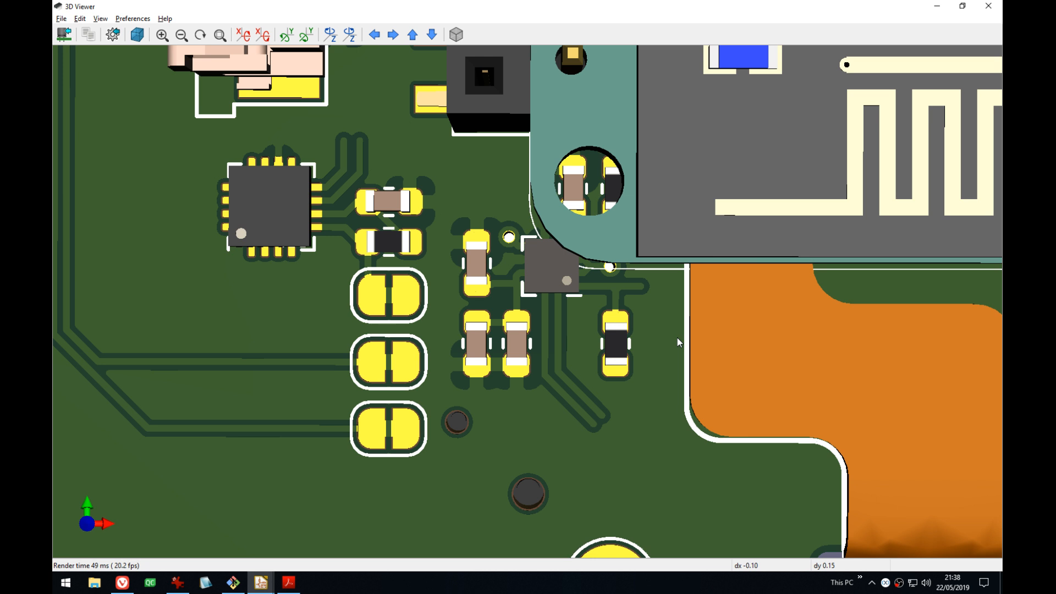
pyautogui.moveTo(553, 288); pyautogui.dragTo(562, 289, button='middle')
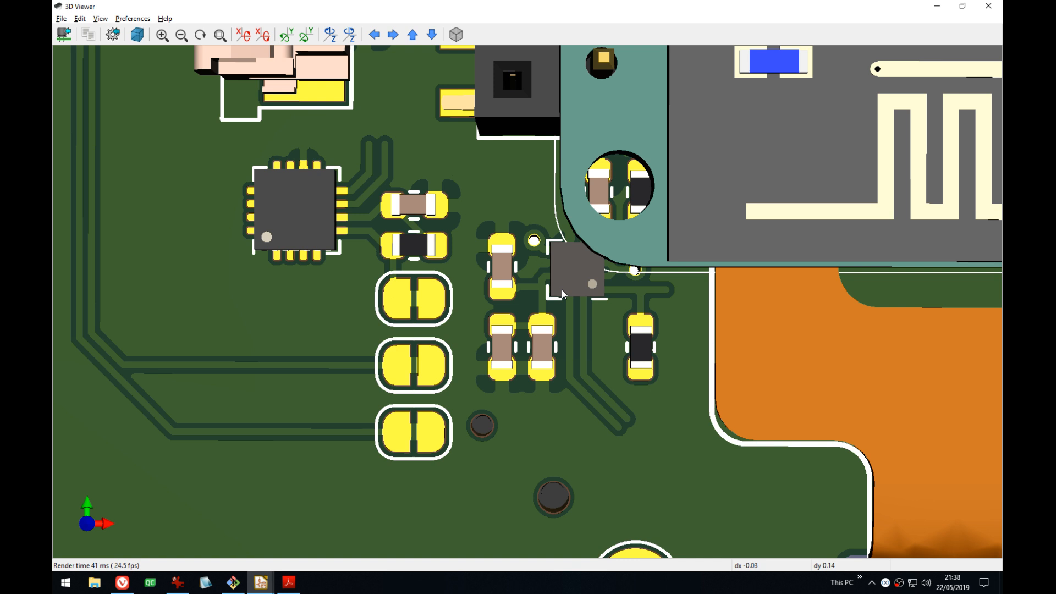
pyautogui.hotkey('alt', 'Tab')
pyautogui.press('Escape')
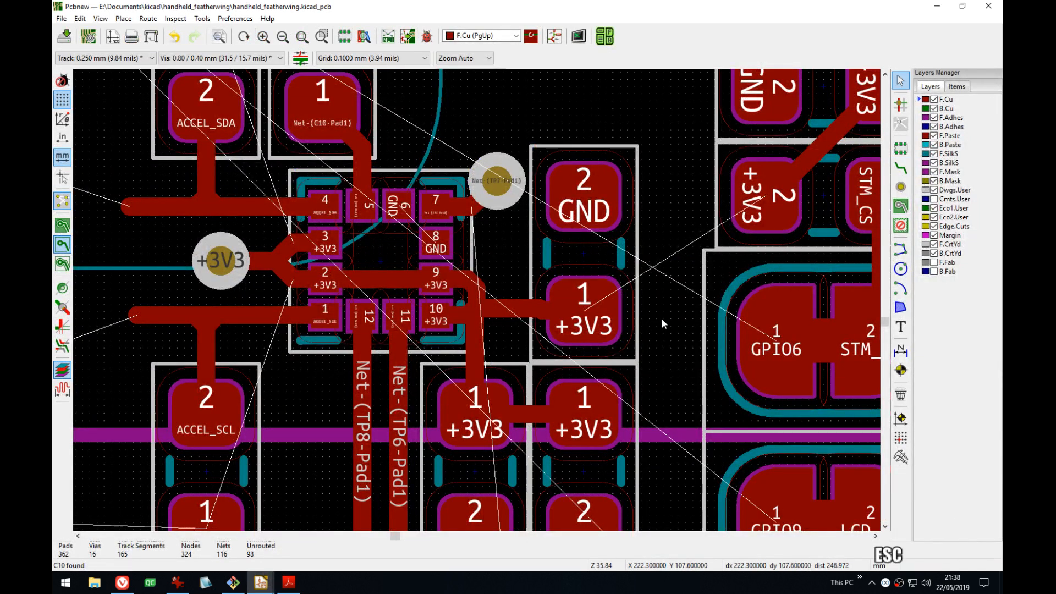
pyautogui.moveTo(661, 318); pyautogui.dragTo(659, 306, button='middle')
pyautogui.scroll(-3, 476, 299)
pyautogui.hotkey('alt', 'Tab')
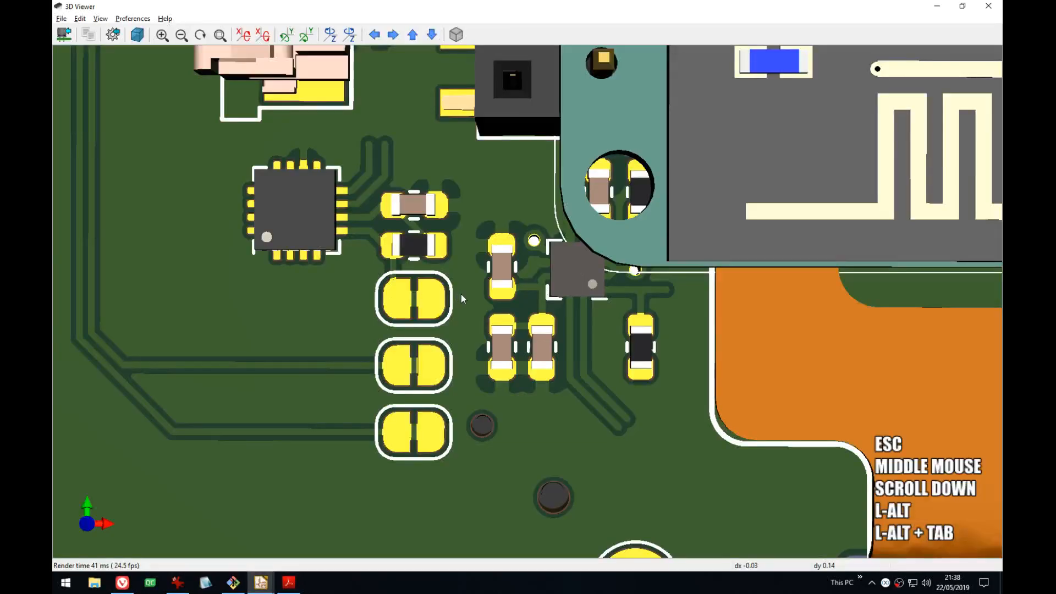
pyautogui.hotkey('alt', 'Tab')
# - Shift capacitor C9 up 0.1 mm, to Y 106.6 mm, away from C8
pyautogui.click(460, 280)
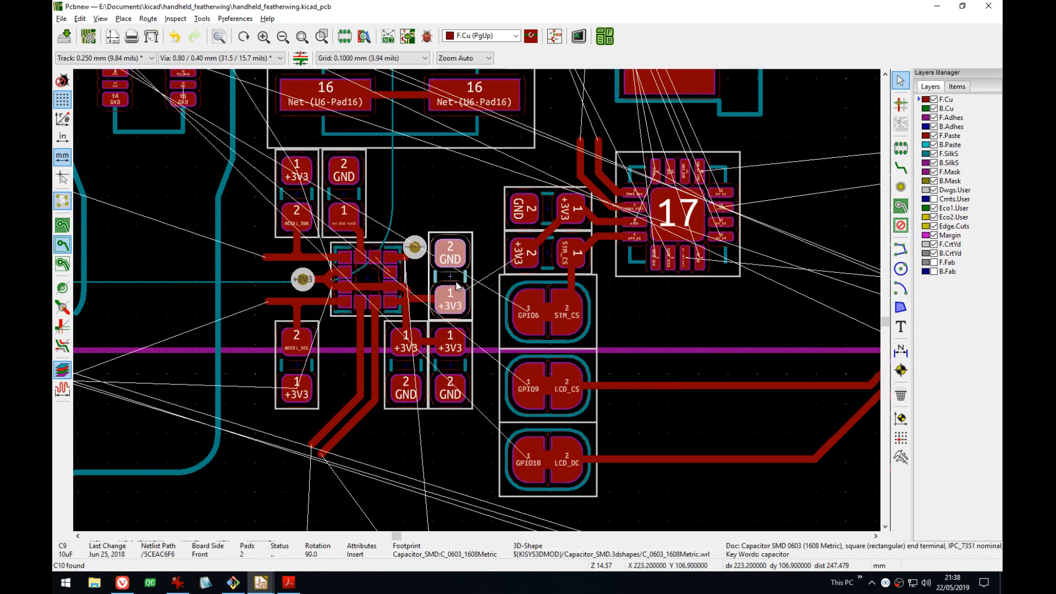
pyautogui.hotkey('alt', 'Tab')
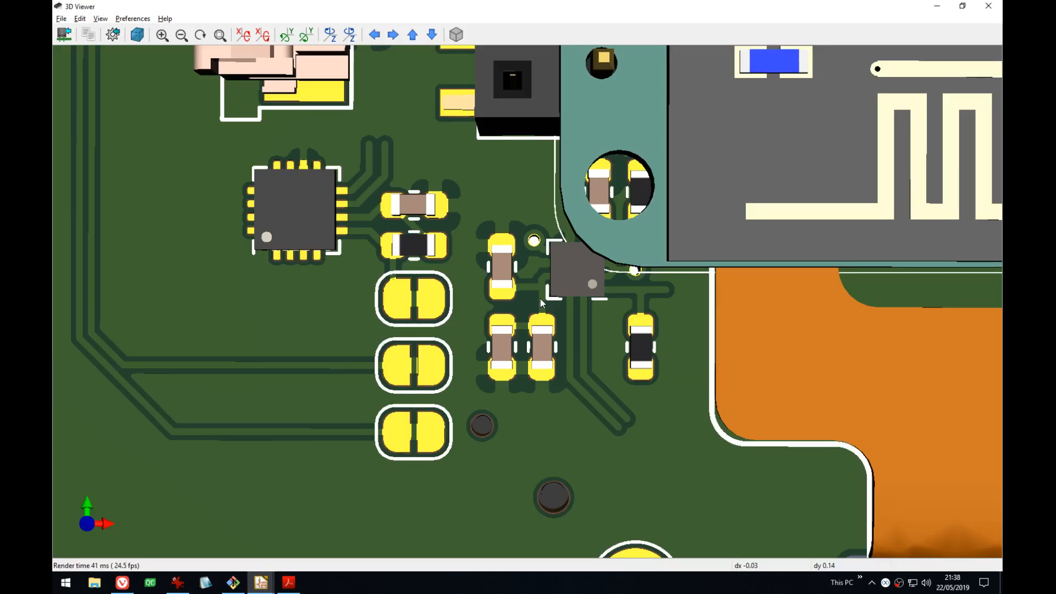
pyautogui.hotkey('alt', 'Tab')
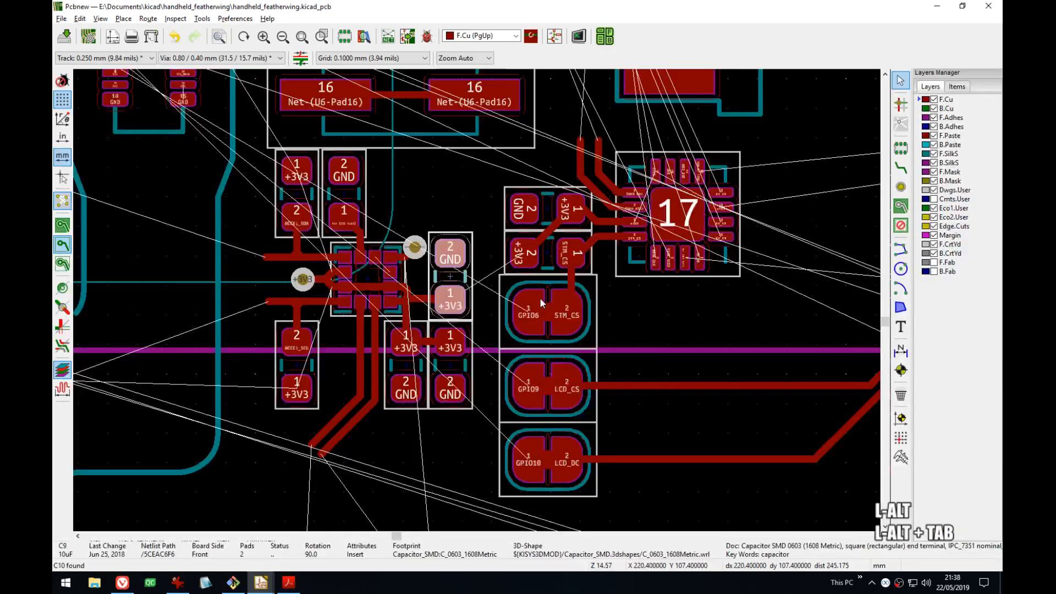
pyautogui.hotkey('alt', 'Tab')
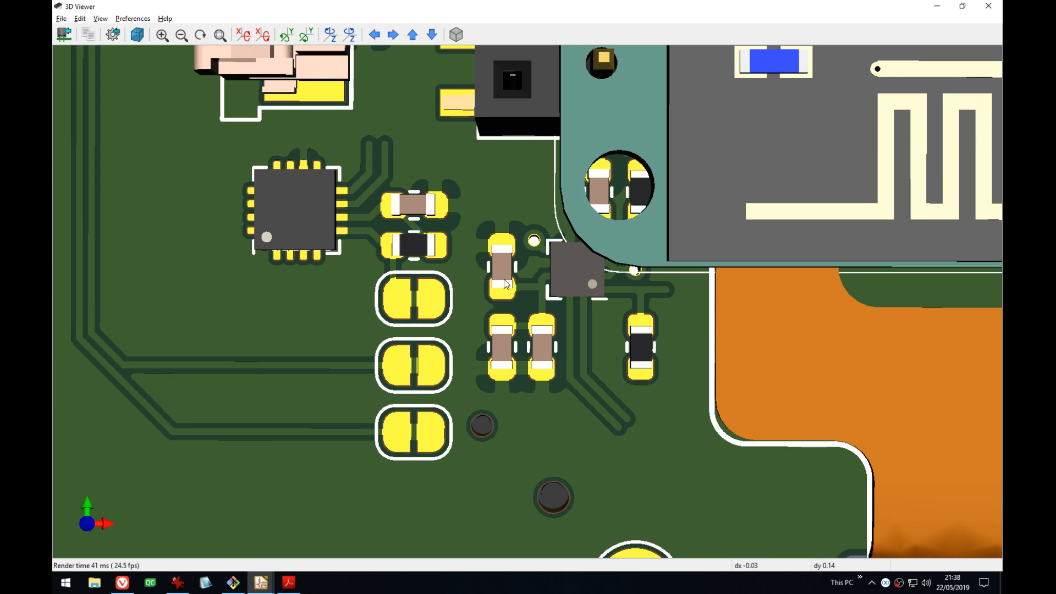
pyautogui.hotkey('alt', 'Tab')
pyautogui.scroll(3, 484, 299)
pyautogui.moveTo(485, 299); pyautogui.dragTo(608, 236, button='middle')
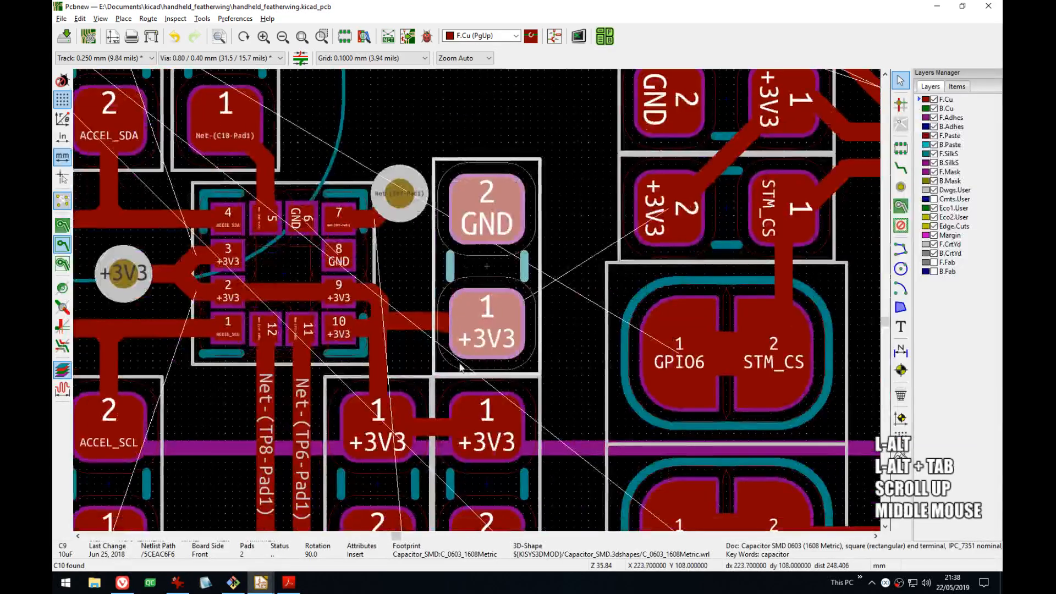
pyautogui.press('m')
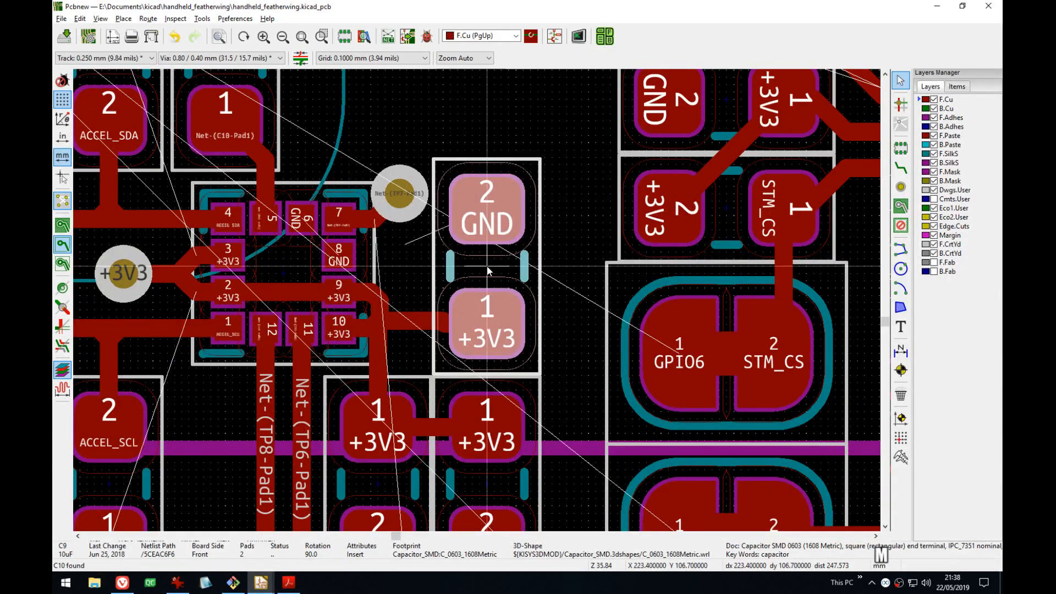
pyautogui.press('Up')
pyautogui.press('Return')
# - Check the spacing between C9 and C8 in the reloaded 3D view
pyautogui.hotkey('alt', 'Tab')
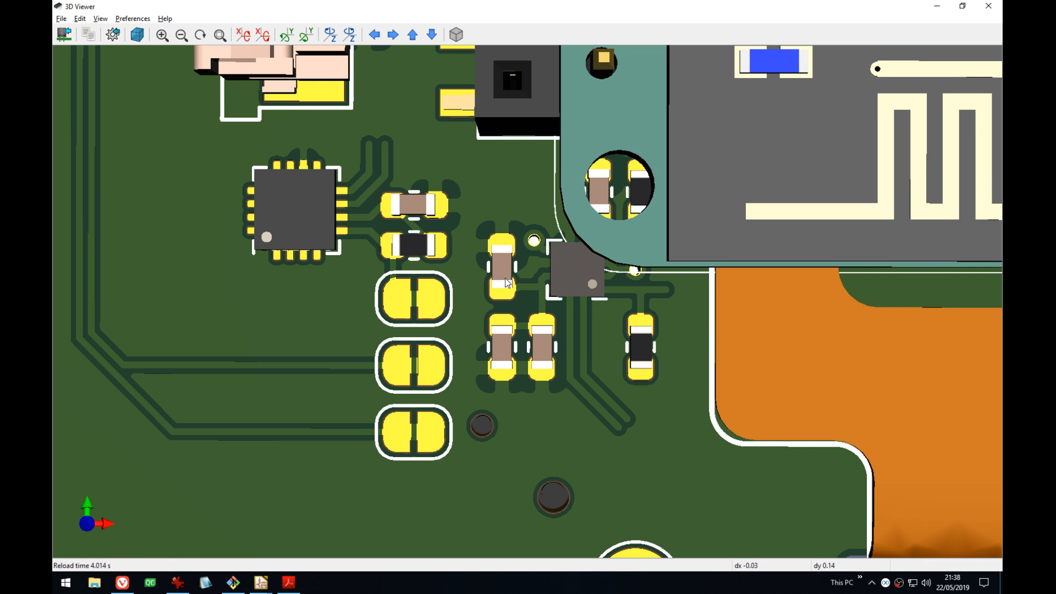
pyautogui.hotkey('alt', 'Tab')
pyautogui.hotkey('alt', 'Tab')
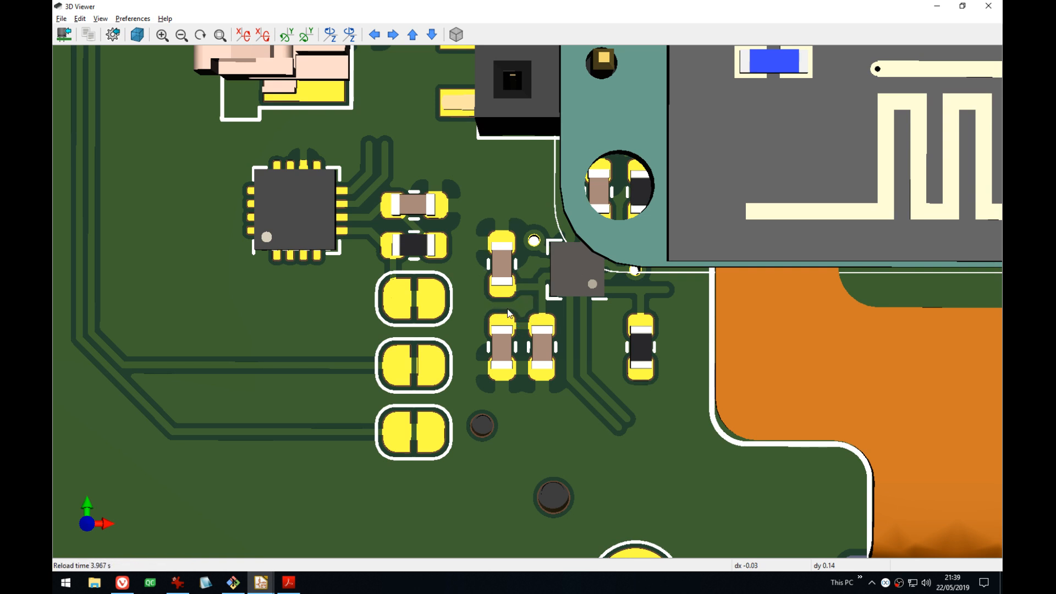
pyautogui.hotkey('alt', 'Tab')
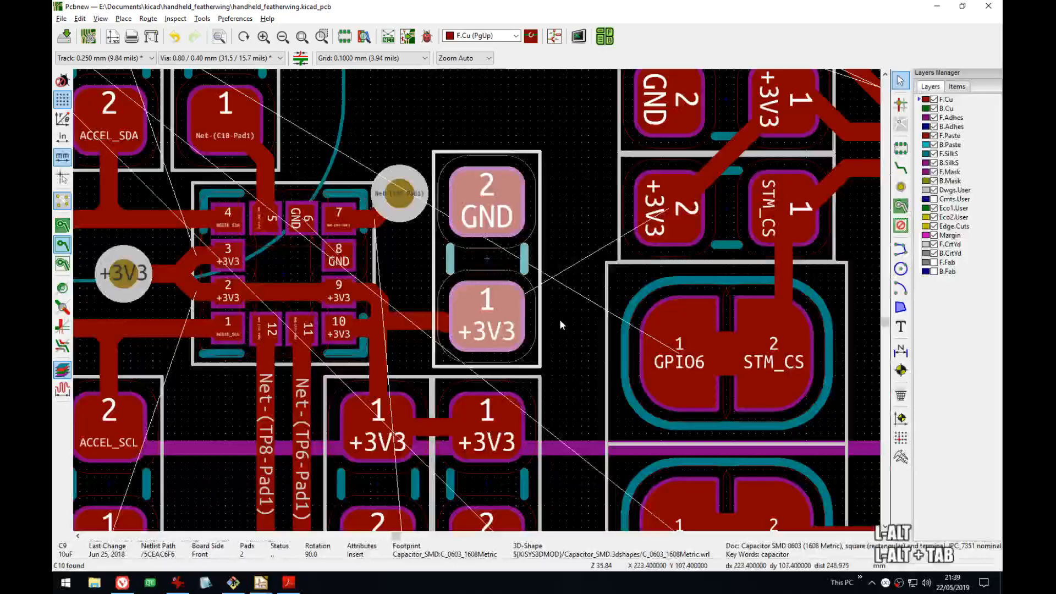
pyautogui.scroll(-2, 479, 299)
pyautogui.moveTo(480, 299); pyautogui.dragTo(560, 252, button='middle')
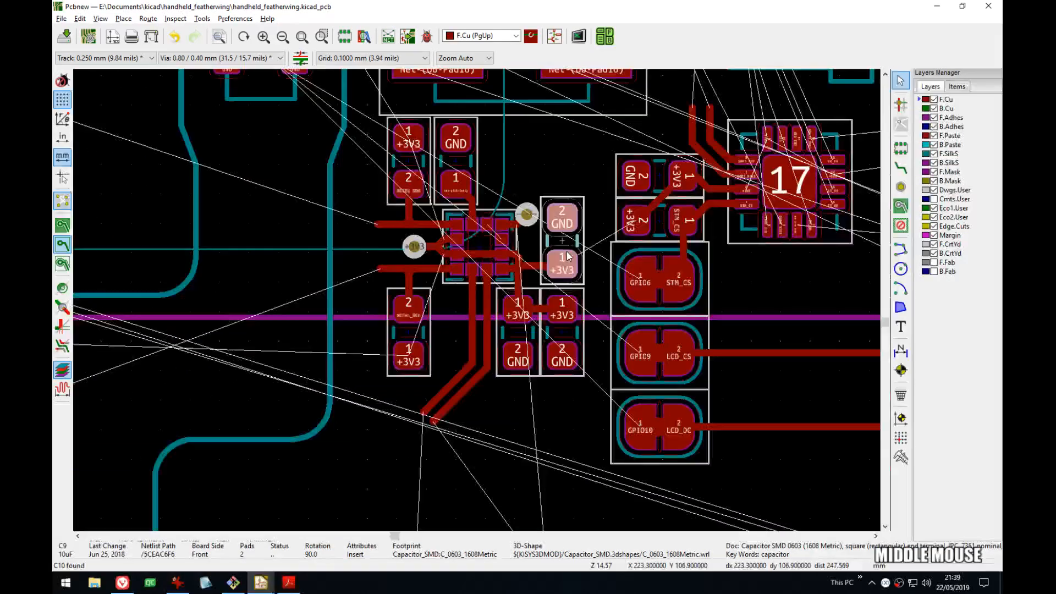
pyautogui.scroll(3, 552, 311)
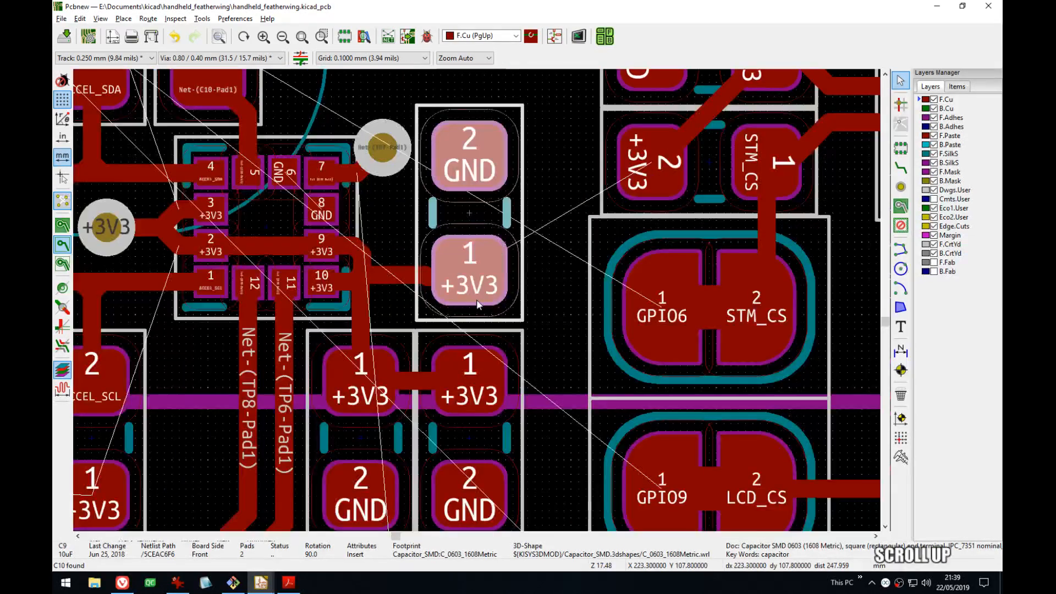
pyautogui.moveTo(502, 397); pyautogui.dragTo(609, 315, button='middle')
pyautogui.press('x')
pyautogui.click(574, 211)
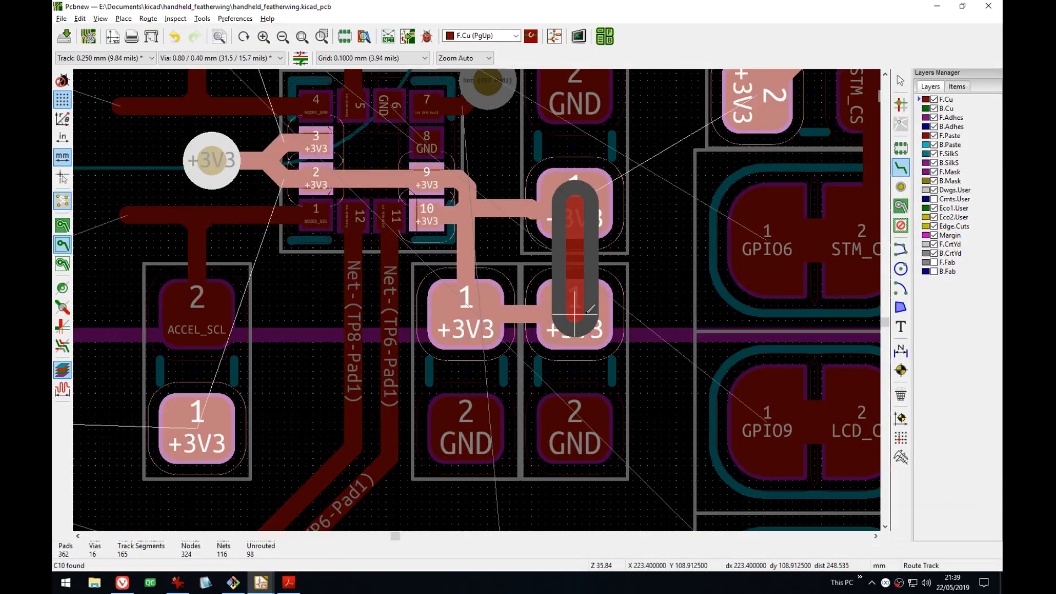
pyautogui.press('Escape')
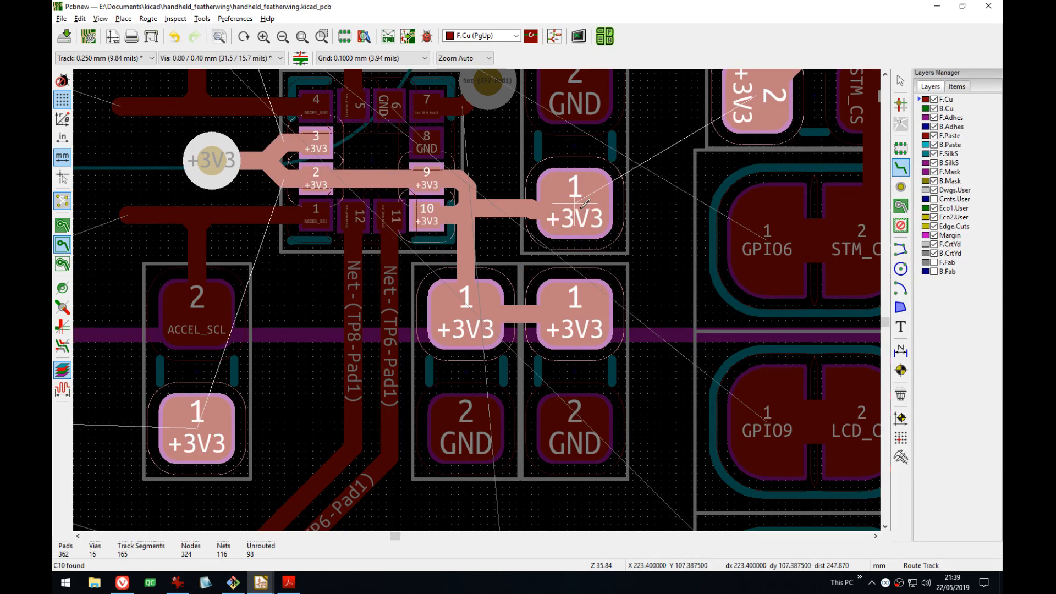
pyautogui.moveTo(585, 204); pyautogui.dragTo(583, 233, button='middle')
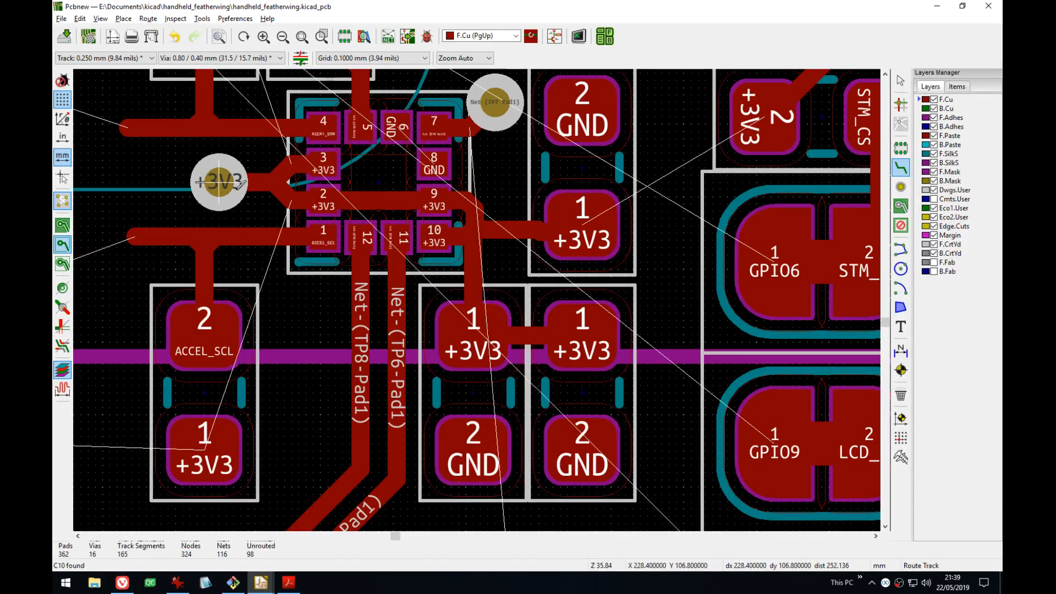
pyautogui.moveTo(437, 196); pyautogui.dragTo(476, 243, button='middle')
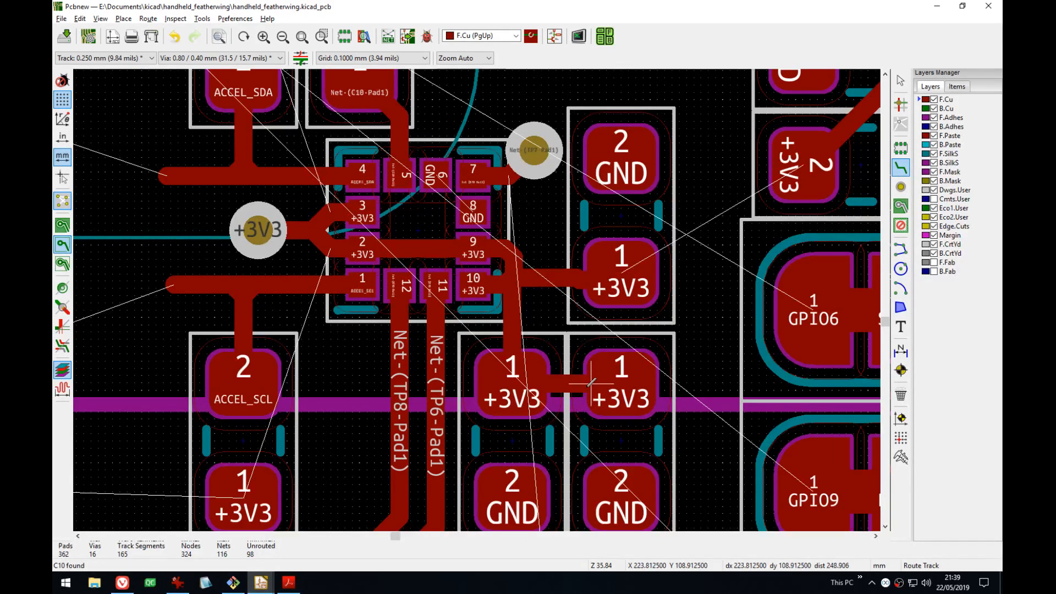
pyautogui.moveTo(509, 317); pyautogui.dragTo(432, 302, button='middle')
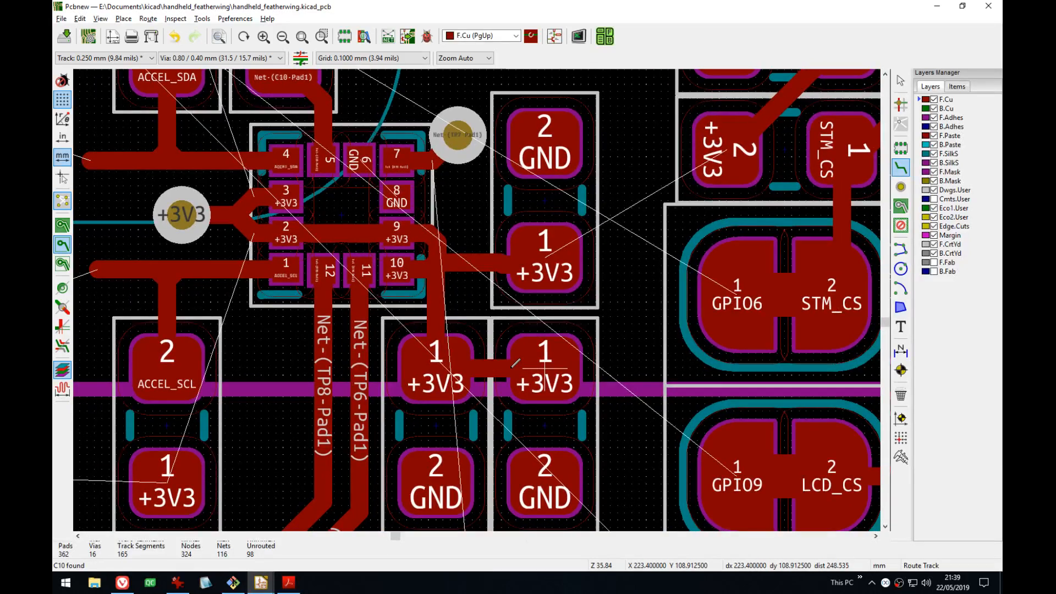
pyautogui.click(500, 348)
pyautogui.moveTo(186, 215); pyautogui.dragTo(223, 210, button='middle')
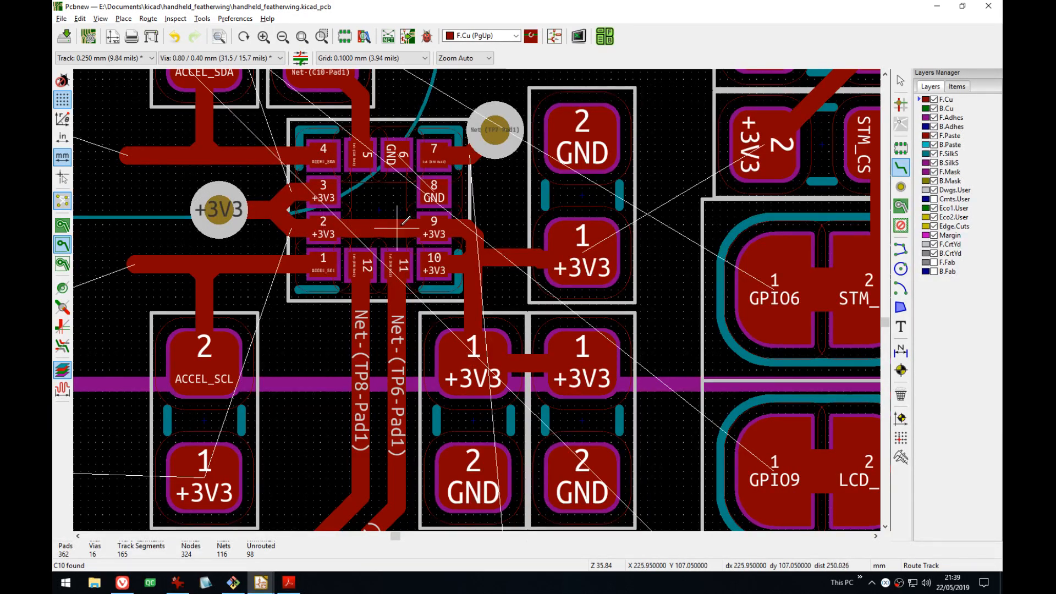
pyautogui.click(596, 326)
pyautogui.press('v')
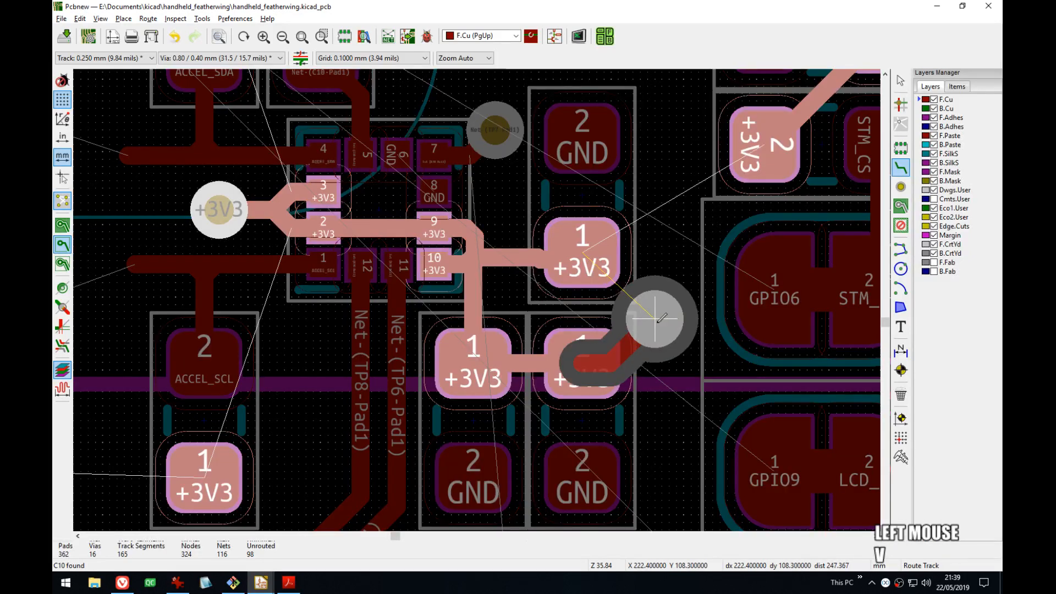
pyautogui.scroll(-3, 661, 317)
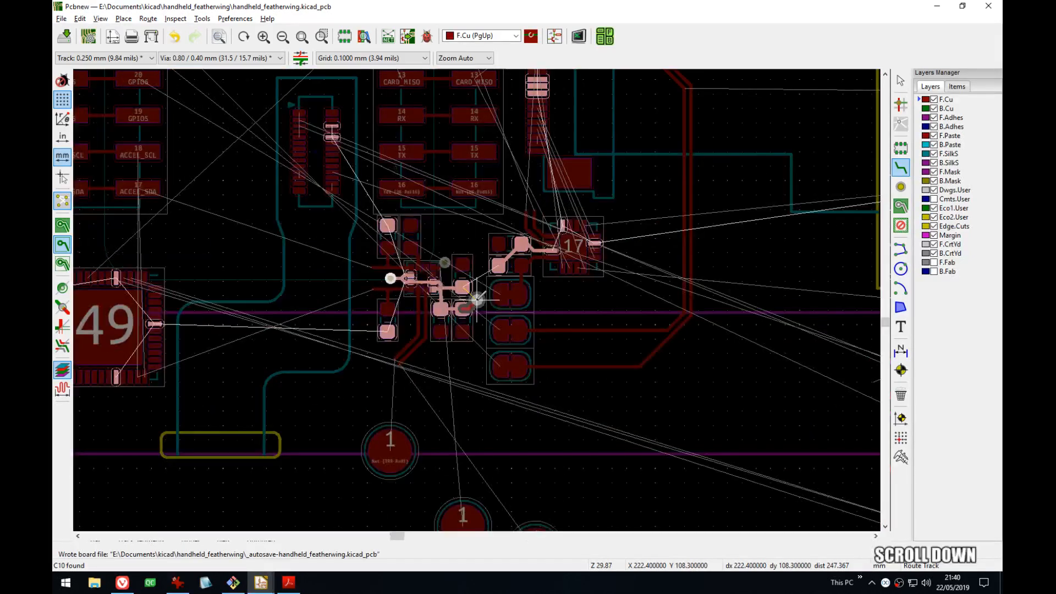
pyautogui.press('Escape')
# - Route a +3V3 track from C9's pad 1 to the +3V3 pad beside STM_CS, above the GPIO6 jumper
pyautogui.scroll(2, 476, 299)
pyautogui.moveTo(511, 231); pyautogui.dragTo(513, 254, button='middle')
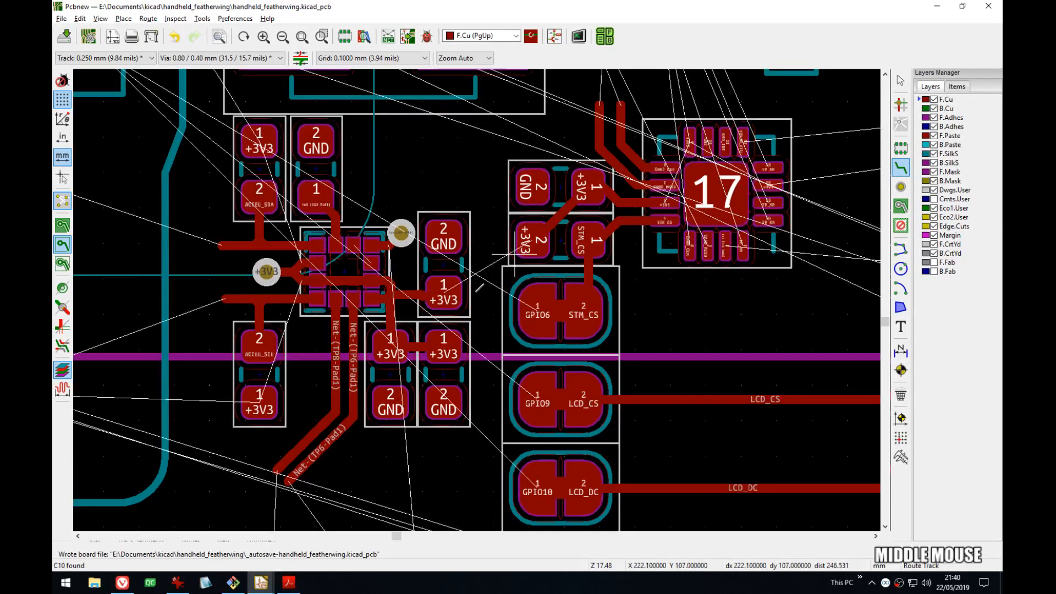
pyautogui.click(445, 291)
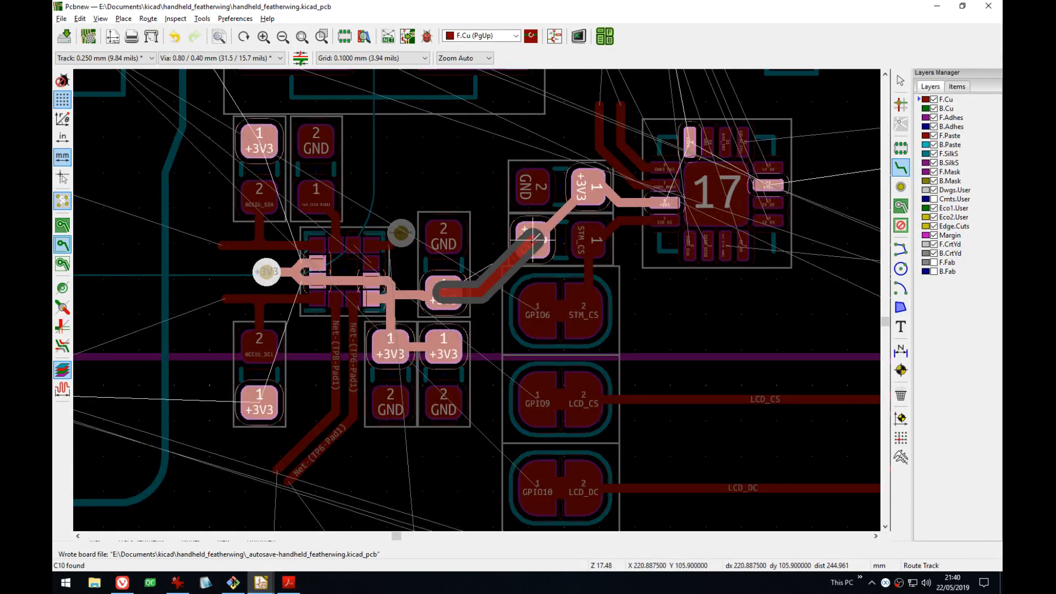
pyautogui.click(532, 238)
# - Delete the +3V3 via beside accelerometer pads 2 and 3 together with the horizontal track segments leading to it
pyautogui.moveTo(390, 347); pyautogui.dragTo(417, 345, button='middle')
pyautogui.scroll(3, 306, 295)
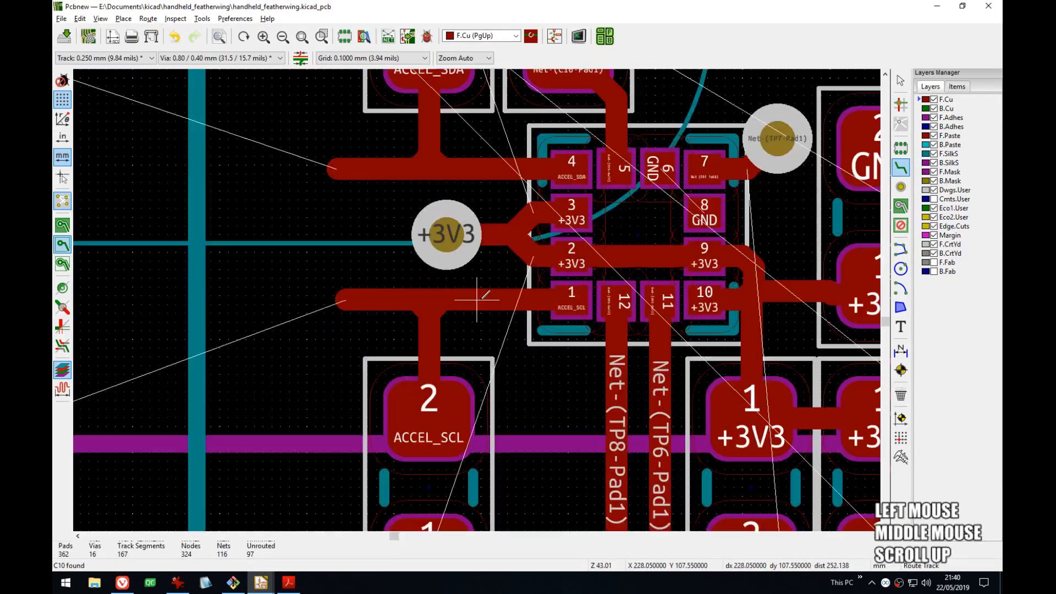
pyautogui.moveTo(476, 299); pyautogui.dragTo(274, 300, button='middle')
pyautogui.press('Escape')
pyautogui.click(244, 247)
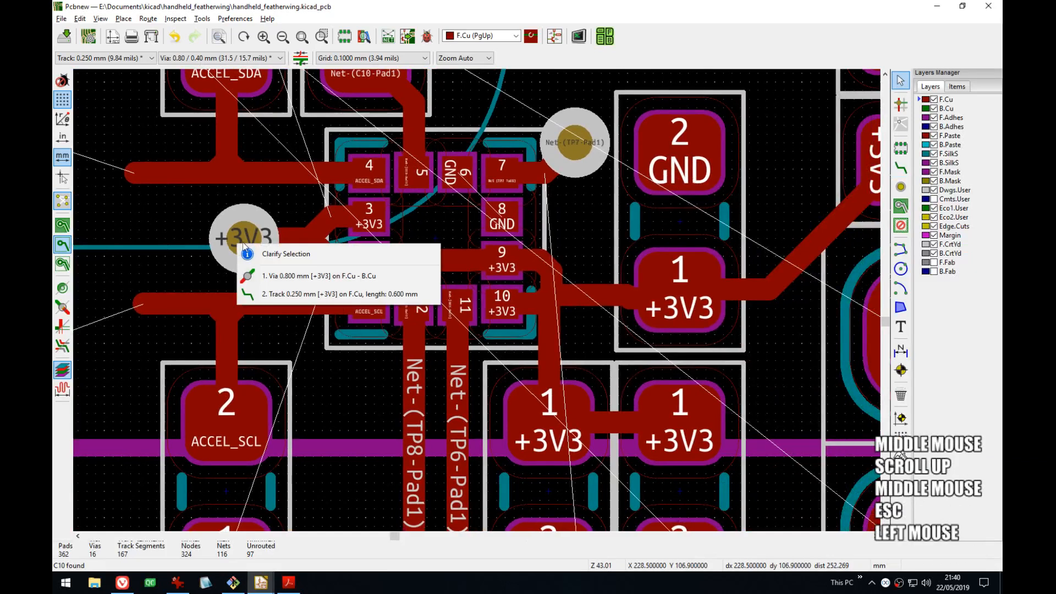
pyautogui.click(259, 276)
pyautogui.press('Delete')
pyautogui.click(308, 243)
pyautogui.click(313, 272)
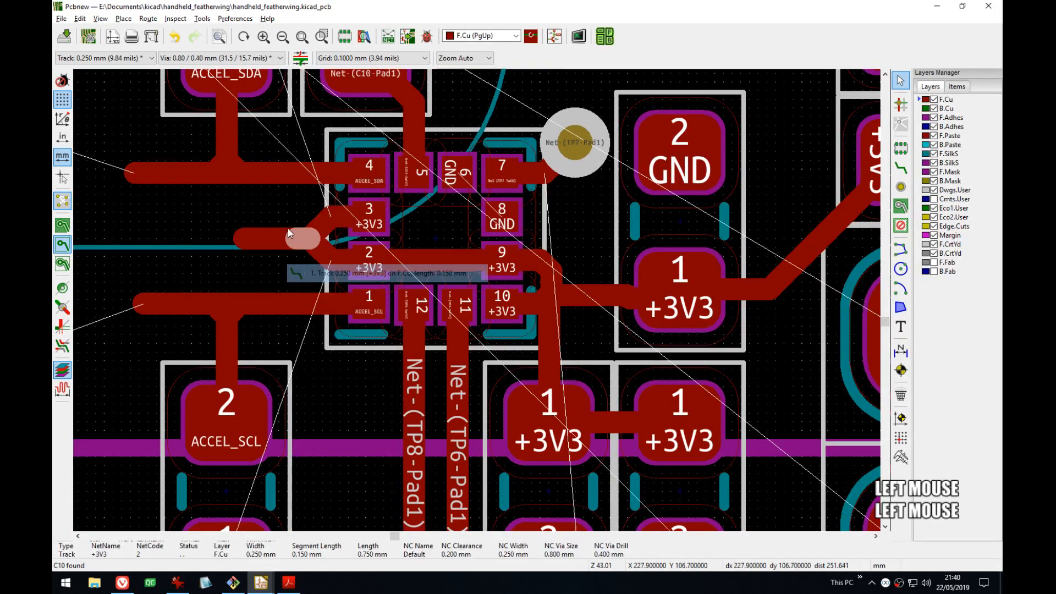
pyautogui.press('Delete')
pyautogui.press('Delete')
# - Try to reshape the angled +3V3 link between accelerometer pads 2 and 3 into a straight vertical track close to the pads
pyautogui.click(311, 237)
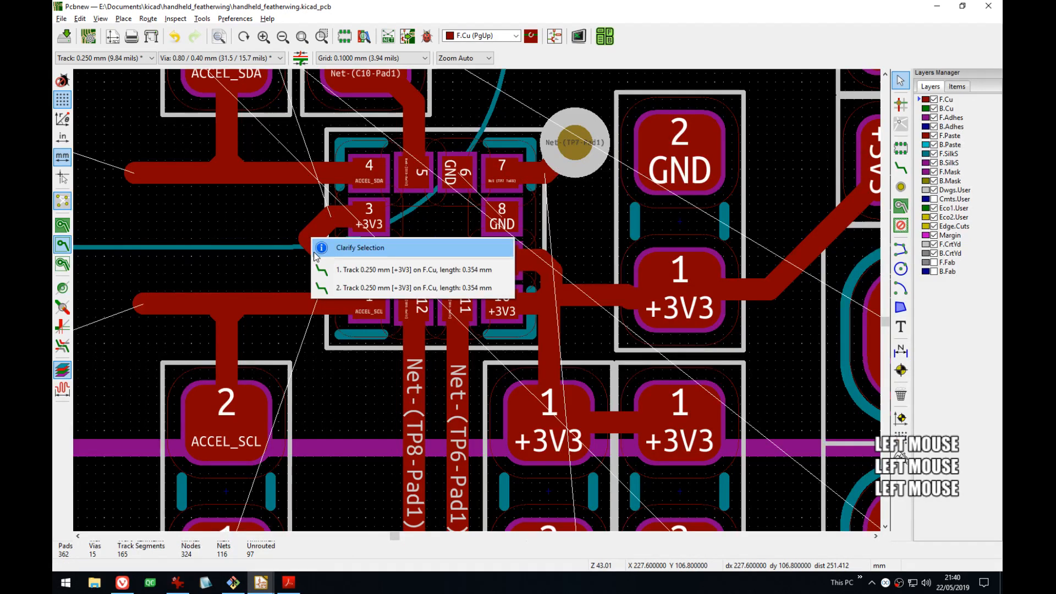
pyautogui.press('Escape')
pyautogui.press('x')
pyautogui.press('d')
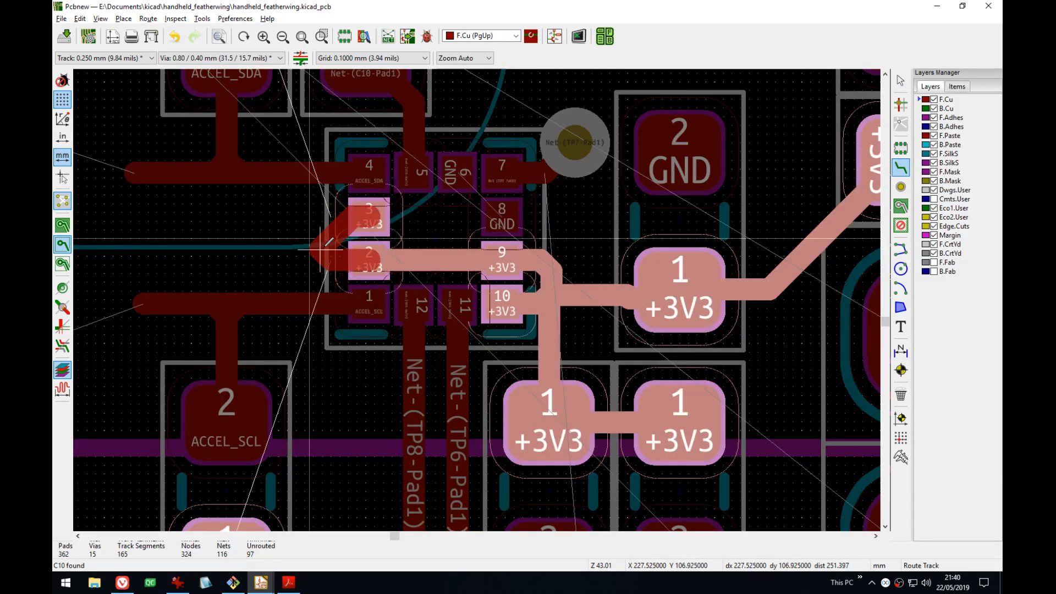
pyautogui.scroll(1, 326, 235)
pyautogui.press('Escape')
pyautogui.click(496, 263)
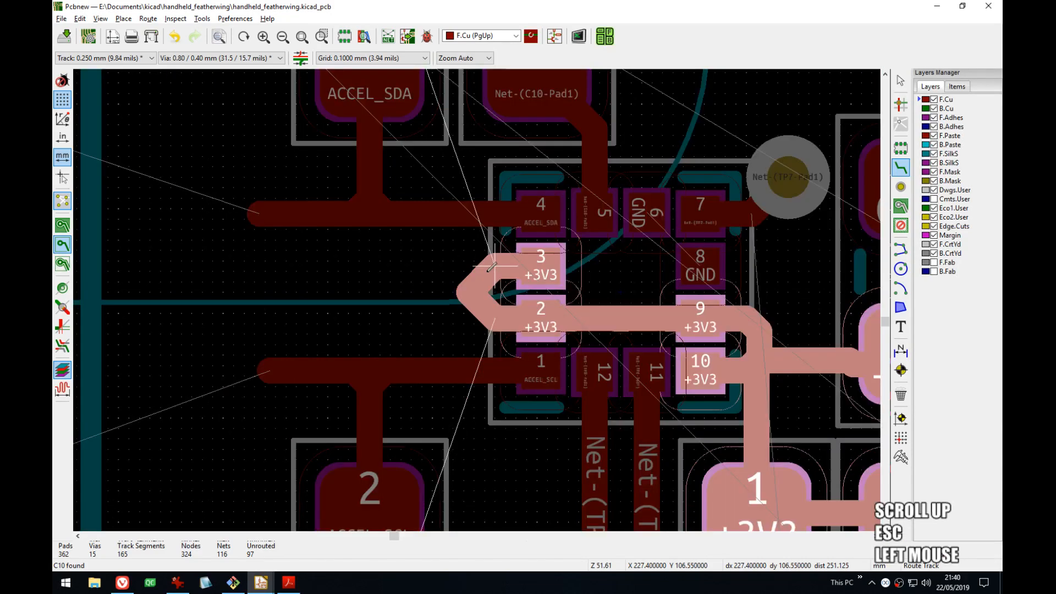
pyautogui.click(495, 290)
pyautogui.click(495, 290)
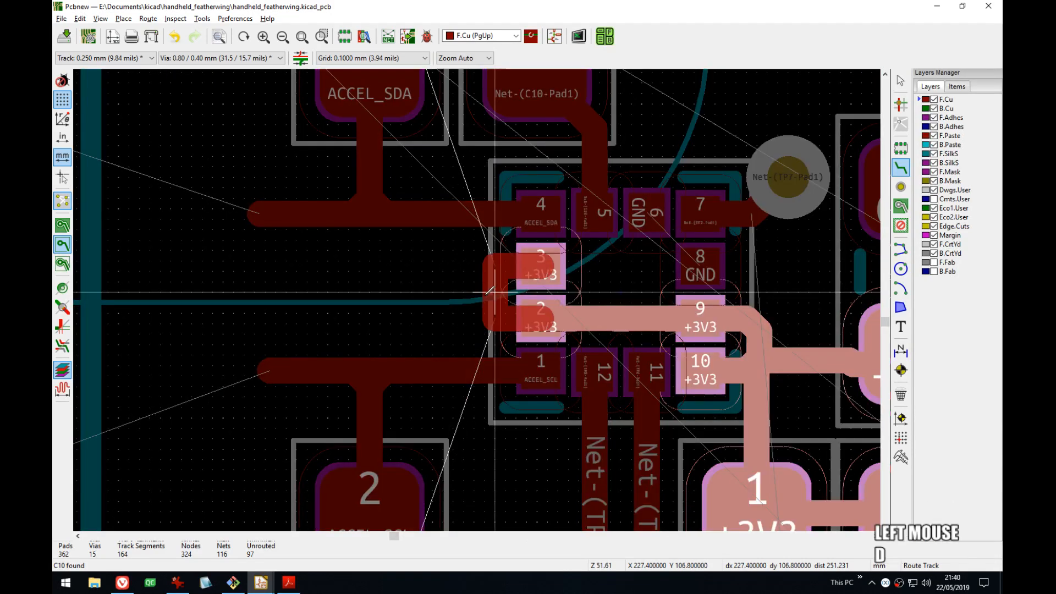
pyautogui.scroll(5, 485, 292)
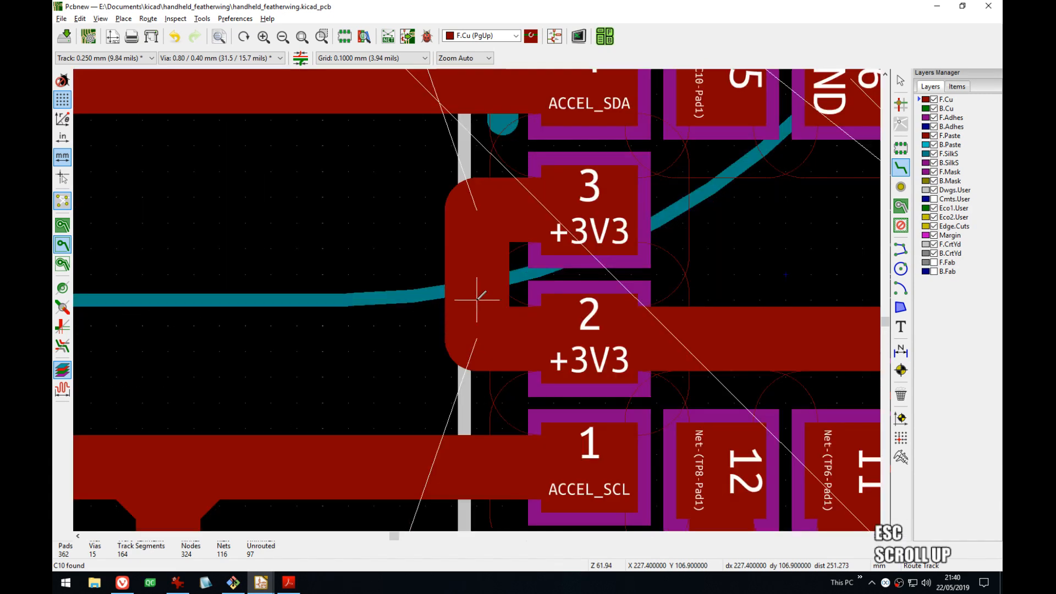
# - Undo the reshaping of the +3V3 link and try routing a straight vertical track between the outer ends at pads 3 and 2
pyautogui.press('ctrl')
pyautogui.press('ctrl')
pyautogui.doubleClick(470, 213)
pyautogui.press('Escape')
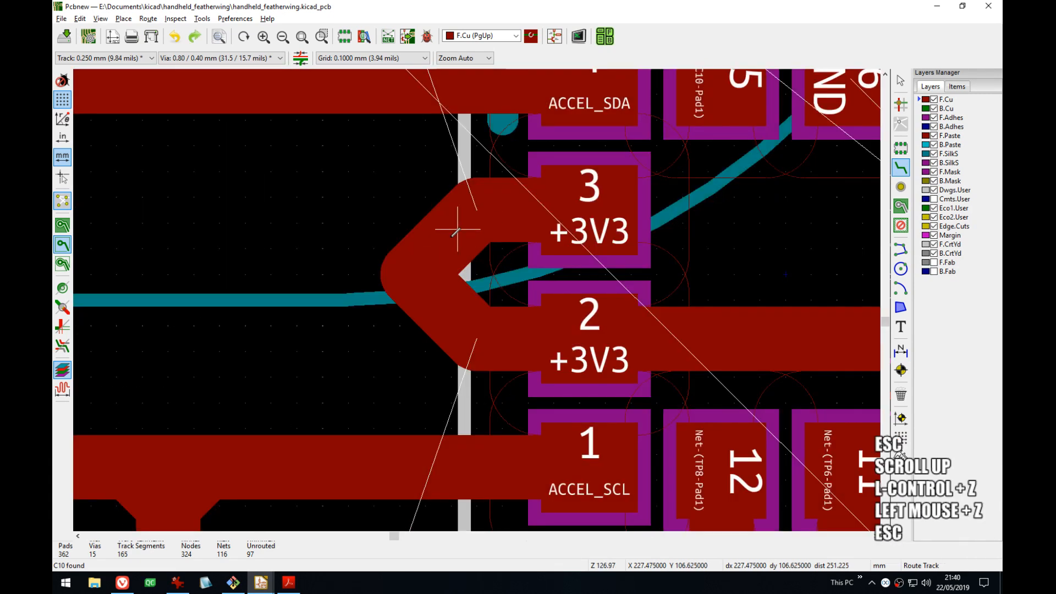
pyautogui.click(461, 230)
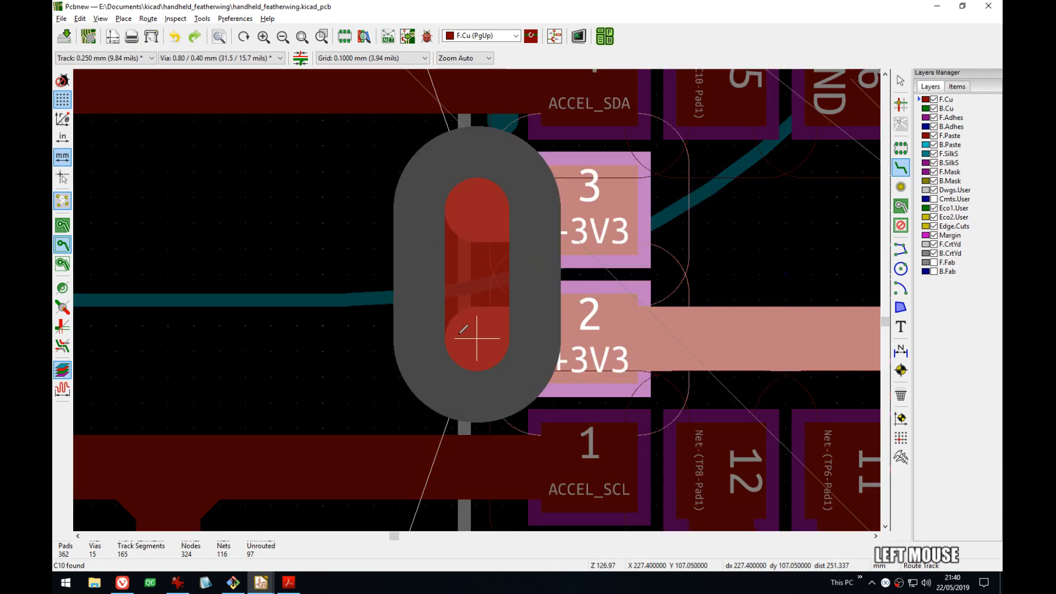
pyautogui.press('Escape')
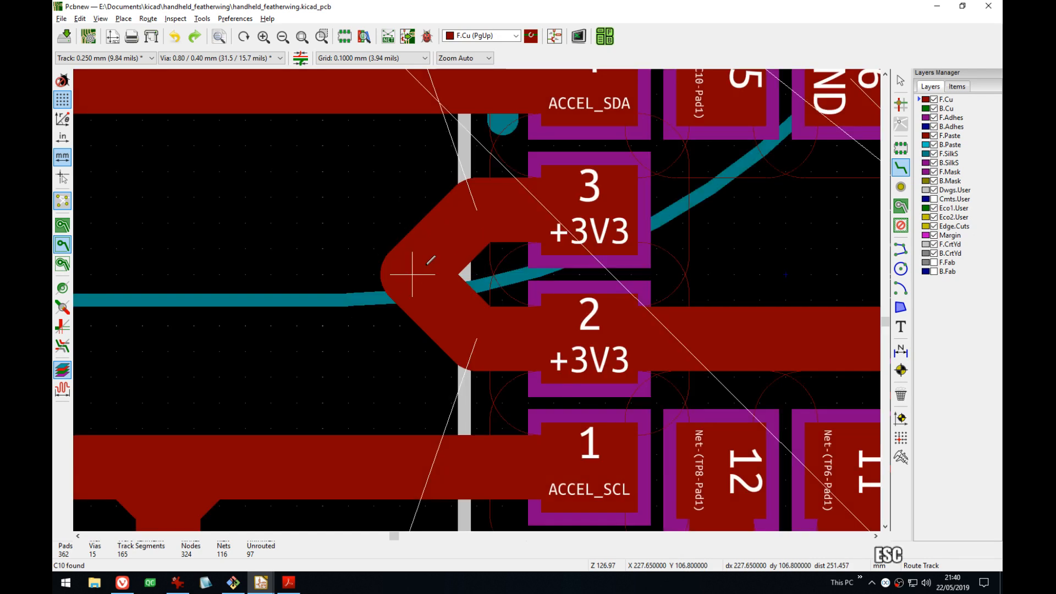
pyautogui.press('Escape')
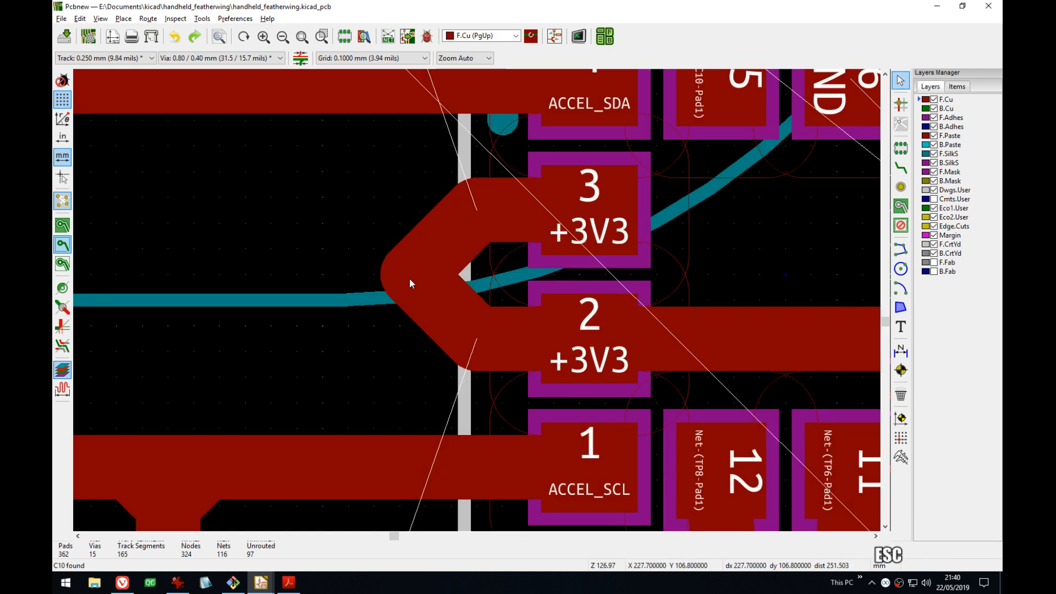
pyautogui.press('x')
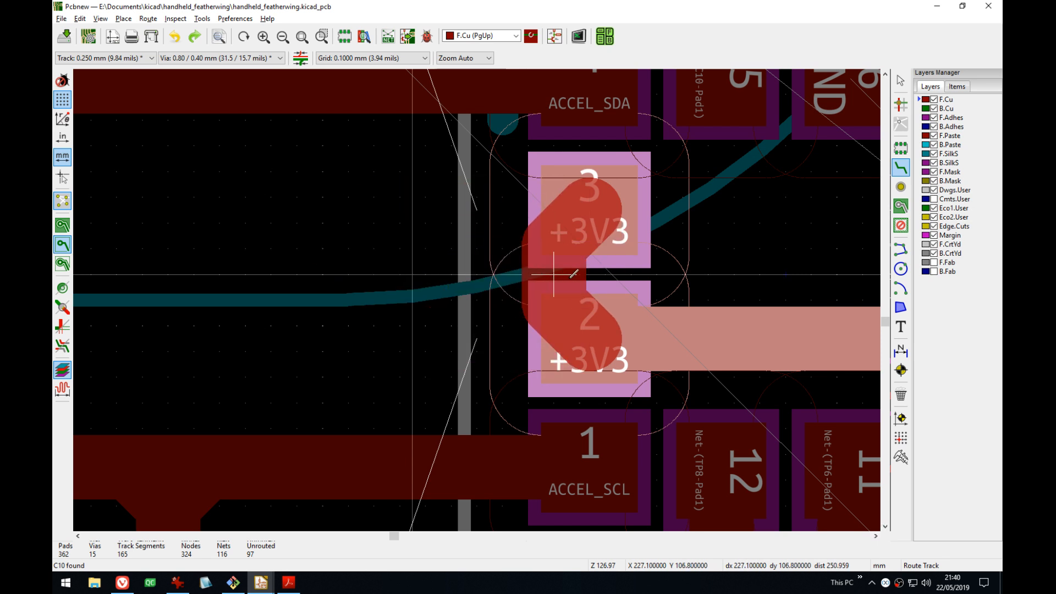
pyautogui.press('Escape')
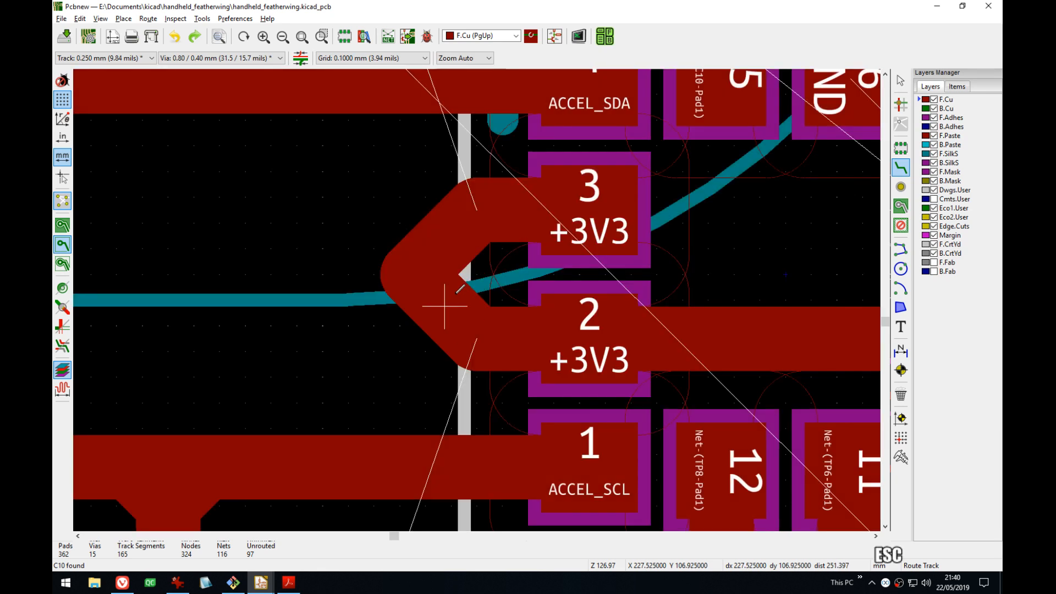
pyautogui.click(431, 293)
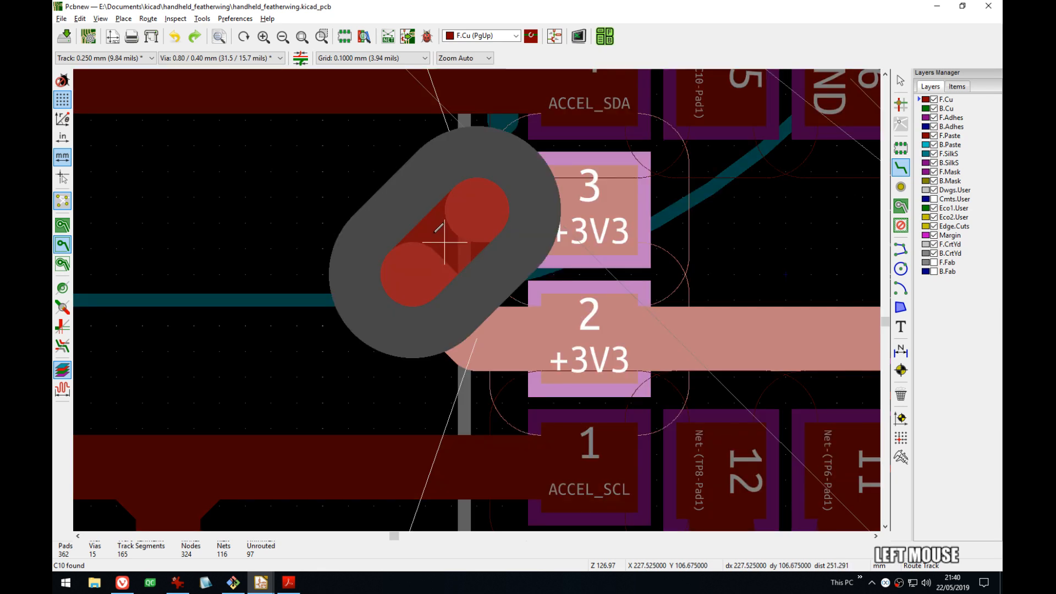
pyautogui.press('Escape')
pyautogui.press('Escape')
# - Delete the two diagonal +3V3 segments joining pads 3 and 2 of the 12-pad chip and reroute them as a flattened loop on F.Cu
pyautogui.click(413, 276)
pyautogui.click(441, 300)
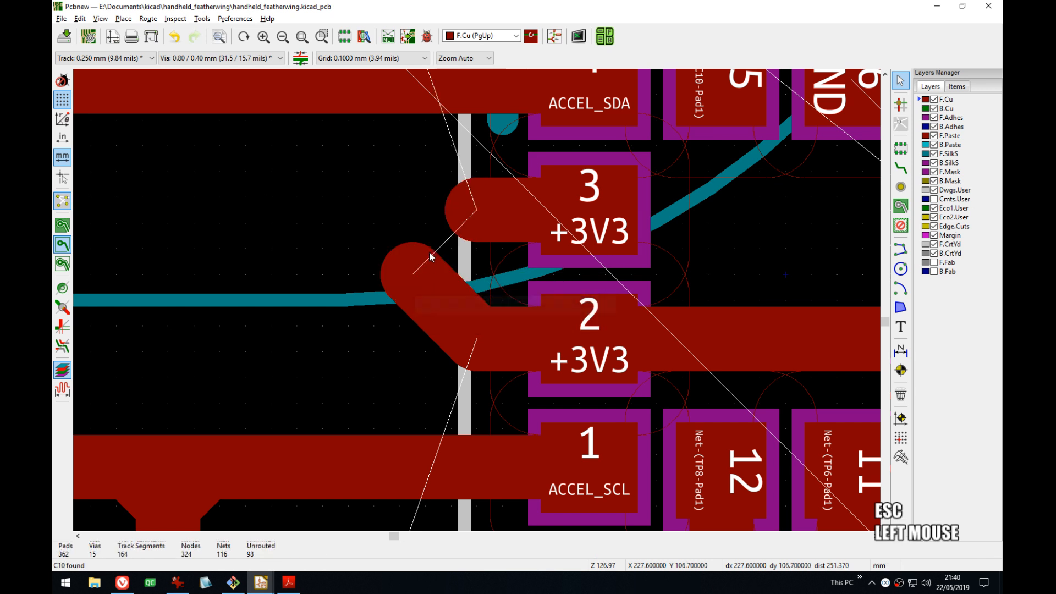
pyautogui.click(420, 268)
pyautogui.press('x')
pyautogui.click(474, 209)
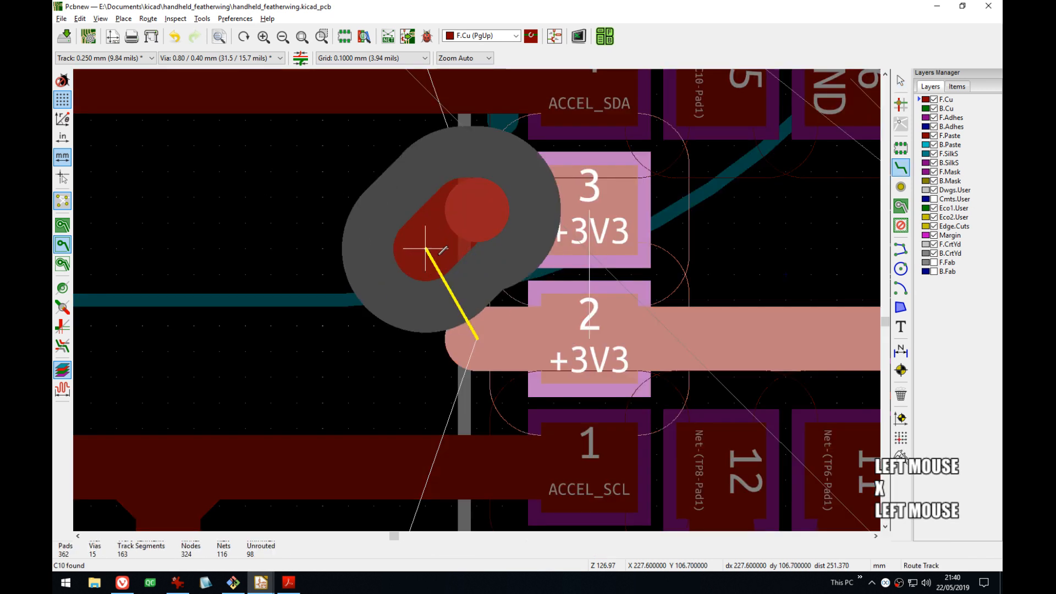
pyautogui.click(475, 338)
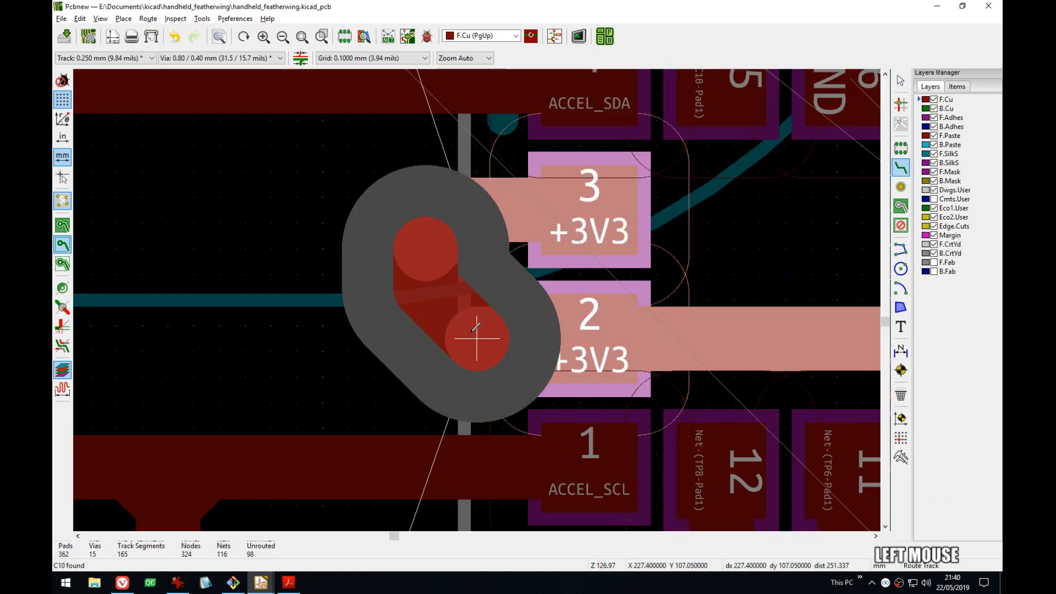
pyautogui.press('d')
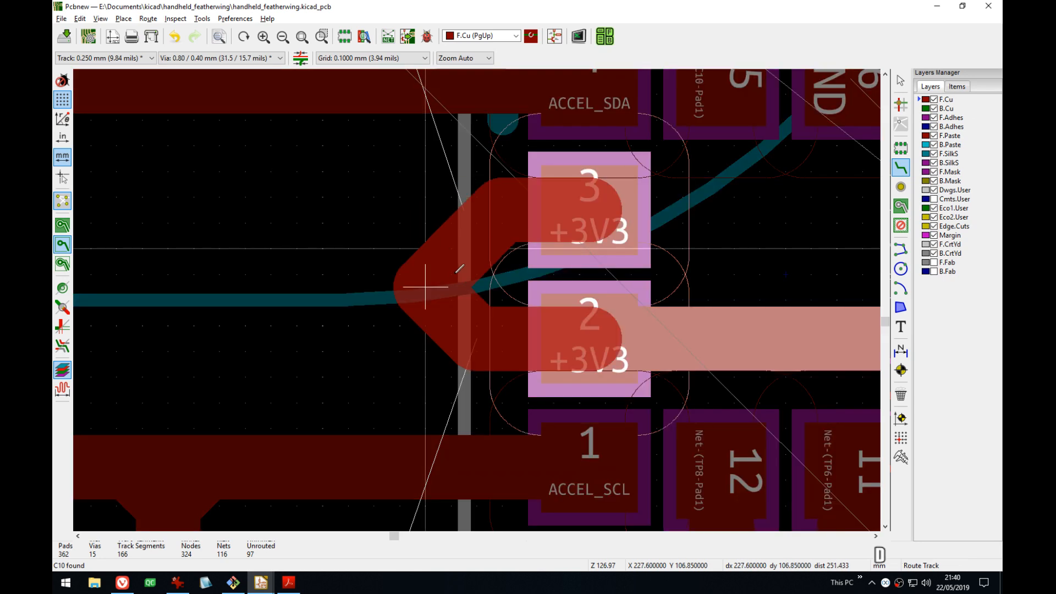
# - Place a 0.80/0.40 mm via on the diagonal +3V3 track between the capacitor beside the 12-pad chip and the capacitor above the GPIO6 jumper
pyautogui.scroll(-5, 470, 248)
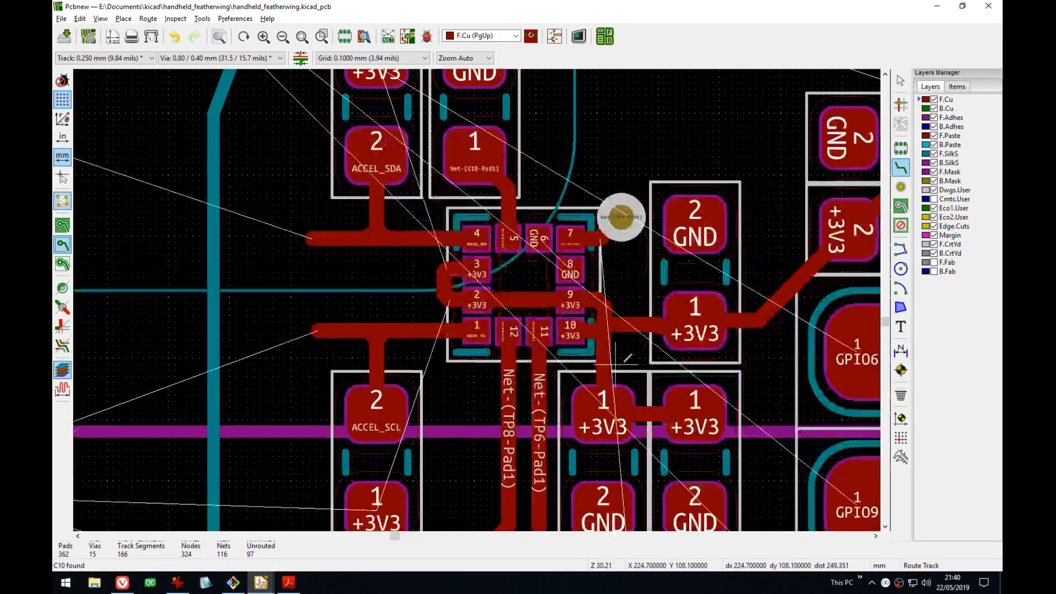
pyautogui.moveTo(615, 364); pyautogui.dragTo(525, 320, button='middle')
pyautogui.scroll(3, 526, 320)
pyautogui.scroll(-4, 477, 300)
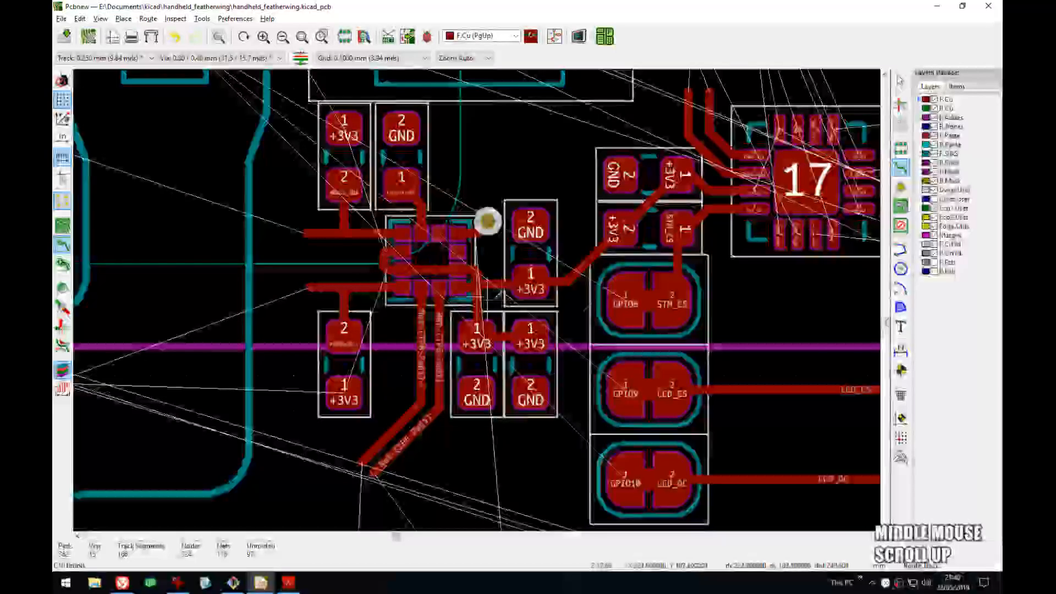
pyautogui.moveTo(588, 287); pyautogui.dragTo(530, 291, button='middle')
pyautogui.click(528, 267)
pyautogui.press('v')
pyautogui.click(528, 267)
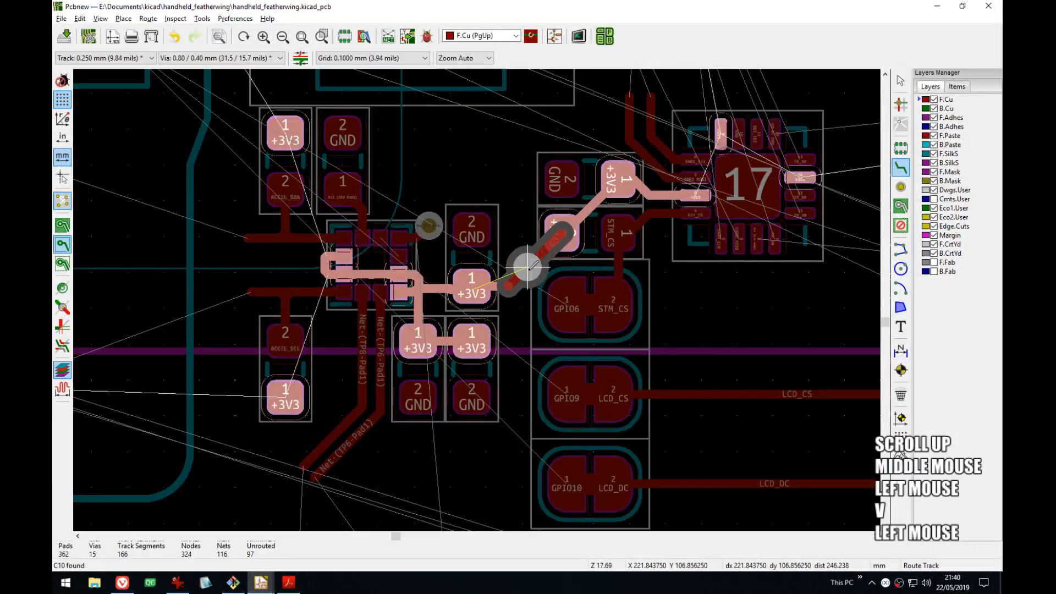
# - Examine the +3V3 tracks, via and surrounding capacitors around the 12-pad accelerometer chip
pyautogui.scroll(2, 527, 267)
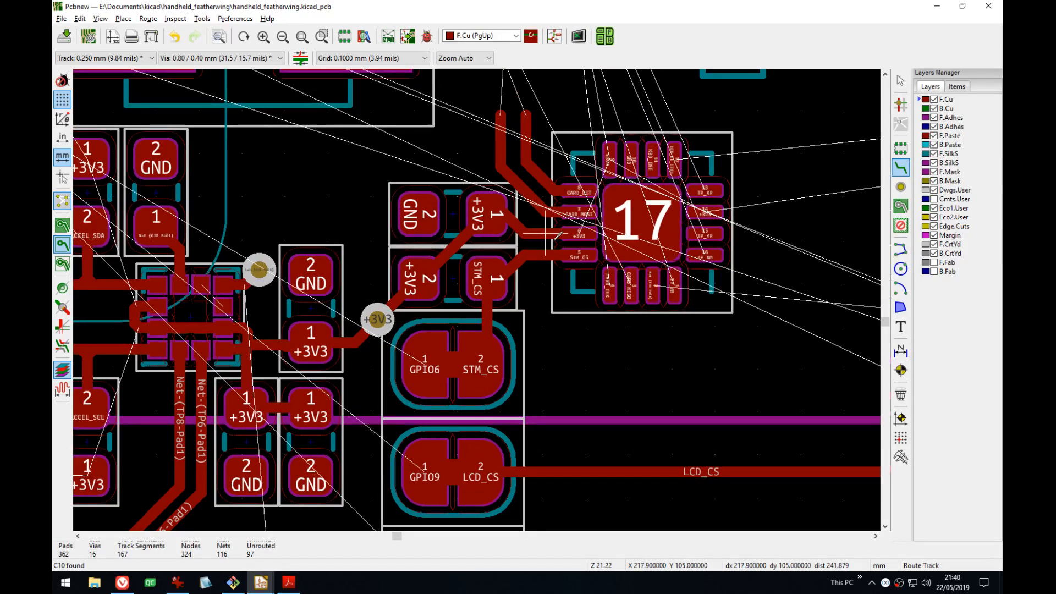
pyautogui.moveTo(365, 339); pyautogui.dragTo(531, 243, button='middle')
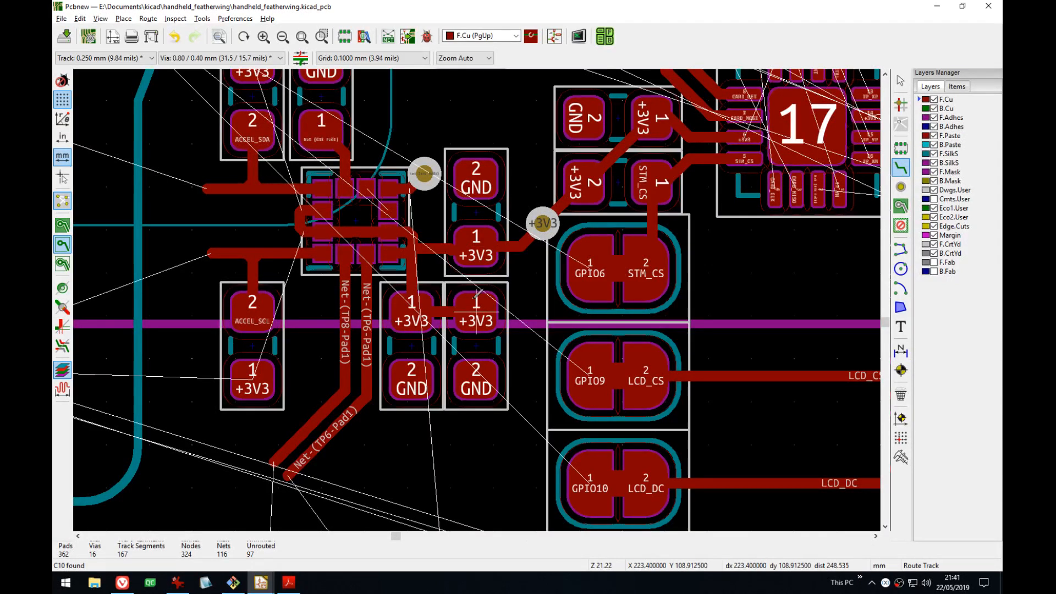
pyautogui.scroll(4, 477, 246)
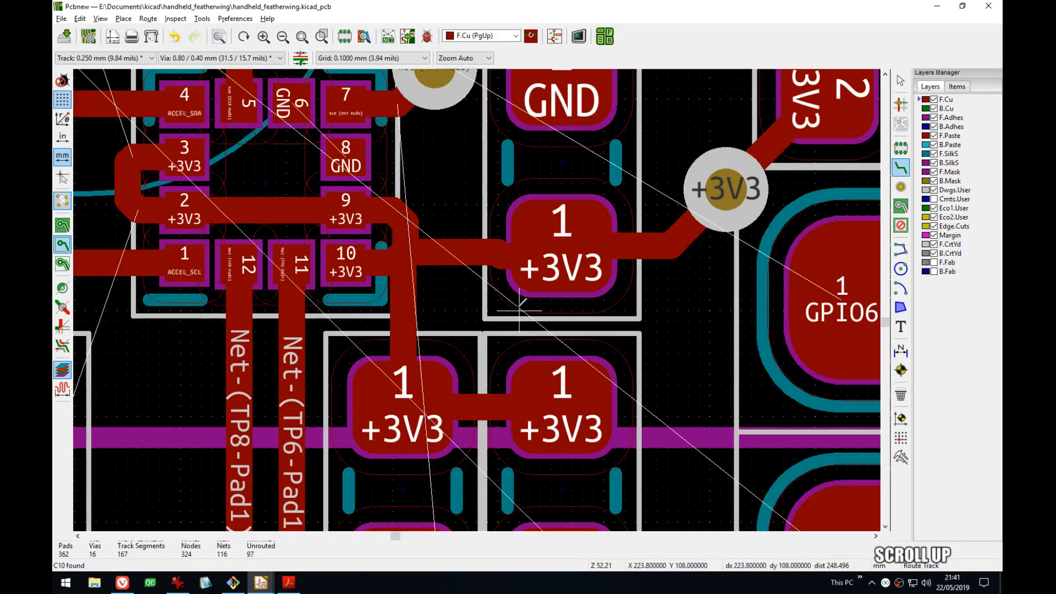
pyautogui.scroll(-2, 540, 335)
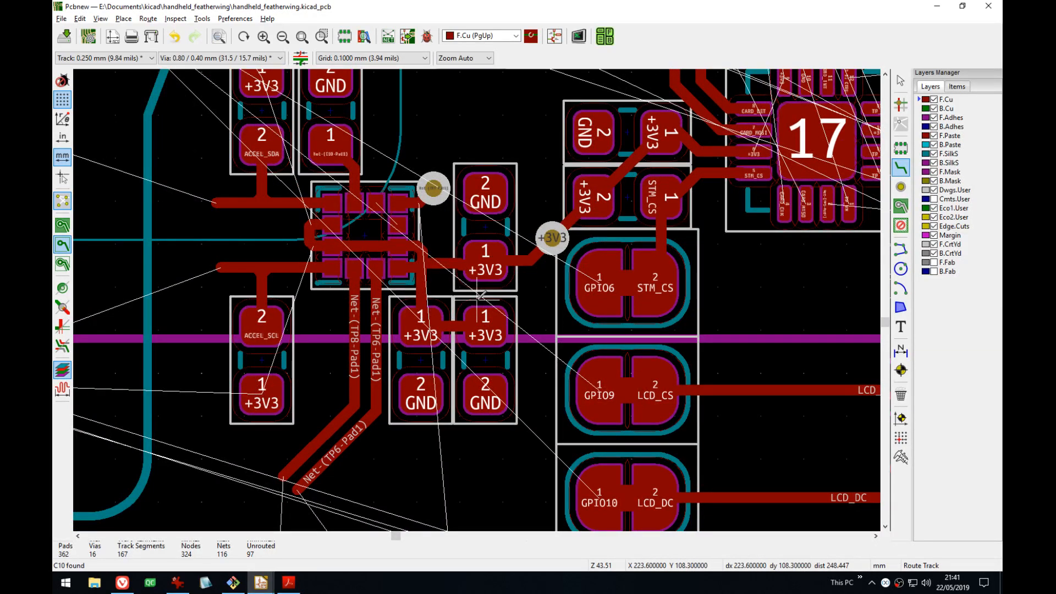
pyautogui.scroll(3, 440, 301)
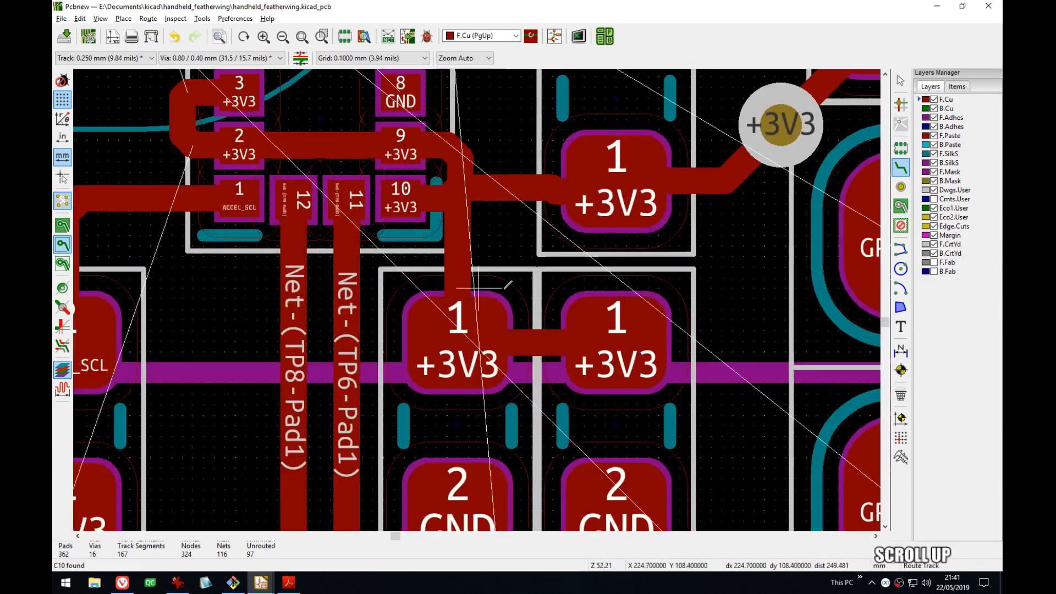
pyautogui.moveTo(440, 301); pyautogui.dragTo(506, 295, button='middle')
pyautogui.scroll(-6, 480, 295)
pyautogui.scroll(2, 482, 295)
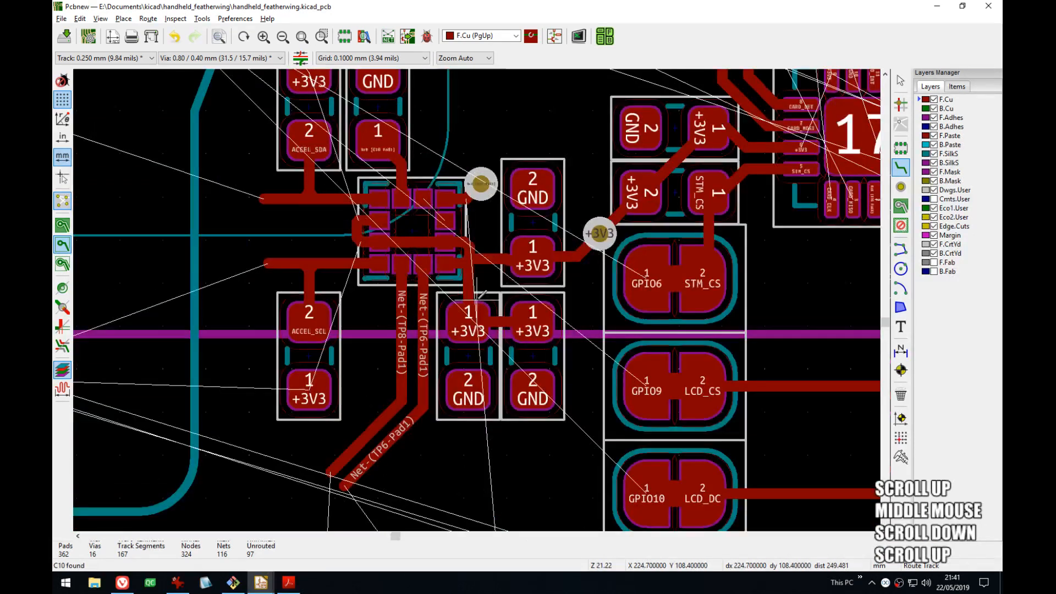
pyautogui.scroll(4, 482, 293)
pyautogui.moveTo(572, 297); pyautogui.dragTo(560, 296, button='middle')
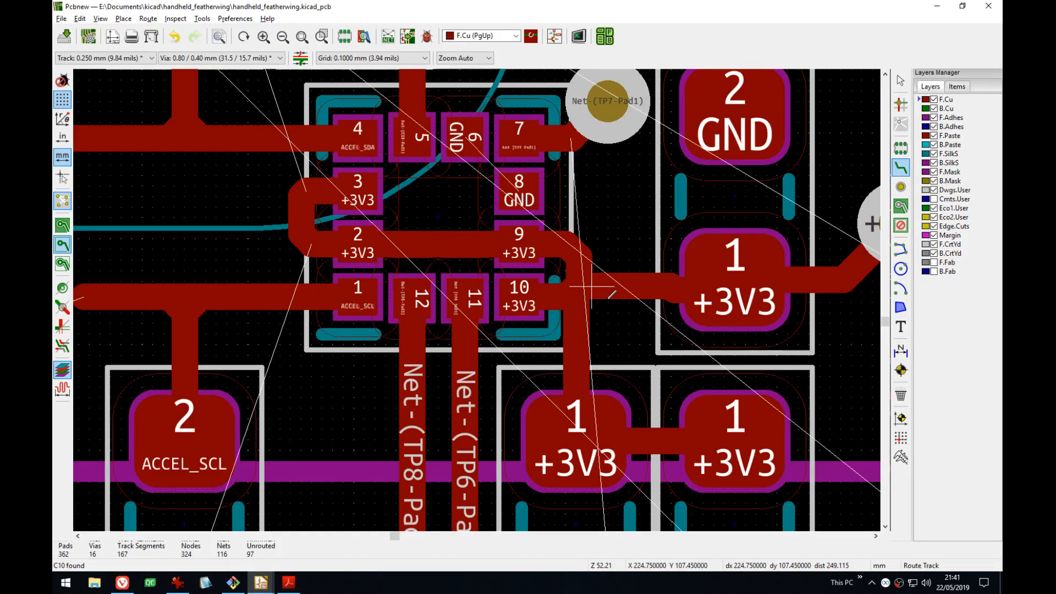
pyautogui.moveTo(608, 301); pyautogui.dragTo(594, 313, button='middle')
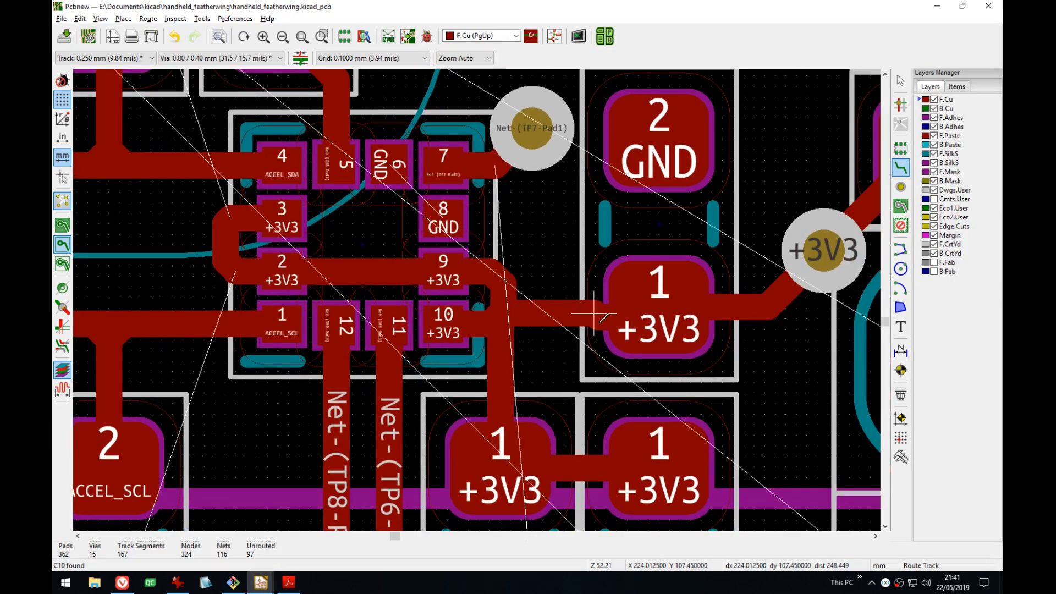
pyautogui.scroll(-4, 594, 313)
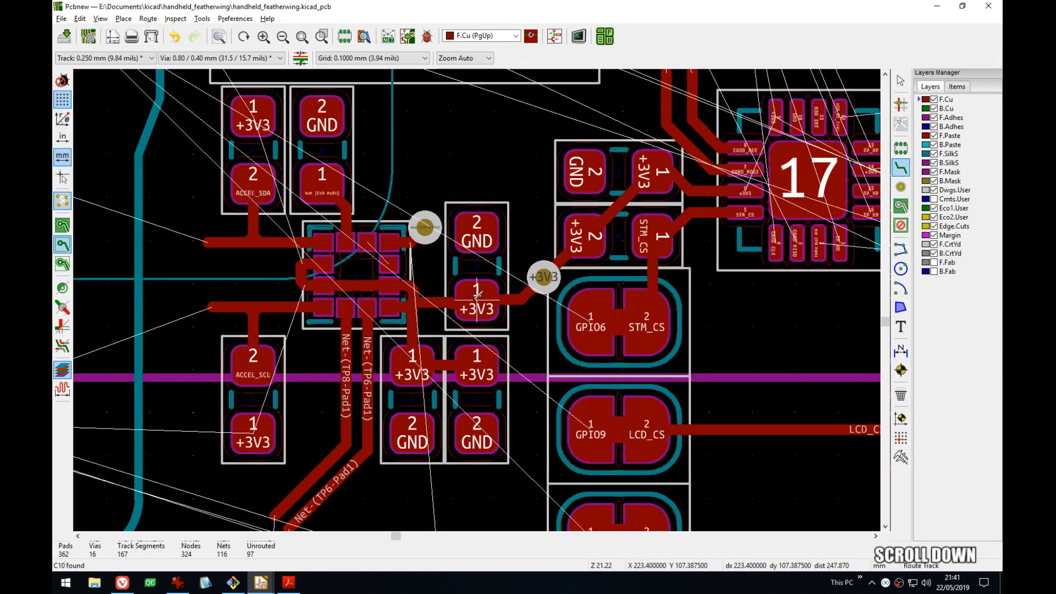
pyautogui.moveTo(477, 295); pyautogui.dragTo(603, 217, button='middle')
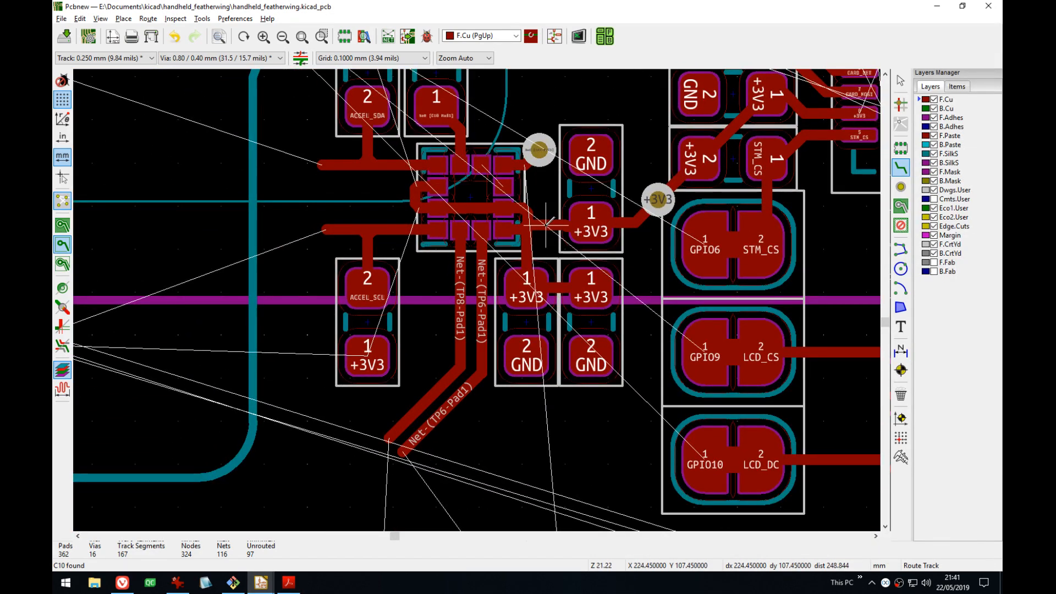
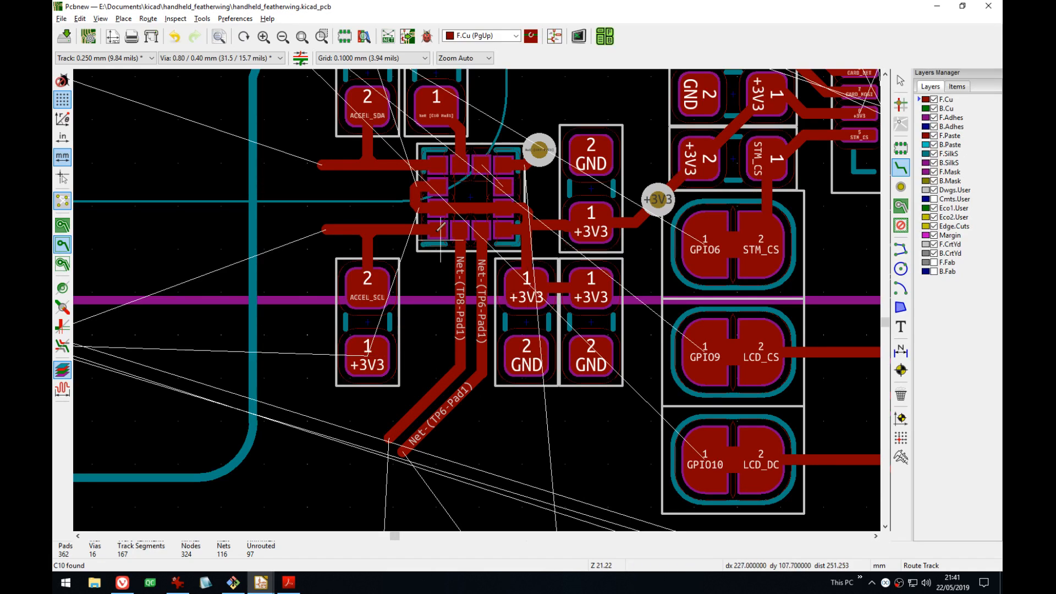
pyautogui.scroll(3, 439, 226)
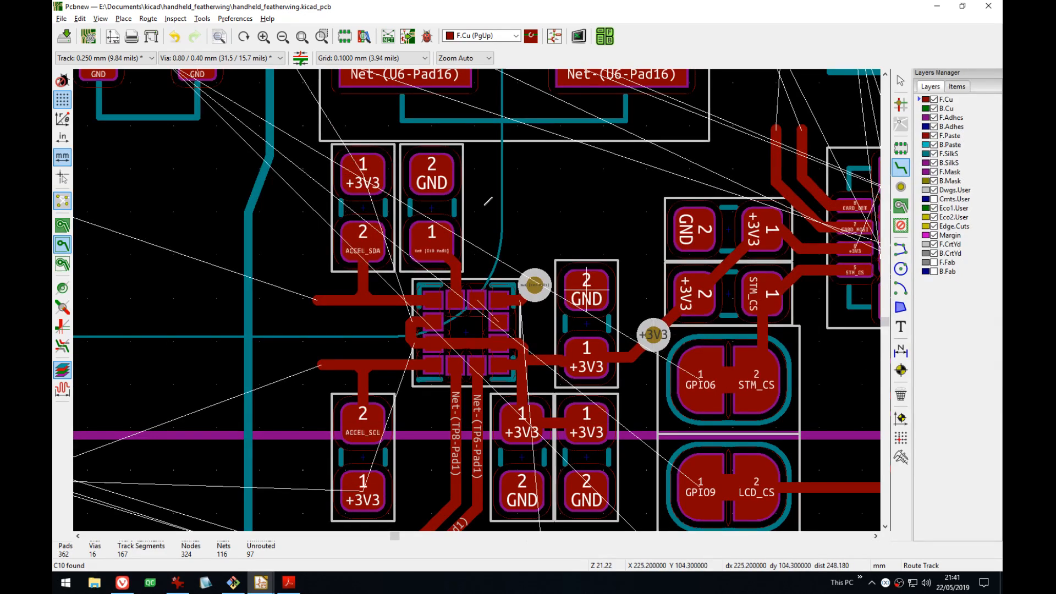
pyautogui.scroll(-3, 492, 305)
pyautogui.scroll(3, 477, 294)
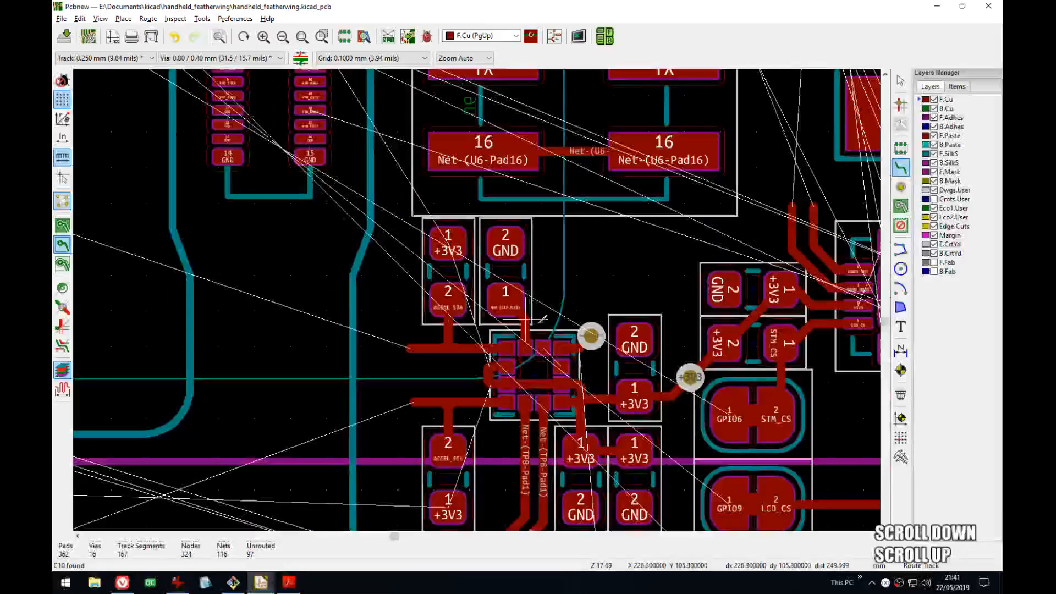
# - Try to route a B.Cu track from the Net-(TP7-Pad1) via towards its round test pad
pyautogui.moveTo(554, 331); pyautogui.dragTo(464, 159, button='middle')
pyautogui.moveTo(529, 262); pyautogui.dragTo(551, 231, button='middle')
pyautogui.click(517, 133)
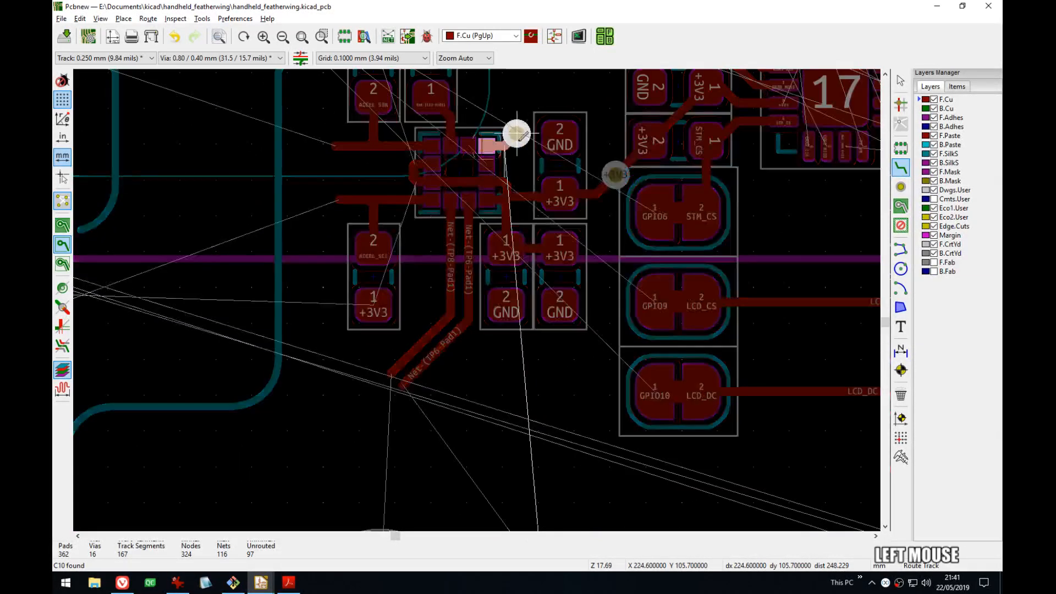
pyautogui.press('Escape')
pyautogui.click(518, 133)
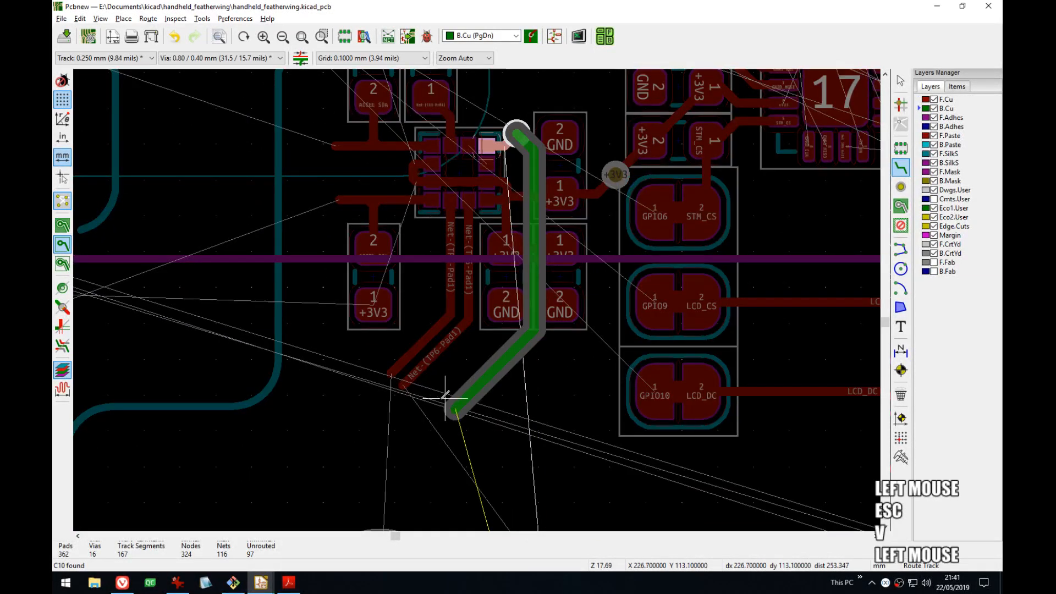
pyautogui.moveTo(483, 438); pyautogui.dragTo(495, 221, button='middle')
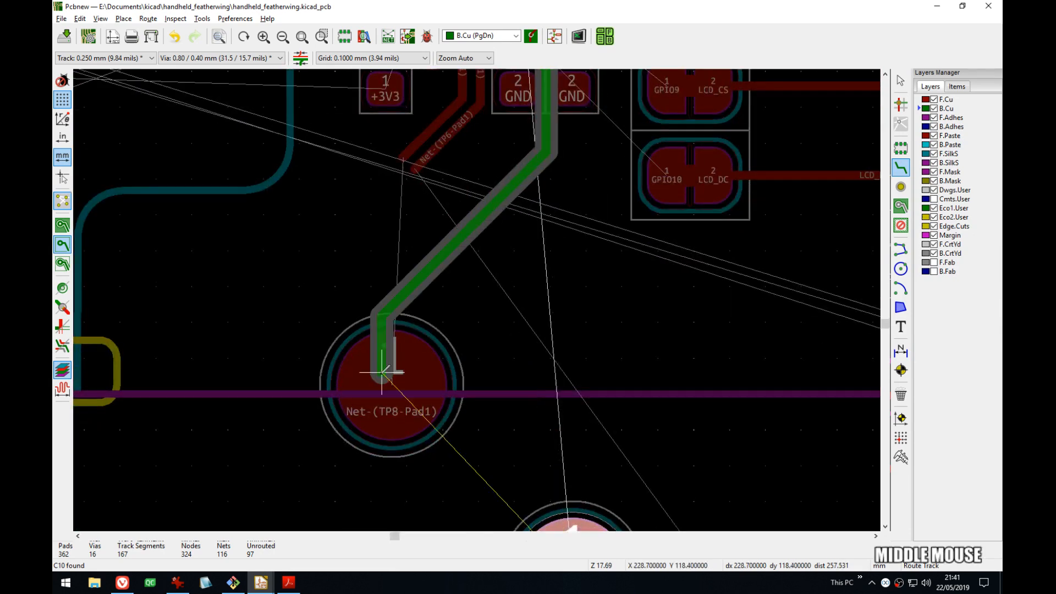
pyautogui.moveTo(458, 259)
pyautogui.mouseDown(button='middle')
pyautogui.moveTo(471, 305)
pyautogui.moveTo(566, 337)
pyautogui.moveTo(448, 174)
pyautogui.moveTo(390, 241)
pyautogui.moveTo(394, 151)
pyautogui.moveTo(442, 246)
pyautogui.mouseUp(button='middle')
pyautogui.press('Escape')
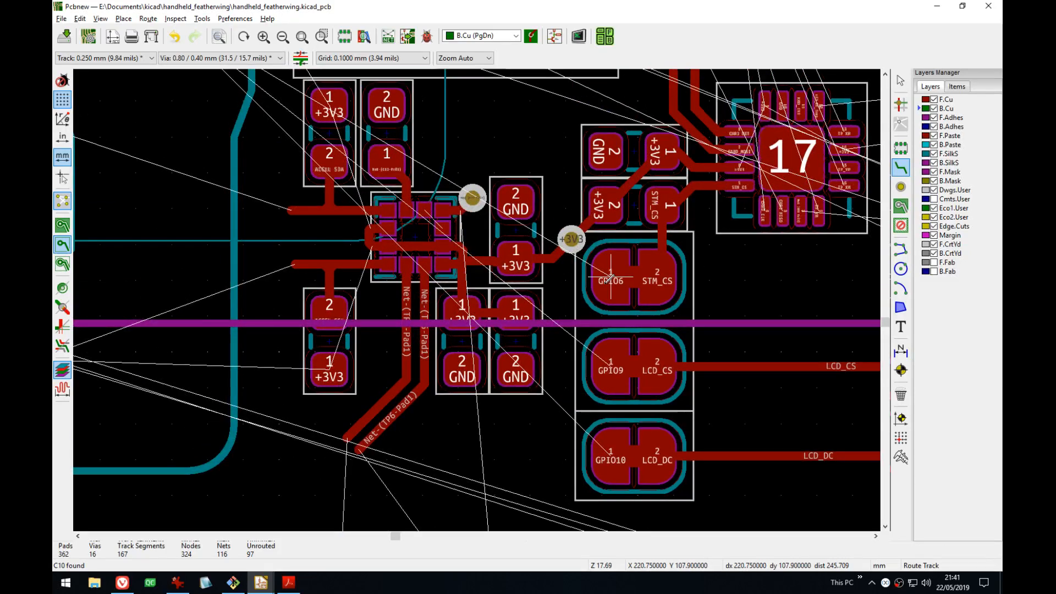
# - Examine the unrouted connections between the 28-pin keyboard connector, the header pads, the 49-pad chip and the accelerometer area
pyautogui.scroll(-4, 611, 276)
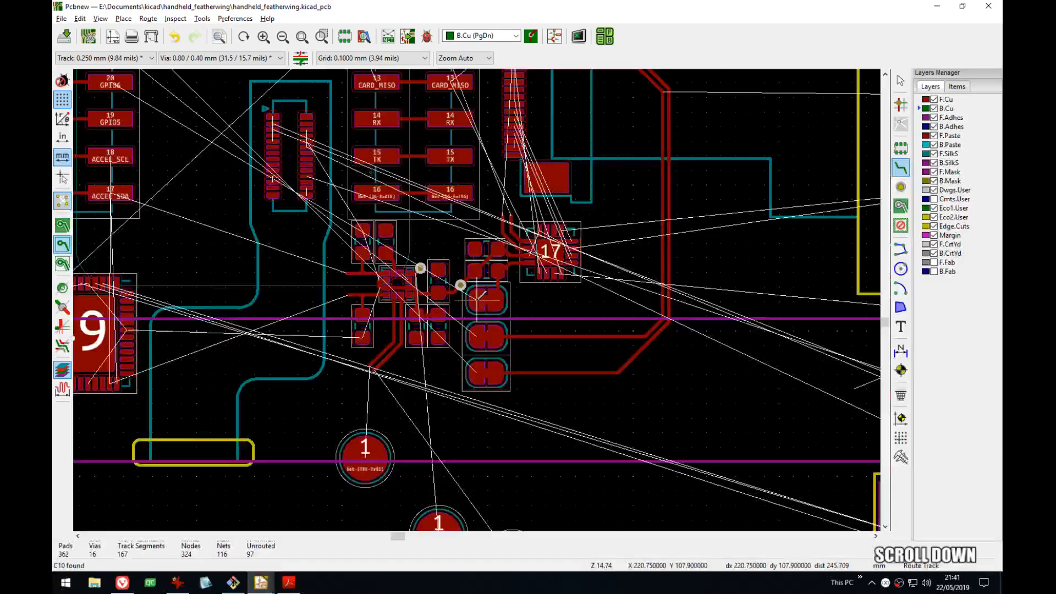
pyautogui.moveTo(476, 293); pyautogui.dragTo(664, 397, button='middle')
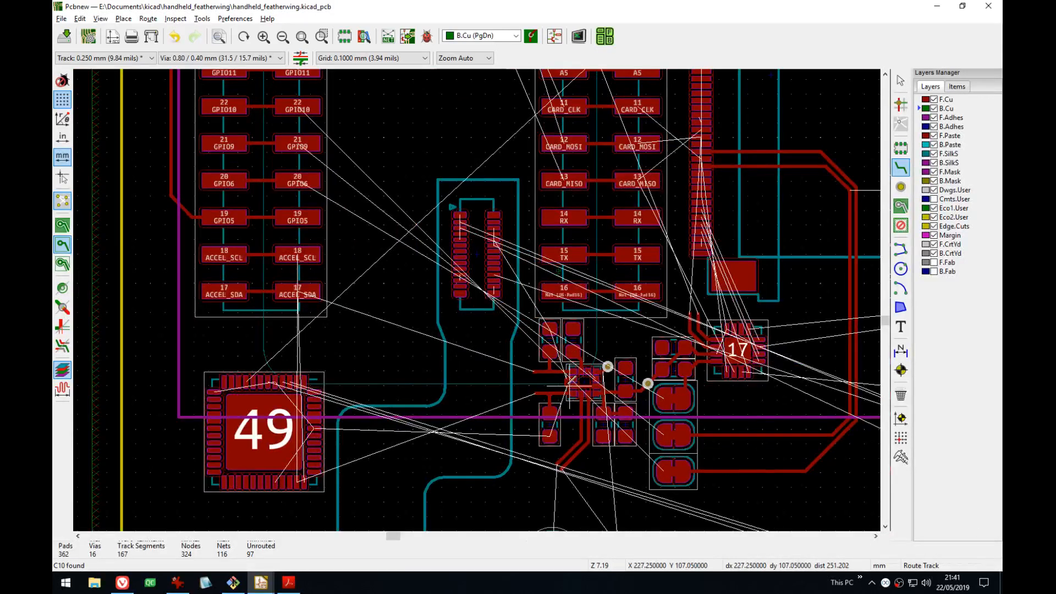
pyautogui.moveTo(576, 384); pyautogui.dragTo(463, 295, button='middle')
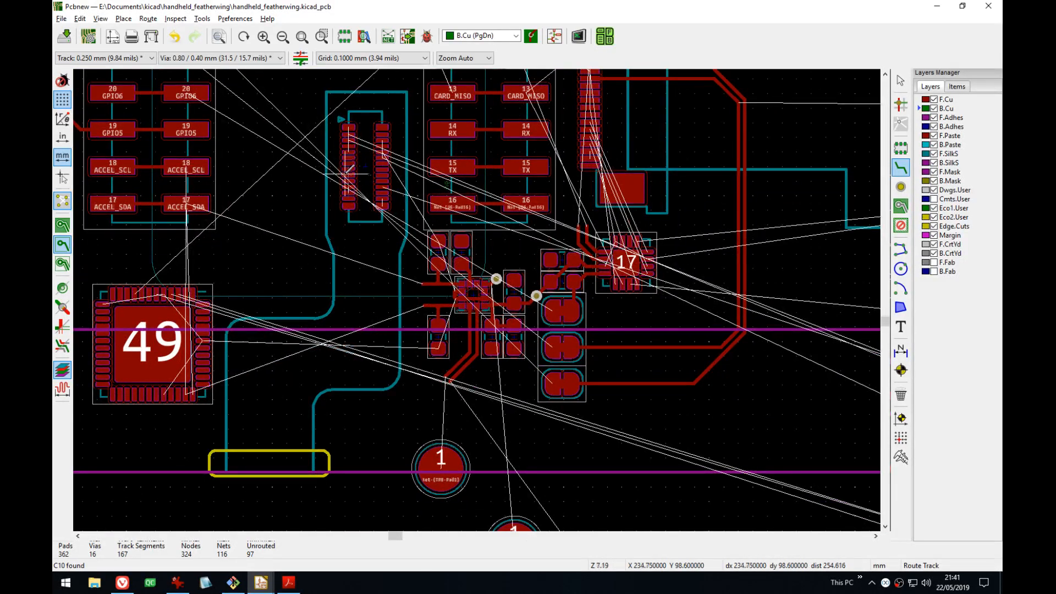
pyautogui.scroll(5, 474, 293)
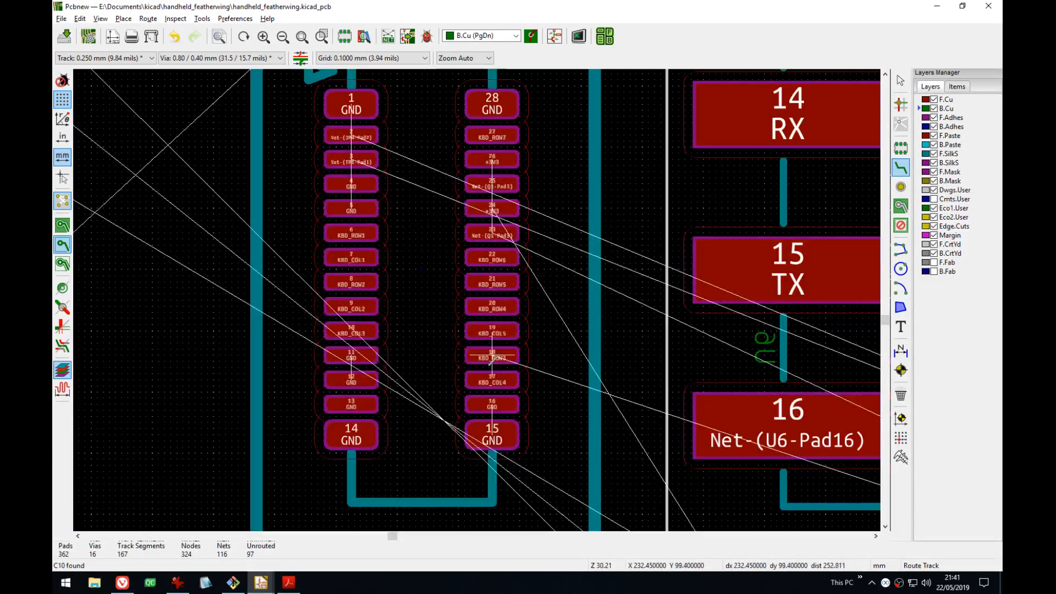
pyautogui.moveTo(497, 271); pyautogui.dragTo(442, 288, button='middle')
pyautogui.scroll(-3, 498, 281)
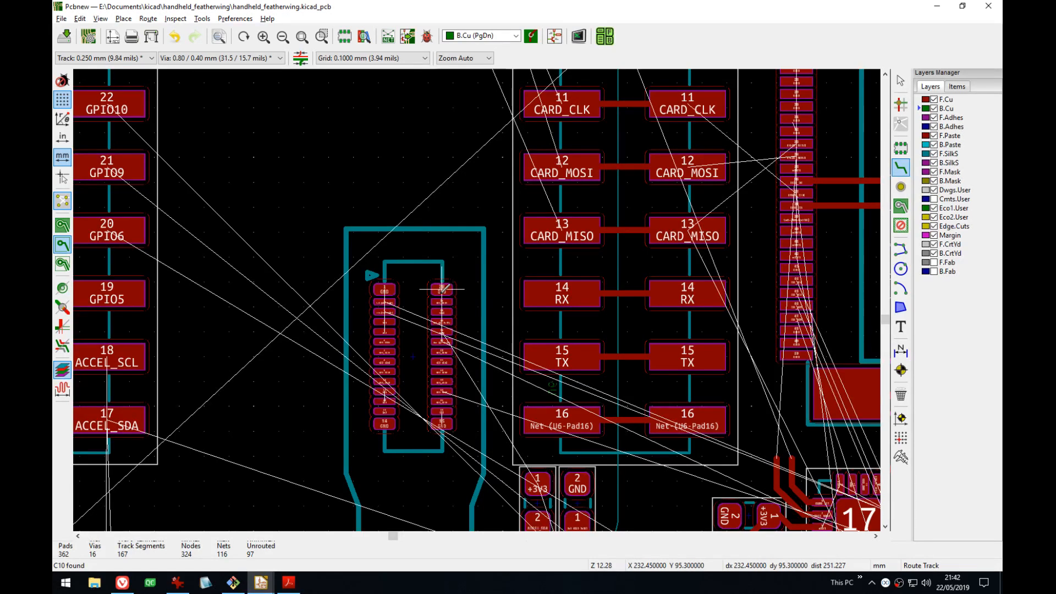
pyautogui.moveTo(621, 486); pyautogui.dragTo(432, 159, button='middle')
pyautogui.press('Escape')
pyautogui.moveTo(561, 322); pyautogui.dragTo(495, 317, button='middle')
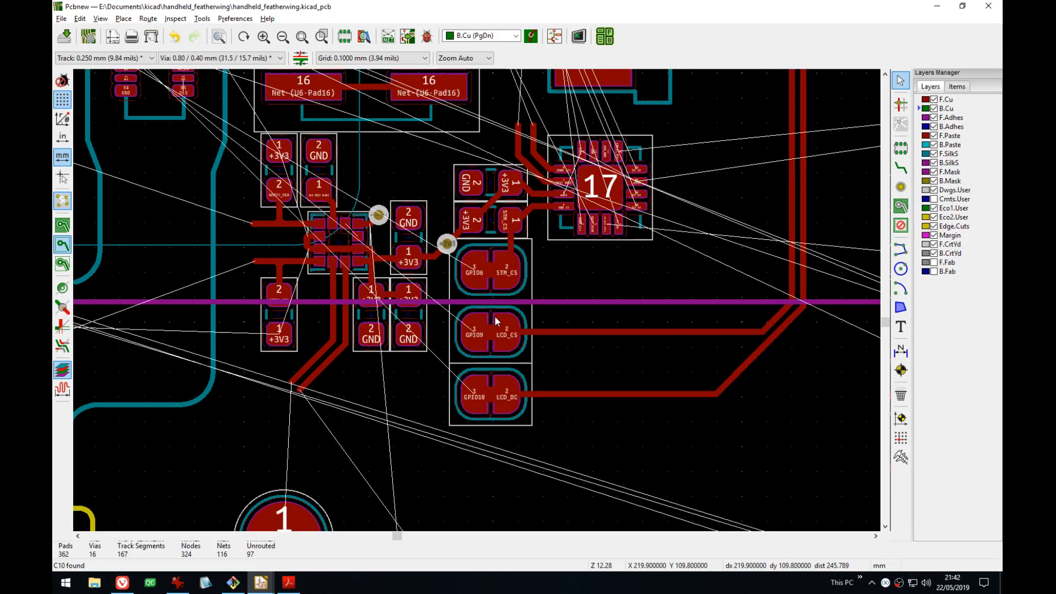
# - Arrange the PCB layout and the Eeschema schematic windows side by side, with the test pads below the accelerometer in view
pyautogui.press('super+Left')
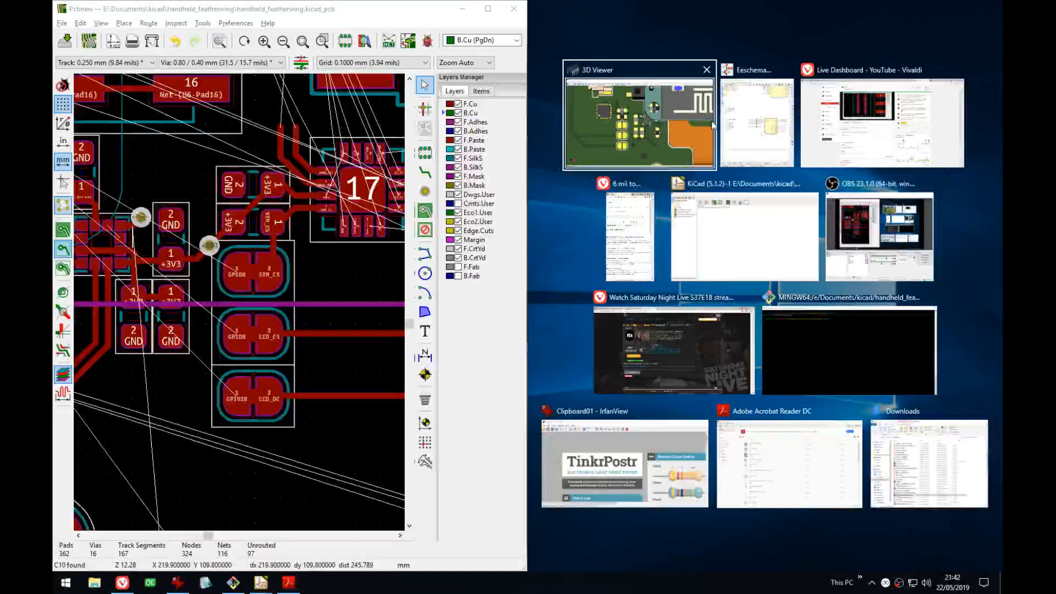
pyautogui.click(758, 116)
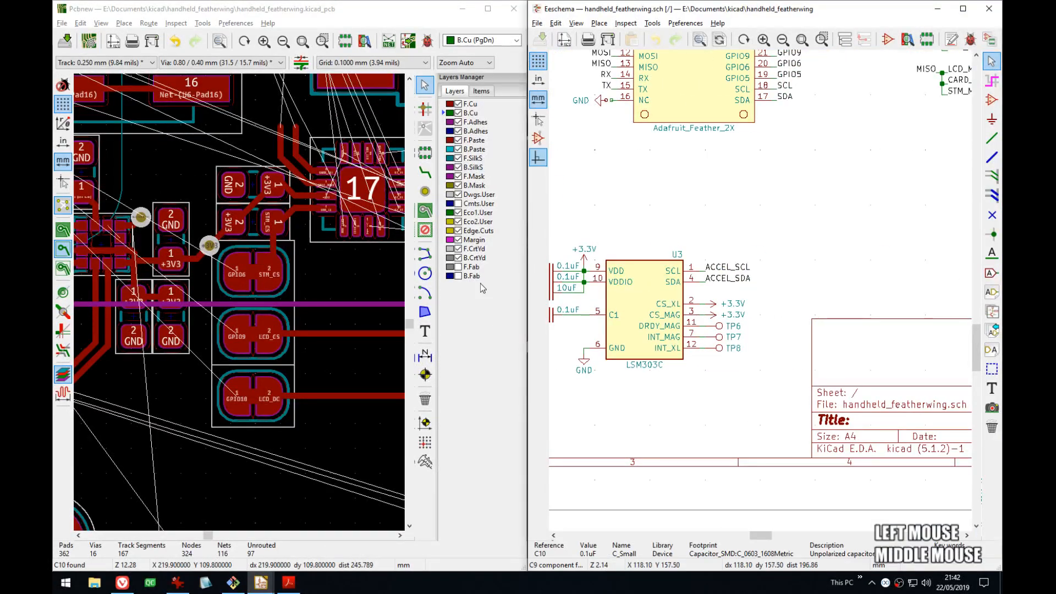
pyautogui.scroll(-5, 229, 240)
pyautogui.click(63, 374)
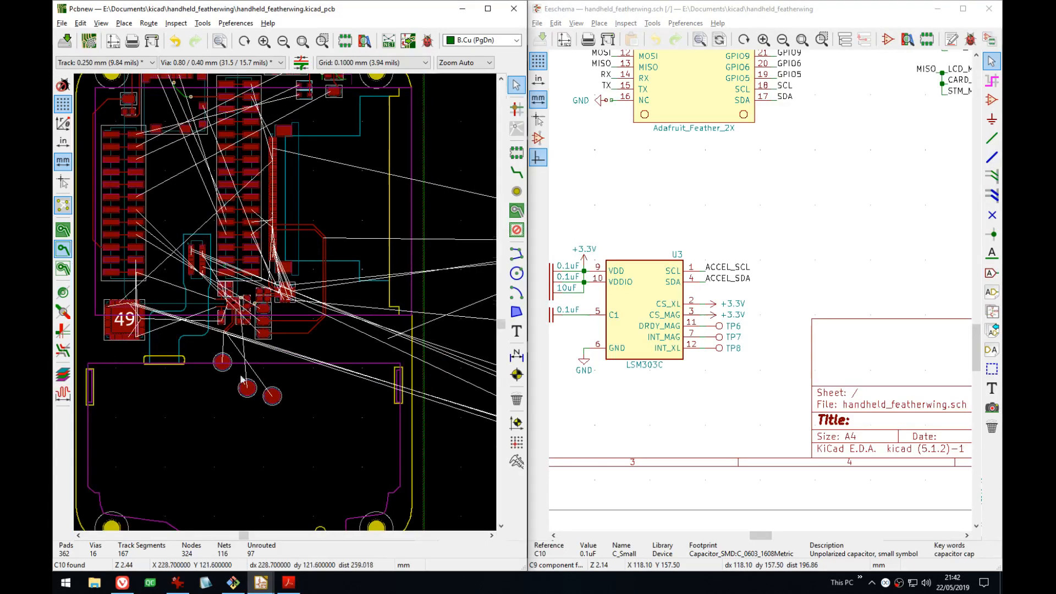
pyautogui.scroll(-2, 242, 379)
pyautogui.scroll(3, 220, 300)
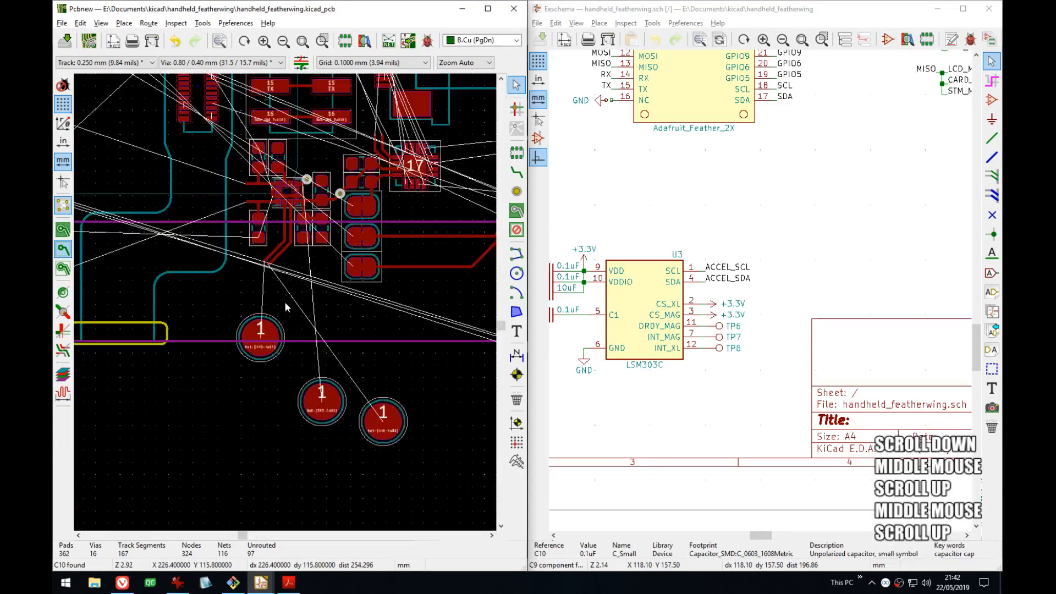
pyautogui.moveTo(285, 301); pyautogui.dragTo(265, 139, button='middle')
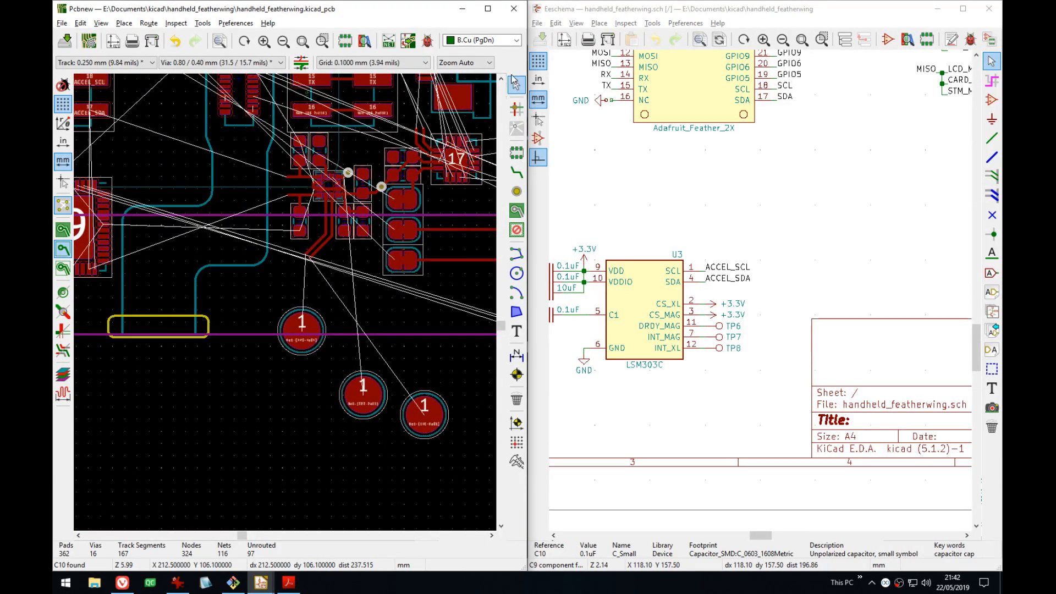
# - Show the back-side footprints while hiding the footprint values and the B.SilkS layer
pyautogui.click(63, 375)
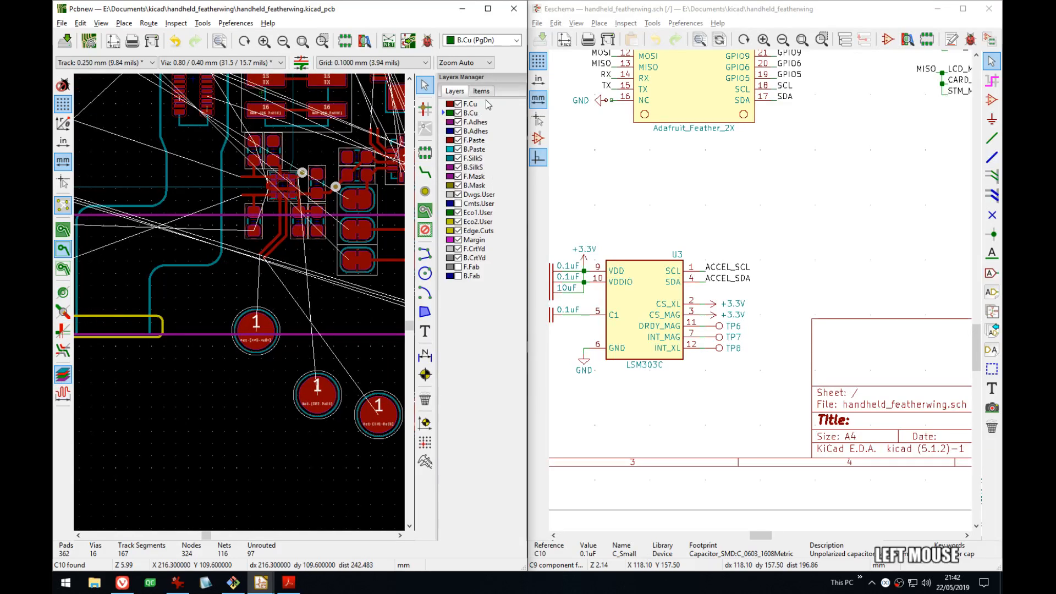
pyautogui.click(481, 92)
pyautogui.click(454, 114)
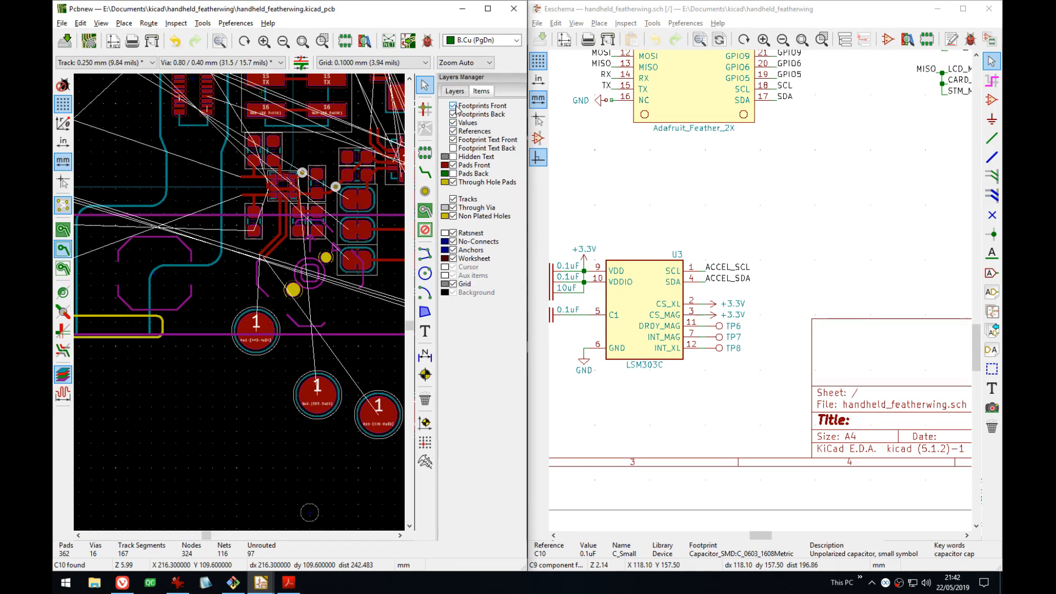
pyautogui.click(454, 106)
pyautogui.click(454, 105)
pyautogui.click(453, 123)
pyautogui.click(454, 90)
pyautogui.click(478, 93)
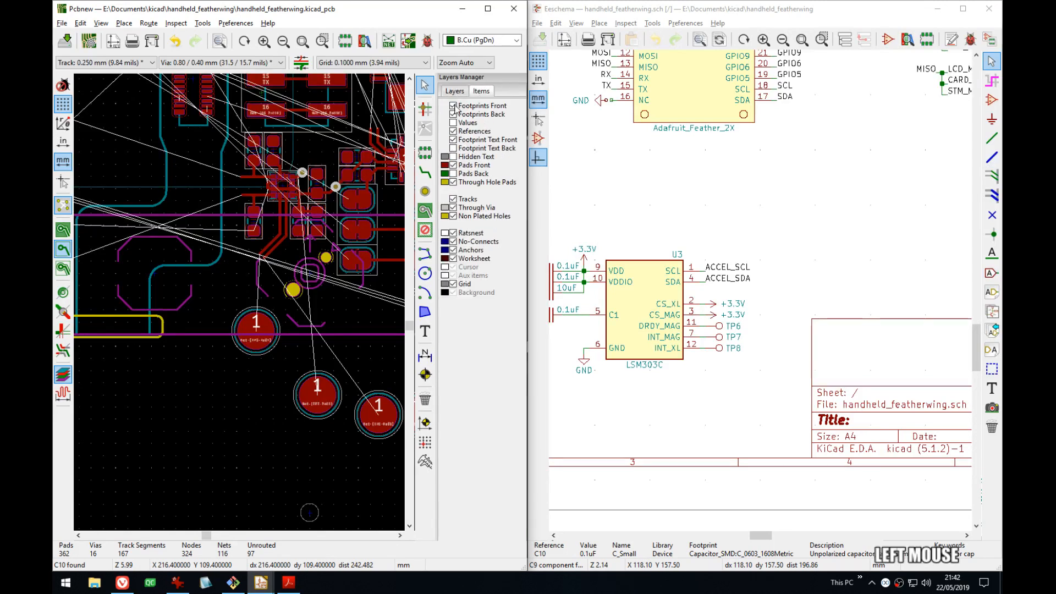
pyautogui.click(453, 91)
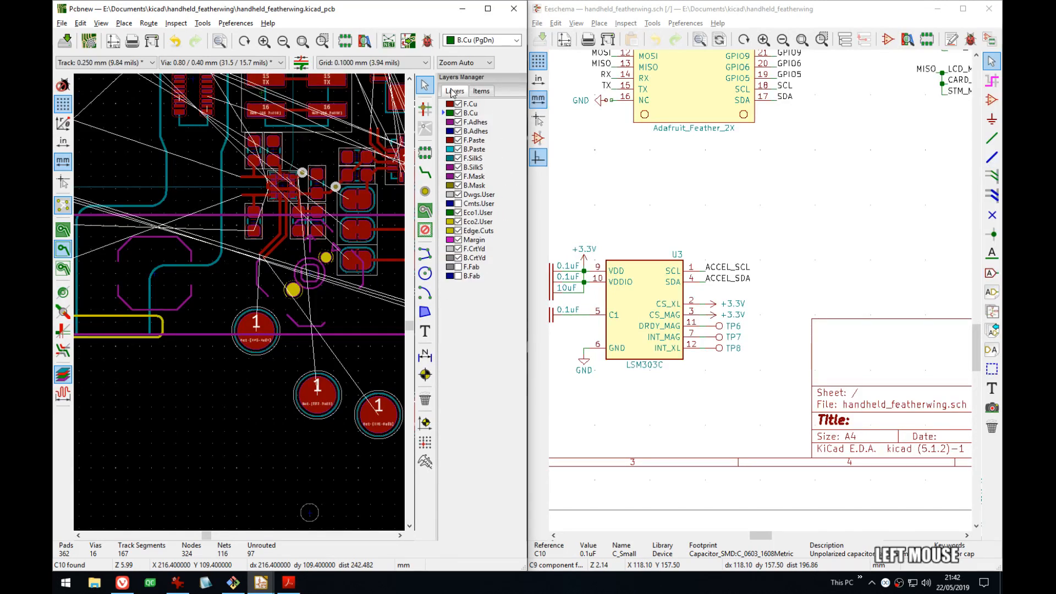
pyautogui.click(461, 171)
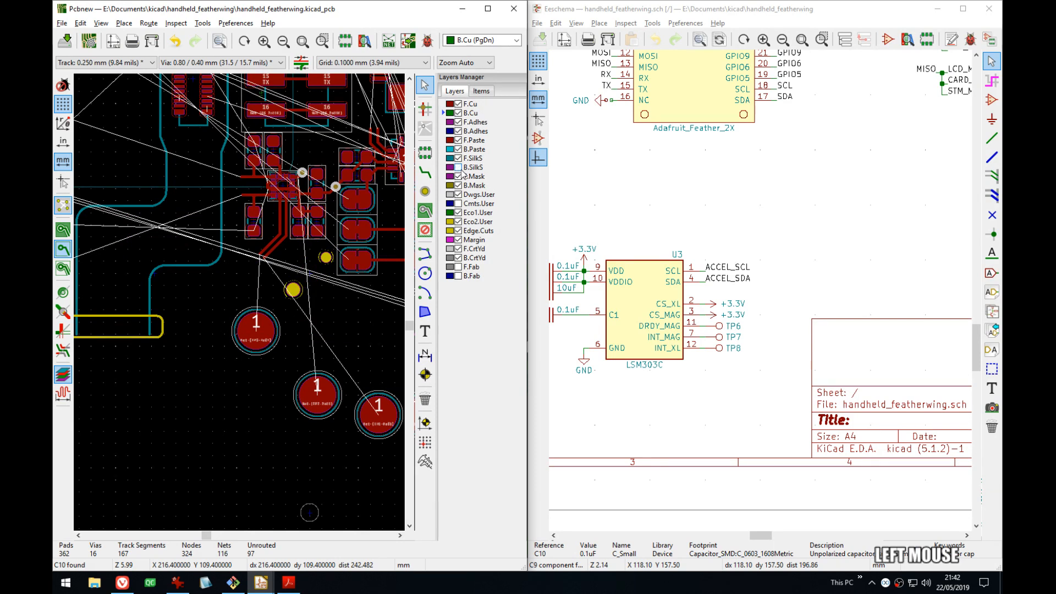
# - Move test point TP8 up beside the loose track ends below the accelerometer, at about X 230.7, Y 114.9 mm
pyautogui.scroll(1, 324, 300)
pyautogui.moveTo(230, 310); pyautogui.dragTo(325, 316, button='middle')
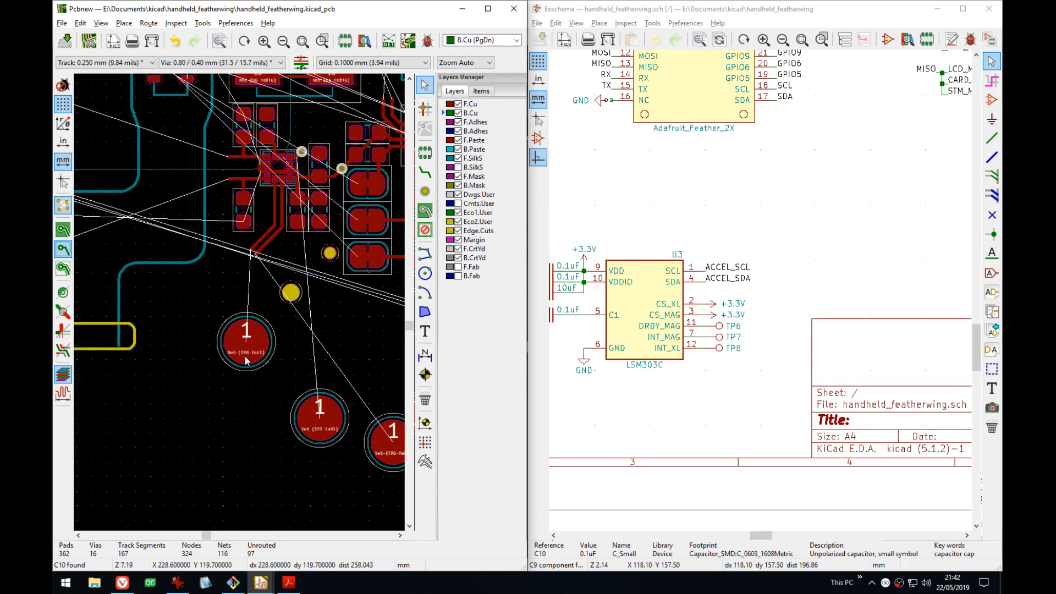
pyautogui.scroll(2, 256, 359)
pyautogui.scroll(-1, 239, 302)
pyautogui.moveTo(239, 301); pyautogui.dragTo(321, 308, button='middle')
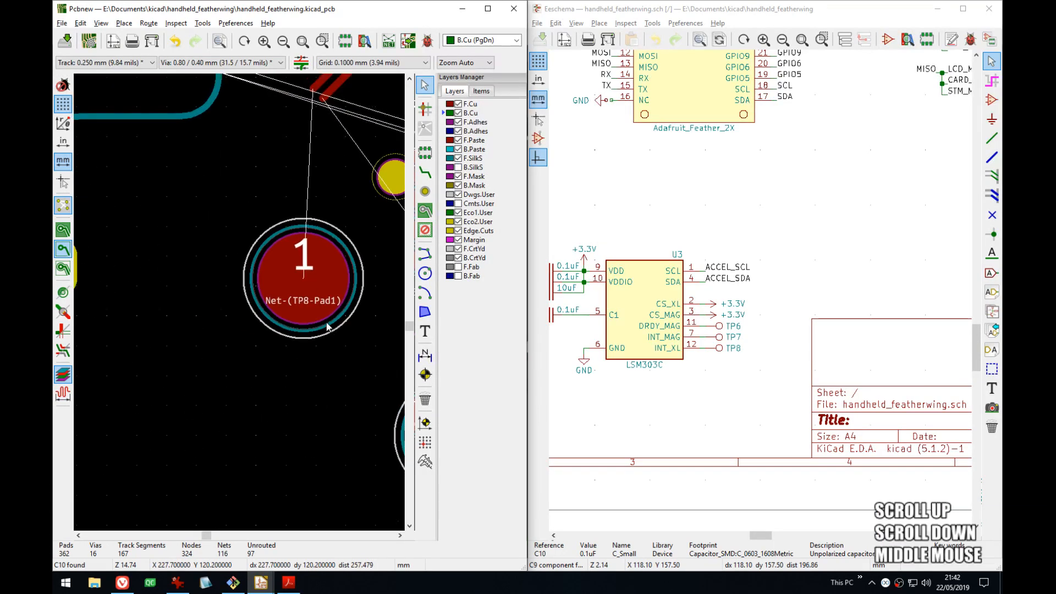
pyautogui.scroll(-1, 321, 308)
pyautogui.scroll(-4, 258, 305)
pyautogui.moveTo(257, 305); pyautogui.dragTo(265, 303, button='middle')
pyautogui.scroll(1, 267, 337)
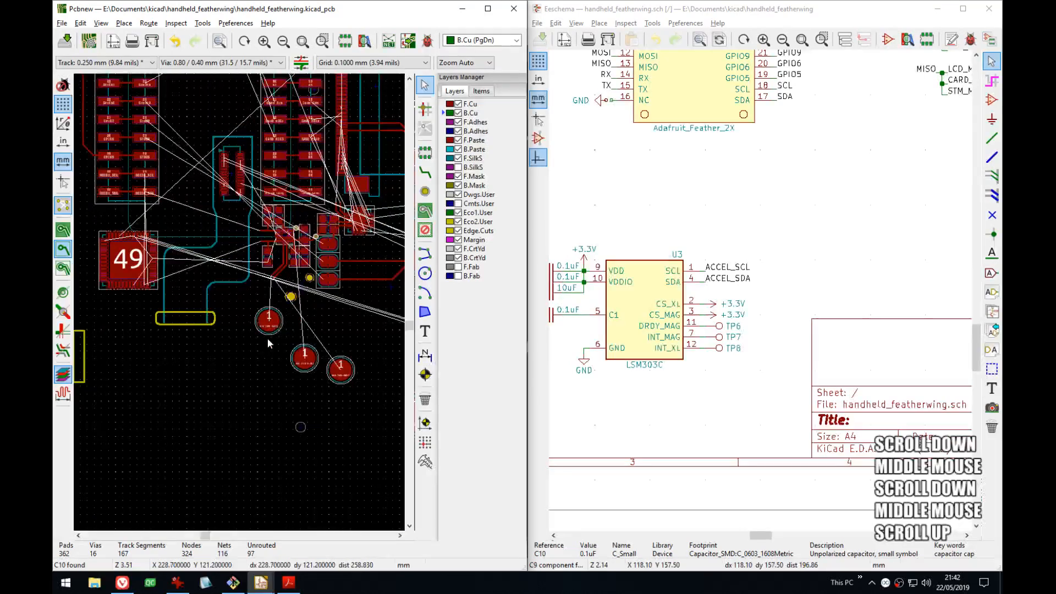
pyautogui.click(272, 336)
pyautogui.press('m')
pyautogui.scroll(3, 269, 319)
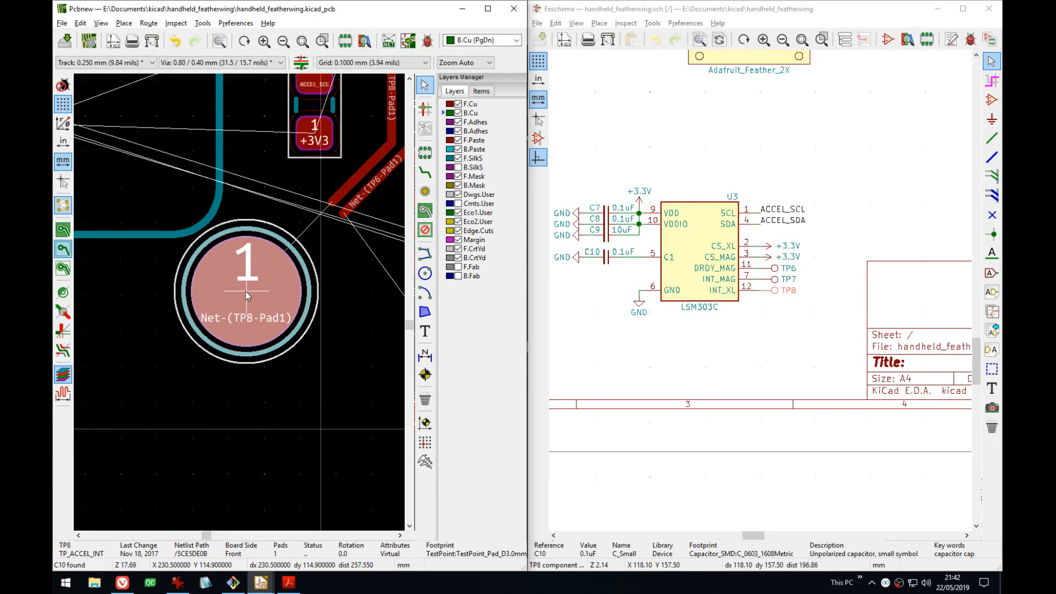
pyautogui.scroll(-4, 246, 316)
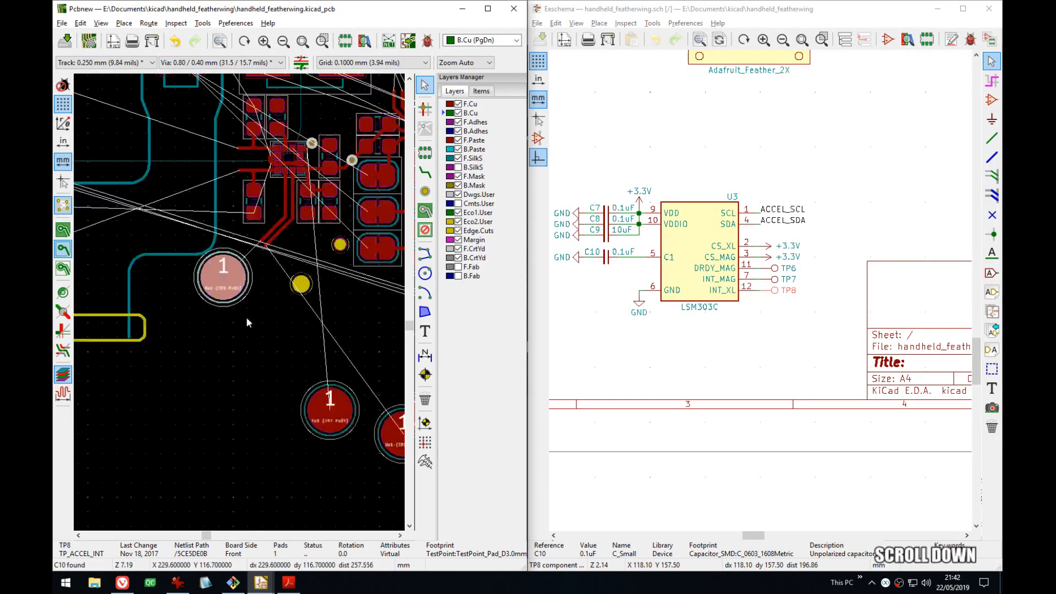
# - Move test point TP7 directly below TP8, to X 230.7, Y 119.0 mm
pyautogui.click(316, 392)
pyautogui.scroll(4, 325, 407)
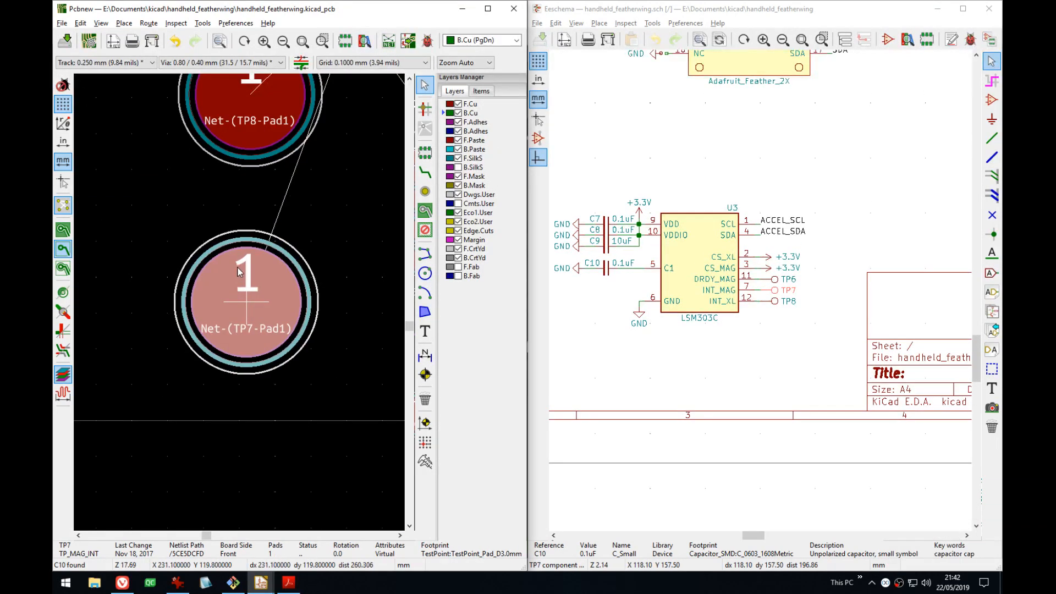
pyautogui.press('m')
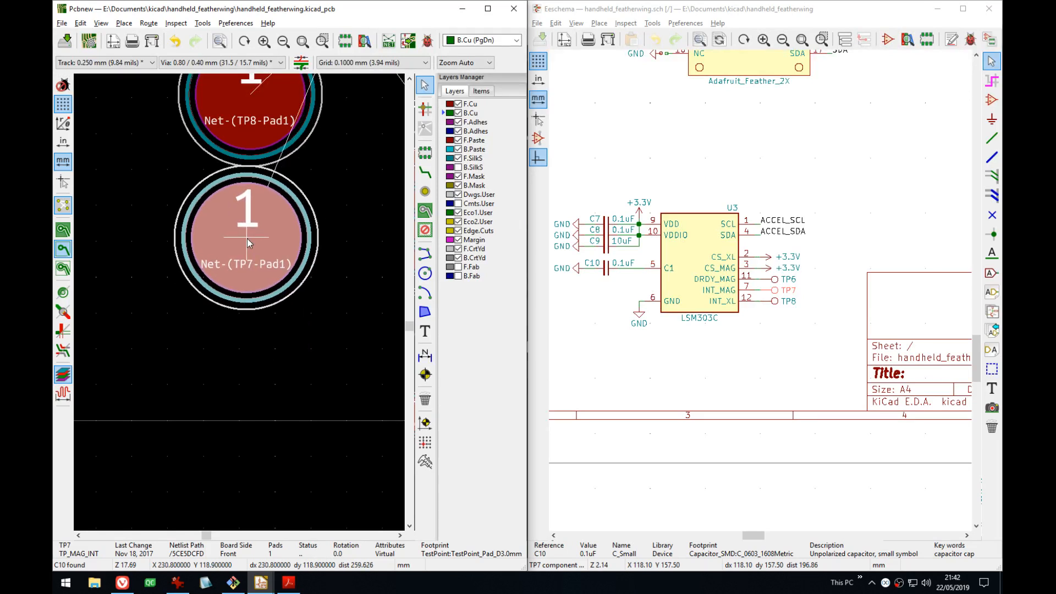
pyautogui.press('Right')
pyautogui.press('Down')
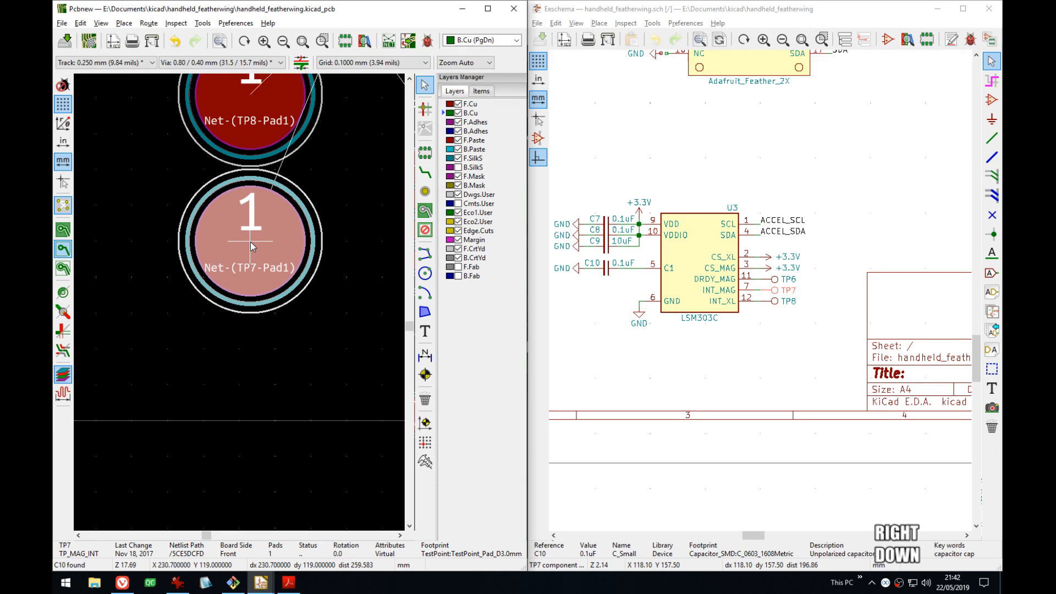
pyautogui.click(251, 242)
# - Move test point TP6 directly below TP7, aligned with the pads above at about Y 123.1 mm
pyautogui.scroll(-5, 236, 314)
pyautogui.click(324, 361)
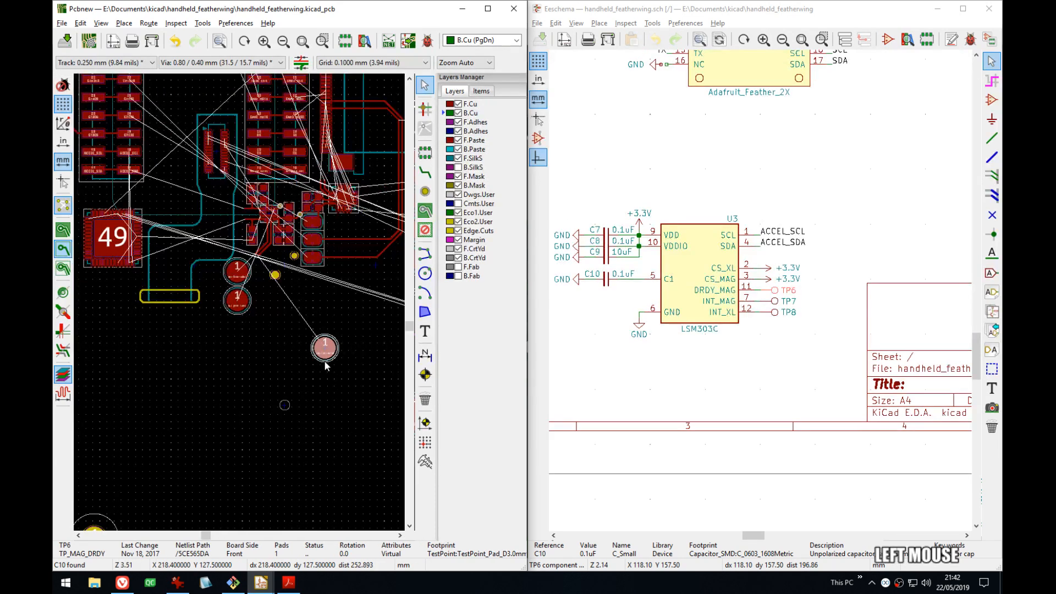
pyautogui.press('m')
pyautogui.scroll(5, 236, 332)
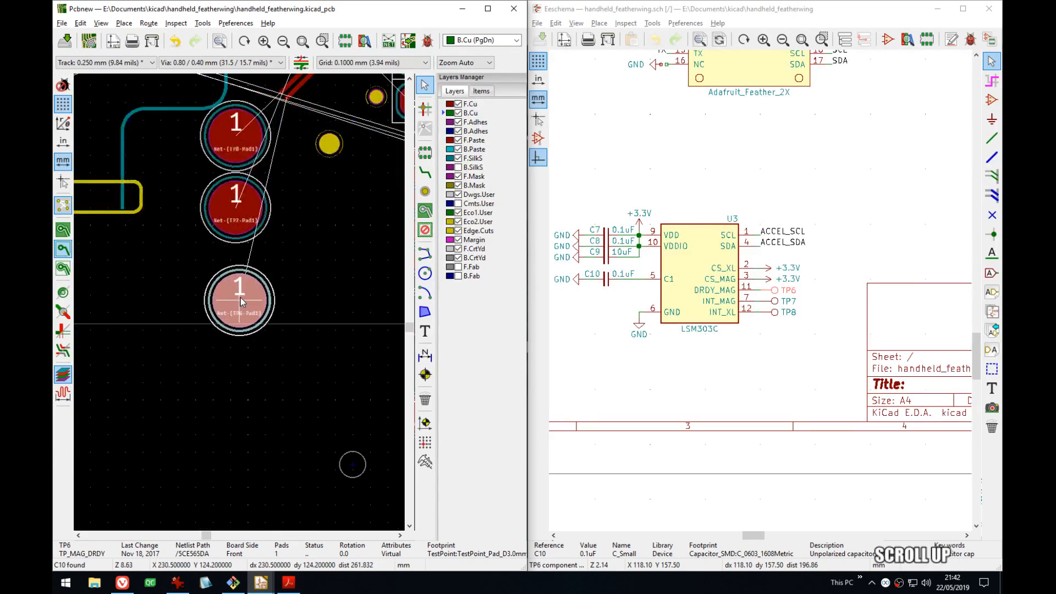
pyautogui.press('Right')
pyautogui.press('Down')
pyautogui.click(232, 264)
pyautogui.scroll(-1, 239, 302)
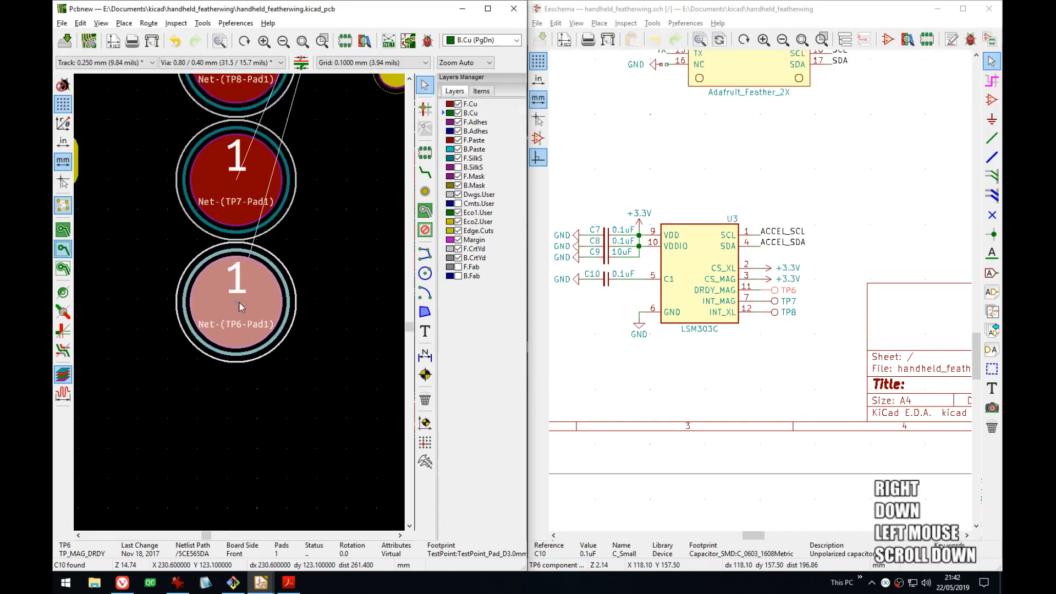
# - Delete the diagonal end segment of the Net-(TP6-Pad1) track near the TP8 pad
pyautogui.moveTo(239, 303); pyautogui.dragTo(164, 528, button='middle')
pyautogui.click(281, 203)
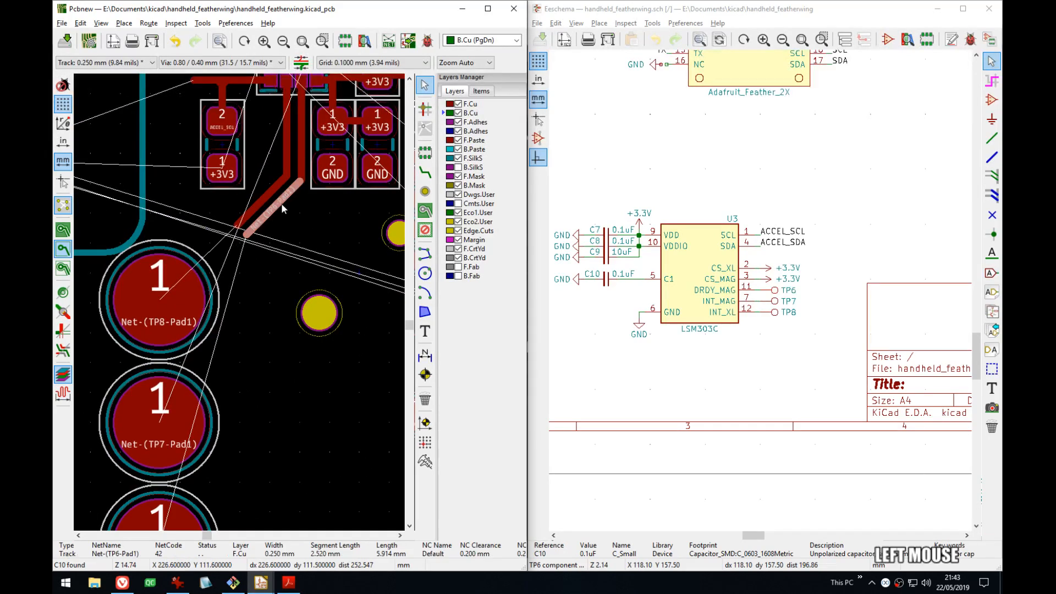
pyautogui.moveTo(279, 269); pyautogui.dragTo(318, 251, button='middle')
# - Route the Net-(TP8-Pad1) track on F.Cu straight down and diagonally into the TP8 pad, and delete its old diagonal segment
pyautogui.press('x')
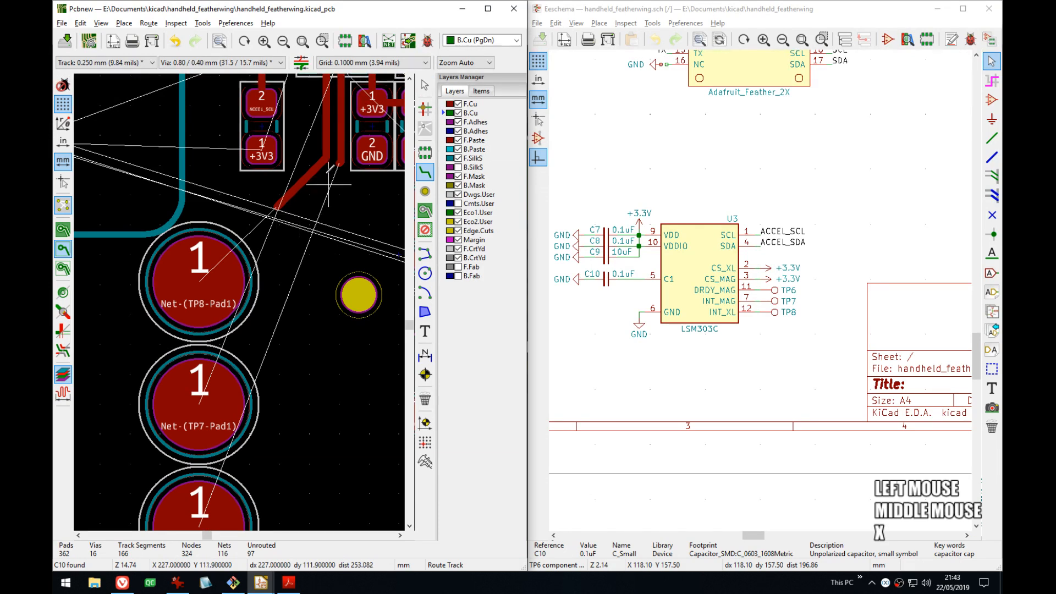
pyautogui.click(328, 148)
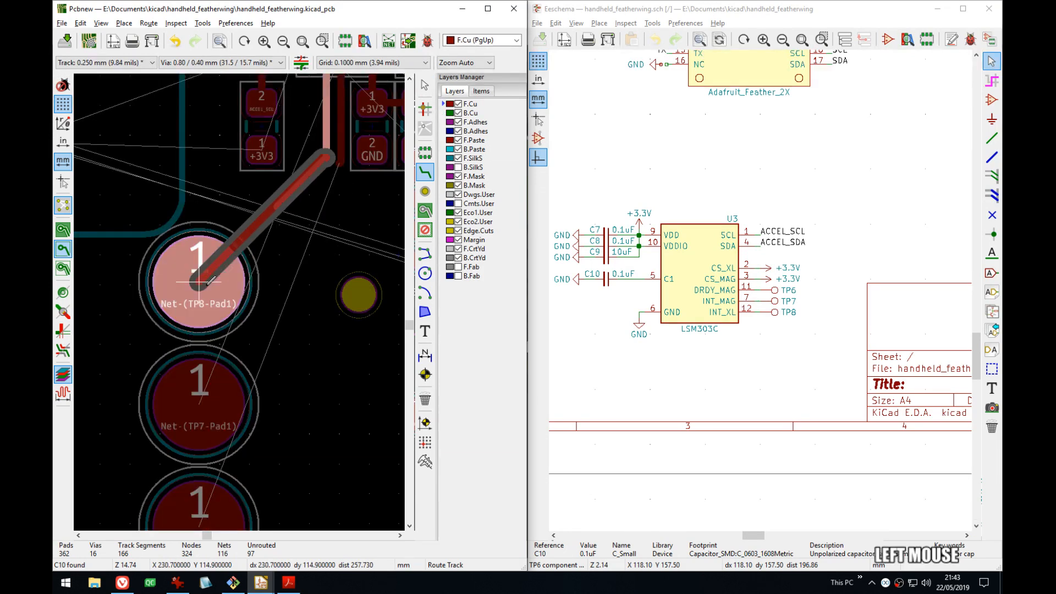
pyautogui.click(263, 215)
pyautogui.press('d')
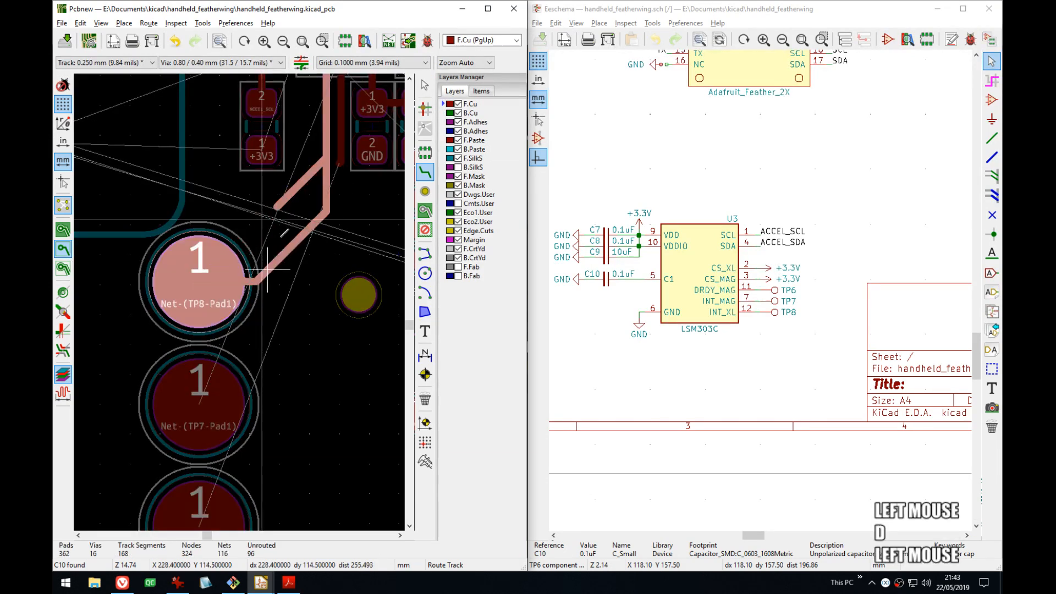
pyautogui.click(305, 183)
pyautogui.press('Escape')
pyautogui.click(304, 187)
pyautogui.click(341, 165)
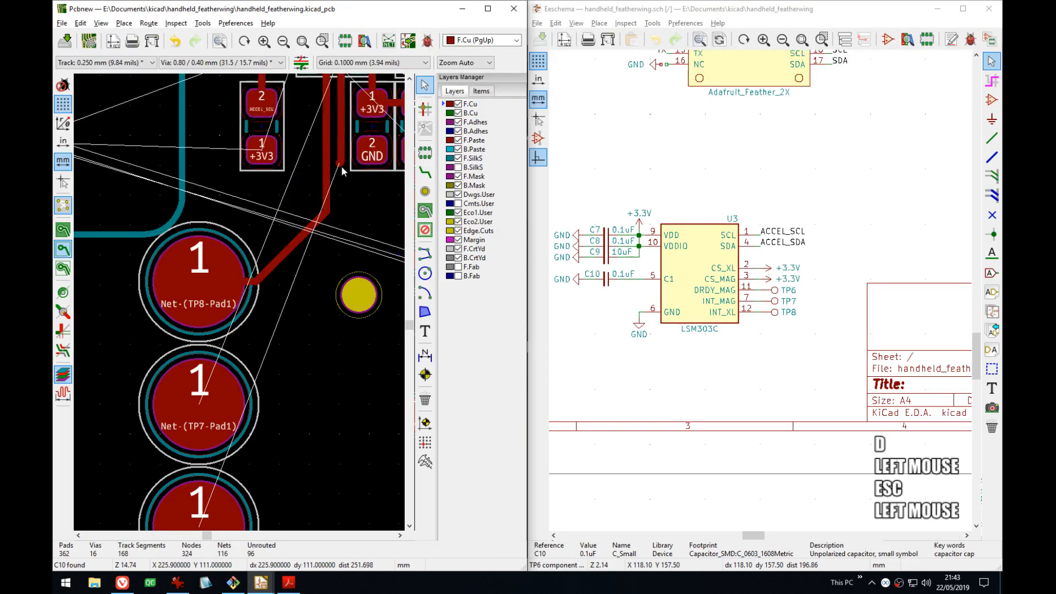
pyautogui.press('x')
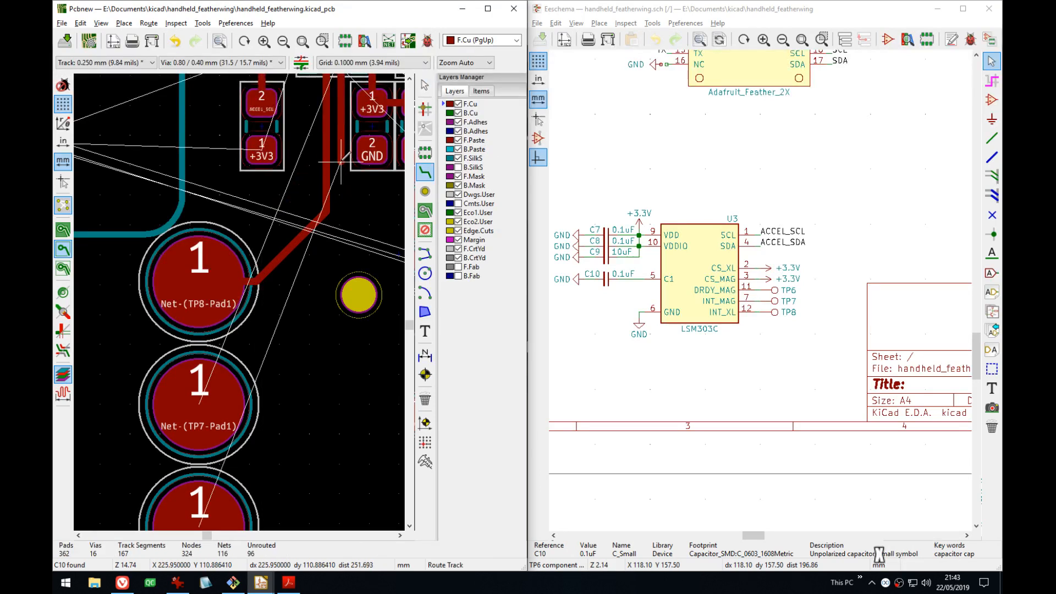
pyautogui.click(340, 162)
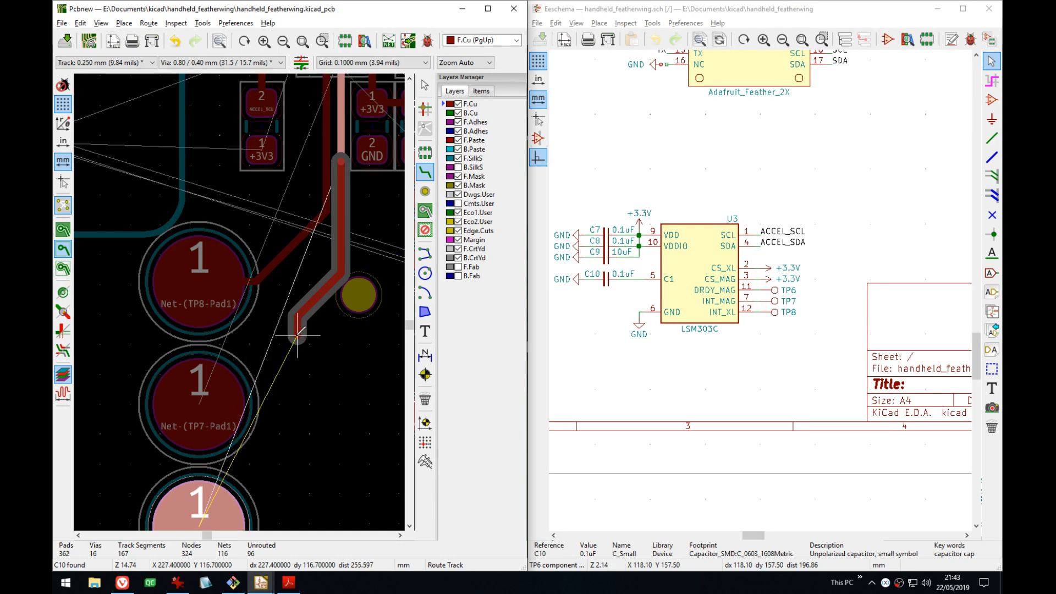
pyautogui.moveTo(295, 330)
pyautogui.mouseDown(button='middle')
pyautogui.moveTo(342, 255)
pyautogui.moveTo(321, 328)
pyautogui.mouseUp(button='middle')
pyautogui.press('Escape')
pyautogui.moveTo(301, 366); pyautogui.dragTo(321, 228, button='middle')
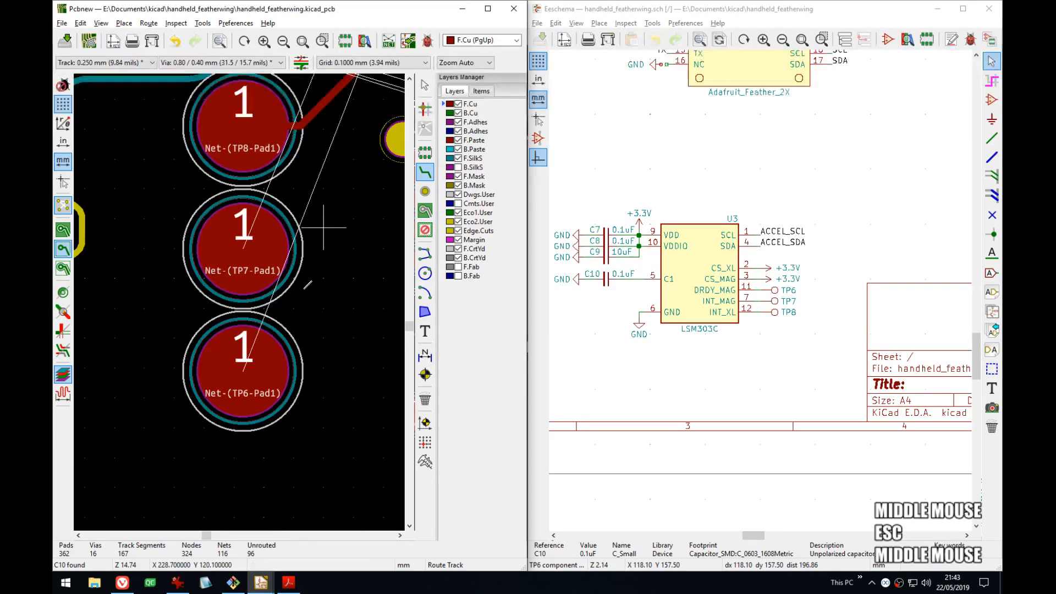
pyautogui.press('Escape')
# - Swap test points TP6 and TP7 by rotating the pair together 180°, keeping them aligned below TP8
pyautogui.click(299, 372)
pyautogui.keyDown('shift'); pyautogui.click(295, 275); pyautogui.keyUp('shift')
pyautogui.scroll(3, 244, 306)
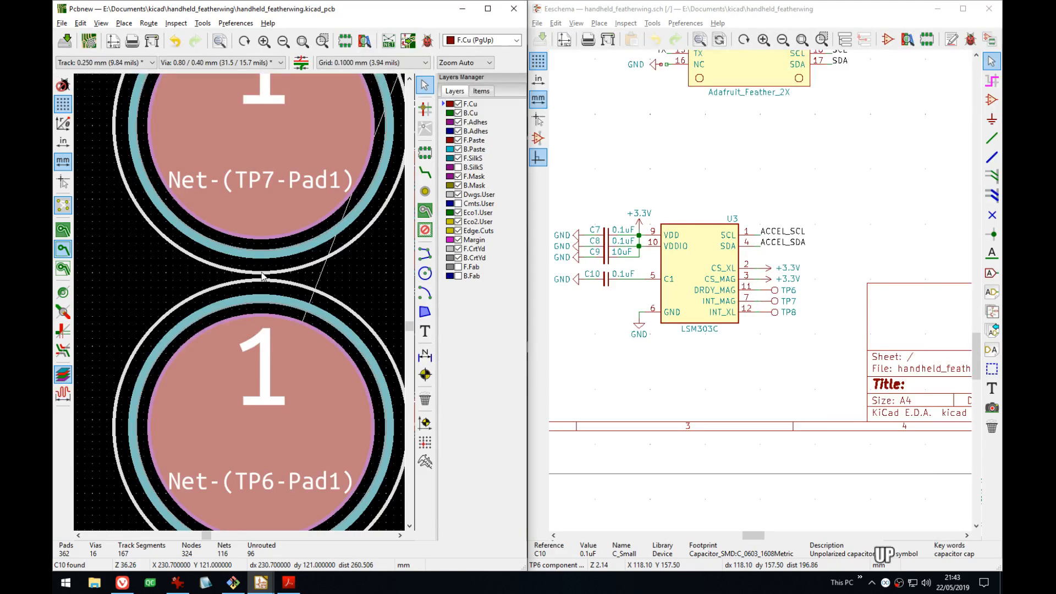
pyautogui.press('Down')
pyautogui.press('m')
pyautogui.press('r')
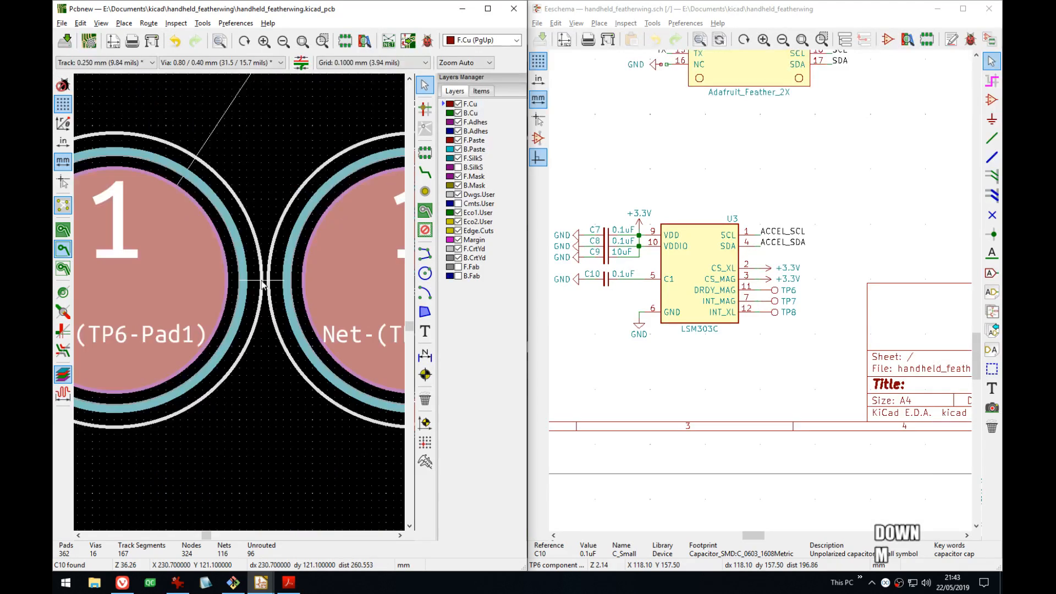
pyautogui.press('r')
pyautogui.press('Up')
pyautogui.click(263, 284)
pyautogui.scroll(1, 253, 295)
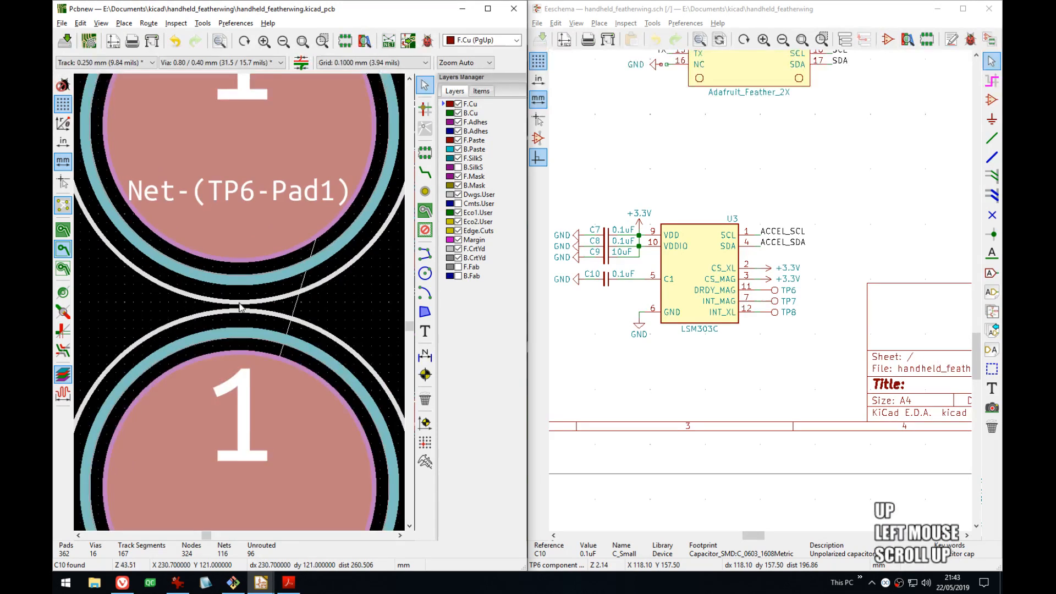
pyautogui.scroll(-5, 241, 303)
pyautogui.scroll(4, 240, 306)
pyautogui.moveTo(319, 309); pyautogui.dragTo(292, 244, button='middle')
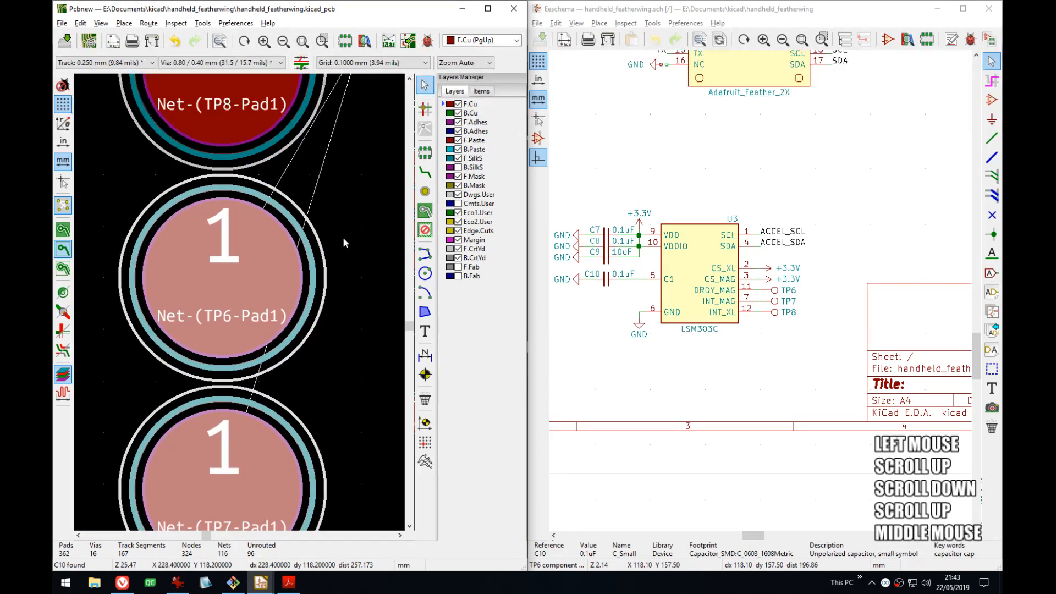
pyautogui.click(342, 237)
# - Route the Net-(TP6-Pad1) track on F.Cu from its loose end between the TP8 track and the yellow hole into the TP6 pad
pyautogui.scroll(-4, 239, 302)
pyautogui.moveTo(228, 257); pyautogui.dragTo(243, 286, button='middle')
pyautogui.press('Escape')
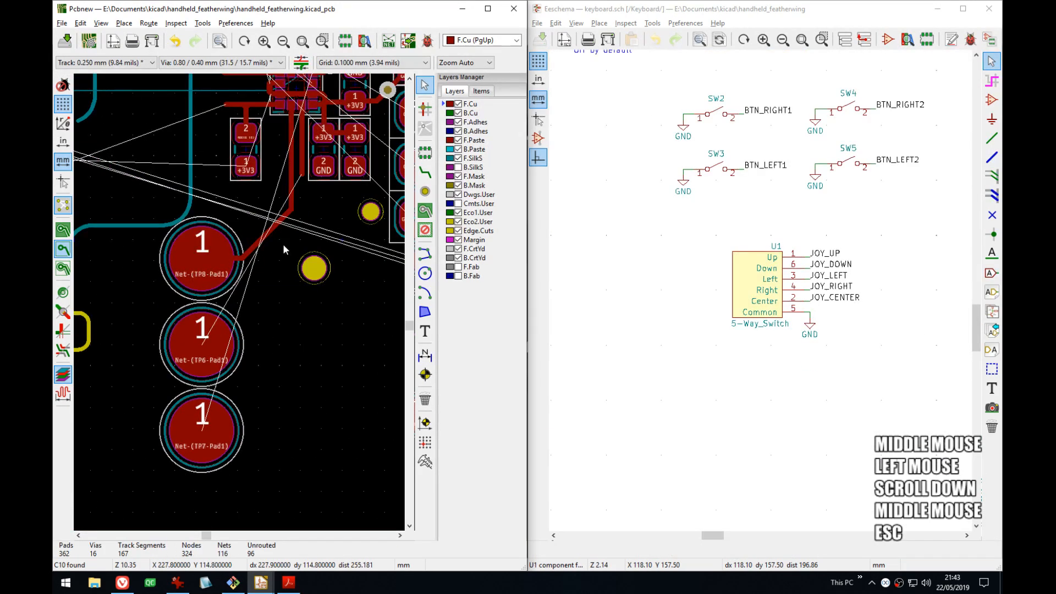
pyautogui.press('x')
pyautogui.click(301, 177)
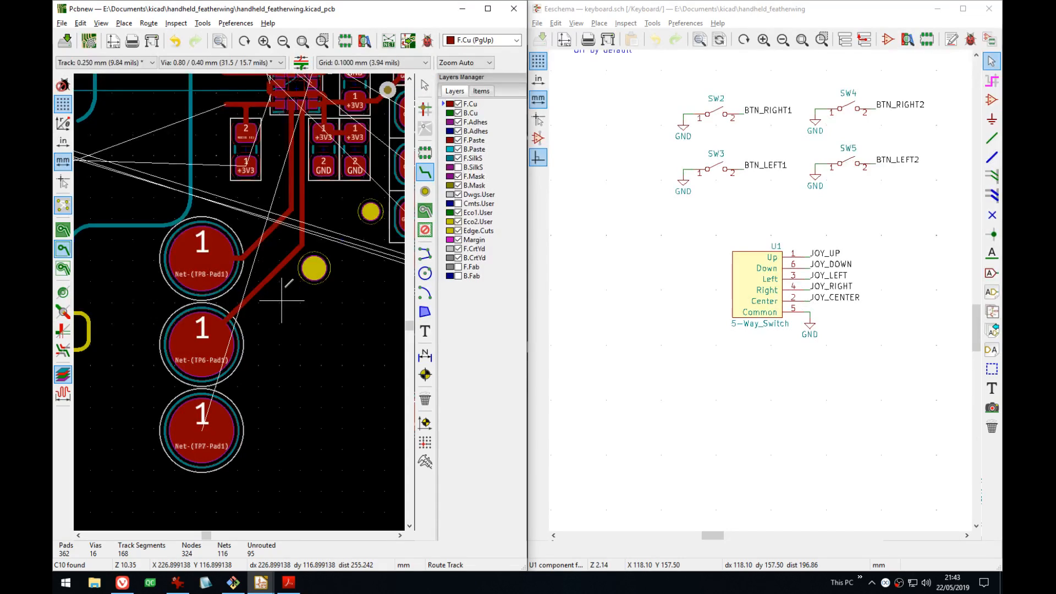
# - Make B.Cu the active layer around the accelerometer and turn on the display of the back pads
pyautogui.scroll(1, 287, 284)
pyautogui.moveTo(220, 327); pyautogui.dragTo(162, 446, button='middle')
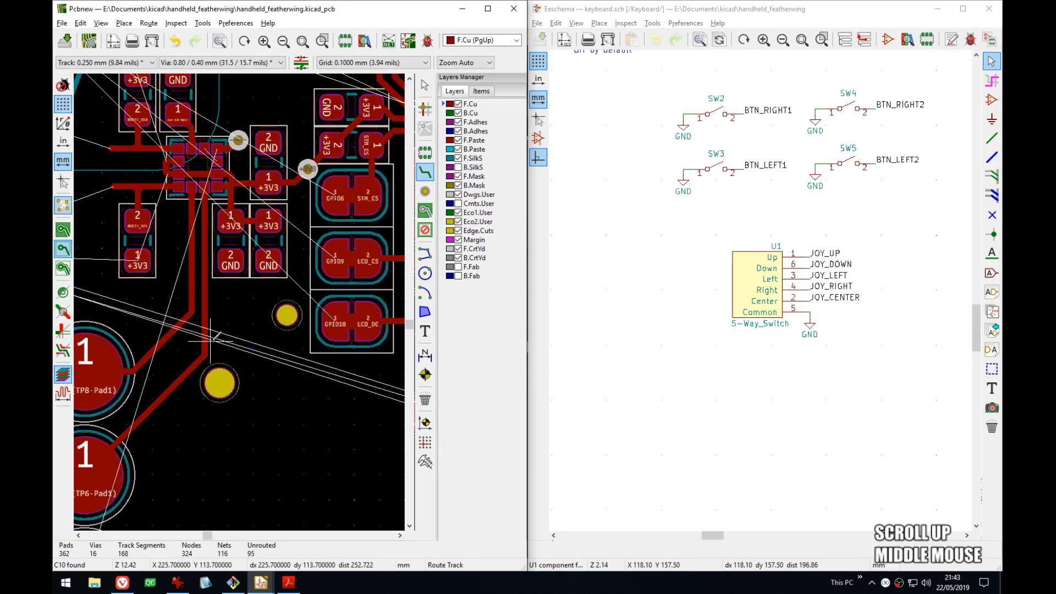
pyautogui.moveTo(212, 341); pyautogui.dragTo(257, 346, button='middle')
pyautogui.press('pagedown')
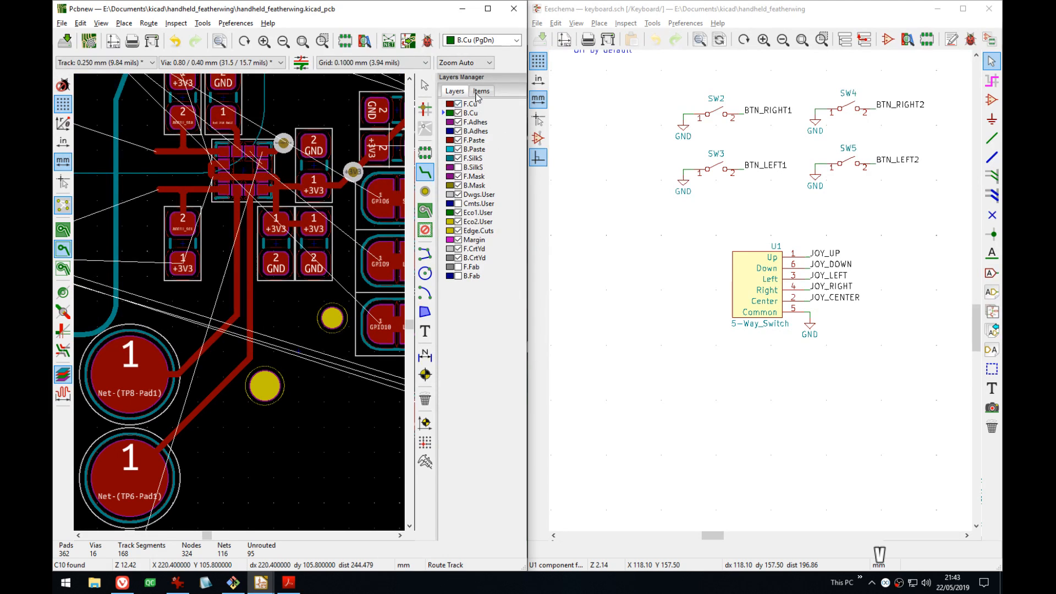
pyautogui.click(482, 91)
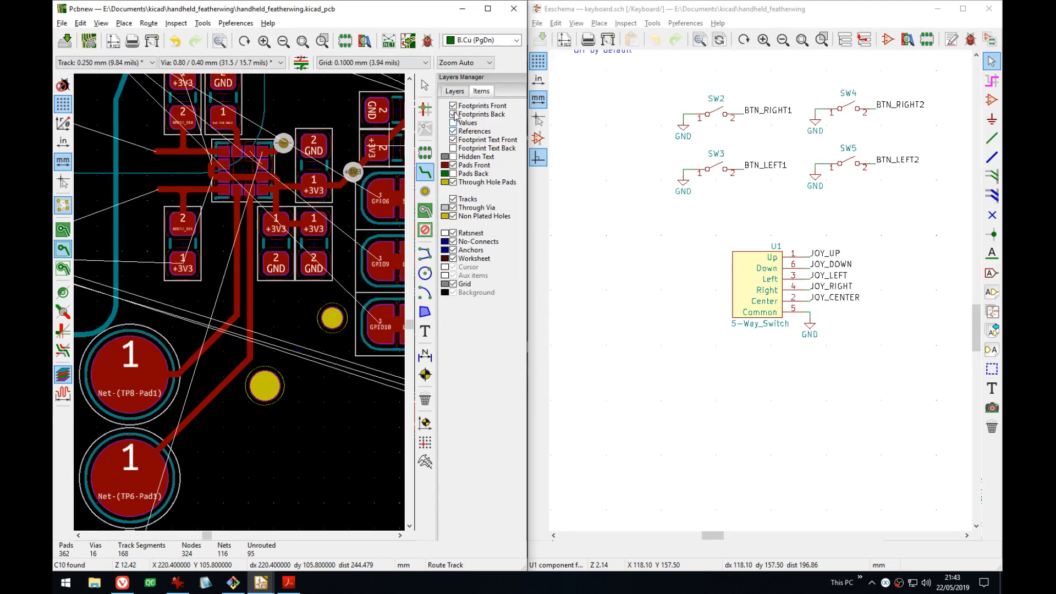
pyautogui.click(452, 148)
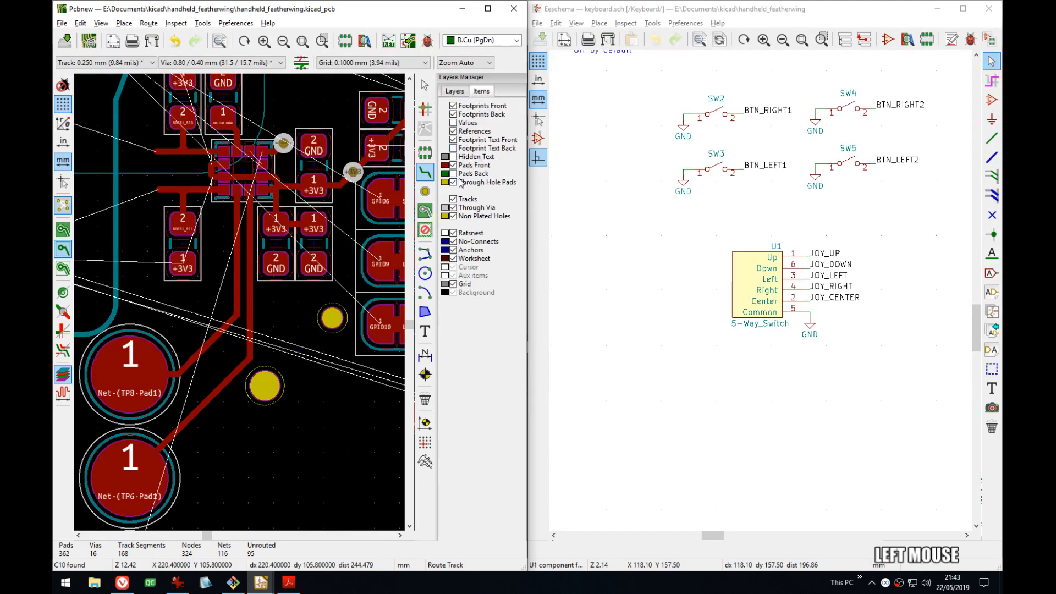
pyautogui.click(452, 174)
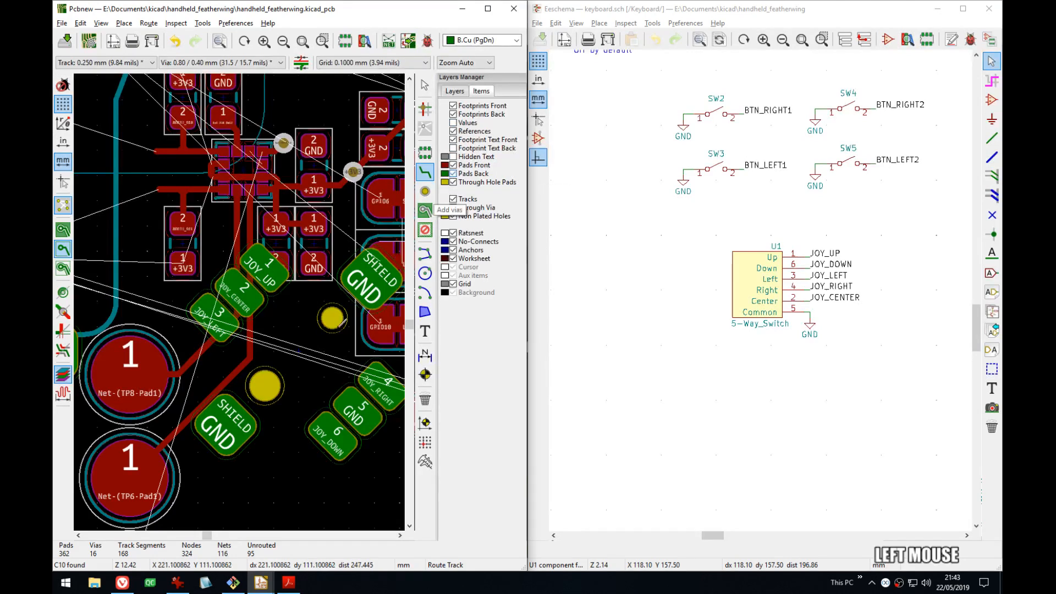
# - Route the Net-(TP7-Pad1) track on B.Cu from the via beside the accelerometer, diagonally and then straight down, ending with a via in the TP7 pad
pyautogui.moveTo(285, 150); pyautogui.dragTo(310, 113, button='middle')
pyautogui.click(308, 106)
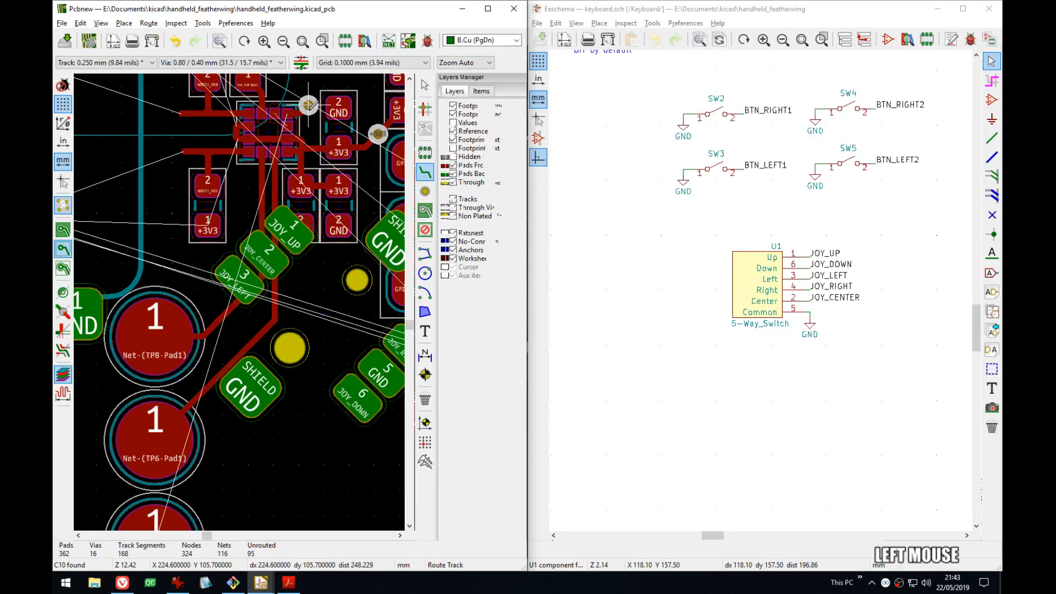
pyautogui.moveTo(166, 355)
pyautogui.mouseDown(button='middle')
pyautogui.moveTo(217, 248)
pyautogui.moveTo(165, 342)
pyautogui.mouseUp(button='middle')
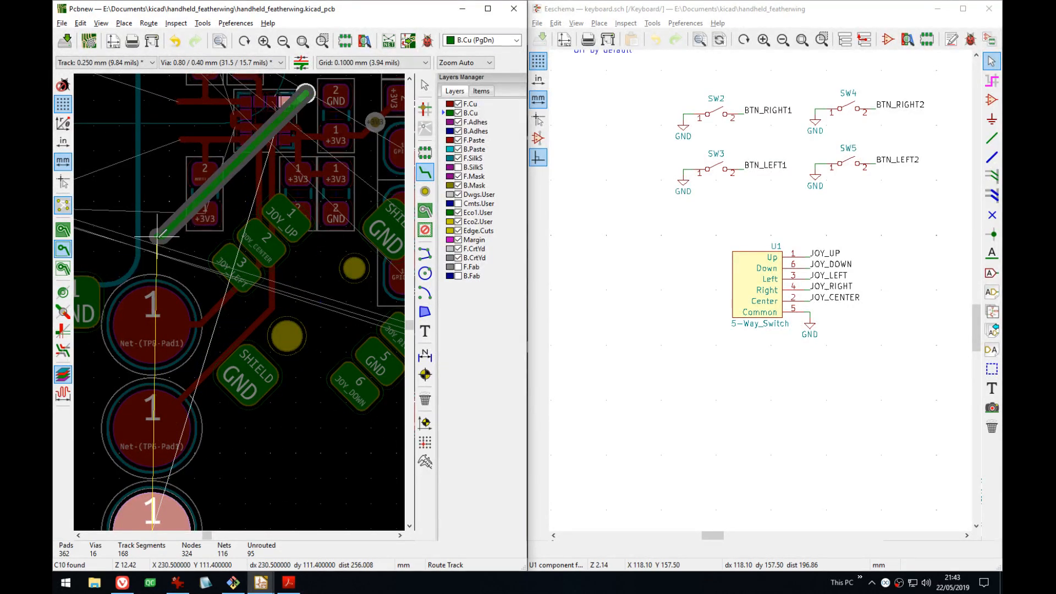
pyautogui.click(156, 245)
pyautogui.moveTo(156, 244); pyautogui.dragTo(178, 109, button='middle')
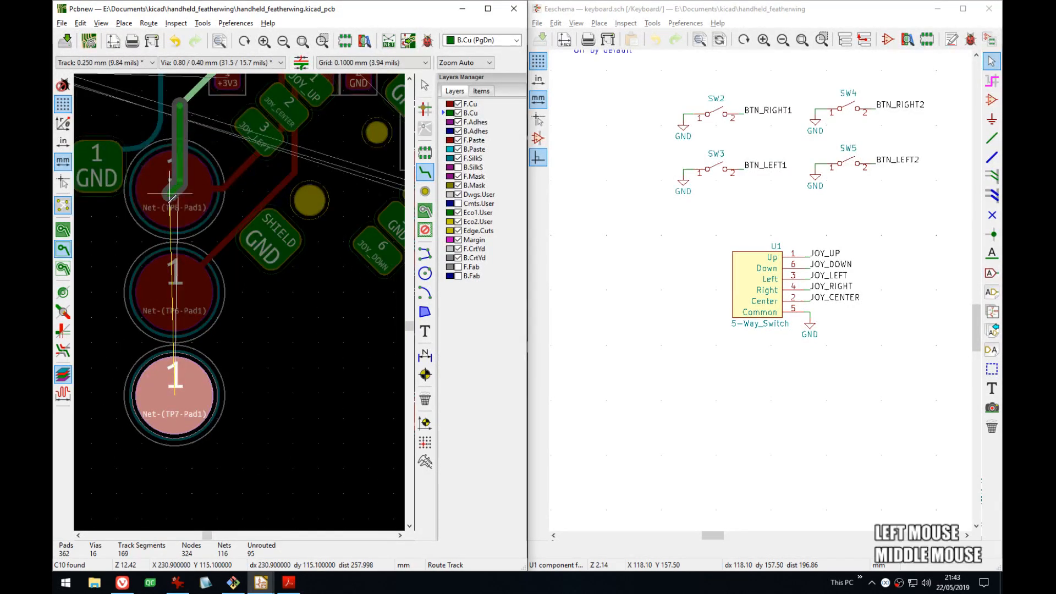
pyautogui.click(176, 394)
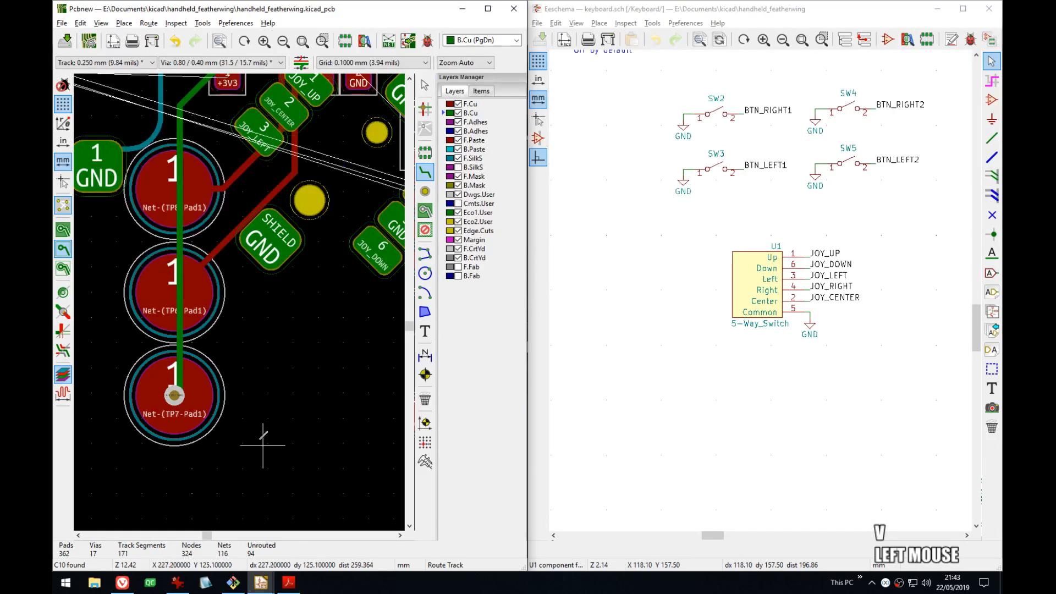
# - Shift the long vertical segment of the TP7 track on B.Cu slightly left of the test point centres
pyautogui.moveTo(218, 282); pyautogui.dragTo(258, 324, button='middle')
pyautogui.moveTo(221, 256); pyautogui.dragTo(229, 299, button='middle')
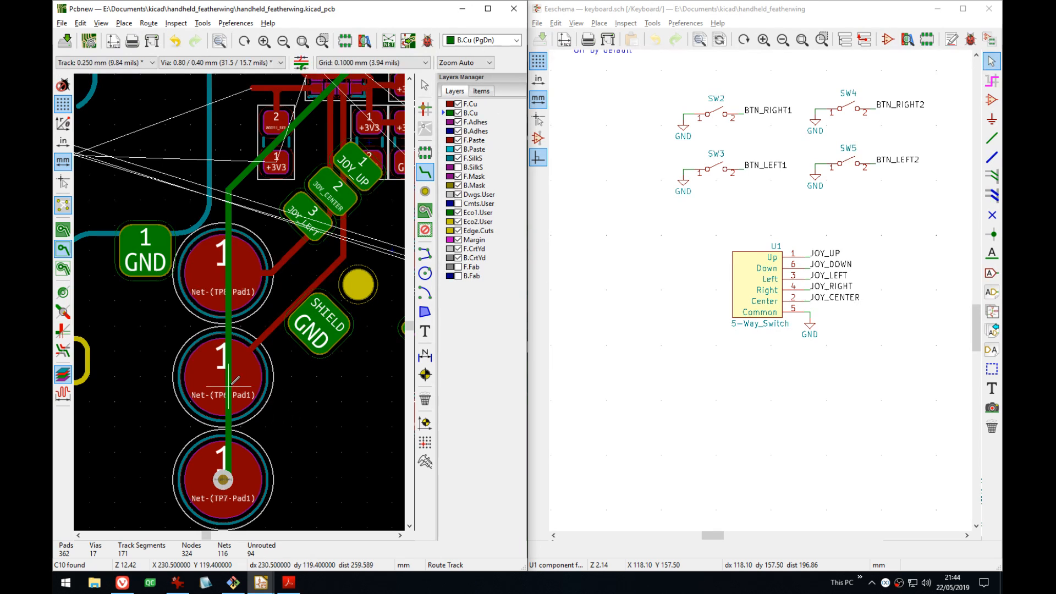
pyautogui.moveTo(228, 384); pyautogui.dragTo(209, 392)
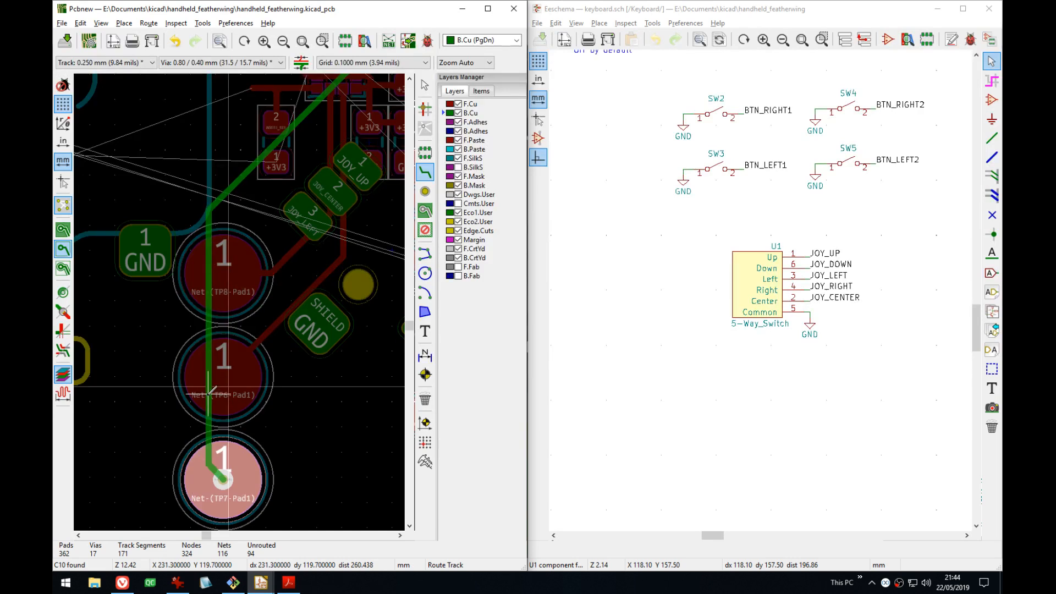
pyautogui.click(216, 392)
pyautogui.moveTo(223, 288); pyautogui.dragTo(220, 328, button='middle')
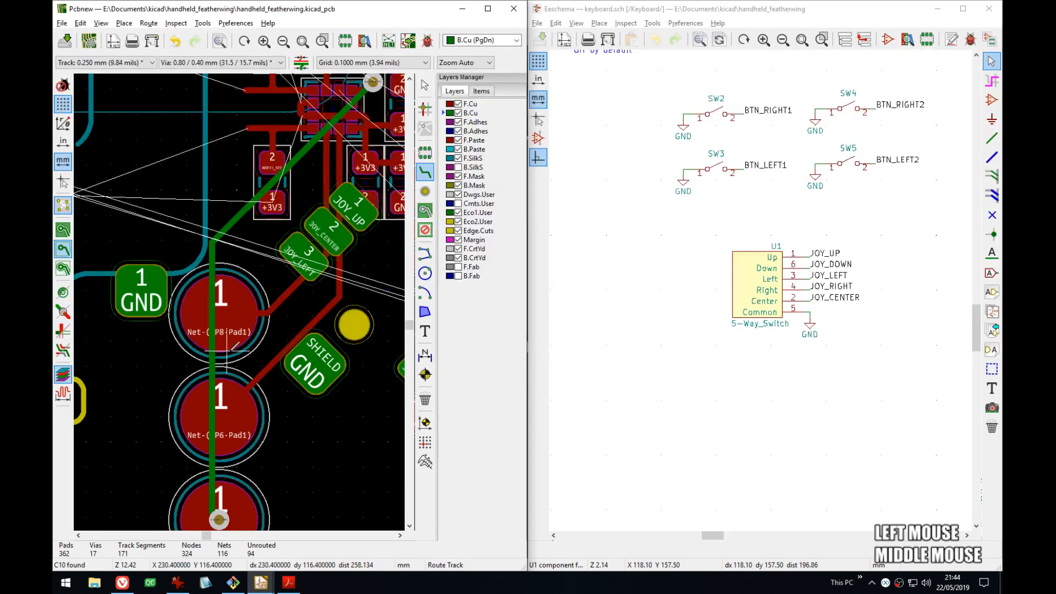
# - Try to add a via at the TP8 pad, first as a standalone via and then from its track end
pyautogui.click(425, 190)
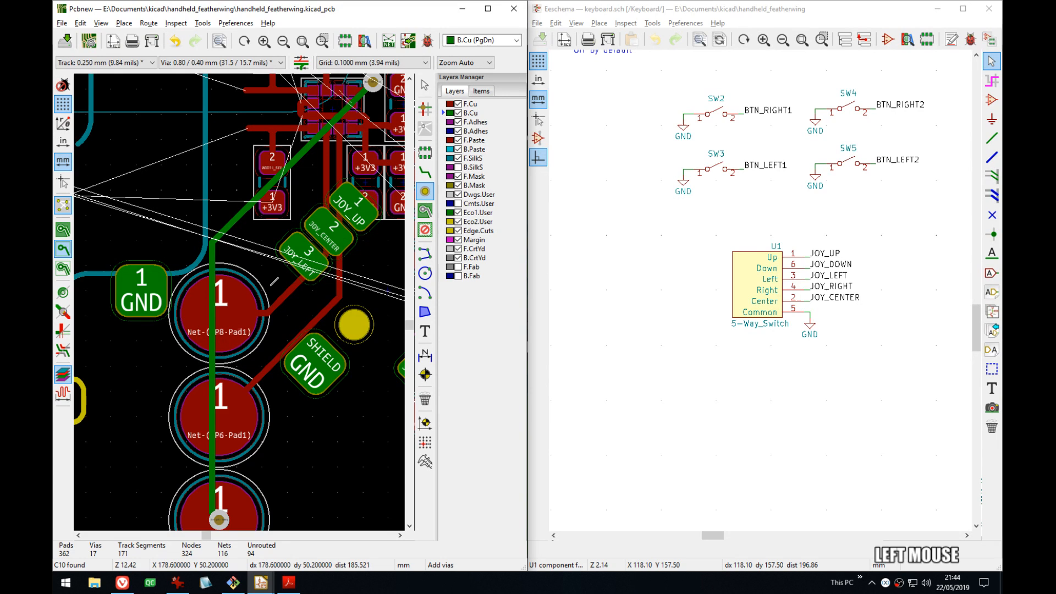
pyautogui.click(236, 316)
pyautogui.press('Escape')
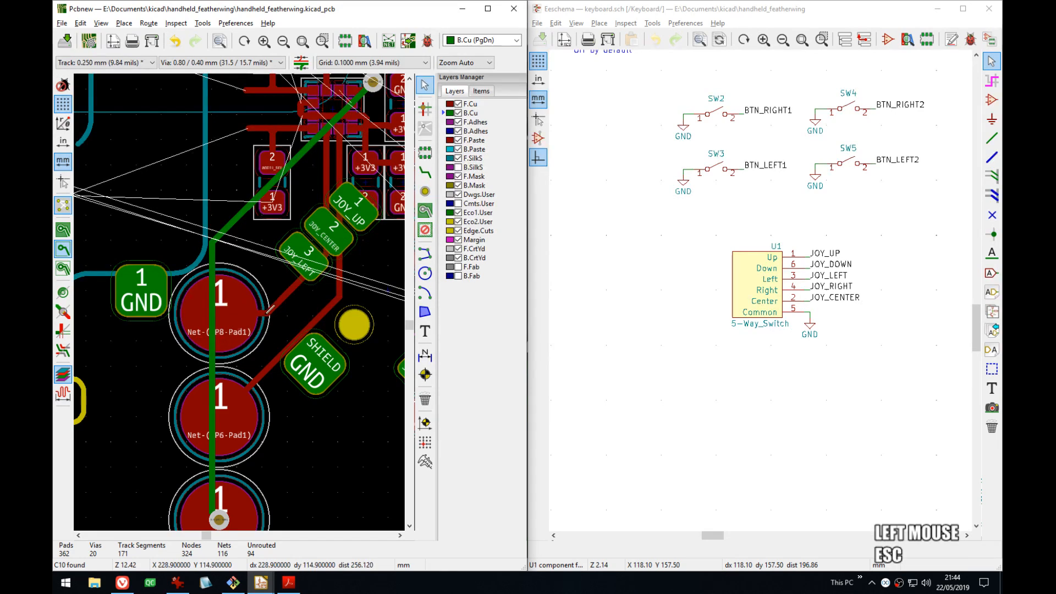
pyautogui.press('x')
pyautogui.click(269, 309)
pyautogui.press('v')
pyautogui.press('Escape')
pyautogui.press('Escape')
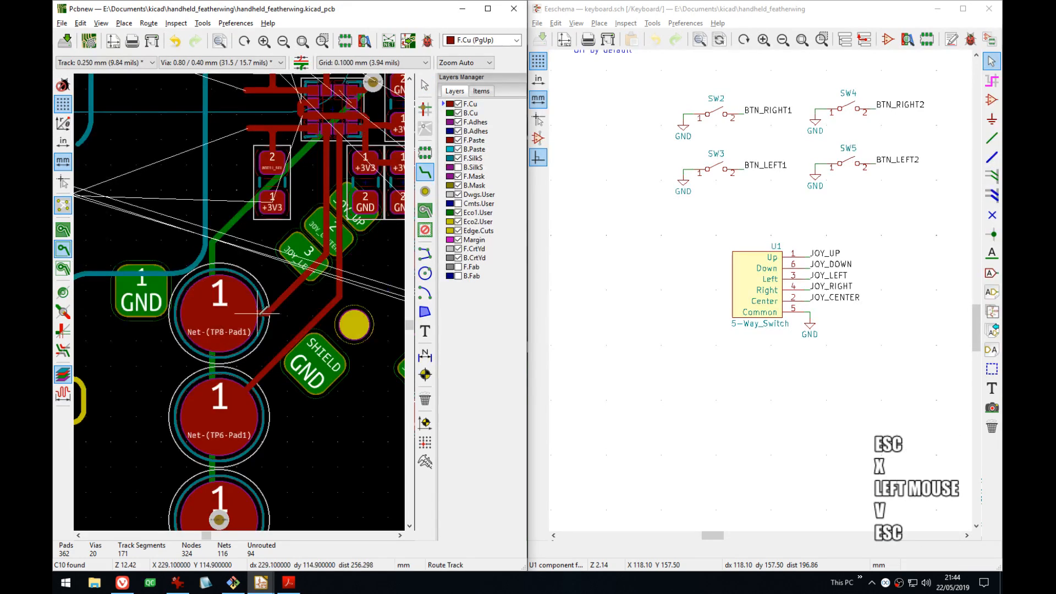
# - Examine where the TP7 track on B.Cu passes beneath the accelerometer's pads
pyautogui.moveTo(289, 282); pyautogui.dragTo(277, 335, button='middle')
pyautogui.moveTo(288, 272); pyautogui.dragTo(290, 310, button='middle')
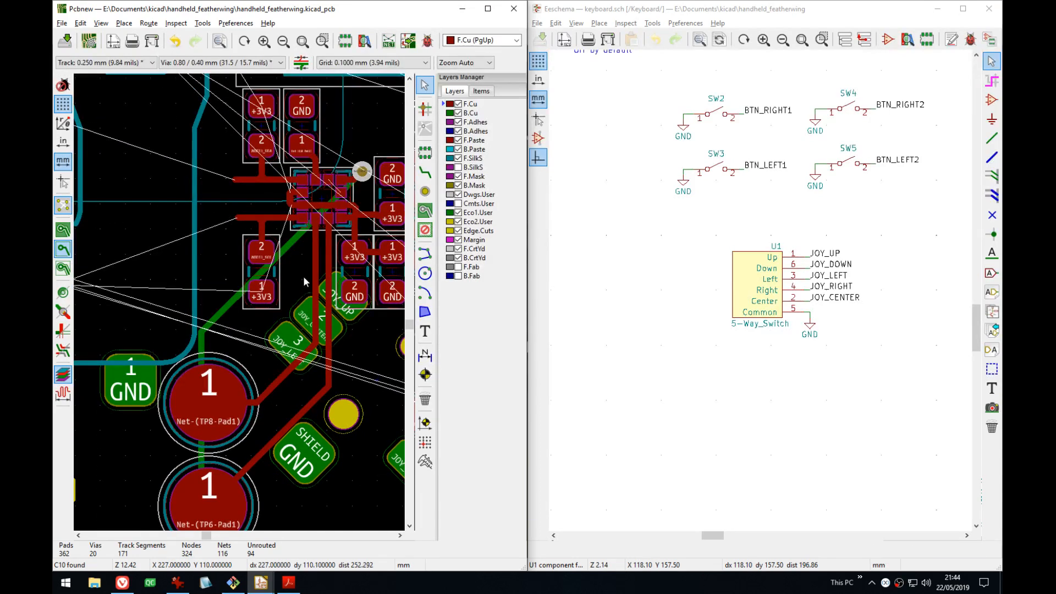
pyautogui.moveTo(293, 249); pyautogui.dragTo(284, 263, button='middle')
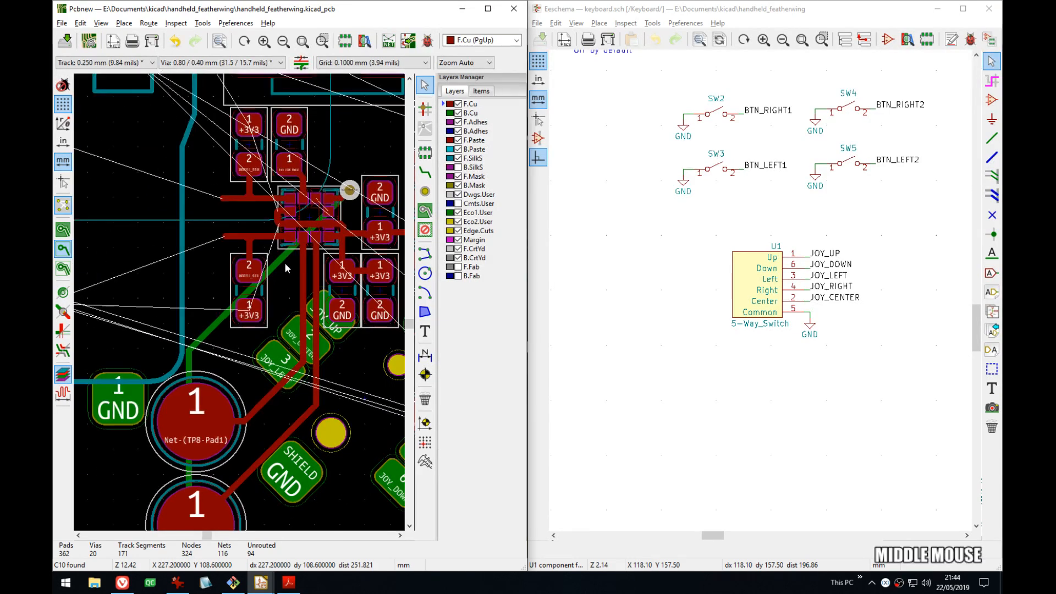
pyautogui.scroll(3, 242, 305)
pyautogui.scroll(2, 241, 305)
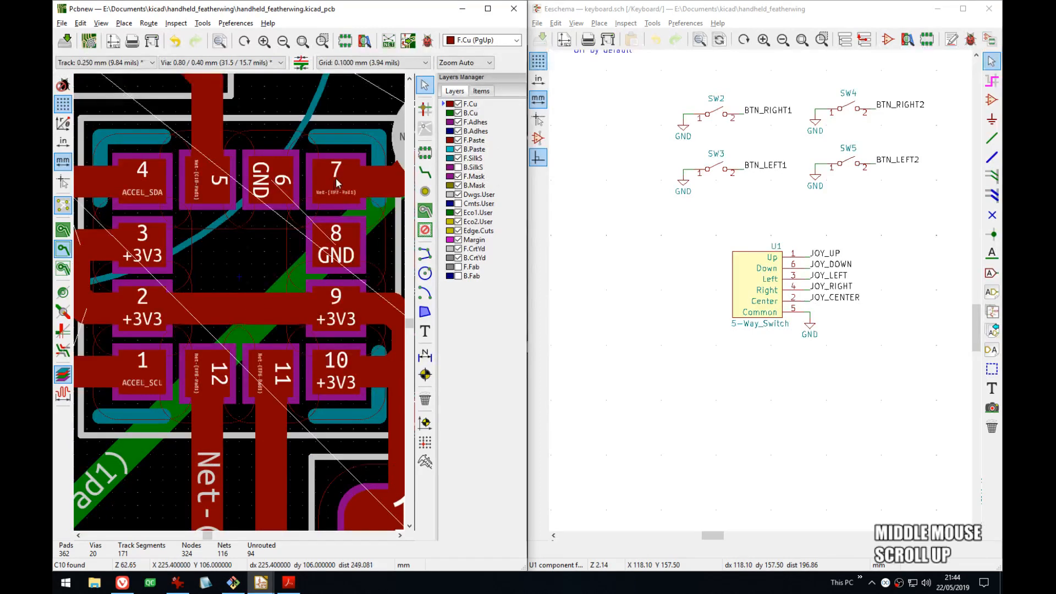
pyautogui.moveTo(335, 177); pyautogui.dragTo(248, 232, button='middle')
pyautogui.click(269, 284)
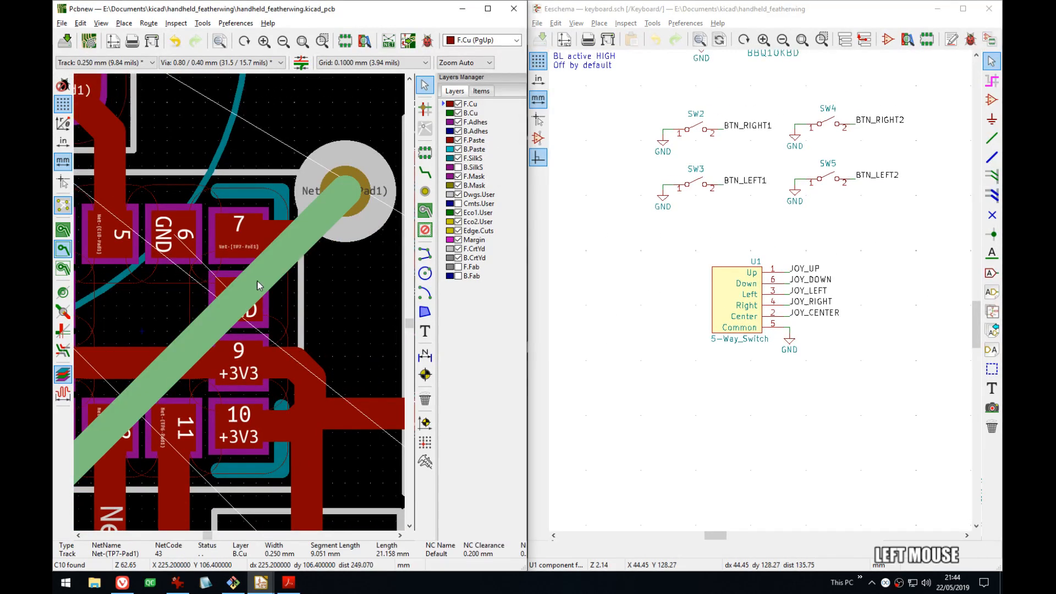
pyautogui.press('Escape')
# - Select footprint U3 and check in the schematic which of its pins connect to TP6, TP7 and TP8
pyautogui.click(145, 300)
pyautogui.click(229, 341)
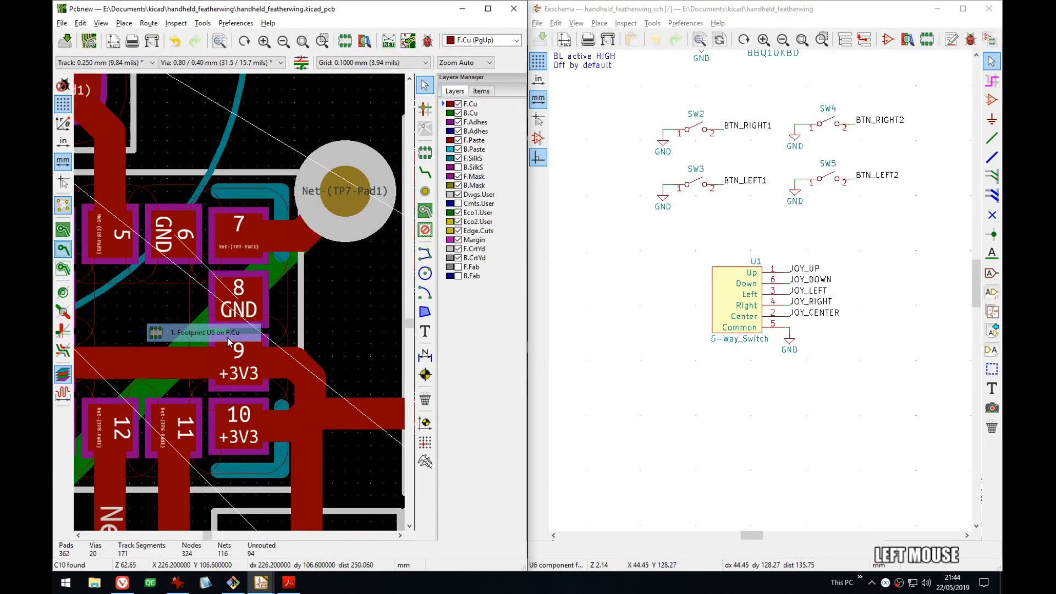
pyautogui.press('Escape')
pyautogui.click(153, 319)
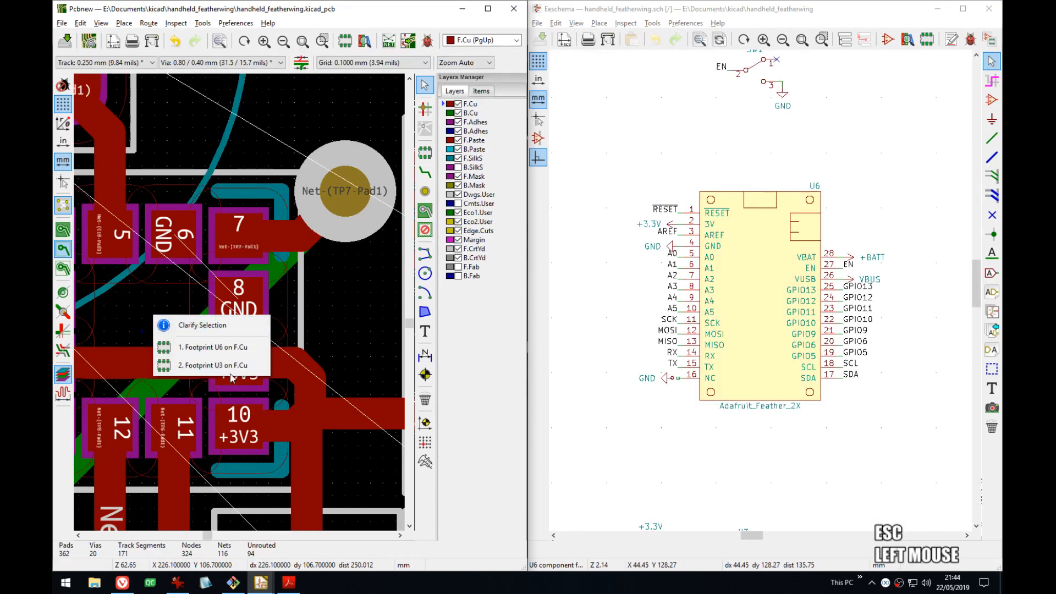
pyautogui.click(187, 361)
pyautogui.press('Escape')
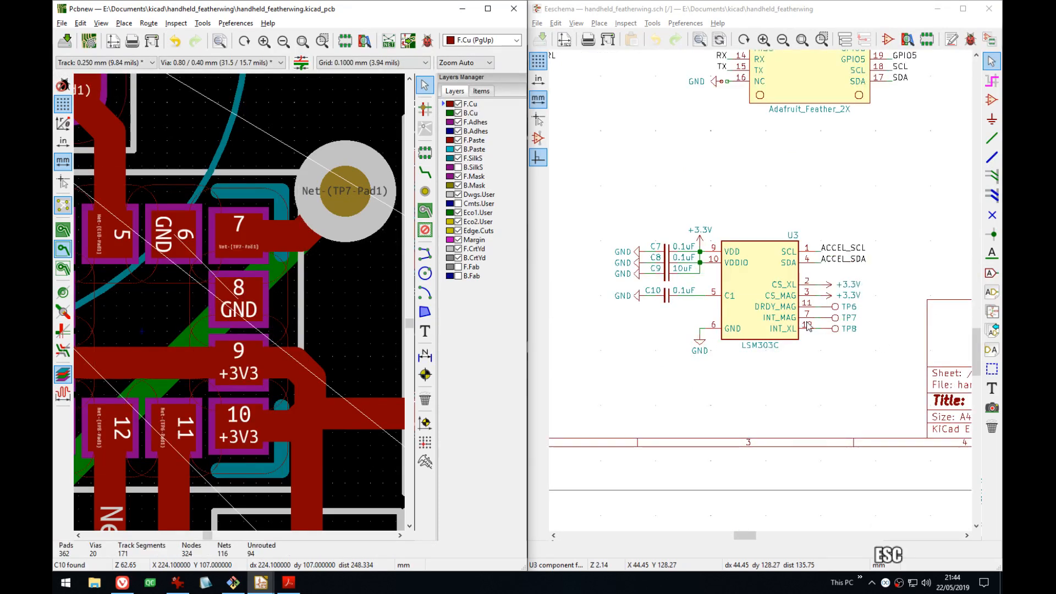
pyautogui.scroll(-1, 881, 322)
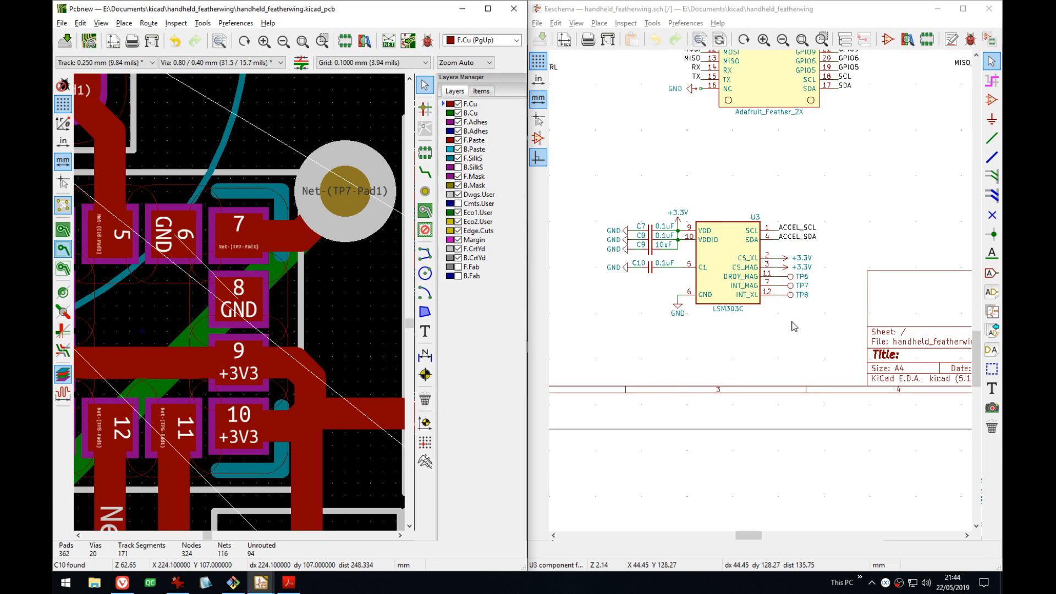
# - Move the diagonal B.Cu segment of the TP7 track out from under U3, so it descends from the via and runs between the TP8 and TP6 tracks
pyautogui.moveTo(203, 312); pyautogui.dragTo(316, 205, button='middle')
pyautogui.scroll(-8, 315, 205)
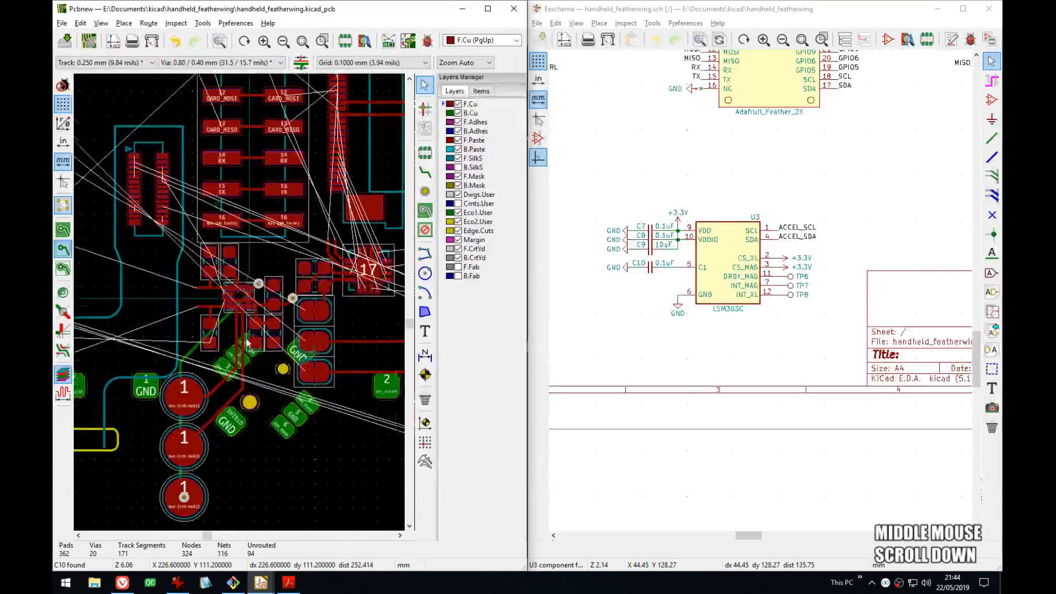
pyautogui.moveTo(154, 312); pyautogui.dragTo(175, 288, button='middle')
pyautogui.scroll(2, 239, 279)
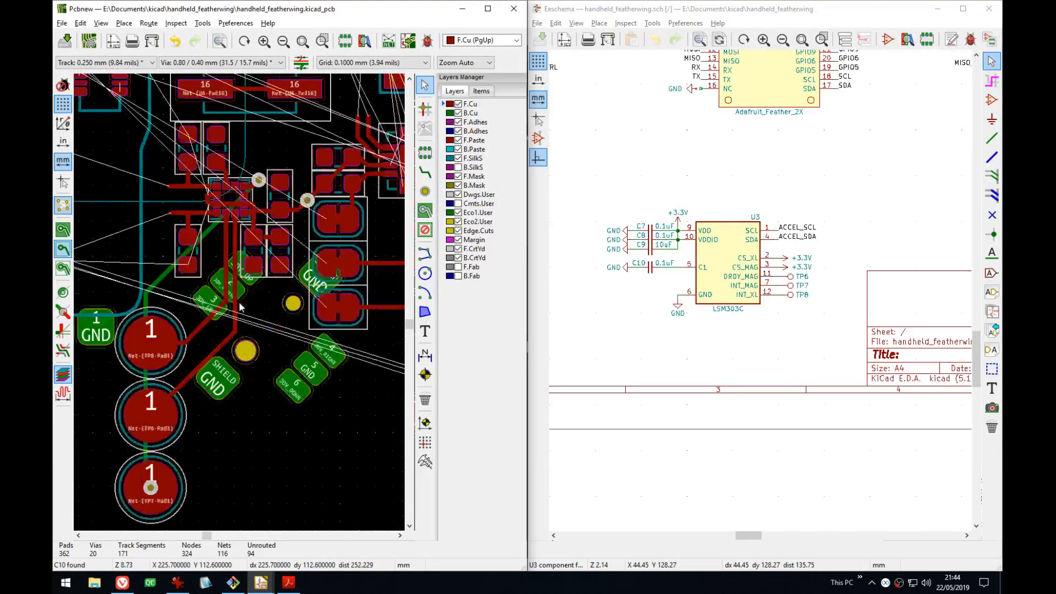
pyautogui.moveTo(243, 283); pyautogui.dragTo(239, 253, button='middle')
pyautogui.scroll(1, 212, 218)
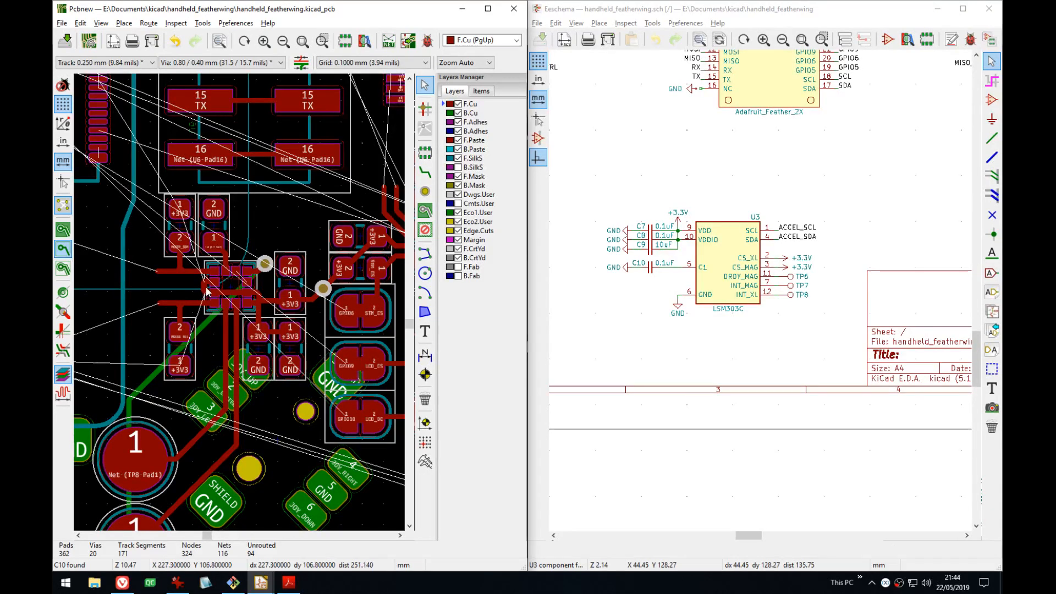
pyautogui.moveTo(201, 397); pyautogui.dragTo(268, 266, button='middle')
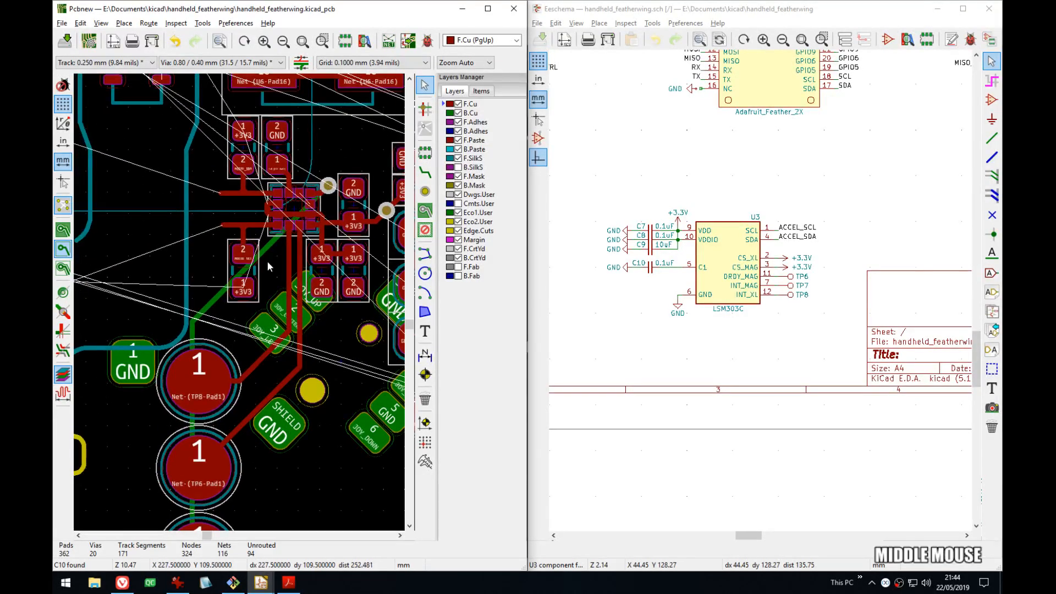
pyautogui.moveTo(271, 250); pyautogui.dragTo(311, 298)
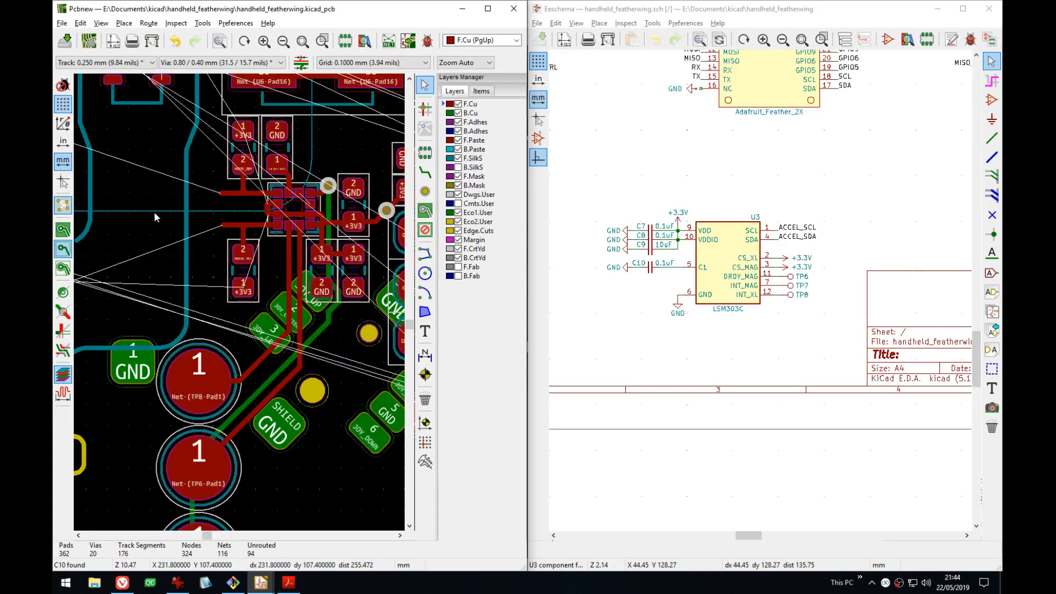
# - Straighten the jogged vertical part of the TP7 track on B.Cu into one run between the capacitors just right of its upper via
pyautogui.scroll(1, 323, 295)
pyautogui.scroll(1, 258, 316)
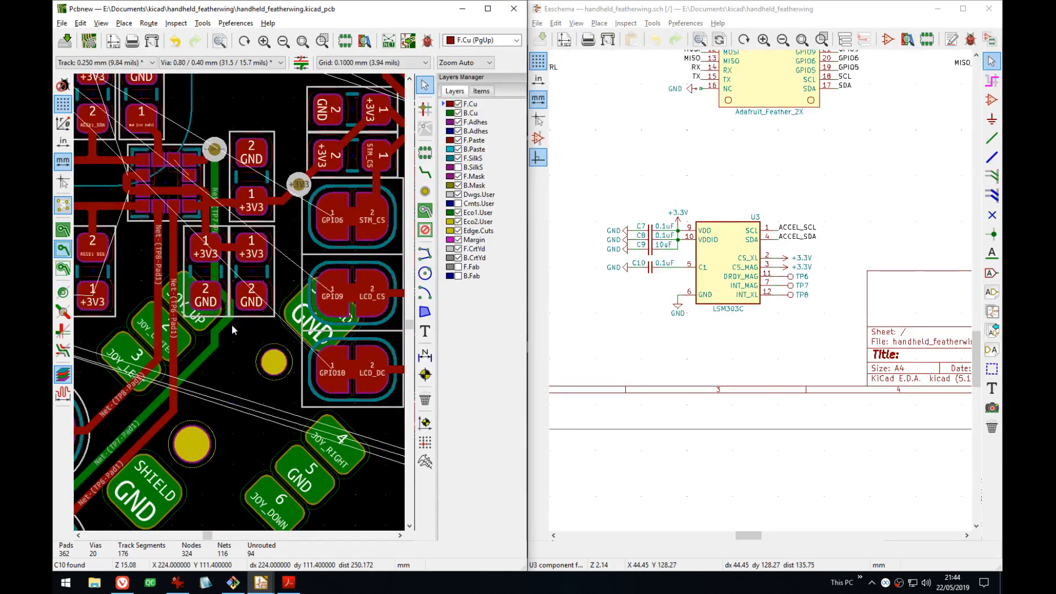
pyautogui.click(226, 300)
pyautogui.press('d')
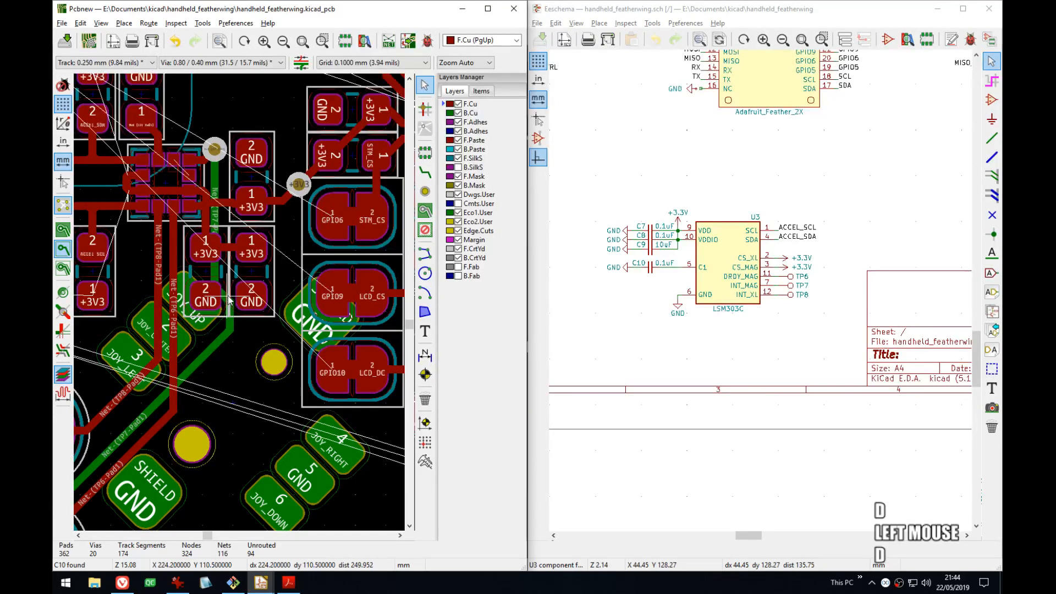
pyautogui.click(246, 188)
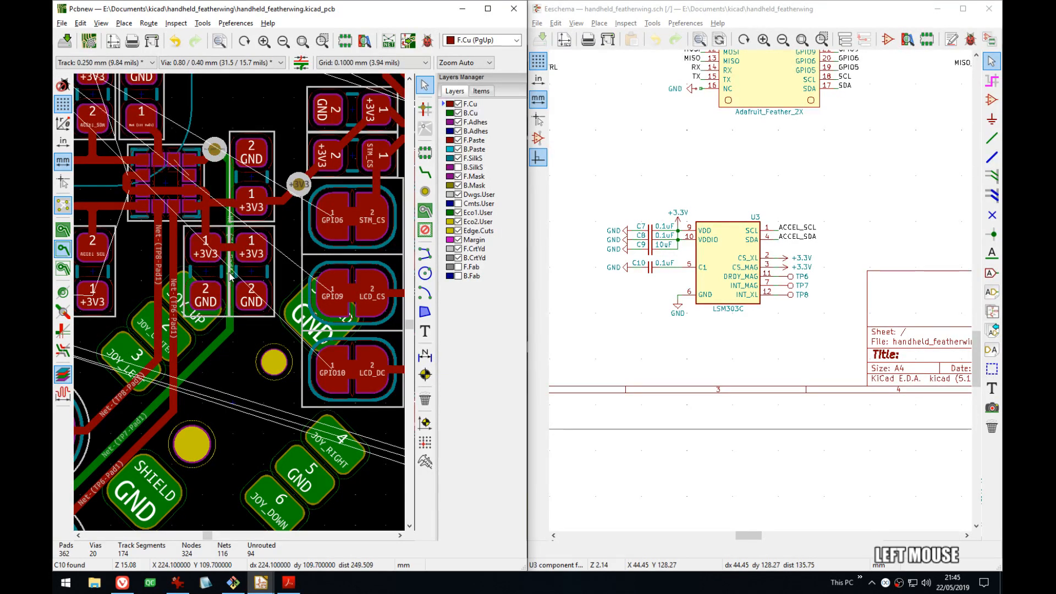
pyautogui.press('d')
pyautogui.click(237, 277)
# - Make B.Cu the active layer, look over the whole TP7 track down to its pad and save the board
pyautogui.moveTo(165, 395); pyautogui.dragTo(239, 278, button='middle')
pyautogui.scroll(-3, 240, 279)
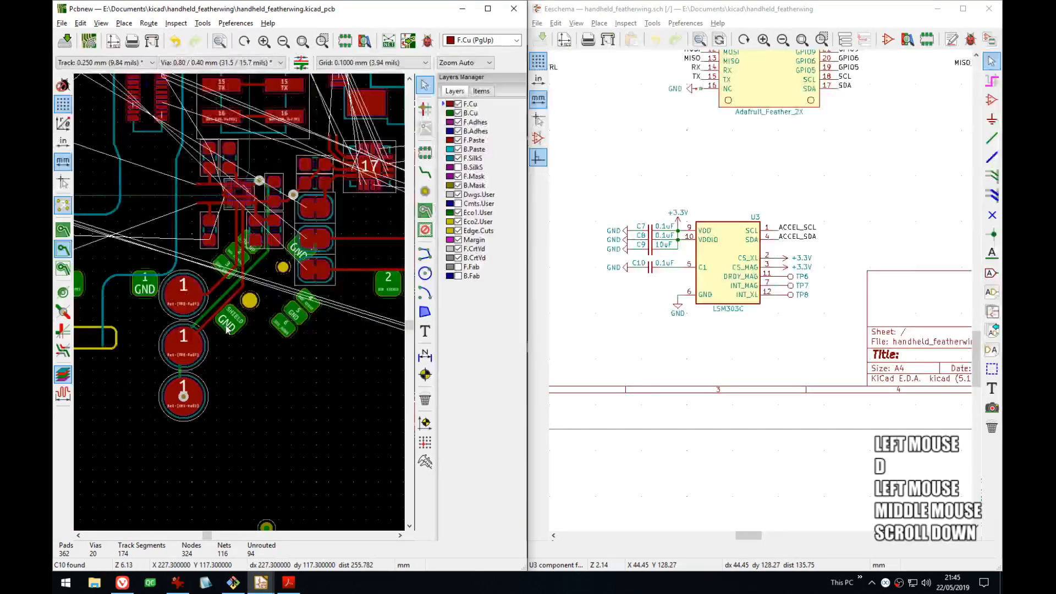
pyautogui.press('v')
pyautogui.scroll(1, 241, 307)
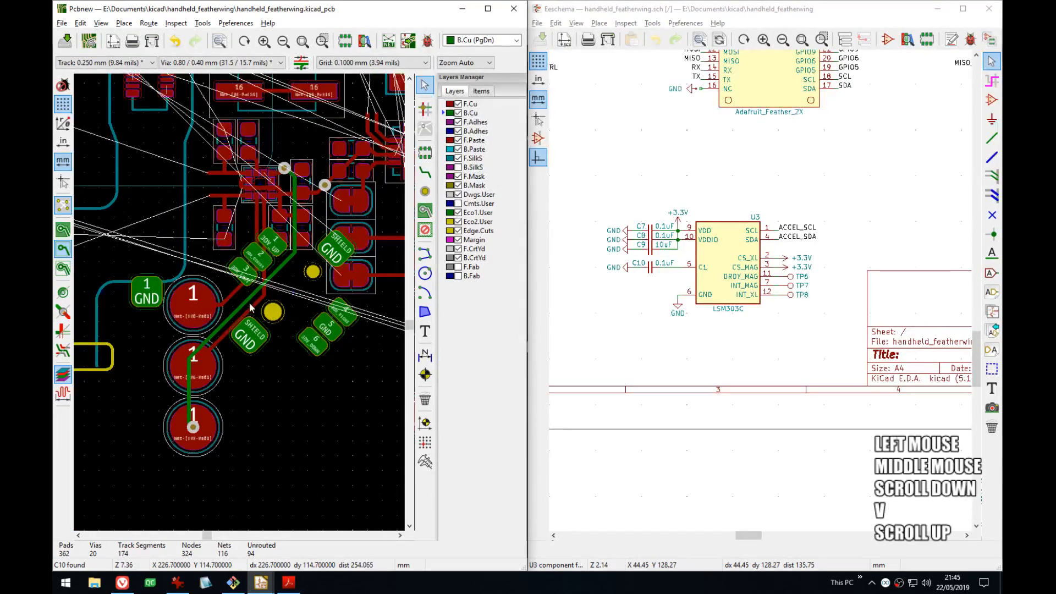
pyautogui.scroll(1, 250, 304)
pyautogui.hotkey('ctrl', 's')
pyautogui.moveTo(289, 232); pyautogui.dragTo(290, 238, button='middle')
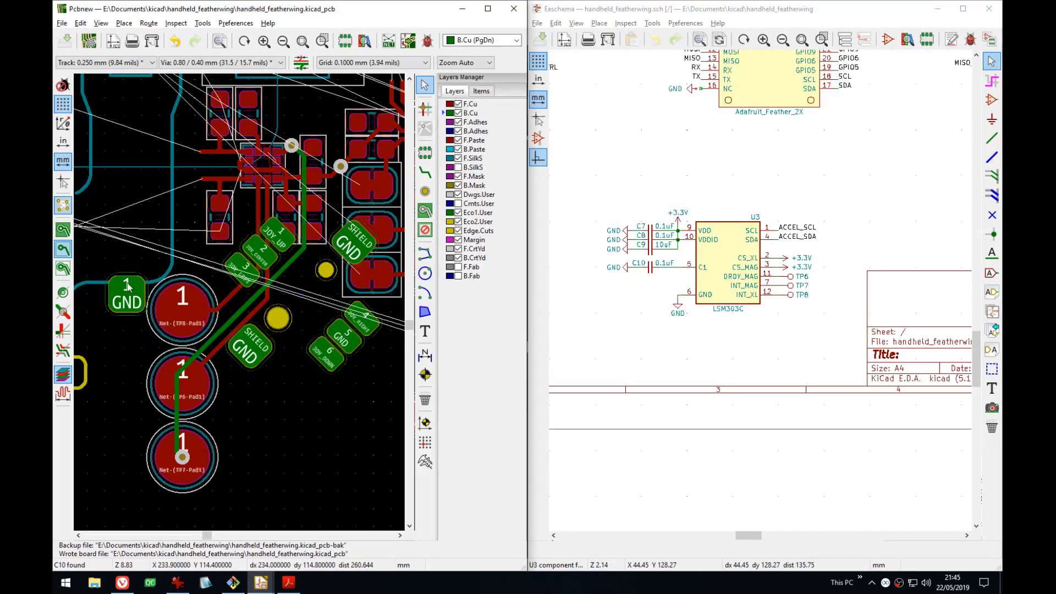
pyautogui.moveTo(124, 268); pyautogui.dragTo(323, 388, button='middle')
pyautogui.moveTo(194, 236); pyautogui.dragTo(214, 190, button='middle')
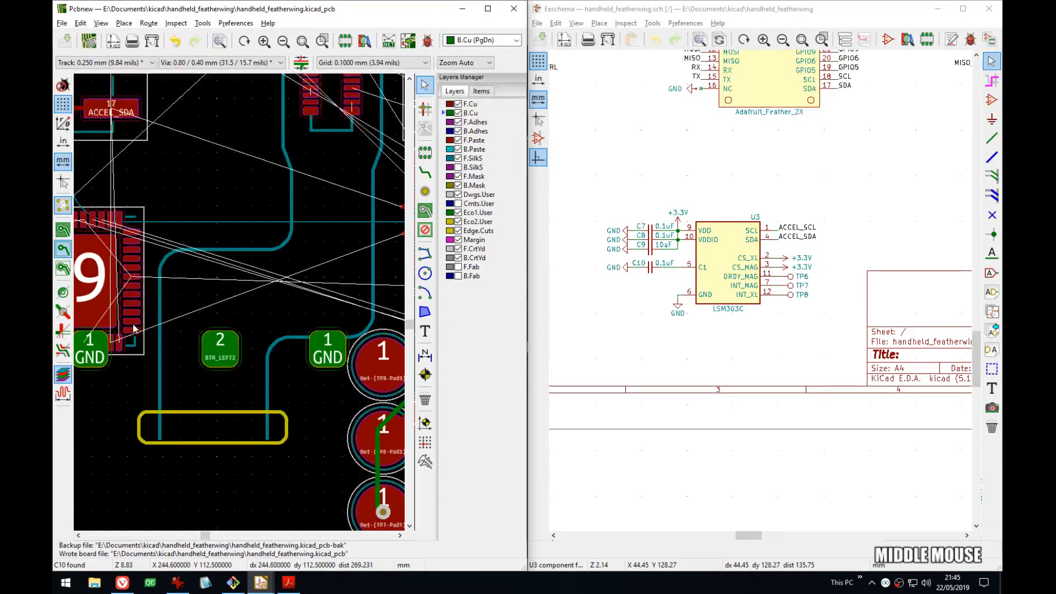
# - Look over the routed area around the keyboard controller and test points, save the board and hide the Layers Manager
pyautogui.moveTo(286, 366); pyautogui.dragTo(167, 288, button='middle')
pyautogui.moveTo(348, 250); pyautogui.dragTo(165, 242, button='middle')
pyautogui.moveTo(400, 238); pyautogui.dragTo(293, 234, button='middle')
pyautogui.moveTo(91, 309); pyautogui.dragTo(289, 297, button='middle')
pyautogui.scroll(-5, 291, 301)
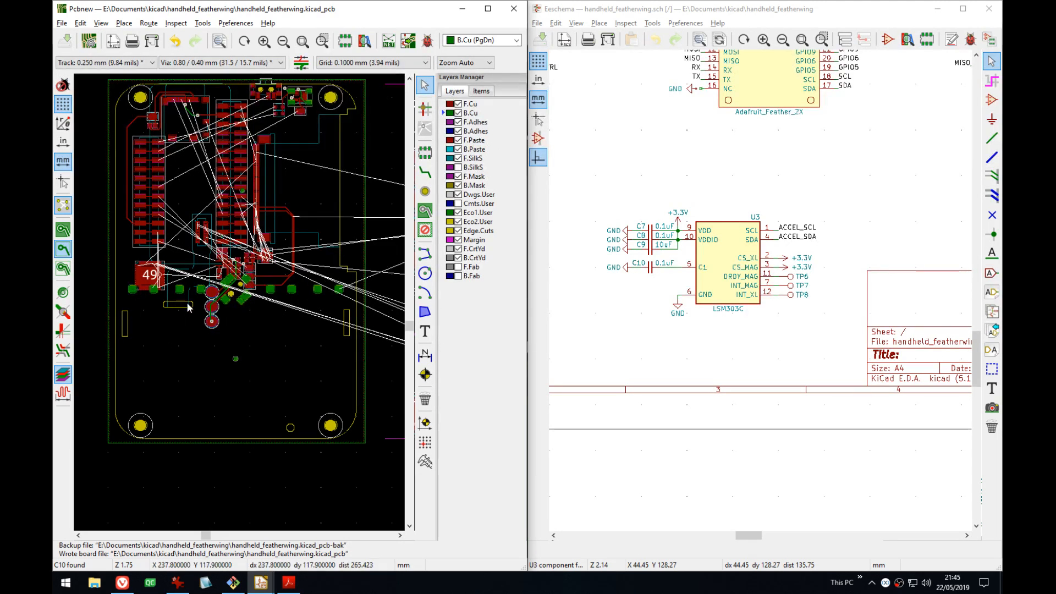
pyautogui.scroll(4, 186, 302)
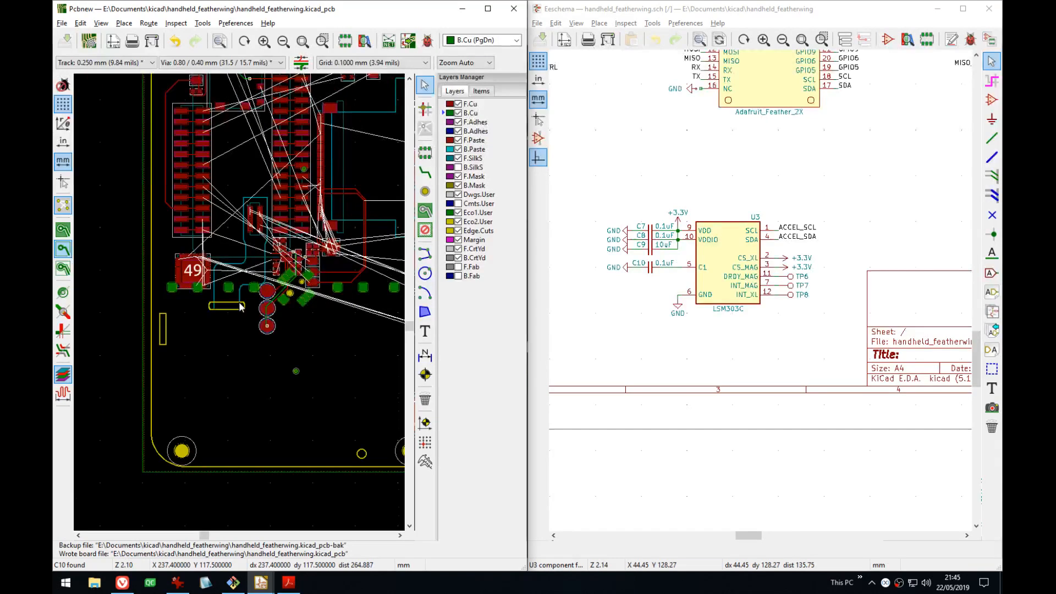
pyautogui.moveTo(303, 299); pyautogui.dragTo(231, 290, button='middle')
pyautogui.press('Escape')
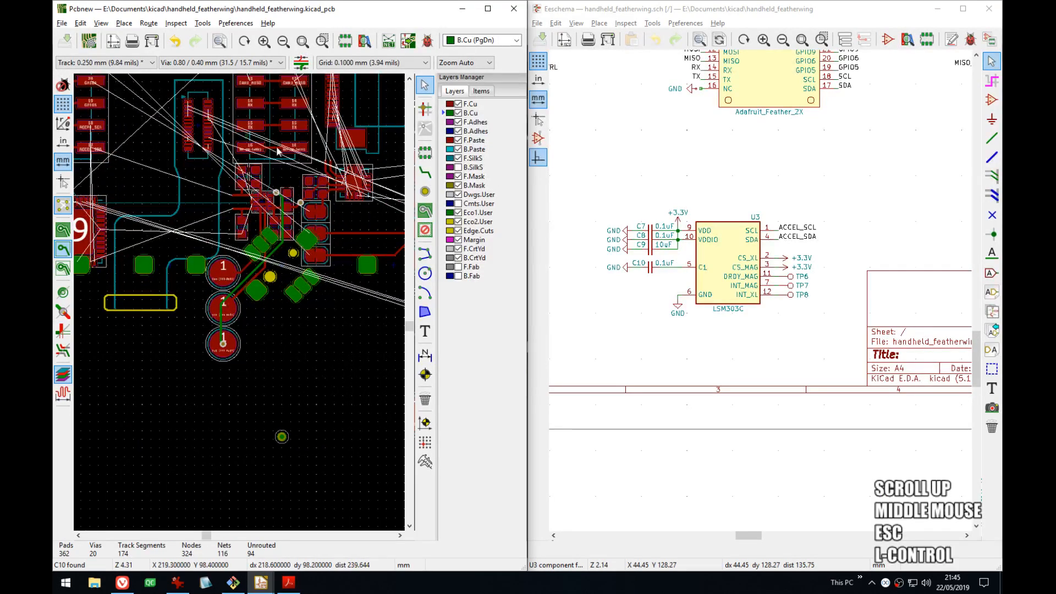
pyautogui.hotkey('ctrl', 's')
pyautogui.click(69, 375)
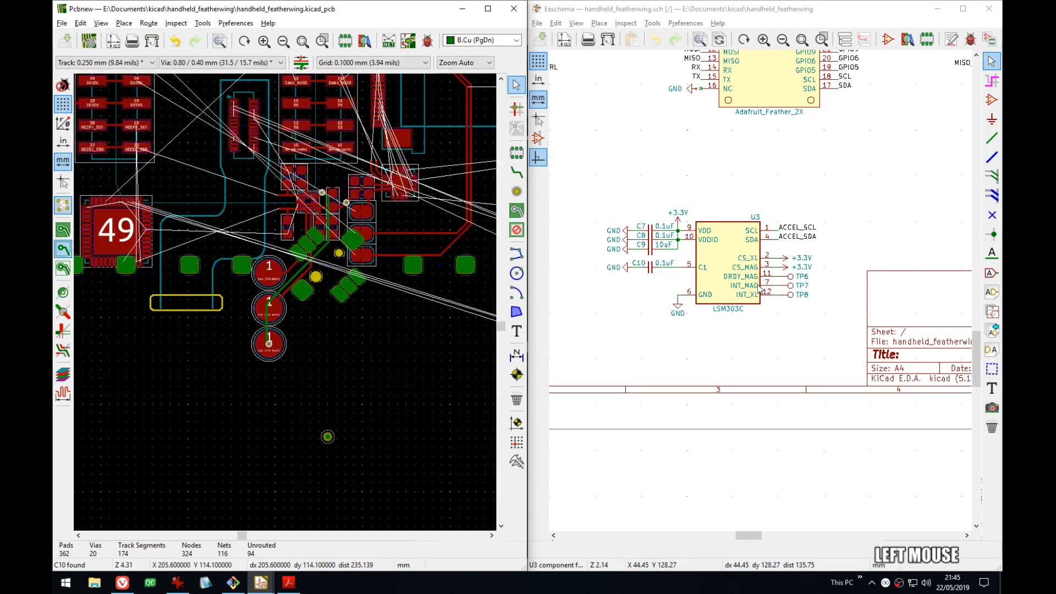
# - Look through the root schematic sheet for parts still to place, locating R9 and C6 of the STMPE811 on the board
pyautogui.moveTo(786, 248); pyautogui.dragTo(817, 470, button='middle')
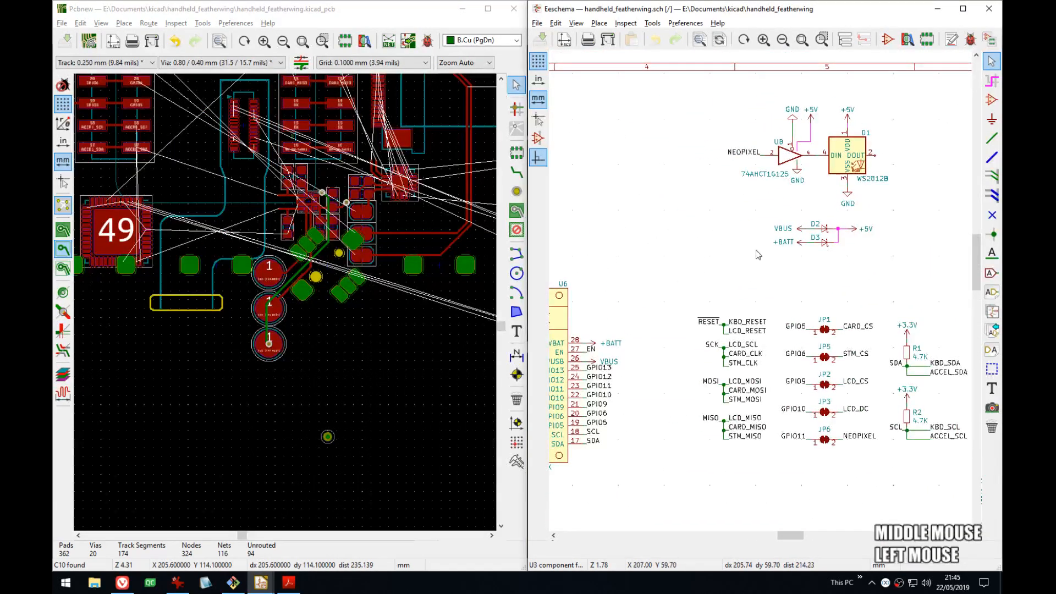
pyautogui.moveTo(698, 358); pyautogui.dragTo(898, 189, button='middle')
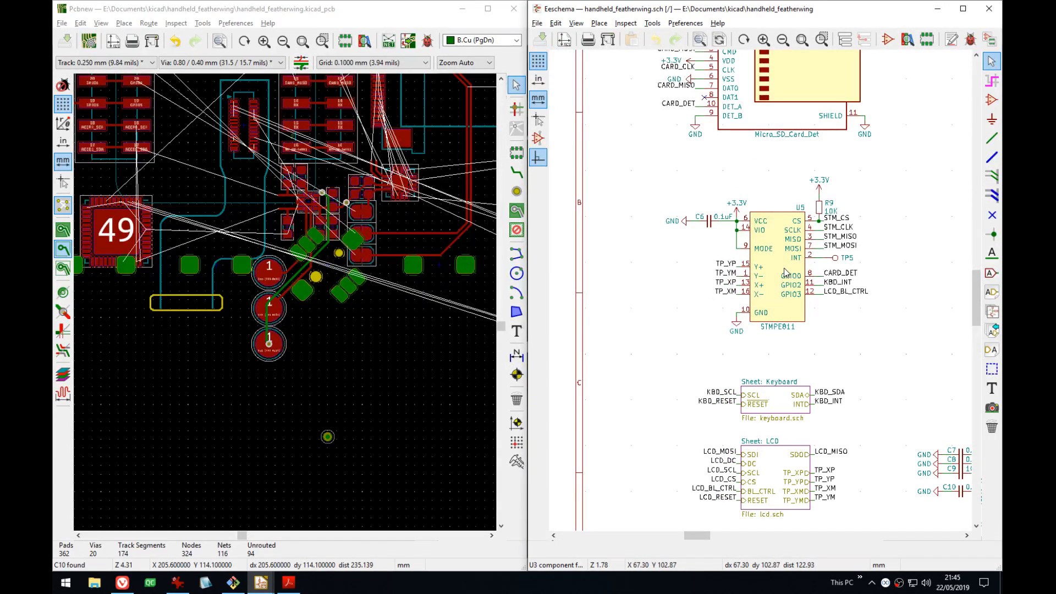
pyautogui.click(822, 211)
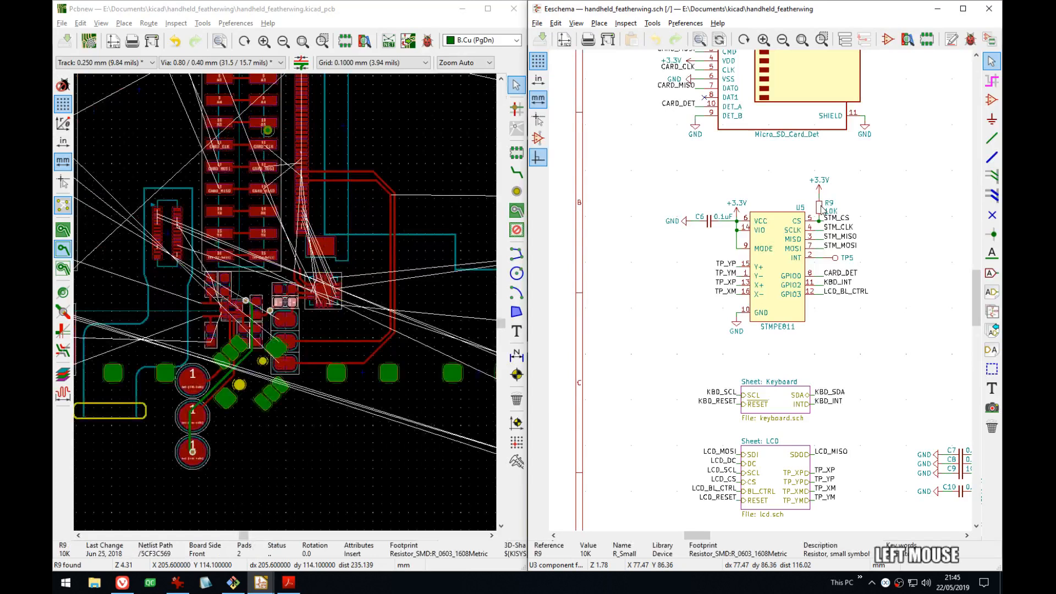
pyautogui.click(709, 222)
pyautogui.moveTo(694, 337); pyautogui.dragTo(552, 237, button='middle')
pyautogui.moveTo(658, 57); pyautogui.dragTo(797, 308, button='middle')
pyautogui.moveTo(809, 444); pyautogui.dragTo(729, 258, button='middle')
pyautogui.scroll(-4, 732, 259)
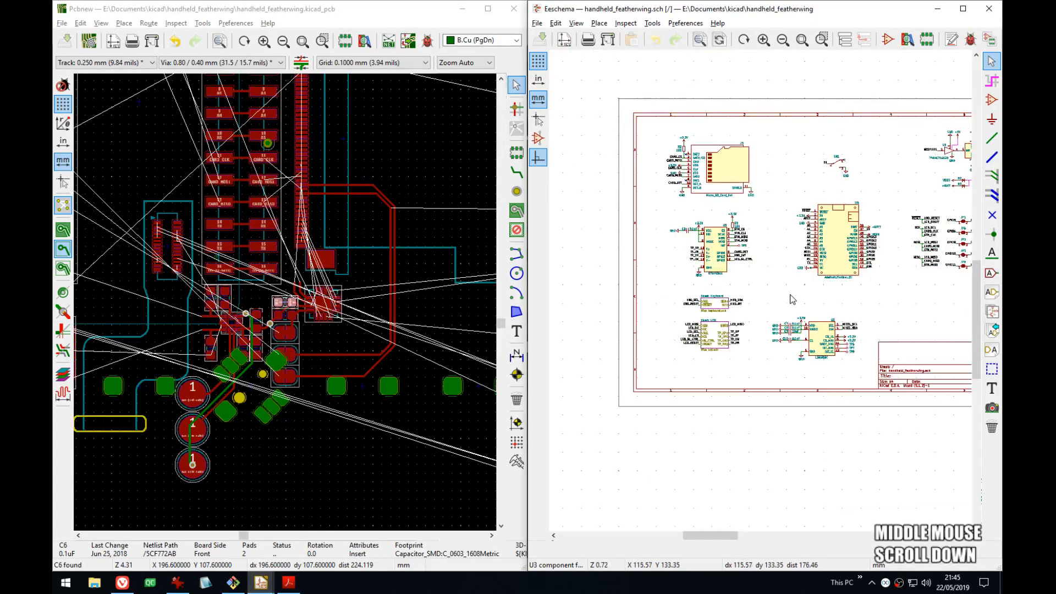
pyautogui.moveTo(792, 299); pyautogui.dragTo(713, 299, button='middle')
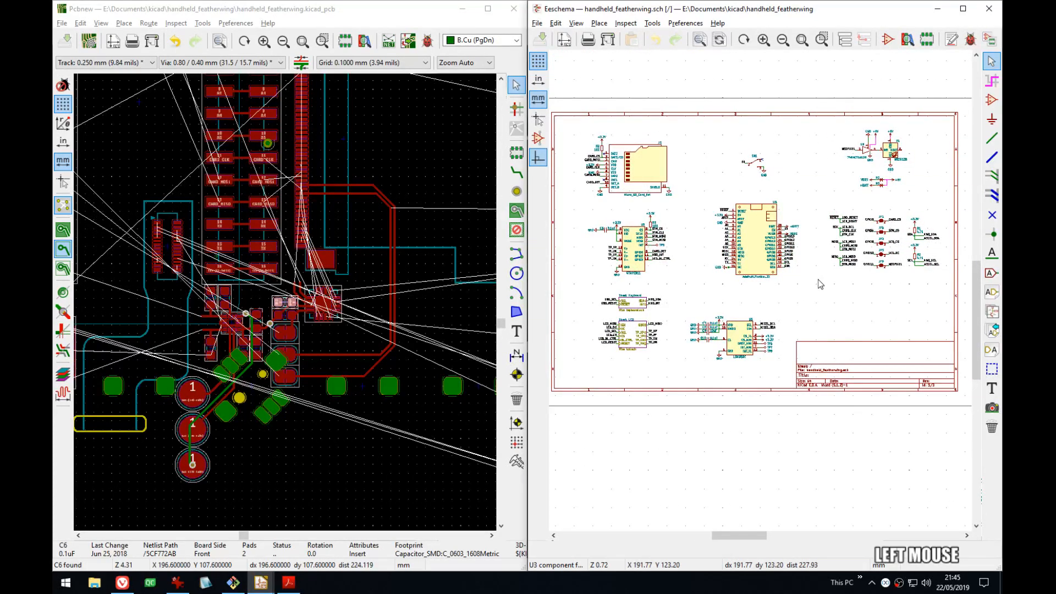
pyautogui.scroll(3, 687, 297)
pyautogui.moveTo(710, 300); pyautogui.dragTo(799, 277, button='middle')
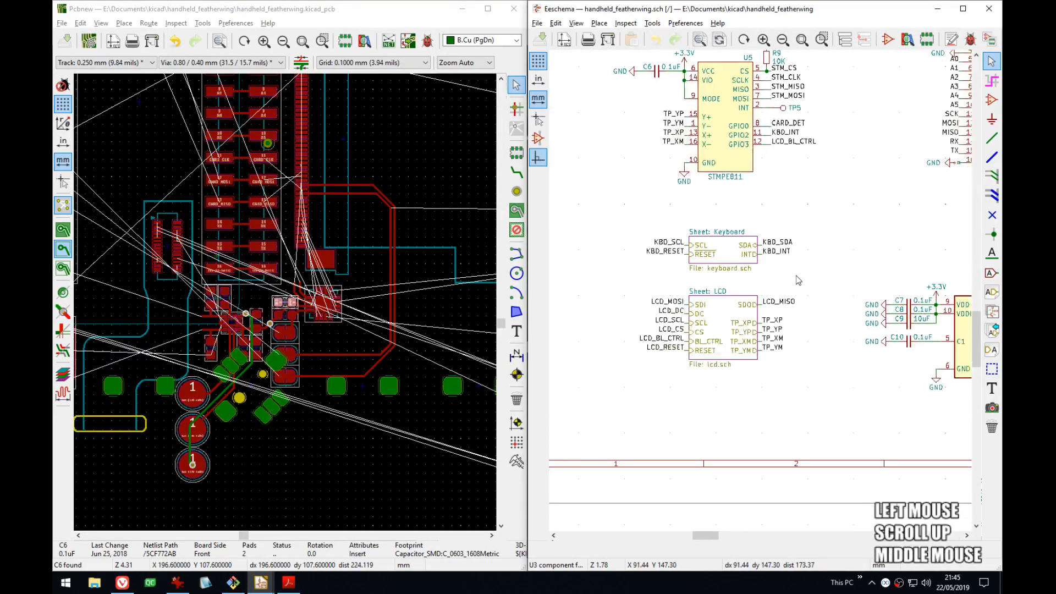
# - Open the Keyboard subsheet in the schematic and select jumper JP4 to locate its footprint on the board
pyautogui.click(732, 253)
pyautogui.doubleClick(731, 249)
pyautogui.moveTo(731, 247); pyautogui.dragTo(724, 259, button='middle')
pyautogui.scroll(-1, 724, 259)
pyautogui.moveTo(740, 209); pyautogui.dragTo(766, 322, button='middle')
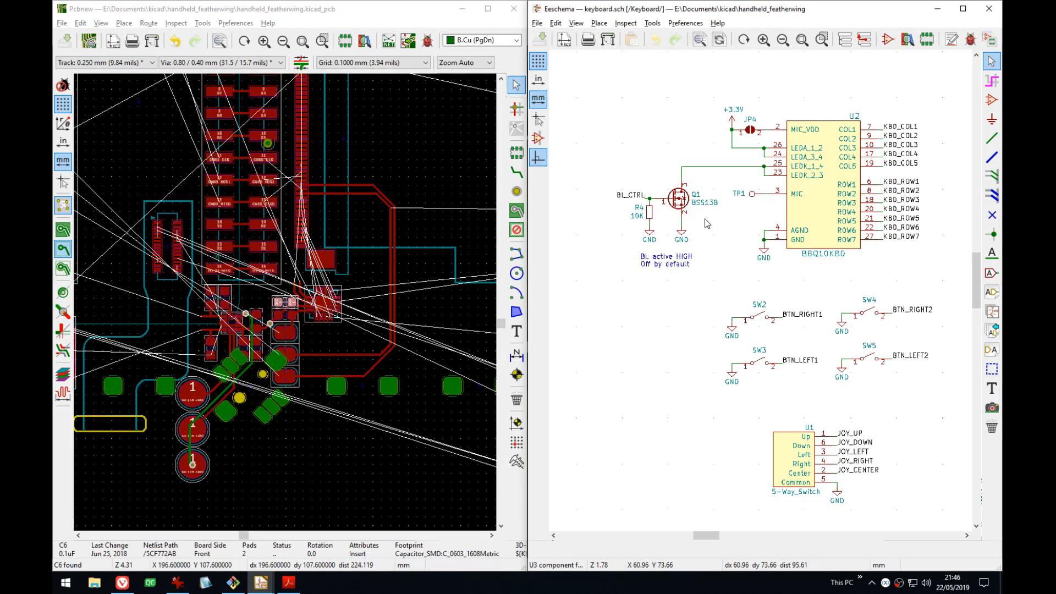
pyautogui.click(751, 134)
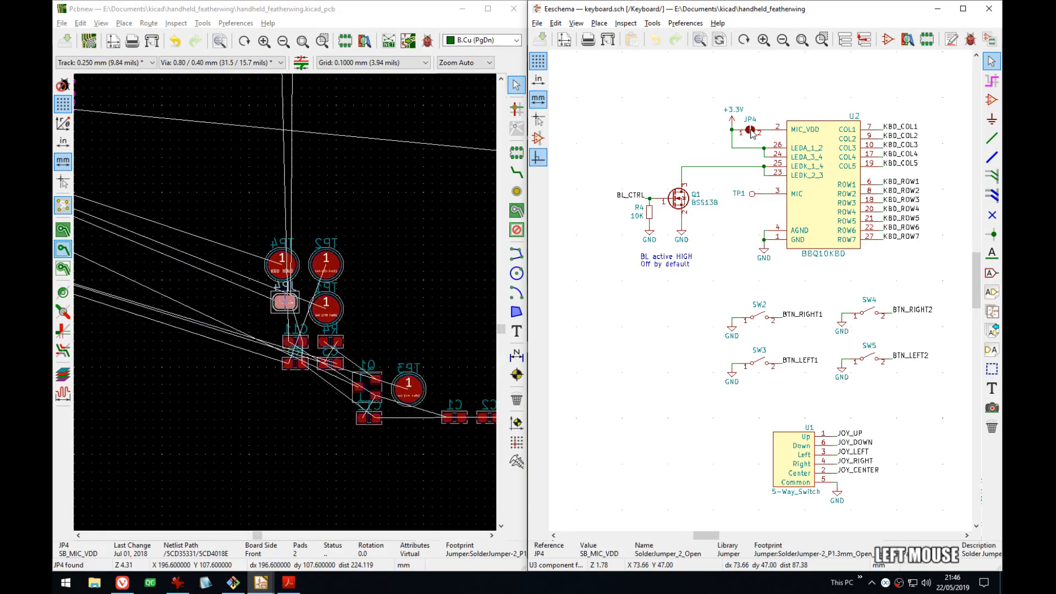
# - Move jumper JP4 from outside the board to beside pins 1 to 3 of keyboard connector U2, rotated 180 degrees so pad 2 faces the connector
pyautogui.moveTo(376, 300); pyautogui.dragTo(428, 283, button='middle')
pyautogui.click(357, 282)
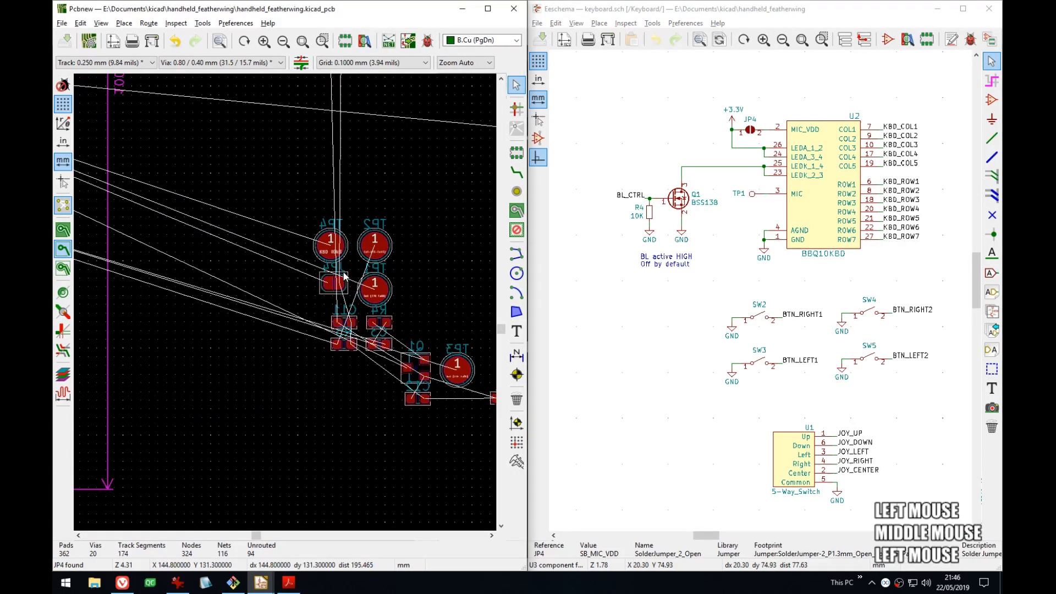
pyautogui.click(345, 276)
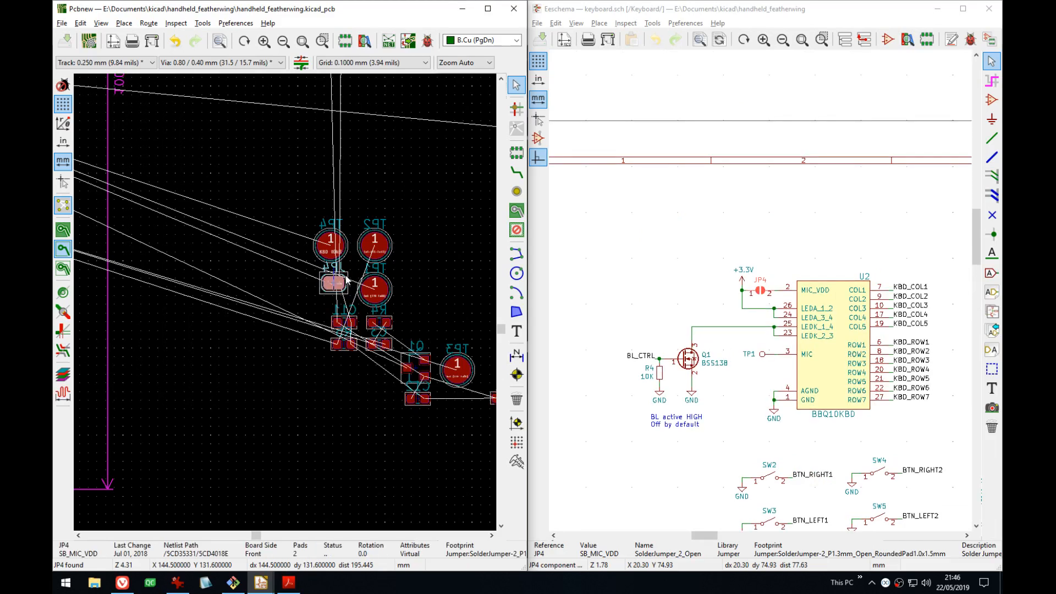
pyautogui.click(465, 233)
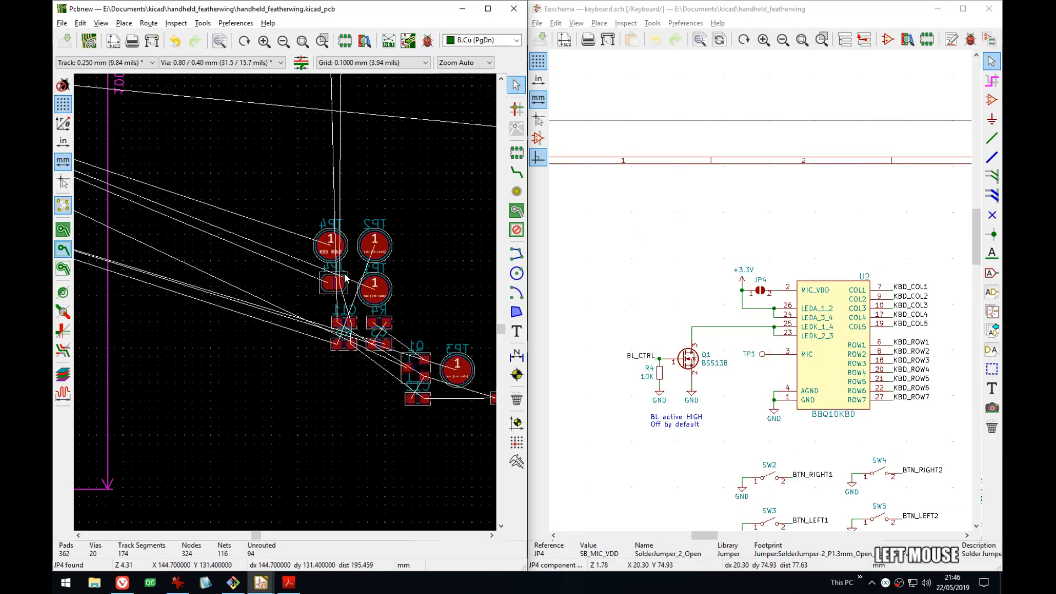
pyautogui.click(334, 284)
pyautogui.scroll(-5, 332, 285)
pyautogui.moveTo(159, 281); pyautogui.dragTo(279, 287, button='middle')
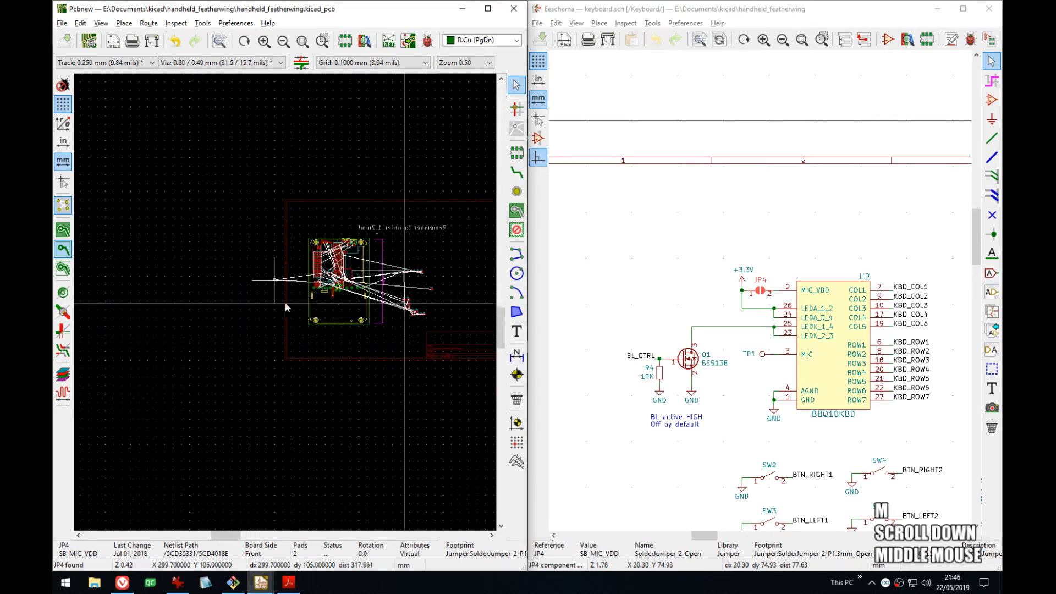
pyautogui.scroll(4, 285, 302)
pyautogui.moveTo(441, 254); pyautogui.dragTo(206, 286, button='middle')
pyautogui.scroll(5, 278, 294)
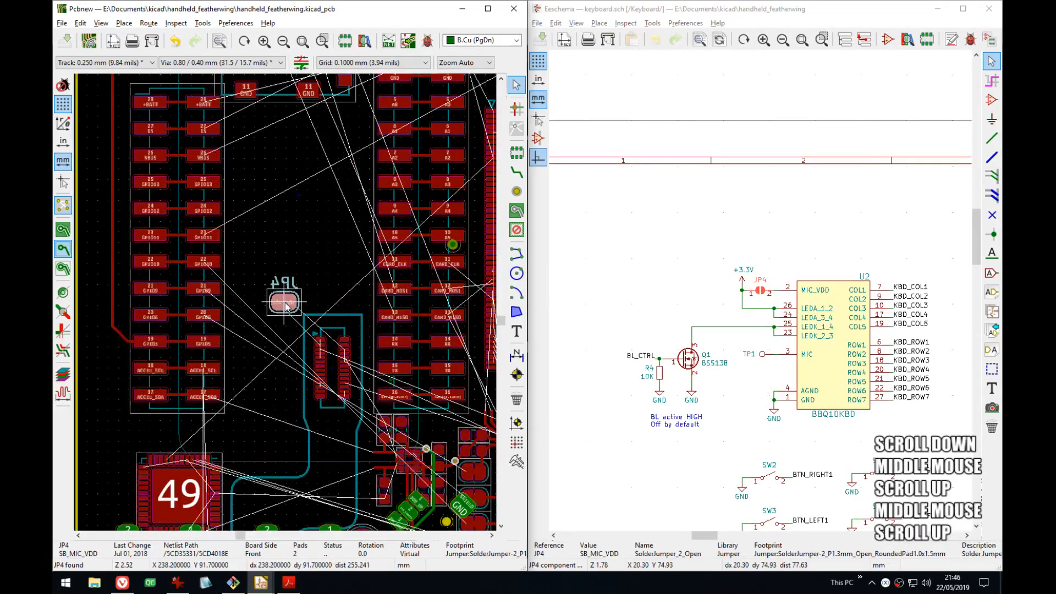
pyautogui.moveTo(293, 301); pyautogui.dragTo(245, 249, button='middle')
pyautogui.scroll(3, 243, 247)
pyautogui.moveTo(288, 306); pyautogui.dragTo(305, 165, button='middle')
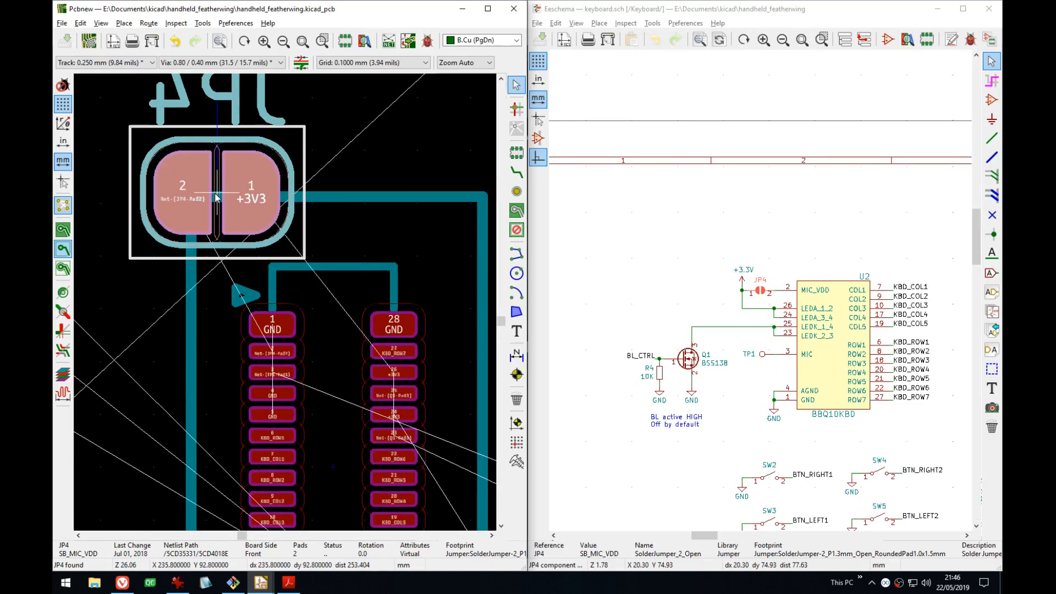
pyautogui.moveTo(217, 195); pyautogui.dragTo(340, 84, button='middle')
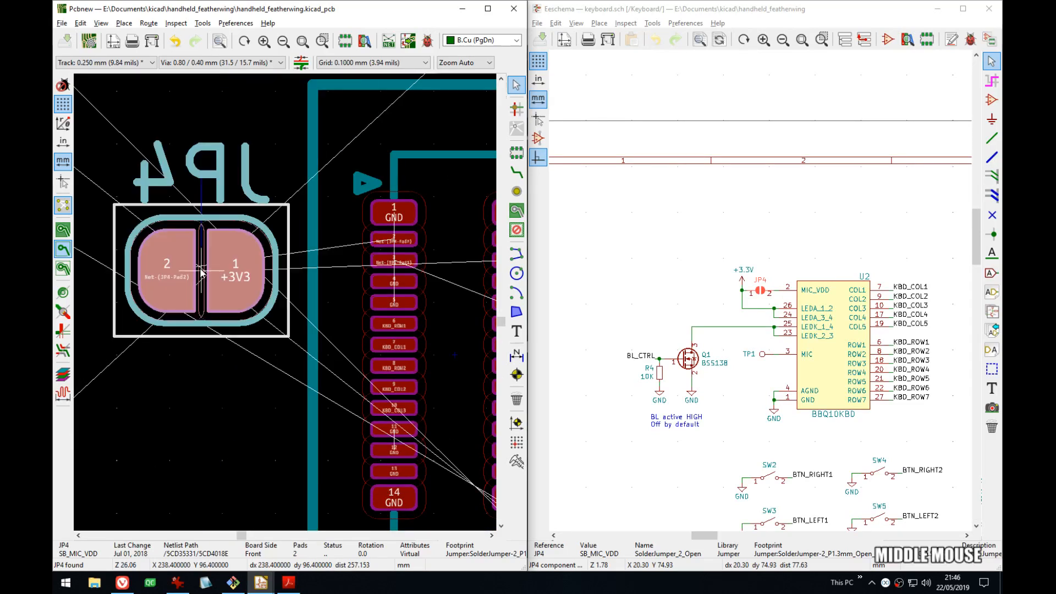
pyautogui.moveTo(209, 265); pyautogui.dragTo(262, 266, button='middle')
pyautogui.press('r')
pyautogui.press('r')
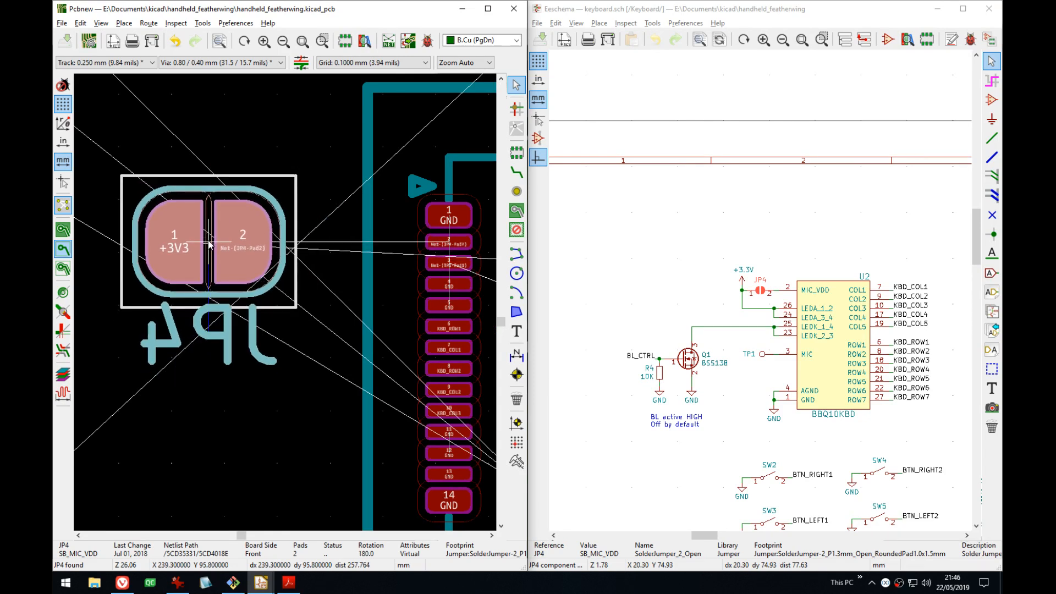
pyautogui.click(209, 245)
# - Hide the JP4 reference text on the front silkscreen
pyautogui.click(235, 329)
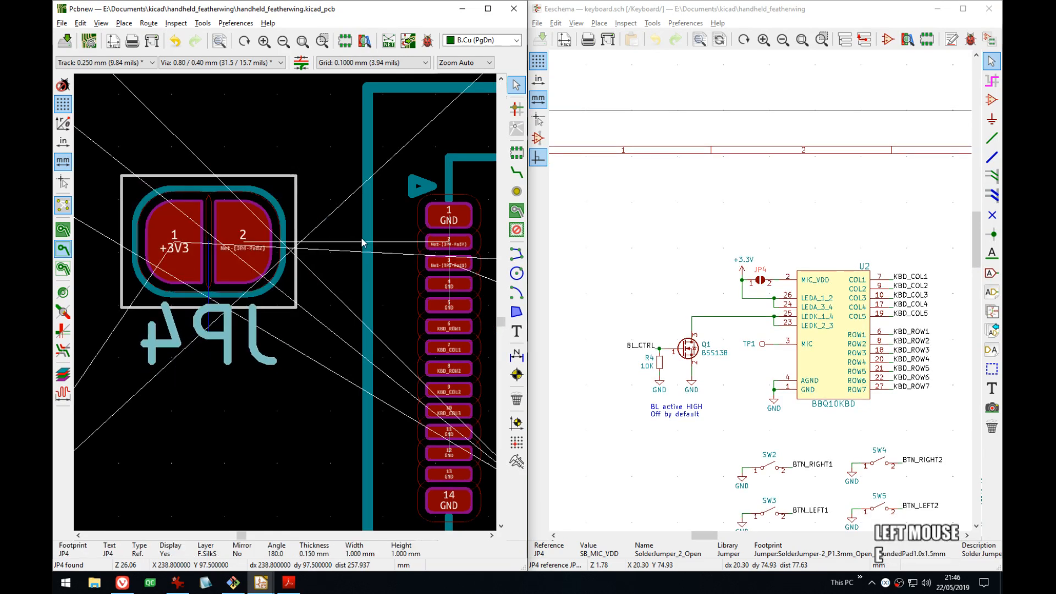
pyautogui.press('e')
pyautogui.click(682, 290)
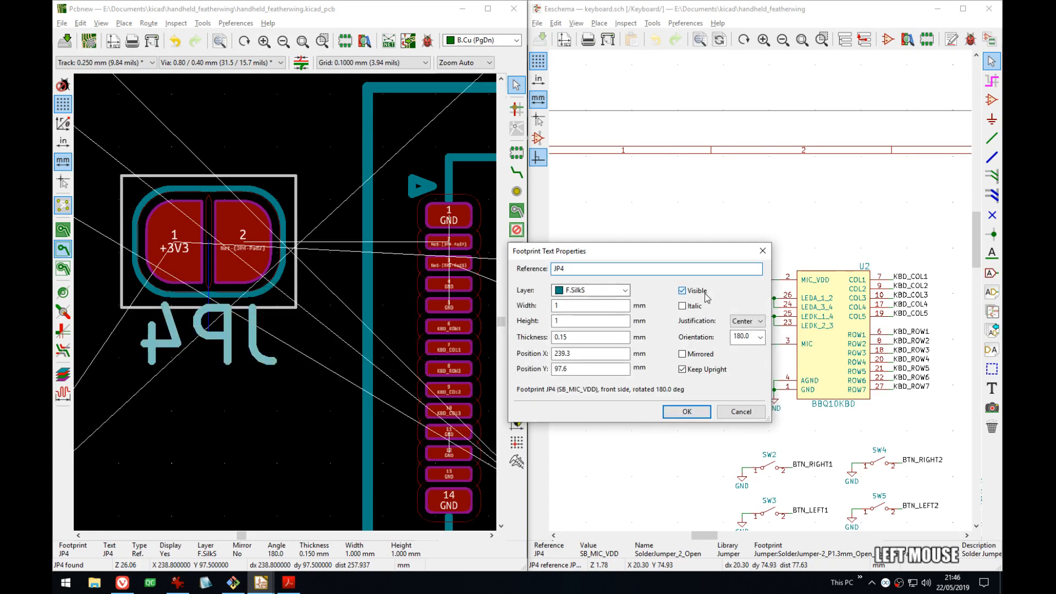
pyautogui.click(685, 411)
pyautogui.press('x')
pyautogui.click(242, 242)
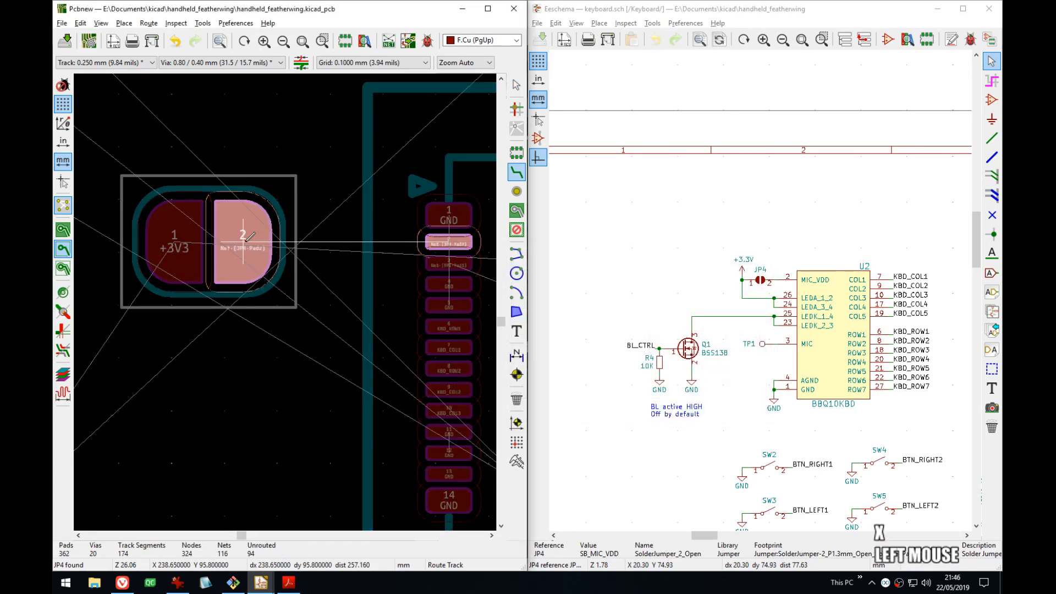
pyautogui.scroll(2, 335, 214)
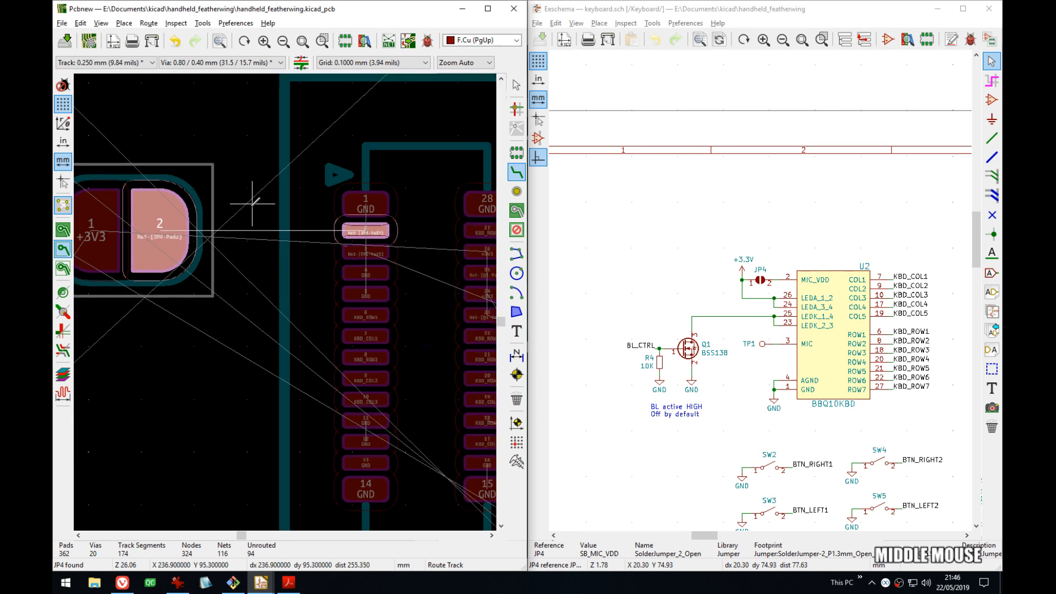
pyautogui.scroll(1, 285, 300)
pyautogui.scroll(-5, 286, 301)
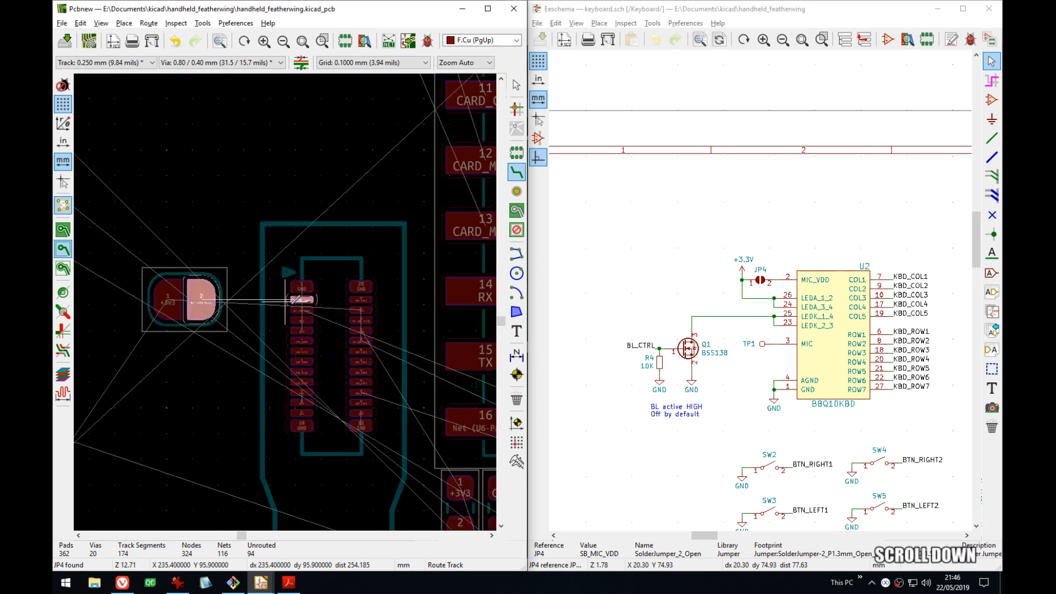
pyautogui.press('Escape')
# - Save the board and check the nets on the pads of keyboard connector U2
pyautogui.moveTo(317, 329); pyautogui.dragTo(201, 199, button='middle')
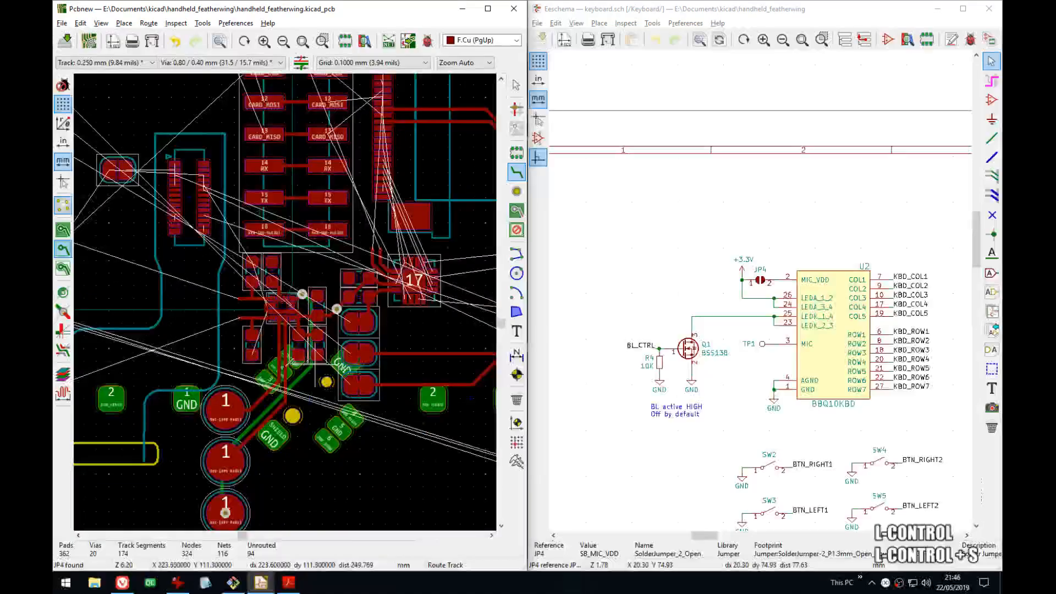
pyautogui.hotkey('ctrl', 's')
pyautogui.scroll(3, 285, 301)
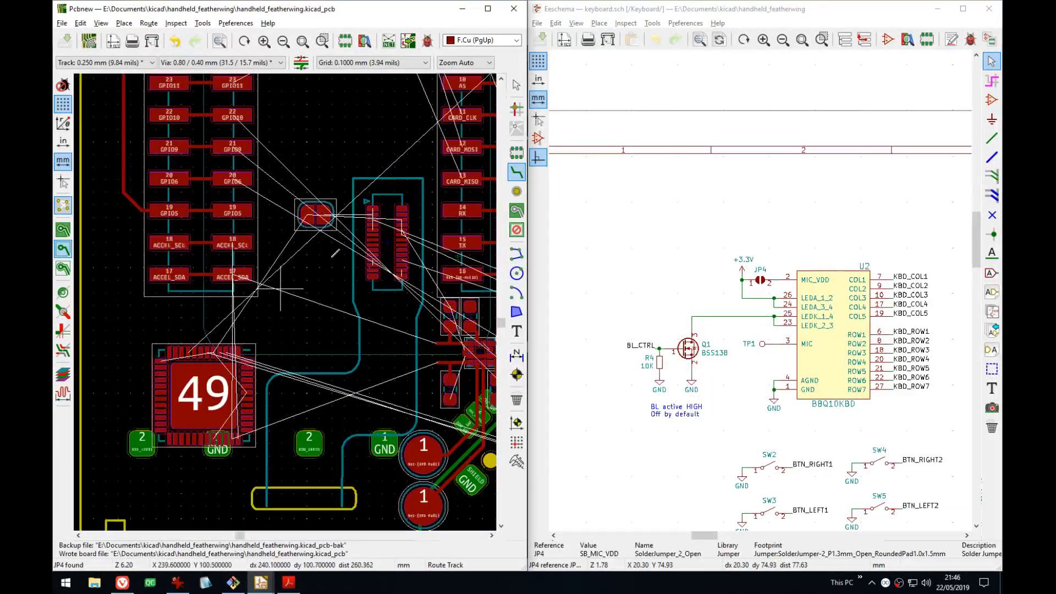
pyautogui.scroll(2, 285, 301)
pyautogui.moveTo(286, 301); pyautogui.dragTo(203, 228, button='middle')
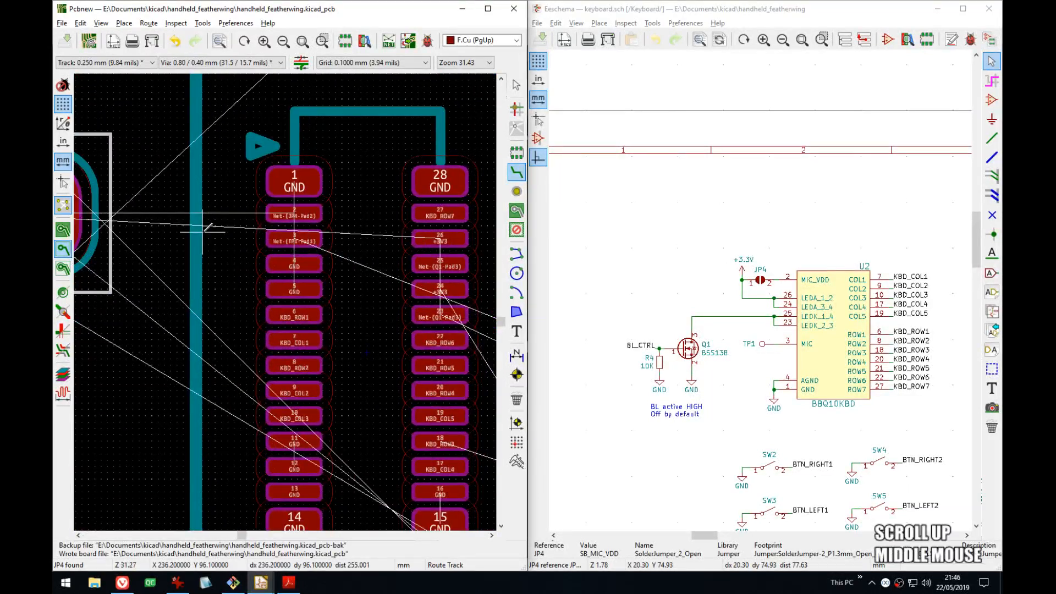
pyautogui.press('Escape')
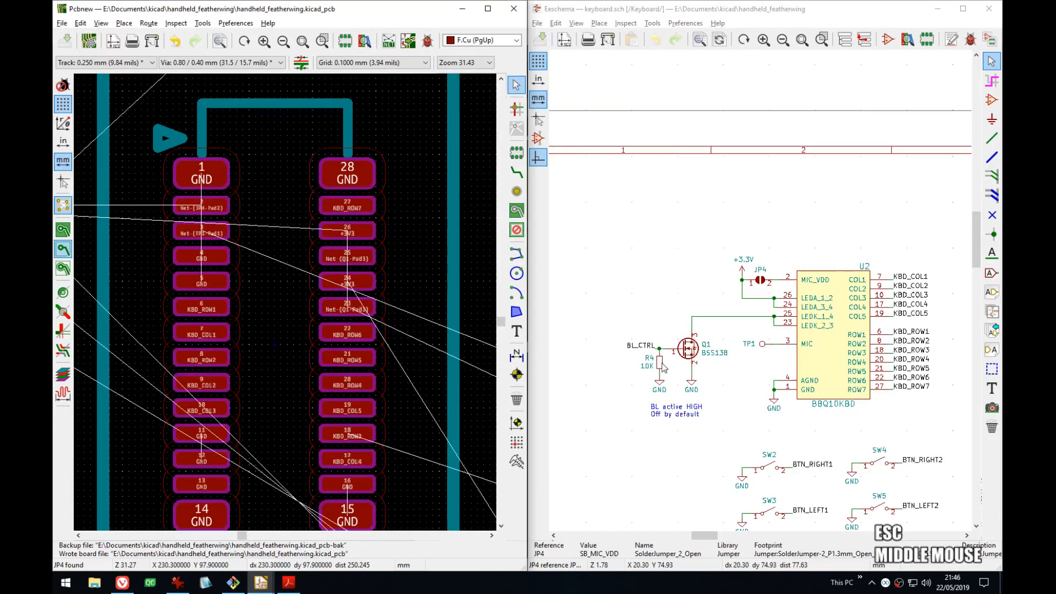
# - Select transistor Q1 and resistor R4 in the keyboard schematic to locate their footprints on the board
pyautogui.click(688, 351)
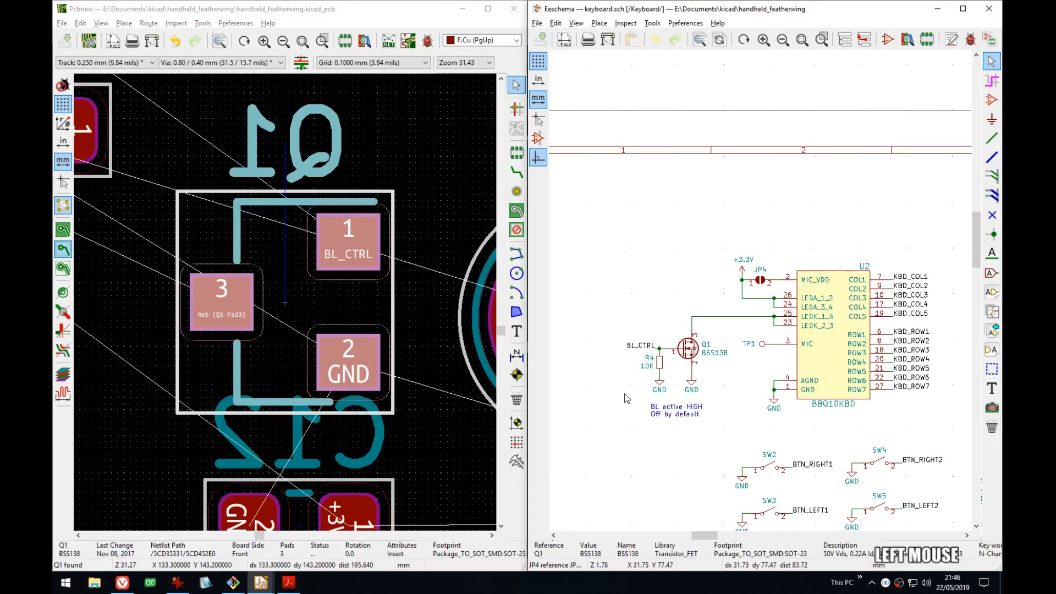
pyautogui.click(659, 363)
pyautogui.scroll(-3, 289, 302)
pyautogui.moveTo(288, 302); pyautogui.dragTo(364, 322, button='middle')
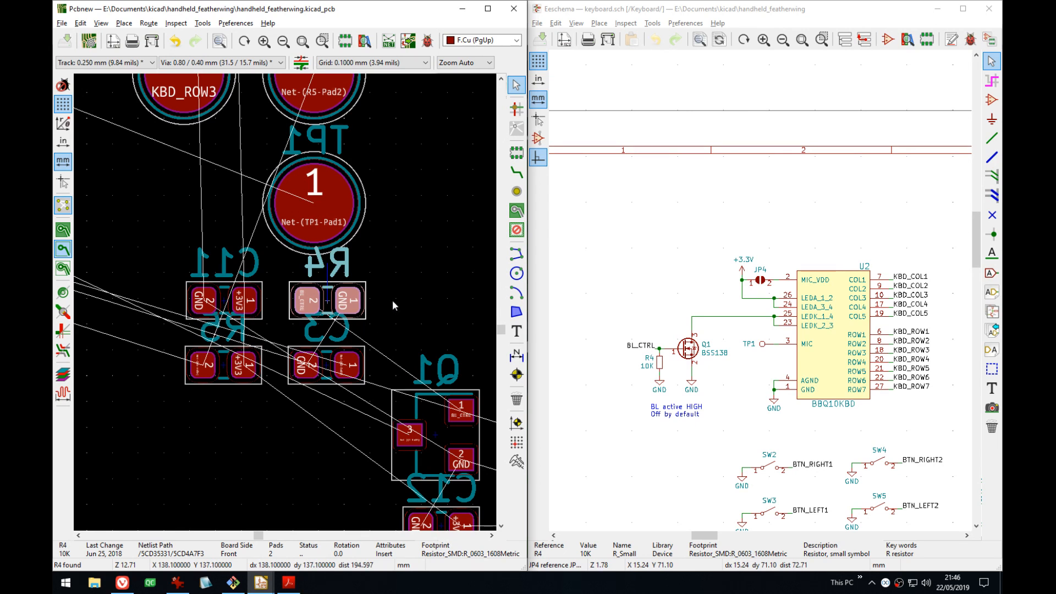
# - Hide the R4 reference text on the front silkscreen
pyautogui.click(334, 263)
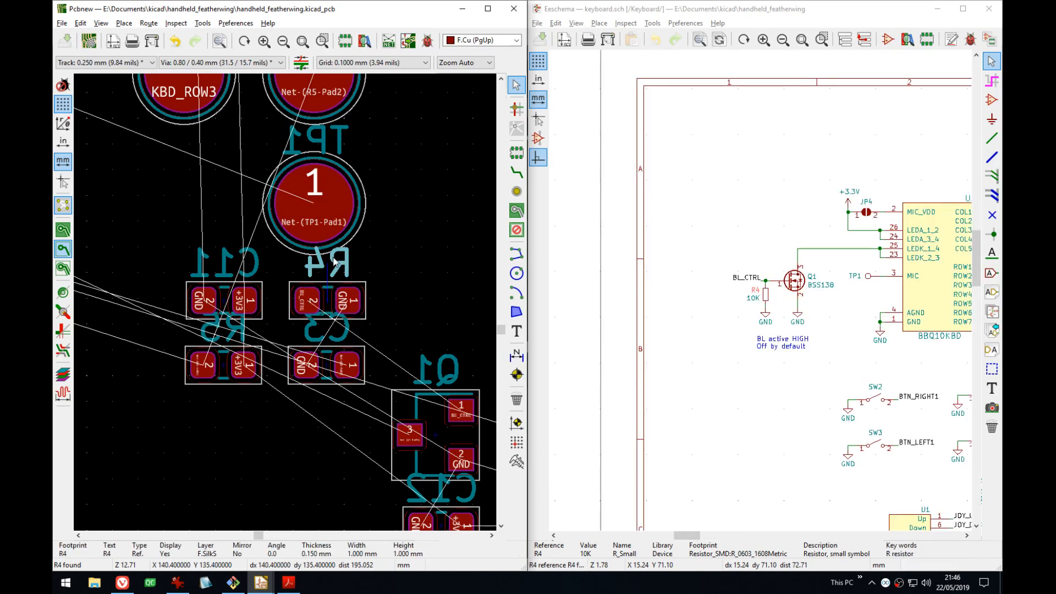
pyautogui.doubleClick(334, 263)
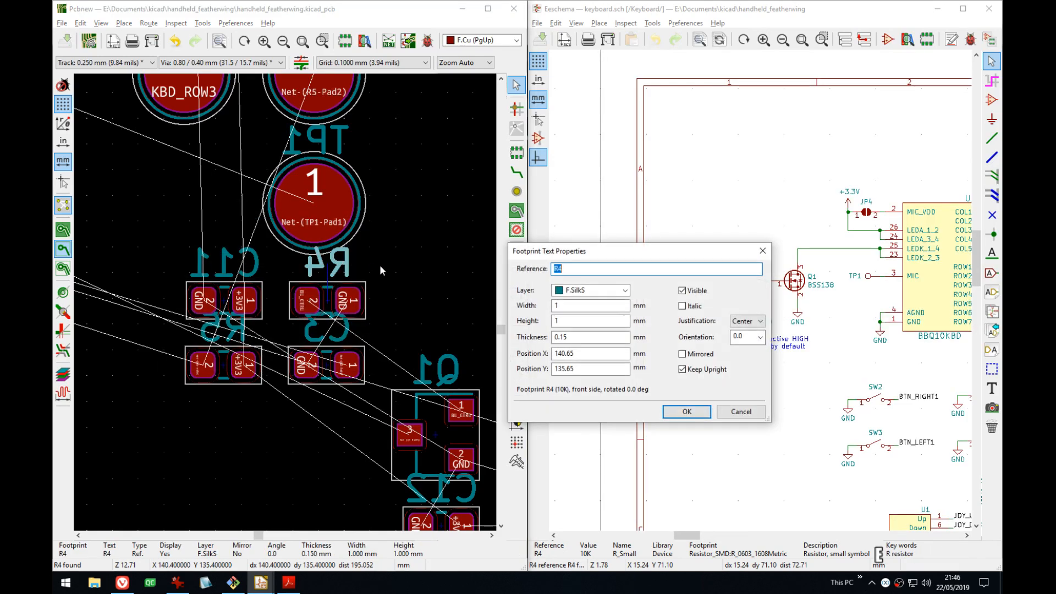
pyautogui.click(682, 290)
pyautogui.click(685, 412)
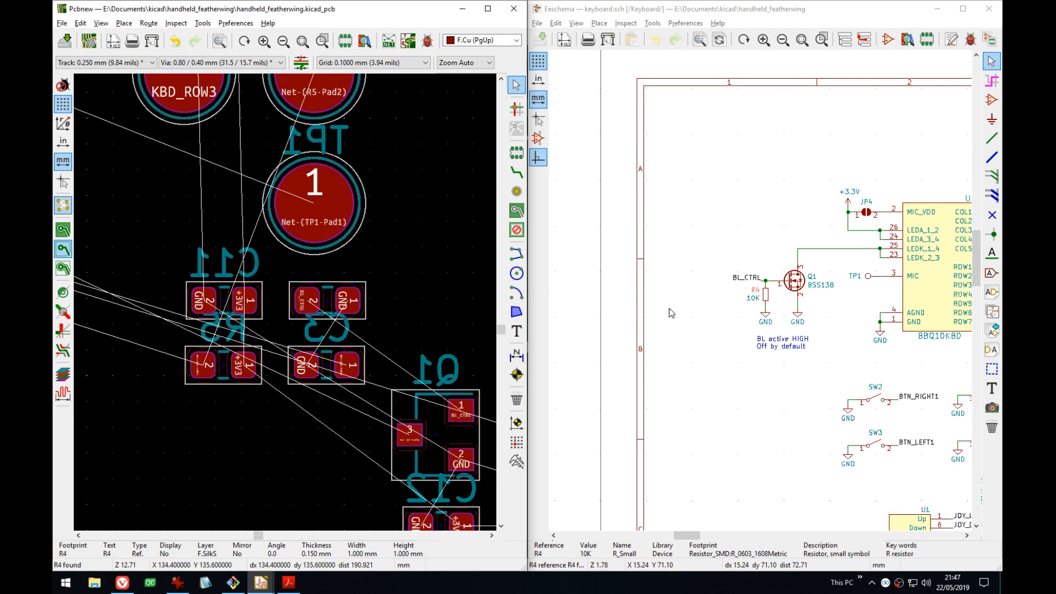
# - Locate transistor Q1 from the keyboard schematic and hide its reference text on the front silkscreen
pyautogui.click(765, 295)
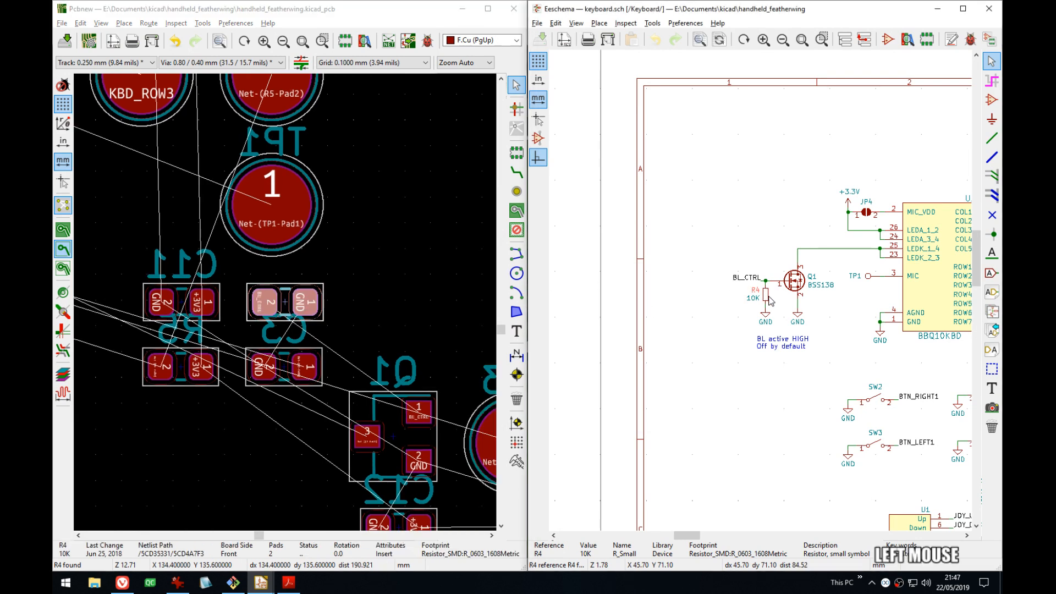
pyautogui.click(794, 282)
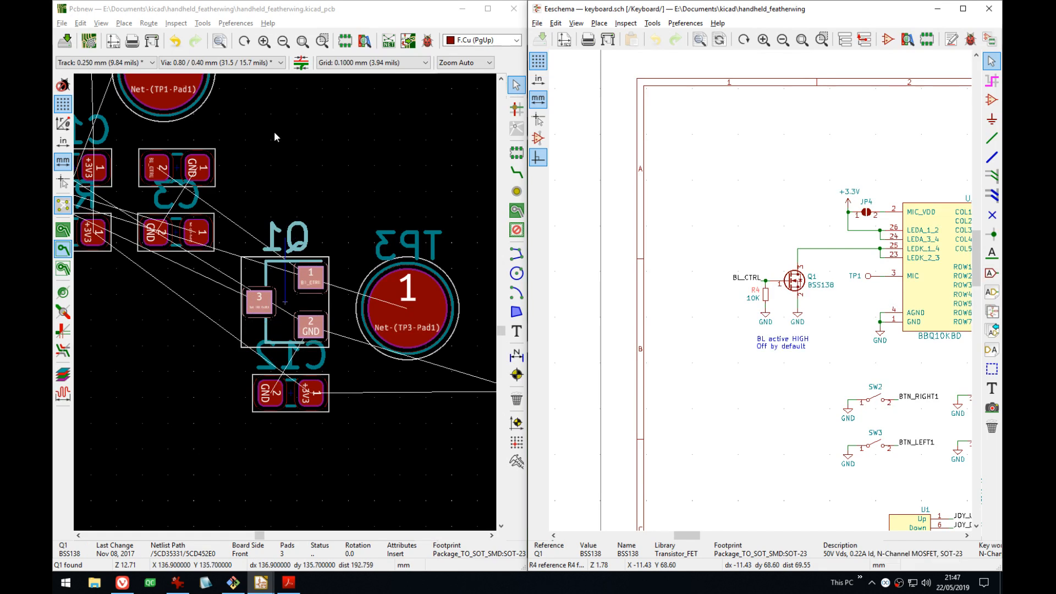
pyautogui.moveTo(287, 172); pyautogui.dragTo(349, 309, button='middle')
pyautogui.scroll(-1, 285, 301)
pyautogui.press('e')
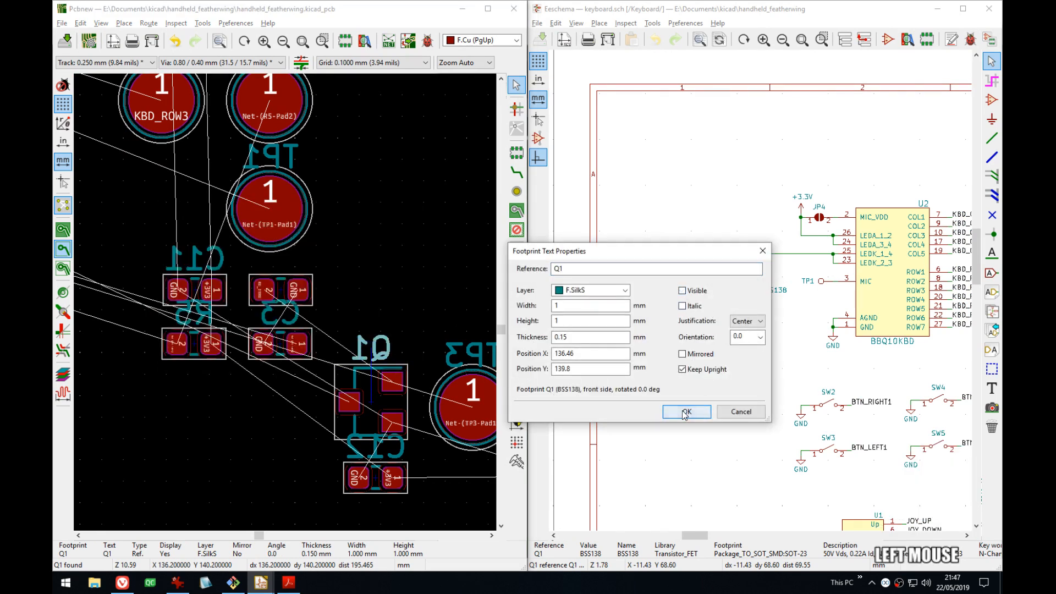
pyautogui.click(687, 411)
# - Bring Q1 beside resistor R4 and move both footprints together to the free area above keyboard connector U2
pyautogui.click(383, 405)
pyautogui.press('m')
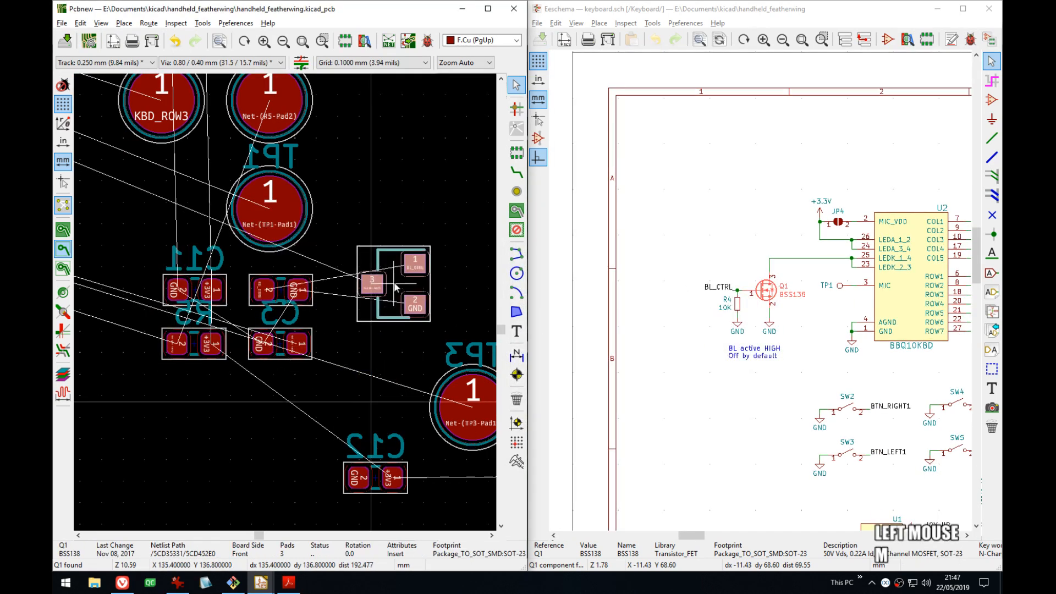
pyautogui.click(393, 262)
pyautogui.keyDown('shift'); pyautogui.click(280, 290); pyautogui.keyUp('shift')
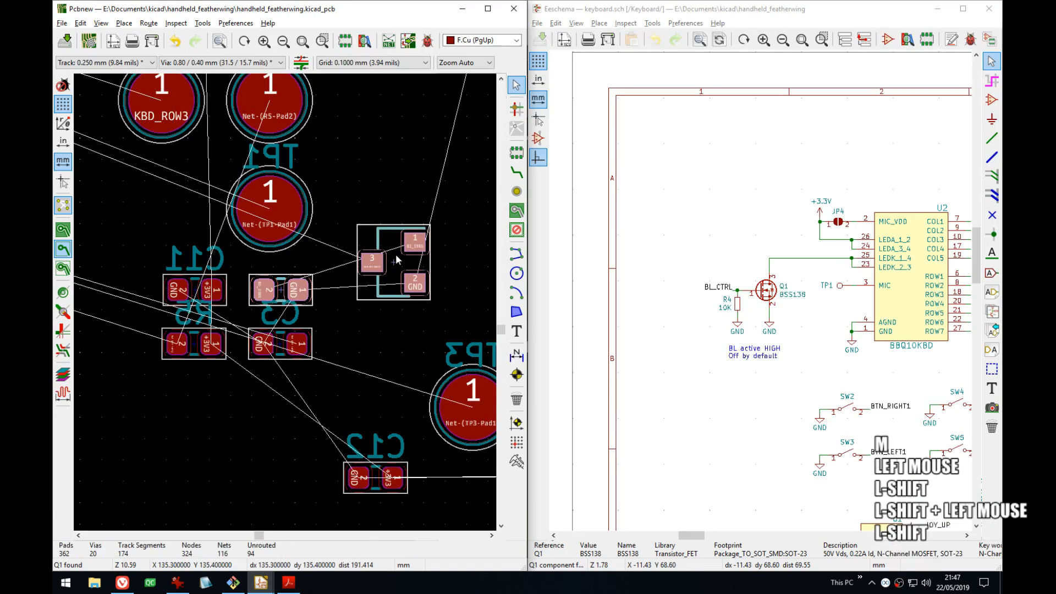
pyautogui.scroll(-5, 396, 260)
pyautogui.moveTo(238, 289); pyautogui.dragTo(339, 372, button='middle')
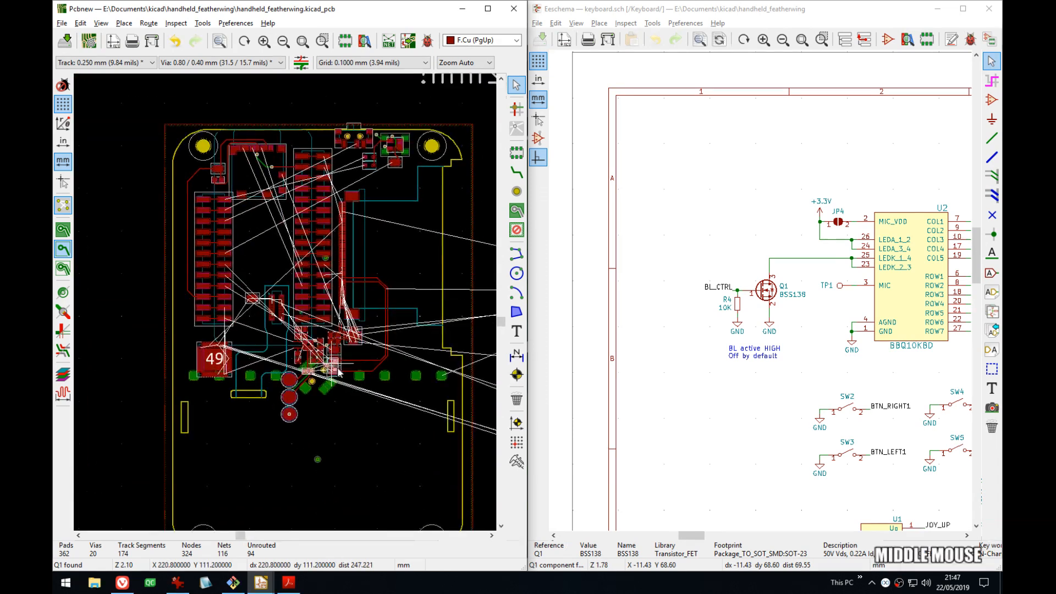
pyautogui.scroll(8, 339, 372)
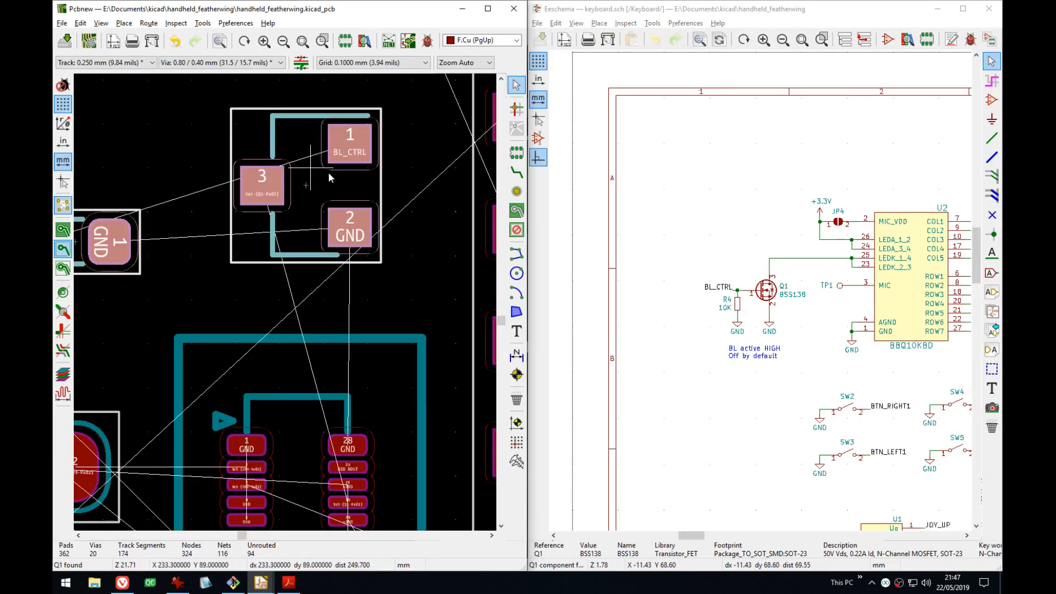
pyautogui.moveTo(328, 173); pyautogui.dragTo(304, 132, button='middle')
pyautogui.moveTo(365, 294); pyautogui.dragTo(294, 284, button='middle')
pyautogui.scroll(-1, 311, 234)
# - Rotate transistor Q1 to 90° and place it just above connector U2 with pad 3 facing away from the connector
pyautogui.click(241, 177)
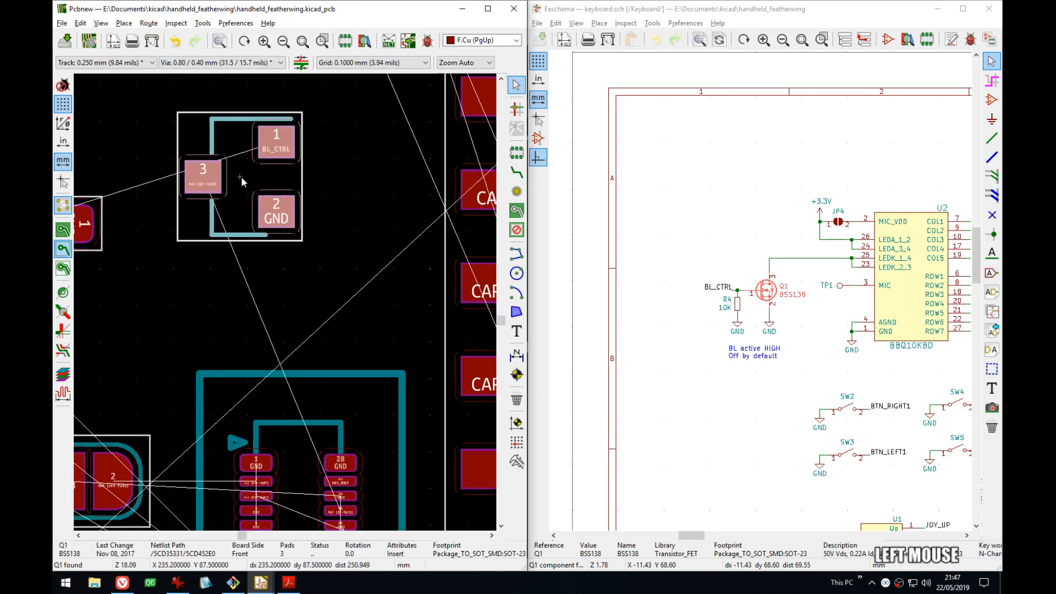
pyautogui.press('m')
pyautogui.press('r')
pyautogui.press('r')
pyautogui.press('r')
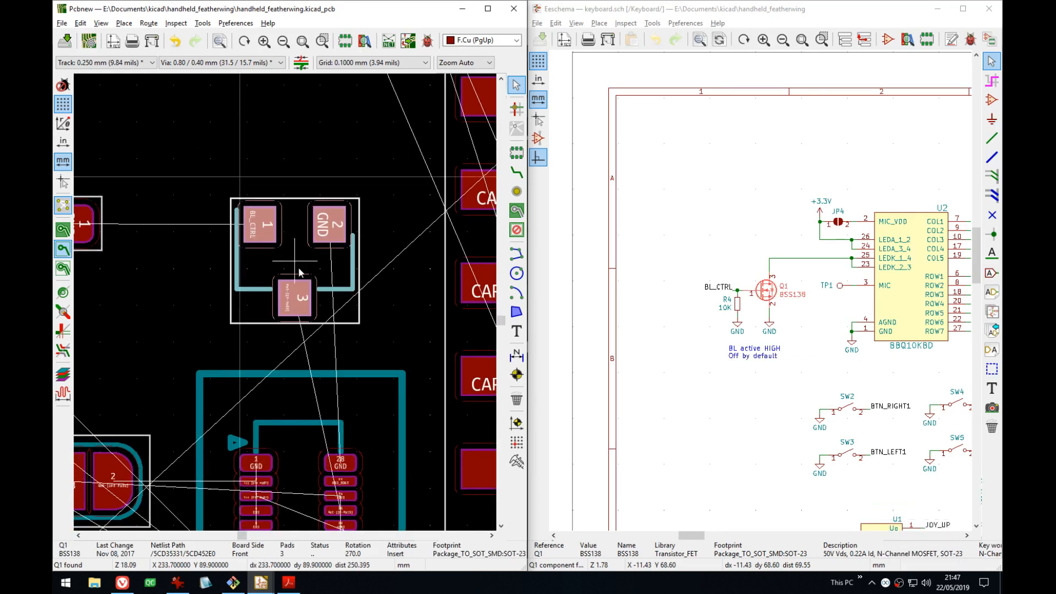
pyautogui.moveTo(298, 272); pyautogui.dragTo(313, 177, button='middle')
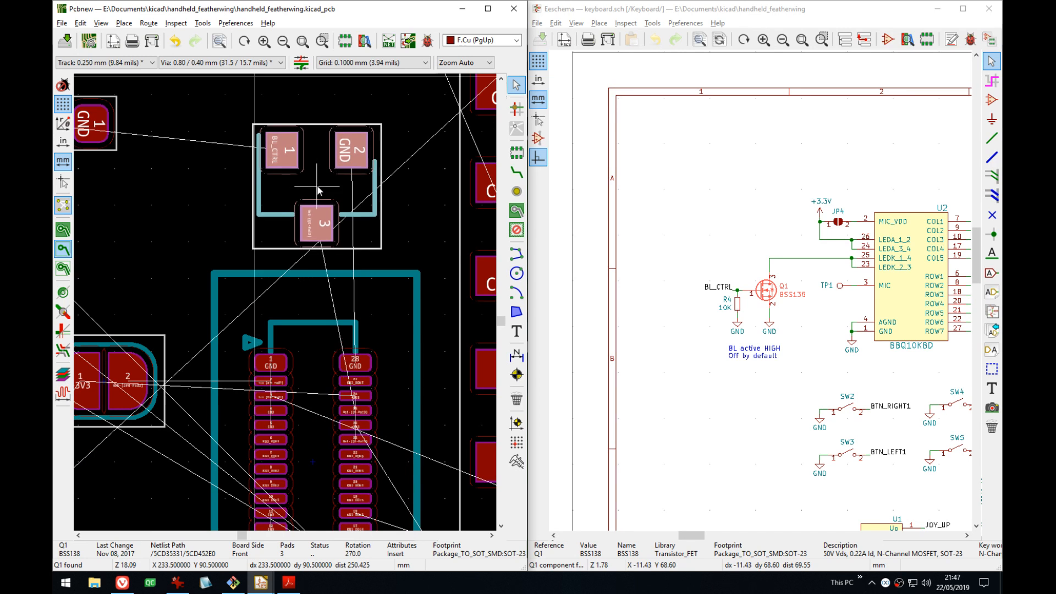
pyautogui.press('r')
pyautogui.press('r')
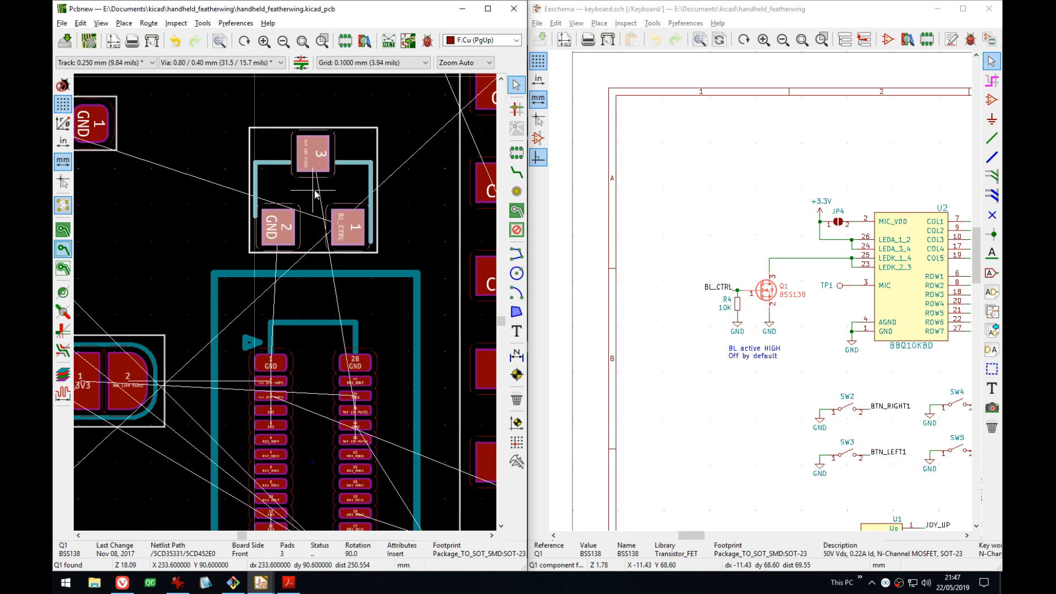
pyautogui.click(317, 193)
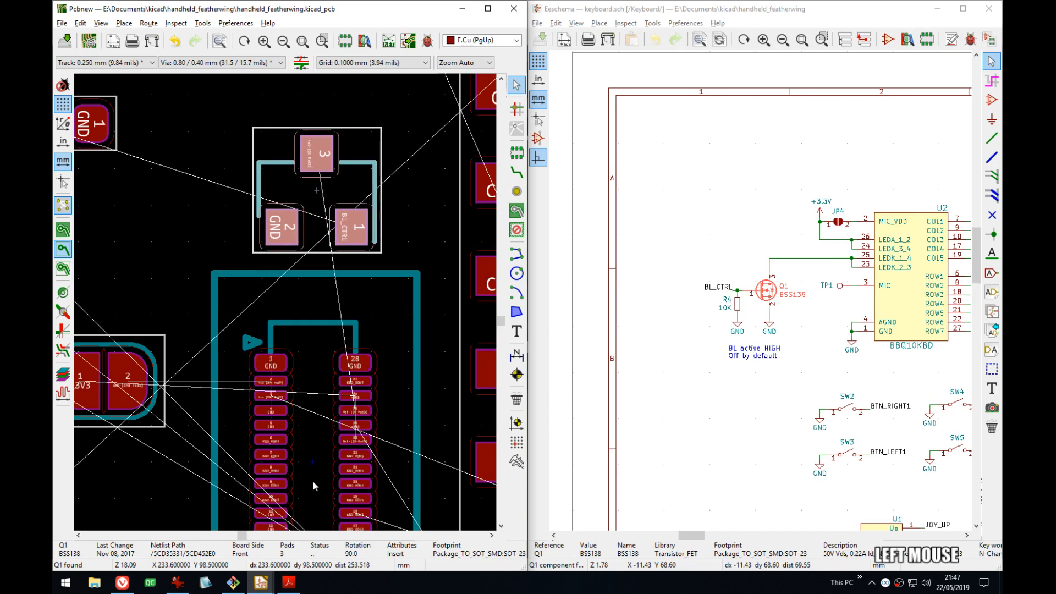
# - Zero the relative coordinates at the centre of connector U2 and shift Q1 into line with it
pyautogui.click(315, 460)
pyautogui.press('m')
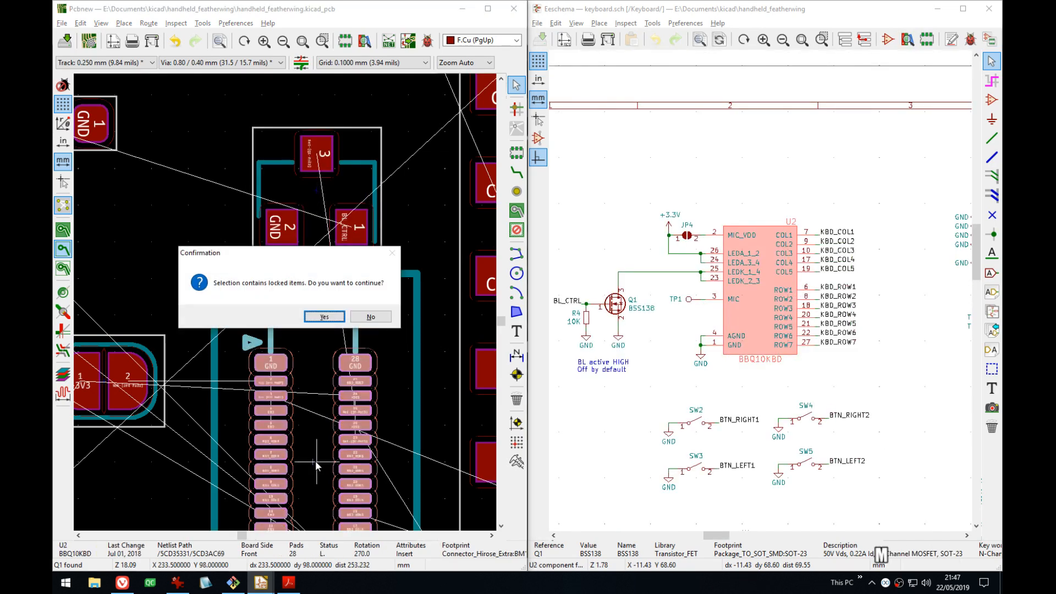
pyautogui.press('space')
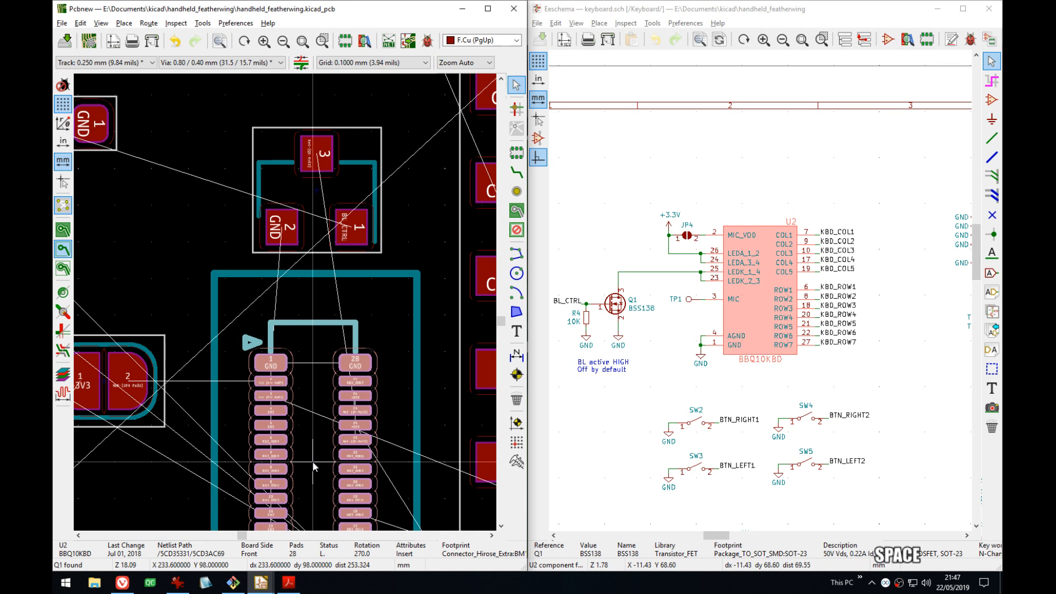
pyautogui.press('Escape')
pyautogui.click(319, 204)
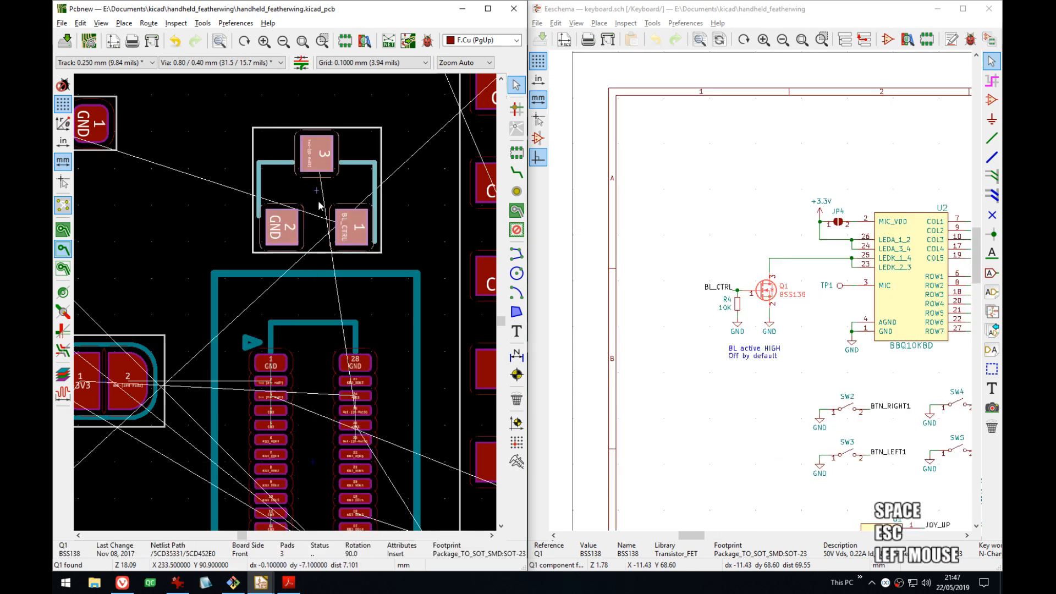
pyautogui.press('m')
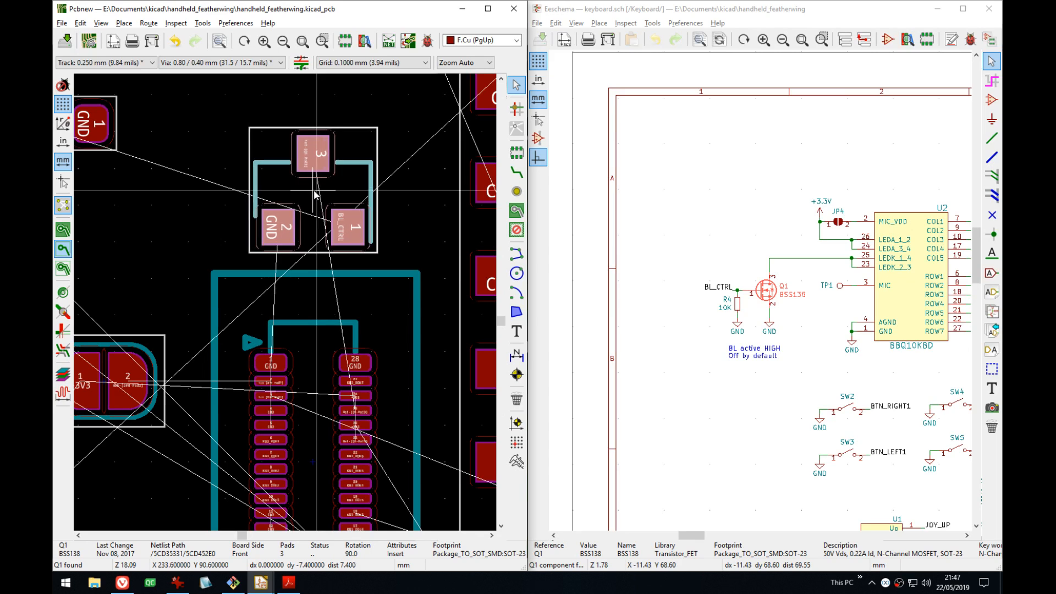
pyautogui.click(314, 192)
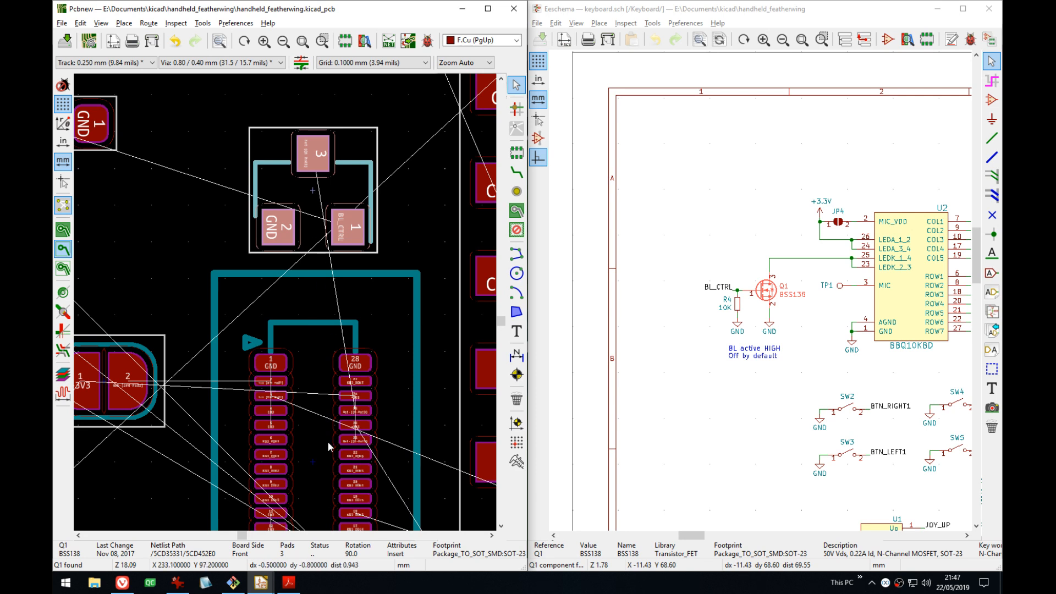
# - Zero the relative coordinates on U2 again and place Q1 at dx 0, dy -7.5 mm from its centre
pyautogui.click(312, 344)
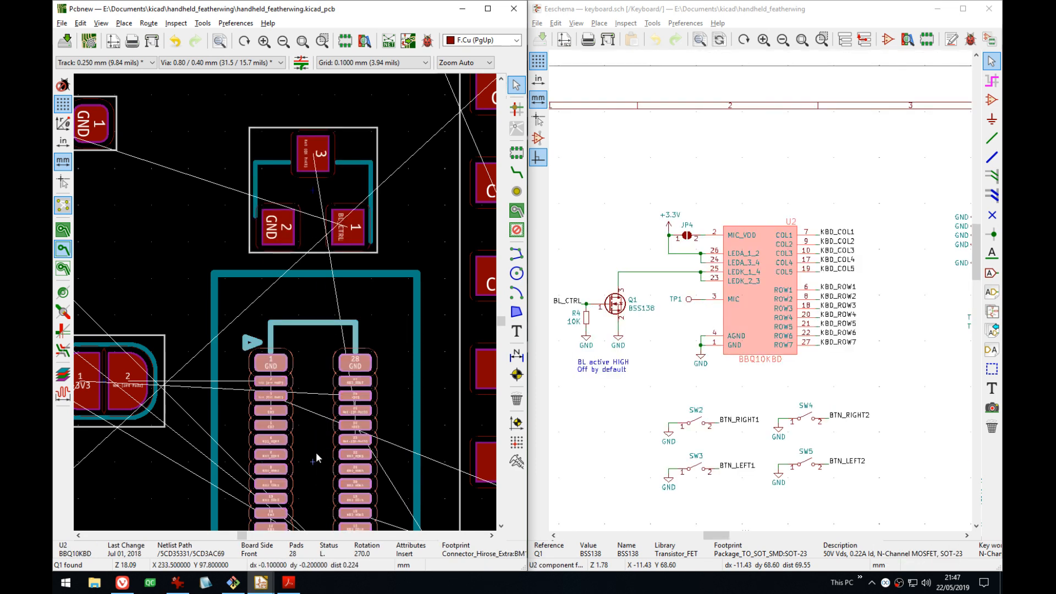
pyautogui.press('m')
pyautogui.press('space')
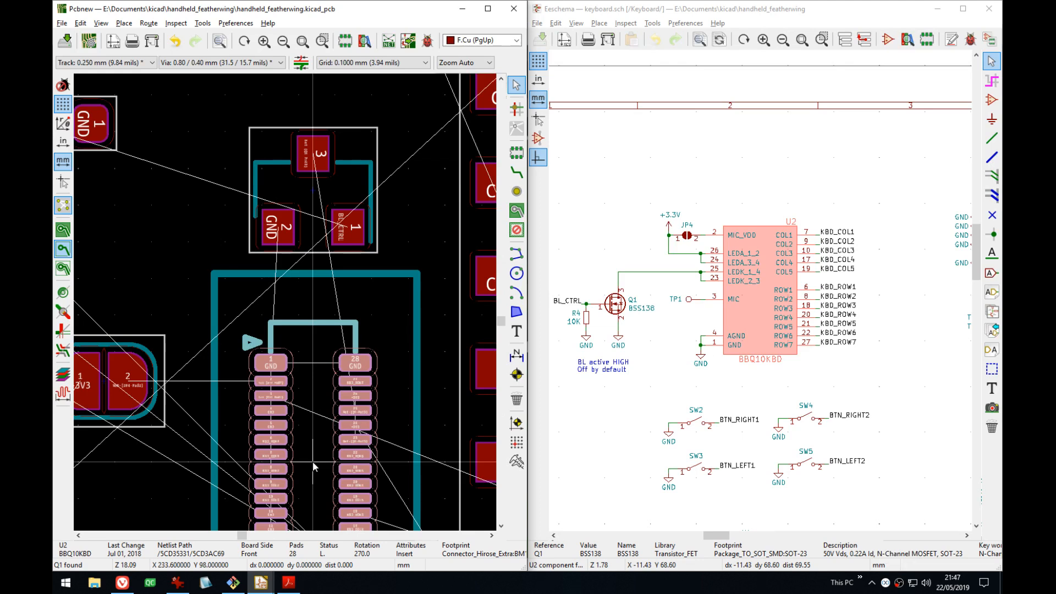
pyautogui.press('Escape')
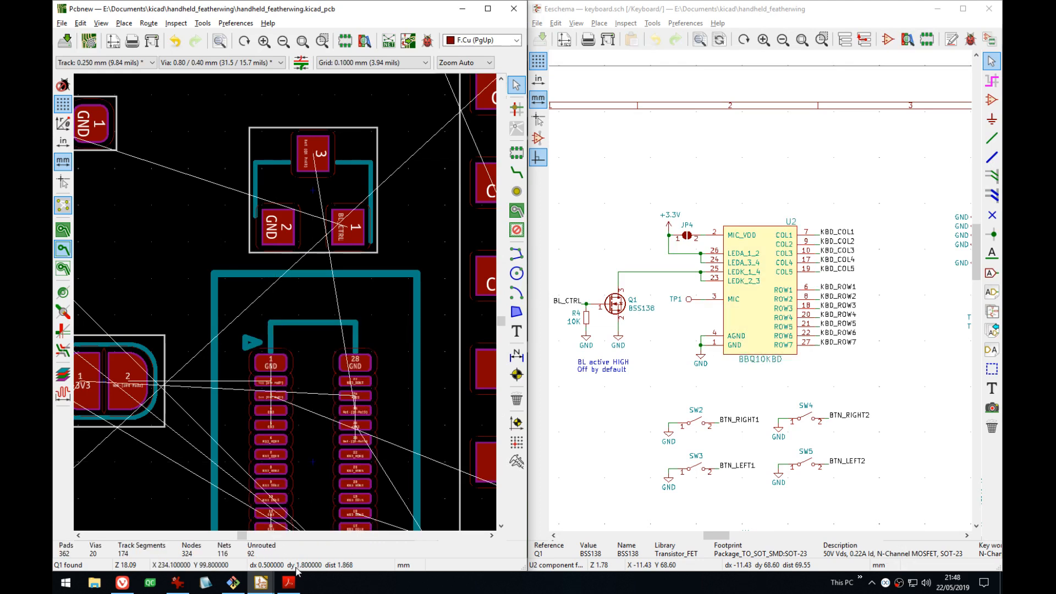
pyautogui.click(325, 202)
pyautogui.press('m')
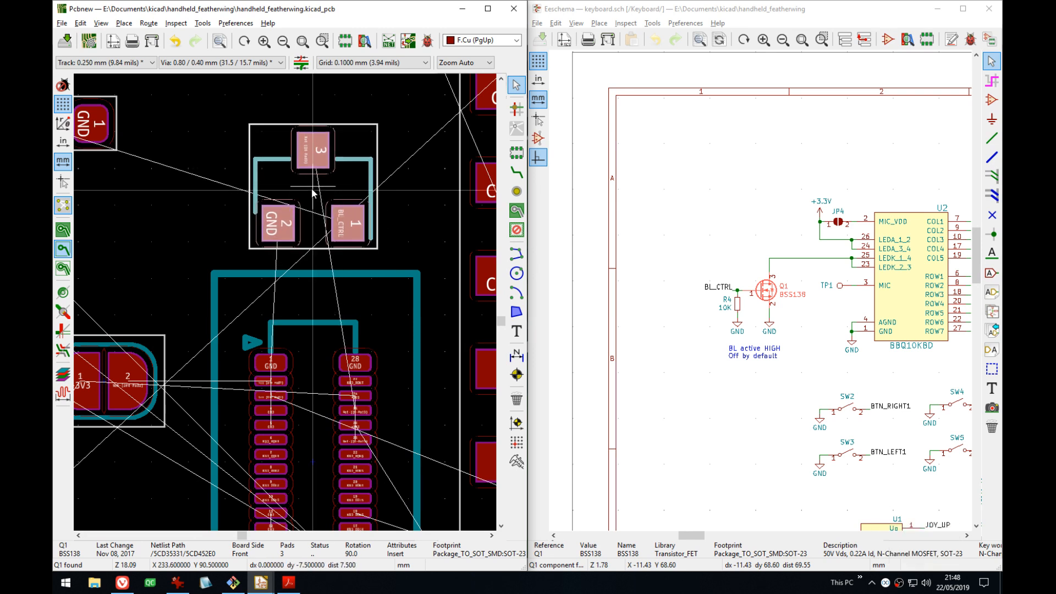
pyautogui.click(311, 188)
# - Rotate resistor R4 to 270° and place it directly beside Q1, with its BL_CTRL pad near Q1 pad 1
pyautogui.click(206, 161)
pyautogui.moveTo(206, 160); pyautogui.dragTo(279, 223, button='middle')
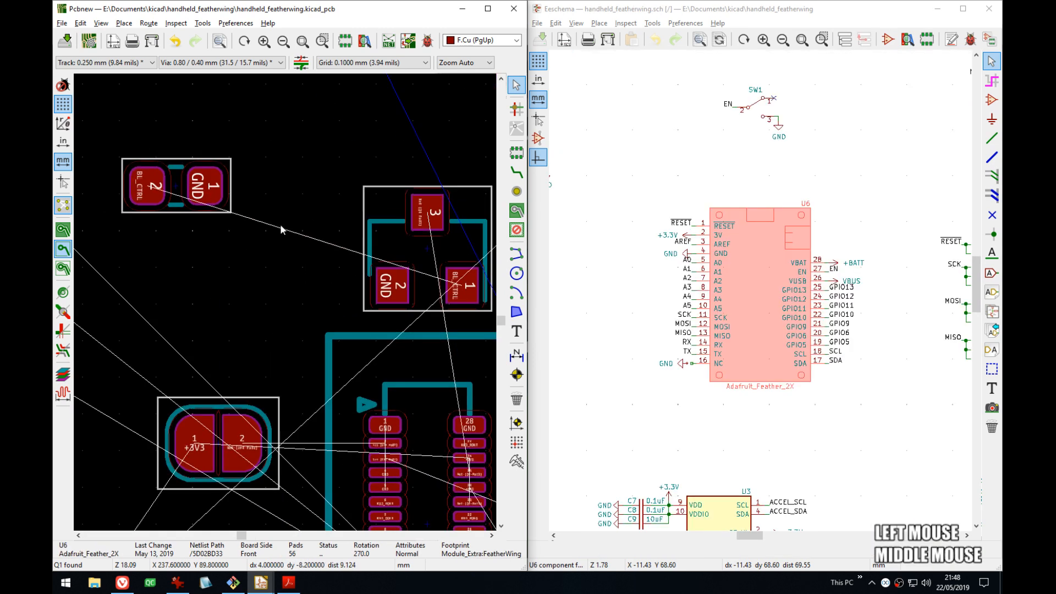
pyautogui.click(168, 209)
pyautogui.press('m')
pyautogui.moveTo(309, 261); pyautogui.dragTo(209, 257, button='middle')
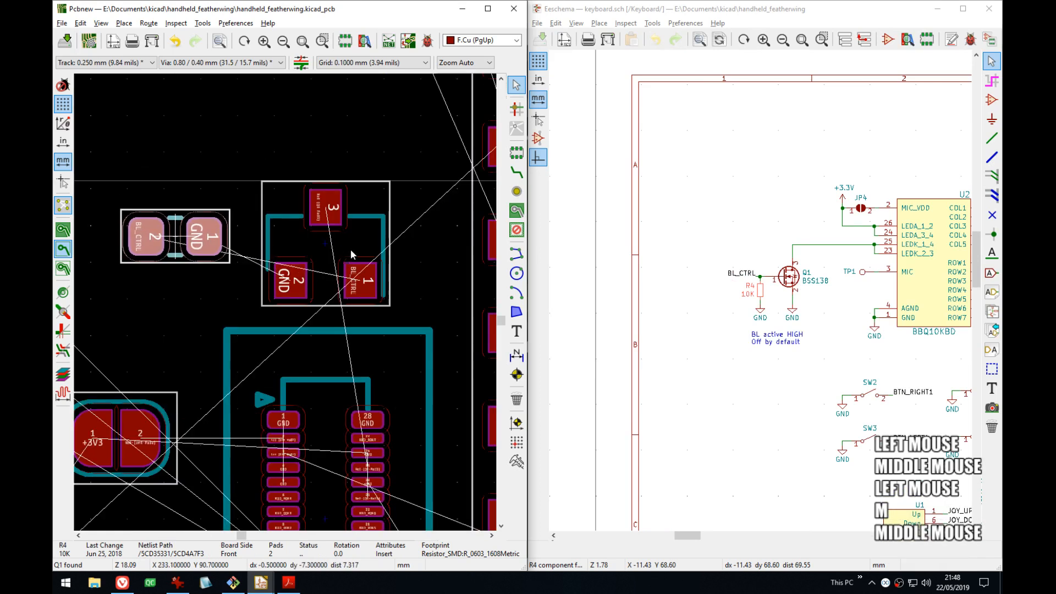
pyautogui.press('r')
pyautogui.press('r')
pyautogui.press('r')
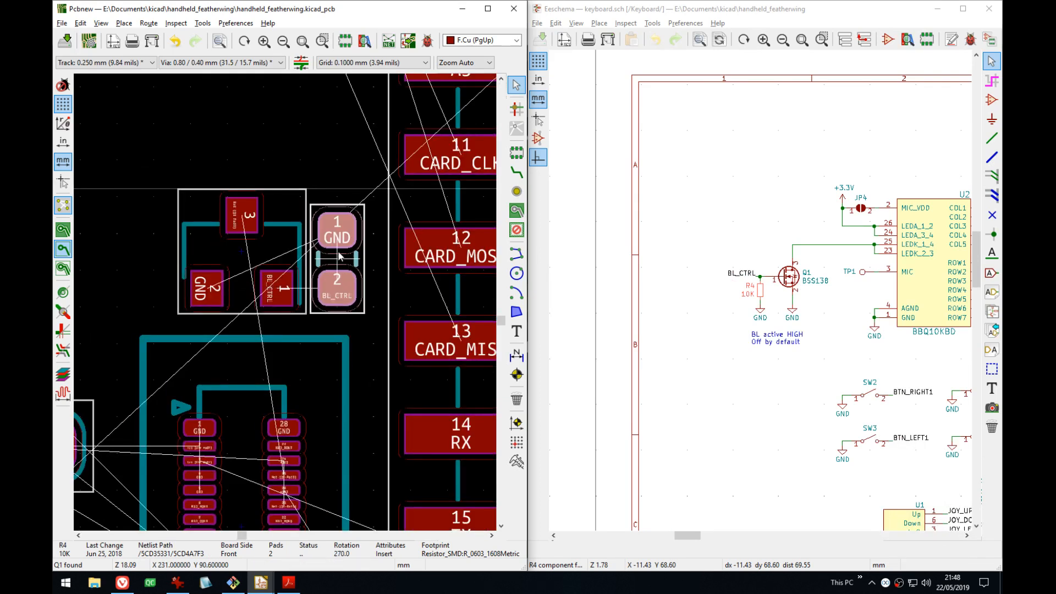
pyautogui.click(336, 254)
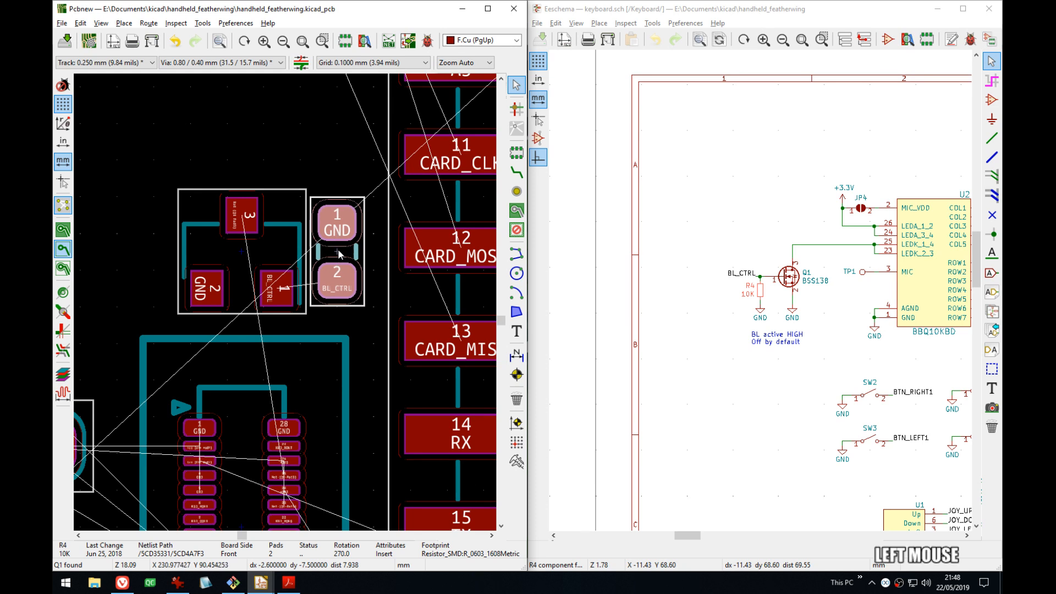
# - Route the BL_CTRL track on the front copper from Q1 pad 1 to R4 pad 2
pyautogui.click(365, 220)
pyautogui.moveTo(365, 220); pyautogui.dragTo(218, 225, button='middle')
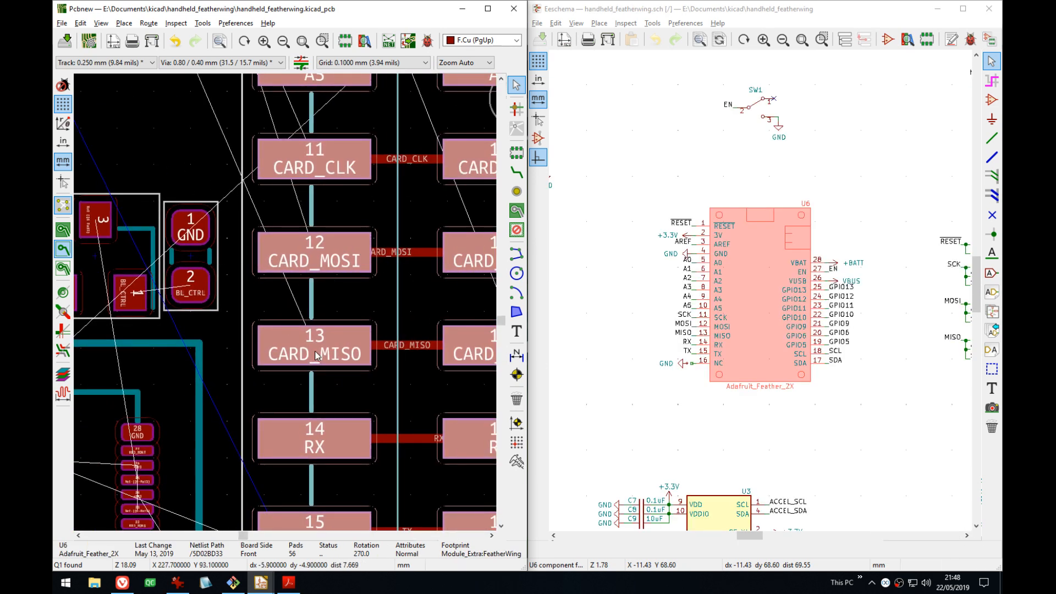
pyautogui.moveTo(203, 118); pyautogui.dragTo(351, 120, button='middle')
pyautogui.press('x')
pyautogui.click(277, 287)
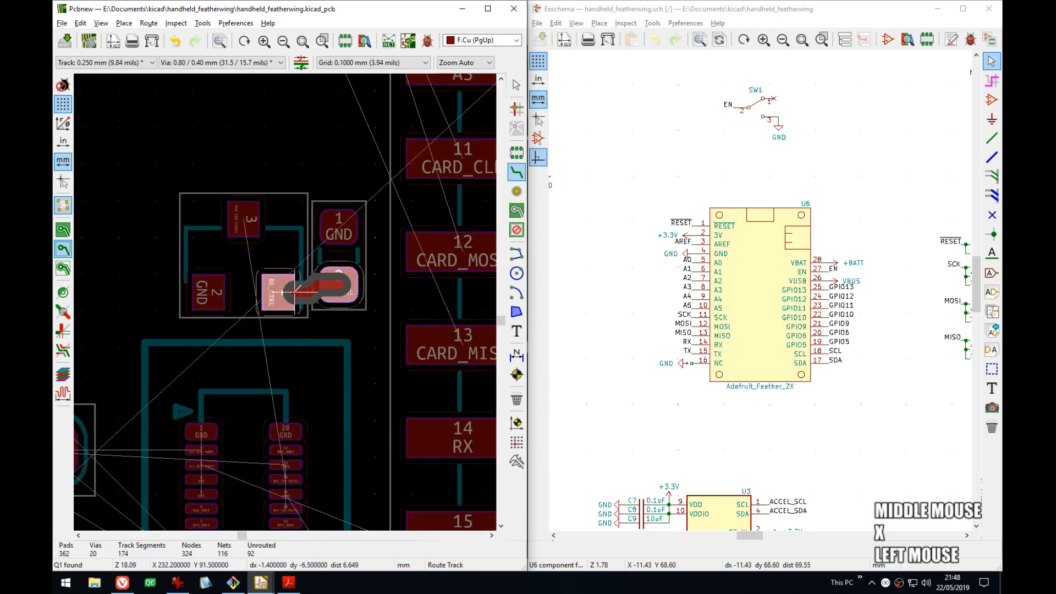
pyautogui.click(336, 283)
pyautogui.moveTo(291, 364); pyautogui.dragTo(330, 276, button='middle')
pyautogui.click(281, 132)
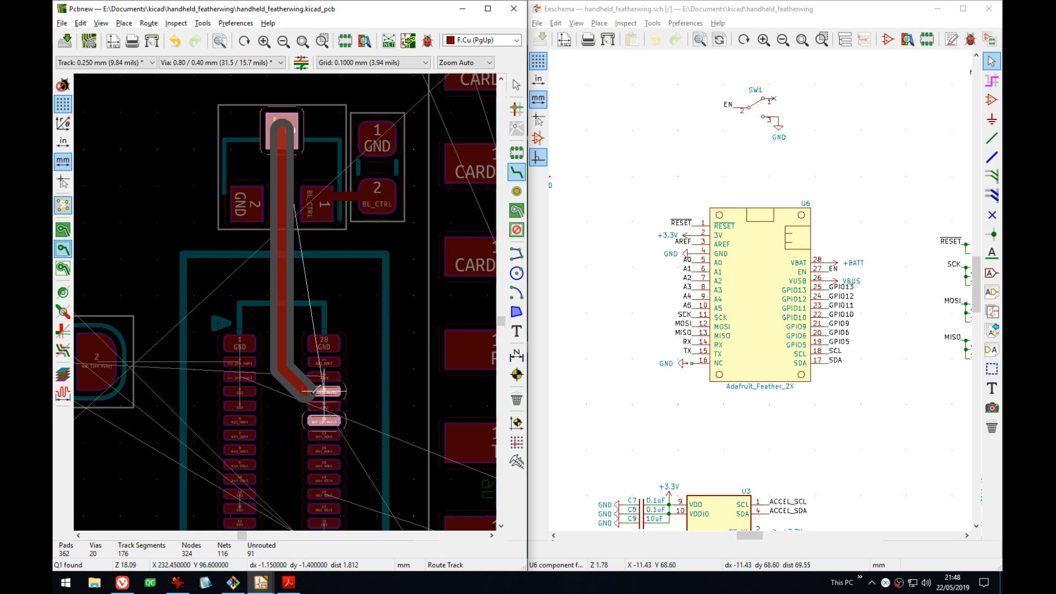
pyautogui.press('Escape')
pyautogui.scroll(-3, 303, 220)
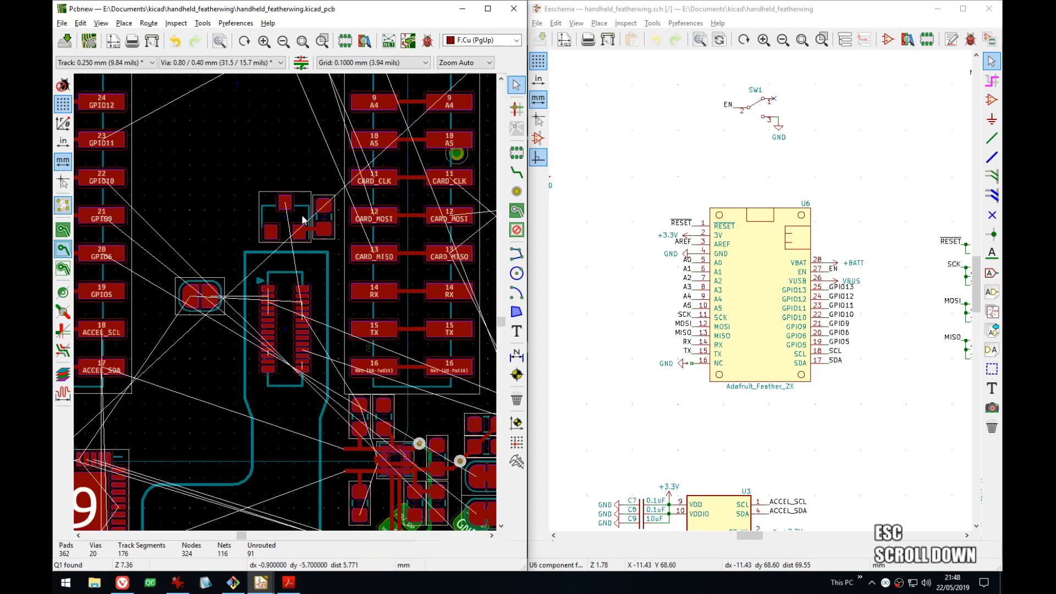
pyautogui.scroll(3, 287, 212)
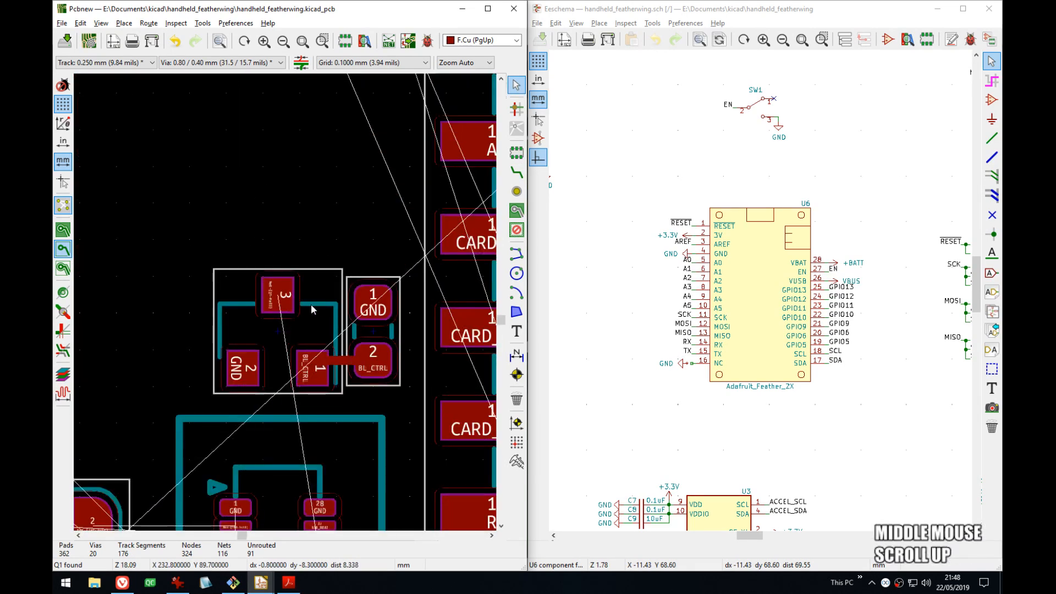
pyautogui.press('x')
pyautogui.click(312, 367)
pyautogui.scroll(-3, 312, 367)
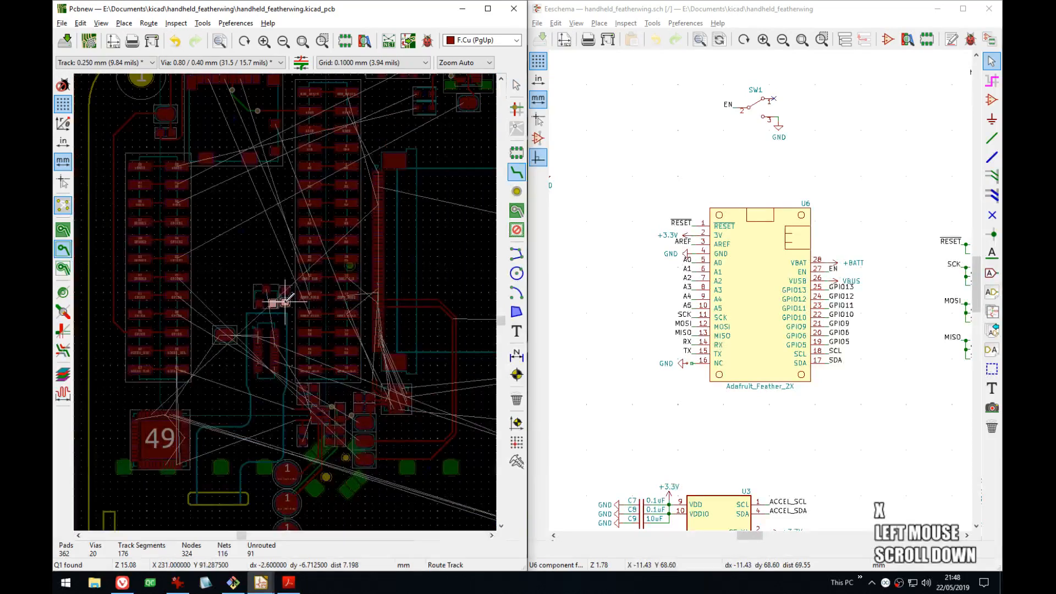
pyautogui.scroll(-2, 284, 301)
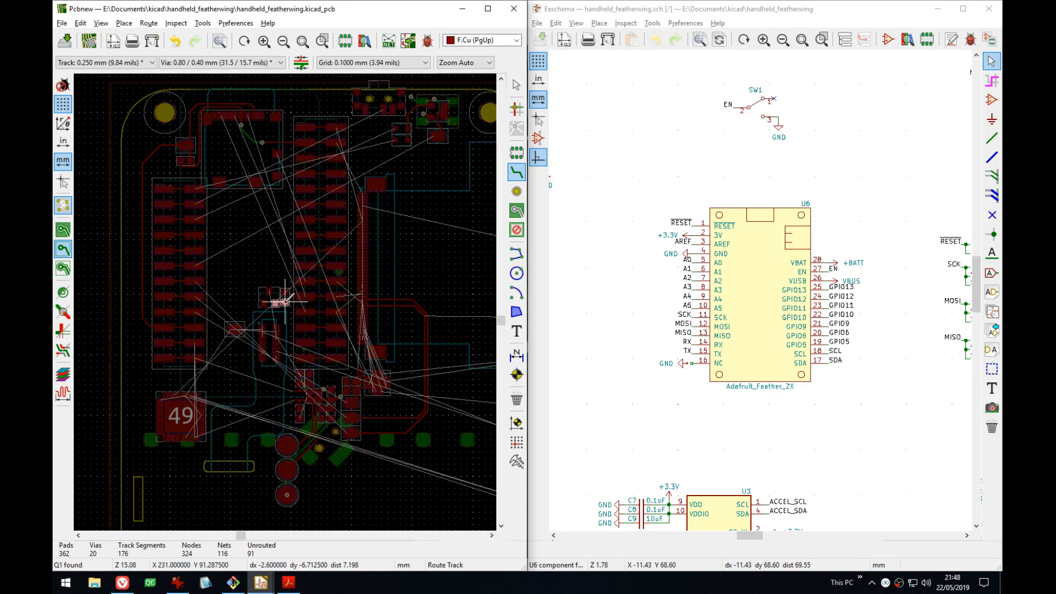
pyautogui.middleClick(285, 301)
pyautogui.scroll(-3, 285, 301)
pyautogui.scroll(3, 285, 301)
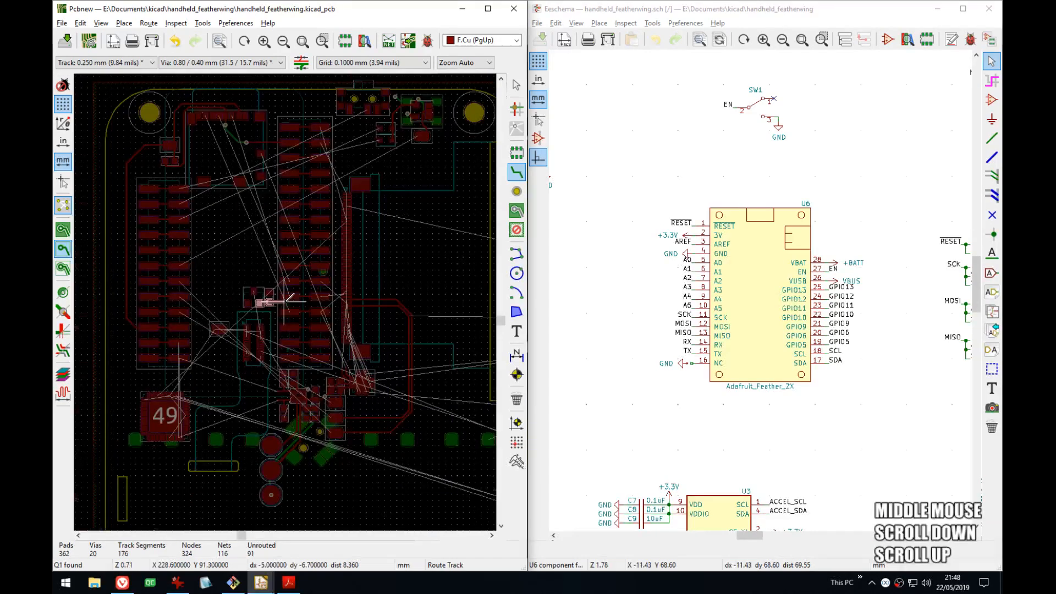
pyautogui.scroll(6, 285, 302)
pyautogui.press('Escape')
# - Open the Keyboard sheet in the schematic and examine the pins of microcontroller U7
pyautogui.moveTo(664, 428); pyautogui.dragTo(802, 292, button='middle')
pyautogui.moveTo(664, 310); pyautogui.dragTo(767, 346, button='middle')
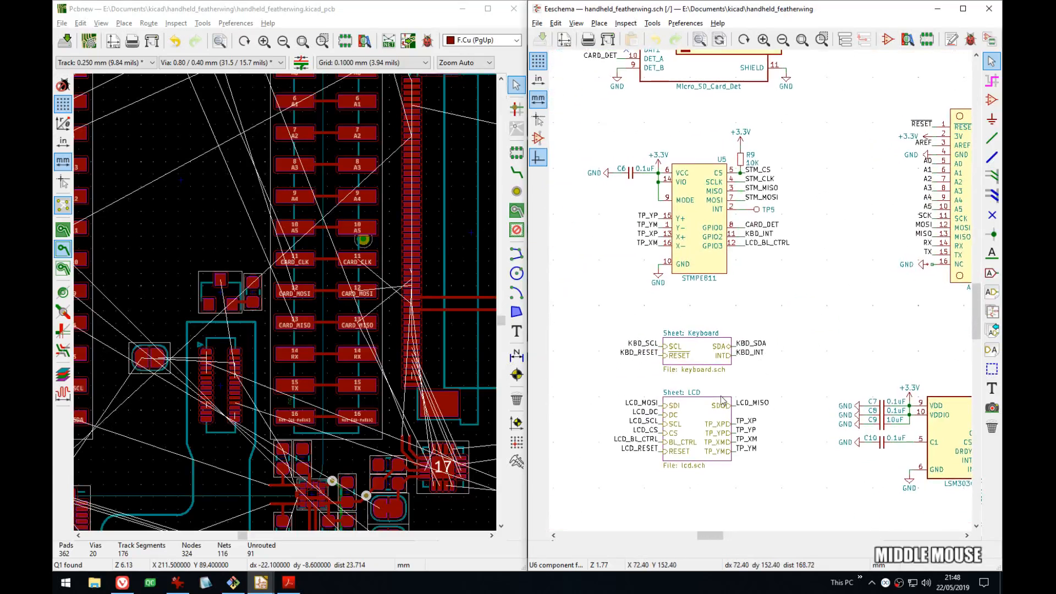
pyautogui.doubleClick(701, 359)
pyautogui.moveTo(701, 358); pyautogui.dragTo(418, 222, button='middle')
pyautogui.moveTo(399, 379); pyautogui.dragTo(445, 326, button='middle')
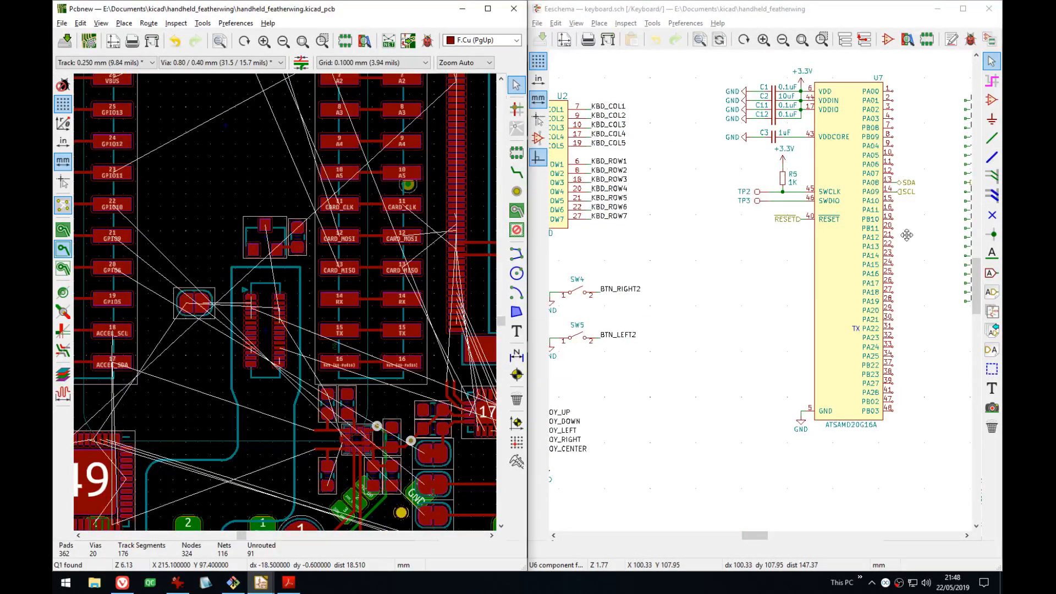
# - Locate resistor R5 from U7's circuit in the schematic and move its footprint to open space away from C11 and C3
pyautogui.moveTo(564, 328); pyautogui.dragTo(571, 364, button='middle')
pyautogui.moveTo(773, 210); pyautogui.dragTo(593, 205, button='middle')
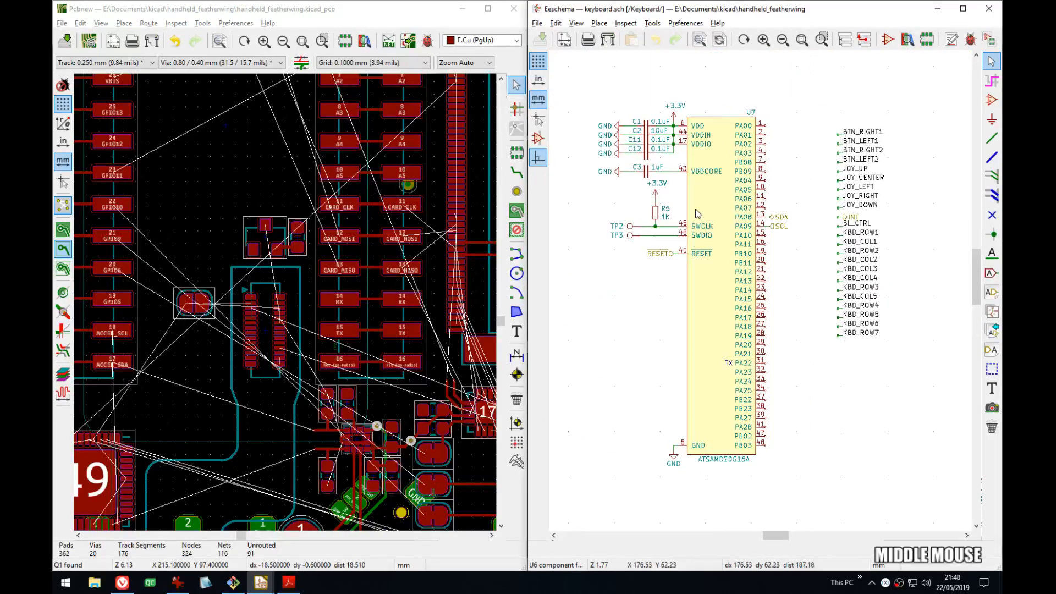
pyautogui.moveTo(223, 437); pyautogui.dragTo(276, 371, button='middle')
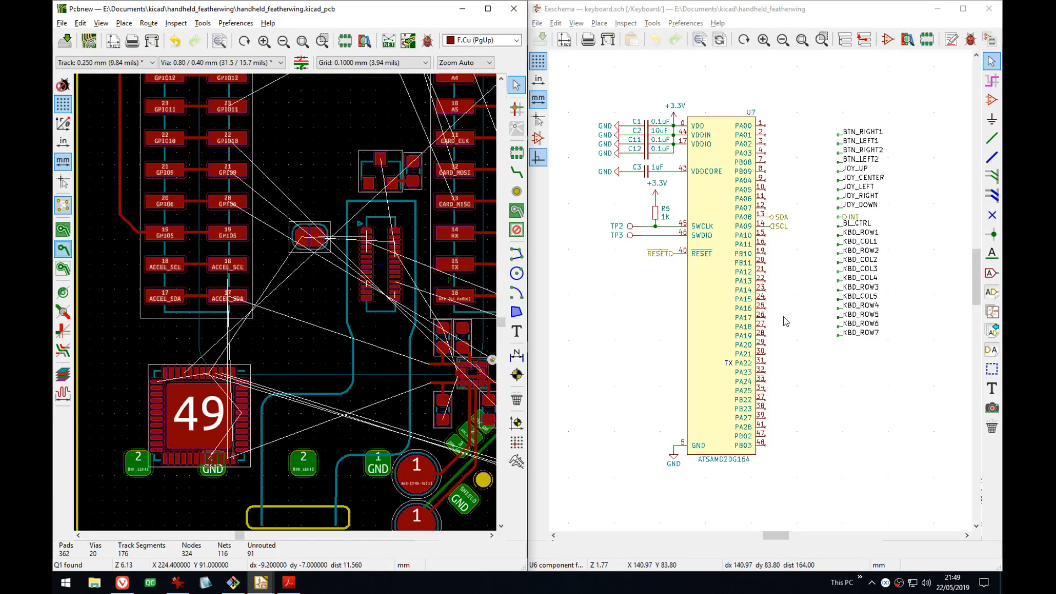
pyautogui.moveTo(629, 325); pyautogui.dragTo(676, 343, button='middle')
pyautogui.click(705, 233)
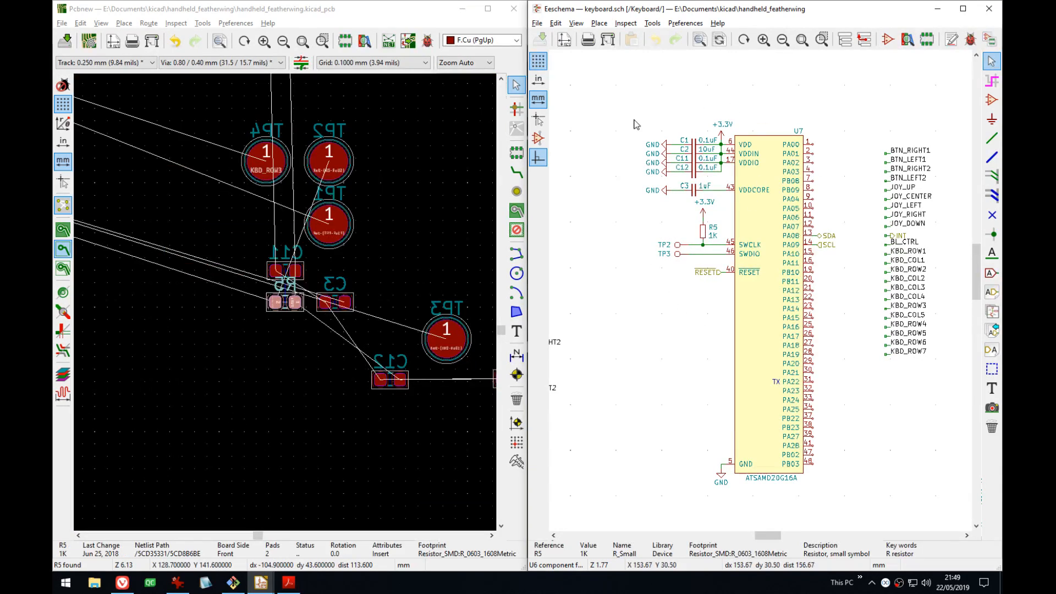
pyautogui.moveTo(272, 286); pyautogui.dragTo(364, 298, button='middle')
pyautogui.click(338, 321)
pyautogui.click(333, 304)
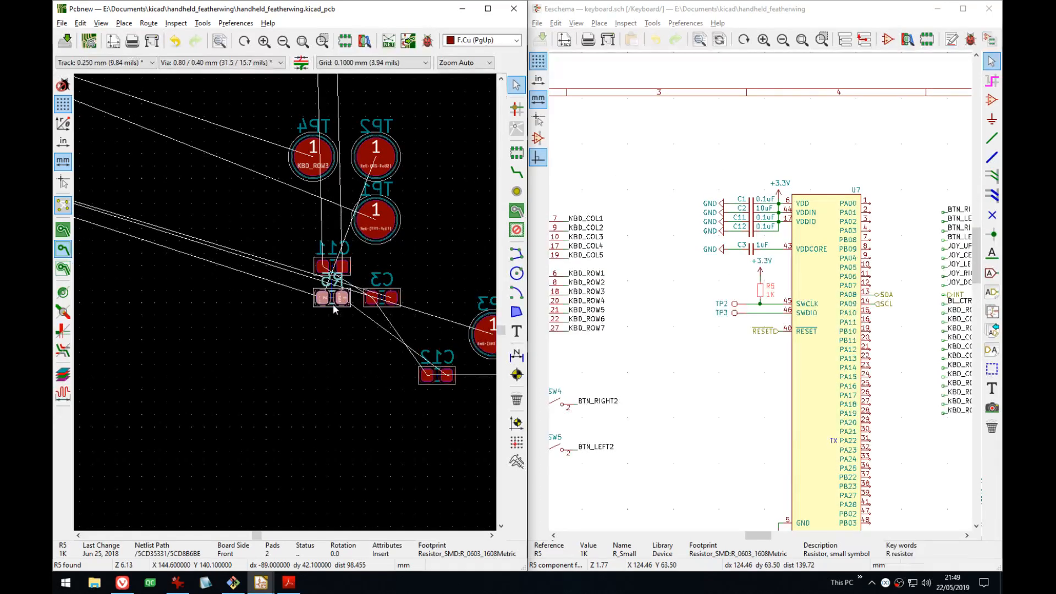
pyautogui.moveTo(332, 305); pyautogui.dragTo(241, 353)
# - Gather capacitors C3, C12 and C11 around resistor R5, with C3 and C12 below it and C11 beside it
pyautogui.click(384, 310)
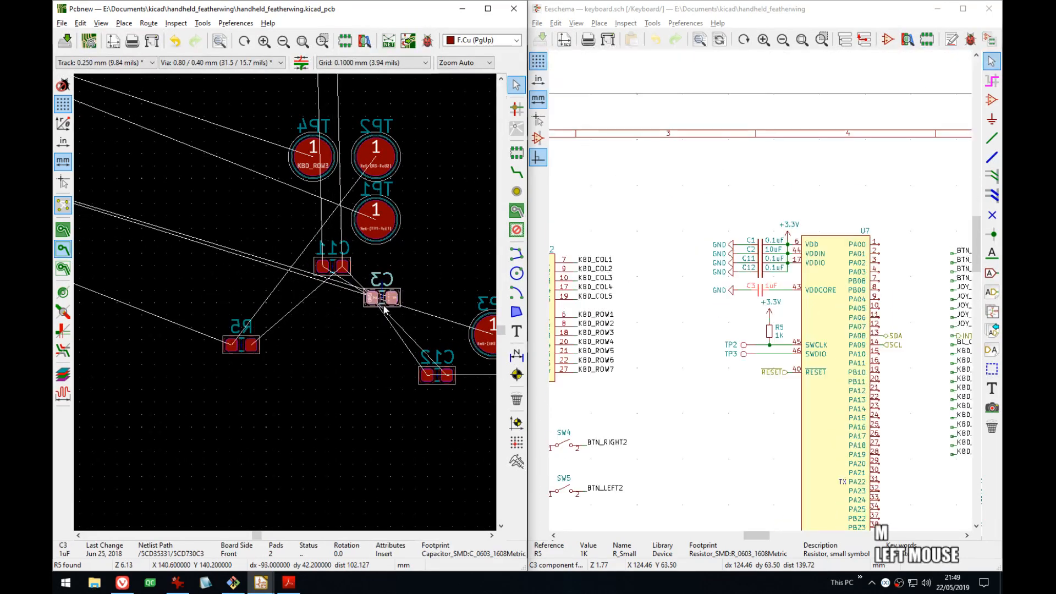
pyautogui.moveTo(383, 310); pyautogui.dragTo(255, 390)
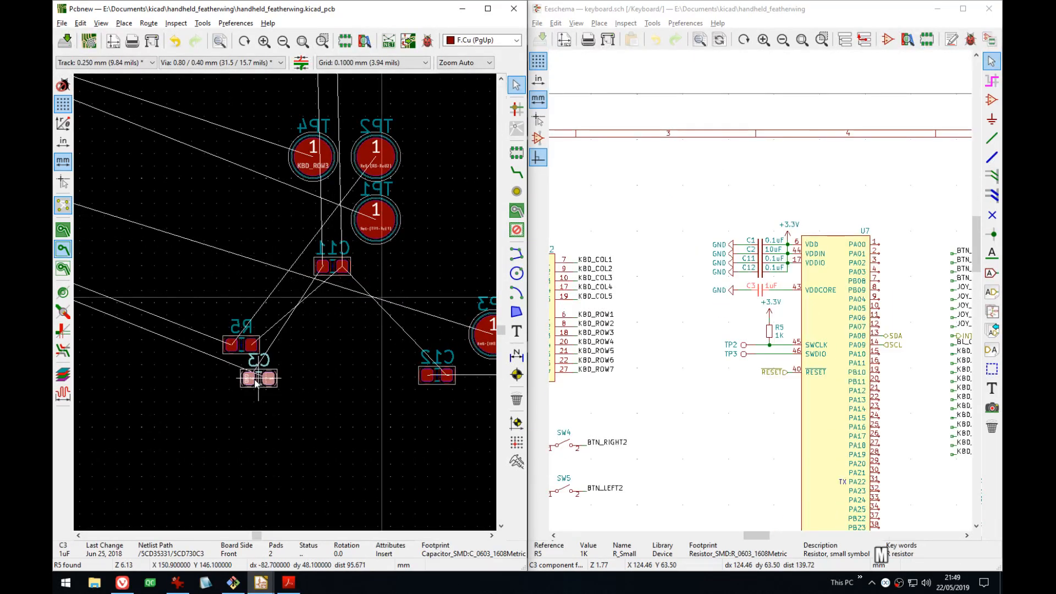
pyautogui.click(438, 380)
pyautogui.moveTo(437, 380); pyautogui.dragTo(259, 410)
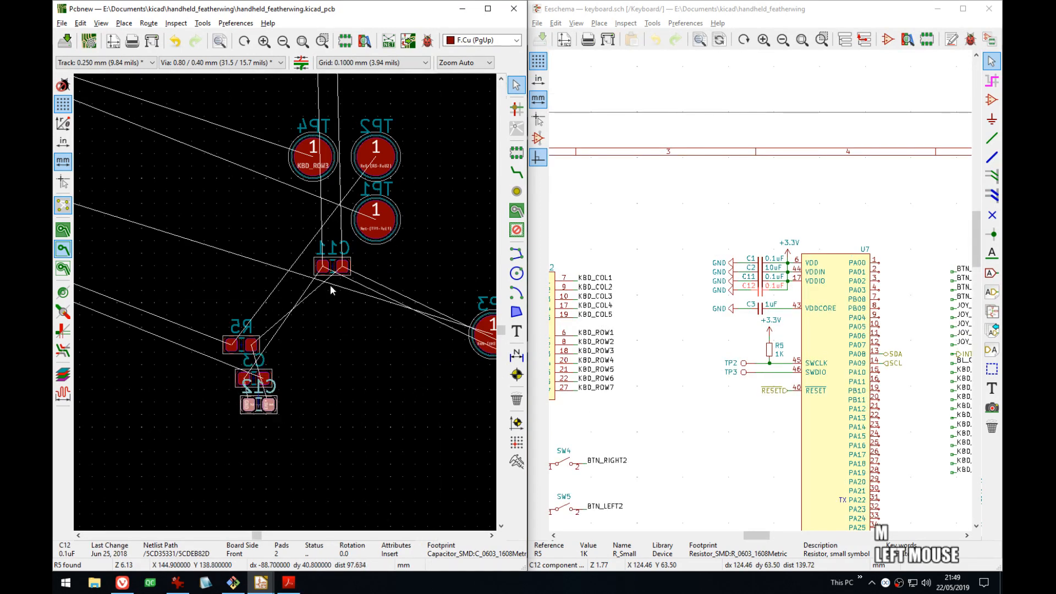
pyautogui.click(332, 268)
pyautogui.moveTo(332, 268); pyautogui.dragTo(304, 363)
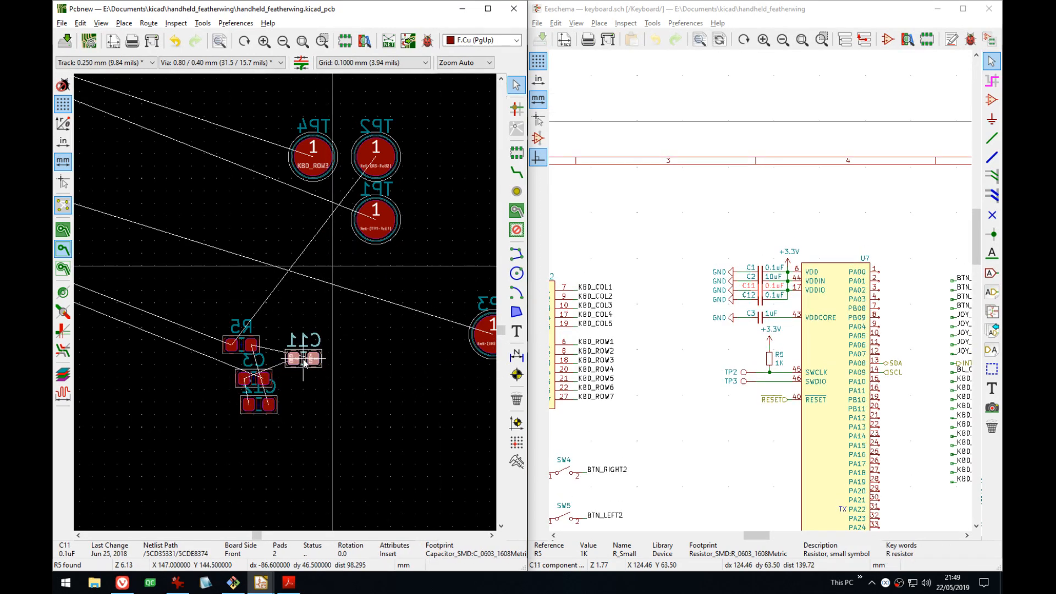
pyautogui.click(304, 362)
pyautogui.moveTo(408, 255); pyautogui.dragTo(404, 256, button='middle')
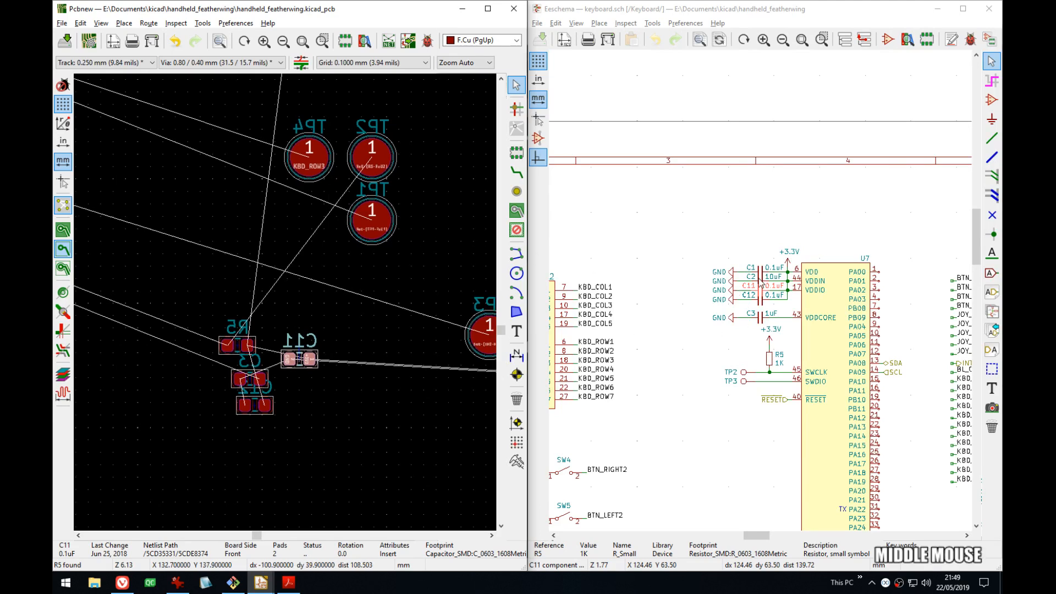
# - Locate capacitor C2 from the schematic and move it together with C1 to just below the R5, C3, C12 and C11 group
pyautogui.click(762, 285)
pyautogui.click(802, 329)
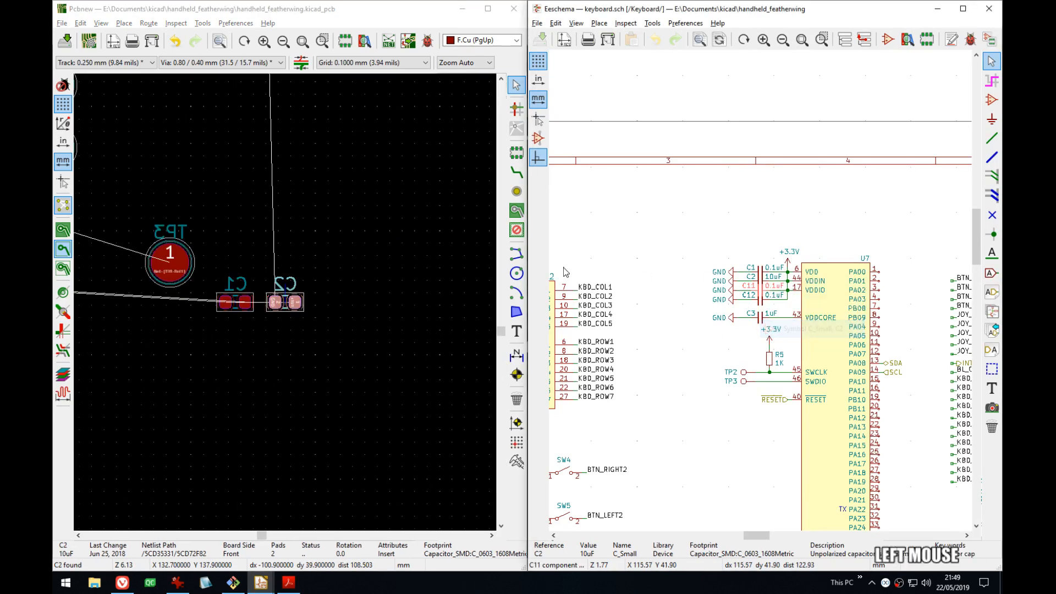
pyautogui.click(312, 317)
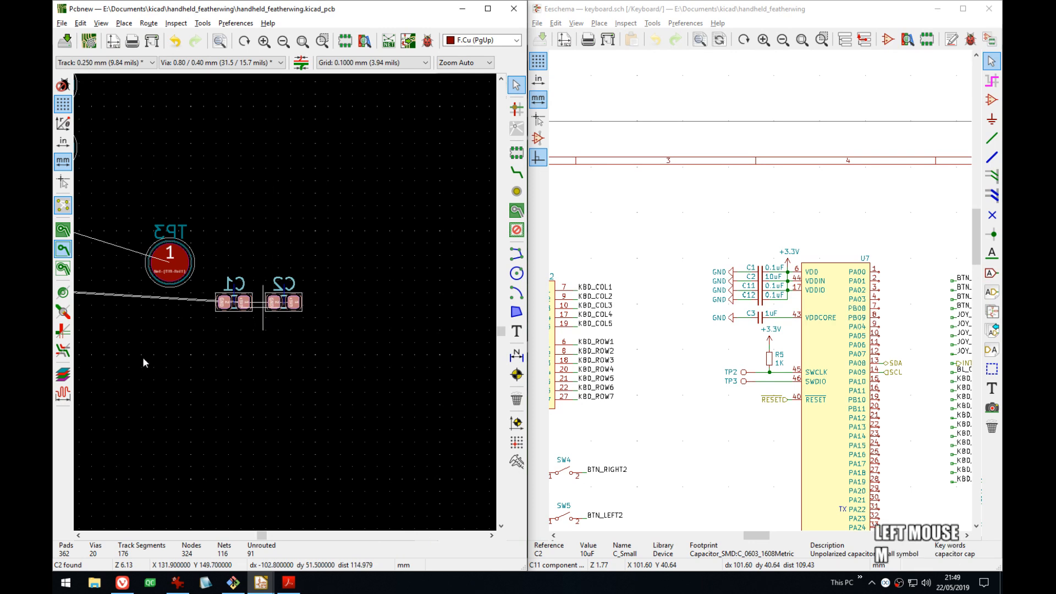
pyautogui.moveTo(143, 357); pyautogui.dragTo(428, 354, button='middle')
pyautogui.click(290, 376)
pyautogui.scroll(-3, 290, 276)
pyautogui.moveTo(289, 276); pyautogui.dragTo(220, 386, button='middle')
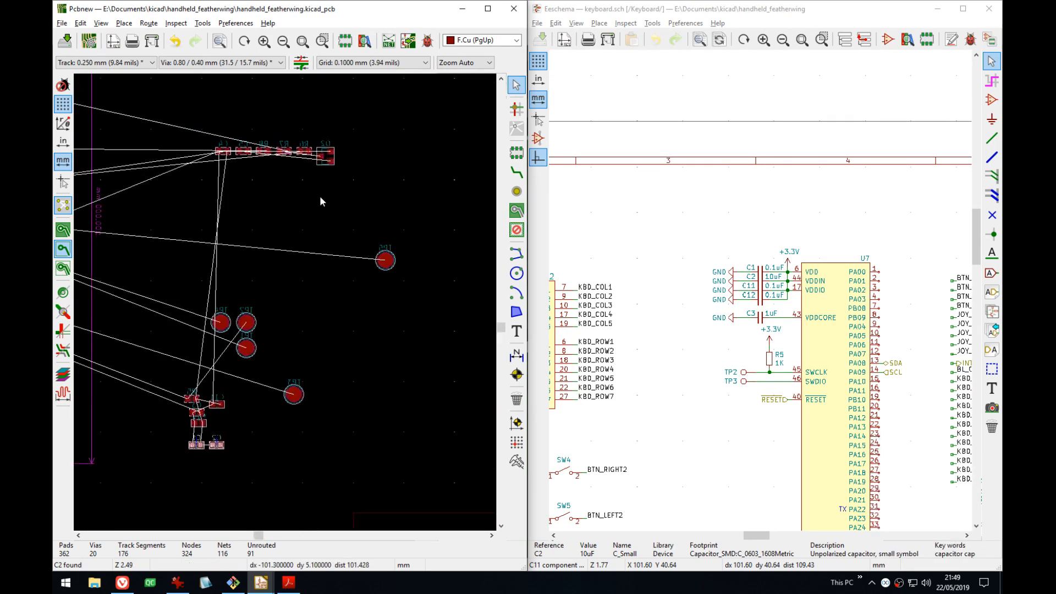
pyautogui.moveTo(243, 449); pyautogui.dragTo(327, 318, button='middle')
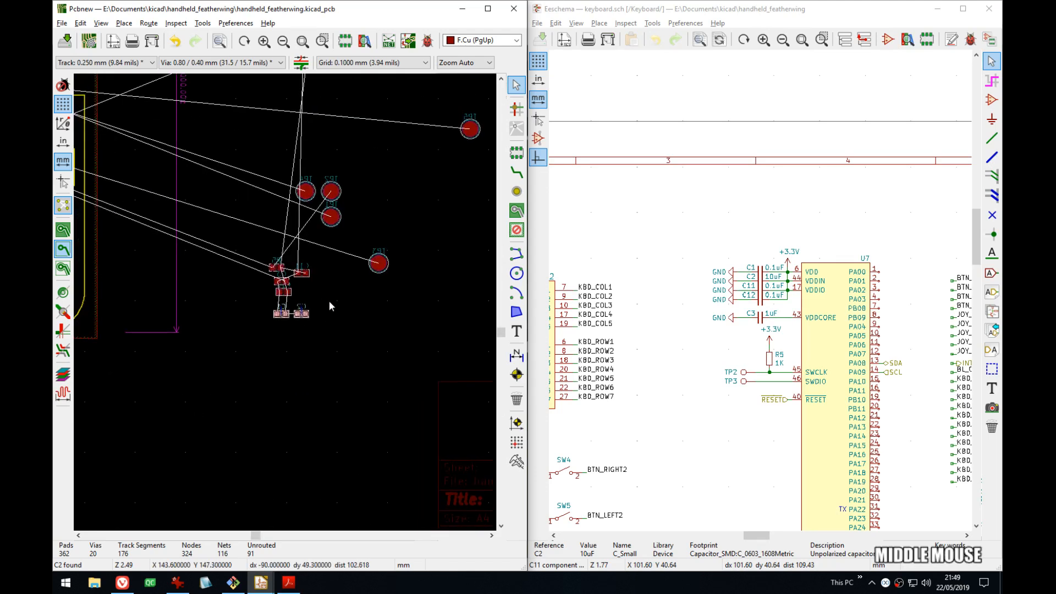
pyautogui.click(328, 301)
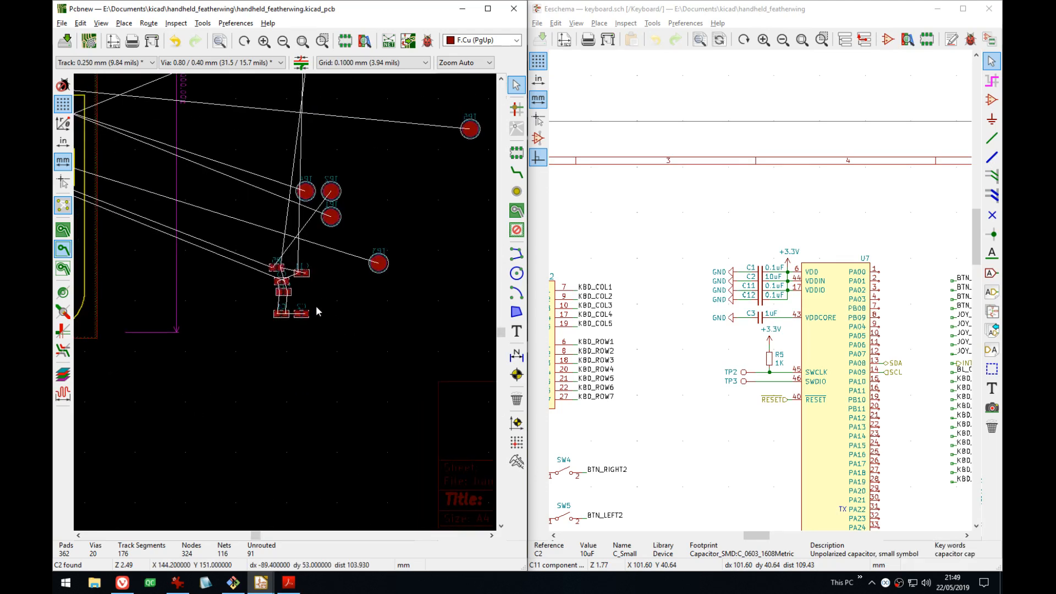
# - Move the group of R5, C1, C2, C3, C11 and C12 to just outside the board edge beside microcontroller U7
pyautogui.scroll(-4, 316, 305)
pyautogui.moveTo(197, 282); pyautogui.dragTo(286, 302, button='middle')
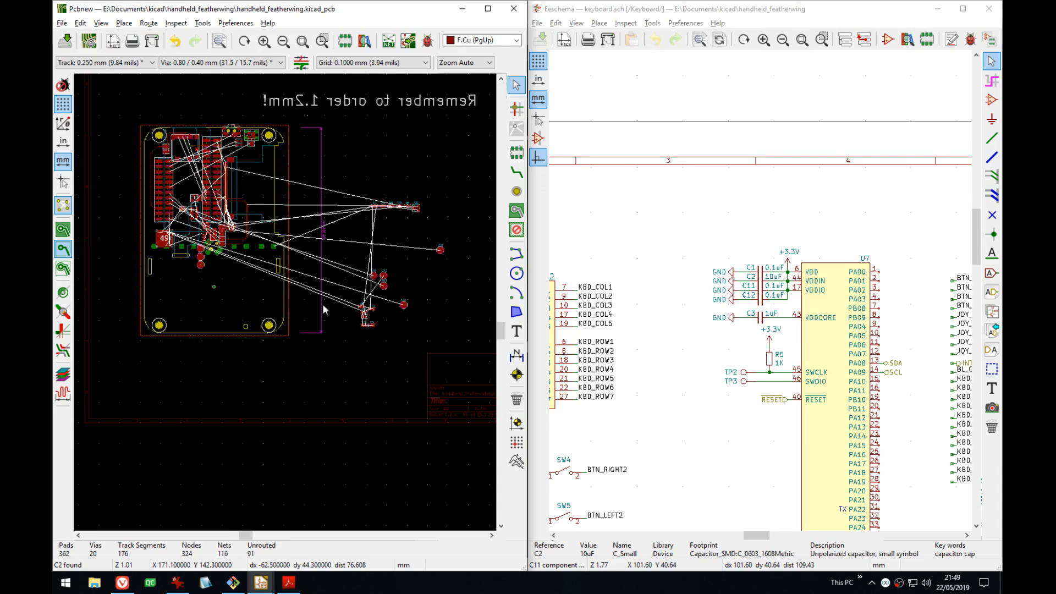
pyautogui.scroll(3, 323, 306)
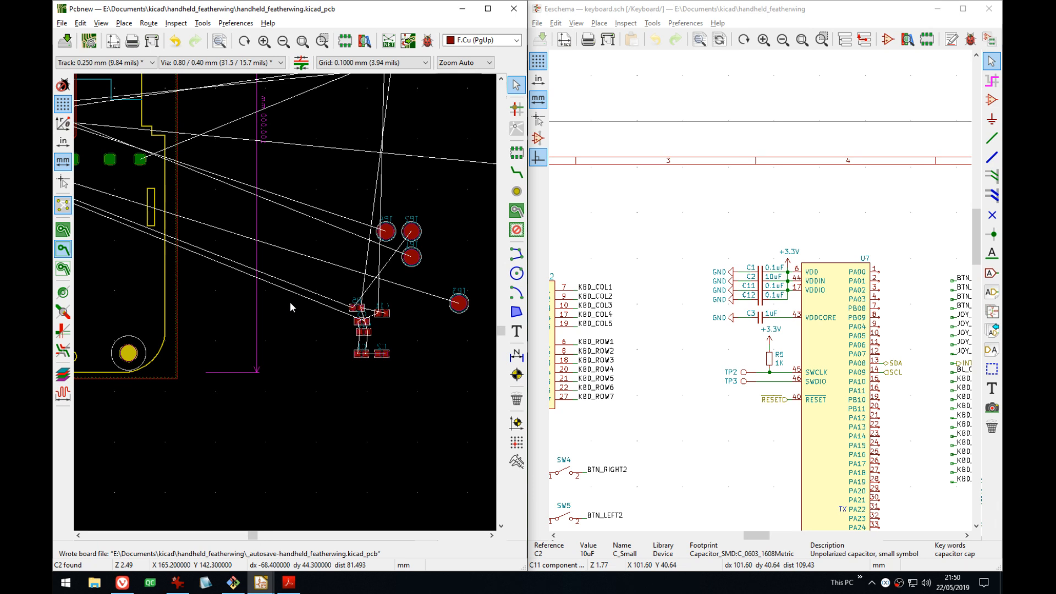
pyautogui.moveTo(316, 283); pyautogui.dragTo(301, 250, button='middle')
pyautogui.moveTo(301, 211); pyautogui.dragTo(378, 308)
pyautogui.press('m')
pyautogui.moveTo(259, 285); pyautogui.dragTo(384, 323, button='middle')
pyautogui.moveTo(225, 298)
pyautogui.mouseDown(button='middle')
pyautogui.moveTo(378, 315)
pyautogui.moveTo(442, 340)
pyautogui.mouseUp(button='middle')
pyautogui.moveTo(199, 248); pyautogui.dragTo(216, 300, button='middle')
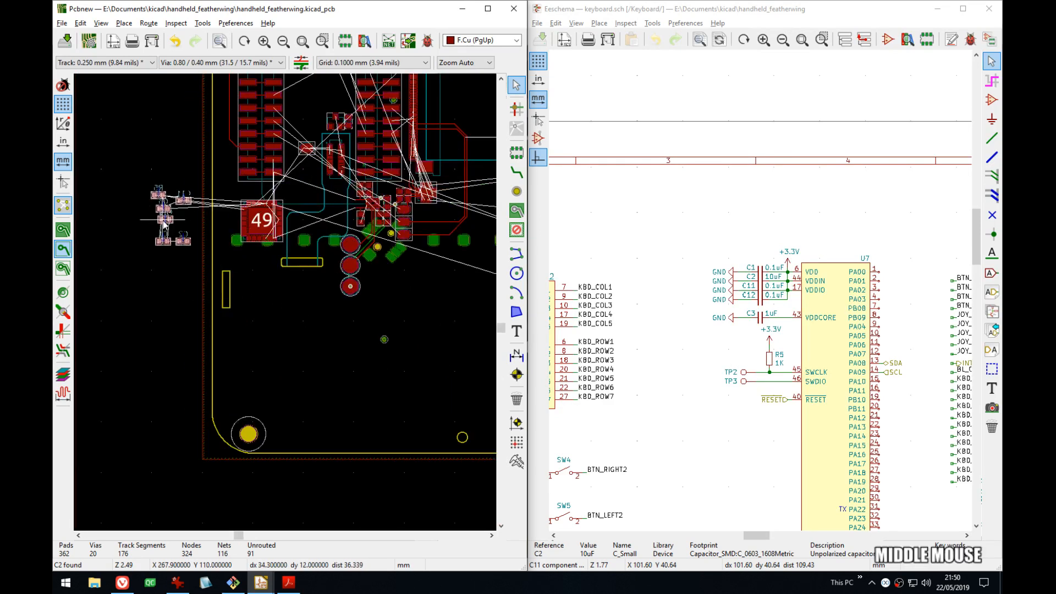
pyautogui.click(144, 194)
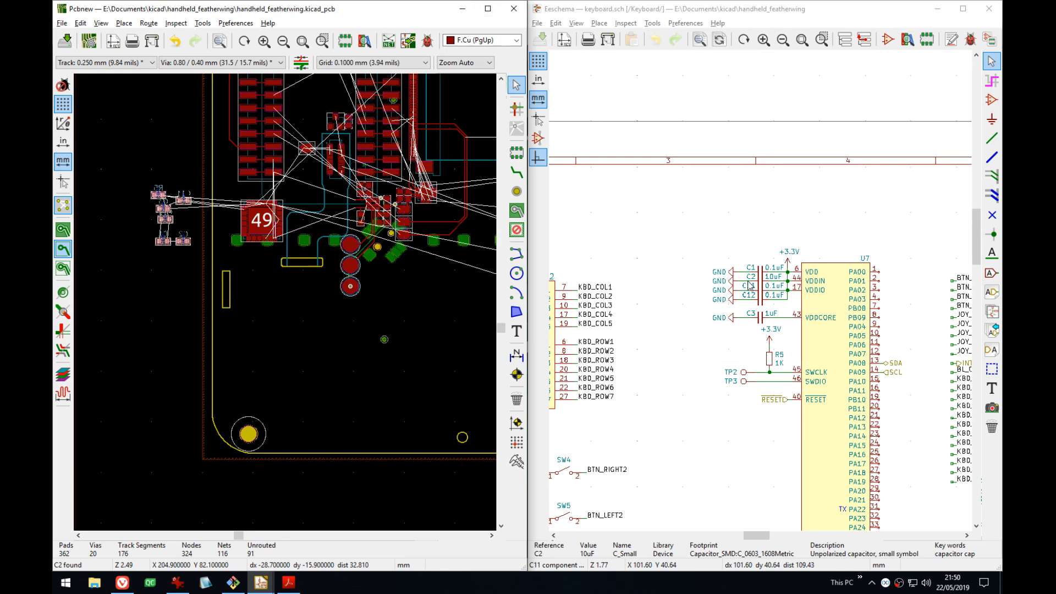
# - Widen the PCB editor window and narrow the schematic window so that both fit side by side
pyautogui.moveTo(760, 275); pyautogui.dragTo(777, 274, button='middle')
pyautogui.moveTo(245, 213); pyautogui.dragTo(244, 272, button='middle')
pyautogui.scroll(3, 284, 301)
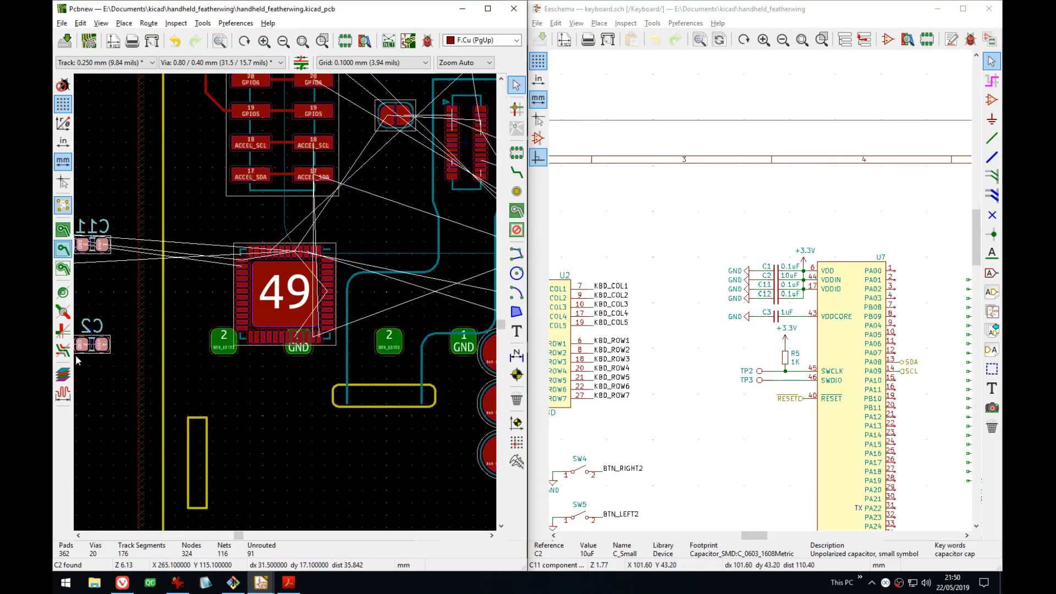
pyautogui.moveTo(525, 284); pyautogui.dragTo(842, 287)
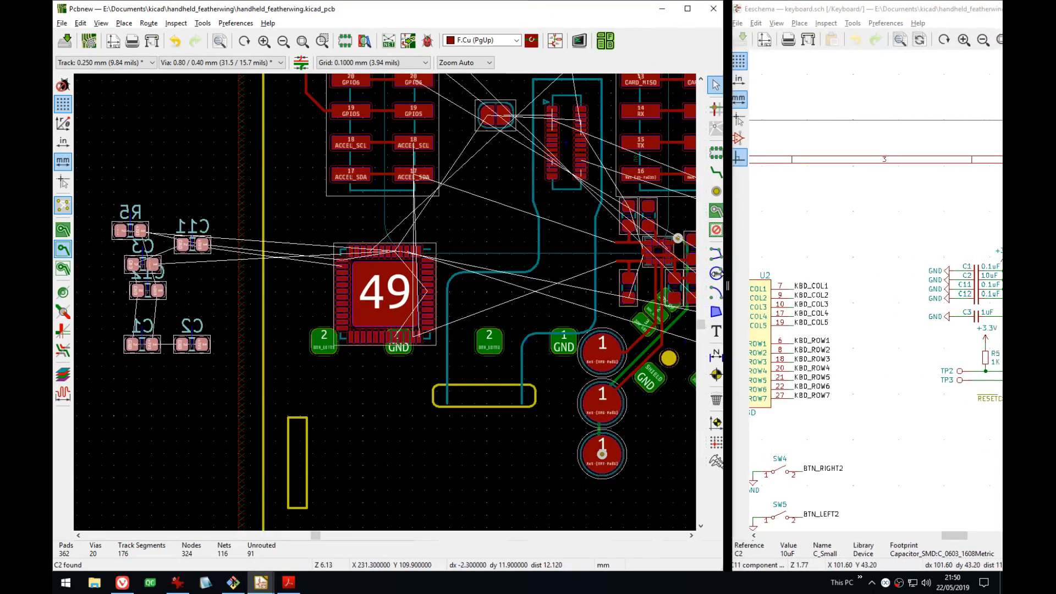
pyautogui.moveTo(725, 274); pyautogui.dragTo(753, 278)
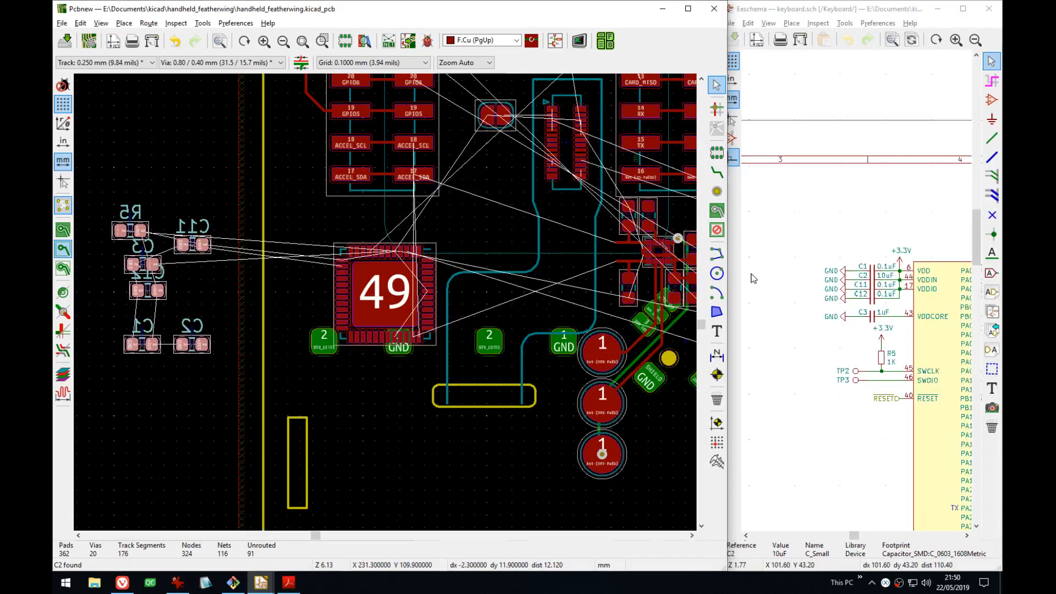
pyautogui.moveTo(895, 301); pyautogui.dragTo(858, 304, button='middle')
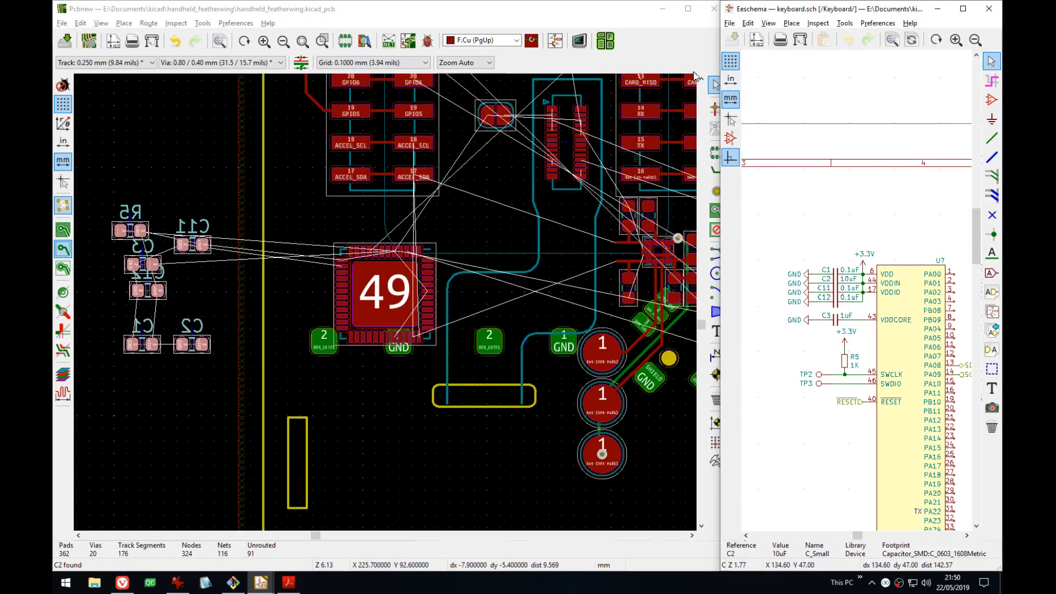
pyautogui.moveTo(721, 81); pyautogui.dragTo(817, 117)
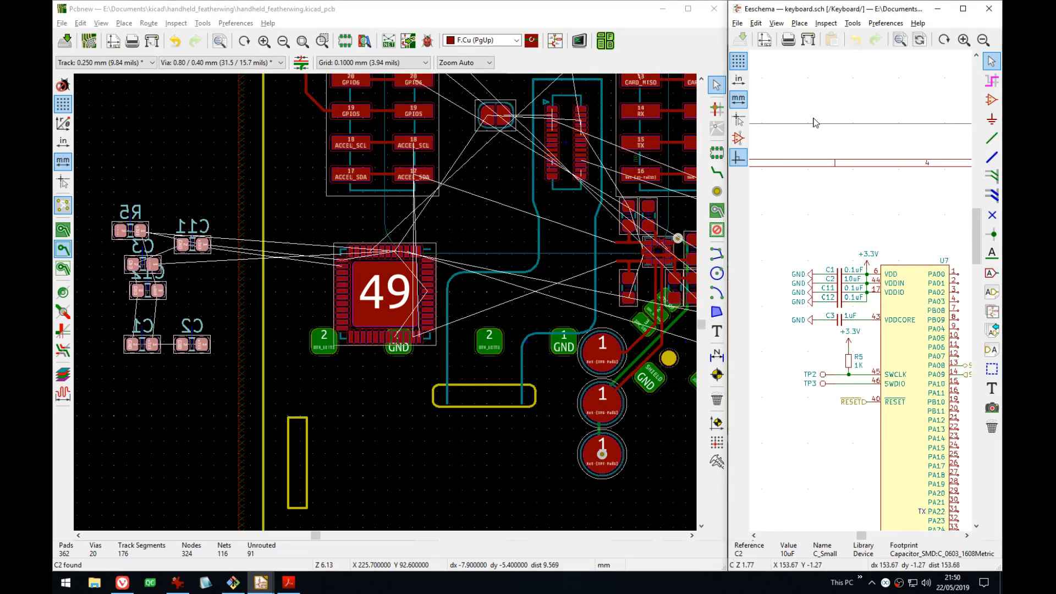
pyautogui.click(815, 16)
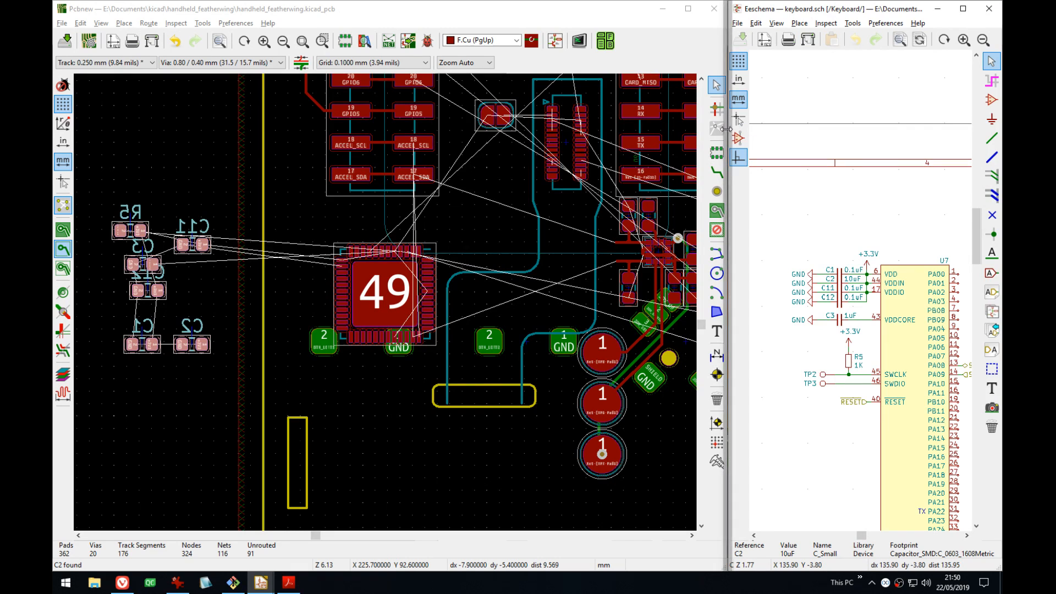
pyautogui.moveTo(732, 133); pyautogui.dragTo(798, 135)
pyautogui.moveTo(727, 186); pyautogui.dragTo(842, 202)
# - Show the layers manager and hide the B.Cu and B.Mask layers
pyautogui.moveTo(527, 290); pyautogui.dragTo(466, 265, button='middle')
pyautogui.scroll(-1, 481, 275)
pyautogui.moveTo(418, 238); pyautogui.dragTo(451, 237, button='middle')
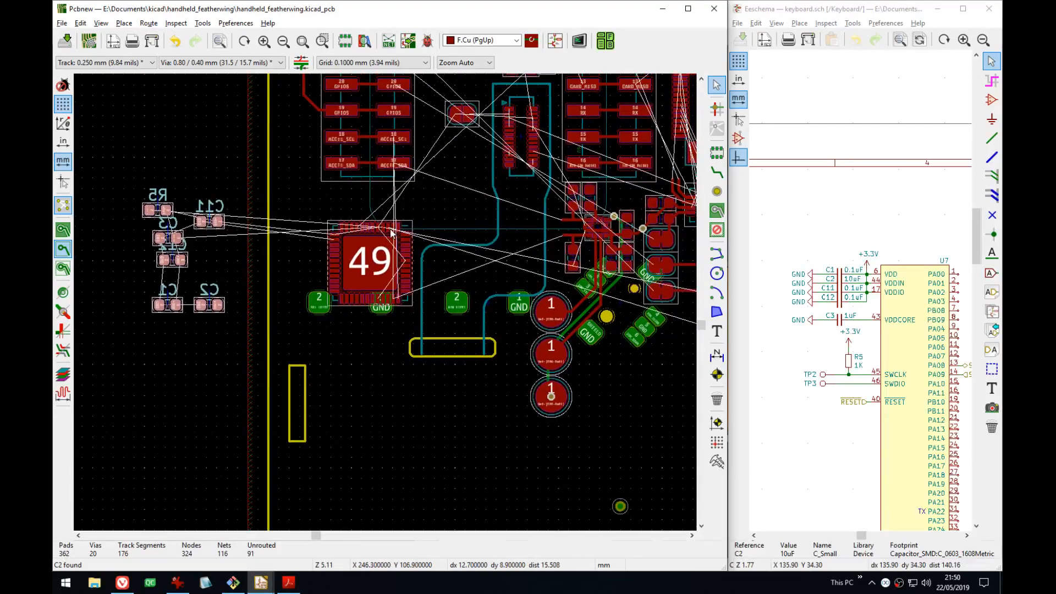
pyautogui.click(62, 374)
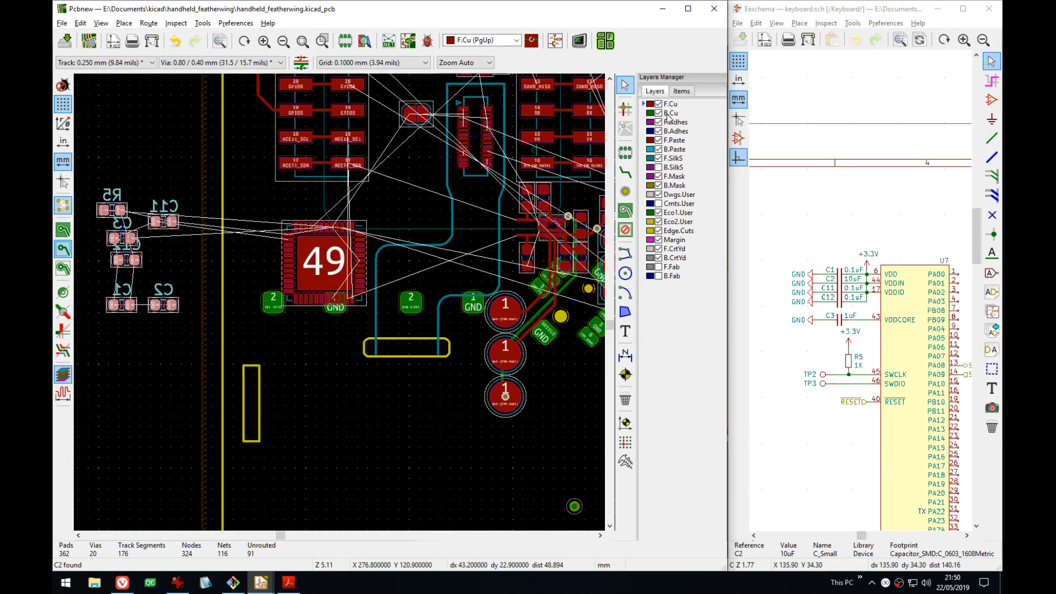
pyautogui.click(658, 113)
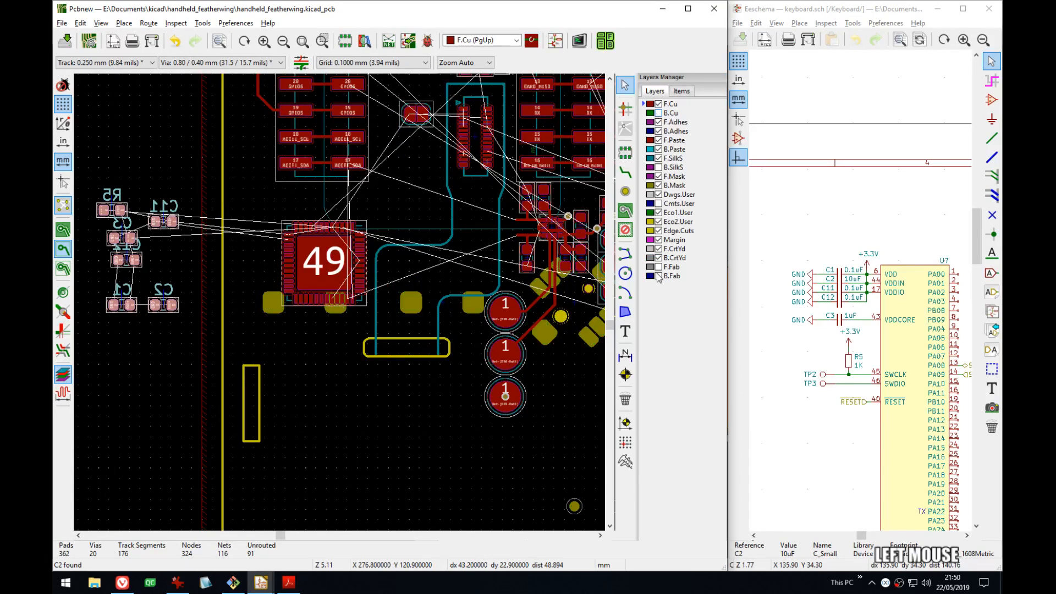
pyautogui.click(658, 186)
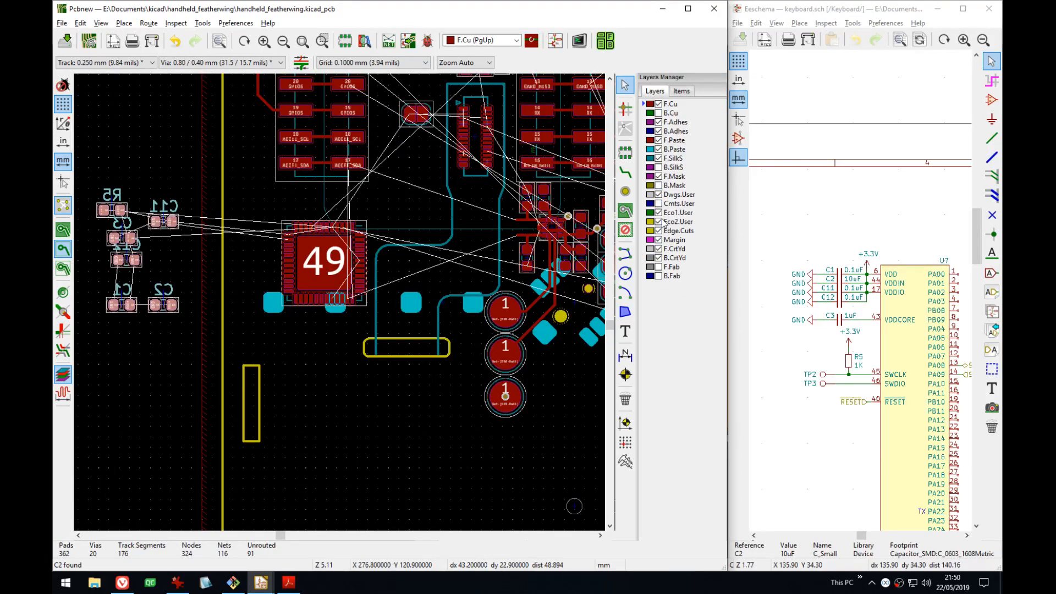
# - Hide the back-side footprints and back pads, and return to the layer list
pyautogui.click(682, 91)
pyautogui.click(654, 114)
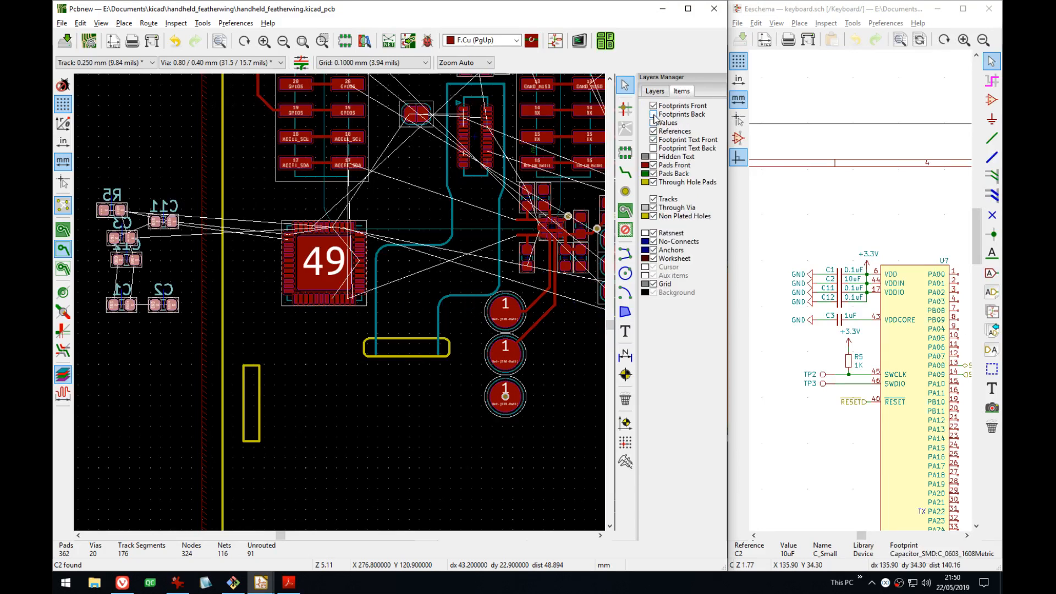
pyautogui.click(653, 174)
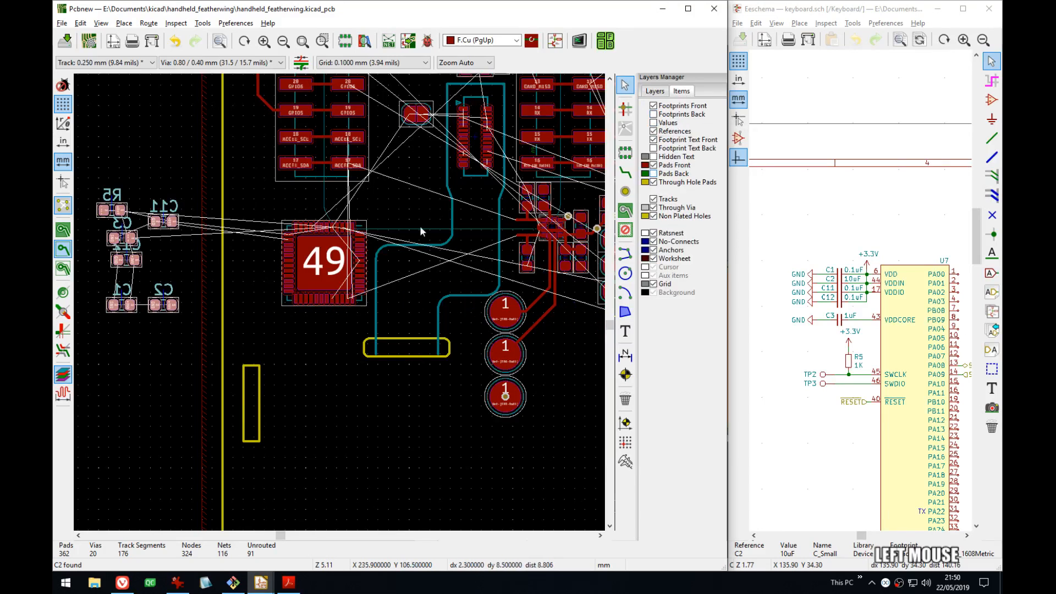
pyautogui.click(655, 92)
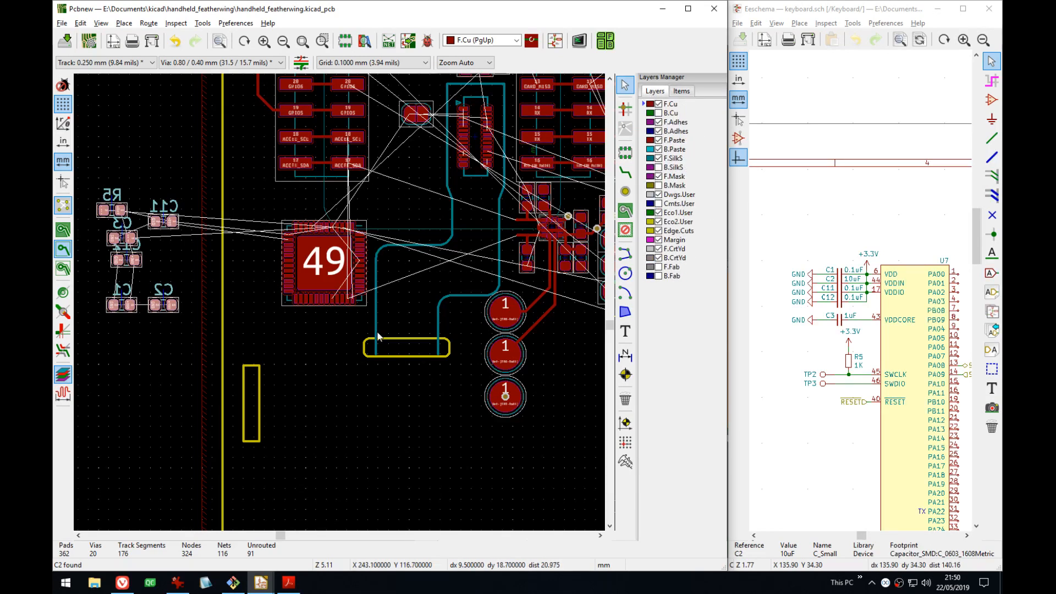
# - Move microcontroller U7 about 2 mm closer to the board's nearby side edge
pyautogui.scroll(1, 373, 283)
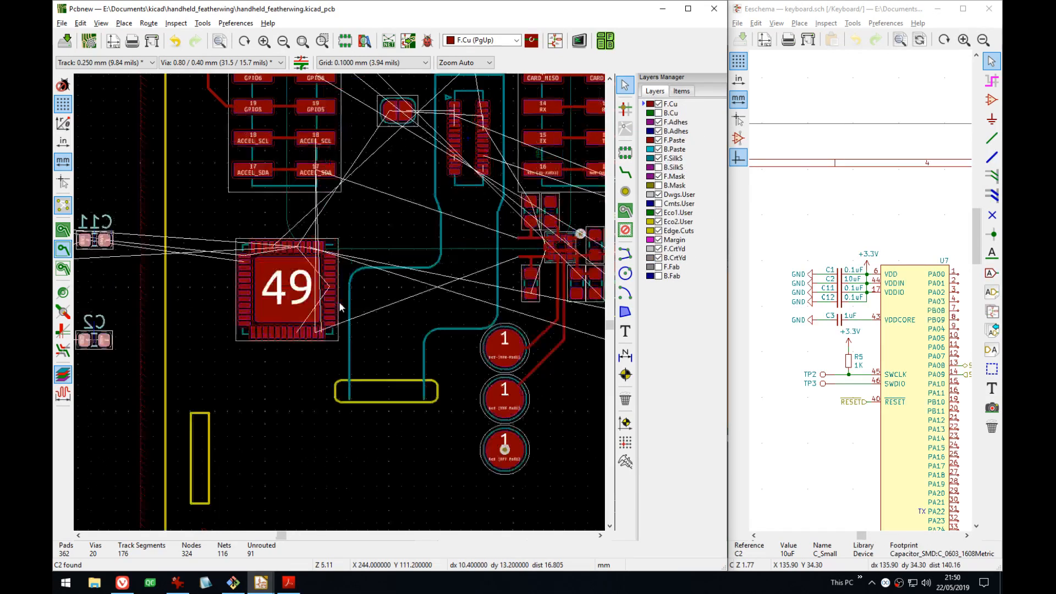
pyautogui.click(332, 263)
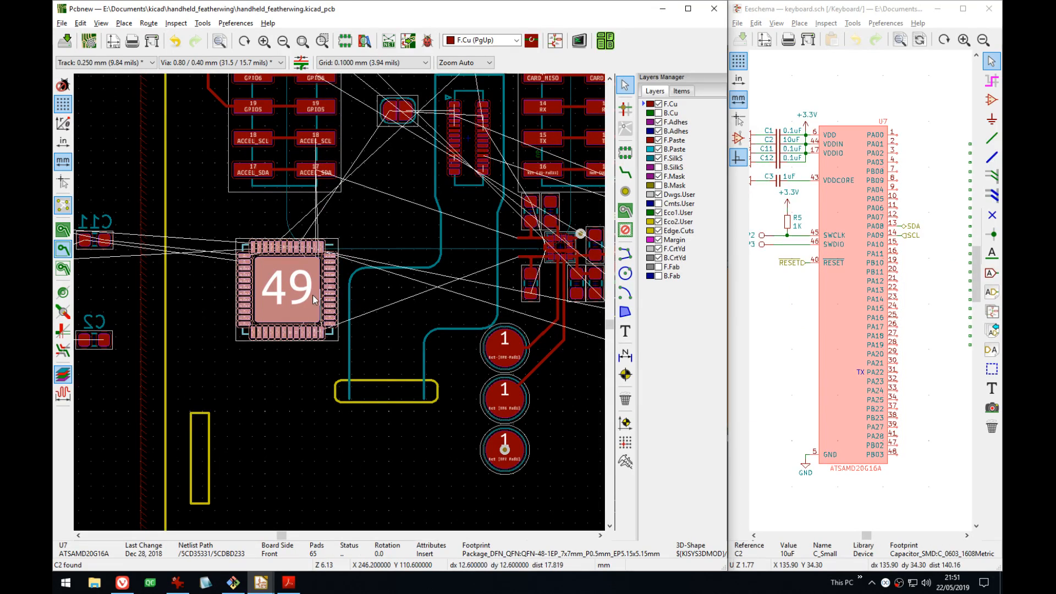
pyautogui.moveTo(335, 287); pyautogui.dragTo(291, 300)
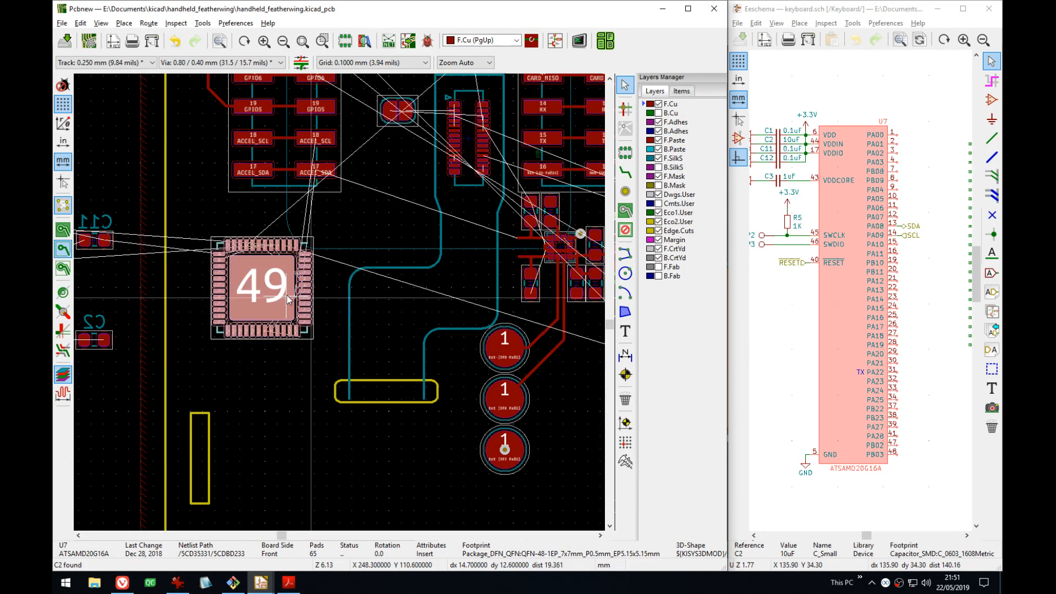
pyautogui.click(283, 299)
pyautogui.click(362, 268)
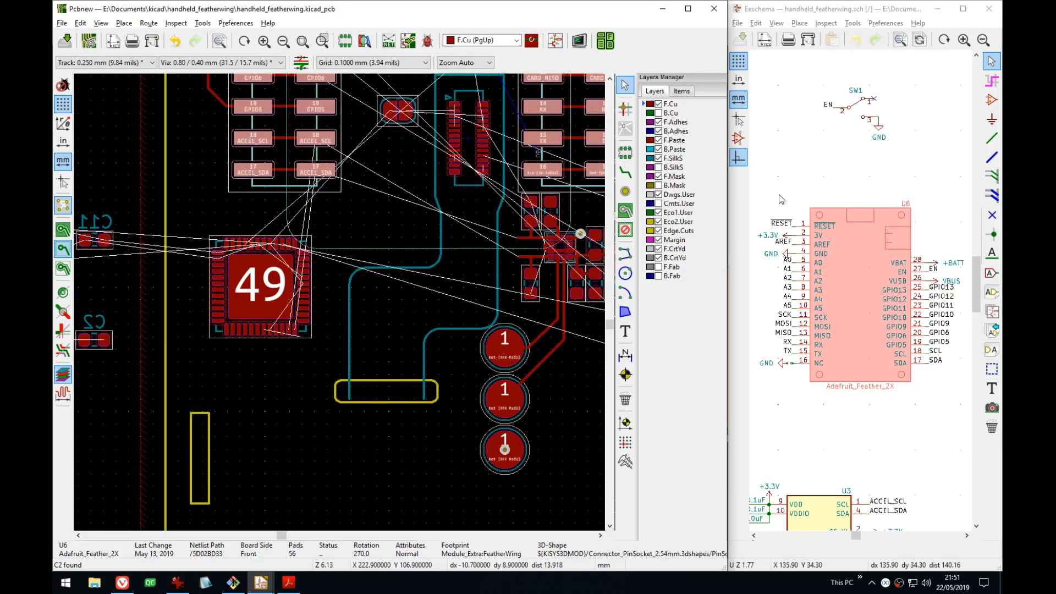
# - Hide the layers manager in the PCB editor to enlarge the board view around U7 and its loose components
pyautogui.click(793, 141)
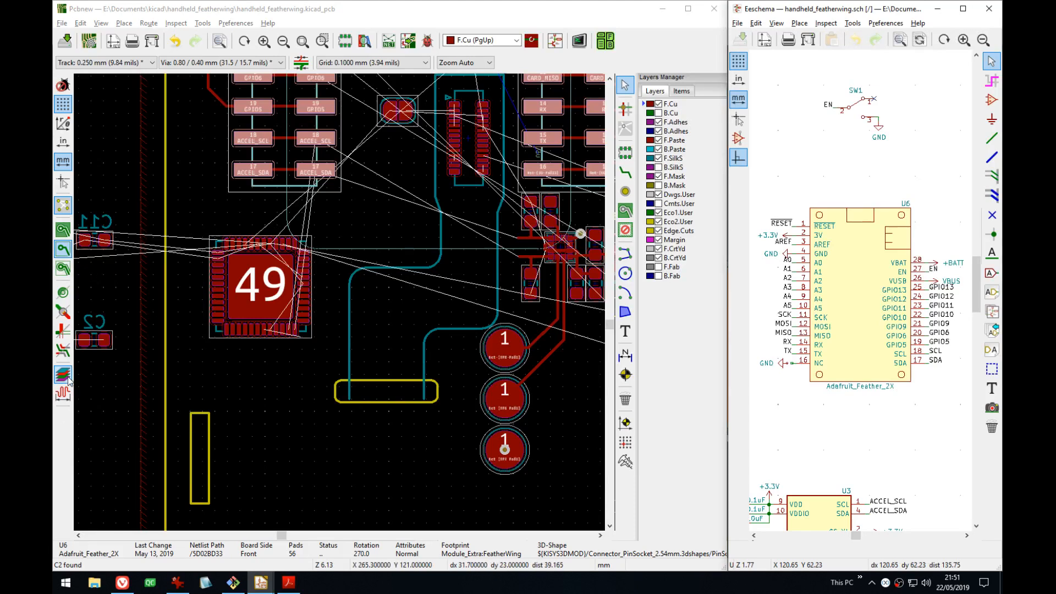
pyautogui.click(62, 374)
pyautogui.moveTo(117, 256); pyautogui.dragTo(226, 257, button='middle')
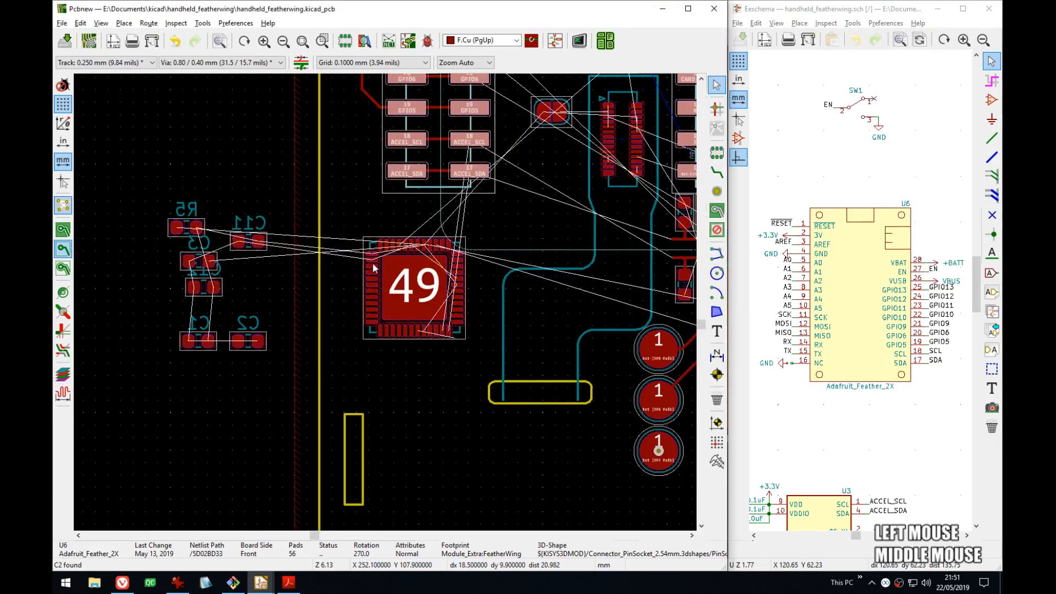
# - Make the silkscreen reference texts of capacitors C2 and C1 invisible
pyautogui.doubleClick(250, 323)
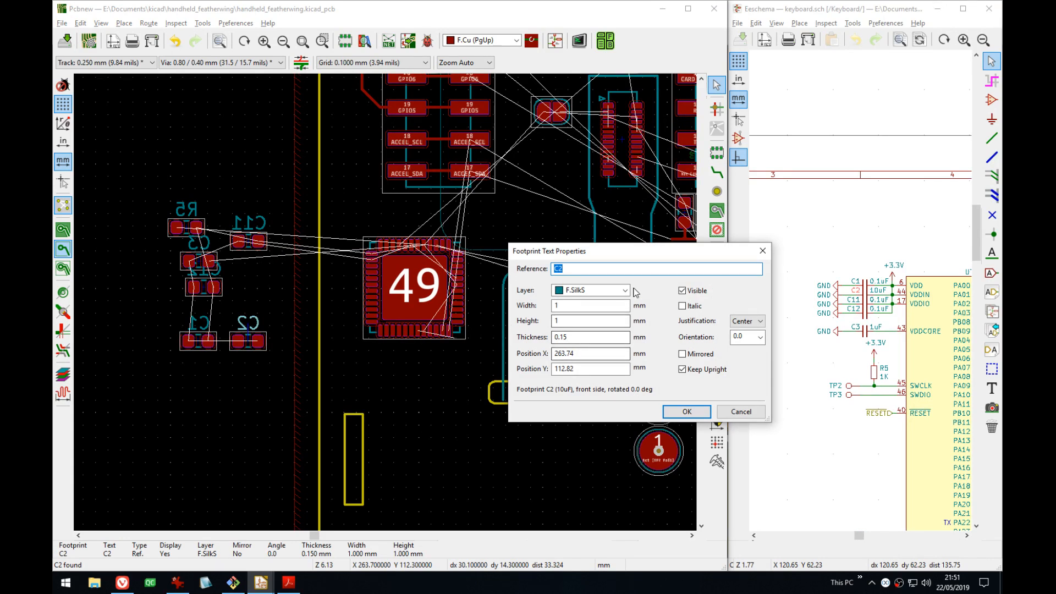
pyautogui.click(681, 291)
pyautogui.click(686, 411)
pyautogui.doubleClick(199, 323)
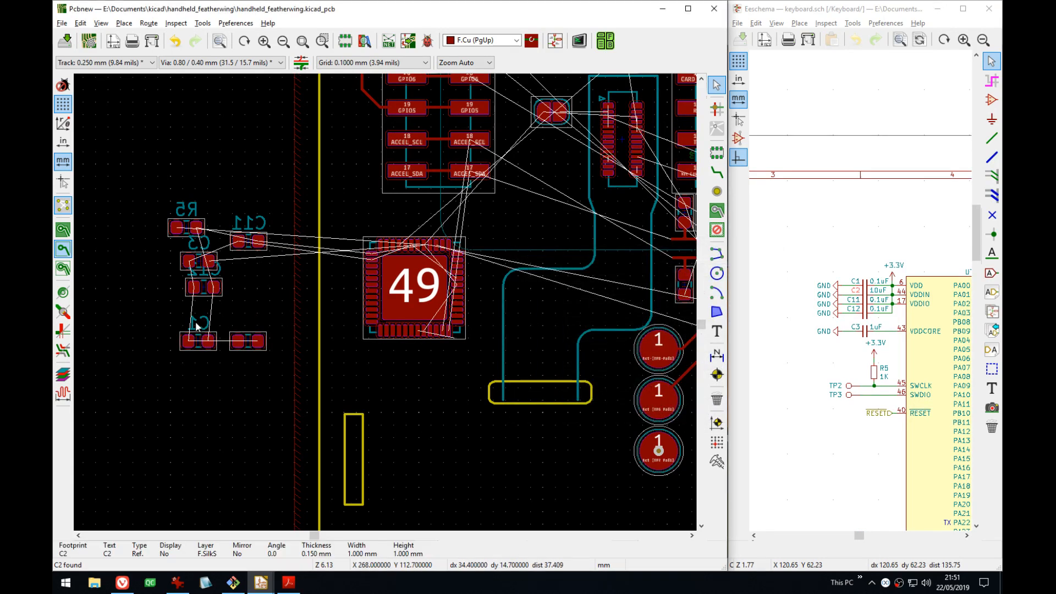
pyautogui.click(682, 291)
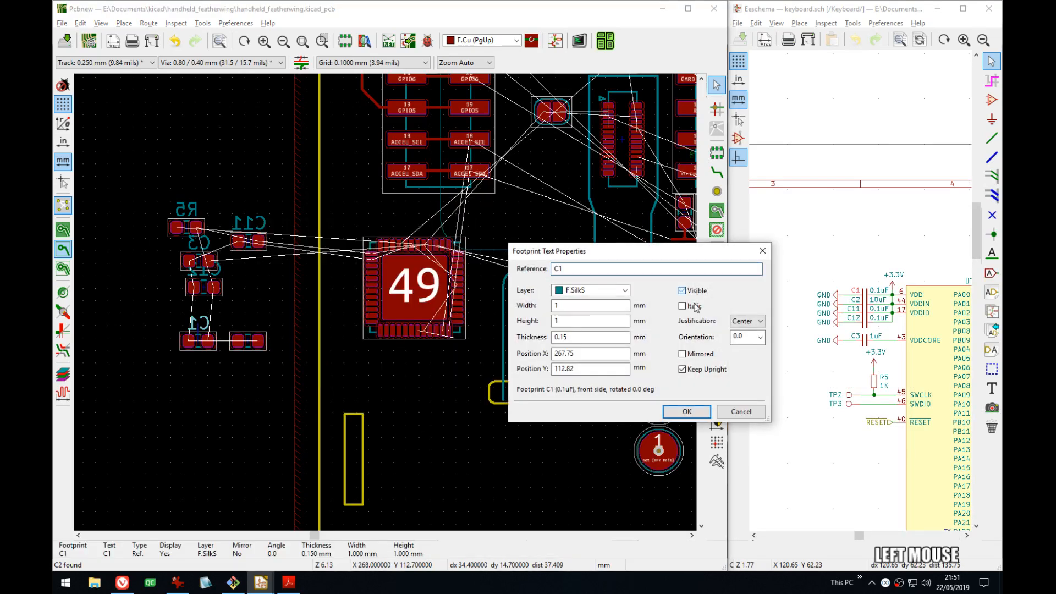
pyautogui.click(686, 411)
# - Make the silkscreen reference texts of capacitors C12 and C11 invisible
pyautogui.click(220, 272)
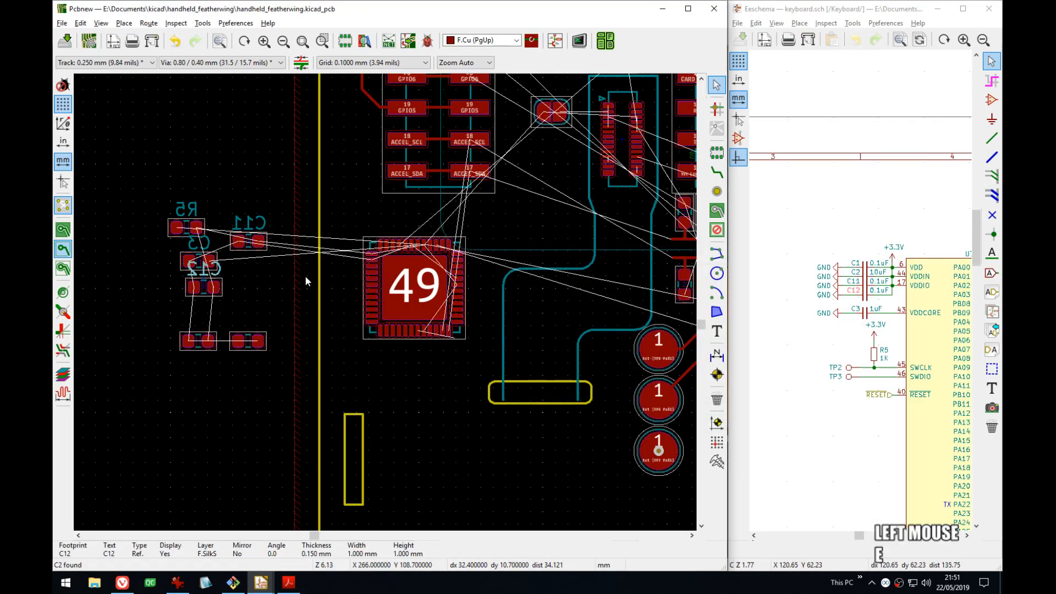
pyautogui.press('e')
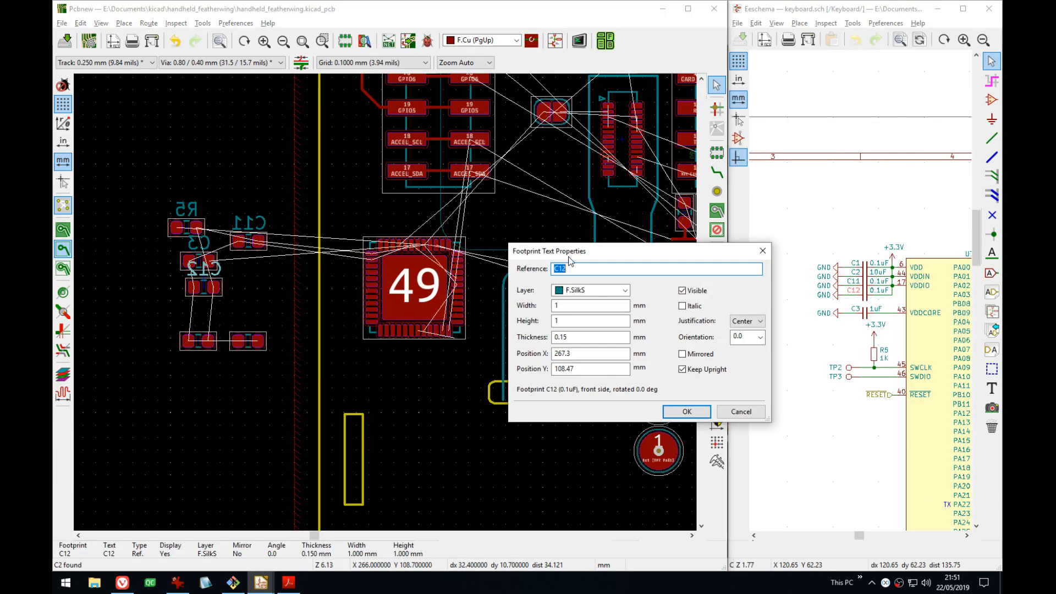
pyautogui.click(697, 291)
pyautogui.click(686, 411)
pyautogui.click(260, 225)
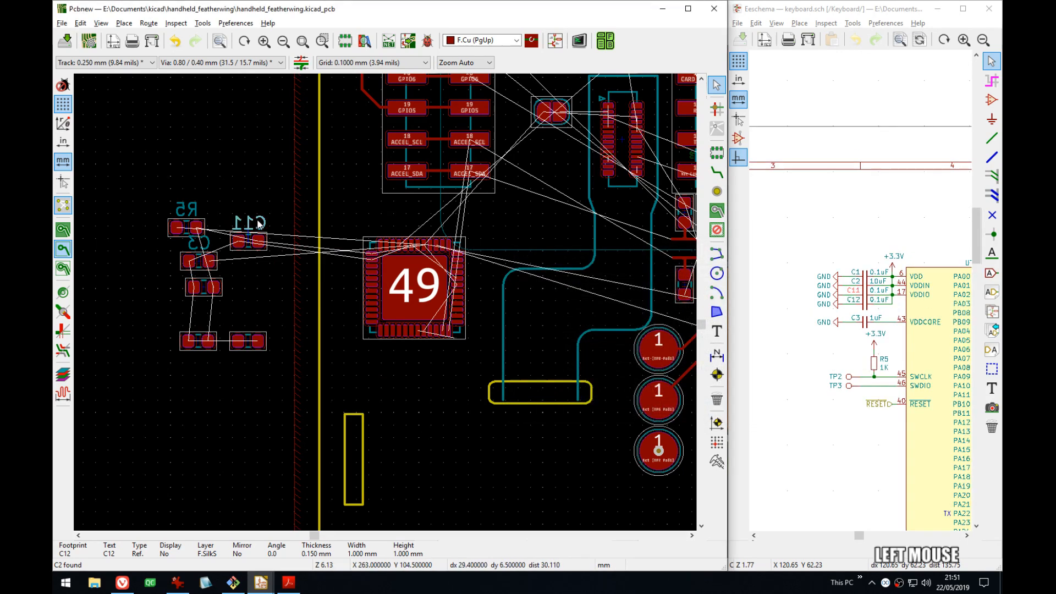
pyautogui.doubleClick(260, 225)
pyautogui.click(681, 292)
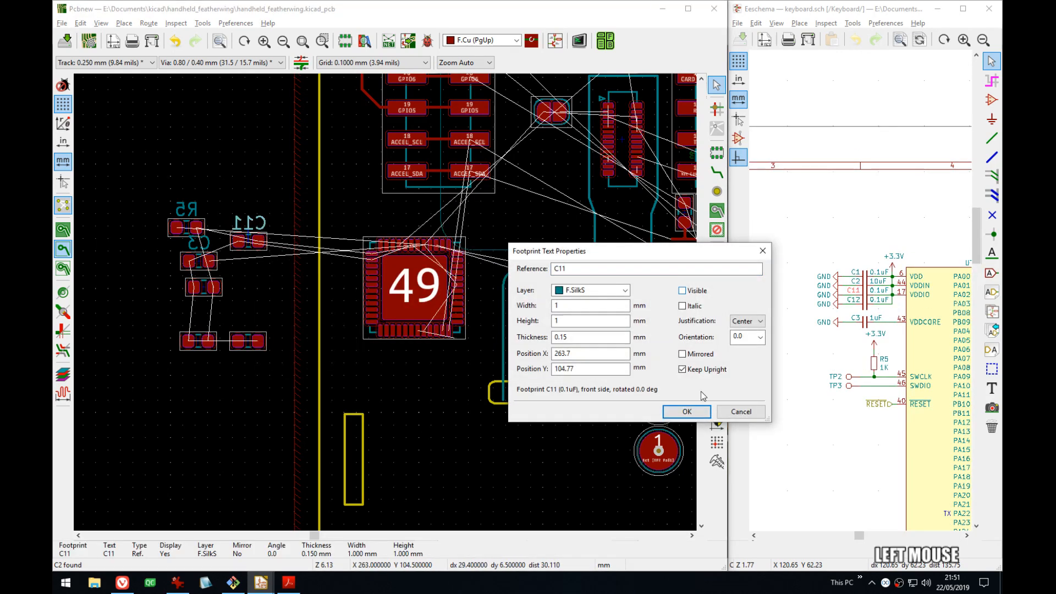
pyautogui.click(686, 411)
# - Make the silkscreen reference texts of capacitor C3 and resistor R5 invisible
pyautogui.click(203, 243)
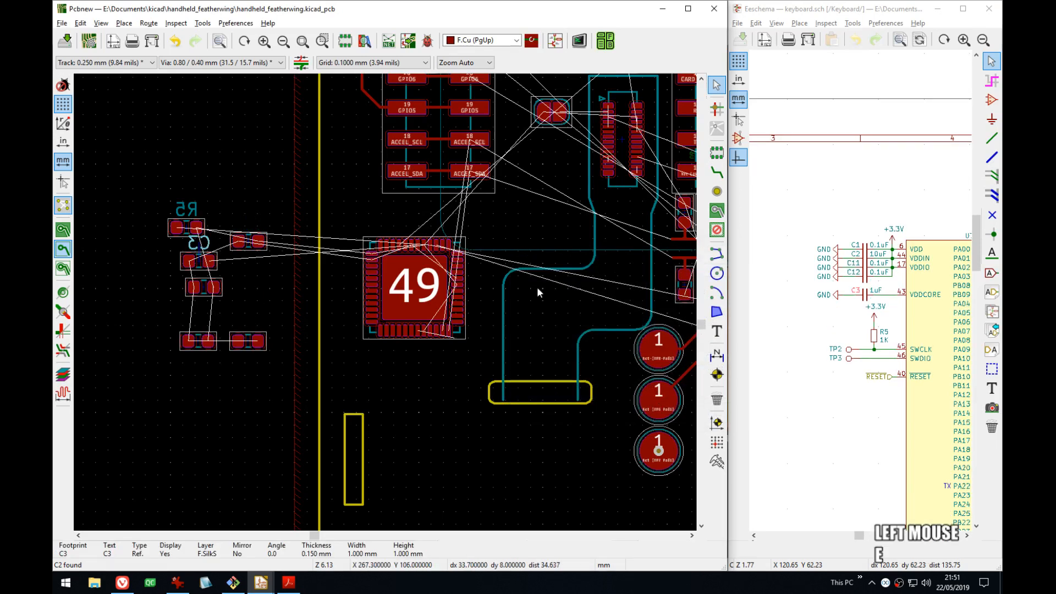
pyautogui.doubleClick(203, 243)
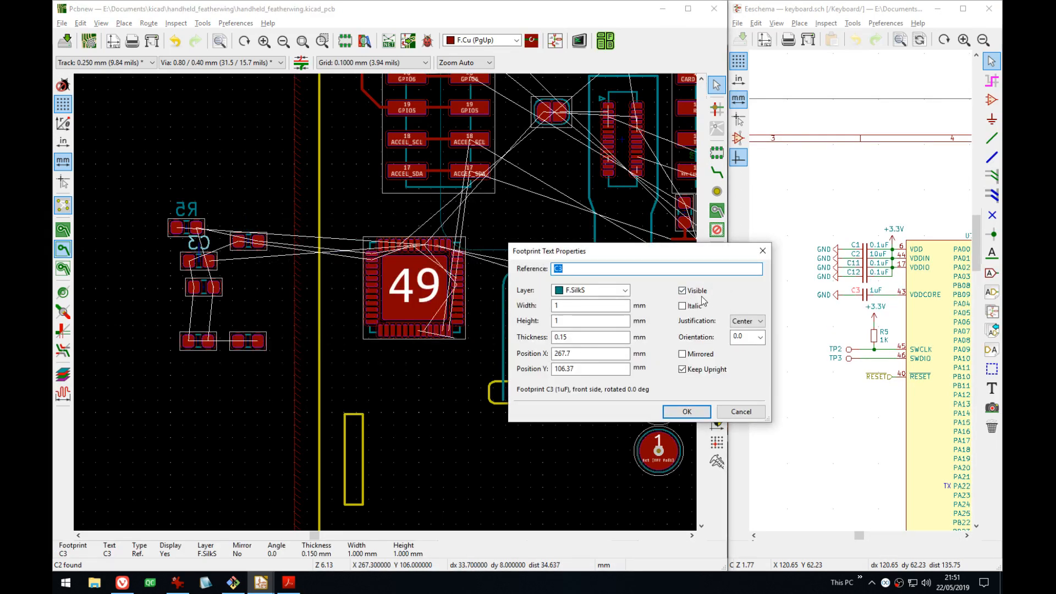
pyautogui.click(682, 291)
pyautogui.click(686, 411)
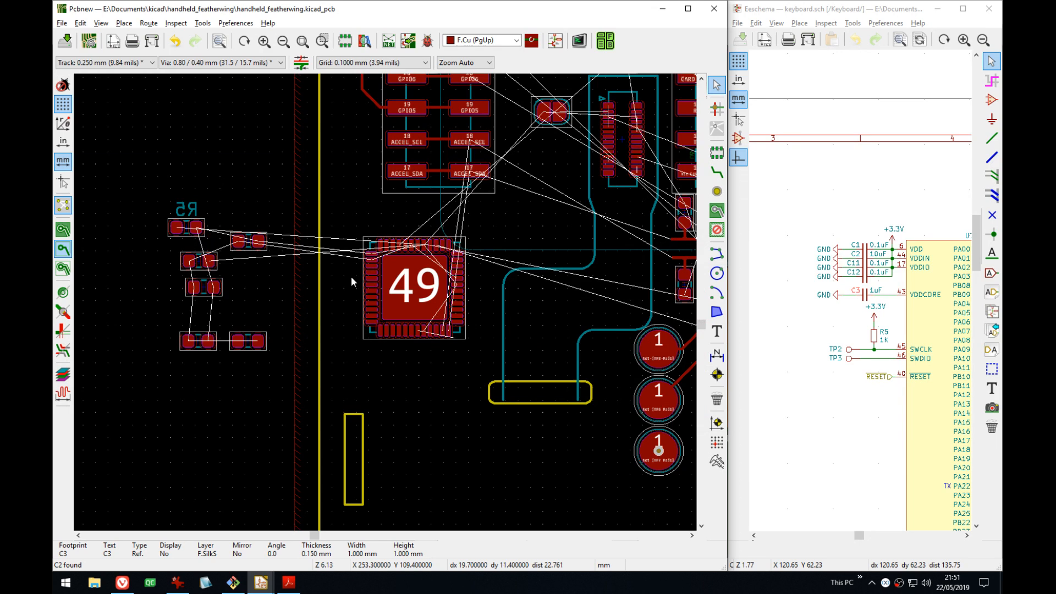
pyautogui.click(187, 209)
pyautogui.doubleClick(187, 209)
pyautogui.click(697, 290)
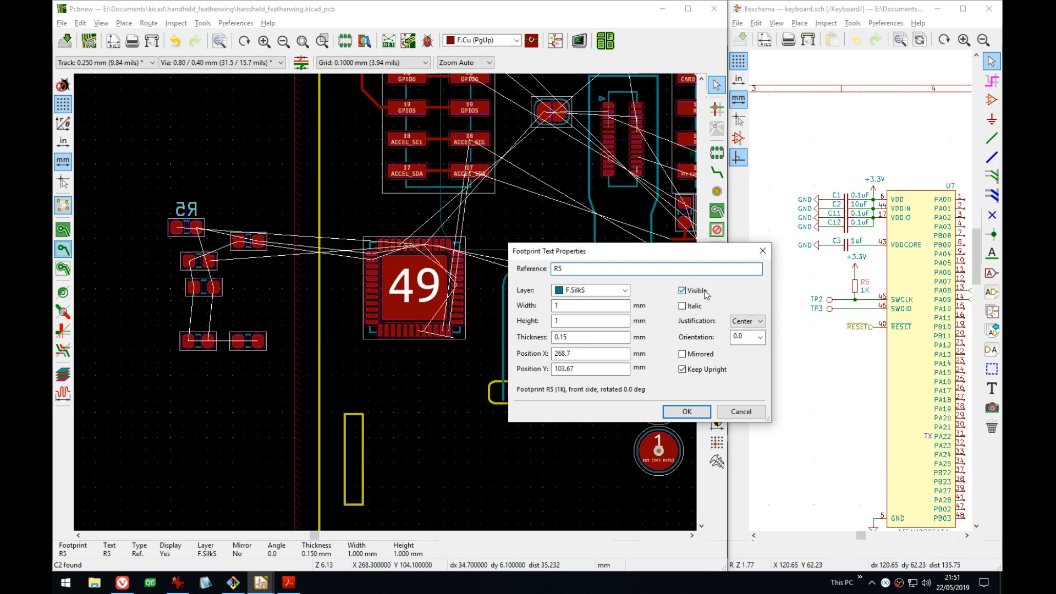
pyautogui.click(686, 411)
pyautogui.click(285, 185)
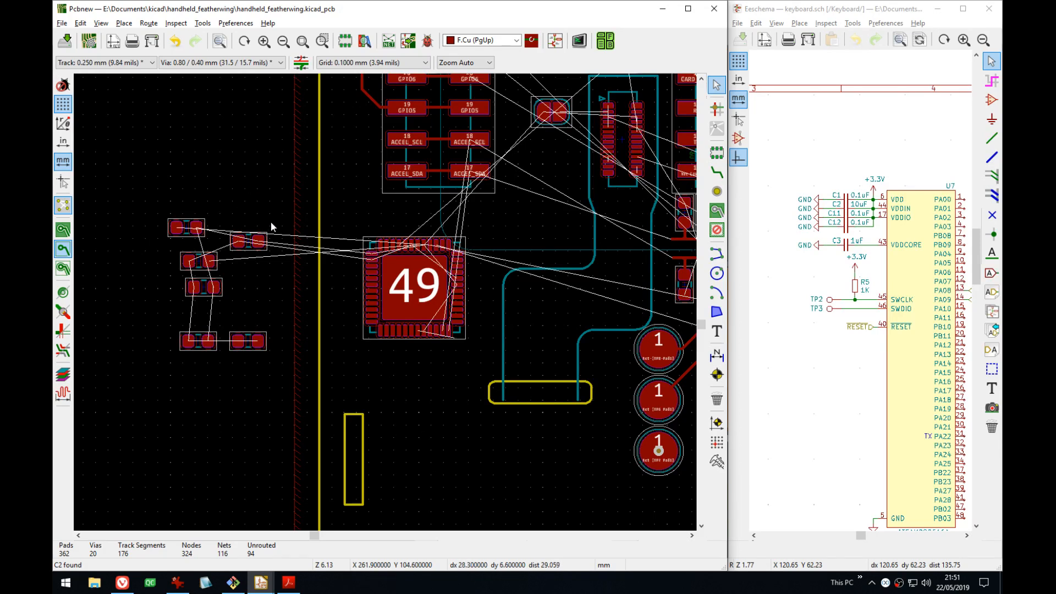
# - Examine the pads of the loose capacitors and R5 and their ratsnest connections to microcontroller U7
pyautogui.scroll(-1, 270, 221)
pyautogui.scroll(1, 385, 301)
pyautogui.moveTo(384, 303); pyautogui.dragTo(243, 184, button='middle')
pyautogui.moveTo(298, 271); pyautogui.dragTo(286, 237, button='middle')
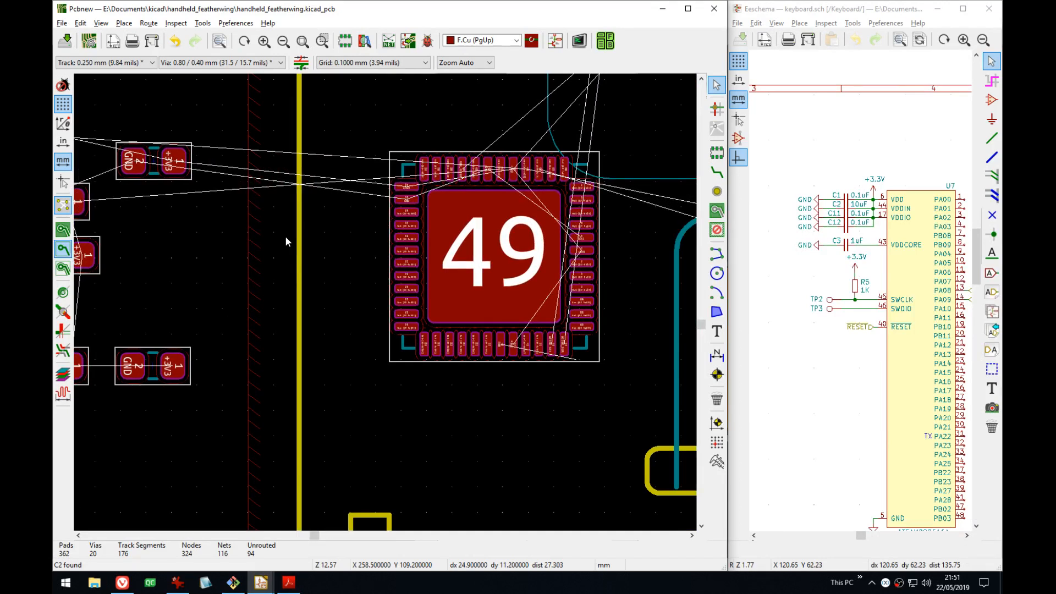
pyautogui.moveTo(281, 296); pyautogui.dragTo(295, 295, button='middle')
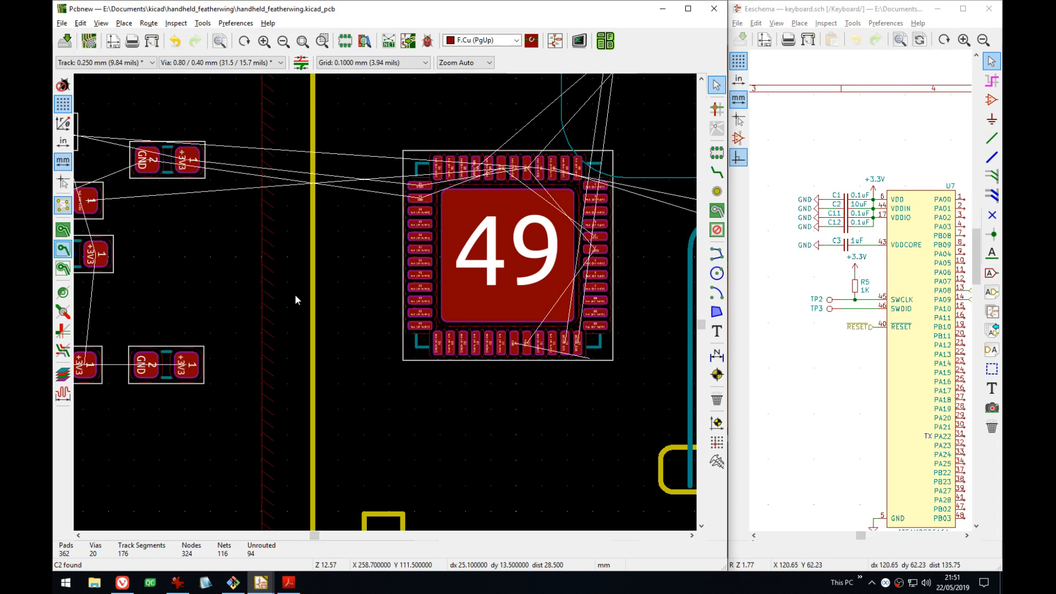
pyautogui.moveTo(296, 294); pyautogui.dragTo(283, 255, button='middle')
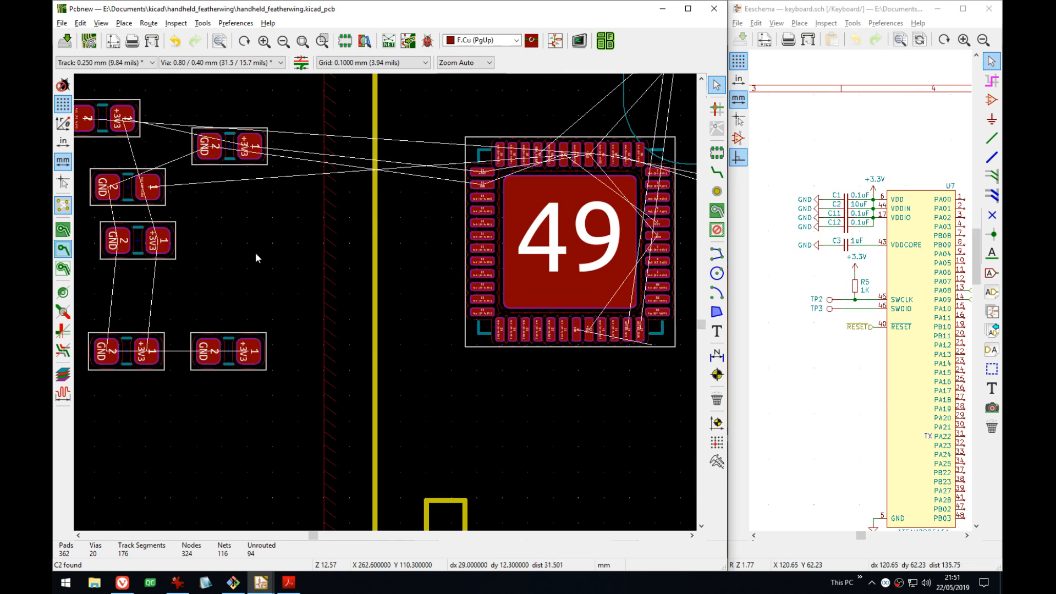
pyautogui.moveTo(255, 252); pyautogui.dragTo(307, 328, button='middle')
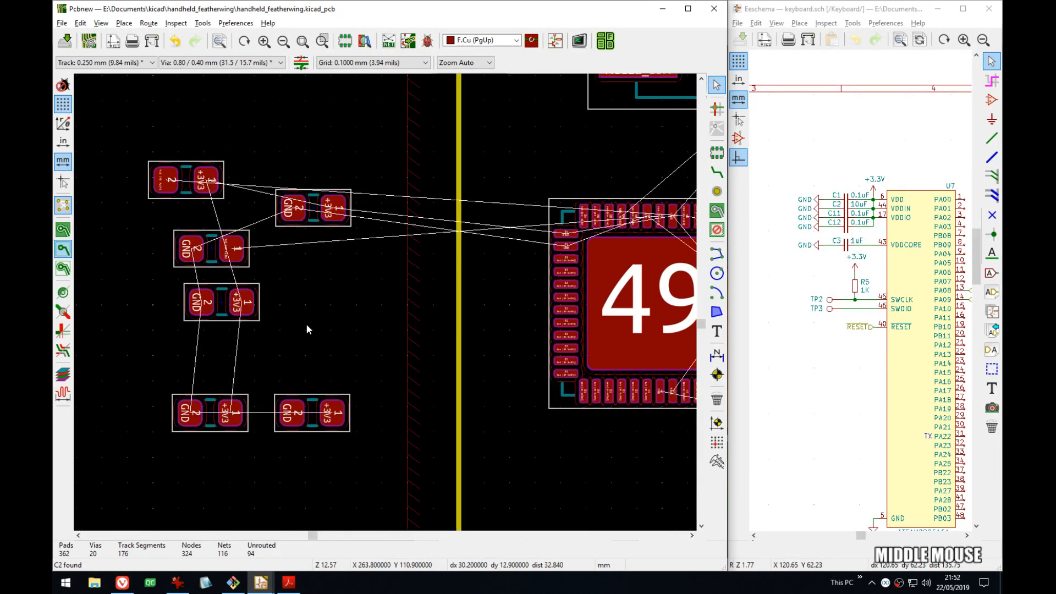
# - Move capacitor C3 into the gap between the Feather footprint and U7, in line with pin 43, rotated to 270 degrees
pyautogui.click(209, 256)
pyautogui.press('n')
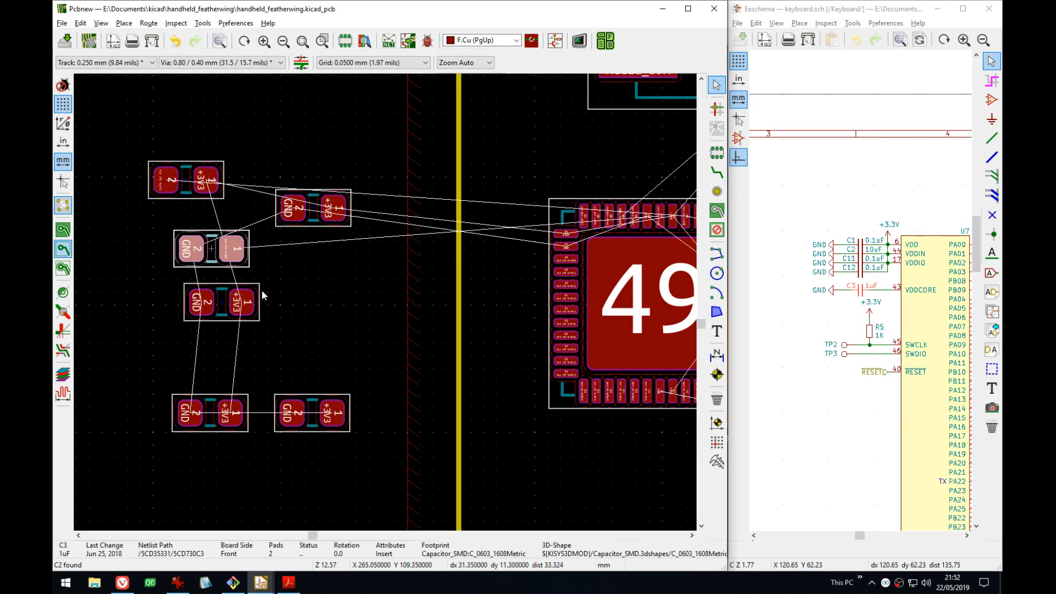
pyautogui.moveTo(292, 273); pyautogui.dragTo(235, 263, button='middle')
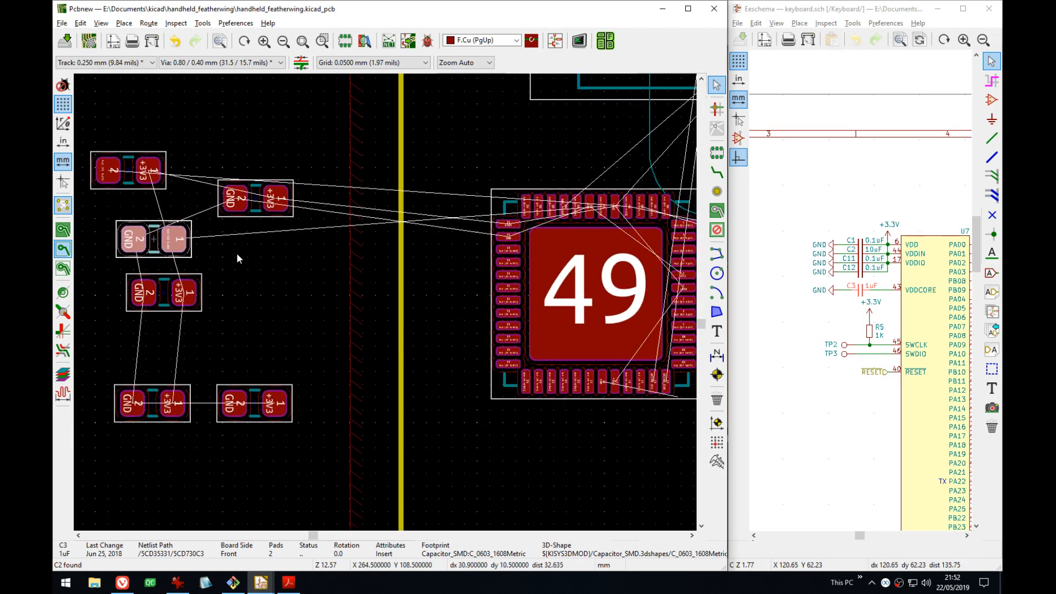
pyautogui.hotkey('shift', 'n')
pyautogui.press('m')
pyautogui.moveTo(387, 251); pyautogui.dragTo(191, 309, button='middle')
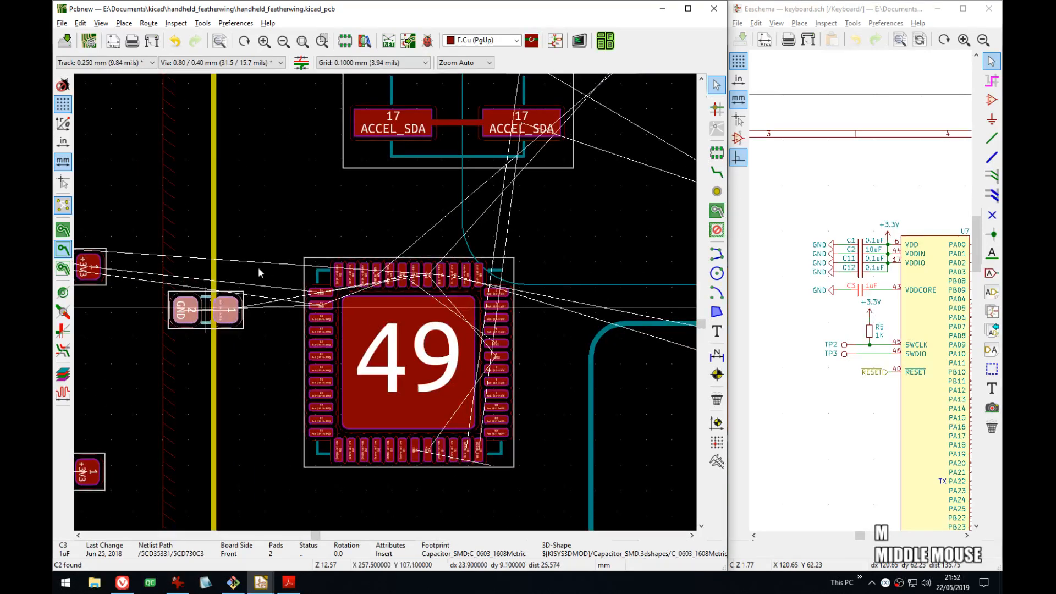
pyautogui.scroll(3, 332, 207)
pyautogui.moveTo(516, 344); pyautogui.dragTo(311, 238, button='middle')
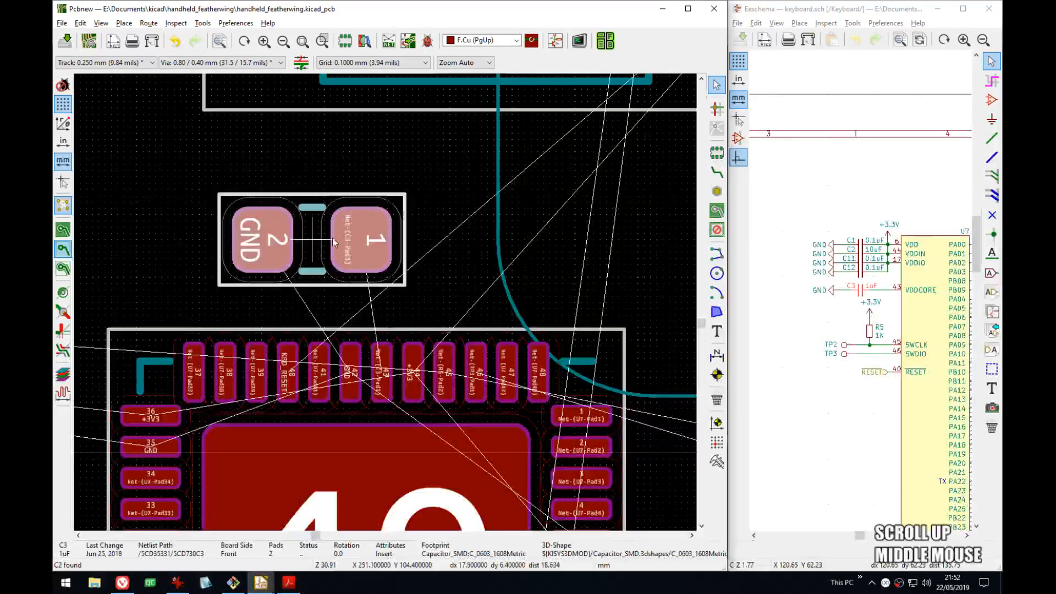
pyautogui.press('r')
pyautogui.press('r')
pyautogui.press('r')
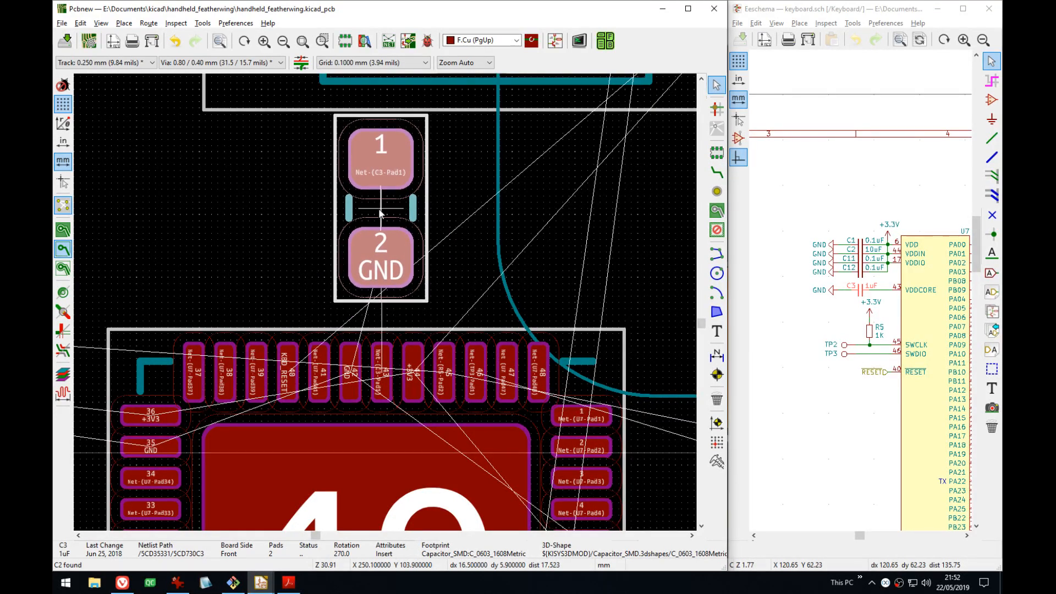
pyautogui.click(380, 213)
# - Rotate C3 to 90 degrees so that its pad 1 faces U7's pin 43, and check the alignment up close
pyautogui.scroll(-3, 380, 214)
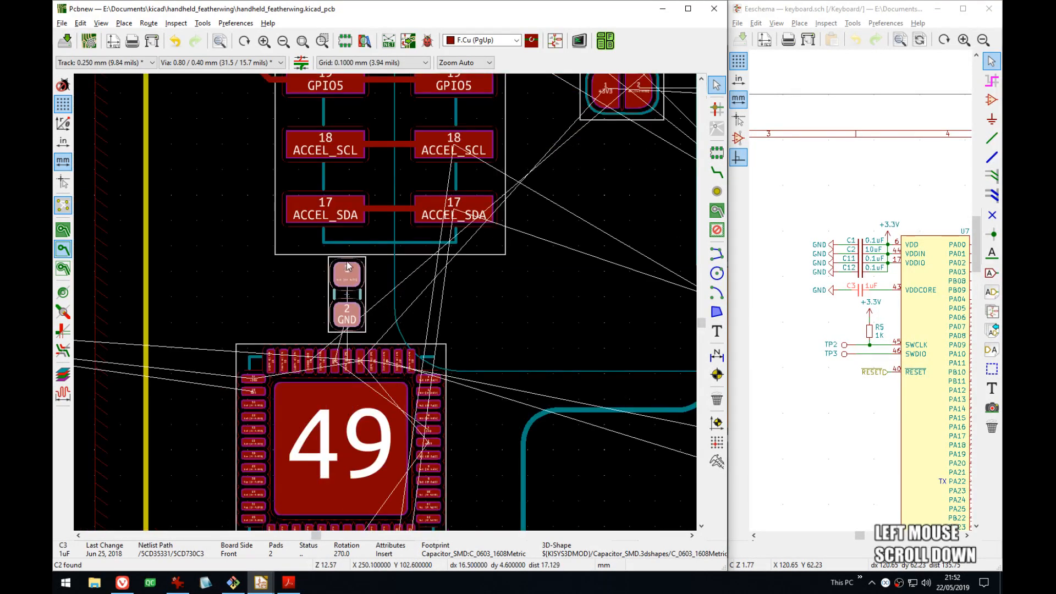
pyautogui.scroll(6, 380, 302)
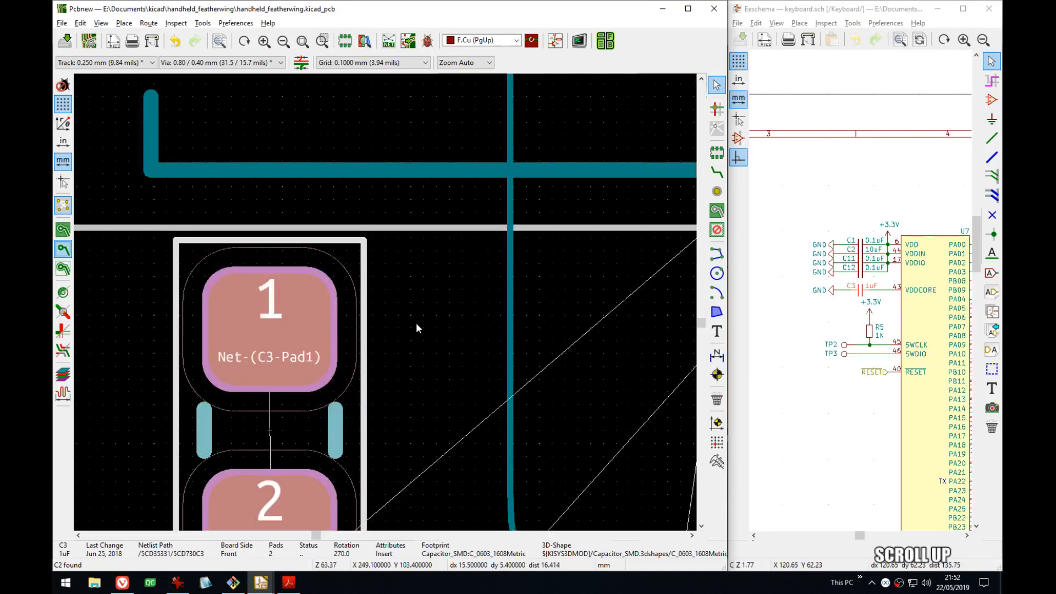
pyautogui.moveTo(426, 520); pyautogui.dragTo(490, 215, button='middle')
pyautogui.scroll(-3, 351, 277)
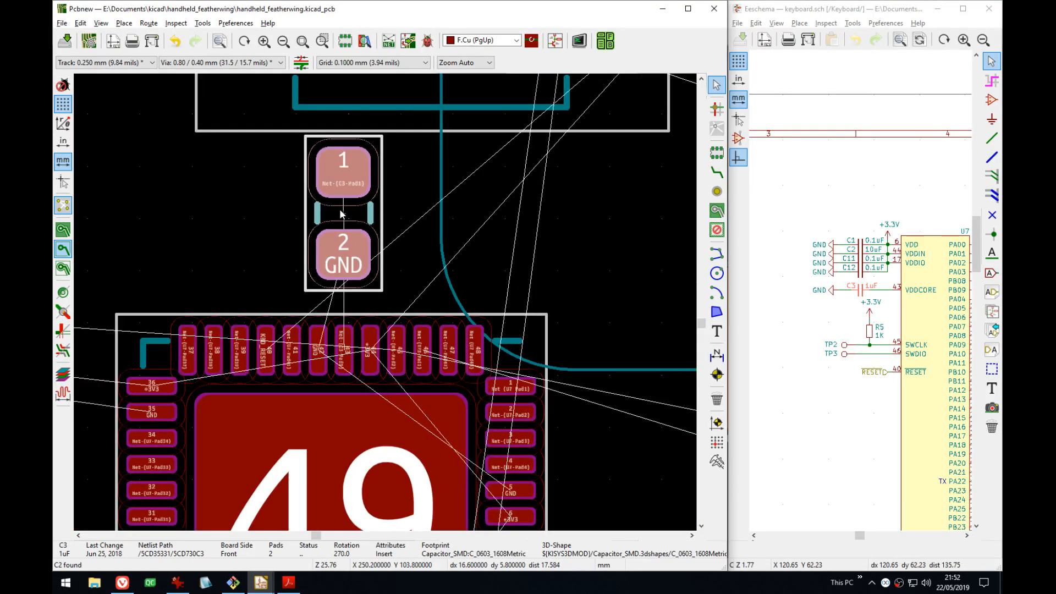
pyautogui.press('r')
pyautogui.press('r')
pyautogui.scroll(-1, 389, 306)
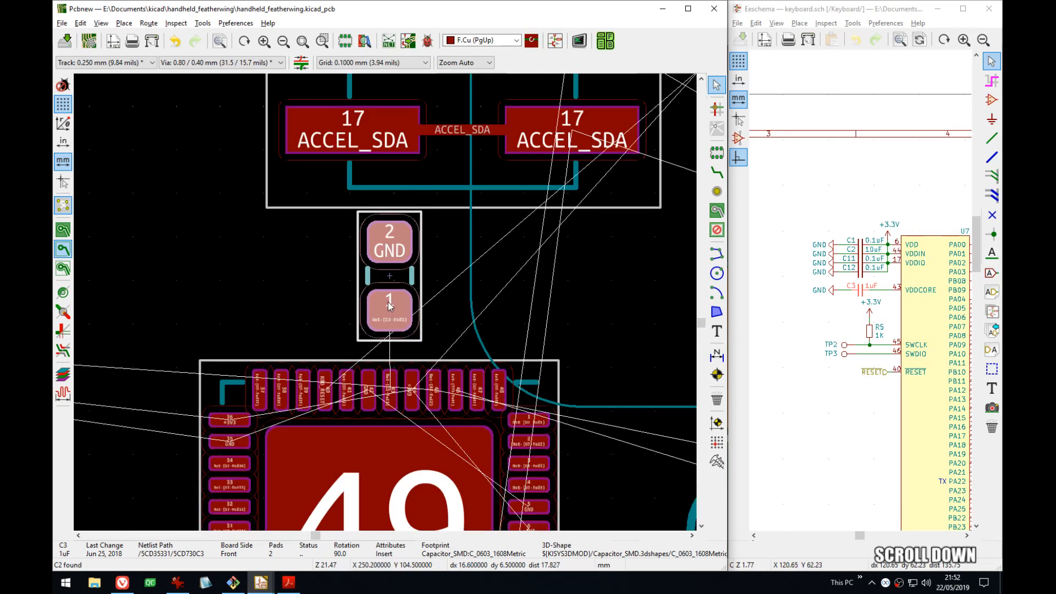
pyautogui.scroll(1, 386, 307)
pyautogui.scroll(3, 385, 305)
pyautogui.moveTo(384, 304); pyautogui.dragTo(460, 340, button='middle')
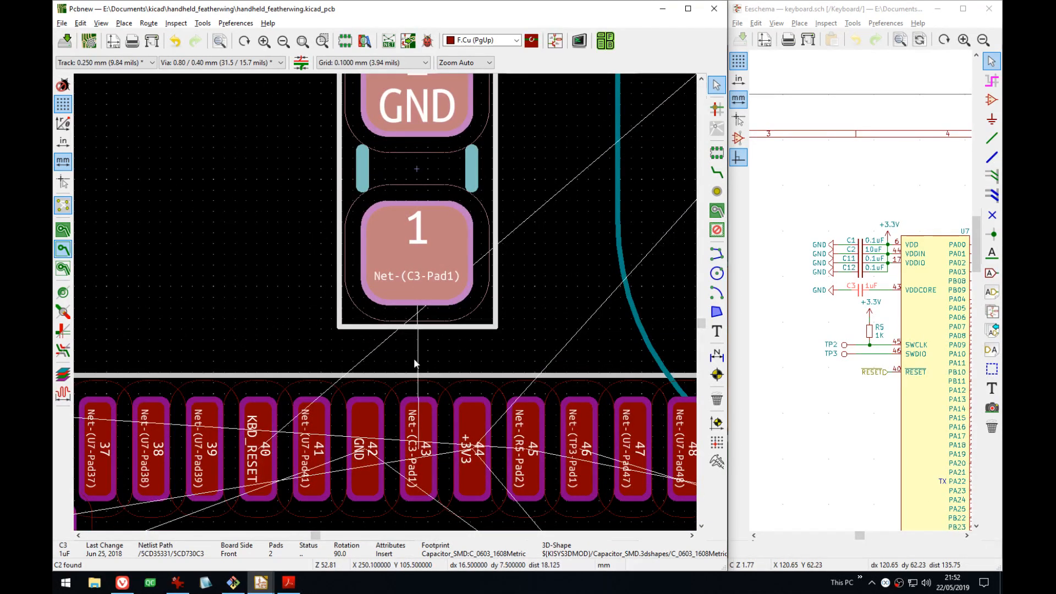
pyautogui.scroll(-1, 281, 338)
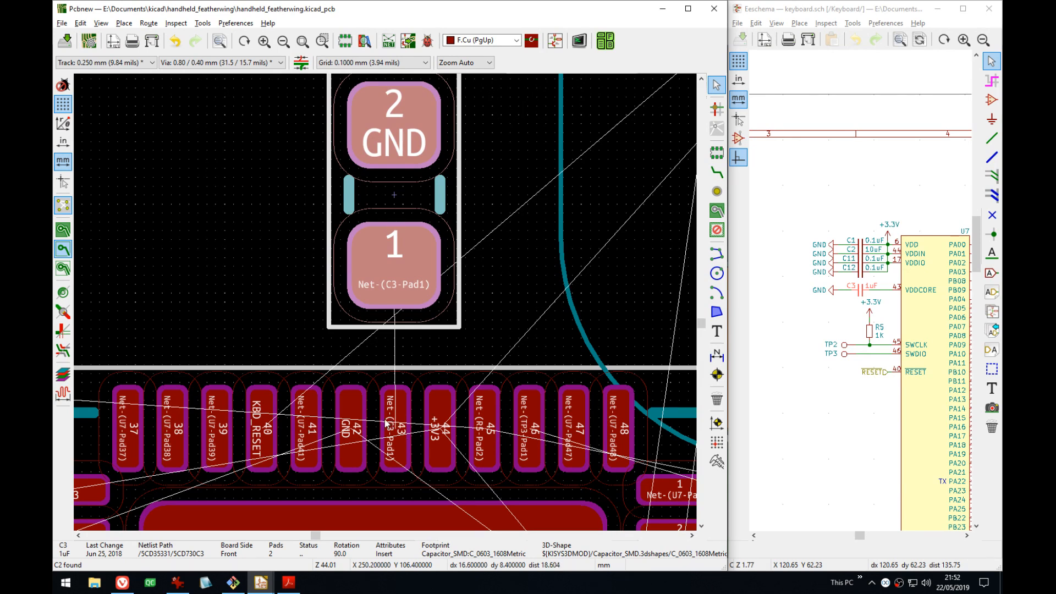
# - Open the 3D view of the board and examine U7 and C3 relative to the Feather module, the flex cable and the loose parts
pyautogui.hotkey('alt', '3')
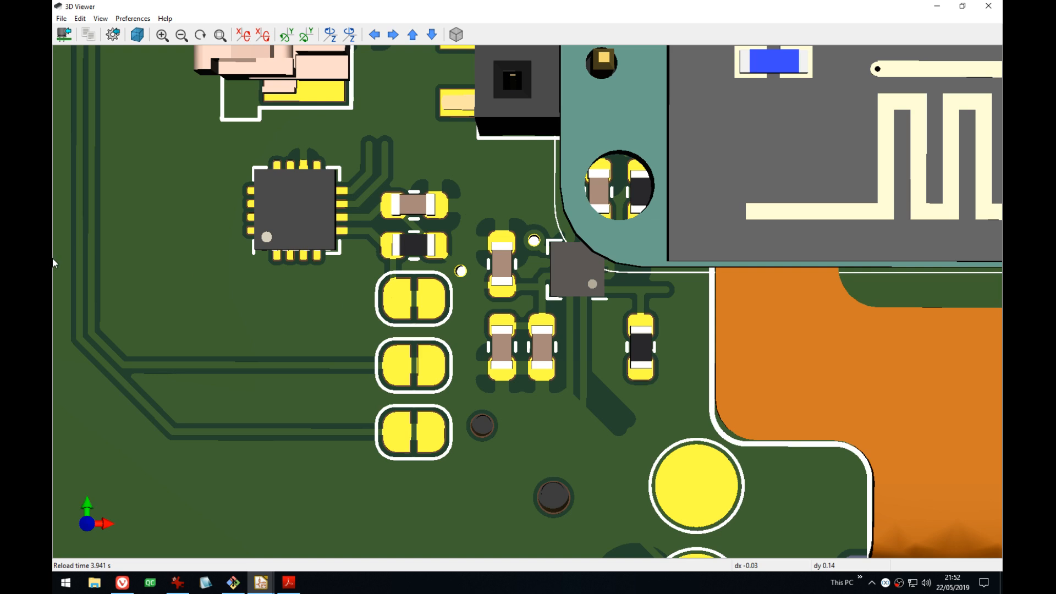
pyautogui.scroll(-3, 517, 318)
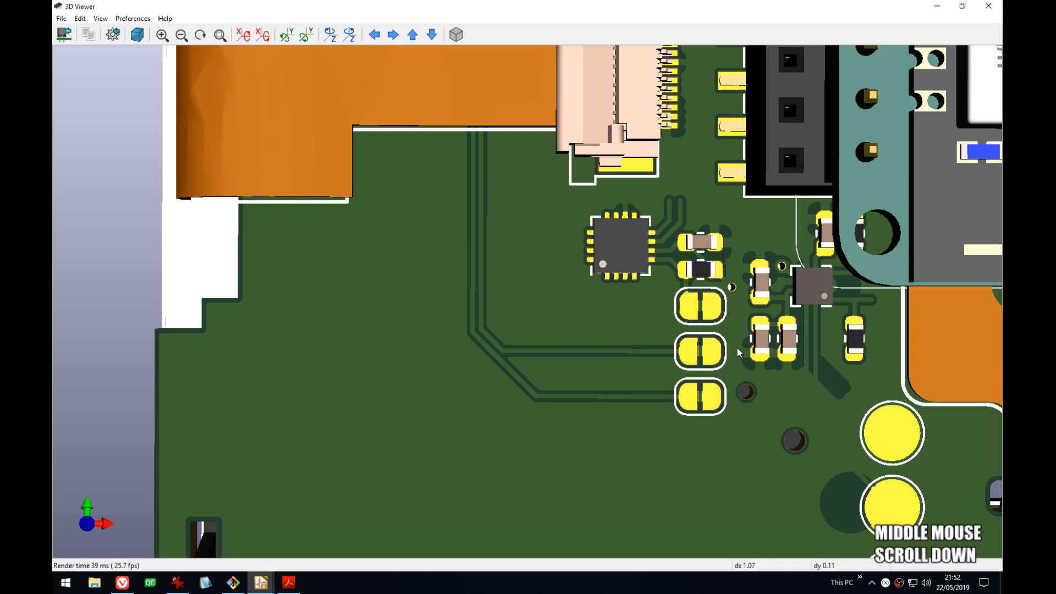
pyautogui.moveTo(738, 352); pyautogui.dragTo(555, 275, button='middle')
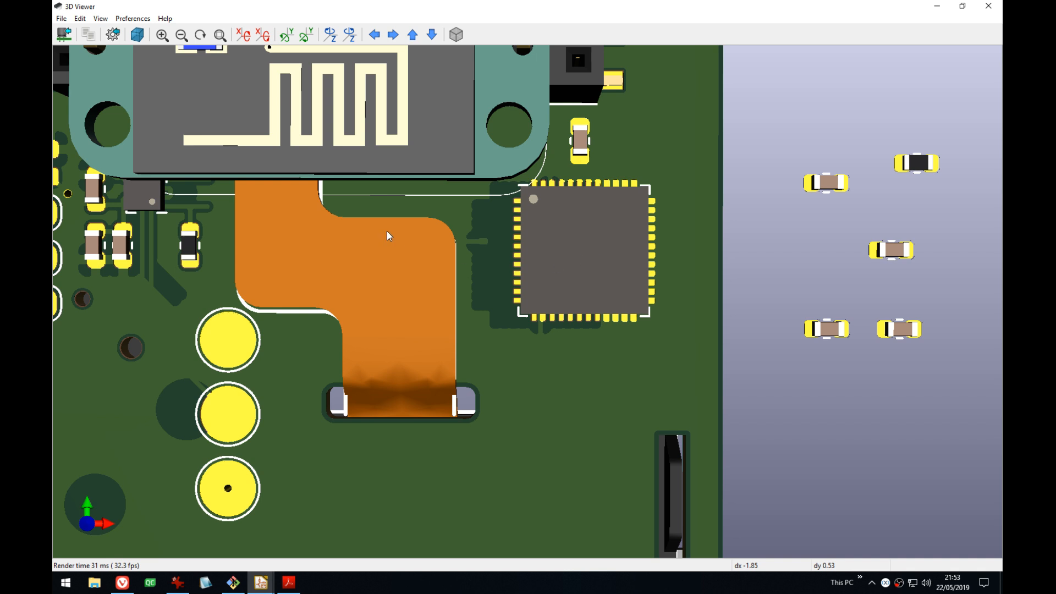
pyautogui.scroll(-5, 561, 285)
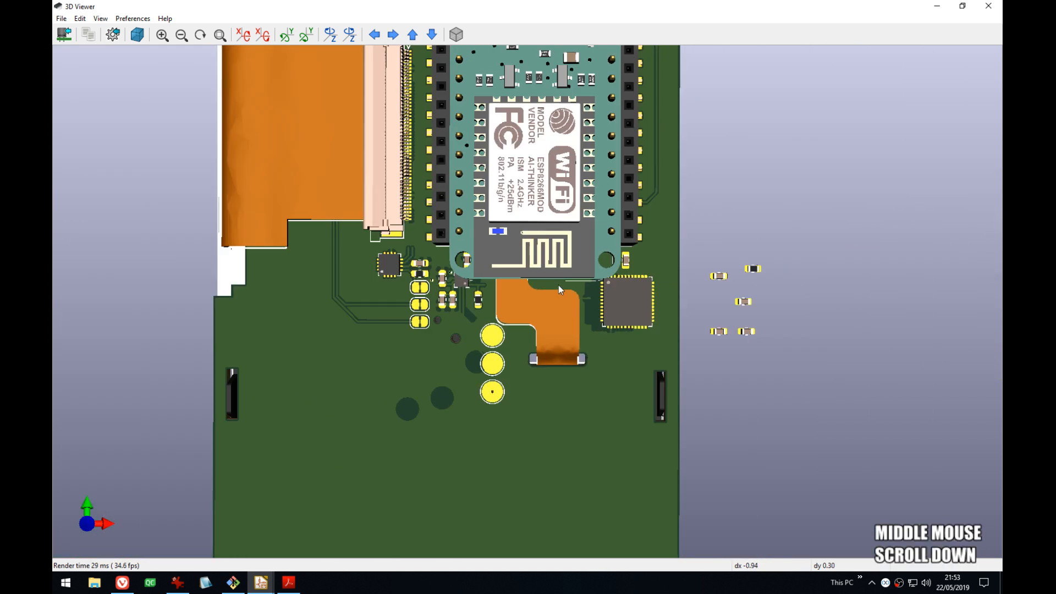
pyautogui.moveTo(542, 192); pyautogui.dragTo(351, 239, button='middle')
pyautogui.scroll(4, 391, 274)
pyautogui.scroll(2, 392, 274)
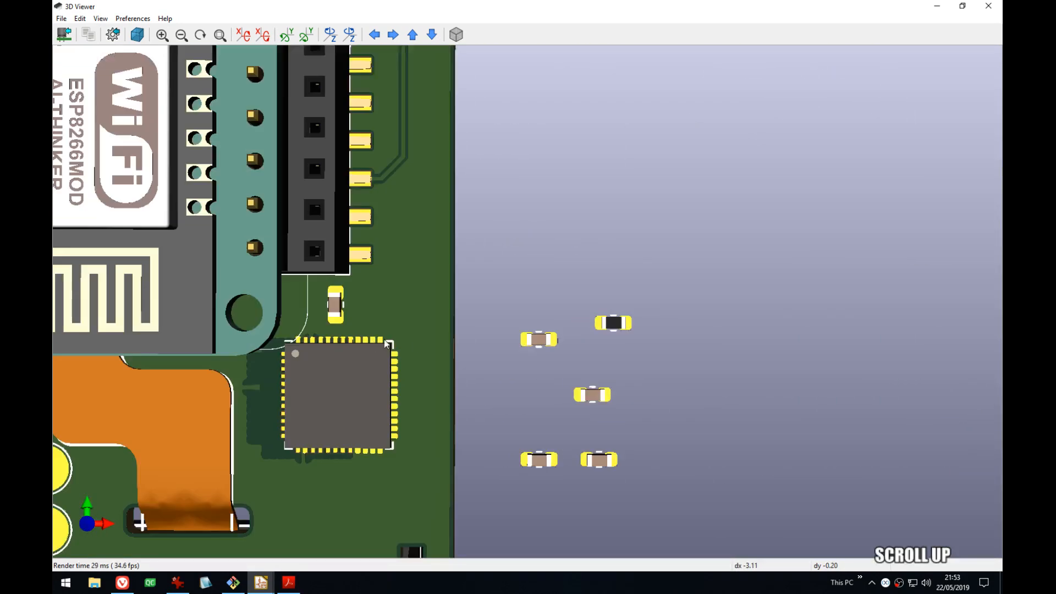
pyautogui.moveTo(304, 336); pyautogui.dragTo(592, 301, button='middle')
pyautogui.scroll(1, 668, 273)
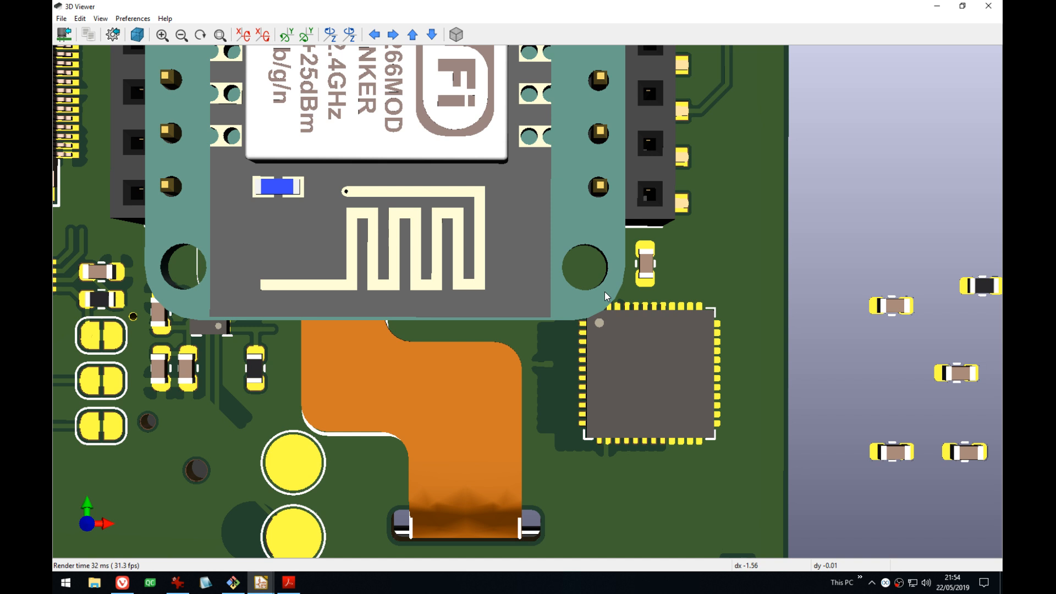
# - Inspect the gap between the Feather module's corner, C3 and U7 up close in the 3D view
pyautogui.moveTo(605, 295); pyautogui.dragTo(545, 297, button='middle')
pyautogui.hotkey('alt', 'Tab')
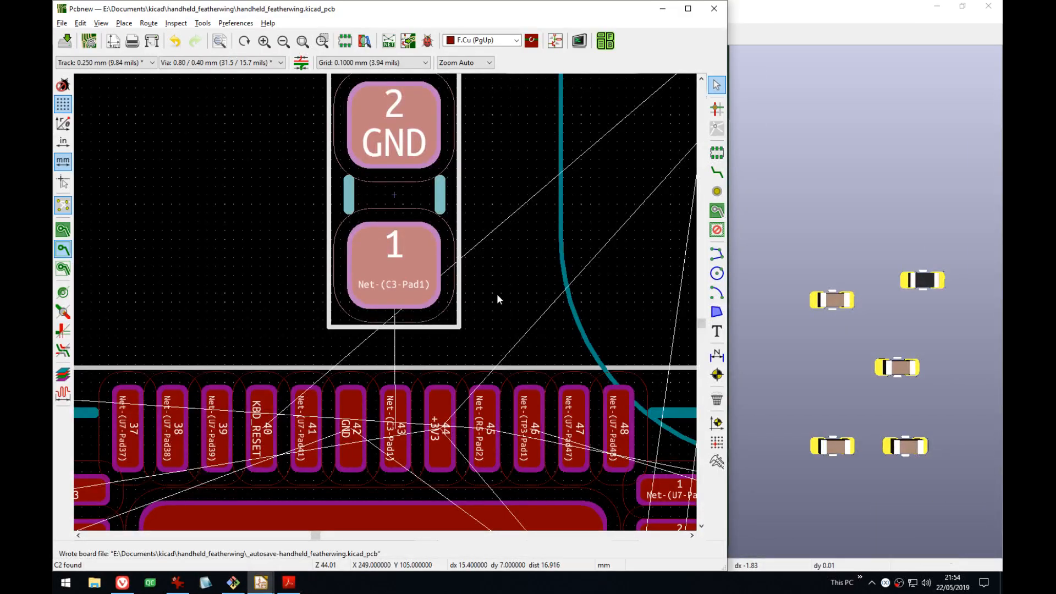
pyautogui.hotkey('alt', 'Tab')
pyautogui.scroll(3, 574, 300)
pyautogui.moveTo(575, 300); pyautogui.dragTo(600, 305, button='middle')
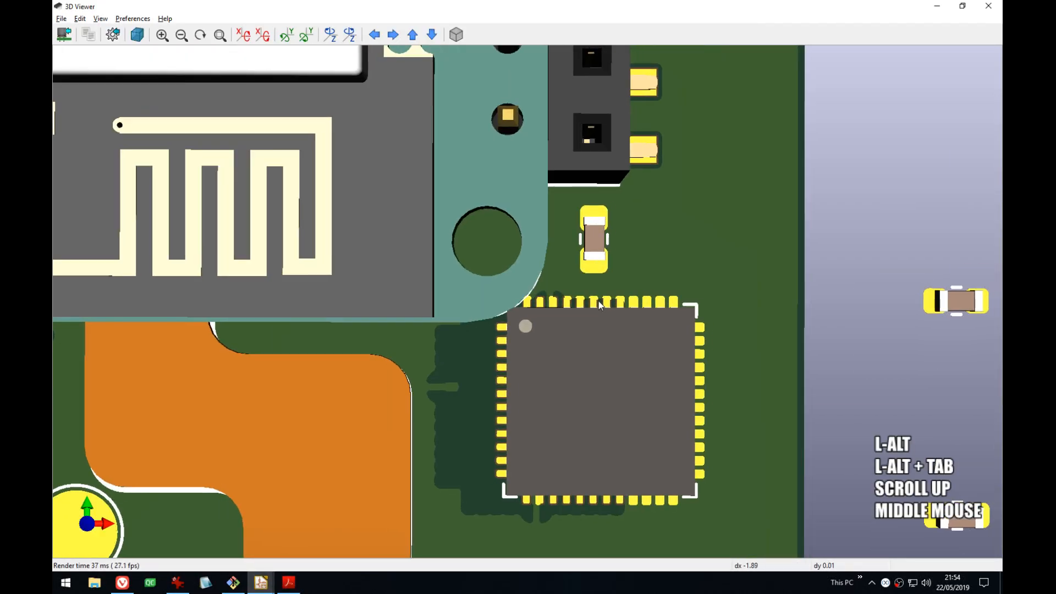
pyautogui.moveTo(248, 304); pyautogui.dragTo(645, 272, button='middle')
pyautogui.moveTo(631, 346); pyautogui.dragTo(286, 315, button='middle')
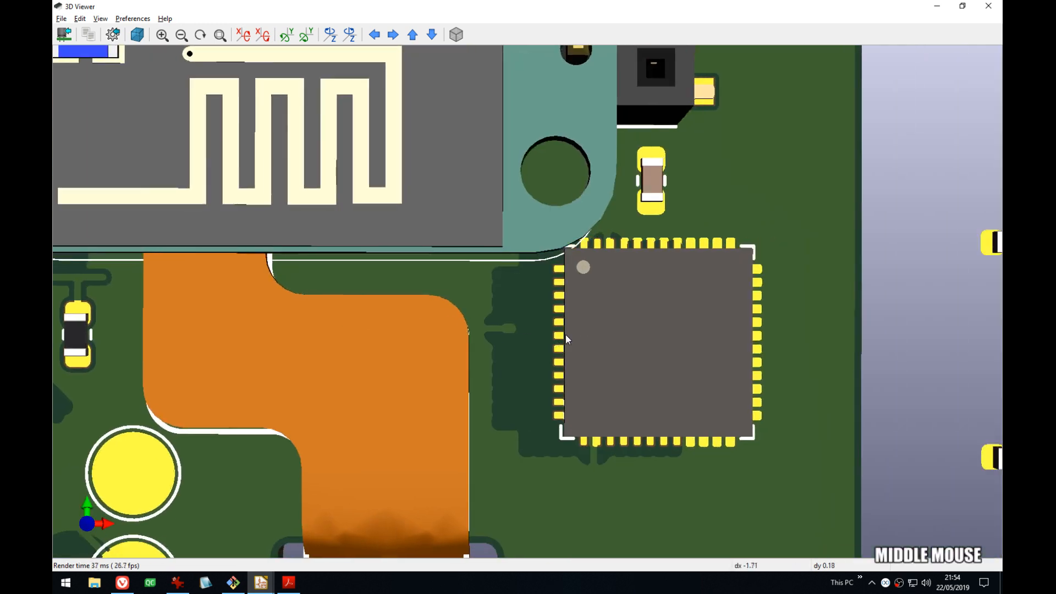
pyautogui.scroll(-5, 565, 334)
pyautogui.moveTo(496, 332); pyautogui.dragTo(355, 325, button='middle')
# - Survey the whole board in the 3D view, comparing U7's location with the Feather module, both flex cables and the unplaced parts
pyautogui.moveTo(452, 278); pyautogui.dragTo(641, 245, button='middle')
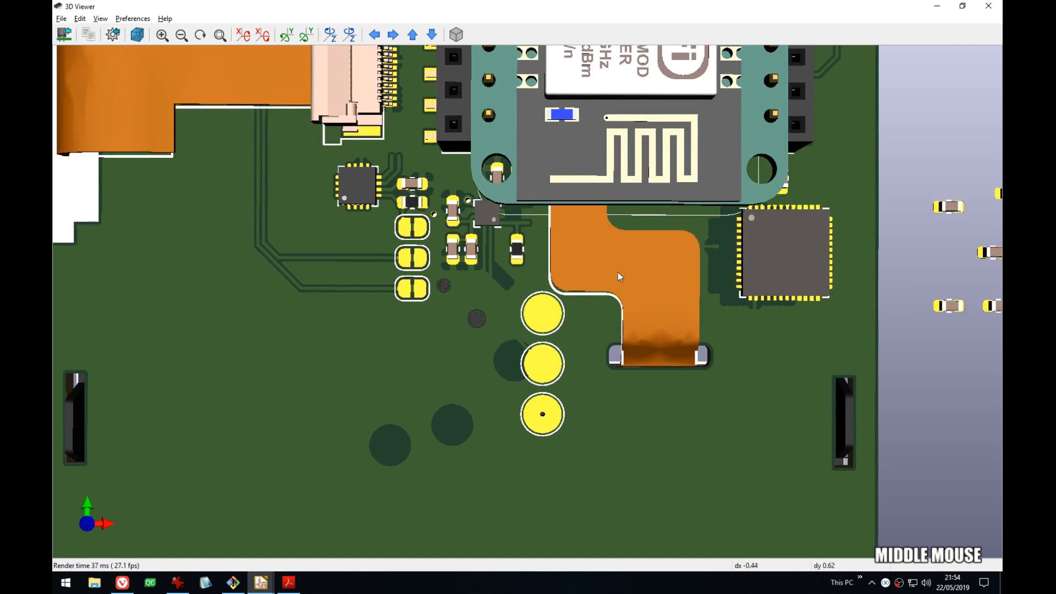
pyautogui.scroll(3, 618, 271)
pyautogui.scroll(-6, 616, 280)
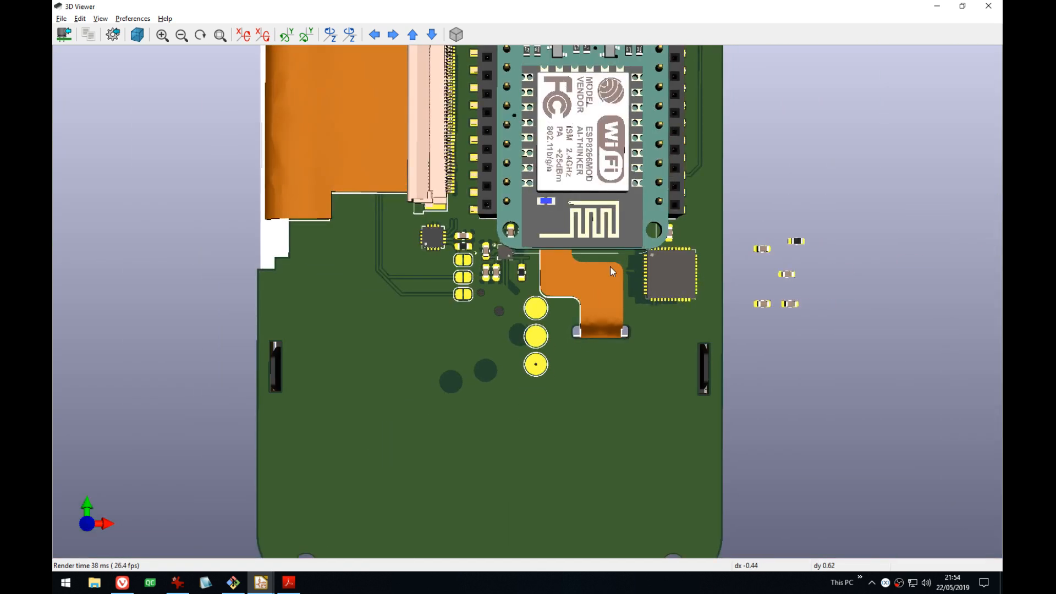
pyautogui.moveTo(604, 262); pyautogui.dragTo(534, 375, button='middle')
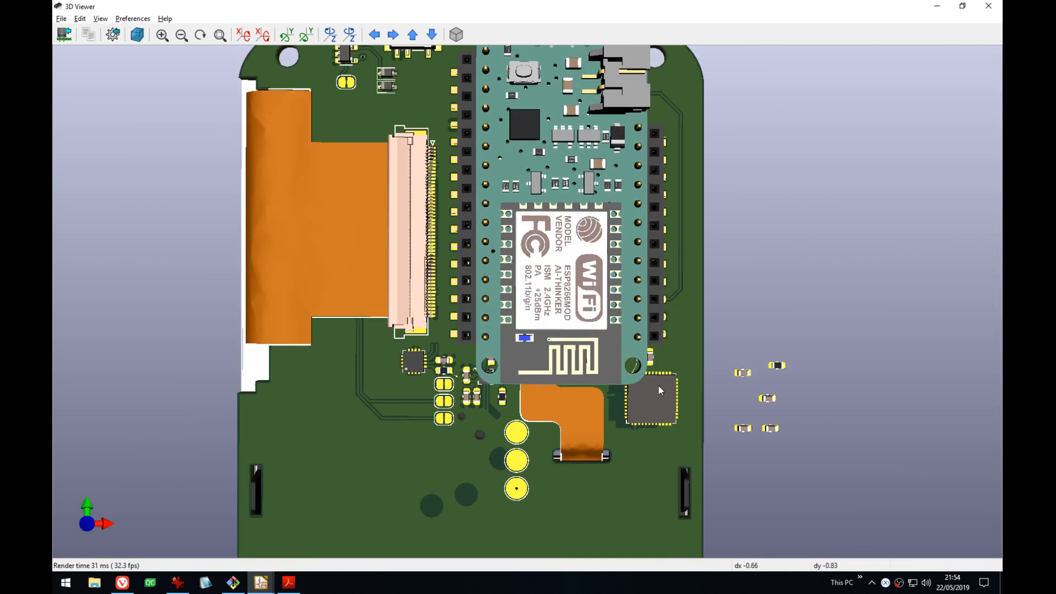
pyautogui.scroll(3, 533, 375)
pyautogui.moveTo(637, 419); pyautogui.dragTo(514, 331, button='middle')
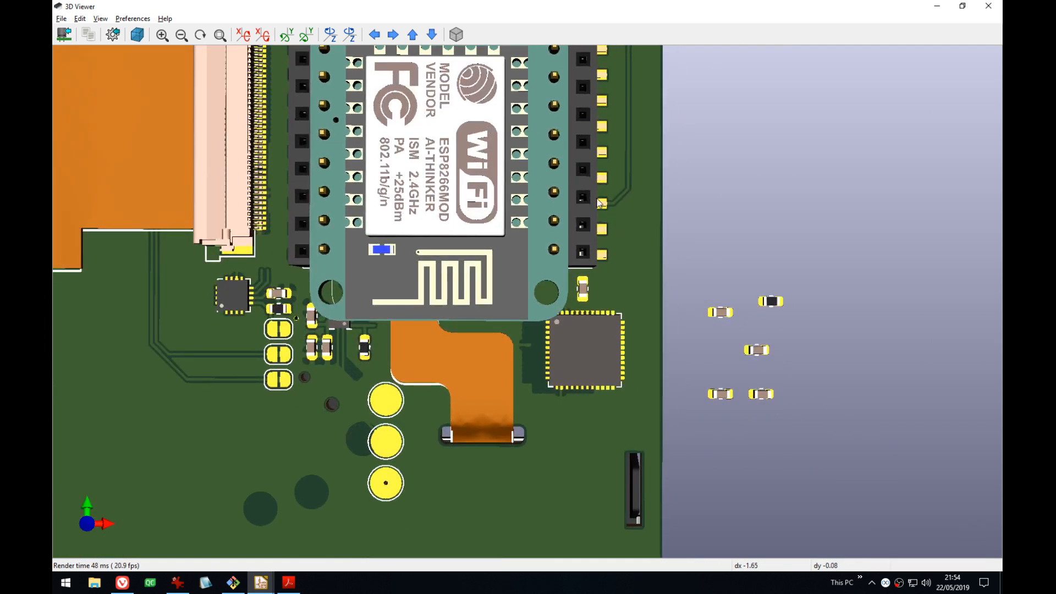
pyautogui.scroll(-4, 464, 333)
pyautogui.scroll(5, 574, 318)
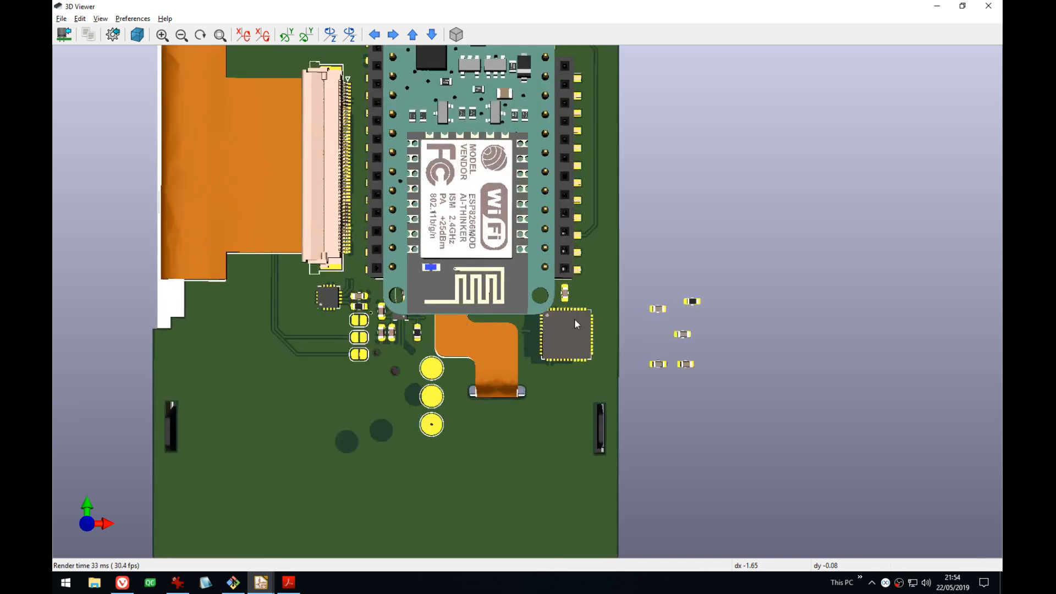
pyautogui.moveTo(574, 318)
pyautogui.mouseDown(button='middle')
pyautogui.moveTo(508, 276)
pyautogui.moveTo(579, 302)
pyautogui.mouseUp(button='middle')
pyautogui.scroll(3, 508, 276)
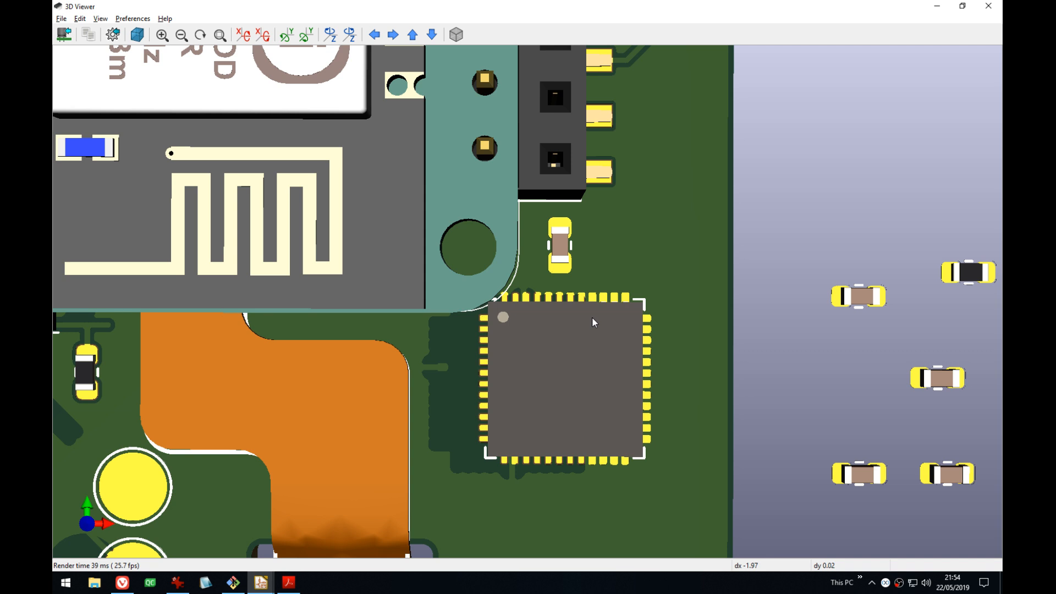
pyautogui.scroll(-6, 525, 319)
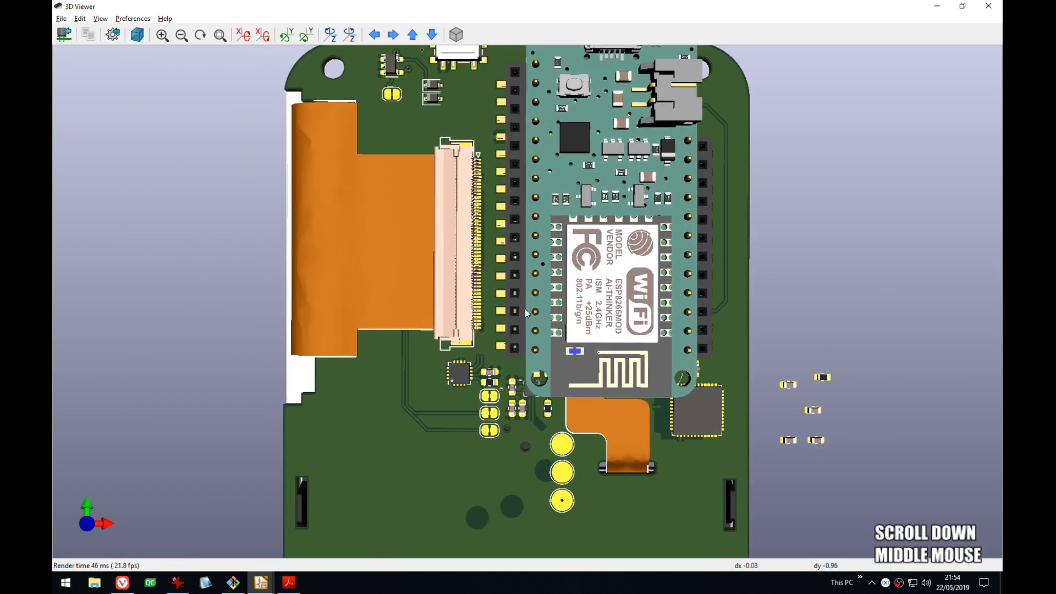
pyautogui.moveTo(525, 313); pyautogui.dragTo(516, 344, button='middle')
pyautogui.scroll(-3, 516, 343)
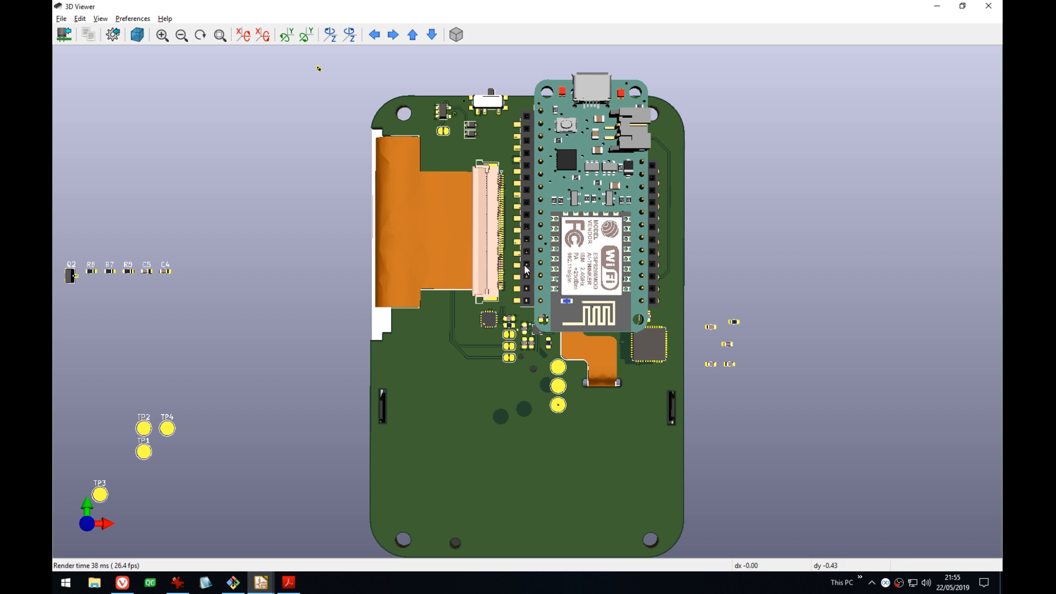
# - Hide the 3D models of the Feather module, its headers and the display connector to expose the parts beneath
pyautogui.click(112, 35)
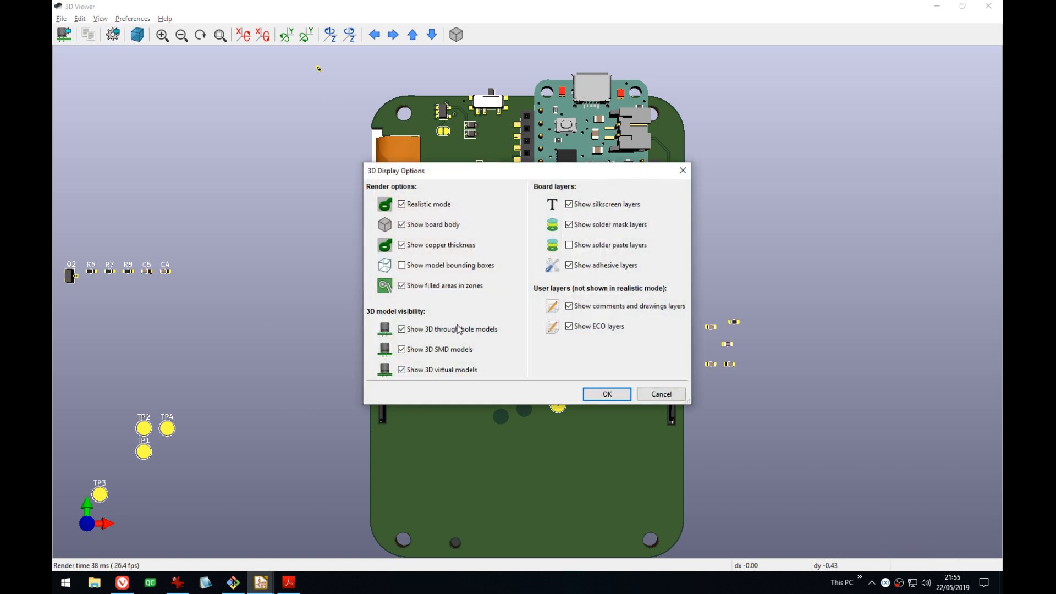
pyautogui.click(607, 394)
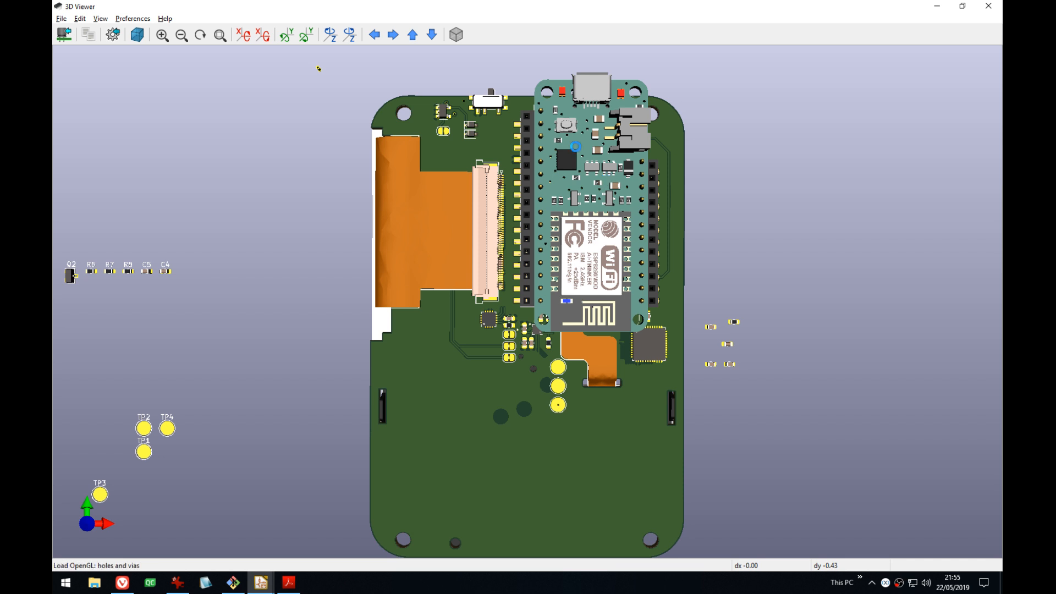
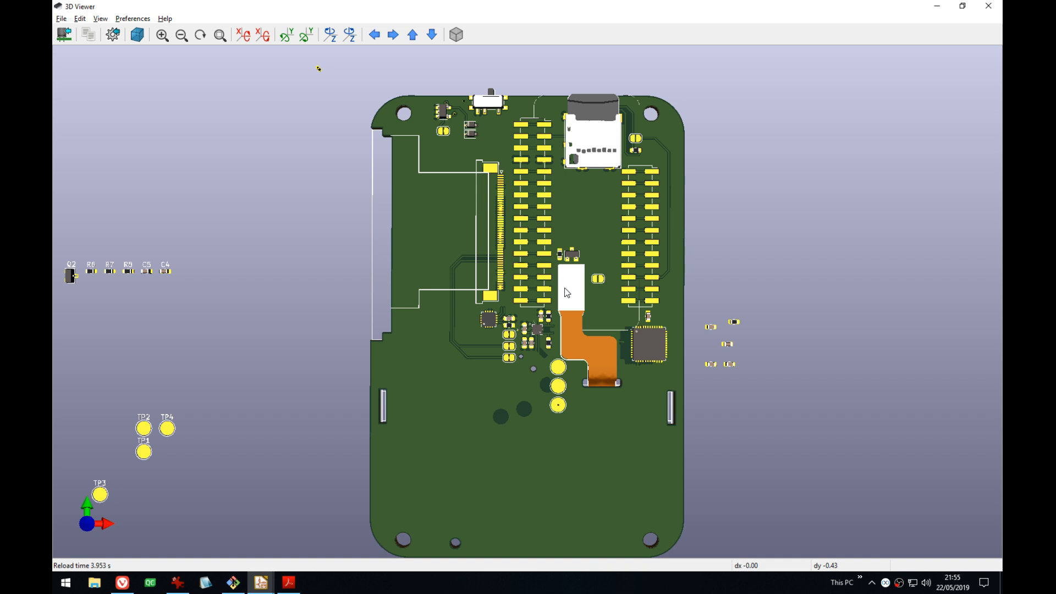
pyautogui.scroll(3, 569, 293)
pyautogui.scroll(2, 591, 302)
pyautogui.moveTo(690, 310); pyautogui.dragTo(601, 295, button='middle')
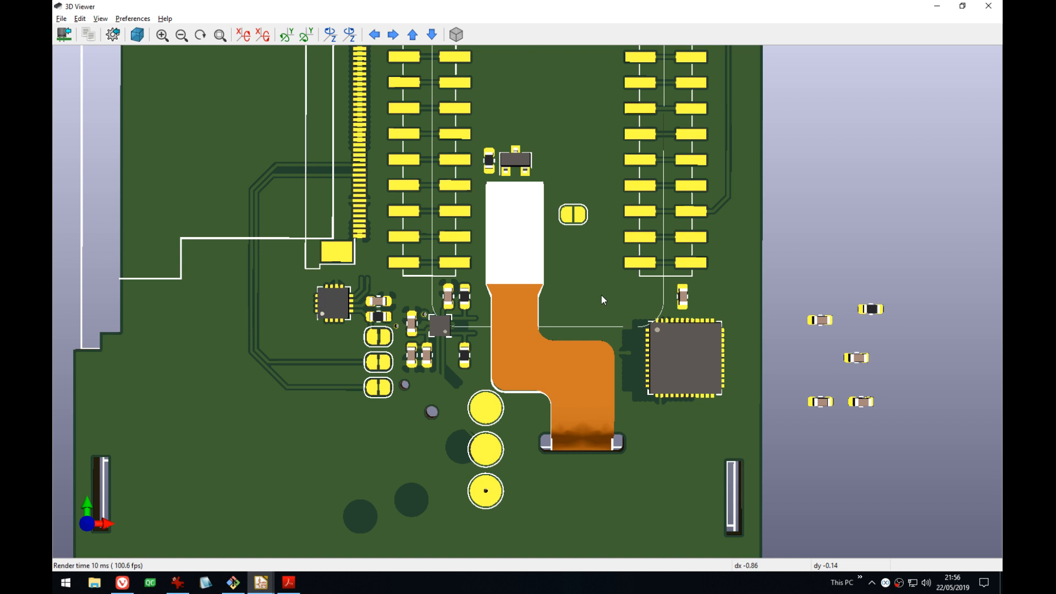
# - Examine the exposed board from tilted angles, covering the SD card socket, header pads, flex cable and U7
pyautogui.hotkey('alt', 'Tab')
pyautogui.hotkey('alt', 'Tab')
pyautogui.moveTo(586, 266); pyautogui.dragTo(511, 243, button='middle')
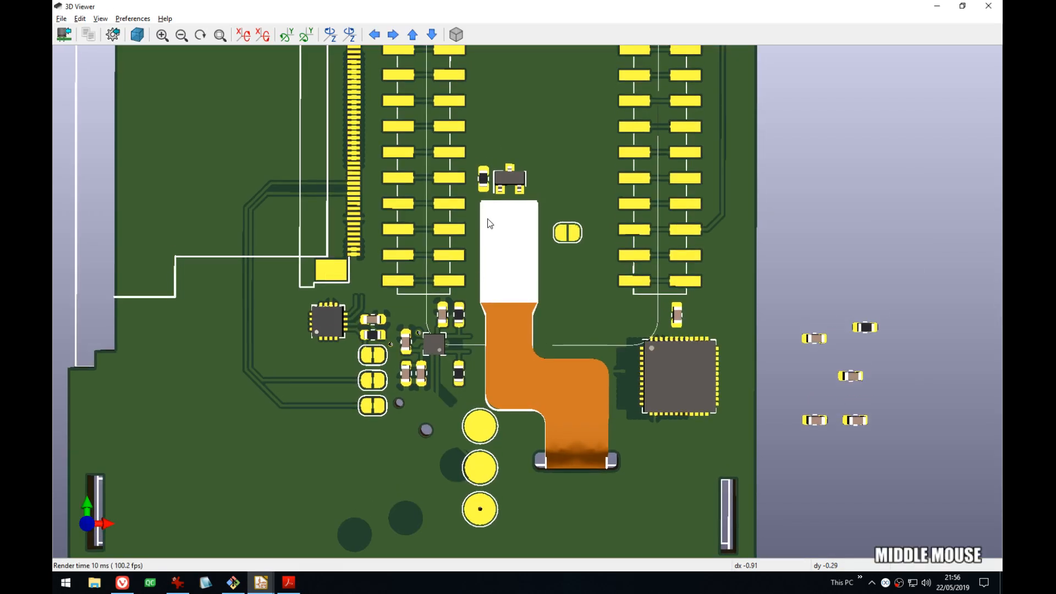
pyautogui.keyDown('shift'); pyautogui.moveTo(608, 311); pyautogui.dragTo(554, 230); pyautogui.keyUp('shift')
pyautogui.scroll(-5, 499, 249)
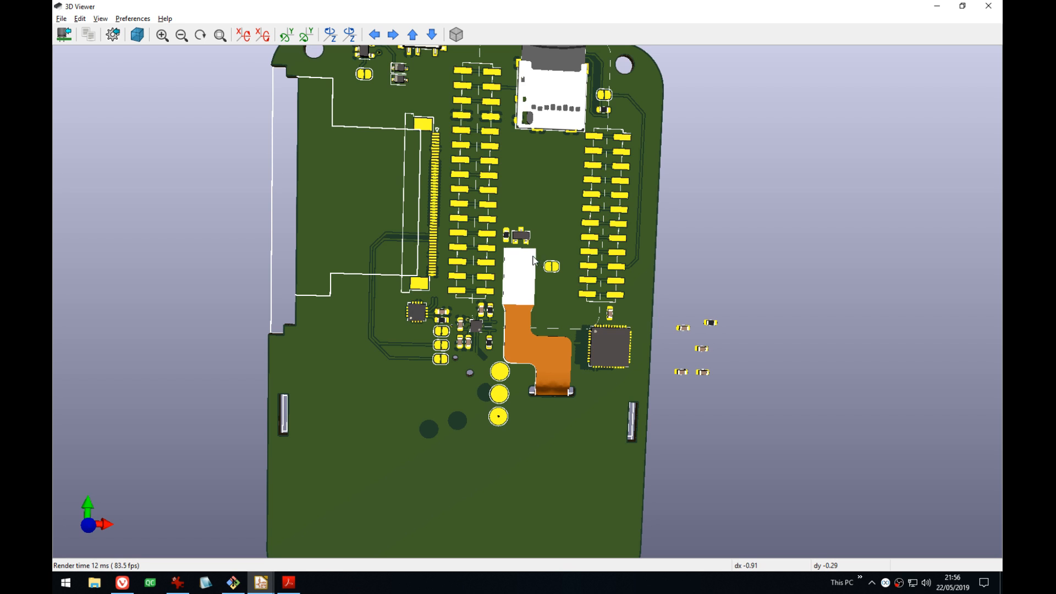
pyautogui.scroll(-3, 532, 260)
pyautogui.scroll(5, 532, 259)
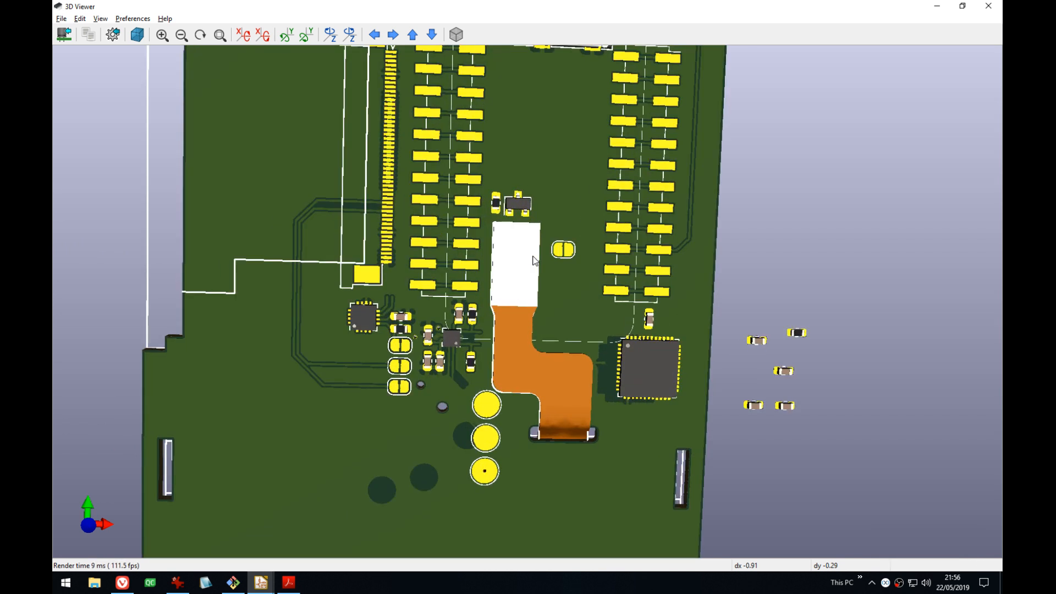
pyautogui.moveTo(517, 374); pyautogui.dragTo(568, 431)
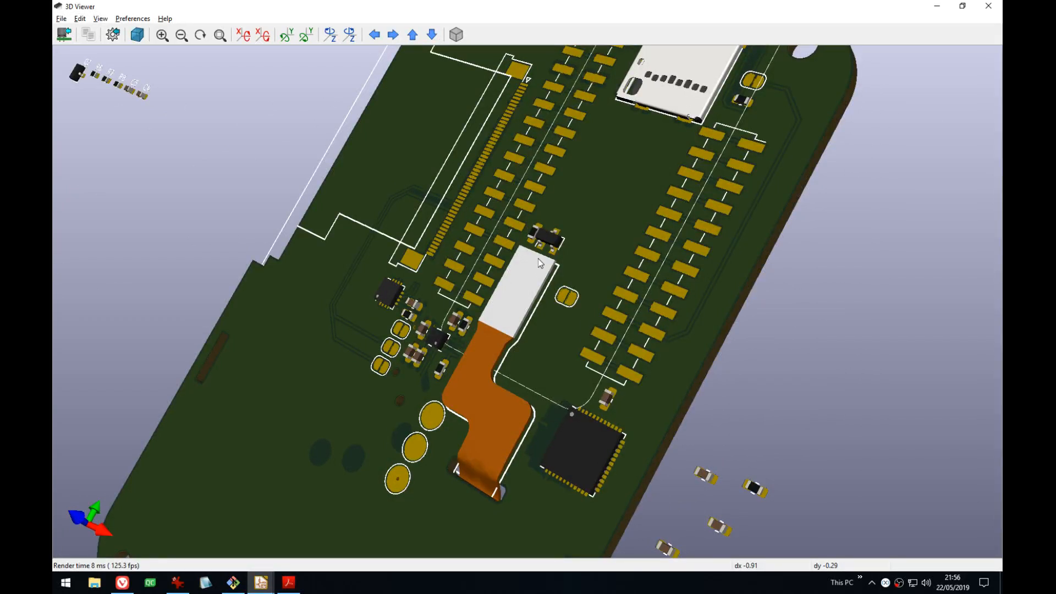
pyautogui.scroll(-2, 531, 312)
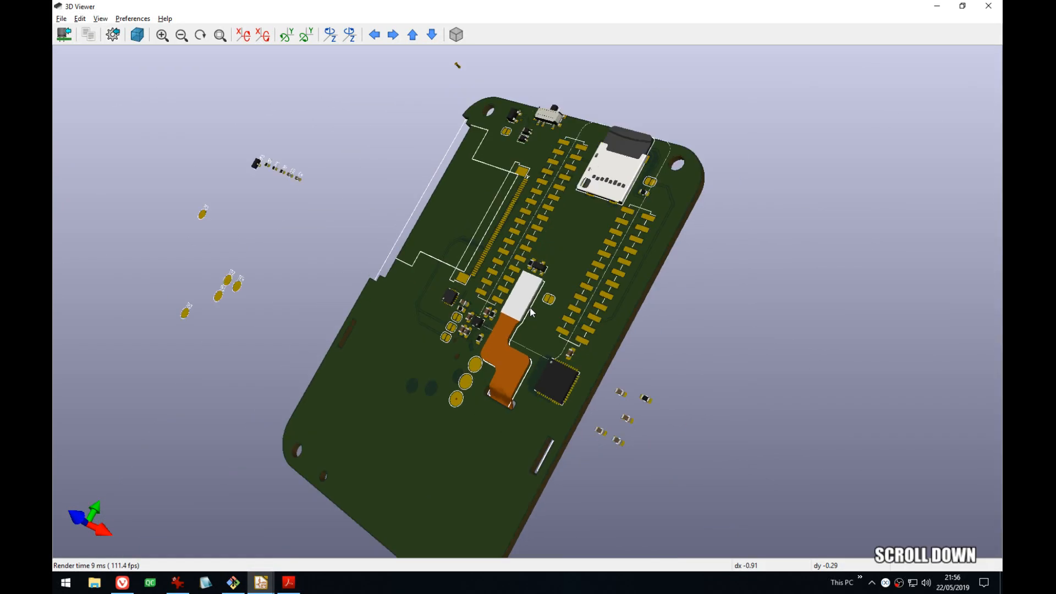
pyautogui.click(531, 312)
pyautogui.scroll(3, 531, 312)
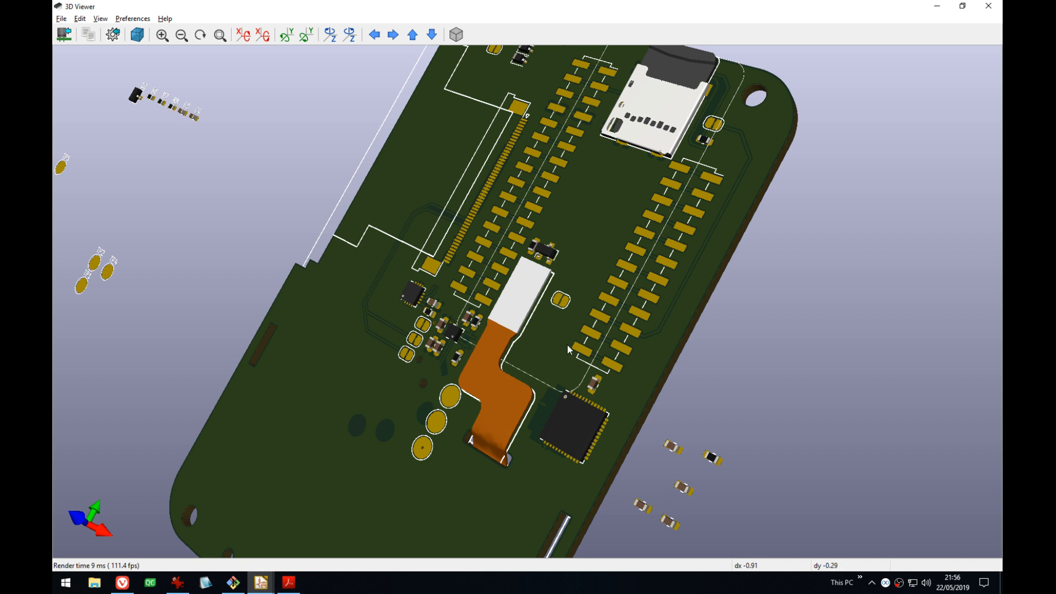
pyautogui.moveTo(550, 332); pyautogui.dragTo(463, 339)
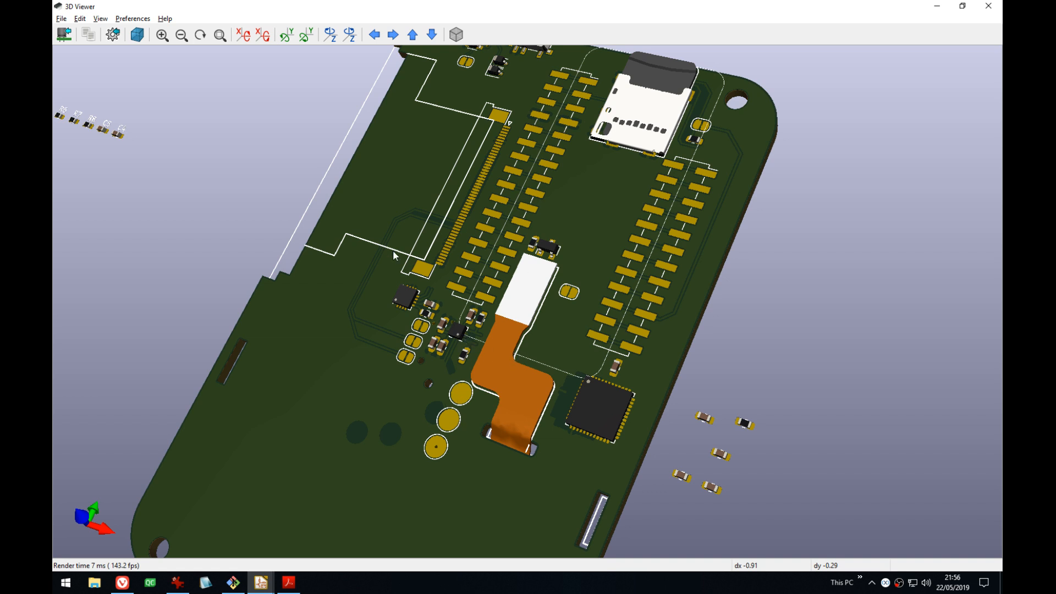
pyautogui.moveTo(510, 312); pyautogui.dragTo(478, 443)
# - Inspect the placed parts around the accelerometer up close, and compare them with C3's placement beside U7
pyautogui.scroll(3, 440, 353)
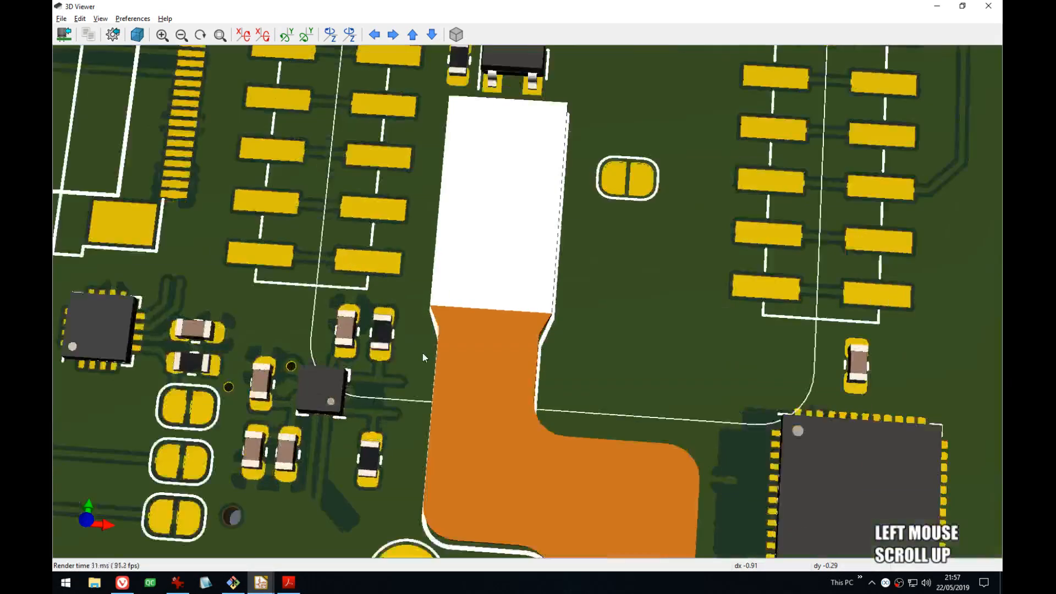
pyautogui.moveTo(424, 354); pyautogui.dragTo(576, 341, button='middle')
pyautogui.scroll(3, 577, 357)
pyautogui.moveTo(579, 362); pyautogui.dragTo(474, 417)
pyautogui.scroll(-5, 566, 422)
pyautogui.moveTo(575, 357); pyautogui.dragTo(411, 358, button='middle')
pyautogui.scroll(12, 506, 299)
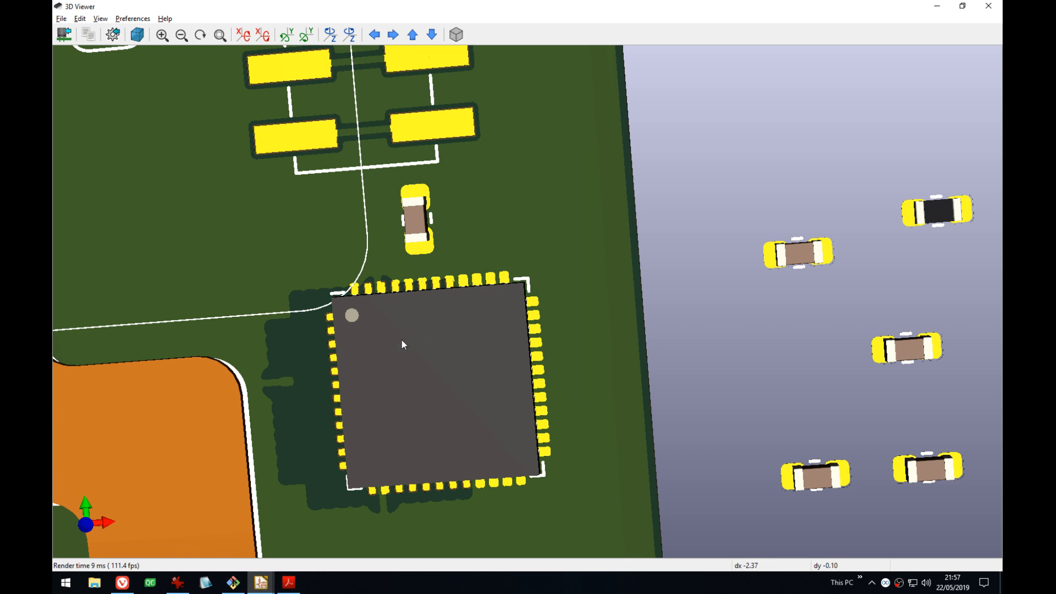
pyautogui.scroll(-3, 397, 328)
pyautogui.moveTo(361, 281); pyautogui.dragTo(400, 218, button='middle')
pyautogui.click(400, 218)
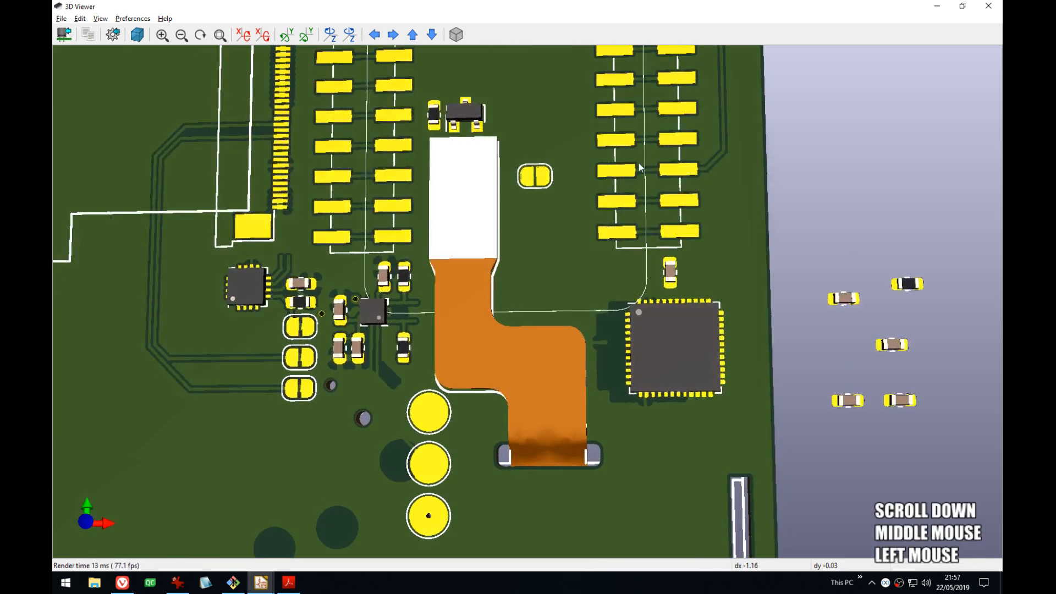
# - Return to the PCB layout and examine the accelerometer's capacitor and resistor placement against the U7 area and its ratsnest
pyautogui.hotkey('alt', 'Tab')
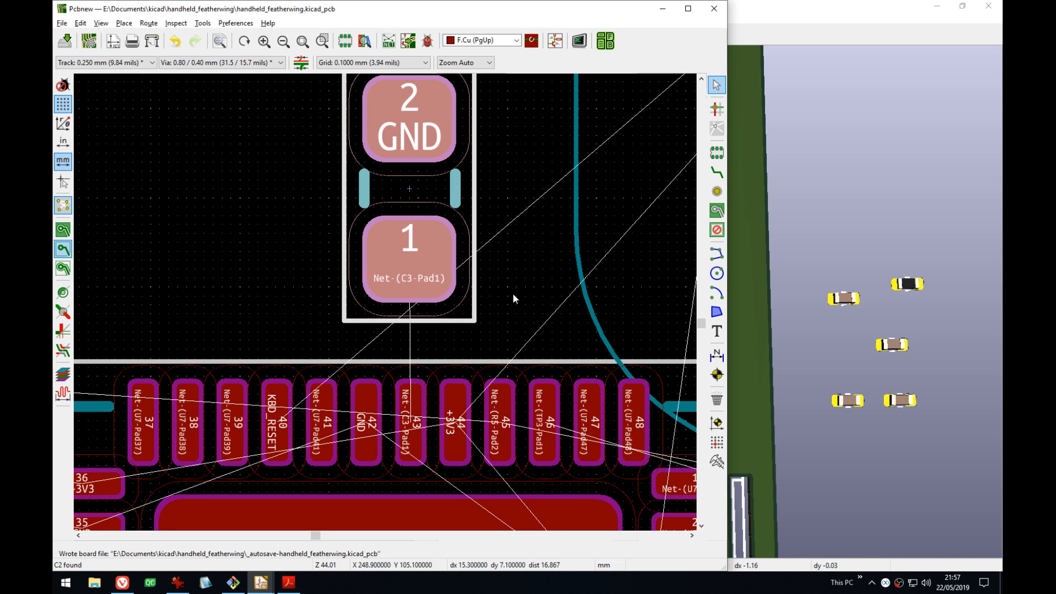
pyautogui.scroll(-5, 512, 298)
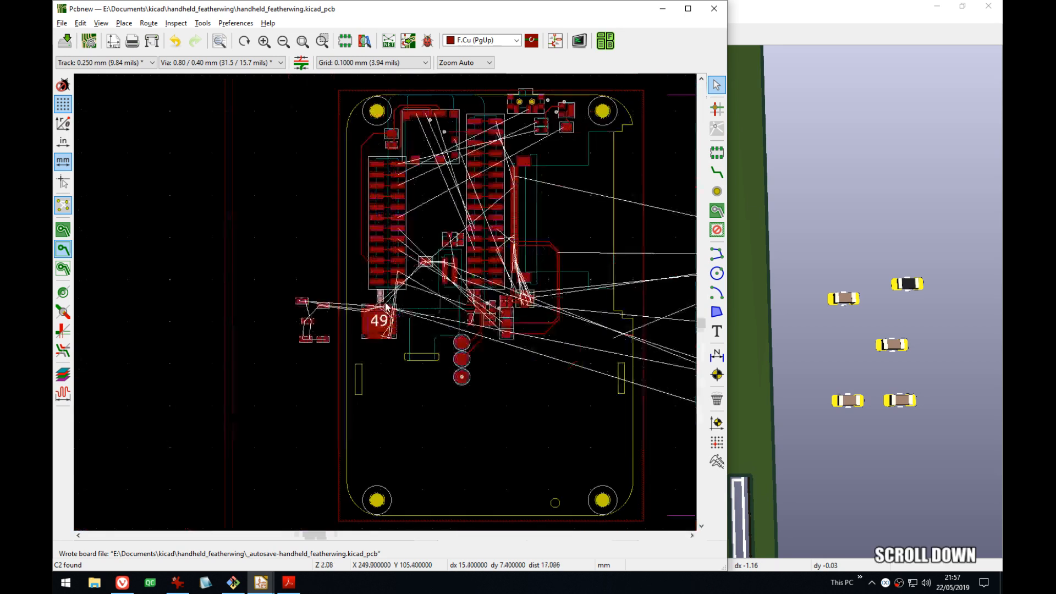
pyautogui.scroll(3, 386, 306)
pyautogui.scroll(-2, 385, 306)
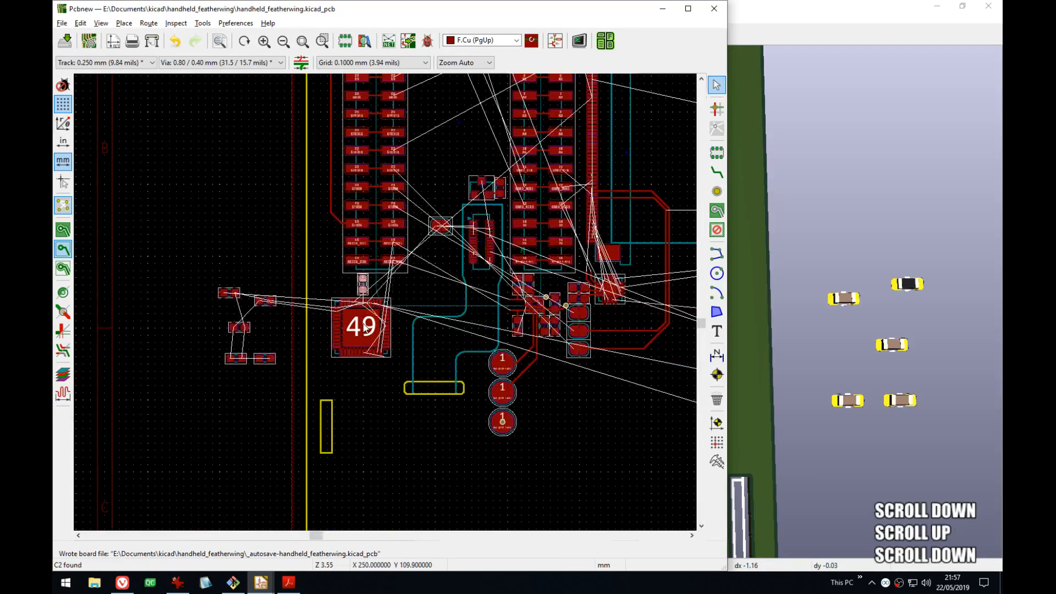
pyautogui.moveTo(555, 356); pyautogui.dragTo(486, 376, button='middle')
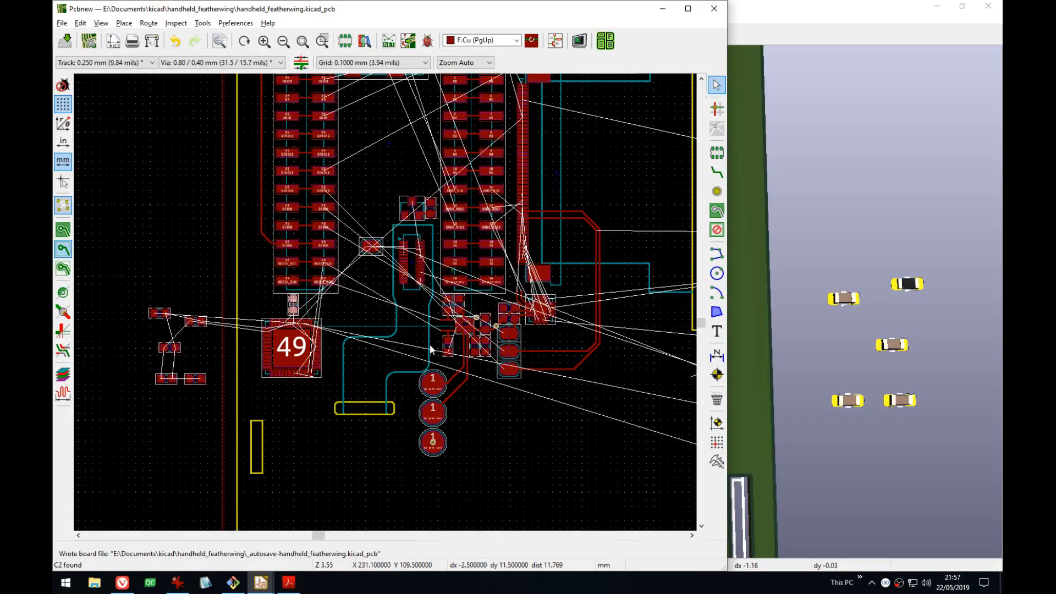
pyautogui.scroll(-3, 422, 344)
pyautogui.scroll(7, 388, 305)
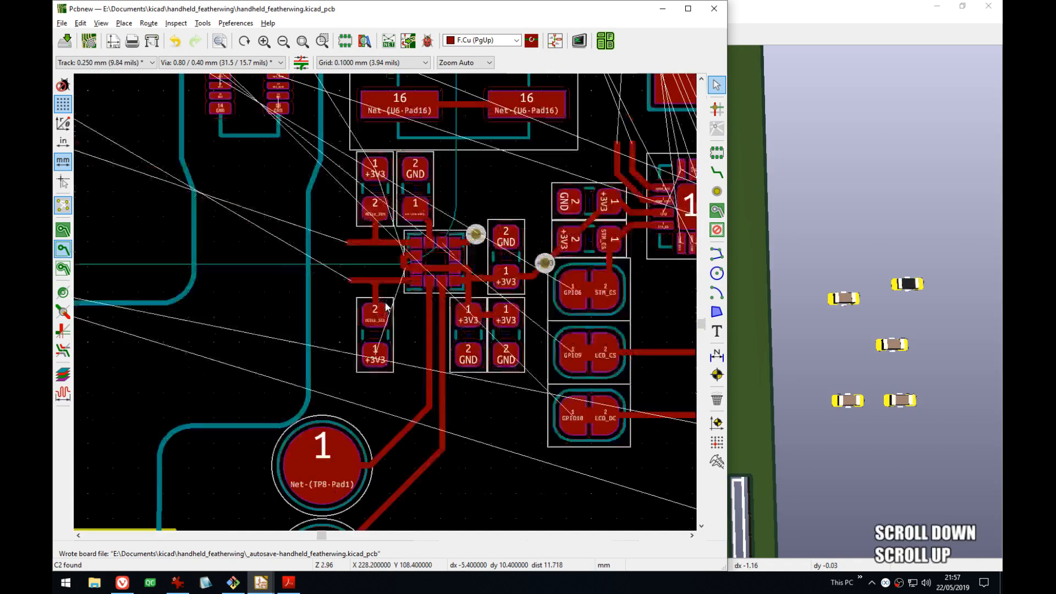
pyautogui.moveTo(457, 322); pyautogui.dragTo(373, 317, button='middle')
pyautogui.scroll(4, 373, 317)
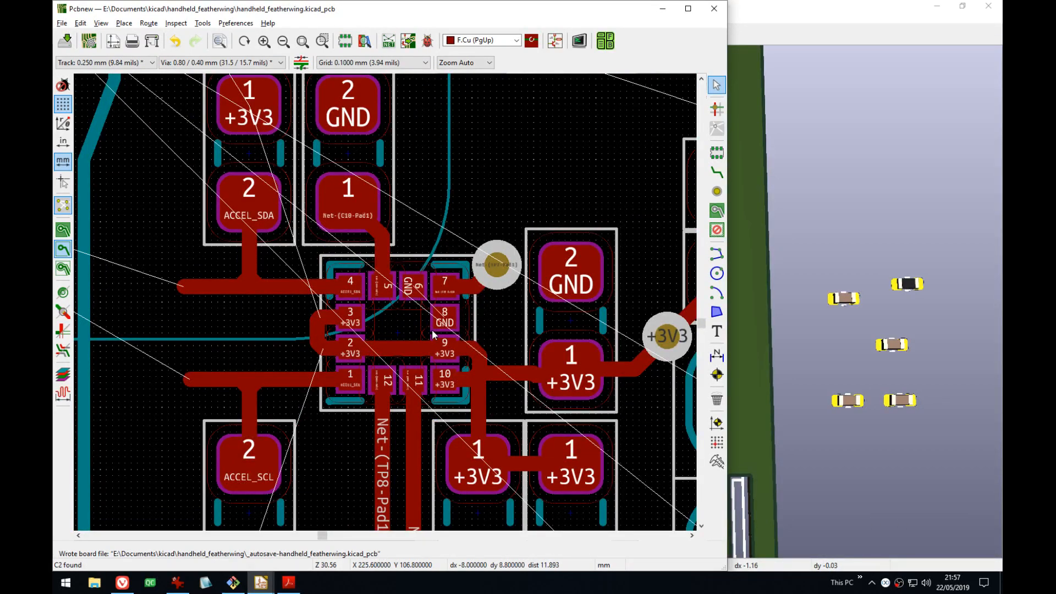
pyautogui.scroll(-8, 456, 266)
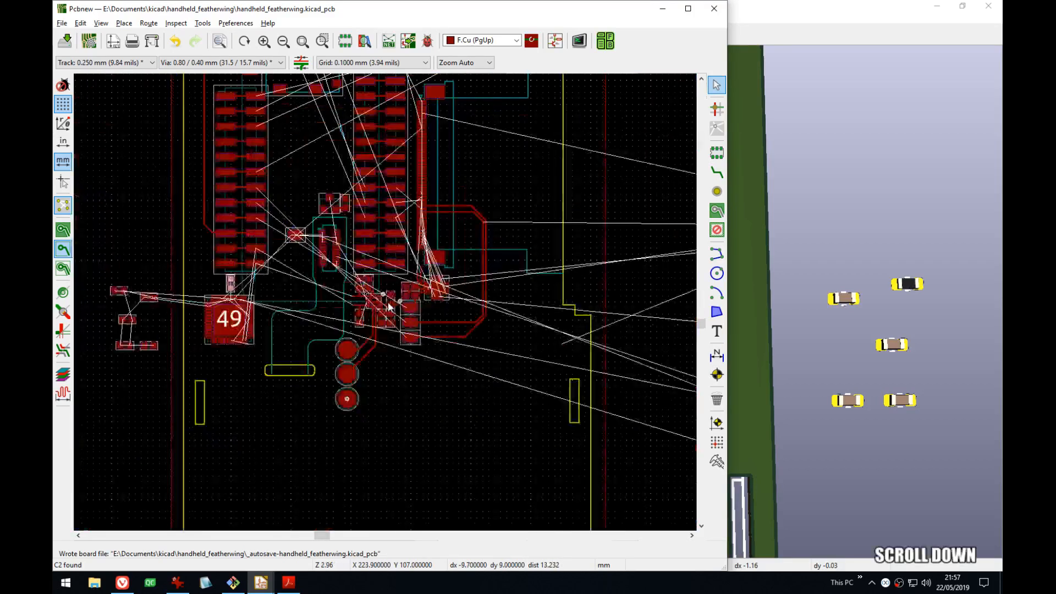
pyautogui.scroll(4, 354, 250)
pyautogui.scroll(-4, 352, 254)
pyautogui.moveTo(351, 262); pyautogui.dragTo(403, 284, button='middle')
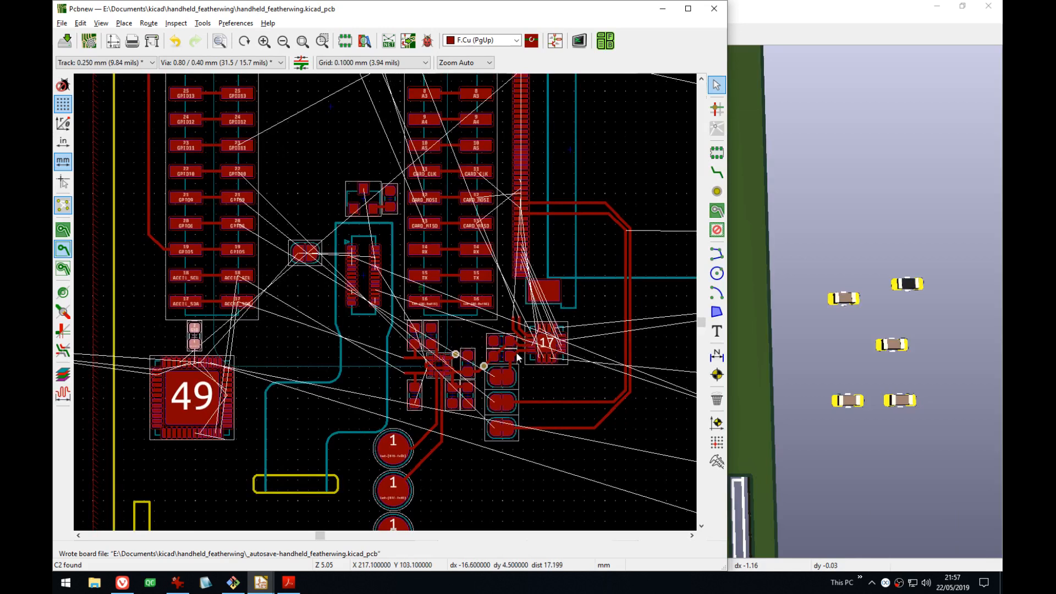
pyautogui.moveTo(149, 382); pyautogui.dragTo(378, 314, button='middle')
# - Deselect C3 and bring up the keyboard schematic with U7's capacitors beside the PCB layout
pyautogui.click(477, 334)
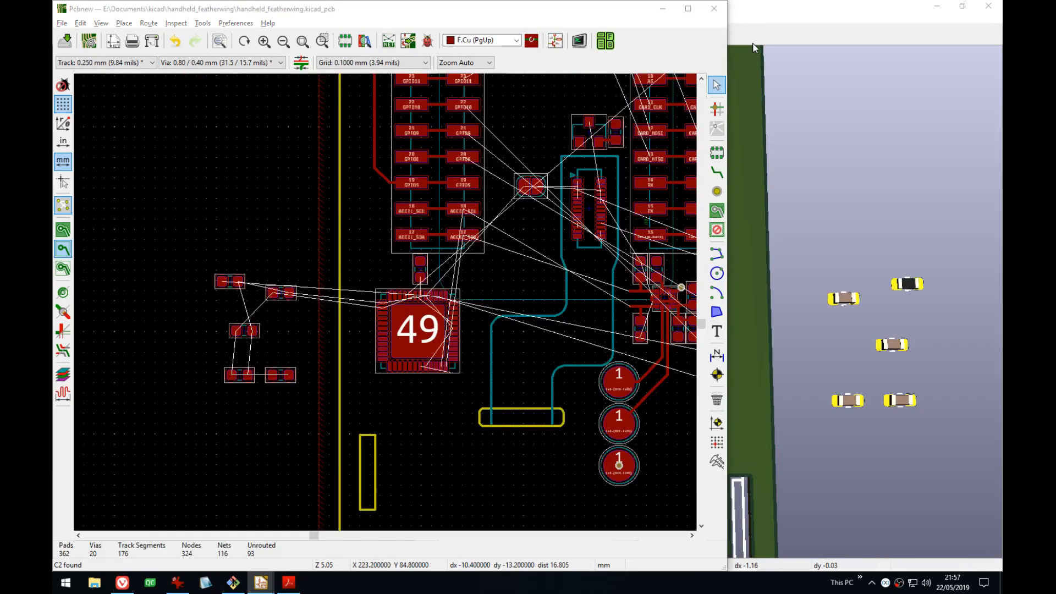
pyautogui.hotkey('alt', 'Tab')
pyautogui.press('Tab')
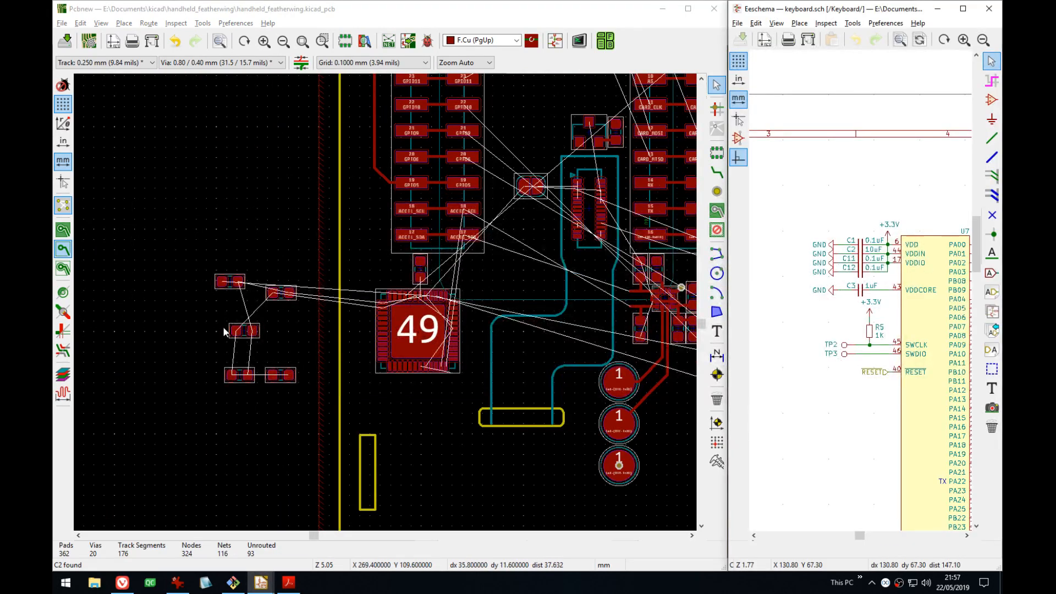
# - Locate R5 through the keyboard schematic, rotate it to 270° and place it beside C3 with its +3V3 pad facing away from U7
pyautogui.scroll(3, 387, 307)
pyautogui.moveTo(387, 307); pyautogui.dragTo(280, 189, button='middle')
pyautogui.click(436, 186)
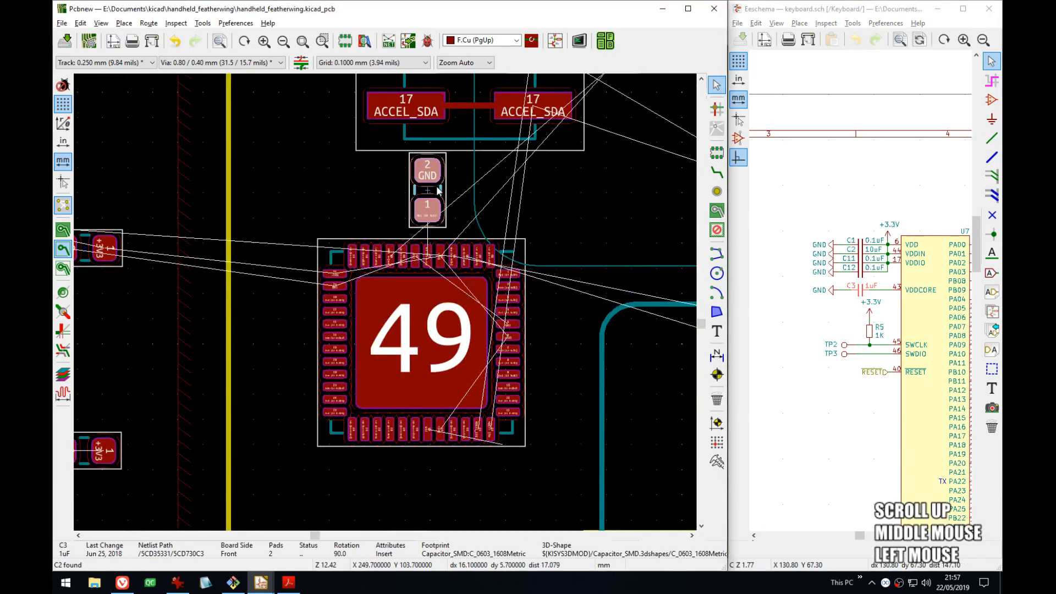
pyautogui.moveTo(269, 253); pyautogui.dragTo(324, 172, button='middle')
pyautogui.click(869, 331)
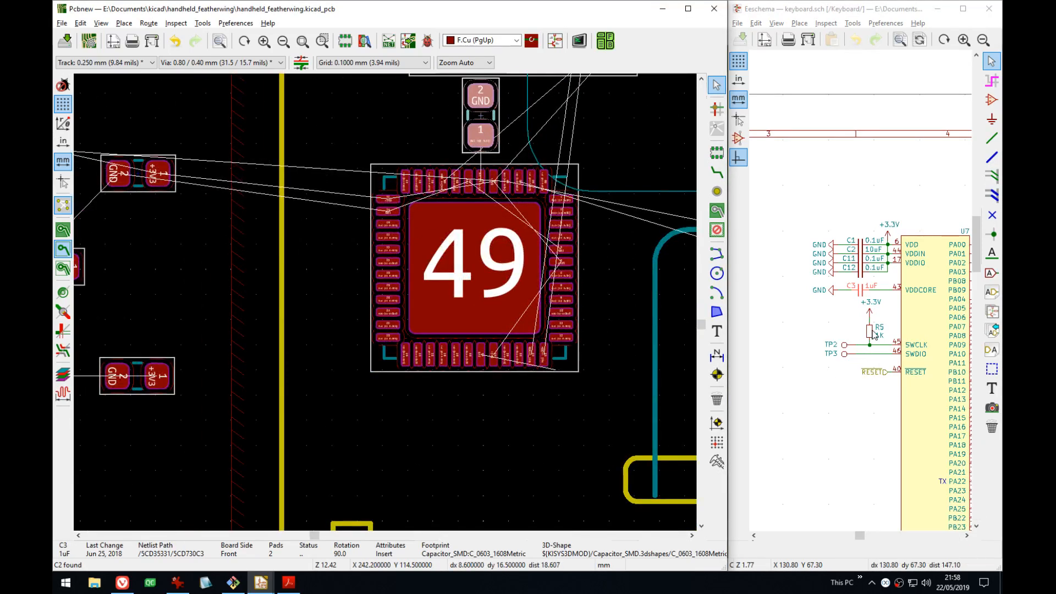
pyautogui.moveTo(398, 325); pyautogui.dragTo(208, 285, button='middle')
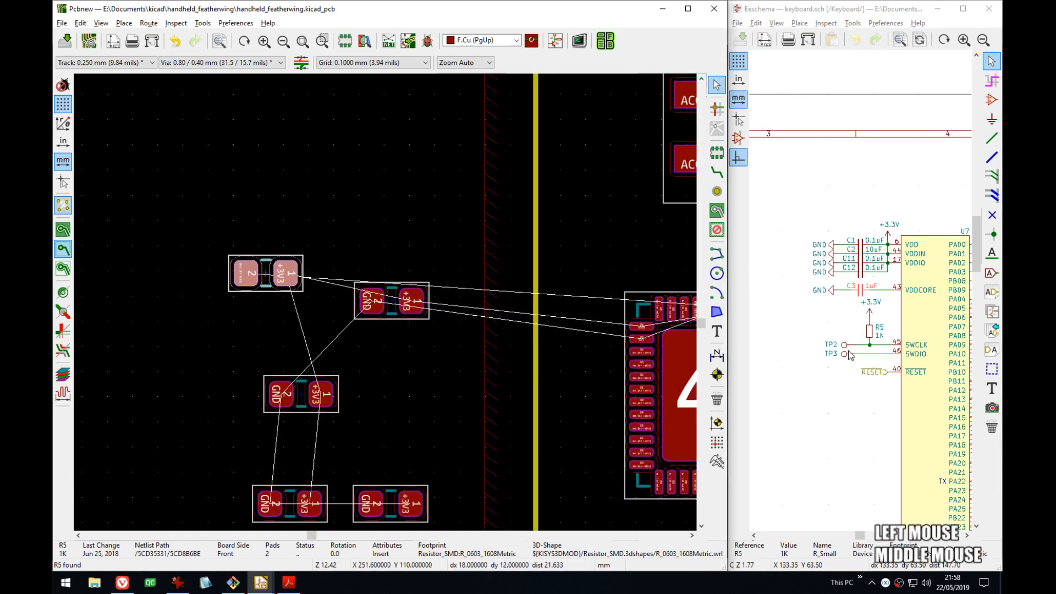
pyautogui.click(180, 263)
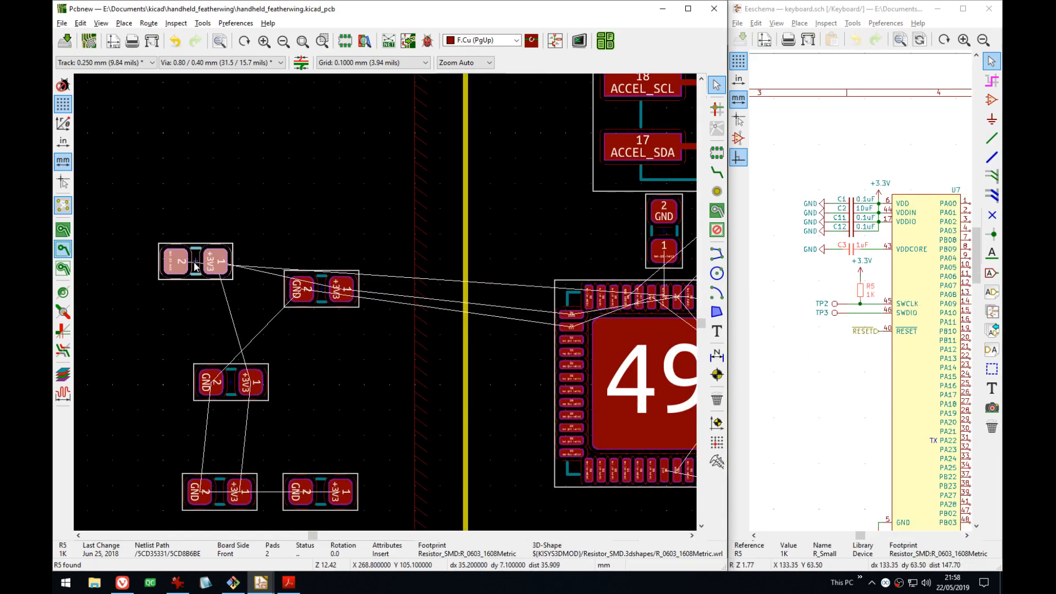
pyautogui.press('m')
pyautogui.moveTo(497, 358); pyautogui.dragTo(271, 285, button='middle')
pyautogui.scroll(3, 455, 301)
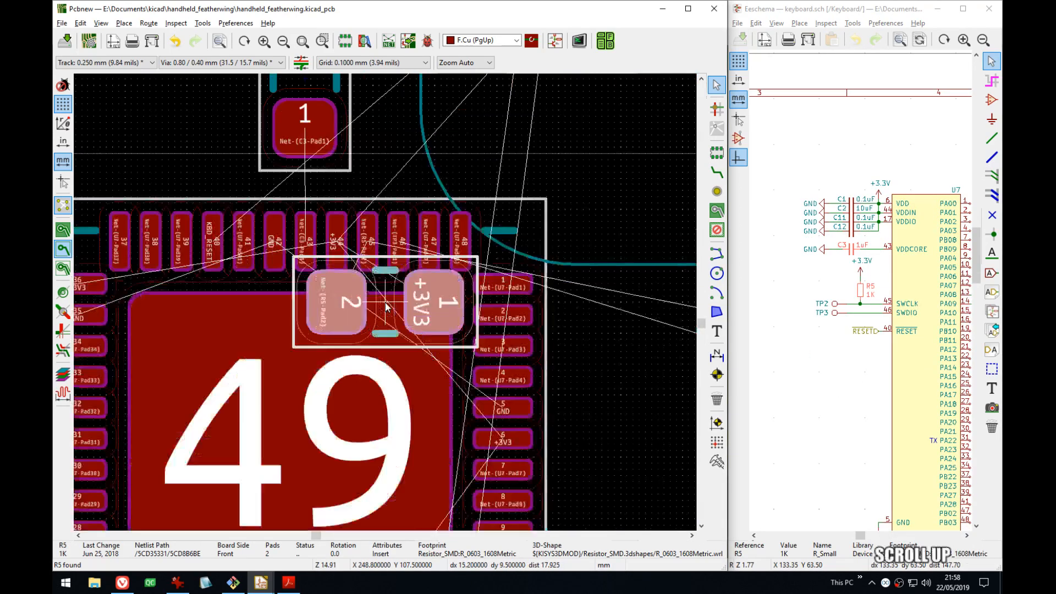
pyautogui.moveTo(439, 162); pyautogui.dragTo(523, 291, button='middle')
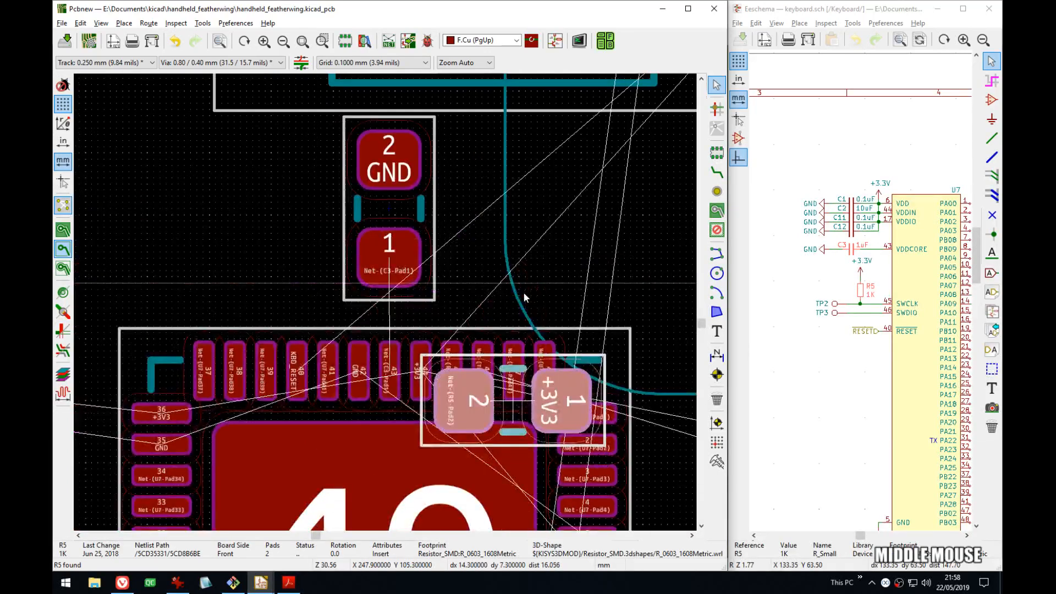
pyautogui.moveTo(531, 244); pyautogui.dragTo(528, 300, button='middle')
pyautogui.press('r')
pyautogui.press('r')
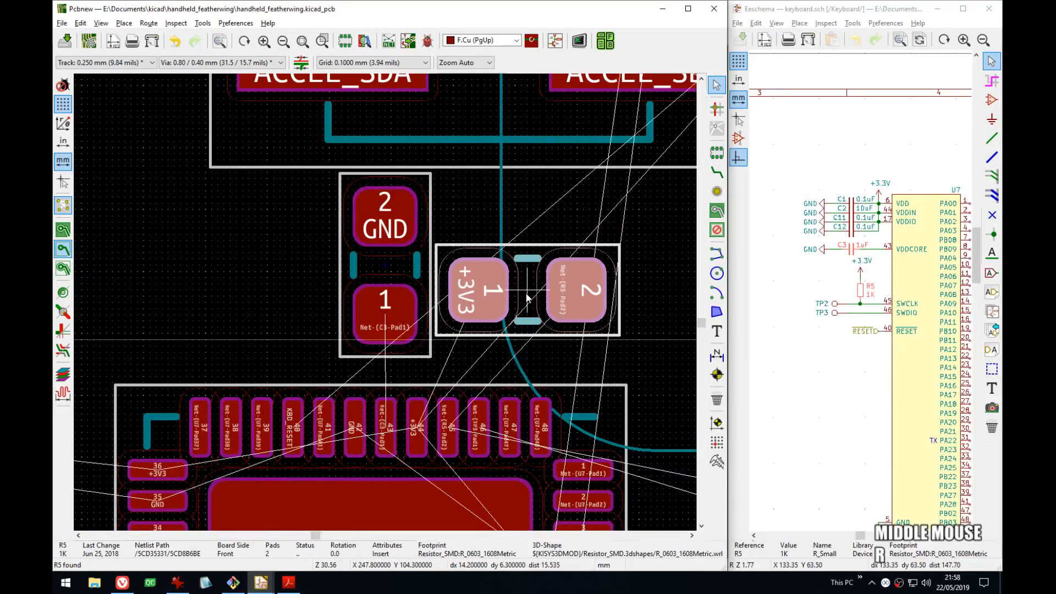
pyautogui.press('r')
pyautogui.click(476, 271)
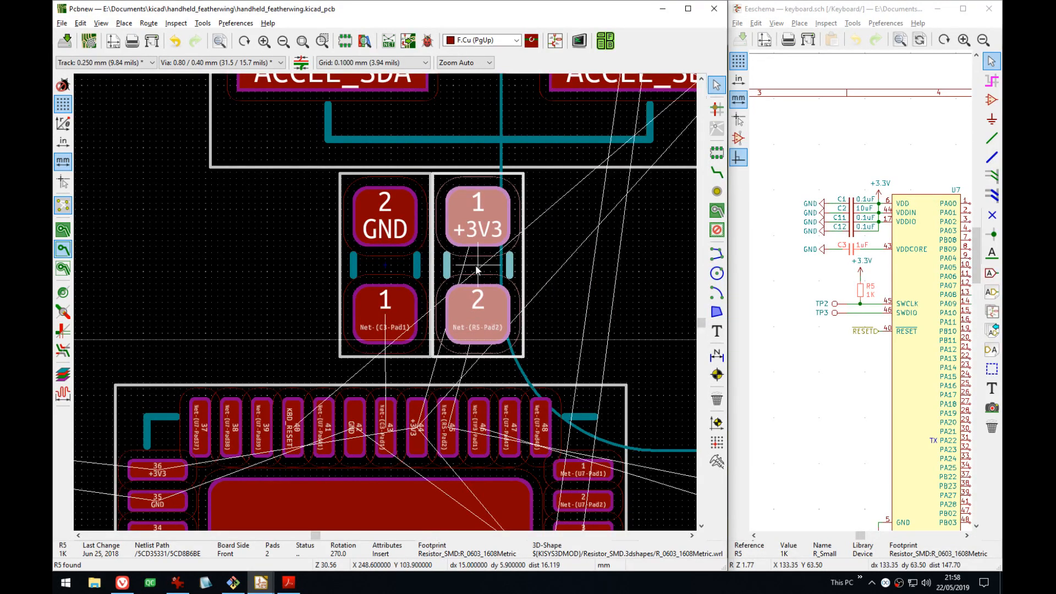
pyautogui.click(482, 270)
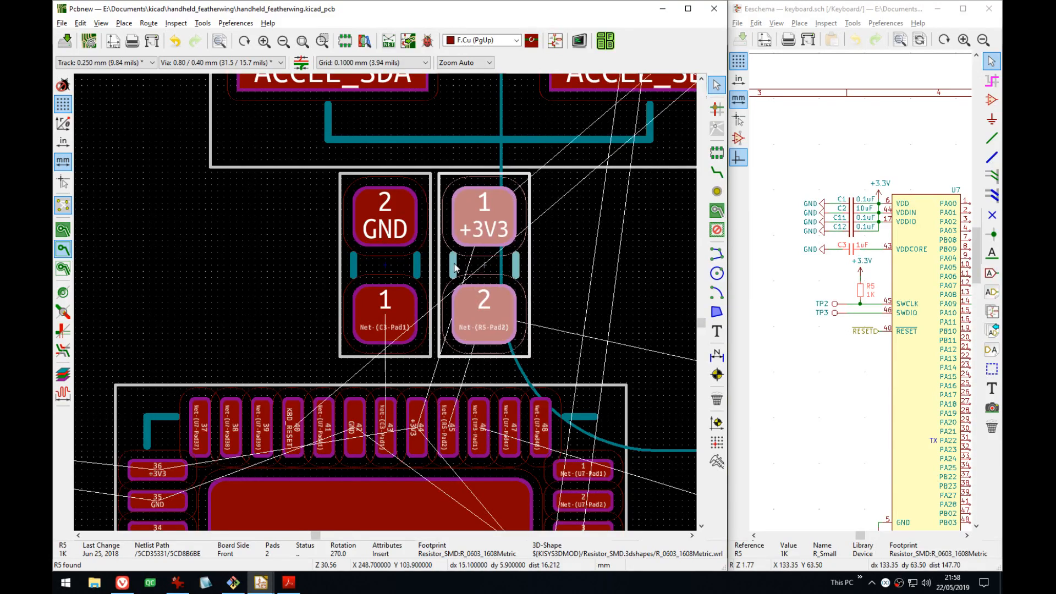
# - Move C3 0.1 mm away from R5, and shift both parts together 0.2 mm to line up with U7's pins 43 to 45
pyautogui.click(390, 261)
pyautogui.press('m')
pyautogui.press('Left')
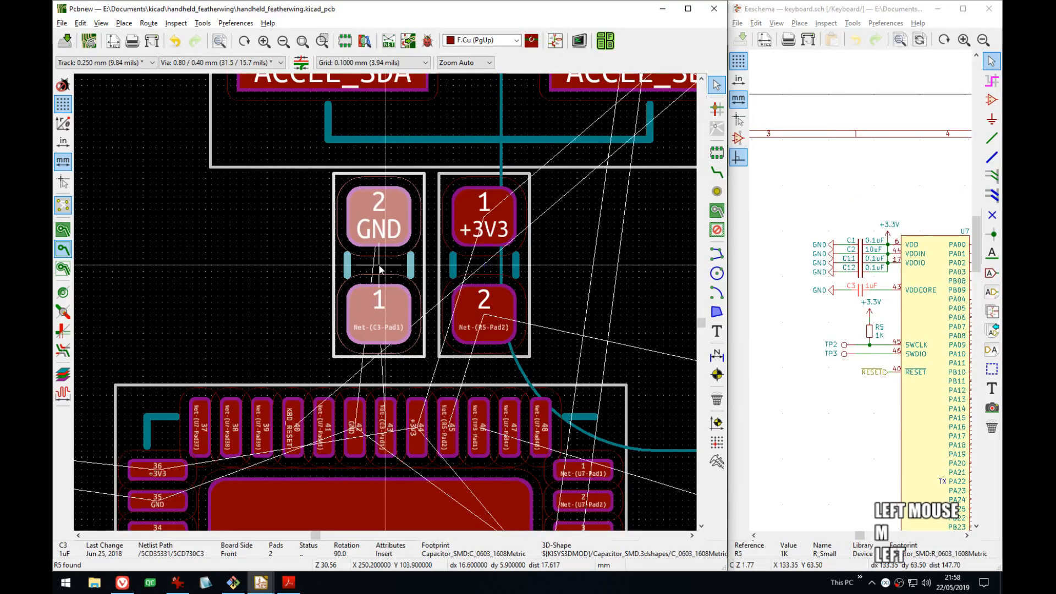
pyautogui.press('Return')
pyautogui.keyDown('shift'); pyautogui.click(493, 272); pyautogui.keyUp('shift')
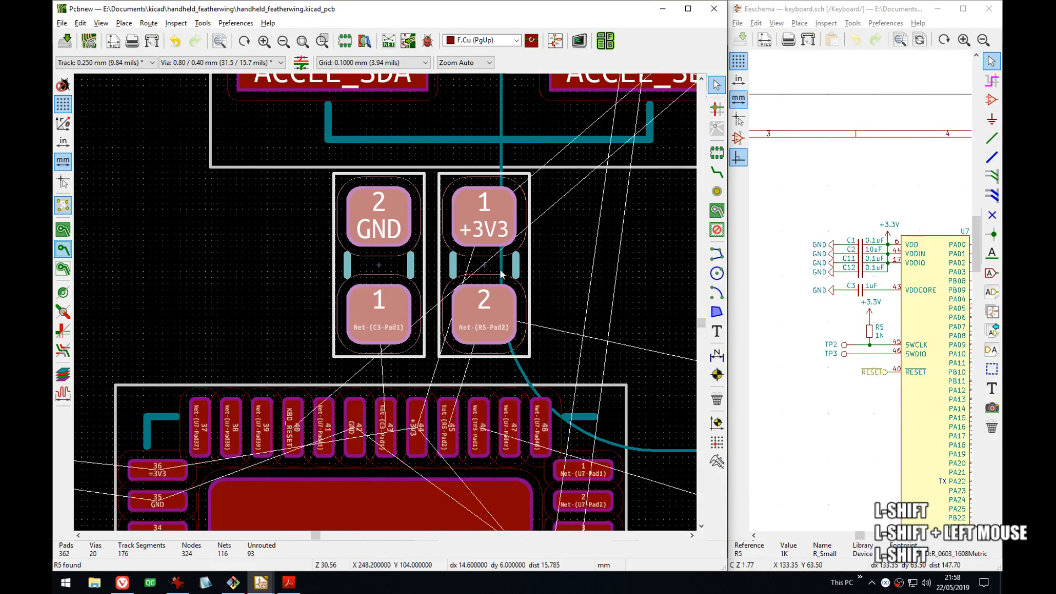
pyautogui.press('m')
pyautogui.press('Left')
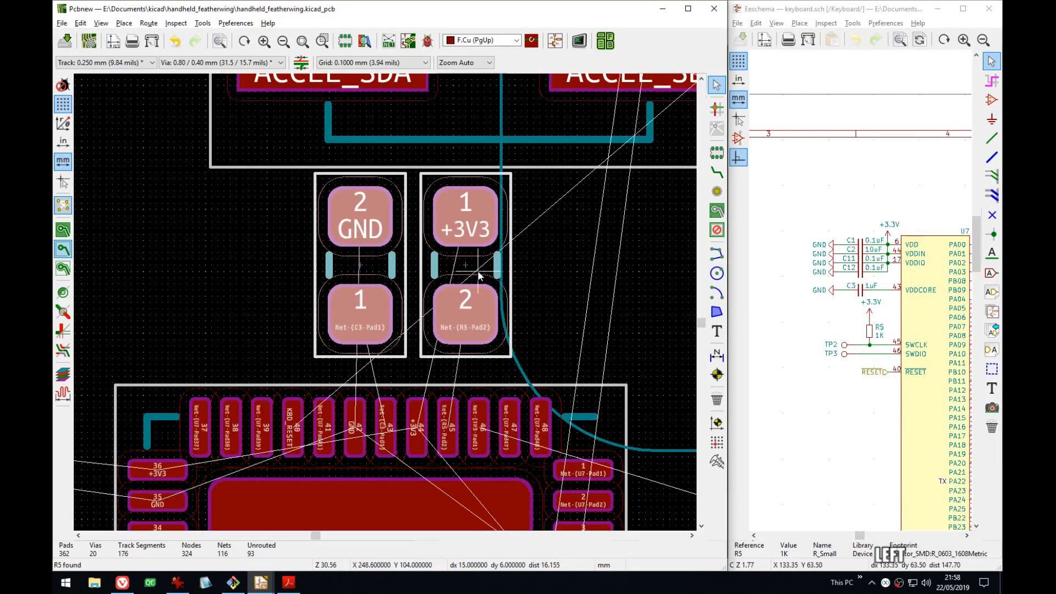
pyautogui.press('Right')
pyautogui.press('Return')
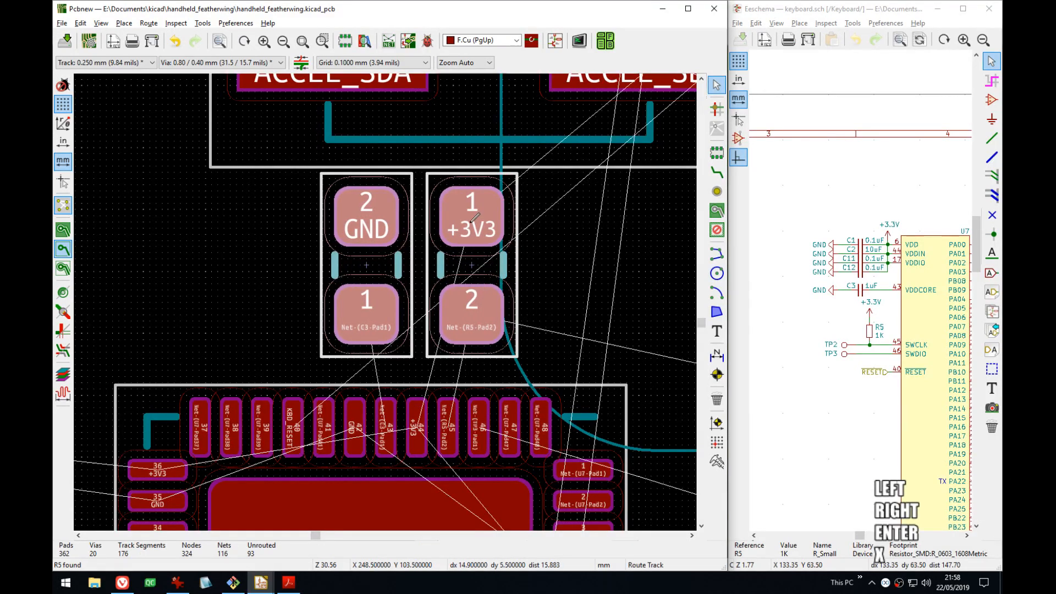
# - Route tracks from U7 pin 44 to R5's +3V3 pad, pin 45 to R5 pad 2, and C3 pad 1 to pin 43
pyautogui.press('x')
pyautogui.click(472, 220)
pyautogui.press('Escape')
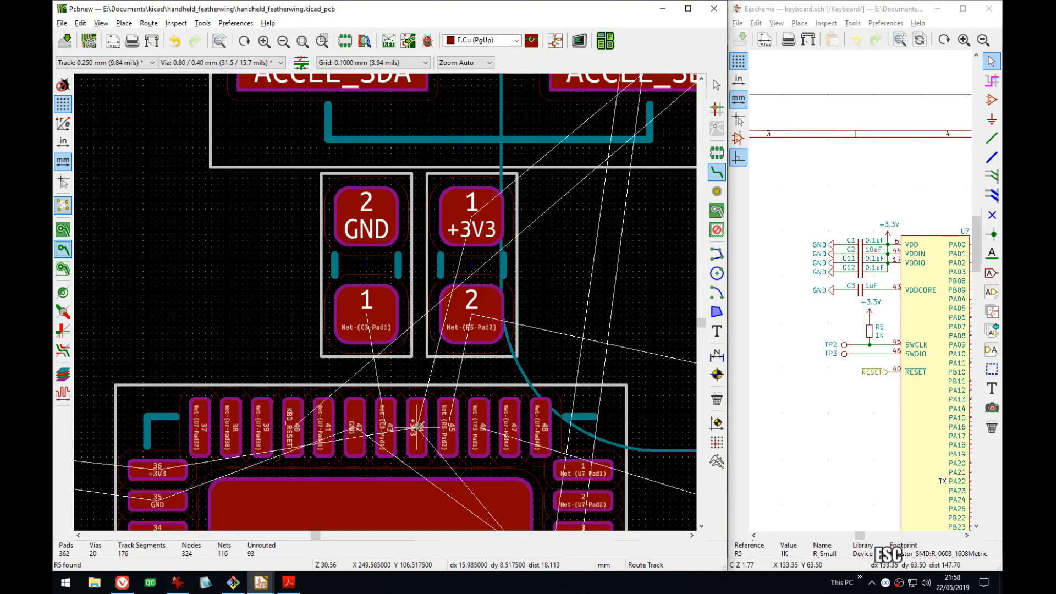
pyautogui.click(417, 427)
pyautogui.click(446, 245)
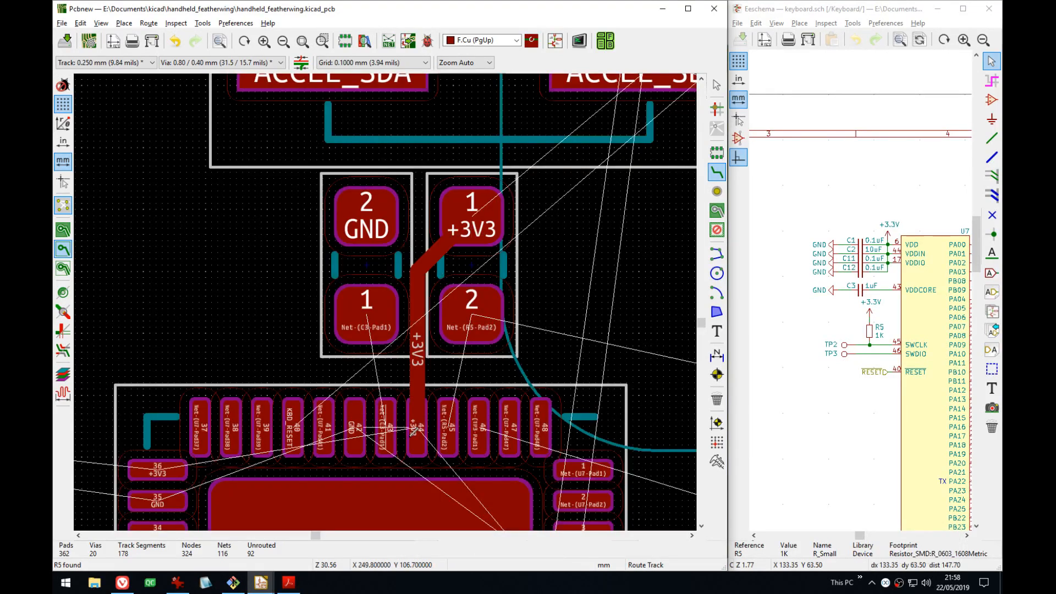
pyautogui.click(448, 427)
pyautogui.click(484, 312)
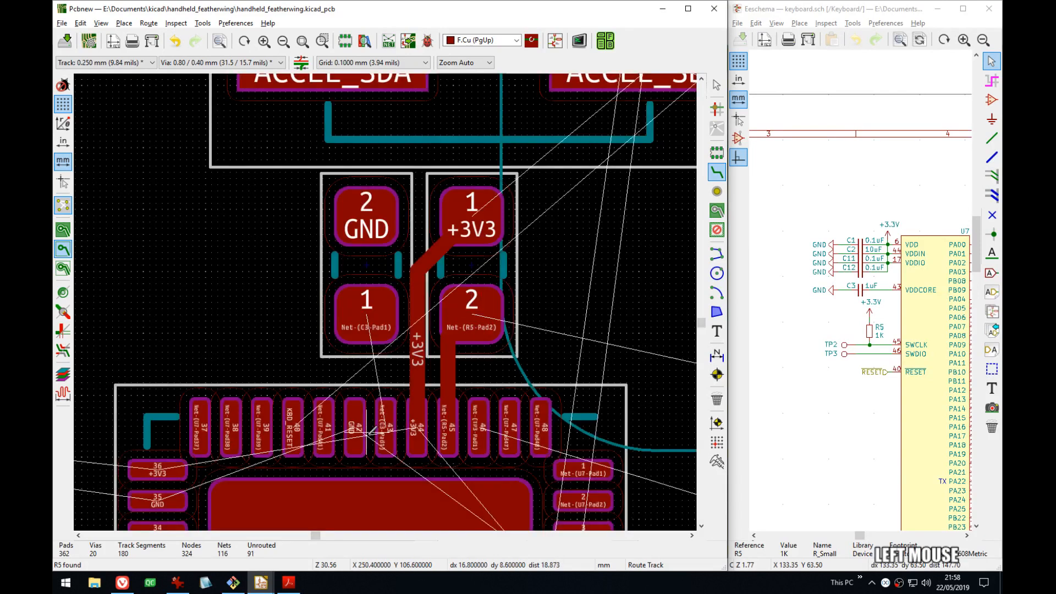
pyautogui.click(367, 316)
pyautogui.click(386, 428)
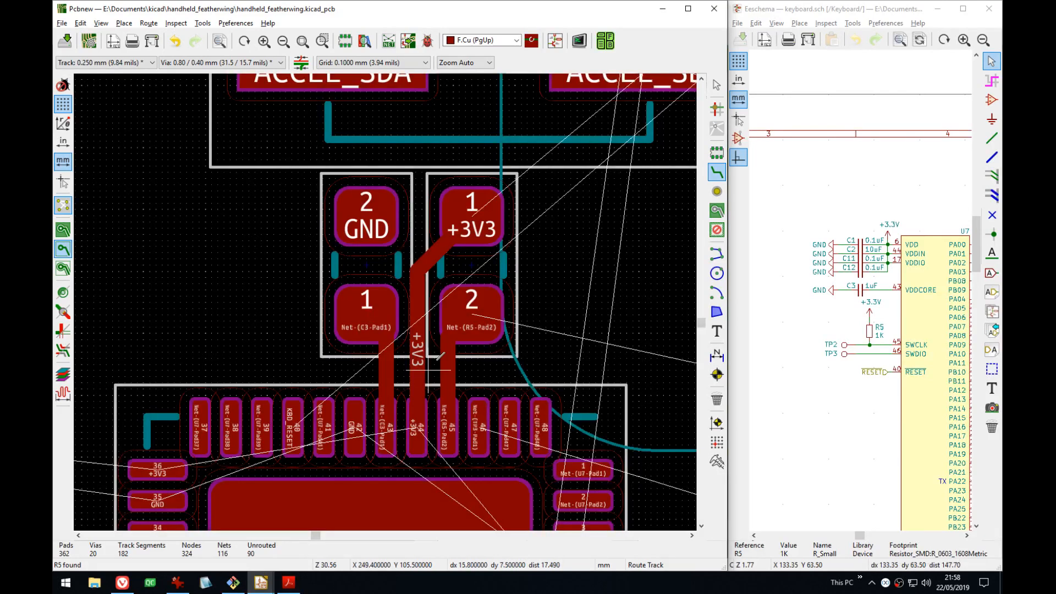
# - Select U7 with C3, R5 and their tracks, rotate the group 180° and place it closer to the ACCEL_SDA header pads
pyautogui.moveTo(566, 465); pyautogui.dragTo(563, 411, button='middle')
pyautogui.scroll(-3, 562, 411)
pyautogui.scroll(2, 390, 297)
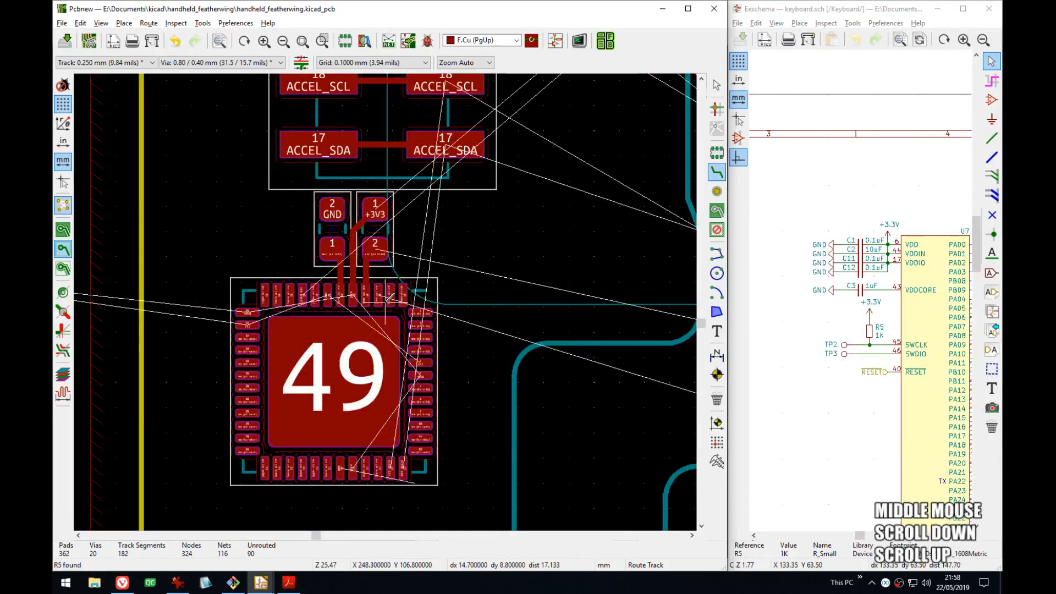
pyautogui.moveTo(389, 297); pyautogui.dragTo(458, 219, button='middle')
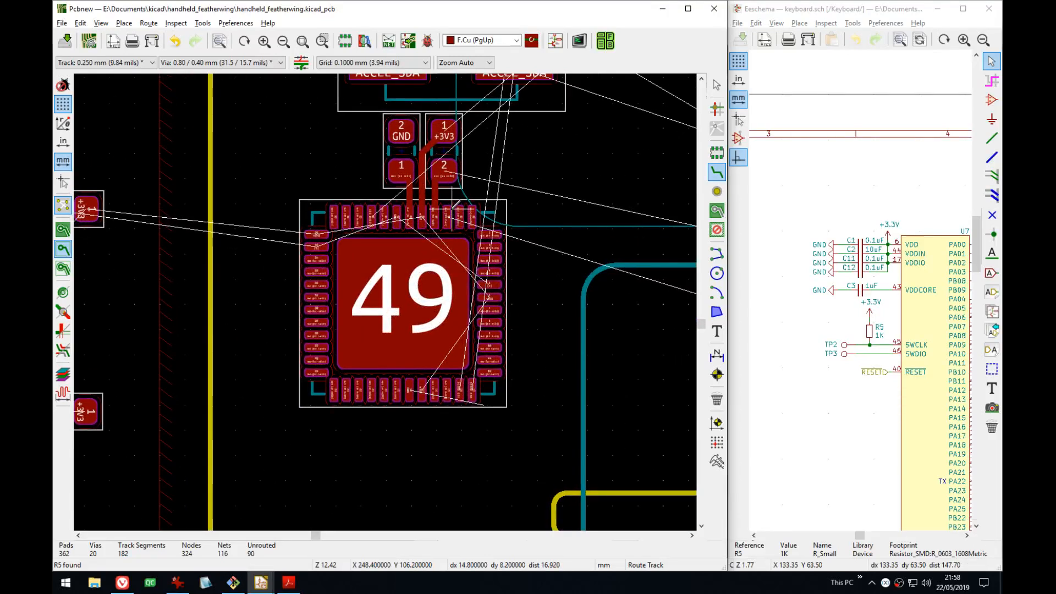
pyautogui.moveTo(388, 517); pyautogui.dragTo(392, 487, button='middle')
pyautogui.press('Escape')
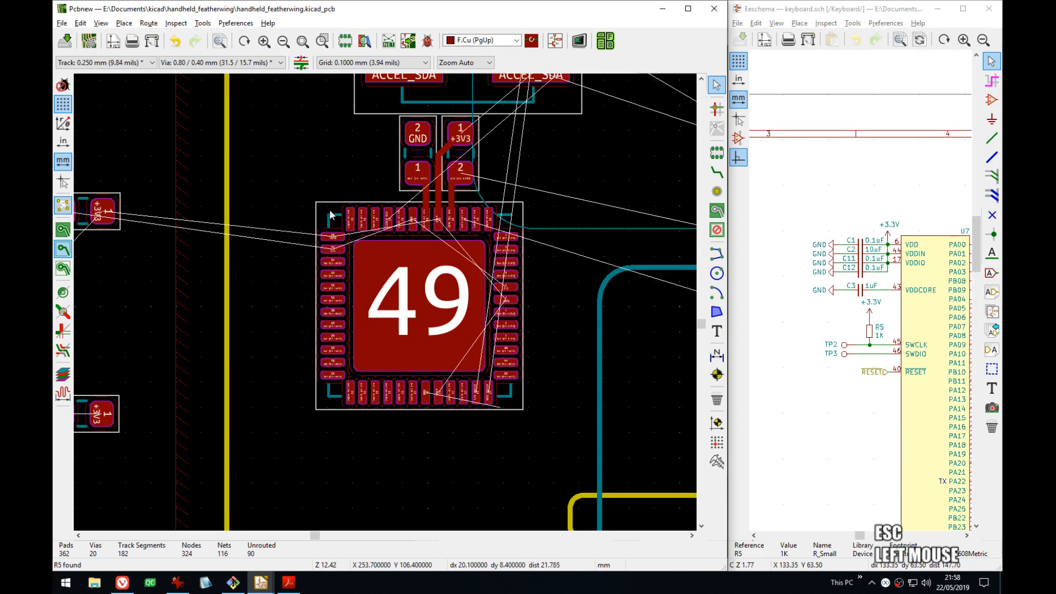
pyautogui.moveTo(537, 441); pyautogui.dragTo(563, 438)
pyautogui.press('Escape')
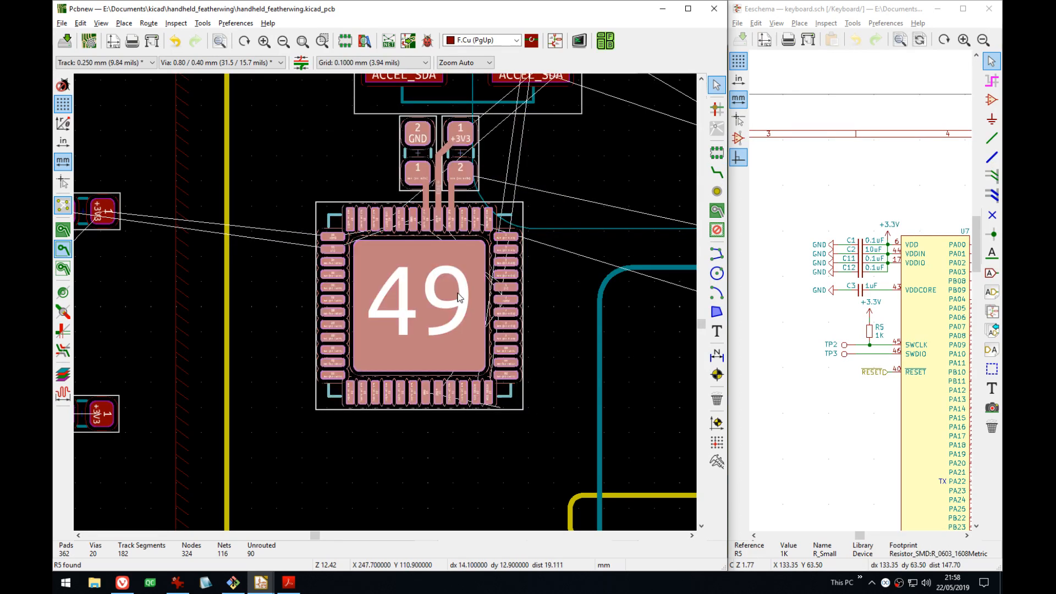
pyautogui.press('m')
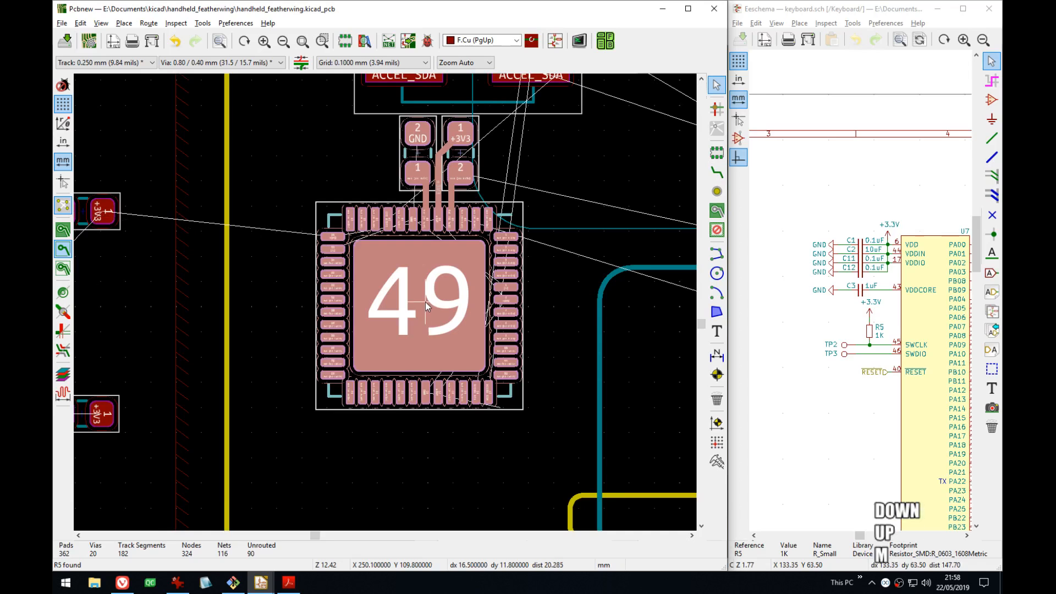
pyautogui.press('r')
pyautogui.press('r')
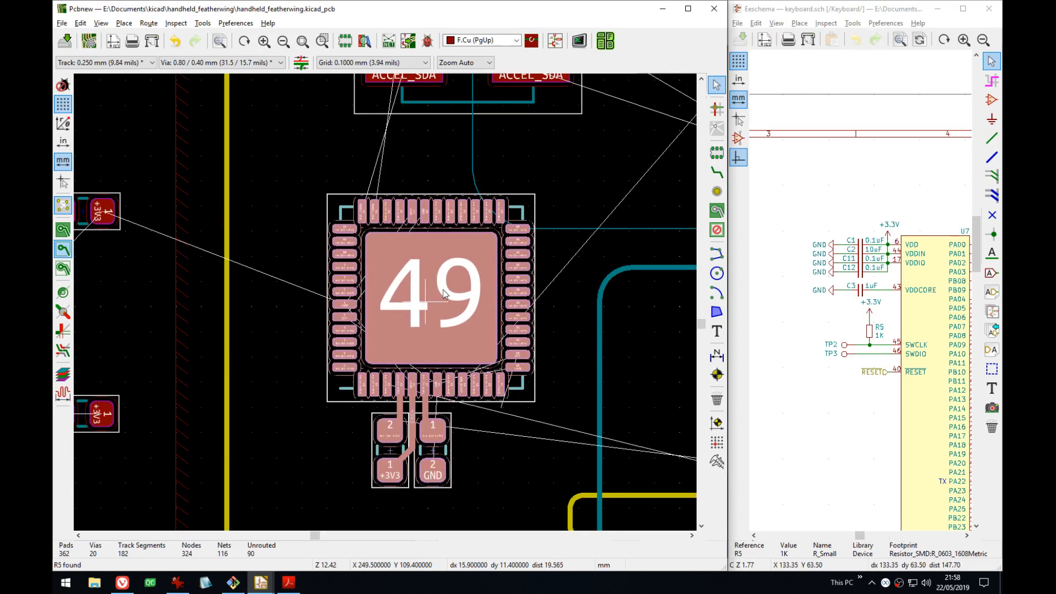
pyautogui.click(393, 254)
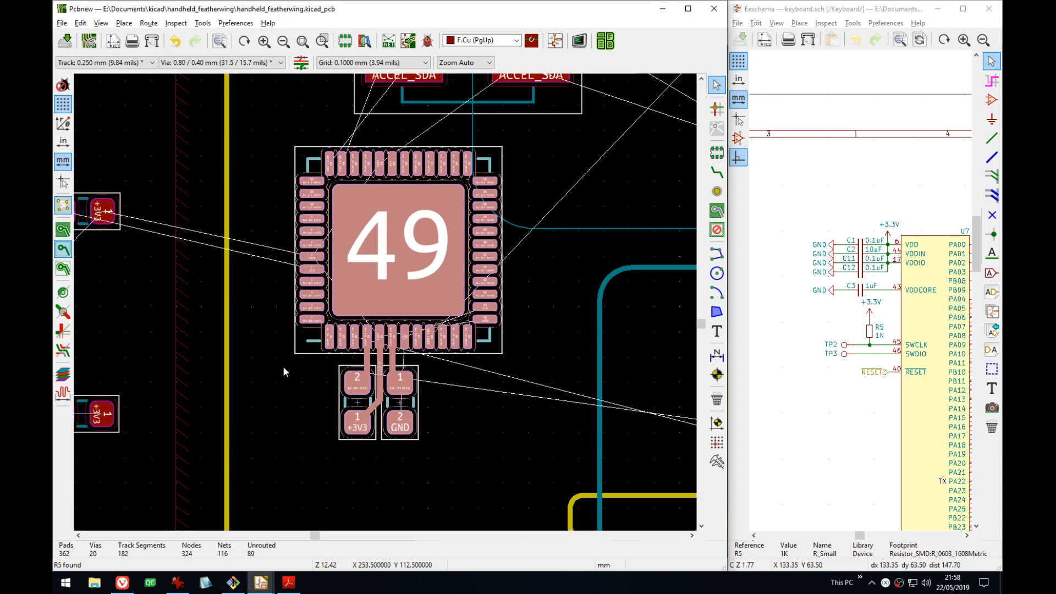
pyautogui.click(174, 345)
# - Move C11 to U7, rotate it to 90° and place it with its +3V3 pad aligned to U7 pin 17
pyautogui.moveTo(396, 383); pyautogui.dragTo(404, 282, button='middle')
pyautogui.moveTo(361, 219); pyautogui.dragTo(427, 305, button='middle')
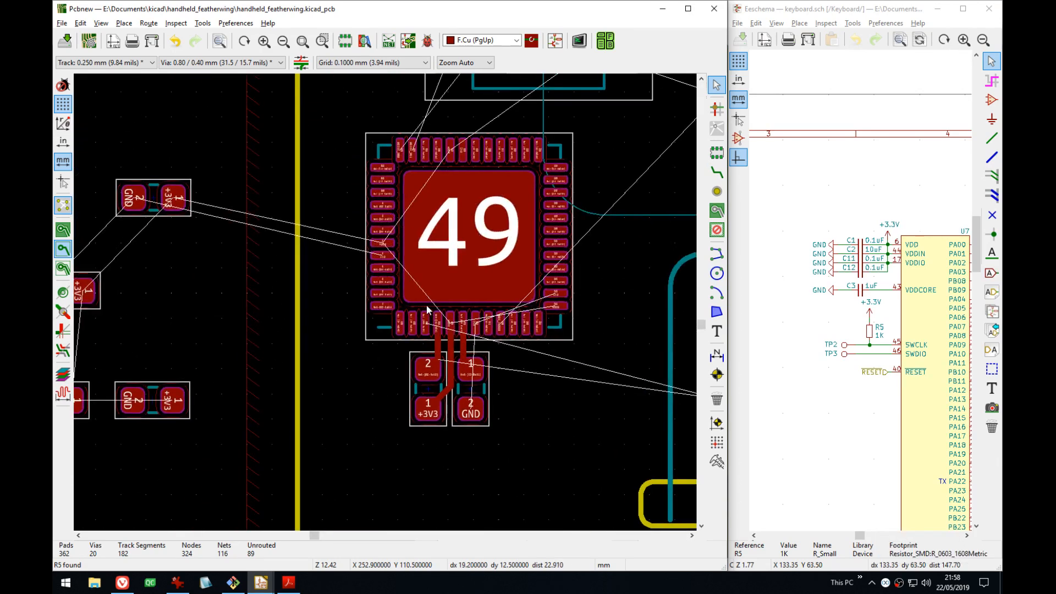
pyautogui.moveTo(157, 212); pyautogui.dragTo(201, 219, button='middle')
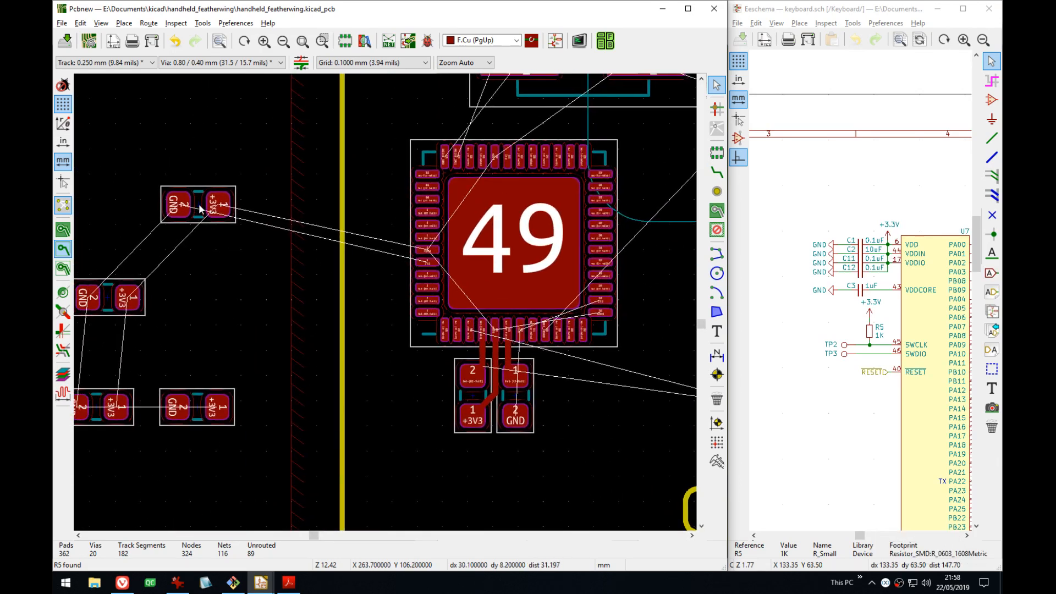
pyautogui.moveTo(343, 294); pyautogui.dragTo(486, 262, button='middle')
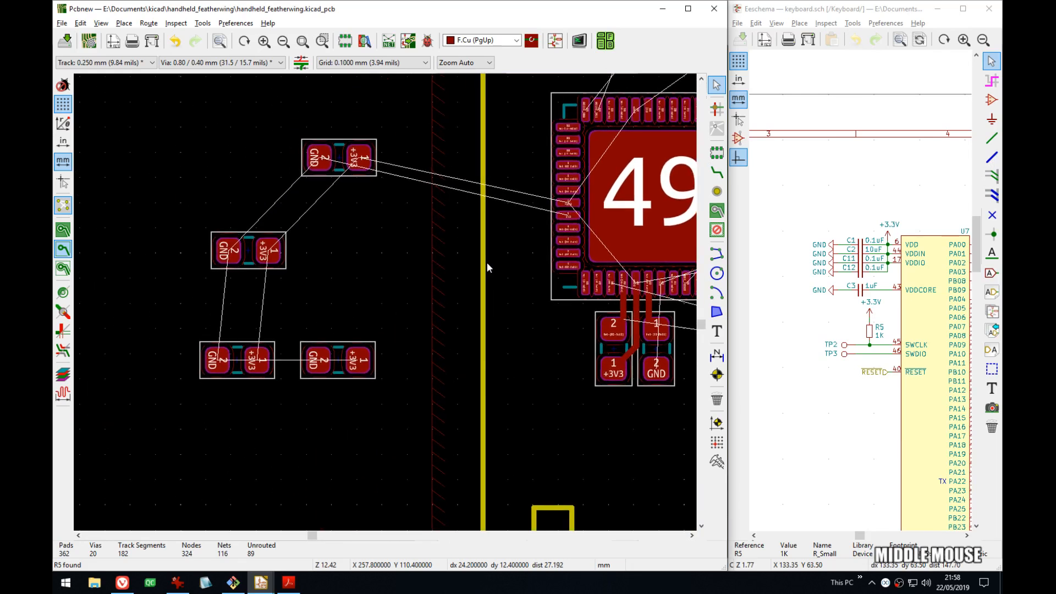
pyautogui.moveTo(259, 291); pyautogui.dragTo(245, 285, button='middle')
pyautogui.click(290, 184)
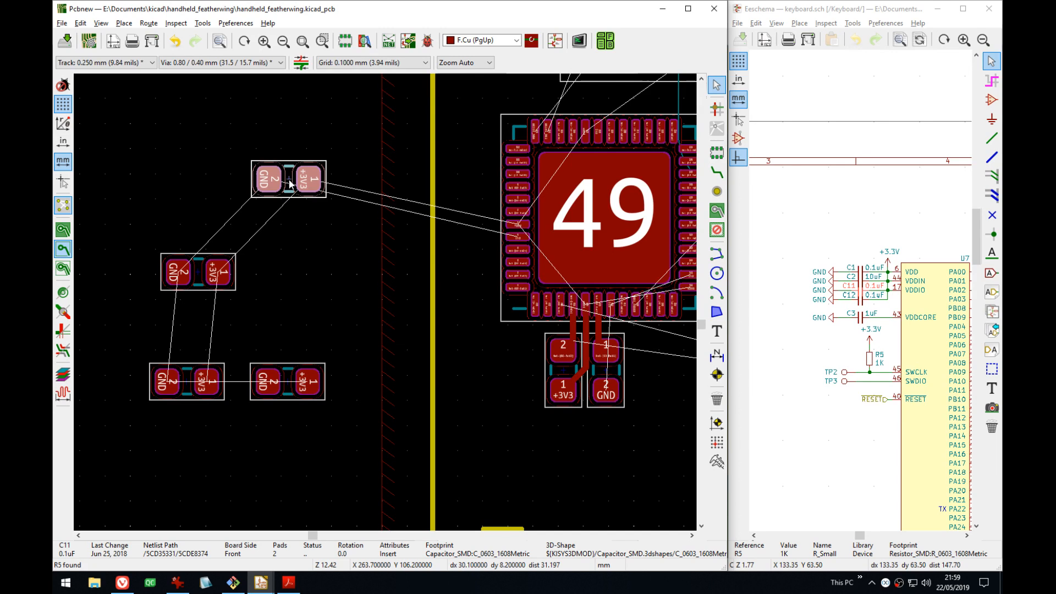
pyautogui.press('m')
pyautogui.scroll(3, 291, 183)
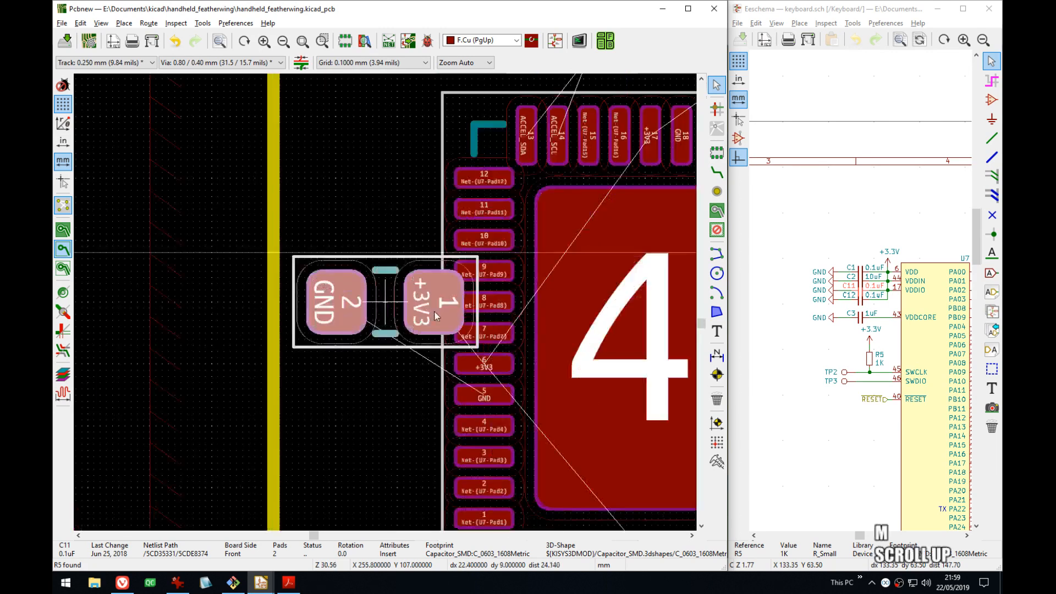
pyautogui.moveTo(501, 367); pyautogui.dragTo(443, 275, button='middle')
pyautogui.press('r')
pyautogui.press('r')
pyautogui.press('r')
pyautogui.press('r')
pyautogui.press('r')
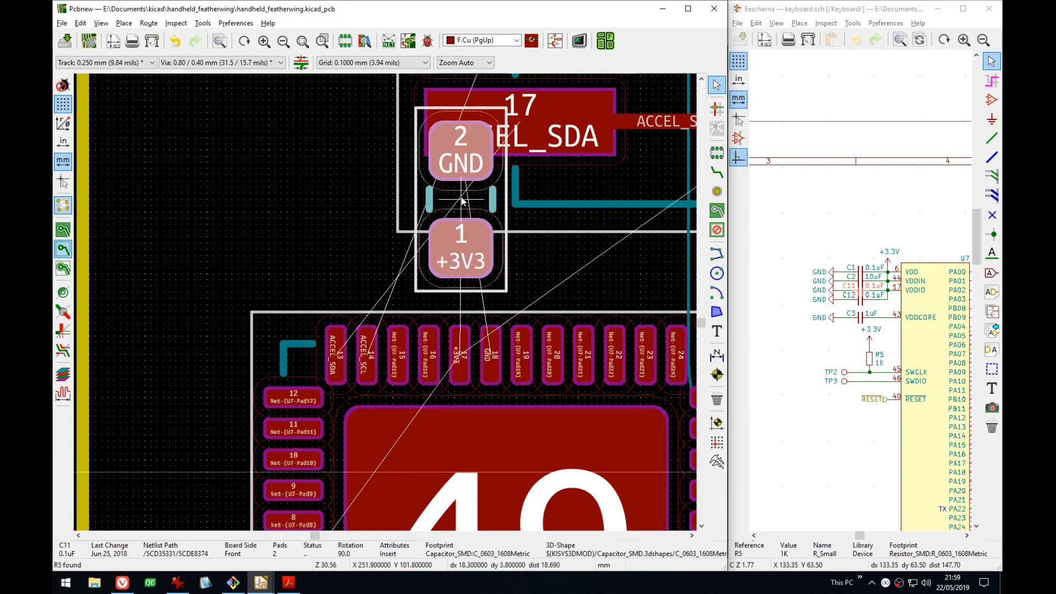
pyautogui.click(453, 192)
# - Select C11, U7, R5, C3 and their tracks, and move the group about 2.6 mm down and 0.4 mm right, clear of the ACCEL_SDA header pads
pyautogui.moveTo(505, 440); pyautogui.dragTo(459, 358, button='middle')
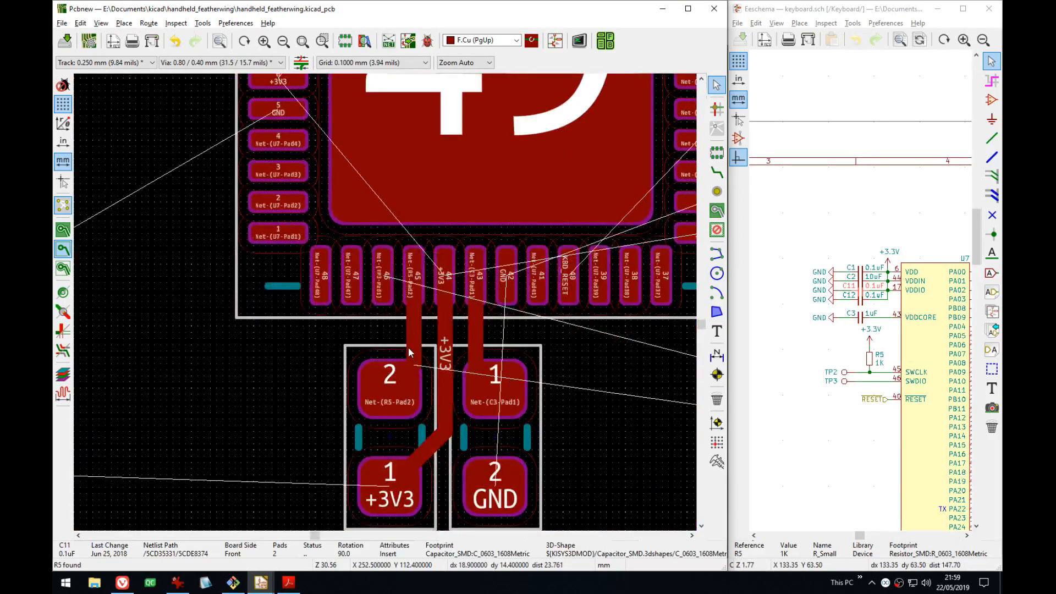
pyautogui.scroll(1, 379, 303)
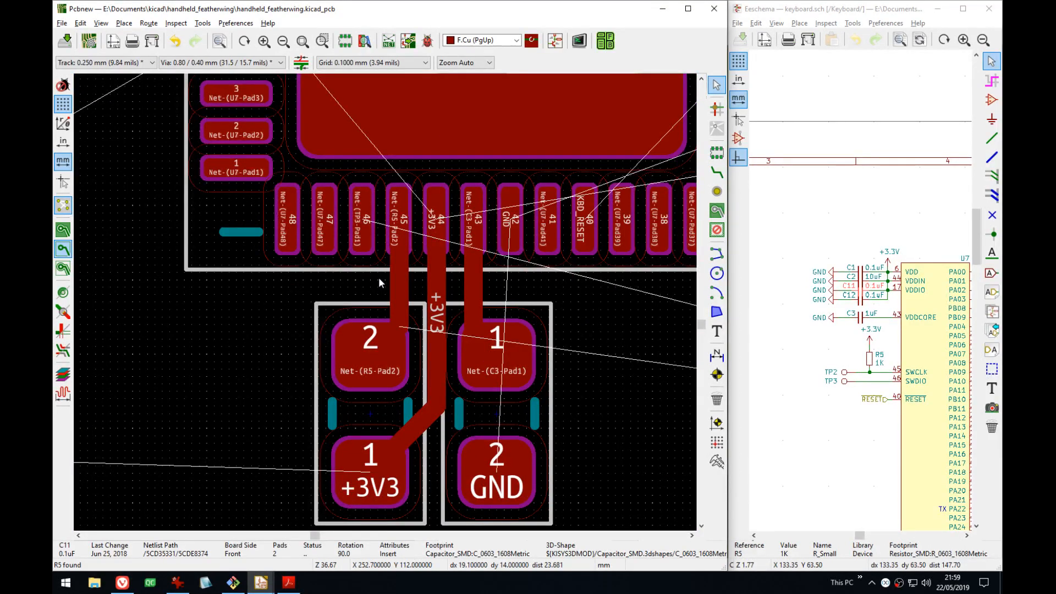
pyautogui.moveTo(377, 154); pyautogui.dragTo(424, 495, button='middle')
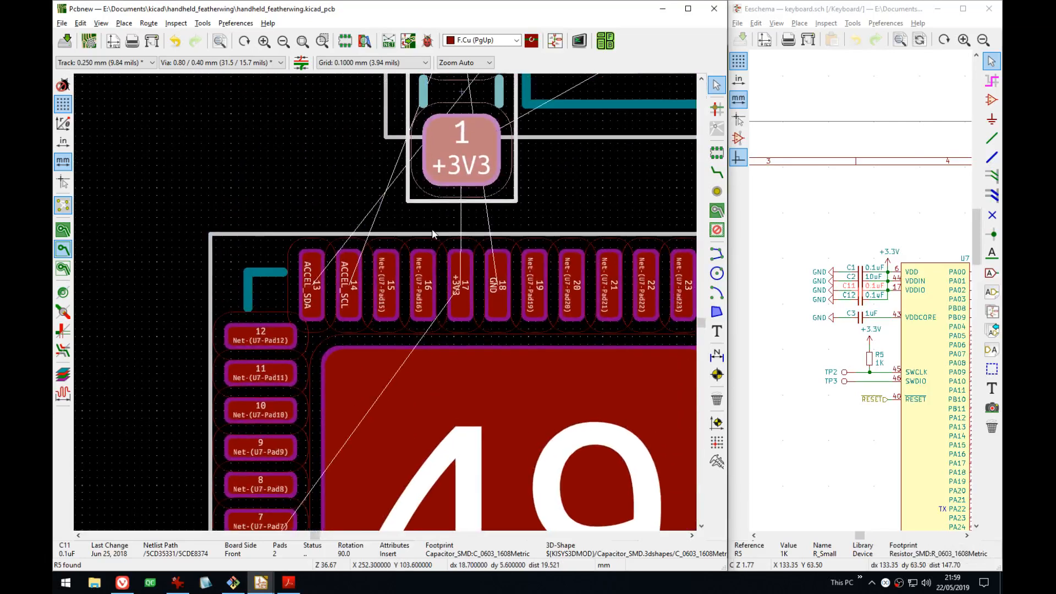
pyautogui.scroll(-5, 437, 213)
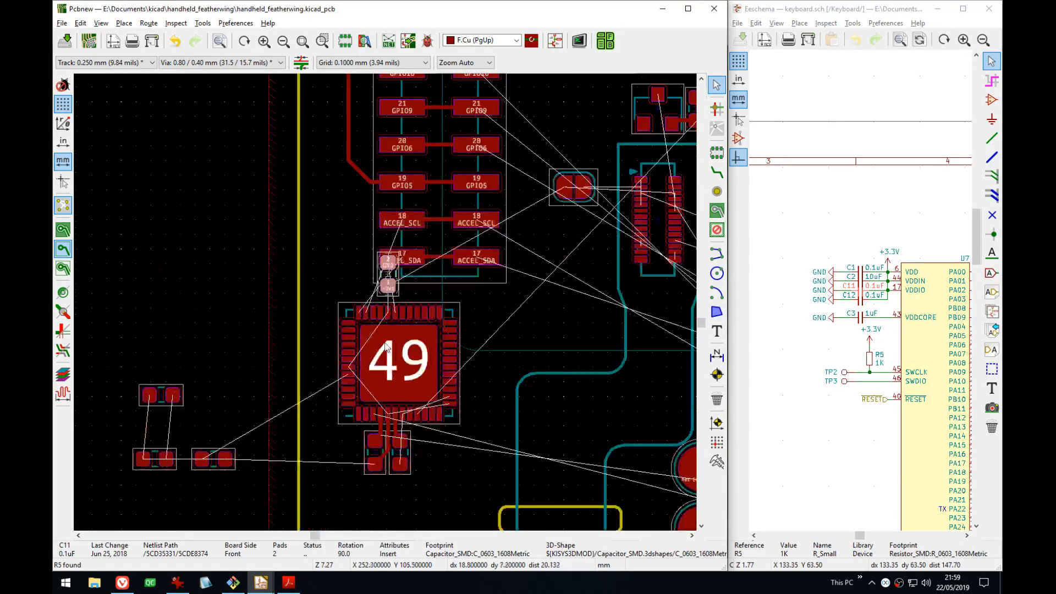
pyautogui.moveTo(363, 308); pyautogui.dragTo(356, 268, button='middle')
pyautogui.keyDown('shift'); pyautogui.click(356, 269); pyautogui.keyUp('shift')
pyautogui.keyDown('shift'); pyautogui.moveTo(356, 268); pyautogui.dragTo(342, 251); pyautogui.keyUp('shift')
pyautogui.keyDown('shift'); pyautogui.click(444, 194); pyautogui.keyUp('shift')
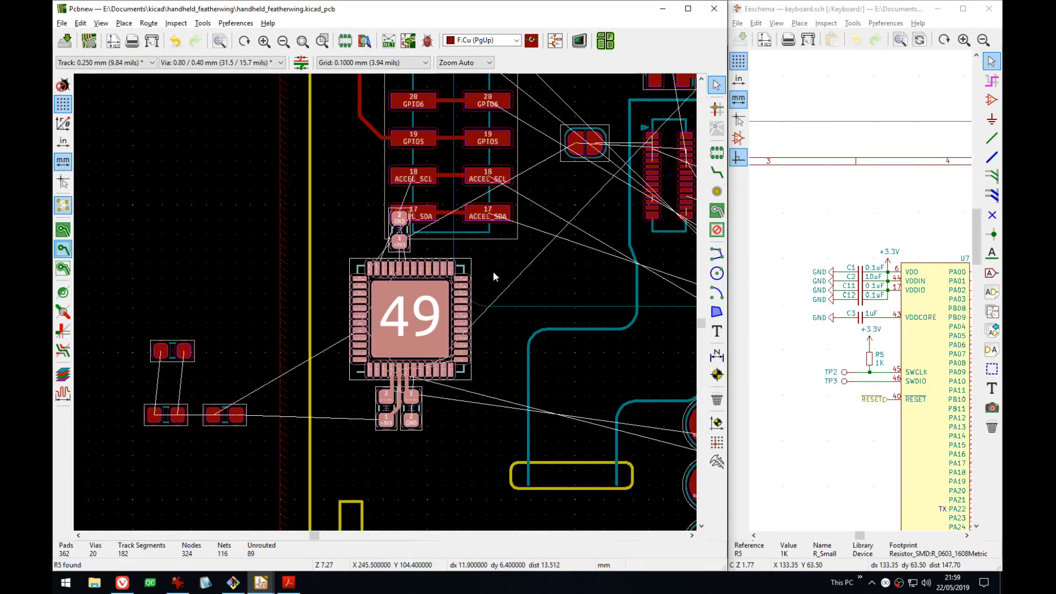
pyautogui.press('Down')
pyautogui.press('m')
pyautogui.press('Down')
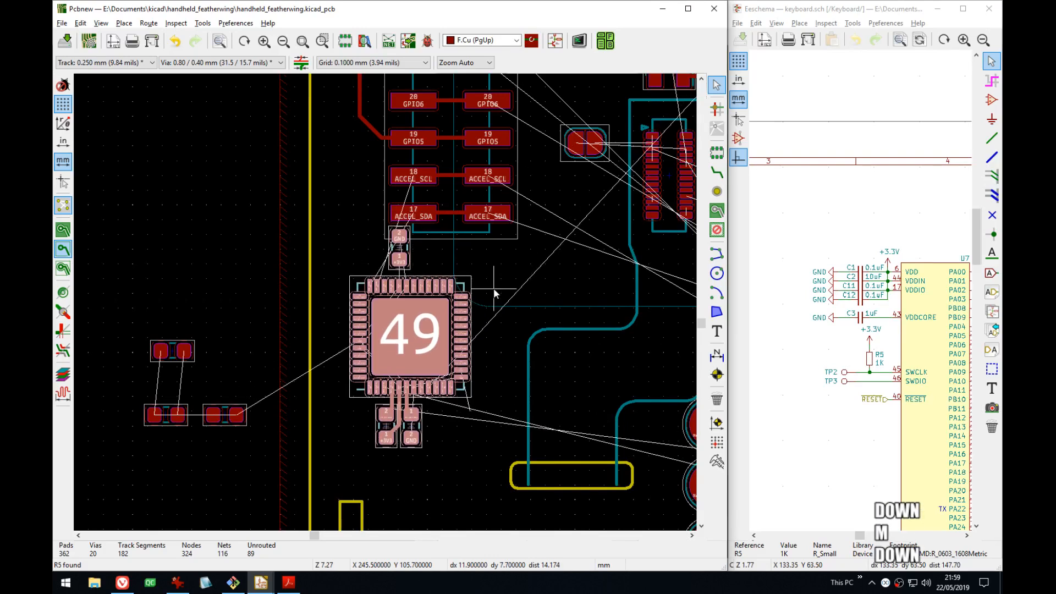
pyautogui.press('Down')
pyautogui.press('Down')
pyautogui.press('Down')
pyautogui.press('Down')
pyautogui.press('Down')
pyautogui.press('Down')
pyautogui.press('Down')
pyautogui.press('Down')
pyautogui.press('Down')
pyautogui.press('Down')
pyautogui.press('Down')
pyautogui.press('Down')
pyautogui.press('Down')
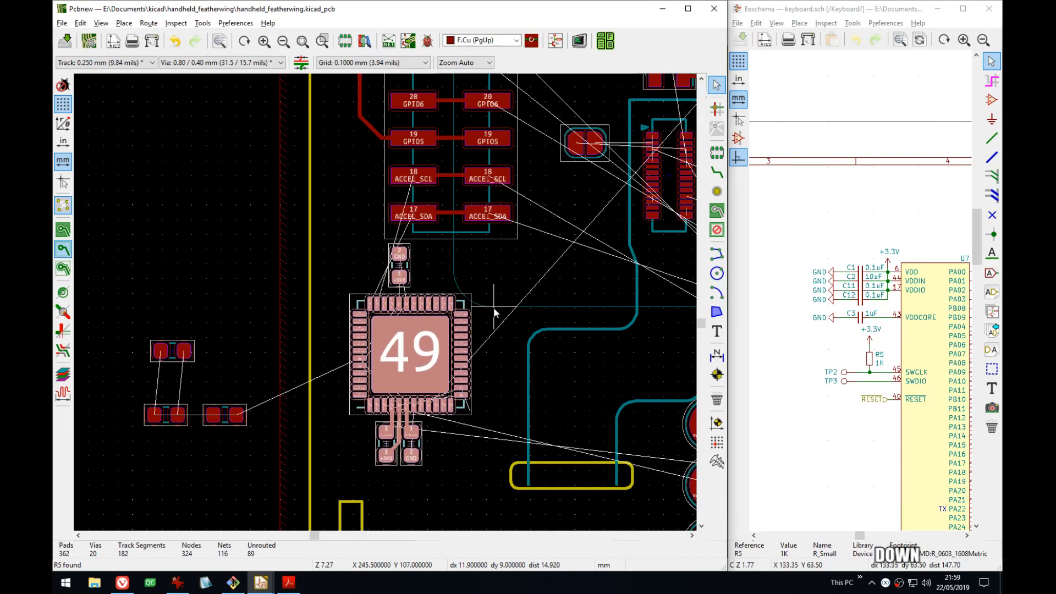
pyautogui.press('Down')
pyautogui.press('Down')
pyautogui.press('Down')
pyautogui.press('Down')
pyautogui.press('Up')
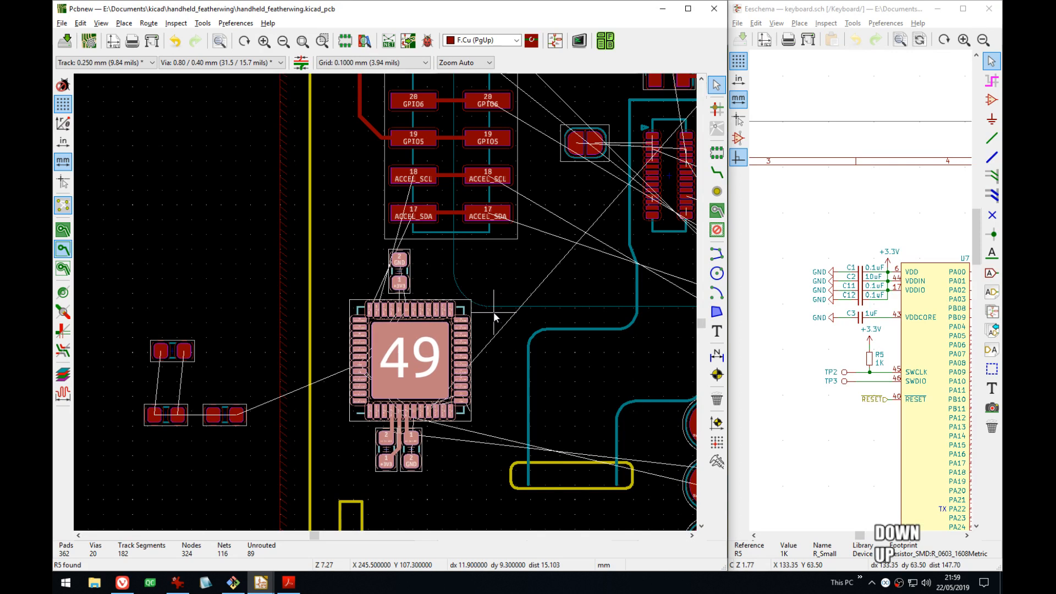
pyautogui.press('Up')
pyautogui.press('Up')
pyautogui.press('Up')
pyautogui.press('Right')
pyautogui.press('Right')
pyautogui.press('Right')
pyautogui.press('Right')
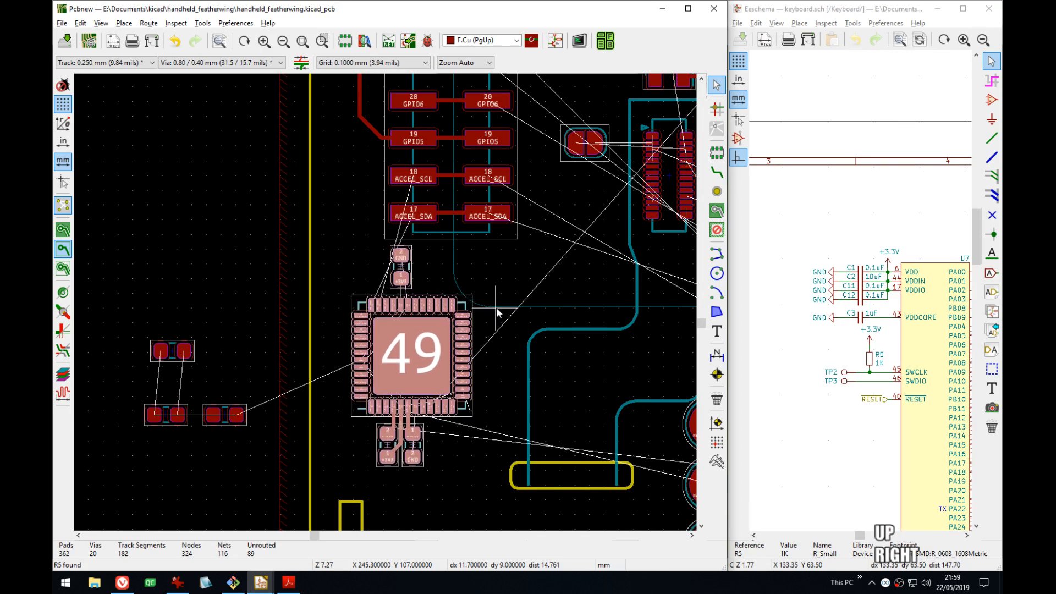
pyautogui.press('Return')
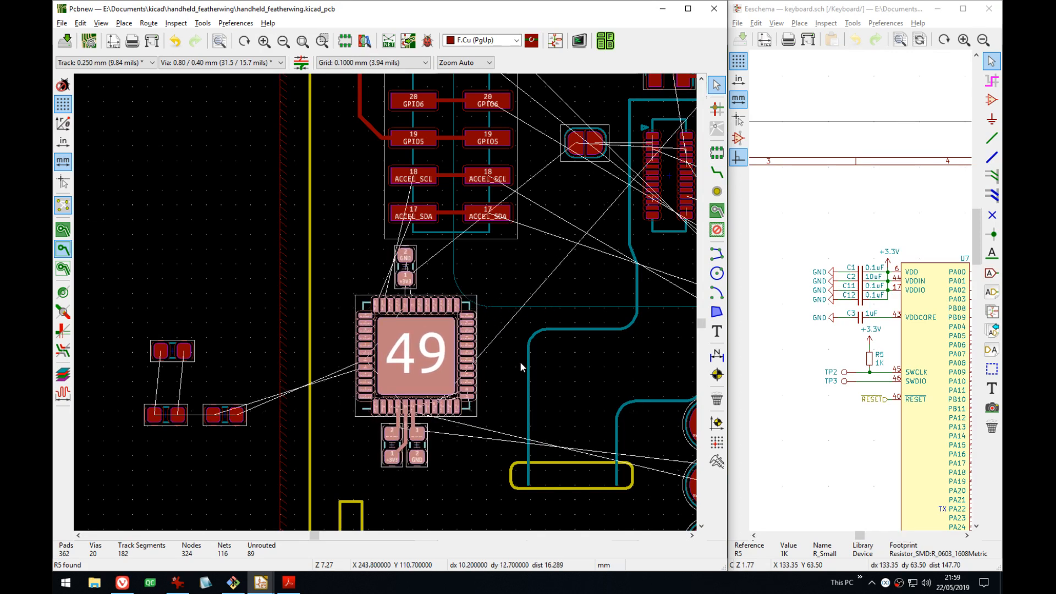
pyautogui.click(260, 282)
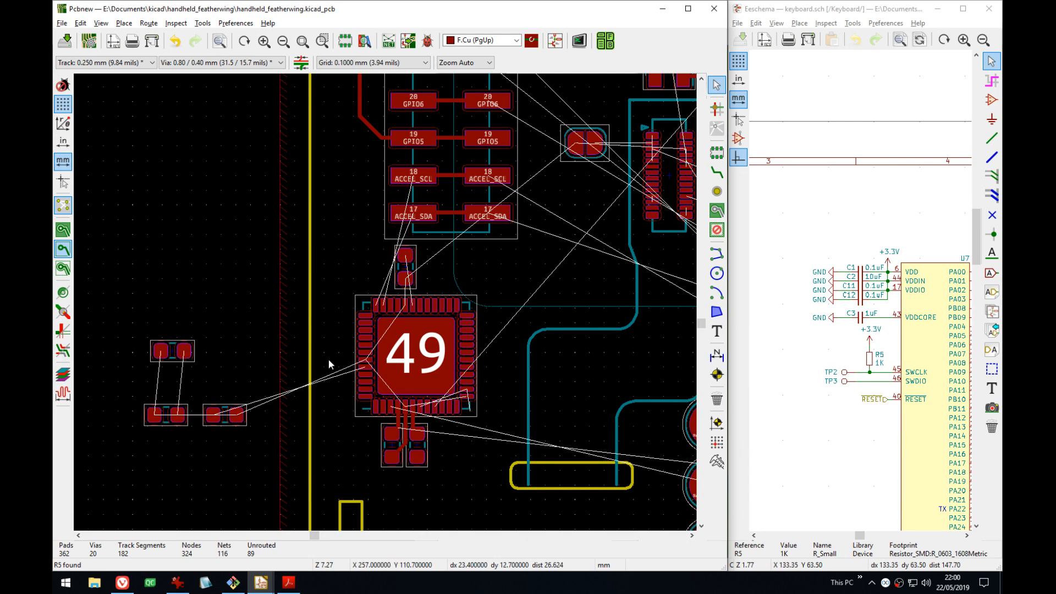
# - Identify C12 and C1 among the unplaced capacitors, and move C1 to a free spot outside the board edge, below C12
pyautogui.moveTo(161, 356); pyautogui.dragTo(189, 332, button='middle')
pyautogui.click(199, 334)
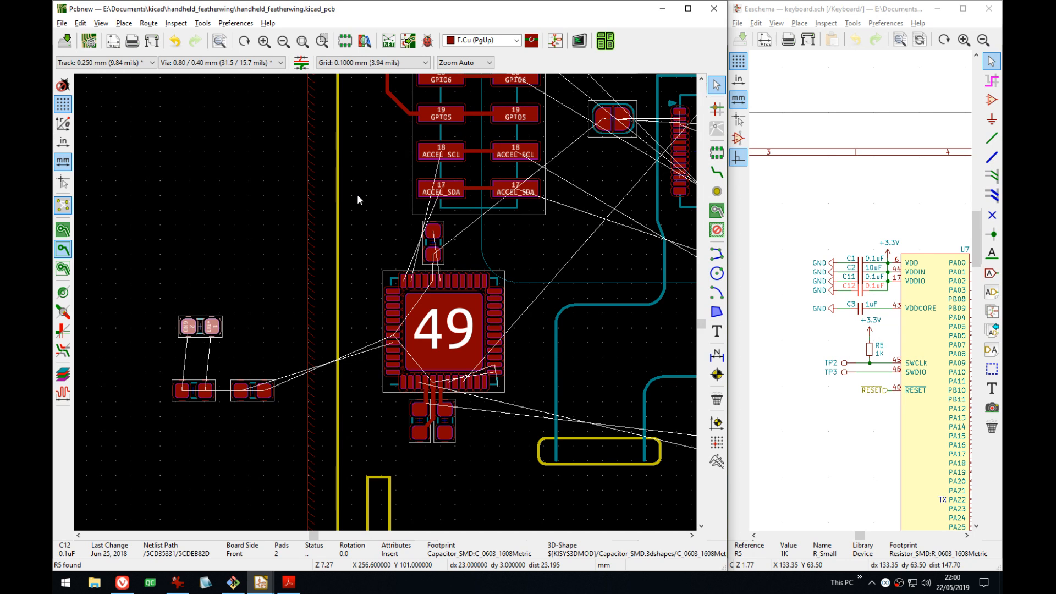
pyautogui.click(233, 335)
pyautogui.click(194, 391)
pyautogui.scroll(1, 193, 392)
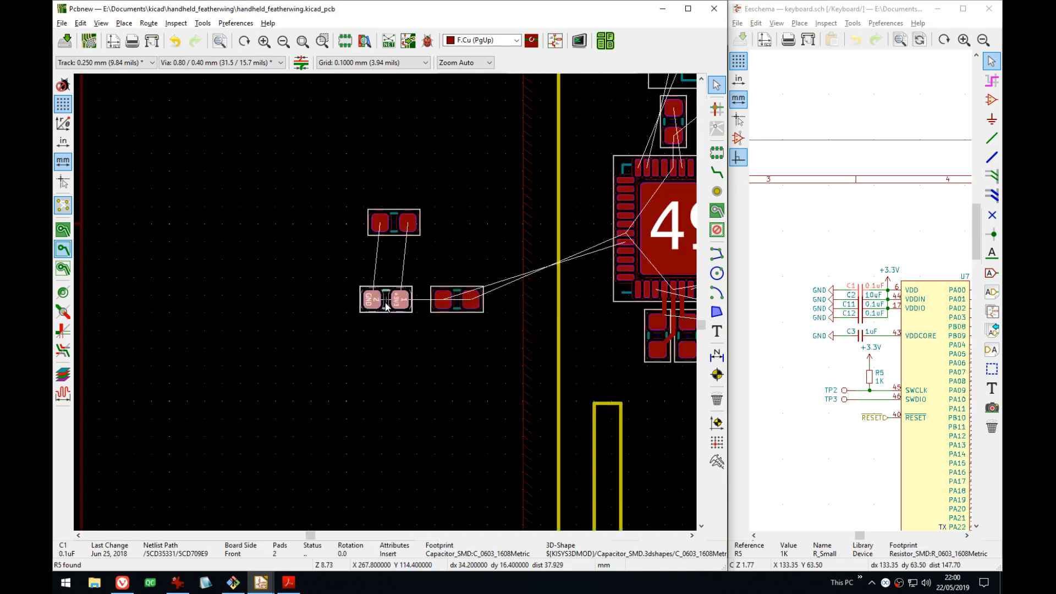
pyautogui.press('m')
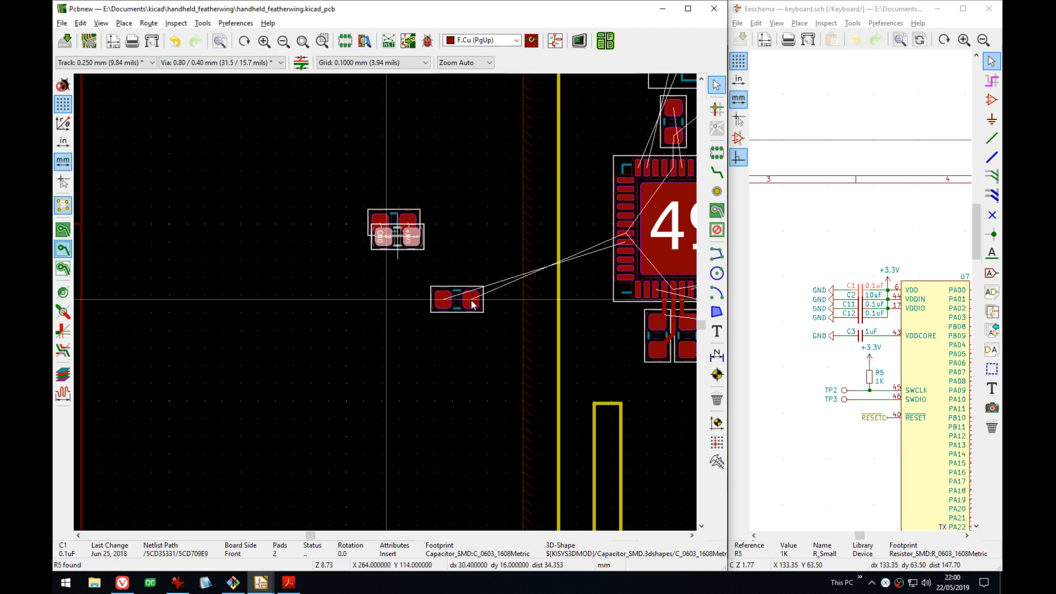
pyautogui.click(512, 246)
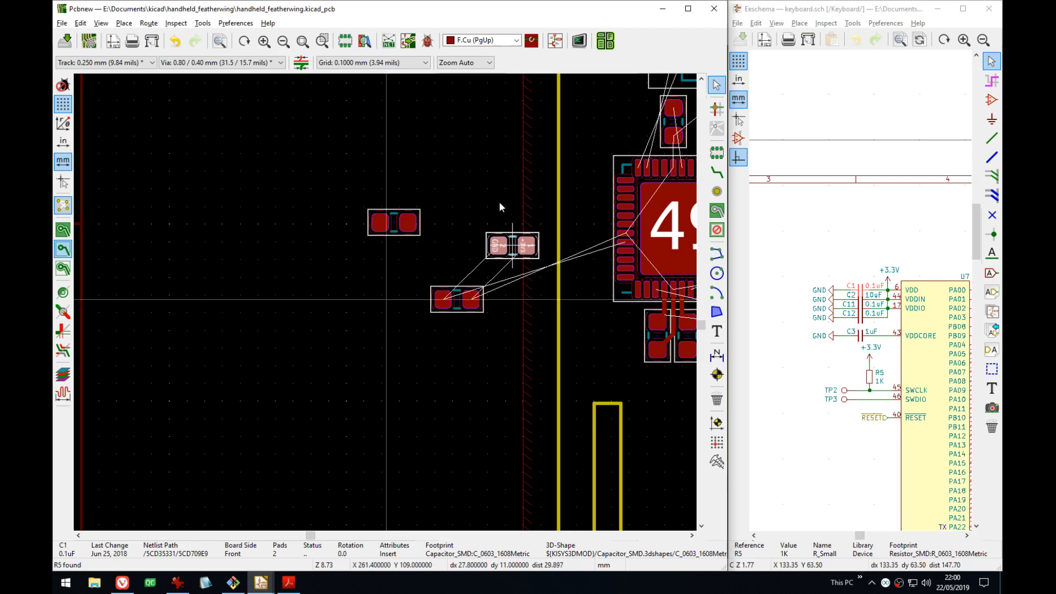
pyautogui.click(348, 285)
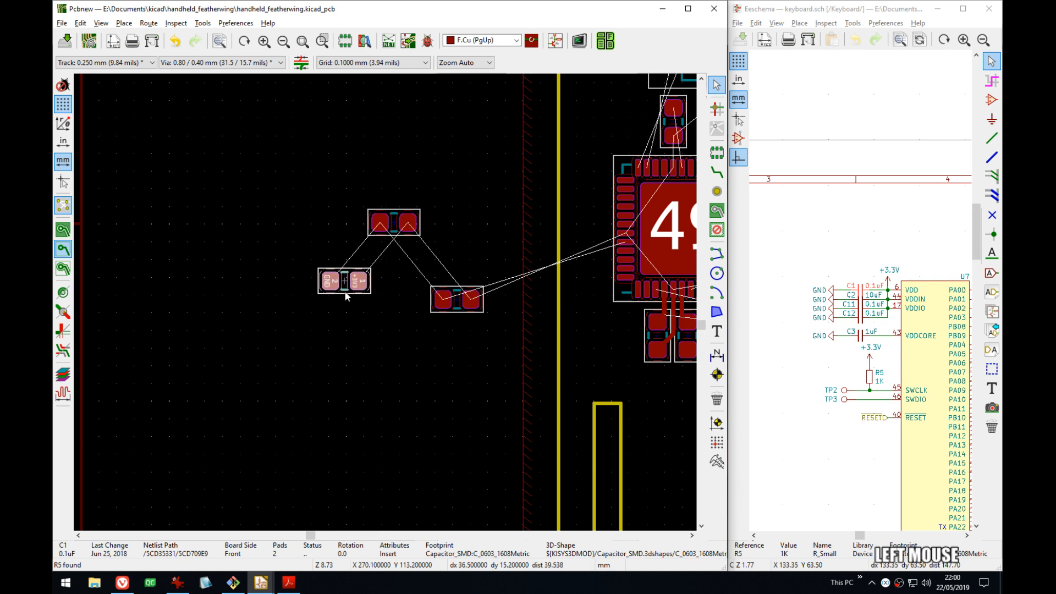
# - Check the updated component placement in the 3D viewer, close the viewer and save the board
pyautogui.moveTo(262, 586)
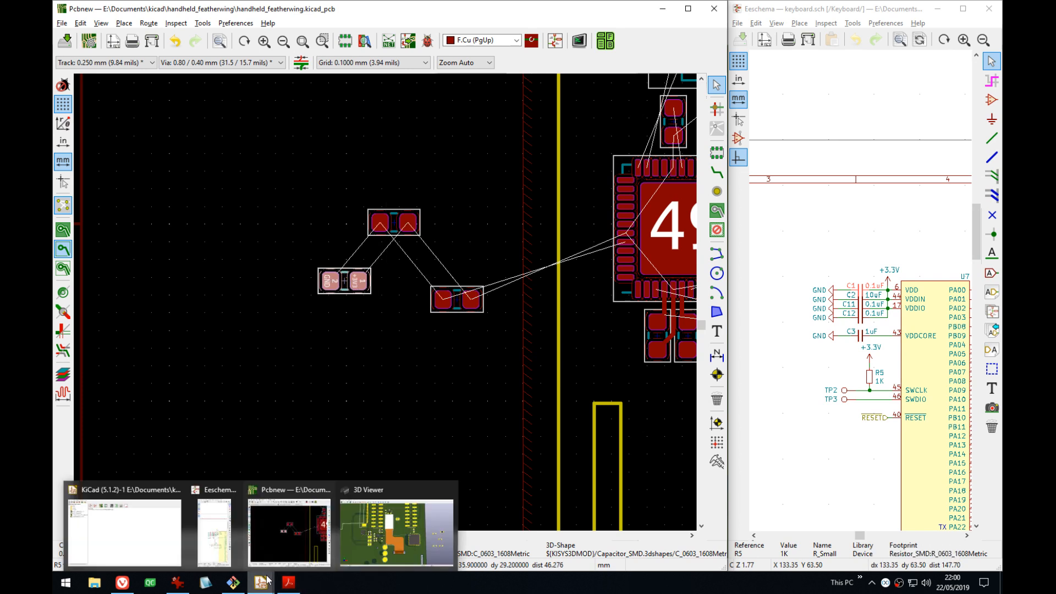
pyautogui.click(369, 533)
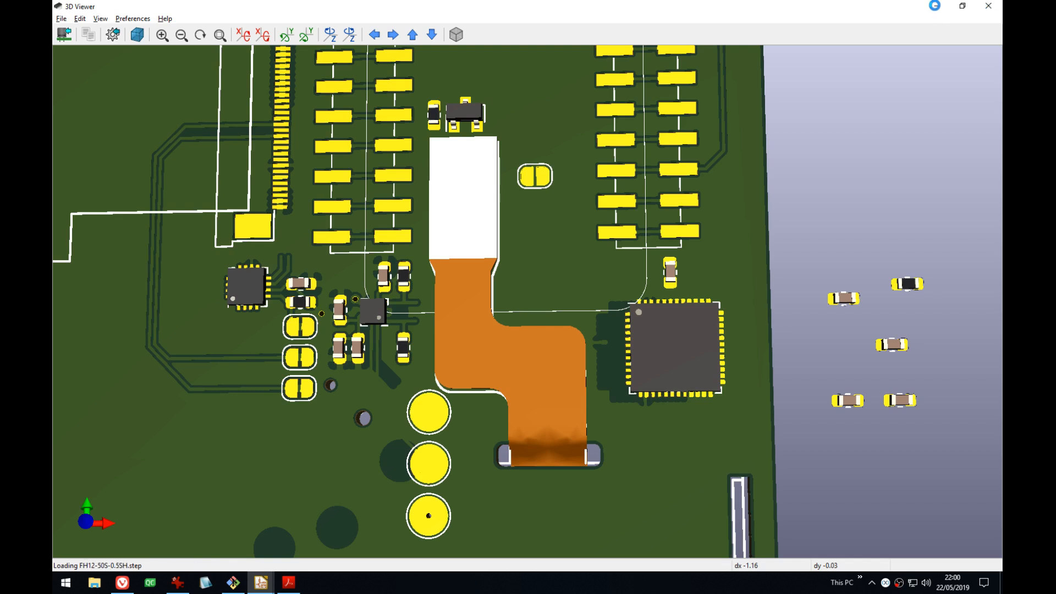
pyautogui.click(988, 6)
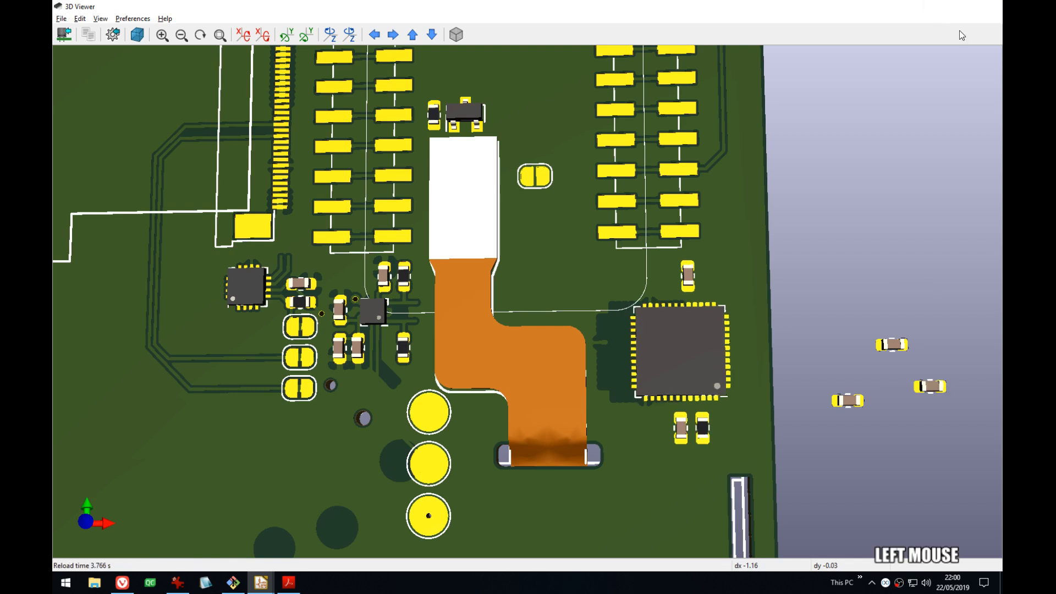
pyautogui.hotkey('ctrl', 's')
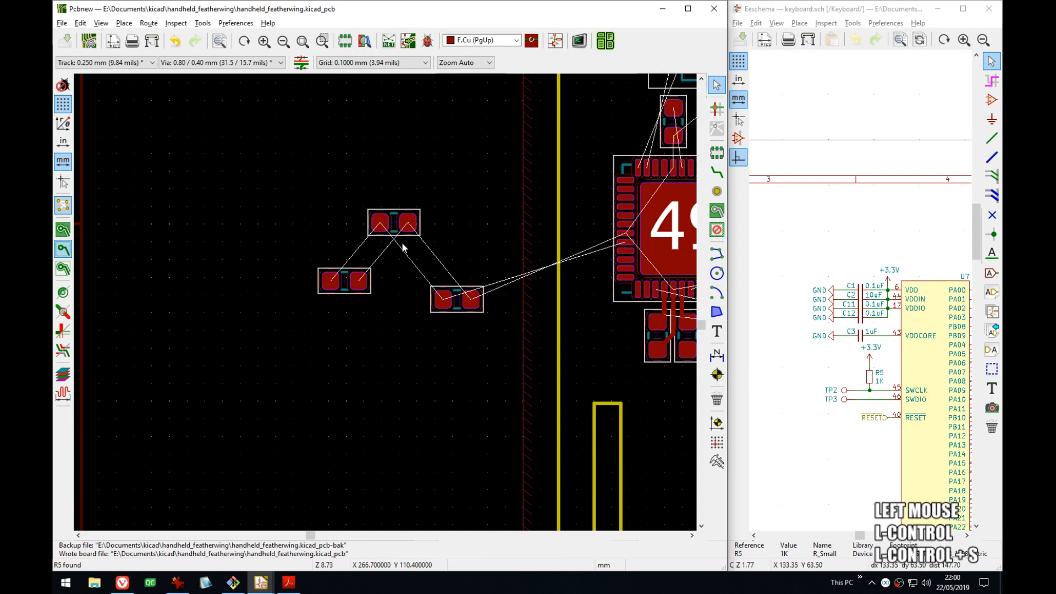
# - Move C1 next to U7 on the board-edge side, with its +3V3 pad aligned to U7 pin 6
pyautogui.click(344, 281)
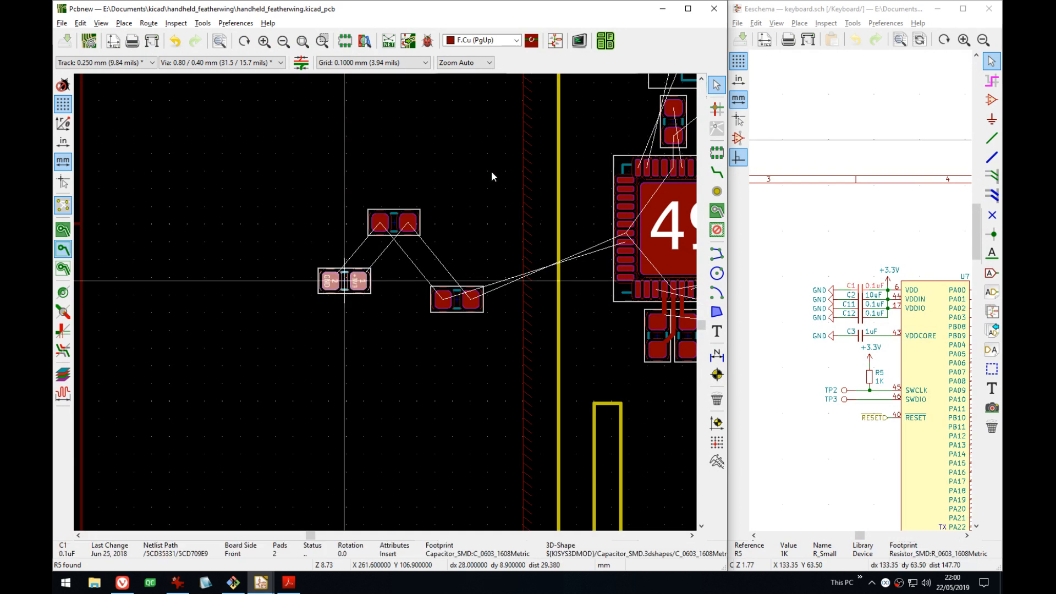
pyautogui.press('m')
pyautogui.moveTo(519, 279); pyautogui.dragTo(350, 327, button='middle')
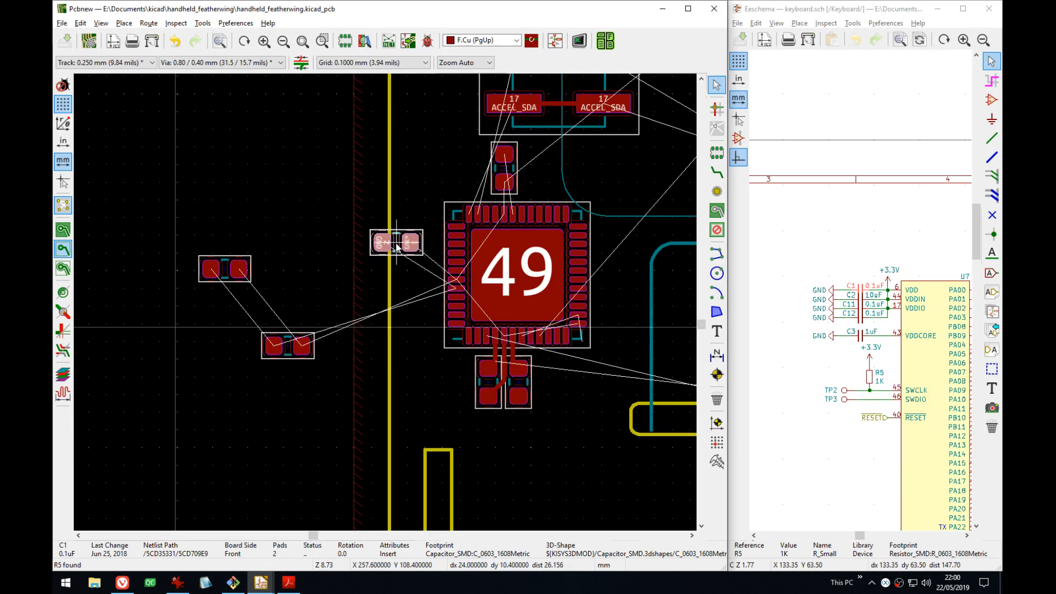
pyautogui.scroll(1, 396, 247)
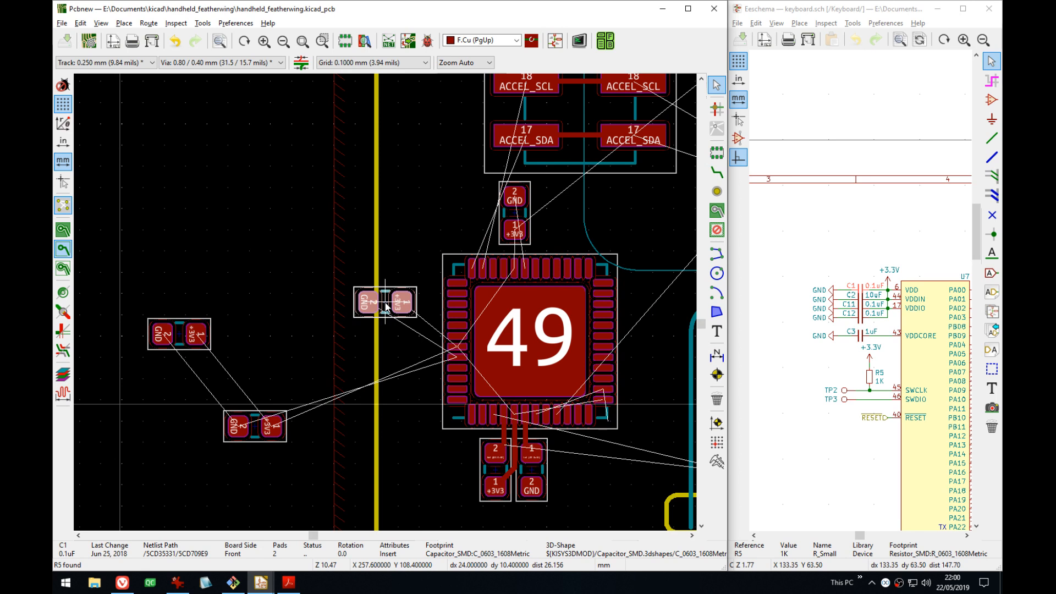
pyautogui.scroll(1, 388, 360)
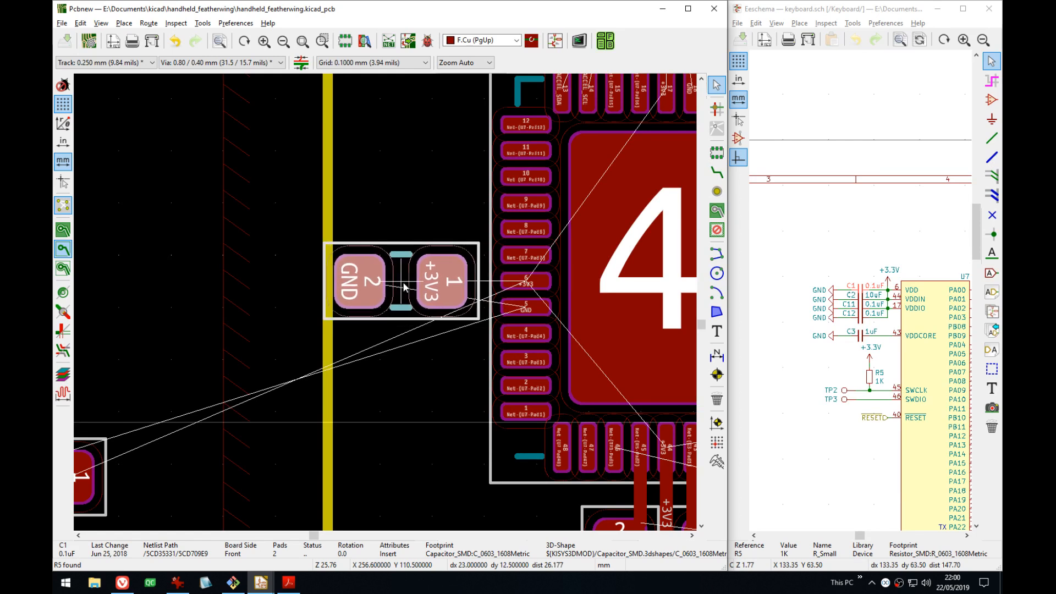
pyautogui.scroll(2, 403, 285)
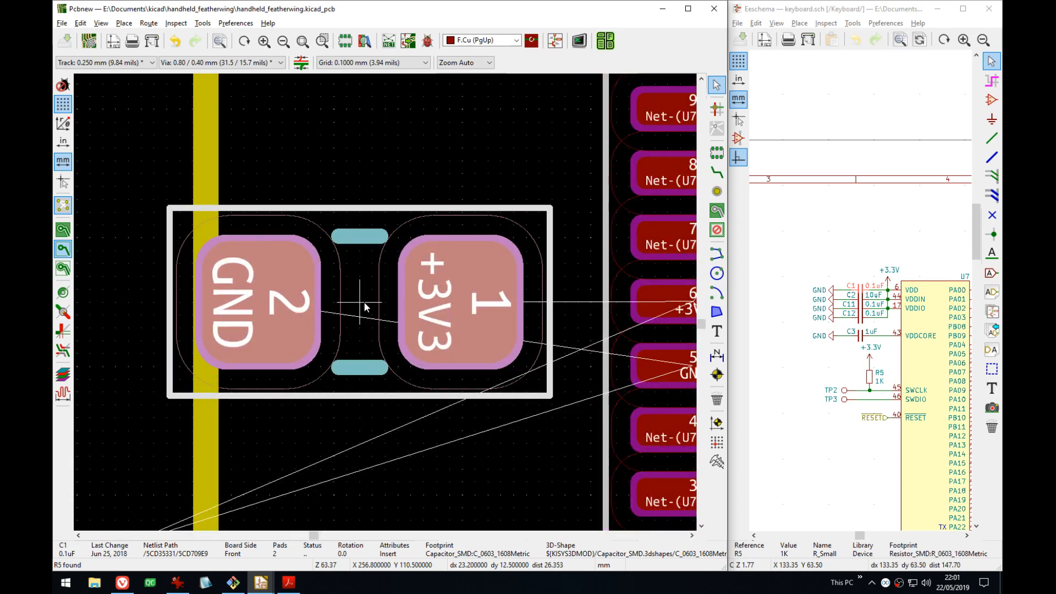
pyautogui.click(364, 301)
# - Add C11, U7, R5, C3 and their tracks to the selected C1, and move the group about 0.9 mm inward from the board edge
pyautogui.scroll(-4, 374, 302)
pyautogui.moveTo(479, 332); pyautogui.dragTo(341, 301, button='middle')
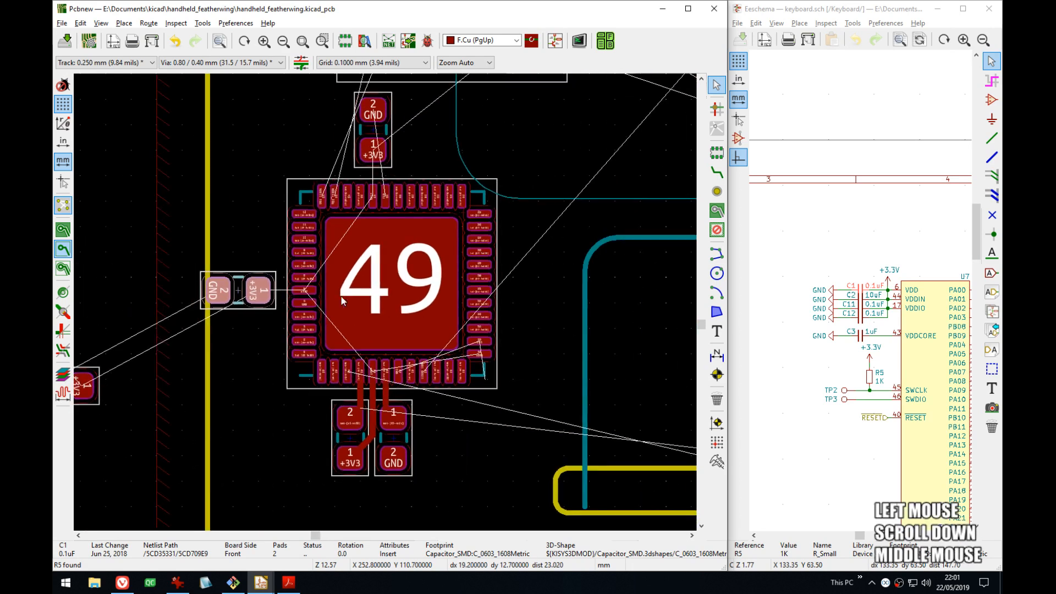
pyautogui.moveTo(531, 257); pyautogui.dragTo(561, 278, button='middle')
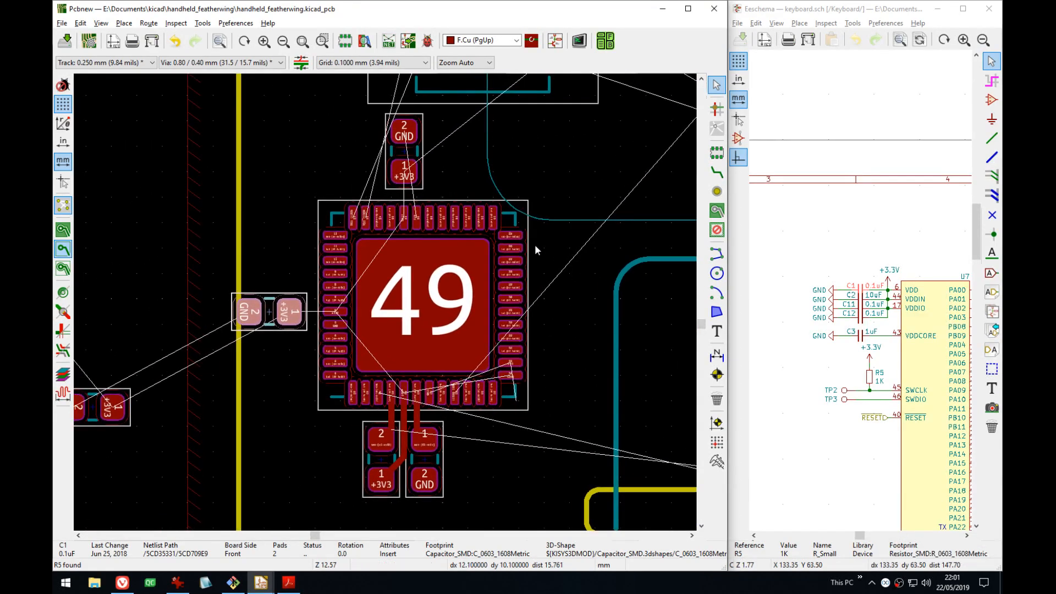
pyautogui.keyDown('shift'); pyautogui.click(403, 151); pyautogui.keyUp('shift')
pyautogui.moveTo(561, 515); pyautogui.dragTo(571, 465, button='middle')
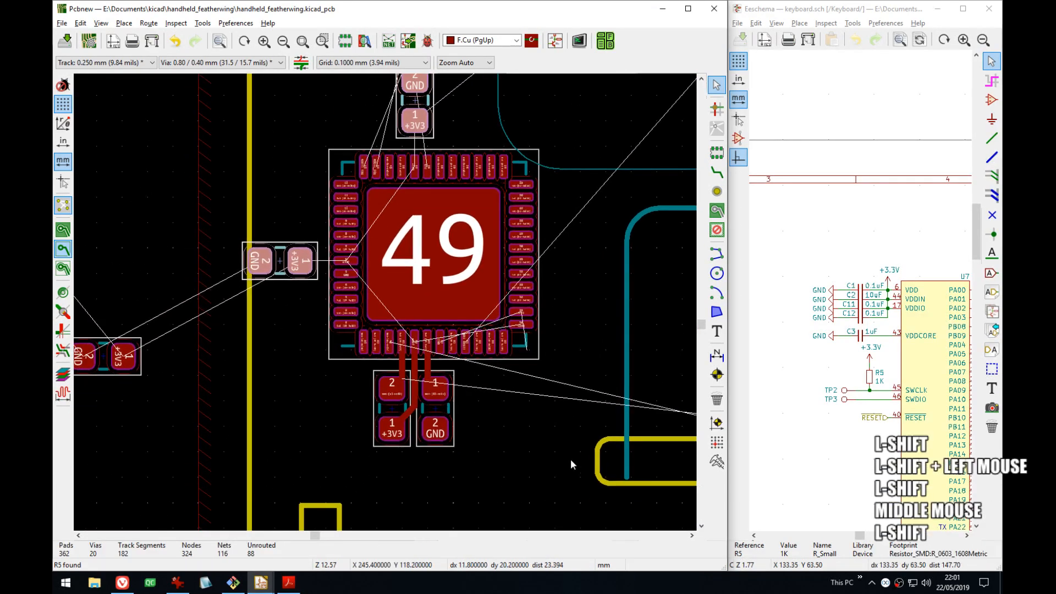
pyautogui.keyDown('shift'); pyautogui.moveTo(570, 465); pyautogui.dragTo(318, 143); pyautogui.keyUp('shift')
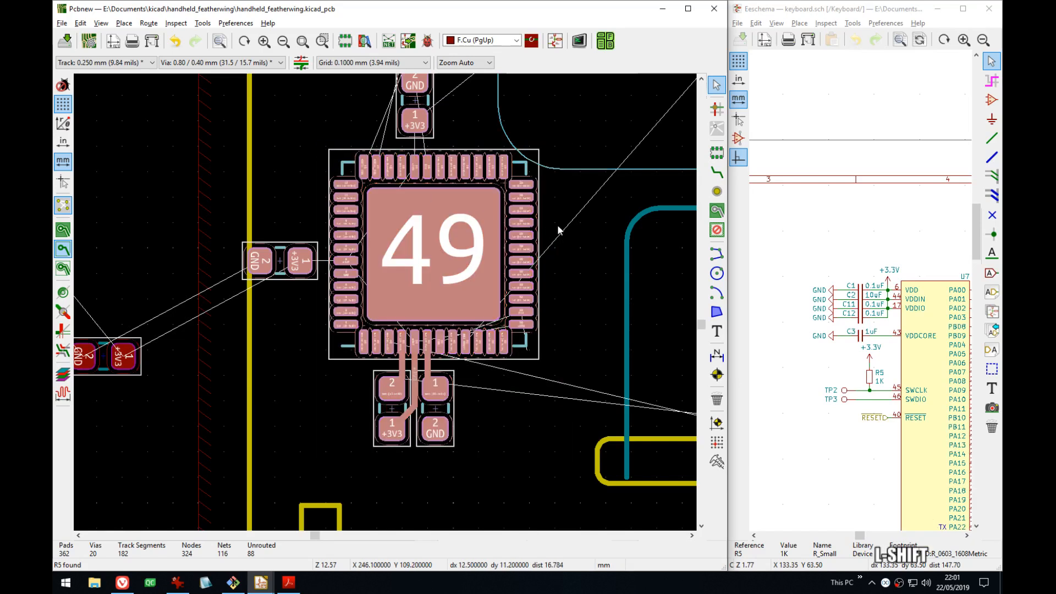
pyautogui.keyDown('shift'); pyautogui.click(560, 168); pyautogui.keyUp('shift')
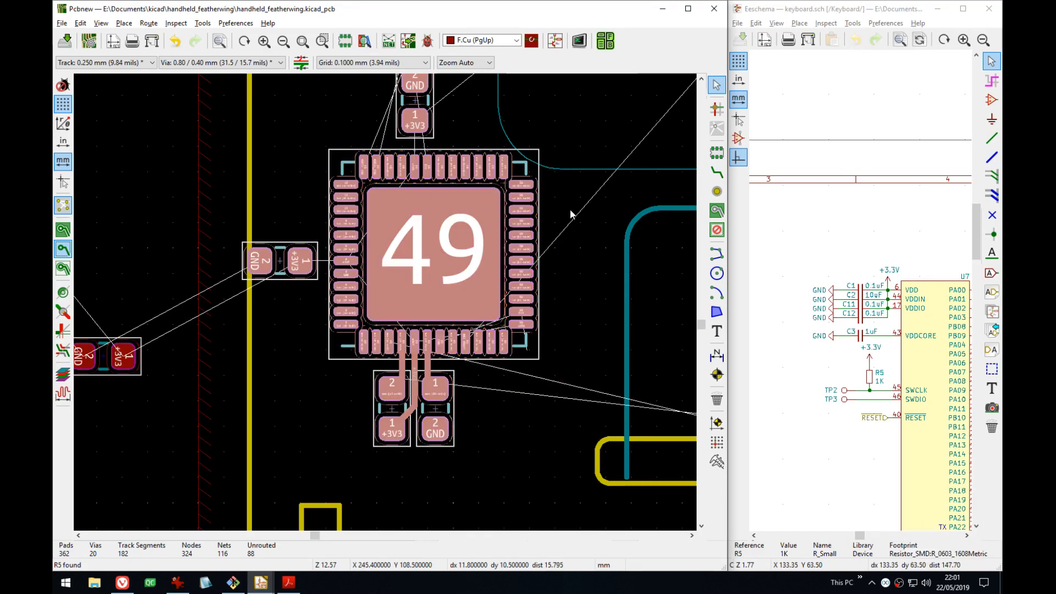
pyautogui.press('m')
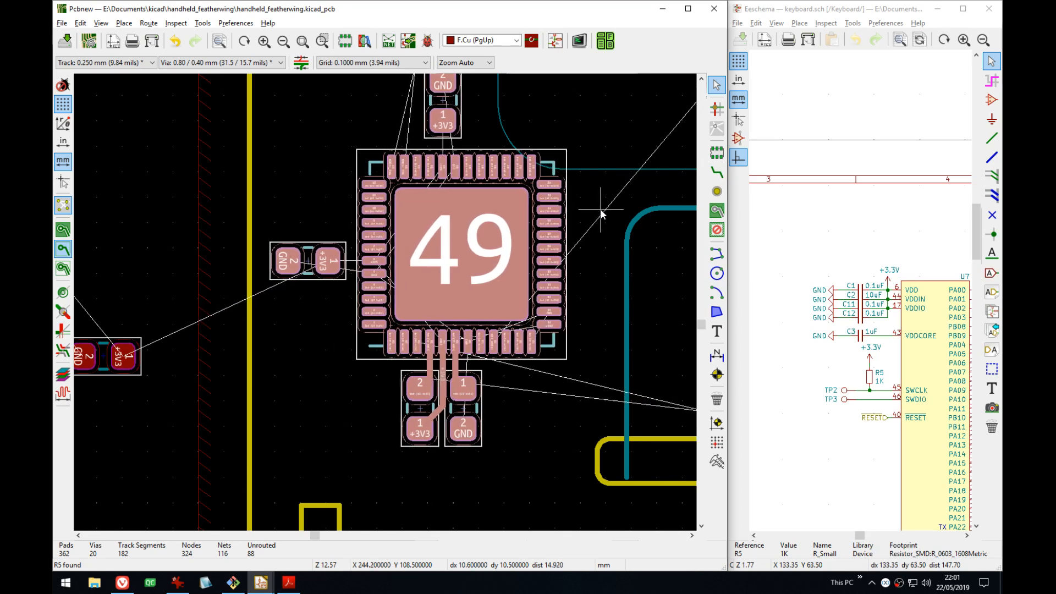
pyautogui.click(596, 209)
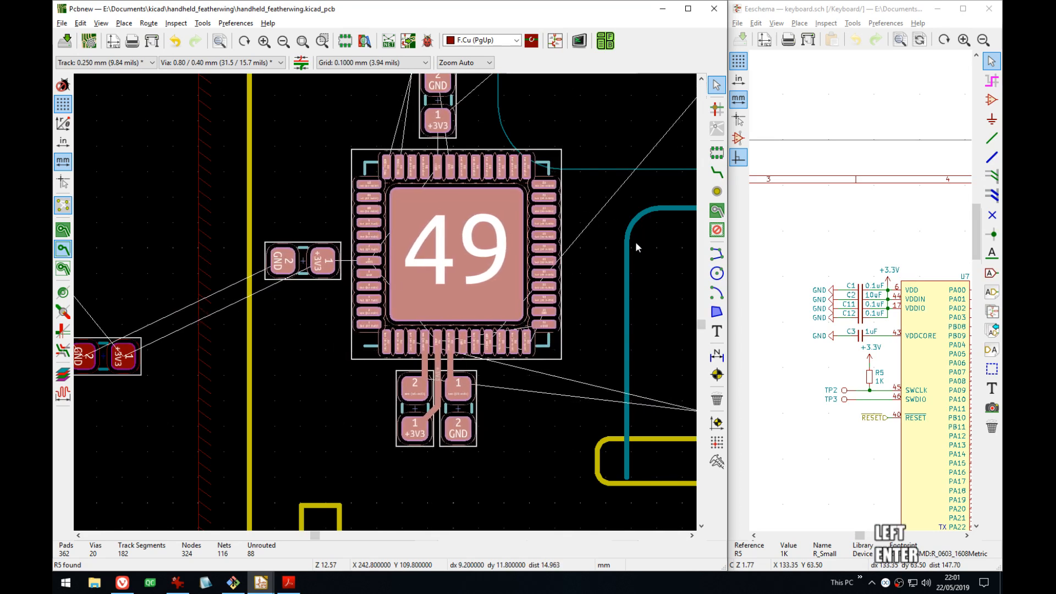
pyautogui.moveTo(635, 243); pyautogui.dragTo(577, 266, button='middle')
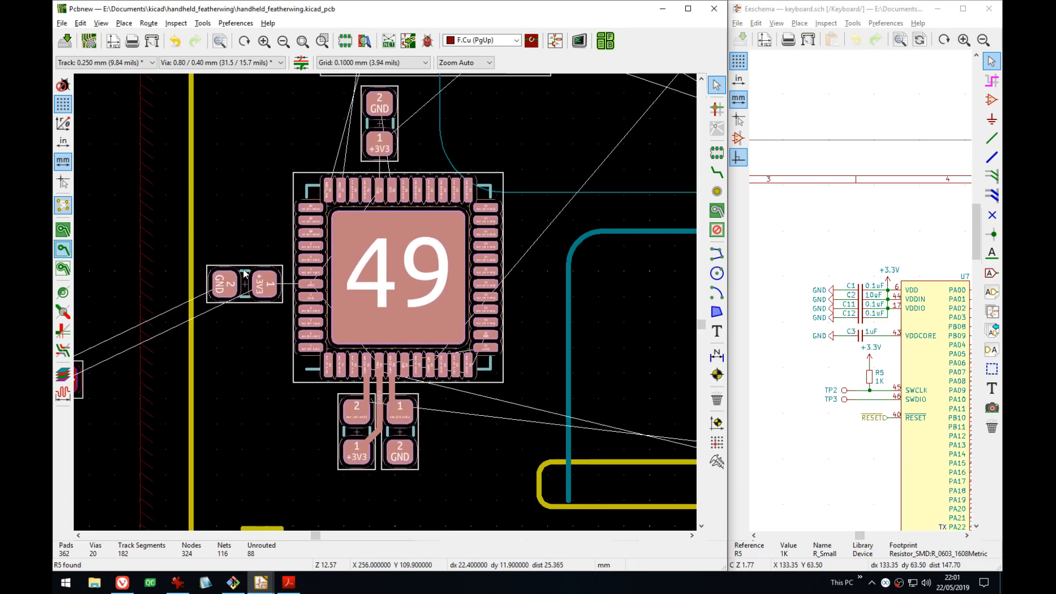
pyautogui.scroll(3, 264, 297)
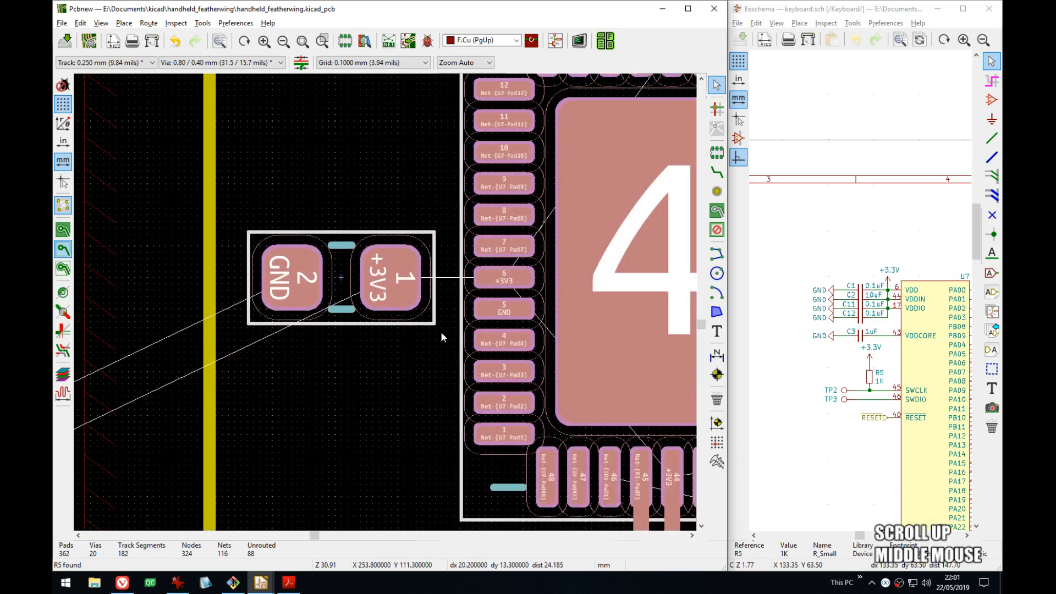
pyautogui.moveTo(441, 332); pyautogui.dragTo(120, 287, button='middle')
pyautogui.scroll(-3, 385, 302)
pyautogui.moveTo(411, 313); pyautogui.dragTo(375, 321, button='middle')
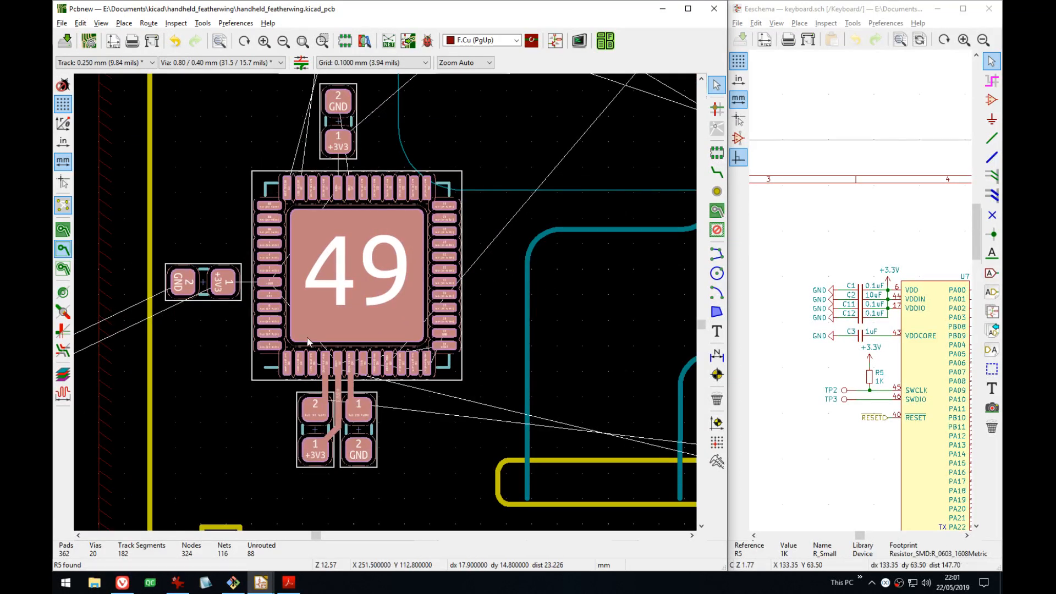
# - Identify C12 and C2 outside the board edge, then rotate C2 to 270° and place it below R5 and C3 with its +3V3 pad toward U7
pyautogui.moveTo(307, 337); pyautogui.dragTo(486, 335, button='middle')
pyautogui.moveTo(278, 379); pyautogui.dragTo(298, 377, button='middle')
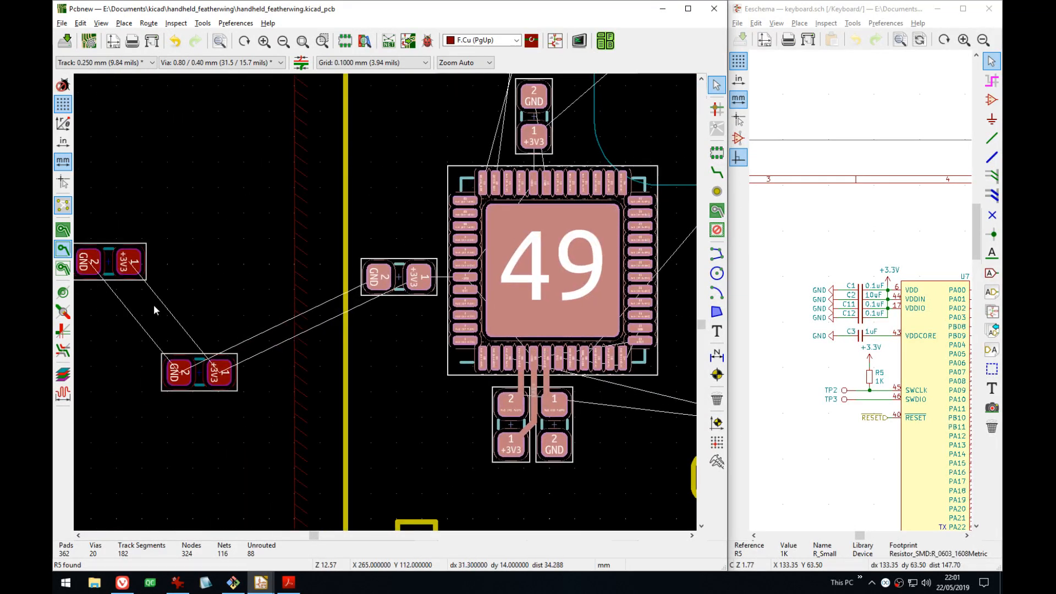
pyautogui.click(108, 268)
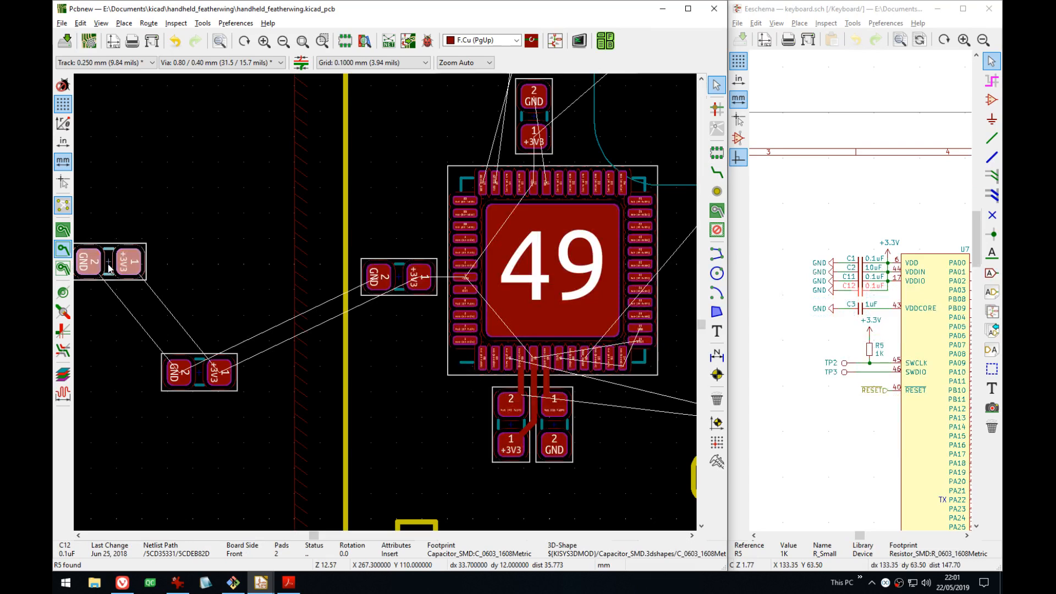
pyautogui.click(202, 376)
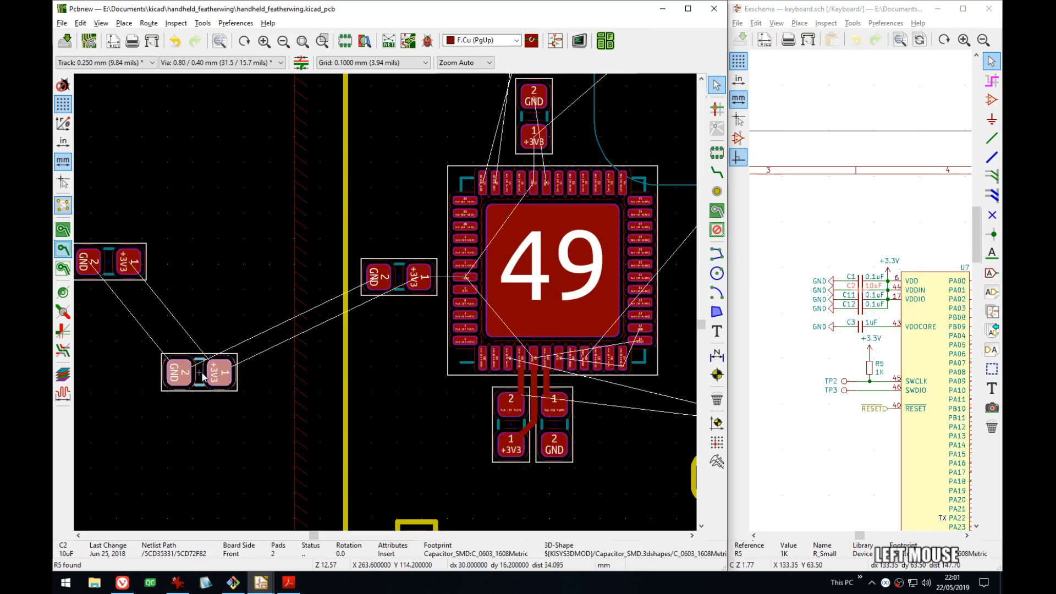
pyautogui.press('m')
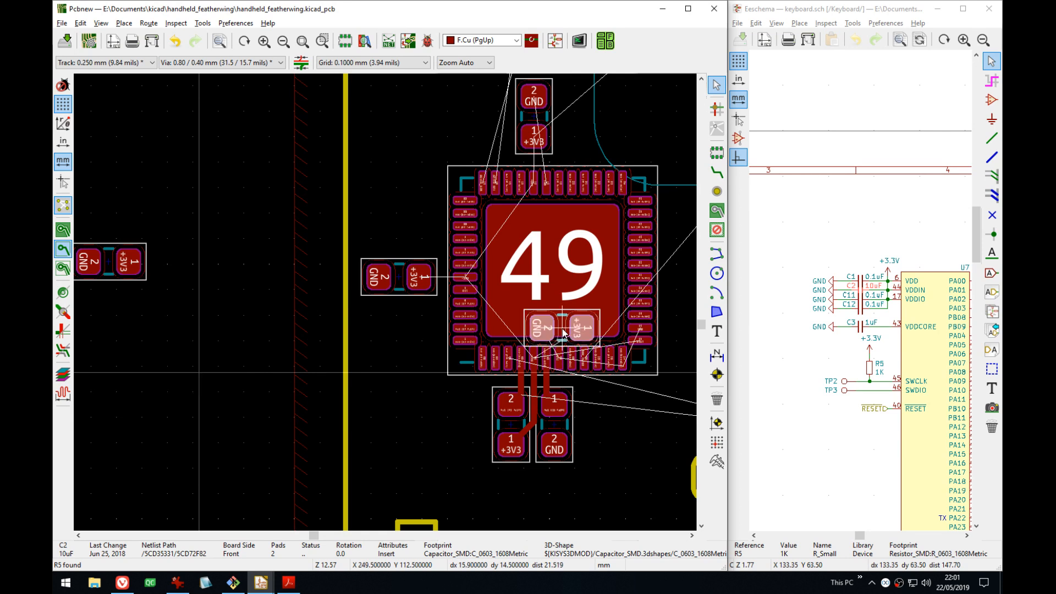
pyautogui.scroll(4, 562, 332)
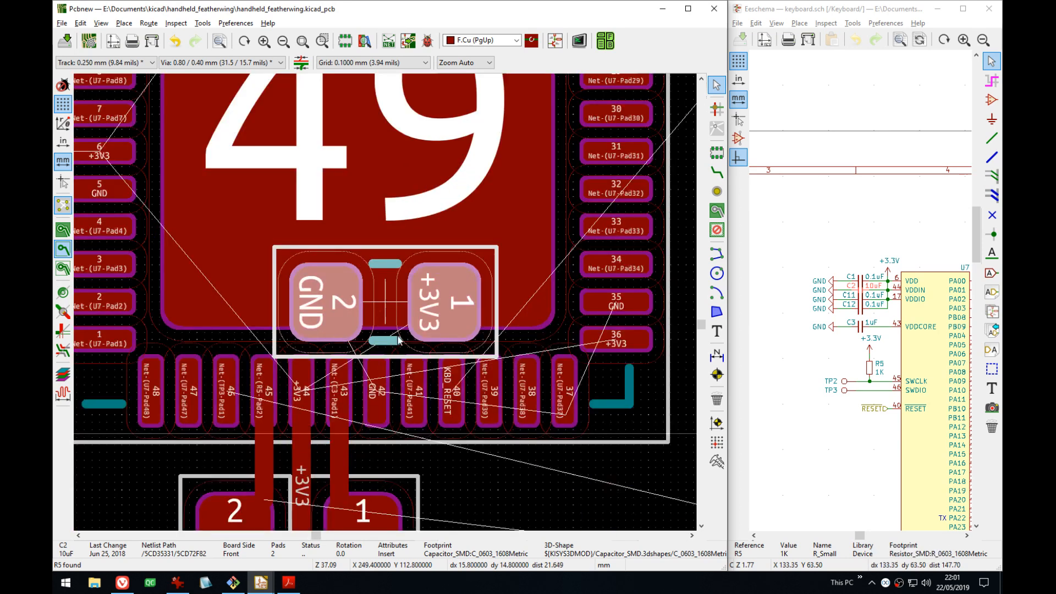
pyautogui.moveTo(398, 340); pyautogui.dragTo(528, 139, button='middle')
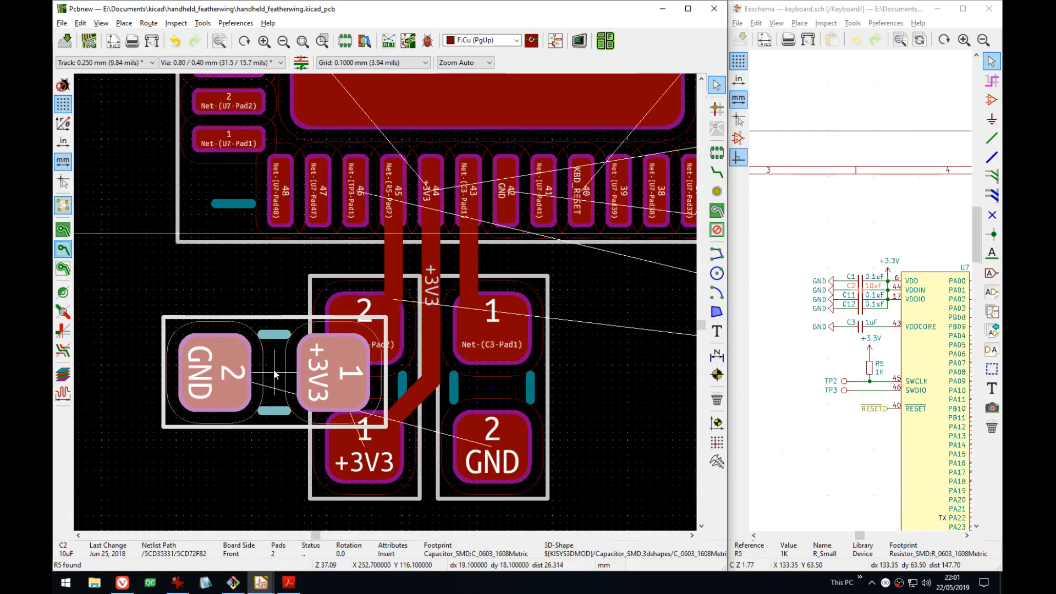
pyautogui.moveTo(334, 417); pyautogui.dragTo(320, 246, button='middle')
pyautogui.press('r')
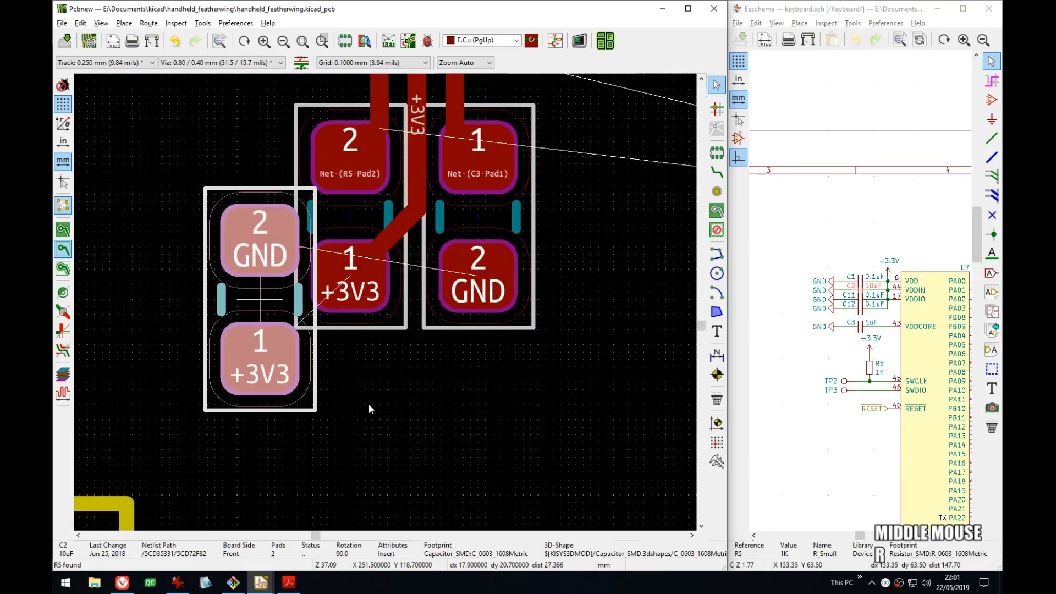
pyautogui.click(408, 445)
pyautogui.moveTo(408, 446); pyautogui.dragTo(416, 271, button='middle')
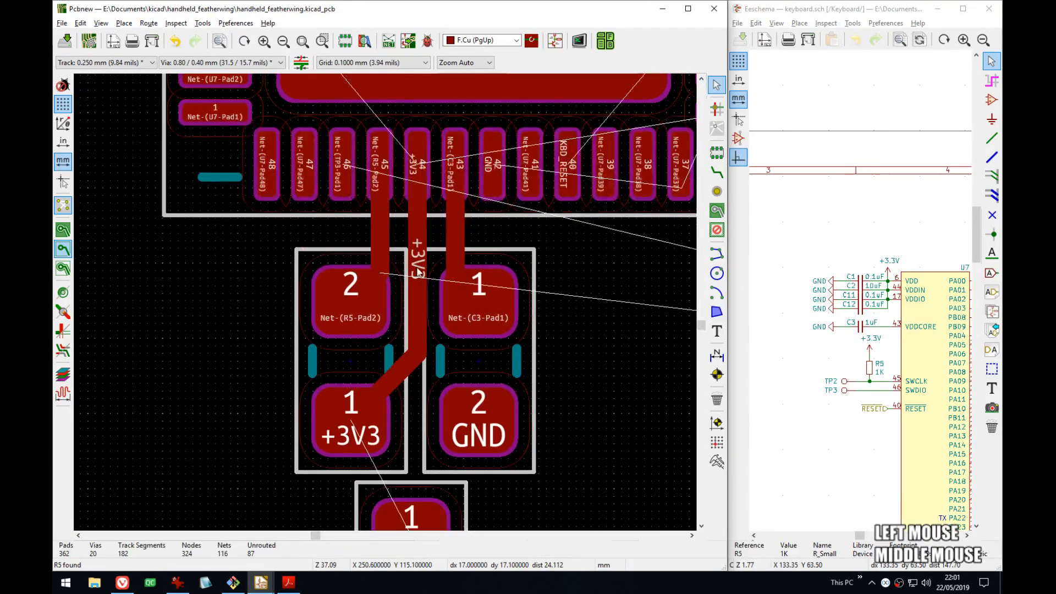
# - Delete the three tracks connecting U7 pins 43, 44 and 45 to C3 and R5
pyautogui.press('Escape')
pyautogui.click(418, 271)
pyautogui.press('u')
pyautogui.press('Delete')
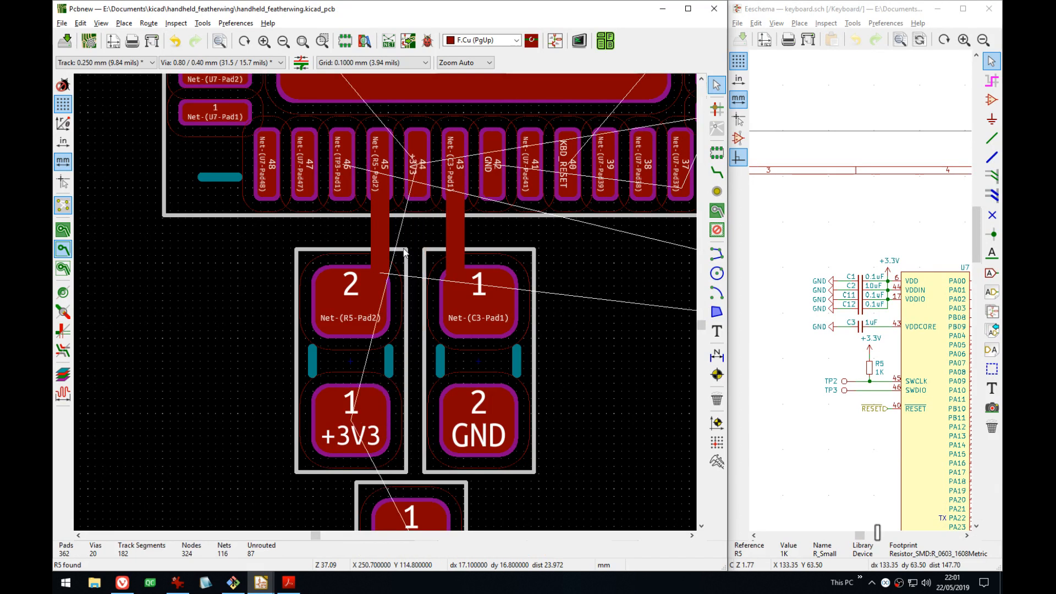
pyautogui.click(372, 240)
pyautogui.press('u')
pyautogui.press('Delete')
pyautogui.click(454, 225)
pyautogui.press('u')
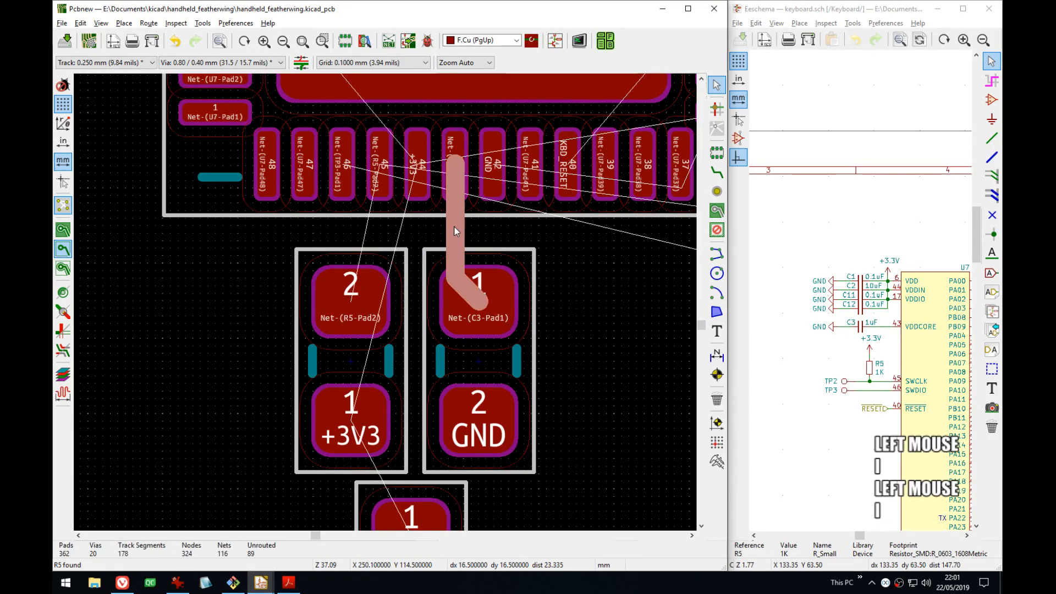
pyautogui.press('Delete')
# - Move R5 1.3 mm horizontally away from C3 to open a gap between them
pyautogui.click(366, 363)
pyautogui.press('m')
pyautogui.press('Left')
pyautogui.press('Left')
pyautogui.press('Left')
pyautogui.press('Left')
pyautogui.press('Left')
pyautogui.press('Left')
pyautogui.press('Left')
pyautogui.press('Left')
pyautogui.press('Left')
pyautogui.press('Left')
pyautogui.press('Left')
pyautogui.press('Left')
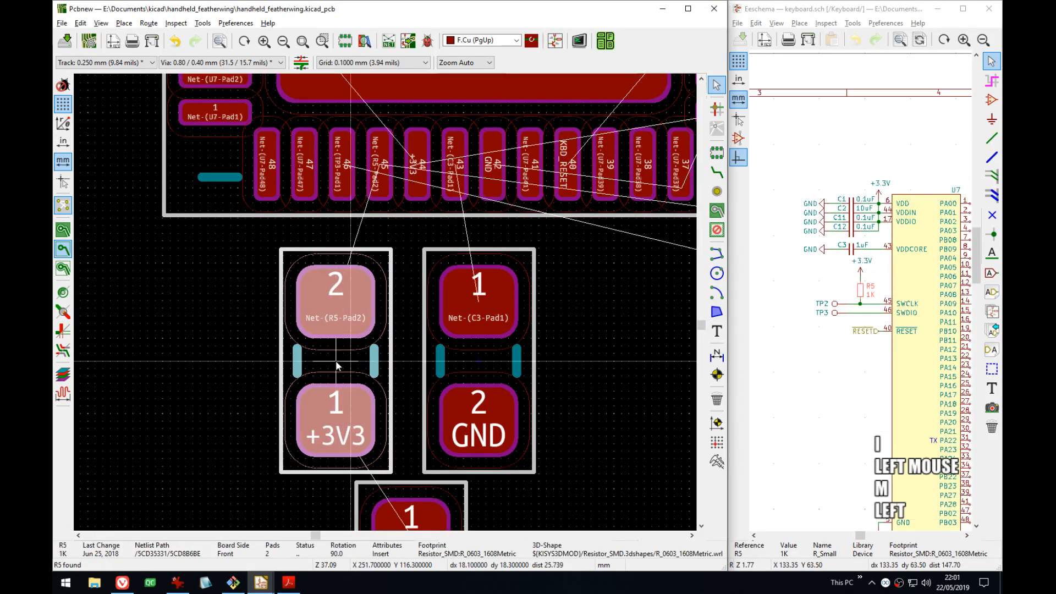
pyautogui.press('Left')
pyautogui.press('Return')
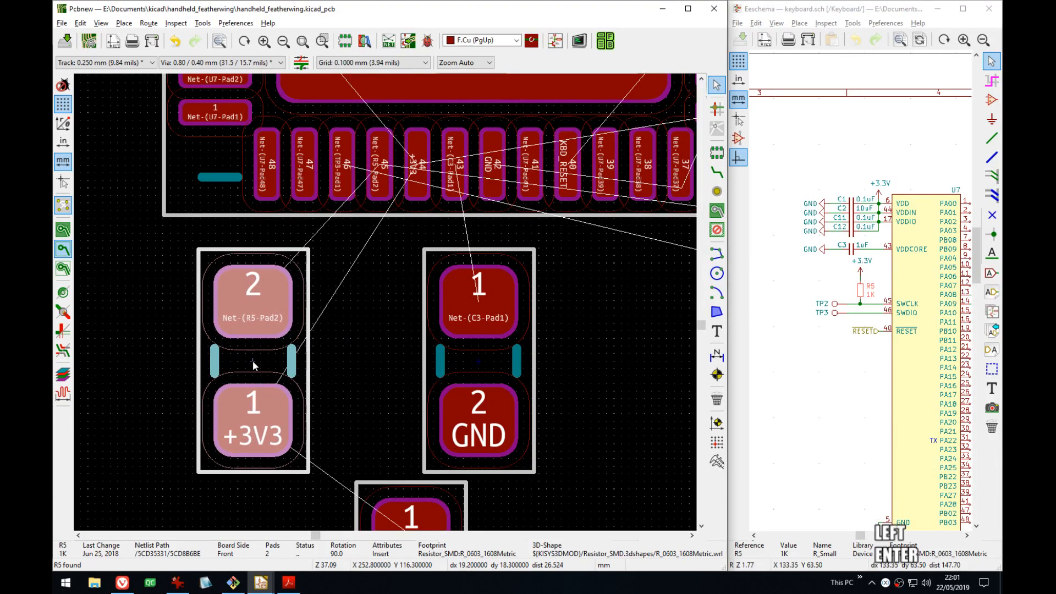
# - Move C2 into the gap between R5 and C3, in line with both parts and with their courtyards adjoining
pyautogui.moveTo(358, 368); pyautogui.dragTo(498, 450, button='middle')
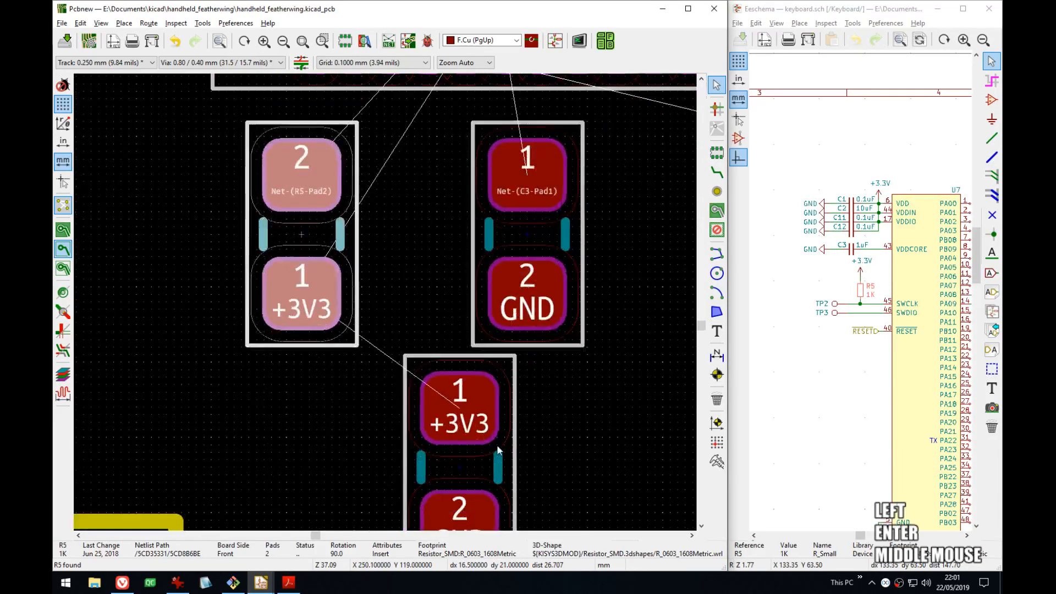
pyautogui.click(464, 466)
pyautogui.press('m')
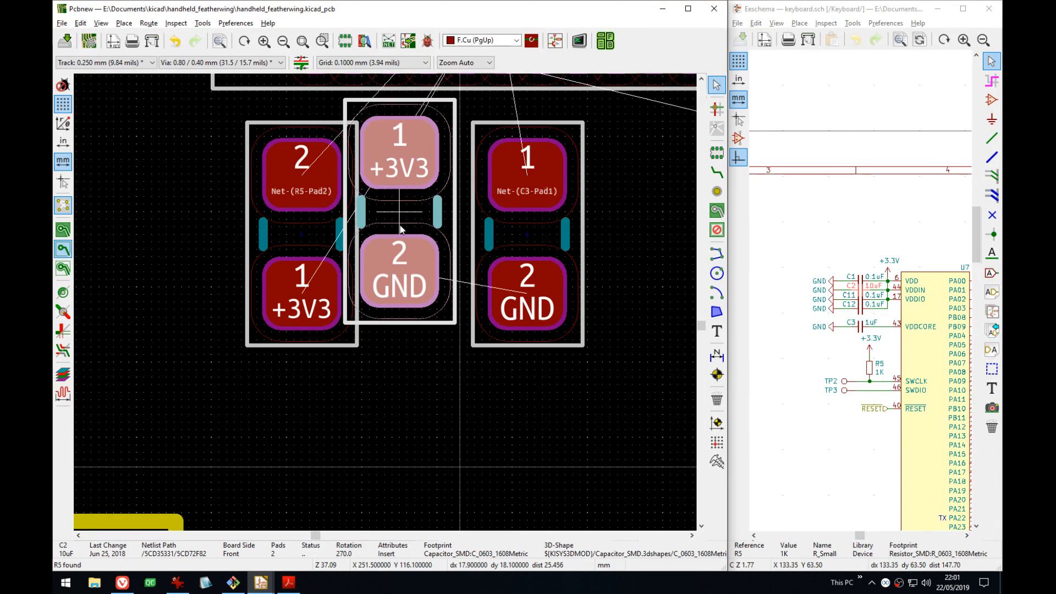
pyautogui.click(416, 233)
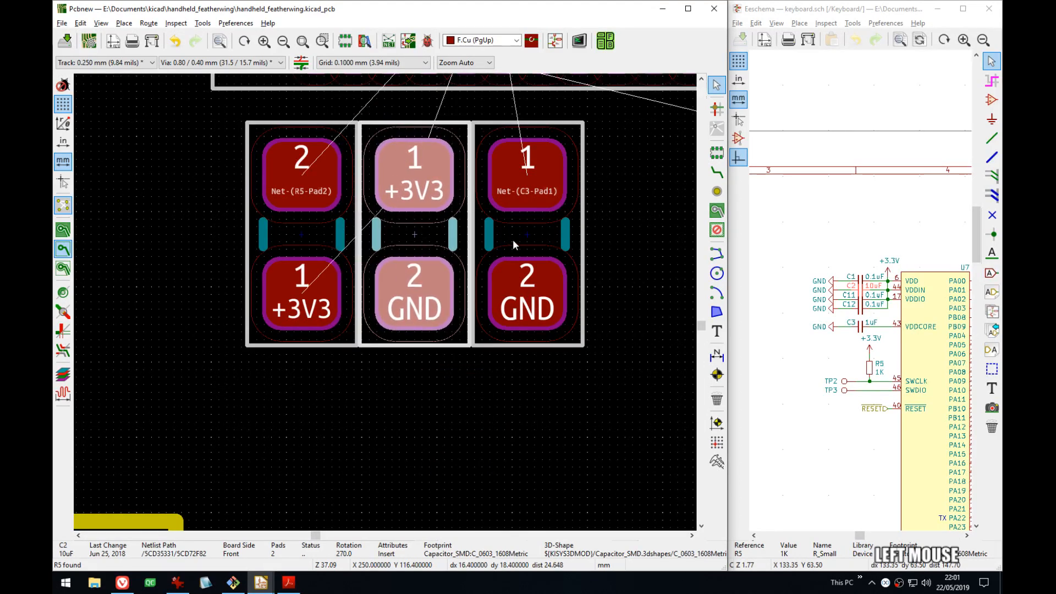
# - Add C3 and R5 to the selected C2, and move the group 0.7 mm horizontally to align C2 with U7 pin 44
pyautogui.moveTo(529, 233); pyautogui.dragTo(526, 305, button='middle')
pyautogui.keyDown('shift'); pyautogui.click(524, 306); pyautogui.keyUp('shift')
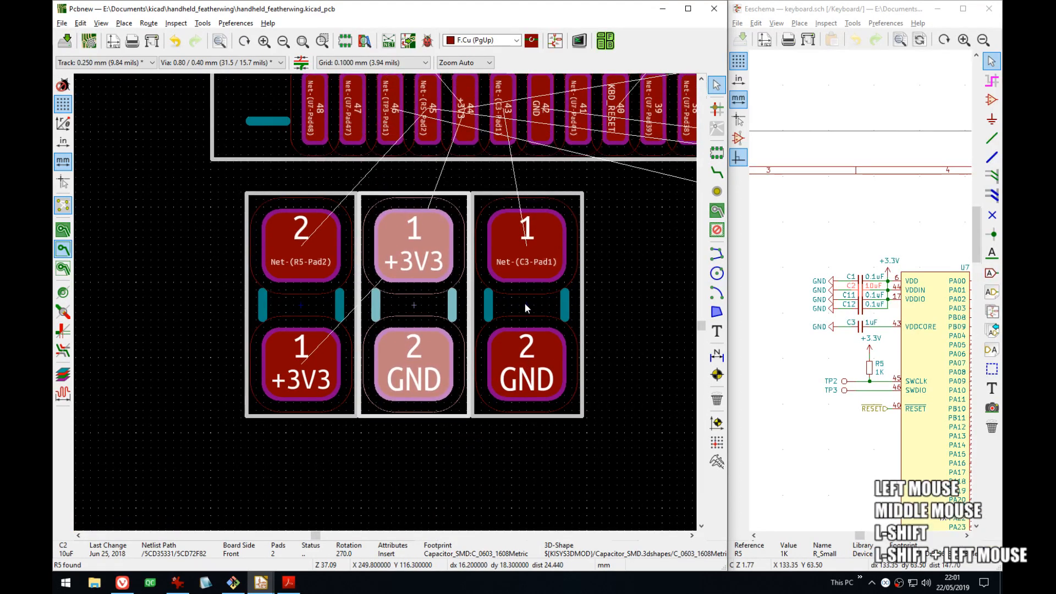
pyautogui.keyDown('shift'); pyautogui.click(314, 312); pyautogui.keyUp('shift')
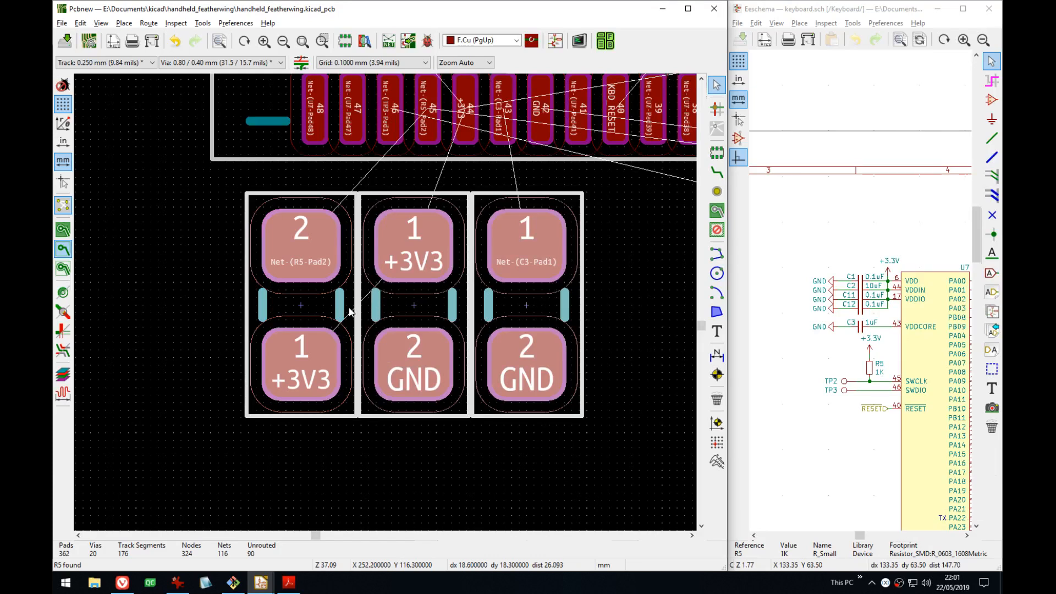
pyautogui.press('Right')
pyautogui.press('m')
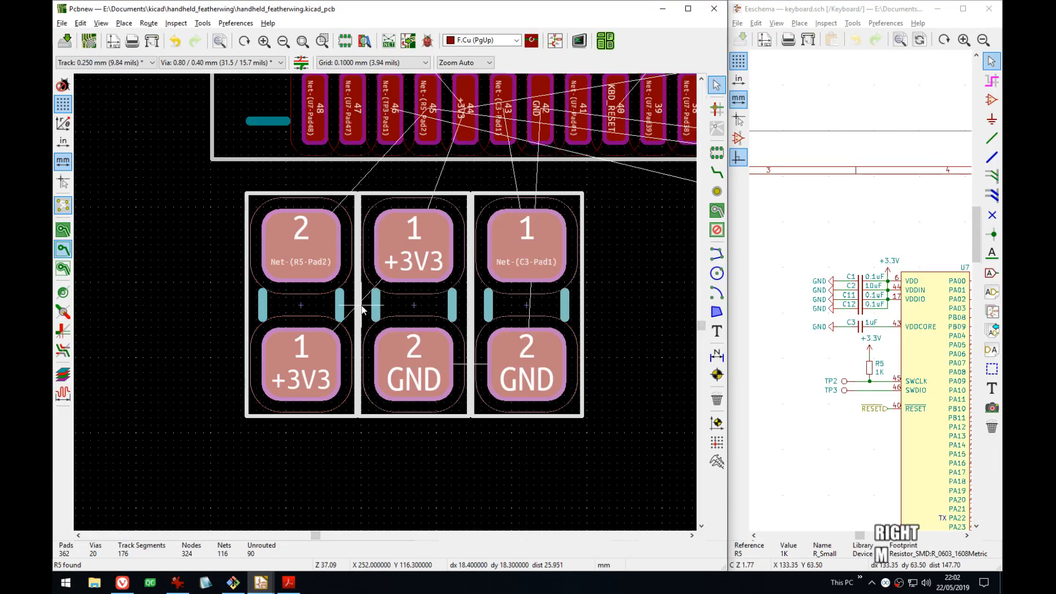
pyautogui.press('Right')
pyautogui.press('Right')
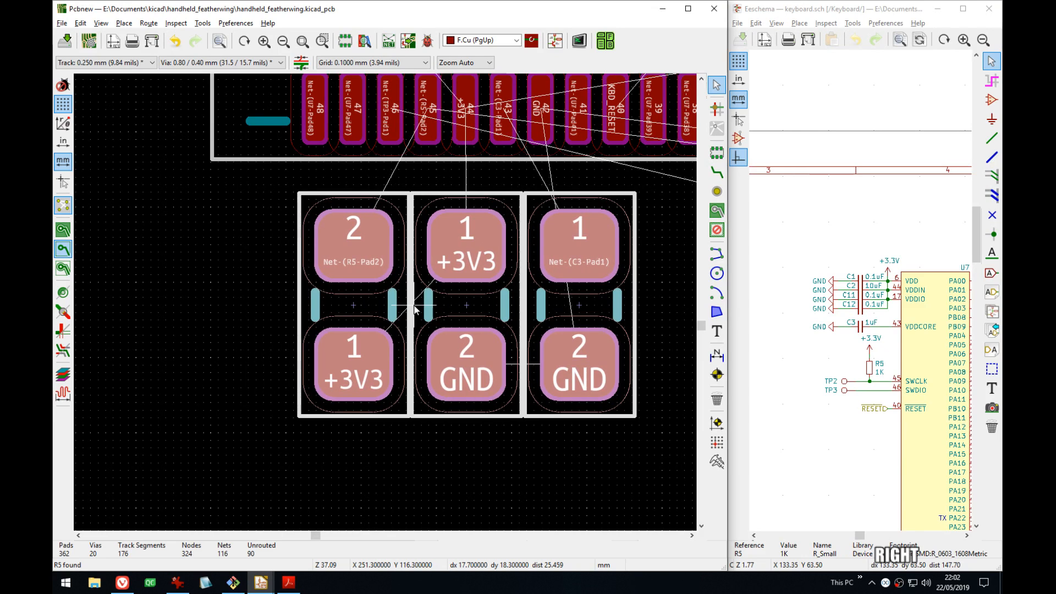
pyautogui.click(414, 306)
pyautogui.moveTo(513, 295); pyautogui.dragTo(500, 341, button='middle')
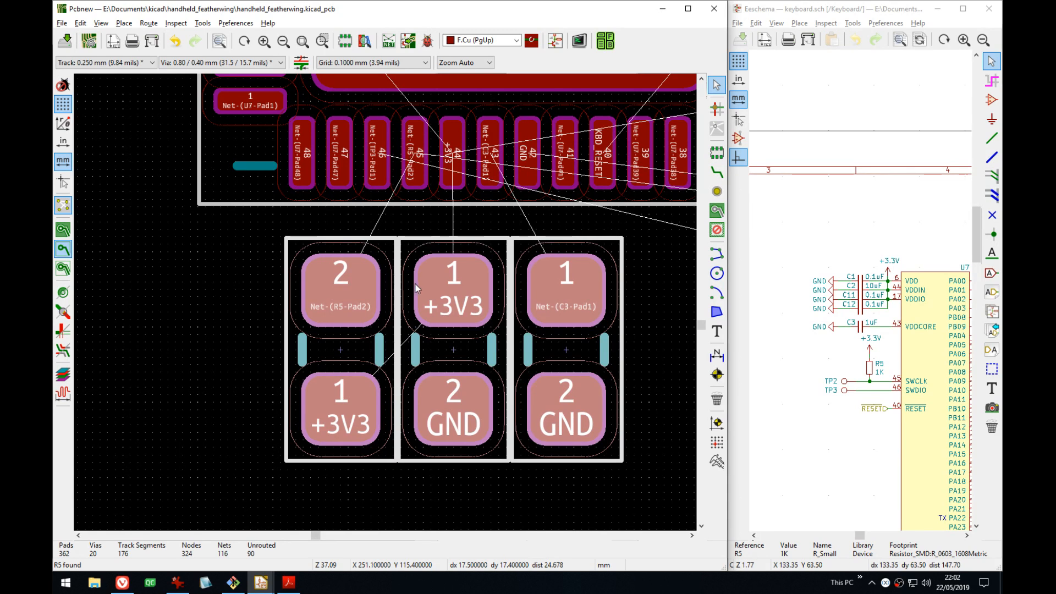
# - Try moving the R5, C2 and C3 group 0.2 mm farther from U7
pyautogui.scroll(1, 428, 283)
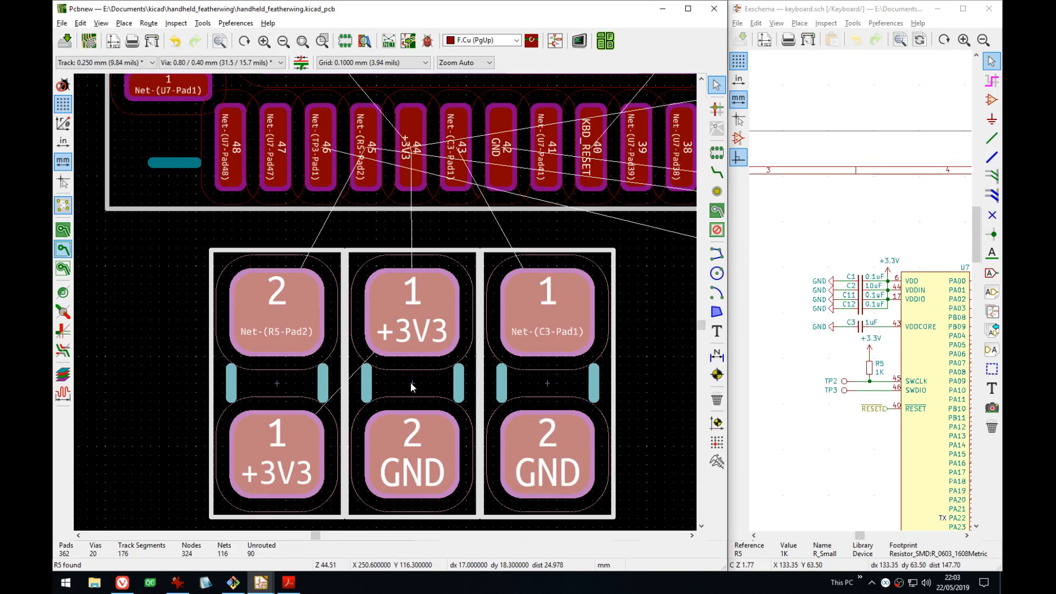
pyautogui.press('m')
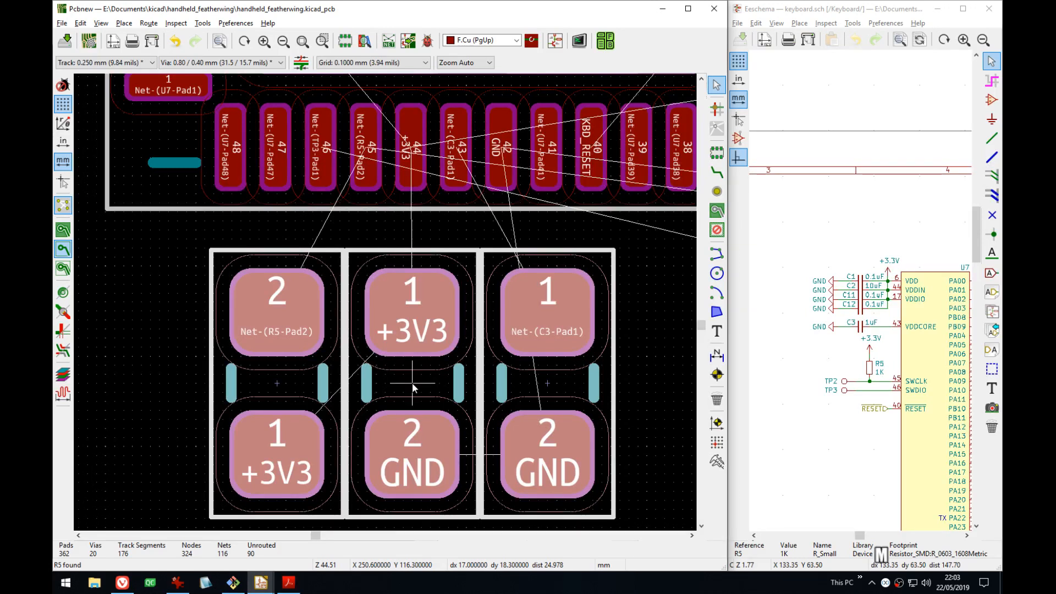
pyautogui.press('Down')
pyautogui.press('Down')
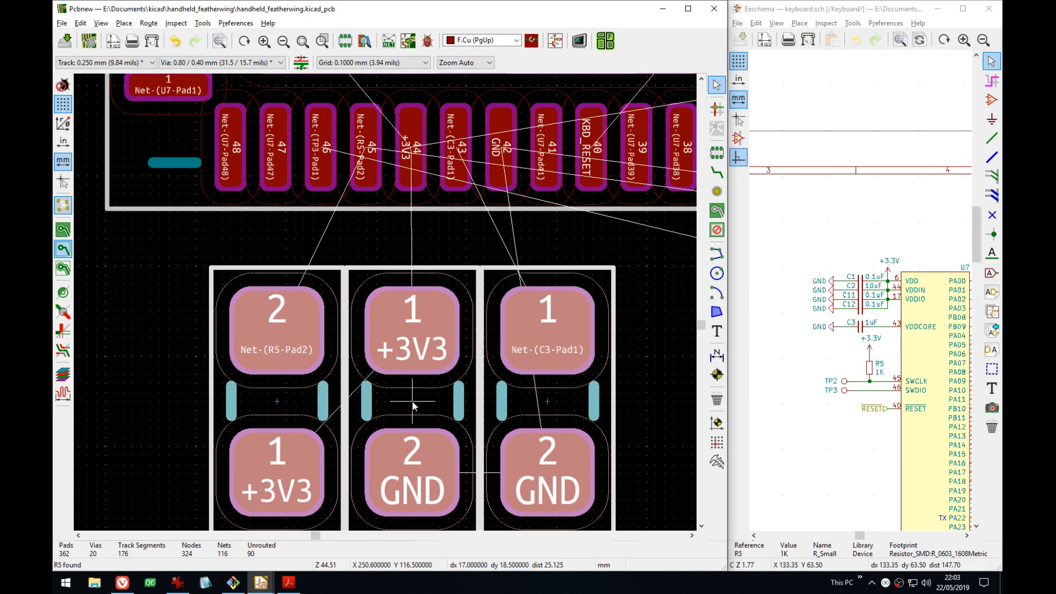
pyautogui.press('Up')
pyautogui.press('Up')
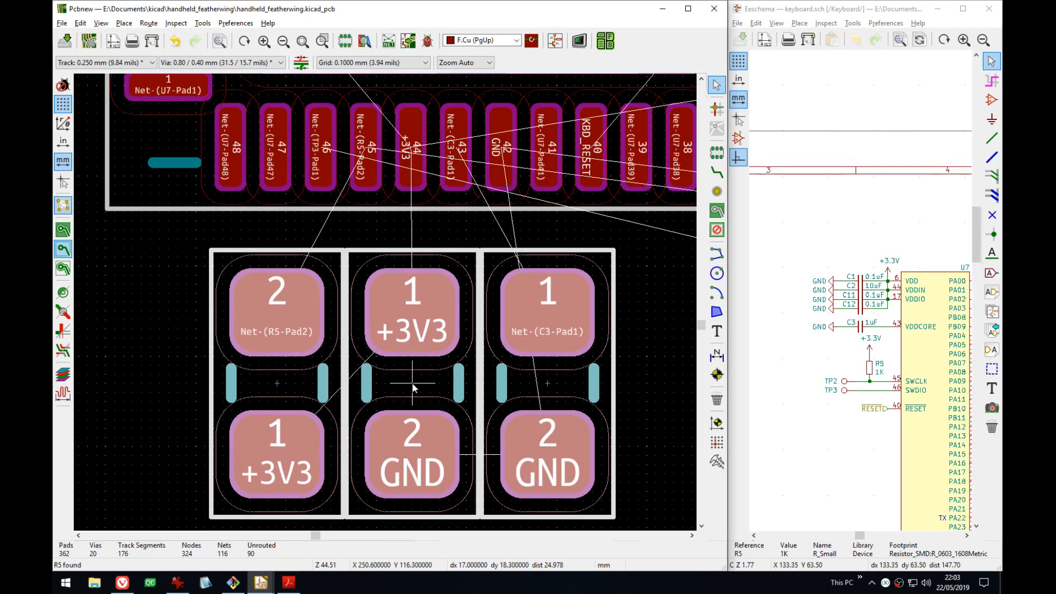
pyautogui.press('Return')
# - Route 0.25 mm front-copper tracks from U7 pin 44 to C2, pin 43 to C3 pad 1, and pin 45 to R5 pad 2
pyautogui.scroll(-4, 412, 381)
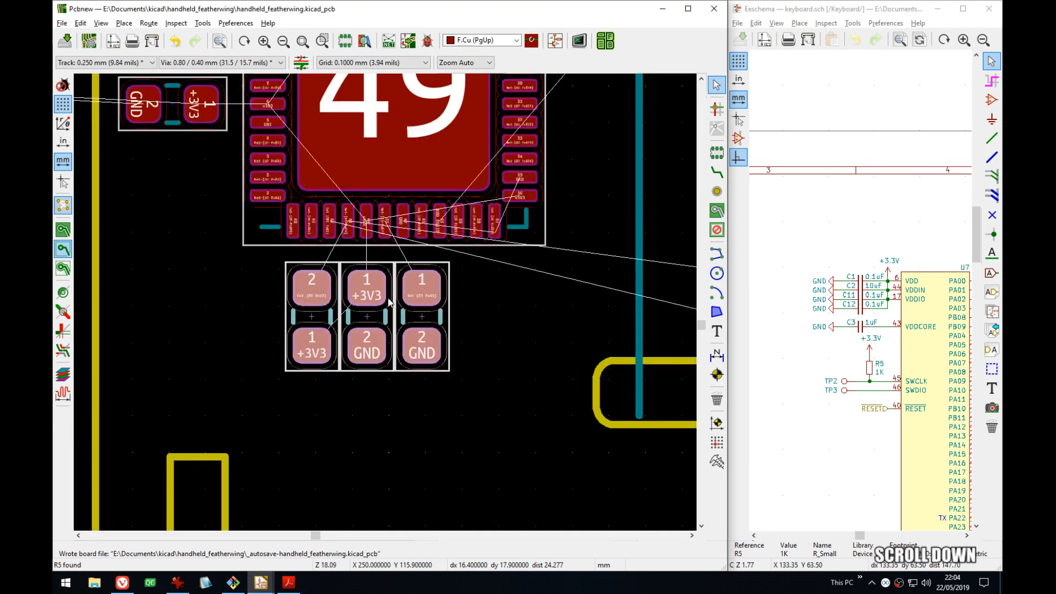
pyautogui.click(507, 345)
pyautogui.scroll(4, 413, 299)
pyautogui.moveTo(412, 299); pyautogui.dragTo(404, 301, button='middle')
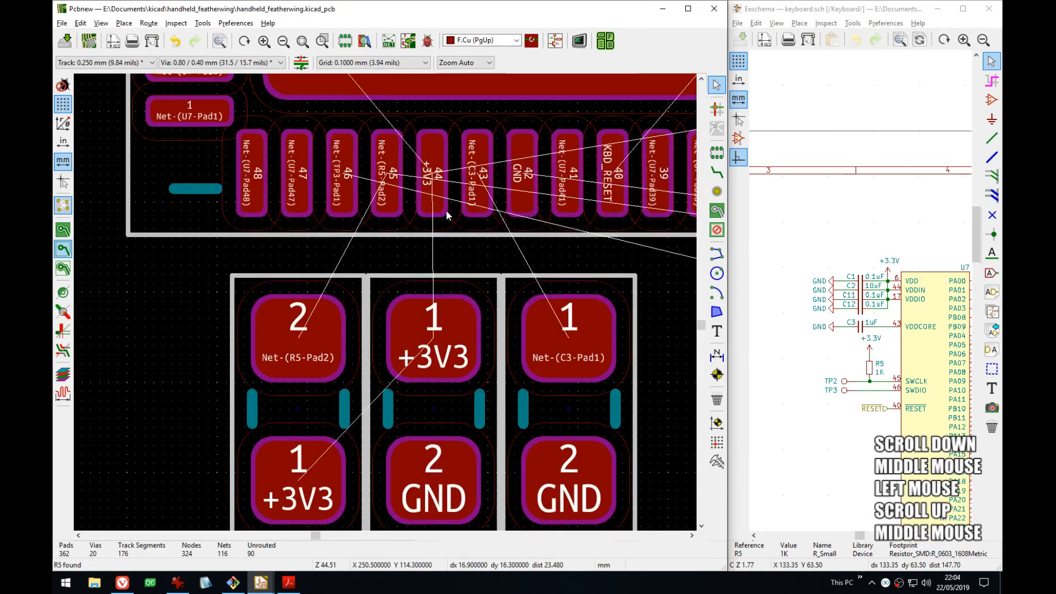
pyautogui.press('x')
pyautogui.click(434, 174)
pyautogui.click(433, 333)
pyautogui.click(568, 338)
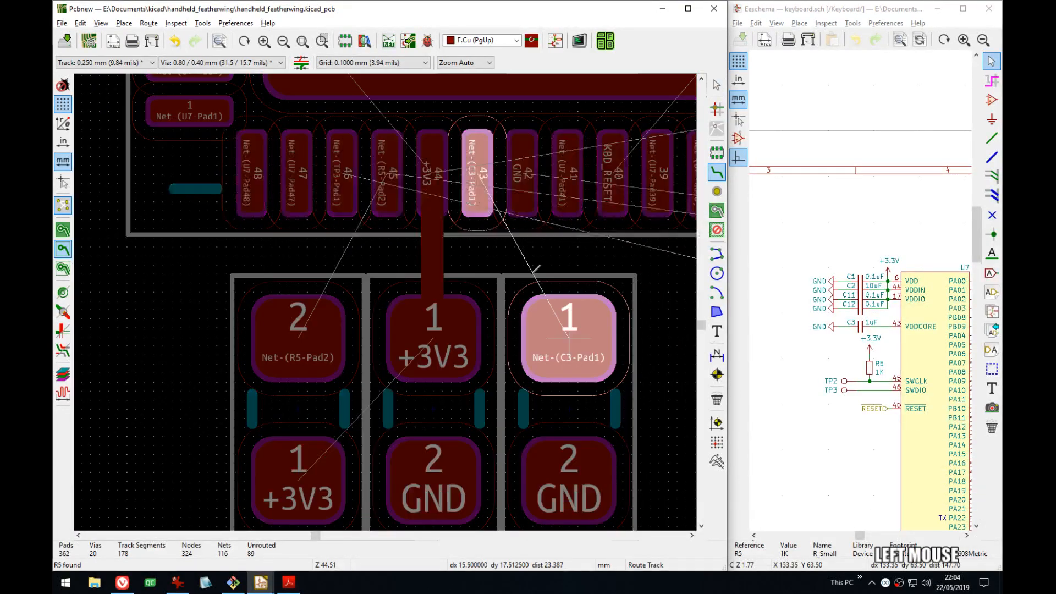
pyautogui.click(482, 160)
pyautogui.click(299, 337)
pyautogui.click(385, 166)
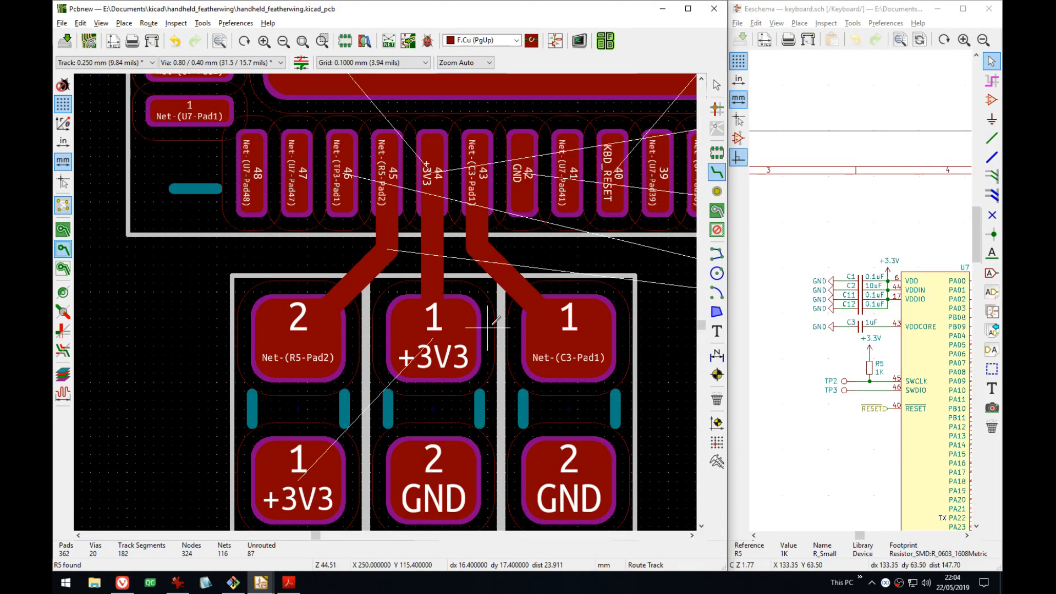
pyautogui.scroll(-6, 488, 327)
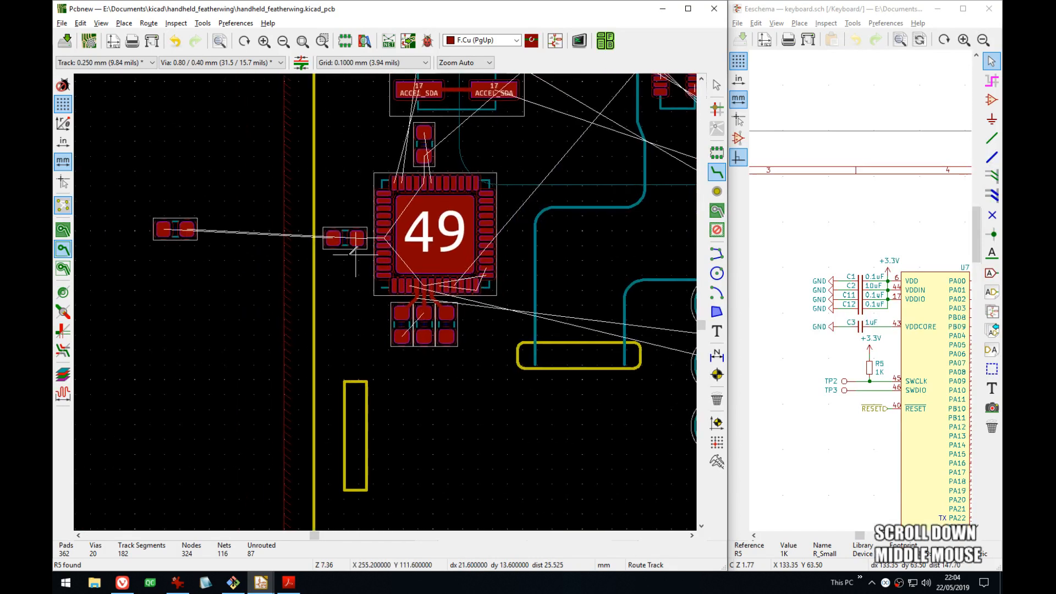
pyautogui.press('Escape')
# - Identify the remaining capacitor outside the board edge in the schematic, and save the board
pyautogui.click(176, 232)
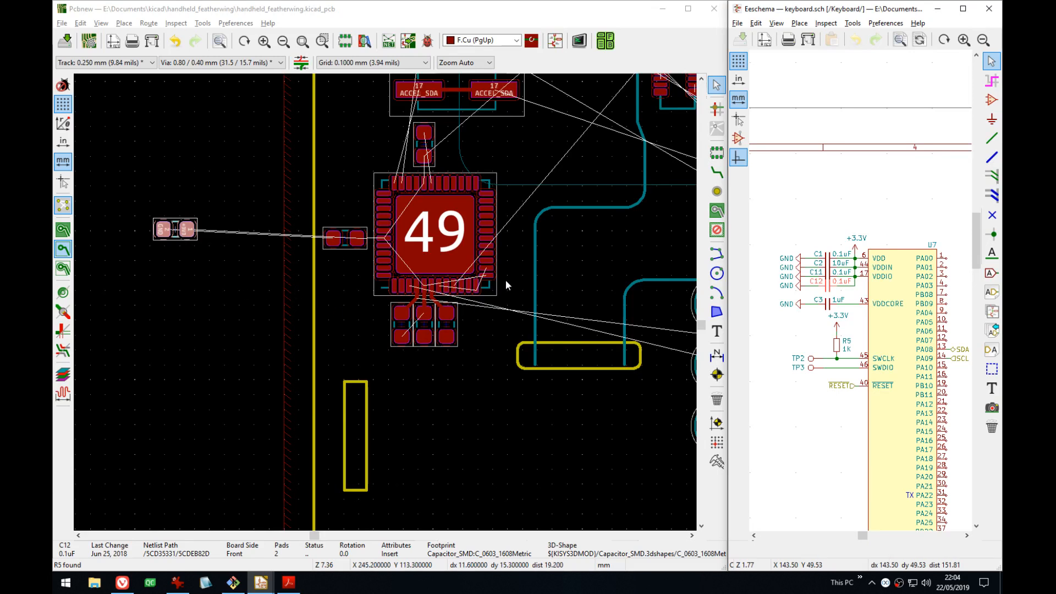
pyautogui.click(275, 219)
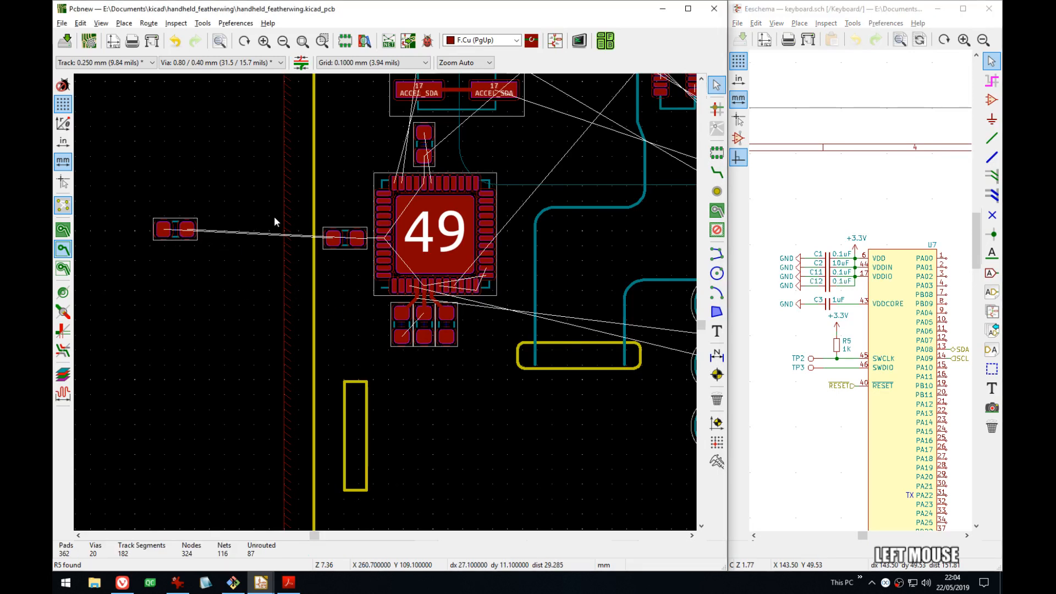
pyautogui.hotkey('ctrl', 's')
# - Move C12 beside U7 pins 35 and 36, rotated to 90° with its GND pad beside pin 35
pyautogui.click(176, 232)
pyautogui.press('m')
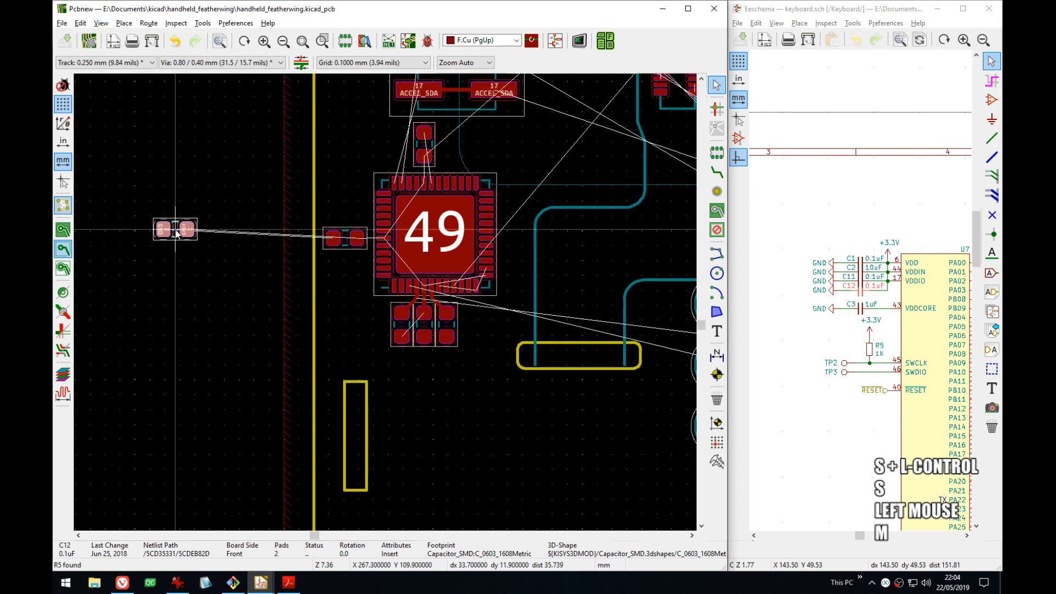
pyautogui.scroll(1, 305, 279)
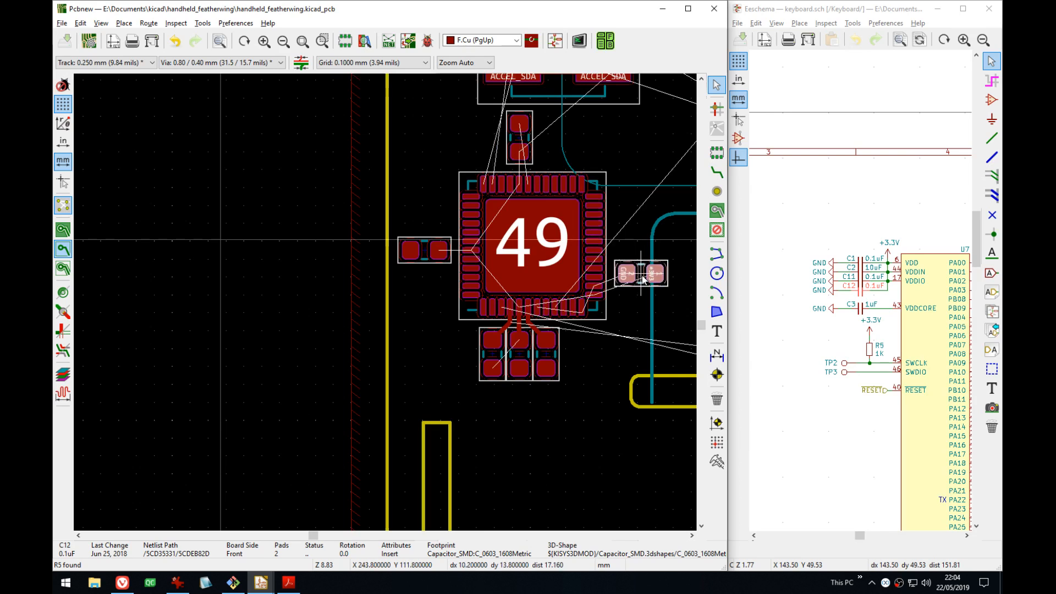
pyautogui.scroll(3, 643, 280)
pyautogui.press('r')
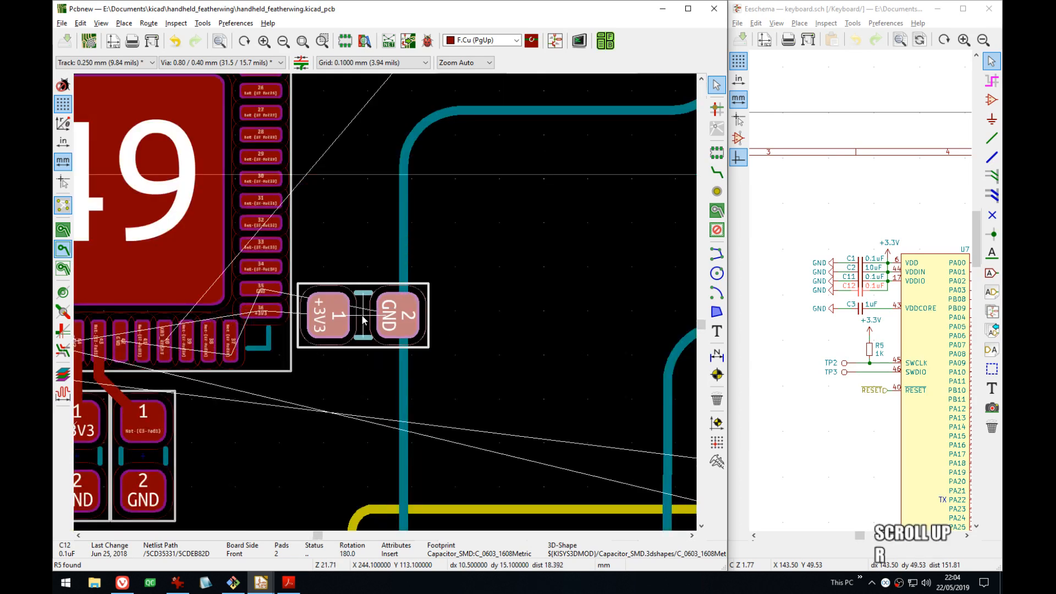
pyautogui.moveTo(362, 318); pyautogui.dragTo(556, 209, button='middle')
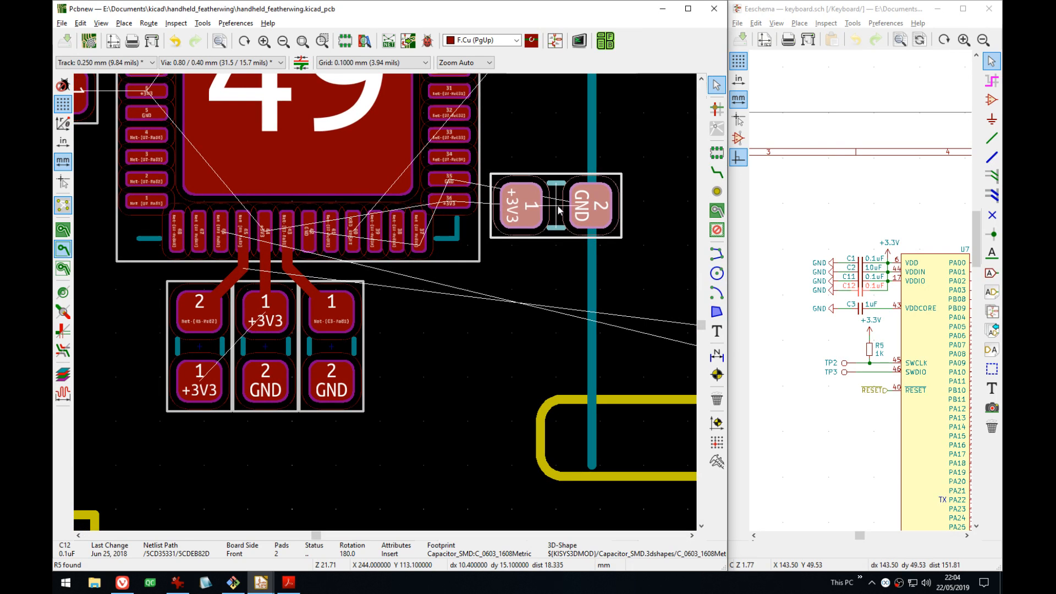
pyautogui.press('r')
pyautogui.press('r')
pyautogui.press('r')
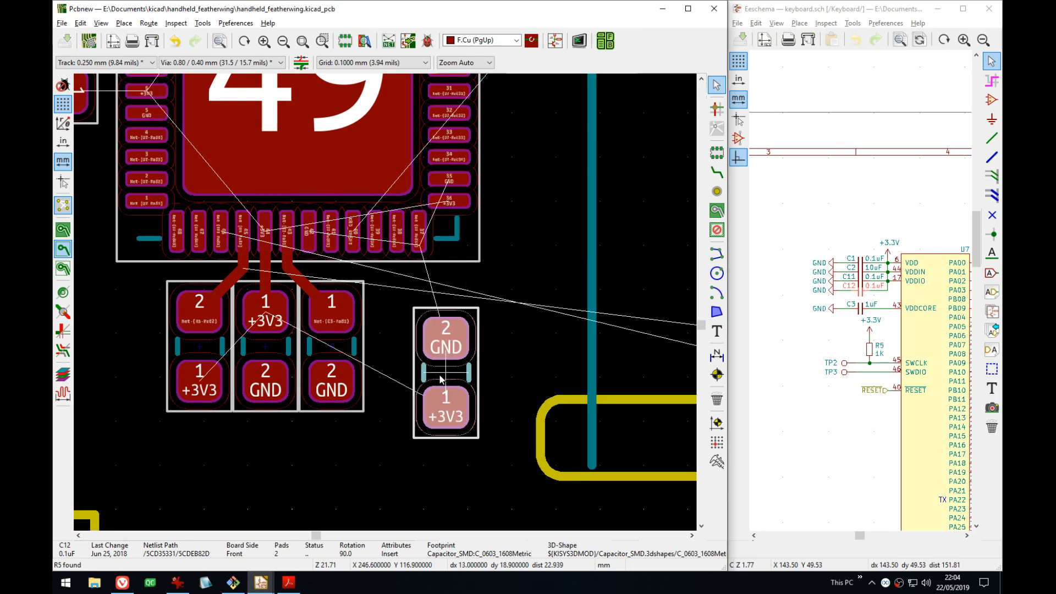
pyautogui.scroll(1, 455, 359)
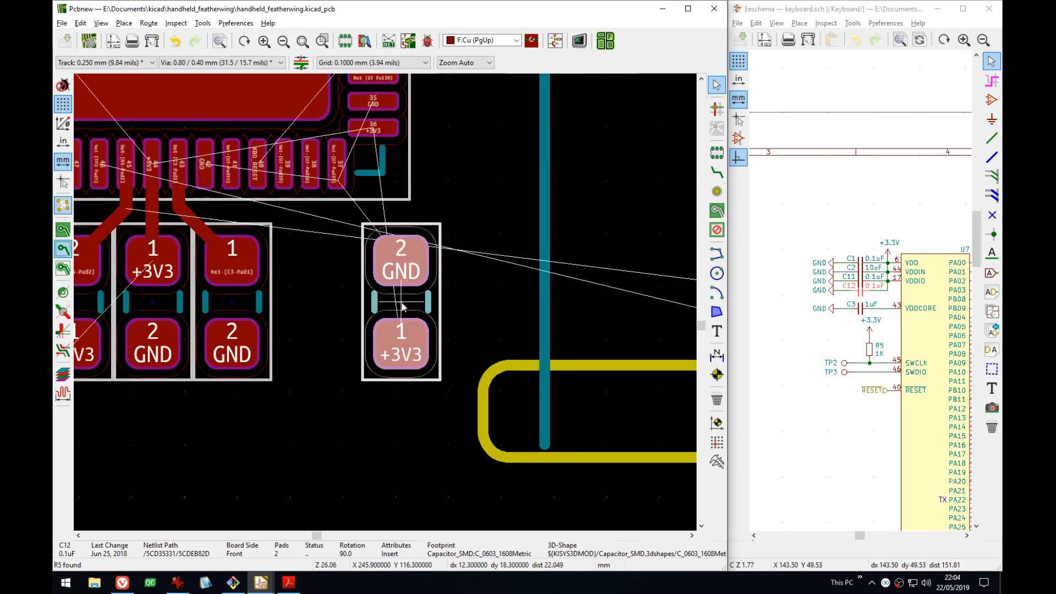
pyautogui.press('r')
pyautogui.press('r')
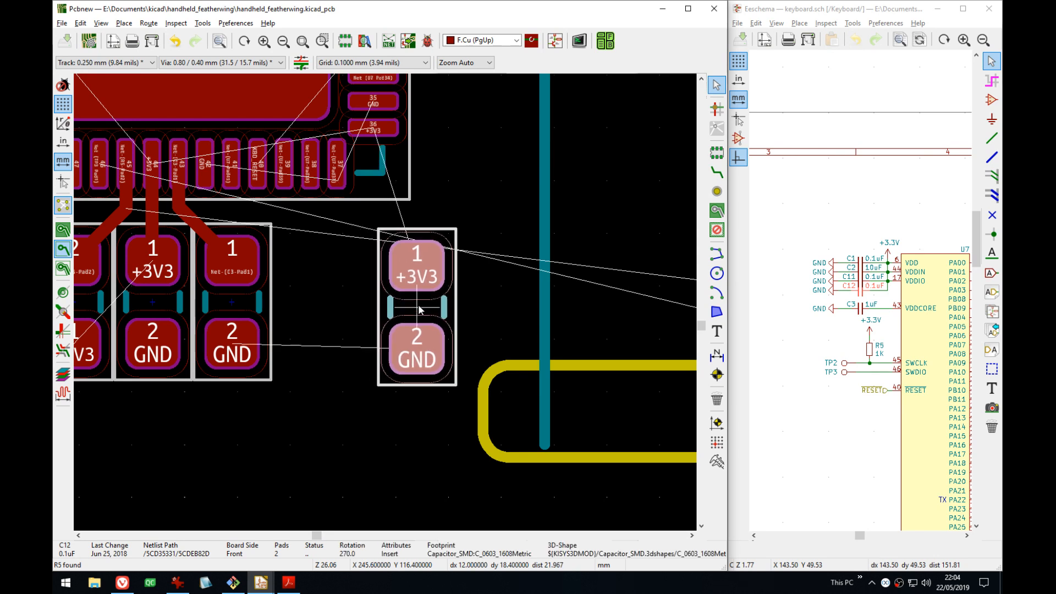
pyautogui.moveTo(418, 304); pyautogui.dragTo(416, 343, button='middle')
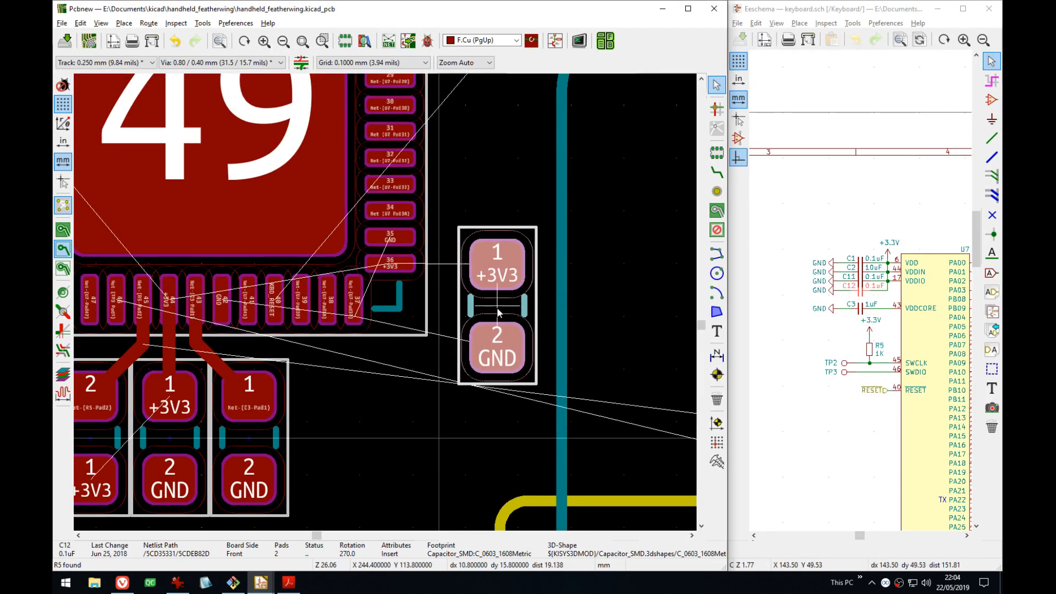
pyautogui.press('r')
pyautogui.press('r')
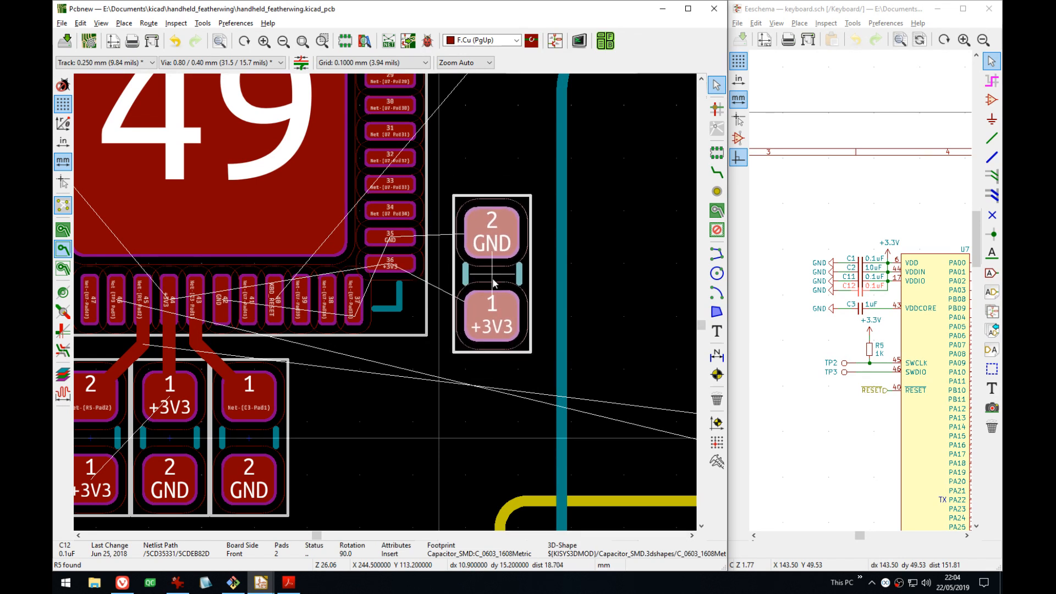
pyautogui.click(493, 297)
# - Route a 0.25 mm front-copper track from U7 pin 36 to the +3V3 pad of C12
pyautogui.moveTo(406, 206); pyautogui.dragTo(407, 304, button='middle')
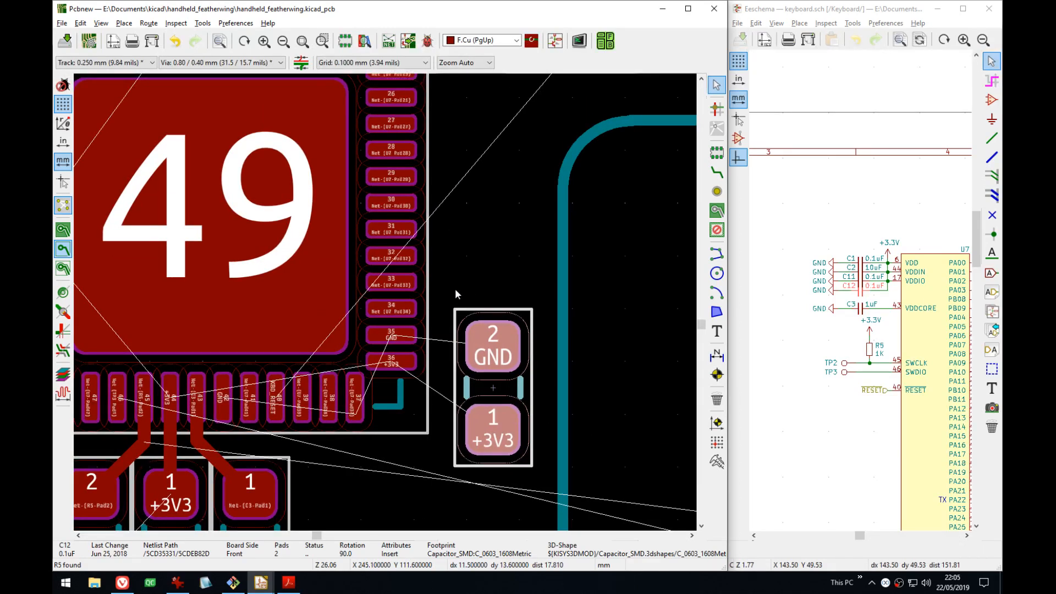
pyautogui.moveTo(391, 360); pyautogui.dragTo(383, 250, button='middle')
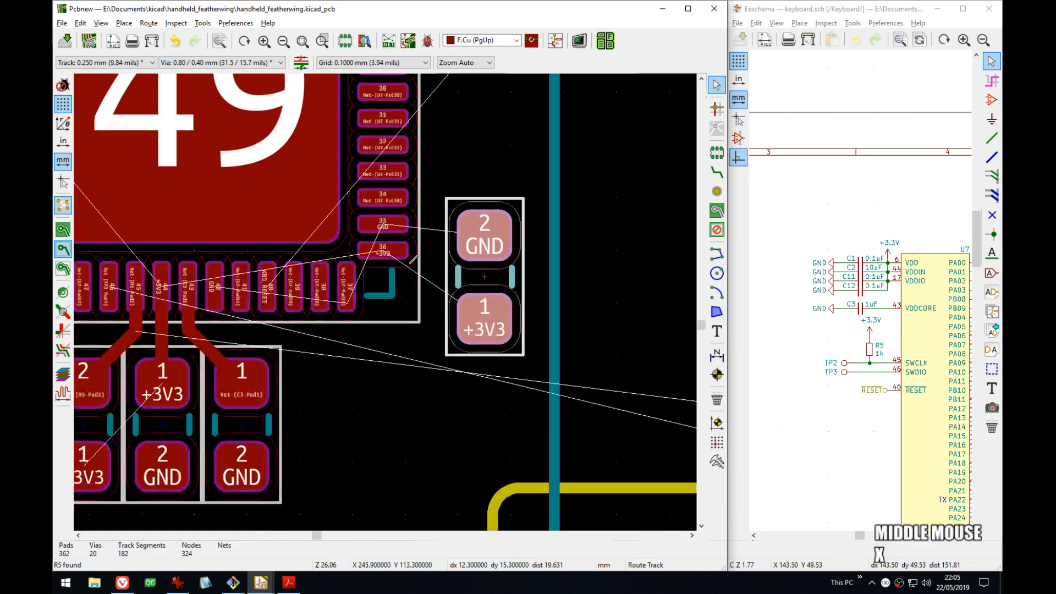
pyautogui.press('x')
pyautogui.click(483, 318)
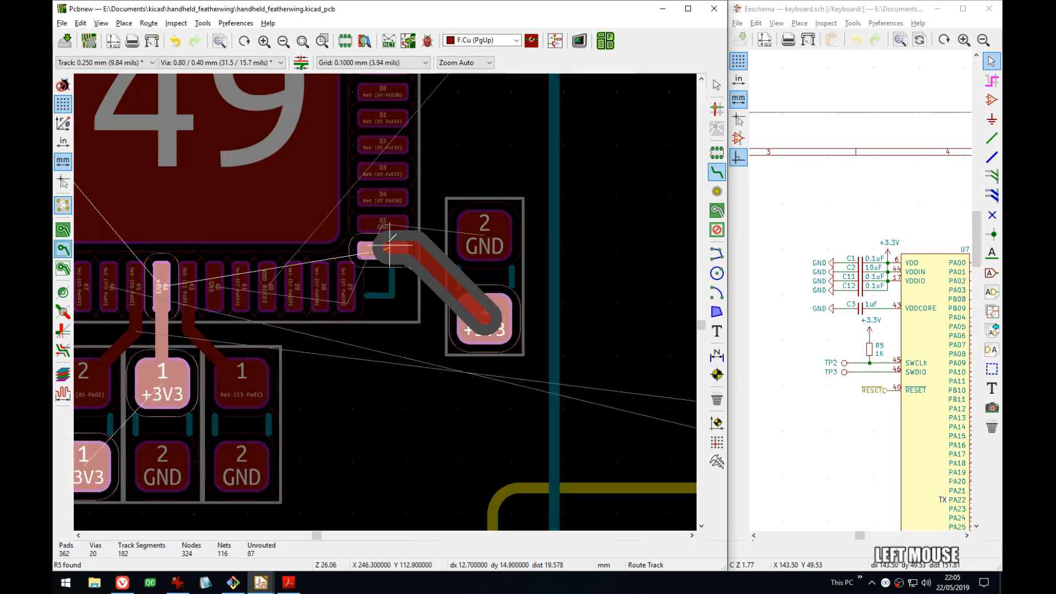
pyautogui.press('Escape')
pyautogui.click(391, 251)
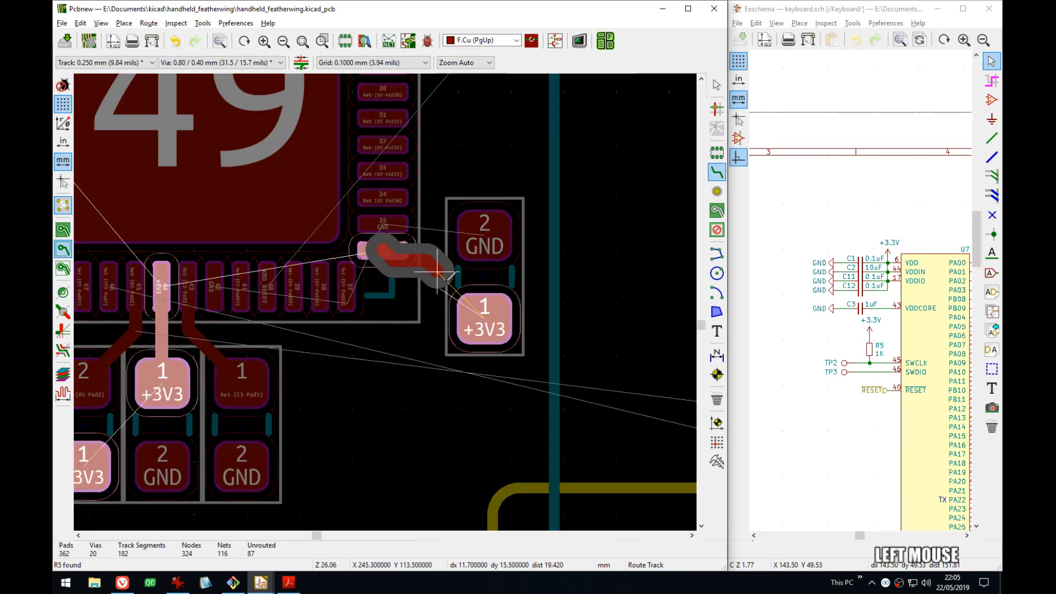
pyautogui.click(483, 318)
pyautogui.scroll(-4, 385, 335)
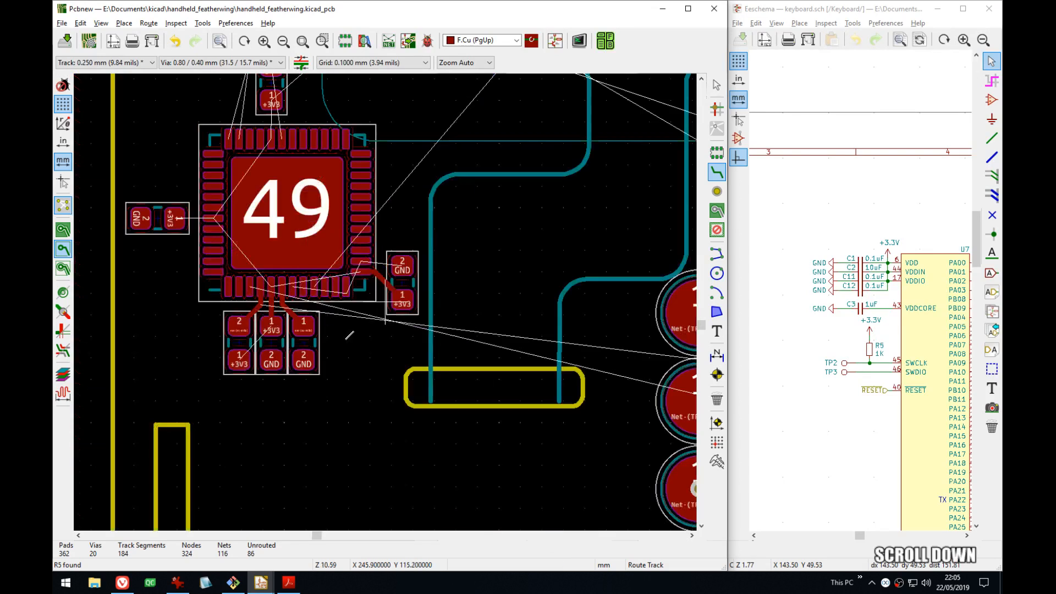
pyautogui.scroll(-1, 385, 336)
pyautogui.scroll(4, 331, 361)
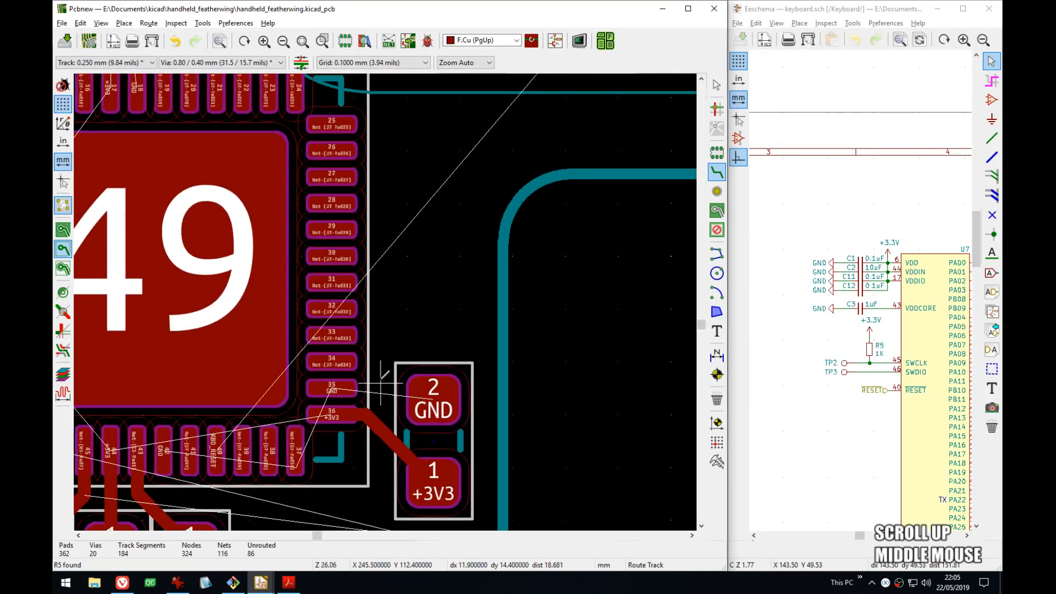
# - Save the board file and locate test point TP2 on the board from its symbol in the schematic
pyautogui.scroll(-4, 338, 358)
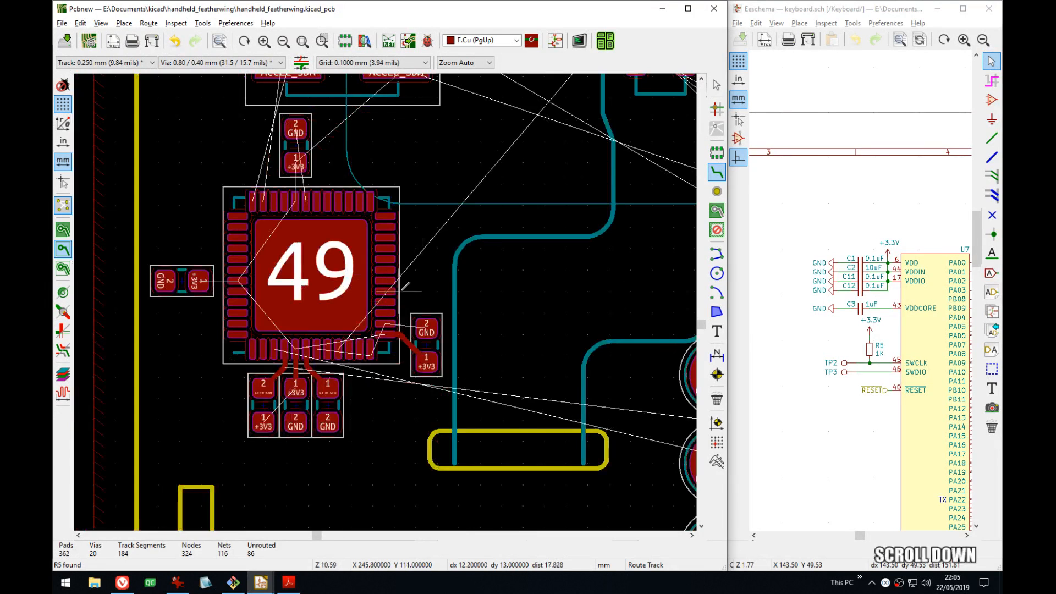
pyautogui.hotkey('ctrl', 's')
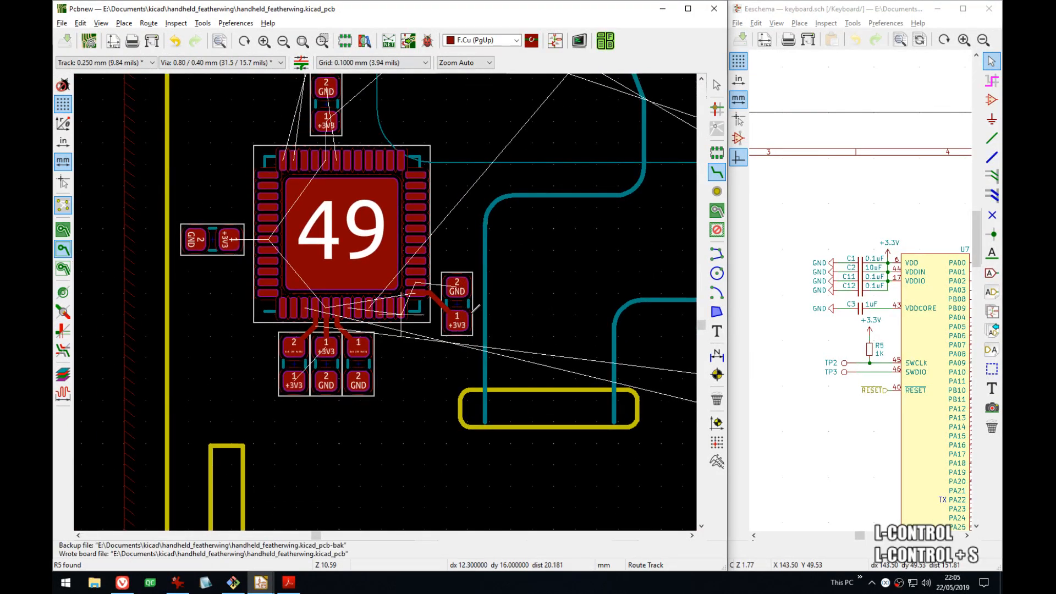
pyautogui.click(845, 363)
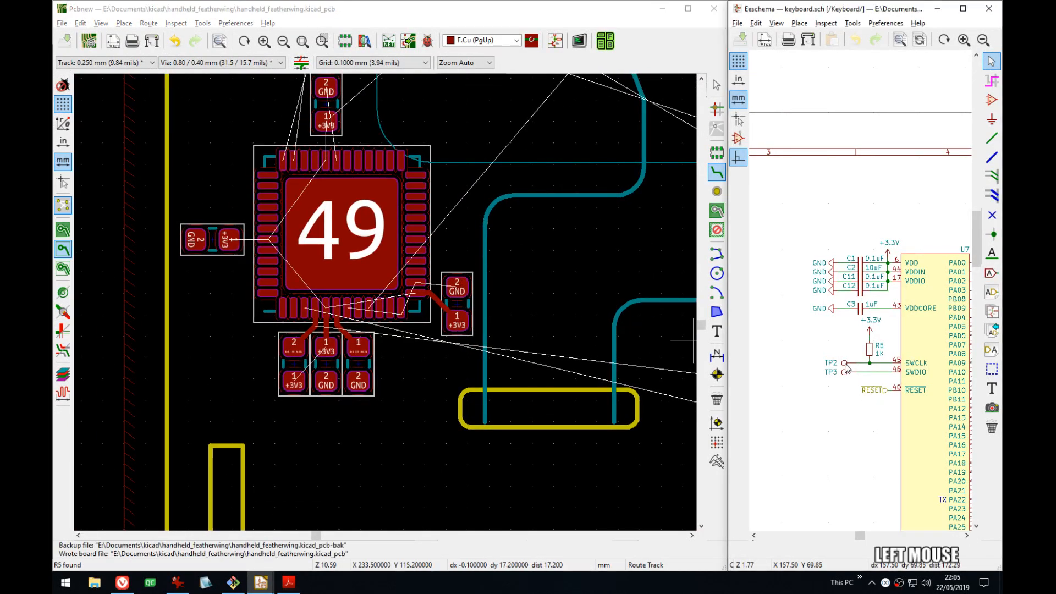
pyautogui.click(901, 395)
pyautogui.scroll(-6, 393, 301)
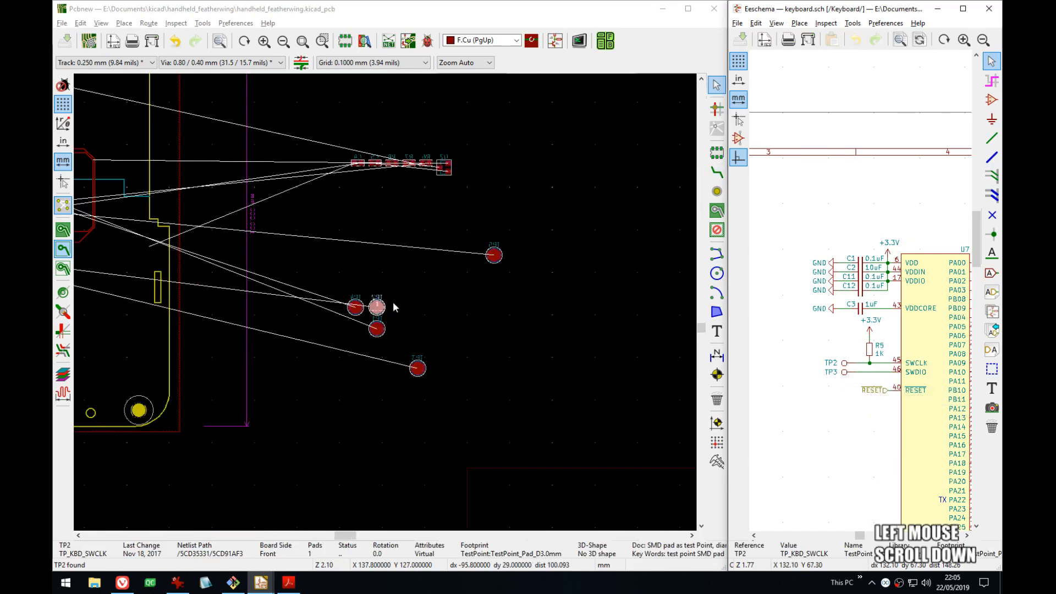
# - Hide the silkscreen reference text of test point TP2
pyautogui.click(448, 282)
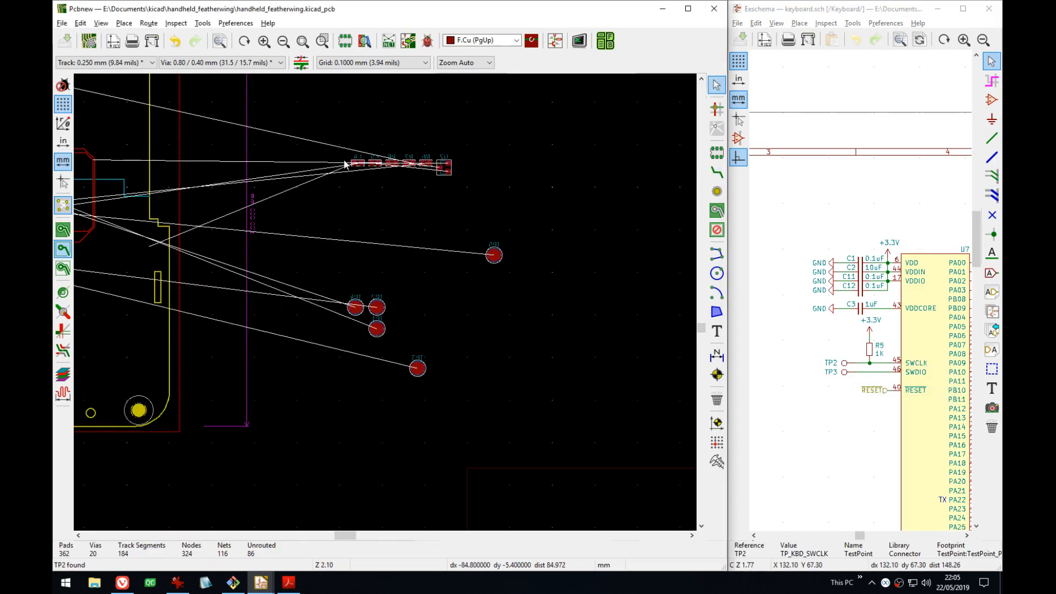
pyautogui.moveTo(298, 216); pyautogui.dragTo(469, 250, button='middle')
pyautogui.scroll(3, 497, 330)
pyautogui.moveTo(479, 337); pyautogui.dragTo(393, 319, button='middle')
pyautogui.moveTo(457, 293); pyautogui.dragTo(434, 265, button='middle')
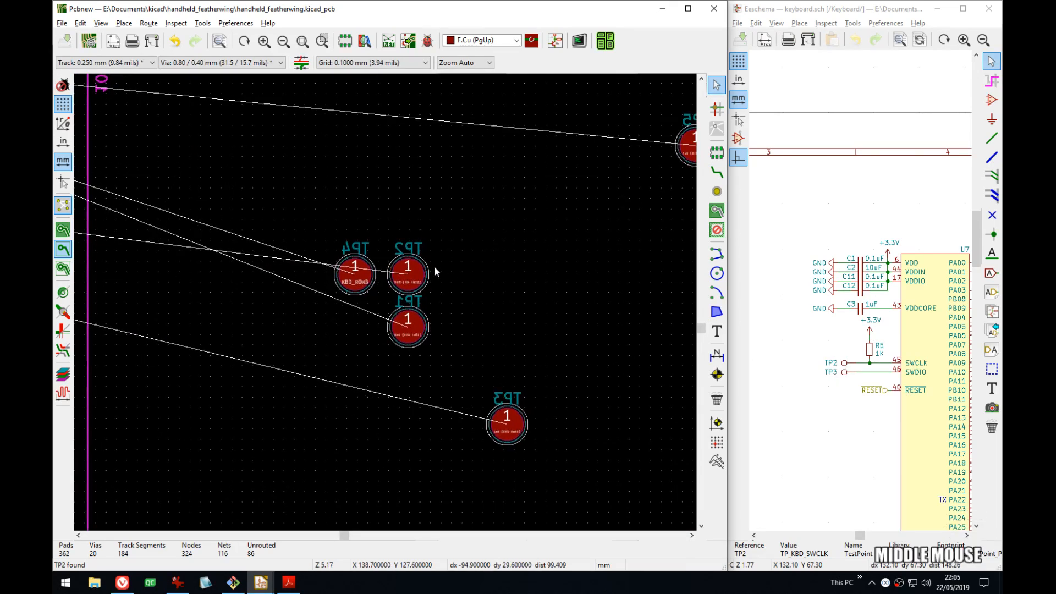
pyautogui.scroll(1, 434, 266)
pyautogui.click(362, 279)
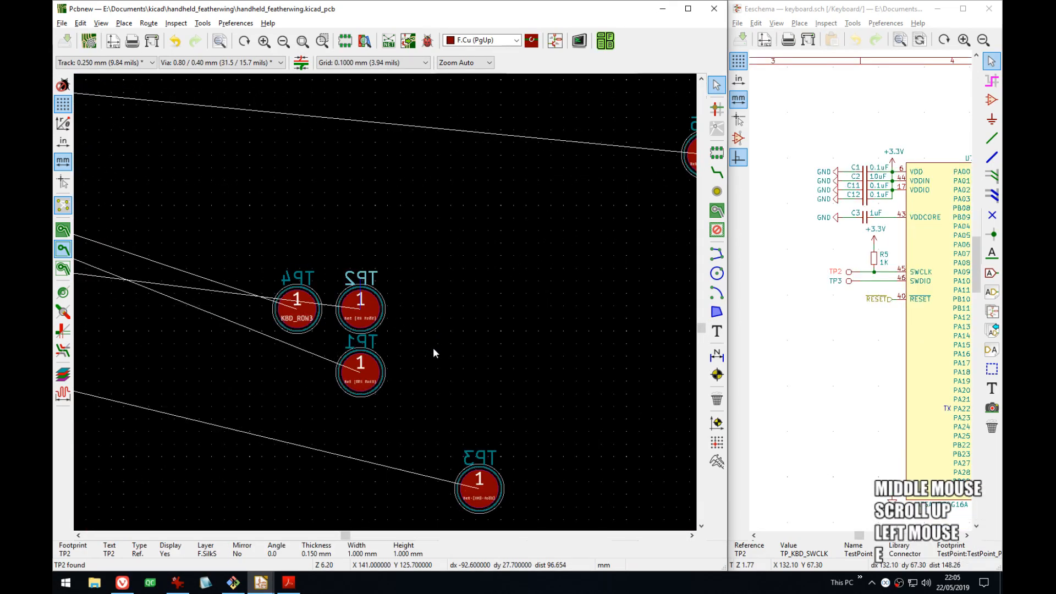
pyautogui.press('e')
pyautogui.click(682, 291)
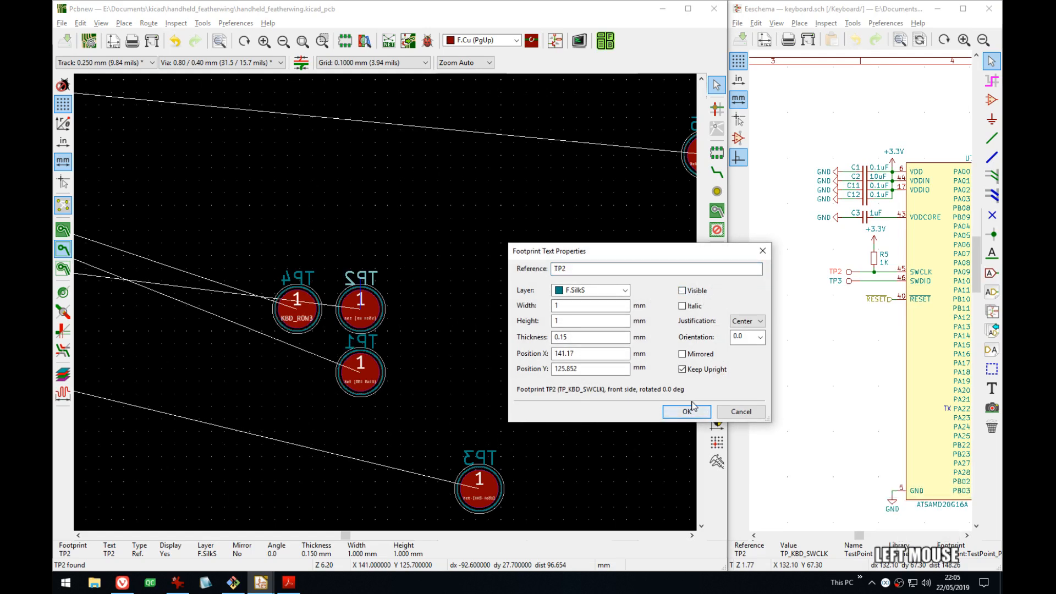
pyautogui.click(687, 411)
# - Hide the silkscreen reference text of test point TP3
pyautogui.click(488, 456)
pyautogui.press('e')
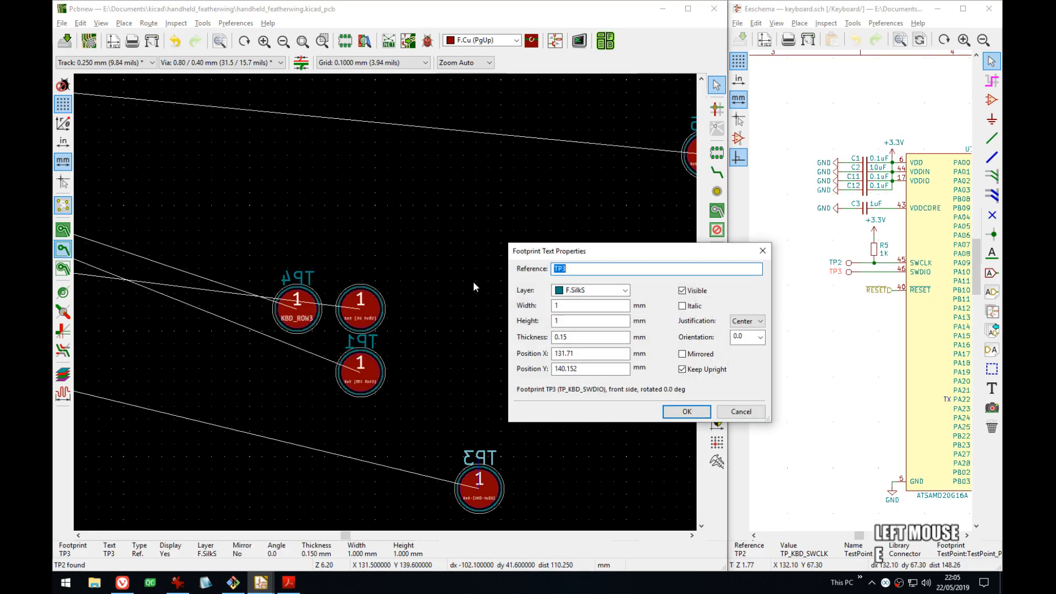
pyautogui.click(681, 291)
pyautogui.click(694, 413)
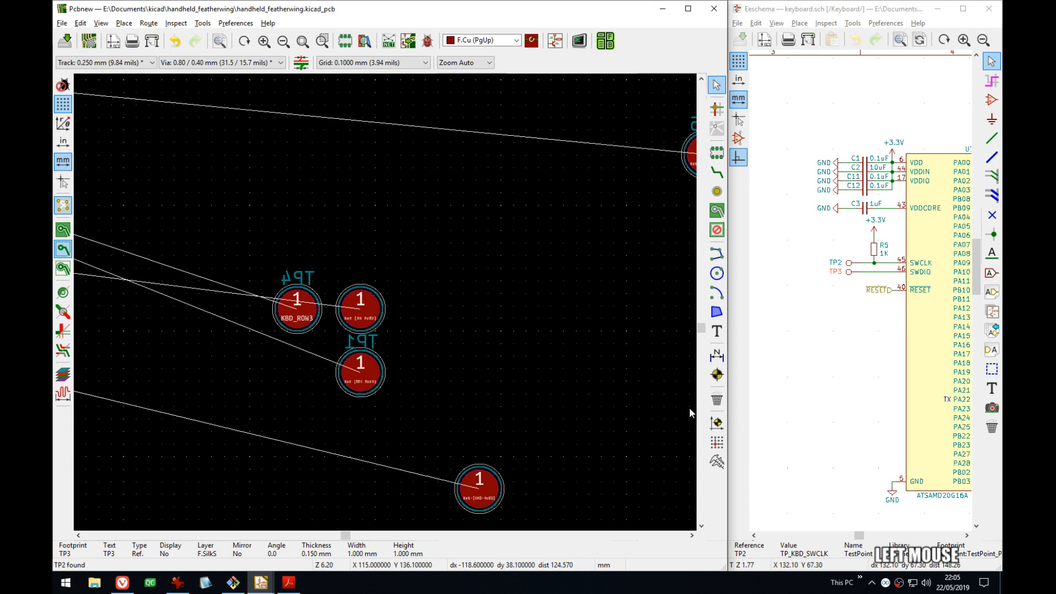
# - Move test point TP3 next to TP2 so the two pads sit in one row
pyautogui.click(499, 482)
pyautogui.press('m')
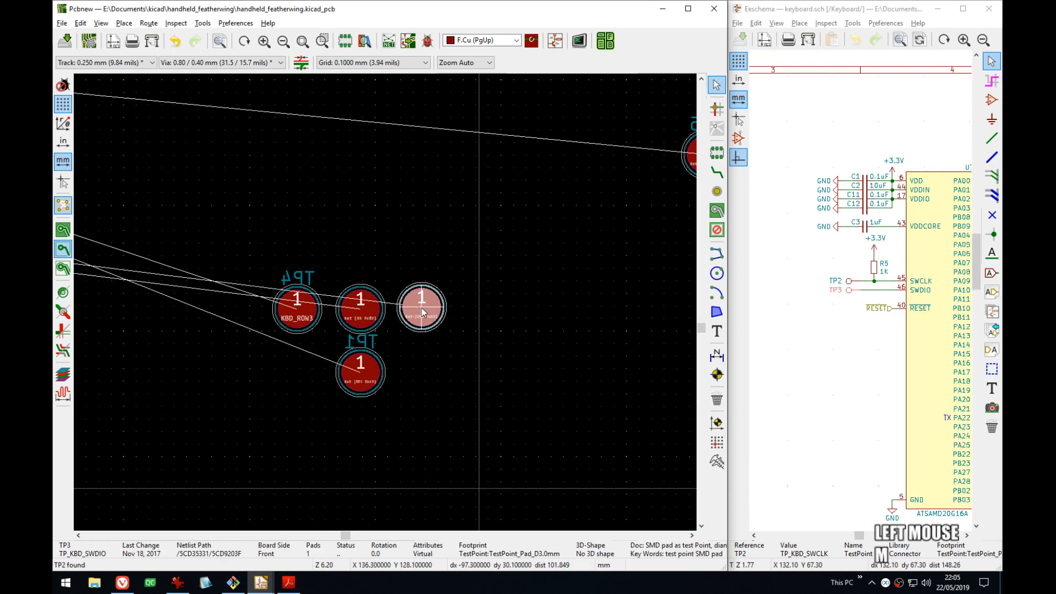
pyautogui.scroll(5, 416, 311)
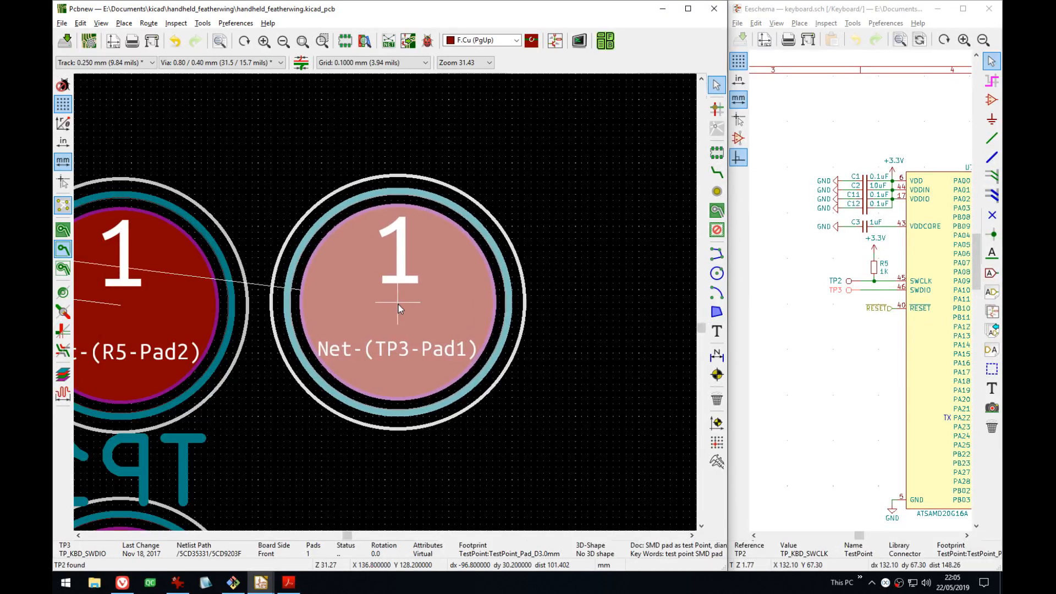
pyautogui.click(398, 304)
# - Nudge test point TP2 closer to TP3, leaving only a small gap between their outlines
pyautogui.click(127, 302)
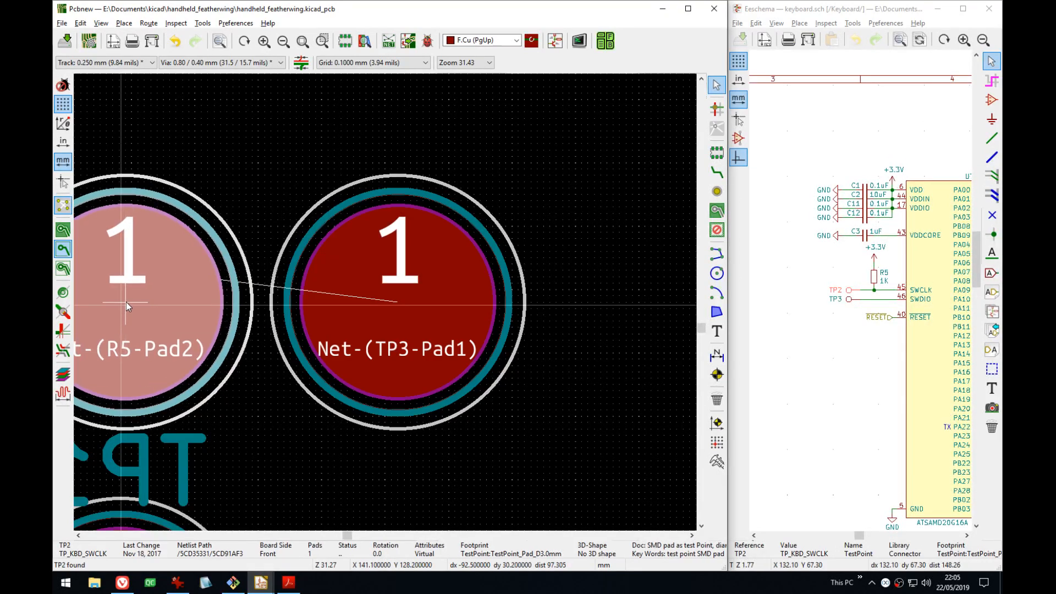
pyautogui.moveTo(127, 302); pyautogui.dragTo(137, 299)
pyautogui.scroll(-3, 480, 297)
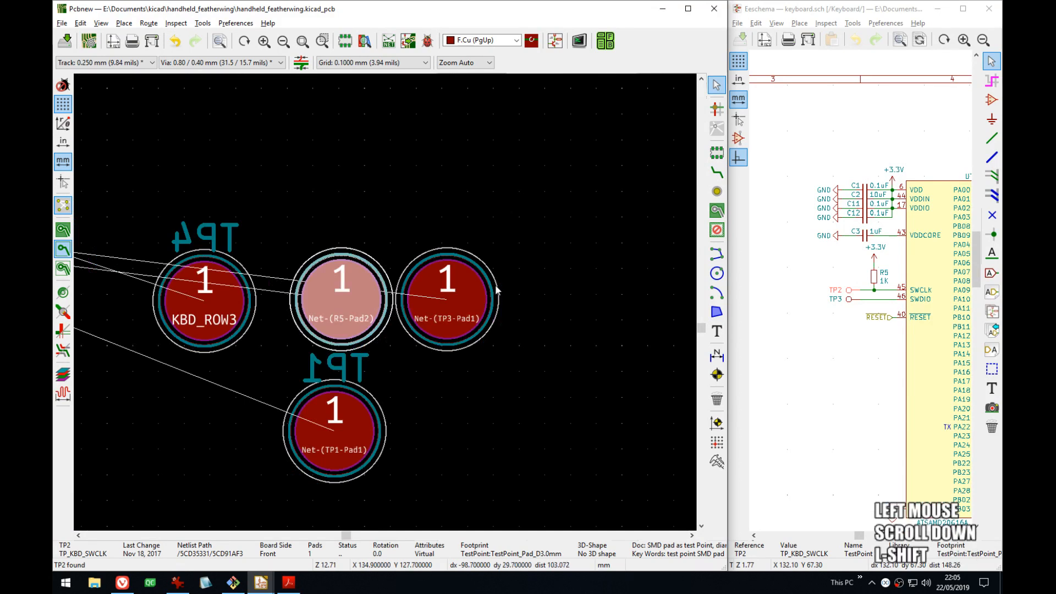
# - Move test points TP2 and TP3 together onto the board, below the three small parts under the microcontroller
pyautogui.keyDown('shift'); pyautogui.click(495, 290); pyautogui.keyUp('shift')
pyautogui.scroll(-5, 379, 305)
pyautogui.press('m')
pyautogui.scroll(-3, 383, 305)
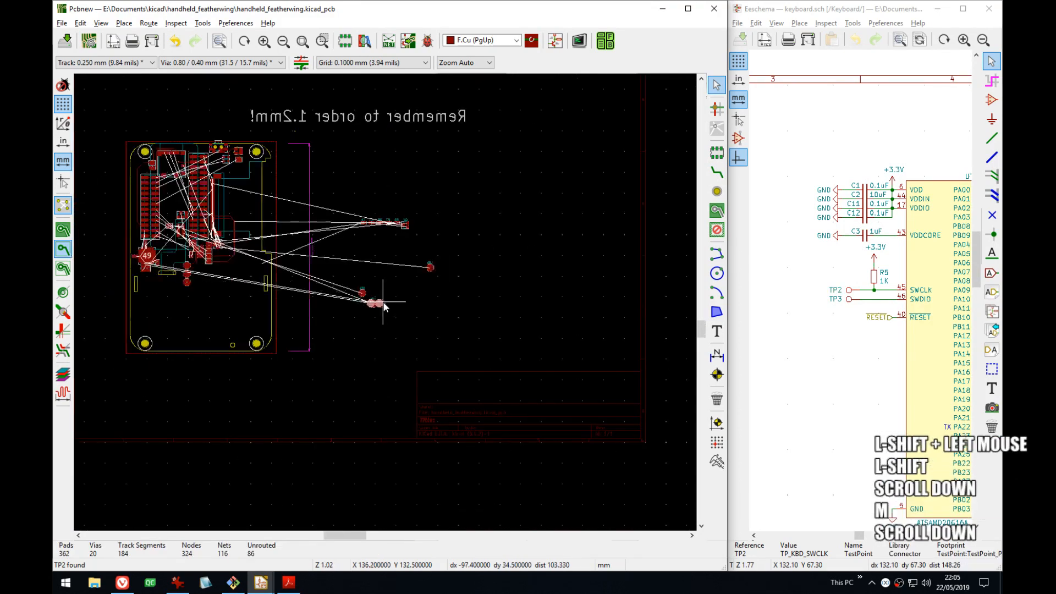
pyautogui.scroll(5, 374, 305)
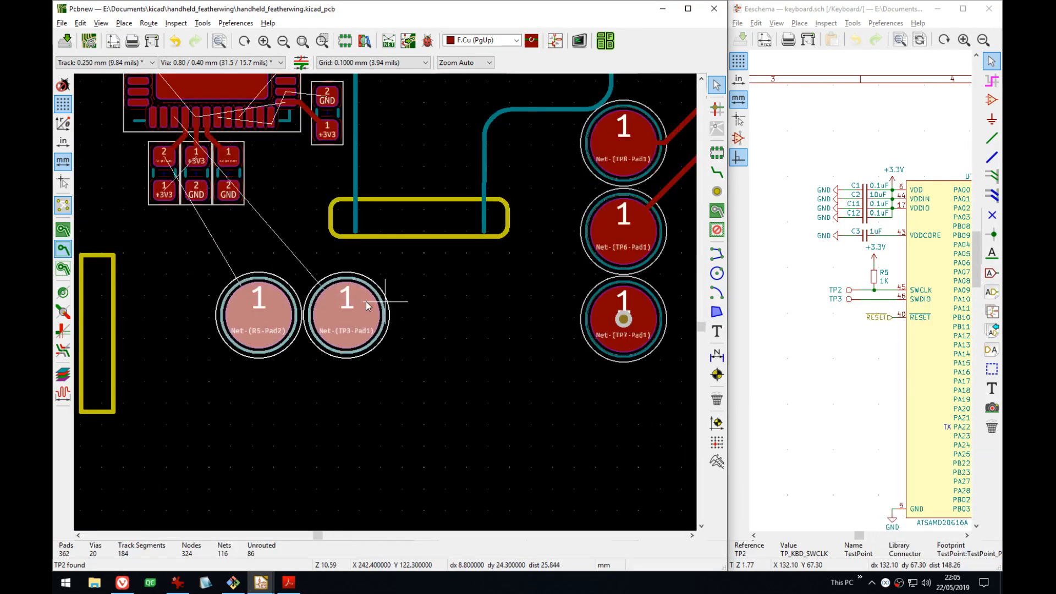
pyautogui.moveTo(308, 292); pyautogui.dragTo(407, 281, button='middle')
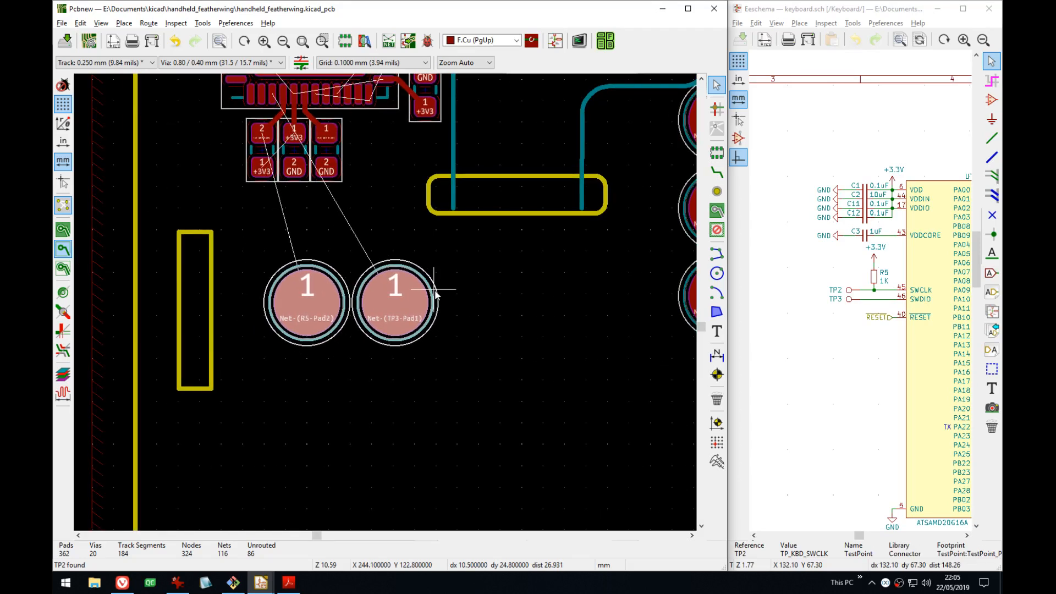
pyautogui.click(434, 290)
pyautogui.moveTo(528, 318); pyautogui.dragTo(532, 413, button='middle')
pyautogui.click(537, 354)
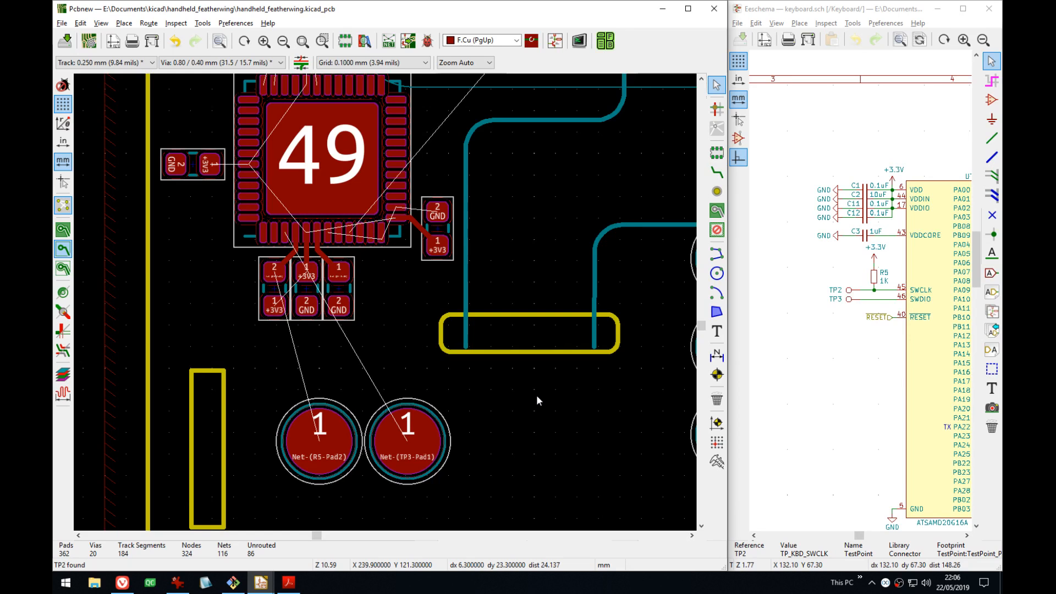
# - Examine the unrouted connections around the microcontroller, the Feather headers and the small parts below the chip
pyautogui.scroll(-5, 477, 330)
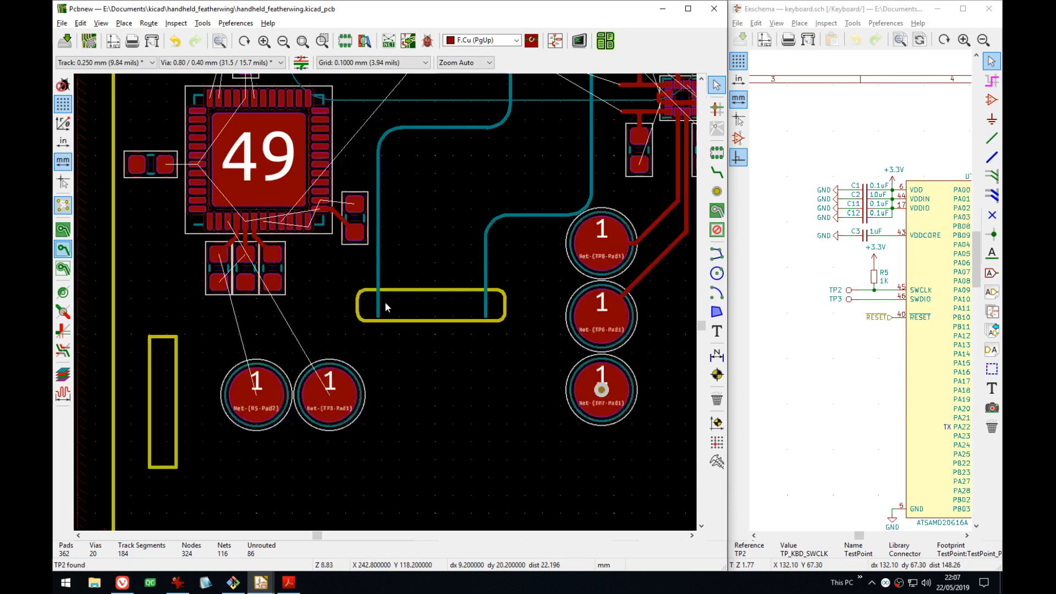
pyautogui.moveTo(382, 262); pyautogui.dragTo(382, 440, button='middle')
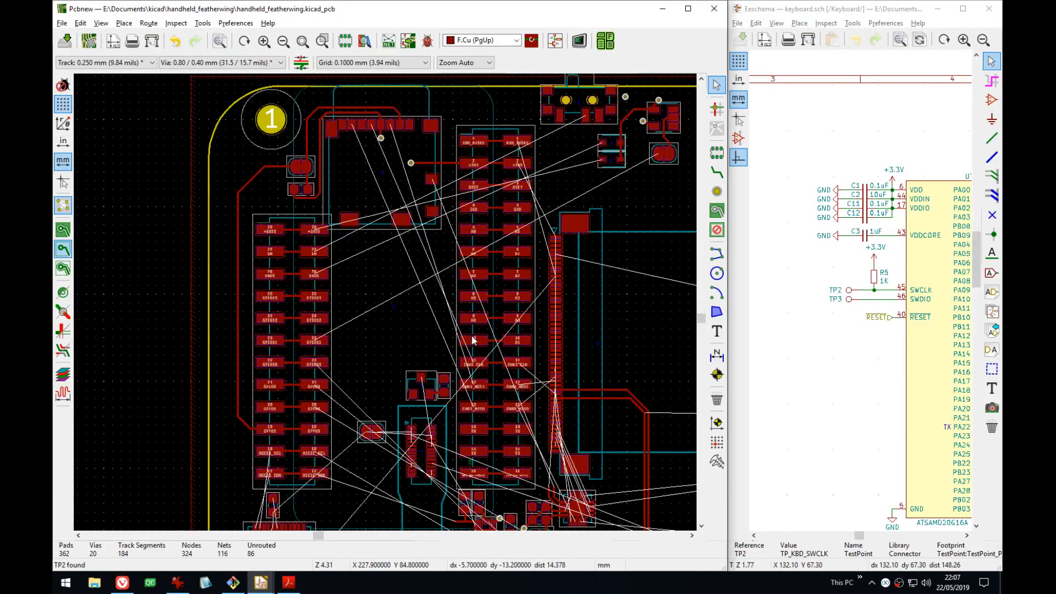
pyautogui.moveTo(472, 340); pyautogui.dragTo(521, 211, button='middle')
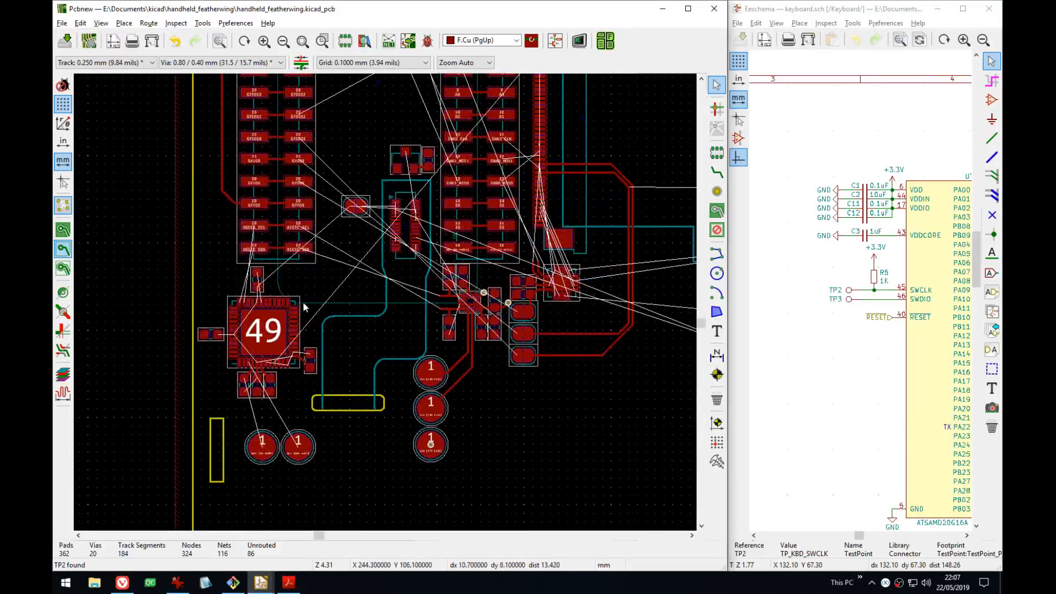
pyautogui.scroll(3, 305, 310)
pyautogui.moveTo(306, 312); pyautogui.dragTo(458, 168, button='middle')
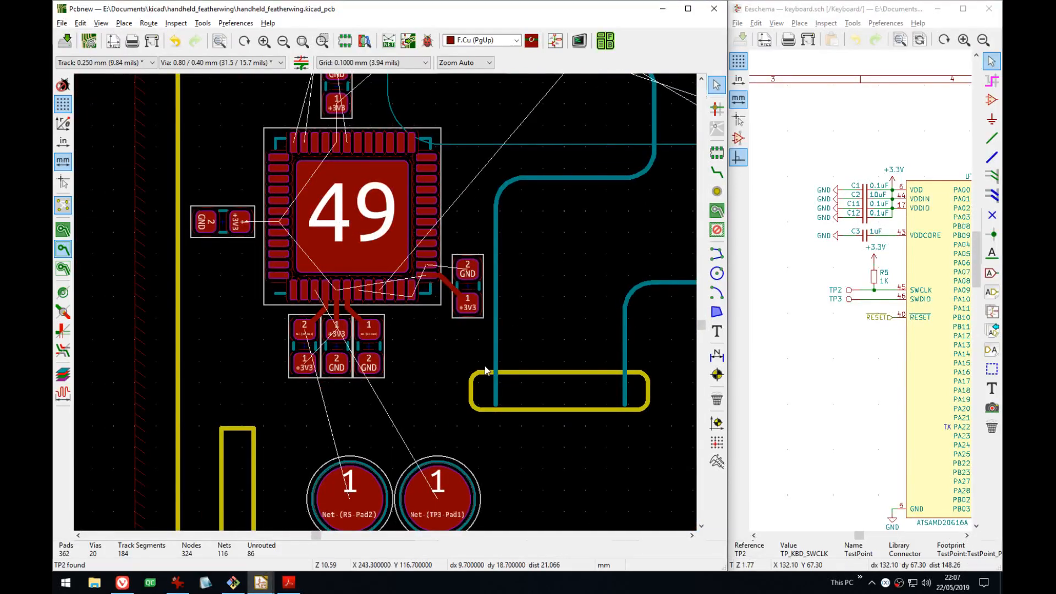
pyautogui.scroll(1, 484, 368)
pyautogui.moveTo(338, 299); pyautogui.dragTo(481, 312, button='middle')
pyautogui.scroll(1, 406, 296)
pyautogui.scroll(2, 386, 306)
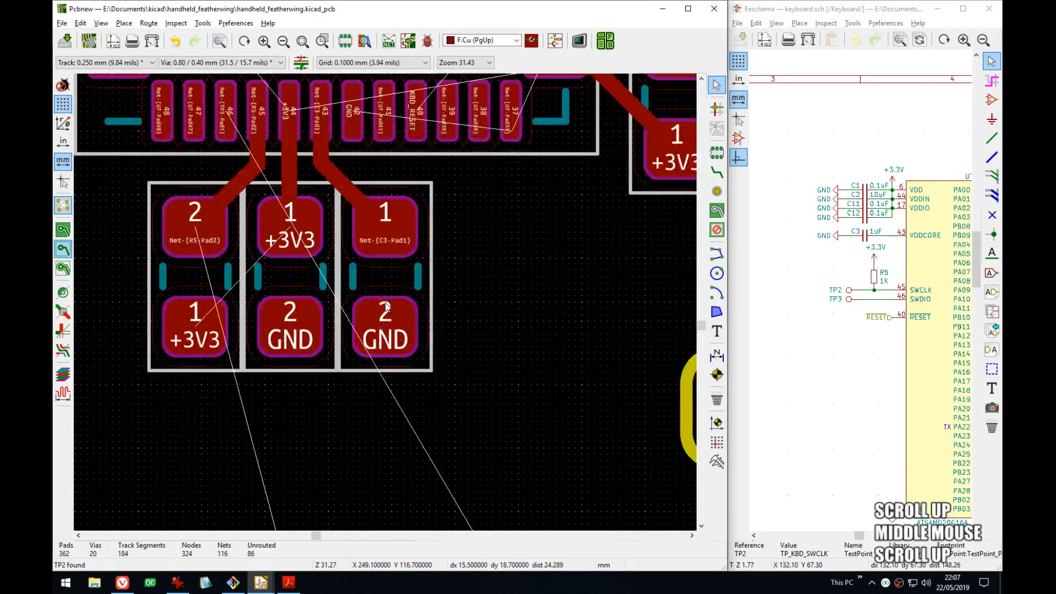
pyautogui.moveTo(313, 169); pyautogui.dragTo(340, 222, button='middle')
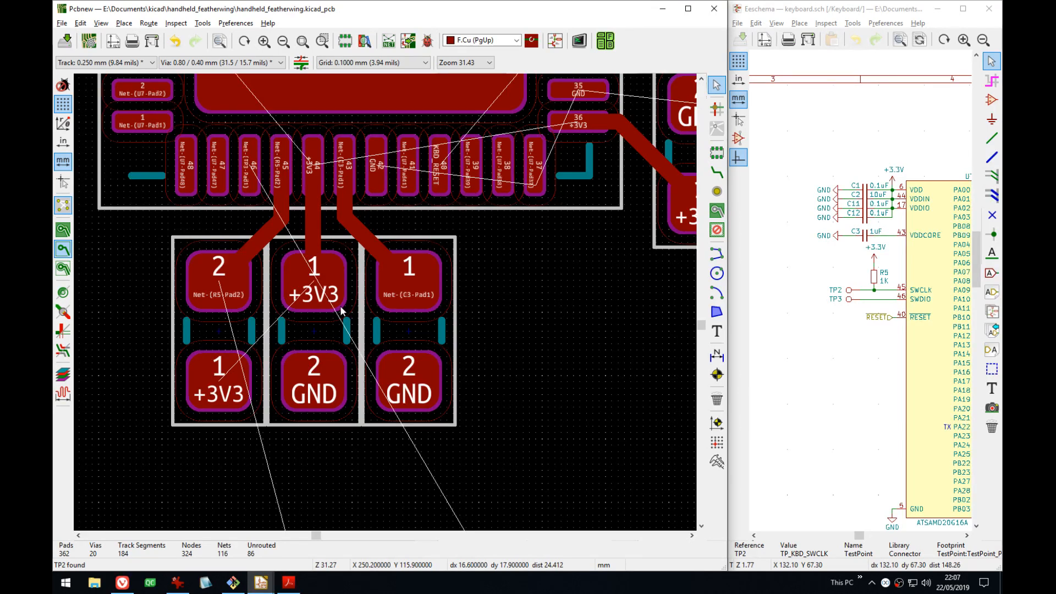
# - Route a front-copper track from R5's +3V3 pad to the +3V3 pad of the adjacent capacitor
pyautogui.scroll(-3, 338, 322)
pyautogui.scroll(4, 333, 332)
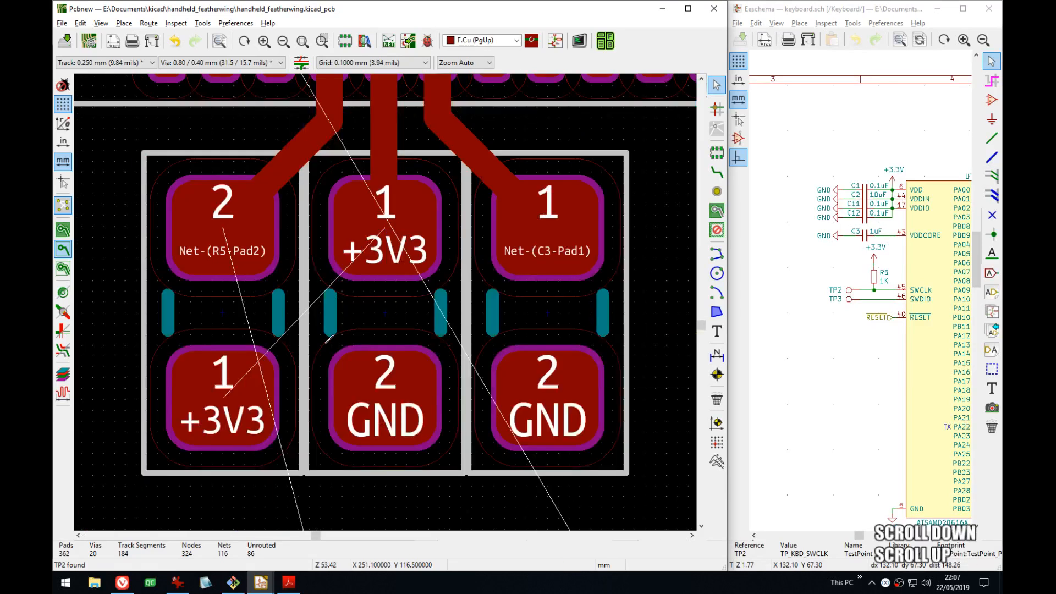
pyautogui.press('x')
pyautogui.click(236, 385)
pyautogui.click(376, 236)
pyautogui.scroll(-4, 391, 329)
# - Examine the unrouted connections from R5 and the microcontroller down to the two test points
pyautogui.moveTo(423, 358); pyautogui.dragTo(478, 405, button='middle')
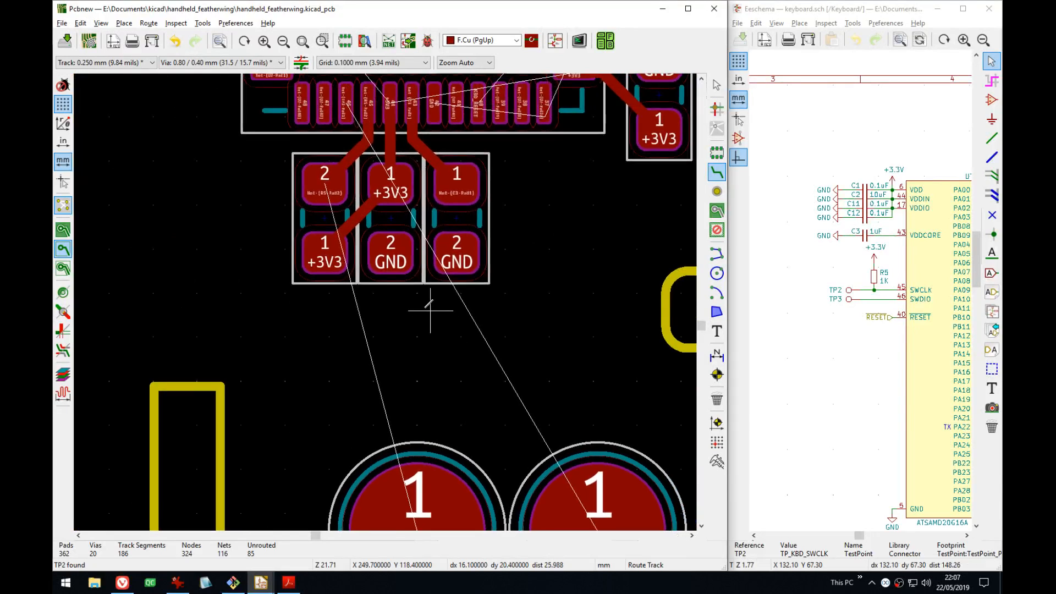
pyautogui.moveTo(434, 330); pyautogui.dragTo(407, 213, button='middle')
pyautogui.moveTo(467, 400); pyautogui.dragTo(391, 300, button='middle')
pyautogui.scroll(-2, 389, 298)
pyautogui.moveTo(353, 198); pyautogui.dragTo(424, 155, button='middle')
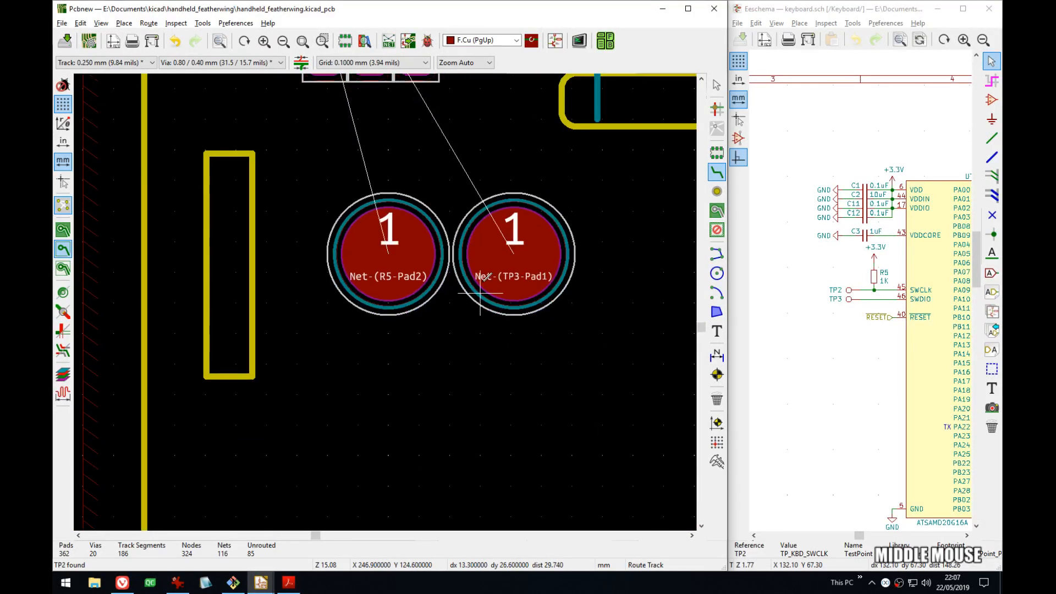
pyautogui.moveTo(480, 243); pyautogui.dragTo(496, 282, button='middle')
pyautogui.press('Escape')
pyautogui.scroll(-1, 496, 283)
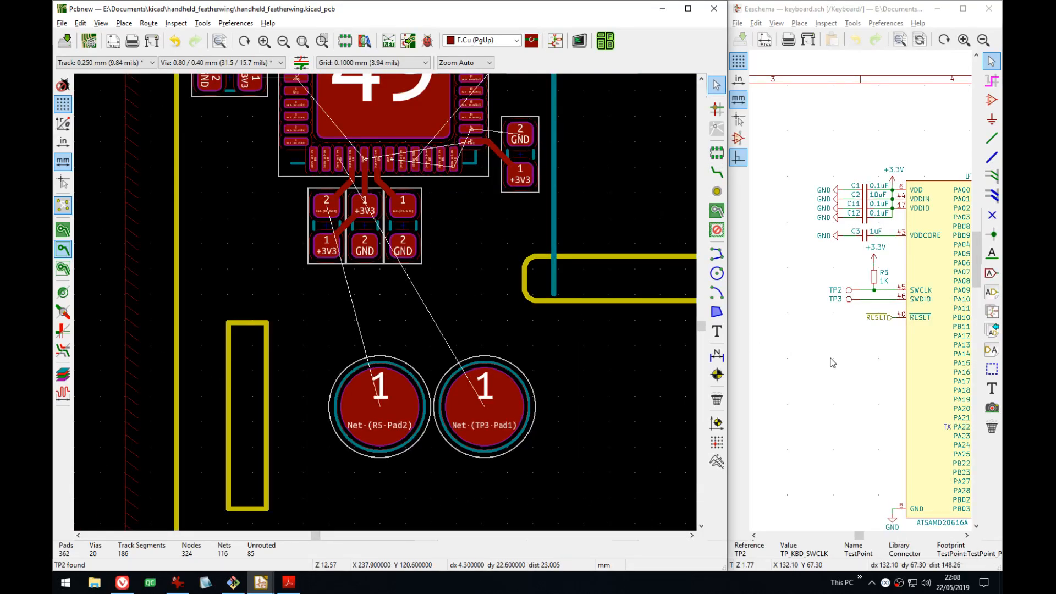
# - Switch to Eeschema, maximize its window and view the whole keyboard sheet
pyautogui.moveTo(829, 360); pyautogui.dragTo(842, 321, button='middle')
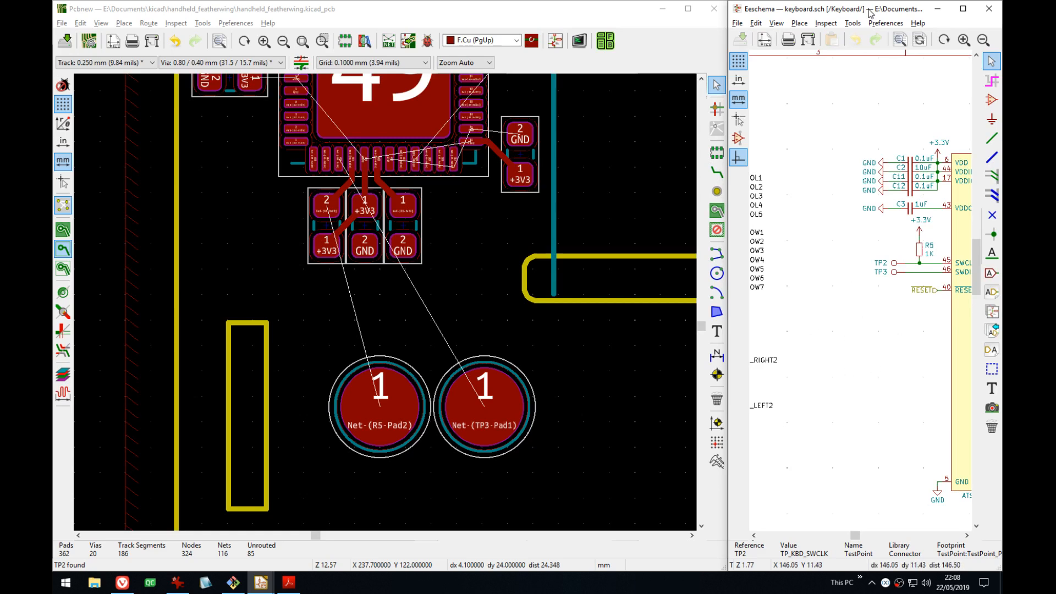
pyautogui.doubleClick(841, 8)
pyautogui.moveTo(444, 282); pyautogui.dragTo(495, 252, button='middle')
pyautogui.scroll(-1, 478, 297)
pyautogui.scroll(-3, 522, 293)
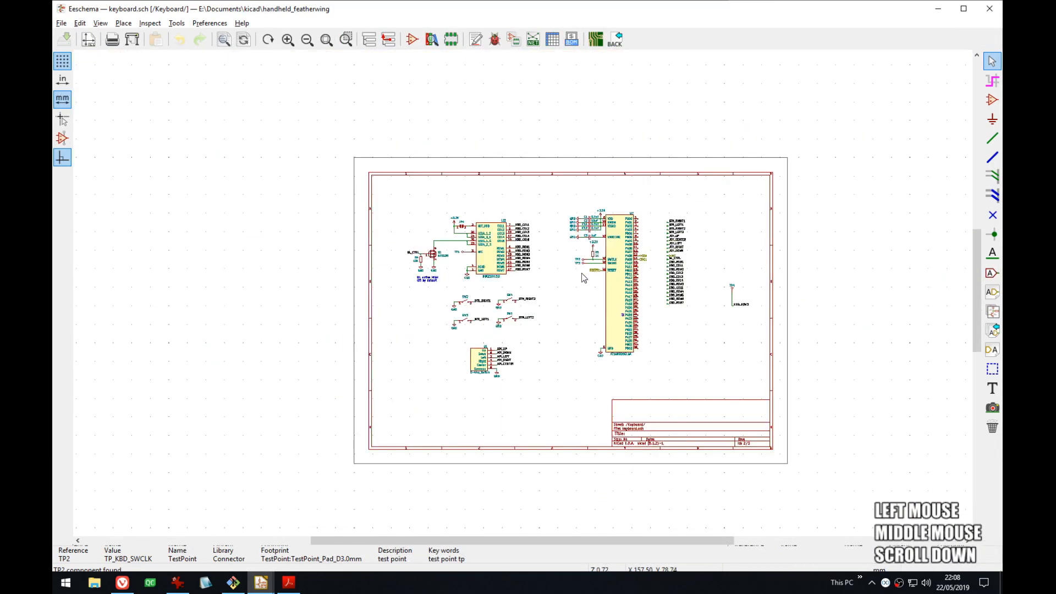
# - Go up to the root schematic sheet and review its circuits down to the Keyboard sheet symbol
pyautogui.scroll(4, 523, 293)
pyautogui.hotkey('alt', 'BackSpace')
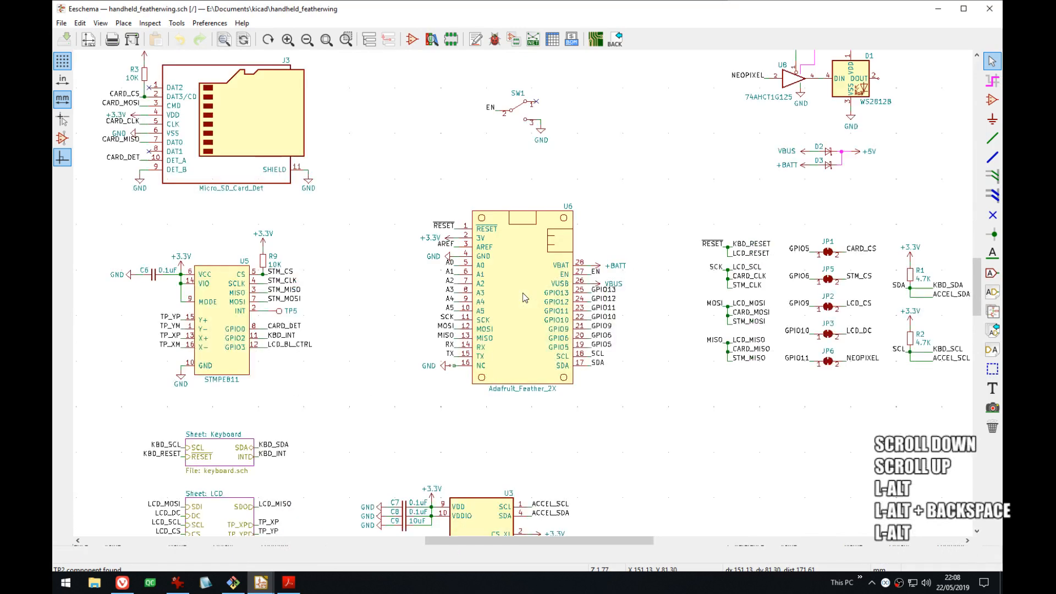
pyautogui.scroll(-1, 522, 295)
pyautogui.moveTo(589, 200); pyautogui.dragTo(640, 275, button='middle')
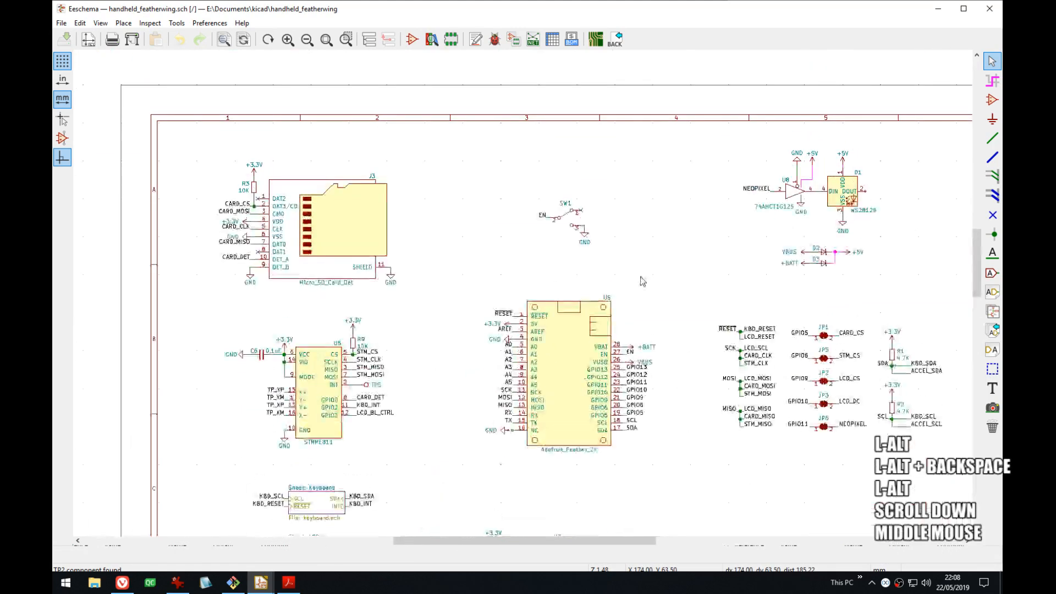
pyautogui.moveTo(375, 488); pyautogui.dragTo(432, 308, button='middle')
# - Reopen the Keyboard sheet and examine the ATSAMD20G16A pins alongside the button, joystick and keyboard net labels
pyautogui.doubleClick(378, 328)
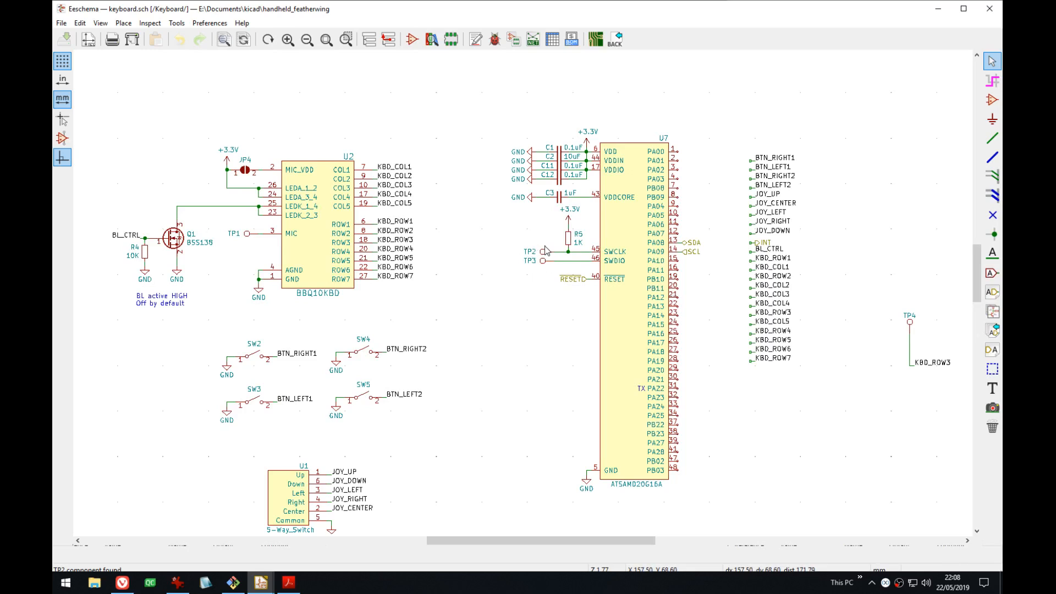
pyautogui.scroll(2, 523, 254)
pyautogui.moveTo(523, 297); pyautogui.dragTo(522, 259, button='middle')
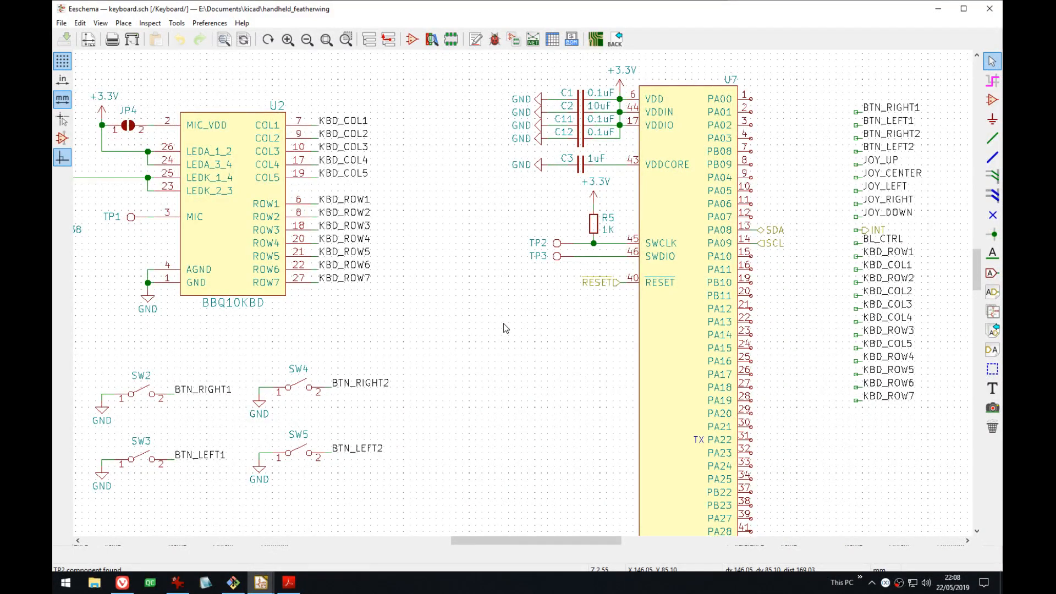
pyautogui.moveTo(503, 324); pyautogui.dragTo(520, 174, button='middle')
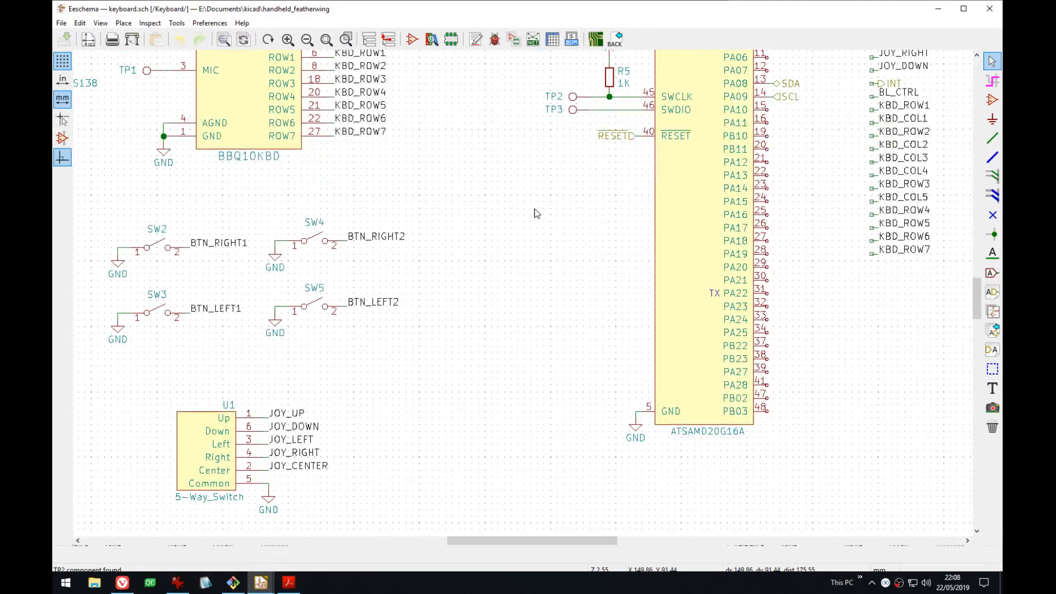
# - Duplicate an SWD test point twice, stacking the two copies in the empty area below the RESET label
pyautogui.moveTo(533, 212); pyautogui.dragTo(574, 211, button='middle')
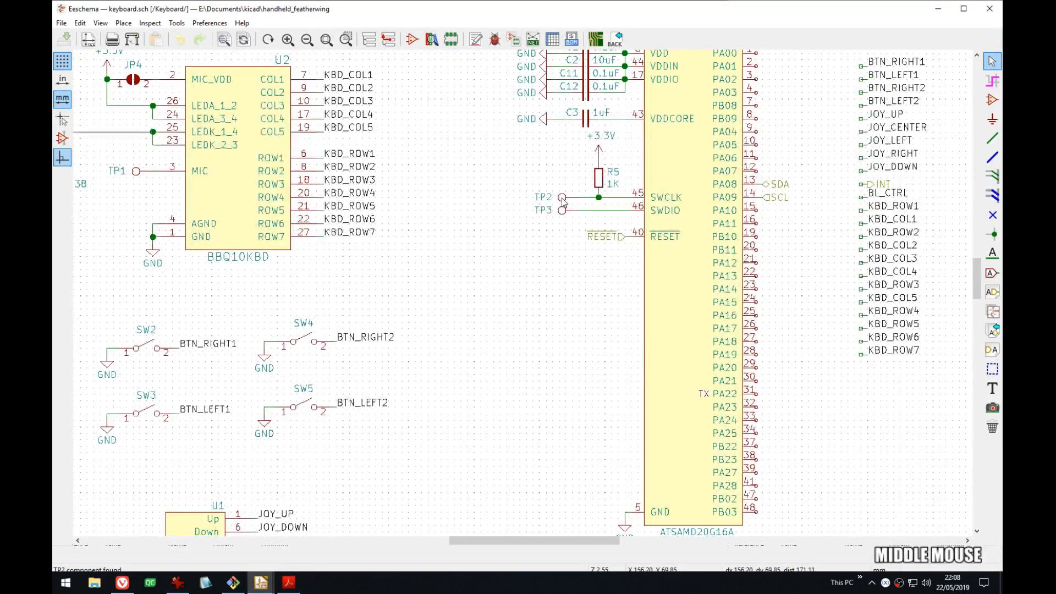
pyautogui.press('c')
pyautogui.click(526, 280)
pyautogui.press('c')
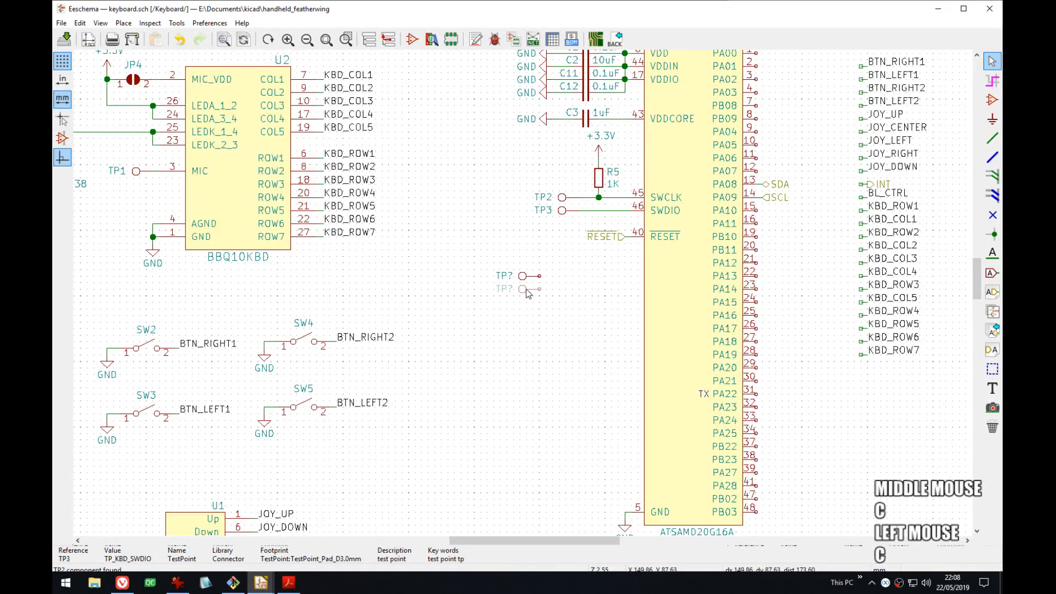
pyautogui.click(526, 293)
# - Draw short wire stubs out of the pins of the two new test points
pyautogui.moveTo(546, 276); pyautogui.dragTo(526, 295, button='middle')
pyautogui.press('w')
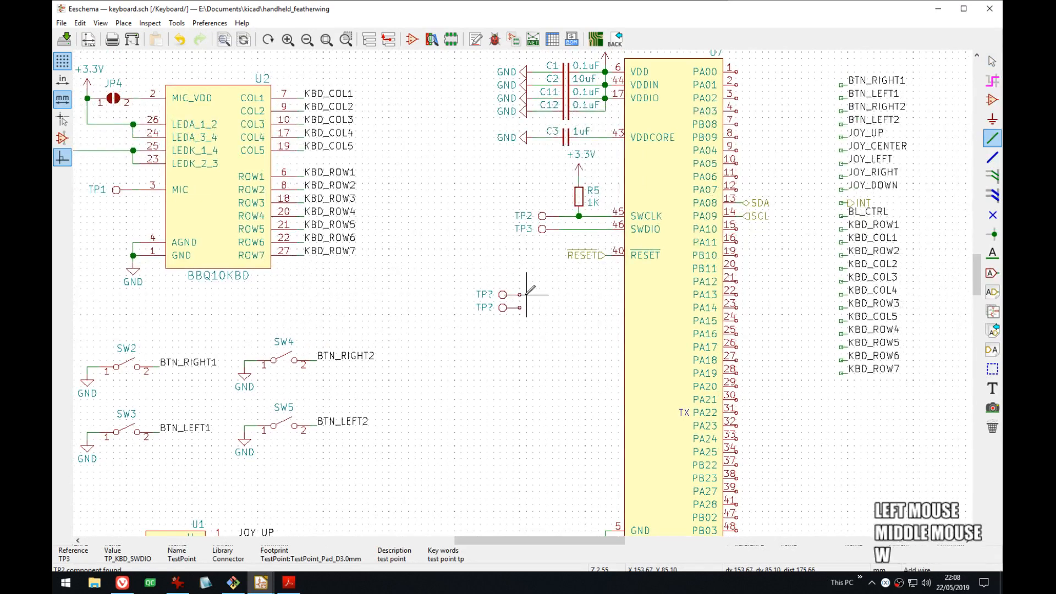
pyautogui.click(526, 294)
pyautogui.press('w')
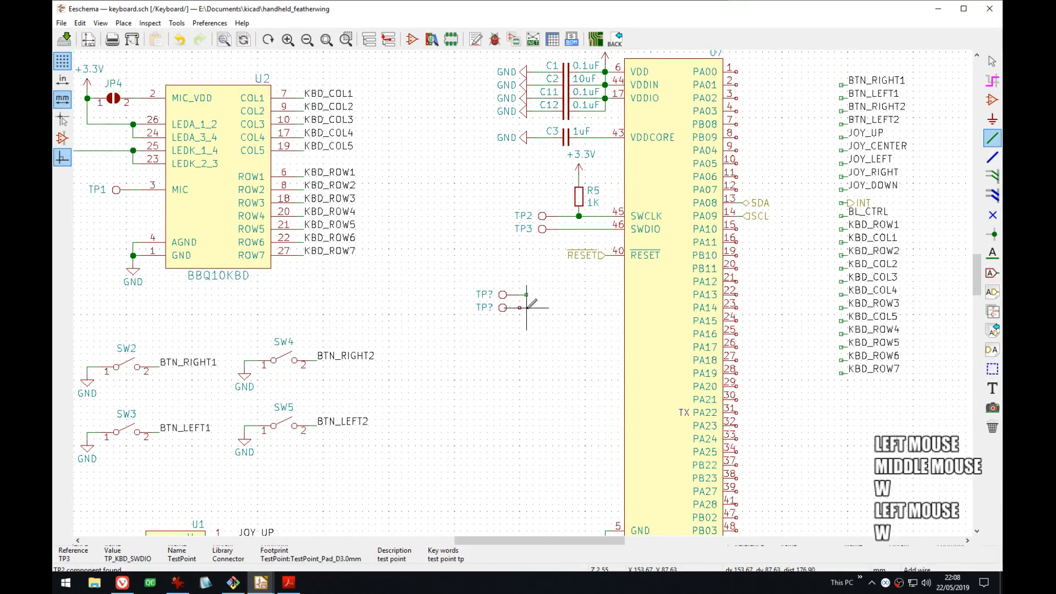
pyautogui.click(526, 308)
pyautogui.hotkey('ctrl', 'z')
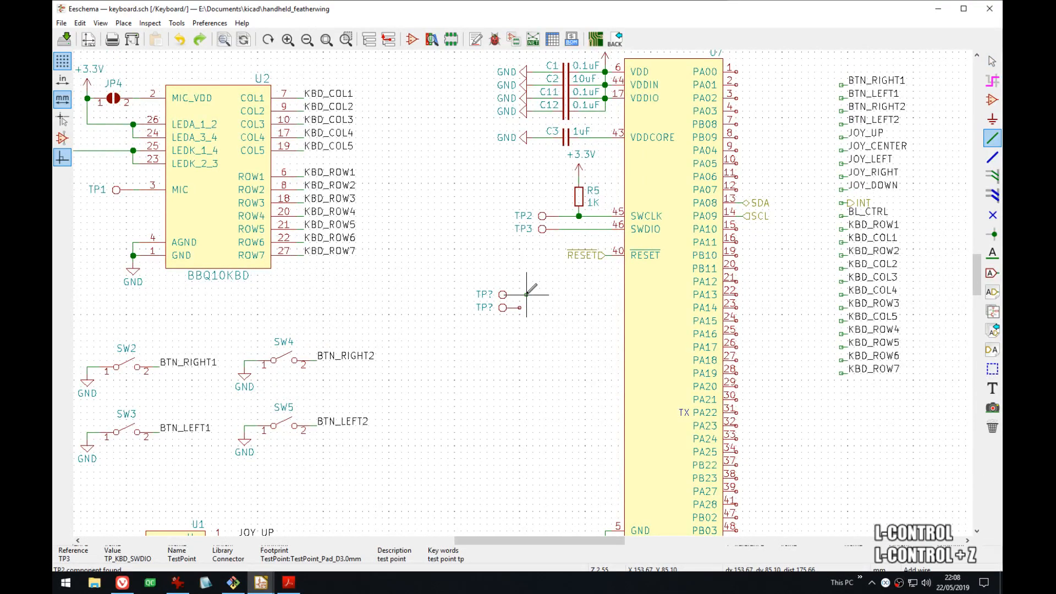
pyautogui.press('w')
pyautogui.doubleClick(527, 307)
# - Copy a GND symbol onto the lower new test point's wire, turned sideways with its label horizontal
pyautogui.moveTo(542, 292); pyautogui.dragTo(549, 155, button='middle')
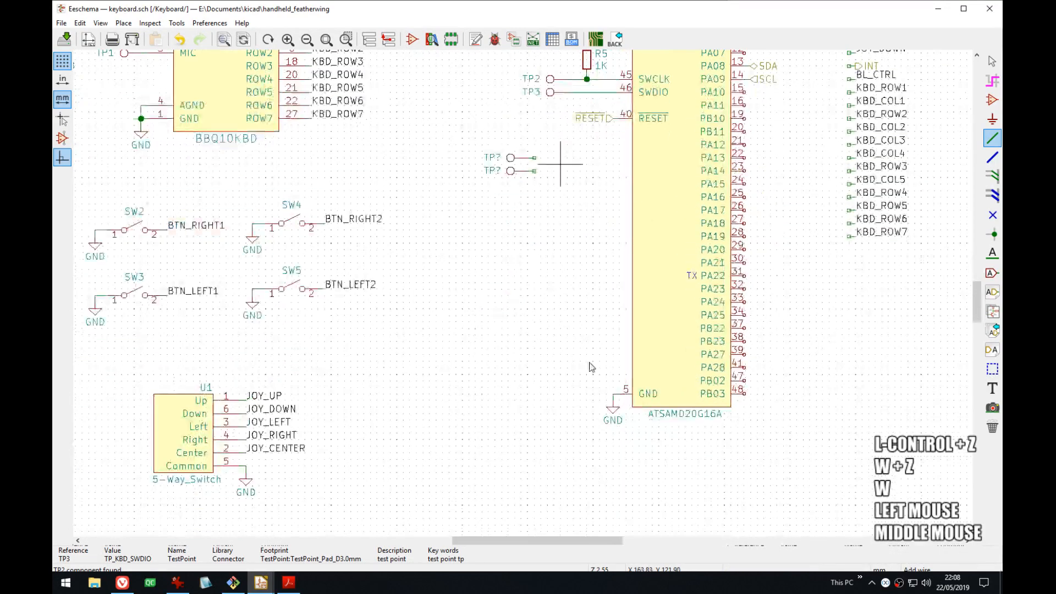
pyautogui.press('c')
pyautogui.press('r')
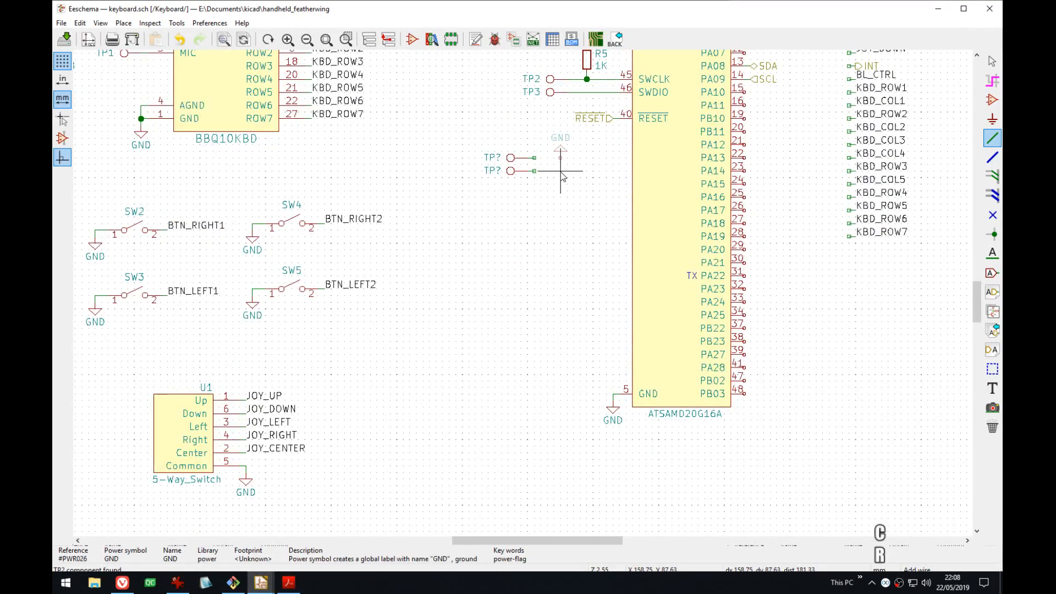
pyautogui.click(548, 172)
pyautogui.scroll(3, 549, 171)
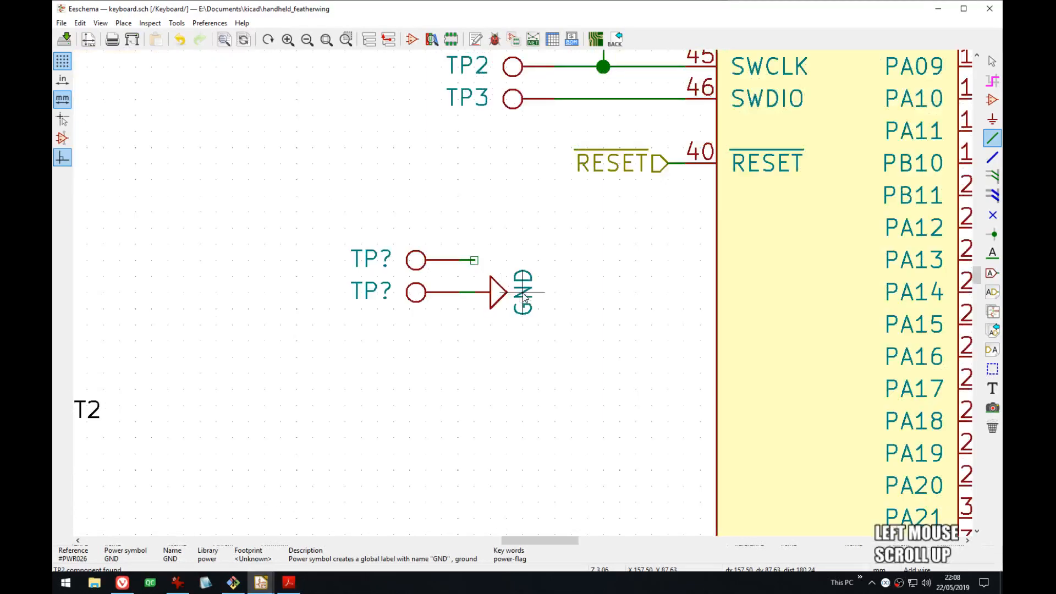
pyautogui.press('m')
pyautogui.press('r')
pyautogui.click(553, 302)
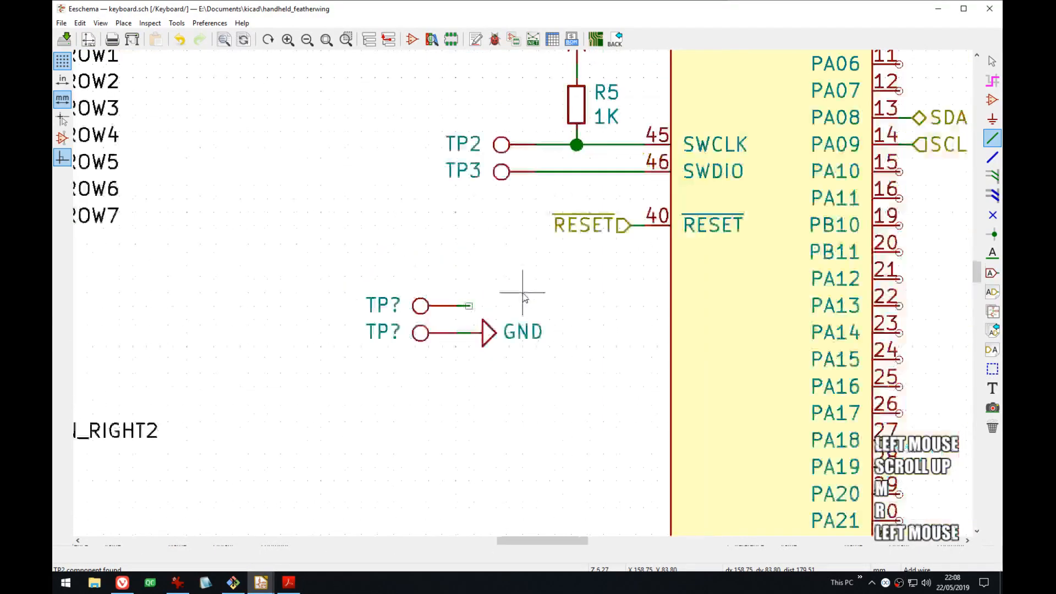
# - Copy a +3.3V symbol onto the upper new test point's wire, turned sideways with its label horizontal
pyautogui.scroll(-4, 523, 294)
pyautogui.moveTo(522, 294); pyautogui.dragTo(542, 443, button='middle')
pyautogui.press('c')
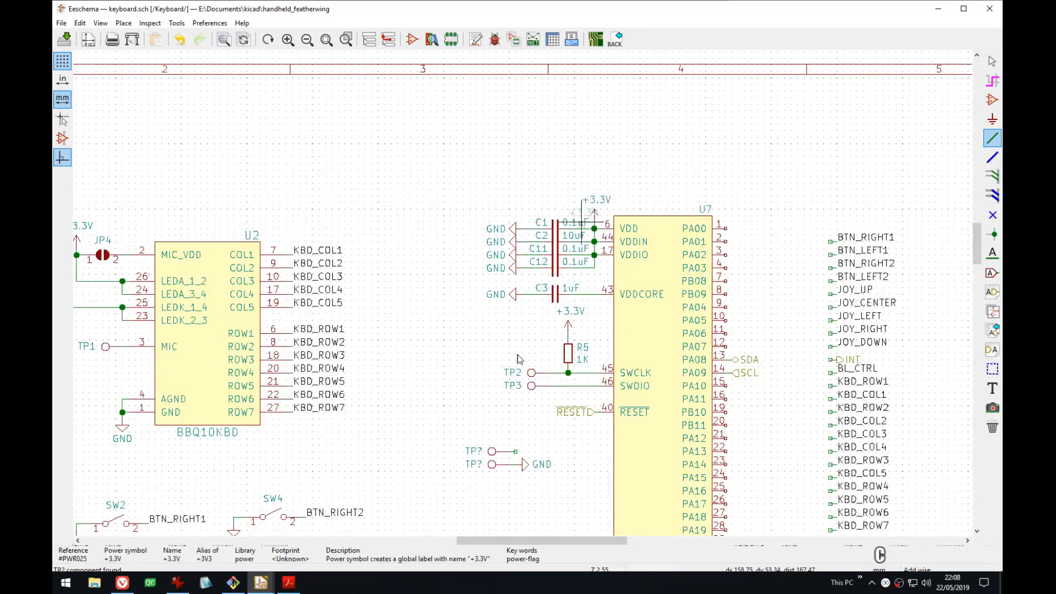
pyautogui.scroll(4, 519, 359)
pyautogui.press('r')
pyautogui.moveTo(585, 324); pyautogui.dragTo(591, 278, button='middle')
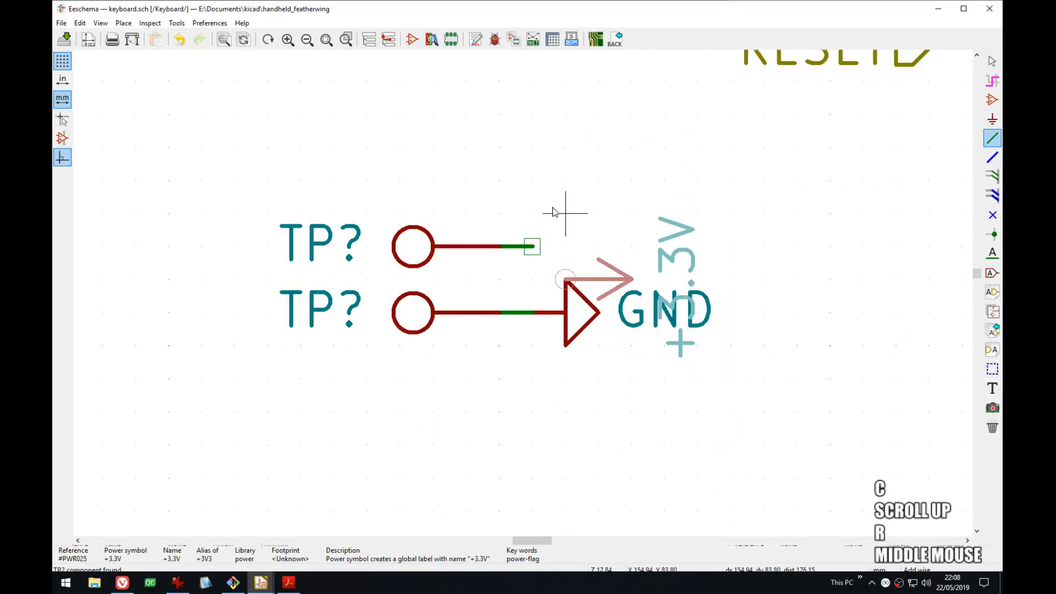
pyautogui.click(531, 178)
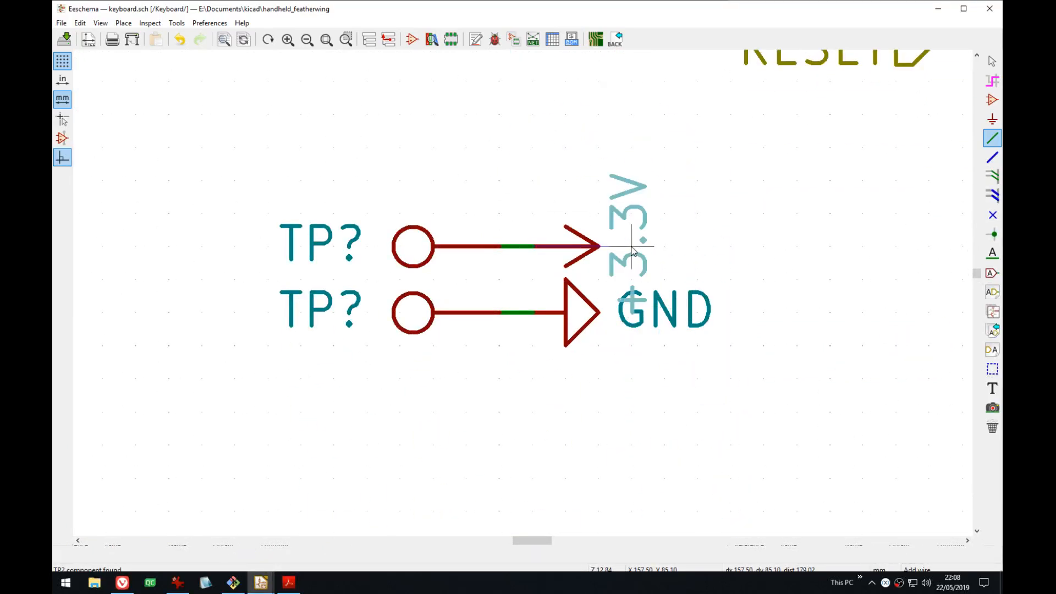
pyautogui.press('r')
pyautogui.click(668, 253)
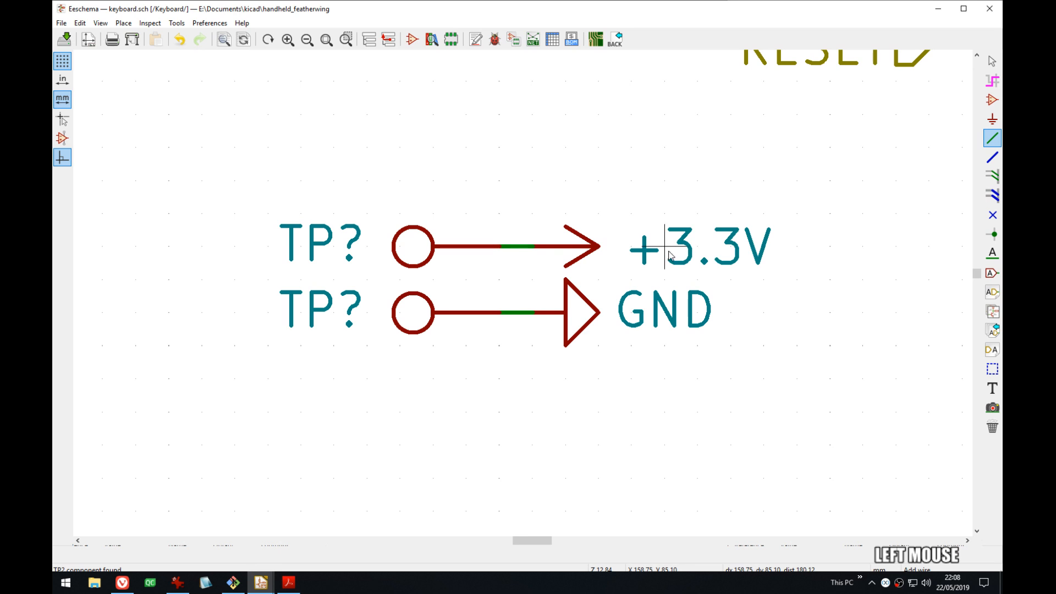
# - Set the new +3.3V label's horizontal alignment to Left and move it up against its arrow
pyautogui.press('v')
pyautogui.click(638, 300)
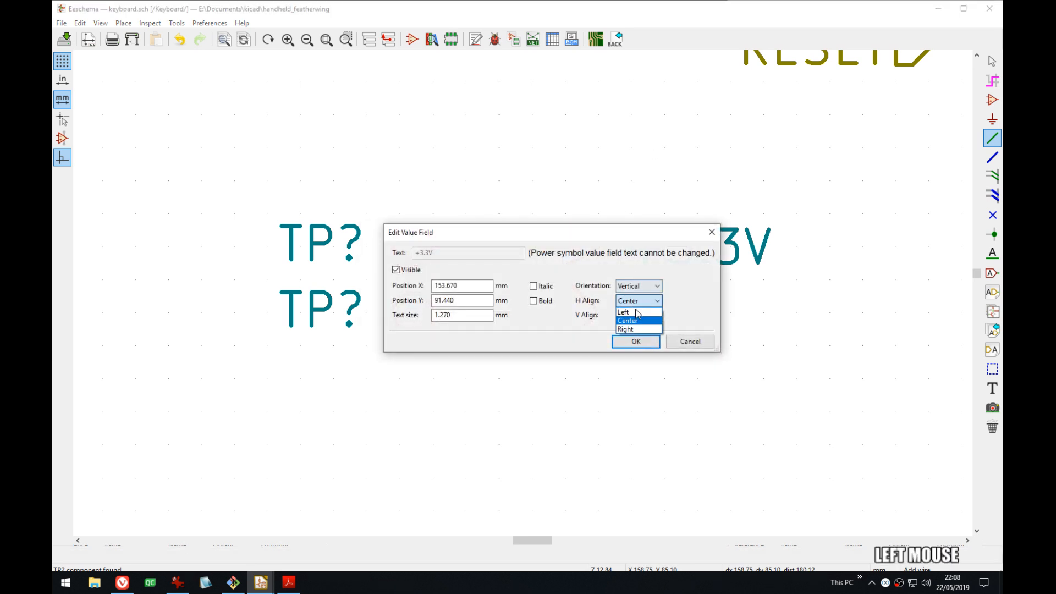
pyautogui.click(624, 312)
pyautogui.click(635, 341)
pyautogui.press('m')
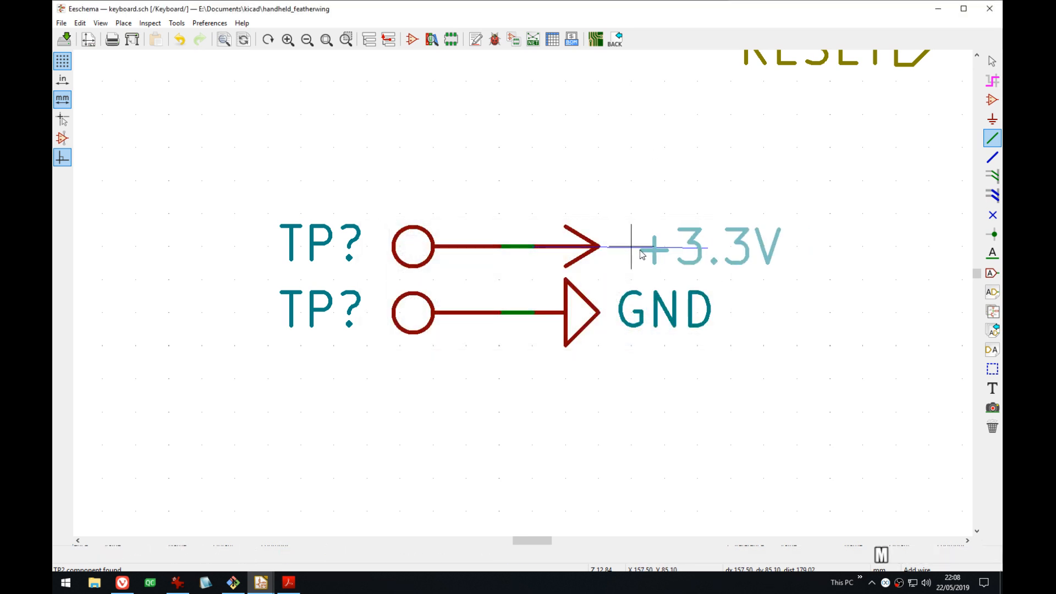
pyautogui.click(639, 252)
pyautogui.press('m')
pyautogui.click(602, 249)
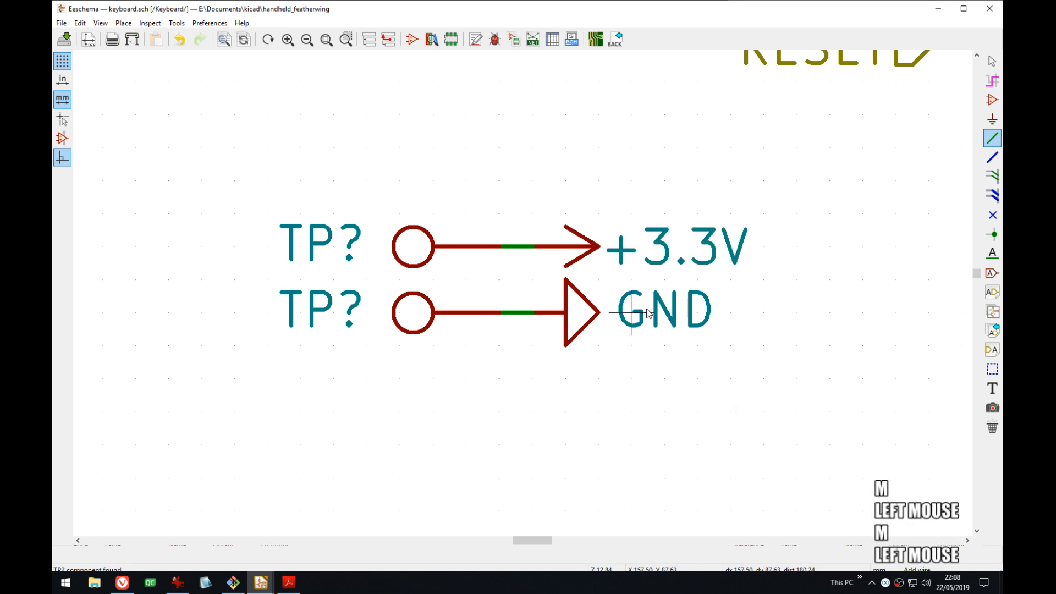
# - Move both new test points with their power symbols to the empty area between the 5-way switch and the title block
pyautogui.scroll(-4, 624, 306)
pyautogui.moveTo(474, 297); pyautogui.dragTo(564, 325, button='middle')
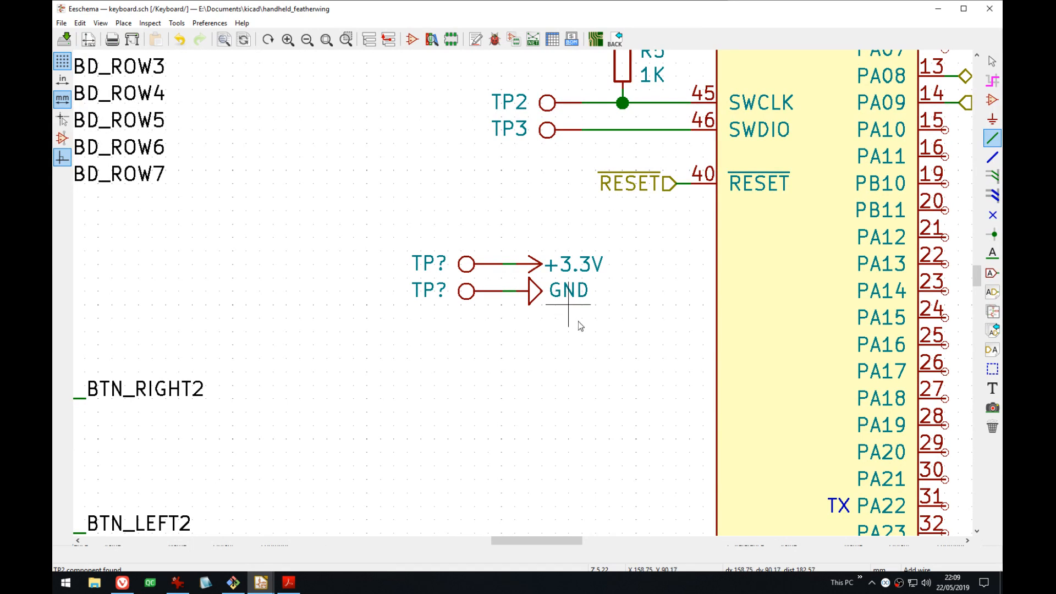
pyautogui.press('Escape')
pyautogui.moveTo(593, 344); pyautogui.dragTo(403, 238)
pyautogui.scroll(-3, 600, 325)
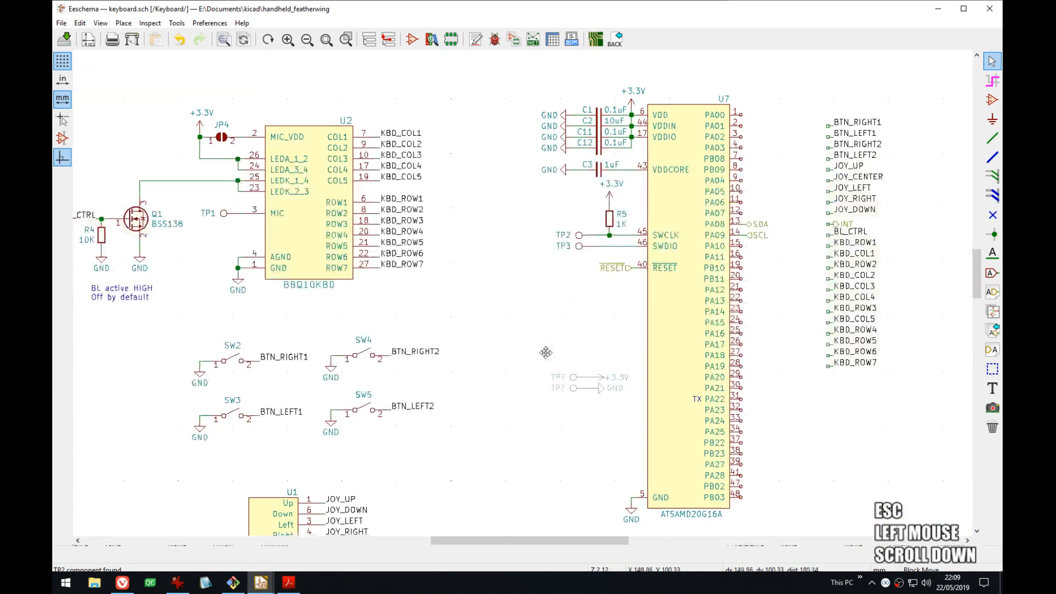
pyautogui.moveTo(699, 452); pyautogui.dragTo(515, 287, button='middle')
pyautogui.scroll(-3, 515, 288)
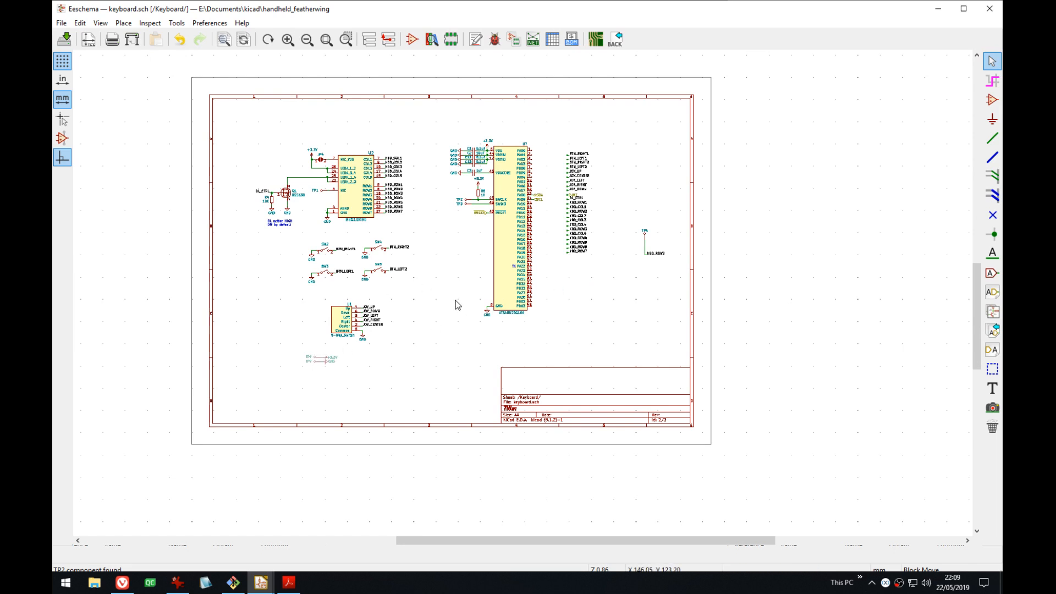
pyautogui.scroll(1, 572, 336)
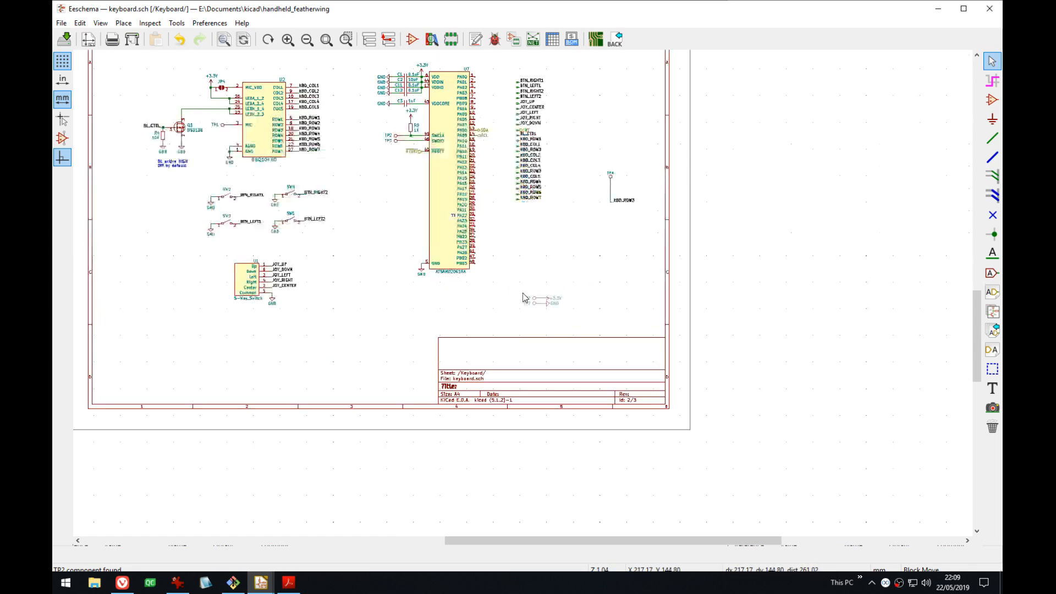
pyautogui.moveTo(537, 299); pyautogui.dragTo(584, 354, button='middle')
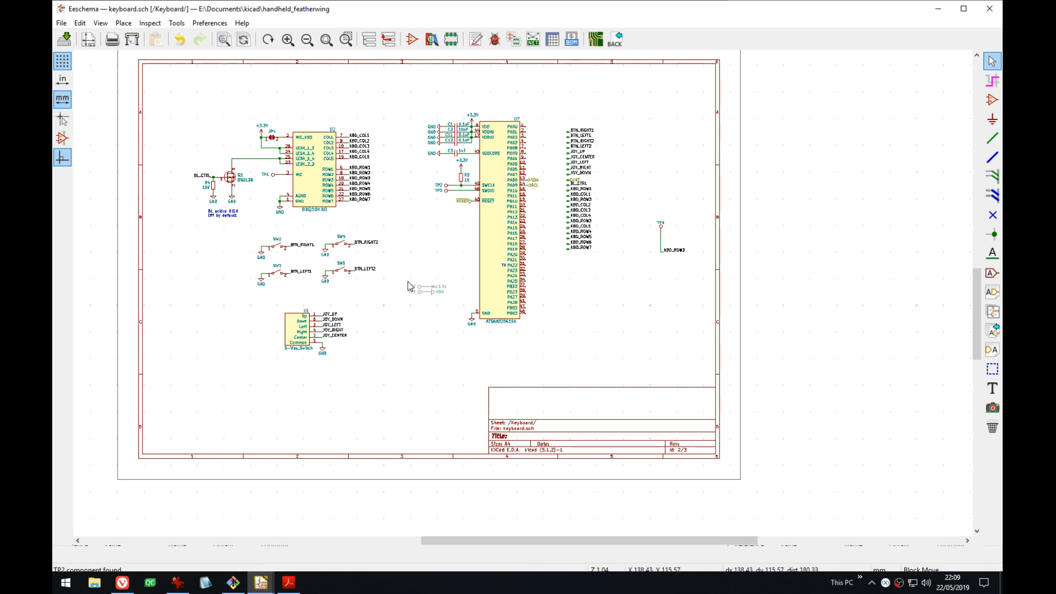
pyautogui.moveTo(418, 286); pyautogui.dragTo(437, 317, button='middle')
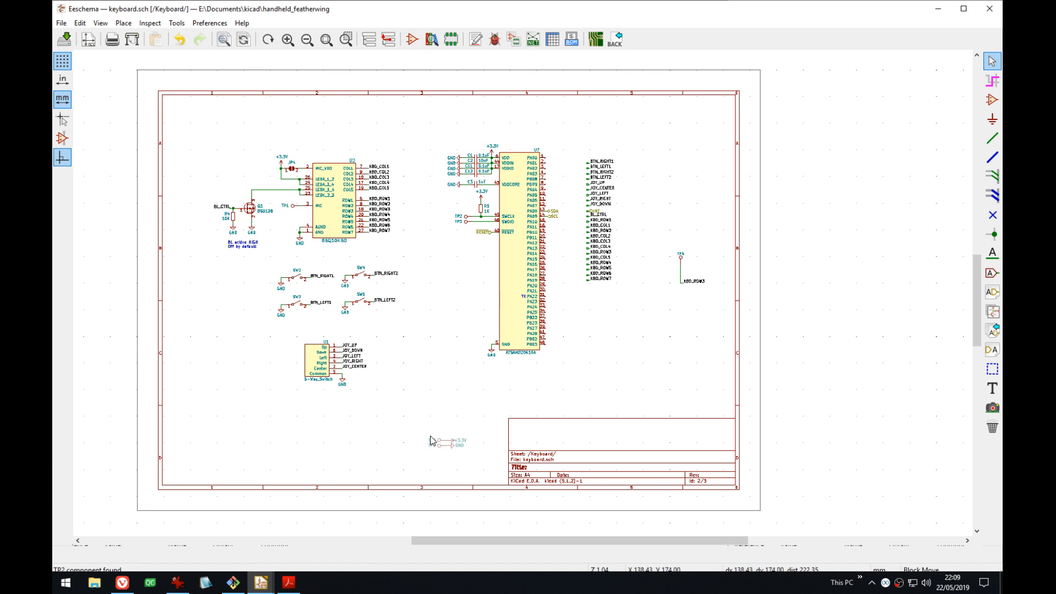
pyautogui.click(402, 428)
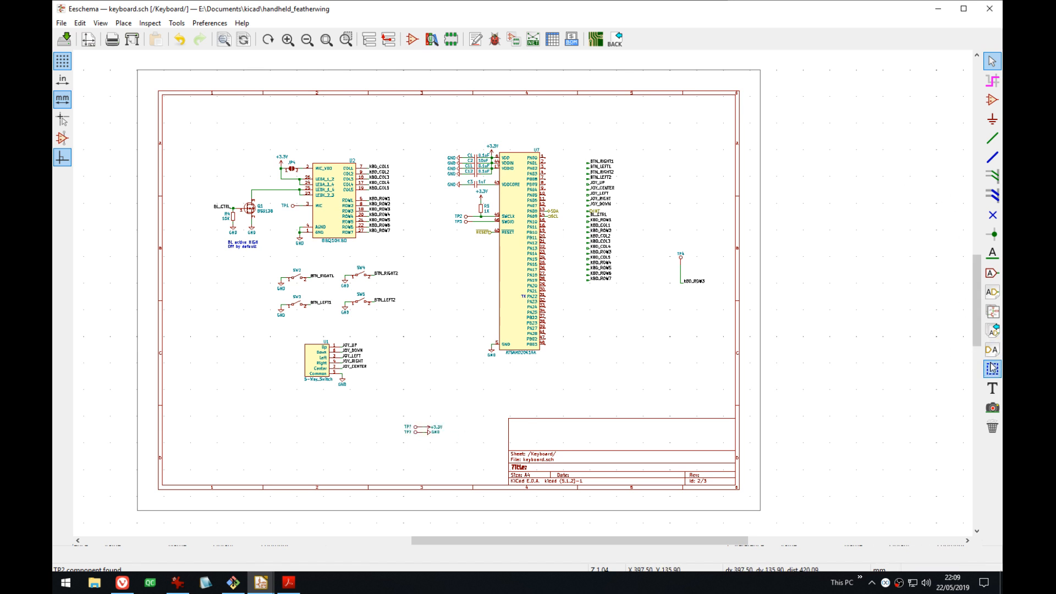
# - Add the text note "For SWD", oriented horizontally, just below the two new test points
pyautogui.click(992, 388)
pyautogui.click(406, 445)
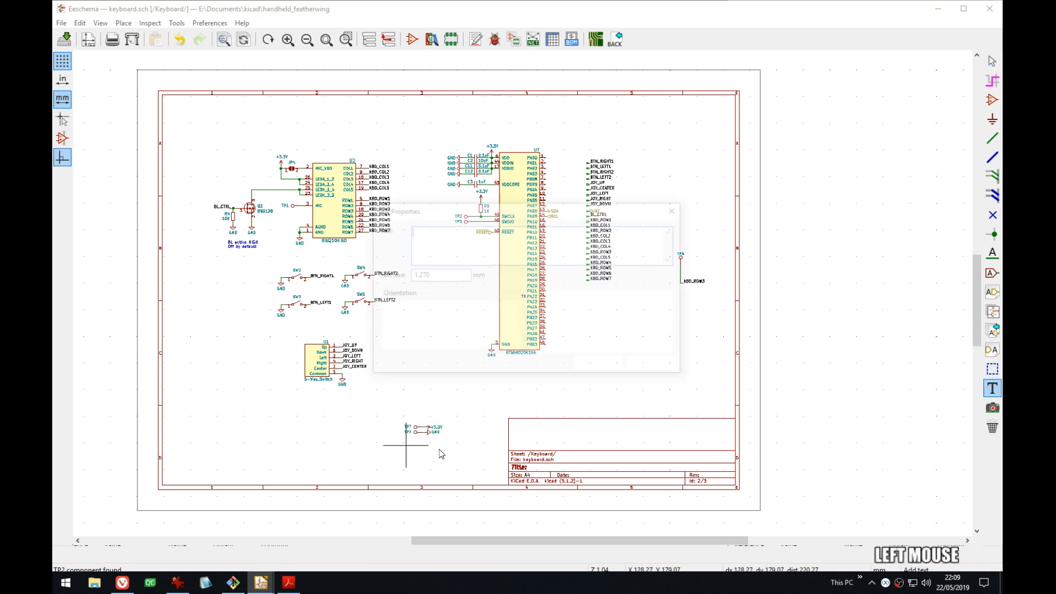
pyautogui.write('For SWD')
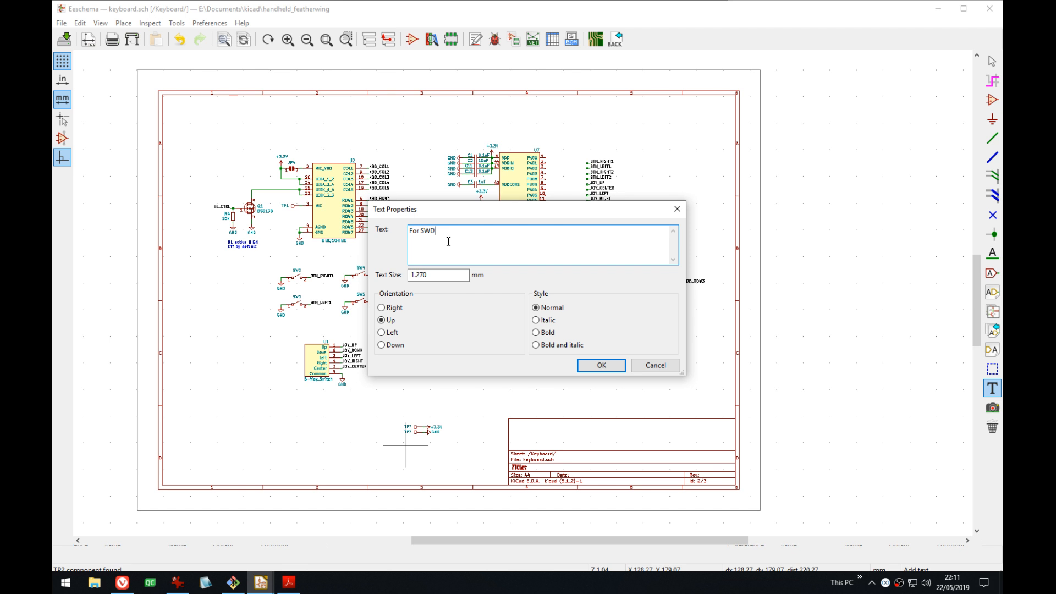
pyautogui.click(597, 364)
pyautogui.scroll(3, 380, 474)
pyautogui.press('r')
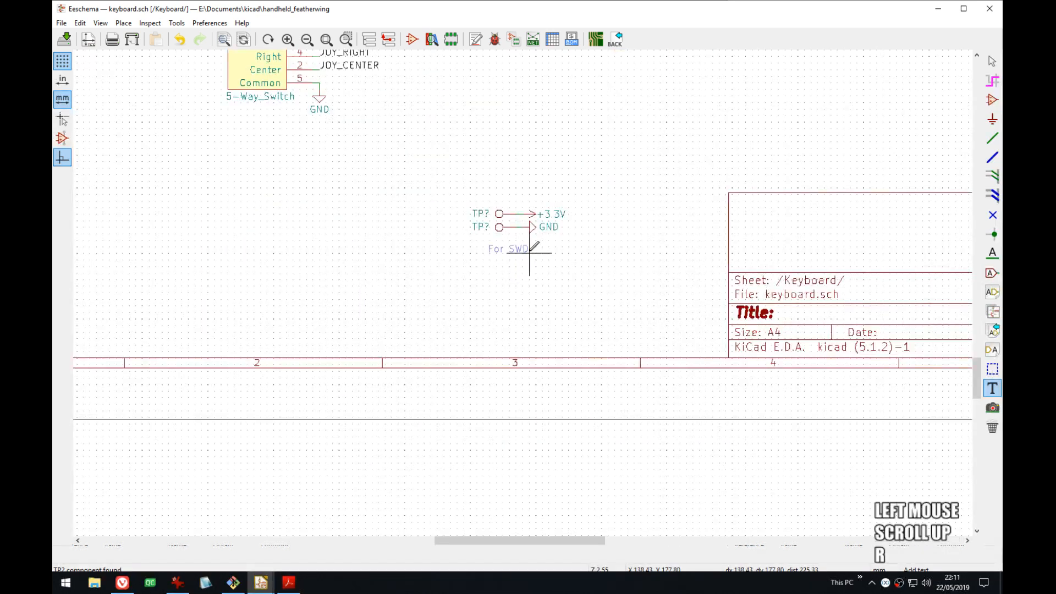
pyautogui.click(529, 247)
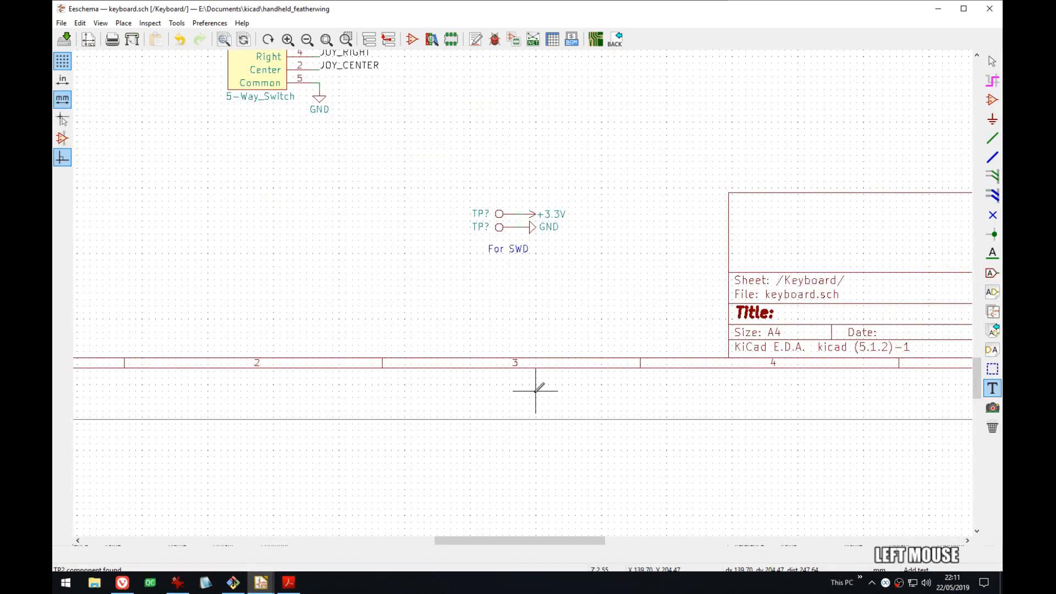
# - Change the note to "For SWD header", recentre it under the test points and save the schematic
pyautogui.press('e')
pyautogui.click(518, 254)
pyautogui.write('header')
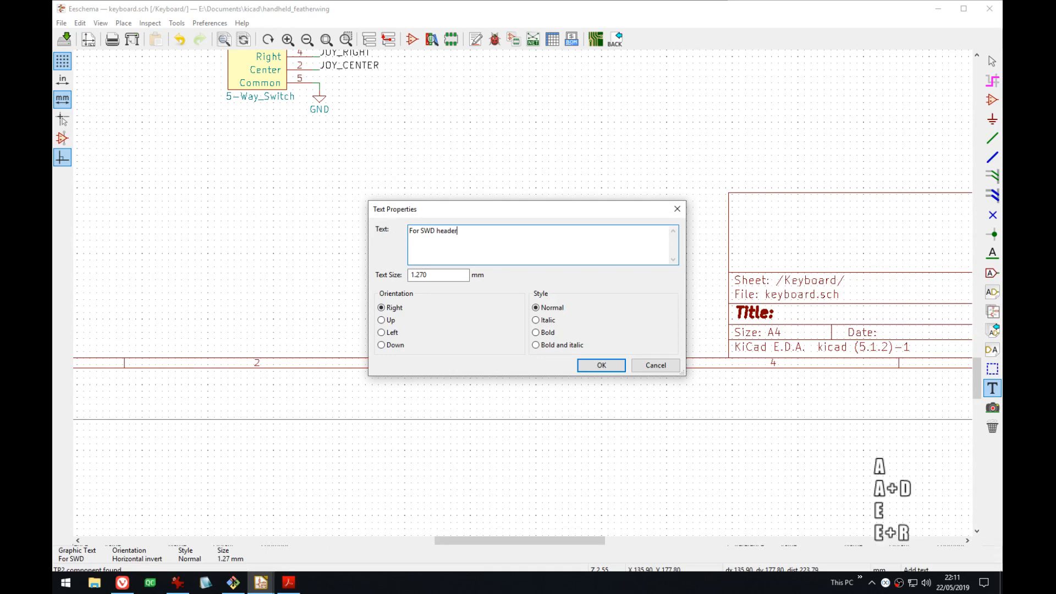
pyautogui.hotkey('ctrl', 'BackSpace')
pyautogui.press('BackSpace')
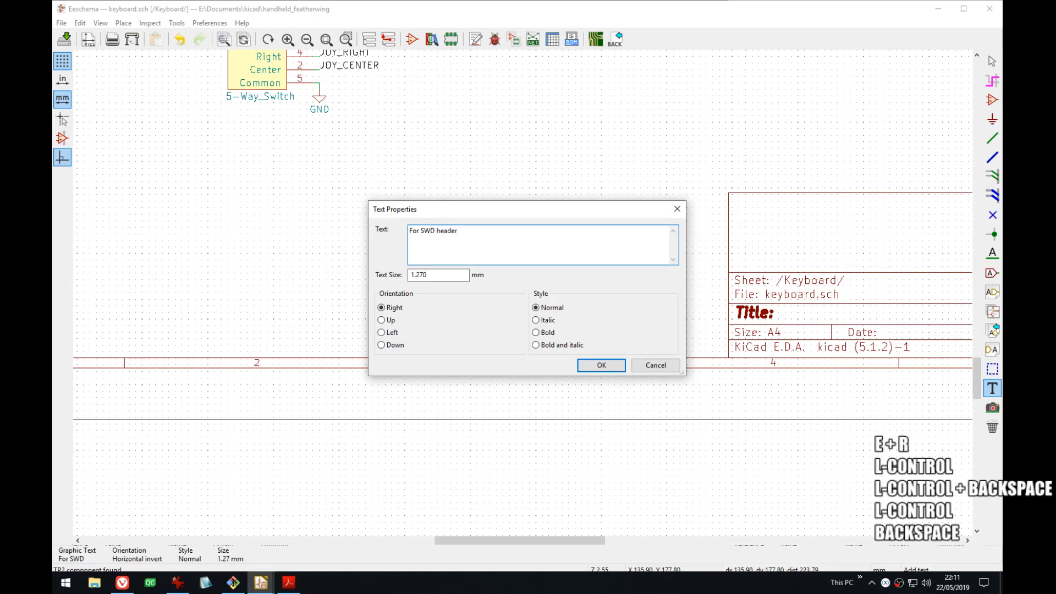
pyautogui.press('Return')
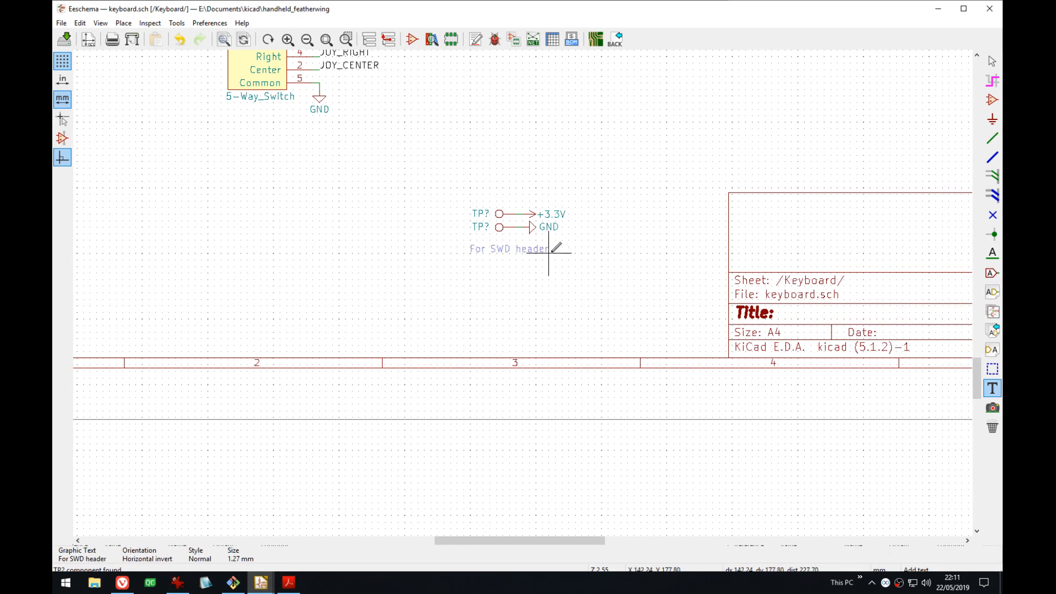
pyautogui.click(555, 253)
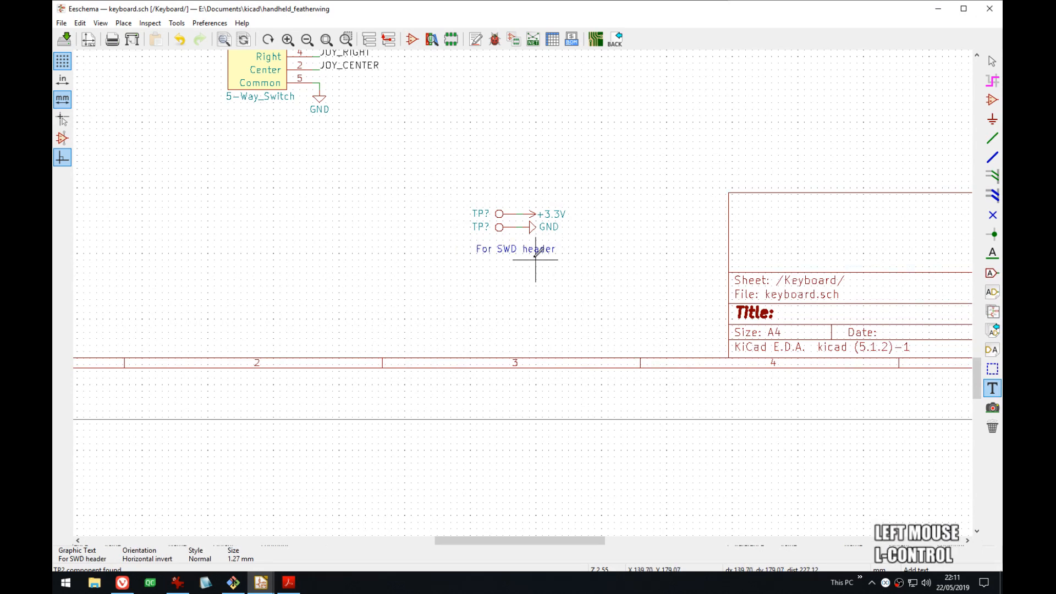
pyautogui.hotkey('ctrl', 's')
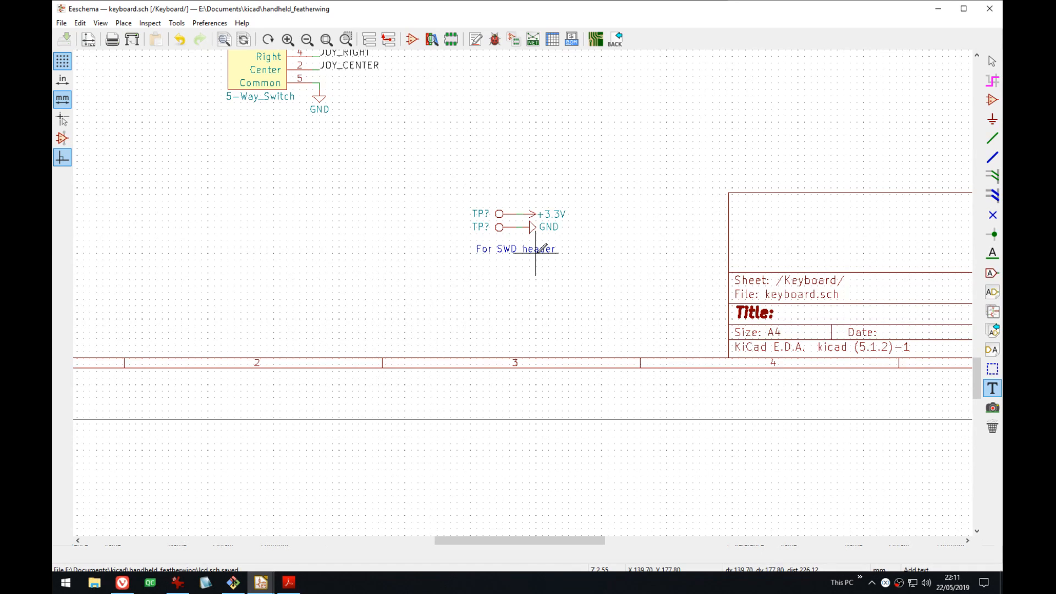
# - Close the note's properties without changes and snap the schematic window to the right half of the screen
pyautogui.press('e')
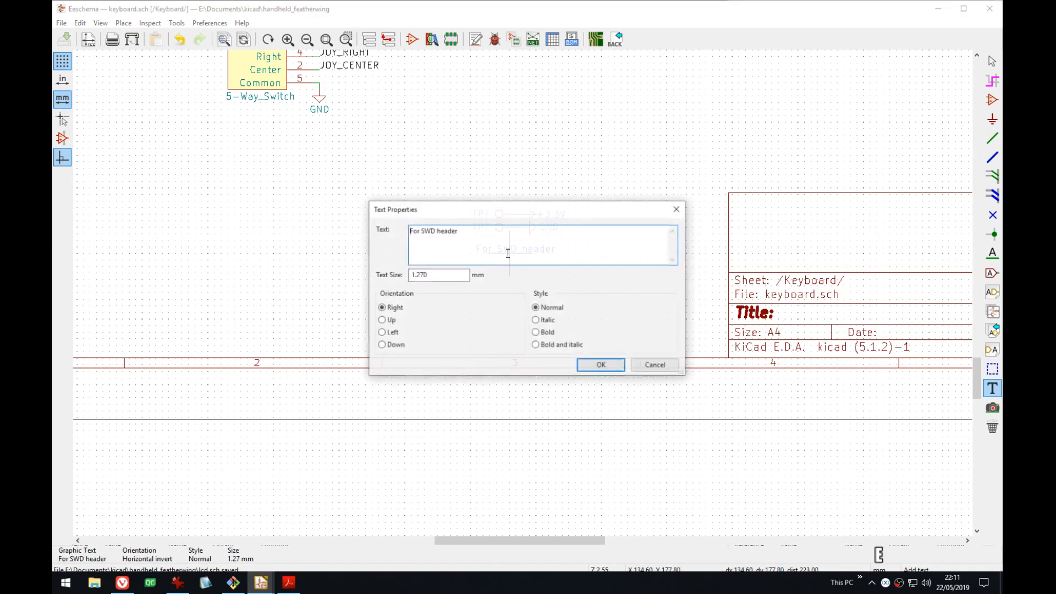
pyautogui.press('Escape')
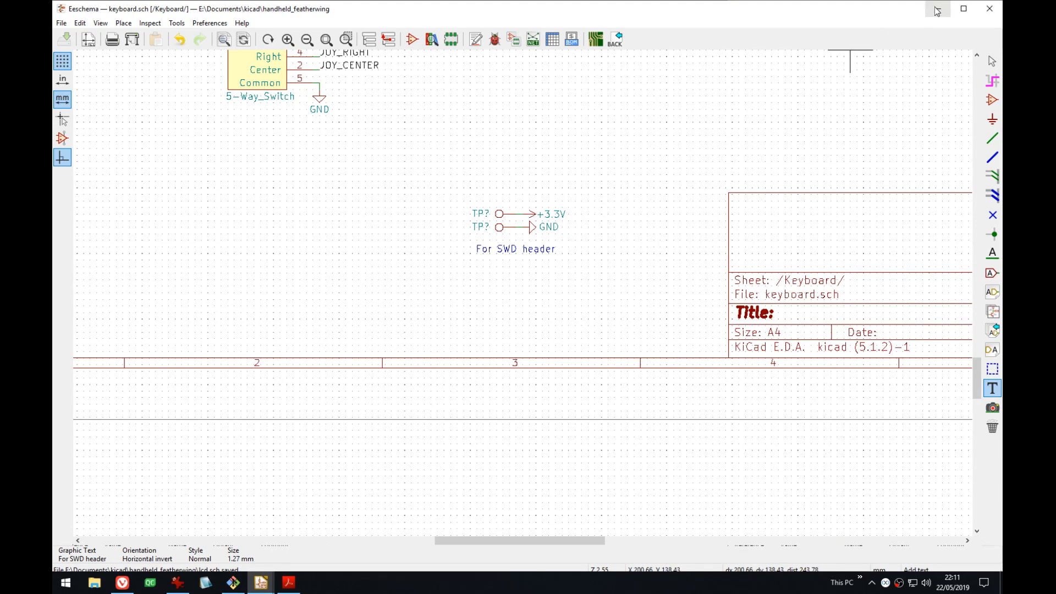
pyautogui.press('super+Right')
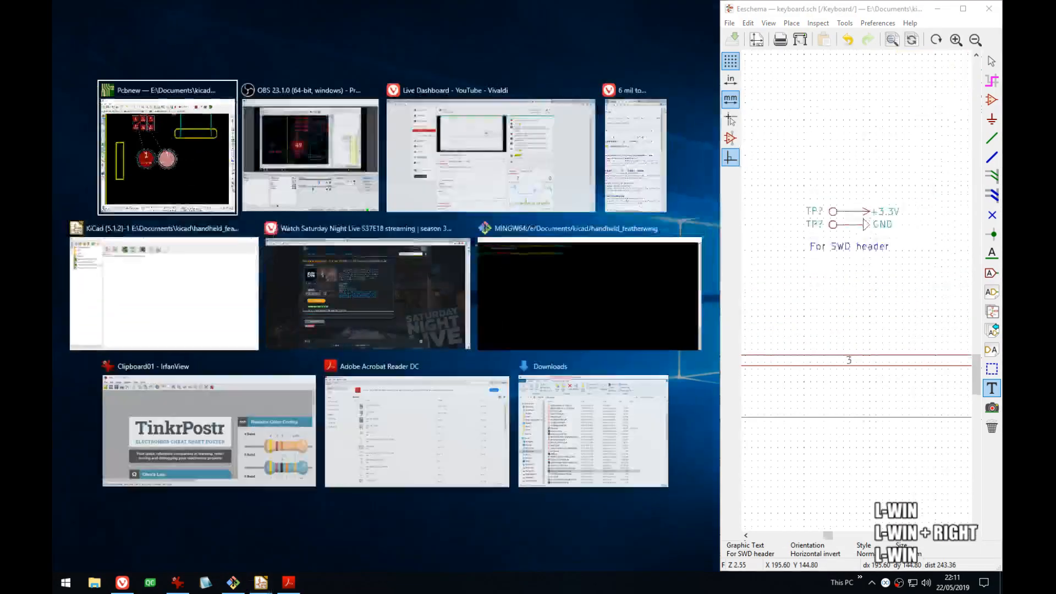
# - Fill the other half of the desktop with the board layout window, beside the schematic
pyautogui.click(162, 137)
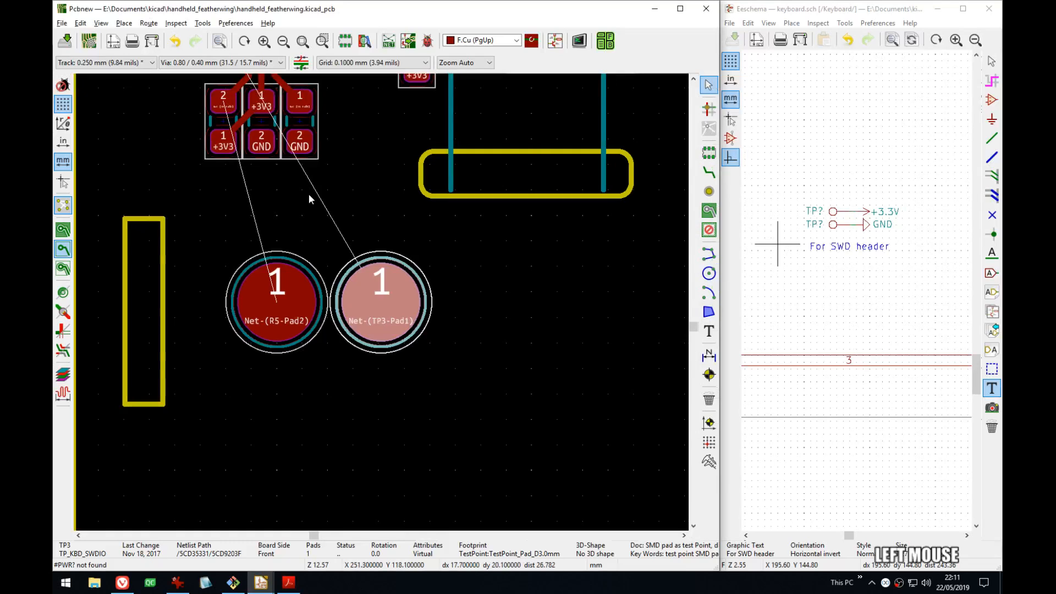
pyautogui.moveTo(393, 172); pyautogui.dragTo(372, 153, button='middle')
pyautogui.scroll(-1, 372, 153)
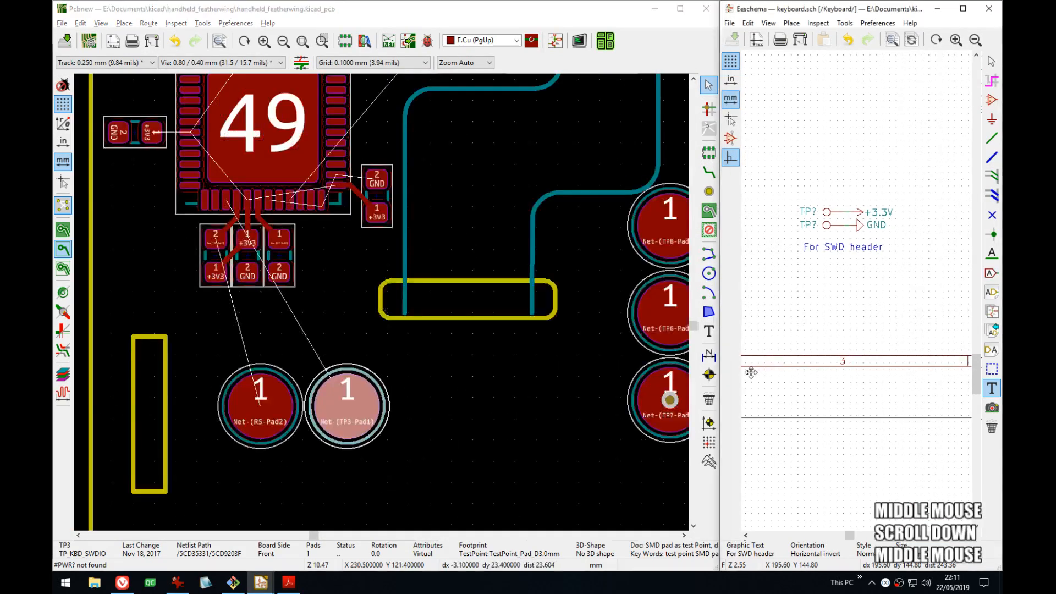
pyautogui.moveTo(861, 238); pyautogui.dragTo(839, 240, button='middle')
# - Maximize the schematic window and annotate the entire schematic, keeping existing annotations
pyautogui.doubleClick(815, 10)
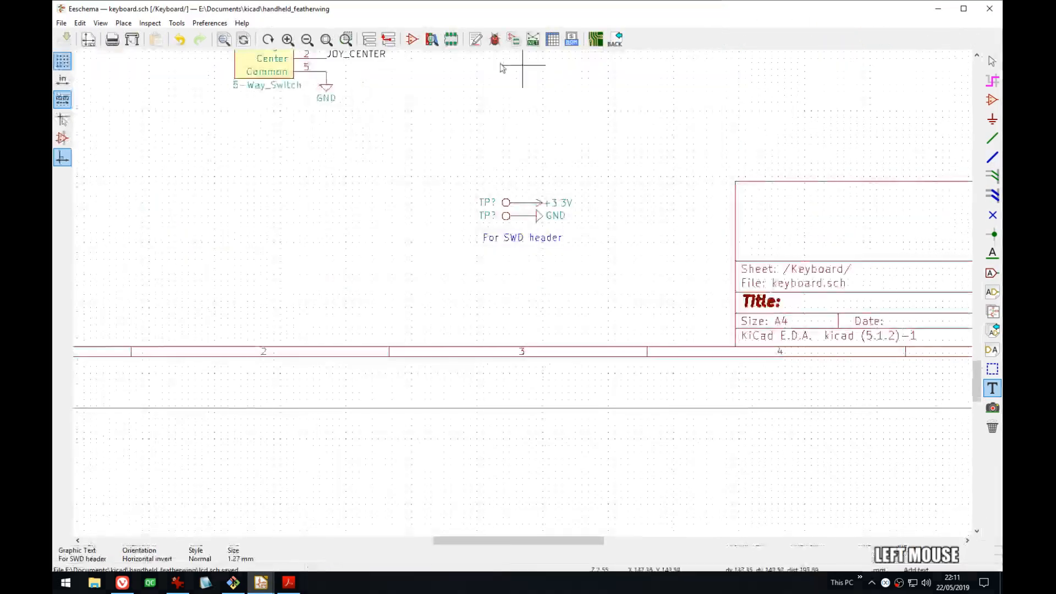
pyautogui.click(478, 42)
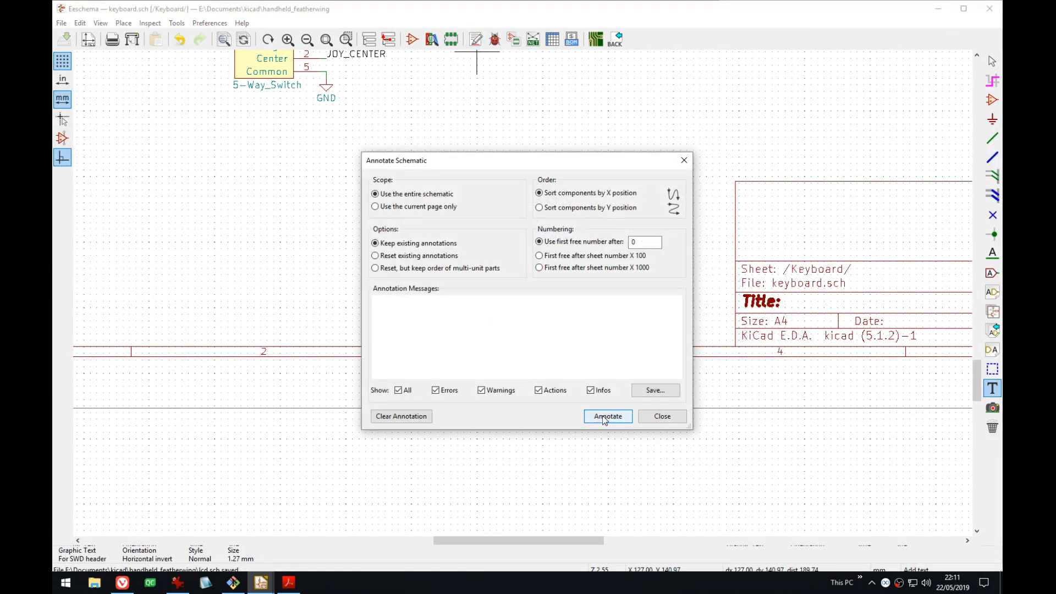
pyautogui.click(607, 416)
pyautogui.click(661, 416)
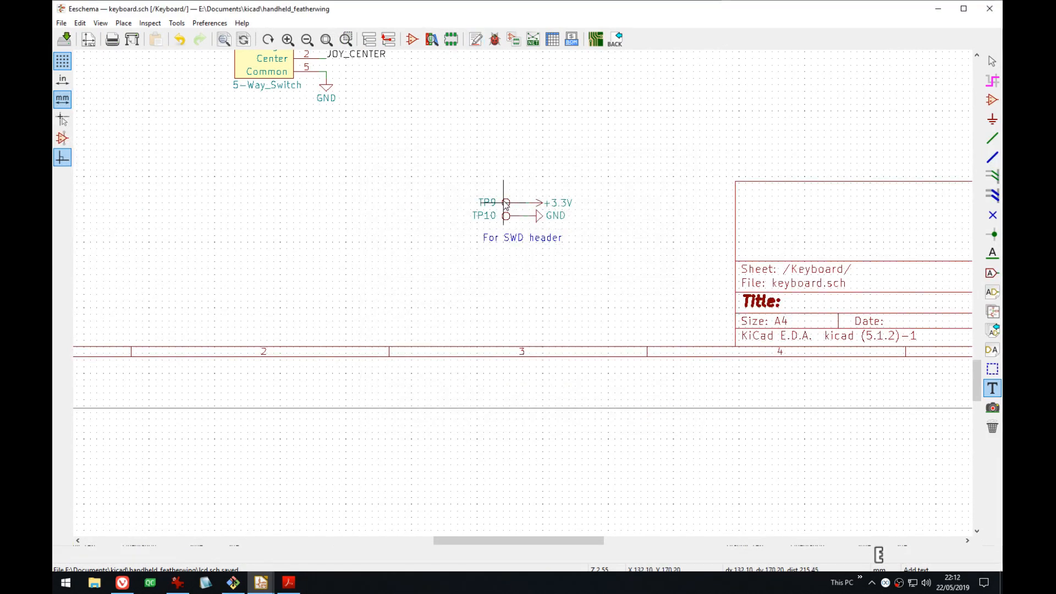
# - Change the value of the +3.3V test point TP9 to TP_KBD_3V
pyautogui.doubleClick(505, 203)
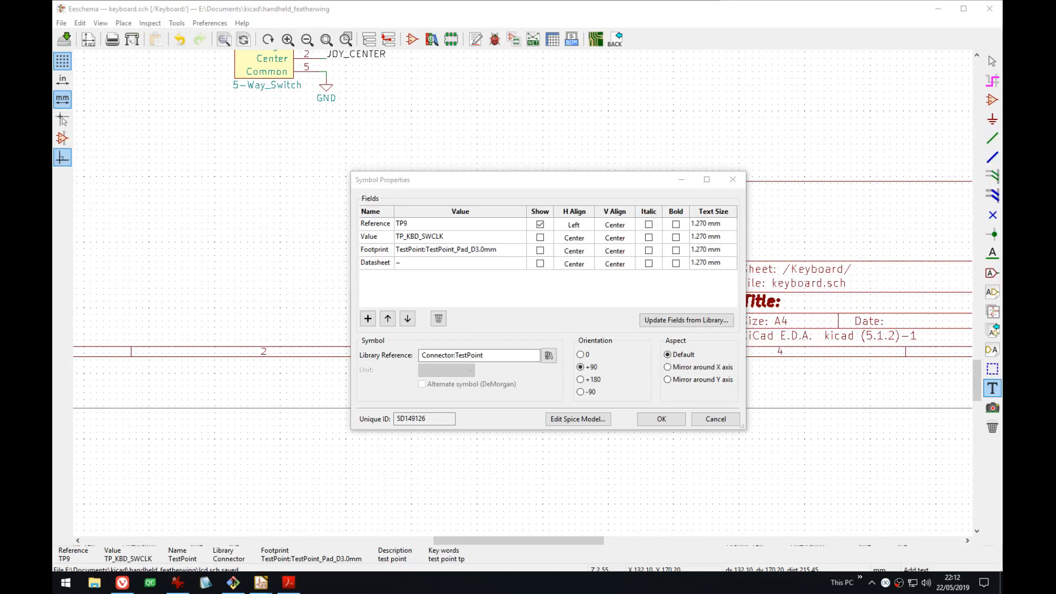
pyautogui.press('Escape')
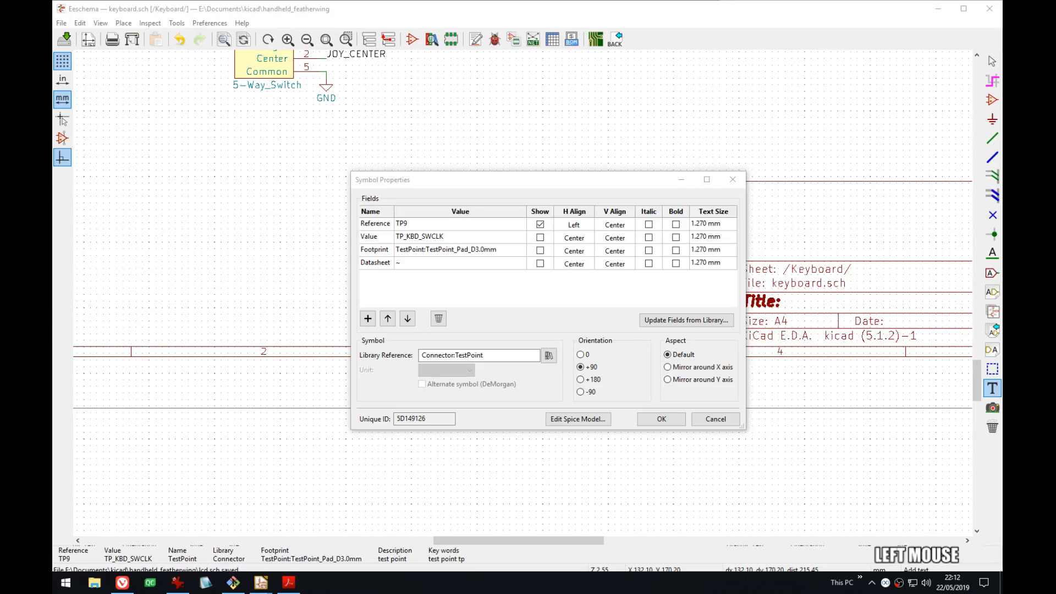
pyautogui.moveTo(559, 186)
pyautogui.mouseDown()
pyautogui.moveTo(542, 183)
pyautogui.moveTo(576, 183)
pyautogui.mouseUp()
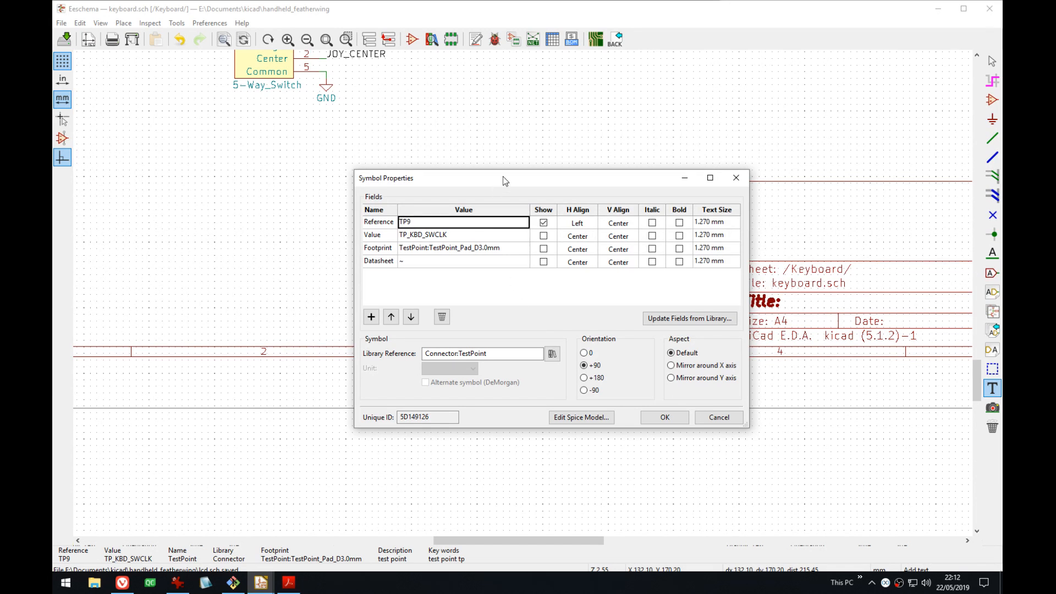
pyautogui.moveTo(502, 176); pyautogui.dragTo(490, 172)
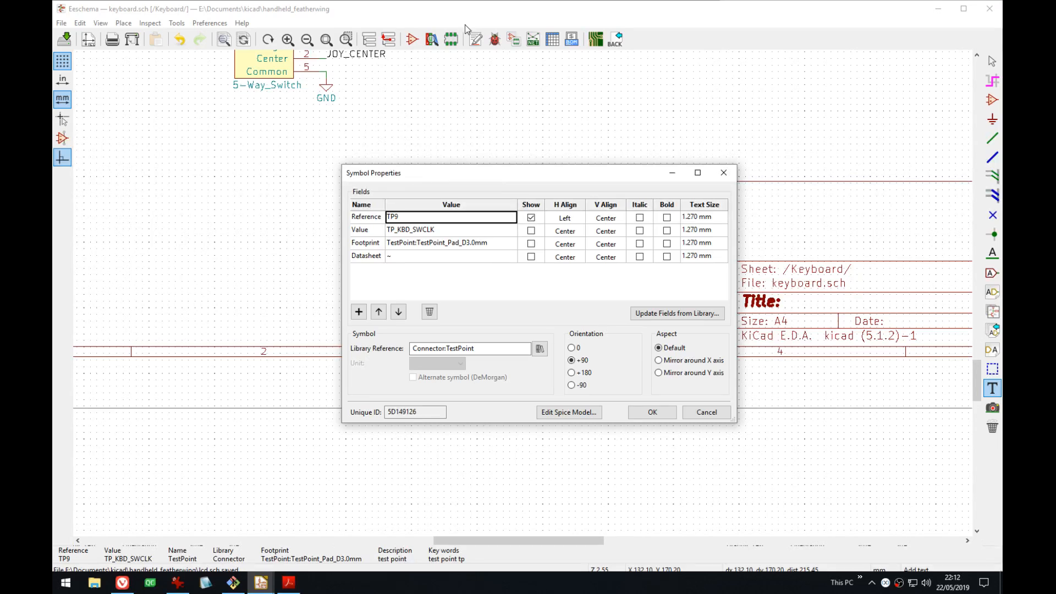
pyautogui.click(455, 231)
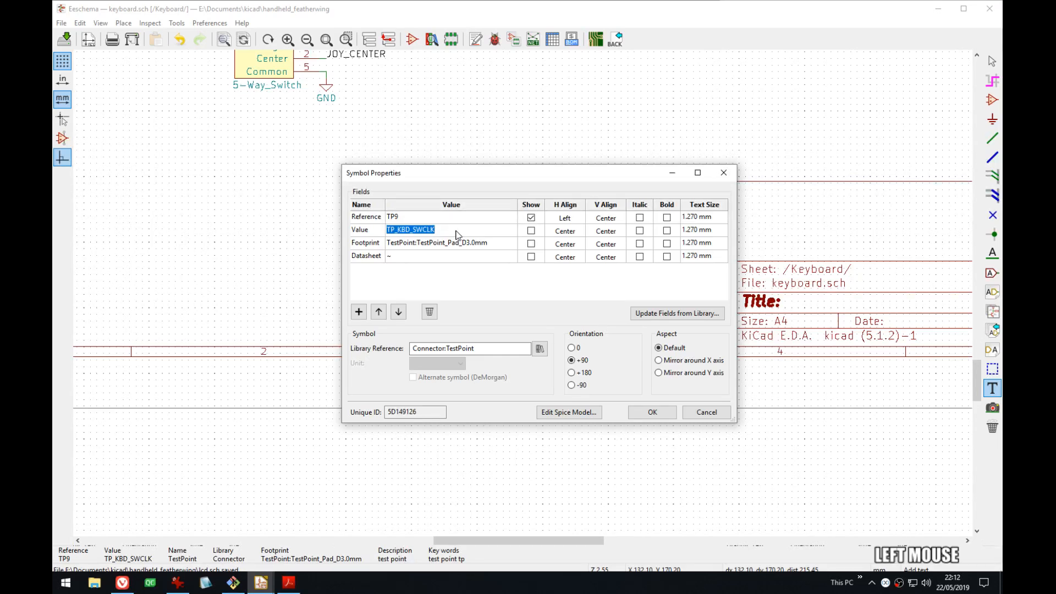
pyautogui.click(456, 233)
pyautogui.moveTo(414, 231); pyautogui.dragTo(444, 235)
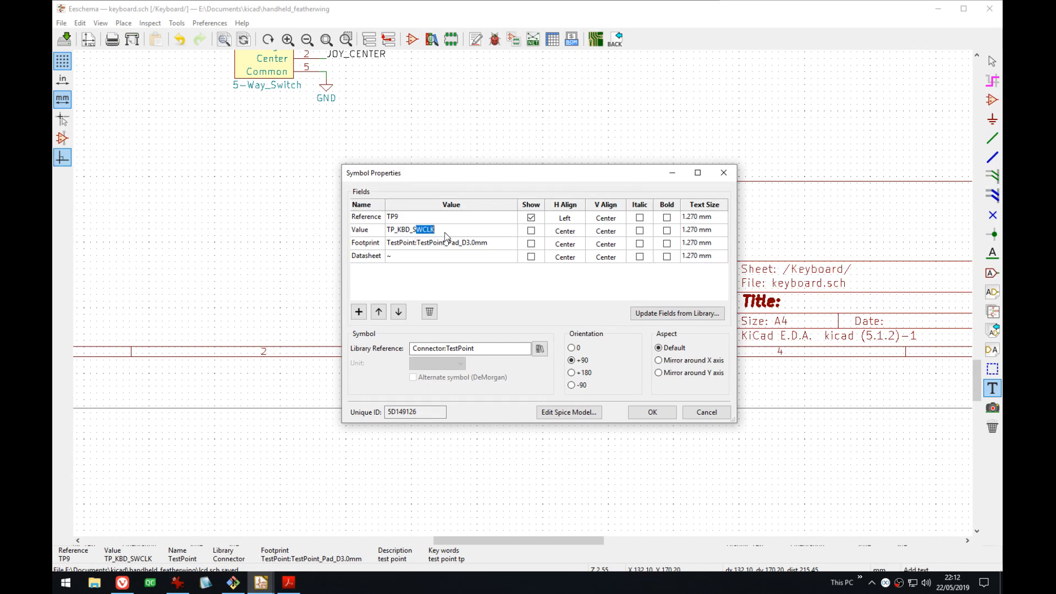
pyautogui.press('BackSpace')
pyautogui.press('BackSpace')
pyautogui.moveTo(592, 179); pyautogui.dragTo(595, 245)
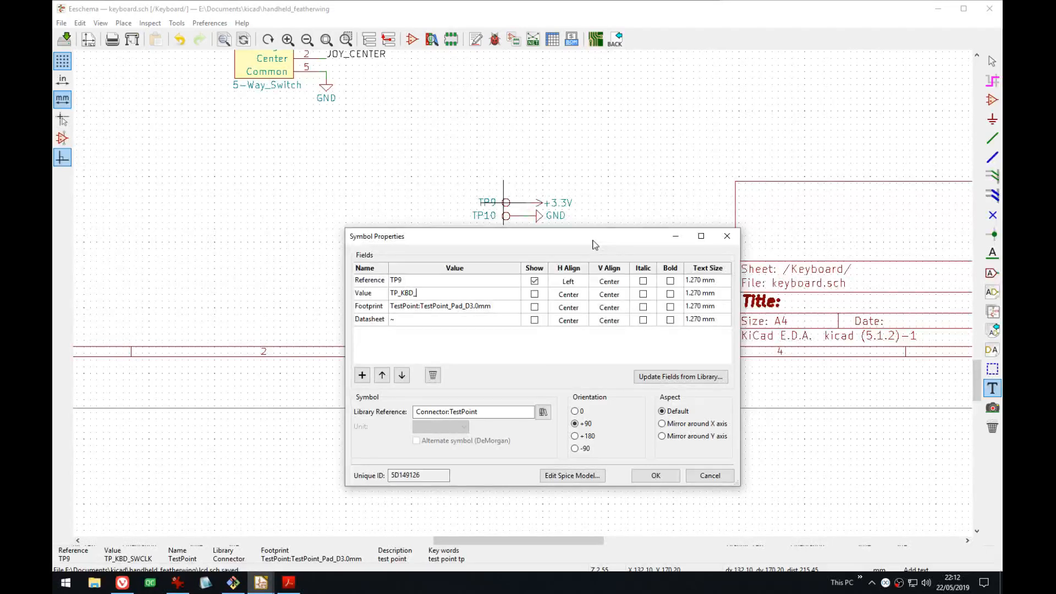
pyautogui.write('3V')
pyautogui.press('Return')
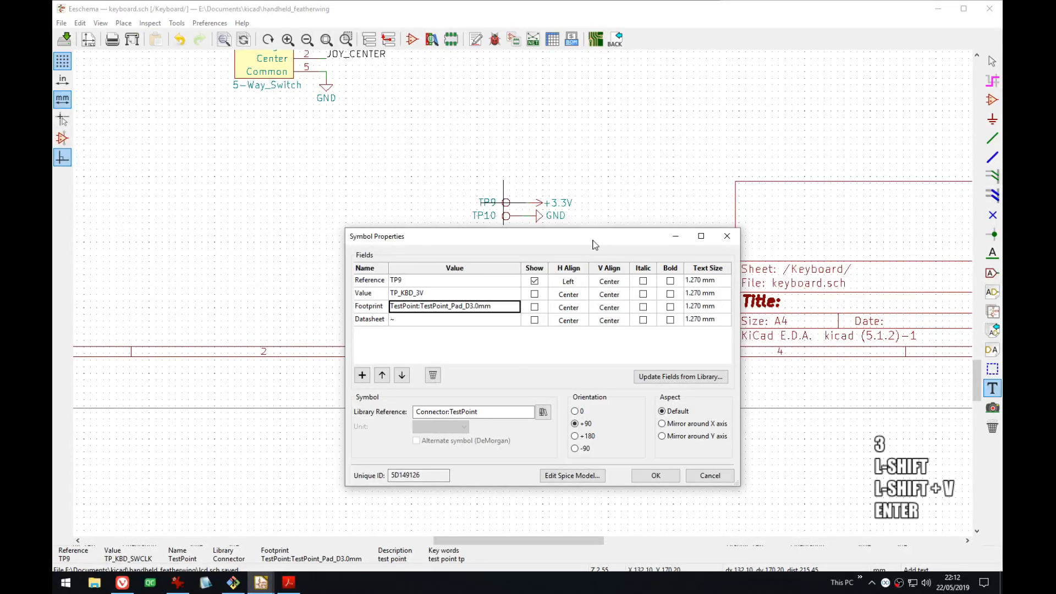
pyautogui.click(657, 480)
# - Change the value of the GND test point TP10 to TP_KBD_GND and save the schematic
pyautogui.press('e')
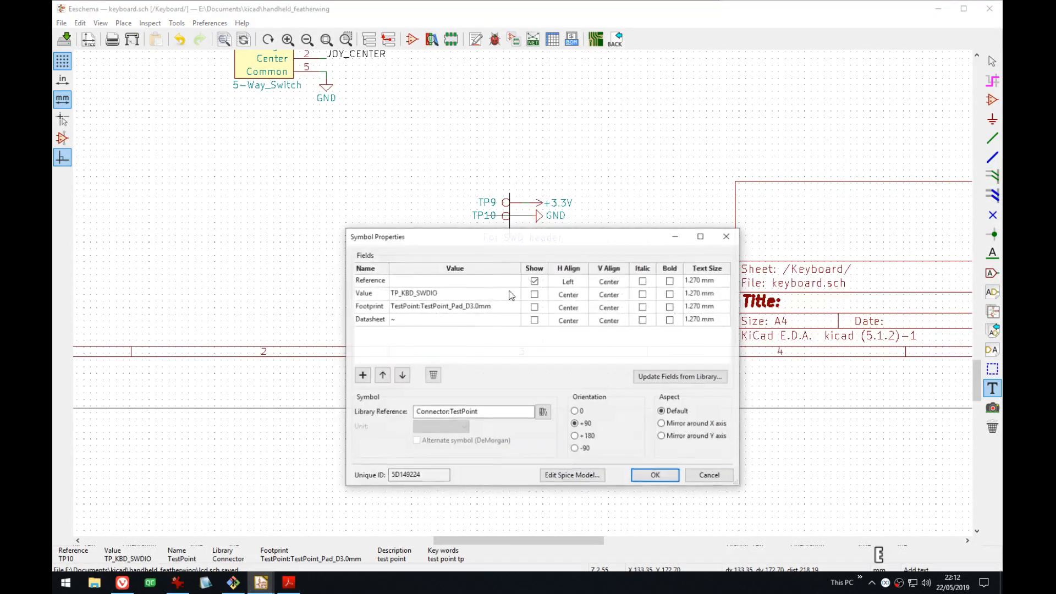
pyautogui.click(511, 294)
pyautogui.moveTo(416, 293); pyautogui.dragTo(471, 293)
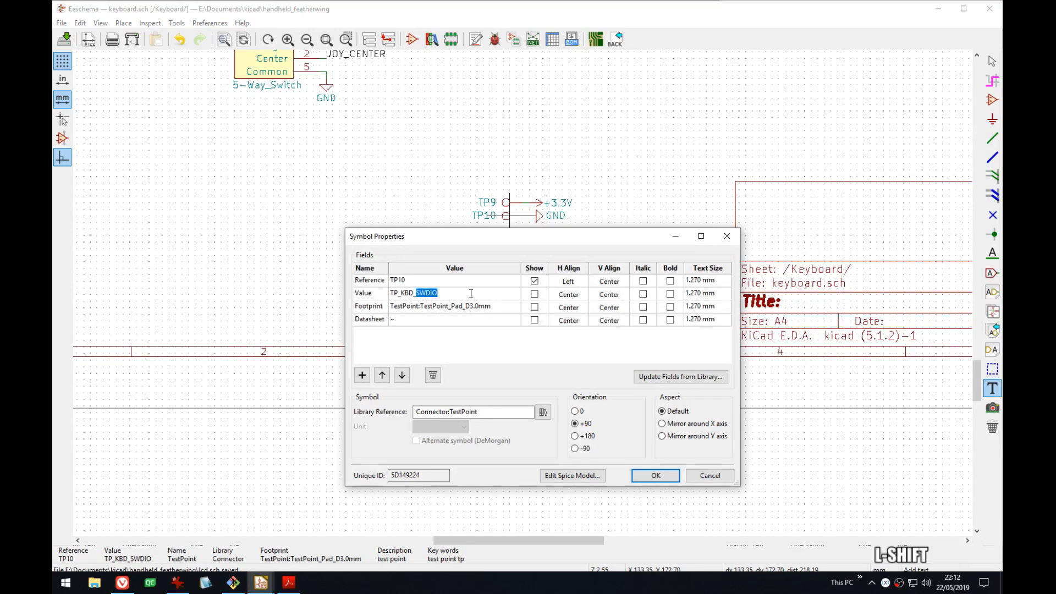
pyautogui.hotkey('ctrl', 'c')
pyautogui.click(655, 476)
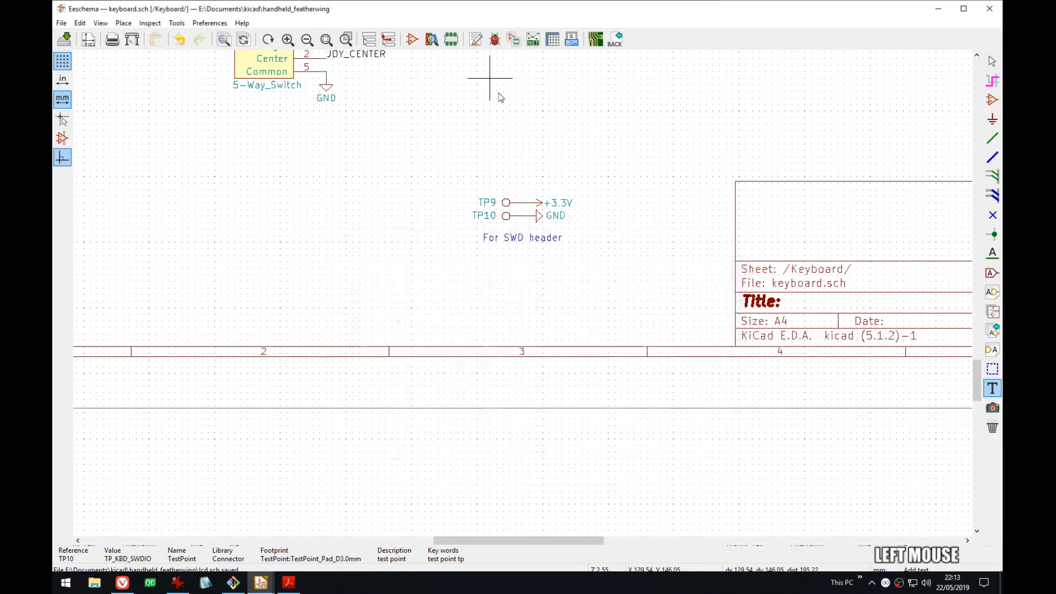
pyautogui.hotkey('ctrl', 's')
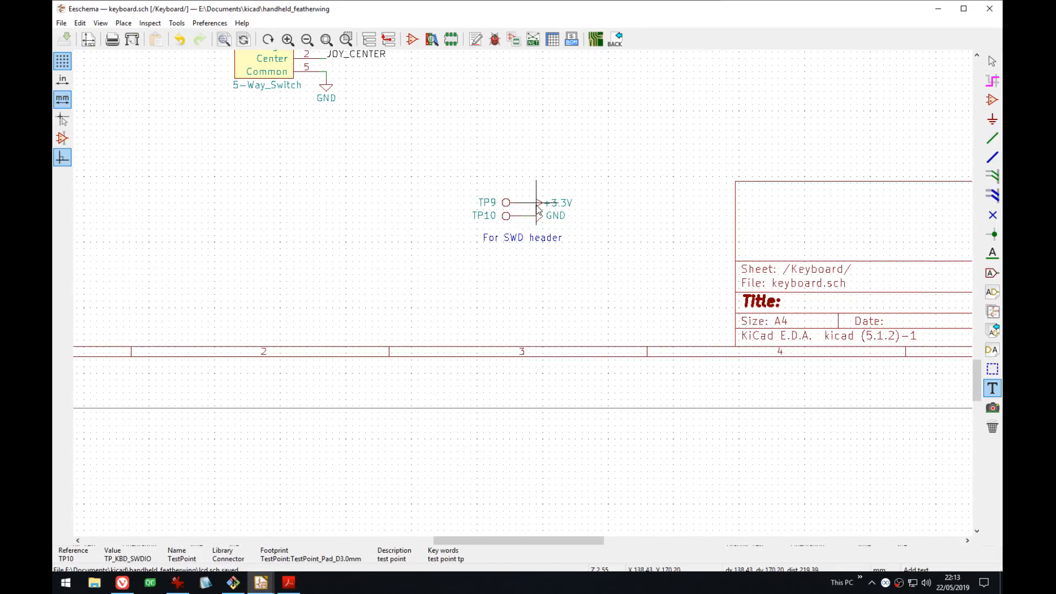
# - Update the PCB from the schematic and place the new TP9 and TP10 footprints below the two existing SWD test pads
pyautogui.moveTo(692, 138); pyautogui.dragTo(660, 188, button='middle')
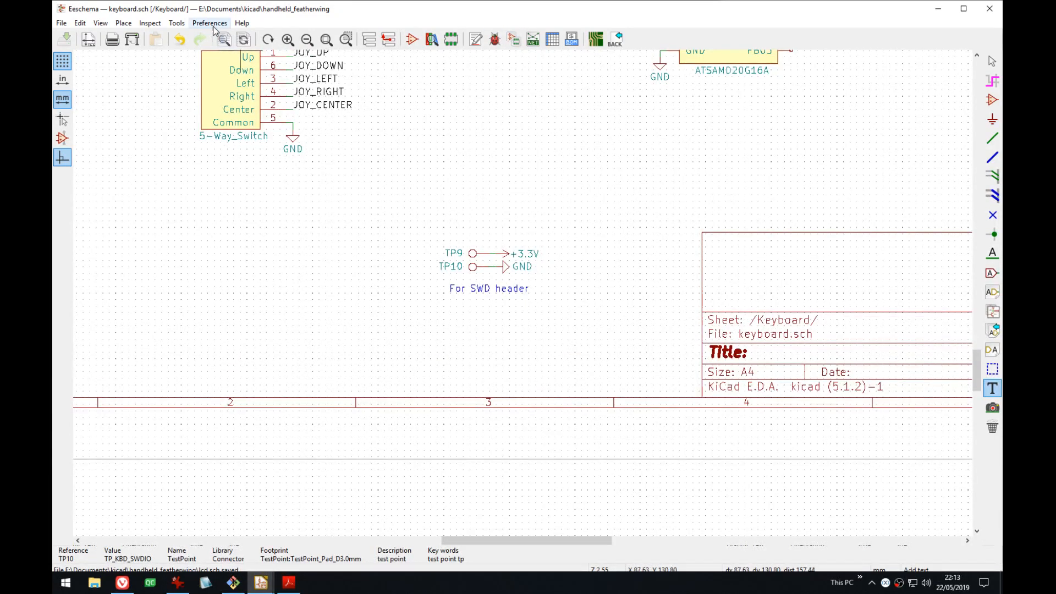
pyautogui.press('F8')
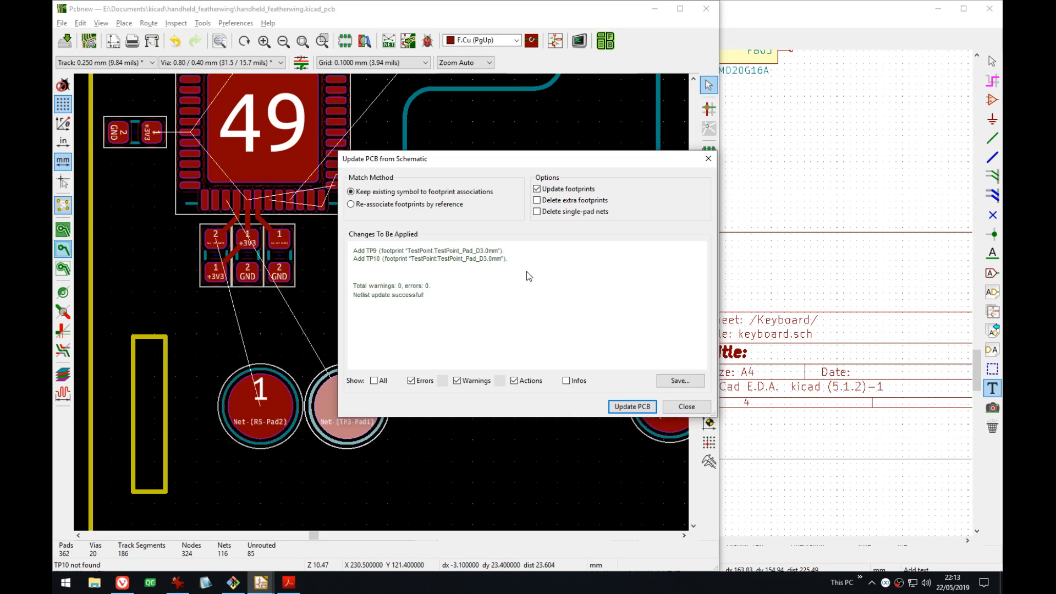
pyautogui.click(630, 410)
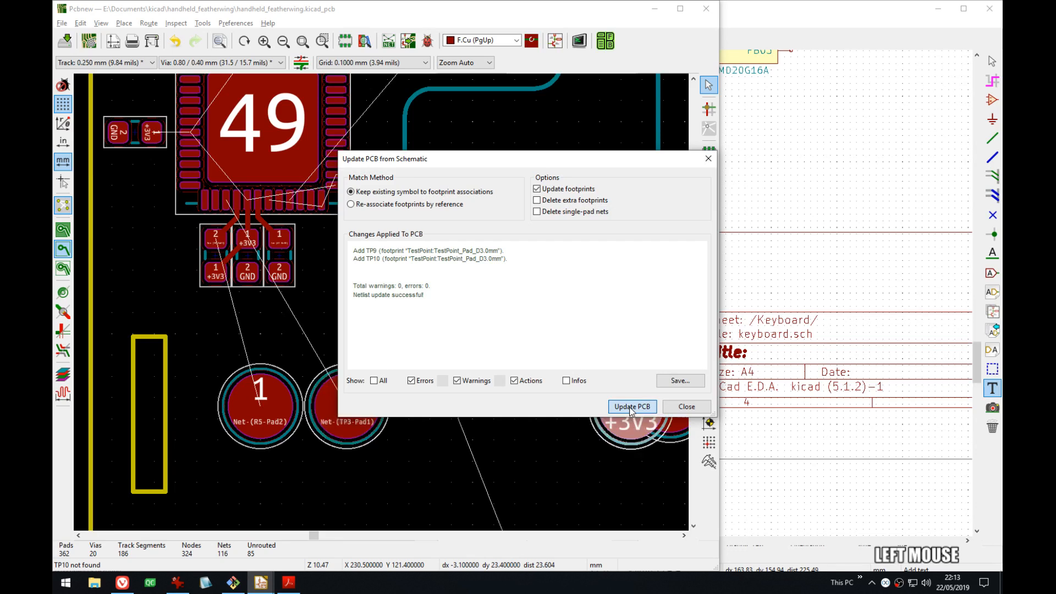
pyautogui.click(686, 407)
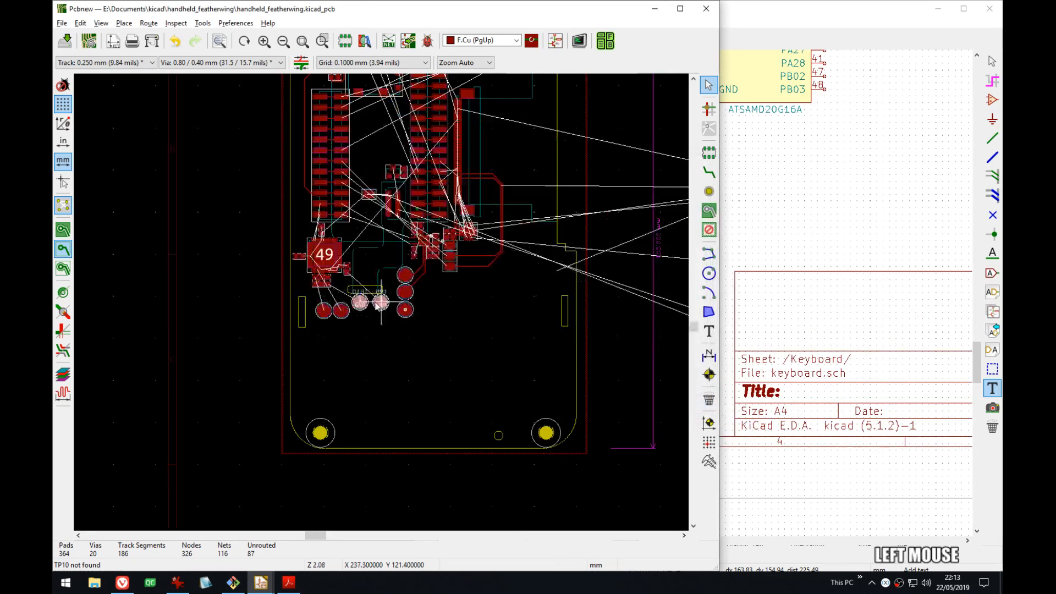
pyautogui.moveTo(414, 205); pyautogui.dragTo(446, 290, button='middle')
pyautogui.scroll(1, 384, 363)
pyautogui.scroll(6, 383, 308)
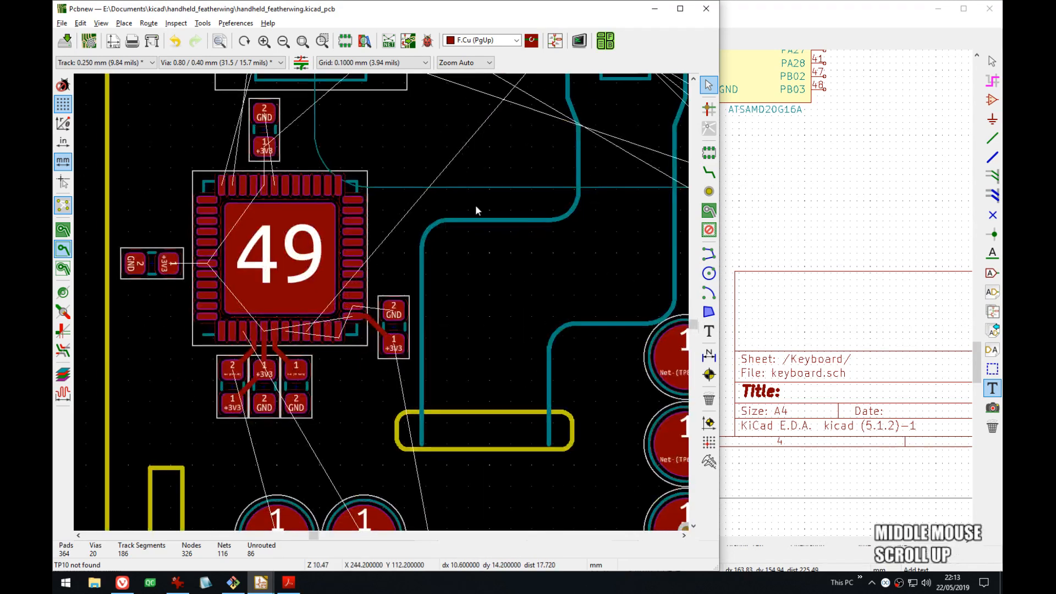
pyautogui.moveTo(477, 207); pyautogui.dragTo(522, 278, button='middle')
pyautogui.click(526, 280)
# - Hide the silkscreen reference texts of test points TP9 and TP10
pyautogui.press('e')
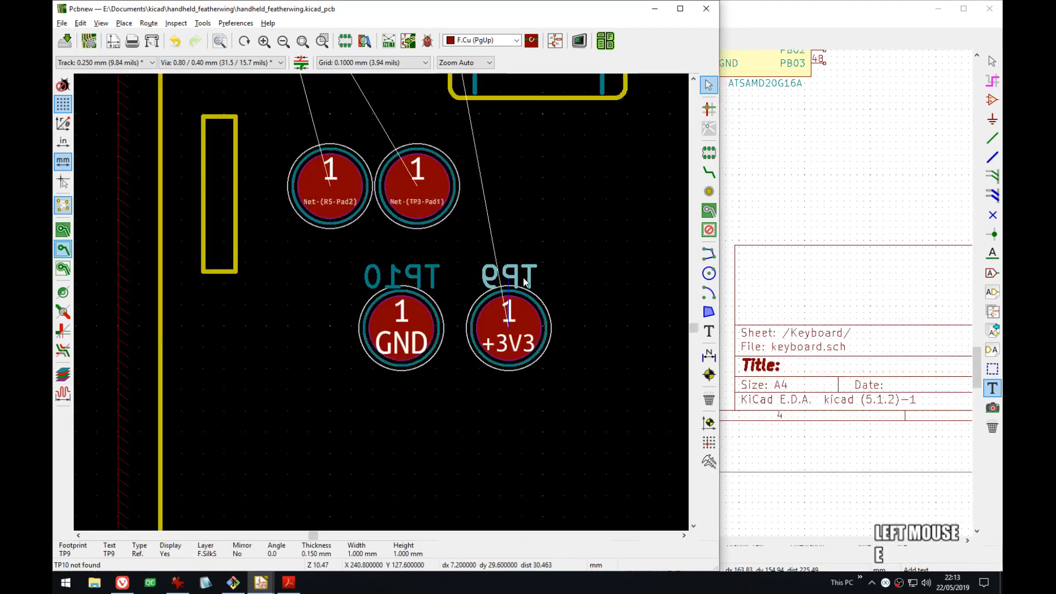
pyautogui.click(685, 411)
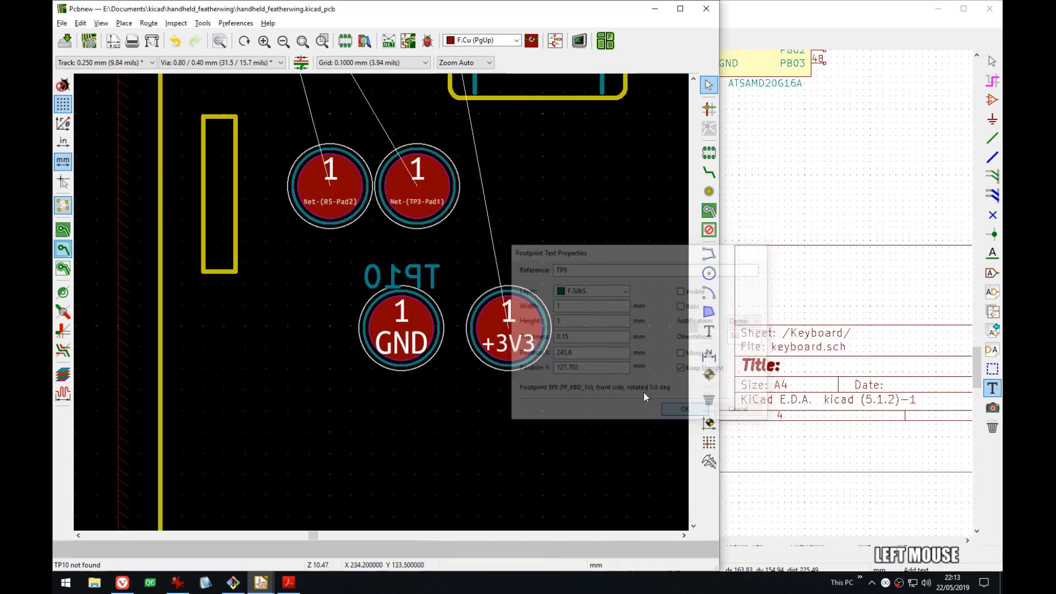
pyautogui.press('e')
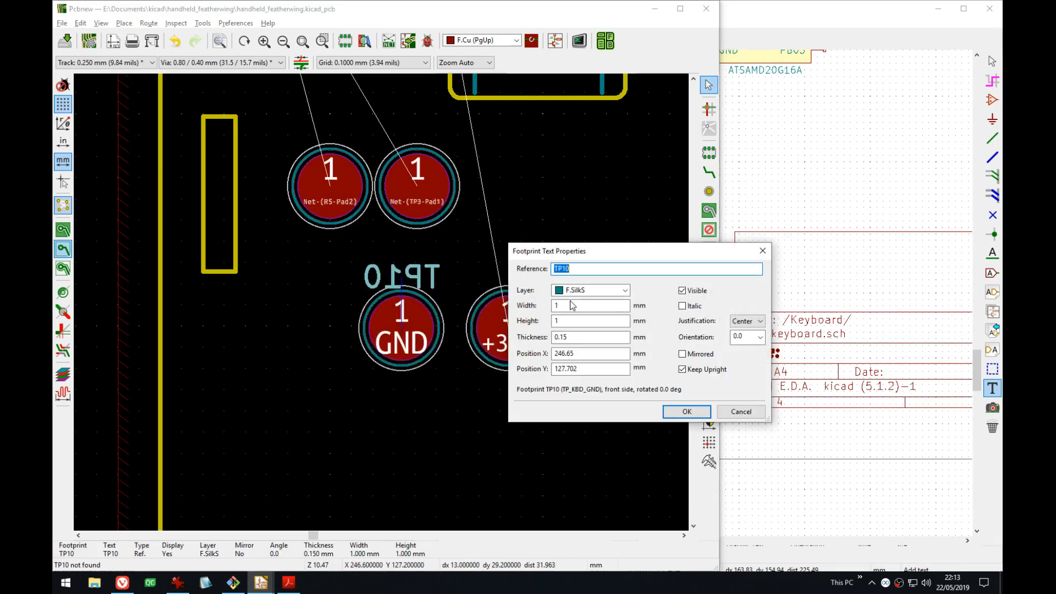
pyautogui.click(682, 290)
pyautogui.click(687, 411)
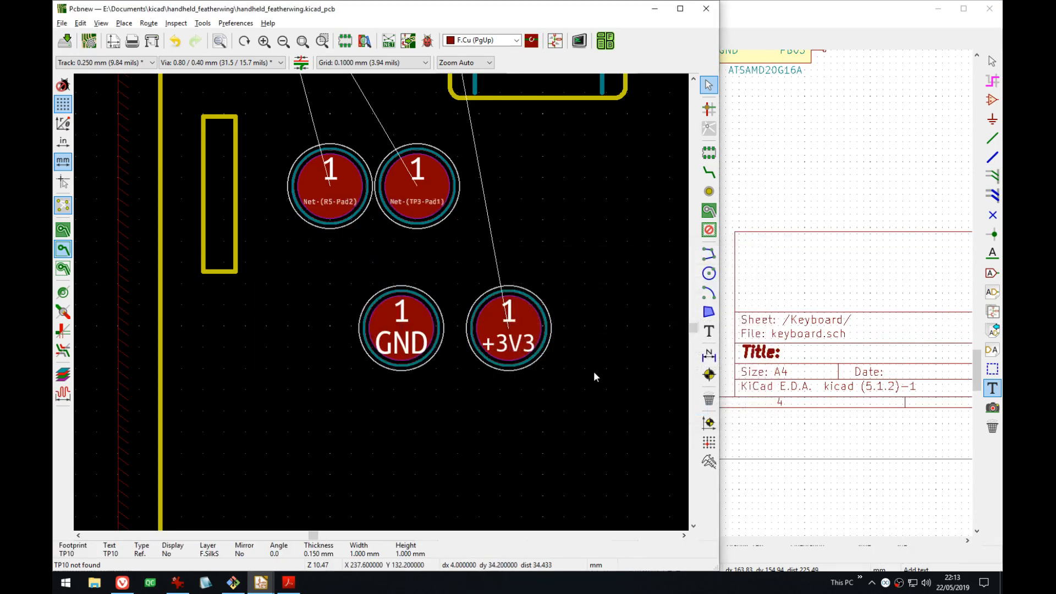
# - Move the +3V3 test pad below and left of the two SWD pads, and the GND pad below and right of them
pyautogui.moveTo(438, 258); pyautogui.dragTo(407, 352, button='middle')
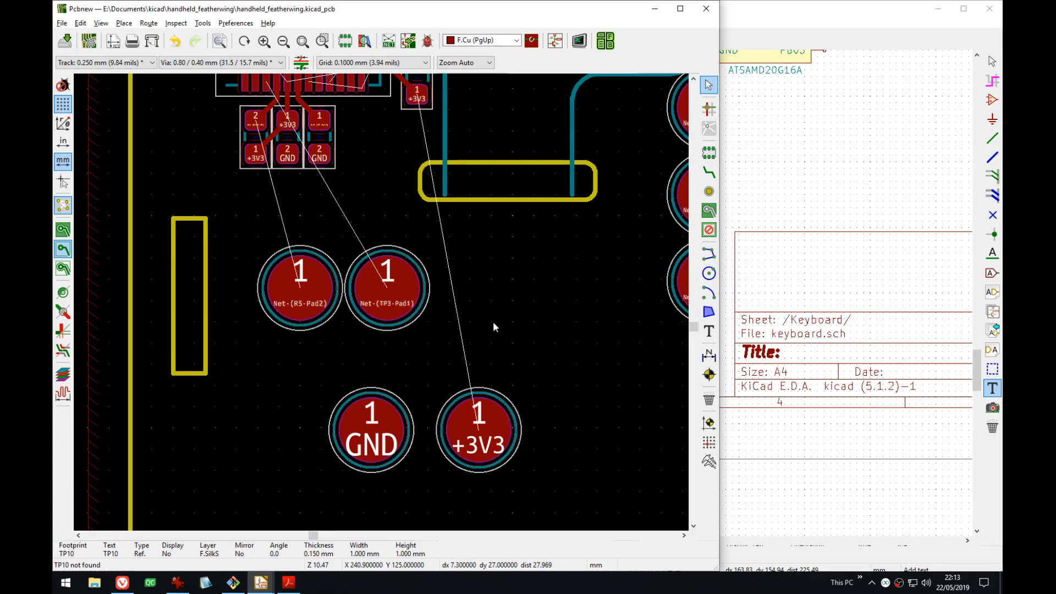
pyautogui.moveTo(493, 326); pyautogui.dragTo(416, 342, button='middle')
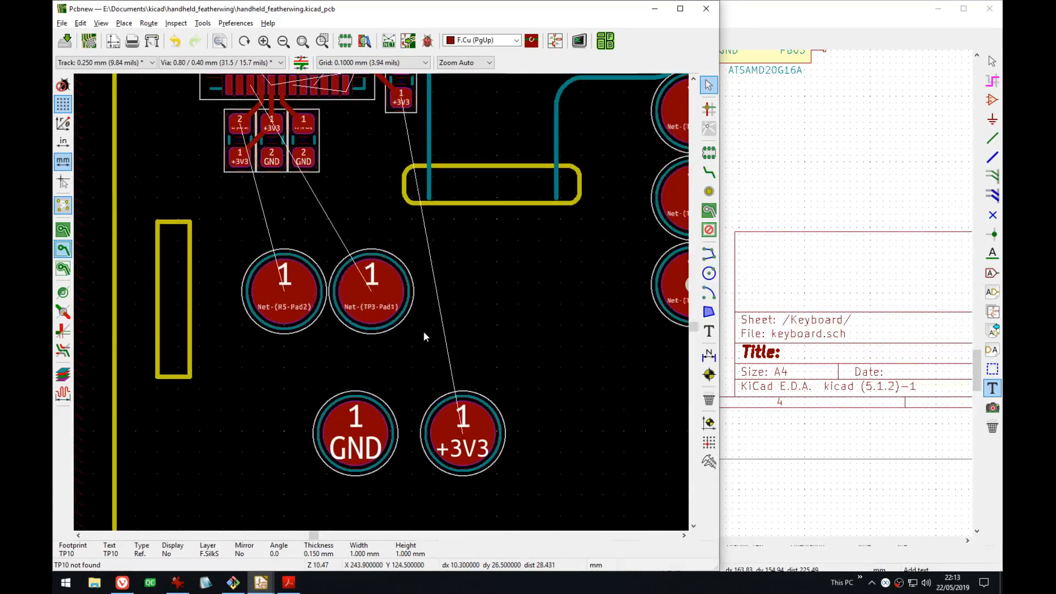
pyautogui.click(464, 433)
pyautogui.press('m')
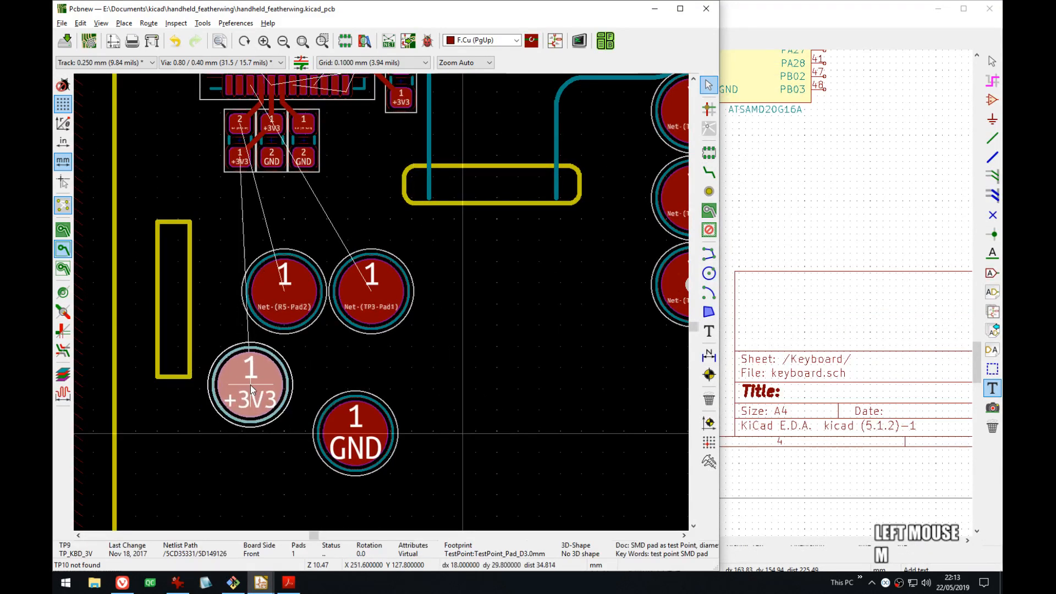
pyautogui.click(249, 385)
pyautogui.click(354, 434)
pyautogui.press('m')
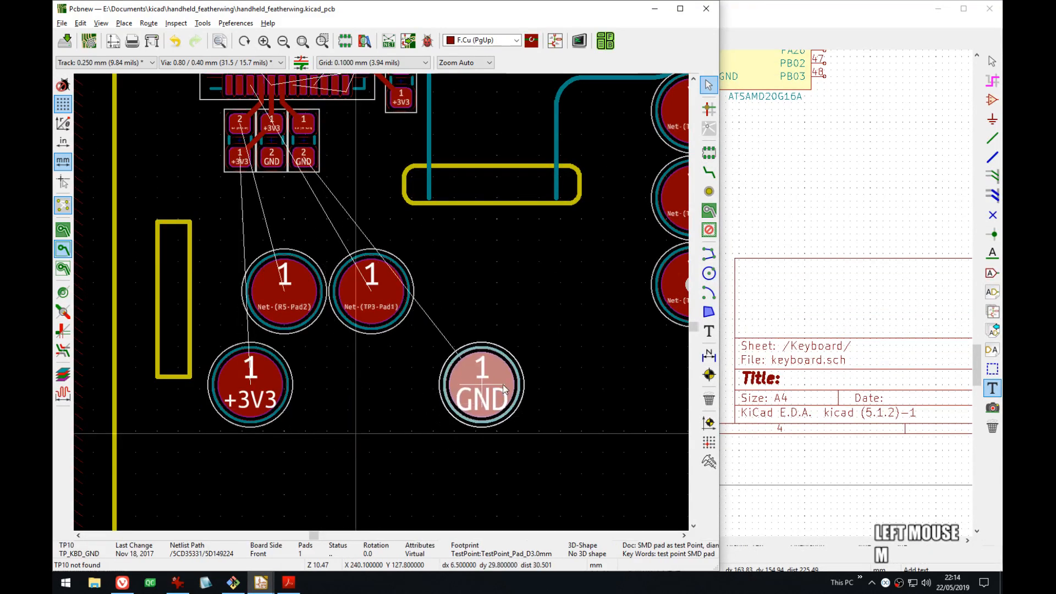
pyautogui.click(520, 387)
# - Rearrange the test pads so GND sits below the TP3 pad, with the SWCLK pad TP2 directly to its right
pyautogui.click(291, 311)
pyautogui.press('m')
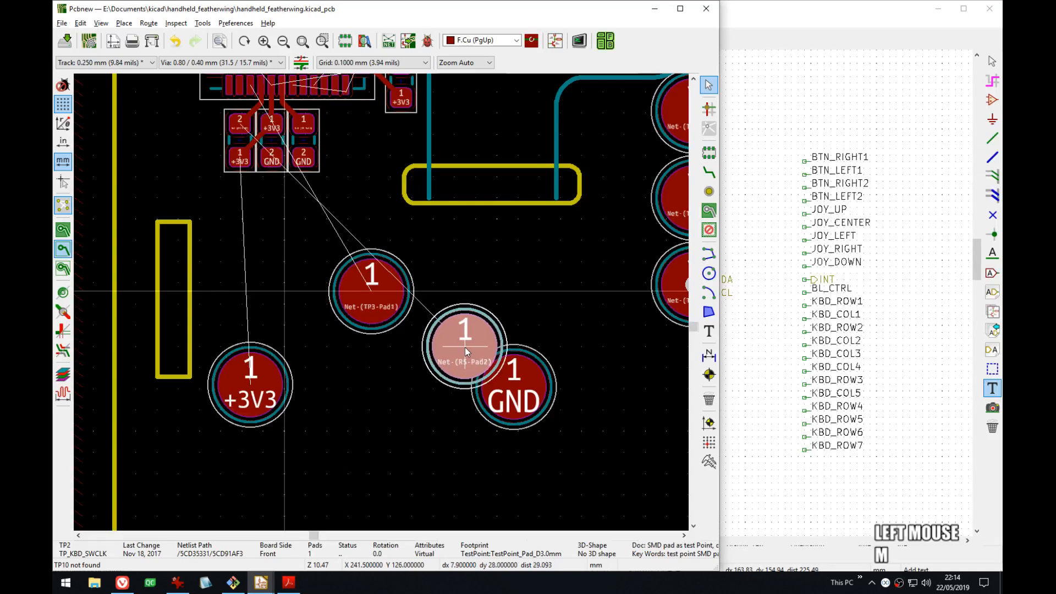
pyautogui.click(452, 339)
pyautogui.click(510, 427)
pyautogui.press('m')
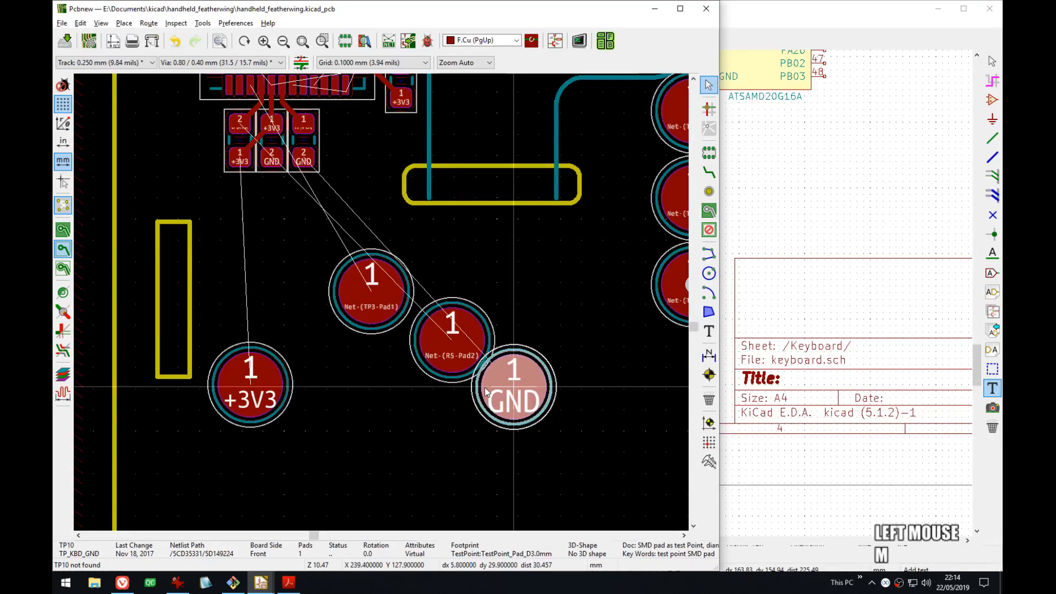
pyautogui.click(392, 395)
pyautogui.press('m')
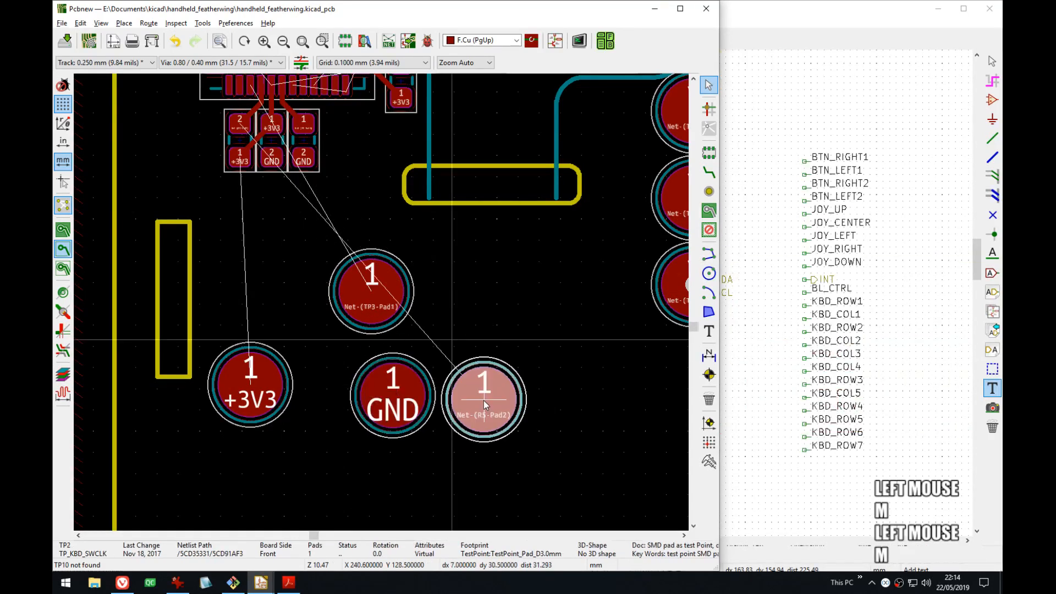
pyautogui.click(495, 394)
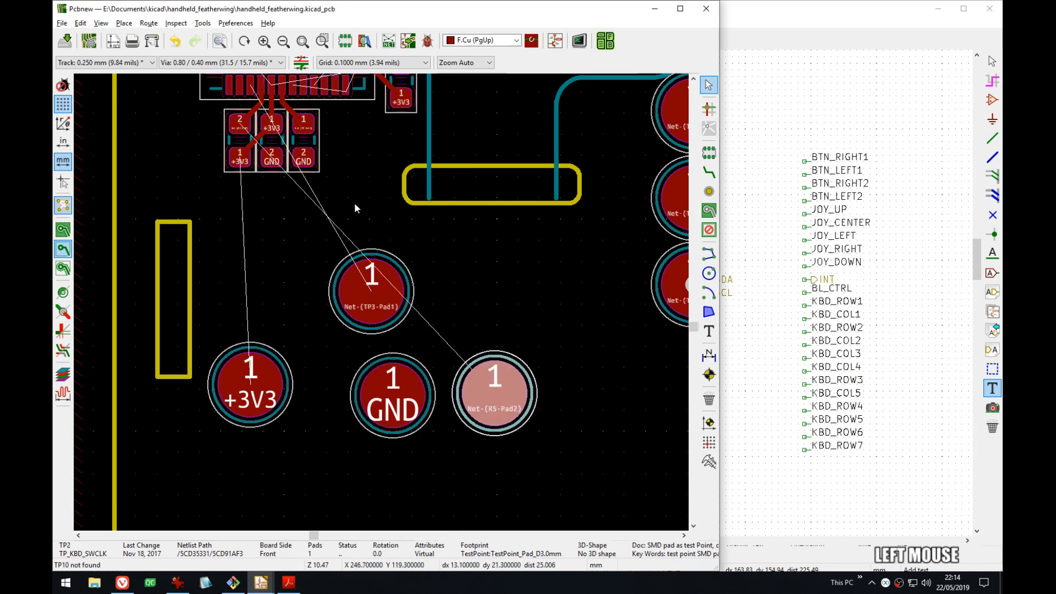
# - Snap the schematic window back beside the board layout, keeping the rearranged test pads in view
pyautogui.moveTo(238, 79); pyautogui.dragTo(383, 307, button='middle')
pyautogui.scroll(3, 384, 307)
pyautogui.scroll(-2, 462, 394)
pyautogui.moveTo(462, 395); pyautogui.dragTo(454, 318, button='middle')
pyautogui.click(768, 9)
pyautogui.press('super+Right')
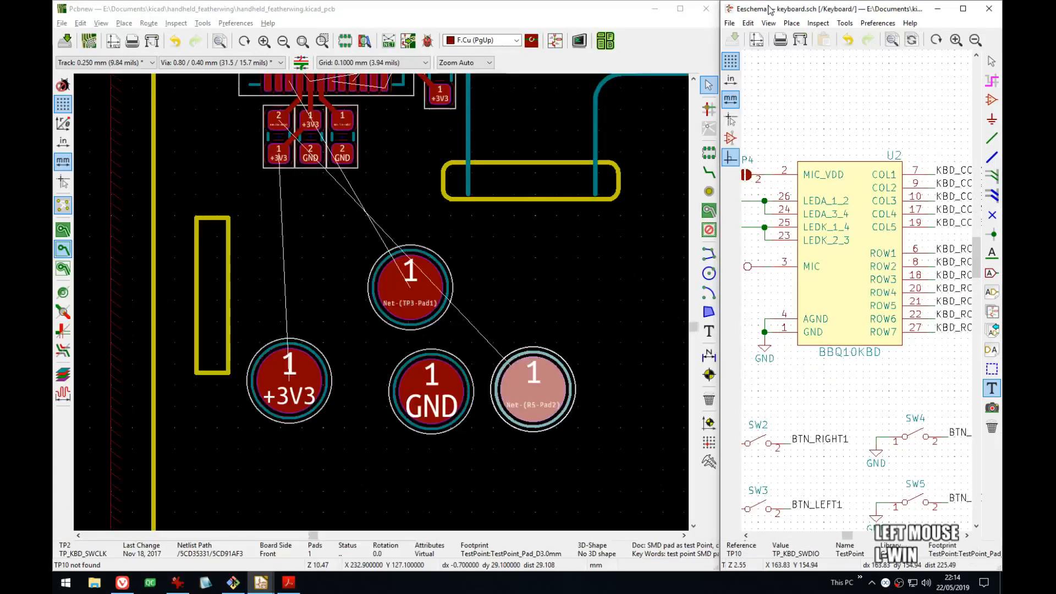
# - Switch to the browser, search for "stlink pinout" images and examine the pin order in the STLink - PaparazziUAV picture
pyautogui.click(559, 370)
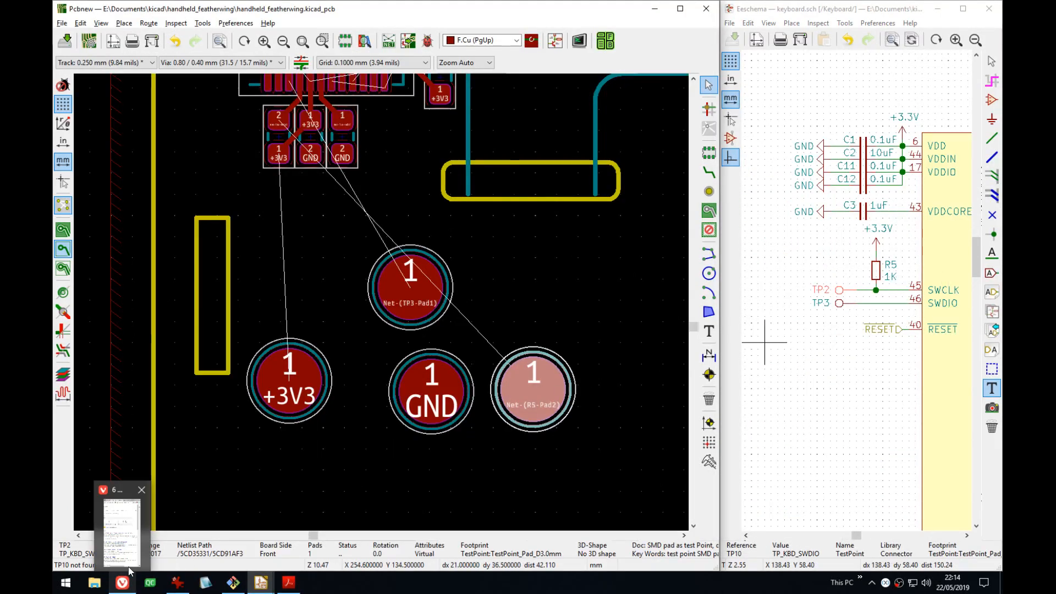
pyautogui.click(117, 509)
pyautogui.click(879, 64)
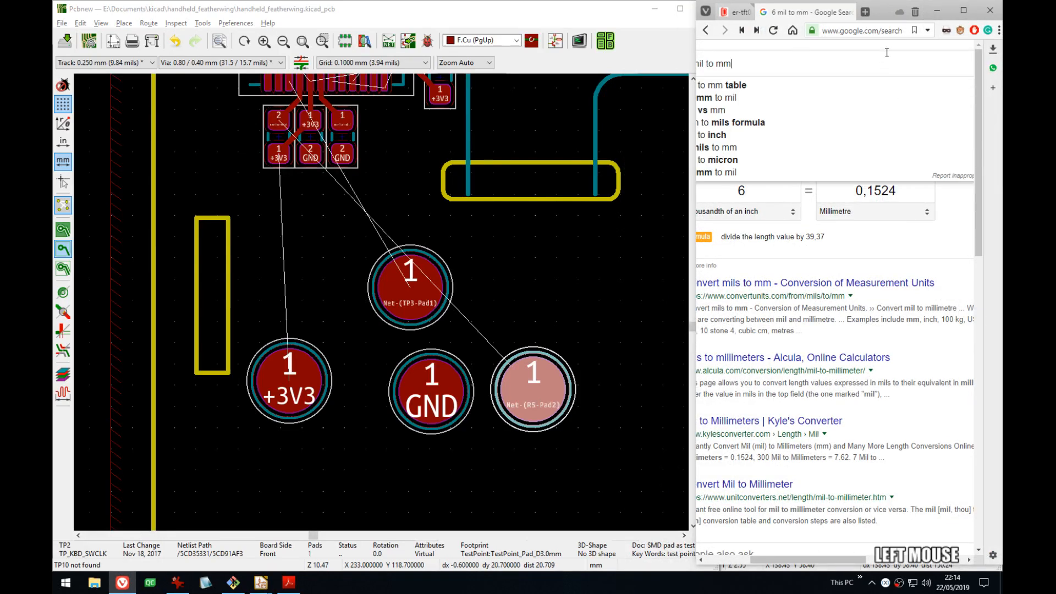
pyautogui.doubleClick(878, 18)
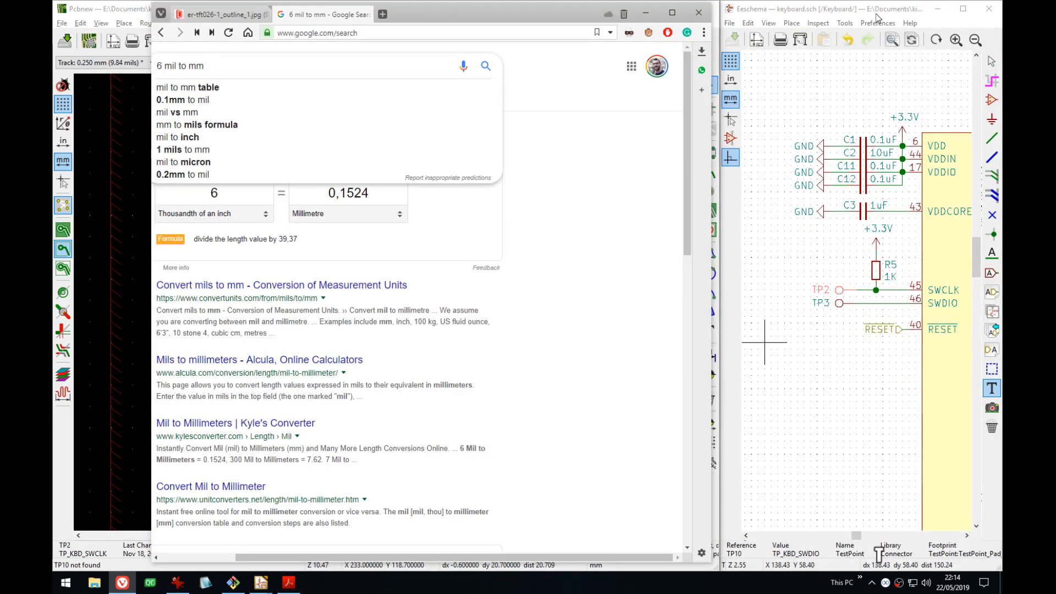
pyautogui.hotkey('ctrl', 't')
pyautogui.write('stl')
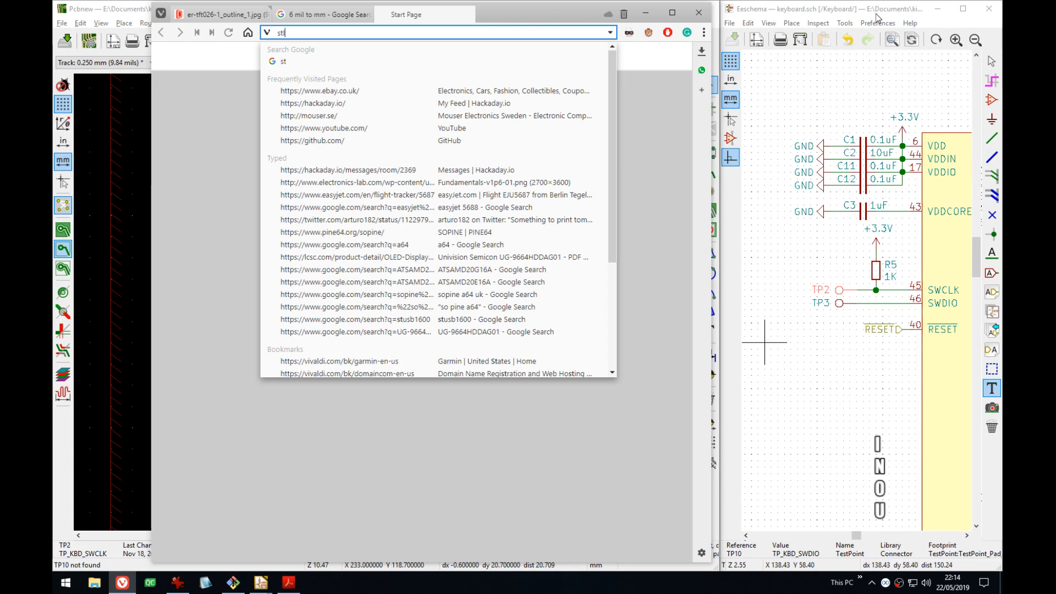
pyautogui.press('Return')
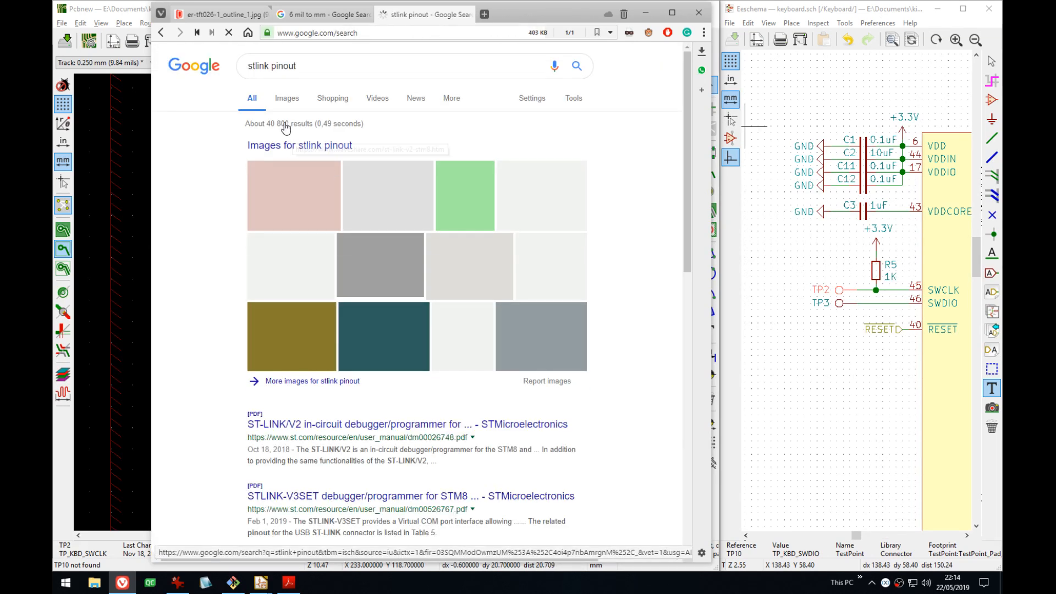
pyautogui.click(288, 100)
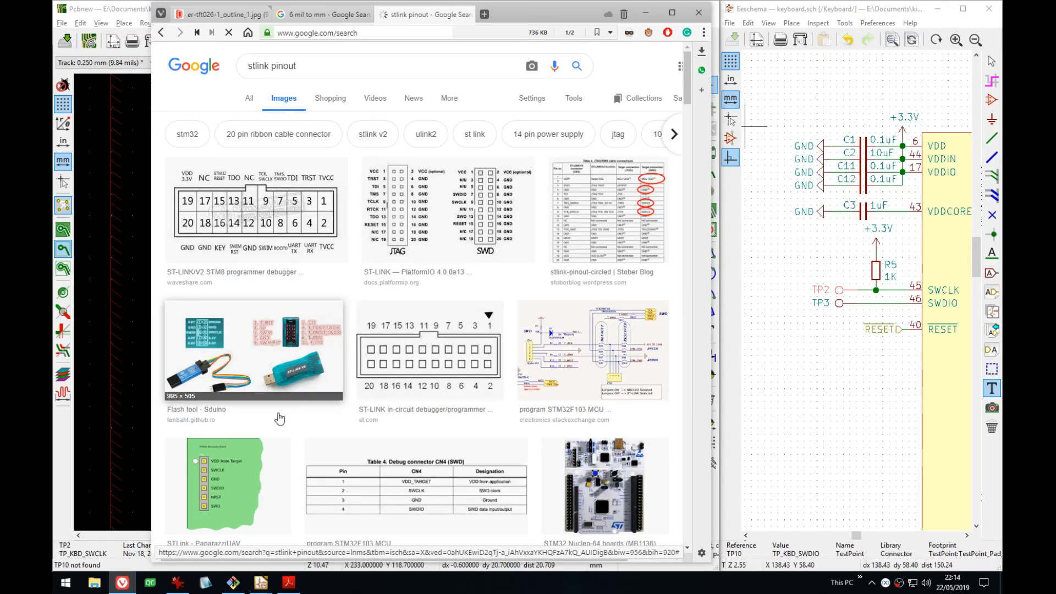
pyautogui.click(249, 462)
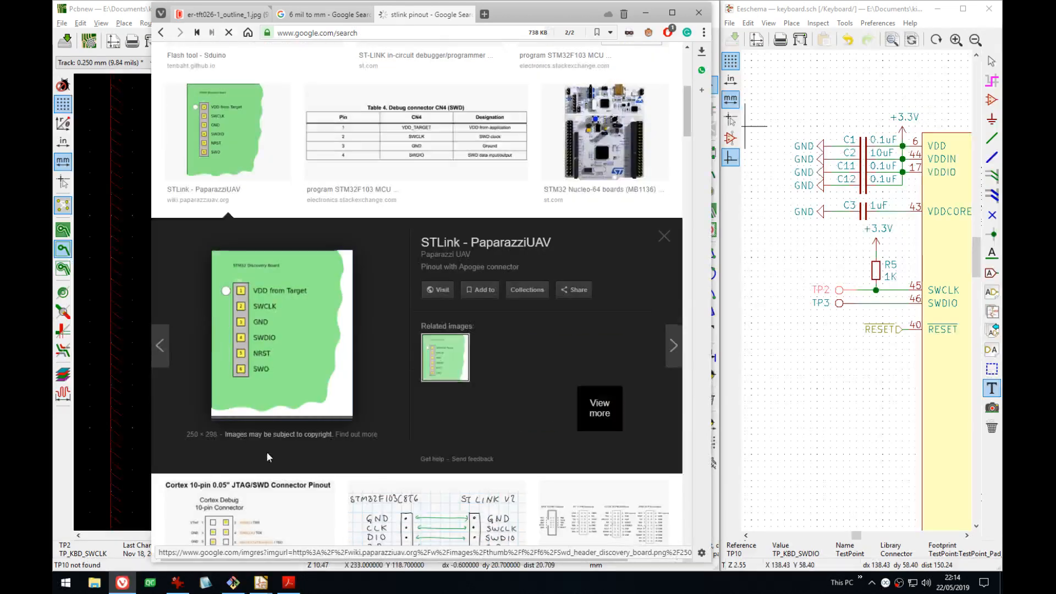
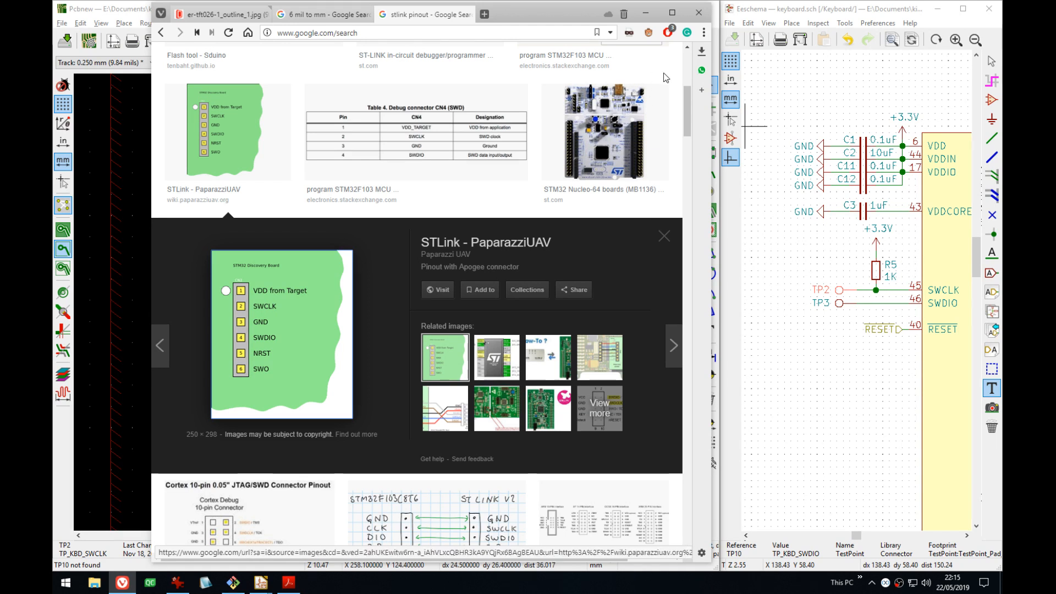
pyautogui.click(646, 15)
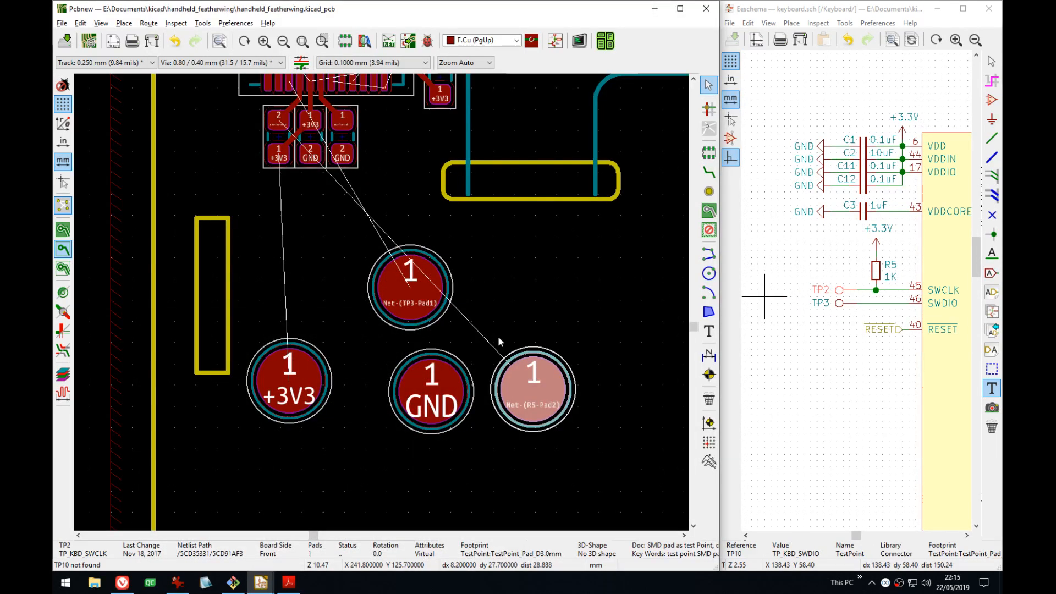
# - Move the SWCLK pad TP2 between the +3V3 and GND pads, and the SWDIO pad TP3 to the right of GND
pyautogui.click(533, 390)
pyautogui.press('m')
pyautogui.click(361, 378)
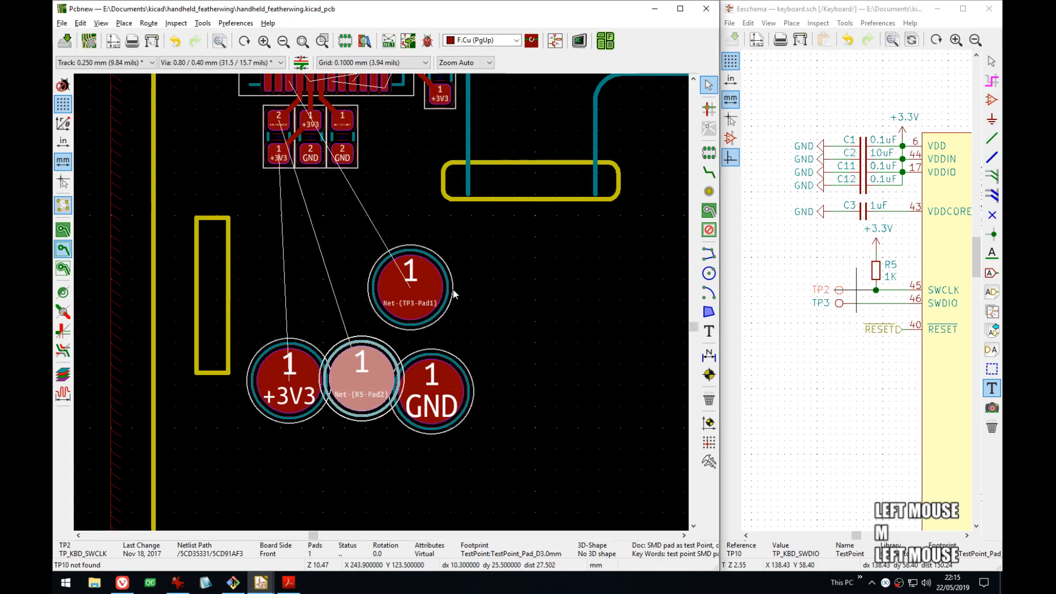
pyautogui.click(410, 287)
pyautogui.press('m')
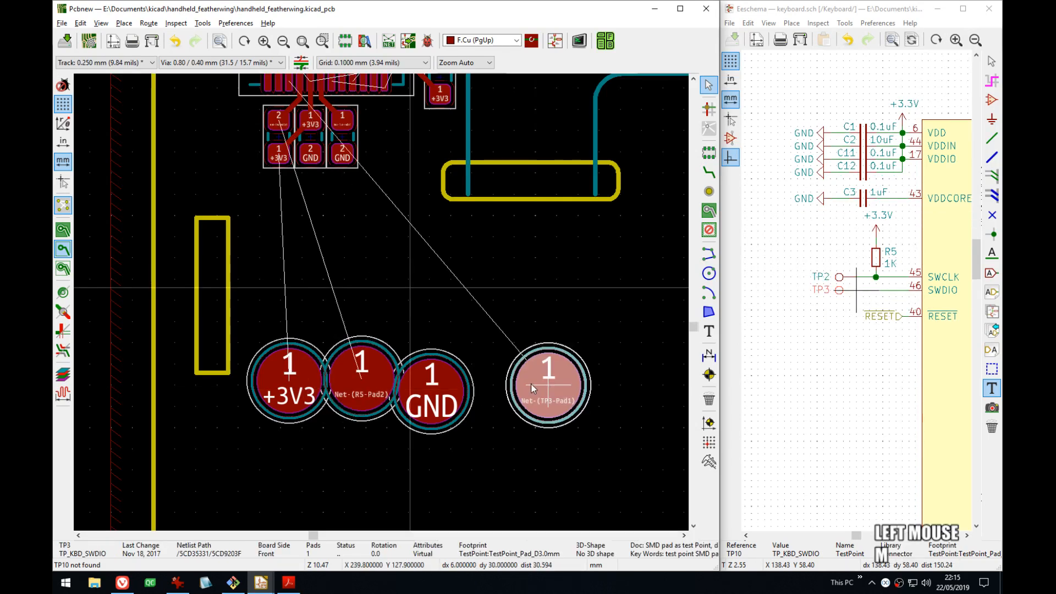
pyautogui.click(526, 382)
# - Move the SWDIO pad TP3 level with the GND pad so their outlines nearly touch
pyautogui.moveTo(436, 269); pyautogui.dragTo(463, 334, button='middle')
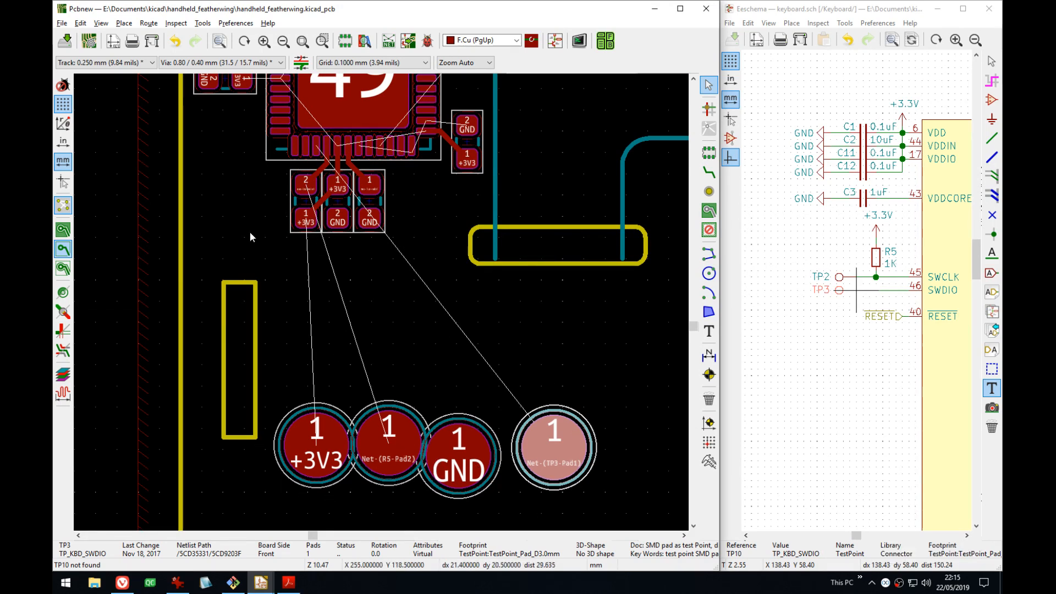
pyautogui.moveTo(447, 364); pyautogui.dragTo(466, 284, button='middle')
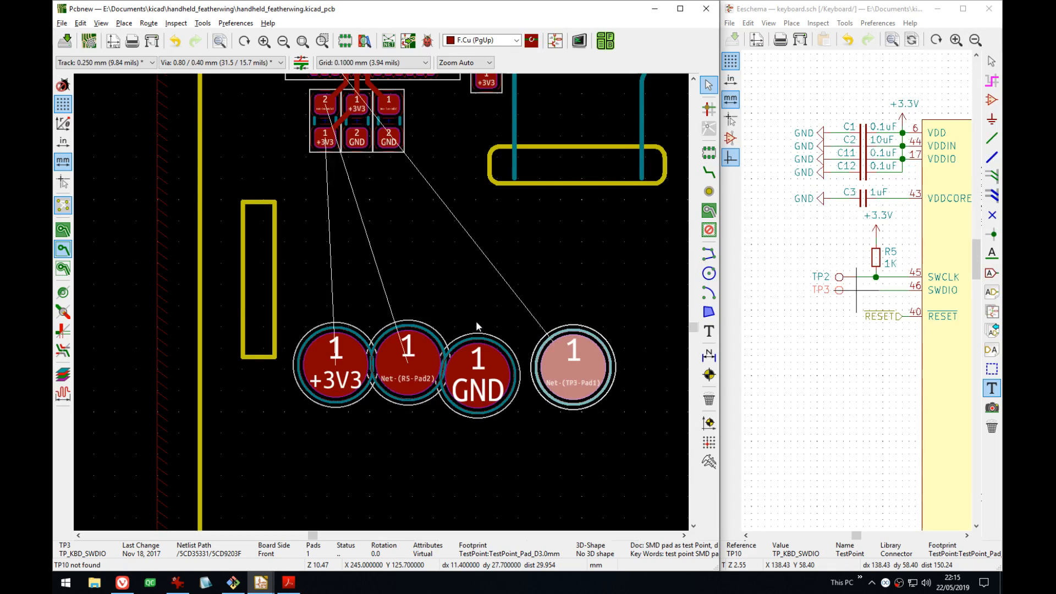
pyautogui.scroll(4, 562, 379)
pyautogui.moveTo(382, 303); pyautogui.dragTo(613, 287, button='middle')
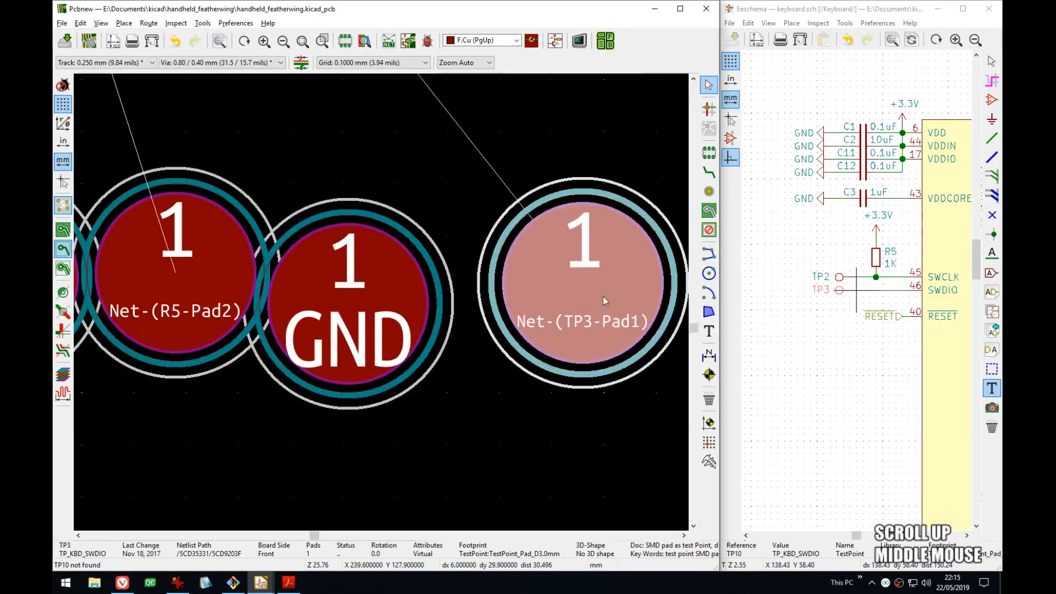
pyautogui.scroll(-1, 578, 329)
pyautogui.press('m')
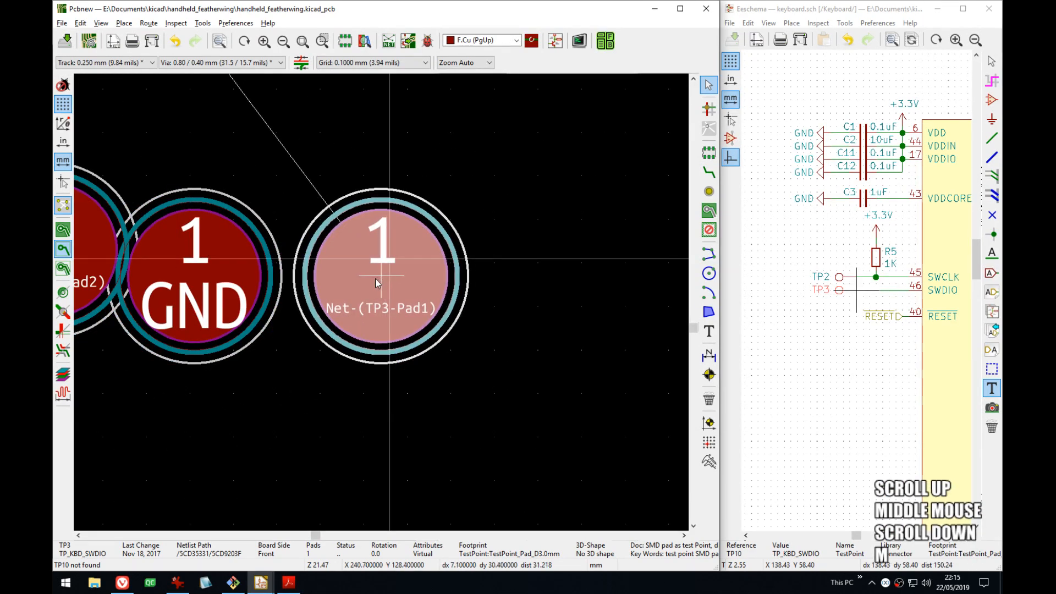
pyautogui.click(372, 281)
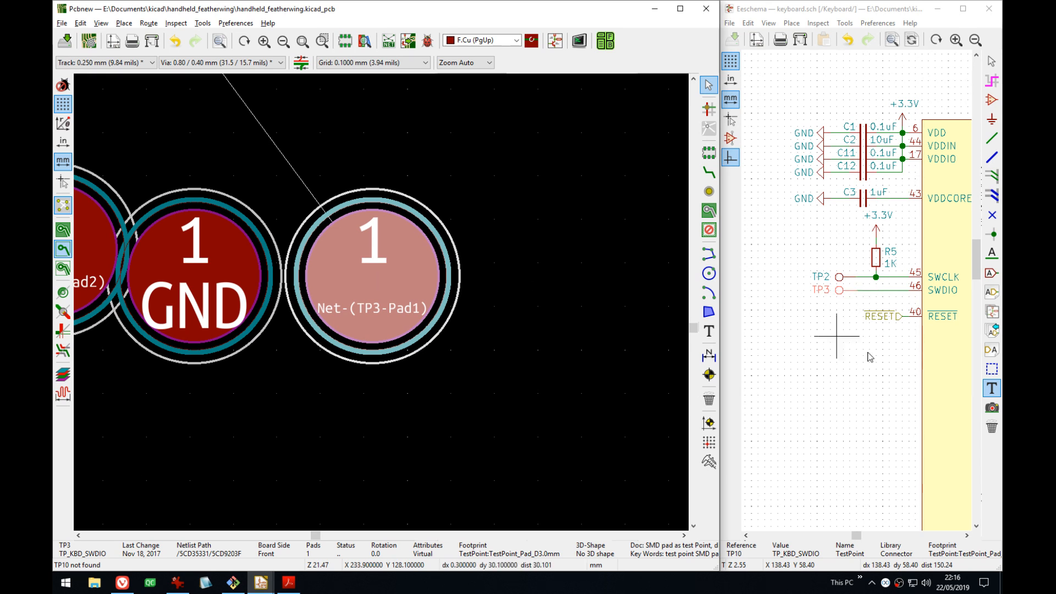
pyautogui.click(934, 375)
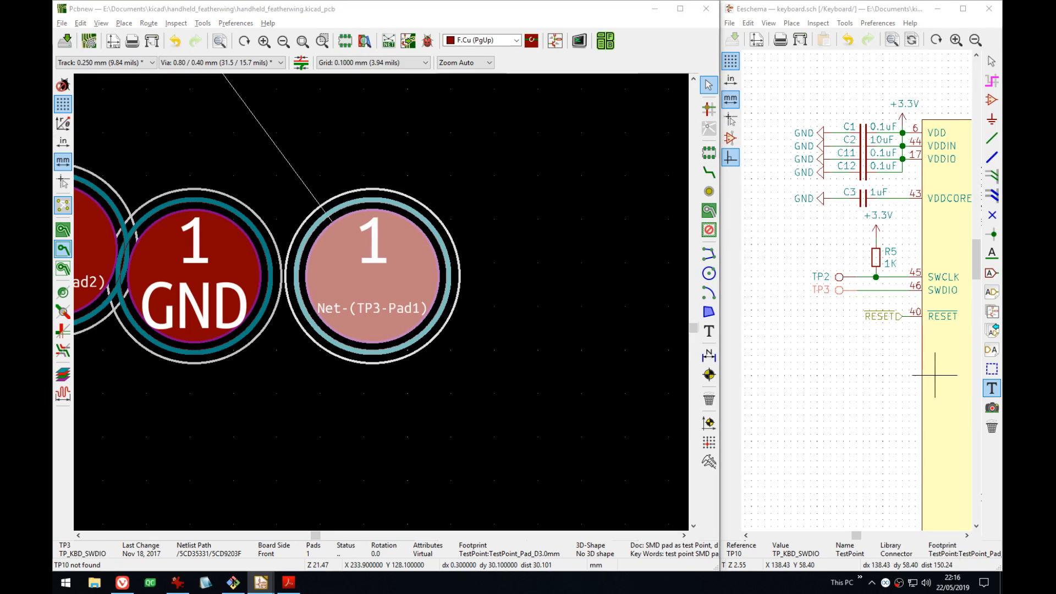
pyautogui.hotkey('shift', '2')
pyautogui.write('malphas')
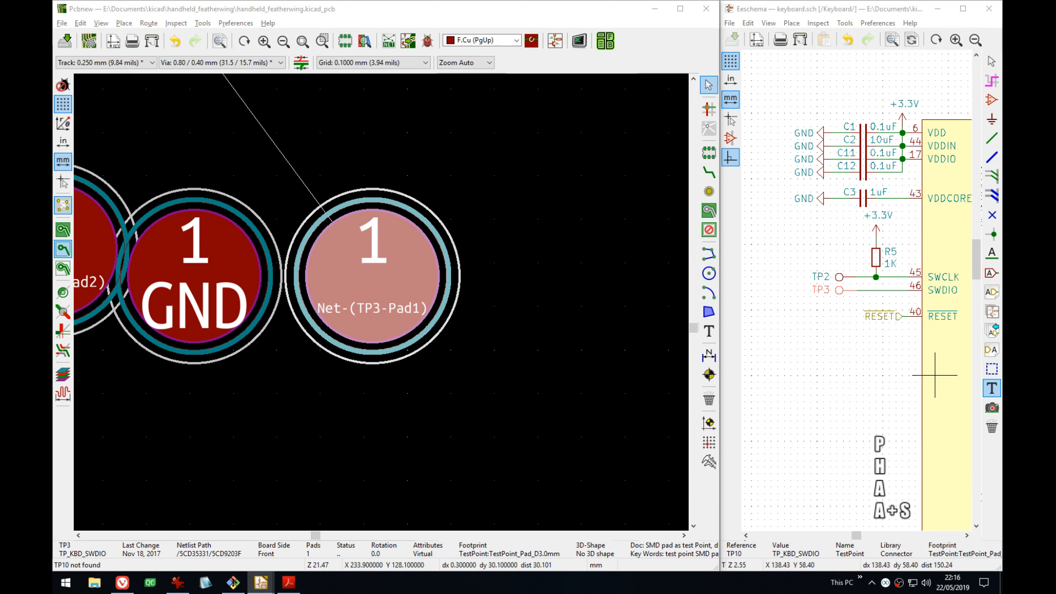
pyautogui.write('Wat')
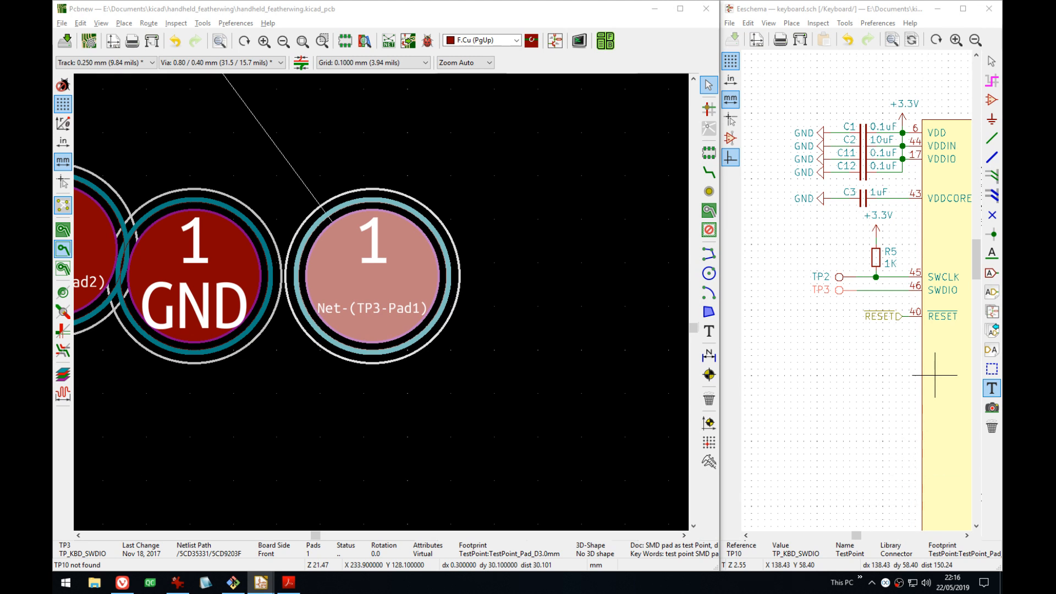
pyautogui.press('Right')
pyautogui.write('M')
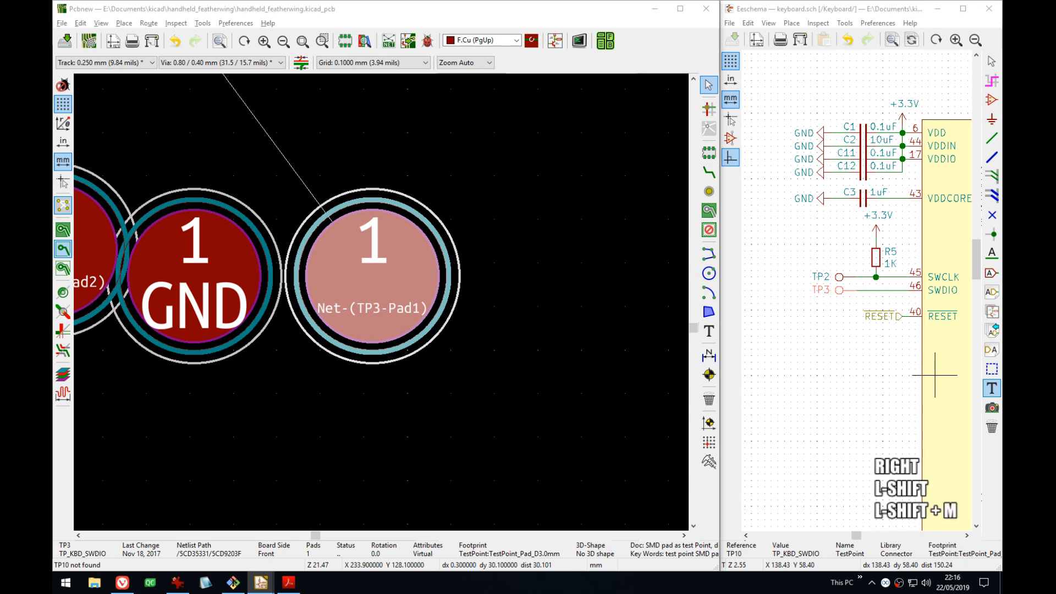
pyautogui.press('Return')
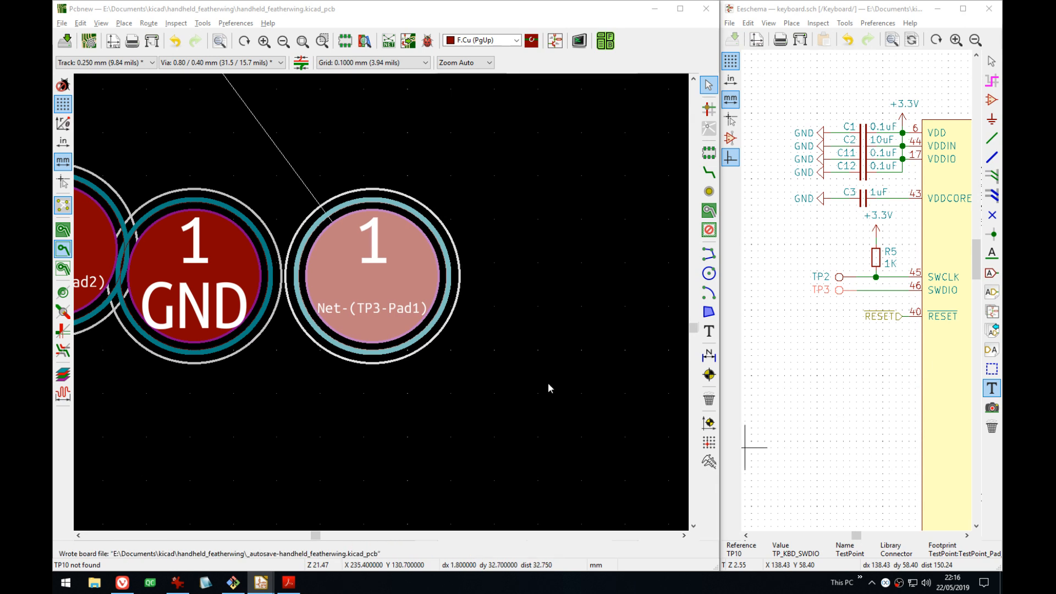
# - Move the GND and SWDIO pads together so they line up with the SWCLK pad, directly to its right without overlapping
pyautogui.scroll(-1, 299, 327)
pyautogui.moveTo(297, 327); pyautogui.dragTo(434, 299, button='middle')
pyautogui.click(518, 358)
pyautogui.click(441, 299)
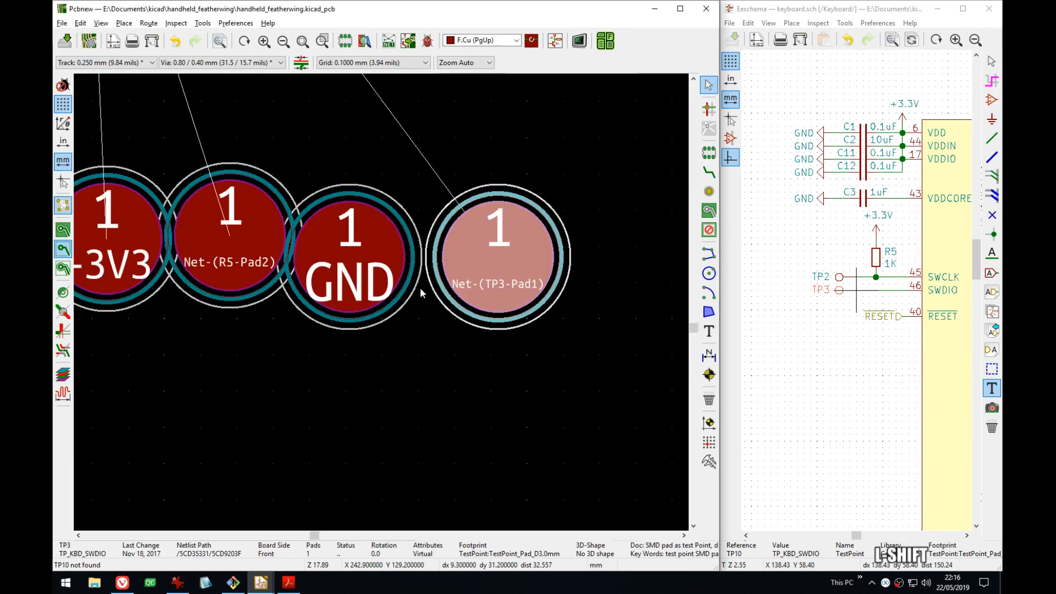
pyautogui.keyDown('shift'); pyautogui.click(405, 305); pyautogui.keyUp('shift')
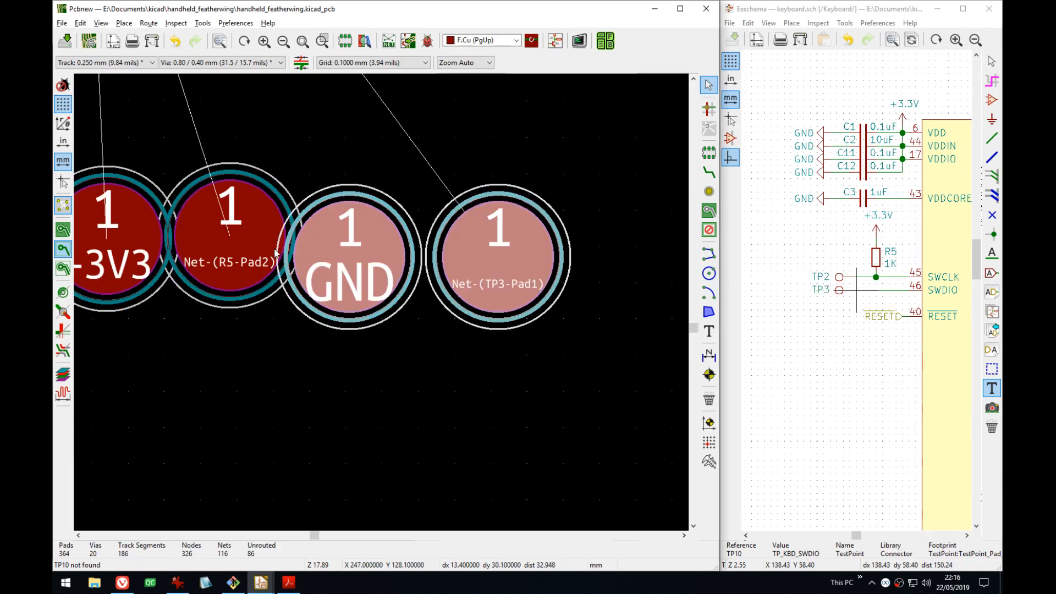
pyautogui.press('m')
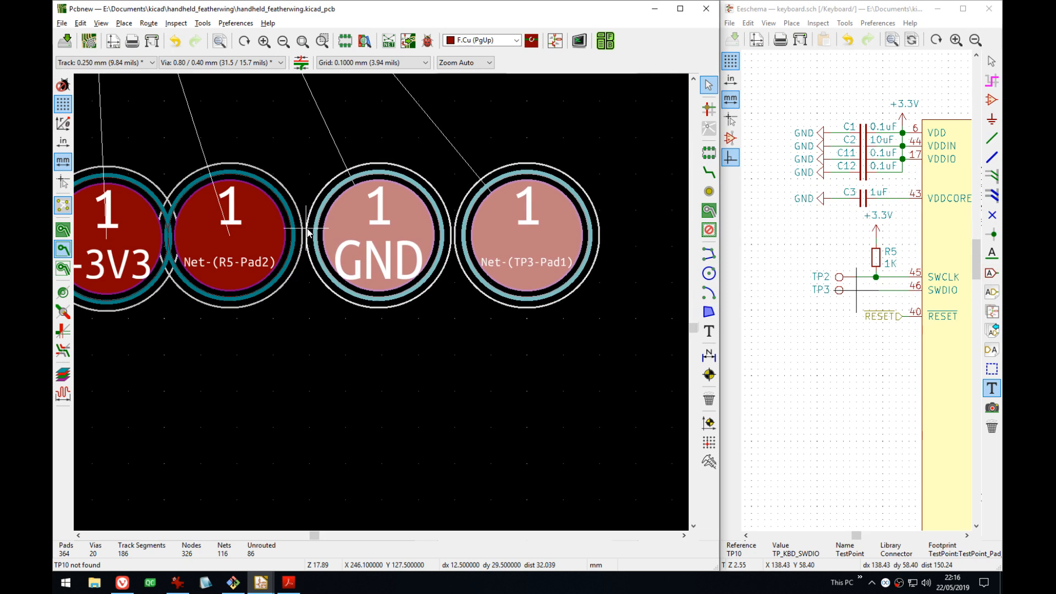
pyautogui.click(306, 228)
# - Move the +3V3 pad TP9 in line with the SWCLK pad, directly to its left with the same spacing
pyautogui.moveTo(156, 315); pyautogui.dragTo(263, 337, button='middle')
pyautogui.click(250, 299)
pyautogui.press('m')
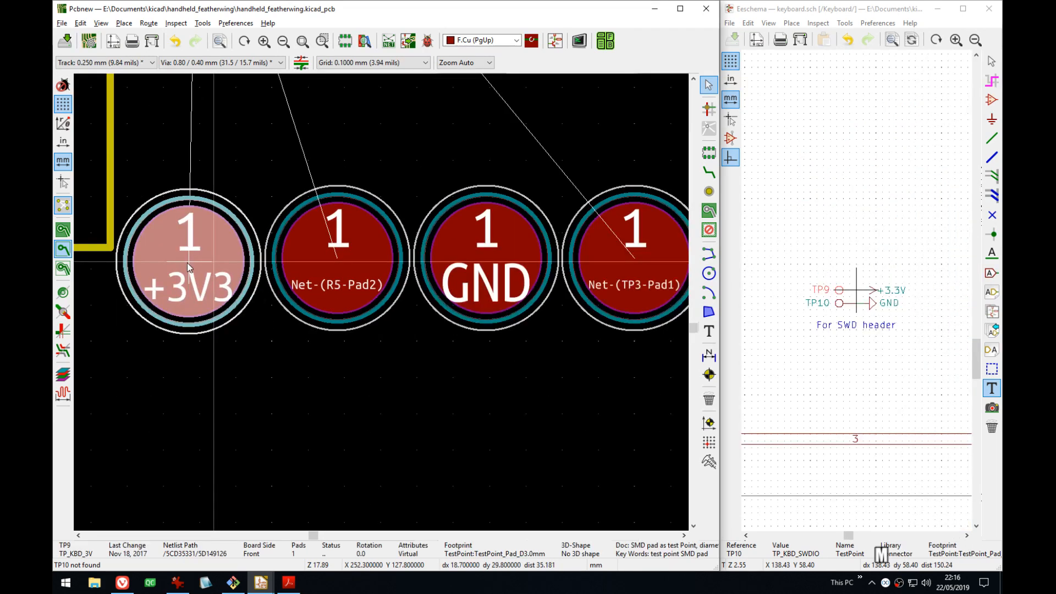
pyautogui.click(189, 259)
# - Move the row of four SWD test pads together, up and right, level with and beside the TP7 pad
pyautogui.scroll(-3, 189, 259)
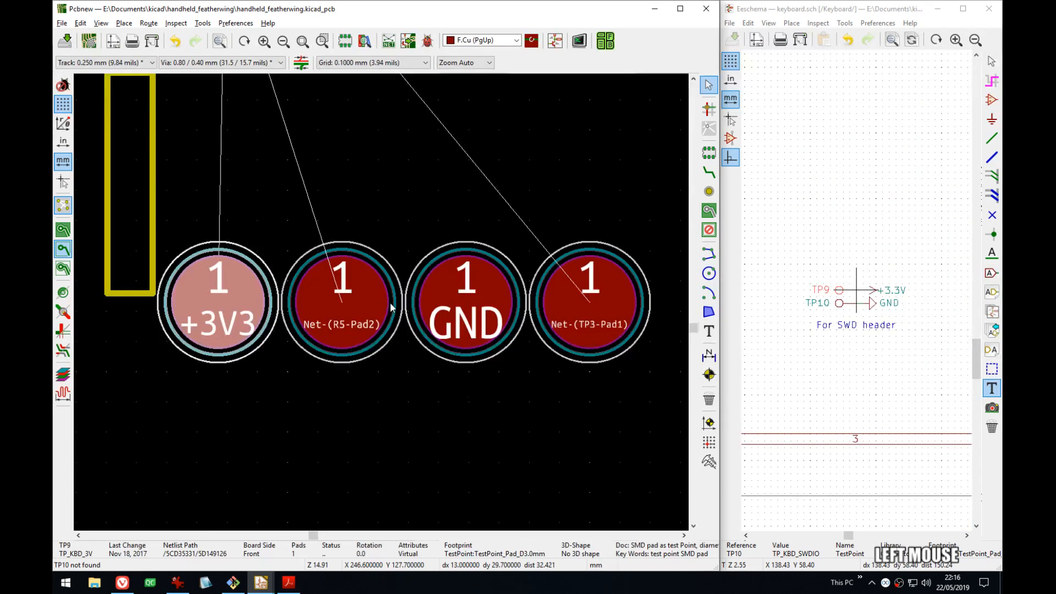
pyautogui.moveTo(509, 393); pyautogui.dragTo(467, 400, button='middle')
pyautogui.moveTo(490, 388); pyautogui.dragTo(226, 282)
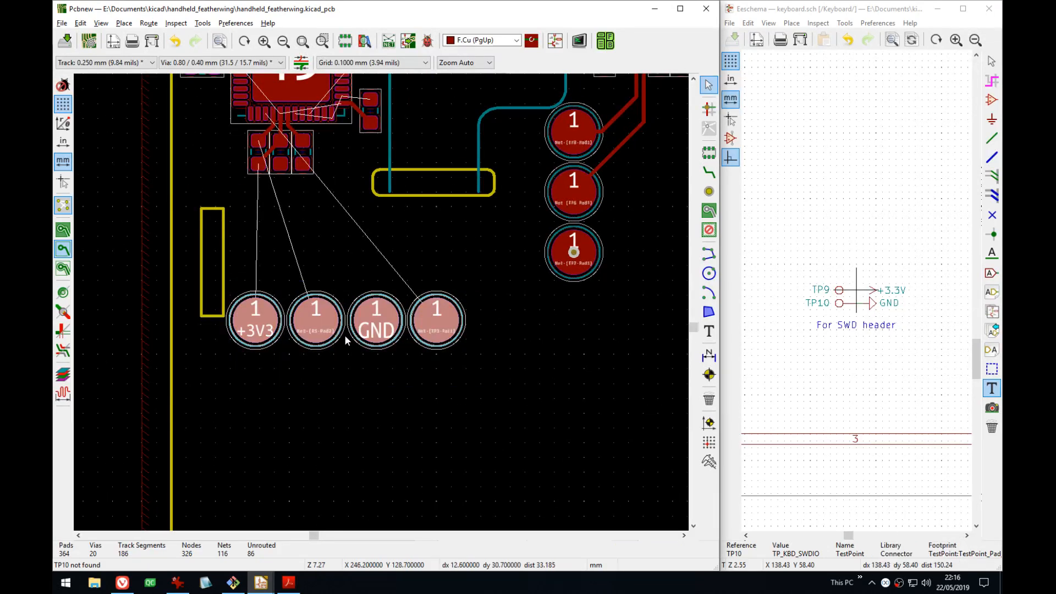
pyautogui.moveTo(344, 335); pyautogui.dragTo(425, 269)
pyautogui.scroll(4, 425, 269)
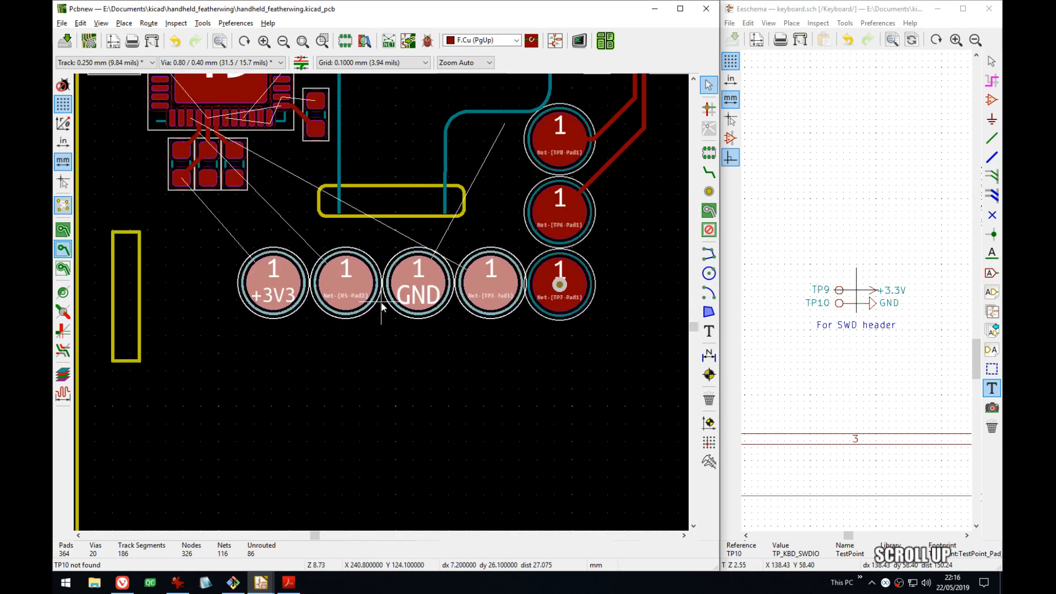
pyautogui.moveTo(380, 302); pyautogui.dragTo(373, 305)
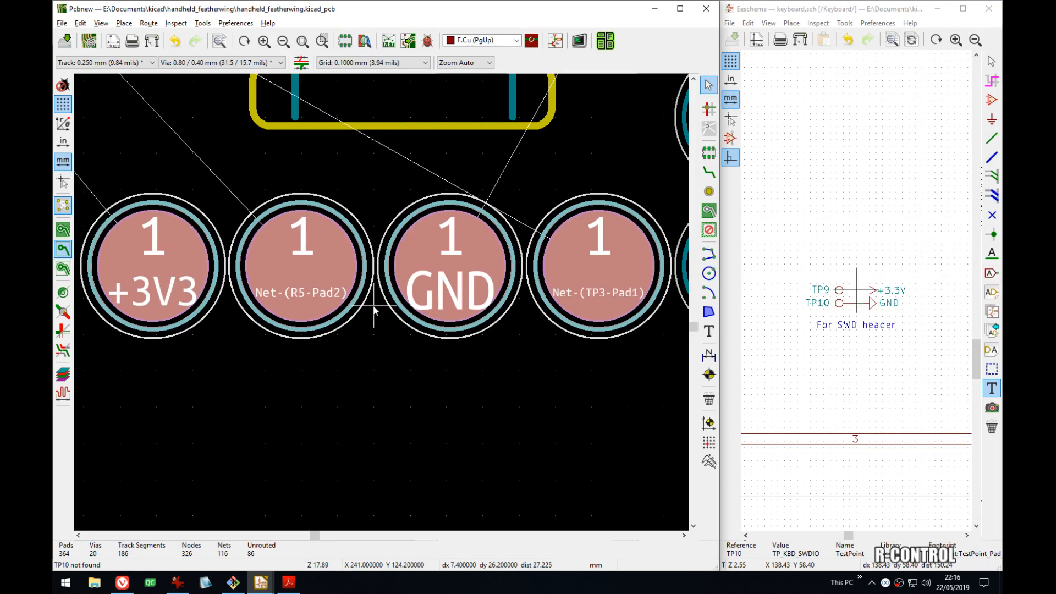
# - Shift the row of four SWD pads left, away from TP7 towards the narrow slot, keeping it level
pyautogui.hotkey('ctrl', 'Left')
pyautogui.hotkey('ctrl', 'Left')
pyautogui.hotkey('ctrl', 'Left')
pyautogui.hotkey('ctrl', 'Left')
pyautogui.hotkey('ctrl', 'Left')
pyautogui.moveTo(193, 310); pyautogui.dragTo(426, 300, button='middle')
pyautogui.press('Right')
pyautogui.click(426, 301)
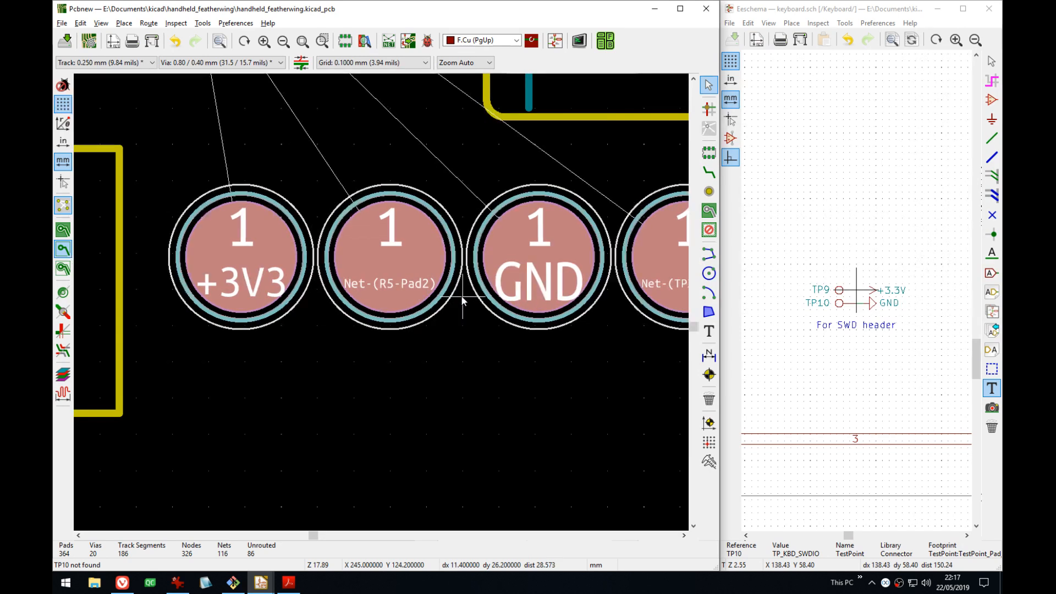
pyautogui.scroll(-3, 460, 295)
pyautogui.click(484, 365)
# - Open the board's 3D view and examine the SWD pad row's position beneath the microcontroller and flex connector
pyautogui.hotkey('alt', '3')
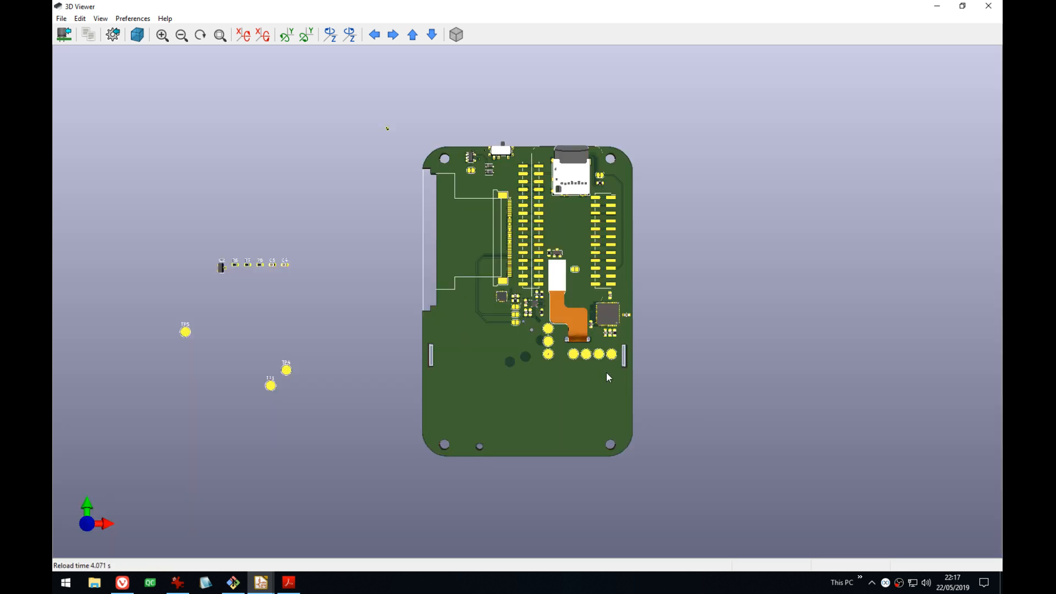
pyautogui.scroll(2, 601, 372)
pyautogui.moveTo(601, 373); pyautogui.dragTo(516, 327, button='middle')
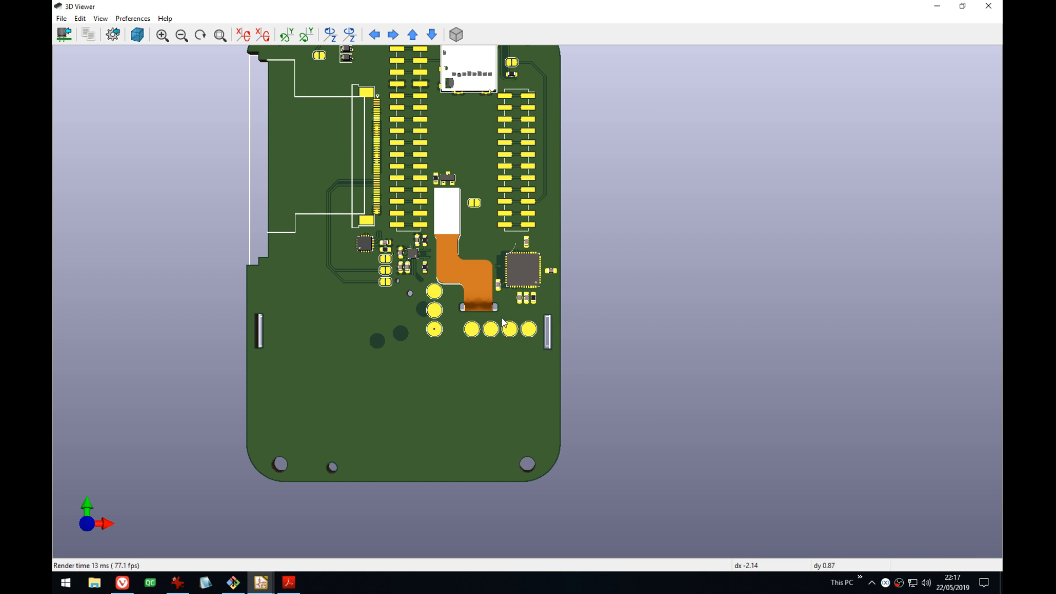
pyautogui.scroll(2, 502, 321)
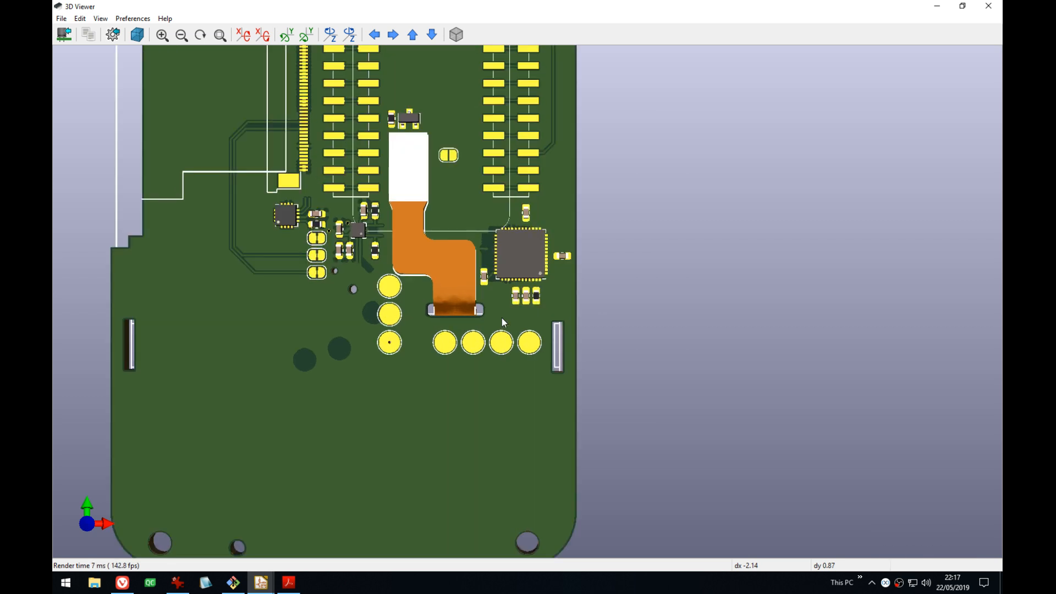
pyautogui.scroll(-3, 502, 322)
pyautogui.hotkey('alt', 'Tab')
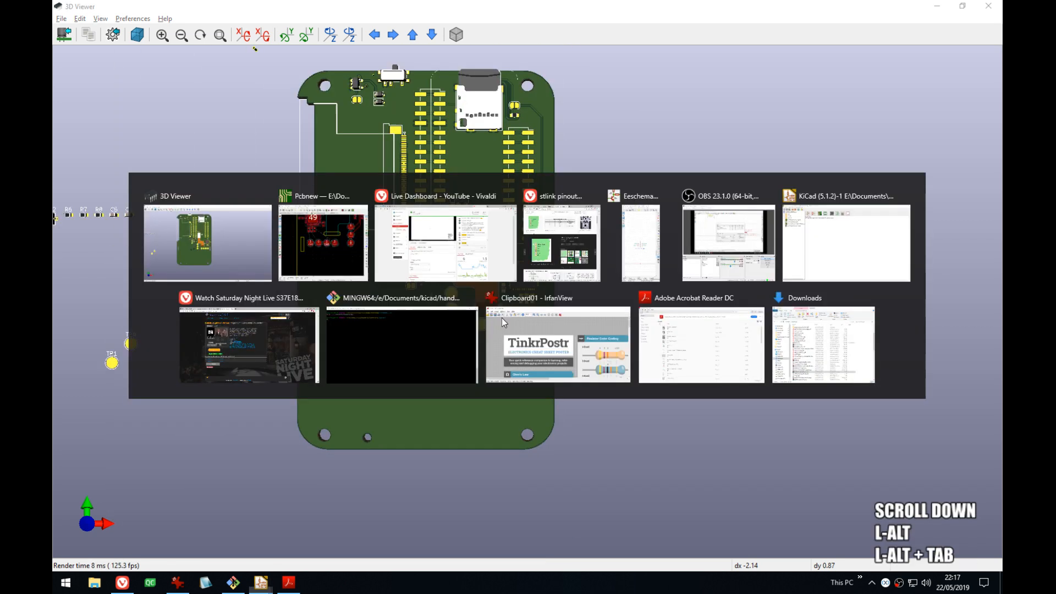
pyautogui.scroll(-2, 381, 302)
pyautogui.hotkey('alt', 'Tab')
pyautogui.hotkey('alt', 'Tab')
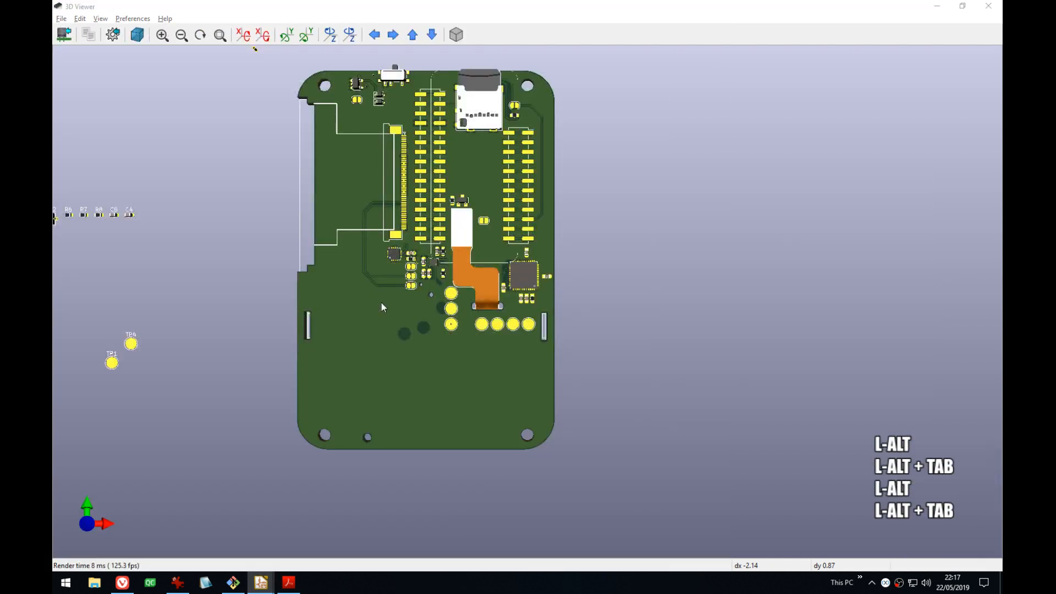
# - Turn off the flipped board view and compare the four-pad SWD row's orientation with the 3D view
pyautogui.click(100, 22)
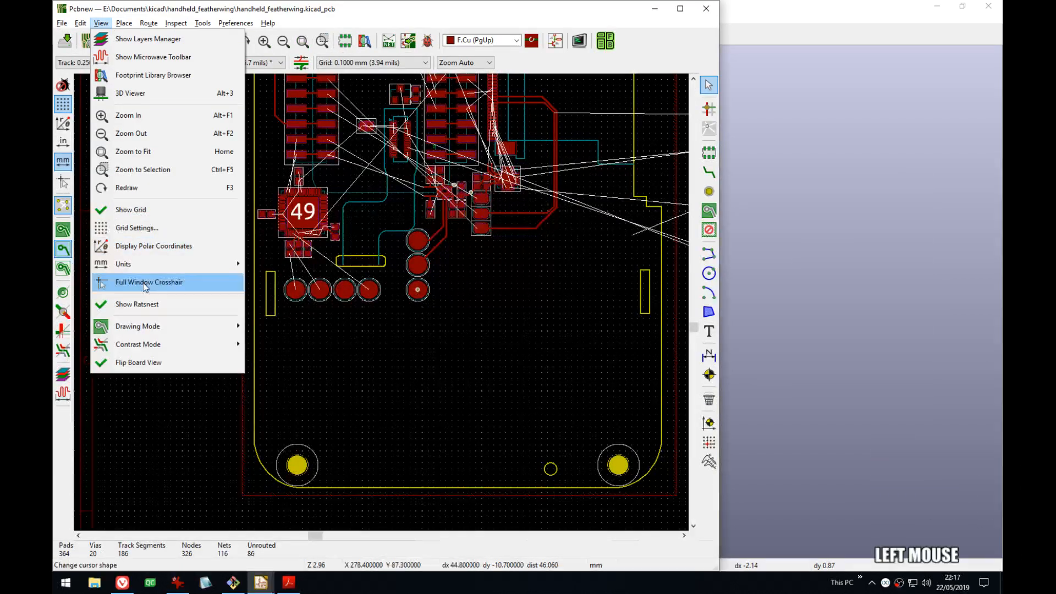
pyautogui.click(142, 363)
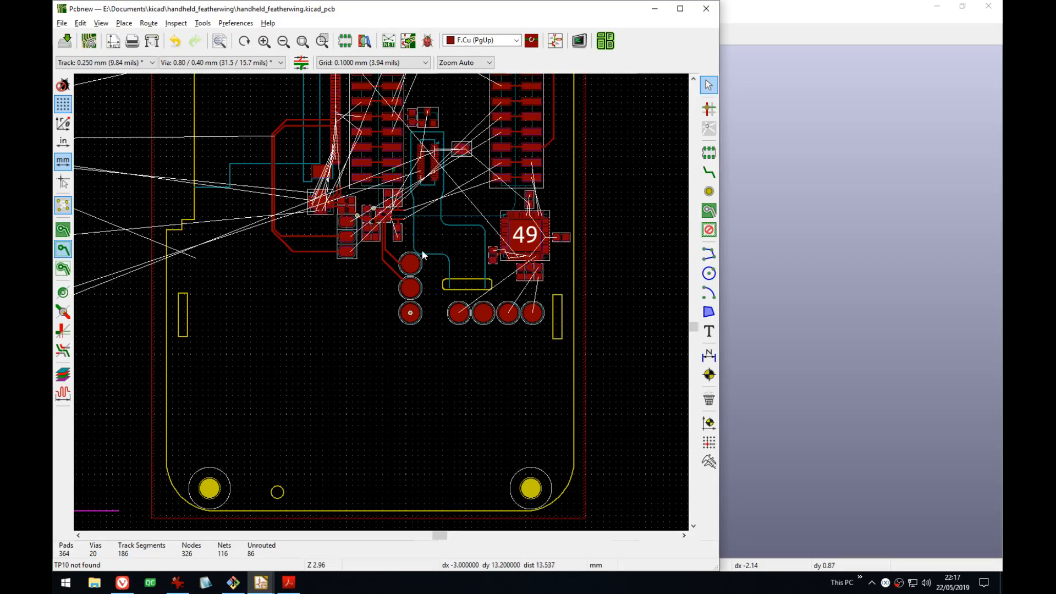
pyautogui.hotkey('alt', 'Tab')
pyautogui.scroll(5, 532, 275)
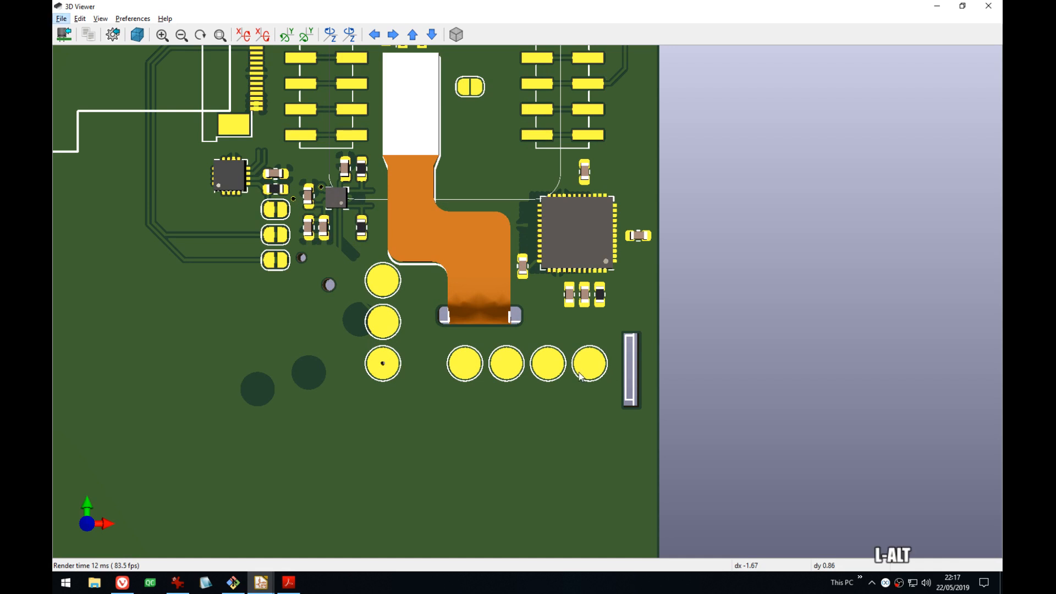
pyautogui.hotkey('alt', 'Tab')
pyautogui.scroll(4, 529, 346)
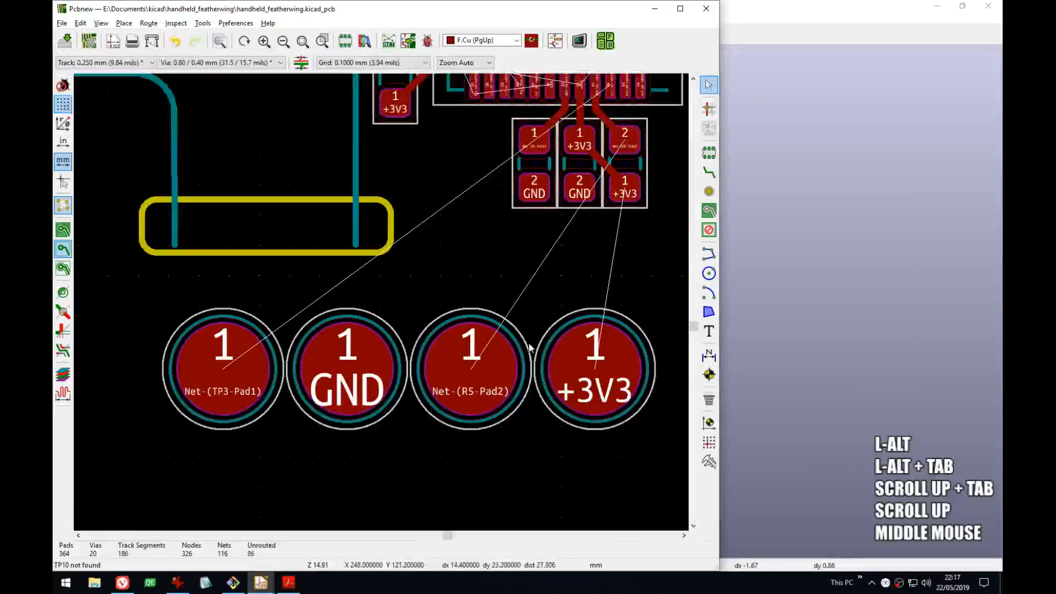
pyautogui.scroll(-1, 270, 389)
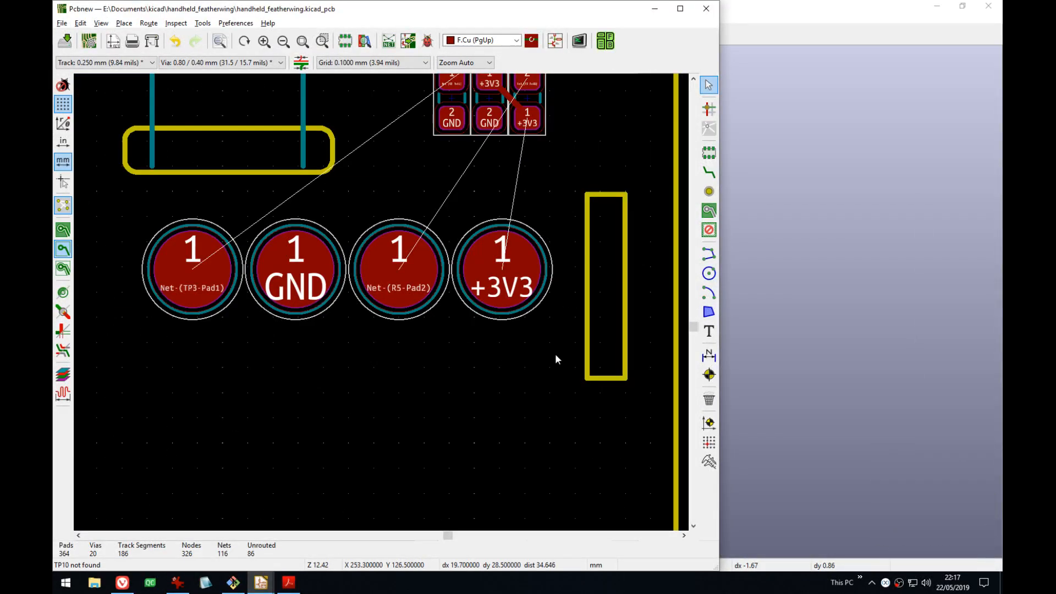
# - Rotate the row of four SWD pads 180 degrees and nudge it into place, with +3V3 nearest TP7 and GND third
pyautogui.moveTo(556, 356); pyautogui.dragTo(218, 241)
pyautogui.scroll(8, 372, 279)
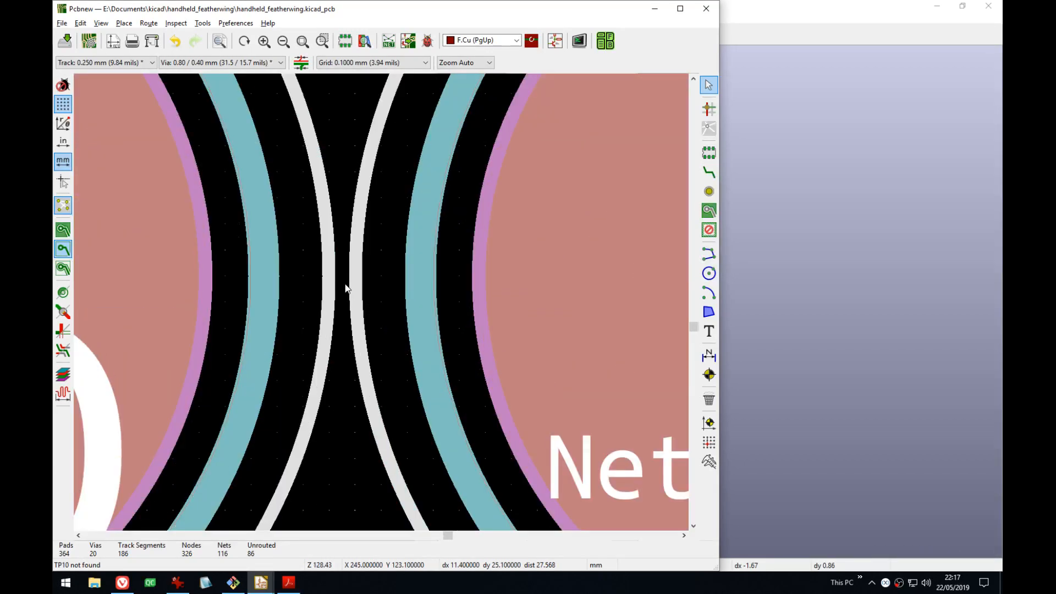
pyautogui.press('r')
pyautogui.press('r')
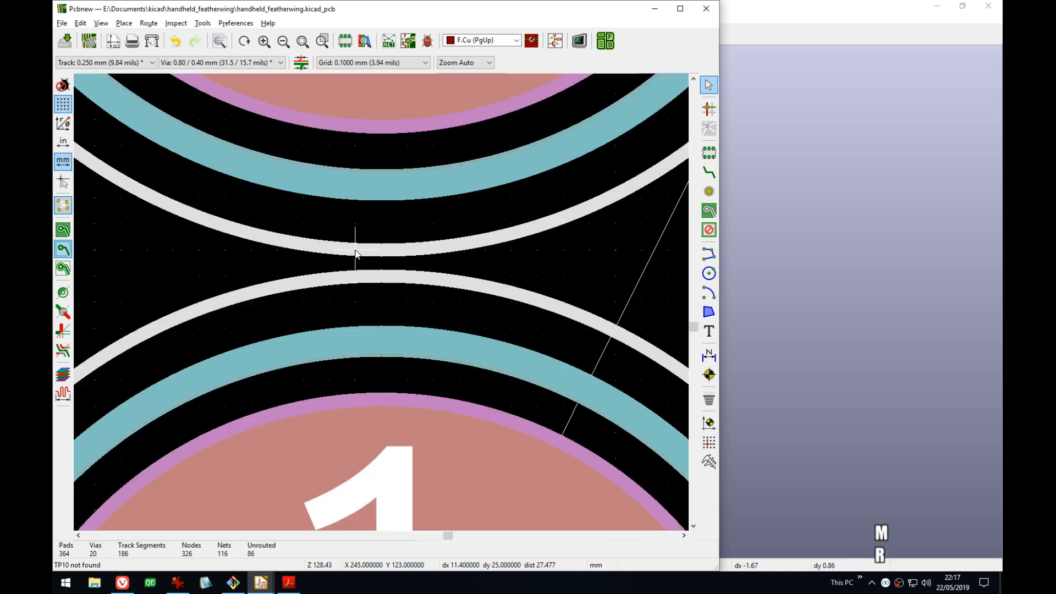
pyautogui.press('Down')
pyautogui.press('Down')
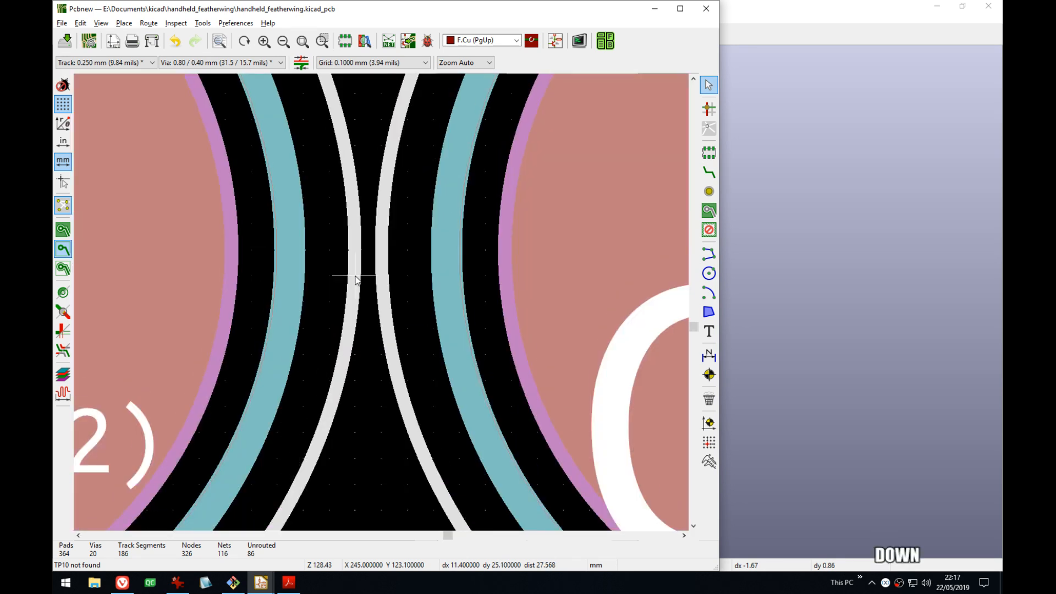
pyautogui.press('Left')
pyautogui.press('Left')
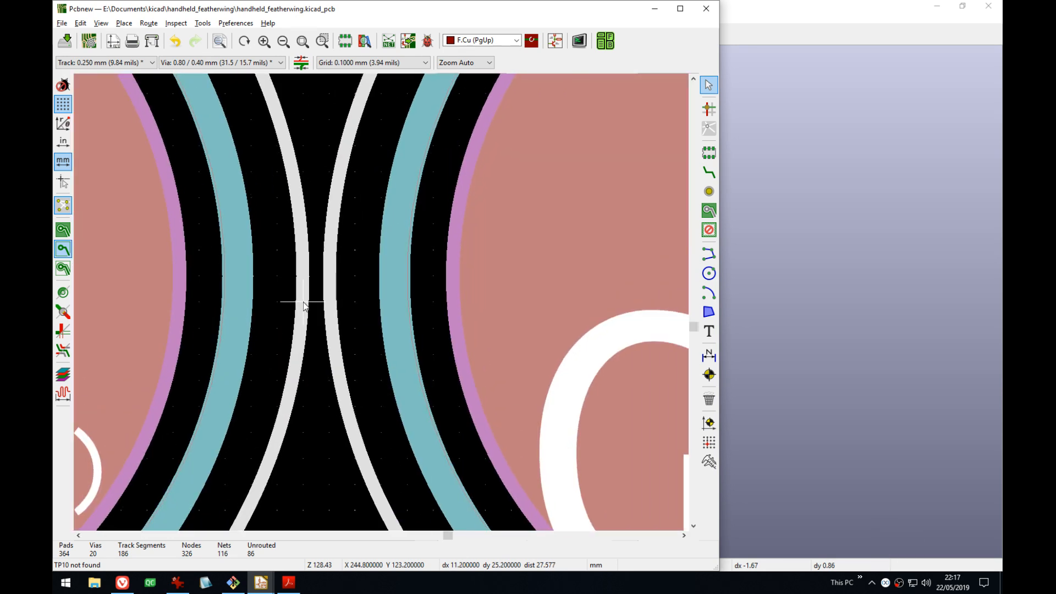
pyautogui.press('Right')
pyautogui.press('Return')
pyautogui.scroll(-5, 374, 303)
pyautogui.scroll(-2, 373, 299)
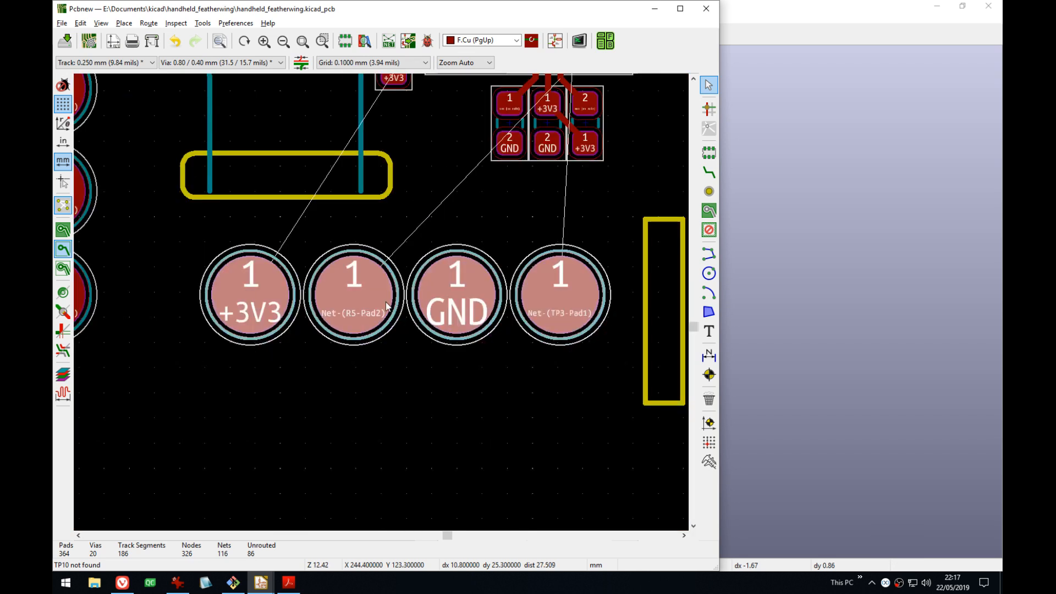
# - Try moving the rotated row of four SWD pads closer to the TP7 pad, keeping it level
pyautogui.moveTo(187, 299); pyautogui.dragTo(460, 299, button='middle')
pyautogui.scroll(3, 384, 301)
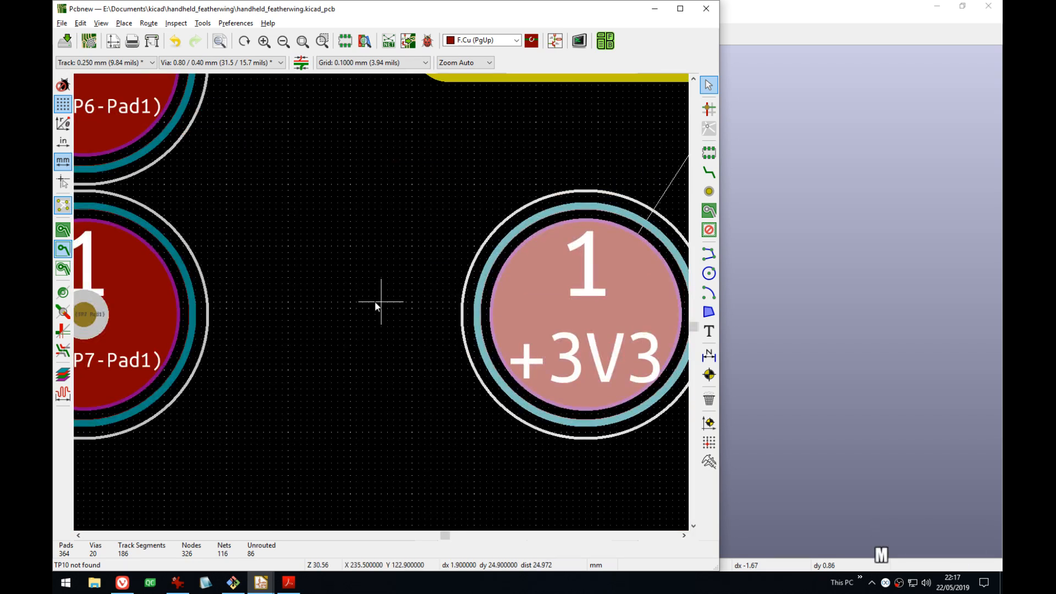
pyautogui.moveTo(377, 301); pyautogui.dragTo(184, 303, button='middle')
pyautogui.press('Left')
pyautogui.press('Left')
pyautogui.press('Left')
pyautogui.press('Left')
pyautogui.press('Left')
pyautogui.press('Left')
pyautogui.press('Left')
pyautogui.press('Left')
pyautogui.press('Left')
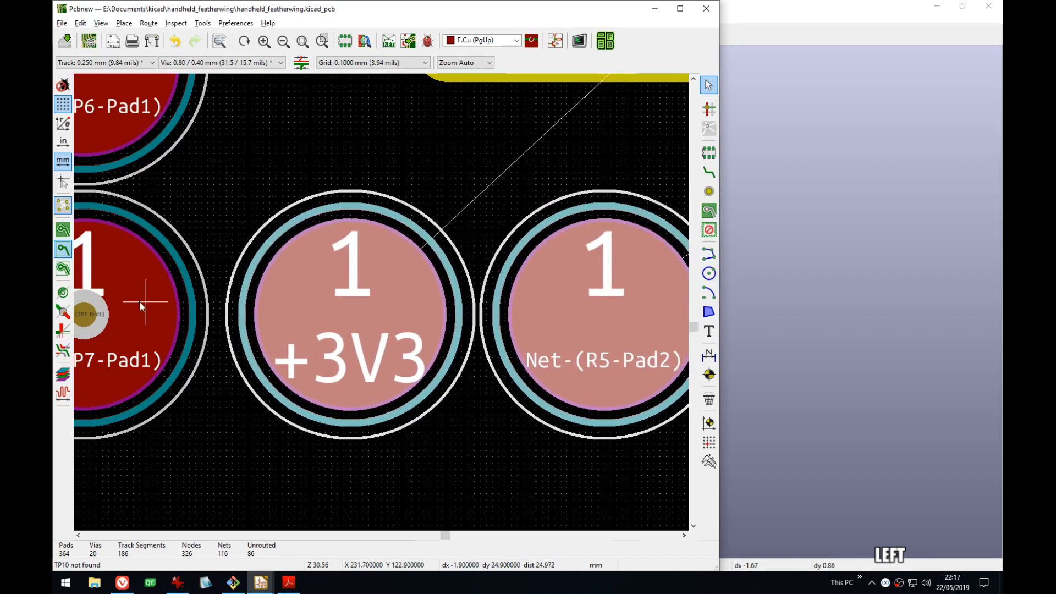
pyautogui.hotkey('ctrl', 'Right')
pyautogui.hotkey('ctrl', 'Right')
pyautogui.hotkey('ctrl', 'Right')
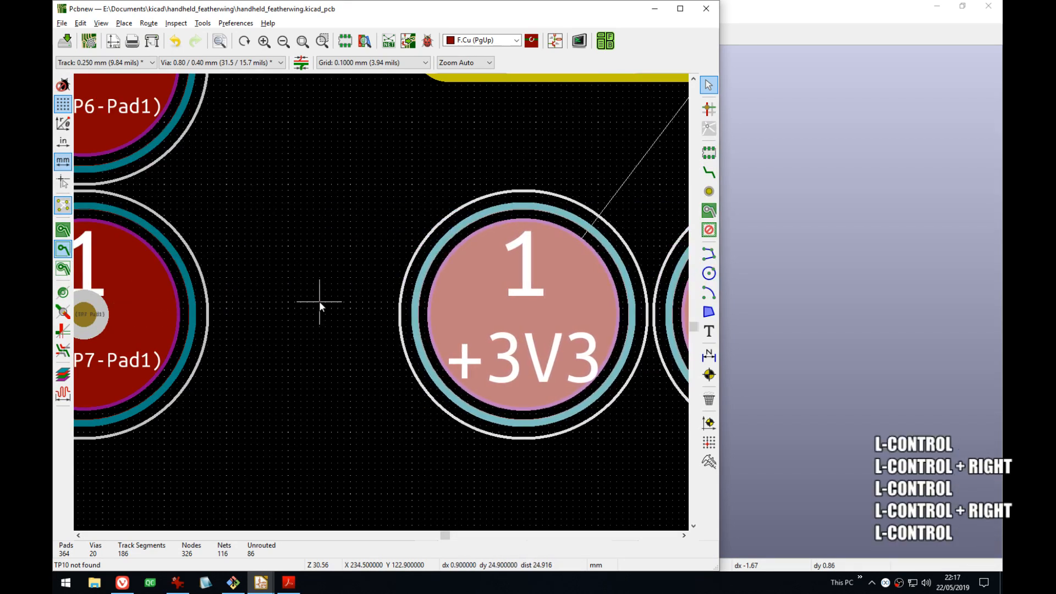
pyautogui.scroll(-3, 319, 301)
pyautogui.press('Escape')
pyautogui.moveTo(424, 306); pyautogui.dragTo(311, 320, button='middle')
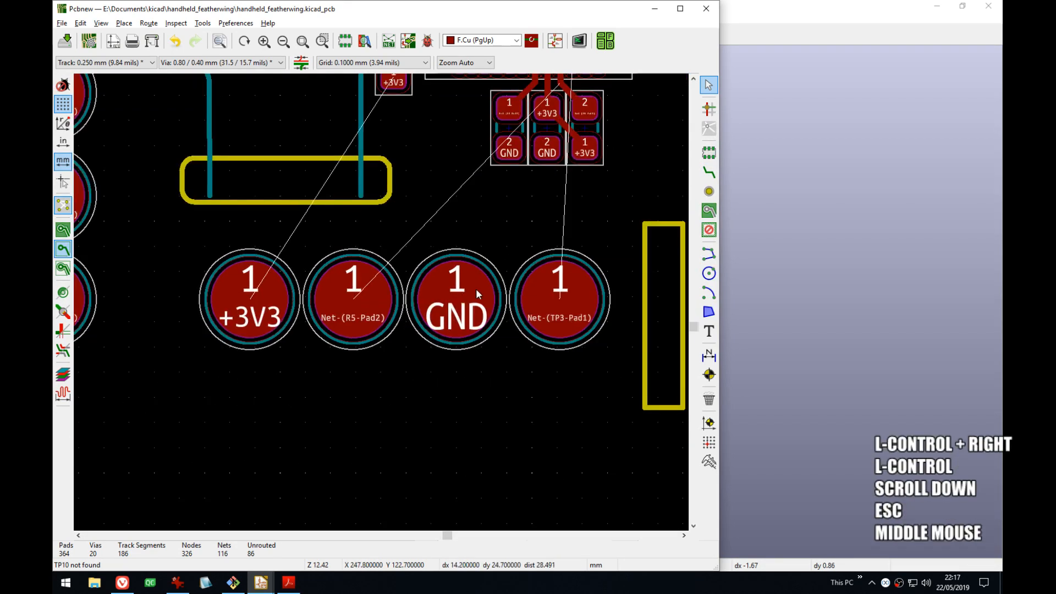
# - Route a track from the Net-(R5-Pad2) test pad to pad 2 of the resistor below the microcontroller
pyautogui.moveTo(476, 288); pyautogui.dragTo(415, 346, button='middle')
pyautogui.scroll(1, 380, 301)
pyautogui.press('x')
pyautogui.click(394, 442)
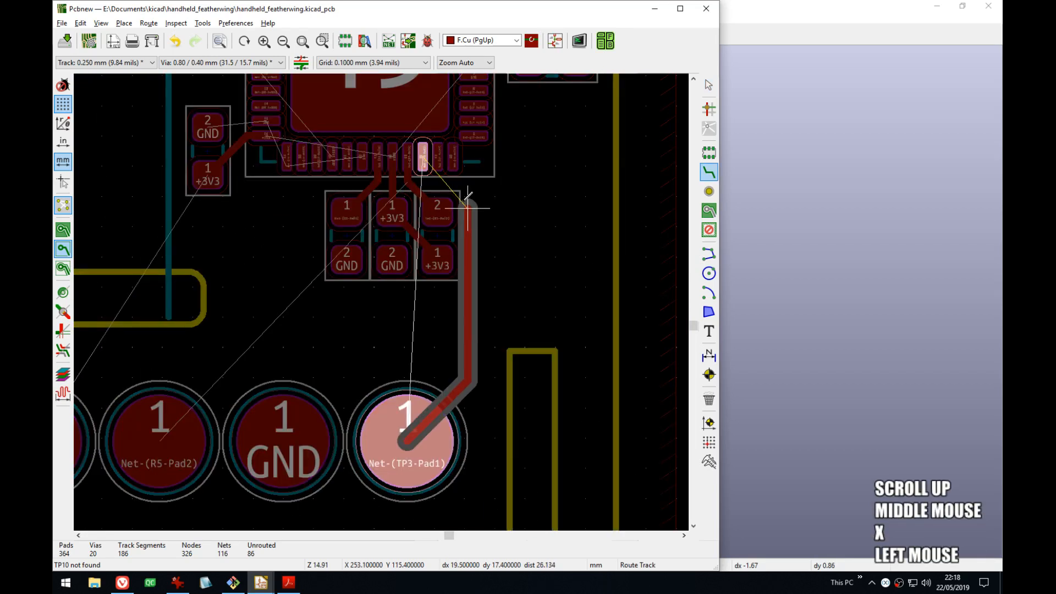
pyautogui.press('Escape')
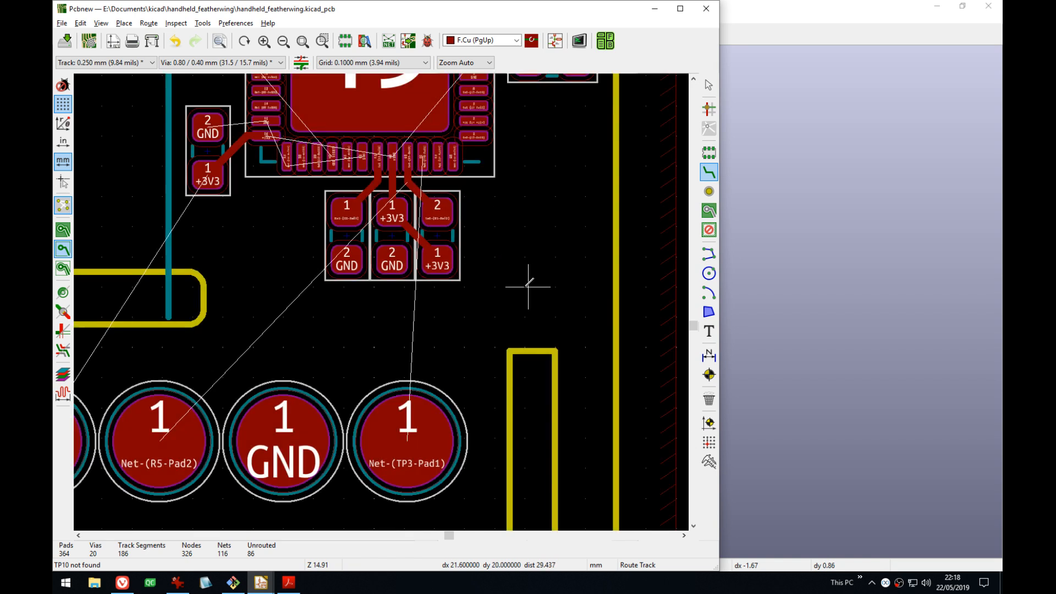
pyautogui.click(165, 434)
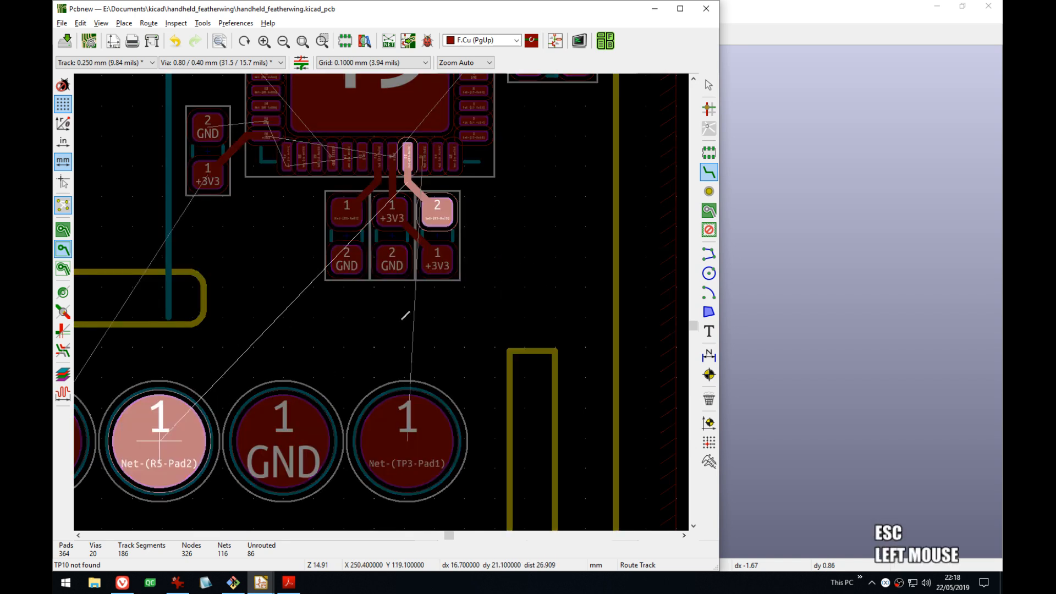
pyautogui.click(437, 206)
# - Route a track from microcontroller pin 46 around the resistor to the Net-(TP3-Pad1) test pad
pyautogui.scroll(3, 437, 207)
pyautogui.moveTo(377, 297); pyautogui.dragTo(427, 309, button='middle')
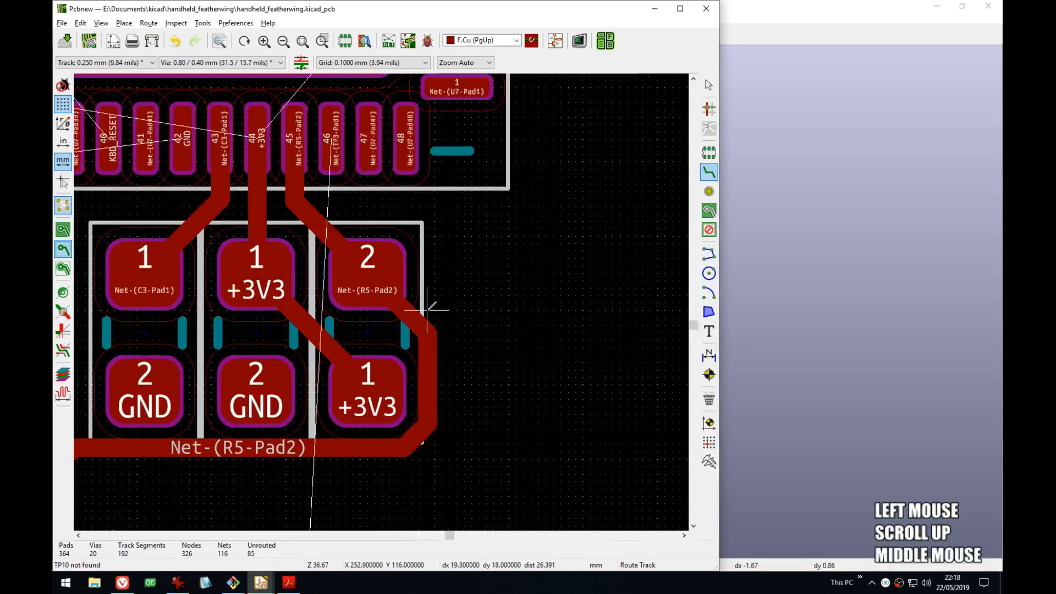
pyautogui.click(326, 148)
pyautogui.moveTo(460, 410); pyautogui.dragTo(499, 160, button='middle')
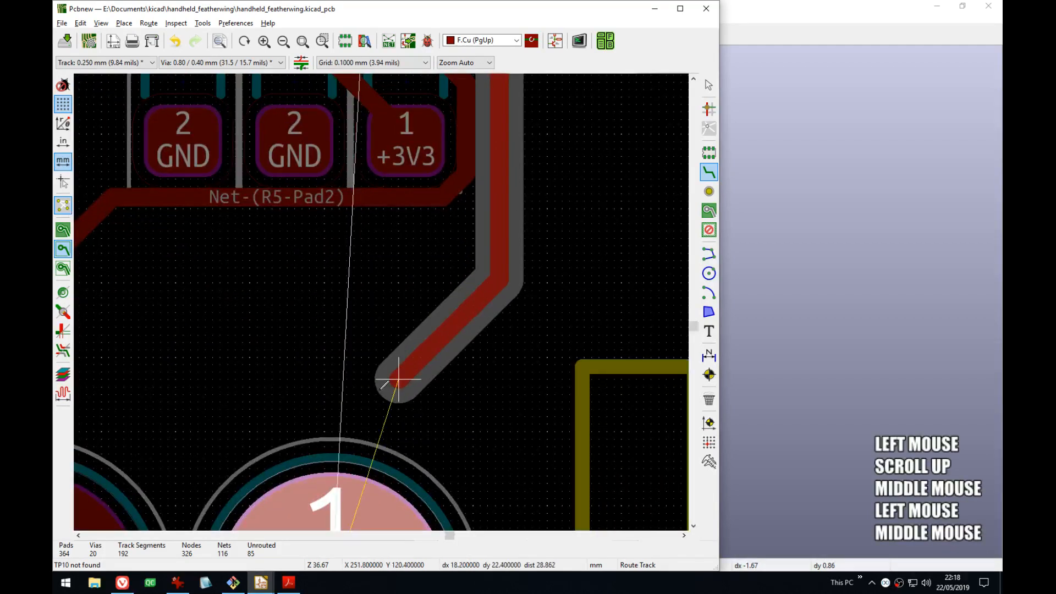
pyautogui.moveTo(343, 451); pyautogui.dragTo(384, 288, button='middle')
pyautogui.click(385, 287)
# - Reshape the Net-(TP3-Pad1) track so it descends diagonally and enters its test pad vertically from above
pyautogui.press('d')
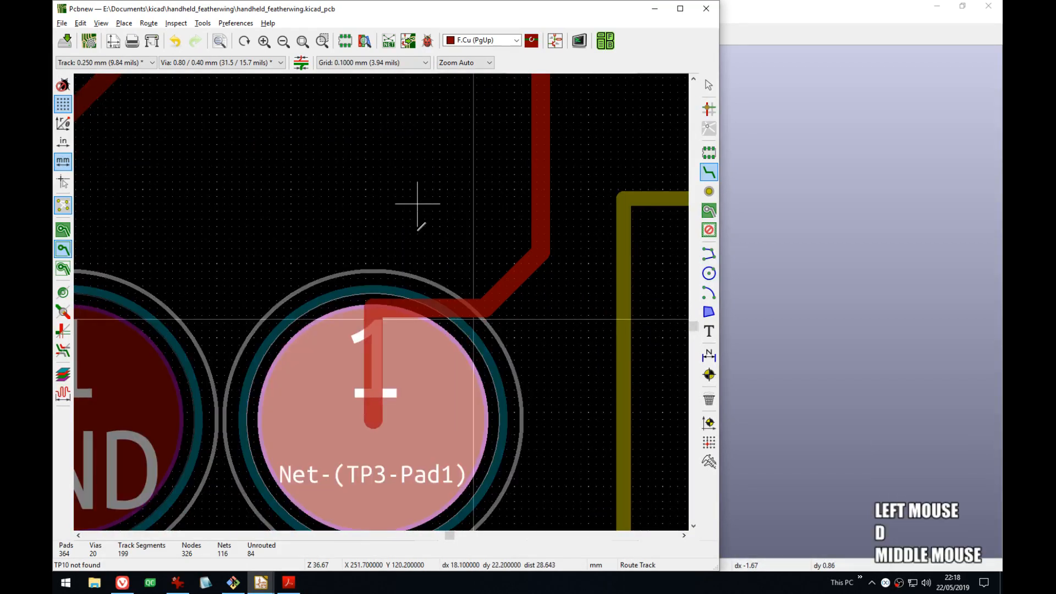
pyautogui.moveTo(419, 207); pyautogui.dragTo(451, 317, button='middle')
pyautogui.press('Escape')
pyautogui.press('d')
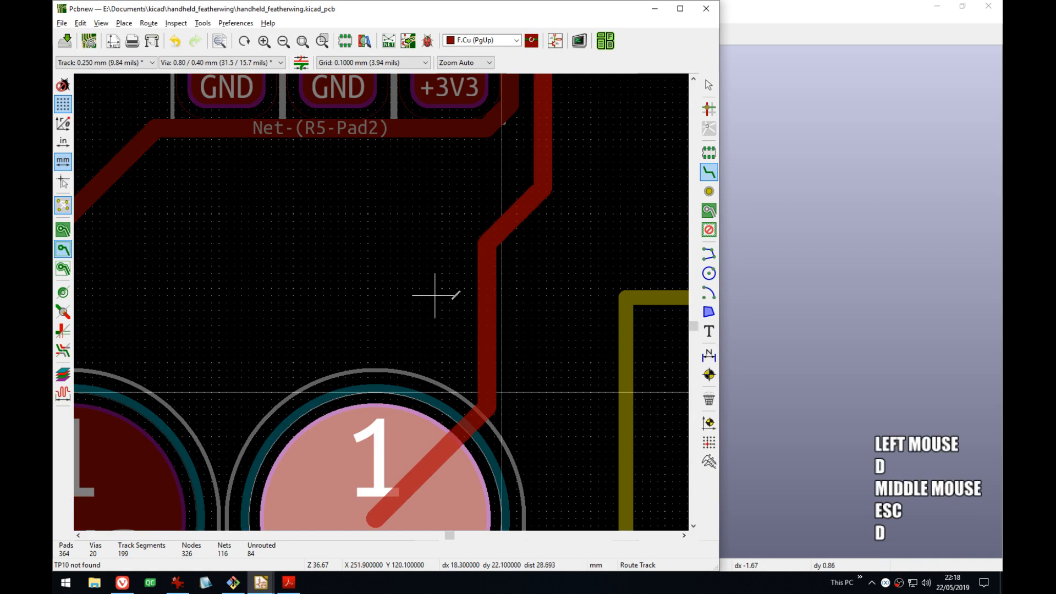
pyautogui.click(457, 250)
pyautogui.press('d')
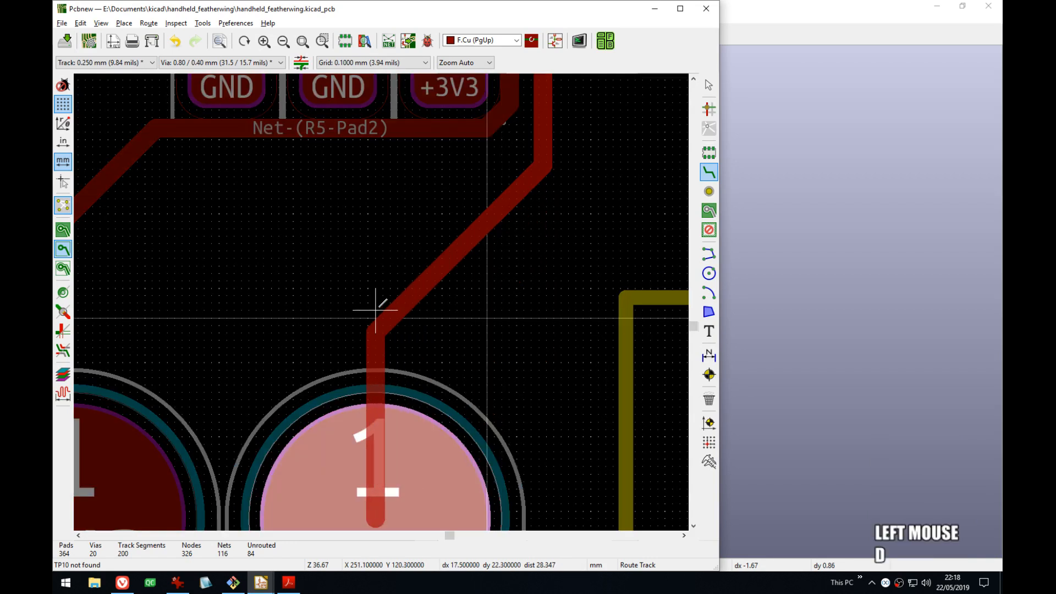
pyautogui.click(376, 310)
# - Shift the Net-(R5-Pad2) track's horizontal run and corner further below the three passives
pyautogui.moveTo(375, 310); pyautogui.dragTo(376, 519, button='middle')
pyautogui.press('d')
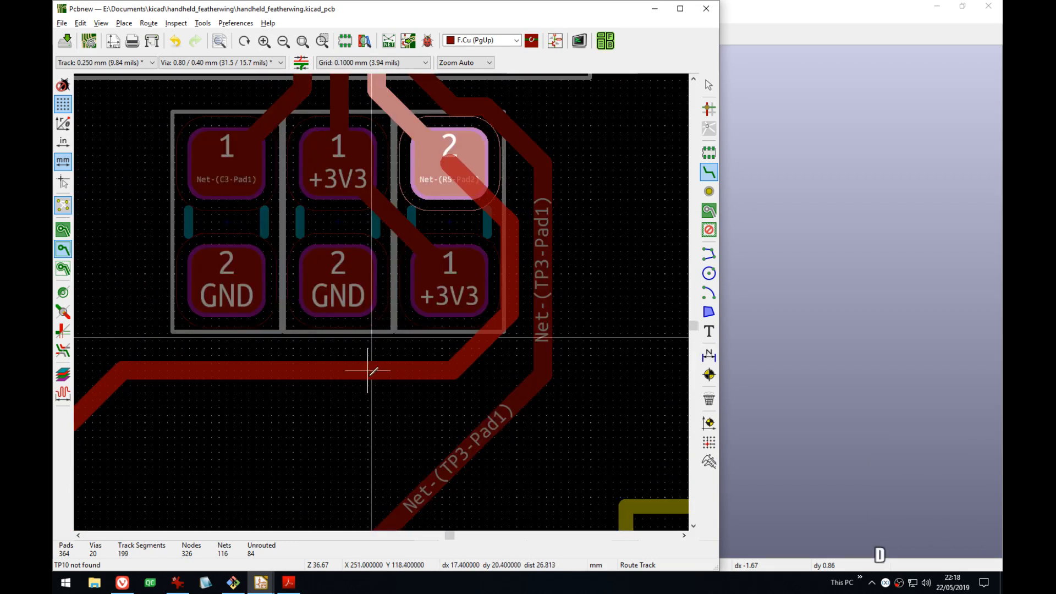
pyautogui.click(454, 367)
pyautogui.press('d')
pyautogui.click(484, 369)
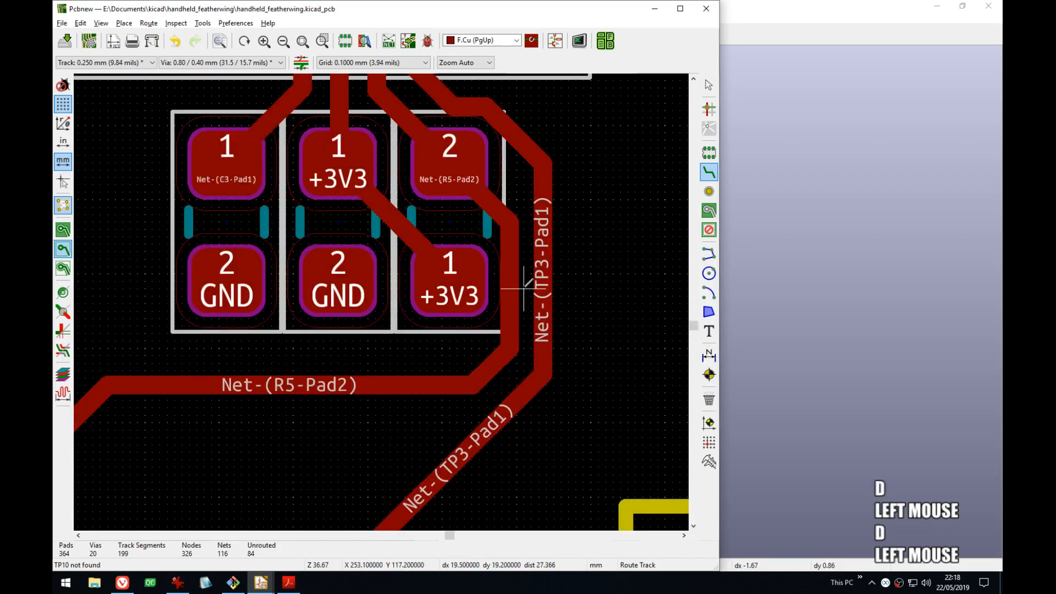
# - Adjust the bend of the Net-(TP3-Pad1) track just below microcontroller pin 46, and finish track editing
pyautogui.moveTo(488, 244); pyautogui.dragTo(501, 359, button='middle')
pyautogui.press('d')
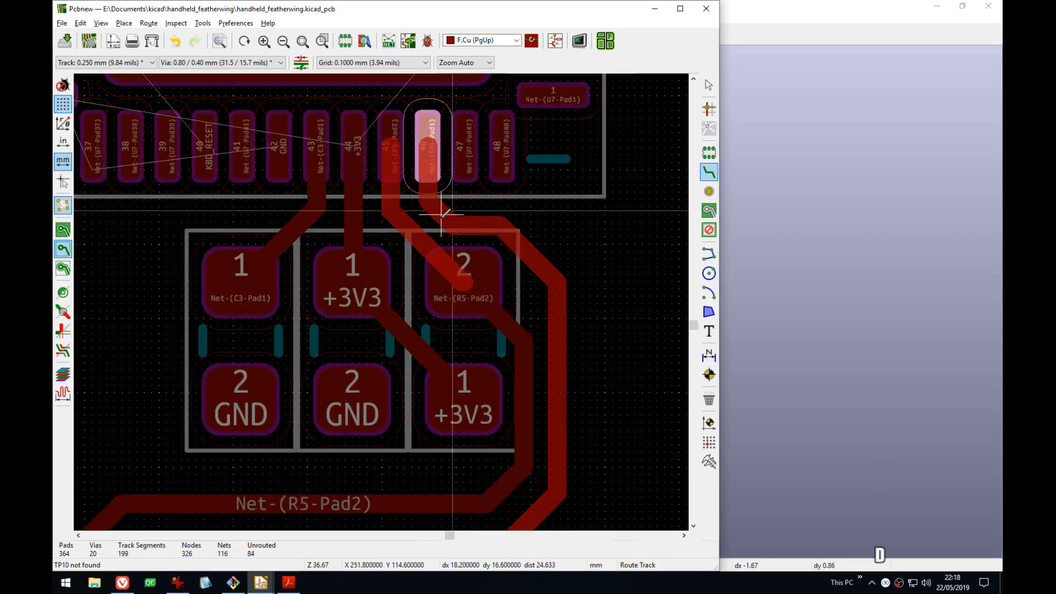
pyautogui.click(450, 211)
pyautogui.press('d')
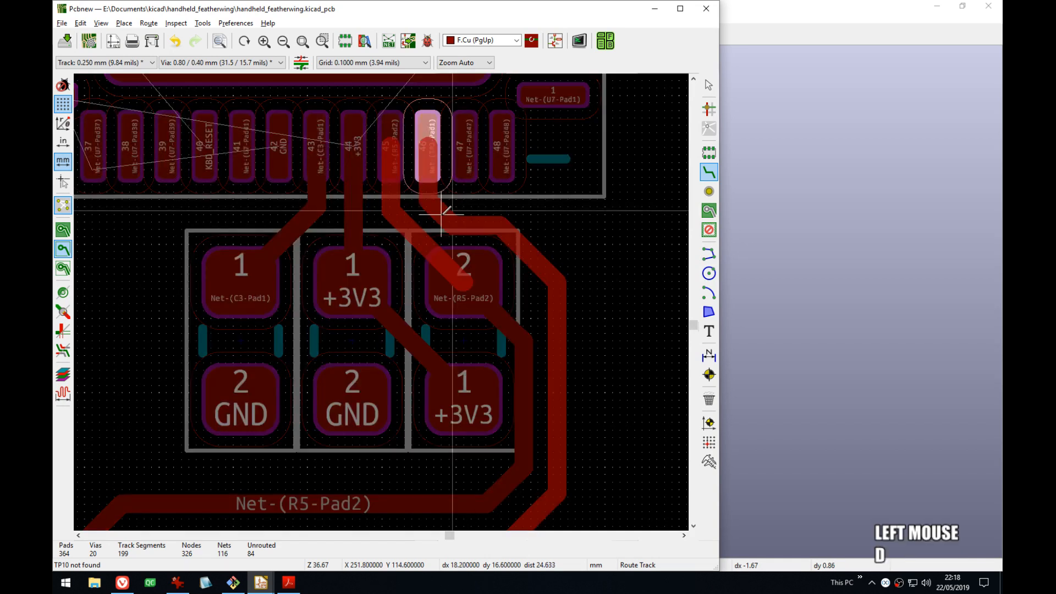
pyautogui.click(446, 211)
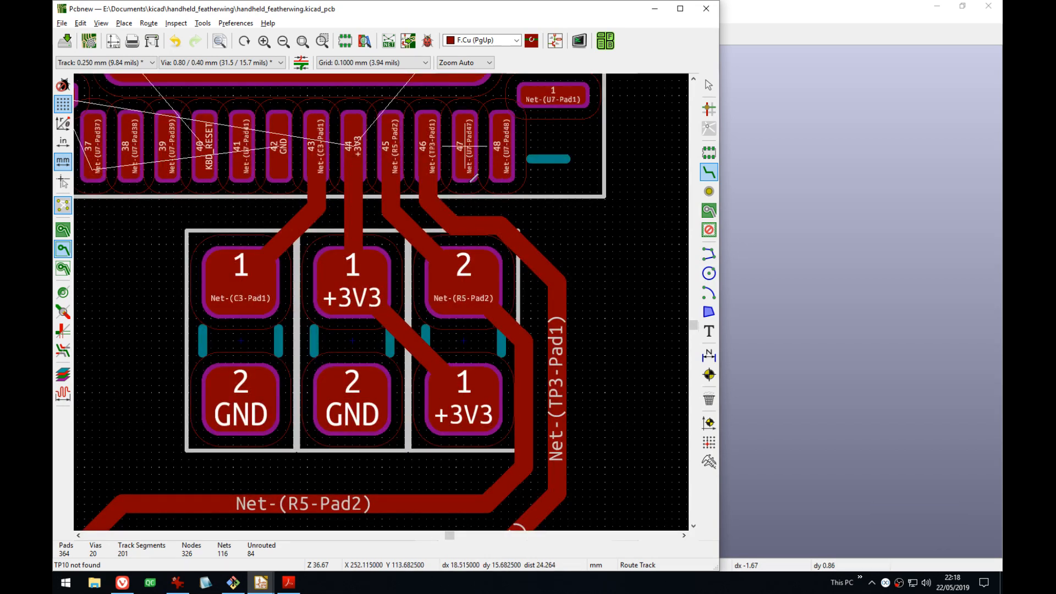
pyautogui.scroll(-4, 556, 344)
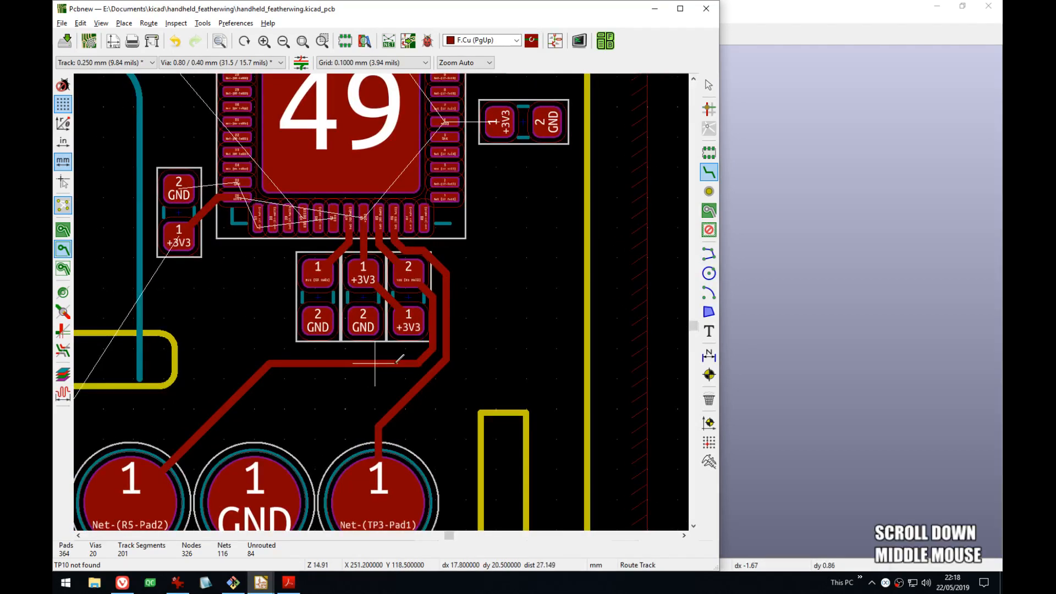
pyautogui.scroll(2, 383, 297)
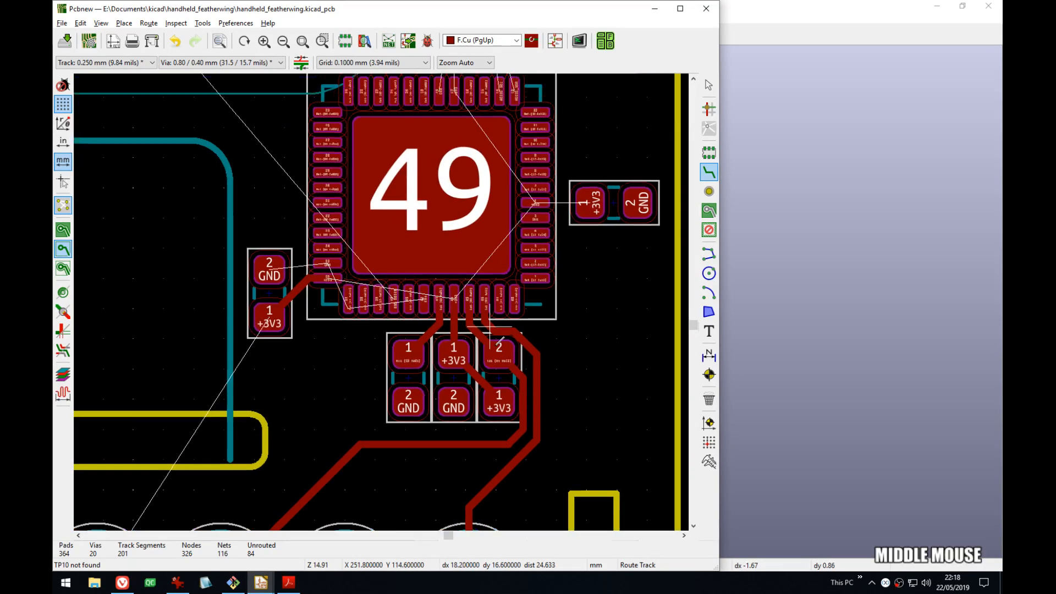
pyautogui.moveTo(383, 300); pyautogui.dragTo(381, 258, button='middle')
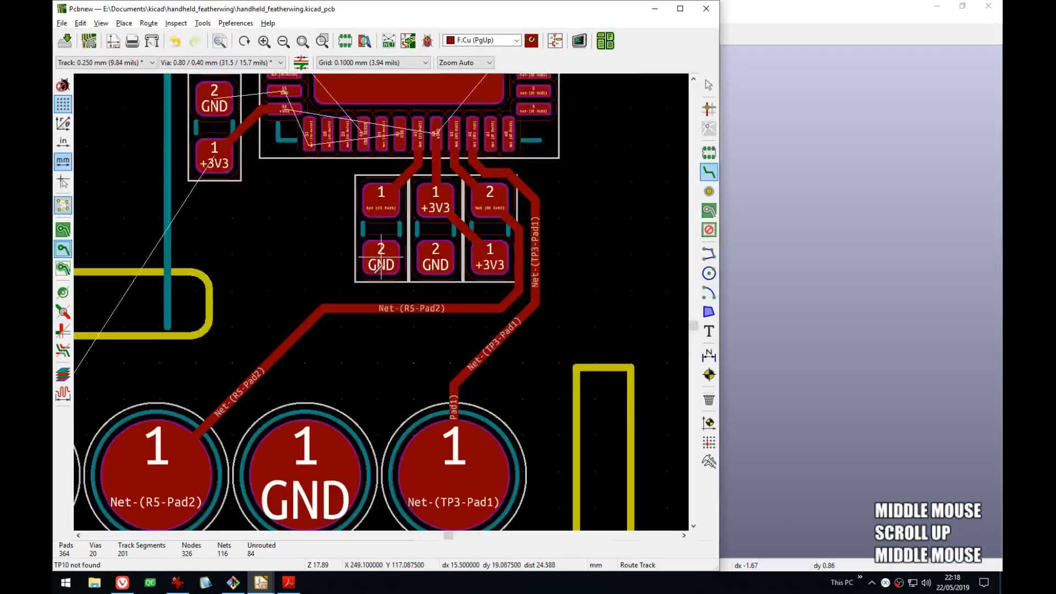
pyautogui.press('Escape')
# - Delete the diagonal segments of the Net-(R5-Pad2) and Net-(TP3-Pad1) tracks leading towards their test pads
pyautogui.click(471, 361)
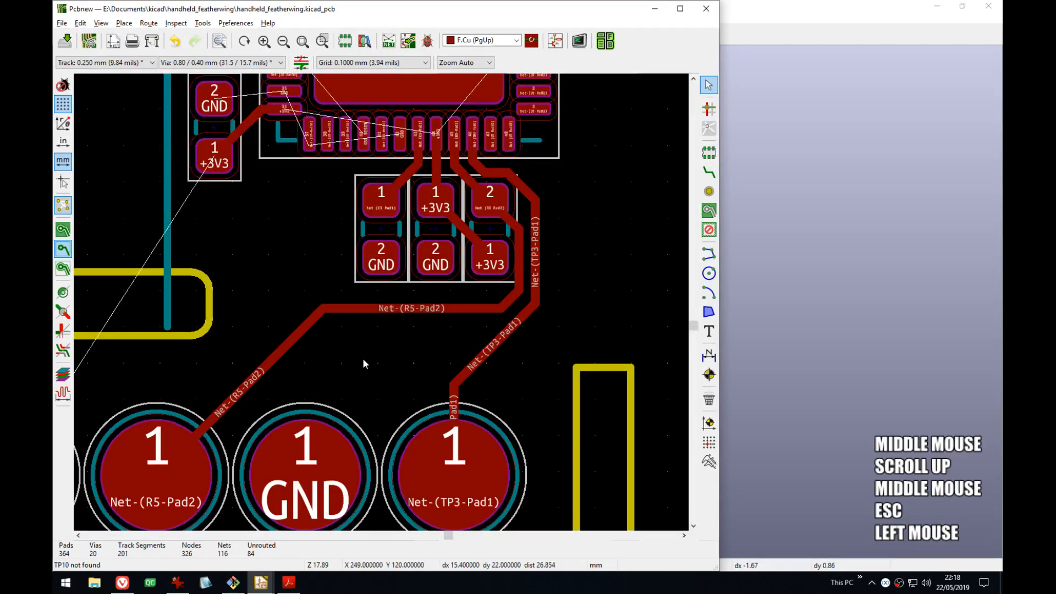
pyautogui.click(295, 334)
pyautogui.press('Delete')
pyautogui.click(486, 355)
pyautogui.press('Delete')
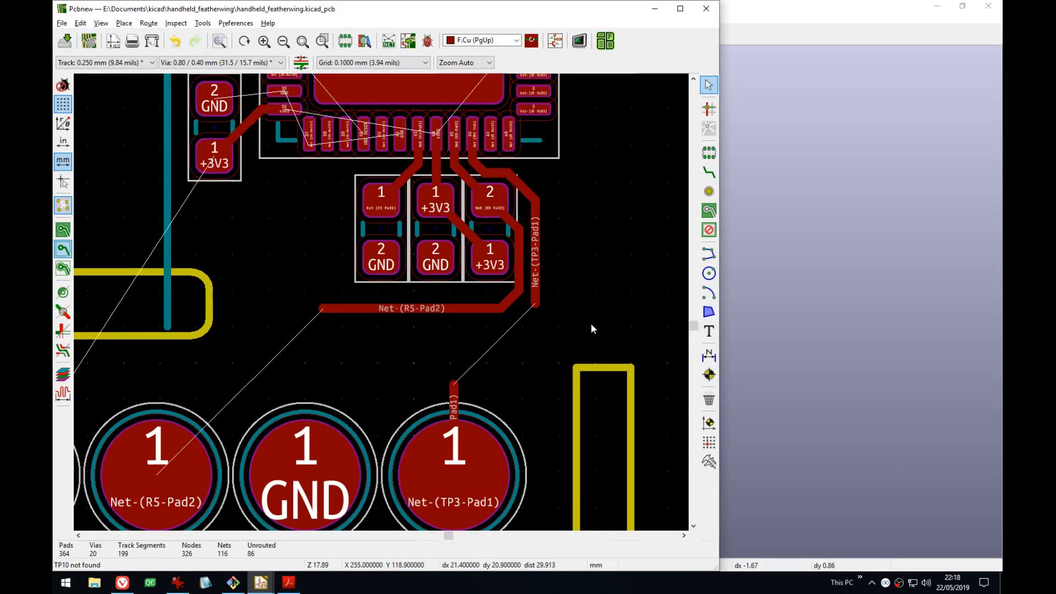
# - Move the three passives below the microcontroller straight down together with their attached tracks, away from the pins
pyautogui.moveTo(553, 336); pyautogui.dragTo(308, 158)
pyautogui.click(568, 181)
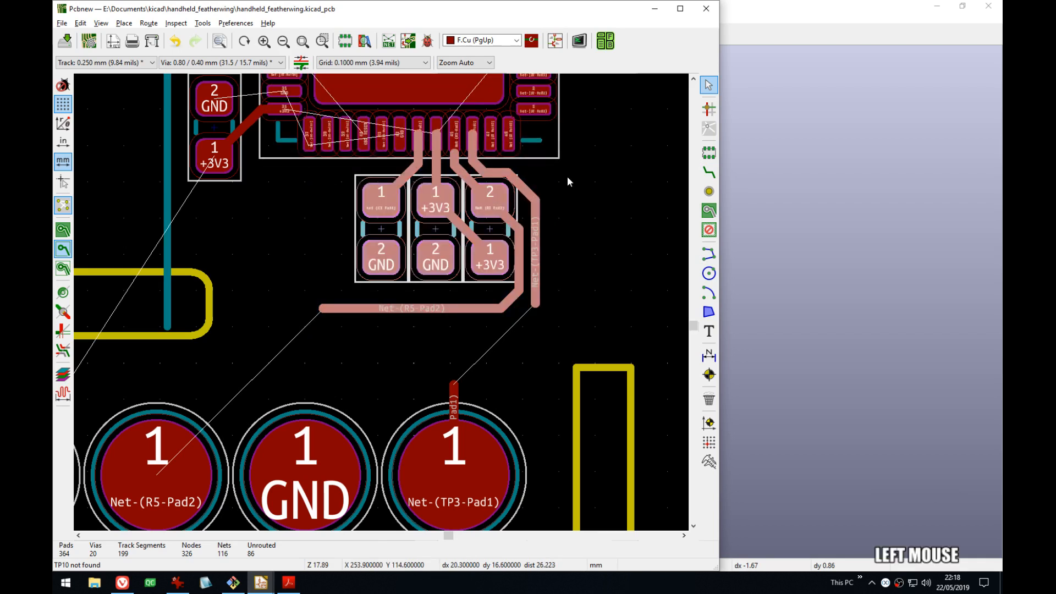
pyautogui.press('Down')
pyautogui.press('m')
pyautogui.press('Down')
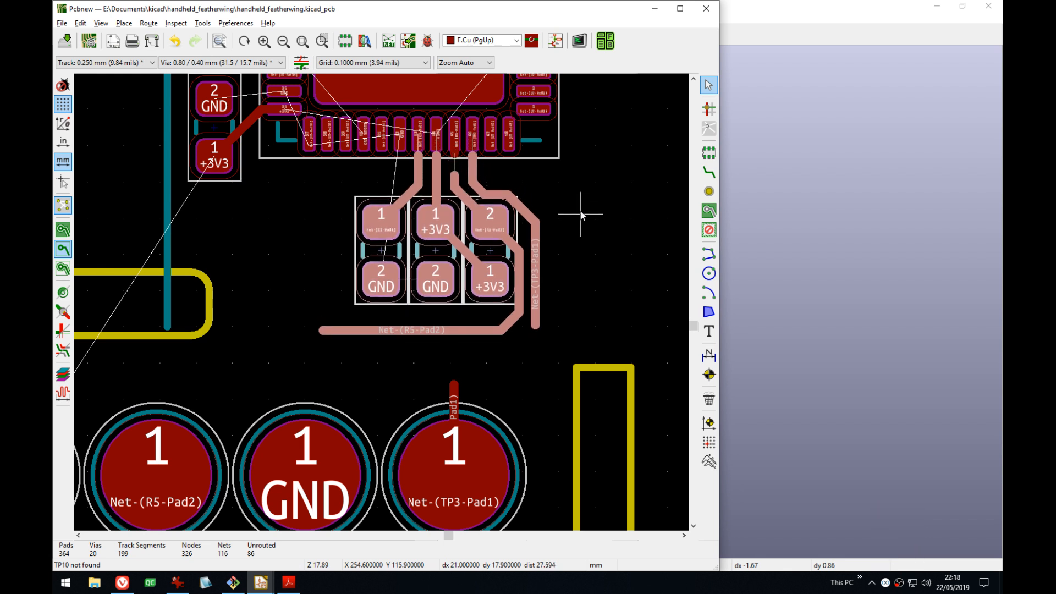
pyautogui.press('Up')
pyautogui.press('Down')
pyautogui.press('Down')
pyautogui.press('Down')
pyautogui.press('Down')
pyautogui.press('Down')
pyautogui.press('Down')
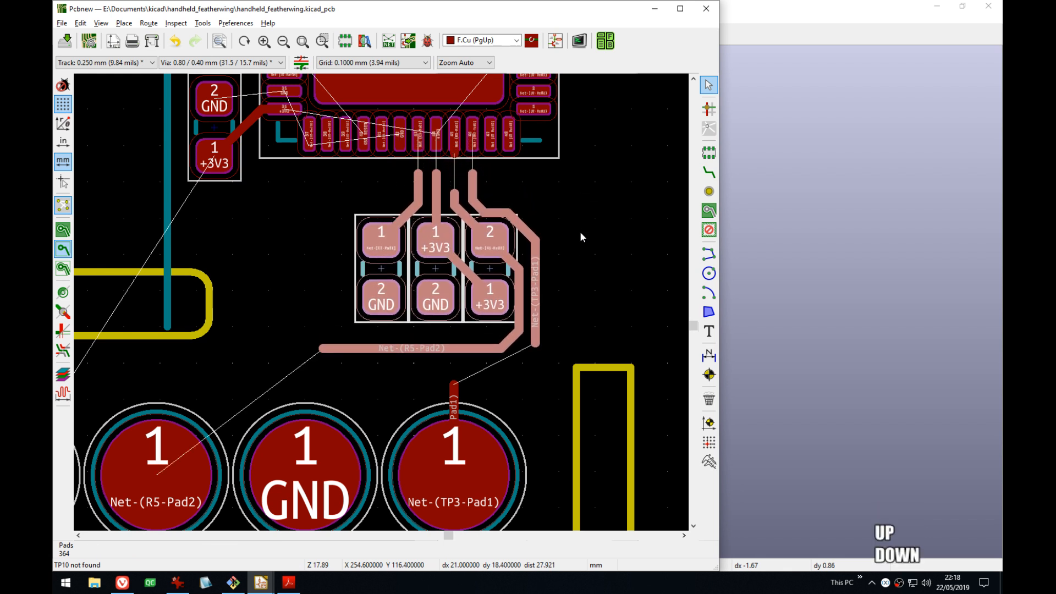
# - Confirm the new position of the three passives and their attached tracks below the microcontroller
pyautogui.press('Return')
# - Try routing short tracks away from microcontroller pins 48 and 47, and undo them
pyautogui.press('x')
pyautogui.click(507, 135)
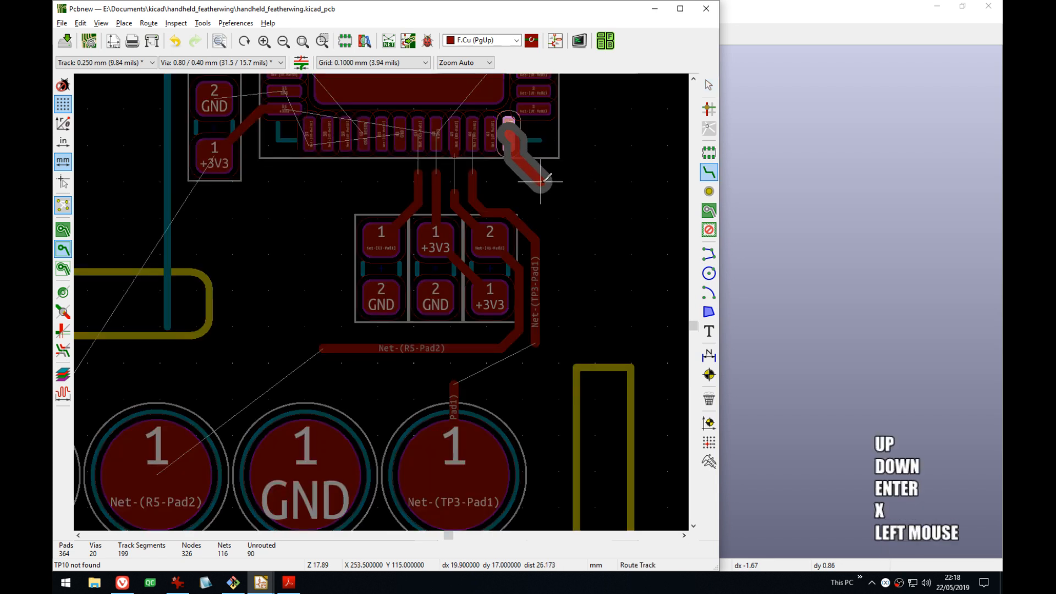
pyautogui.press('v')
pyautogui.press('v')
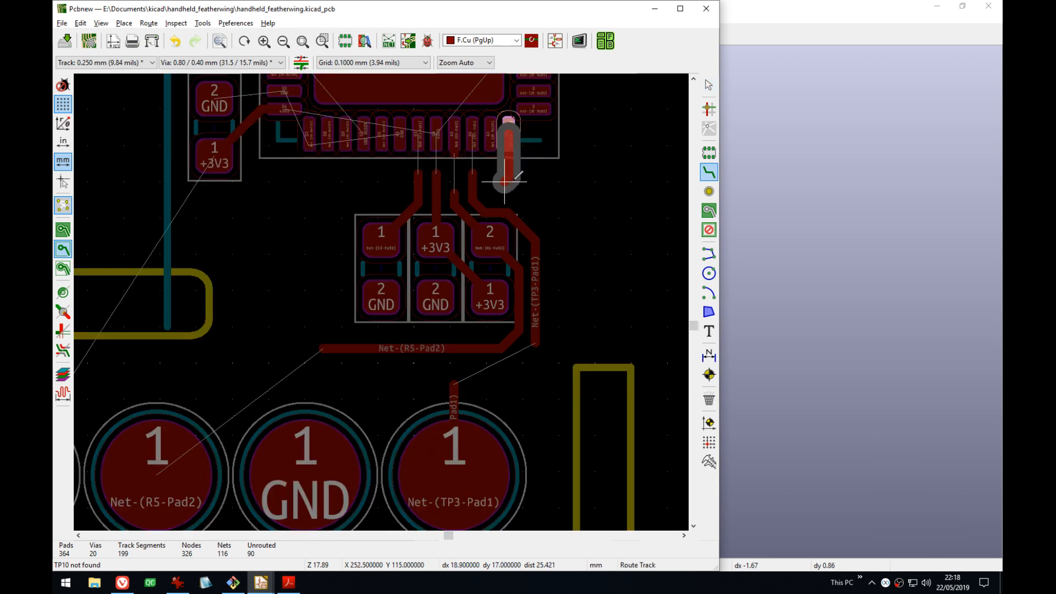
pyautogui.click(519, 165)
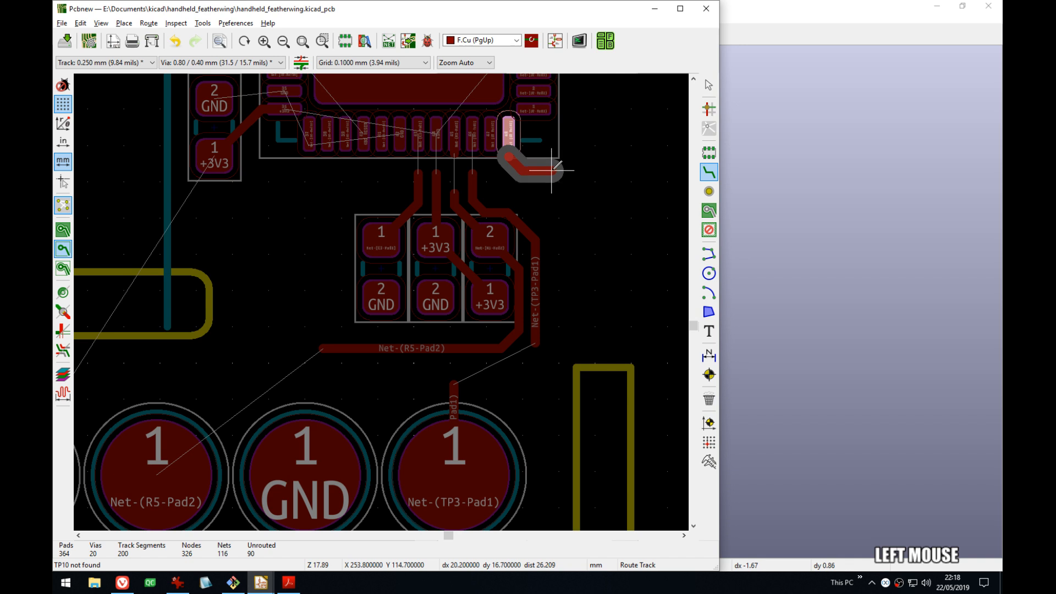
pyautogui.press('Escape')
pyautogui.click(489, 121)
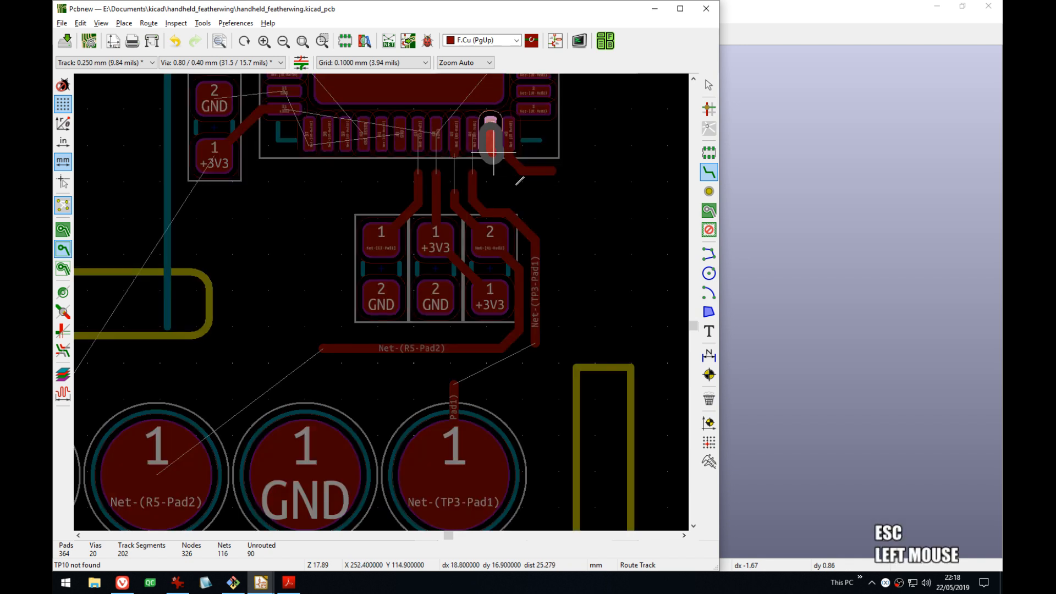
pyautogui.click(577, 187)
pyautogui.press('Escape')
pyautogui.scroll(-3, 576, 187)
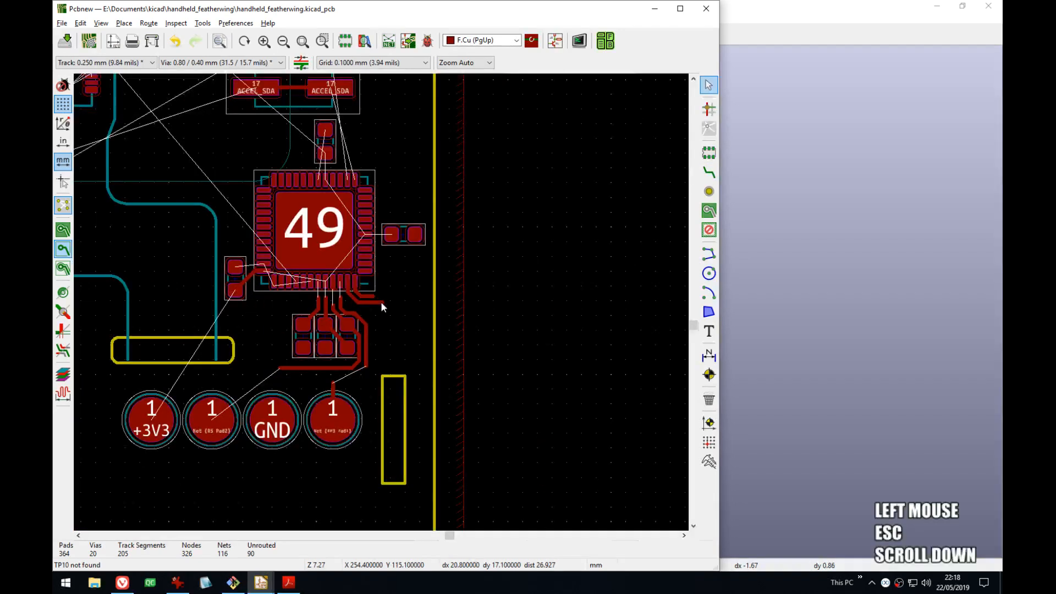
pyautogui.moveTo(381, 301); pyautogui.dragTo(408, 308, button='middle')
pyautogui.hotkey('ctrl', 'z')
pyautogui.hotkey('ctrl', 'z')
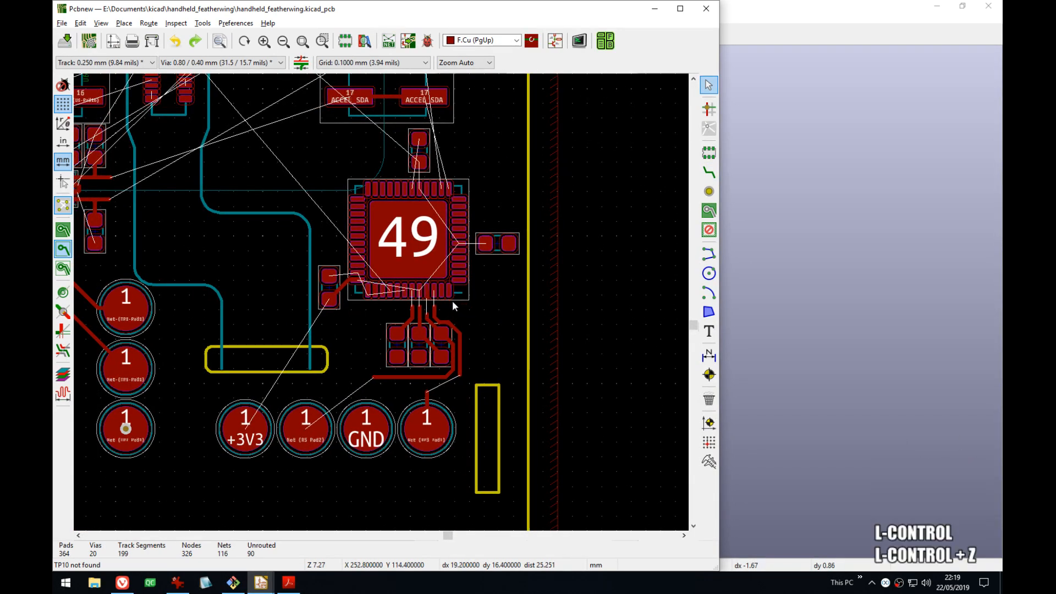
# - Route the missing vertical segments joining the Net-(TP3-Pad1) and Net-(R5-Pad2) tracks to microcontroller pins 46 and 45
pyautogui.scroll(3, 413, 303)
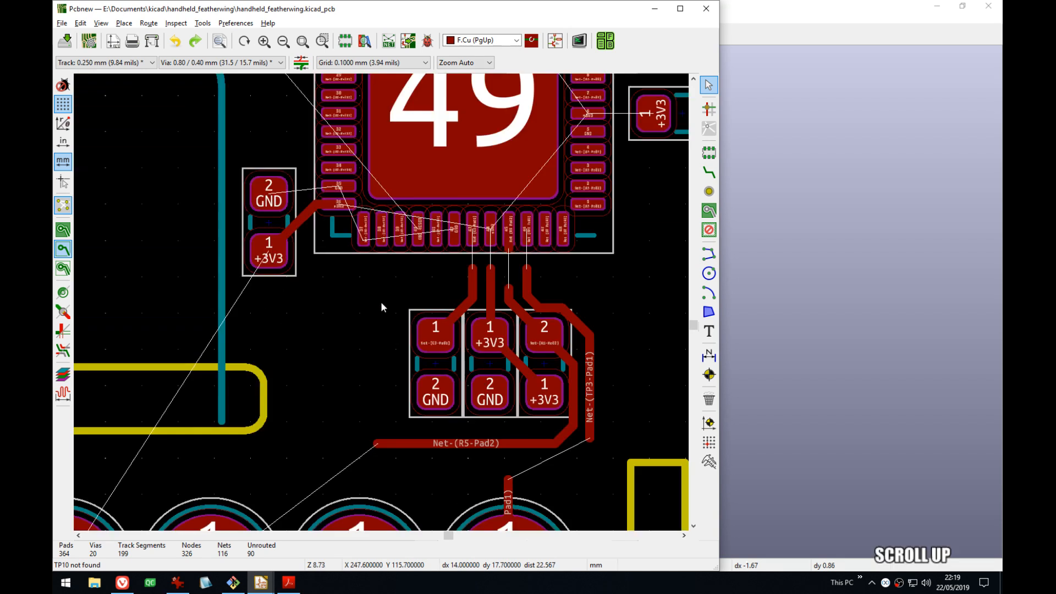
pyautogui.scroll(1, 522, 255)
pyautogui.moveTo(495, 275); pyautogui.dragTo(459, 297, button='middle')
pyautogui.scroll(1, 437, 294)
pyautogui.press('x')
pyautogui.click(419, 283)
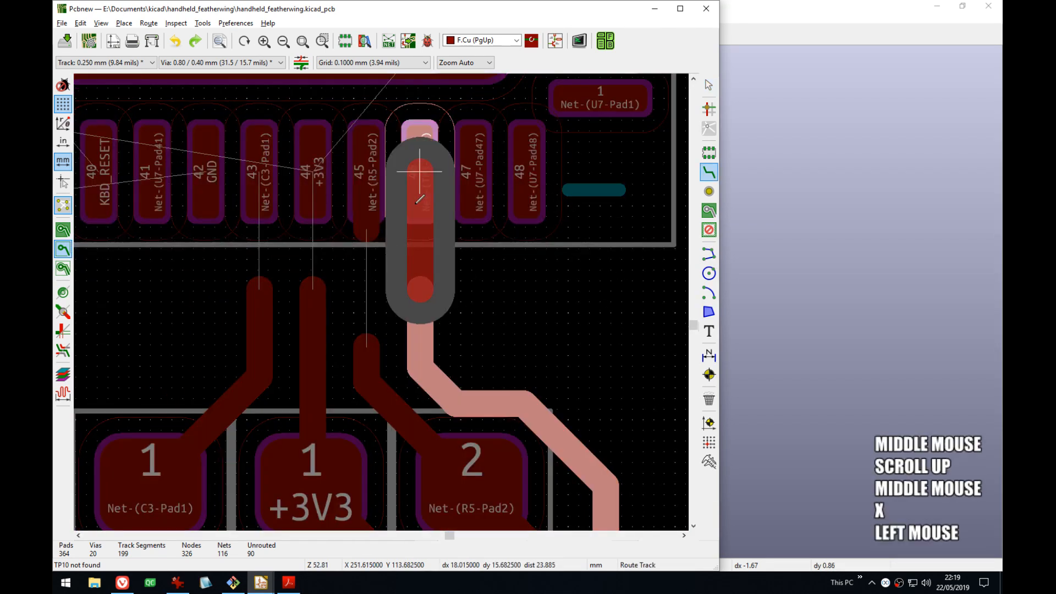
pyautogui.click(420, 182)
pyautogui.click(366, 346)
pyautogui.click(365, 228)
# - Route the missing vertical segments joining the +3V3 and Net-(C3-Pad1) tracks to microcontroller pins 44 and 43
pyautogui.click(309, 198)
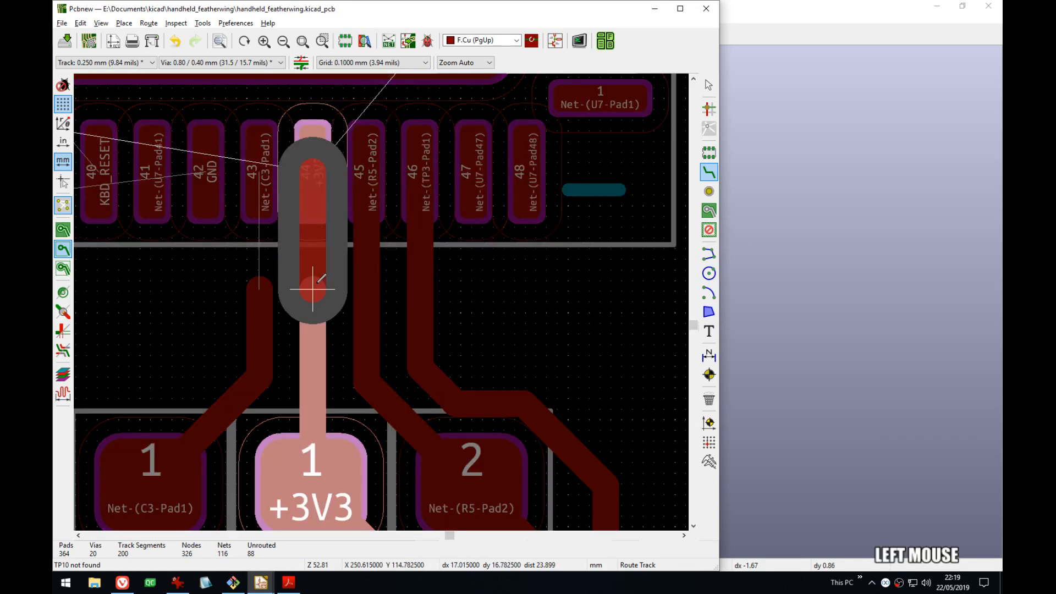
pyautogui.click(315, 284)
pyautogui.click(259, 192)
pyautogui.click(254, 281)
# - Connect the open end of the Net-(TP3-Pad1) track to its test pad's stub and reroute the corner beside the passives
pyautogui.scroll(-2, 458, 313)
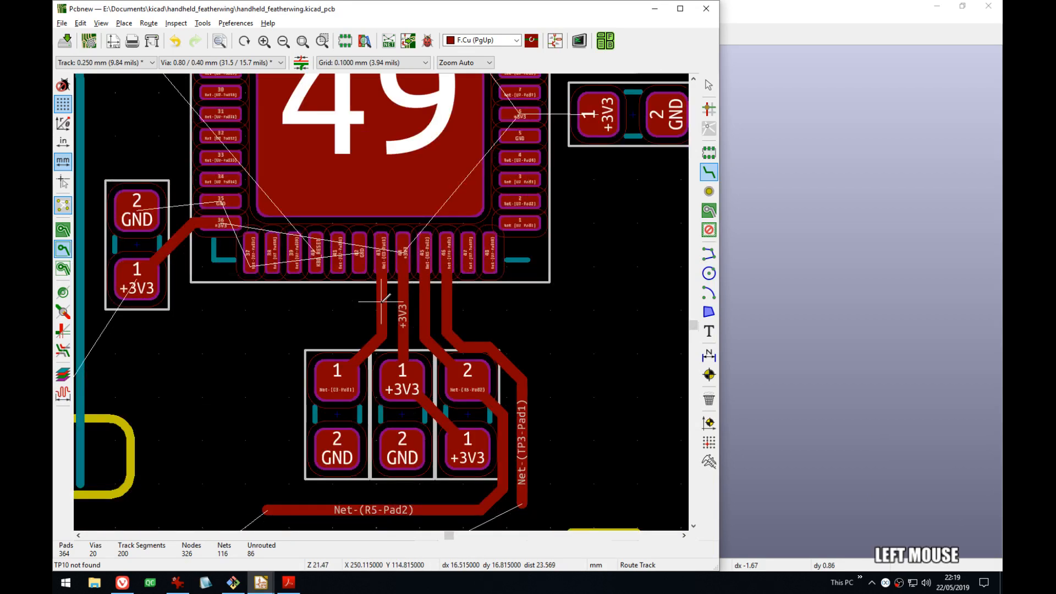
pyautogui.moveTo(459, 312); pyautogui.dragTo(498, 347, button='middle')
pyautogui.scroll(-1, 464, 318)
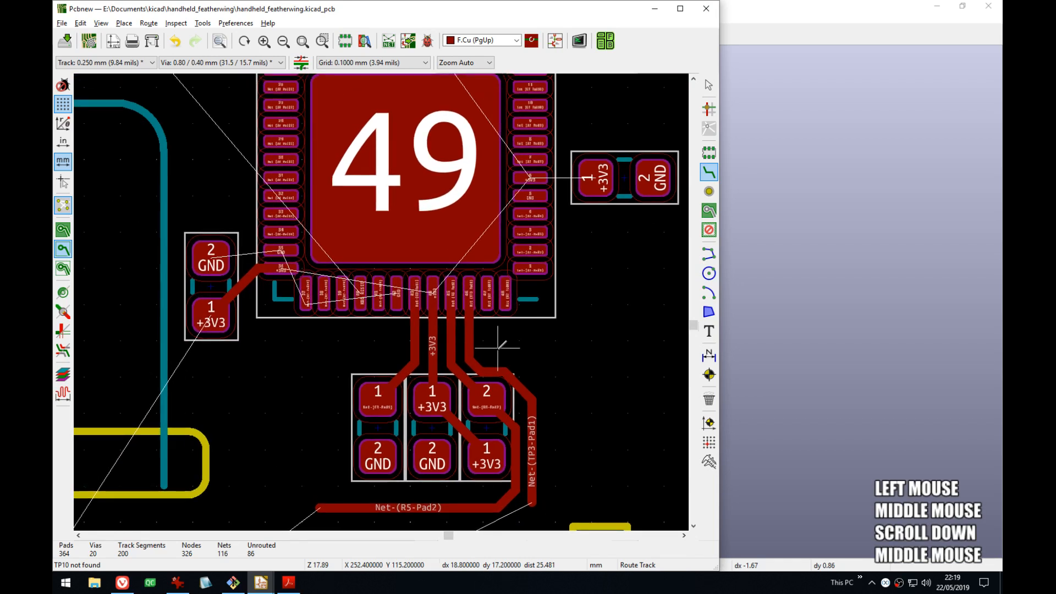
pyautogui.moveTo(523, 301); pyautogui.dragTo(601, 298, button='middle')
pyautogui.click(602, 297)
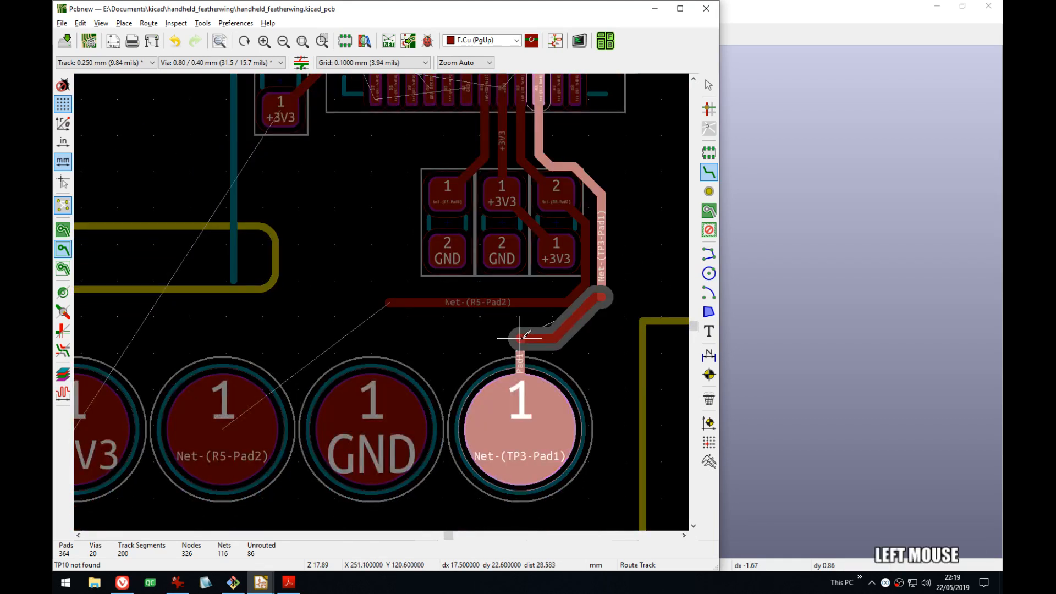
pyautogui.click(516, 336)
pyautogui.click(585, 307)
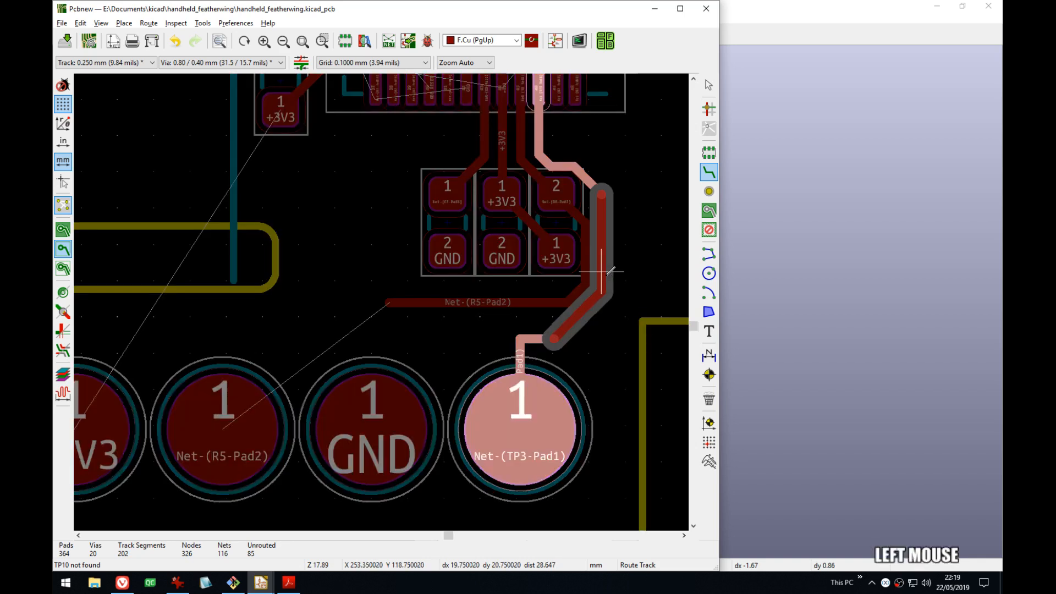
pyautogui.click(603, 271)
# - Route the Net-(R5-Pad2) track from its open end to its test pad and adjust the diagonal segment above the pad
pyautogui.click(386, 301)
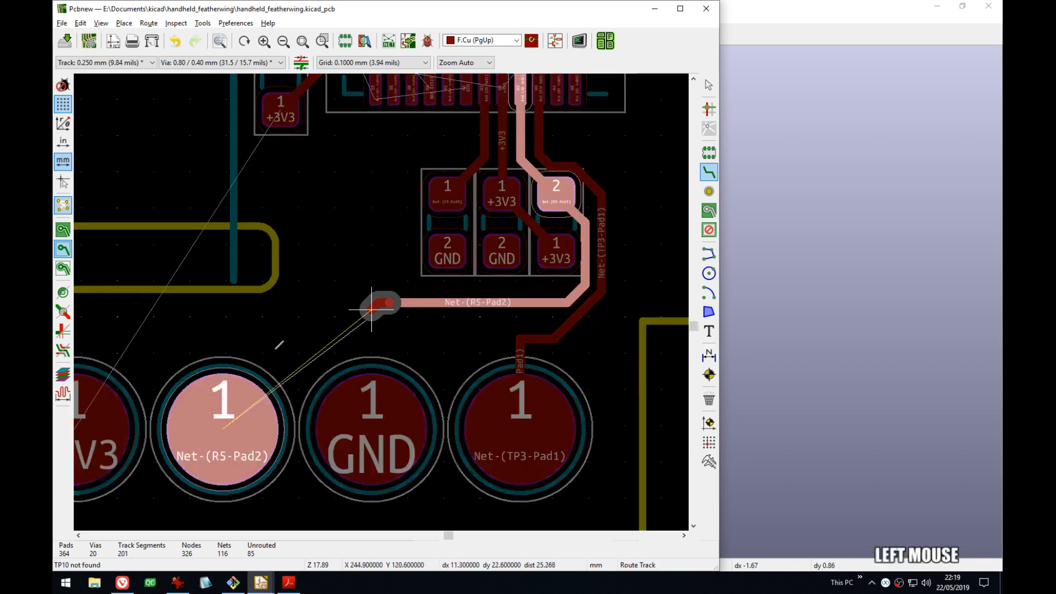
pyautogui.click(222, 425)
pyautogui.press('d')
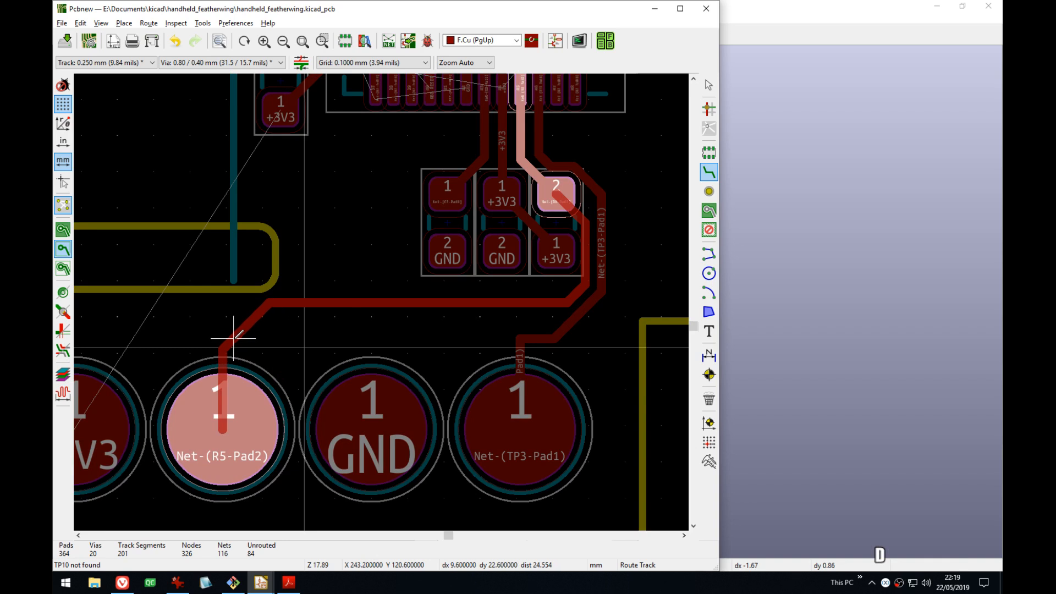
pyautogui.click(237, 340)
# - Reroute the end of the Net-(TP3-Pad1) track diagonally into its test pad and straighten the diagonal segment
pyautogui.click(554, 337)
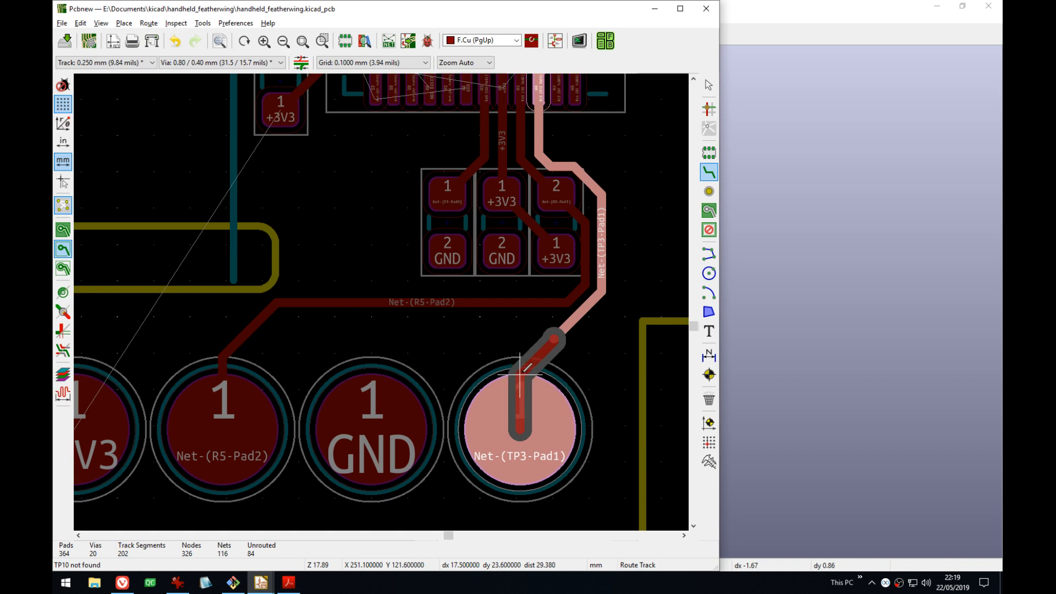
pyautogui.click(524, 369)
pyautogui.press('d')
pyautogui.click(569, 323)
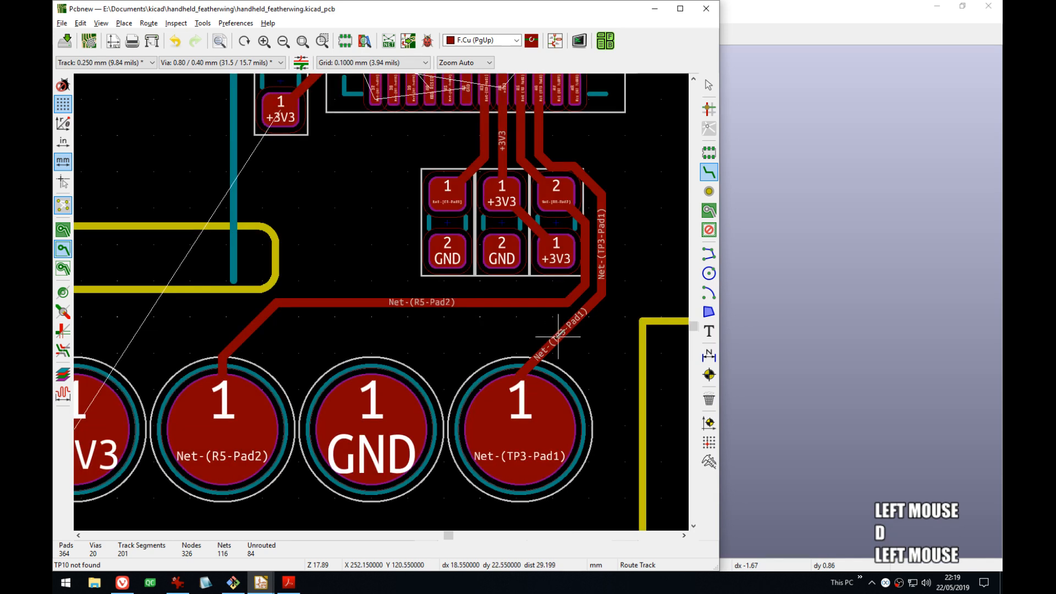
pyautogui.press('d')
pyautogui.click(563, 331)
# - Examine the routed test pads, the rest of the board, and the parts still unplaced outside the board outline
pyautogui.moveTo(561, 196); pyautogui.dragTo(576, 241, button='middle')
pyautogui.scroll(-3, 576, 241)
pyautogui.moveTo(341, 318); pyautogui.dragTo(430, 317, button='middle')
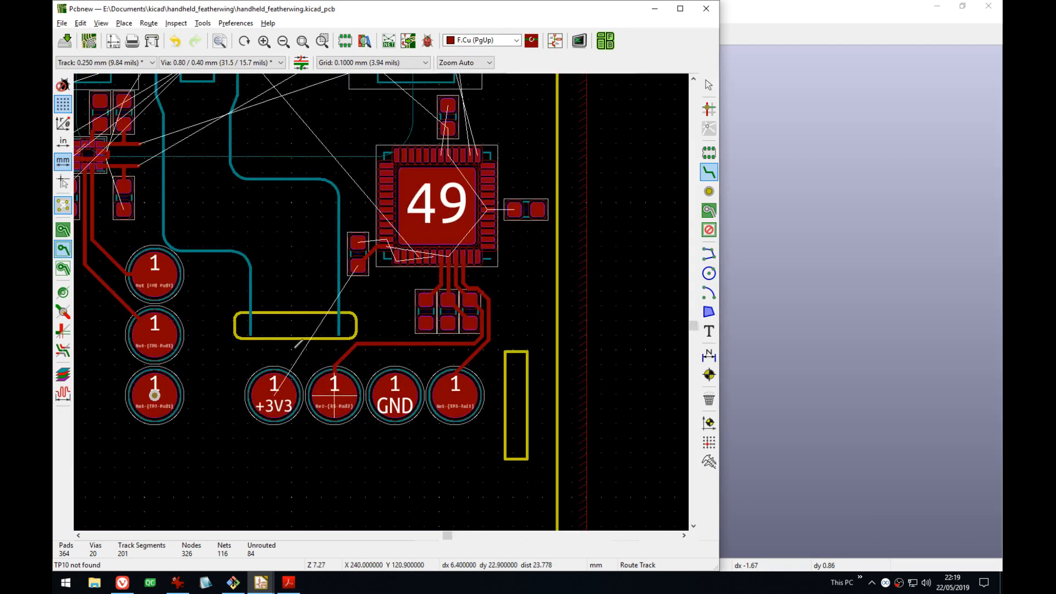
pyautogui.moveTo(312, 257); pyautogui.dragTo(362, 140, button='middle')
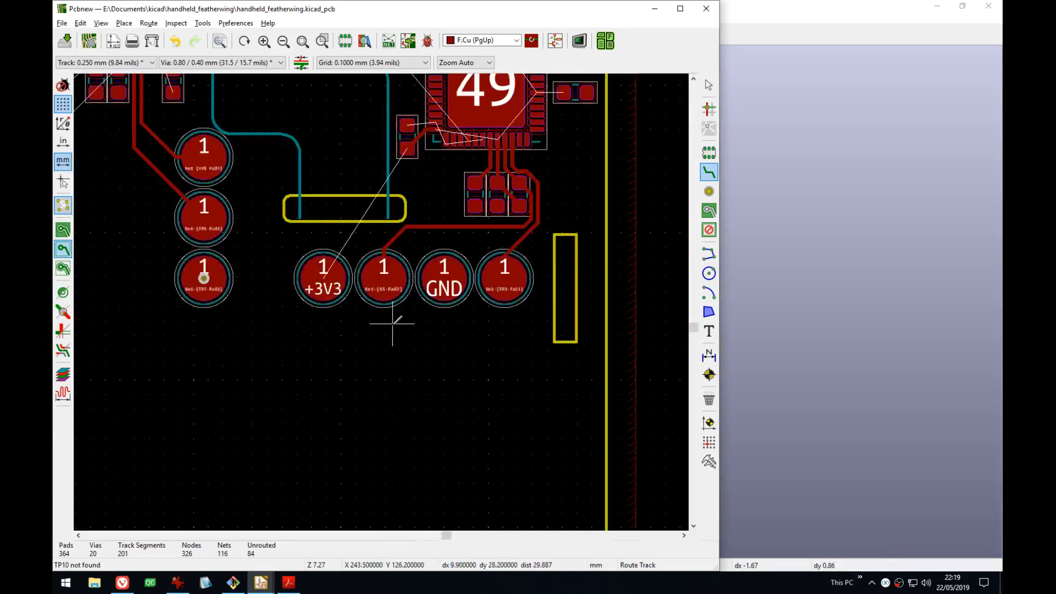
pyautogui.moveTo(279, 264); pyautogui.dragTo(550, 394, button='middle')
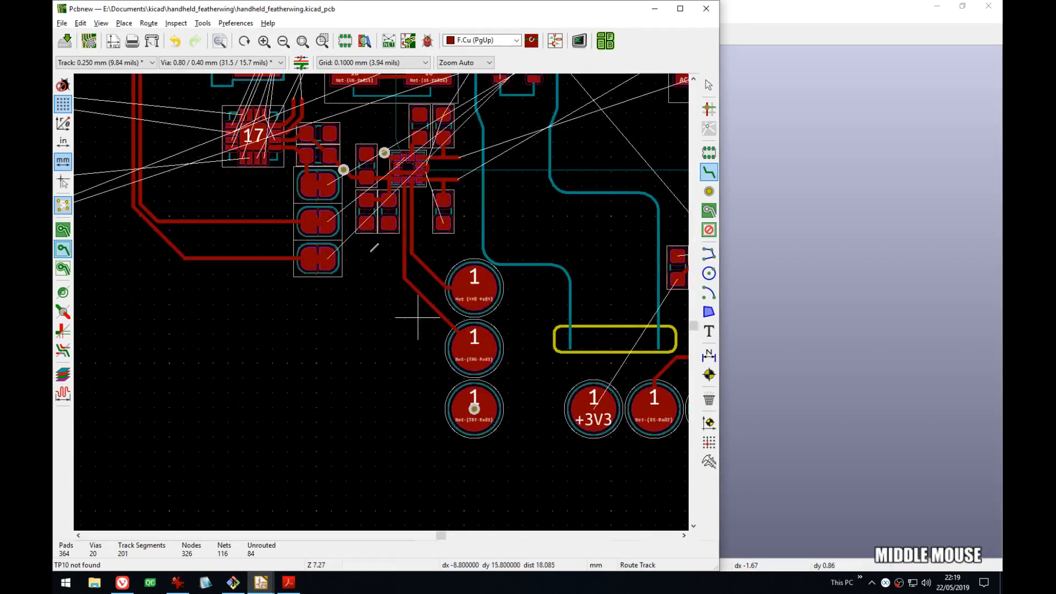
pyautogui.scroll(-4, 373, 250)
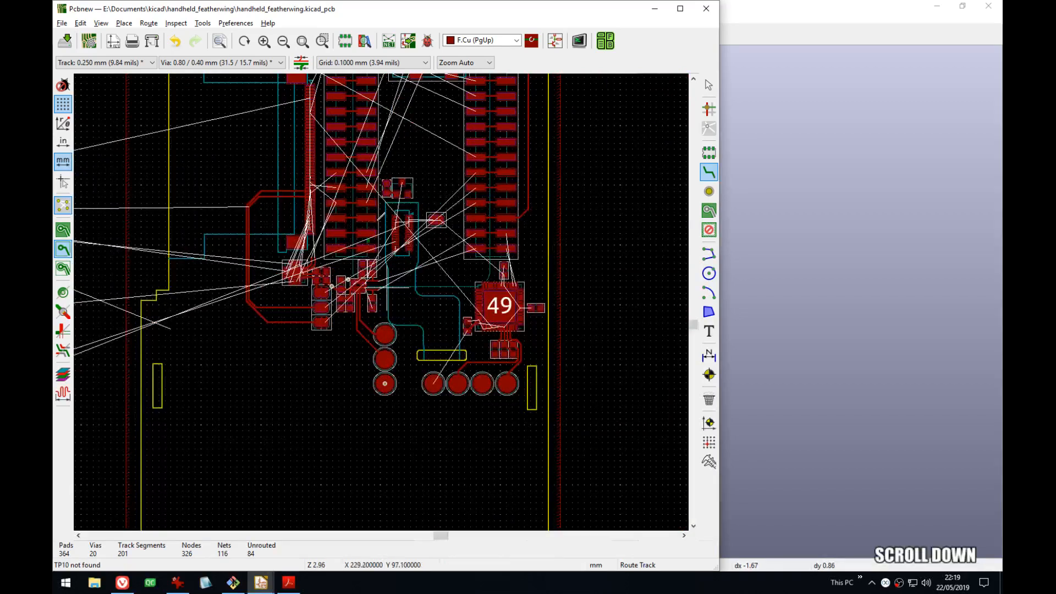
pyautogui.moveTo(377, 220); pyautogui.dragTo(413, 294, button='middle')
pyautogui.scroll(4, 415, 294)
pyautogui.moveTo(372, 422); pyautogui.dragTo(433, 279, button='middle')
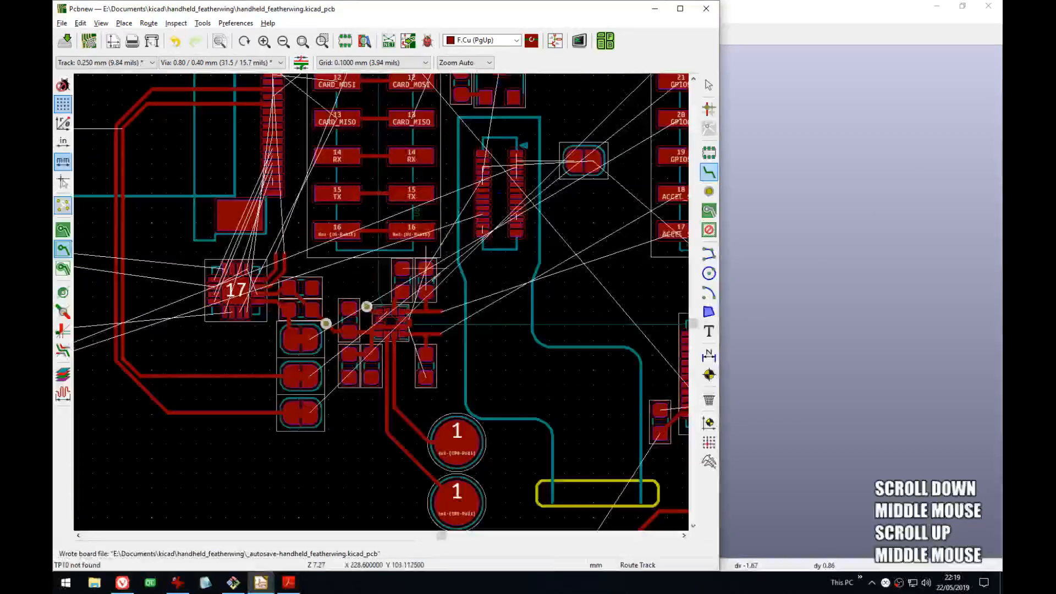
pyautogui.moveTo(488, 213); pyautogui.dragTo(485, 162, button='middle')
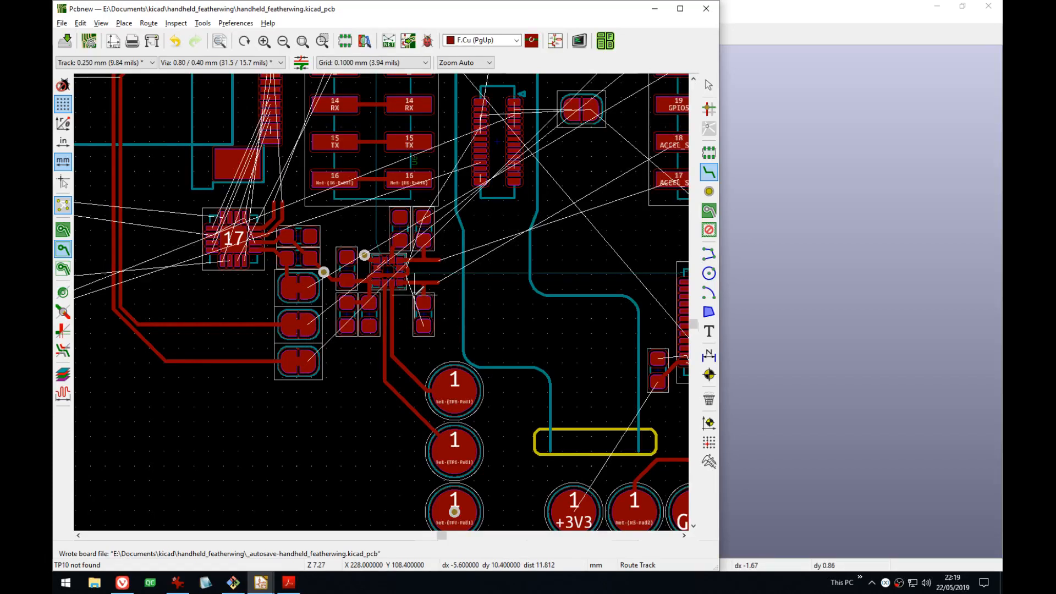
pyautogui.scroll(-4, 418, 291)
pyautogui.moveTo(421, 116); pyautogui.dragTo(477, 232, button='middle')
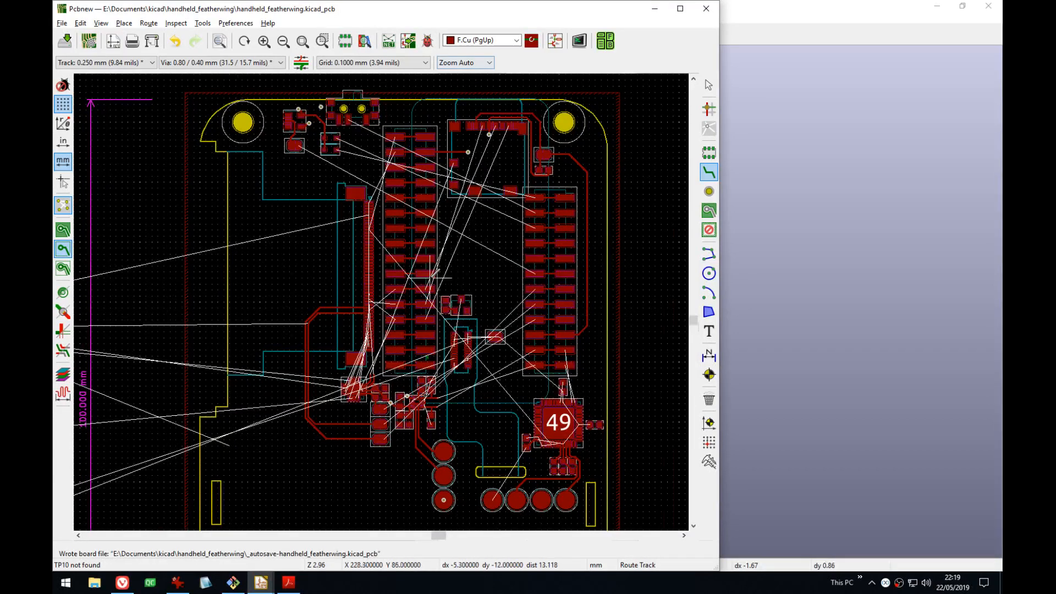
pyautogui.scroll(-4, 431, 277)
pyautogui.moveTo(254, 295); pyautogui.dragTo(408, 230, button='middle')
pyautogui.scroll(4, 295, 238)
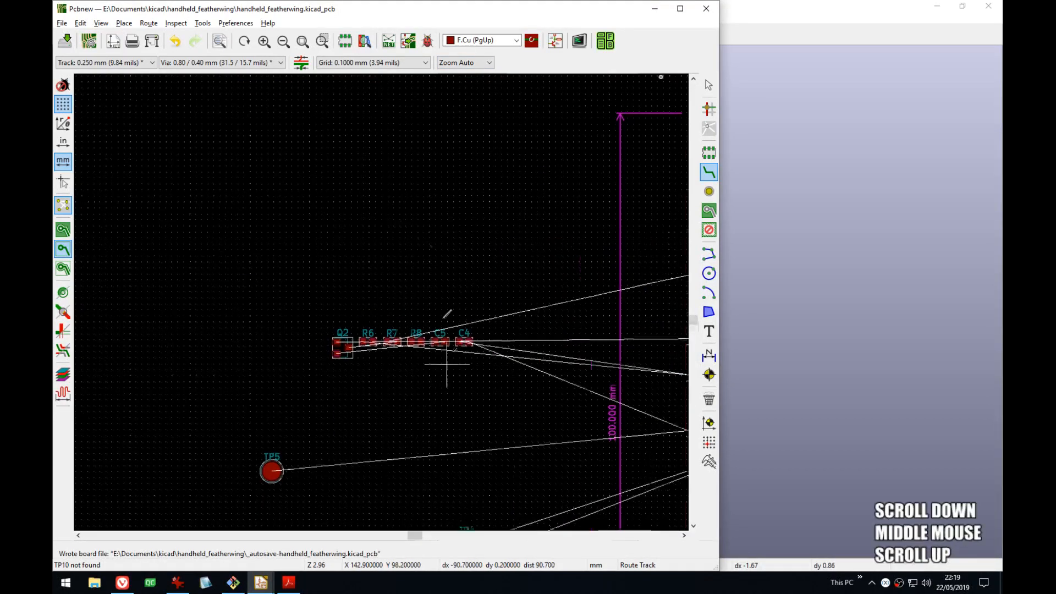
pyautogui.moveTo(446, 354); pyautogui.dragTo(405, 259, button='middle')
# - Bring the Eeschema schematic up beside the board layout, return to Pcbnew and save the board
pyautogui.hotkey('alt', 'Tab')
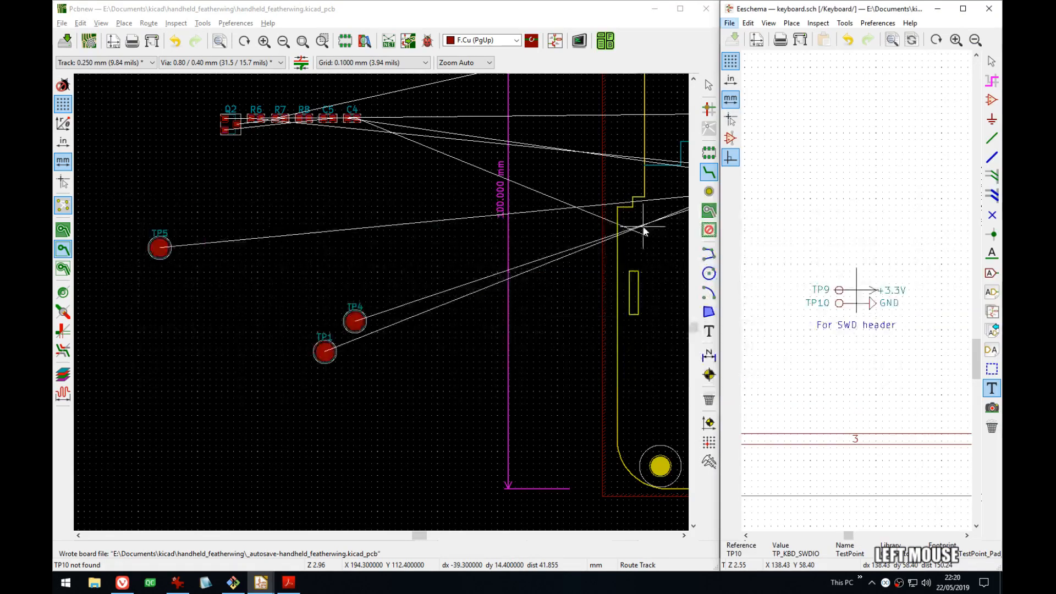
pyautogui.click(640, 242)
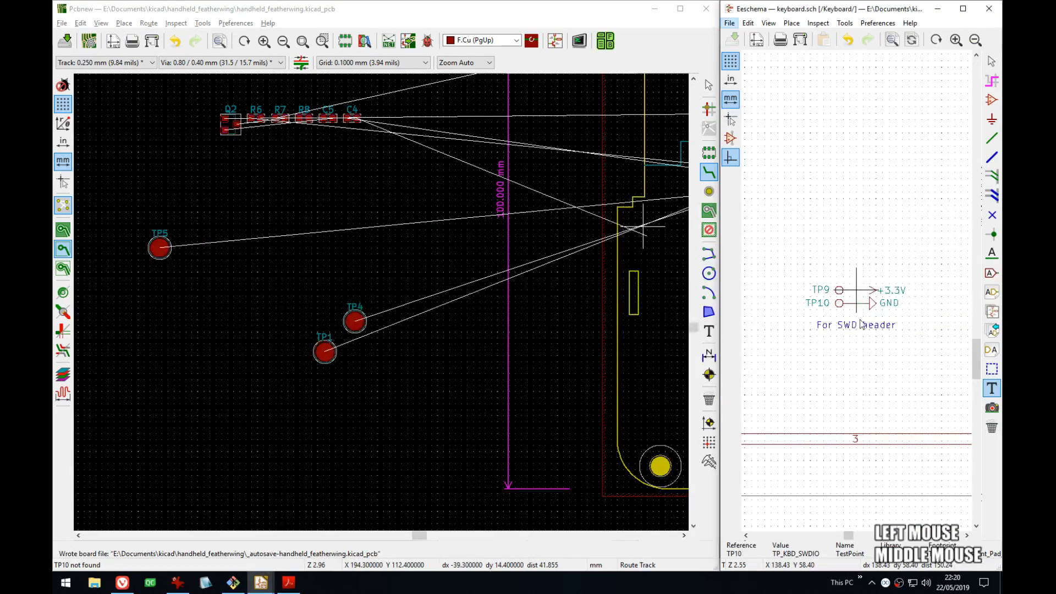
pyautogui.click(588, 42)
pyautogui.hotkey('ctrl', 's')
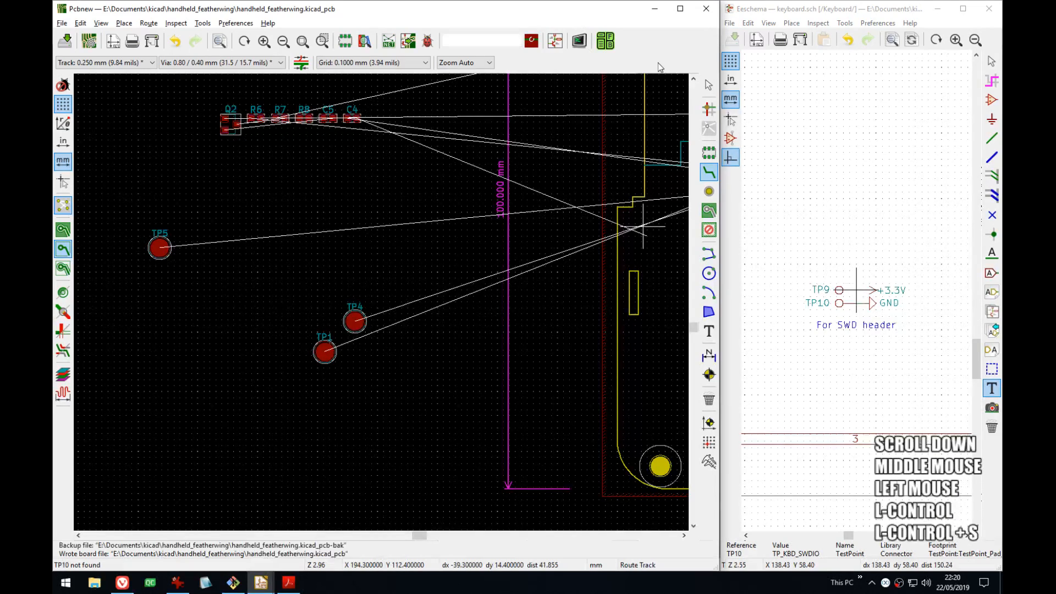
# - Cross-probe the unplaced parts C4, C5, R8, R7, R6, Q2 and TP4 to locate each in the schematic
pyautogui.moveTo(874, 159); pyautogui.dragTo(854, 186, button='middle')
pyautogui.moveTo(313, 177); pyautogui.dragTo(358, 329, button='middle')
pyautogui.scroll(1, 383, 302)
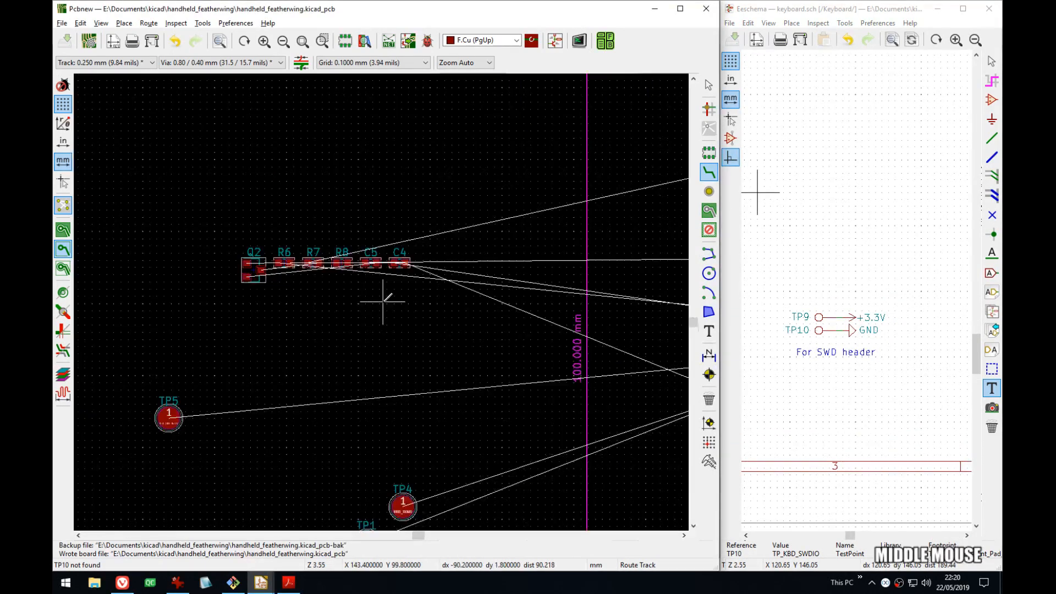
pyautogui.press('Escape')
pyautogui.click(398, 273)
pyautogui.click(399, 267)
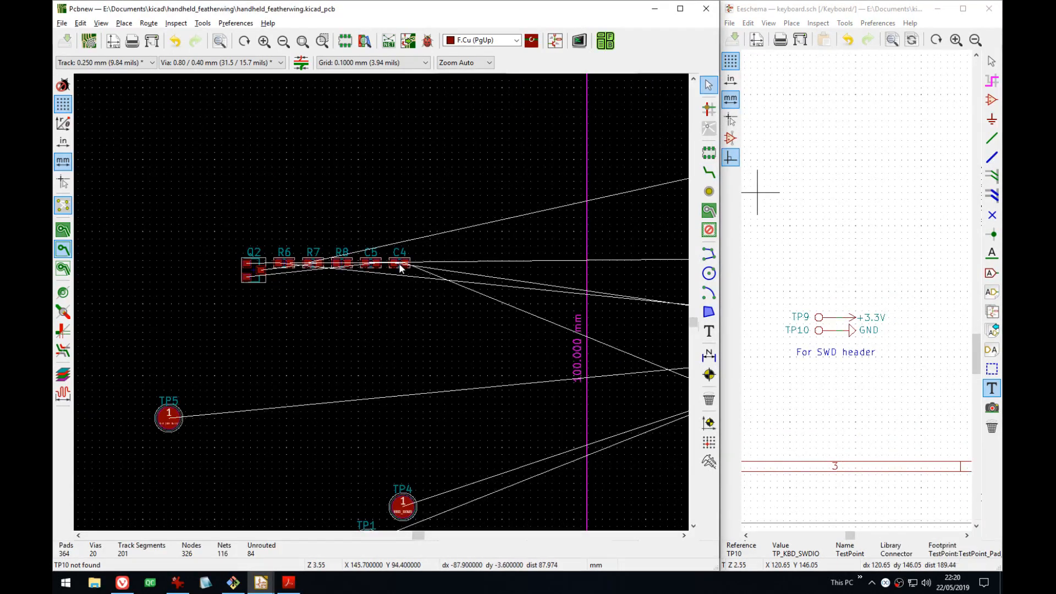
pyautogui.scroll(-4, 830, 371)
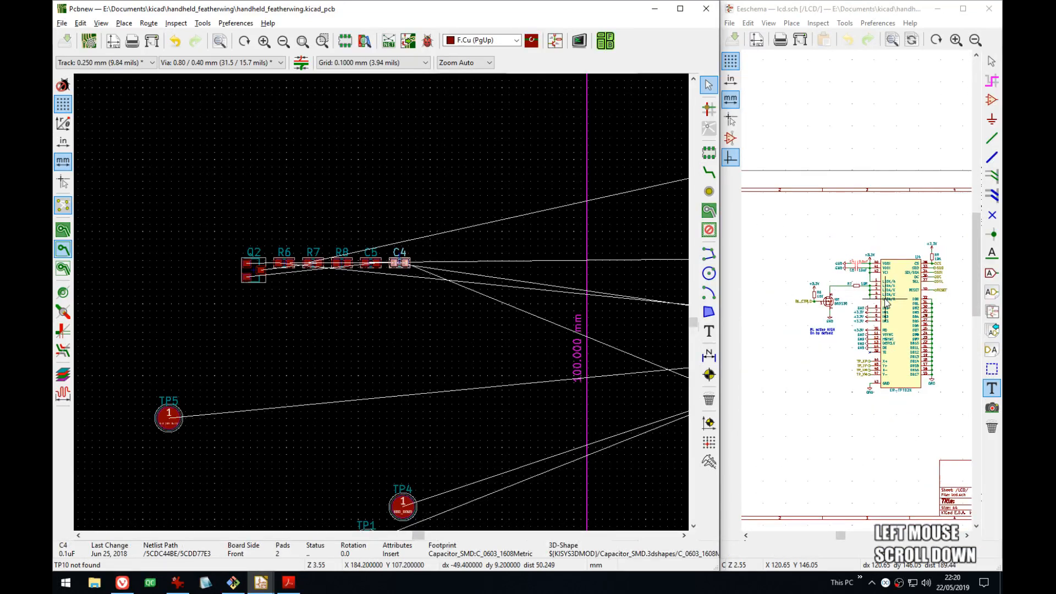
pyautogui.moveTo(761, 291); pyautogui.dragTo(751, 290, button='middle')
pyautogui.click(371, 268)
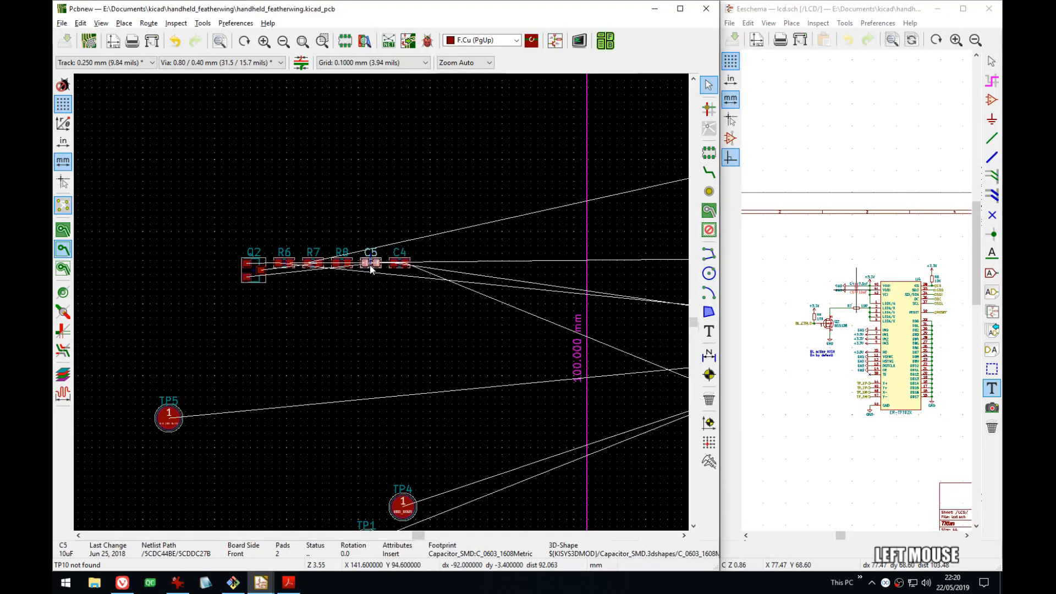
pyautogui.click(344, 268)
pyautogui.click(316, 266)
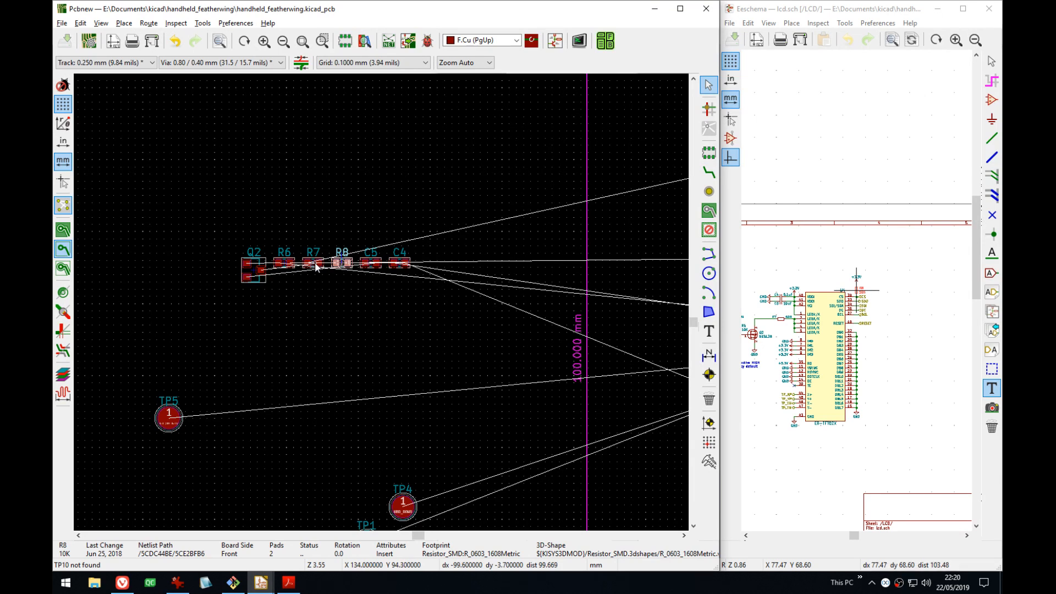
pyautogui.click(286, 264)
pyautogui.click(260, 268)
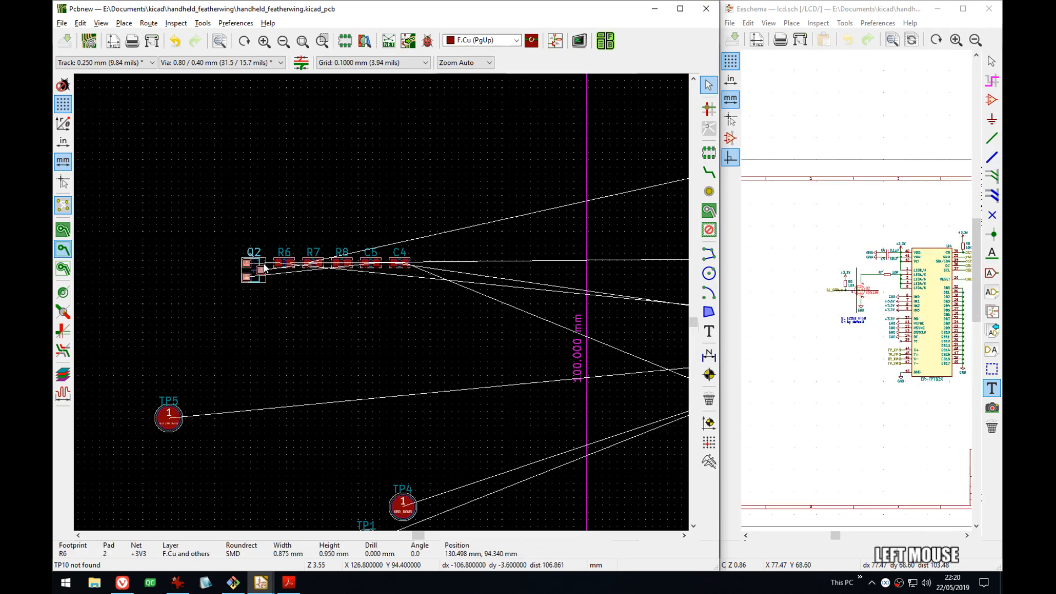
pyautogui.click(401, 505)
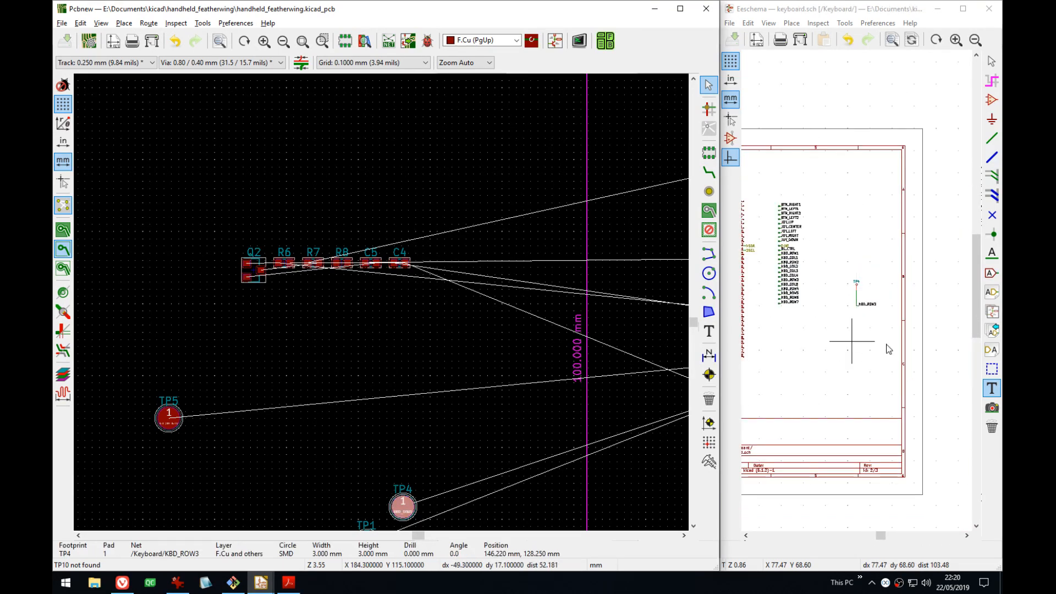
# - Cross-probe the unplaced test pads TP5 and TP1 to locate each in the schematic
pyautogui.moveTo(464, 386); pyautogui.dragTo(415, 308, button='middle')
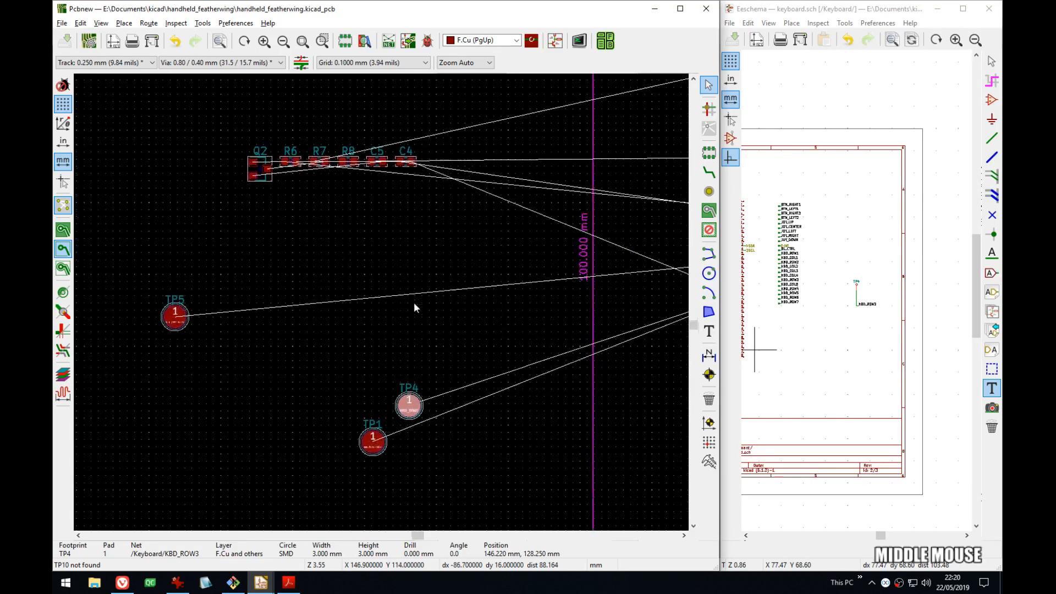
pyautogui.click(182, 321)
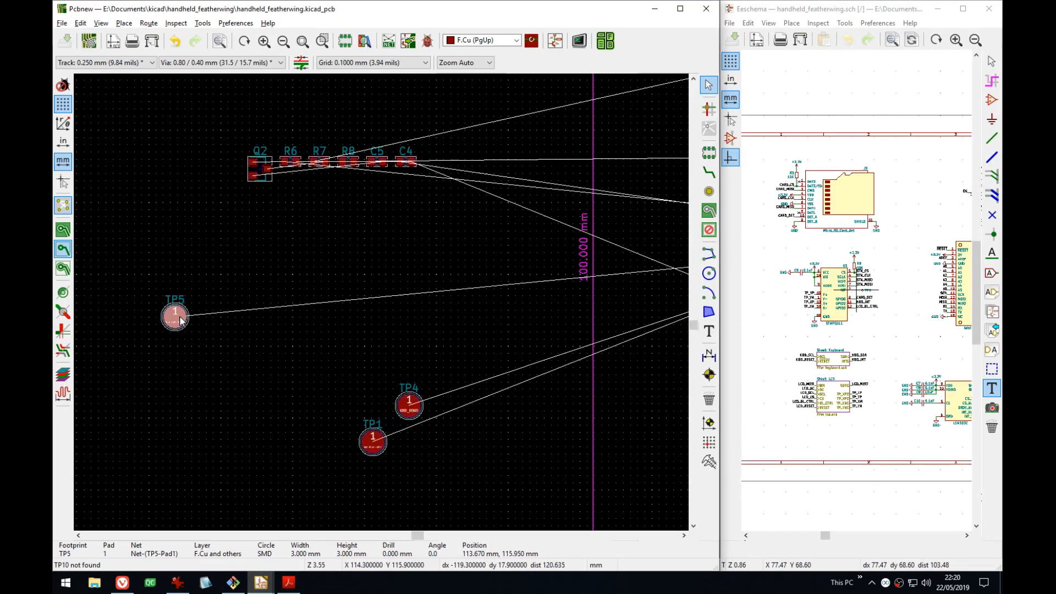
pyautogui.click(377, 441)
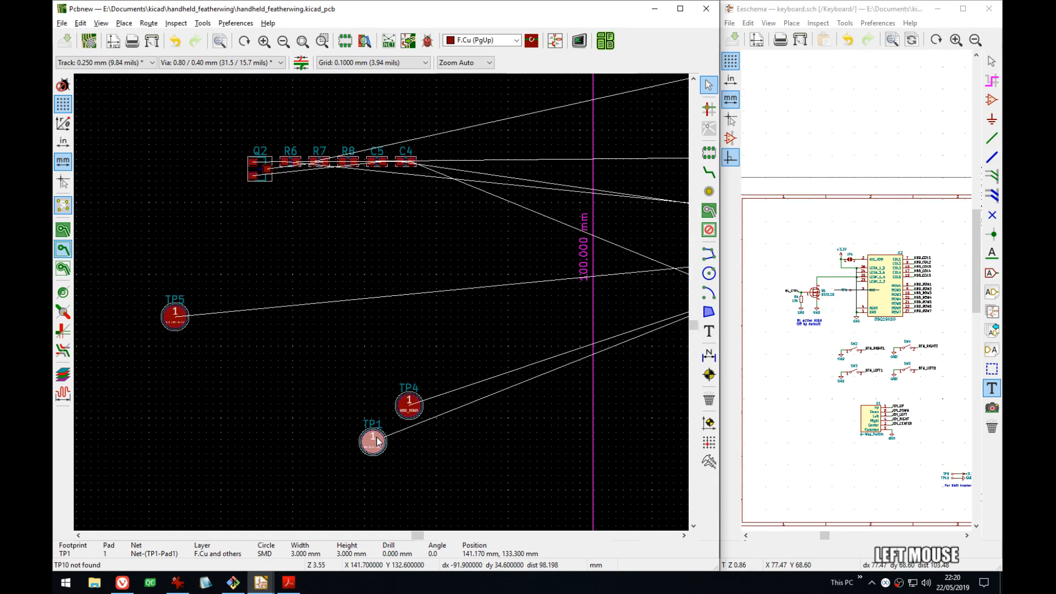
# - Move test pad TP1 onto the board, beside pin 1 of the keyboard connector and over jumper JP4
pyautogui.moveTo(481, 414); pyautogui.dragTo(323, 363, button='middle')
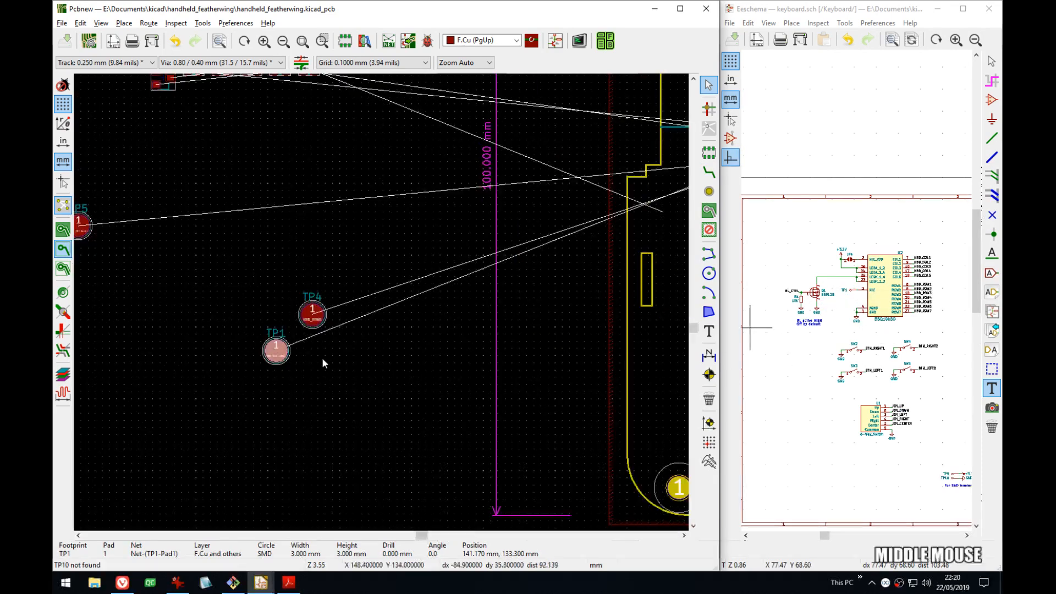
pyautogui.press('m')
pyautogui.moveTo(582, 264); pyautogui.dragTo(242, 426, button='middle')
pyautogui.moveTo(526, 324); pyautogui.dragTo(320, 428, button='middle')
pyautogui.scroll(3, 448, 334)
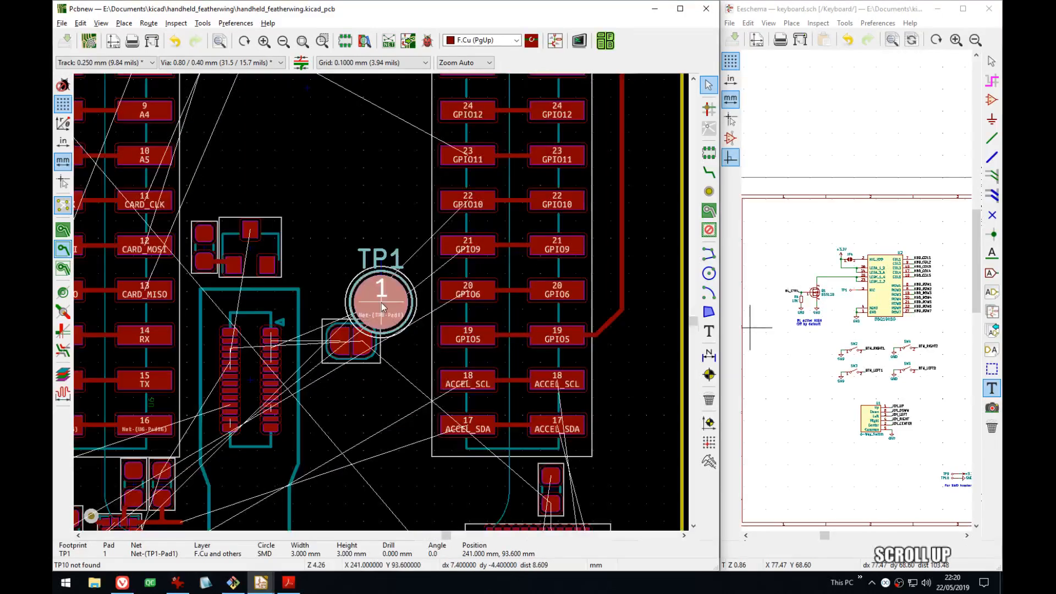
pyautogui.moveTo(381, 301); pyautogui.dragTo(444, 125, button='middle')
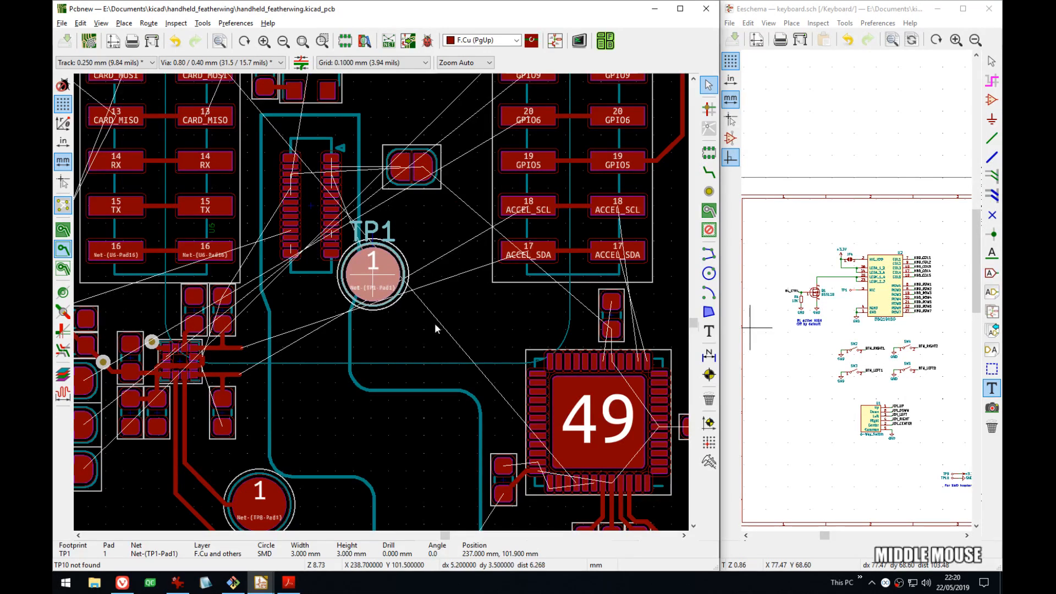
pyautogui.moveTo(438, 260); pyautogui.dragTo(462, 375, button='middle')
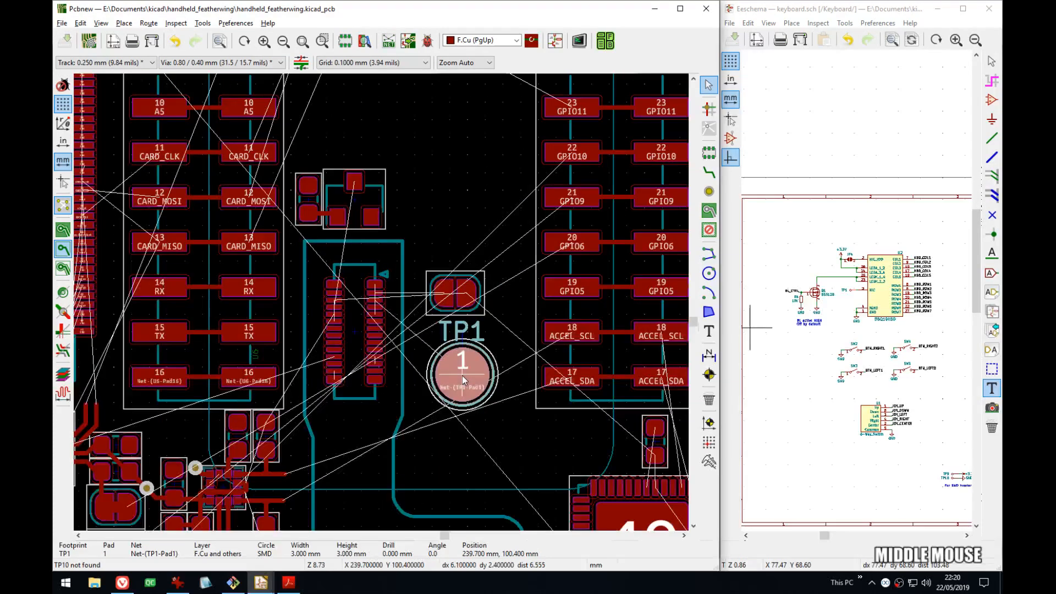
pyautogui.scroll(1, 462, 375)
pyautogui.scroll(1, 381, 302)
pyautogui.moveTo(377, 307); pyautogui.dragTo(431, 396, button='middle')
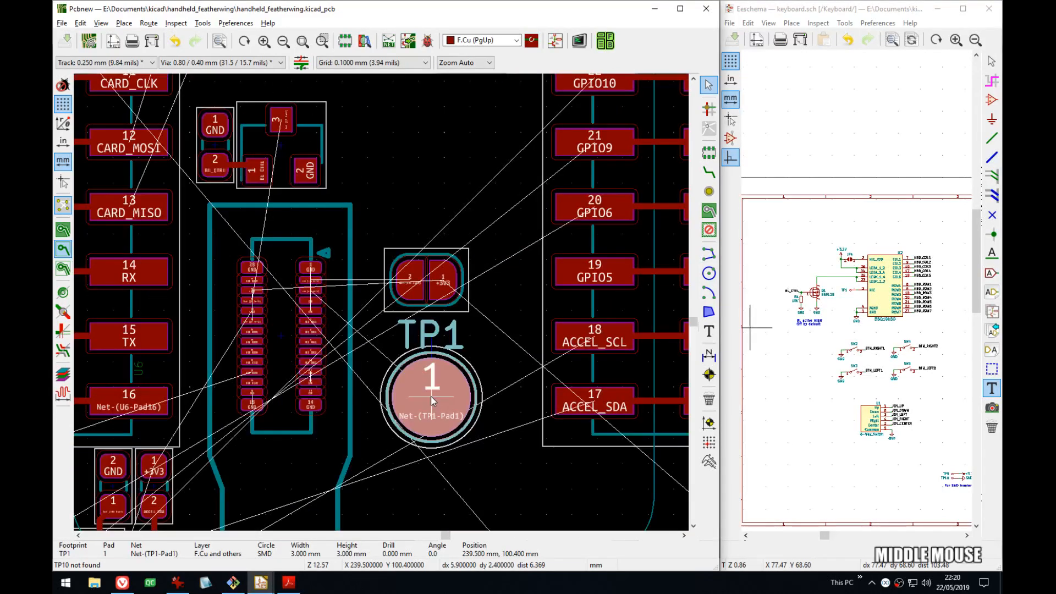
pyautogui.scroll(1, 430, 396)
pyautogui.moveTo(381, 302); pyautogui.dragTo(463, 345, button='middle')
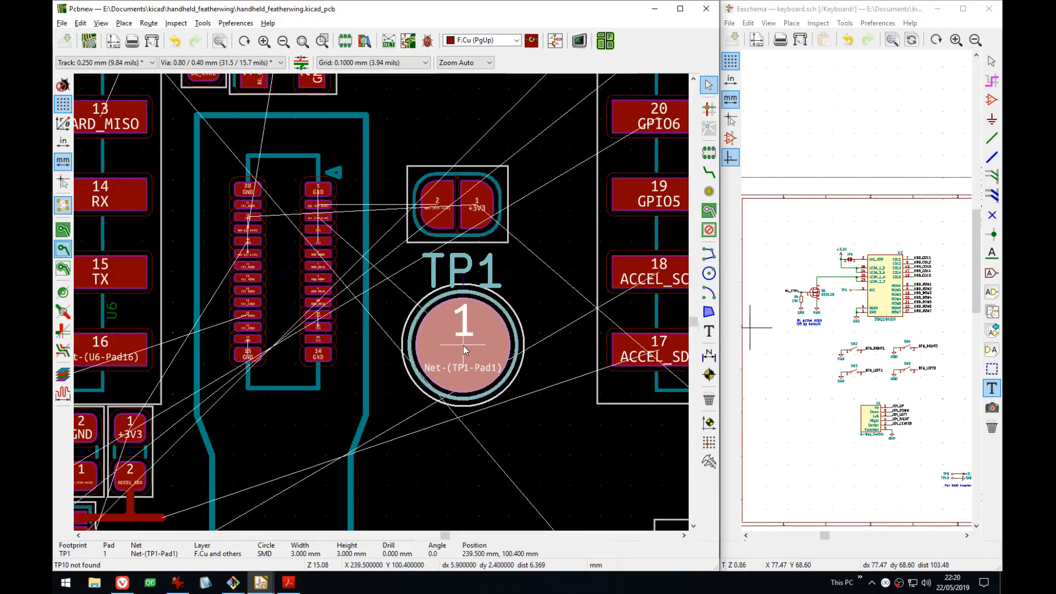
pyautogui.scroll(1, 463, 345)
pyautogui.moveTo(381, 303); pyautogui.dragTo(420, 404, button='middle')
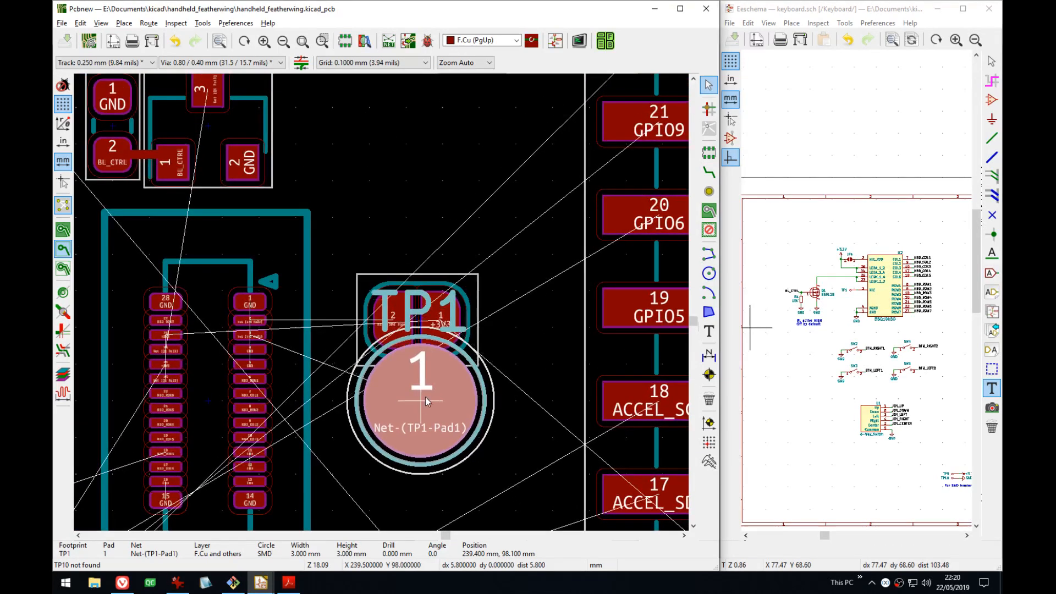
pyautogui.moveTo(423, 397); pyautogui.dragTo(421, 249)
pyautogui.moveTo(420, 246)
pyautogui.mouseDown(button='middle')
pyautogui.moveTo(425, 162)
pyautogui.moveTo(420, 246)
pyautogui.mouseUp(button='middle')
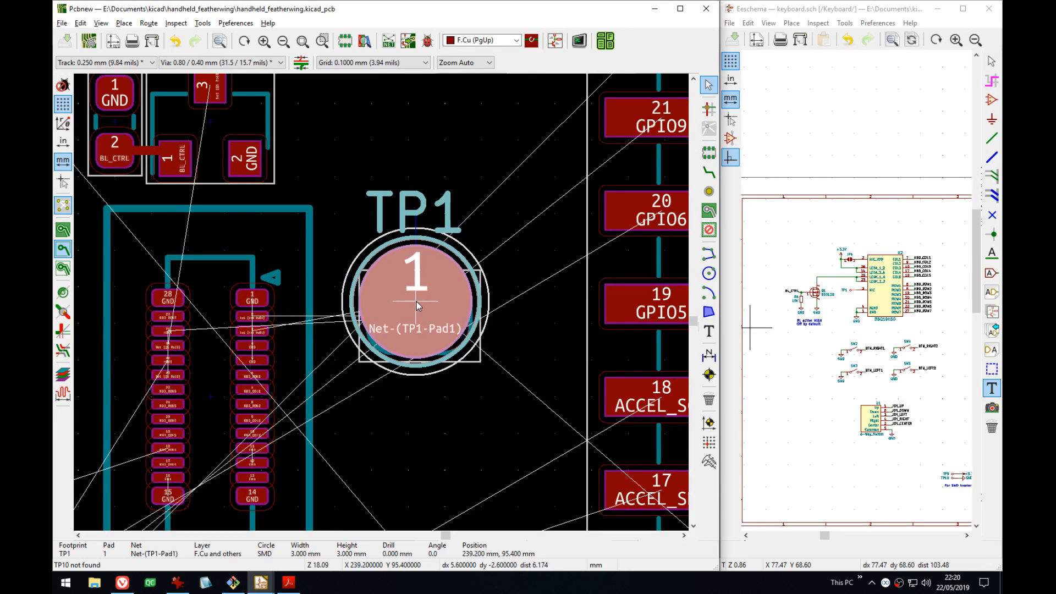
pyautogui.click(417, 301)
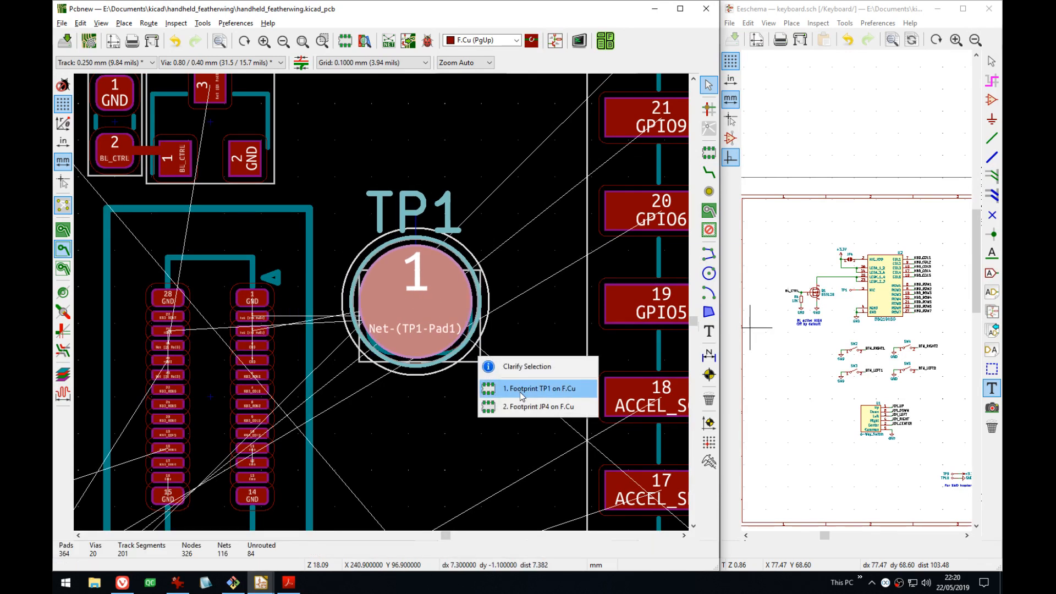
# - Move solder jumper JP4 up so it sits directly above TP1, clear of the pad's courtyard
pyautogui.click(520, 408)
pyautogui.press('m')
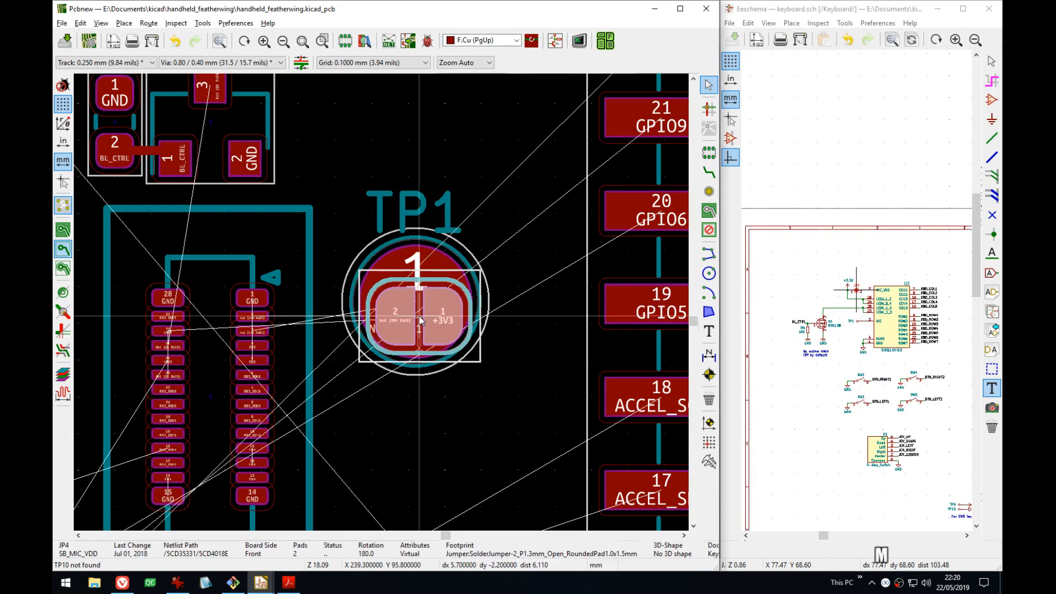
pyautogui.hotkey('ctrl', 'Up')
pyautogui.hotkey('ctrl', 'Up')
pyautogui.hotkey('ctrl', 'Up')
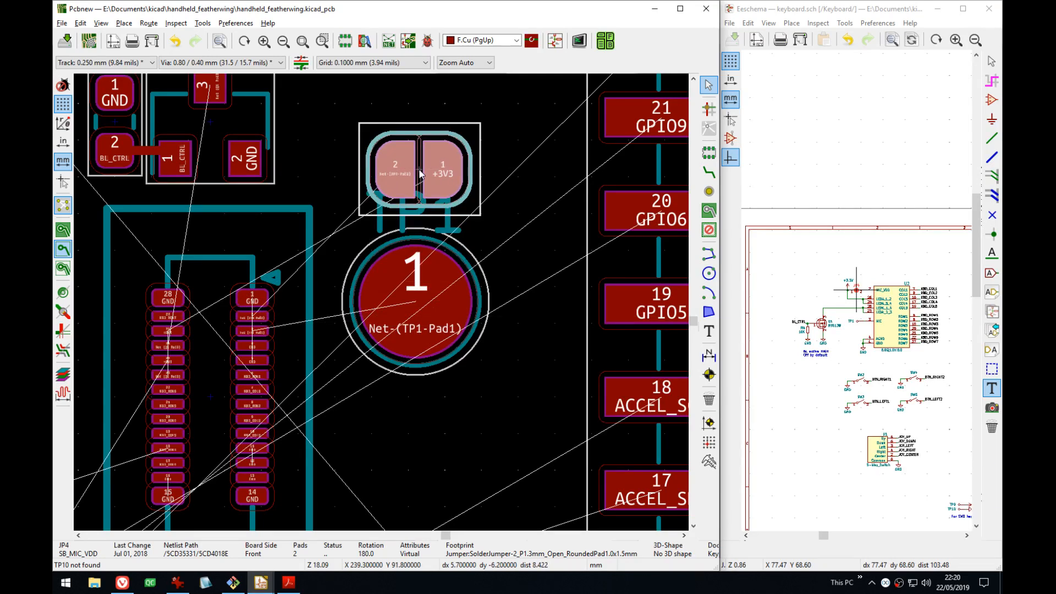
pyautogui.click(420, 190)
# - Hide the silkscreen reference text of test pad TP1
pyautogui.click(452, 230)
pyautogui.press('e')
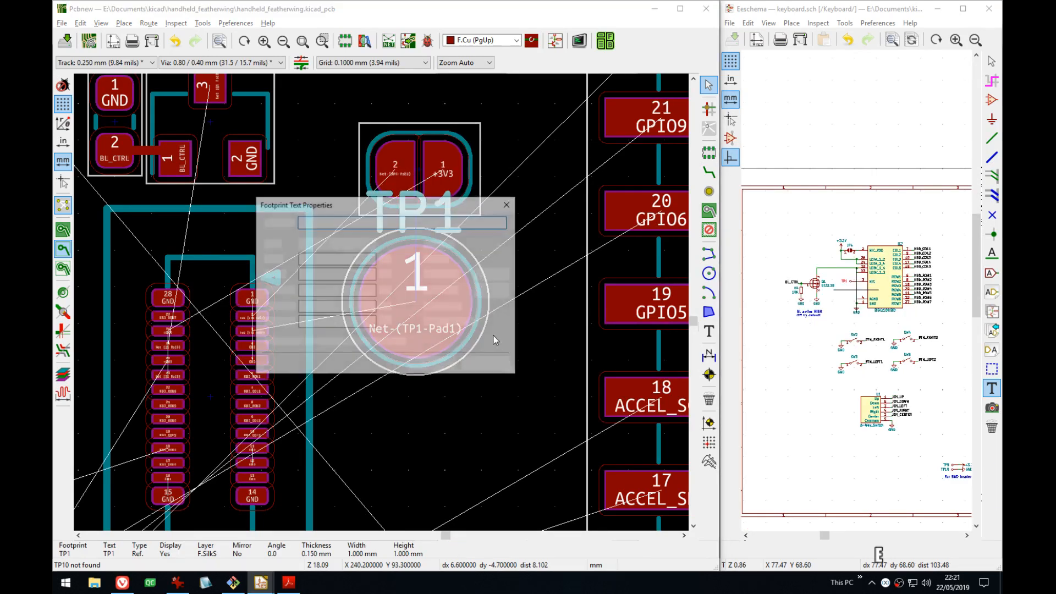
pyautogui.click(694, 412)
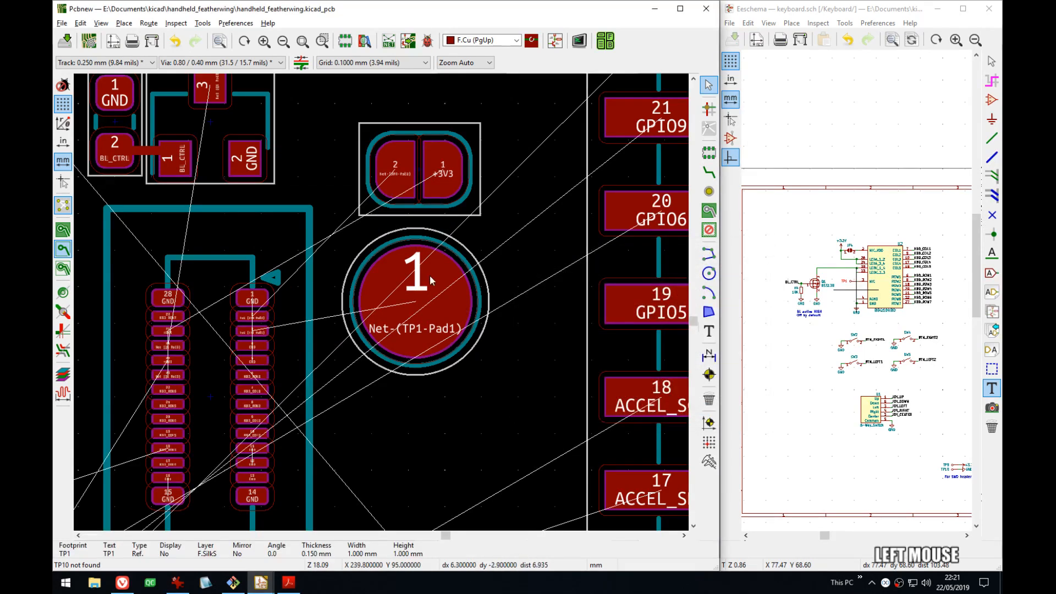
# - Examine the unrouted connections around TP1, the keyboard connector, the Feather headers and the microcontroller
pyautogui.moveTo(408, 176); pyautogui.dragTo(496, 204, button='middle')
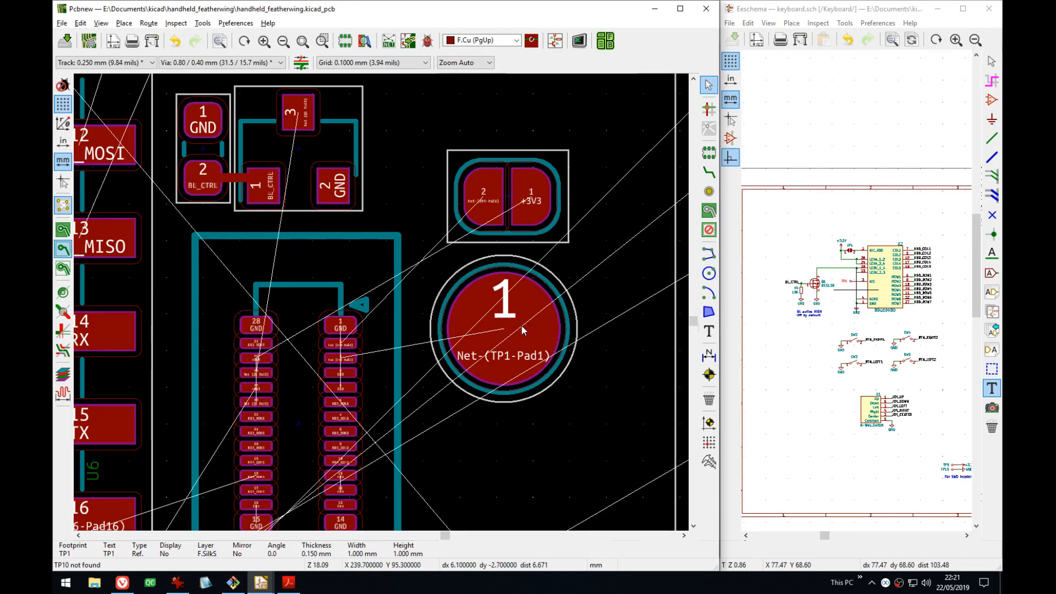
pyautogui.scroll(-3, 523, 330)
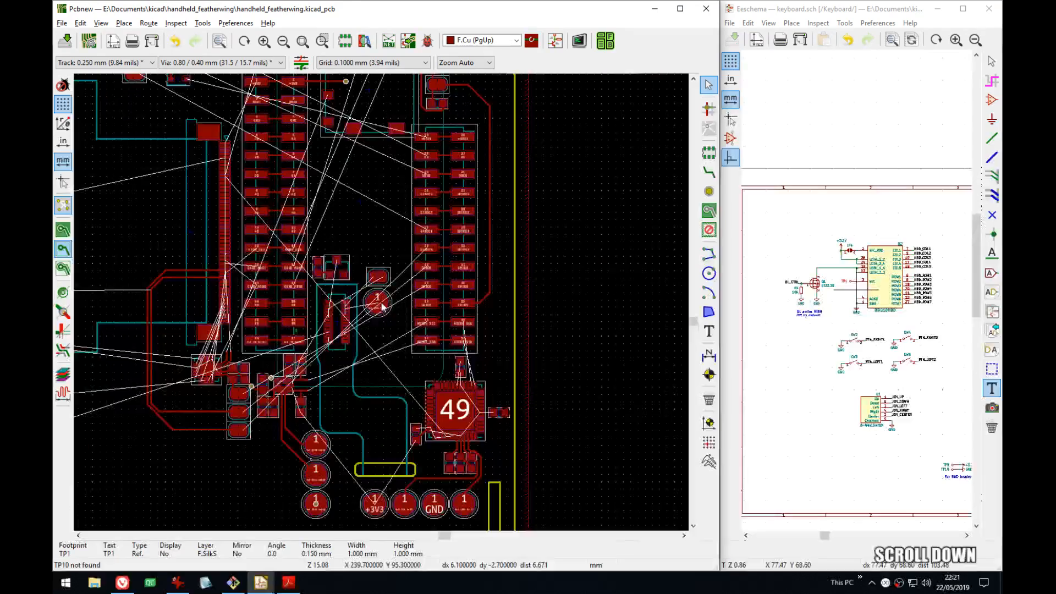
pyautogui.scroll(1, 382, 306)
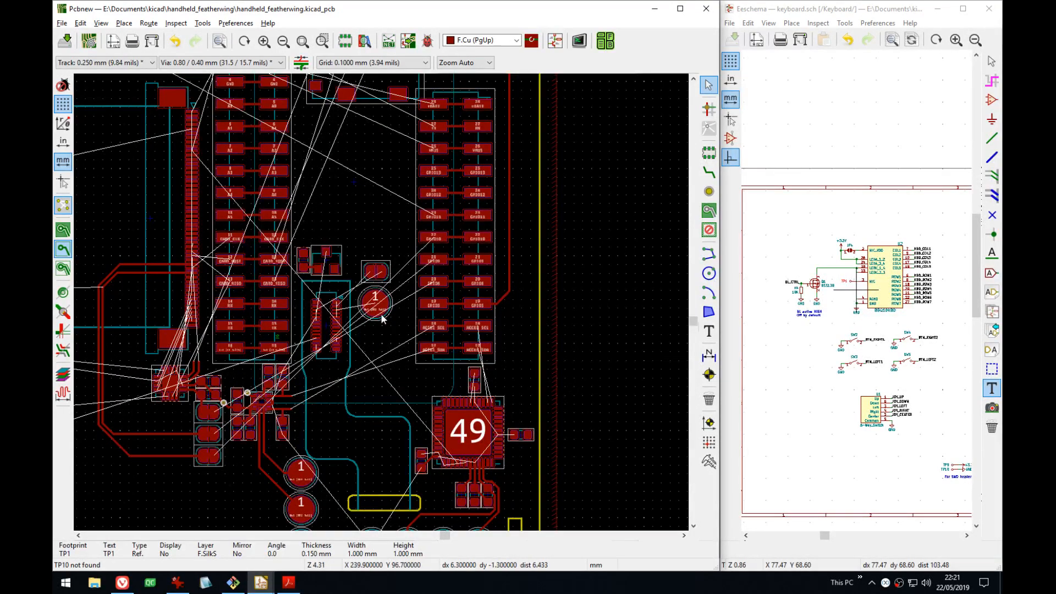
pyautogui.moveTo(381, 318); pyautogui.dragTo(412, 336, button='middle')
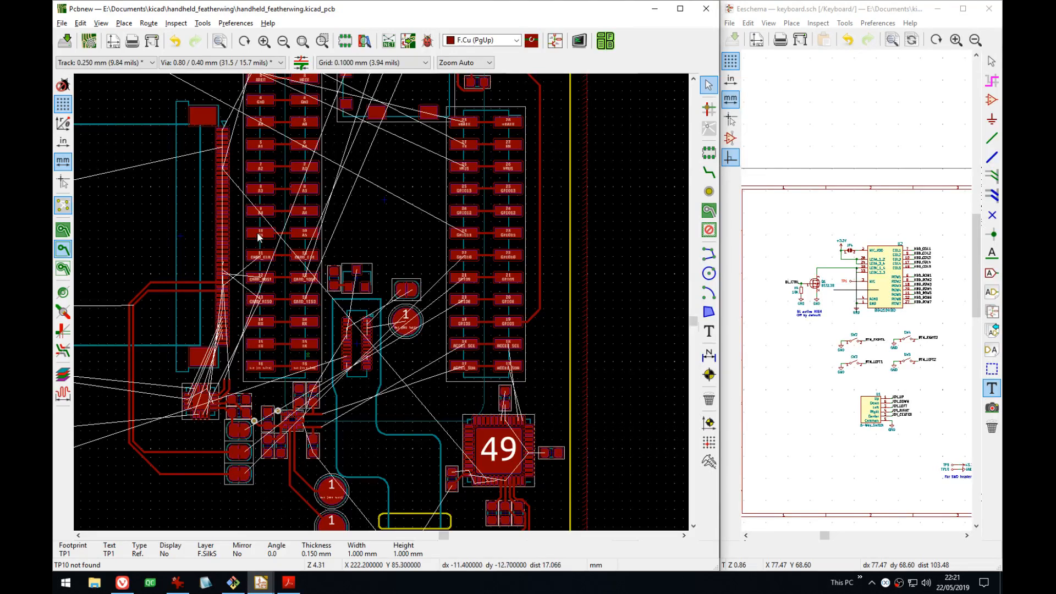
pyautogui.moveTo(290, 225); pyautogui.dragTo(293, 215, button='middle')
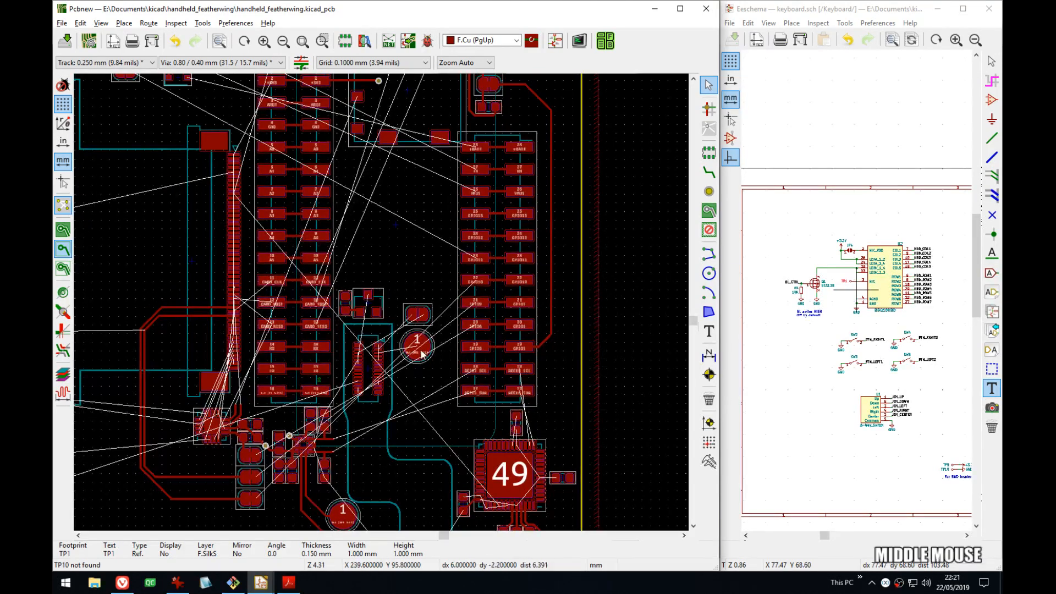
pyautogui.scroll(-1, 412, 332)
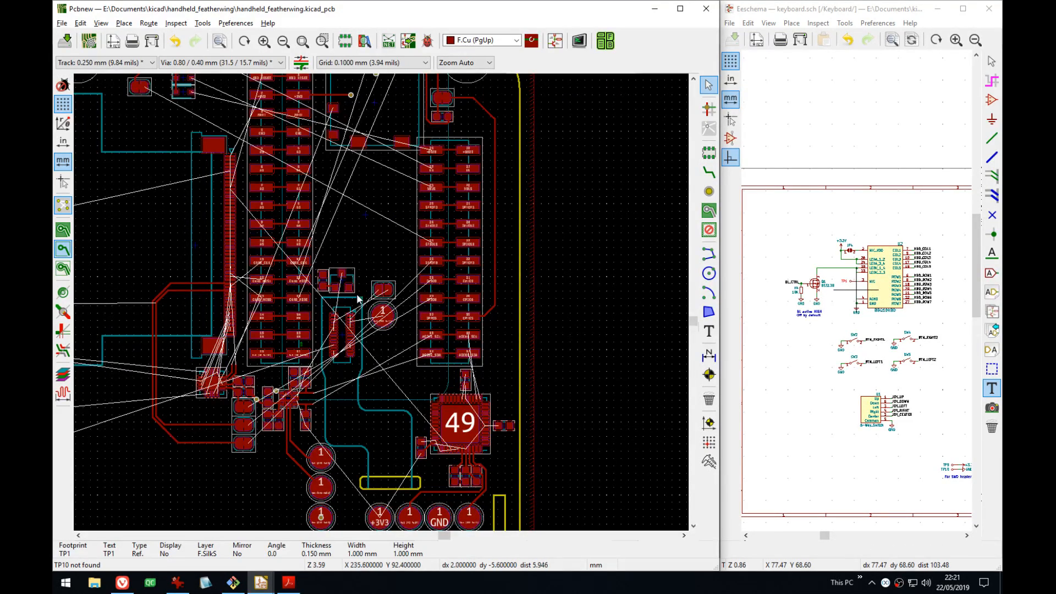
pyautogui.moveTo(352, 291); pyautogui.dragTo(432, 318, button='middle')
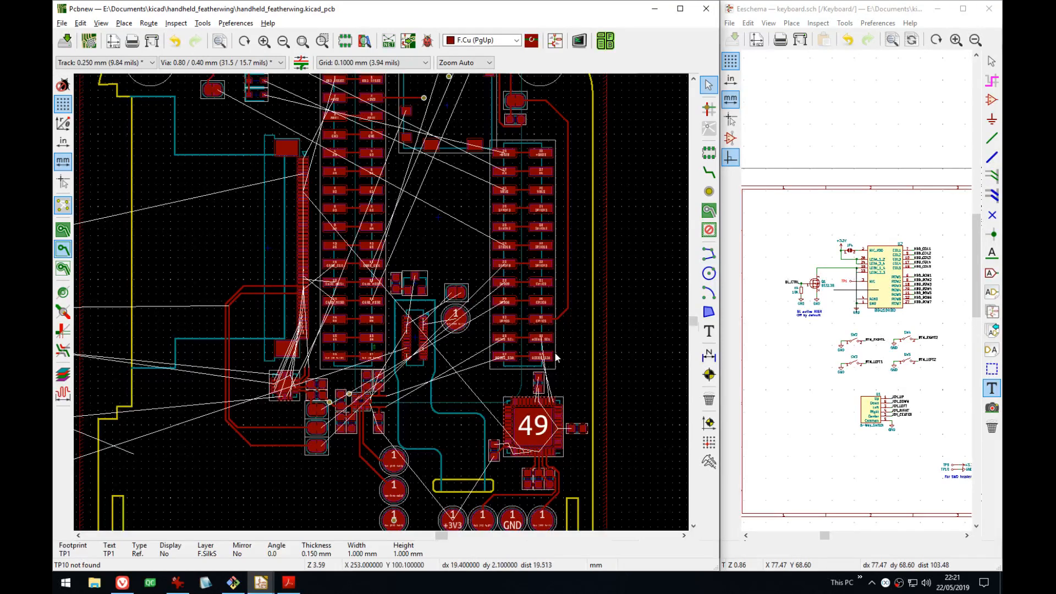
pyautogui.moveTo(557, 358); pyautogui.dragTo(603, 327, button='middle')
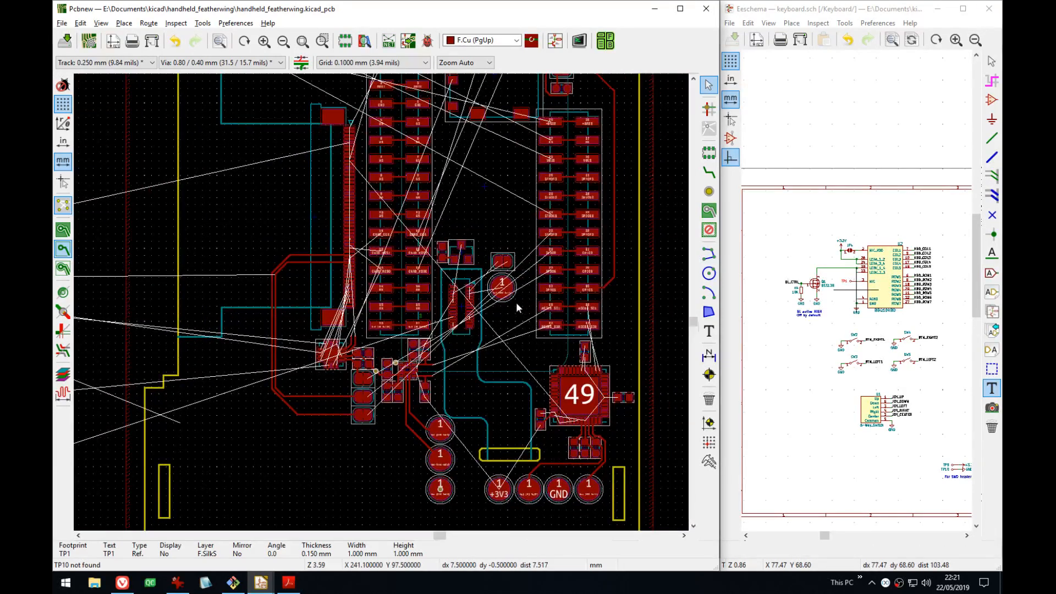
pyautogui.scroll(2, 531, 293)
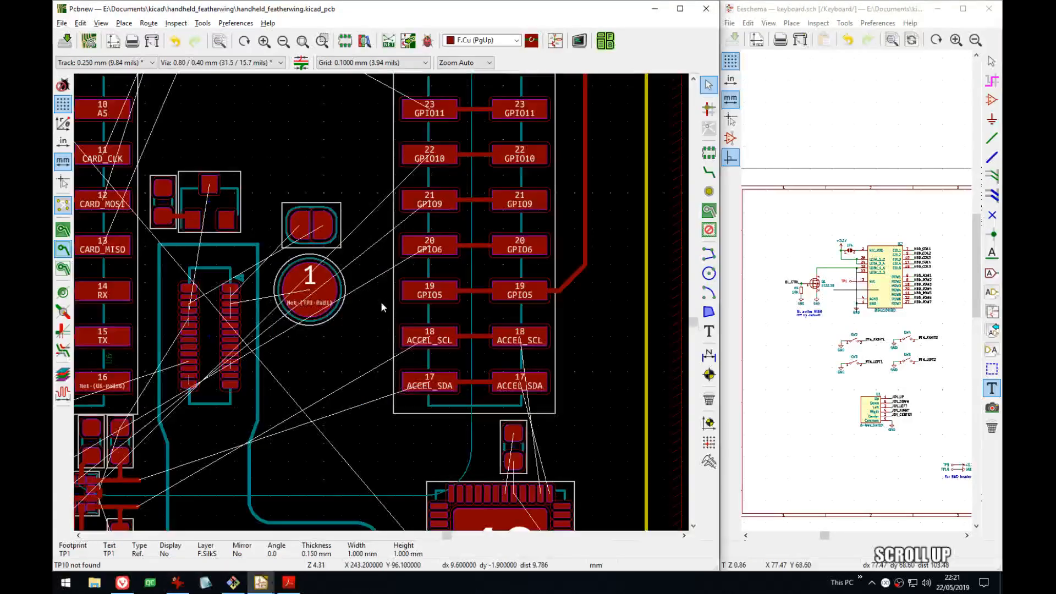
pyautogui.moveTo(353, 299); pyautogui.dragTo(460, 220, button='middle')
pyautogui.scroll(-2, 458, 237)
pyautogui.scroll(-1, 341, 342)
pyautogui.moveTo(186, 351); pyautogui.dragTo(629, 222, button='middle')
# - Move test pad TP4 onto the board, below the row of SWD test pads under the microcontroller
pyautogui.click(296, 336)
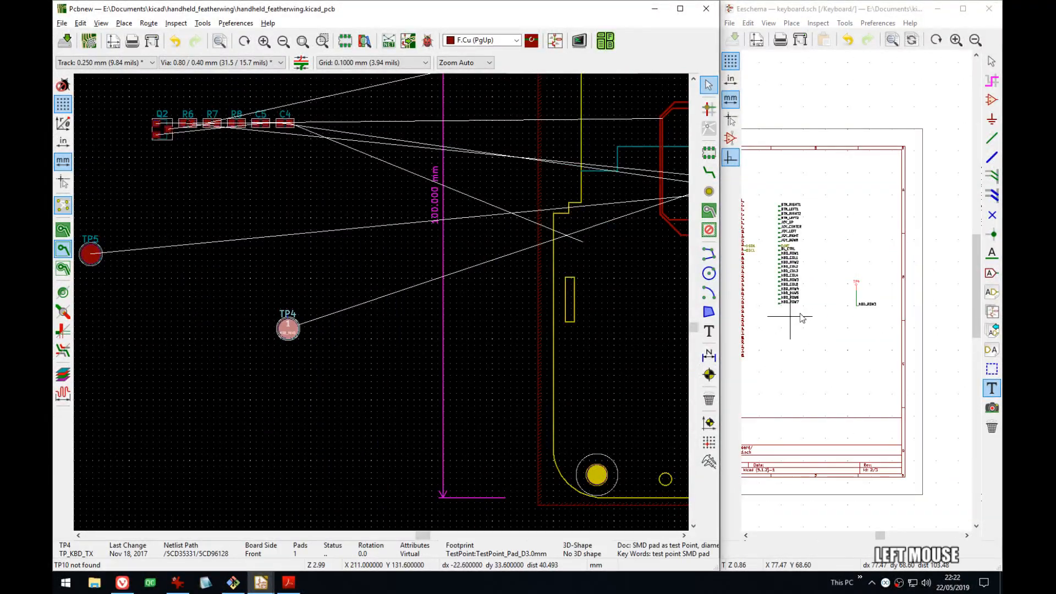
pyautogui.moveTo(313, 351); pyautogui.dragTo(199, 354, button='middle')
pyautogui.moveTo(199, 354); pyautogui.dragTo(171, 355)
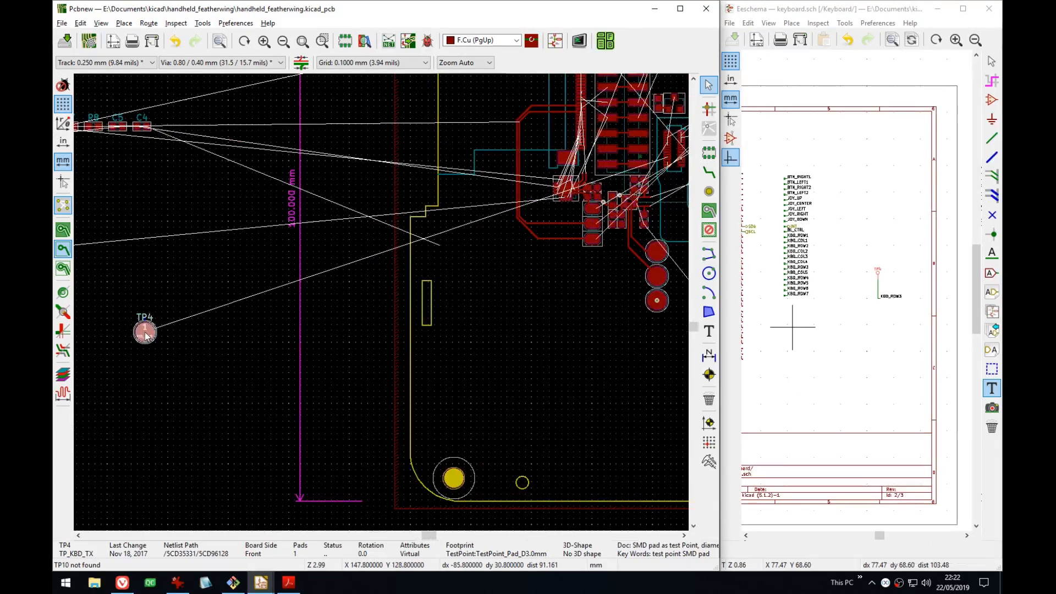
pyautogui.press('m')
pyautogui.moveTo(539, 270); pyautogui.dragTo(278, 359, button='middle')
pyautogui.scroll(4, 333, 345)
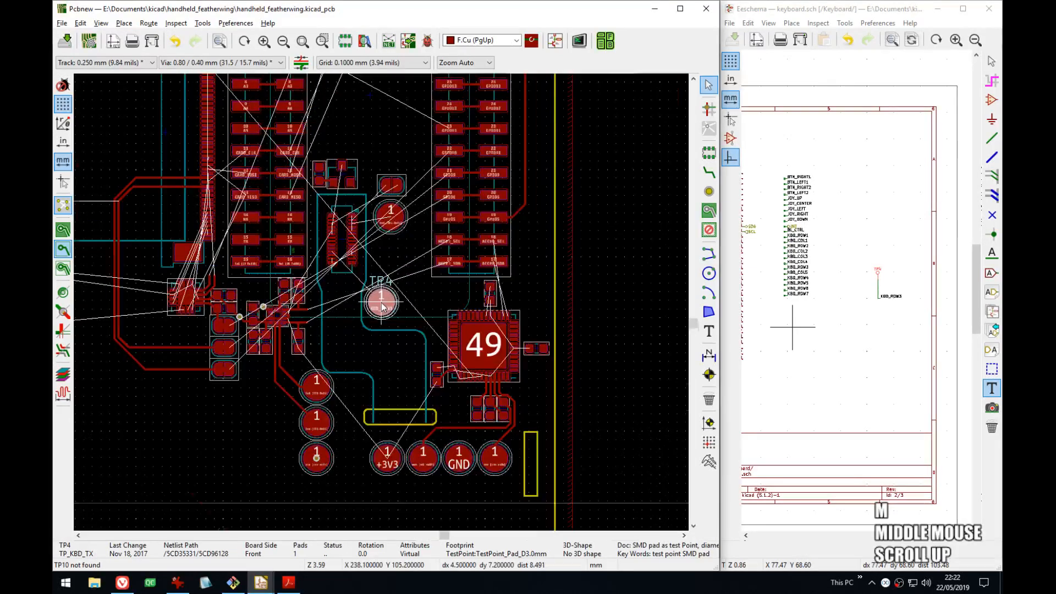
pyautogui.moveTo(399, 385); pyautogui.dragTo(279, 143, button='middle')
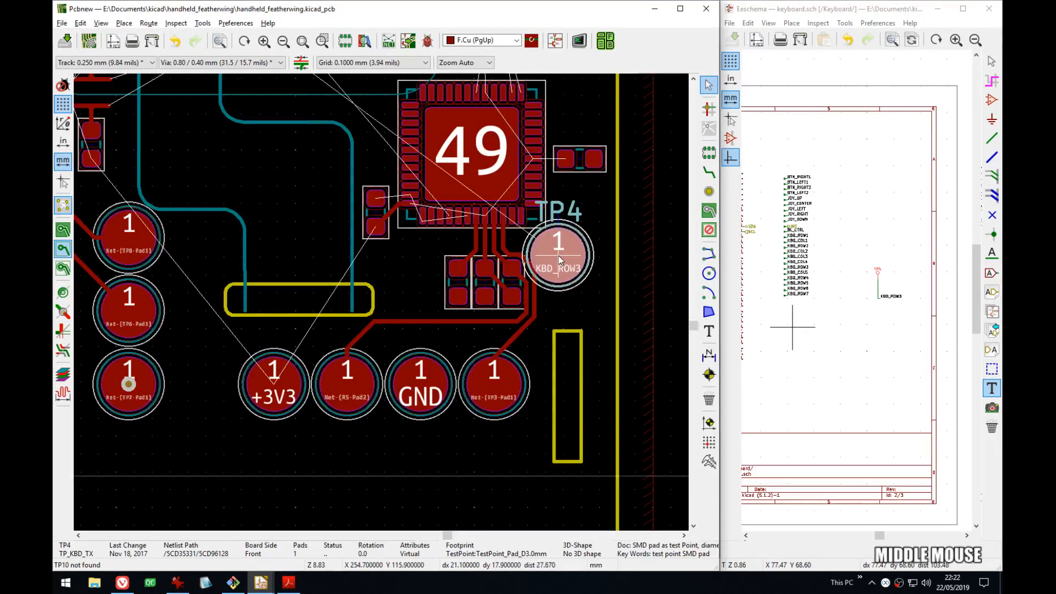
pyautogui.moveTo(435, 419); pyautogui.dragTo(440, 343, button='middle')
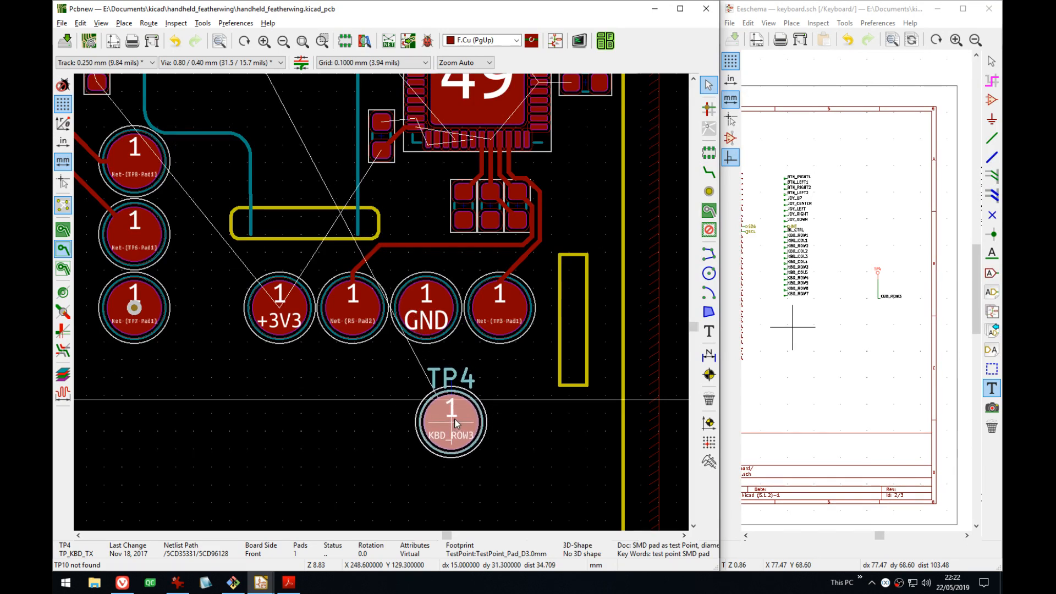
# - Switch to Eeschema, delete the KBD_ROW3 label from TP4's wire, and check the microcontroller's TX pin
pyautogui.click(856, 354)
pyautogui.moveTo(776, 346); pyautogui.dragTo(809, 345, button='middle')
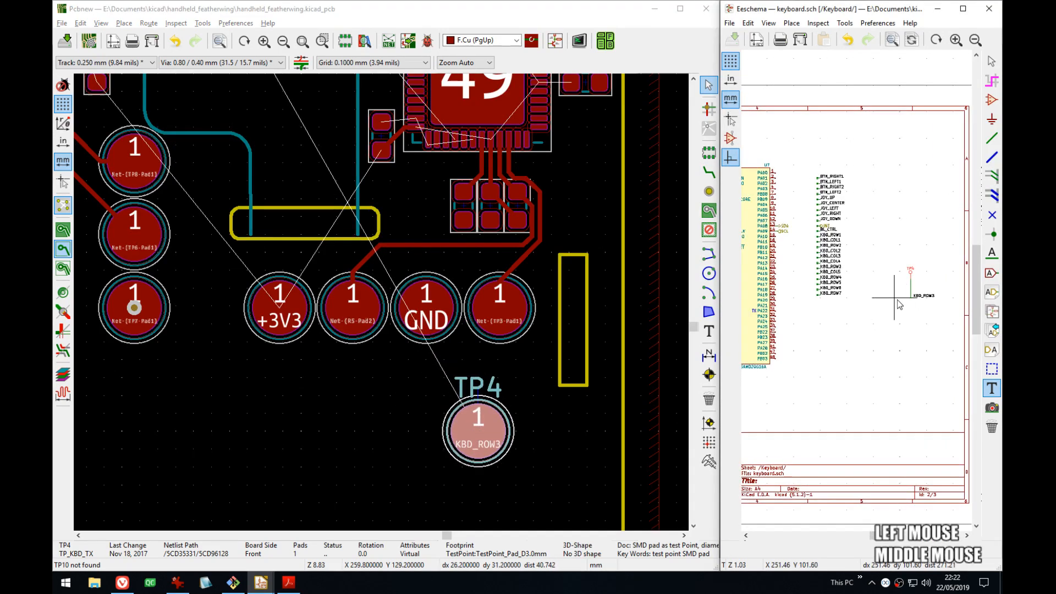
pyautogui.scroll(1, 898, 301)
pyautogui.scroll(1, 867, 306)
pyautogui.moveTo(867, 280); pyautogui.dragTo(900, 284, button='middle')
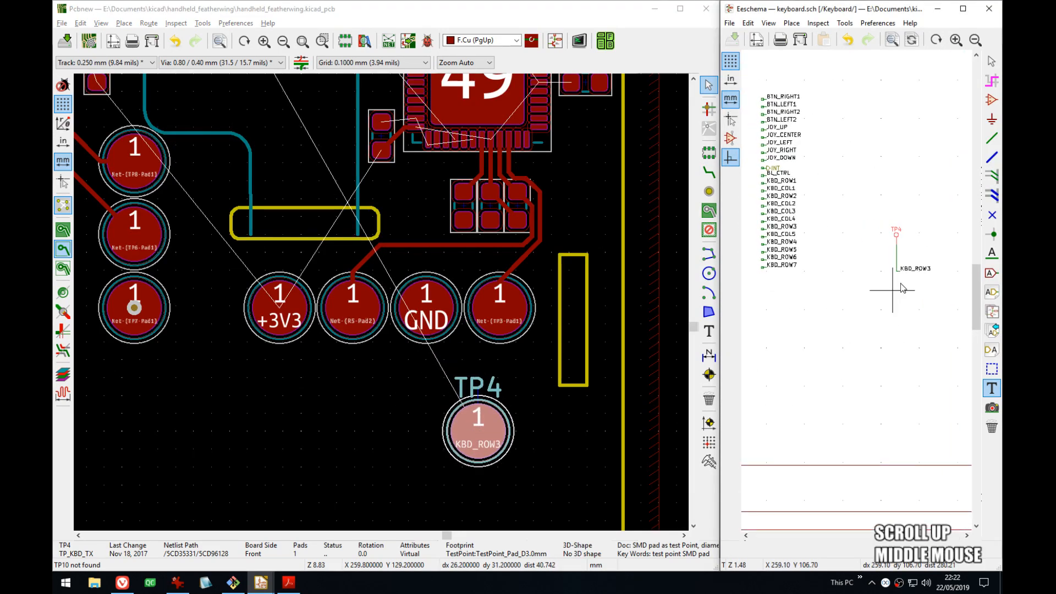
pyautogui.press('Delete')
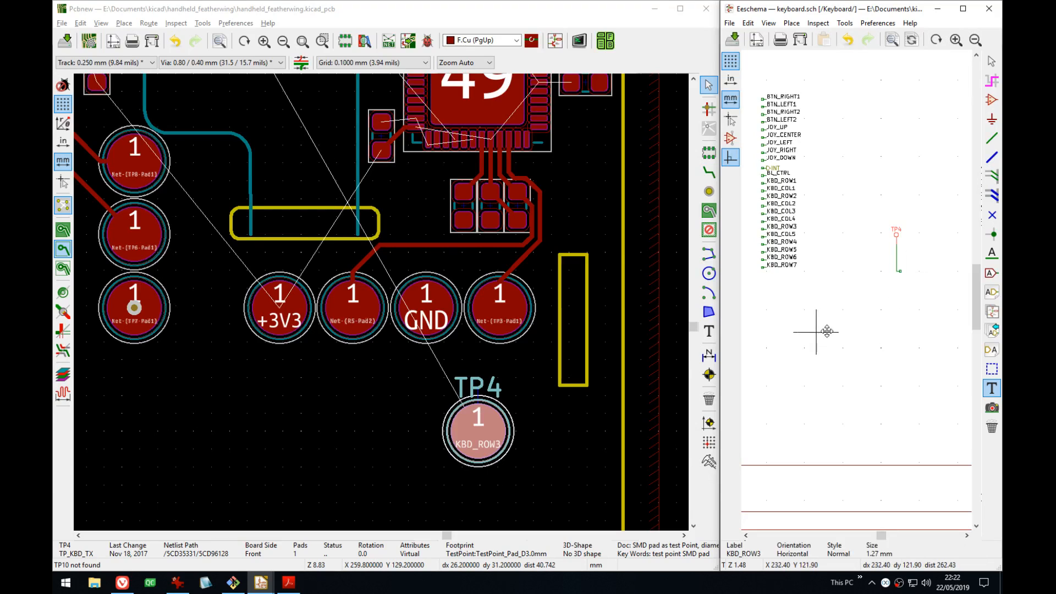
pyautogui.moveTo(826, 331); pyautogui.dragTo(904, 333, button='middle')
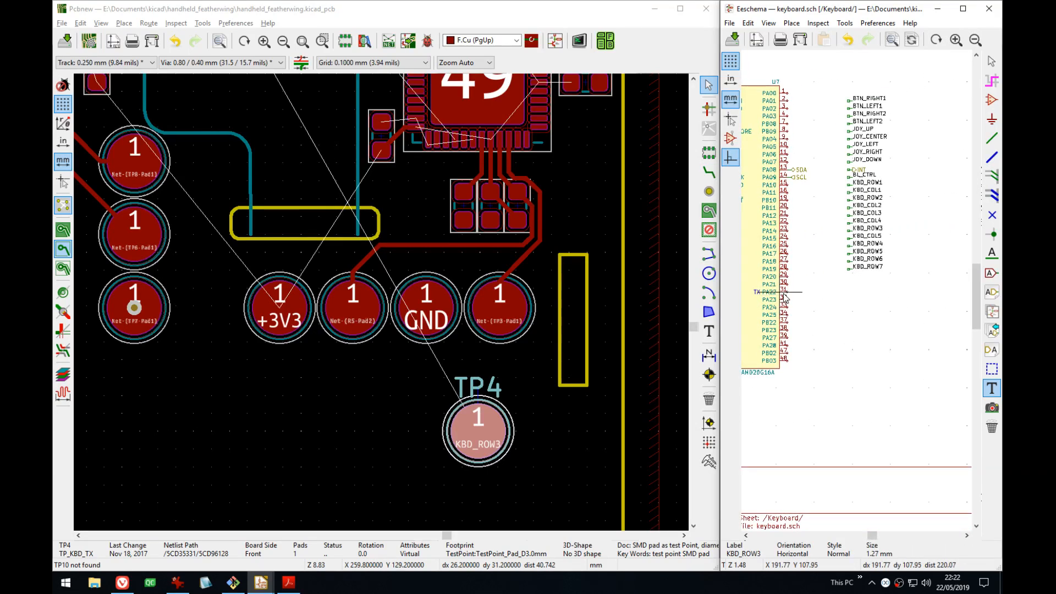
pyautogui.moveTo(951, 297); pyautogui.dragTo(889, 285, button='middle')
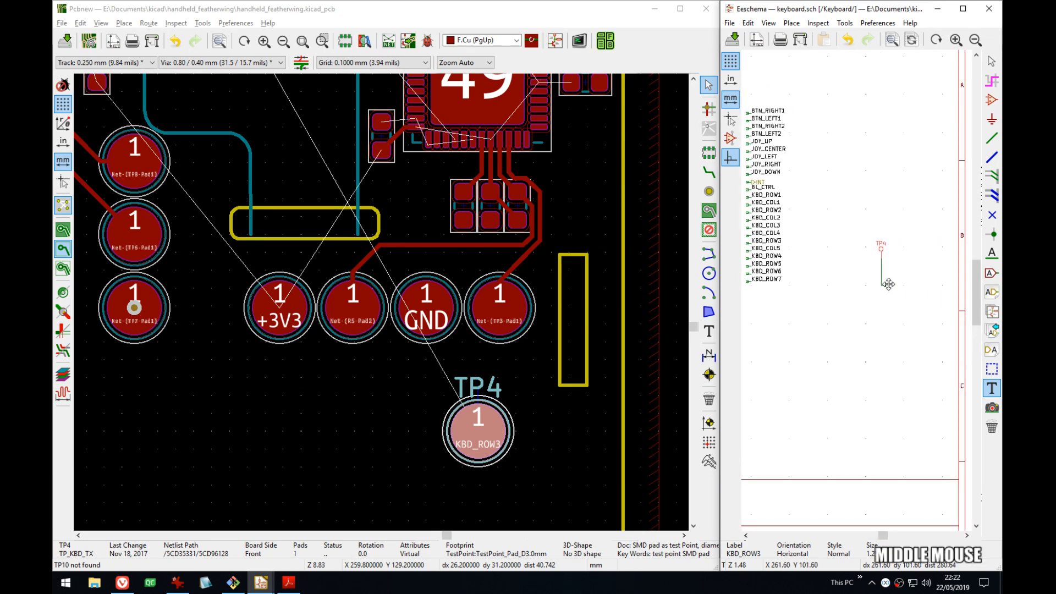
# - Try to update the PCB from the keyboard schematic to disconnect TP4 from KBD_ROW3
pyautogui.moveTo(784, 322); pyautogui.dragTo(866, 295, button='middle')
pyautogui.moveTo(810, 292); pyautogui.dragTo(806, 302, button='middle')
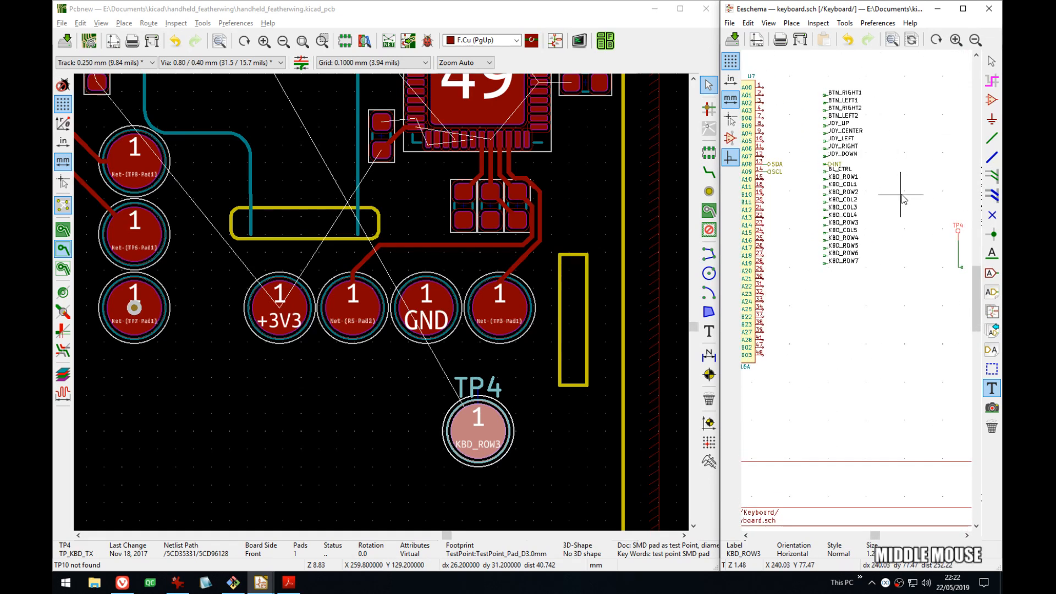
pyautogui.press('F8')
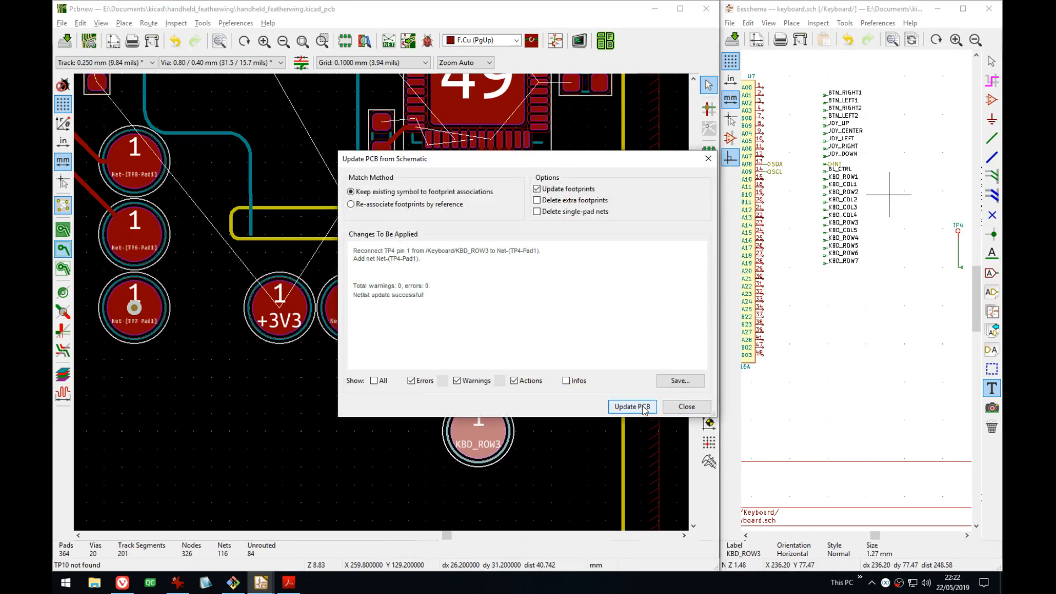
pyautogui.click(641, 412)
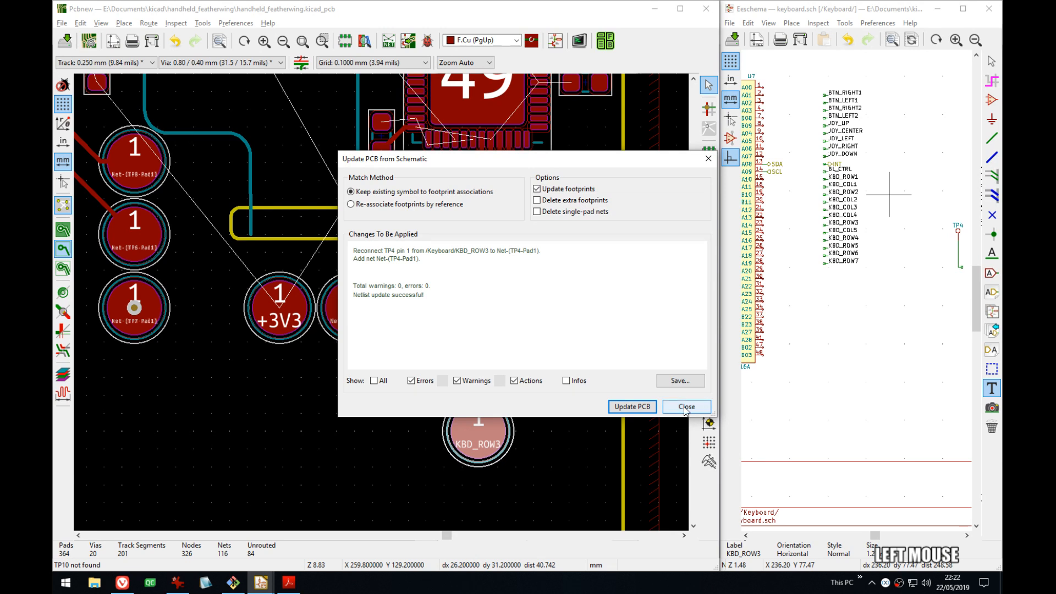
pyautogui.click(686, 408)
pyautogui.click(500, 419)
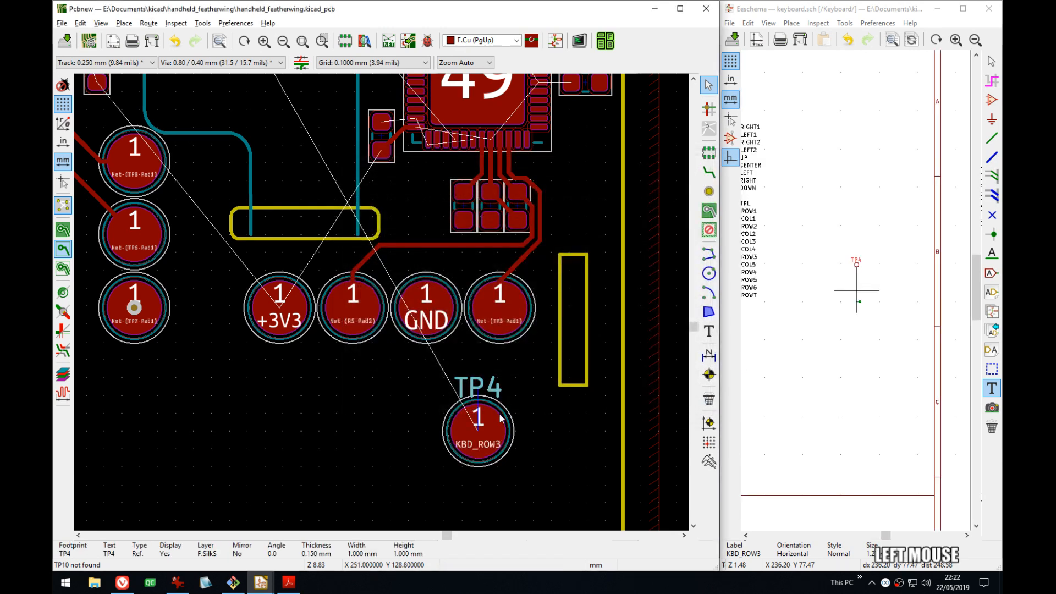
pyautogui.press('x')
pyautogui.scroll(-3, 484, 426)
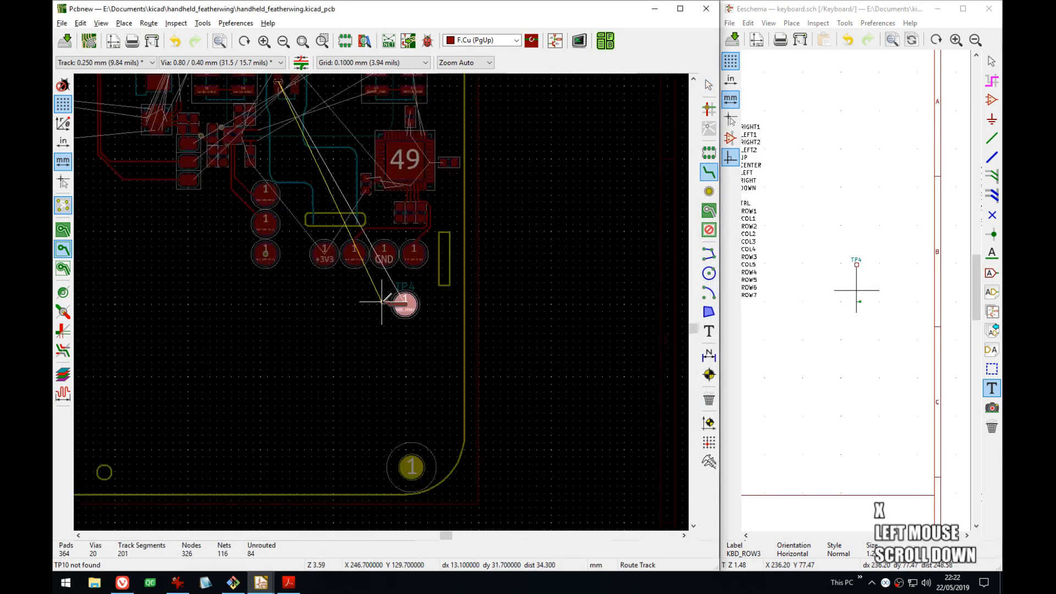
pyautogui.moveTo(382, 302); pyautogui.dragTo(408, 375, button='middle')
pyautogui.press('Escape')
pyautogui.moveTo(837, 218); pyautogui.dragTo(859, 210, button='middle')
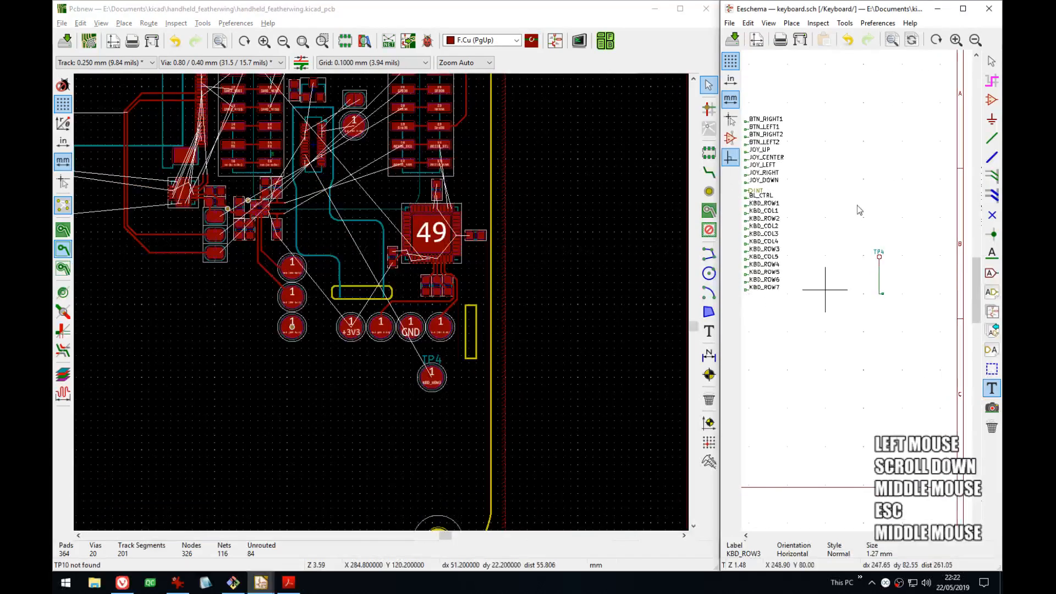
pyautogui.press('e')
pyautogui.click(879, 294)
pyautogui.press('Escape')
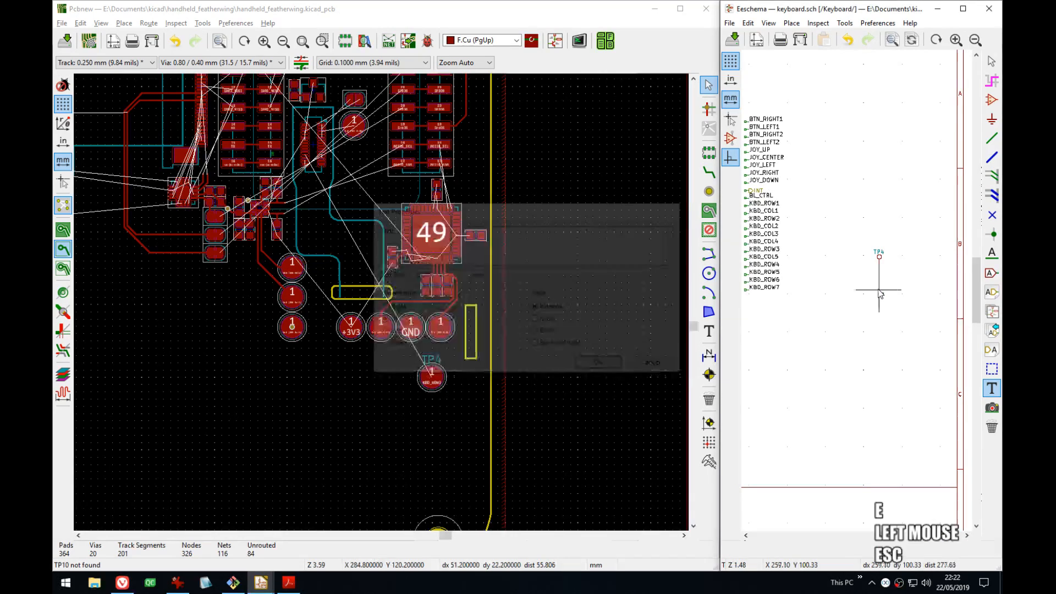
# - Save the keyboard schematic and update the PCB from it, moving TP4 pin 1 to its own net
pyautogui.hotkey('ctrl', 's')
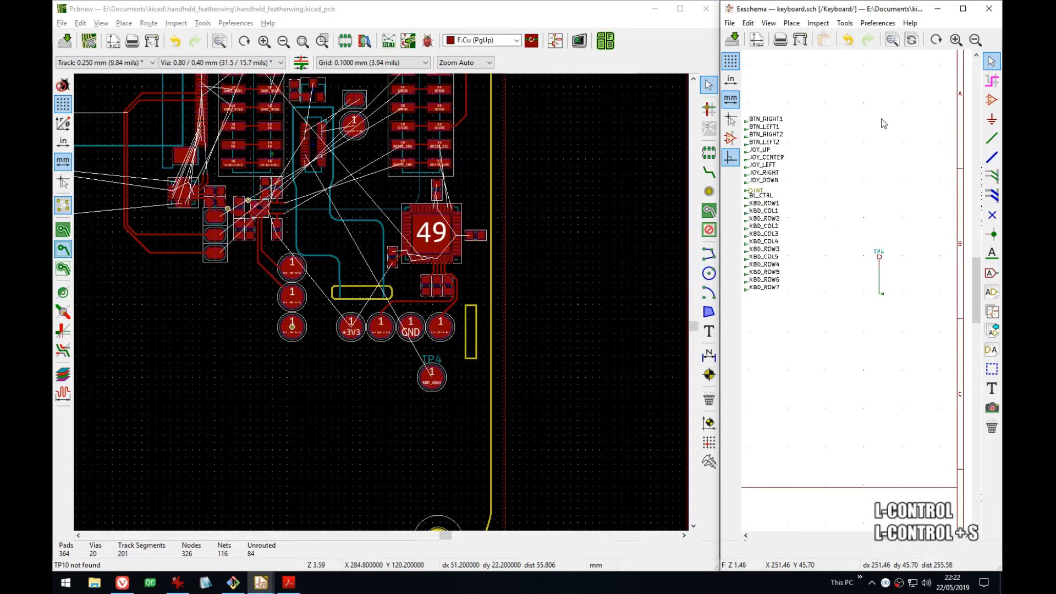
pyautogui.press('F8')
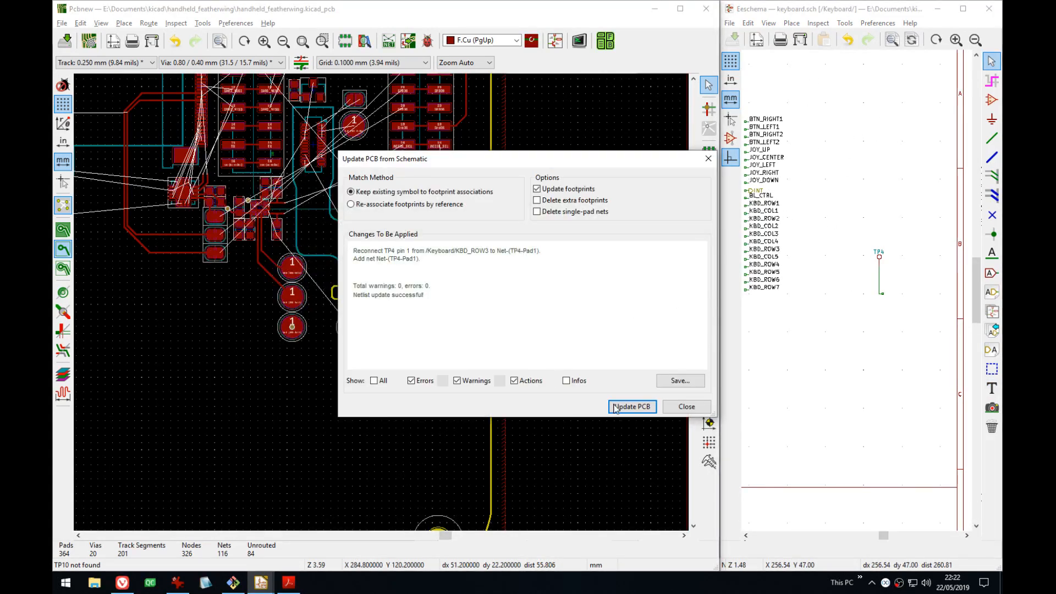
pyautogui.click(614, 408)
pyautogui.click(694, 408)
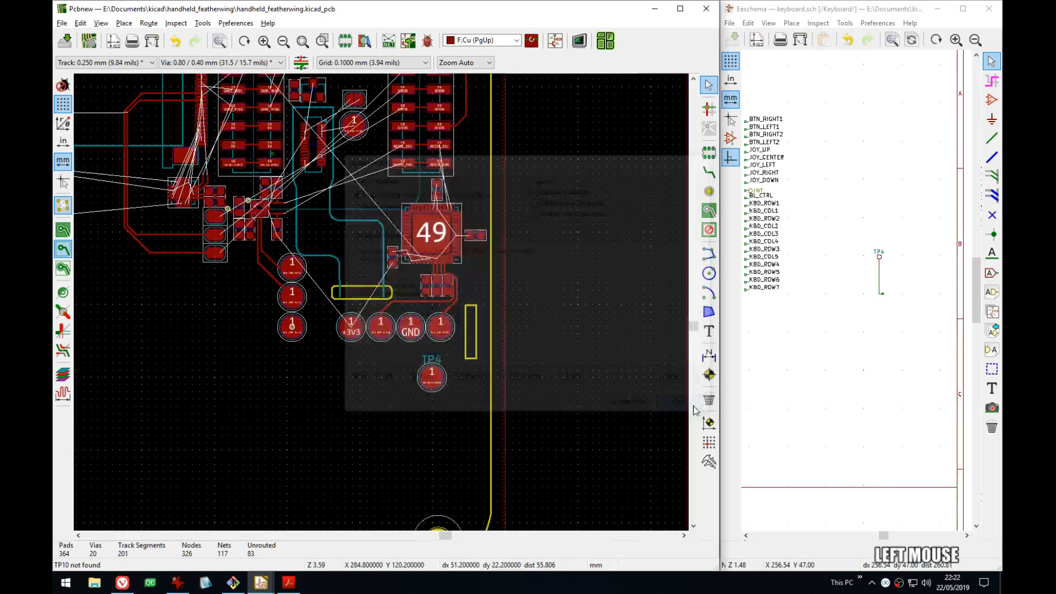
# - Hide the silkscreen reference text of test pad TP4
pyautogui.scroll(4, 446, 375)
pyautogui.scroll(-3, 381, 303)
pyautogui.moveTo(386, 290); pyautogui.dragTo(425, 291, button='middle')
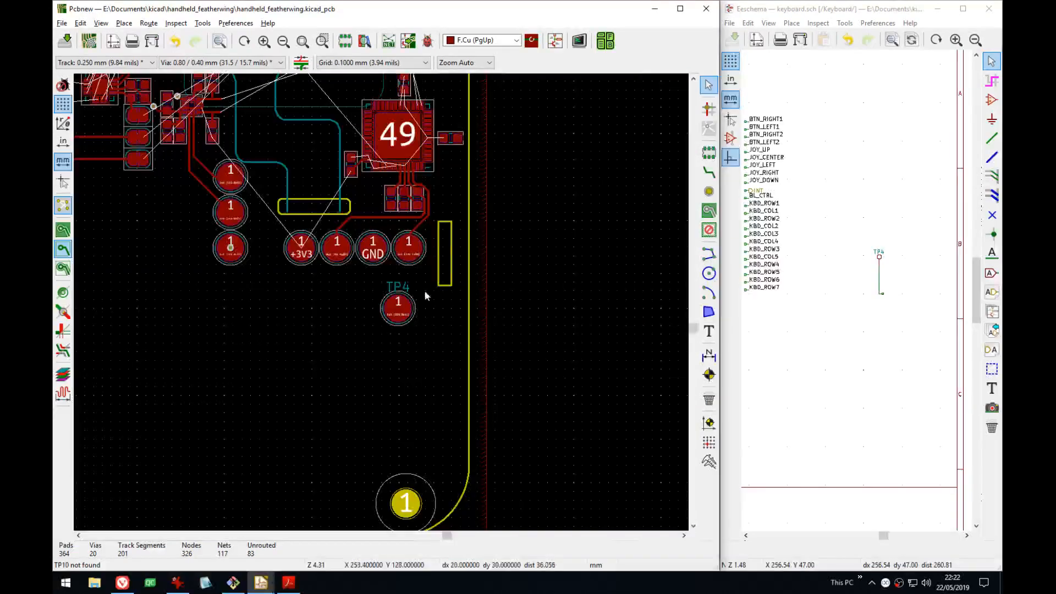
pyautogui.click(397, 288)
pyautogui.press('e')
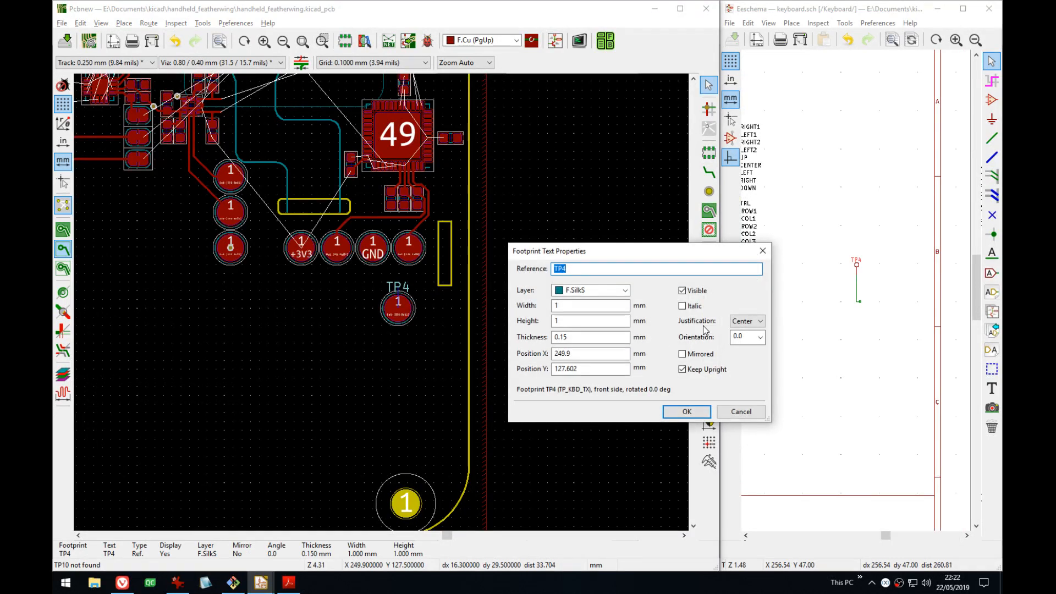
pyautogui.click(682, 291)
pyautogui.click(687, 411)
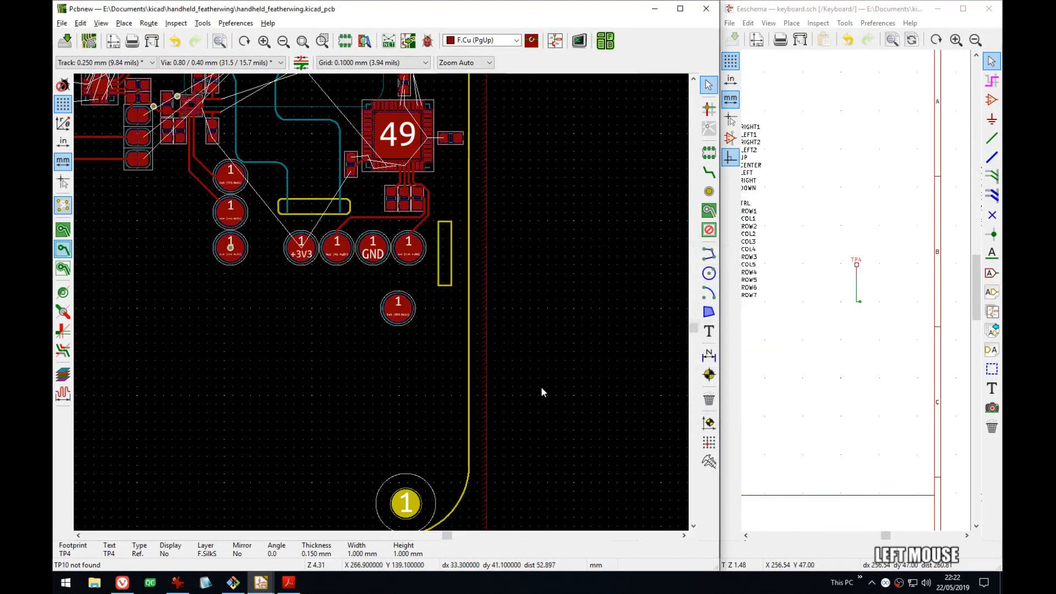
# - Examine the microcontroller's port pins, TX marking and keyboard net labels in the schematic, comparing them with its surroundings on the board
pyautogui.click(791, 242)
pyautogui.moveTo(792, 242); pyautogui.dragTo(834, 235, button='middle')
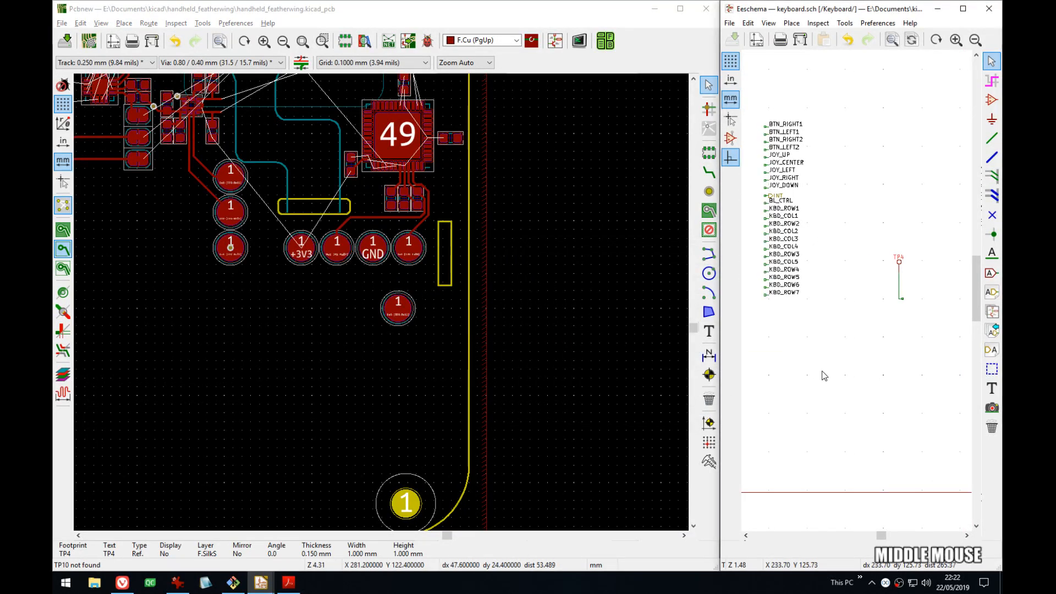
pyautogui.moveTo(809, 386); pyautogui.dragTo(835, 393, button='middle')
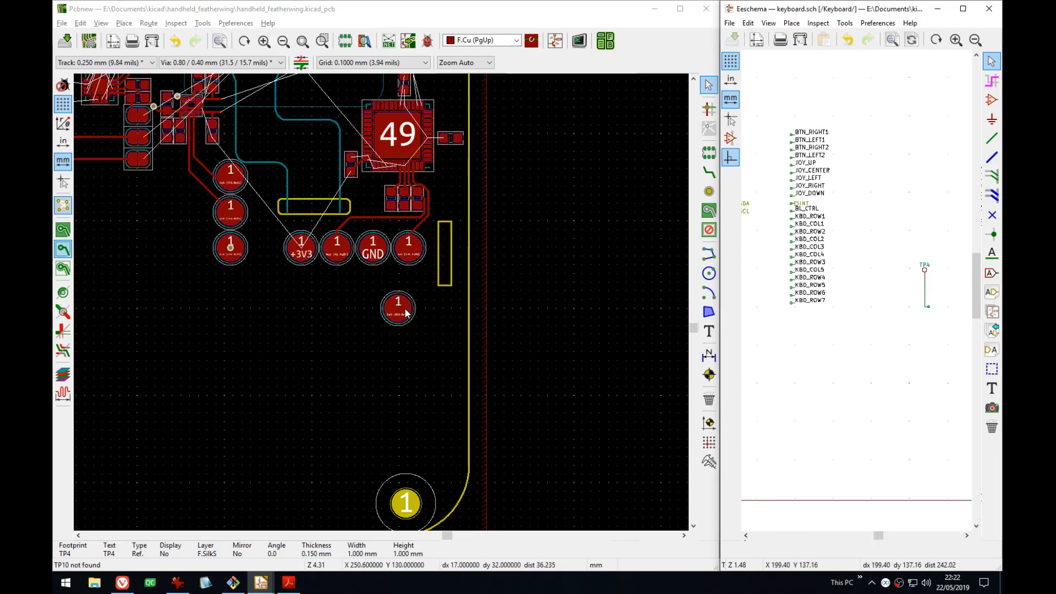
pyautogui.moveTo(769, 353); pyautogui.dragTo(865, 349, button='middle')
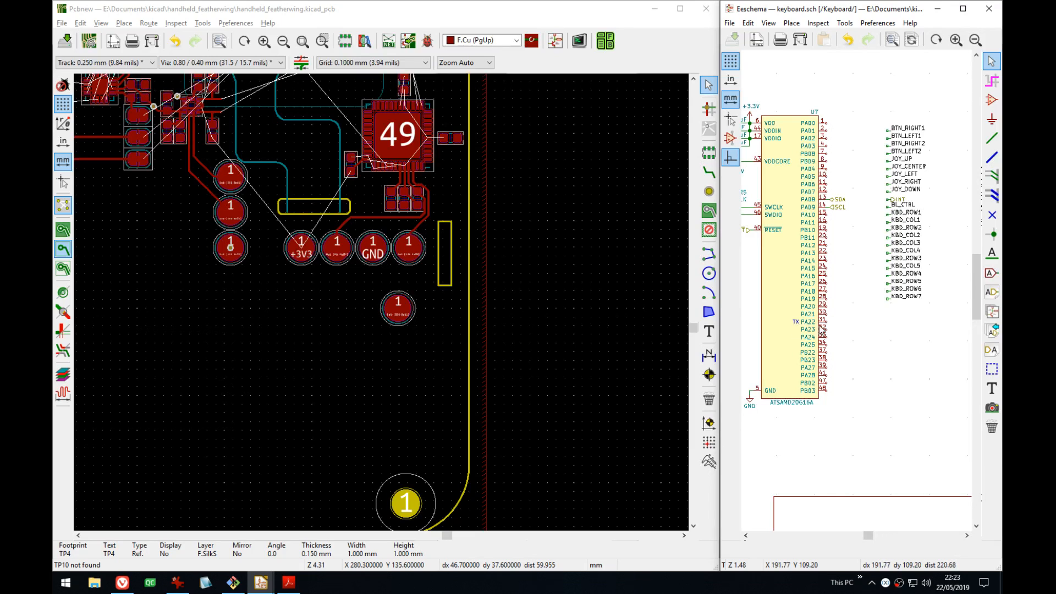
pyautogui.moveTo(830, 328); pyautogui.dragTo(770, 333, button='middle')
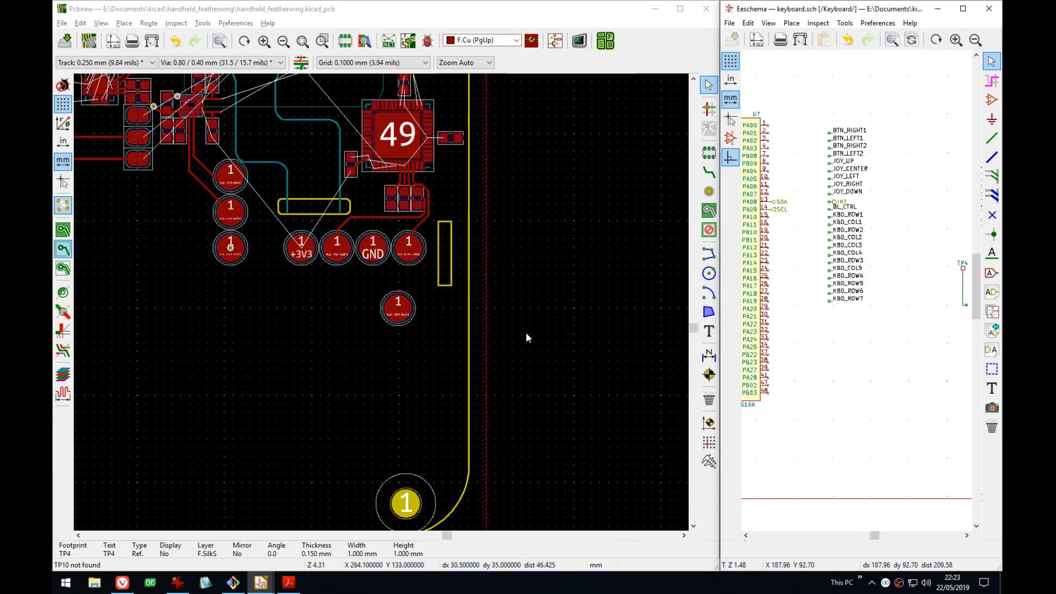
pyautogui.moveTo(557, 347)
pyautogui.mouseDown(button='middle')
pyautogui.moveTo(620, 349)
pyautogui.moveTo(567, 348)
pyautogui.mouseUp(button='middle')
pyautogui.moveTo(807, 327); pyautogui.dragTo(860, 330, button='middle')
pyautogui.moveTo(450, 341); pyautogui.dragTo(461, 337, button='middle')
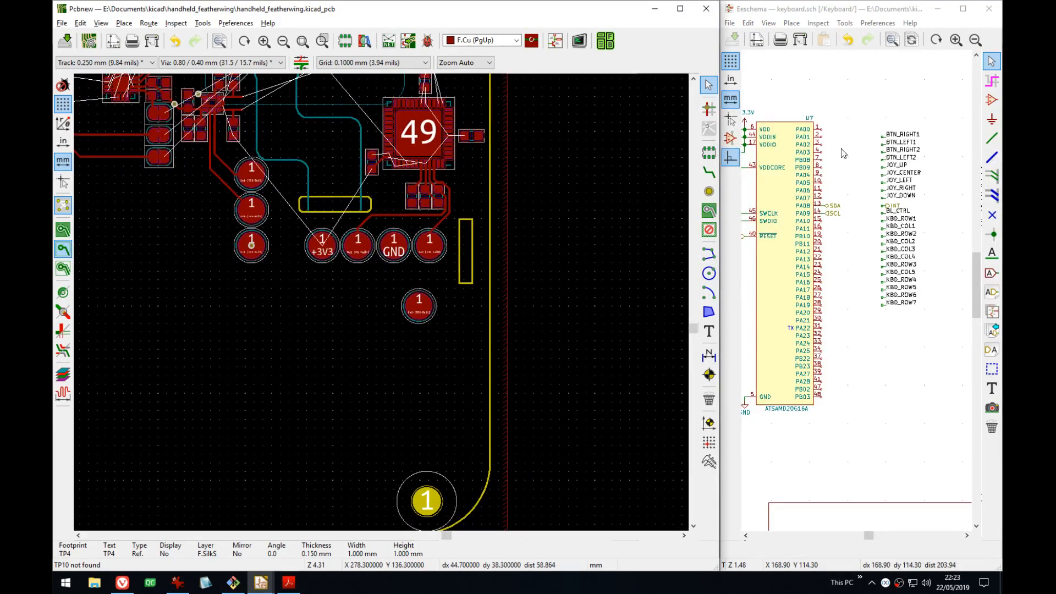
pyautogui.moveTo(917, 302); pyautogui.dragTo(906, 323, button='middle')
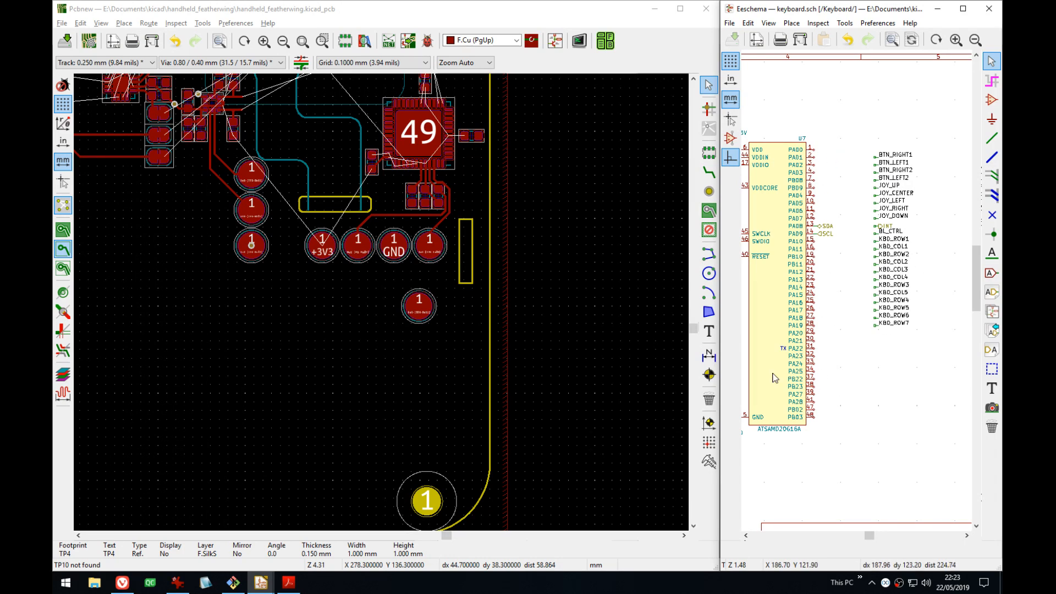
pyautogui.moveTo(826, 394); pyautogui.dragTo(822, 410, button='middle')
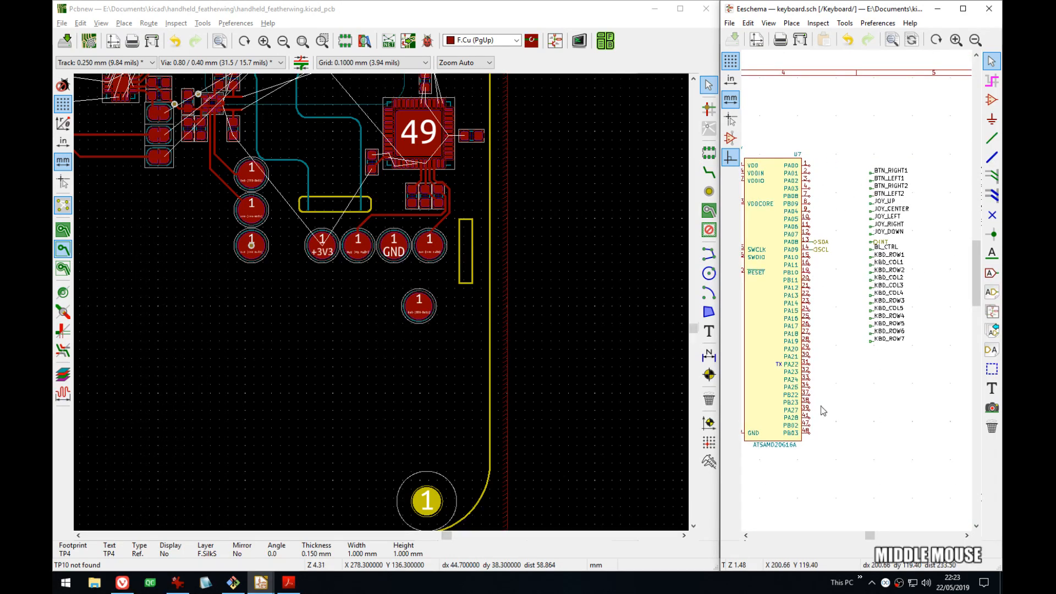
pyautogui.moveTo(374, 213); pyautogui.dragTo(512, 383, button='middle')
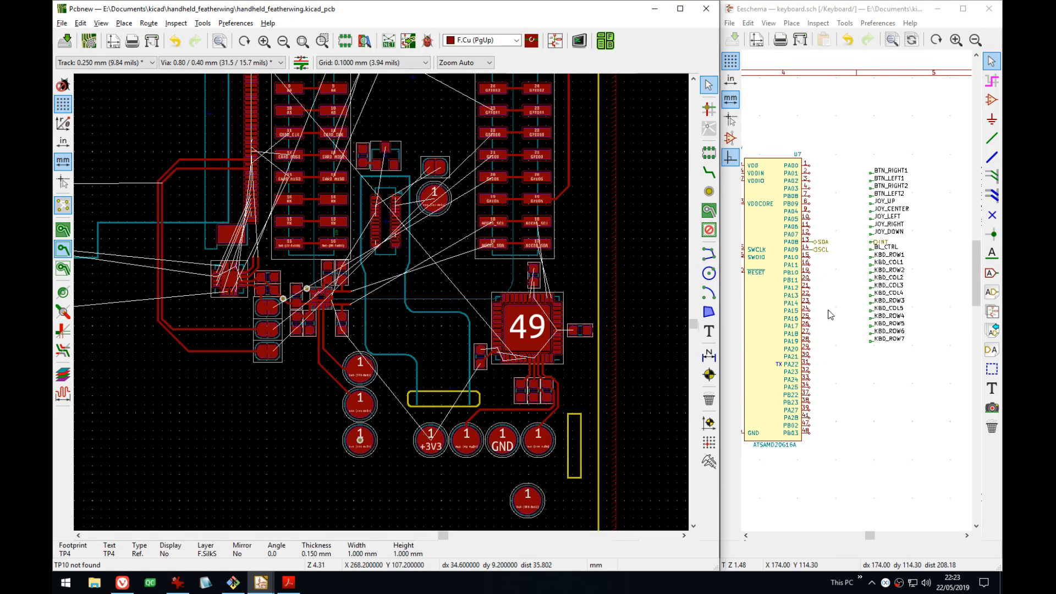
# - Move test pad TP5 onto the board, directly below TP7 in the vertical test pad column, at about X 230.7, Y 127.2 mm
pyautogui.scroll(-4, 417, 349)
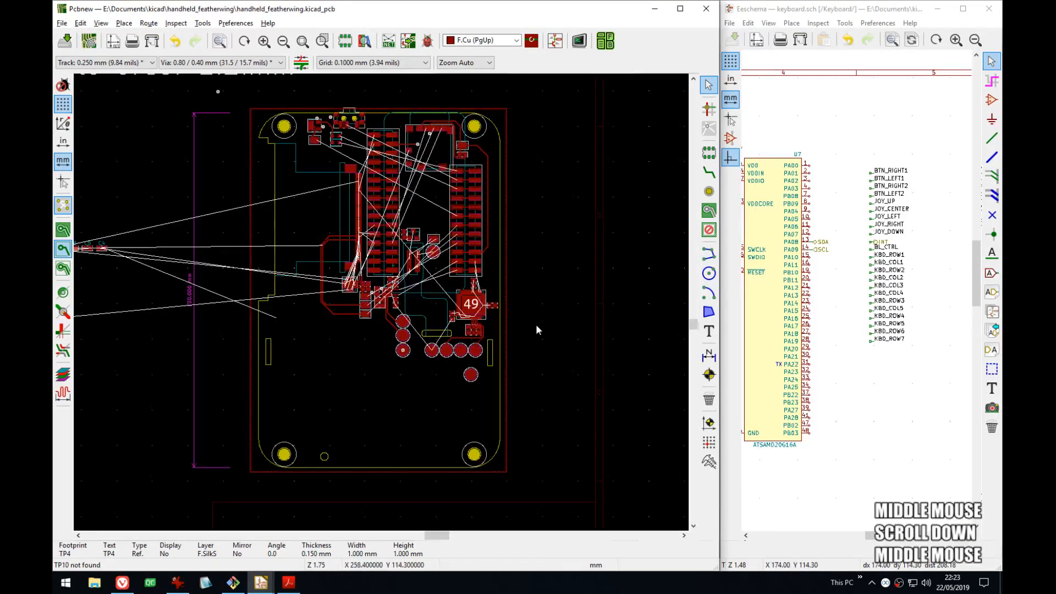
pyautogui.moveTo(451, 320); pyautogui.dragTo(505, 325, button='middle')
pyautogui.click(210, 332)
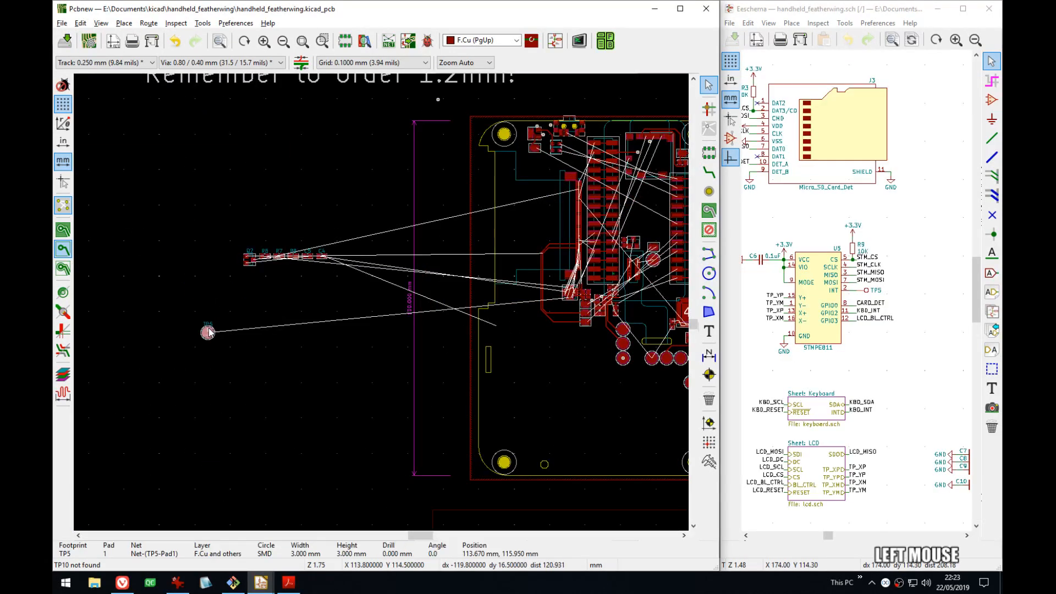
pyautogui.moveTo(438, 348); pyautogui.dragTo(407, 348, button='middle')
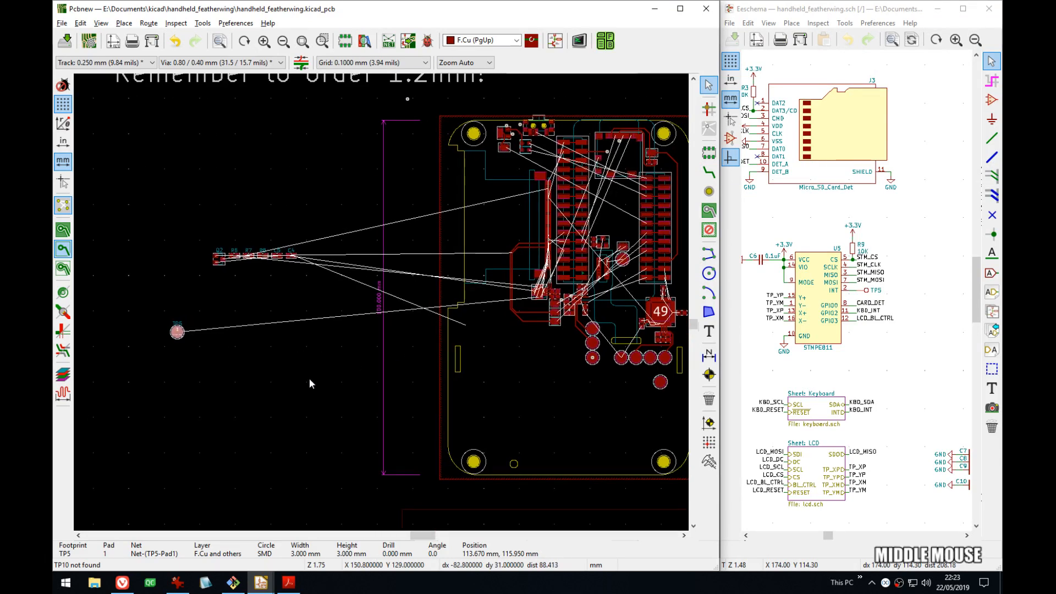
pyautogui.moveTo(325, 376); pyautogui.dragTo(295, 376, button='middle')
pyautogui.scroll(4, 147, 333)
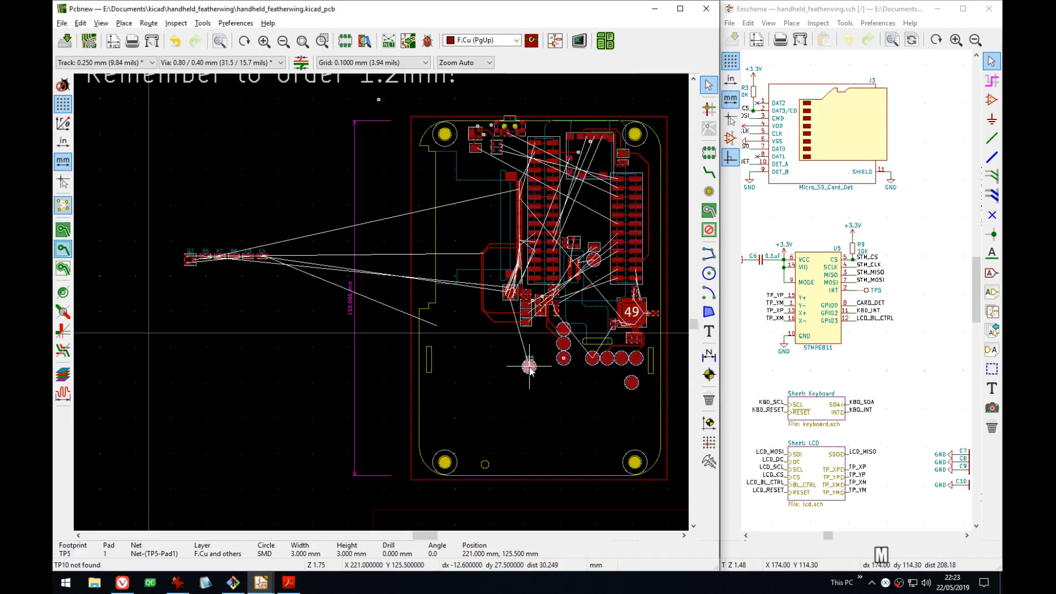
pyautogui.scroll(3, 381, 303)
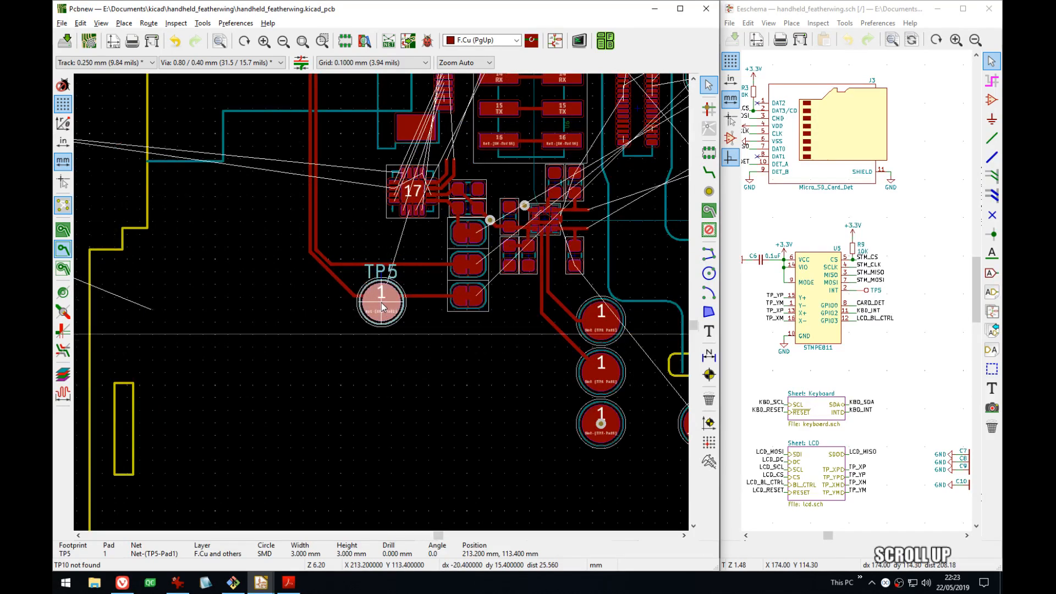
pyautogui.moveTo(391, 244); pyautogui.dragTo(375, 435, button='middle')
pyautogui.moveTo(374, 434); pyautogui.dragTo(289, 308)
pyautogui.moveTo(289, 307); pyautogui.dragTo(282, 352, button='middle')
pyautogui.scroll(-1, 281, 352)
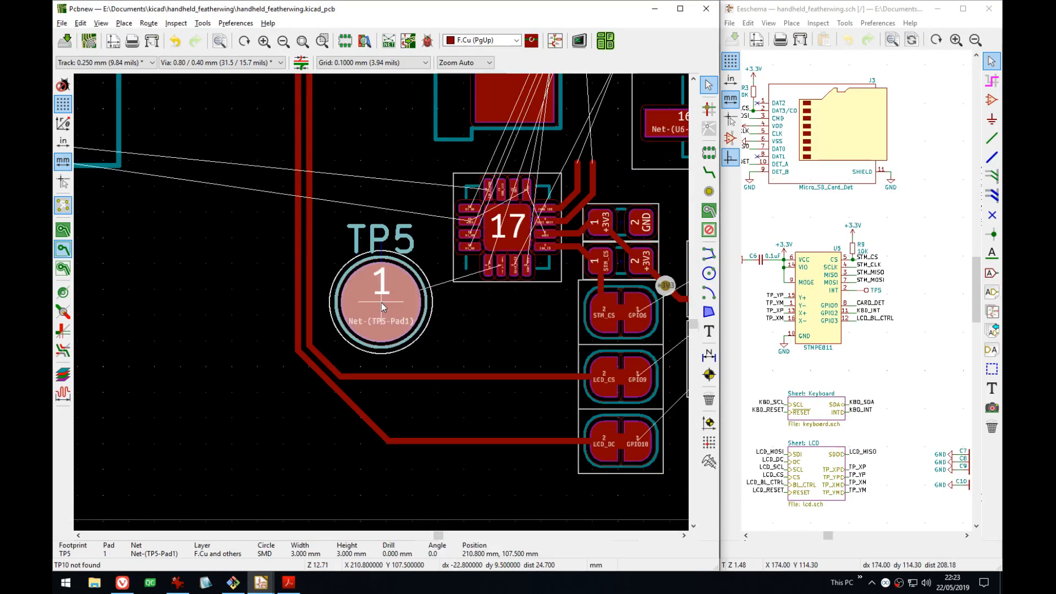
pyautogui.moveTo(491, 361); pyautogui.dragTo(231, 77, button='middle')
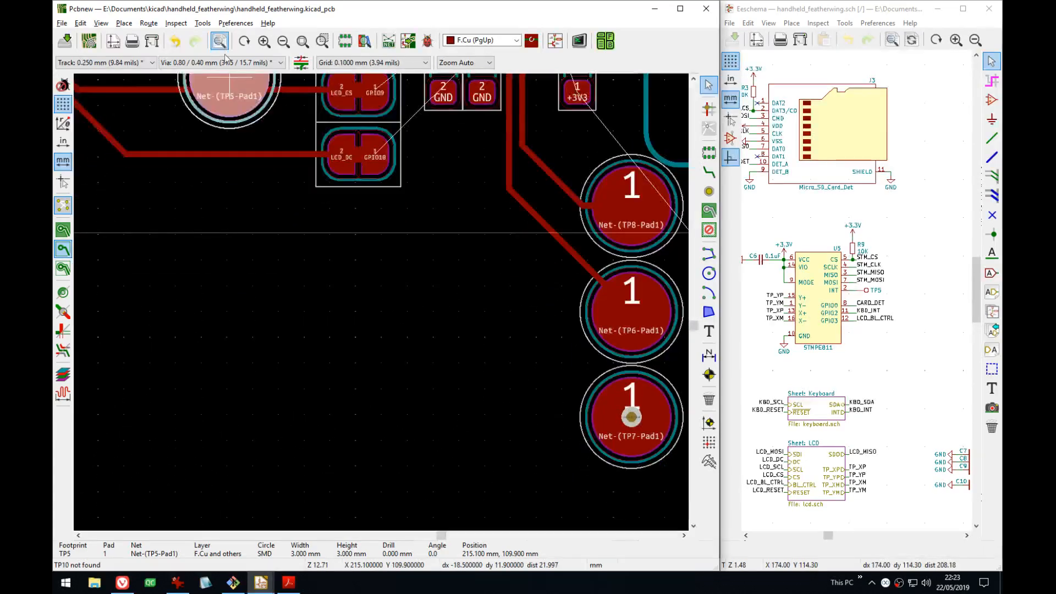
pyautogui.scroll(-2, 385, 260)
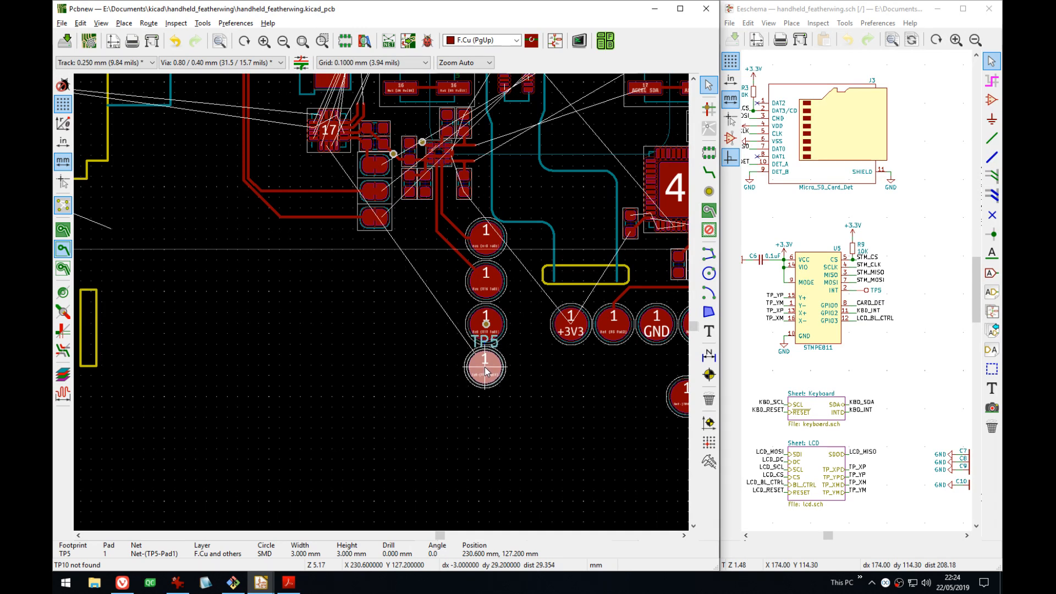
pyautogui.scroll(3, 483, 367)
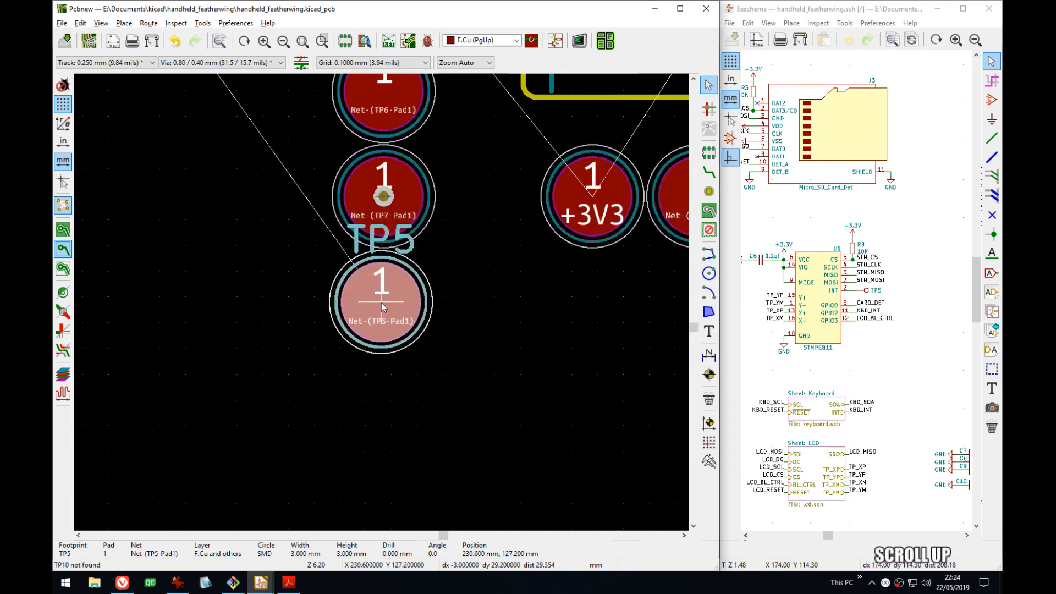
pyautogui.click(387, 305)
# - Hide the silkscreen reference text of test pad TP5
pyautogui.scroll(-3, 385, 304)
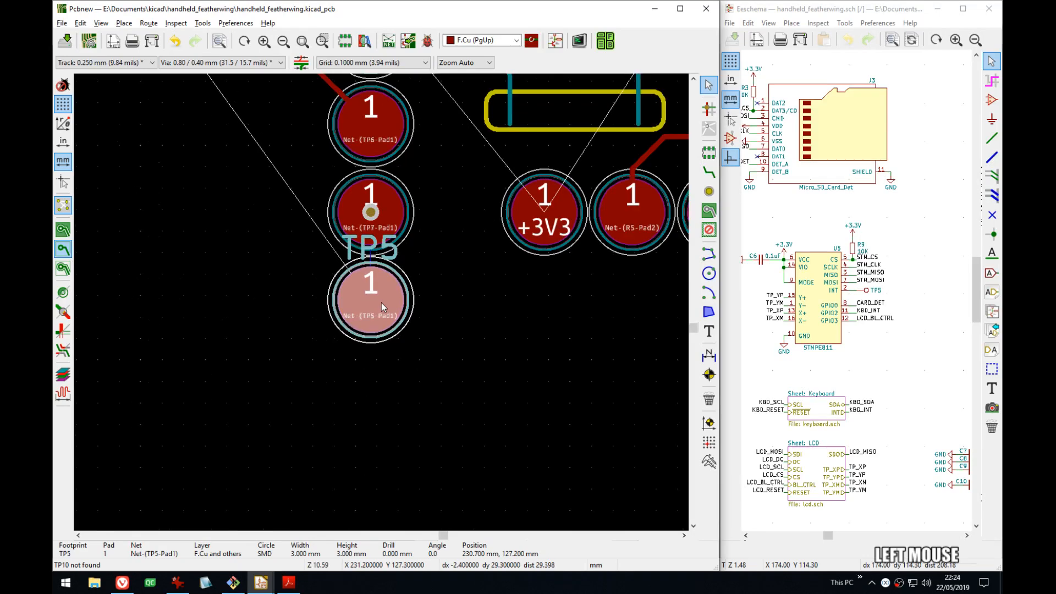
pyautogui.moveTo(288, 272); pyautogui.dragTo(332, 340, button='middle')
pyautogui.click(429, 339)
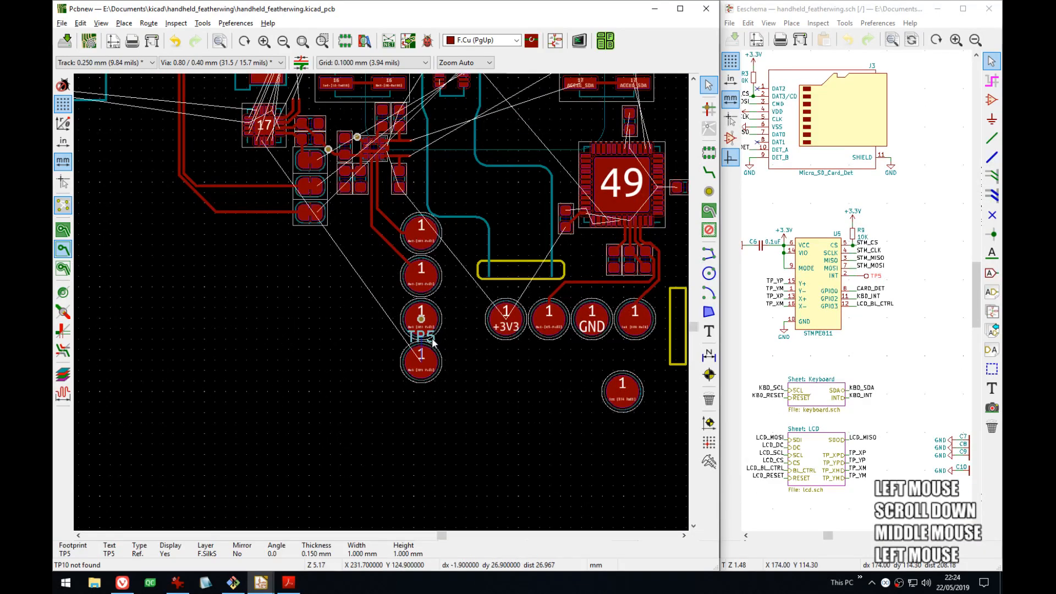
pyautogui.press('e')
pyautogui.click(682, 290)
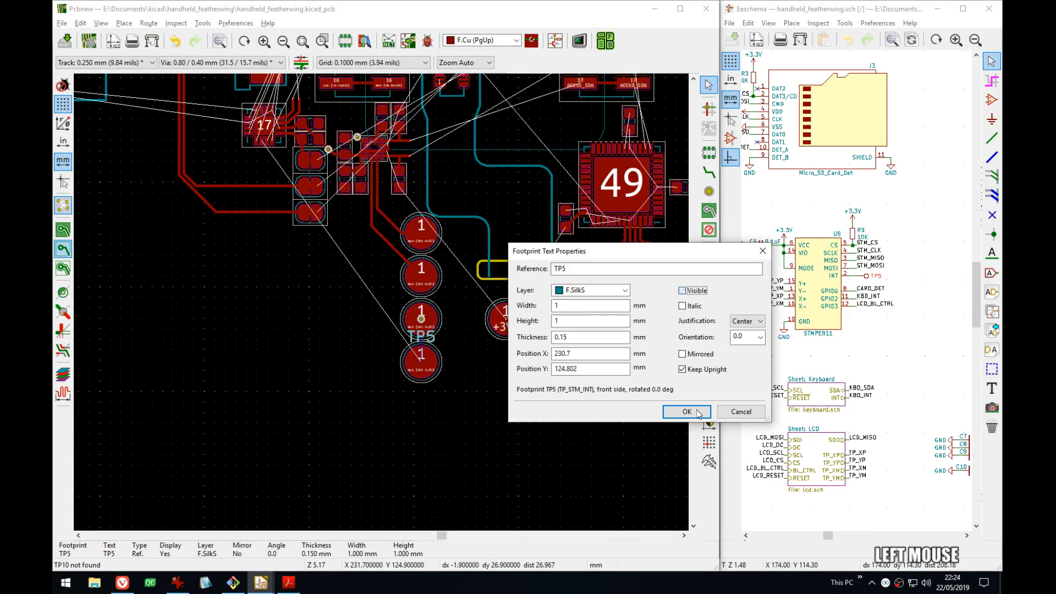
pyautogui.click(687, 411)
# - Route a front copper track from the STMPE811's INT pad, between the STM_CS and LCD_CS jumpers, to test pad TP5
pyautogui.moveTo(321, 237); pyautogui.dragTo(368, 283, button='middle')
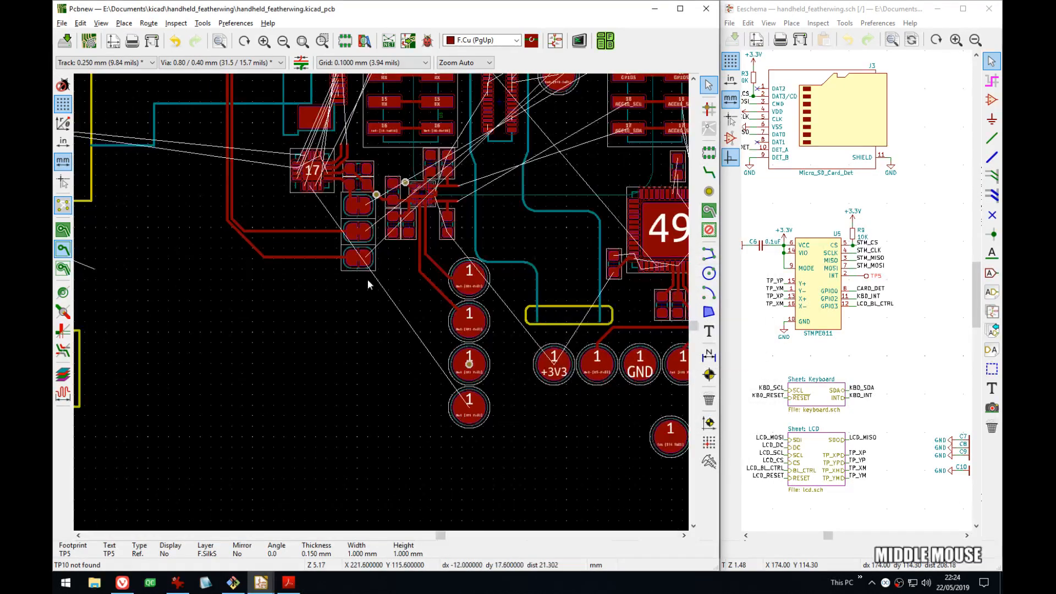
pyautogui.scroll(3, 380, 301)
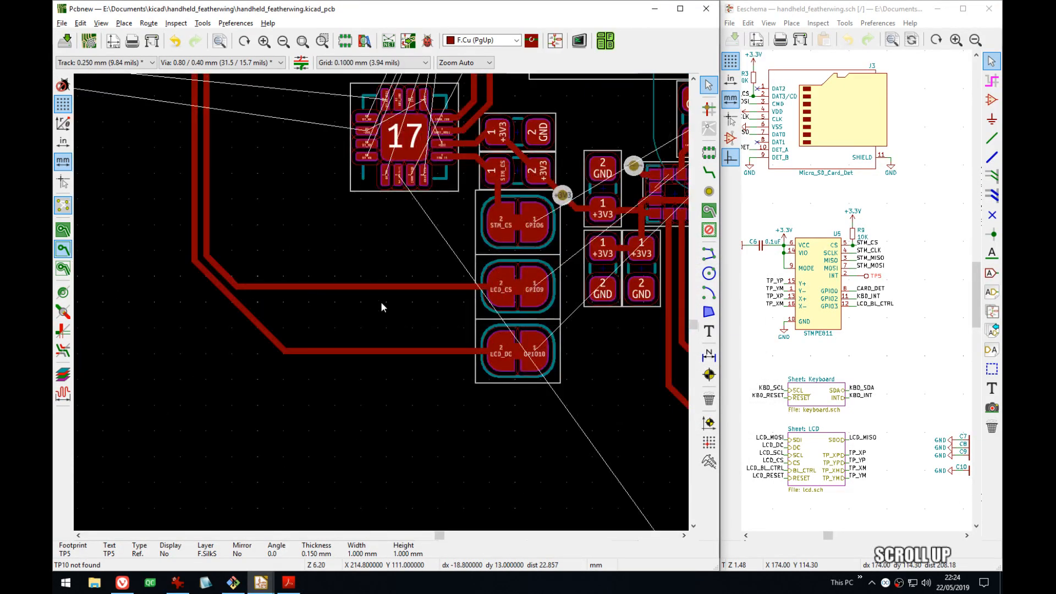
pyautogui.moveTo(435, 273); pyautogui.dragTo(483, 278, button='middle')
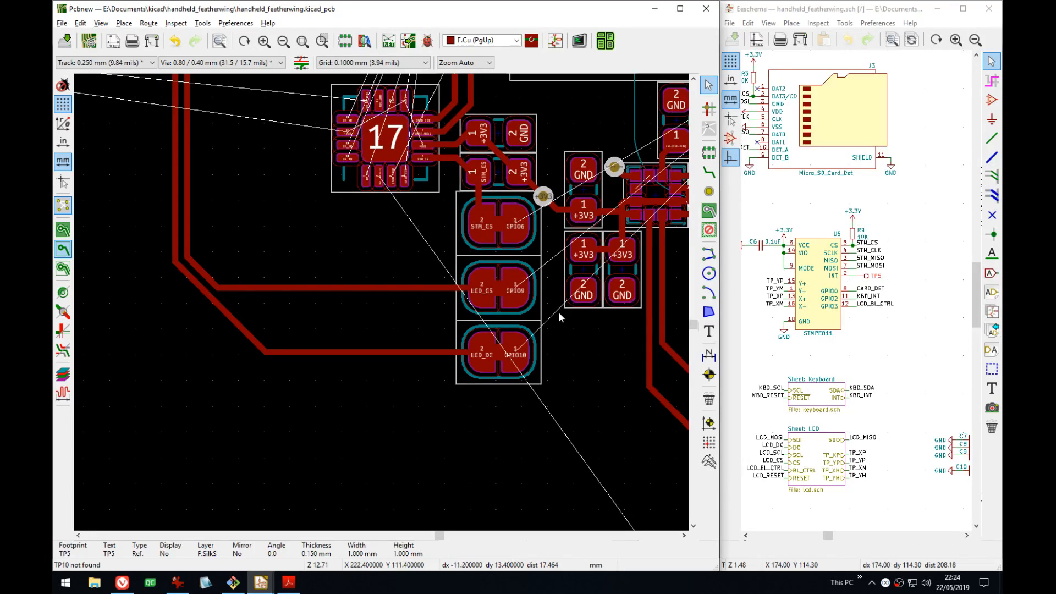
pyautogui.moveTo(559, 312); pyautogui.dragTo(388, 122, button='middle')
pyautogui.moveTo(443, 276); pyautogui.dragTo(540, 351, button='middle')
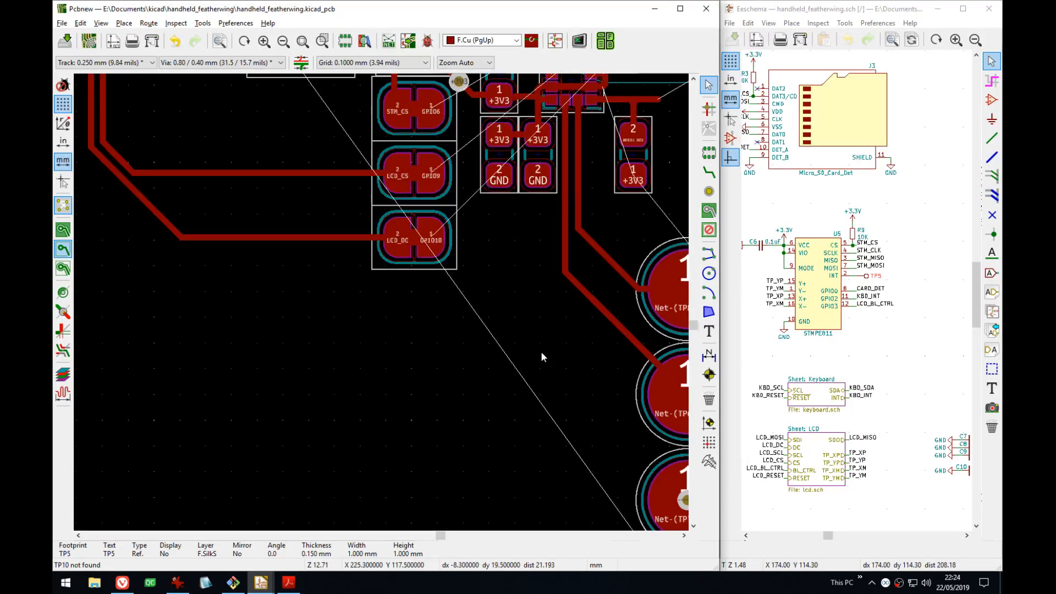
pyautogui.moveTo(373, 138); pyautogui.dragTo(381, 247, button='middle')
pyautogui.press('x')
pyautogui.click(306, 164)
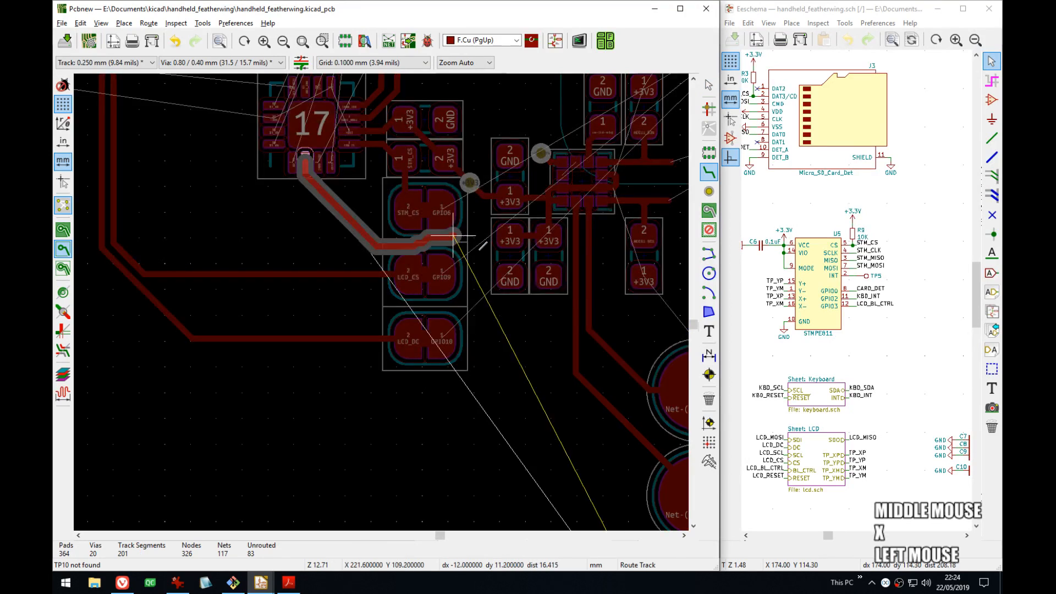
pyautogui.moveTo(481, 398); pyautogui.dragTo(397, 132, button='middle')
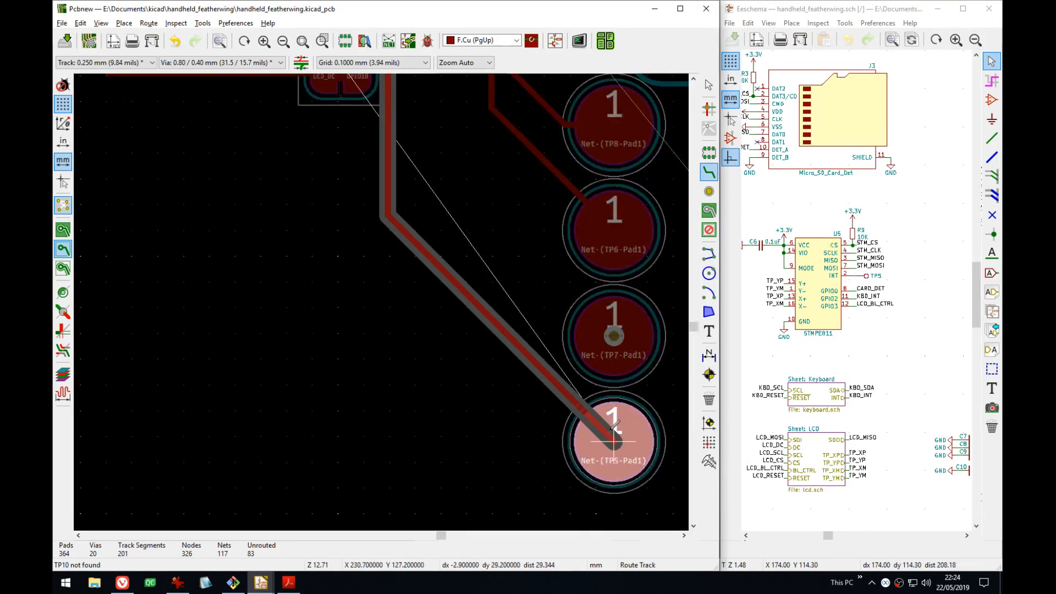
pyautogui.click(613, 441)
# - Shift the TP5 track's horizontal segment and following diagonal to center them in the gap between the STM_CS and LCD_CS jumpers
pyautogui.moveTo(515, 175); pyautogui.dragTo(598, 415, button='middle')
pyautogui.scroll(3, 423, 220)
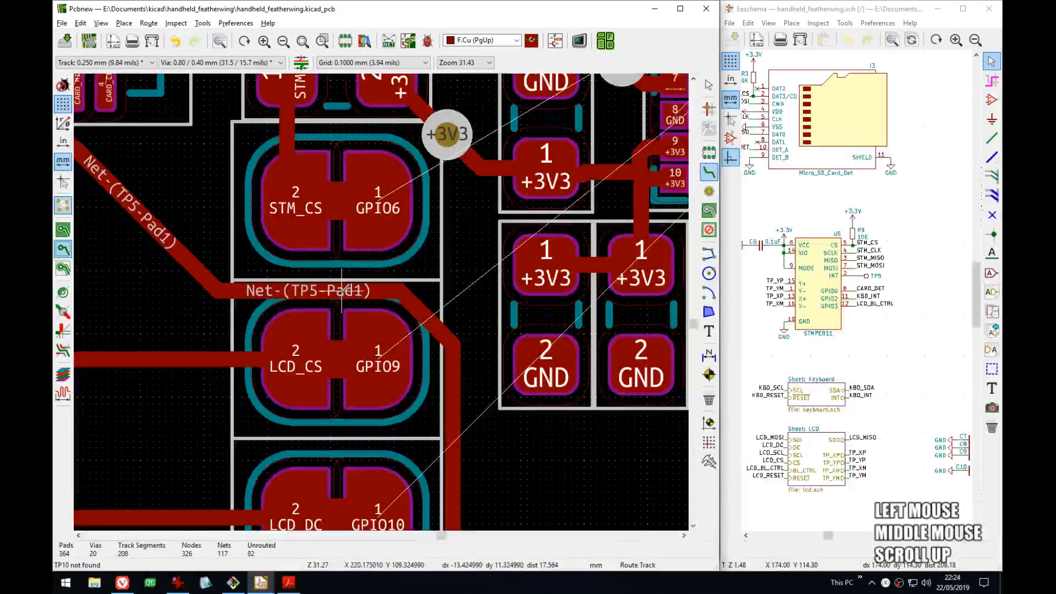
pyautogui.click(435, 283)
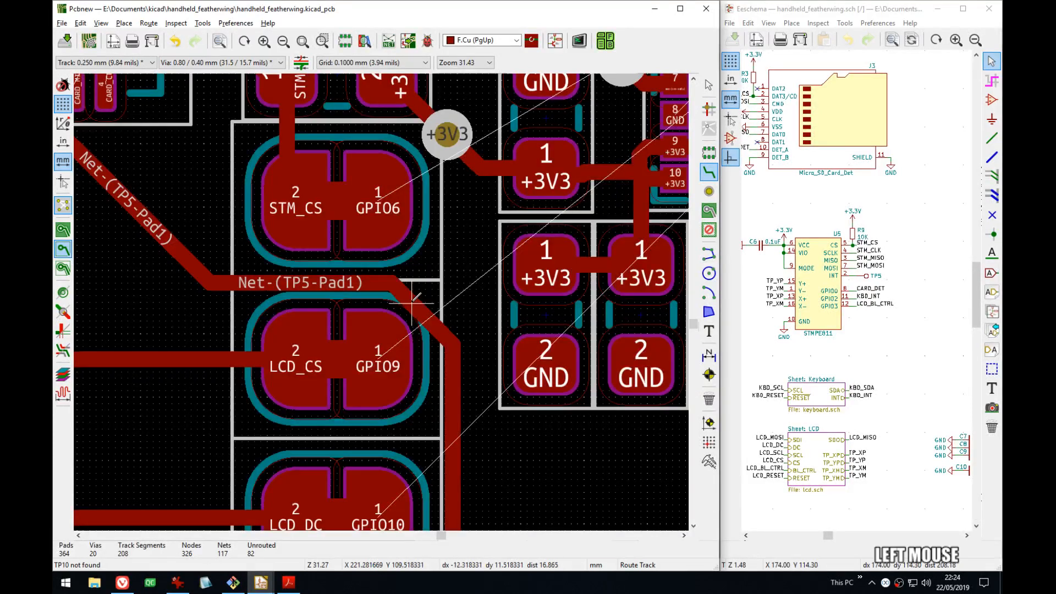
pyautogui.press('d')
pyautogui.click(433, 296)
pyautogui.moveTo(433, 297); pyautogui.dragTo(447, 394, button='middle')
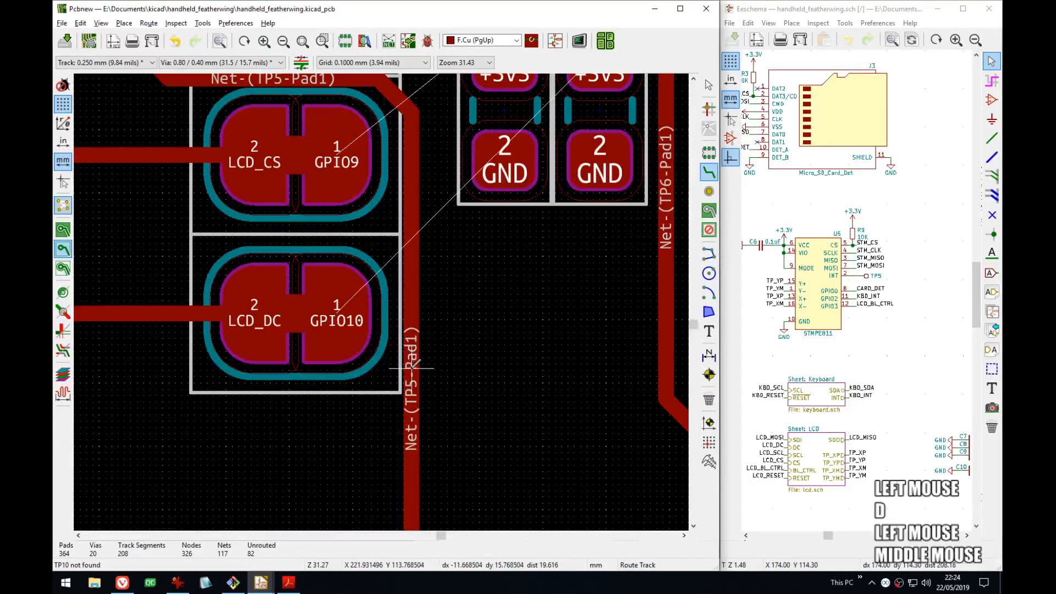
pyautogui.scroll(-3, 414, 367)
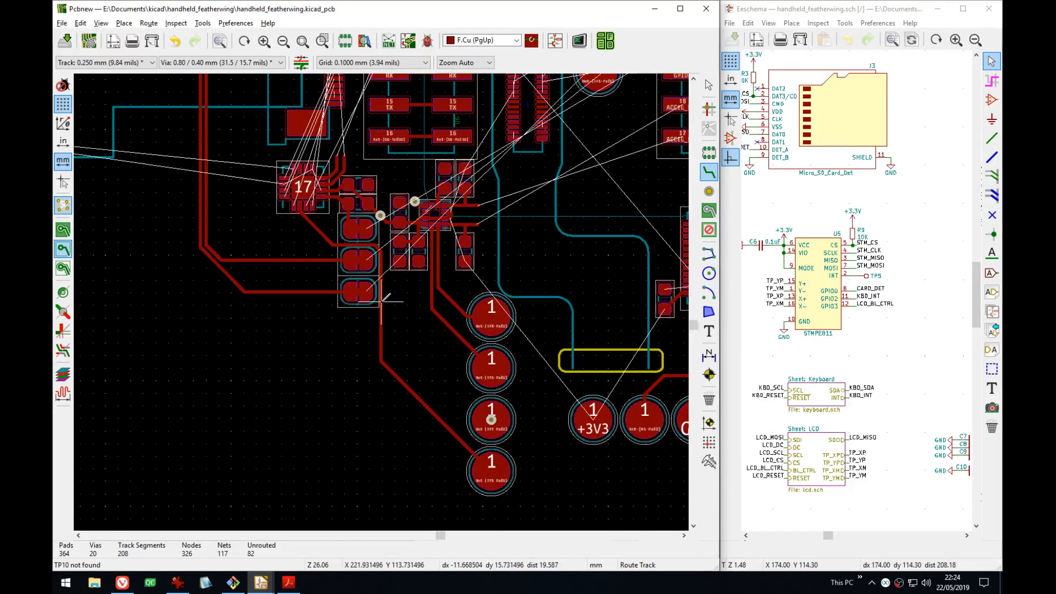
pyautogui.scroll(3, 384, 300)
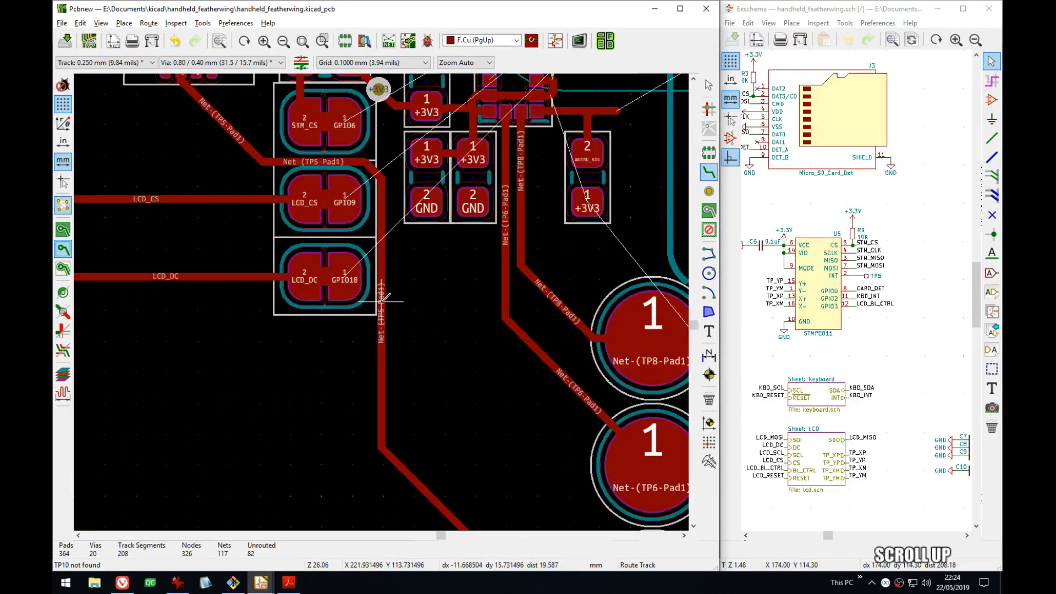
pyautogui.press('d')
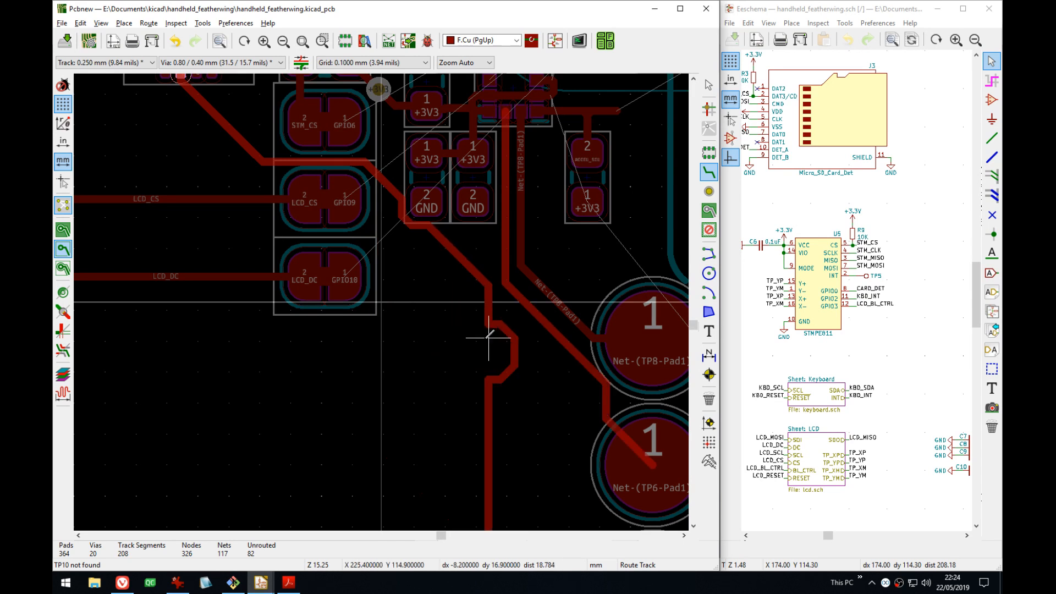
pyautogui.press('Escape')
# - Reshape the TP5 track near the STMPE811 so it leaves the INT pad straight down before bending diagonally
pyautogui.scroll(-3, 380, 299)
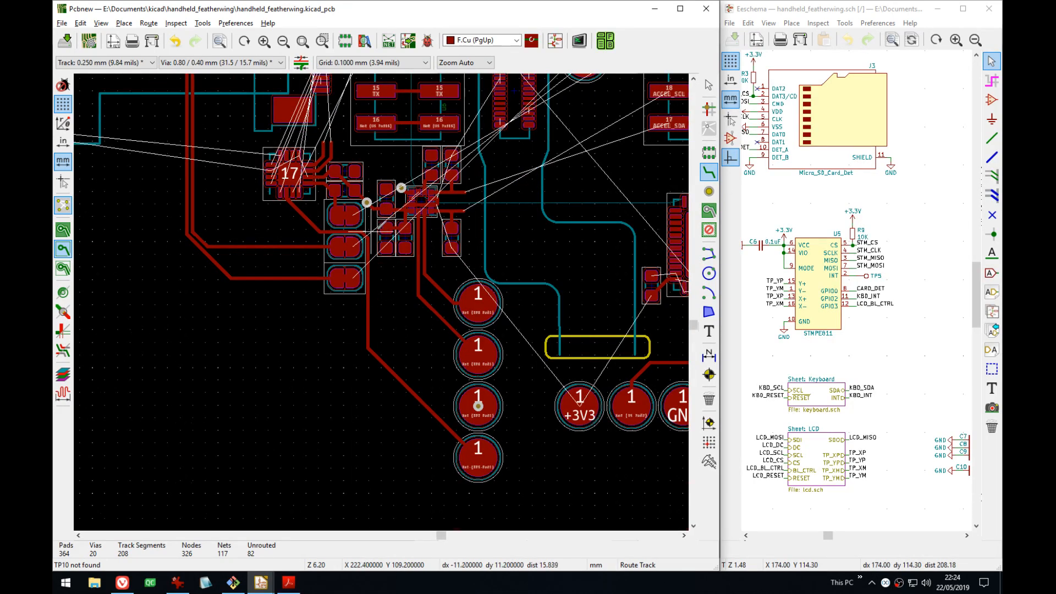
pyautogui.scroll(5, 385, 231)
pyautogui.press('d')
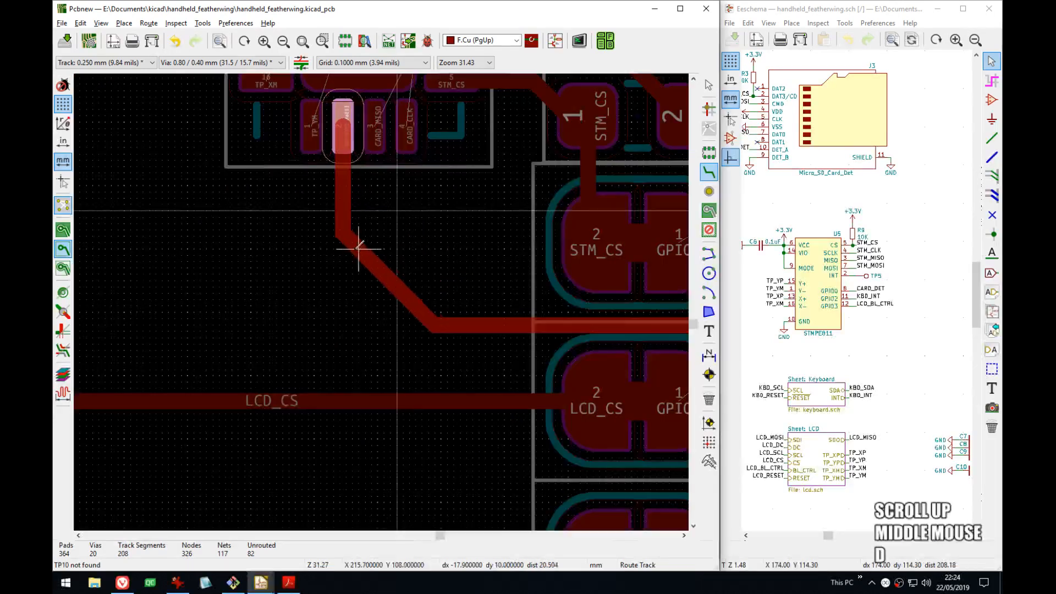
pyautogui.click(344, 254)
pyautogui.scroll(-2, 344, 254)
pyautogui.moveTo(378, 311); pyautogui.dragTo(447, 414, button='middle')
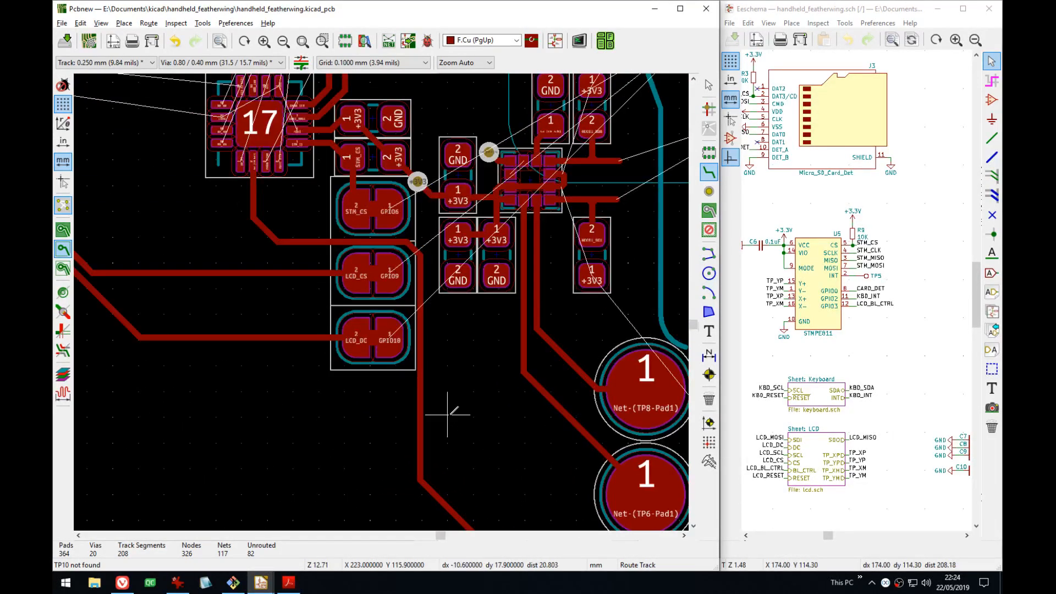
# - Shift the TP5 track's lower diagonal so the track enters TP5 horizontally, and save the board
pyautogui.scroll(-3, 387, 400)
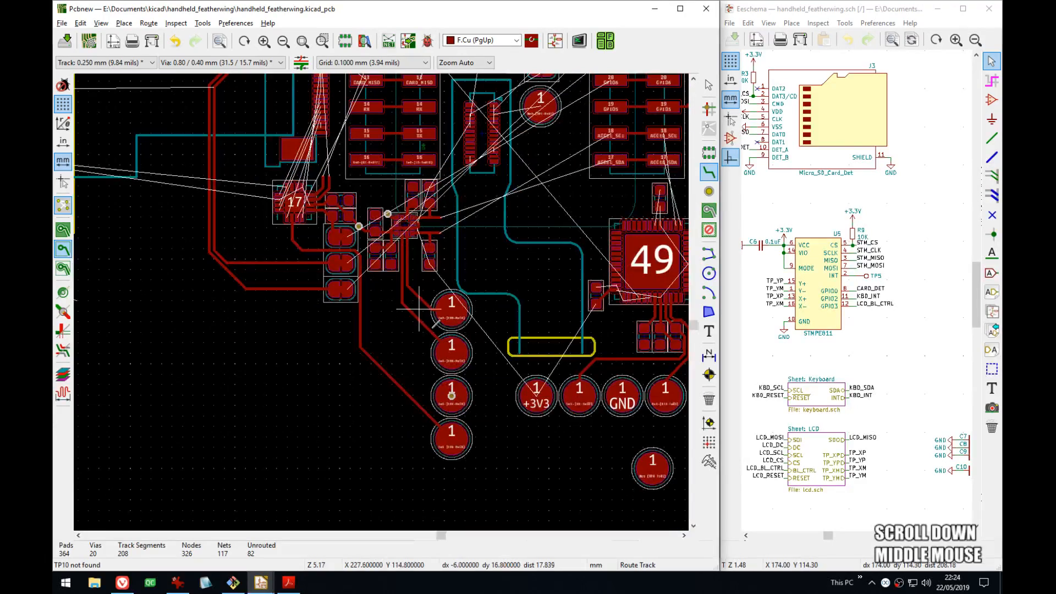
pyautogui.scroll(1, 400, 387)
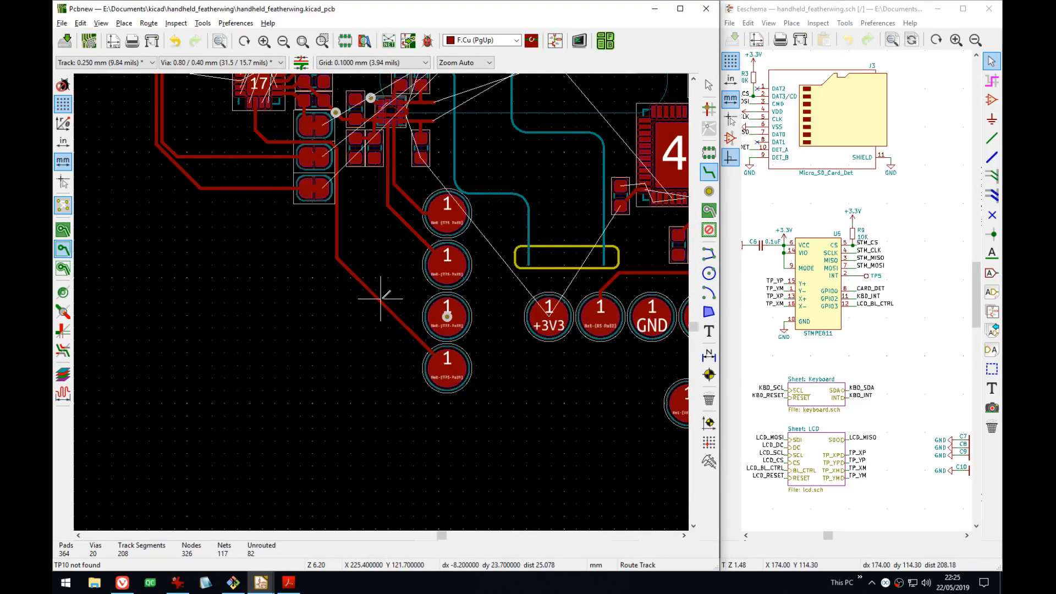
pyautogui.moveTo(381, 298); pyautogui.dragTo(361, 327)
pyautogui.press('d')
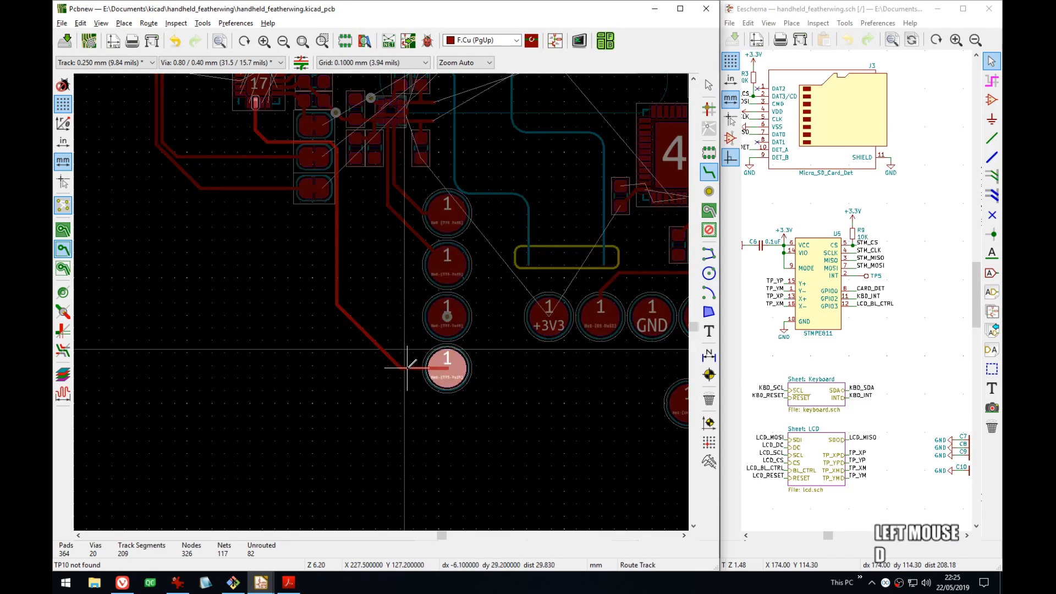
pyautogui.click(407, 367)
pyautogui.moveTo(382, 207); pyautogui.dragTo(457, 297, button='middle')
pyautogui.hotkey('ctrl', 's')
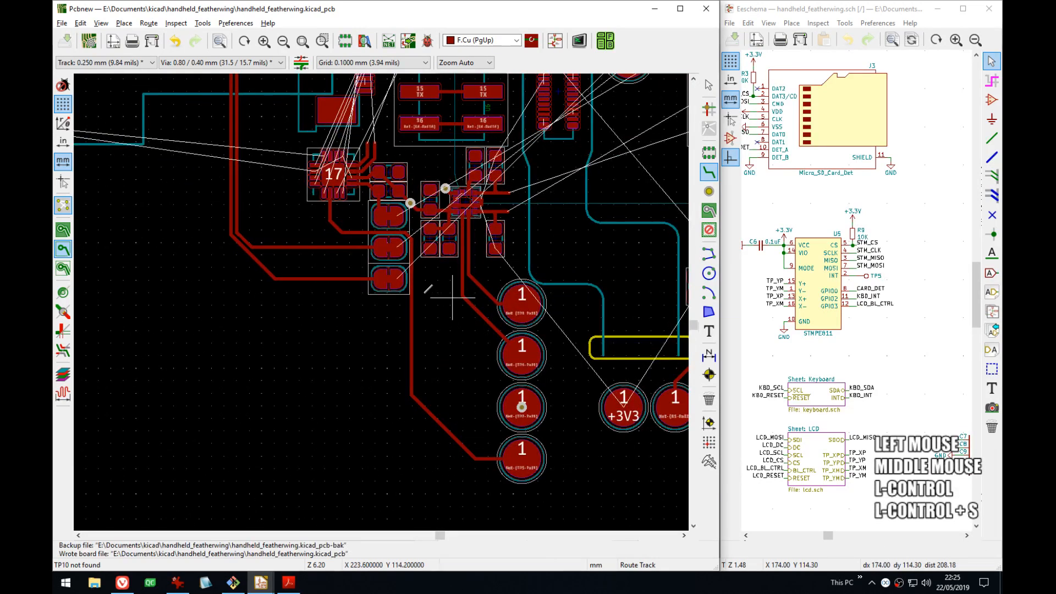
# - Examine the overall board layout and the routing around the test pad column
pyautogui.scroll(-3, 380, 294)
pyautogui.moveTo(332, 290); pyautogui.dragTo(498, 257, button='middle')
pyautogui.scroll(-3, 438, 311)
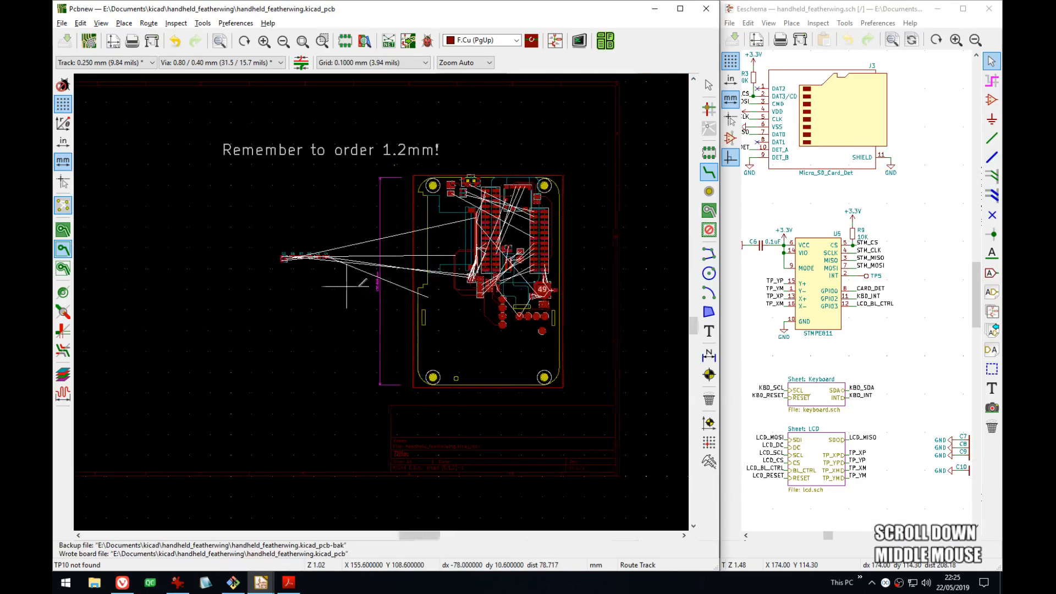
pyautogui.scroll(3, 346, 286)
pyautogui.press('Escape')
pyautogui.moveTo(569, 323); pyautogui.dragTo(85, 209, button='middle')
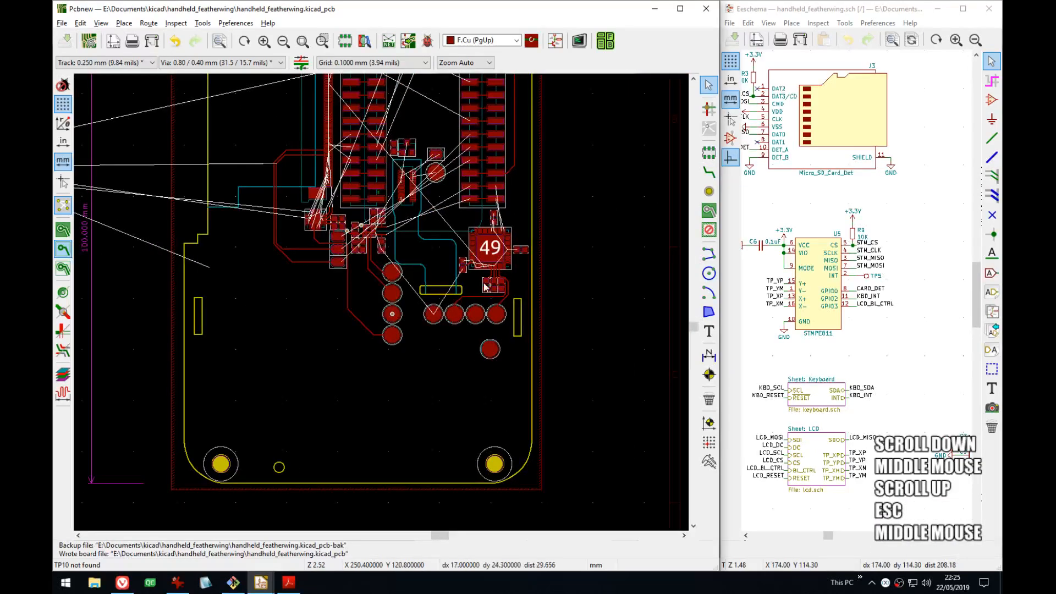
pyautogui.scroll(1, 386, 306)
pyautogui.scroll(3, 387, 306)
pyautogui.moveTo(375, 335); pyautogui.dragTo(483, 227, button='middle')
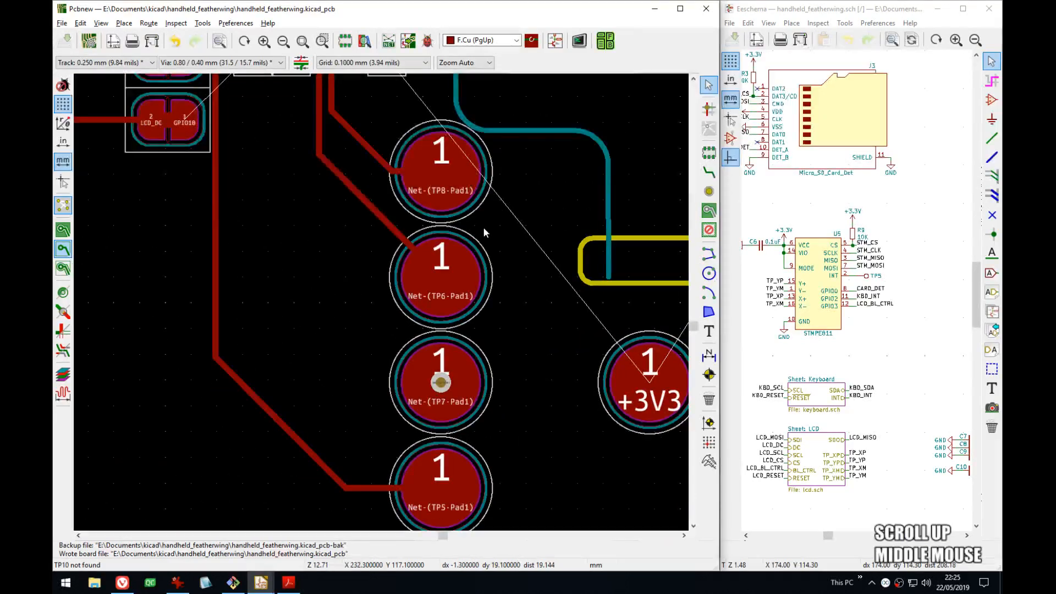
# - Hide the silkscreen reference text of transistor Q2 in the row of unplaced parts outside the board
pyautogui.scroll(-4, 482, 227)
pyautogui.moveTo(229, 331); pyautogui.dragTo(278, 232, button='middle')
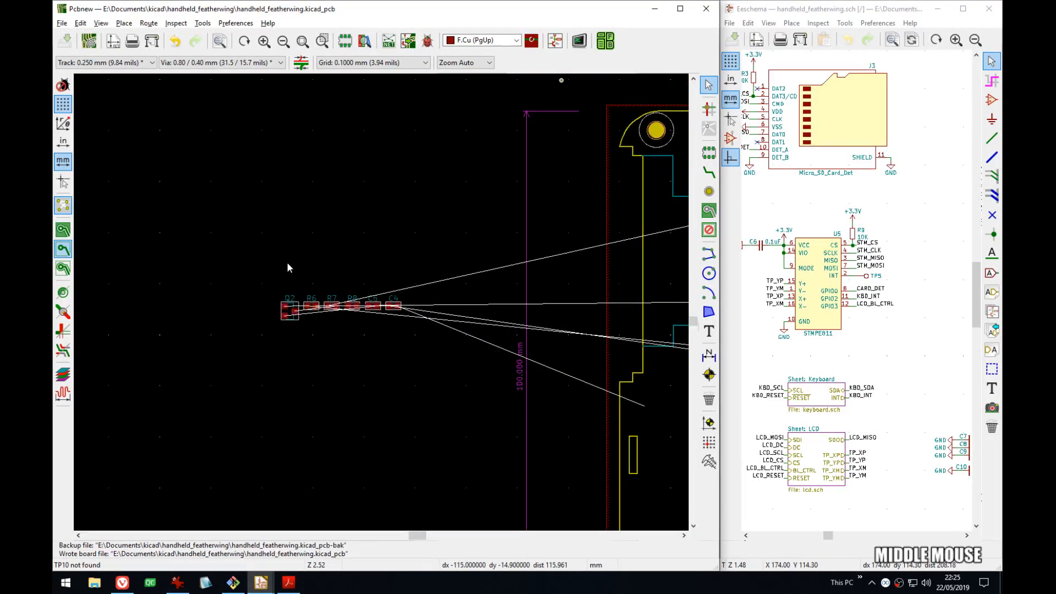
pyautogui.scroll(3, 381, 302)
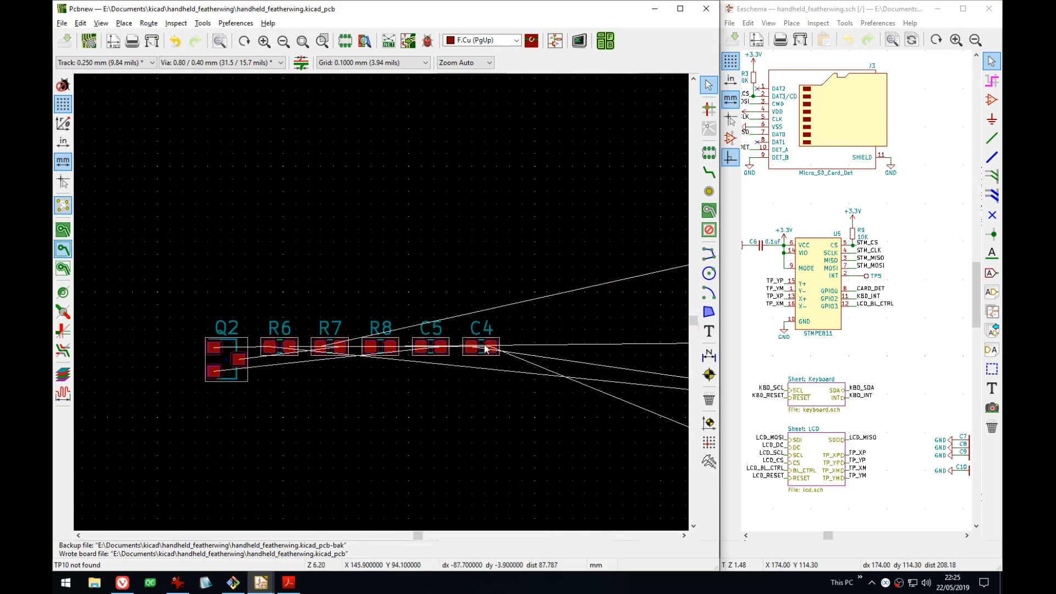
pyautogui.click(228, 330)
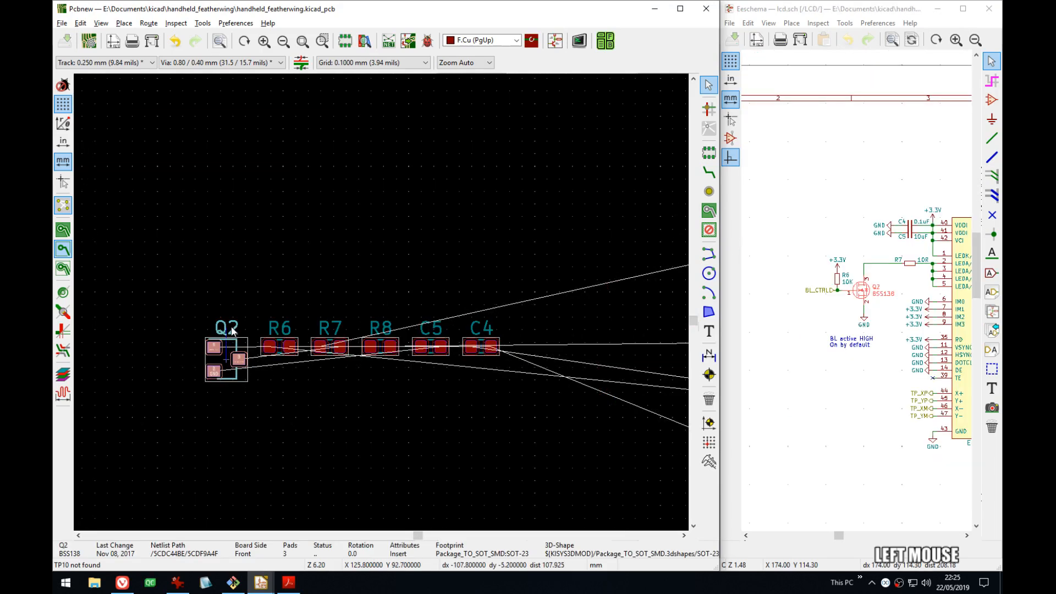
pyautogui.press('e')
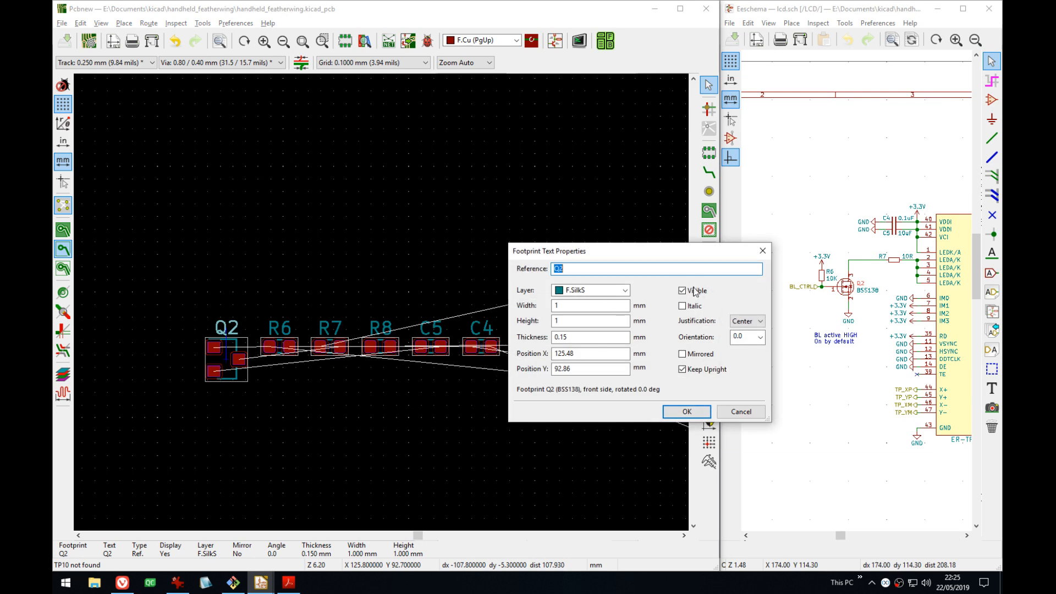
pyautogui.click(694, 289)
pyautogui.click(676, 411)
# - Hide the silkscreen reference texts of resistors R6 and R7
pyautogui.click(279, 328)
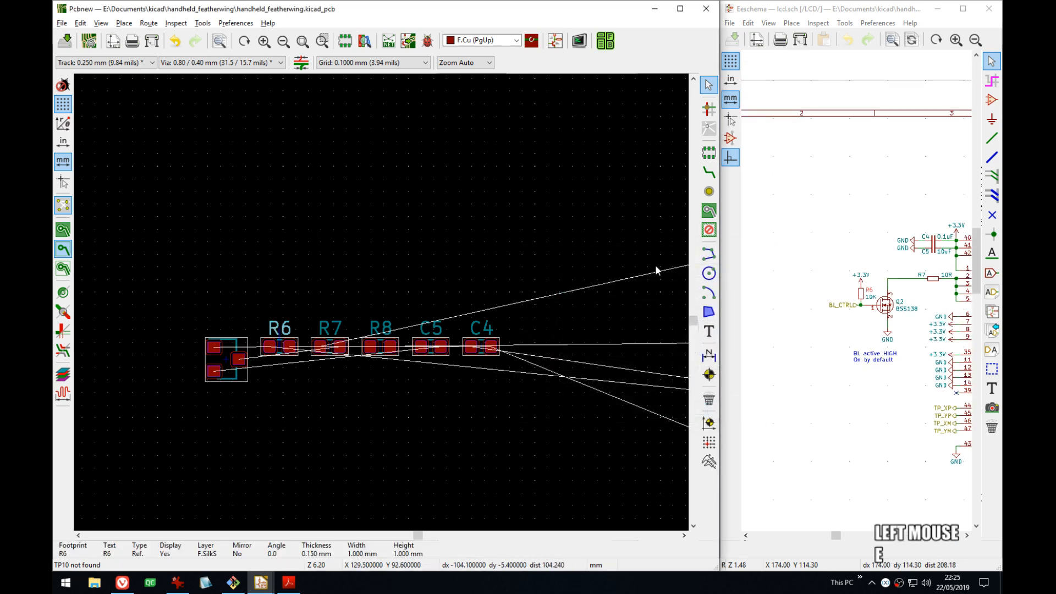
pyautogui.press('e')
pyautogui.click(695, 293)
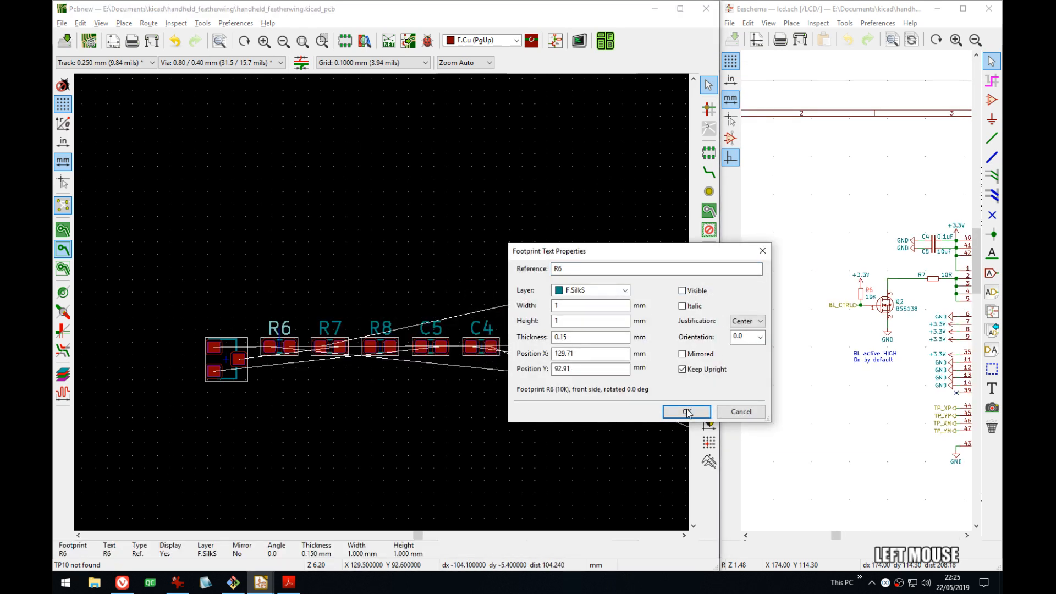
pyautogui.click(687, 412)
pyautogui.click(330, 328)
pyautogui.press('e')
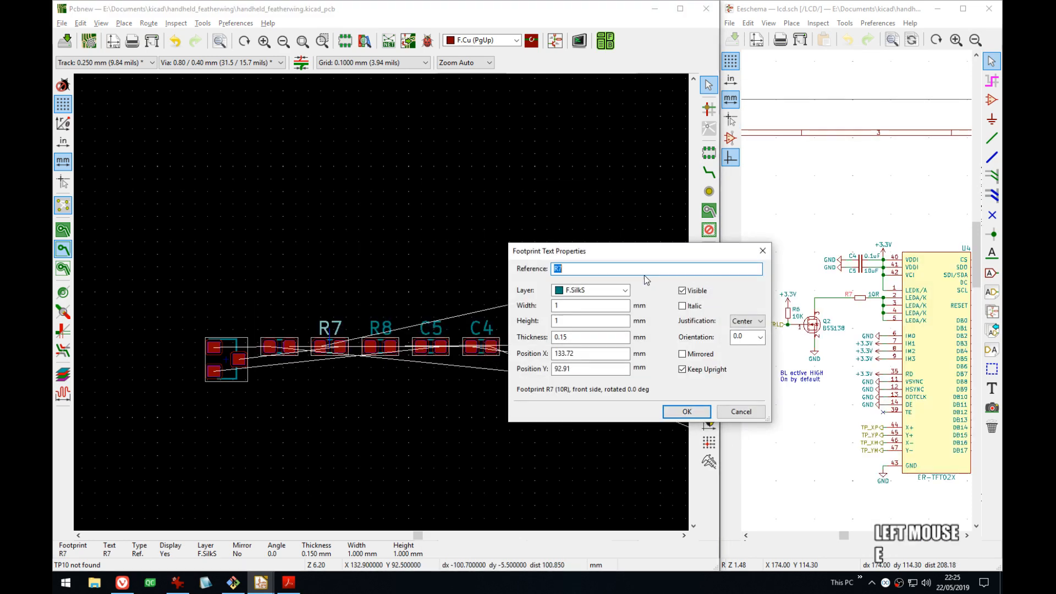
pyautogui.click(683, 291)
pyautogui.click(687, 412)
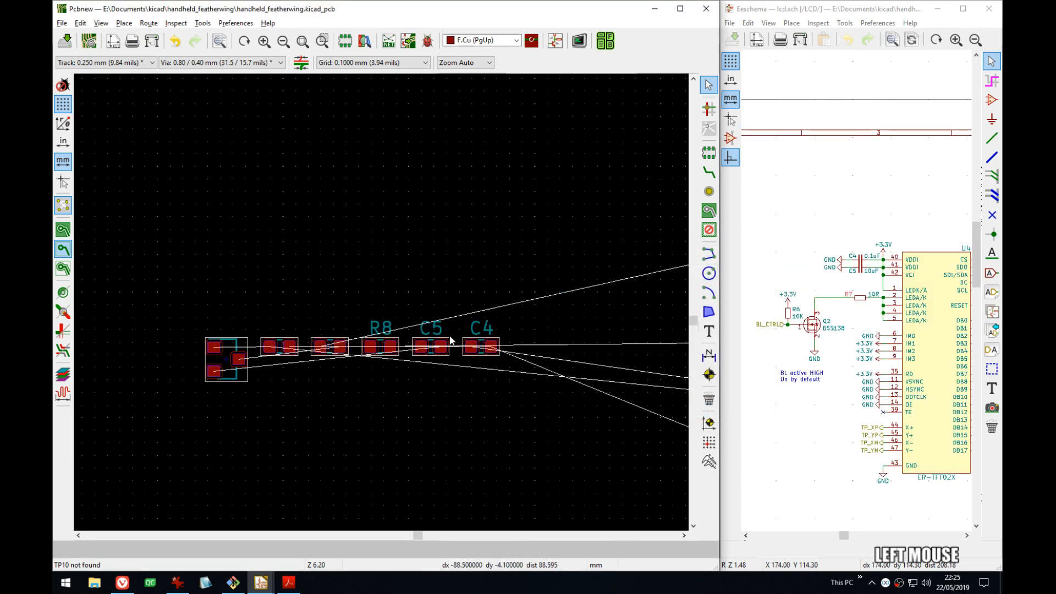
# - Hide the silkscreen reference texts of resistor R8 and capacitor C5
pyautogui.click(385, 328)
pyautogui.press('e')
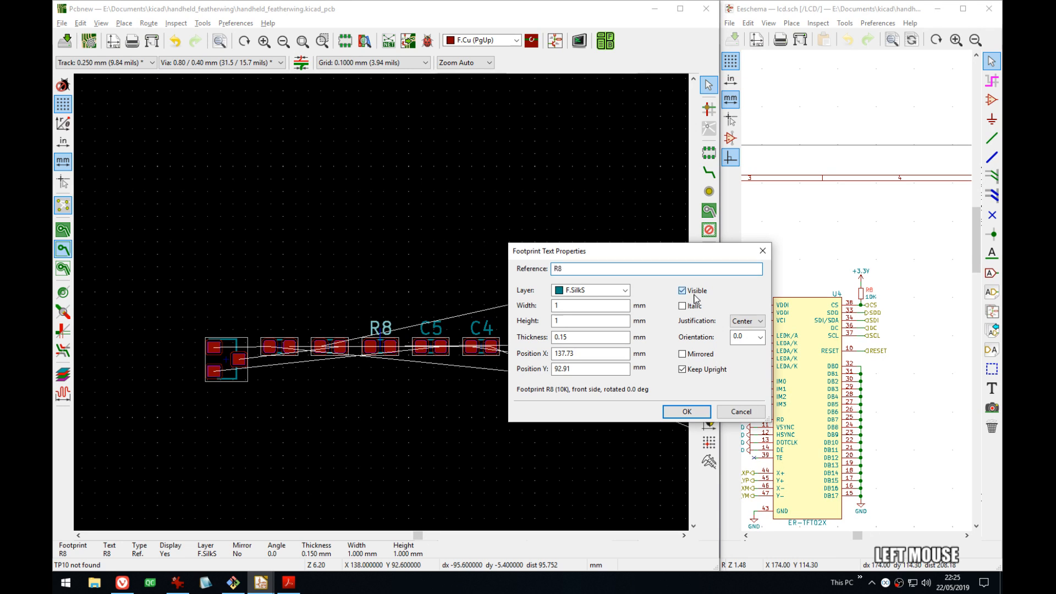
pyautogui.click(686, 413)
pyautogui.click(430, 329)
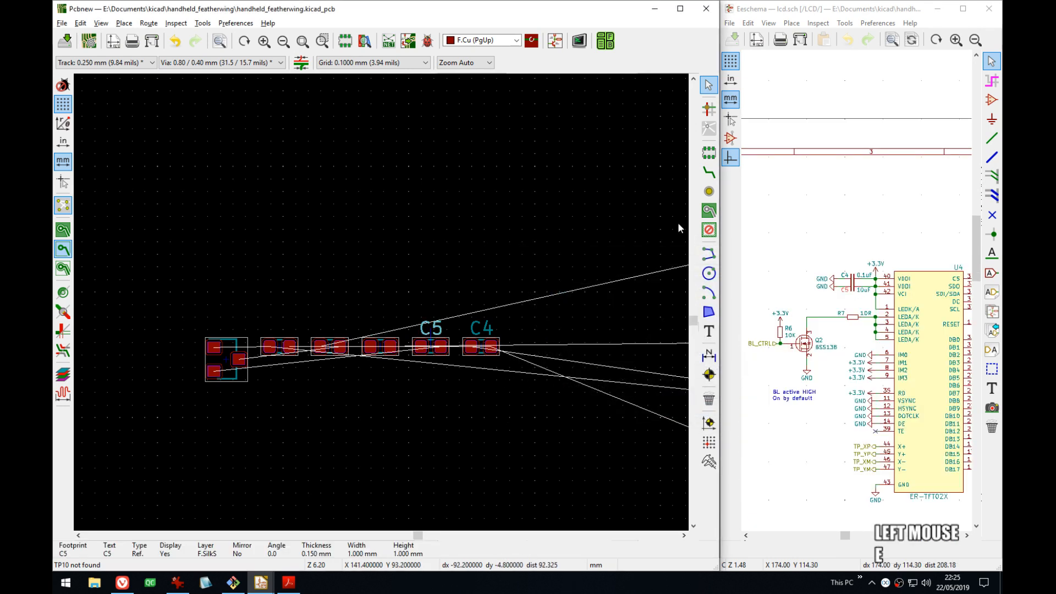
pyautogui.press('e')
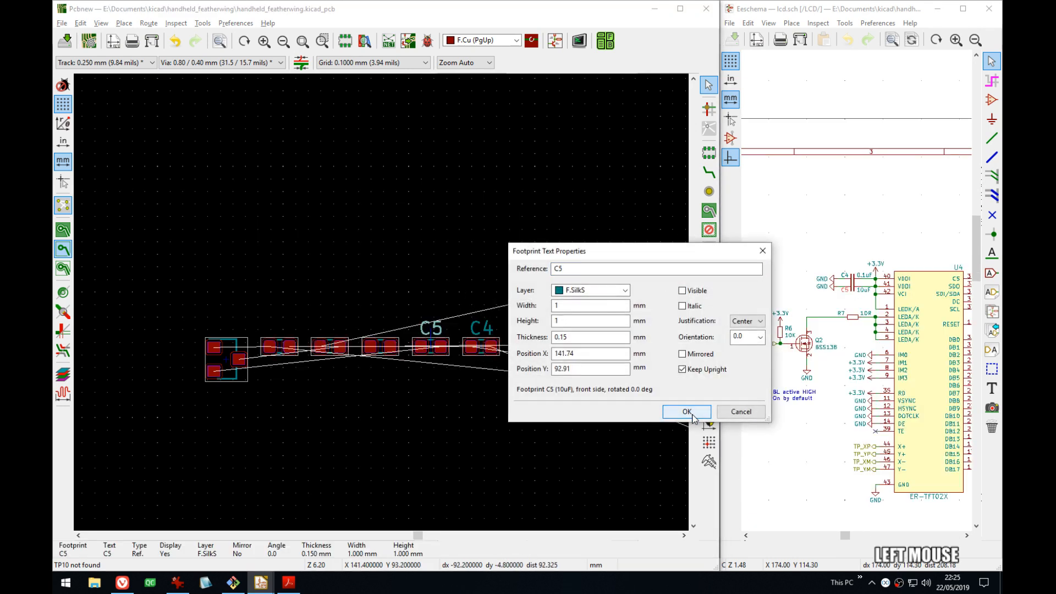
pyautogui.click(686, 411)
# - Hide the silkscreen reference text of capacitor C4
pyautogui.click(491, 325)
pyautogui.press('e')
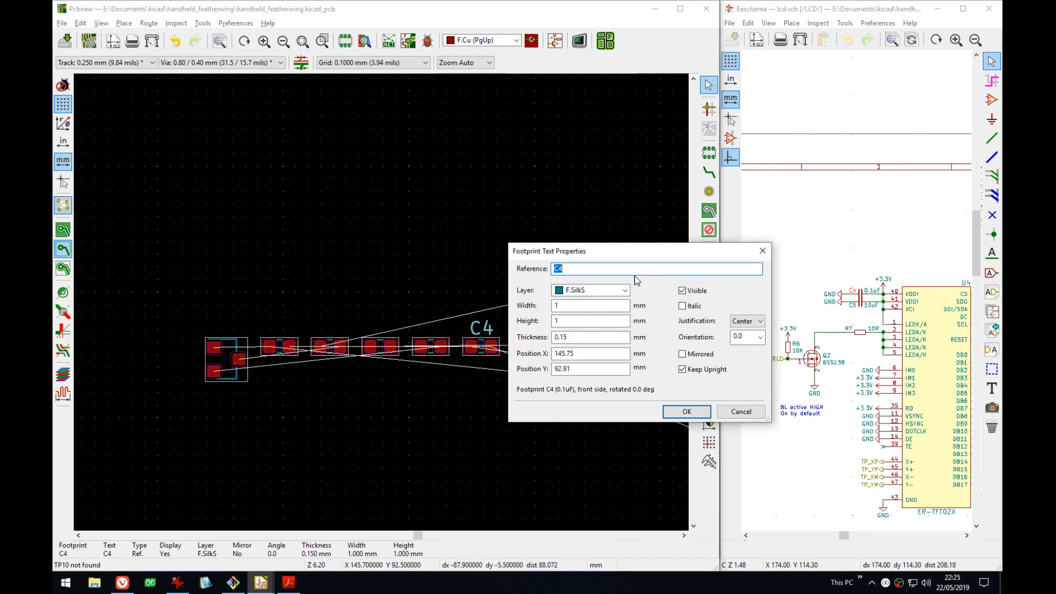
pyautogui.click(671, 417)
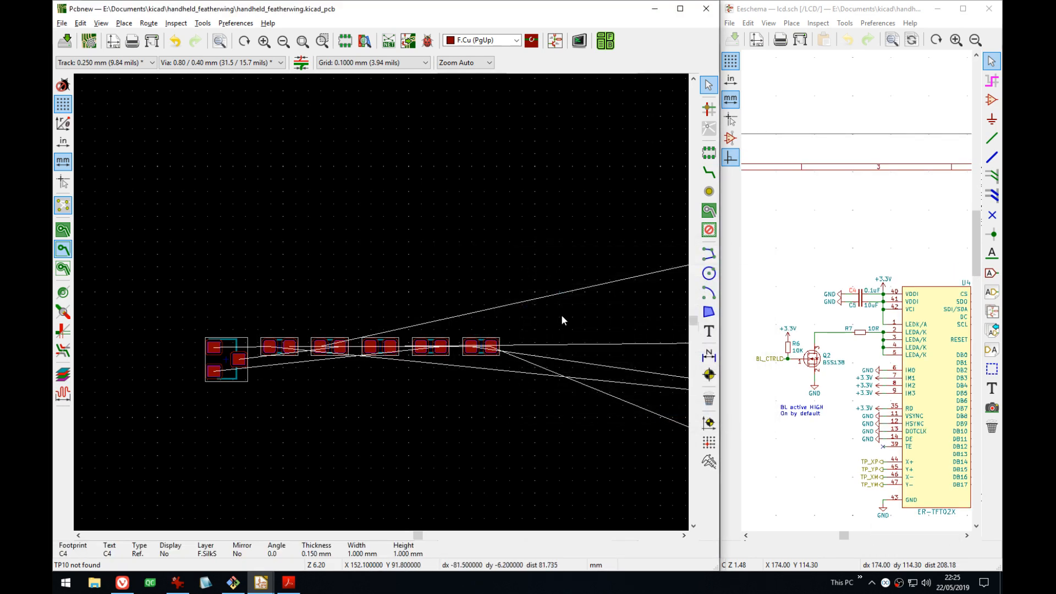
# - Stack capacitors C4 and C5 outside the board, with C4 directly above C5 and their courtyards touching
pyautogui.moveTo(560, 314); pyautogui.dragTo(469, 286, button='middle')
pyautogui.click(380, 316)
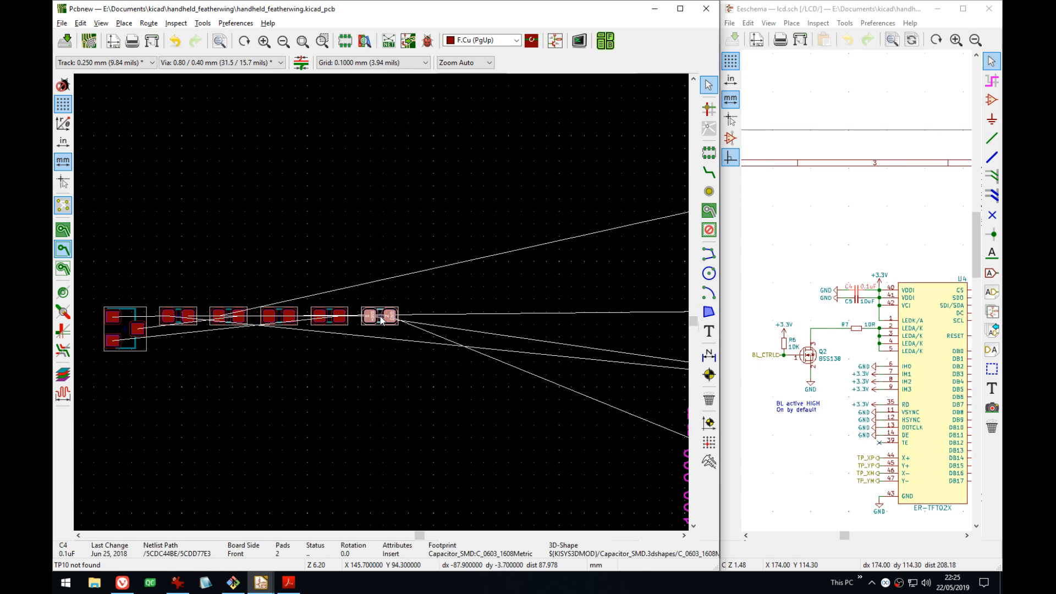
pyautogui.click(328, 324)
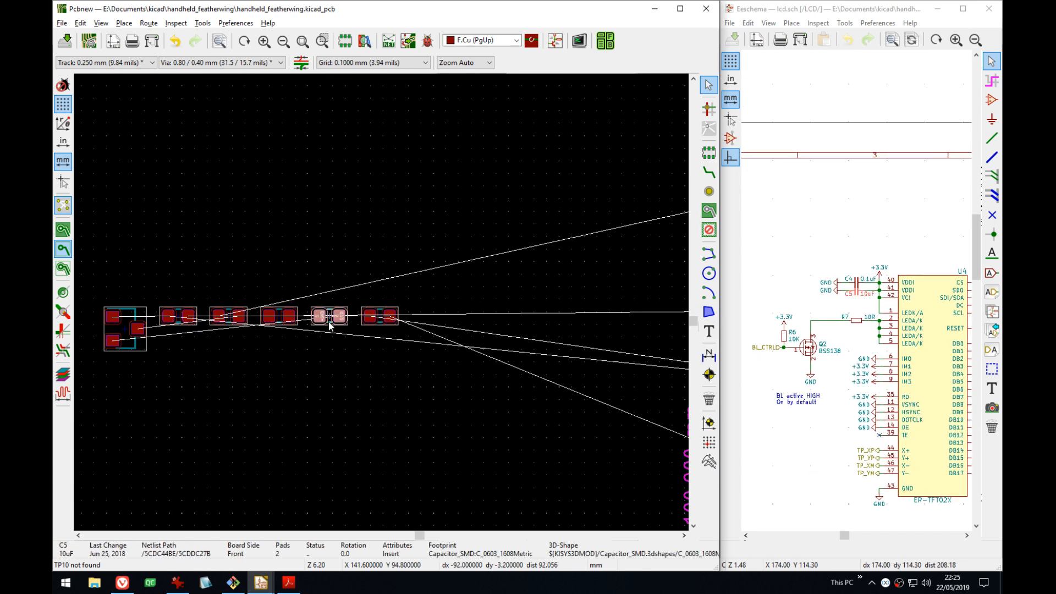
pyautogui.scroll(8, 328, 324)
pyautogui.scroll(-2, 383, 306)
pyautogui.moveTo(429, 320); pyautogui.dragTo(311, 313, button='middle')
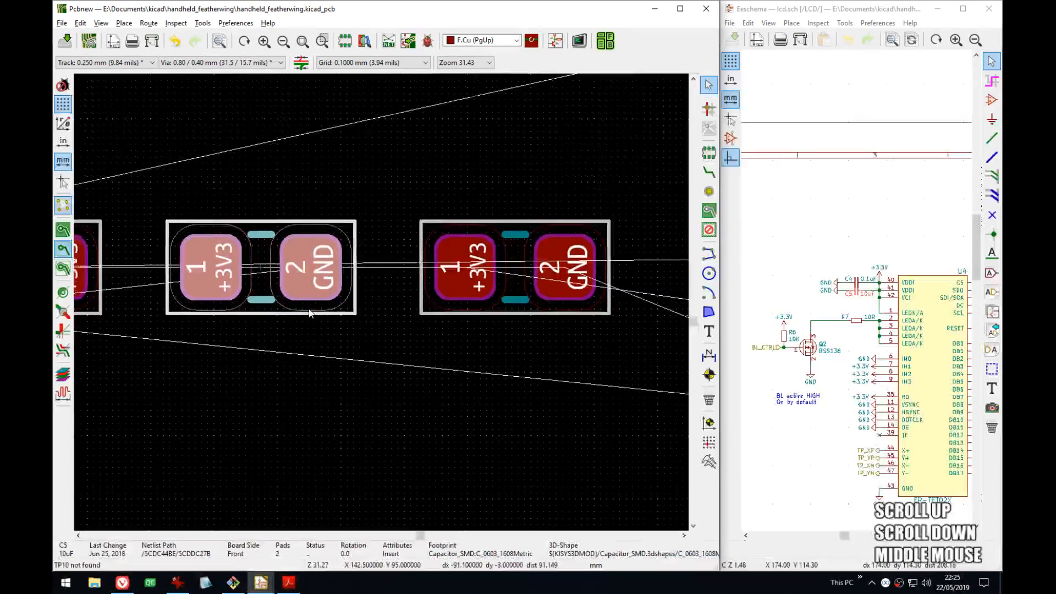
pyautogui.press('m')
pyautogui.click(515, 410)
pyautogui.press('m')
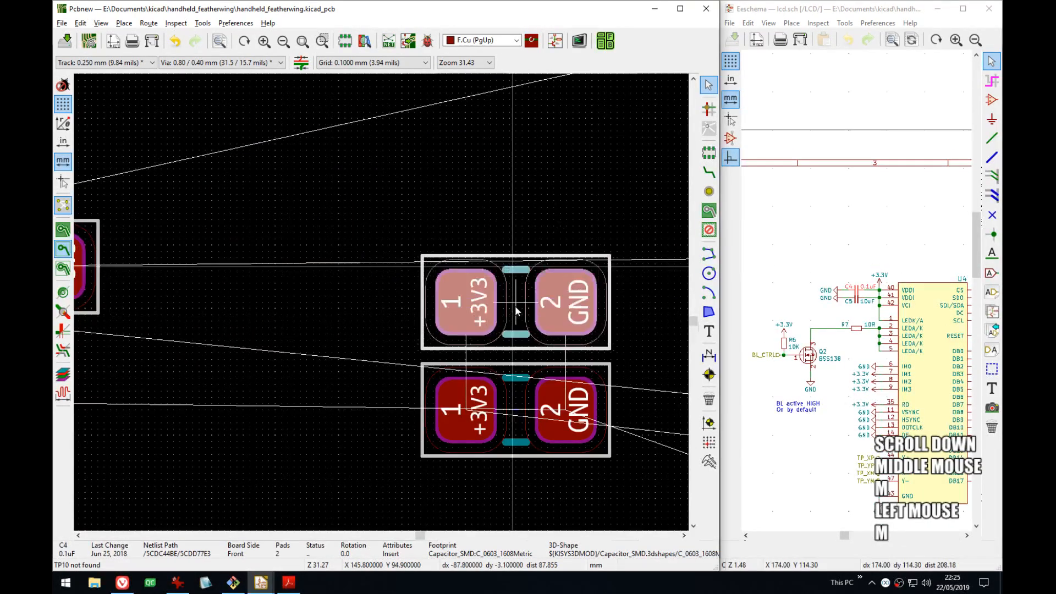
pyautogui.click(515, 315)
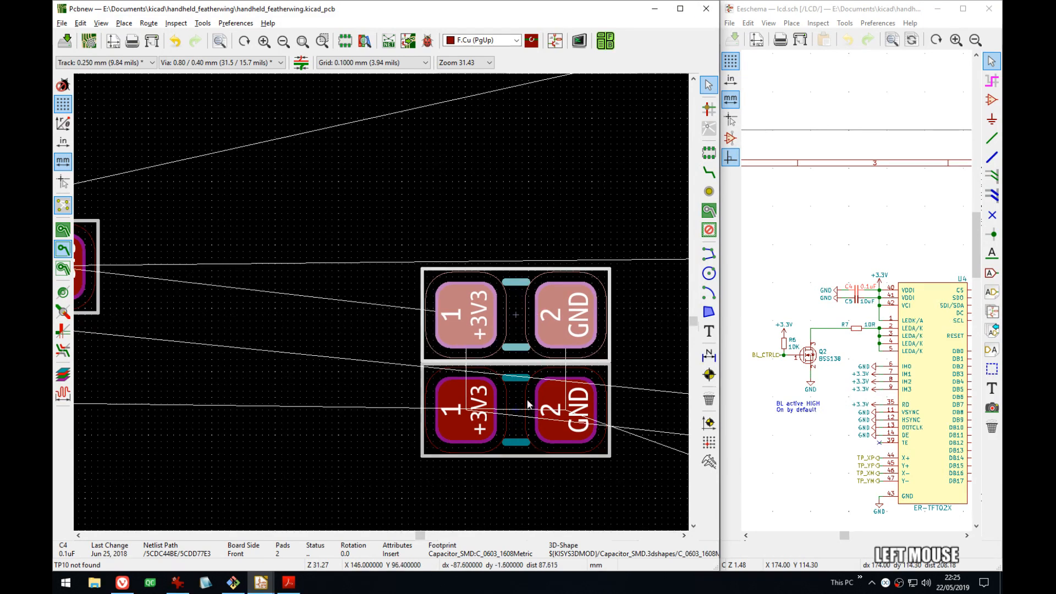
# - Move C4 and C5 together onto the board, beside the LCD connector's +3V3 pads near the CARD_MISO header pad
pyautogui.keyDown('shift'); pyautogui.click(519, 413); pyautogui.keyUp('shift')
pyautogui.press('m')
pyautogui.scroll(-8, 519, 412)
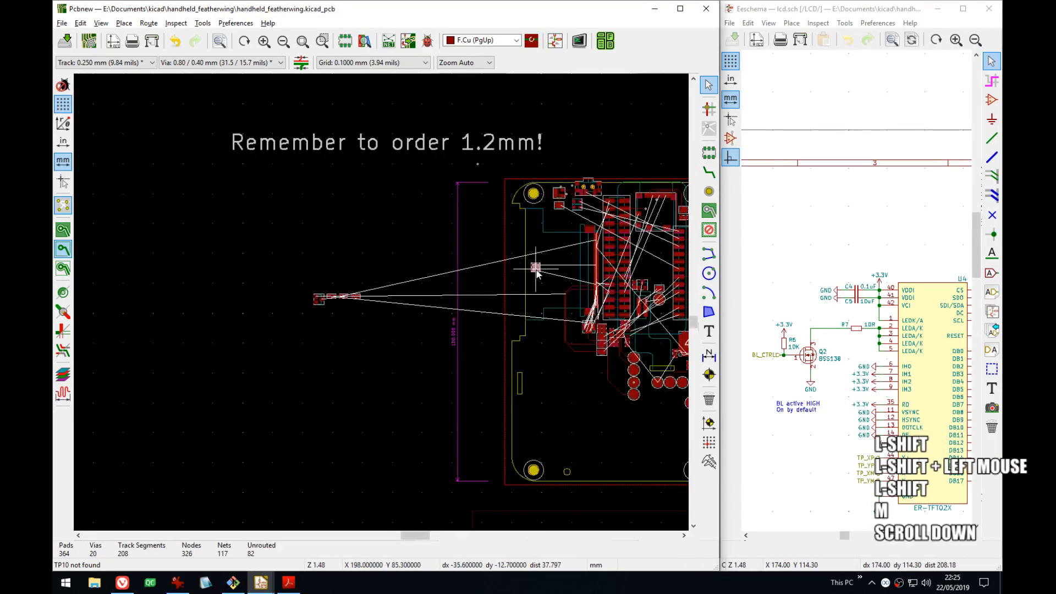
pyautogui.moveTo(538, 267); pyautogui.dragTo(377, 291, button='middle')
pyautogui.scroll(3, 380, 300)
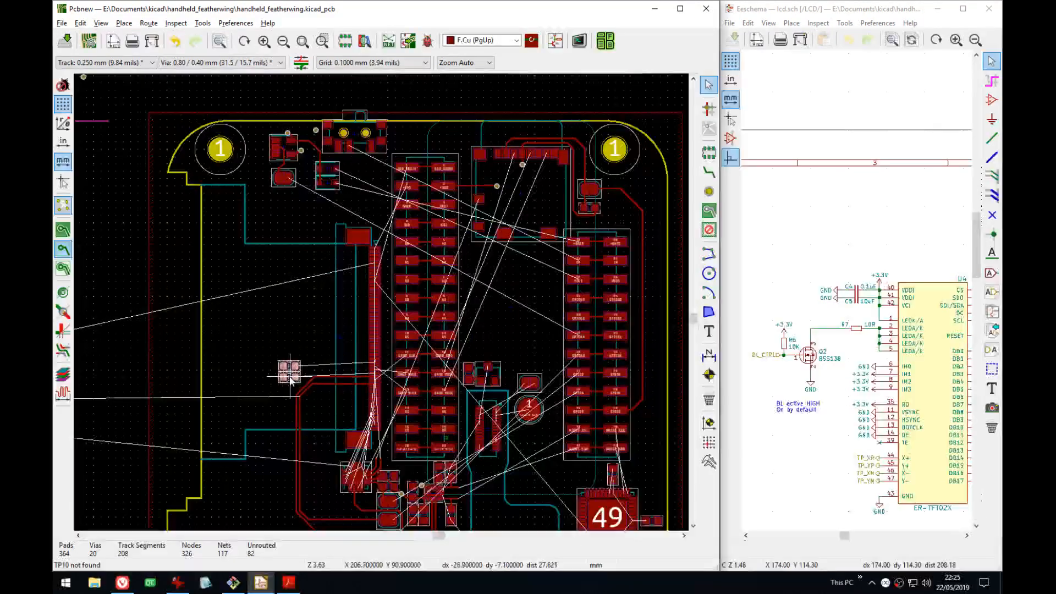
pyautogui.scroll(5, 283, 369)
pyautogui.scroll(-5, 379, 303)
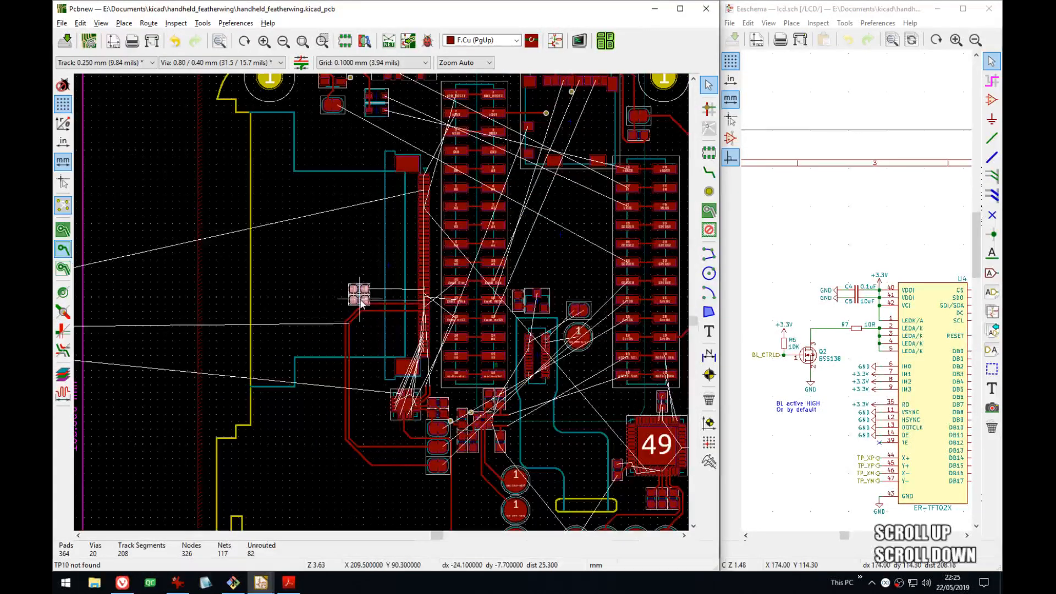
pyautogui.scroll(2, 382, 307)
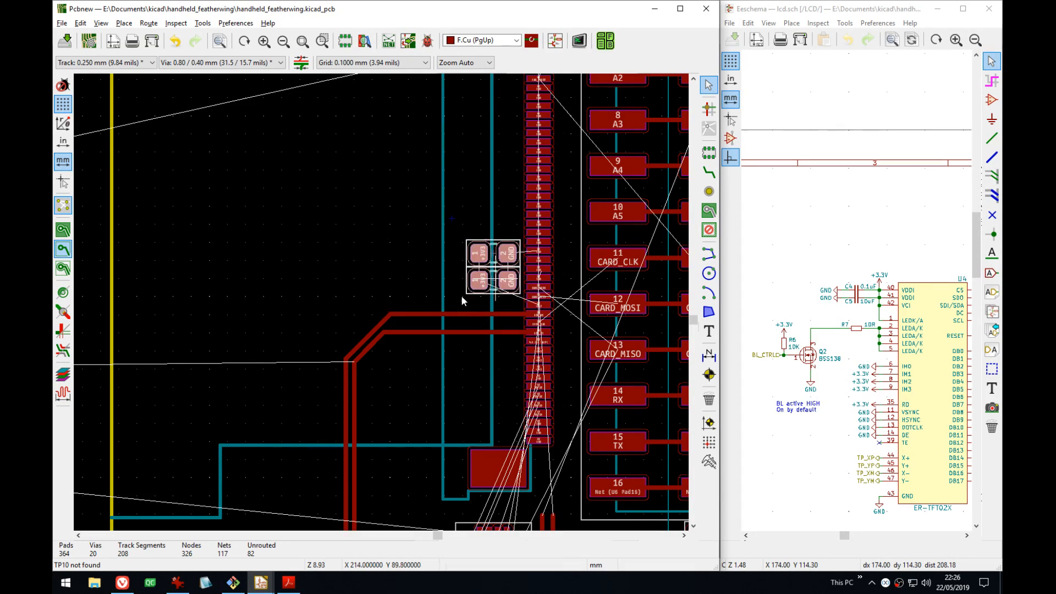
pyautogui.scroll(-2, 379, 301)
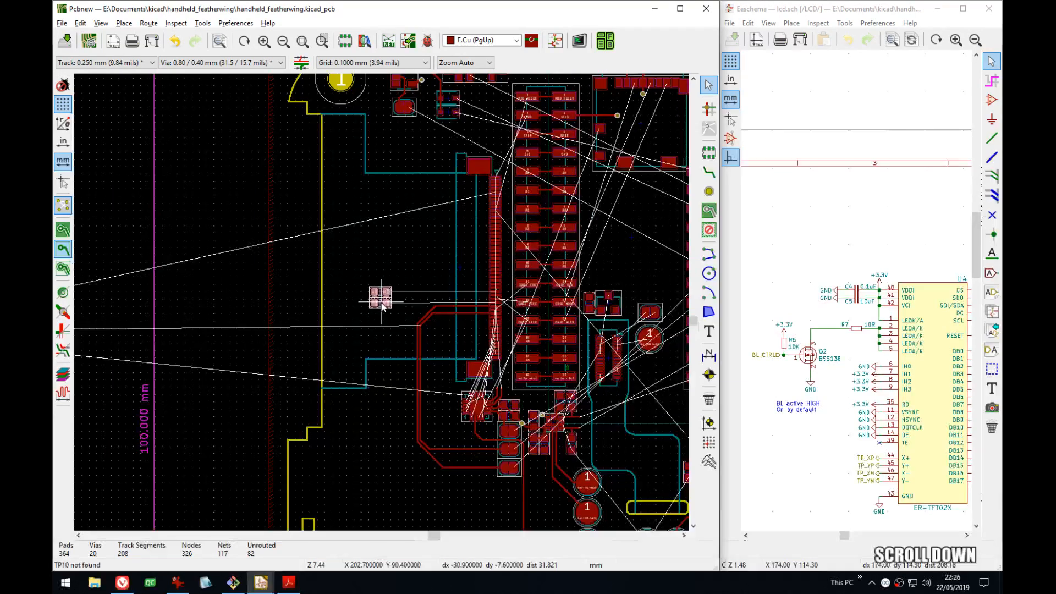
pyautogui.scroll(2, 380, 301)
pyautogui.moveTo(428, 305); pyautogui.dragTo(127, 272, button='middle')
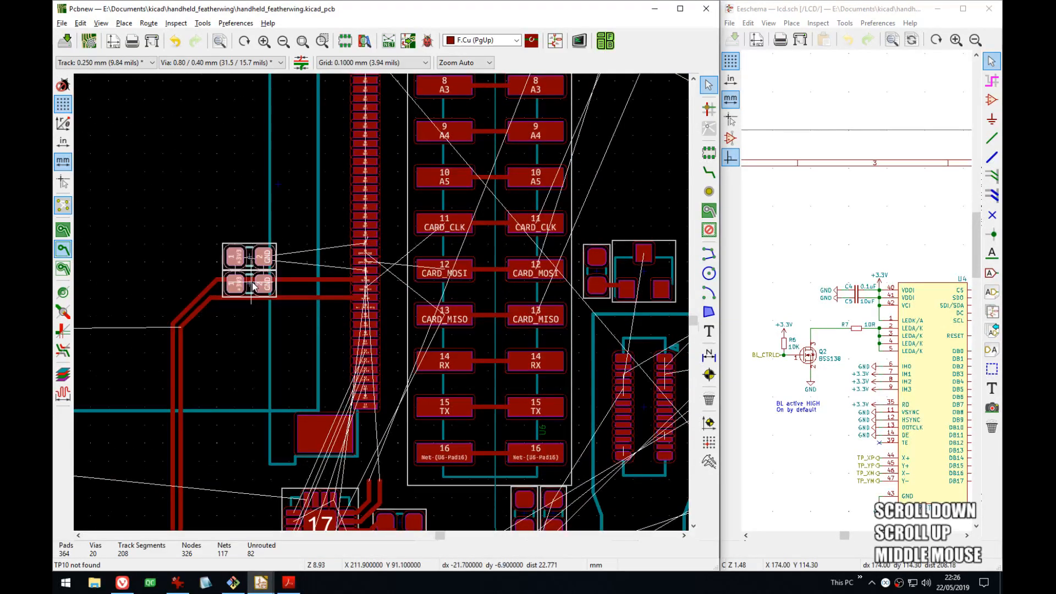
pyautogui.scroll(-2, 253, 286)
pyautogui.moveTo(398, 302); pyautogui.dragTo(309, 315, button='middle')
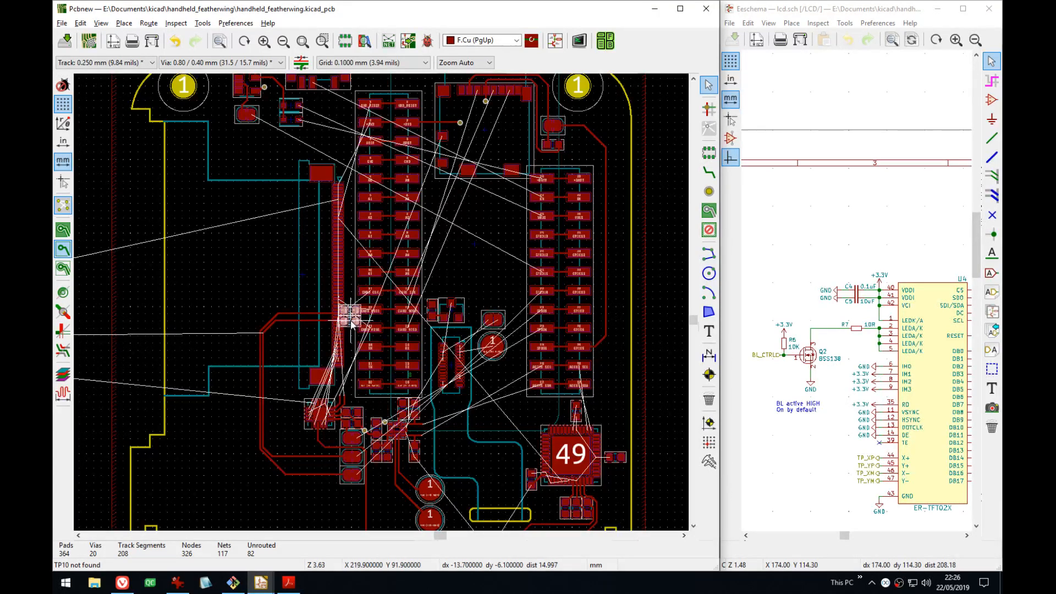
pyautogui.moveTo(351, 323); pyautogui.dragTo(404, 325, button='middle')
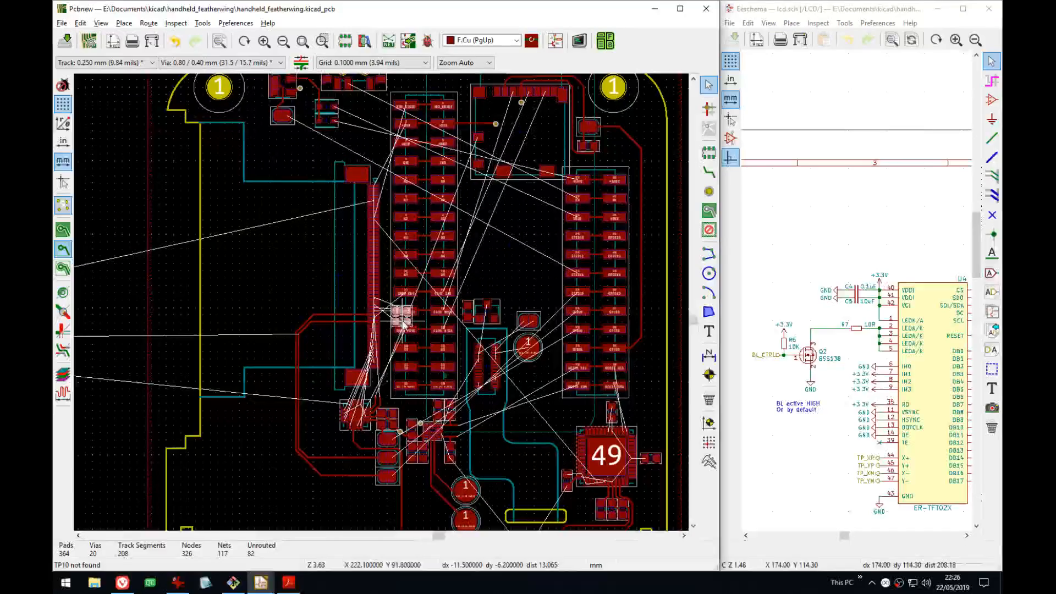
pyautogui.scroll(4, 404, 324)
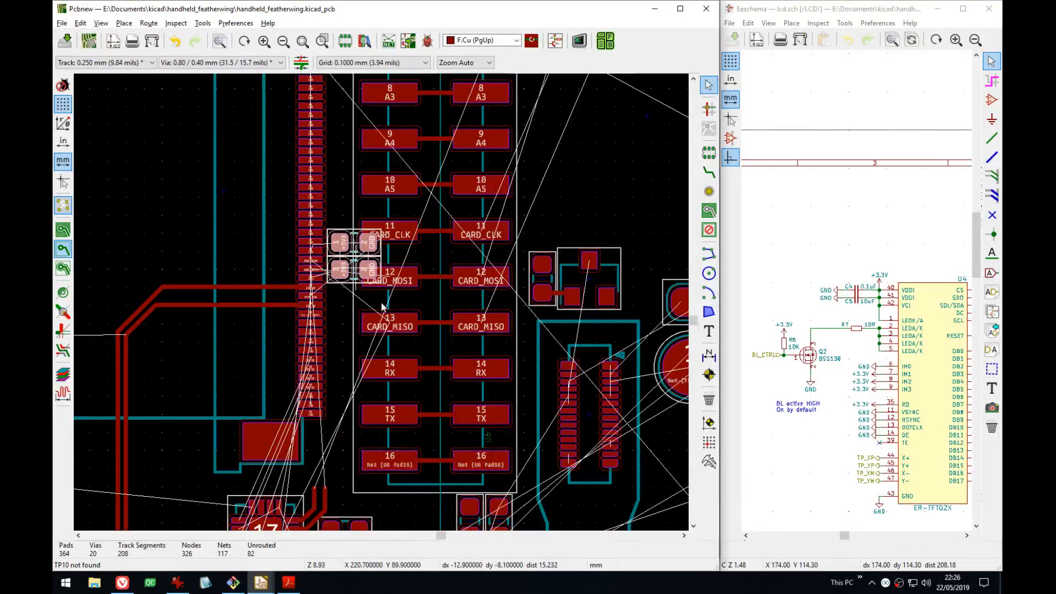
pyautogui.scroll(3, 383, 306)
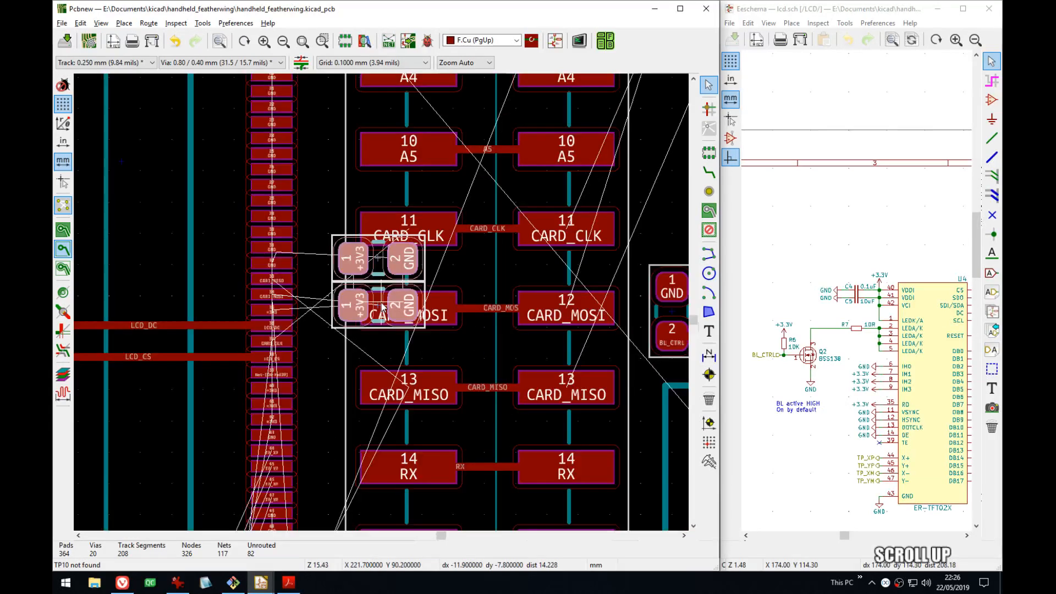
pyautogui.scroll(2, 384, 306)
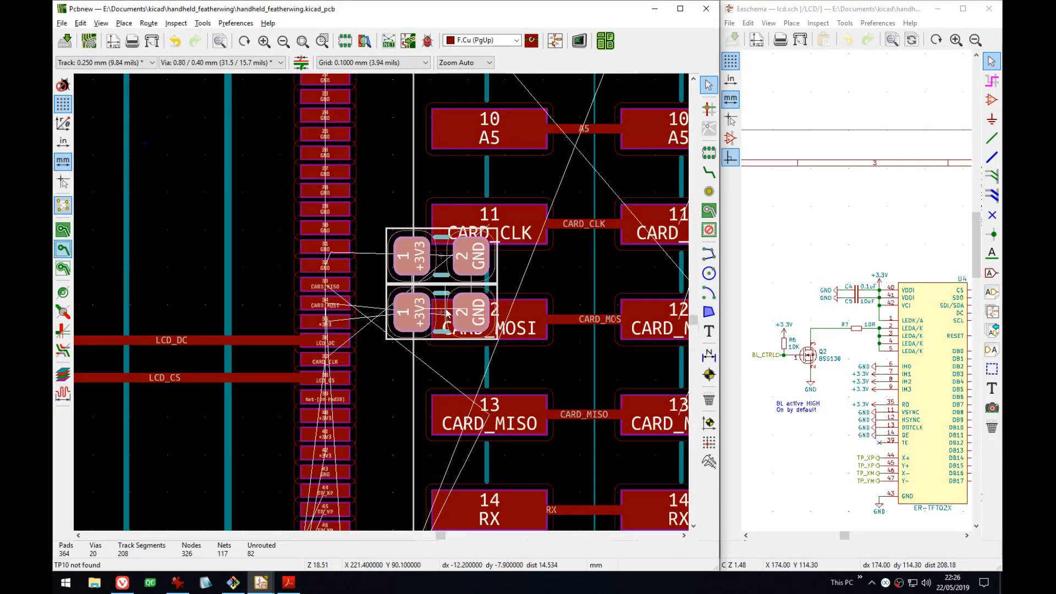
pyautogui.scroll(1, 446, 313)
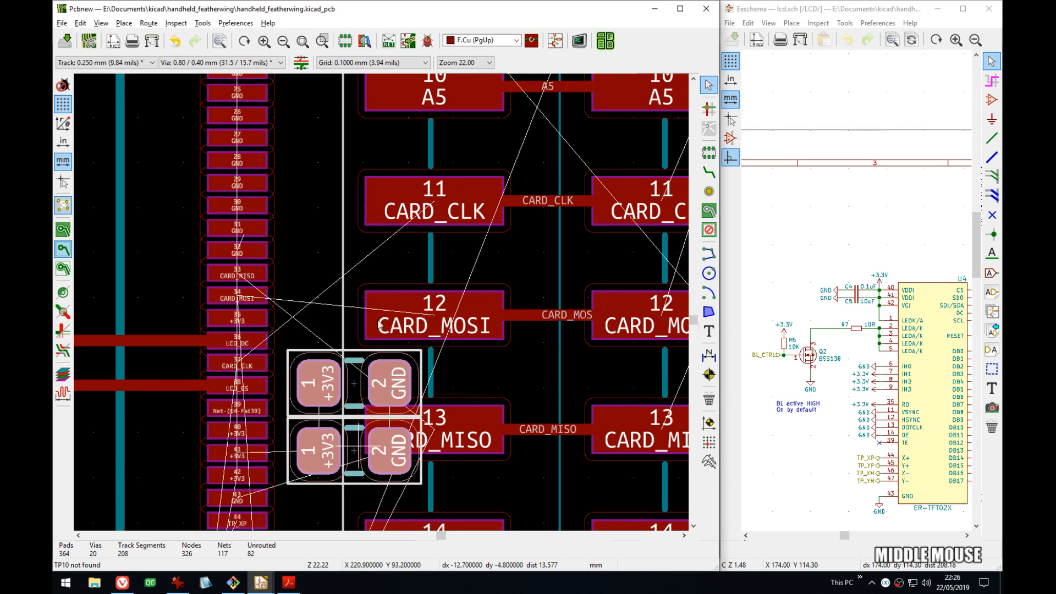
pyautogui.moveTo(360, 452); pyautogui.dragTo(391, 292, button='middle')
pyautogui.moveTo(381, 340); pyautogui.dragTo(417, 300, button='middle')
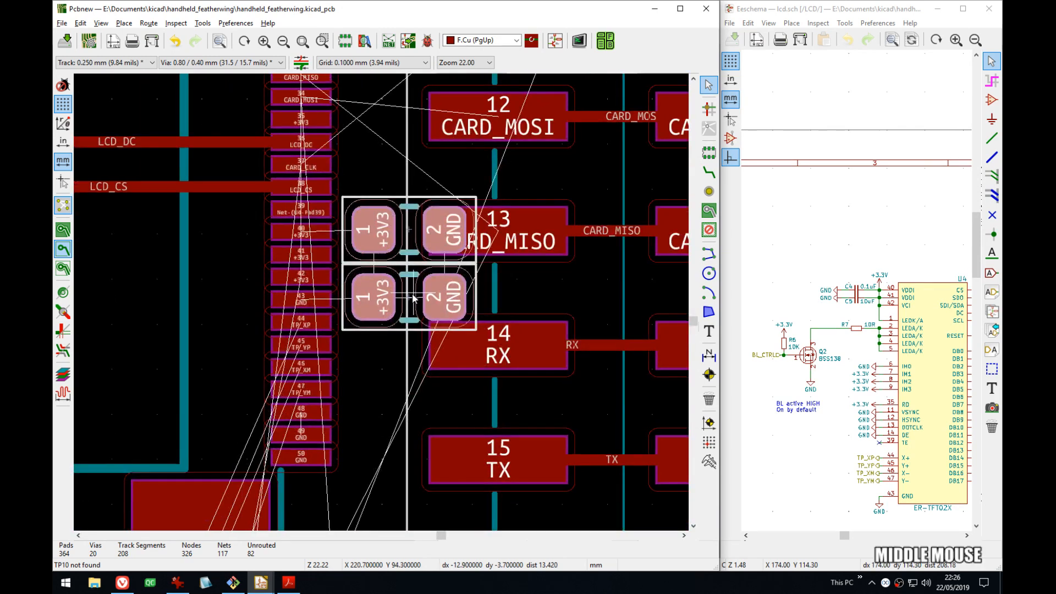
pyautogui.click(450, 298)
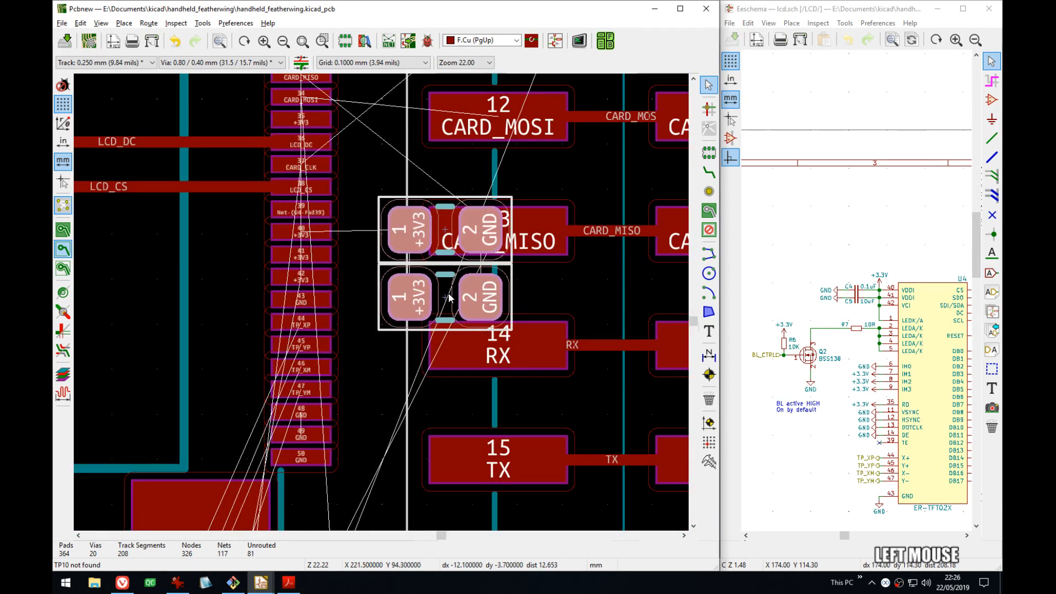
# - Rotate C5 to 270° and place it vertically between the LCD connector's lower pads and header pad 14
pyautogui.click(443, 316)
pyautogui.press('m')
pyautogui.press('r')
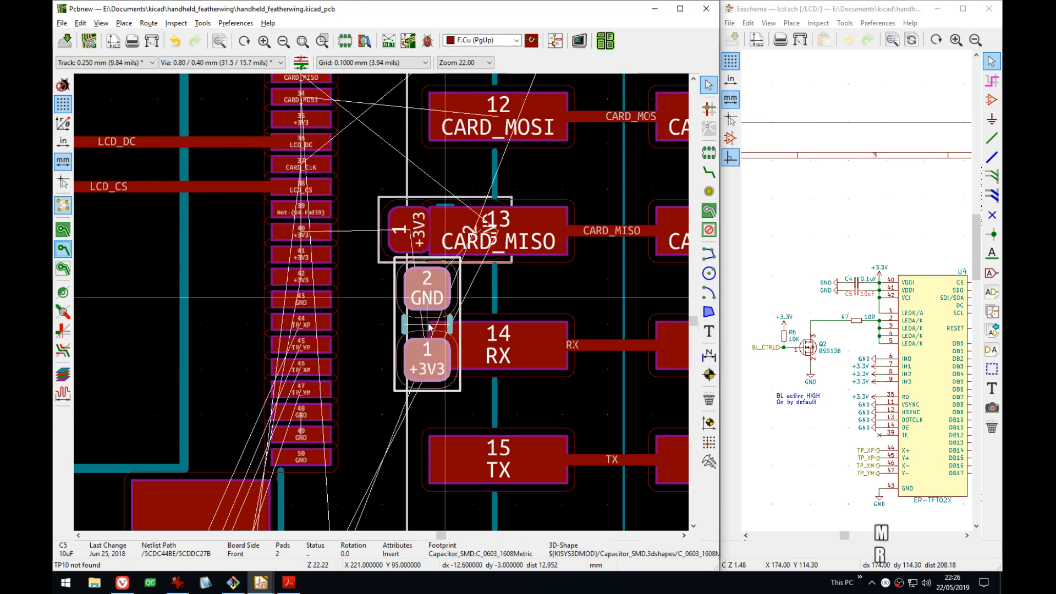
pyautogui.press('r')
pyautogui.press('r')
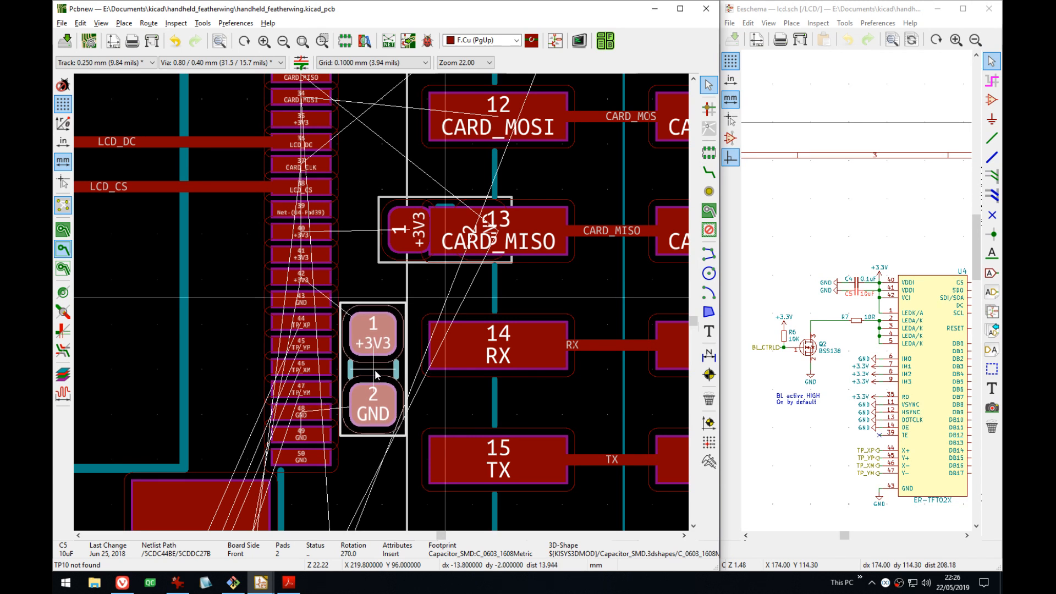
pyautogui.click(373, 374)
# - Rotate C4 to 90° and place it directly above C5 with the two +3V3 pads facing each other
pyautogui.click(406, 266)
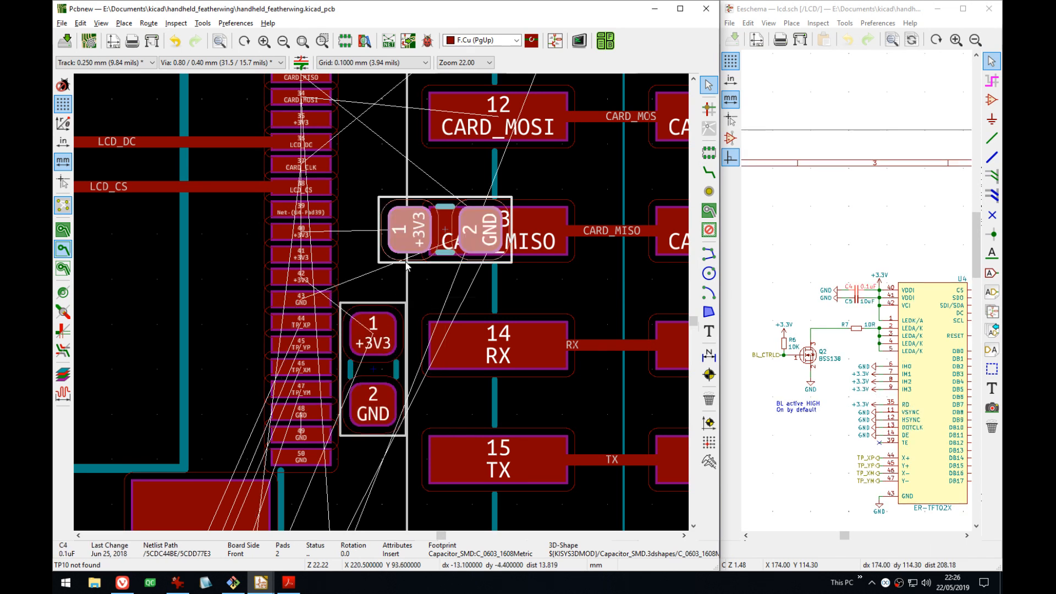
pyautogui.press('m')
pyautogui.press('r')
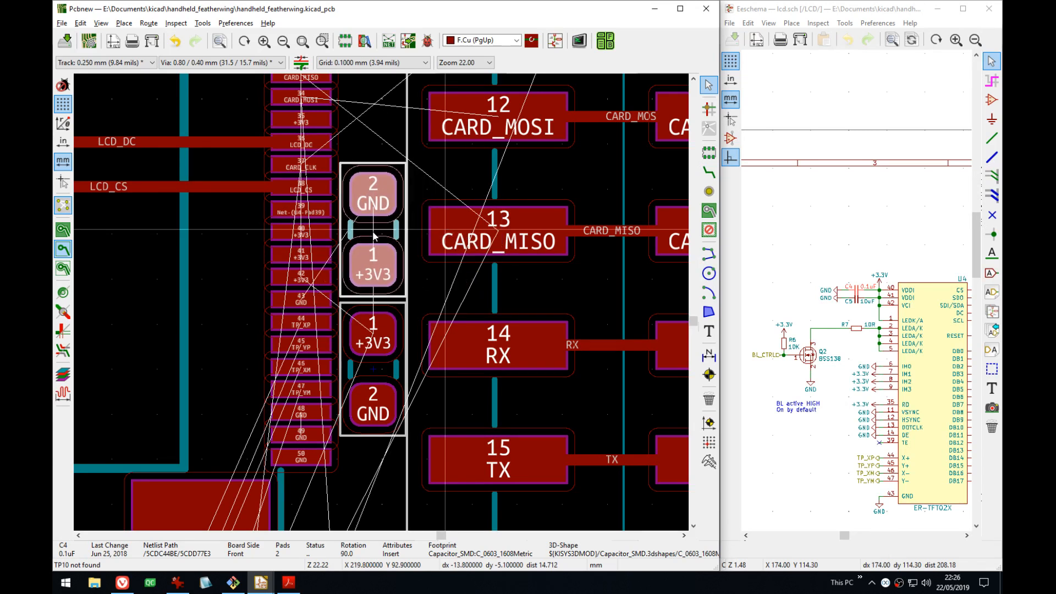
pyautogui.click(373, 241)
# - Shift C4 and C5 together by 0.1 mm away from the LCD connector and 0.1 mm down
pyautogui.keyDown('shift'); pyautogui.click(403, 310); pyautogui.keyUp('shift')
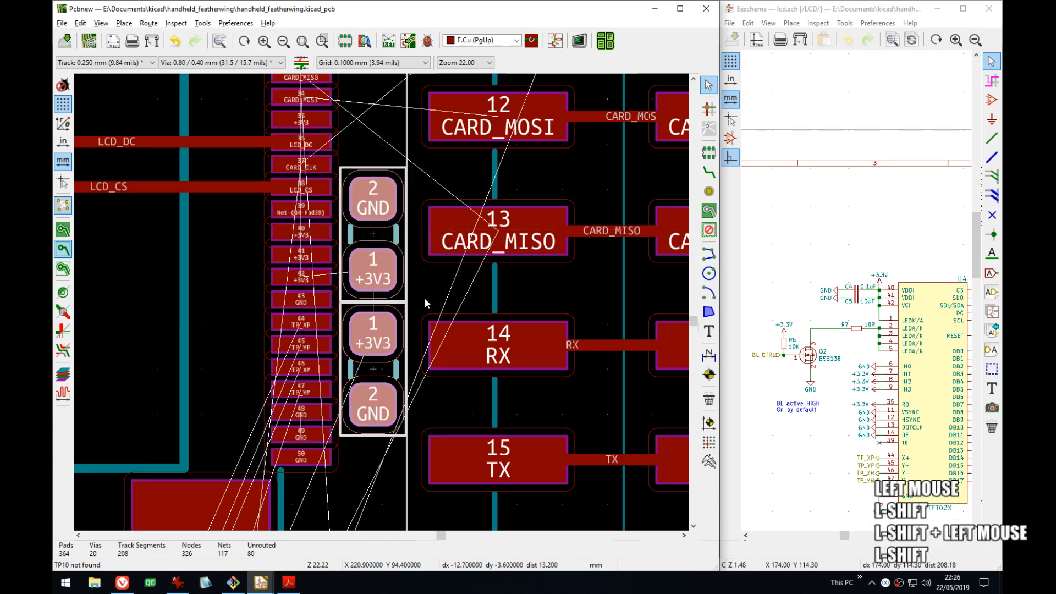
pyautogui.press('m')
pyautogui.press('Right')
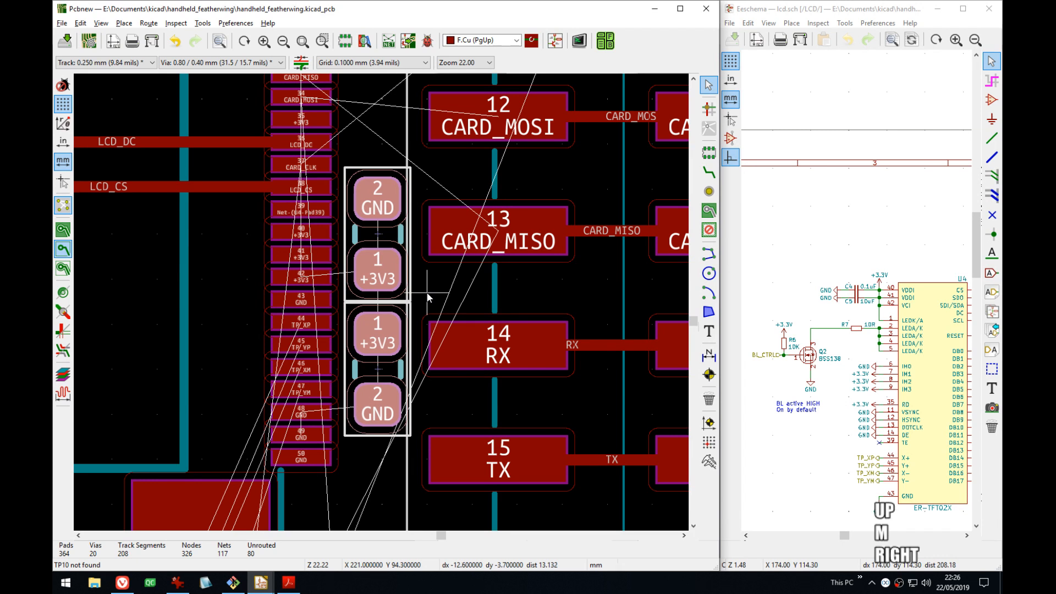
pyautogui.press('Up')
pyautogui.press('Up')
pyautogui.press('Up')
pyautogui.press('Up')
pyautogui.press('Up')
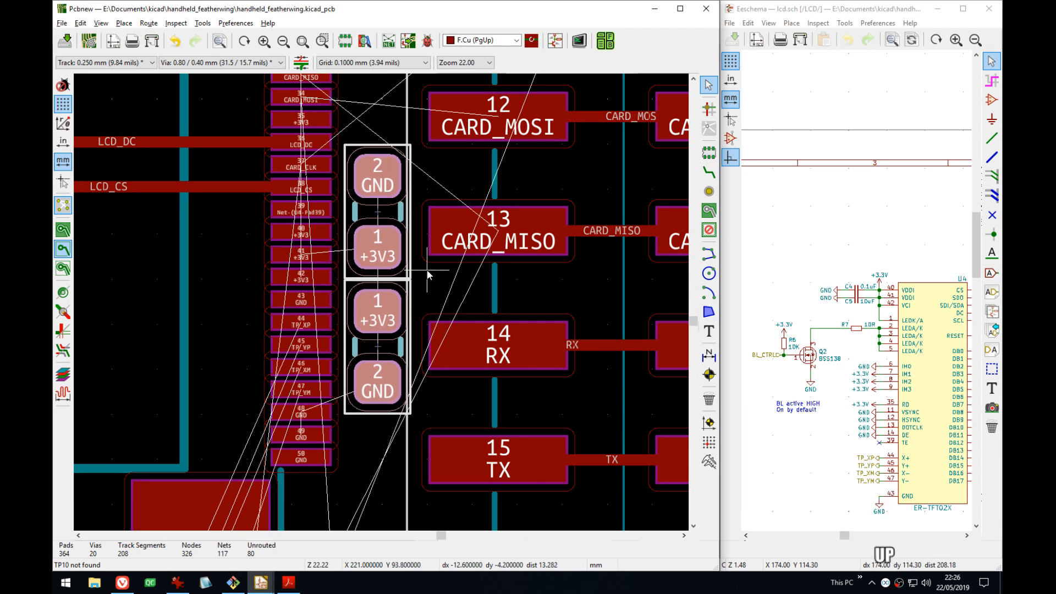
pyautogui.press('Down')
pyautogui.press('Down')
pyautogui.press('Down')
pyautogui.press('Down')
pyautogui.press('Down')
pyautogui.press('Down')
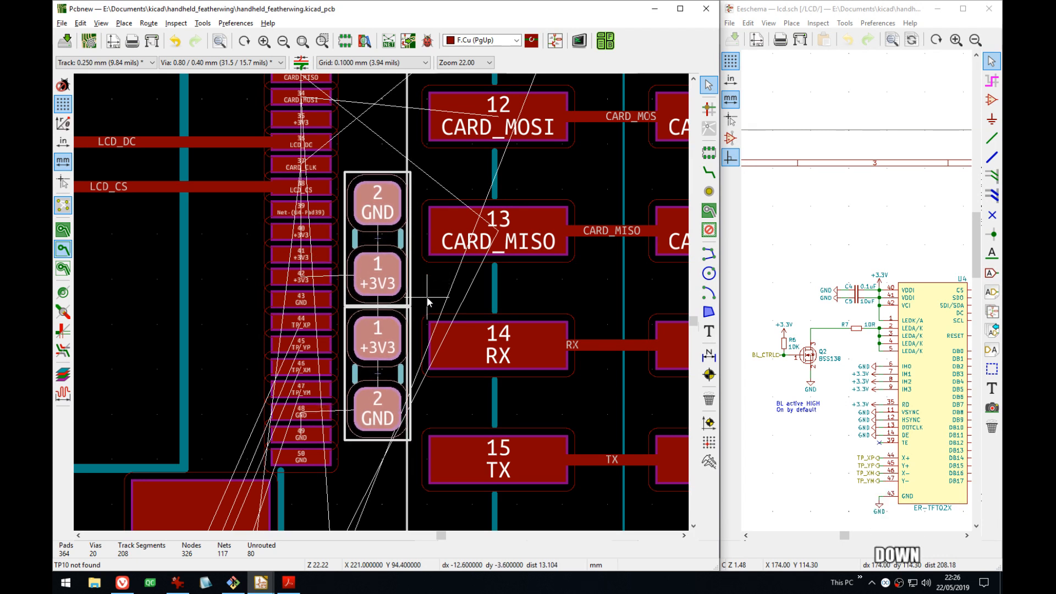
pyautogui.press('Right')
pyautogui.press('Left')
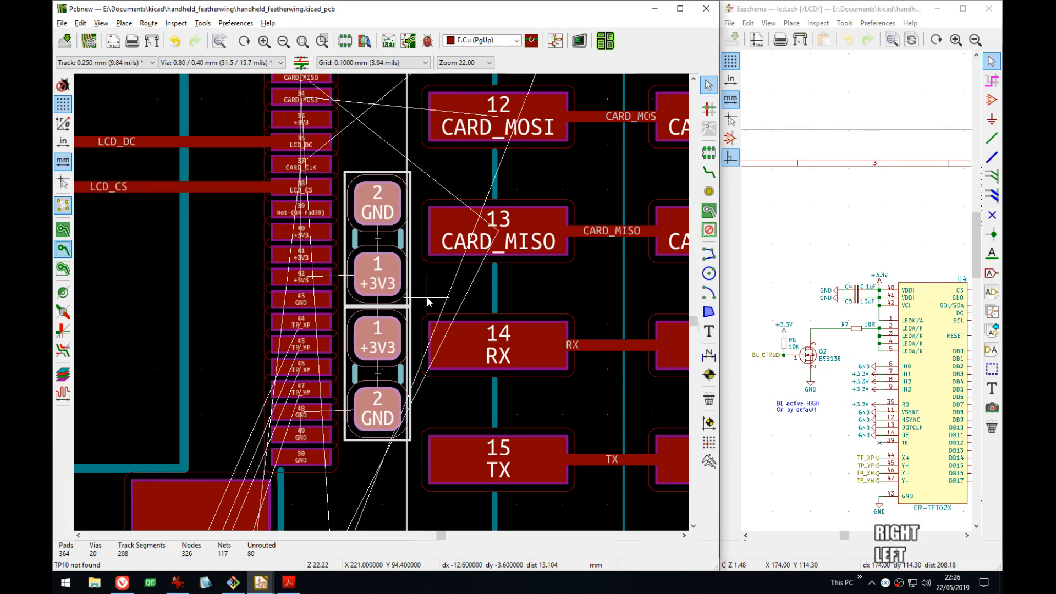
pyautogui.press('Return')
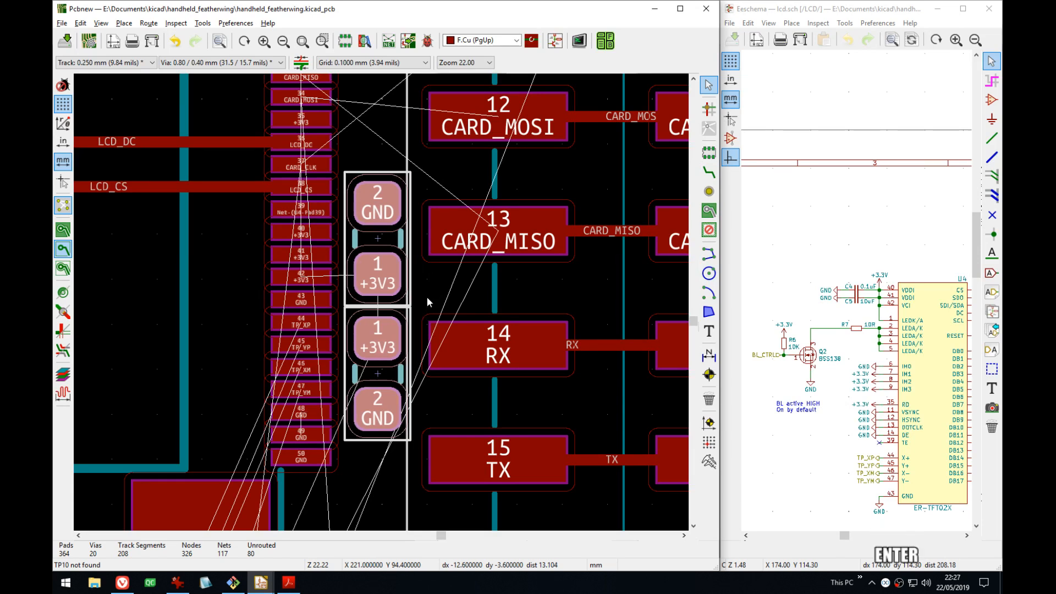
pyautogui.moveTo(292, 152); pyautogui.dragTo(275, 223, button='middle')
pyautogui.click(290, 227)
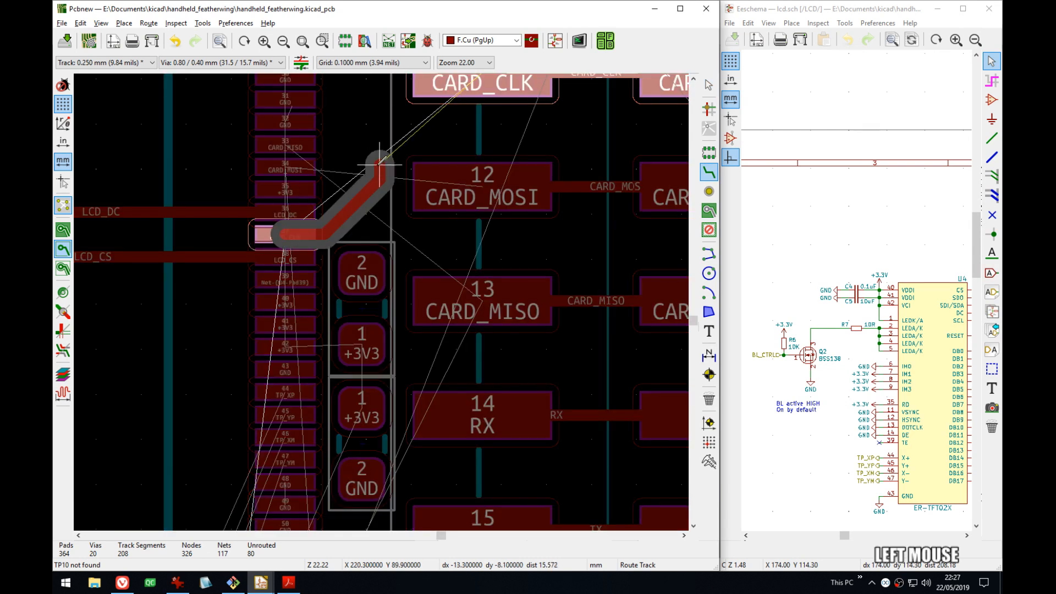
pyautogui.moveTo(377, 165); pyautogui.dragTo(358, 245, button='middle')
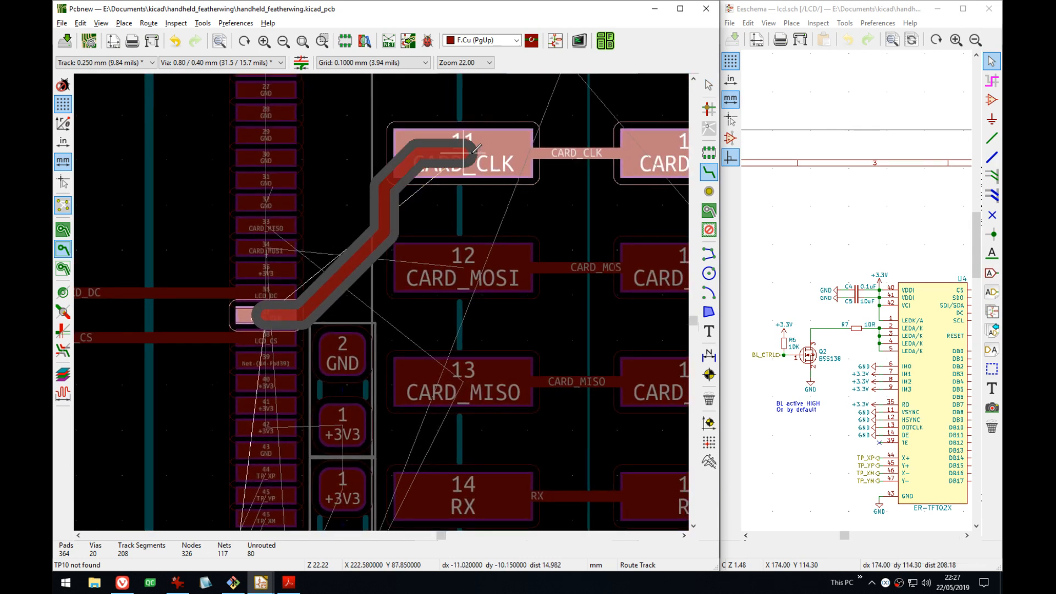
pyautogui.press('Escape')
pyautogui.click(265, 250)
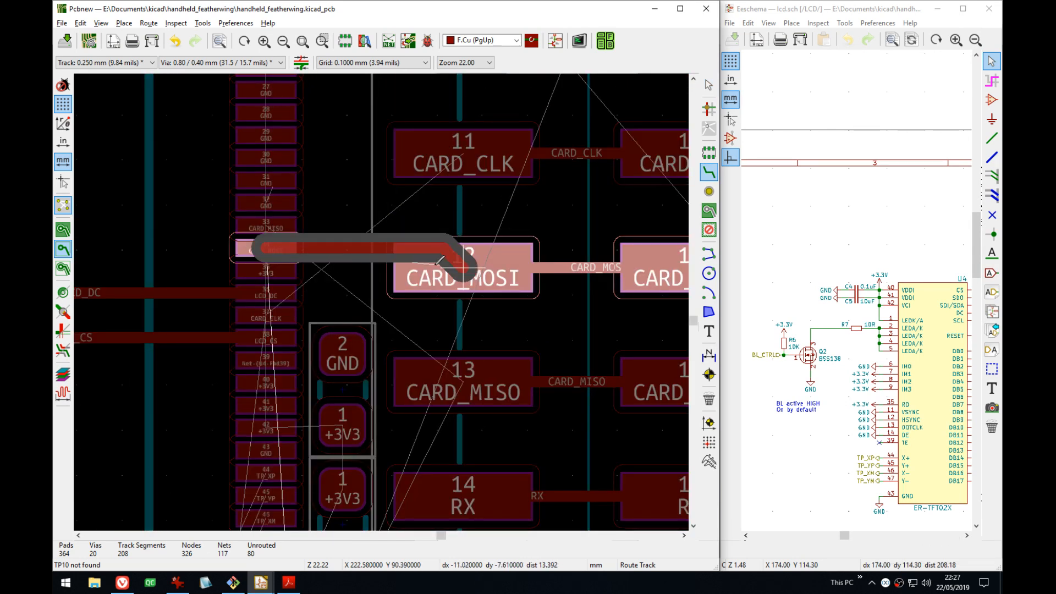
pyautogui.press('Escape')
pyautogui.click(267, 249)
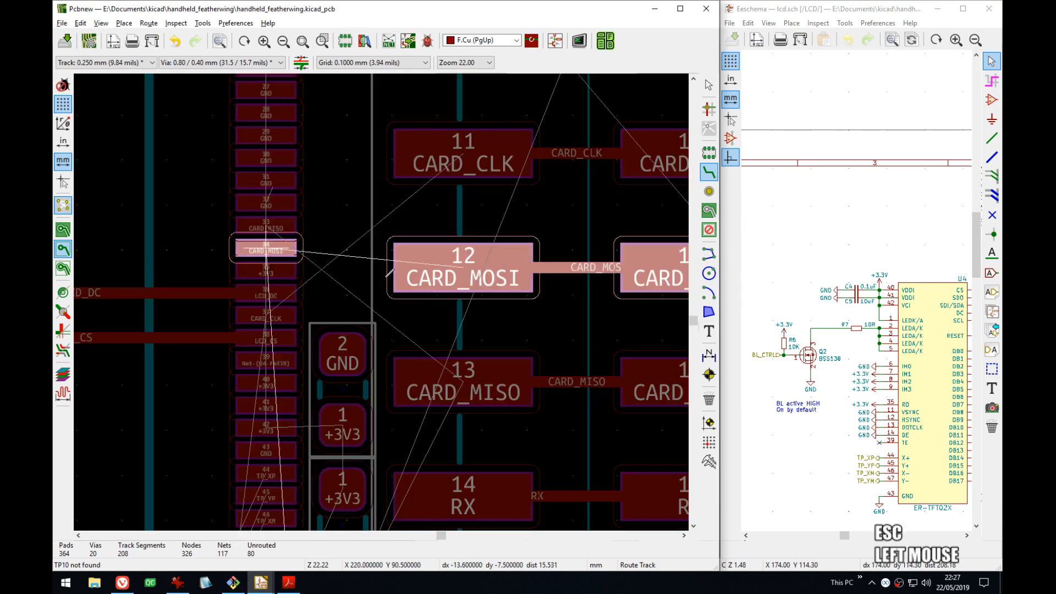
pyautogui.press('Escape')
pyautogui.click(266, 316)
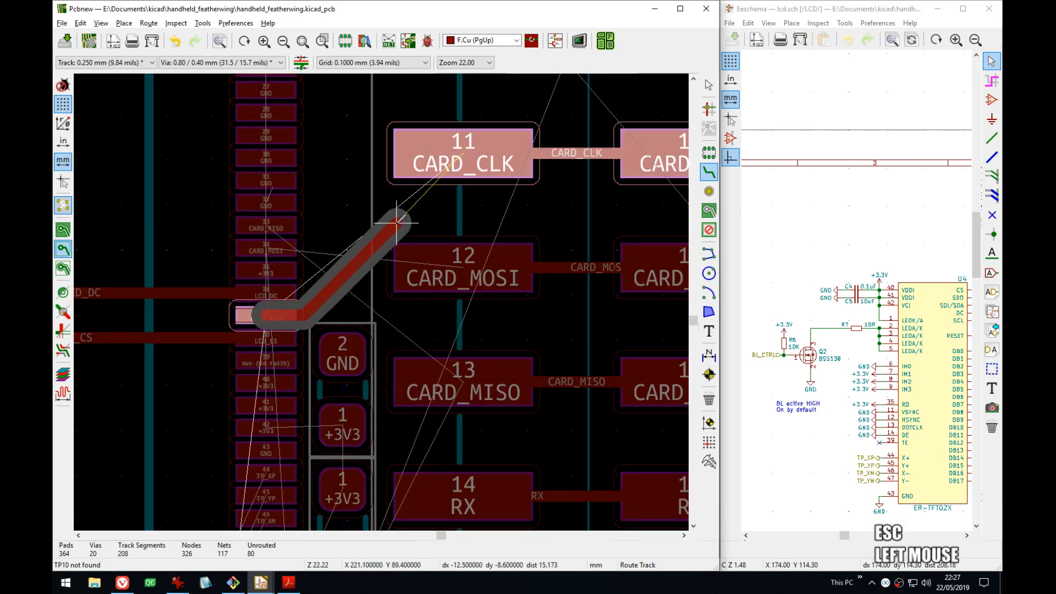
pyautogui.press('Escape')
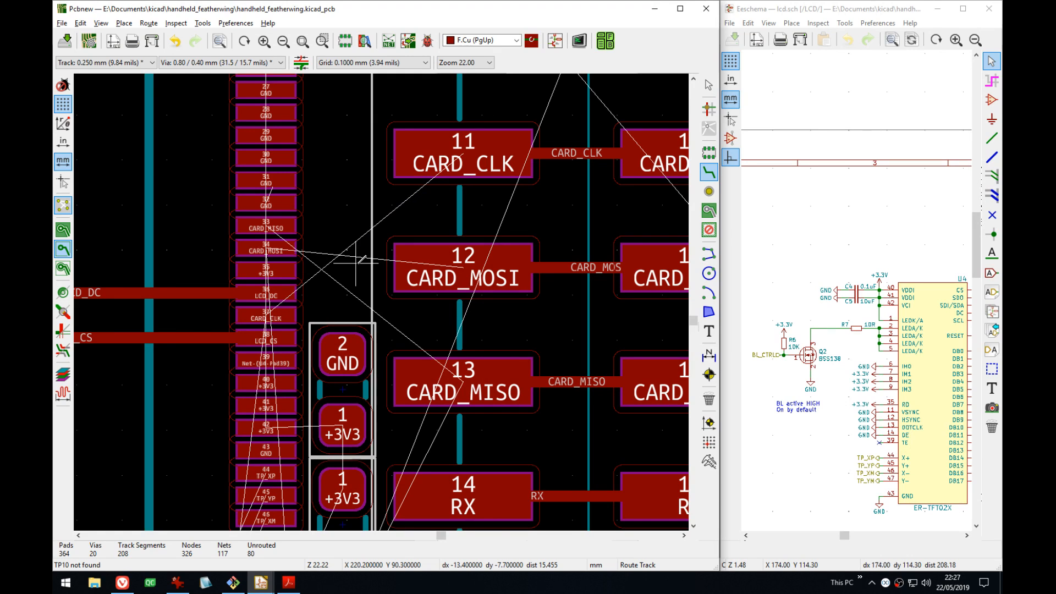
# - Refill all copper zones and check the placement of C4 and C5 beside the LCD connector in the 3D viewer
pyautogui.moveTo(356, 262); pyautogui.dragTo(435, 172, button='middle')
pyautogui.hotkey('alt', '3')
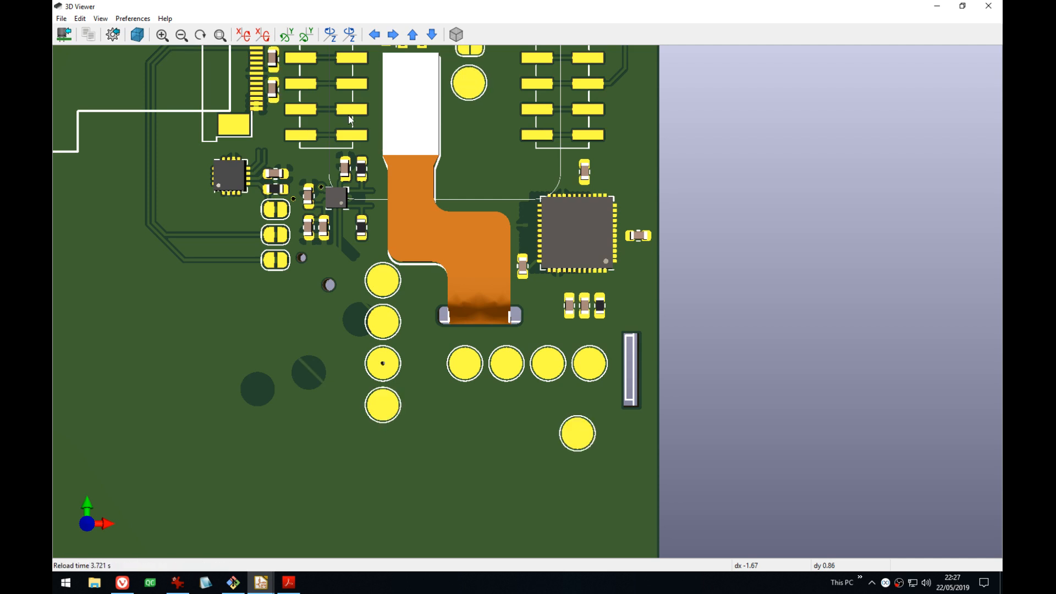
pyautogui.hotkey('alt', 'Tab')
pyautogui.press('b')
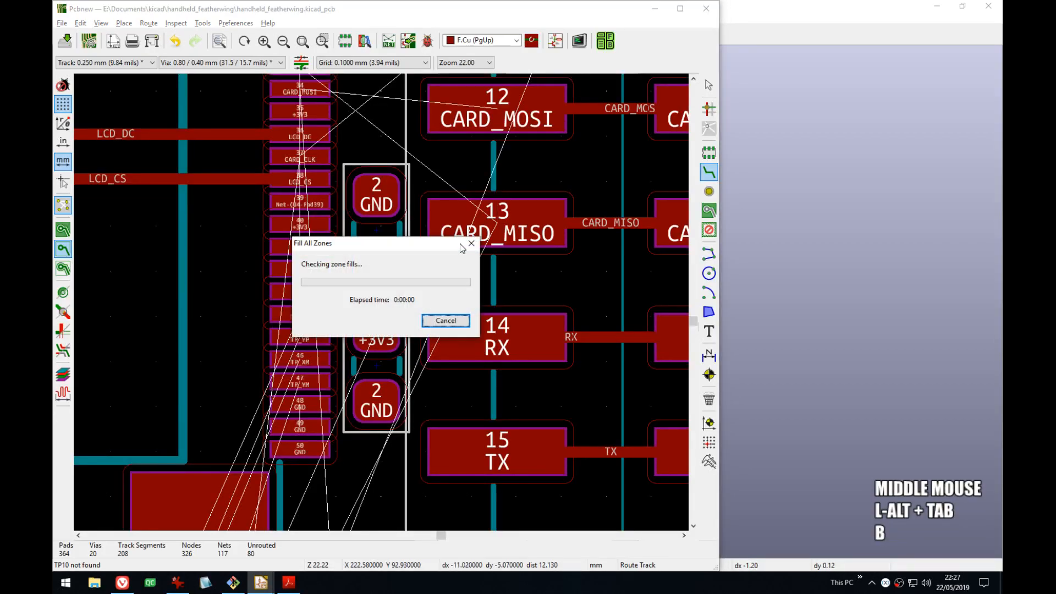
pyautogui.hotkey('alt', 'Tab')
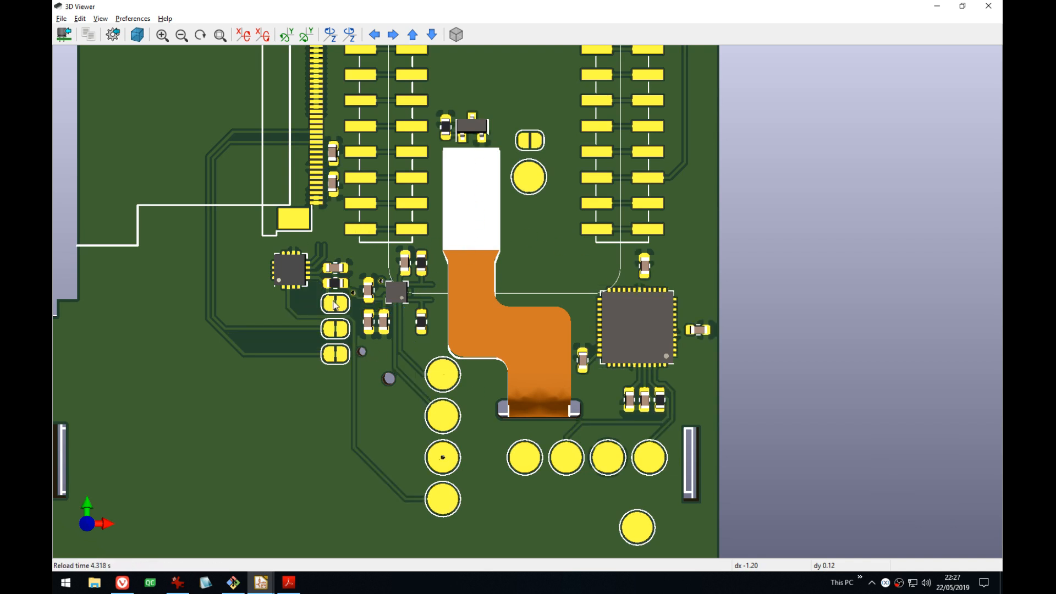
pyautogui.moveTo(333, 304); pyautogui.dragTo(414, 425, button='middle')
pyautogui.scroll(3, 493, 278)
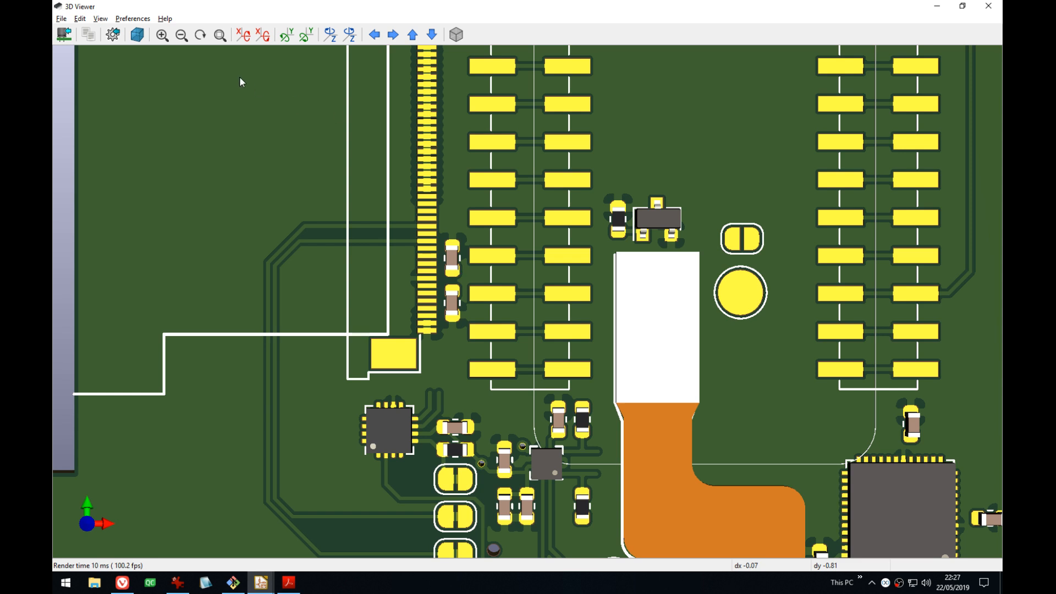
# - Show the through-hole component models in the 3D viewer, and return to the board layout
pyautogui.click(114, 36)
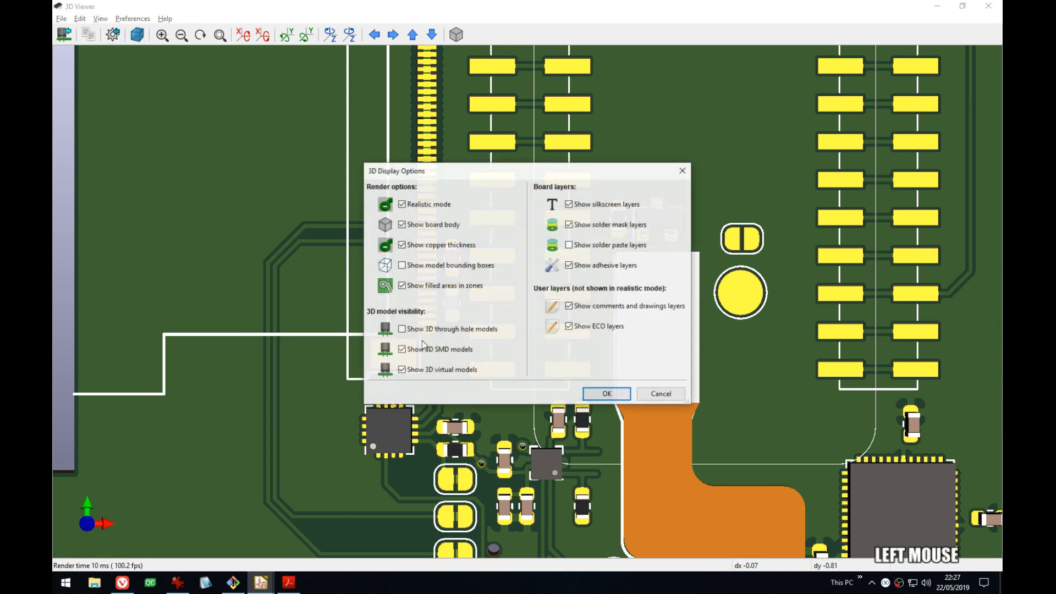
pyautogui.click(608, 383)
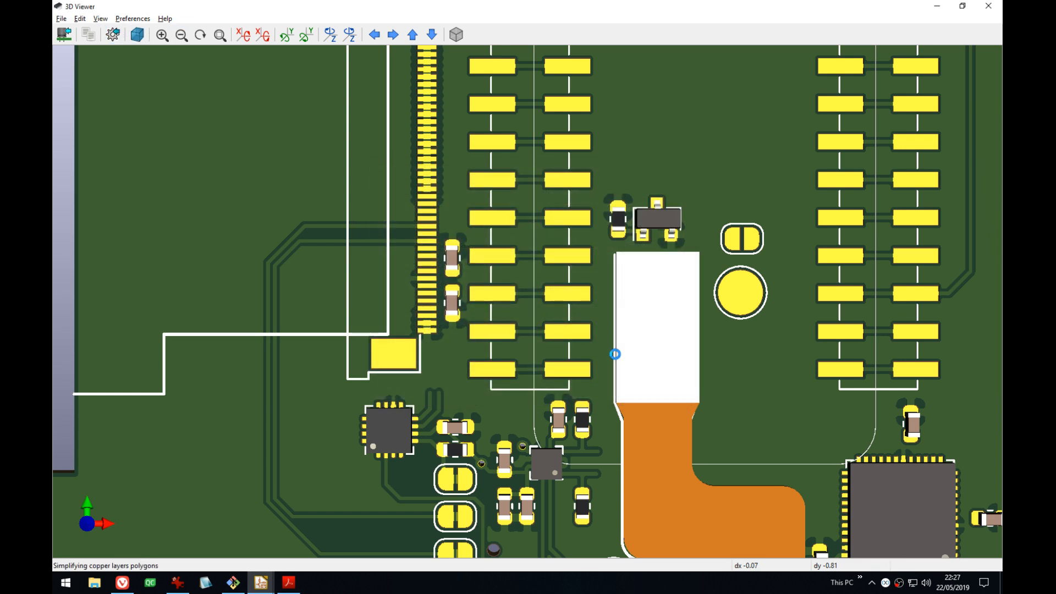
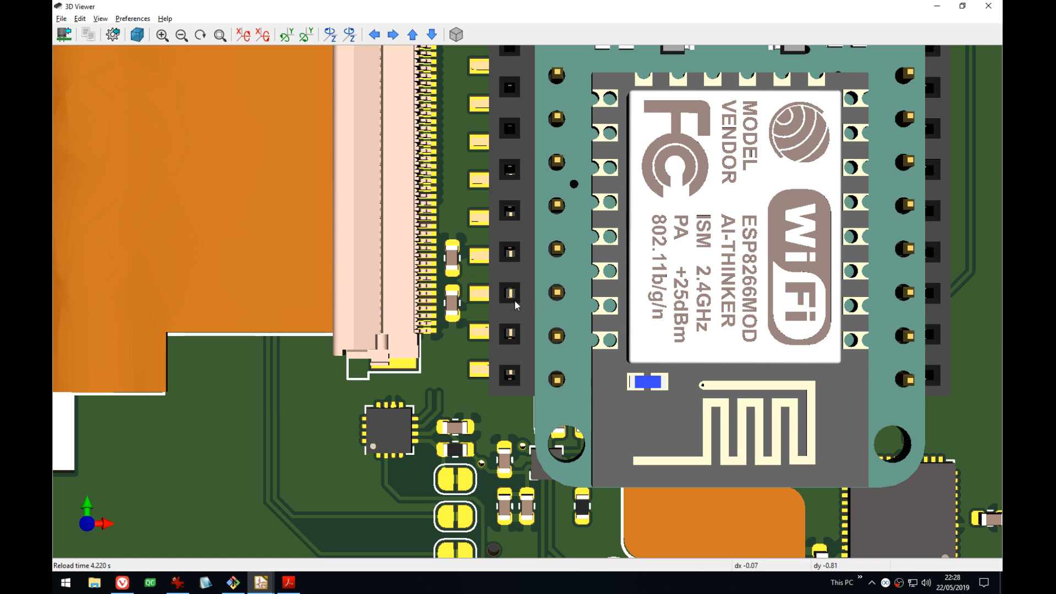
pyautogui.hotkey('alt', 'Tab')
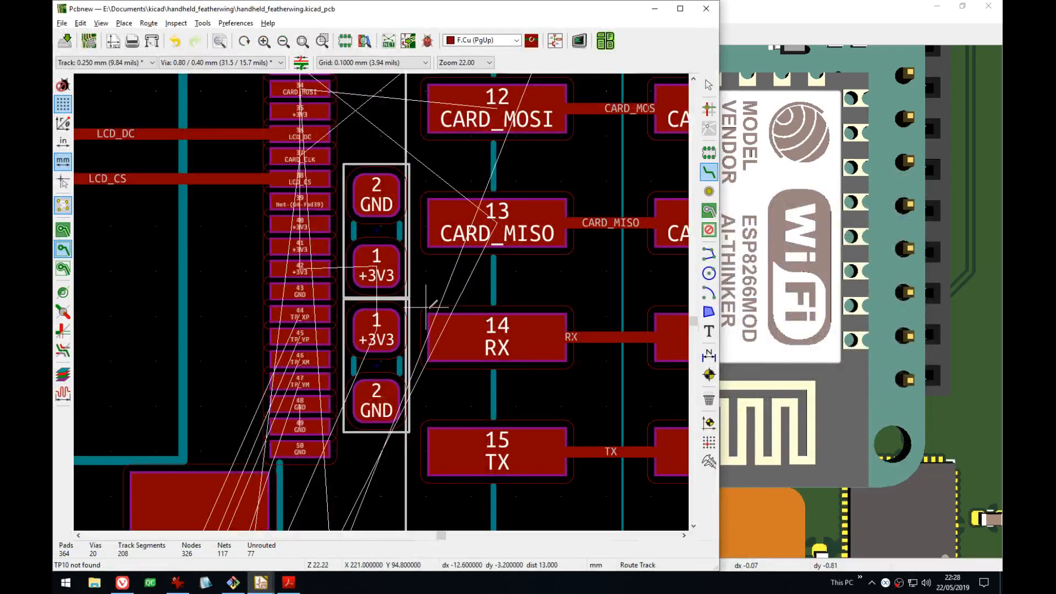
# - Route a 0.250 mm front copper track between the facing +3V3 pads of C4 and C5
pyautogui.moveTo(434, 304); pyautogui.dragTo(473, 300, button='middle')
pyautogui.scroll(4, 473, 307)
pyautogui.click(474, 339)
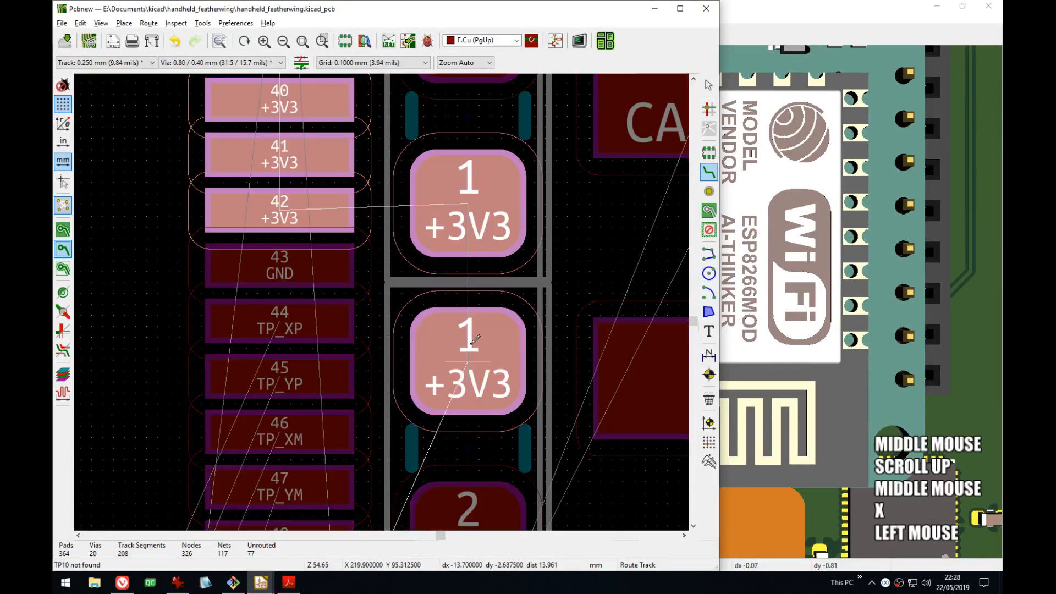
pyautogui.click(472, 221)
# - Try routing LCD connector pads 41 and 42 separately into the upper corner of C4's +3V3 pad
pyautogui.moveTo(471, 221); pyautogui.dragTo(496, 292, button='middle')
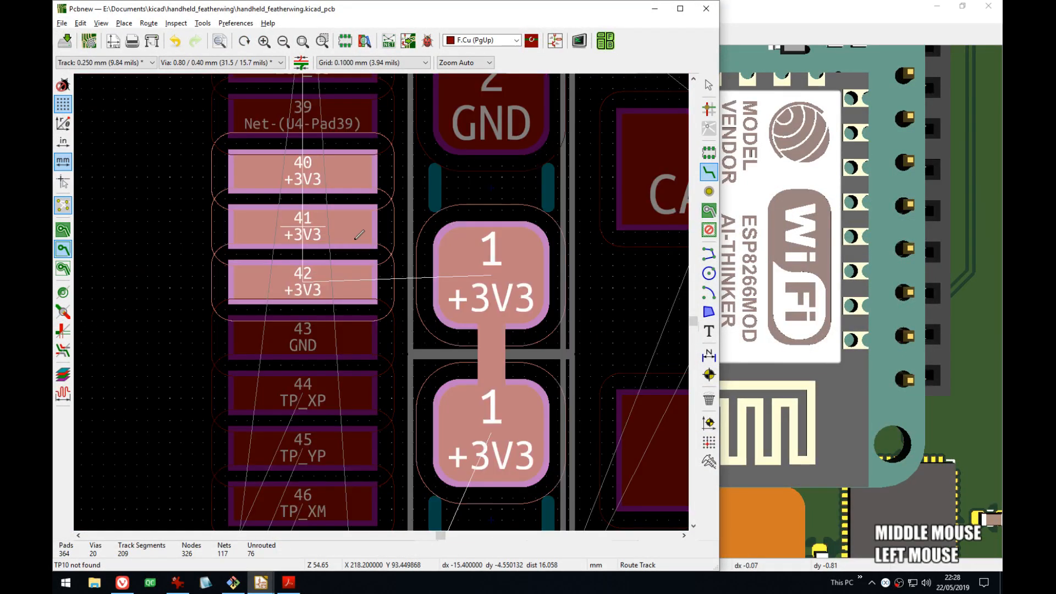
pyautogui.click(359, 235)
pyautogui.click(487, 269)
pyautogui.click(330, 282)
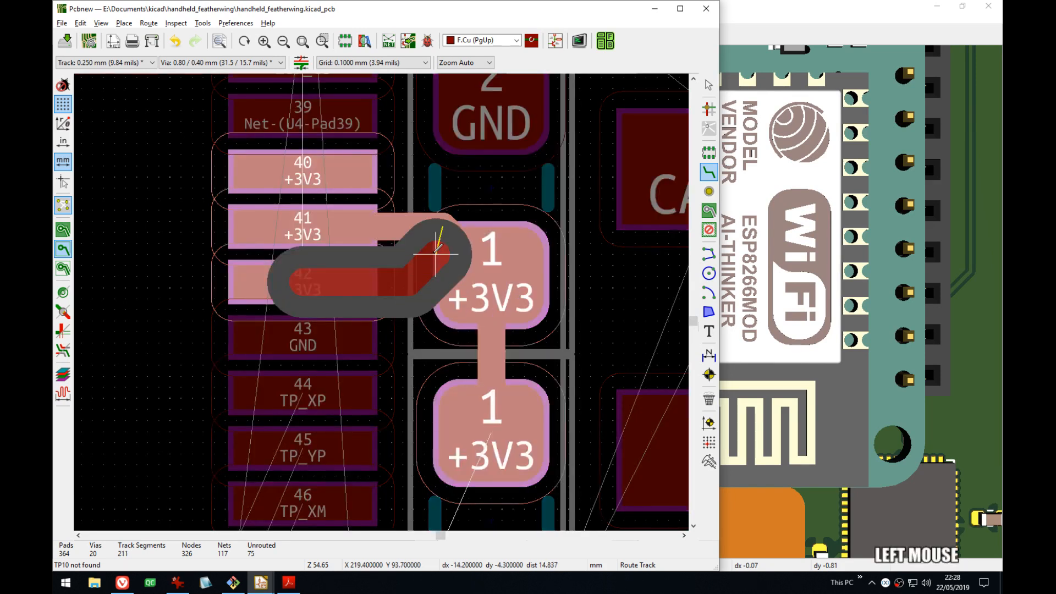
pyautogui.click(442, 225)
pyautogui.press('Escape')
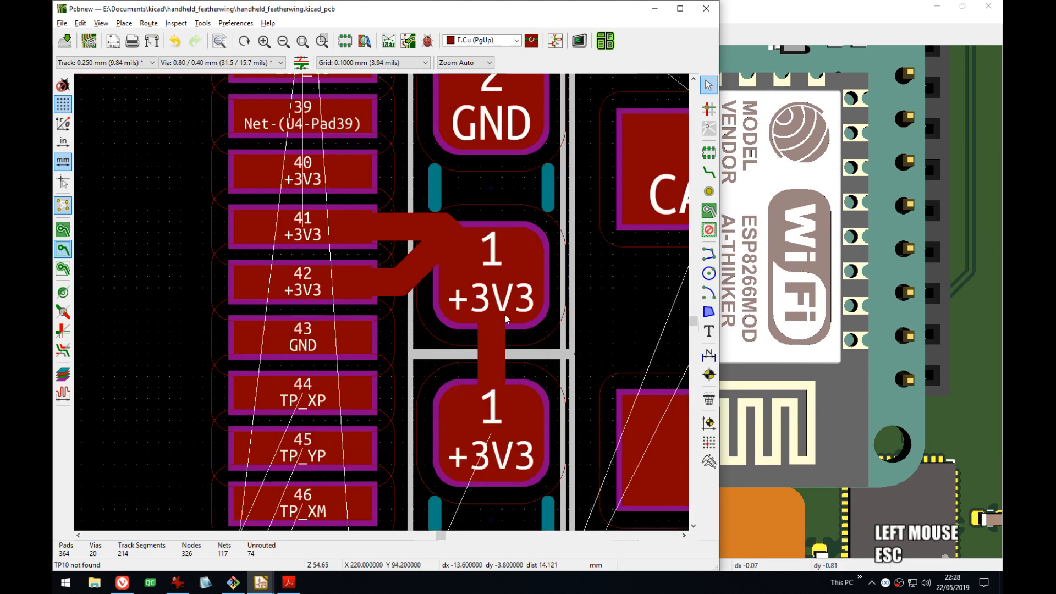
pyautogui.hotkey('ctrl', 'z')
# - Route LCD connector pad 42 straight to C4's +3V3 pad, join pad 41 to it with a diagonal track, and save the board
pyautogui.press('x')
pyautogui.click(337, 280)
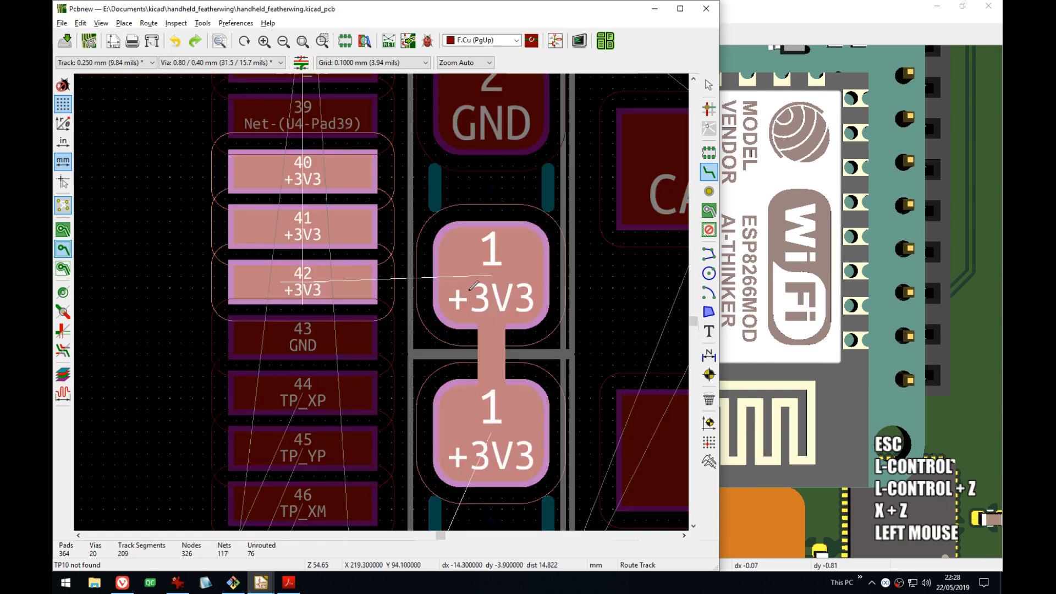
pyautogui.click(479, 277)
pyautogui.click(348, 231)
pyautogui.click(408, 280)
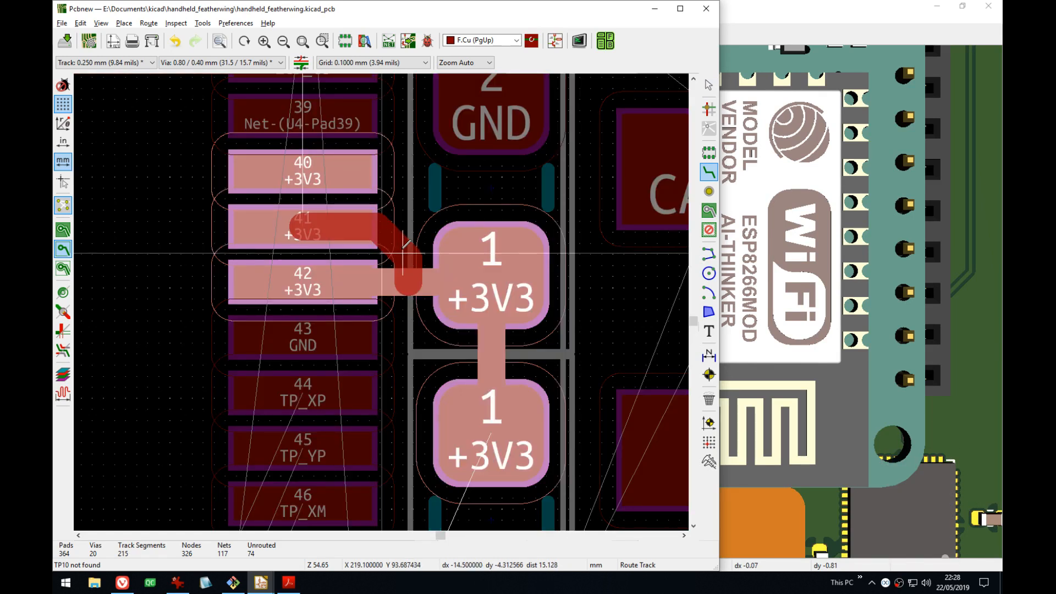
pyautogui.press('Escape')
pyautogui.click(408, 255)
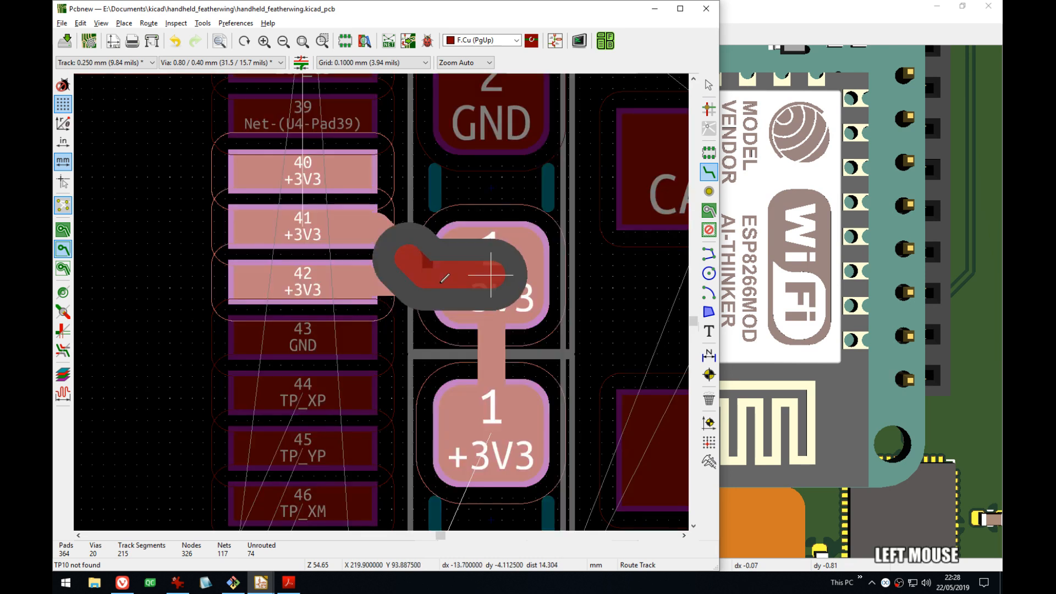
pyautogui.click(444, 278)
pyautogui.hotkey('ctrl', 's')
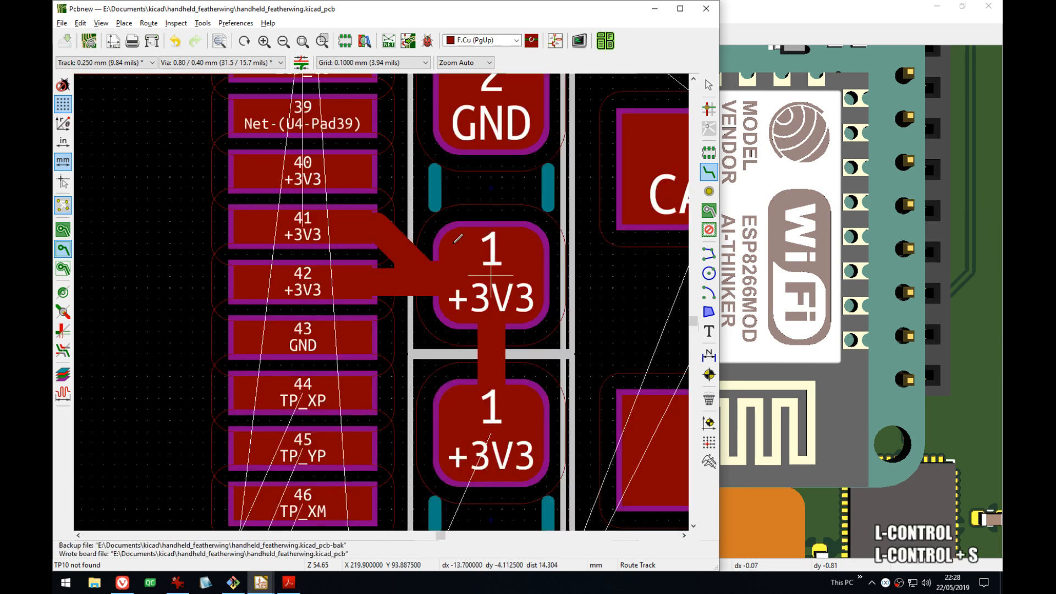
# - Route a branch from the middle of the C4–C5 track to a new +3V3 via between header pads 13 and 14
pyautogui.scroll(-4, 468, 238)
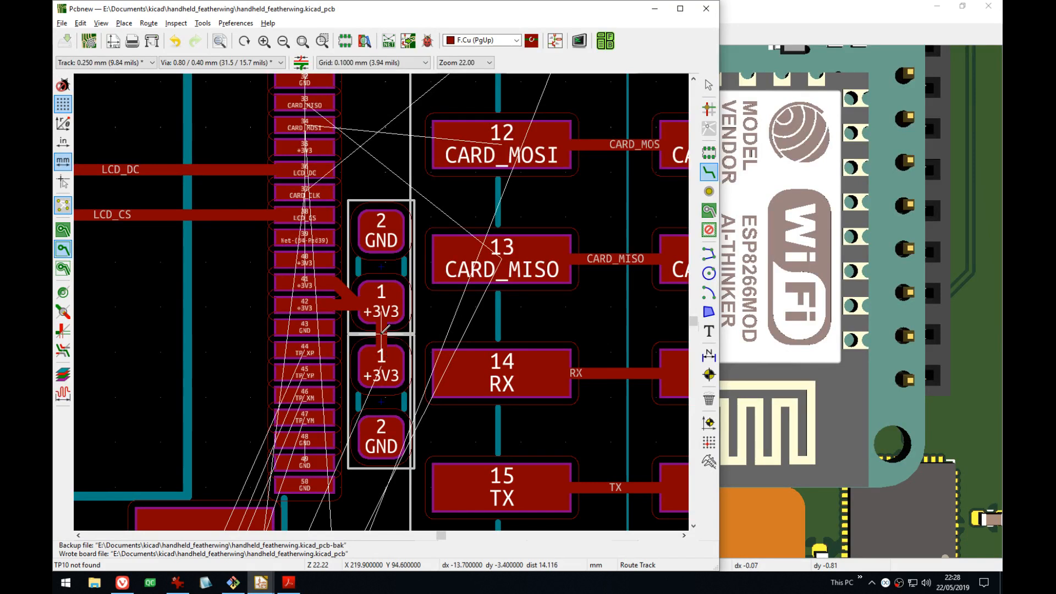
pyautogui.scroll(4, 382, 333)
pyautogui.click(382, 333)
pyautogui.press('v')
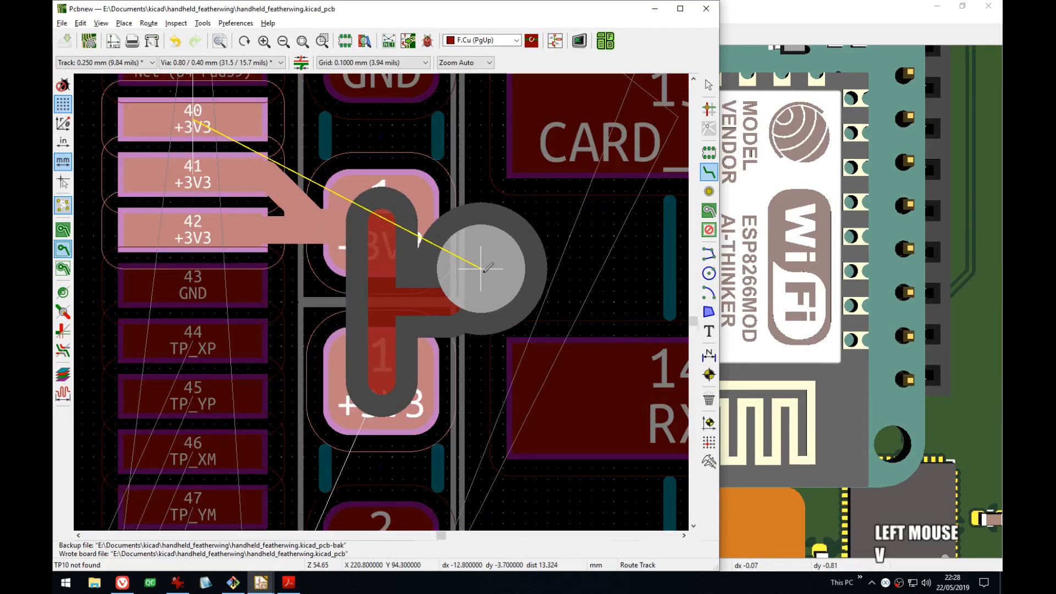
pyautogui.click(515, 257)
pyautogui.scroll(-4, 514, 257)
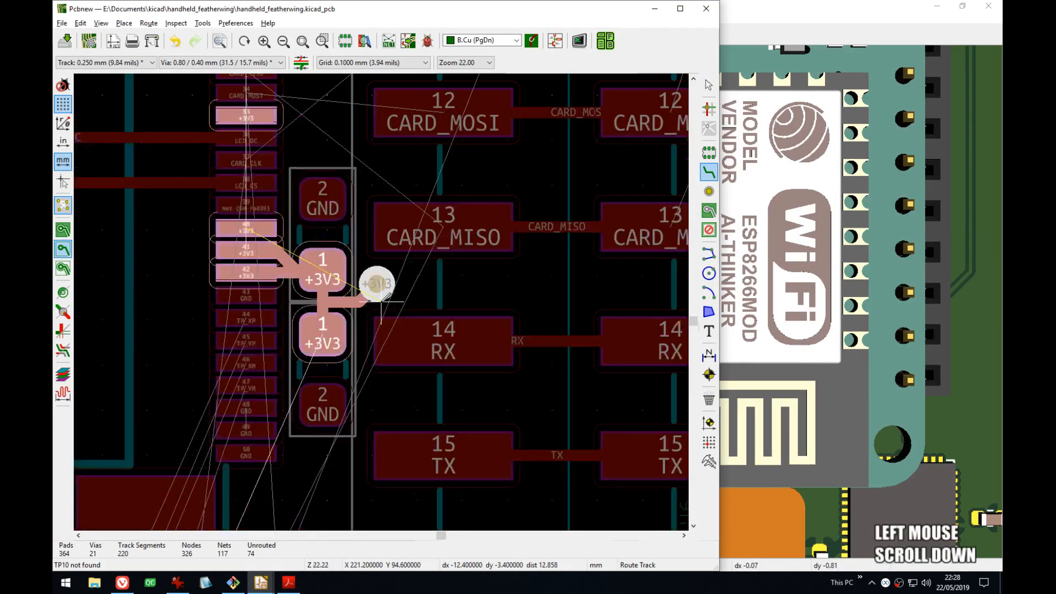
pyautogui.press('Escape')
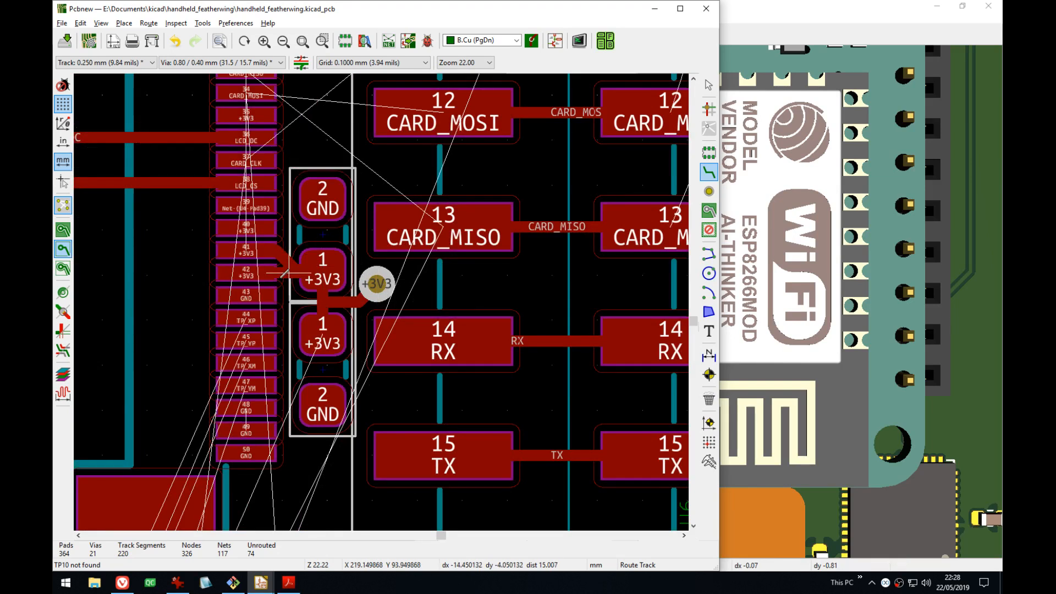
# - Minimize the 3D viewer, review the unrouted card signals between the LCD connector and the header, and save the board
pyautogui.scroll(1, 383, 291)
pyautogui.moveTo(452, 329); pyautogui.dragTo(509, 465, button='middle')
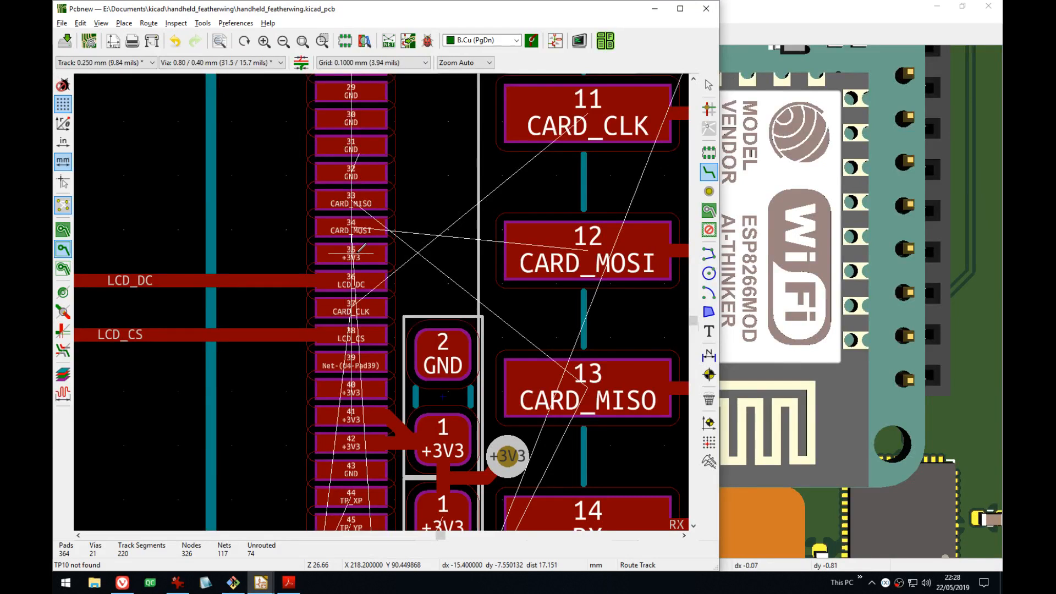
pyautogui.moveTo(361, 249); pyautogui.dragTo(335, 271, button='middle')
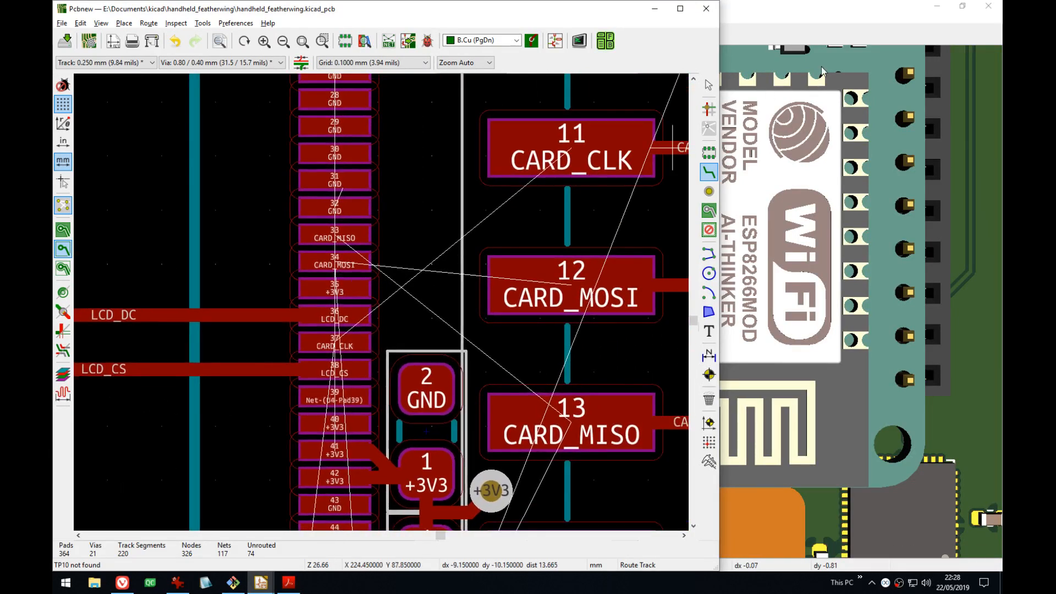
pyautogui.click(937, 7)
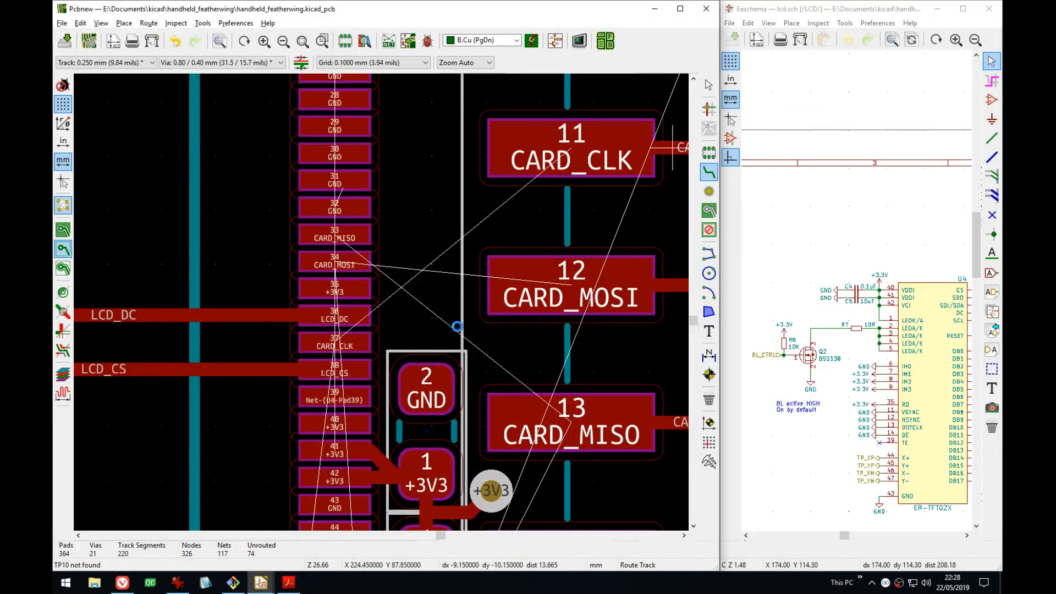
pyautogui.scroll(-1, 439, 339)
pyautogui.moveTo(459, 250); pyautogui.dragTo(487, 224, button='middle')
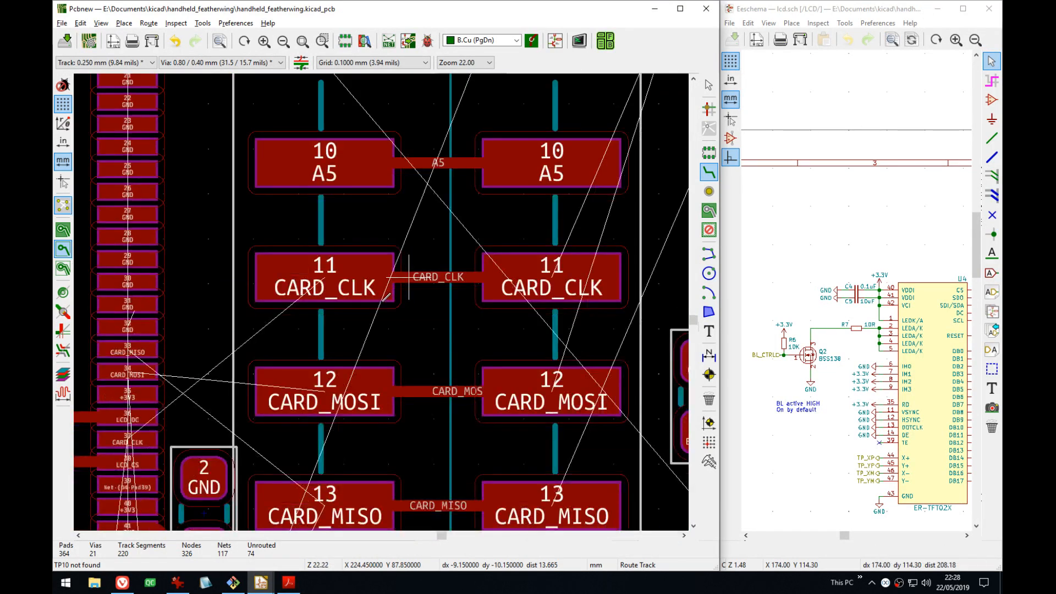
pyautogui.hotkey('ctrl', 's')
pyautogui.press('Escape')
pyautogui.press('Escape')
pyautogui.moveTo(311, 391); pyautogui.dragTo(439, 316, button='middle')
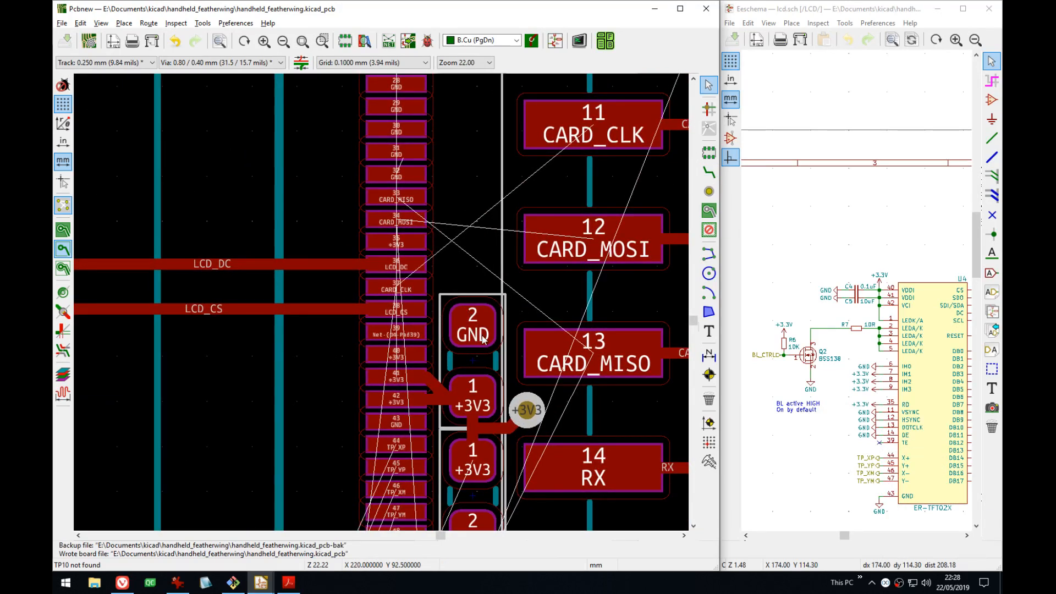
# - Rotate R6 to 180° and place it horizontally directly above transistor Q2 in the group of parts off the board
pyautogui.moveTo(847, 415); pyautogui.dragTo(875, 360, button='middle')
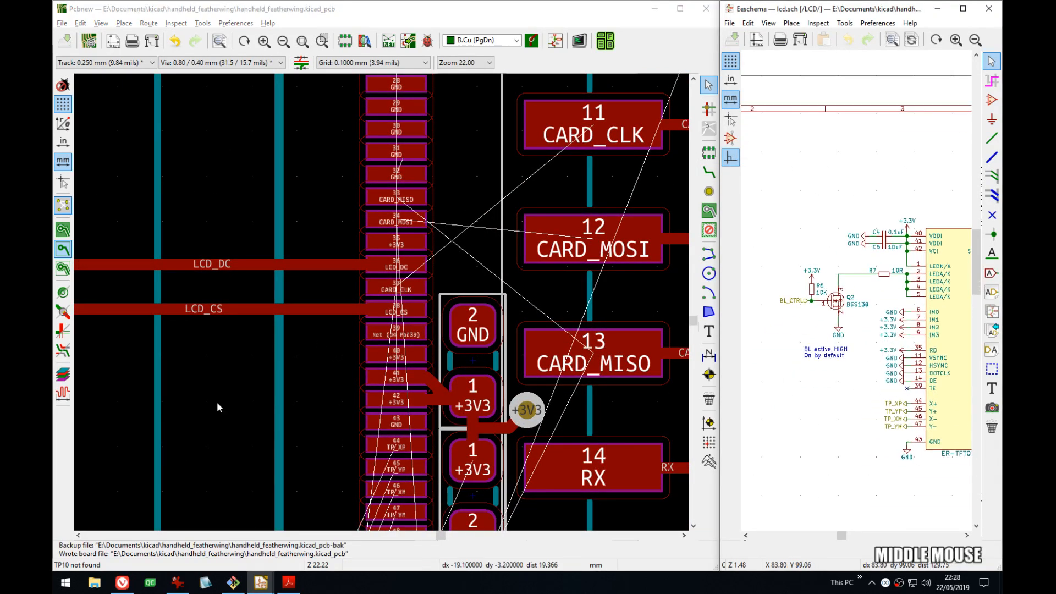
pyautogui.scroll(-10, 381, 303)
pyautogui.scroll(-3, 380, 301)
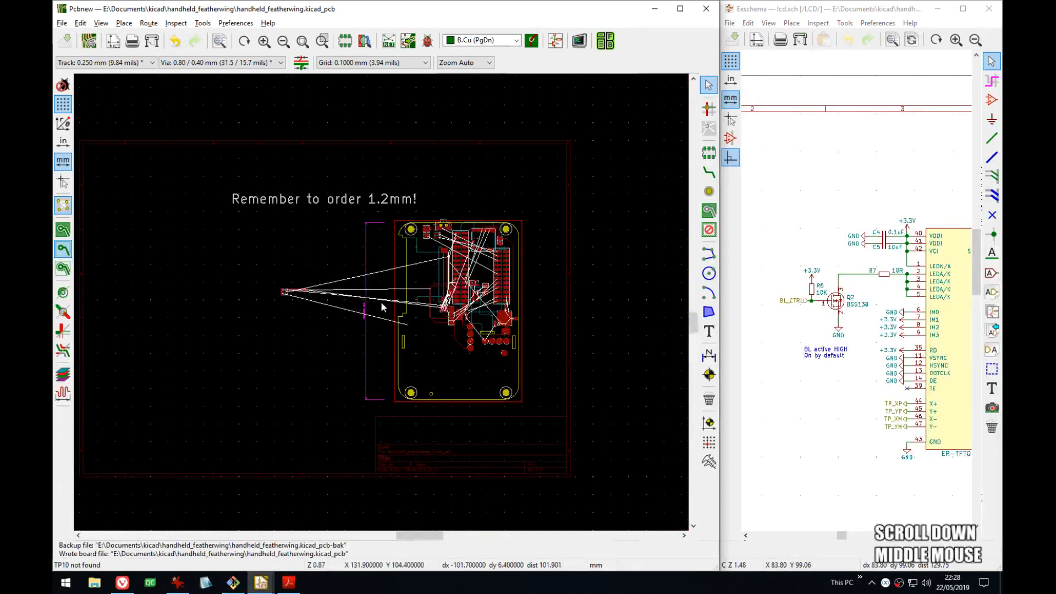
pyautogui.scroll(10, 291, 297)
pyautogui.moveTo(292, 197); pyautogui.dragTo(309, 252, button='middle')
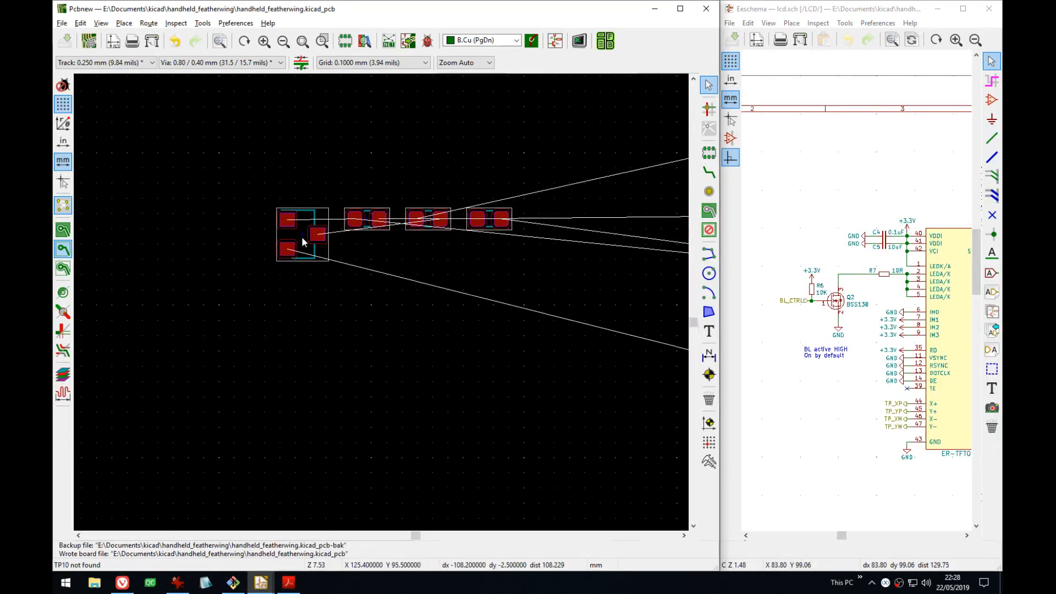
pyautogui.click(366, 224)
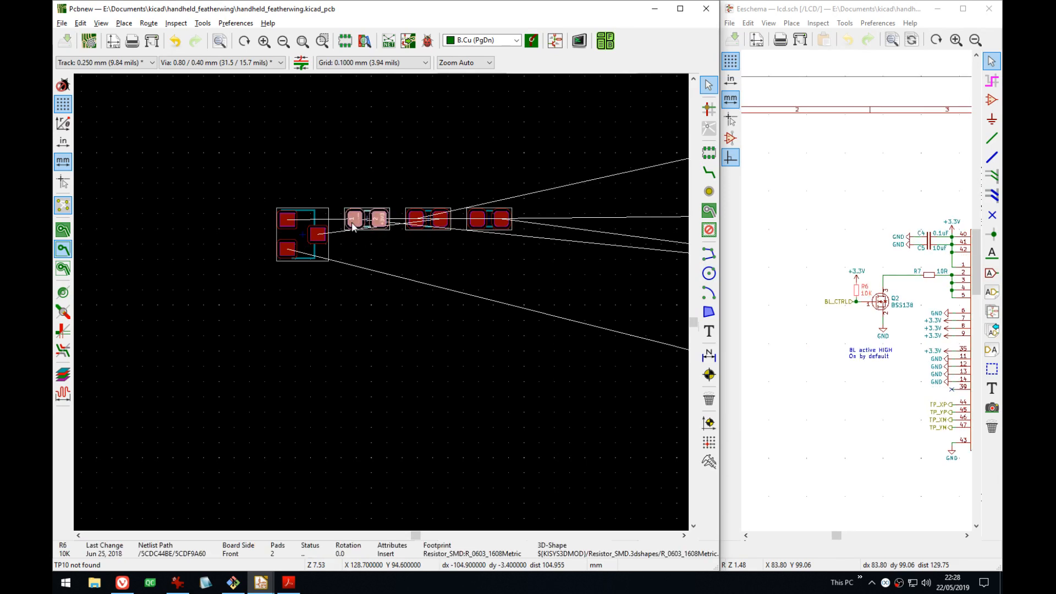
pyautogui.scroll(1, 363, 224)
pyautogui.press('m')
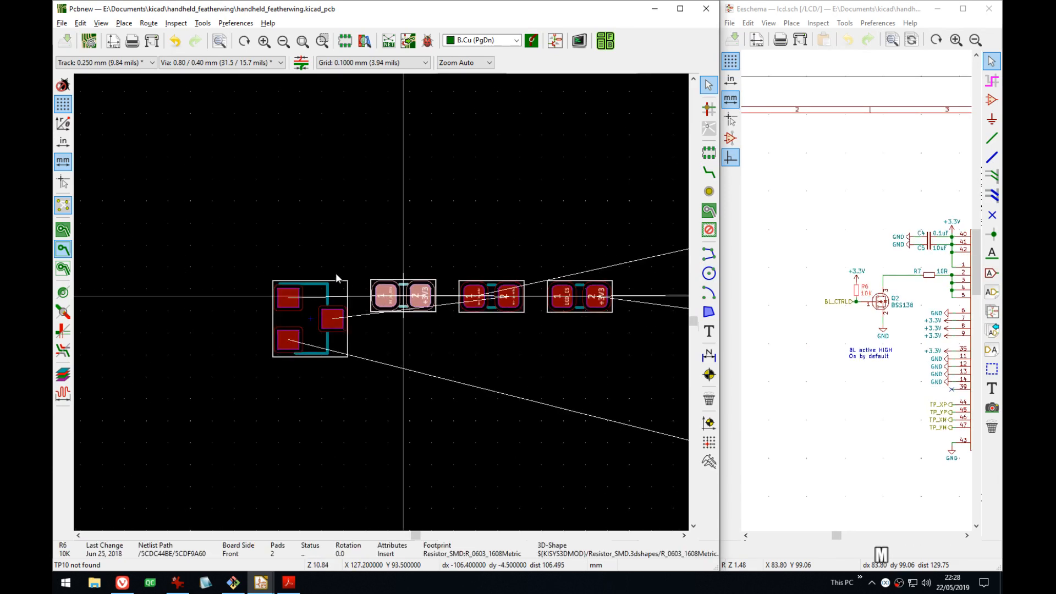
pyautogui.scroll(6, 385, 299)
pyautogui.press('r')
pyautogui.press('r')
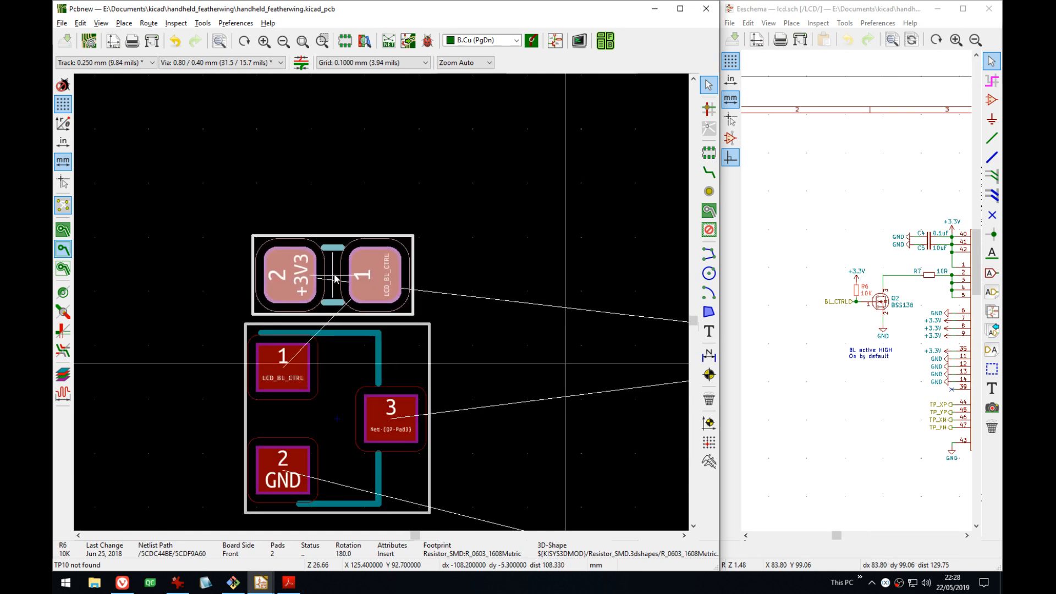
pyautogui.click(335, 280)
# - Rotate R7 to 90° and place it vertically beside pad 3 of transistor Q2 in the group of parts off the board
pyautogui.scroll(-1, 335, 282)
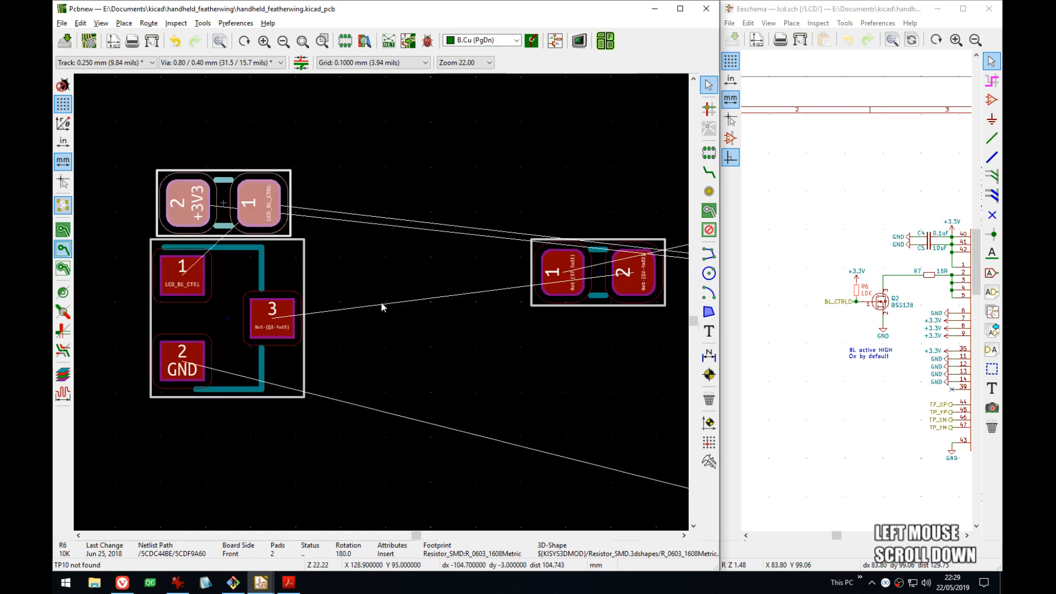
pyautogui.moveTo(380, 301); pyautogui.dragTo(331, 289, button='middle')
pyautogui.click(474, 264)
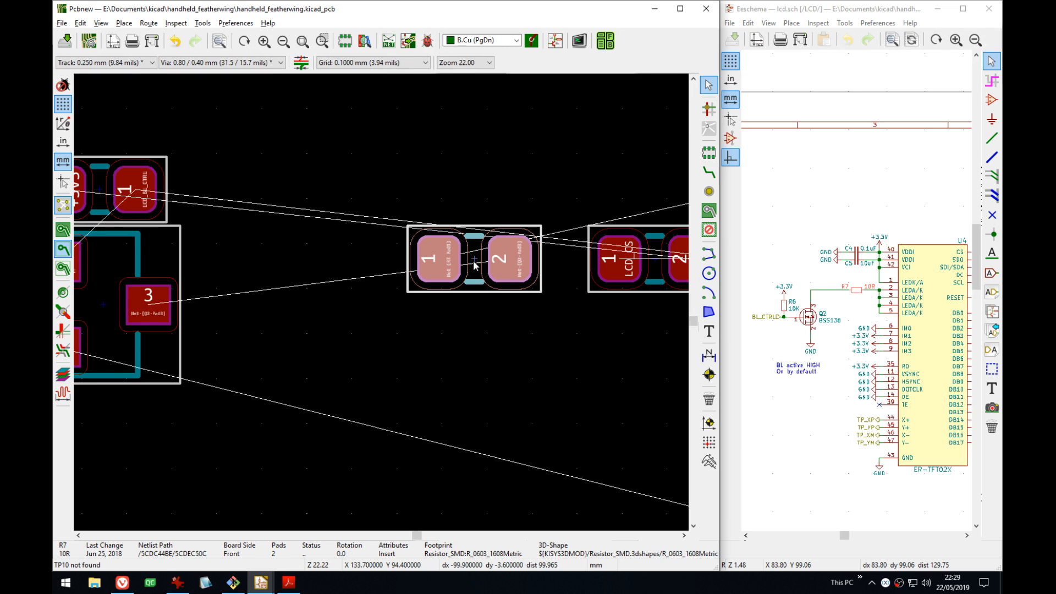
pyautogui.press('m')
pyautogui.moveTo(279, 337); pyautogui.dragTo(455, 344, button='middle')
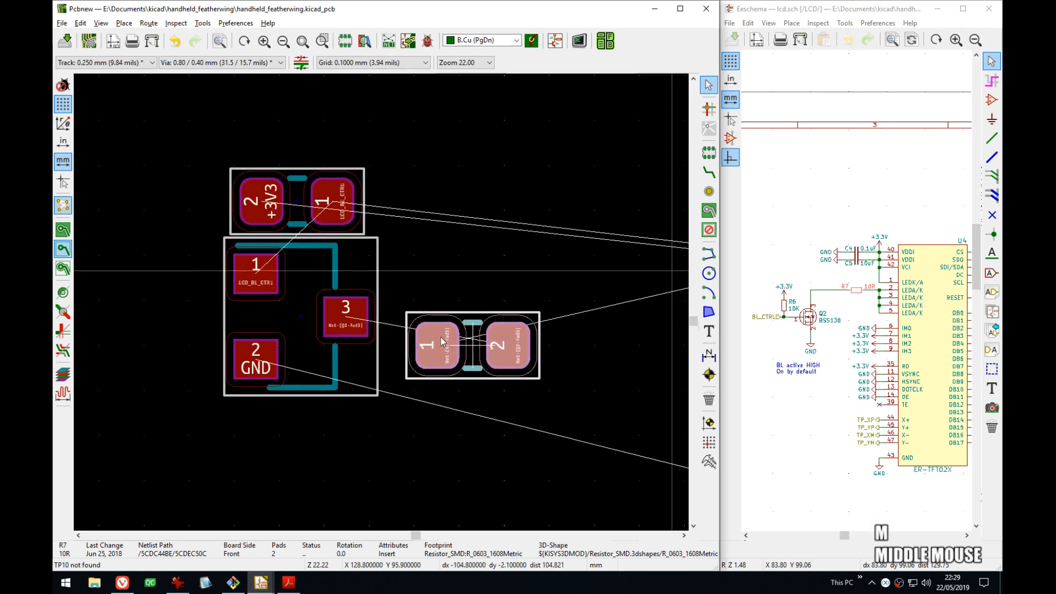
pyautogui.press('r')
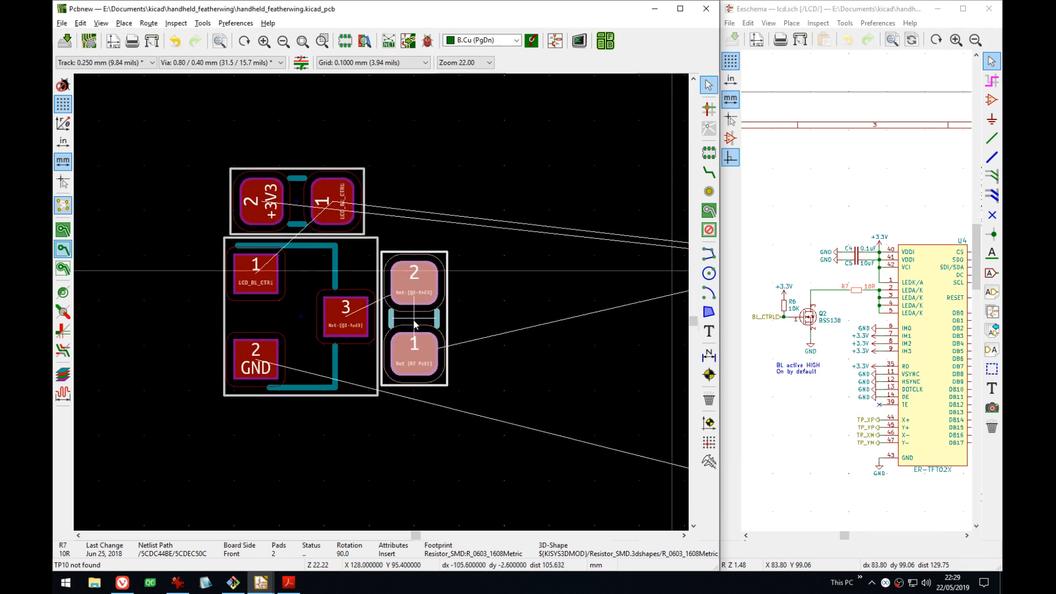
pyautogui.click(413, 319)
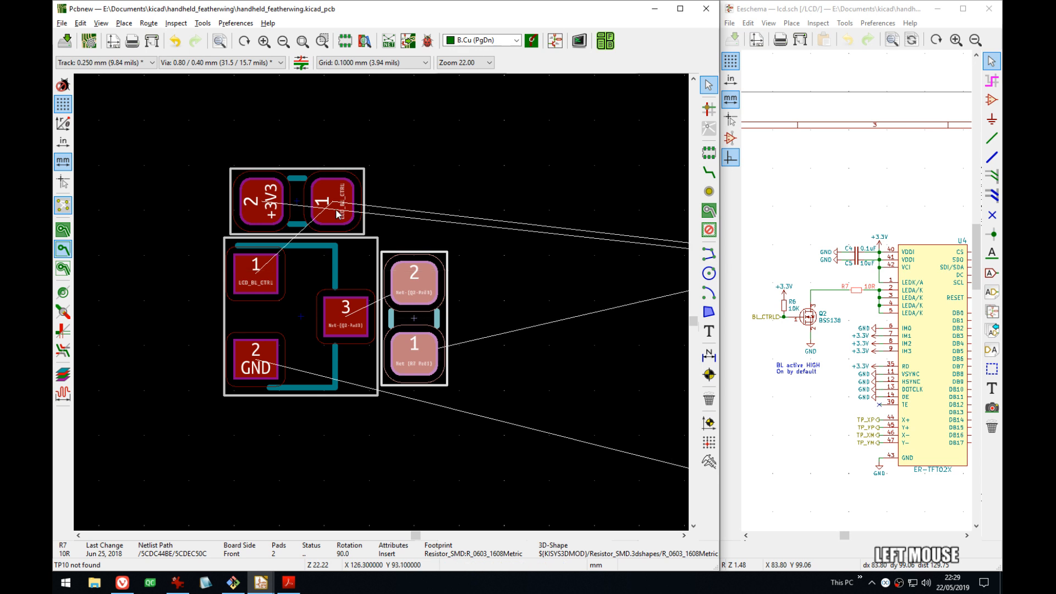
pyautogui.click(292, 207)
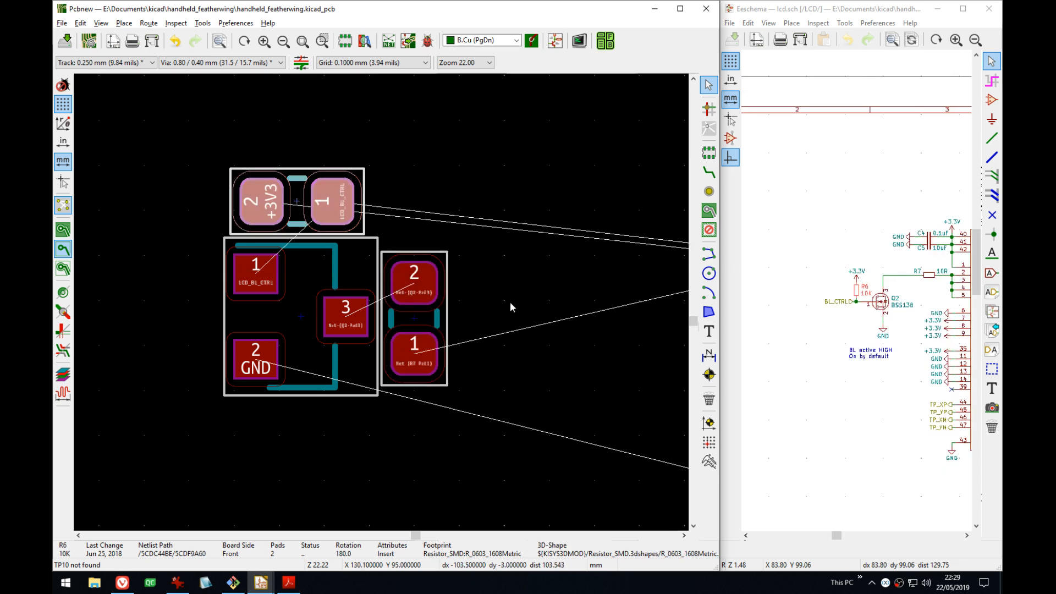
# - Move R8, the 10K resistor between LCD_CS and +3V3, from outside the board into the area around the LCD connector and header
pyautogui.moveTo(548, 311); pyautogui.dragTo(159, 275, button='middle')
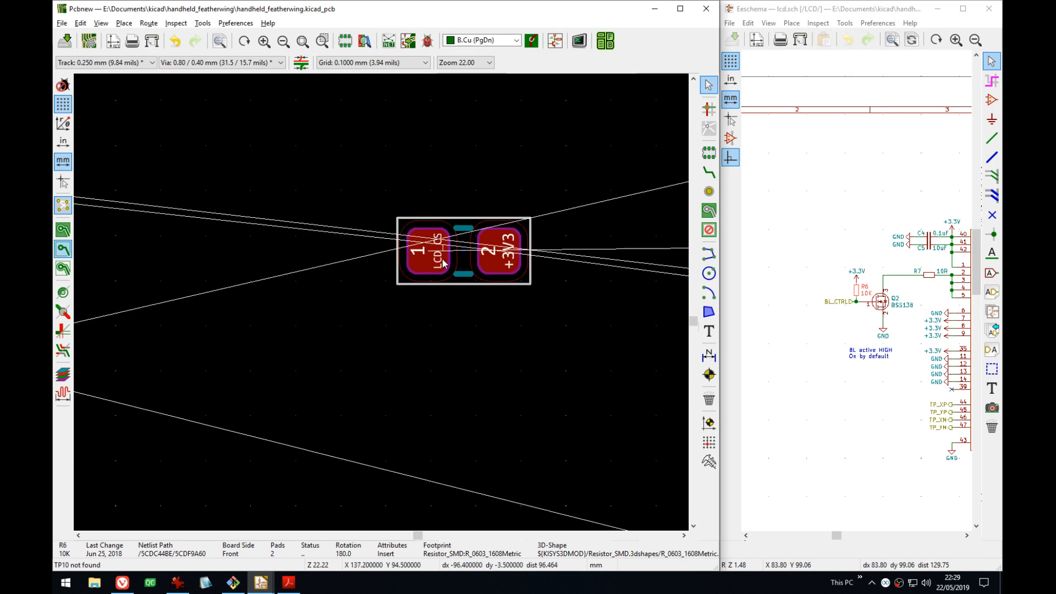
pyautogui.click(459, 258)
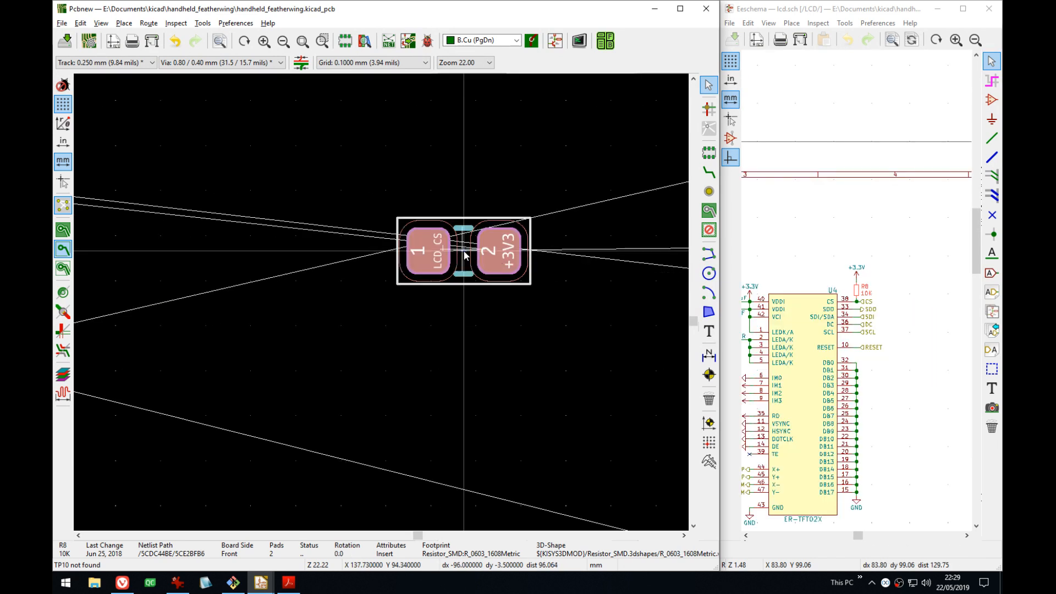
pyautogui.scroll(-4, 462, 250)
pyautogui.scroll(-5, 384, 307)
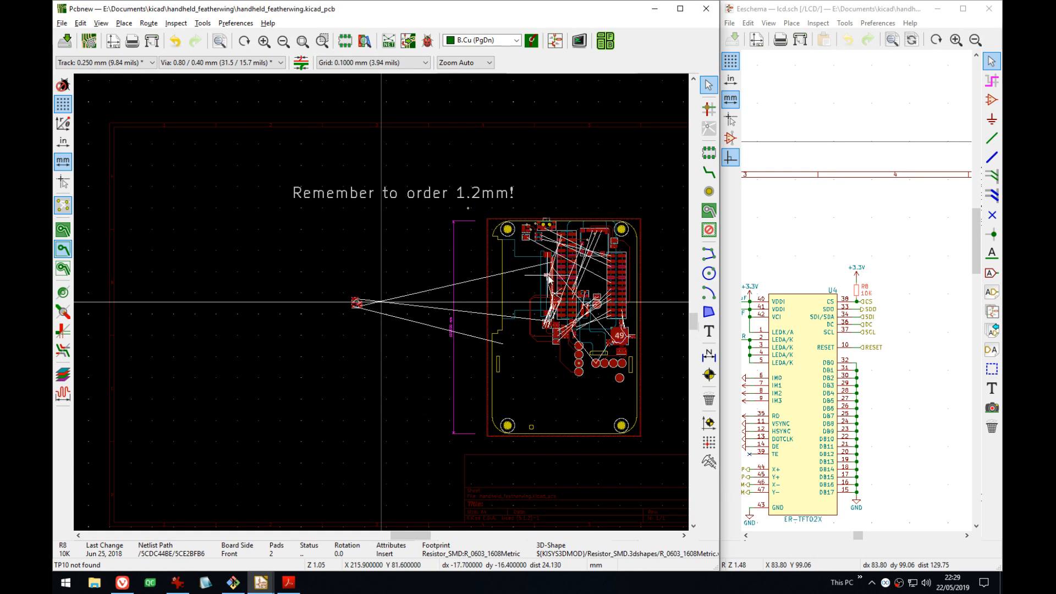
pyautogui.scroll(4, 548, 278)
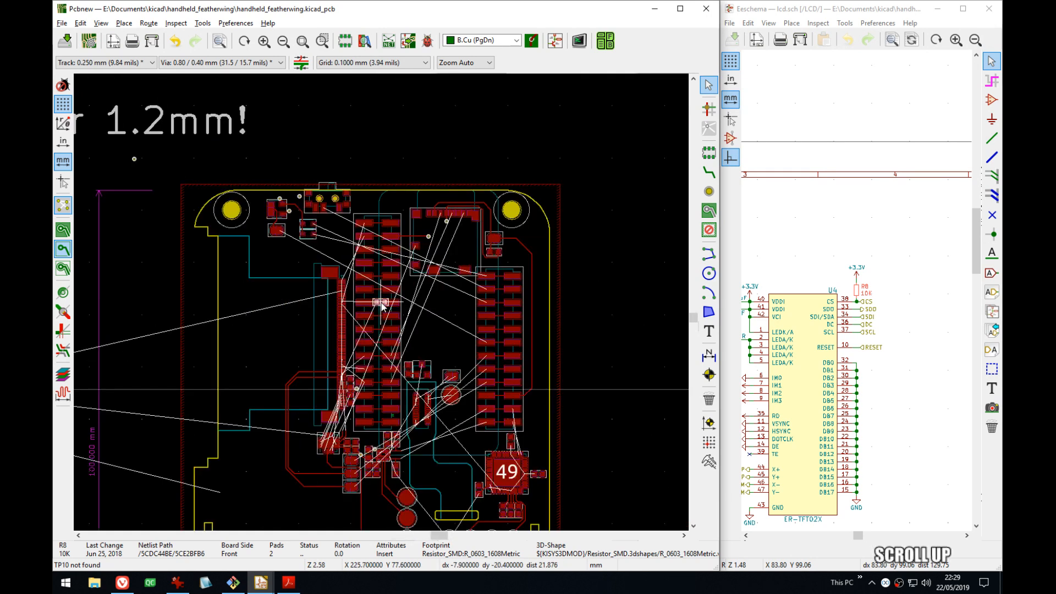
# - Rotate resistor R8 to 90° and carry it down along the display connector's pins toward the LCD_CS pad
pyautogui.moveTo(413, 281); pyautogui.dragTo(405, 378, button='middle')
pyautogui.scroll(6, 409, 341)
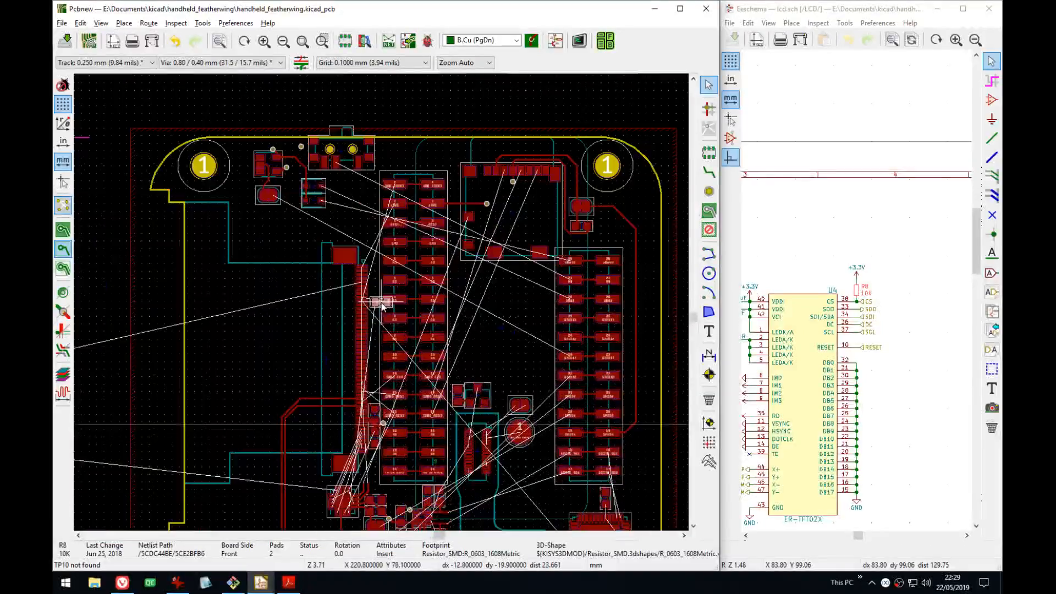
pyautogui.moveTo(369, 304); pyautogui.dragTo(425, 370, button='middle')
pyautogui.scroll(1, 425, 370)
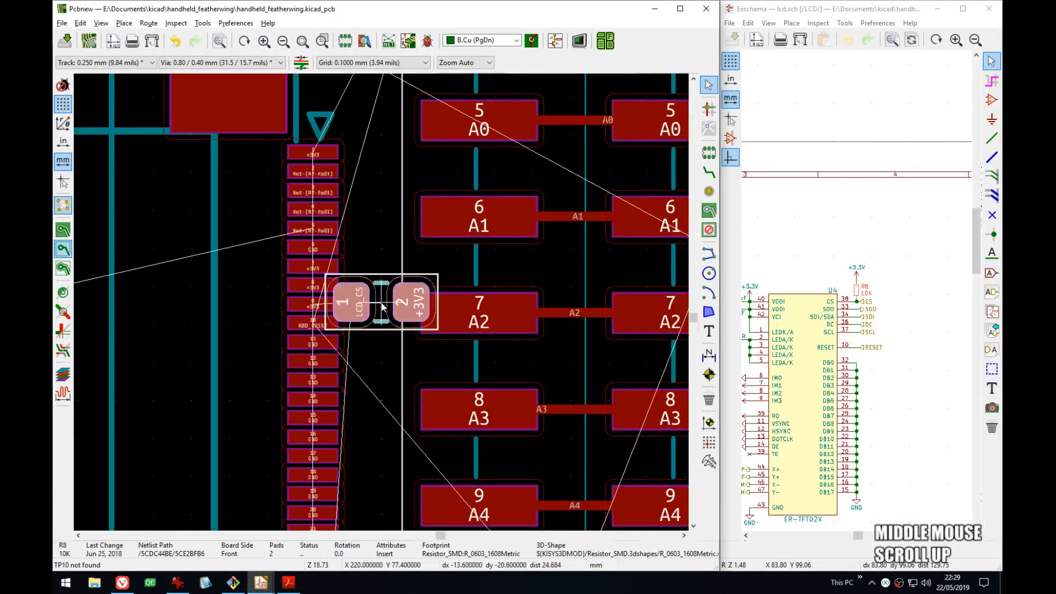
pyautogui.press('r')
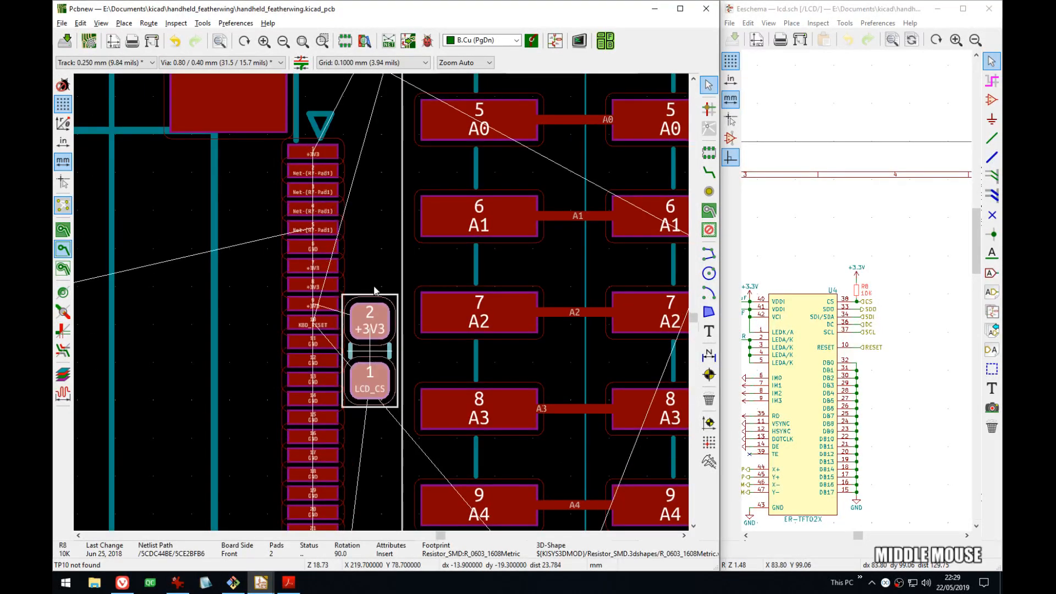
pyautogui.keyDown('shift'); pyautogui.scroll(-4, 371, 290); pyautogui.keyUp('shift')
pyautogui.moveTo(368, 316); pyautogui.dragTo(374, 172, button='middle')
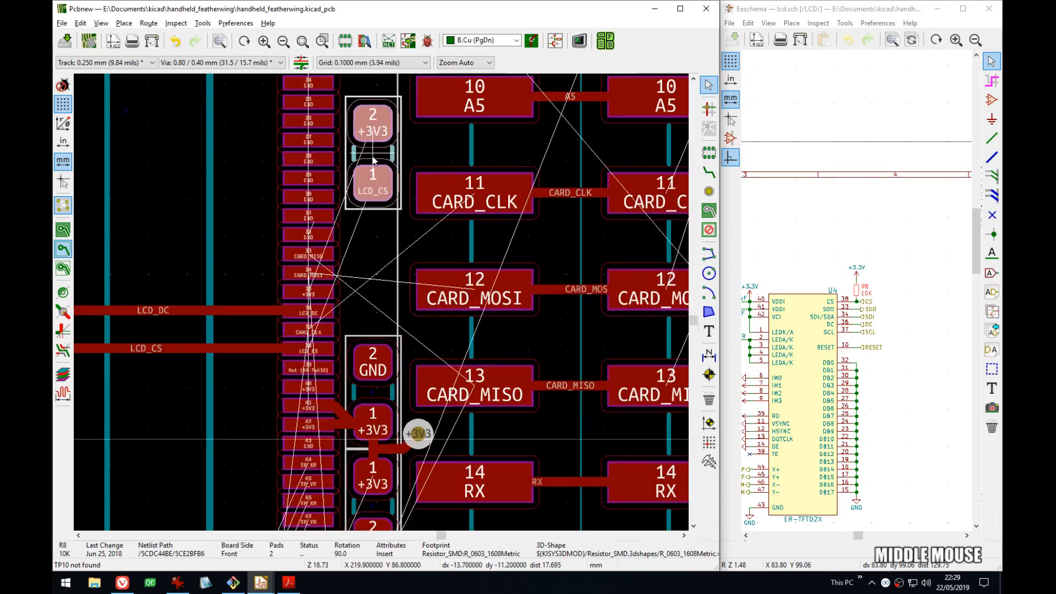
pyautogui.scroll(3, 373, 169)
pyautogui.moveTo(381, 304); pyautogui.dragTo(390, 152, button='middle')
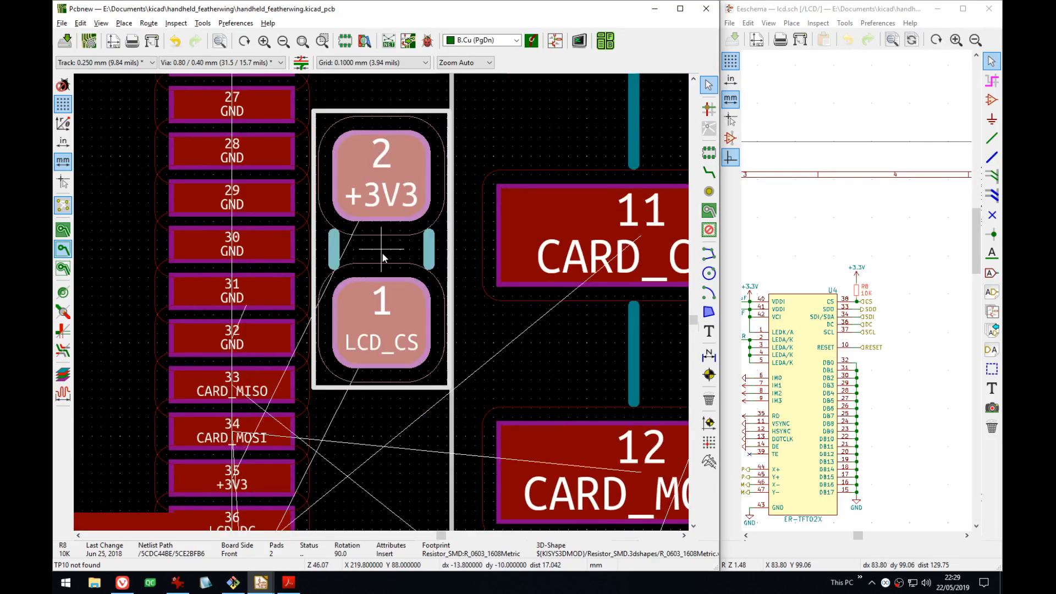
pyautogui.scroll(-3, 381, 251)
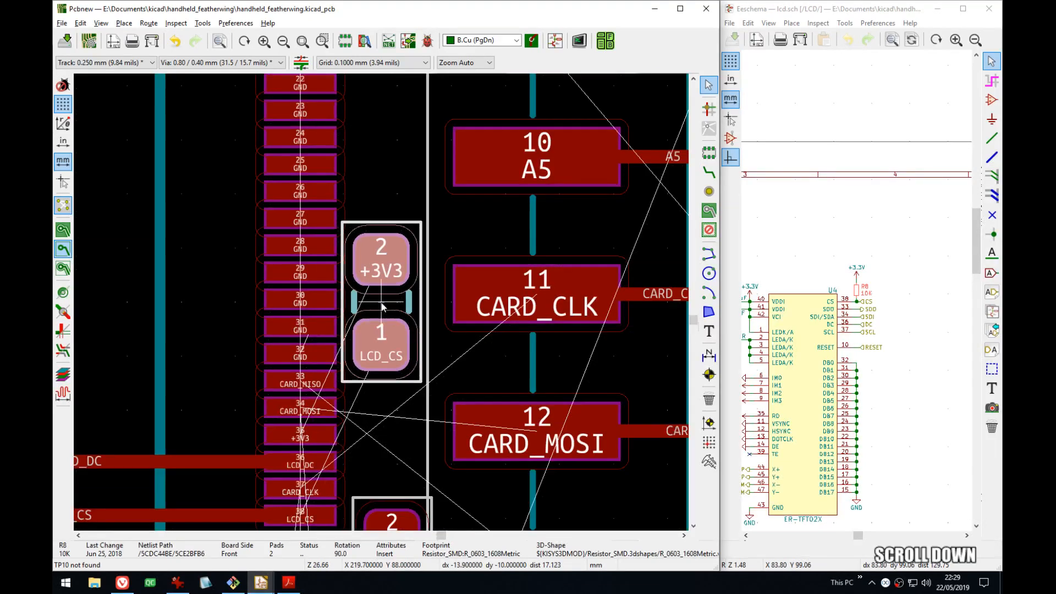
pyautogui.moveTo(383, 306); pyautogui.dragTo(385, 196, button='middle')
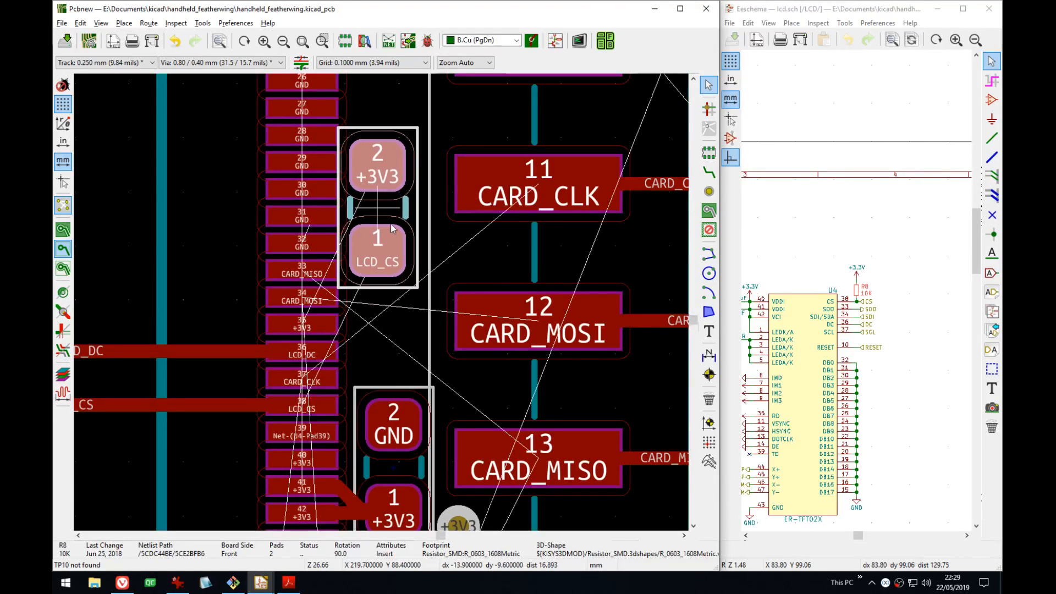
# - Place R8 at 180° between the LCD_CS and LCD_DC tracks beside the solder jumpers, and save the board
pyautogui.scroll(-4, 381, 306)
pyautogui.moveTo(268, 374); pyautogui.dragTo(285, 247, button='middle')
pyautogui.scroll(4, 385, 429)
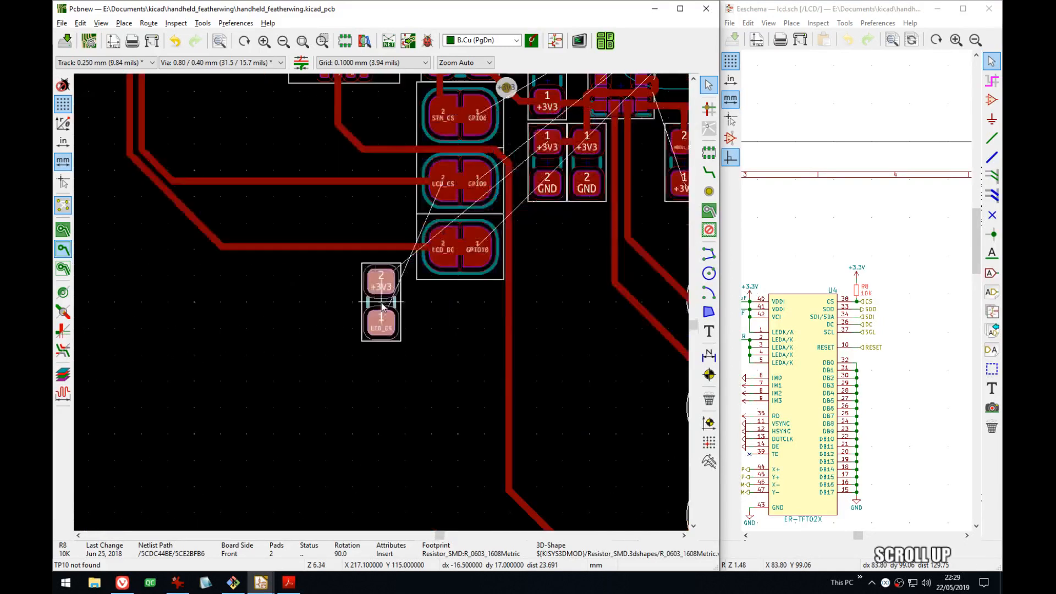
pyautogui.moveTo(397, 398); pyautogui.dragTo(359, 435, button='middle')
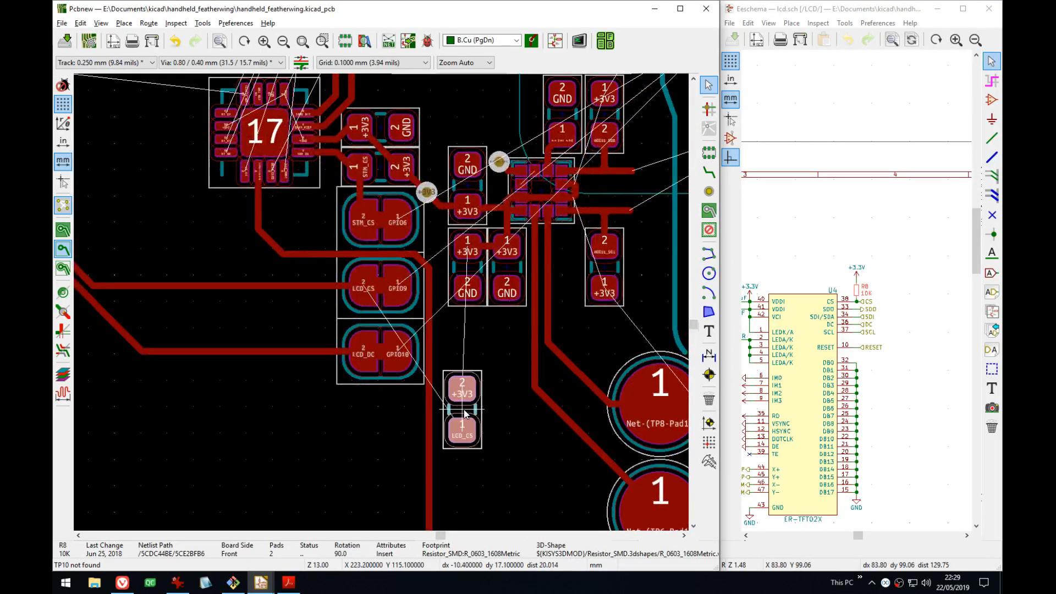
pyautogui.press('r')
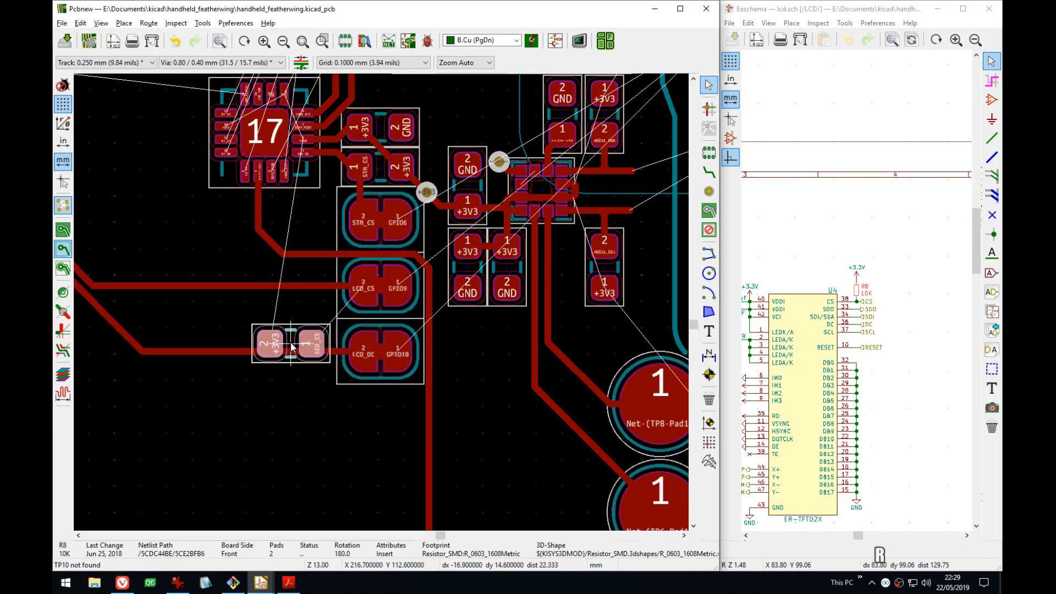
pyautogui.moveTo(283, 320); pyautogui.dragTo(308, 372, button='middle')
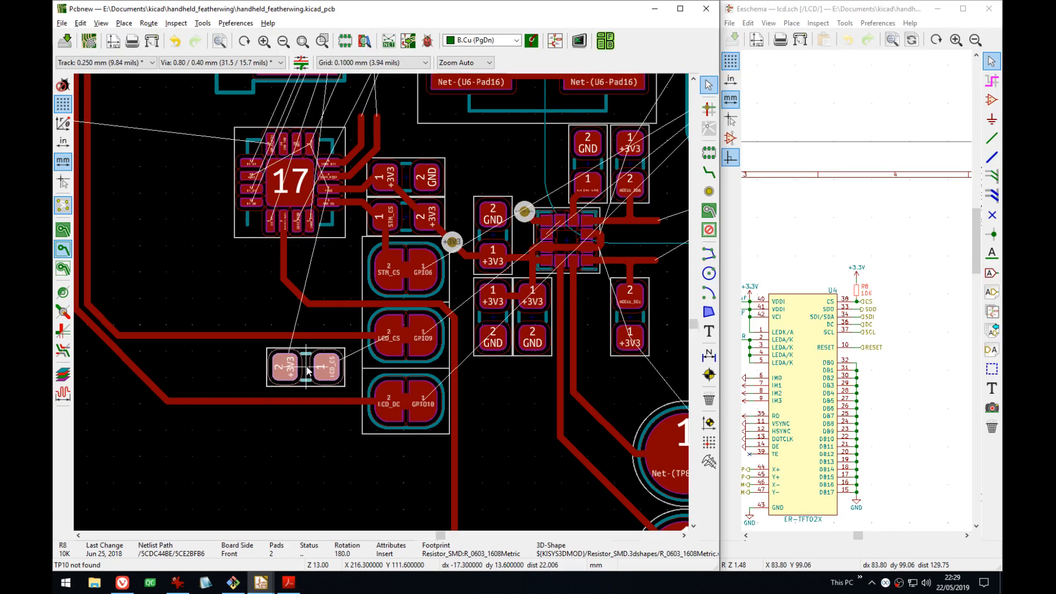
pyautogui.moveTo(307, 372); pyautogui.dragTo(299, 391, button='middle')
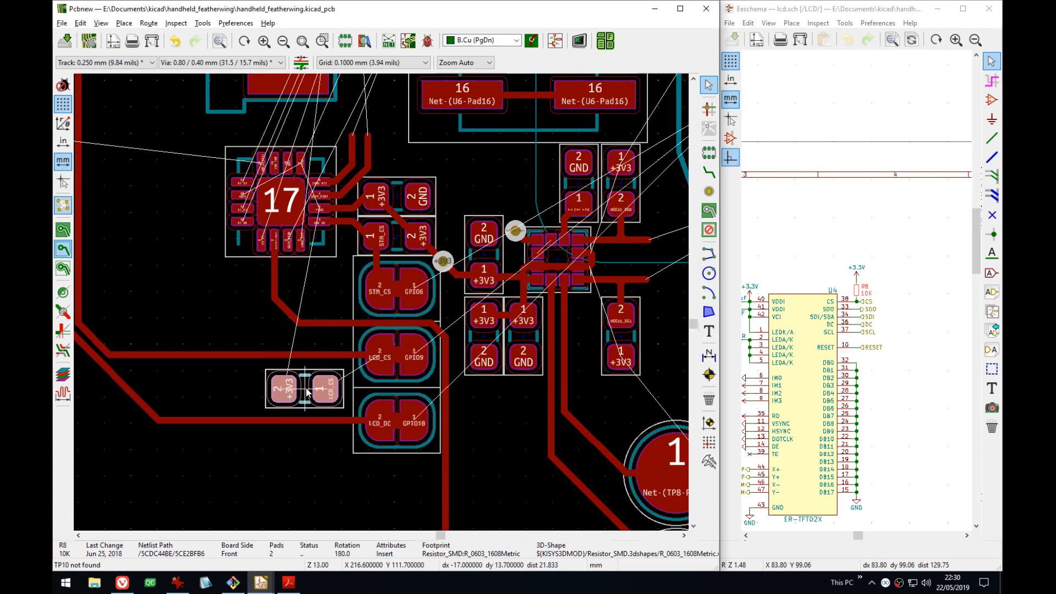
pyautogui.click(307, 392)
pyautogui.hotkey('ctrl', 's')
pyautogui.moveTo(381, 357); pyautogui.dragTo(379, 375, button='middle')
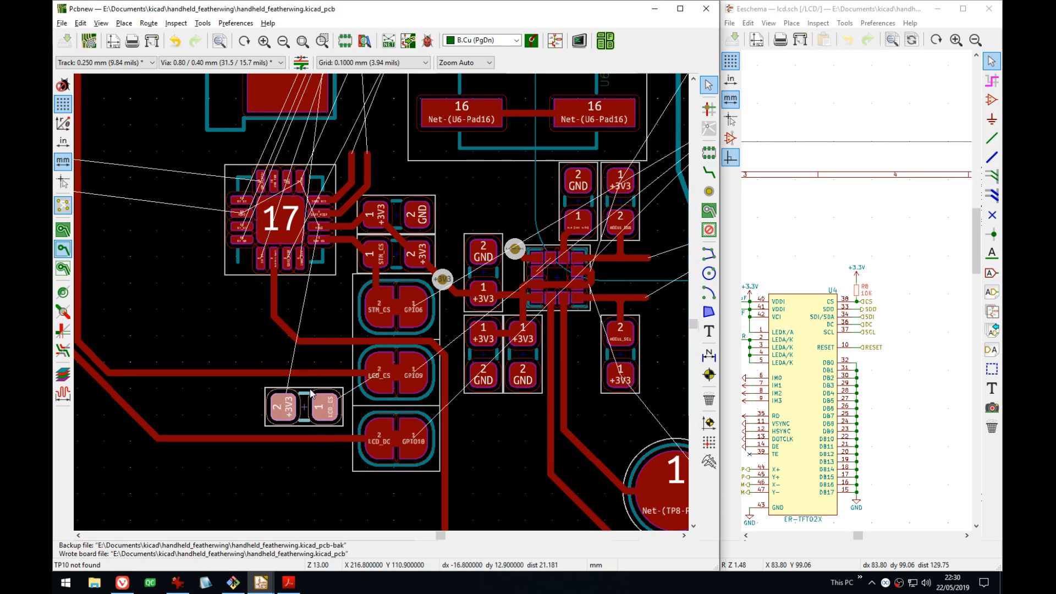
# - Examine R8's placement and the three solder jumpers in the 3D Viewer, and return to the board layout
pyautogui.press('Tab')
pyautogui.hotkey('alt', 'Tab')
pyautogui.hotkey('alt', 'Tab')
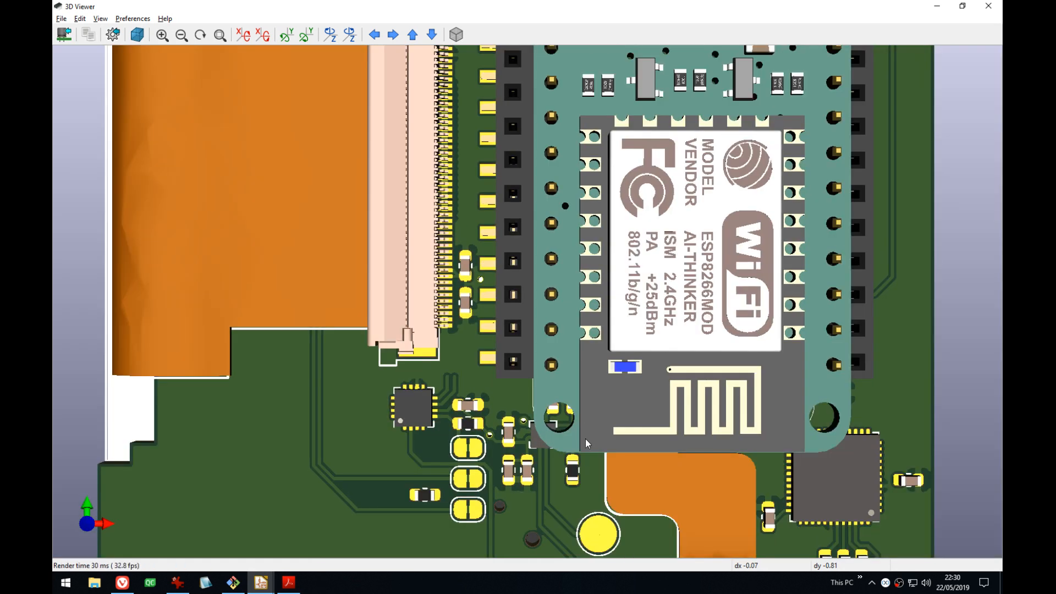
pyautogui.moveTo(585, 438); pyautogui.dragTo(623, 319, button='middle')
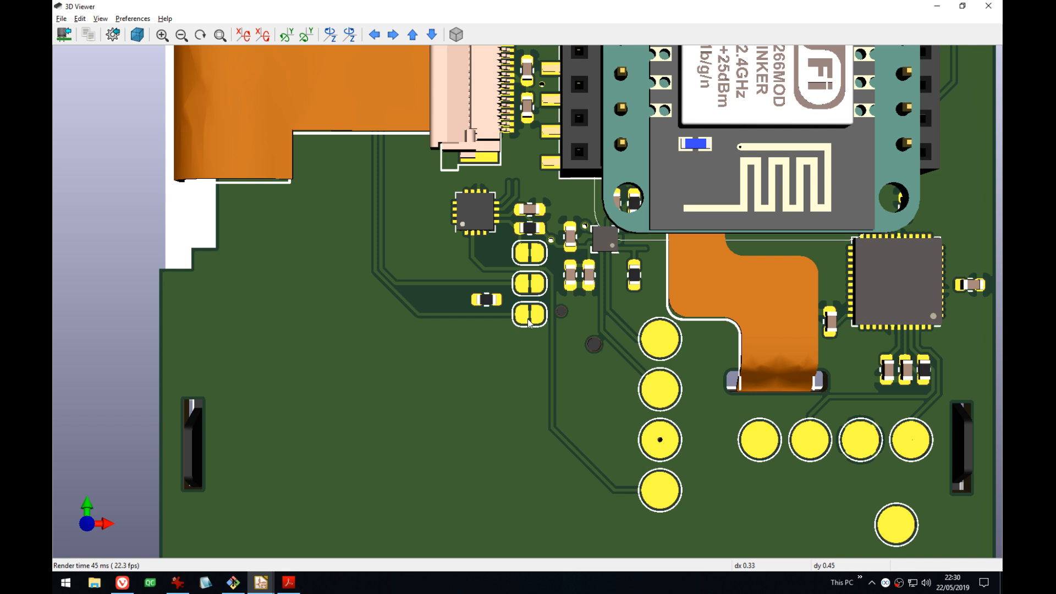
pyautogui.scroll(1, 530, 320)
pyautogui.scroll(1, 550, 291)
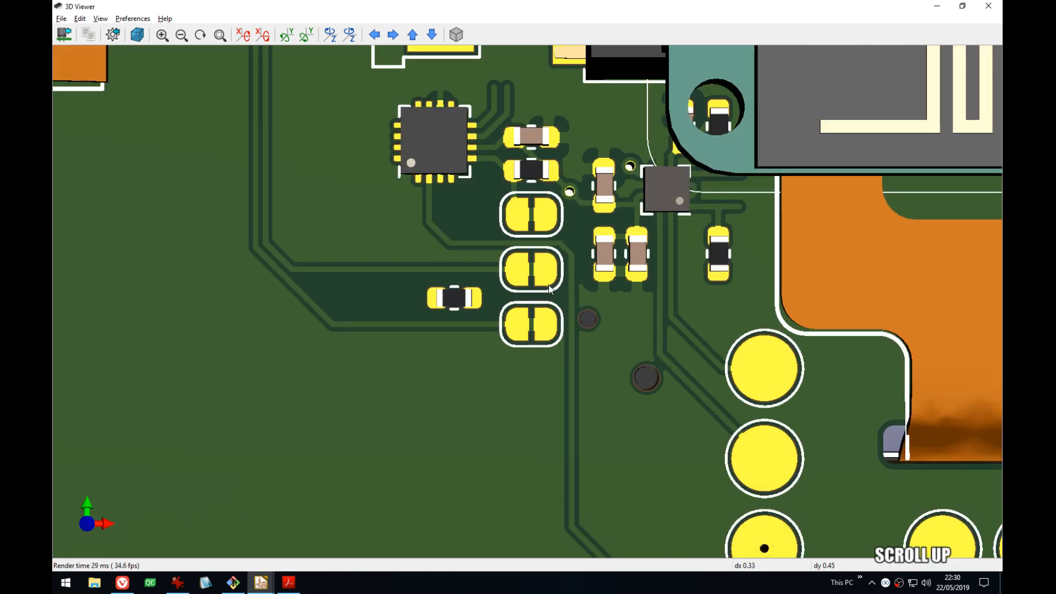
pyautogui.moveTo(566, 271); pyautogui.dragTo(572, 301, button='middle')
pyautogui.scroll(3, 554, 273)
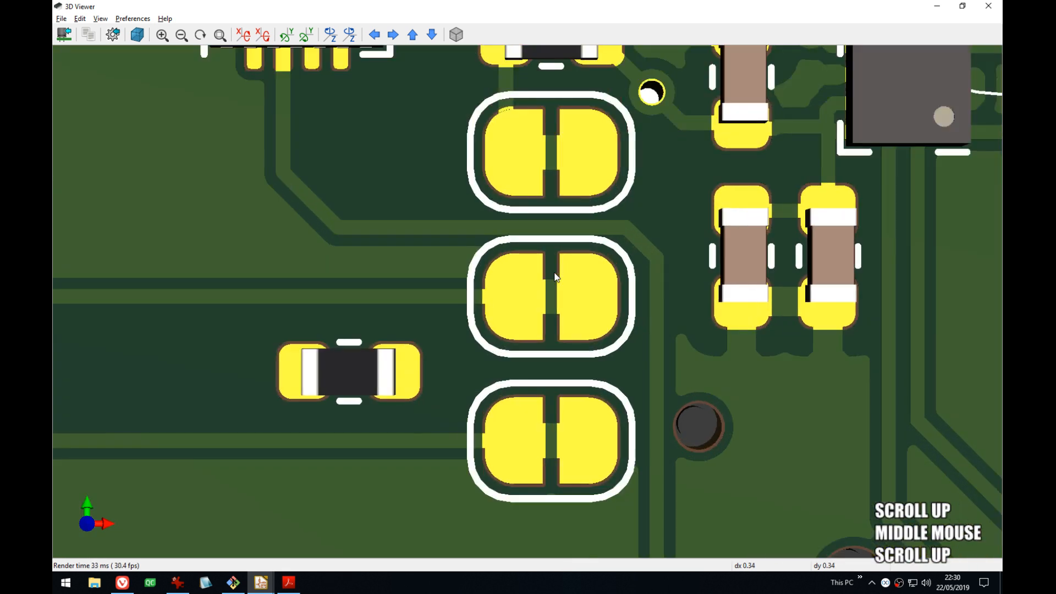
pyautogui.scroll(-1, 554, 272)
pyautogui.scroll(-1, 556, 276)
pyautogui.scroll(2, 545, 238)
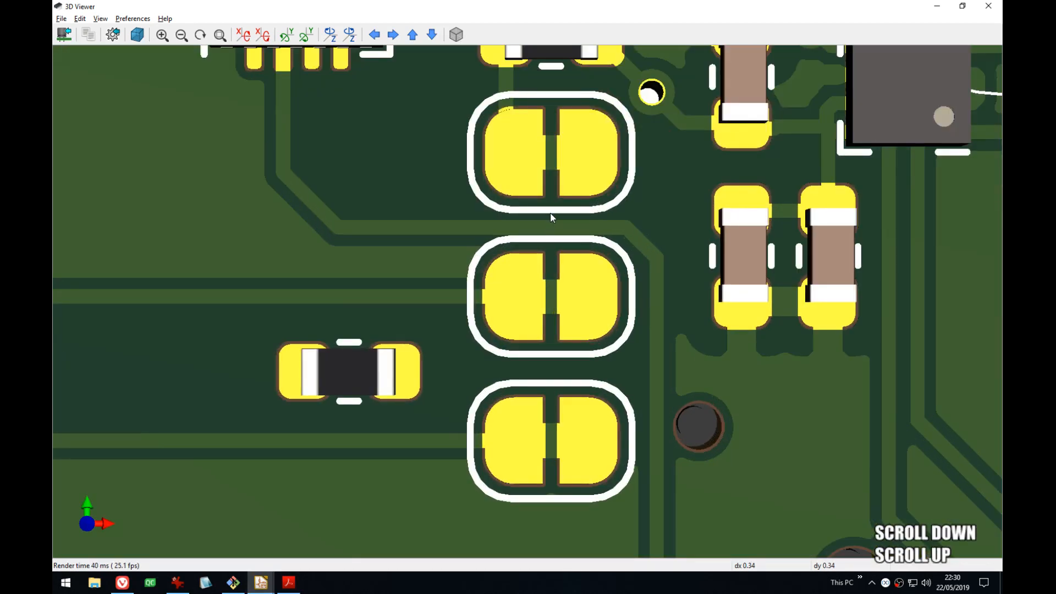
pyautogui.hotkey('alt', 'Tab')
pyautogui.hotkey('alt', 'Tab')
pyautogui.hotkey('alt', 'Tab')
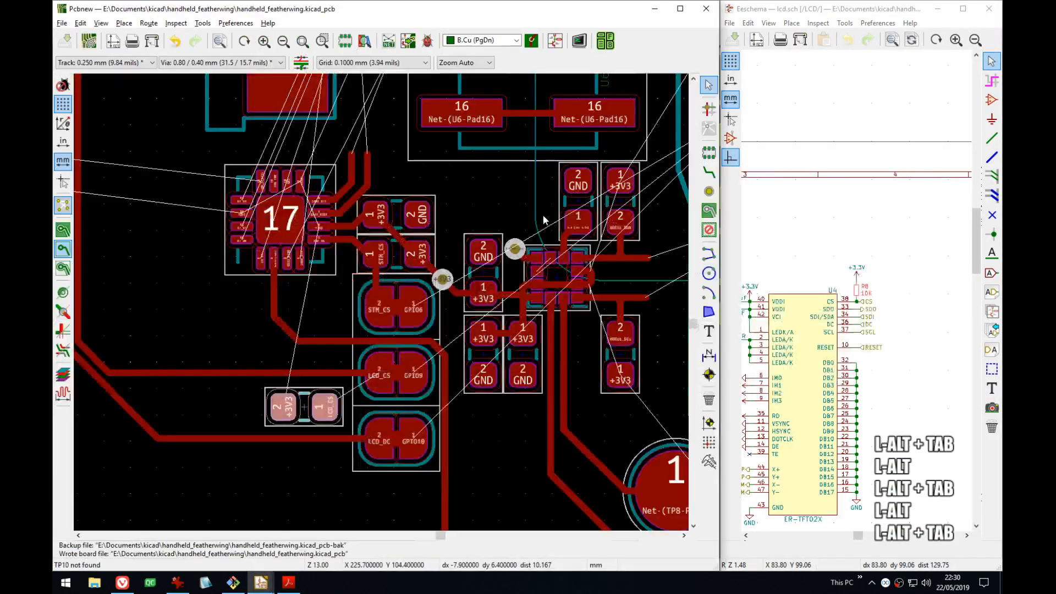
# - Try to drag the Net-(TP5-Pad1) track midway between the STM_CS and LCD_CS jumpers, using a 0.05 mm grid
pyautogui.moveTo(543, 214); pyautogui.dragTo(569, 220, button='middle')
pyautogui.scroll(3, 418, 348)
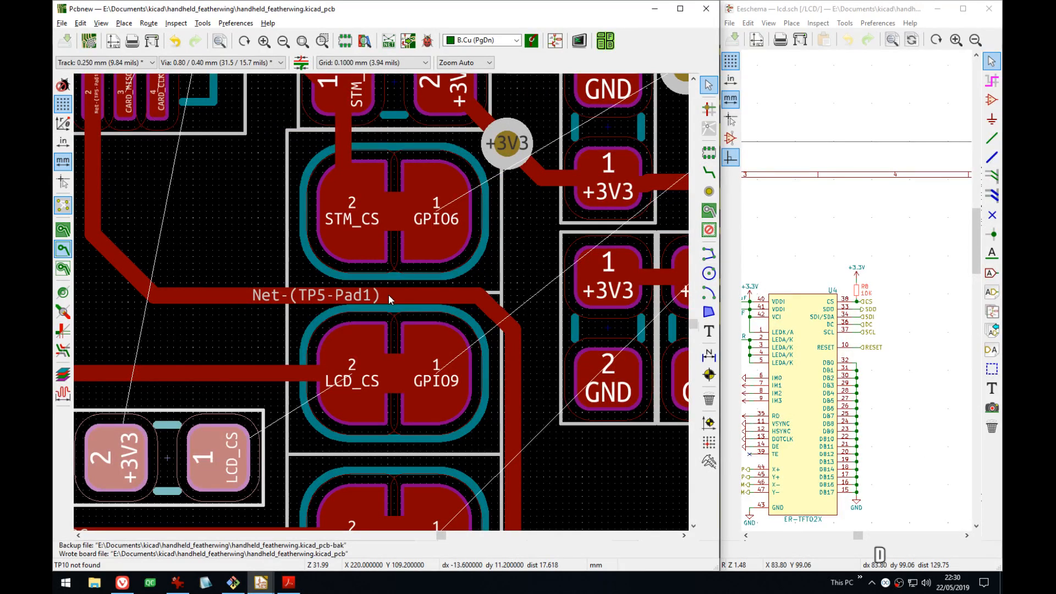
pyautogui.press('x')
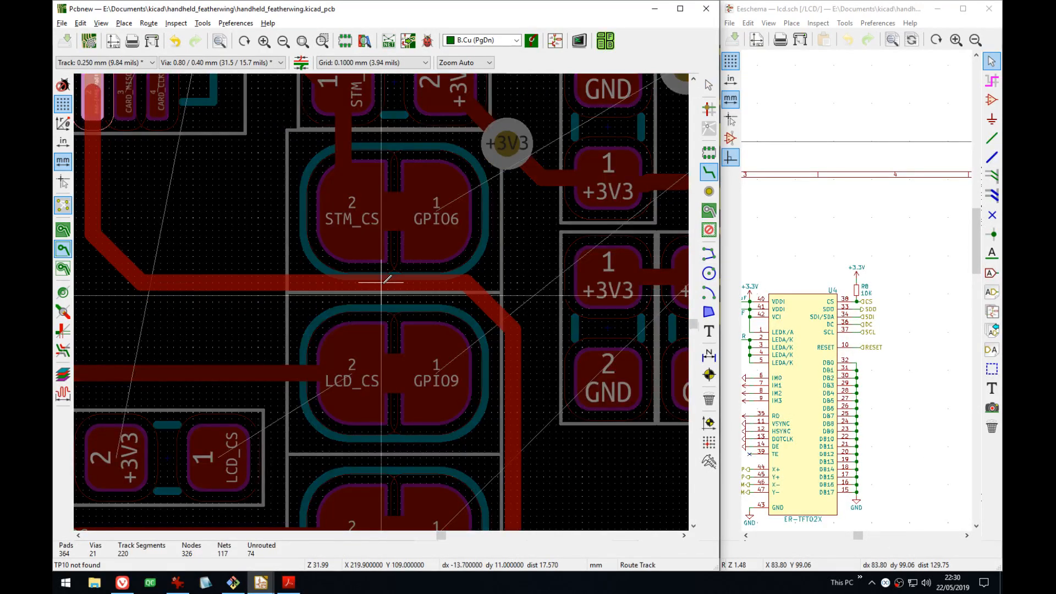
pyautogui.press('Up')
pyautogui.press('Down')
pyautogui.press('n')
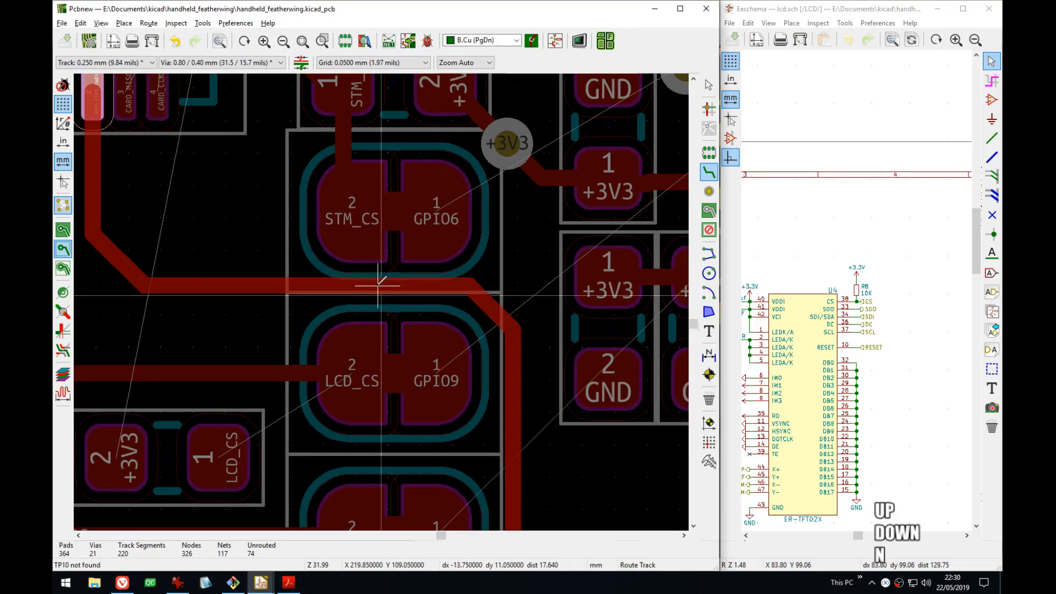
pyautogui.scroll(5, 429, 287)
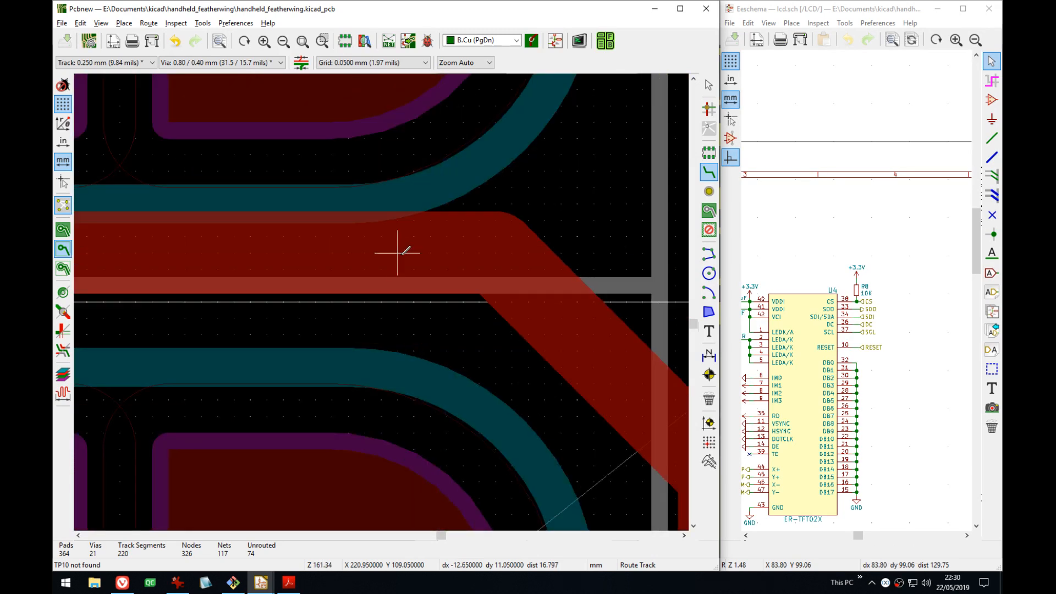
pyautogui.scroll(-3, 464, 299)
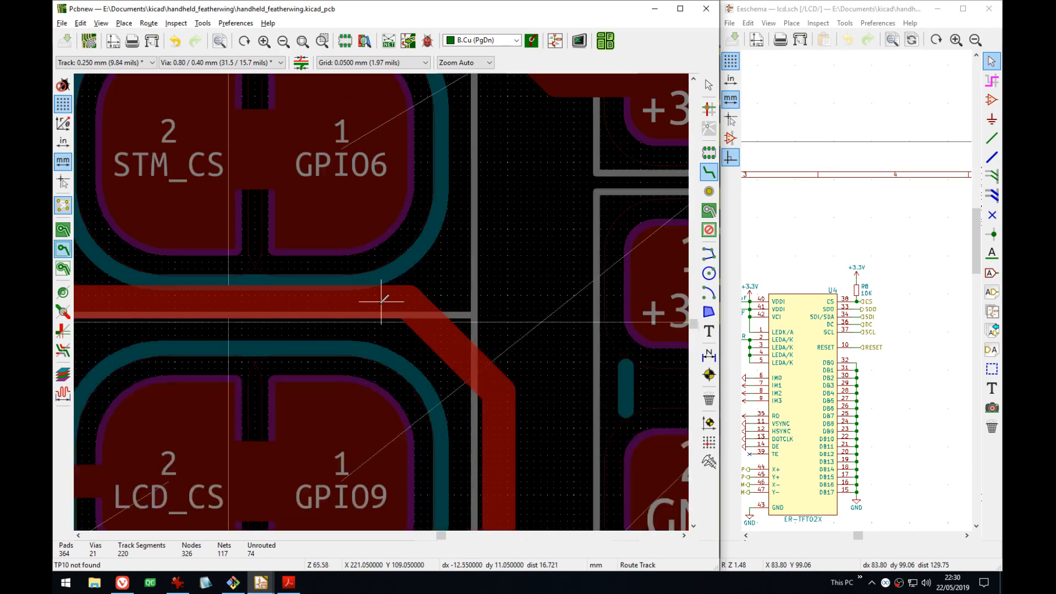
pyautogui.press('Escape')
pyautogui.scroll(-3, 374, 322)
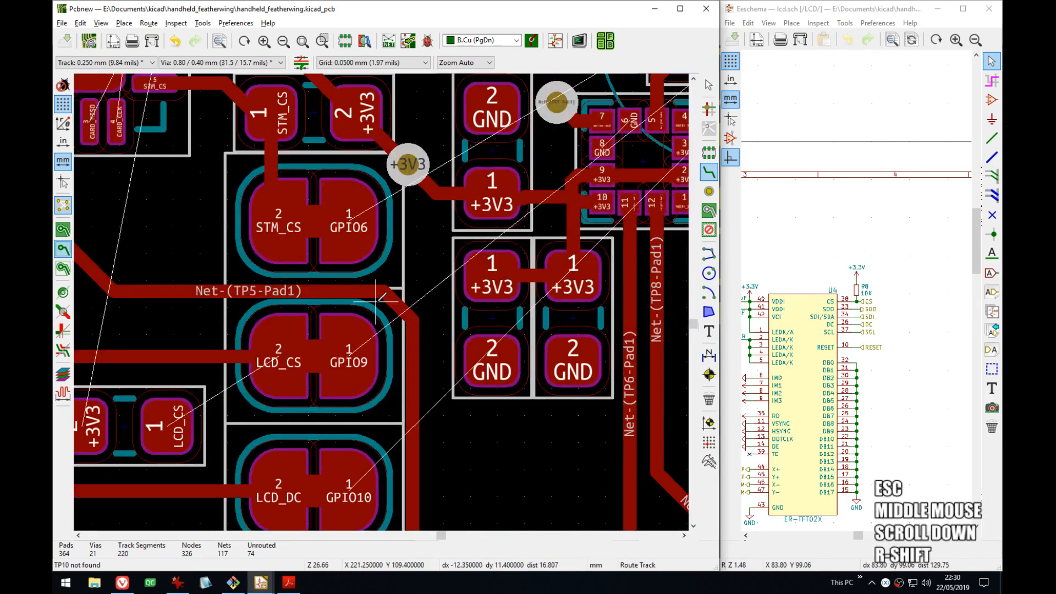
pyautogui.hotkey('shift', 'n')
pyautogui.scroll(3, 383, 301)
pyautogui.moveTo(326, 277); pyautogui.dragTo(601, 295, button='middle')
pyautogui.scroll(-3, 596, 296)
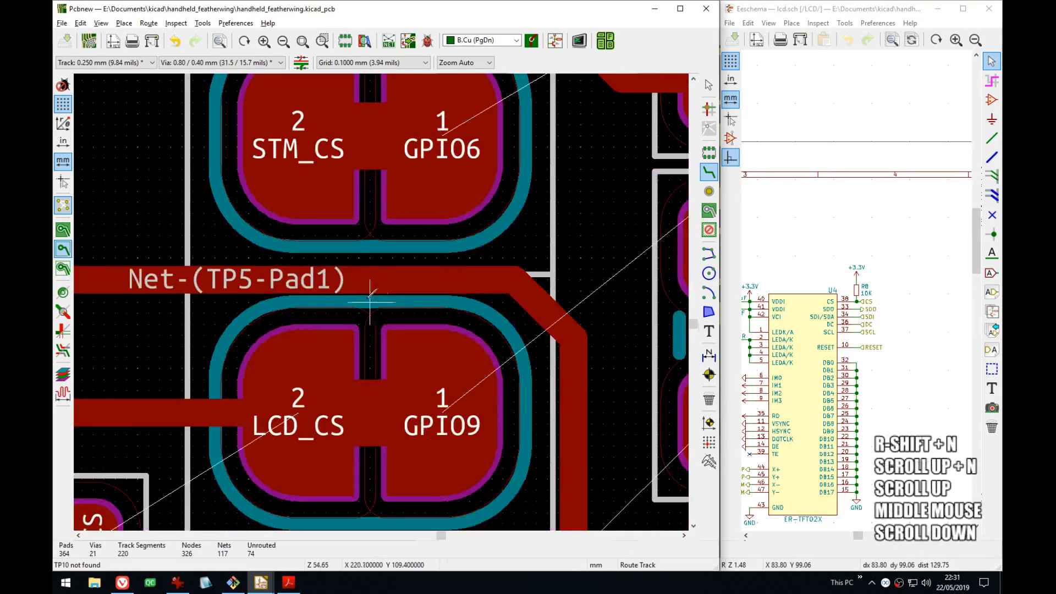
pyautogui.moveTo(398, 307); pyautogui.dragTo(417, 306, button='middle')
pyautogui.click(485, 295)
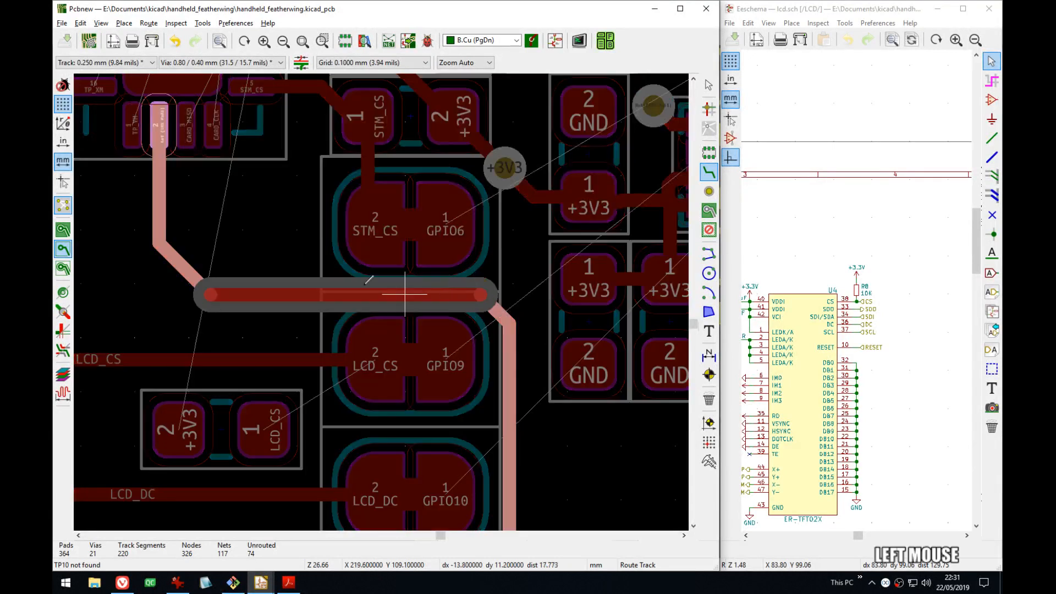
pyautogui.press('Escape')
pyautogui.press('Escape')
# - Delete the horizontal and diagonal Net-(TP5-Pad1) track segments running between the STM_CS and LCD_CS jumpers
pyautogui.click(369, 296)
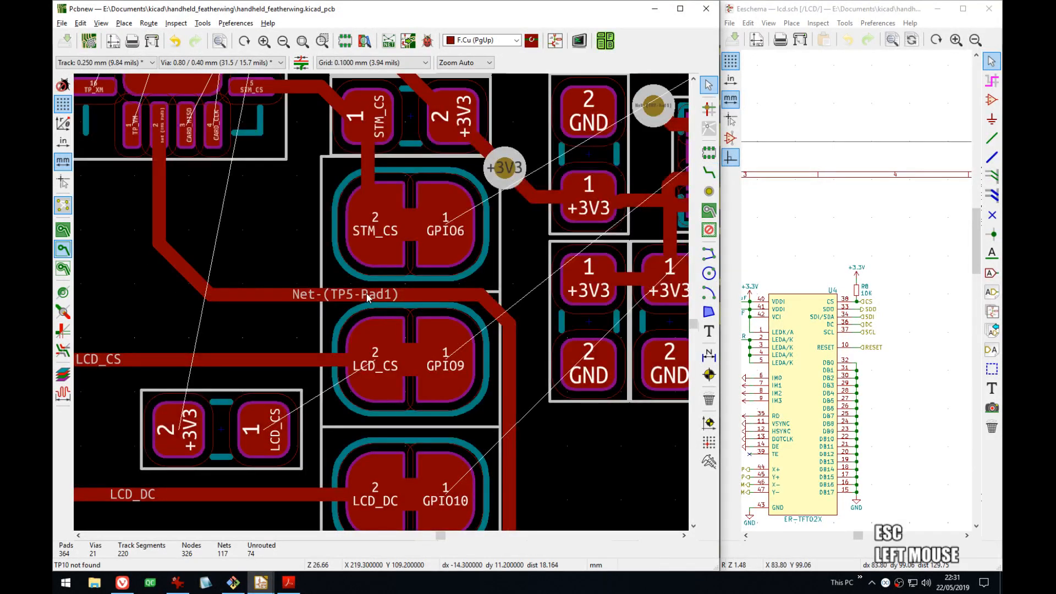
pyautogui.press('Delete')
pyautogui.click(488, 302)
# - Route Net-(TP5-Pad1) on F.Cu between the STM_CS and LCD_CS jumpers to rejoin its two cut track ends
pyautogui.scroll(1, 489, 301)
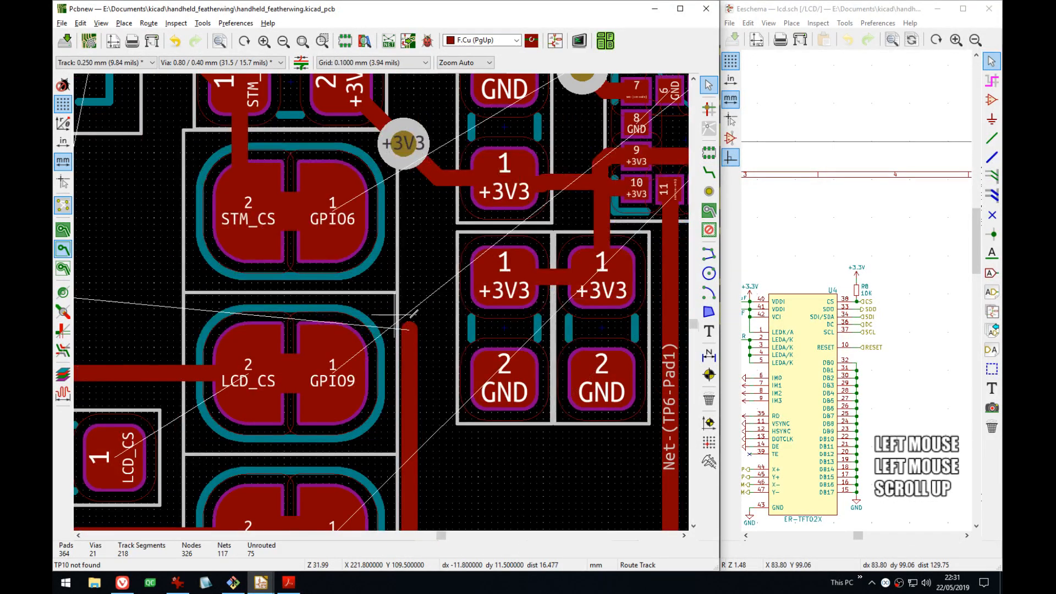
pyautogui.press('x')
pyautogui.click(409, 330)
pyautogui.scroll(5, 328, 292)
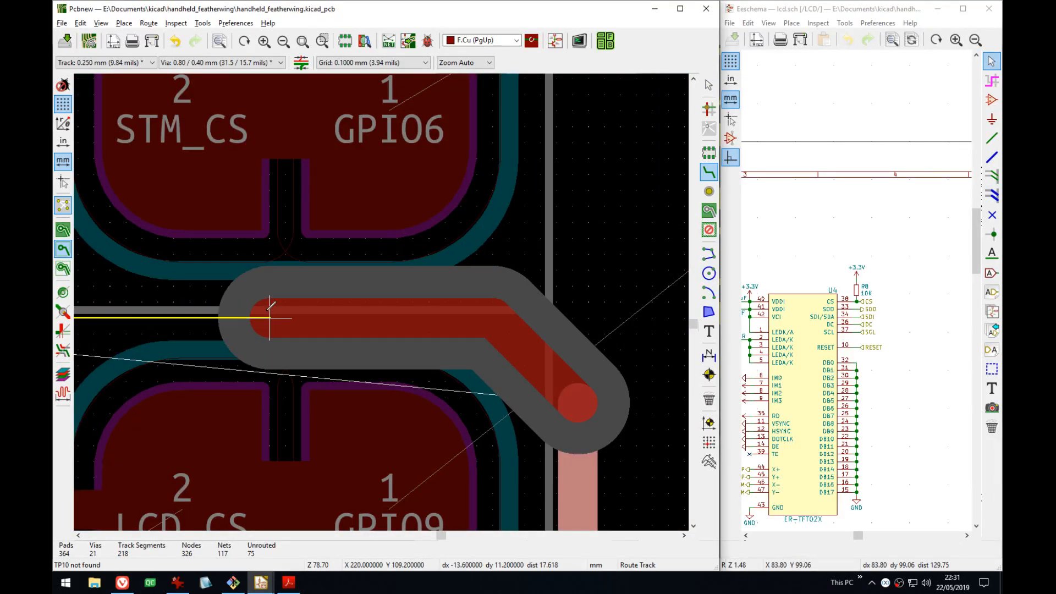
pyautogui.press('F4')
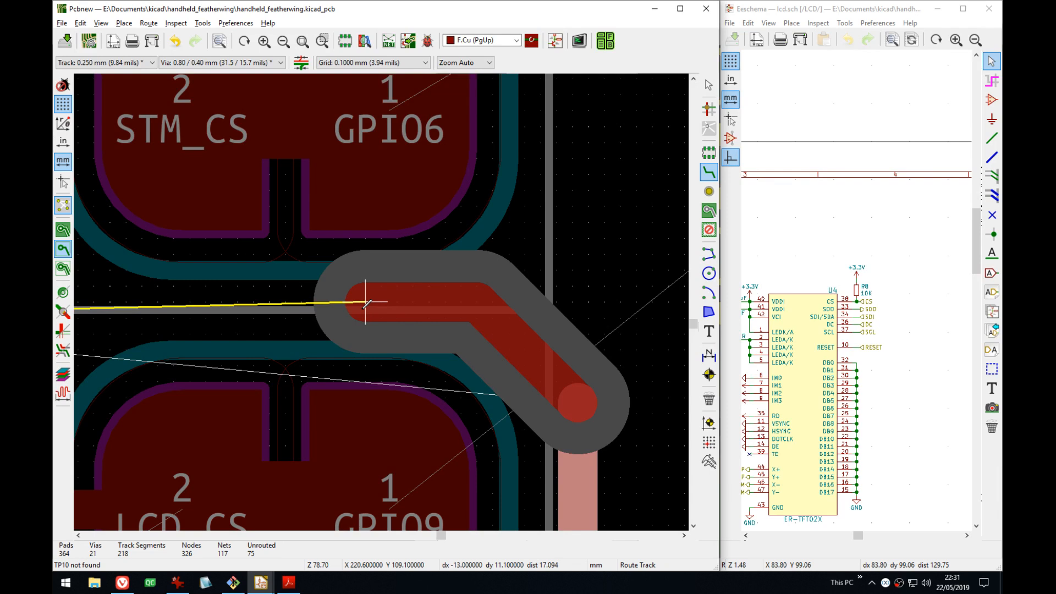
pyautogui.click(366, 303)
pyautogui.scroll(-6, 286, 288)
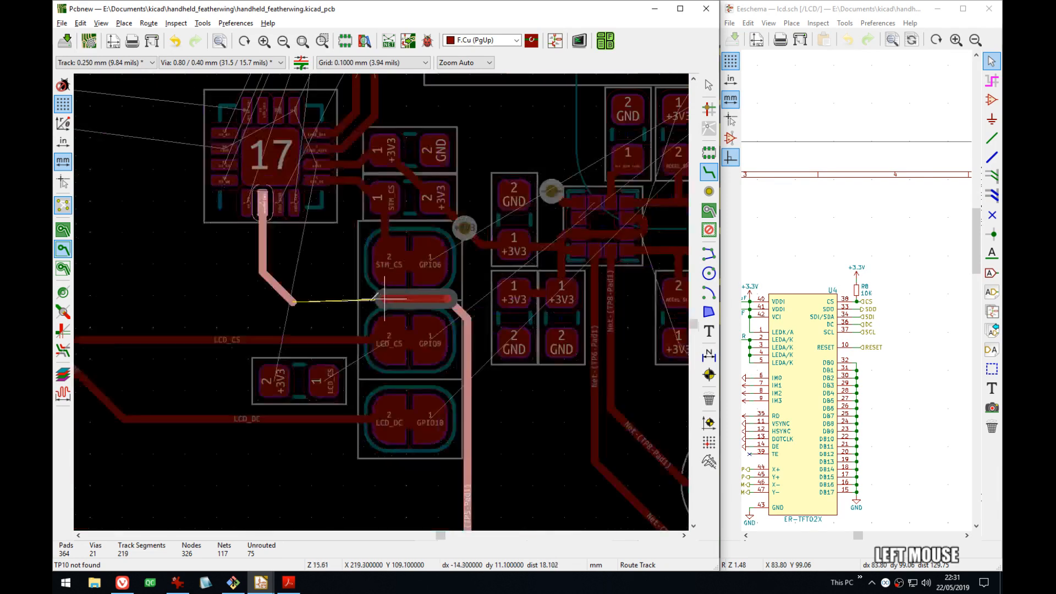
pyautogui.click(286, 289)
pyautogui.scroll(3, 419, 302)
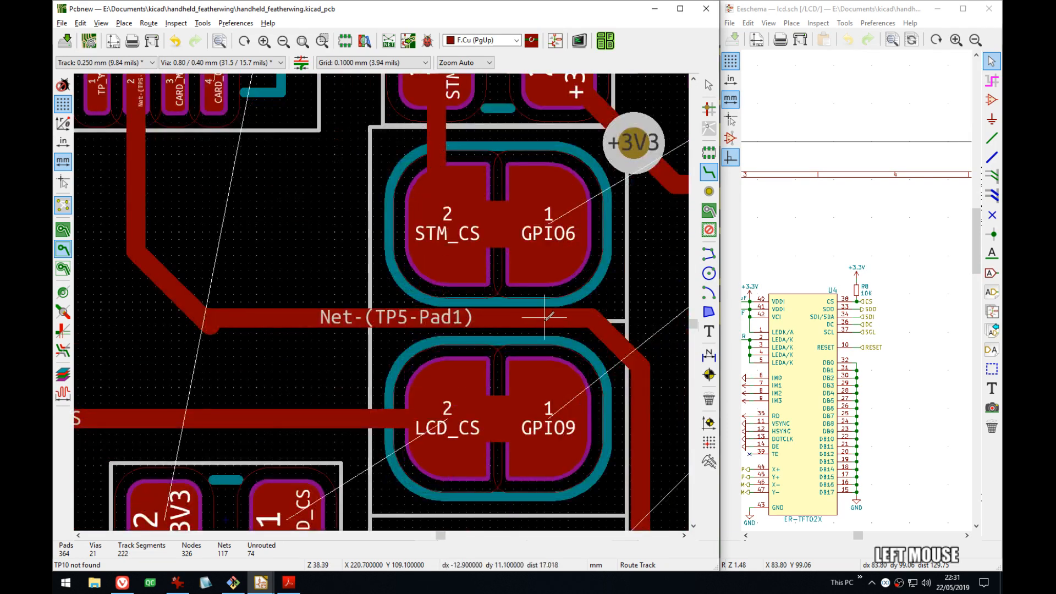
# - Undo the rerouted Net-(TP5-Pad1) track between the two jumpers
pyautogui.hotkey('ctrl', 'z')
pyautogui.moveTo(546, 316); pyautogui.dragTo(466, 303, button='middle')
pyautogui.hotkey('ctrl', 'z')
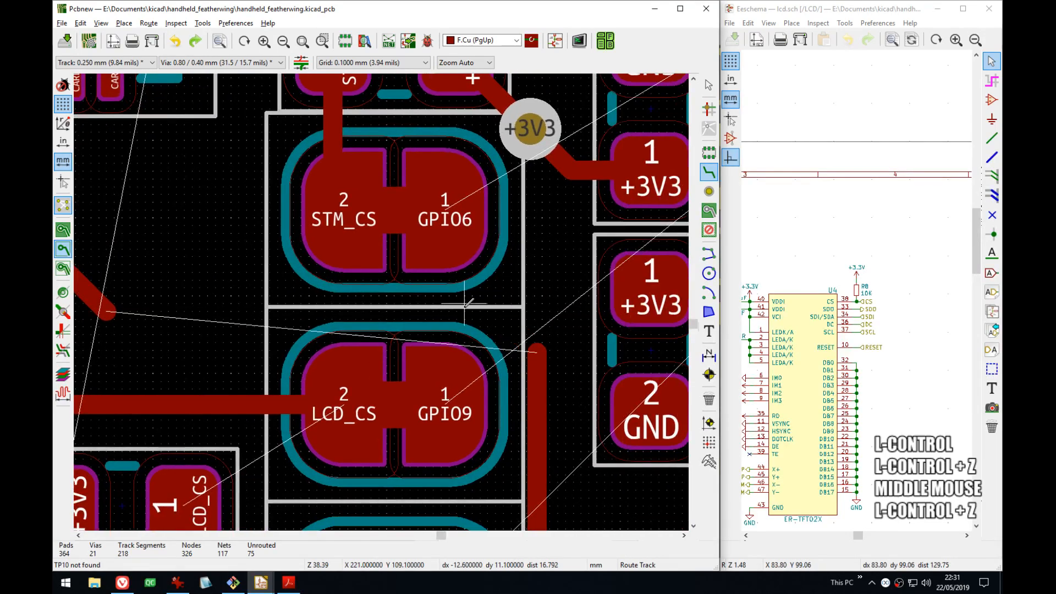
# - Route Net-(TP5-Pad1) on F.Cu between the STM_CS and LCD_CS jumpers on a 0.05 mm grid, rejoining both cut track ends
pyautogui.scroll(1, 473, 303)
pyautogui.click(444, 355)
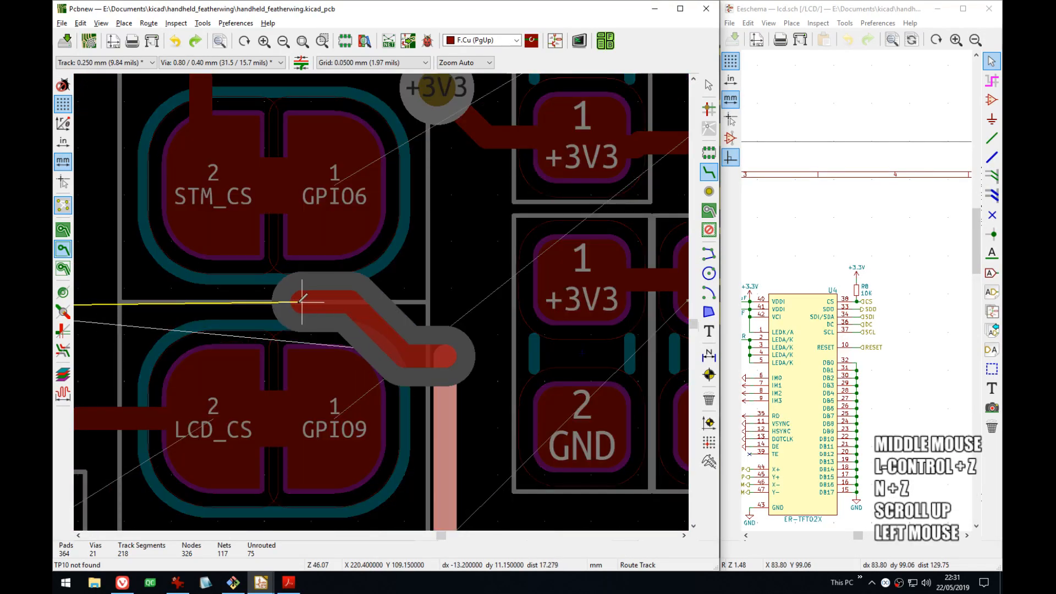
pyautogui.press('v')
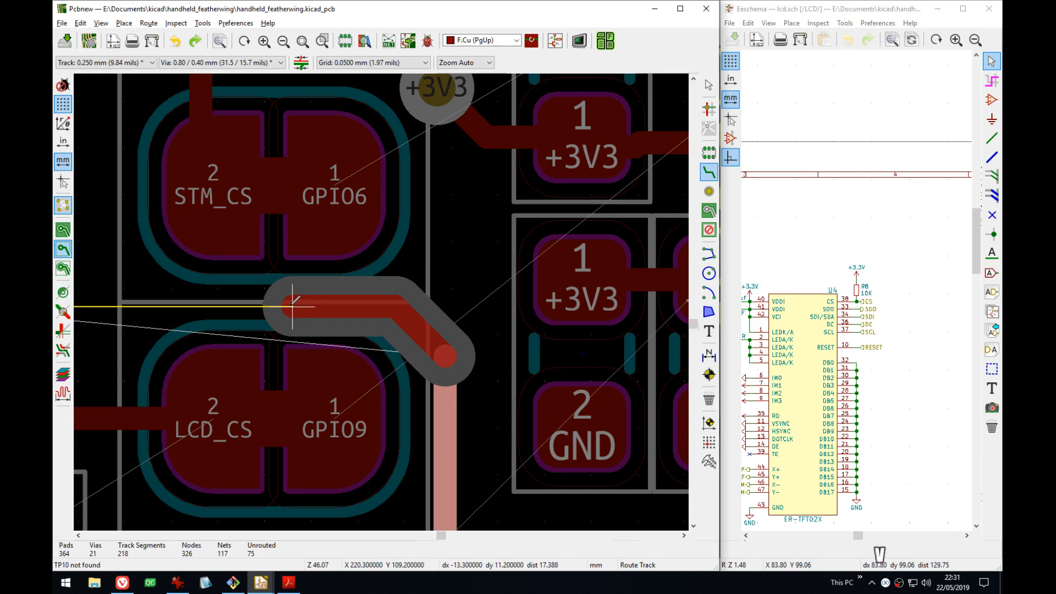
pyautogui.scroll(1, 299, 300)
pyautogui.click(379, 287)
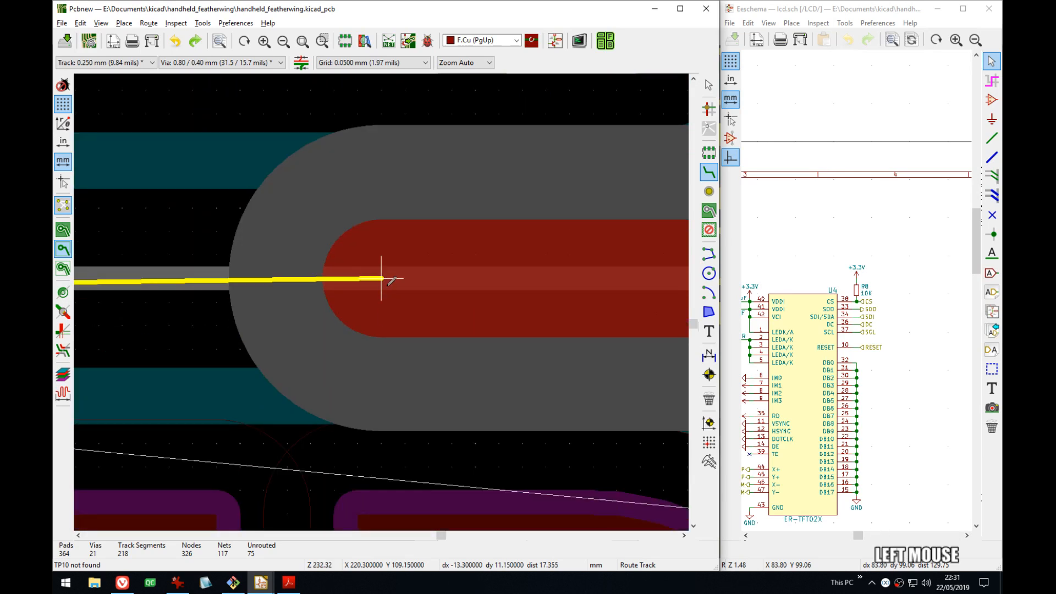
pyautogui.scroll(-5, 379, 287)
pyautogui.click(206, 304)
pyautogui.scroll(1, 206, 304)
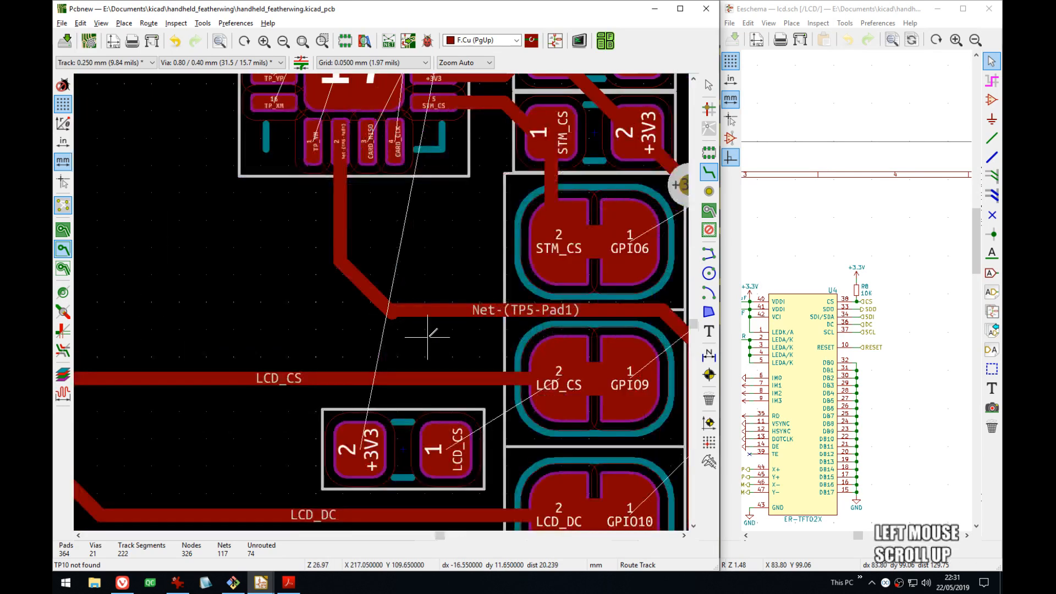
# - Delete the leftover track stub at the bend of Net-(TP5-Pad1) before the jumpers
pyautogui.press('Escape')
pyautogui.click(394, 319)
pyautogui.press('Delete')
# - Switch the grid back to 0.1 mm and save the board
pyautogui.moveTo(625, 333); pyautogui.dragTo(469, 314, button='middle')
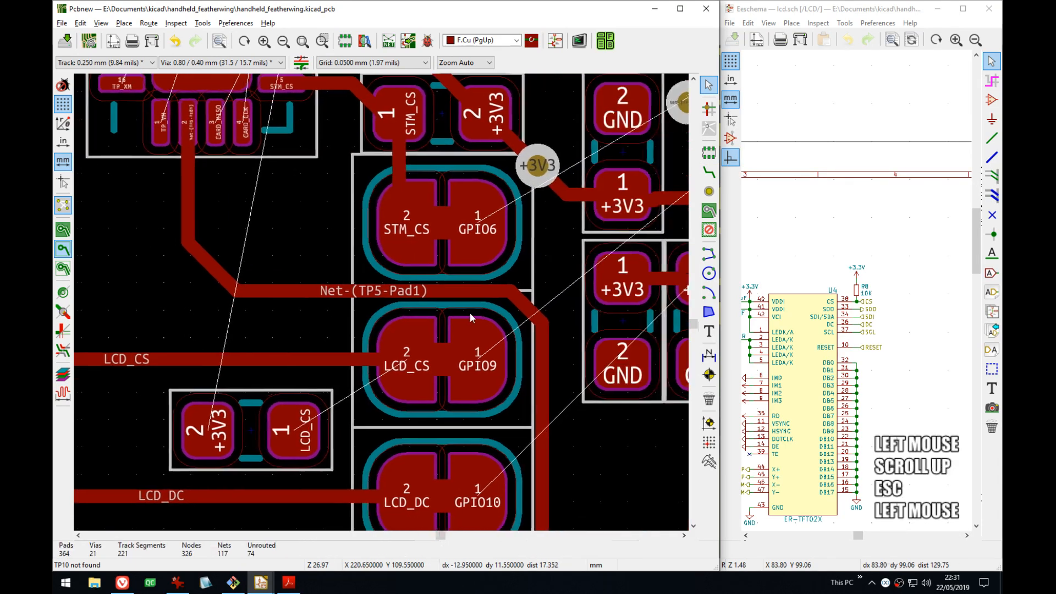
pyautogui.hotkey('shift', 'n')
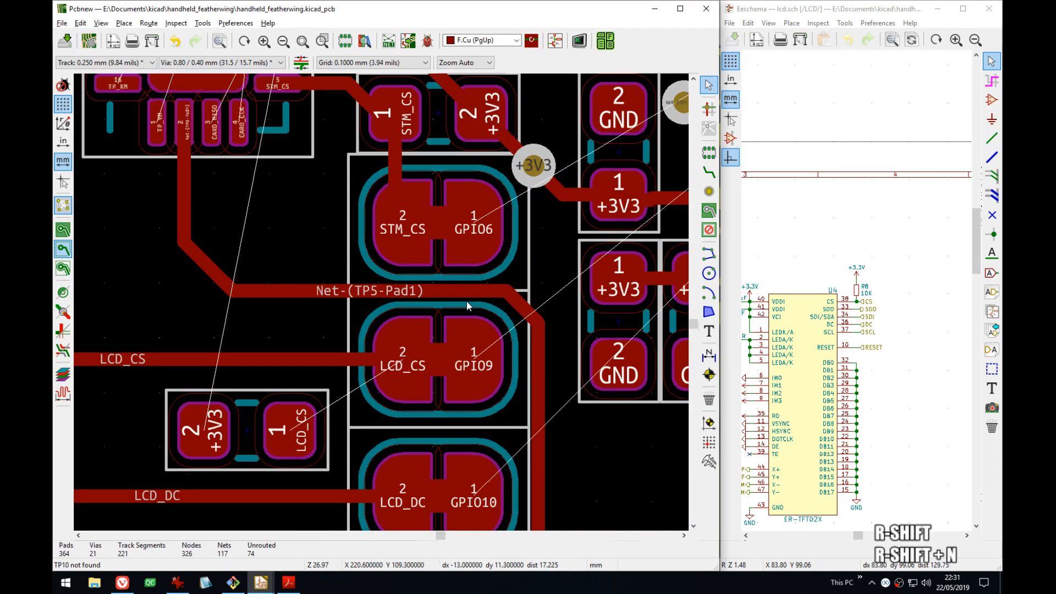
pyautogui.hotkey('ctrl', 's')
# - Open the board in the 3D viewer and examine the rerouted jumper area and both sides of the whole board
pyautogui.hotkey('alt', '3')
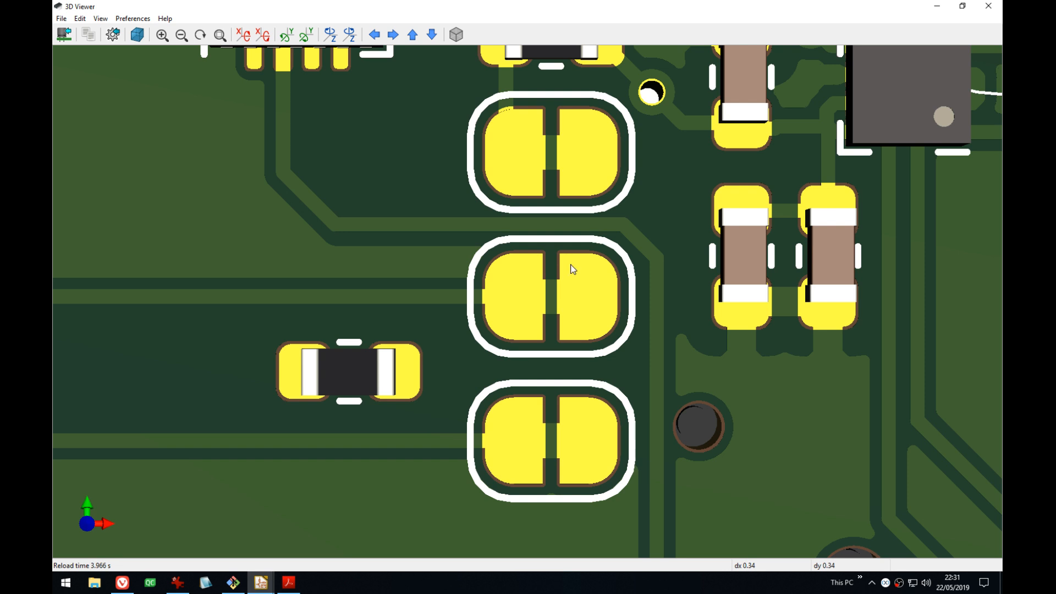
pyautogui.scroll(-5, 566, 254)
pyautogui.scroll(-5, 534, 288)
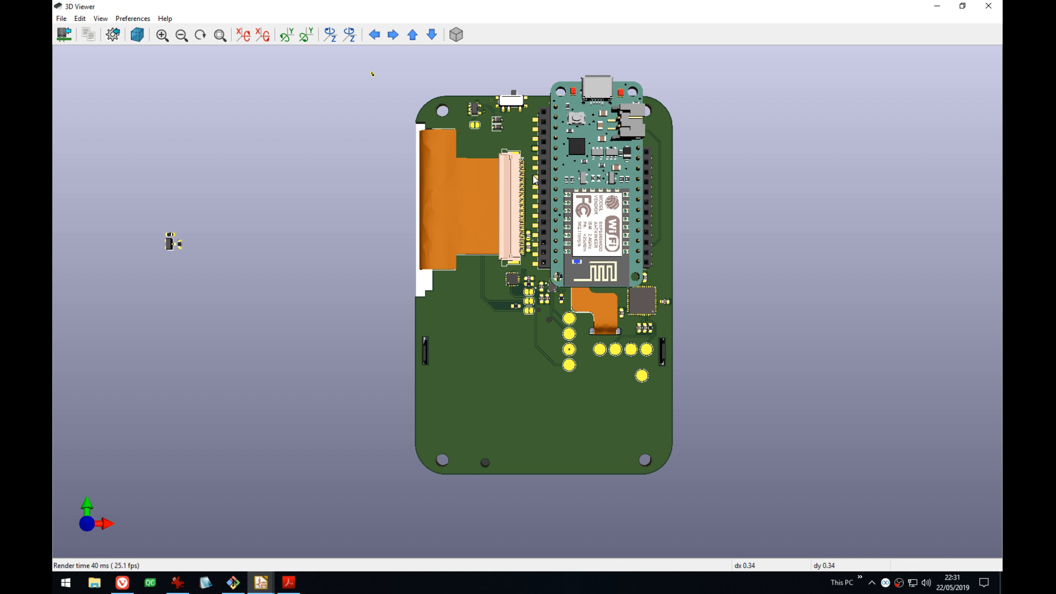
pyautogui.moveTo(420, 329); pyautogui.dragTo(590, 290)
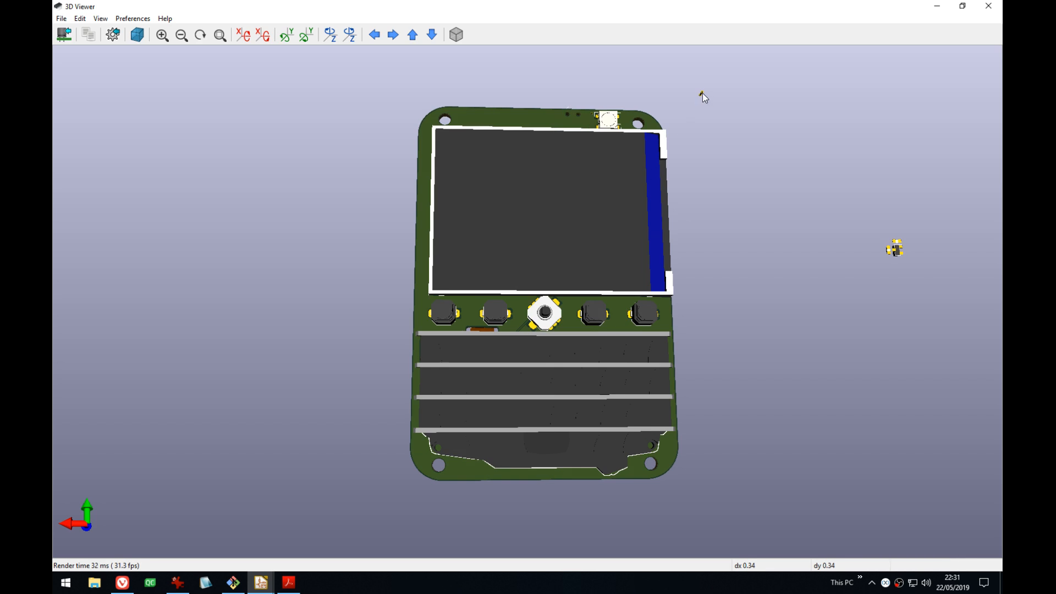
# - Switch back to the board layout and check the stacked no-net 0.8 mm vias lying outside the board outline
pyautogui.hotkey('alt', 'Tab')
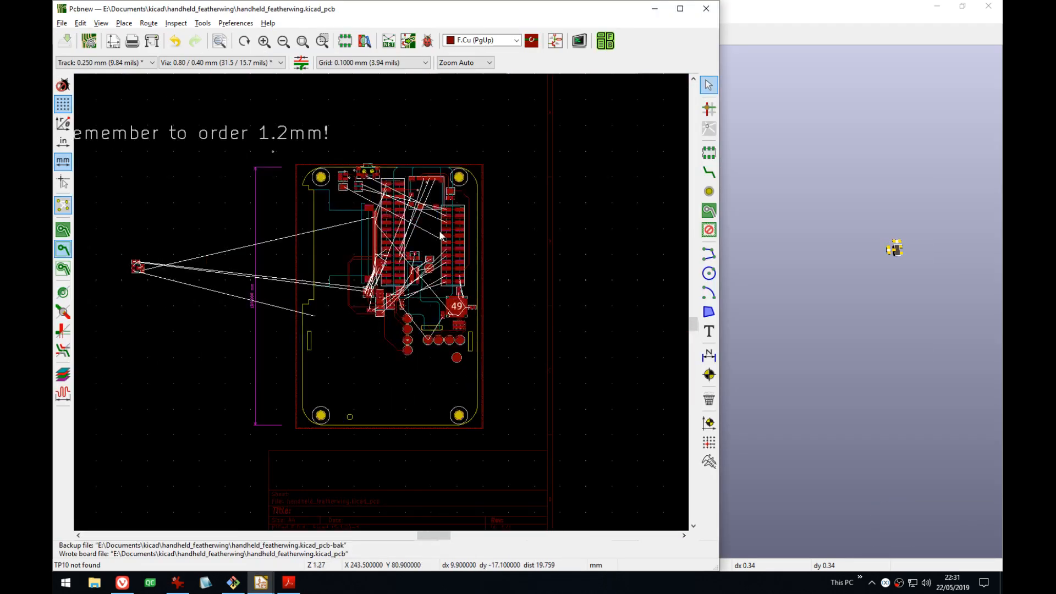
pyautogui.moveTo(440, 236); pyautogui.dragTo(484, 252, button='middle')
pyautogui.scroll(10, 388, 295)
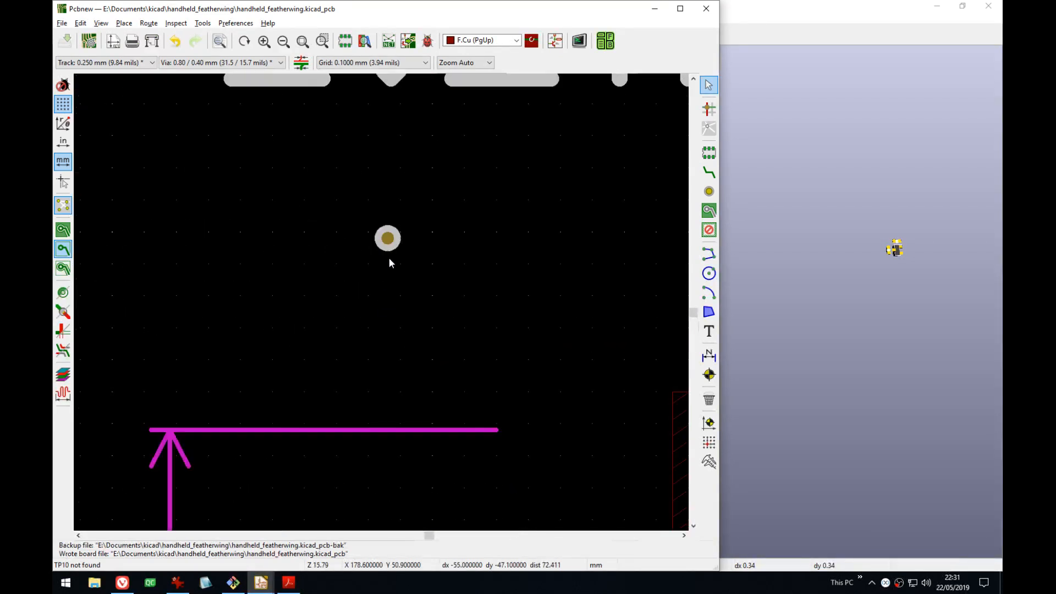
pyautogui.click(389, 258)
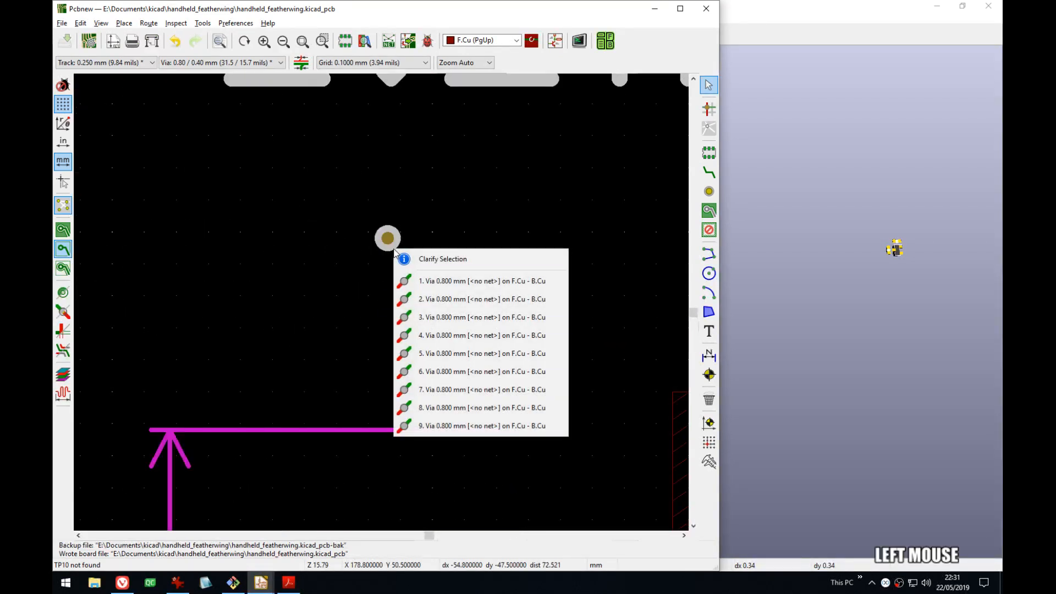
pyautogui.click(437, 286)
pyautogui.scroll(-3, 380, 302)
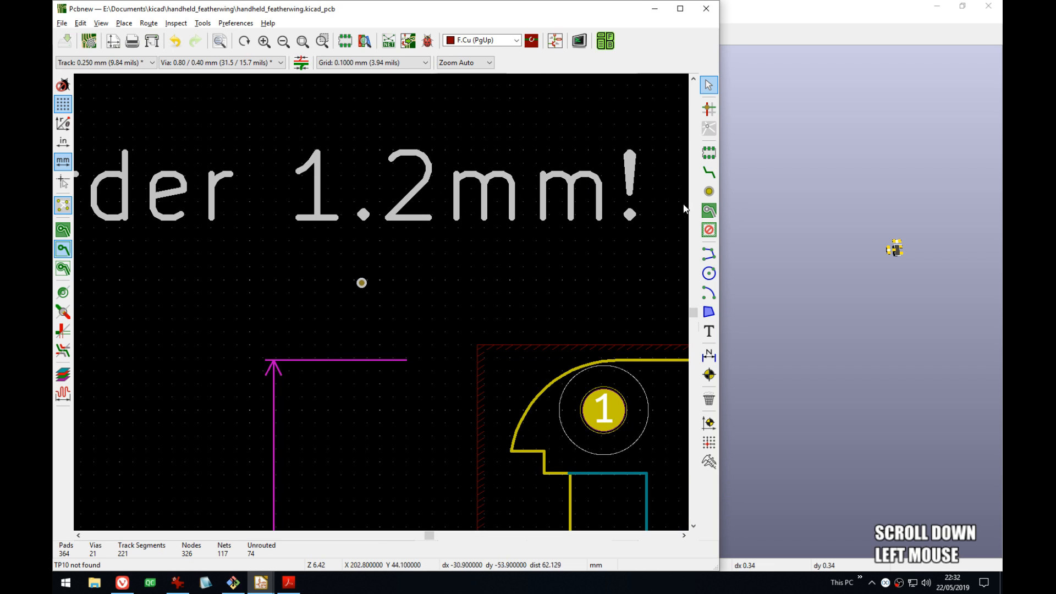
# - Delete all the stacked no-net vias below the "Remember to order 1.2mm!" note and save the board
pyautogui.hotkey('ctrl', 'shift', 'v')
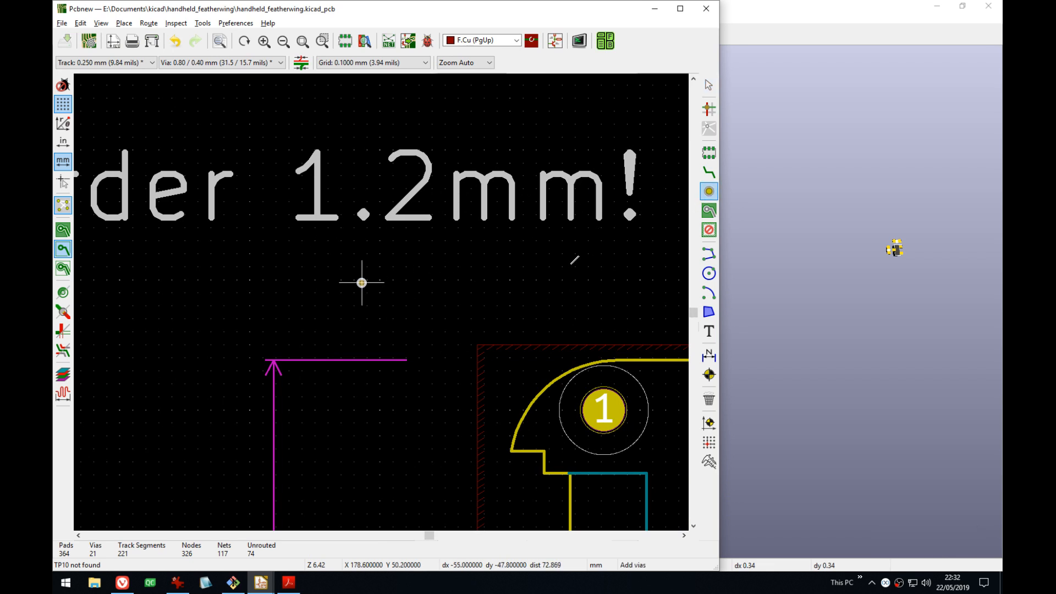
pyautogui.press('Escape')
pyautogui.moveTo(320, 243); pyautogui.dragTo(397, 315)
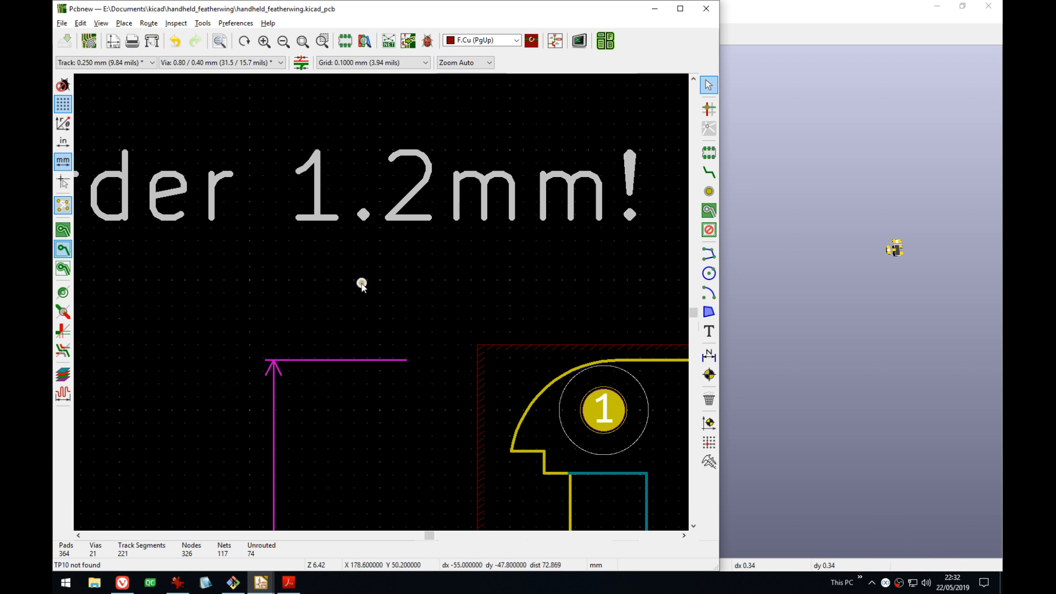
pyautogui.click(362, 285)
pyautogui.press('Escape')
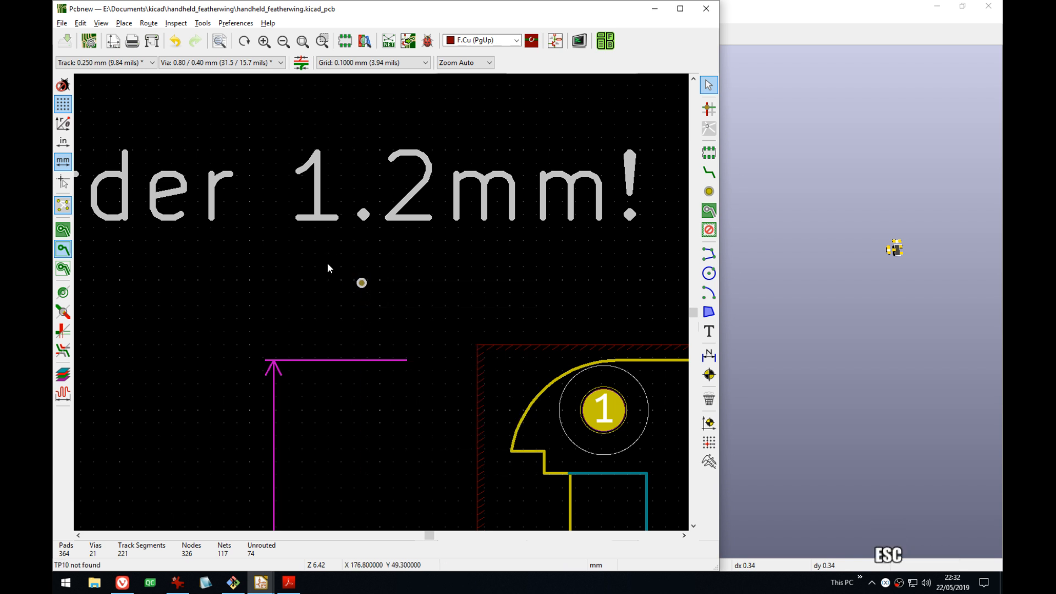
pyautogui.moveTo(327, 264); pyautogui.dragTo(399, 311)
pyautogui.press('Delete')
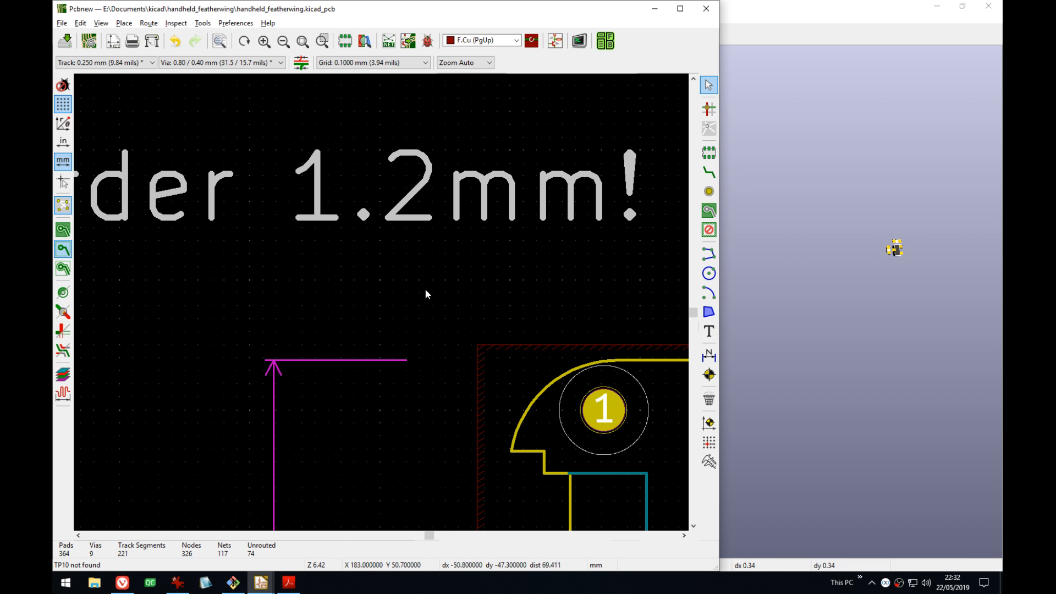
pyautogui.hotkey('ctrl', 's')
pyautogui.click(709, 191)
pyautogui.click(362, 282)
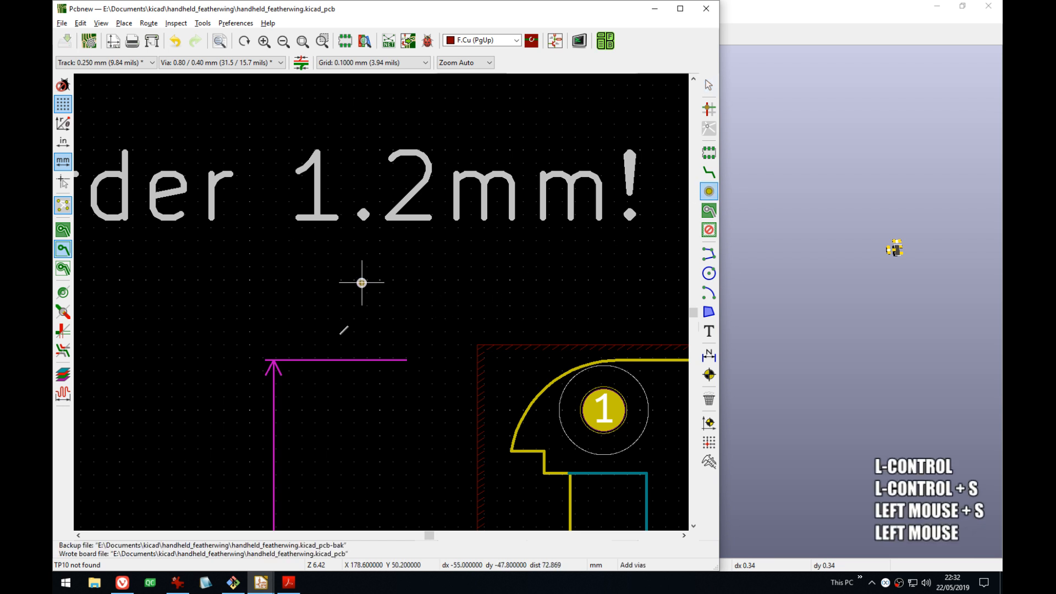
pyautogui.press('Escape')
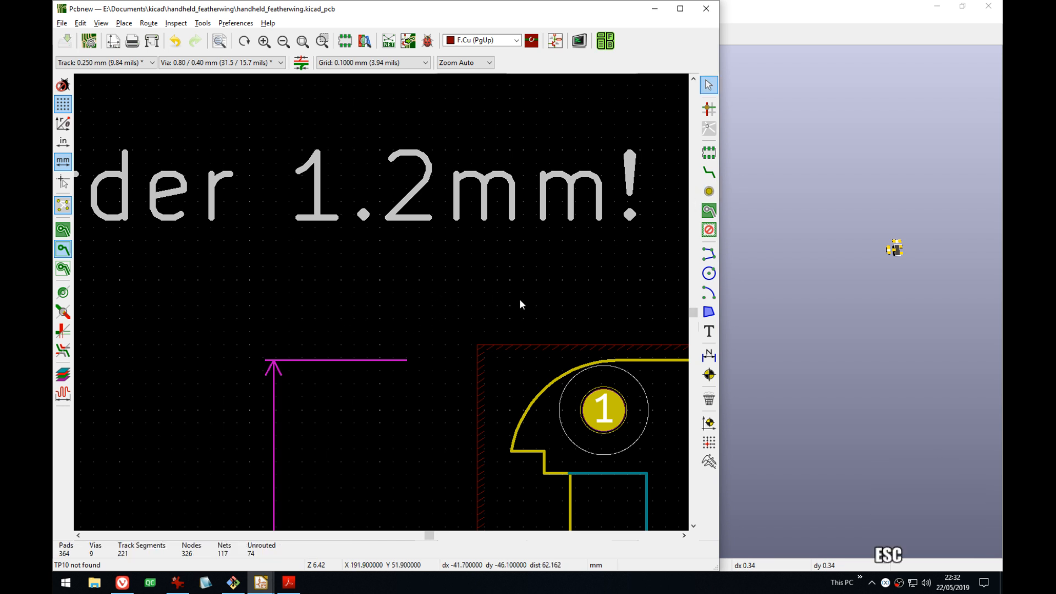
# - Try to duplicate the GND via between the NEOPIXEL component and the switch near the board's upper edge
pyautogui.scroll(-3, 519, 300)
pyautogui.moveTo(555, 319); pyautogui.dragTo(302, 189, button='middle')
pyautogui.moveTo(126, 389); pyautogui.dragTo(343, 311, button='middle')
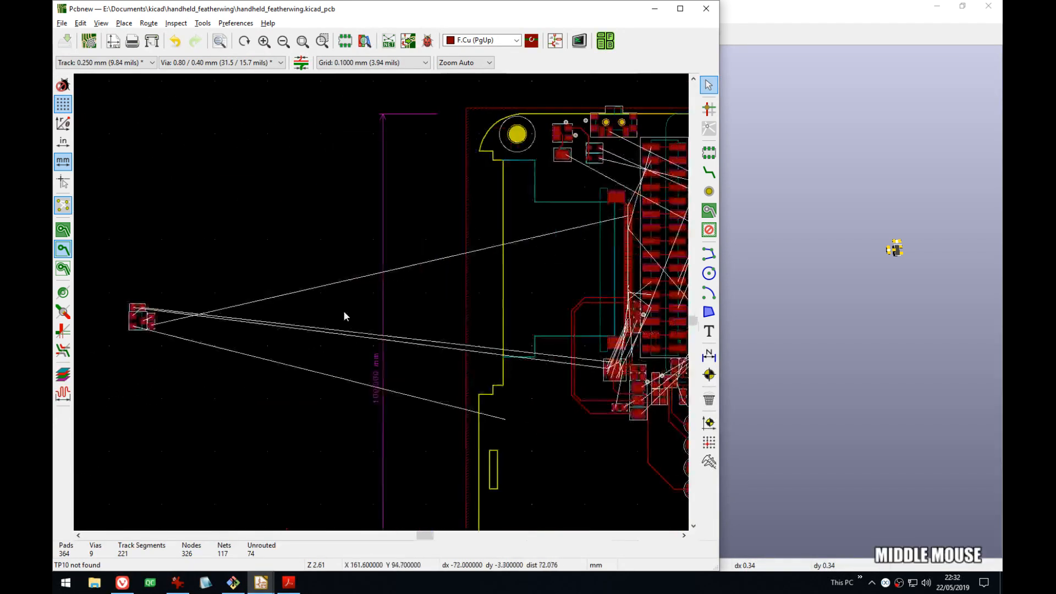
pyautogui.scroll(1, 532, 264)
pyautogui.scroll(3, 443, 219)
pyautogui.scroll(3, 380, 301)
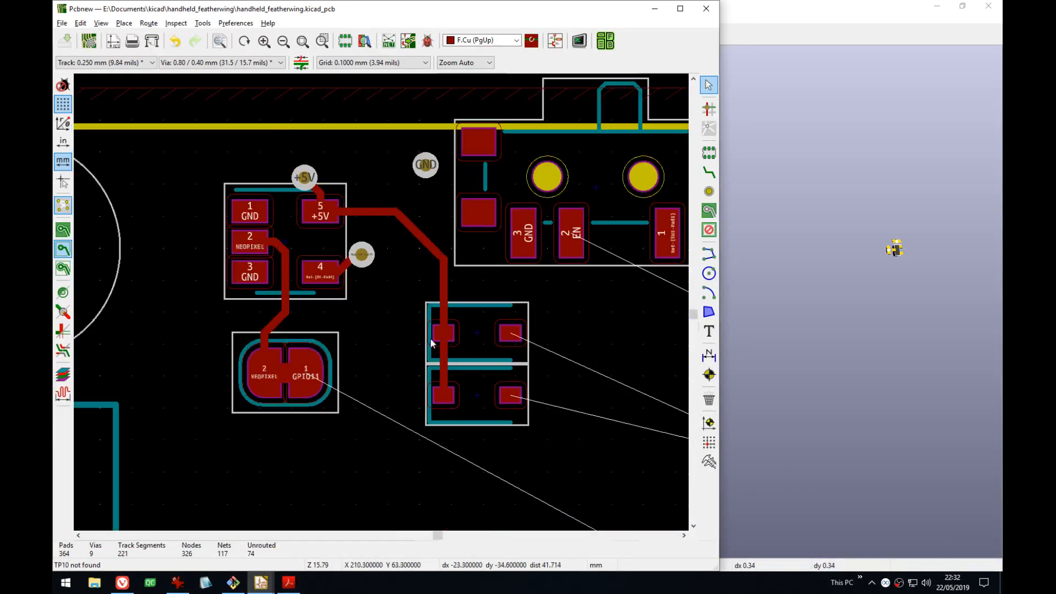
pyautogui.moveTo(432, 344); pyautogui.dragTo(410, 324, button='middle')
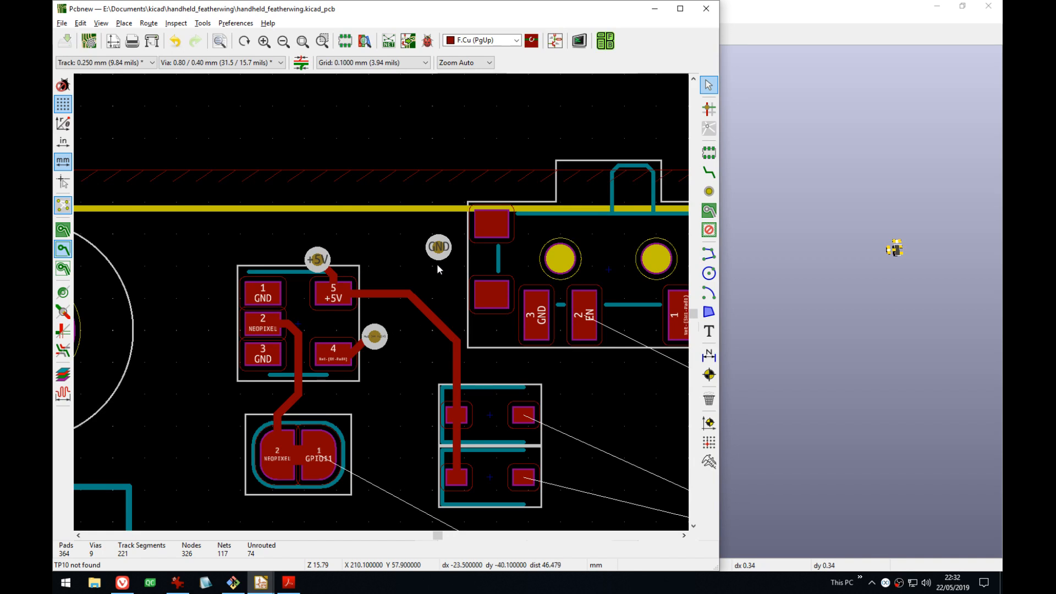
pyautogui.click(438, 247)
pyautogui.hotkey('ctrl', 'd')
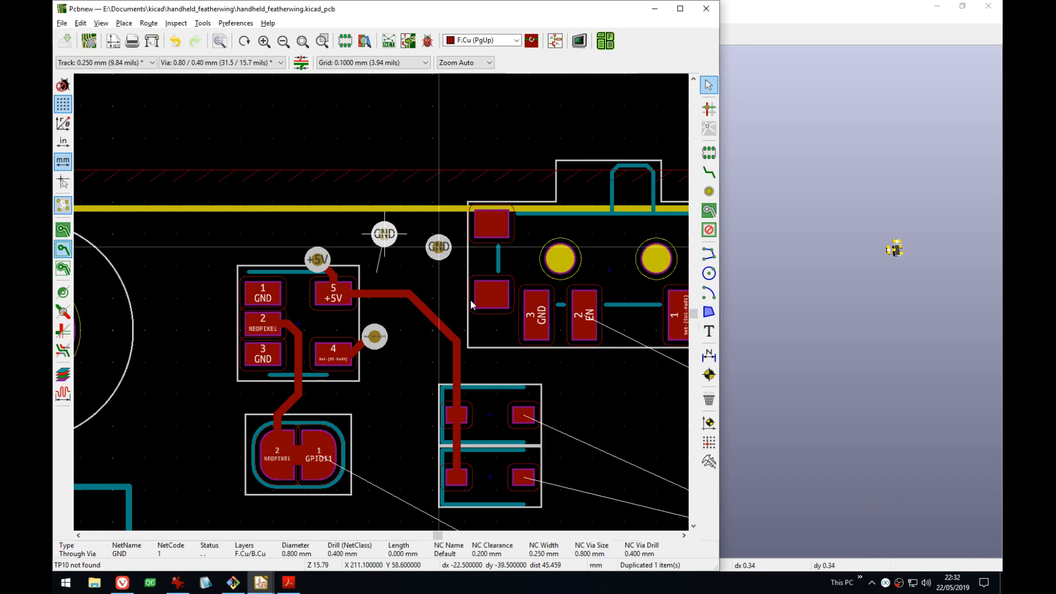
pyautogui.press('Escape')
# - Save the board and look over the track routing around the three solder jumpers
pyautogui.scroll(-5, 381, 302)
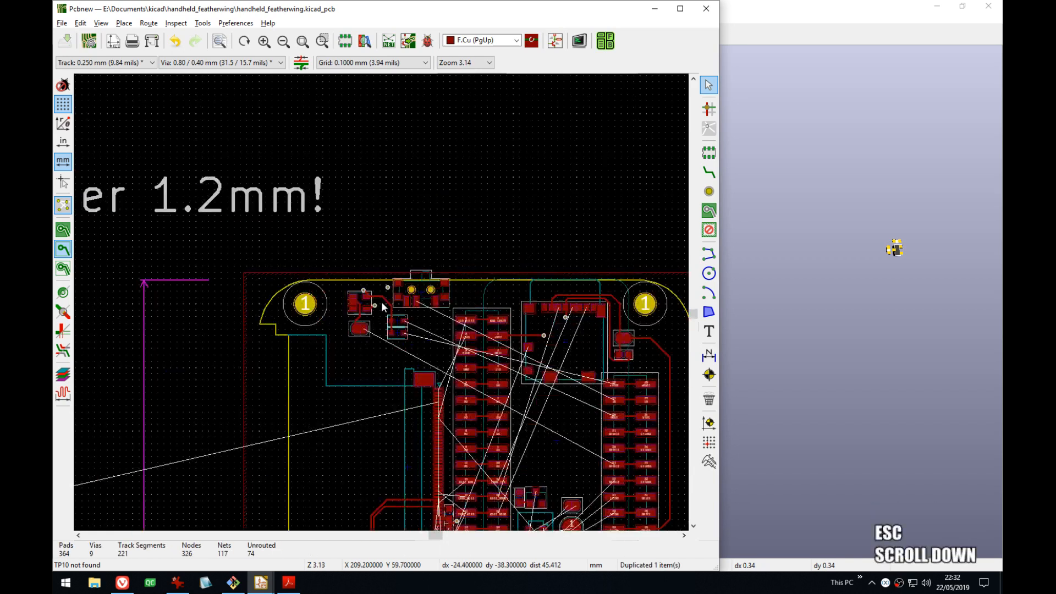
pyautogui.scroll(-3, 381, 301)
pyautogui.moveTo(381, 302); pyautogui.dragTo(394, 279, button='middle')
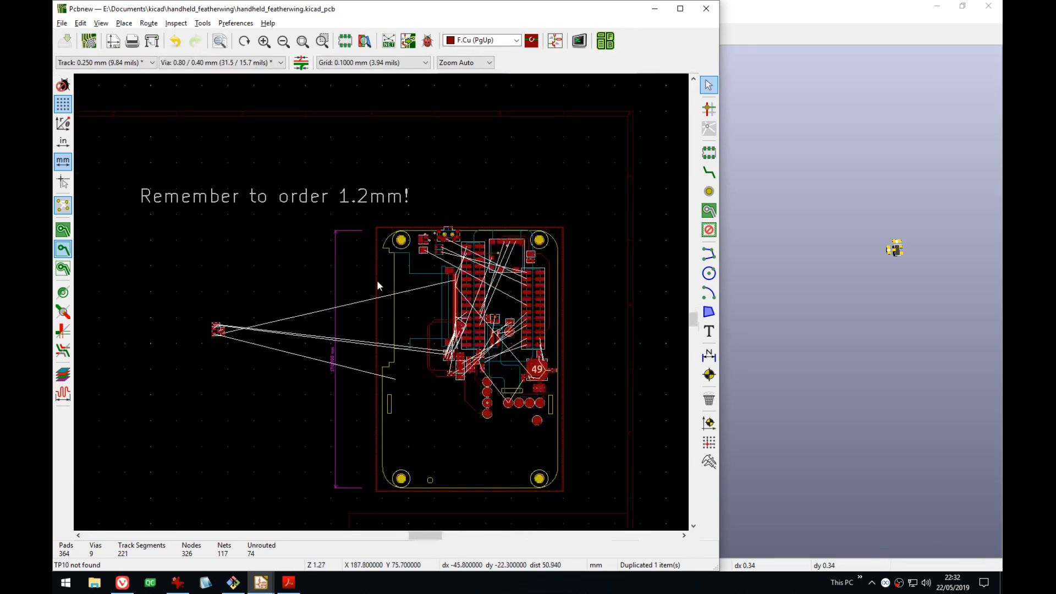
pyautogui.hotkey('ctrl', 's')
pyautogui.scroll(3, 249, 334)
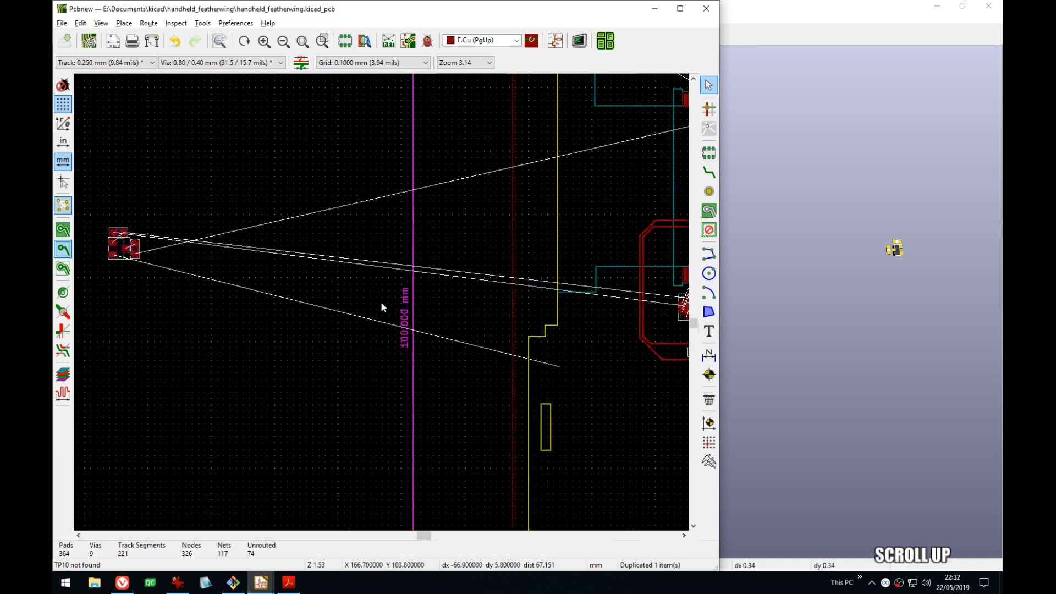
pyautogui.moveTo(381, 307); pyautogui.dragTo(382, 322, button='middle')
pyautogui.moveTo(544, 351); pyautogui.dragTo(414, 331, button='middle')
pyautogui.scroll(3, 380, 301)
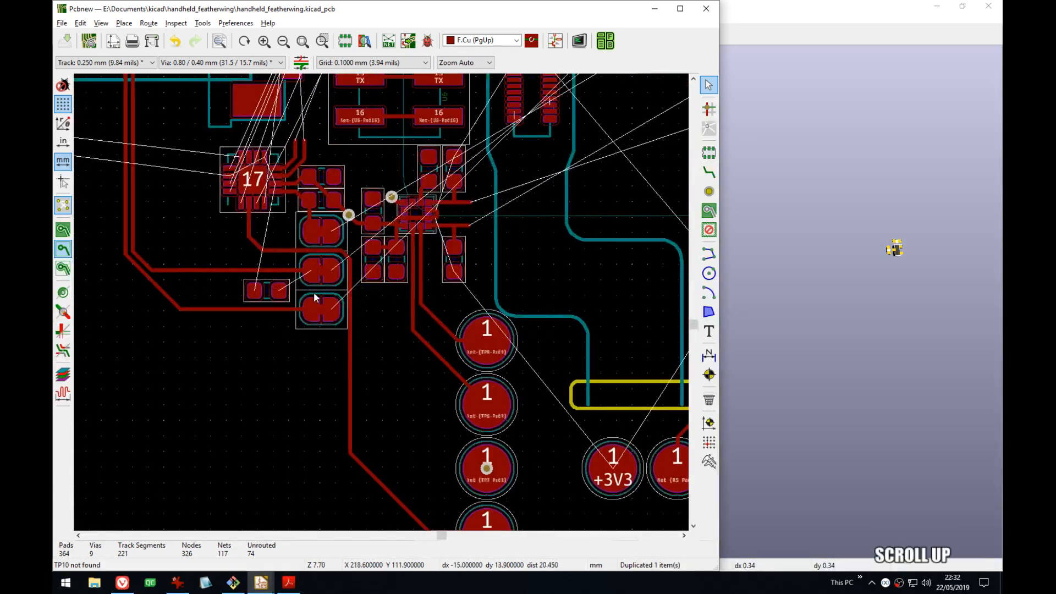
pyautogui.moveTo(300, 293); pyautogui.dragTo(405, 304, button='middle')
# - Reload the board in the 3D viewer and inspect the display and keypad side, followed by the component side
pyautogui.hotkey('alt', 'Tab')
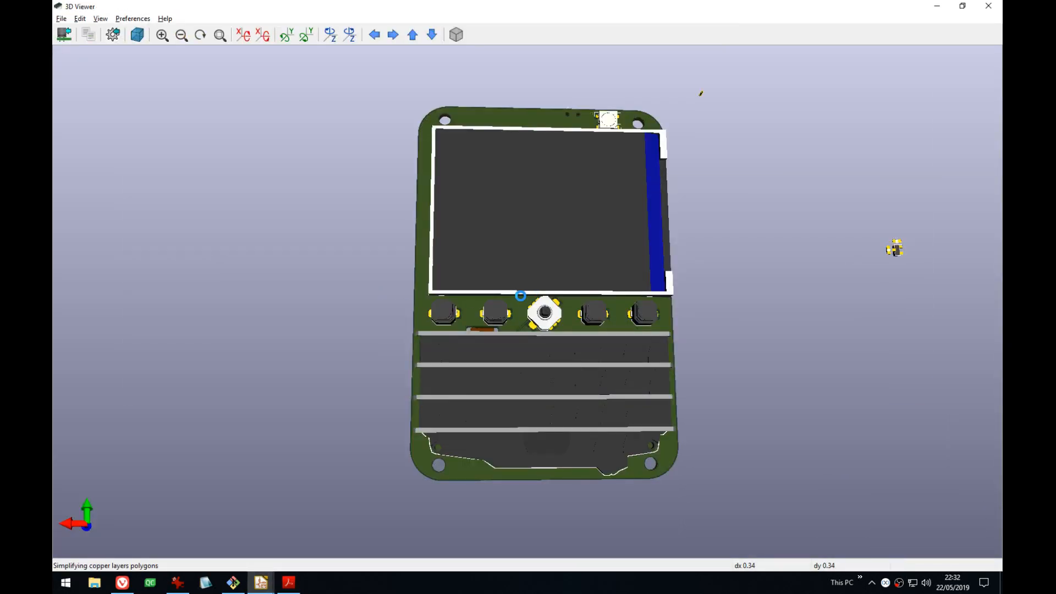
pyautogui.hotkey('shift', 'z')
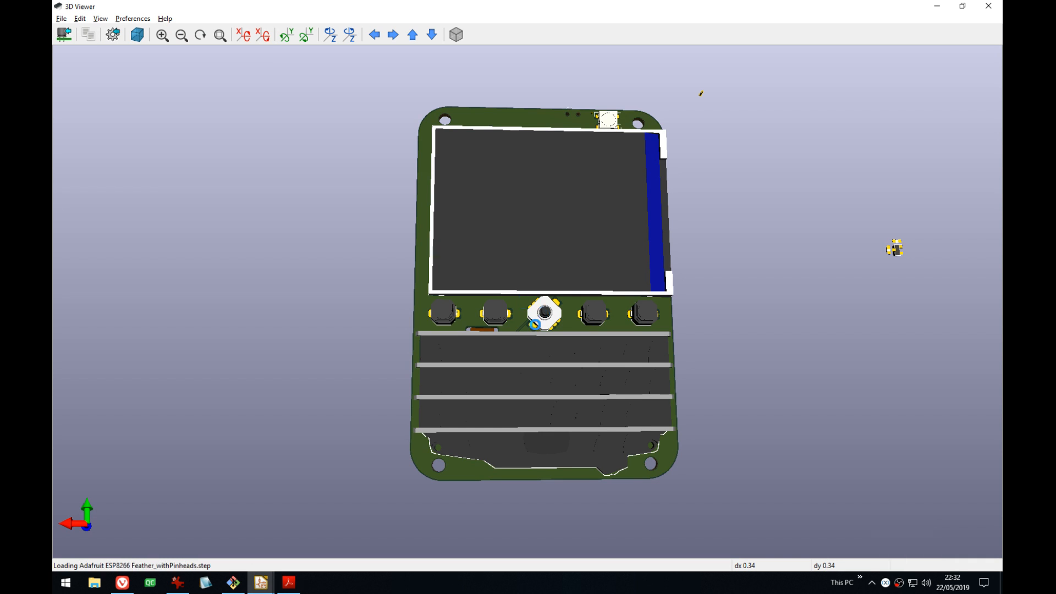
pyautogui.moveTo(522, 436)
pyautogui.mouseDown()
pyautogui.moveTo(578, 416)
pyautogui.moveTo(586, 345)
pyautogui.mouseUp()
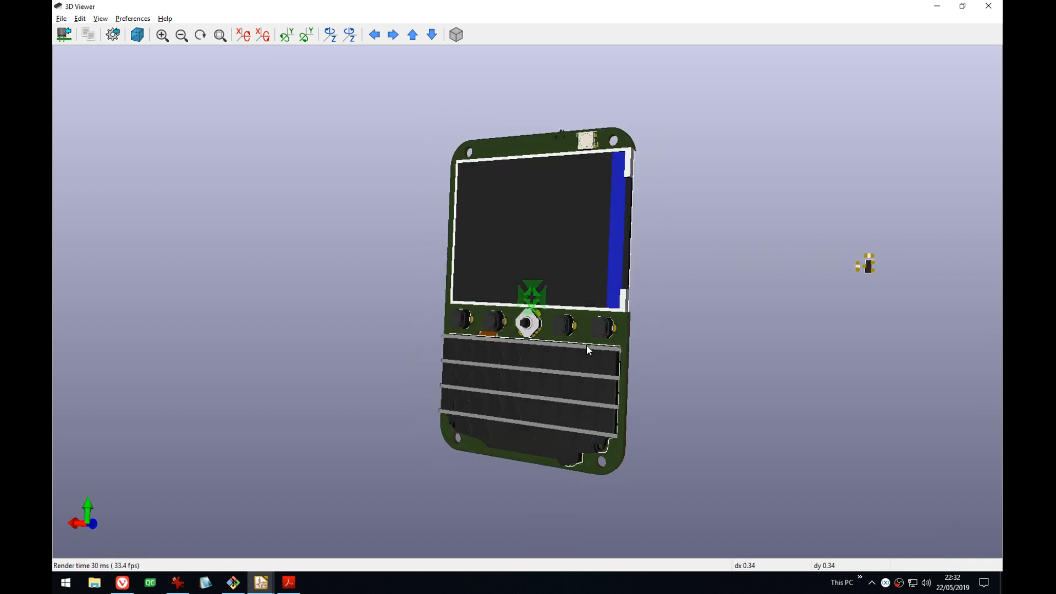
pyautogui.press('z')
pyautogui.scroll(2, 586, 345)
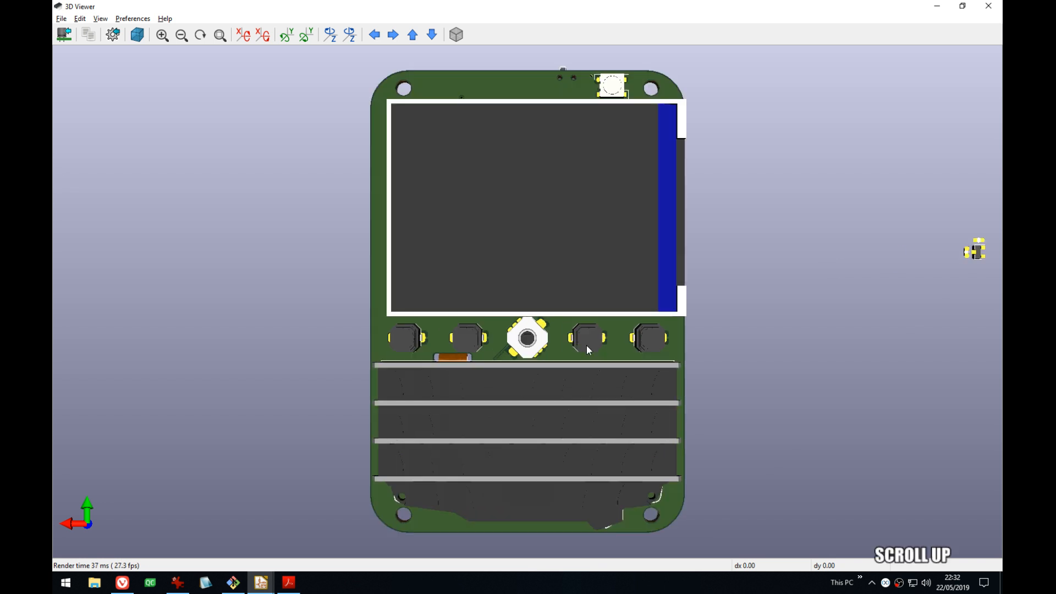
pyautogui.scroll(-1, 586, 345)
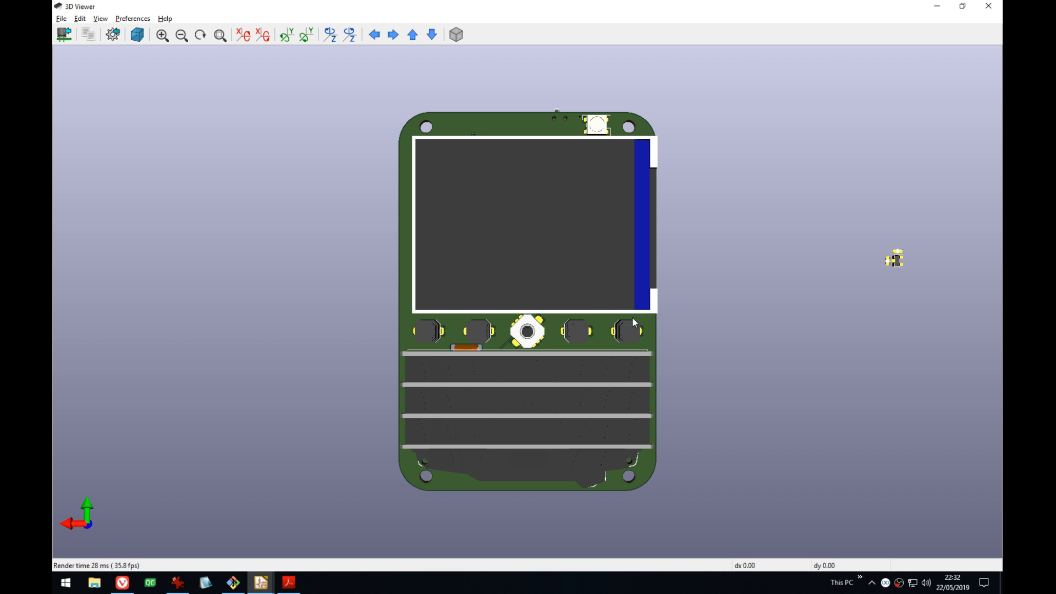
pyautogui.scroll(3, 572, 373)
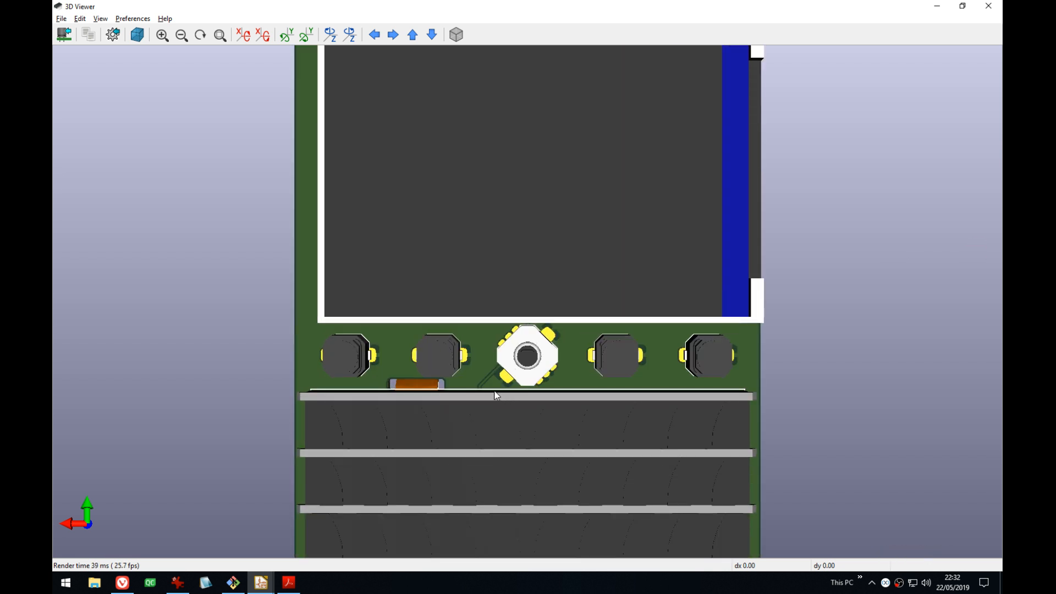
pyautogui.scroll(-3, 479, 386)
pyautogui.press('z')
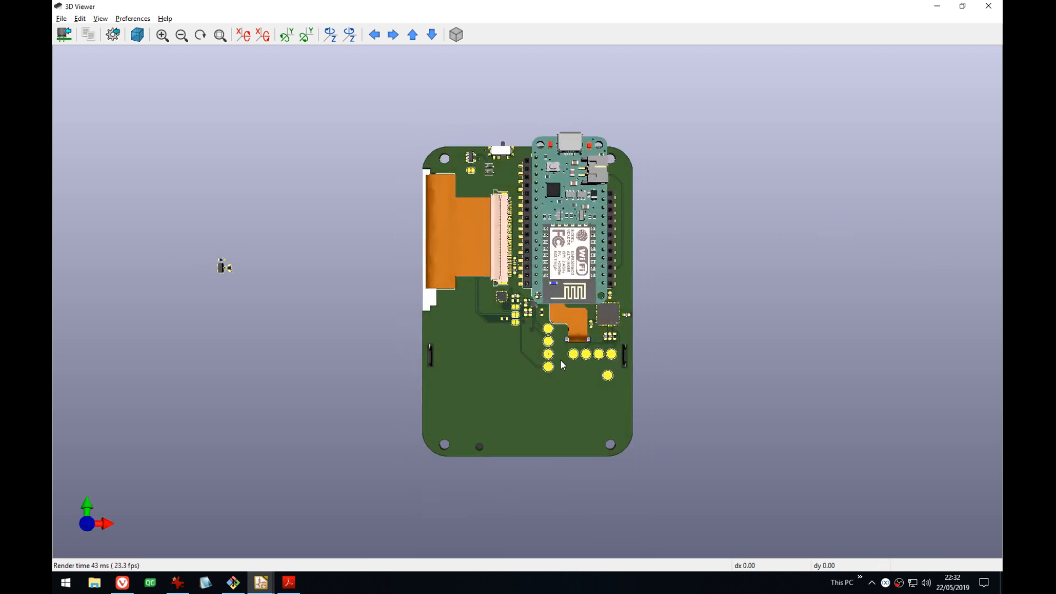
pyautogui.moveTo(560, 361); pyautogui.dragTo(533, 357)
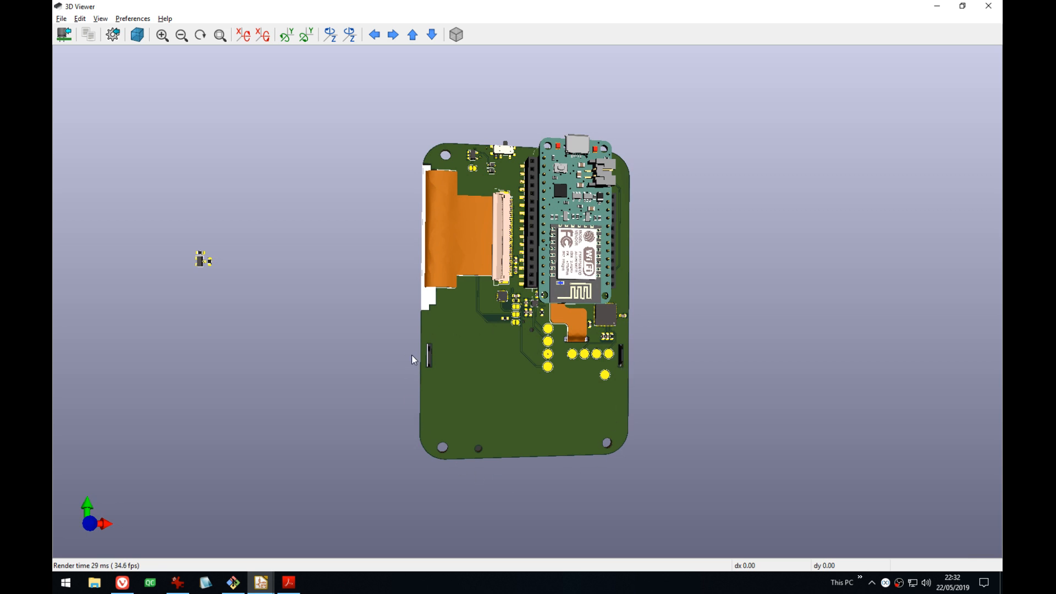
# - Examine the component side of the board in 3D from several tilted angles, including the Feather module and test pads
pyautogui.moveTo(621, 298); pyautogui.dragTo(588, 389)
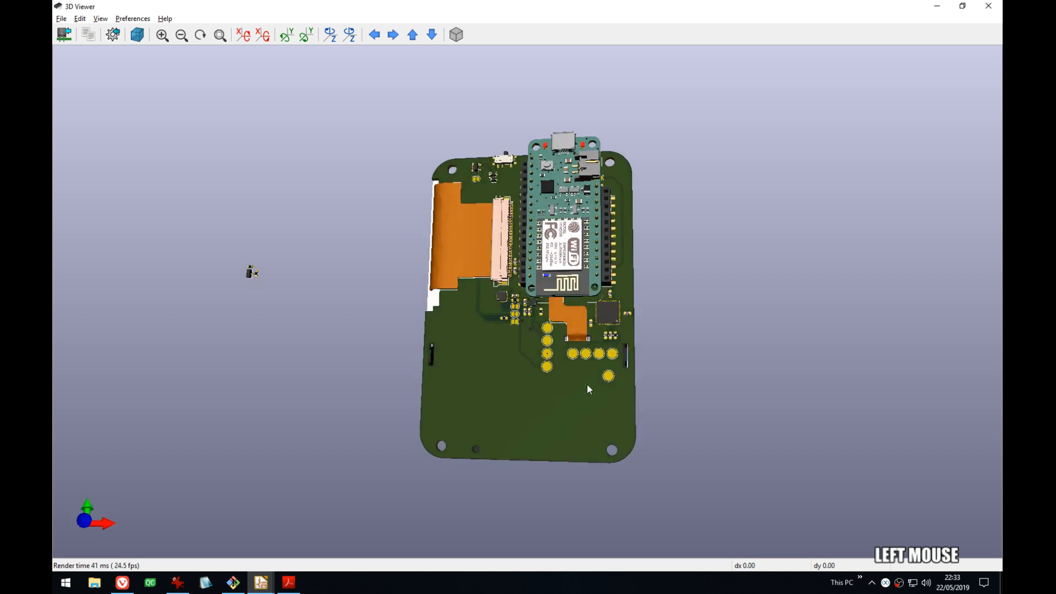
pyautogui.moveTo(581, 431); pyautogui.dragTo(605, 177)
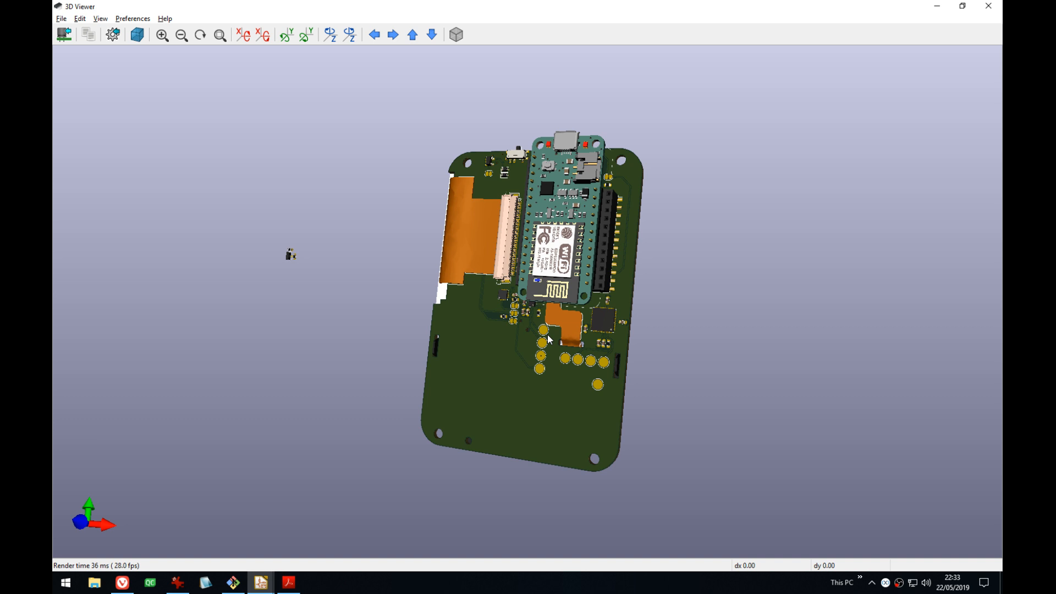
pyautogui.moveTo(549, 339); pyautogui.dragTo(236, 278)
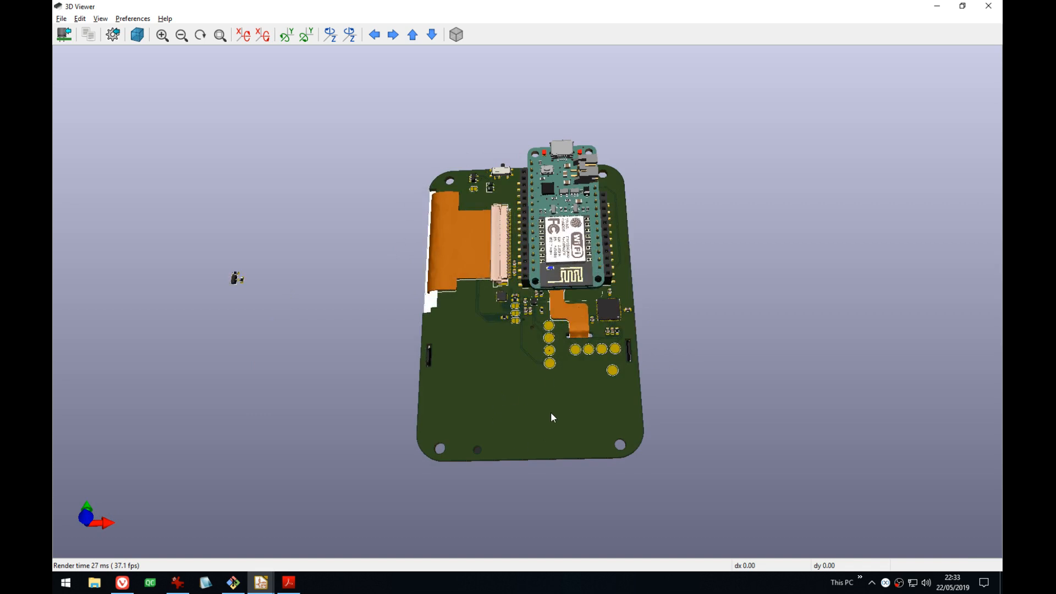
# - Switch to Pcbnew, shift the upper-left diagonal of the outer LCD_DC track outward and show the filled copper zones
pyautogui.hotkey('alt', 'Tab')
pyautogui.moveTo(494, 339); pyautogui.dragTo(476, 299, button='middle')
pyautogui.scroll(-2, 349, 219)
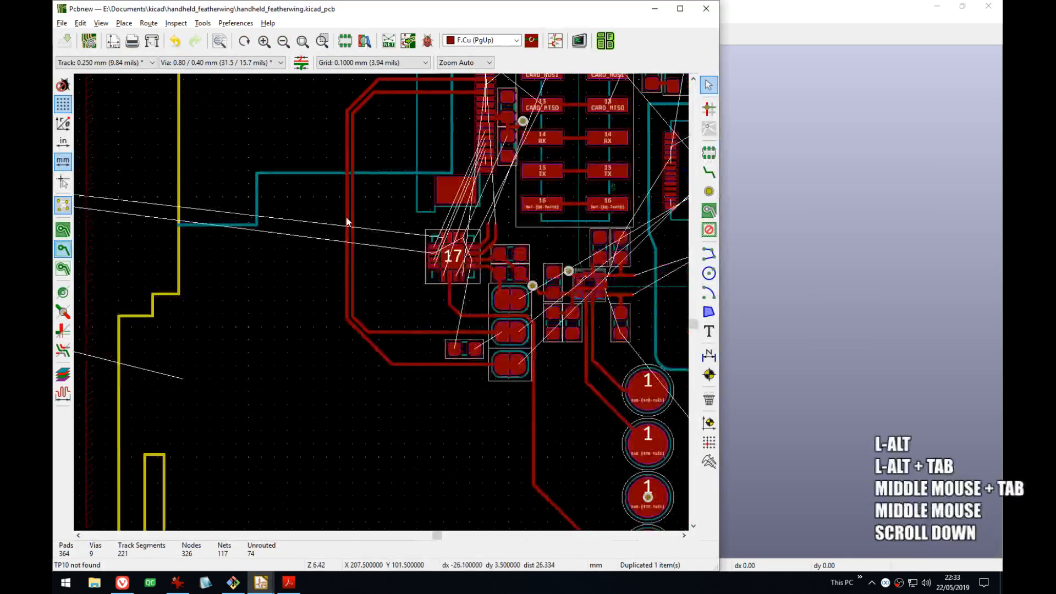
pyautogui.moveTo(349, 219); pyautogui.dragTo(374, 168, button='middle')
pyautogui.moveTo(406, 182); pyautogui.dragTo(394, 211)
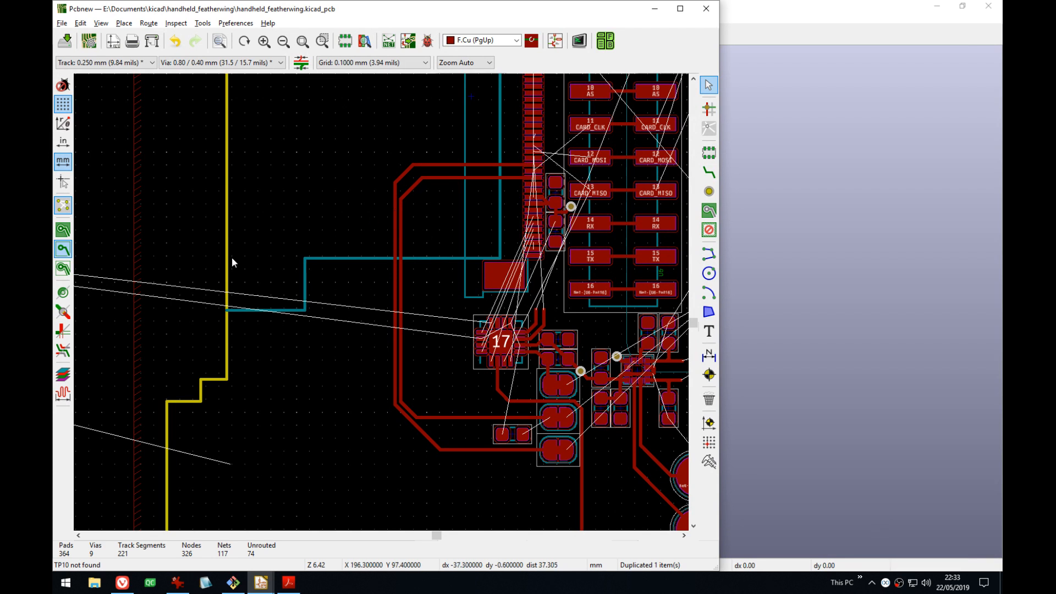
pyautogui.click(63, 229)
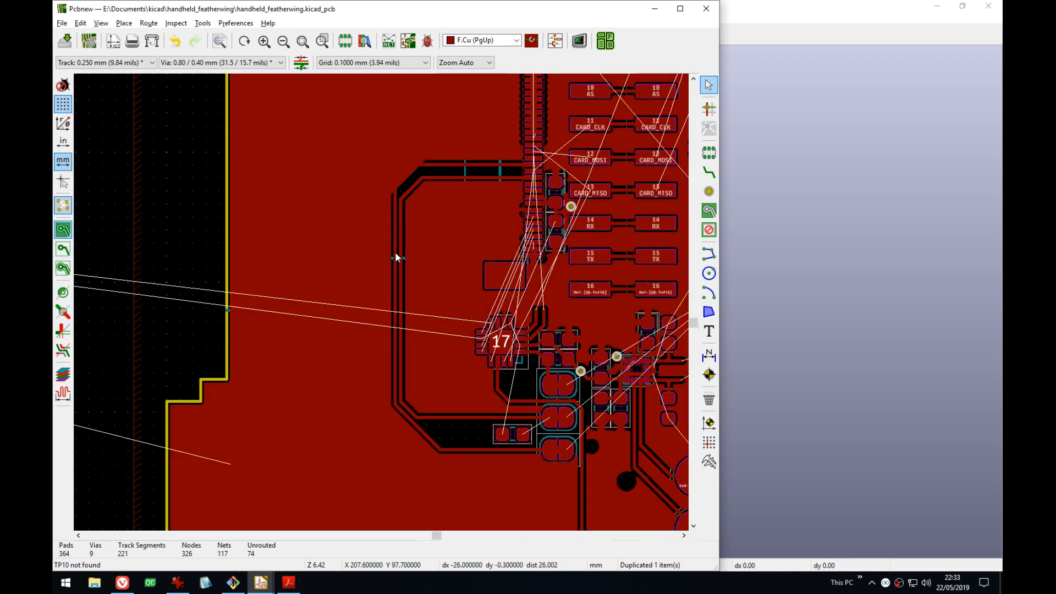
# - Drag the LCD_DC track's vertical segment and its diagonal corners outward, away from LCD_CS, and refill the zones
pyautogui.press('d')
pyautogui.click(379, 255)
pyautogui.press('d')
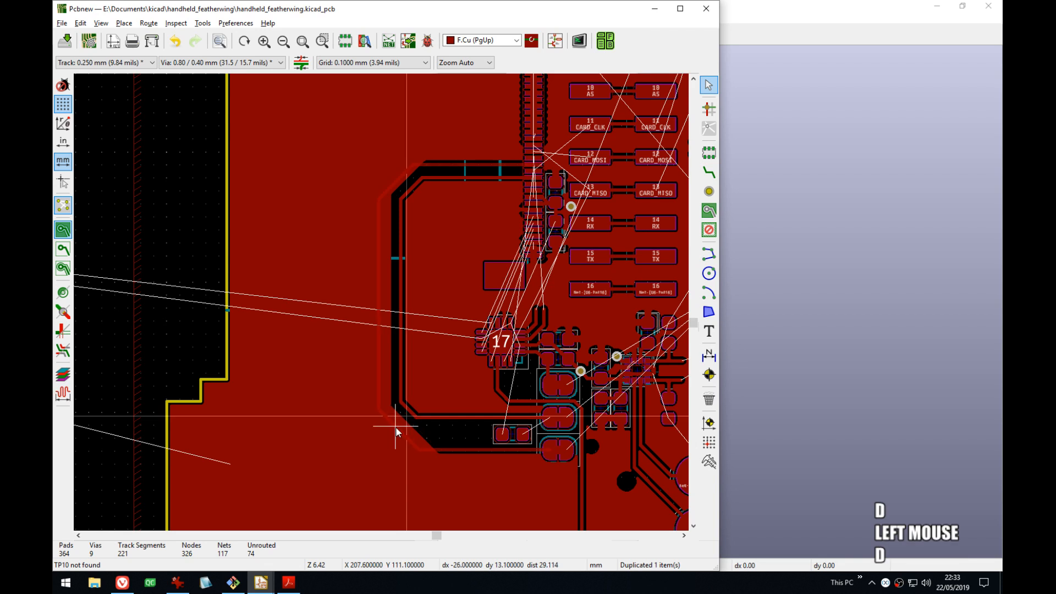
pyautogui.click(395, 427)
pyautogui.press('b')
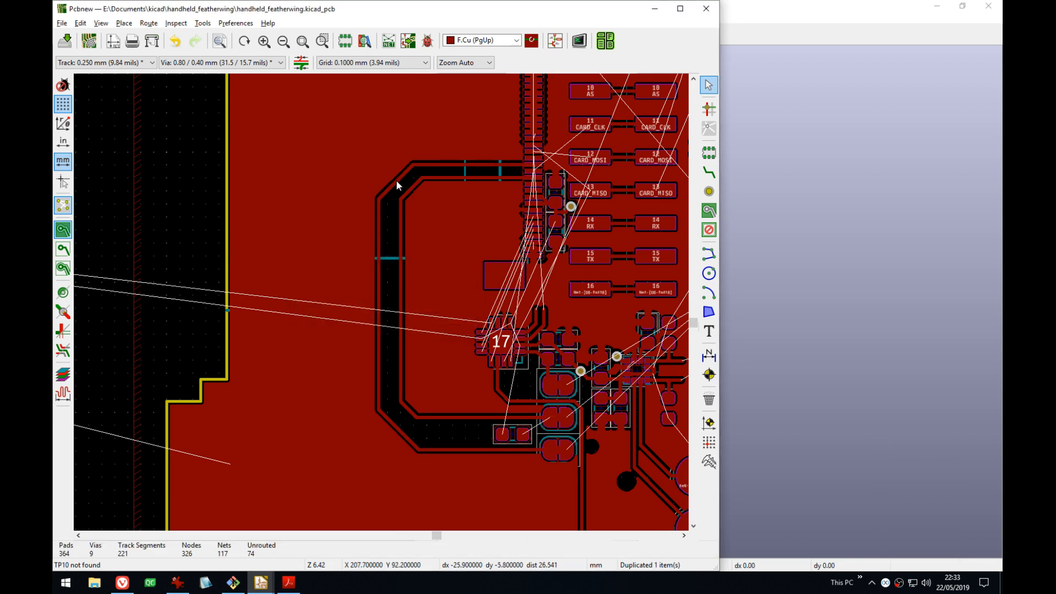
pyautogui.press('d')
pyautogui.click(392, 181)
pyautogui.press('b')
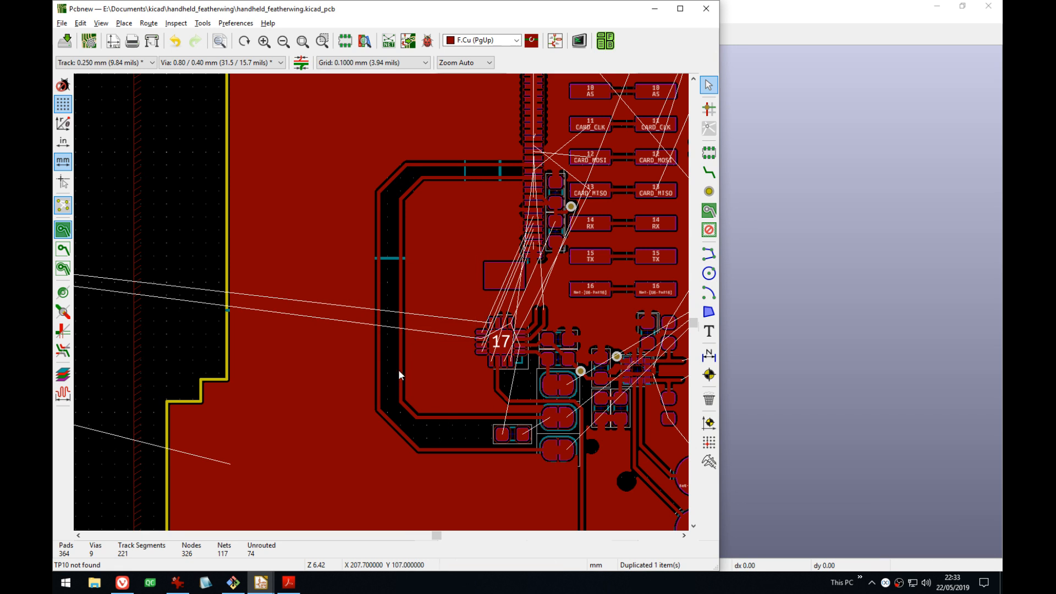
# - Examine the LCD_DC and LCD_CS tracks and the surrounding zone fill from the display connector down to the solder jumpers
pyautogui.moveTo(408, 224); pyautogui.dragTo(421, 247, button='middle')
pyautogui.scroll(4, 418, 301)
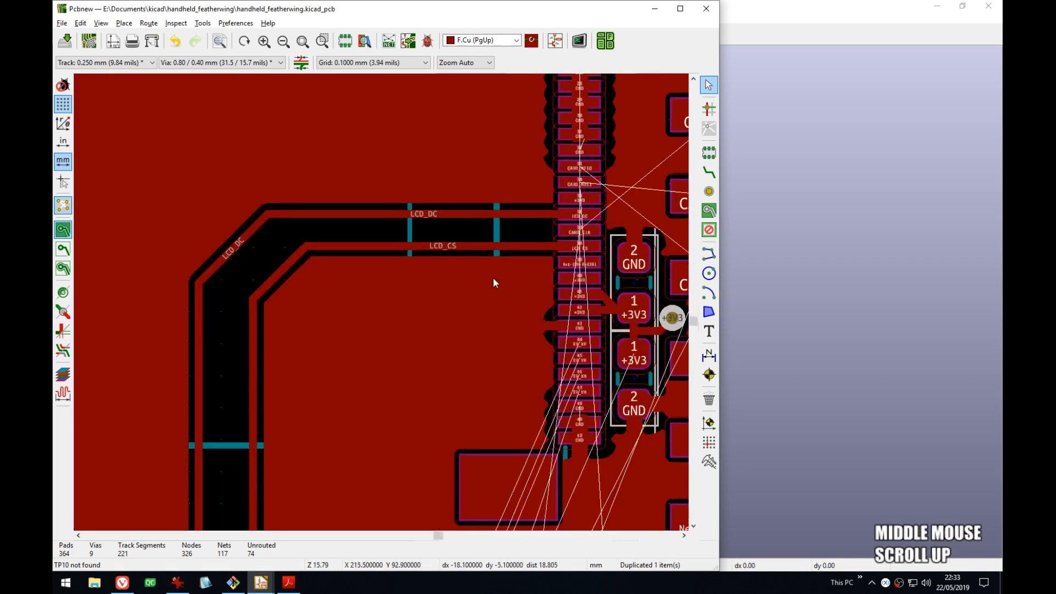
pyautogui.moveTo(455, 431); pyautogui.dragTo(314, 417, button='middle')
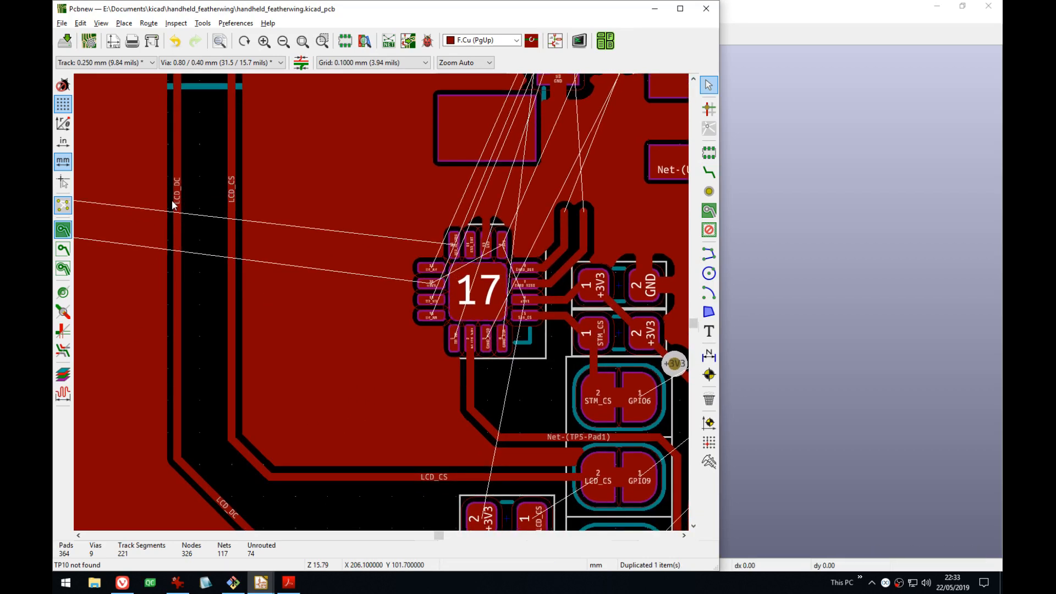
pyautogui.moveTo(379, 364); pyautogui.dragTo(390, 405, button='middle')
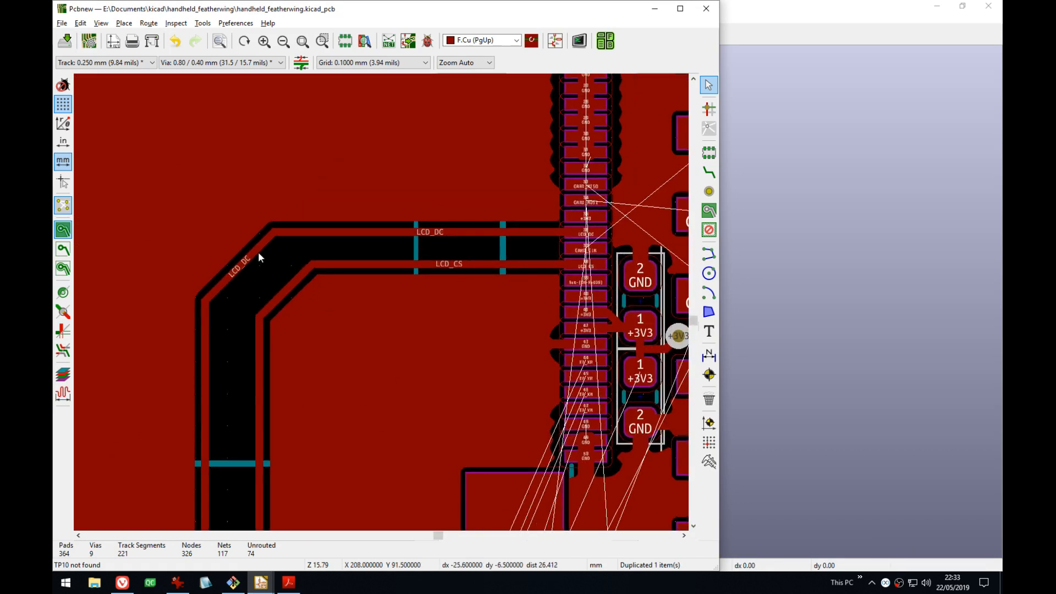
pyautogui.moveTo(228, 288); pyautogui.dragTo(239, 212, button='middle')
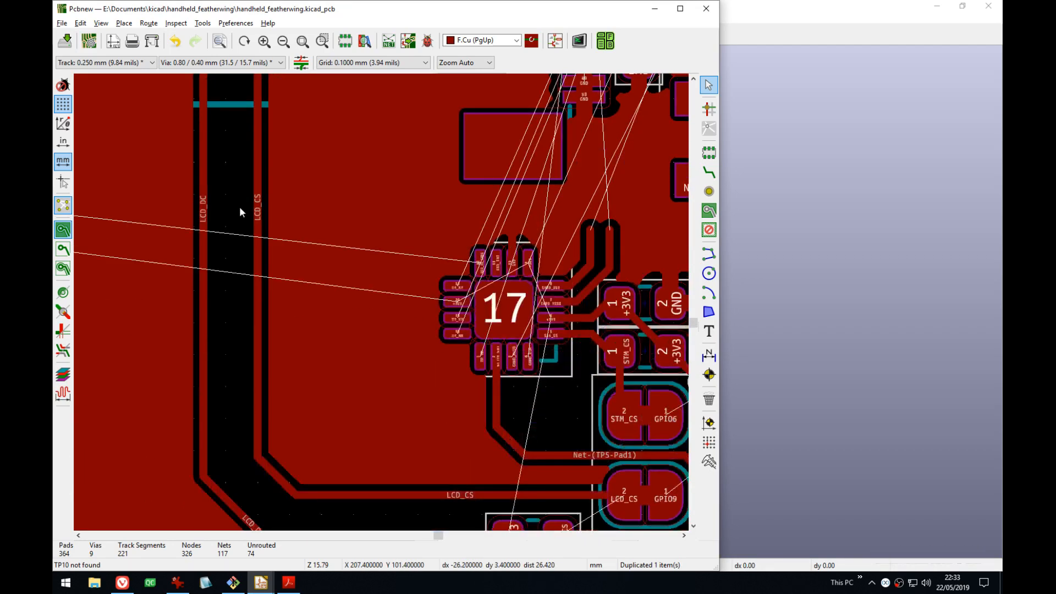
pyautogui.moveTo(298, 258); pyautogui.dragTo(271, 383, button='middle')
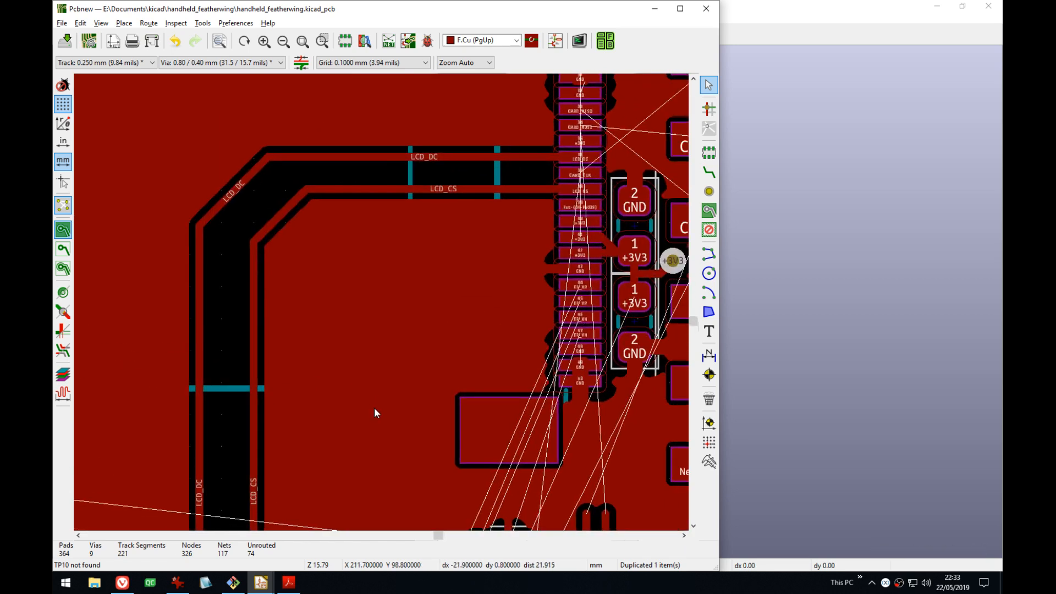
pyautogui.moveTo(372, 413); pyautogui.dragTo(311, 218, button='middle')
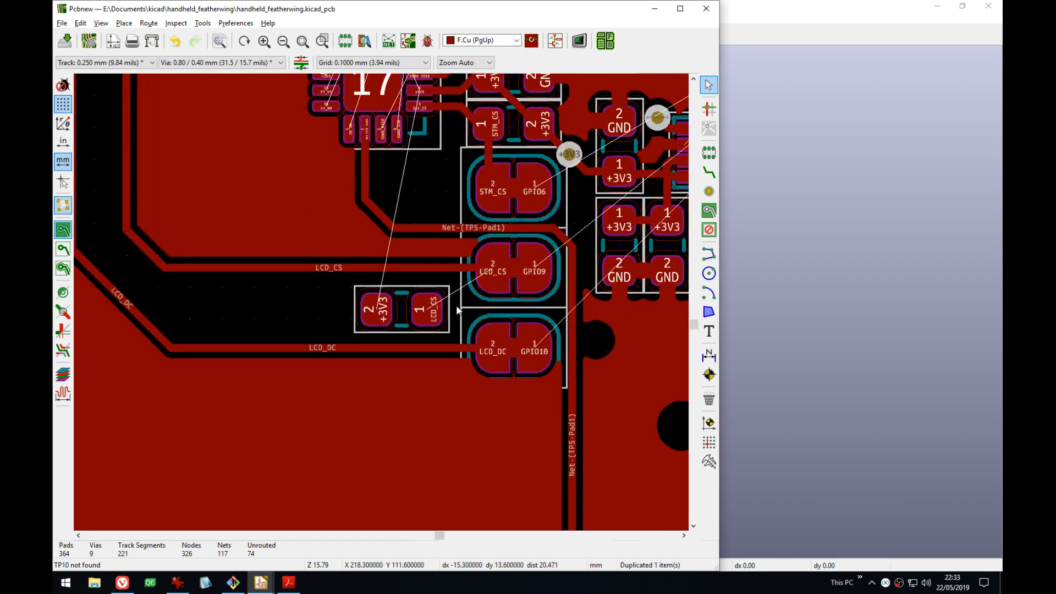
pyautogui.moveTo(385, 279); pyautogui.dragTo(428, 313, button='middle')
pyautogui.click(709, 191)
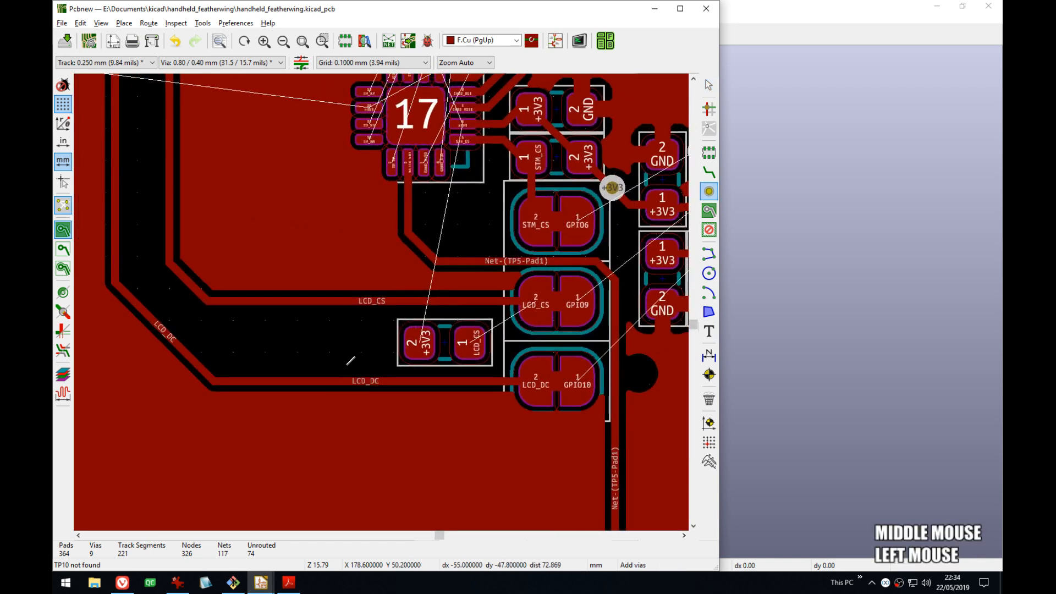
pyautogui.scroll(-6, 612, 187)
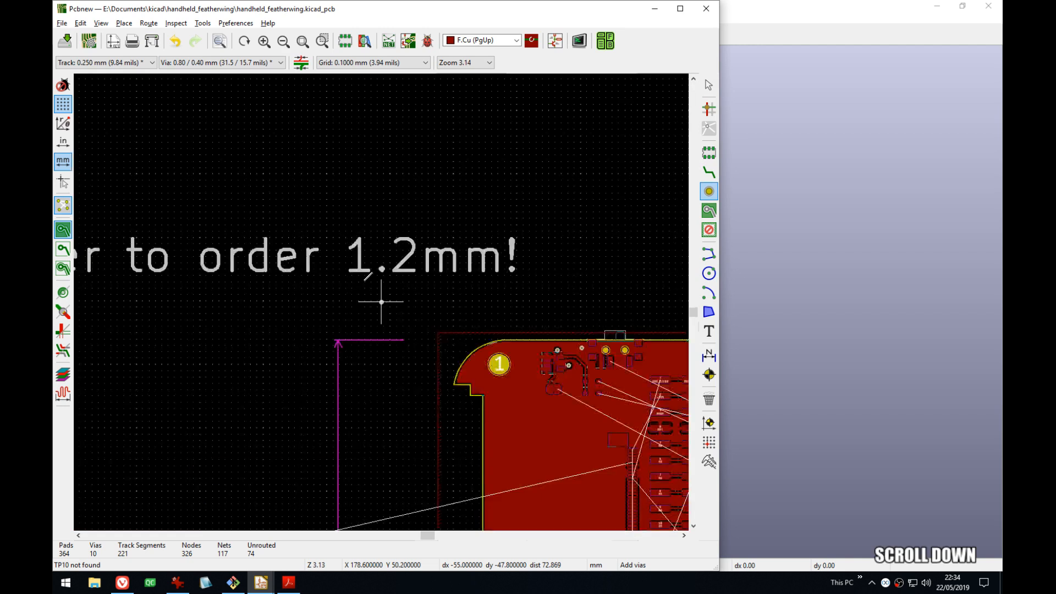
pyautogui.press('Escape')
pyautogui.hotkey('ctrl', 'z')
# - Check the copper fill gap between the LCD_DC and LCD_CS tracks near the display connector and save the board
pyautogui.moveTo(469, 280); pyautogui.dragTo(418, 110, button='middle')
pyautogui.scroll(3, 572, 479)
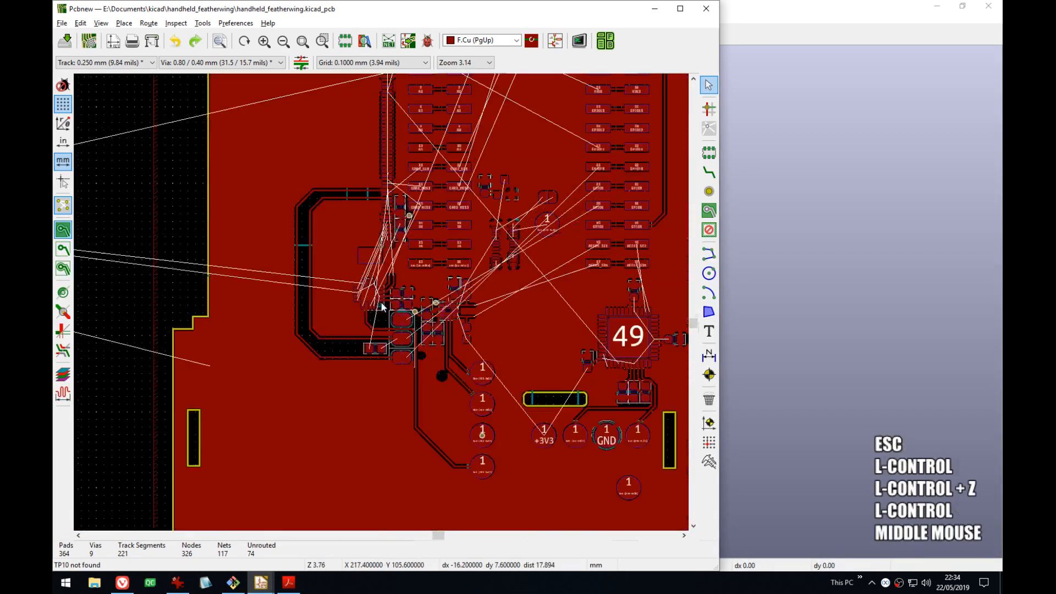
pyautogui.moveTo(332, 270); pyautogui.dragTo(432, 240, button='middle')
pyautogui.scroll(1, 416, 261)
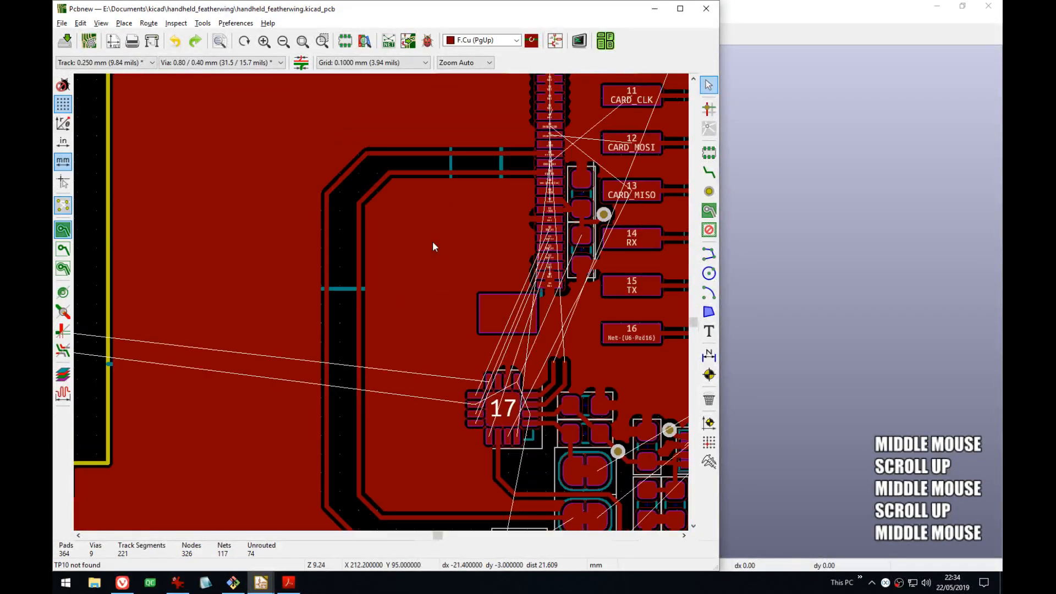
pyautogui.scroll(1, 432, 241)
pyautogui.moveTo(511, 268); pyautogui.dragTo(380, 301, button='middle')
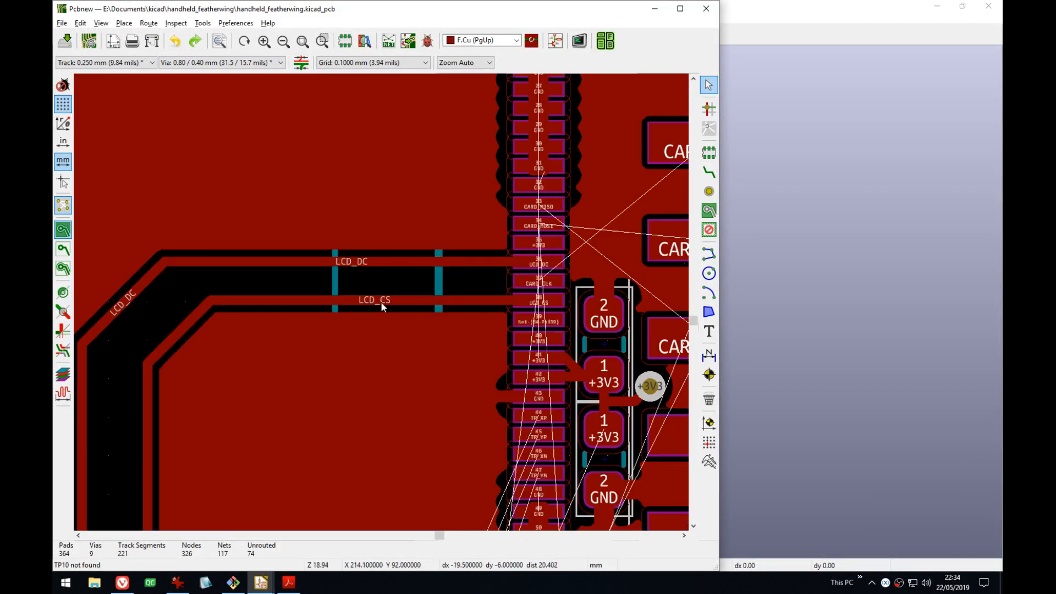
pyautogui.scroll(-2, 358, 361)
pyautogui.moveTo(357, 361); pyautogui.dragTo(349, 202, button='middle')
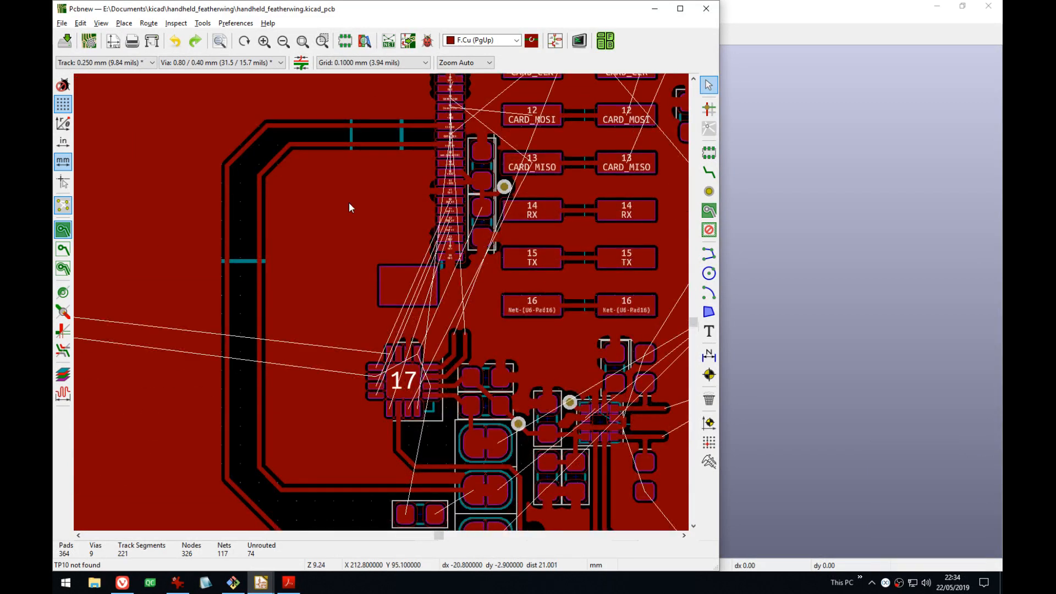
pyautogui.hotkey('ctrl', 's')
pyautogui.moveTo(371, 256); pyautogui.dragTo(344, 224, button='middle')
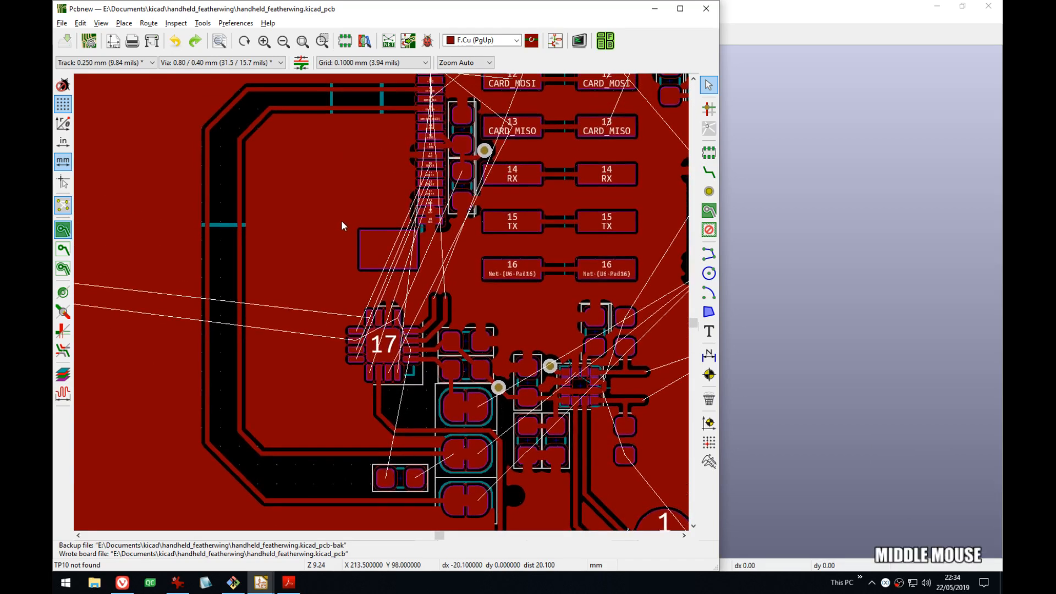
# - With the zone fills hidden, drag the lower diagonal of the LCD_DC track outward and save the board
pyautogui.moveTo(479, 291); pyautogui.dragTo(360, 229, button='middle')
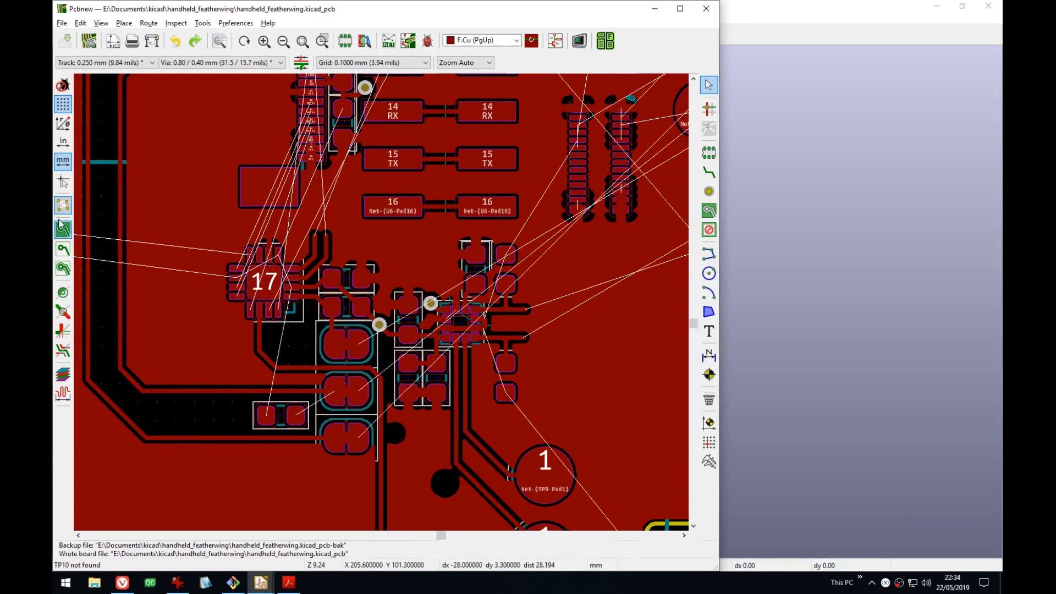
pyautogui.press('Escape')
pyautogui.click(63, 249)
pyautogui.moveTo(330, 292); pyautogui.dragTo(557, 265, button='middle')
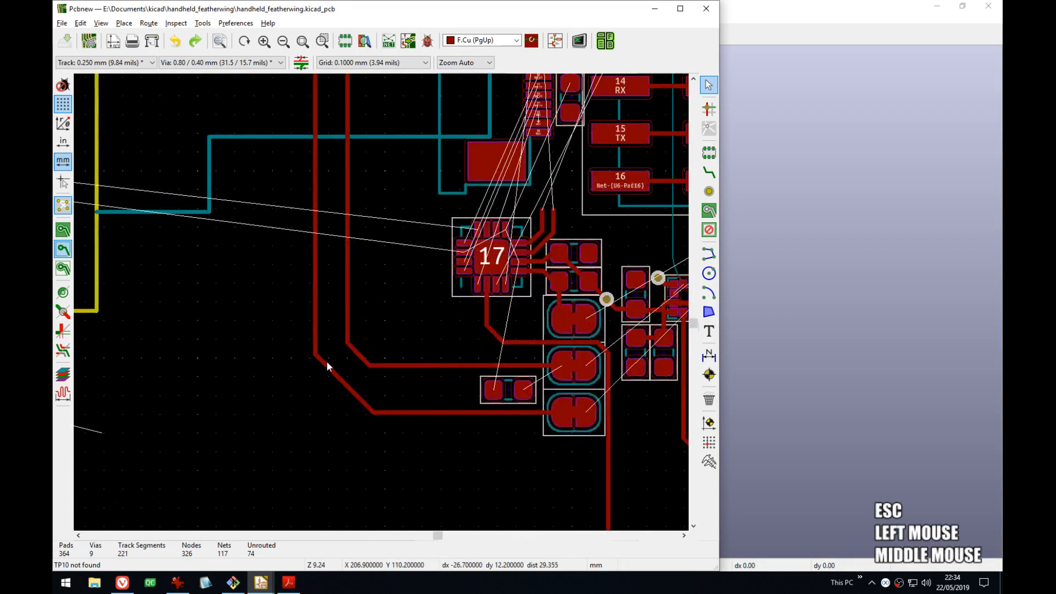
pyautogui.press('d')
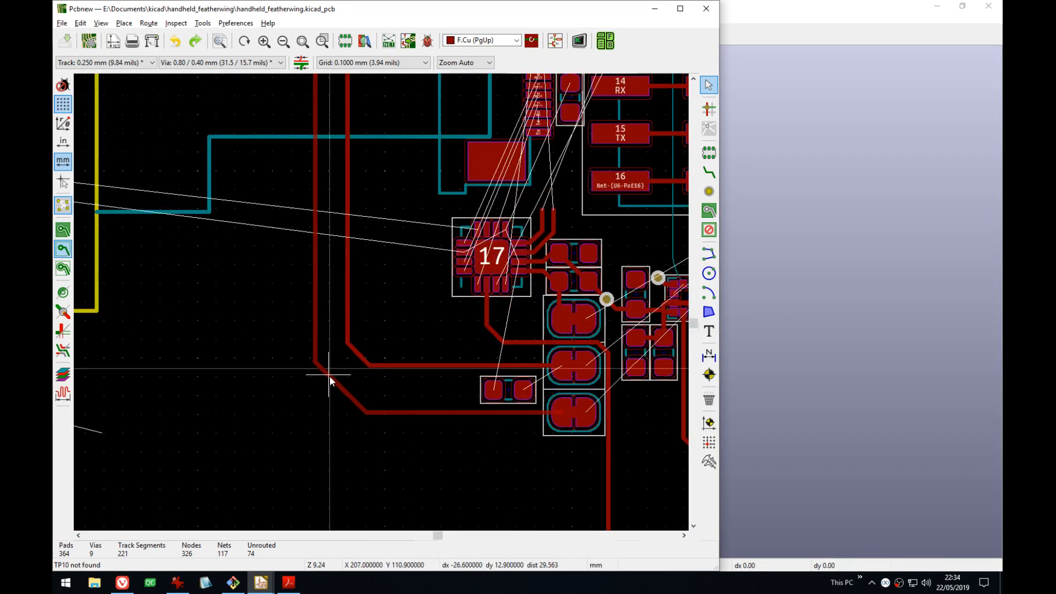
pyautogui.click(329, 377)
pyautogui.moveTo(445, 372); pyautogui.dragTo(443, 456, button='middle')
pyautogui.moveTo(540, 525); pyautogui.dragTo(386, 315, button='middle')
pyautogui.hotkey('ctrl', 's')
pyautogui.scroll(4, 386, 316)
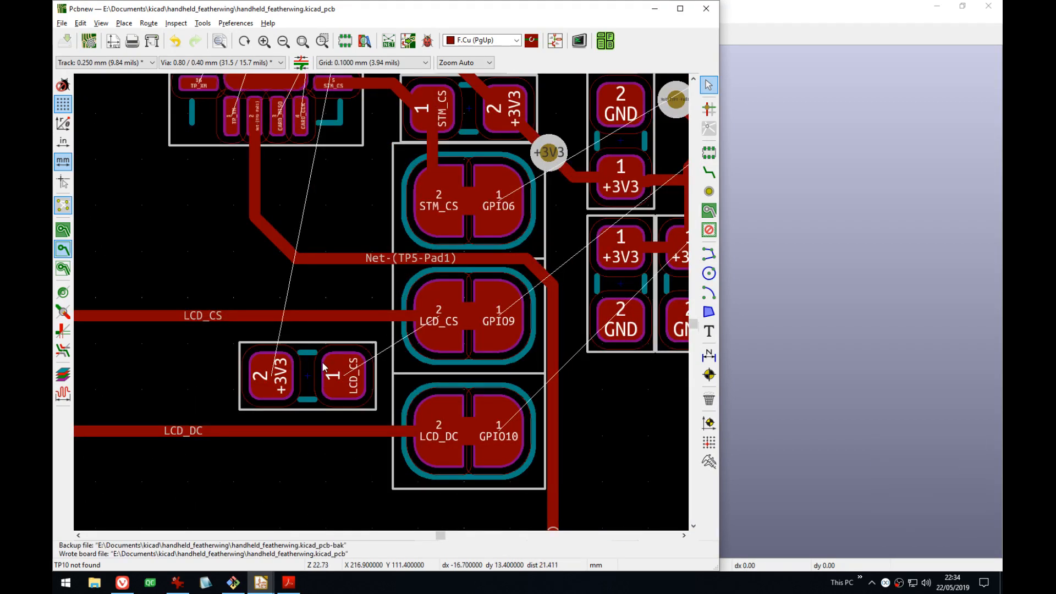
# - Reload the board in the 3D viewer and inspect the rerouted LCD tracks and the three solder jumpers up close
pyautogui.hotkey('alt', 'Tab')
pyautogui.click(528, 345)
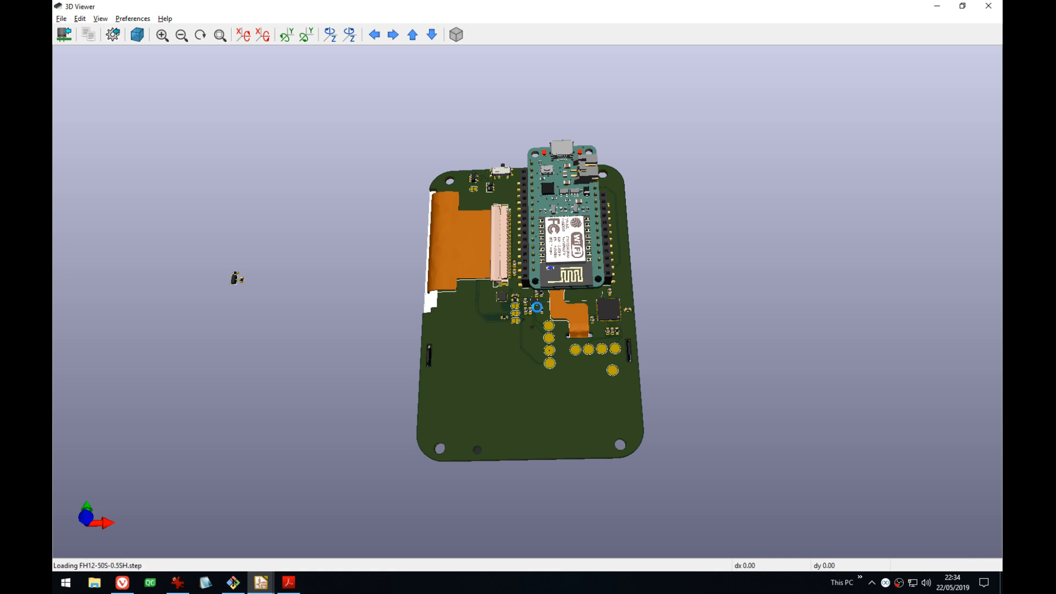
pyautogui.scroll(5, 538, 310)
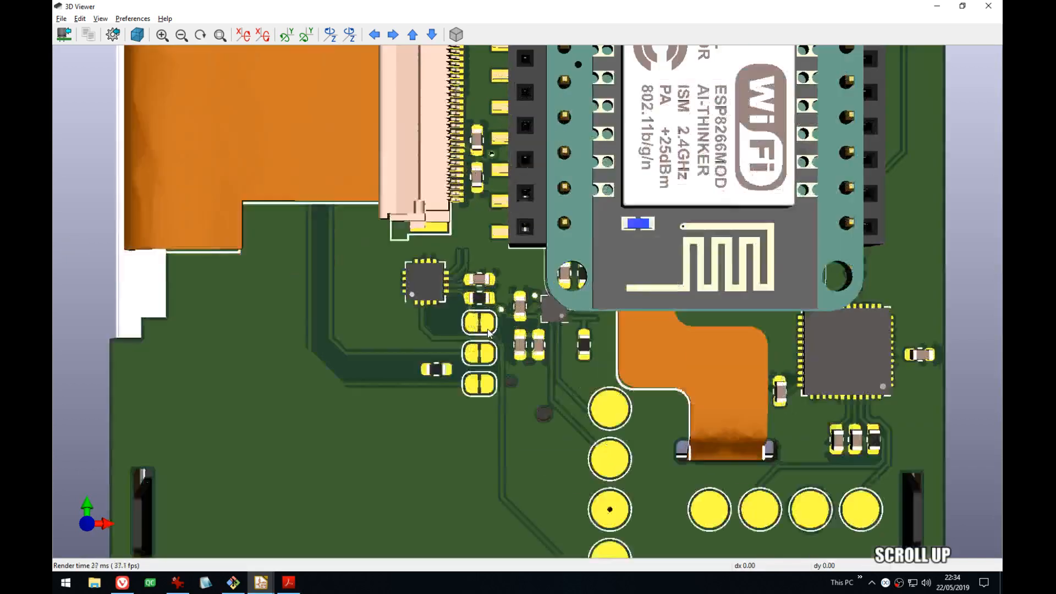
pyautogui.scroll(3, 522, 371)
pyautogui.scroll(2, 521, 352)
pyautogui.moveTo(522, 371); pyautogui.dragTo(526, 301, button='middle')
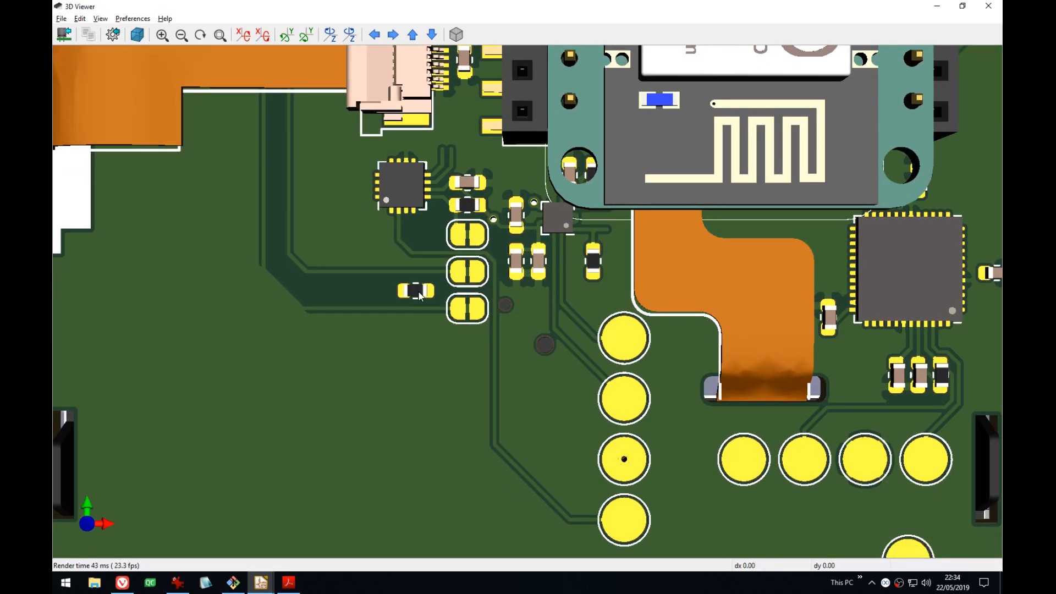
pyautogui.moveTo(421, 295); pyautogui.dragTo(407, 424, button='middle')
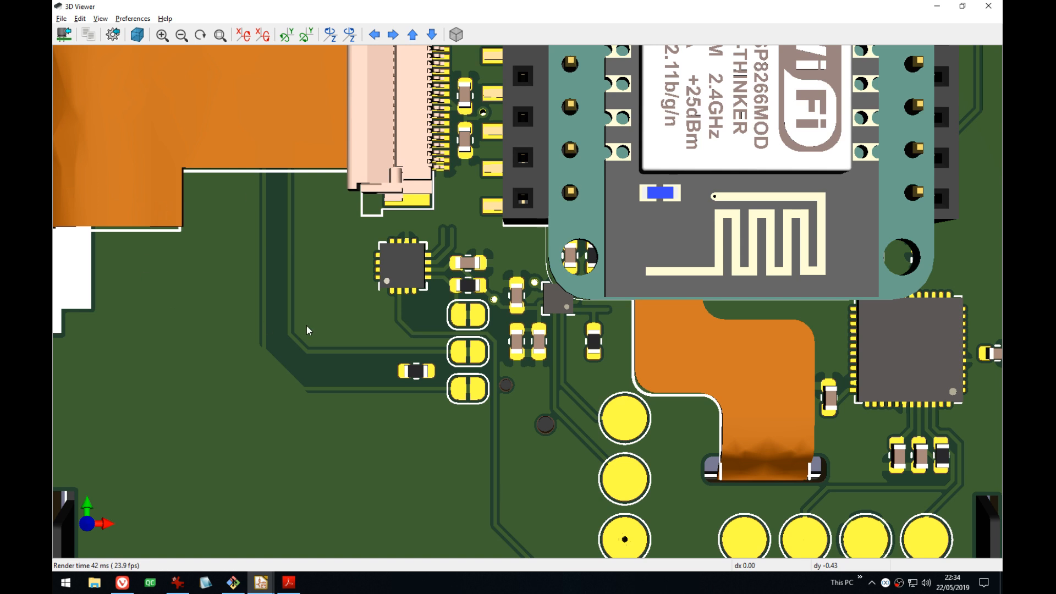
pyautogui.scroll(-5, 308, 333)
# - Return to Pcbnew and show the layers manager with F.Cu as the active layer
pyautogui.hotkey('alt', 'Tab')
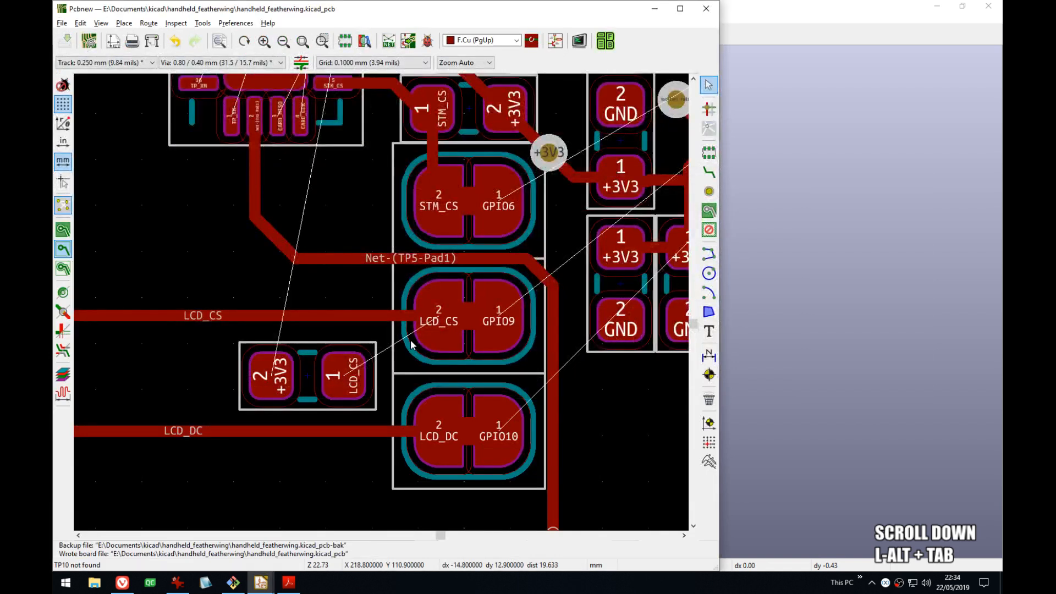
pyautogui.scroll(-5, 411, 345)
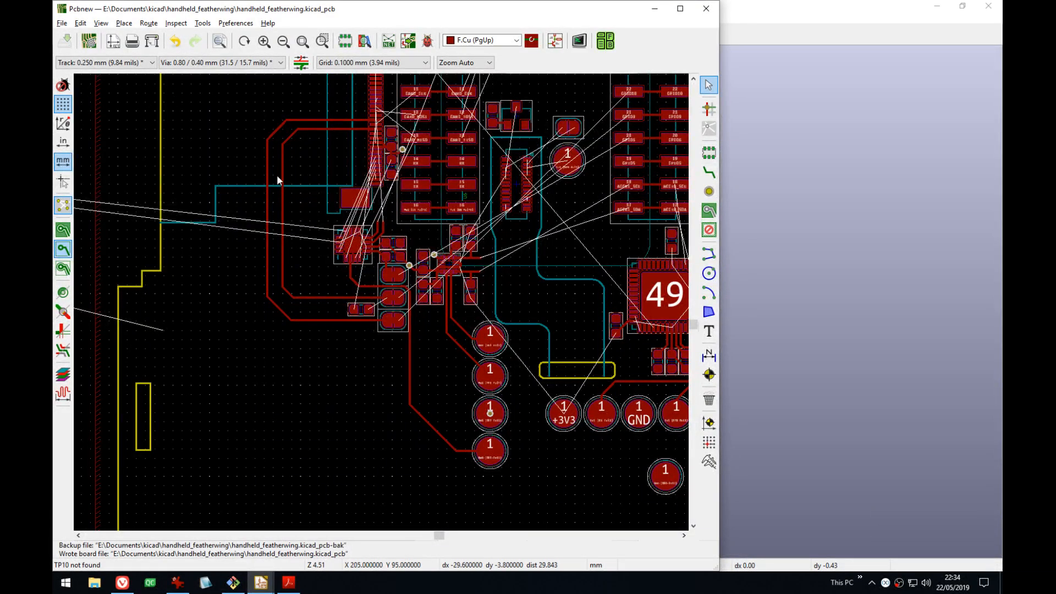
pyautogui.press('pagedown')
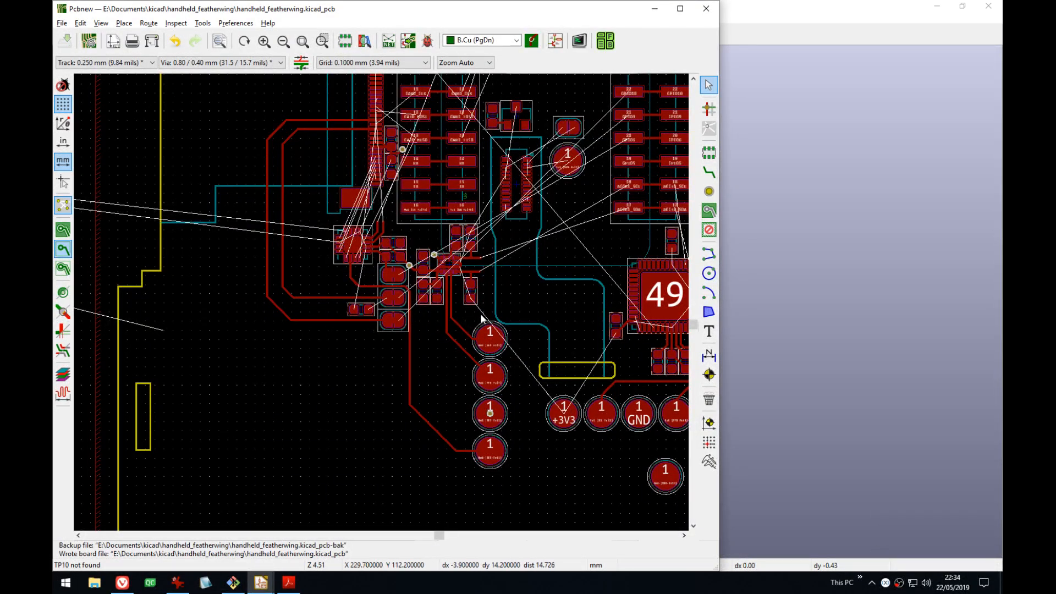
pyautogui.press('pageup')
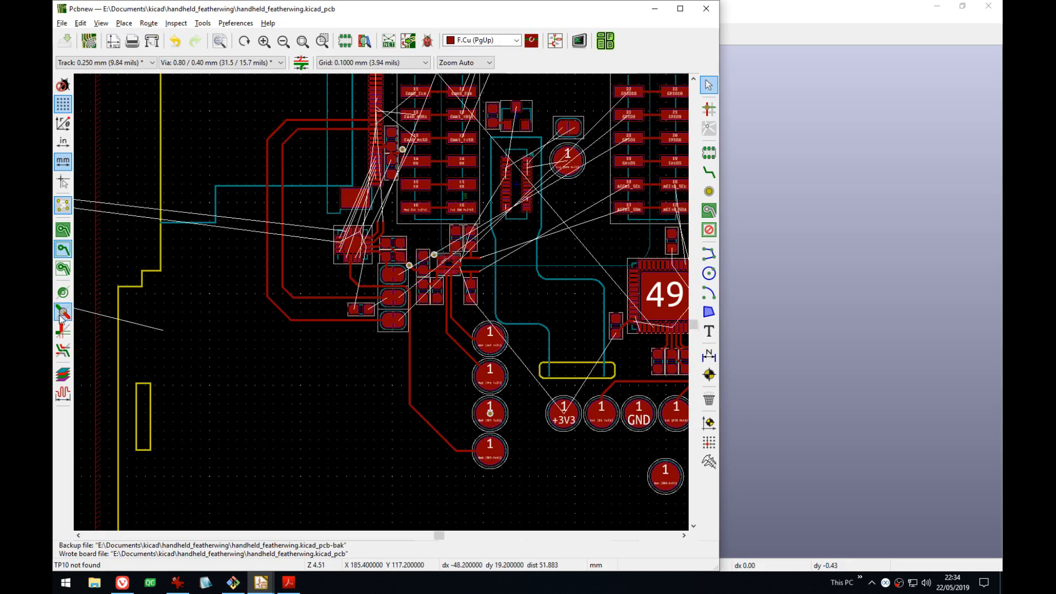
pyautogui.click(62, 375)
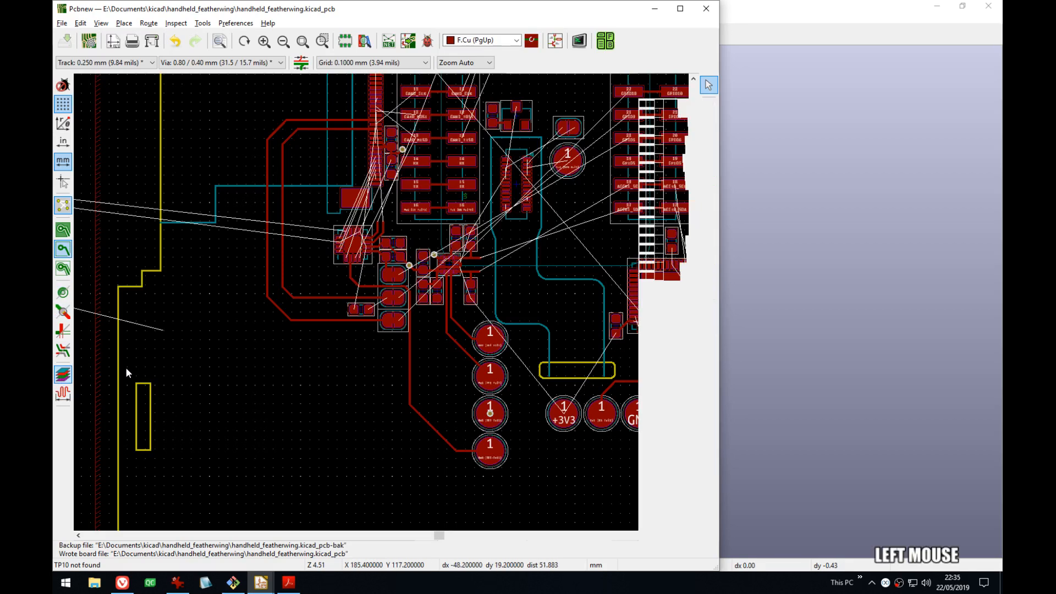
# - Show the back-side footprints in the board view and open the footprint properties of switch SW4
pyautogui.click(672, 90)
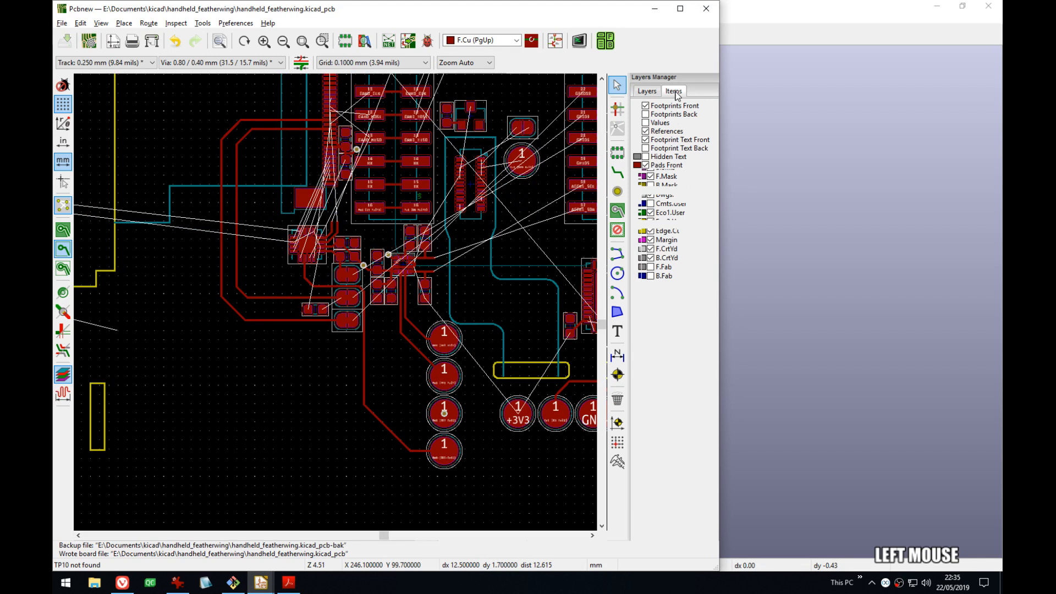
pyautogui.click(645, 114)
pyautogui.click(645, 114)
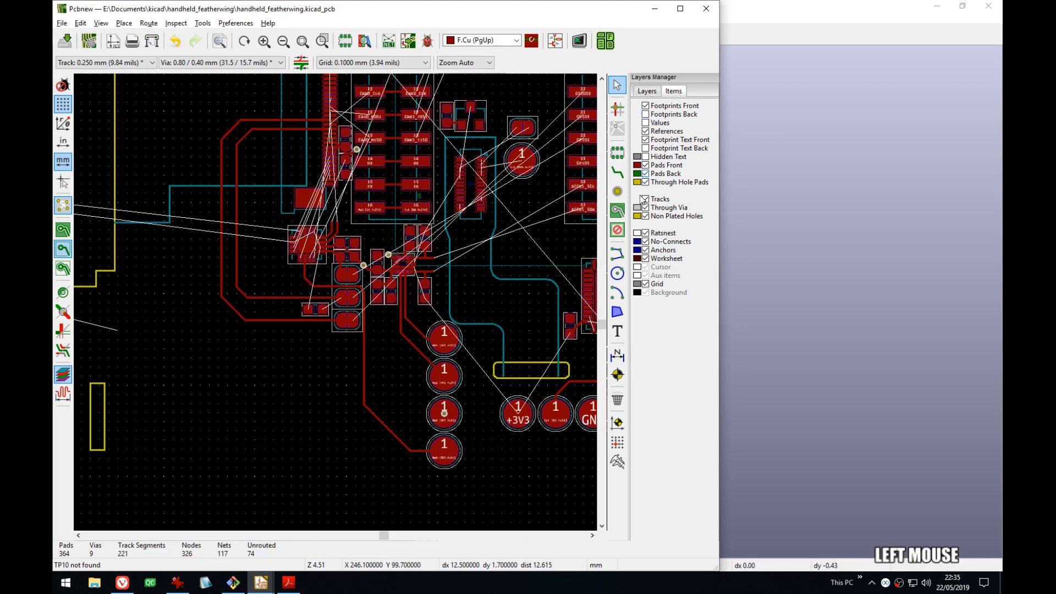
pyautogui.click(646, 114)
pyautogui.click(296, 336)
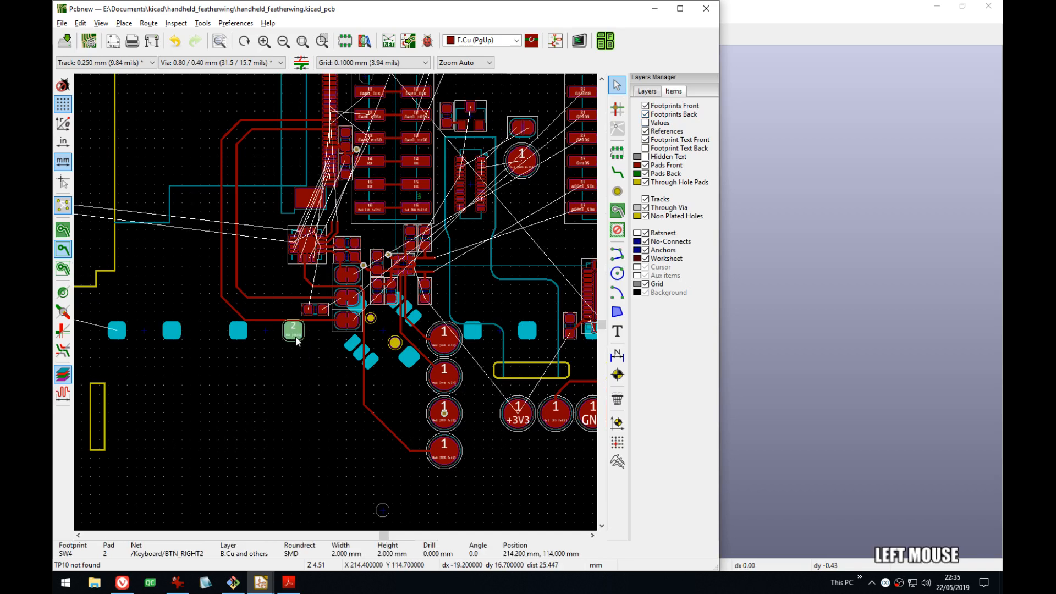
pyautogui.press('e')
pyautogui.click(272, 335)
pyautogui.press('Escape')
pyautogui.click(268, 331)
pyautogui.press('e')
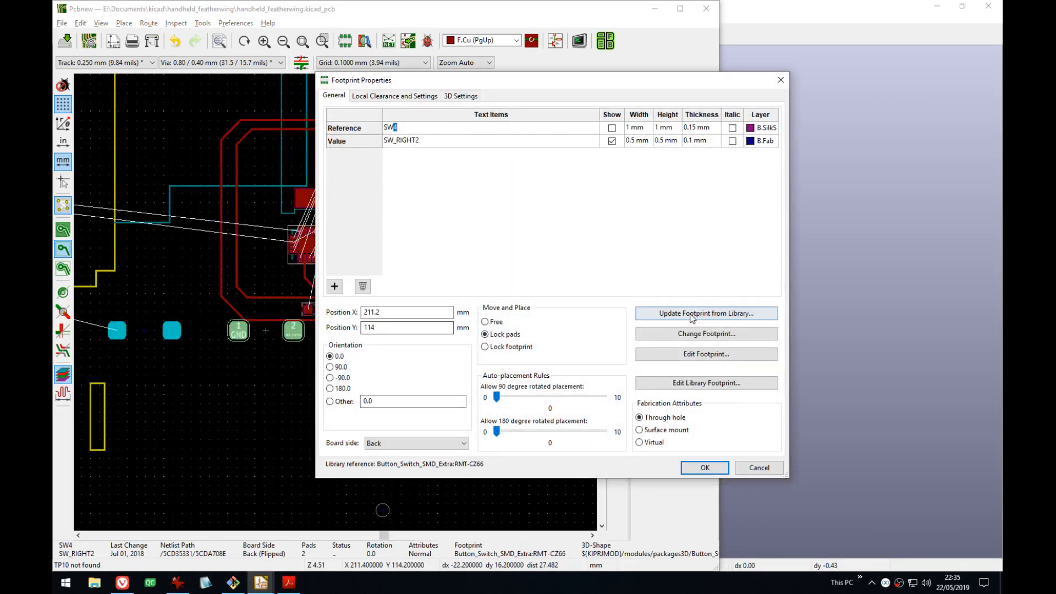
# - Check SW4's footprint identifier under Change Footprint and close the dialogs without applying a change
pyautogui.click(690, 334)
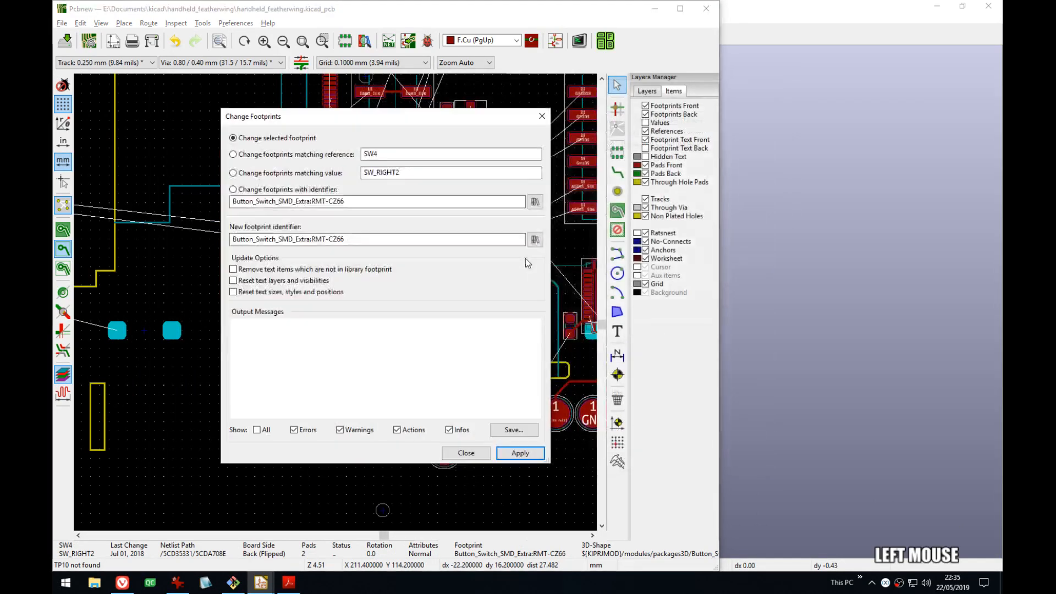
pyautogui.moveTo(240, 201); pyautogui.dragTo(388, 206)
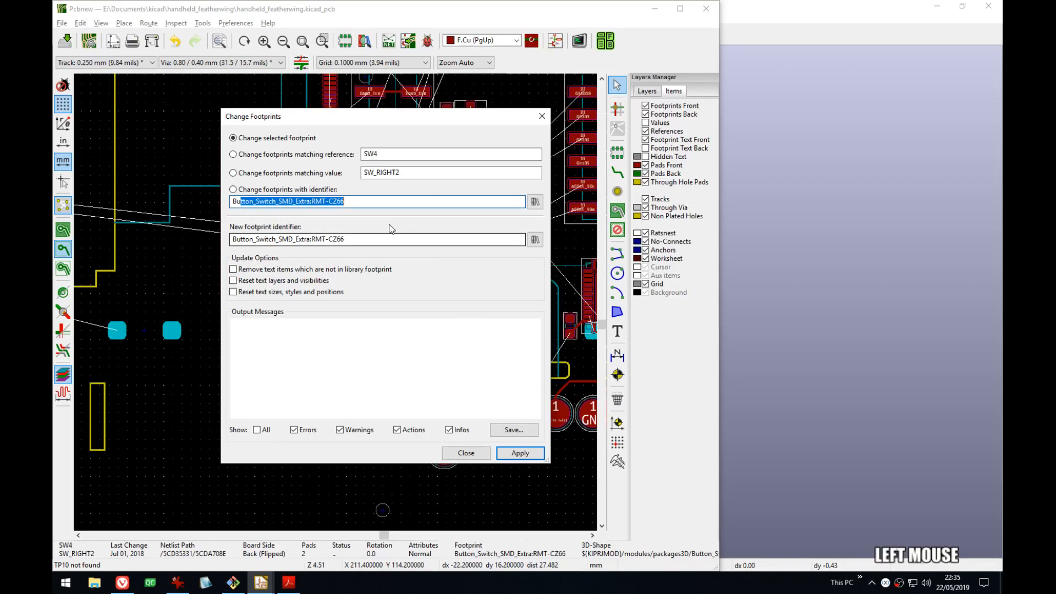
pyautogui.click(335, 202)
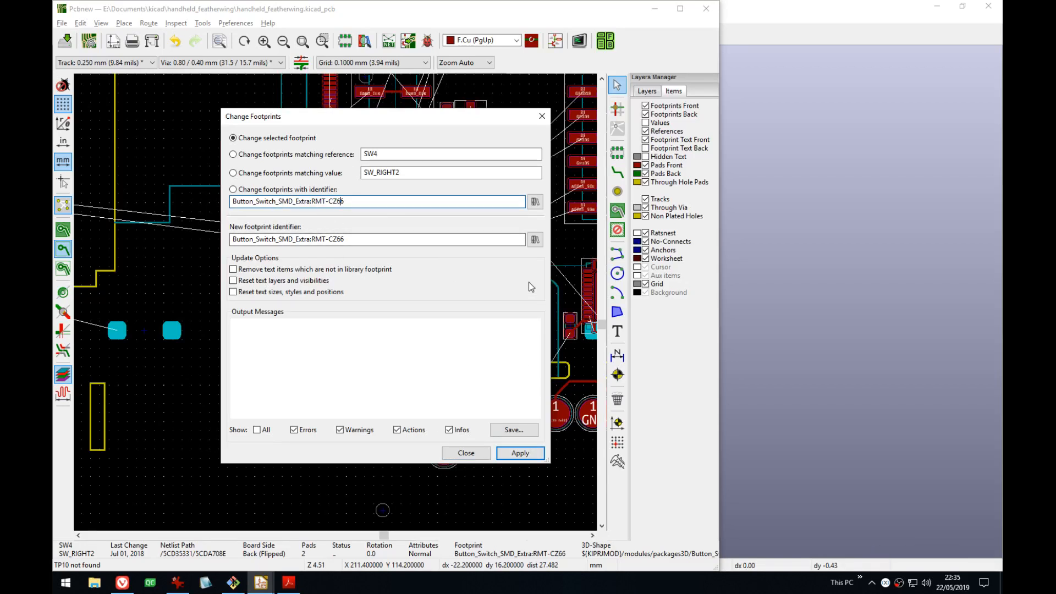
pyautogui.press('Escape')
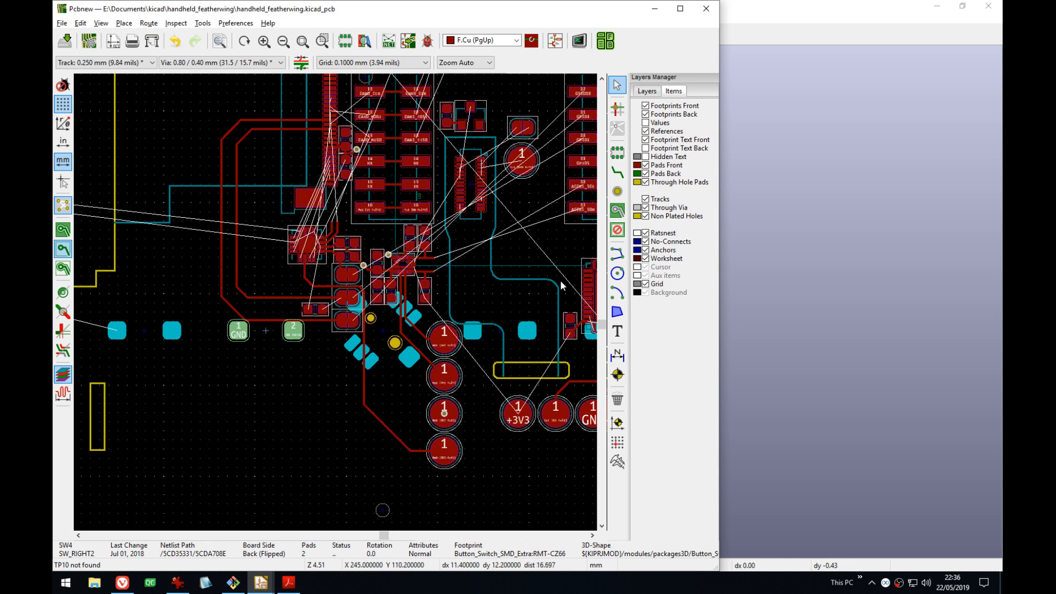
# - Clear the selection around switch SW4 and hide the back-side footprints
pyautogui.scroll(1, 411, 352)
pyautogui.moveTo(293, 307); pyautogui.dragTo(398, 388, button='middle')
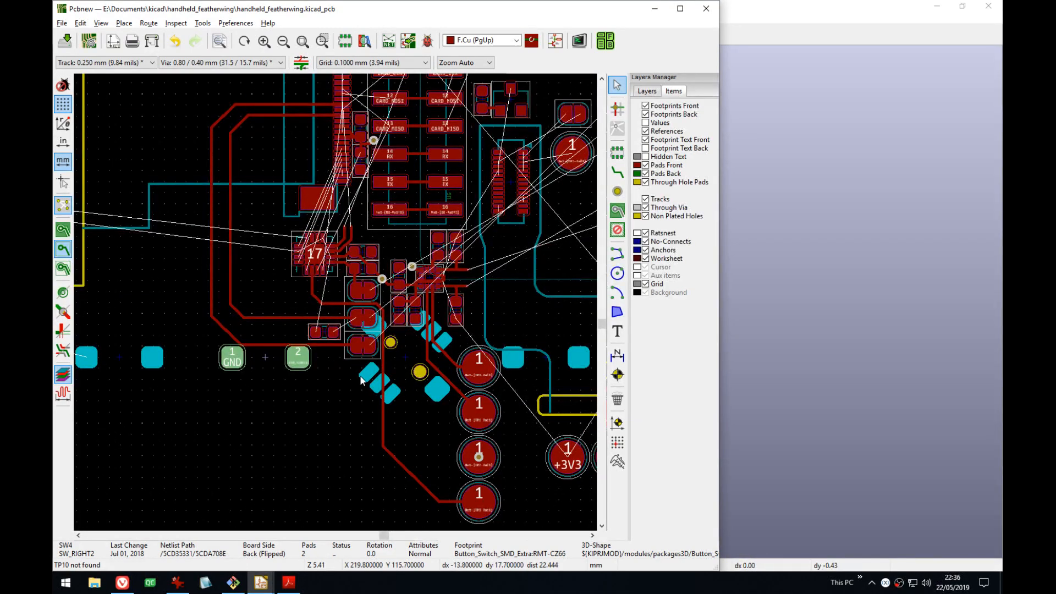
pyautogui.press('Escape')
pyautogui.click(646, 114)
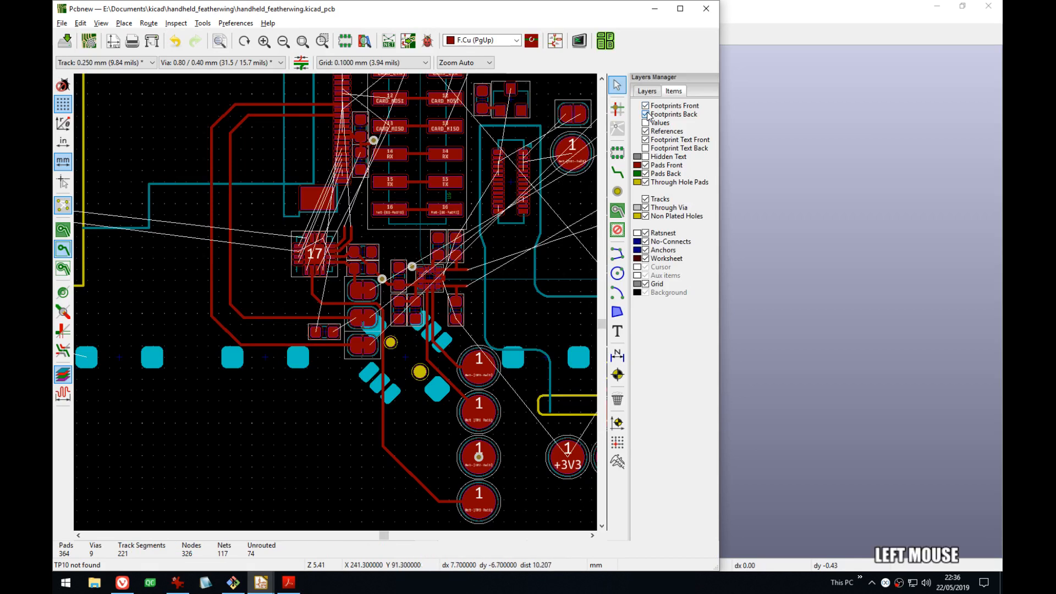
# - Route an F.Cu track from the LCD_CS pad of the resistor beside the solder jumpers straight up to the LCD_CS track
pyautogui.moveTo(529, 479); pyautogui.dragTo(371, 395, button='middle')
pyautogui.moveTo(444, 342); pyautogui.dragTo(503, 394, button='middle')
pyautogui.scroll(4, 335, 301)
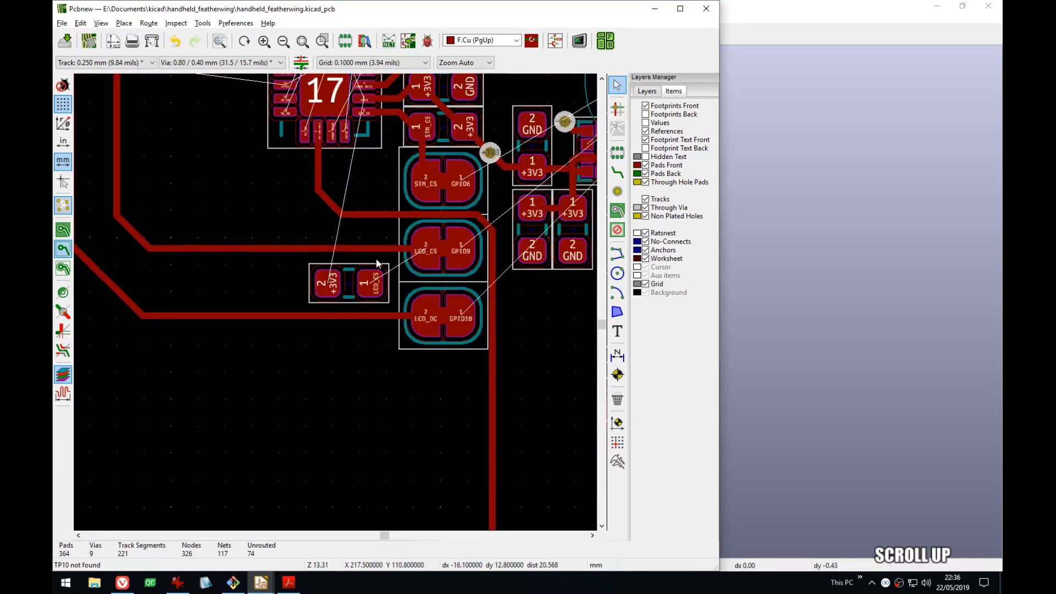
pyautogui.scroll(4, 382, 266)
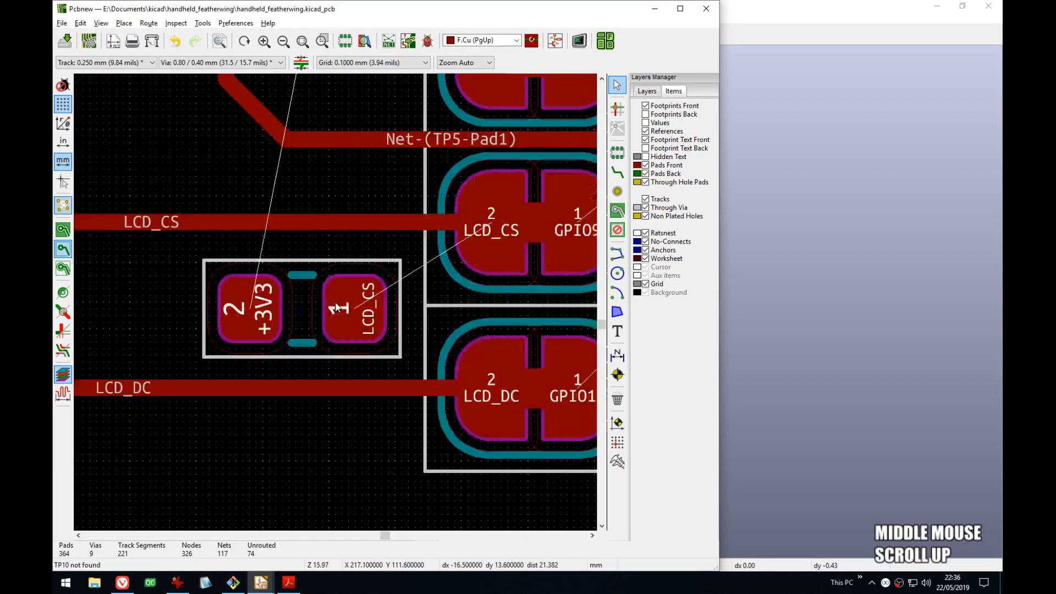
pyautogui.press('x')
pyautogui.click(385, 253)
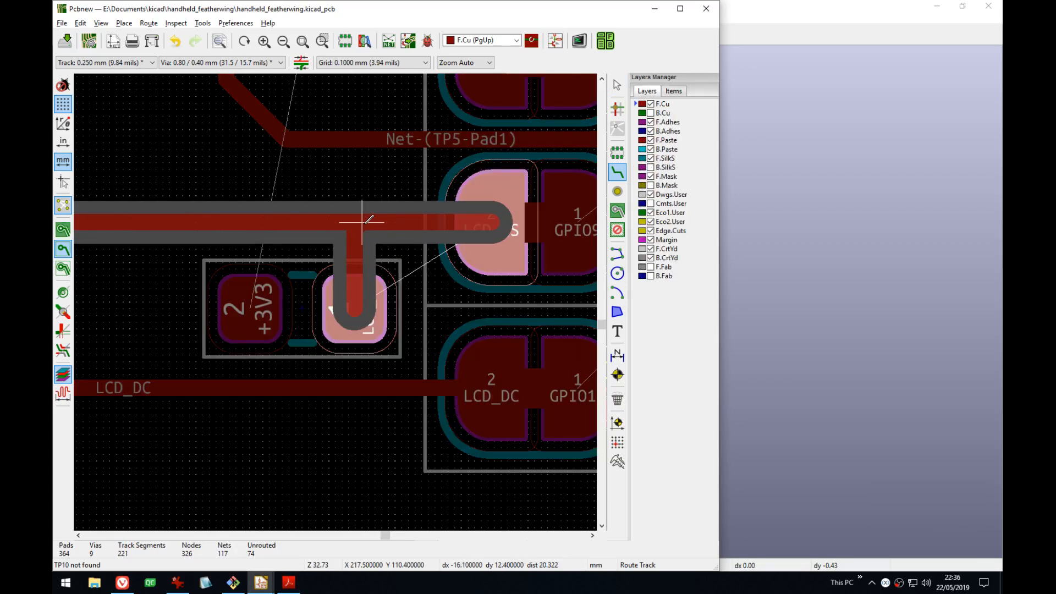
pyautogui.click(362, 222)
# - Add short diagonal track segments on both sides of the LCD_CS T-junction above the resistor pad
pyautogui.click(361, 221)
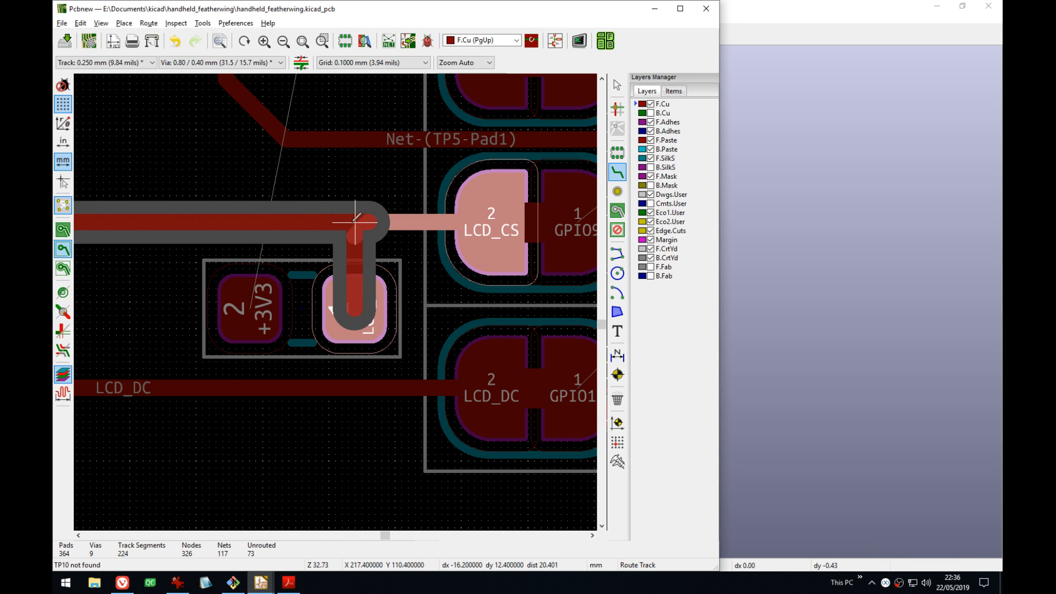
pyautogui.click(359, 219)
pyautogui.click(355, 227)
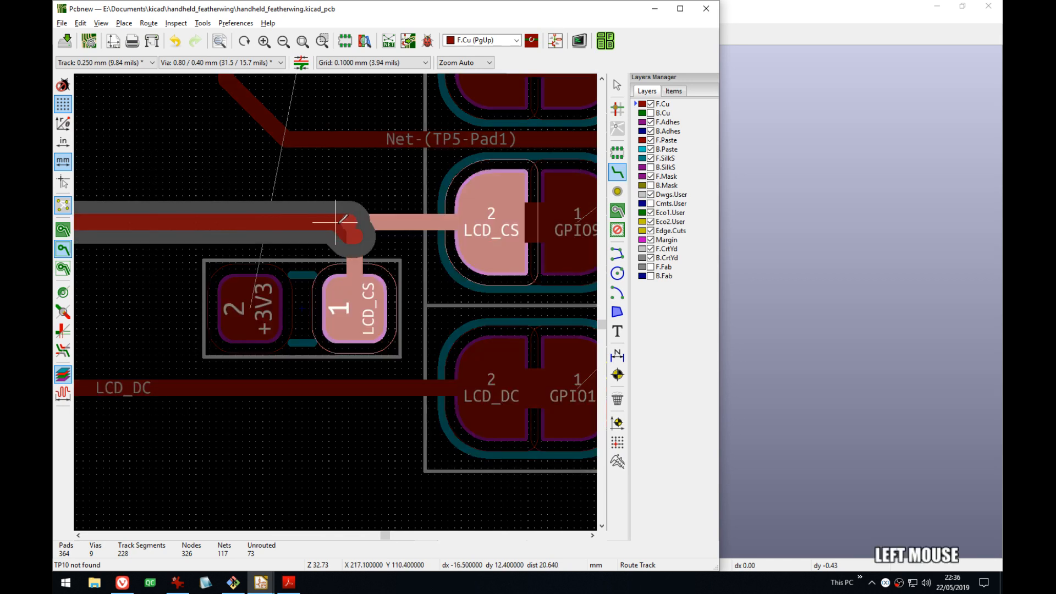
pyautogui.click(354, 225)
pyautogui.hotkey('ctrl', 'z')
pyautogui.click(352, 232)
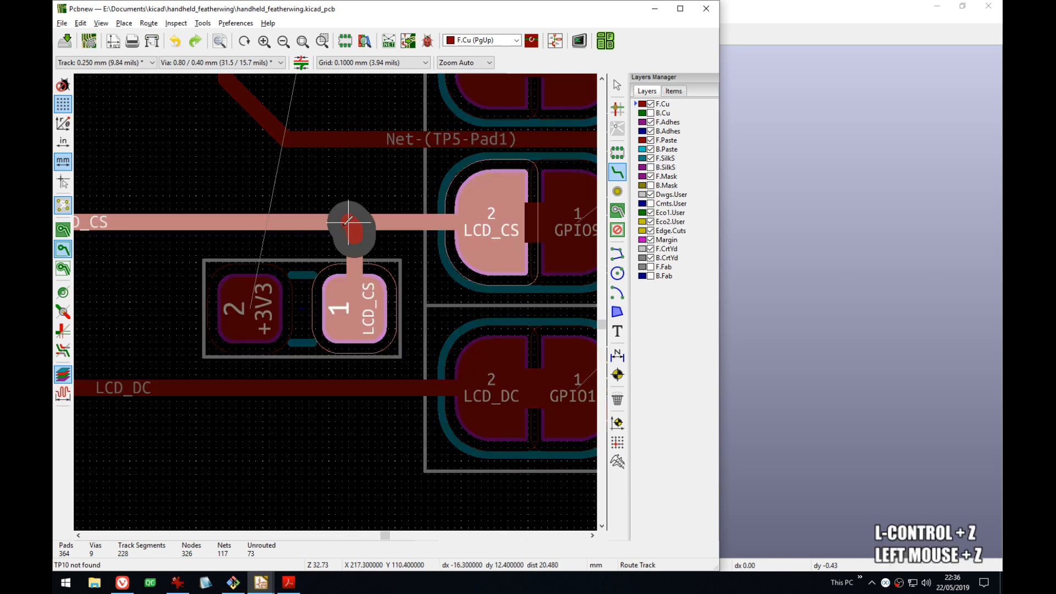
pyautogui.click(342, 222)
# - Route the resistor's +3V3 pad outward about 1.4 mm, away from the solder jumpers, and end the track with a via
pyautogui.scroll(-2, 250, 308)
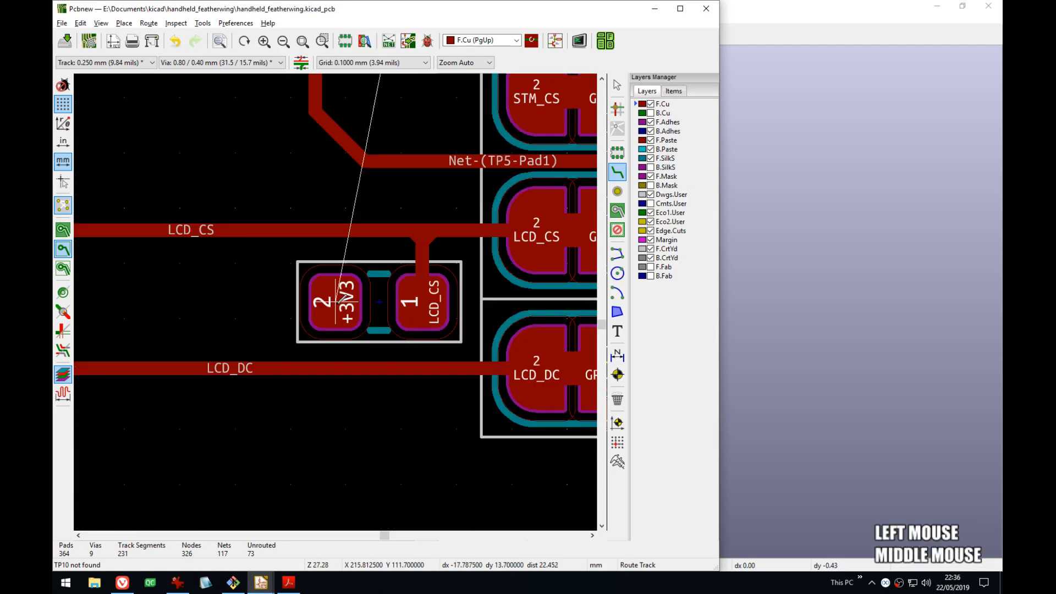
pyautogui.click(335, 302)
pyautogui.press('v')
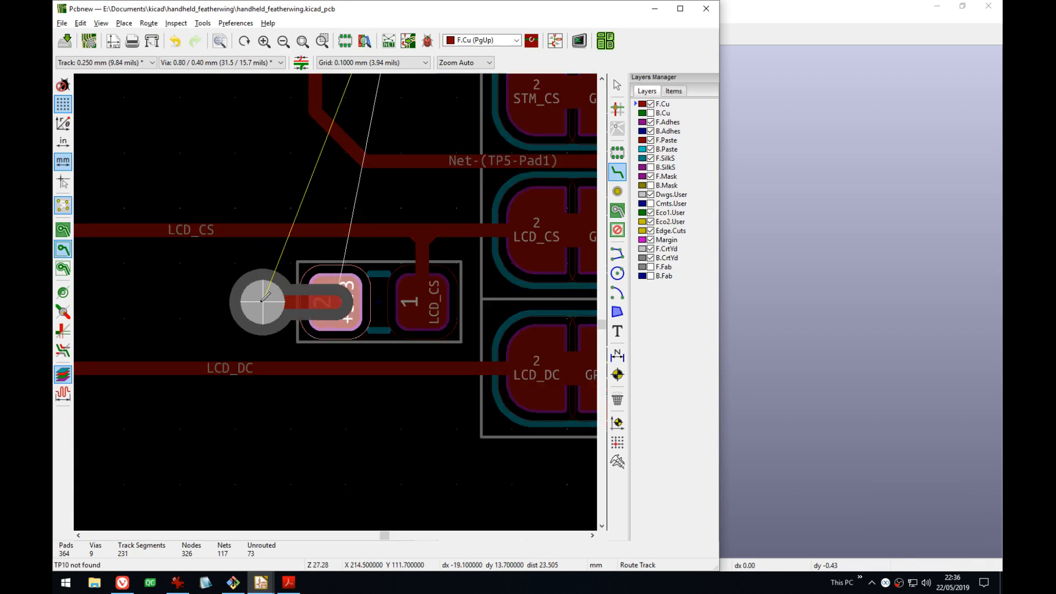
pyautogui.click(257, 301)
pyautogui.scroll(-6, 337, 299)
pyautogui.press('Escape')
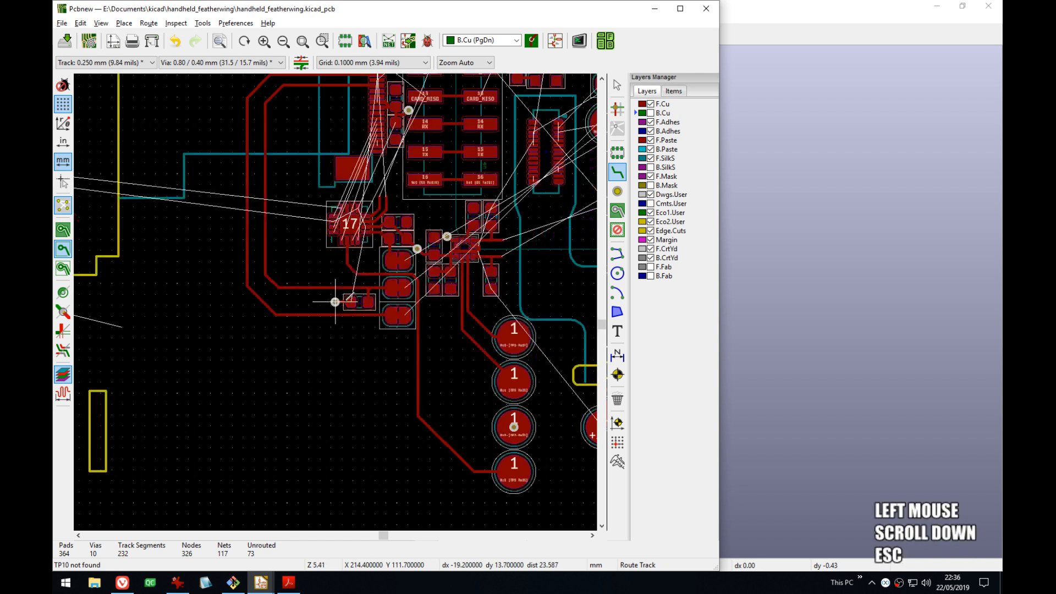
# - Look over the unrouted connections around the 17-pad chip and the solder jumpers, leave track routing, and save the board
pyautogui.scroll(1, 337, 299)
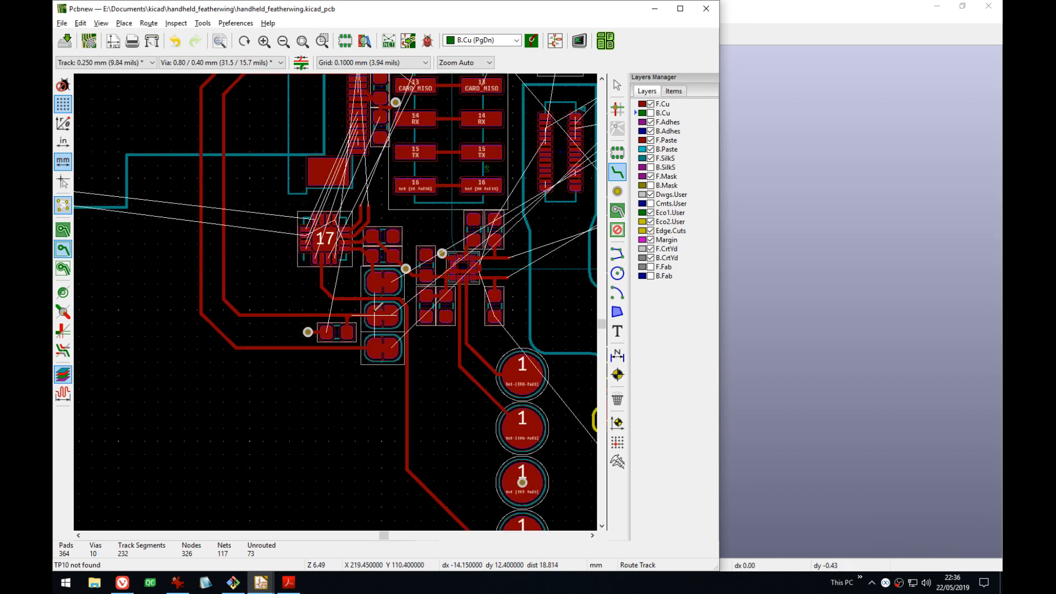
pyautogui.moveTo(552, 292); pyautogui.dragTo(423, 255, button='middle')
pyautogui.scroll(1, 401, 363)
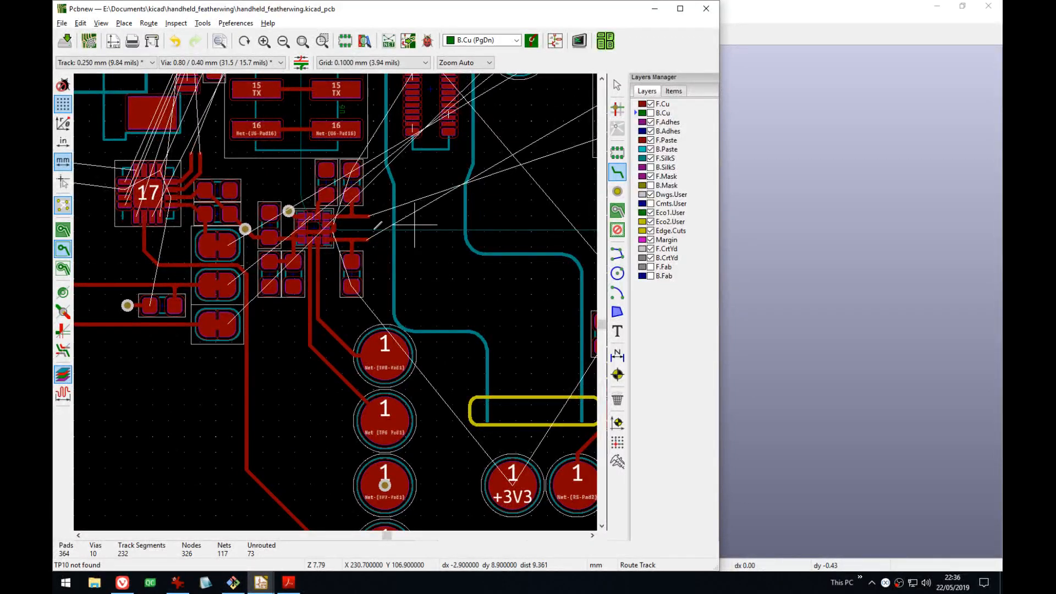
pyautogui.moveTo(328, 247); pyautogui.dragTo(401, 390, button='middle')
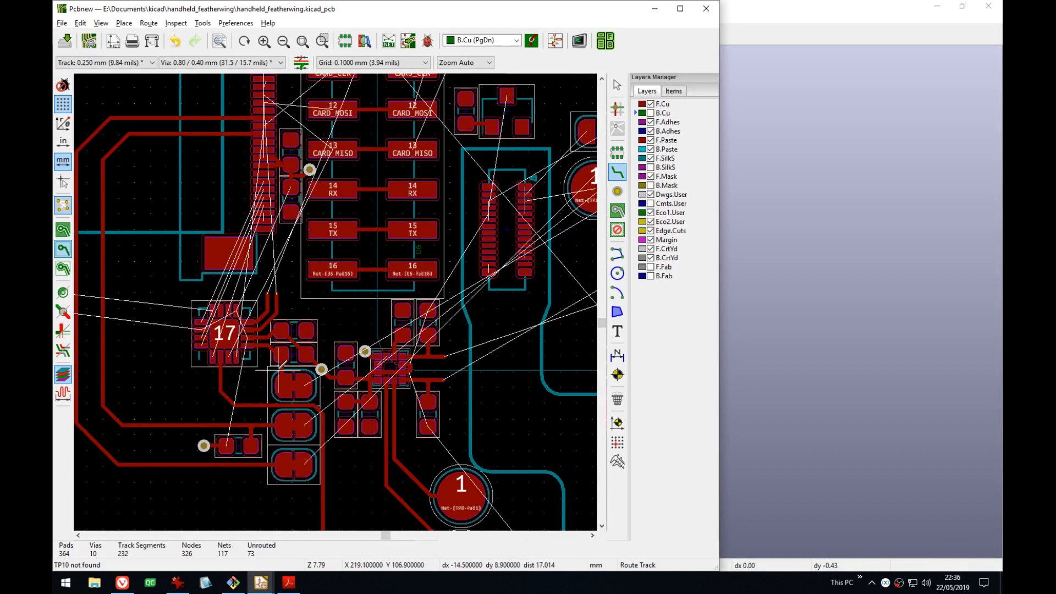
pyautogui.moveTo(219, 425); pyautogui.dragTo(334, 290, button='middle')
pyautogui.scroll(2, 335, 289)
pyautogui.moveTo(322, 174); pyautogui.dragTo(364, 357, button='middle')
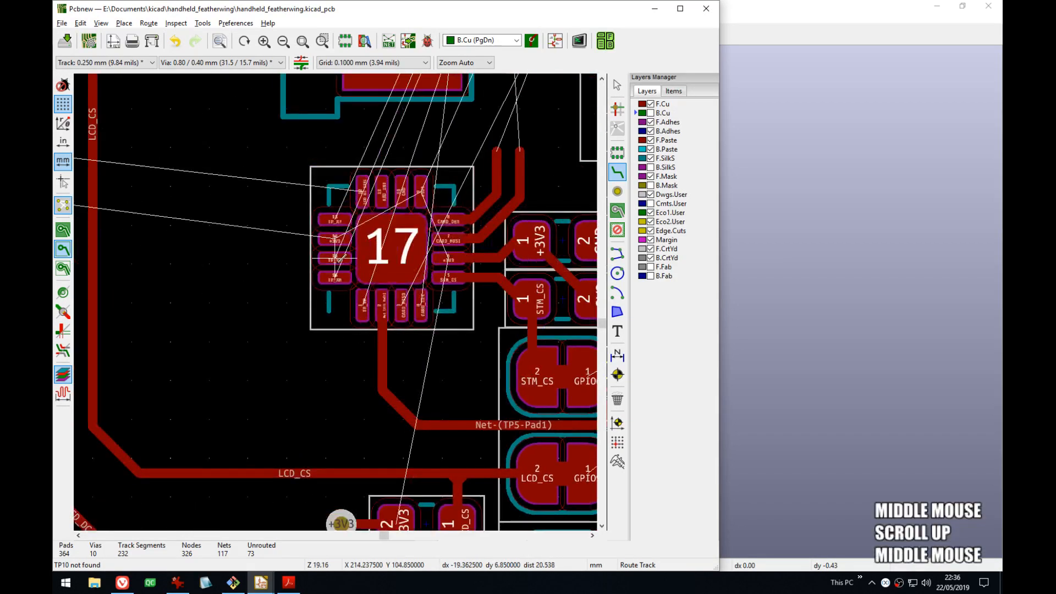
pyautogui.moveTo(480, 326); pyautogui.dragTo(218, 238, button='middle')
pyautogui.press('Escape')
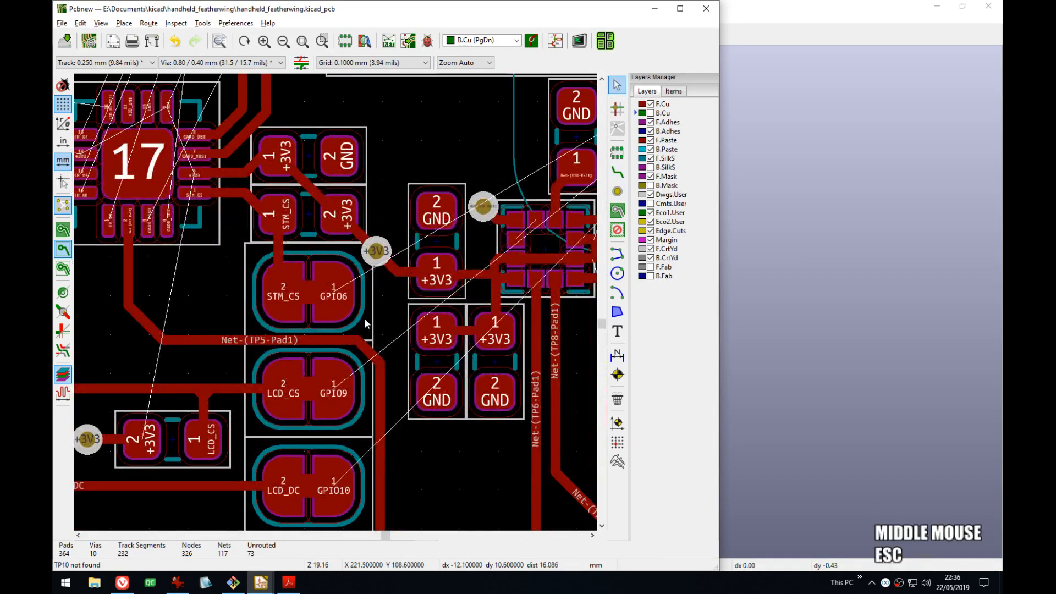
pyautogui.hotkey('ctrl', 's')
pyautogui.moveTo(379, 318)
pyautogui.mouseDown(button='middle')
pyautogui.moveTo(420, 319)
pyautogui.moveTo(381, 324)
pyautogui.mouseUp(button='middle')
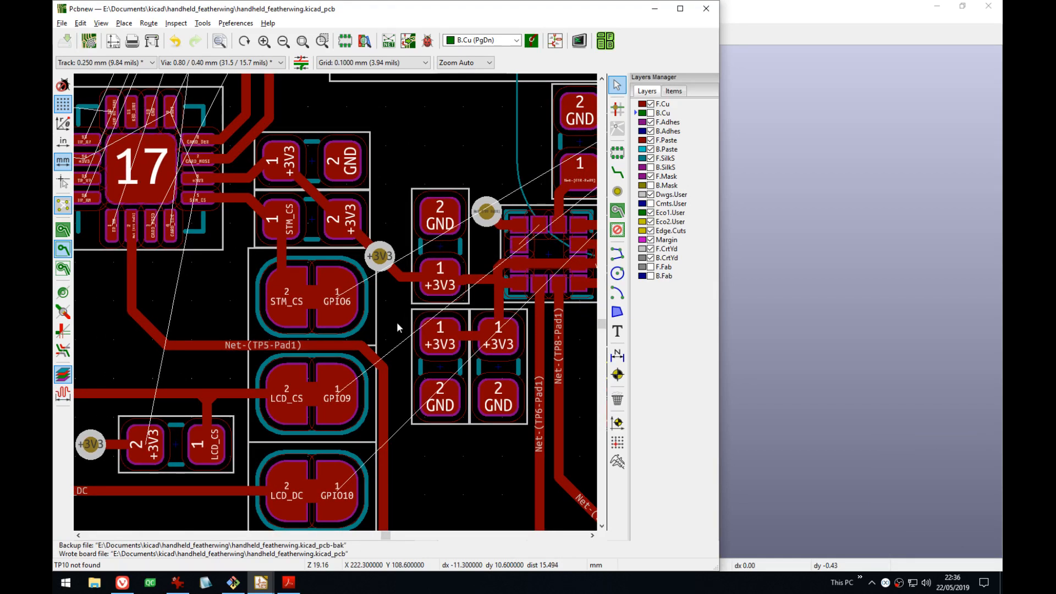
pyautogui.moveTo(474, 340); pyautogui.dragTo(378, 351, button='middle')
pyautogui.press('x')
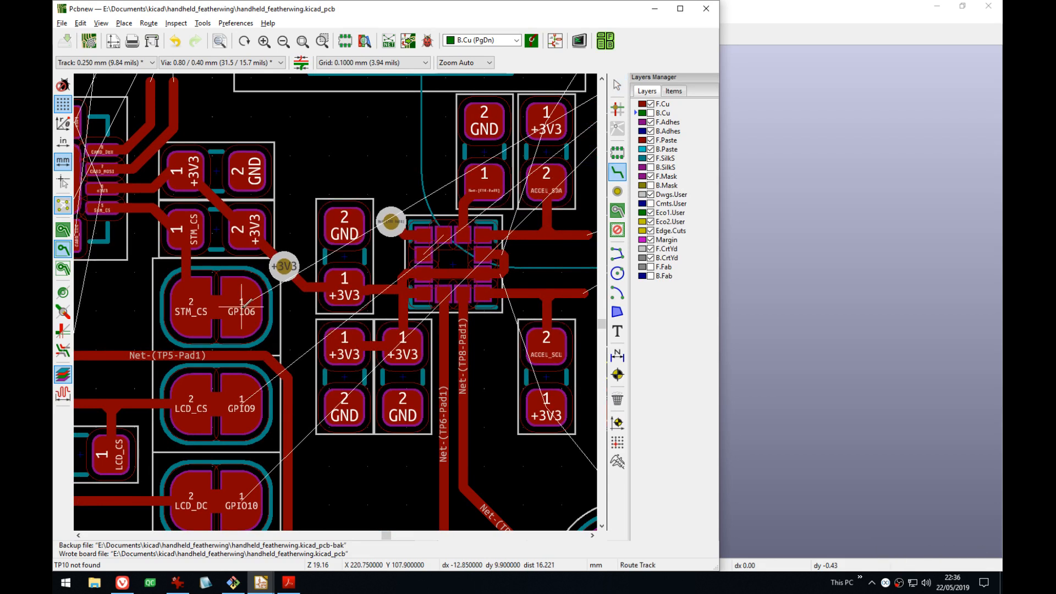
pyautogui.click(242, 305)
pyautogui.scroll(-4, 248, 302)
pyautogui.moveTo(275, 305); pyautogui.dragTo(94, 351, button='middle')
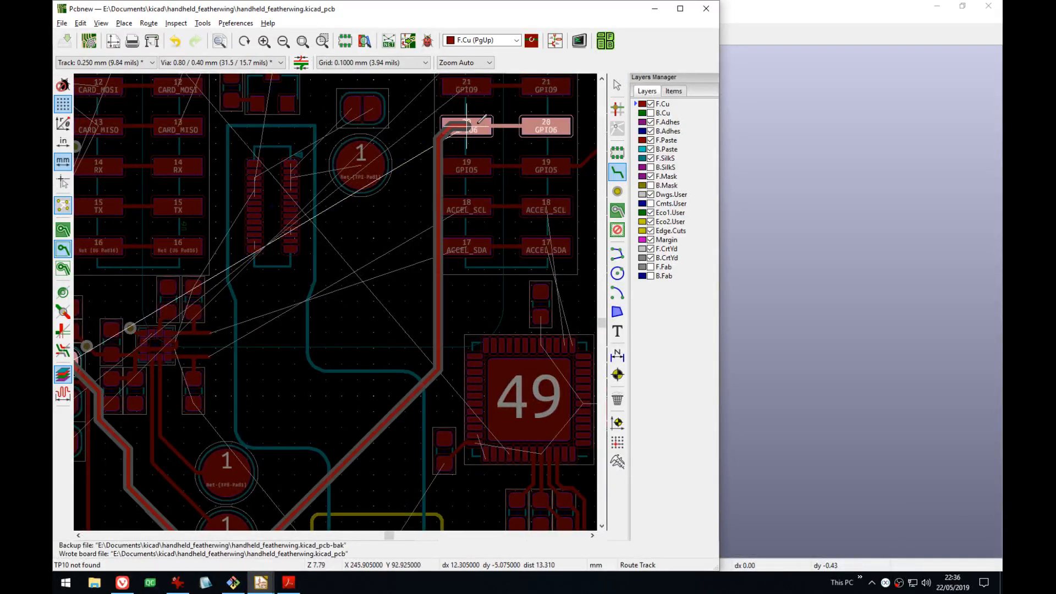
pyautogui.scroll(-4, 466, 128)
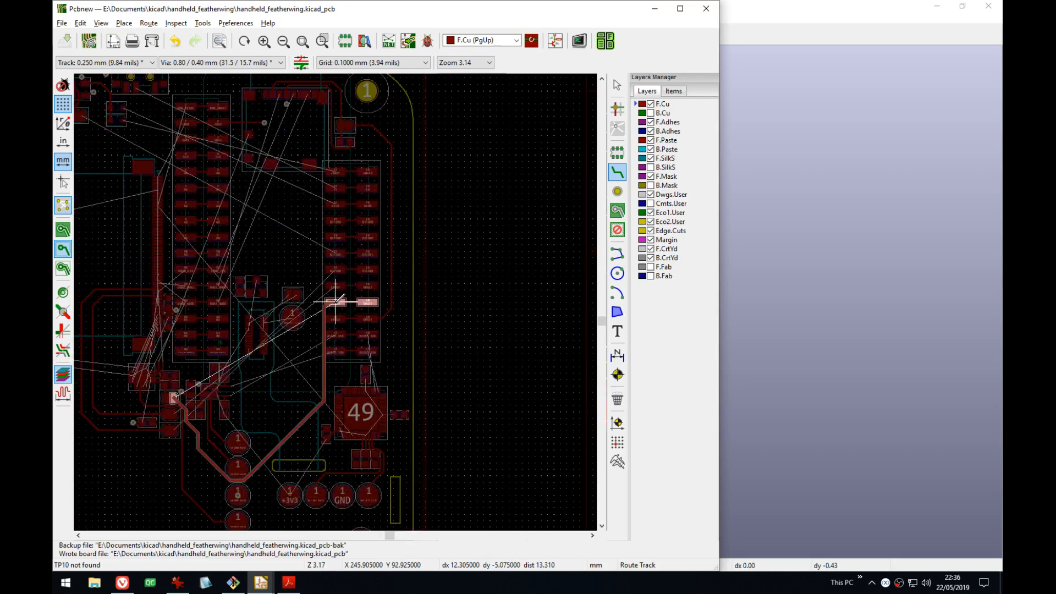
pyautogui.press('Escape')
# - Examine the unrouted connections between the solder jumpers, the Feather header pads and the board edge beside the display
pyautogui.scroll(4, 336, 301)
pyautogui.moveTo(412, 295); pyautogui.dragTo(416, 431, button='middle')
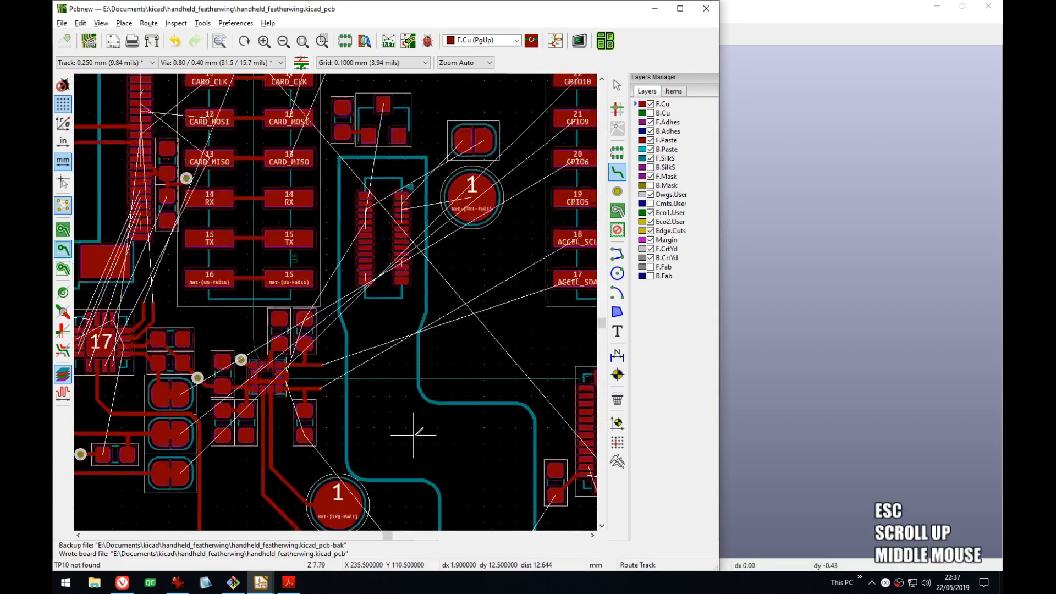
pyautogui.moveTo(394, 357); pyautogui.dragTo(368, 413, button='middle')
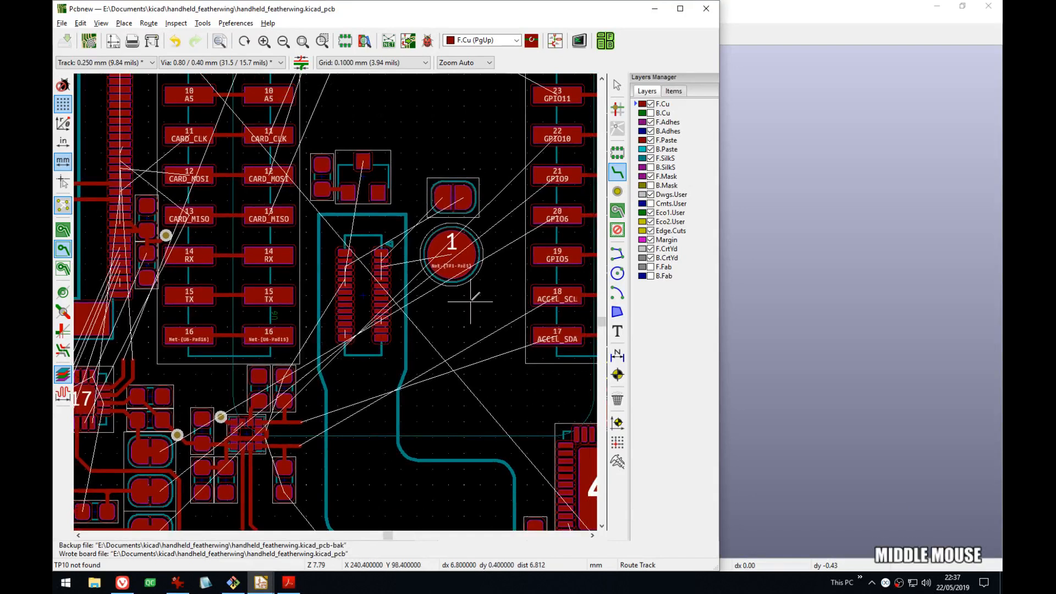
pyautogui.moveTo(472, 374); pyautogui.dragTo(344, 305, button='middle')
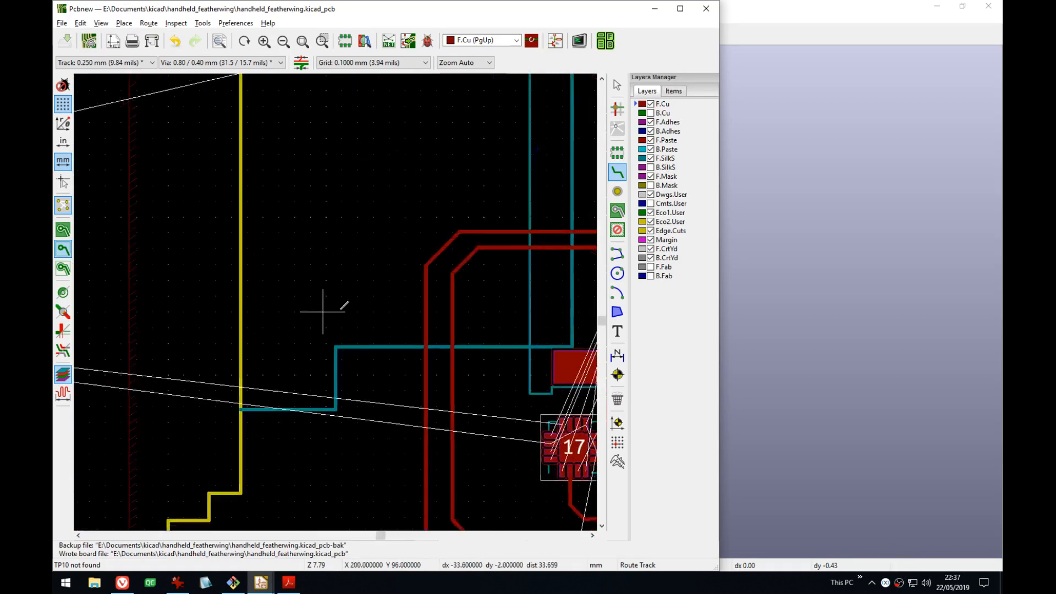
pyautogui.moveTo(225, 438); pyautogui.dragTo(339, 301, button='middle')
pyautogui.scroll(-4, 380, 273)
# - Switch to Eeschema, examine the ATSAMD20G16A pin connections on the keyboard sheet, and return to the root sheet
pyautogui.hotkey('alt', 'Tab')
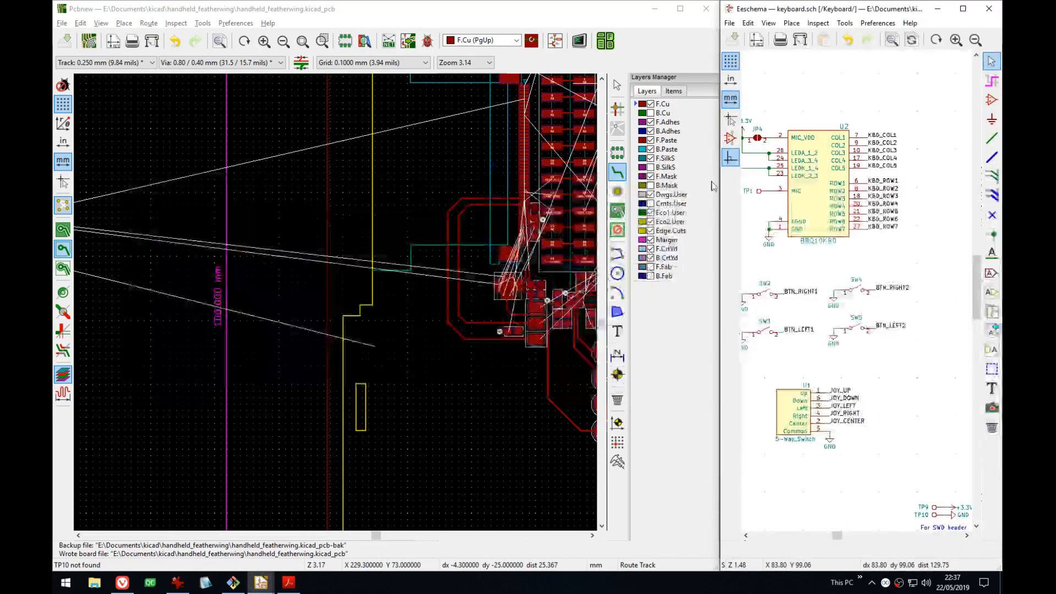
pyautogui.moveTo(789, 228)
pyautogui.mouseDown(button='middle')
pyautogui.moveTo(847, 266)
pyautogui.moveTo(814, 269)
pyautogui.moveTo(809, 160)
pyautogui.moveTo(808, 236)
pyautogui.mouseUp(button='middle')
pyautogui.scroll(-5, 868, 291)
pyautogui.scroll(5, 867, 290)
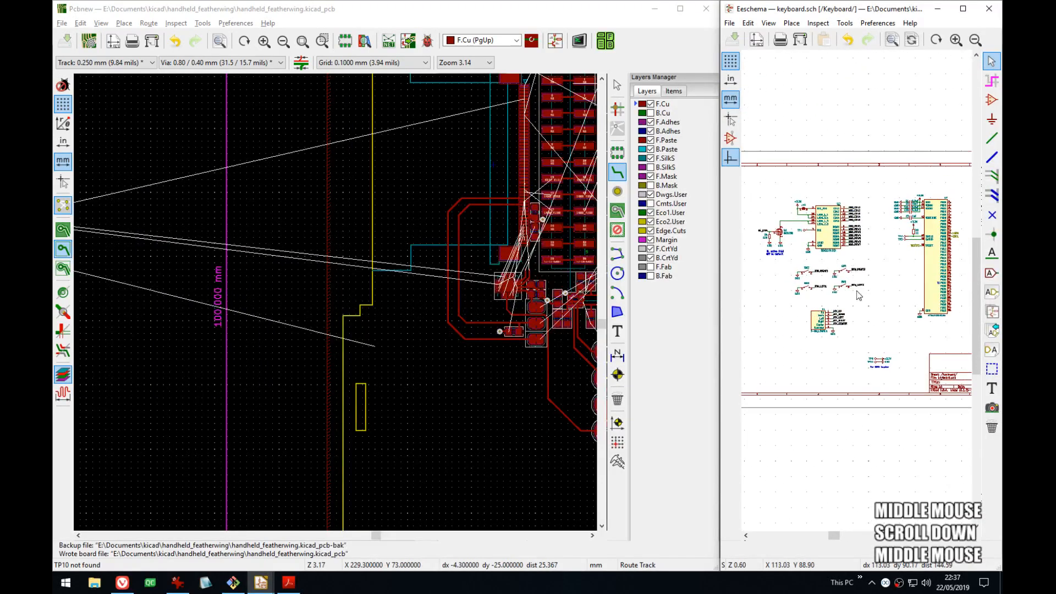
pyautogui.moveTo(934, 165); pyautogui.dragTo(853, 249, button='middle')
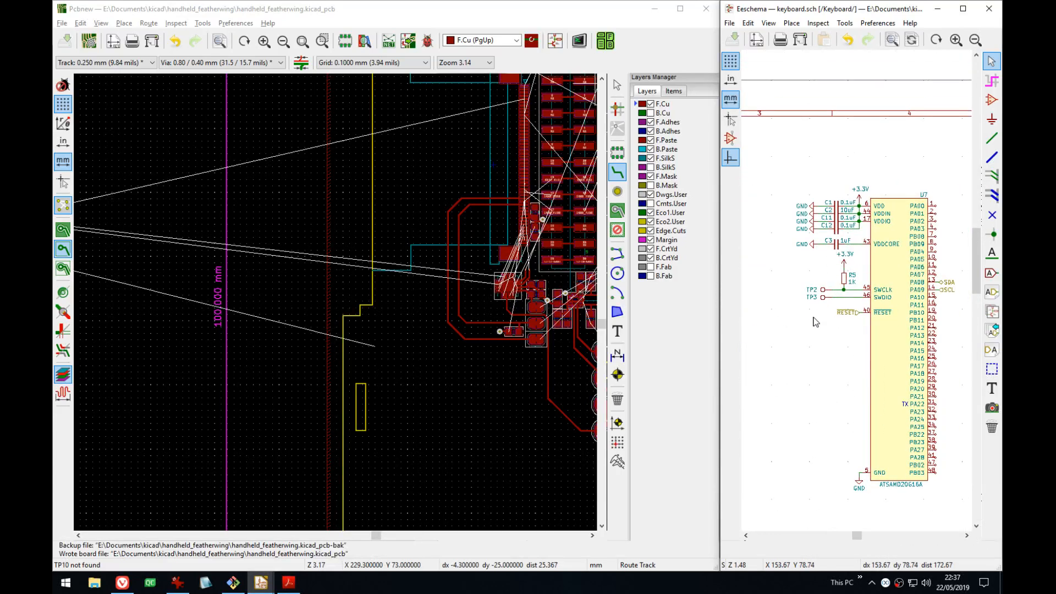
pyautogui.moveTo(812, 318); pyautogui.dragTo(807, 321, button='middle')
pyautogui.hotkey('alt', 'BackSpace')
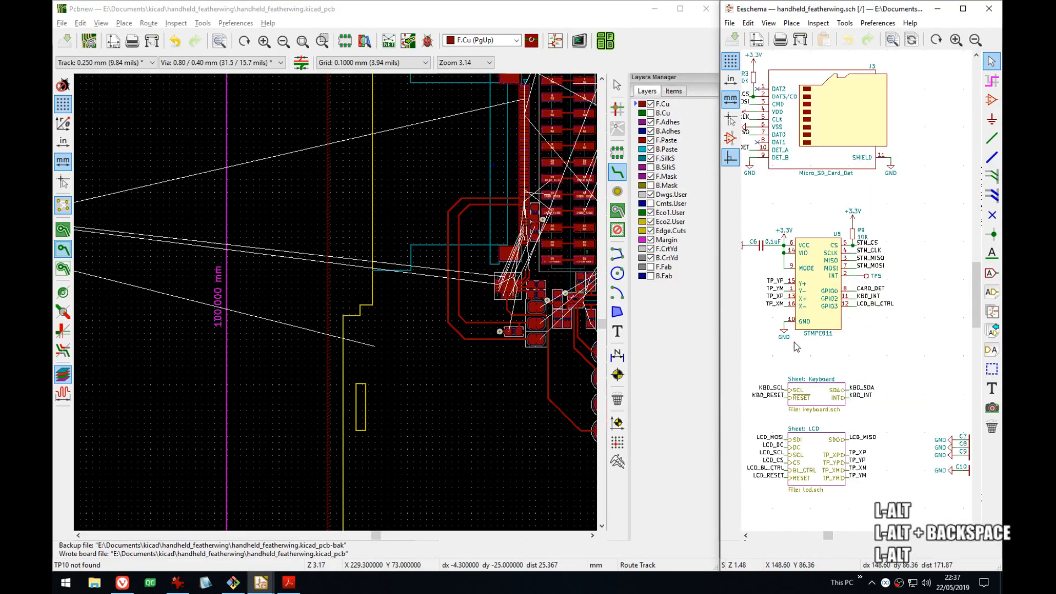
# - Open the LCD sheet in the schematic and examine the backlight circuit around Q2, R6 and R7
pyautogui.doubleClick(822, 455)
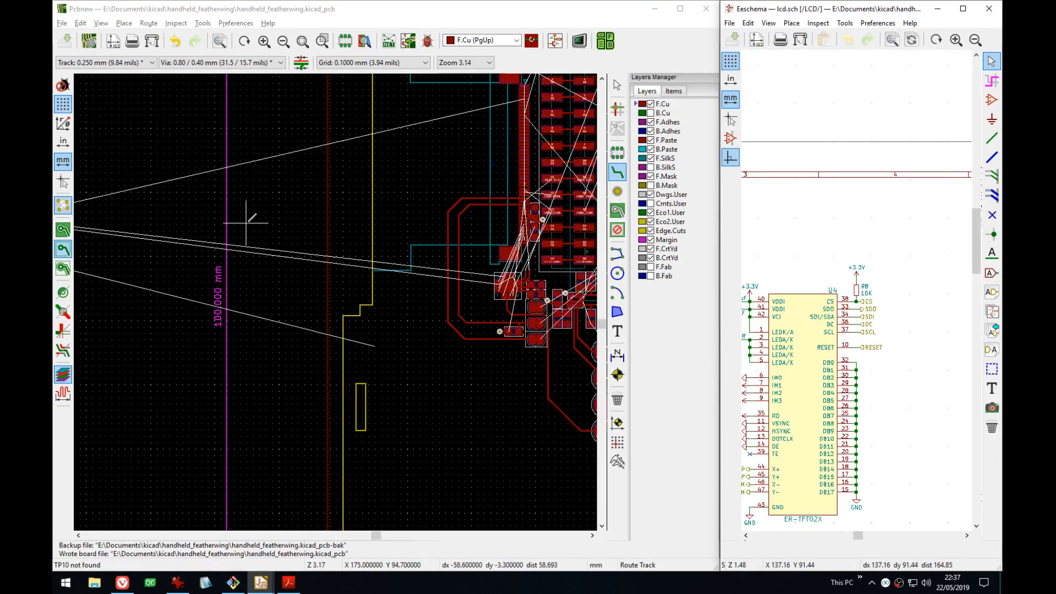
pyautogui.moveTo(785, 301); pyautogui.dragTo(865, 275, button='middle')
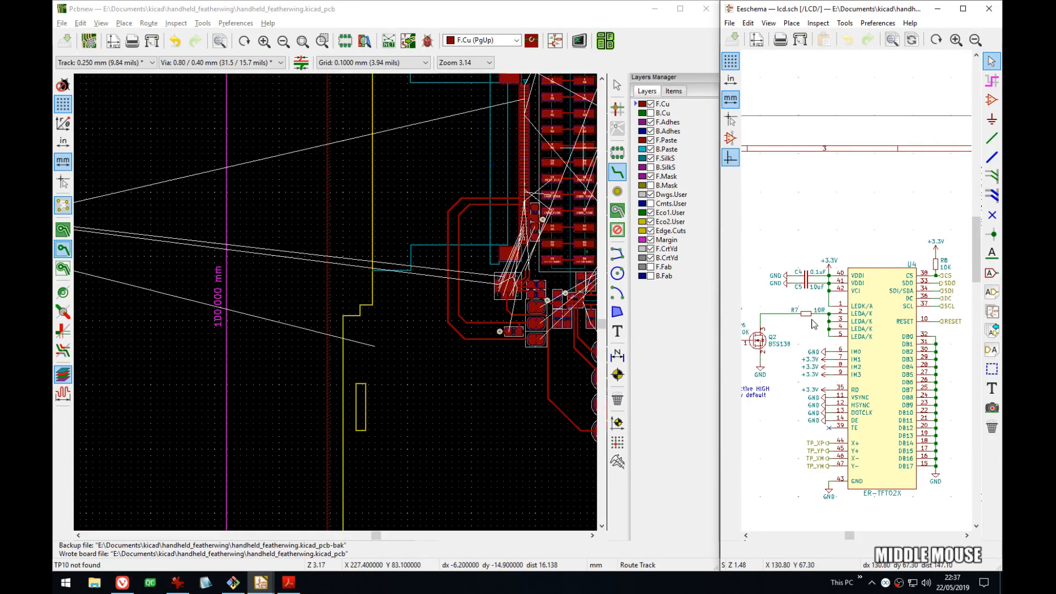
pyautogui.moveTo(813, 325); pyautogui.dragTo(891, 306, button='middle')
# - Move the off-board backlight group of Q2, R6 and R7 onto the board, below the NEOPIXEL/GPIO11 solder jumper beside the display connector
pyautogui.scroll(-4, 297, 298)
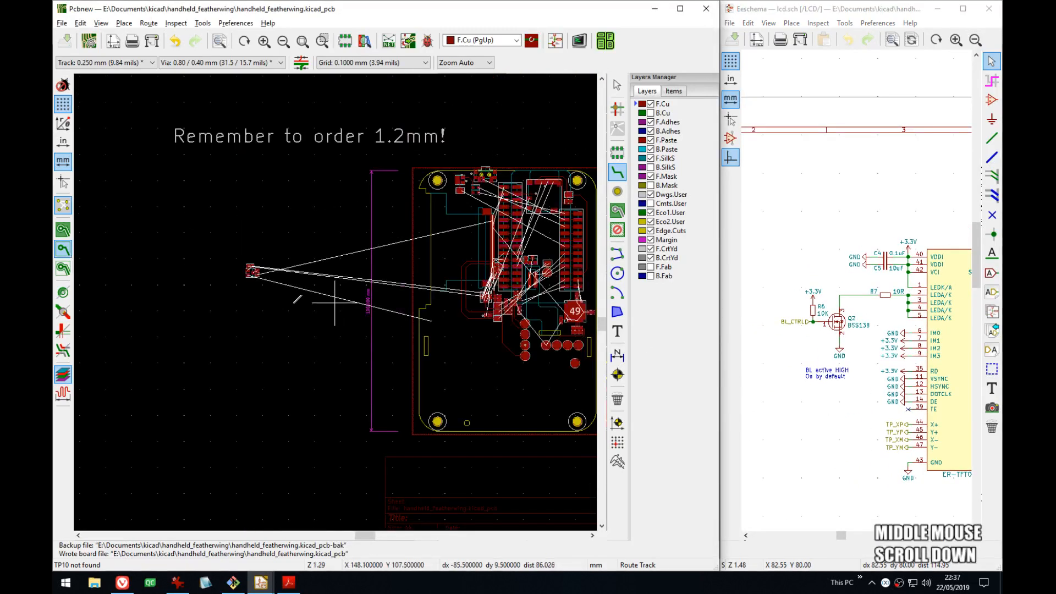
pyautogui.scroll(6, 297, 299)
pyautogui.press('Escape')
pyautogui.click(385, 270)
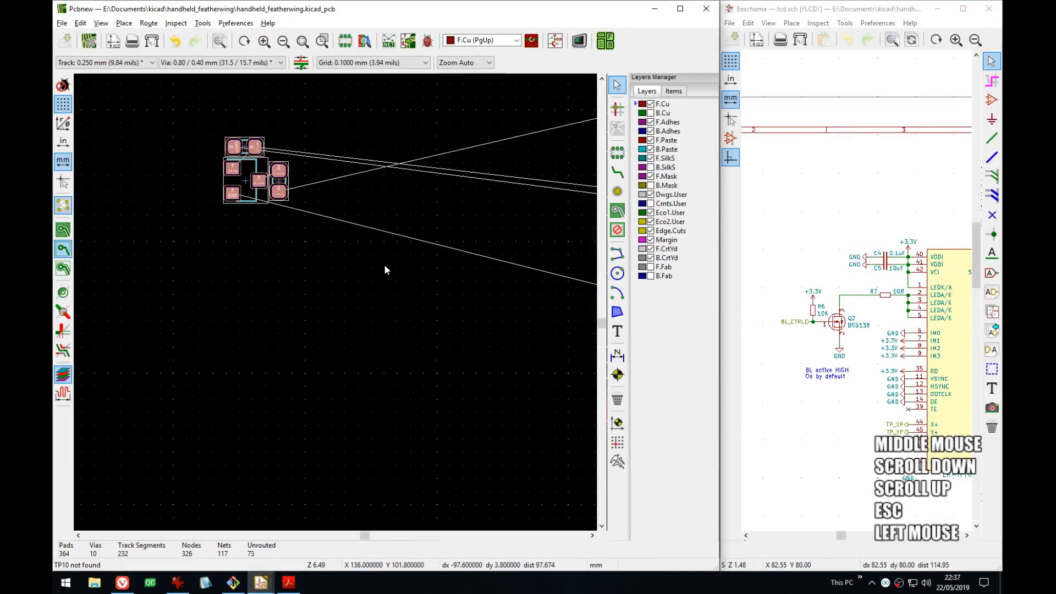
pyautogui.moveTo(275, 203); pyautogui.dragTo(278, 286, button='middle')
pyautogui.scroll(1, 262, 279)
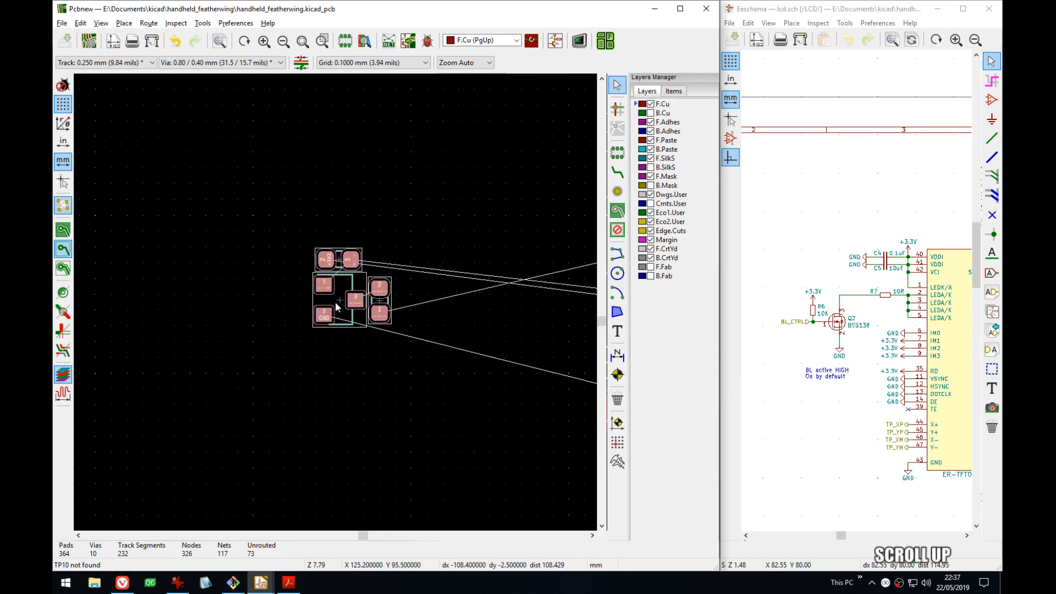
pyautogui.scroll(2, 339, 303)
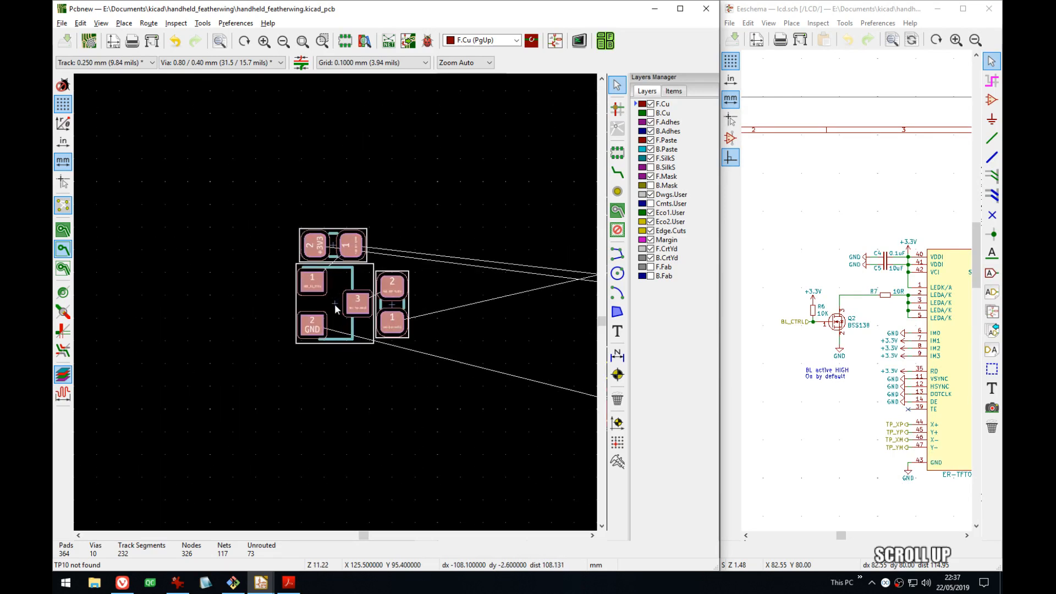
pyautogui.scroll(-9, 334, 308)
pyautogui.moveTo(334, 308); pyautogui.dragTo(233, 300, button='middle')
pyautogui.scroll(1, 429, 207)
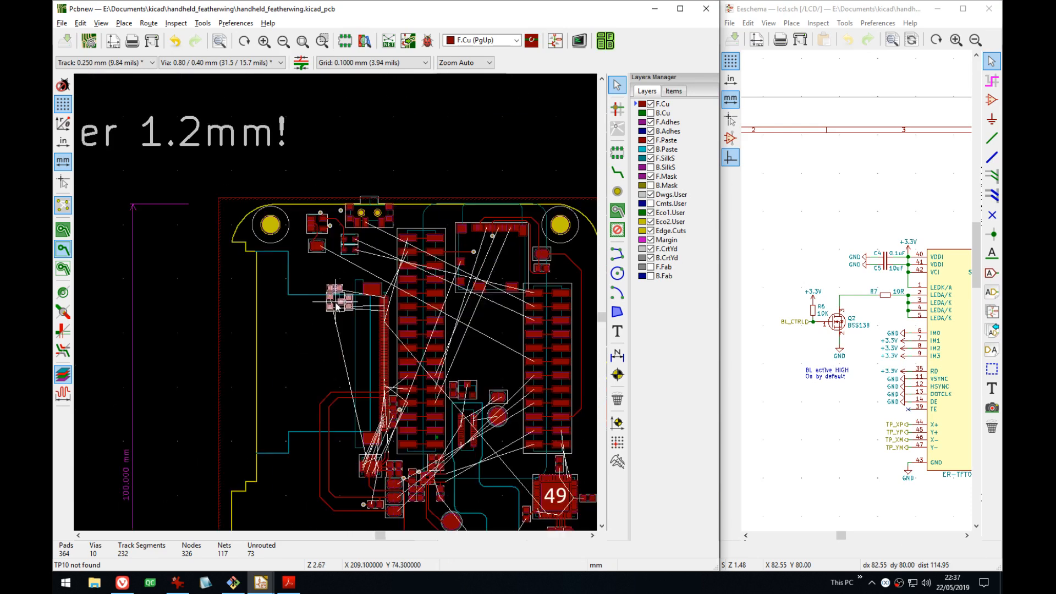
pyautogui.scroll(12, 337, 306)
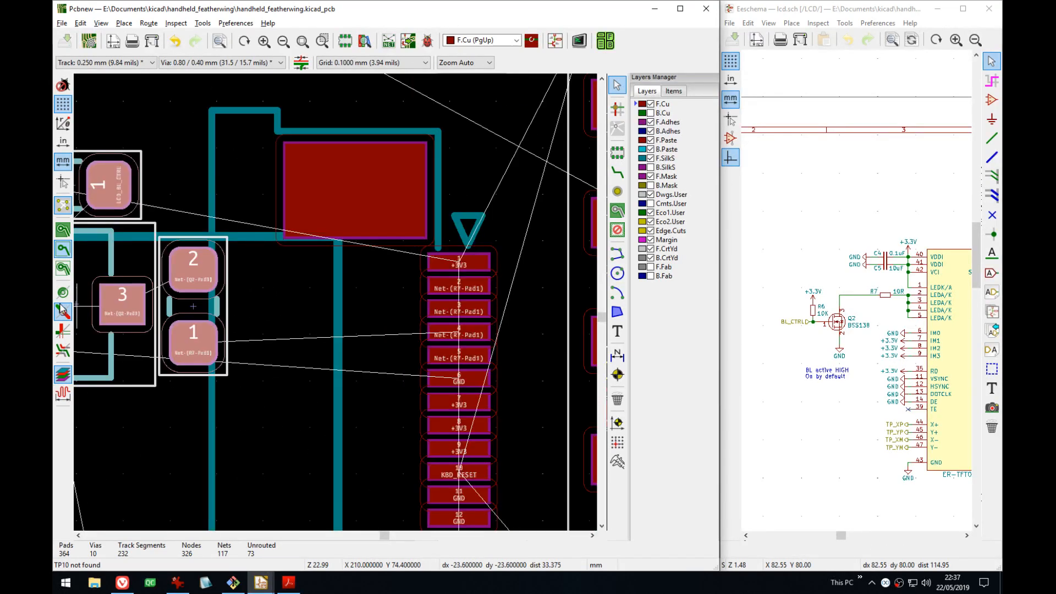
pyautogui.scroll(-9, 342, 306)
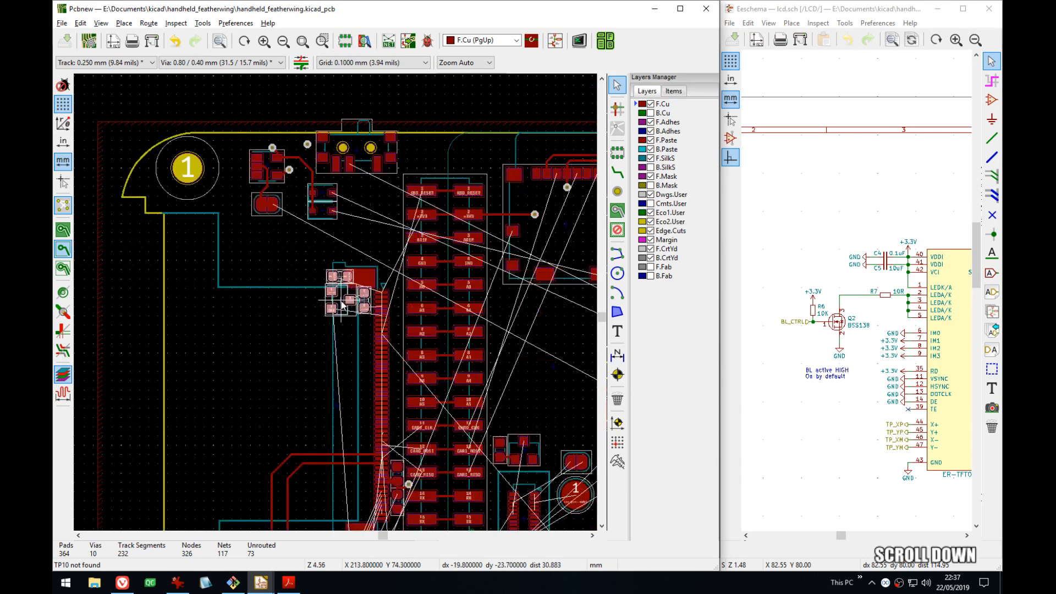
pyautogui.moveTo(342, 305); pyautogui.dragTo(339, 337, button='middle')
pyautogui.scroll(6, 337, 307)
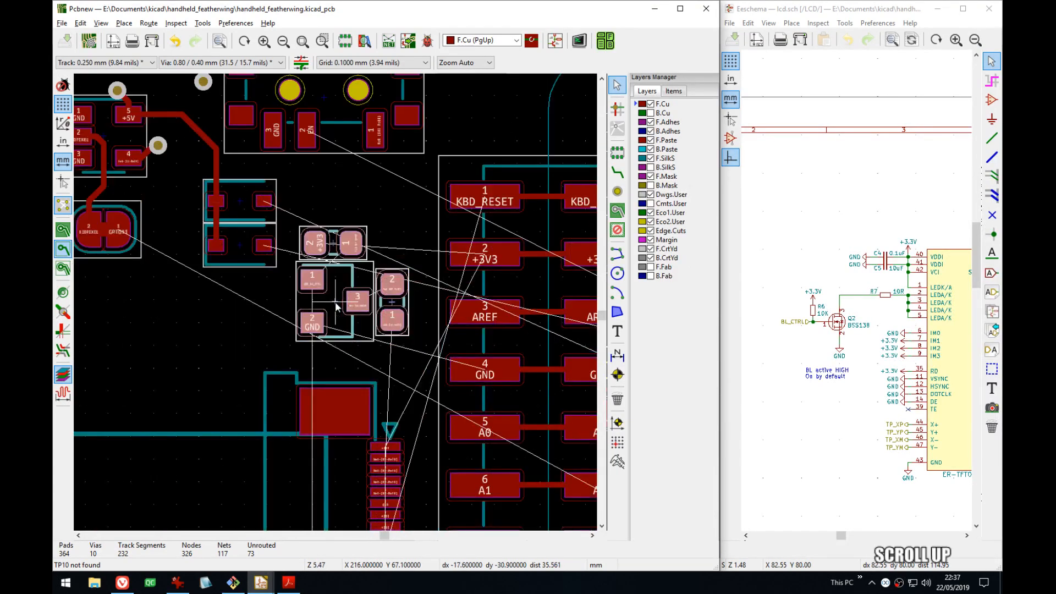
pyautogui.moveTo(336, 306); pyautogui.dragTo(450, 299, button='middle')
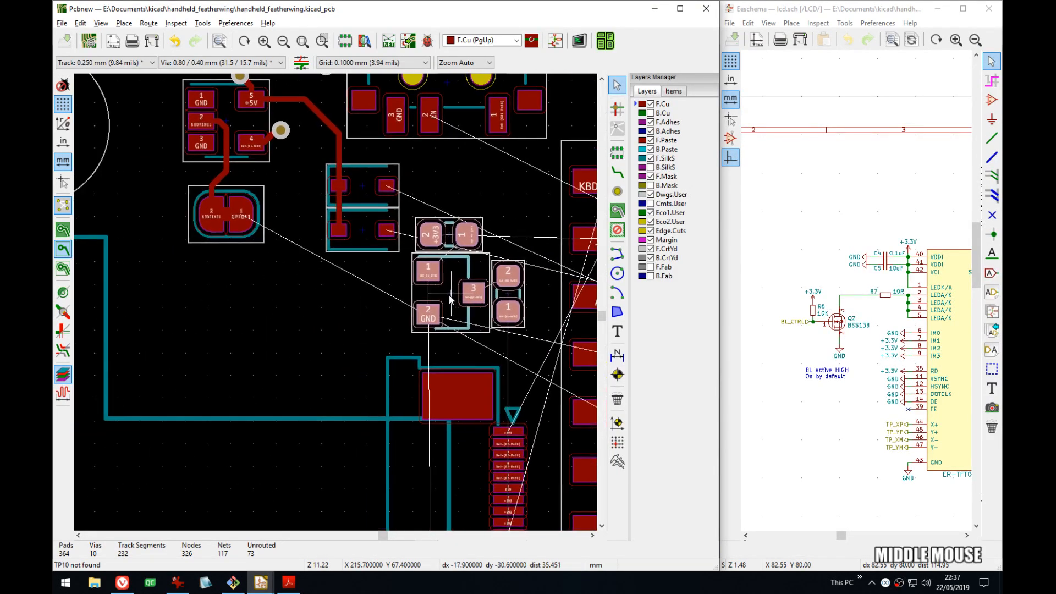
pyautogui.moveTo(450, 299); pyautogui.dragTo(212, 352)
pyautogui.scroll(-1, 437, 292)
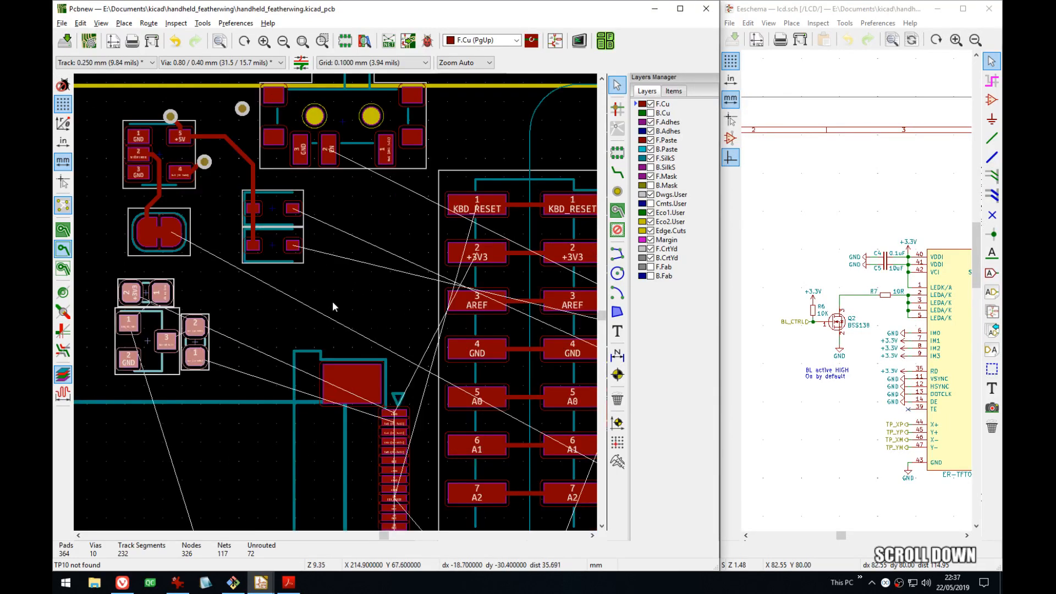
# - Examine the unrouted connections from the backlight group to the display connector and the 17-pad chip
pyautogui.moveTo(358, 315); pyautogui.dragTo(358, 202, button='middle')
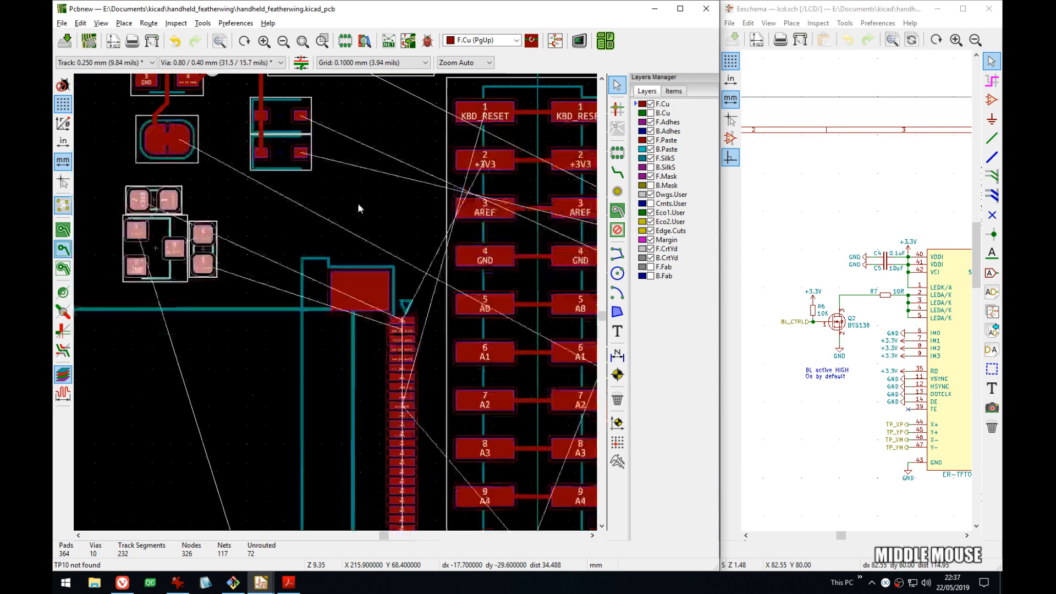
pyautogui.scroll(5, 357, 202)
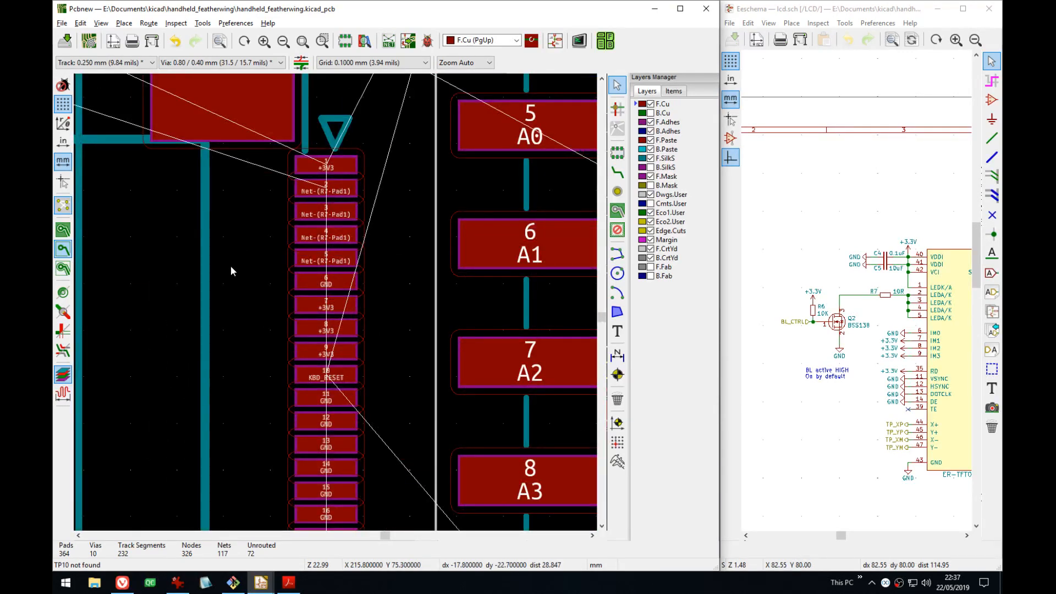
pyautogui.moveTo(231, 269); pyautogui.dragTo(323, 359, button='middle')
pyautogui.moveTo(148, 274); pyautogui.dragTo(354, 365, button='middle')
pyautogui.moveTo(175, 204); pyautogui.dragTo(321, 328, button='middle')
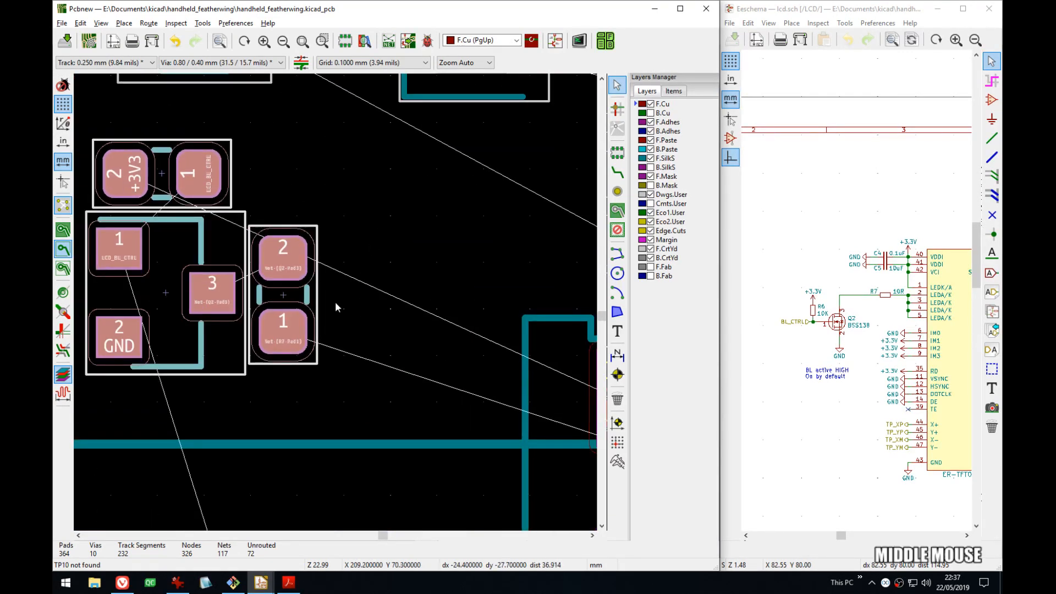
pyautogui.scroll(-5, 337, 306)
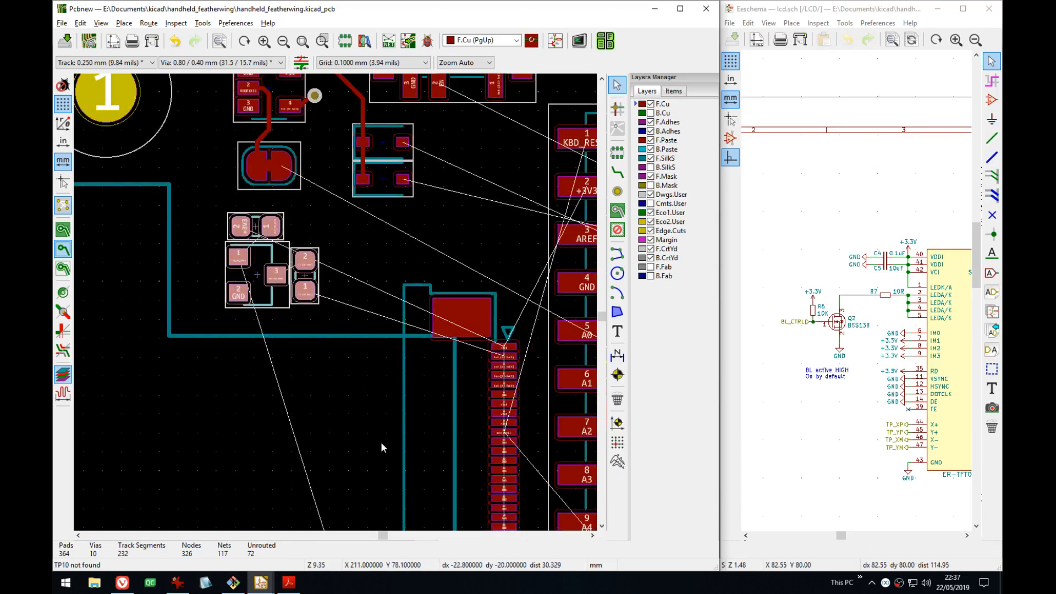
pyautogui.moveTo(383, 447); pyautogui.dragTo(370, 330, button='middle')
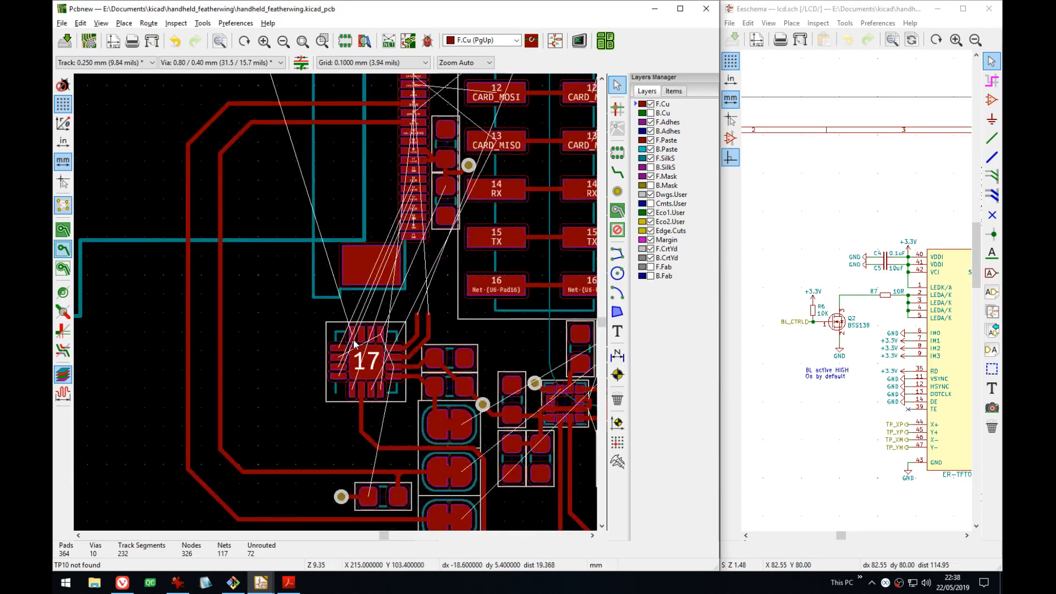
pyautogui.moveTo(318, 210); pyautogui.dragTo(401, 328, button='middle')
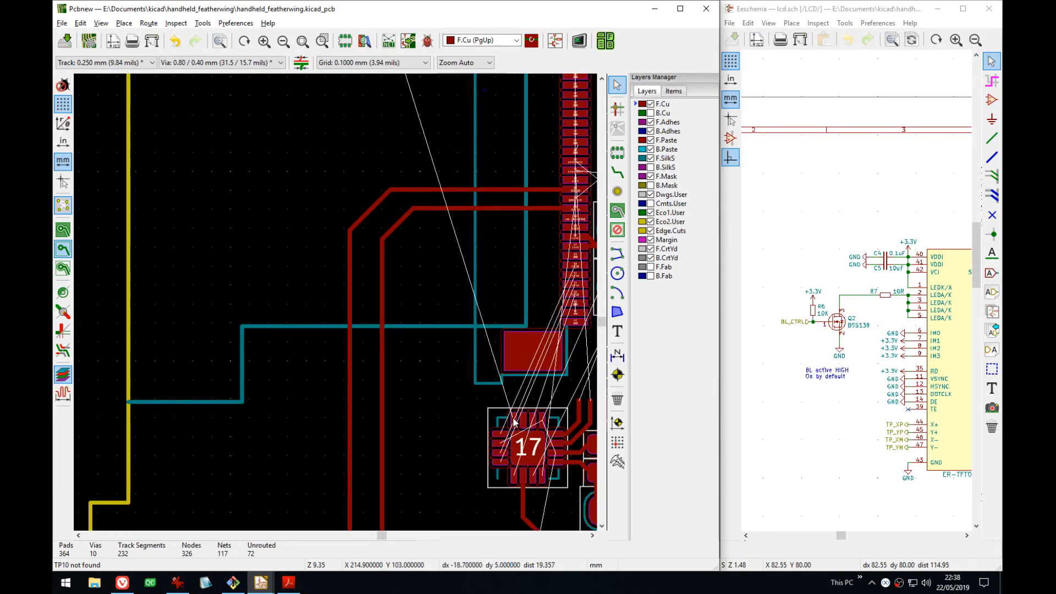
pyautogui.moveTo(463, 389); pyautogui.dragTo(397, 292, button='middle')
pyautogui.scroll(1, 397, 292)
pyautogui.scroll(2, 337, 303)
# - Rotate the group of Q2, R6 and R7 by 180 degrees and place it between the +5V diodes and the display connector
pyautogui.moveTo(334, 299); pyautogui.dragTo(469, 355, button='middle')
pyautogui.click(438, 333)
pyautogui.click(243, 290)
pyautogui.keyDown('shift'); pyautogui.click(363, 337); pyautogui.keyUp('shift')
pyautogui.keyDown('shift'); pyautogui.click(226, 223); pyautogui.keyUp('shift')
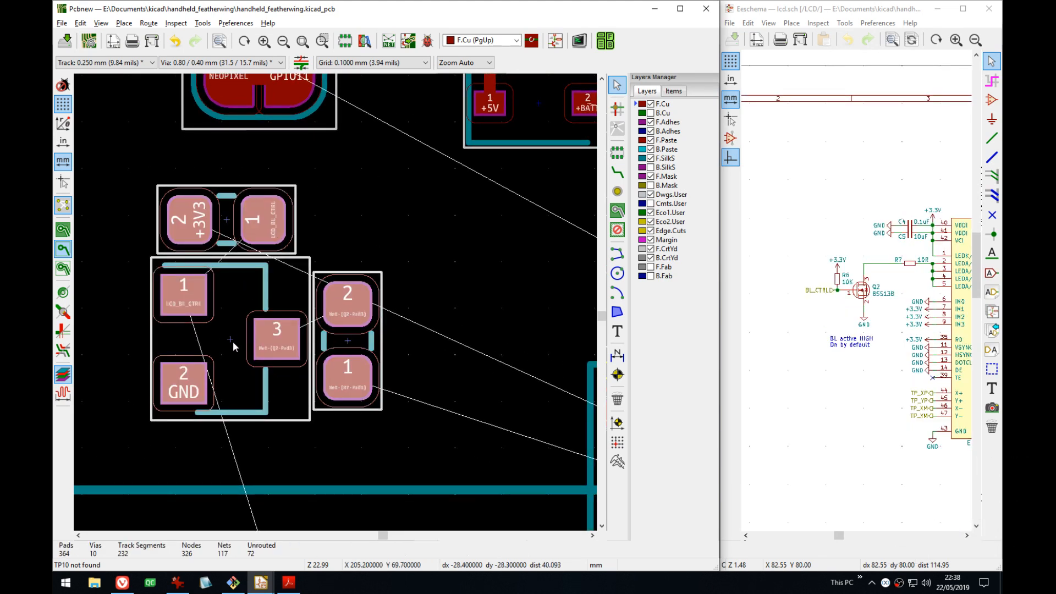
pyautogui.press('m')
pyautogui.press('r')
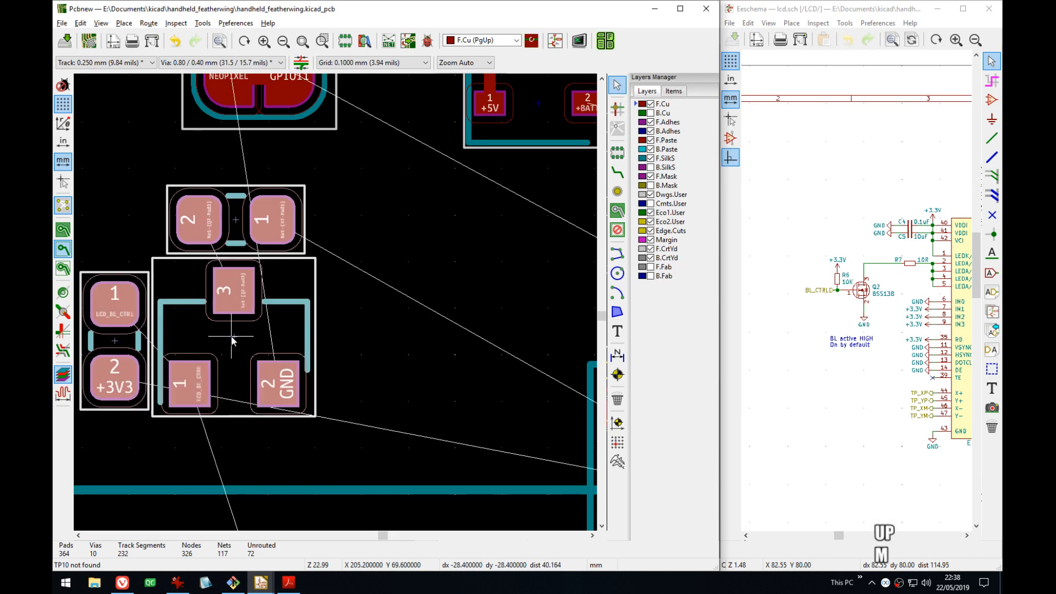
pyautogui.scroll(-3, 335, 301)
pyautogui.moveTo(421, 301); pyautogui.dragTo(363, 346, button='middle')
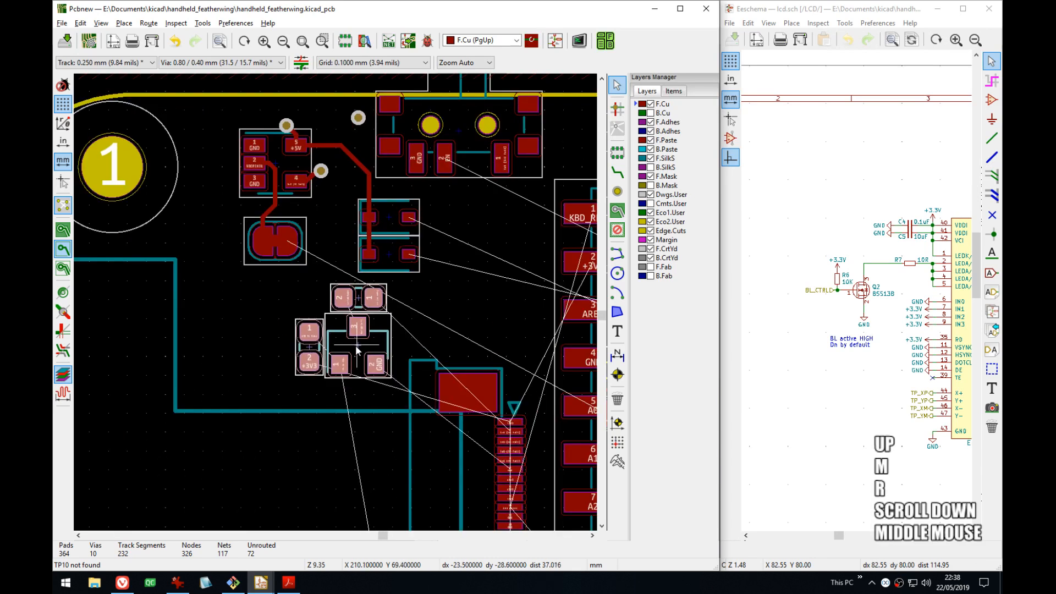
pyautogui.press('r')
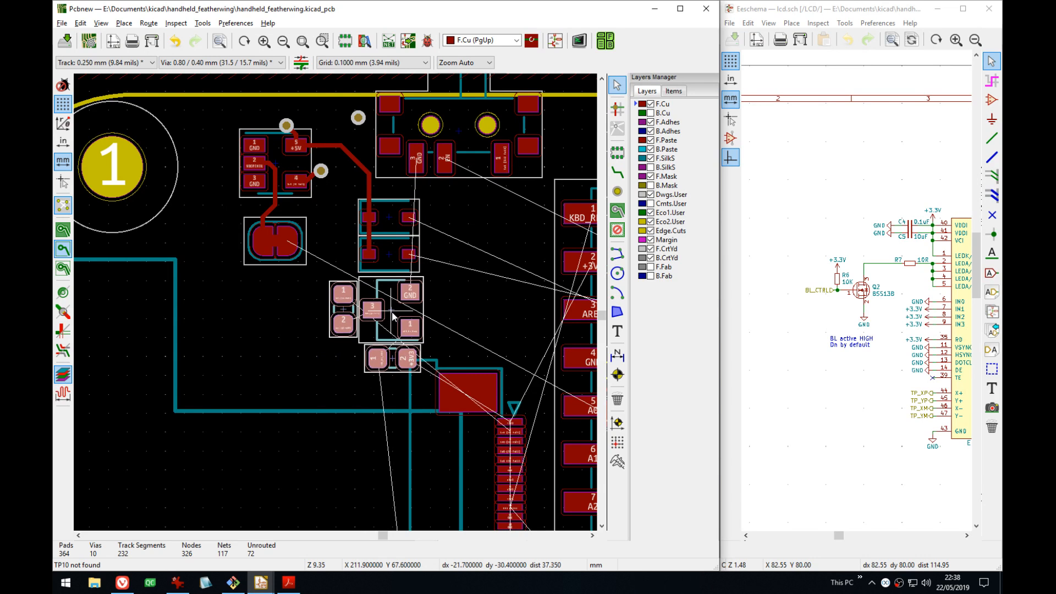
pyautogui.scroll(3, 389, 314)
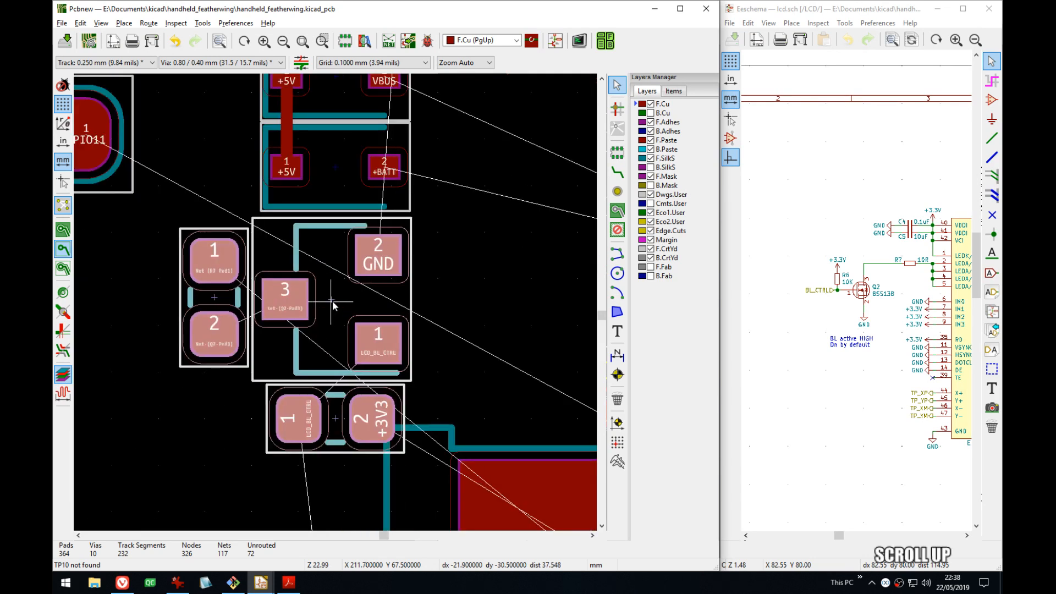
pyautogui.click(391, 316)
# - Rotate R6 upright, place it beside Q2's GND and LCD_BL_CTRL pads opposite R7, and save the board
pyautogui.click(335, 409)
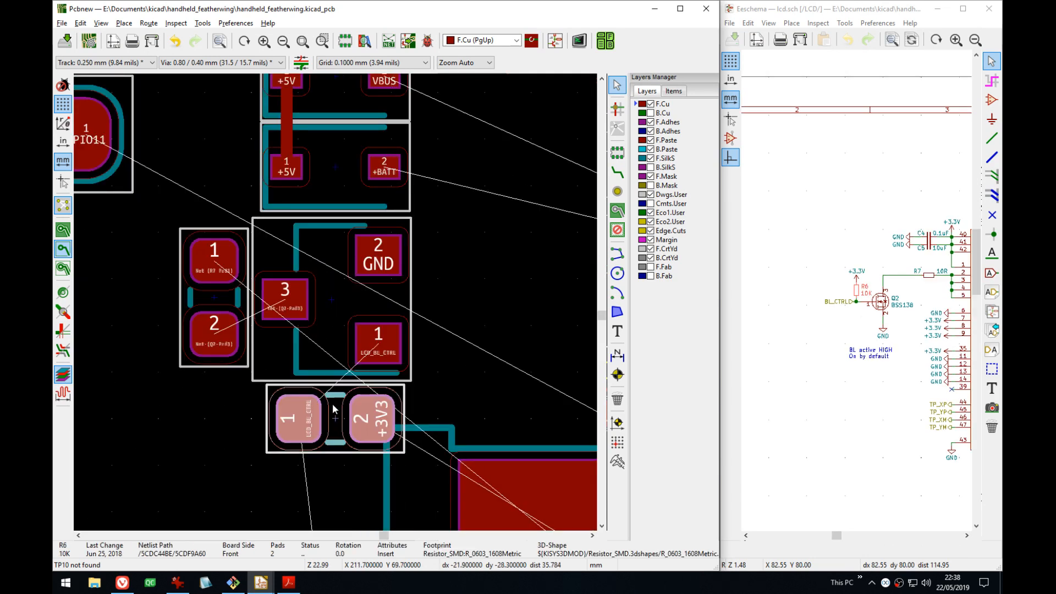
pyautogui.press('m')
pyautogui.press('r')
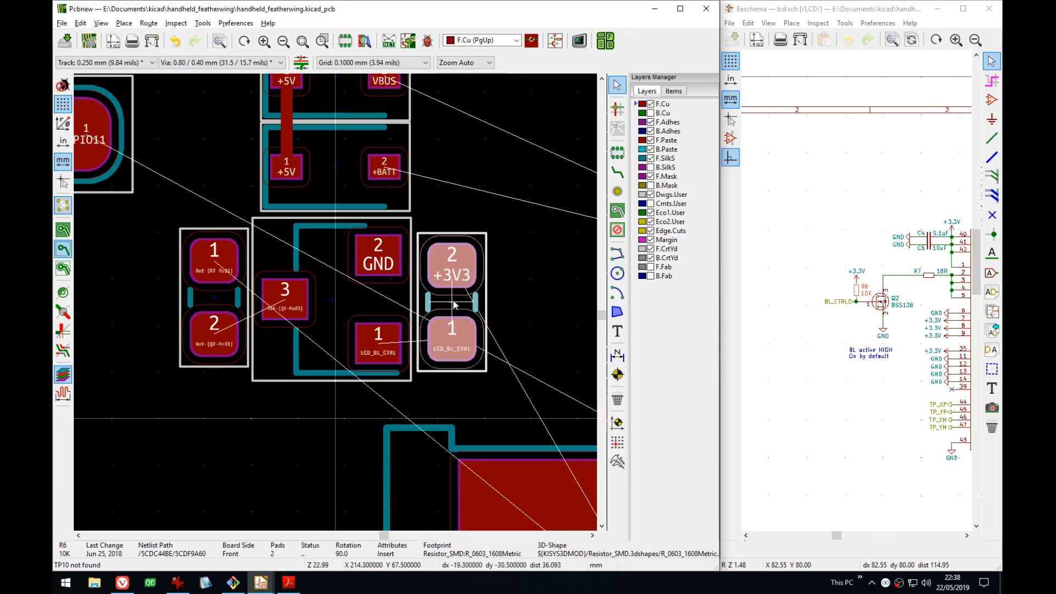
pyautogui.click(453, 296)
pyautogui.moveTo(453, 296); pyautogui.dragTo(416, 296, button='middle')
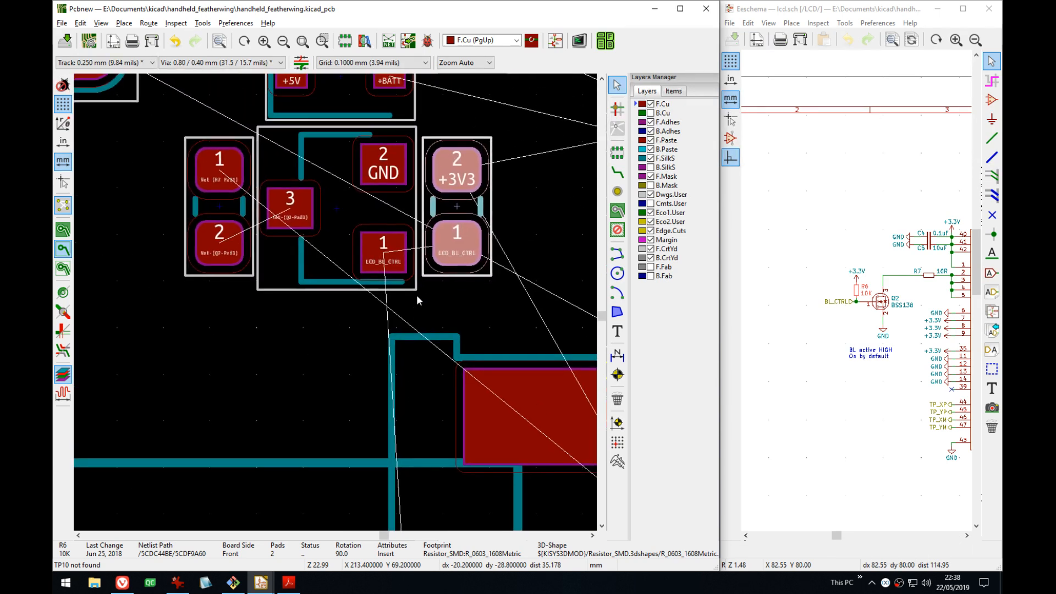
pyautogui.click(533, 212)
pyautogui.hotkey('ctrl', 's')
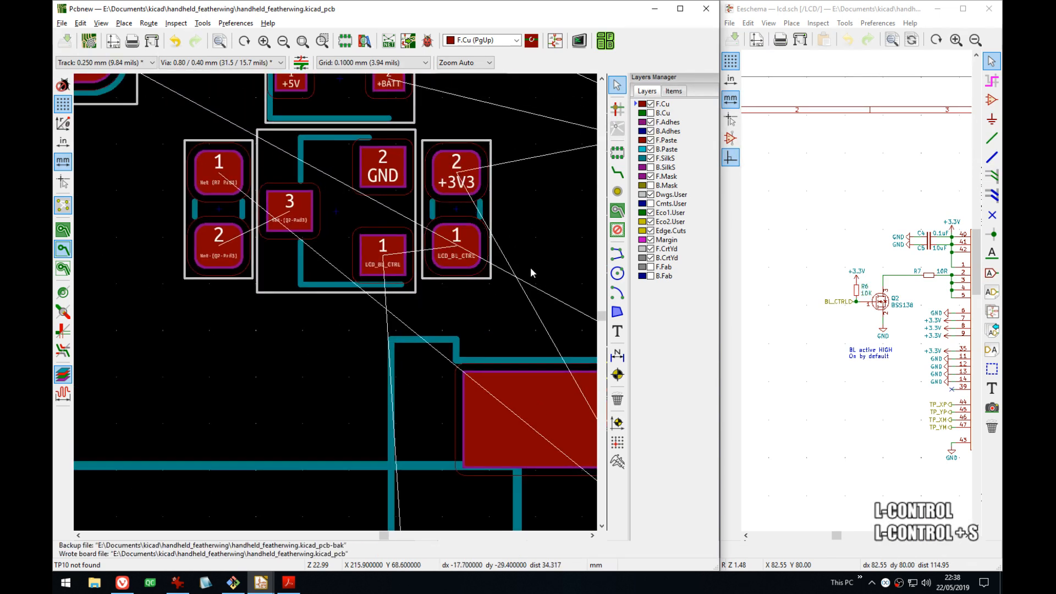
# - Shift Q2, R6 and R7 together 0.1 mm to the right and save the board
pyautogui.moveTo(530, 272); pyautogui.dragTo(225, 208)
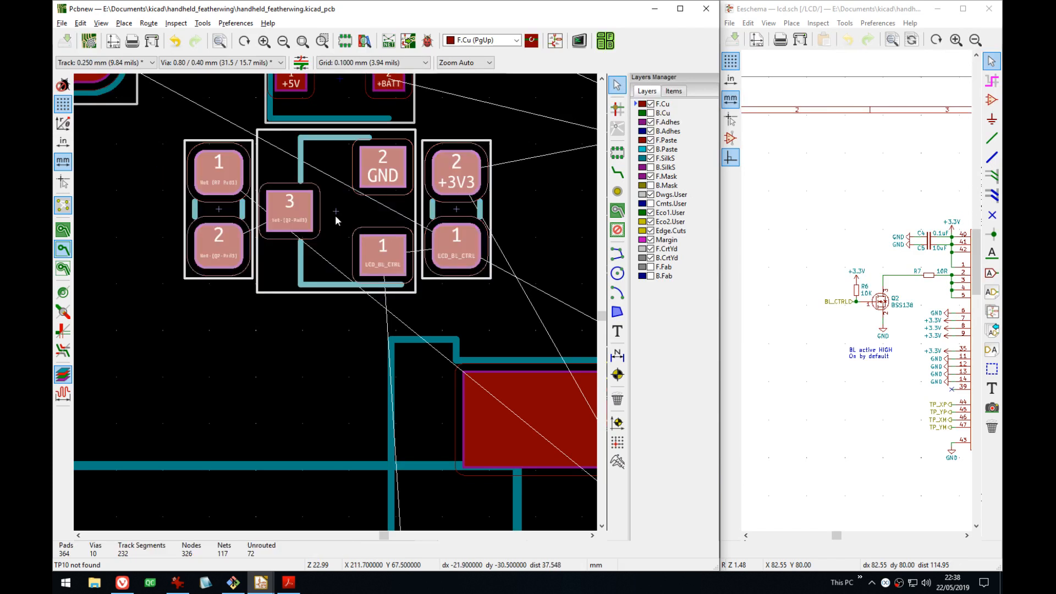
pyautogui.press('Up')
pyautogui.press('m')
pyautogui.press('Right')
pyautogui.press('Return')
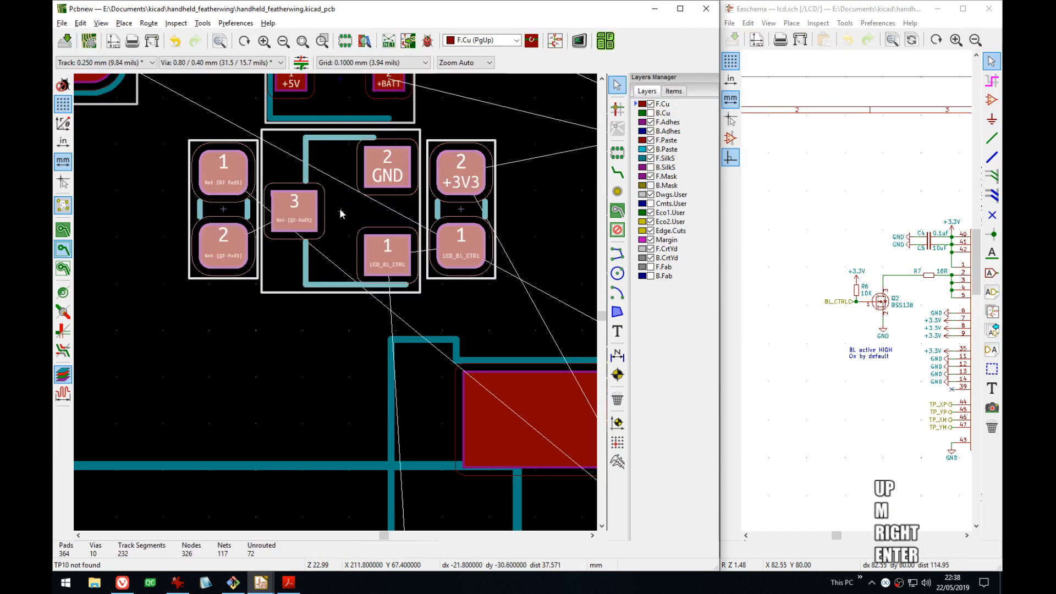
pyautogui.hotkey('ctrl', 's')
# - Open the 3D Viewer and inspect the placement of the backlight parts between the diodes and the display connector
pyautogui.hotkey('alt', '3')
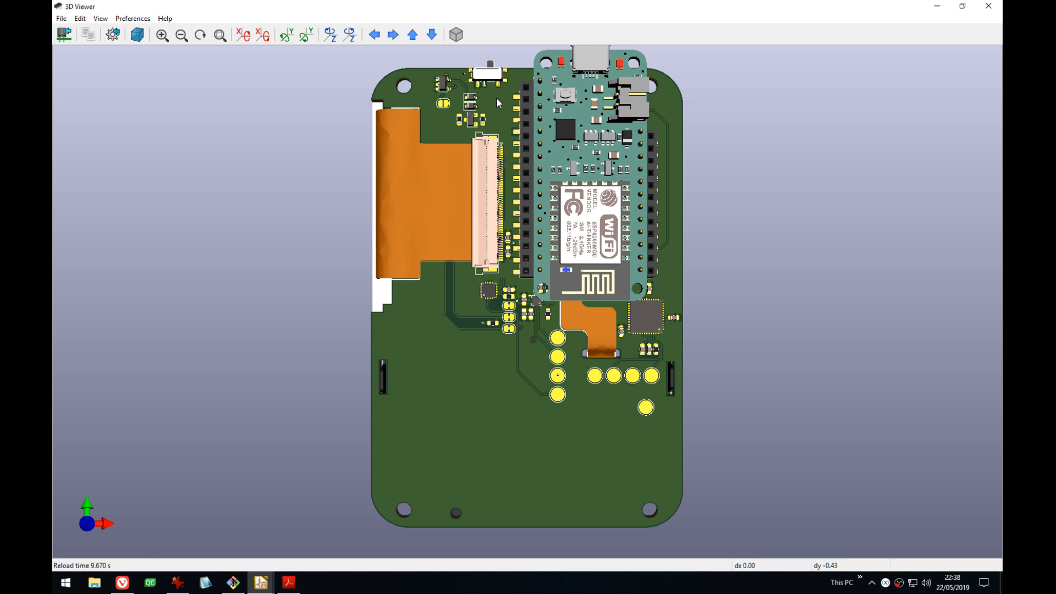
pyautogui.scroll(6, 492, 99)
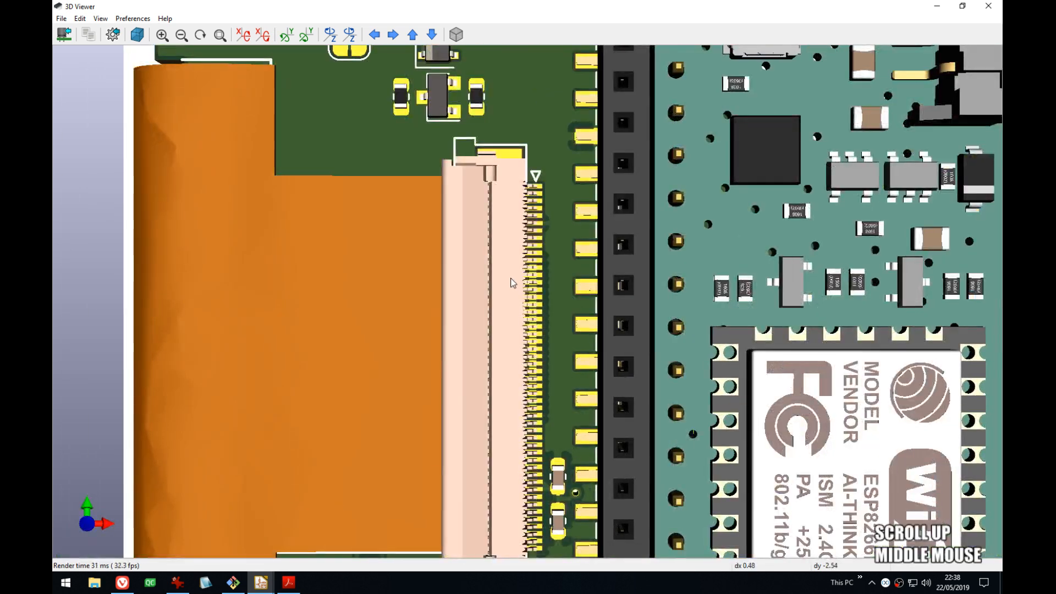
pyautogui.moveTo(513, 283); pyautogui.dragTo(545, 395, button='middle')
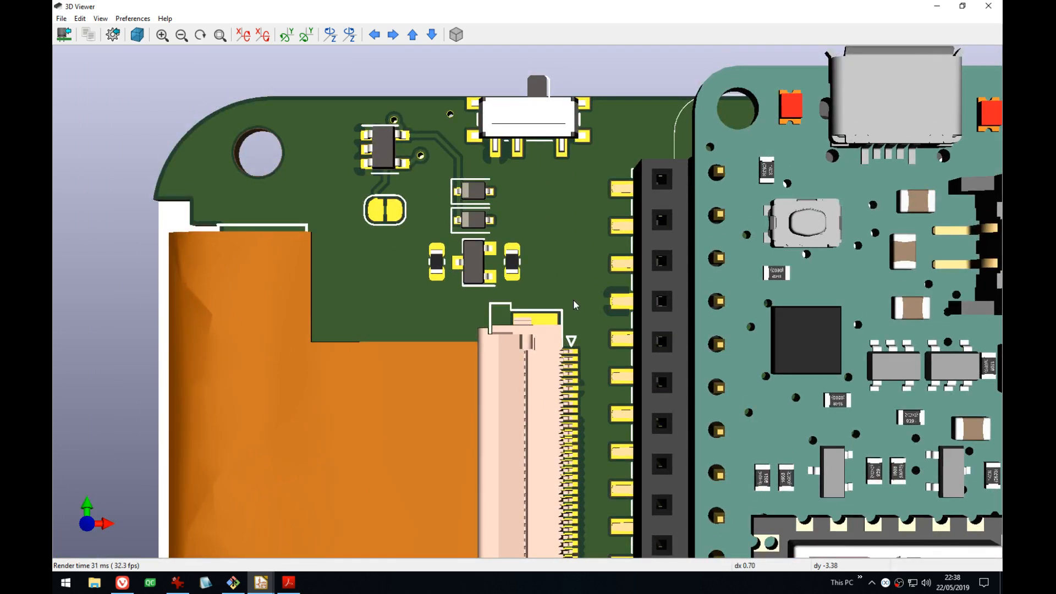
# - Switch back to Pcbnew, maximize its window, and look over the whole board and drawing sheet
pyautogui.hotkey('alt', 'Tab')
pyautogui.moveTo(514, 308); pyautogui.dragTo(546, 351, button='middle')
pyautogui.click(546, 174)
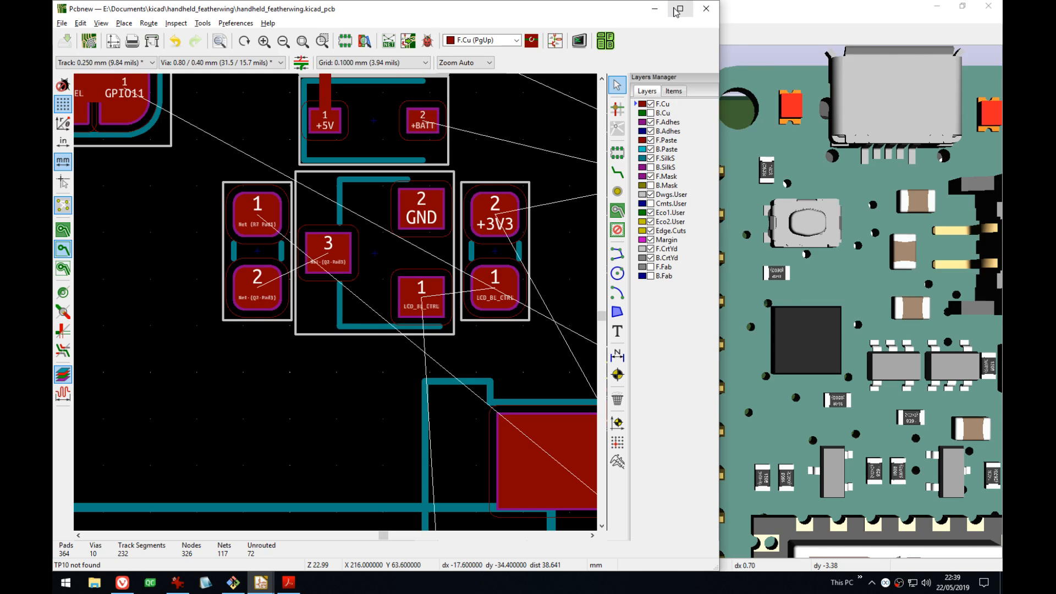
pyautogui.click(678, 10)
pyautogui.scroll(-10, 622, 300)
pyautogui.moveTo(484, 330); pyautogui.dragTo(476, 299, button='middle')
pyautogui.scroll(3, 457, 279)
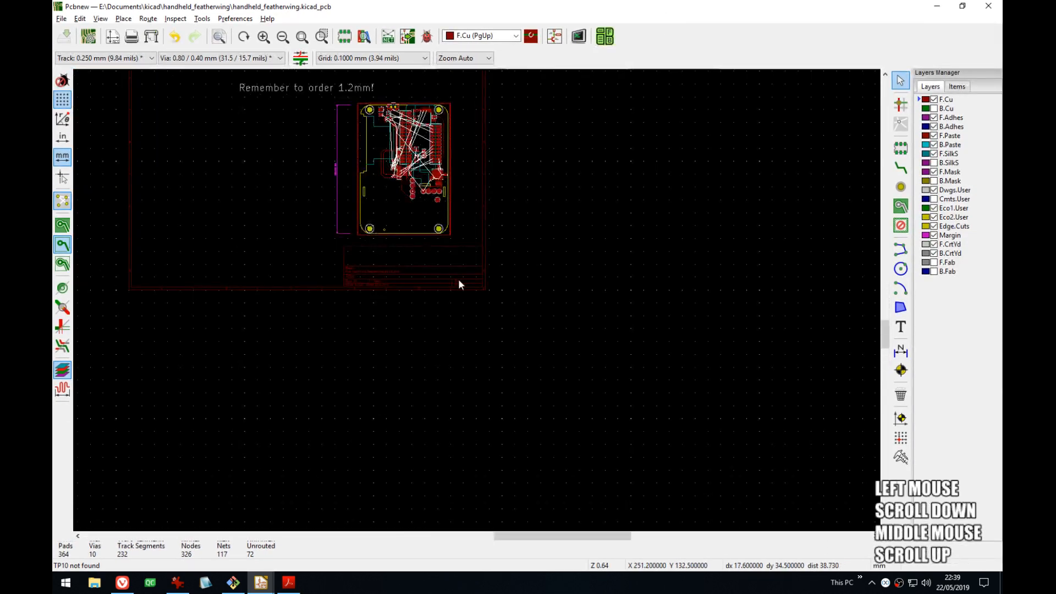
pyautogui.moveTo(431, 149); pyautogui.dragTo(471, 273, button='middle')
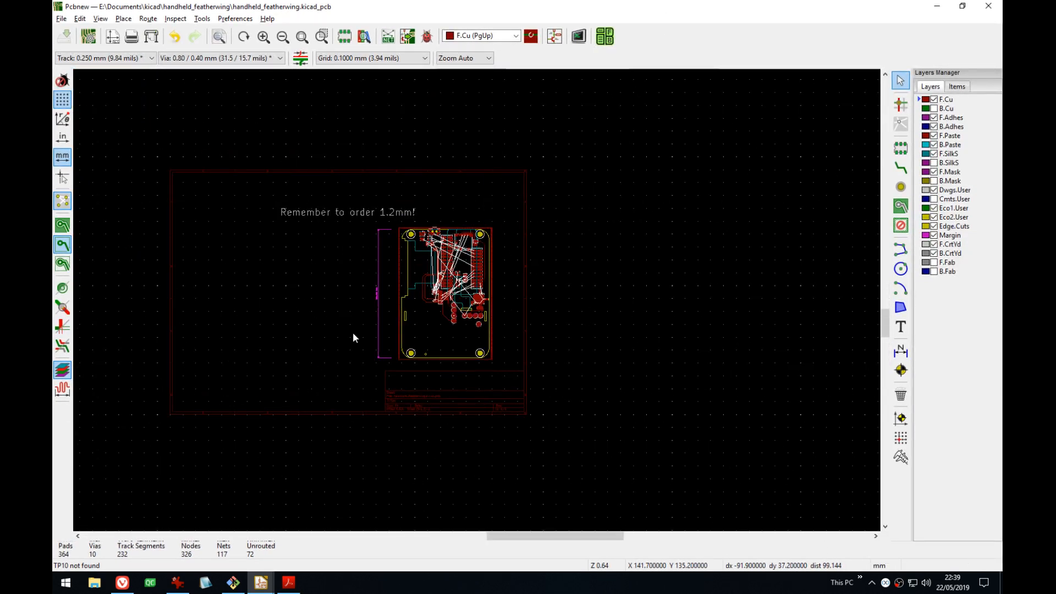
# - Save the board
pyautogui.scroll(4, 409, 288)
pyautogui.moveTo(552, 288); pyautogui.dragTo(363, 346, button='middle')
pyautogui.scroll(-3, 443, 307)
pyautogui.scroll(2, 478, 301)
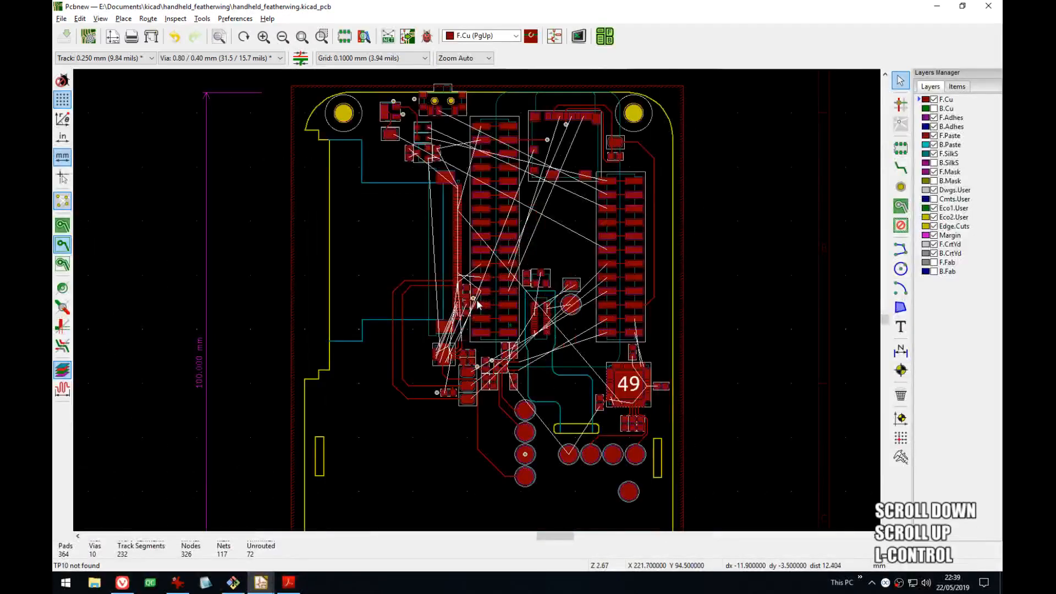
pyautogui.hotkey('ctrl', 's')
# - Rotate R7 by 180 degrees in place beside Q2 so its pad 2 faces up
pyautogui.moveTo(477, 304); pyautogui.dragTo(484, 360, button='middle')
pyautogui.scroll(3, 416, 179)
pyautogui.moveTo(480, 252); pyautogui.dragTo(477, 278, button='middle')
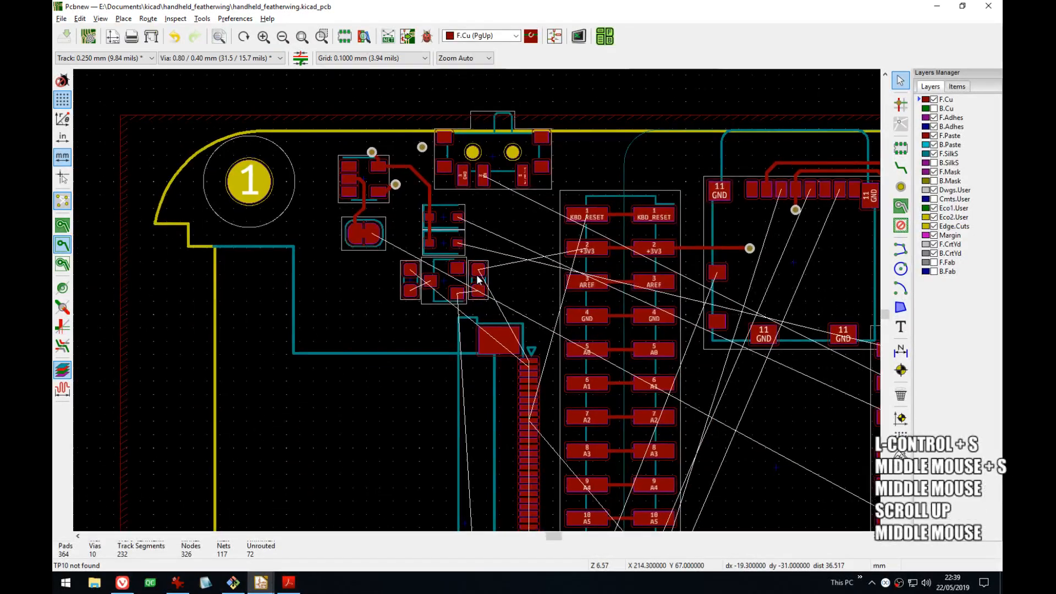
pyautogui.scroll(6, 477, 279)
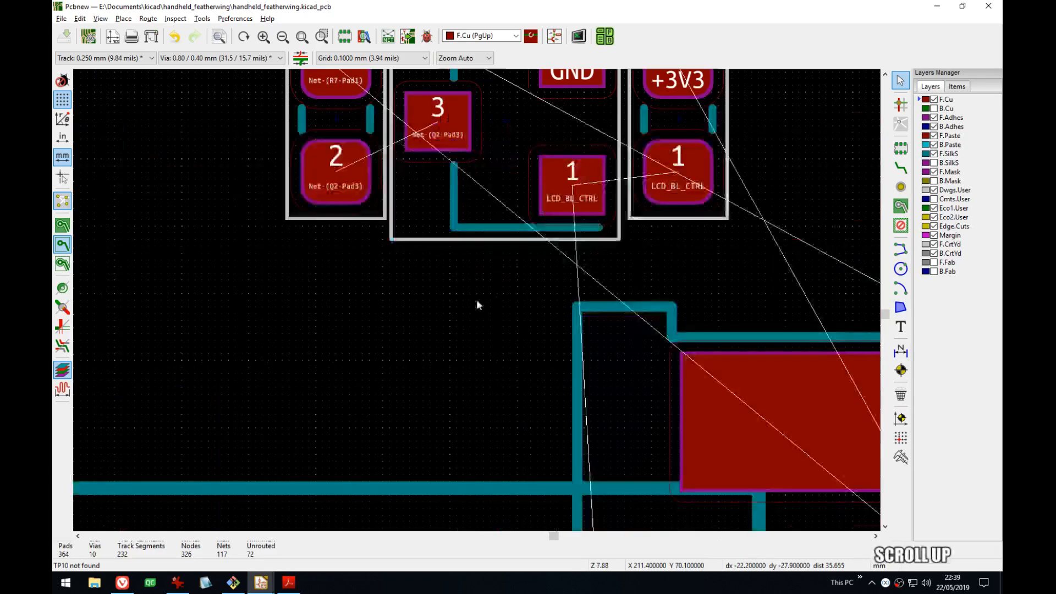
pyautogui.moveTo(476, 299); pyautogui.dragTo(466, 365, button='middle')
pyautogui.moveTo(388, 367); pyautogui.dragTo(448, 337, button='middle')
pyautogui.click(314, 286)
pyautogui.press('r')
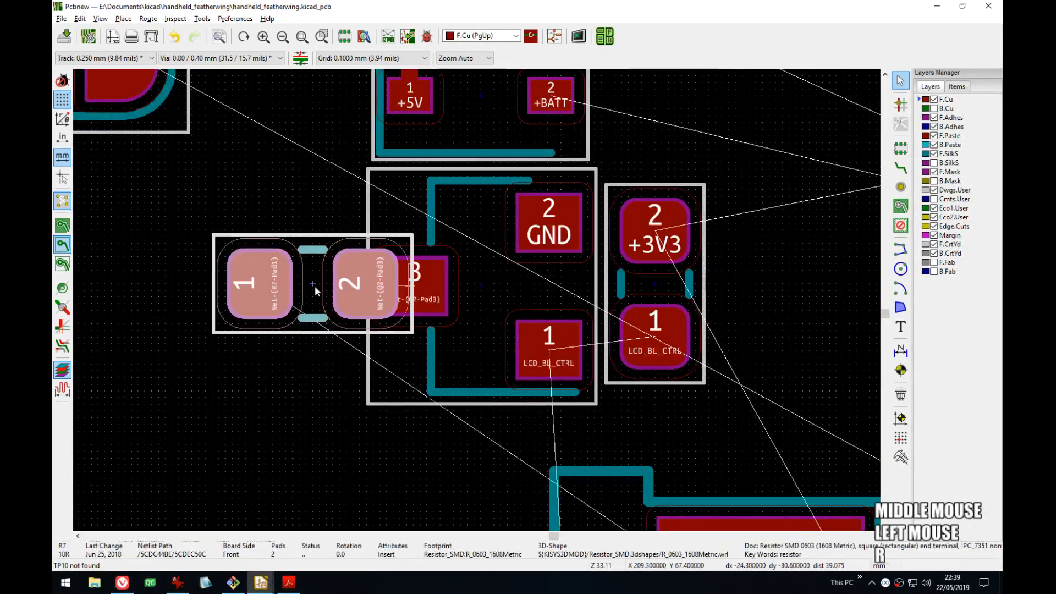
pyautogui.press('r')
# - Route a front-copper track from R7's pad 2 to Q2's pad 3
pyautogui.press('x')
pyautogui.click(313, 231)
pyautogui.click(415, 284)
pyautogui.moveTo(521, 334); pyautogui.dragTo(457, 386, button='middle')
pyautogui.click(583, 397)
pyautogui.click(487, 401)
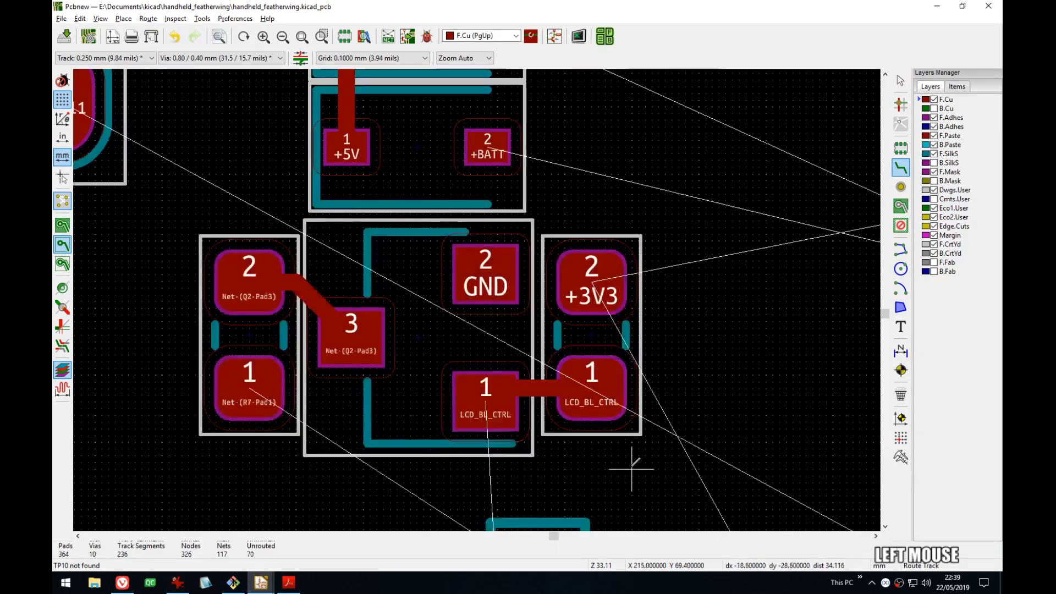
pyautogui.hotkey('ctrl', 'z')
# - Route the LCD_BL_CTRL track from Q2's pad 1 to R6's pad 1, and straighten the track between Q2's pad 3 and R7's pad 2
pyautogui.click(487, 402)
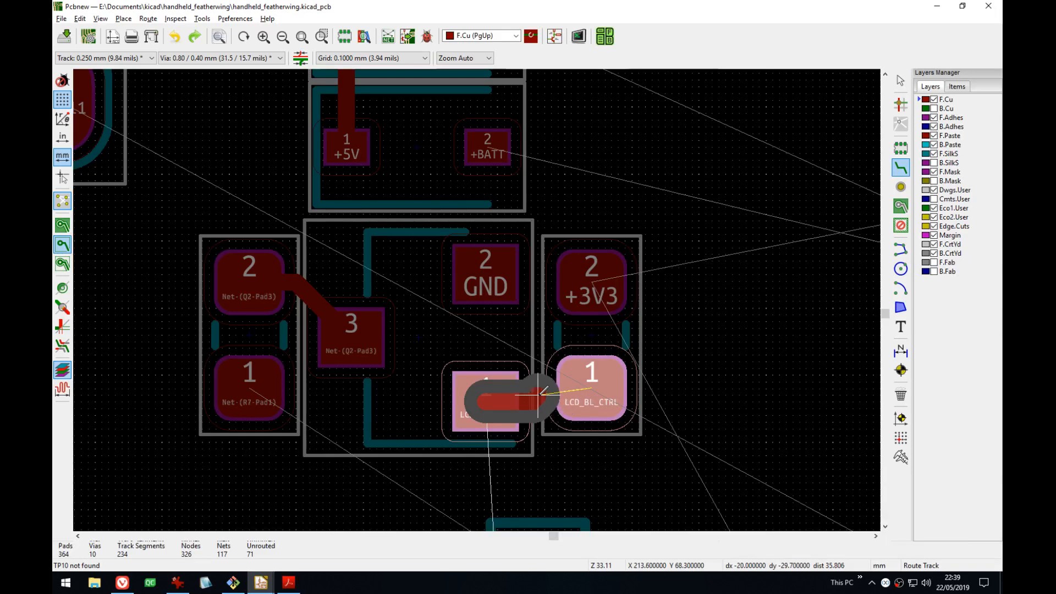
pyautogui.click(585, 387)
pyautogui.click(585, 387)
pyautogui.moveTo(424, 348); pyautogui.dragTo(414, 407, button='middle')
pyautogui.click(473, 364)
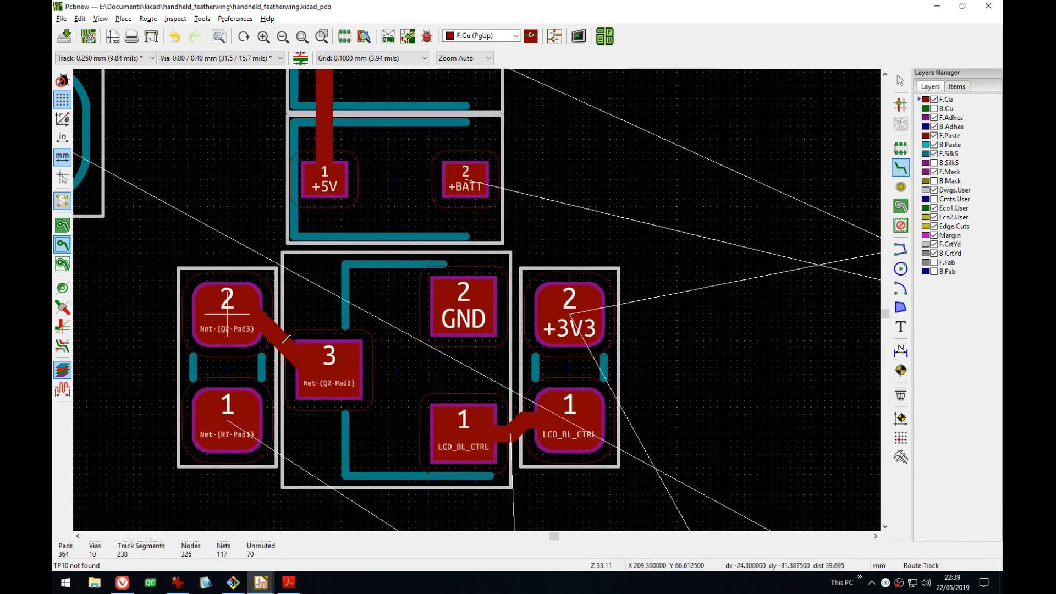
# - Route R7's pad 1 to pad 2 of the display connector on F.Cu and adjust the track's diagonal segment
pyautogui.moveTo(483, 407); pyautogui.dragTo(437, 409, button='middle')
pyautogui.moveTo(597, 484); pyautogui.dragTo(473, 344, button='middle')
pyautogui.moveTo(384, 411); pyautogui.dragTo(565, 293, button='middle')
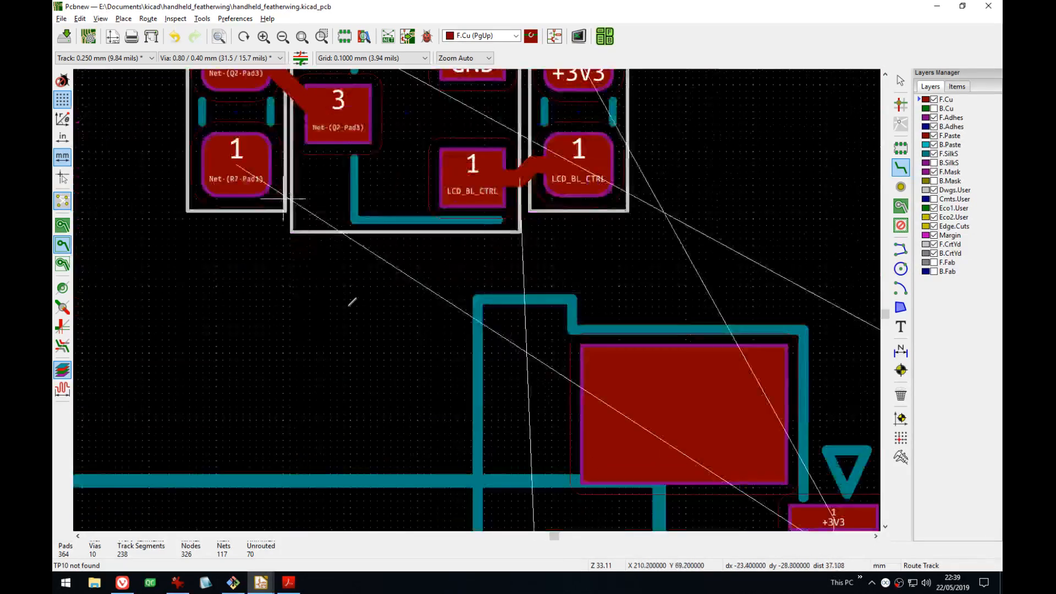
pyautogui.click(236, 164)
pyautogui.moveTo(296, 432); pyautogui.dragTo(285, 213, button='middle')
pyautogui.moveTo(356, 395); pyautogui.dragTo(205, 286, button='middle')
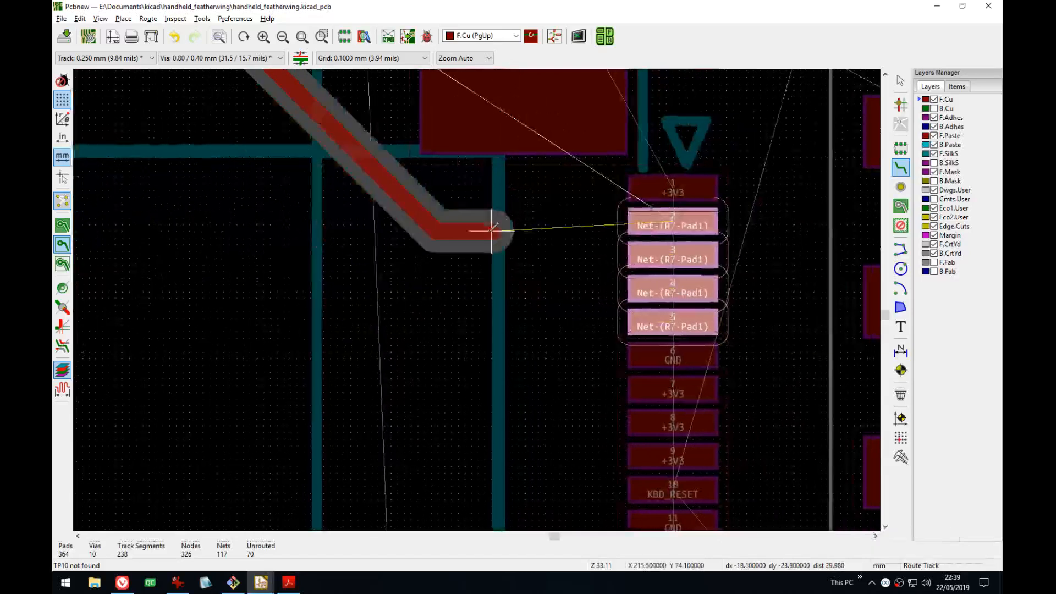
pyautogui.moveTo(493, 230); pyautogui.dragTo(358, 293, button='middle')
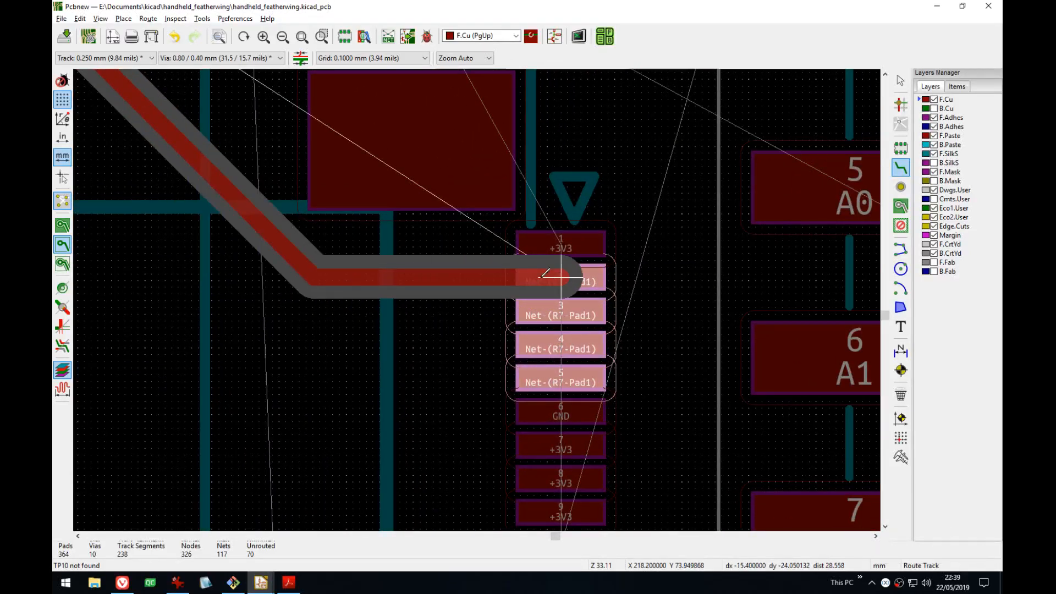
pyautogui.click(558, 278)
pyautogui.moveTo(357, 250); pyautogui.dragTo(610, 413, button='middle')
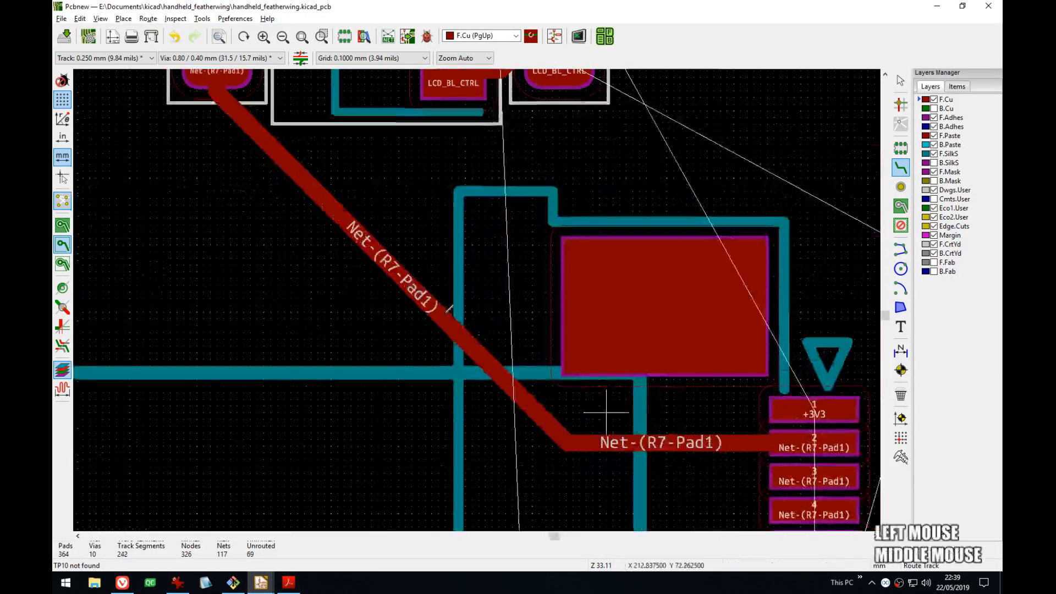
pyautogui.press('d')
pyautogui.click(350, 332)
# - Undo the segment adjustment and the track from R7's pad 1 to the display connector
pyautogui.scroll(-2, 477, 339)
pyautogui.moveTo(476, 300); pyautogui.dragTo(441, 409, button='middle')
pyautogui.scroll(2, 422, 392)
pyautogui.scroll(-2, 476, 300)
pyautogui.moveTo(477, 300); pyautogui.dragTo(470, 247, button='middle')
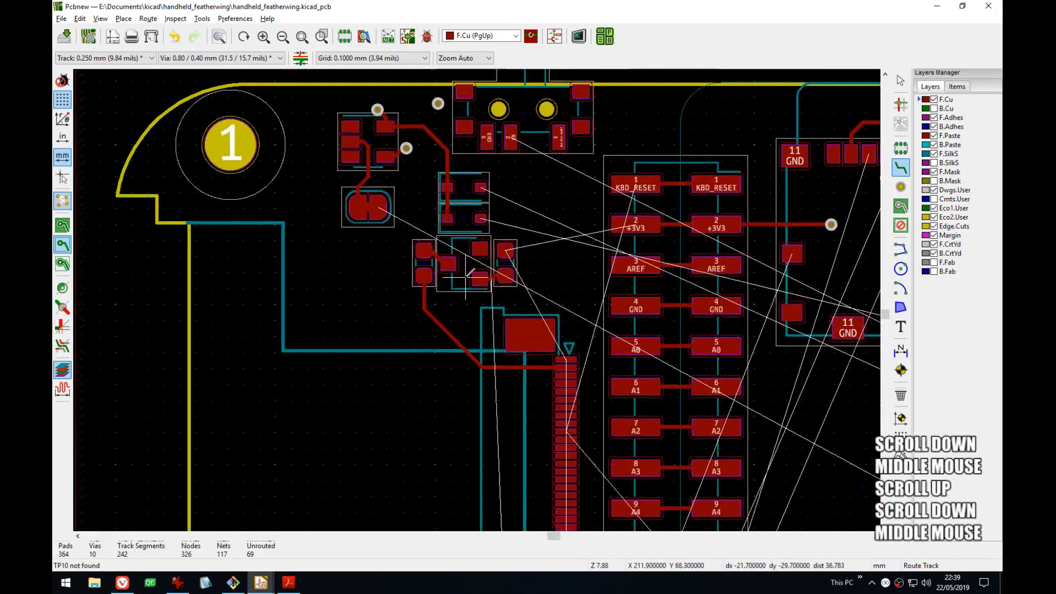
pyautogui.scroll(1, 470, 246)
pyautogui.moveTo(520, 325); pyautogui.dragTo(457, 374, button='middle')
pyautogui.hotkey('ctrl', 'z')
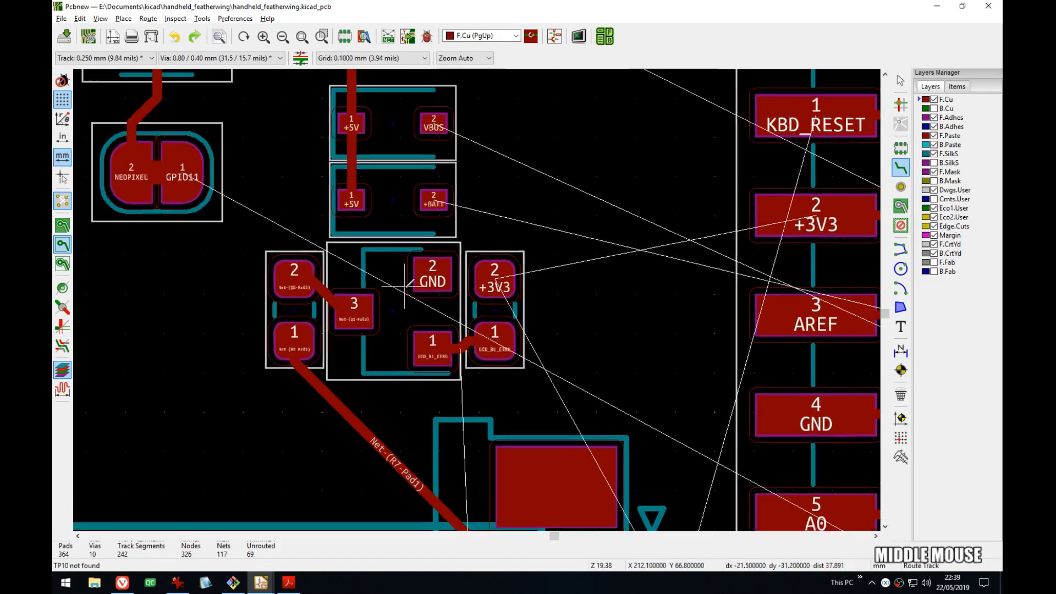
pyautogui.hotkey('ctrl', 'z')
pyautogui.press('Escape')
# - Rotate Q2, R6, R7 and their connecting tracks together by 180 degrees
pyautogui.moveTo(546, 402); pyautogui.dragTo(246, 242)
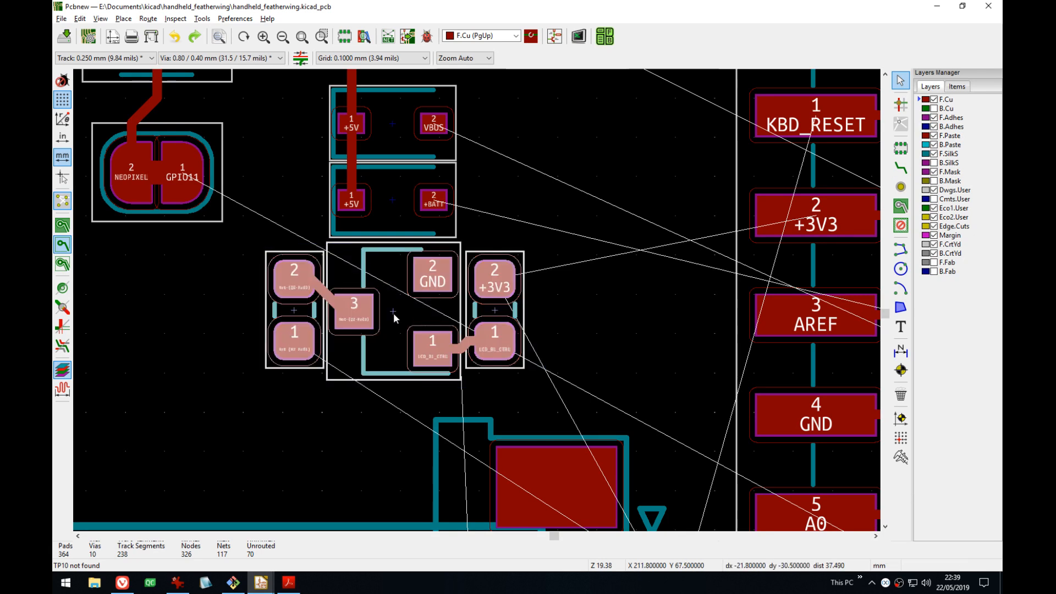
pyautogui.press('r')
pyautogui.press('r')
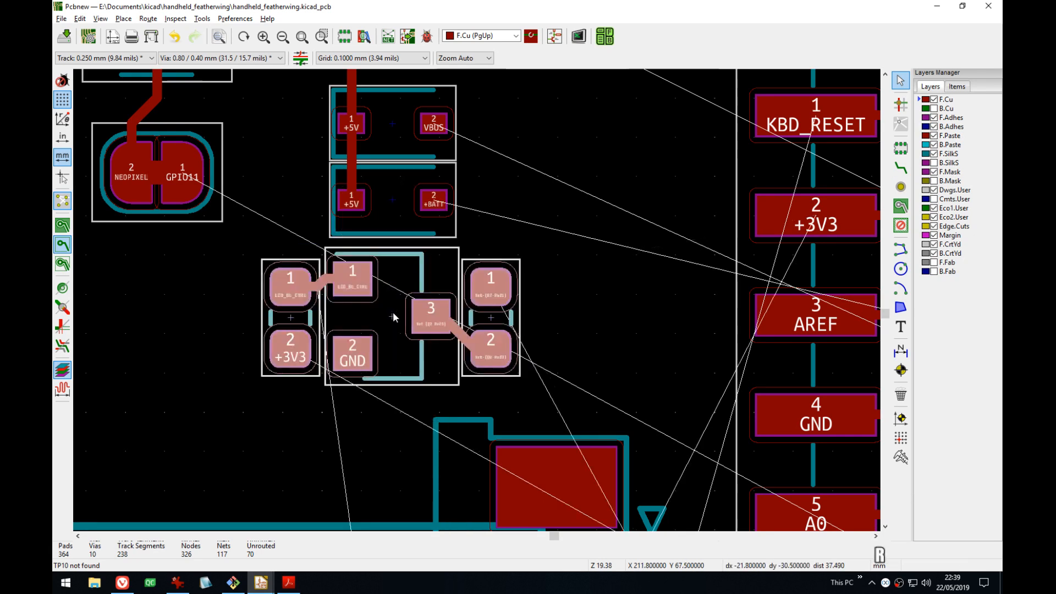
pyautogui.click(594, 319)
pyautogui.moveTo(595, 319); pyautogui.dragTo(612, 251, button='middle')
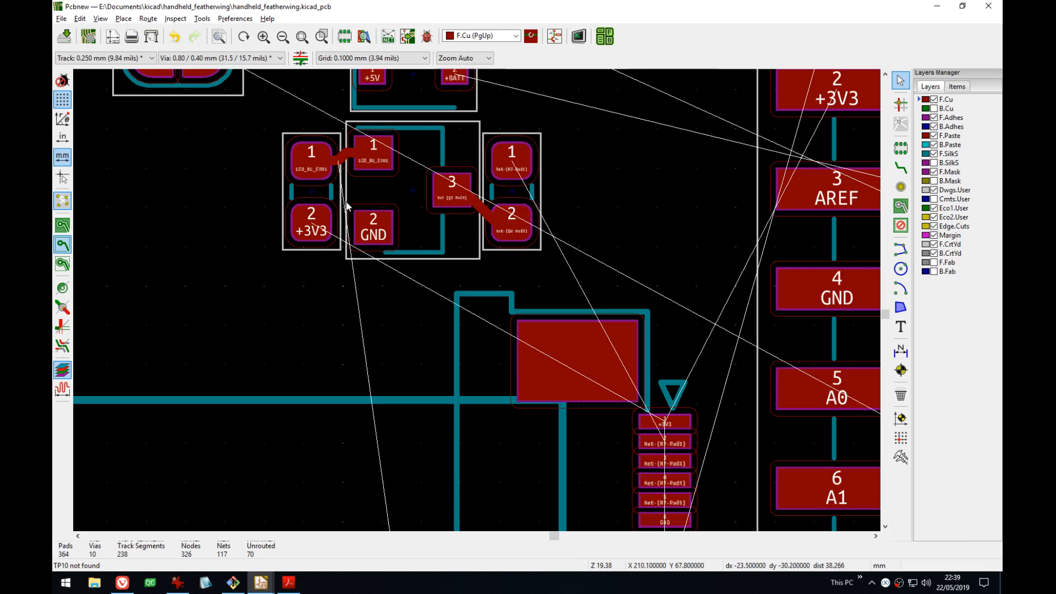
pyautogui.moveTo(437, 283); pyautogui.dragTo(342, 269, button='middle')
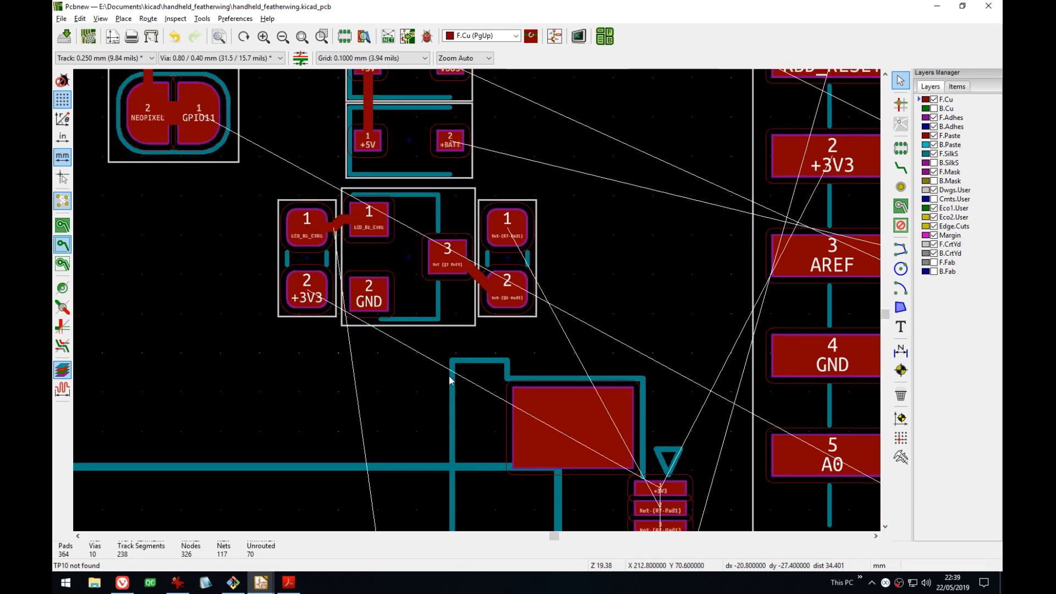
pyautogui.moveTo(450, 380); pyautogui.dragTo(488, 259, button='middle')
pyautogui.press('x')
pyautogui.click(520, 198)
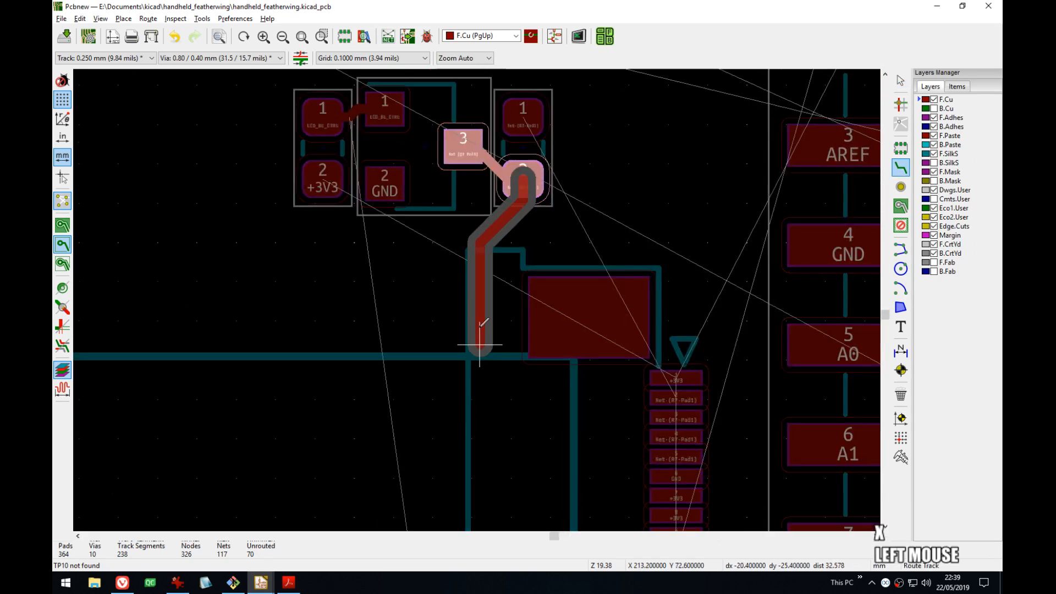
pyautogui.moveTo(480, 348); pyautogui.dragTo(417, 349, button='middle')
pyautogui.press('Escape')
pyautogui.moveTo(447, 233); pyautogui.dragTo(456, 328, button='middle')
pyautogui.press('Escape')
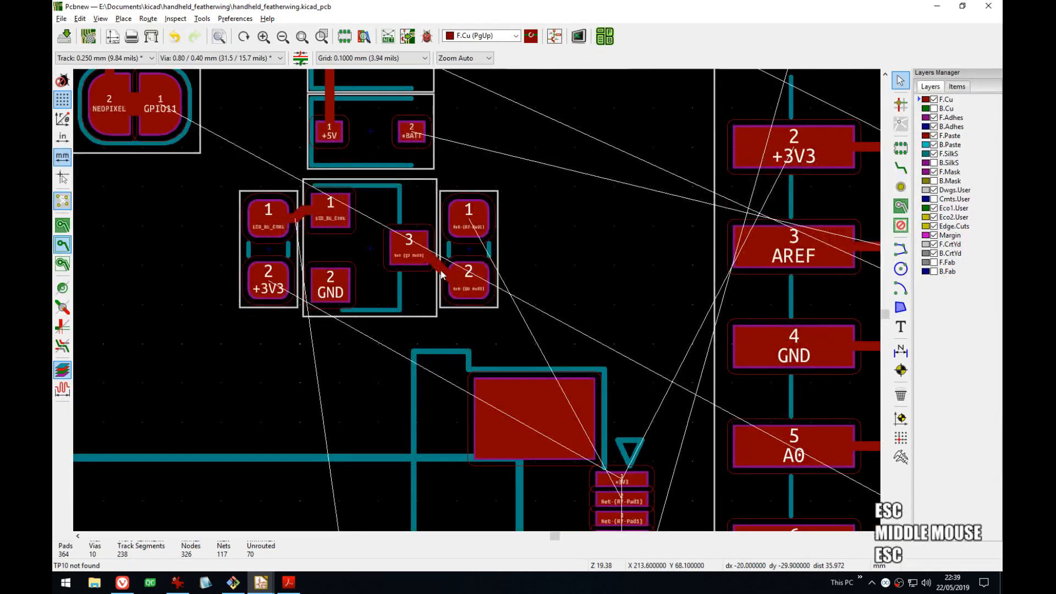
# - Delete the track between Q2's pad 3 and R7's pad 2, and rotate R7 by 180 degrees
pyautogui.click(442, 274)
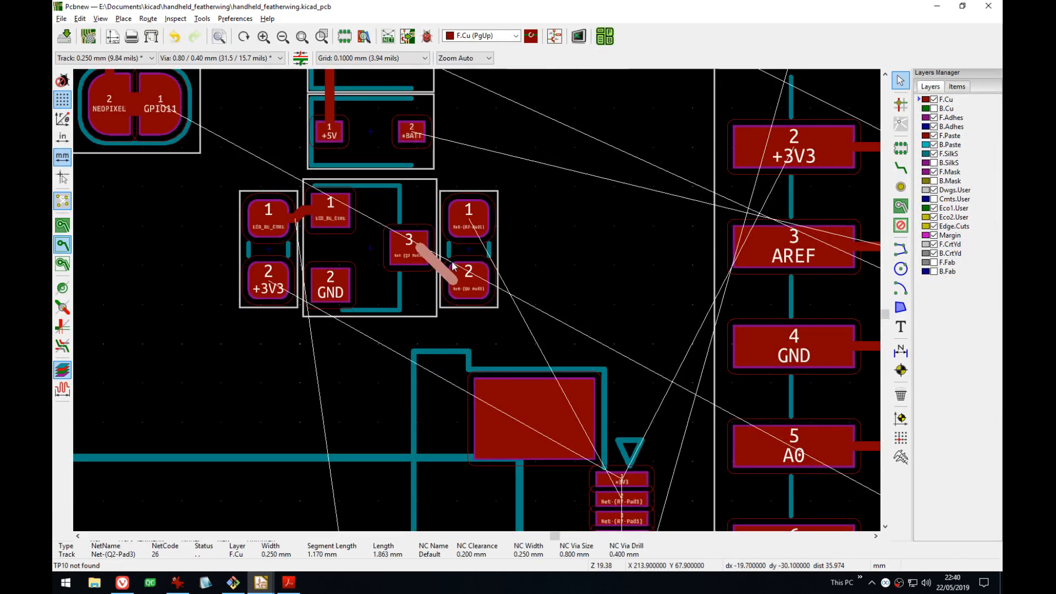
pyautogui.press('Delete')
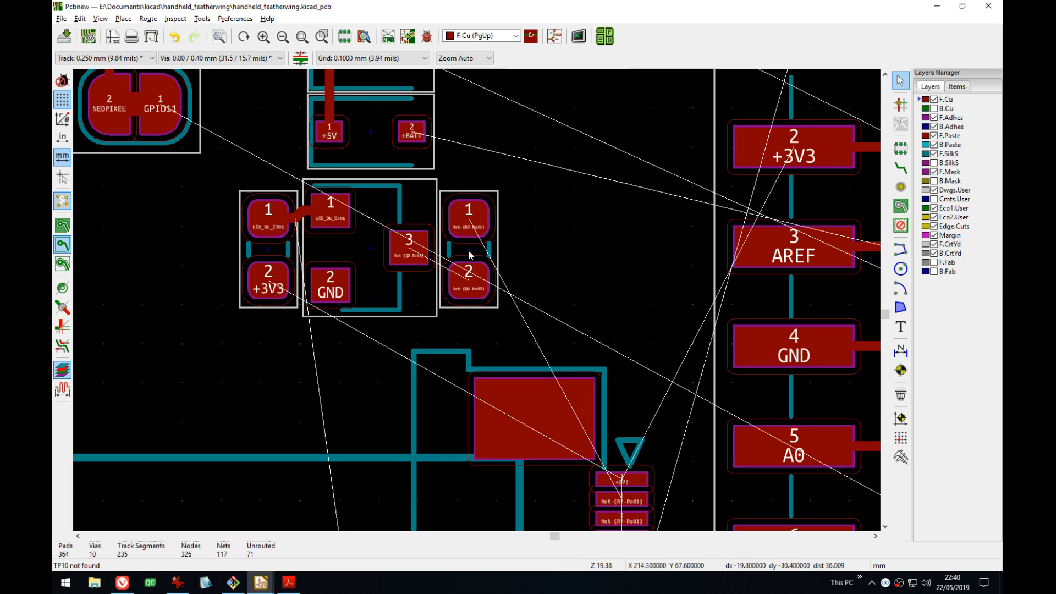
pyautogui.press('r')
pyautogui.press('r')
# - Route a track from R7's pad 2 to Q2's pad 3 on F.Cu
pyautogui.press('x')
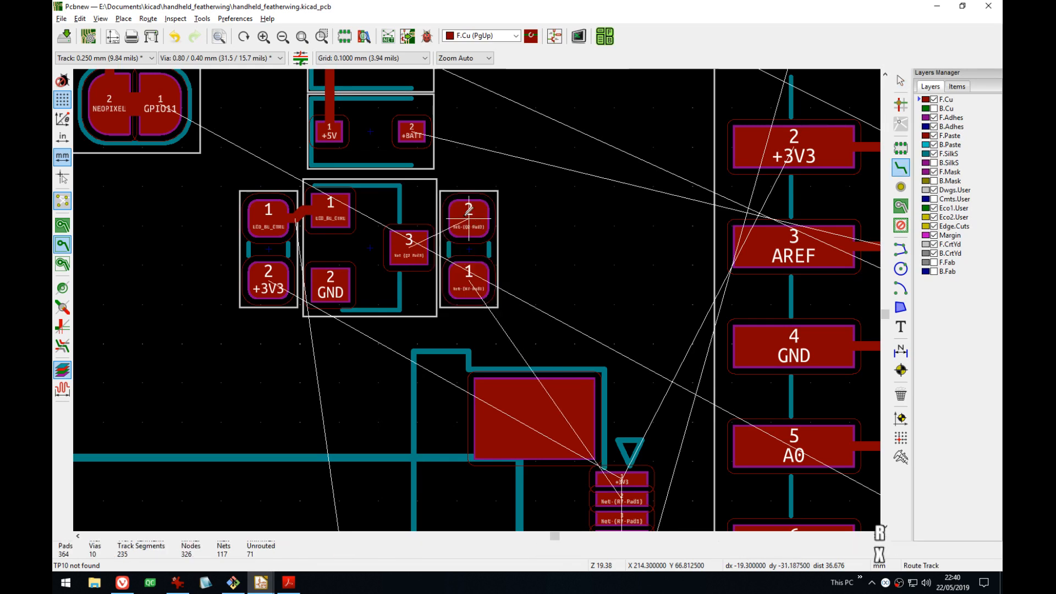
pyautogui.click(469, 236)
pyautogui.scroll(3, 434, 235)
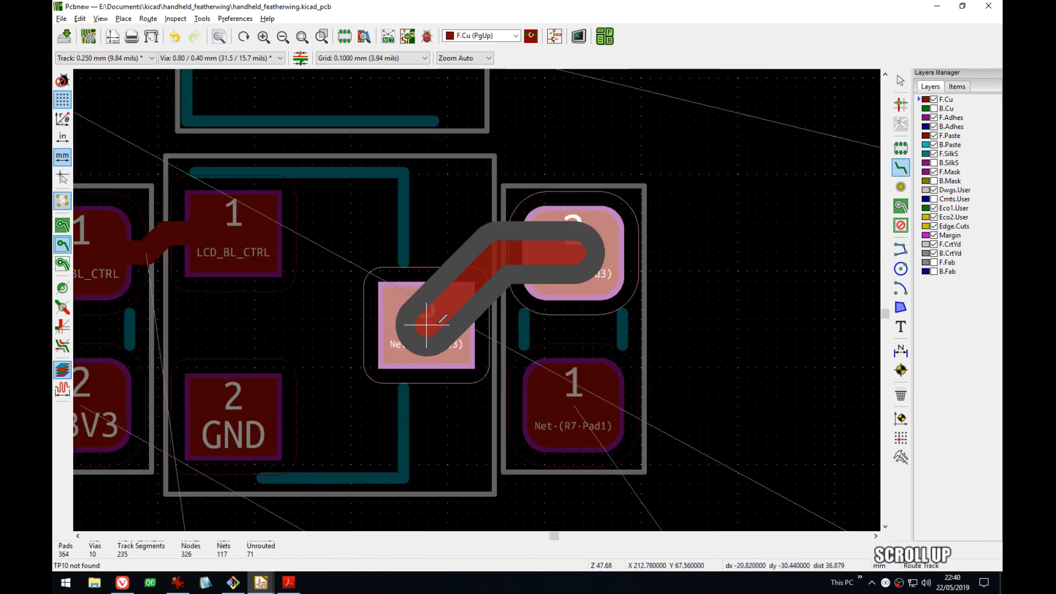
pyautogui.click(443, 229)
# - Route a track from R7's pad 1 around the display connector's large mounting pad to connector pad 2
pyautogui.moveTo(573, 407); pyautogui.dragTo(593, 177, button='middle')
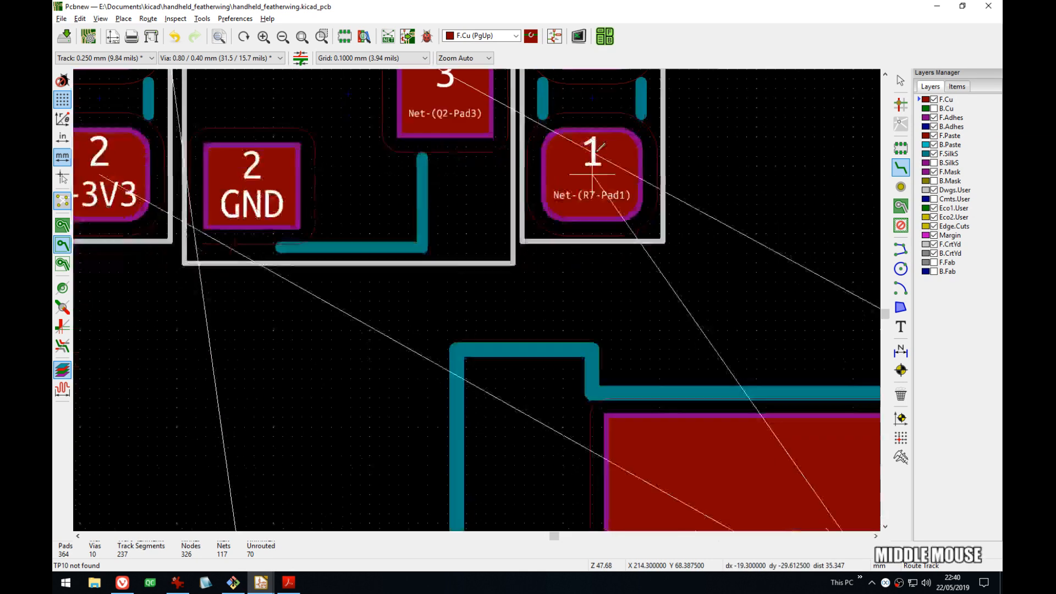
pyautogui.click(592, 176)
pyautogui.moveTo(551, 429); pyautogui.dragTo(524, 107, button='middle')
pyautogui.moveTo(525, 400); pyautogui.dragTo(295, 201, button='middle')
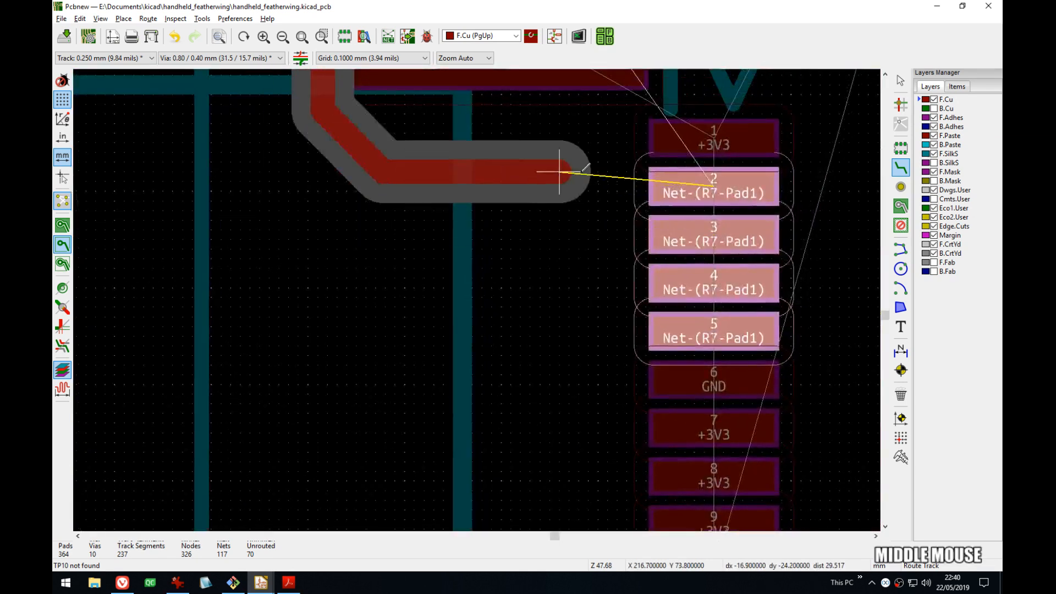
pyautogui.click(711, 186)
# - Adjust the vertical and diagonal segments of the Net-(R7-Pad1) track to give the connector's large mounting pad more clearance
pyautogui.moveTo(528, 226); pyautogui.dragTo(609, 424, button='middle')
pyautogui.moveTo(461, 260); pyautogui.dragTo(556, 526, button='middle')
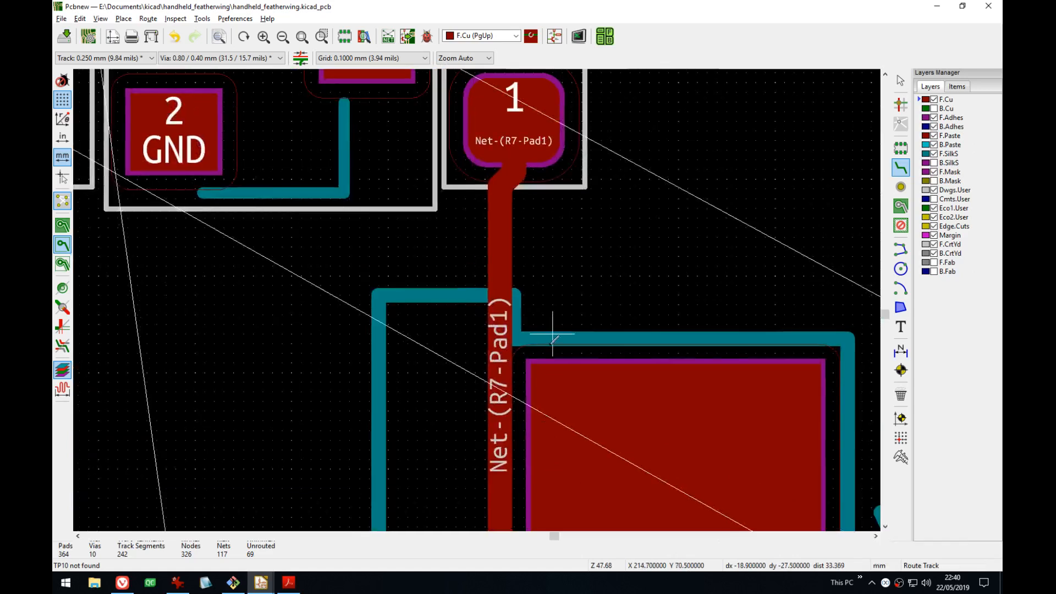
pyautogui.moveTo(554, 345); pyautogui.dragTo(523, 203, button='middle')
pyautogui.press('d')
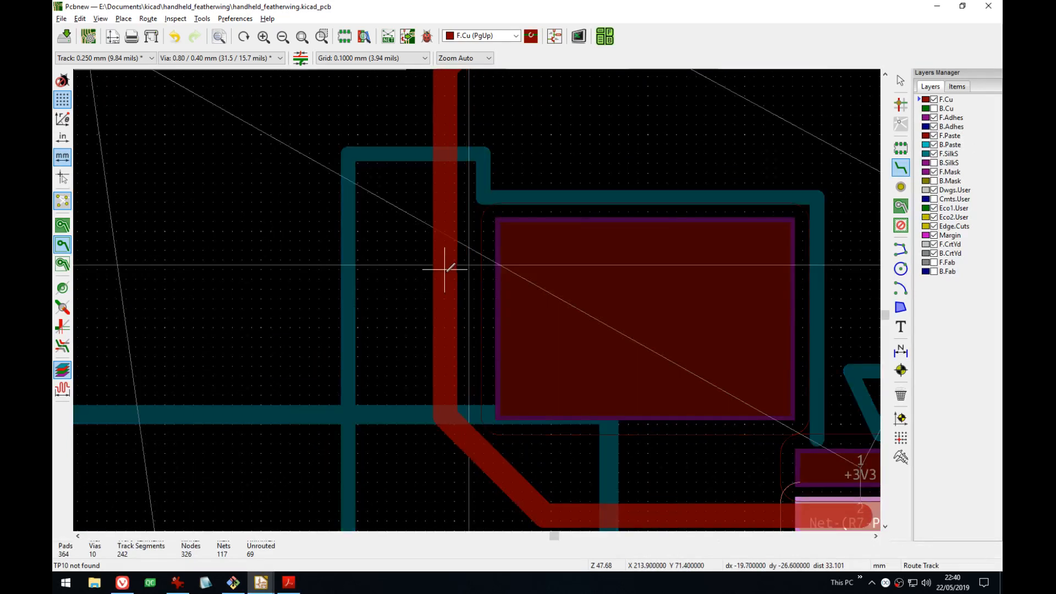
pyautogui.click(443, 266)
pyautogui.moveTo(537, 436); pyautogui.dragTo(483, 337, button='middle')
pyautogui.press('d')
pyautogui.click(473, 360)
pyautogui.moveTo(534, 280); pyautogui.dragTo(529, 587, button='middle')
pyautogui.press('d')
pyautogui.click(466, 302)
# - Route display connector pad 3 to the Net-(R7-Pad1) track and reshape the branch to drop vertically before its short diagonal
pyautogui.moveTo(554, 455); pyautogui.dragTo(538, 198, button='middle')
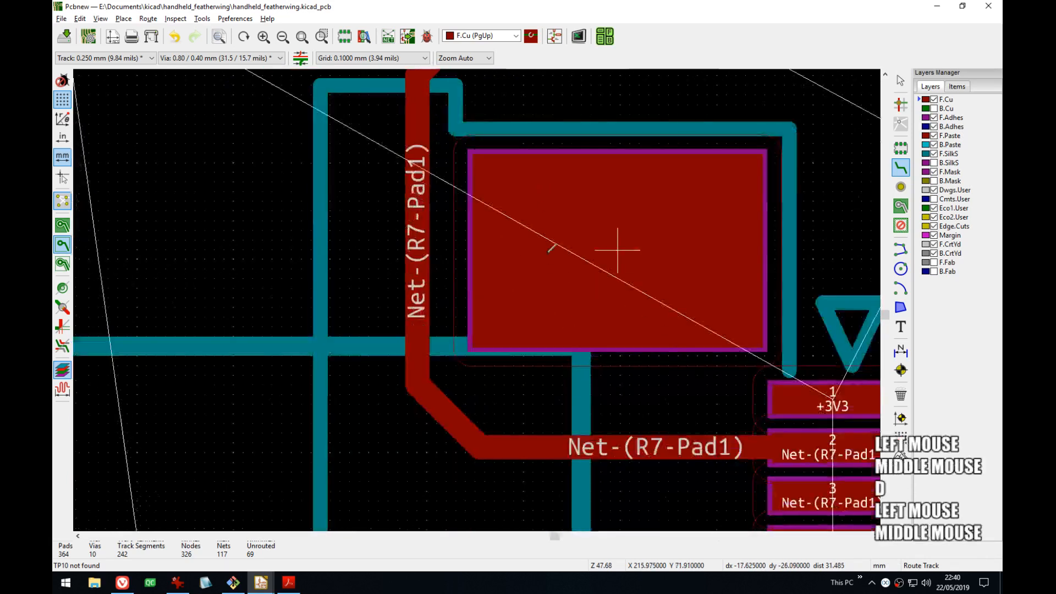
pyautogui.moveTo(569, 312); pyautogui.dragTo(395, 144, button='middle')
pyautogui.moveTo(584, 278); pyautogui.dragTo(516, 281, button='middle')
pyautogui.scroll(1, 551, 341)
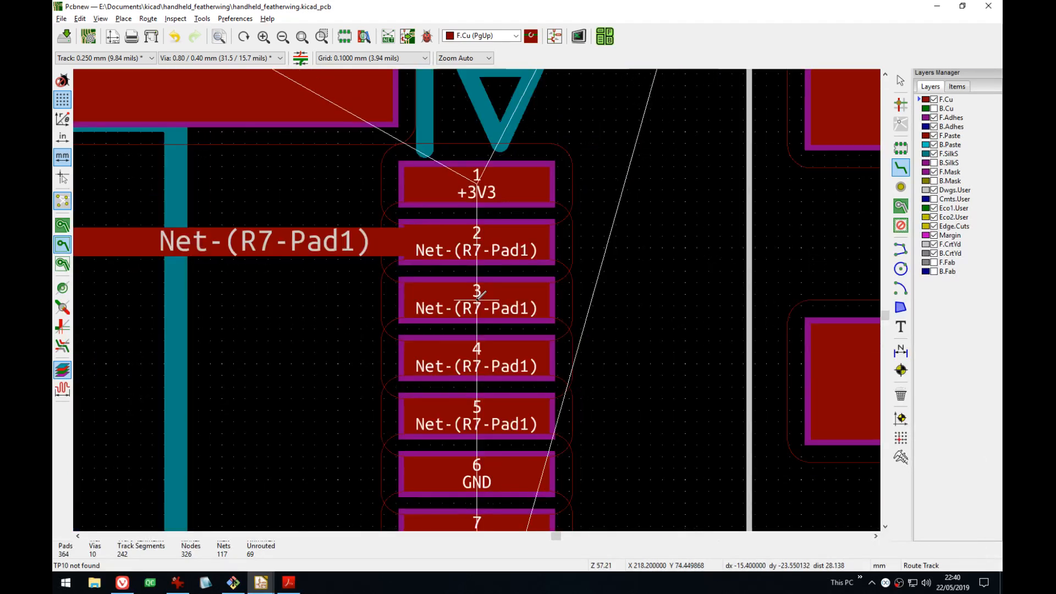
pyautogui.click(594, 282)
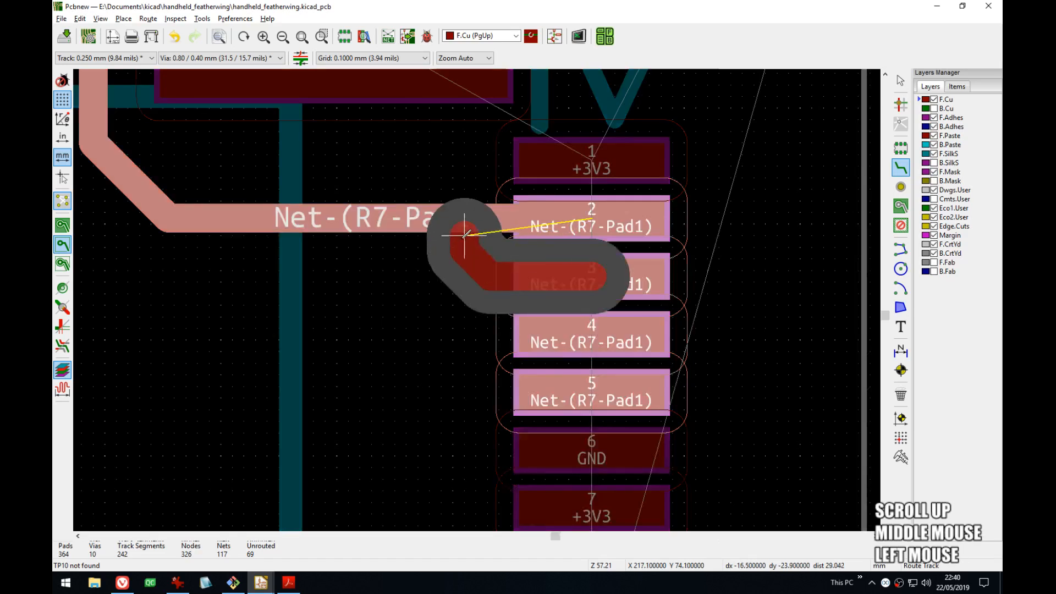
pyautogui.click(435, 218)
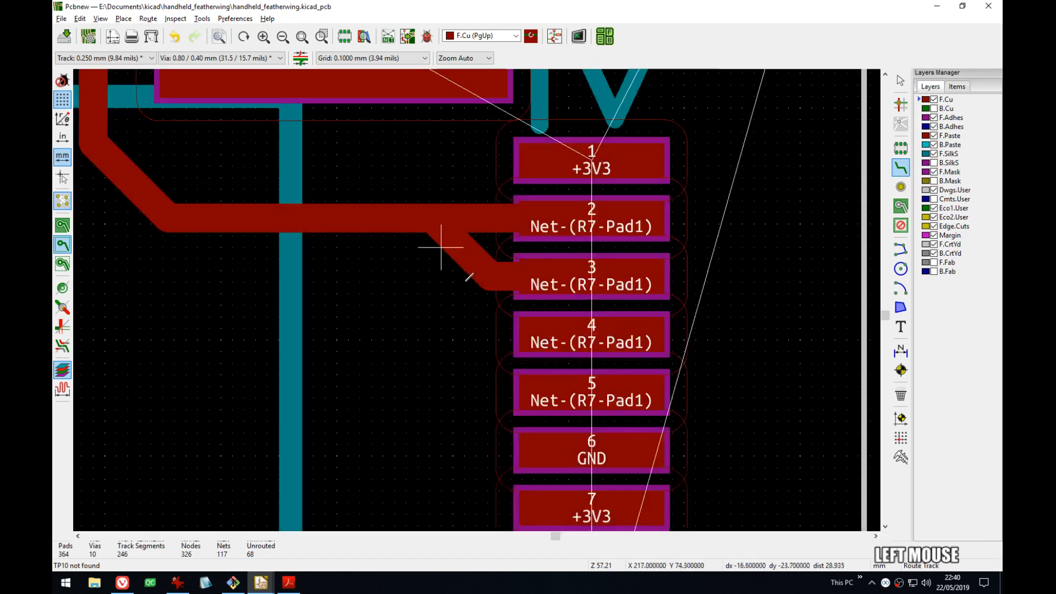
pyautogui.press('d')
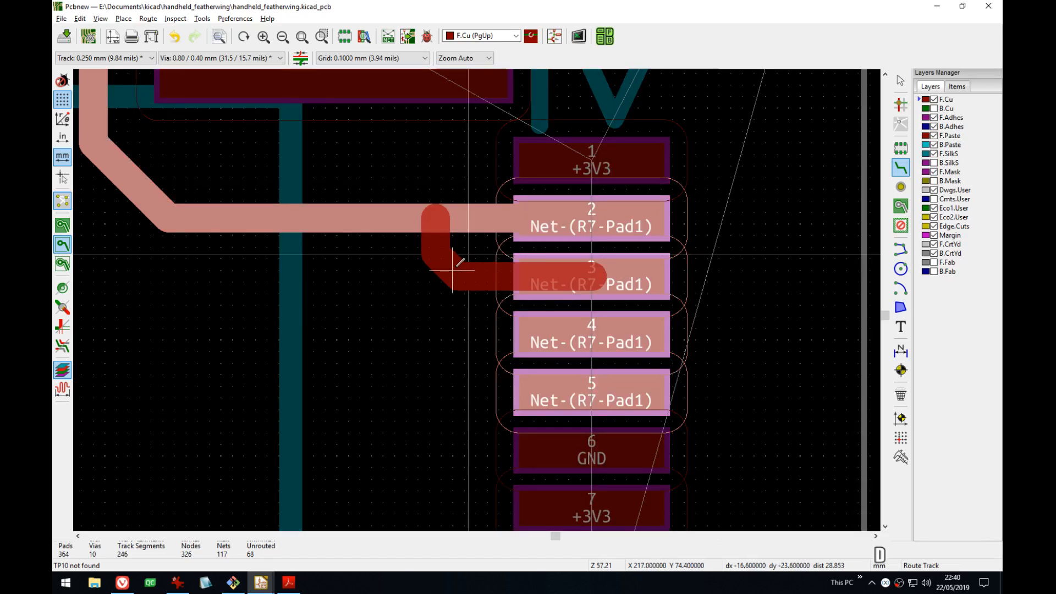
pyautogui.click(453, 269)
# - Connect display connector pads 4 and 5 to the Net-(R7-Pad1) branch, reshaping pad 4's branch to match pad 3's
pyautogui.click(574, 336)
pyautogui.click(441, 258)
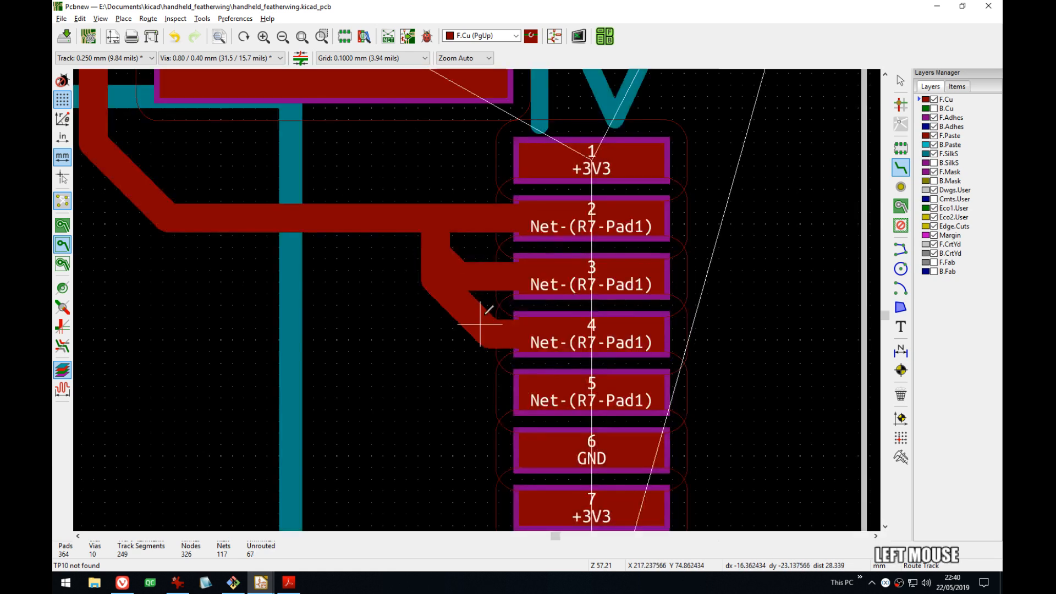
pyautogui.press('d')
pyautogui.click(452, 326)
pyautogui.click(590, 392)
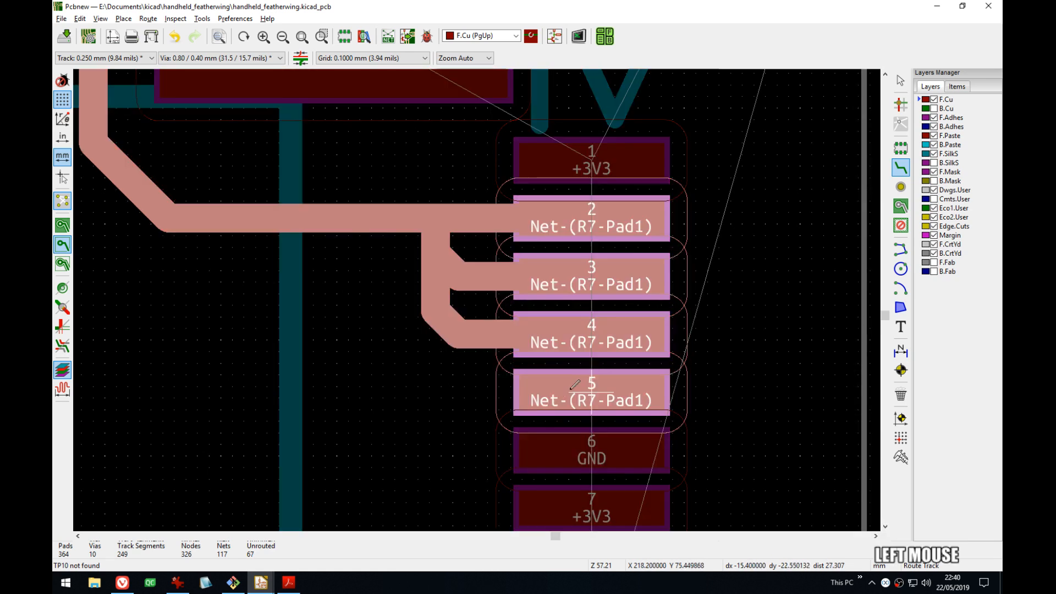
pyautogui.click(435, 310)
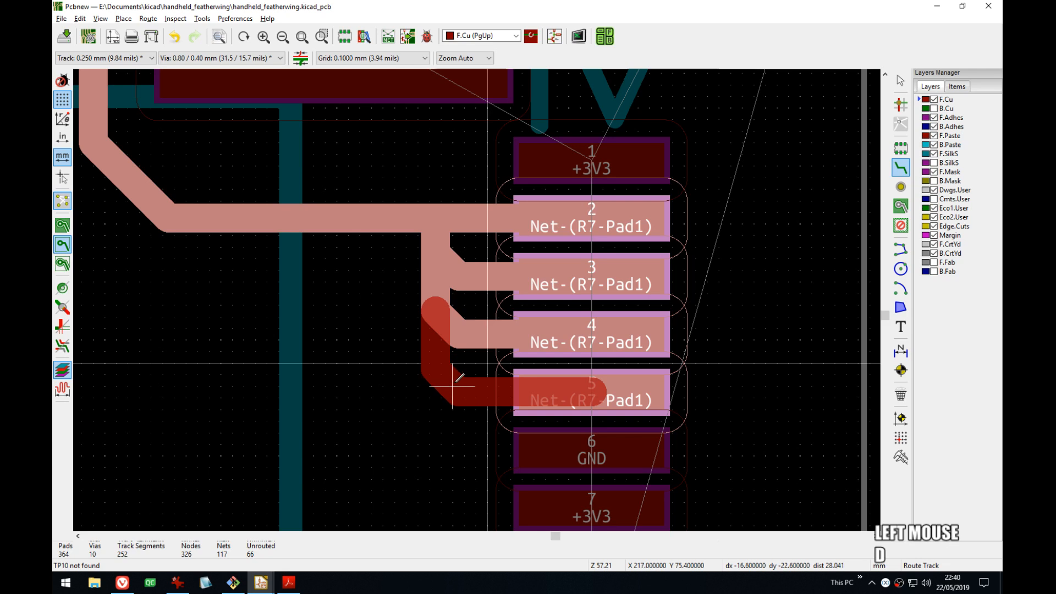
# - Finish reshaping display connector pad 5's branch so it drops vertically before its short diagonal
pyautogui.click(441, 386)
pyautogui.scroll(-1, 441, 386)
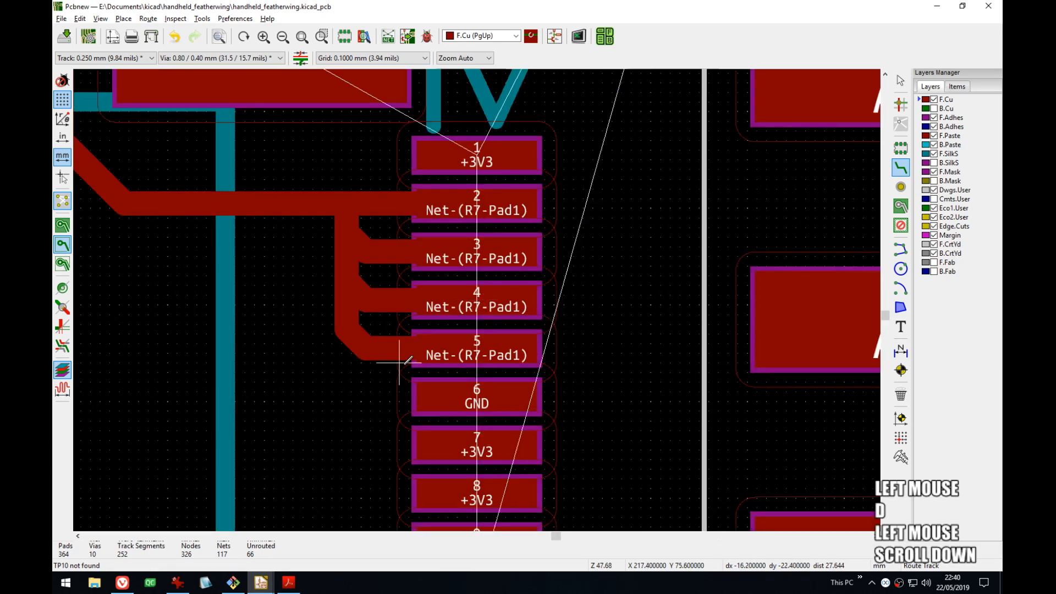
# - Route a +3V3 track from display connector pad 1 around to pad 7, shifting its vertical segment farther from the pads
pyautogui.moveTo(405, 349); pyautogui.dragTo(483, 295, button='middle')
pyautogui.scroll(-3, 486, 309)
pyautogui.scroll(1, 487, 309)
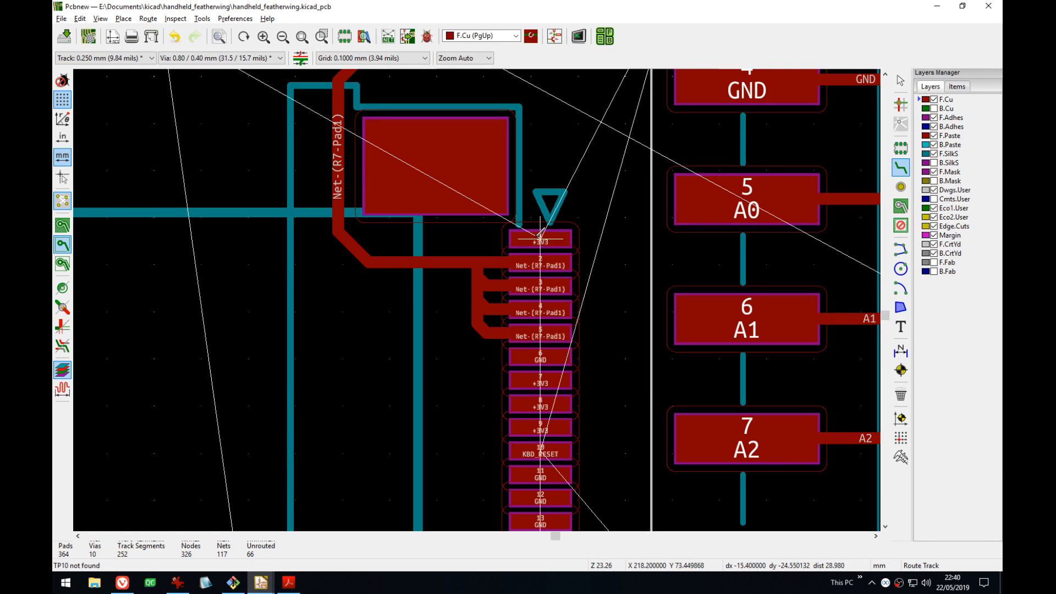
pyautogui.moveTo(541, 237); pyautogui.dragTo(519, 278, button='middle')
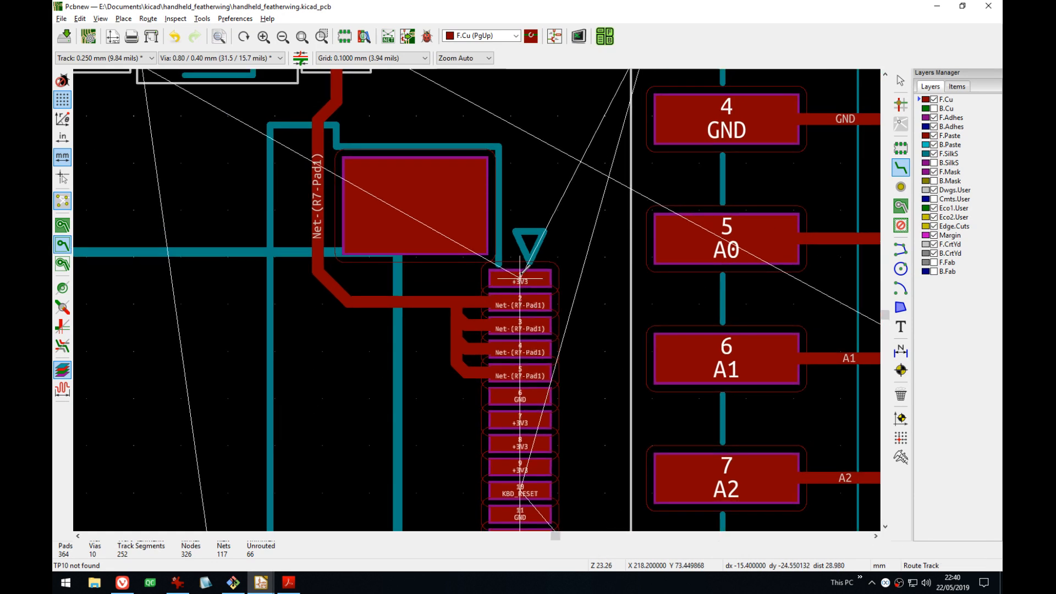
pyautogui.click(520, 278)
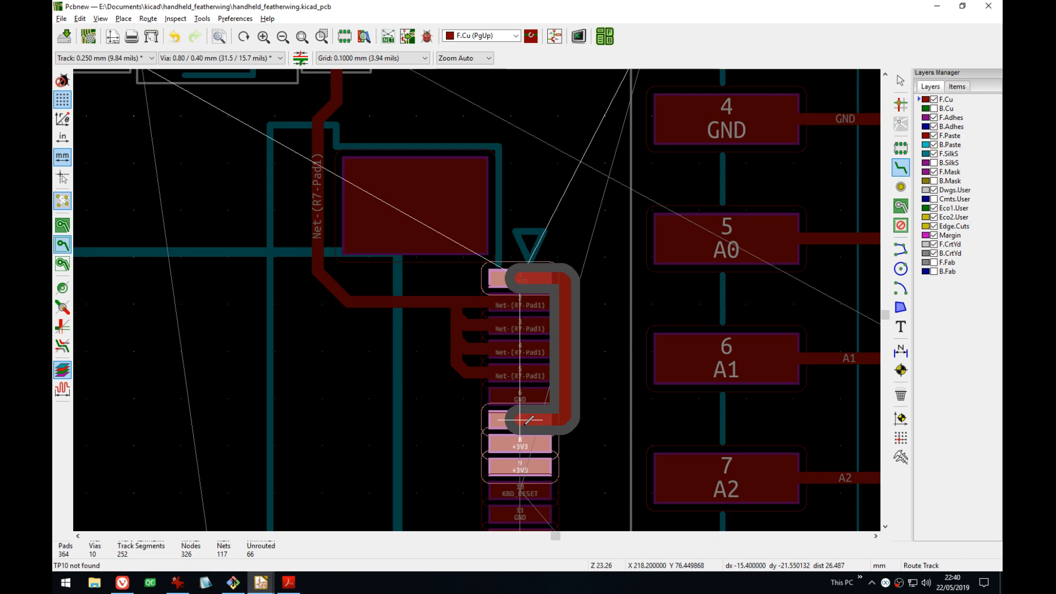
pyautogui.click(529, 419)
pyautogui.press('d')
pyautogui.click(581, 351)
# - Connect display connector pads 8 and 9 to the vertical +3V3 track and save the board
pyautogui.moveTo(599, 434); pyautogui.dragTo(540, 331, button='middle')
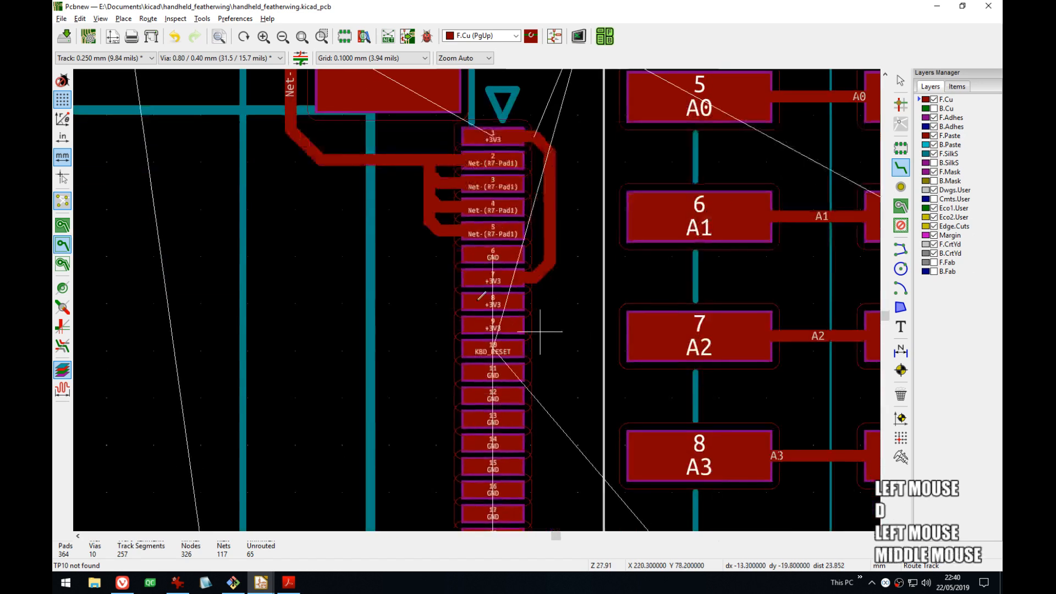
pyautogui.scroll(3, 539, 332)
pyautogui.moveTo(481, 294); pyautogui.dragTo(511, 337, button='middle')
pyautogui.click(440, 267)
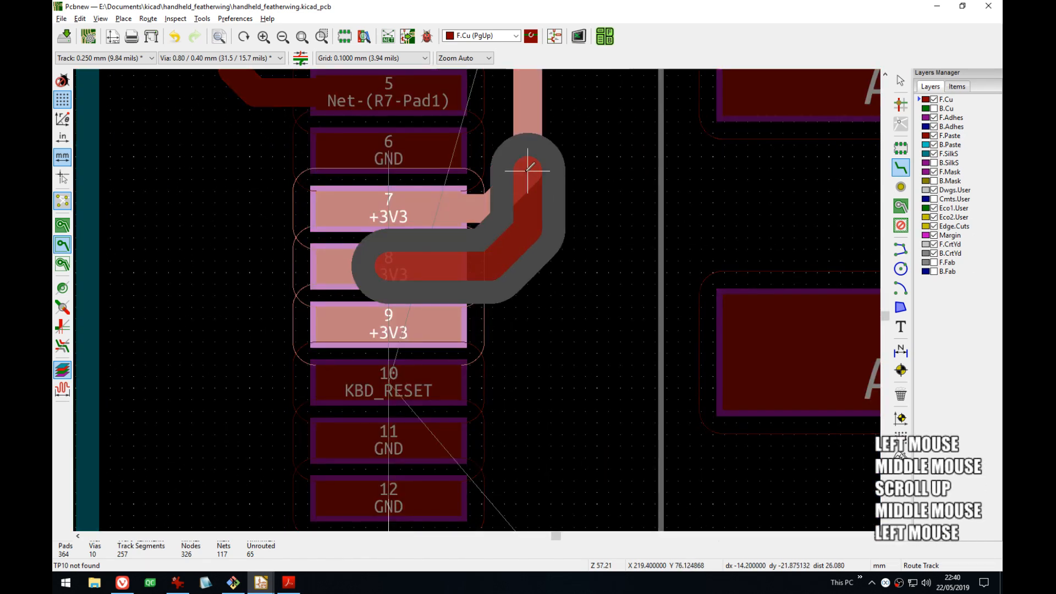
pyautogui.click(527, 169)
pyautogui.click(396, 325)
pyautogui.click(526, 228)
pyautogui.scroll(-2, 539, 352)
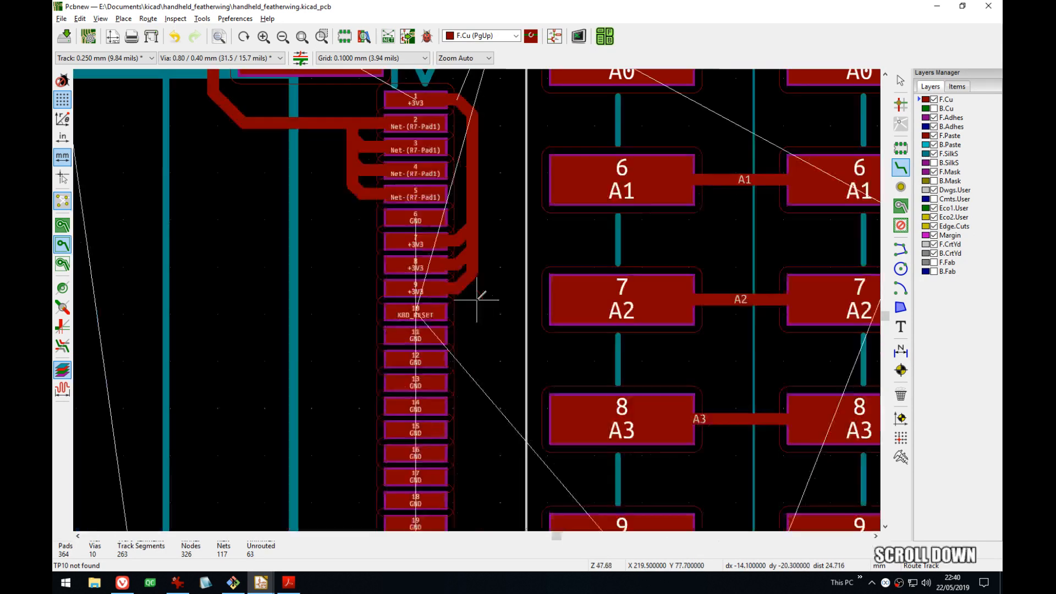
pyautogui.moveTo(476, 300); pyautogui.dragTo(495, 219, button='middle')
pyautogui.hotkey('ctrl', 's')
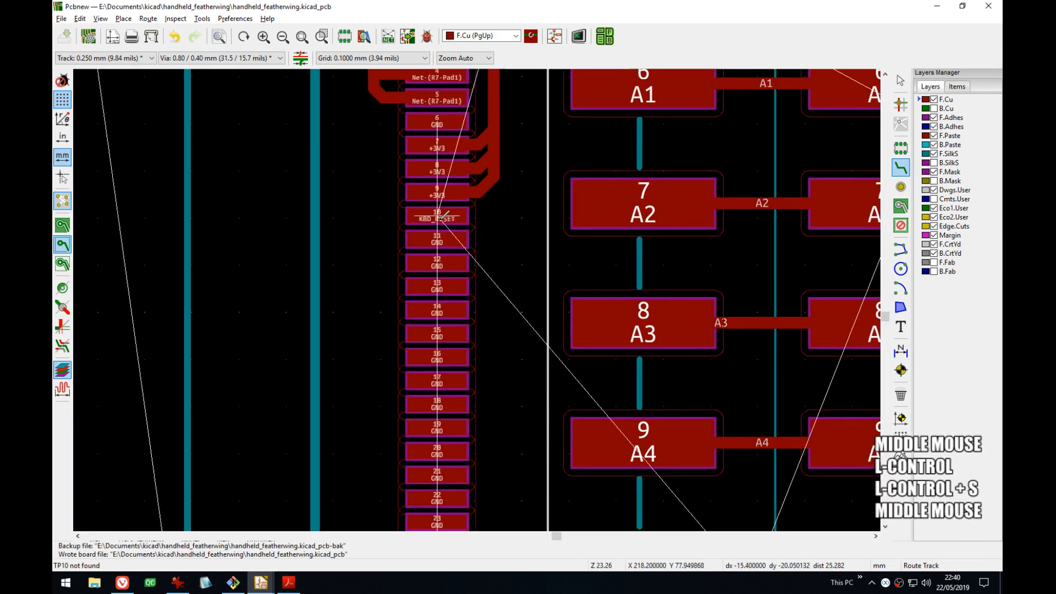
pyautogui.scroll(-2, 489, 220)
pyautogui.scroll(-3, 477, 299)
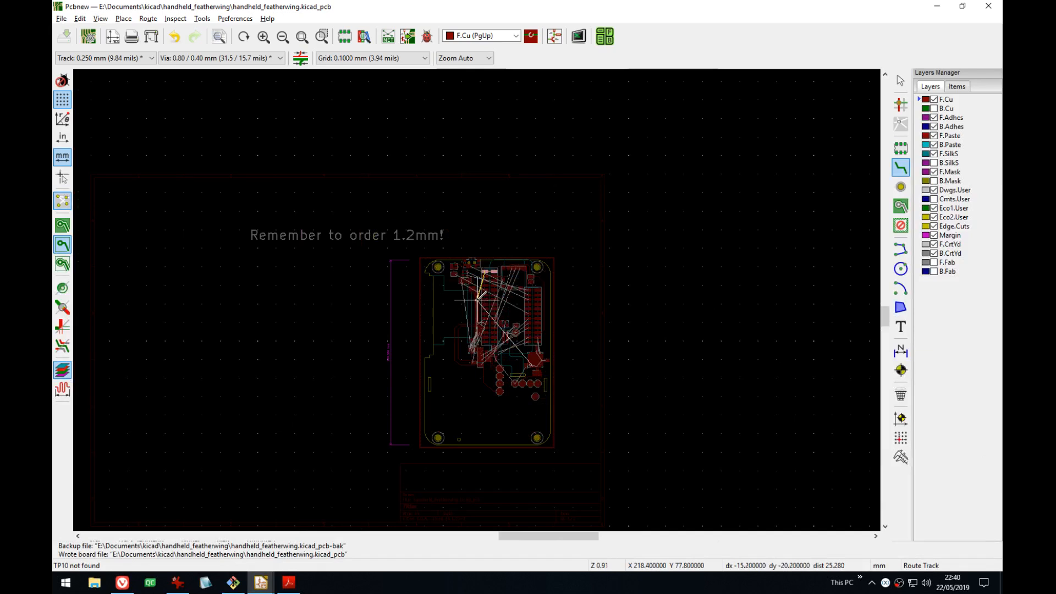
pyautogui.scroll(5, 476, 299)
pyautogui.scroll(3, 476, 300)
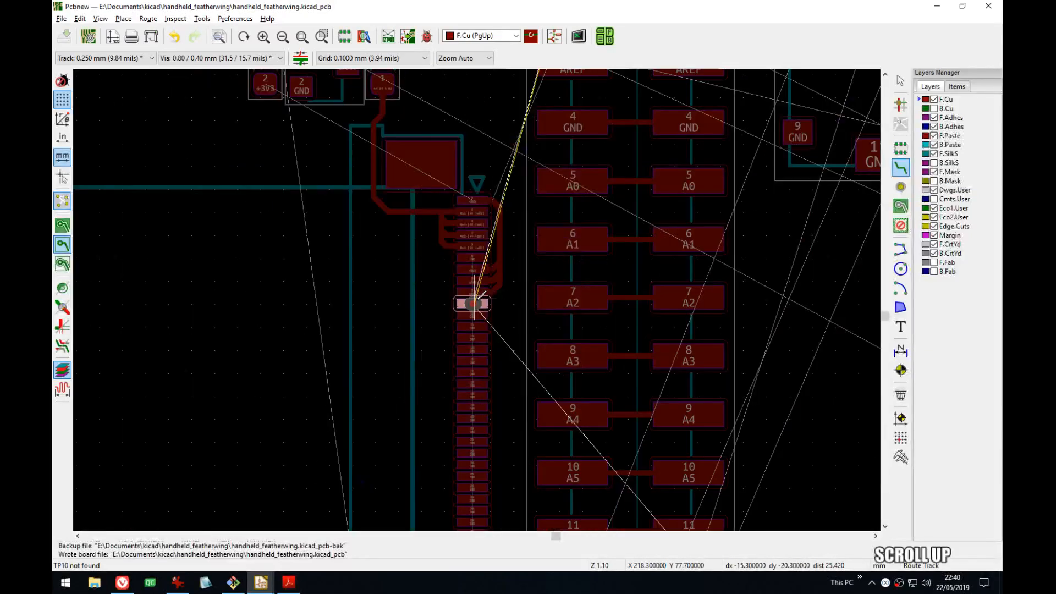
pyautogui.scroll(3, 476, 300)
pyautogui.press('Escape')
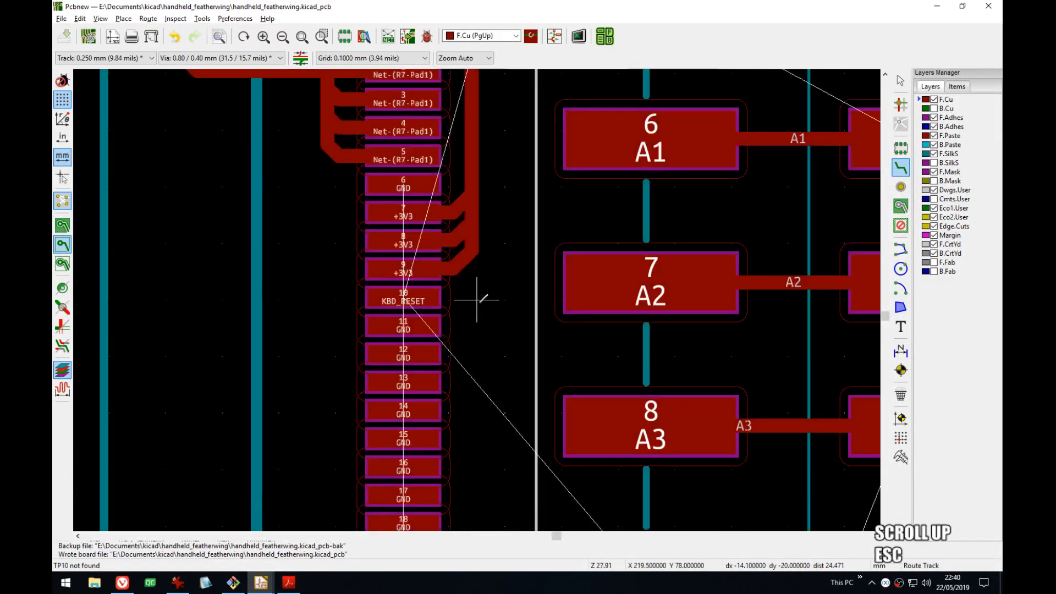
# - Examine the unrouted connections along the Feather header, from the KBD_RESET pad down to the card signal pads
pyautogui.moveTo(478, 299); pyautogui.dragTo(390, 474, button='middle')
pyautogui.moveTo(471, 185); pyautogui.dragTo(433, 431, button='middle')
pyautogui.scroll(-3, 482, 329)
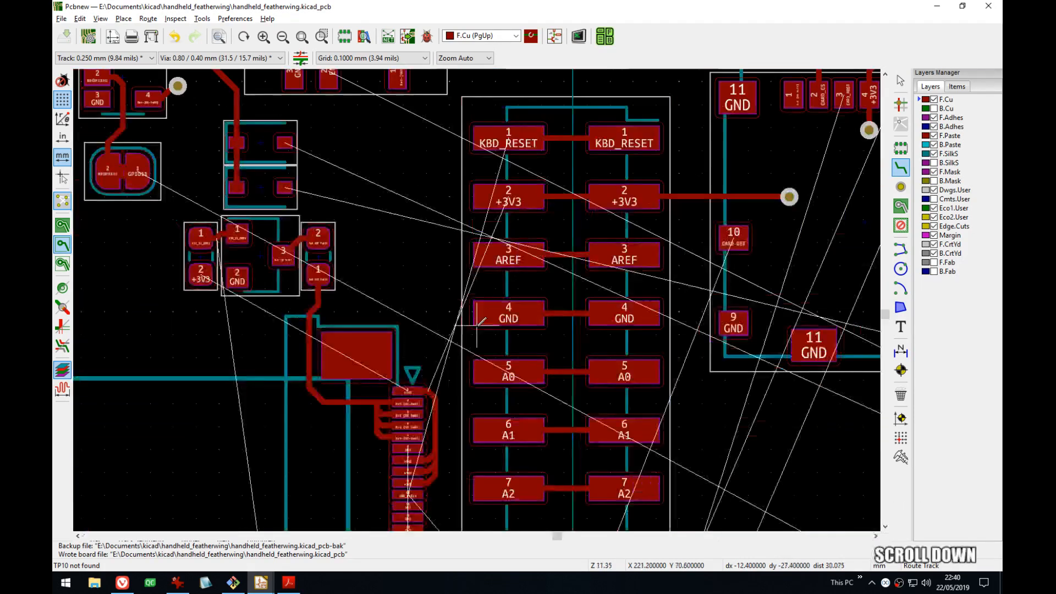
pyautogui.moveTo(470, 362); pyautogui.dragTo(427, 394, button='middle')
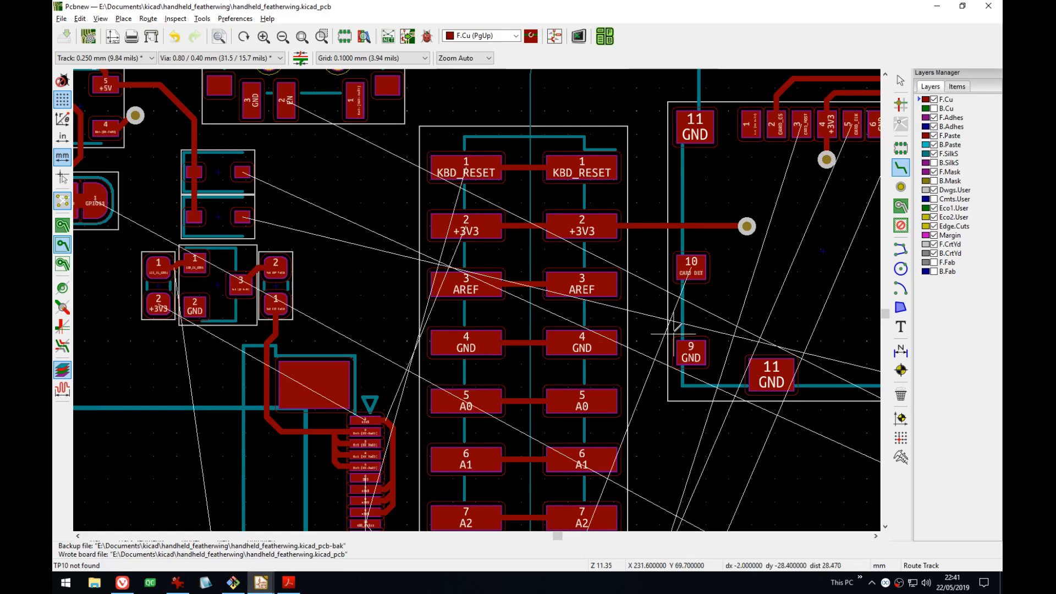
pyautogui.moveTo(466, 323); pyautogui.dragTo(343, 119, button='middle')
pyautogui.moveTo(378, 326); pyautogui.dragTo(391, 114, button='middle')
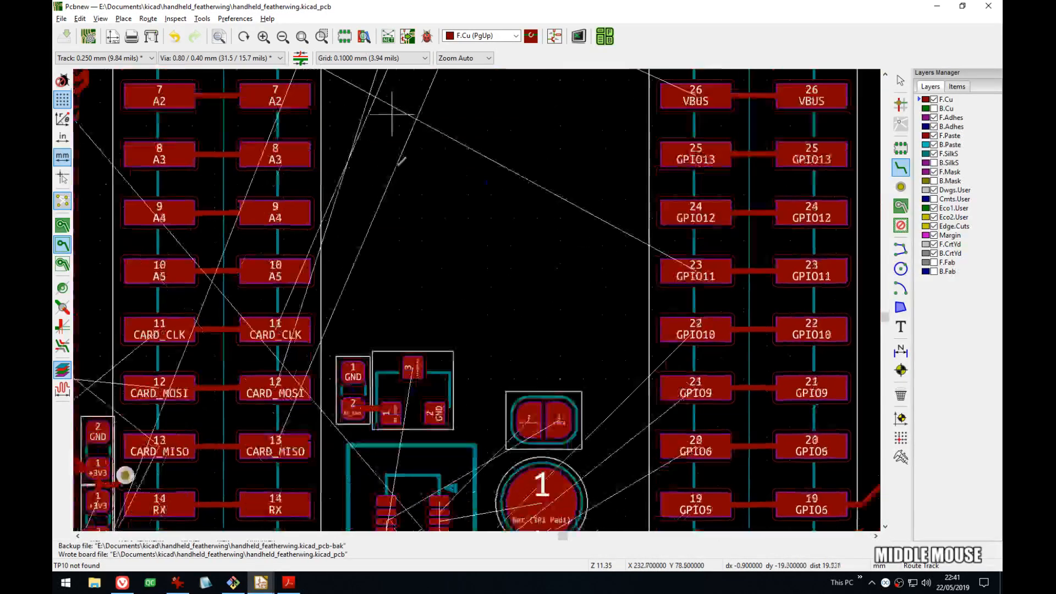
pyautogui.moveTo(388, 369); pyautogui.dragTo(548, 301, button='middle')
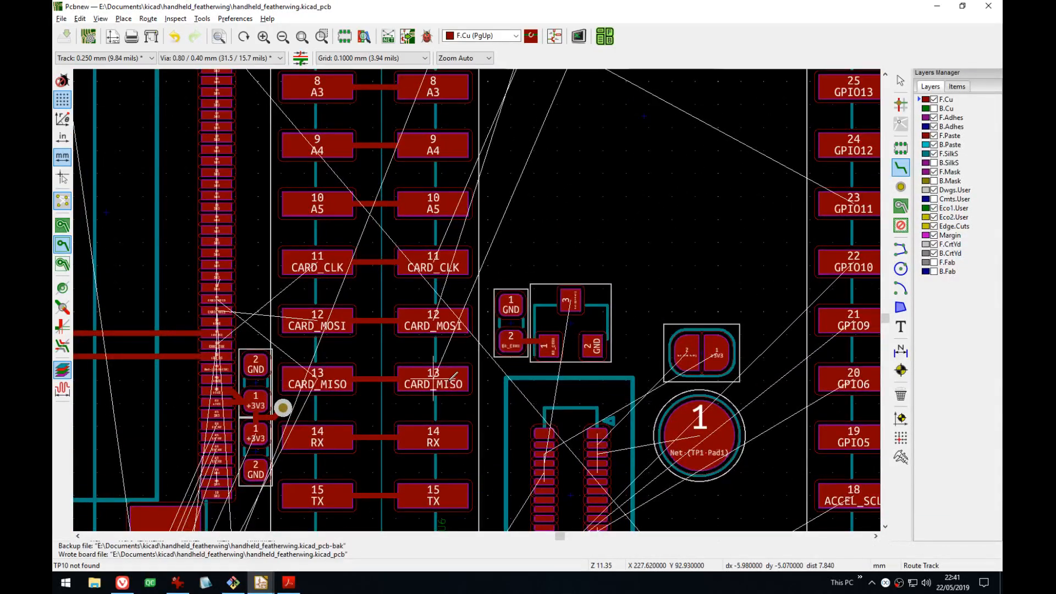
# - Move transistor Q1 and its BL_CTRL resistor together slightly to the right, away from the CARD_MOSI header pads
pyautogui.moveTo(510, 342); pyautogui.dragTo(455, 300, button='middle')
pyautogui.scroll(1, 477, 300)
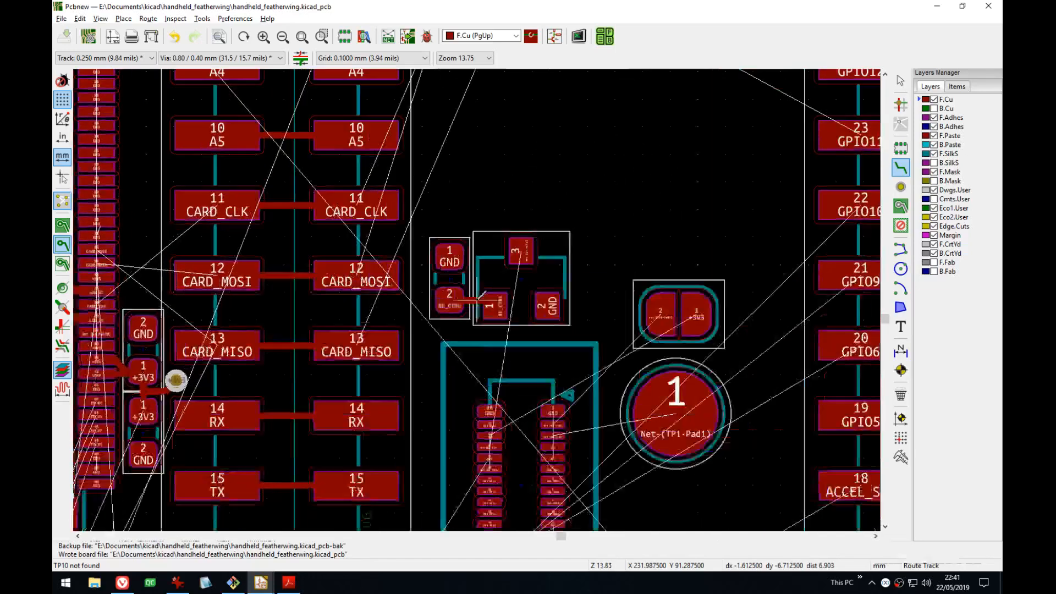
pyautogui.scroll(4, 476, 300)
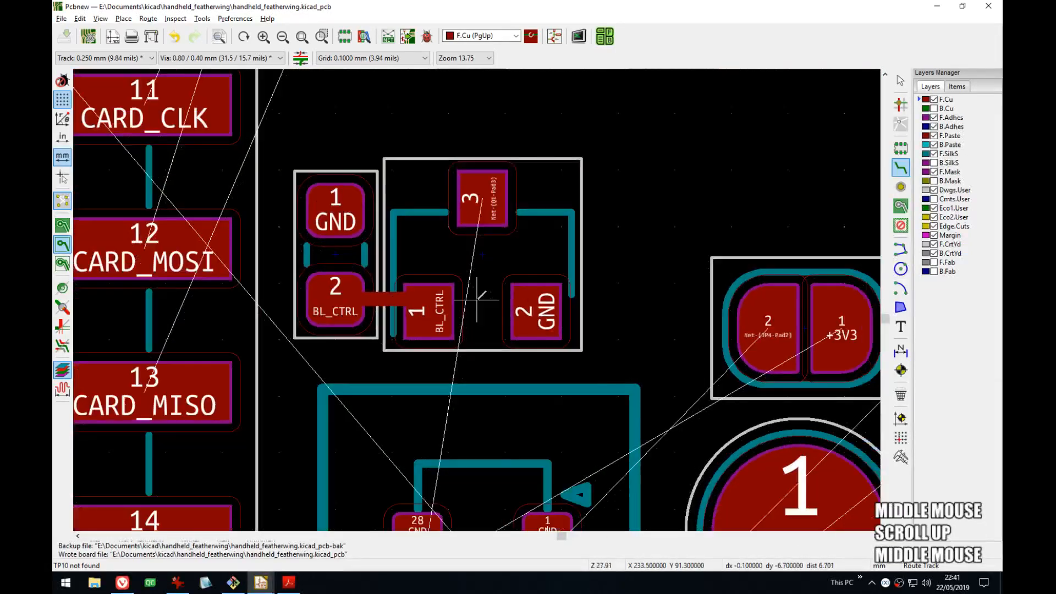
pyautogui.scroll(-4, 476, 300)
pyautogui.press('Escape')
pyautogui.moveTo(550, 218); pyautogui.dragTo(375, 331)
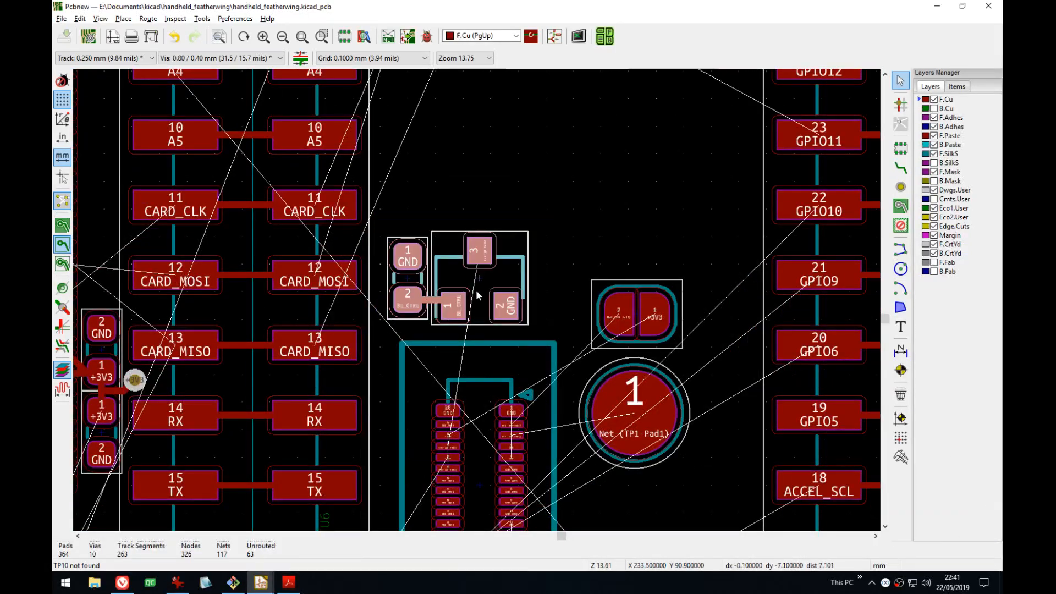
pyautogui.moveTo(483, 280); pyautogui.dragTo(499, 284)
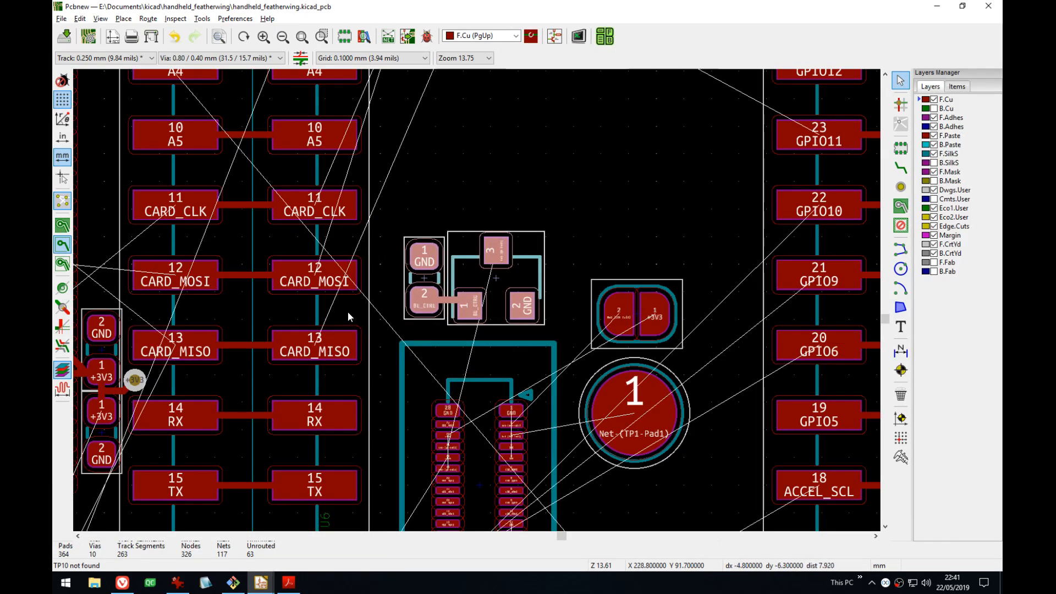
# - Examine the unrouted connections between the display connector, the 17-pad touch controller and the card signal header pads
pyautogui.moveTo(388, 217); pyautogui.dragTo(348, 358, button='middle')
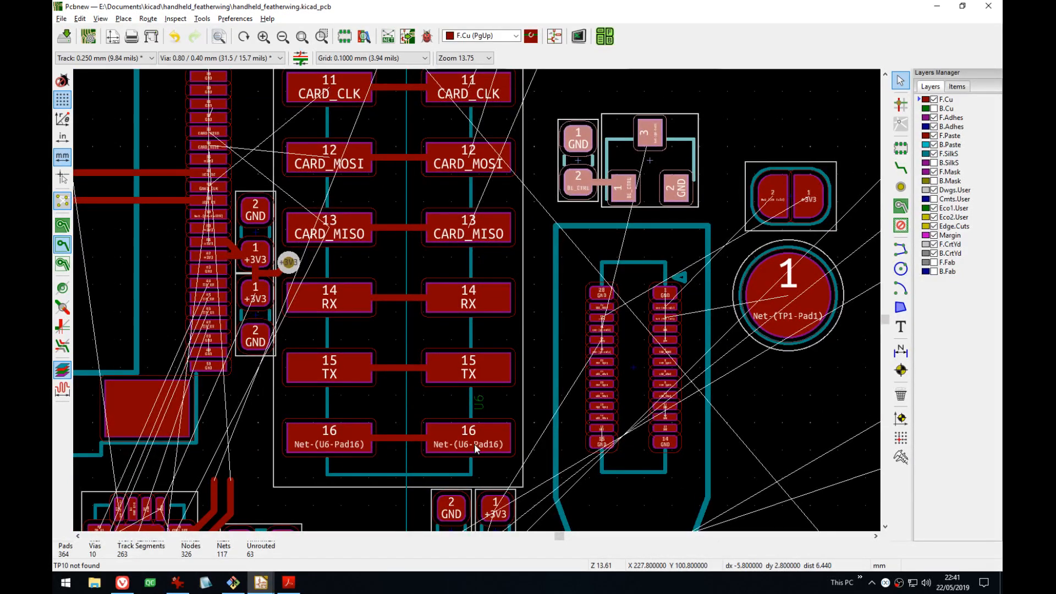
pyautogui.moveTo(458, 408); pyautogui.dragTo(447, 463, button='middle')
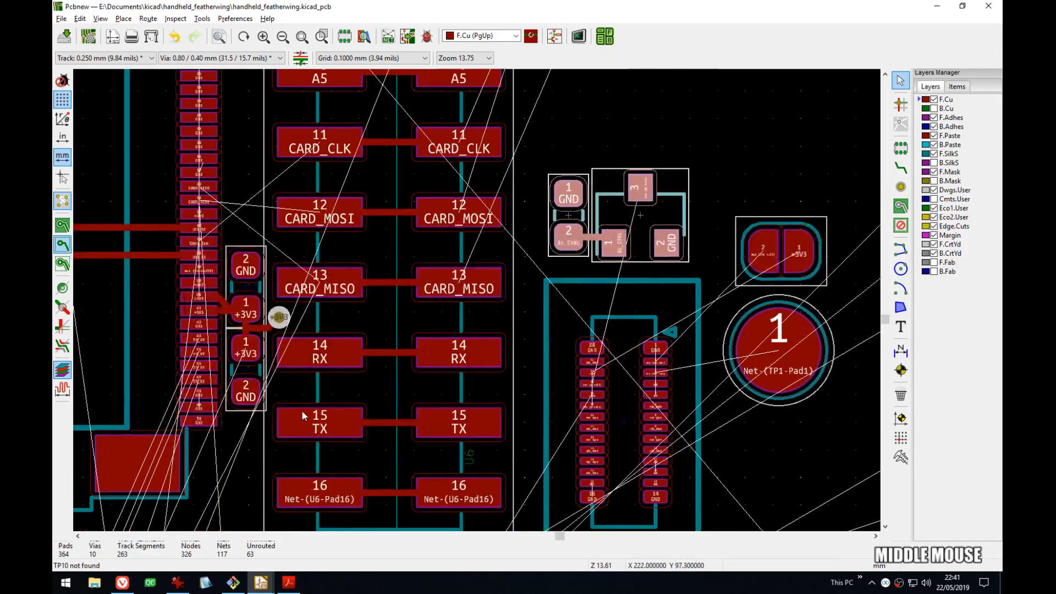
pyautogui.moveTo(440, 415); pyautogui.dragTo(417, 297, button='middle')
pyautogui.scroll(-4, 473, 195)
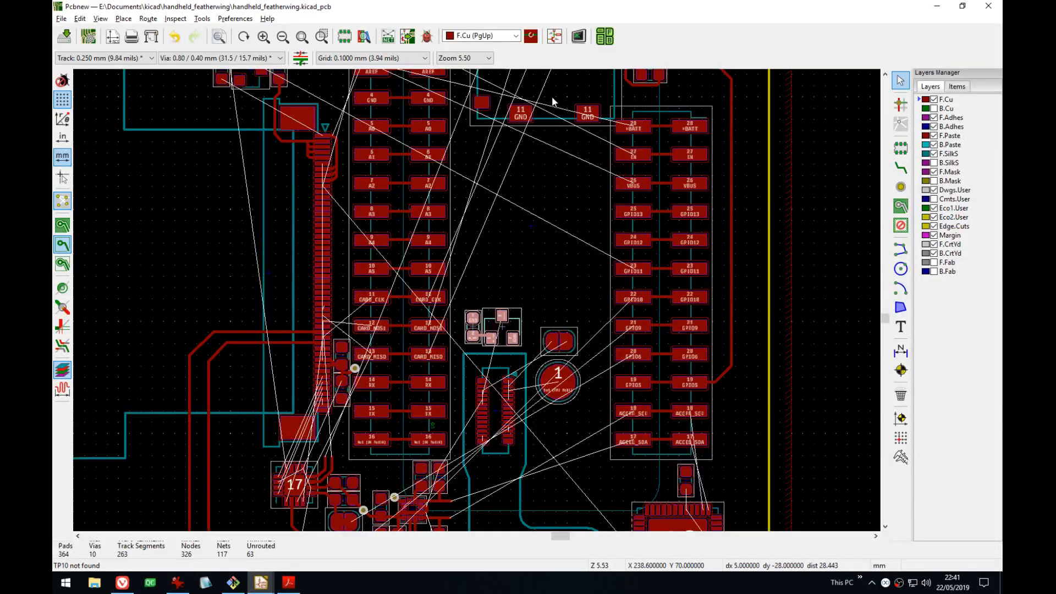
pyautogui.moveTo(340, 345); pyautogui.dragTo(369, 227, button='middle')
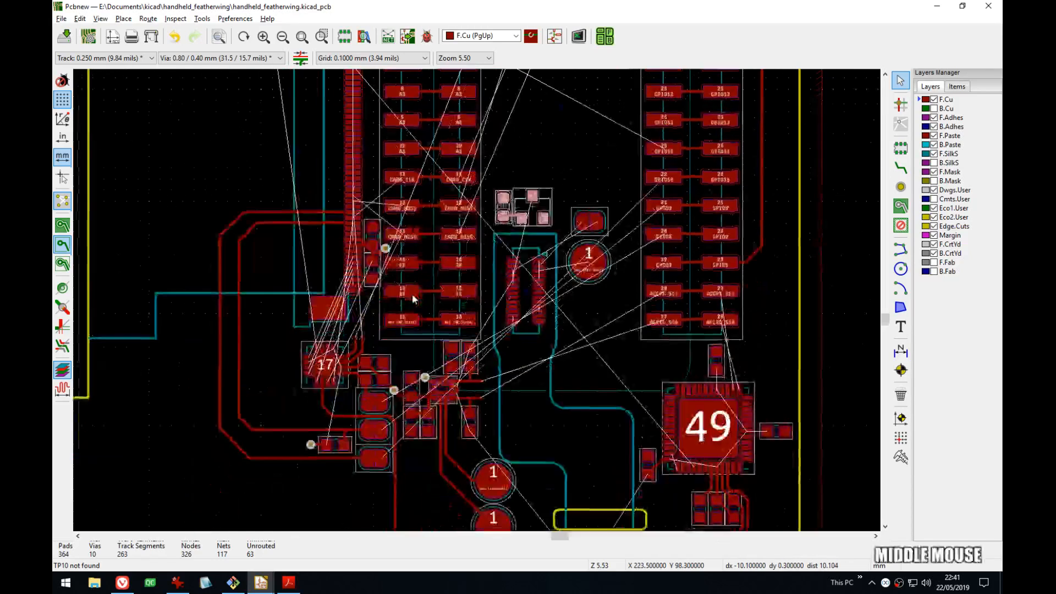
pyautogui.scroll(4, 606, 378)
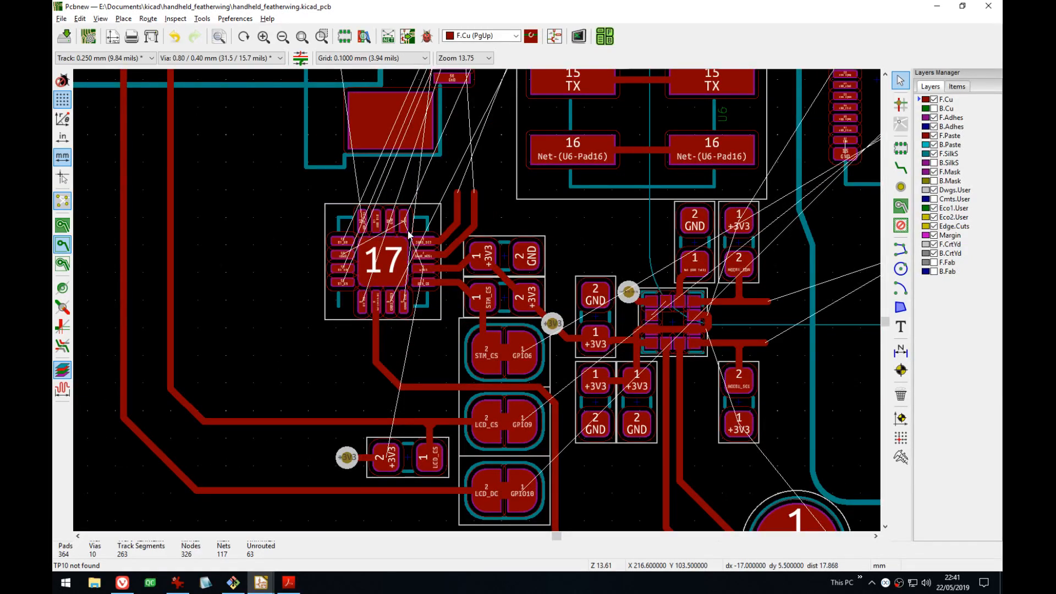
pyautogui.moveTo(409, 235); pyautogui.dragTo(416, 407, button='middle')
pyautogui.moveTo(486, 263); pyautogui.dragTo(489, 368, button='middle')
pyautogui.moveTo(614, 217); pyautogui.dragTo(592, 288, button='middle')
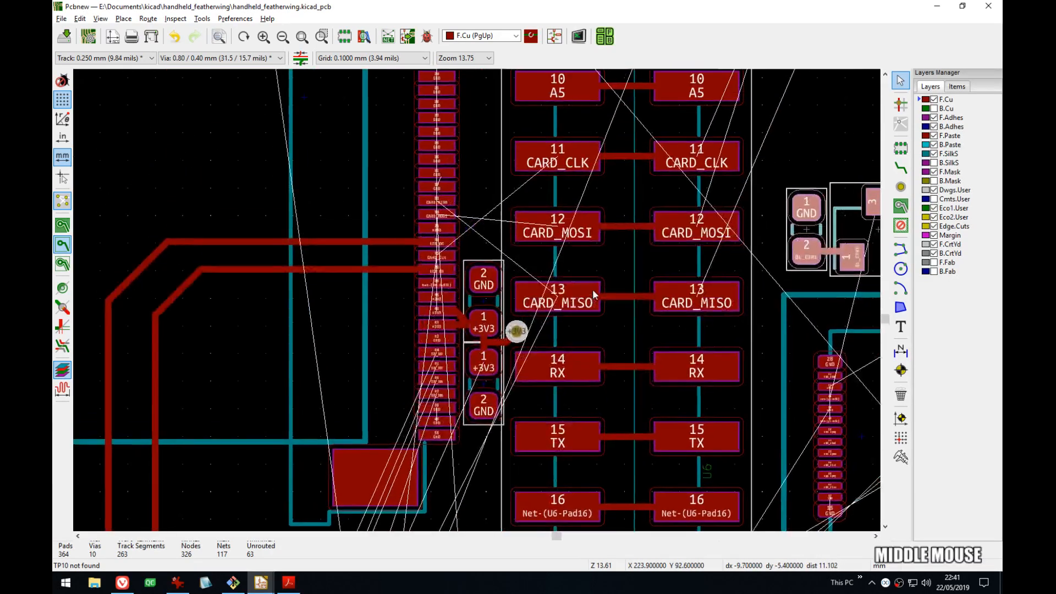
pyautogui.moveTo(524, 247); pyautogui.dragTo(484, 347, button='middle')
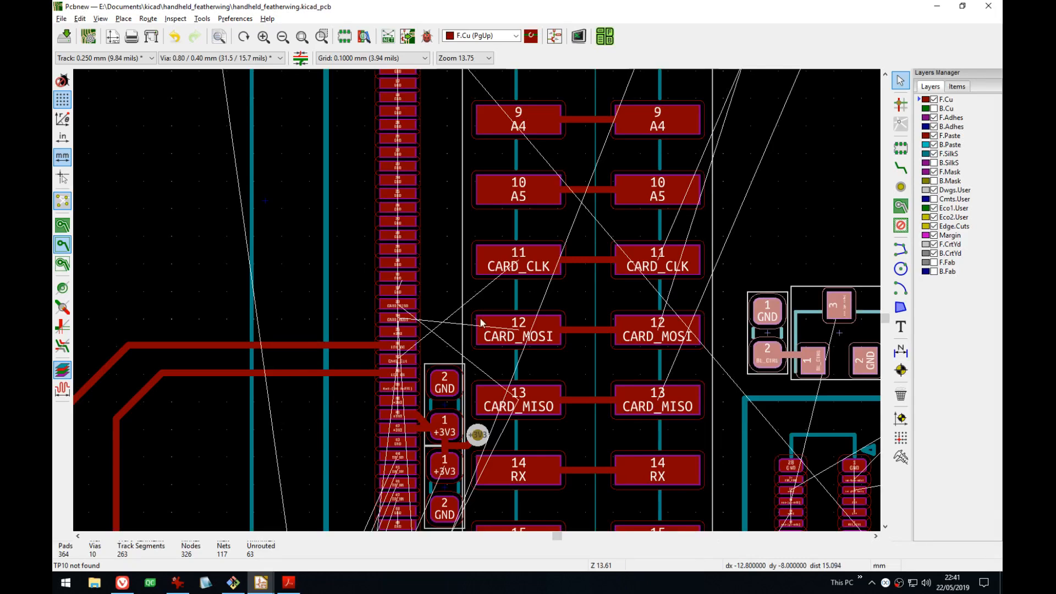
# - Examine the unrouted connections running across the board to the Feather header's GPIO pads and the SD card socket
pyautogui.moveTo(613, 343); pyautogui.dragTo(308, 335, button='middle')
pyautogui.moveTo(685, 317); pyautogui.dragTo(269, 197, button='middle')
pyautogui.scroll(-1, 448, 314)
pyautogui.scroll(-3, 477, 306)
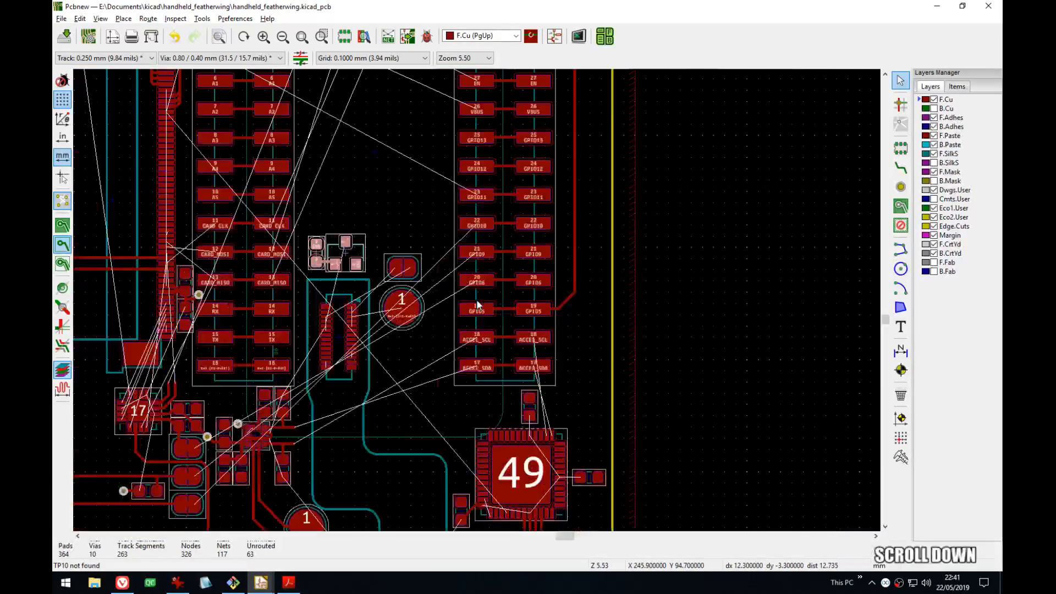
pyautogui.moveTo(419, 420); pyautogui.dragTo(476, 384, button='middle')
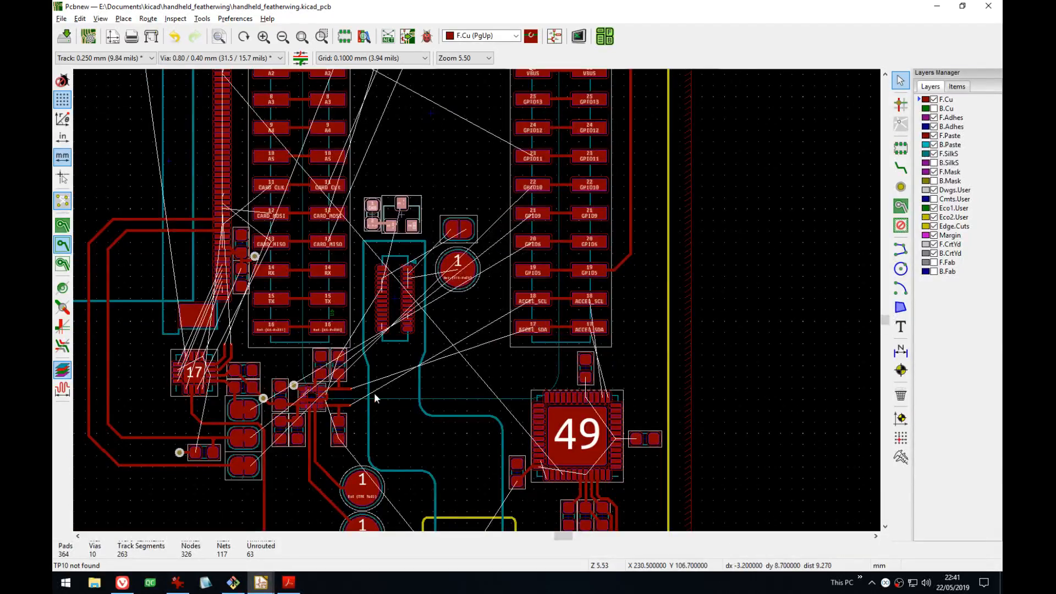
pyautogui.press('space')
pyautogui.moveTo(532, 328)
pyautogui.mouseDown(button='middle')
pyautogui.moveTo(557, 236)
pyautogui.moveTo(551, 220)
pyautogui.moveTo(560, 302)
pyautogui.mouseUp(button='middle')
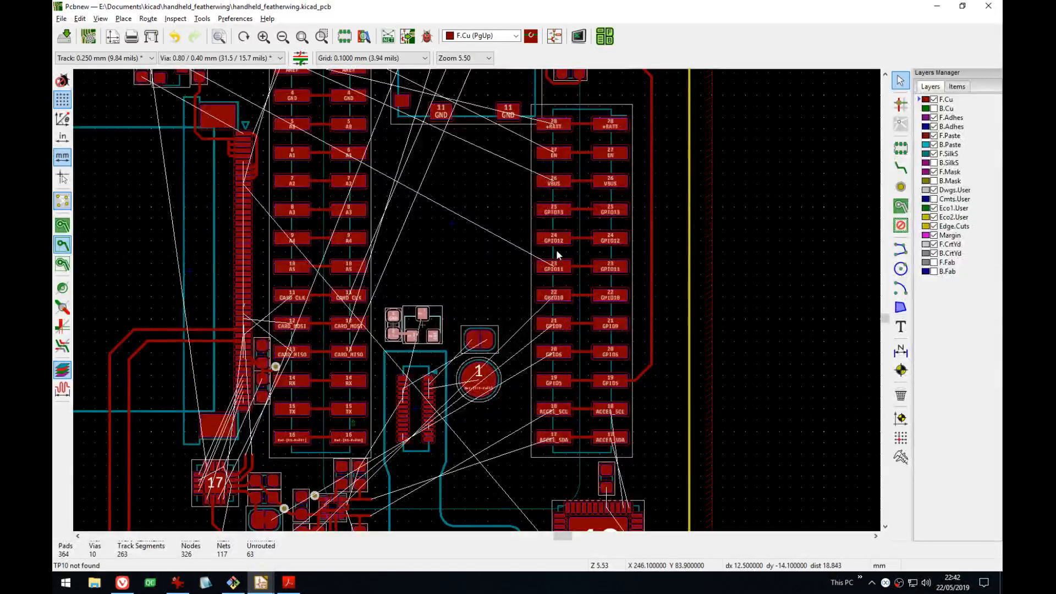
pyautogui.moveTo(556, 249); pyautogui.dragTo(562, 326, button='middle')
pyautogui.moveTo(212, 170); pyautogui.dragTo(163, 126, button='middle')
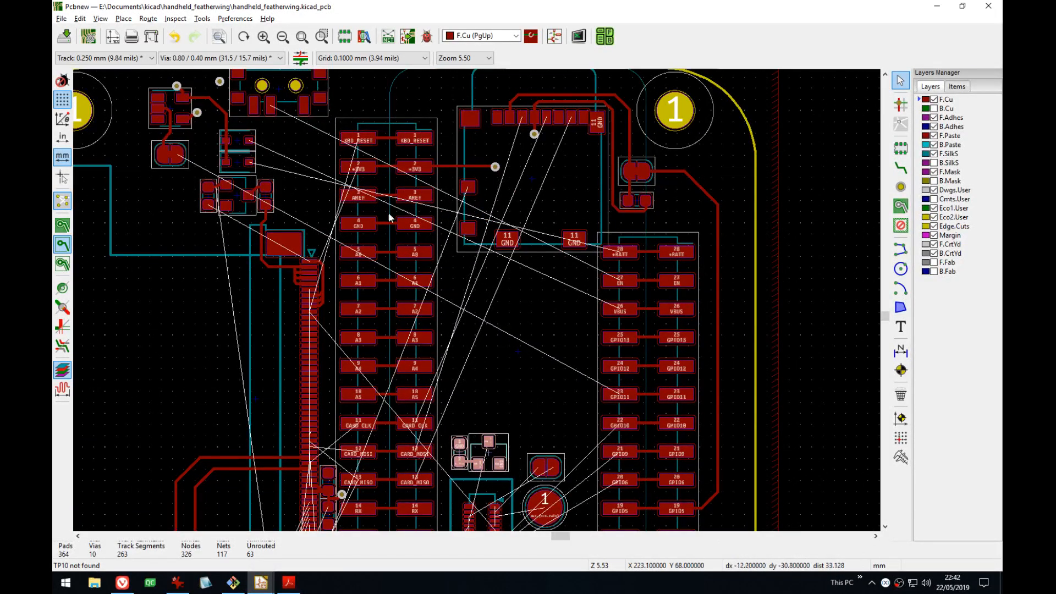
pyautogui.moveTo(650, 385); pyautogui.dragTo(631, 288, button='middle')
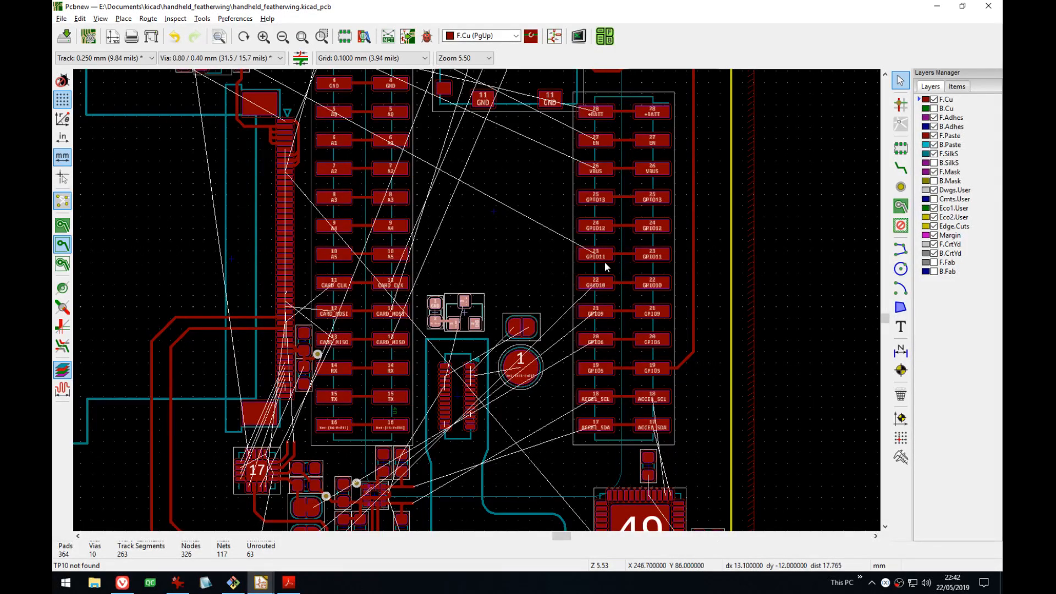
# - Switch to the Eeschema schematic, return from the LCD sheet to the root sheet and examine Feather U6's pin assignments
pyautogui.hotkey('alt', 'Tab')
pyautogui.hotkey('alt', 'Tab')
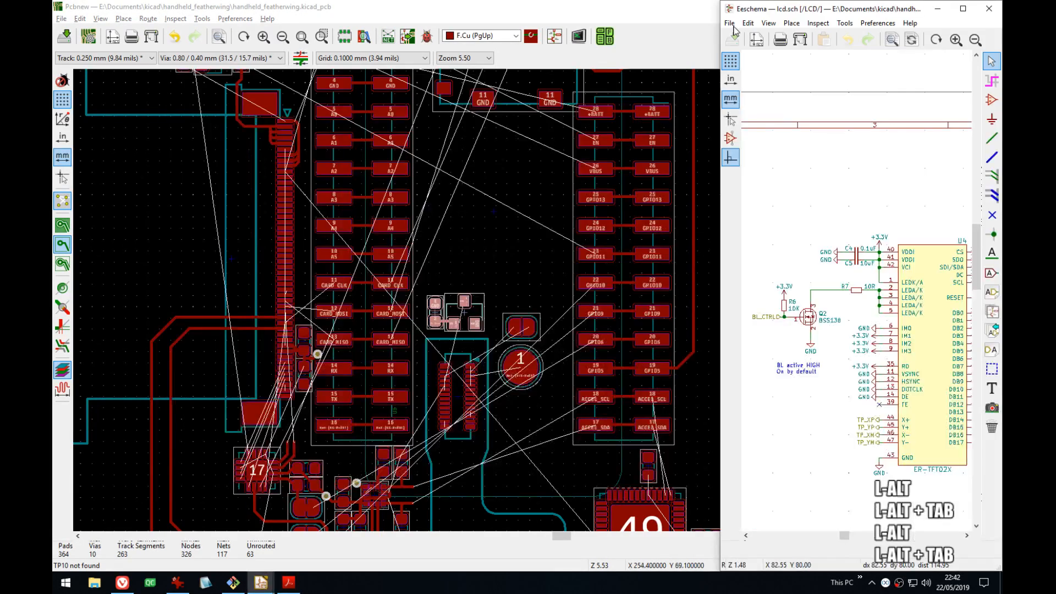
pyautogui.doubleClick(815, 10)
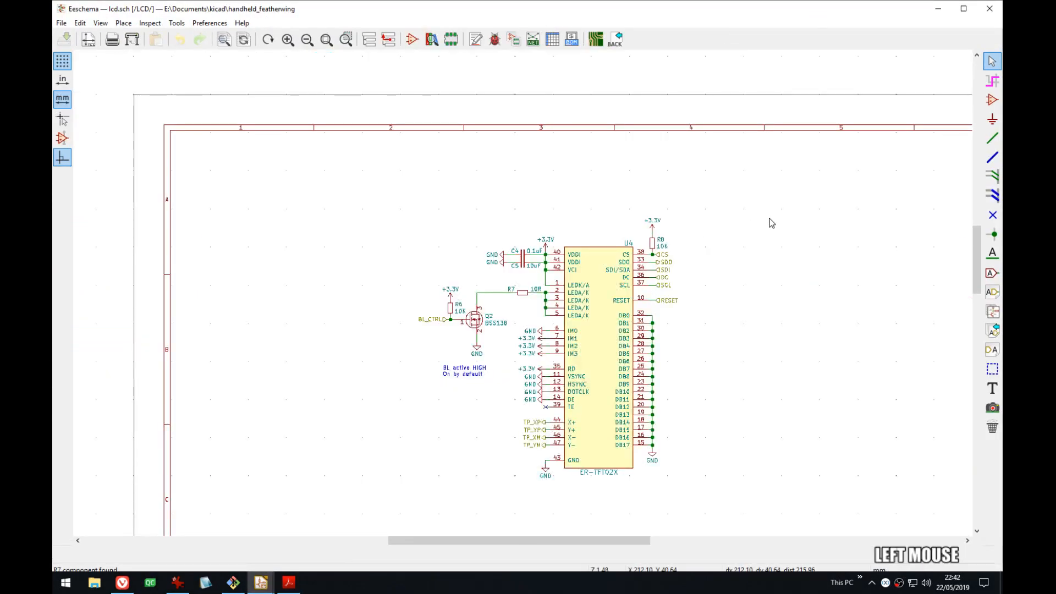
pyautogui.hotkey('alt', 'BackSpace')
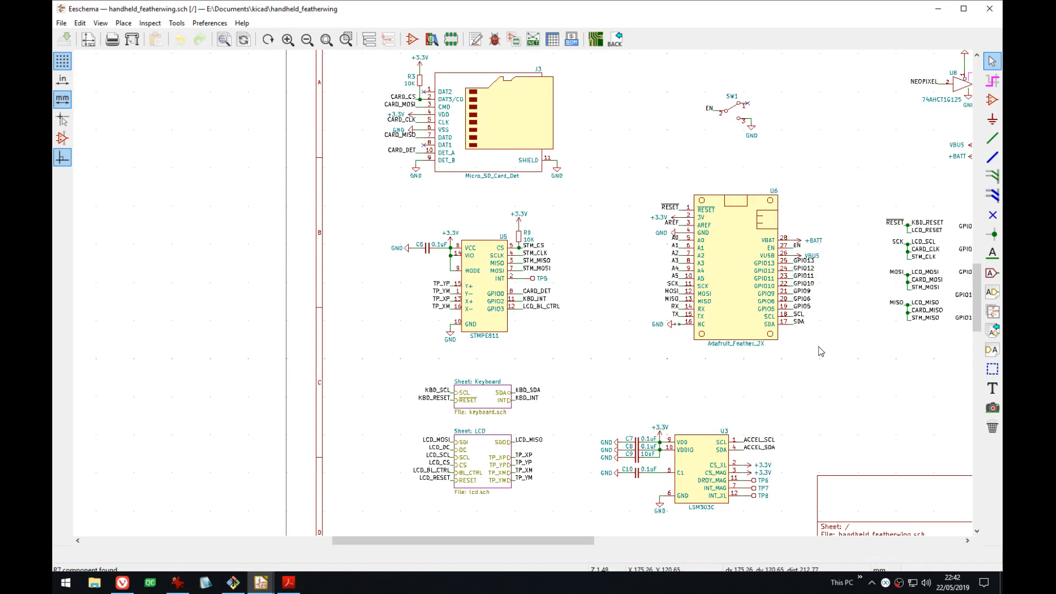
pyautogui.moveTo(818, 347); pyautogui.dragTo(611, 346, button='middle')
pyautogui.scroll(4, 611, 346)
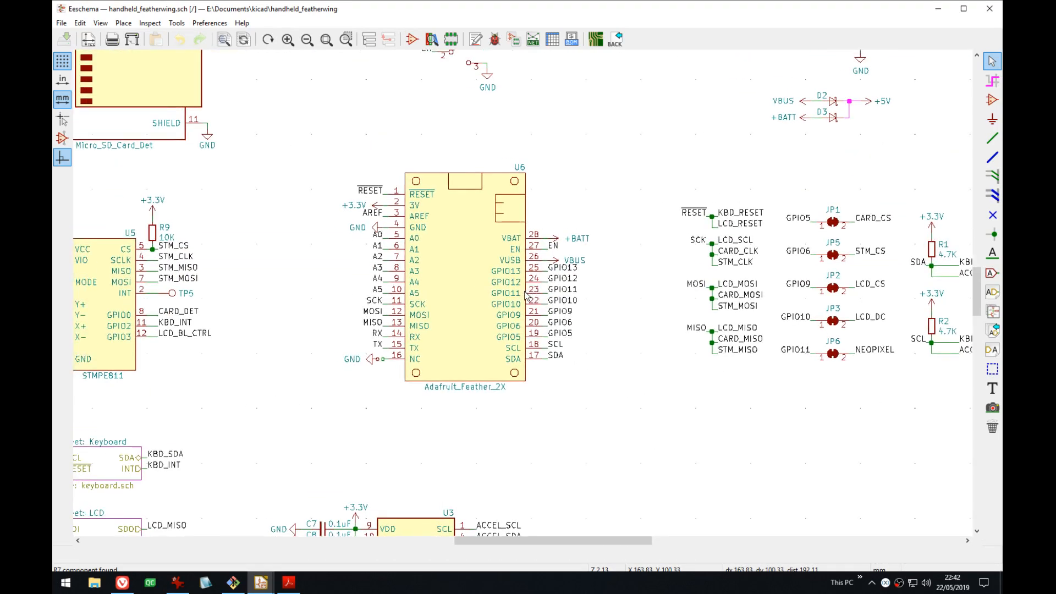
# - Examine the shared SPI nets, the chip-select jumpers beside Feather U6 and the touch controller, sheet and accelerometer connections on the root schematic
pyautogui.moveTo(564, 366); pyautogui.dragTo(488, 358, button='middle')
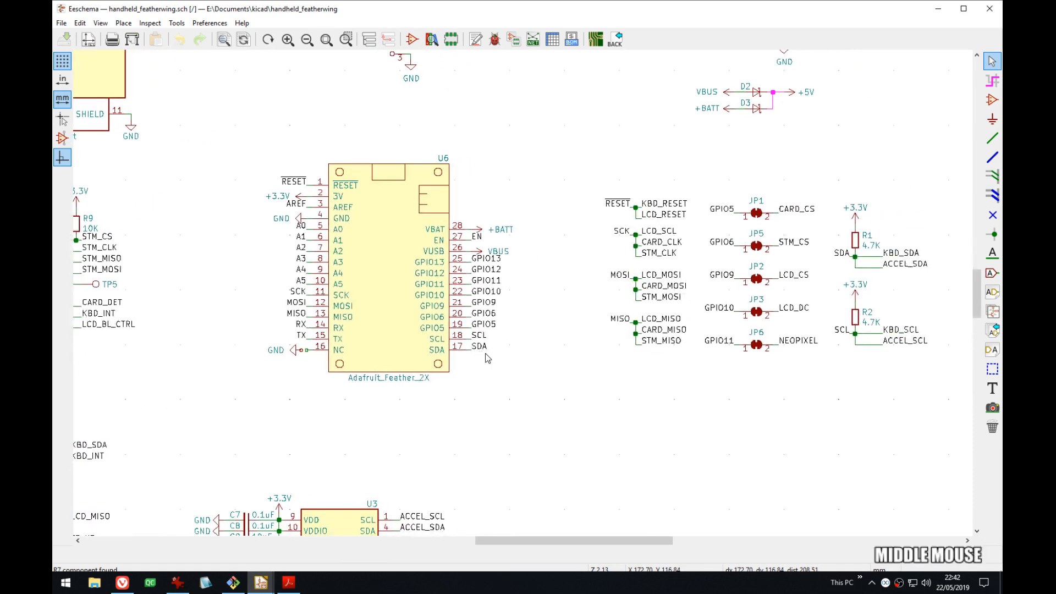
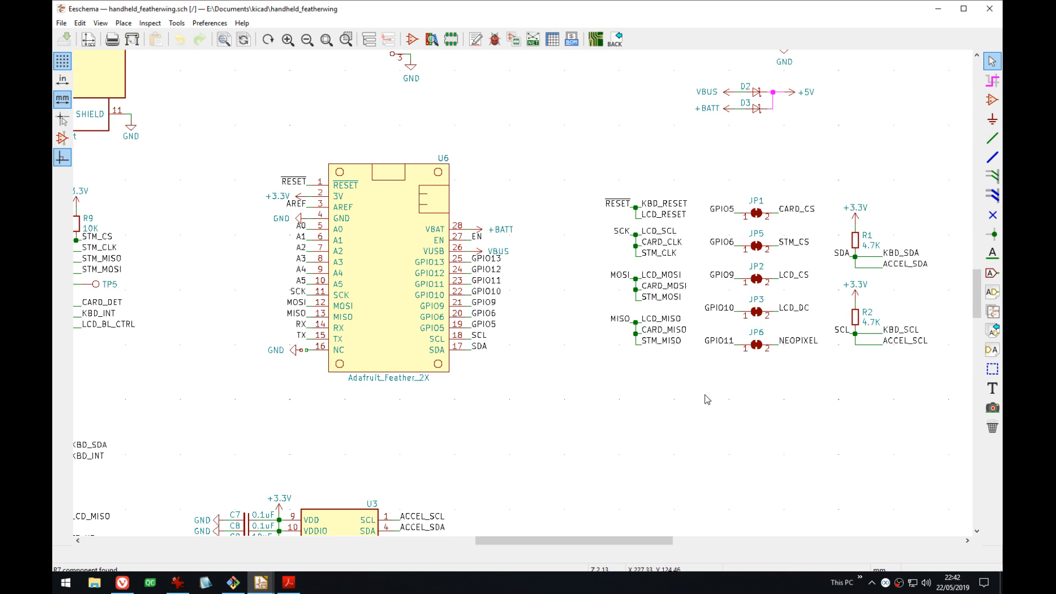
pyautogui.moveTo(647, 388); pyautogui.dragTo(421, 351, button='middle')
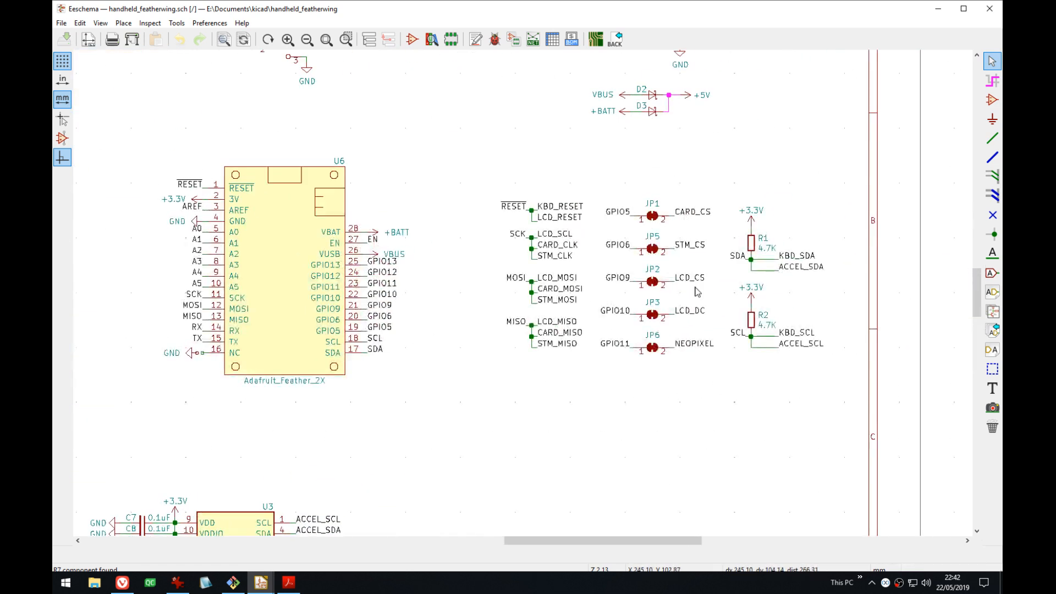
pyautogui.moveTo(618, 367); pyautogui.dragTo(830, 293, button='middle')
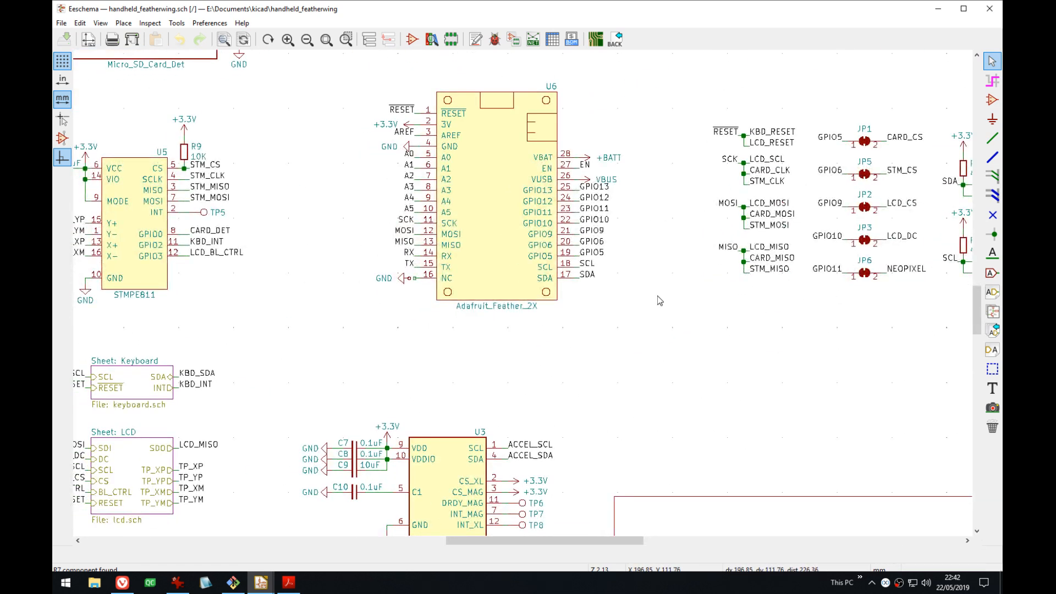
pyautogui.moveTo(448, 358); pyautogui.dragTo(719, 243, button='middle')
pyautogui.scroll(-3, 718, 243)
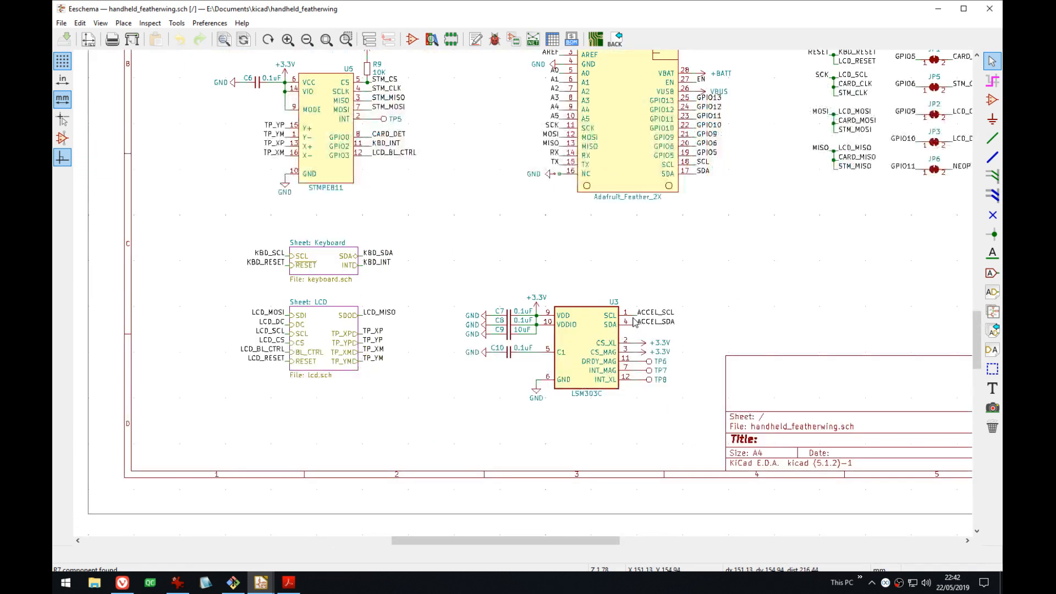
pyautogui.scroll(4, 526, 298)
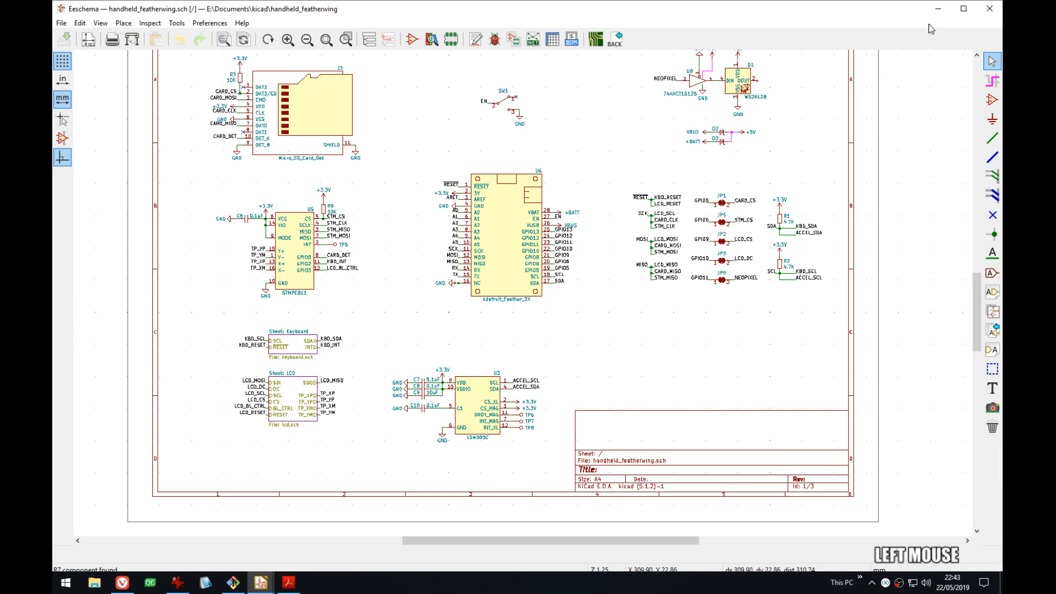
# - Return to the Pcbnew board, clear the selection and examine the unrouted connections from the card header pads up to the SD card socket
pyautogui.click(937, 9)
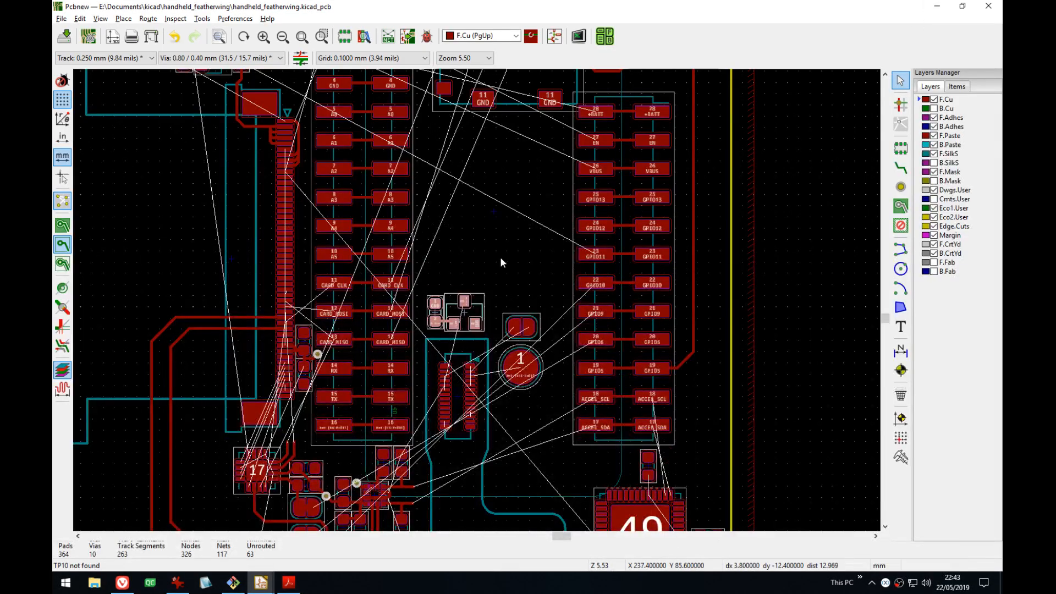
pyautogui.moveTo(499, 261); pyautogui.dragTo(567, 361, button='middle')
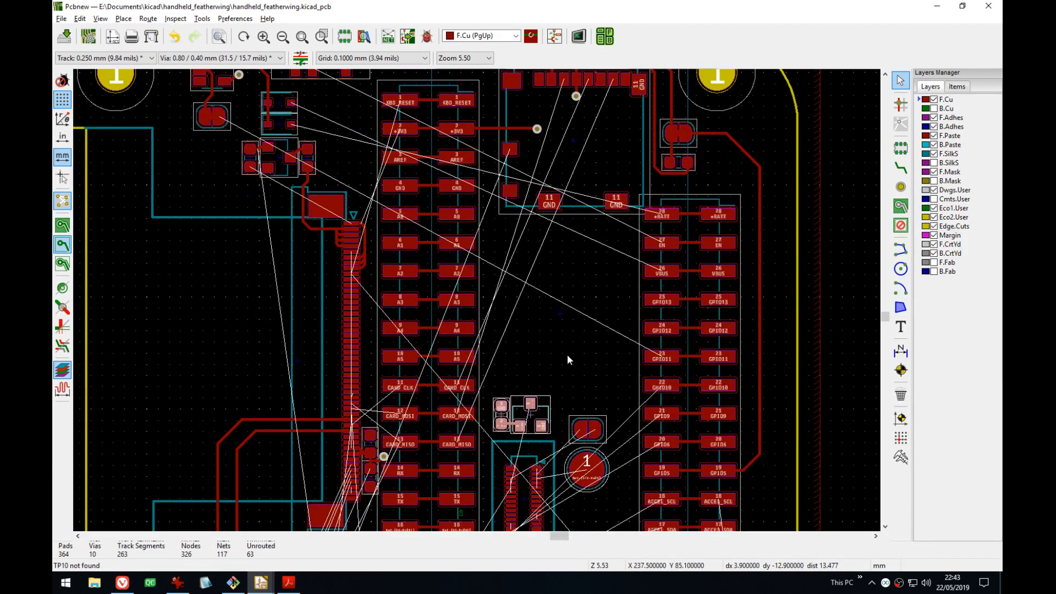
pyautogui.click(574, 354)
pyautogui.press('Escape')
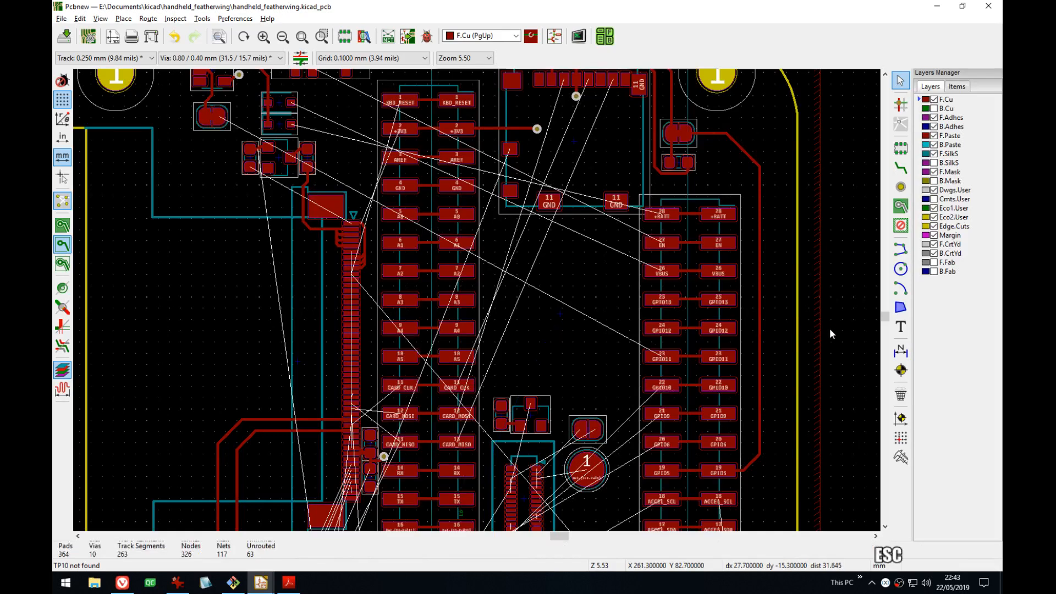
pyautogui.moveTo(829, 328); pyautogui.dragTo(767, 400, button='middle')
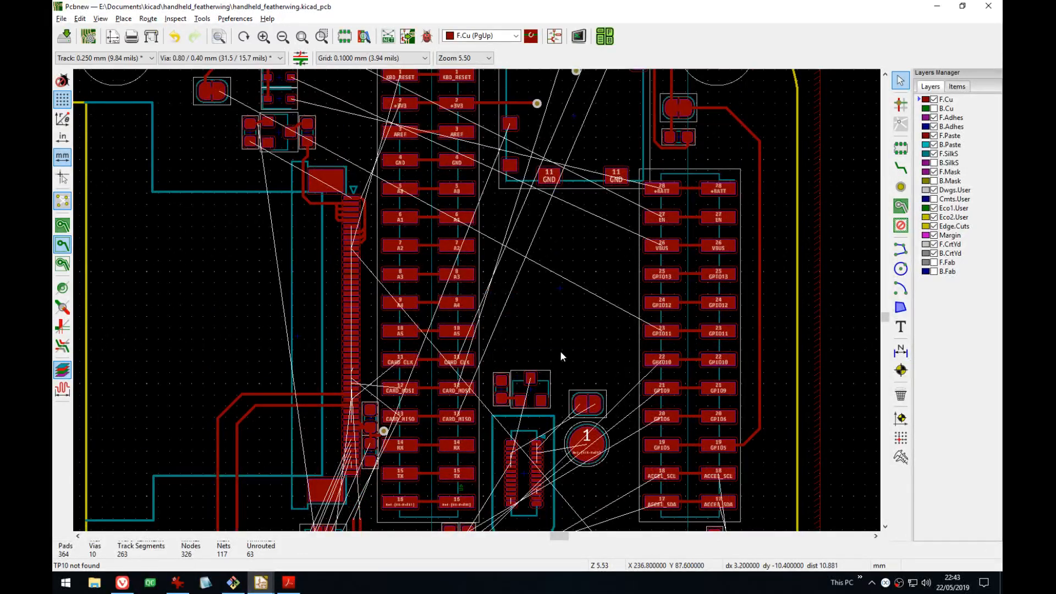
pyautogui.moveTo(561, 353); pyautogui.dragTo(561, 241, button='middle')
pyautogui.scroll(3, 564, 253)
pyautogui.moveTo(511, 474); pyautogui.dragTo(609, 326, button='middle')
pyautogui.moveTo(464, 251); pyautogui.dragTo(496, 394, button='middle')
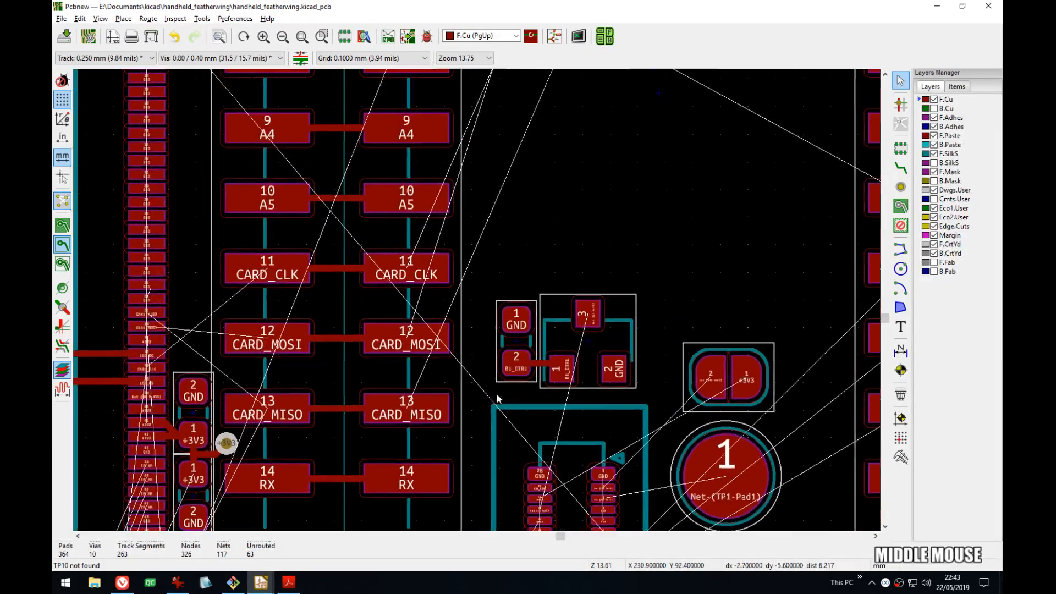
pyautogui.moveTo(547, 193); pyautogui.dragTo(533, 302, button='middle')
pyautogui.moveTo(591, 209); pyautogui.dragTo(528, 391, button='middle')
pyautogui.moveTo(586, 127); pyautogui.dragTo(547, 297, button='middle')
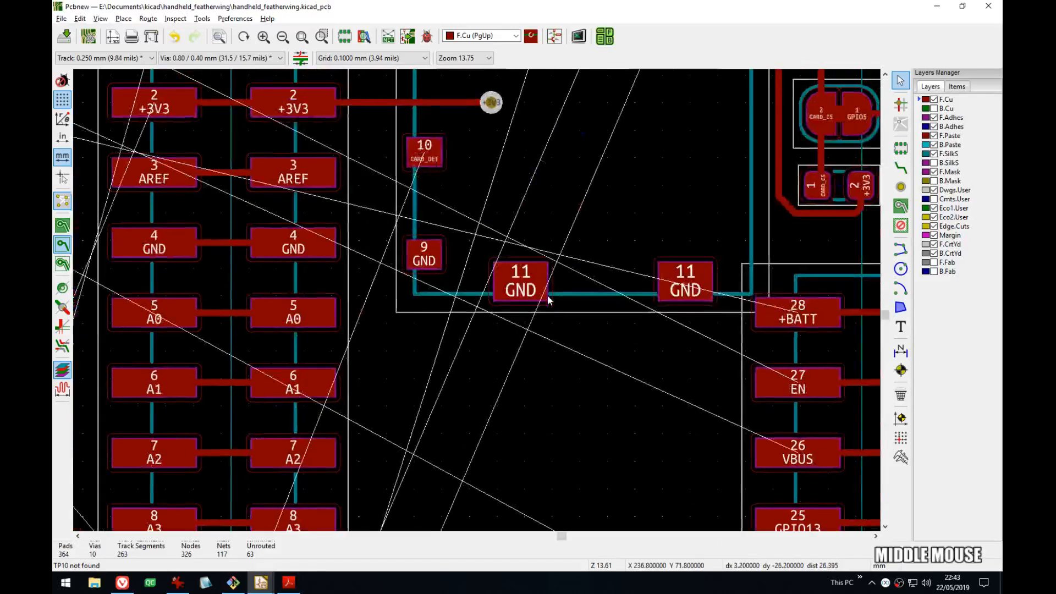
pyautogui.moveTo(563, 105); pyautogui.dragTo(563, 226, button='middle')
pyautogui.press('x')
pyautogui.click(555, 100)
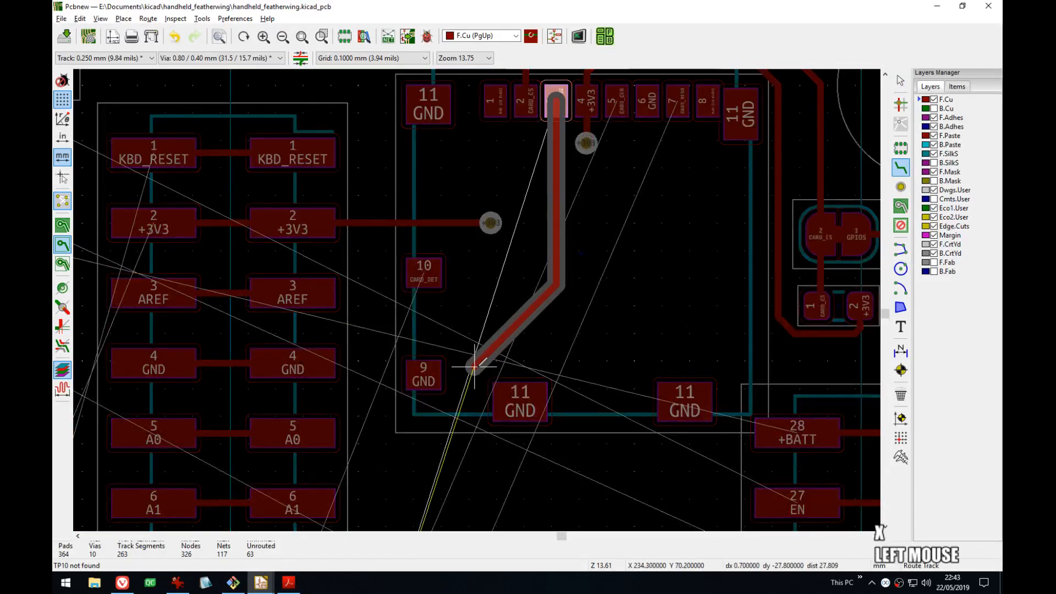
pyautogui.moveTo(480, 362); pyautogui.dragTo(586, 260, button='middle')
pyautogui.press('Escape')
pyautogui.click(530, 170)
pyautogui.moveTo(469, 301); pyautogui.dragTo(520, 181, button='middle')
pyautogui.moveTo(524, 431); pyautogui.dragTo(557, 206, button='middle')
pyautogui.moveTo(572, 325); pyautogui.dragTo(584, 151, button='middle')
pyautogui.moveTo(586, 256); pyautogui.dragTo(589, 113, button='middle')
pyautogui.scroll(-2, 563, 167)
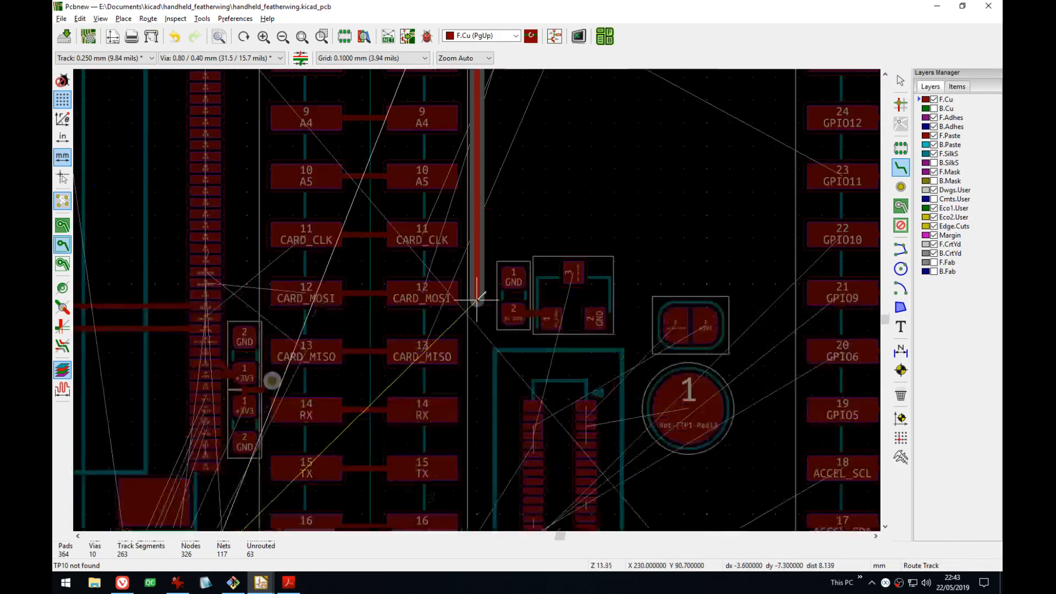
pyautogui.moveTo(476, 318); pyautogui.dragTo(550, 144, button='middle')
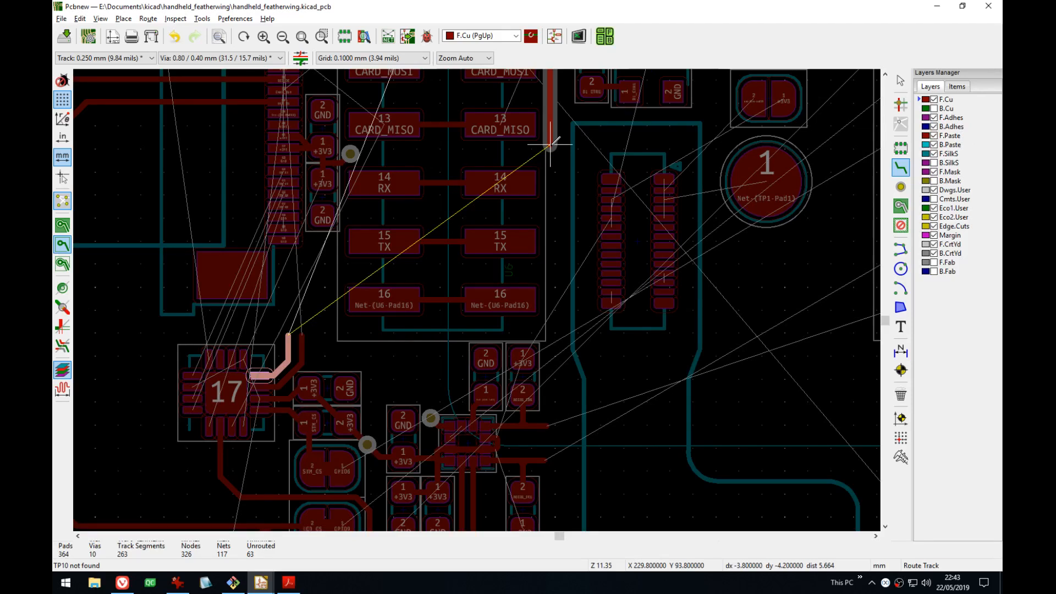
pyautogui.press('Escape')
# - Examine the net assignments and existing track stubs on the pads of the 17-pad touch controller
pyautogui.scroll(5, 264, 365)
pyautogui.moveTo(524, 347); pyautogui.dragTo(549, 204, button='middle')
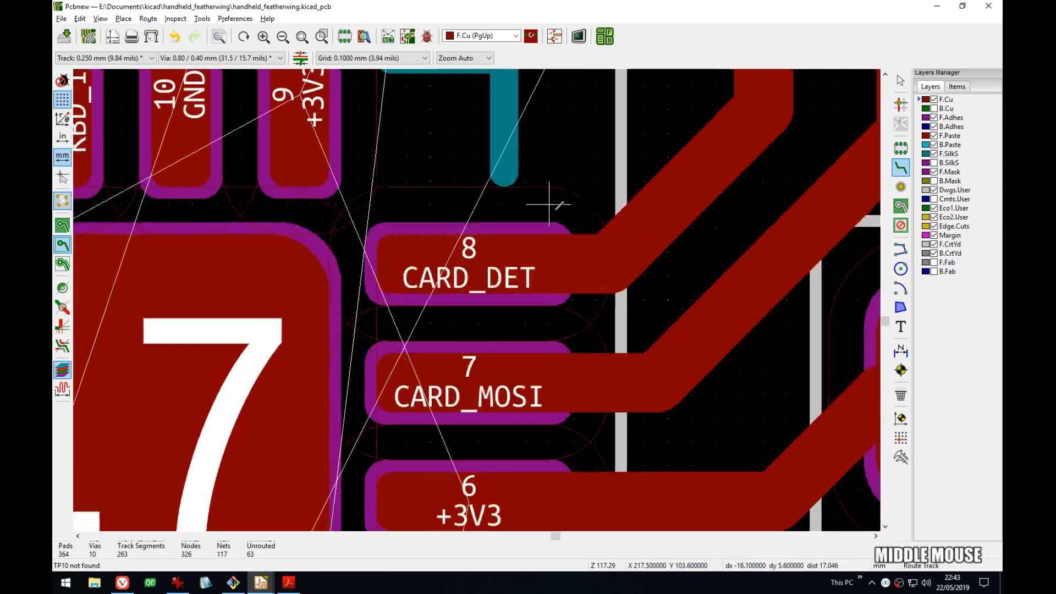
pyautogui.scroll(-6, 548, 204)
pyautogui.scroll(3, 476, 305)
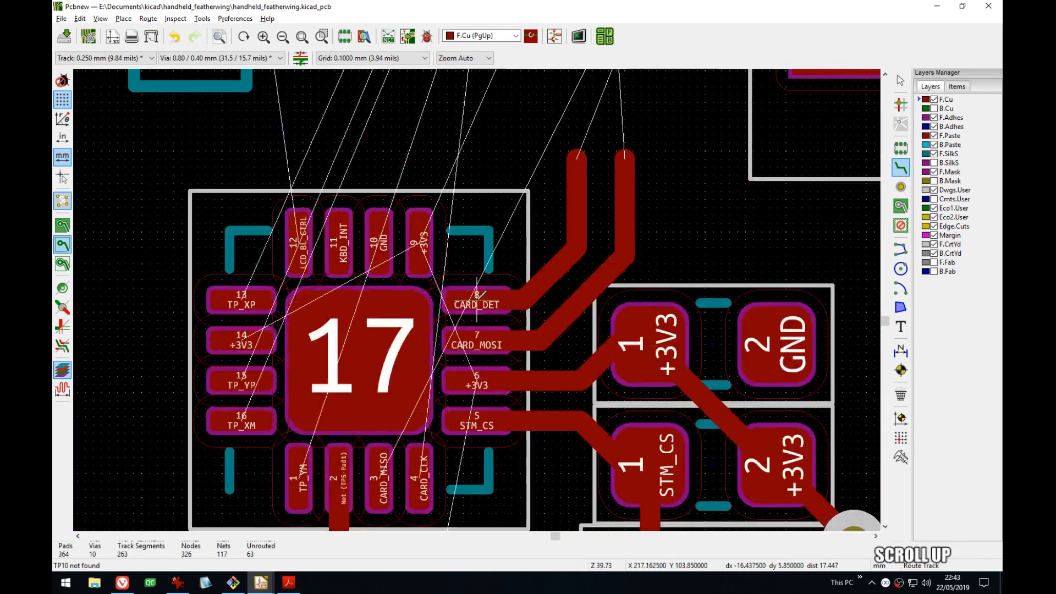
pyautogui.moveTo(476, 305); pyautogui.dragTo(451, 373, button='middle')
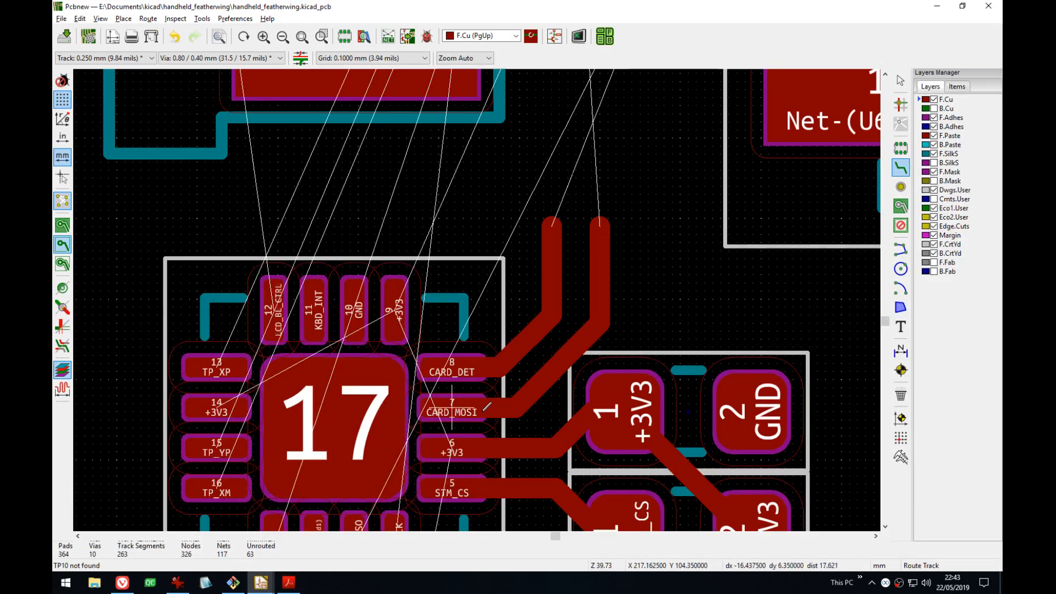
pyautogui.moveTo(319, 309); pyautogui.dragTo(390, 271, button='middle')
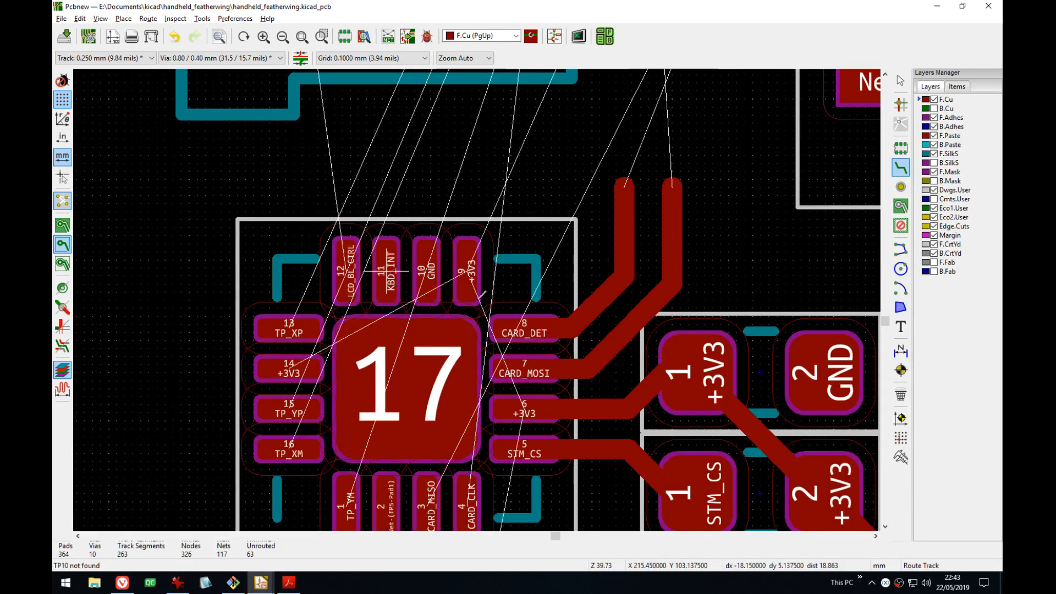
pyautogui.scroll(-9, 481, 294)
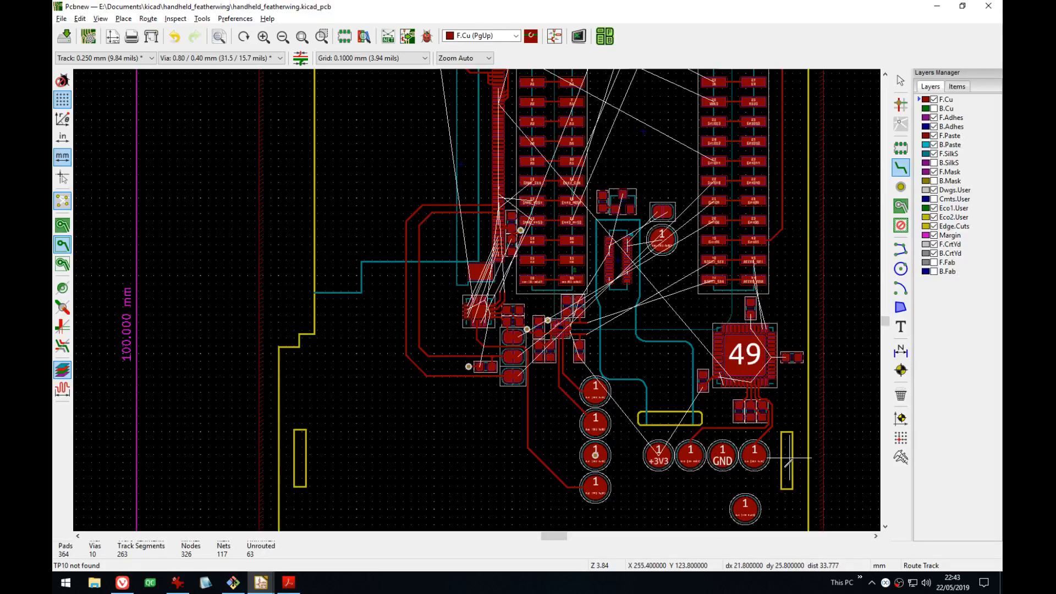
pyautogui.scroll(8, 506, 321)
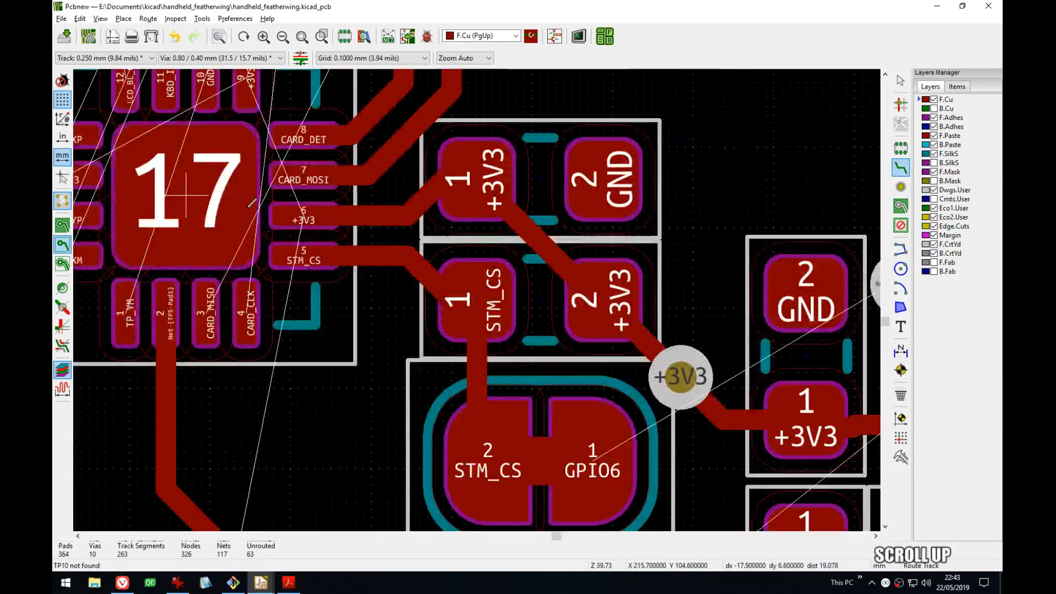
pyautogui.moveTo(187, 194); pyautogui.dragTo(427, 317, button='middle')
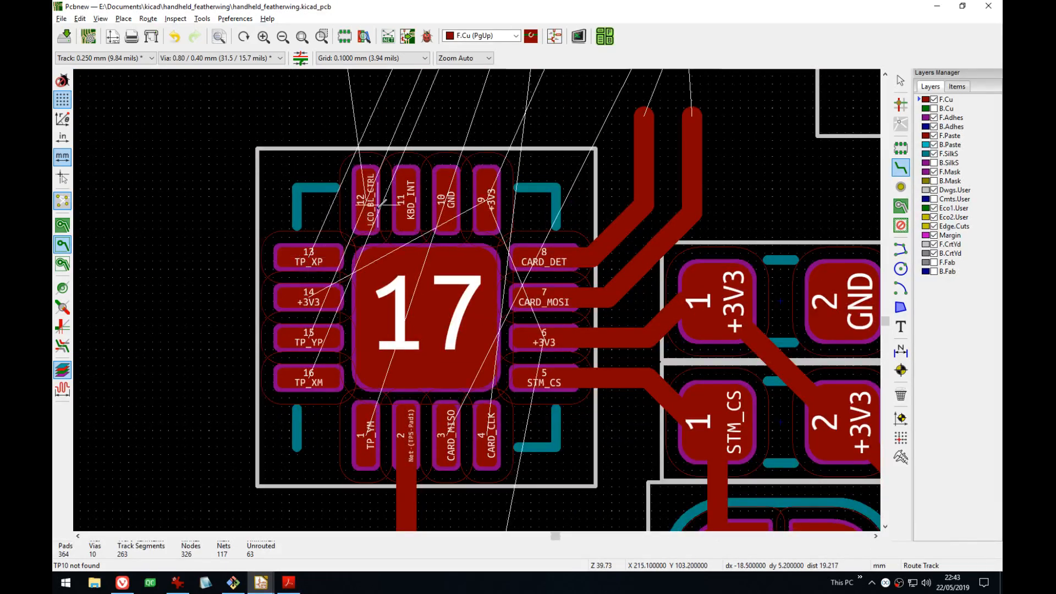
# - Examine the unrouted +3V3 connection between the LCD_BL_CTRL resistor beside the backlight transistor and the display connector's pin 1
pyautogui.scroll(-6, 302, 254)
pyautogui.moveTo(477, 302); pyautogui.dragTo(500, 471, button='middle')
pyautogui.moveTo(457, 71); pyautogui.dragTo(431, 323, button='middle')
pyautogui.scroll(3, 431, 322)
pyautogui.moveTo(472, 225); pyautogui.dragTo(463, 346, button='middle')
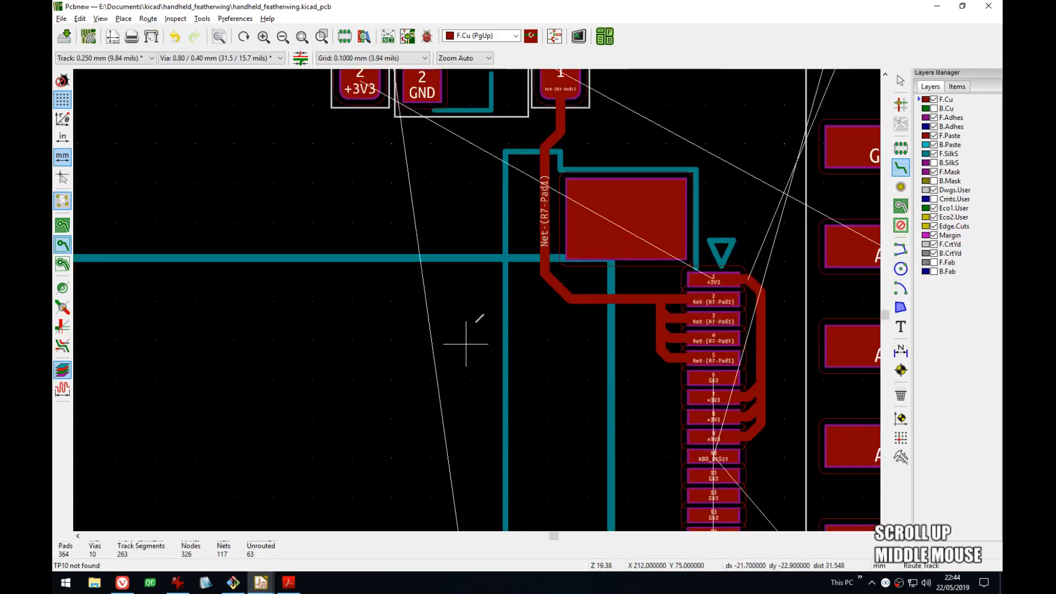
pyautogui.moveTo(478, 267); pyautogui.dragTo(460, 363, button='middle')
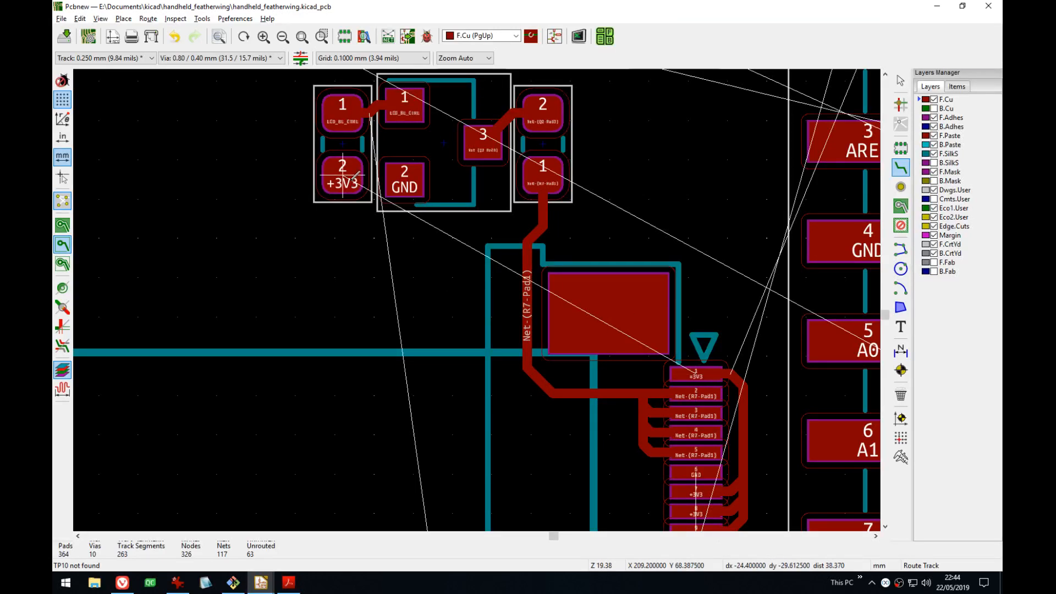
pyautogui.moveTo(355, 176); pyautogui.dragTo(348, 197, button='middle')
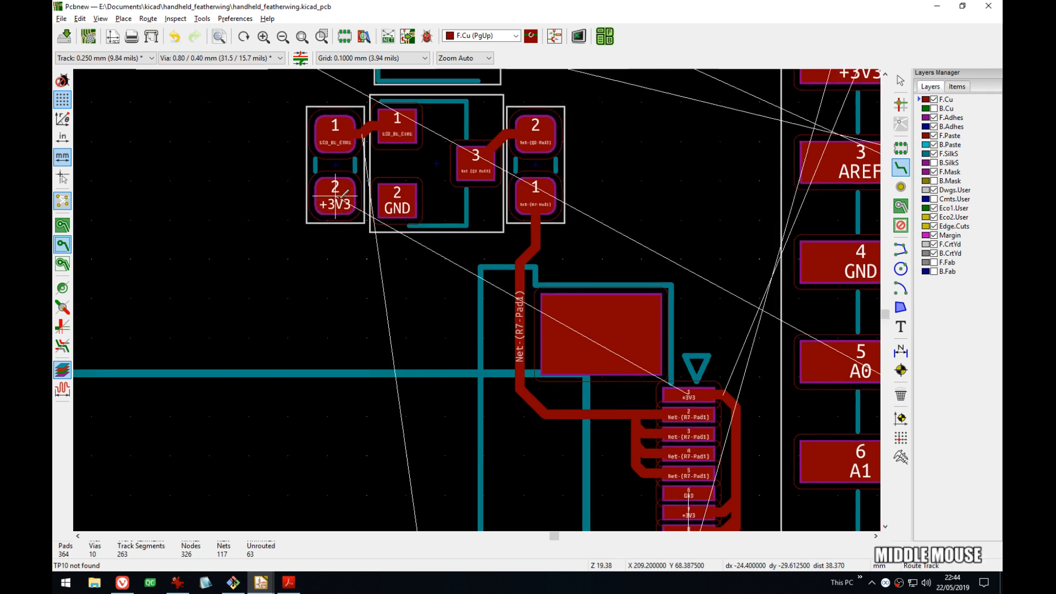
pyautogui.moveTo(714, 395); pyautogui.dragTo(483, 319, button='middle')
pyautogui.scroll(4, 473, 303)
pyautogui.scroll(-4, 464, 286)
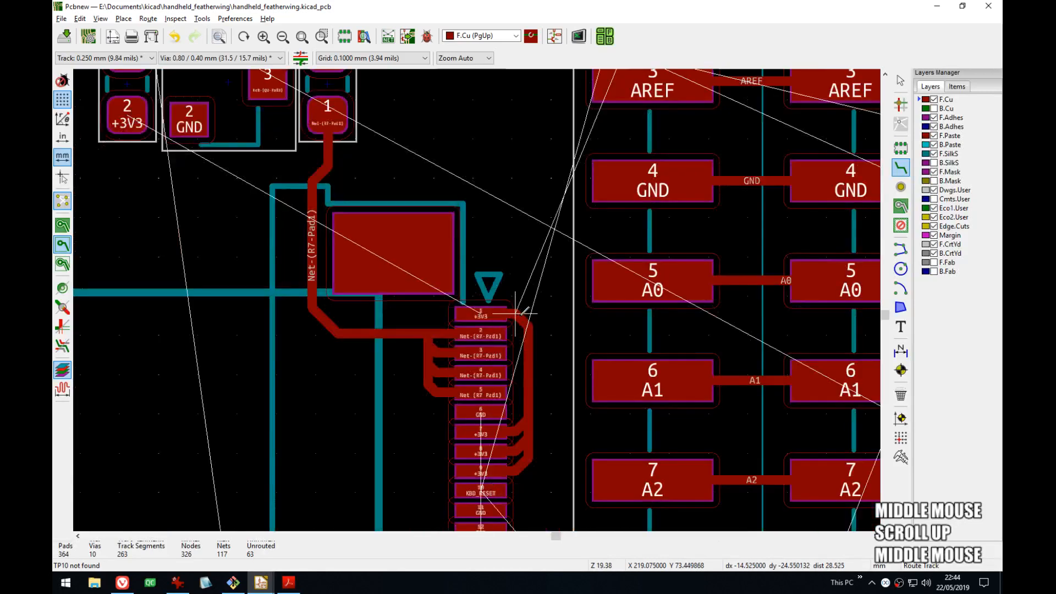
pyautogui.moveTo(491, 300); pyautogui.dragTo(553, 338, button='middle')
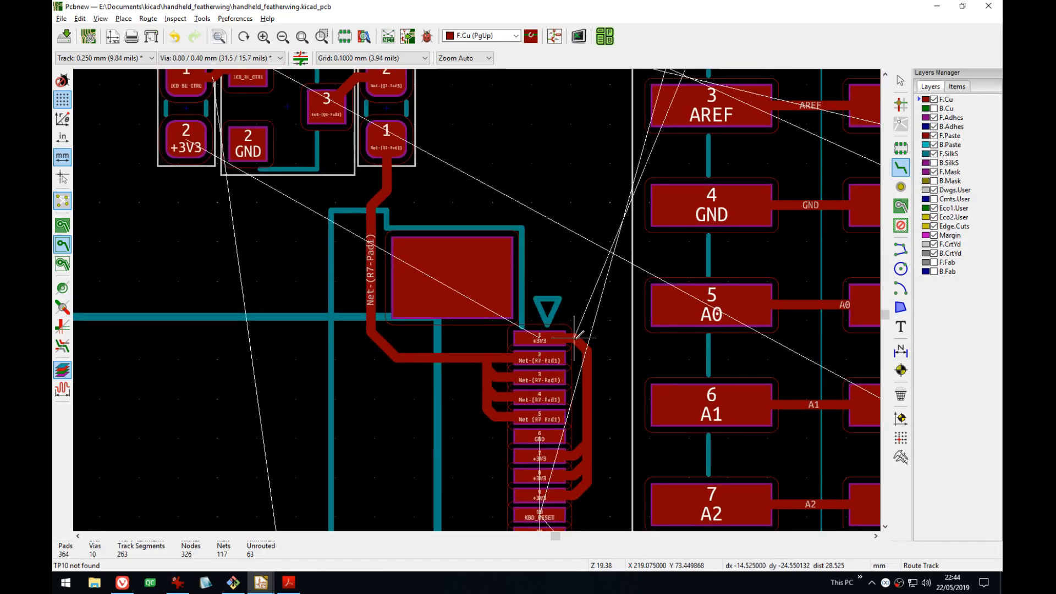
# - Route +3V3 from the LCD_BL_CTRL resistor's pad 2 through two vias and the back copper to the vertical +3V3 track beside the display connector
pyautogui.click(186, 147)
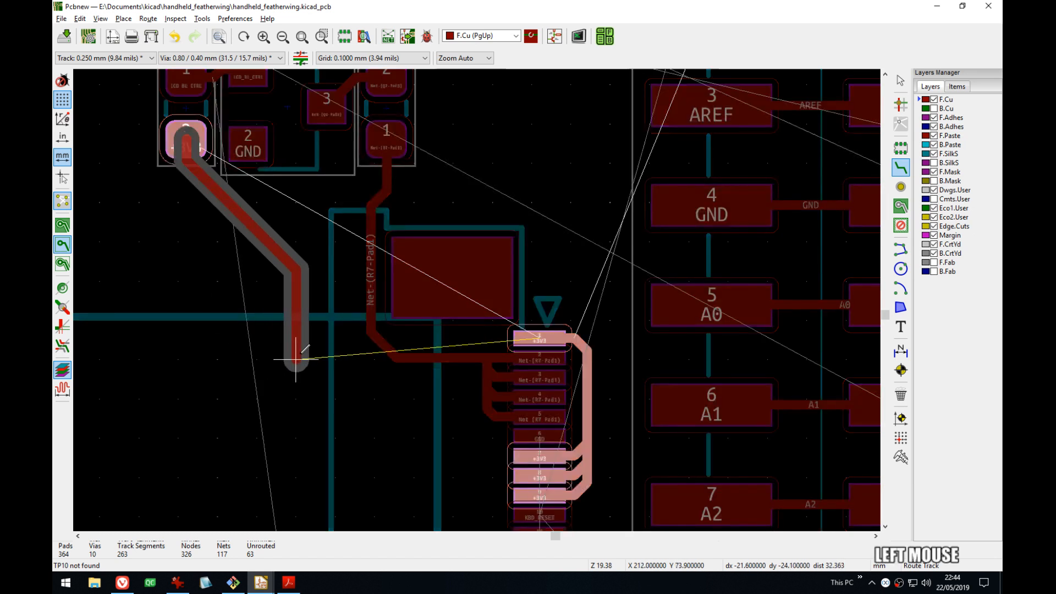
pyautogui.press('v')
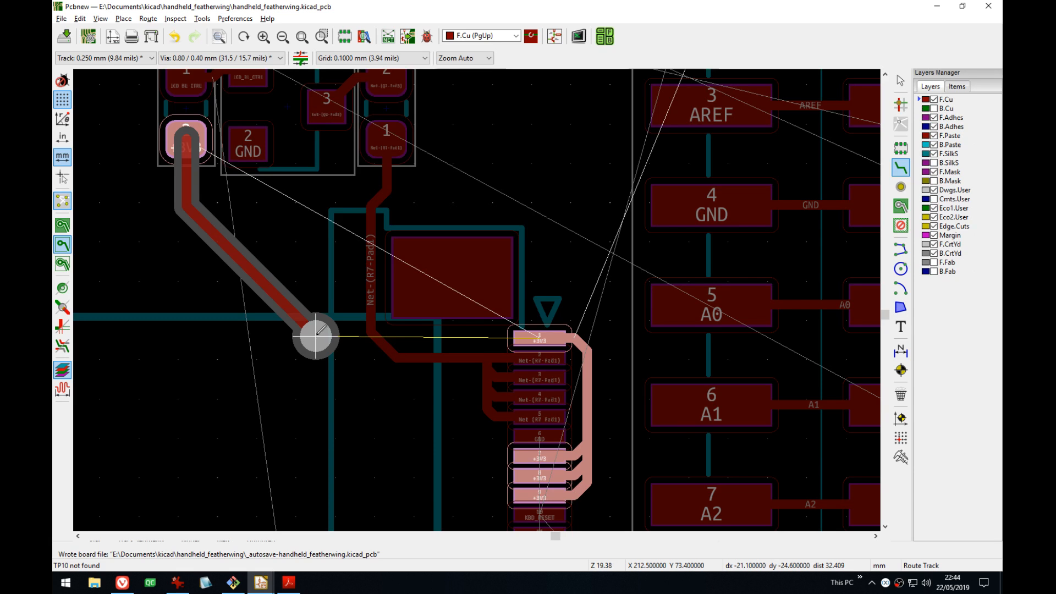
pyautogui.click(316, 292)
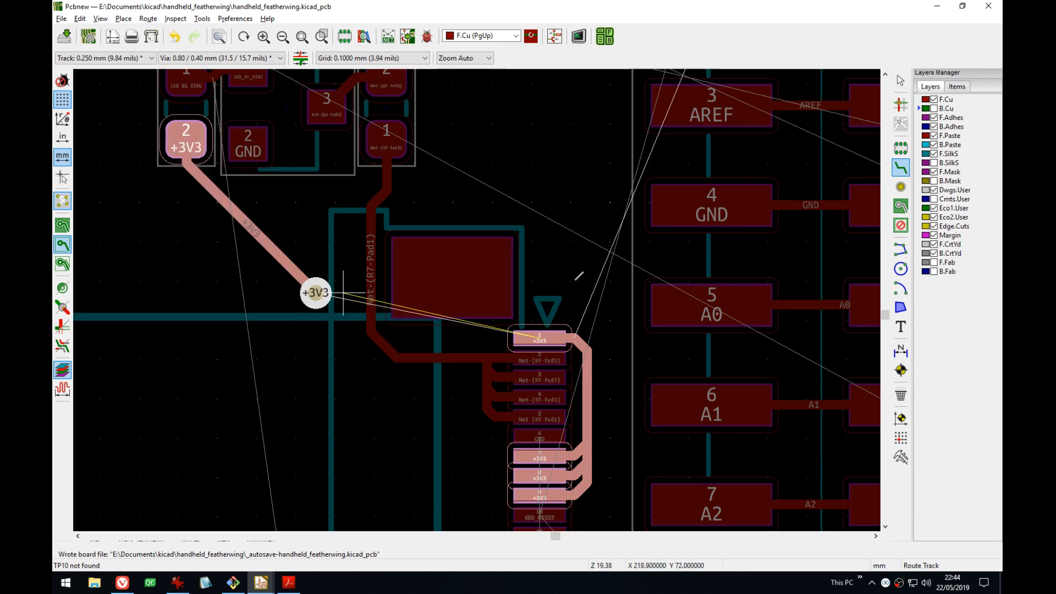
pyautogui.click(586, 301)
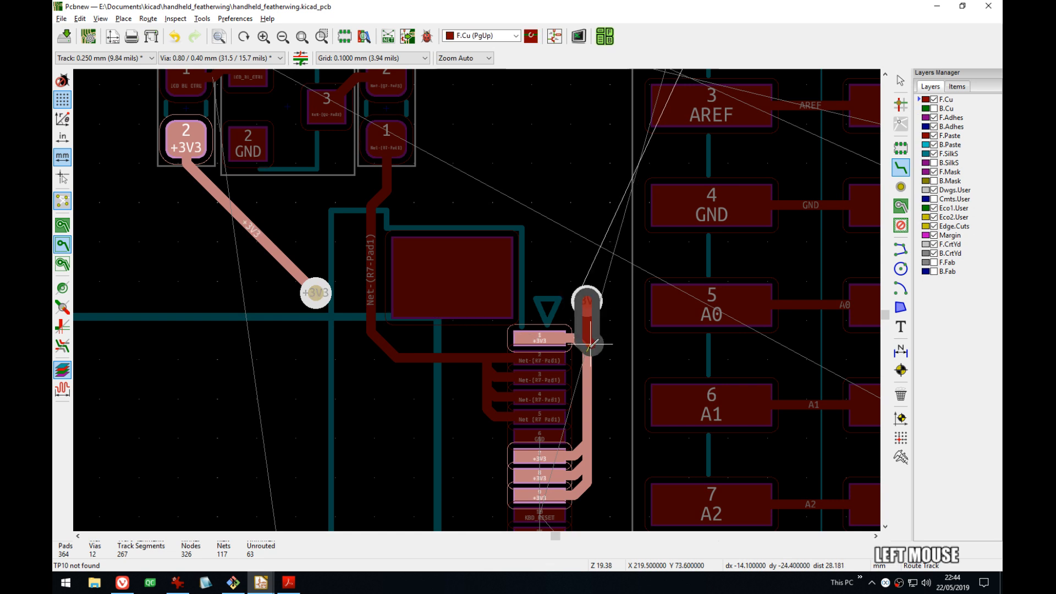
pyautogui.click(586, 301)
# - Add a short straight track linking the display connector's pin 1 to the vertical +3V3 track below the new via
pyautogui.scroll(2, 583, 363)
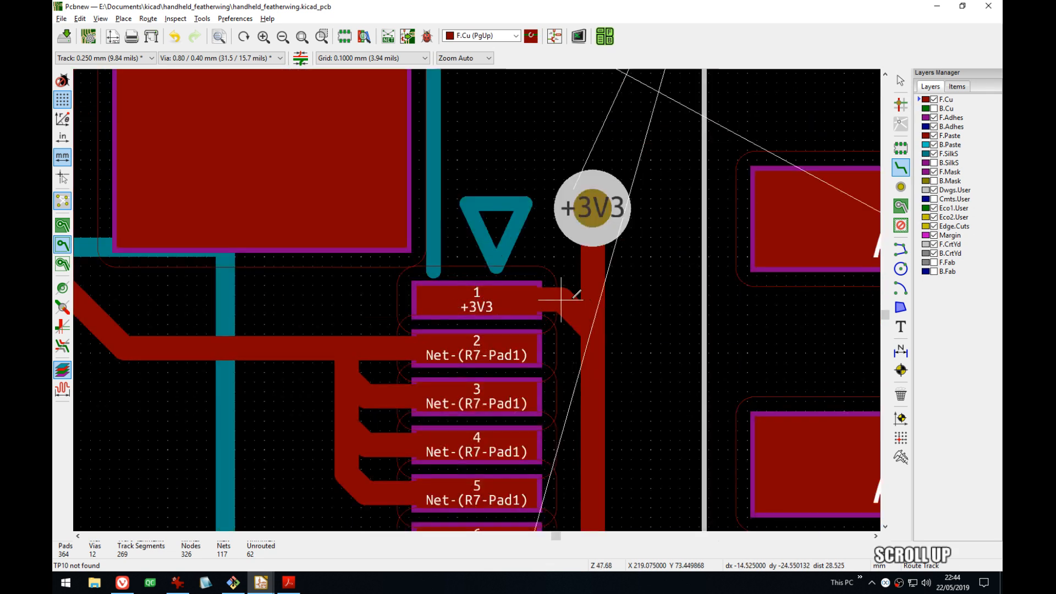
pyautogui.click(560, 299)
pyautogui.click(592, 297)
# - Try to add a similar short track between the display connector's pin 7 and the vertical +3V3 track, and undo it
pyautogui.moveTo(603, 430); pyautogui.dragTo(622, 221, button='middle')
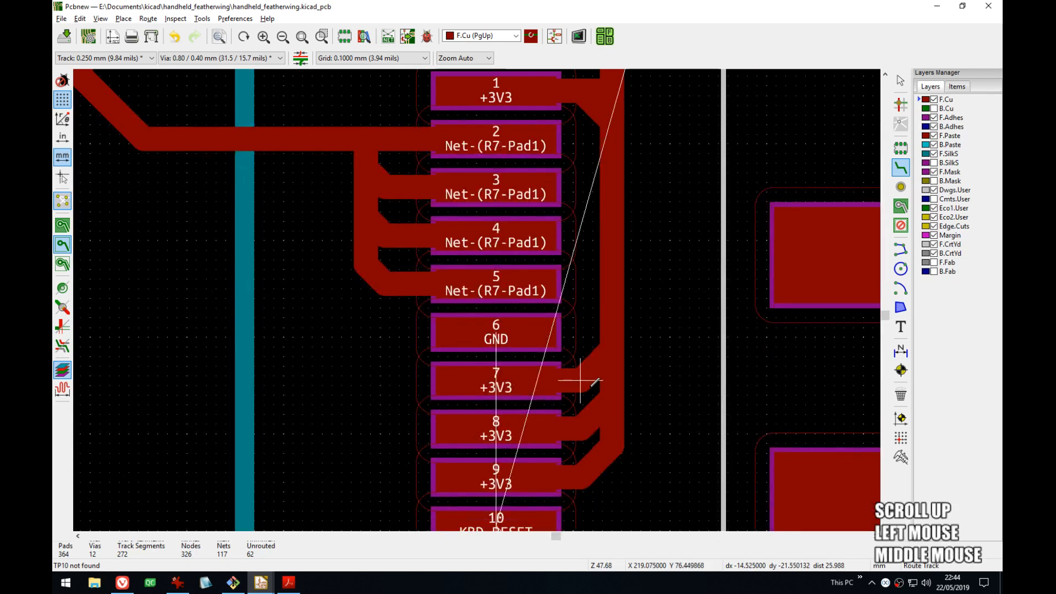
pyautogui.click(600, 389)
pyautogui.hotkey('ctrl', 'z')
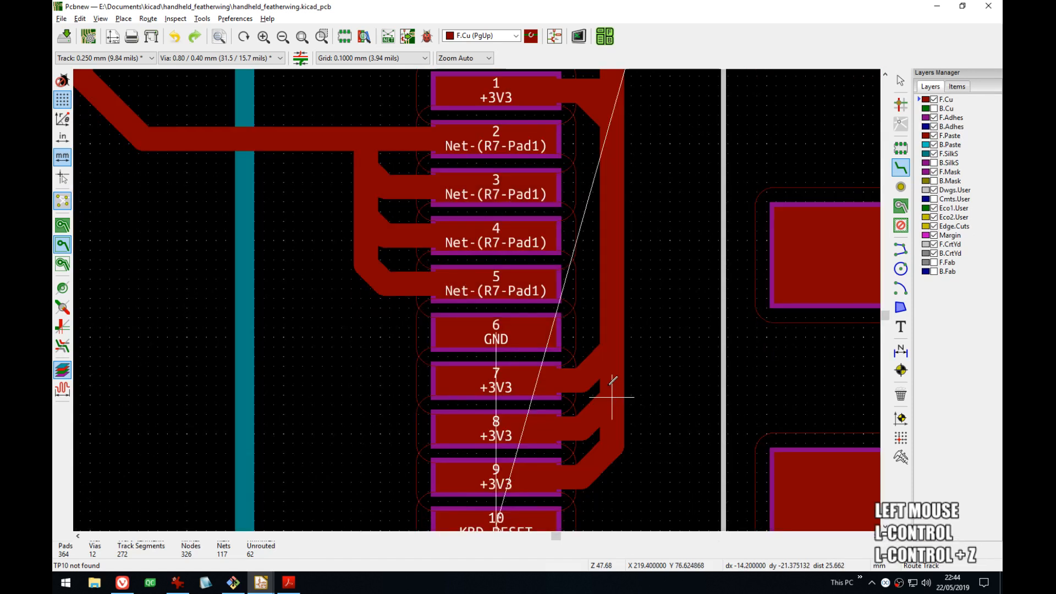
pyautogui.scroll(-3, 580, 380)
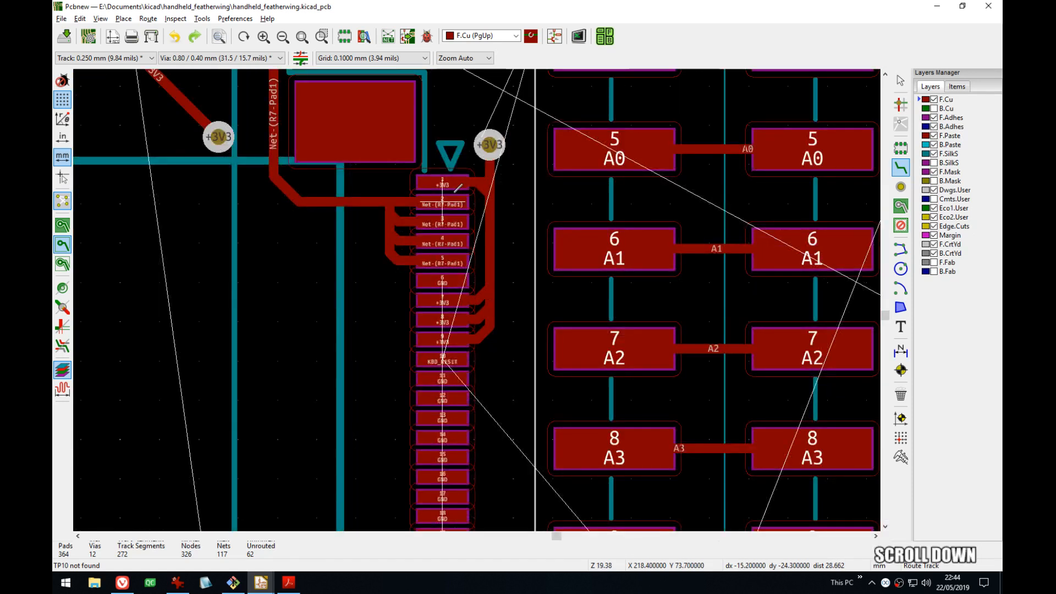
# - Reposition the diagonal +3V3 track segment between the LCD_BL_CTRL resistor's pad 2 and its via, keeping both ends connected
pyautogui.moveTo(442, 202); pyautogui.dragTo(464, 279, button='middle')
pyautogui.moveTo(253, 231); pyautogui.dragTo(324, 328, button='middle')
pyautogui.click(235, 265)
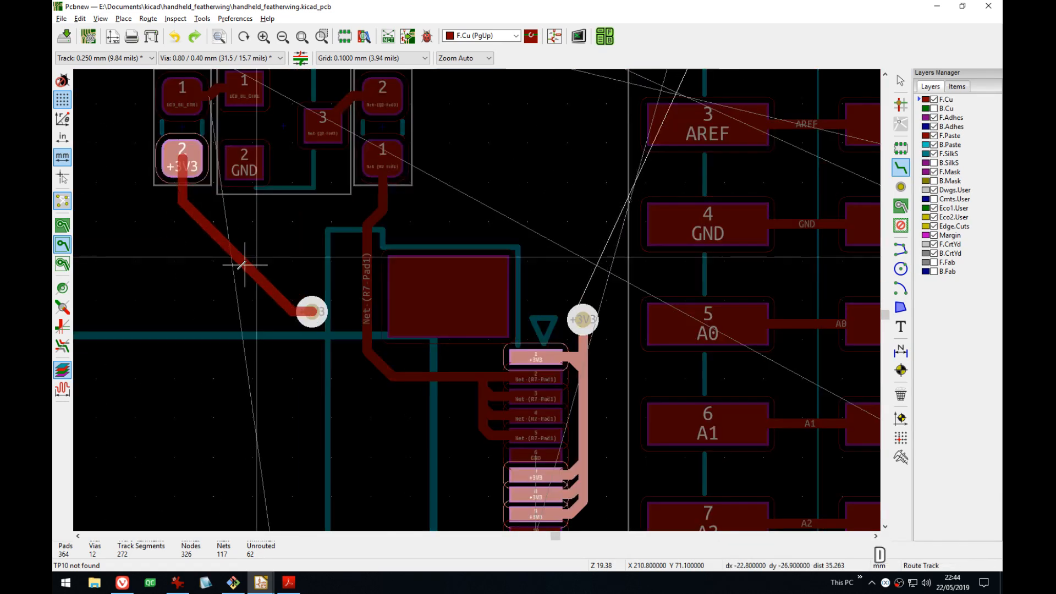
pyautogui.click(230, 272)
pyautogui.moveTo(317, 235); pyautogui.dragTo(359, 310, button='middle')
pyautogui.moveTo(282, 182); pyautogui.dragTo(514, 313, button='middle')
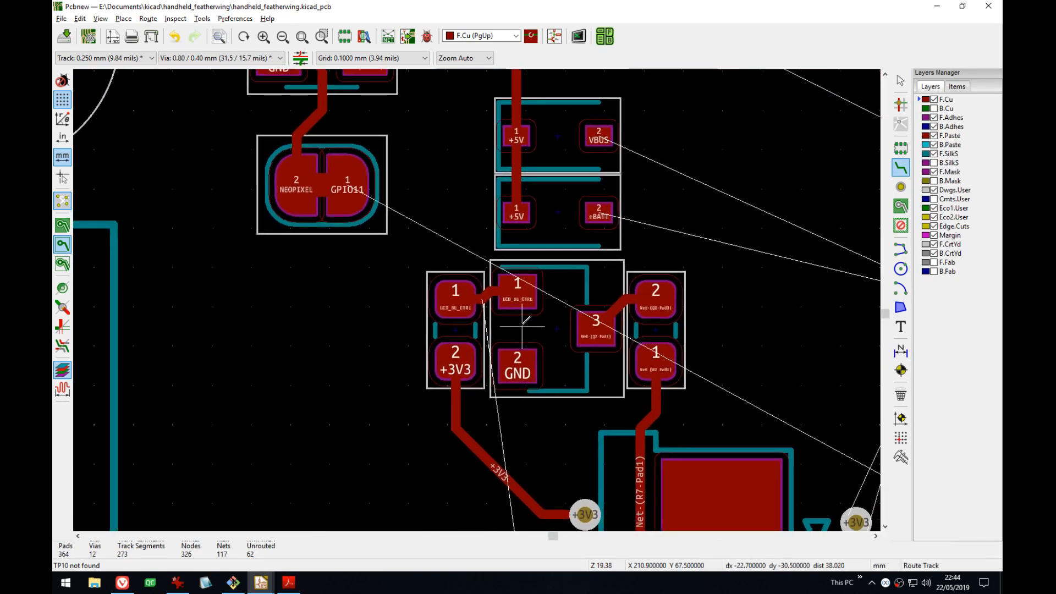
pyautogui.scroll(-1, 424, 262)
pyautogui.scroll(-3, 477, 298)
pyautogui.moveTo(607, 345); pyautogui.dragTo(425, 250, button='middle')
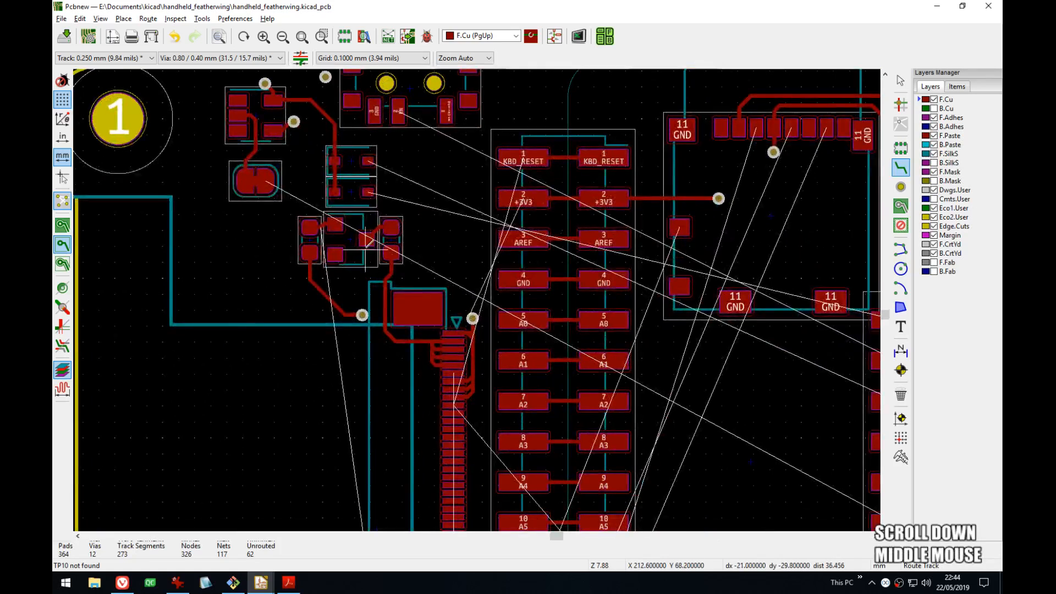
pyautogui.scroll(3, 366, 249)
pyautogui.moveTo(461, 300); pyautogui.dragTo(399, 368, button='middle')
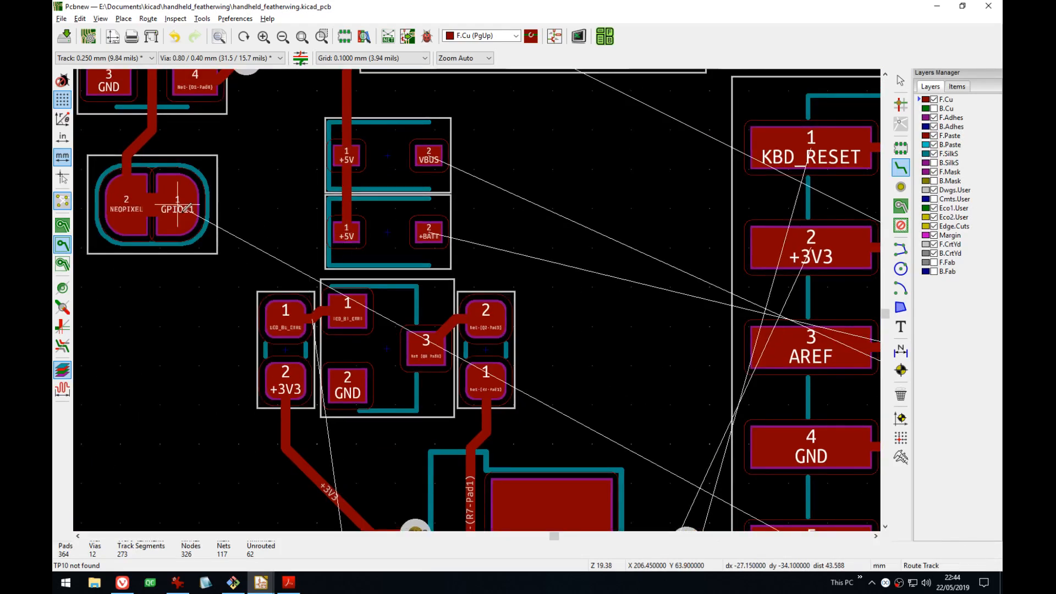
pyautogui.click(177, 208)
pyautogui.press('Escape')
pyautogui.moveTo(177, 205); pyautogui.dragTo(293, 199, button='middle')
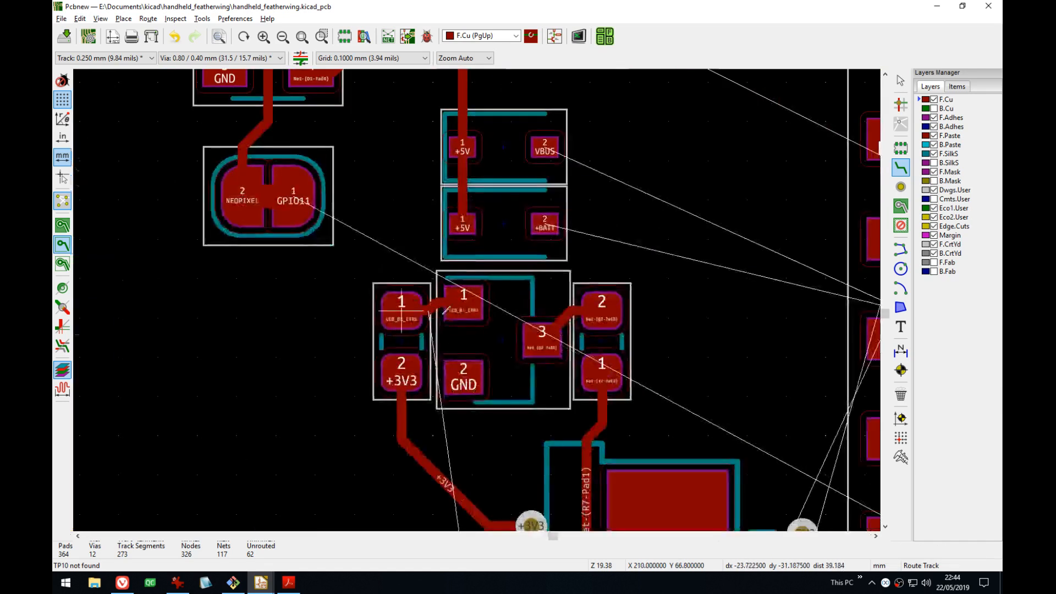
pyautogui.click(293, 200)
pyautogui.press('Escape')
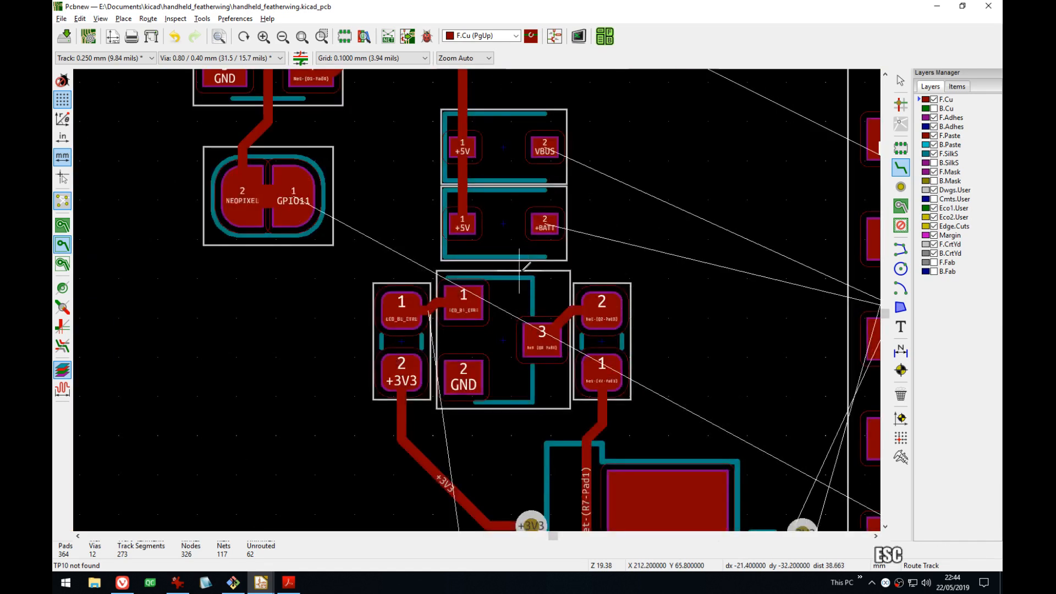
# - Save the board file
pyautogui.moveTo(632, 308); pyautogui.dragTo(358, 282, button='middle')
pyautogui.scroll(-3, 525, 291)
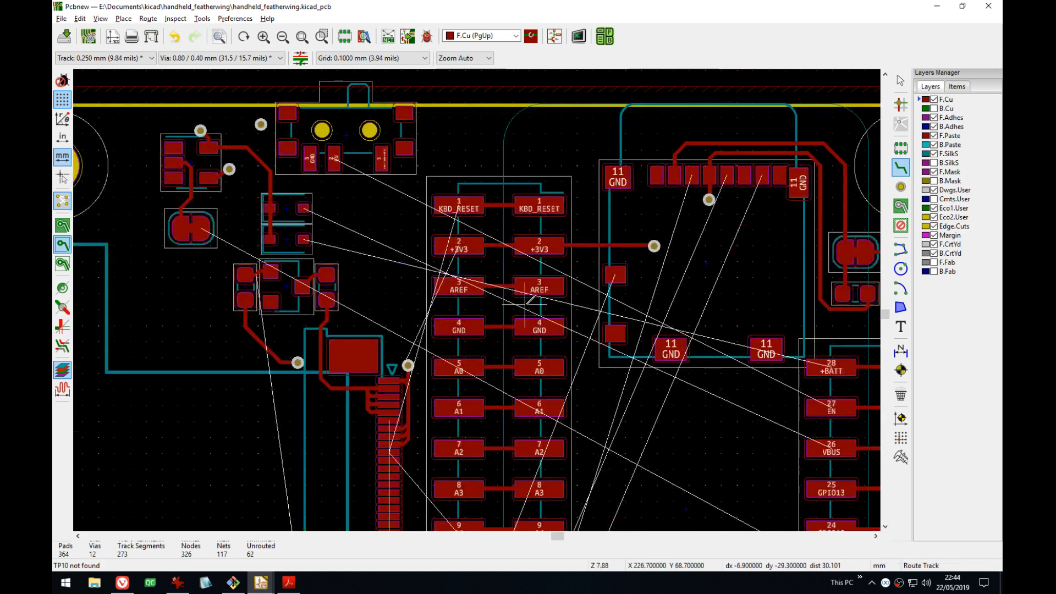
pyautogui.hotkey('ctrl', 's')
# - Examine the unrouted connections around the card socket and preview a route from the switch's EN pad 2 to header pad 27
pyautogui.moveTo(500, 301); pyautogui.dragTo(54, 283, button='middle')
pyautogui.scroll(3, 559, 313)
pyautogui.scroll(-3, 459, 374)
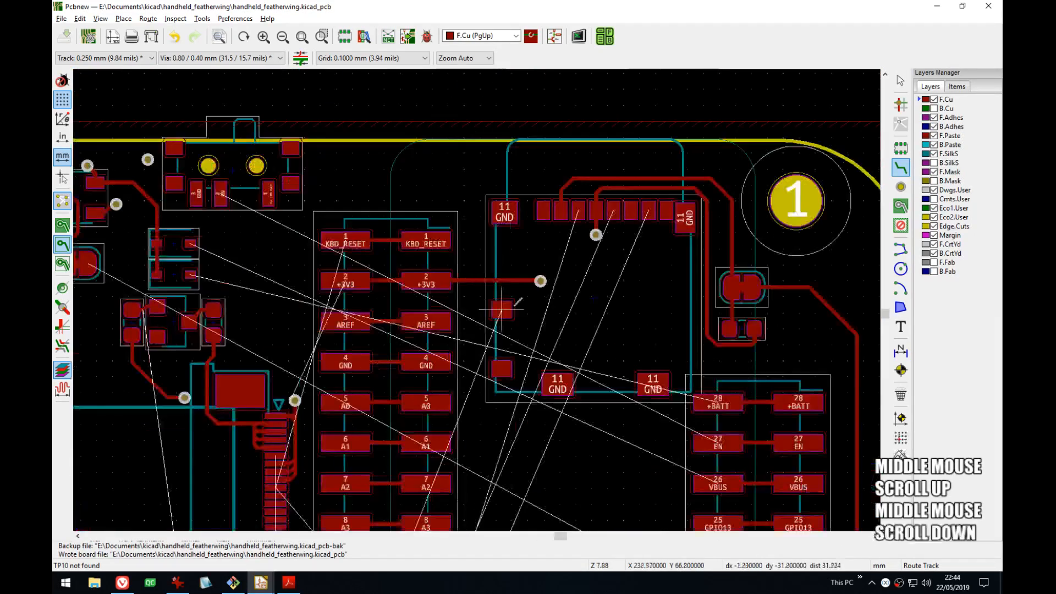
pyautogui.moveTo(511, 310); pyautogui.dragTo(448, 317, button='middle')
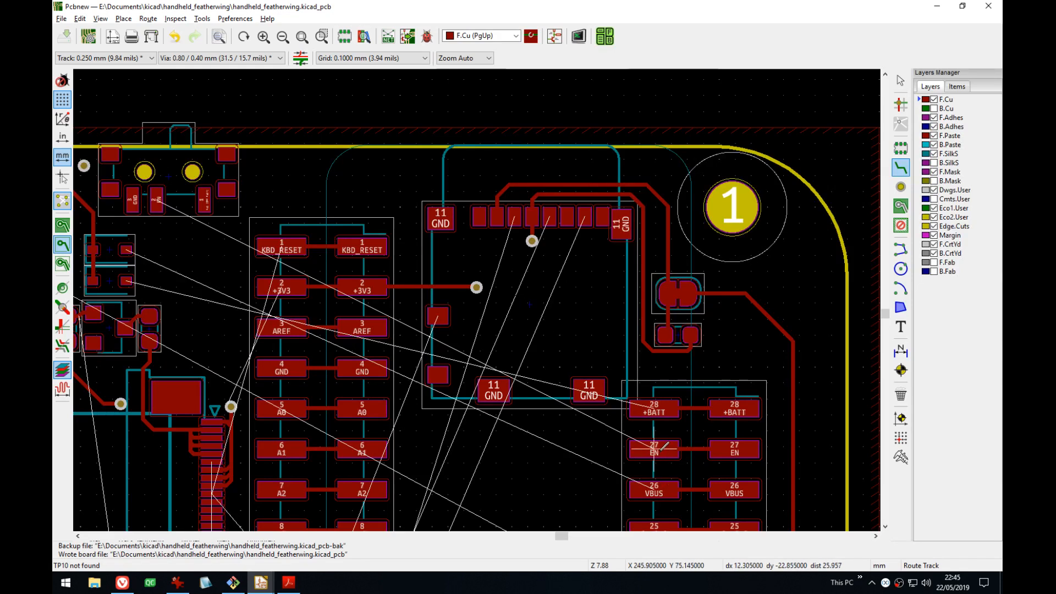
pyautogui.moveTo(653, 443); pyautogui.dragTo(714, 393, button='middle')
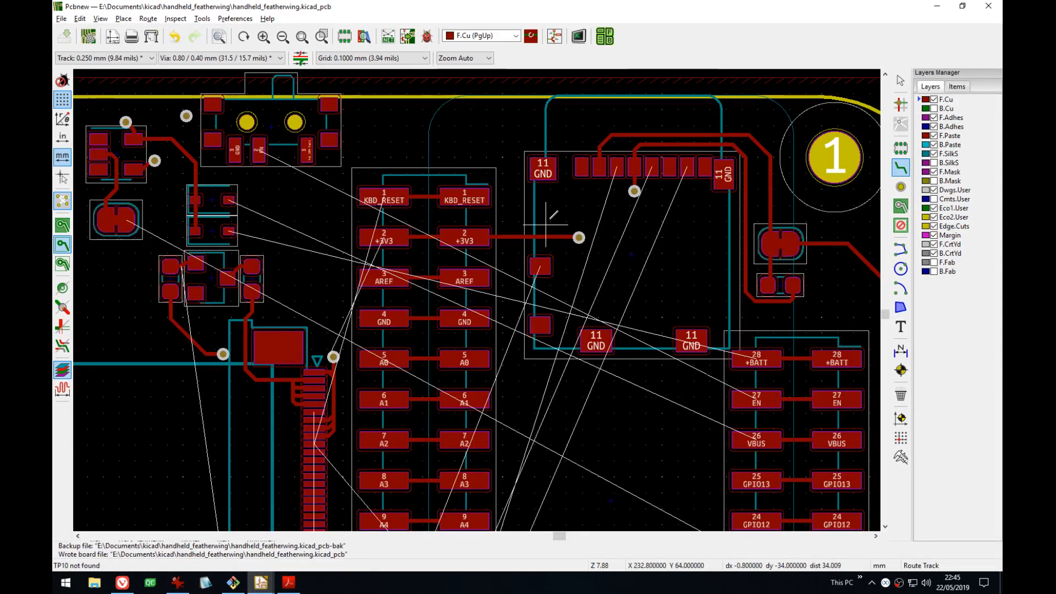
pyautogui.scroll(2, 547, 210)
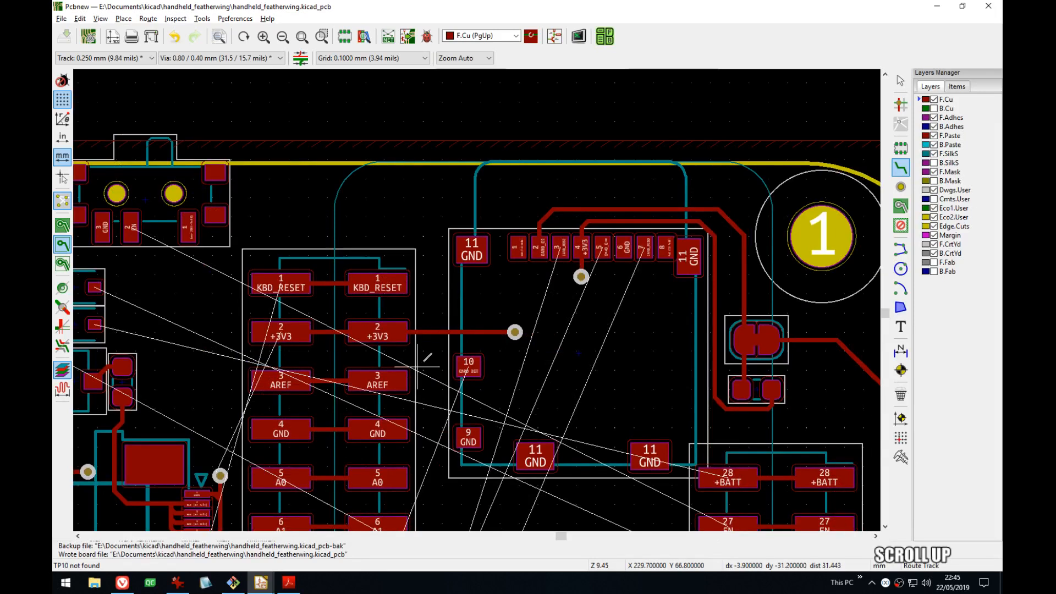
pyautogui.moveTo(504, 393); pyautogui.dragTo(495, 304, button='middle')
pyautogui.moveTo(440, 352); pyautogui.dragTo(489, 384, button='middle')
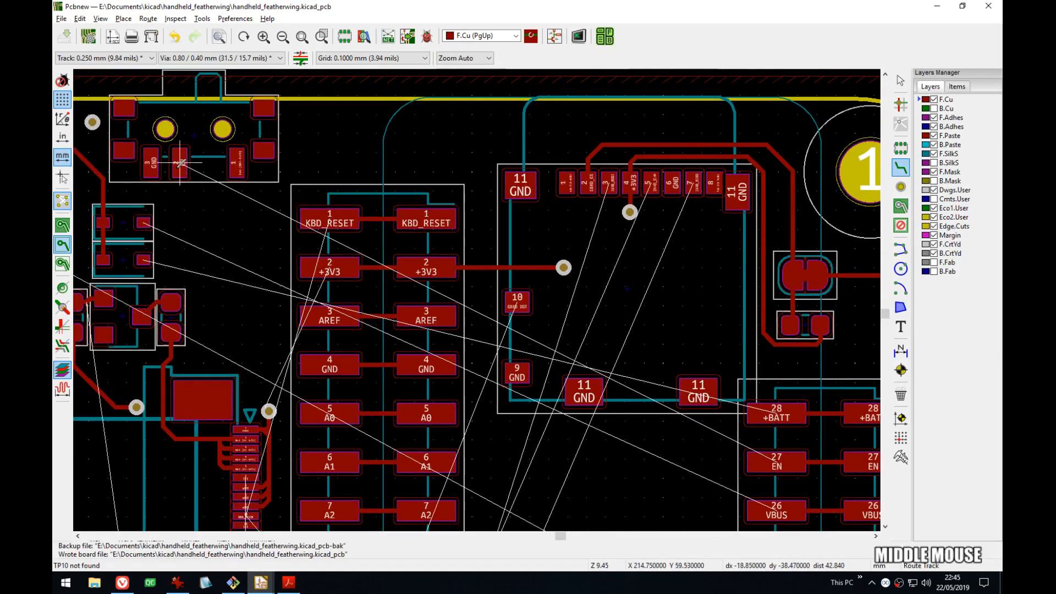
pyautogui.click(179, 163)
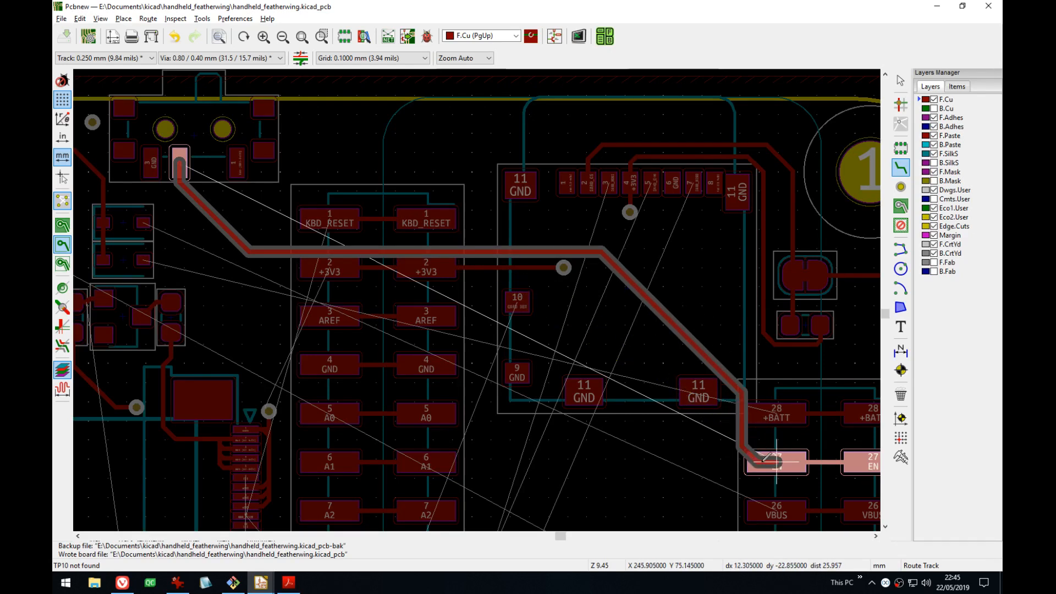
pyautogui.press('Escape')
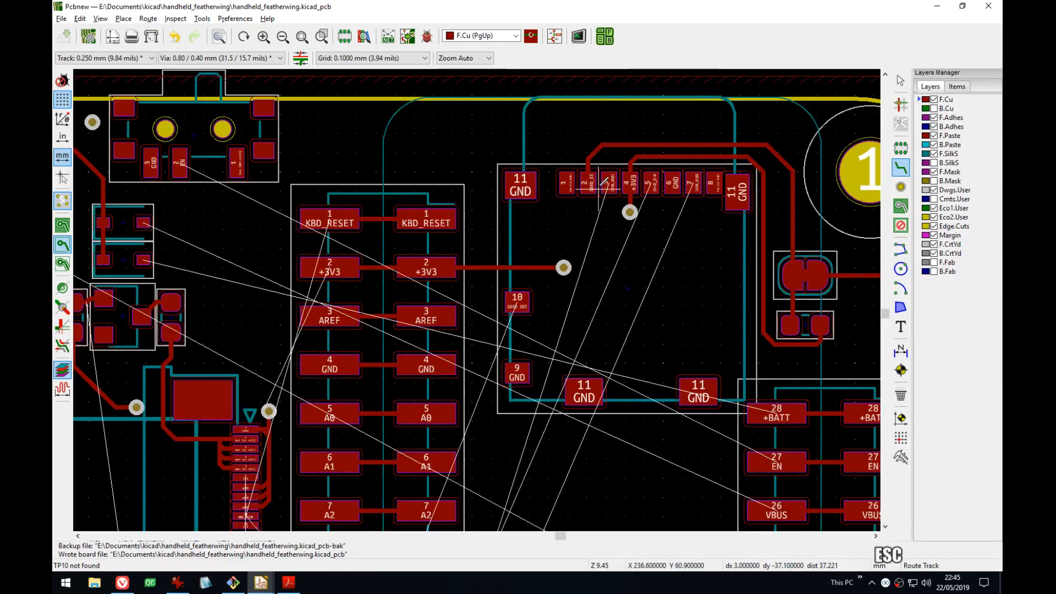
# - Route +3V3 from the via beside the display connector's pin 1 to header pad 2, and drag its diagonal segment clear of the AREF pad
pyautogui.moveTo(426, 267); pyautogui.dragTo(658, 207, button='middle')
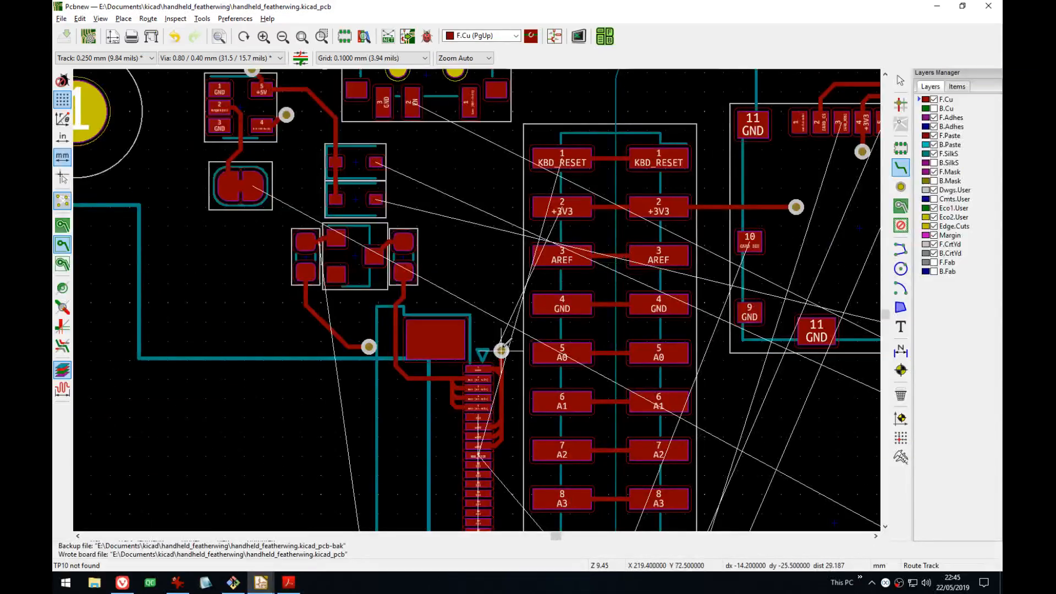
pyautogui.scroll(1, 501, 350)
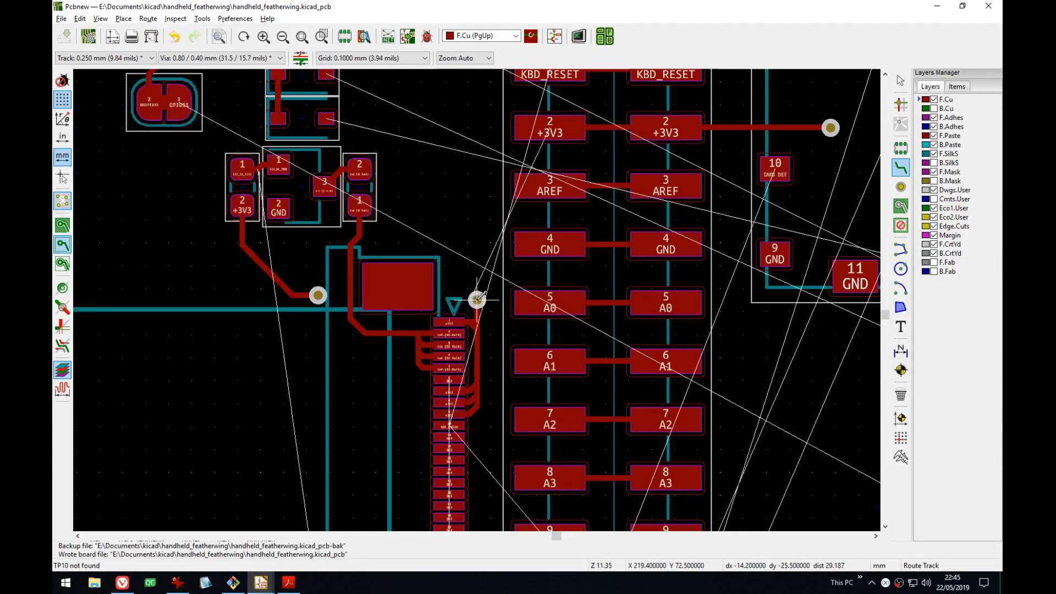
pyautogui.click(477, 299)
pyautogui.click(551, 127)
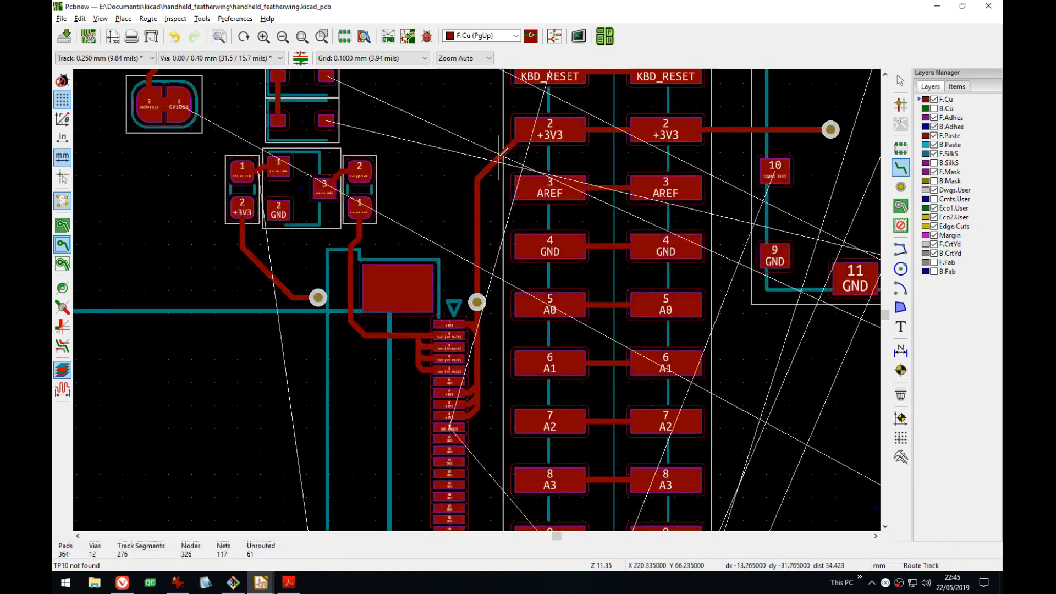
pyautogui.press('d')
pyautogui.click(479, 147)
pyautogui.moveTo(603, 251); pyautogui.dragTo(564, 251, button='middle')
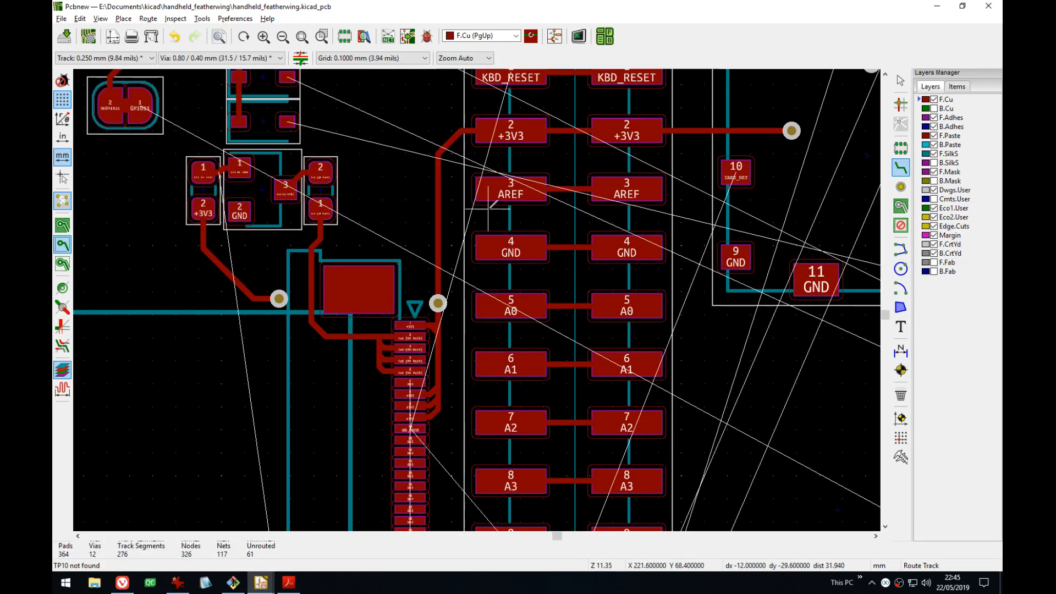
# - Show the B.Cu layer and inspect the back-copper +3V3 link between the two vias beside the display connector
pyautogui.moveTo(437, 227); pyautogui.dragTo(522, 215, button='middle')
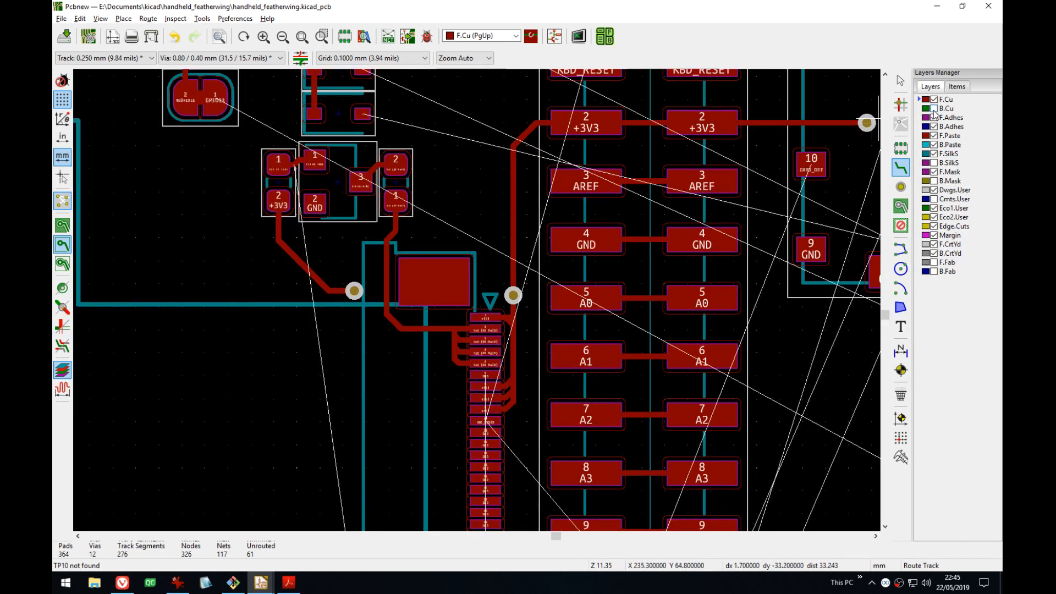
pyautogui.click(934, 108)
pyautogui.moveTo(464, 292)
pyautogui.mouseDown(button='middle')
pyautogui.moveTo(412, 306)
pyautogui.moveTo(477, 301)
pyautogui.mouseUp(button='middle')
pyautogui.scroll(1, 477, 301)
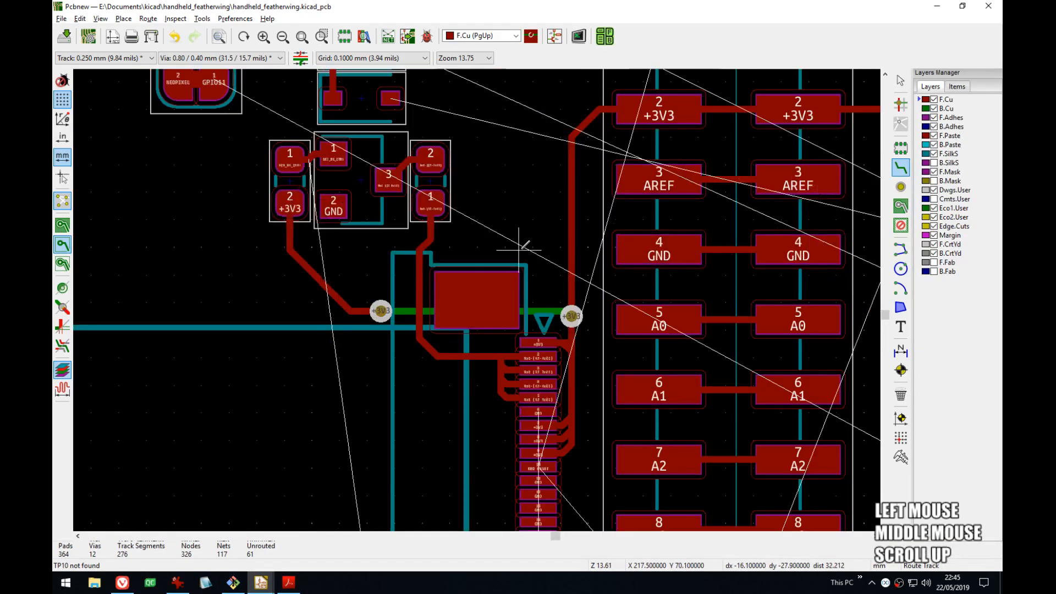
pyautogui.moveTo(519, 249); pyautogui.dragTo(482, 298, button='middle')
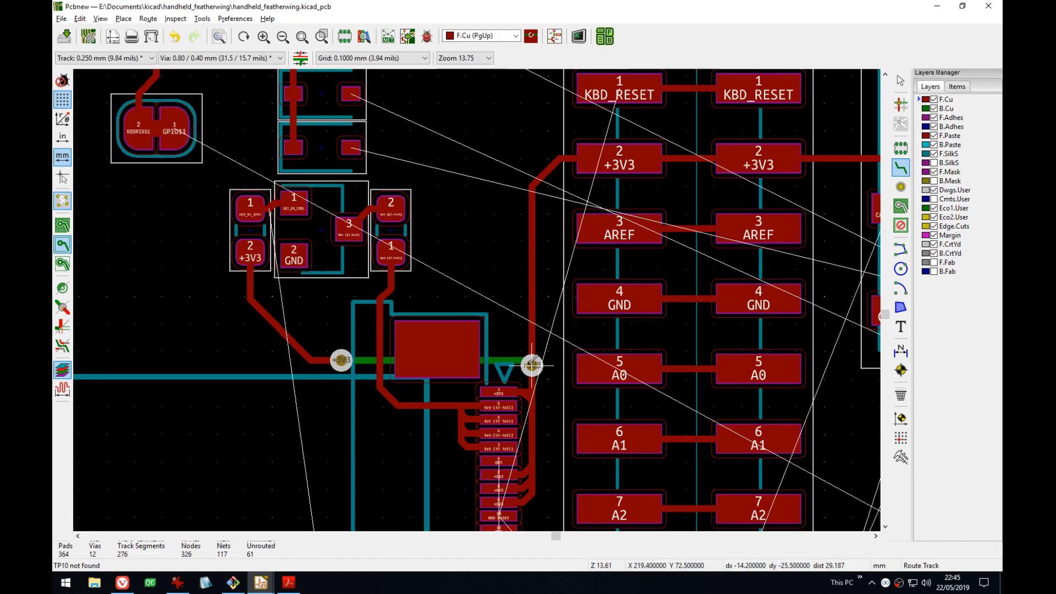
pyautogui.moveTo(537, 425); pyautogui.dragTo(508, 319, button='middle')
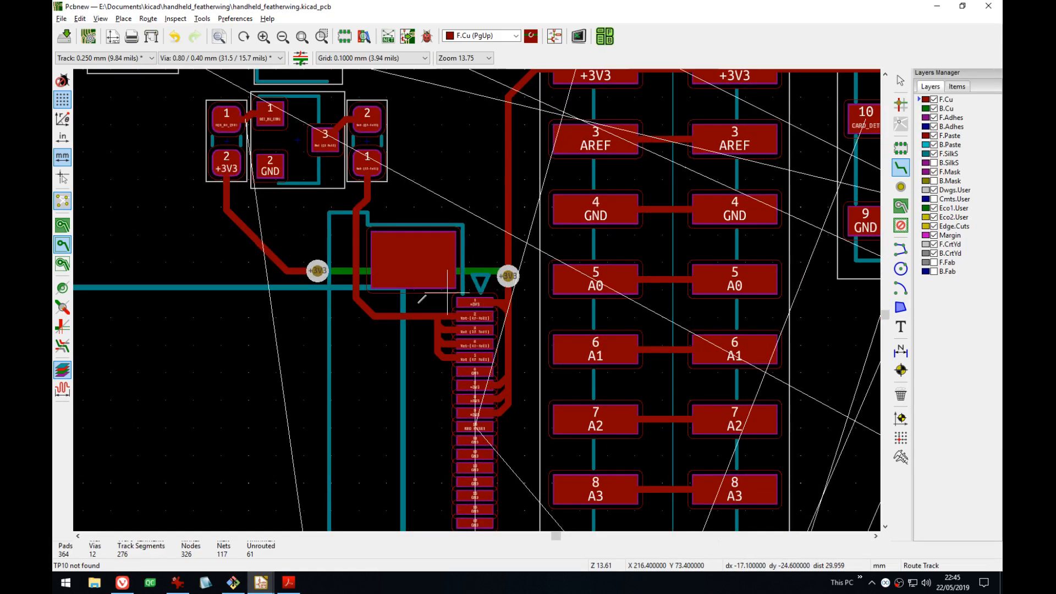
# - Route LCD_BL_CTRL from the backlight resistor's pad 1 down beside the display connector to a via just above the two horizontal connector tracks
pyautogui.moveTo(254, 130); pyautogui.dragTo(300, 176, button='middle')
pyautogui.click(299, 168)
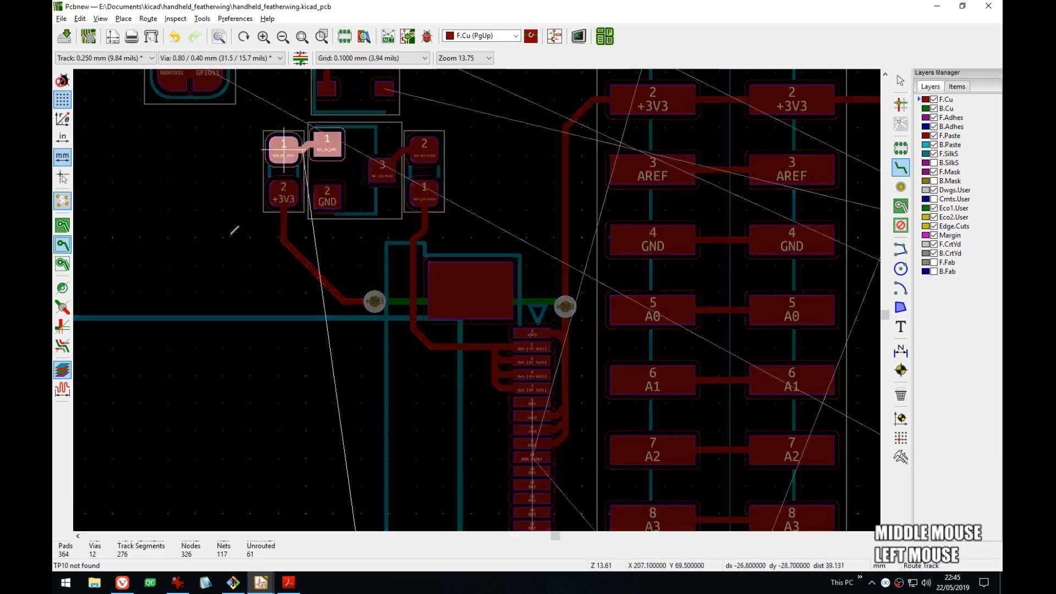
pyautogui.moveTo(275, 405); pyautogui.dragTo(375, 173, button='middle')
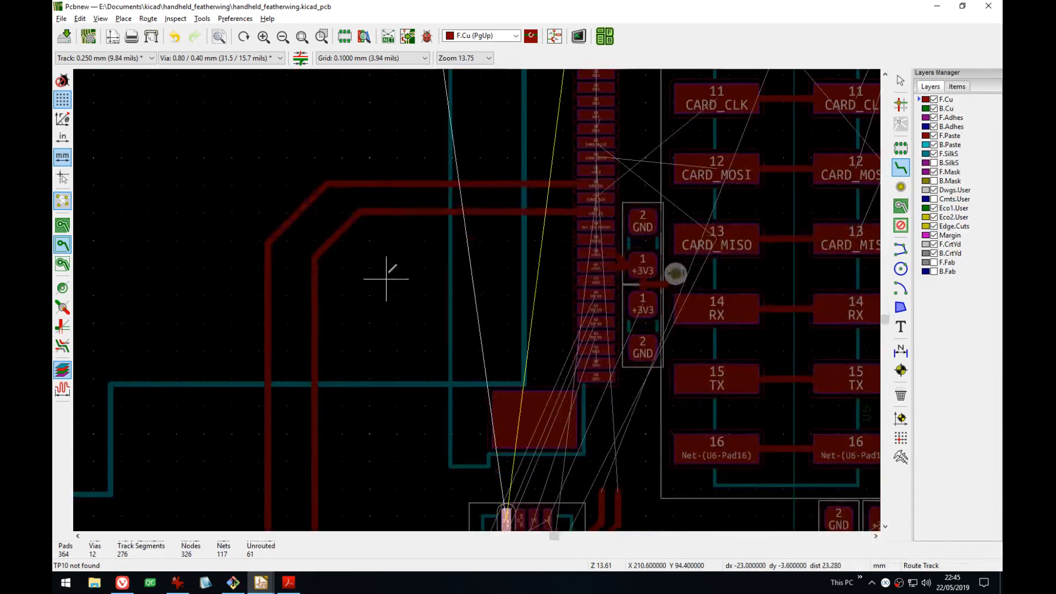
pyautogui.moveTo(388, 275); pyautogui.dragTo(380, 124, button='middle')
pyautogui.moveTo(362, 275); pyautogui.dragTo(363, 488, button='middle')
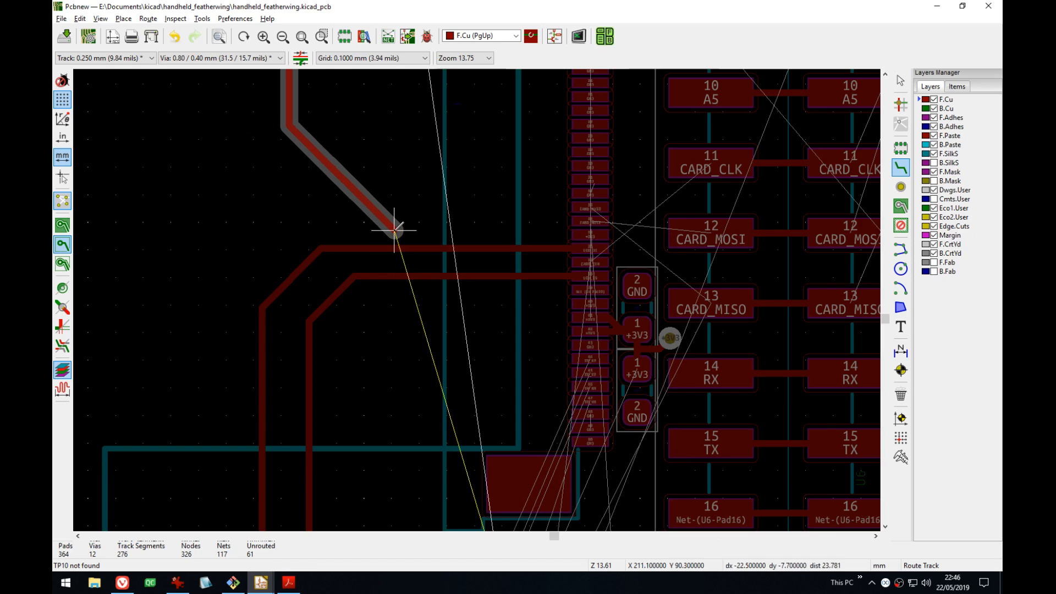
pyautogui.press('v')
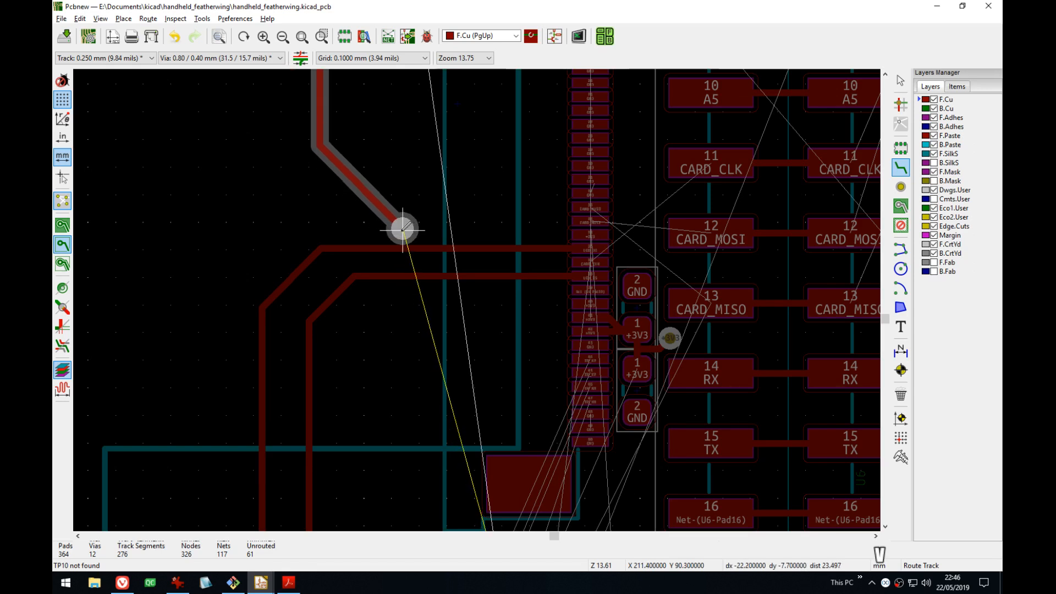
pyautogui.press('v')
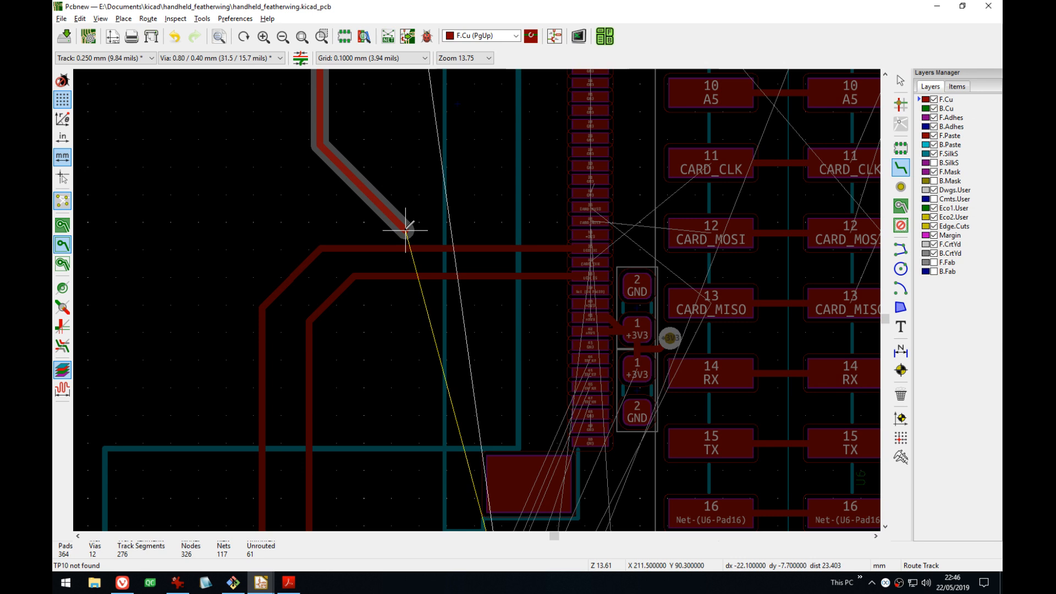
pyautogui.scroll(-3, 406, 230)
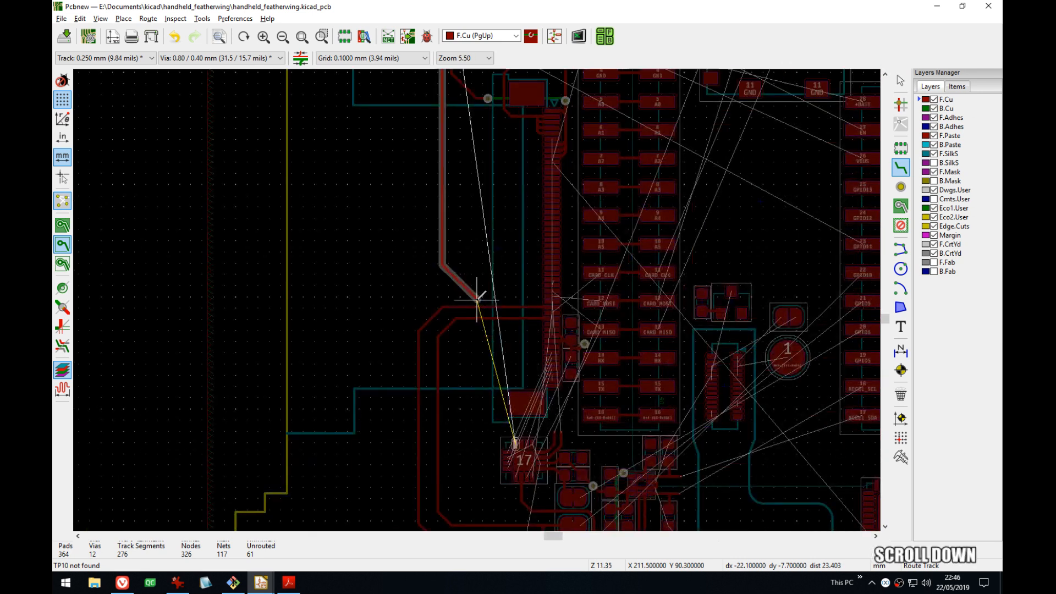
pyautogui.moveTo(478, 207); pyautogui.dragTo(471, 325, button='middle')
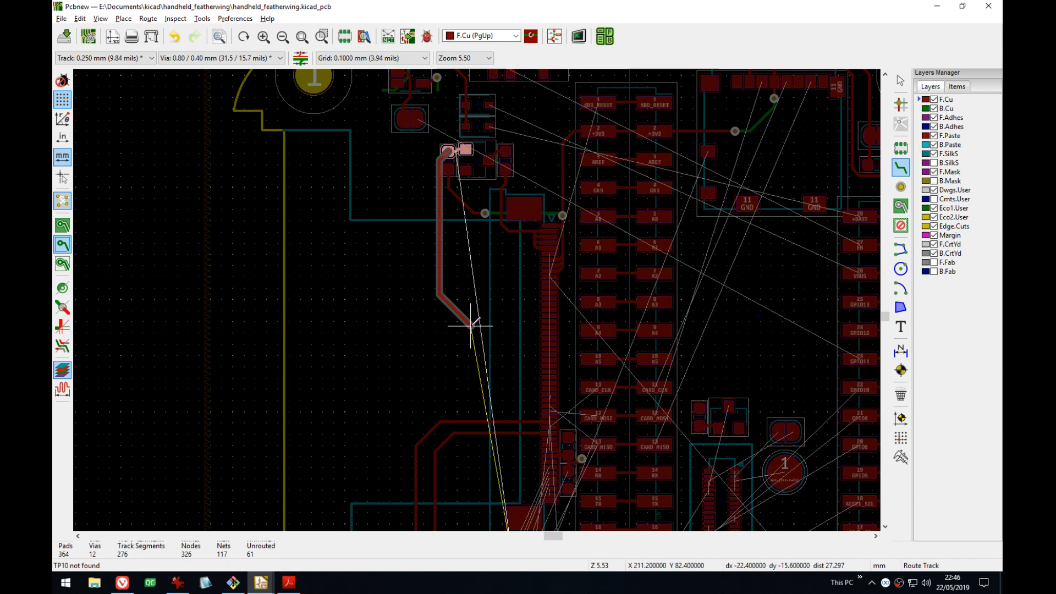
pyautogui.scroll(4, 484, 395)
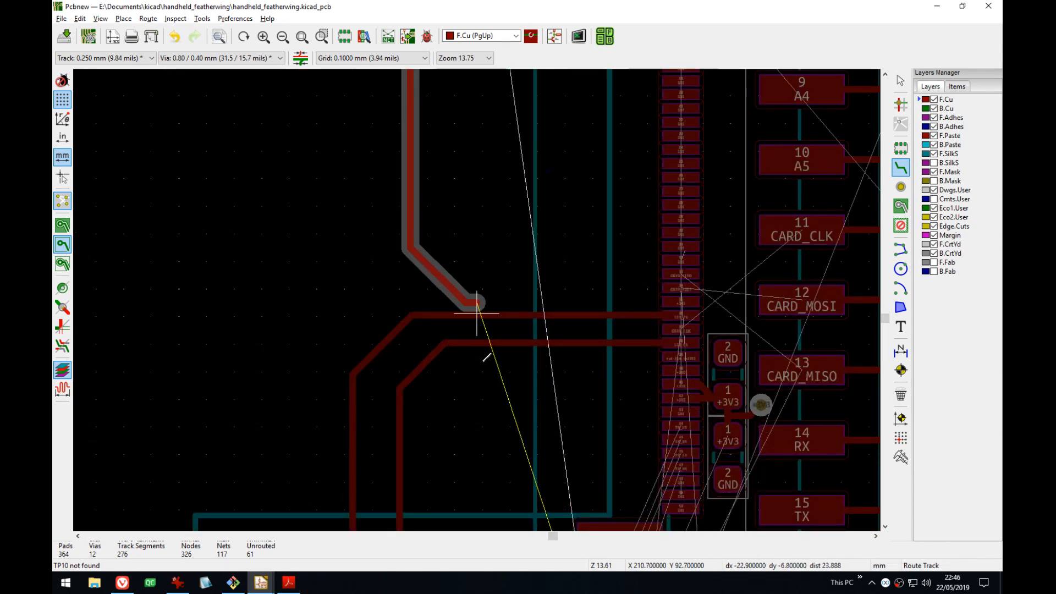
pyautogui.moveTo(487, 358); pyautogui.dragTo(483, 80, button='middle')
pyautogui.scroll(-1, 483, 80)
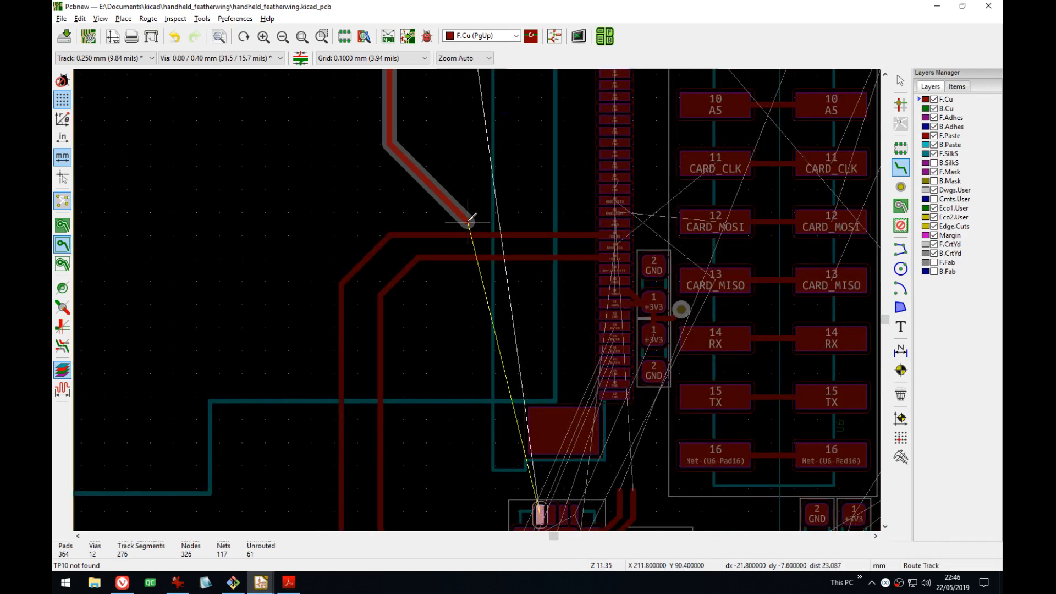
pyautogui.press('v')
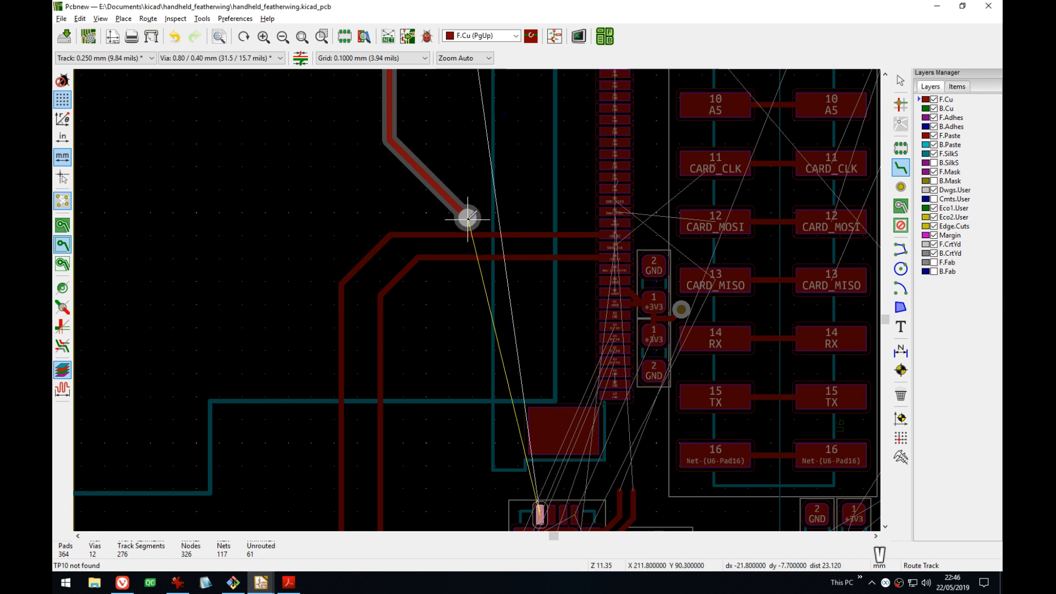
pyautogui.click(467, 218)
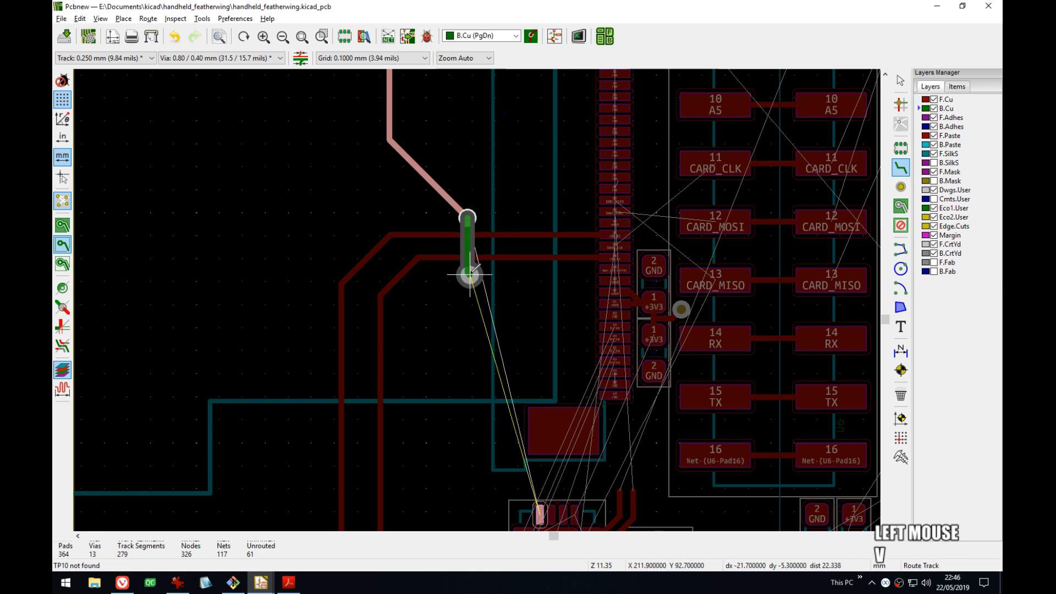
# - Carry LCD_BL_CTRL under the two tracks on back copper to a second via, and finish it on the front at the 17-pad controller's pad 12
pyautogui.click(467, 270)
pyautogui.moveTo(500, 454); pyautogui.dragTo(518, 395, button='middle')
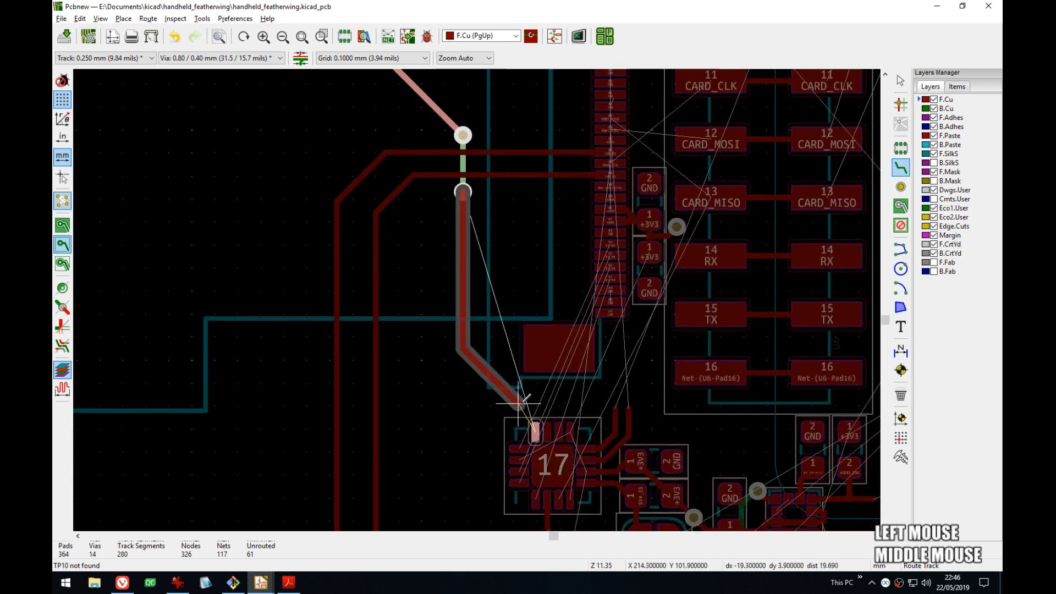
pyautogui.click(535, 431)
pyautogui.scroll(3, 535, 431)
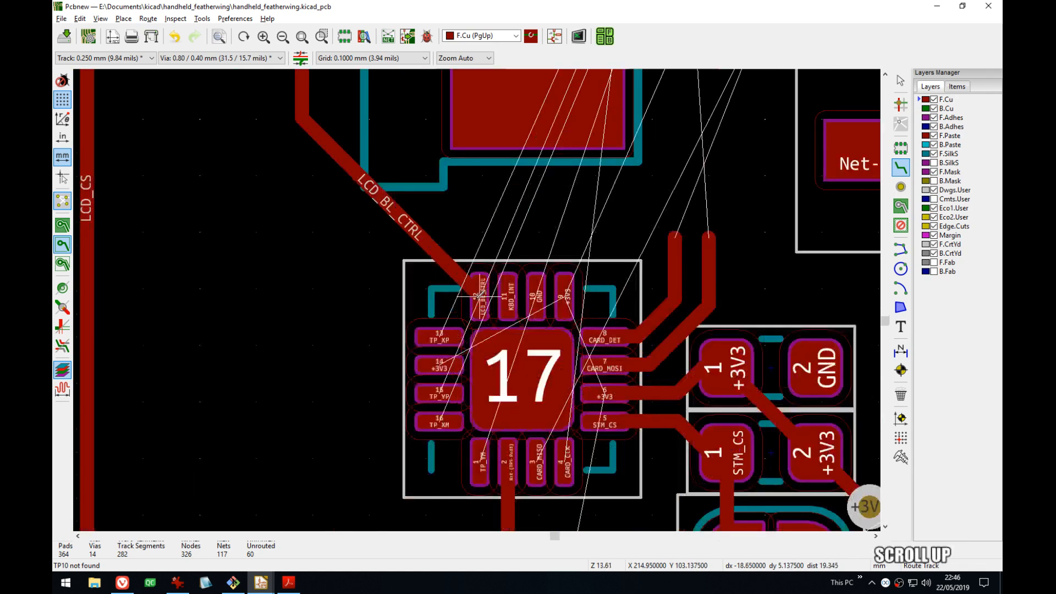
# - Drag the LCD_BL_CTRL track segments so it enters controller pad 12 straight and runs farther from the backlight resistor's +3V3 pad
pyautogui.press('d')
pyautogui.click(447, 200)
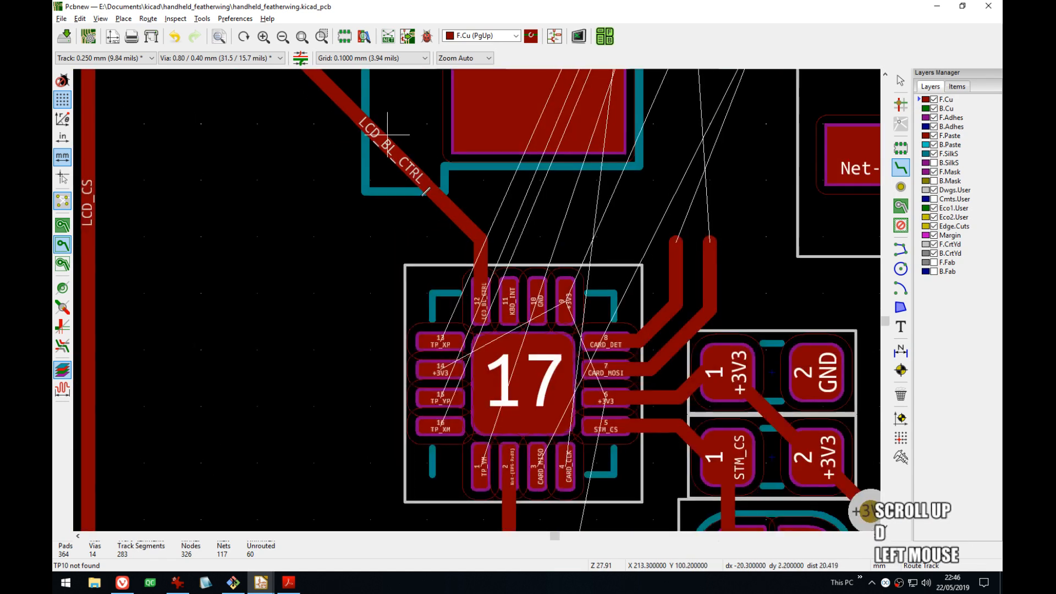
pyautogui.moveTo(448, 200); pyautogui.dragTo(499, 522, button='middle')
pyautogui.moveTo(495, 256); pyautogui.dragTo(494, 390, button='middle')
pyautogui.scroll(-5, 476, 289)
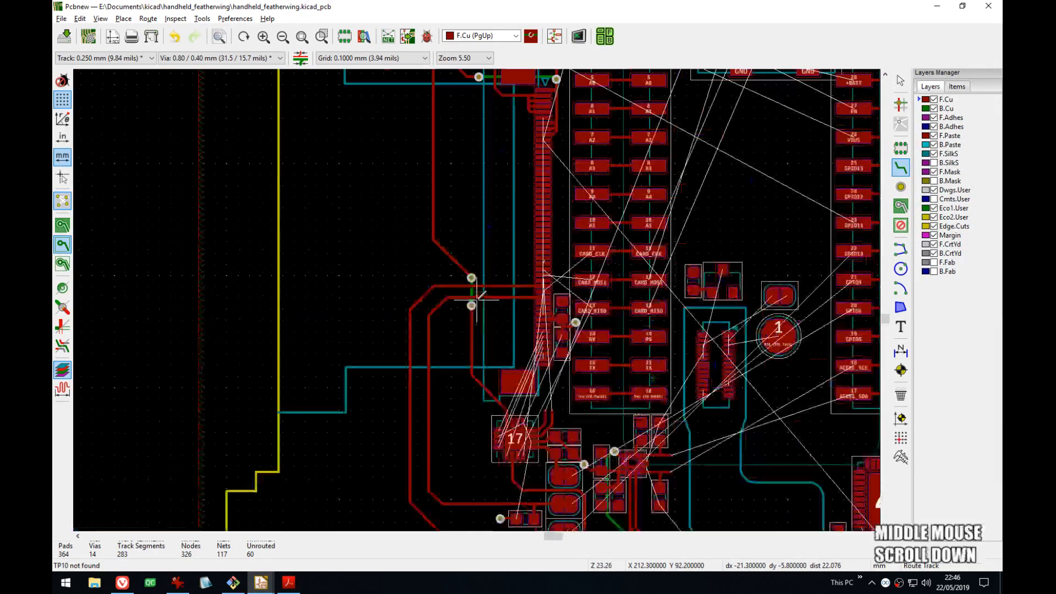
pyautogui.moveTo(478, 272); pyautogui.dragTo(478, 297, button='middle')
pyautogui.scroll(3, 479, 297)
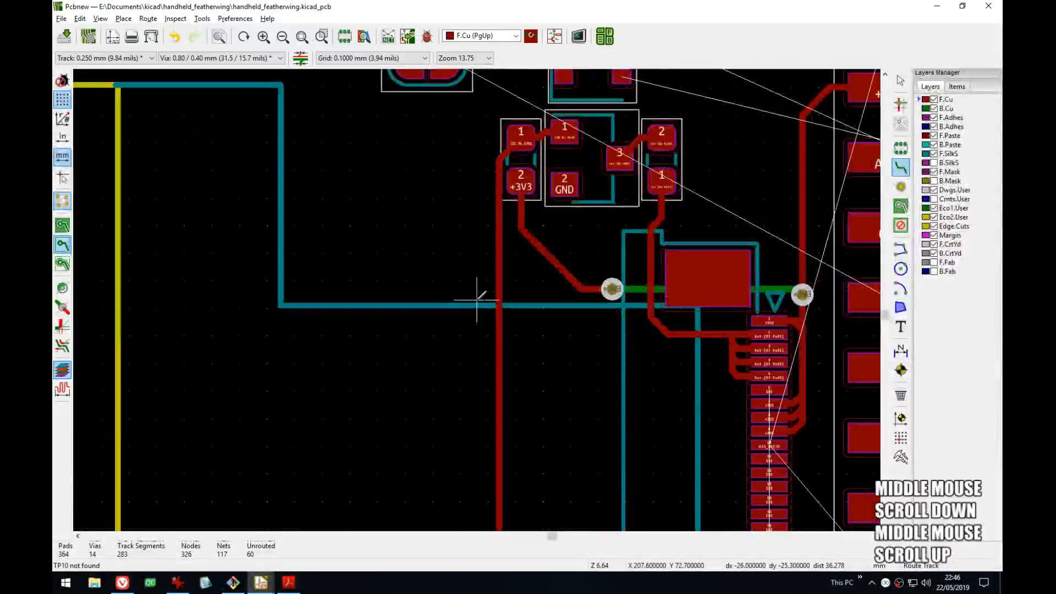
pyautogui.press('d')
pyautogui.click(489, 296)
pyautogui.scroll(3, 485, 295)
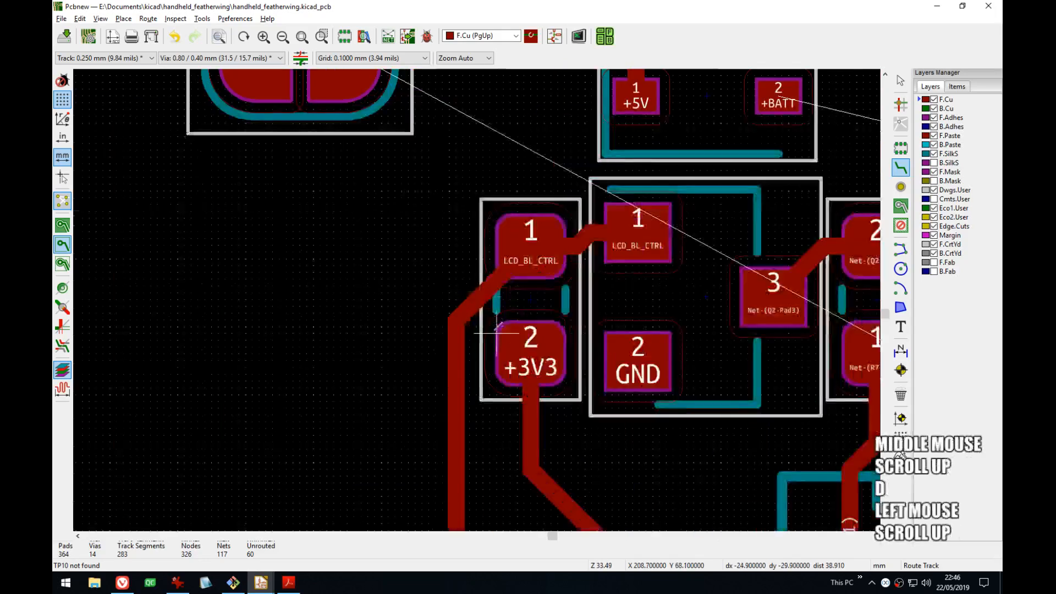
pyautogui.click(483, 293)
pyautogui.scroll(-3, 483, 293)
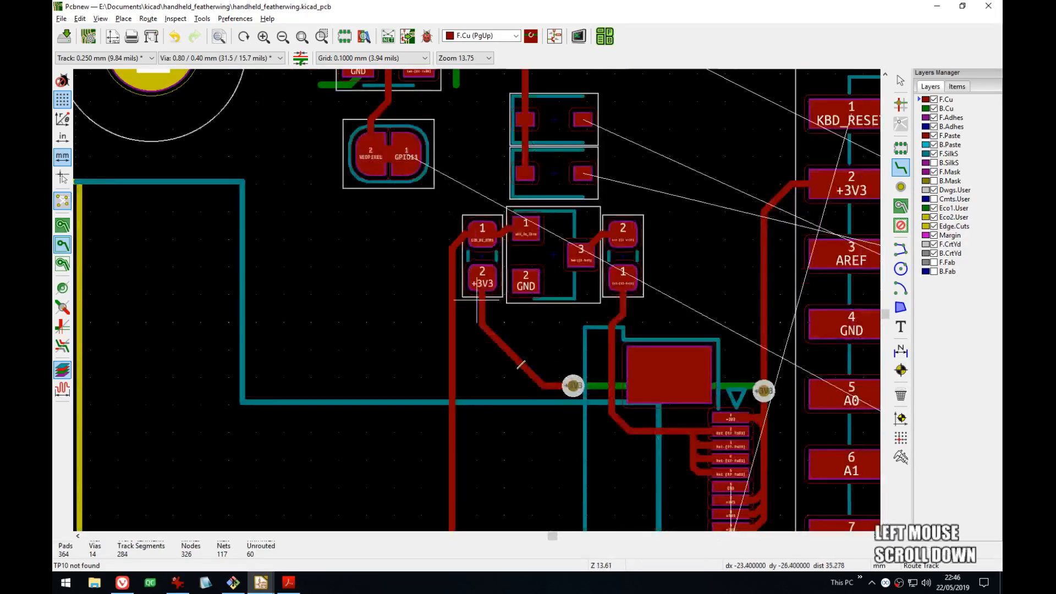
# - Save the board file
pyautogui.moveTo(513, 354); pyautogui.dragTo(438, 259, button='middle')
pyautogui.hotkey('ctrl', 's')
pyautogui.moveTo(610, 468); pyautogui.dragTo(496, 216, button='middle')
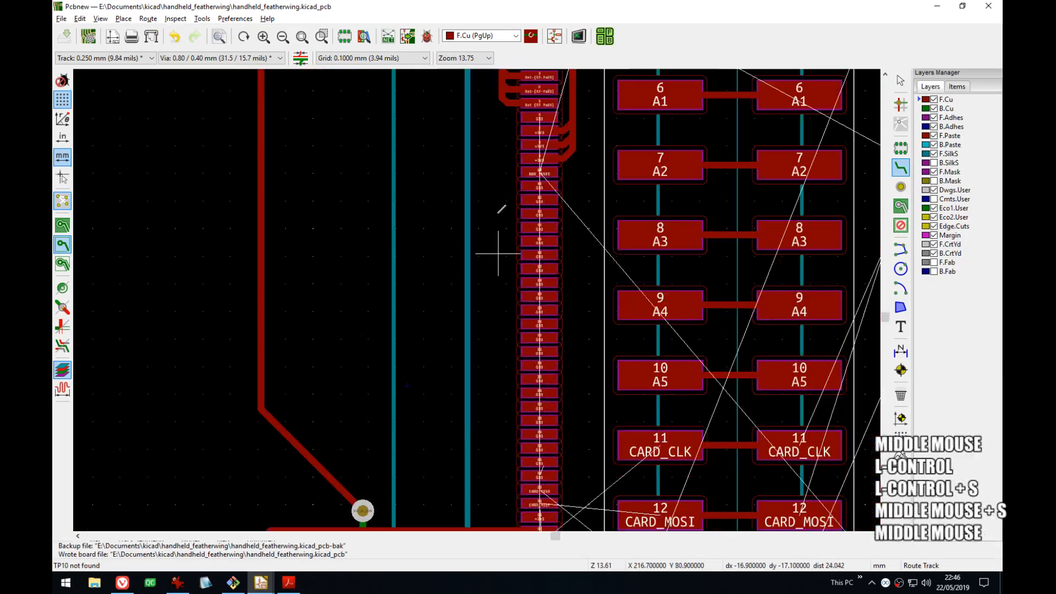
pyautogui.moveTo(533, 455); pyautogui.dragTo(564, 159, button='middle')
pyautogui.hotkey('ctrl', 's')
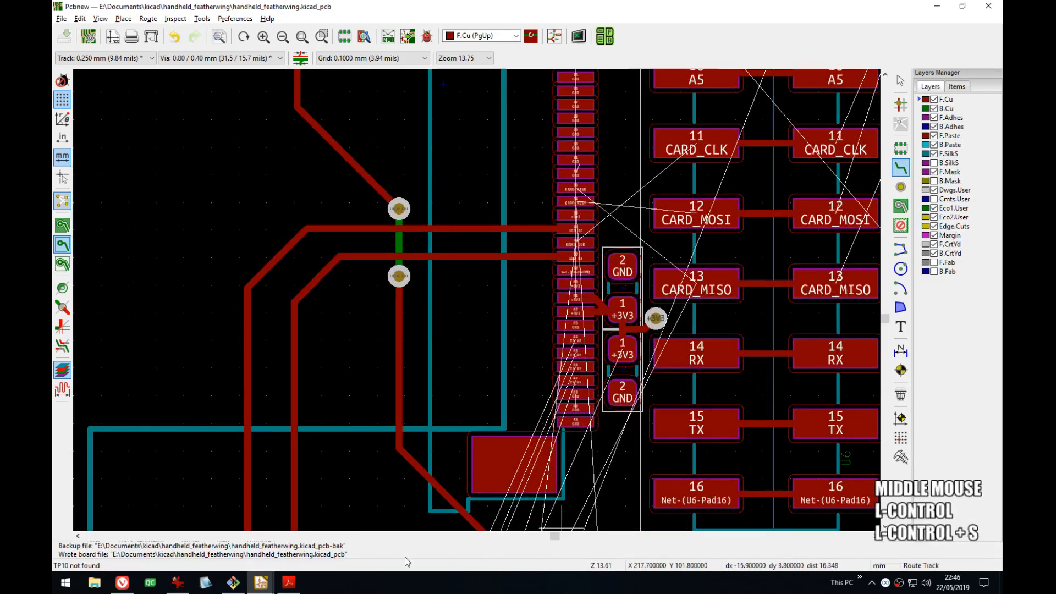
pyautogui.press('Escape')
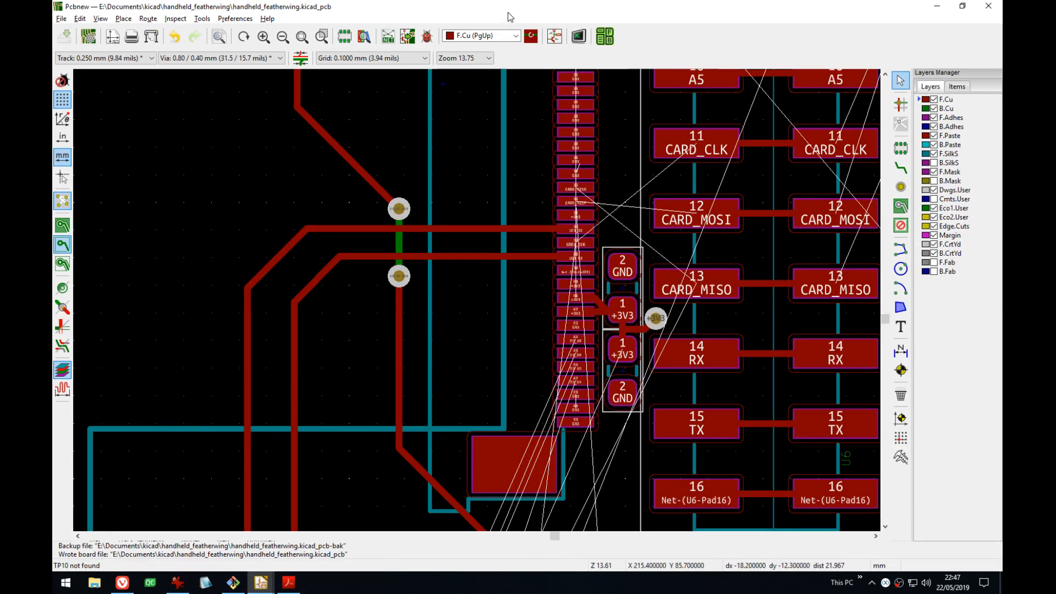
pyautogui.moveTo(509, 16); pyautogui.dragTo(515, 61)
pyautogui.doubleClick(513, 57)
pyautogui.click(177, 547)
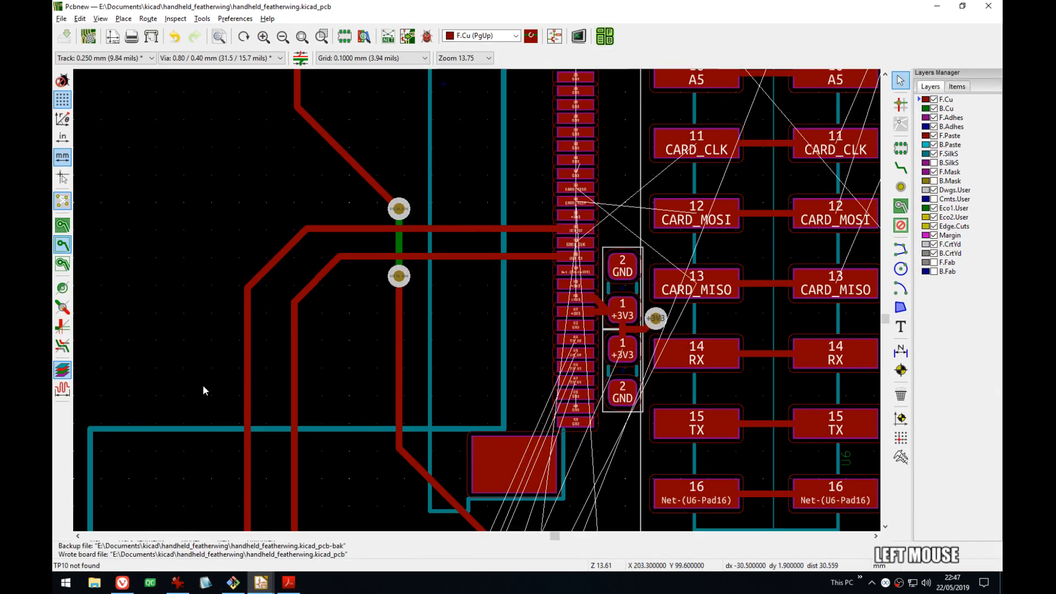
pyautogui.middleClick(236, 335)
pyautogui.press('x')
pyautogui.click(199, 332)
pyautogui.press('Escape')
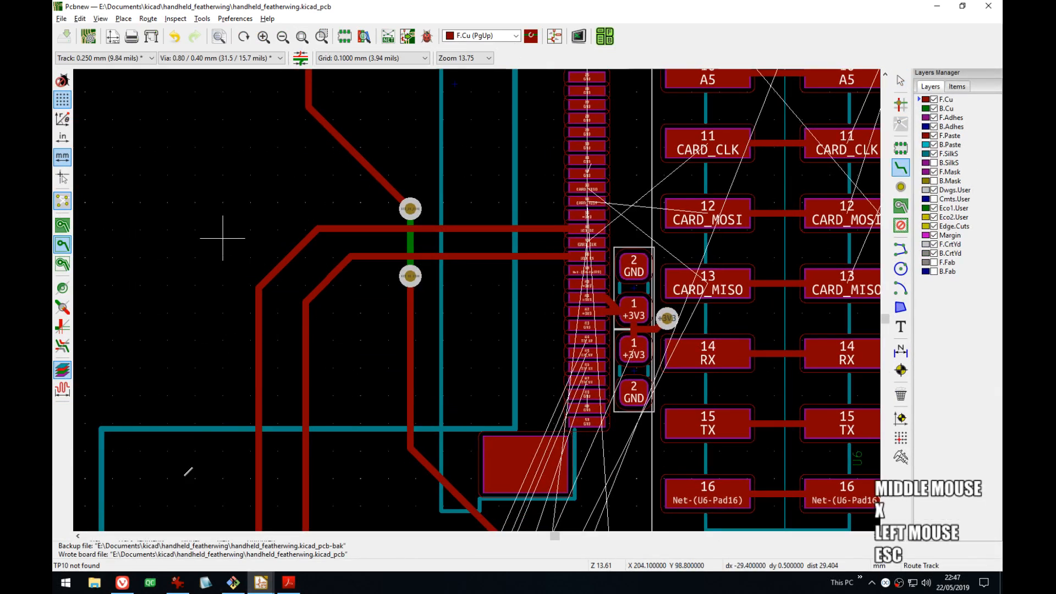
pyautogui.rightClick(149, 501)
pyautogui.press('Escape')
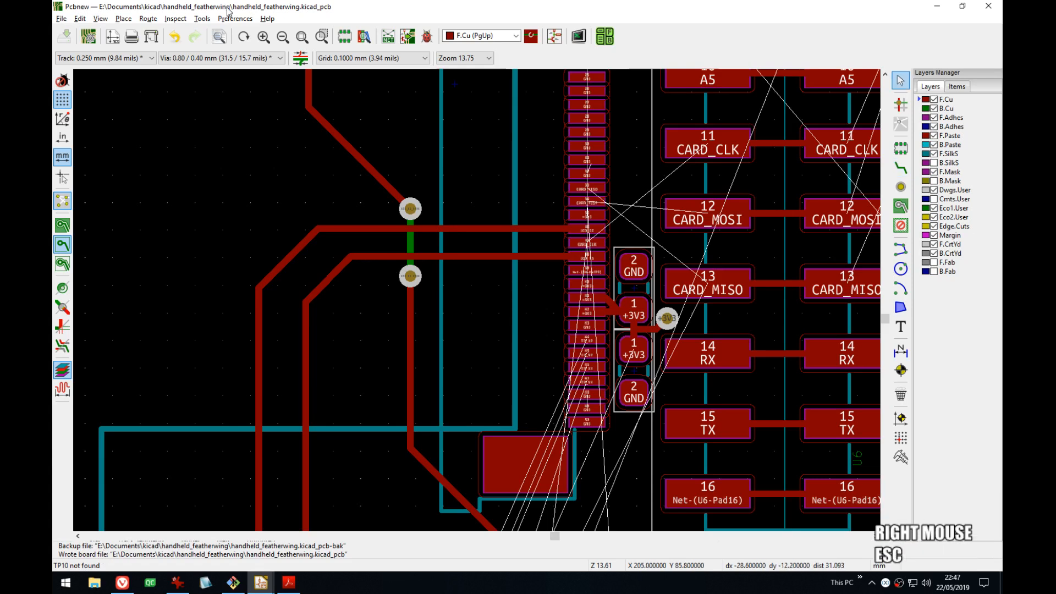
pyautogui.doubleClick(228, 11)
pyautogui.moveTo(53, 43); pyautogui.dragTo(266, 190)
pyautogui.moveTo(333, 51); pyautogui.dragTo(333, 51)
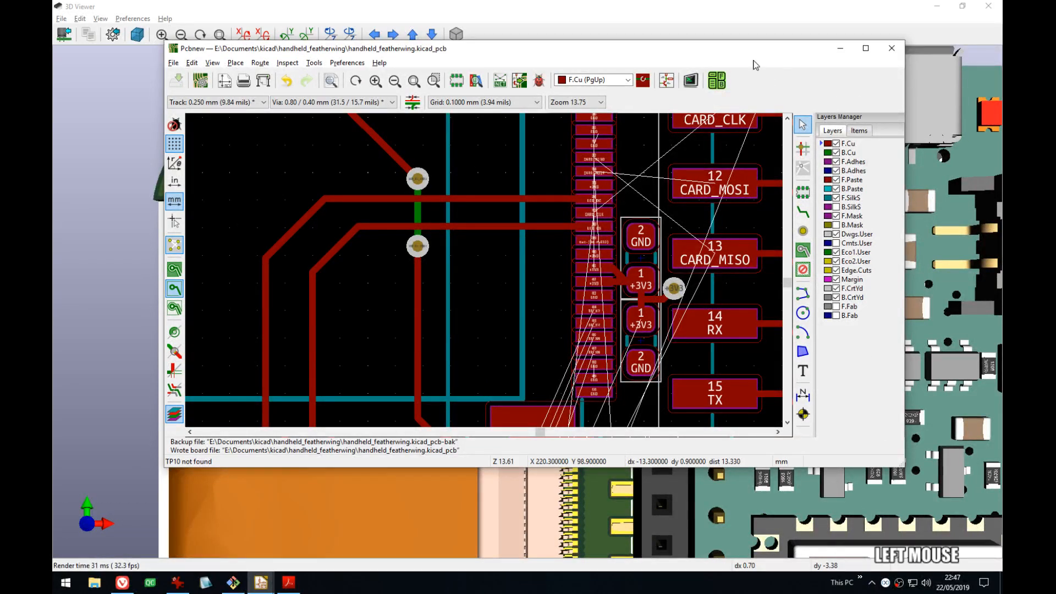
pyautogui.click(865, 48)
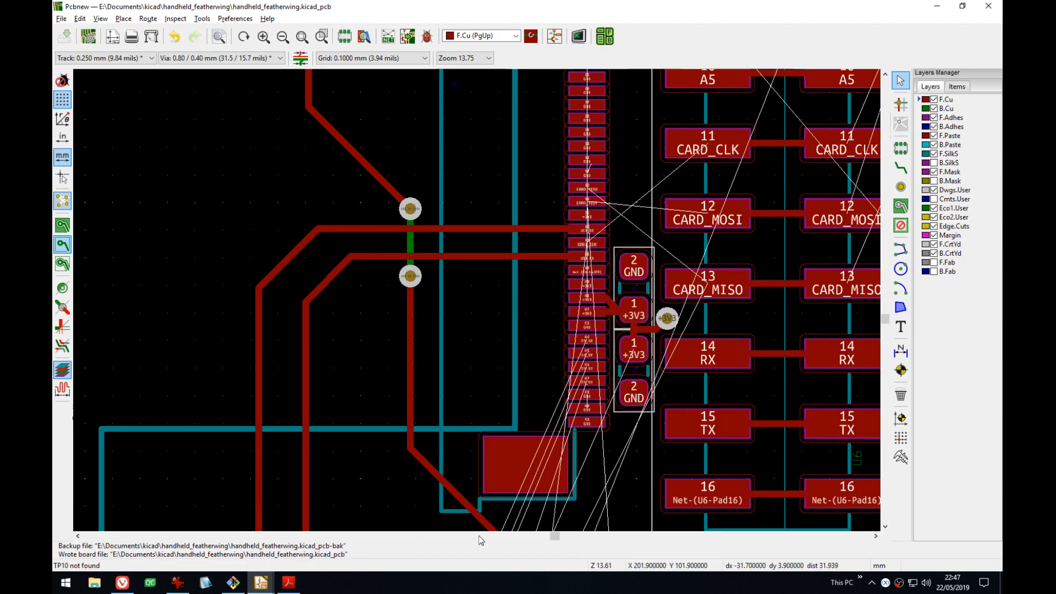
pyautogui.rightClick(212, 549)
pyautogui.click(105, 559)
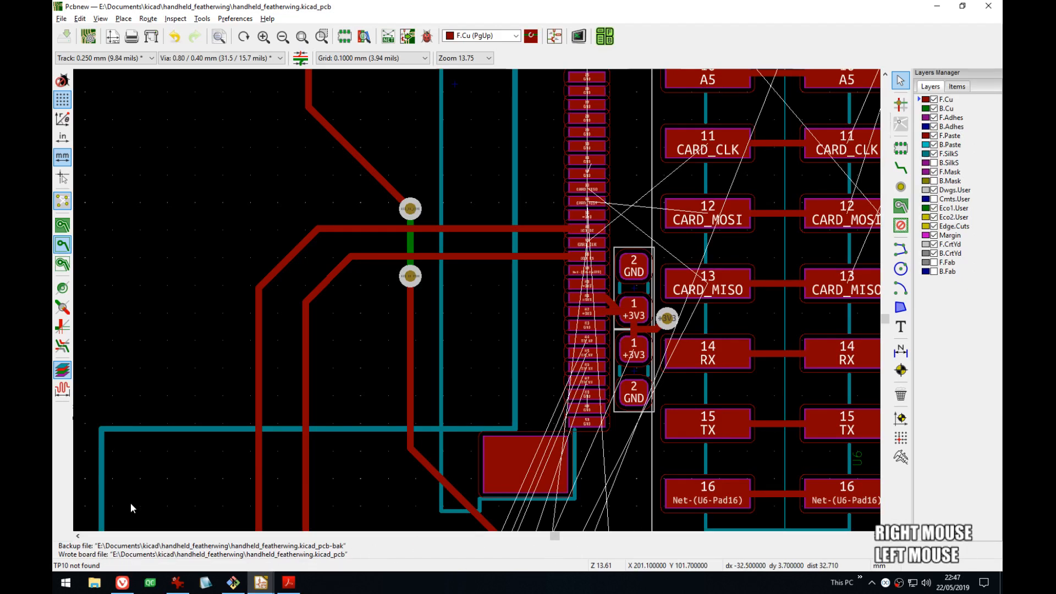
pyautogui.click(234, 18)
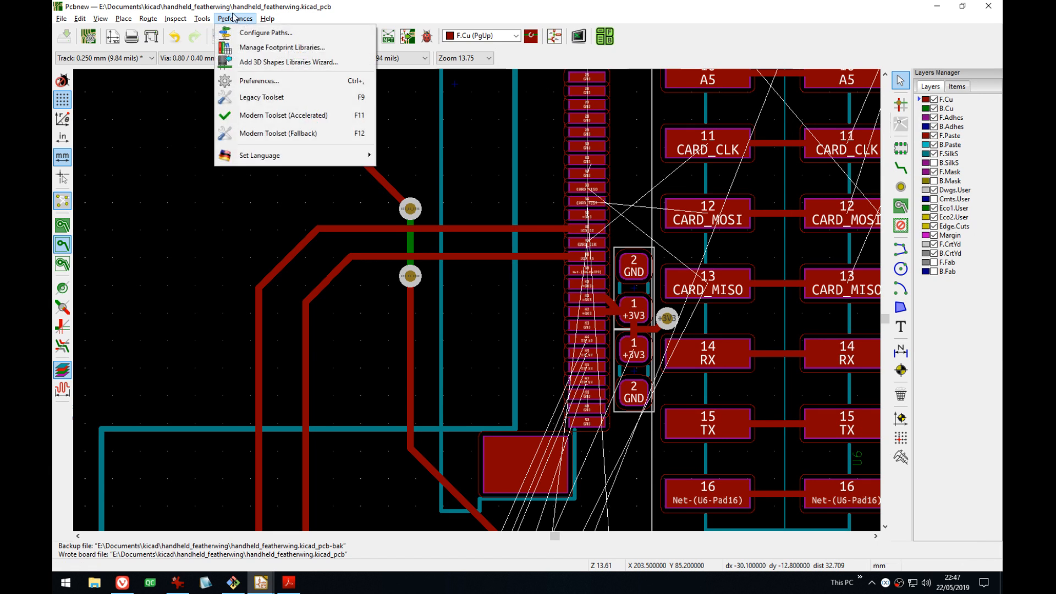
pyautogui.moveTo(63, 20)
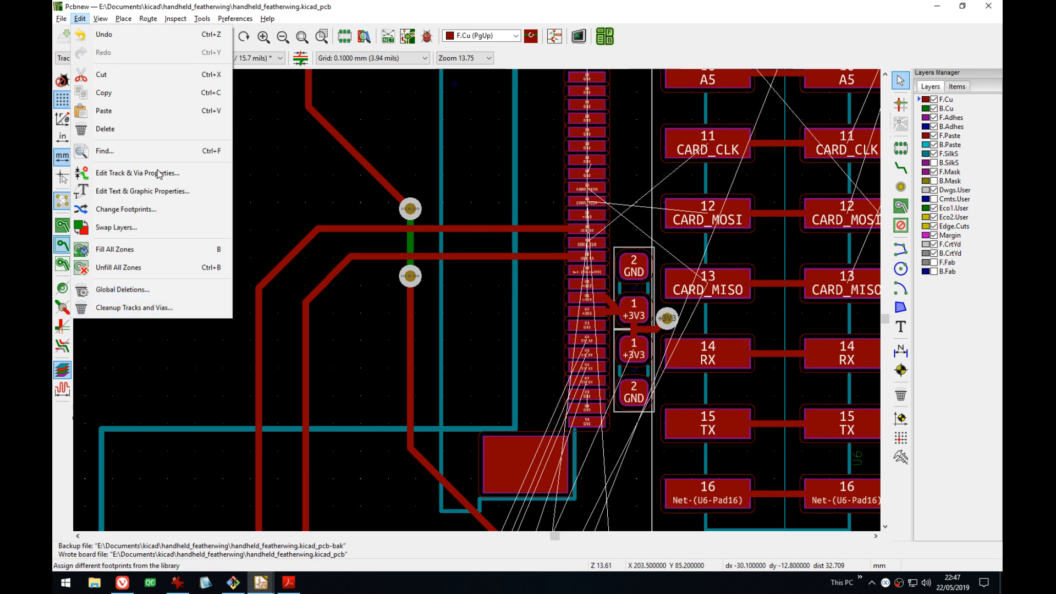
pyautogui.click(376, 304)
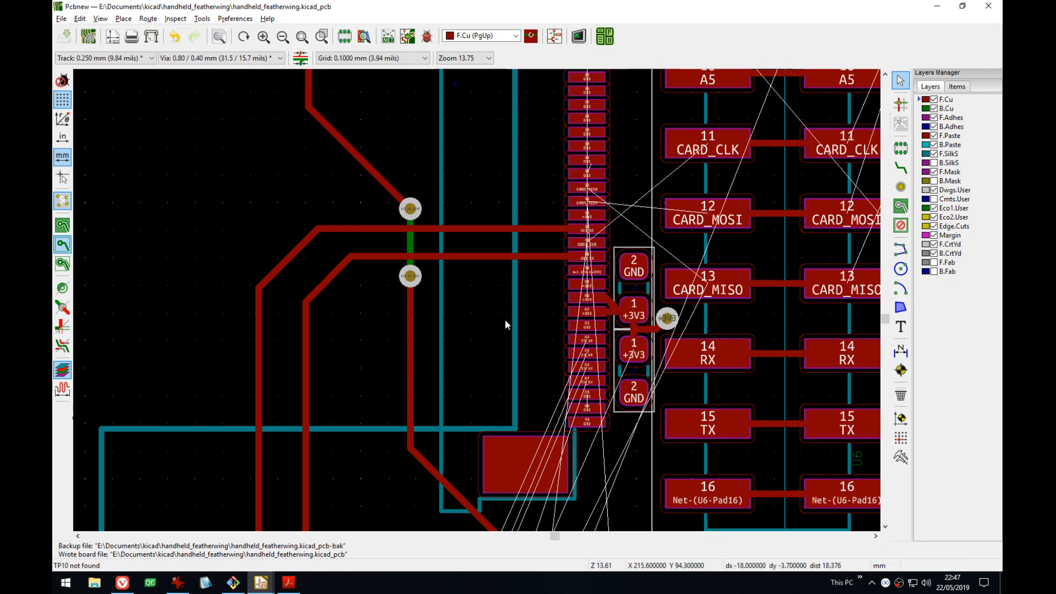
# - Route ACCEL_SDA on F.Cu from the track stub beside its pull-up resistor to header pad 17, and shift its diagonal away from the pad
pyautogui.scroll(-8, 228, 507)
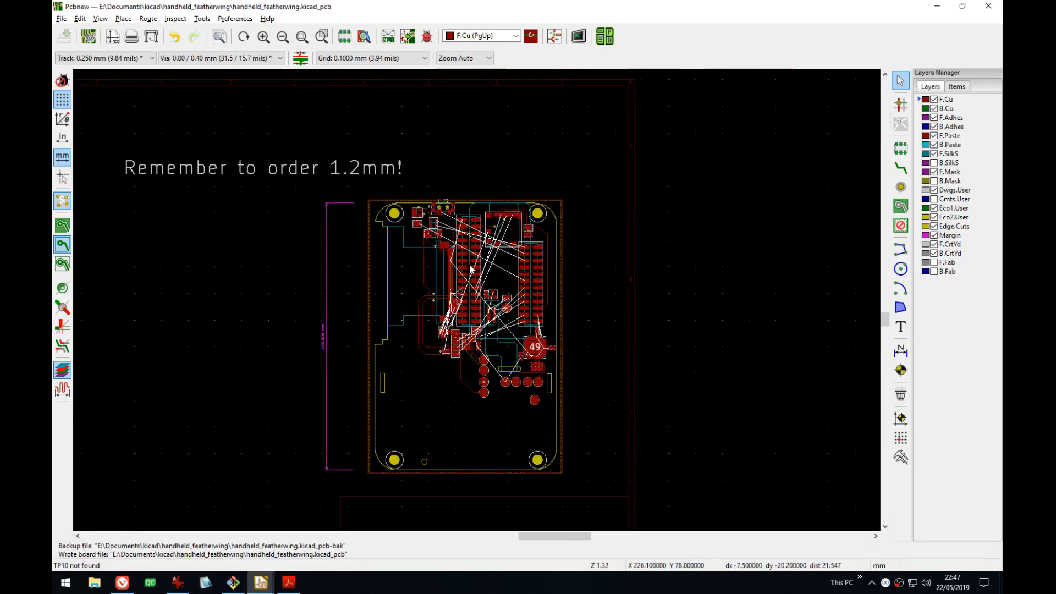
pyautogui.scroll(5, 470, 269)
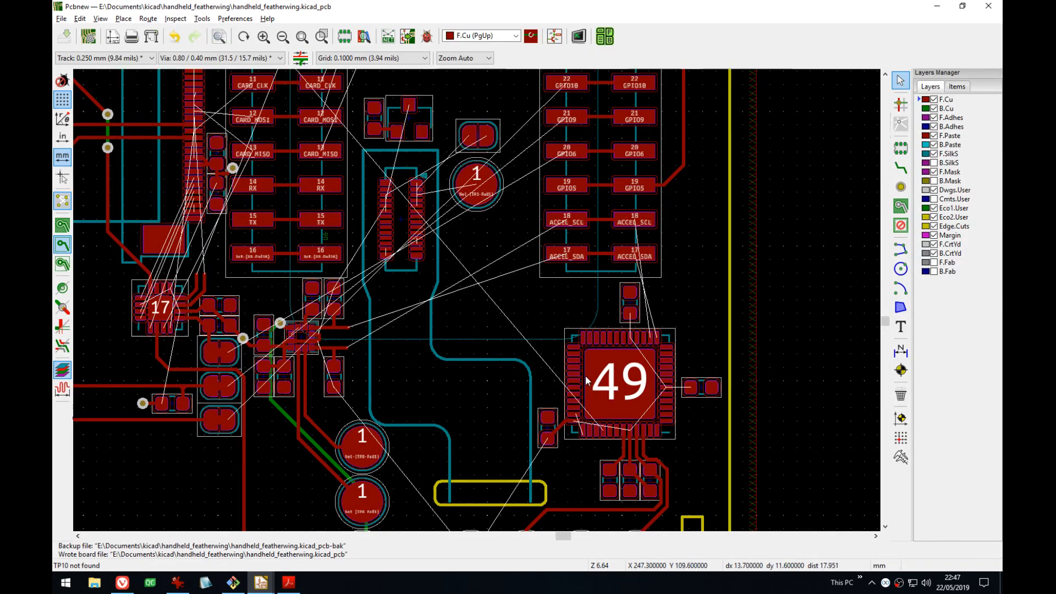
pyautogui.scroll(3, 476, 299)
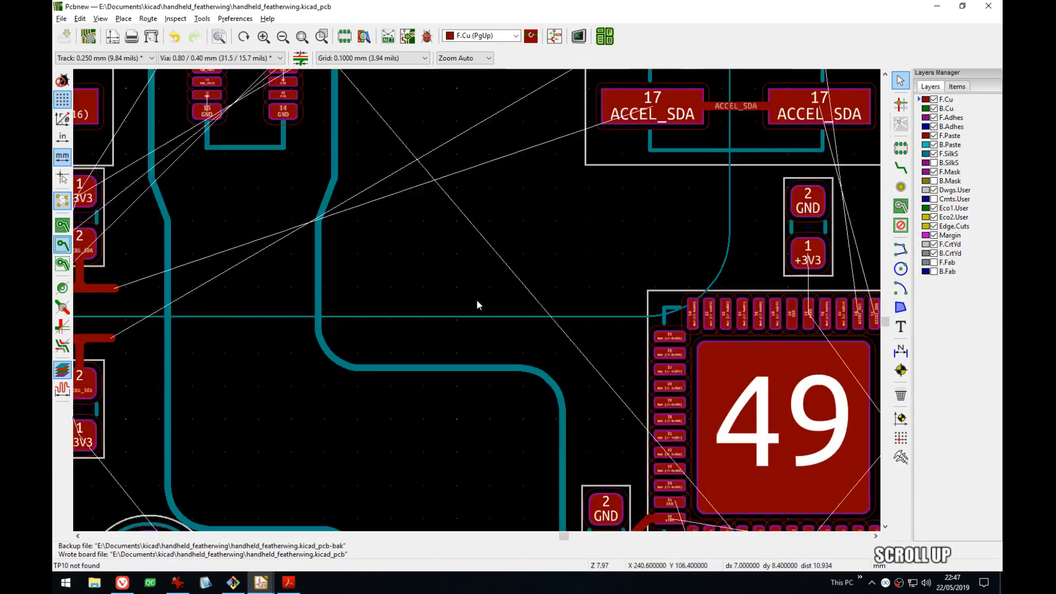
pyautogui.press('x')
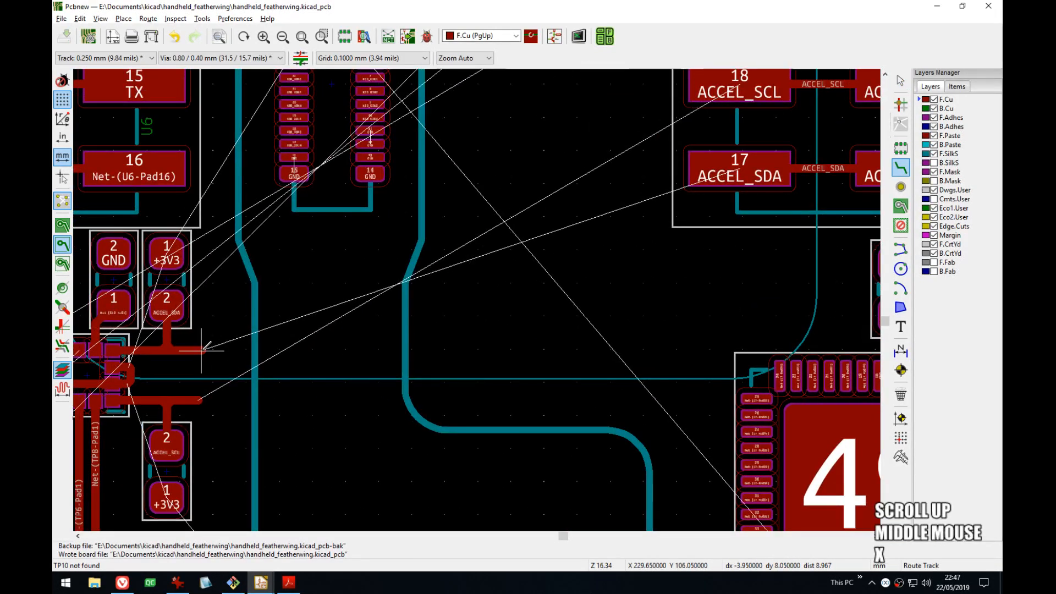
pyautogui.click(201, 350)
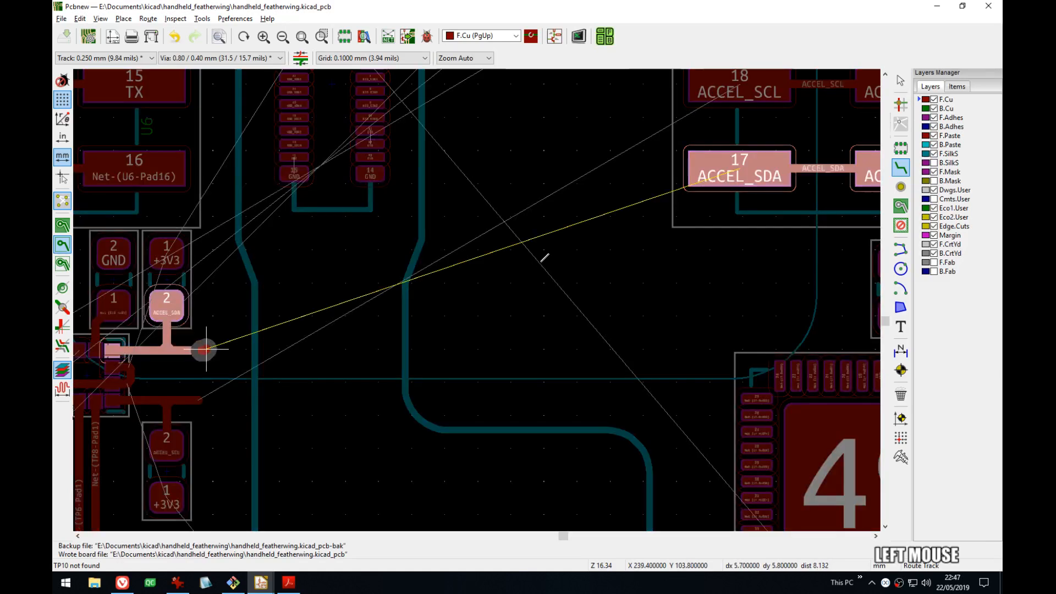
pyautogui.moveTo(638, 255); pyautogui.dragTo(608, 308, button='middle')
pyautogui.click(709, 231)
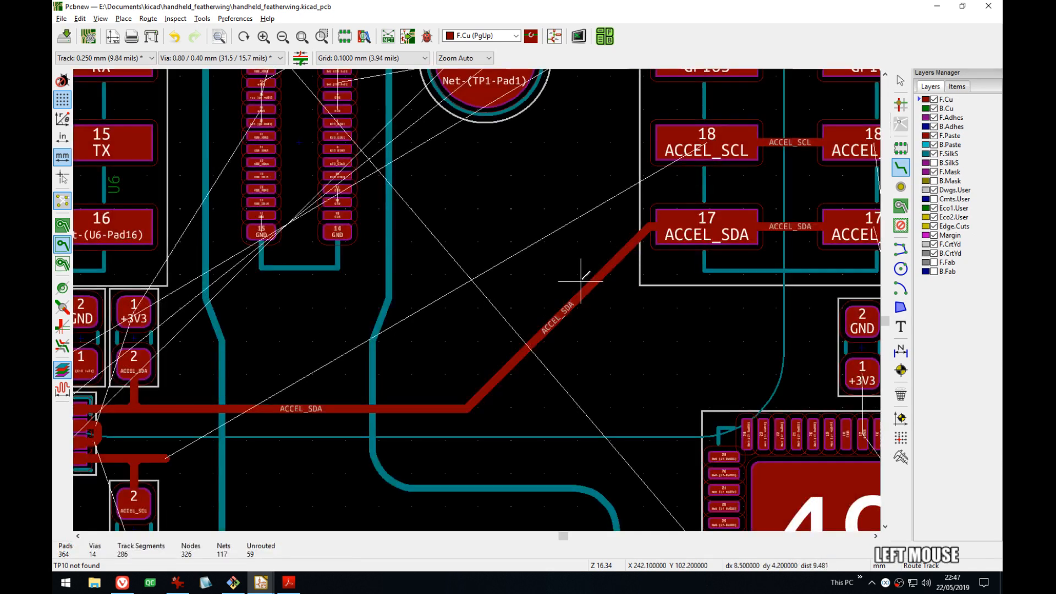
pyautogui.press('d')
pyautogui.click(526, 292)
# - Route ACCEL_SCL alongside ACCEL_SDA, cross under it on B.Cu between two vias, and finish on F.Cu at header pad 18
pyautogui.moveTo(337, 403); pyautogui.dragTo(454, 345, button='middle')
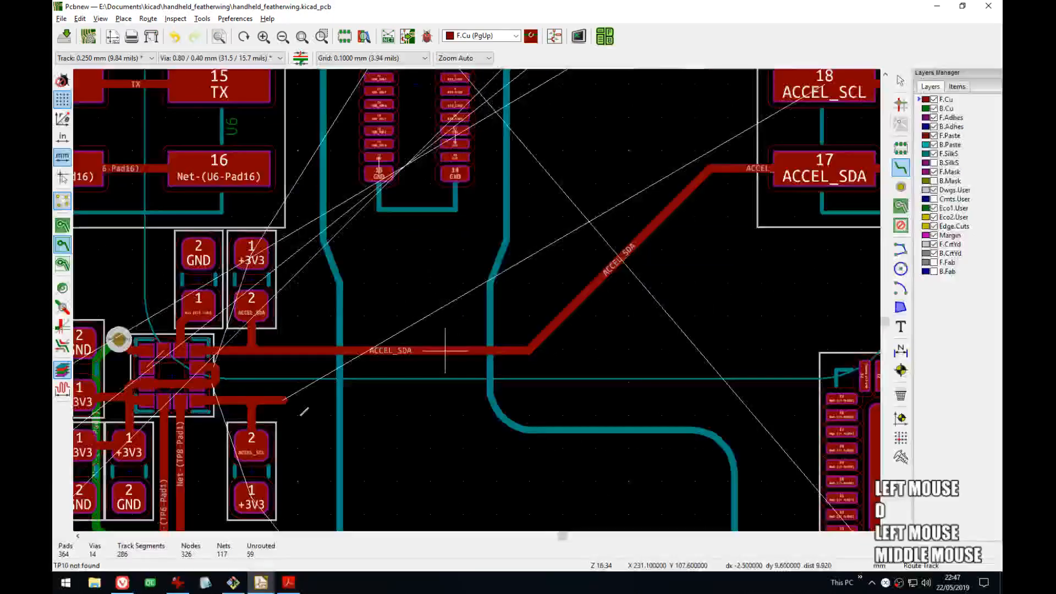
pyautogui.click(255, 399)
pyautogui.moveTo(727, 277); pyautogui.dragTo(617, 417, button='middle')
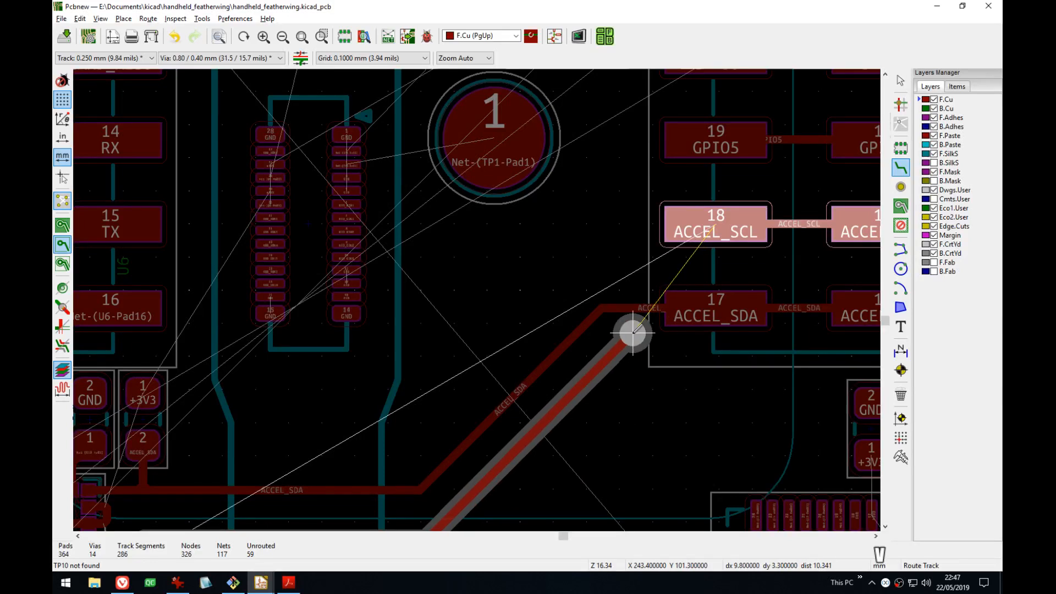
pyautogui.click(633, 332)
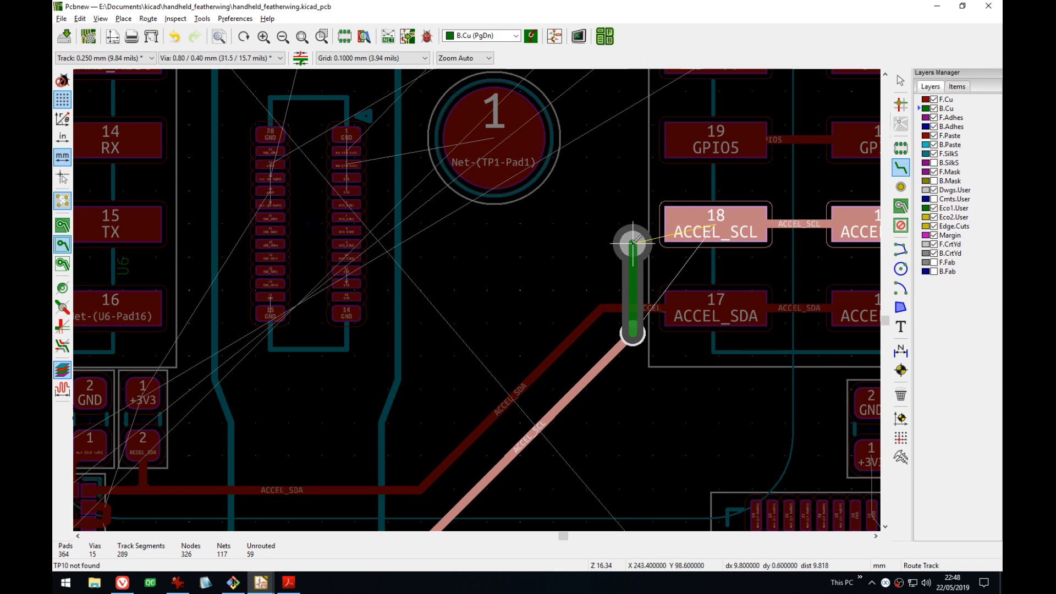
pyautogui.press('v')
pyautogui.click(713, 226)
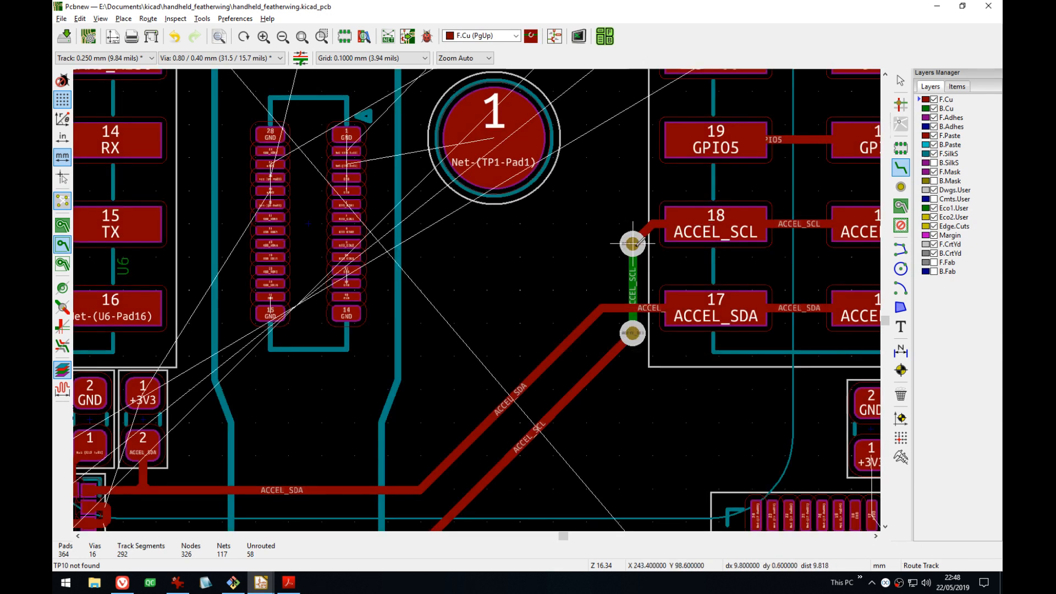
# - Drag the ACCEL_SCL via nearer header pad 18 down close to the ACCEL_SDA track, and reshape its front segment into the pad
pyautogui.moveTo(632, 243); pyautogui.dragTo(633, 287)
pyautogui.press('Escape')
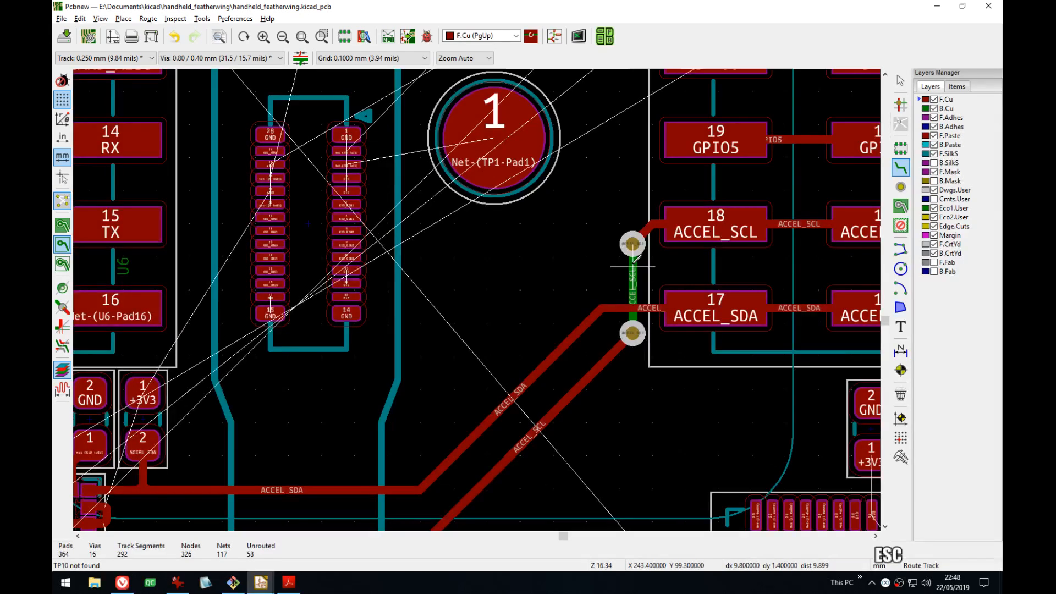
pyautogui.press('d')
pyautogui.click(632, 283)
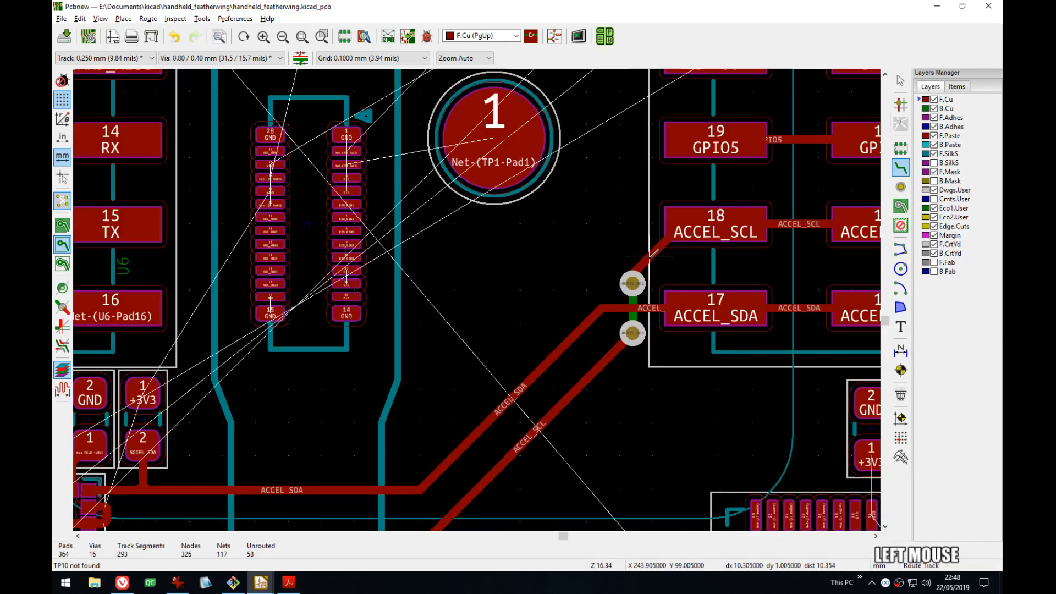
pyautogui.press('d')
pyautogui.click(632, 283)
# - Route +3V3 on B.Cu from the via beside the STM_CS pull-up resistor to the via beside the LCD_CS pull-up resistor
pyautogui.moveTo(632, 366); pyautogui.dragTo(727, 243, button='middle')
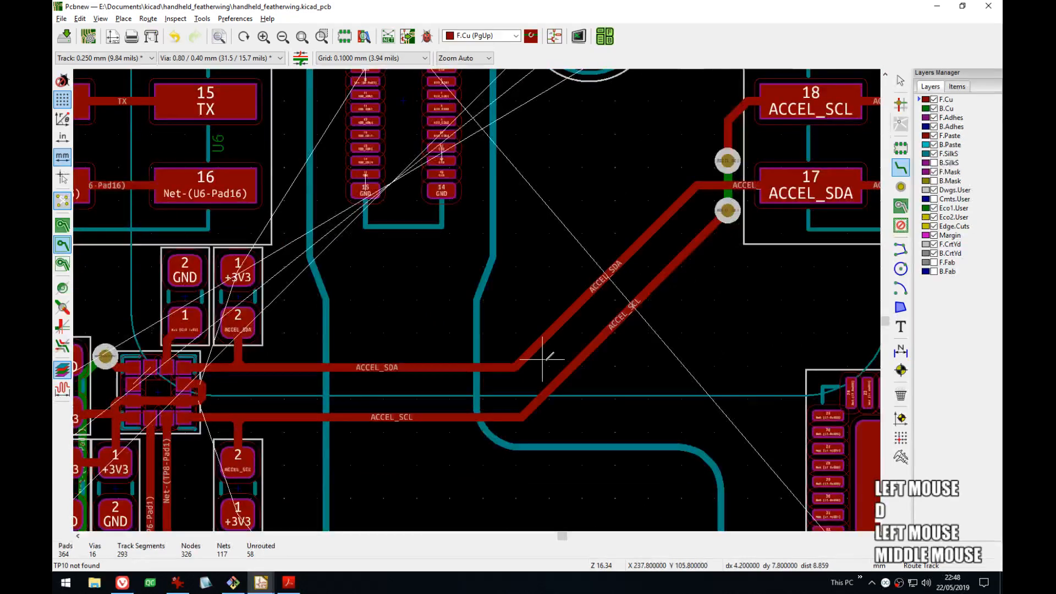
pyautogui.moveTo(546, 357); pyautogui.dragTo(655, 329, button='middle')
pyautogui.moveTo(408, 406); pyautogui.dragTo(518, 240, button='middle')
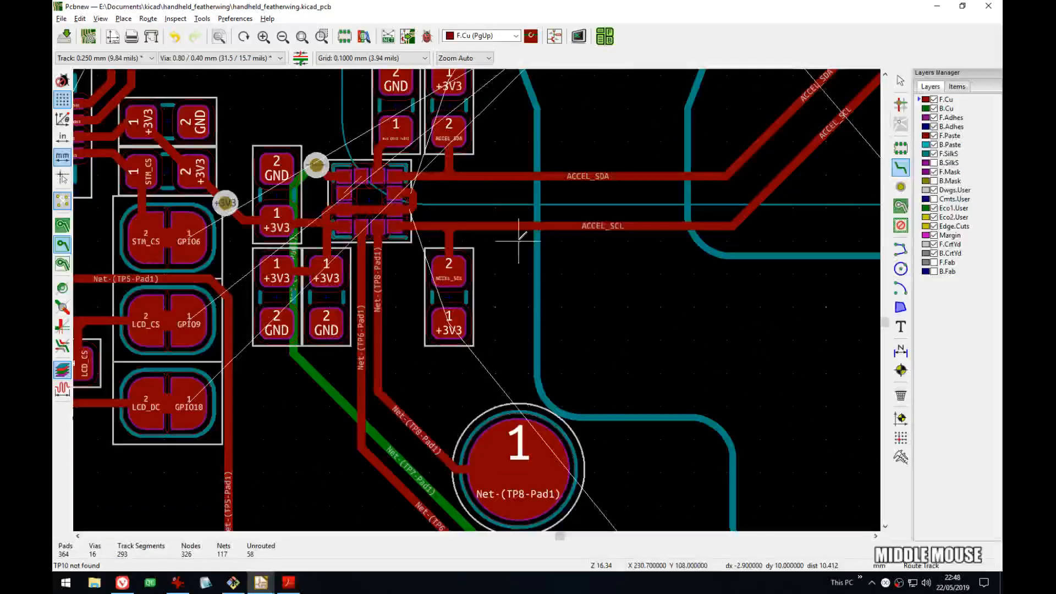
pyautogui.moveTo(581, 377); pyautogui.dragTo(564, 348, button='middle')
pyautogui.scroll(-3, 565, 348)
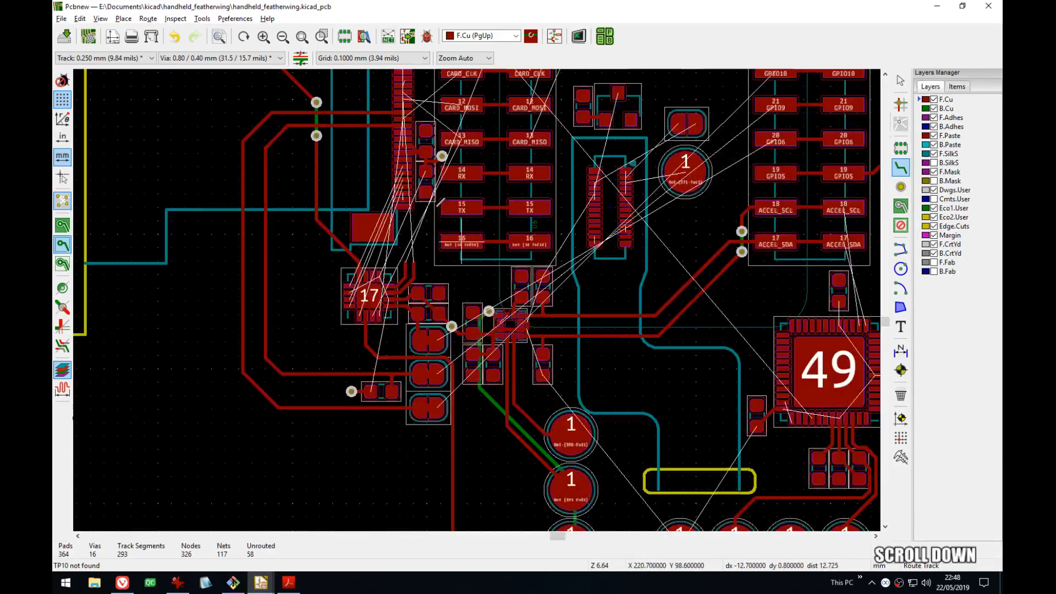
pyautogui.moveTo(431, 302); pyautogui.dragTo(432, 165, button='middle')
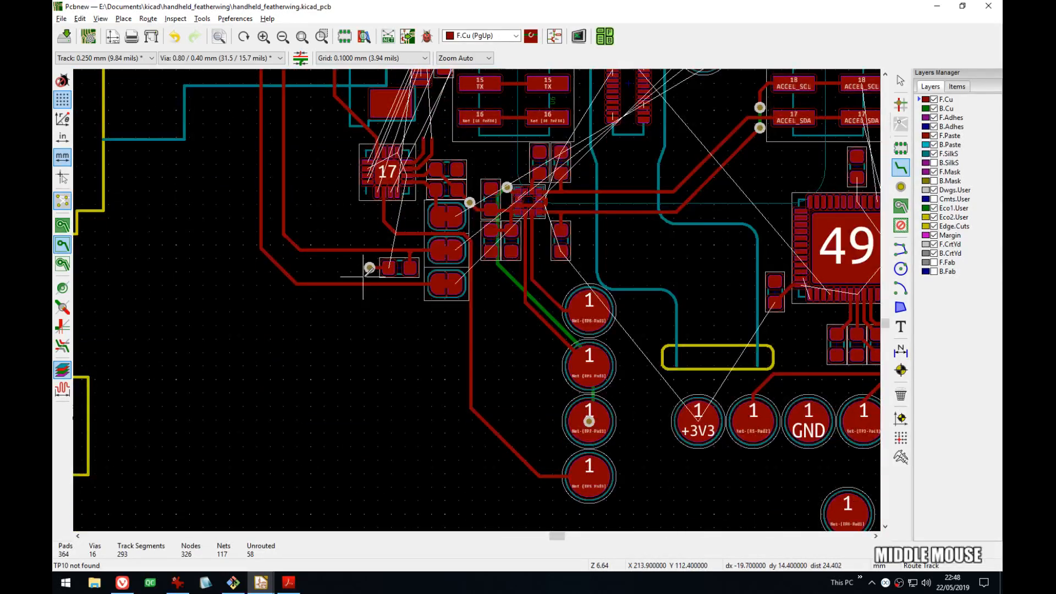
pyautogui.scroll(3, 431, 165)
pyautogui.moveTo(576, 315); pyautogui.dragTo(341, 420, button='middle')
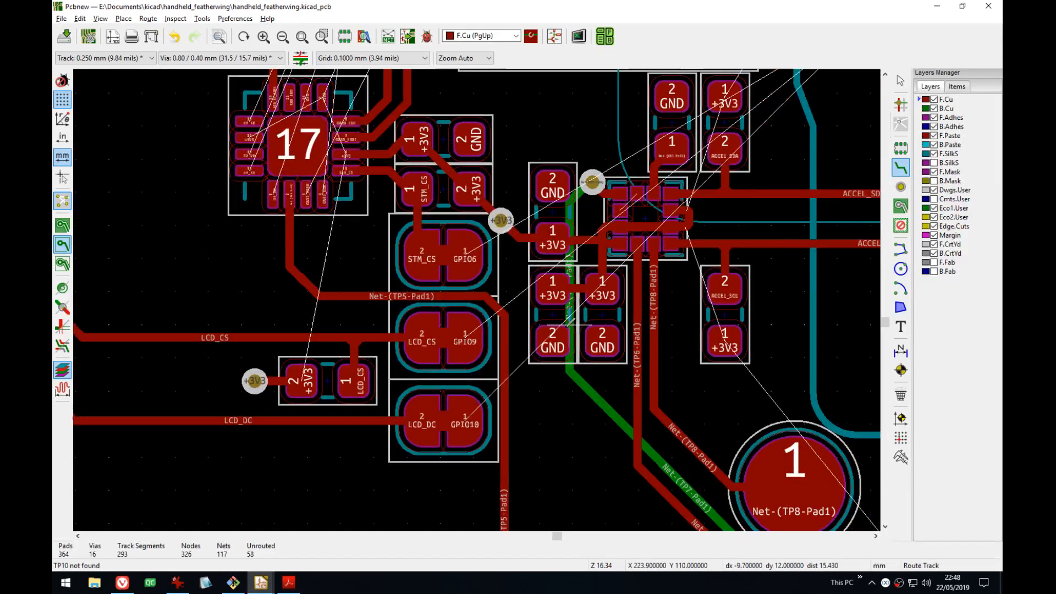
pyautogui.press('pagedown')
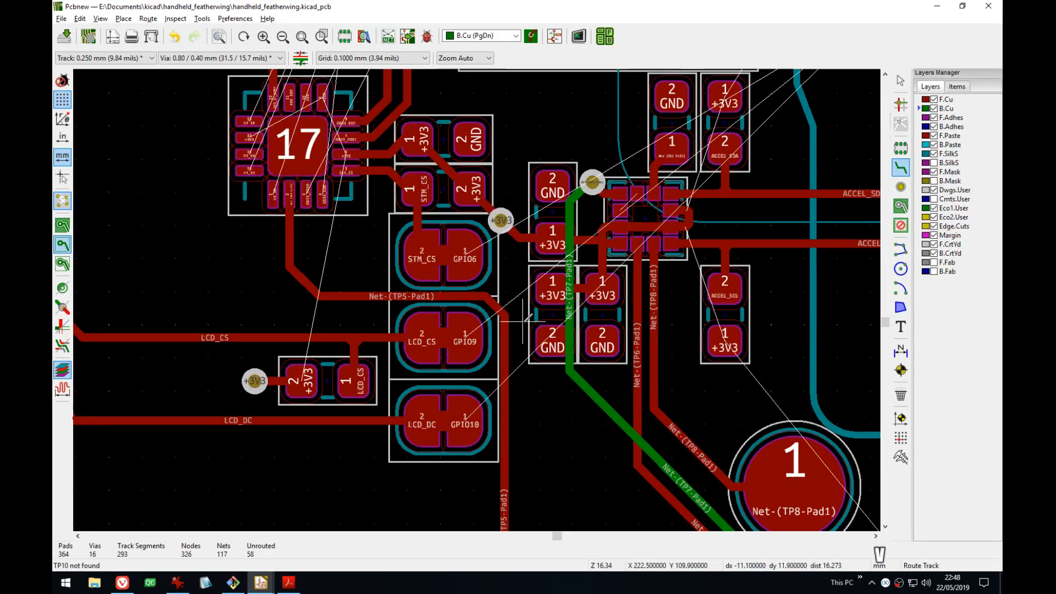
pyautogui.click(501, 218)
pyautogui.click(255, 381)
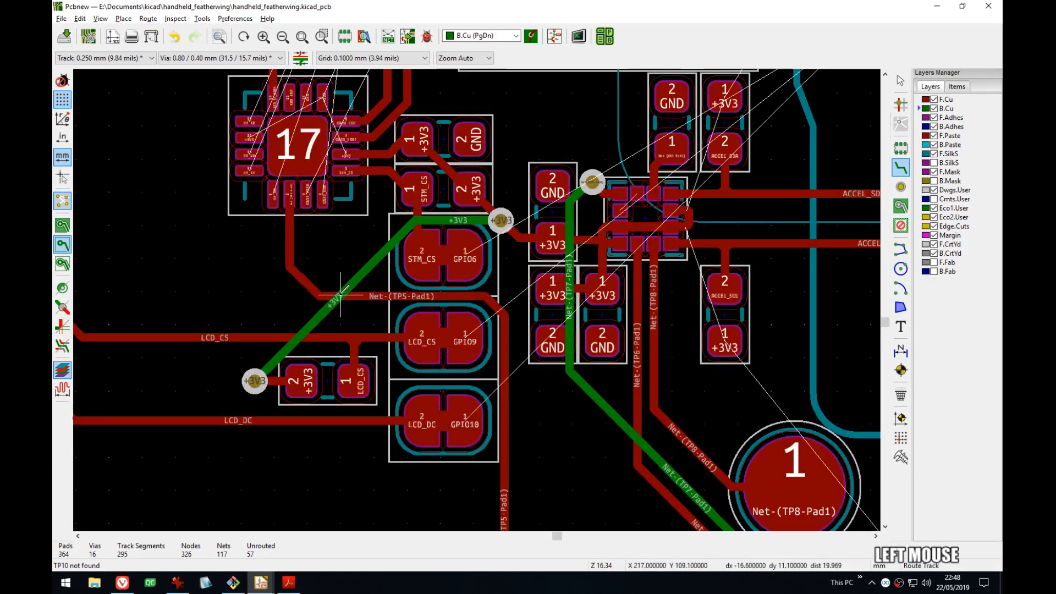
# - Shift the diagonal of the new +3V3 back-layer track away from the STM_CS jumper, and save the board file
pyautogui.press('d')
pyautogui.click(309, 271)
pyautogui.hotkey('ctrl', 's')
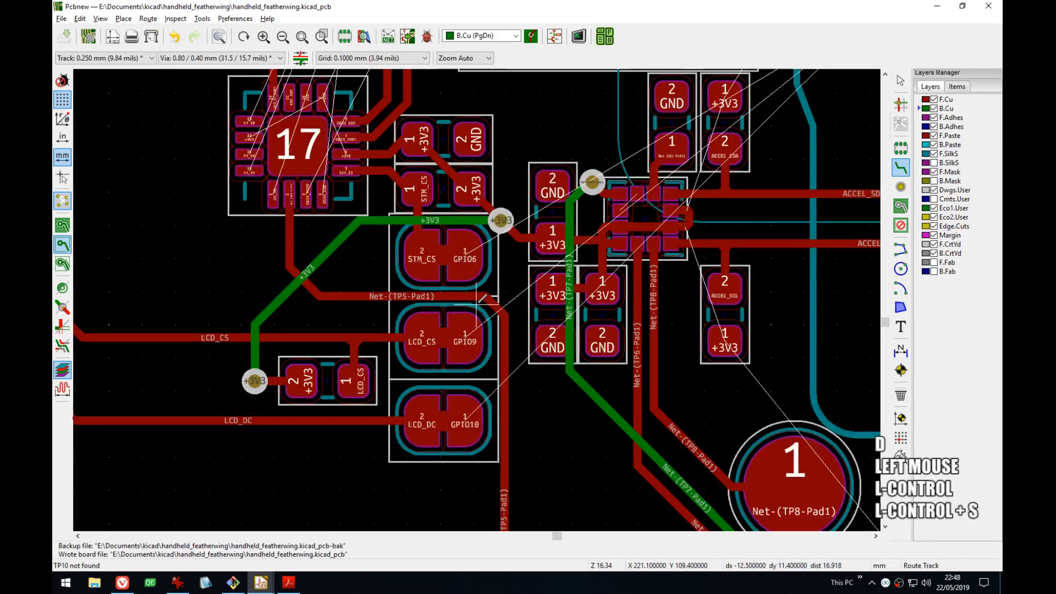
# - Reshape the +3V3 B.Cu track to drop from the upper via, run diagonally beneath the LCD_CS jumper, and enter the lower via horizontally
pyautogui.moveTo(338, 246); pyautogui.dragTo(472, 317)
pyautogui.press('v')
pyautogui.press('Escape')
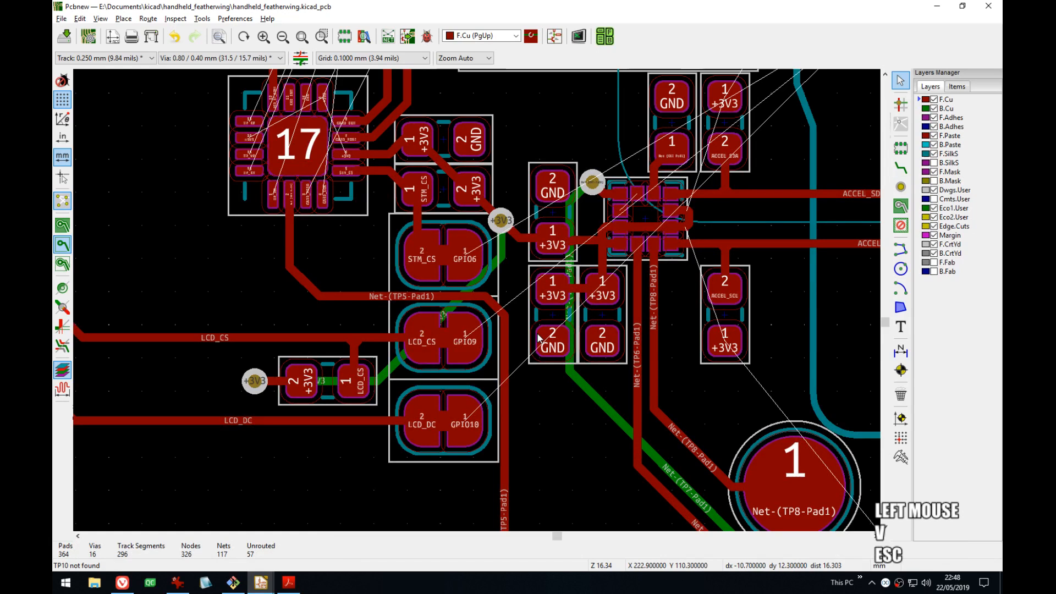
# - Examine the remaining unrouted connections from the accelerometer area up past the headers to the card socket
pyautogui.scroll(-3, 482, 343)
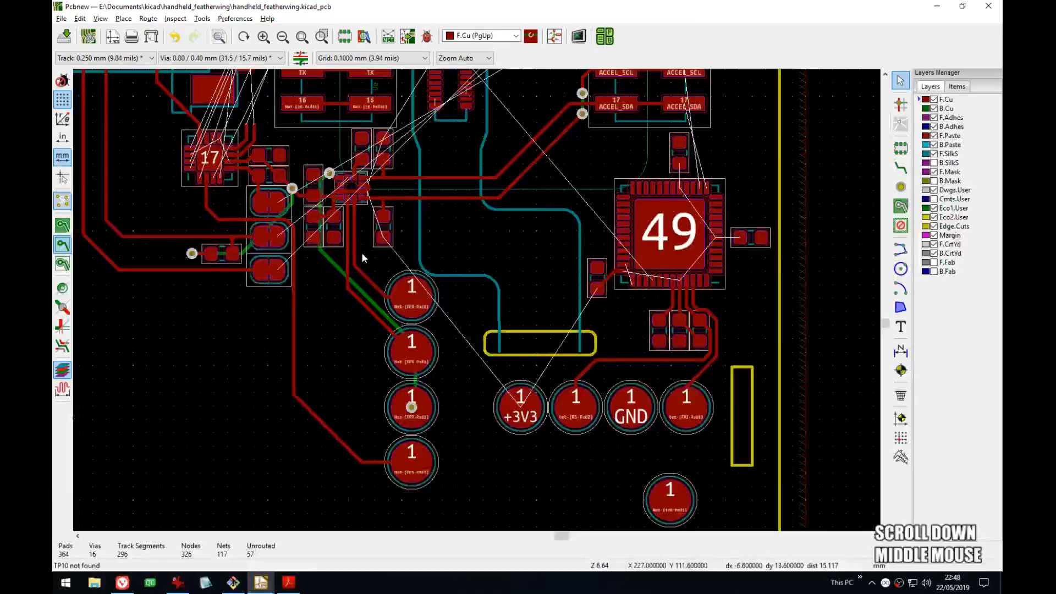
pyautogui.moveTo(495, 269); pyautogui.dragTo(551, 313, button='middle')
pyautogui.scroll(3, 478, 305)
pyautogui.scroll(1, 477, 305)
pyautogui.moveTo(626, 314); pyautogui.dragTo(512, 490, button='middle')
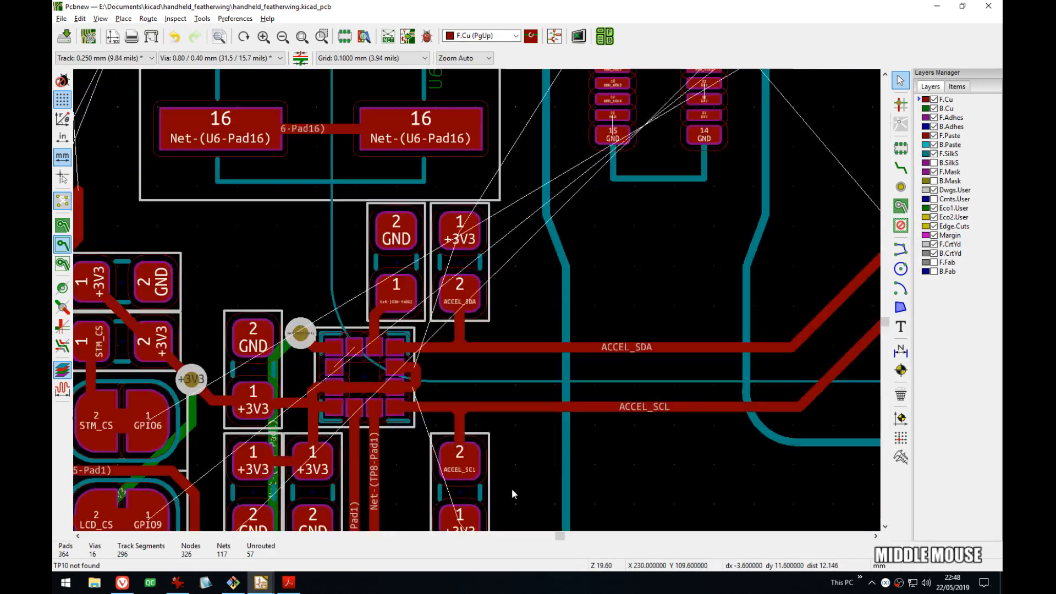
pyautogui.moveTo(766, 224); pyautogui.dragTo(584, 380, button='middle')
pyautogui.scroll(-1, 476, 301)
pyautogui.moveTo(615, 295); pyautogui.dragTo(493, 227, button='middle')
pyautogui.scroll(-4, 476, 299)
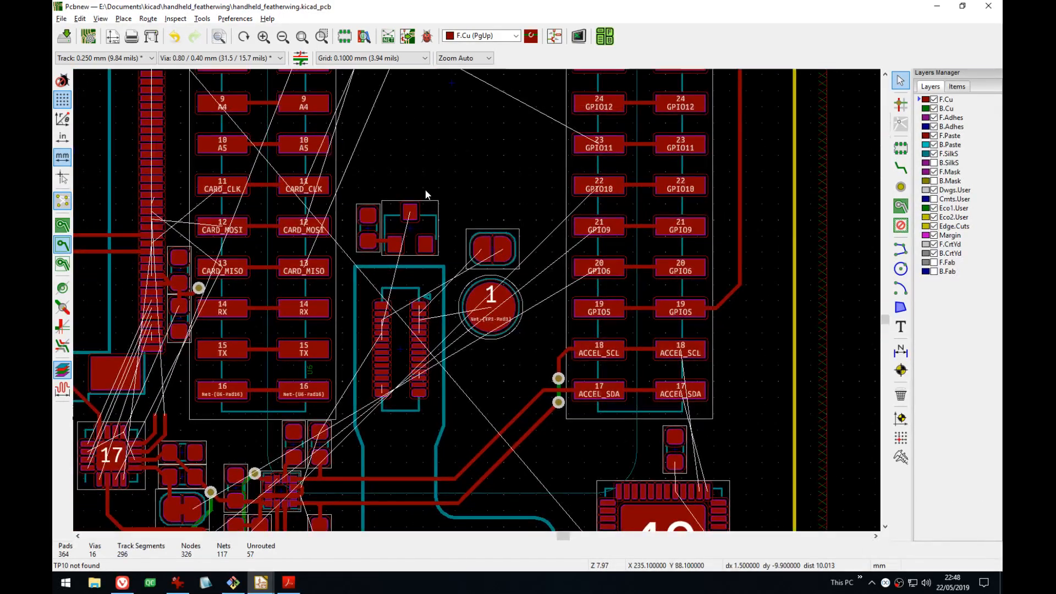
pyautogui.moveTo(426, 193); pyautogui.dragTo(464, 342, button='middle')
pyautogui.moveTo(424, 153); pyautogui.dragTo(484, 401, button='middle')
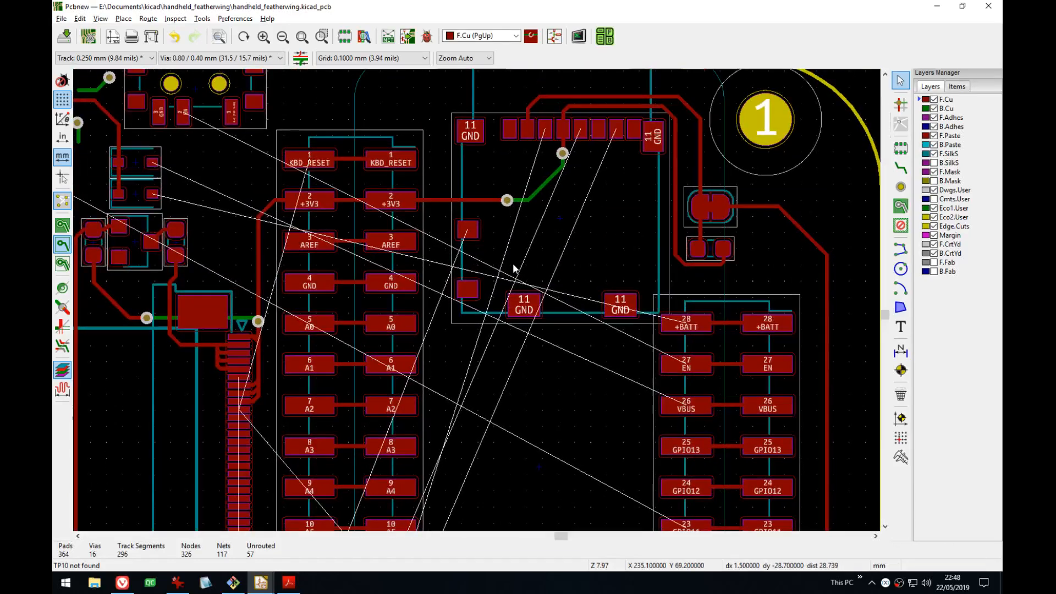
# - Route CARD_MOSI on F.Cu from card socket pad 3 straight down, then diagonally to the nearer header pad 12
pyautogui.scroll(5, 512, 263)
pyautogui.moveTo(500, 159); pyautogui.dragTo(572, 397, button='middle')
pyautogui.press('x')
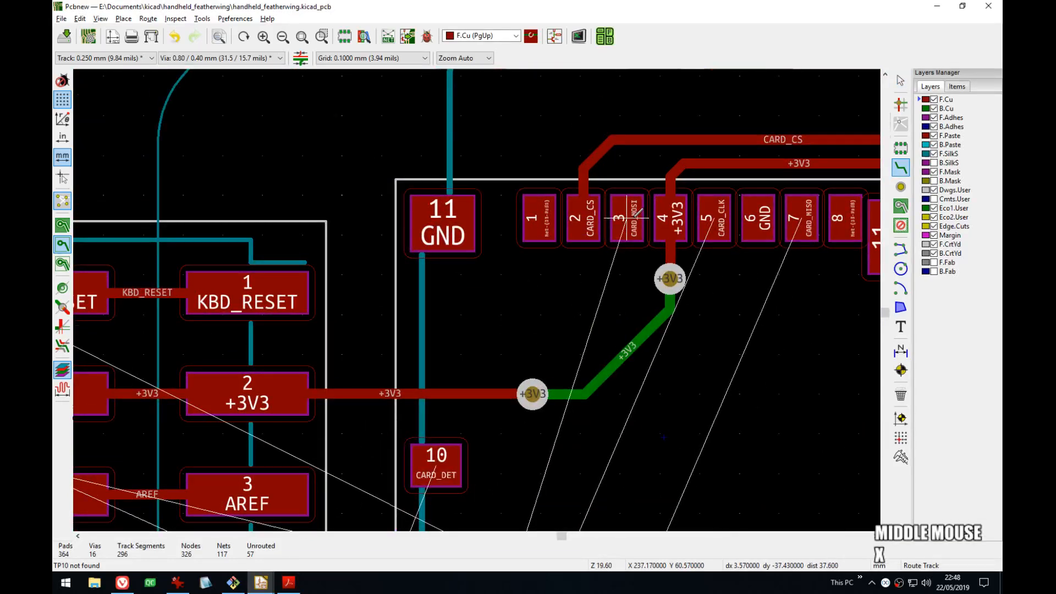
pyautogui.click(632, 218)
pyautogui.moveTo(584, 524); pyautogui.dragTo(678, 219, button='middle')
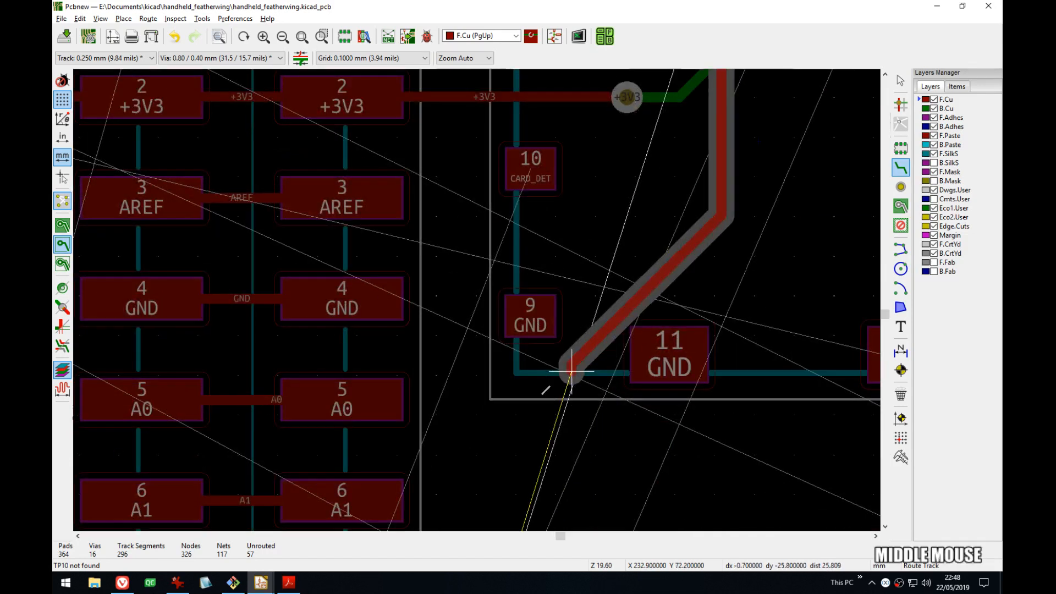
pyautogui.scroll(-3, 544, 405)
pyautogui.moveTo(477, 298); pyautogui.dragTo(586, 116, button='middle')
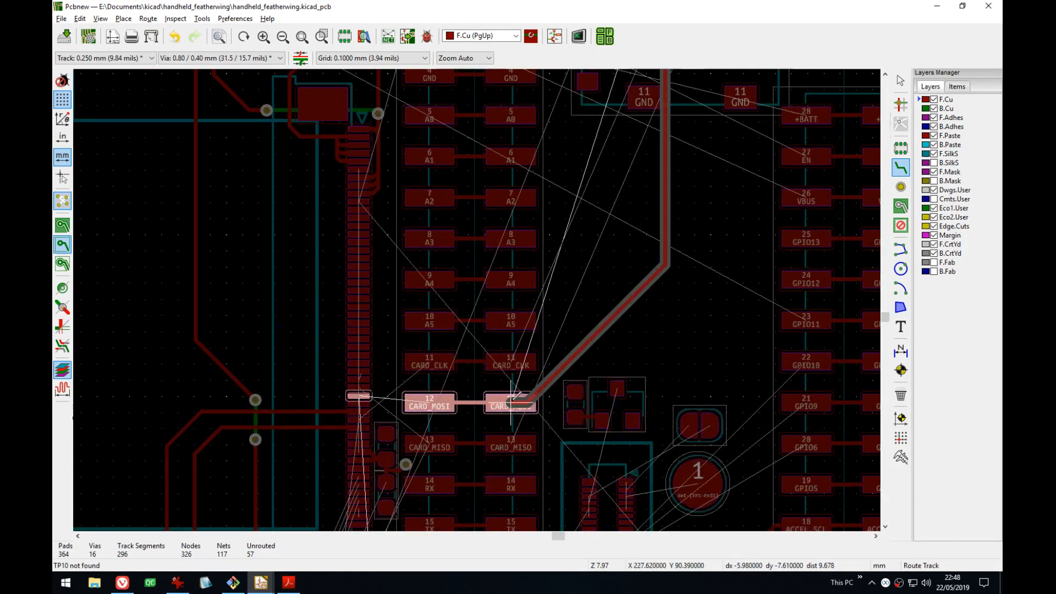
pyautogui.click(511, 398)
pyautogui.moveTo(511, 398); pyautogui.dragTo(536, 297, button='middle')
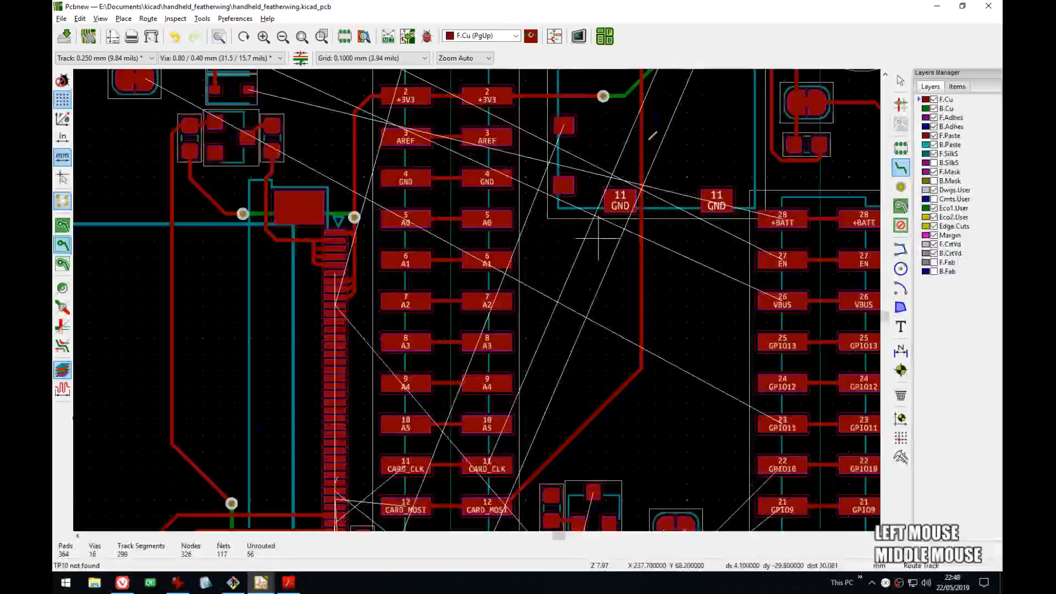
pyautogui.moveTo(626, 288); pyautogui.dragTo(633, 227, button='middle')
pyautogui.scroll(1, 632, 230)
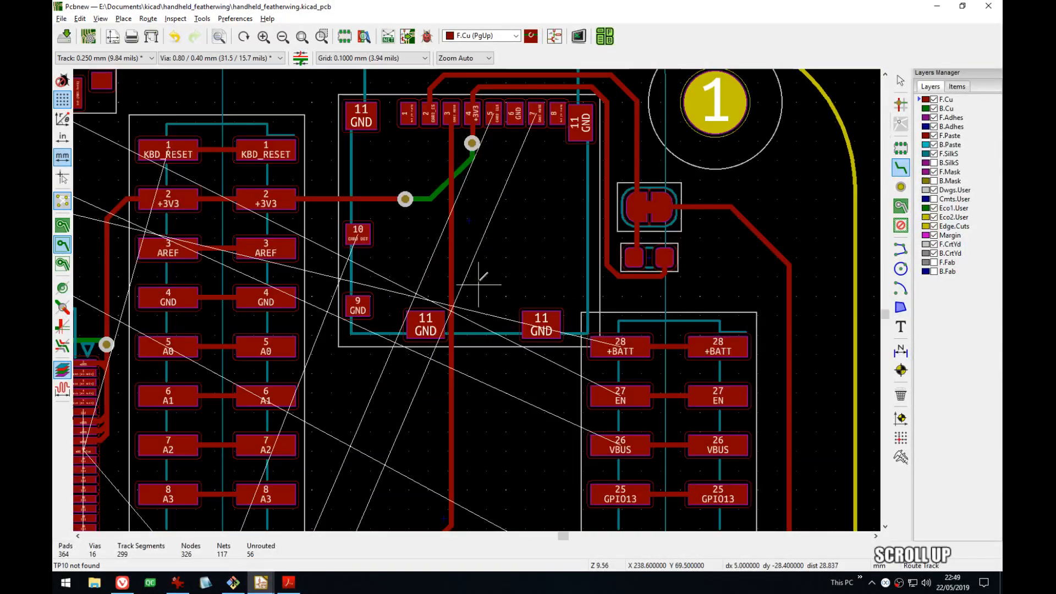
pyautogui.click(490, 116)
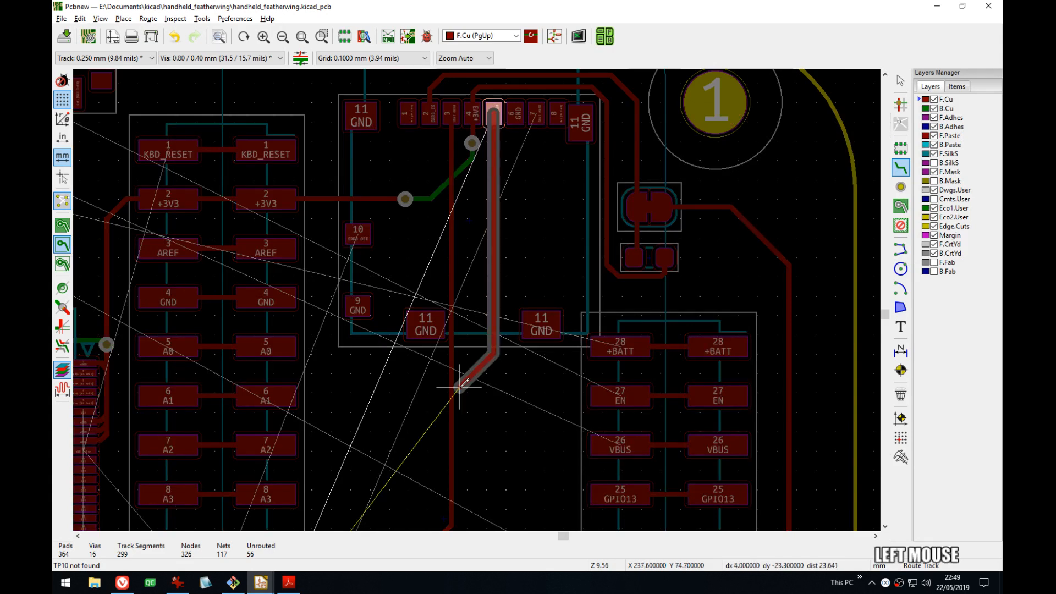
pyautogui.moveTo(460, 389); pyautogui.dragTo(506, 158, button='middle')
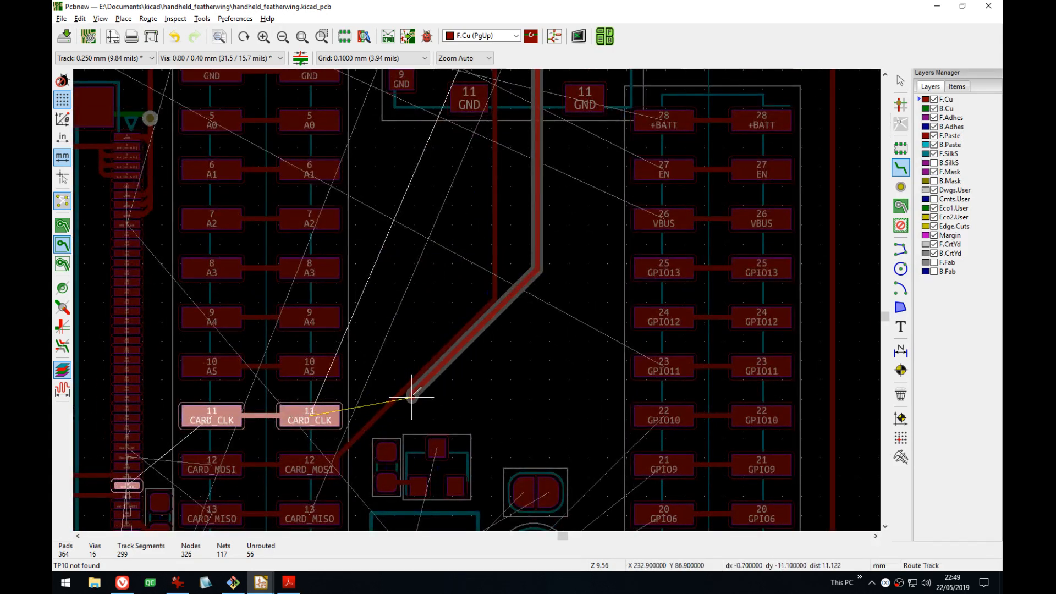
pyautogui.scroll(3, 411, 400)
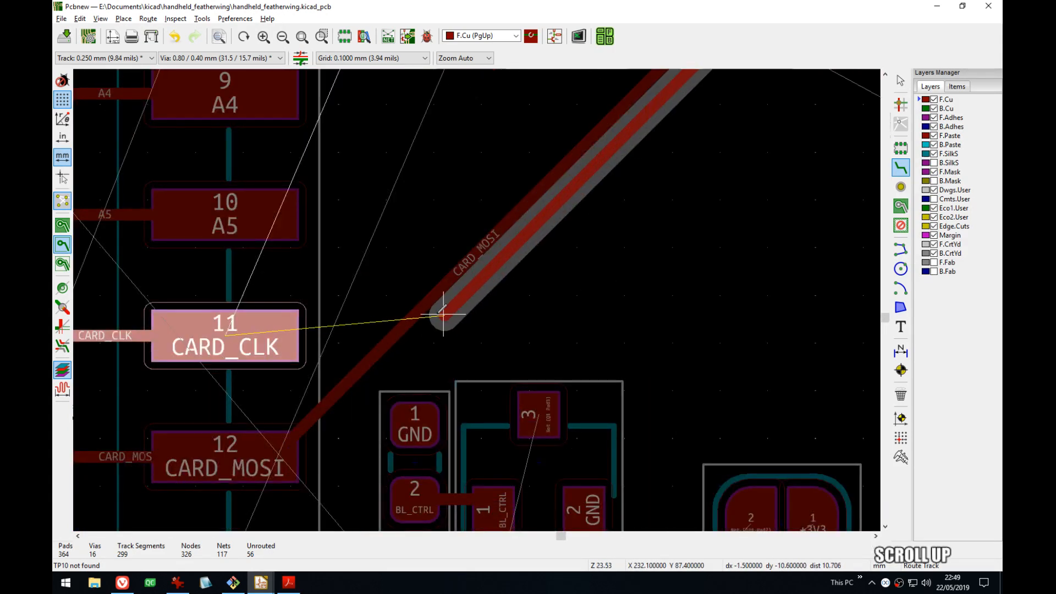
pyautogui.moveTo(448, 313); pyautogui.dragTo(646, 305, button='middle')
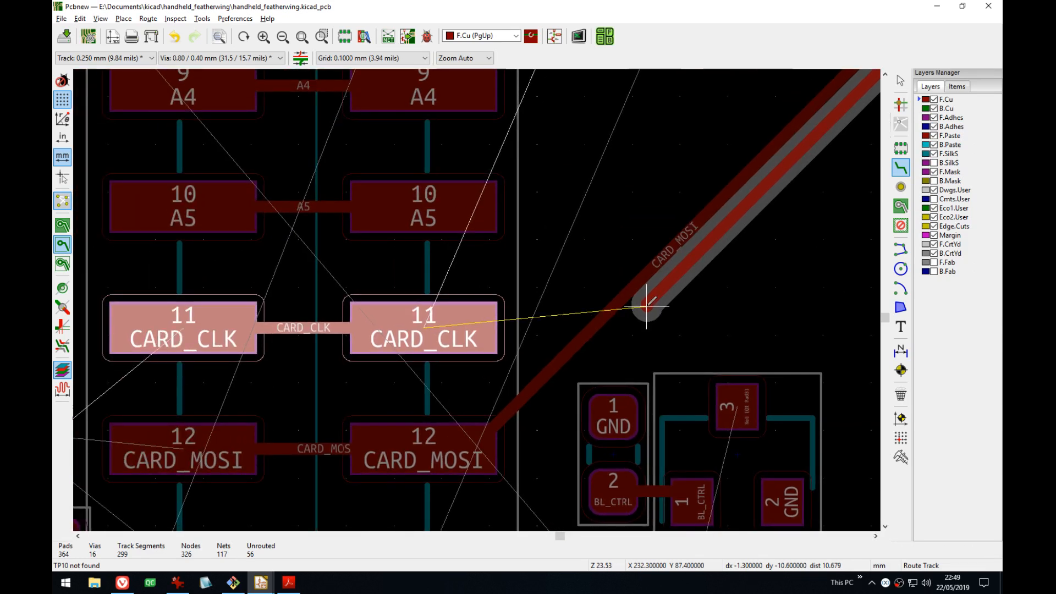
pyautogui.scroll(-3, 646, 303)
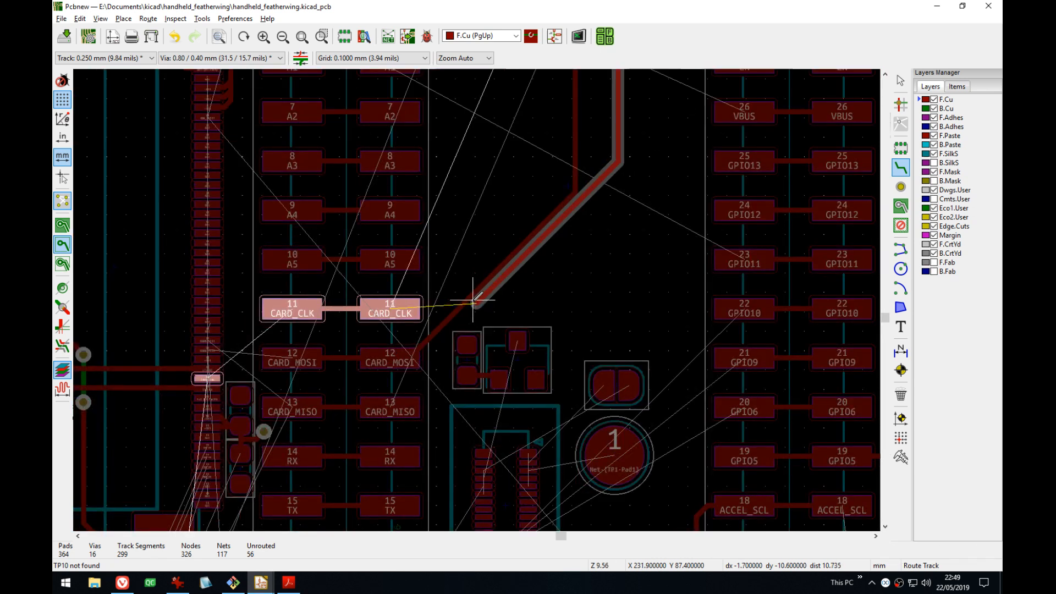
pyautogui.press('Escape')
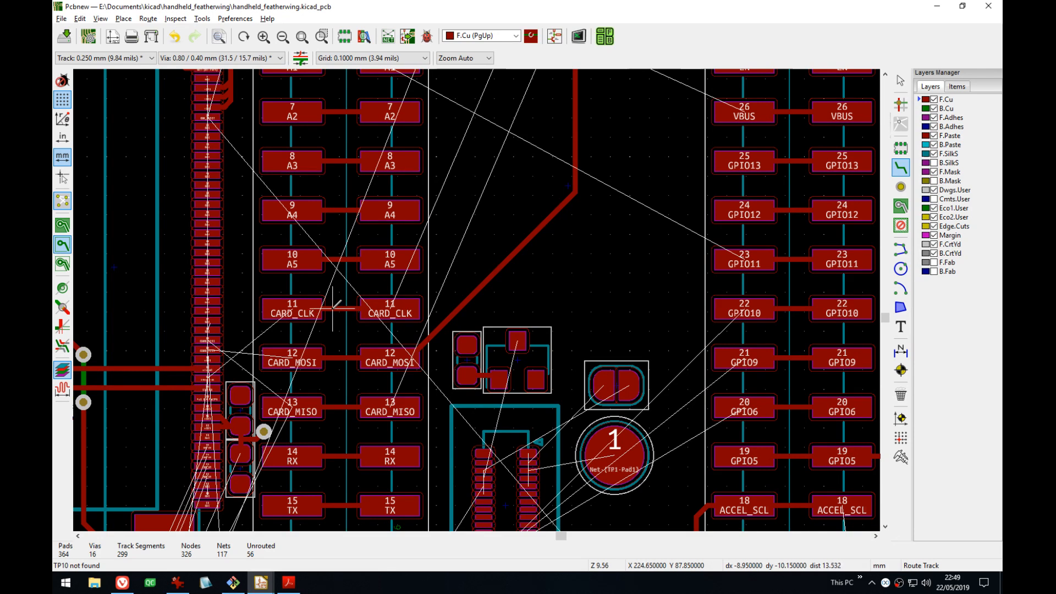
# - Delete the F.Cu CARD_MOSI track joining the two header pads 12
pyautogui.scroll(1, 333, 307)
pyautogui.scroll(-1, 545, 300)
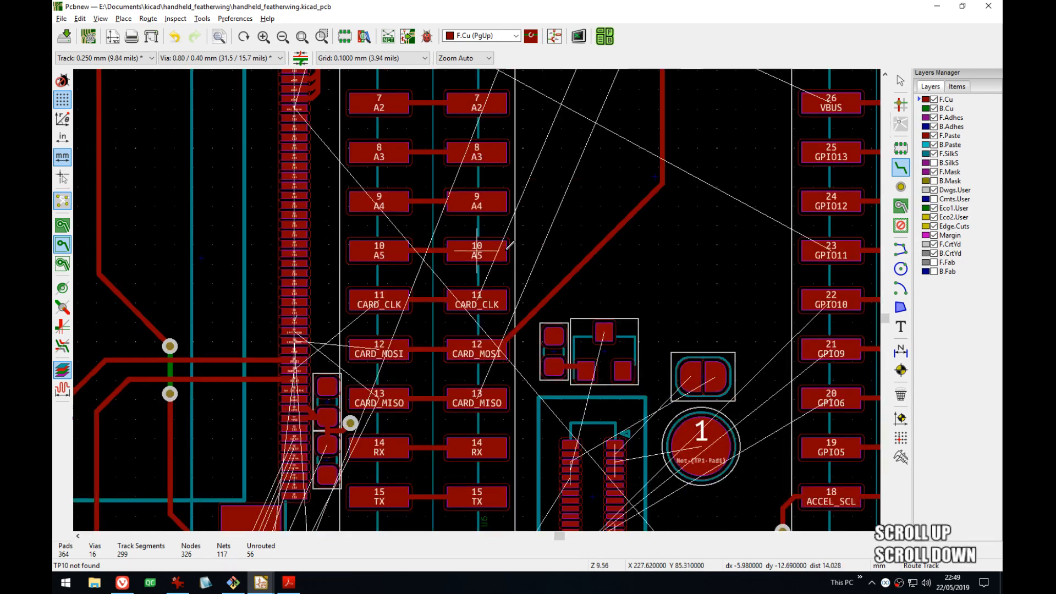
pyautogui.moveTo(506, 249); pyautogui.dragTo(475, 303, button='middle')
pyautogui.scroll(1, 446, 347)
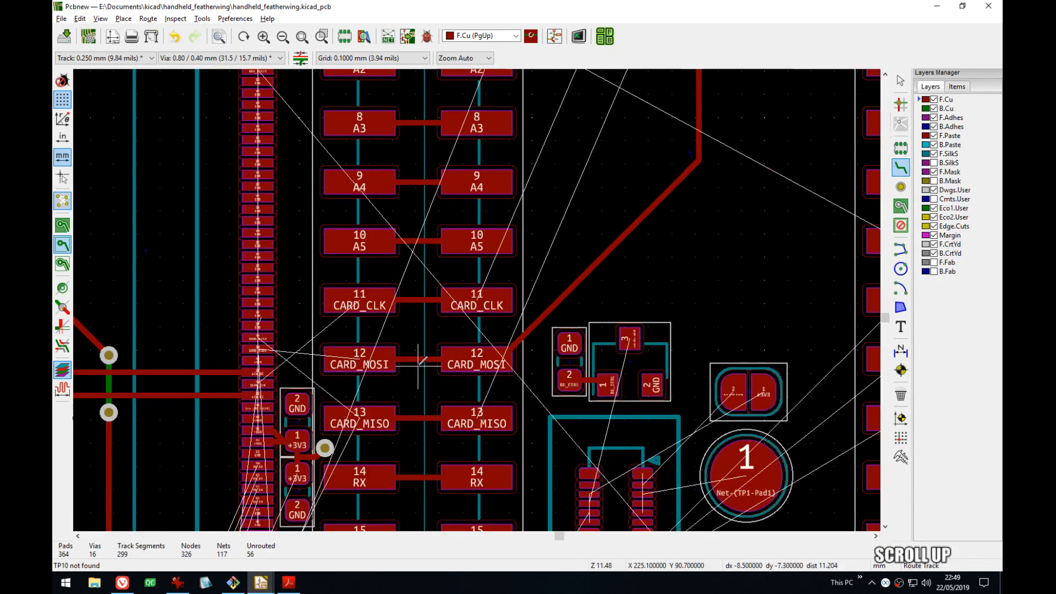
pyautogui.scroll(5, 419, 360)
pyautogui.press('Escape')
pyautogui.click(480, 295)
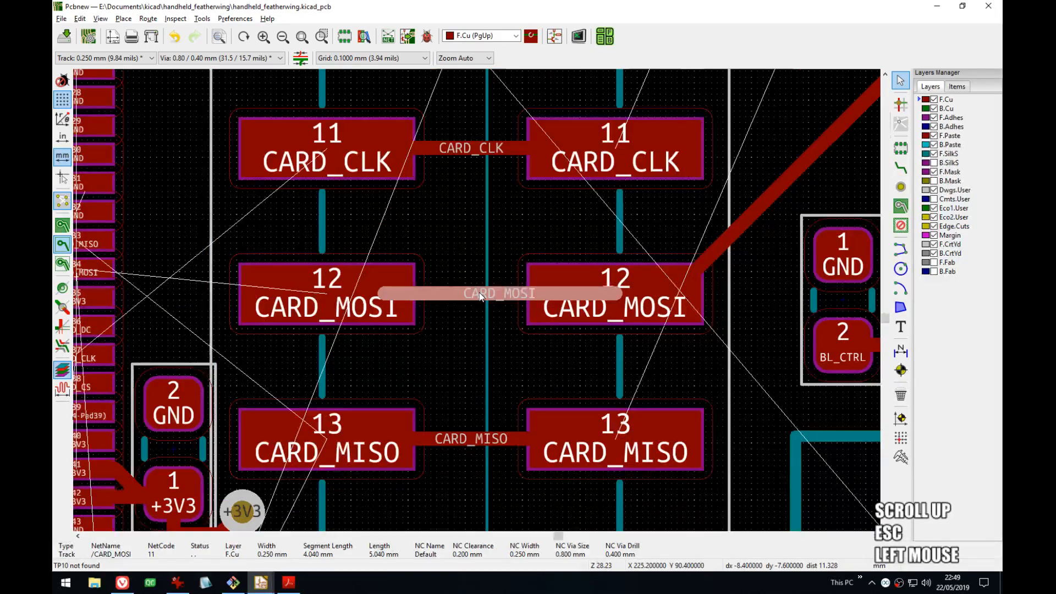
pyautogui.press('Delete')
# - Place a CARD_MOSI via in the centre of the header pad 12 nearer the display connector
pyautogui.moveTo(480, 296); pyautogui.dragTo(416, 317, button='middle')
pyautogui.press('x')
pyautogui.click(266, 311)
pyautogui.press('v')
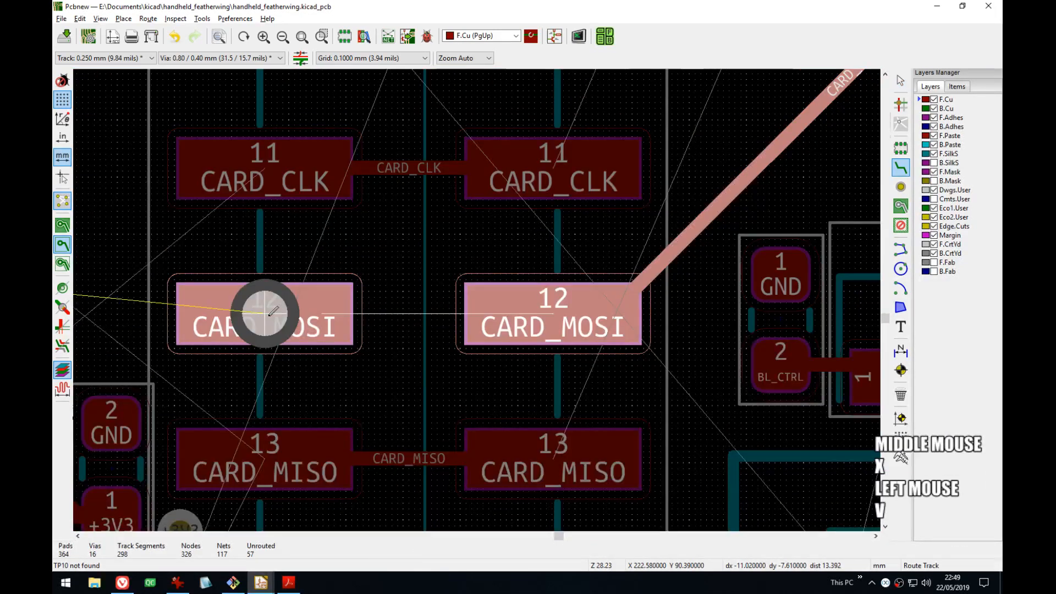
pyautogui.click(266, 311)
pyautogui.click(254, 313)
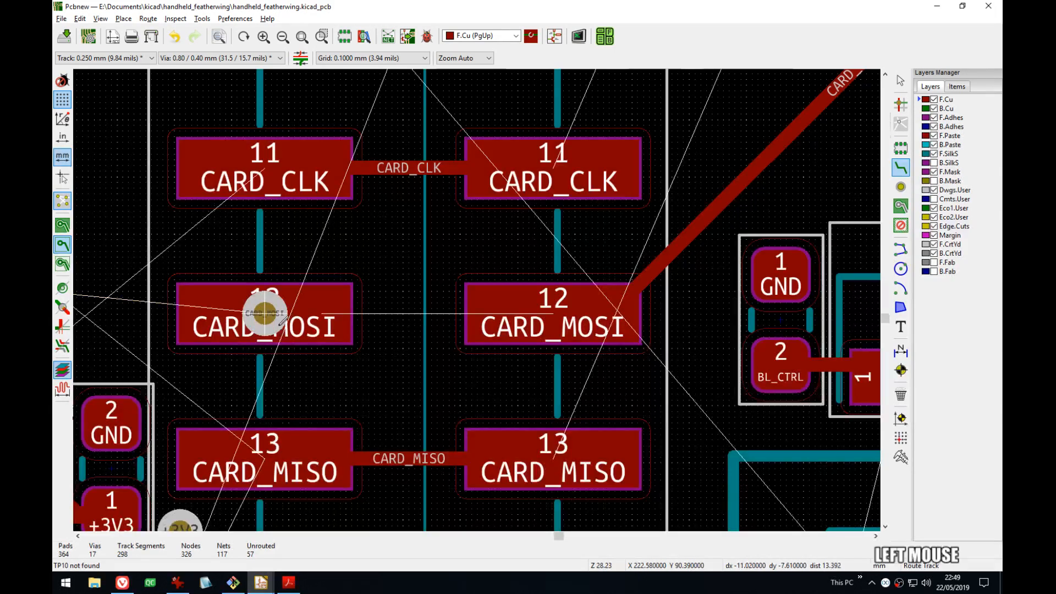
pyautogui.click(257, 313)
pyautogui.press('Escape')
# - Route CARD_MOSI on B.Cu from the via in header pad 12 across to a second via in the matching pad 12
pyautogui.press('v')
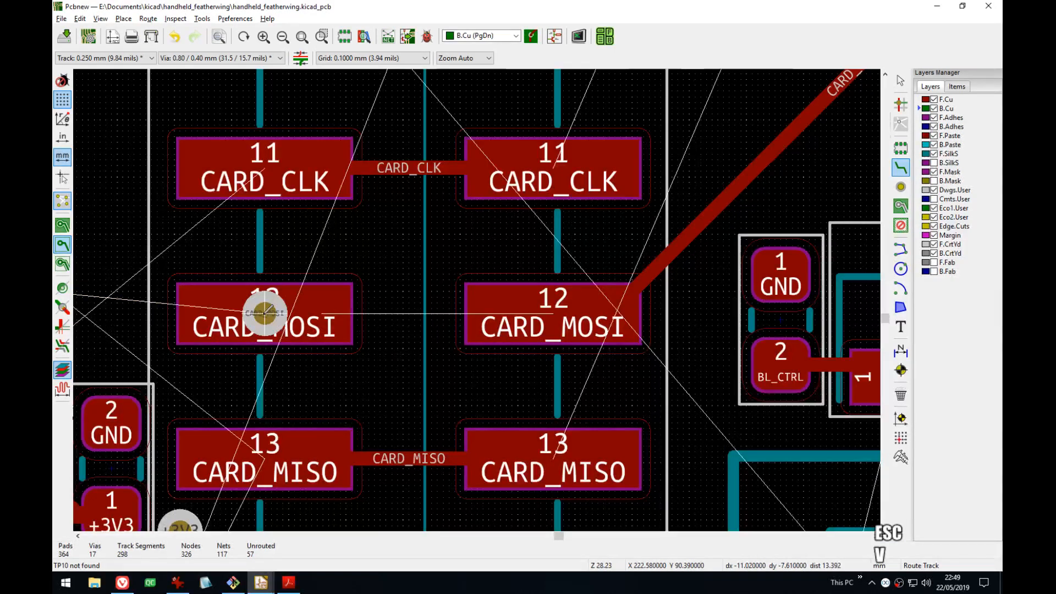
pyautogui.click(265, 314)
pyautogui.press('v')
pyautogui.click(561, 313)
pyautogui.scroll(-3, 561, 313)
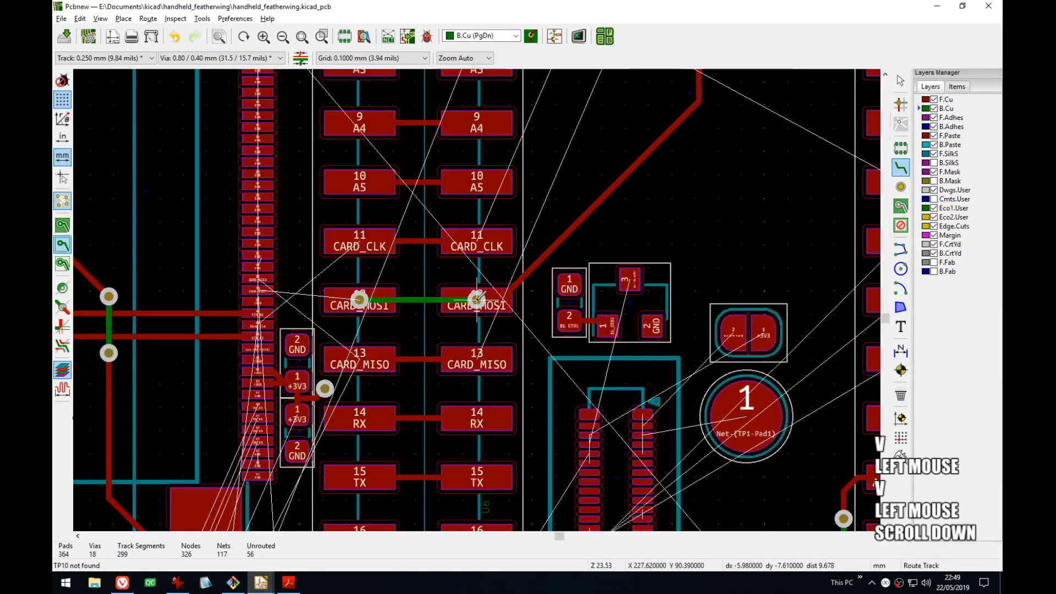
pyautogui.moveTo(514, 283); pyautogui.dragTo(476, 338, button='middle')
pyautogui.press('Escape')
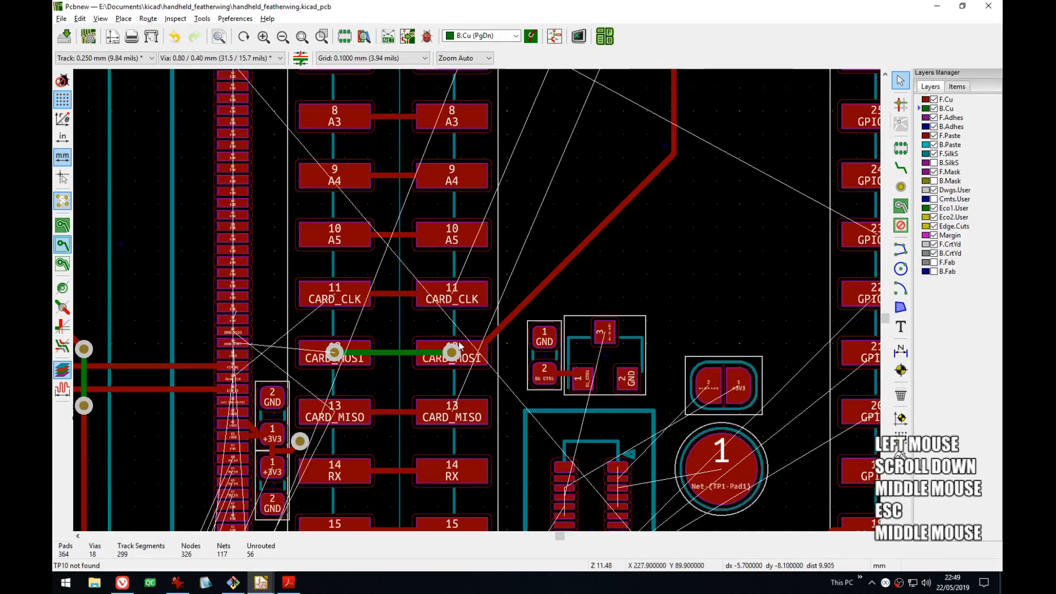
pyautogui.moveTo(466, 295); pyautogui.dragTo(471, 319, button='middle')
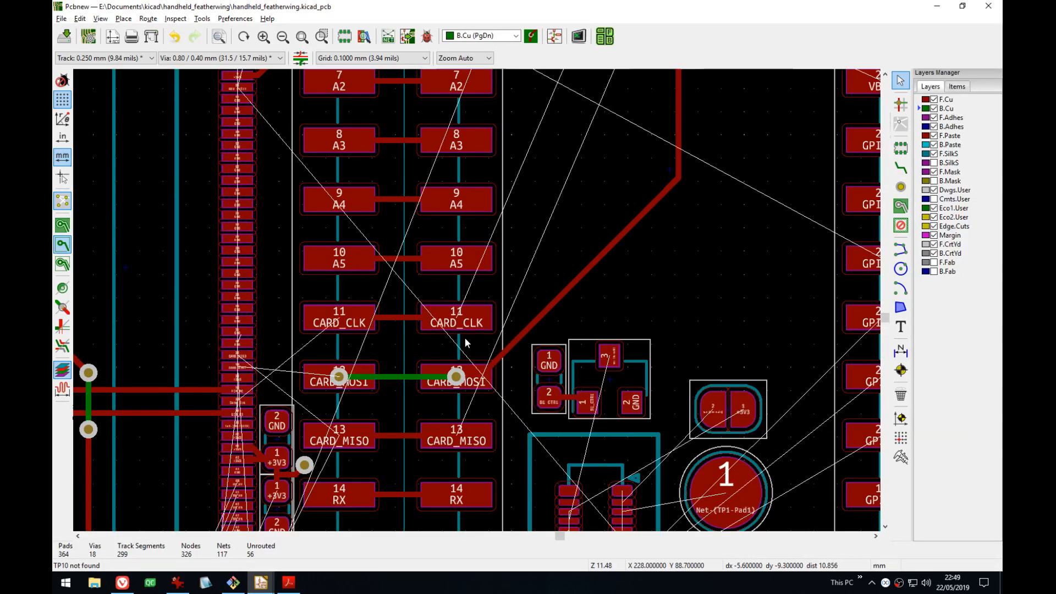
# - Undo the CARD_MOSI back-layer link with its vias and the deletion of the original link between header pads 12
pyautogui.hotkey('ctrl', 'z')
pyautogui.hotkey('ctrl', 'z')
pyautogui.scroll(4, 374, 340)
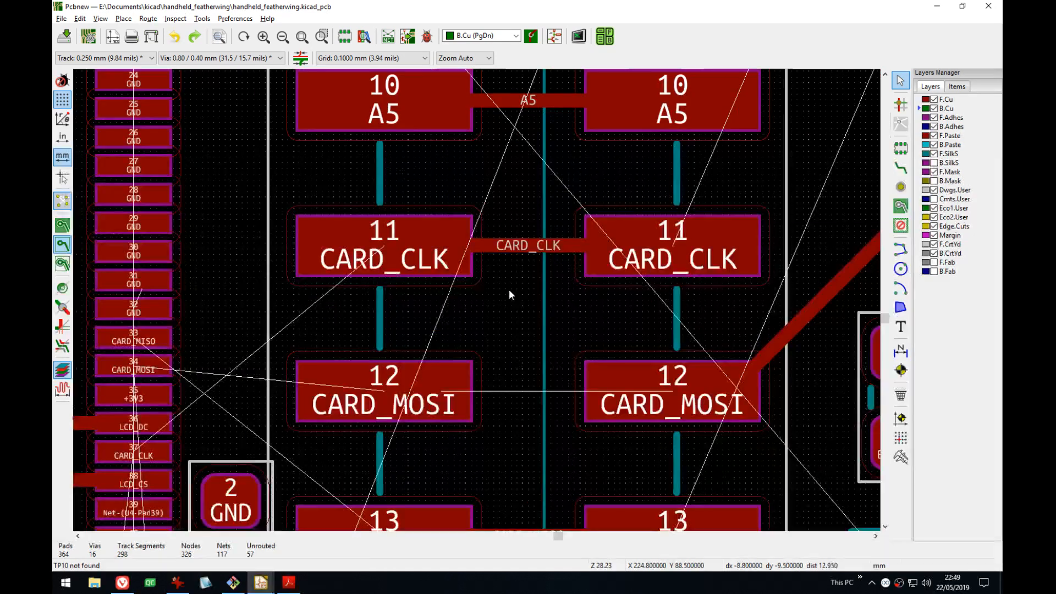
# - Delete the F.Cu CARD_CLK track joining the two header pads 11
pyautogui.click(546, 249)
pyautogui.moveTo(574, 256); pyautogui.dragTo(527, 303, button='middle')
pyautogui.press('Delete')
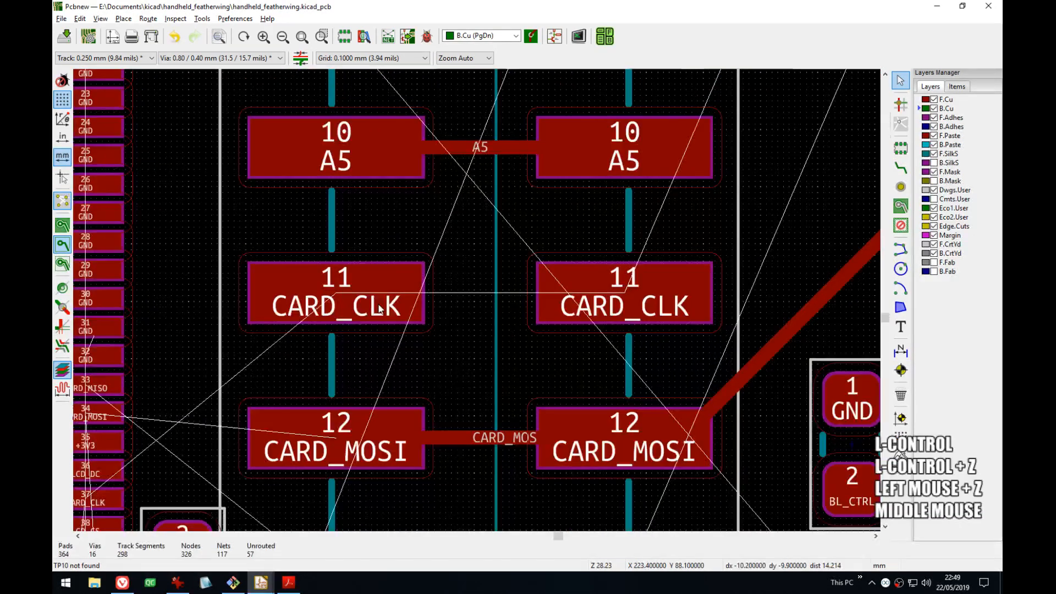
# - Place CARD_CLK vias in the centres of the two header pads 11 and link them with a straight B.Cu track
pyautogui.press('x')
pyautogui.click(344, 295)
pyautogui.press('v')
pyautogui.click(354, 292)
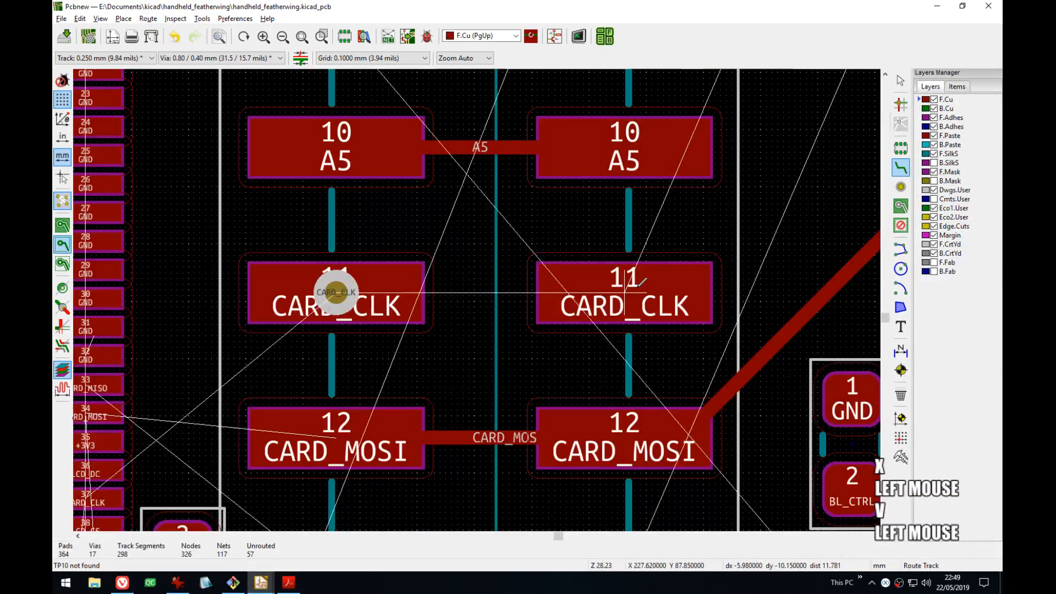
pyautogui.press('v')
pyautogui.click(626, 300)
pyautogui.doubleClick(624, 292)
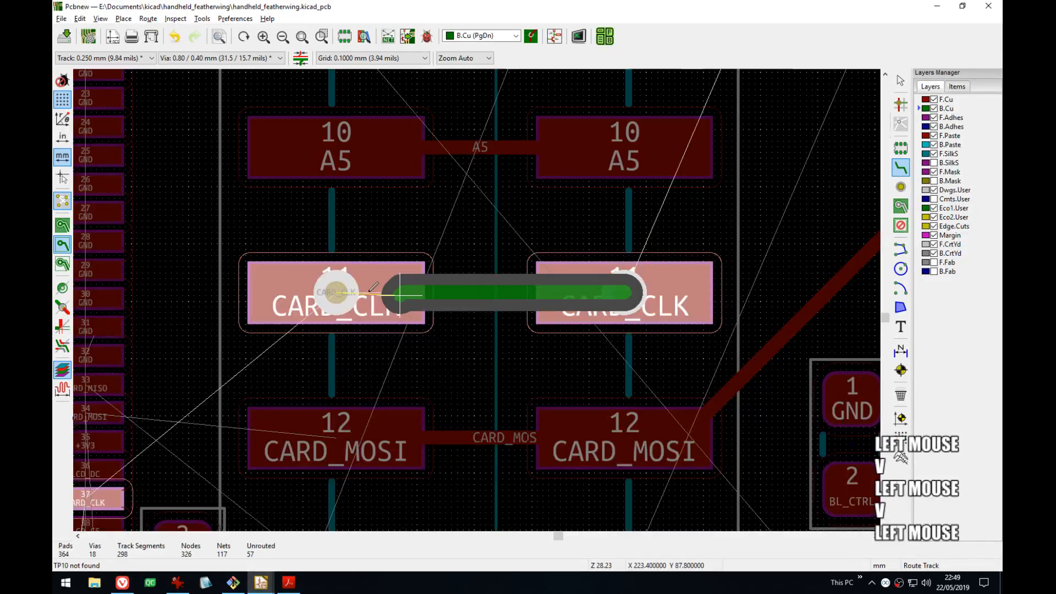
# - Route CARD_MOSI on F.Cu from the upper bend of its diagonal track, between pads 10 and 11, to the pad 12 nearer the display connector
pyautogui.scroll(-3, 624, 292)
pyautogui.moveTo(477, 297); pyautogui.dragTo(523, 344, button='middle')
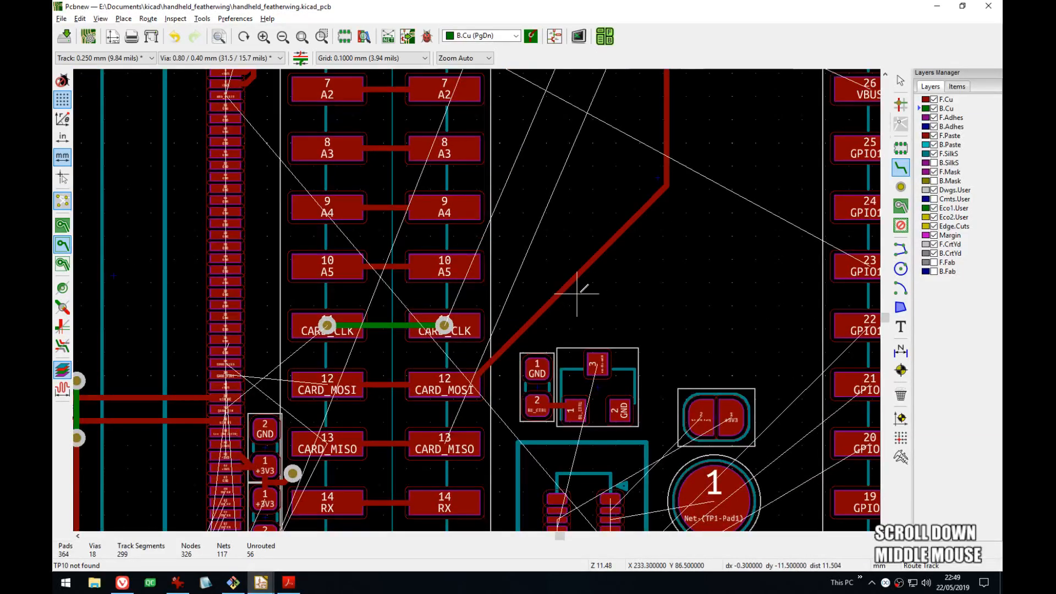
pyautogui.click(668, 181)
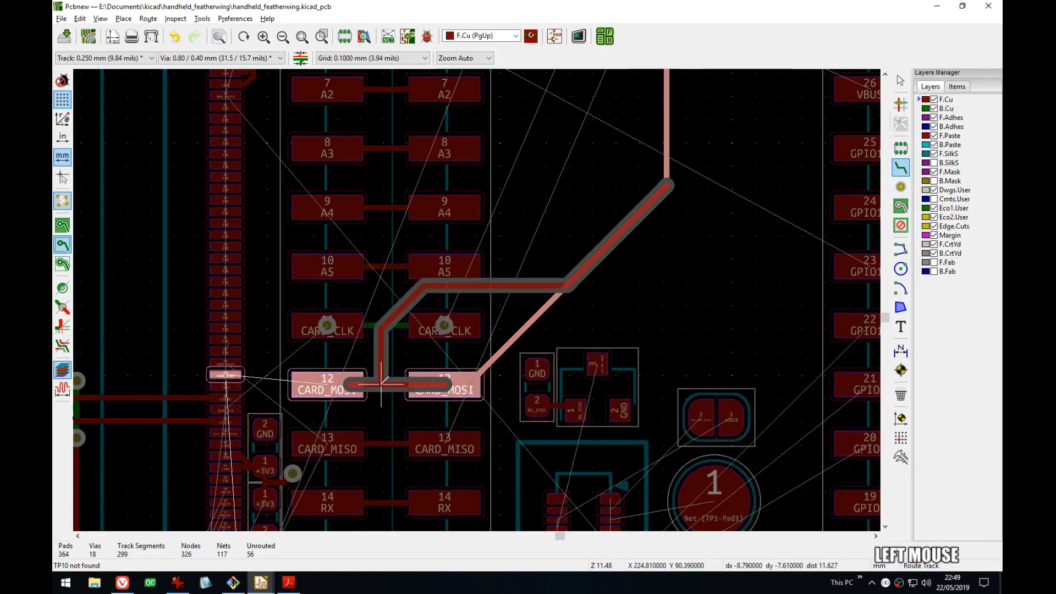
pyautogui.click(352, 383)
# - Finish routing and delete the old diagonal CARD_MOSI track running directly to the outer header pad 12
pyautogui.scroll(3, 341, 352)
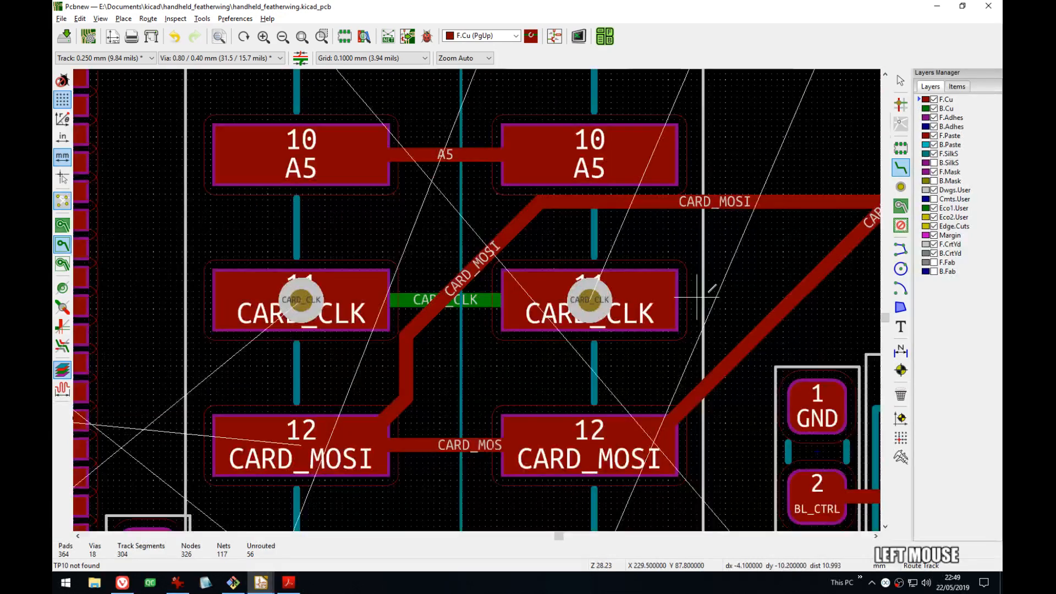
pyautogui.moveTo(839, 303); pyautogui.dragTo(568, 304, button='middle')
pyautogui.press('Escape')
pyautogui.click(580, 286)
pyautogui.press('Delete')
# - Shift the new CARD_MOSI segments to run midway between the two pads 11 and midway between header rows 10 and 11
pyautogui.press('d')
pyautogui.click(407, 408)
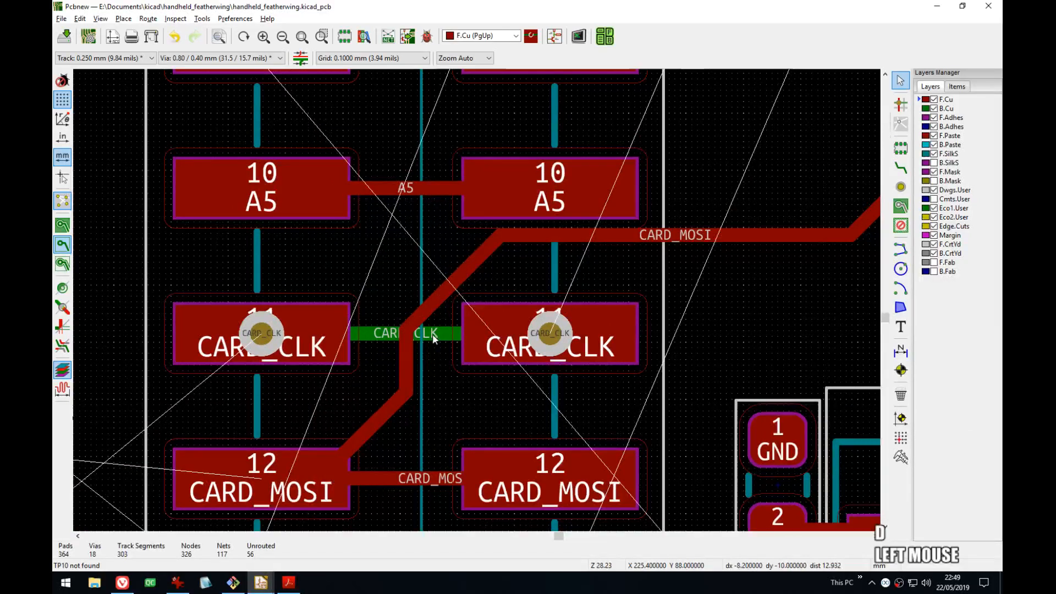
pyautogui.press('d')
pyautogui.click(413, 287)
pyautogui.press('d')
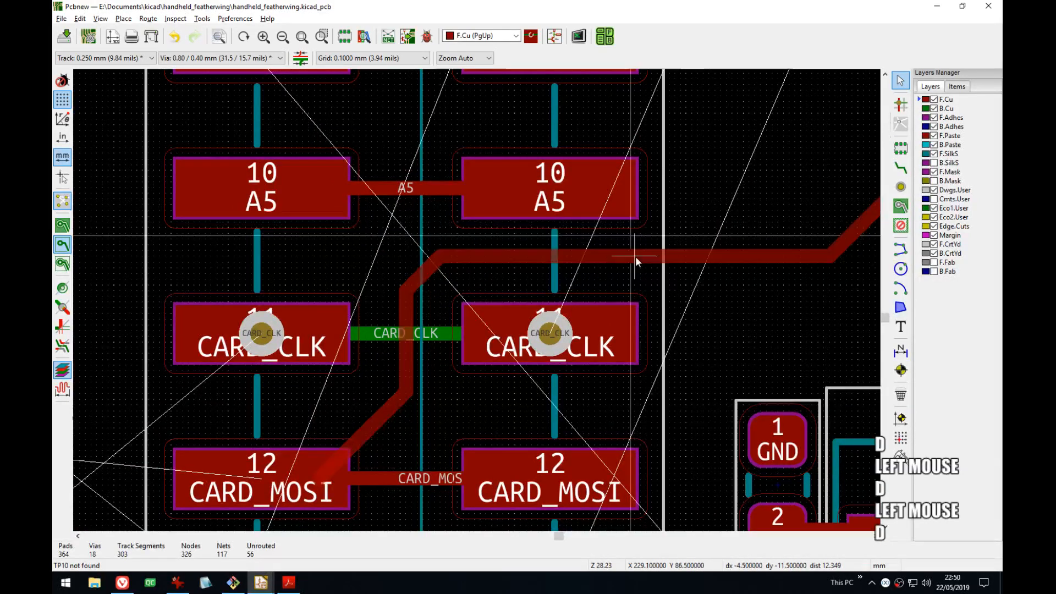
pyautogui.click(635, 262)
# - Move the lower diagonal CARD_MOSI segment down so it joins the F.Cu link between the two header pads 12
pyautogui.press('d')
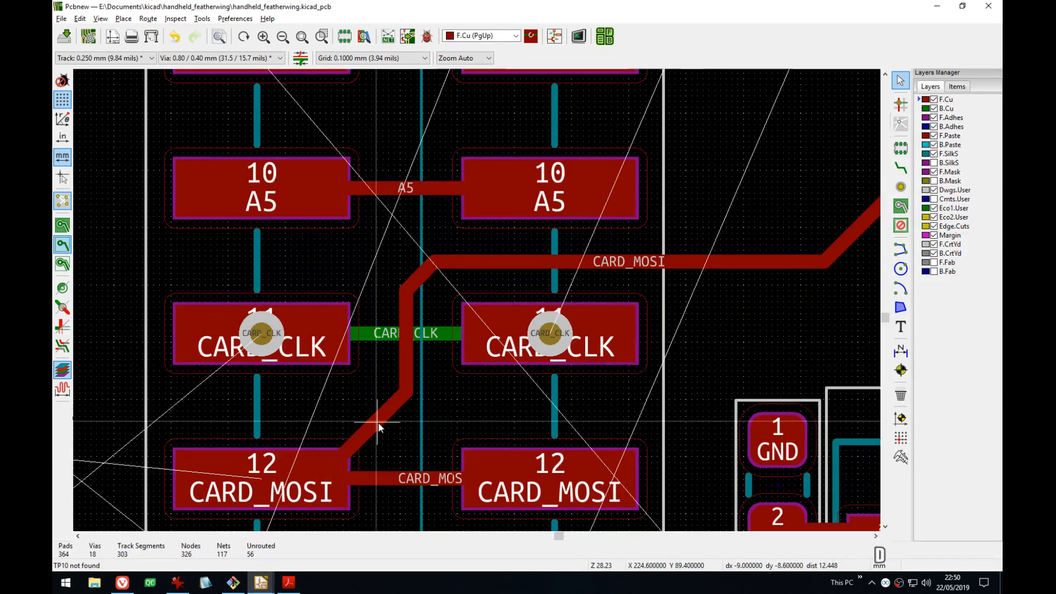
pyautogui.click(394, 450)
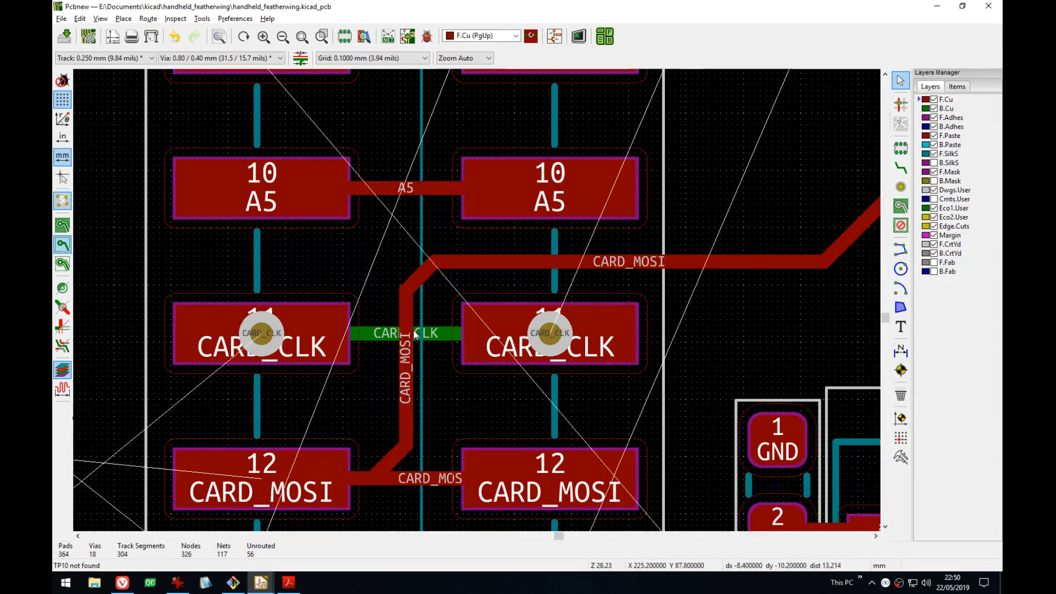
pyautogui.click(403, 476)
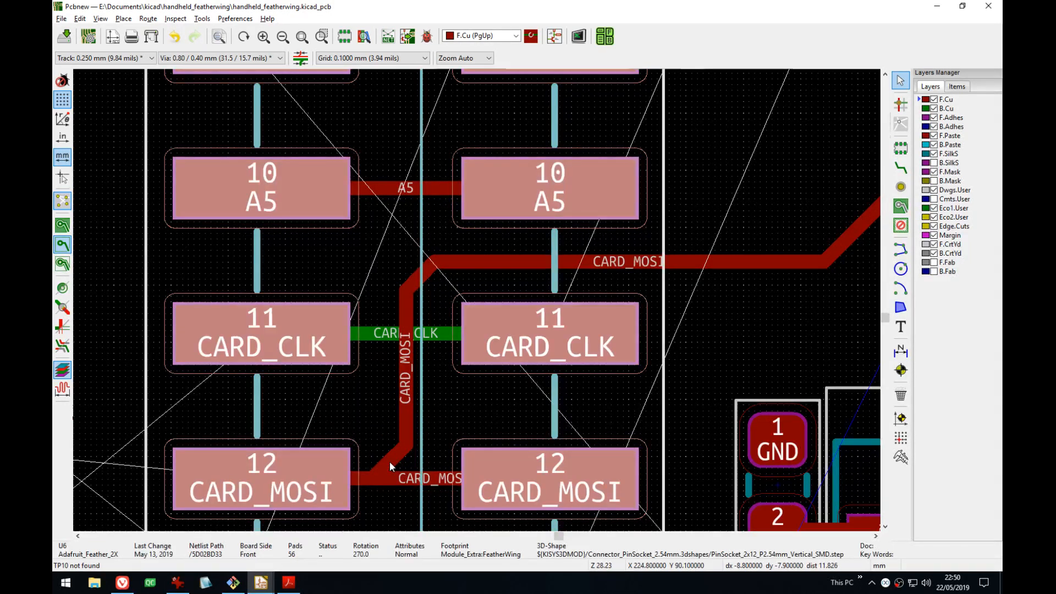
# - Shorten the lower diagonal corner of the CARD_MOSI track beside the pin 12 pads
pyautogui.press('Escape')
pyautogui.press('d')
pyautogui.click(404, 468)
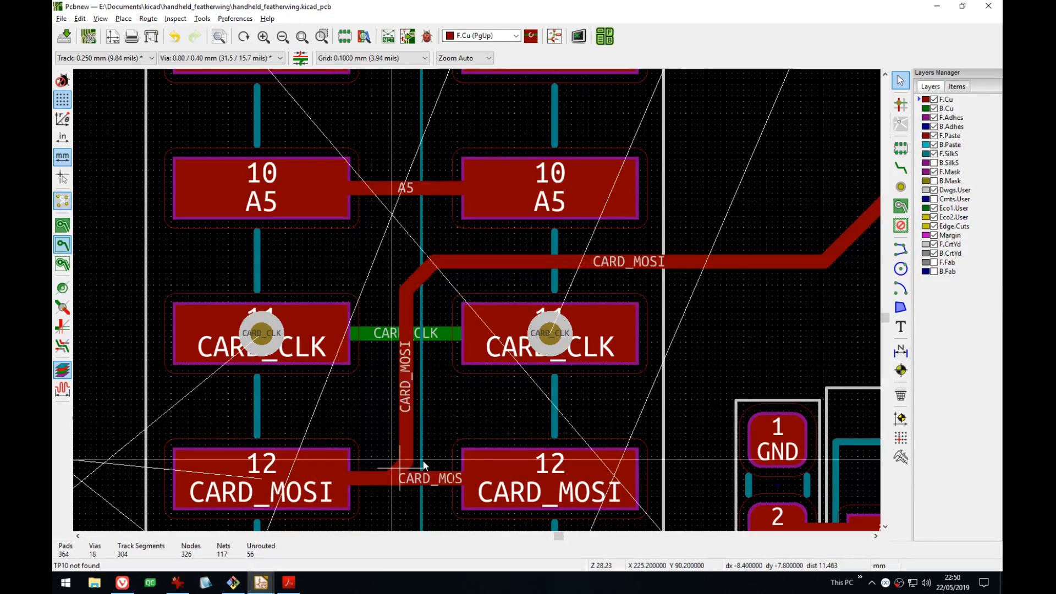
# - Route CARD_CLK on F.Cu from pad 5 of card connector J3 down to the pin 11 pad
pyautogui.scroll(-4, 415, 468)
pyautogui.moveTo(646, 228); pyautogui.dragTo(603, 280, button='middle')
pyautogui.scroll(3, 589, 223)
pyautogui.moveTo(479, 249); pyautogui.dragTo(523, 483, button='middle')
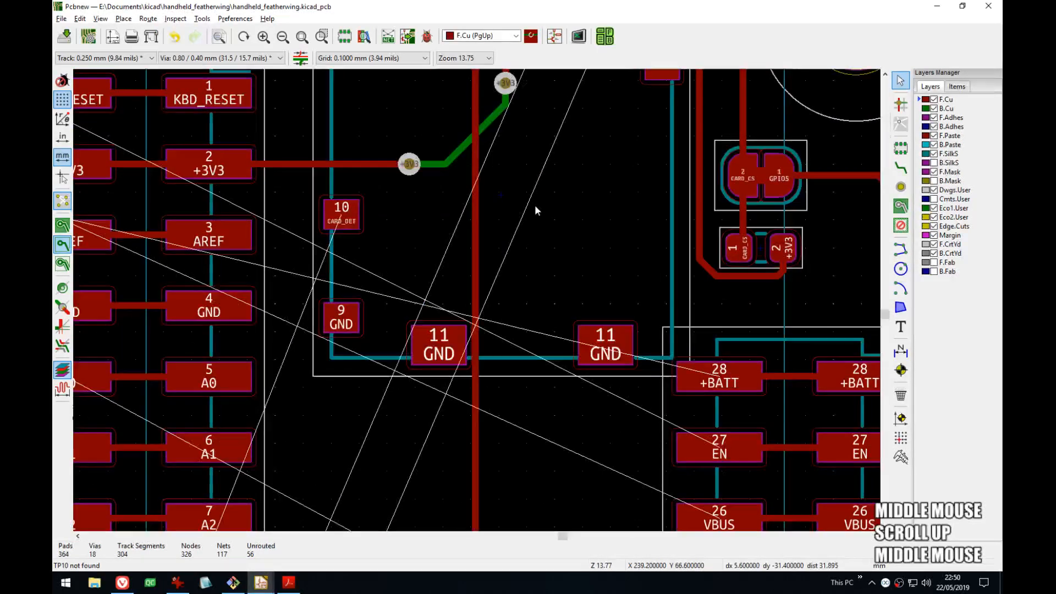
pyautogui.moveTo(542, 173); pyautogui.dragTo(554, 295, button='middle')
pyautogui.press('x')
pyautogui.click(548, 161)
pyautogui.moveTo(517, 436); pyautogui.dragTo(478, 353, button='middle')
pyautogui.click(338, 363)
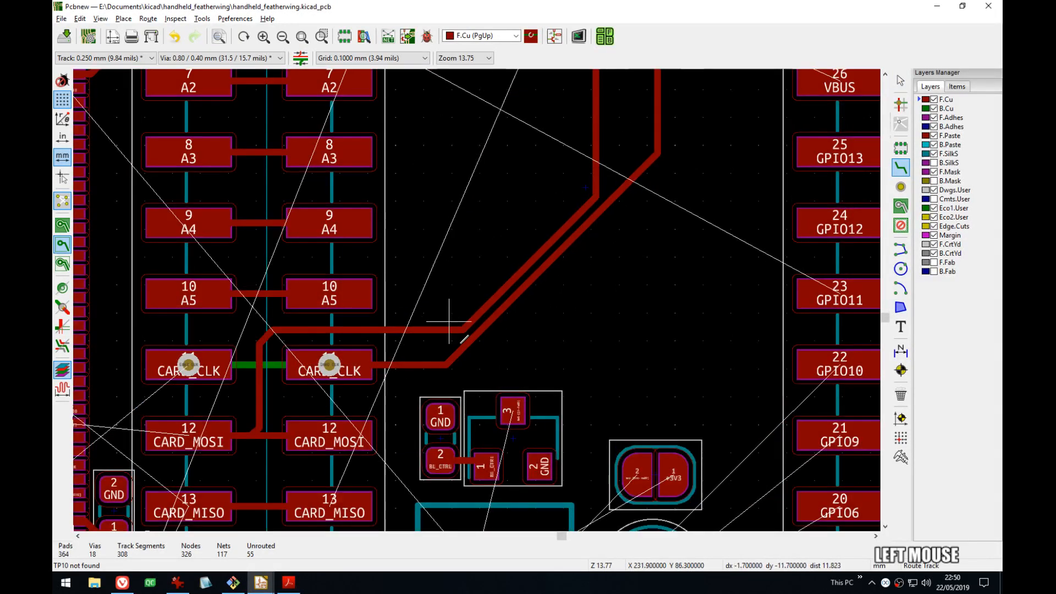
pyautogui.moveTo(619, 282); pyautogui.dragTo(656, 356, button='middle')
pyautogui.moveTo(500, 396); pyautogui.dragTo(483, 326, button='middle')
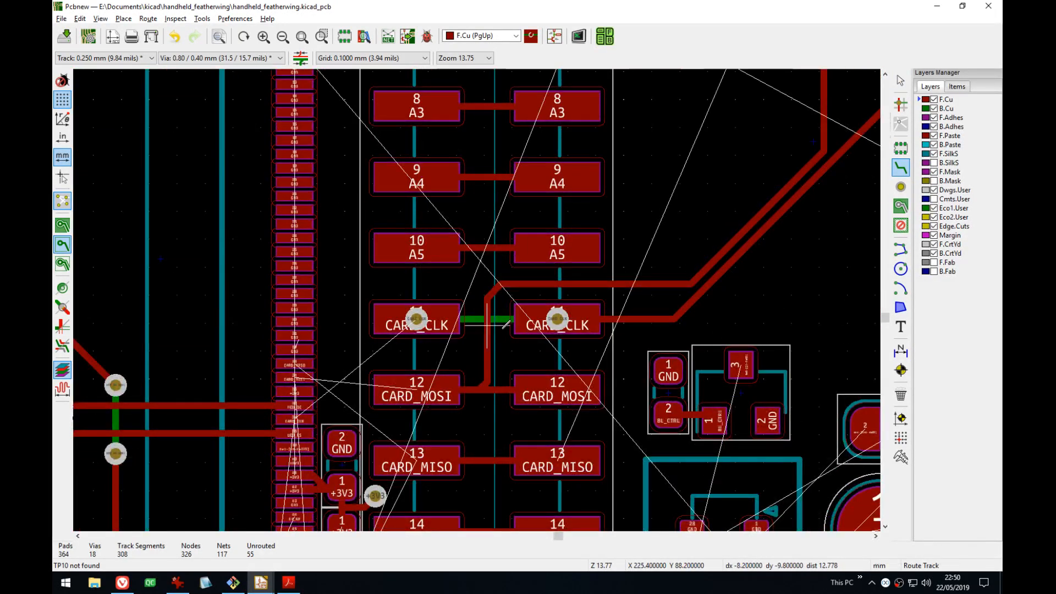
# - Undo the CARD_CLK routing, its B.Cu link between the pin 11 pads, and the CARD_MOSI path around them
pyautogui.press('Escape')
pyautogui.hotkey('ctrl', 'z')
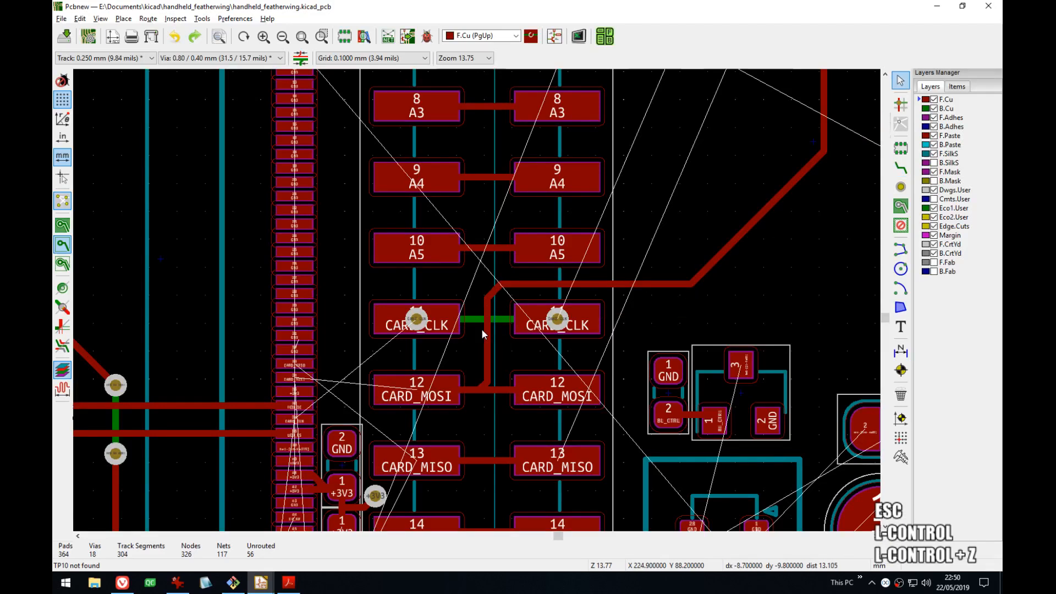
pyautogui.hotkey('ctrl', 'z')
pyautogui.hotkey('ctrl', 'z')
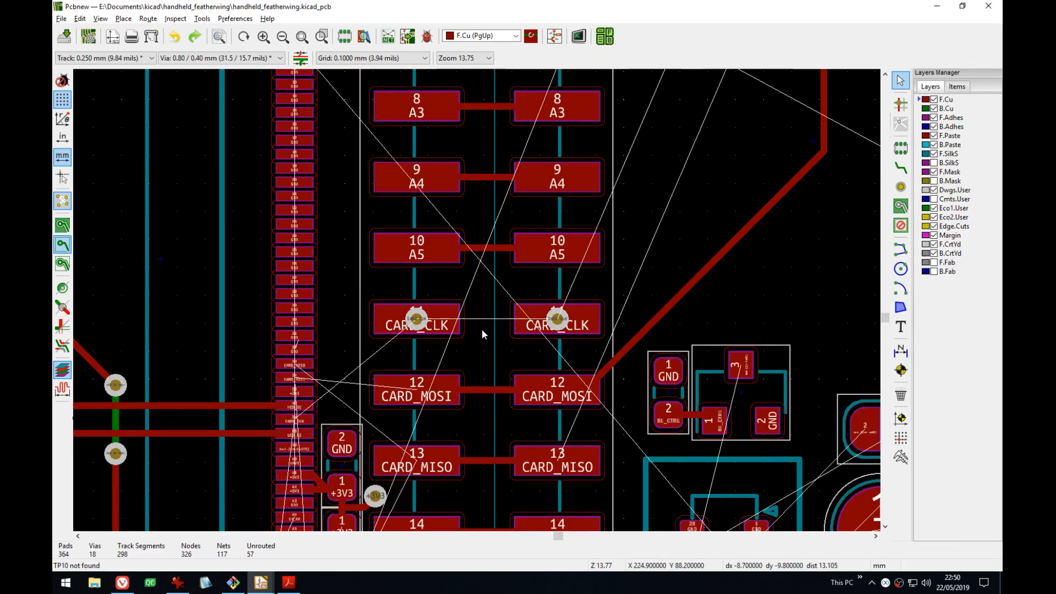
pyautogui.hotkey('ctrl', 'z')
# - Delete the CARD_MOSI track running from pad 3 of card connector J3 to the pin 12 pads
pyautogui.moveTo(676, 286); pyautogui.dragTo(585, 368, button='middle')
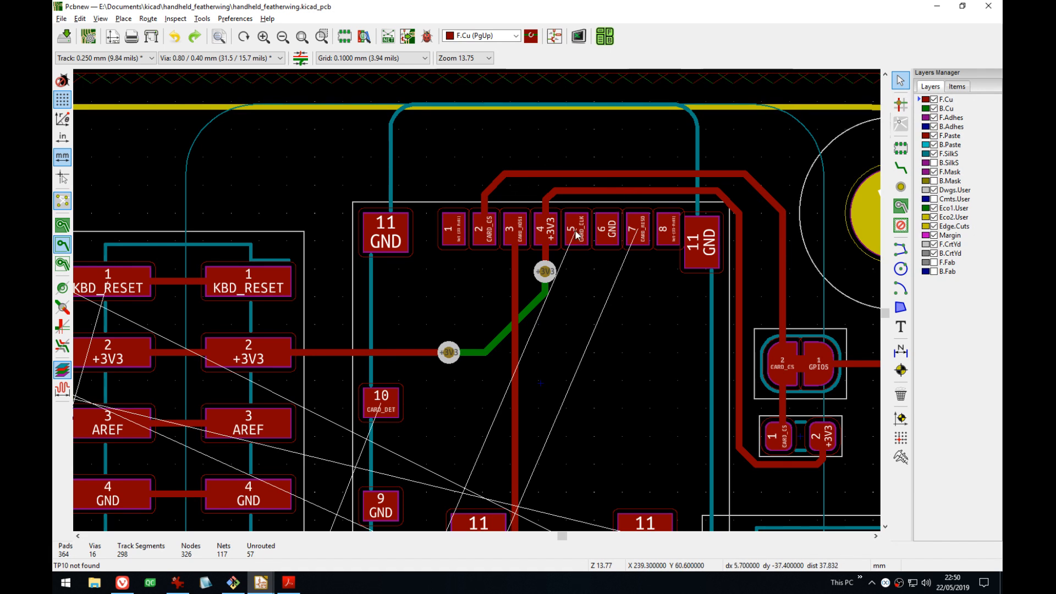
pyautogui.click(514, 288)
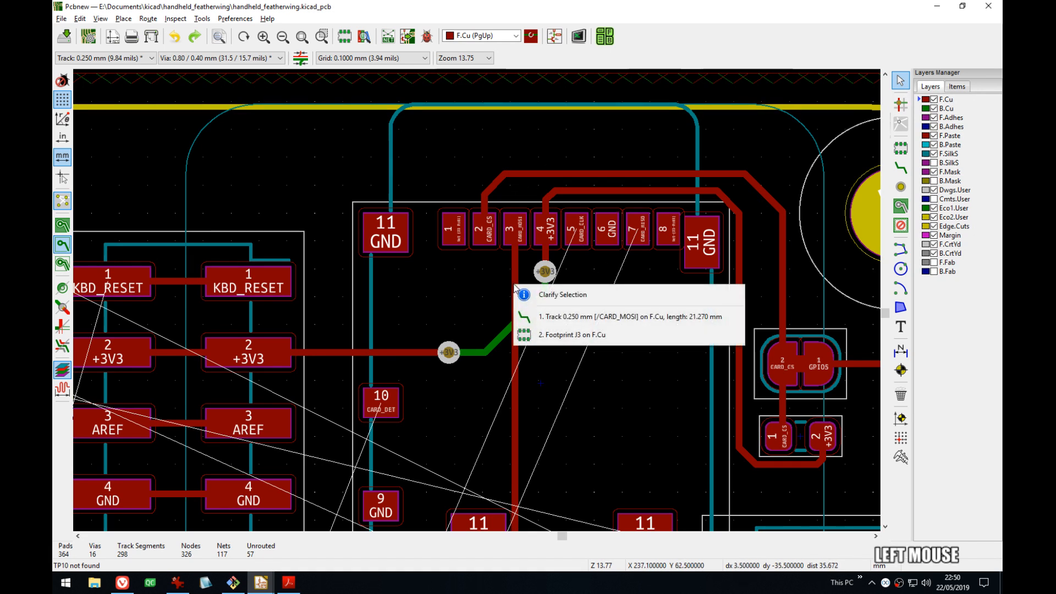
pyautogui.click(542, 317)
pyautogui.moveTo(542, 319); pyautogui.dragTo(643, 170, button='middle')
pyautogui.press('Delete')
# - Route F.Cu tracks linking the two pin 12 CARD_MOSI pads and the two pin 11 CARD_CLK pads
pyautogui.press('x')
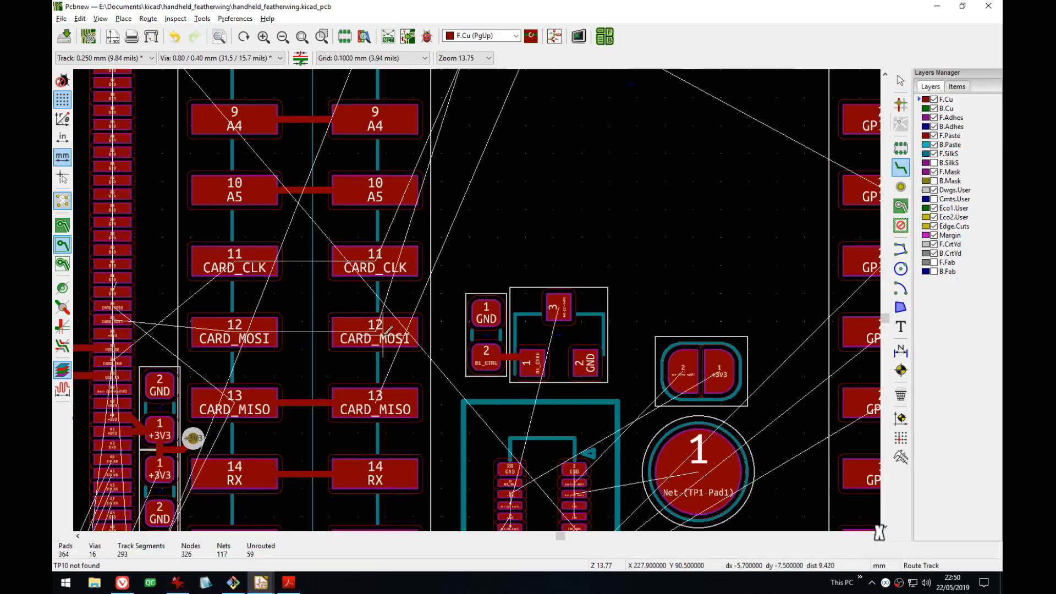
pyautogui.click(383, 334)
pyautogui.click(268, 333)
pyautogui.click(380, 261)
pyautogui.click(255, 271)
# - Try to move the horizontal CARD_CS segment above connector J3 closer to the board edge
pyautogui.moveTo(440, 214); pyautogui.dragTo(382, 425, button='middle')
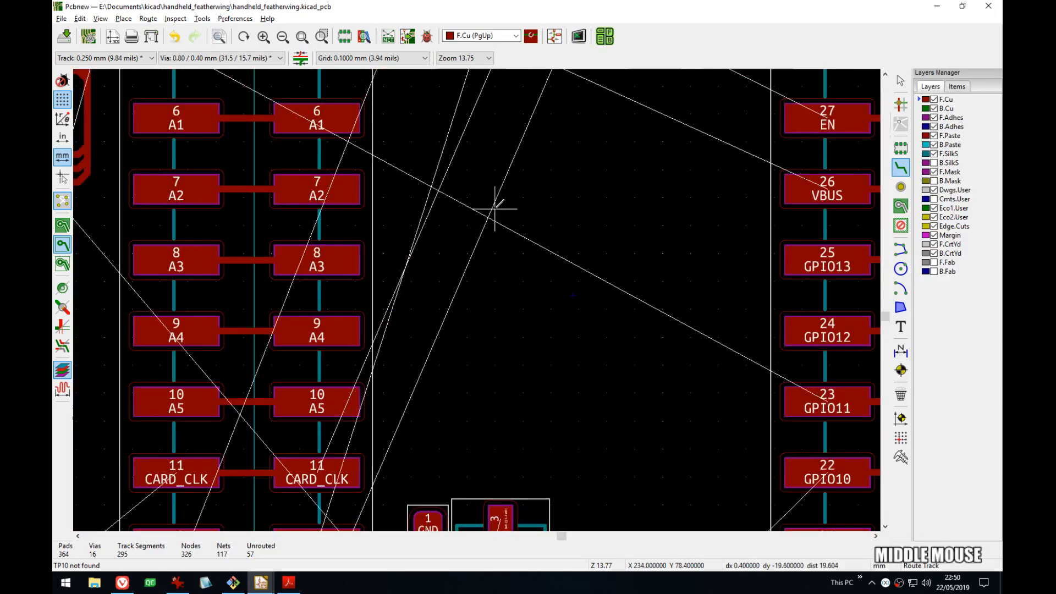
pyautogui.moveTo(495, 209); pyautogui.dragTo(483, 431, button='middle')
pyautogui.scroll(4, 554, 243)
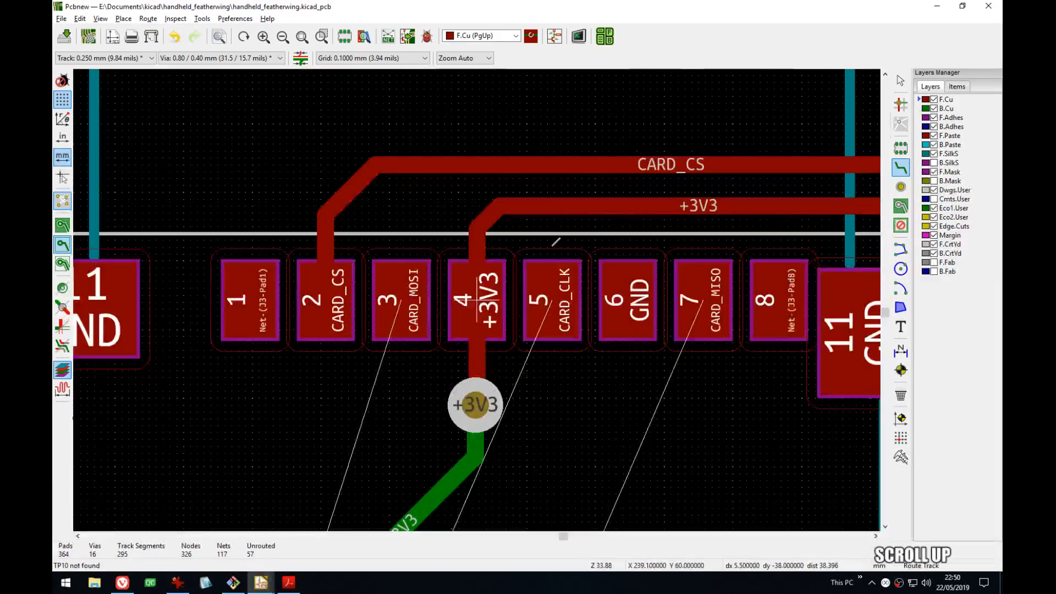
pyautogui.moveTo(553, 245); pyautogui.dragTo(518, 349, button='middle')
pyautogui.press('d')
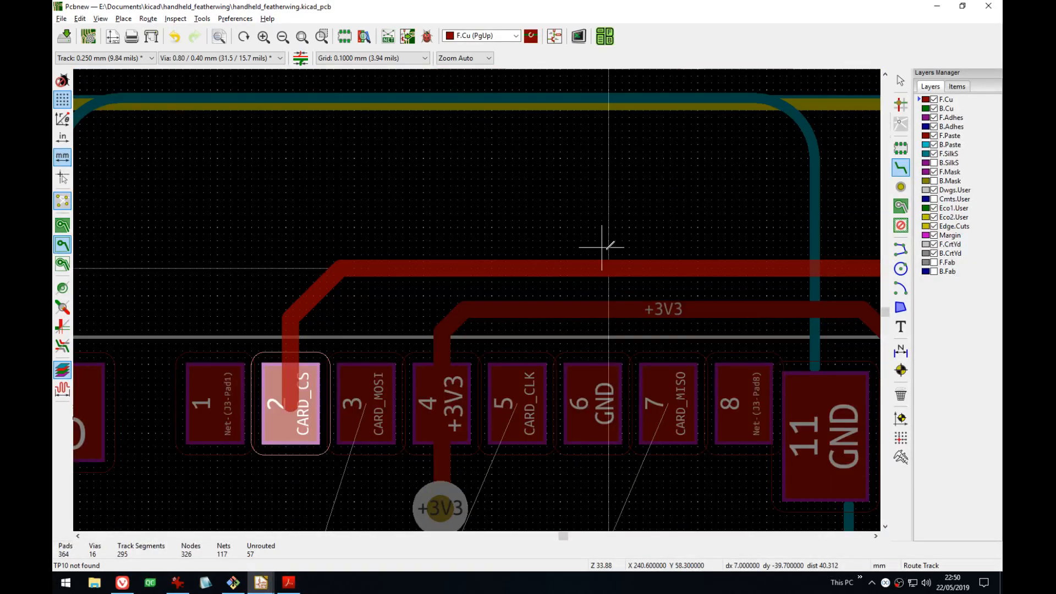
pyautogui.press('Escape')
pyautogui.press('d')
pyautogui.click(552, 201)
pyautogui.scroll(-1, 552, 200)
pyautogui.press('Escape')
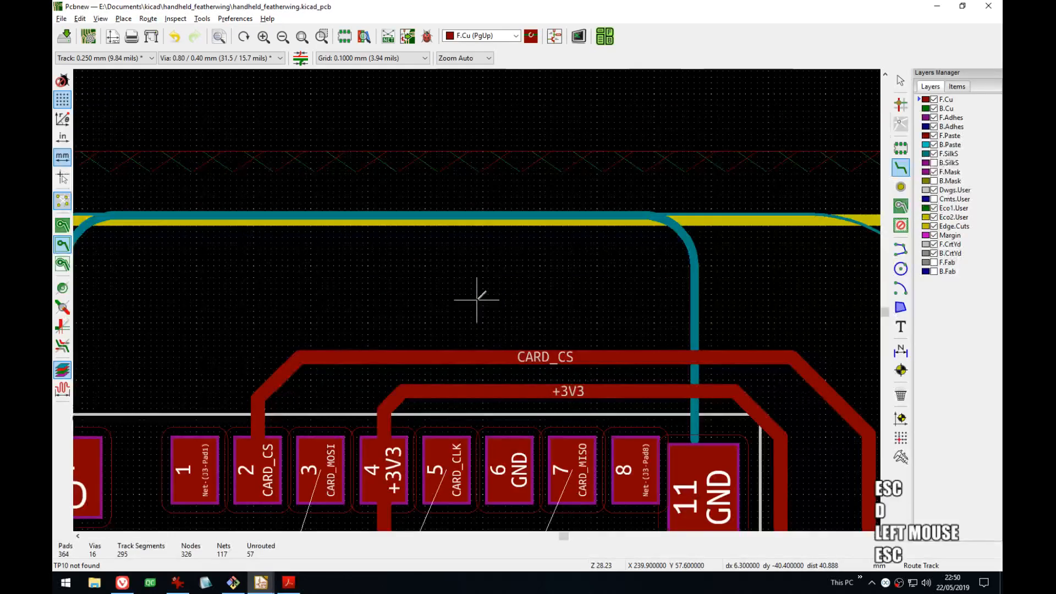
# - Cut the rounded Edge.Cuts arc at the board corner, using the arc's upper end as the reference point
pyautogui.scroll(-5, 476, 300)
pyautogui.moveTo(486, 302); pyautogui.dragTo(447, 246, button='middle')
pyautogui.click(790, 257)
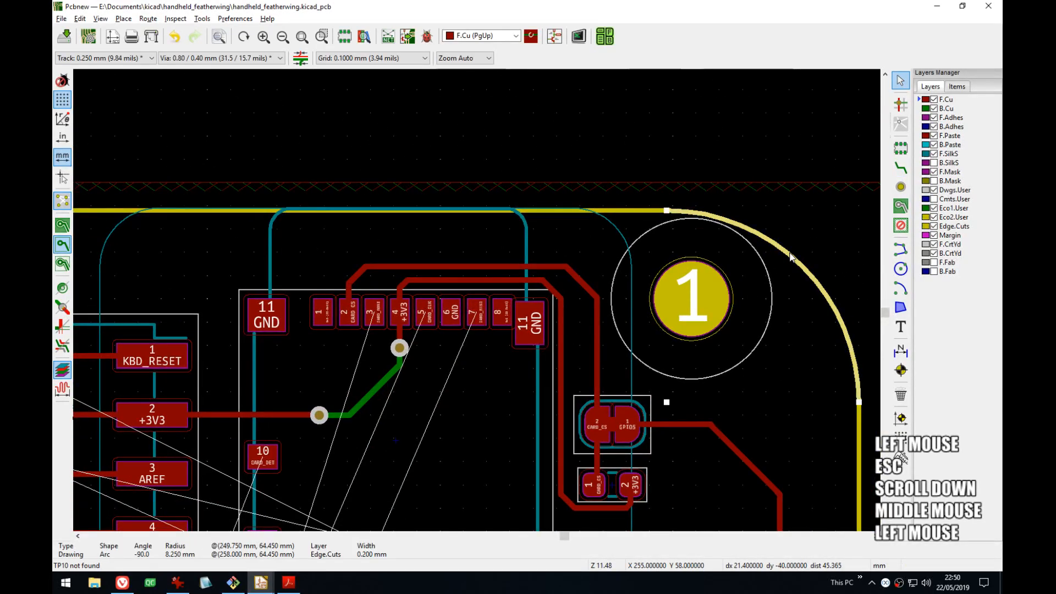
pyautogui.press('ctrl')
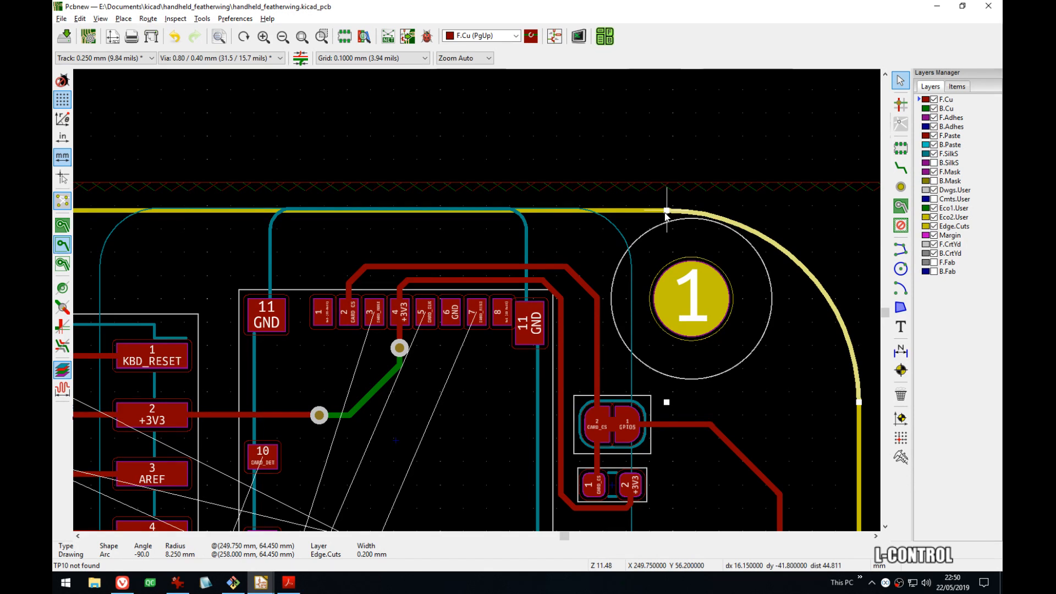
pyautogui.hotkey('ctrl', 'x')
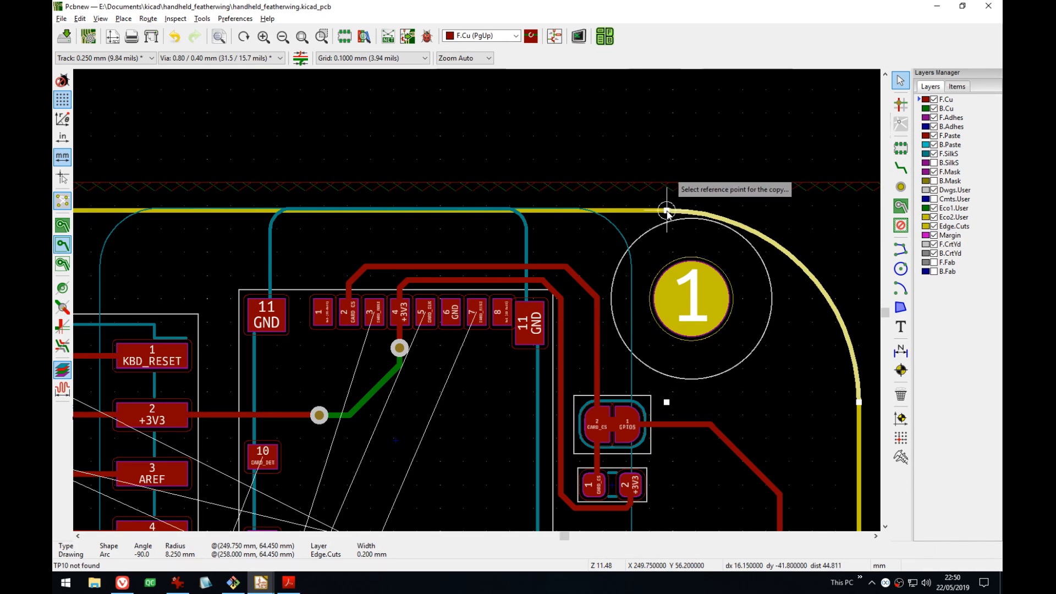
pyautogui.click(666, 210)
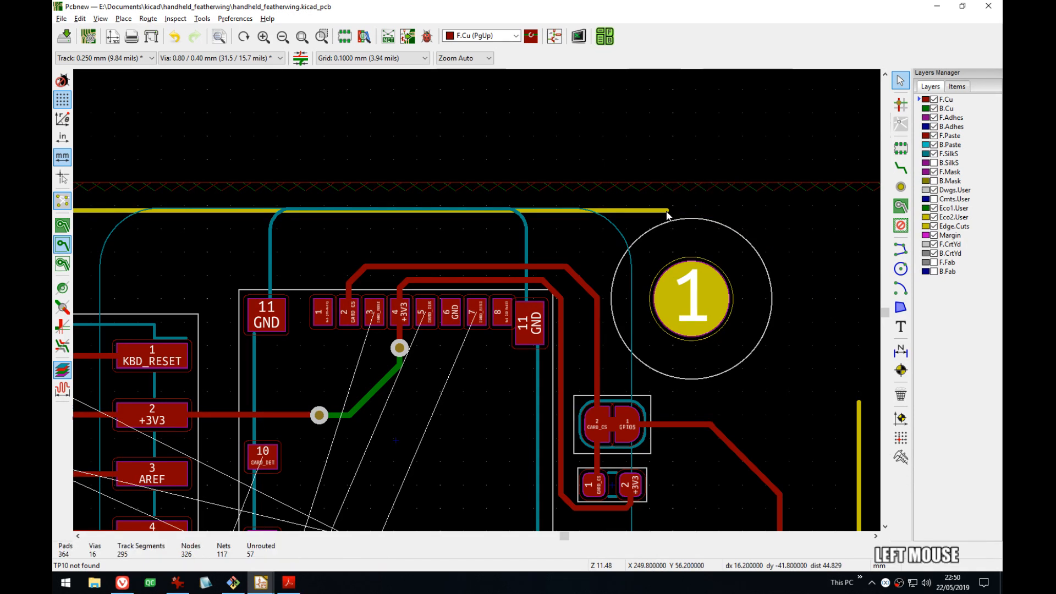
# - Move the horizontal CARD_CS segment above connector J3 closer to the board edge, leaving room for another track
pyautogui.moveTo(464, 337); pyautogui.dragTo(500, 330, button='middle')
pyautogui.press('x')
pyautogui.press('d')
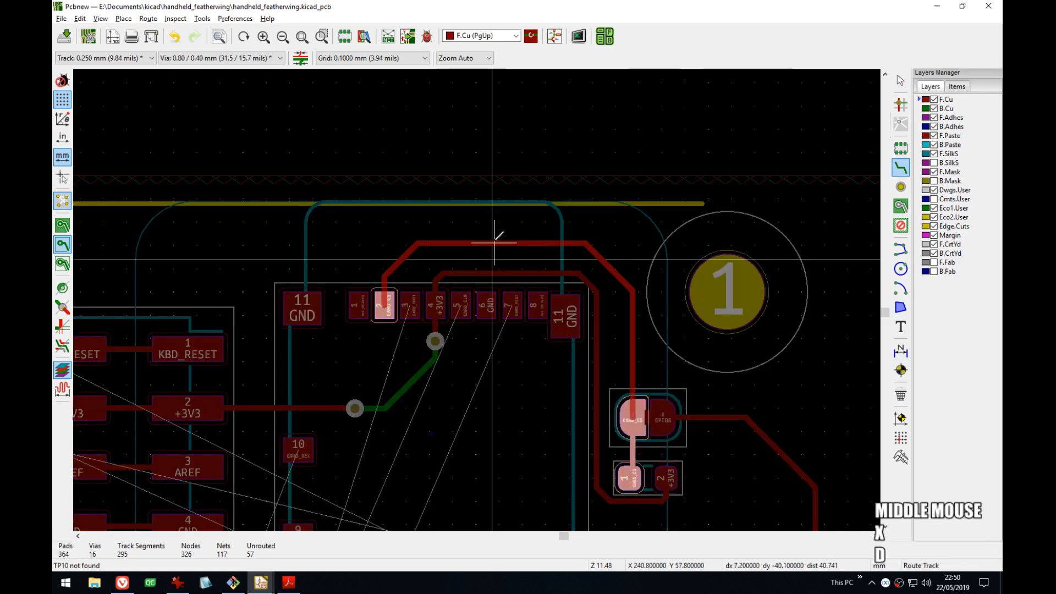
pyautogui.click(490, 236)
# - Route CARD_MOSI from J3 pad 3 to a via above pad 6, continuing on B.Cu to a second via below pad 6
pyautogui.click(410, 304)
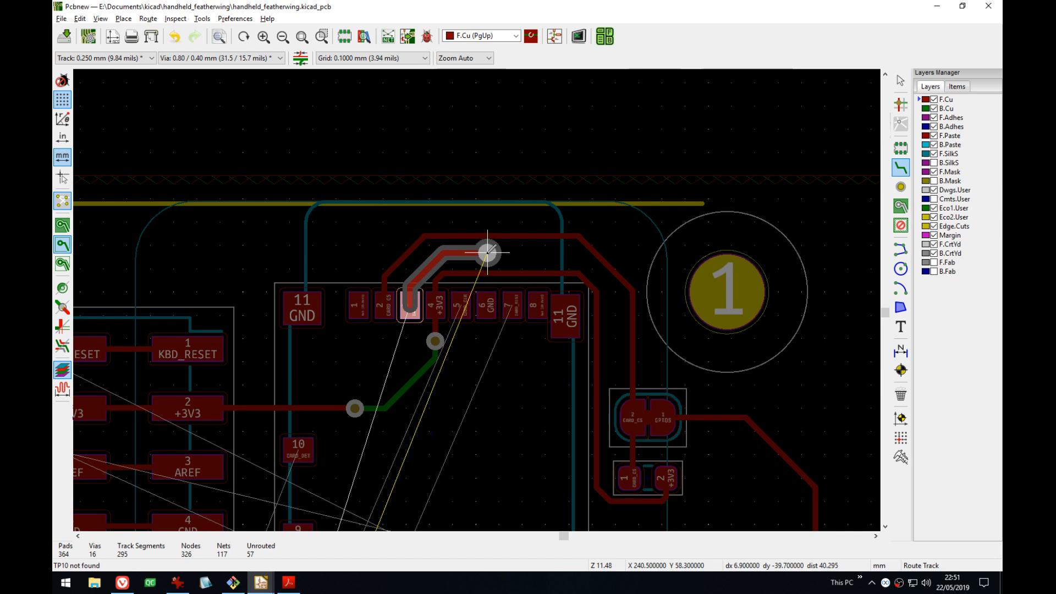
pyautogui.click(488, 252)
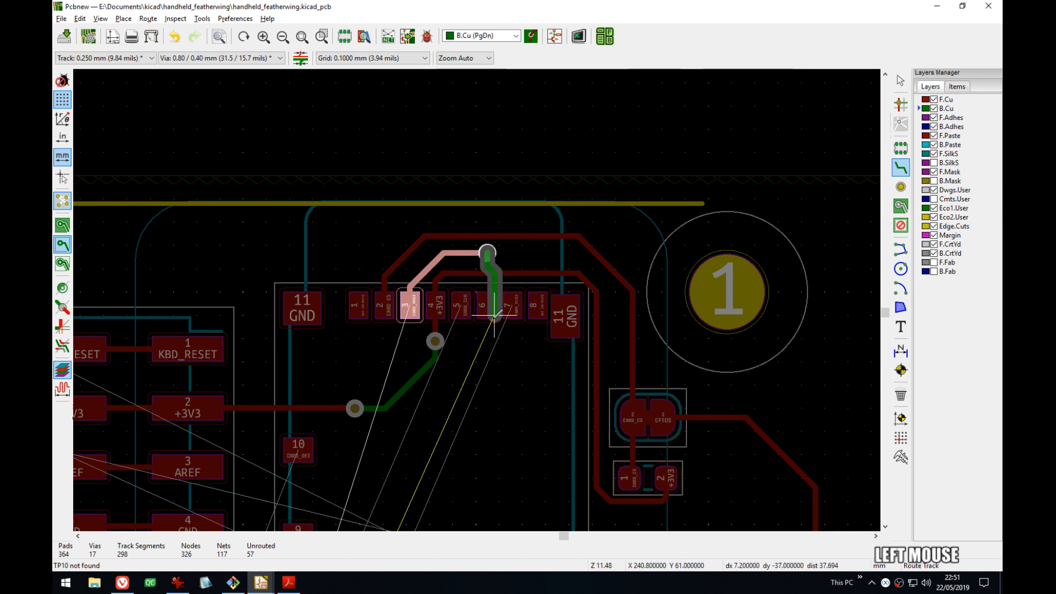
pyautogui.scroll(1, 487, 335)
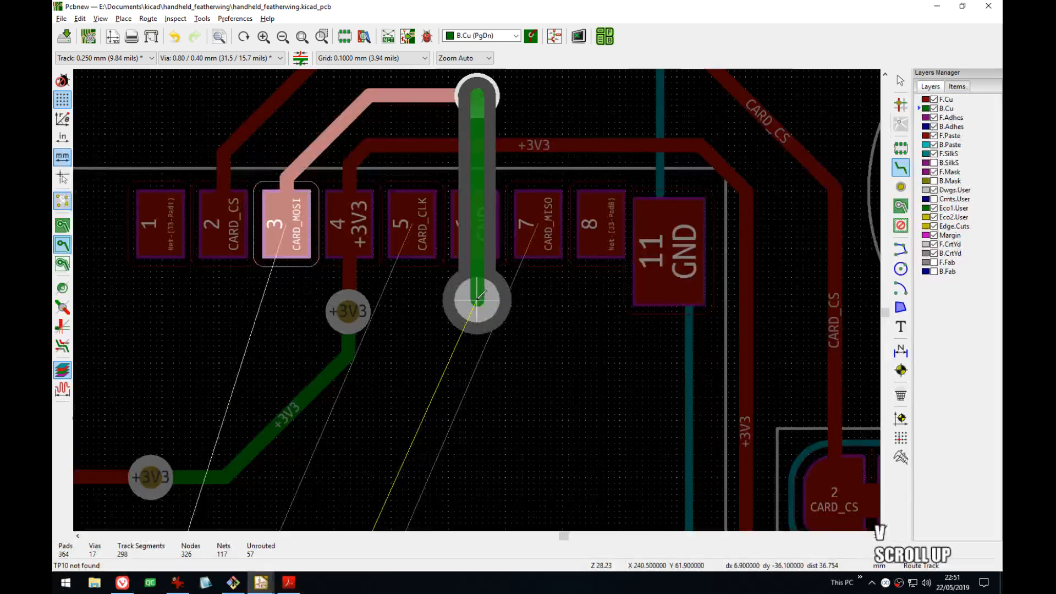
pyautogui.click(478, 297)
pyautogui.press('Escape')
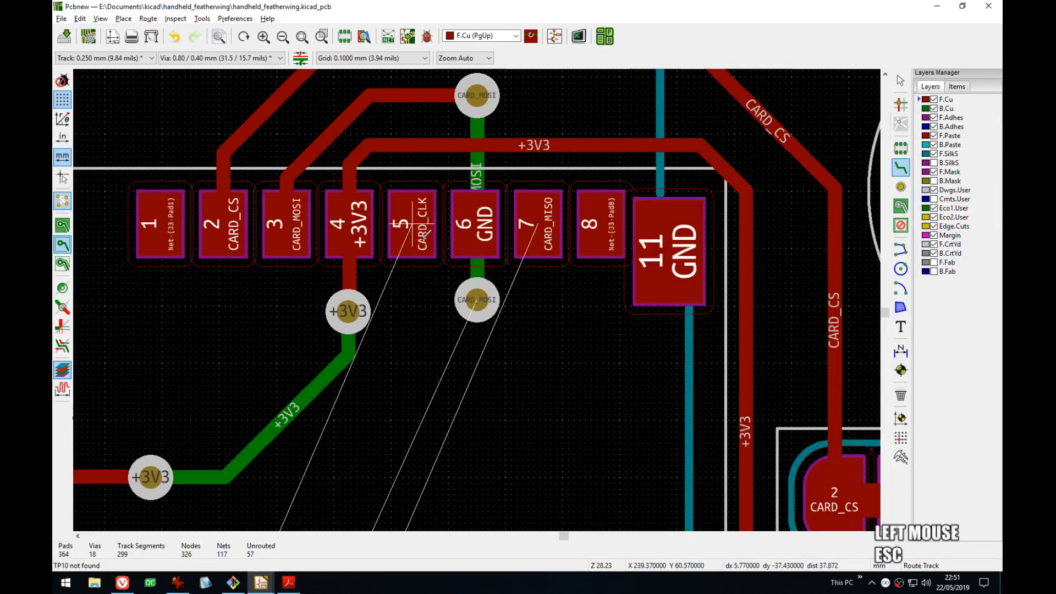
# - Route CARD_CLK on F.Cu from J3 pad 5 to the pin 11 pad and shift its diagonal segment slightly outward
pyautogui.click(423, 238)
pyautogui.scroll(-4, 526, 252)
pyautogui.moveTo(445, 408); pyautogui.dragTo(523, 229, button='middle')
pyautogui.moveTo(513, 445); pyautogui.dragTo(579, 313, button='middle')
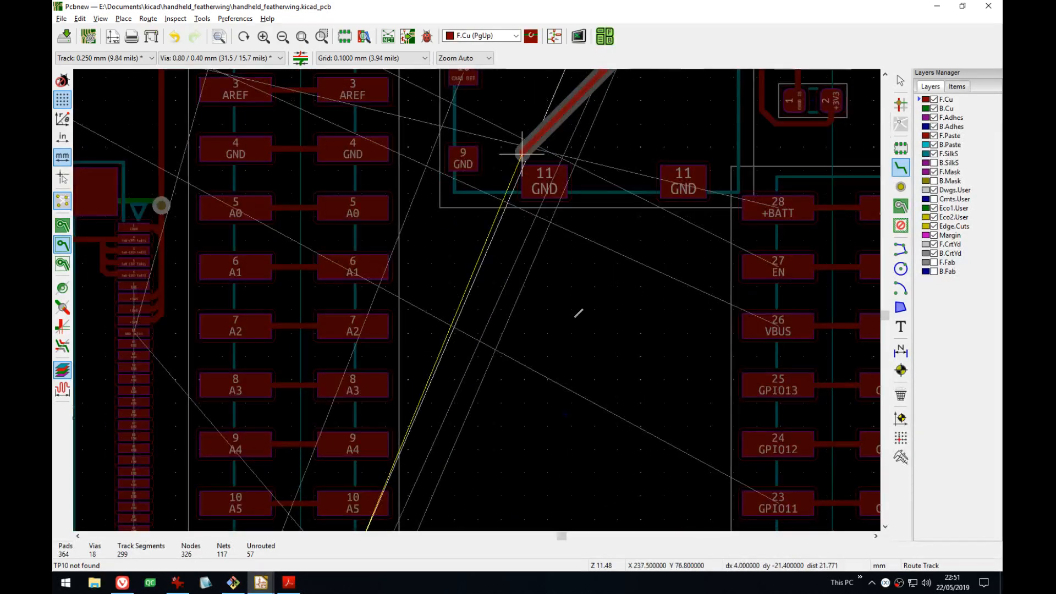
pyautogui.moveTo(456, 417); pyautogui.dragTo(455, 256, button='middle')
pyautogui.click(366, 400)
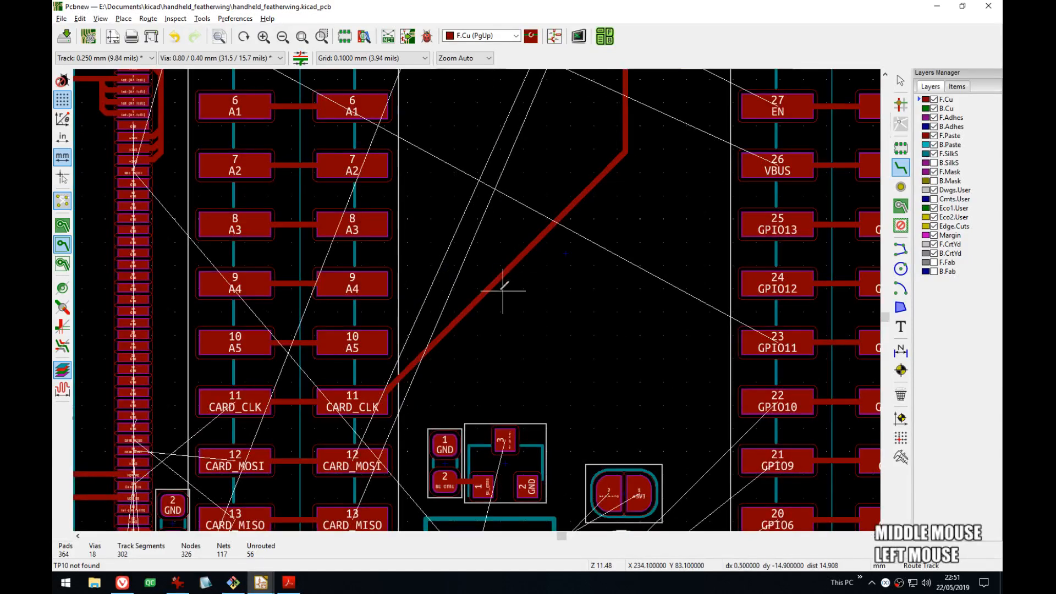
pyautogui.press('d')
pyautogui.click(501, 293)
# - Route CARD_MOSI on F.Cu from the via below J3 pad 6 to the pin 12 pad, alongside CARD_CLK
pyautogui.moveTo(604, 191); pyautogui.dragTo(544, 394, button='middle')
pyautogui.moveTo(578, 161); pyautogui.dragTo(584, 259, button='middle')
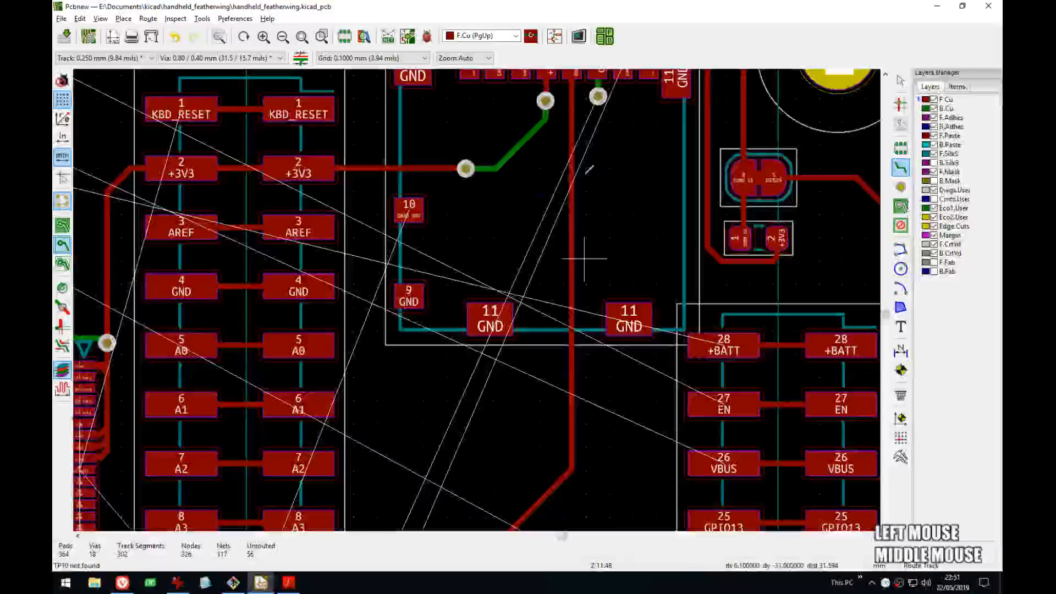
pyautogui.click(598, 96)
pyautogui.moveTo(583, 371); pyautogui.dragTo(596, 148, button='middle')
pyautogui.moveTo(476, 395); pyautogui.dragTo(513, 273, button='middle')
pyautogui.click(362, 412)
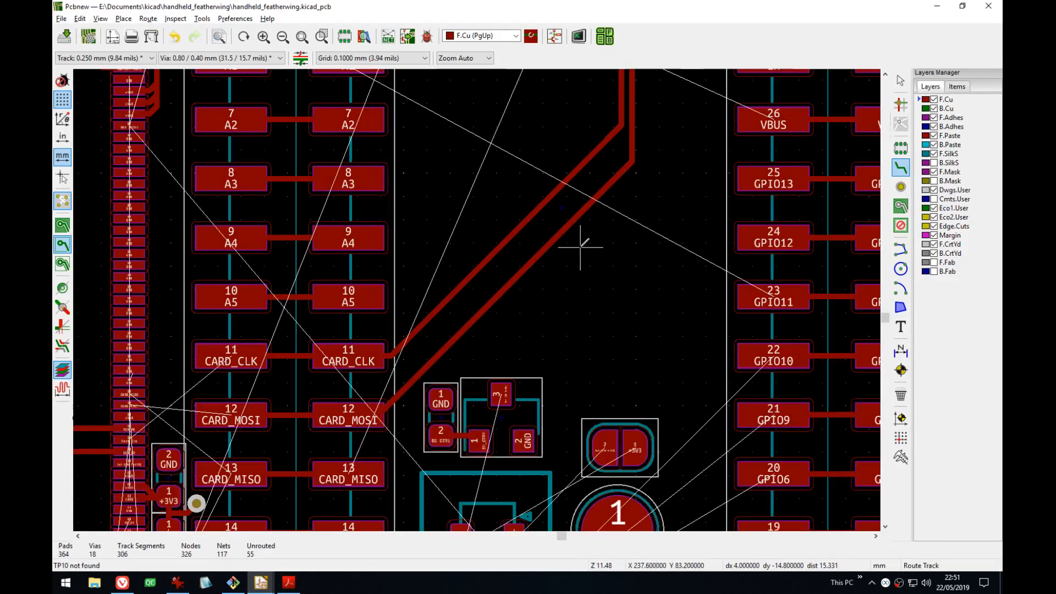
# - Route CARD_MISO on F.Cu from J3 pad 7 to the pin 13 pad, alongside CARD_MOSI
pyautogui.moveTo(578, 255); pyautogui.dragTo(479, 431, button='middle')
pyautogui.moveTo(552, 237); pyautogui.dragTo(553, 421, button='middle')
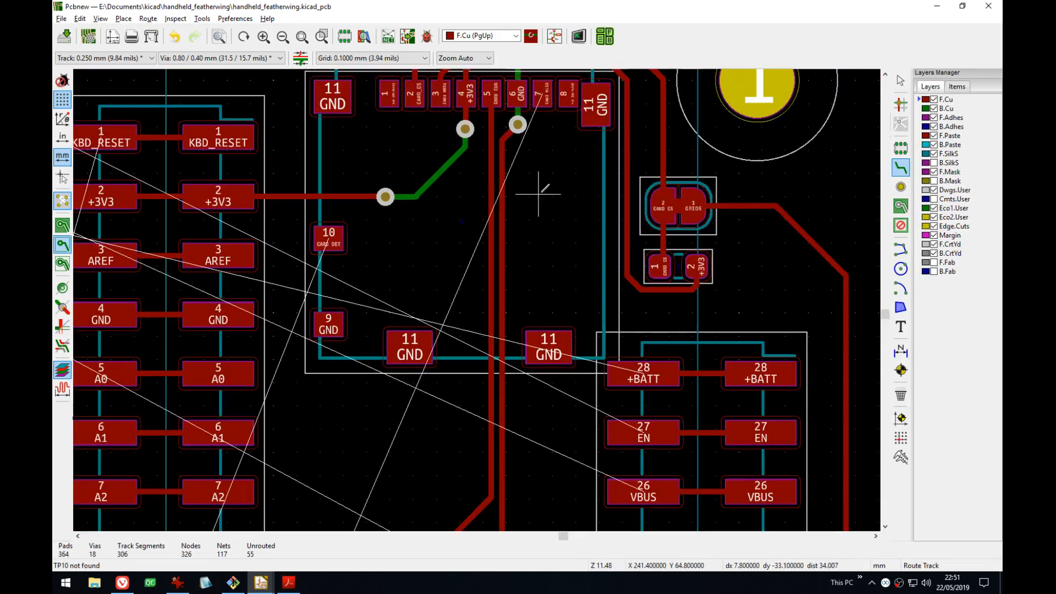
pyautogui.click(549, 98)
pyautogui.moveTo(512, 388); pyautogui.dragTo(551, 86, button='middle')
pyautogui.moveTo(542, 323); pyautogui.dragTo(559, 130, button='middle')
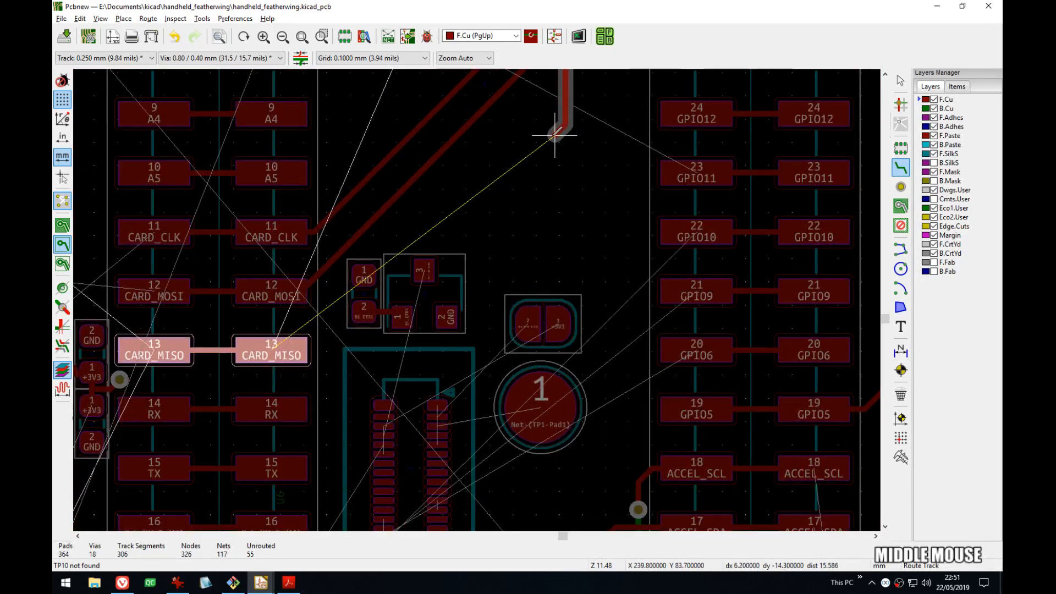
pyautogui.click(338, 286)
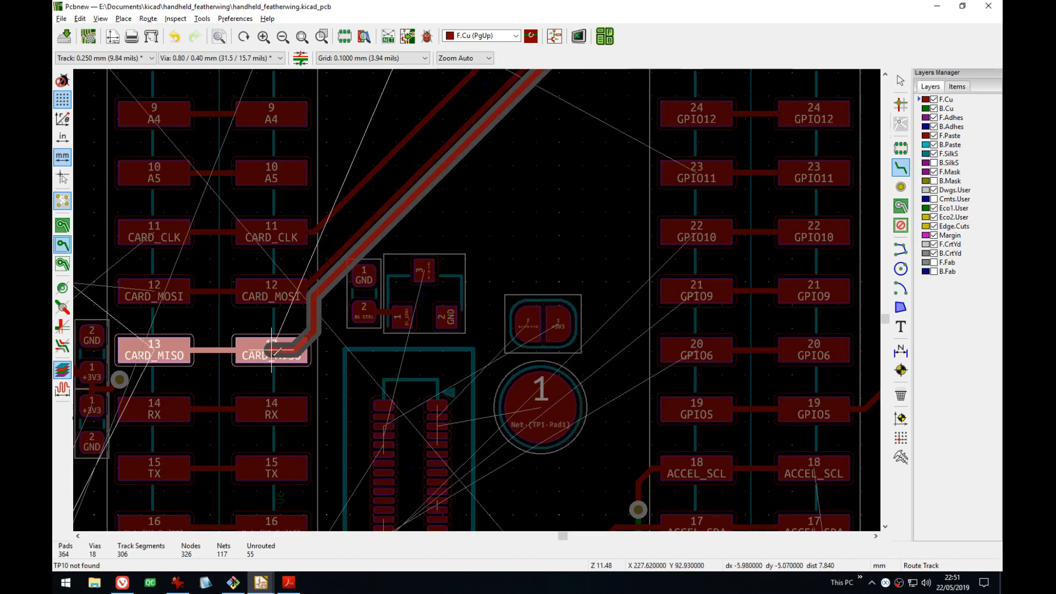
# - Adjust the diagonal and end segments of the CARD_MISO track where it enters the pin 13 pad
pyautogui.scroll(3, 338, 285)
pyautogui.press('d')
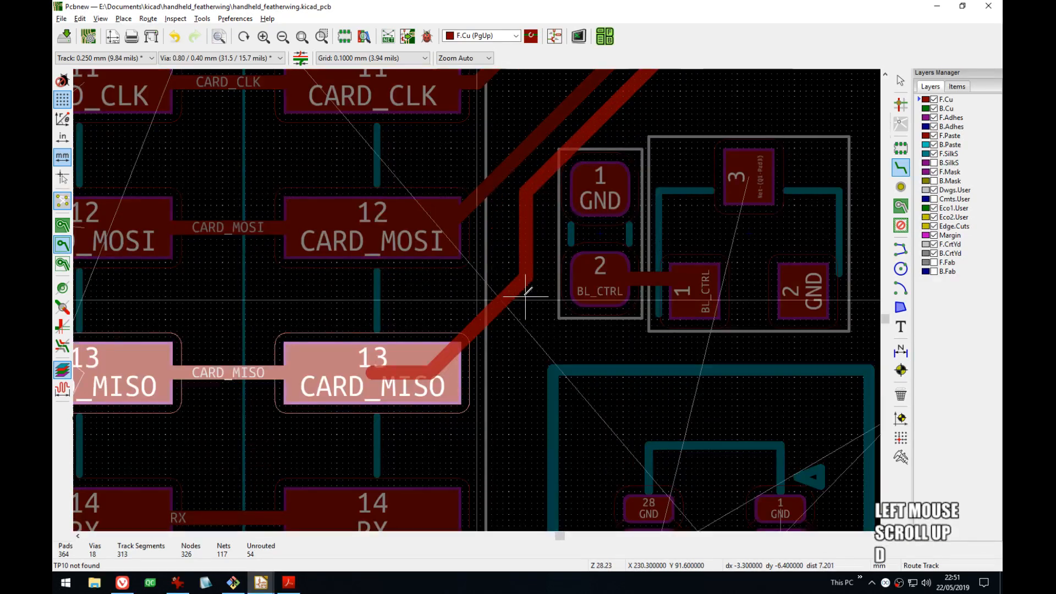
pyautogui.click(502, 312)
pyautogui.moveTo(503, 312); pyautogui.dragTo(446, 355, button='middle')
pyautogui.press('d')
pyautogui.click(429, 380)
pyautogui.scroll(-4, 484, 297)
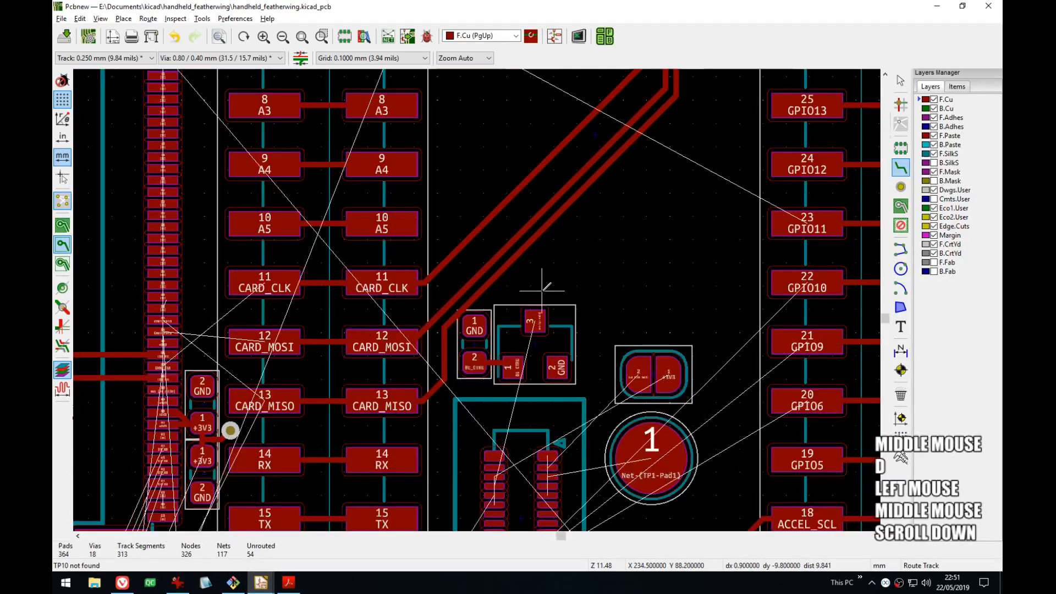
# - Move the two BL_CTRL footprints and their connecting track slightly right, away from the CARD_MISO track
pyautogui.moveTo(542, 290); pyautogui.dragTo(522, 239, button='middle')
pyautogui.scroll(2, 476, 299)
pyautogui.scroll(3, 472, 299)
pyautogui.scroll(-2, 478, 298)
pyautogui.press('Escape')
pyautogui.moveTo(594, 297); pyautogui.dragTo(377, 175)
pyautogui.press('m')
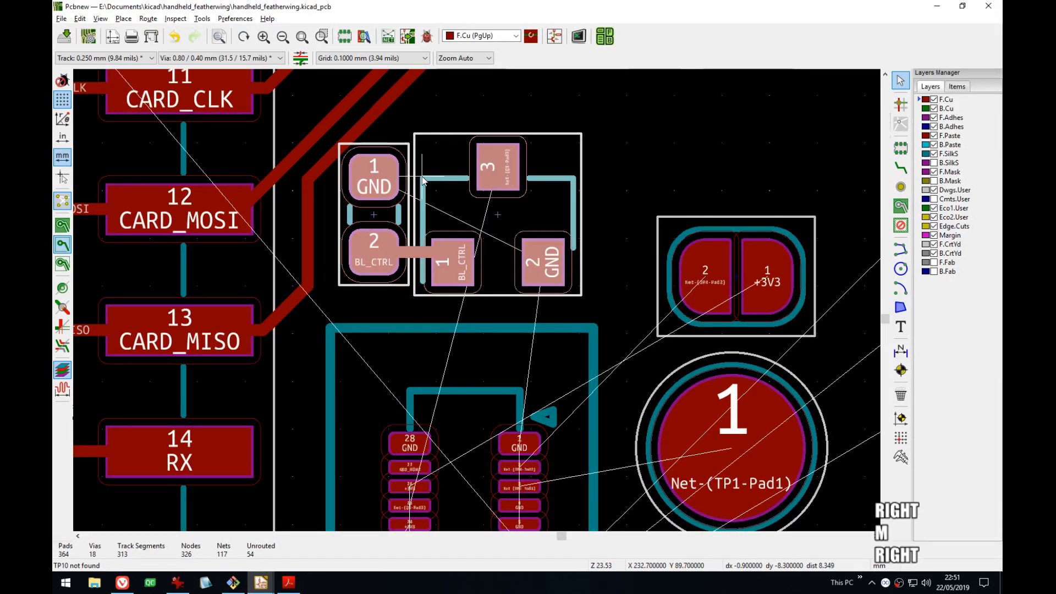
pyautogui.press('Return')
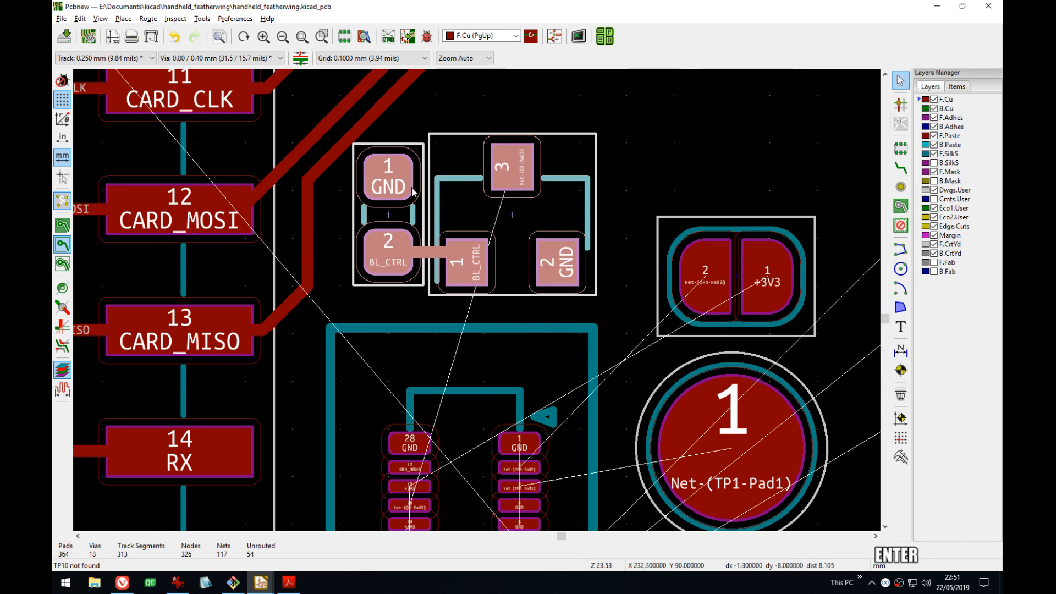
# - Shift the diagonal CARD_MISO segment farther from the parallel CARD_MOSI track
pyautogui.moveTo(373, 72); pyautogui.dragTo(459, 193, button='middle')
pyautogui.press('x')
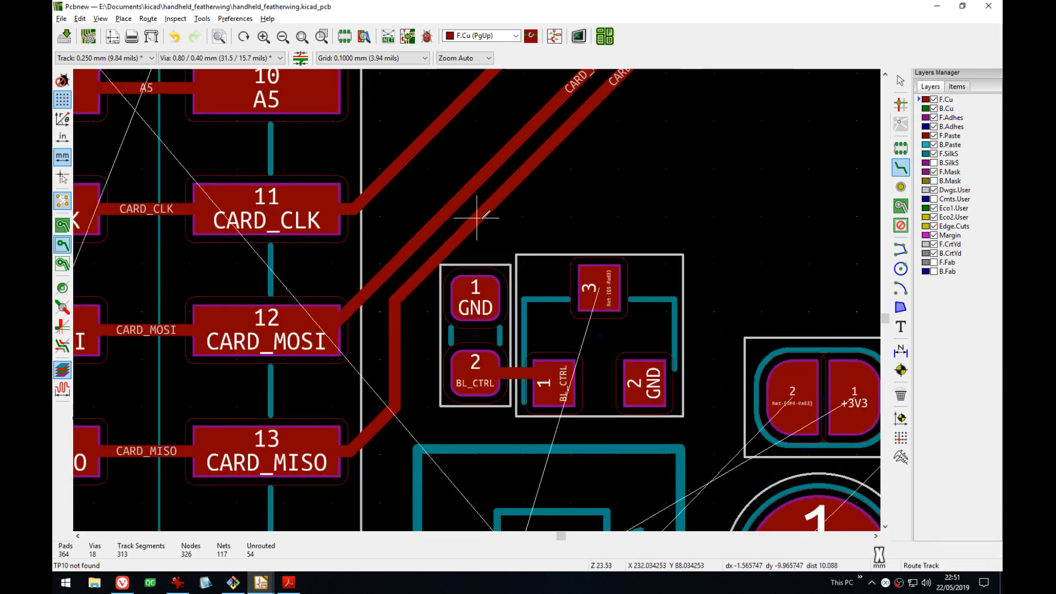
pyautogui.press('d')
pyautogui.click(484, 226)
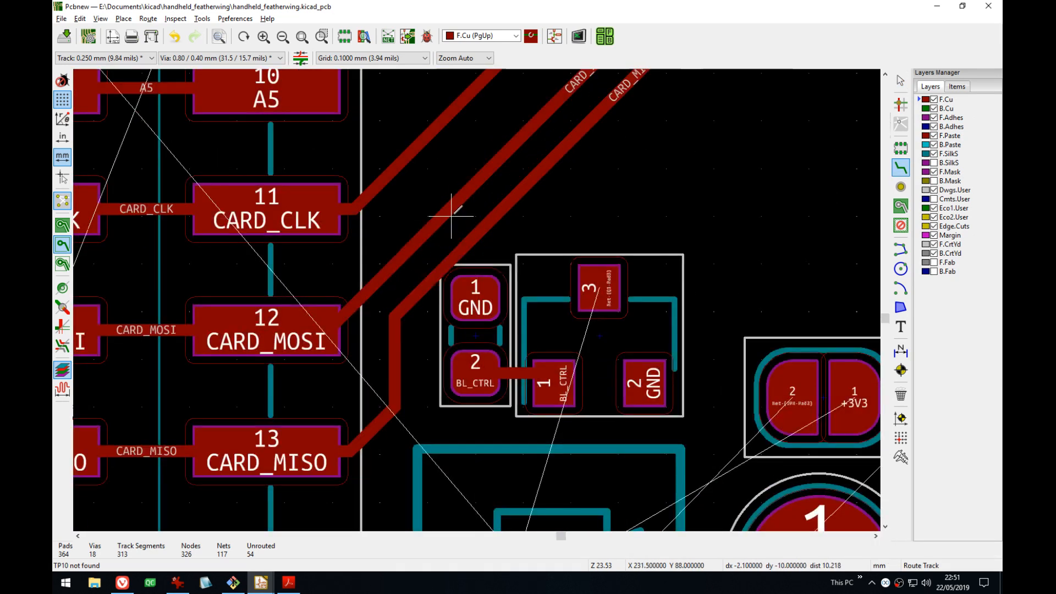
# - Adjust the diagonal CARD_MOSI segment so it runs evenly beside the diagonal CARD_MISO track
pyautogui.press('d')
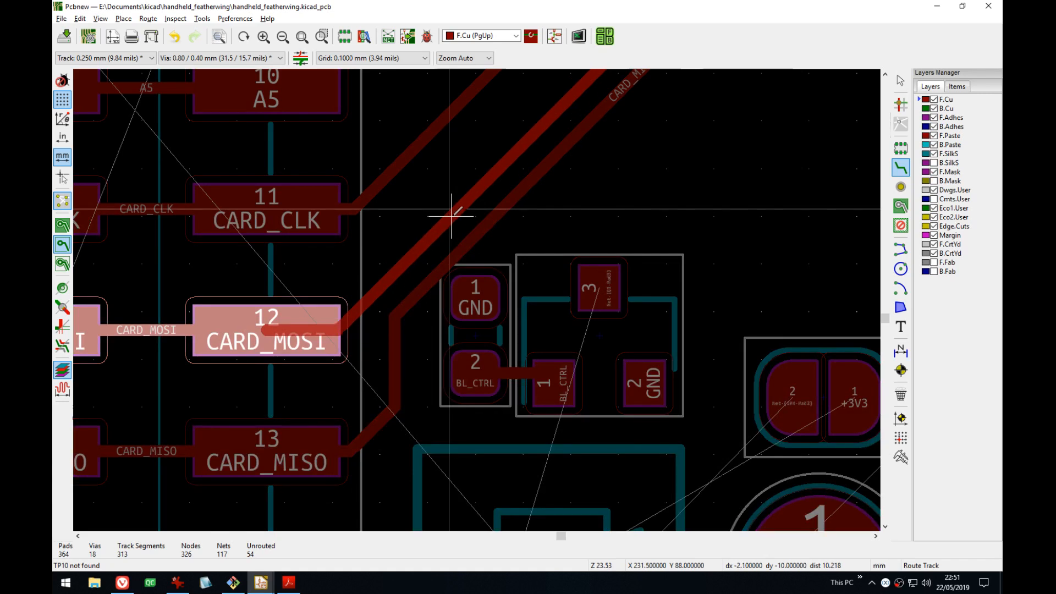
pyautogui.click(461, 209)
pyautogui.scroll(-4, 509, 264)
pyautogui.moveTo(510, 264); pyautogui.dragTo(495, 278, button='middle')
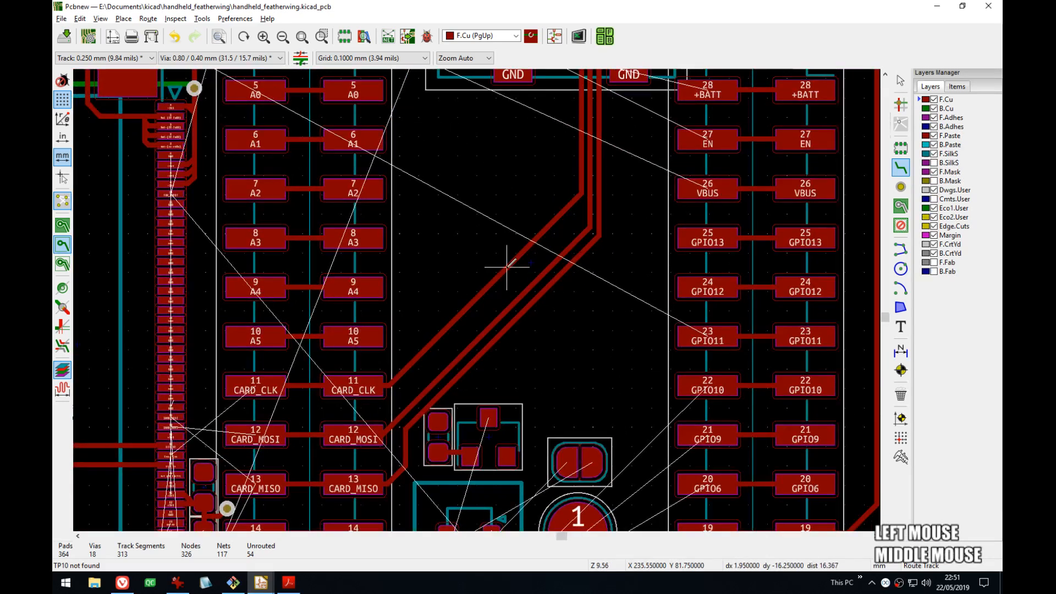
# - Shift the diagonal CARD_CLK segment closer to CARD_MOSI so the three card tracks are evenly spaced, and save the board
pyautogui.press('d')
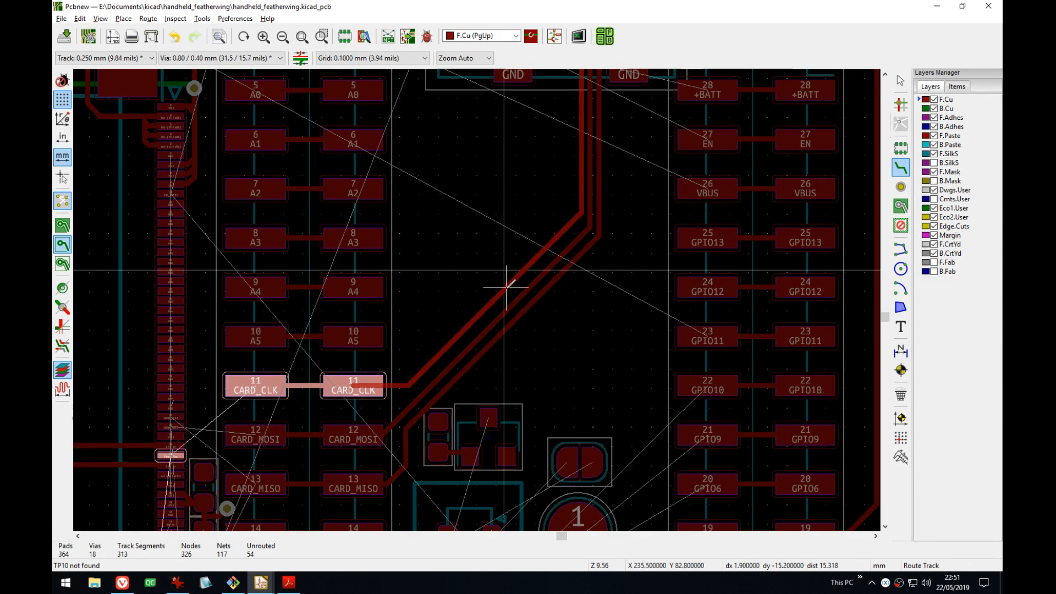
pyautogui.click(505, 287)
pyautogui.moveTo(547, 201); pyautogui.dragTo(531, 253, button='middle')
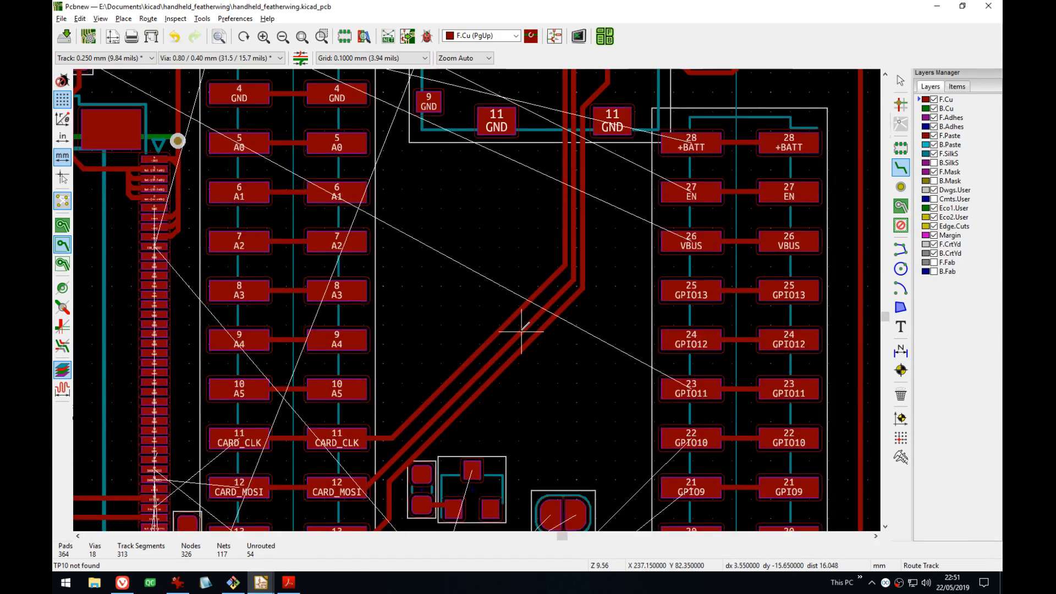
pyautogui.press('d')
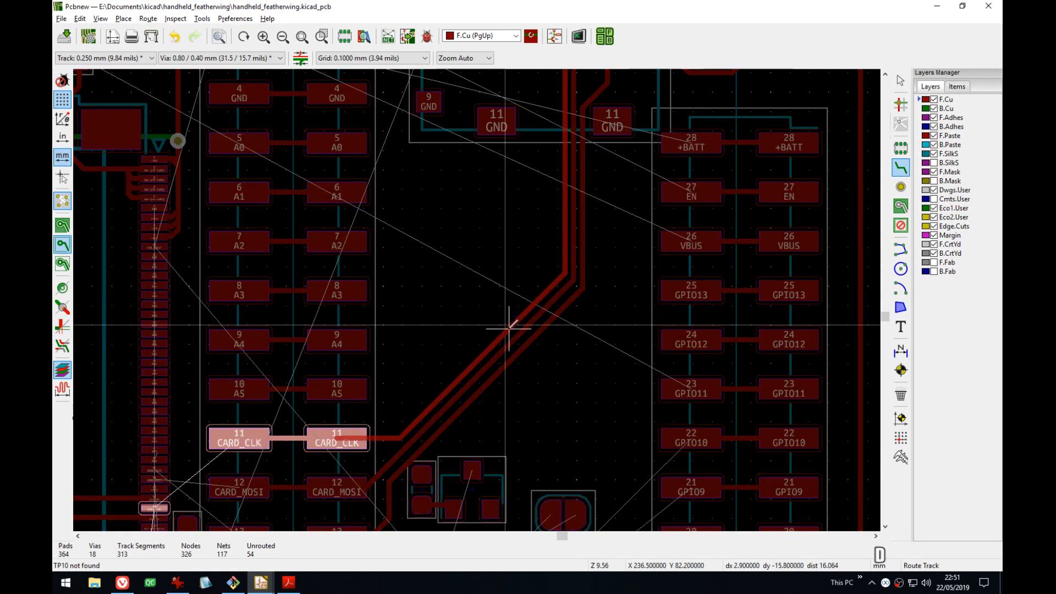
pyautogui.click(546, 351)
pyautogui.scroll(3, 546, 350)
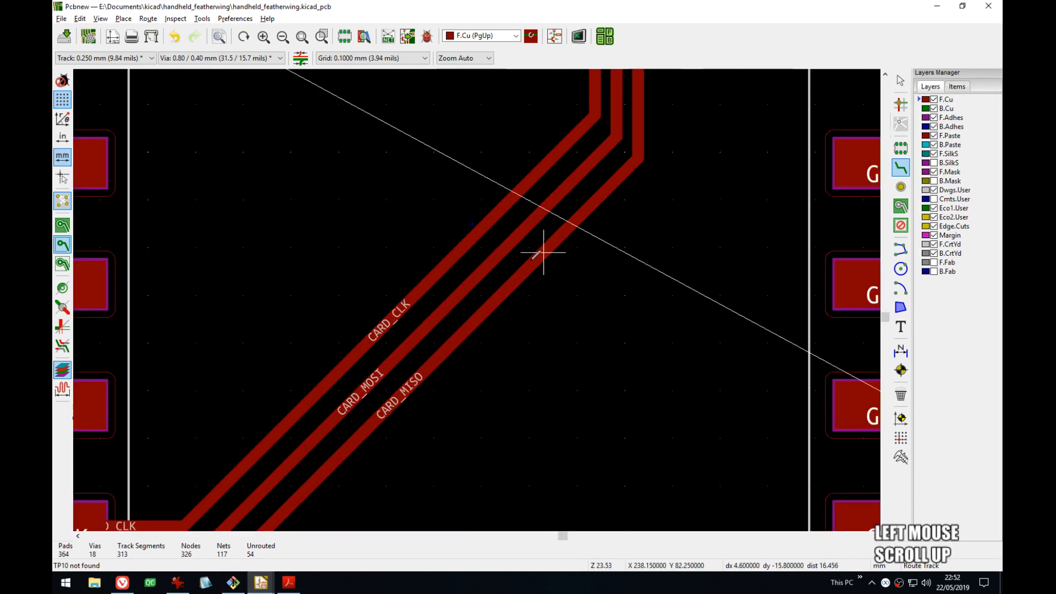
pyautogui.scroll(-5, 543, 252)
pyautogui.hotkey('ctrl', 's')
# - Move the diagonal jog of the CARD_MISO track up close beneath J3 pad 7, alongside the CARD_CLK track, and save the board
pyautogui.moveTo(407, 231); pyautogui.dragTo(476, 301, button='middle')
pyautogui.scroll(2, 476, 301)
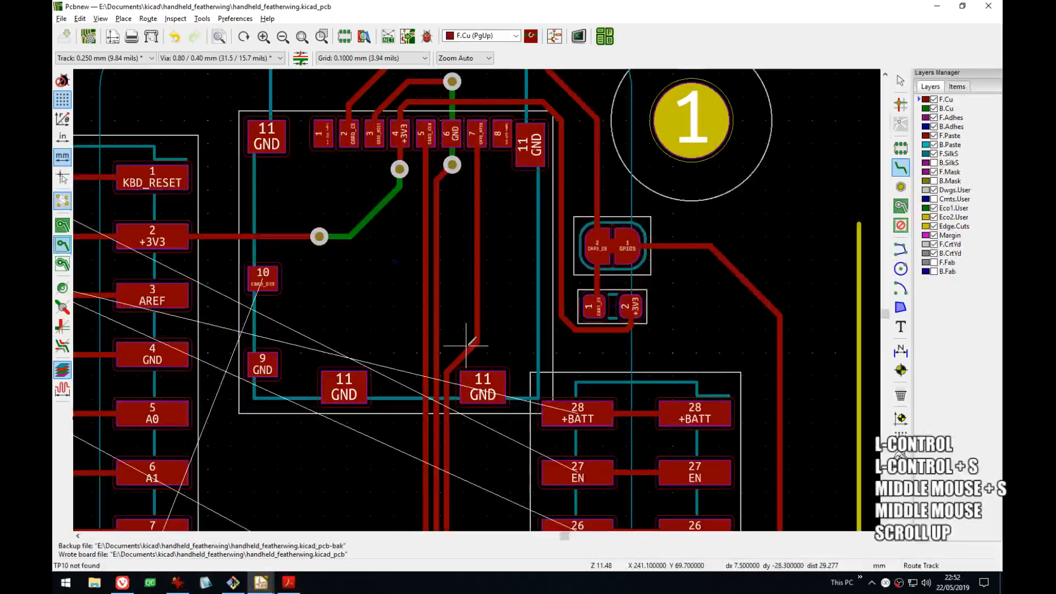
pyautogui.press('d')
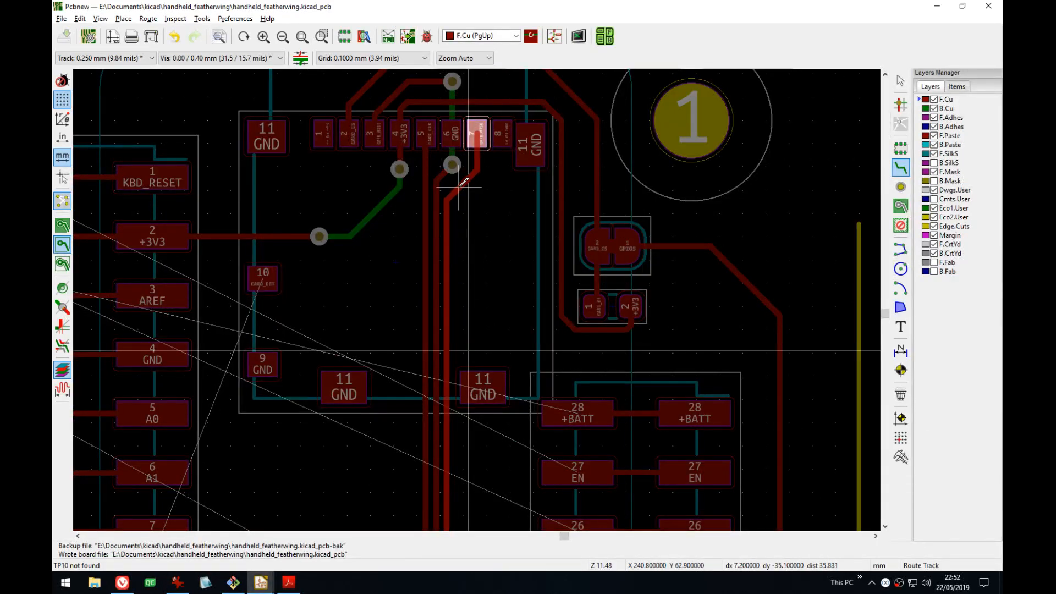
pyautogui.click(459, 187)
pyautogui.moveTo(466, 155); pyautogui.dragTo(467, 196, button='middle')
pyautogui.moveTo(466, 390); pyautogui.dragTo(550, 46, button='middle')
pyautogui.moveTo(442, 527); pyautogui.dragTo(559, 279, button='middle')
pyautogui.hotkey('ctrl', 's')
pyautogui.moveTo(400, 354); pyautogui.dragTo(610, 374, button='middle')
pyautogui.scroll(1, 477, 299)
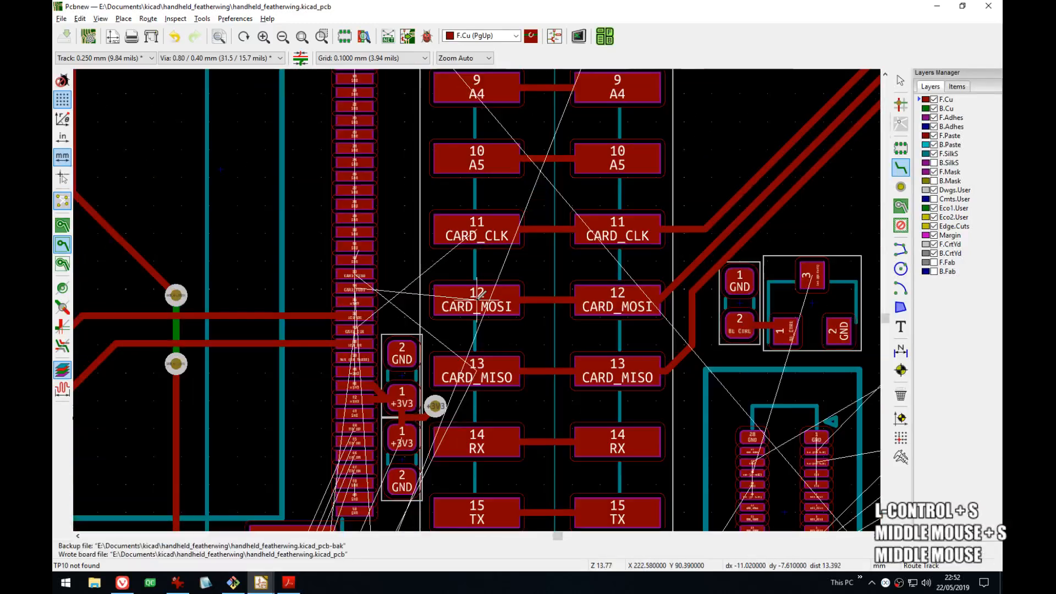
pyautogui.scroll(2, 480, 295)
pyautogui.moveTo(411, 317); pyautogui.dragTo(505, 323, button='middle')
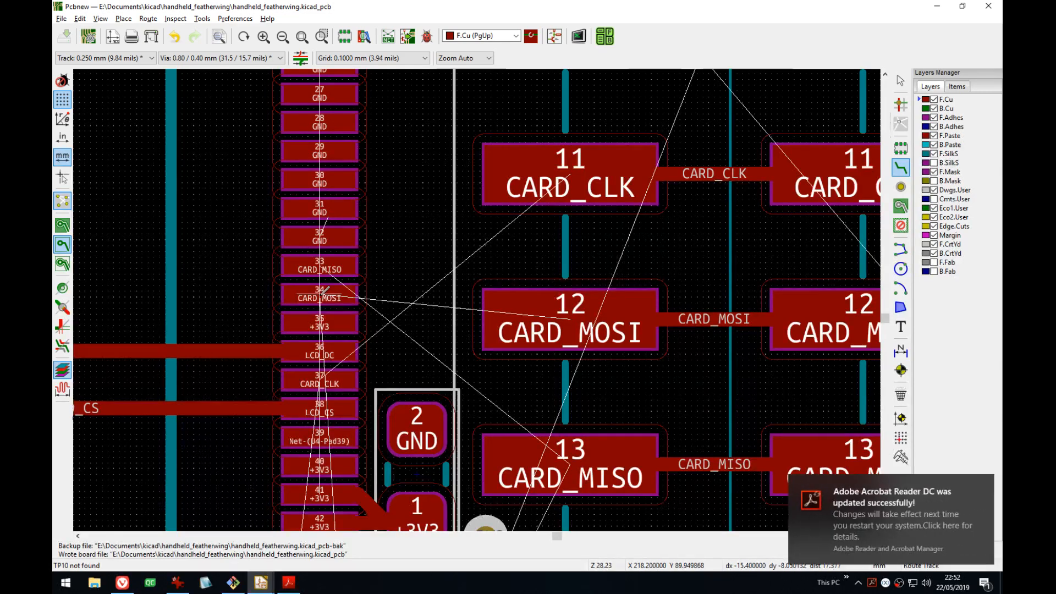
pyautogui.click(815, 554)
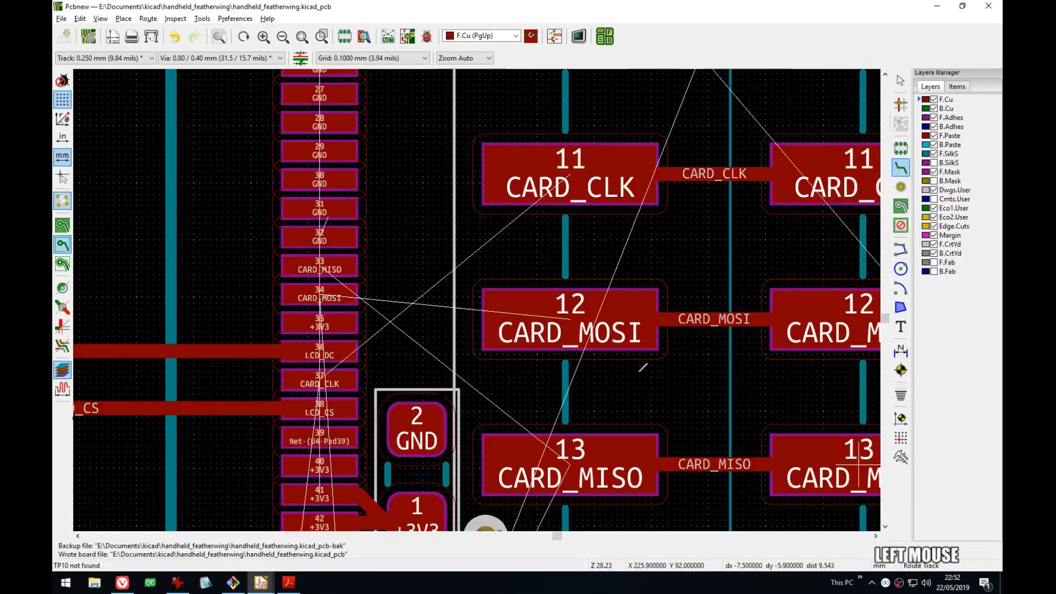
pyautogui.moveTo(393, 285); pyautogui.dragTo(330, 276, button='middle')
pyautogui.click(330, 277)
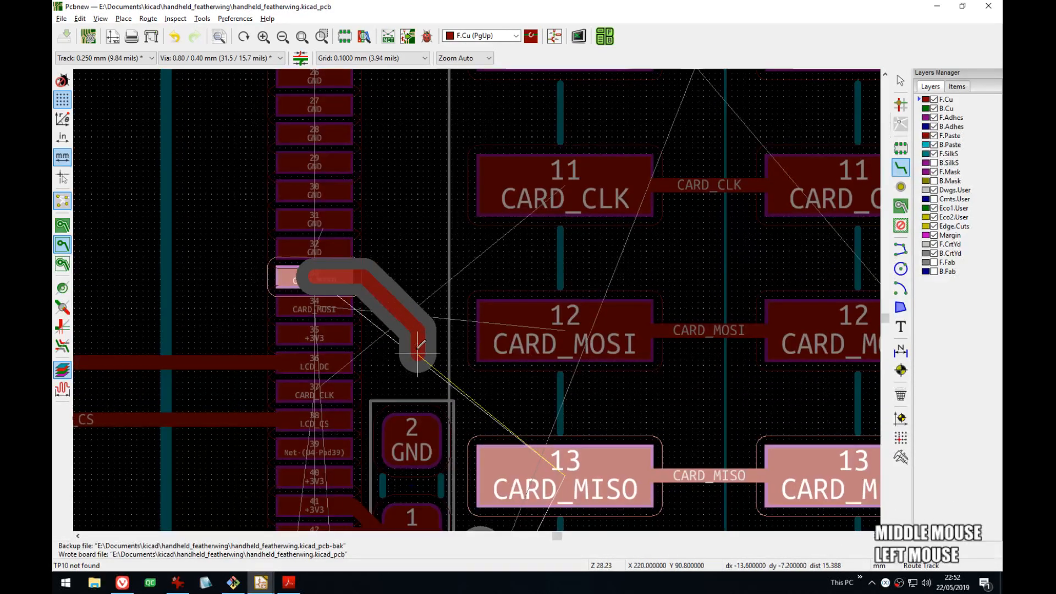
pyautogui.moveTo(418, 352); pyautogui.dragTo(419, 347, button='middle')
pyautogui.press('Escape')
pyautogui.moveTo(443, 290); pyautogui.dragTo(419, 319, button='middle')
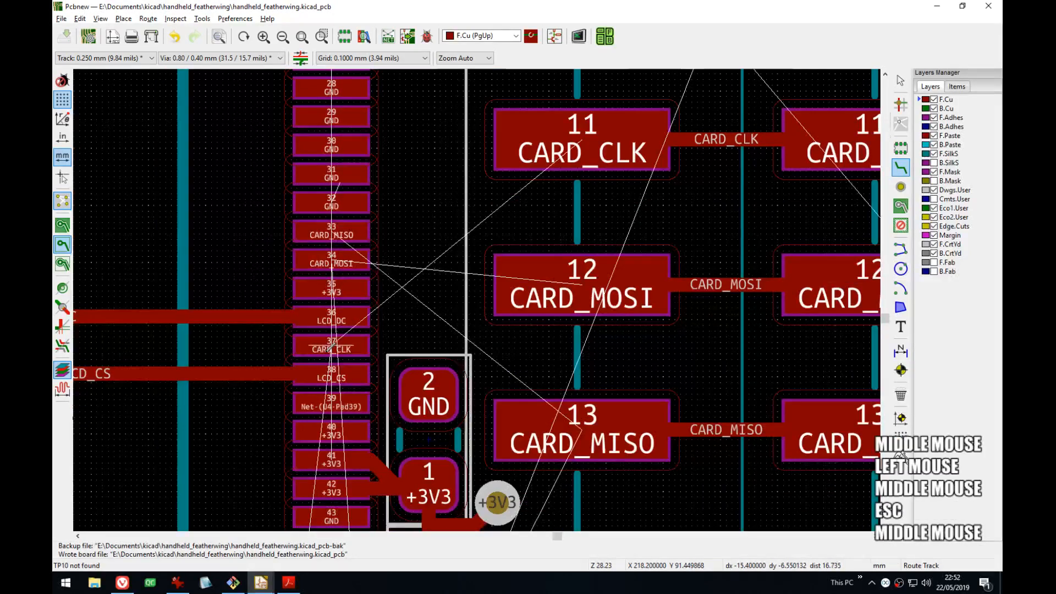
# - Route CARD_CLK on F.Cu from U4 pad 37 to the header's pin 11 pad, with its vertical run shifted toward U4
pyautogui.click(332, 348)
pyautogui.click(582, 138)
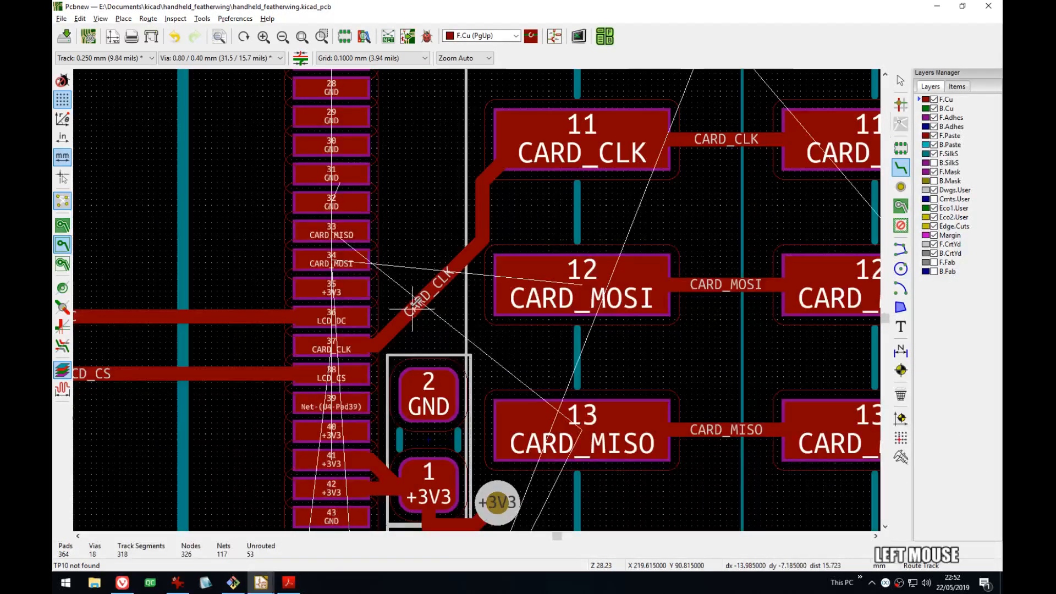
pyautogui.moveTo(412, 308); pyautogui.dragTo(423, 330, button='middle')
pyautogui.click(437, 333)
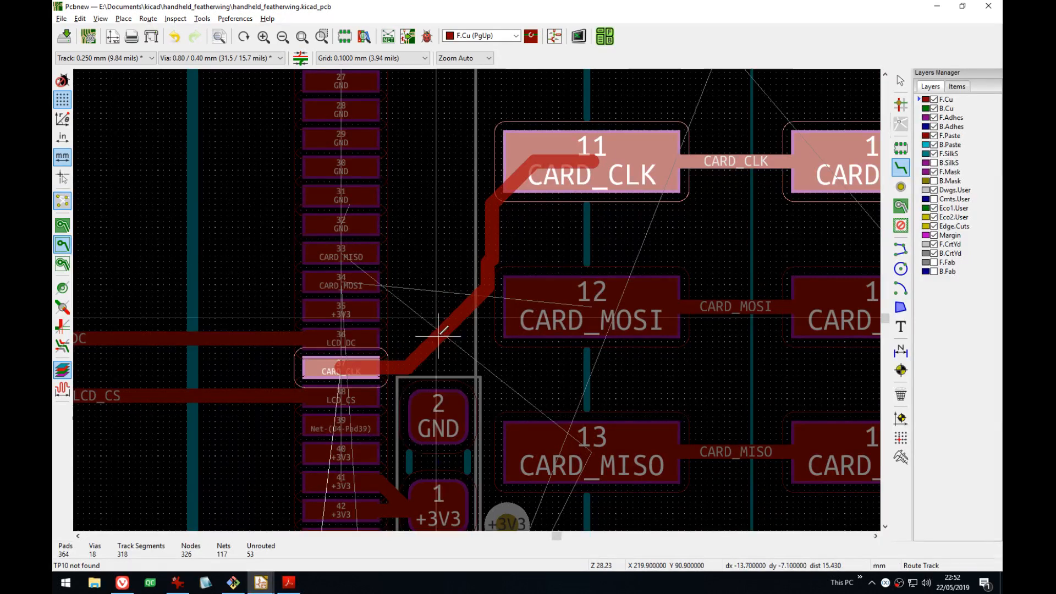
pyautogui.click(393, 366)
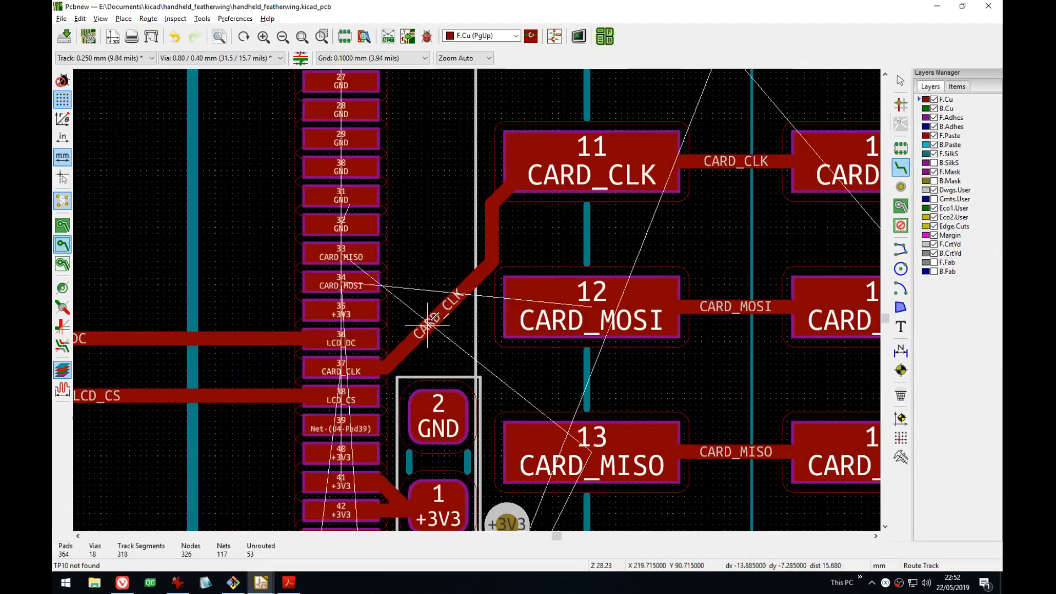
pyautogui.click(465, 287)
pyautogui.click(535, 160)
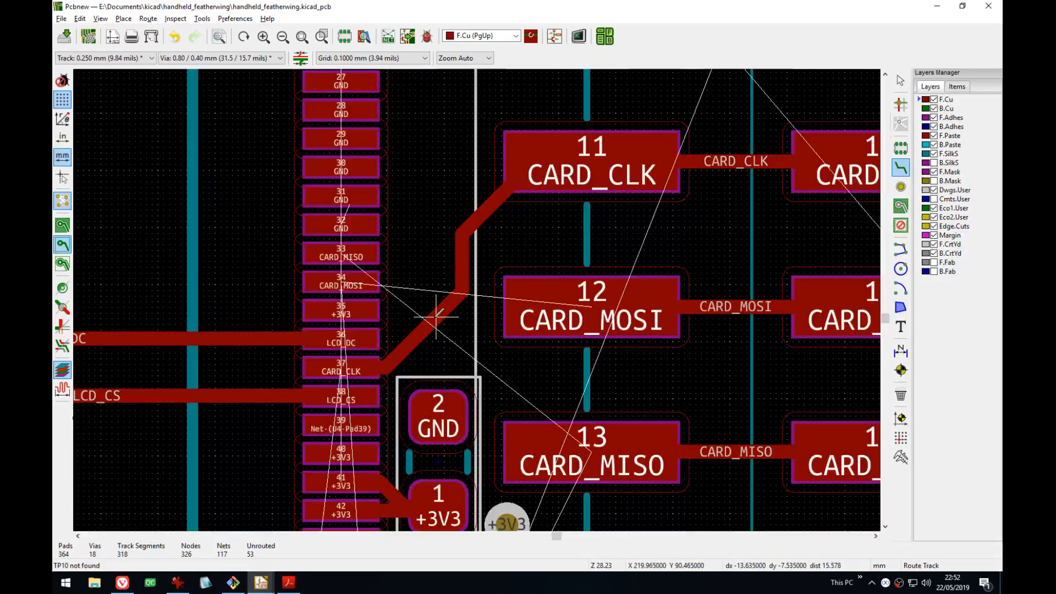
# - Reshape the CARD_CLK track to leave pad 37 and enter the pin 11 pad horizontally, with a longer vertical run between two diagonals
pyautogui.press('d')
pyautogui.click(443, 328)
pyautogui.press('d')
pyautogui.click(448, 269)
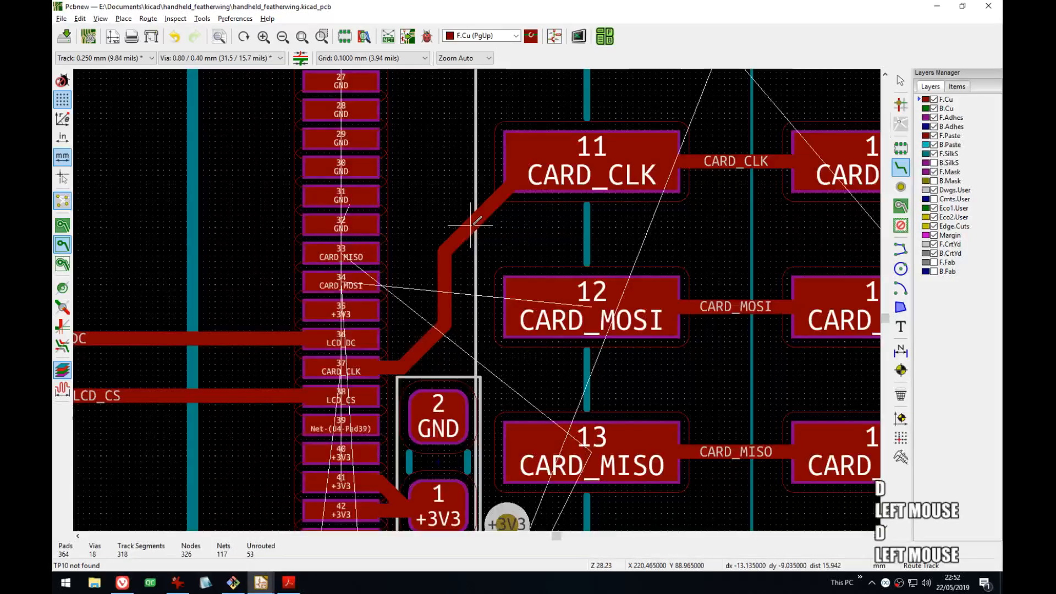
pyautogui.press('d')
pyautogui.click(455, 198)
pyautogui.press('d')
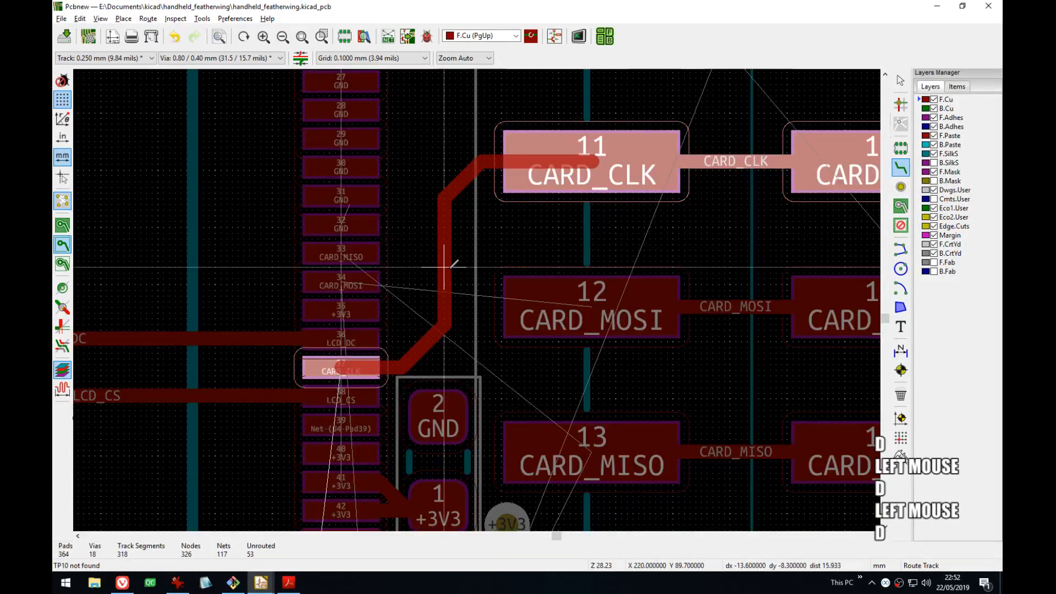
pyautogui.click(427, 272)
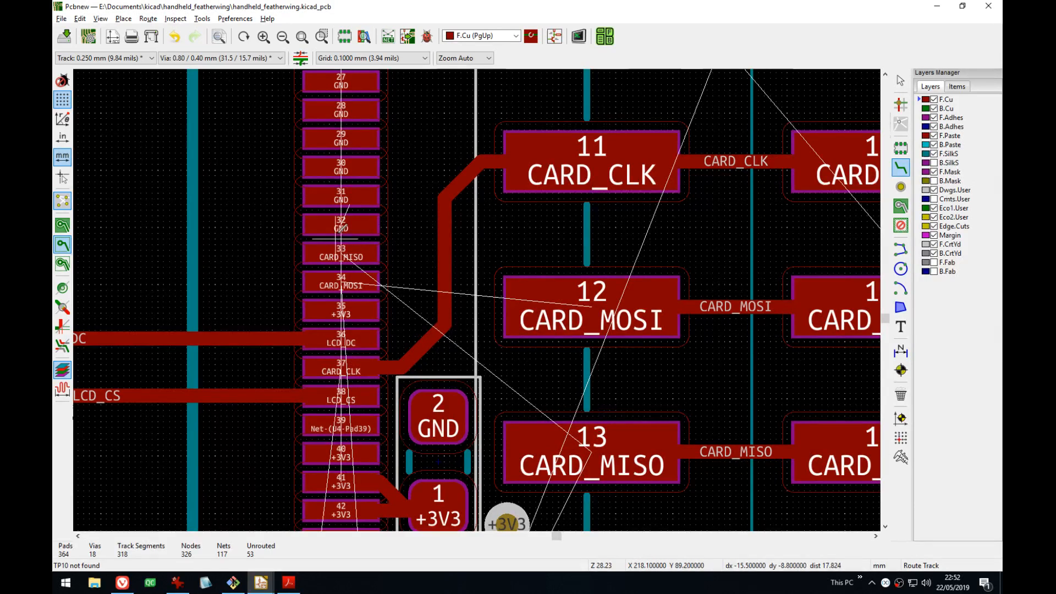
# - Route CARD_MISO from U4 pad 33 to a via left of U4, and on B.Cu to a via between the two pin 13 pads
pyautogui.click(342, 248)
pyautogui.click(307, 254)
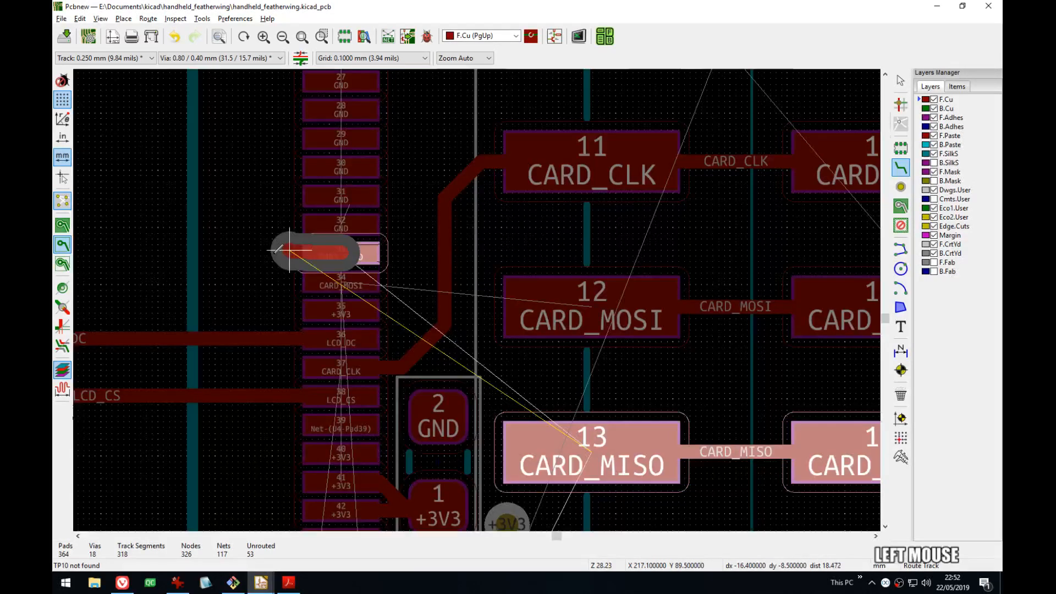
pyautogui.press('v')
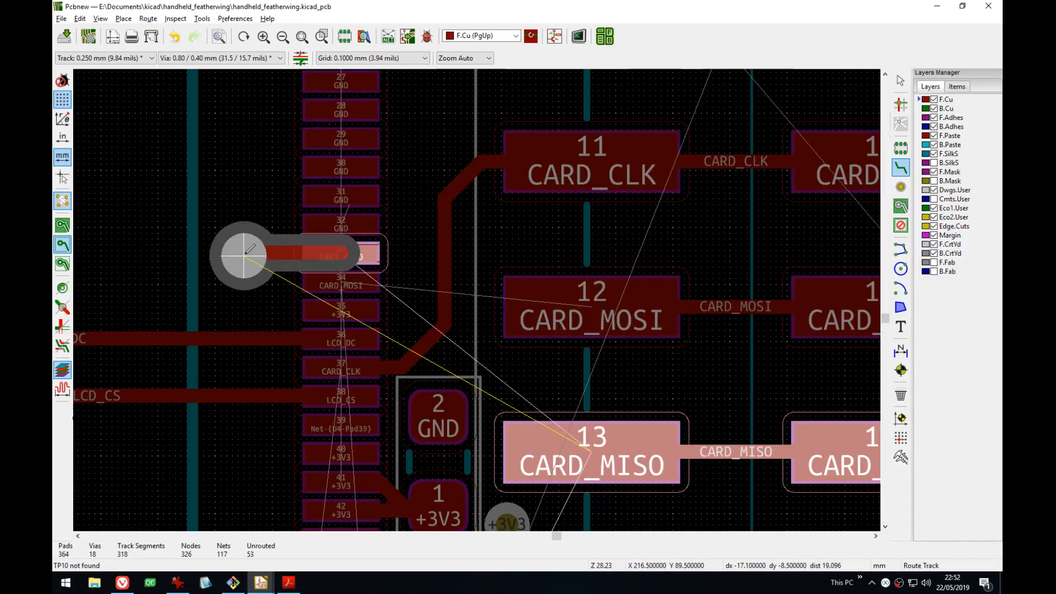
pyautogui.click(244, 255)
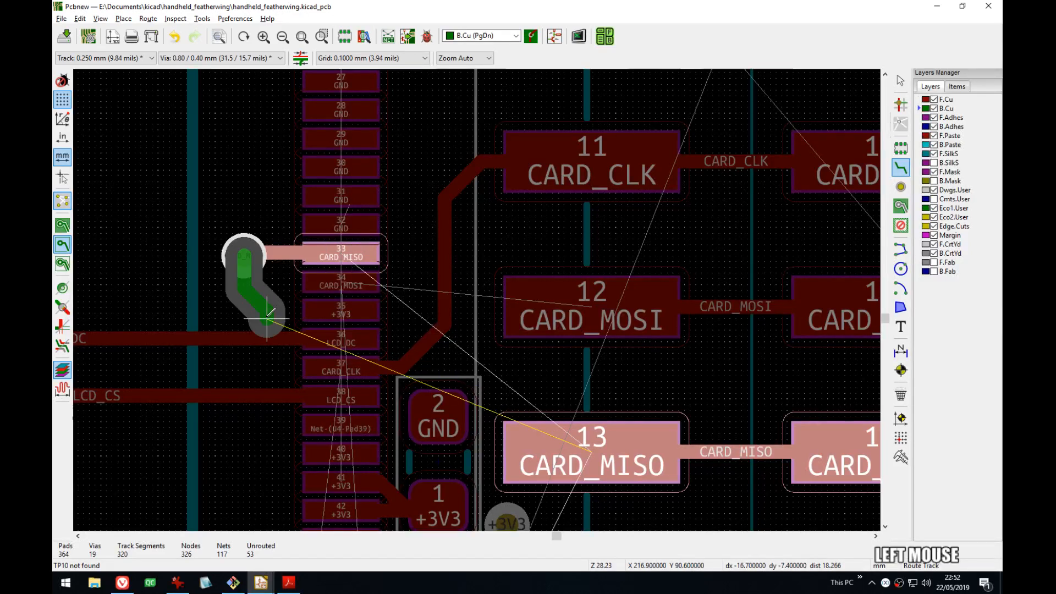
pyautogui.moveTo(273, 306); pyautogui.dragTo(245, 259, button='middle')
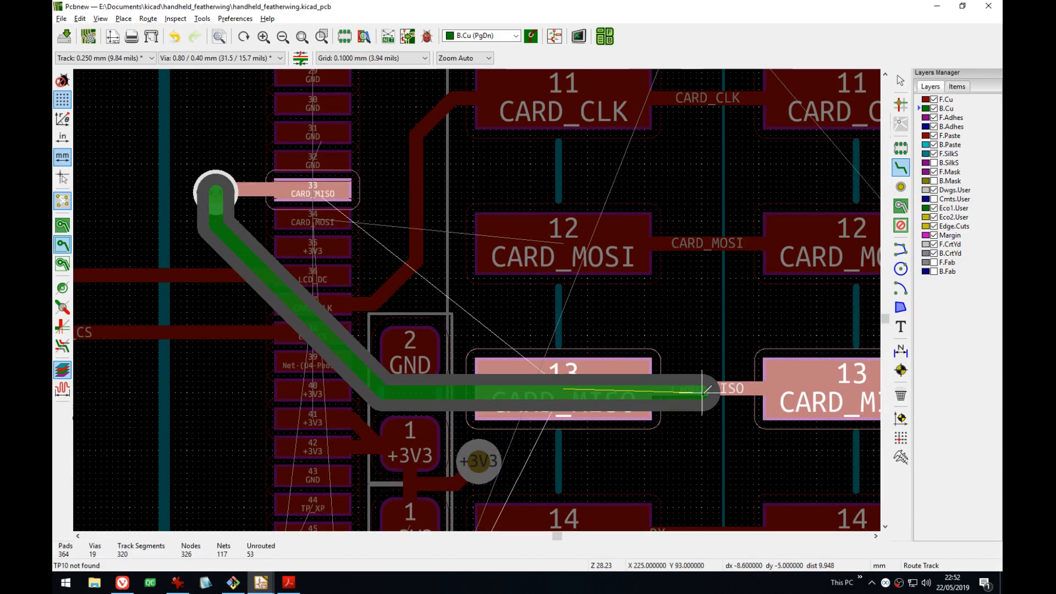
pyautogui.press('v')
pyautogui.click(712, 388)
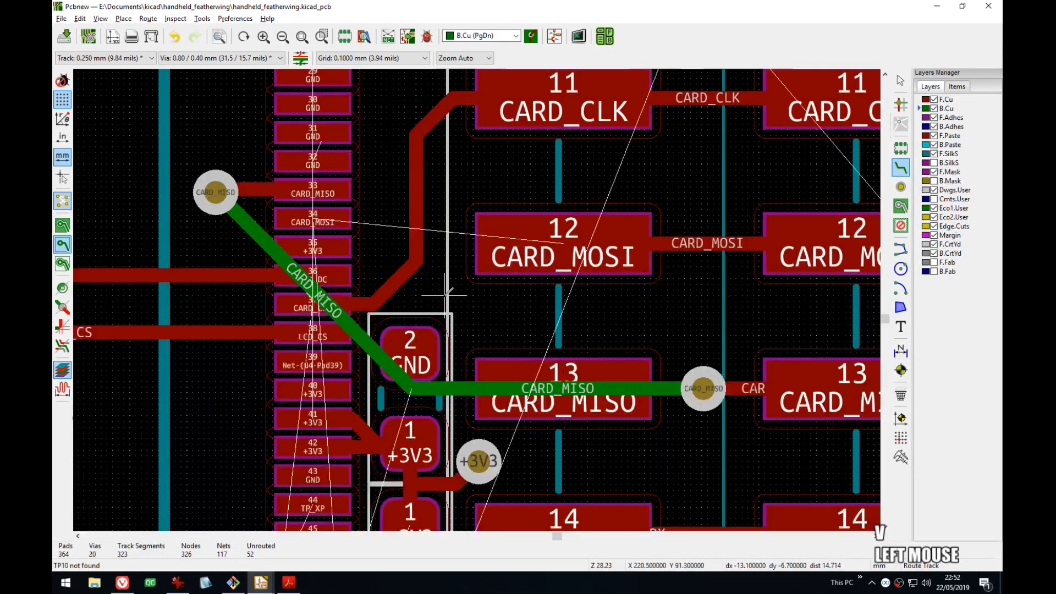
# - Reshape the B.Cu CARD_MISO track to run straight down from the via left of U4 before turning toward pin 13
pyautogui.moveTo(414, 283); pyautogui.dragTo(434, 318, button='middle')
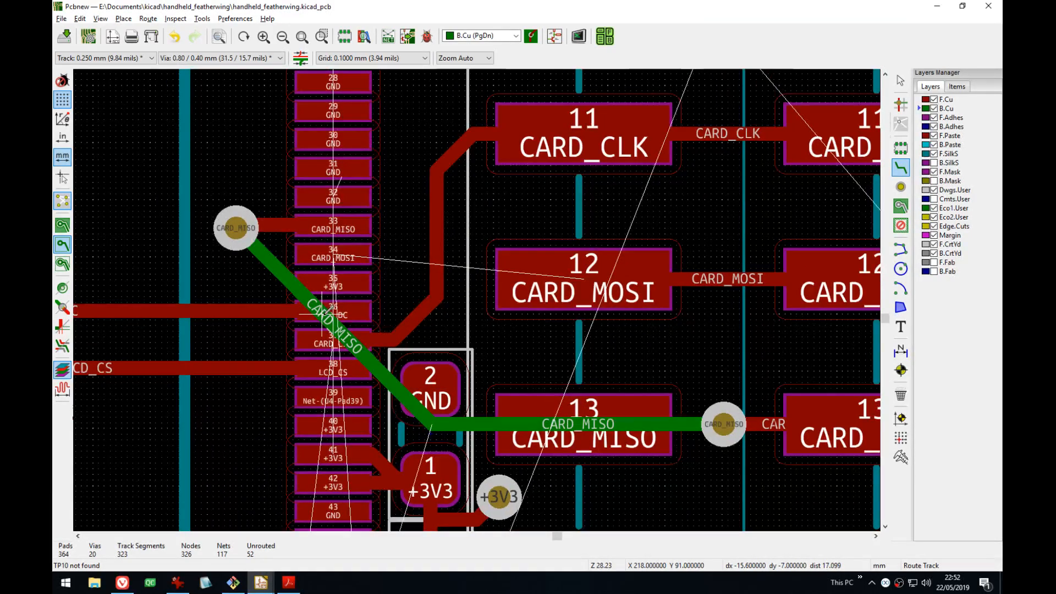
pyautogui.moveTo(322, 315); pyautogui.dragTo(224, 377)
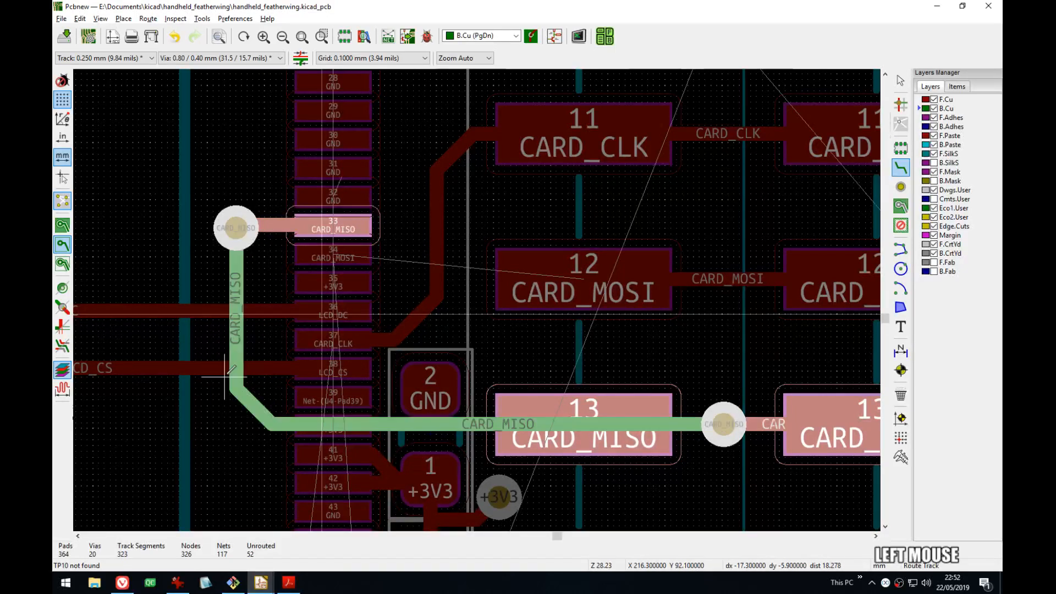
pyautogui.moveTo(226, 370); pyautogui.dragTo(236, 401, button='middle')
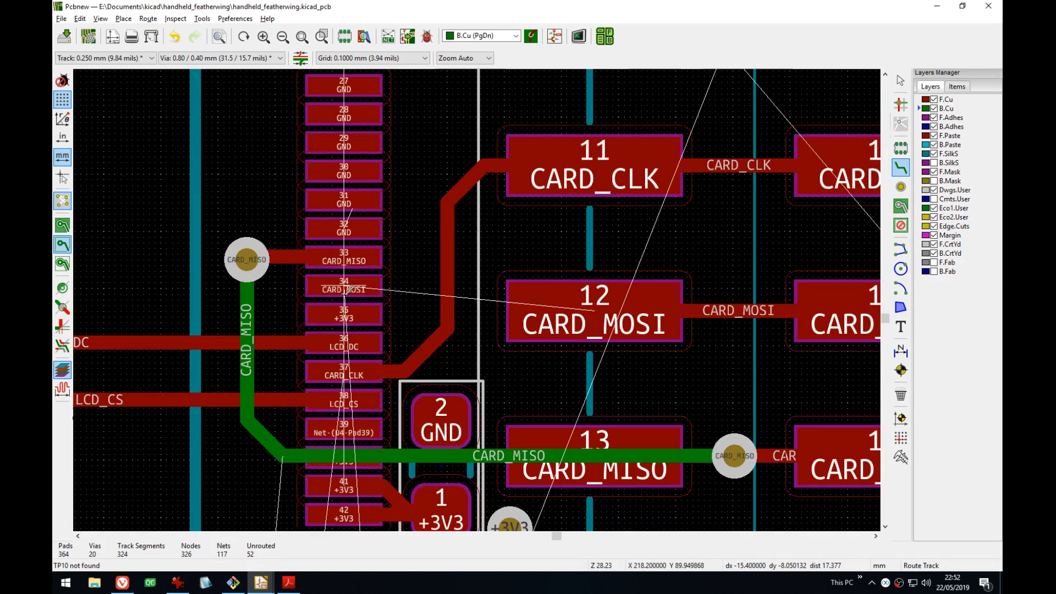
# - Place a via on the CARD_MOSI track between the two pin 12 pads
pyautogui.moveTo(357, 283); pyautogui.dragTo(349, 314, button='middle')
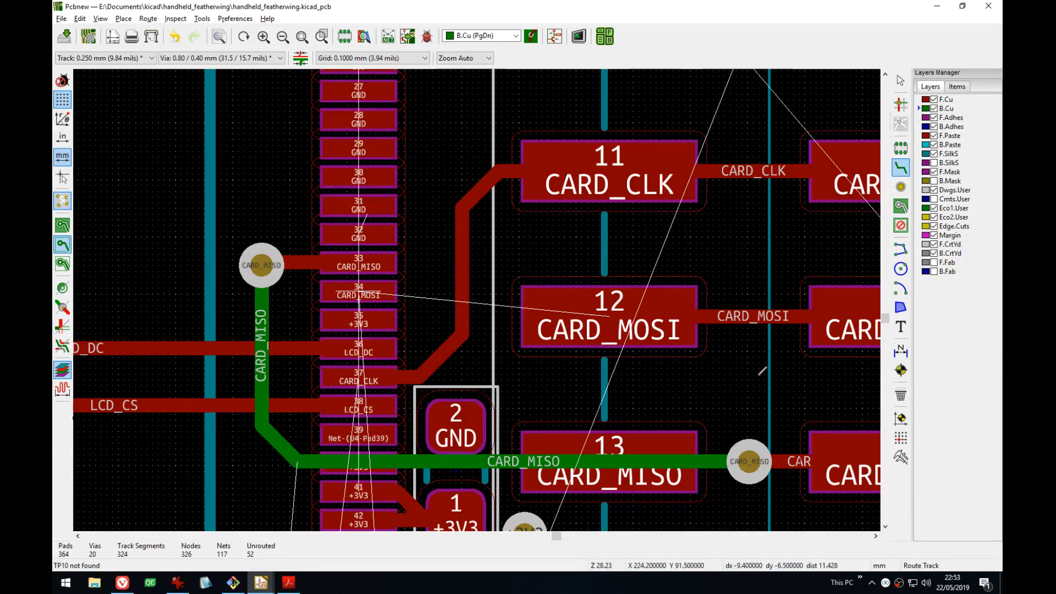
pyautogui.click(752, 315)
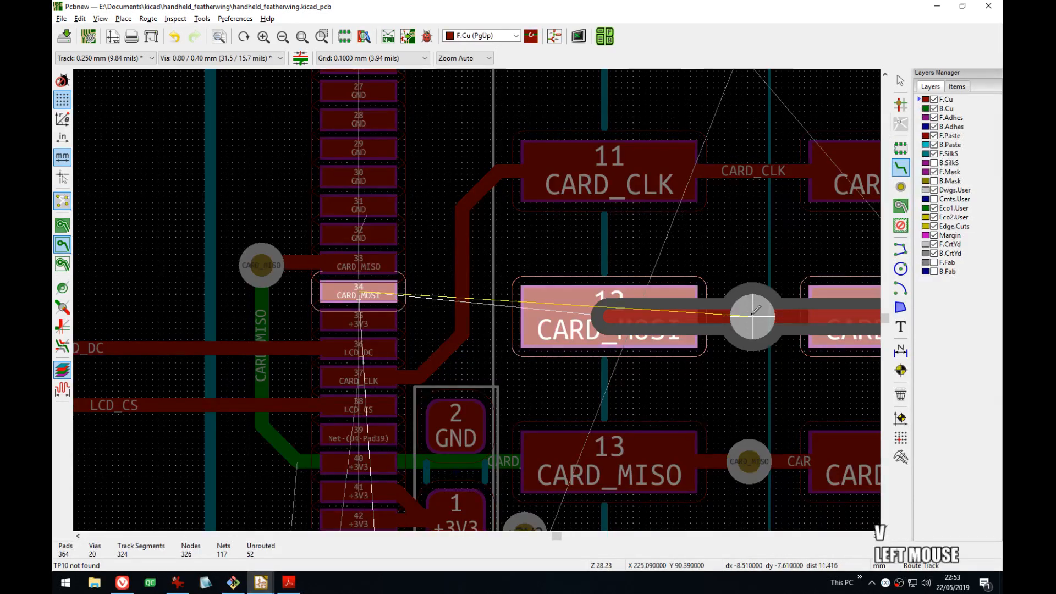
pyautogui.click(752, 316)
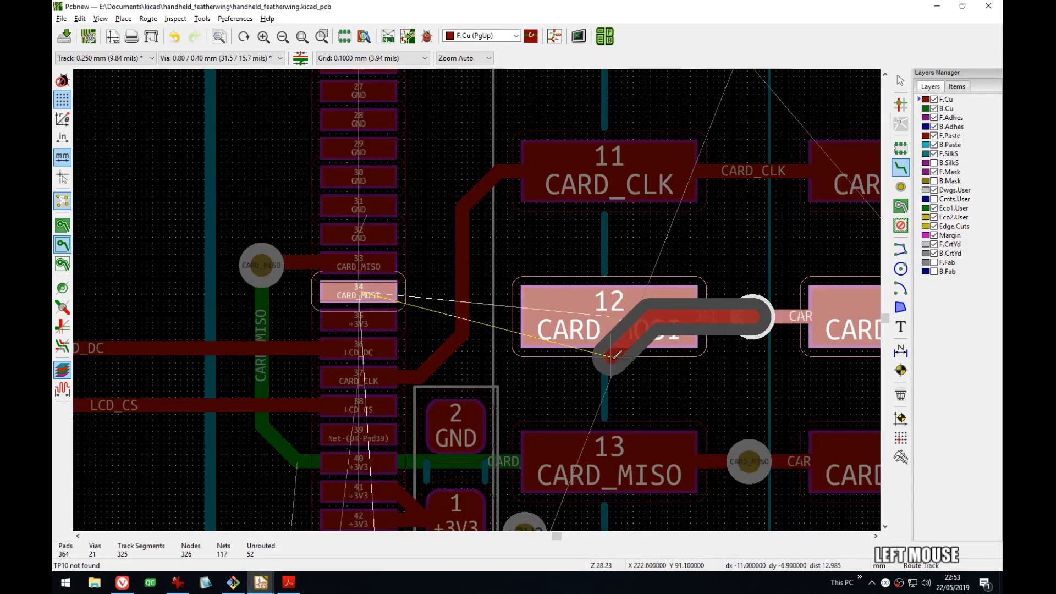
pyautogui.press('Escape')
pyautogui.press('v')
pyautogui.click(758, 311)
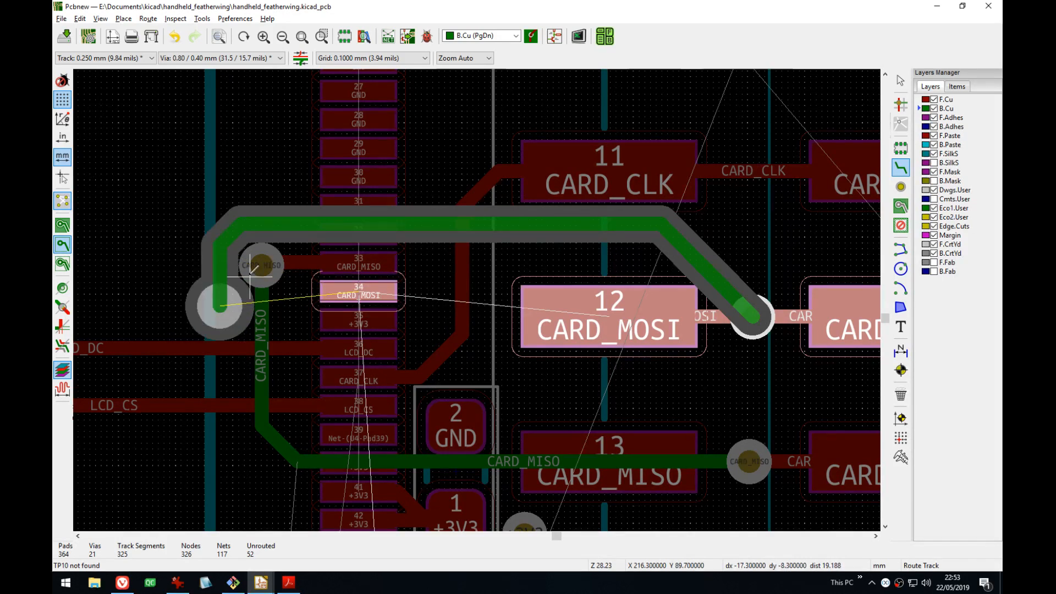
pyautogui.press('Escape')
# - Move the CARD_MISO via left of U4 farther left, with its B.Cu track running horizontally across U4 and diagonally to the pin 13 via
pyautogui.moveTo(326, 287); pyautogui.dragTo(422, 271, button='middle')
pyautogui.press('d')
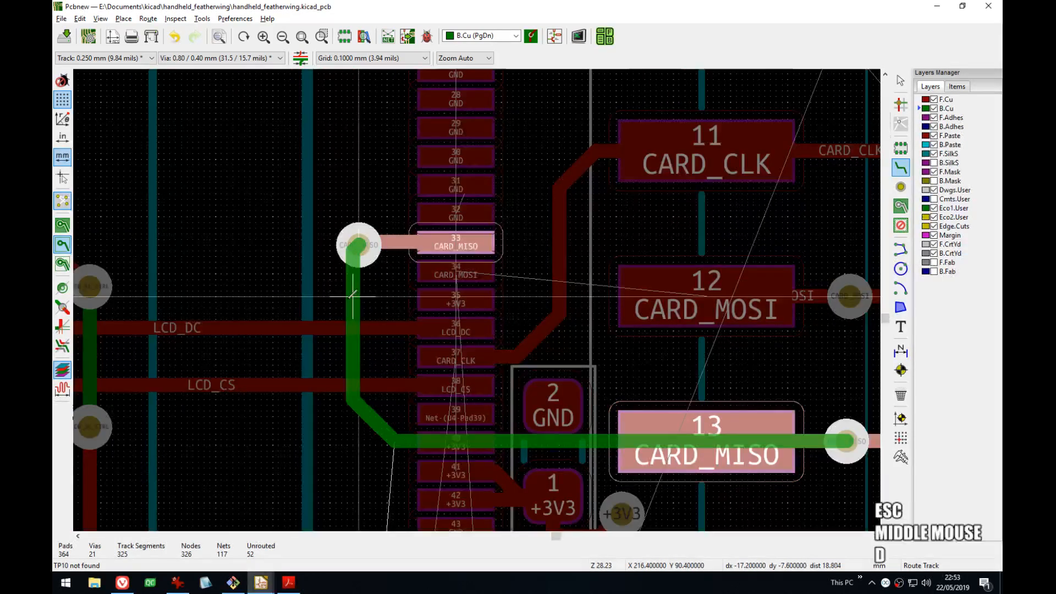
pyautogui.click(320, 292)
pyautogui.press('d')
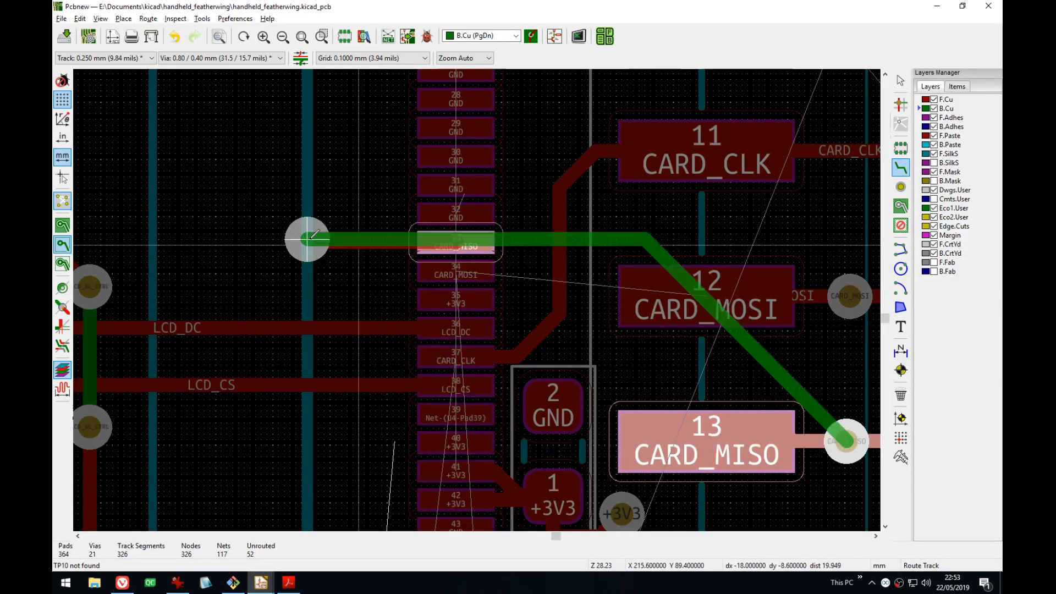
pyautogui.click(312, 239)
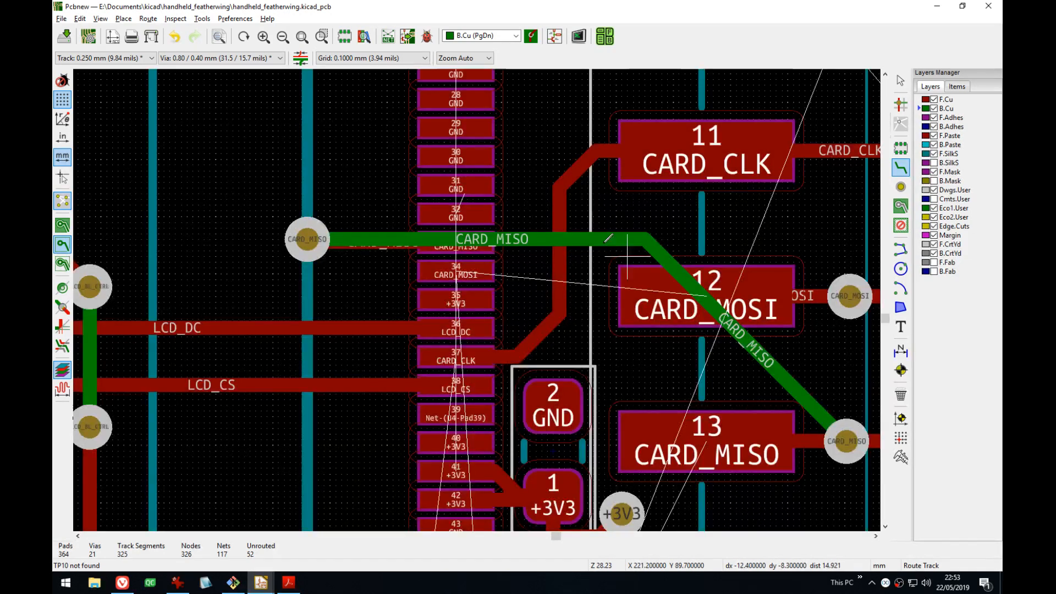
# - Reshape the B.Cu CARD_MISO track to drop vertically from the via beside U4 past LCD_CS, then run horizontally to the pin 13 via
pyautogui.press('d')
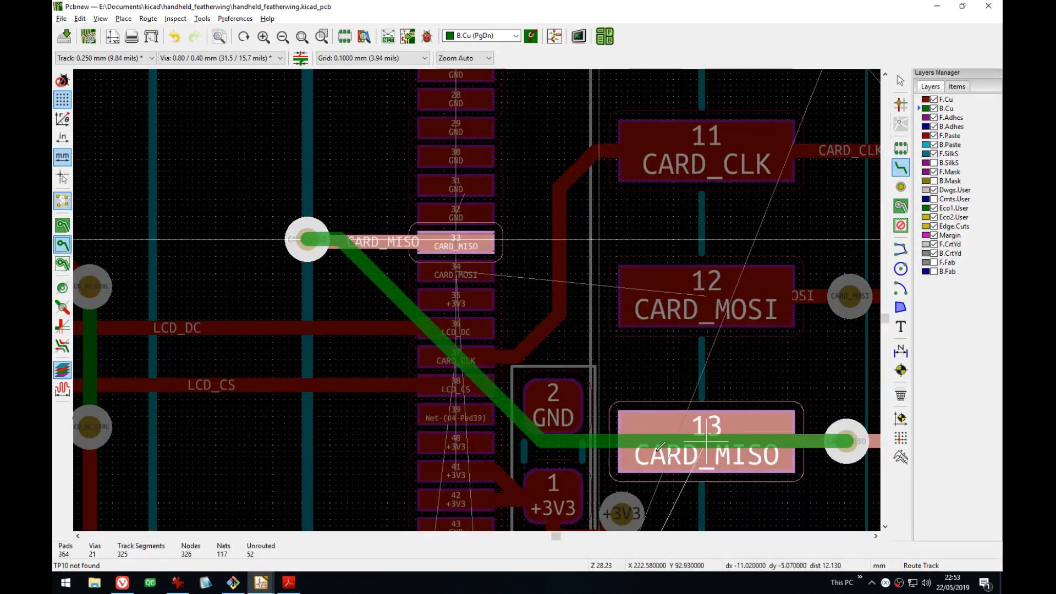
pyautogui.click(651, 440)
pyautogui.moveTo(418, 317); pyautogui.dragTo(289, 370)
pyautogui.click(289, 370)
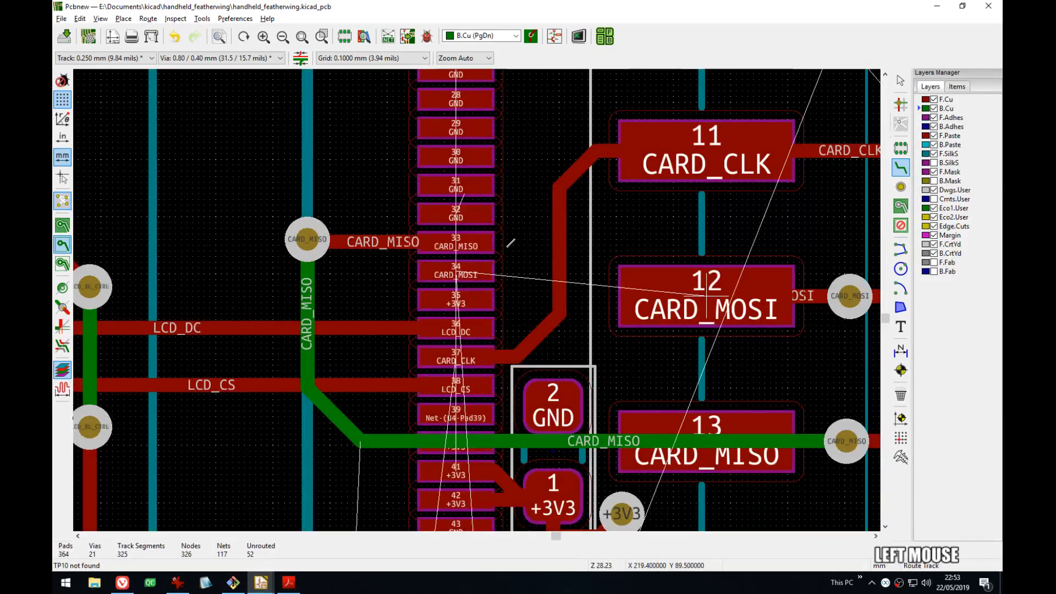
# - Route CARD_MOSI from U4 pad 34 to a via left of U4, and straight across on B.Cu to the via between the pin 12 pads
pyautogui.click(462, 271)
pyautogui.press('v')
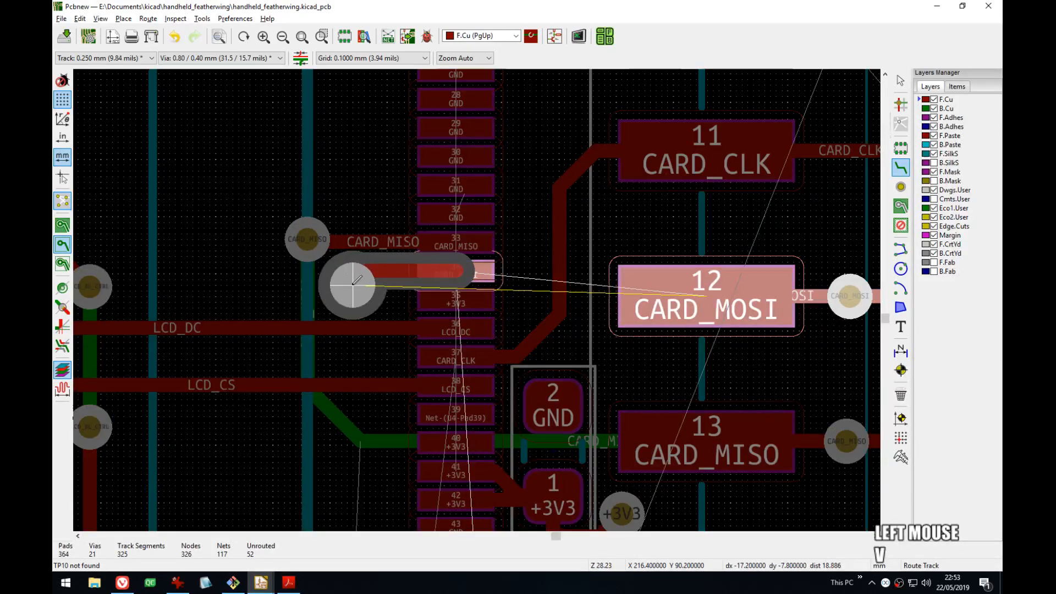
pyautogui.click(353, 283)
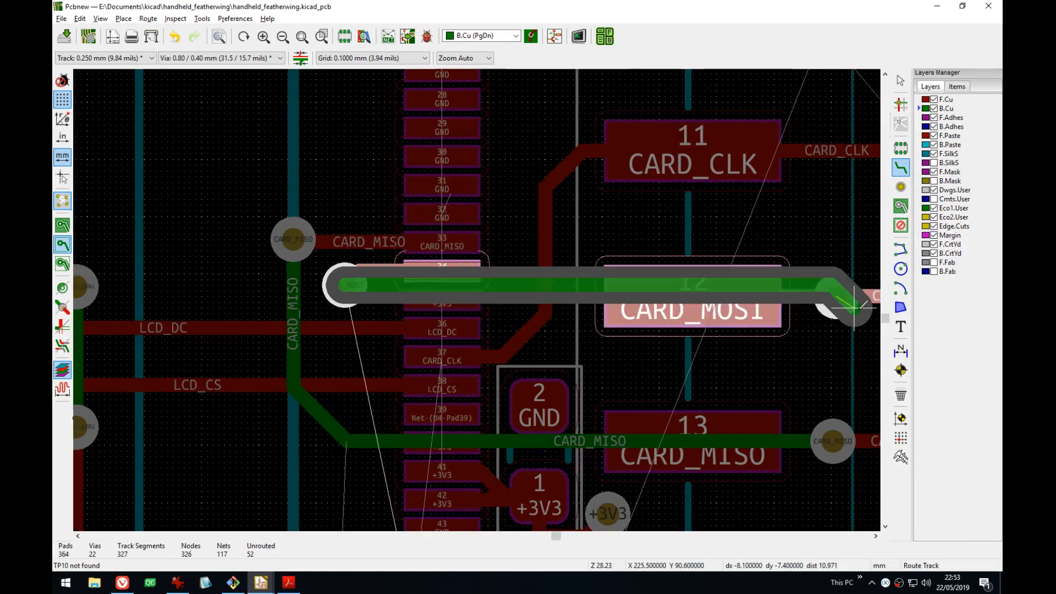
pyautogui.click(805, 297)
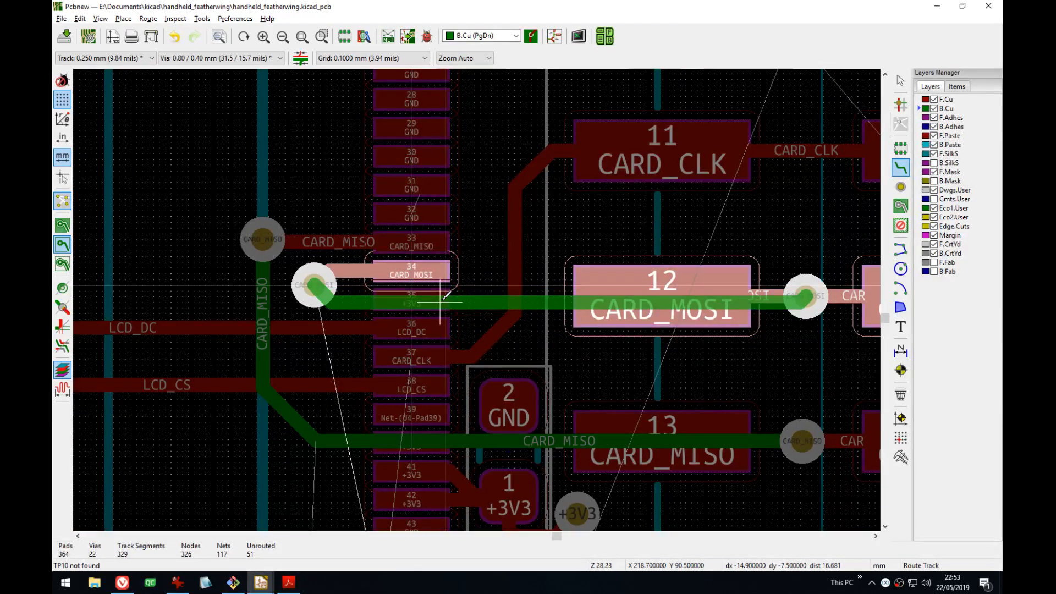
pyautogui.click(446, 296)
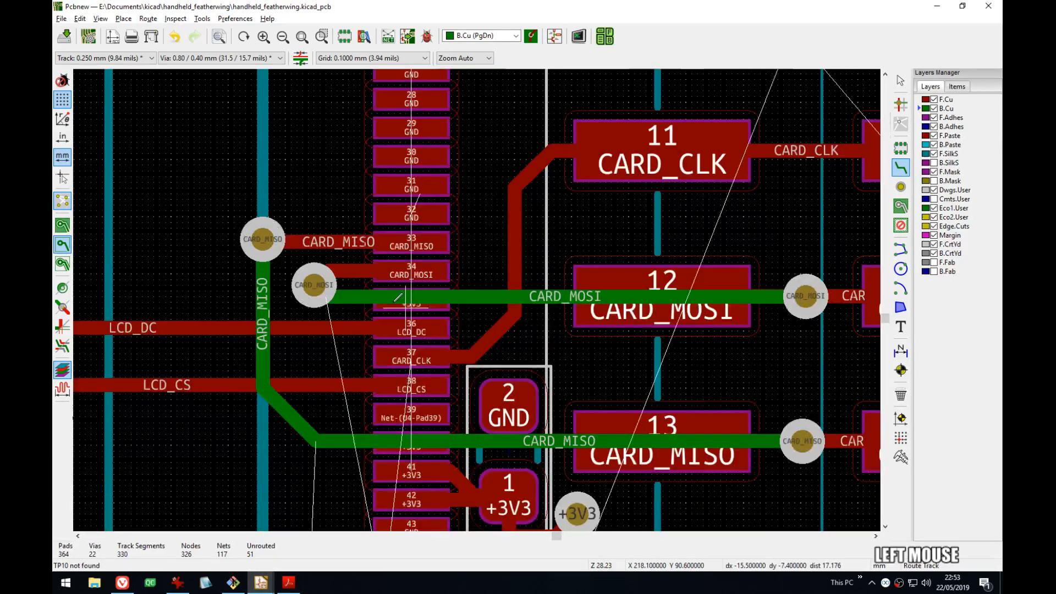
# - Save the board and refill all copper zones
pyautogui.moveTo(345, 293); pyautogui.dragTo(274, 285, button='middle')
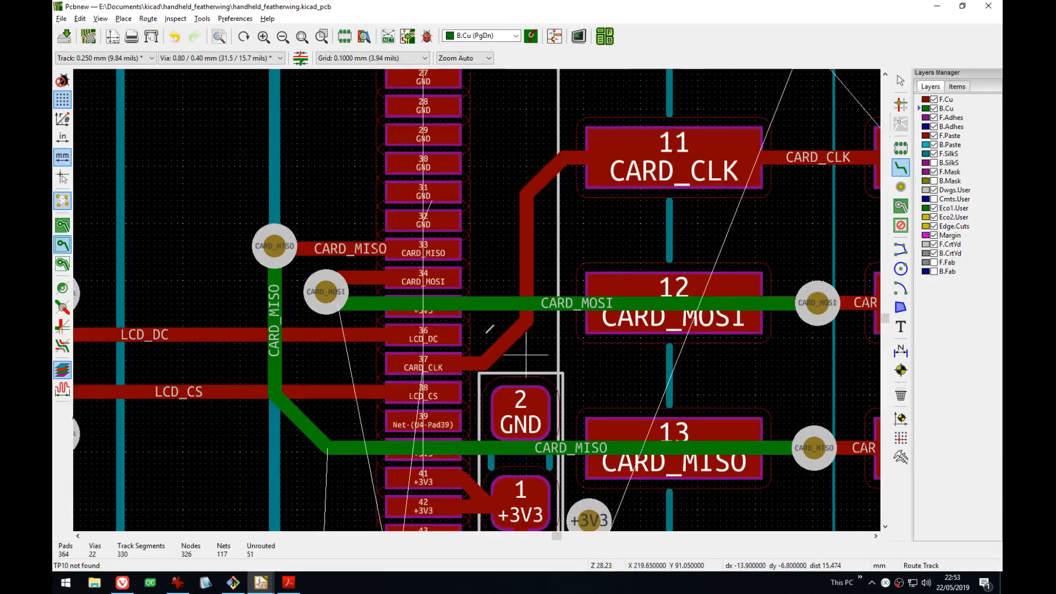
pyautogui.hotkey('ctrl', 's')
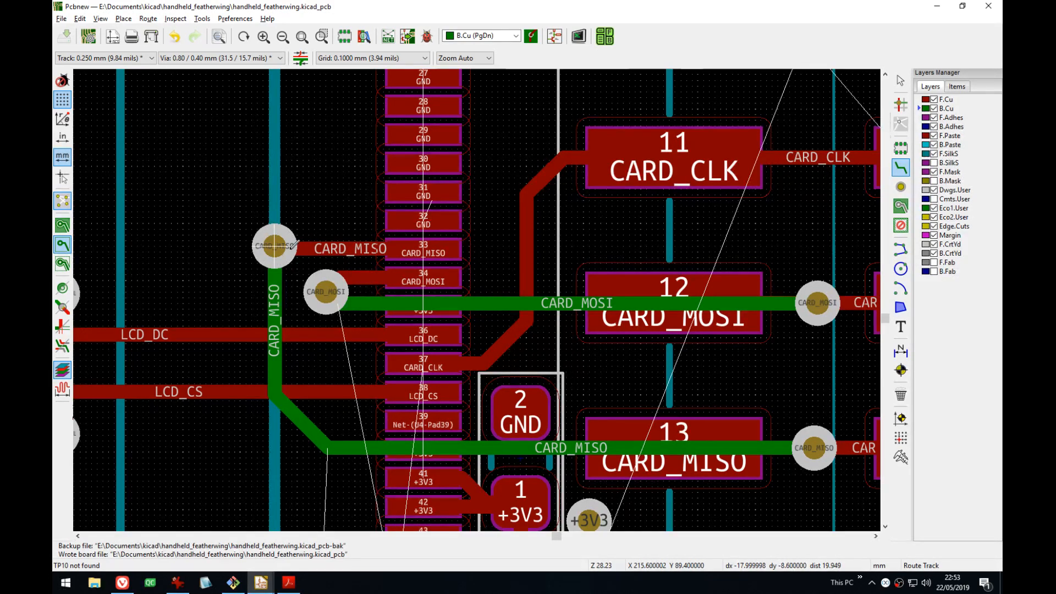
pyautogui.scroll(-4, 295, 244)
pyautogui.moveTo(572, 317); pyautogui.dragTo(502, 269, button='middle')
pyautogui.hotkey('ctrl', 's')
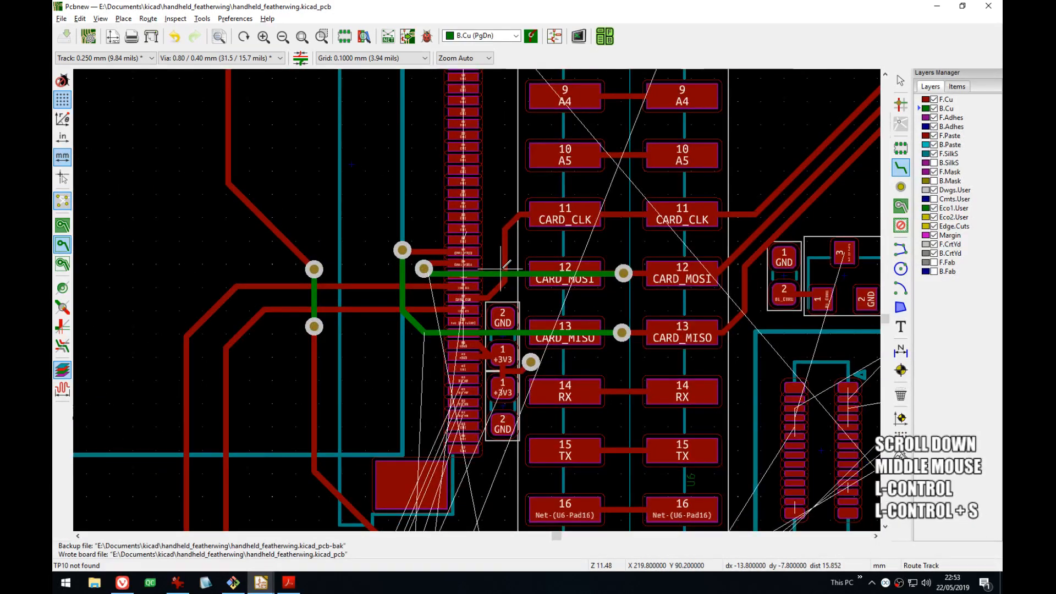
pyautogui.press('b')
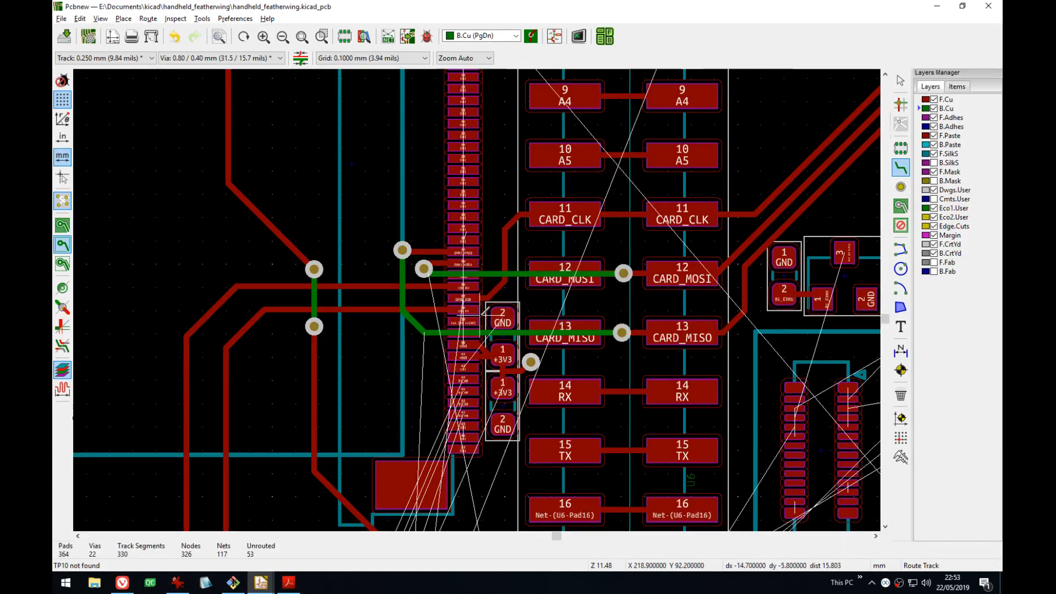
# - Examine the unrouted connections between U4 and the chip with centre pad 17 below it
pyautogui.scroll(3, 482, 295)
pyautogui.moveTo(482, 295); pyautogui.dragTo(509, 280, button='middle')
pyautogui.scroll(3, 454, 313)
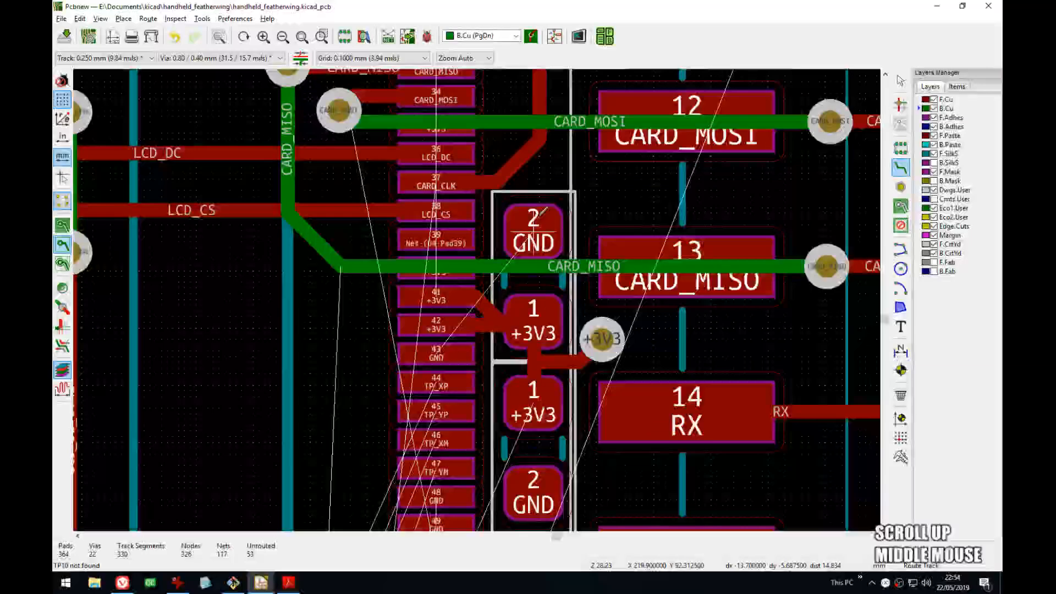
pyautogui.moveTo(454, 313); pyautogui.dragTo(409, 352, button='middle')
pyautogui.moveTo(579, 242); pyautogui.dragTo(520, 440, button='middle')
pyautogui.moveTo(561, 212); pyautogui.dragTo(597, 398, button='middle')
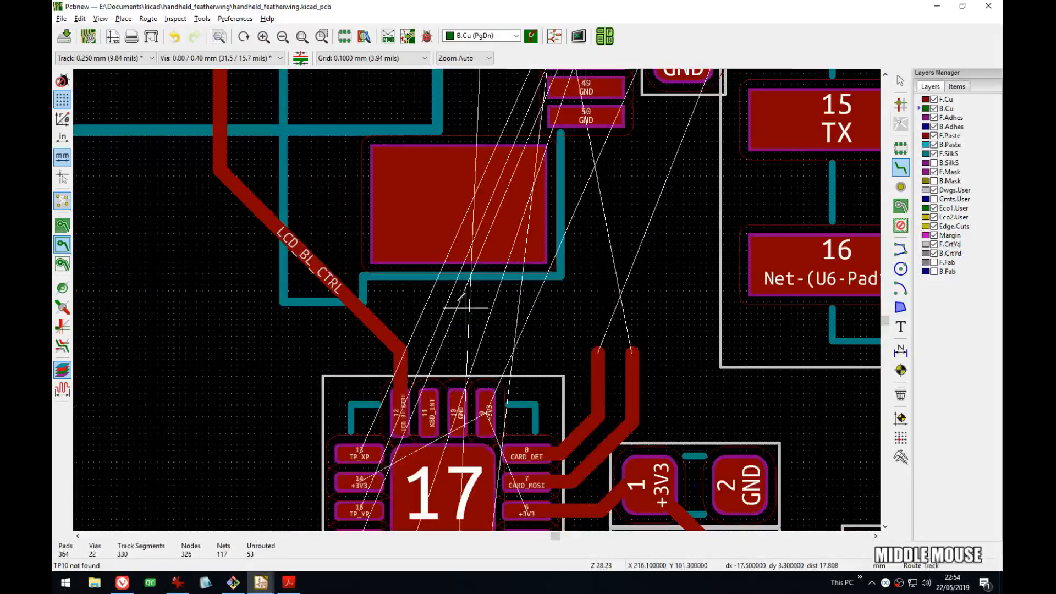
pyautogui.moveTo(401, 106); pyautogui.dragTo(496, 189, button='middle')
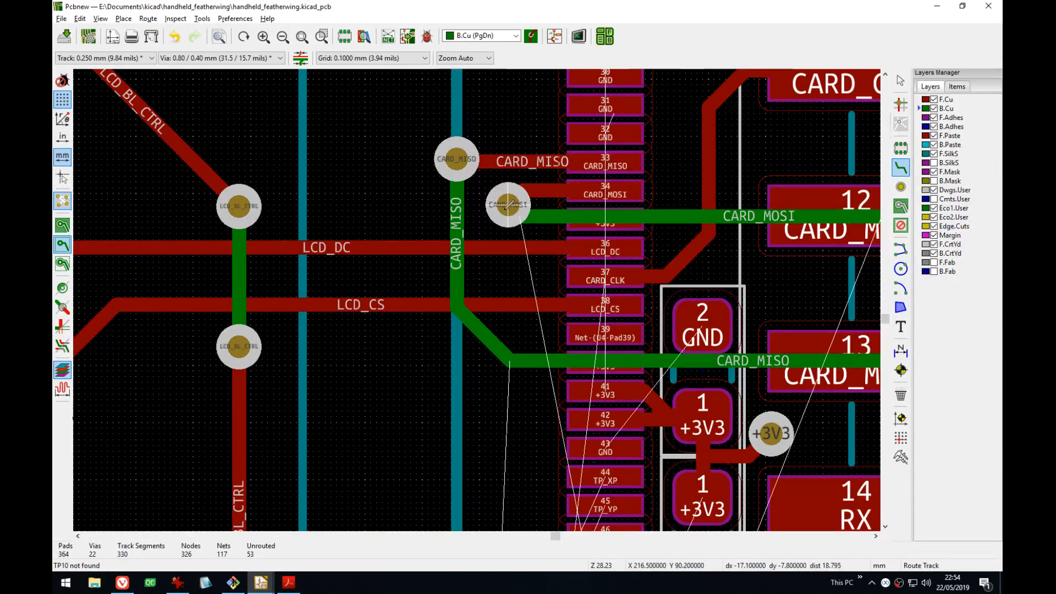
pyautogui.moveTo(456, 460); pyautogui.dragTo(602, 291, button='middle')
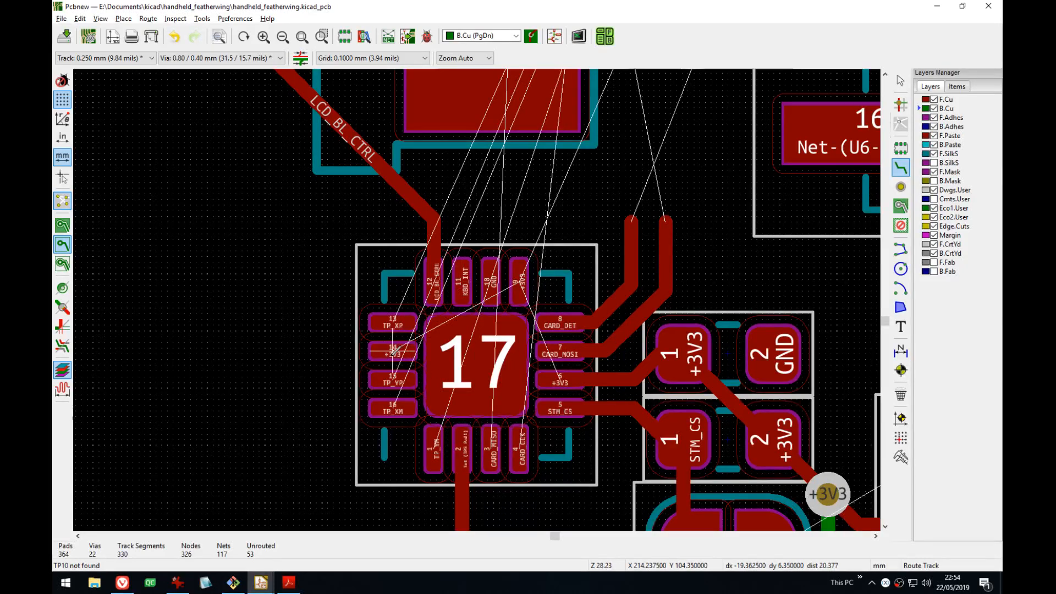
pyautogui.scroll(-1, 395, 350)
pyautogui.moveTo(515, 295); pyautogui.dragTo(409, 247, button='middle')
pyautogui.scroll(2, 476, 301)
pyautogui.moveTo(513, 262); pyautogui.dragTo(657, 264, button='middle')
pyautogui.scroll(-2, 633, 294)
pyautogui.moveTo(477, 300); pyautogui.dragTo(484, 305, button='middle')
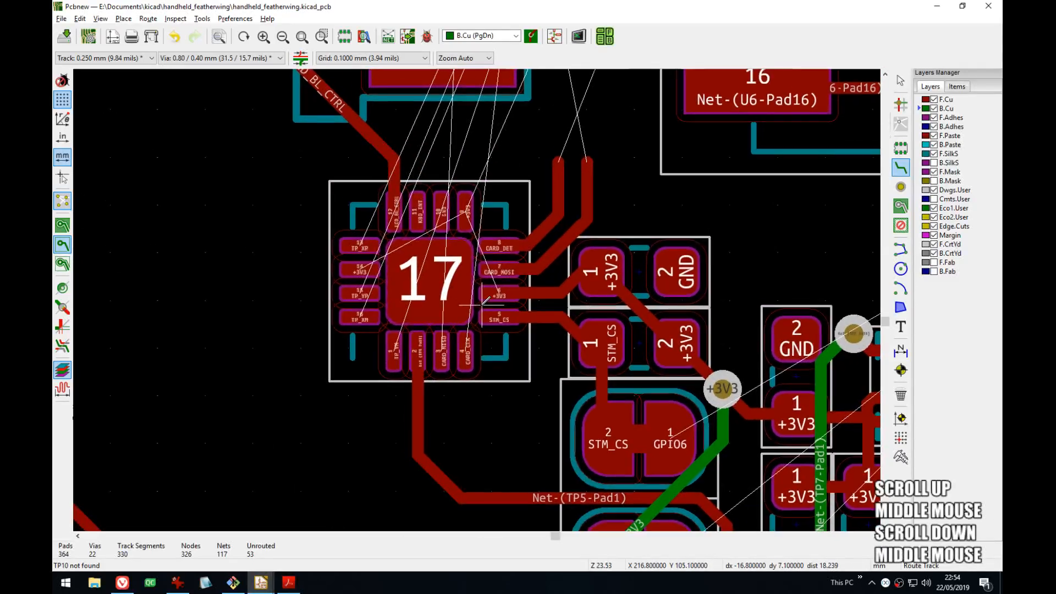
# - Route a short F.Cu track from the chip's +3V3 pad 14 outward to a via outside its outline
pyautogui.scroll(1, 327, 282)
pyautogui.scroll(1, 529, 296)
pyautogui.click(467, 285)
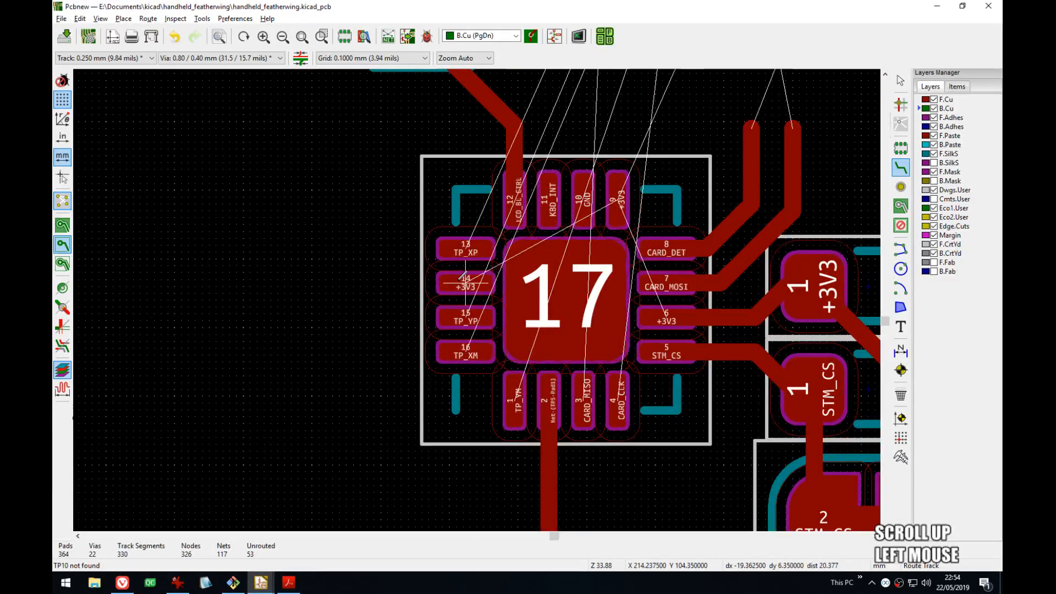
pyautogui.press('v')
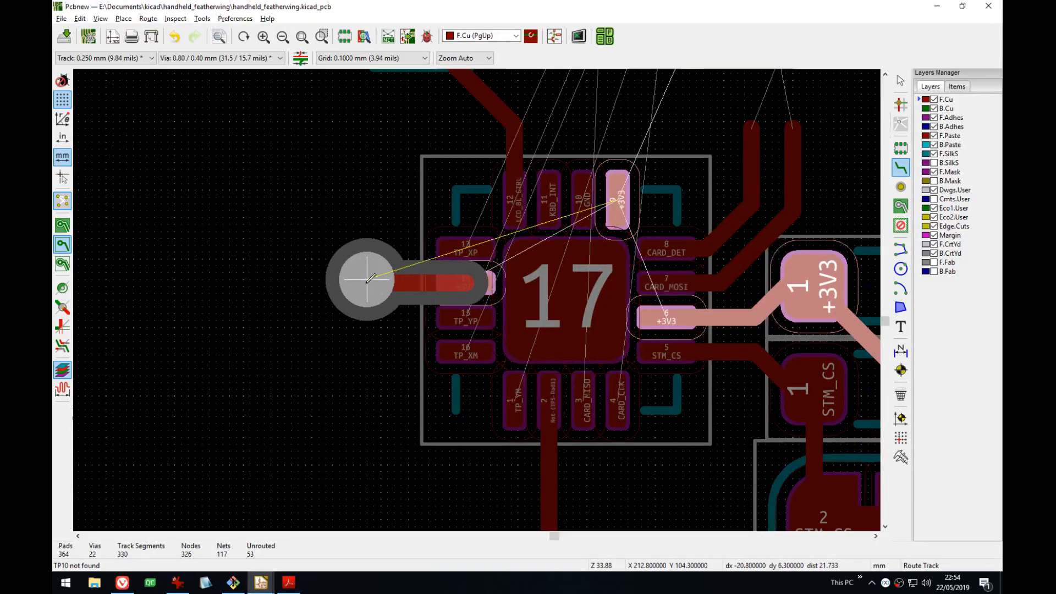
pyautogui.click(367, 278)
pyautogui.press('Escape')
# - Route a short F.Cu track from the chip's +3V3 pad 9 upward to a via above its outline
pyautogui.moveTo(620, 190); pyautogui.dragTo(521, 297, button='middle')
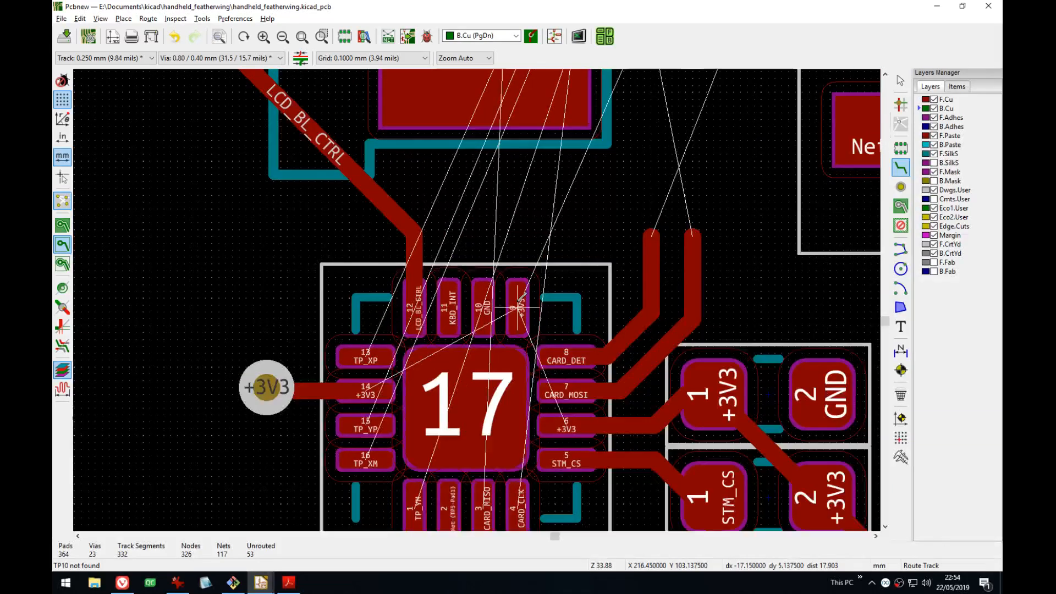
pyautogui.click(521, 297)
pyautogui.press('v')
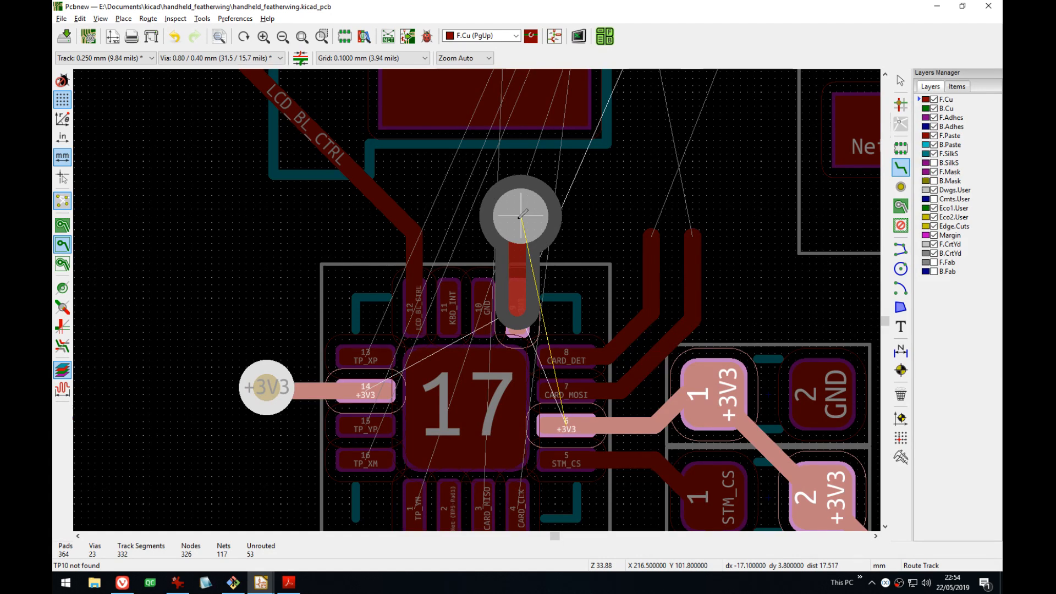
pyautogui.click(521, 215)
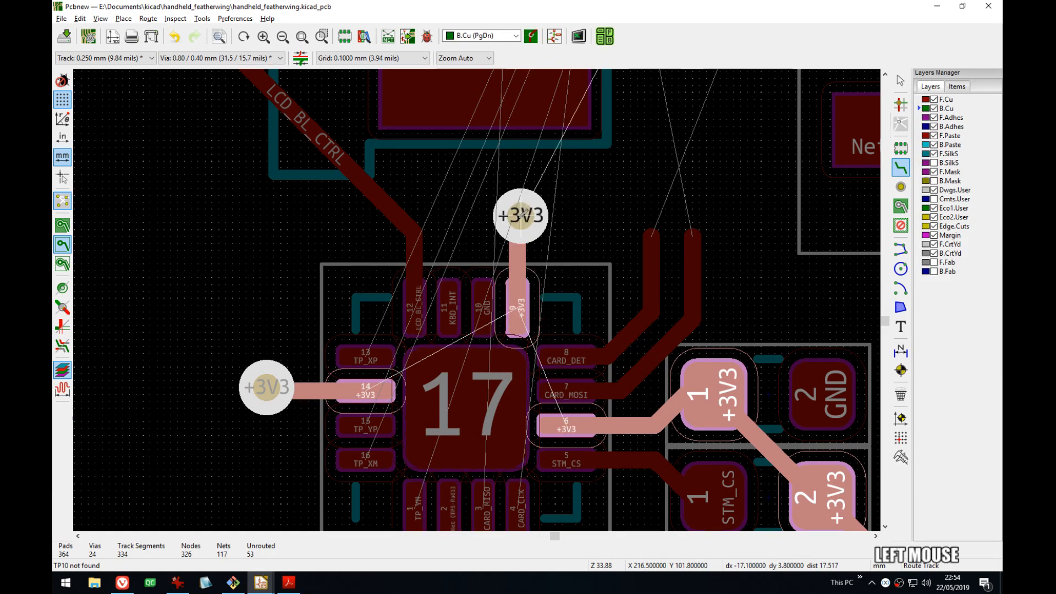
pyautogui.press('Escape')
pyautogui.click(450, 300)
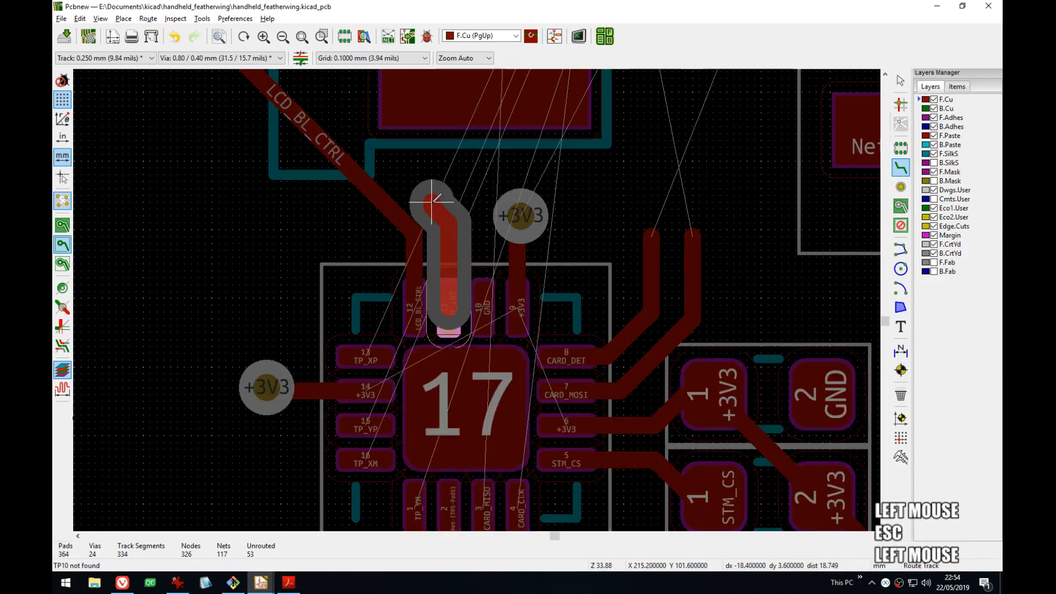
pyautogui.press('v')
pyautogui.press('Escape')
# - Examine the unfinished CARD_DET and CARD_MOSI tracks and the remaining unrouted pads around the chip with centre pad 17
pyautogui.moveTo(598, 224); pyautogui.dragTo(499, 378, button='middle')
pyautogui.scroll(-1, 476, 300)
pyautogui.scroll(-3, 499, 378)
pyautogui.scroll(2, 476, 300)
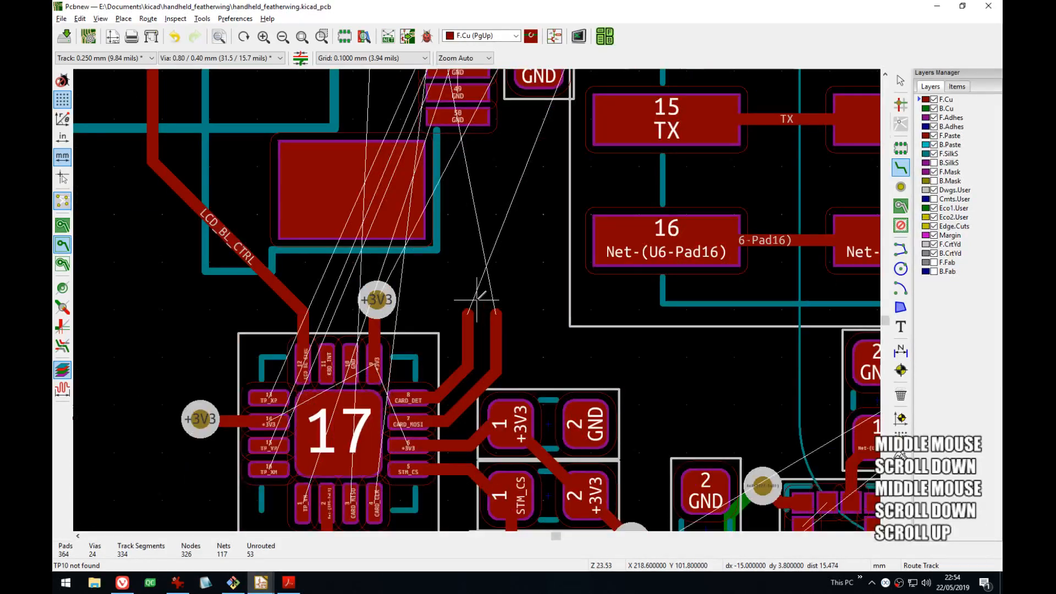
pyautogui.scroll(-3, 468, 314)
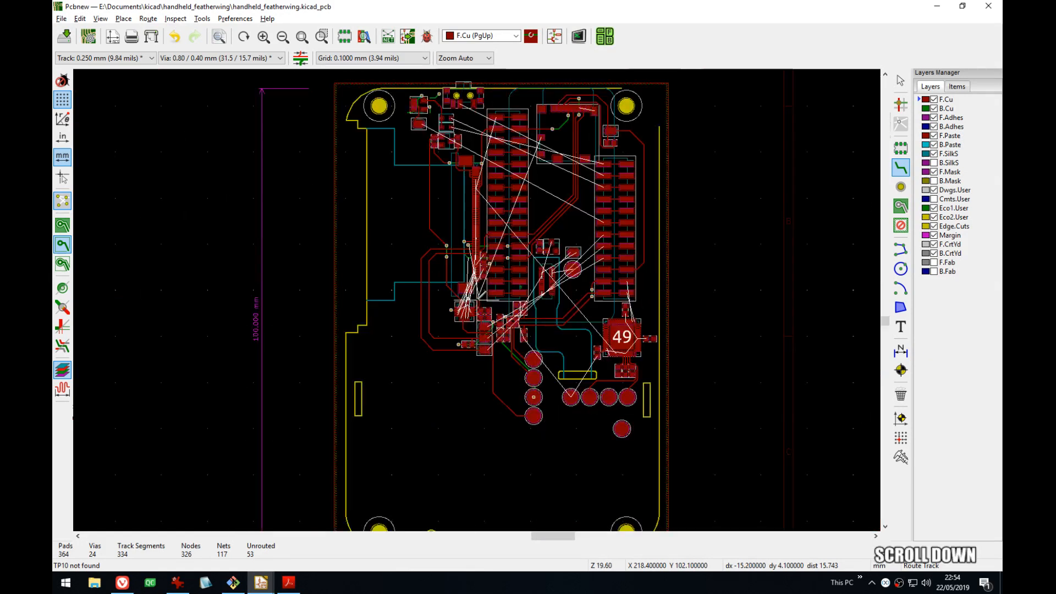
pyautogui.scroll(6, 473, 315)
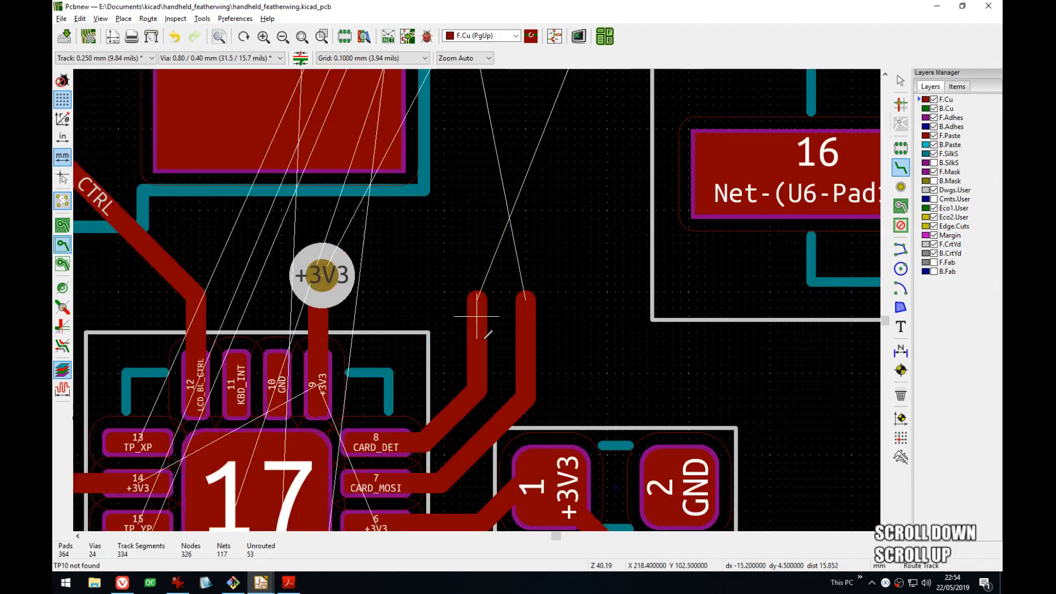
pyautogui.moveTo(486, 335); pyautogui.dragTo(501, 168, button='middle')
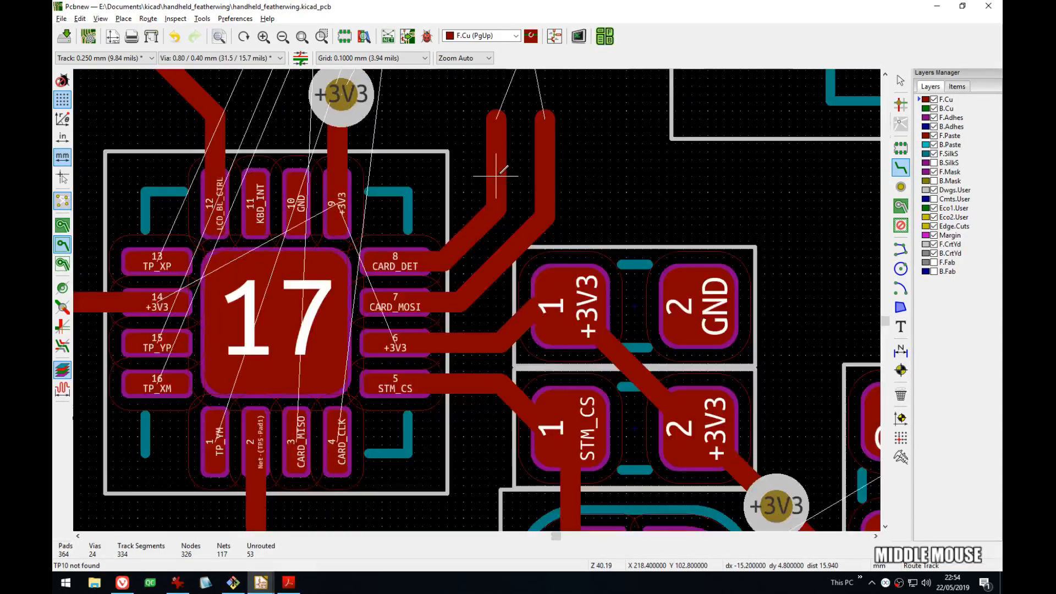
pyautogui.moveTo(422, 323); pyautogui.dragTo(516, 184, button='middle')
pyautogui.click(392, 275)
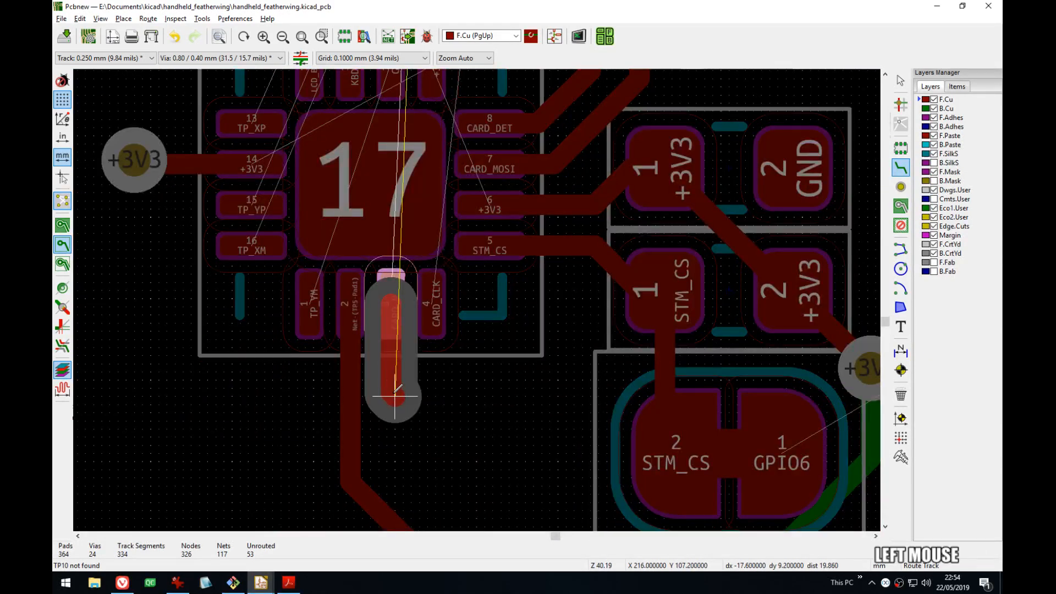
pyautogui.scroll(-1, 395, 418)
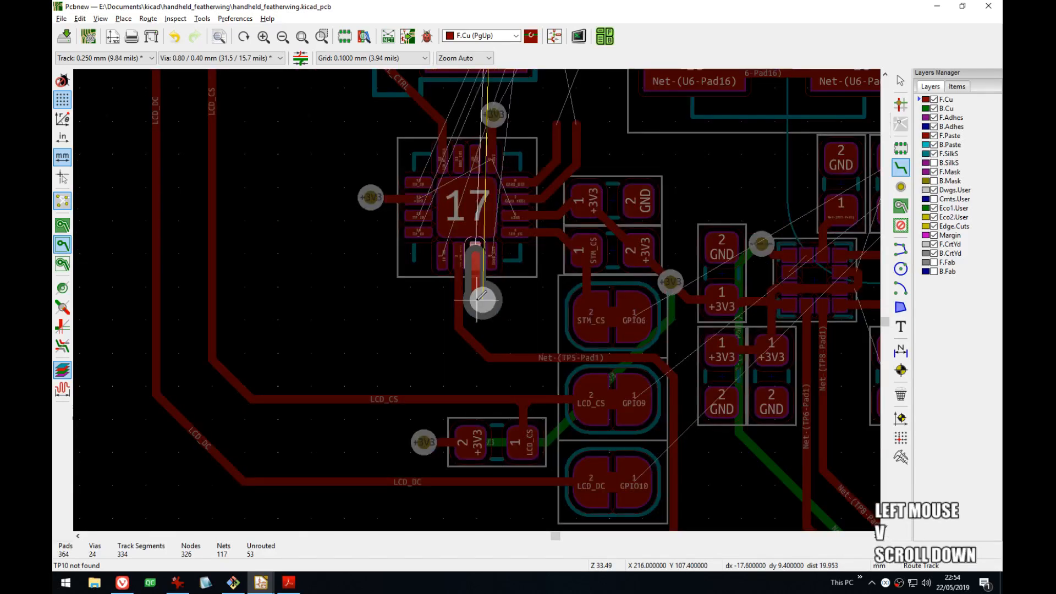
pyautogui.scroll(1, 482, 294)
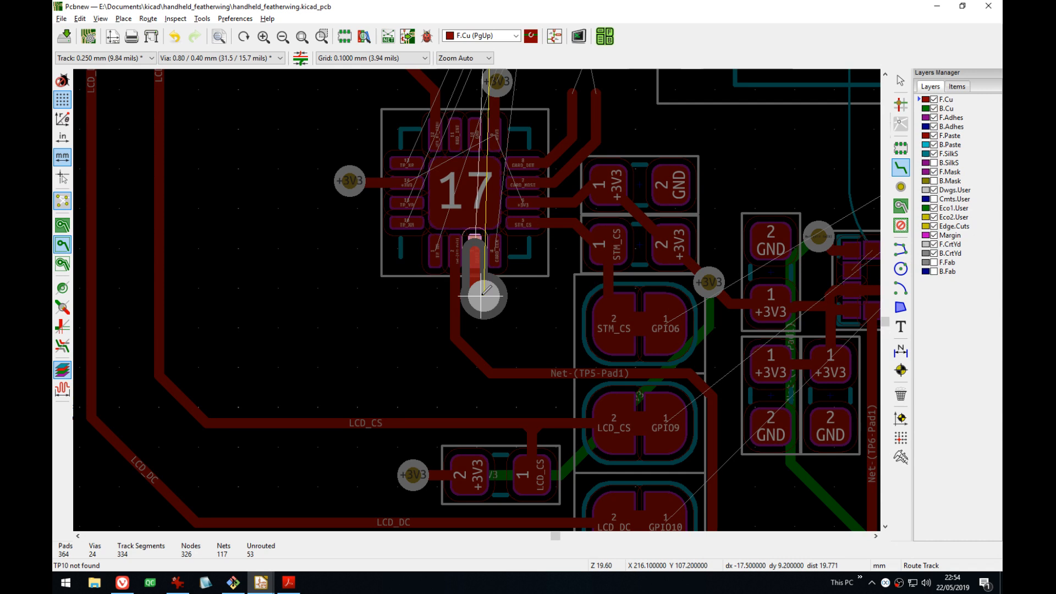
pyautogui.scroll(3, 484, 292)
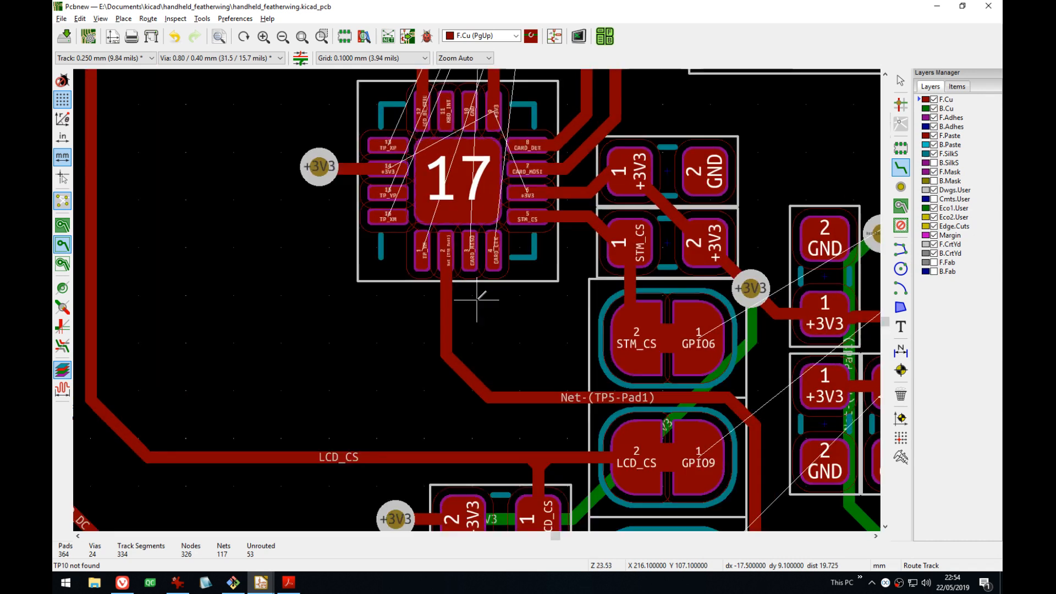
pyautogui.press('Escape')
# - Delete the vertical and diagonal Net-(TP5-Pad1) segments below the chip's pad 2, keeping the horizontal track
pyautogui.moveTo(478, 299); pyautogui.dragTo(486, 267, button='middle')
pyautogui.click(444, 281)
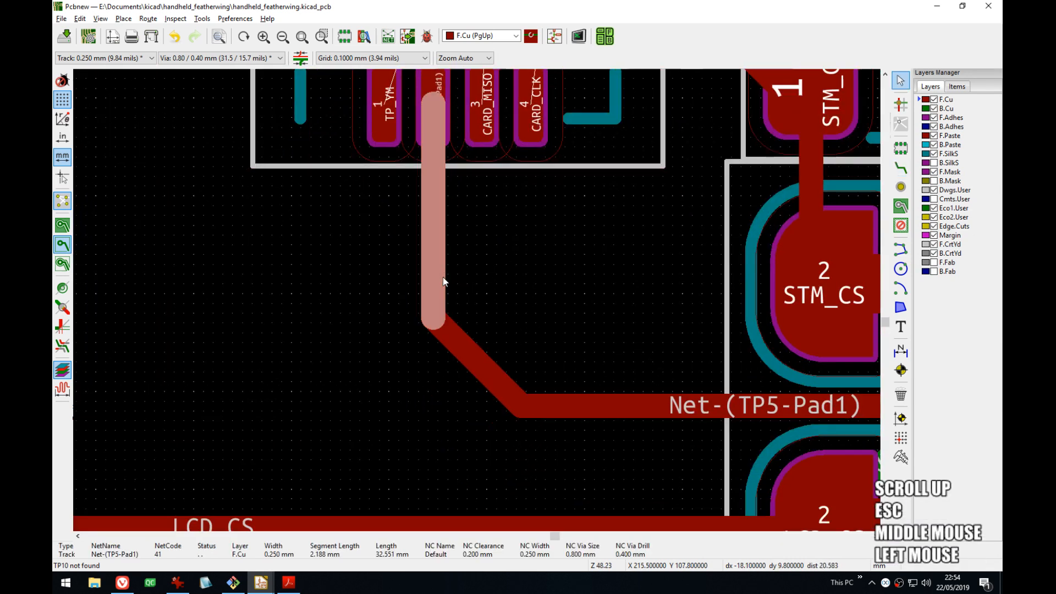
pyautogui.press('Delete')
pyautogui.click(472, 363)
pyautogui.press('Delete')
pyautogui.click(510, 391)
pyautogui.press('Delete')
# - Reroute Net-(TP5-Pad1) from pad 2 to a via, diagonally on B.Cu to a second via on the horizontal track, and delete the leftover stub
pyautogui.moveTo(515, 260); pyautogui.dragTo(524, 352, button='middle')
pyautogui.press('x')
pyautogui.click(442, 196)
pyautogui.press('v')
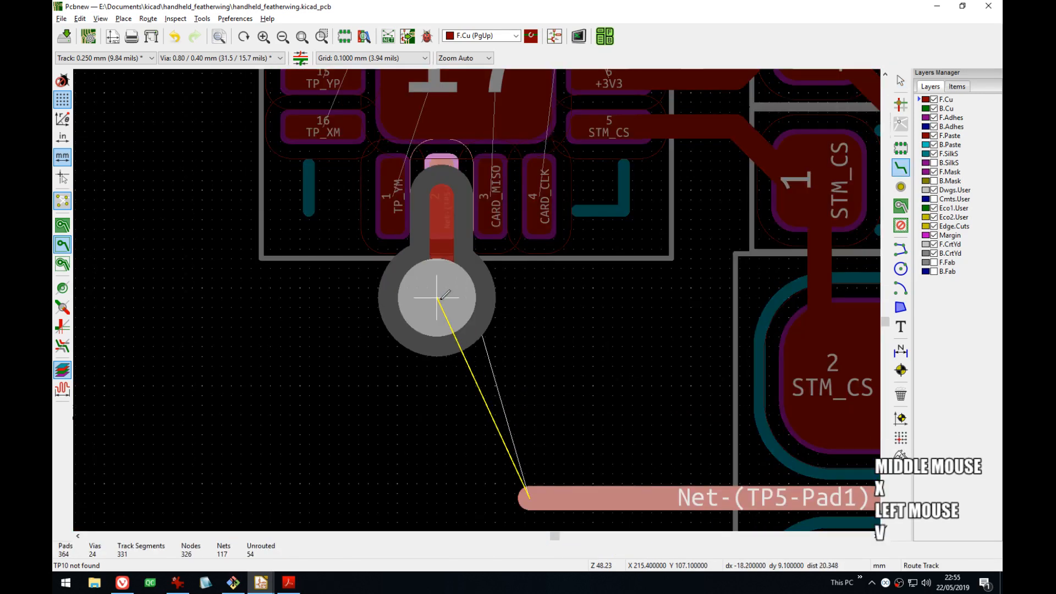
pyautogui.click(446, 326)
pyautogui.moveTo(484, 440); pyautogui.dragTo(473, 314, button='middle')
pyautogui.press('v')
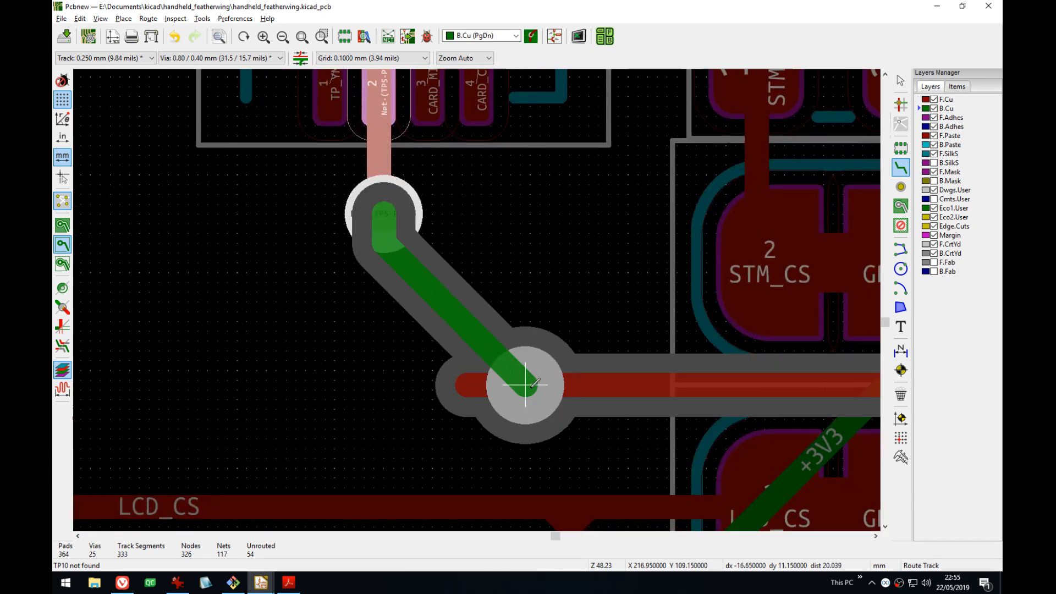
pyautogui.click(582, 384)
pyautogui.press('Escape')
pyautogui.click(523, 371)
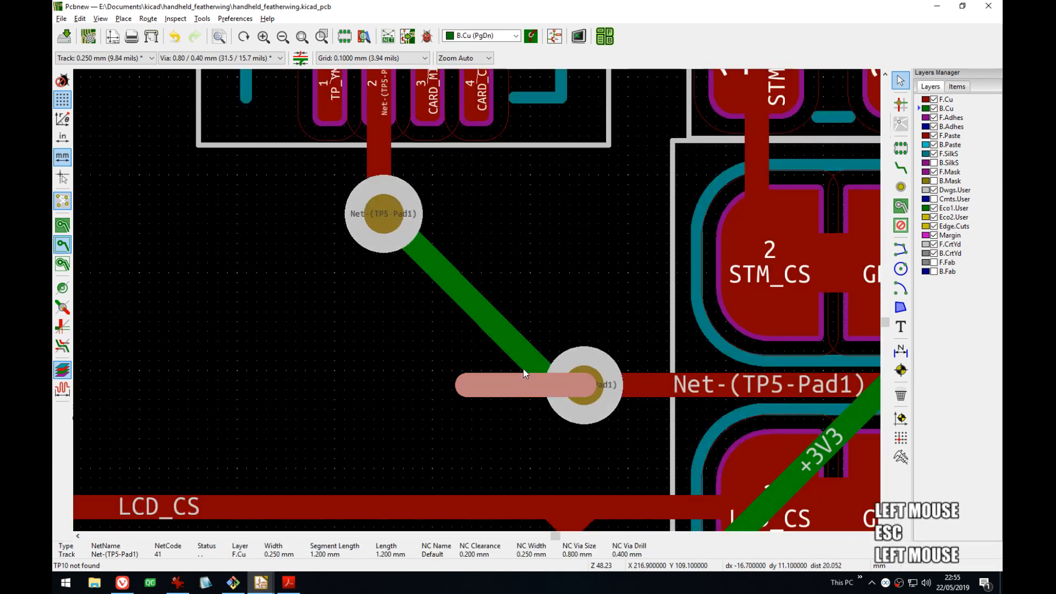
pyautogui.press('Delete')
# - Route CARD_MISO on F.Cu from the chip's pad 3 around the Net-(TP5-Pad1) via, ending it open below and left of the via
pyautogui.moveTo(469, 168); pyautogui.dragTo(510, 244, button='middle')
pyautogui.click(456, 190)
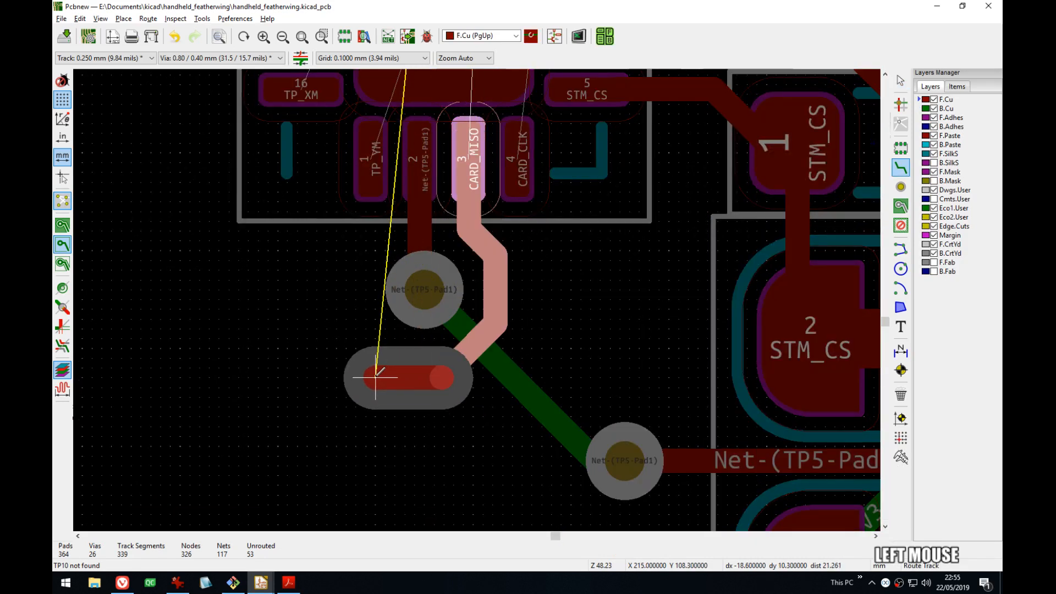
pyautogui.click(376, 377)
pyautogui.press('Escape')
# - Route CARD_CLK on F.Cu from the chip's pad 4 alongside CARD_MISO, ending it open below the CARD_MISO track's end
pyautogui.click(516, 160)
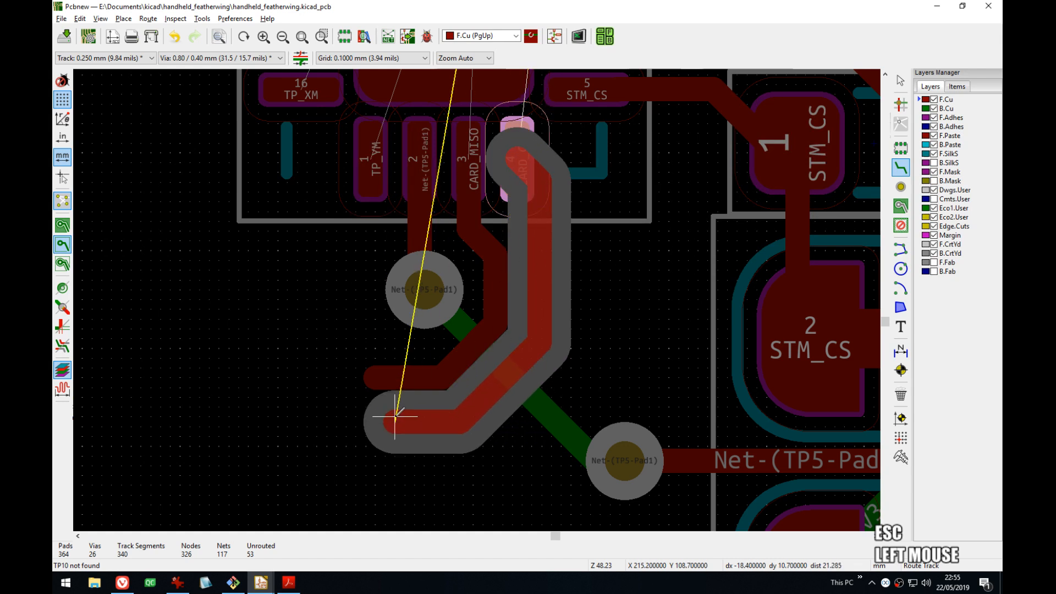
pyautogui.click(376, 416)
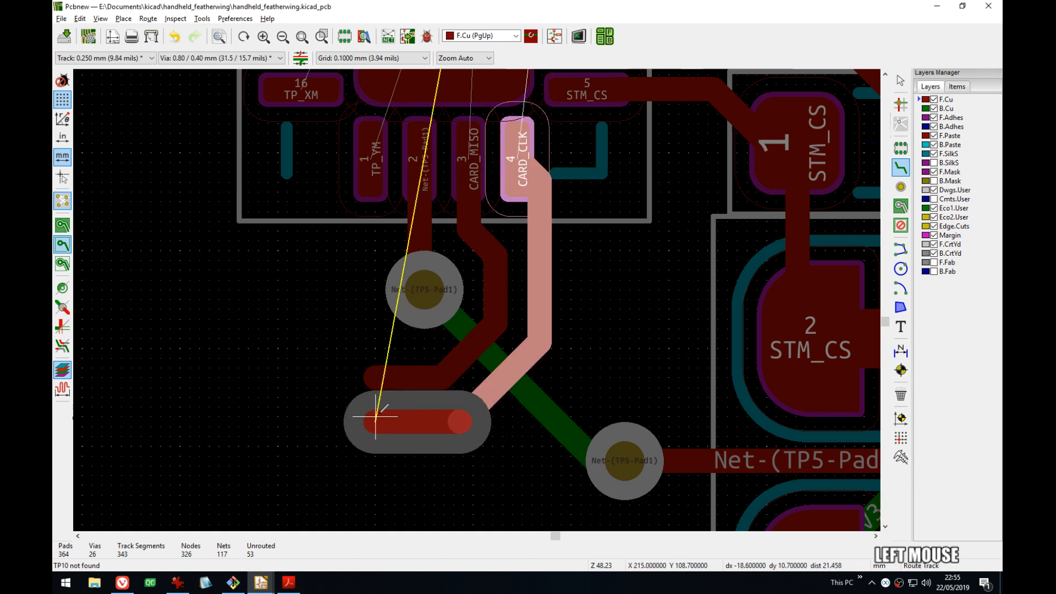
pyautogui.click(375, 416)
pyautogui.press('Escape')
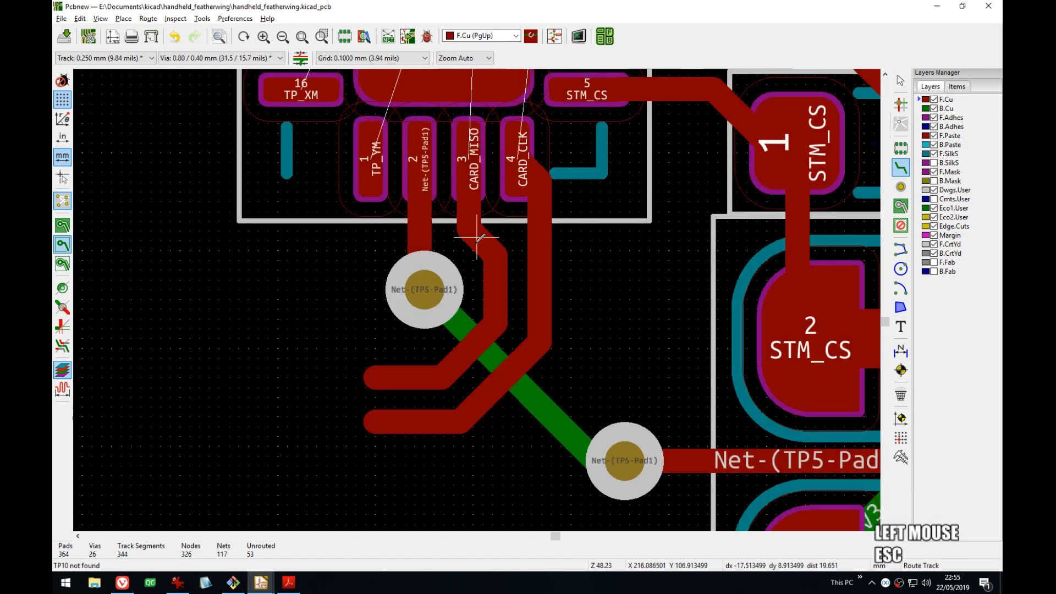
# - Undo the CARD_CLK and CARD_MISO tracks routed below the chip's pads 3 and 4
pyautogui.click(424, 290)
pyautogui.press('Escape')
pyautogui.hotkey('ctrl', 'z')
pyautogui.hotkey('ctrl', 'z')
pyautogui.hotkey('ctrl', 'z')
pyautogui.hotkey('ctrl', 'z')
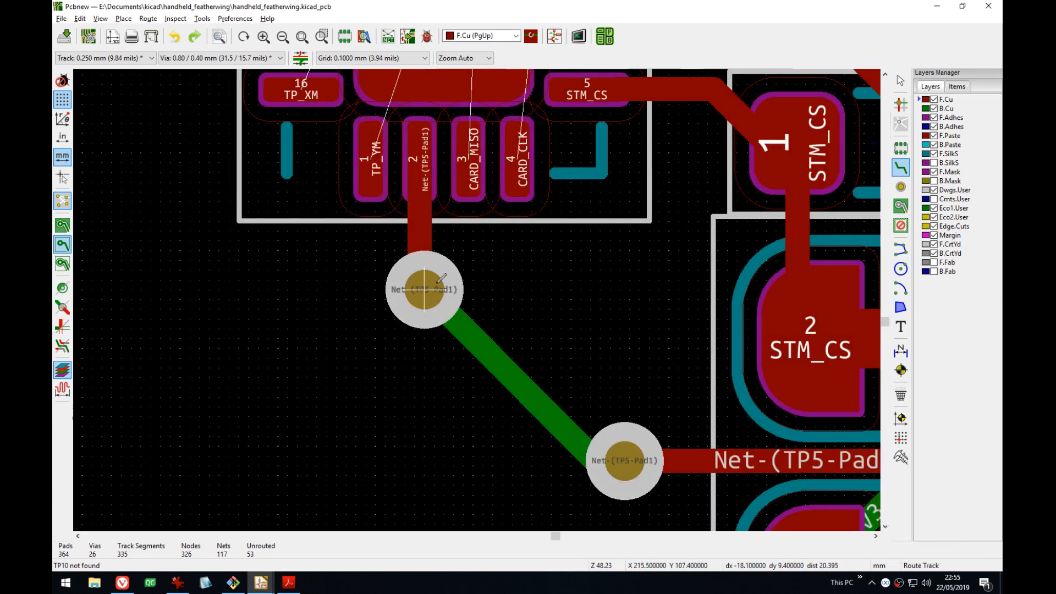
# - Move the Net-(TP5-Pad1) via below the chip's pad 2 about 0.5 mm further down
pyautogui.moveTo(440, 280); pyautogui.dragTo(424, 338)
pyautogui.scroll(1, 810, 338)
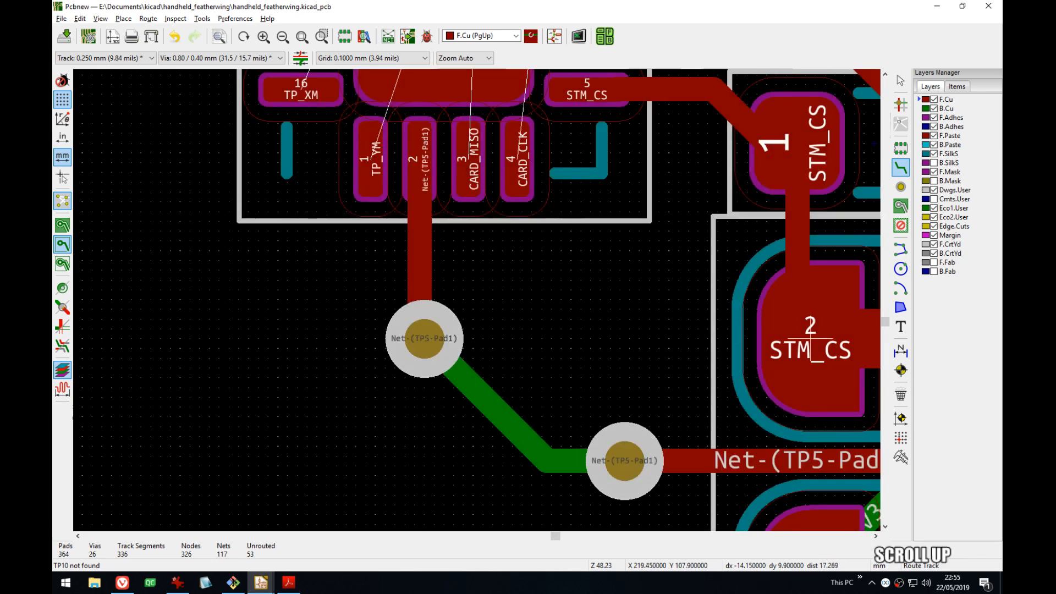
pyautogui.scroll(-1, 810, 338)
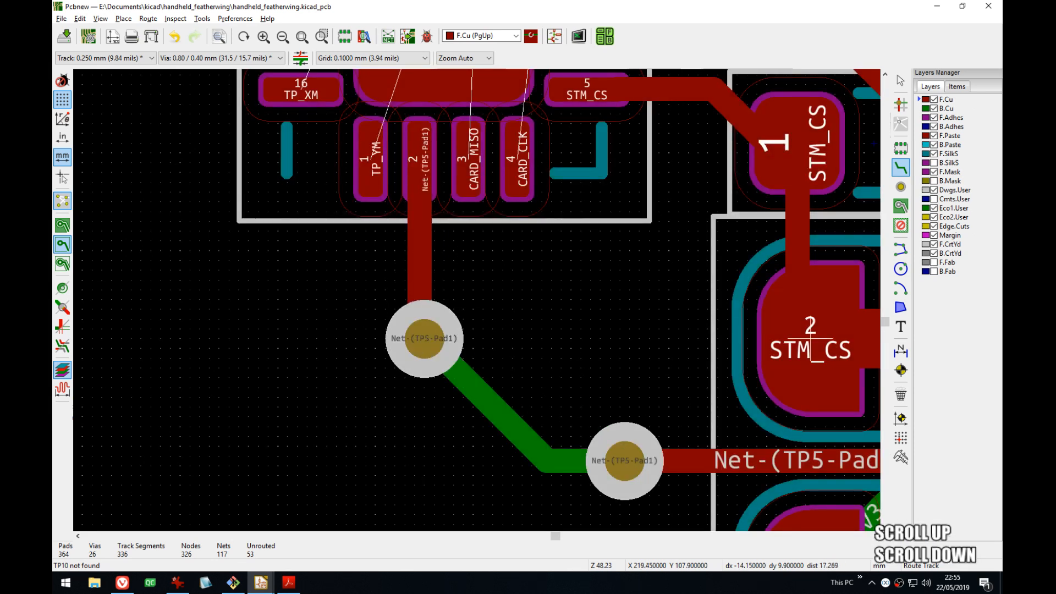
# - Shift the diagonal B.Cu segment of Net-(TP5-Pad1) down and left so it starts directly beneath the upper via
pyautogui.moveTo(485, 400); pyautogui.dragTo(470, 428)
pyautogui.click(482, 434)
pyautogui.press('d')
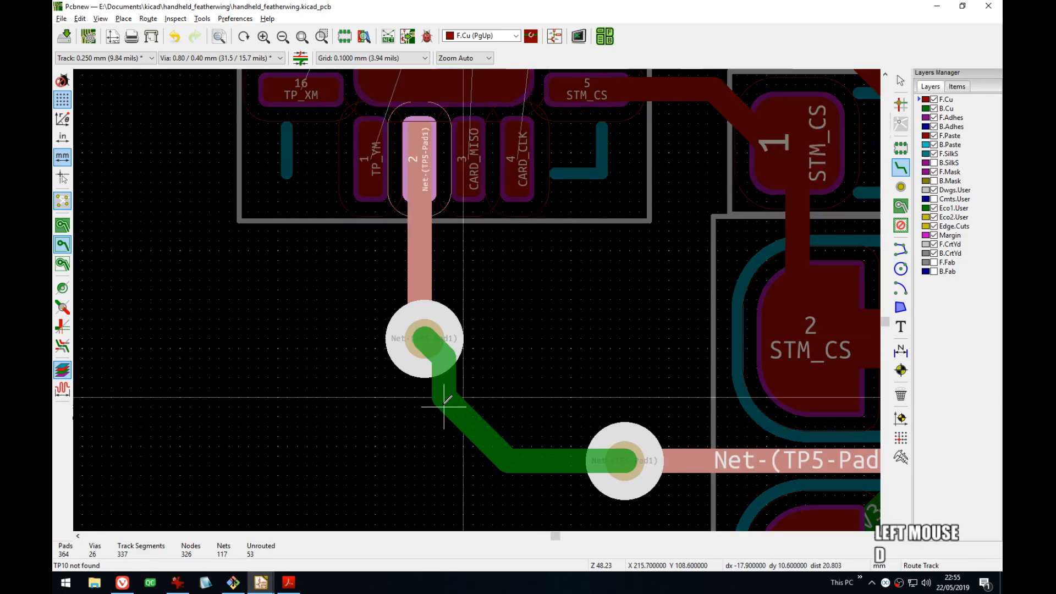
pyautogui.click(433, 401)
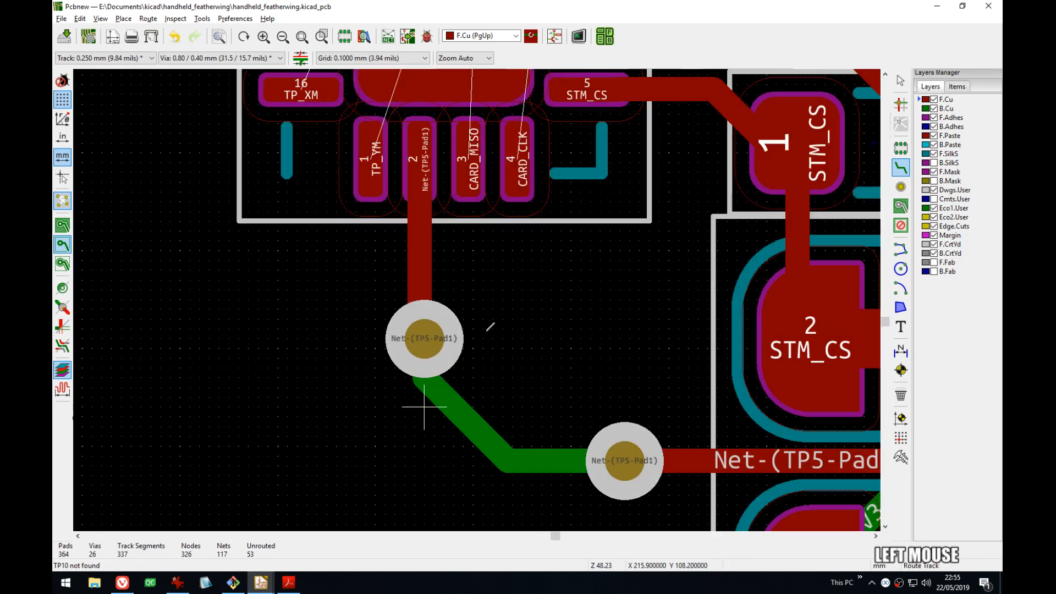
# - Route CARD_MISO from pad 3 and CARD_CLK from pad 4 on F.Cu around the upper Net-(TP5-Pad1) via, leaving both ends open to its left
pyautogui.click(468, 159)
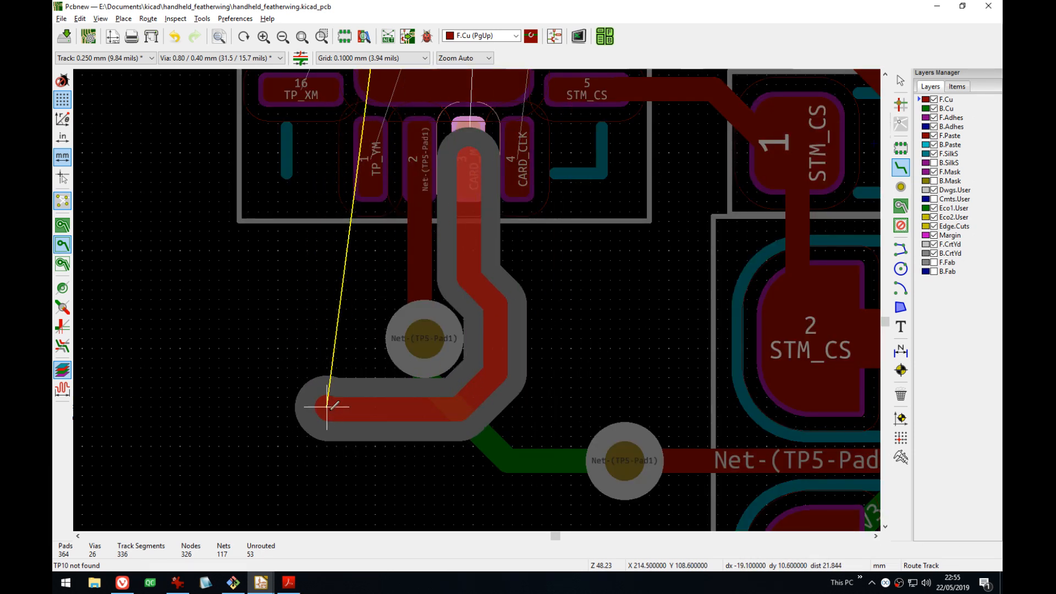
pyautogui.doubleClick(329, 409)
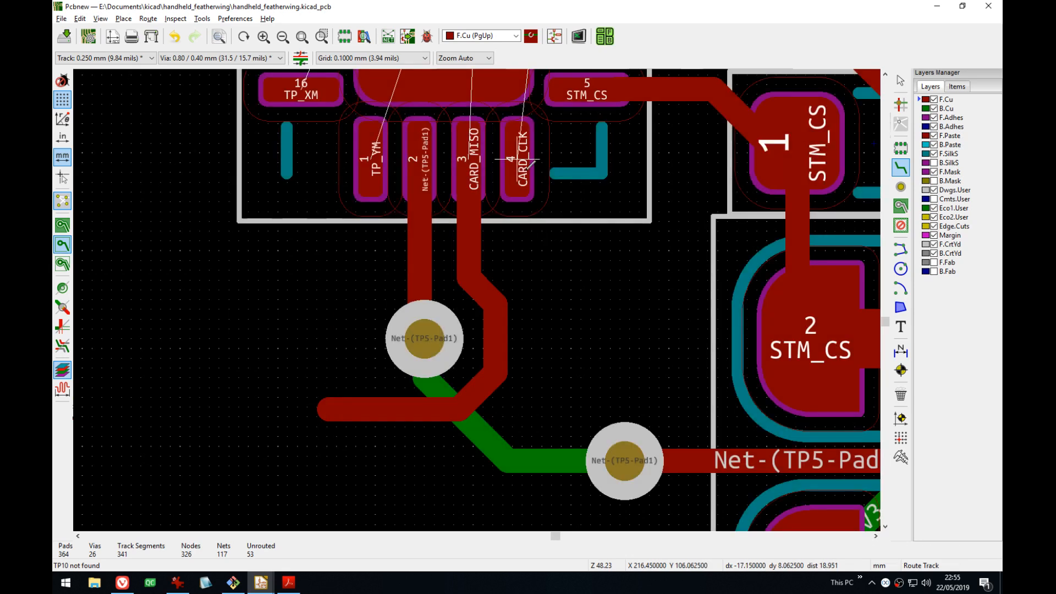
pyautogui.click(526, 165)
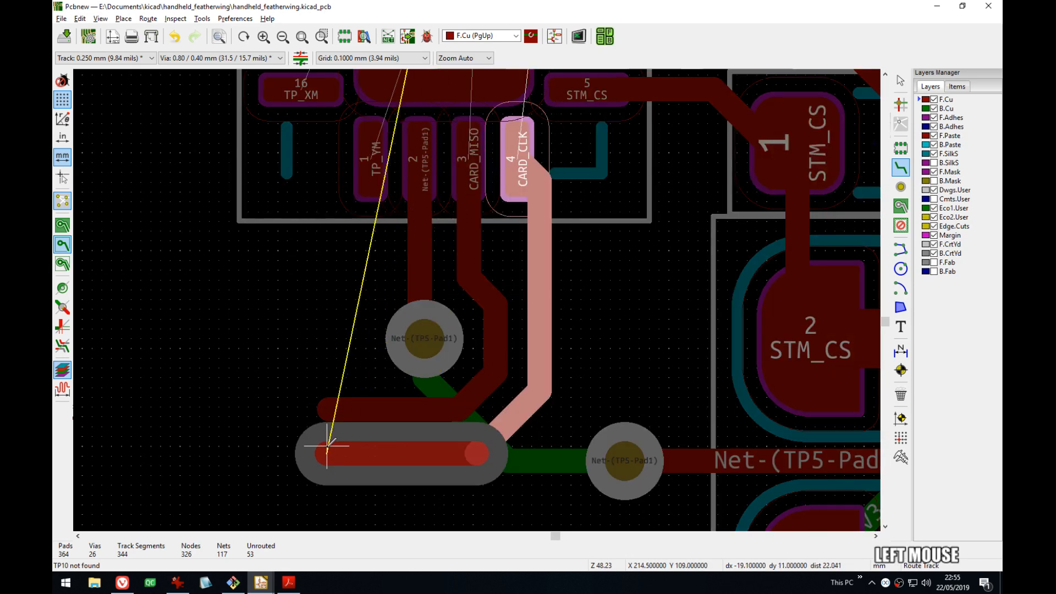
pyautogui.click(328, 445)
pyautogui.press('Escape')
# - Reroute the upper part of CARD_CLK straight down from pad 4 before jogging outward onto its existing vertical track, and save the board
pyautogui.click(531, 162)
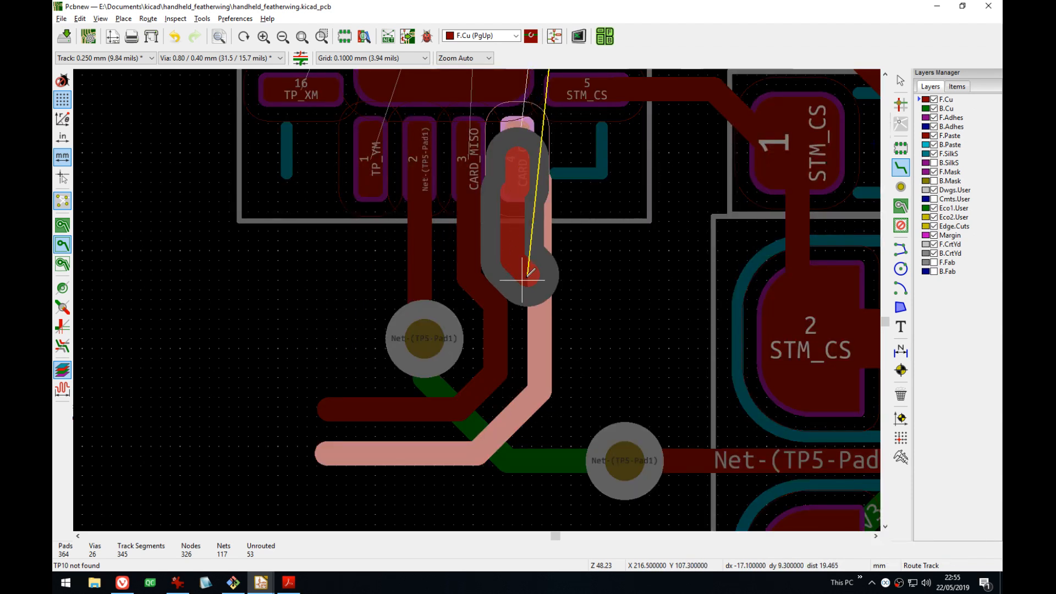
pyautogui.click(514, 268)
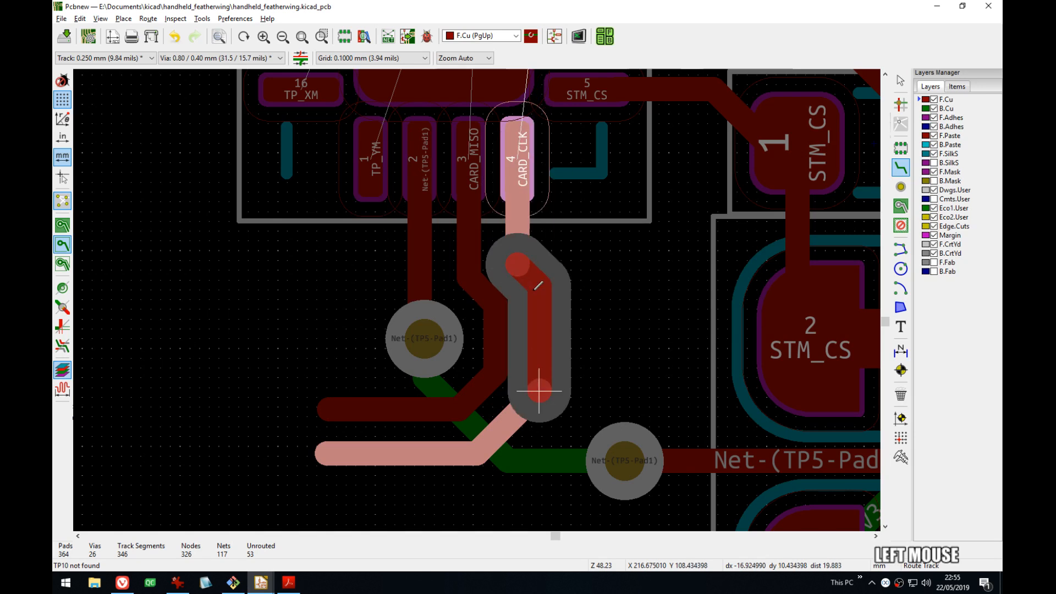
pyautogui.click(538, 391)
pyautogui.scroll(-3, 551, 260)
pyautogui.hotkey('ctrl', 's')
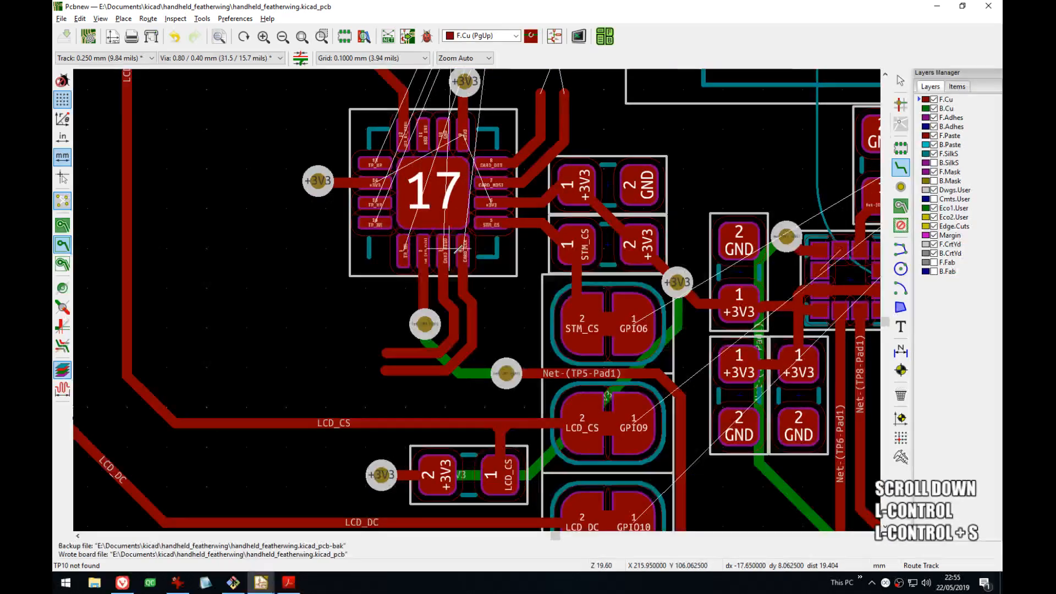
pyautogui.moveTo(442, 254); pyautogui.dragTo(485, 275, button='middle')
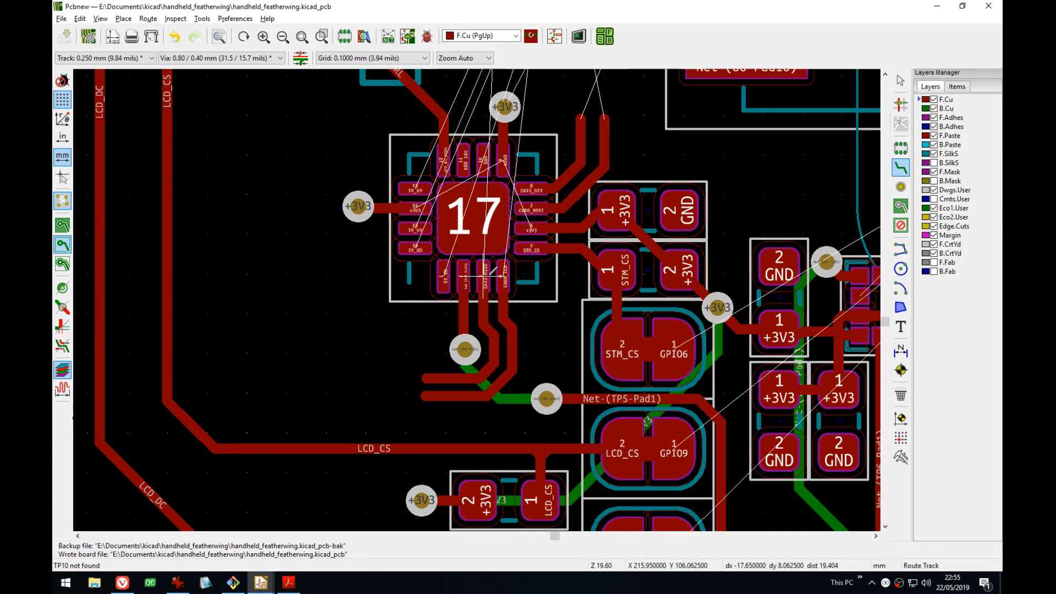
pyautogui.moveTo(547, 399)
pyautogui.mouseDown()
pyautogui.moveTo(527, 403)
pyautogui.moveTo(528, 393)
pyautogui.mouseUp()
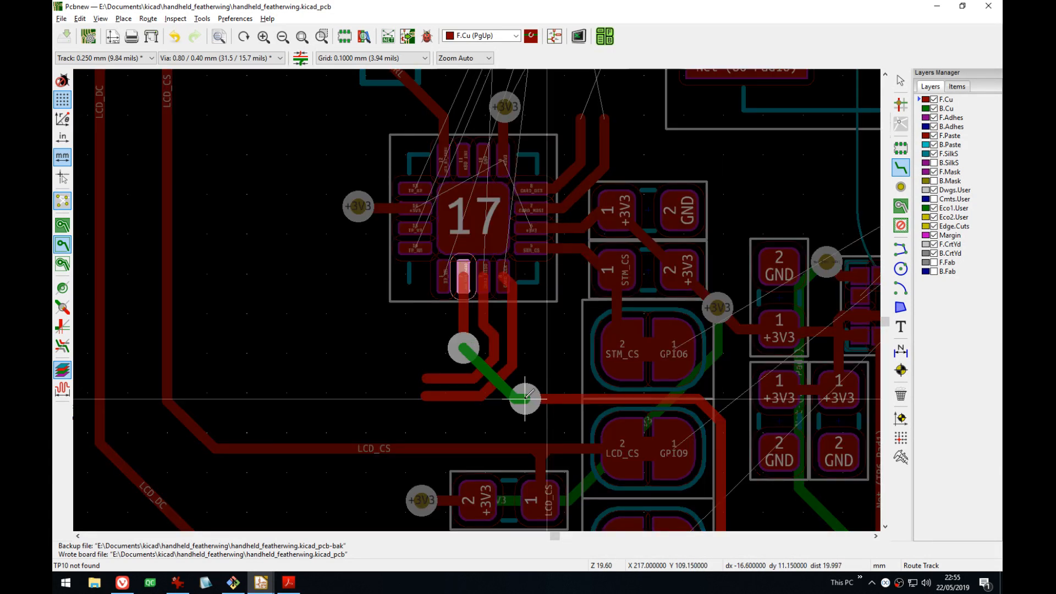
pyautogui.press('Escape')
pyautogui.press('d')
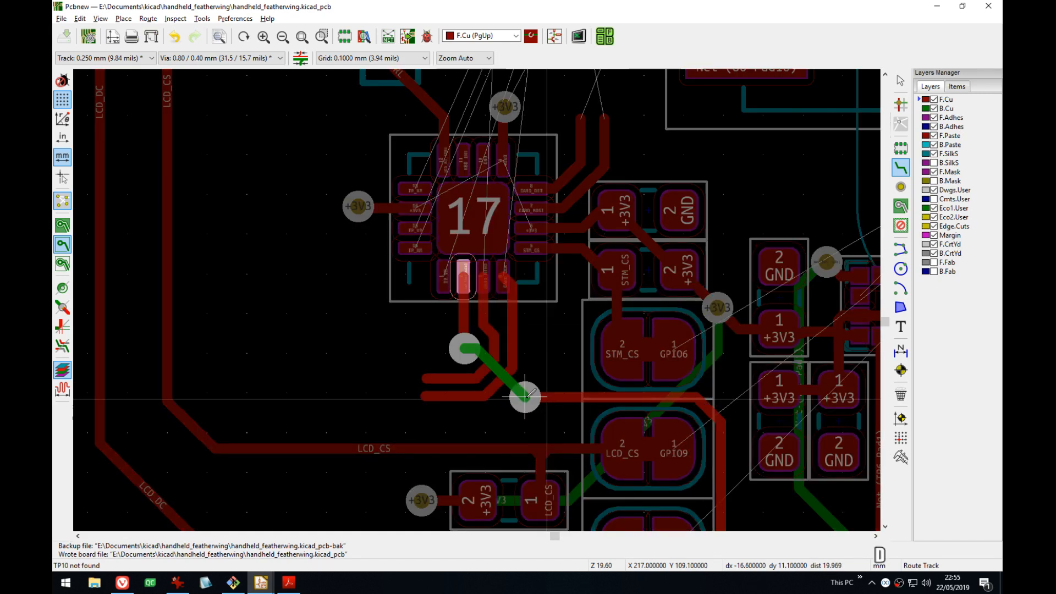
pyautogui.scroll(3, 524, 395)
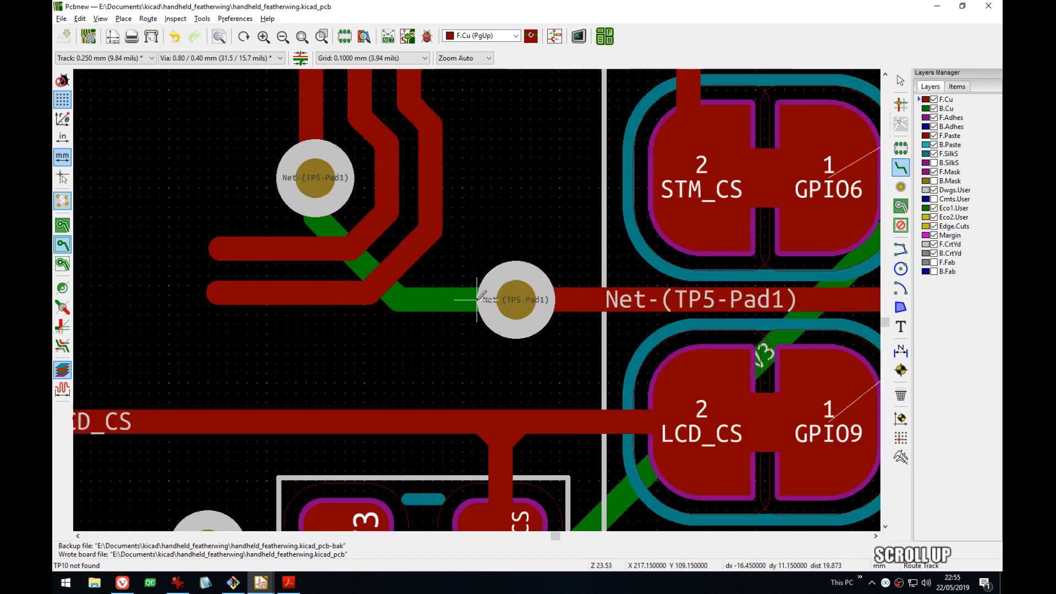
pyautogui.press('Escape')
# - Replace the lower Net-(TP5-Pad1) via with one about 0.5 mm further left, joining the B.Cu and F.Cu tracks, and save the board
pyautogui.click(514, 302)
pyautogui.click(528, 335)
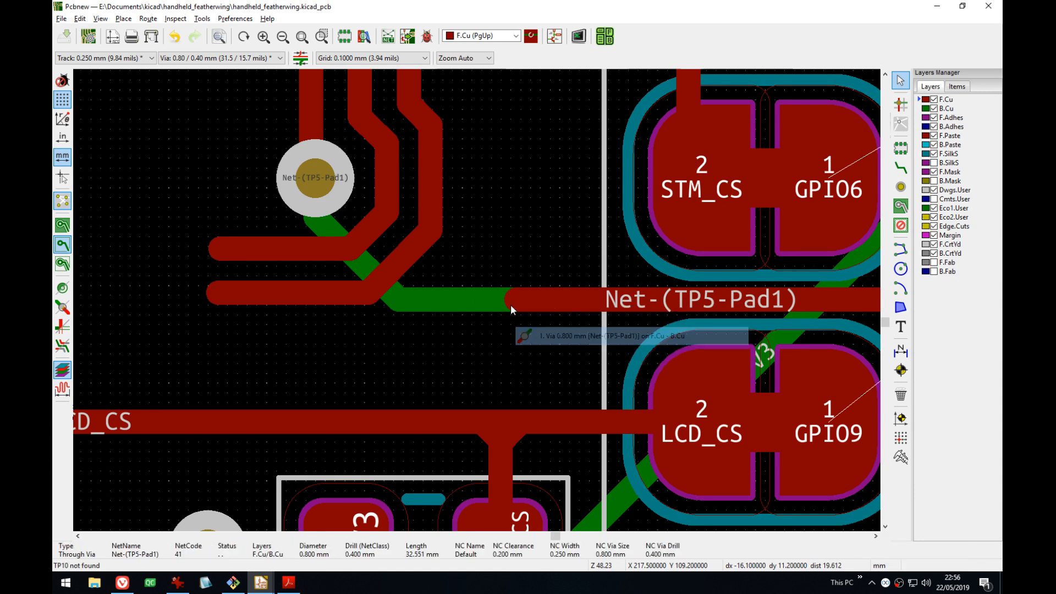
pyautogui.press('x')
pyautogui.click(483, 299)
pyautogui.press('v')
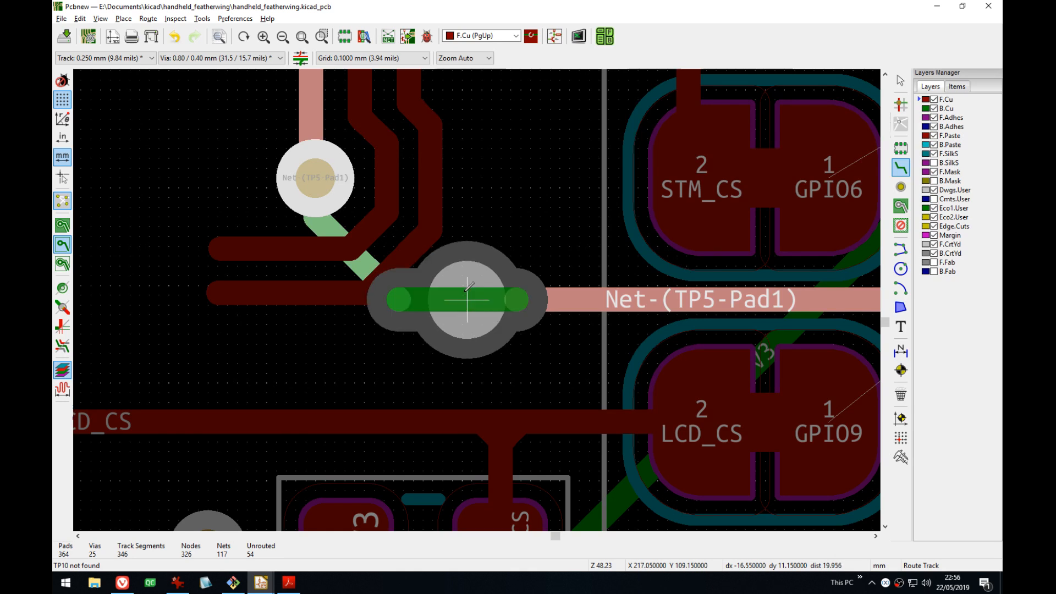
pyautogui.click(469, 286)
pyautogui.press('Escape')
pyautogui.hotkey('ctrl', 's')
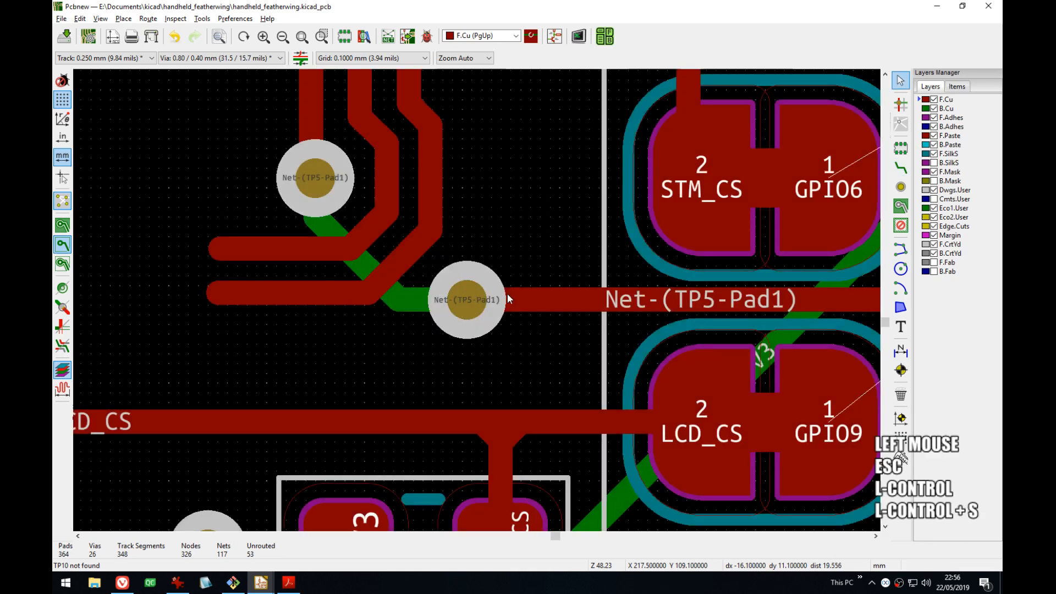
# - Examine the open tracks and remaining unrouted pads around the chip with centre pad 17
pyautogui.scroll(-1, 476, 299)
pyautogui.scroll(-4, 478, 301)
pyautogui.moveTo(498, 251); pyautogui.dragTo(557, 312, button='middle')
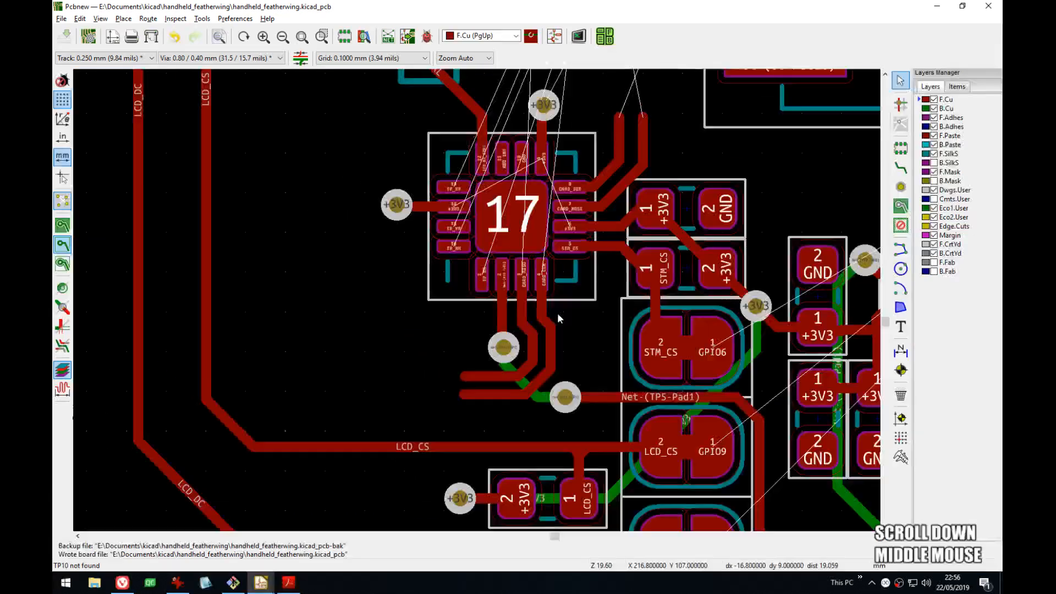
pyautogui.moveTo(527, 232); pyautogui.dragTo(540, 281, button='middle')
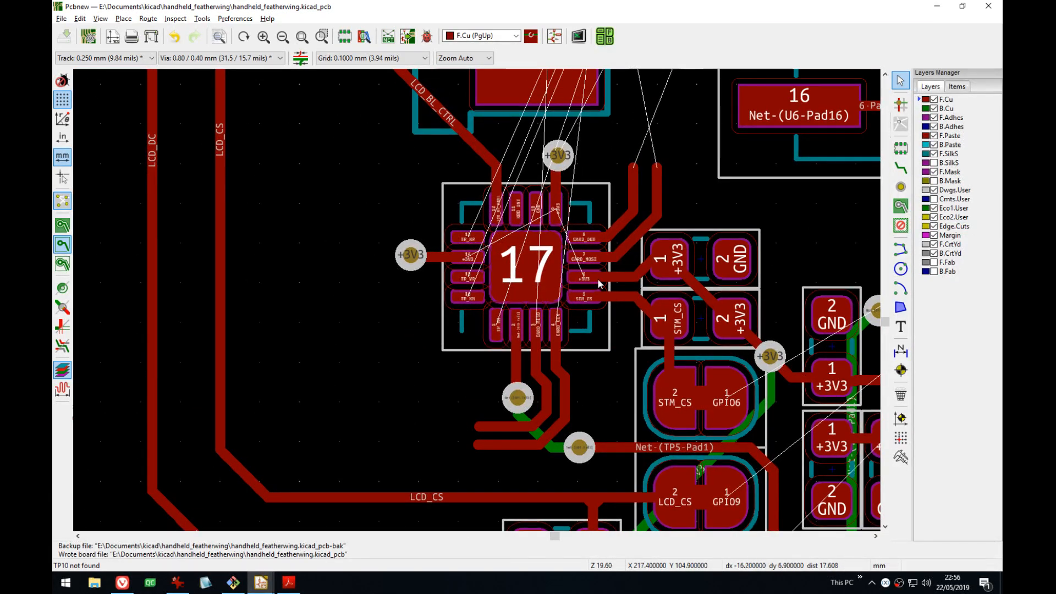
pyautogui.moveTo(641, 286); pyautogui.dragTo(534, 269, button='middle')
pyautogui.moveTo(402, 295); pyautogui.dragTo(478, 304, button='middle')
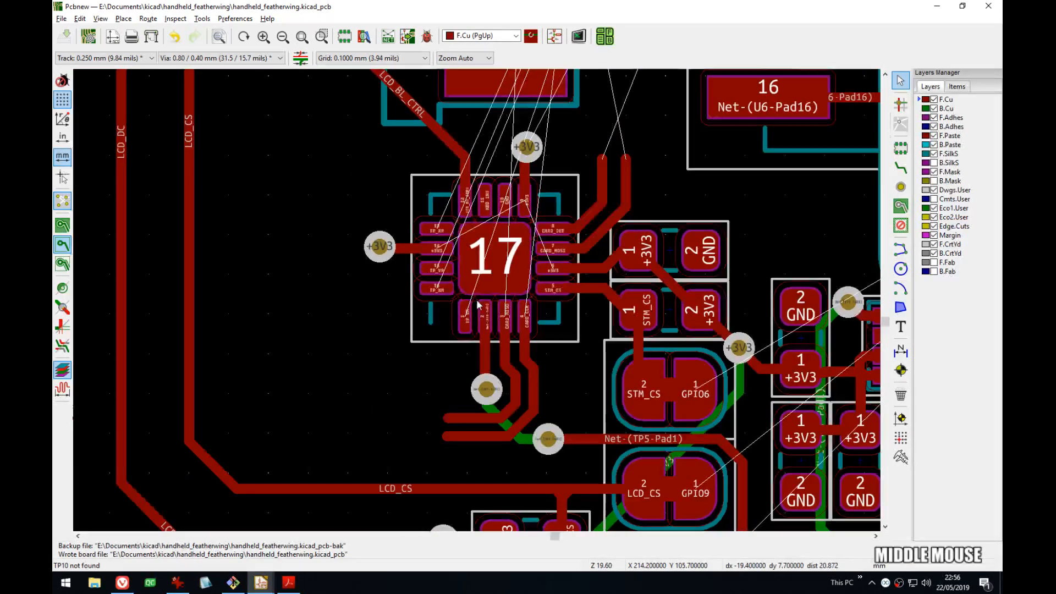
pyautogui.scroll(3, 477, 304)
pyautogui.scroll(-3, 478, 304)
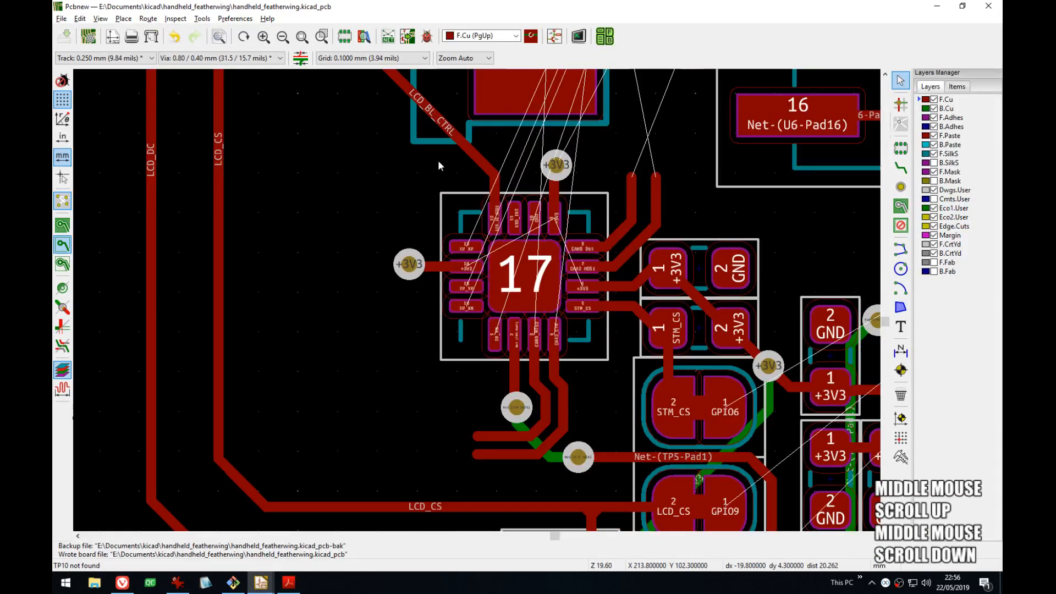
# - Move the LCD_BL_CTRL via down along its B.Cu track to about Y 100.0 mm, above and left of the chip
pyautogui.moveTo(438, 161); pyautogui.dragTo(496, 350, button='middle')
pyautogui.moveTo(544, 195); pyautogui.dragTo(430, 308, button='middle')
pyautogui.press('d')
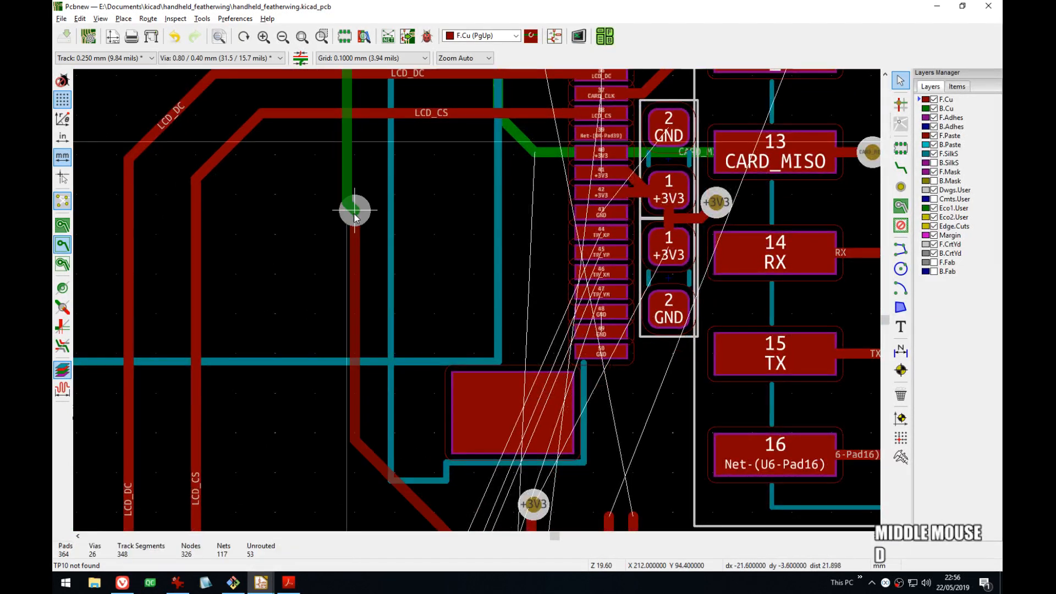
pyautogui.moveTo(346, 358); pyautogui.dragTo(342, 224, button='middle')
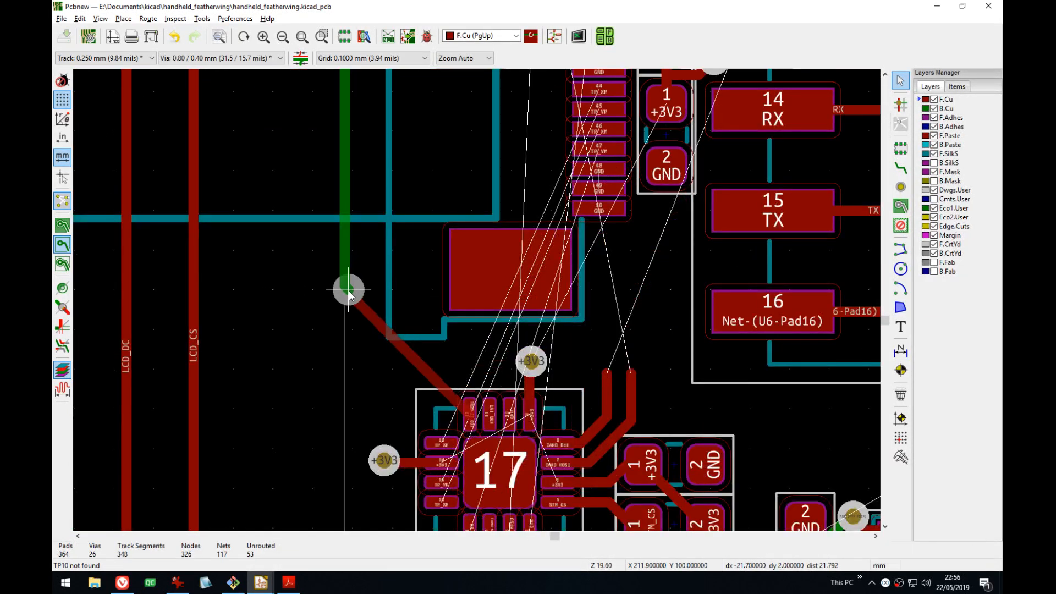
pyautogui.click(345, 297)
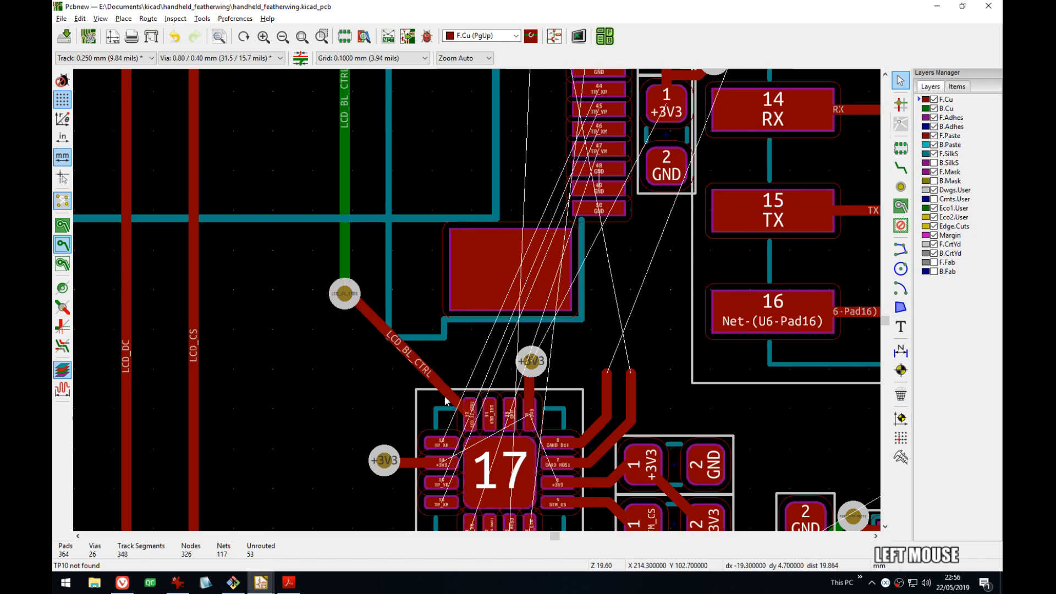
# - Reshape the LCD_BL_CTRL F.Cu track to leave the via diagonally, run a short horizontal stretch, and enter the chip's pad from above
pyautogui.press('d')
pyautogui.click(457, 361)
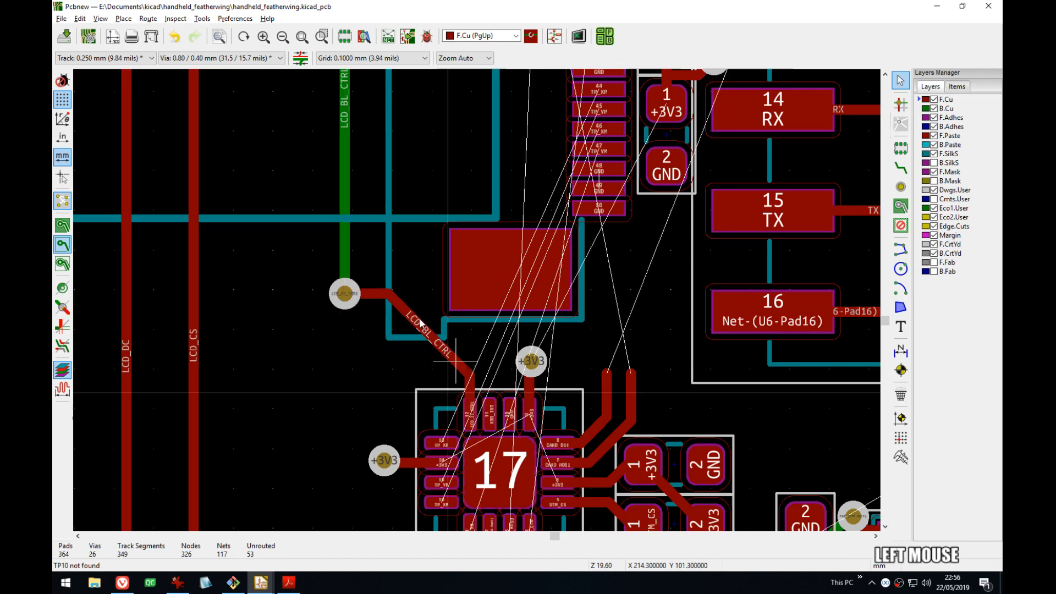
pyautogui.press('d')
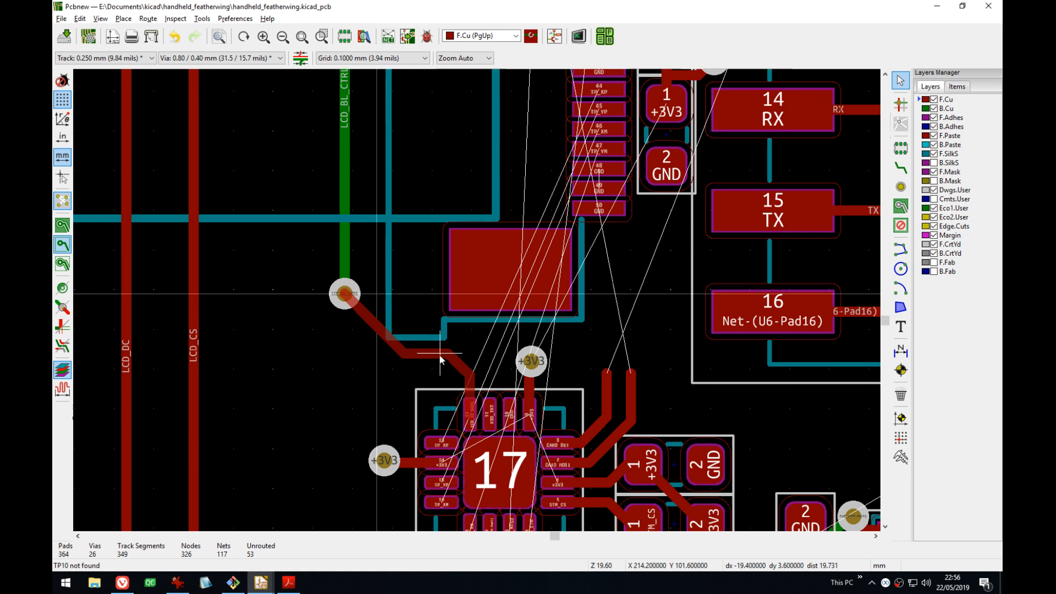
pyautogui.click(439, 354)
# - Try to route TP_YM on F.Cu from U4 pad 47 horizontally past the LCD_BL_CTRL track and down toward the chip
pyautogui.moveTo(473, 201); pyautogui.dragTo(492, 284, button='middle')
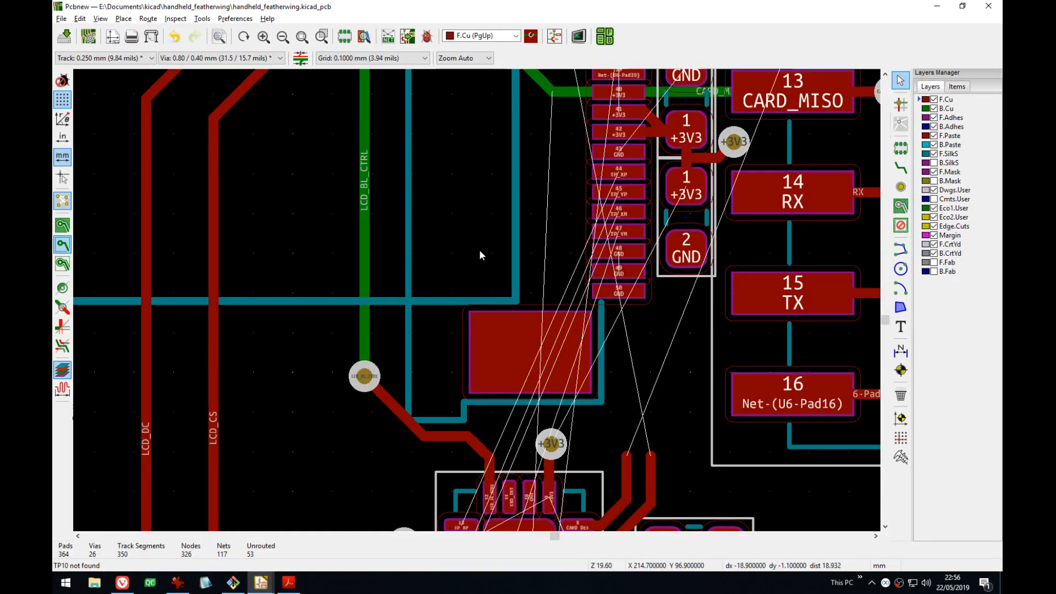
pyautogui.scroll(1, 479, 249)
pyautogui.press('x')
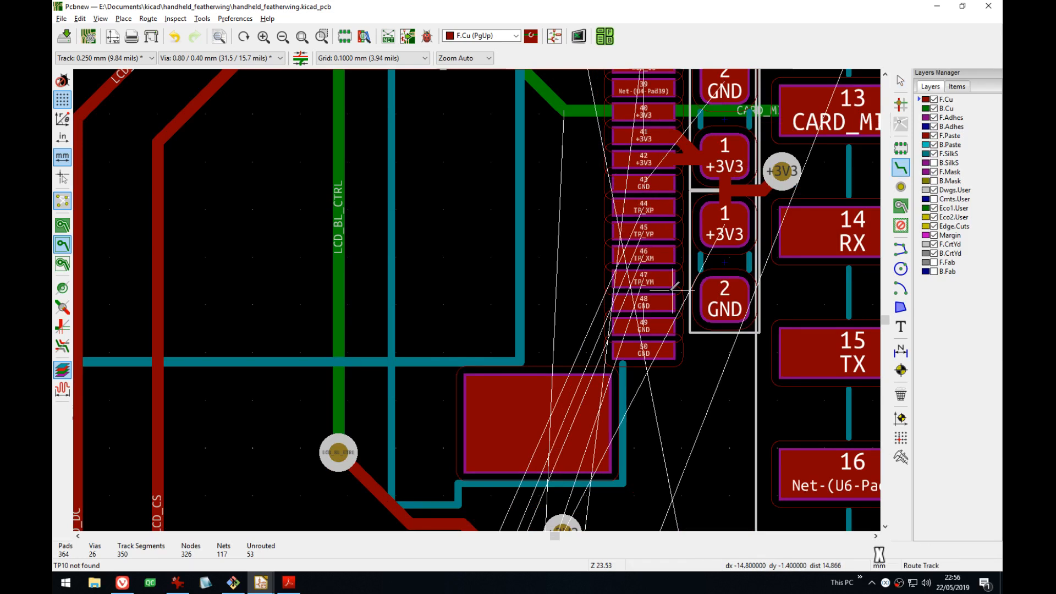
pyautogui.click(656, 278)
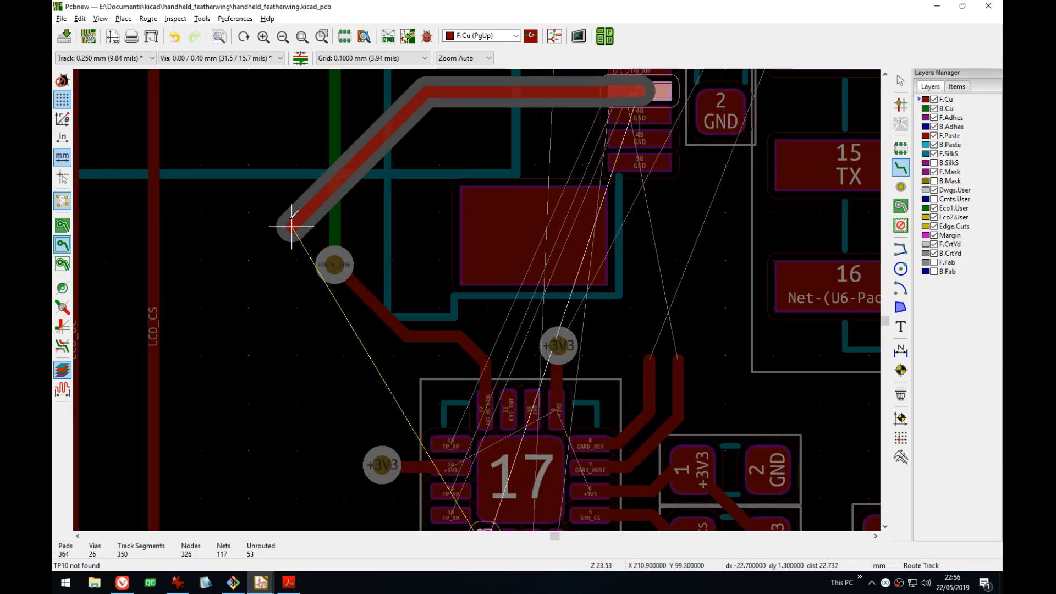
pyautogui.moveTo(279, 370); pyautogui.dragTo(255, 184, button='middle')
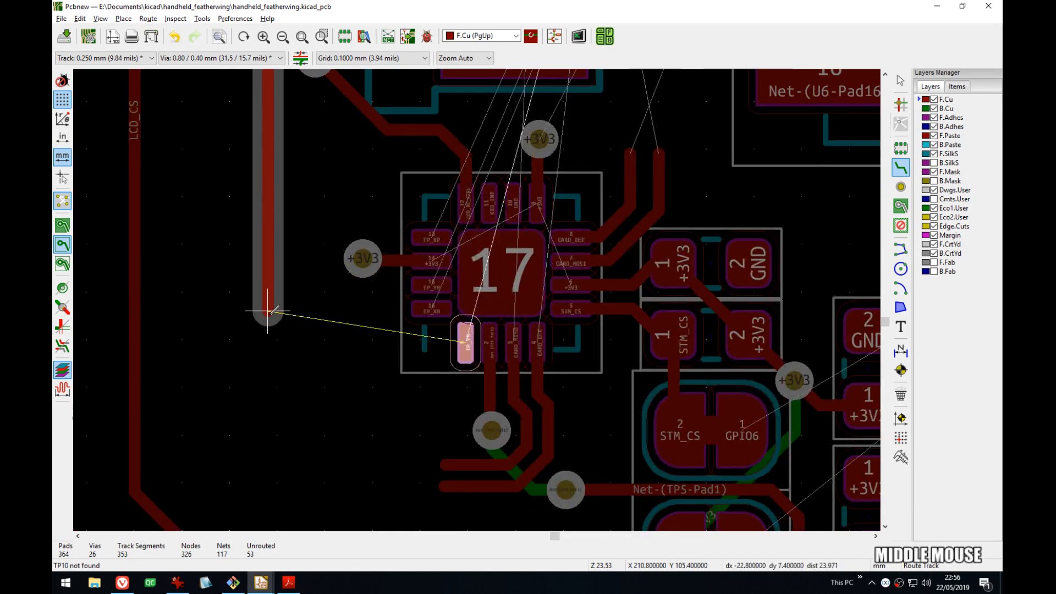
pyautogui.moveTo(235, 236); pyautogui.dragTo(301, 542, button='middle')
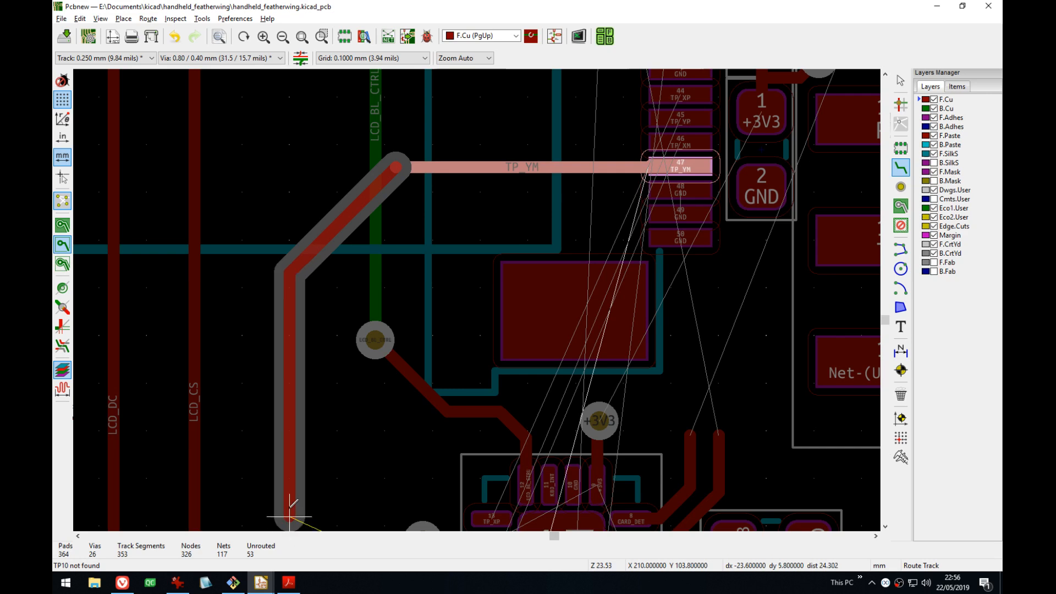
pyautogui.moveTo(288, 507); pyautogui.dragTo(298, 569, button='middle')
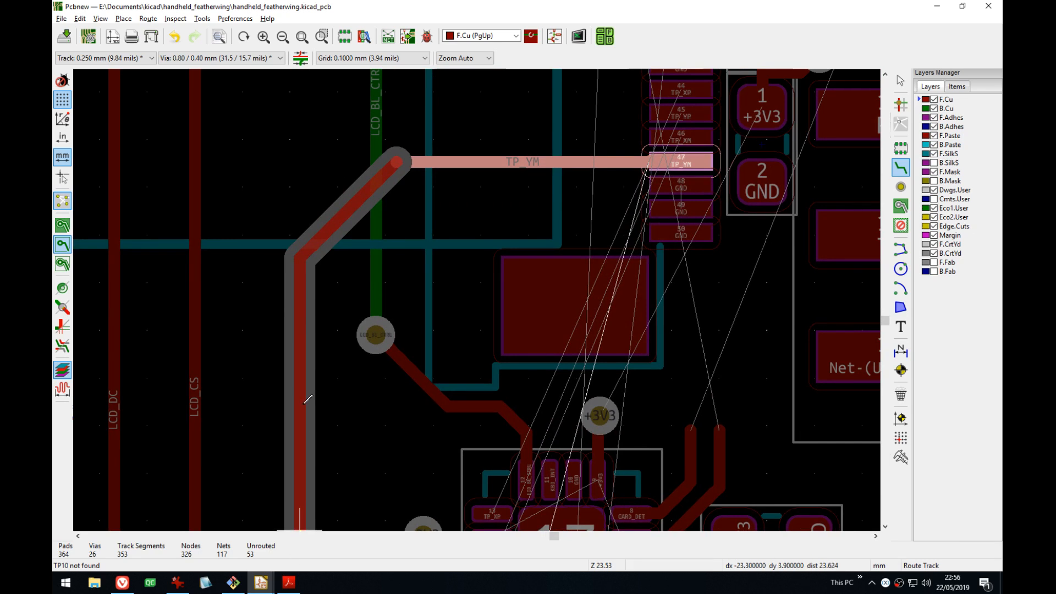
pyautogui.moveTo(295, 436); pyautogui.dragTo(282, 165, button='middle')
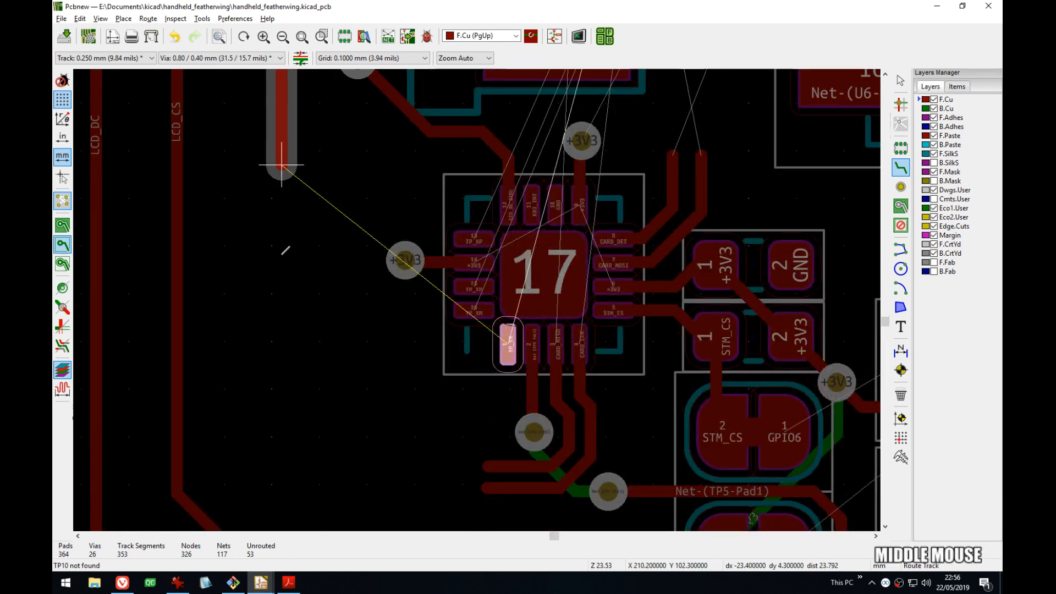
pyautogui.press('Escape')
pyautogui.scroll(-4, 282, 254)
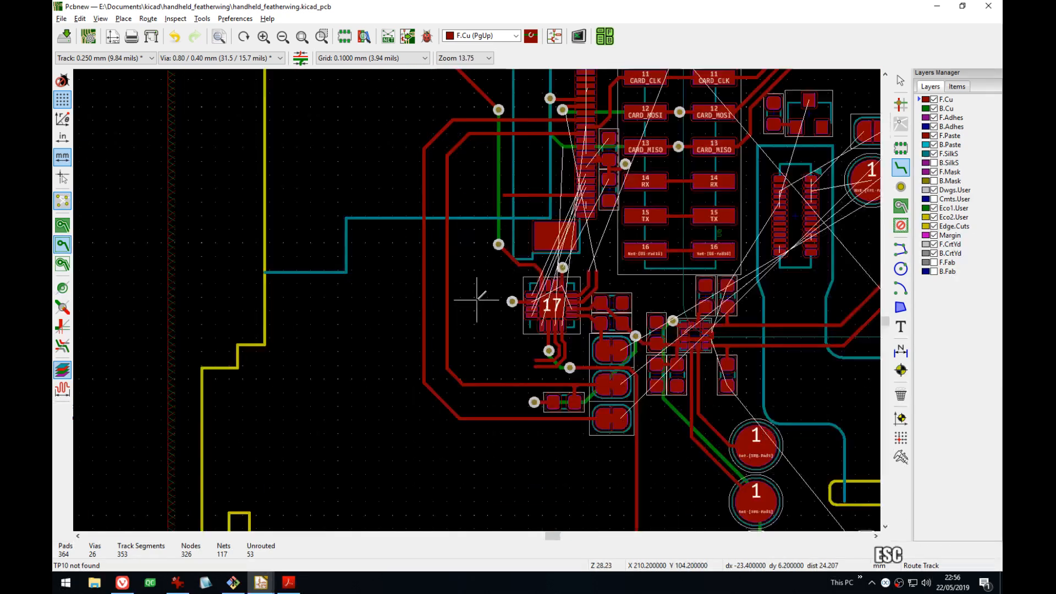
pyautogui.scroll(4, 477, 300)
pyautogui.moveTo(559, 314); pyautogui.dragTo(427, 463, button='middle')
pyautogui.scroll(1, 438, 378)
pyautogui.click(416, 146)
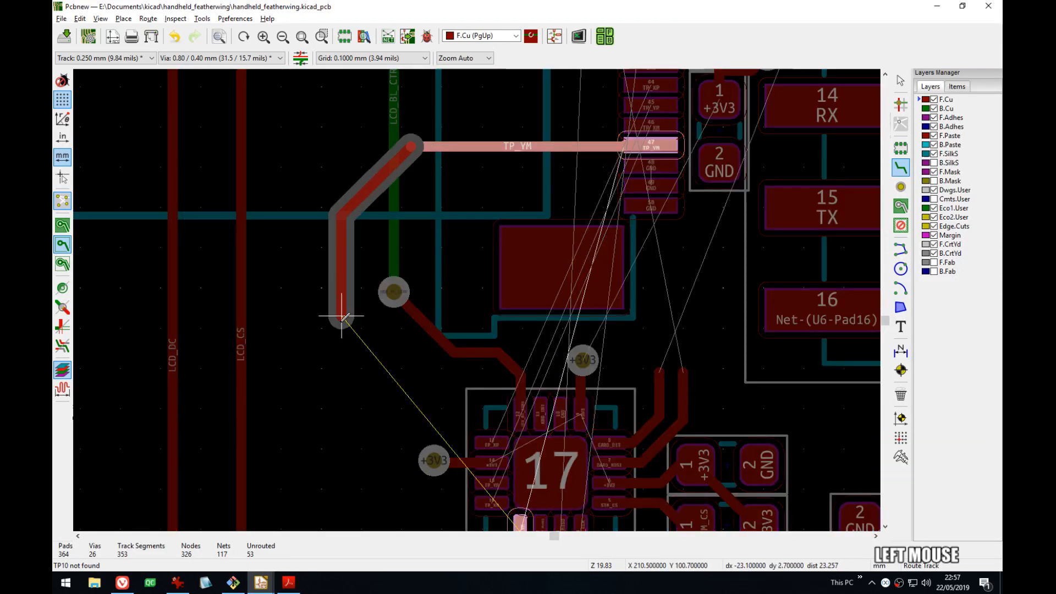
pyautogui.moveTo(347, 307); pyautogui.dragTo(448, 426, button='middle')
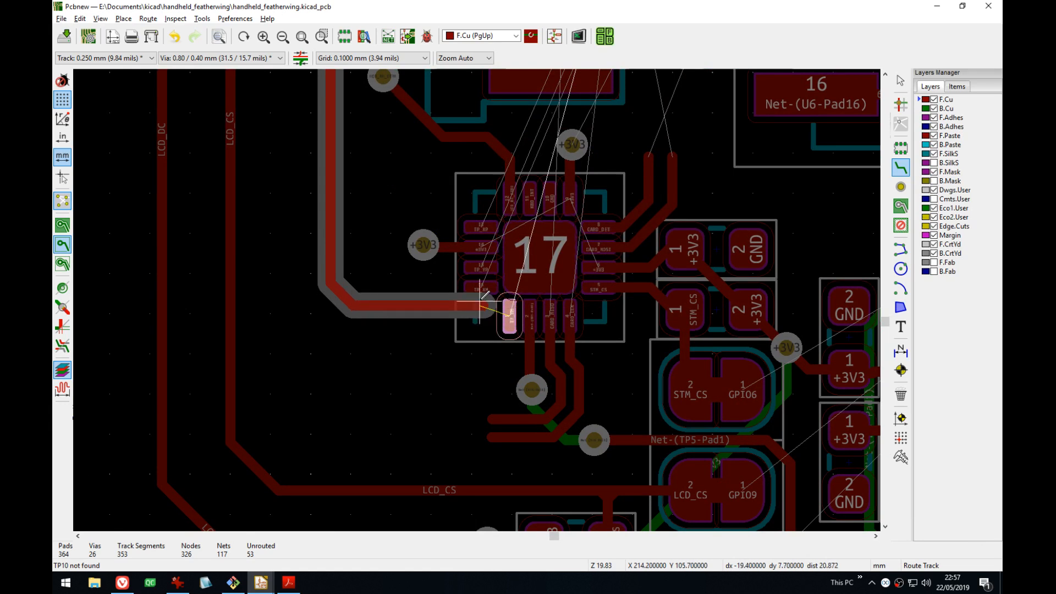
pyautogui.moveTo(484, 286); pyautogui.dragTo(453, 434, button='middle')
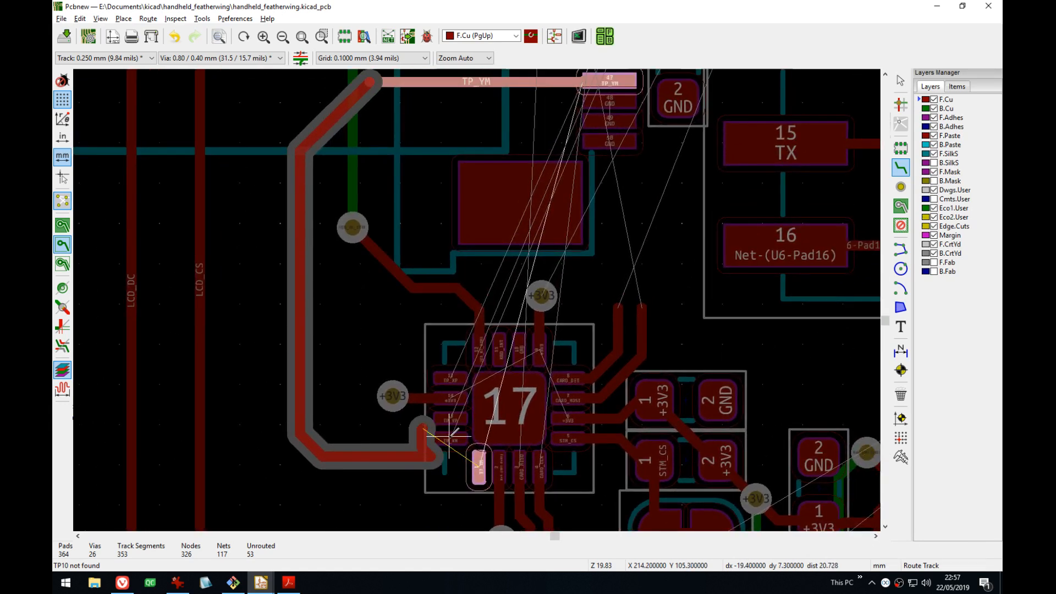
pyautogui.press('Escape')
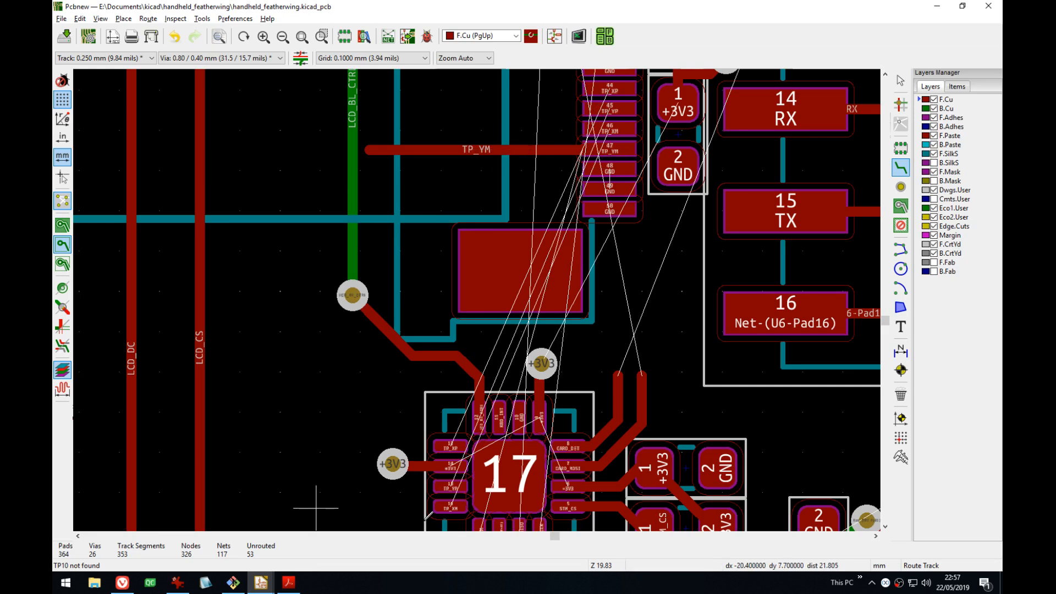
pyautogui.moveTo(454, 473); pyautogui.dragTo(465, 371, button='middle')
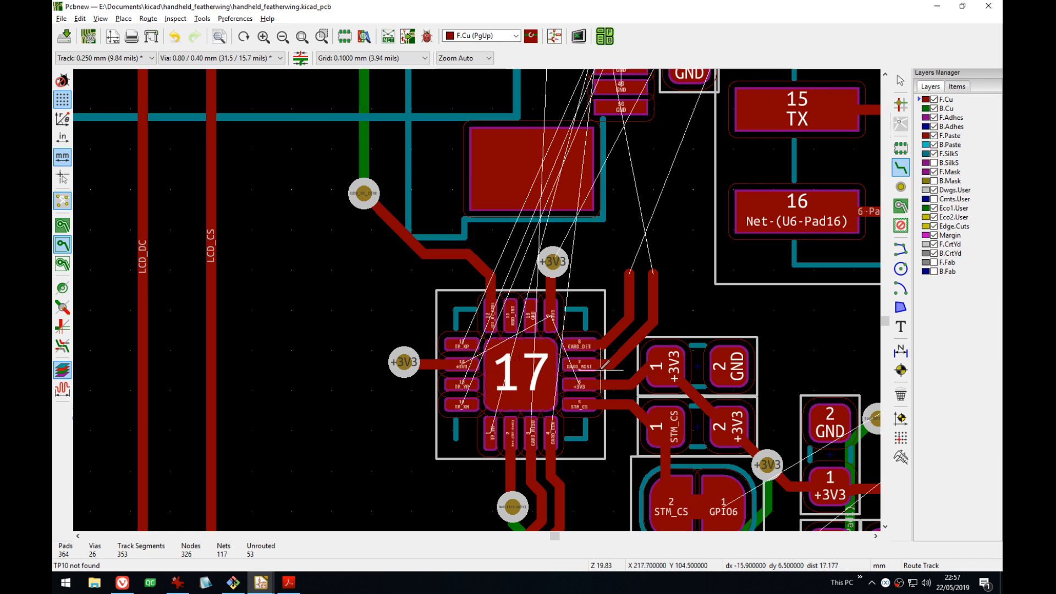
pyautogui.scroll(-1, 597, 366)
pyautogui.scroll(-4, 480, 301)
pyautogui.scroll(5, 469, 185)
pyautogui.moveTo(523, 352); pyautogui.dragTo(597, 246, button='middle')
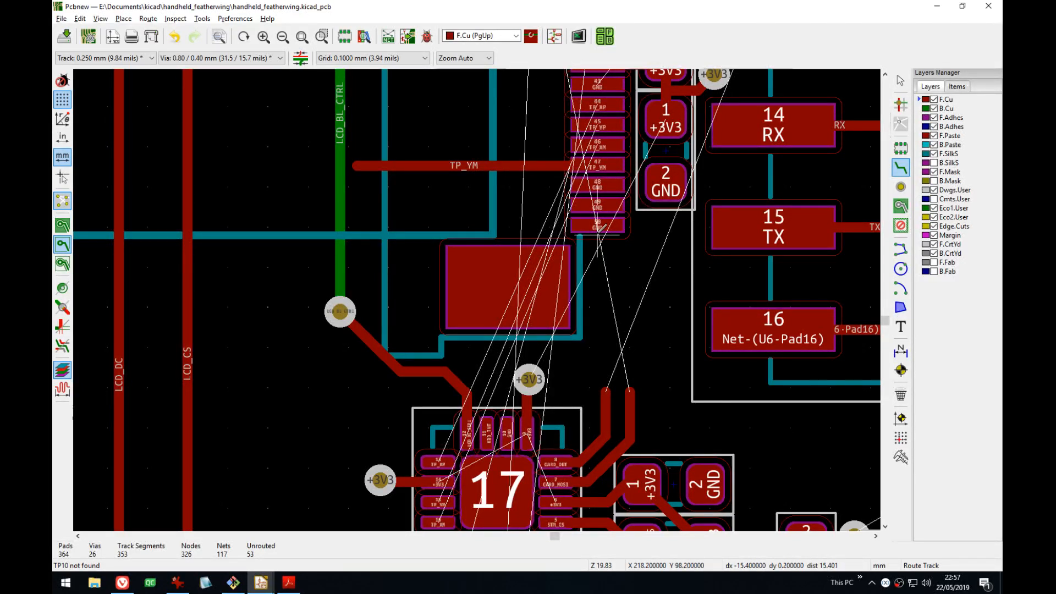
pyautogui.press('Escape')
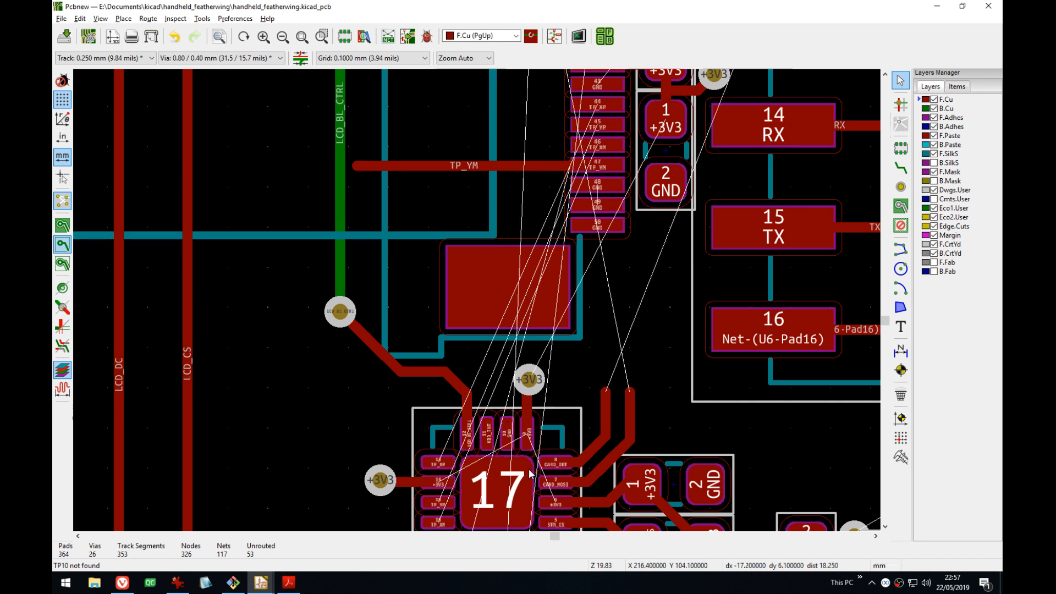
# - Try moving chip U5 up beside U4's touch panel pads, comparing its pin order there with the chip rotated 180 degrees
pyautogui.moveTo(509, 429); pyautogui.dragTo(528, 365, button='middle')
pyautogui.click(580, 377)
pyautogui.press('m')
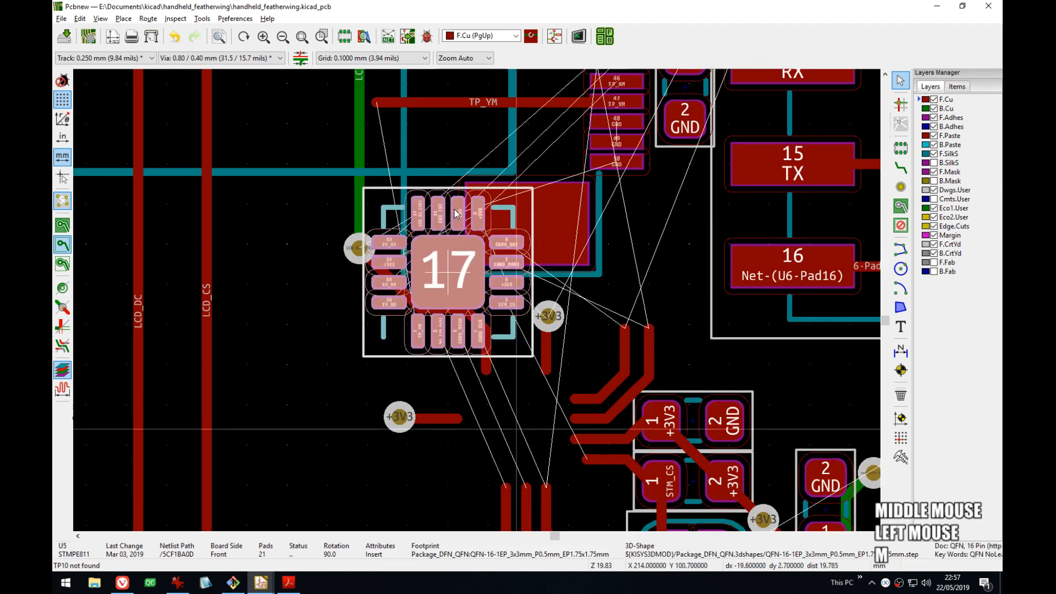
pyautogui.moveTo(456, 192); pyautogui.dragTo(500, 386, button='middle')
pyautogui.press('r')
pyautogui.press('r')
pyautogui.scroll(4, 477, 300)
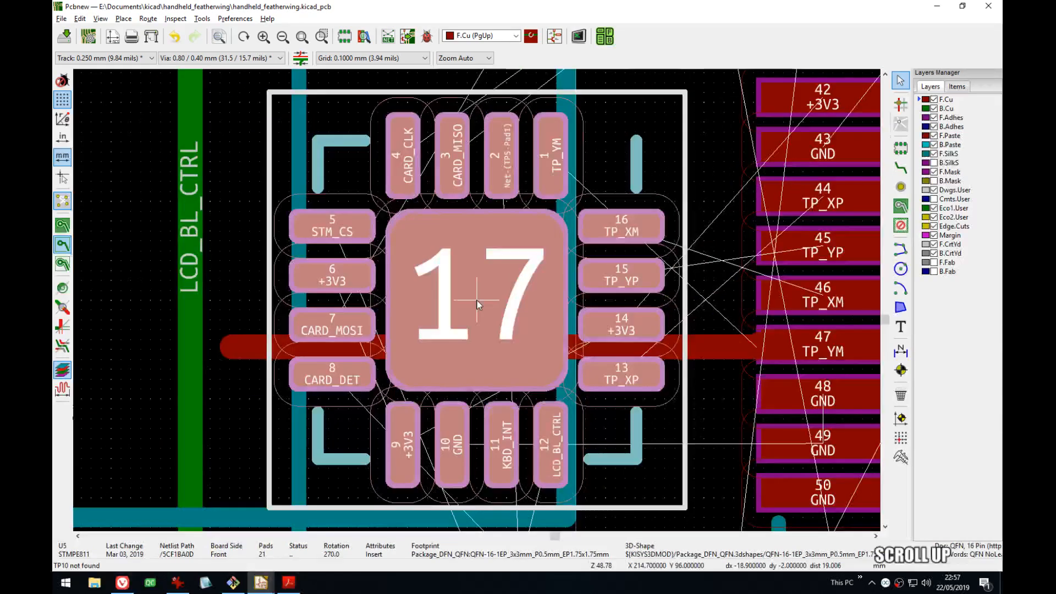
pyautogui.moveTo(476, 300); pyautogui.dragTo(410, 242, button='middle')
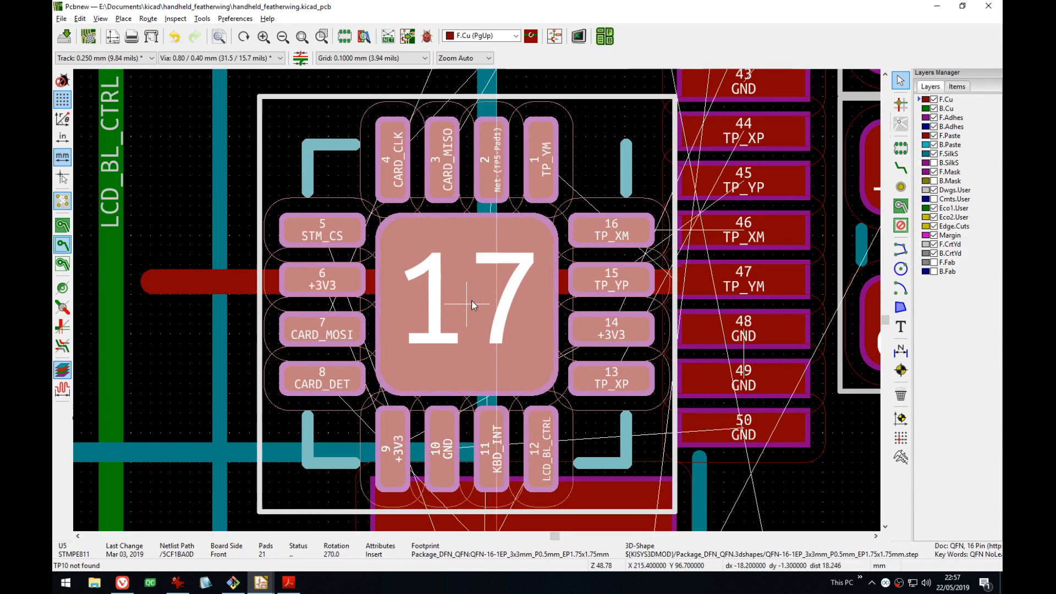
pyautogui.press('r')
pyautogui.press('r')
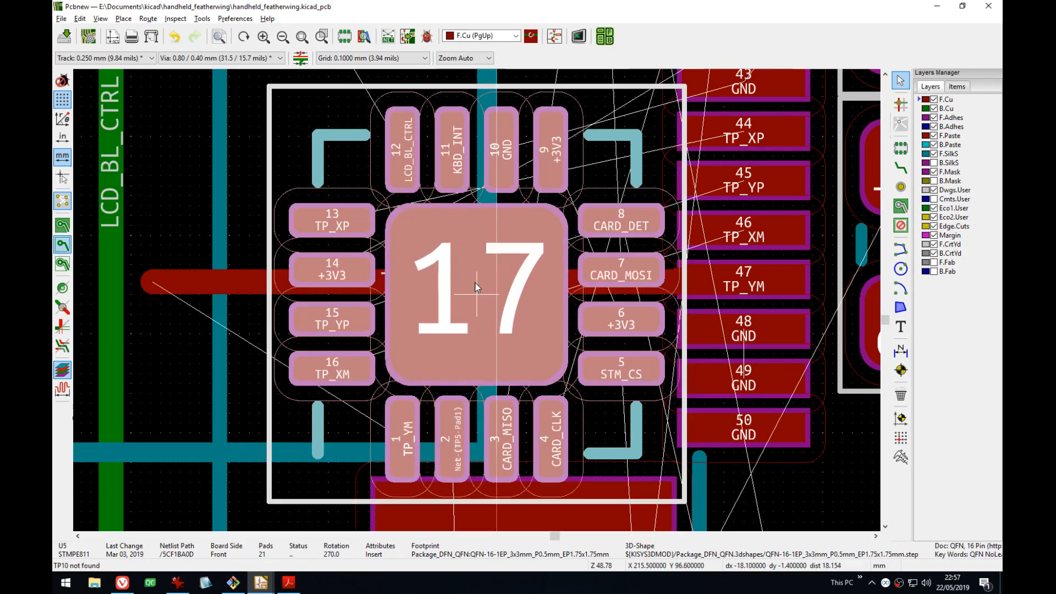
pyautogui.moveTo(476, 214); pyautogui.dragTo(477, 275, button='middle')
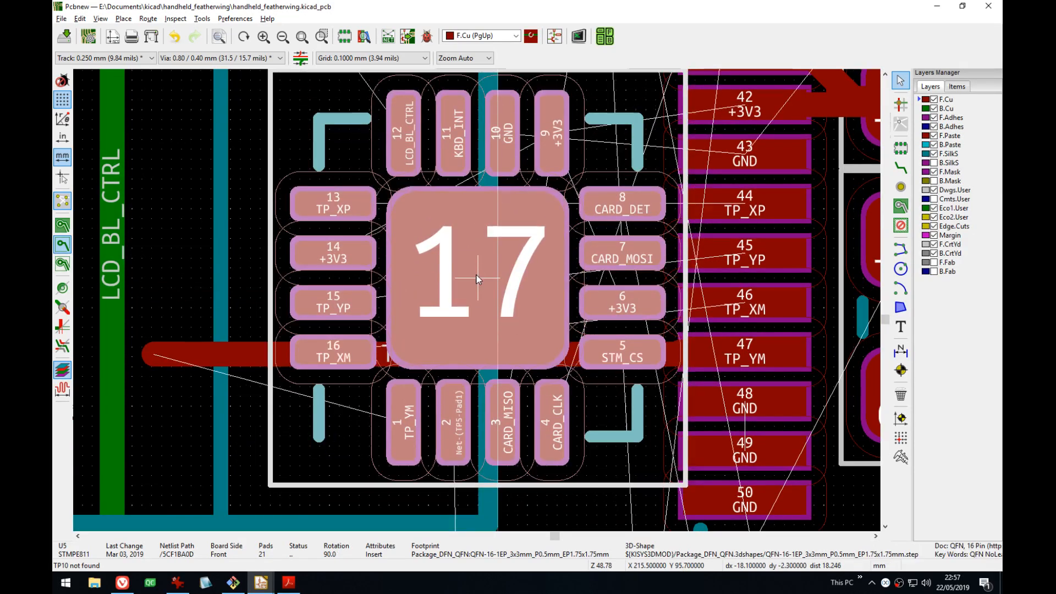
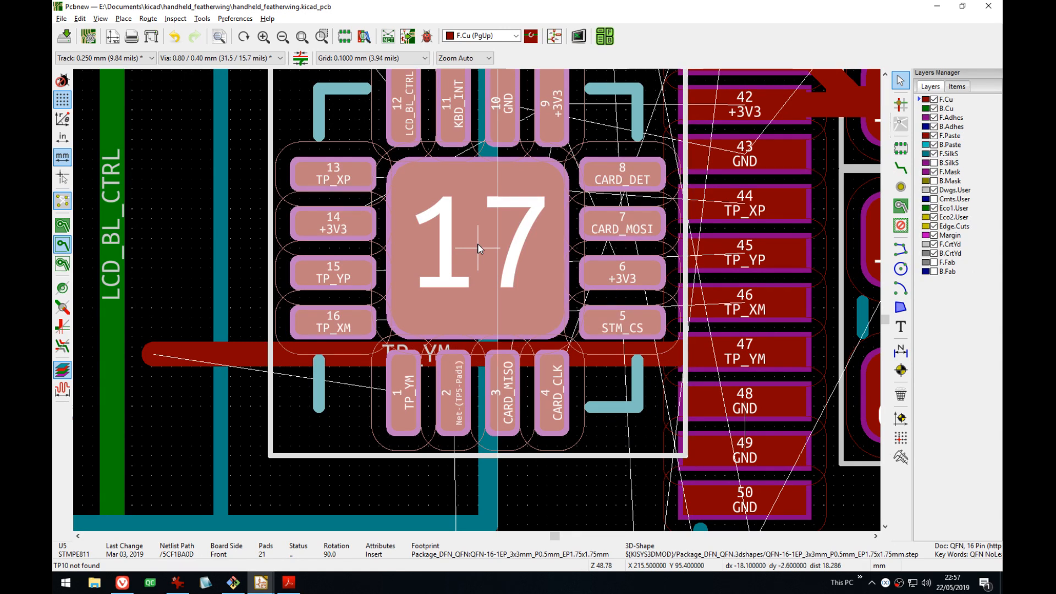
pyautogui.scroll(-3, 478, 244)
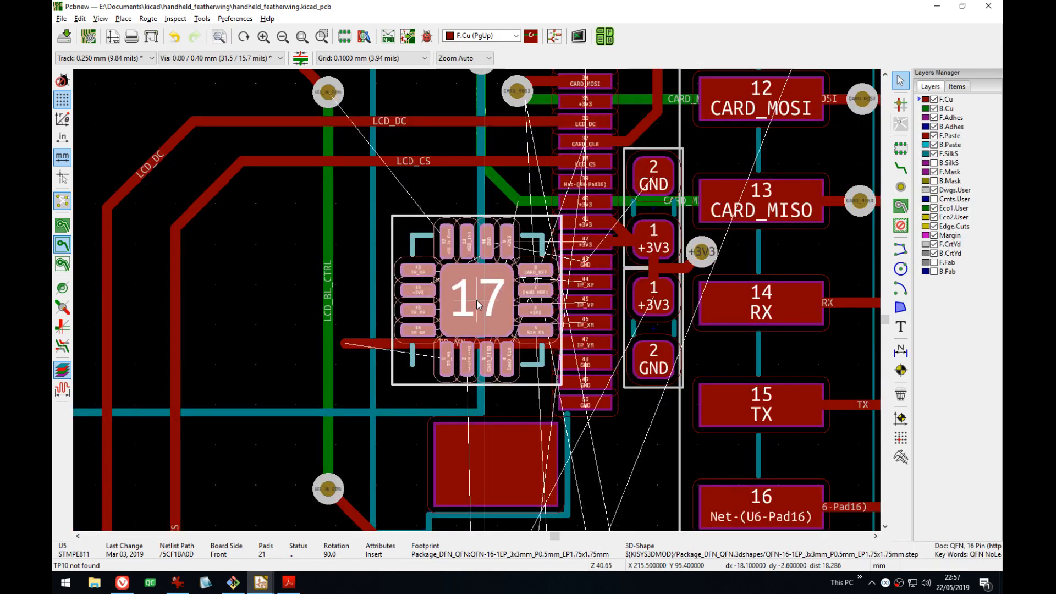
pyautogui.moveTo(477, 300); pyautogui.dragTo(464, 235, button='middle')
pyautogui.press('Escape')
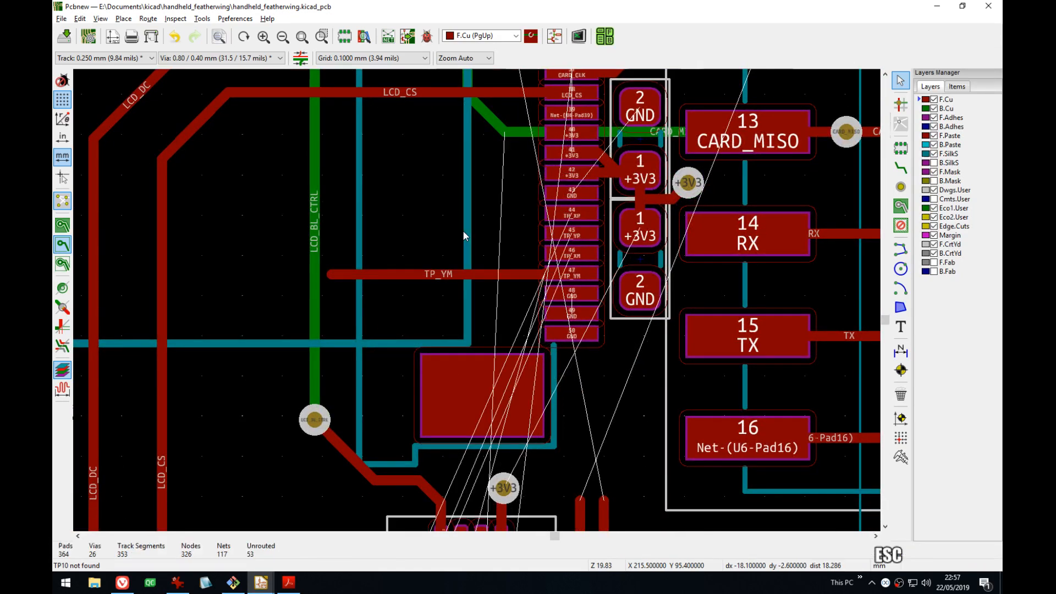
pyautogui.moveTo(527, 406); pyautogui.dragTo(553, 200, button='middle')
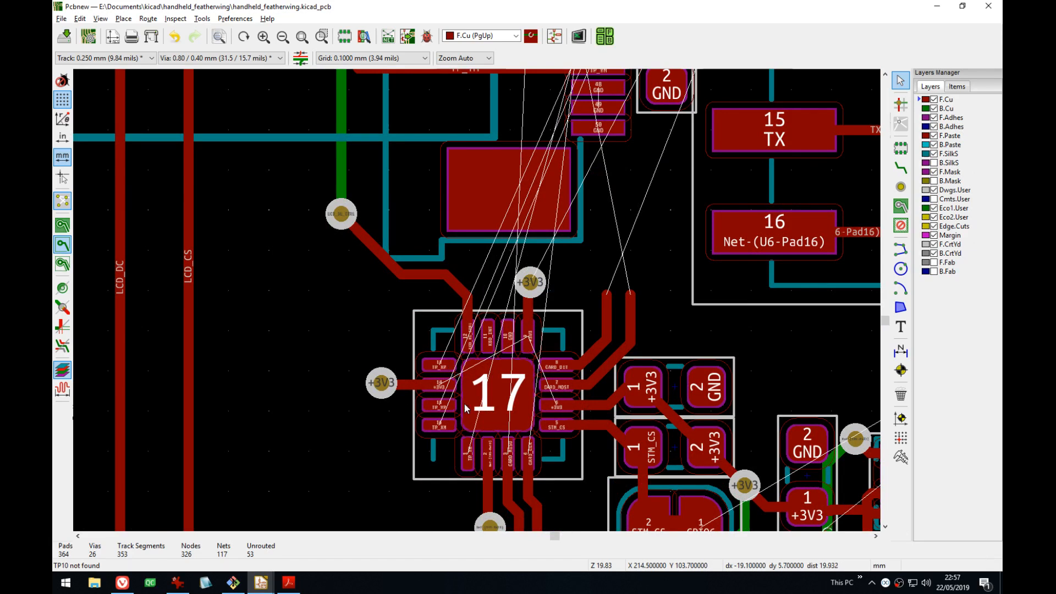
pyautogui.moveTo(464, 404); pyautogui.dragTo(483, 452, button='middle')
pyautogui.press('x')
pyautogui.click(460, 416)
pyautogui.moveTo(396, 403); pyautogui.dragTo(395, 471, button='middle')
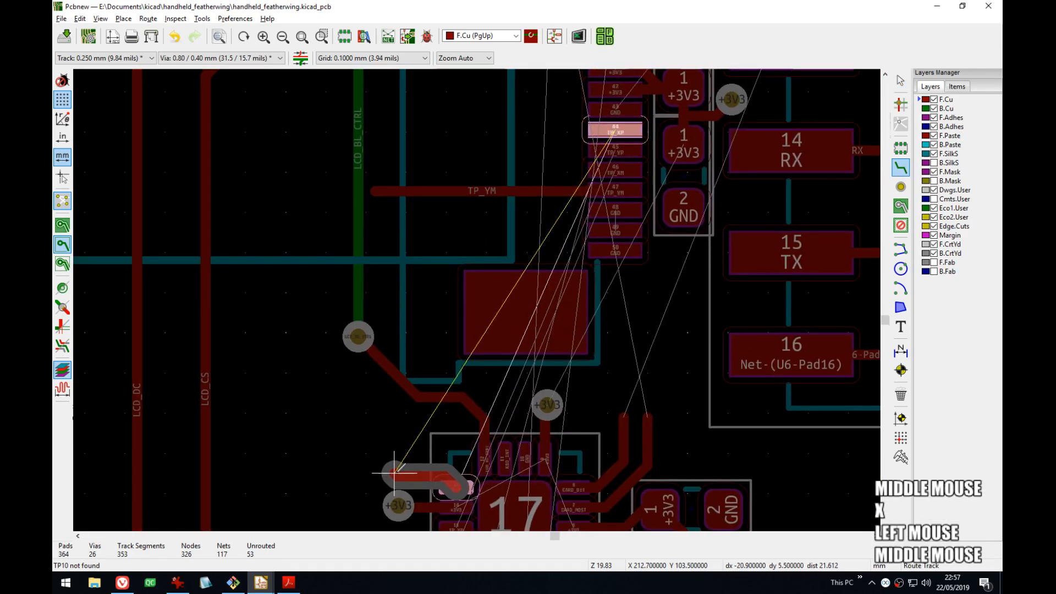
pyautogui.press('Escape')
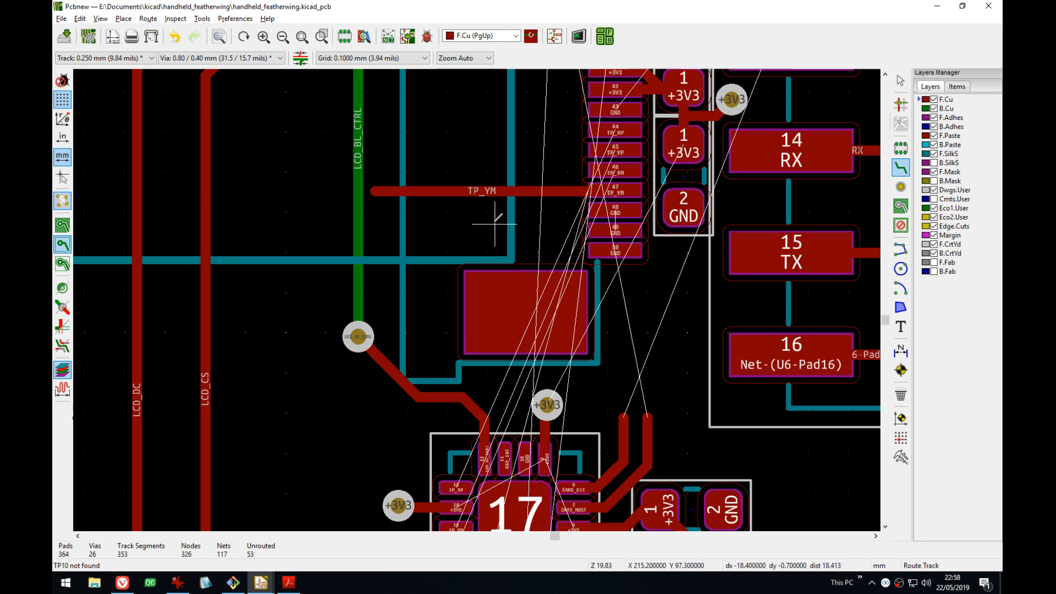
# - Undo the horizontal TP_YM track segment drawn from U4 pad 47
pyautogui.press('Escape')
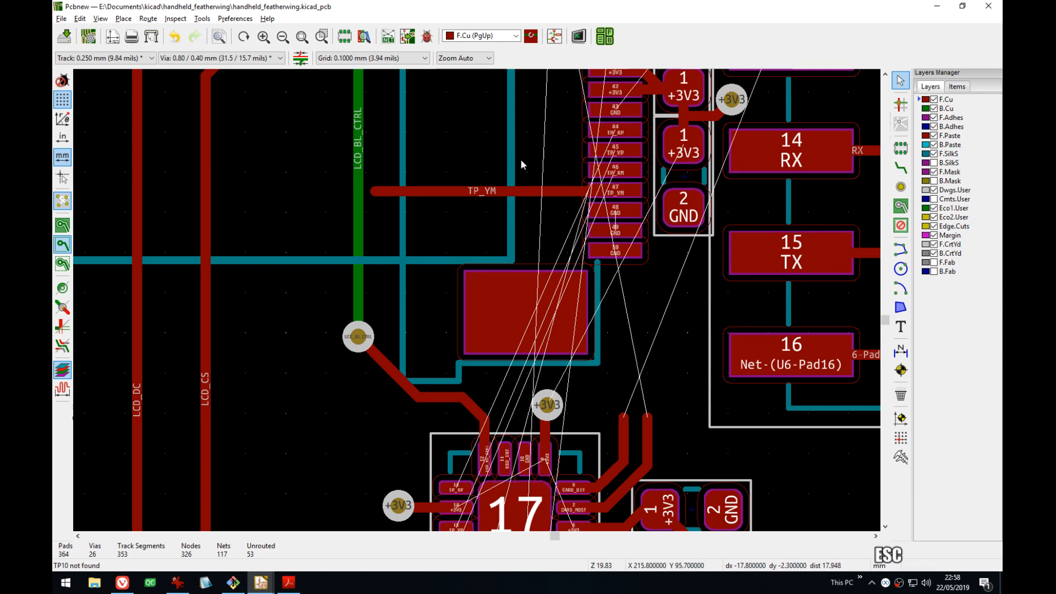
pyautogui.hotkey('ctrl', 'z')
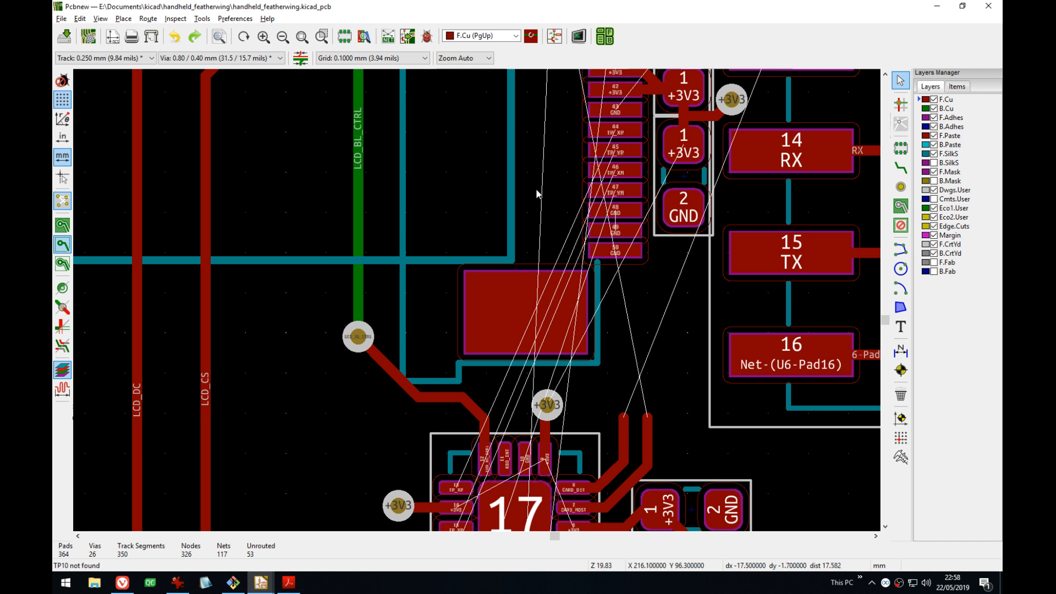
# - Open the footprint properties of the touch chip U5 and copy its value STMPE811
pyautogui.moveTo(536, 188); pyautogui.dragTo(619, 253, button='middle')
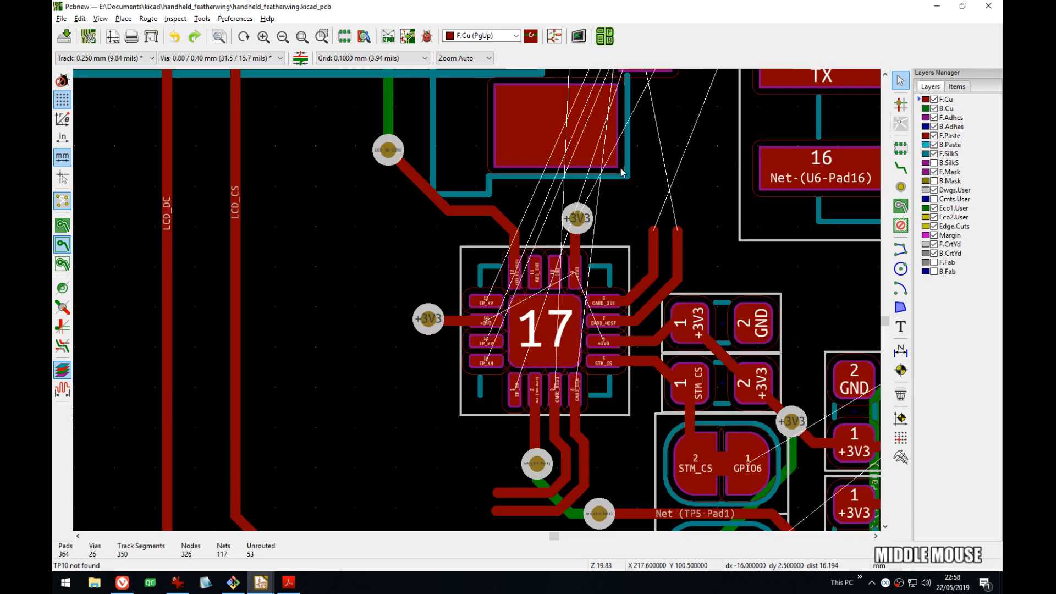
pyautogui.click(618, 256)
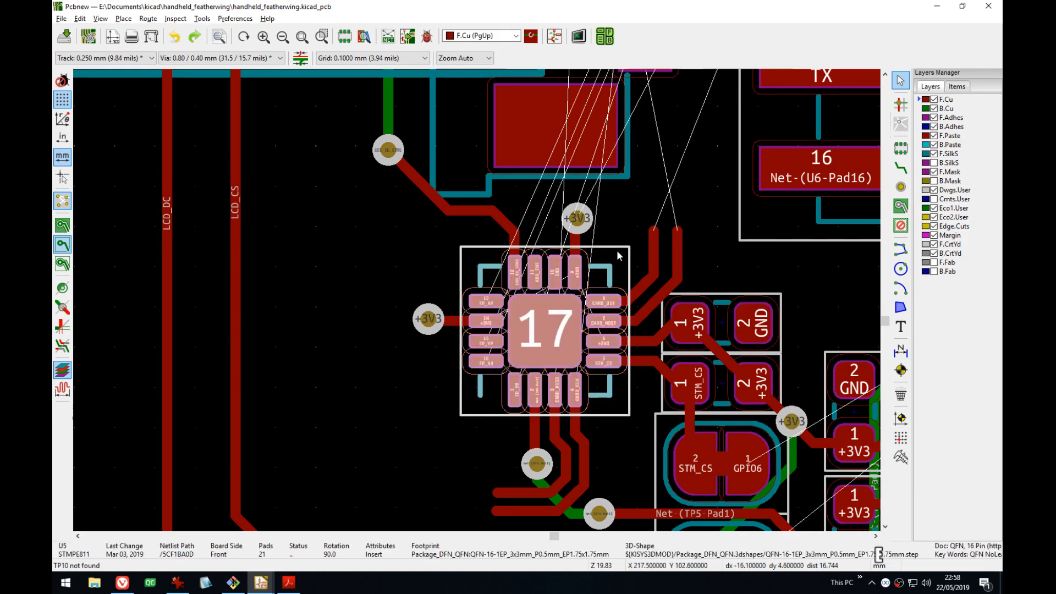
pyautogui.doubleClick(618, 254)
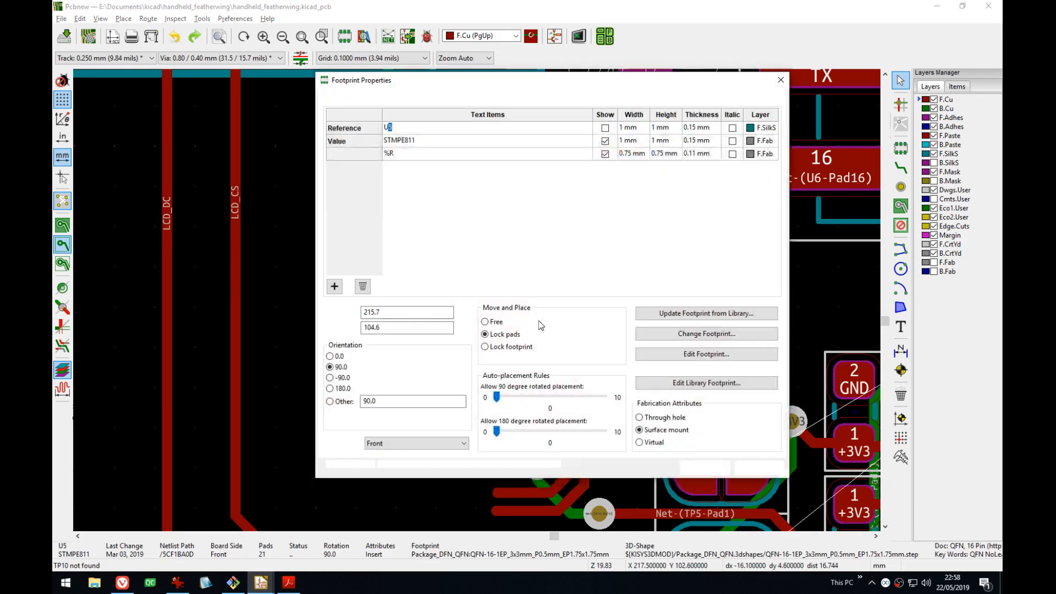
pyautogui.click(424, 144)
pyautogui.hotkey('ctrl', 'c')
# - Switch to the web browser, search for STMPE811 and open the S-Touch resistive touchscreen controller datasheet PDF
pyautogui.click(123, 587)
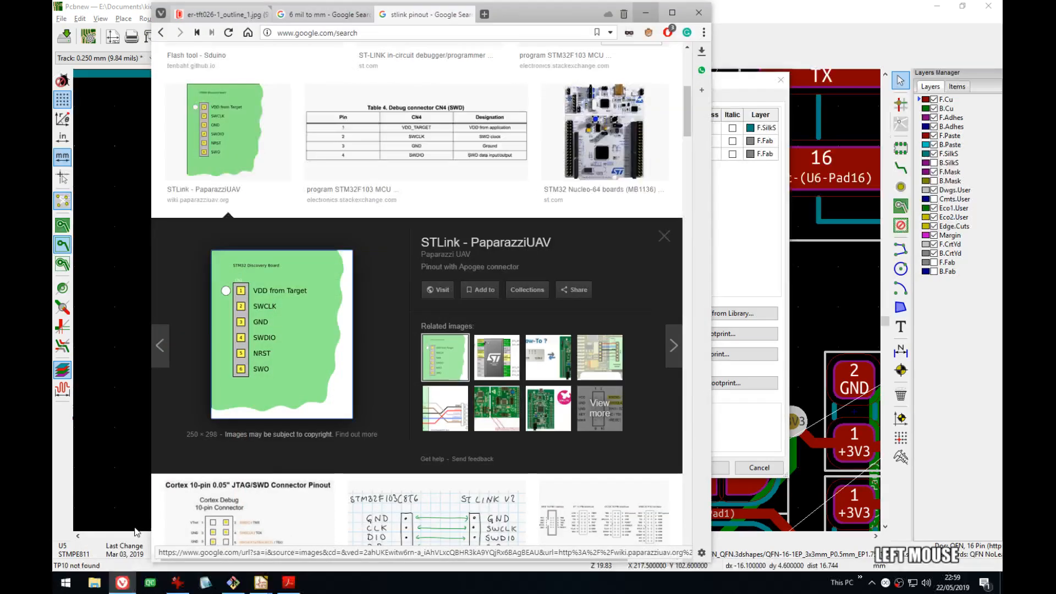
pyautogui.hotkey('ctrl', 't')
pyautogui.hotkey('ctrl', 'v')
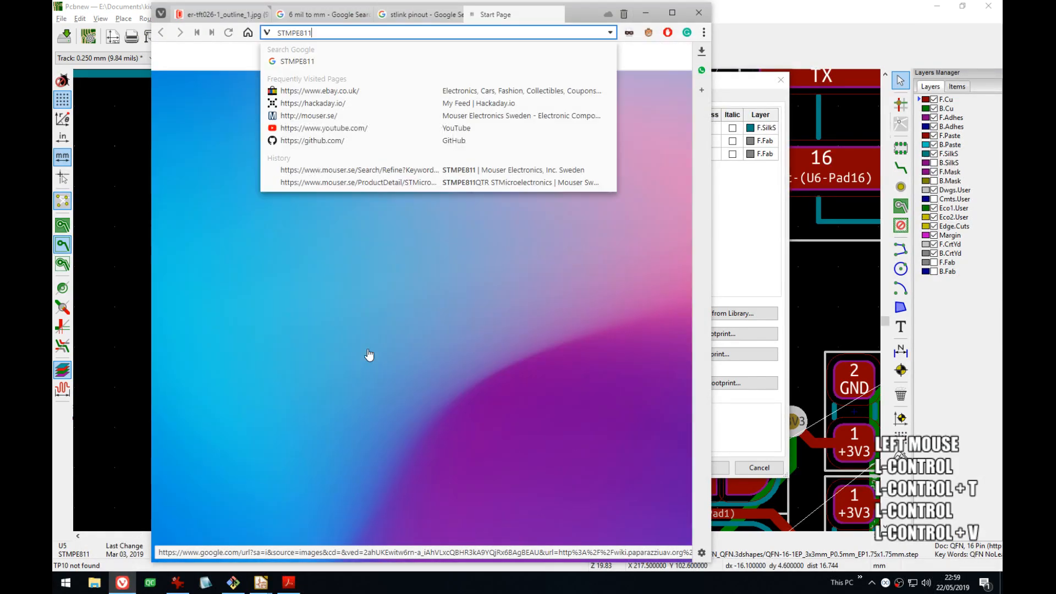
pyautogui.press('Return')
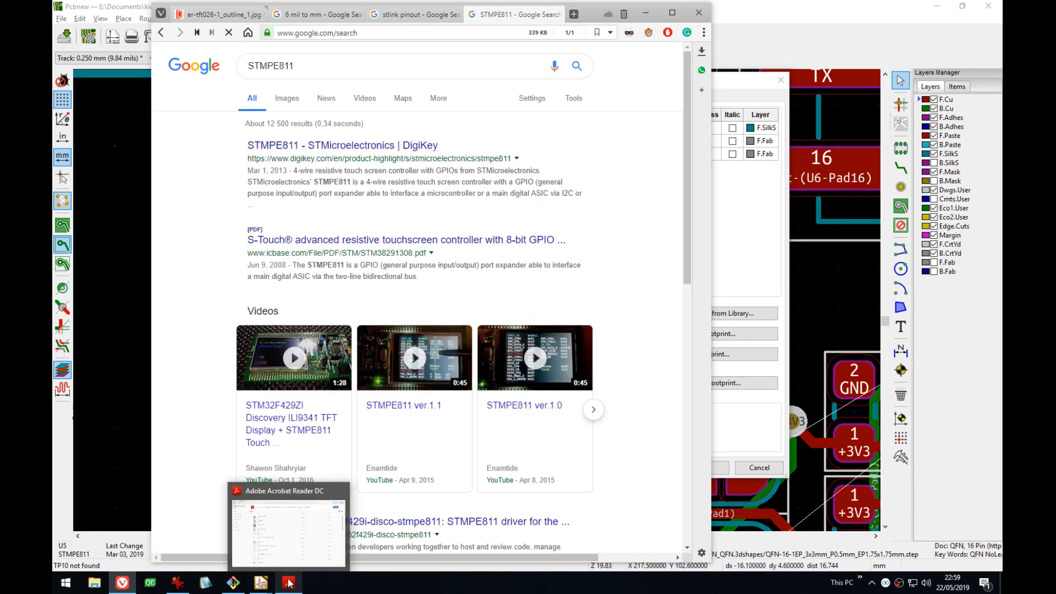
pyautogui.click(271, 240)
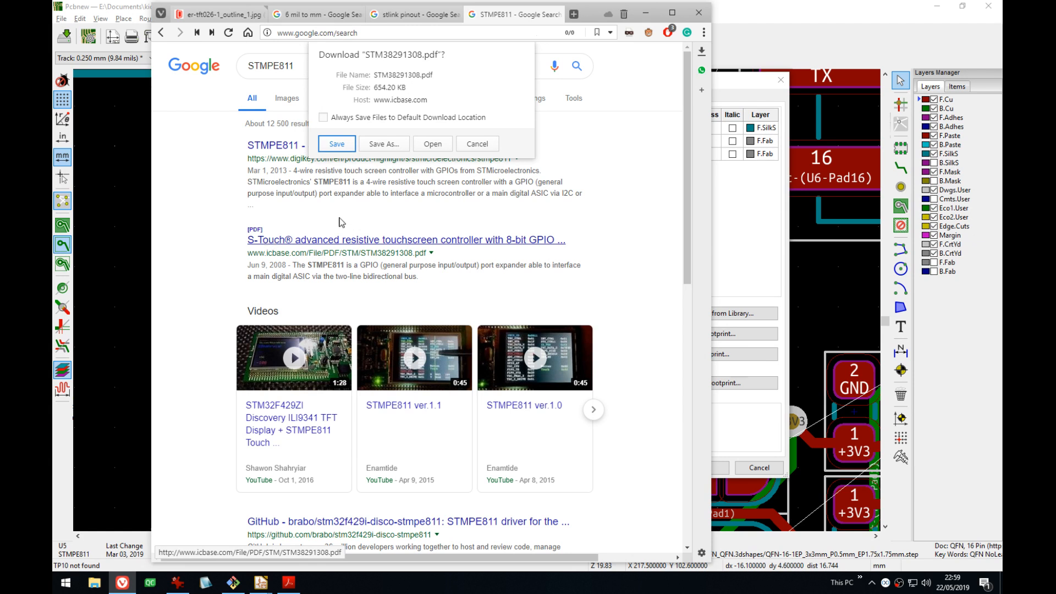
pyautogui.click(433, 144)
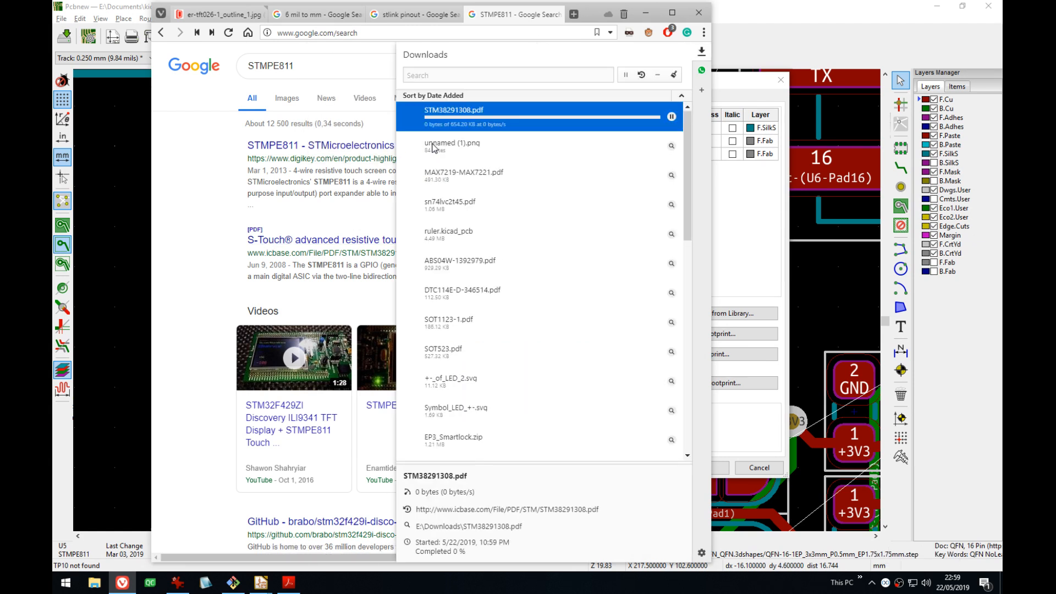
pyautogui.click(189, 214)
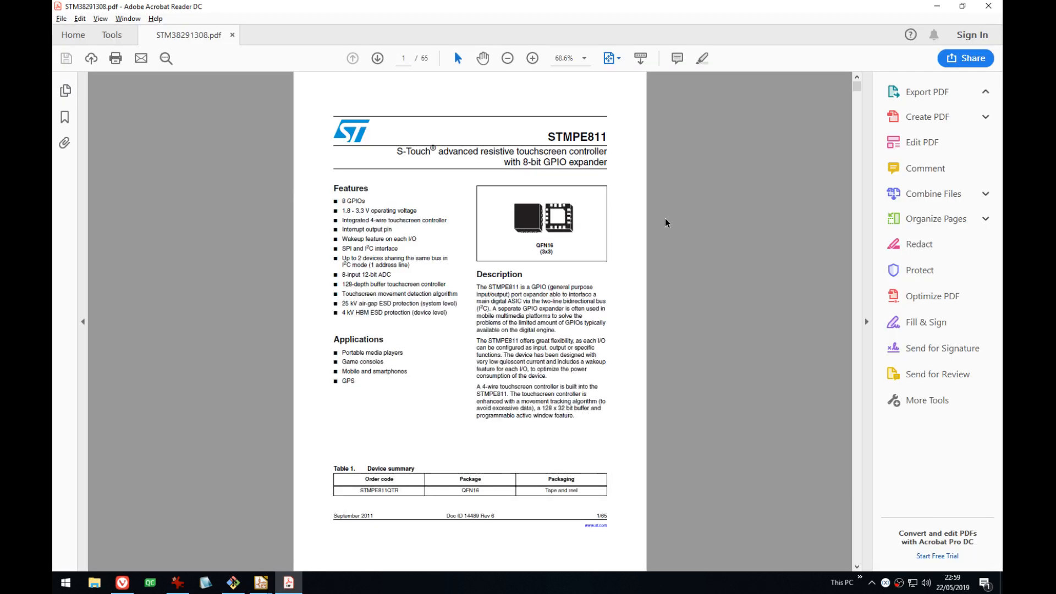
# - Examine section 2.1 Pin functions of the STMPE811 datasheet, then return to the board and close U5's footprint properties
pyautogui.keyDown('ctrl'); pyautogui.scroll(2, 665, 217); pyautogui.keyUp('ctrl')
pyautogui.moveTo(854, 92); pyautogui.dragTo(854, 99)
pyautogui.scroll(-4, 779, 251)
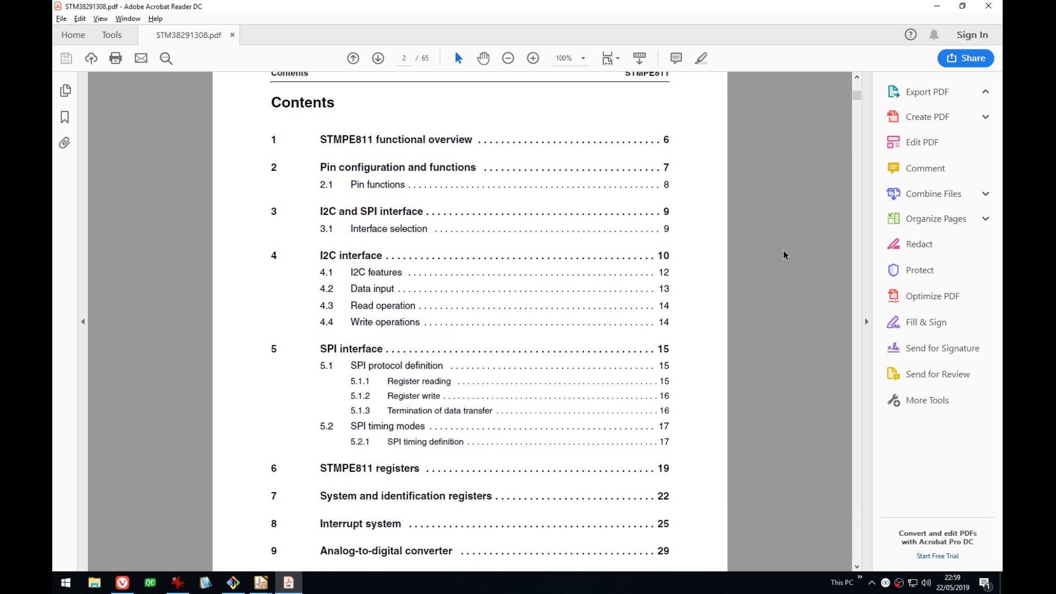
pyautogui.click(384, 186)
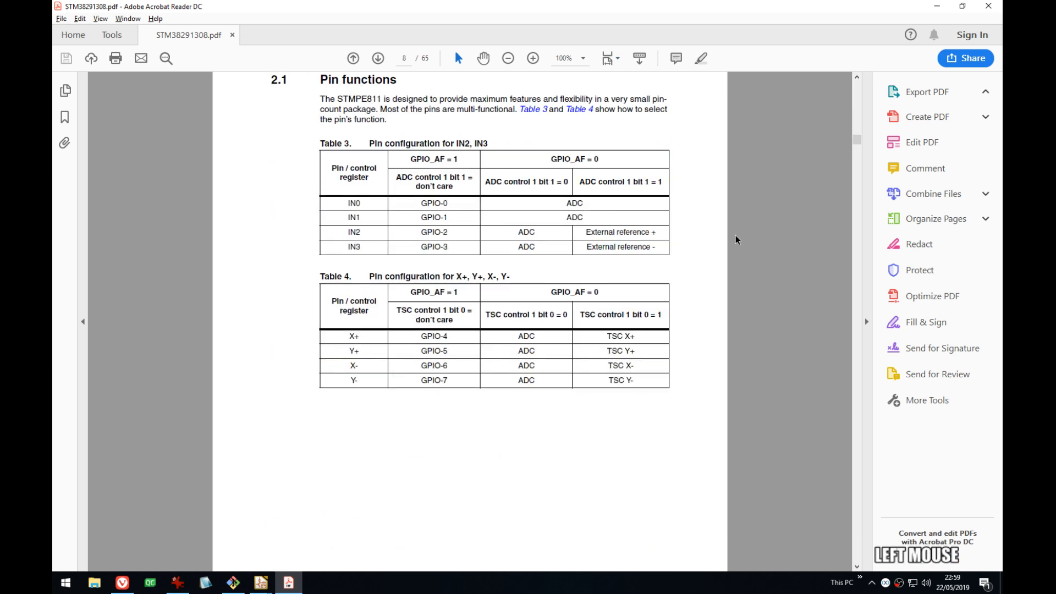
pyautogui.scroll(-1, 714, 257)
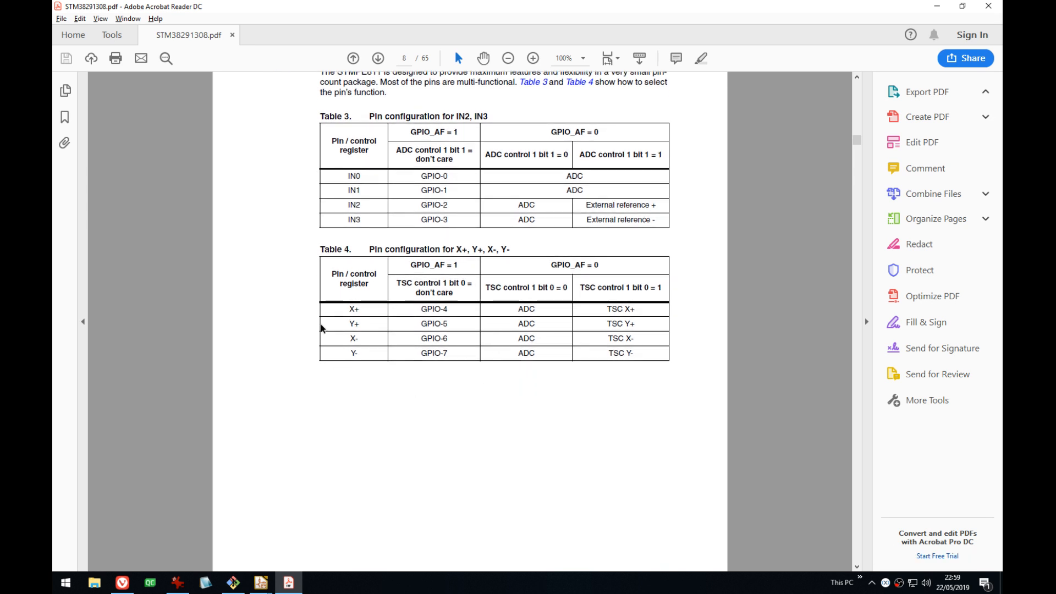
pyautogui.click(937, 9)
pyautogui.click(748, 23)
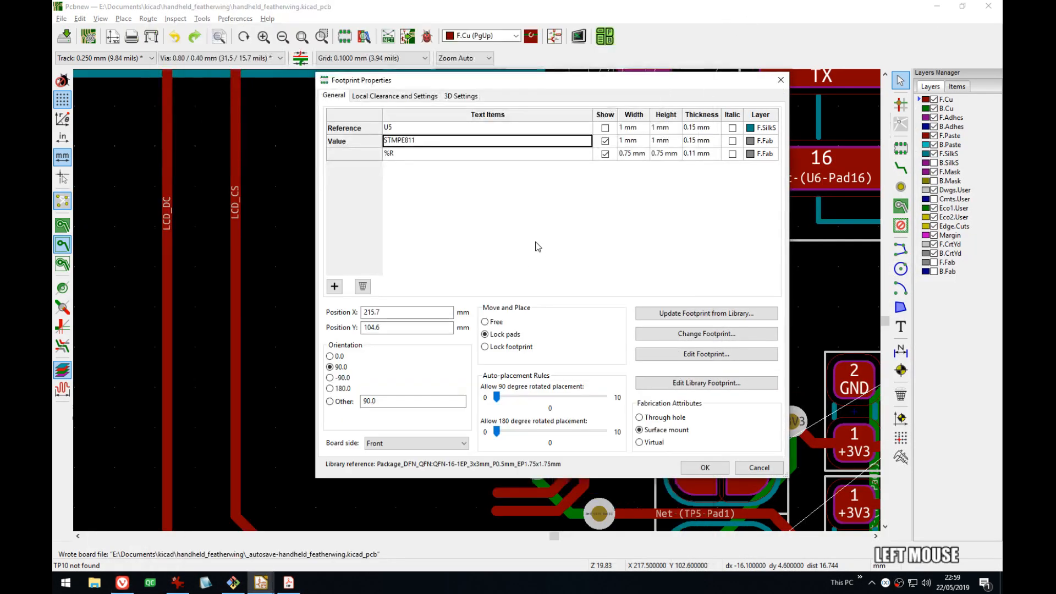
pyautogui.click(779, 83)
# - Route TP_XP on F.Cu from U5 pad 13 around the LCD_BL_CTRL via to U4 pad 44
pyautogui.scroll(-4, 477, 302)
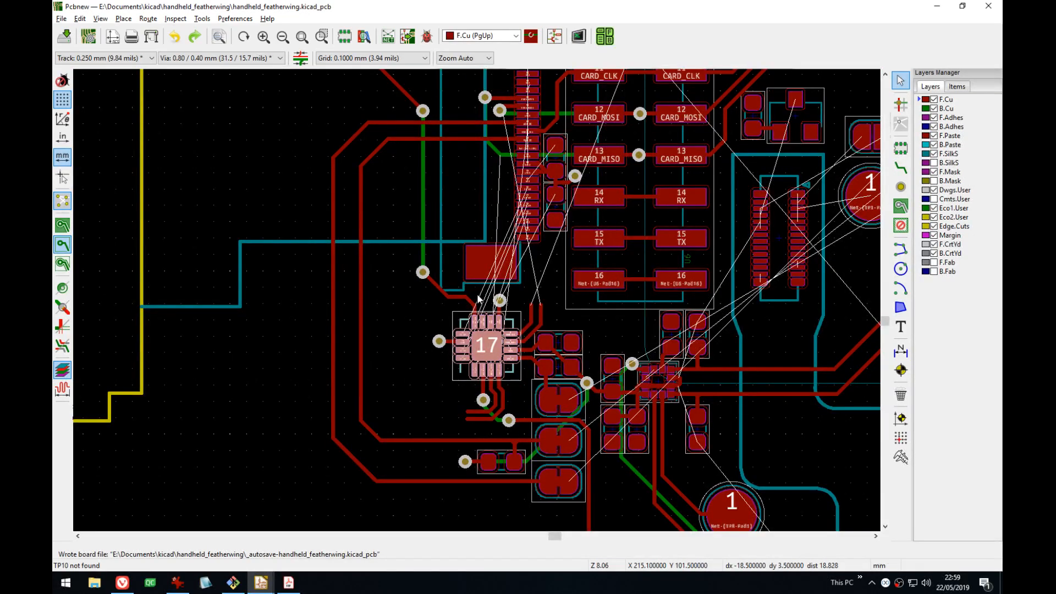
pyautogui.scroll(2, 477, 300)
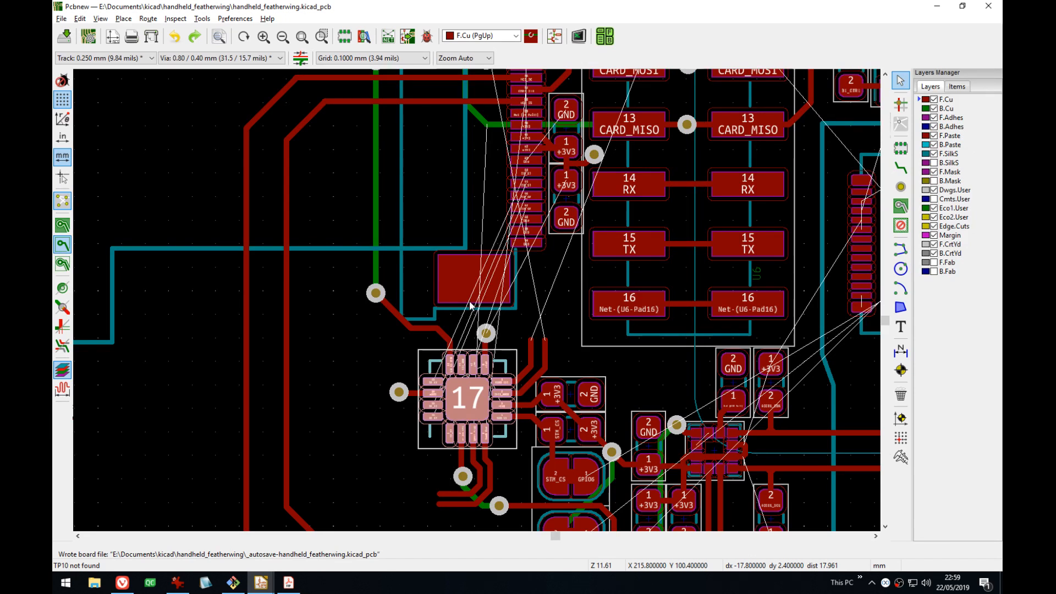
pyautogui.scroll(5, 470, 305)
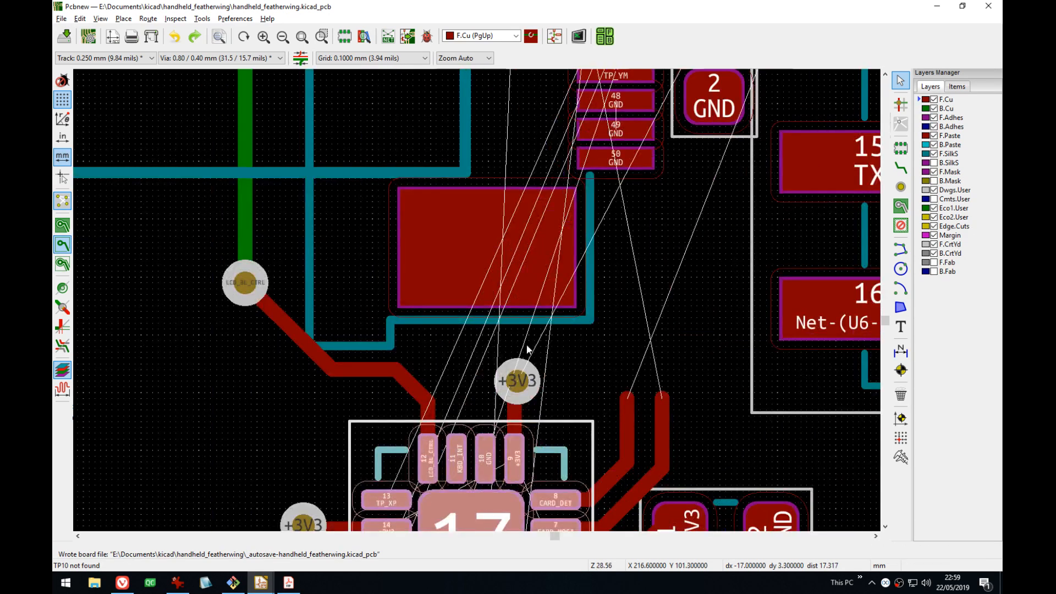
pyautogui.scroll(-4, 526, 350)
pyautogui.scroll(2, 477, 304)
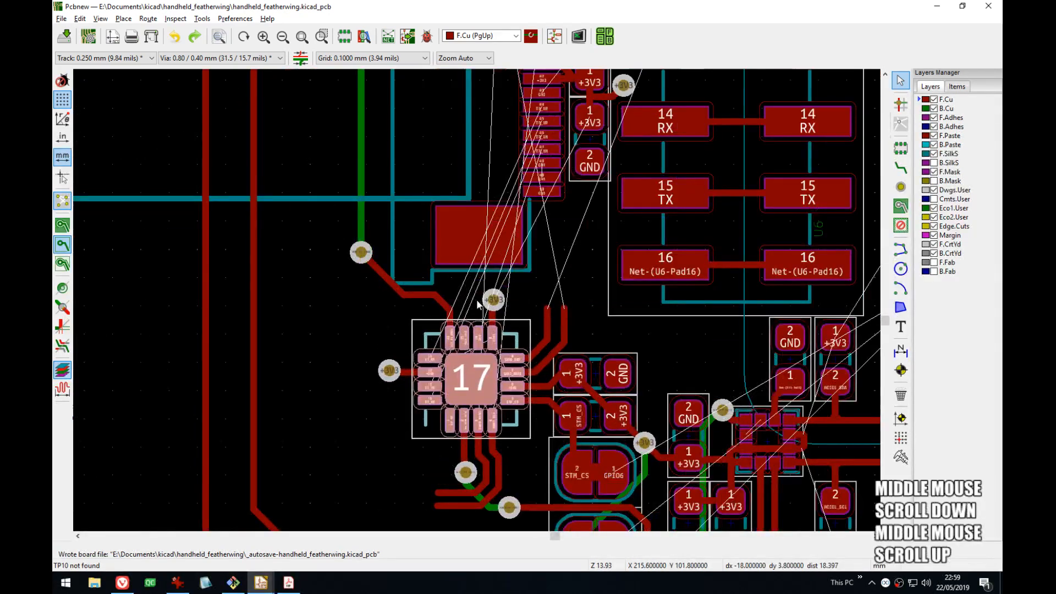
pyautogui.scroll(1, 478, 304)
pyautogui.press('x')
pyautogui.click(432, 369)
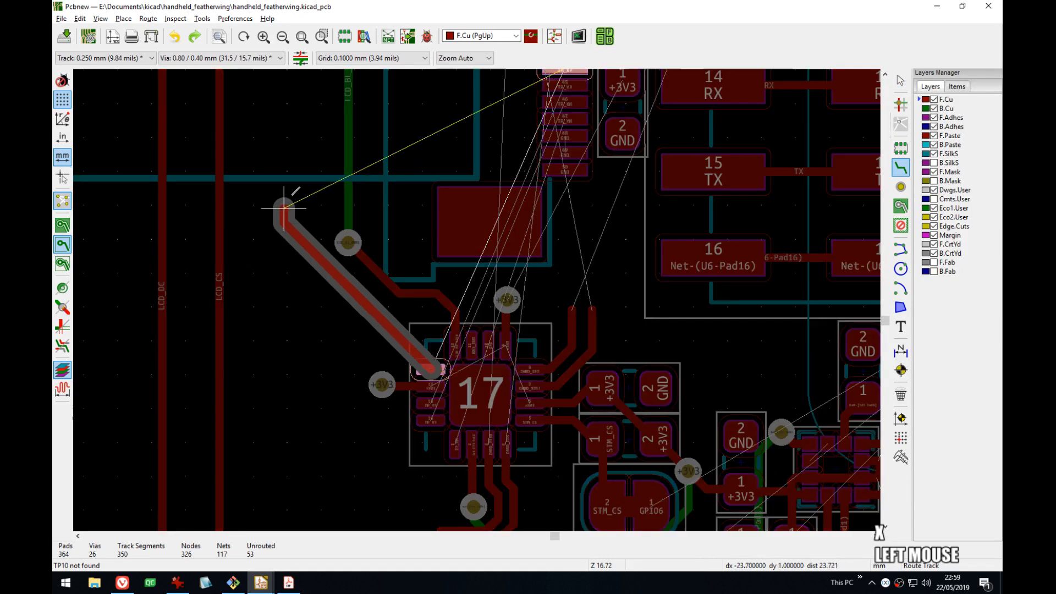
pyautogui.moveTo(388, 130); pyautogui.dragTo(378, 201, button='middle')
pyautogui.click(551, 141)
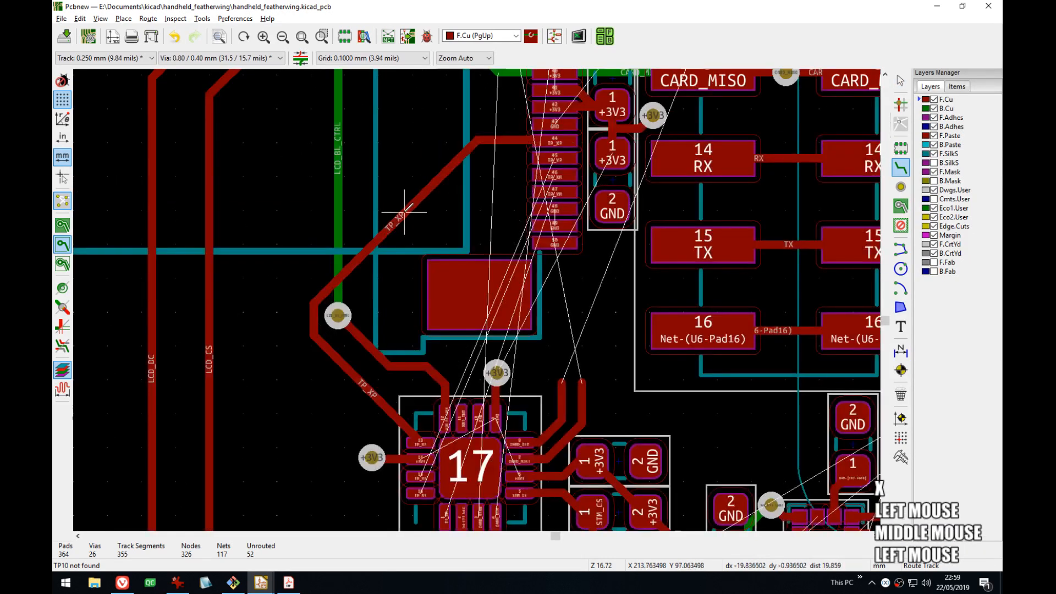
# - Reshape the TP_XP track into a wider path around the LCD_BL_CTRL via and shift the LCD_BL_CTRL B.Cu track toward U4
pyautogui.press('d')
pyautogui.click(285, 172)
pyautogui.press('d')
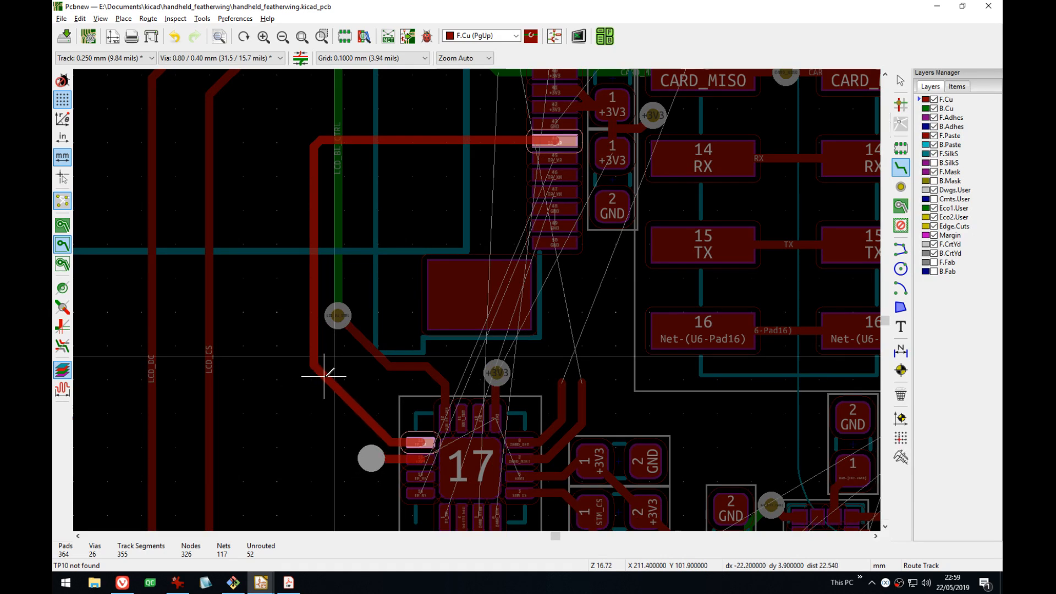
pyautogui.click(326, 371)
pyautogui.press('d')
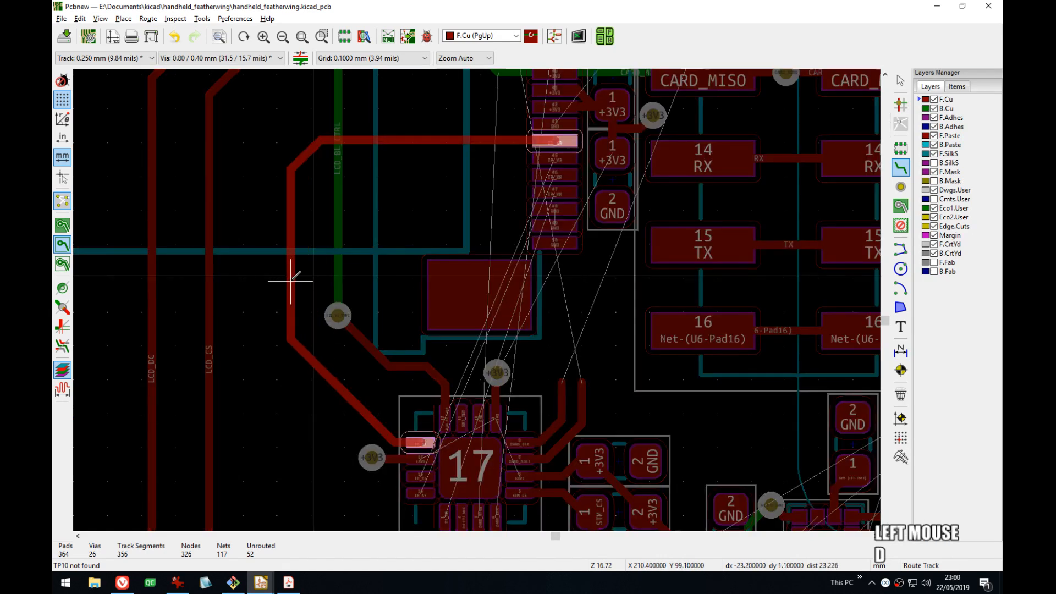
pyautogui.click(290, 279)
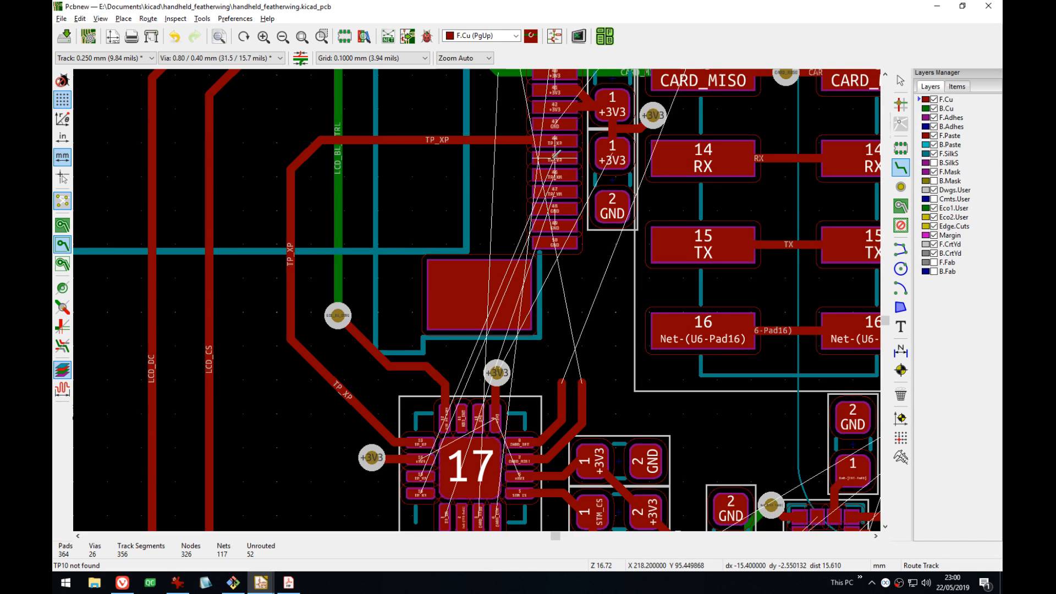
pyautogui.press('d')
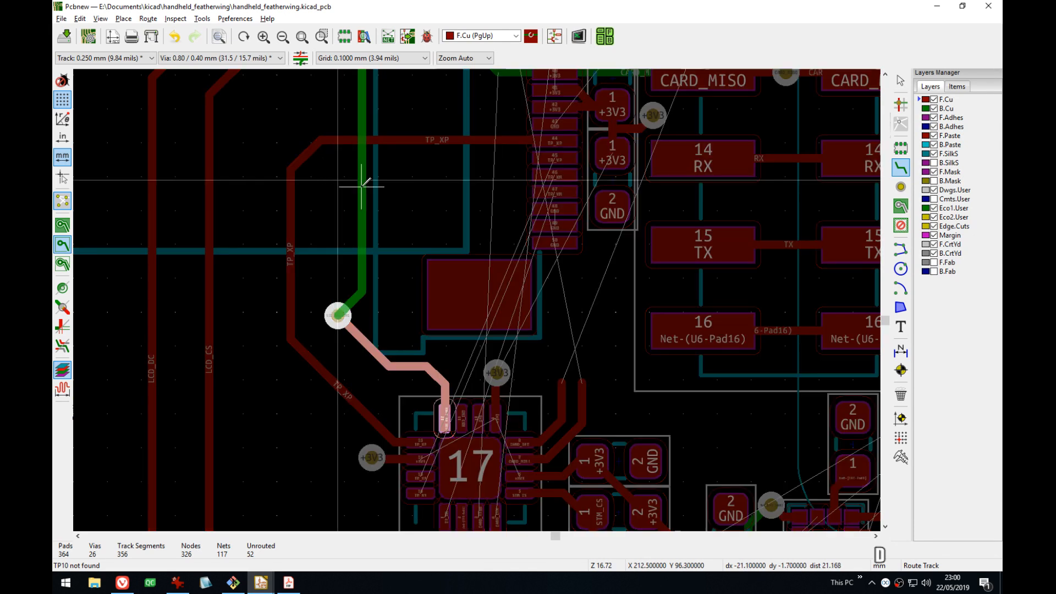
pyautogui.click(375, 181)
# - Route TP_YP on F.Cu from U4 pad 45 past the LCD_BL_CTRL track to a via inside the TP_XP path
pyautogui.press('d')
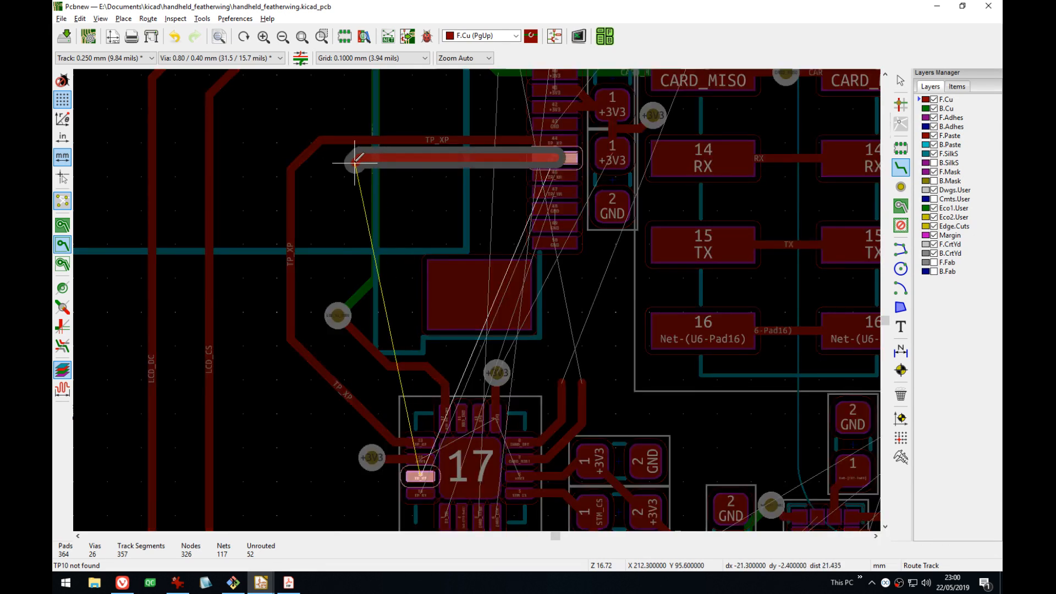
pyautogui.press('v')
pyautogui.click(350, 164)
pyautogui.moveTo(270, 453); pyautogui.dragTo(290, 344, button='middle')
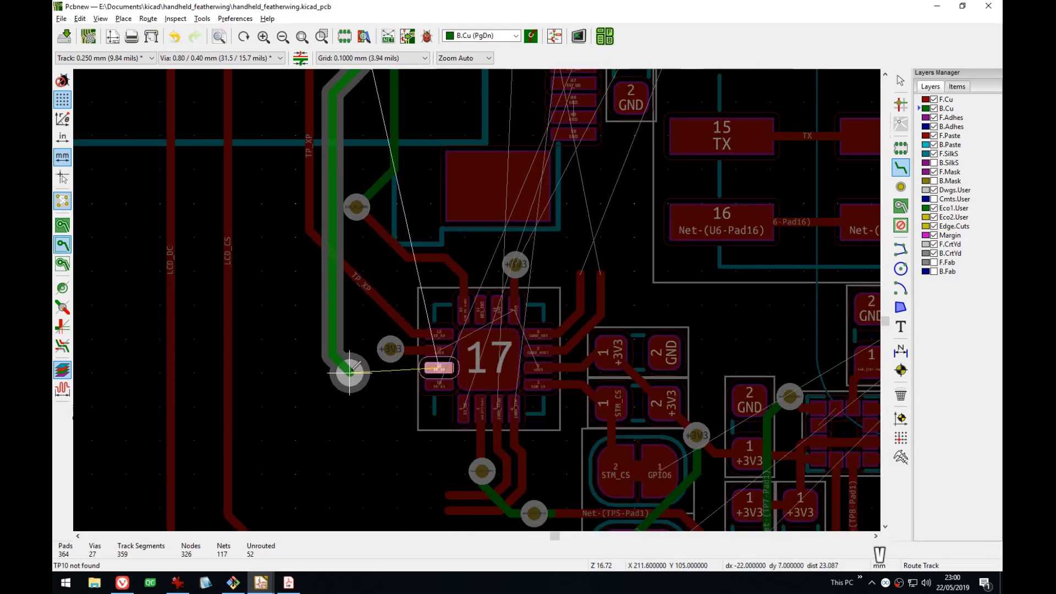
pyautogui.moveTo(287, 229); pyautogui.dragTo(285, 288, button='middle')
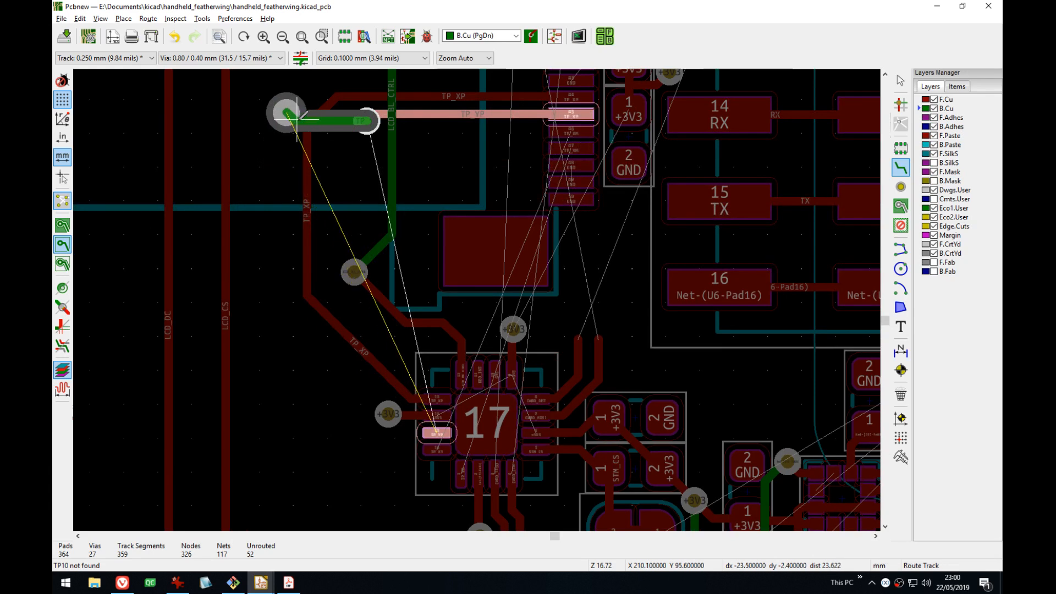
pyautogui.press('Escape')
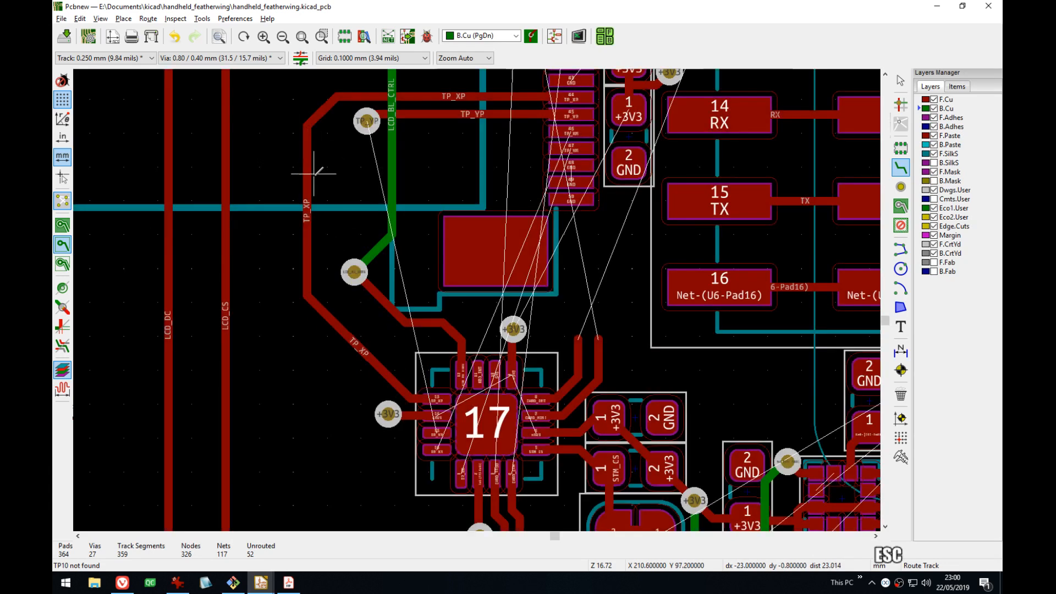
# - Pull the vertical TP_XP track closer to the TP_YP via and move the LCD_BL_CTRL B.Cu track to the via's U4 side
pyautogui.press('d')
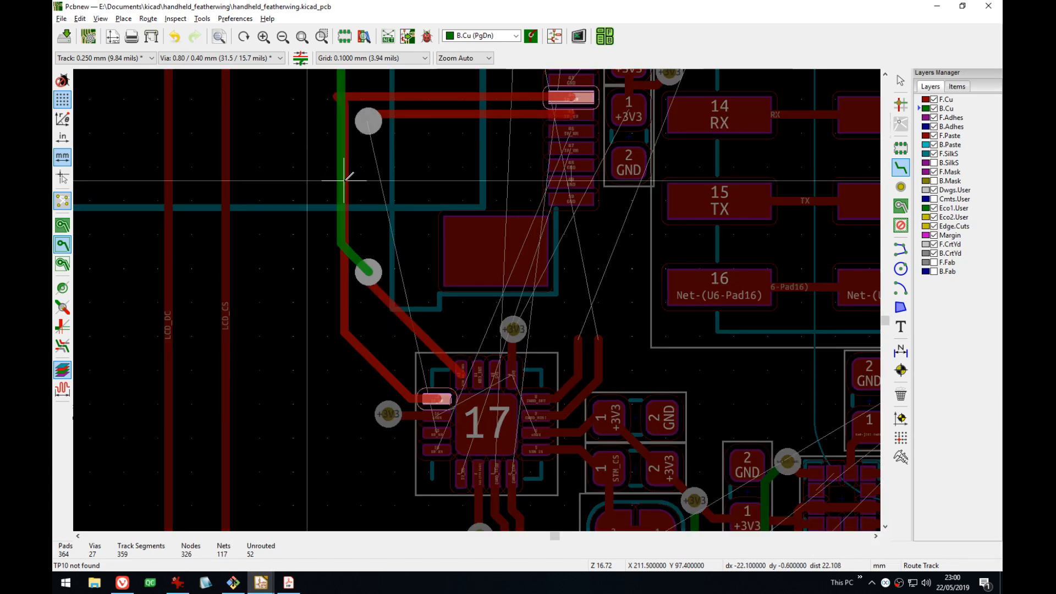
pyautogui.click(338, 180)
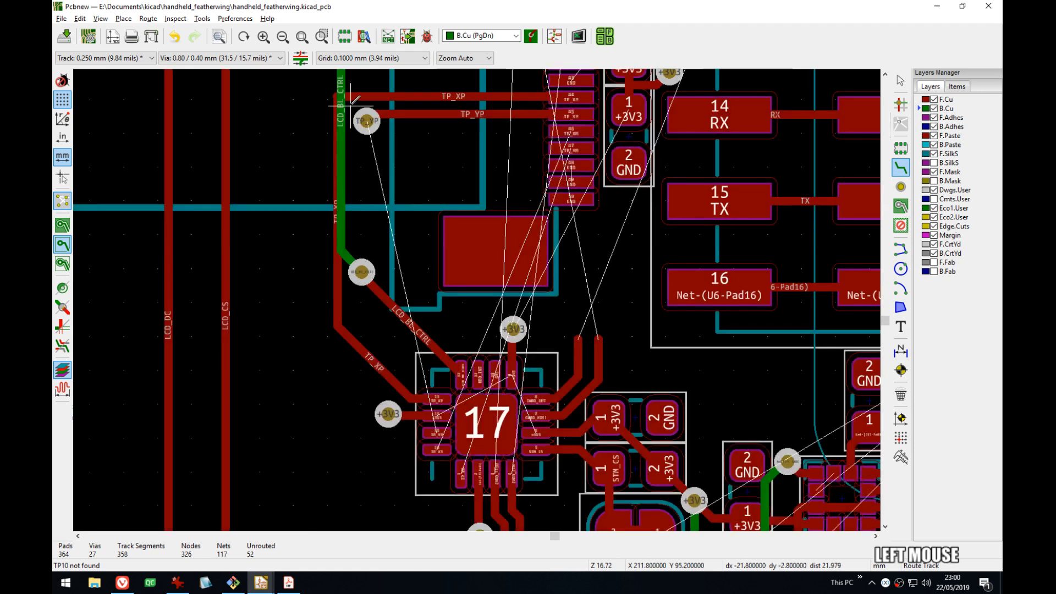
pyautogui.moveTo(350, 110); pyautogui.dragTo(356, 175, button='middle')
pyautogui.click(345, 136)
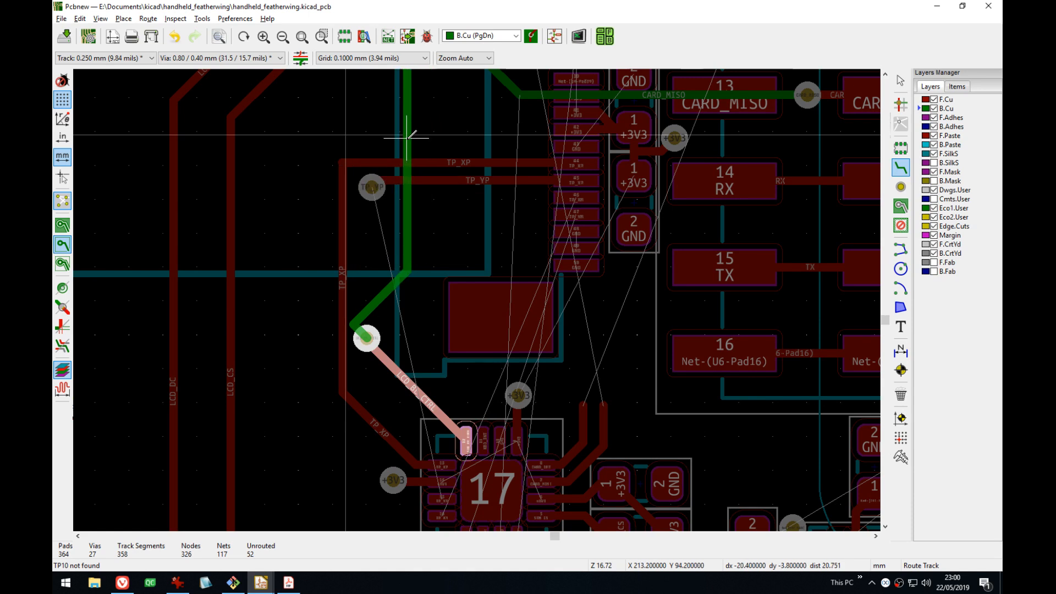
pyautogui.click(407, 137)
# - Continue TP_YP from its via under TP_XP on B.Cu to a second via, and finish it on F.Cu at U5's TP_YP pad
pyautogui.click(372, 186)
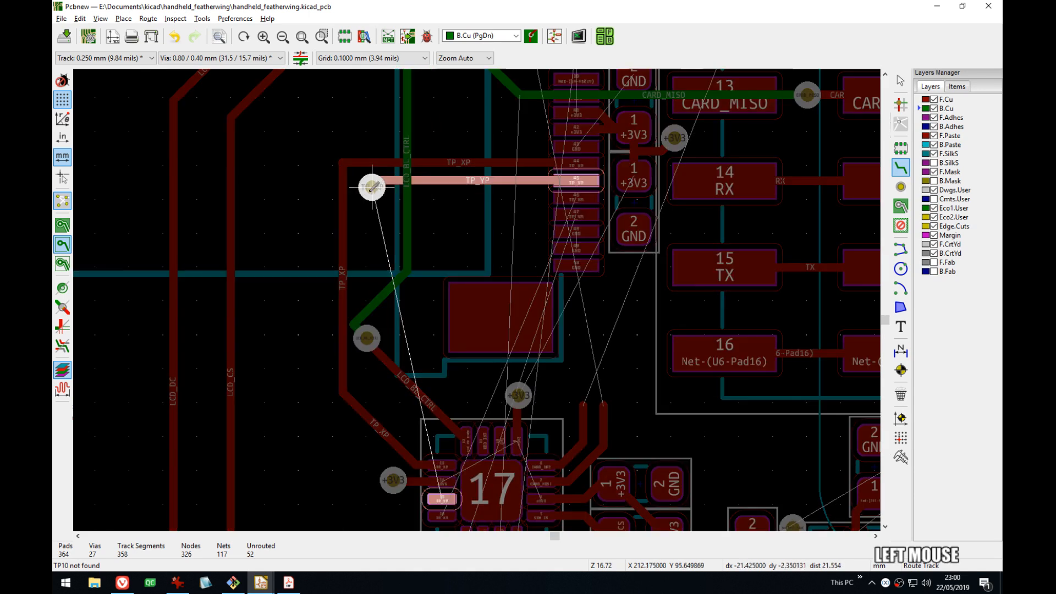
pyautogui.click(321, 185)
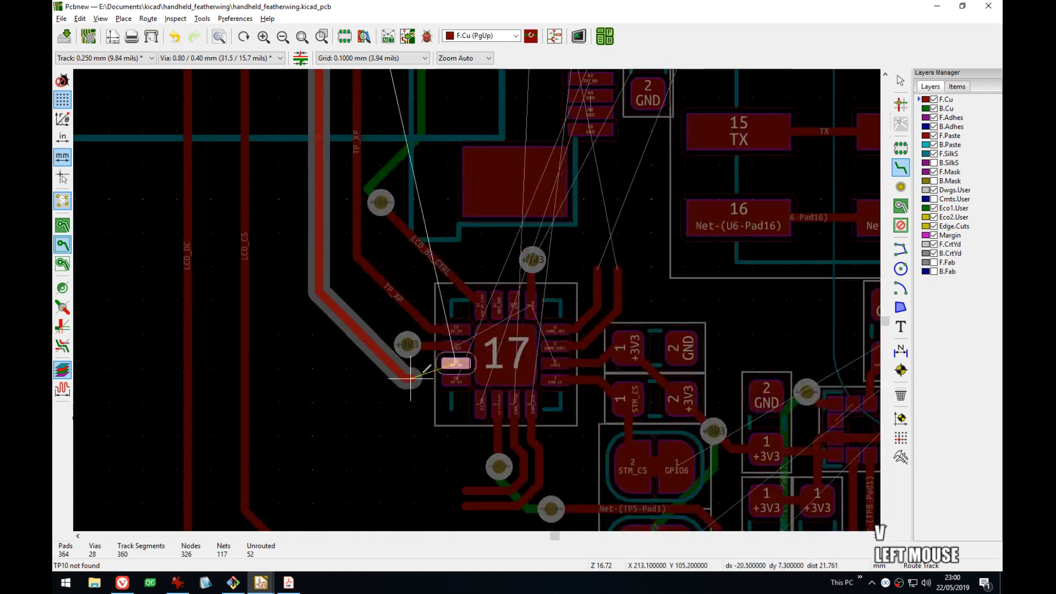
pyautogui.click(442, 499)
# - Route TP_XM from U4 pad 46 to U5's TP_XM pad, crossing TP_XP and TP_YP on B.Cu between two vias
pyautogui.moveTo(511, 117); pyautogui.dragTo(515, 173, button='middle')
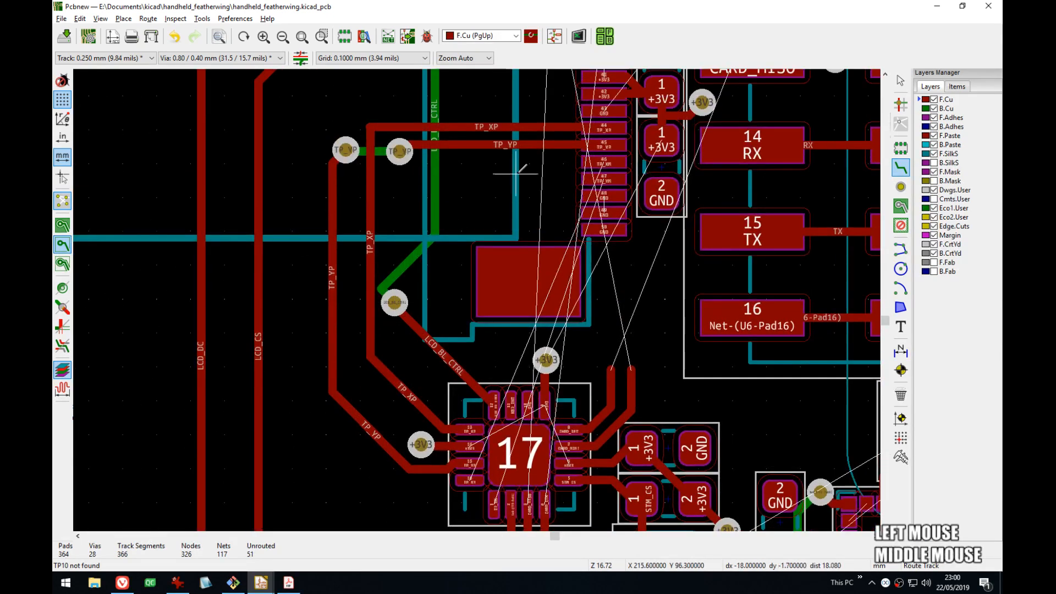
pyautogui.click(604, 162)
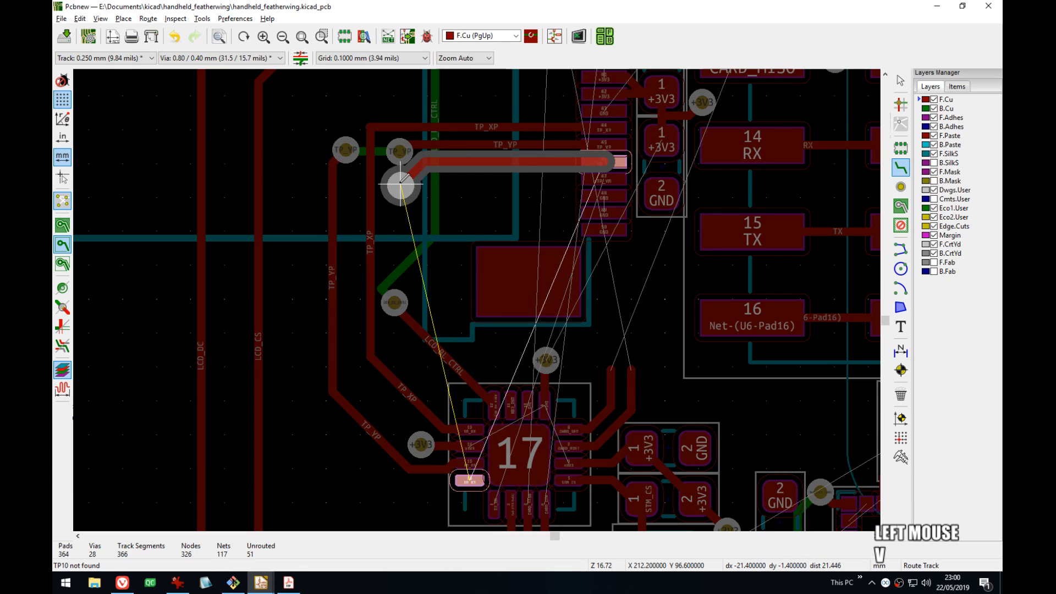
pyautogui.click(400, 185)
pyautogui.moveTo(319, 191); pyautogui.dragTo(316, 169, button='middle')
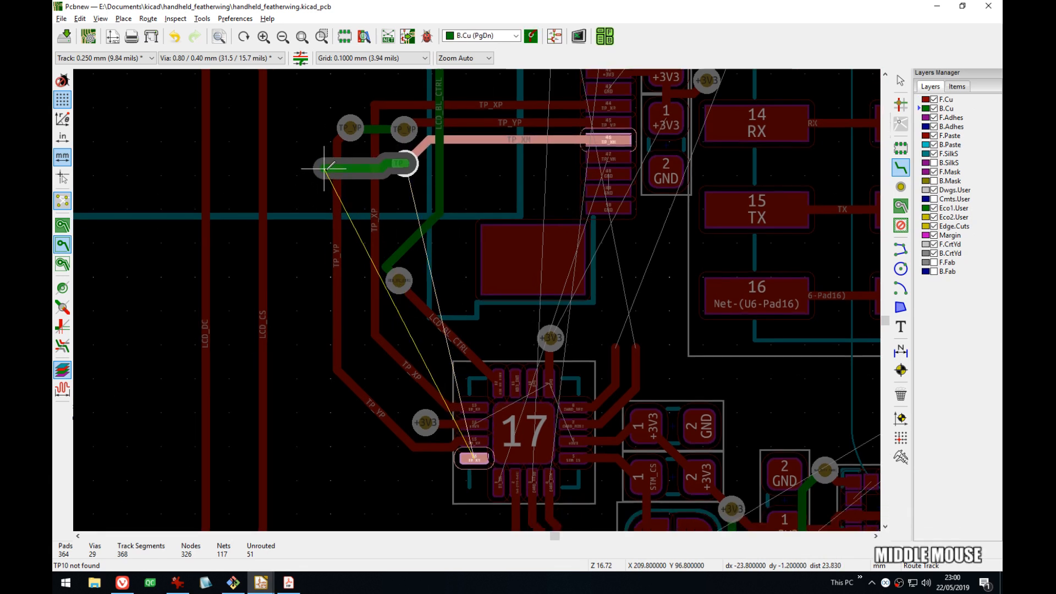
pyautogui.press('v')
pyautogui.click(313, 168)
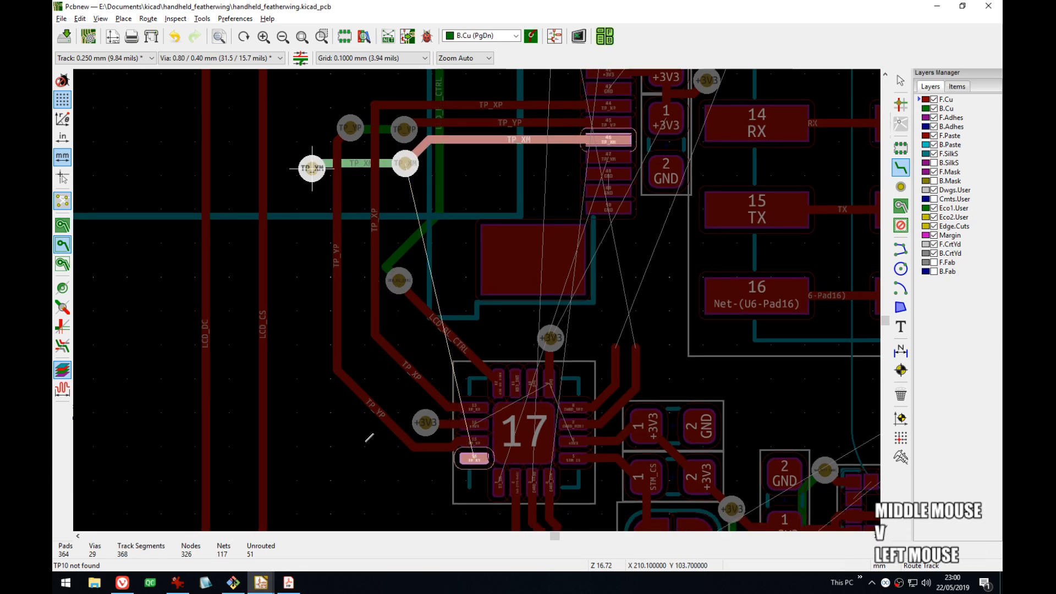
pyautogui.click(474, 458)
# - Route TP_YM from U4 pad 47 to U5's TP_YM pad, crossing the other TP tracks on B.Cu between two vias, and bevel its last corner
pyautogui.moveTo(385, 205); pyautogui.dragTo(387, 246, button='middle')
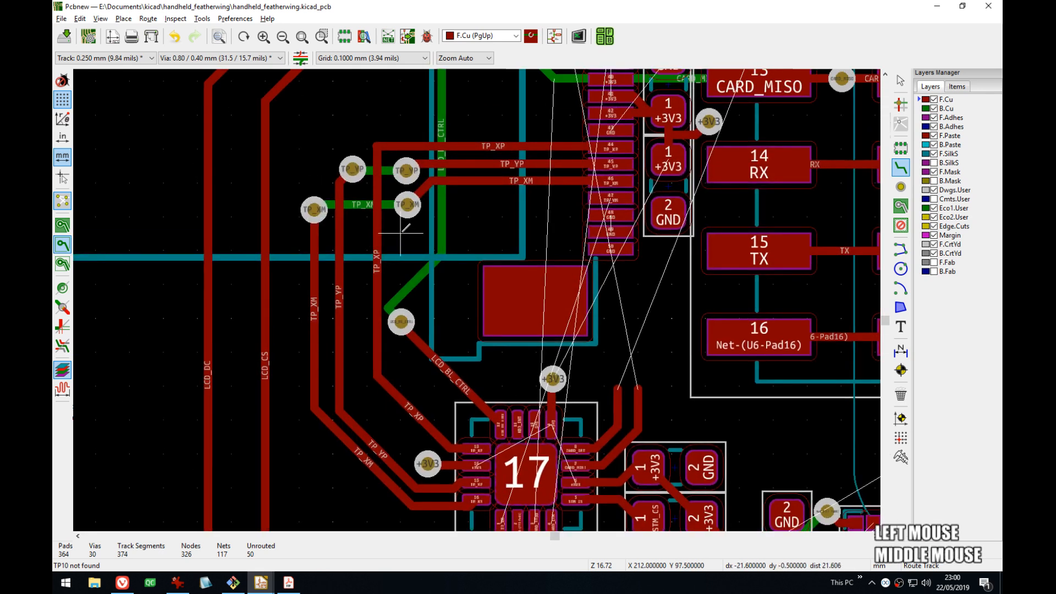
pyautogui.moveTo(532, 213); pyautogui.dragTo(534, 223, button='middle')
pyautogui.click(613, 208)
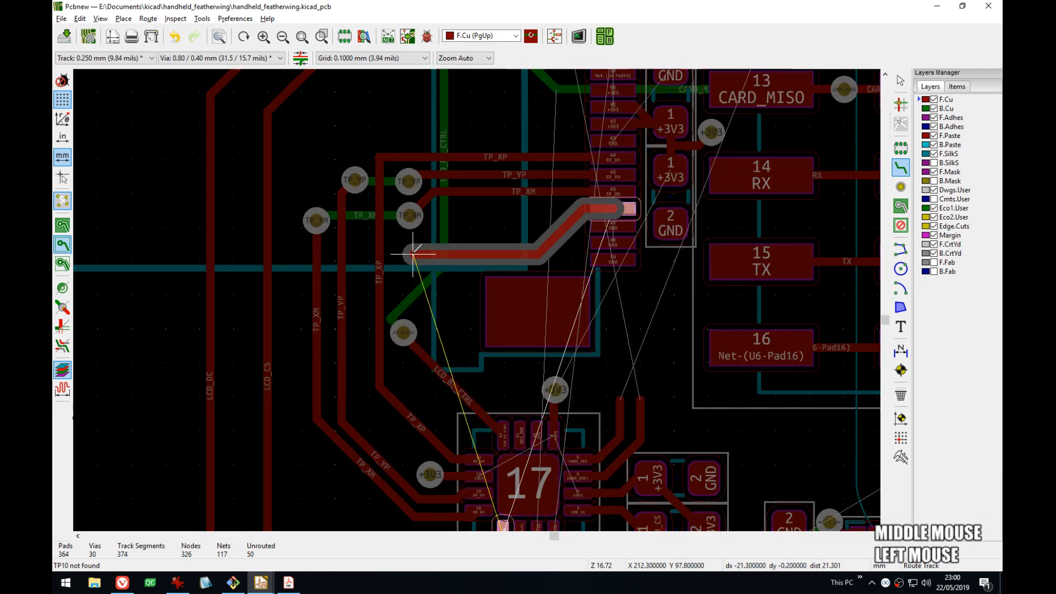
pyautogui.press('v')
pyautogui.click(409, 249)
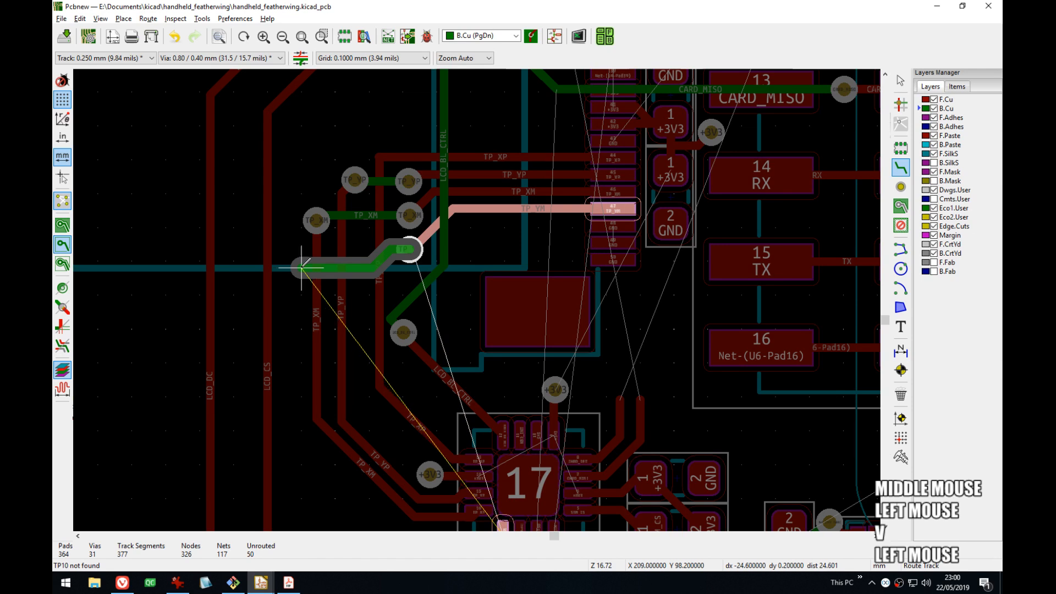
pyautogui.click(291, 268)
pyautogui.moveTo(291, 268); pyautogui.dragTo(302, 113, button='middle')
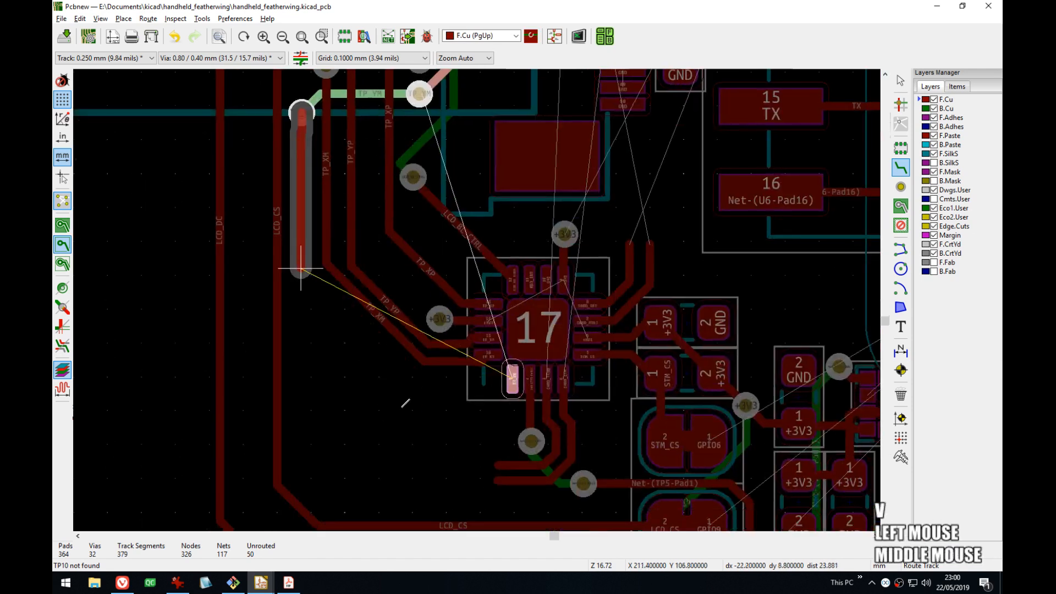
pyautogui.click(512, 378)
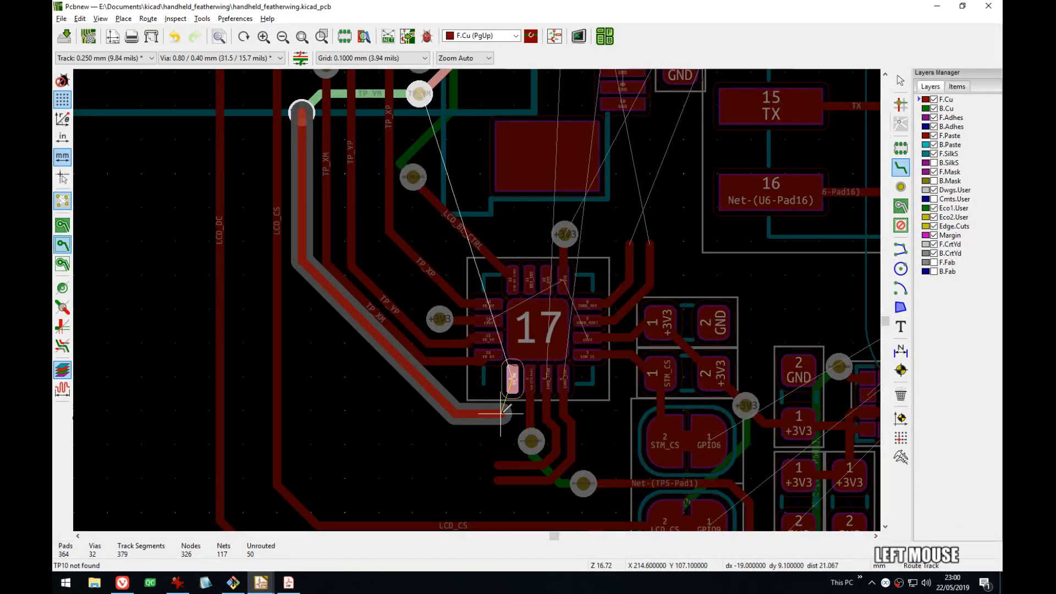
pyautogui.click(512, 379)
pyautogui.press('d')
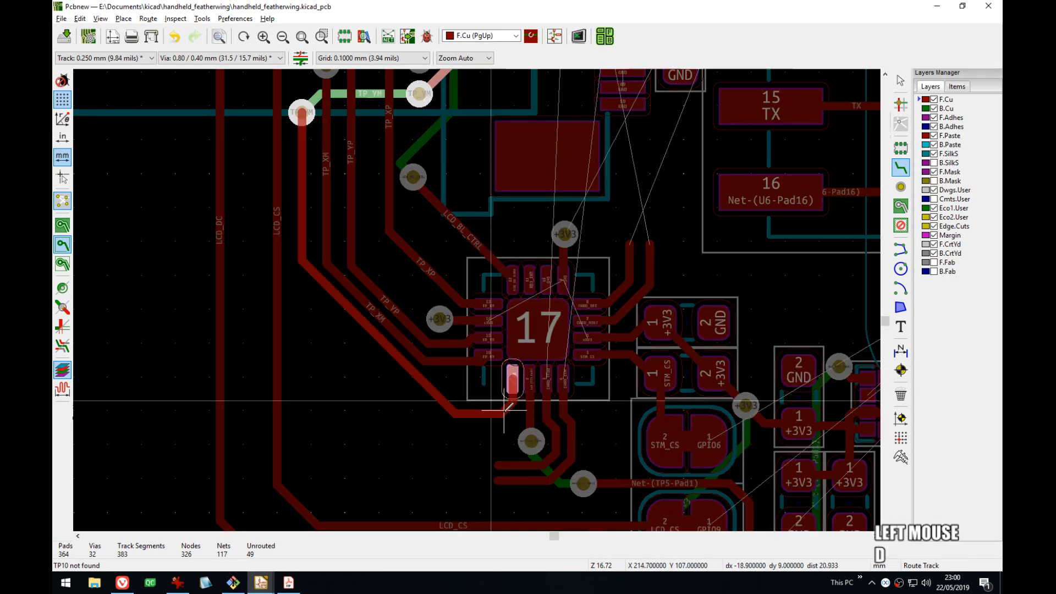
pyautogui.click(502, 410)
# - Open the board in the 3D viewer and inspect the Feather module, display connector and flex cable from several angles
pyautogui.moveTo(368, 298); pyautogui.dragTo(412, 370, button='middle')
pyautogui.moveTo(341, 215); pyautogui.dragTo(340, 296, button='middle')
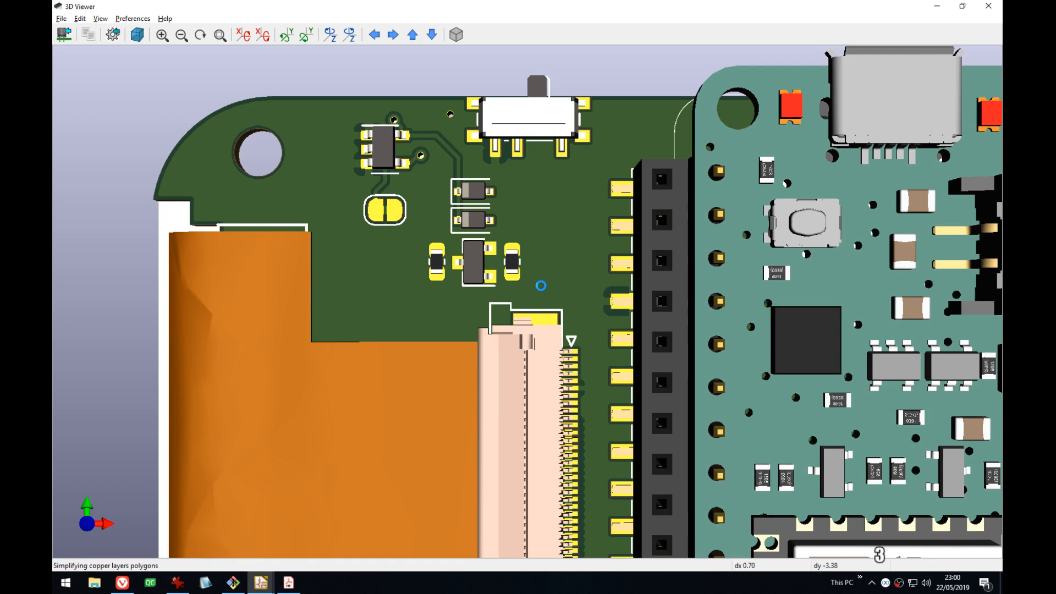
pyautogui.click(580, 463)
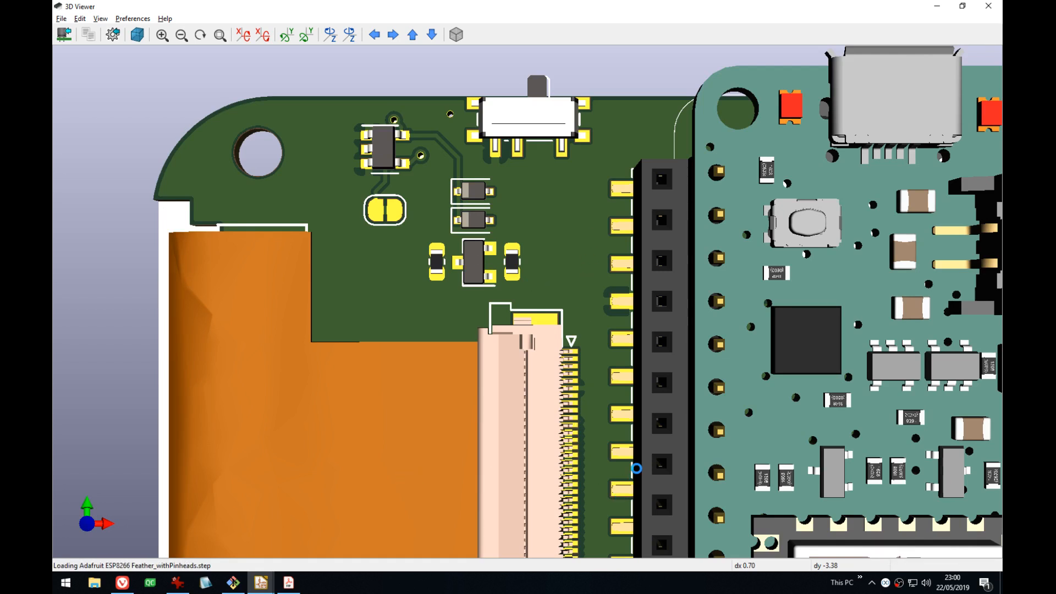
pyautogui.click(659, 235)
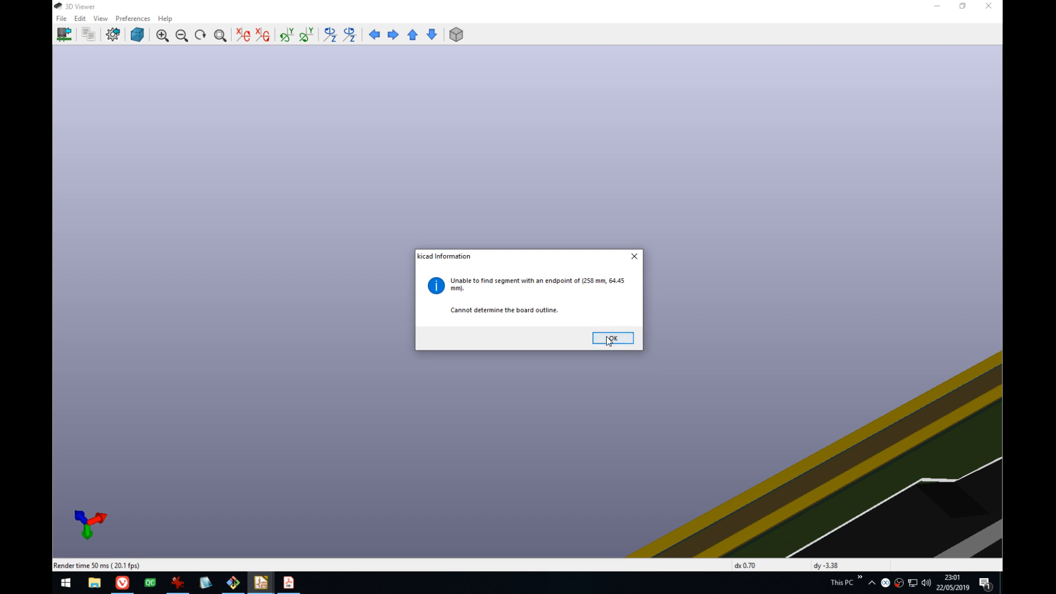
pyautogui.click(610, 338)
pyautogui.scroll(-2, 620, 344)
pyautogui.moveTo(645, 384); pyautogui.dragTo(578, 446)
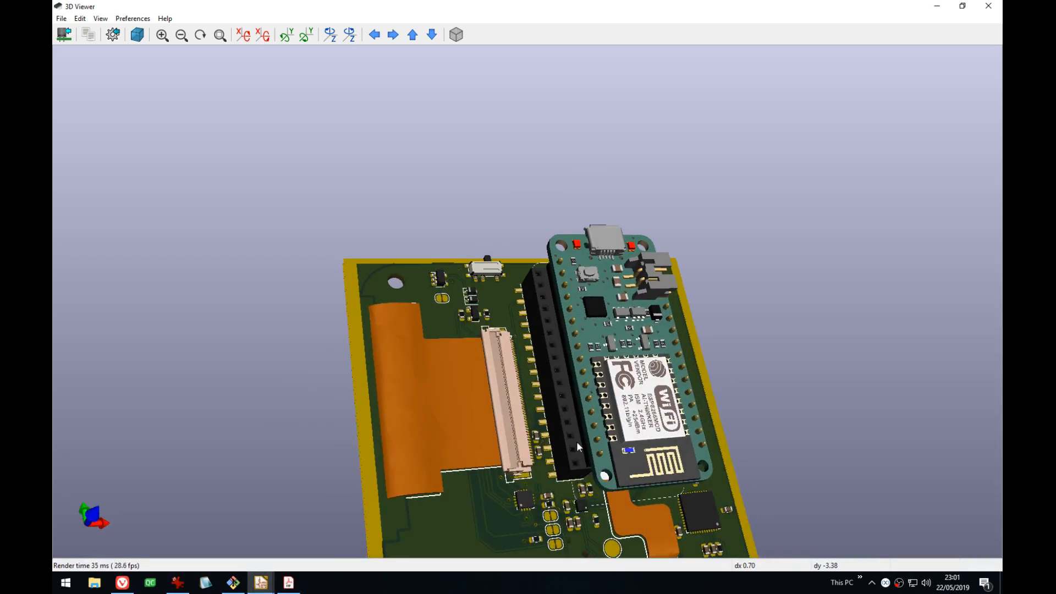
pyautogui.moveTo(578, 446); pyautogui.dragTo(523, 271, button='middle')
pyautogui.moveTo(522, 271); pyautogui.dragTo(517, 236)
pyautogui.moveTo(517, 237); pyautogui.dragTo(550, 330, button='middle')
pyautogui.moveTo(550, 330); pyautogui.dragTo(580, 236)
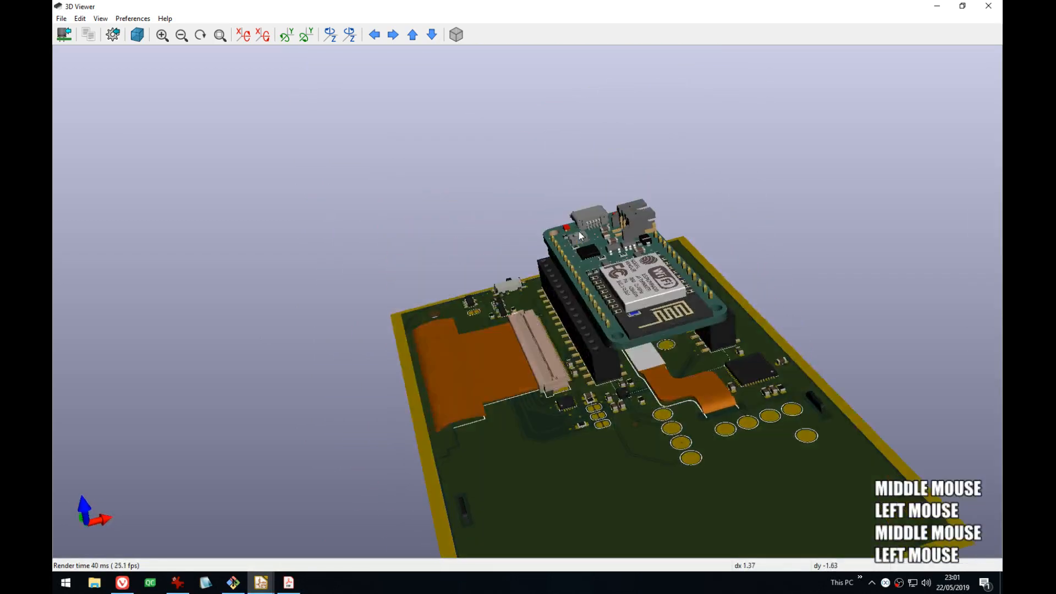
pyautogui.scroll(2, 580, 236)
pyautogui.moveTo(579, 432); pyautogui.dragTo(575, 374, button='middle')
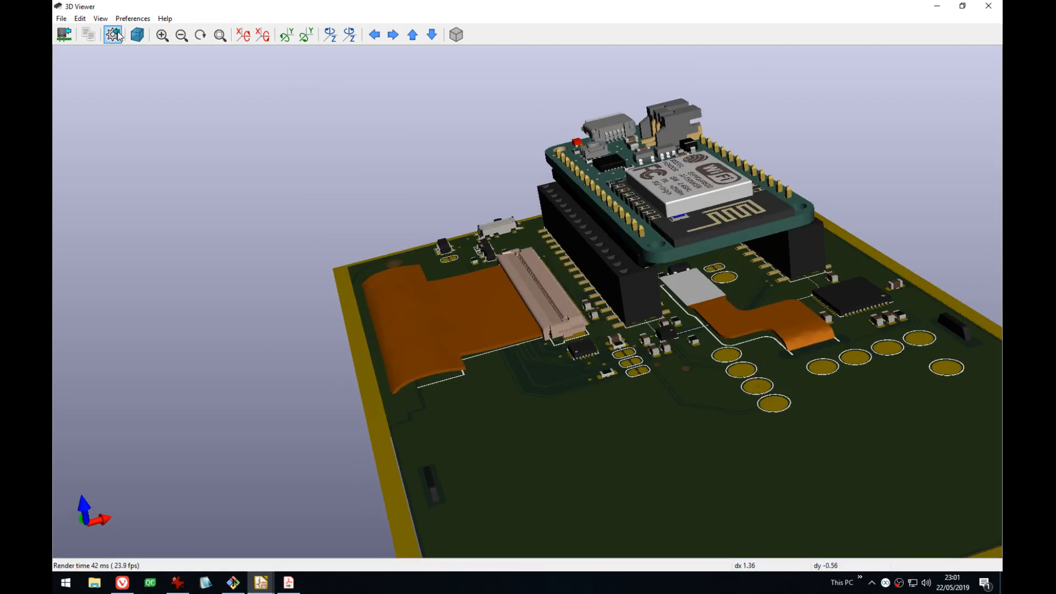
# - Hide the through-hole 3D models in the 3D display options
pyautogui.click(113, 35)
pyautogui.click(457, 350)
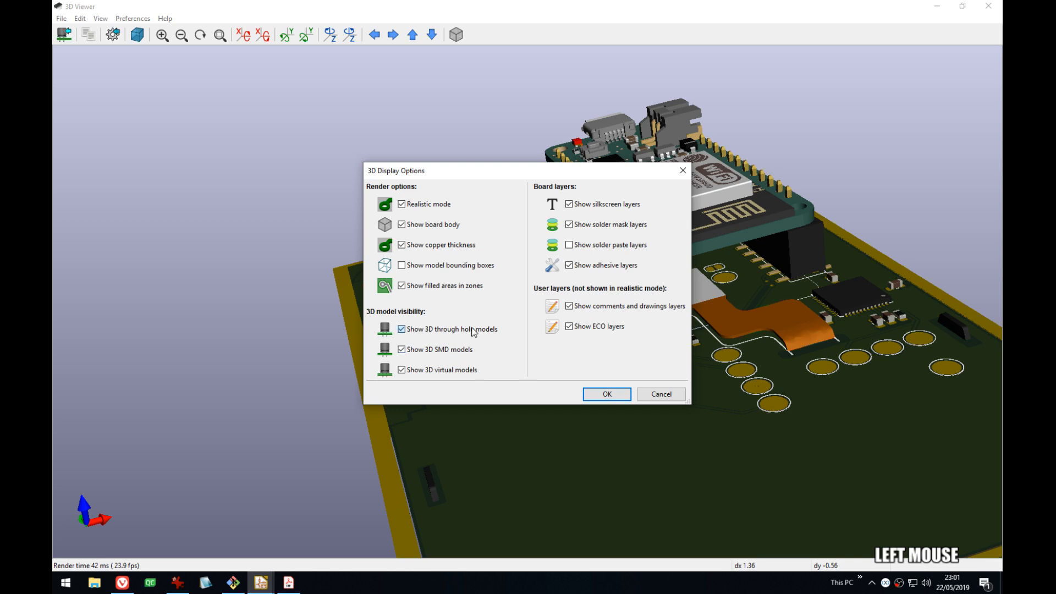
pyautogui.click(606, 393)
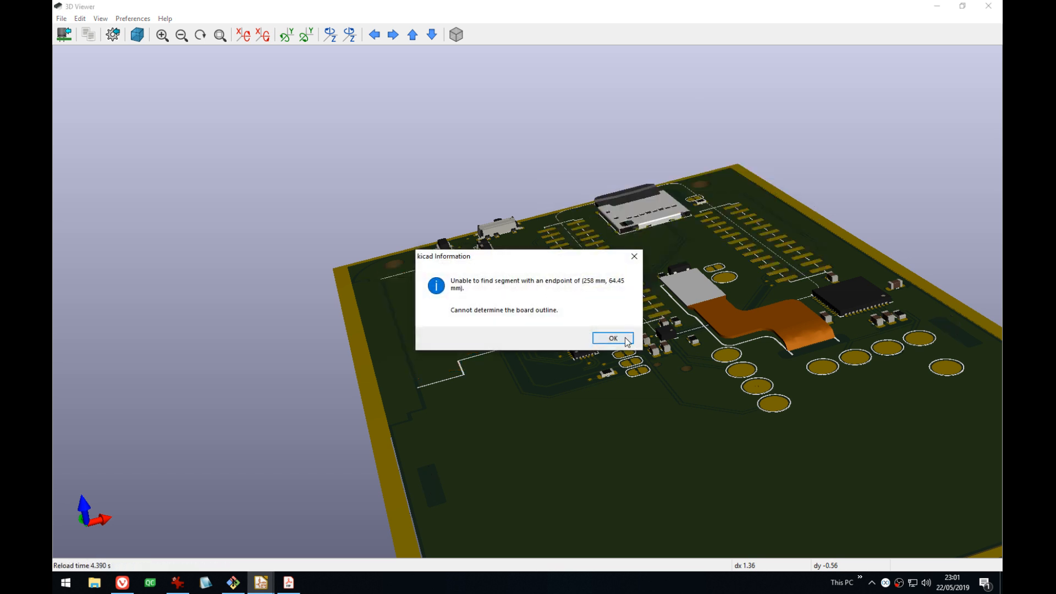
pyautogui.click(613, 338)
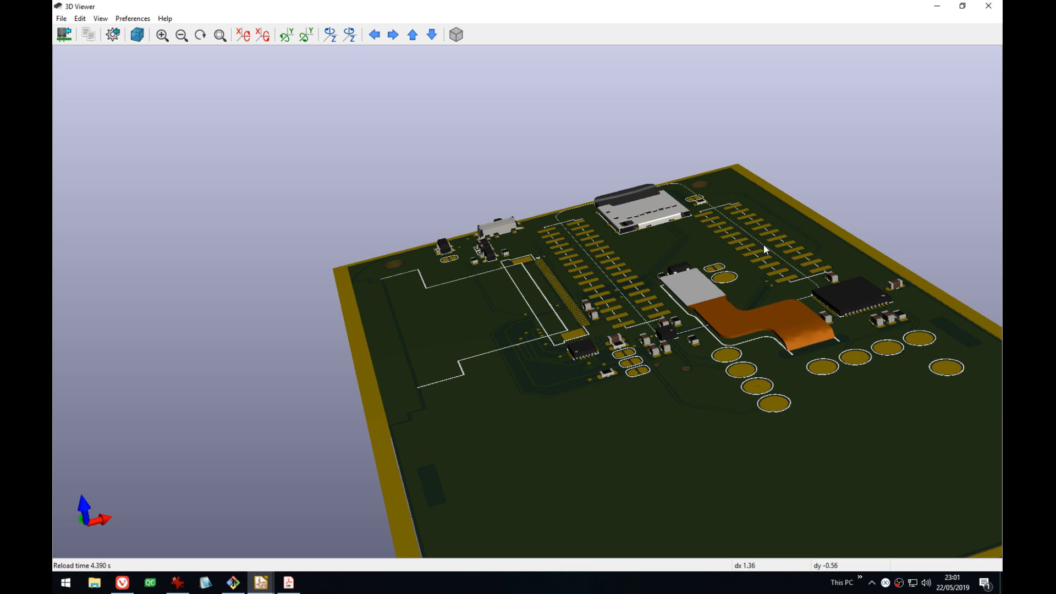
# - Examine the touch panel tracks and vias between the display connector and U5 from above, and return to the board layout
pyautogui.scroll(-1, 544, 355)
pyautogui.scroll(8, 543, 357)
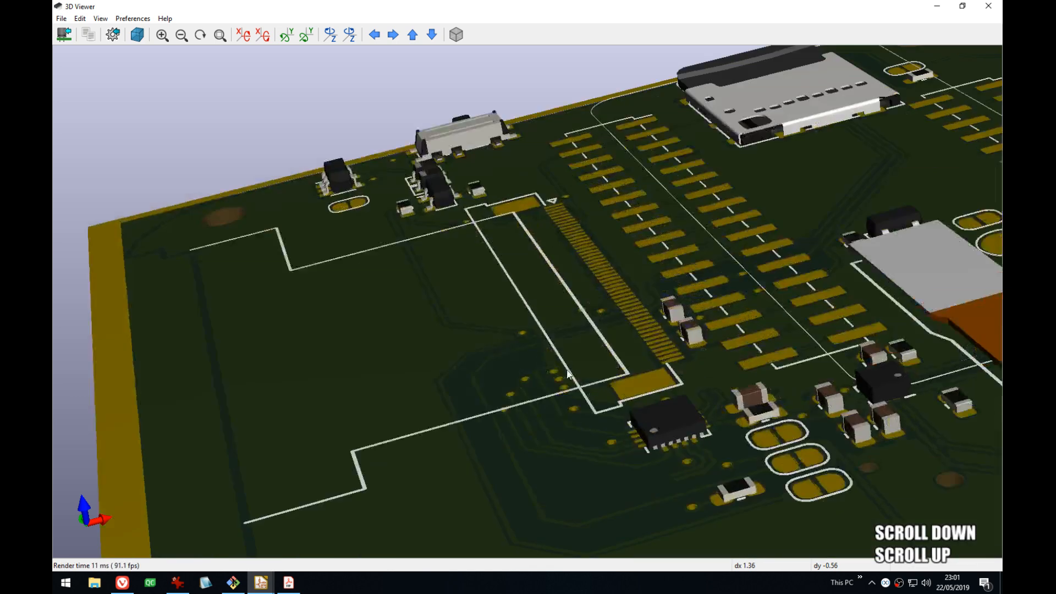
pyautogui.moveTo(564, 379); pyautogui.dragTo(596, 514)
pyautogui.moveTo(631, 328); pyautogui.dragTo(640, 386, button='middle')
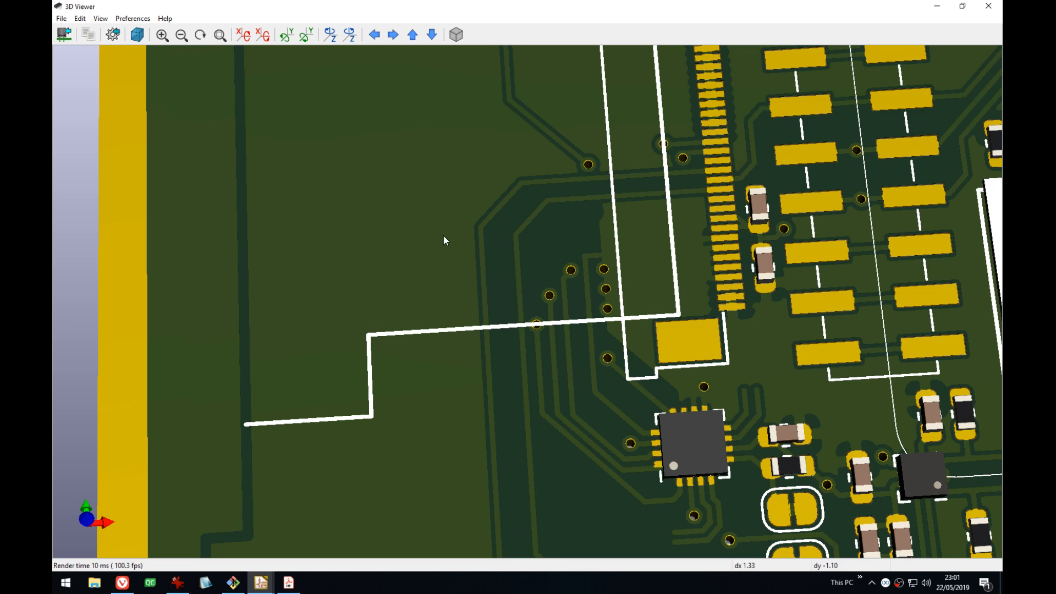
pyautogui.moveTo(565, 268); pyautogui.dragTo(549, 319)
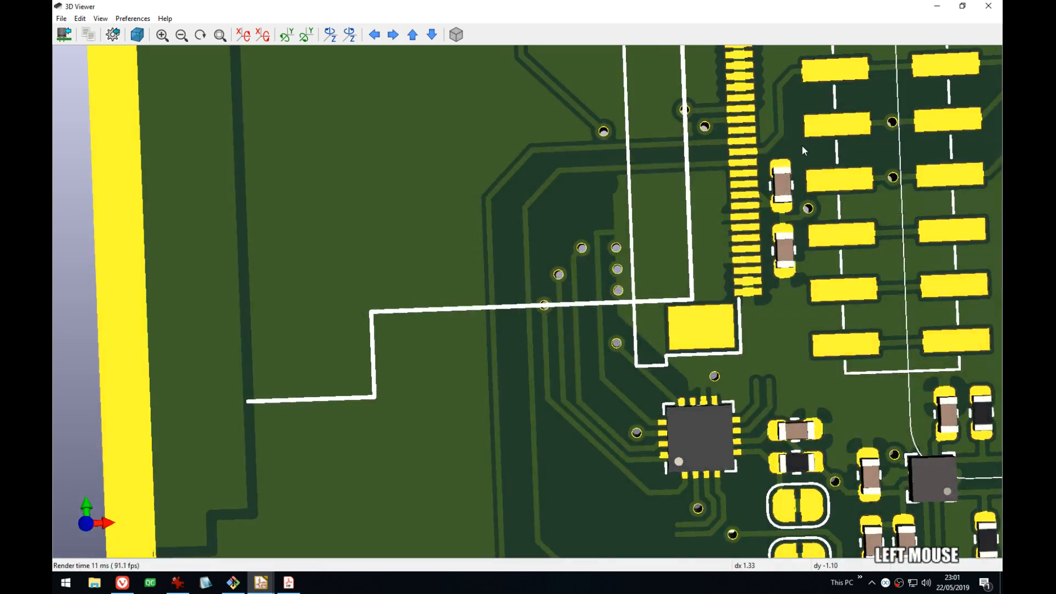
pyautogui.click(933, 8)
# - Drag the LCD_BL_CTRL via toward its vertical B.Cu track, away from the TP_XP track
pyautogui.moveTo(590, 308); pyautogui.dragTo(623, 319, button='middle')
pyautogui.scroll(3, 502, 335)
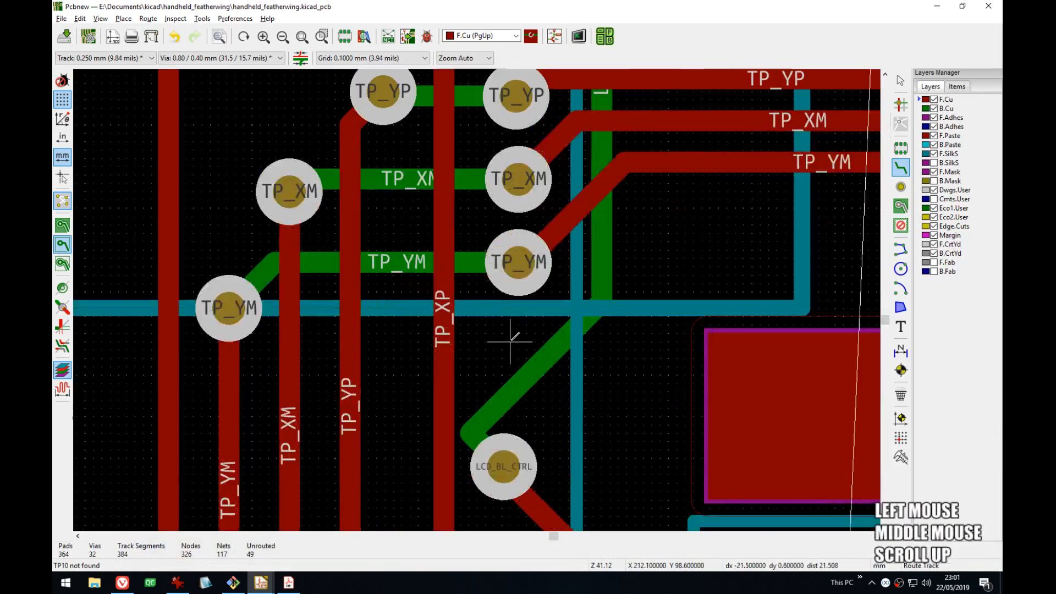
pyautogui.scroll(-3, 478, 297)
pyautogui.moveTo(503, 256); pyautogui.dragTo(525, 380, button='middle')
pyautogui.moveTo(523, 394)
pyautogui.mouseDown()
pyautogui.moveTo(551, 384)
pyautogui.moveTo(540, 388)
pyautogui.mouseUp()
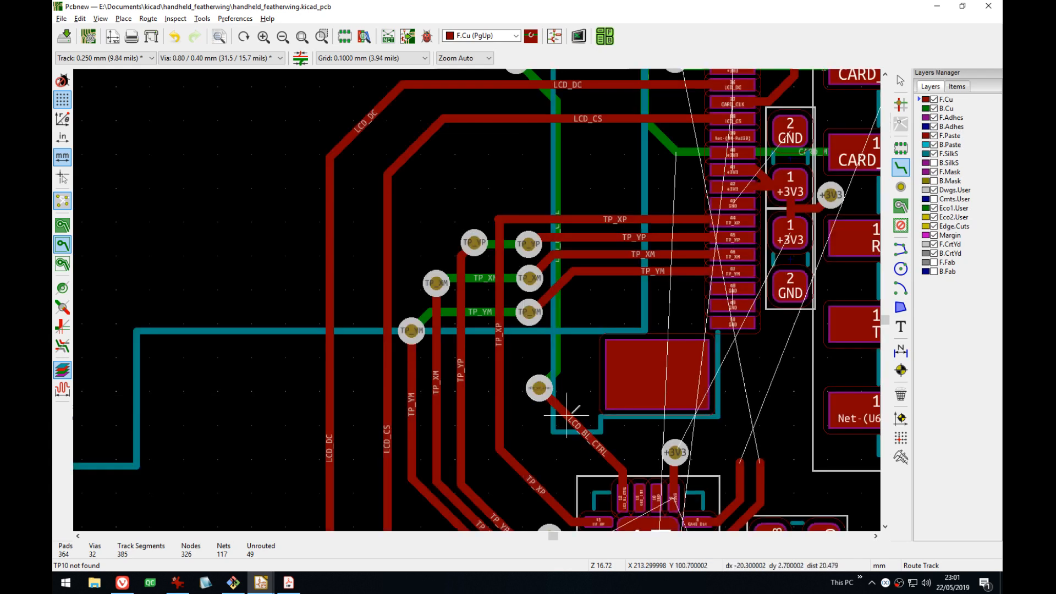
# - Try to reroute LCD_BL_CTRL on F.Cu straight down from its via and shift the new bend toward U5, and undo it
pyautogui.scroll(1, 567, 416)
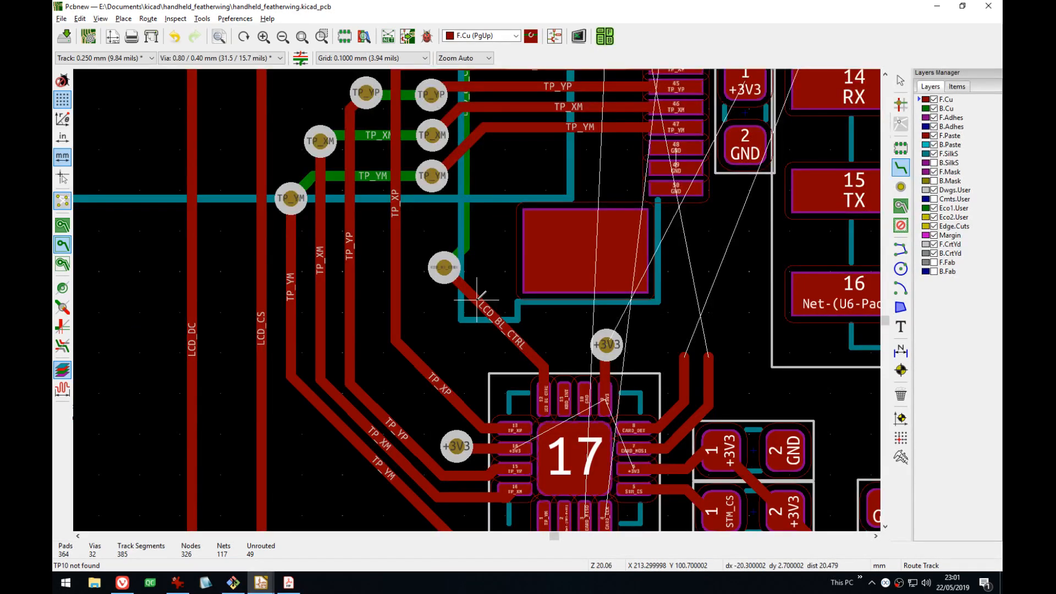
pyautogui.moveTo(443, 267); pyautogui.dragTo(452, 296)
pyautogui.click(452, 296)
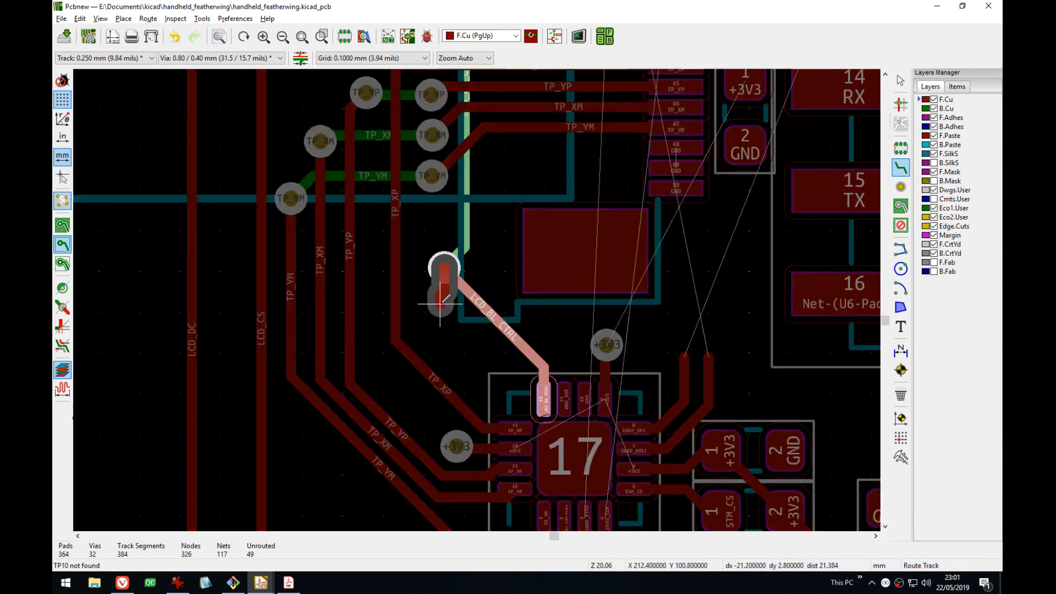
pyautogui.click(486, 322)
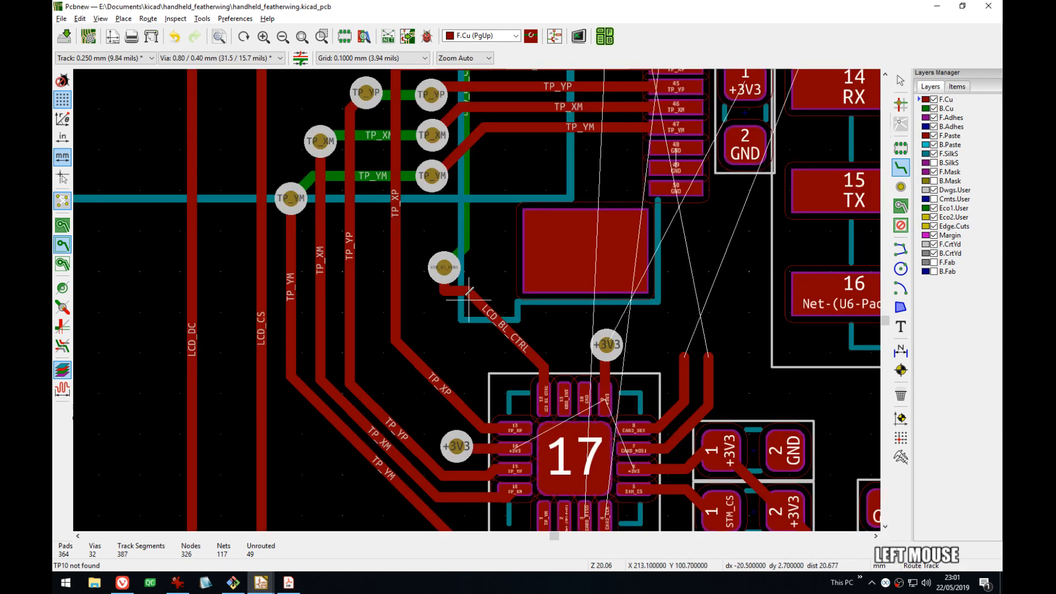
pyautogui.press('d')
pyautogui.click(483, 321)
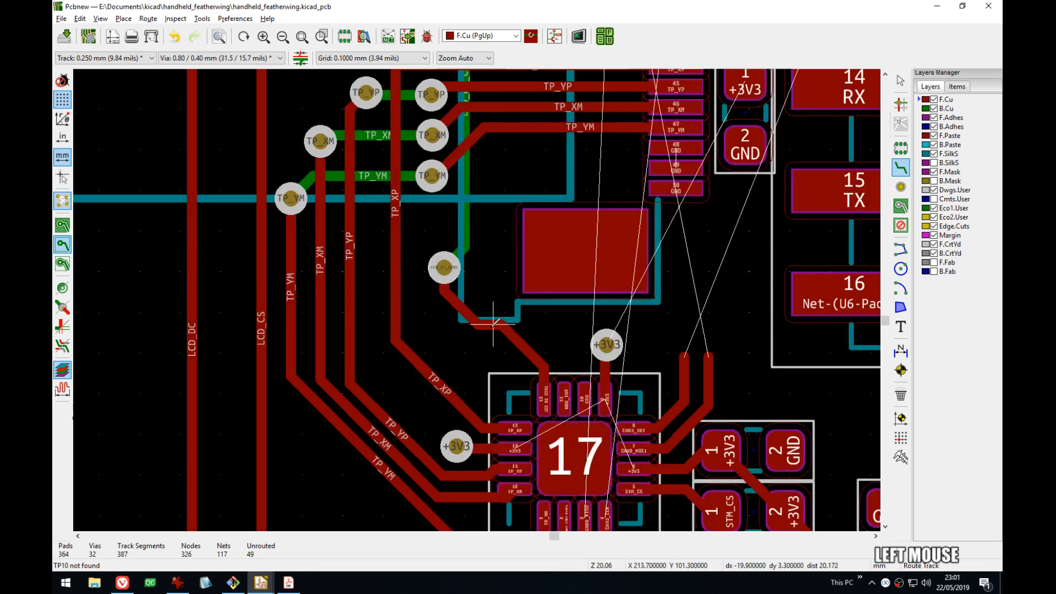
pyautogui.press('d')
pyautogui.click(509, 348)
pyautogui.scroll(1, 574, 358)
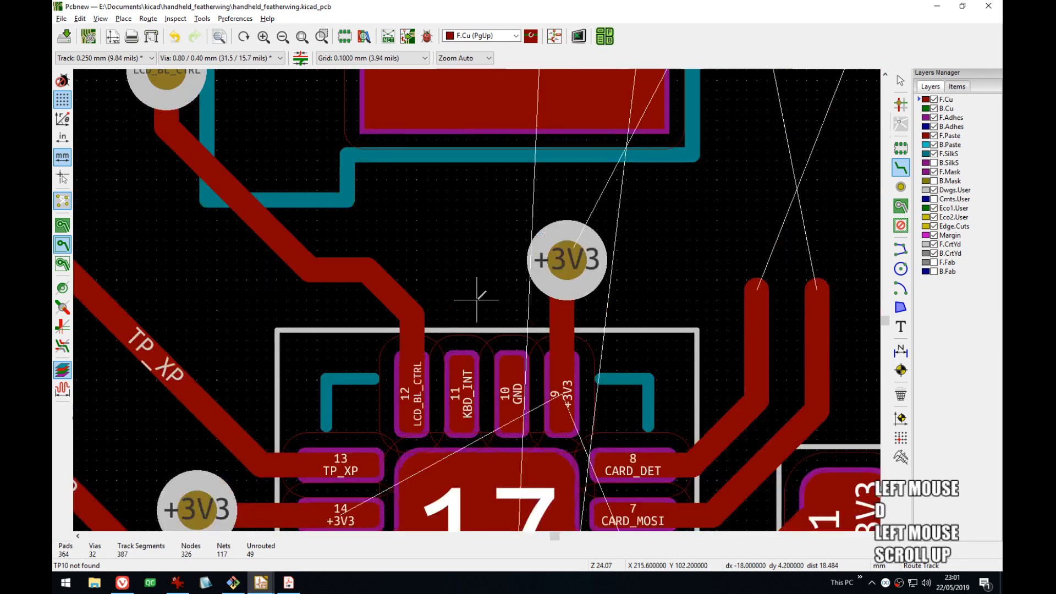
pyautogui.scroll(-1, 489, 287)
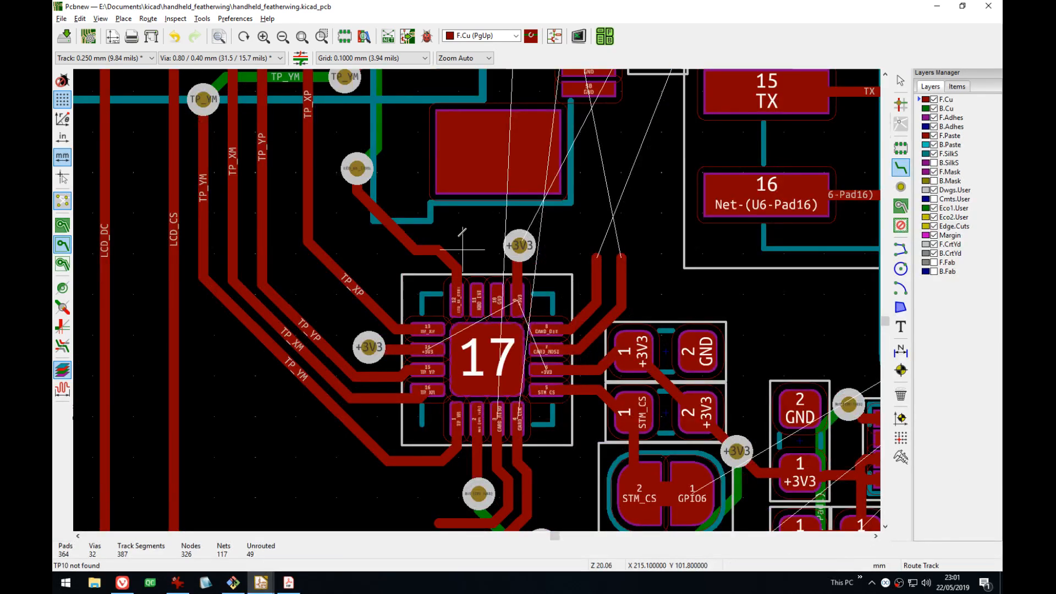
pyautogui.moveTo(513, 236); pyautogui.dragTo(460, 264, button='middle')
pyautogui.hotkey('ctrl', 'z')
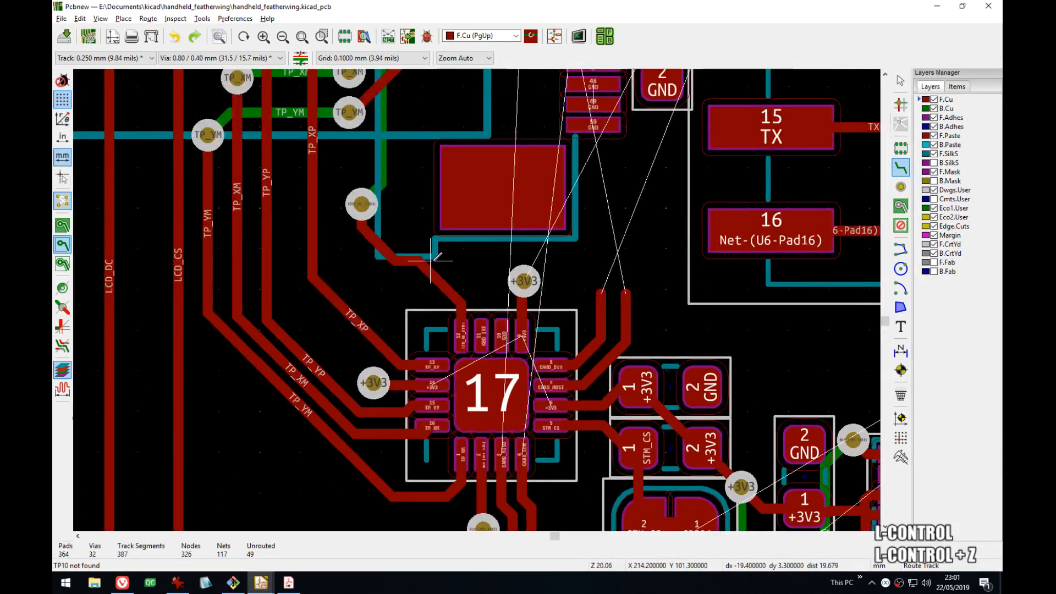
# - Drag the LCD_BL_CTRL via in line with its B.Cu track and shift the F.Cu diagonal so it enters U5 pad 12 vertically
pyautogui.press('d')
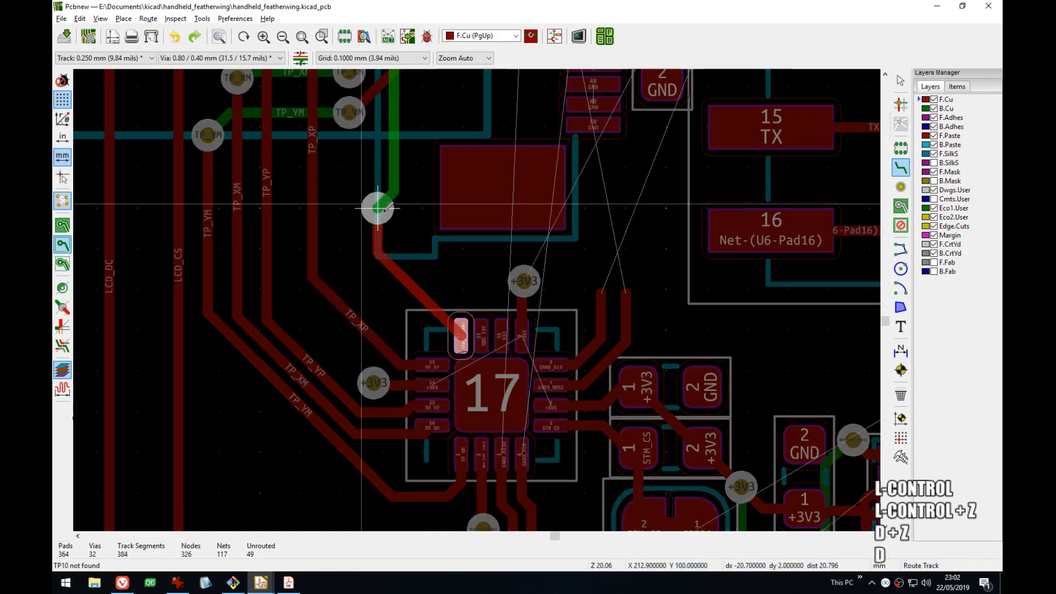
pyautogui.click(393, 208)
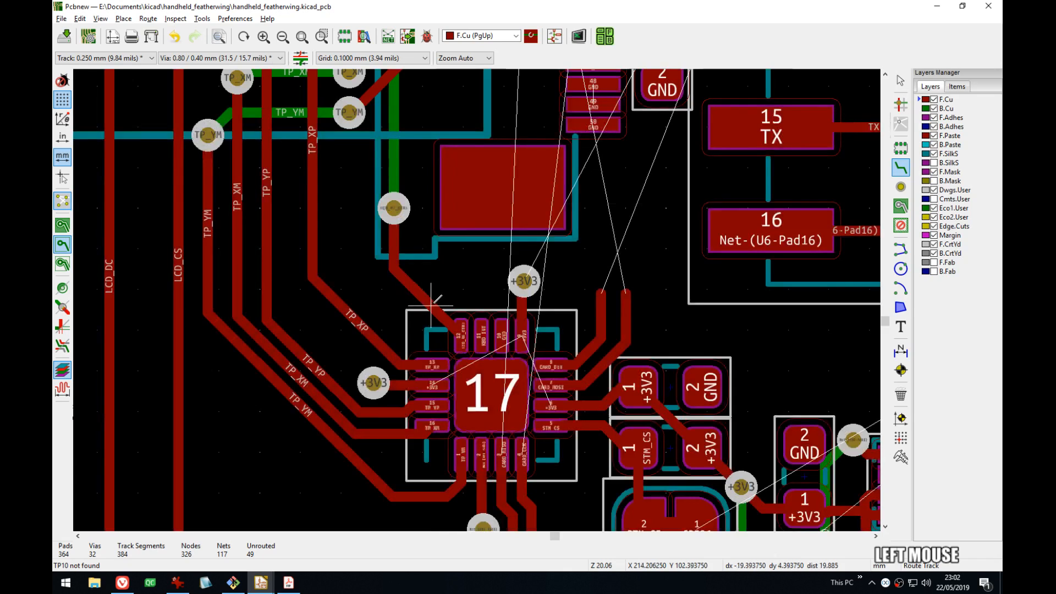
pyautogui.press('d')
pyautogui.click(439, 275)
# - Delete the short F.Cu stub below the LCD_BL_CTRL via and route a clean connection from the via to the diagonal track
pyautogui.scroll(4, 394, 243)
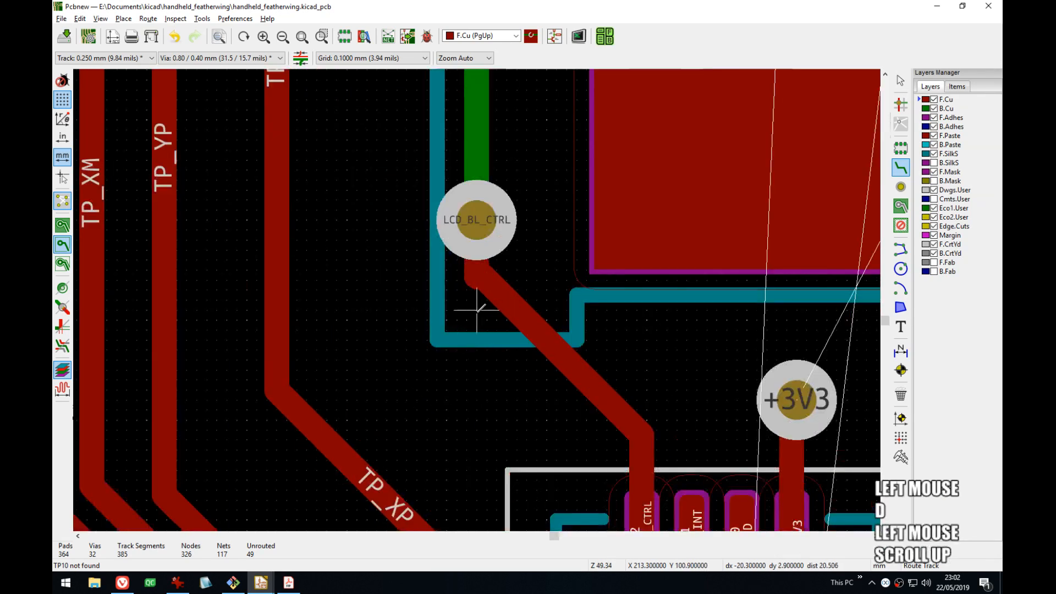
pyautogui.press('Escape')
pyautogui.click(470, 289)
pyautogui.click(514, 330)
pyautogui.press('Delete')
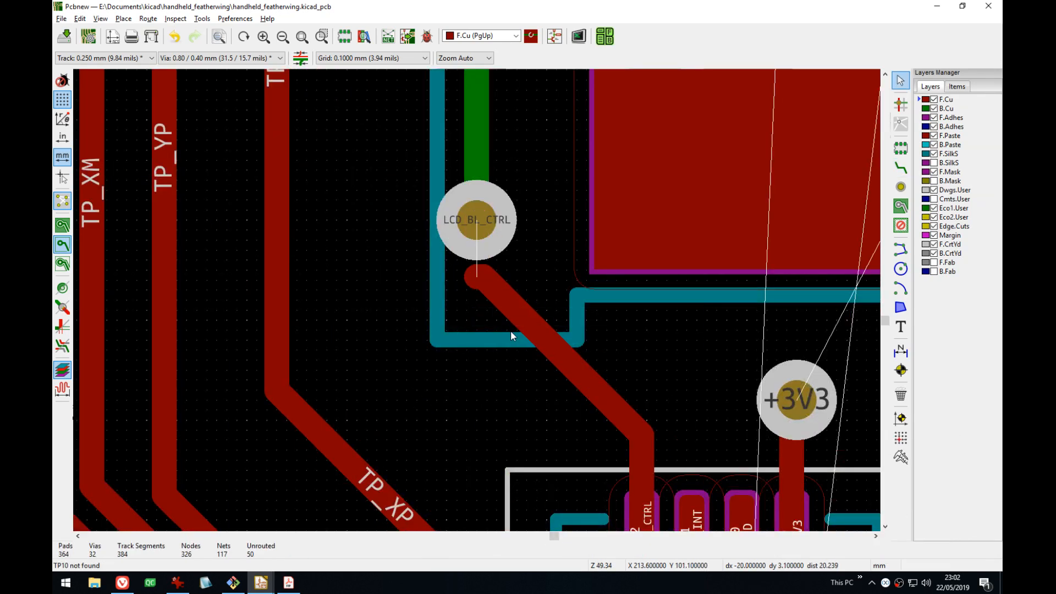
pyautogui.click(476, 284)
pyautogui.press('x')
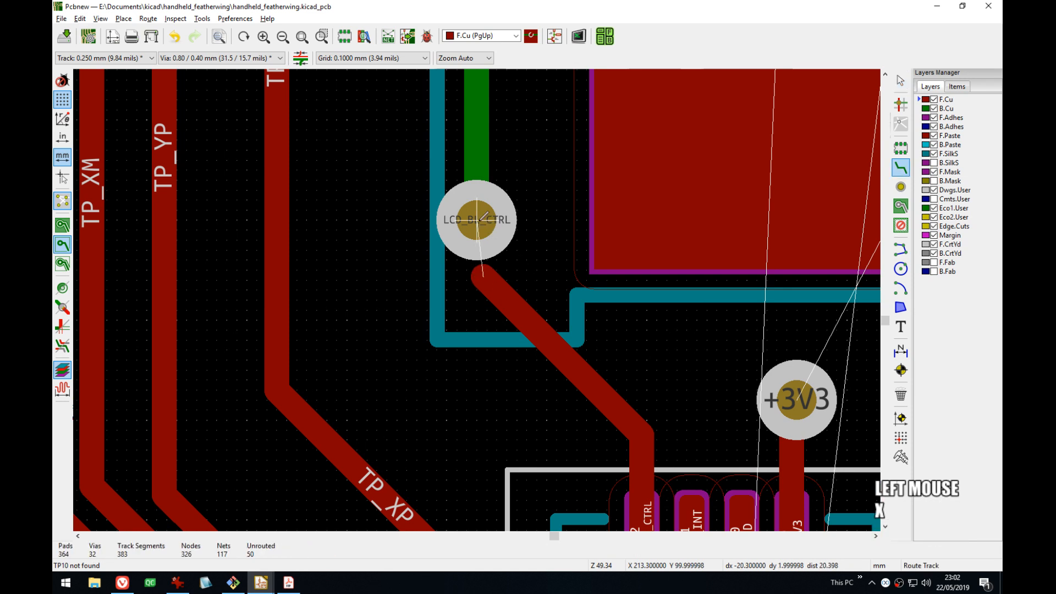
pyautogui.click(483, 275)
# - Bevel the square TP_XP corner above the TP_YP vias with a diagonal F.Cu segment
pyautogui.scroll(-4, 478, 221)
pyautogui.moveTo(477, 88); pyautogui.dragTo(477, 294, button='middle')
pyautogui.scroll(3, 477, 294)
pyautogui.moveTo(444, 332); pyautogui.dragTo(564, 304, button='middle')
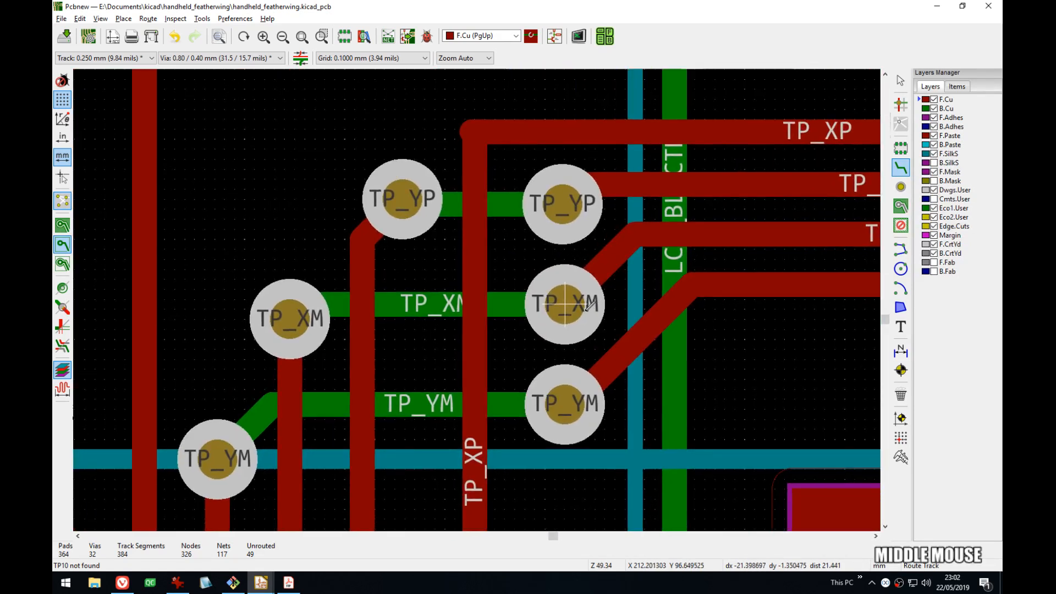
pyautogui.moveTo(505, 168); pyautogui.dragTo(512, 96, button='middle')
pyautogui.click(448, 231)
pyautogui.click(495, 183)
pyautogui.scroll(-3, 437, 271)
pyautogui.moveTo(435, 320); pyautogui.dragTo(447, 306, button='middle')
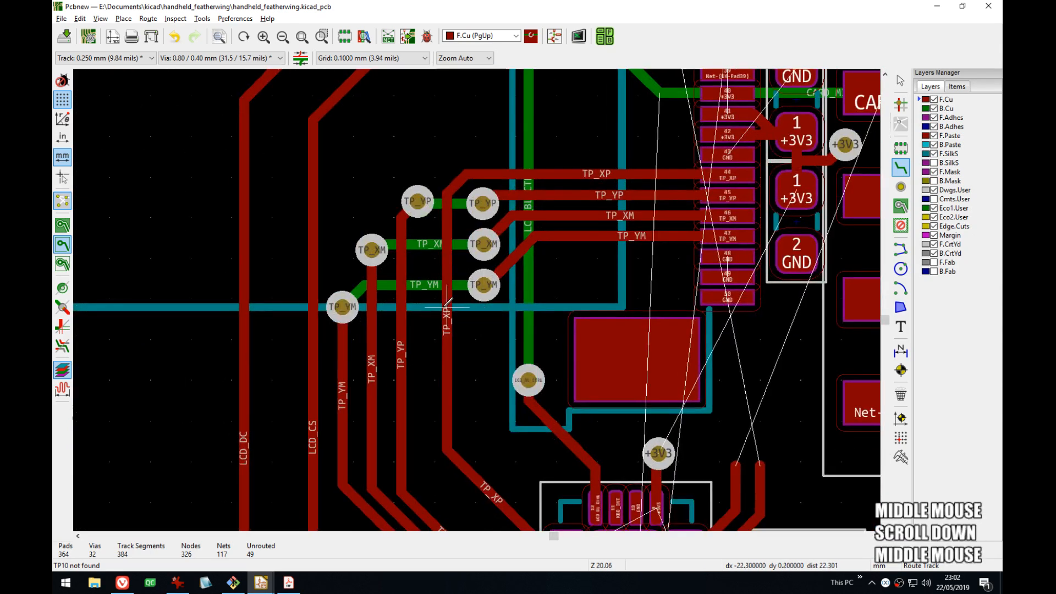
pyautogui.click(446, 306)
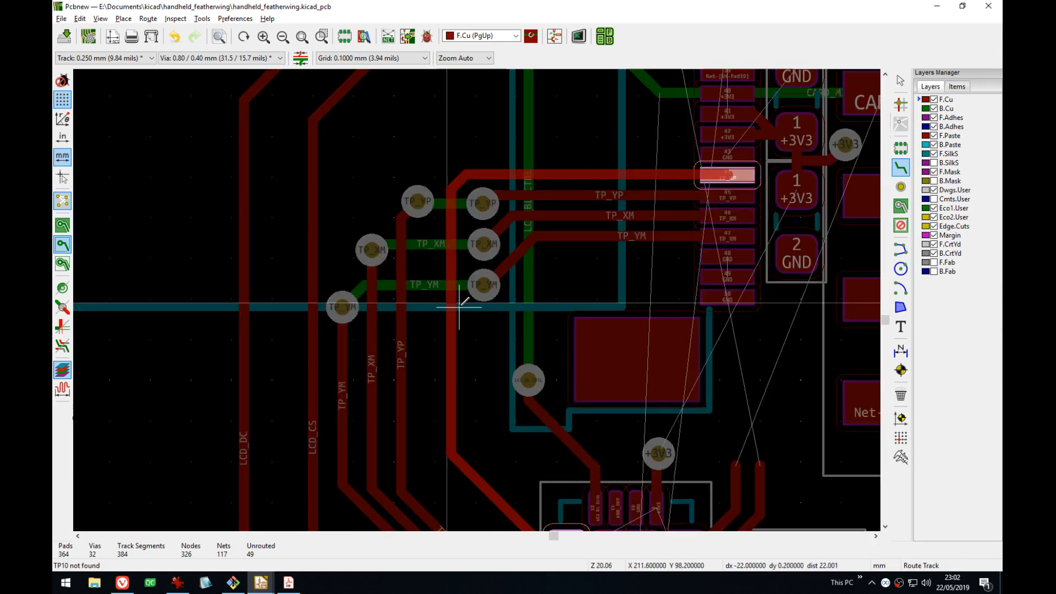
pyautogui.click(465, 316)
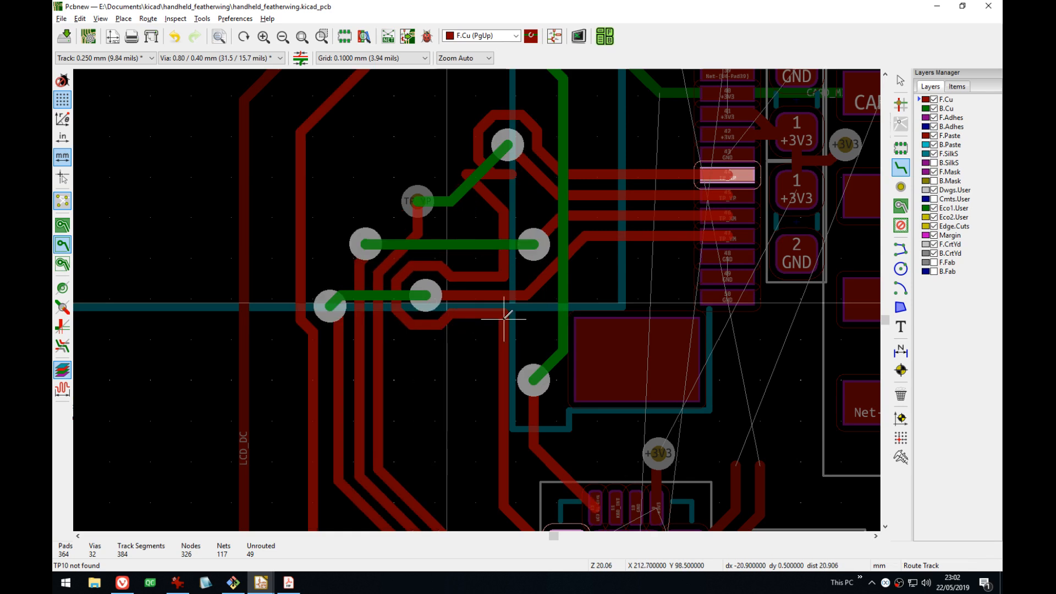
pyautogui.press('Escape')
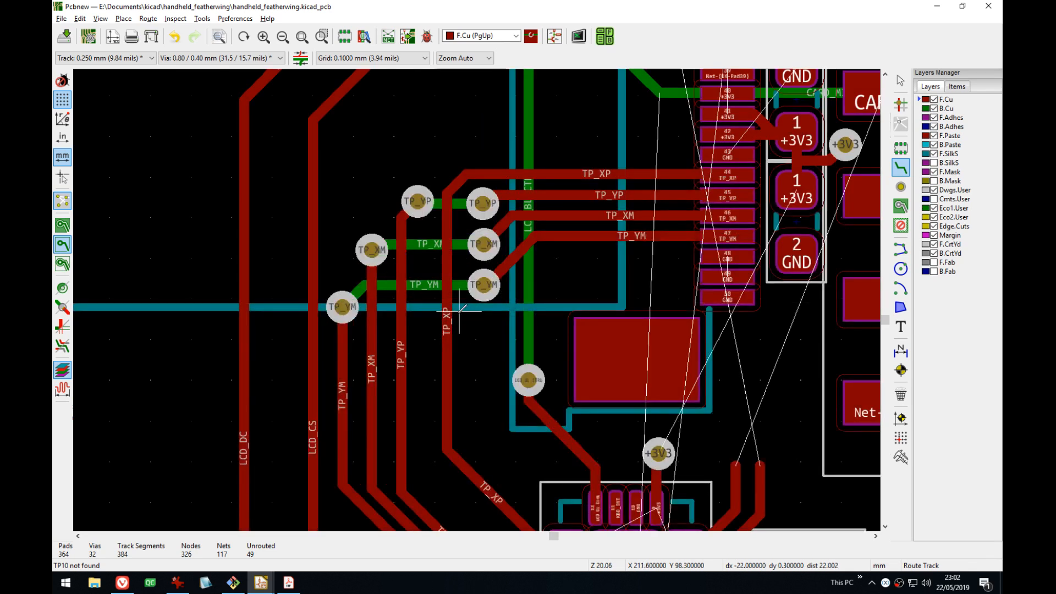
# - Shift the vertical TP_XP F.Cu track slightly toward the inner TP vias and move the vertical TP_YP track close beside it
pyautogui.click(454, 347)
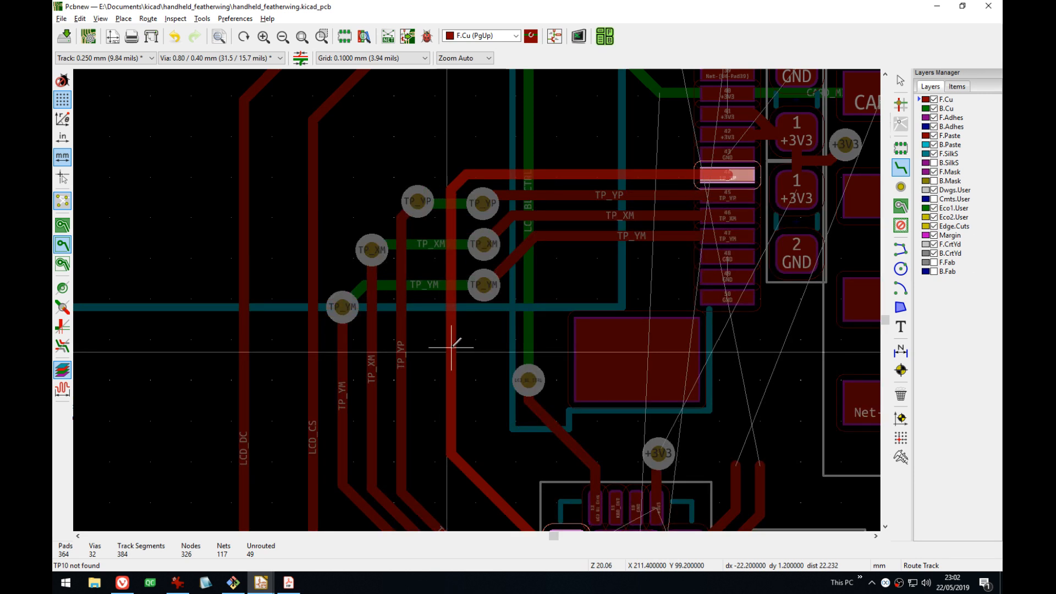
pyautogui.click(451, 347)
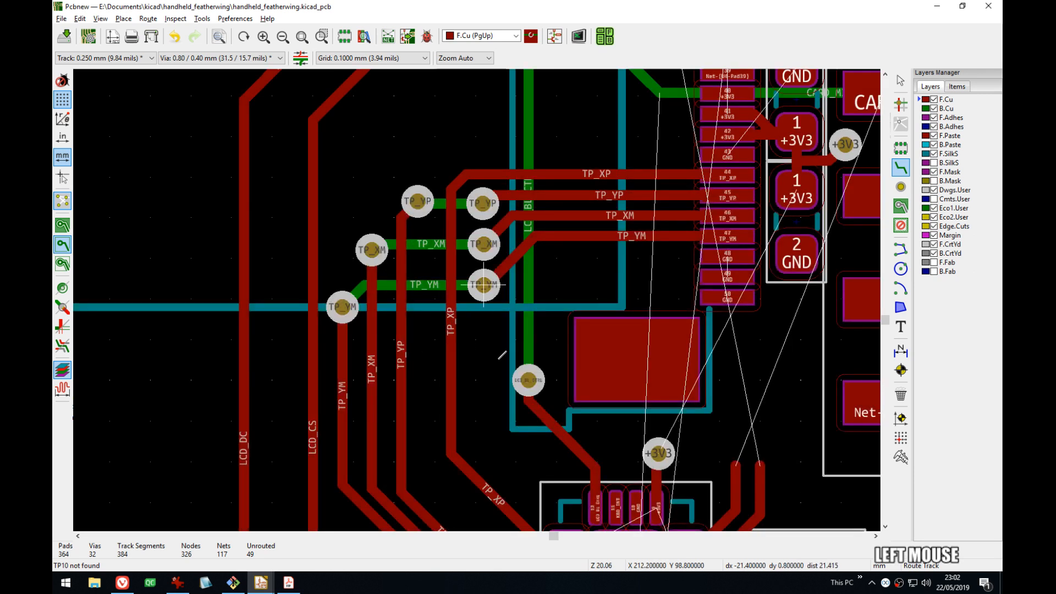
pyautogui.moveTo(502, 355); pyautogui.dragTo(461, 223, button='middle')
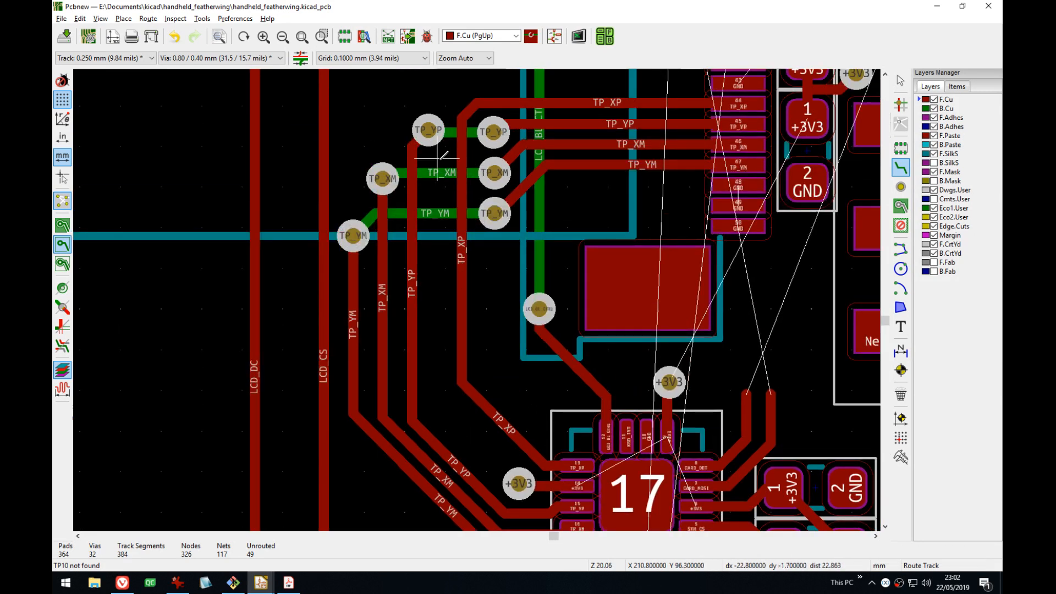
pyautogui.scroll(2, 438, 157)
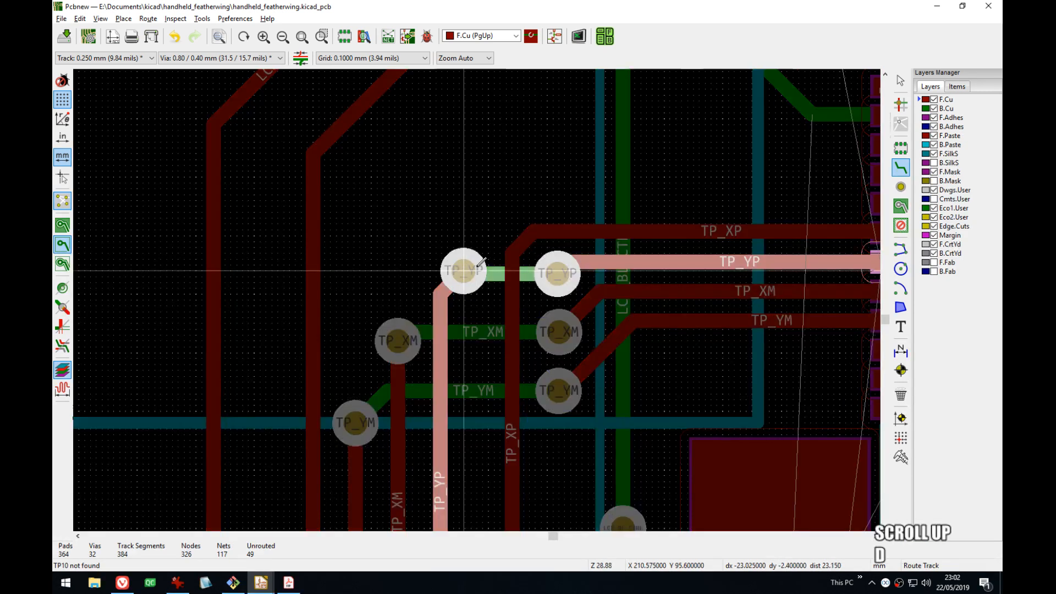
pyautogui.press('Escape')
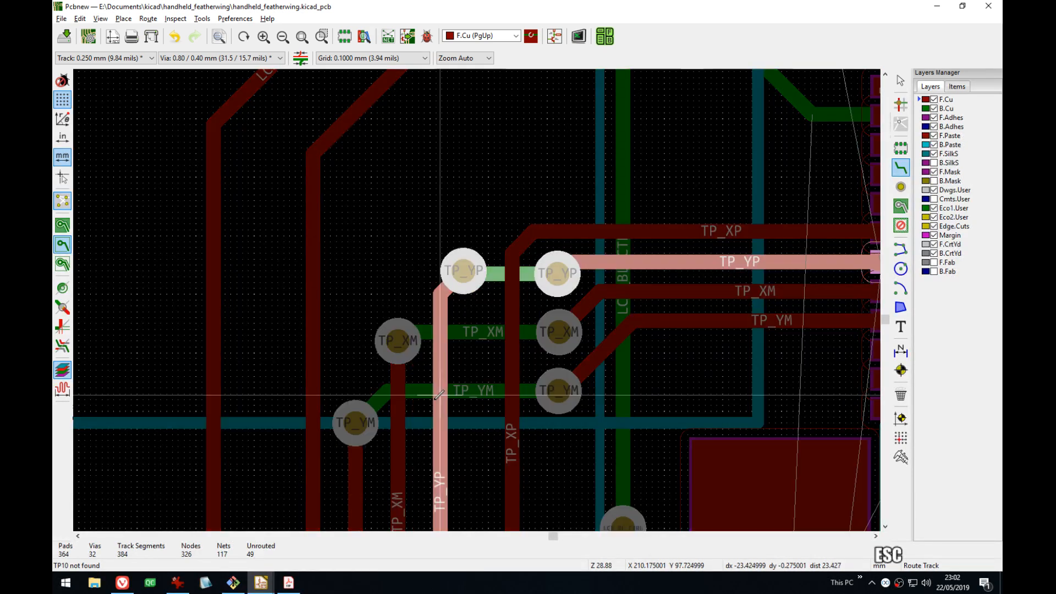
pyautogui.press('d')
pyautogui.click(485, 416)
# - Move the +3V3 via by U5 pad 14 up and away from the chip, and pull the TP_XP diagonal closer to it
pyautogui.moveTo(486, 487); pyautogui.dragTo(511, 256, button='middle')
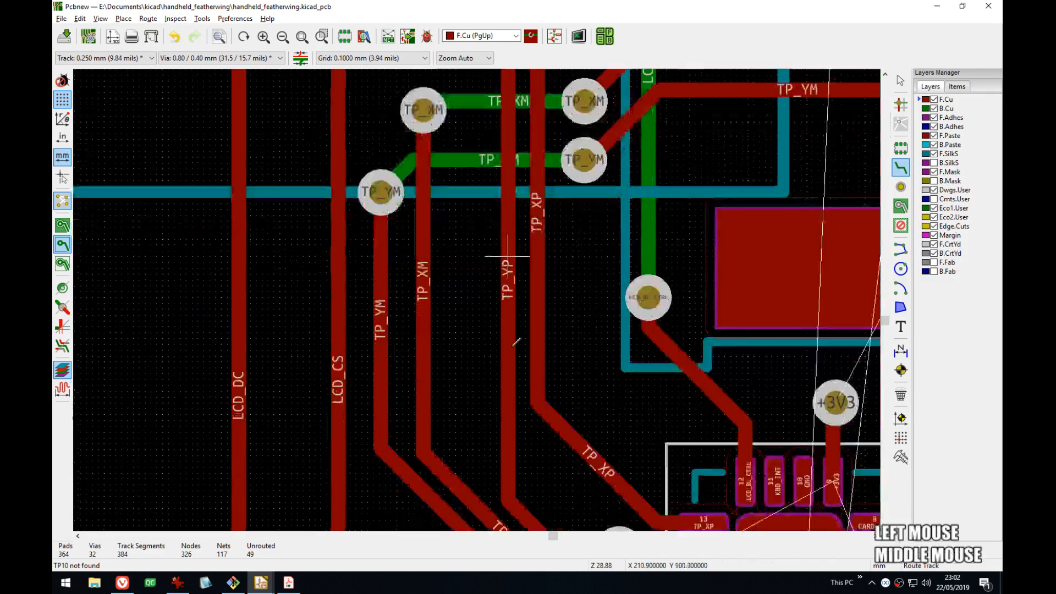
pyautogui.moveTo(519, 431); pyautogui.dragTo(510, 277, button='middle')
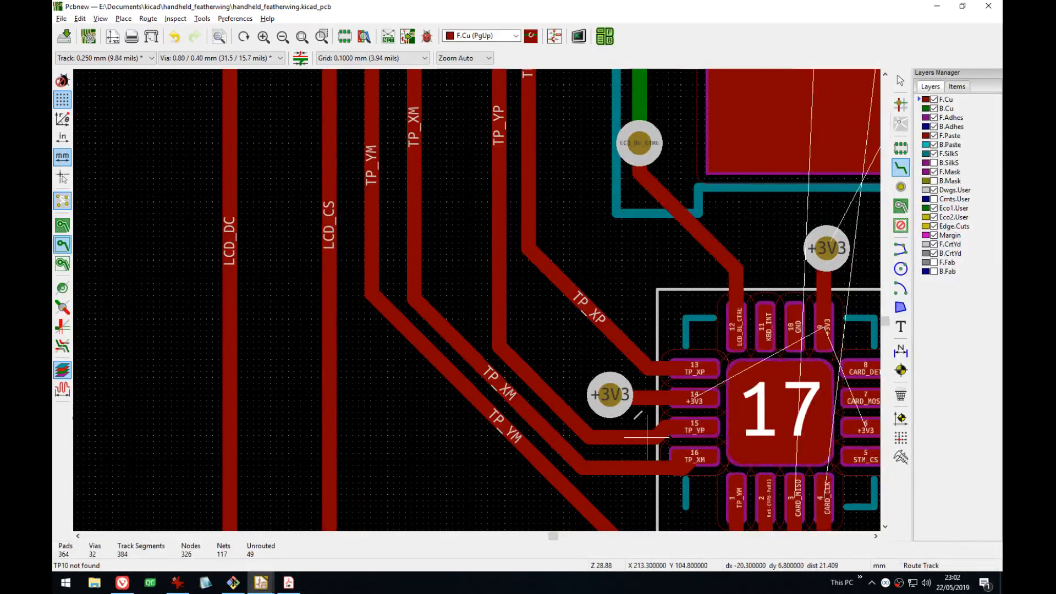
pyautogui.press('d')
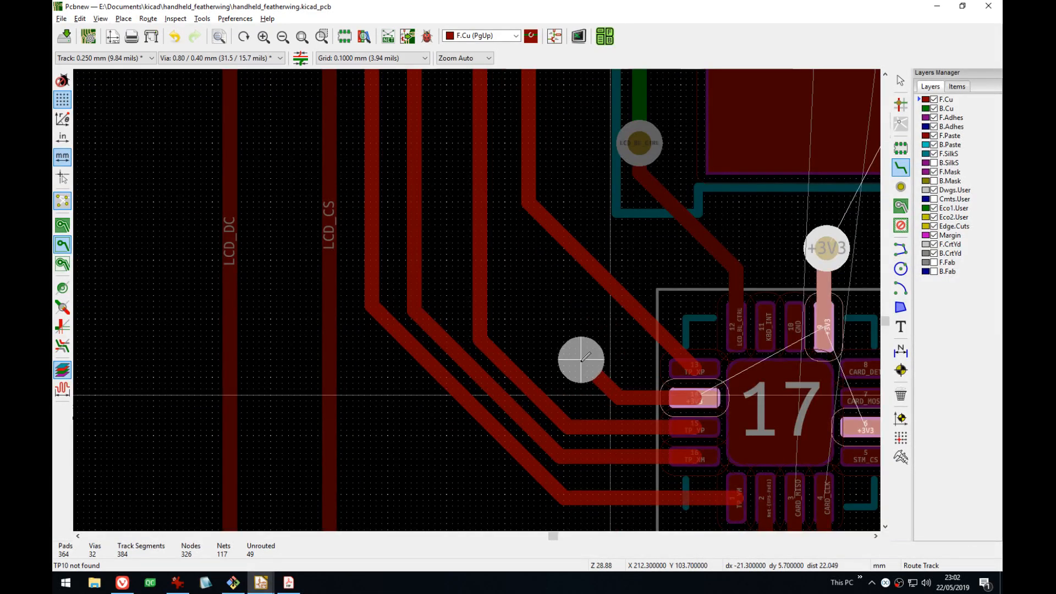
pyautogui.click(574, 364)
pyautogui.press('d')
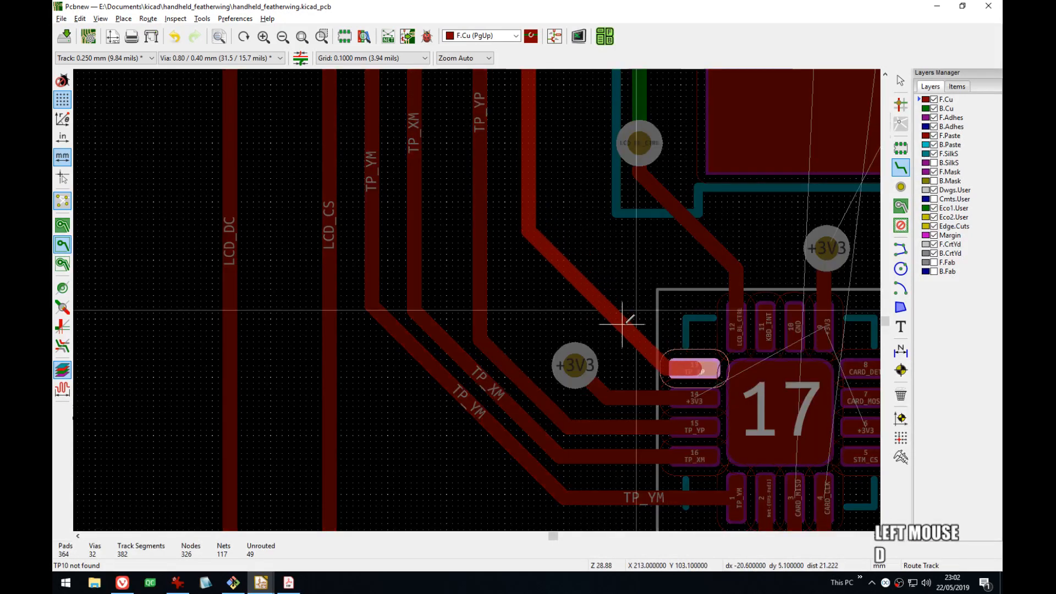
pyautogui.click(616, 325)
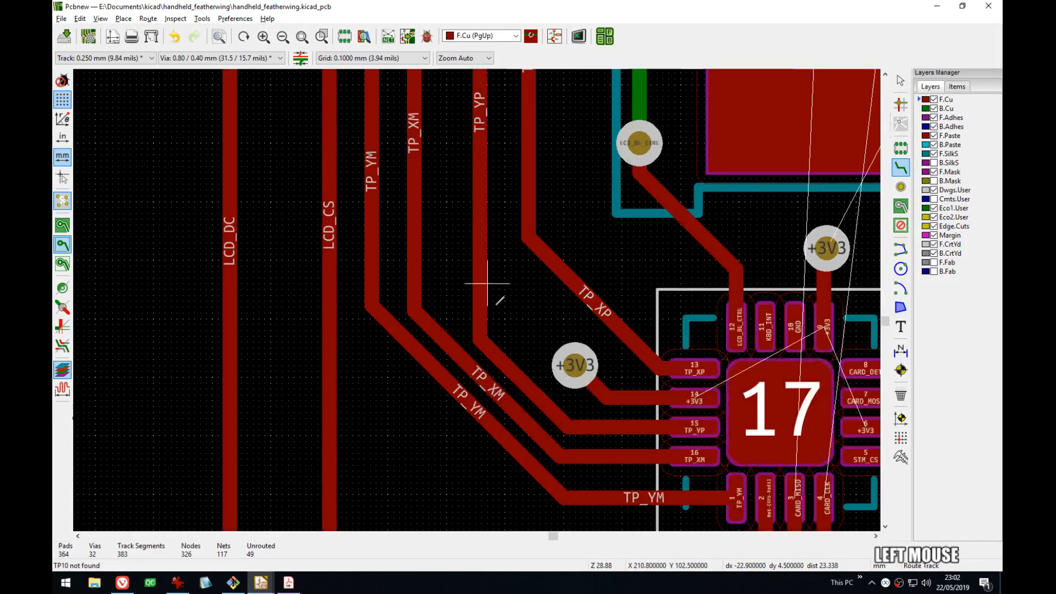
# - Shift the vertical F.Cu segment of TP_YP so it again runs closely parallel to TP_XP
pyautogui.moveTo(490, 126); pyautogui.dragTo(551, 322, button='middle')
pyautogui.press('d')
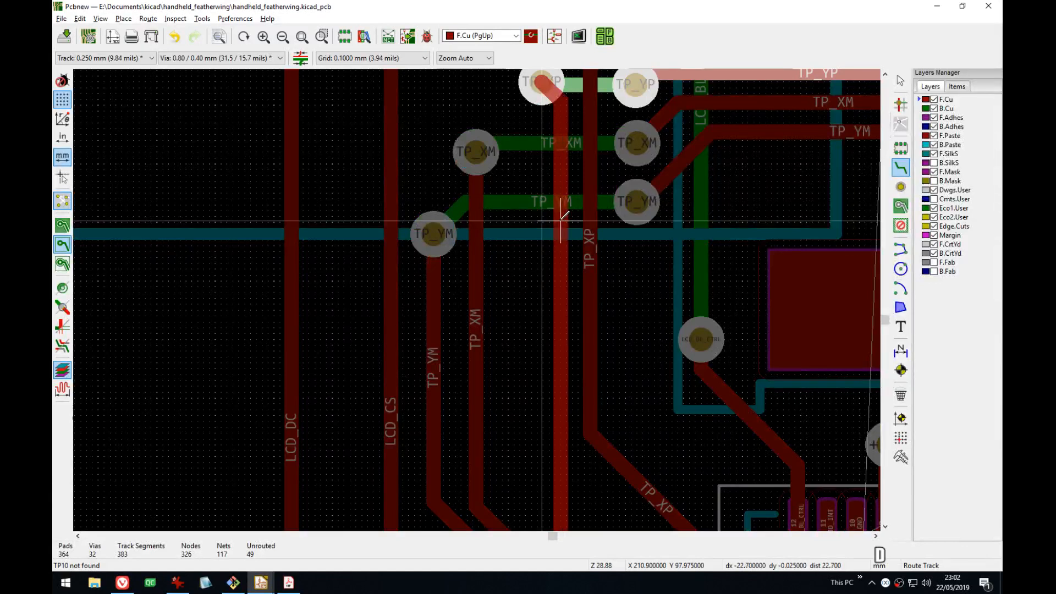
pyautogui.click(560, 220)
pyautogui.moveTo(578, 402); pyautogui.dragTo(572, 184, button='middle')
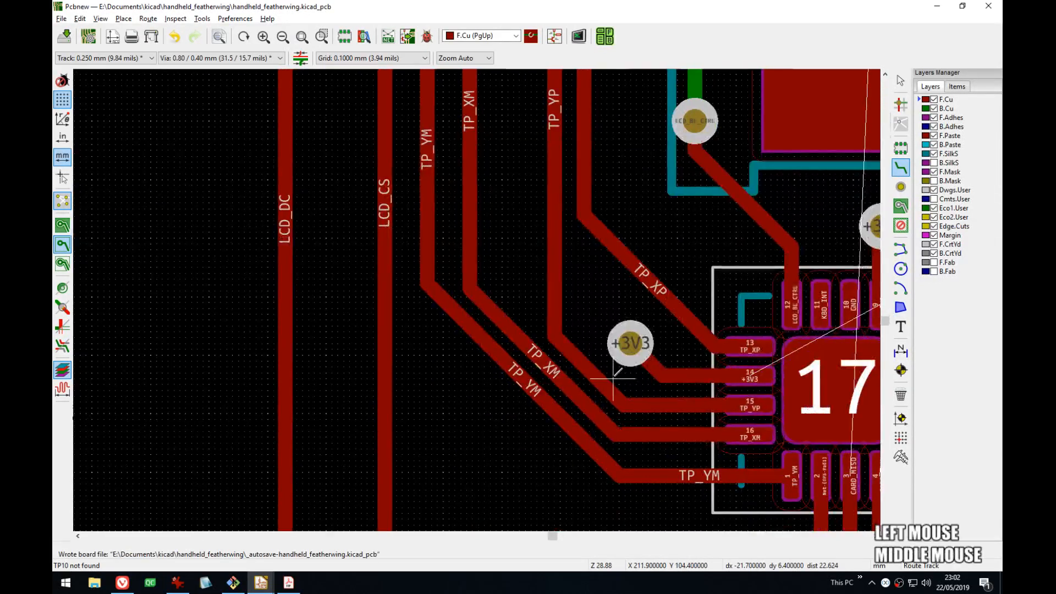
# - Move the outer TP_XM via with its vertical track closer to TP_YP, and straighten the kink in the vertical TP_YP track
pyautogui.moveTo(523, 74); pyautogui.dragTo(560, 330, button='middle')
pyautogui.press('d')
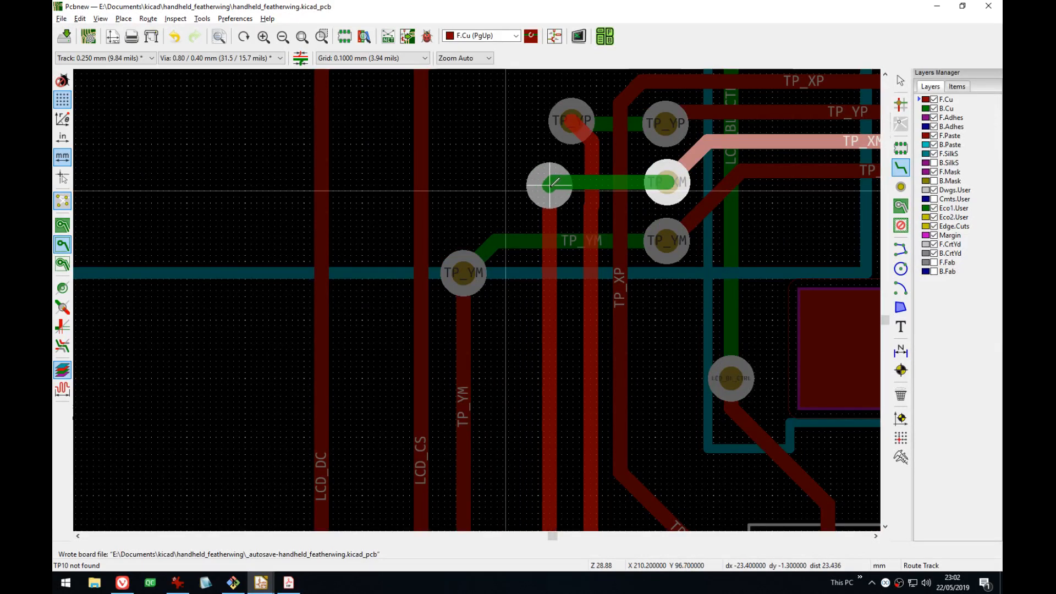
pyautogui.press('Escape')
pyautogui.press('d')
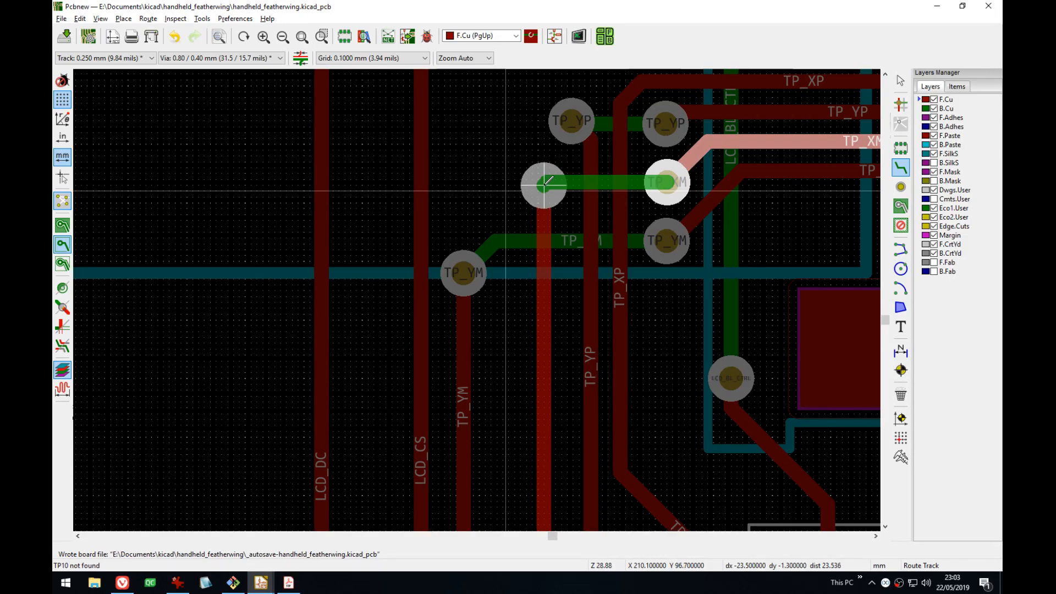
pyautogui.click(543, 185)
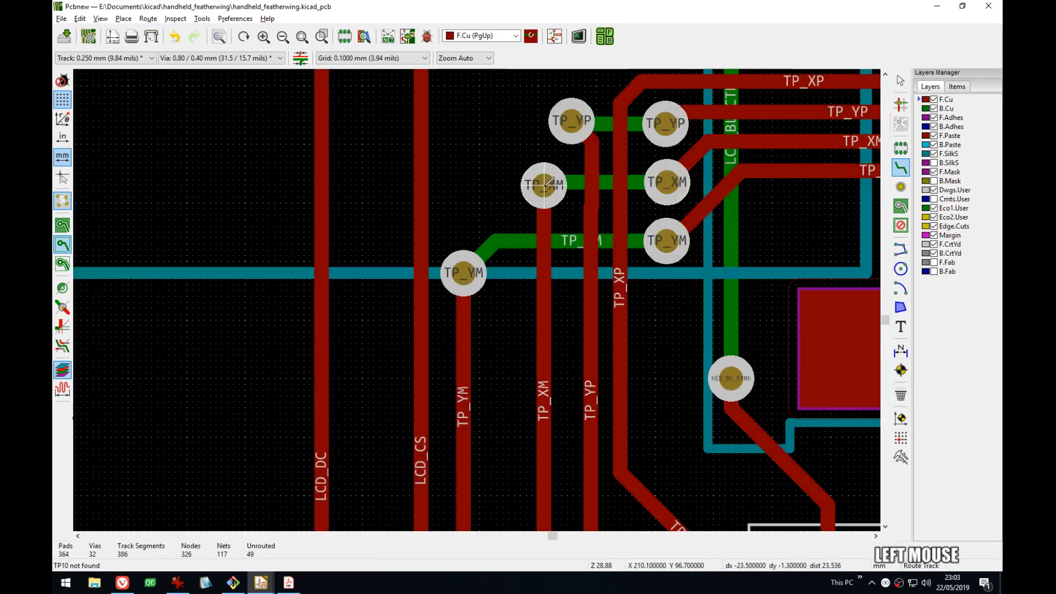
pyautogui.press('d')
pyautogui.click(592, 163)
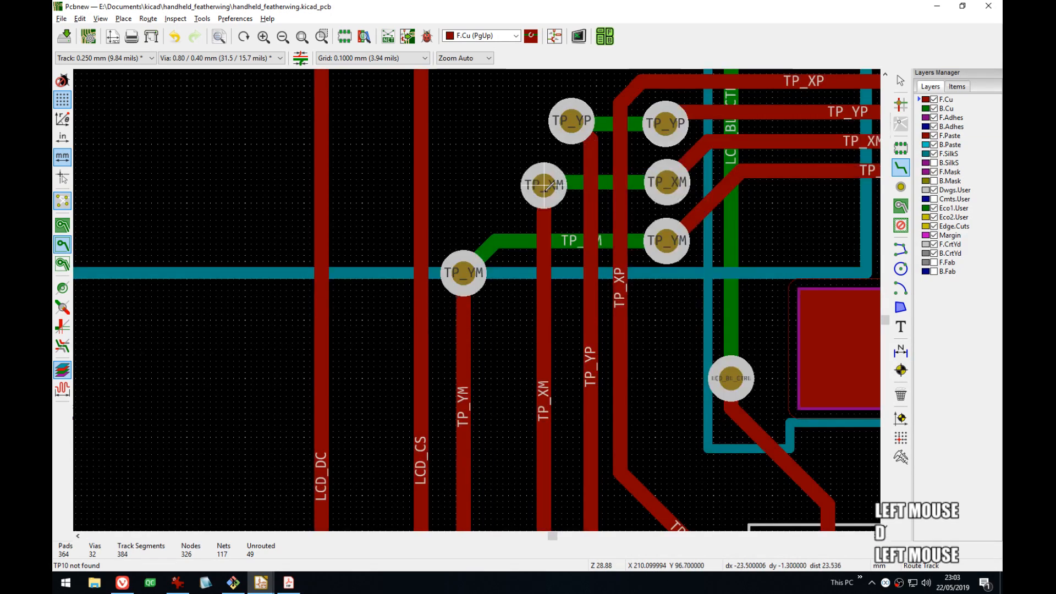
pyautogui.press('d')
pyautogui.press('Escape')
pyautogui.press('d')
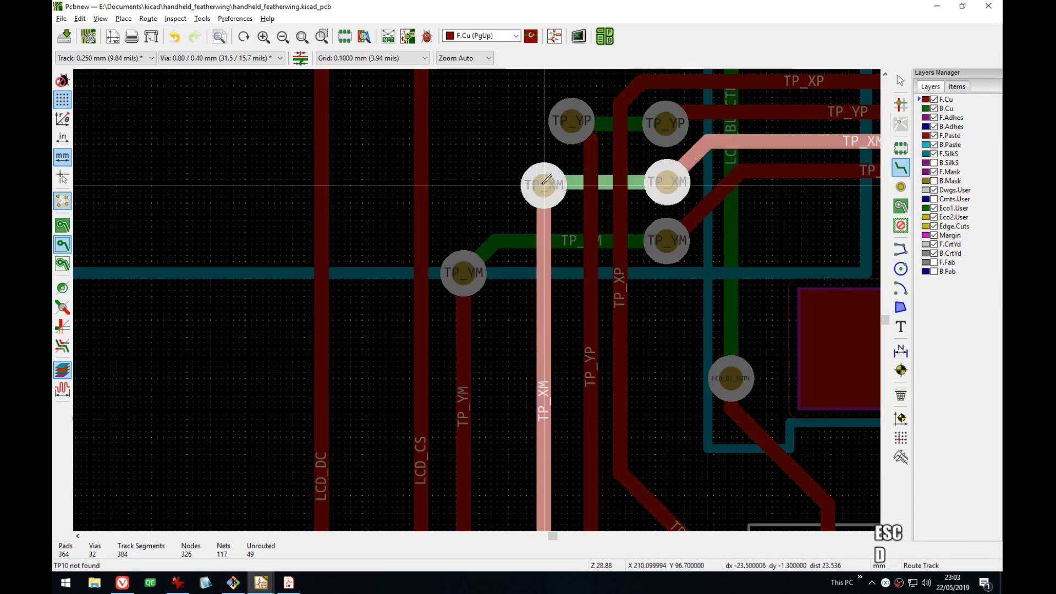
pyautogui.press('Escape')
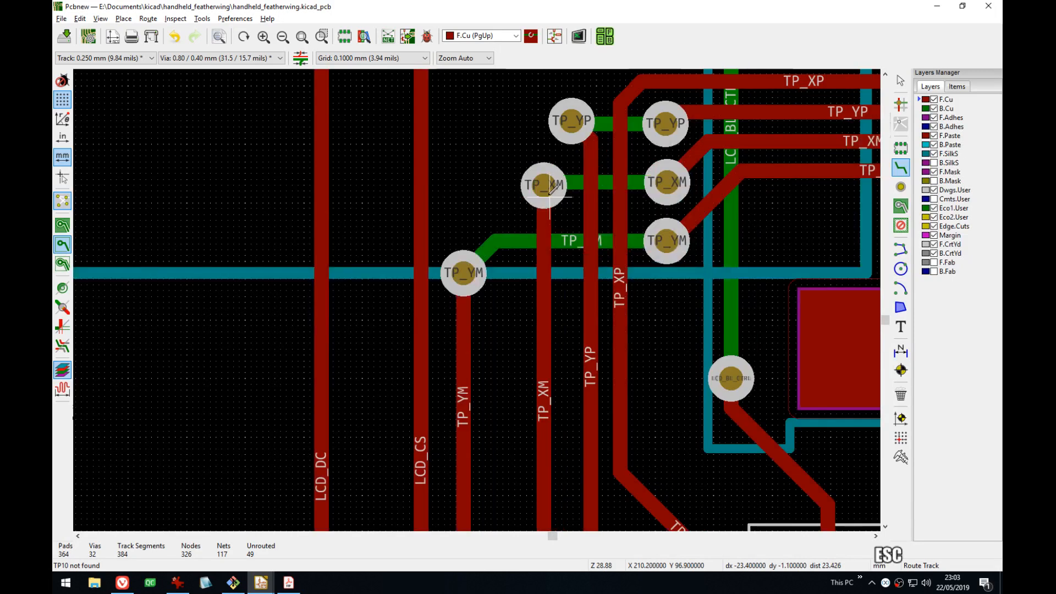
# - Shift the vertical TP_XM F.Cu track closely parallel to TP_YP and raise its short diagonal up to the TP_XM via
pyautogui.press('d')
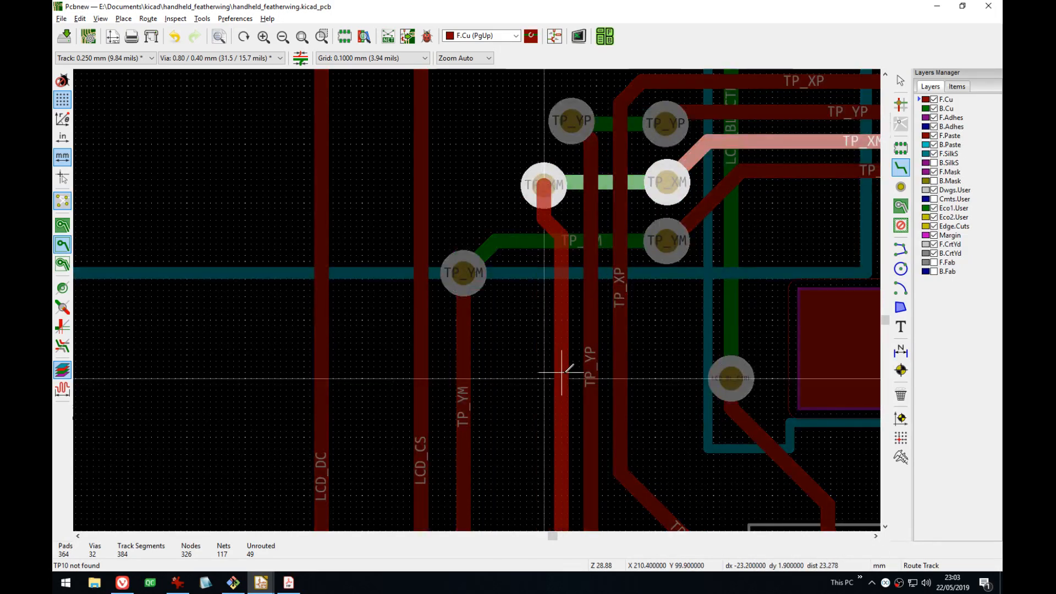
pyautogui.click(544, 302)
pyautogui.press('d')
pyautogui.click(562, 374)
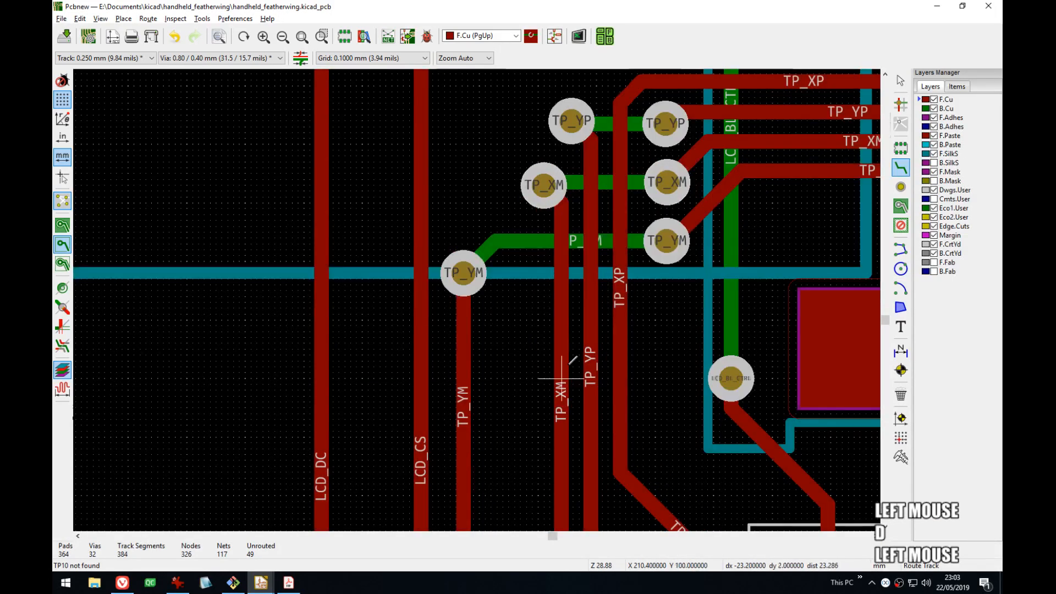
# - Move the outer TP_YM via diagonally up toward TP_XM so its B.Cu track runs straight across to the inner TP_YM via
pyautogui.moveTo(563, 373); pyautogui.dragTo(603, 379, button='middle')
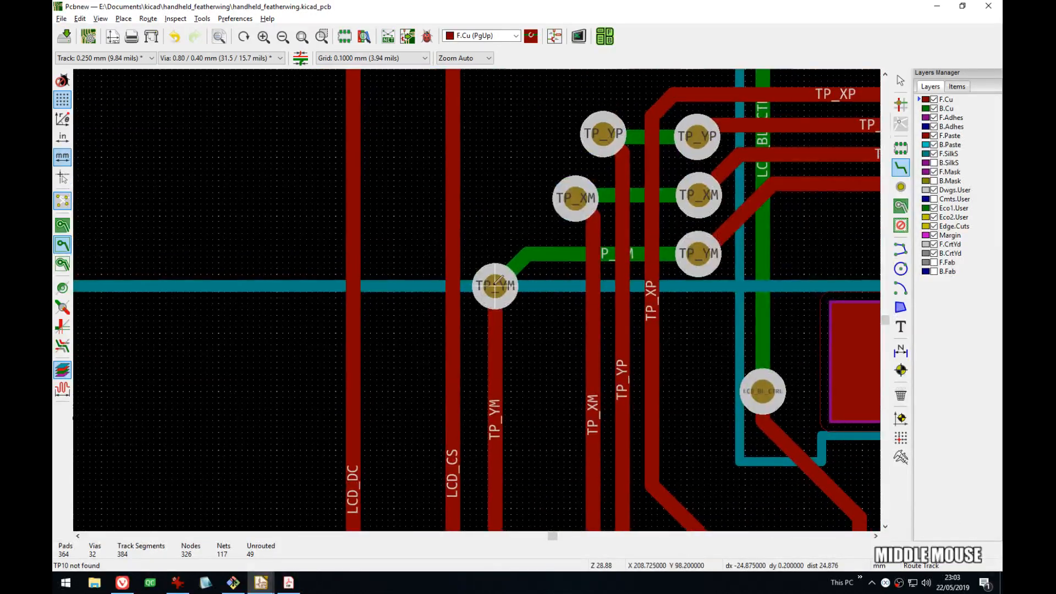
pyautogui.moveTo(495, 284); pyautogui.dragTo(517, 250)
pyautogui.press('Escape')
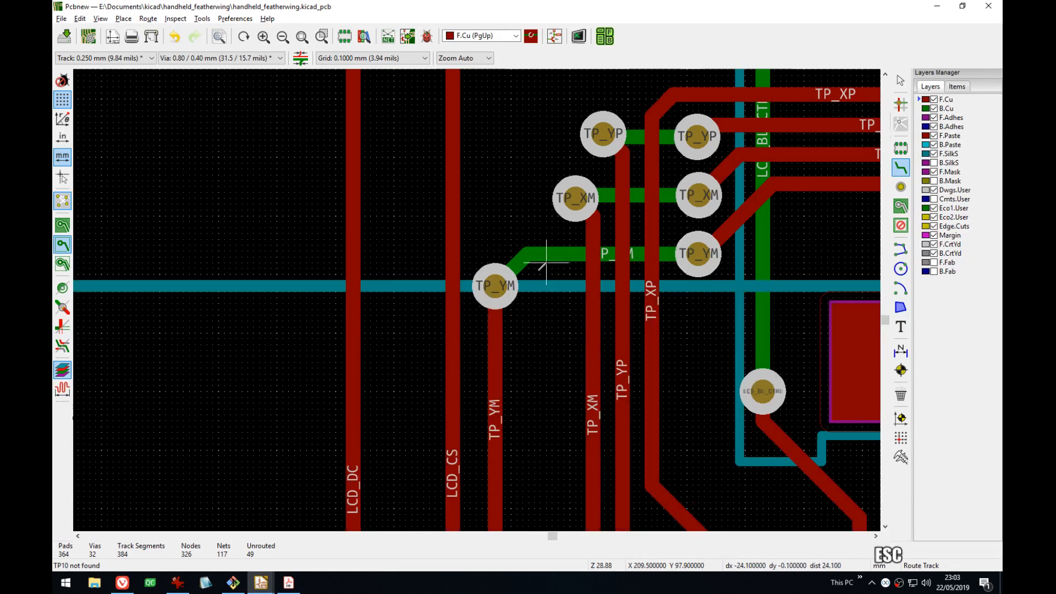
pyautogui.press('d')
pyautogui.click(546, 250)
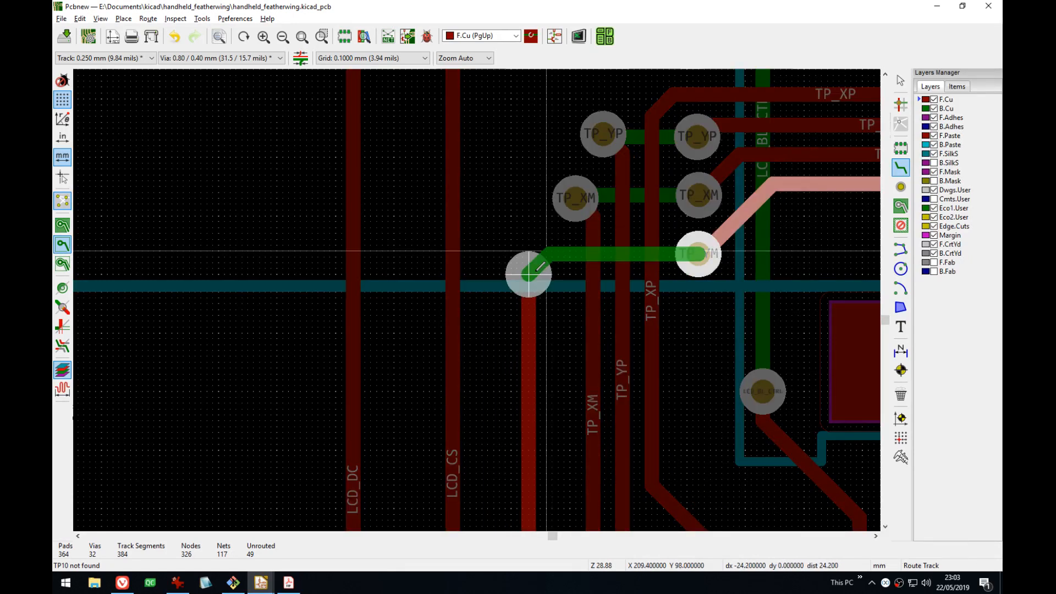
pyautogui.click(546, 251)
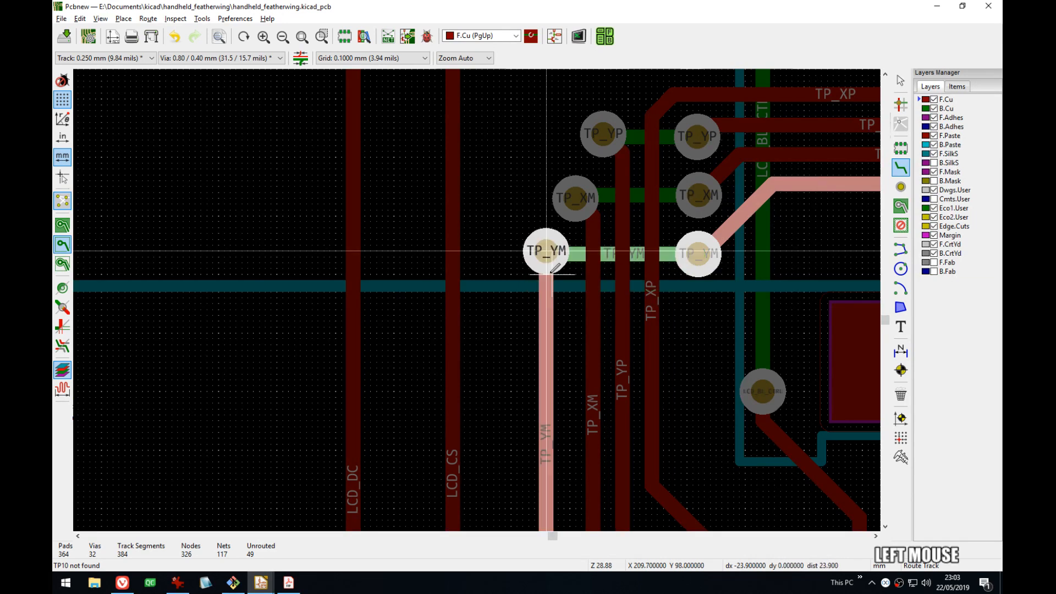
# - Shift the vertical TP_YM F.Cu track closely parallel to TP_XM and raise its short diagonal up to the TP_YM via
pyautogui.press('d')
pyautogui.click(568, 266)
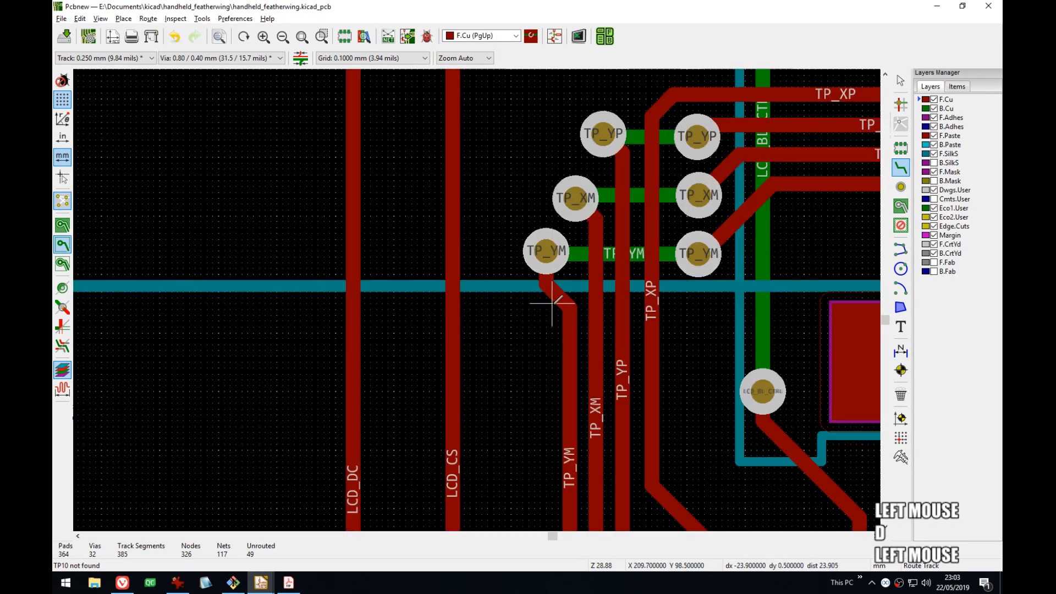
pyautogui.click(569, 264)
# - Open the 3D view, dismiss the board outline message and examine the rearranged touch panel vias and tracks near U5
pyautogui.moveTo(569, 264); pyautogui.dragTo(522, 341, button='middle')
pyautogui.scroll(-2, 525, 274)
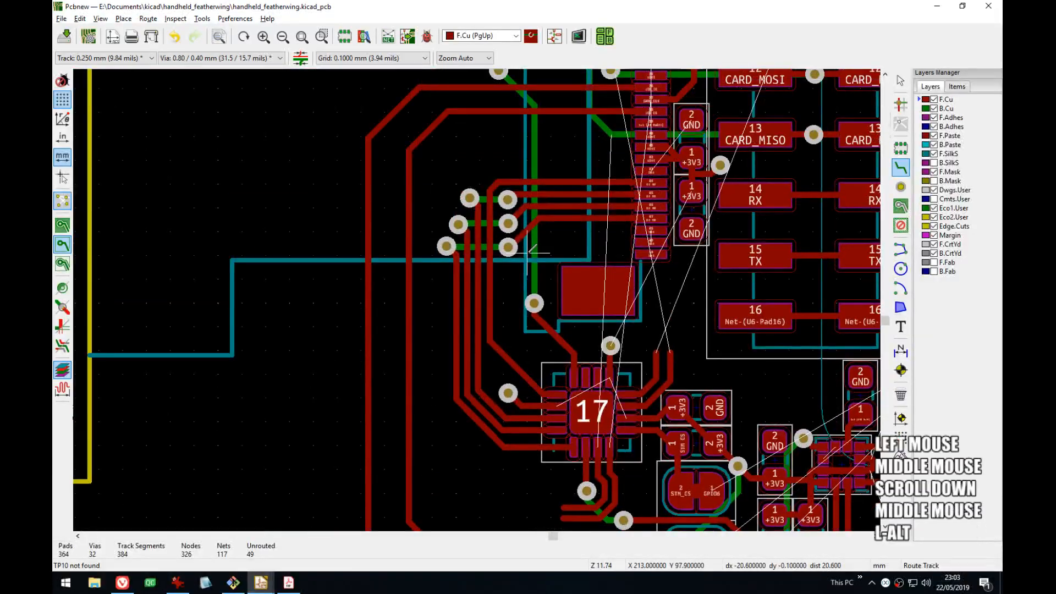
pyautogui.hotkey('alt', '3')
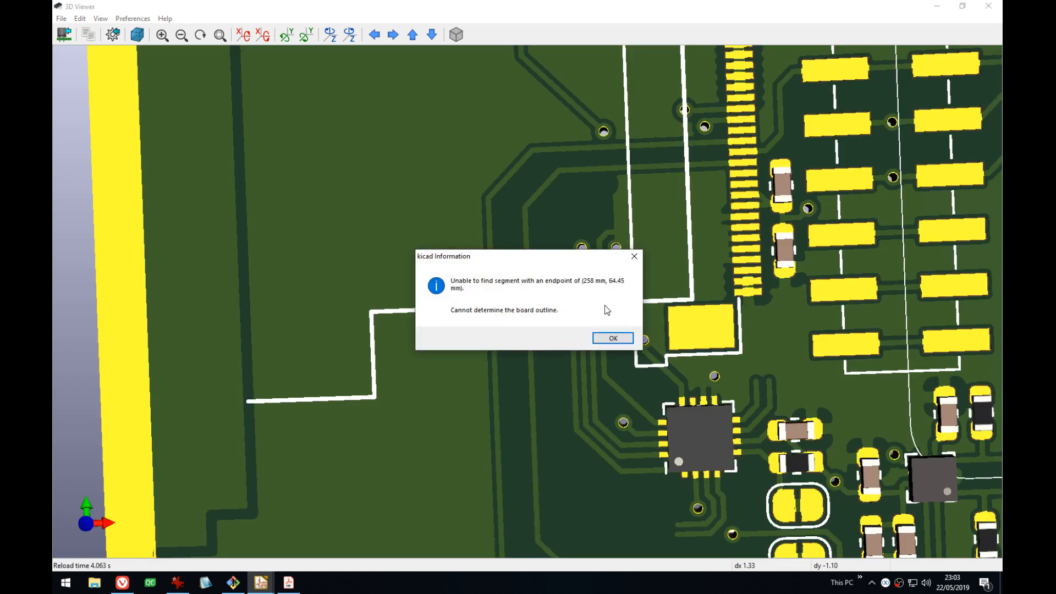
pyautogui.click(613, 342)
pyautogui.scroll(-2, 618, 396)
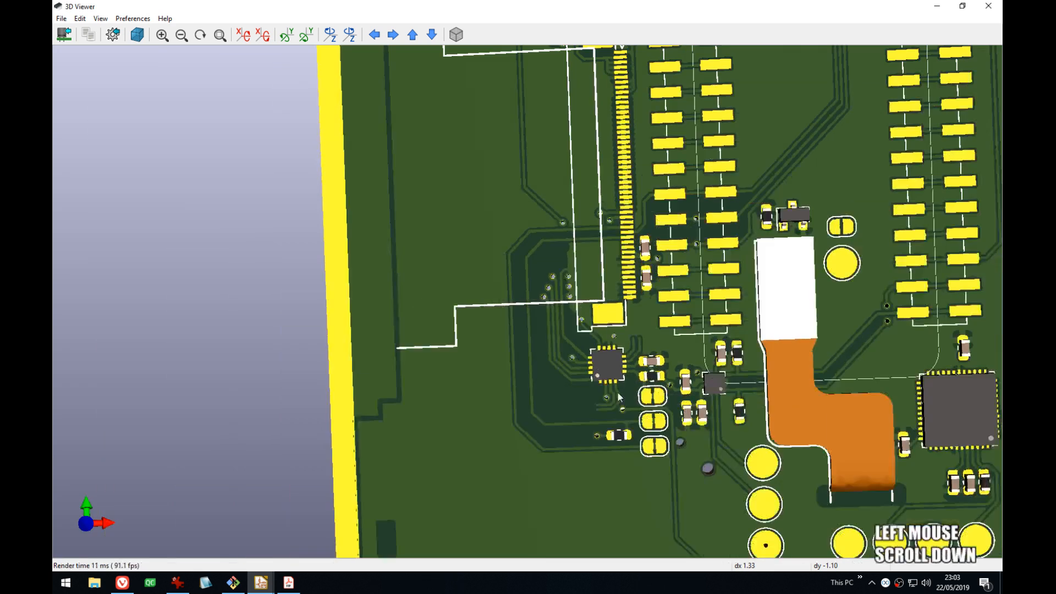
pyautogui.scroll(5, 618, 396)
pyautogui.moveTo(592, 306); pyautogui.dragTo(573, 308, button='middle')
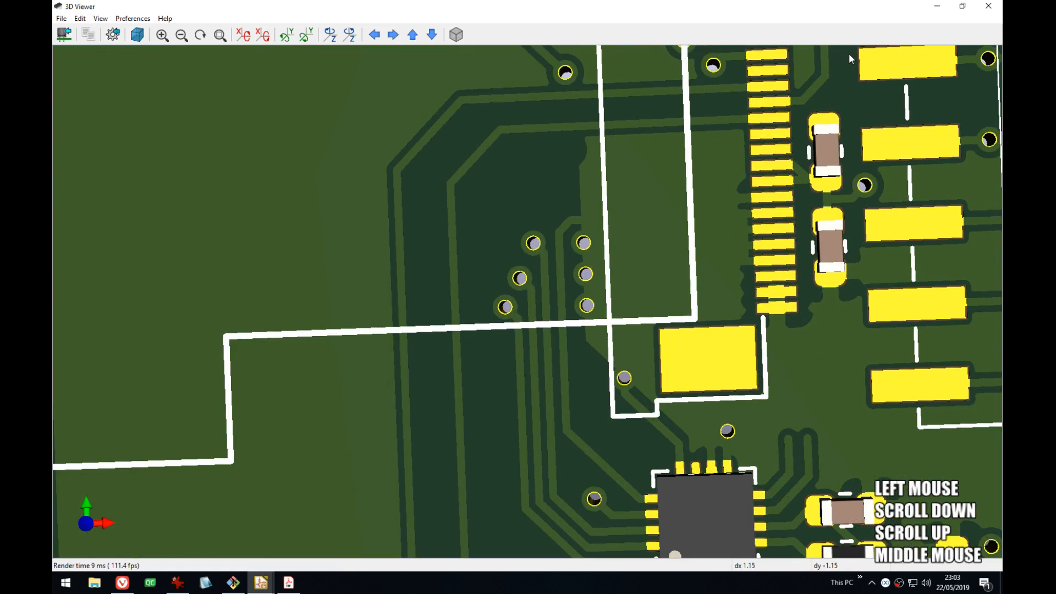
# - Return from the 3D view to the board layout and refill all copper zones
pyautogui.click(936, 7)
pyautogui.scroll(-5, 507, 273)
pyautogui.press('b')
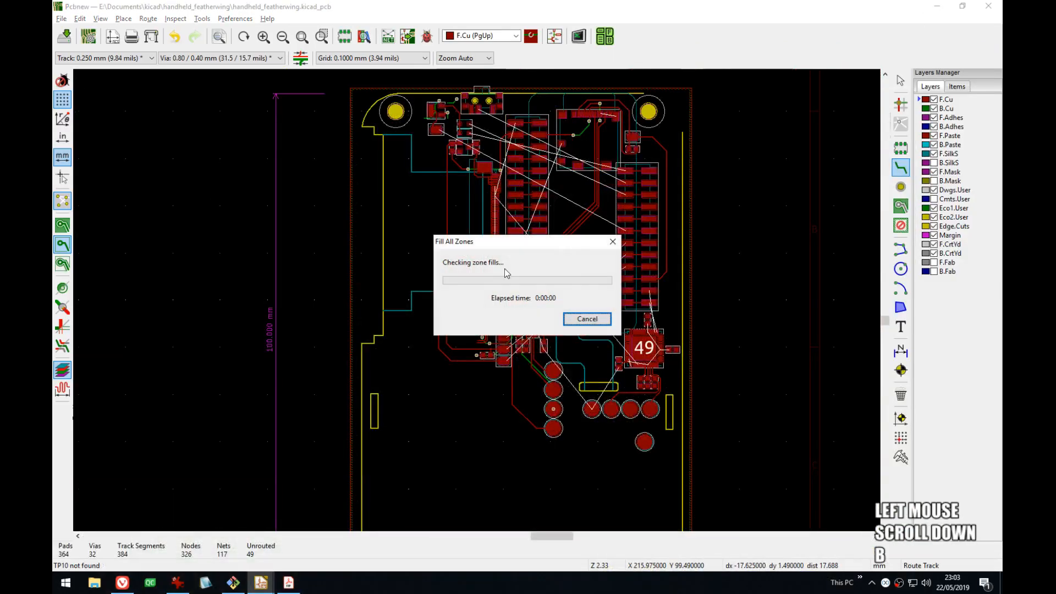
pyautogui.hotkey('ctrl', 'v')
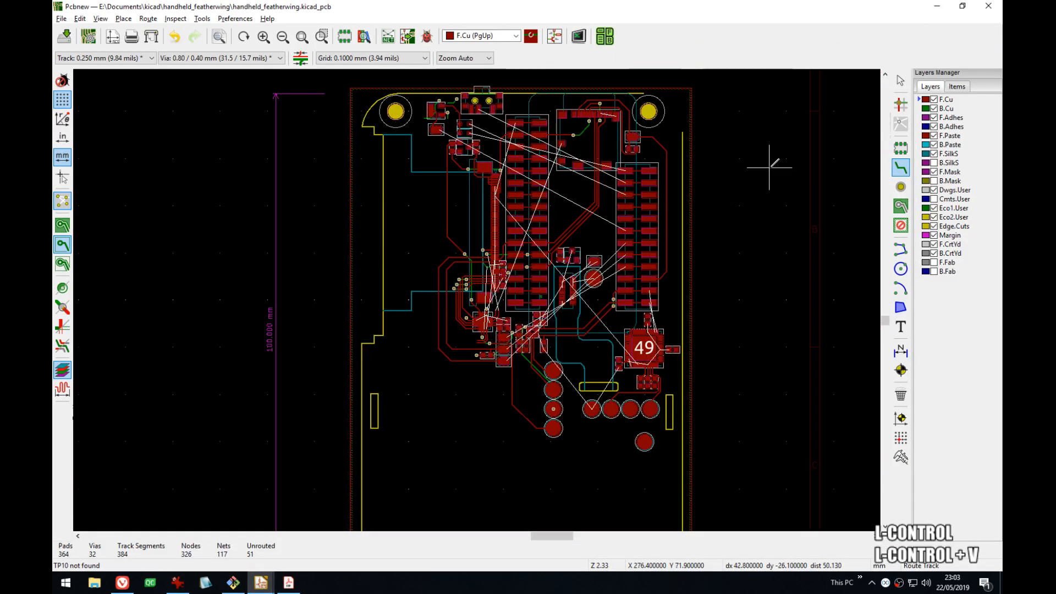
# - Duplicate the bottom-right Edge.Cuts corner arc, rotate it and place it at the end of the top edge to form the top-right corner
pyautogui.moveTo(768, 166); pyautogui.dragTo(697, 228, button='middle')
pyautogui.press('Escape')
pyautogui.hotkey('ctrl', 'v')
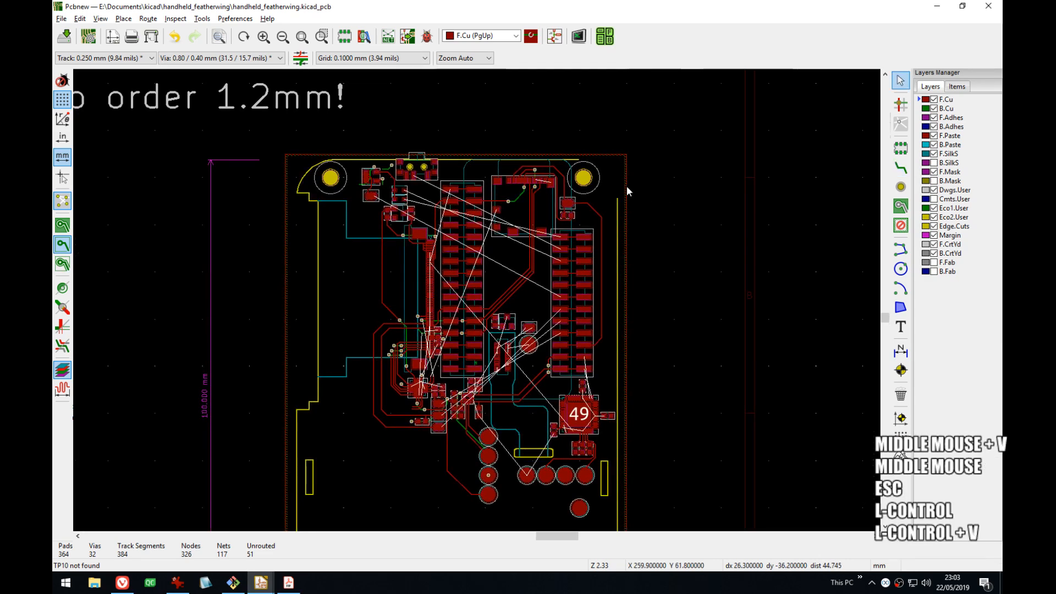
pyautogui.scroll(2, 174, 269)
pyautogui.moveTo(173, 269); pyautogui.dragTo(239, 282, button='middle')
pyautogui.scroll(1, 190, 286)
pyautogui.moveTo(202, 459); pyautogui.dragTo(223, 184, button='middle')
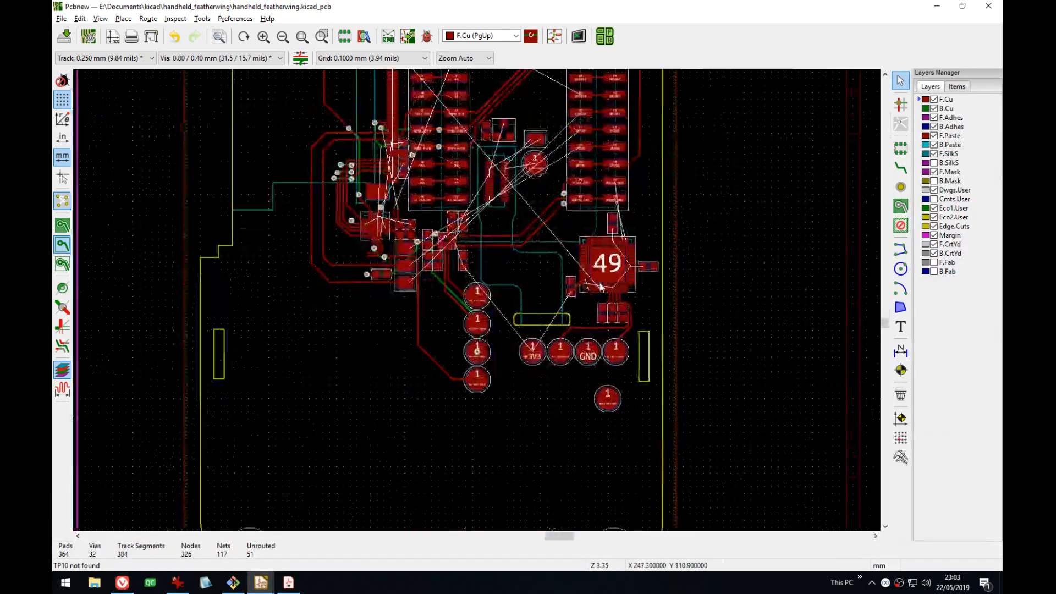
pyautogui.moveTo(561, 335); pyautogui.dragTo(636, 344, button='middle')
pyautogui.moveTo(653, 461); pyautogui.dragTo(621, 221, button='middle')
pyautogui.click(704, 312)
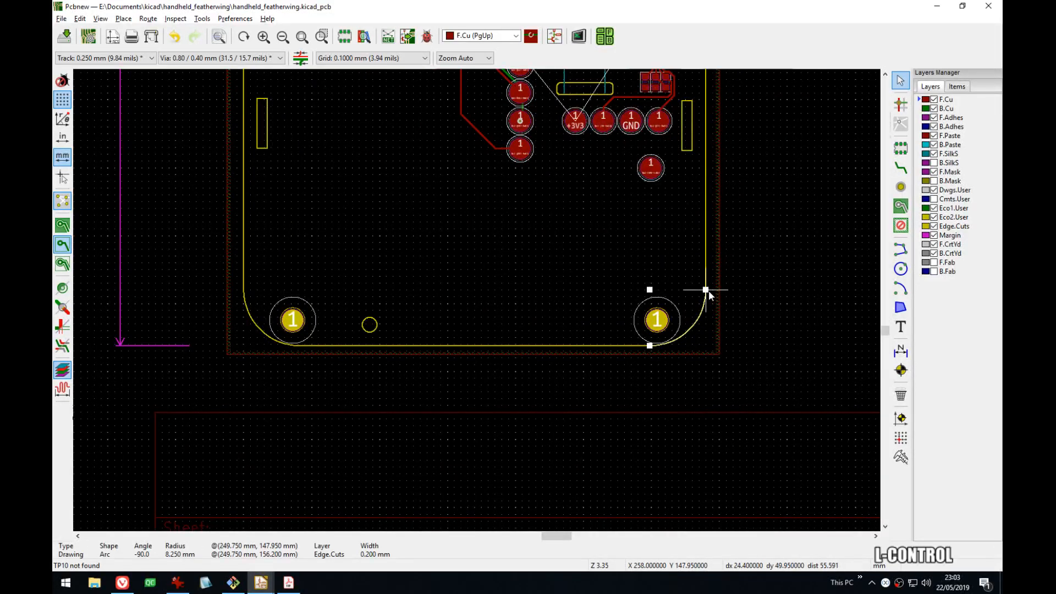
pyautogui.hotkey('ctrl', 'd')
pyautogui.moveTo(758, 203); pyautogui.dragTo(770, 440, button='middle')
pyautogui.moveTo(777, 177); pyautogui.dragTo(786, 419, button='middle')
pyautogui.press('r')
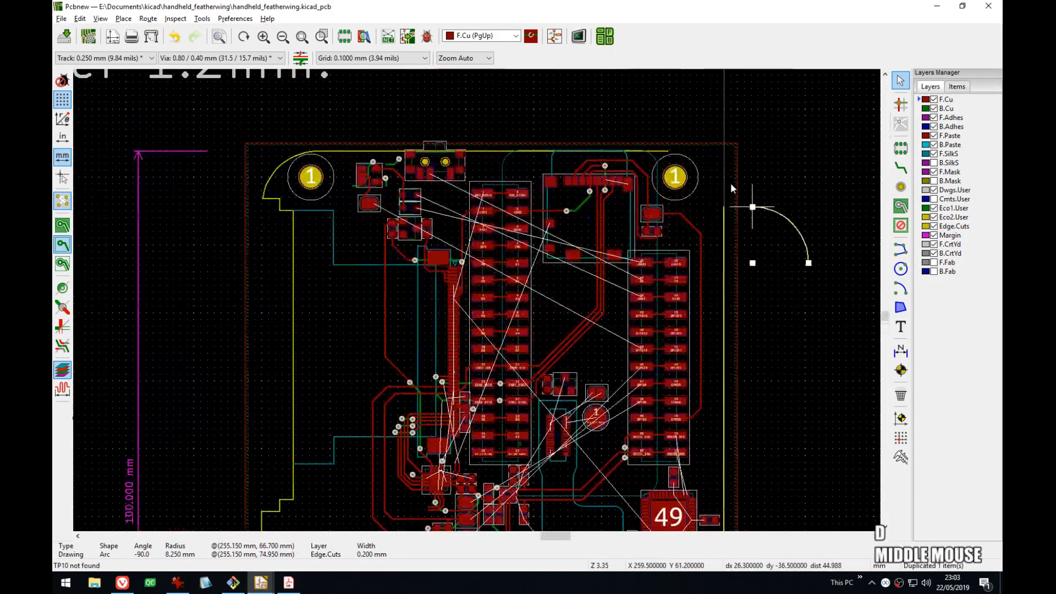
pyautogui.scroll(5, 669, 152)
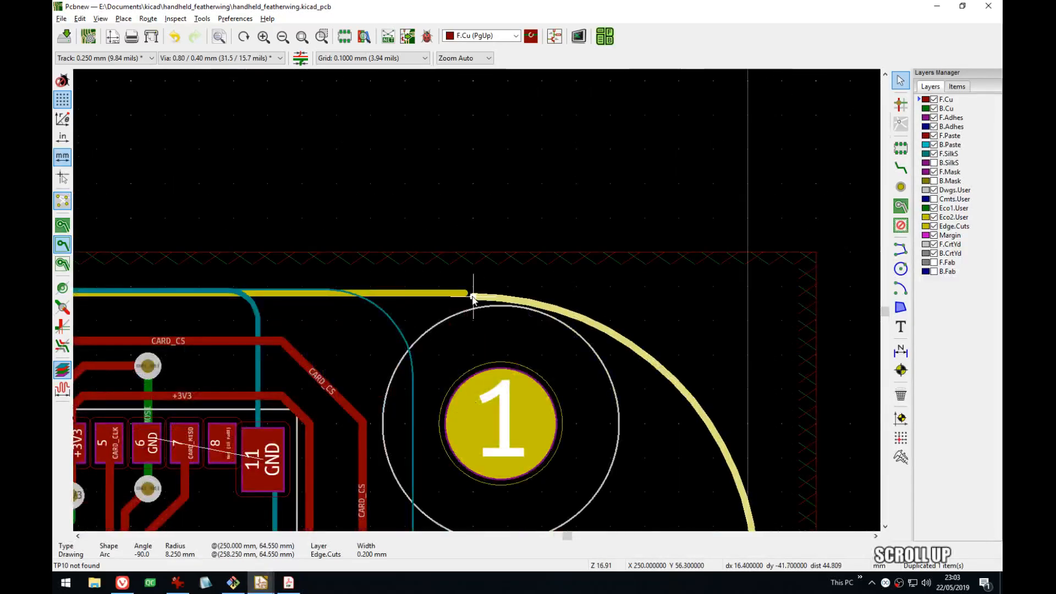
pyautogui.click(469, 294)
pyautogui.scroll(-4, 474, 297)
pyautogui.click(691, 341)
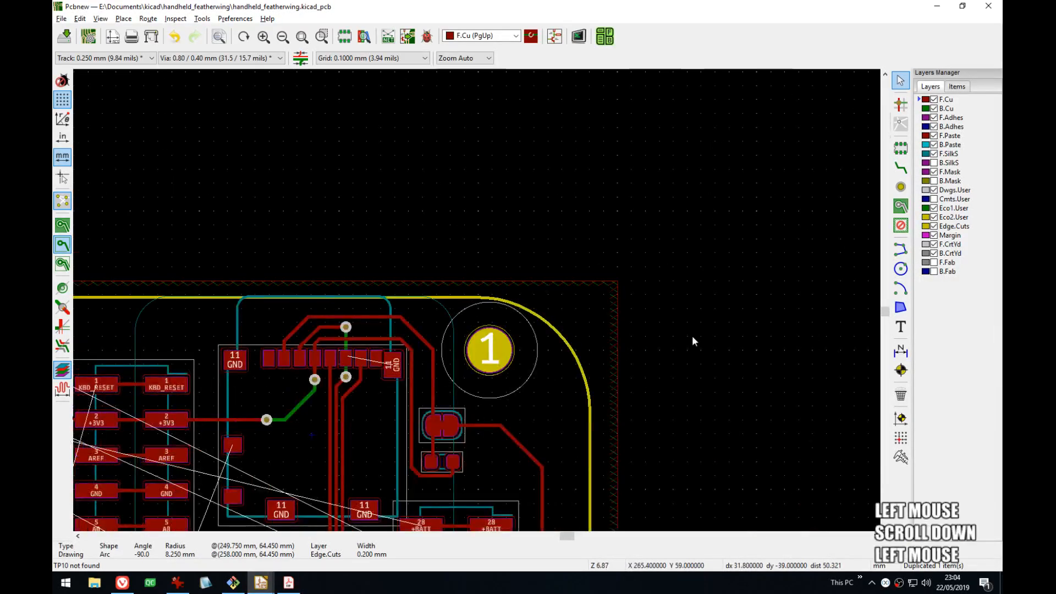
# - Open the 3D view and examine the board outline and the touch panel vias and tracks between the display connector and its controller
pyautogui.hotkey('alt', '3')
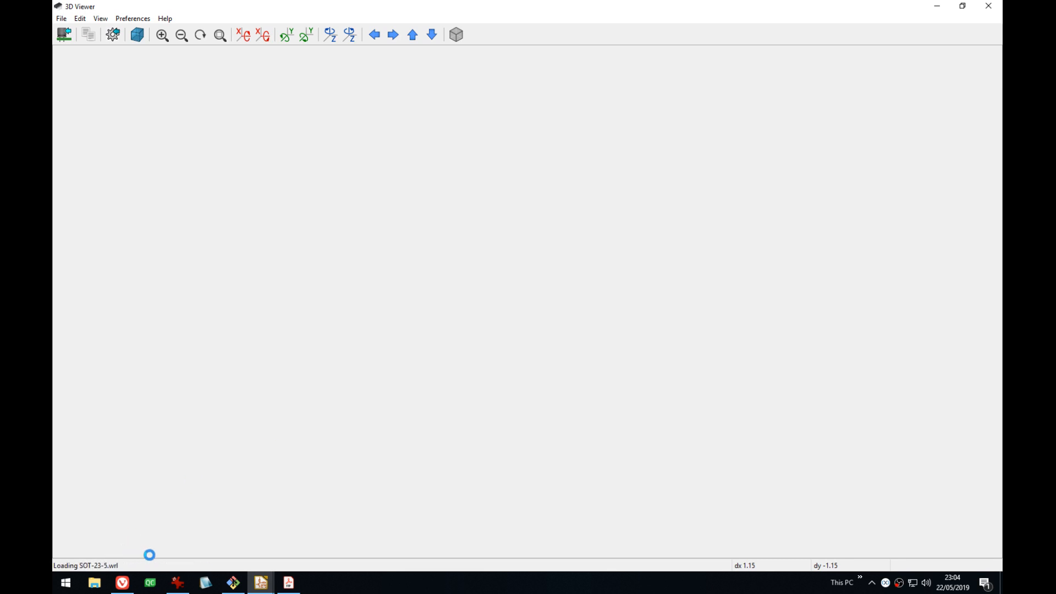
pyautogui.scroll(-3, 675, 330)
pyautogui.scroll(-3, 675, 330)
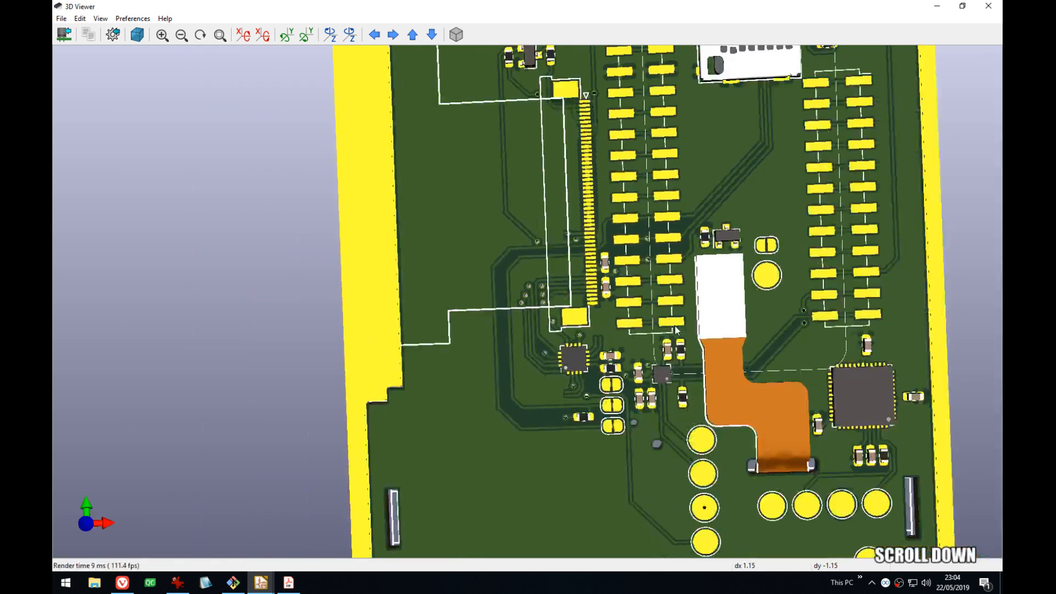
pyautogui.scroll(2, 679, 325)
pyautogui.moveTo(679, 325); pyautogui.dragTo(629, 342)
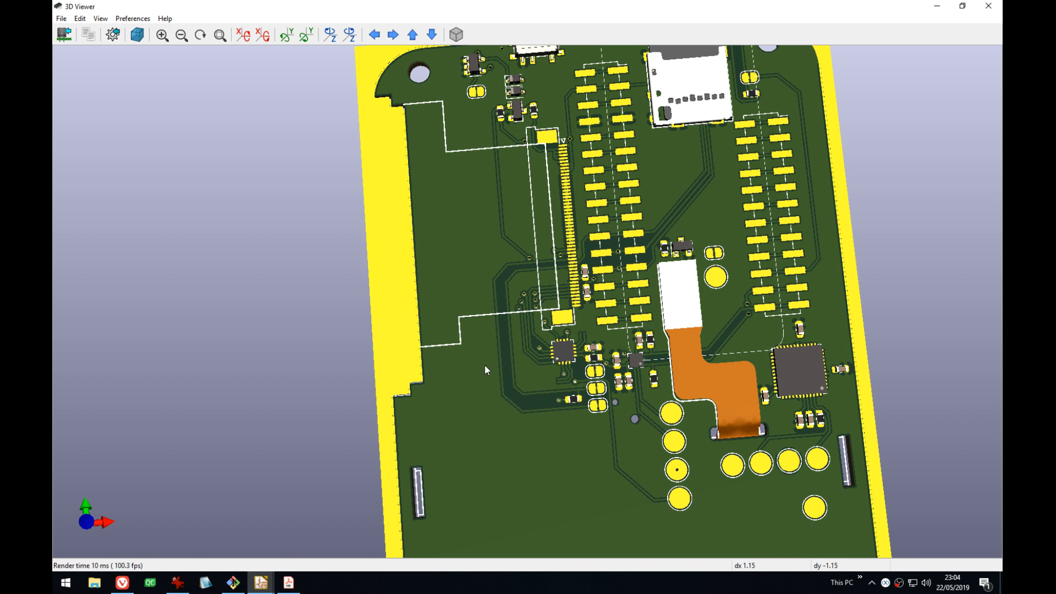
pyautogui.moveTo(484, 365); pyautogui.dragTo(624, 287)
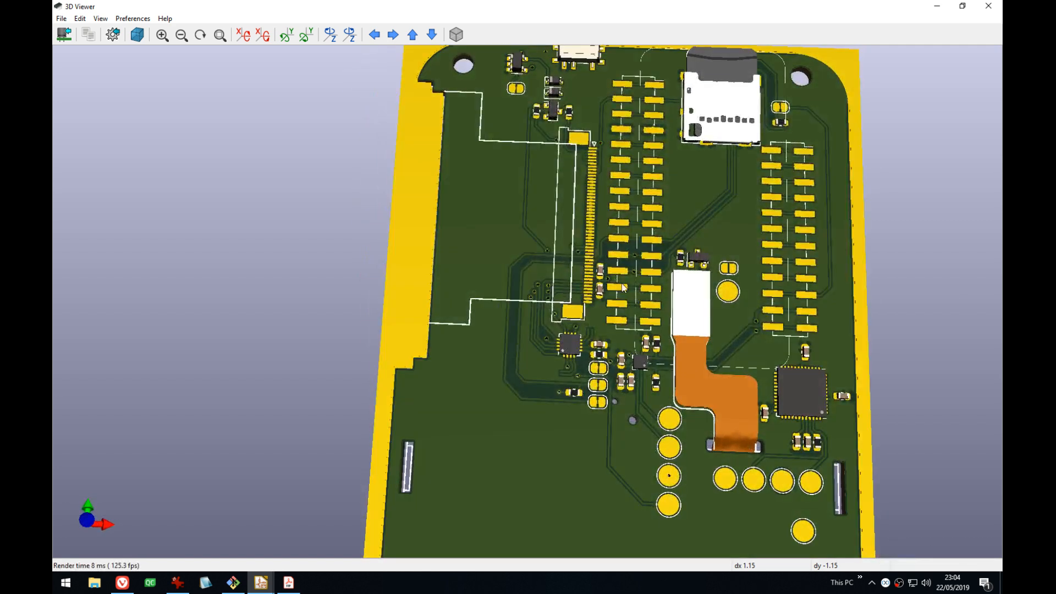
pyautogui.moveTo(559, 263); pyautogui.dragTo(532, 311)
pyautogui.scroll(5, 536, 302)
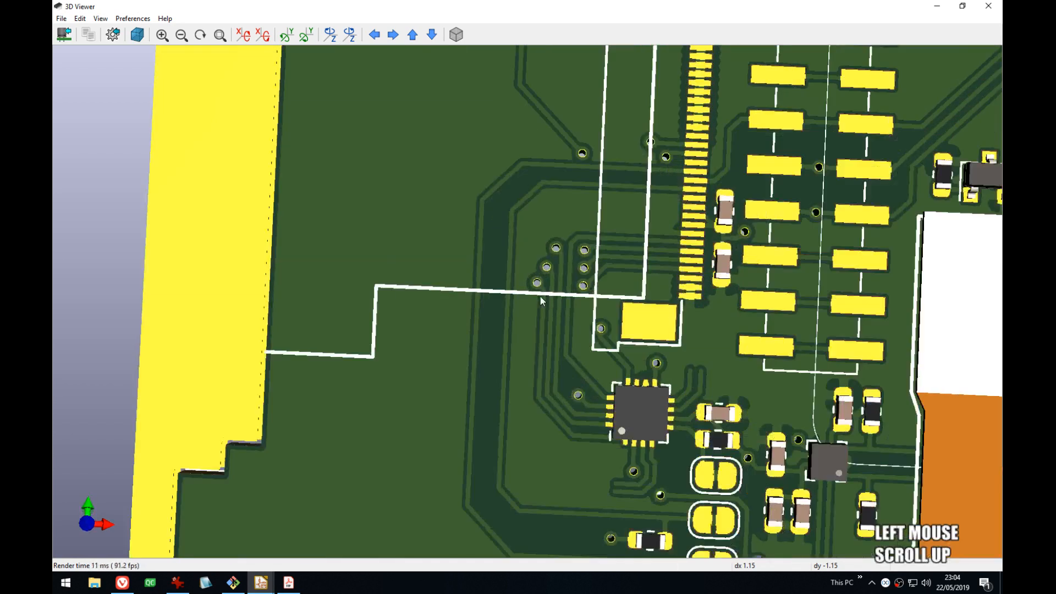
pyautogui.moveTo(539, 295); pyautogui.dragTo(632, 244, button='middle')
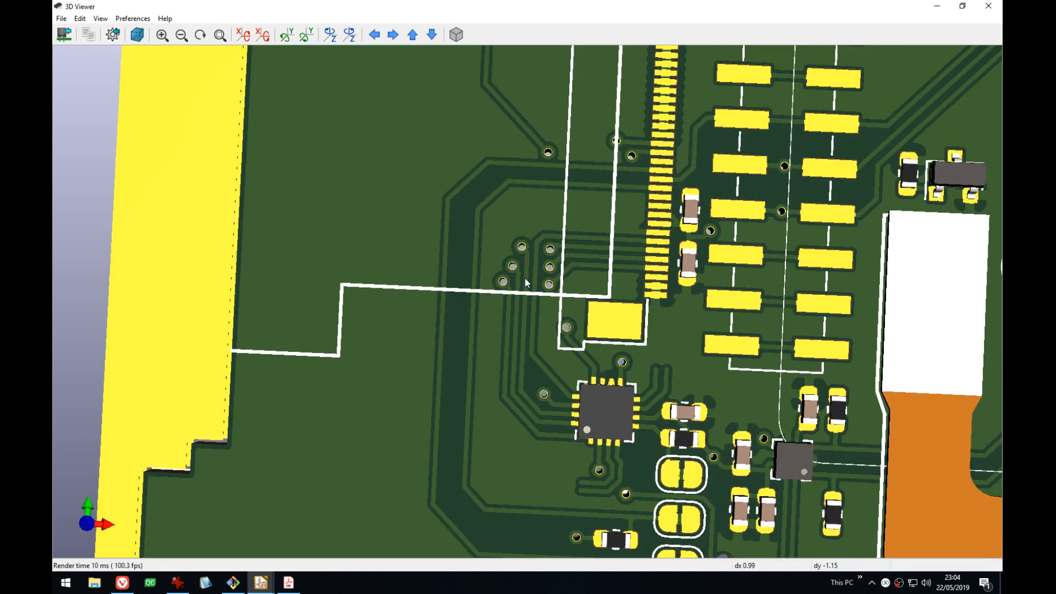
# - Return to the board layout and shift the horizontal TP_XP F.Cu track slightly down to line up with pad 44
pyautogui.hotkey('alt', 'Tab')
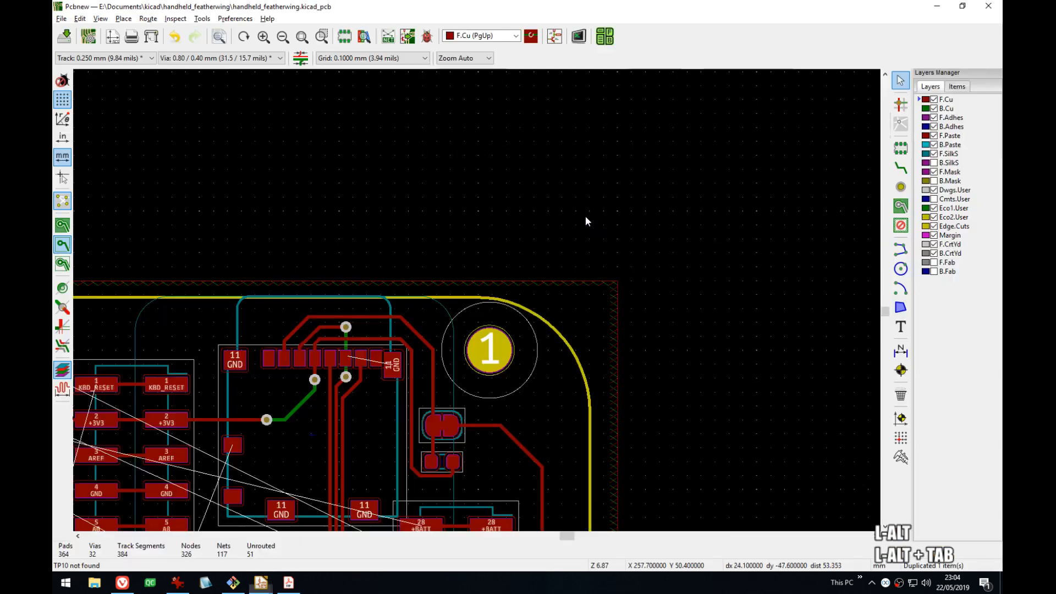
pyautogui.moveTo(525, 325); pyautogui.dragTo(724, 163, button='middle')
pyautogui.moveTo(281, 434); pyautogui.dragTo(677, 140, button='middle')
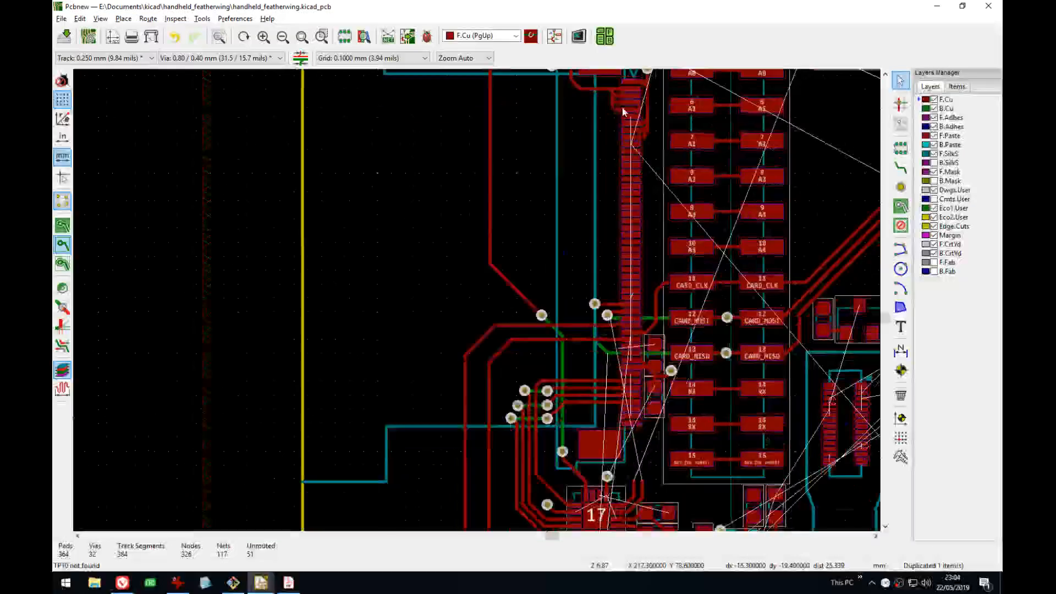
pyautogui.moveTo(615, 355); pyautogui.dragTo(589, 156, button='middle')
pyautogui.scroll(3, 587, 165)
pyautogui.moveTo(476, 300); pyautogui.dragTo(473, 216, button='middle')
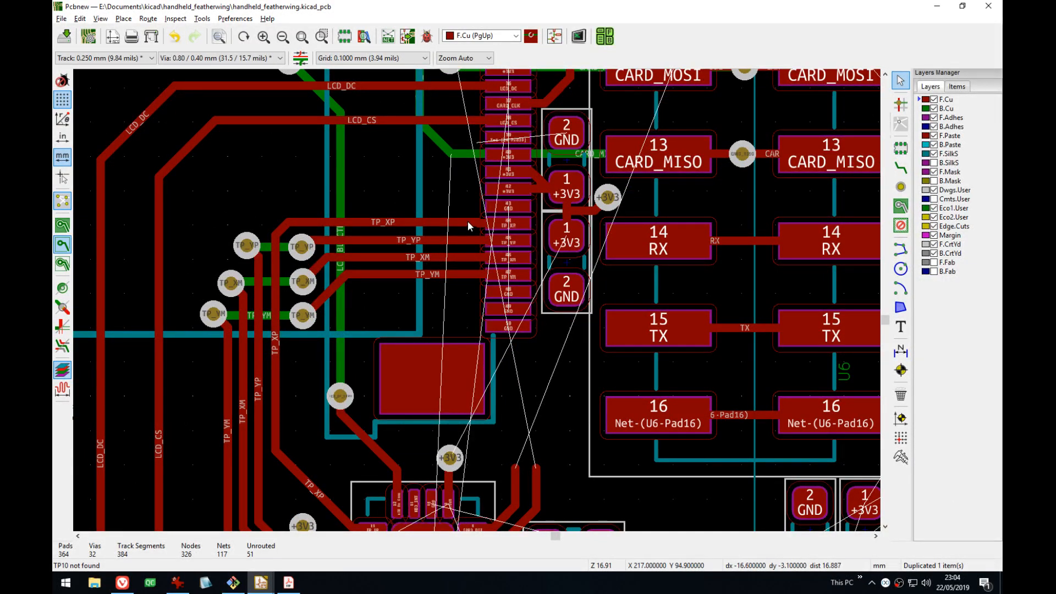
pyautogui.scroll(1, 467, 225)
pyautogui.moveTo(473, 300); pyautogui.dragTo(473, 209, button='middle')
pyautogui.scroll(3, 473, 208)
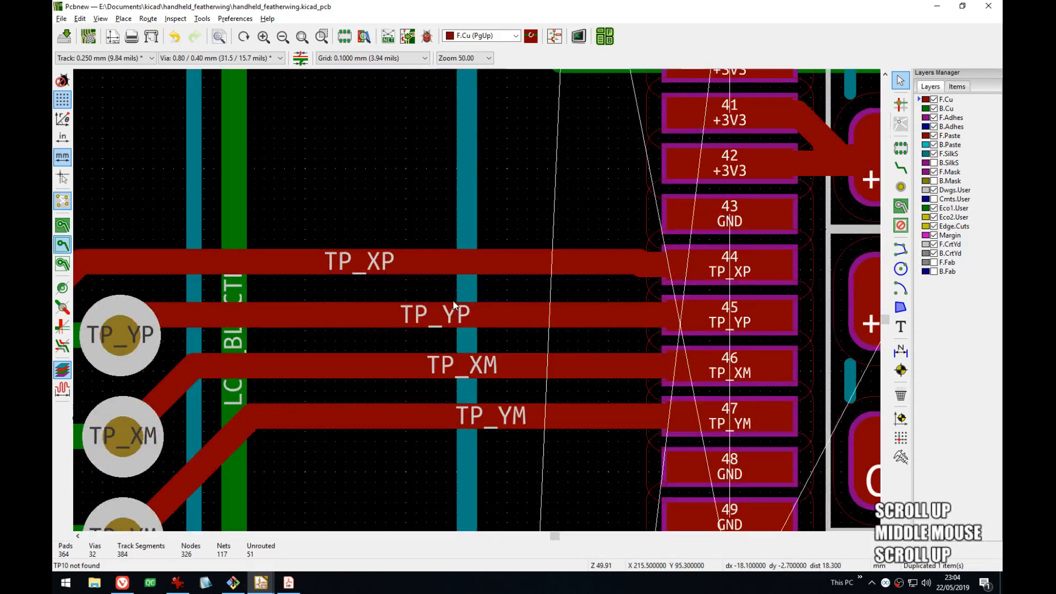
pyautogui.press('d')
pyautogui.click(441, 263)
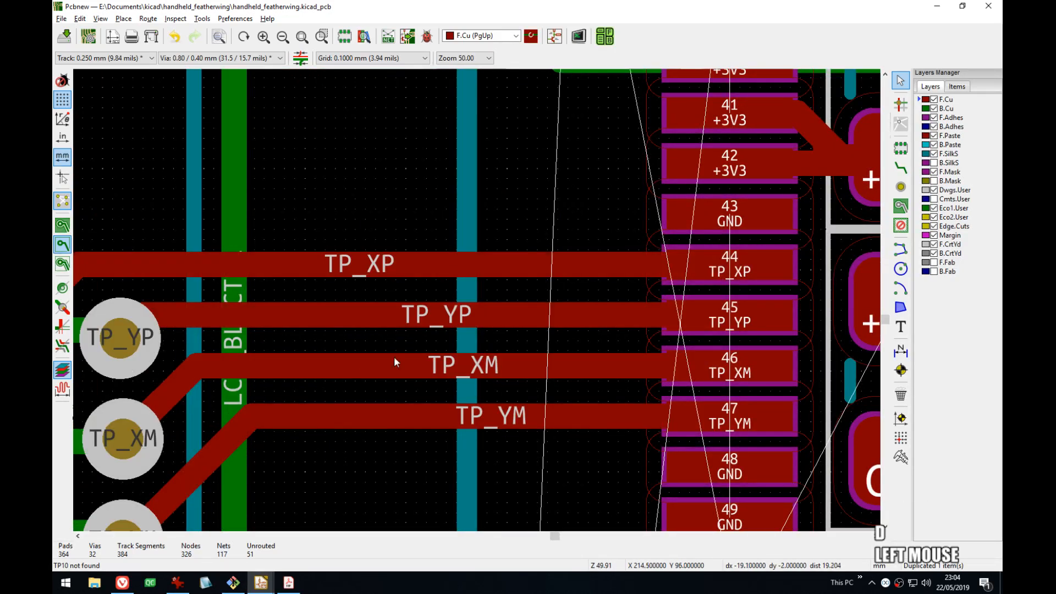
# - Step the routing cursor along the grid from the outer TP_YP via past TP_XM to TP_YM to compare the via spacing
pyautogui.moveTo(393, 356); pyautogui.dragTo(605, 275, button='middle')
pyautogui.scroll(-1, 605, 275)
pyautogui.moveTo(459, 334); pyautogui.dragTo(485, 208, button='middle')
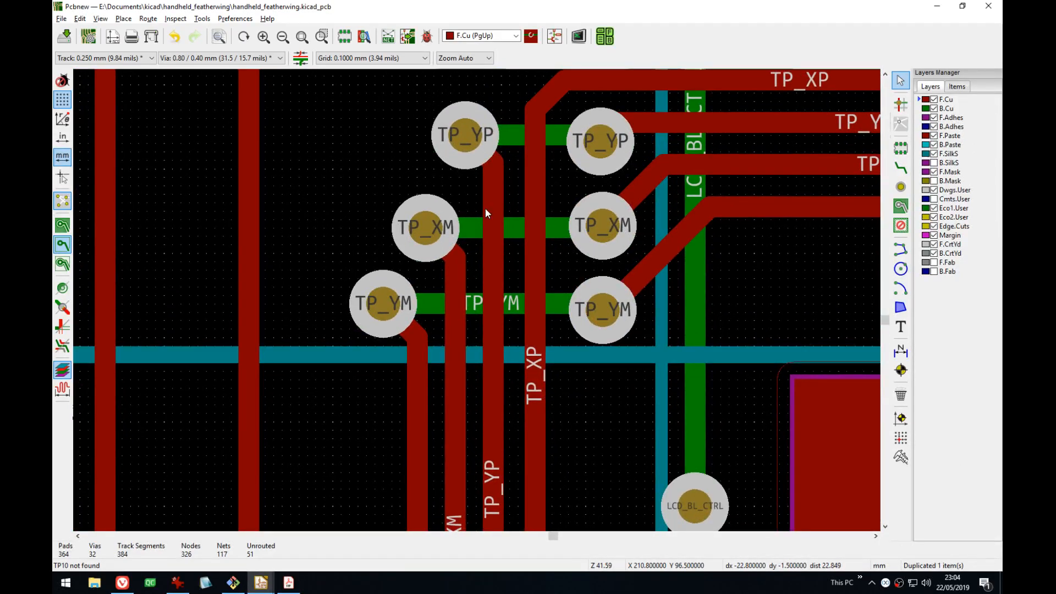
pyautogui.press('x')
pyautogui.press('Down')
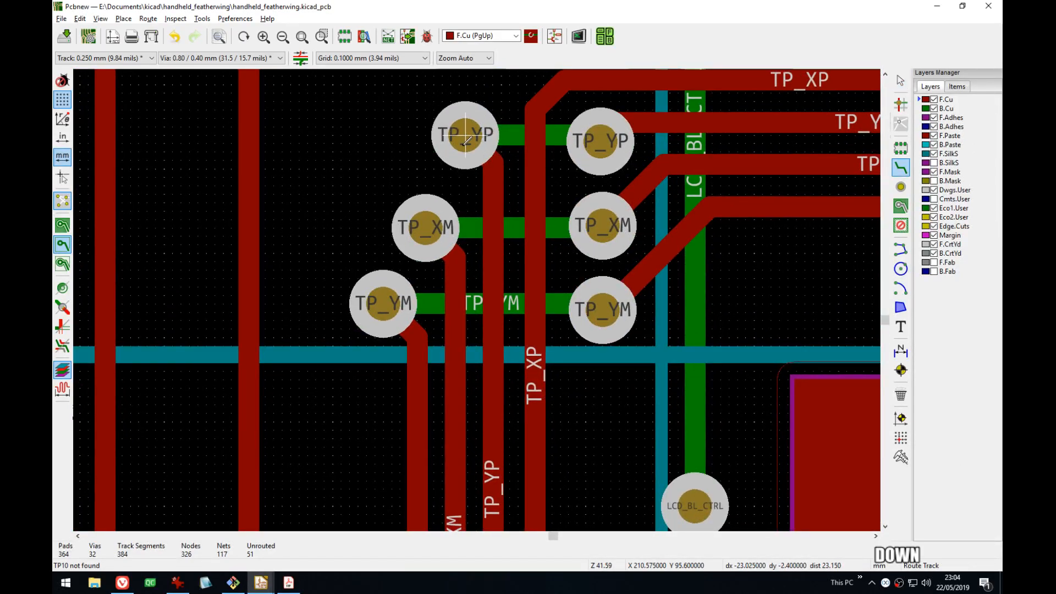
pyautogui.press('Down')
pyautogui.press('Down')
pyautogui.press('Down')
pyautogui.press('Down')
pyautogui.press('Left')
pyautogui.press('Left')
pyautogui.press('Left')
pyautogui.press('Left')
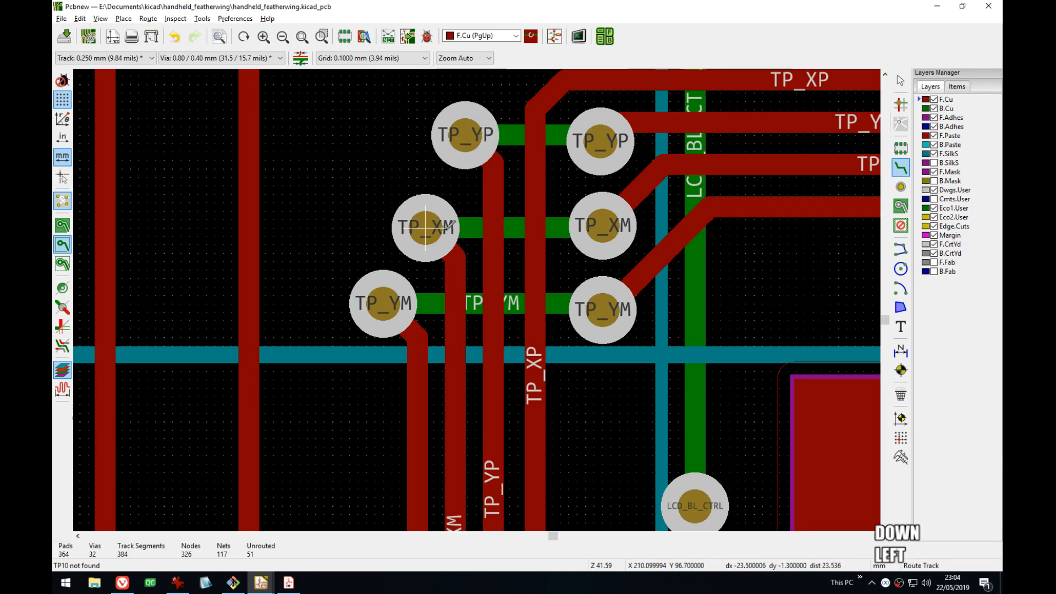
pyautogui.press('Down')
pyautogui.press('Down')
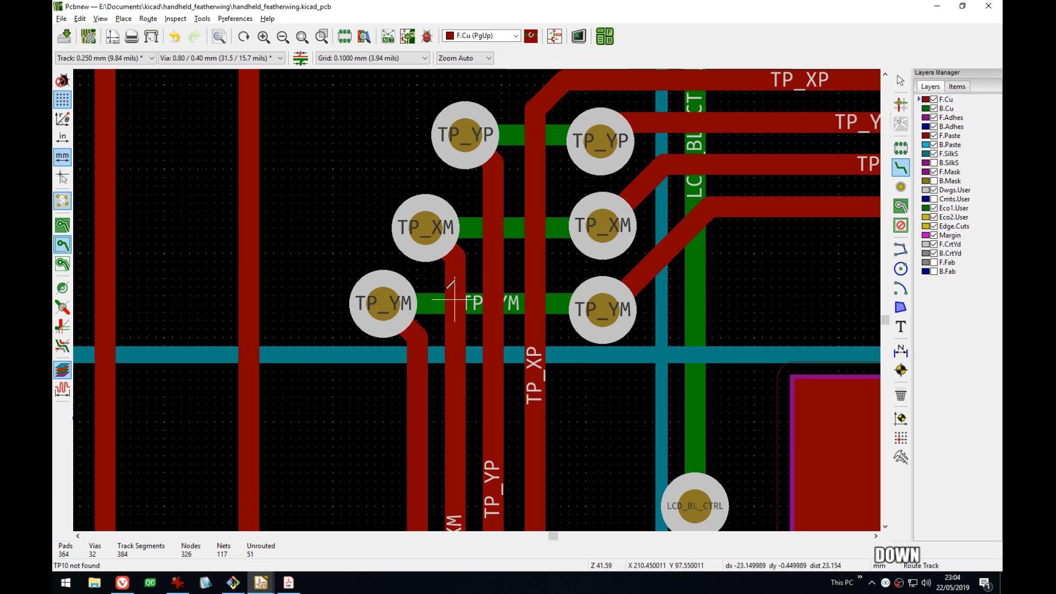
pyautogui.press('Down')
pyautogui.press('Left')
pyautogui.press('Left')
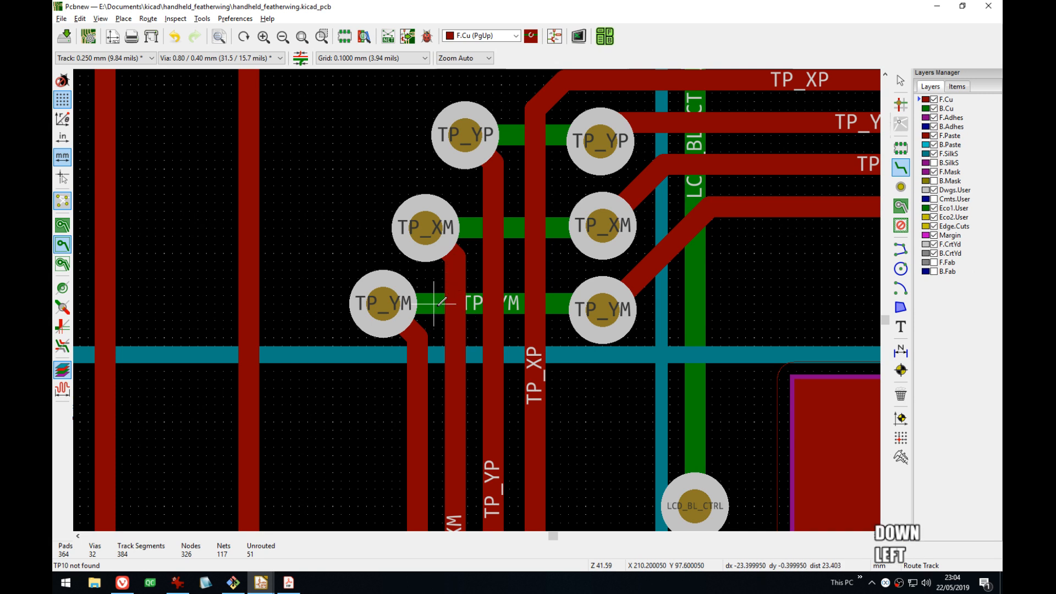
pyautogui.press('Escape')
pyautogui.moveTo(588, 262); pyautogui.dragTo(513, 277, button='middle')
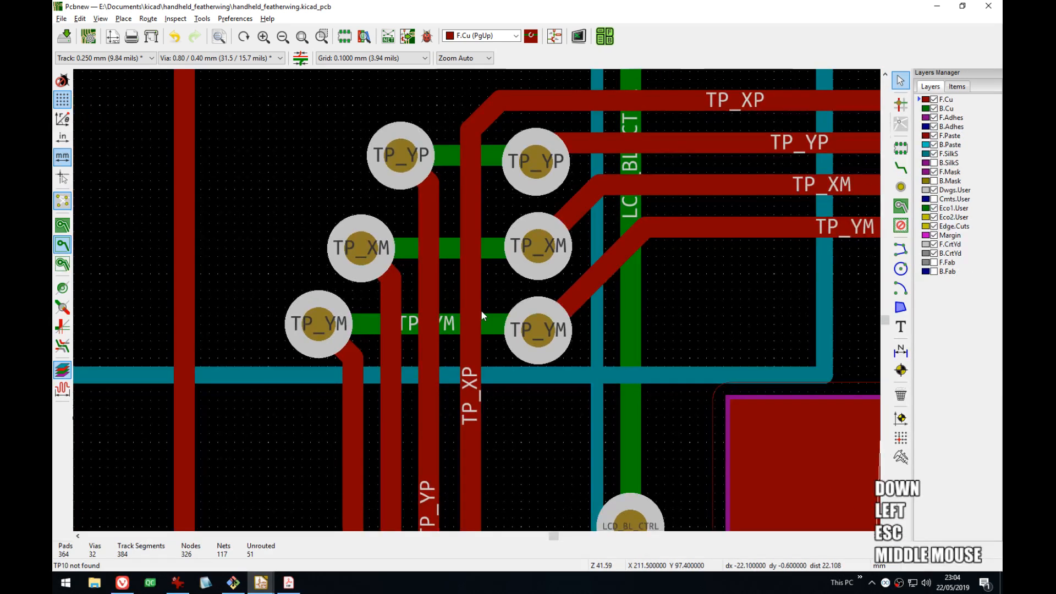
pyautogui.moveTo(481, 309); pyautogui.dragTo(527, 250, button='middle')
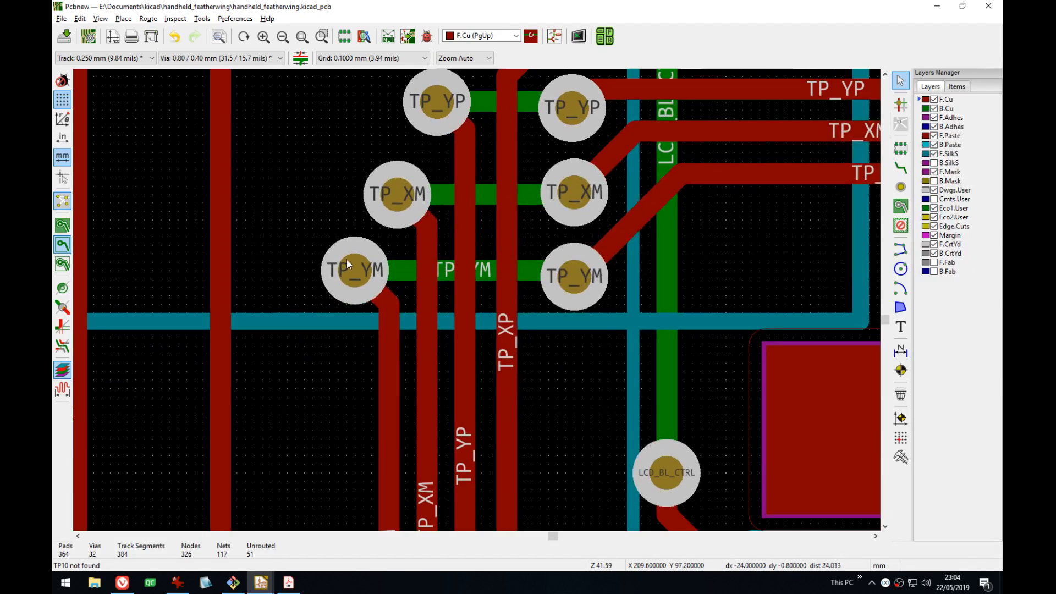
pyautogui.scroll(-3, 347, 261)
pyautogui.scroll(4, 443, 296)
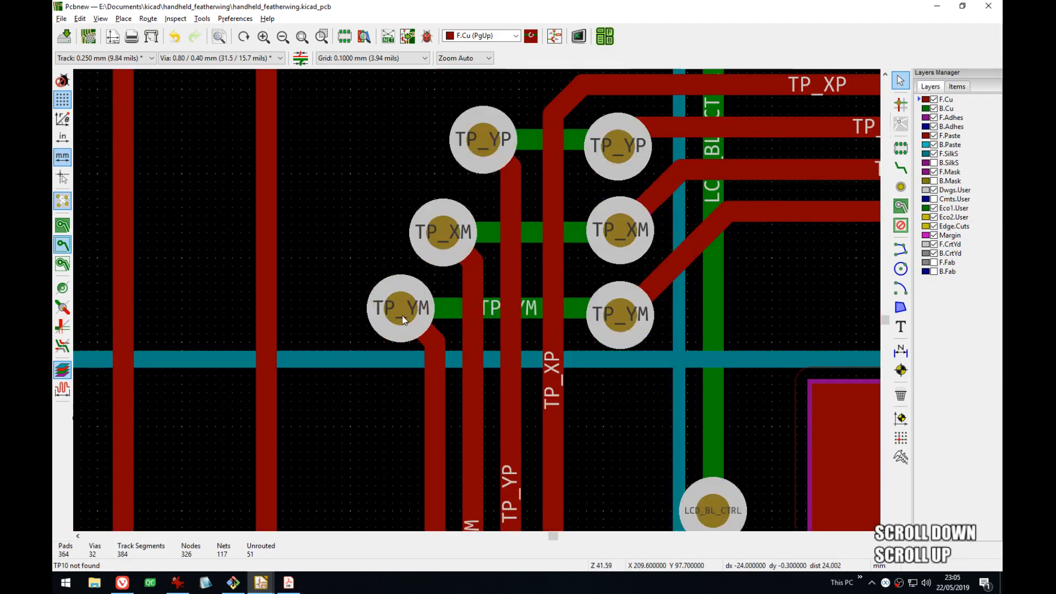
pyautogui.press('x')
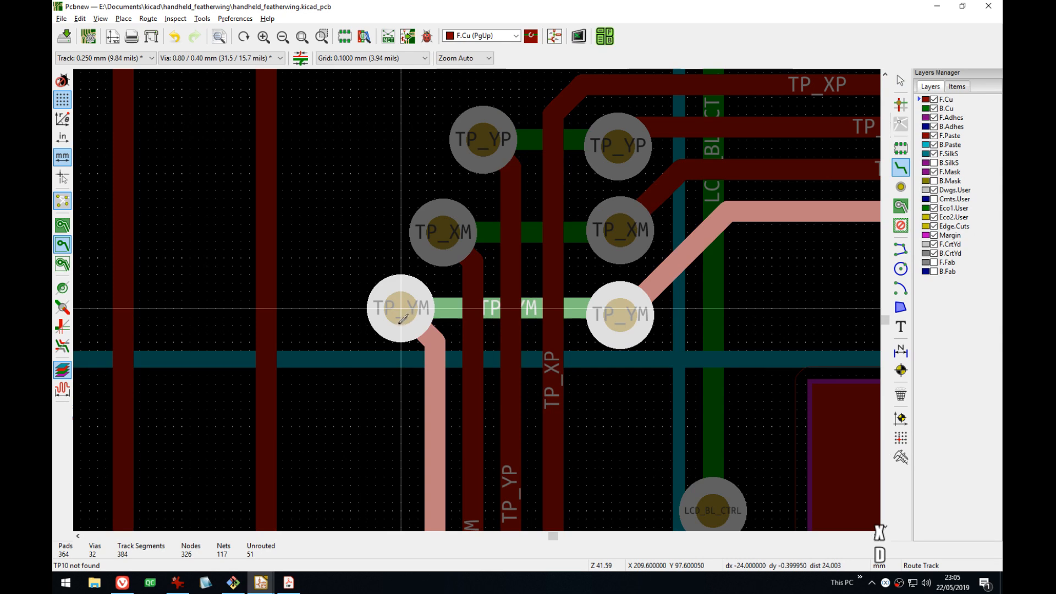
pyautogui.press('Escape')
# - Save the handheld_featherwing board file
pyautogui.scroll(-9, 407, 313)
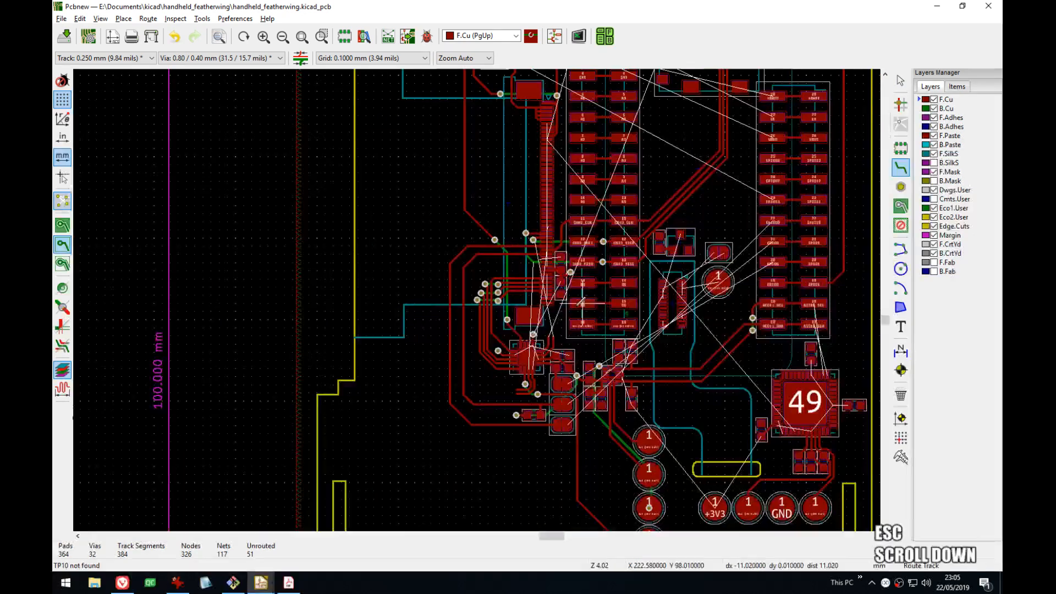
pyautogui.moveTo(407, 313); pyautogui.dragTo(339, 290, button='middle')
pyautogui.hotkey('ctrl', 's')
# - Add a pre-defined track width of 0.25mm in the board's track and via dimensions
pyautogui.moveTo(513, 285); pyautogui.dragTo(440, 127, button='middle')
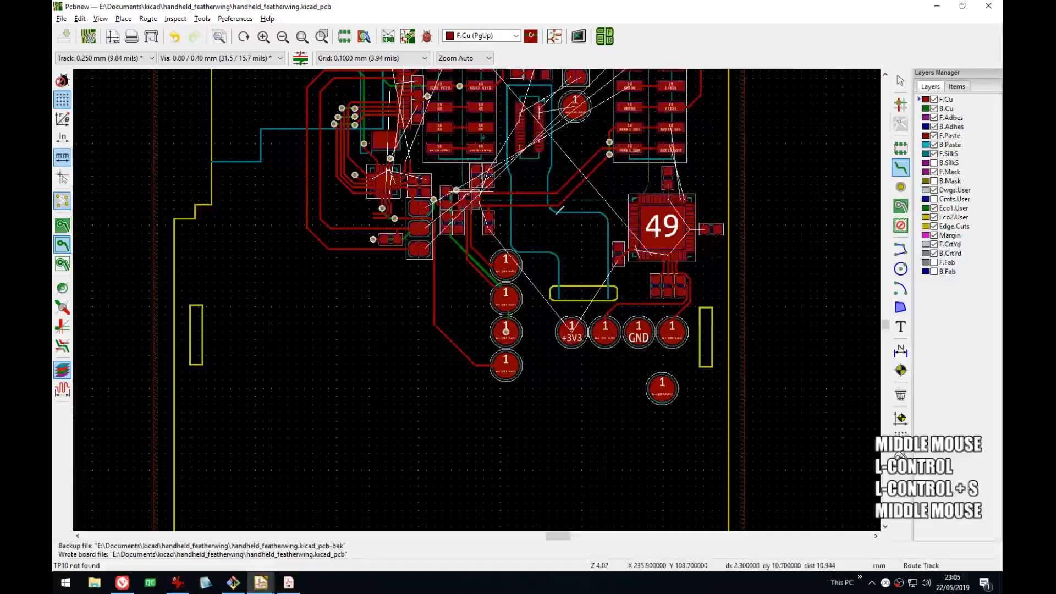
pyautogui.moveTo(551, 119); pyautogui.dragTo(557, 219, button='middle')
pyautogui.scroll(3, 561, 222)
pyautogui.moveTo(476, 314); pyautogui.dragTo(698, 248, button='middle')
pyautogui.moveTo(522, 364); pyautogui.dragTo(218, 350, button='middle')
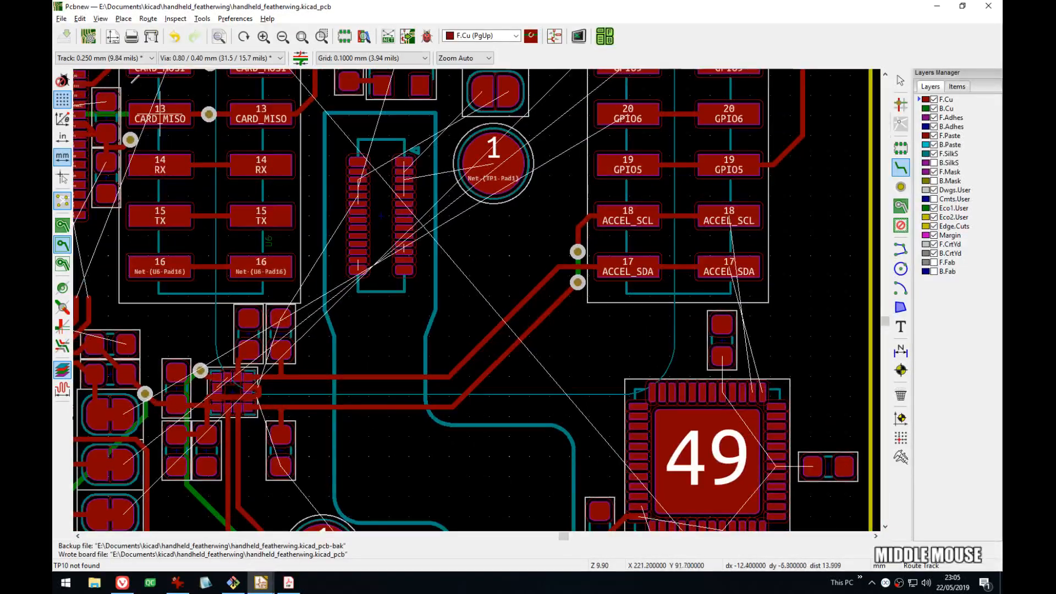
pyautogui.click(128, 58)
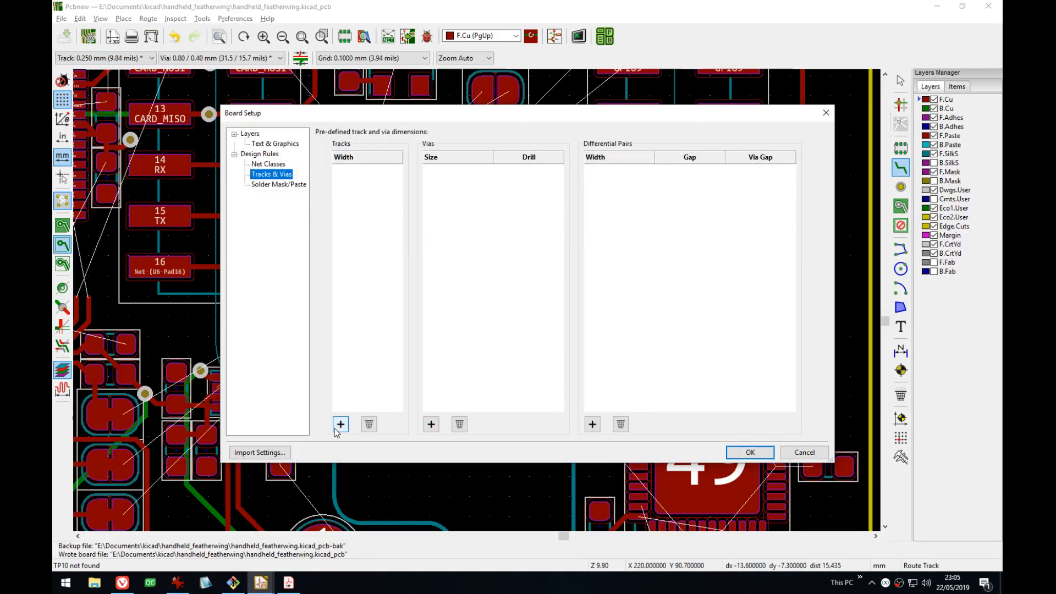
pyautogui.click(337, 426)
pyautogui.write('0.25mm')
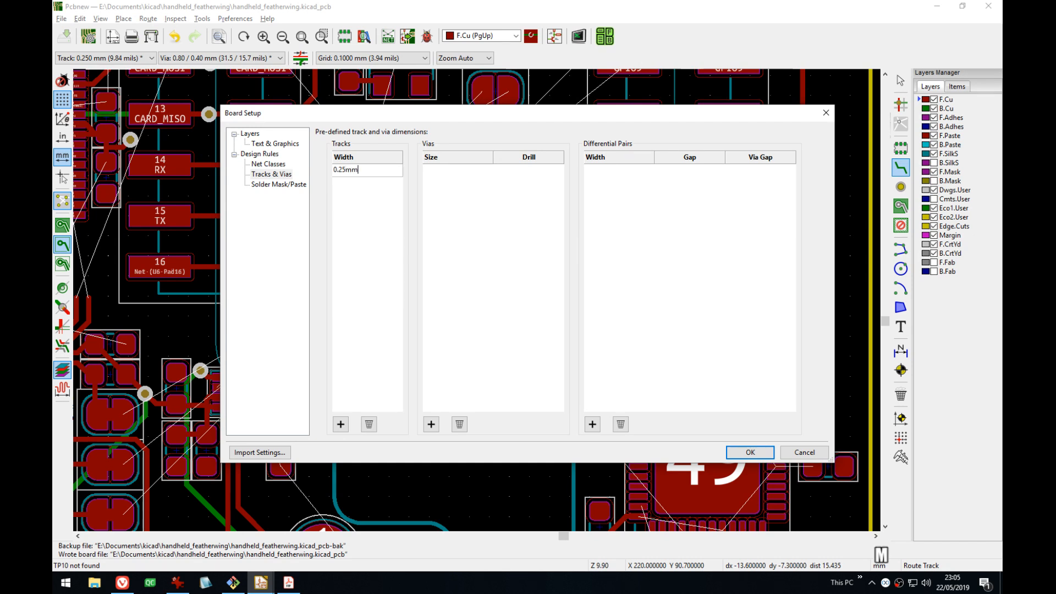
pyautogui.press('Return')
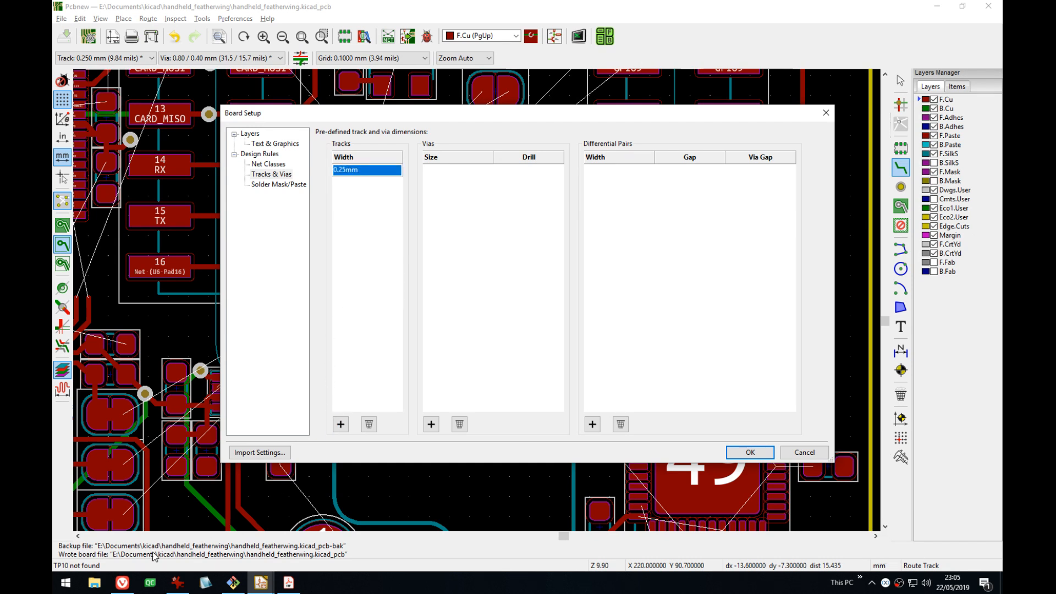
# - Switch to the Vivaldi browser and search Google for the conversion of 6 mil to mm
pyautogui.click(122, 582)
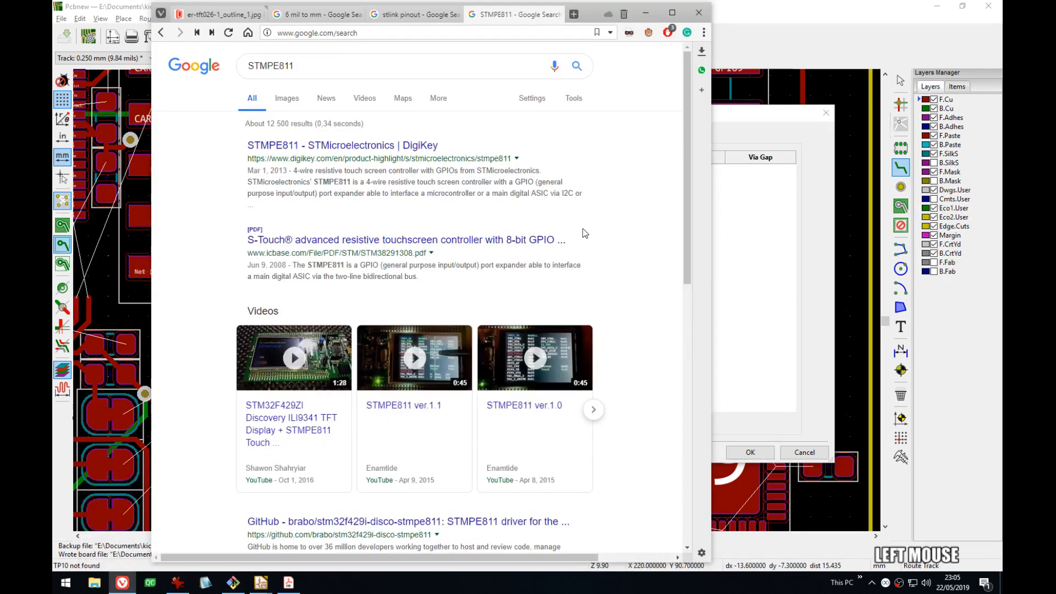
pyautogui.hotkey('ctrl', 'l')
pyautogui.write('6 mil yo mm')
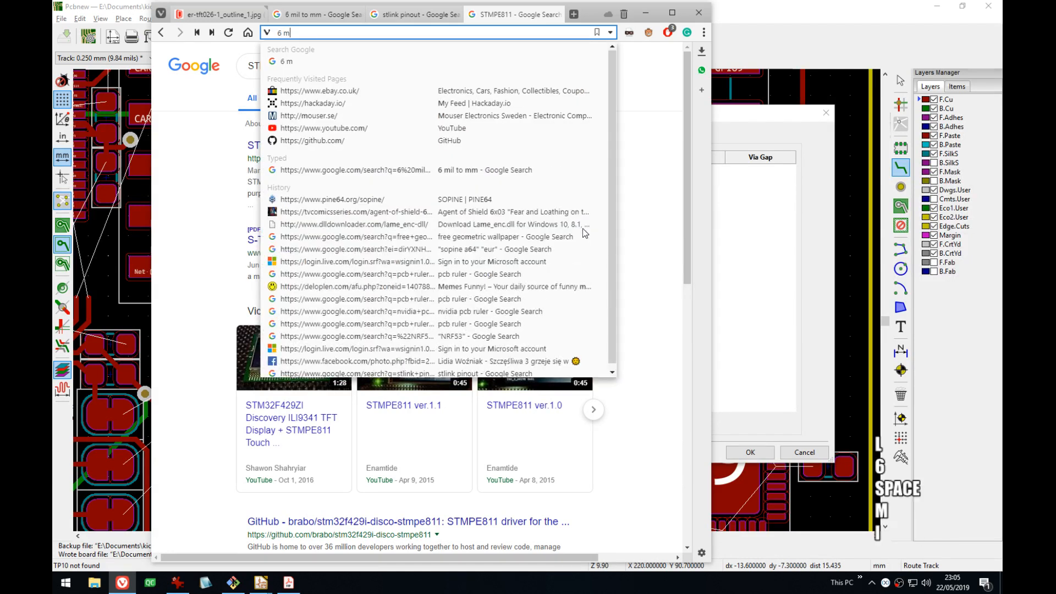
pyautogui.press('Return')
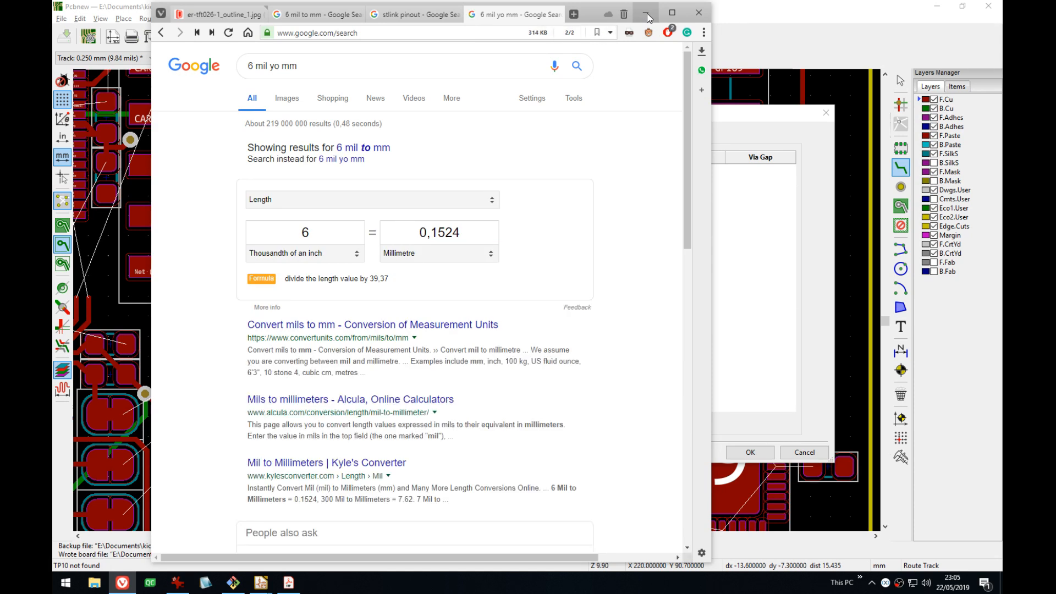
# - Return to the Board Setup in Pcbnew and add a second pre-defined track width of 0.15mm
pyautogui.click(647, 18)
pyautogui.click(338, 428)
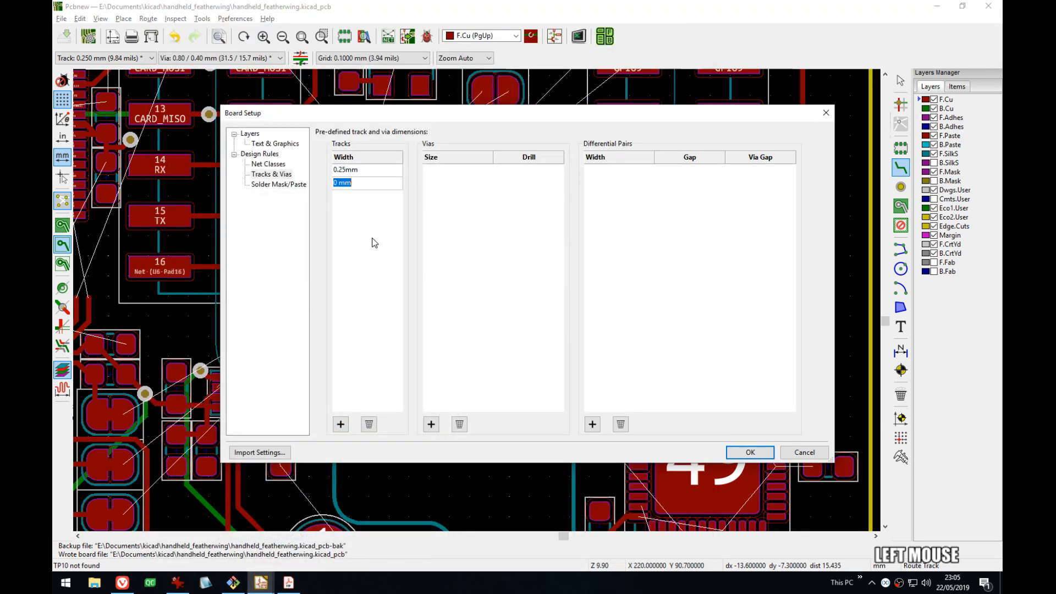
pyautogui.write('0.15')
pyautogui.press('Return')
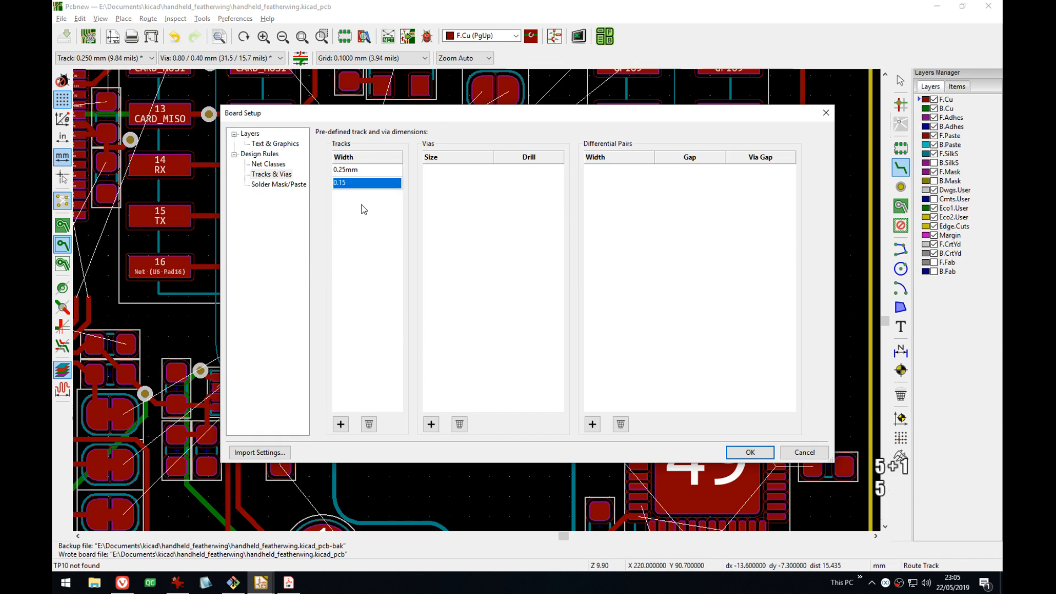
pyautogui.click(361, 188)
pyautogui.write('mm')
pyautogui.click(370, 239)
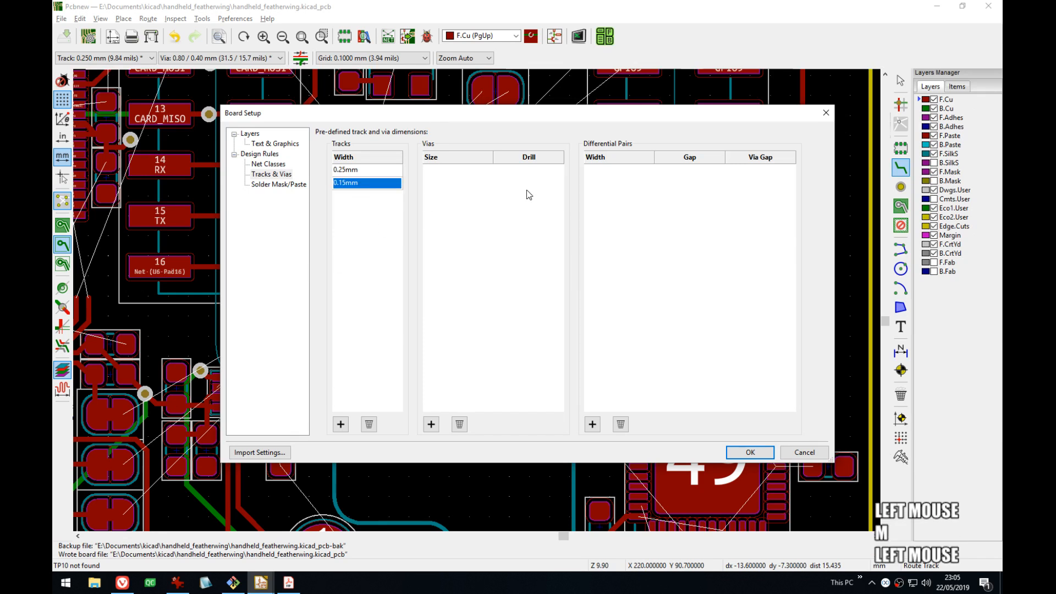
pyautogui.click(520, 193)
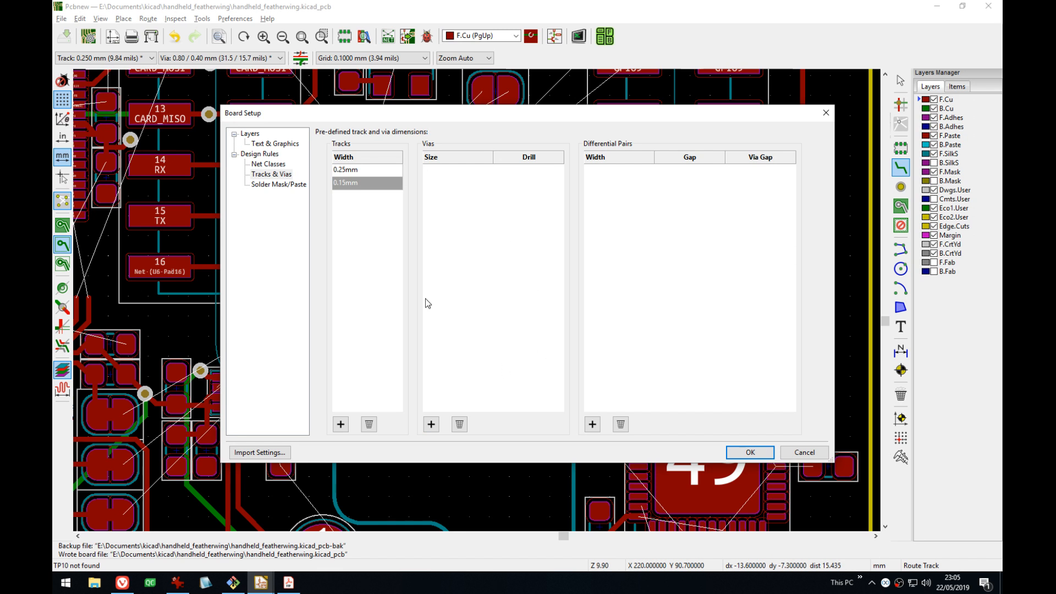
# - Add a pre-defined via with size 0.55mm and drill 0.3mm, and try to accept the board setup
pyautogui.click(431, 424)
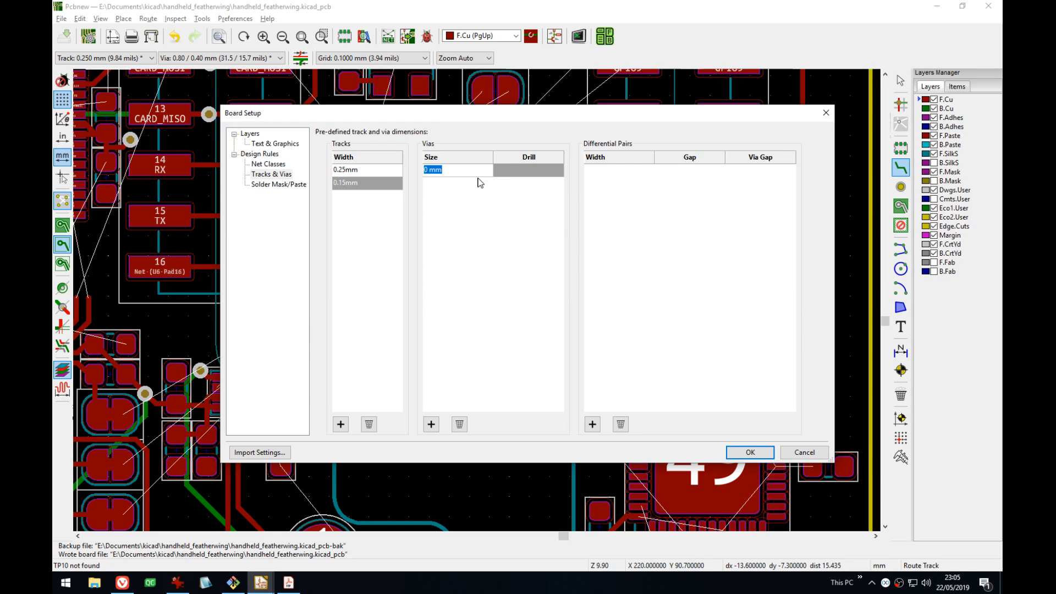
pyautogui.write('0')
pyautogui.press('Return')
pyautogui.click(527, 171)
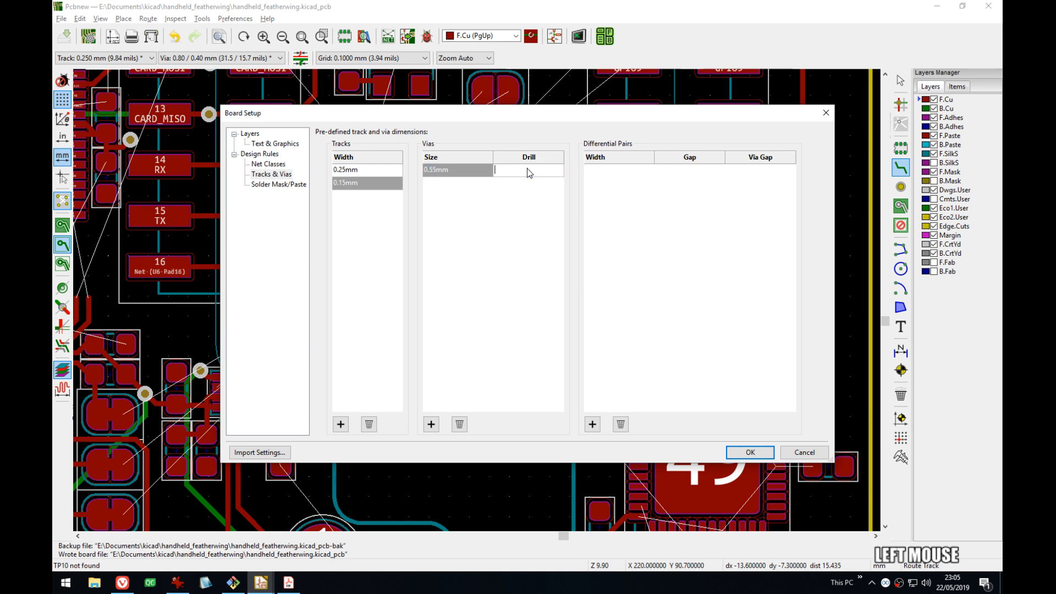
pyautogui.write('0.3mm')
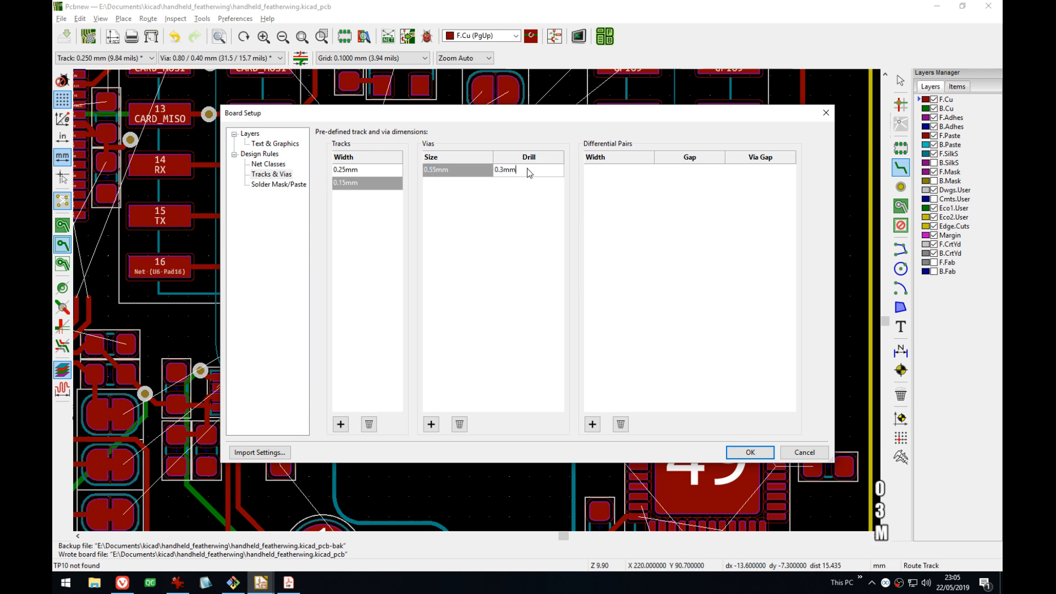
pyautogui.press('Return')
pyautogui.click(750, 452)
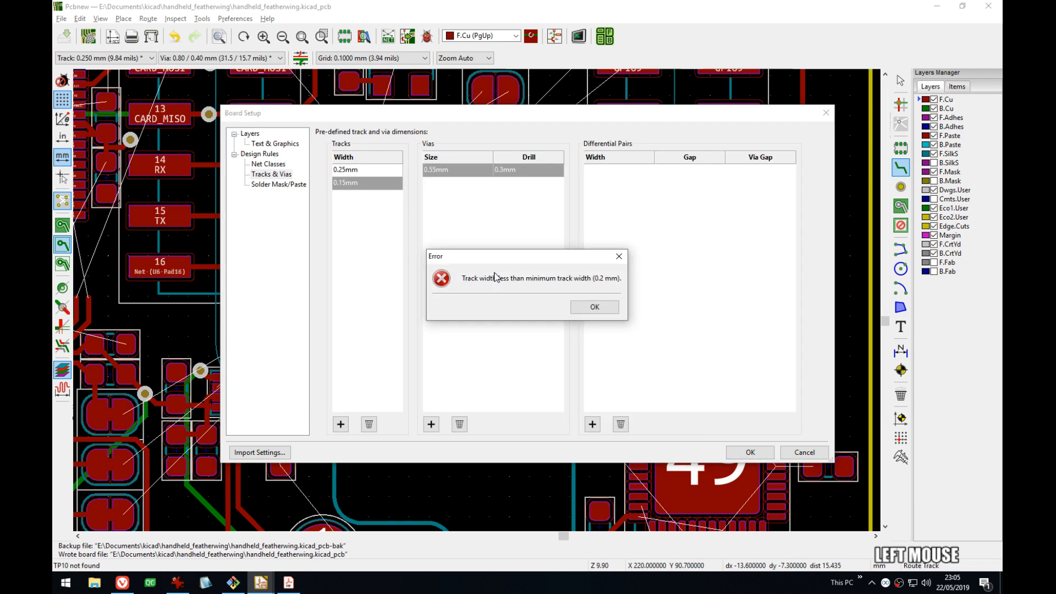
pyautogui.click(579, 309)
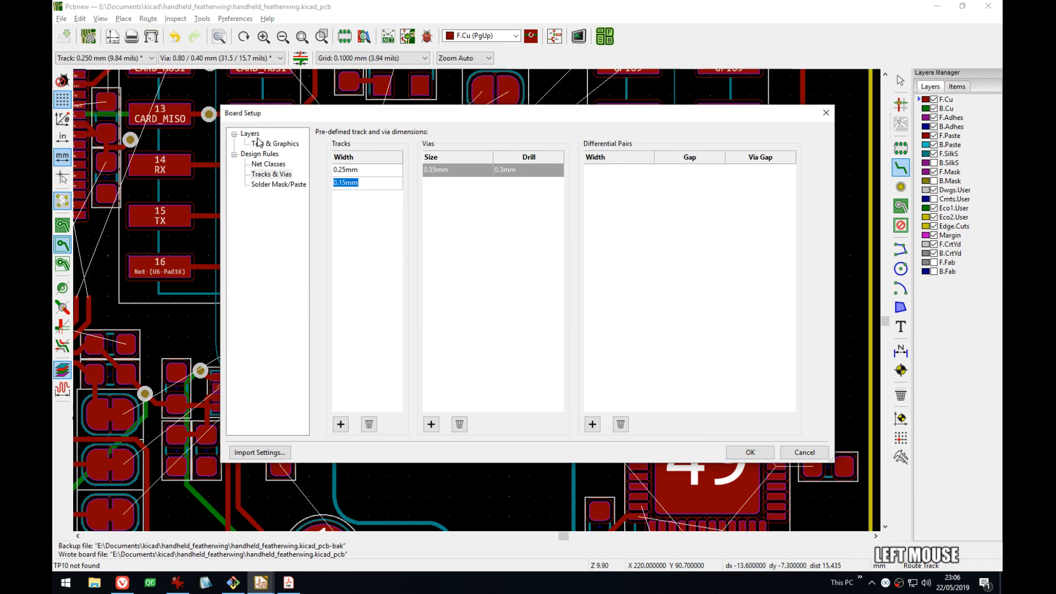
# - Set the minimum track width to 0.15 mm in the design rules and accept the board setup
pyautogui.click(259, 154)
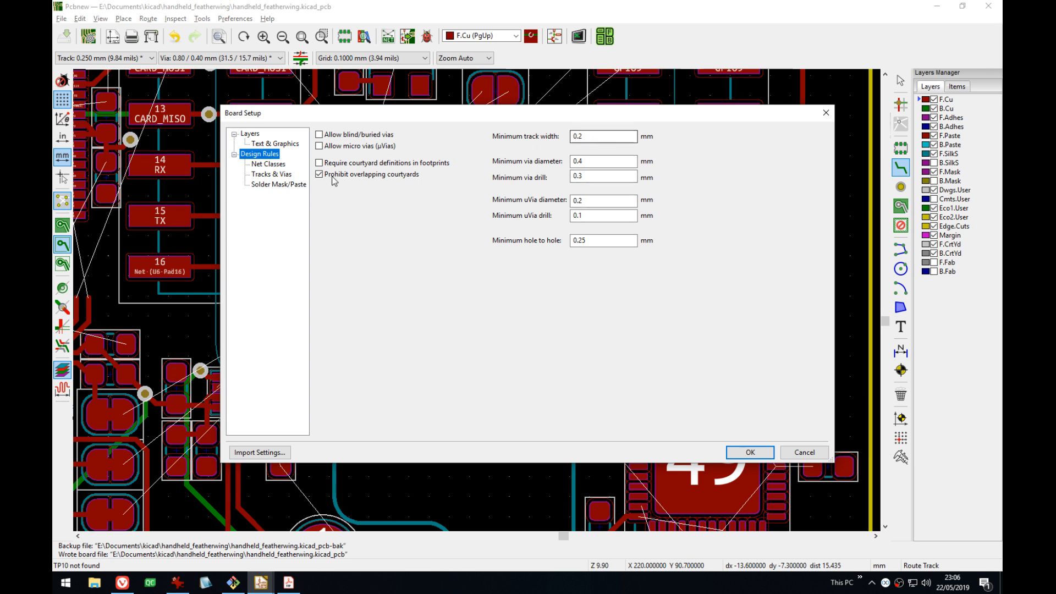
pyautogui.click(590, 137)
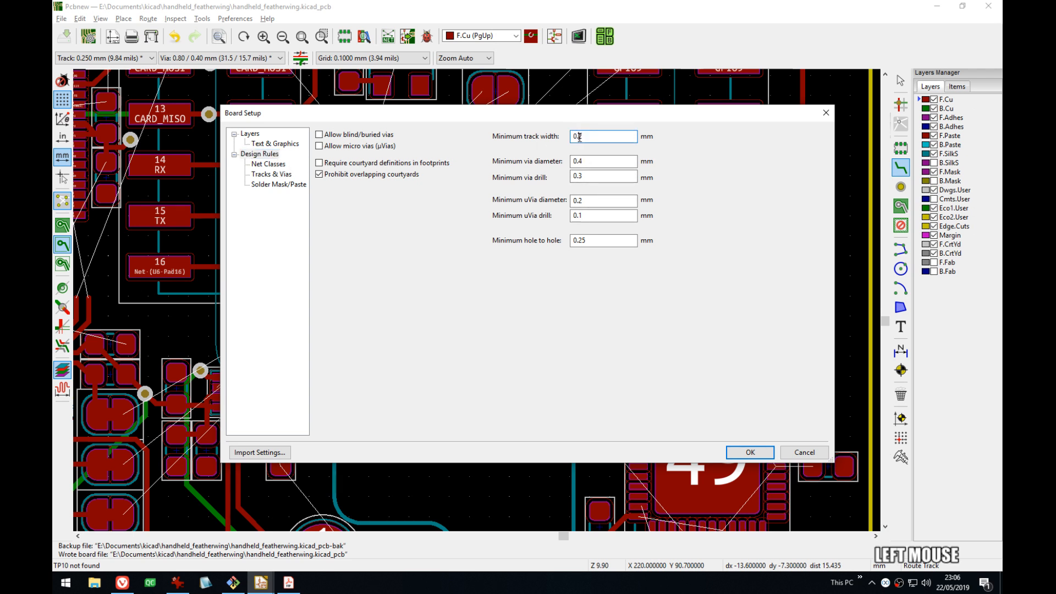
pyautogui.moveTo(579, 137); pyautogui.dragTo(588, 138)
pyautogui.write('15')
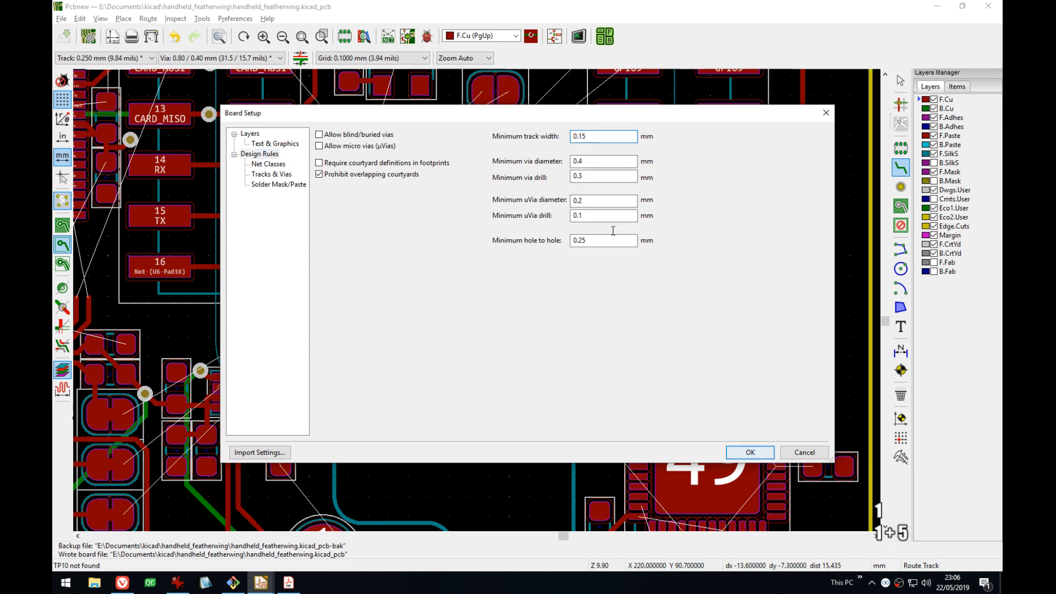
pyautogui.moveTo(579, 161); pyautogui.dragTo(585, 161)
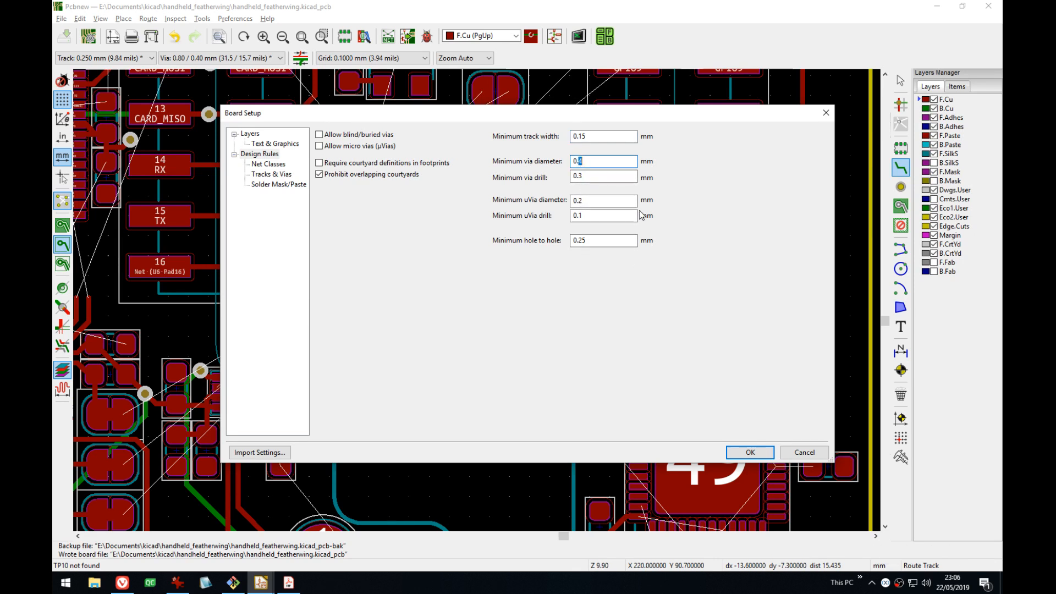
pyautogui.click(743, 452)
# - Save the handheld_featherwing board file
pyautogui.middleClick(571, 253)
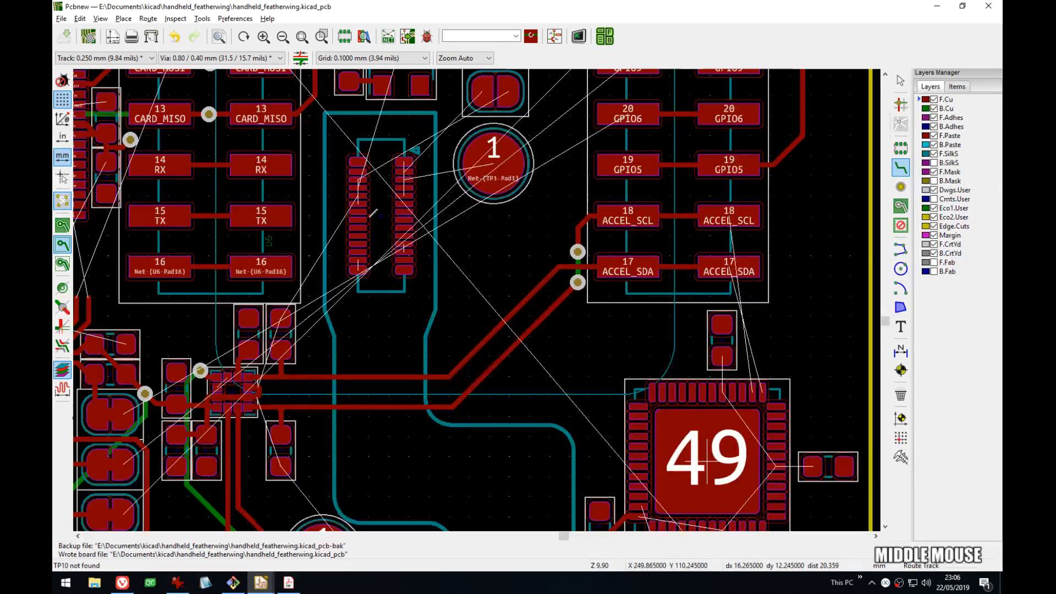
pyautogui.moveTo(223, 298); pyautogui.dragTo(506, 238, button='middle')
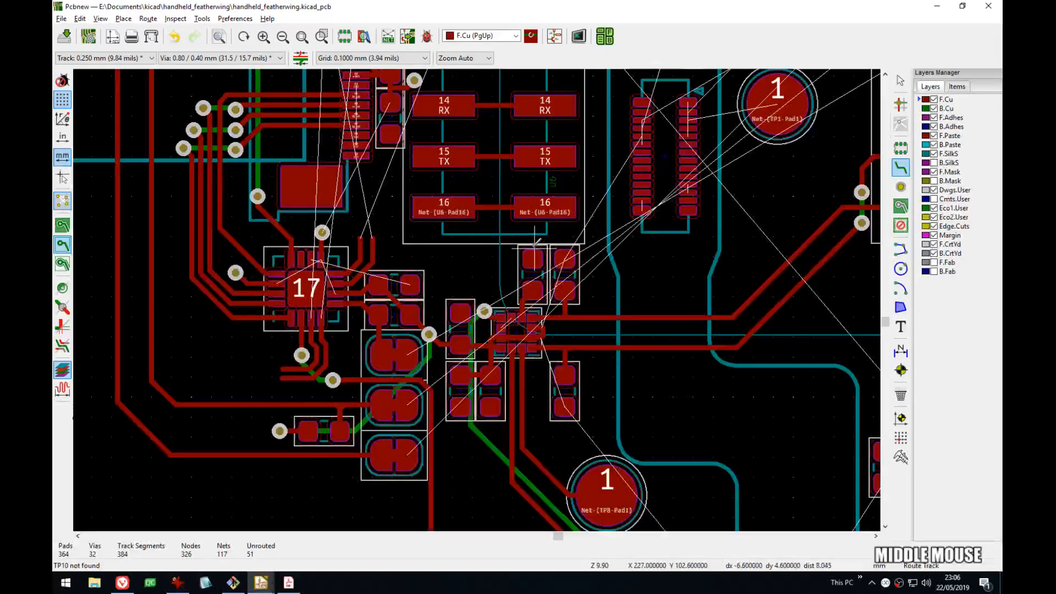
pyautogui.hotkey('ctrl', 's')
# - Make the pre-defined 0.150 mm track width the active one for routing
pyautogui.click(94, 58)
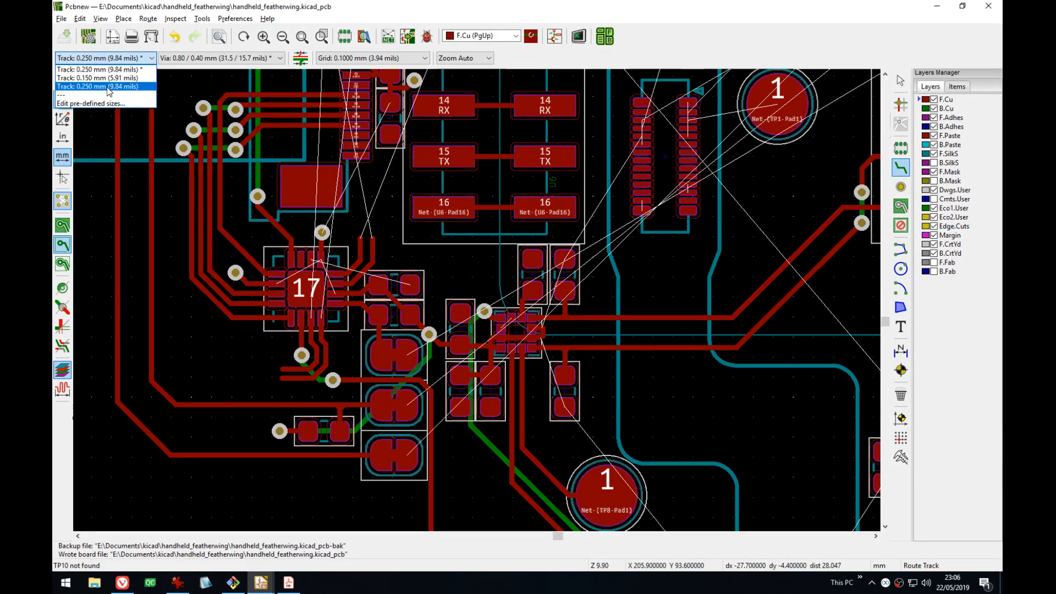
pyautogui.click(108, 87)
pyautogui.click(124, 57)
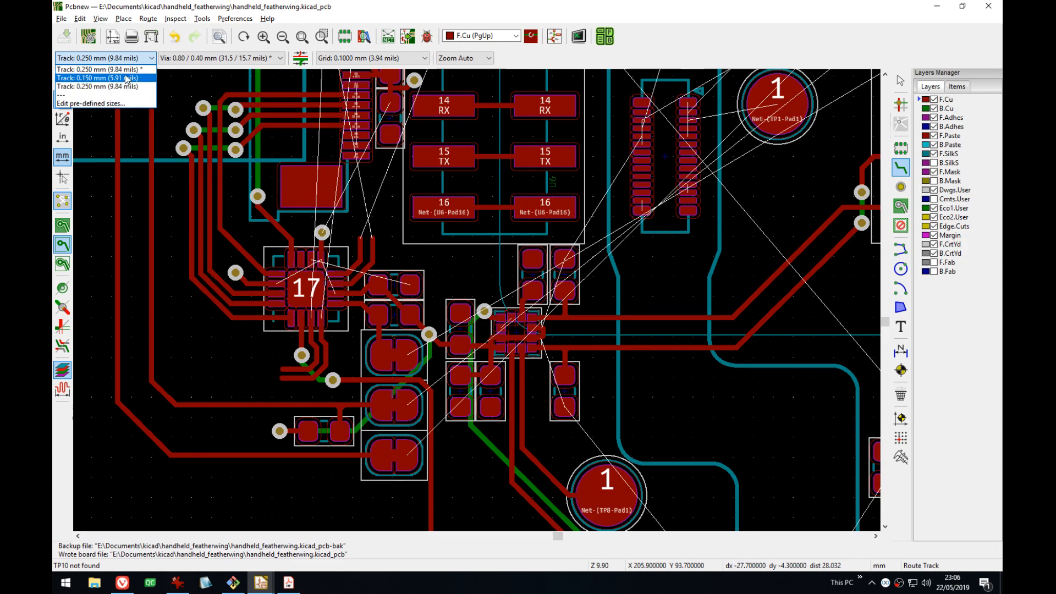
pyautogui.click(126, 78)
# - Route a short front copper stub from the KBD_ROW1 pad 6 of the keyboard connector and begin a via
pyautogui.moveTo(680, 202); pyautogui.dragTo(523, 331, button='middle')
pyautogui.scroll(4, 494, 202)
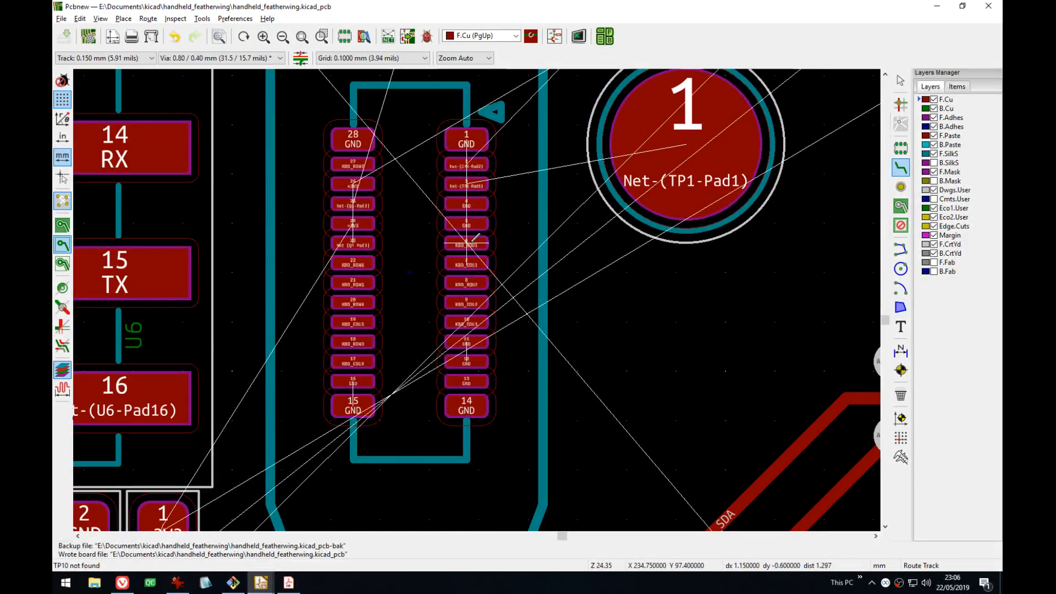
pyautogui.click(467, 243)
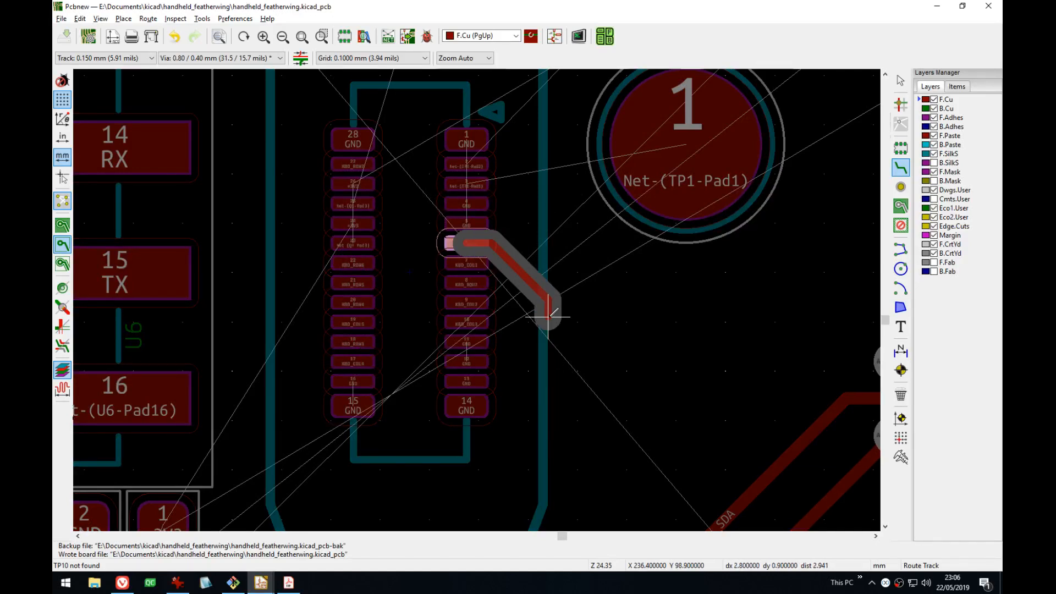
pyautogui.moveTo(754, 459); pyautogui.dragTo(563, 343, button='middle')
pyautogui.click(471, 244)
pyautogui.press('v')
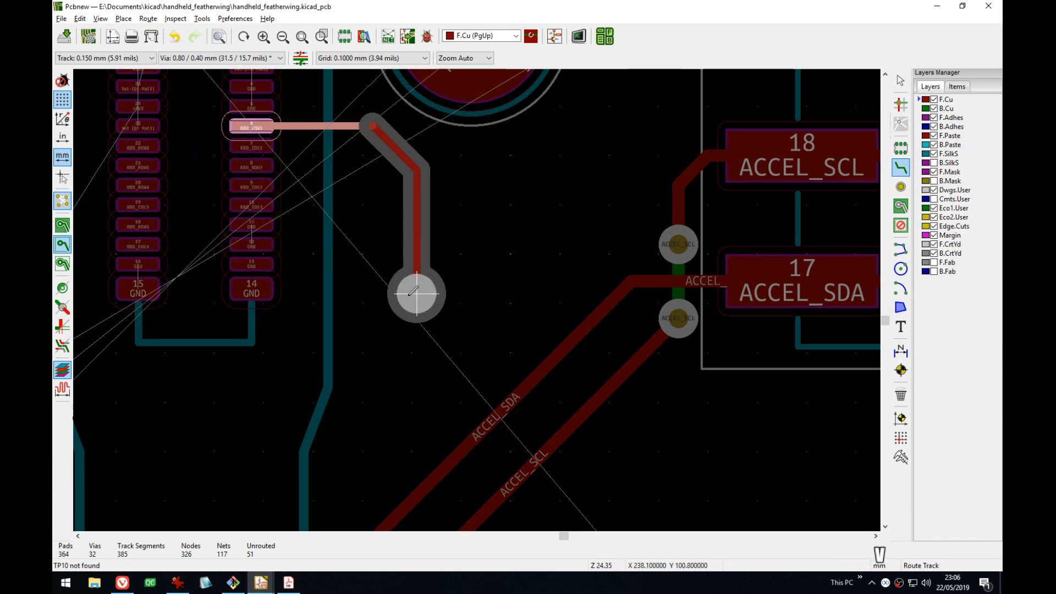
# - Choose the pre-defined 0.55/0.30 mm via size and cancel the track segment in progress
pyautogui.click(248, 58)
pyautogui.click(248, 78)
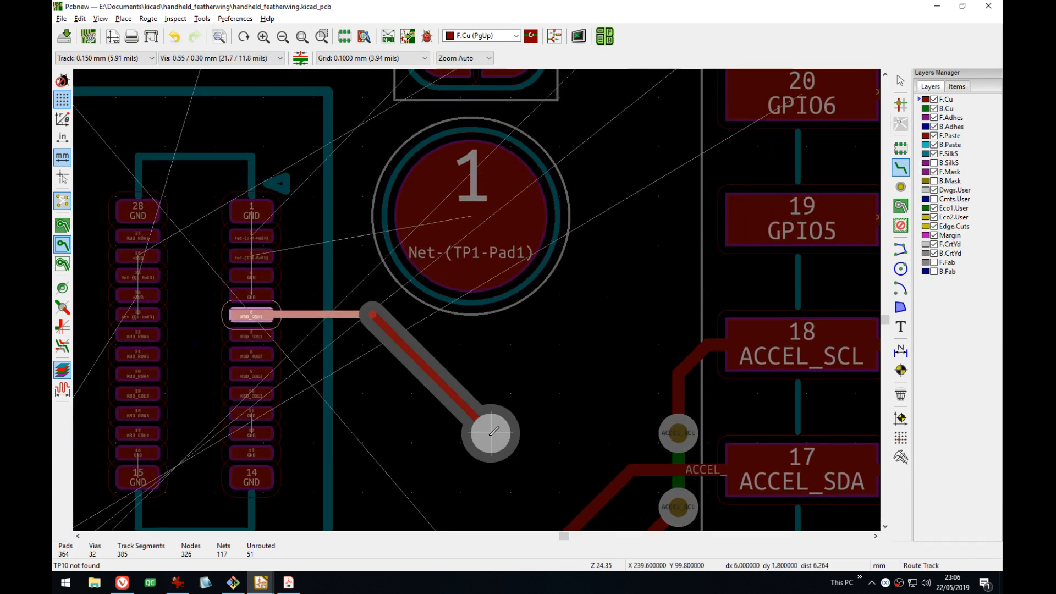
pyautogui.moveTo(490, 431); pyautogui.dragTo(471, 279, button='middle')
pyautogui.press('Escape')
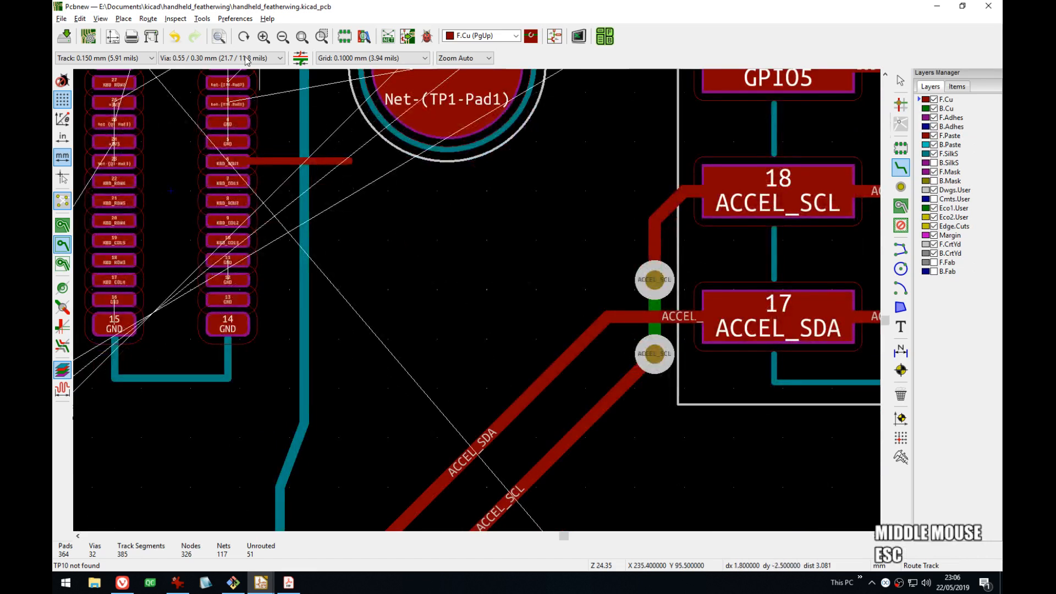
# - Extend the KBD_ROW1 stub diagonally toward the ACCEL_SDA track and end it with a 0.55/0.30 mm via
pyautogui.click(349, 164)
pyautogui.press('v')
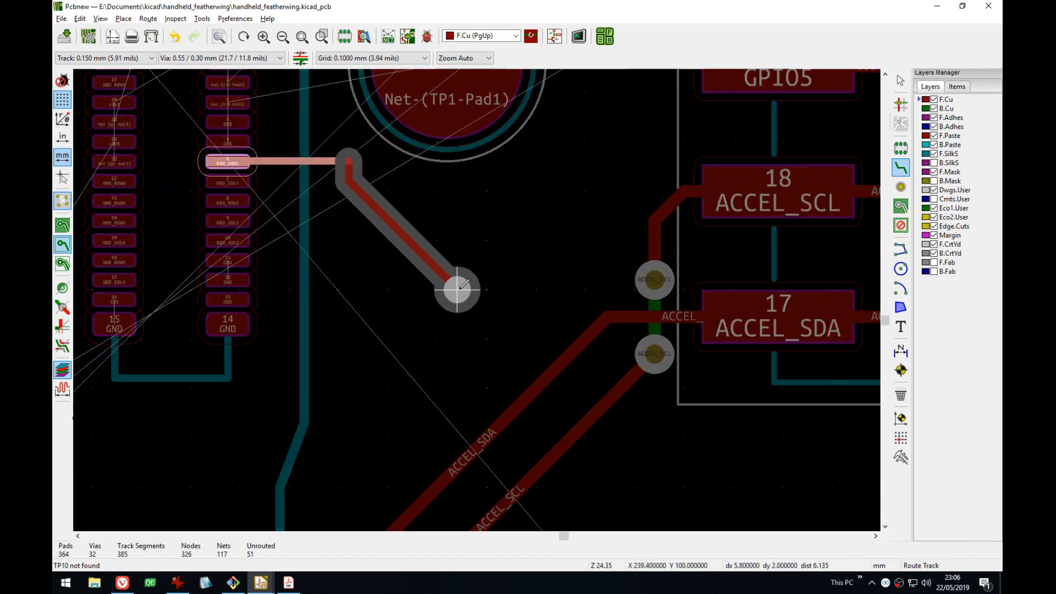
pyautogui.click(457, 288)
pyautogui.press('Escape')
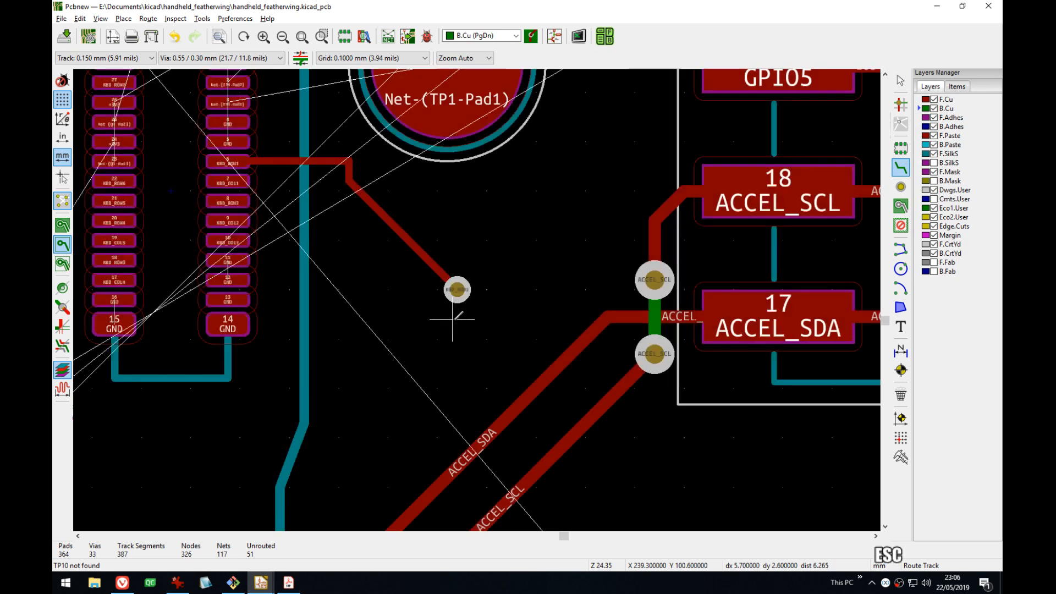
# - Undo the KBD_ROW1 trial track together with its via
pyautogui.hotkey('ctrl', 'z')
pyautogui.moveTo(388, 234); pyautogui.dragTo(537, 298, button='middle')
pyautogui.press('Escape')
pyautogui.hotkey('ctrl', 'z')
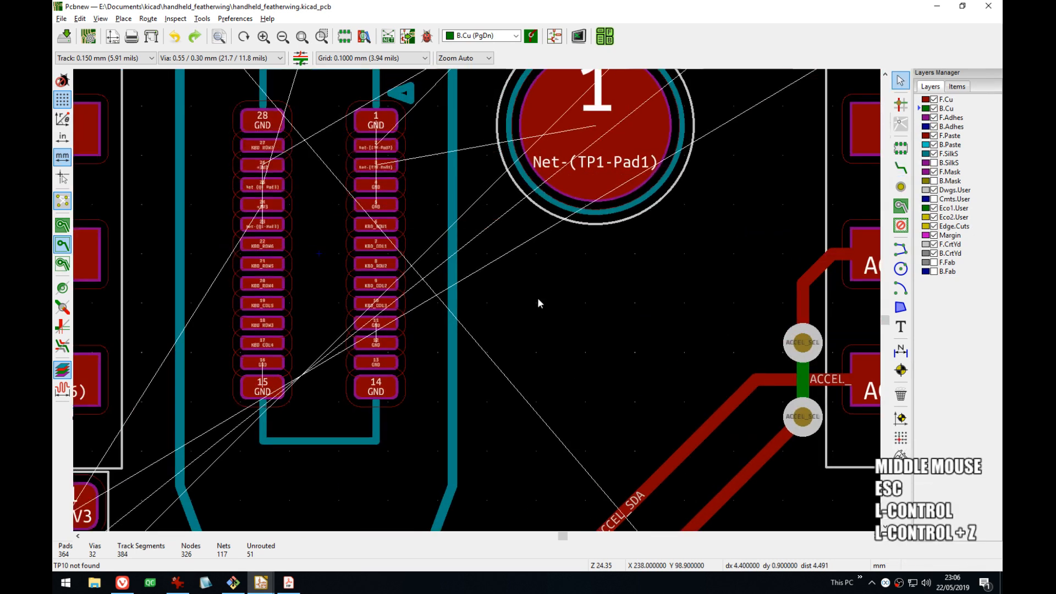
# - Route a 0.150 mm front copper track from connector pad 3 to the round TP1 test pad
pyautogui.scroll(1, 555, 196)
pyautogui.moveTo(554, 195); pyautogui.dragTo(478, 300, button='middle')
pyautogui.scroll(2, 477, 301)
pyautogui.scroll(-1, 480, 301)
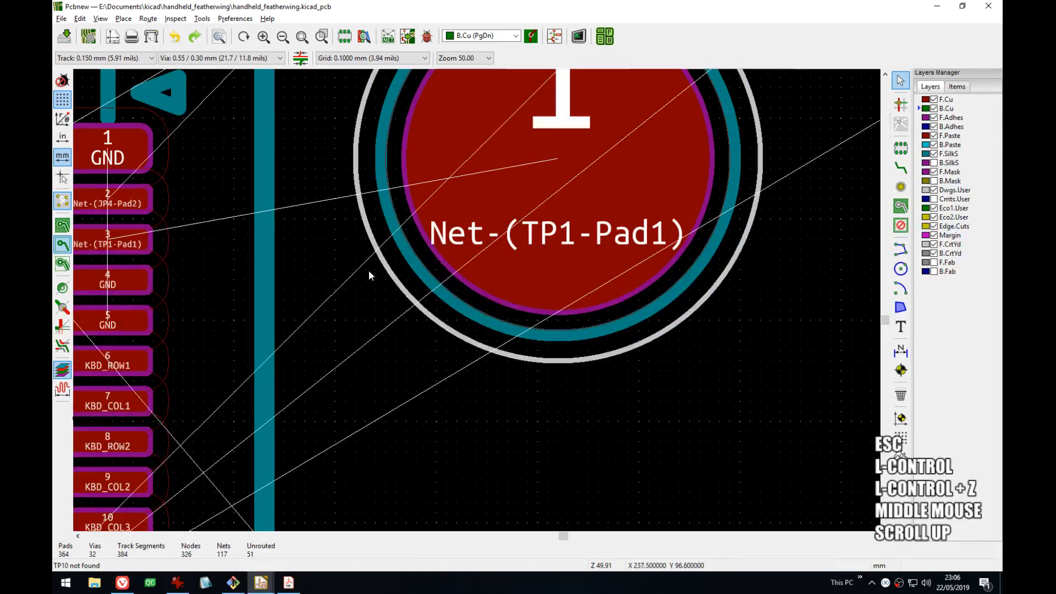
pyautogui.moveTo(479, 204); pyautogui.dragTo(620, 315, button='middle')
pyautogui.scroll(-1, 370, 344)
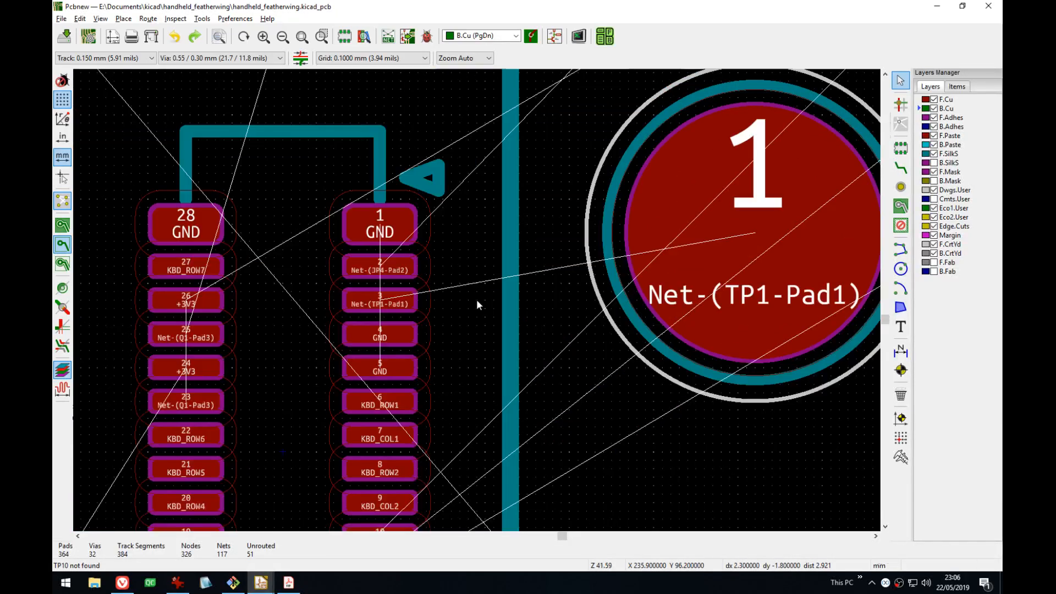
pyautogui.moveTo(476, 299); pyautogui.dragTo(405, 323, button='middle')
pyautogui.press('x')
pyautogui.click(298, 319)
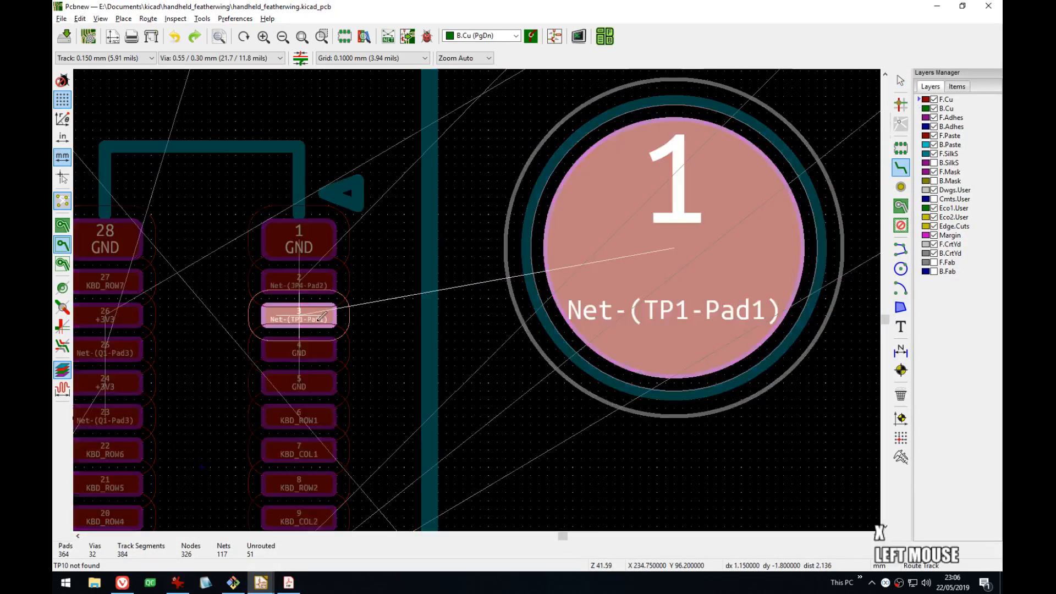
pyautogui.click(673, 250)
# - Route a 0.150 mm front copper track from connector pad 2 to pad 2 of jumper JP4
pyautogui.click(275, 283)
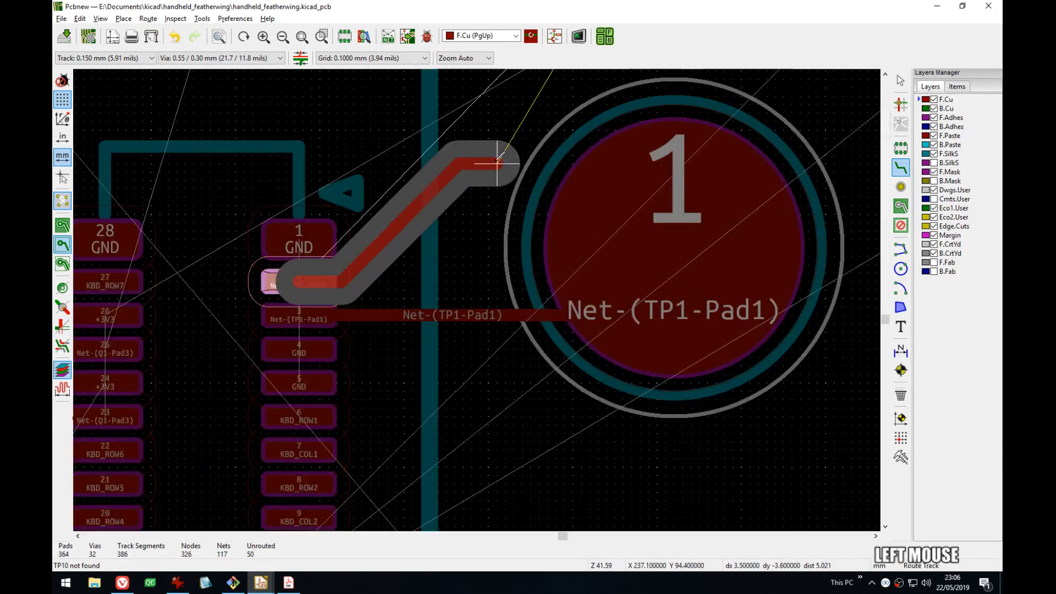
pyautogui.moveTo(448, 220); pyautogui.dragTo(503, 256, button='middle')
pyautogui.click(607, 170)
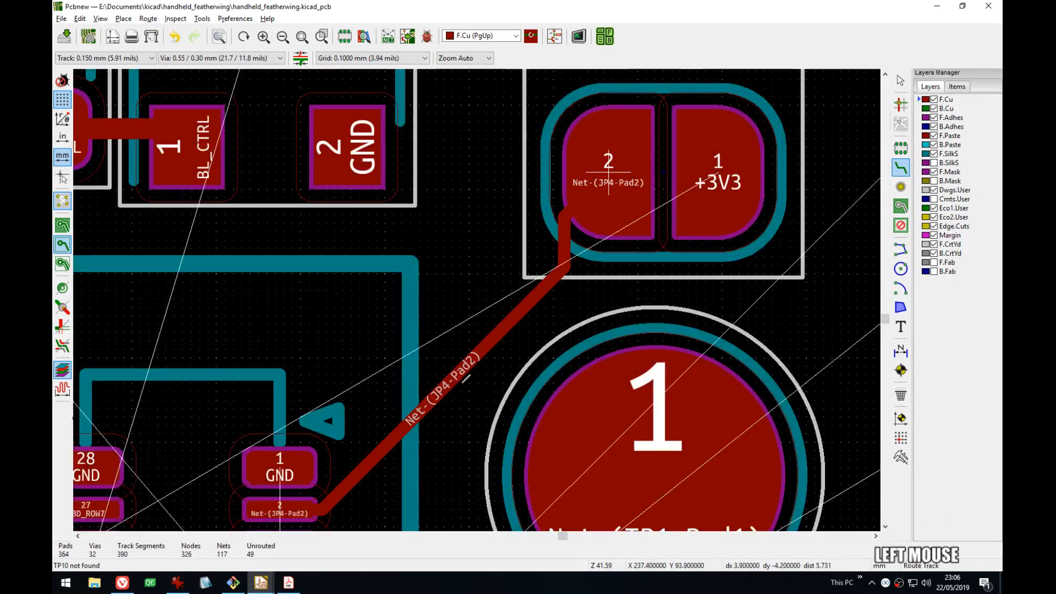
# - Reshape the JP4-Pad2 track so it runs vertically beside the TP1 test pad and enters the jumper pad horizontally
pyautogui.moveTo(365, 483); pyautogui.dragTo(448, 350, button='middle')
pyautogui.press('d')
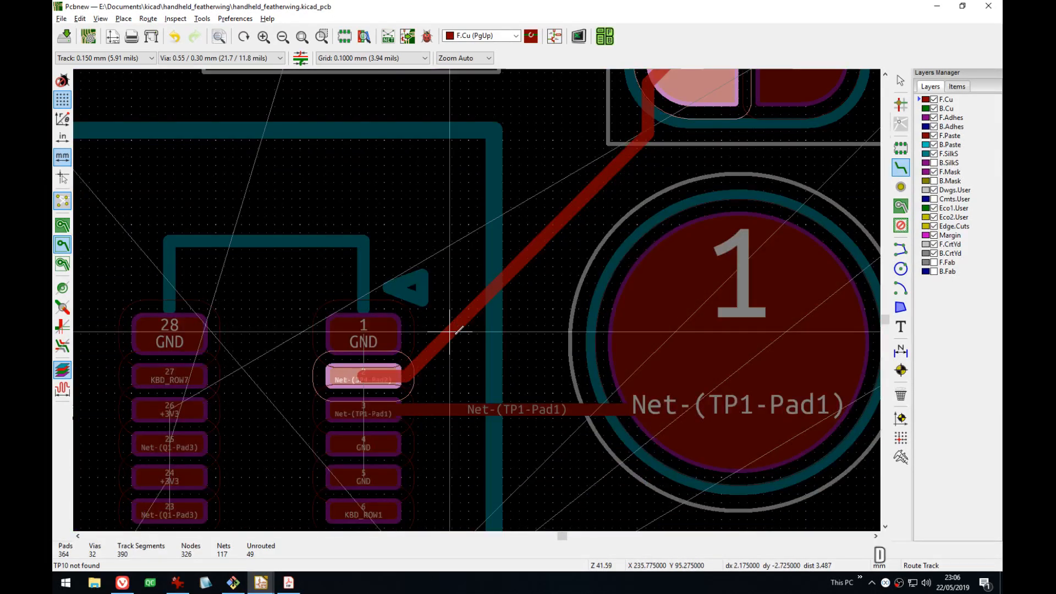
pyautogui.click(480, 338)
pyautogui.moveTo(659, 246); pyautogui.dragTo(651, 309, button='middle')
pyautogui.press('d')
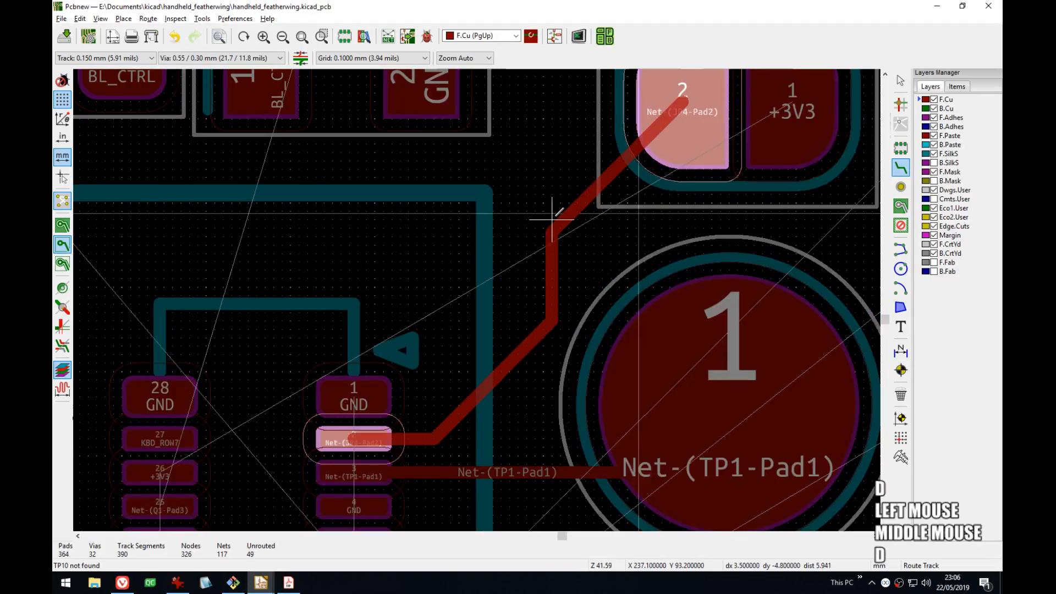
pyautogui.click(556, 214)
pyautogui.press('d')
pyautogui.click(555, 112)
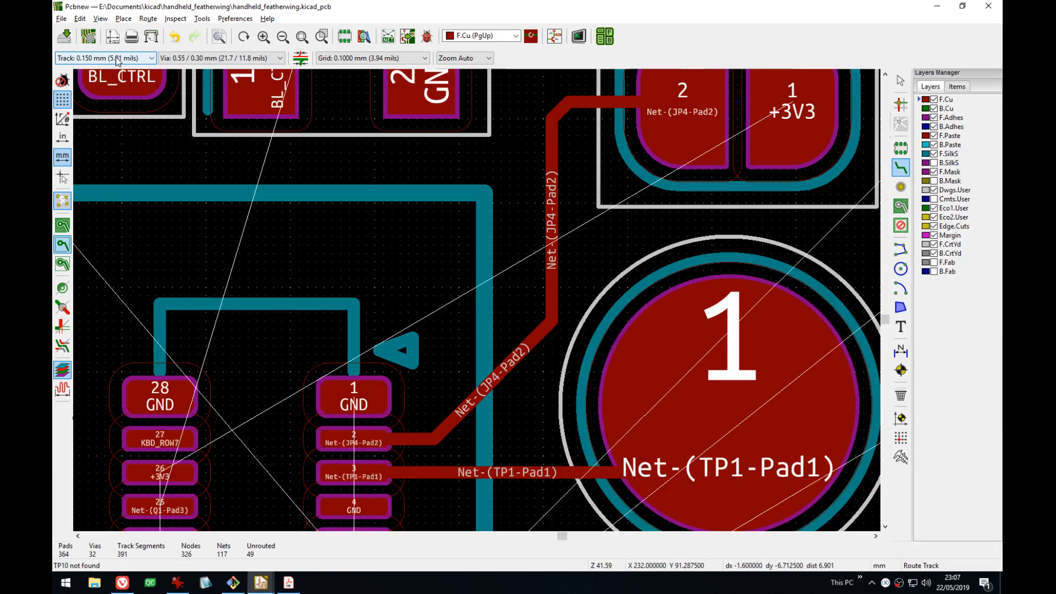
pyautogui.moveTo(302, 242); pyautogui.dragTo(521, 126, button='middle')
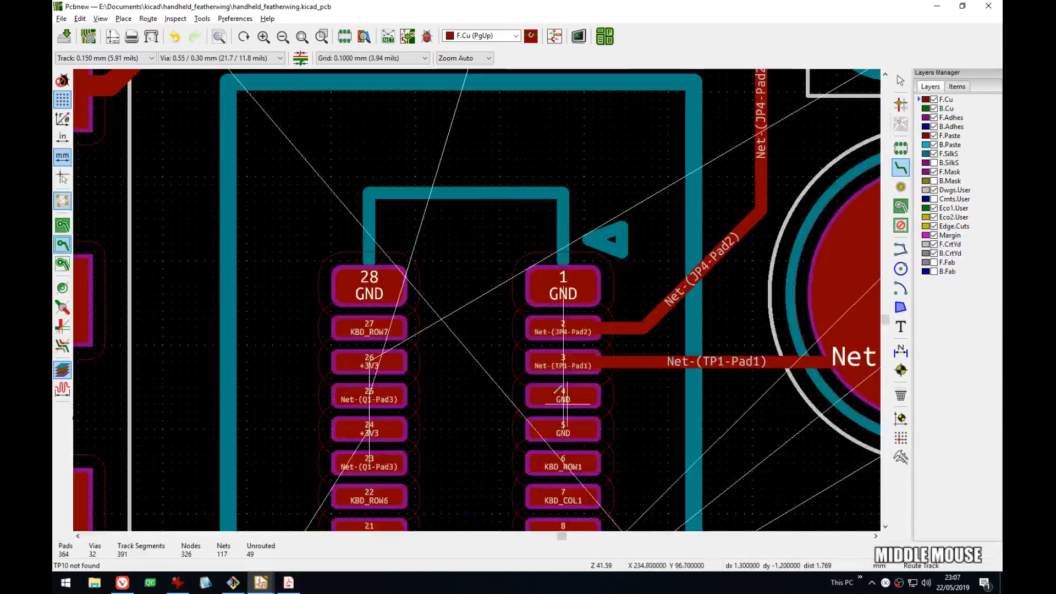
pyautogui.moveTo(432, 319); pyautogui.dragTo(436, 229, button='middle')
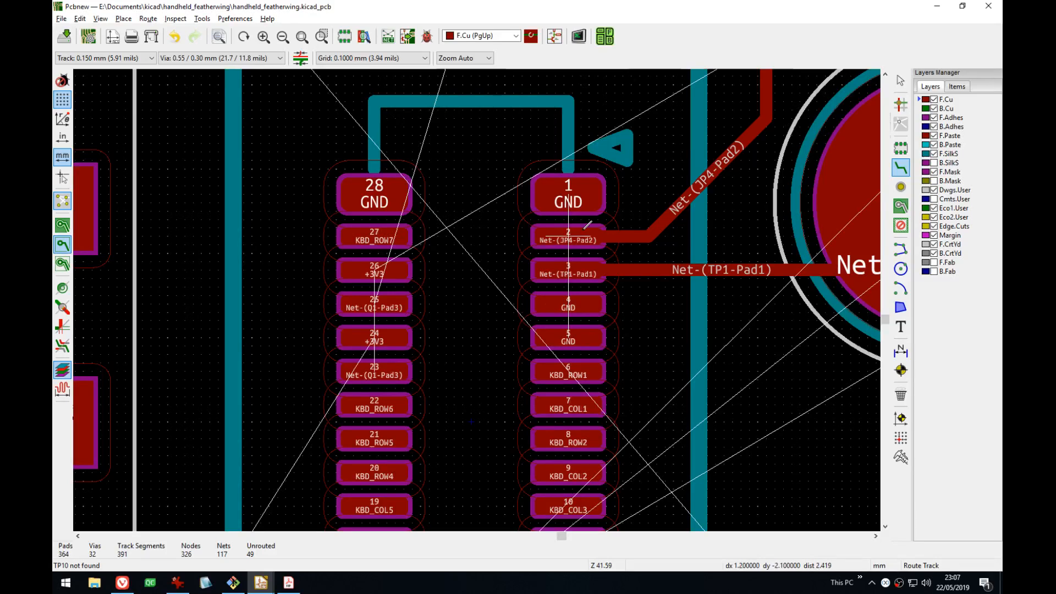
# - Route a 0.150 mm front copper track from pad 3 of Q1 down between the connector's pad columns to pad 25
pyautogui.scroll(-3, 587, 224)
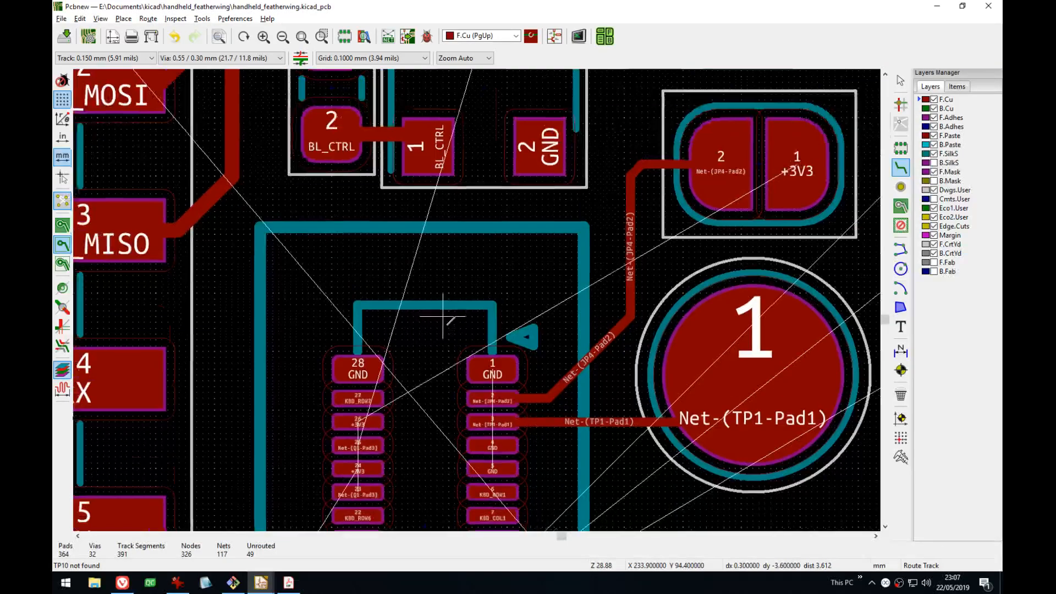
pyautogui.moveTo(448, 321); pyautogui.dragTo(511, 179, button='middle')
pyautogui.click(521, 108)
pyautogui.moveTo(478, 314); pyautogui.dragTo(493, 193, button='middle')
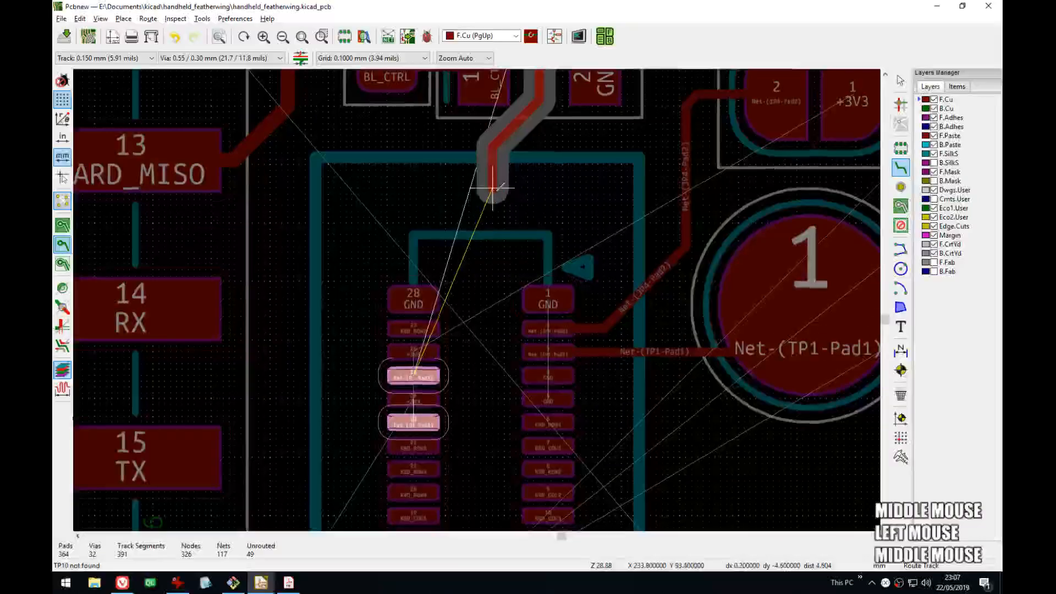
pyautogui.click(415, 374)
# - Adjust the vertical and diagonal segments of the Net-(Q1-Pad3) track between Q1 and the connector
pyautogui.press('d')
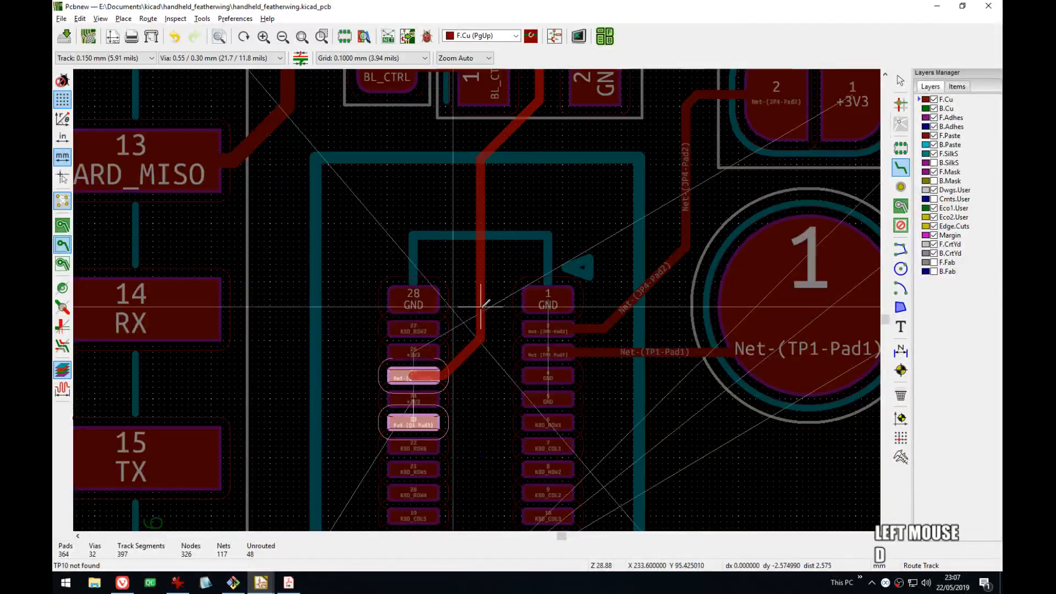
pyautogui.click(485, 304)
pyautogui.moveTo(509, 241); pyautogui.dragTo(543, 340, button='middle')
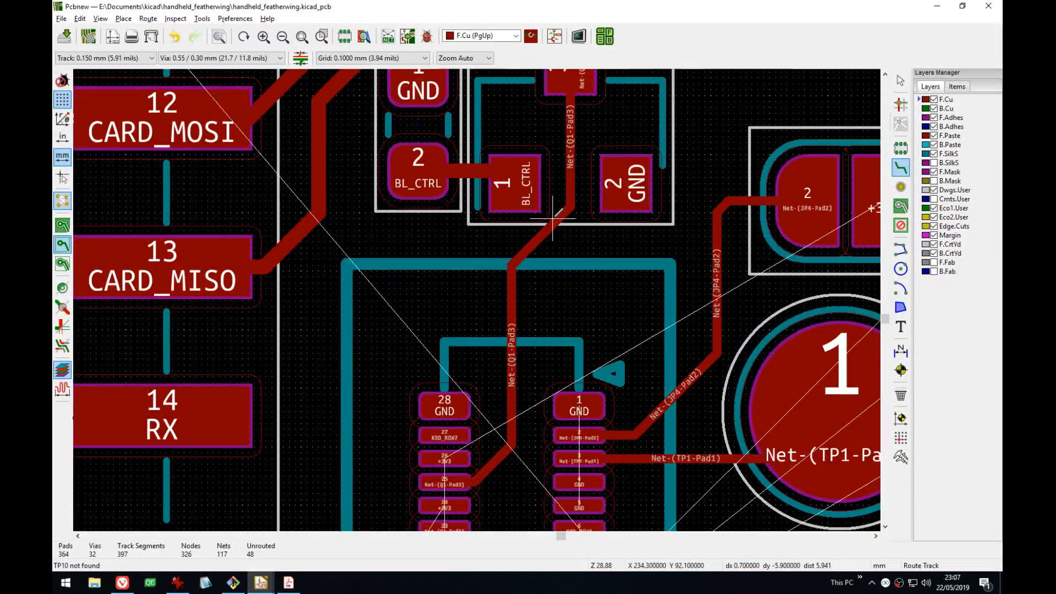
pyautogui.press('d')
pyautogui.click(556, 274)
# - Connect +3V3 connector pads 24 and 26 with a front copper track looping around the outer side of pad 25
pyautogui.moveTo(455, 510); pyautogui.dragTo(478, 301, button='middle')
pyautogui.scroll(3, 479, 297)
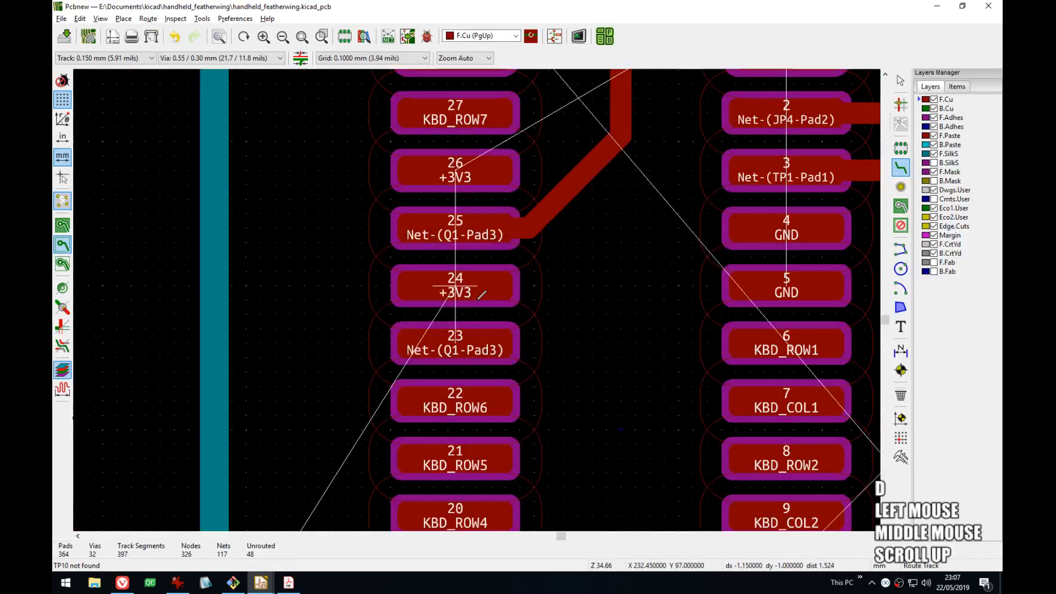
pyautogui.click(455, 286)
pyautogui.click(455, 167)
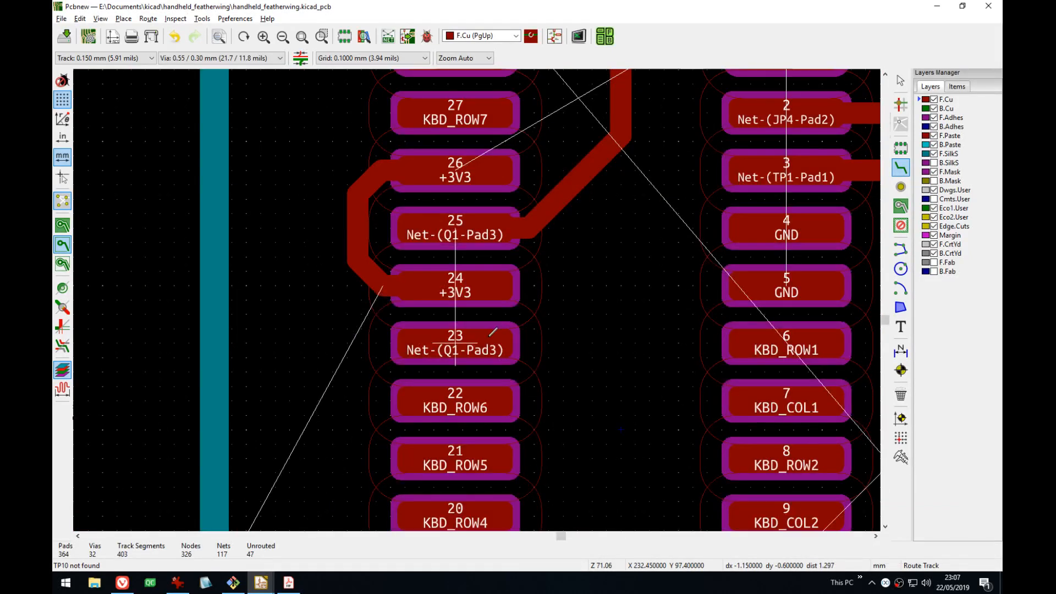
# - Show the filled copper zones and refill all of them around the new connector tracks
pyautogui.moveTo(475, 336); pyautogui.dragTo(543, 242, button='middle')
pyautogui.moveTo(420, 266); pyautogui.dragTo(538, 219, button='middle')
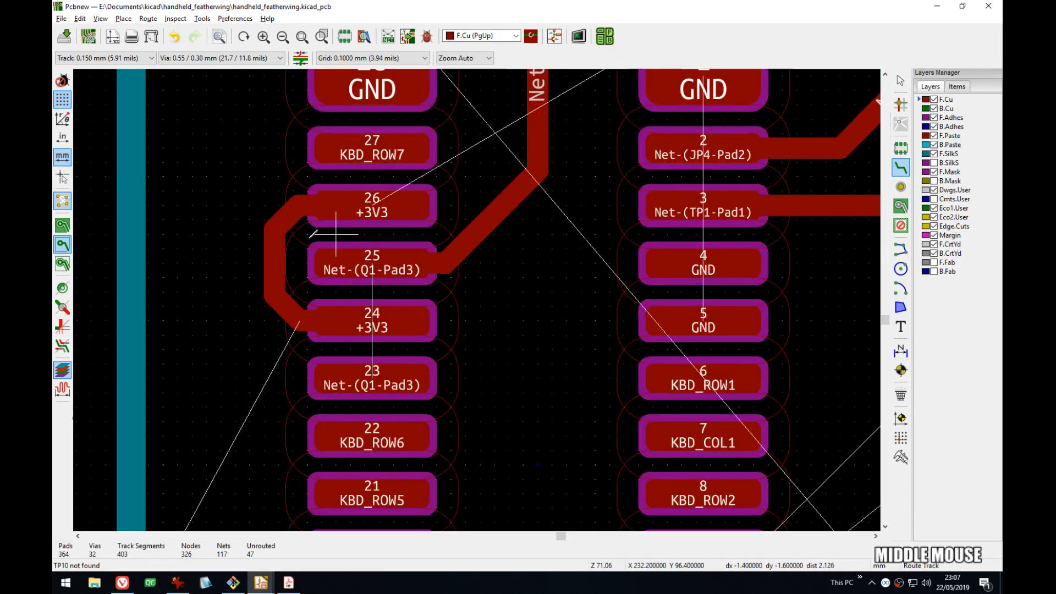
pyautogui.click(63, 225)
pyautogui.moveTo(596, 288); pyautogui.dragTo(527, 262, button='middle')
pyautogui.press('b')
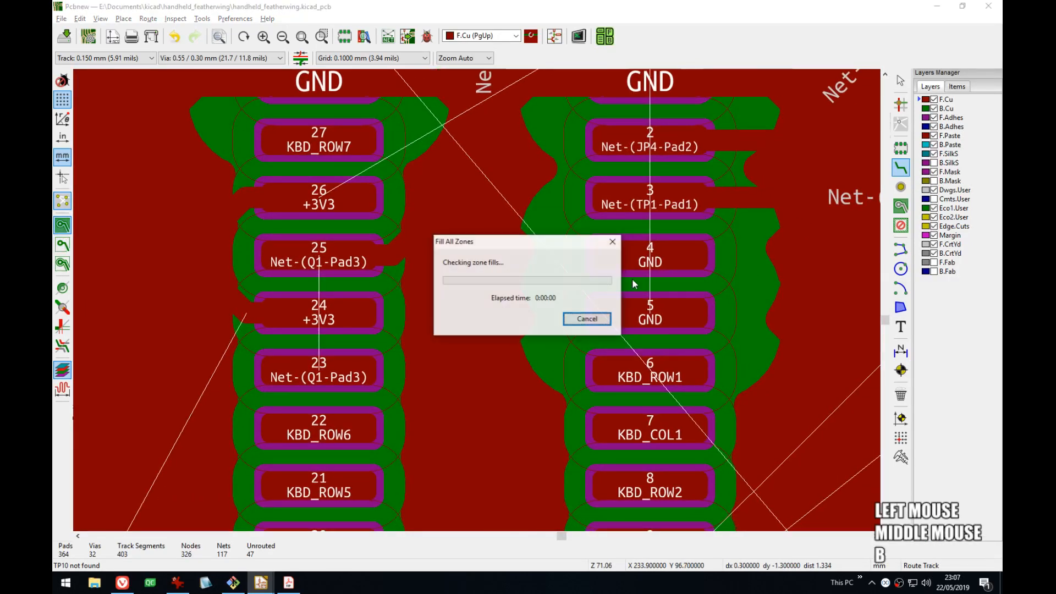
pyautogui.scroll(-1, 556, 269)
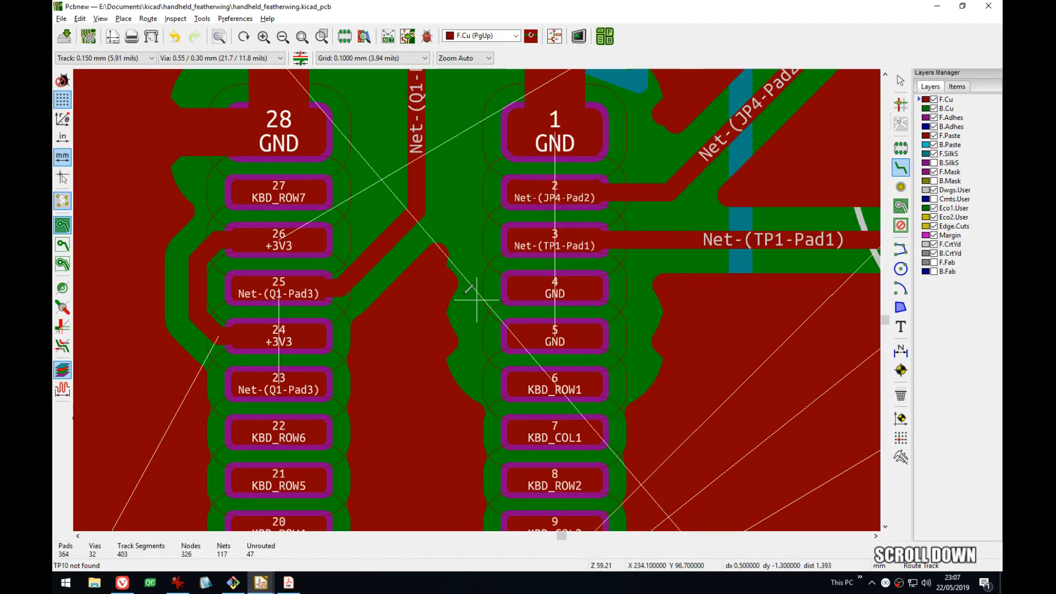
# - Route a front copper GND track from connector pad 1 around the inner side of pads 2 and 3 to pad 4
pyautogui.moveTo(453, 250); pyautogui.dragTo(478, 308, button='middle')
pyautogui.click(579, 193)
pyautogui.click(580, 347)
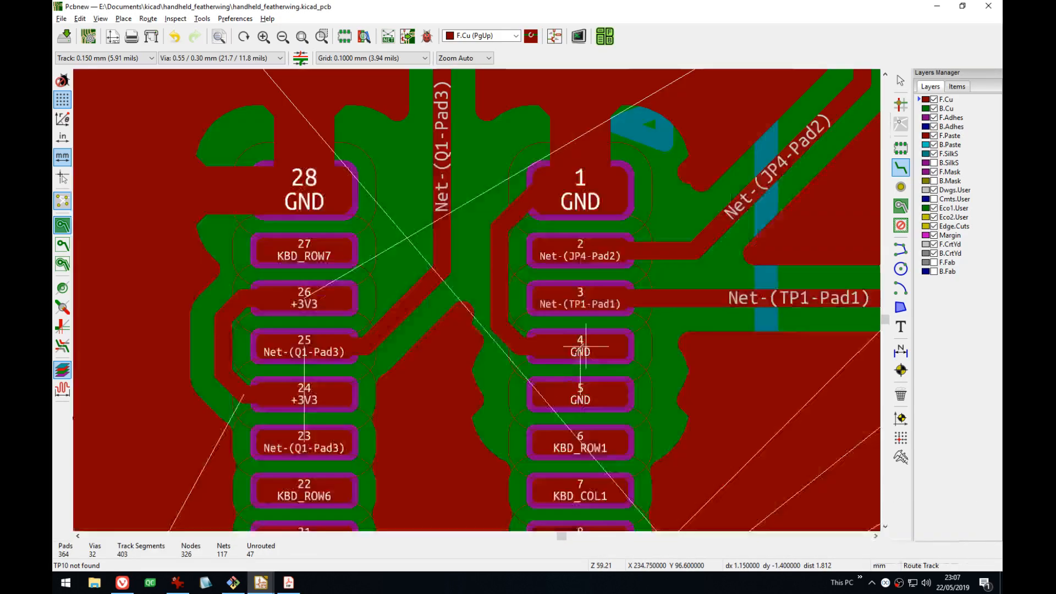
# - Branch the inner GND track from beside pad 4 to connector pad 5
pyautogui.click(581, 395)
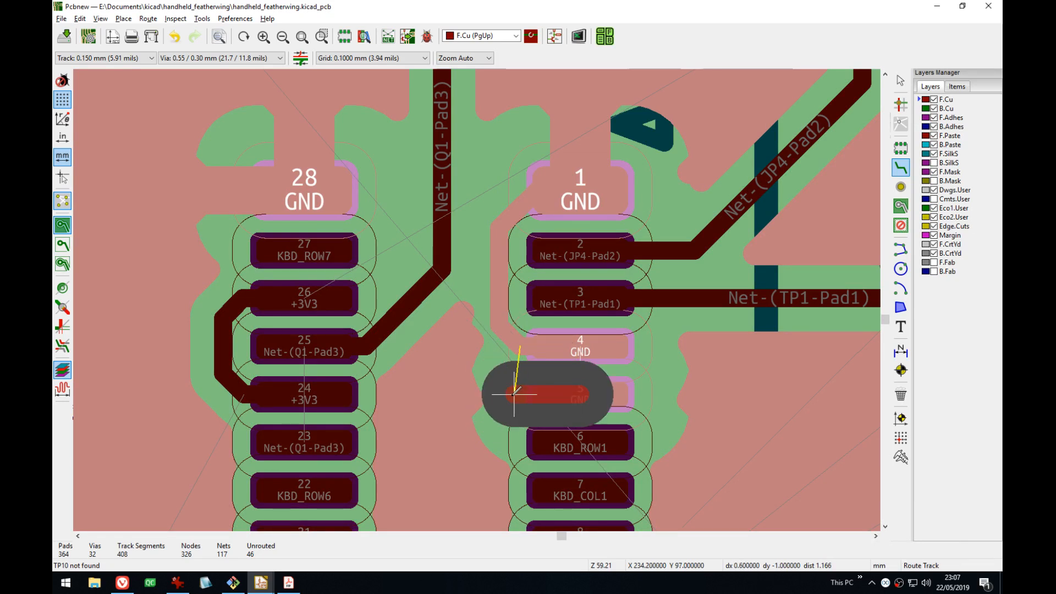
pyautogui.click(484, 320)
pyautogui.press('Escape')
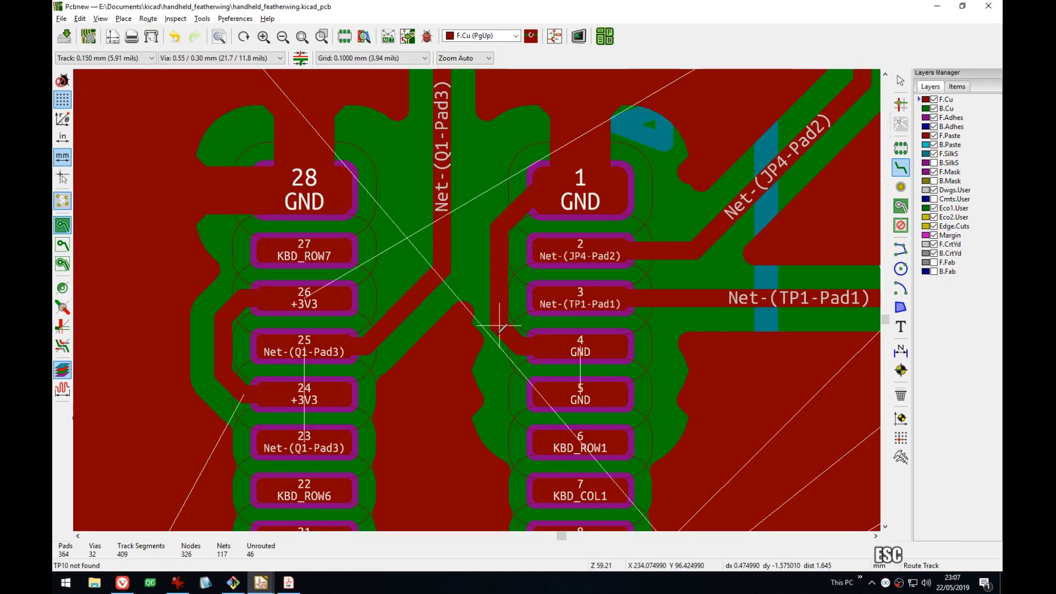
pyautogui.click(500, 327)
pyautogui.click(575, 395)
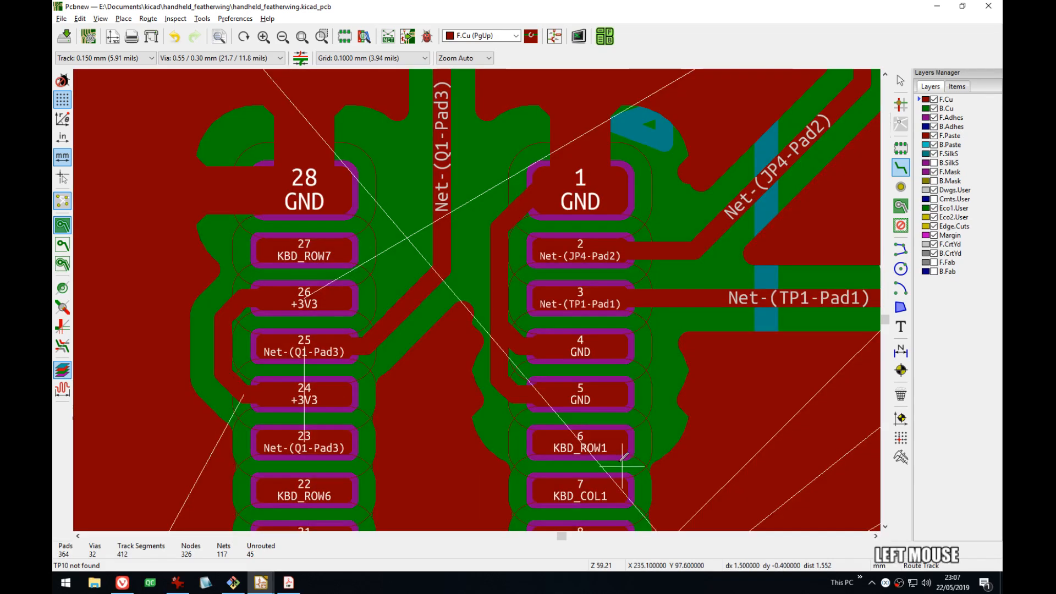
# - Route short horizontal GND stubs outward from connector pads 5 and 4 into the ground zone, and refill all zones
pyautogui.moveTo(560, 433); pyautogui.dragTo(512, 347, button='middle')
pyautogui.scroll(-2, 473, 302)
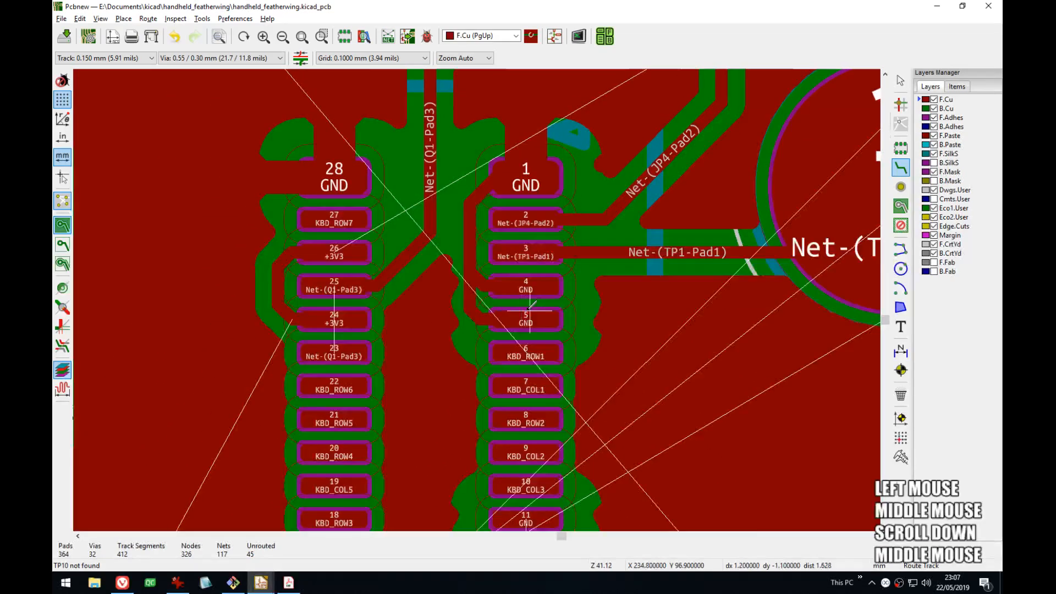
pyautogui.click(585, 318)
pyautogui.click(622, 318)
pyautogui.press('Escape')
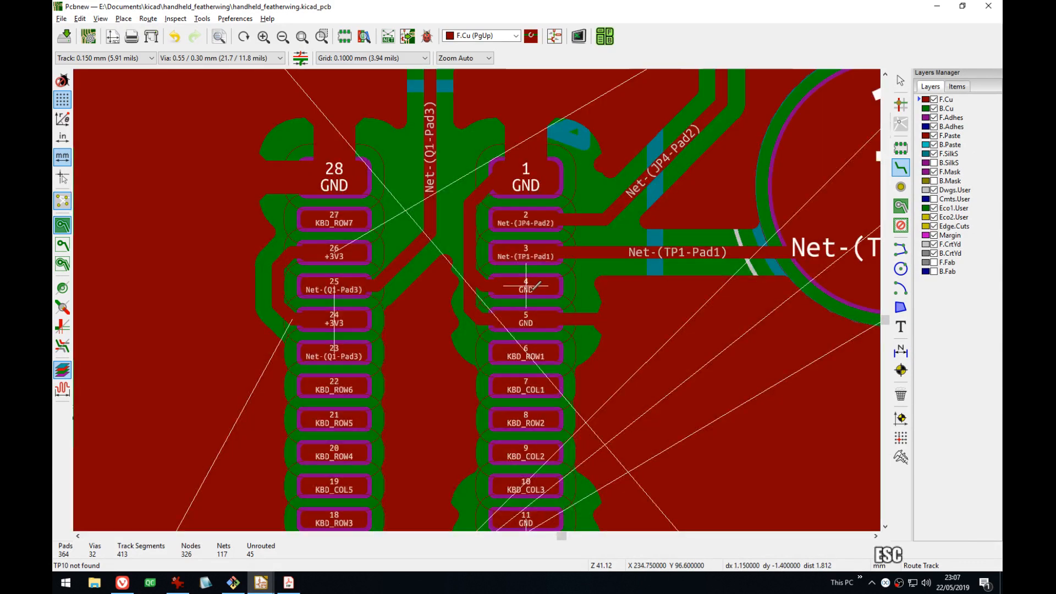
pyautogui.click(532, 288)
pyautogui.press('Escape')
pyautogui.click(528, 287)
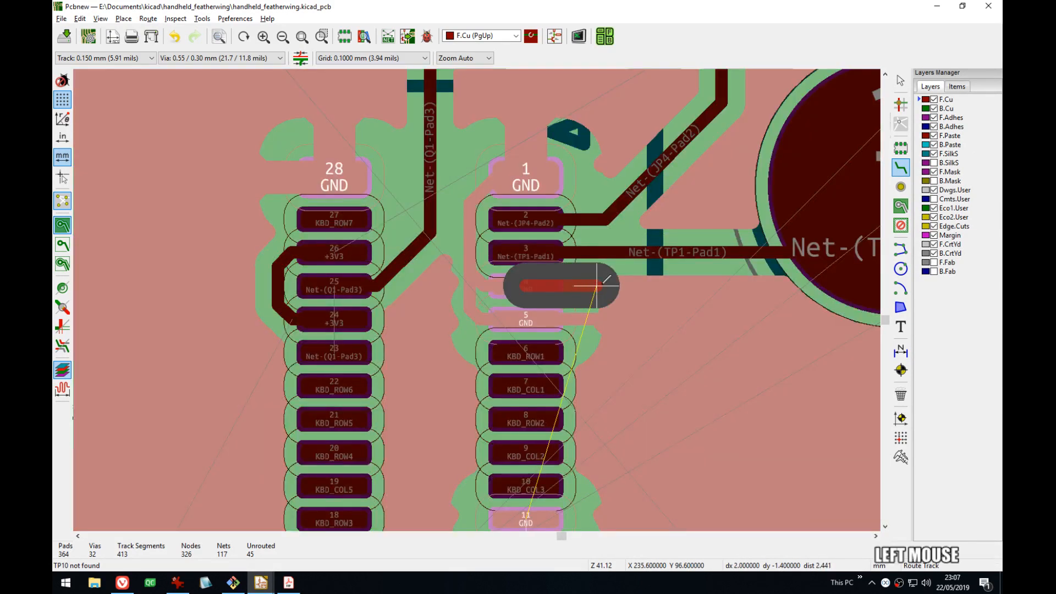
pyautogui.click(630, 286)
pyautogui.press('Escape')
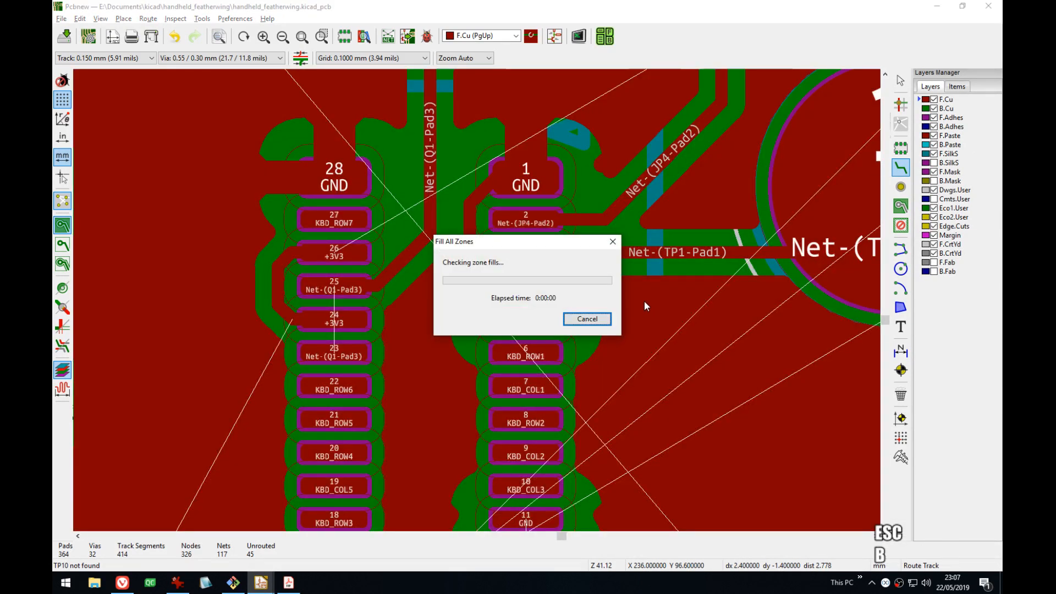
# - Route a front copper track from connector pad 23 to the vertical Net-(Q1-Pad3) track and refill all zones
pyautogui.moveTo(538, 301); pyautogui.dragTo(604, 306, button='middle')
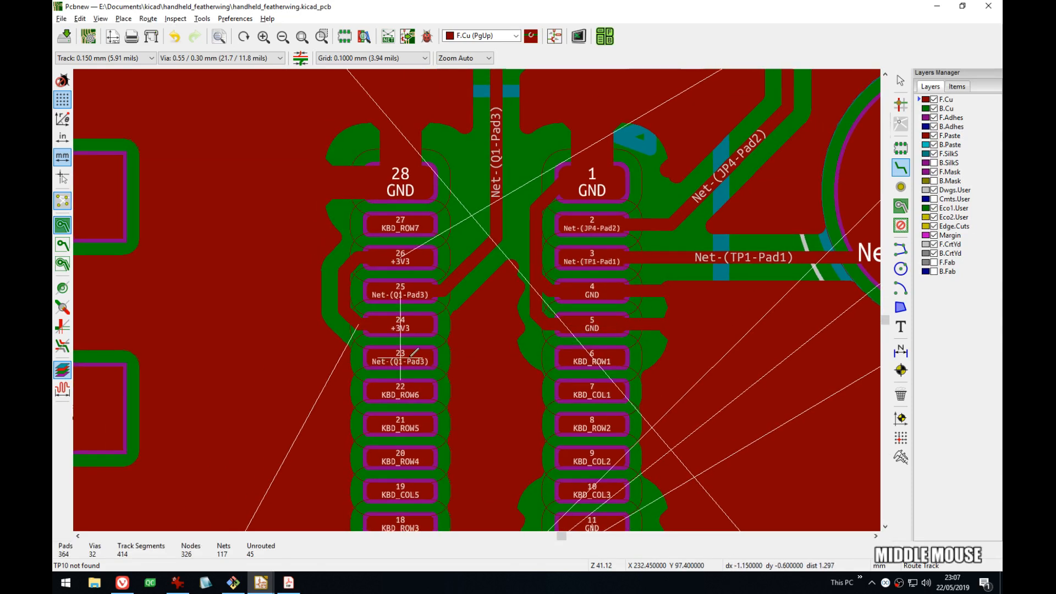
pyautogui.moveTo(413, 350); pyautogui.dragTo(482, 297, button='middle')
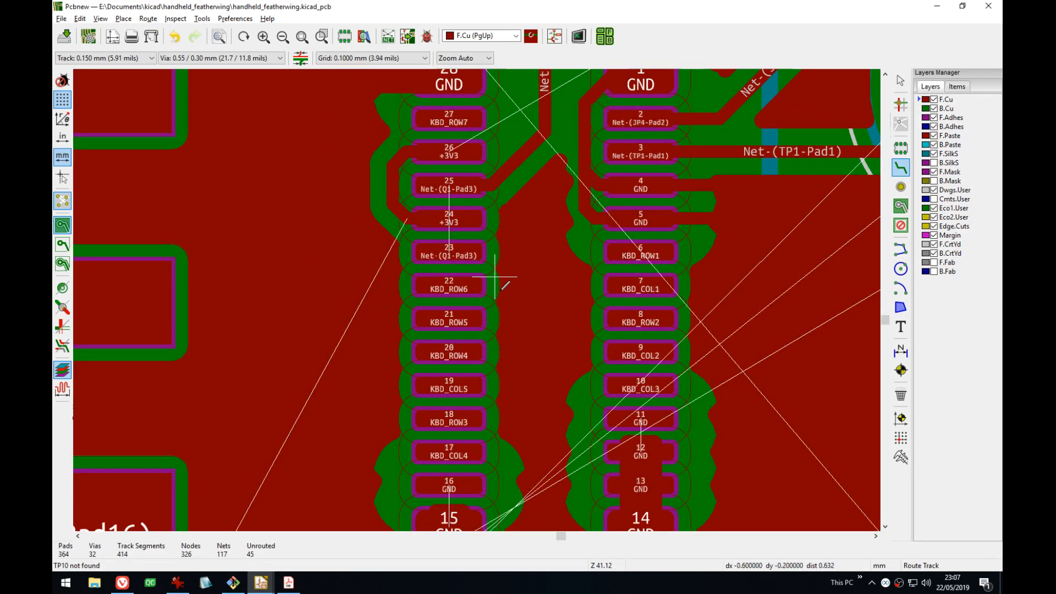
pyautogui.click(453, 252)
pyautogui.click(547, 118)
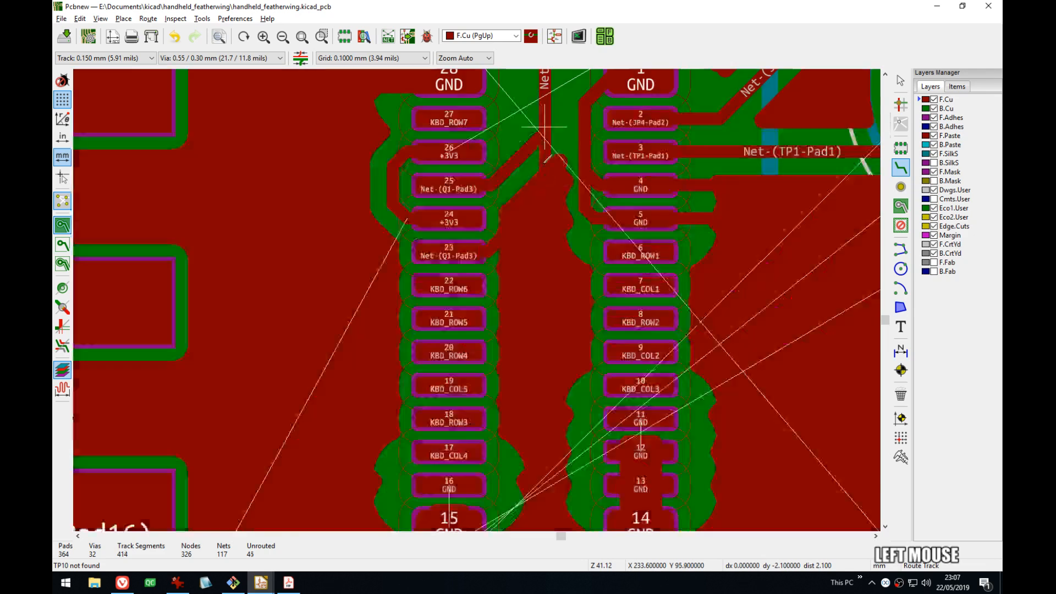
pyautogui.moveTo(522, 169); pyautogui.dragTo(524, 259, button='middle')
pyautogui.press('b')
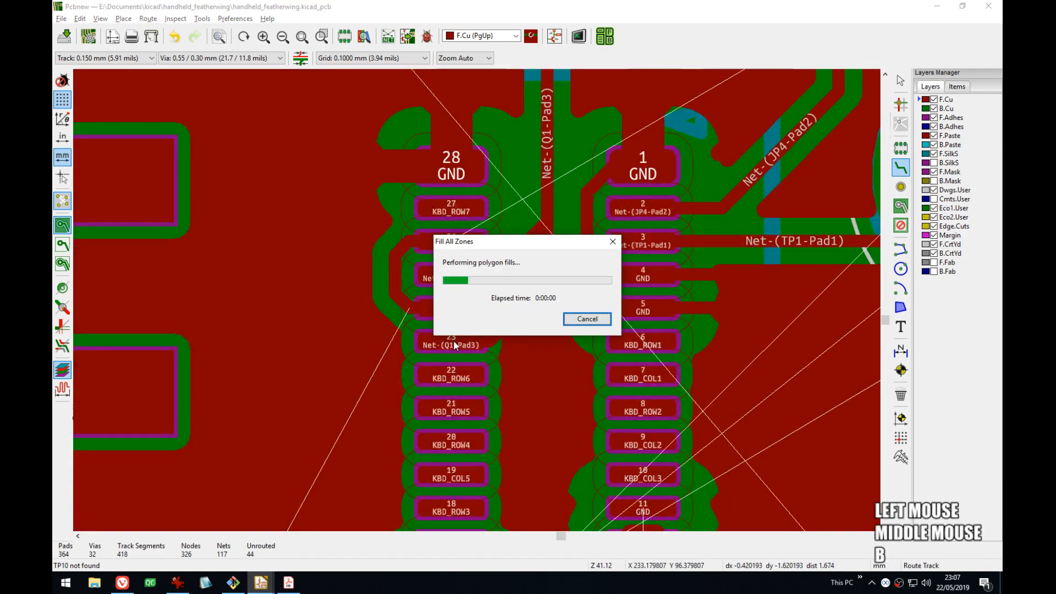
# - Reshape the Net-(Q1-Pad3) branches to leave pads 25 and 23 horizontally before angling into the vertical track, and refill all zones
pyautogui.click(521, 247)
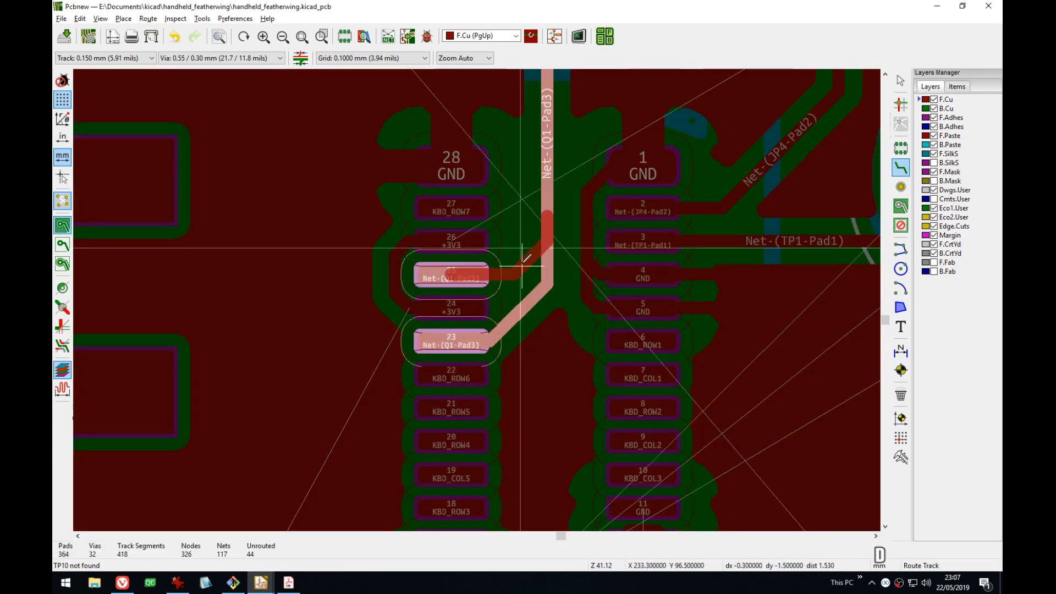
pyautogui.click(523, 256)
pyautogui.click(536, 305)
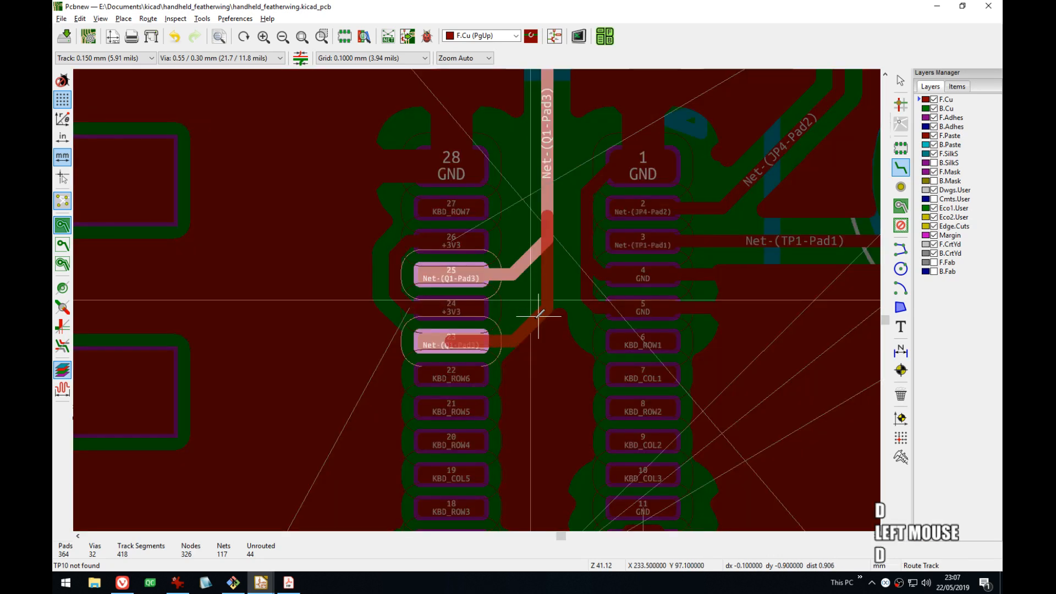
pyautogui.click(539, 314)
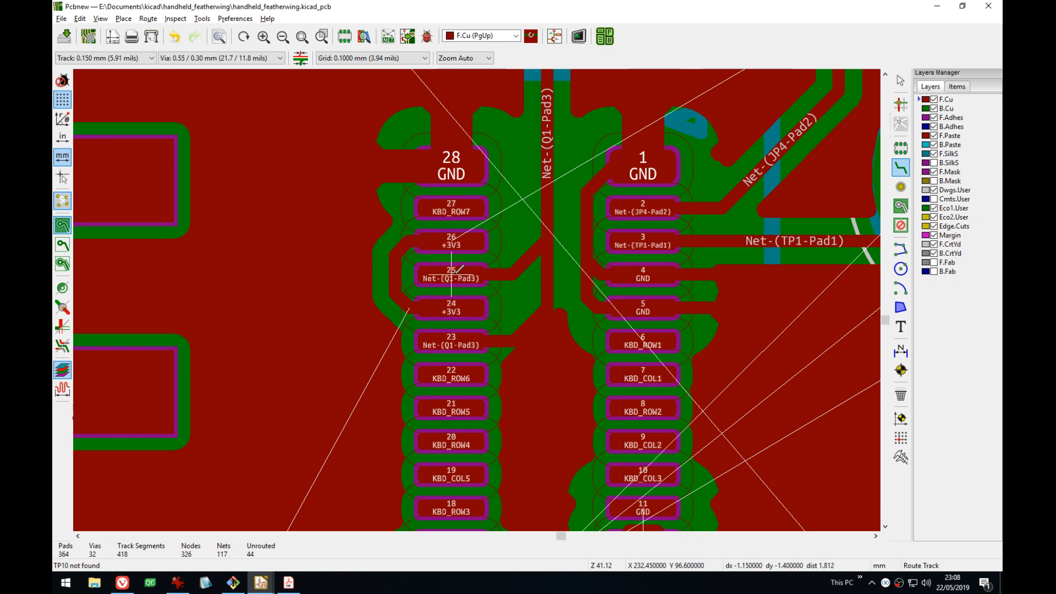
pyautogui.press('b')
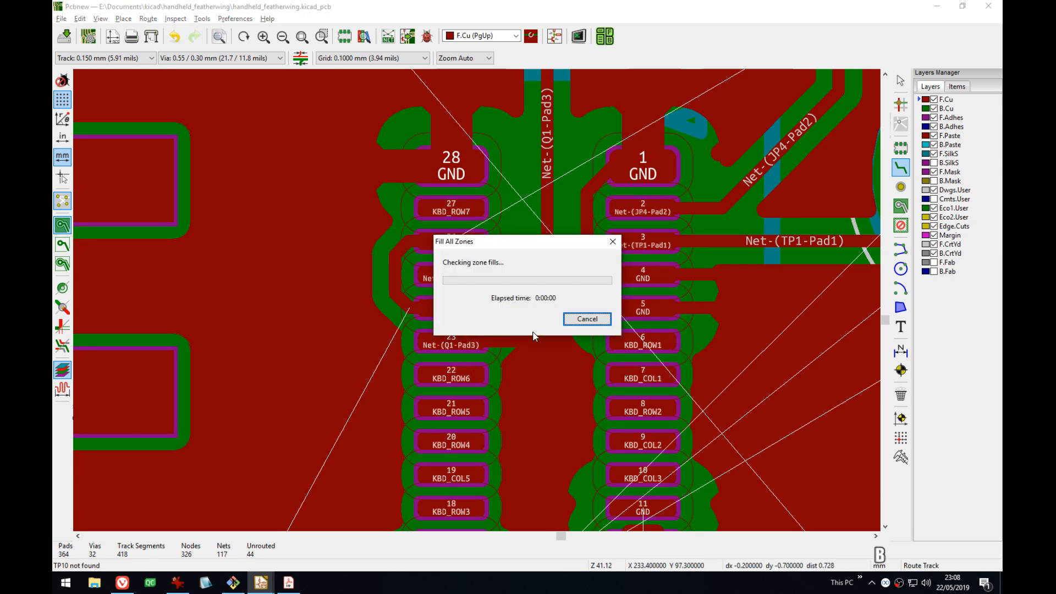
pyautogui.moveTo(505, 284); pyautogui.dragTo(466, 242, button='middle')
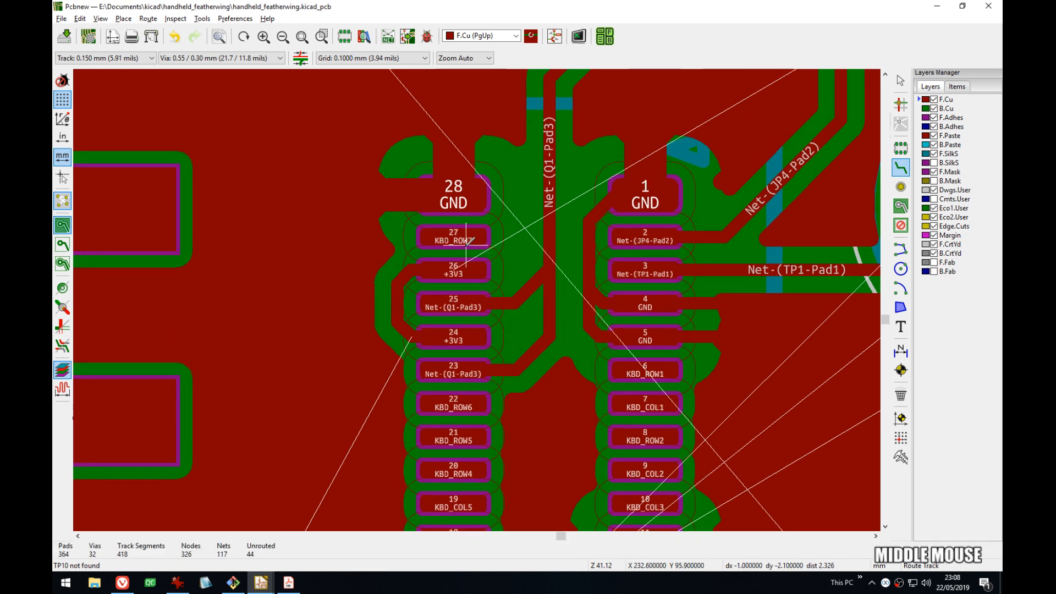
pyautogui.click(462, 235)
pyautogui.scroll(-2, 473, 297)
pyautogui.scroll(1, 473, 296)
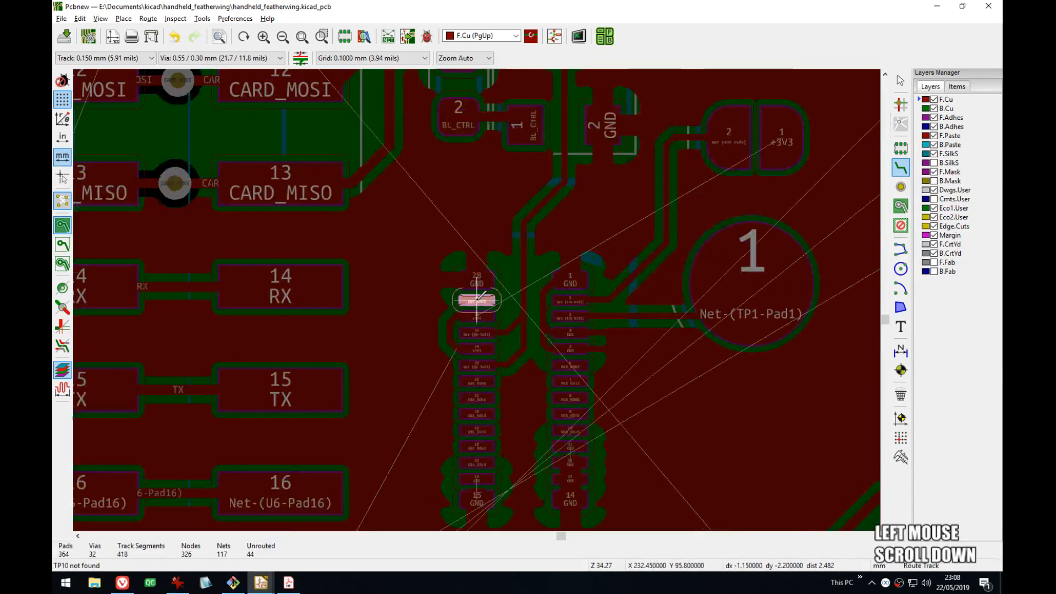
pyautogui.press('Escape')
# - Hide the zone fills and route a KBD_COL3 track from connector pad 10 diagonally outward, ending vertically beside pad 14
pyautogui.moveTo(481, 295); pyautogui.dragTo(475, 236, button='middle')
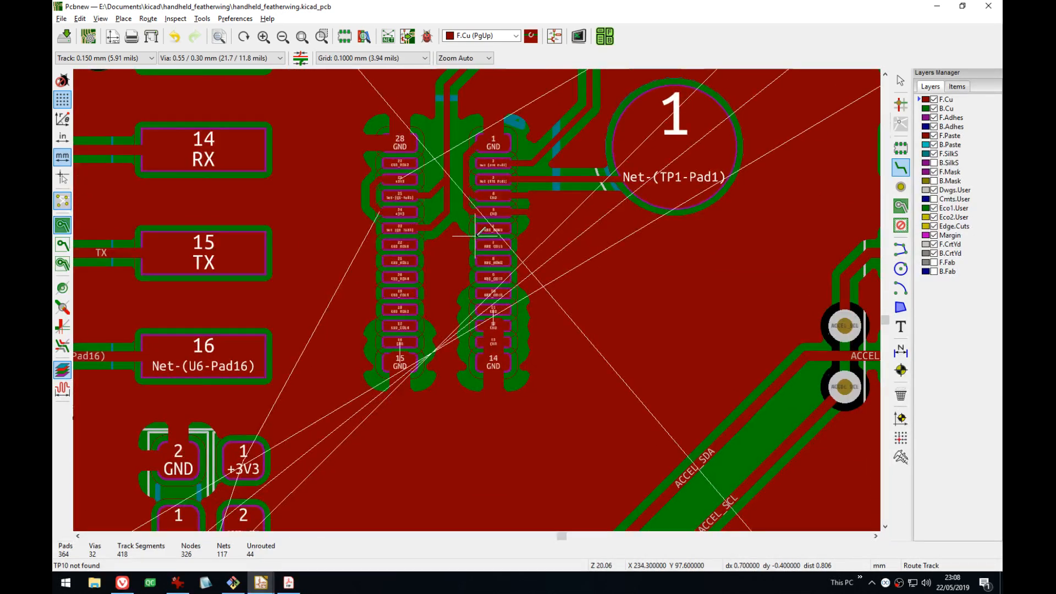
pyautogui.click(63, 245)
pyautogui.scroll(3, 478, 299)
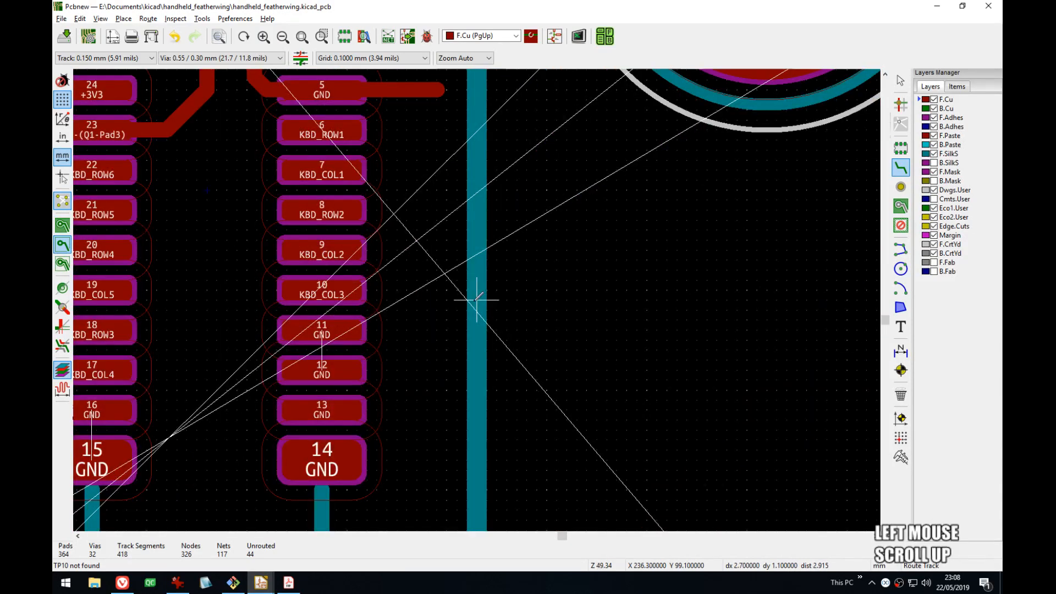
pyautogui.moveTo(479, 299); pyautogui.dragTo(484, 379, button='middle')
pyautogui.click(397, 270)
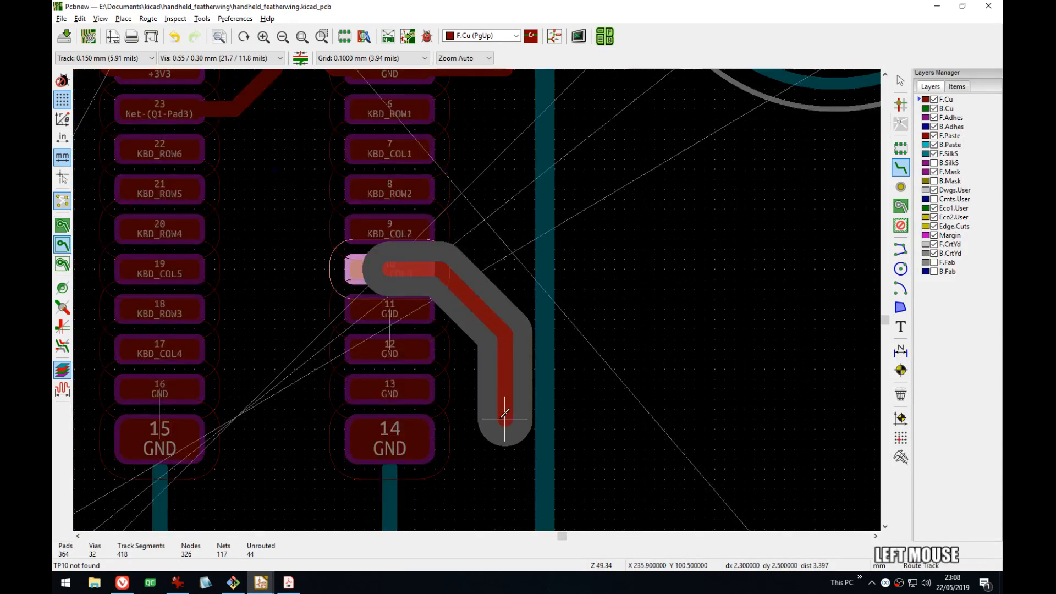
pyautogui.click(485, 456)
pyautogui.press('Escape')
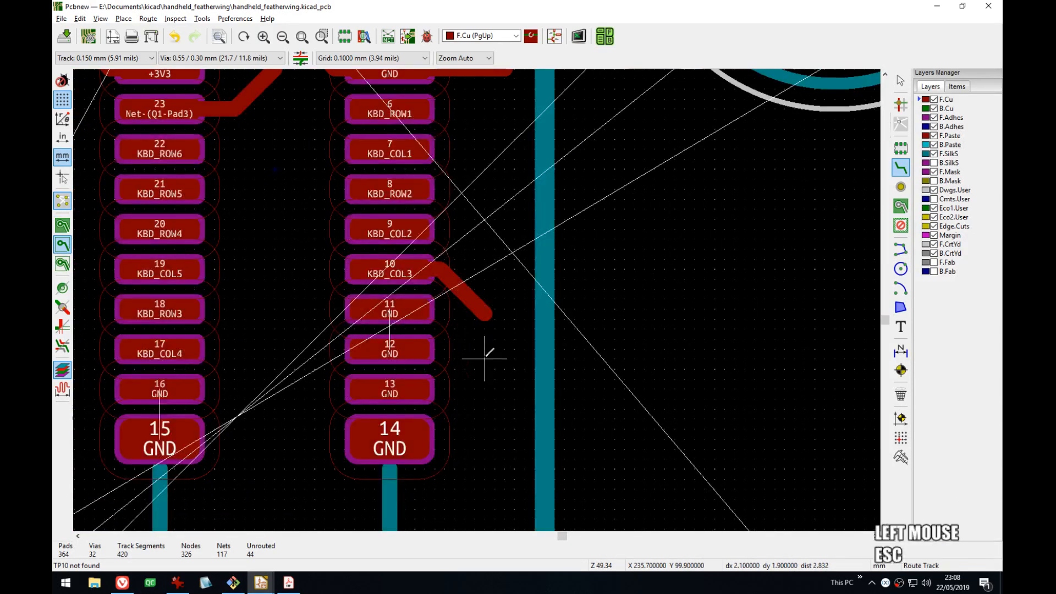
pyautogui.click(485, 314)
pyautogui.click(484, 468)
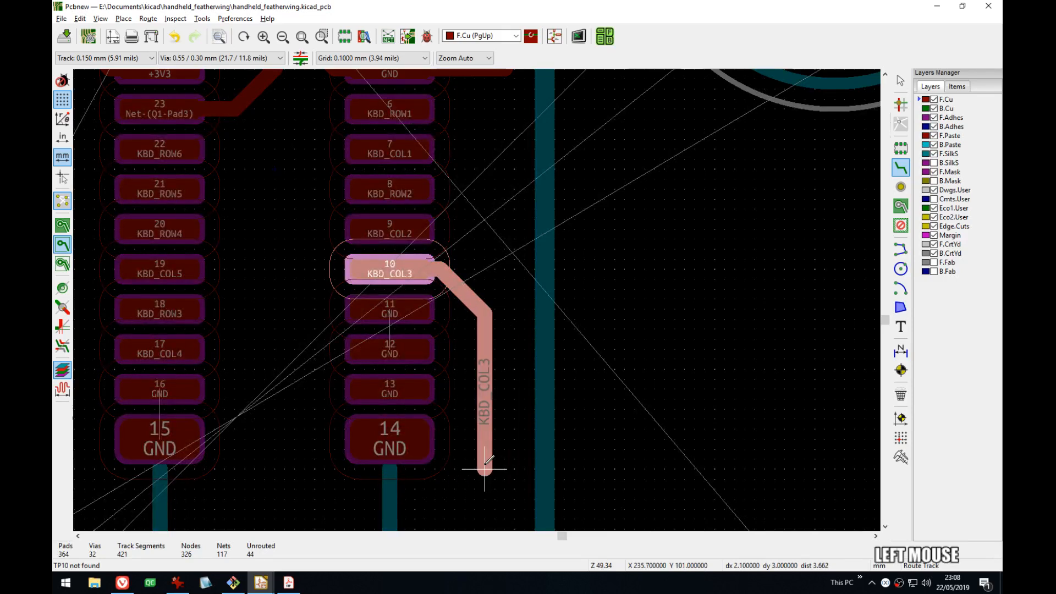
pyautogui.press('Escape')
# - Route the KBD_COL2 and KBD_ROW2 tracks from connector pads 9 and 8, parallel to the KBD_COL3 track and ending level with it
pyautogui.click(415, 234)
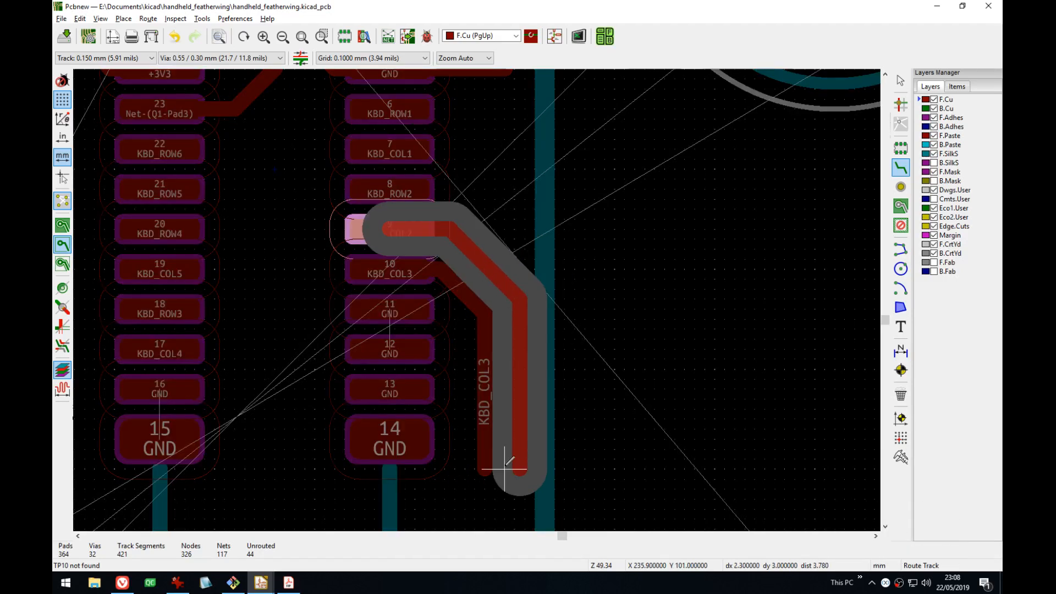
pyautogui.click(506, 469)
pyautogui.press('Escape')
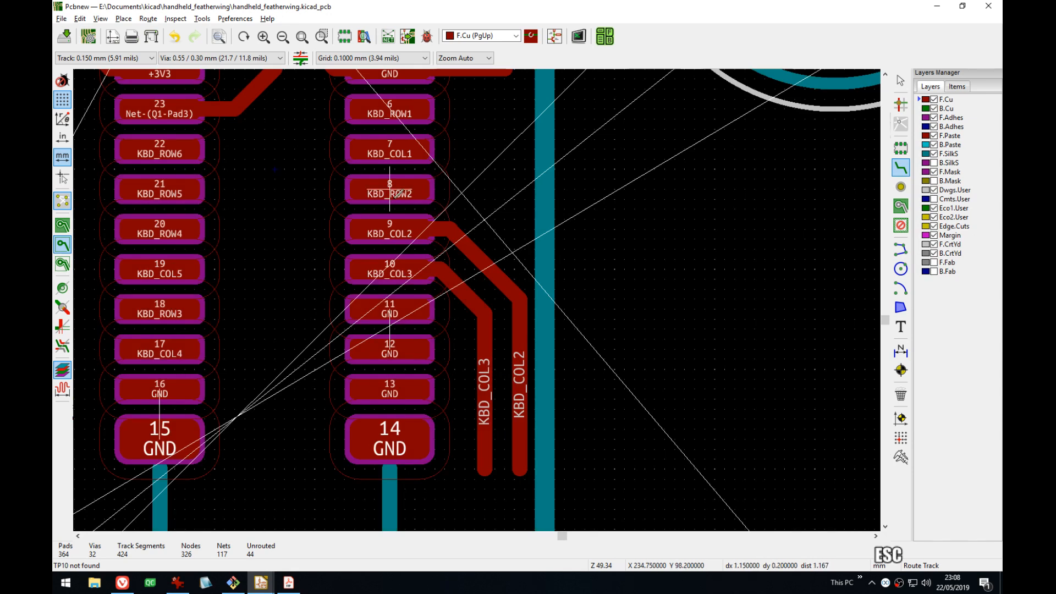
pyautogui.click(389, 188)
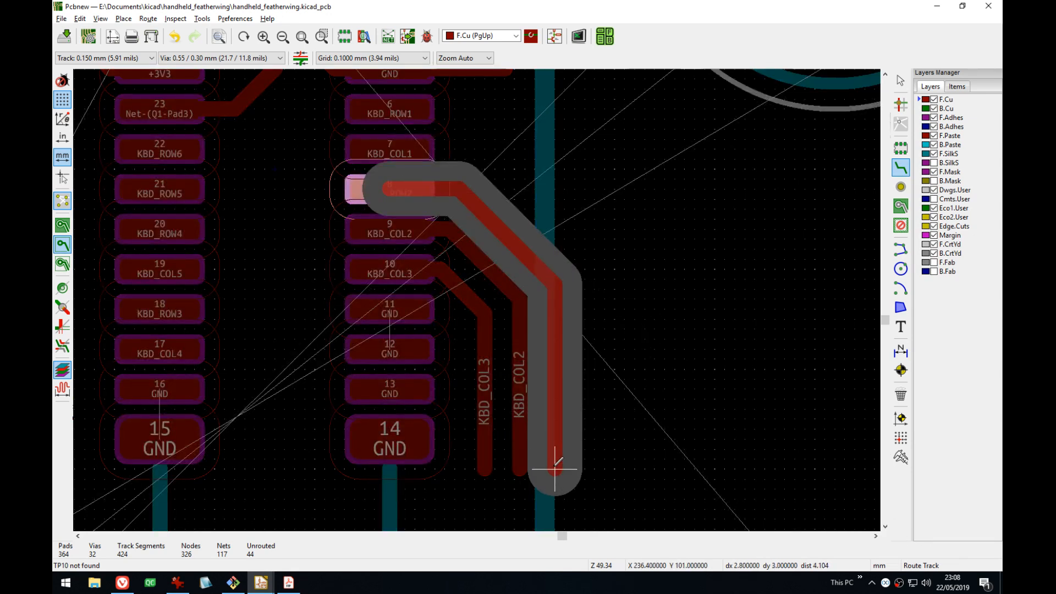
pyautogui.click(554, 468)
pyautogui.press('Escape')
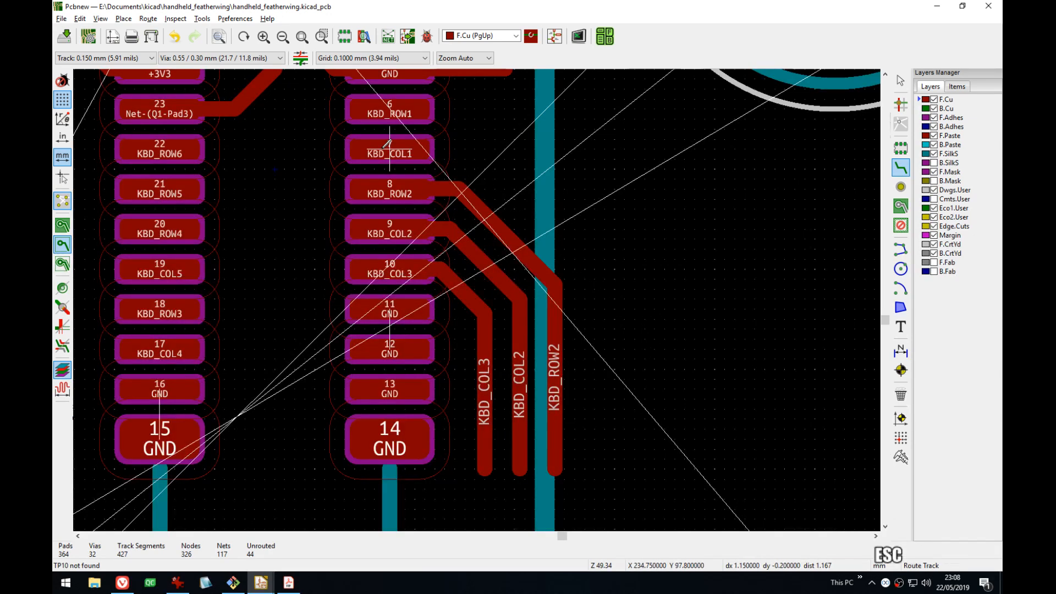
# - Route the KBD_COL1 and KBD_ROW1 tracks from connector pads 7 and 6, parallel outside the KBD_ROW2 track and ending level with it
pyautogui.click(388, 144)
pyautogui.click(564, 468)
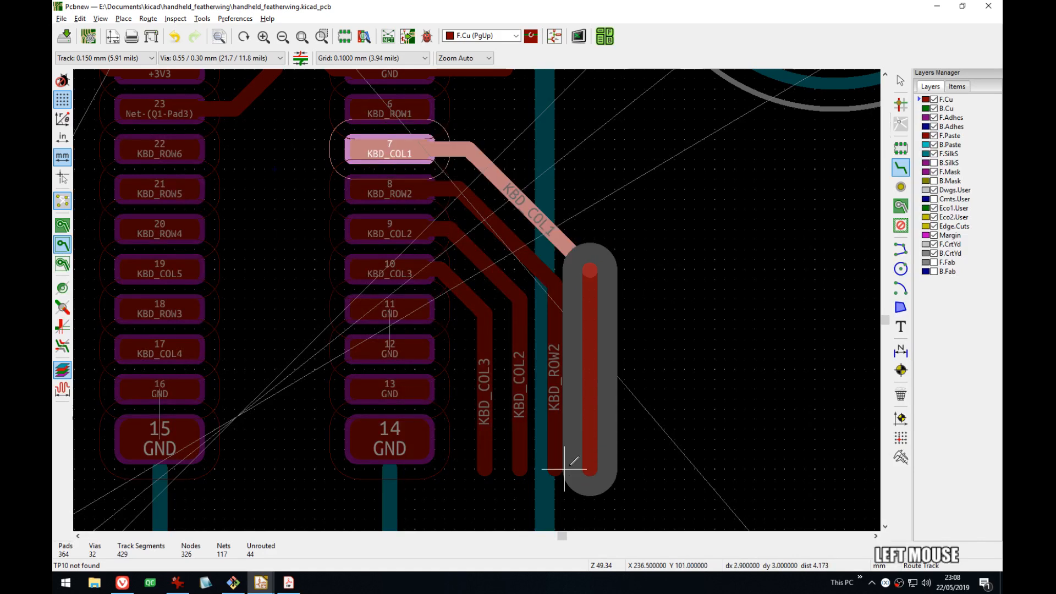
pyautogui.press('Escape')
pyautogui.click(390, 102)
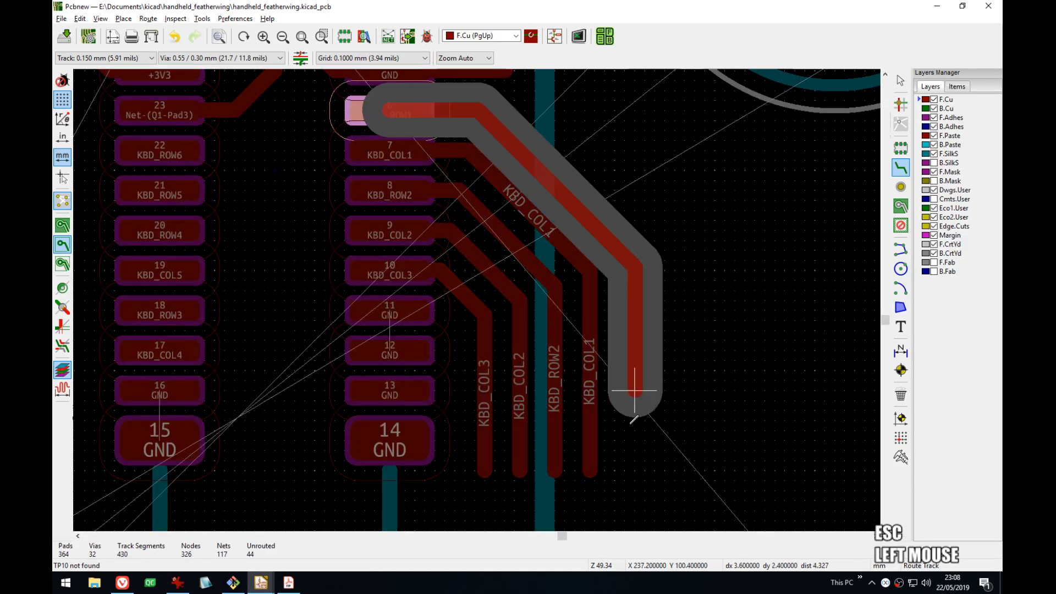
pyautogui.click(625, 471)
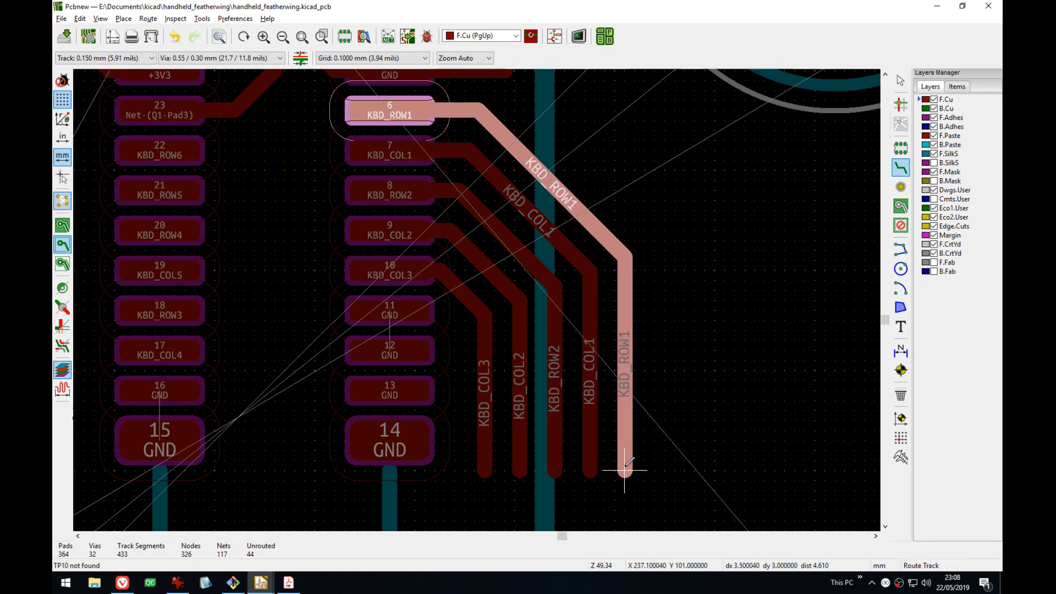
pyautogui.press('Escape')
# - Route the KBD_COL4 and KBD_ROW3 tracks from connector pads 17 and 18 diagonally outward, ending vertically beside pad 15
pyautogui.scroll(-1, 565, 306)
pyautogui.moveTo(471, 295); pyautogui.dragTo(555, 245, button='middle')
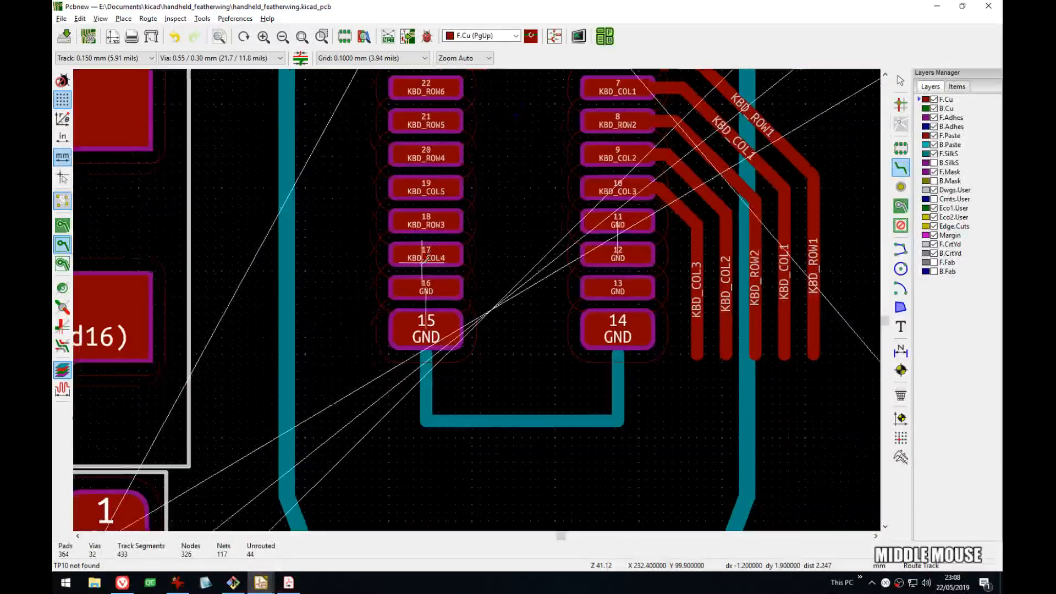
pyautogui.click(426, 254)
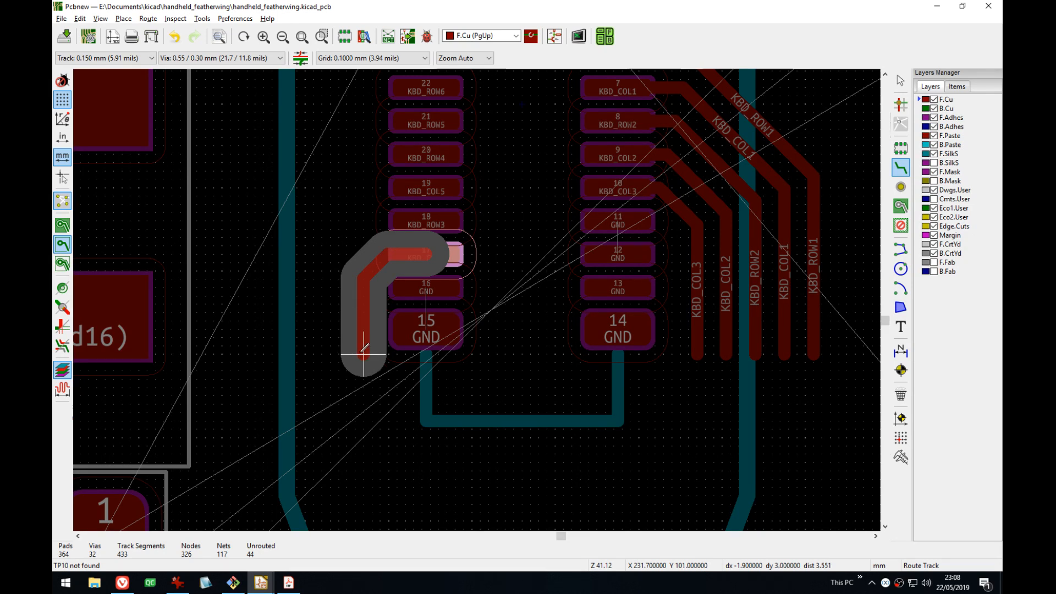
pyautogui.click(354, 355)
pyautogui.press('Escape')
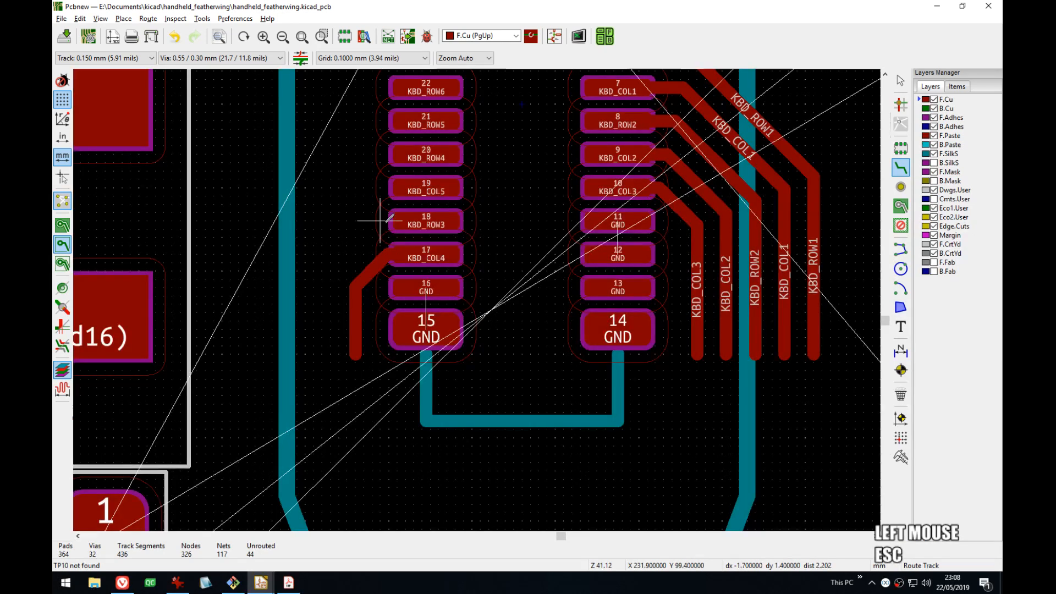
pyautogui.click(416, 220)
pyautogui.click(341, 350)
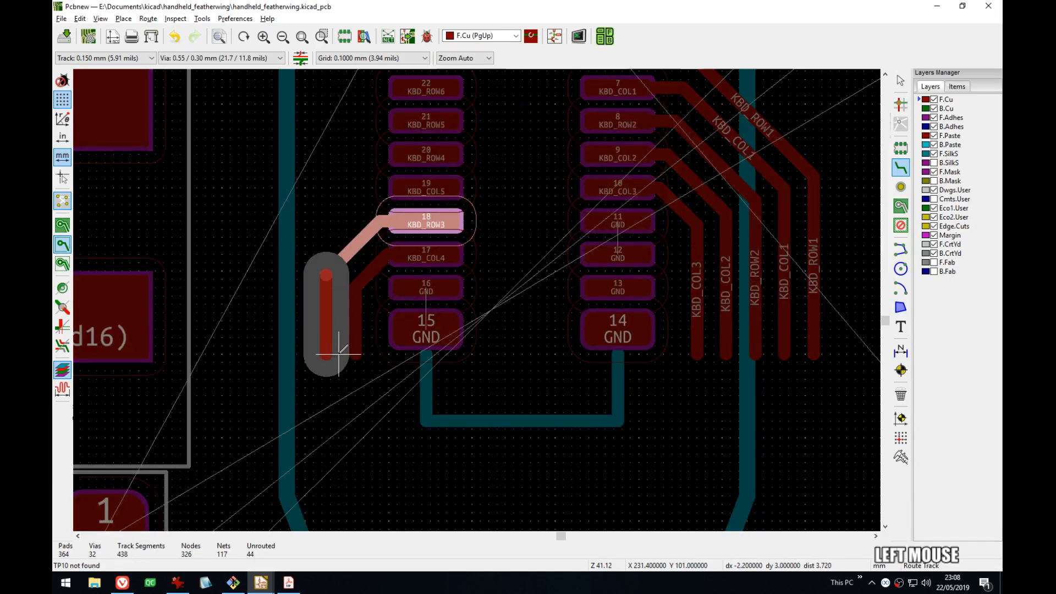
pyautogui.press('Escape')
# - Route the KBD_COL5 and KBD_ROW4 tracks from connector pads 19 and 20, parallel outside the KBD_ROW3 track and ending level with it
pyautogui.click(442, 187)
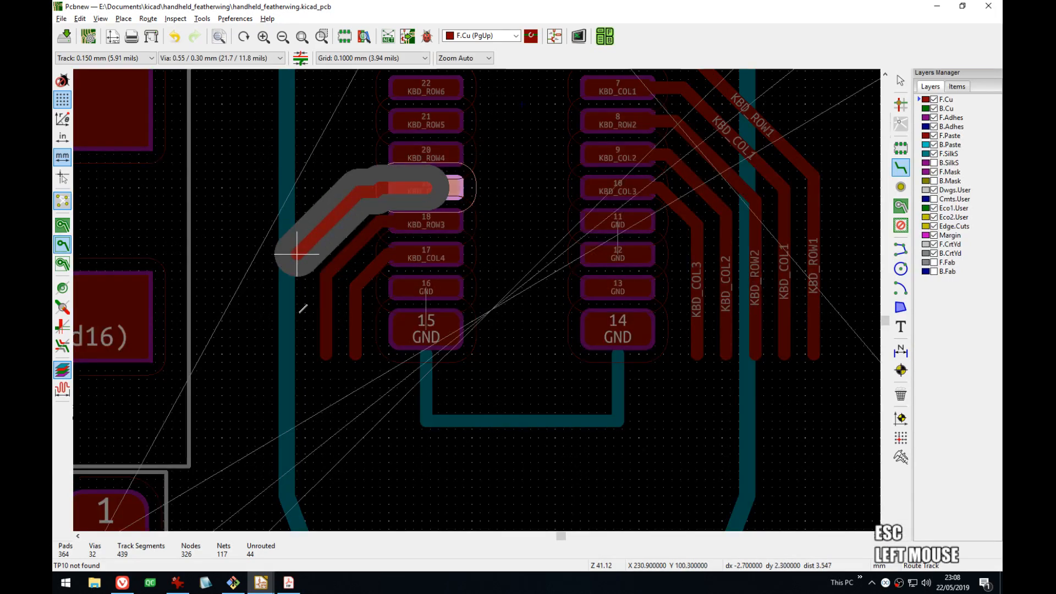
pyautogui.click(305, 354)
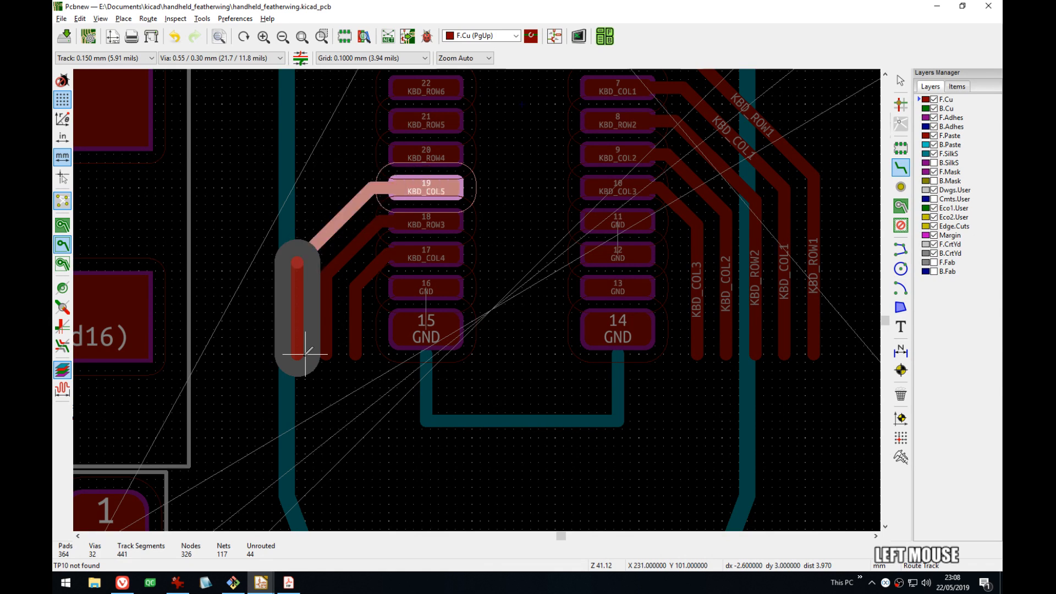
pyautogui.press('Escape')
pyautogui.moveTo(294, 354); pyautogui.dragTo(418, 380, button='middle')
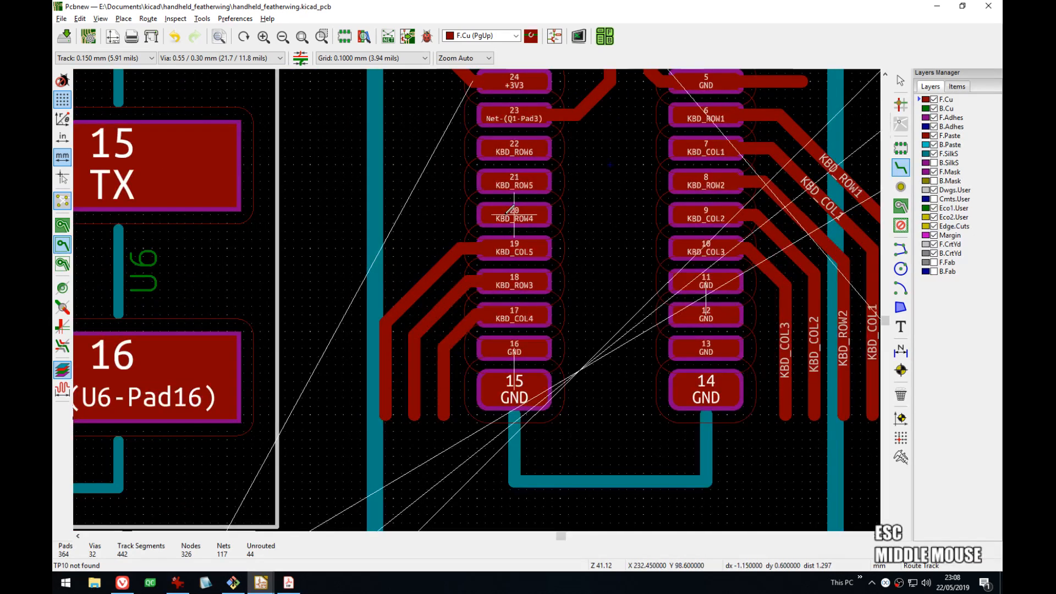
pyautogui.click(511, 210)
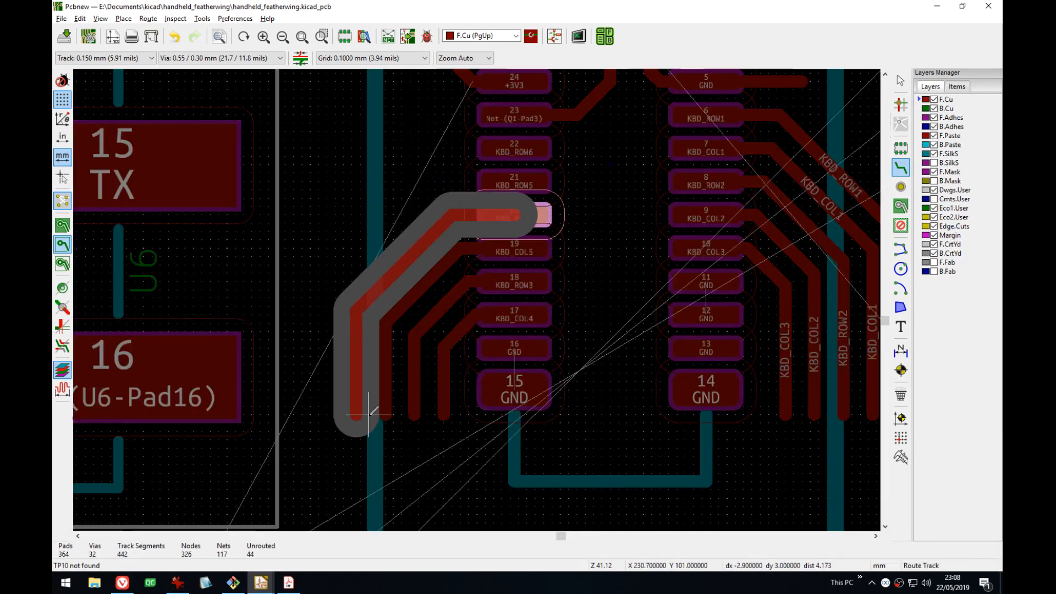
pyautogui.click(368, 414)
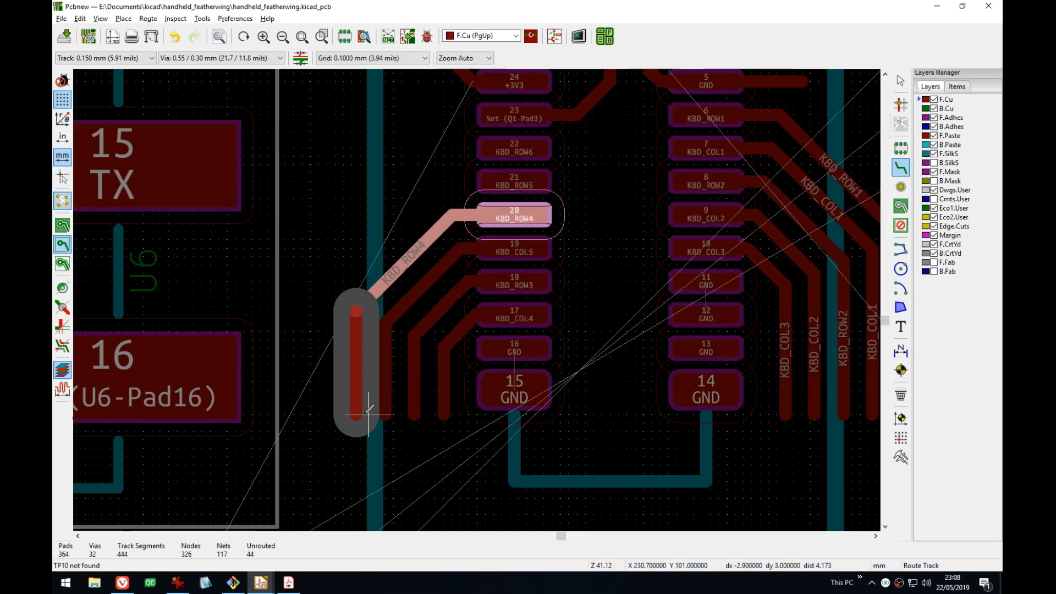
pyautogui.press('Escape')
# - Route the KBD_ROW5 track from connector pad 21, parallel outside the KBD_ROW4 track, with its vertical end level with the other tracks
pyautogui.click(511, 181)
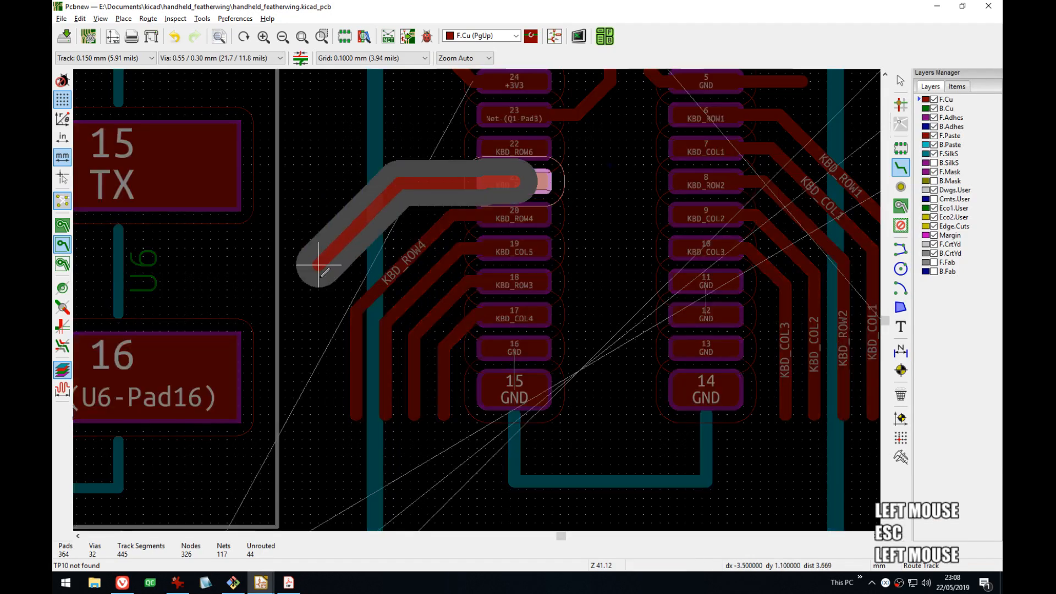
pyautogui.click(327, 414)
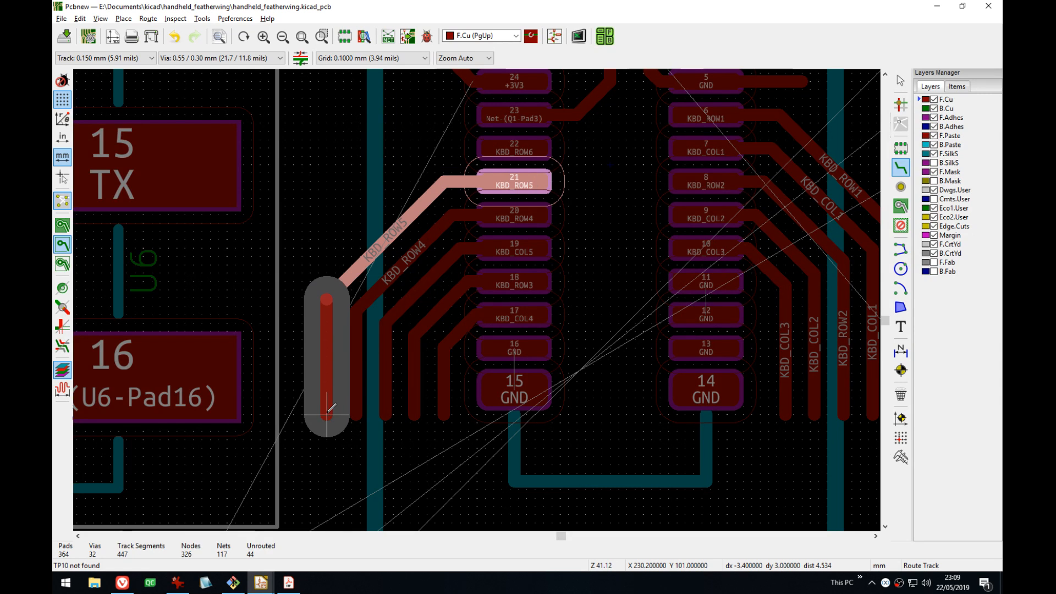
pyautogui.click(326, 412)
pyautogui.press('Escape')
pyautogui.click(327, 298)
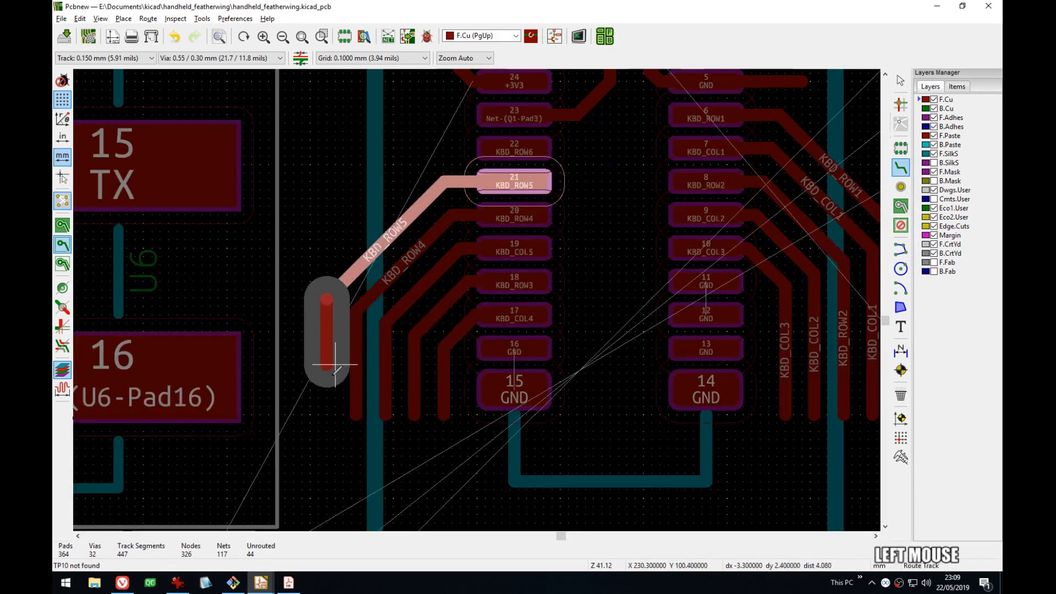
pyautogui.click(326, 414)
pyautogui.press('Escape')
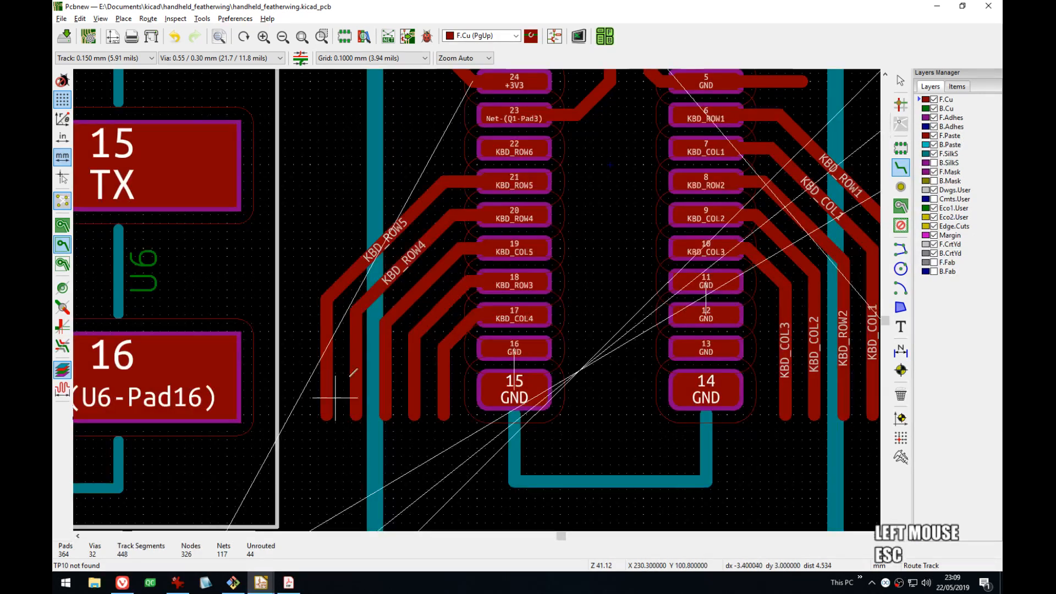
# - Route the KBD_ROW6 track from connector pad 22 diagonally outward and down alongside the KBD_ROW5 track
pyautogui.moveTo(503, 156); pyautogui.dragTo(537, 192, button='middle')
pyautogui.click(544, 187)
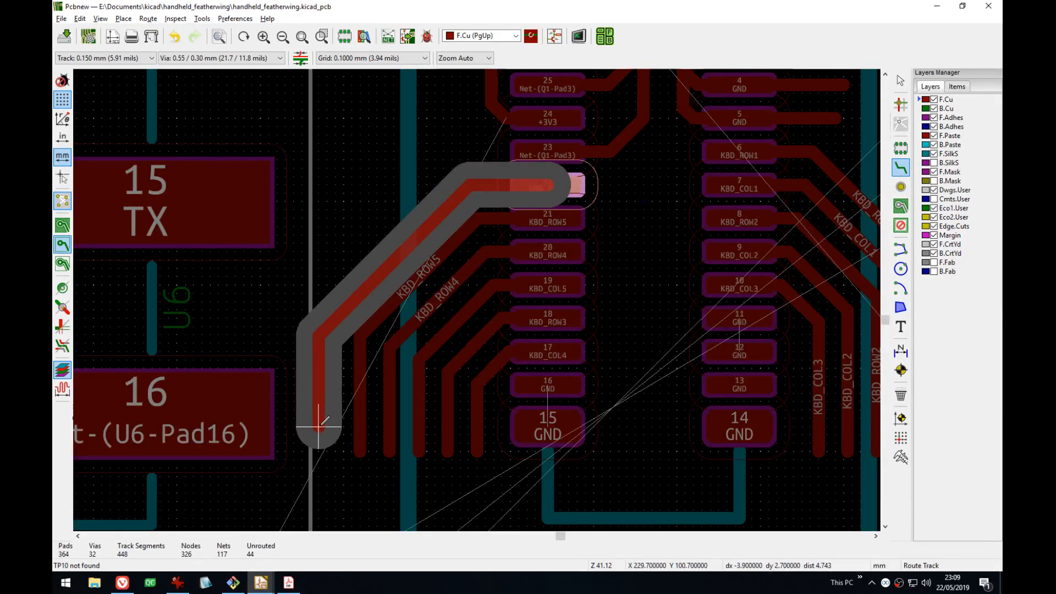
# - Finish the KBD_ROW6 track from pad 22 with a vertical run ending level with the neighbouring keyboard tracks
pyautogui.click(335, 451)
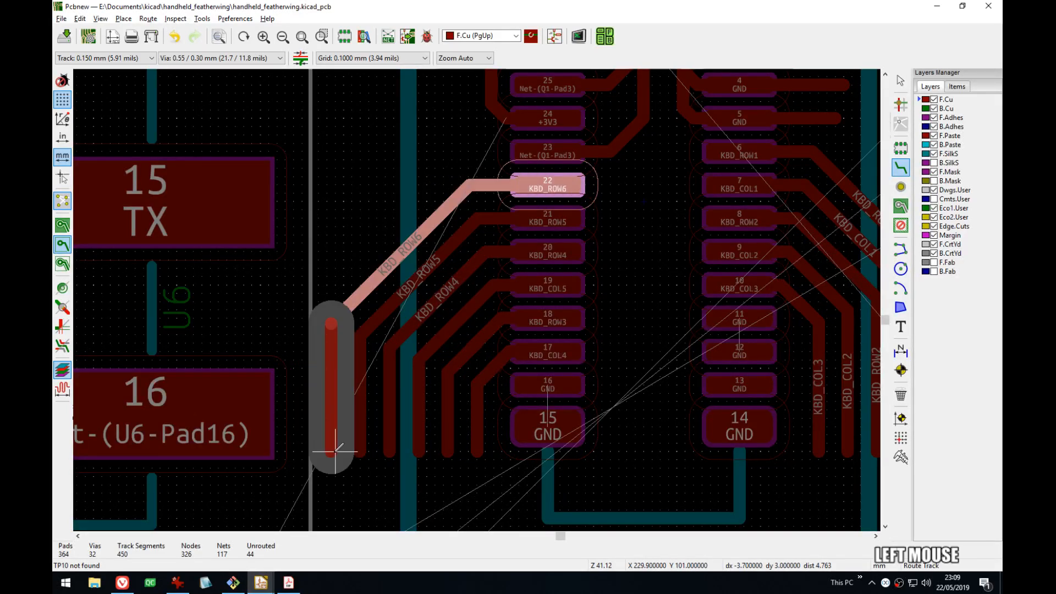
pyautogui.press('Escape')
# - Examine the area below the keyboard connector, including the ACCEL_SDA and ACCEL_SCL tracks crossing towards header pads 17 and 18
pyautogui.scroll(-3, 615, 296)
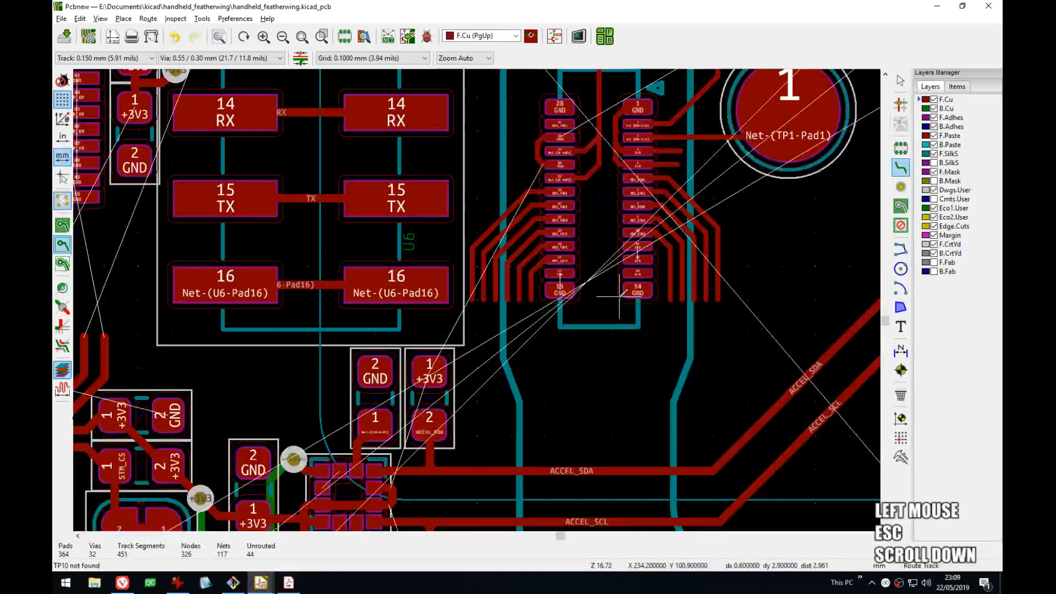
pyautogui.scroll(-1, 619, 297)
pyautogui.moveTo(627, 292); pyautogui.dragTo(463, 314, button='middle')
pyautogui.moveTo(469, 372); pyautogui.dragTo(441, 319, button='middle')
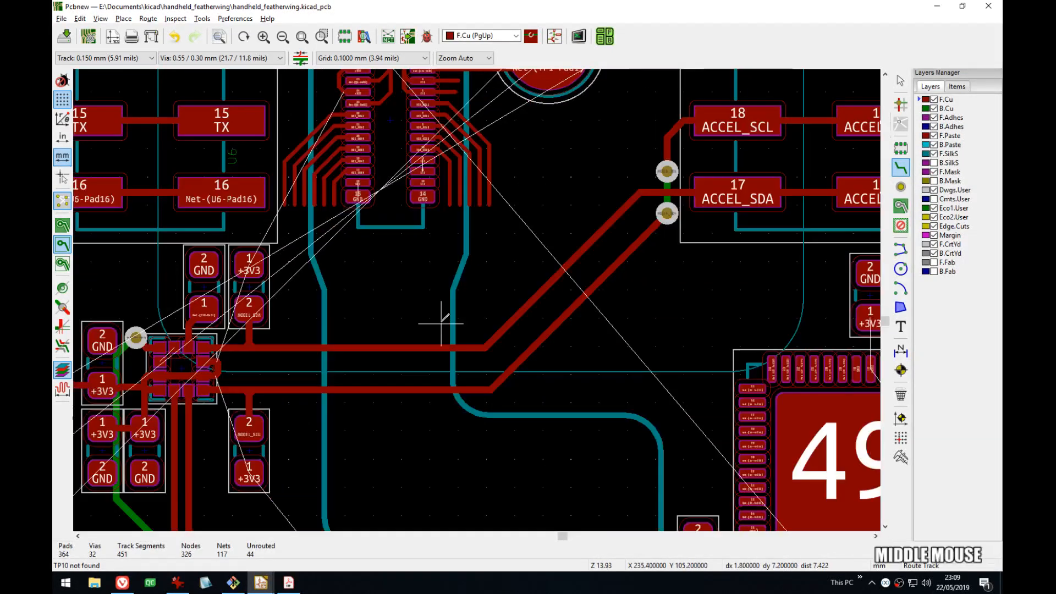
pyautogui.scroll(-5, 489, 242)
pyautogui.moveTo(487, 220); pyautogui.dragTo(463, 205, button='middle')
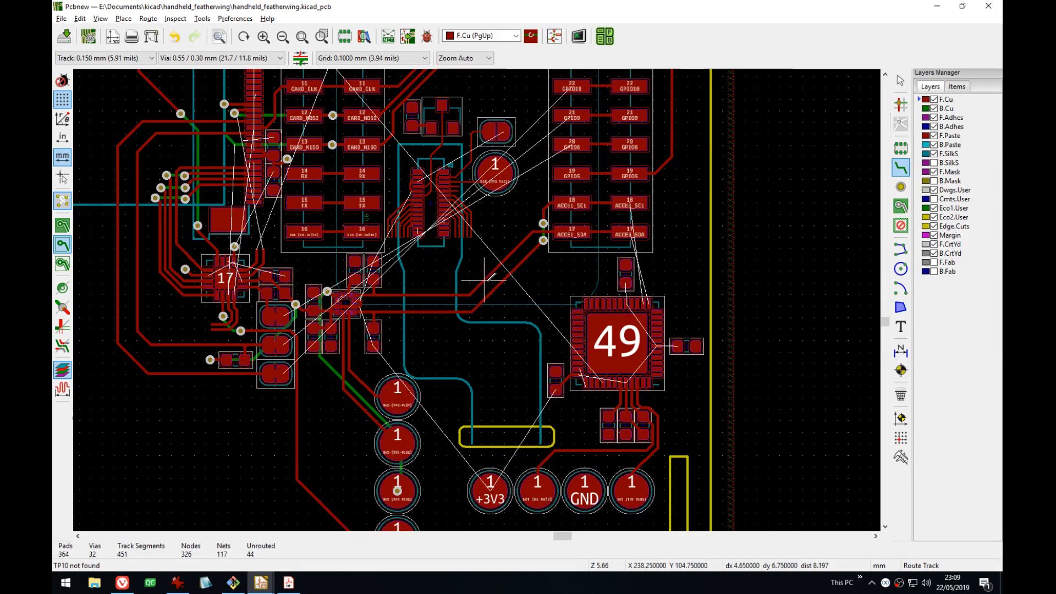
pyautogui.scroll(5, 486, 288)
pyautogui.moveTo(483, 294); pyautogui.dragTo(523, 297, button='middle')
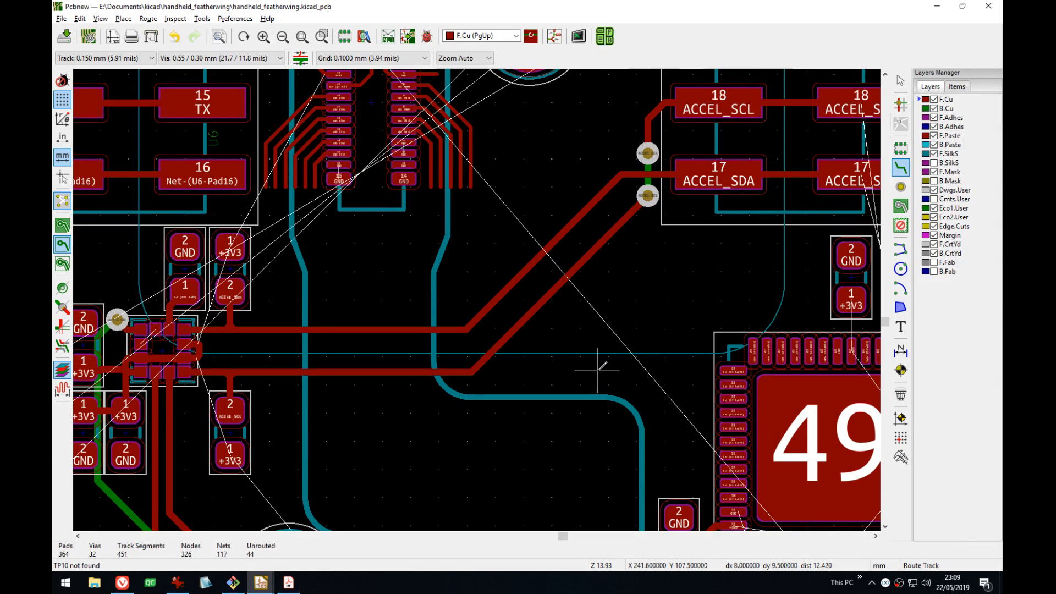
pyautogui.moveTo(690, 358)
pyautogui.mouseDown(button='middle')
pyautogui.moveTo(501, 308)
pyautogui.moveTo(553, 217)
pyautogui.moveTo(696, 371)
pyautogui.mouseUp(button='middle')
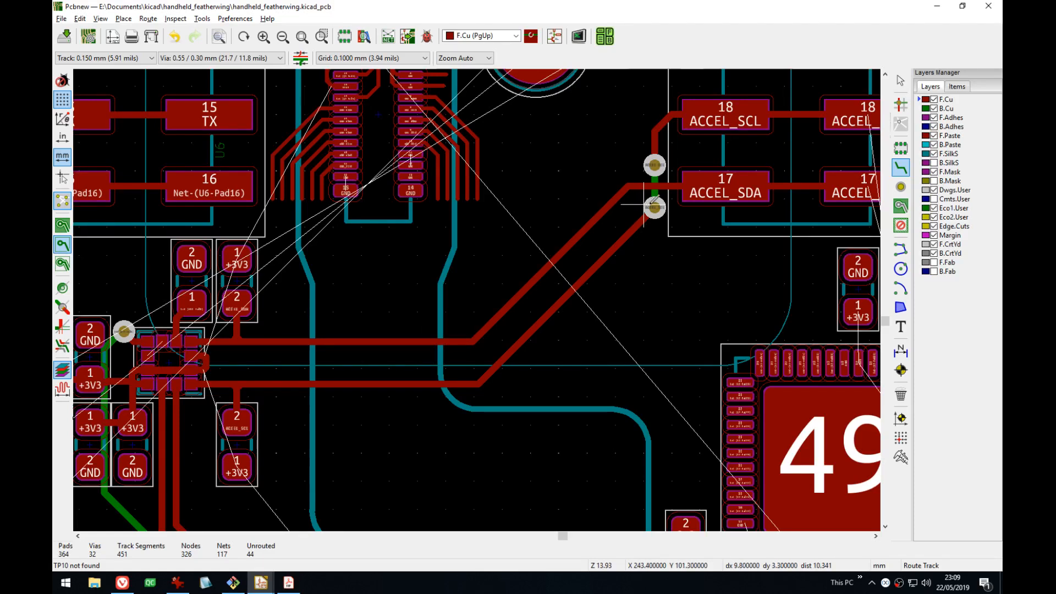
pyautogui.moveTo(726, 186); pyautogui.dragTo(663, 240, button='middle')
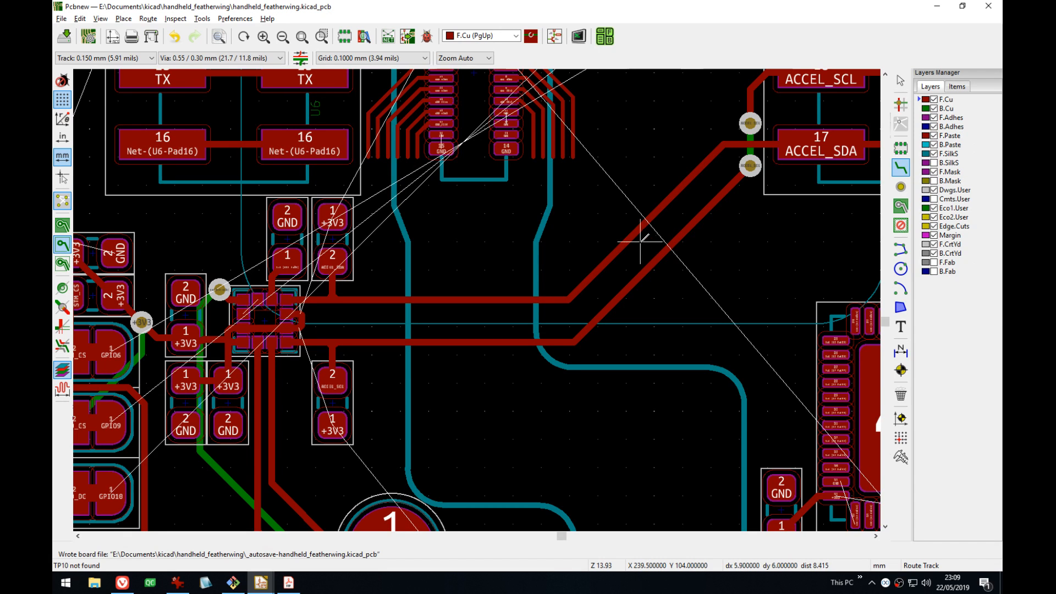
# - Delete the diagonal and long horizontal F.Cu segments of the ACCEL_SDA and ACCEL_SCL tracks below the keyboard connector
pyautogui.press('Escape')
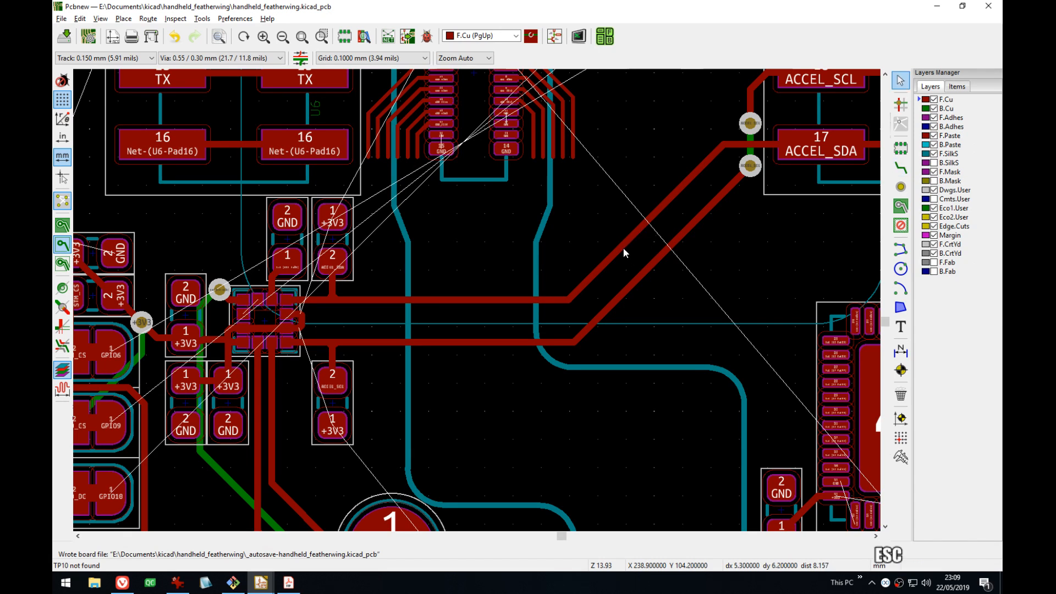
pyautogui.click(621, 250)
pyautogui.press('Delete')
pyautogui.click(629, 289)
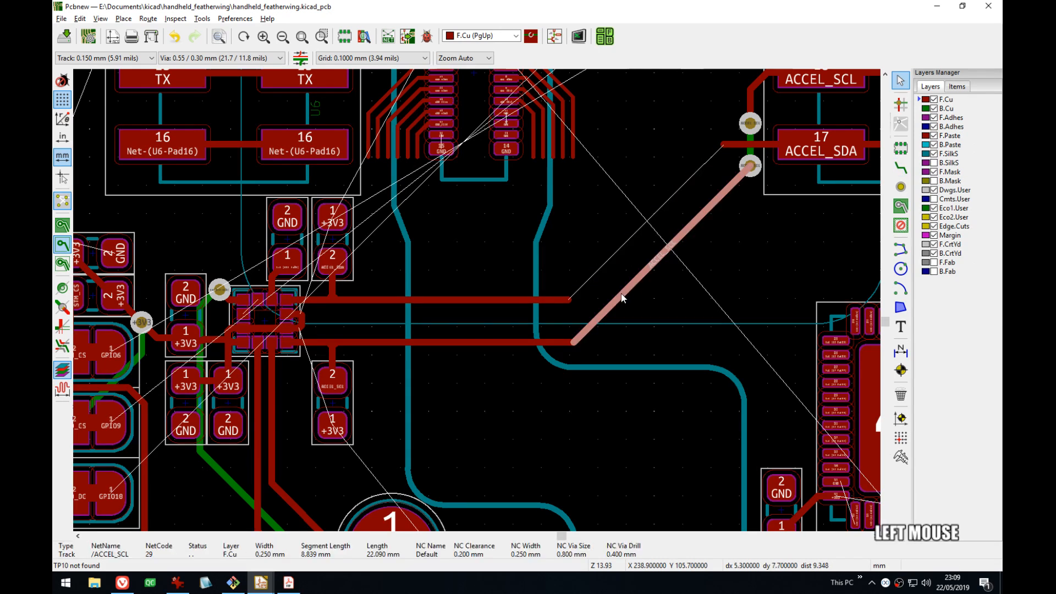
pyautogui.press('Delete')
pyautogui.click(519, 299)
pyautogui.press('Delete')
pyautogui.click(450, 342)
pyautogui.press('Delete')
pyautogui.moveTo(587, 307); pyautogui.dragTo(584, 237, button='middle')
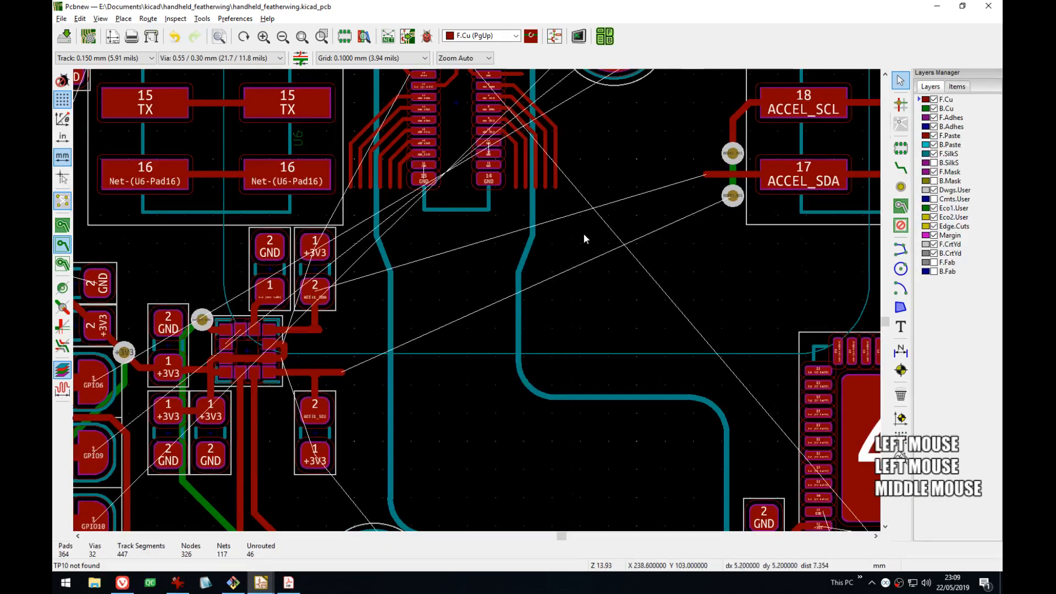
# - Delete the lower ACCEL_SCL via, the ACCEL_SDA stub at header pad 17 and the short B.Cu segment beside it
pyautogui.click(733, 197)
pyautogui.press('Delete')
pyautogui.click(727, 175)
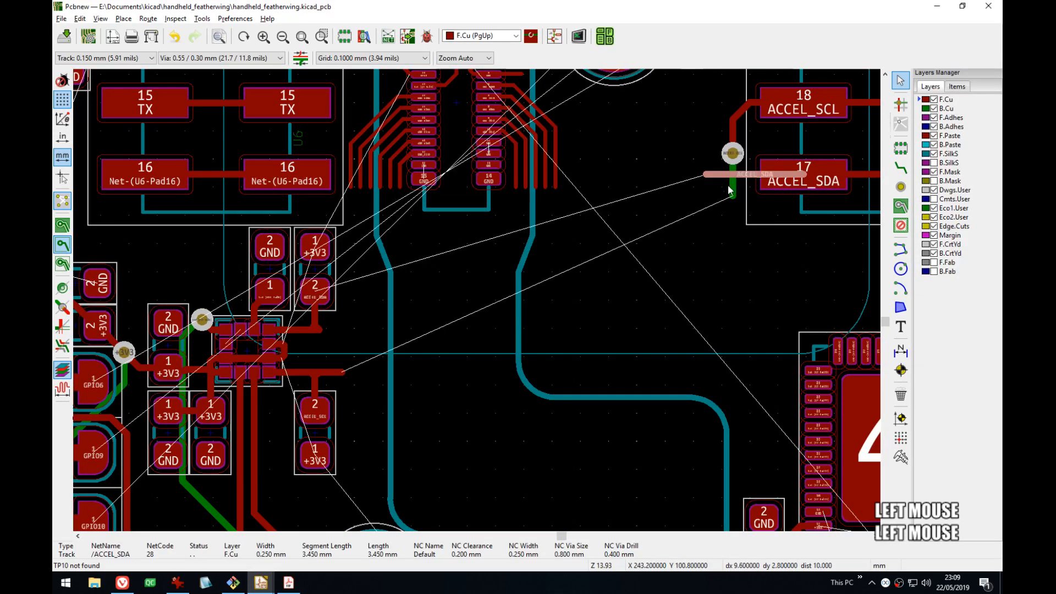
pyautogui.press('Delete')
pyautogui.click(733, 191)
pyautogui.press('Delete')
pyautogui.click(726, 157)
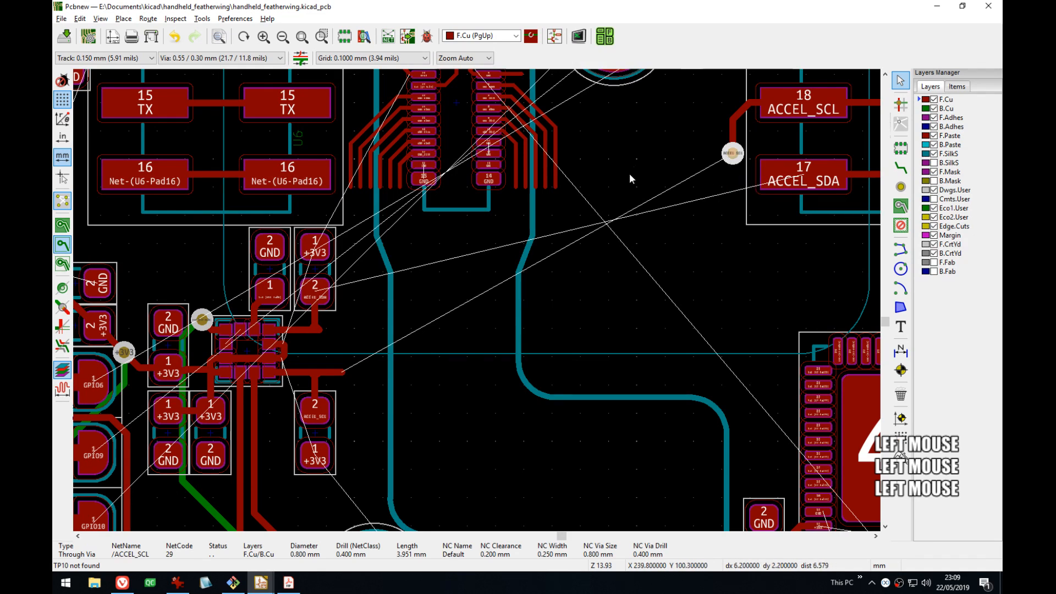
# - Show the filled zones and route a straight GND track on F.Cu from connector pad 16 to pad 13
pyautogui.moveTo(620, 275); pyautogui.dragTo(437, 160, button='middle')
pyautogui.scroll(-1, 410, 237)
pyautogui.moveTo(422, 96); pyautogui.dragTo(444, 146, button='middle')
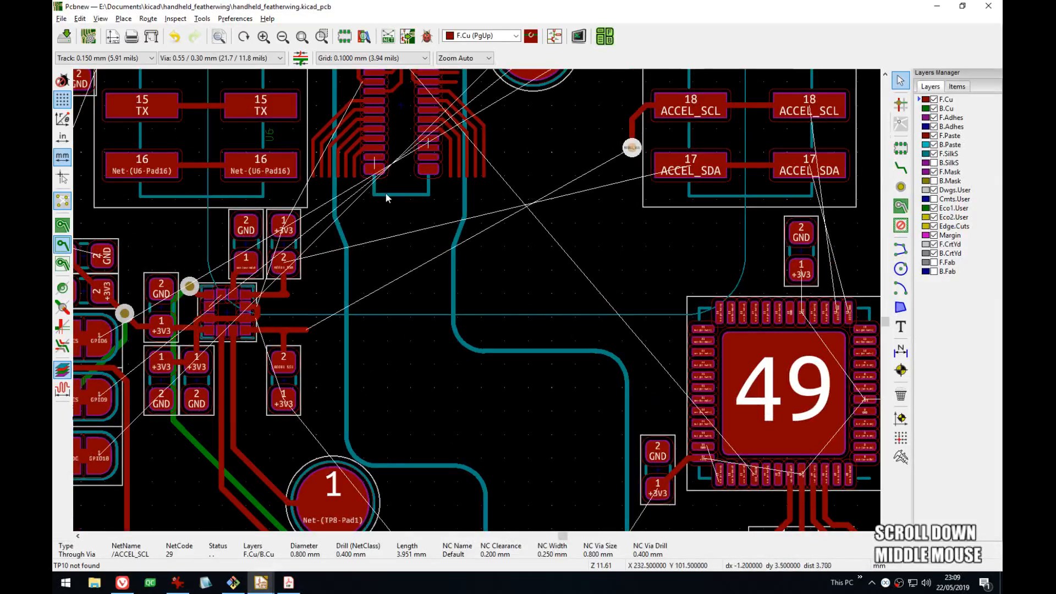
pyautogui.scroll(3, 386, 197)
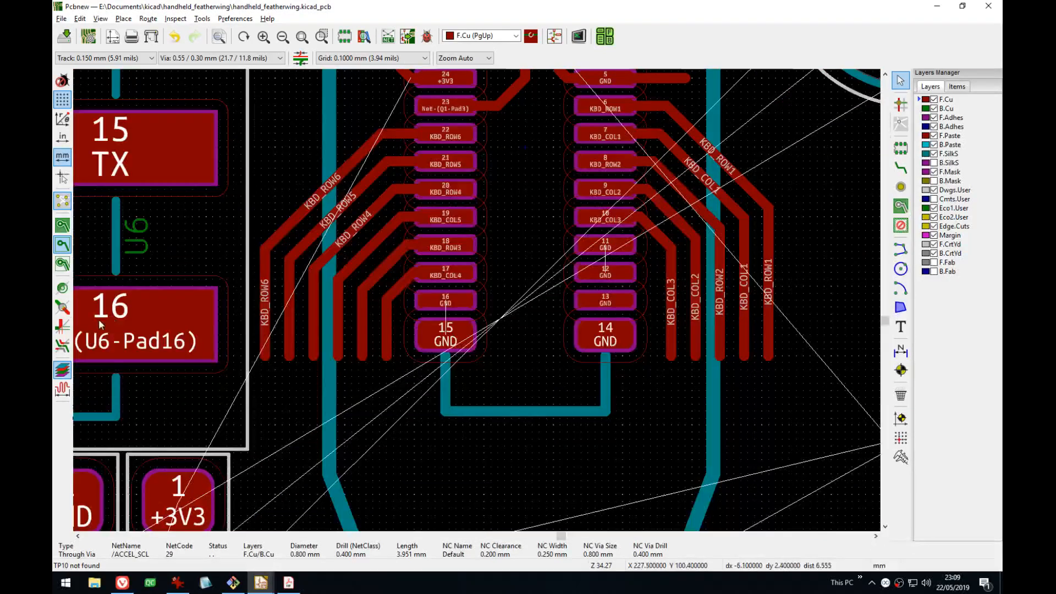
pyautogui.click(62, 226)
pyautogui.press('x')
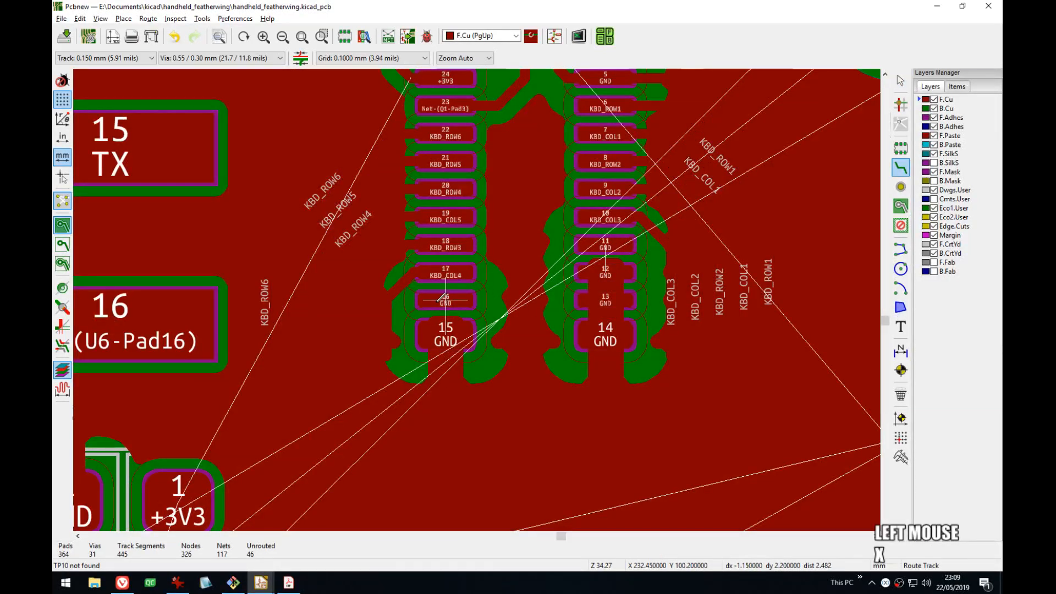
pyautogui.click(460, 299)
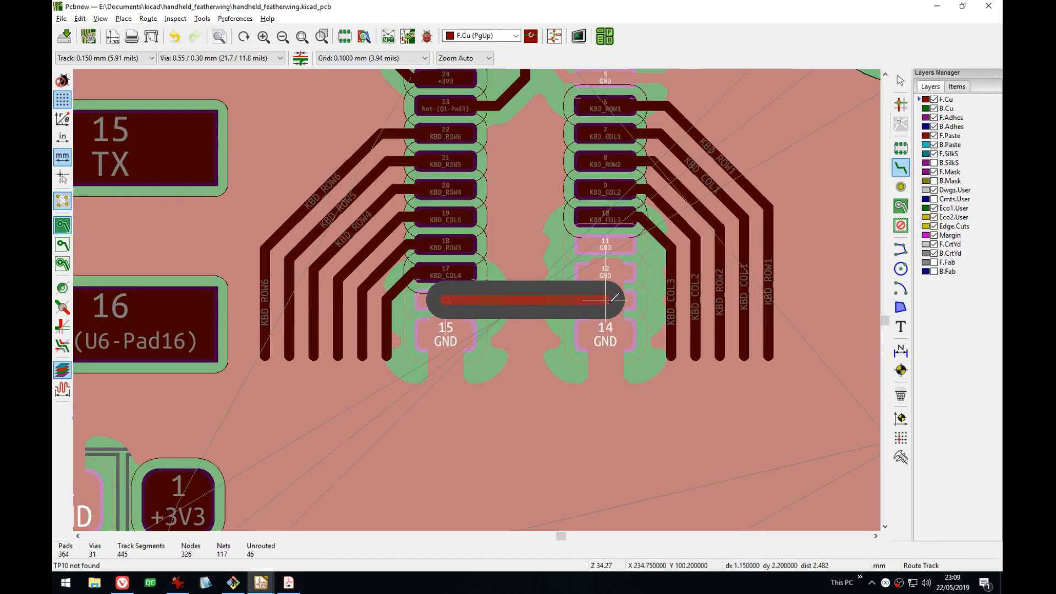
pyautogui.click(615, 299)
# - Route short horizontal GND stubs from connector pads 11 and 12 into the space between the two pad rows
pyautogui.click(605, 244)
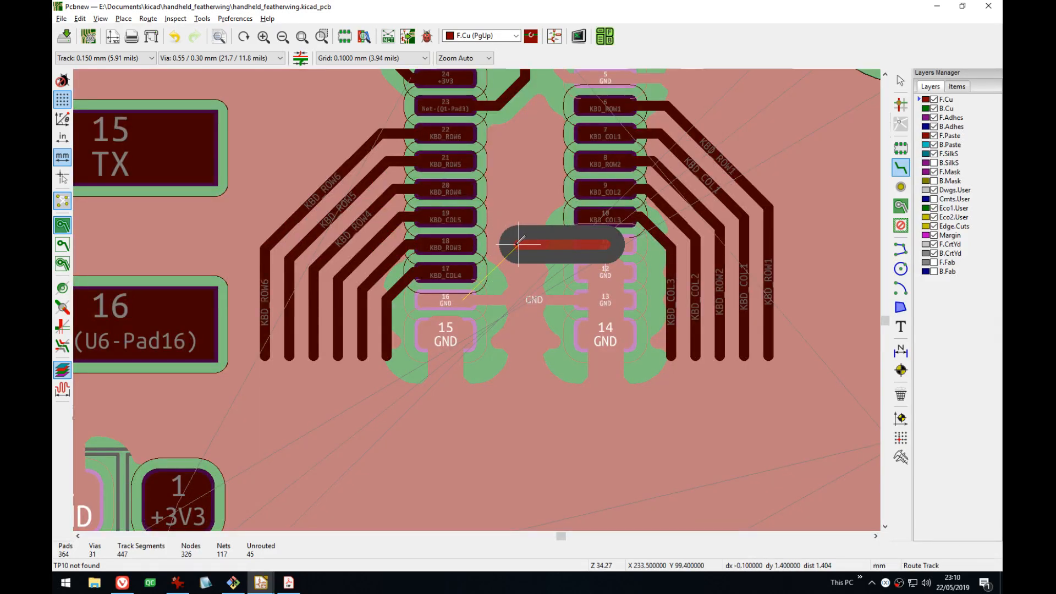
pyautogui.click(610, 274)
pyautogui.press('Escape')
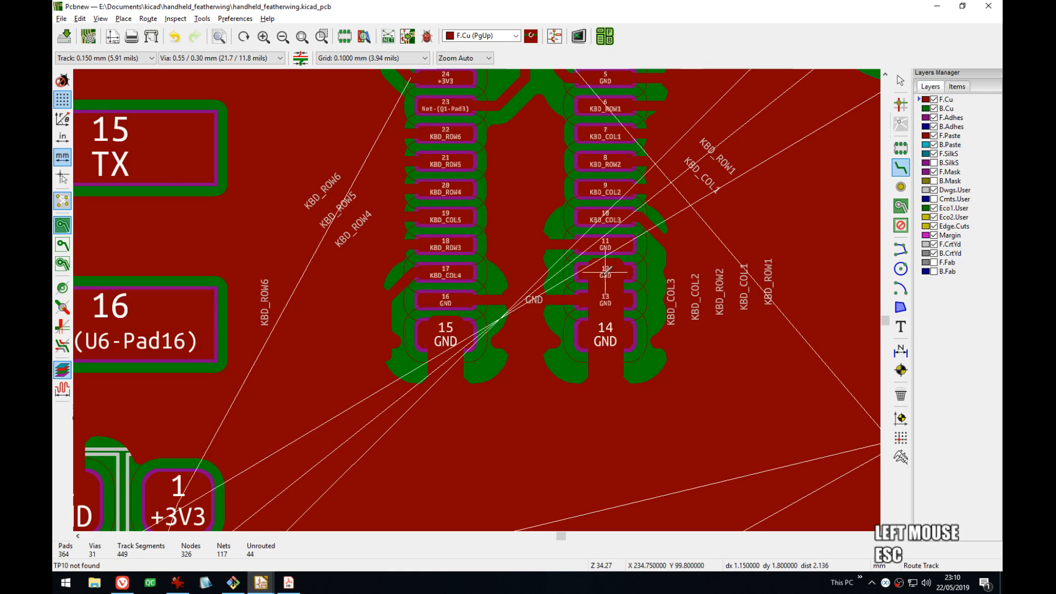
pyautogui.click(604, 274)
pyautogui.click(525, 272)
pyautogui.press('Escape')
# - Route a straight GND track from connector pad 14 towards pad 15
pyautogui.click(596, 333)
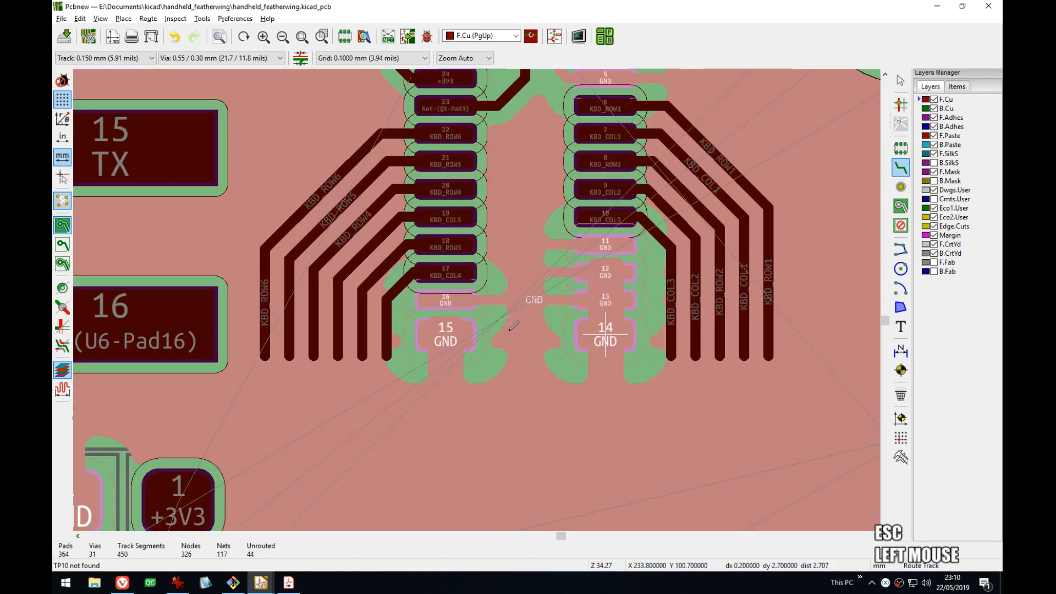
pyautogui.click(509, 330)
pyautogui.press('Escape')
# - Hide the zone fills and route the KBD_ROW7 track from pad 27 diagonally outward, starting its vertical run outside KBD_ROW6
pyautogui.moveTo(508, 185); pyautogui.dragTo(510, 382, button='middle')
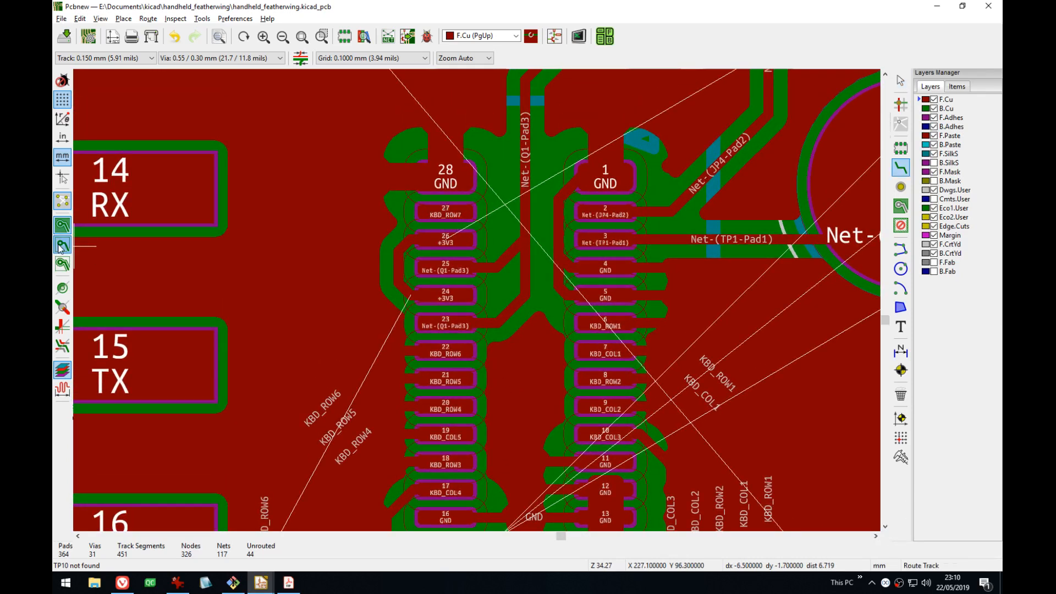
pyautogui.click(59, 248)
pyautogui.click(444, 212)
pyautogui.moveTo(288, 335); pyautogui.dragTo(301, 184, button='middle')
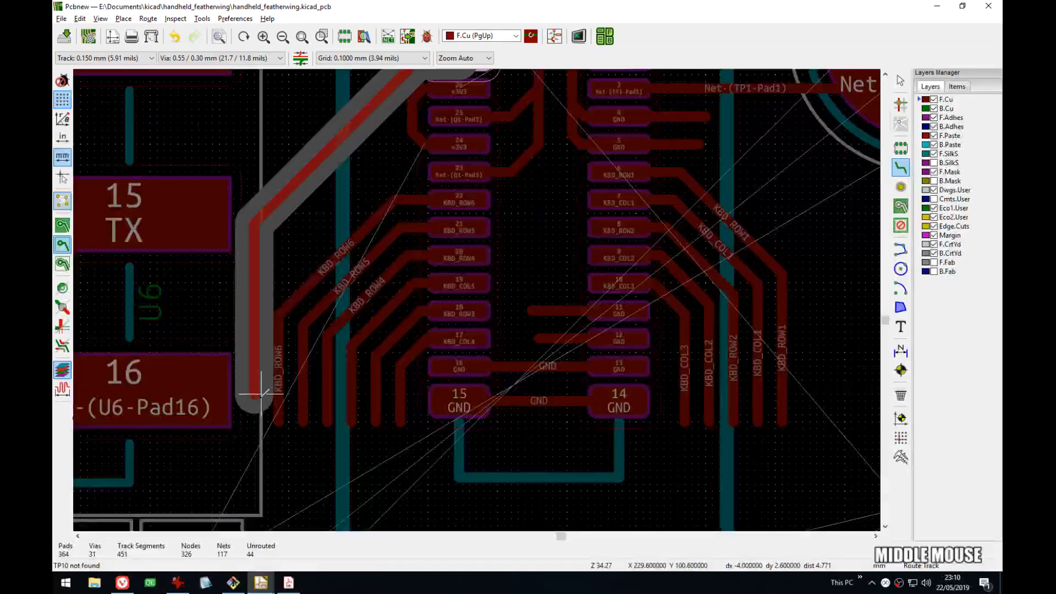
pyautogui.click(257, 412)
pyautogui.click(254, 305)
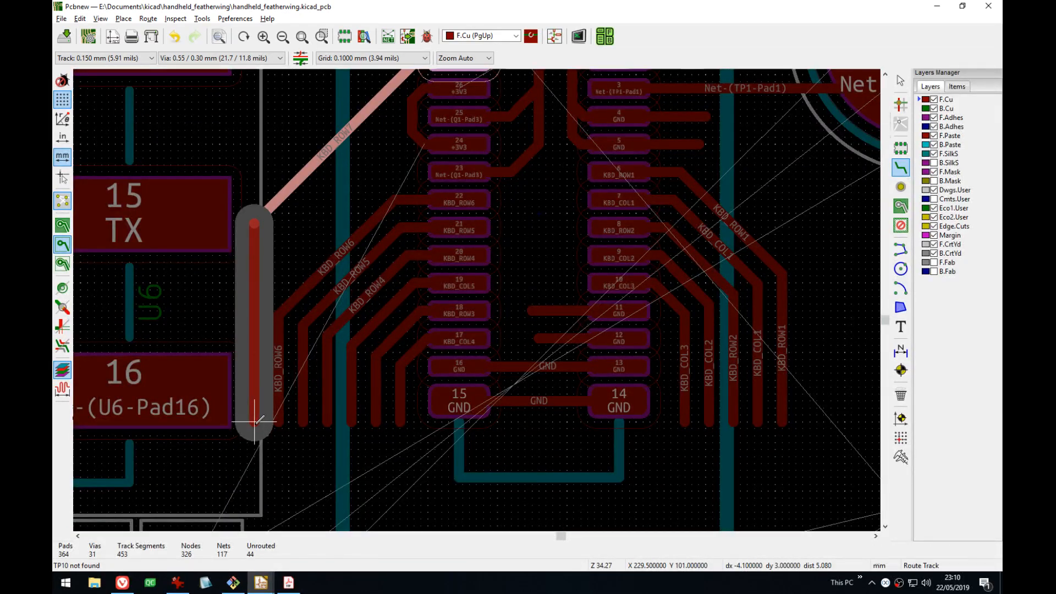
pyautogui.press('Escape')
# - Extend the vertical KBD_ROW7 track down to the level where the other keyboard tracks end
pyautogui.moveTo(310, 199); pyautogui.dragTo(438, 279, button='middle')
pyautogui.click(384, 389)
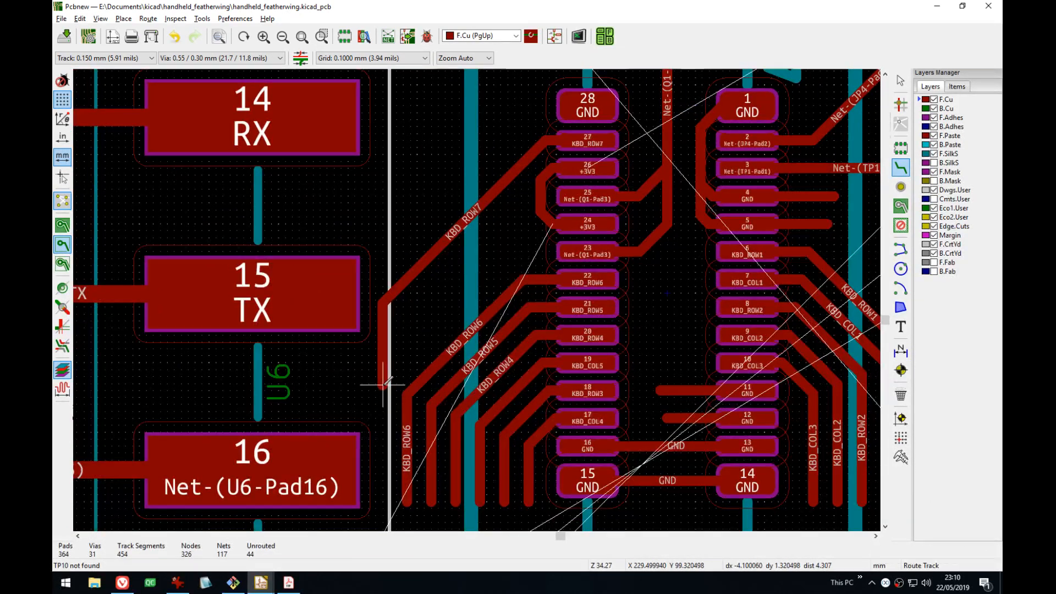
pyautogui.moveTo(385, 384); pyautogui.dragTo(387, 263, button='middle')
pyautogui.click(385, 380)
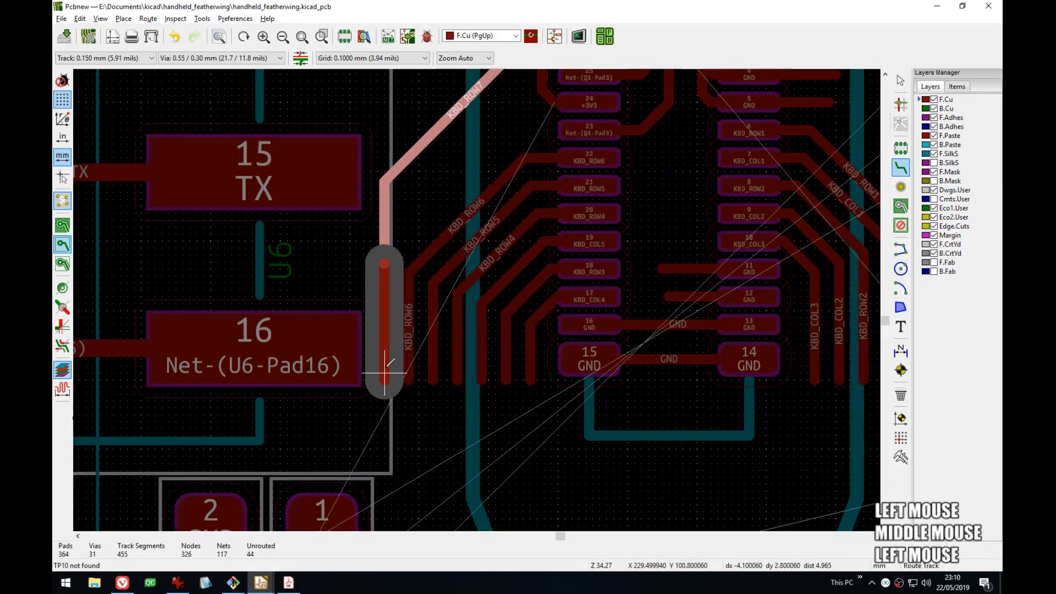
pyautogui.press('Escape')
# - Drag the diagonal KBD_ROW7 segment farther away from the KBD_ROW6 track and save the board
pyautogui.moveTo(384, 354); pyautogui.dragTo(464, 208, button='middle')
pyautogui.press('d')
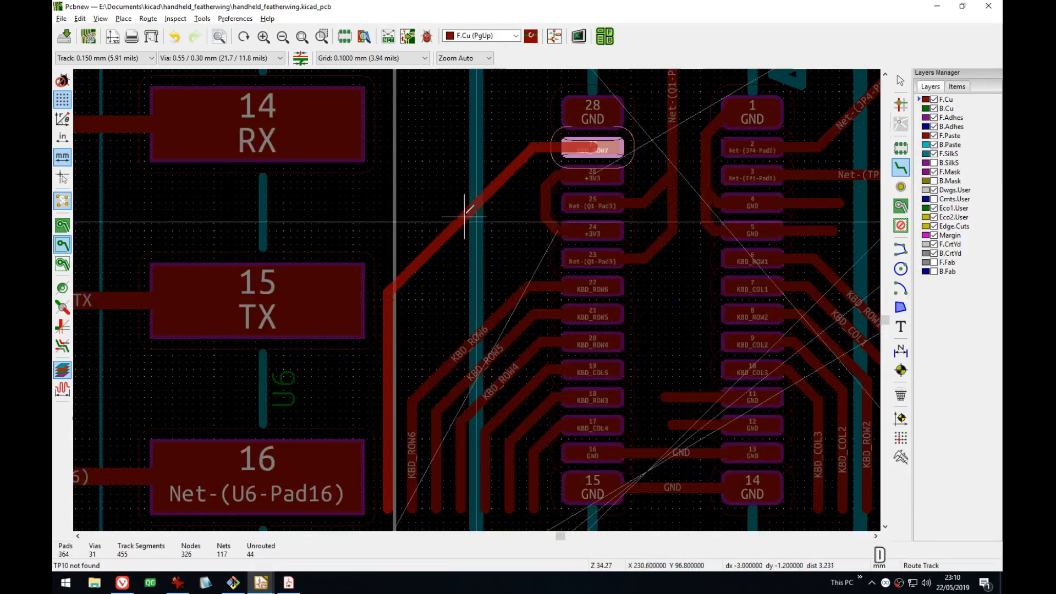
pyautogui.click(436, 203)
pyautogui.moveTo(568, 272); pyautogui.dragTo(420, 241, button='middle')
pyautogui.hotkey('ctrl', 's')
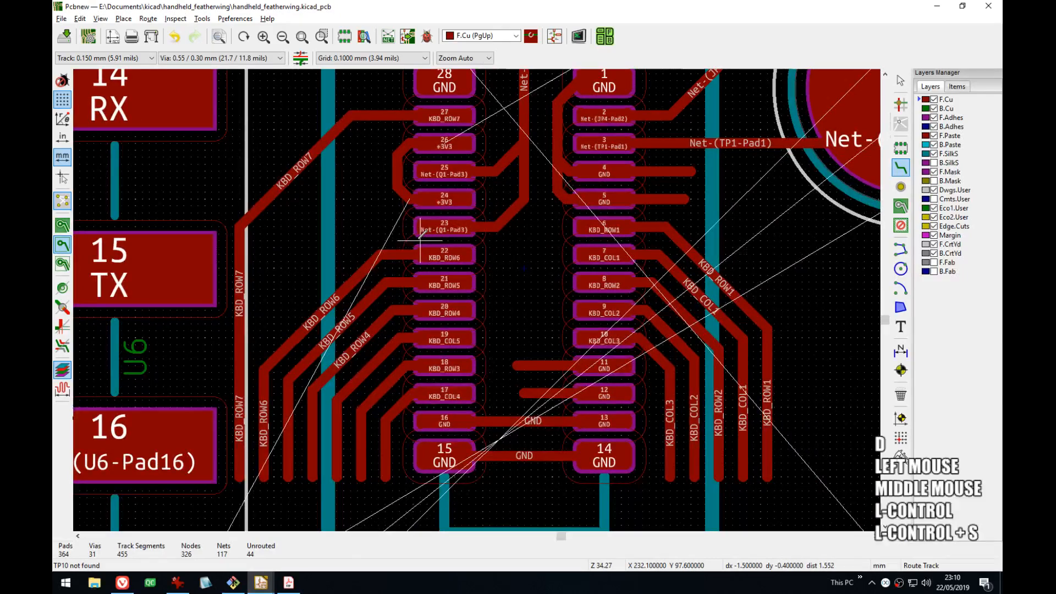
# - Turn on the display of back-side footprints and bring the lower part of the board into view
pyautogui.scroll(-4, 464, 365)
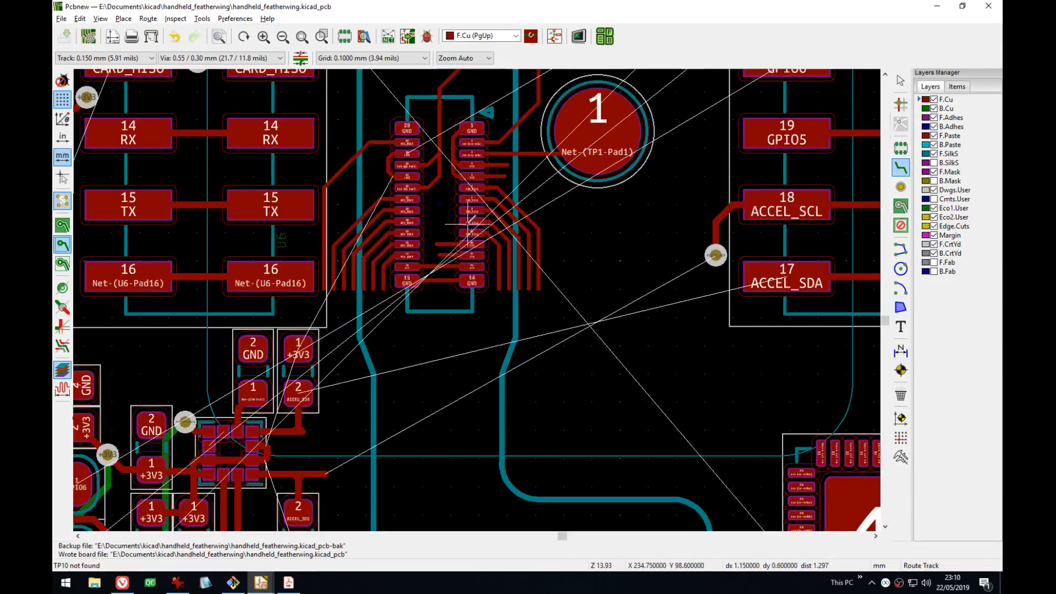
pyautogui.moveTo(654, 391); pyautogui.dragTo(525, 377, button='middle')
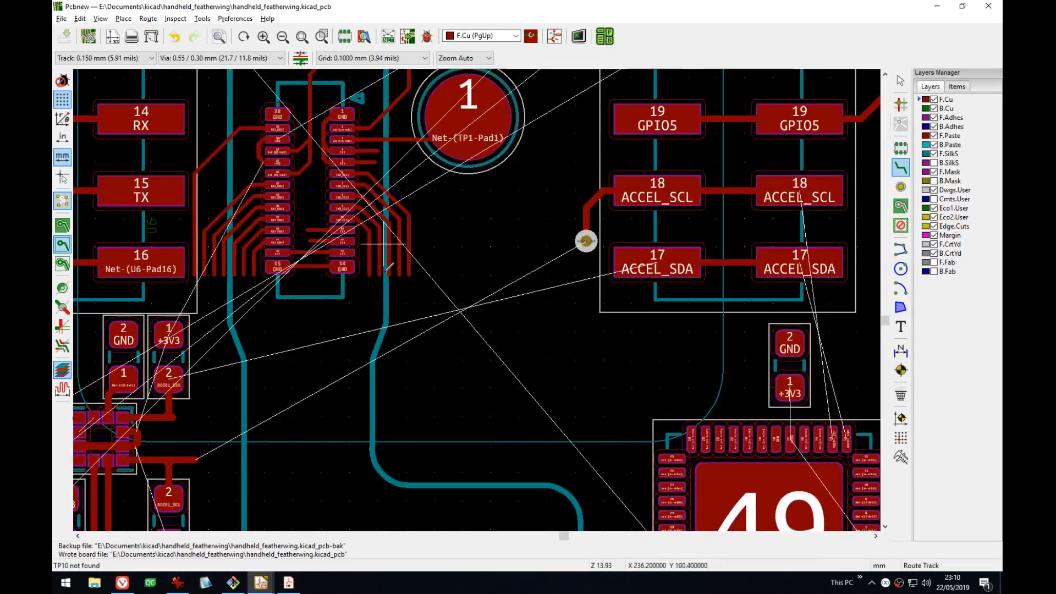
pyautogui.moveTo(680, 396); pyautogui.dragTo(582, 223, button='middle')
pyautogui.scroll(-3, 581, 223)
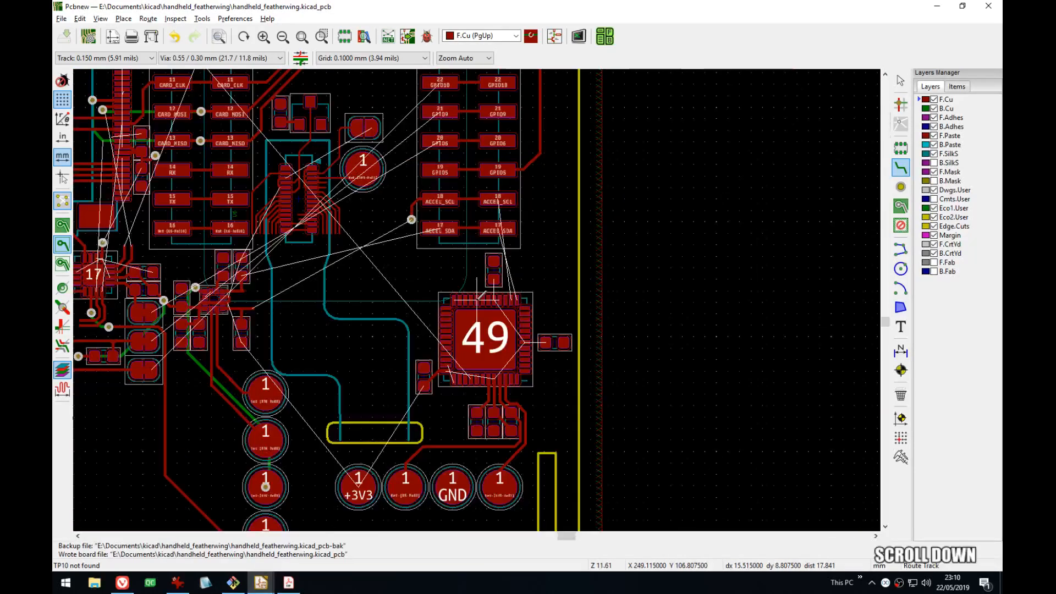
pyautogui.click(956, 87)
pyautogui.click(928, 109)
pyautogui.moveTo(533, 275); pyautogui.dragTo(209, 316, button='middle')
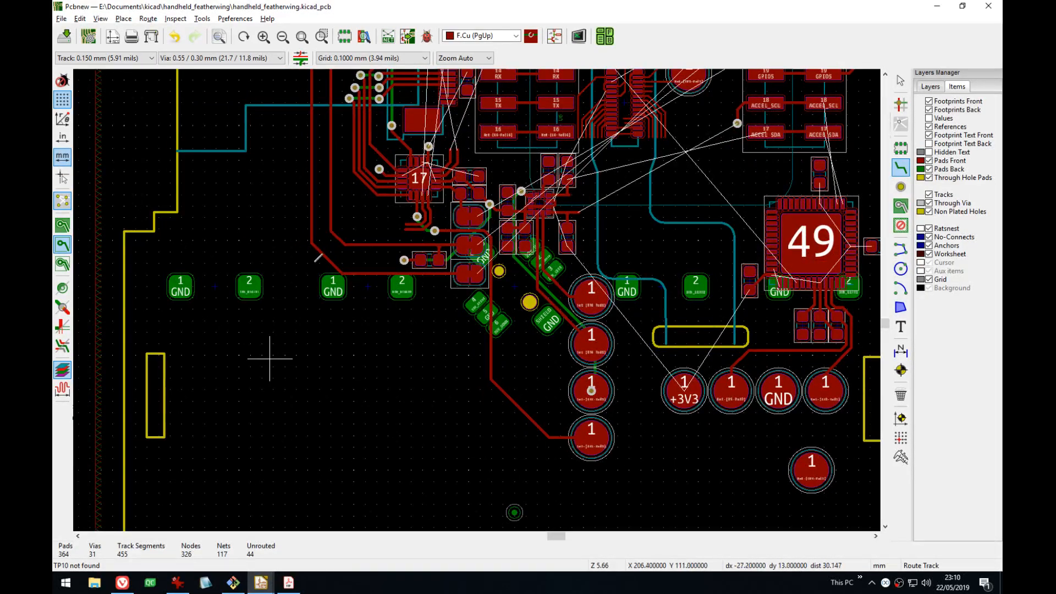
# - Examine the back-side pads around the lower board with B.Cu as the active layer, and return to F.Cu
pyautogui.press('pagedown')
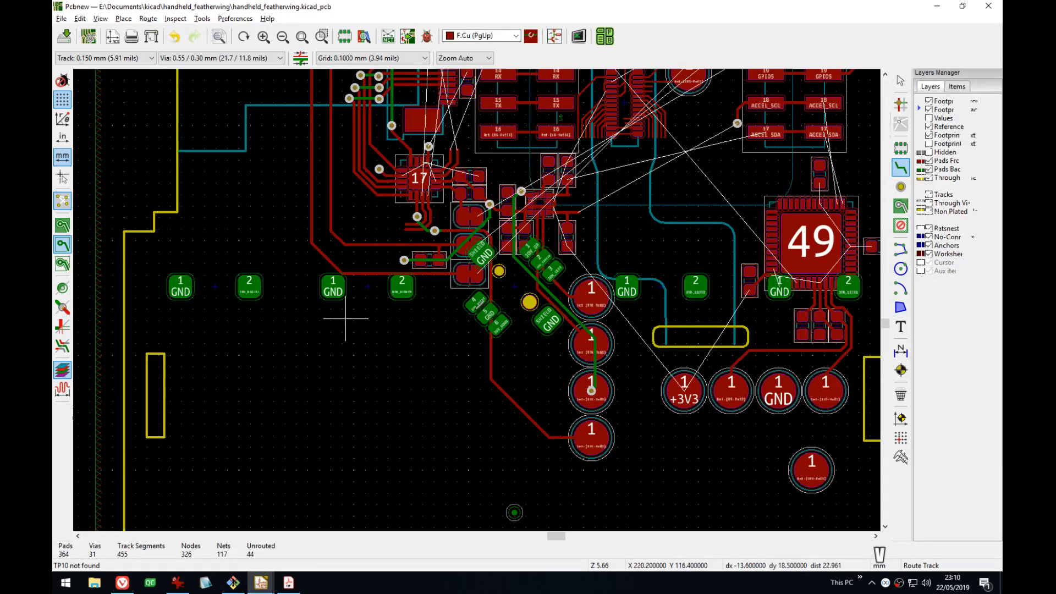
pyautogui.moveTo(521, 357); pyautogui.dragTo(406, 344, button='middle')
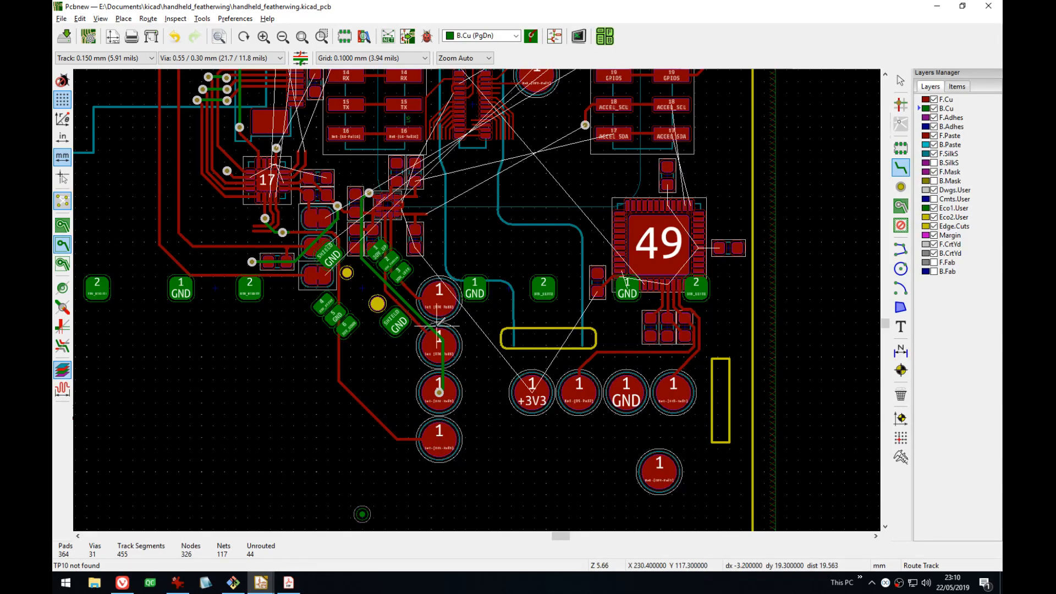
pyautogui.moveTo(434, 318); pyautogui.dragTo(490, 345, button='middle')
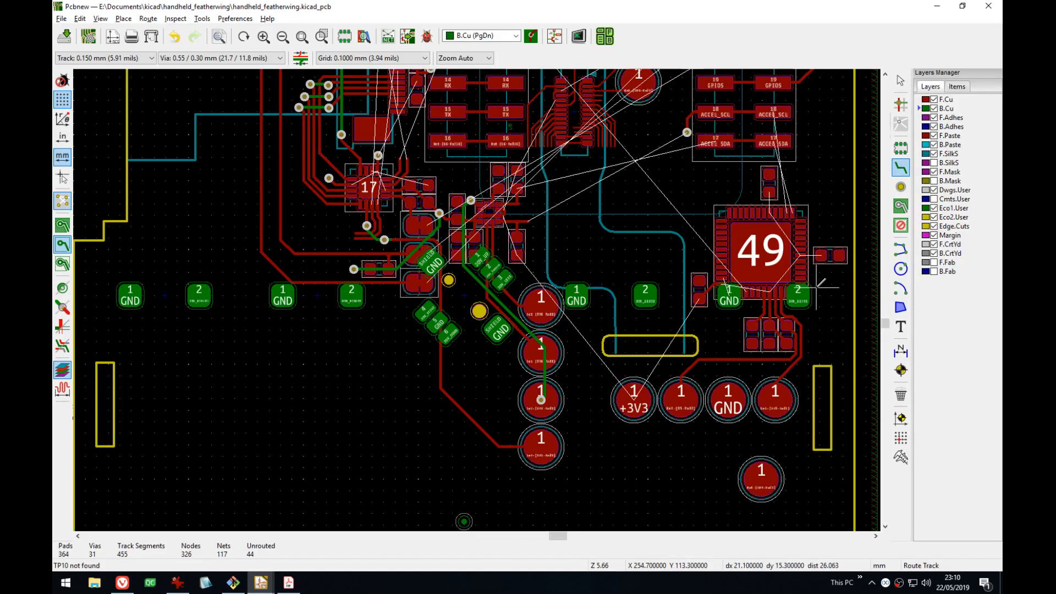
pyautogui.moveTo(712, 234); pyautogui.dragTo(715, 278, button='middle')
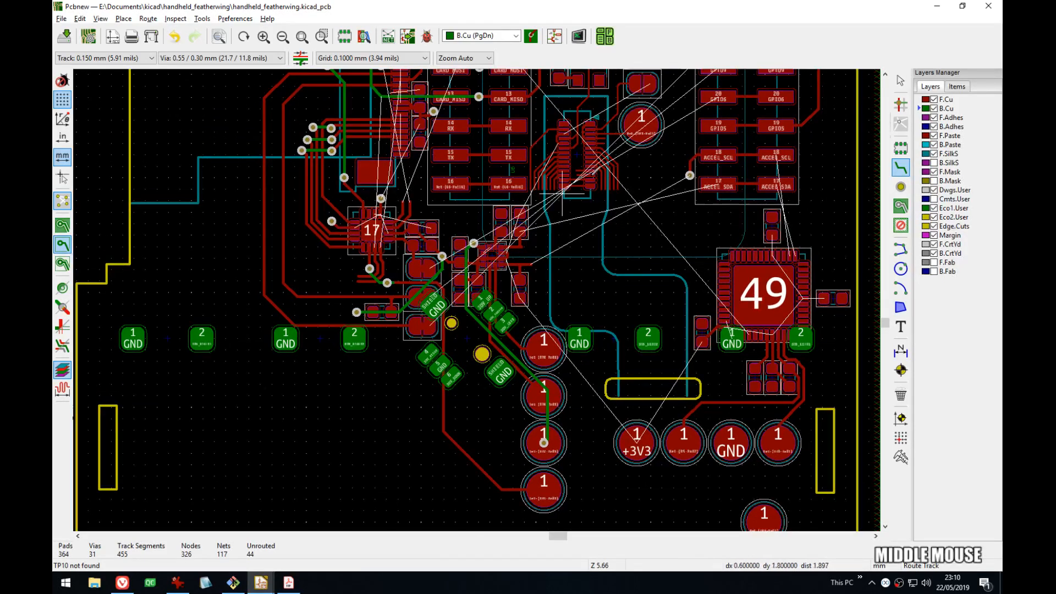
pyautogui.press('pageup')
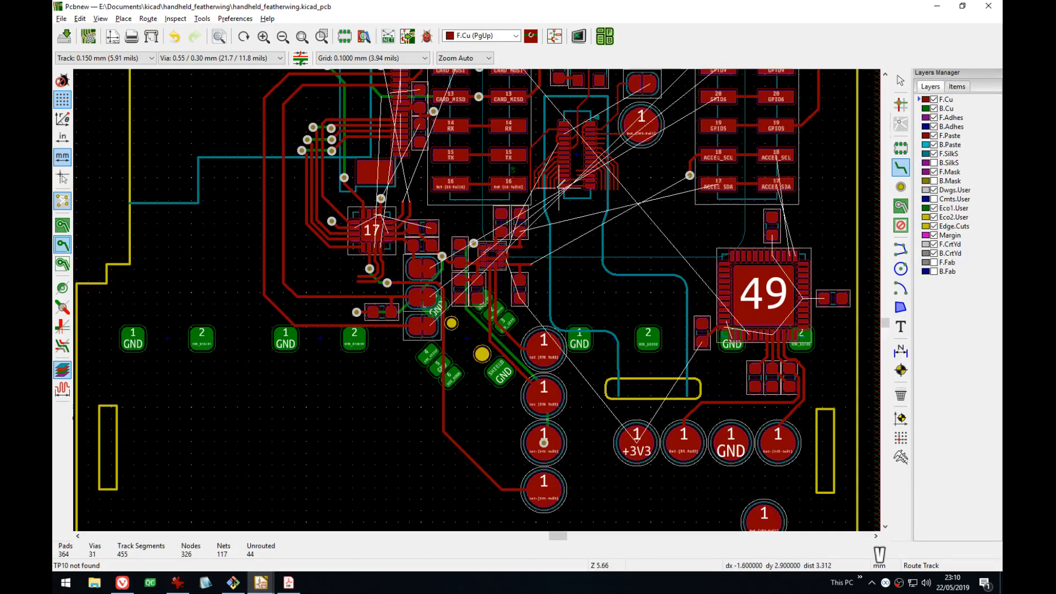
# - Check the filled copper zones on F.Cu and B.Cu, refill all zones, and hide the fills again
pyautogui.click(64, 226)
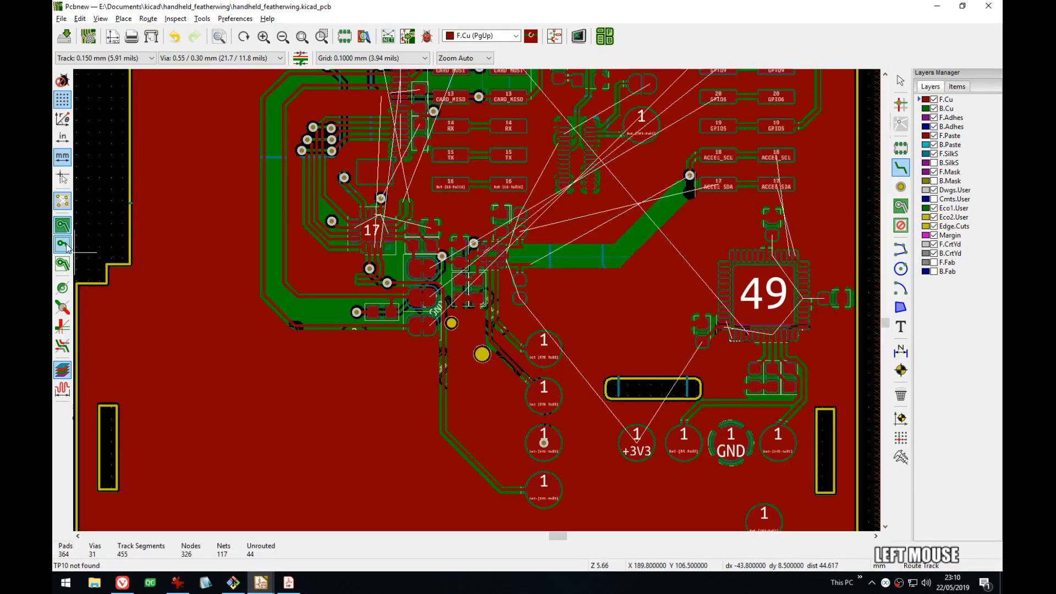
pyautogui.click(66, 247)
pyautogui.click(66, 232)
pyautogui.press('pagedown')
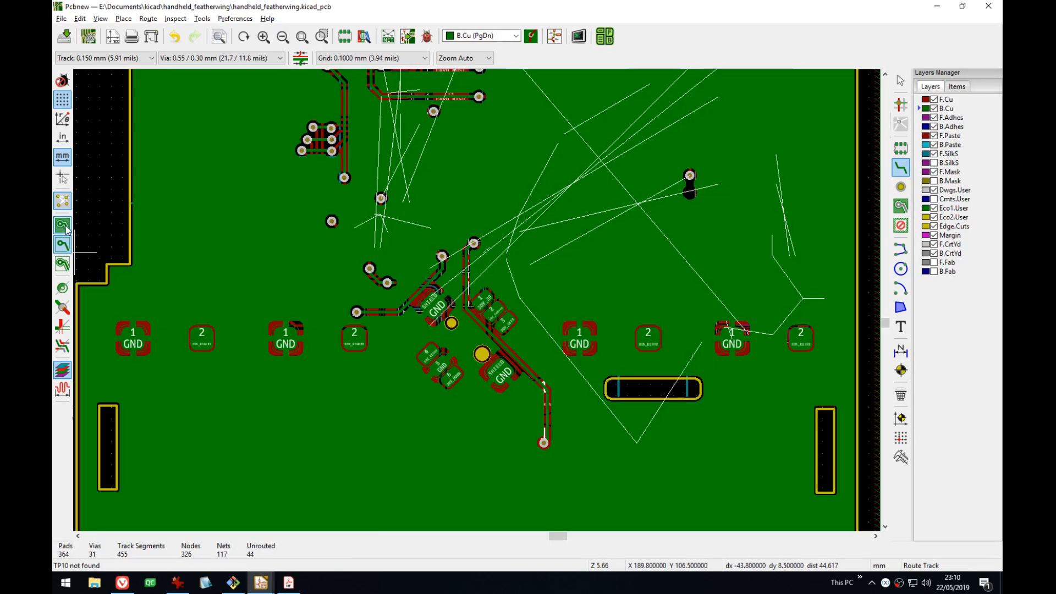
pyautogui.press('pageup')
pyautogui.press('b')
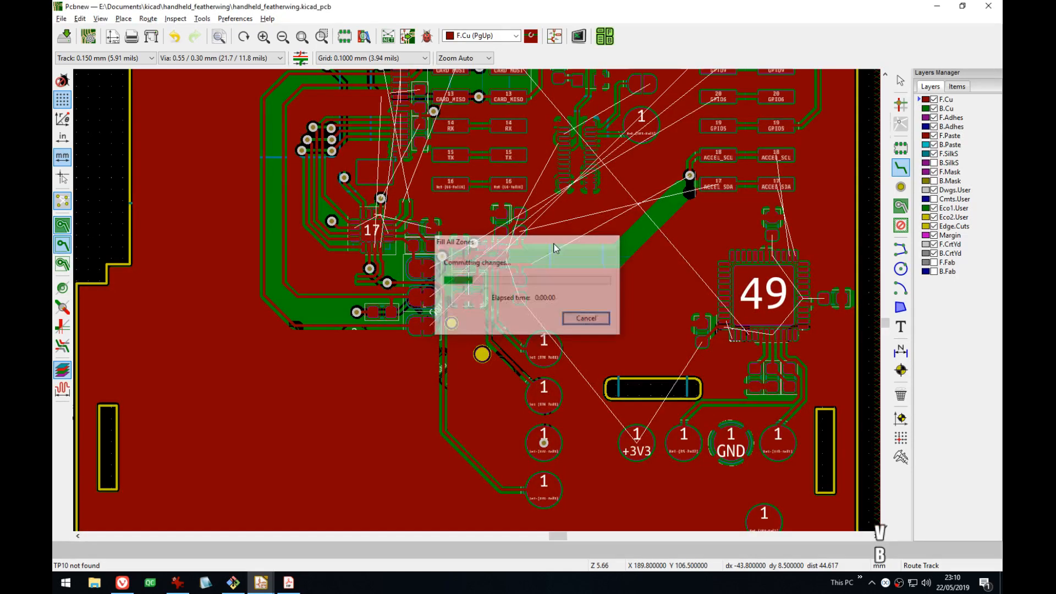
pyautogui.click(62, 245)
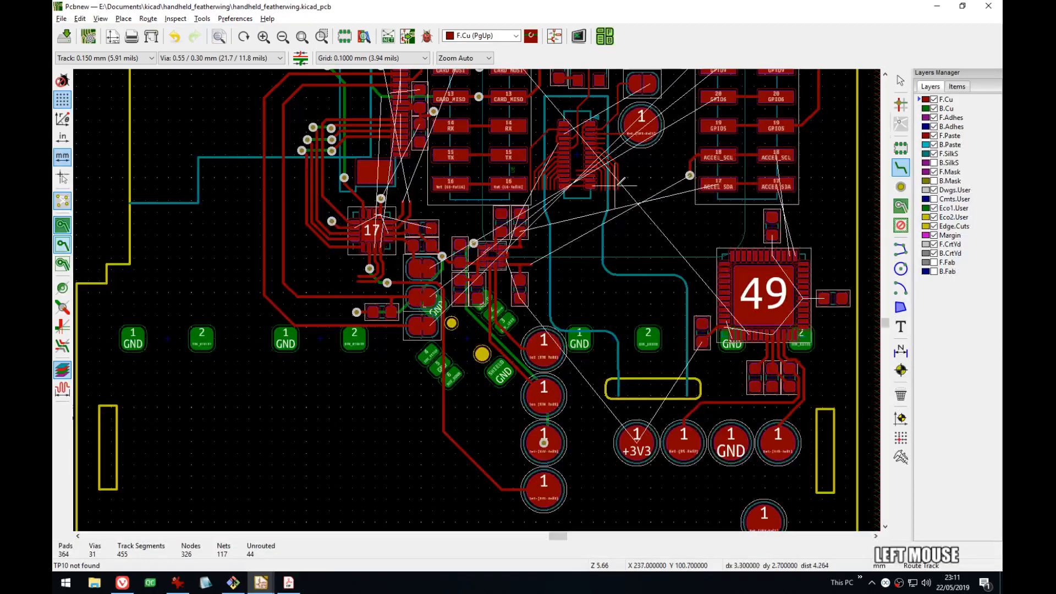
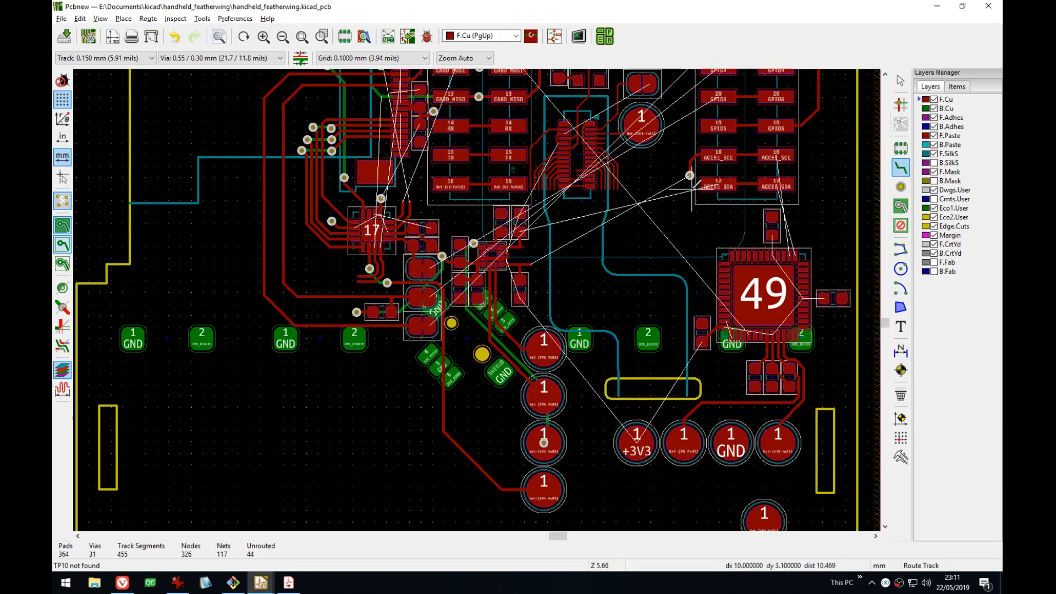
# - Set the track width to 0.250 mm and route the right-hand capacitor's +3V3 pad to pad 6 of the 49-pad chip
pyautogui.moveTo(567, 206); pyautogui.dragTo(555, 207, button='middle')
pyautogui.scroll(4, 544, 308)
pyautogui.moveTo(659, 393); pyautogui.dragTo(560, 366, button='middle')
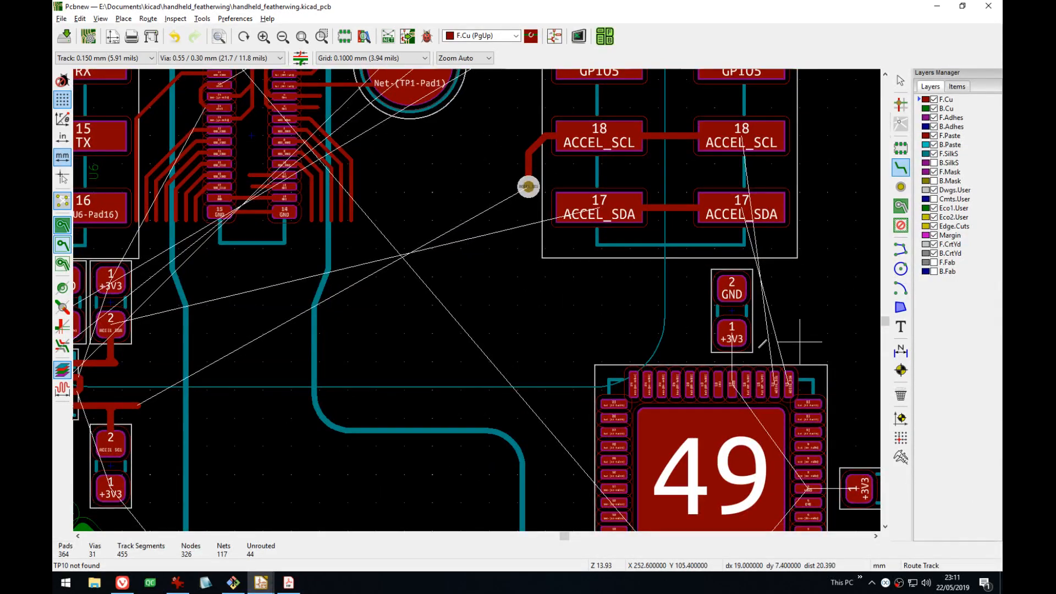
pyautogui.scroll(1, 734, 350)
pyautogui.moveTo(470, 319); pyautogui.dragTo(555, 190, button='middle')
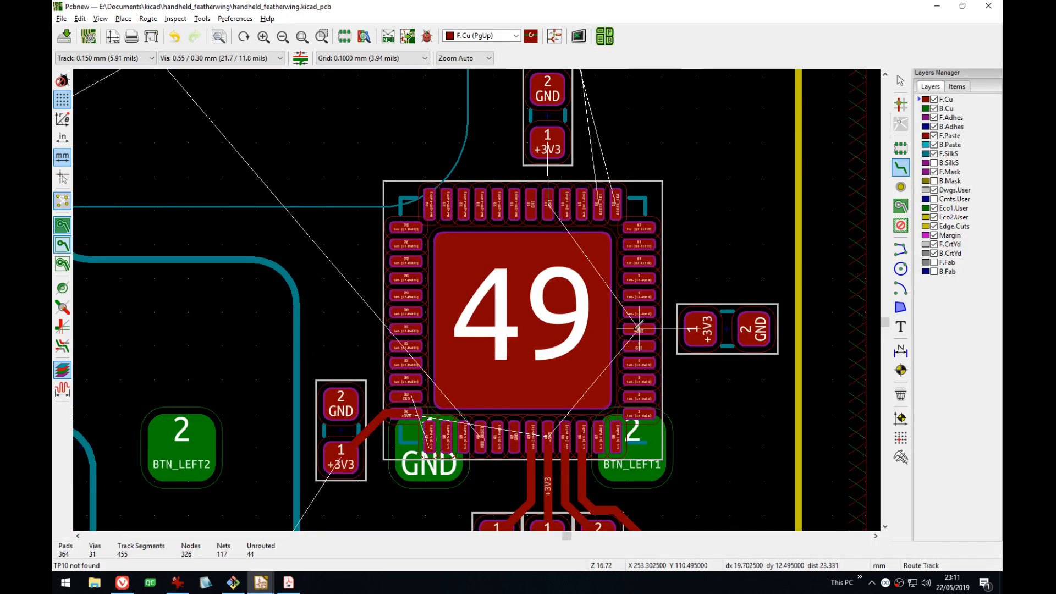
pyautogui.moveTo(503, 406); pyautogui.dragTo(517, 338, button='middle')
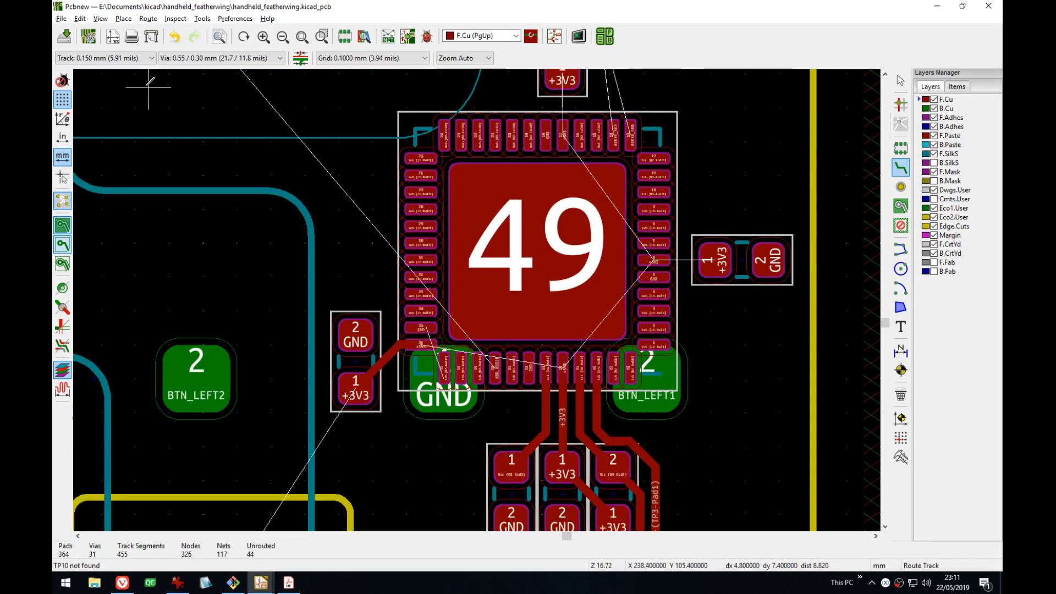
pyautogui.click(110, 58)
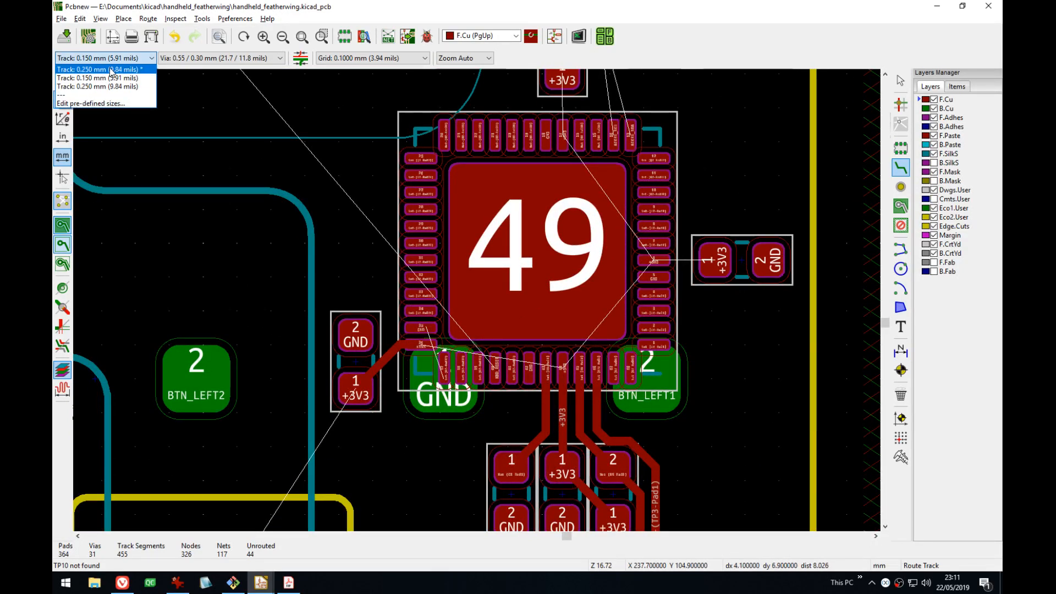
pyautogui.click(112, 70)
pyautogui.click(726, 255)
pyautogui.click(653, 260)
# - Route the +3V3 pad of the capacitor above the 49-pad chip to the chip's pad 17
pyautogui.moveTo(653, 260); pyautogui.dragTo(664, 337, button='middle')
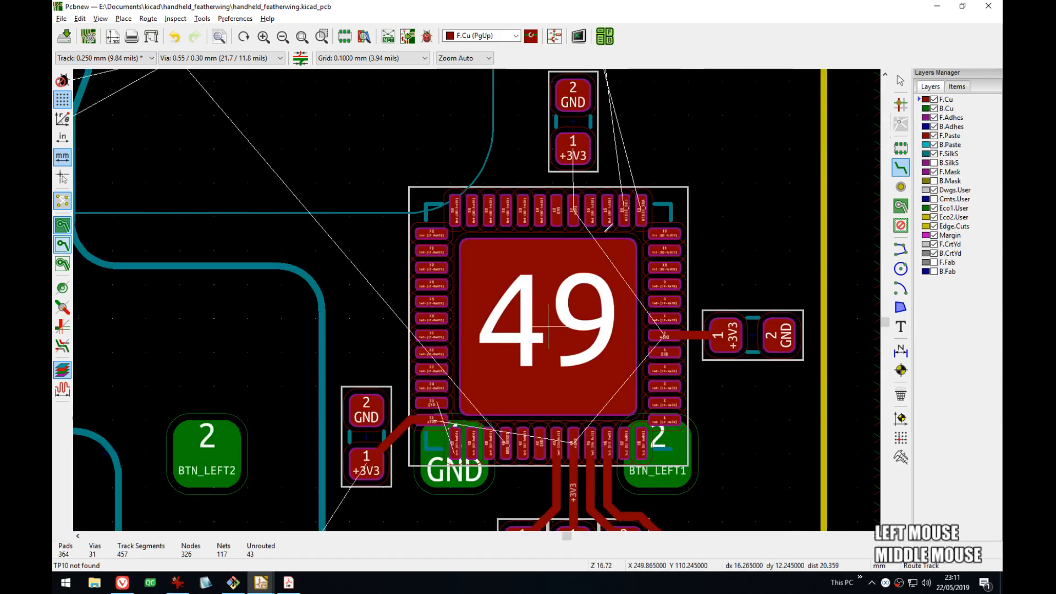
pyautogui.click(572, 147)
pyautogui.click(573, 209)
pyautogui.moveTo(547, 332); pyautogui.dragTo(595, 282, button='middle')
pyautogui.press('Escape')
# - Examine the area between the keyboard connector's track ends and the pads of the 49-pad chip
pyautogui.moveTo(481, 198); pyautogui.dragTo(599, 307, button='middle')
pyautogui.moveTo(367, 157); pyautogui.dragTo(476, 240, button='middle')
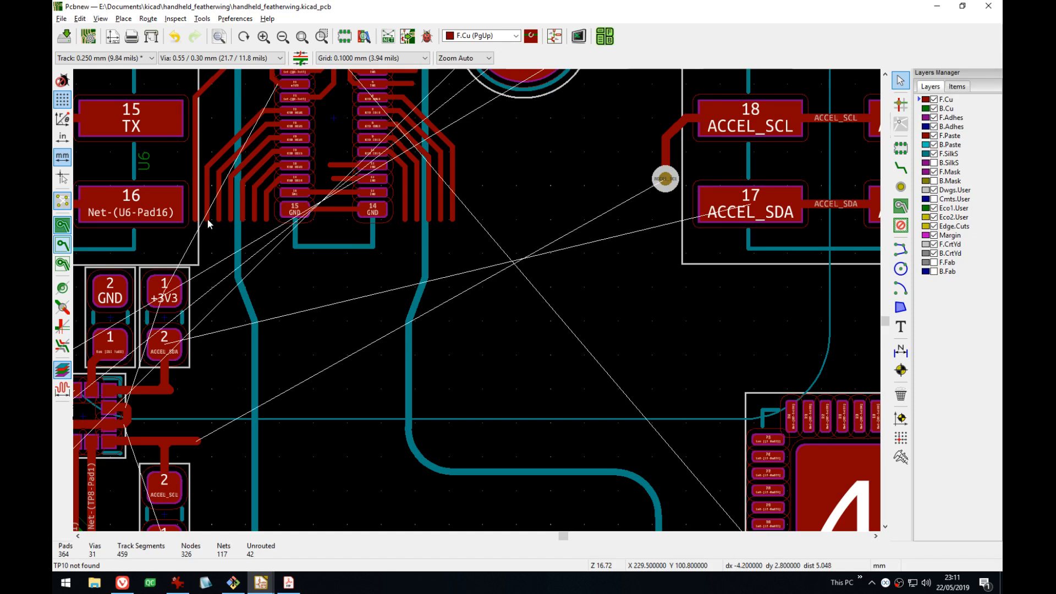
pyautogui.moveTo(207, 218); pyautogui.dragTo(438, 234, button='middle')
pyautogui.scroll(1, 446, 315)
pyautogui.moveTo(674, 295); pyautogui.dragTo(495, 270, button='middle')
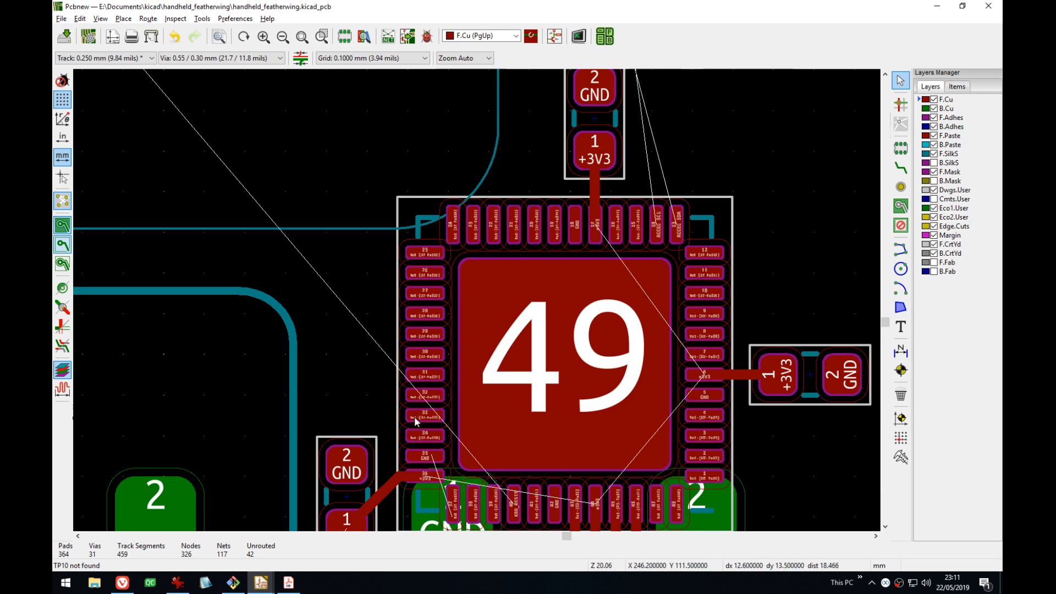
pyautogui.moveTo(403, 303); pyautogui.dragTo(529, 322, button='middle')
pyautogui.scroll(-2, 365, 262)
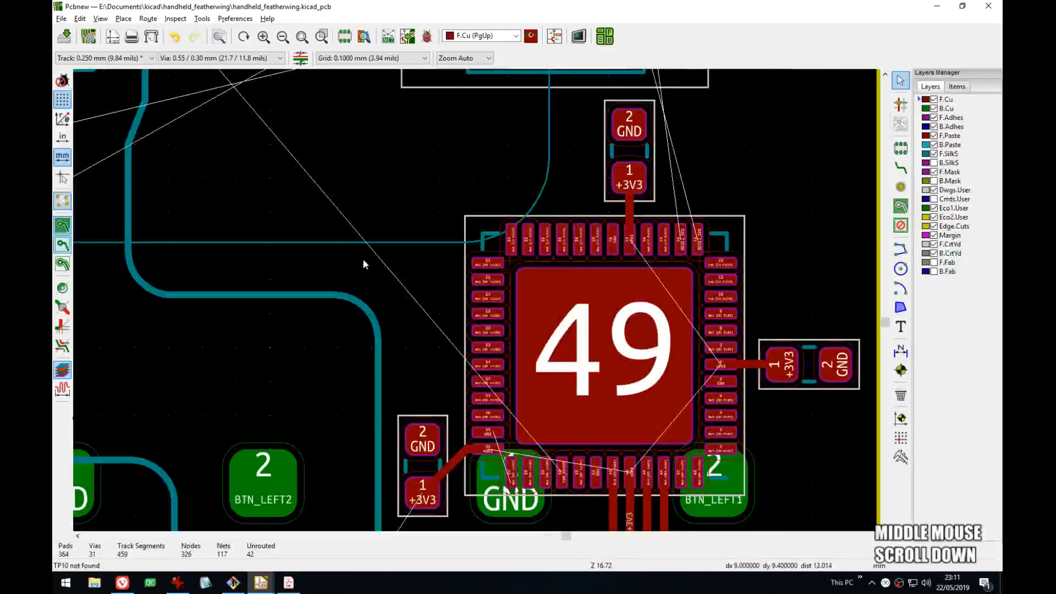
# - Examine the tracks around the keyboard connector, from the BL_CTRL transistor down to the ends of the row and column tracks
pyautogui.moveTo(365, 262); pyautogui.dragTo(625, 360, button='middle')
pyautogui.moveTo(497, 272); pyautogui.dragTo(569, 408, button='middle')
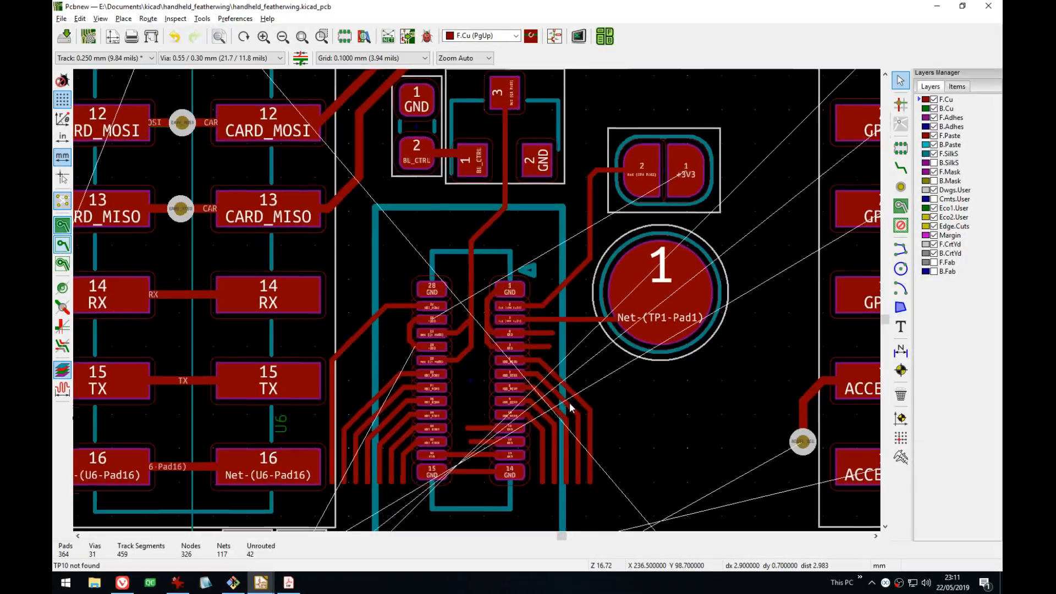
pyautogui.moveTo(517, 319); pyautogui.dragTo(511, 426, button='middle')
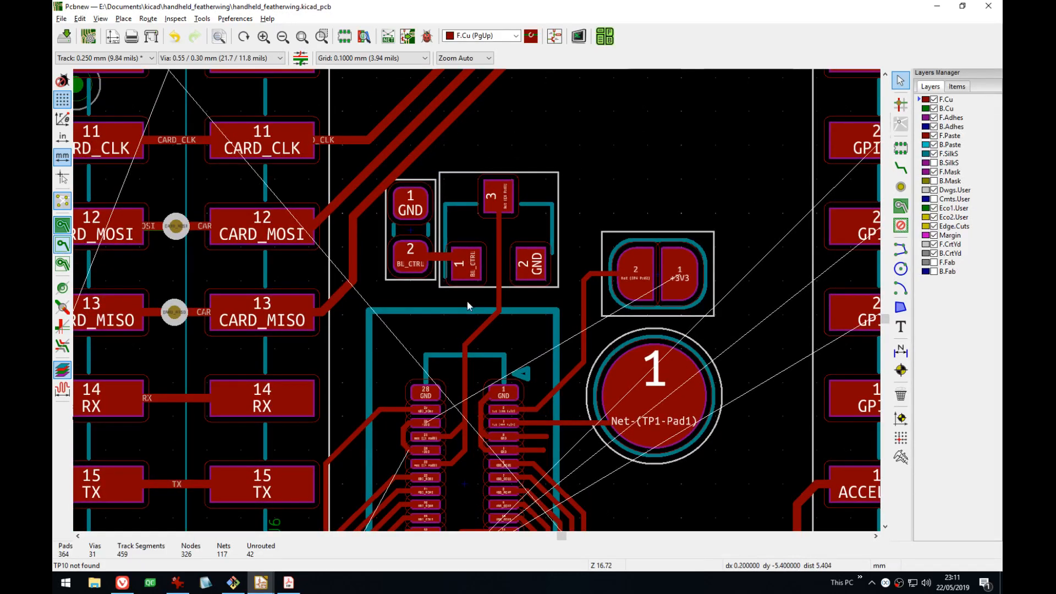
pyautogui.moveTo(468, 272); pyautogui.dragTo(543, 102, button='middle')
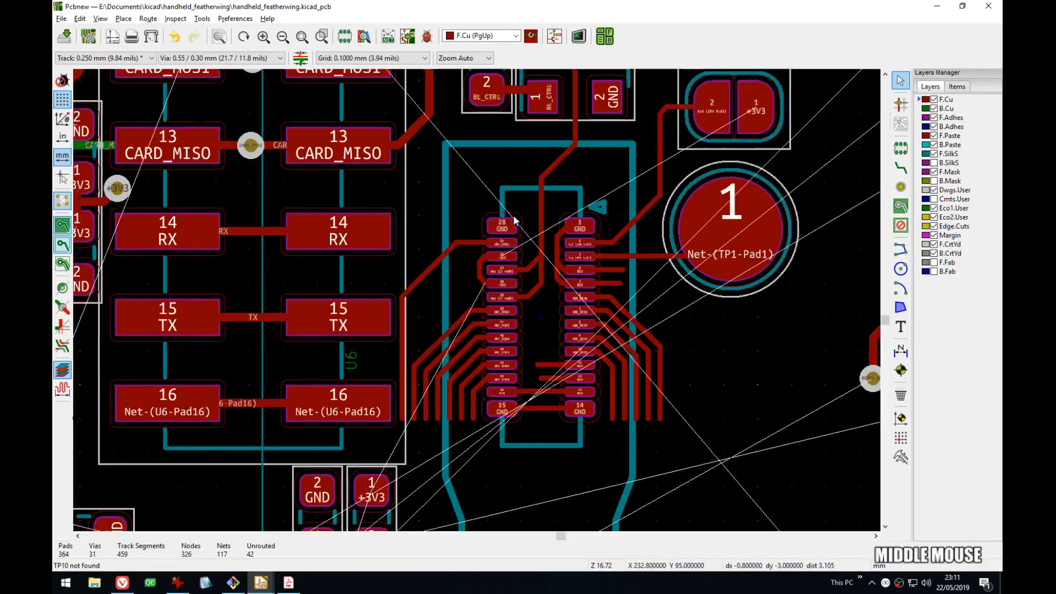
pyautogui.moveTo(407, 420); pyautogui.dragTo(461, 358, button='middle')
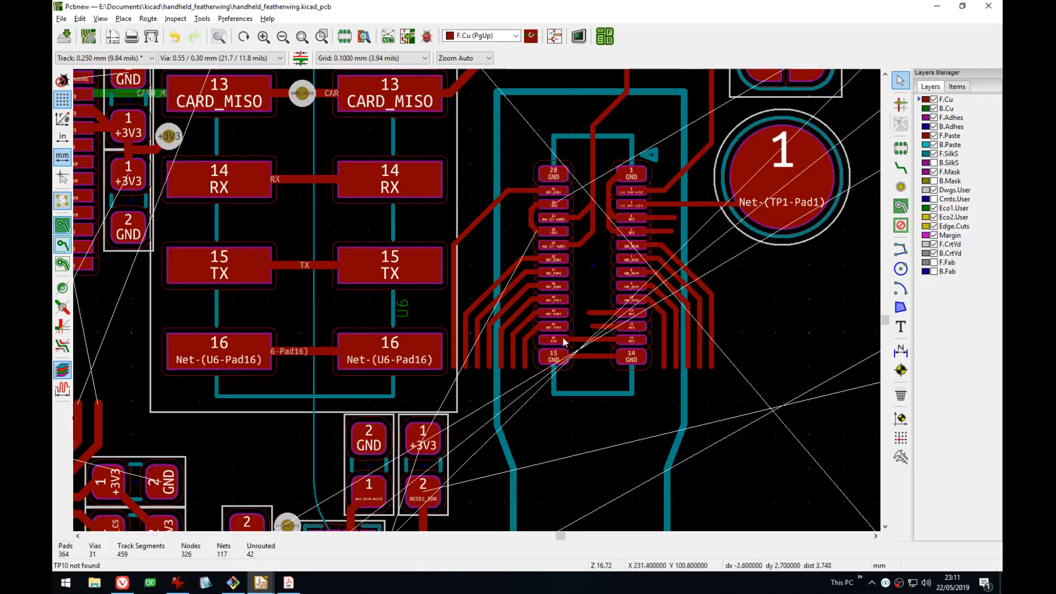
pyautogui.scroll(-2, 461, 358)
pyautogui.moveTo(468, 226); pyautogui.dragTo(505, 300, button='middle')
pyautogui.moveTo(554, 328); pyautogui.dragTo(514, 270, button='middle')
pyautogui.moveTo(443, 253); pyautogui.dragTo(441, 273, button='middle')
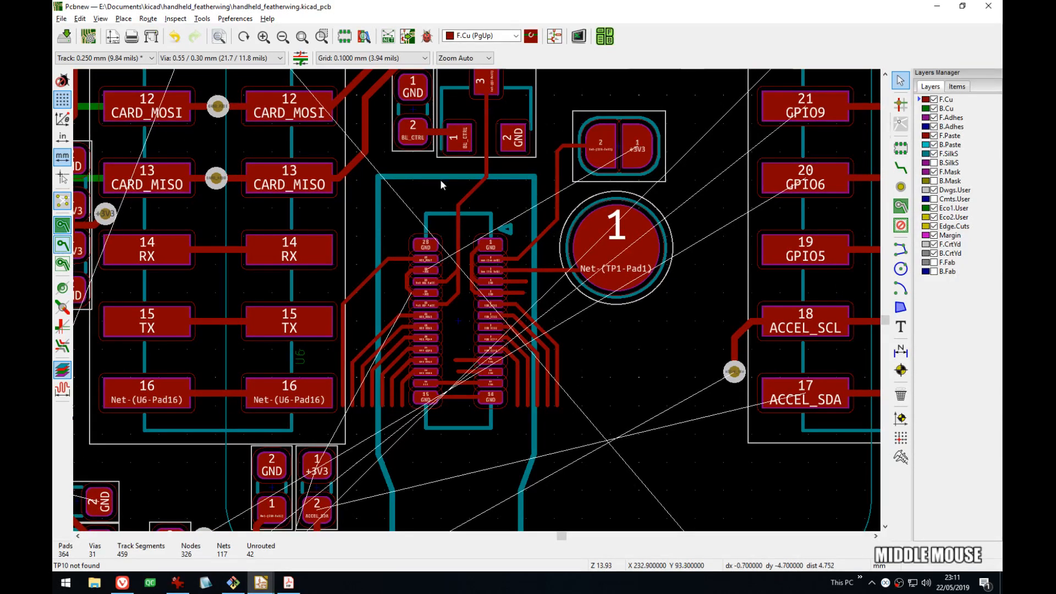
pyautogui.press('x')
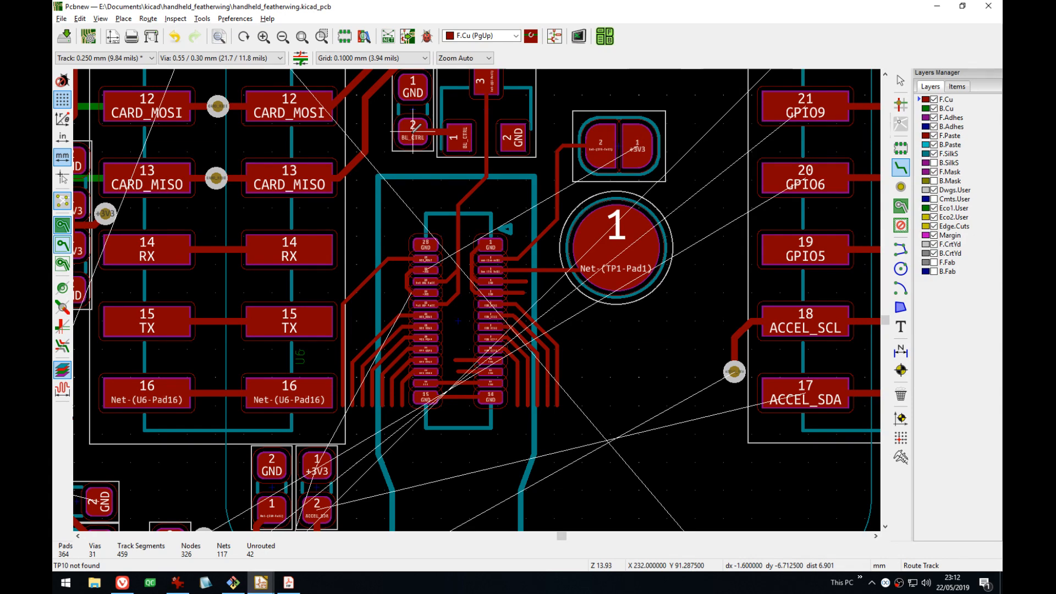
pyautogui.press('Escape')
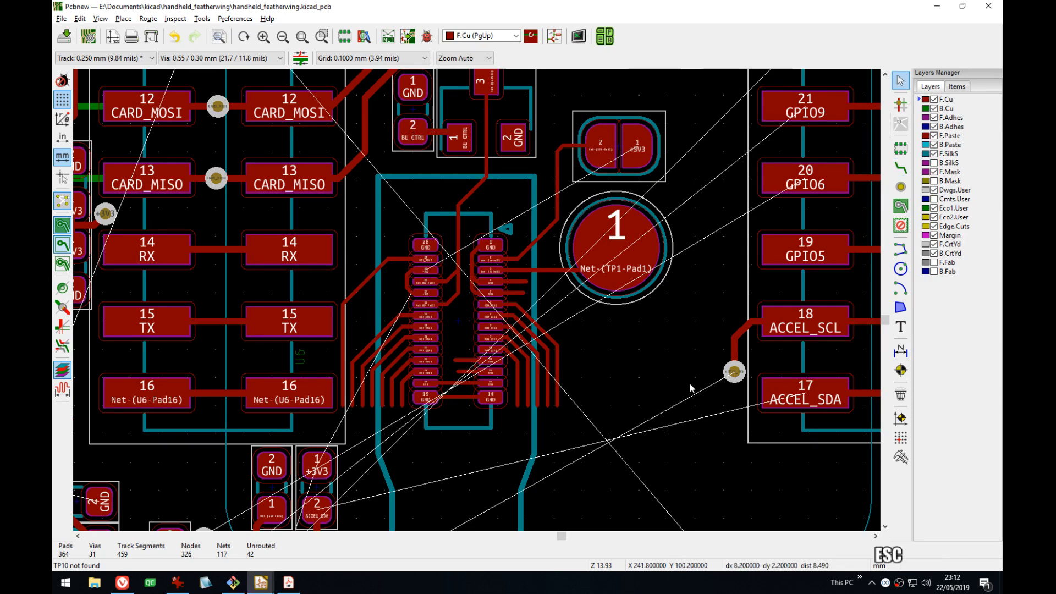
# - Switch to the schematic in Eeschema, open the Keyboard sheet and examine the ATSAMD20G16A's pins beside the unconnected net labels
pyautogui.moveTo(688, 379); pyautogui.dragTo(273, 91, button='middle')
pyautogui.scroll(1, 477, 304)
pyautogui.moveTo(477, 304); pyautogui.dragTo(511, 226, button='middle')
pyautogui.hotkey('alt', 'Tab')
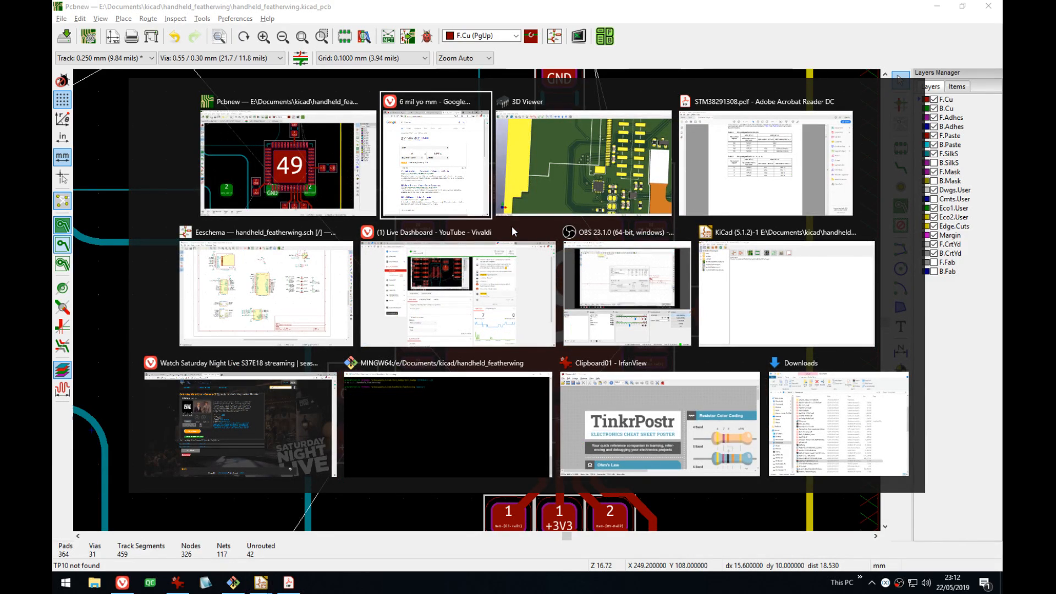
pyautogui.click(308, 291)
pyautogui.moveTo(728, 298); pyautogui.dragTo(365, 264, button='middle')
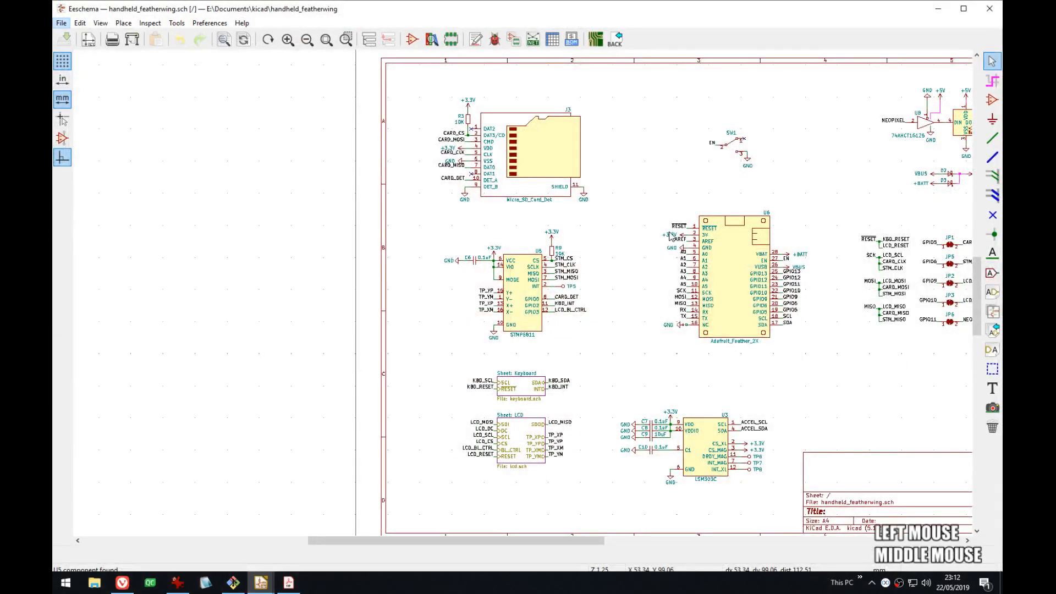
pyautogui.click(684, 42)
pyautogui.moveTo(767, 209); pyautogui.dragTo(551, 203, button='middle')
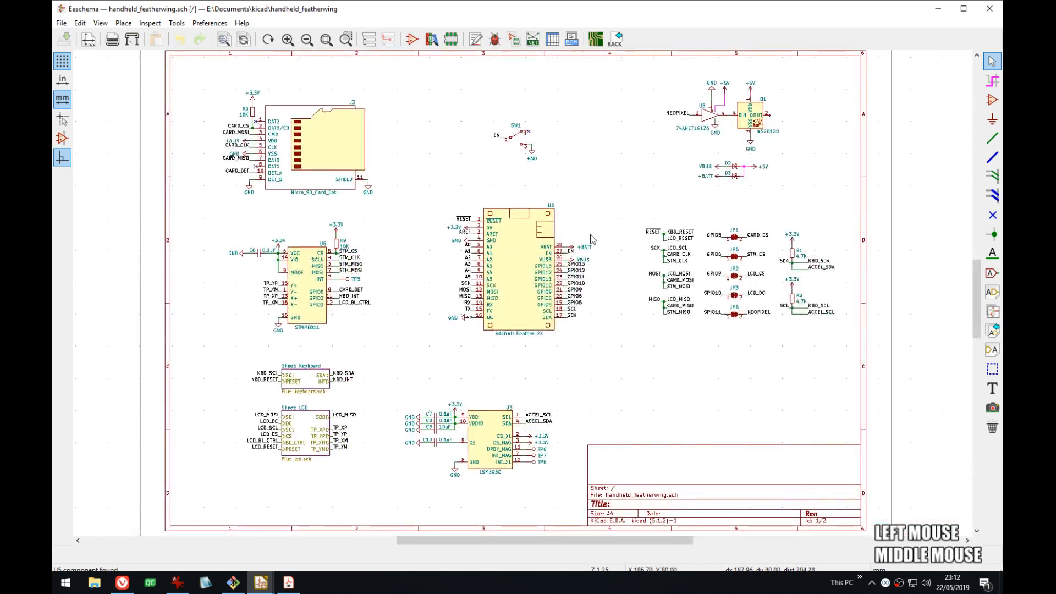
pyautogui.doubleClick(310, 390)
pyautogui.scroll(1, 523, 297)
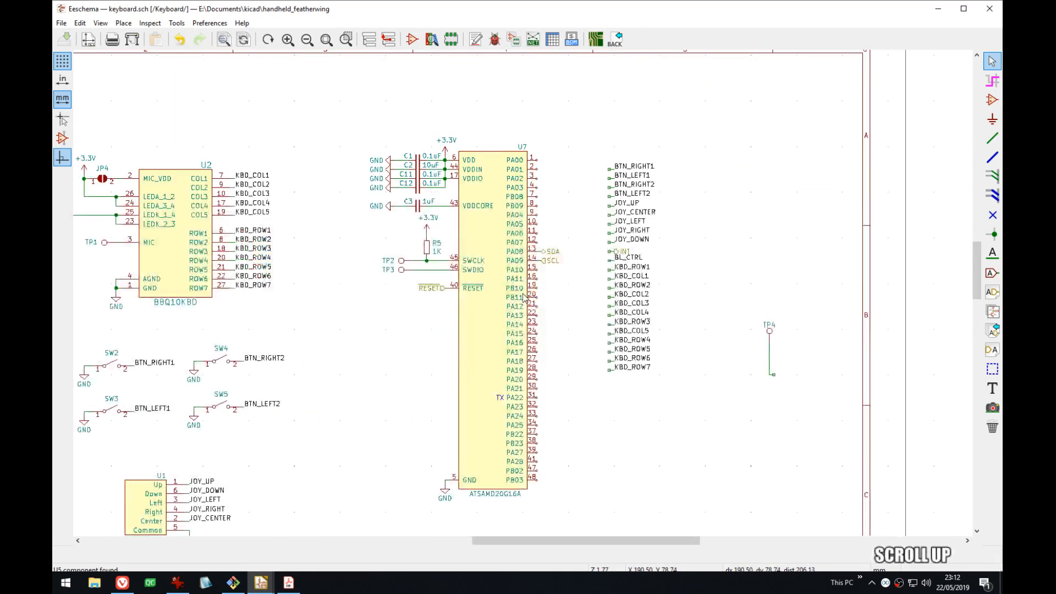
pyautogui.moveTo(524, 297); pyautogui.dragTo(531, 285, button='middle')
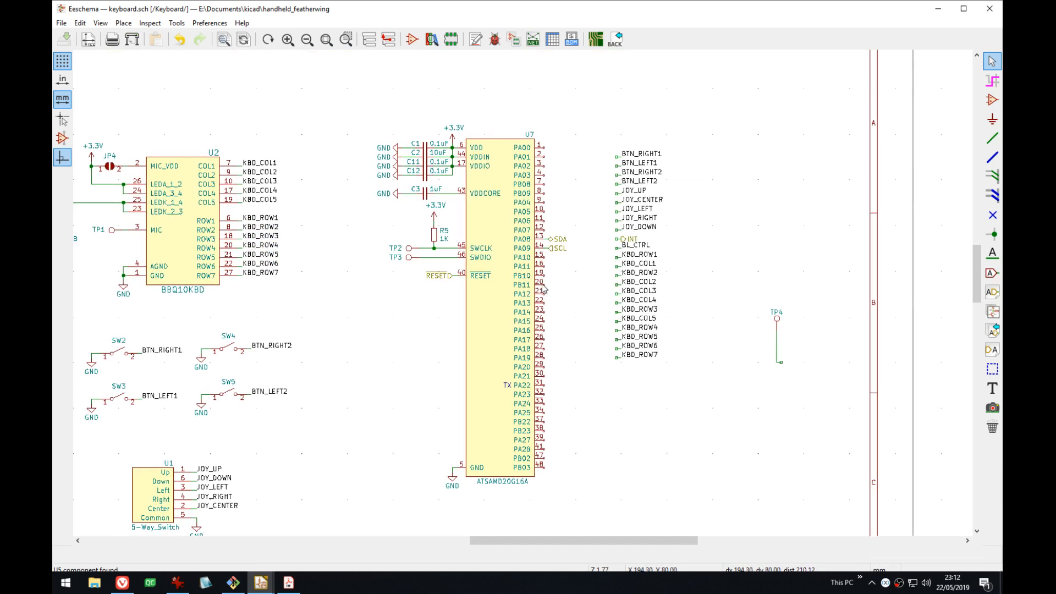
# - Compare the microcontroller's pad positions on the board in Pcbnew with its pins on the Keyboard schematic sheet
pyautogui.hotkey('alt', 'Tab')
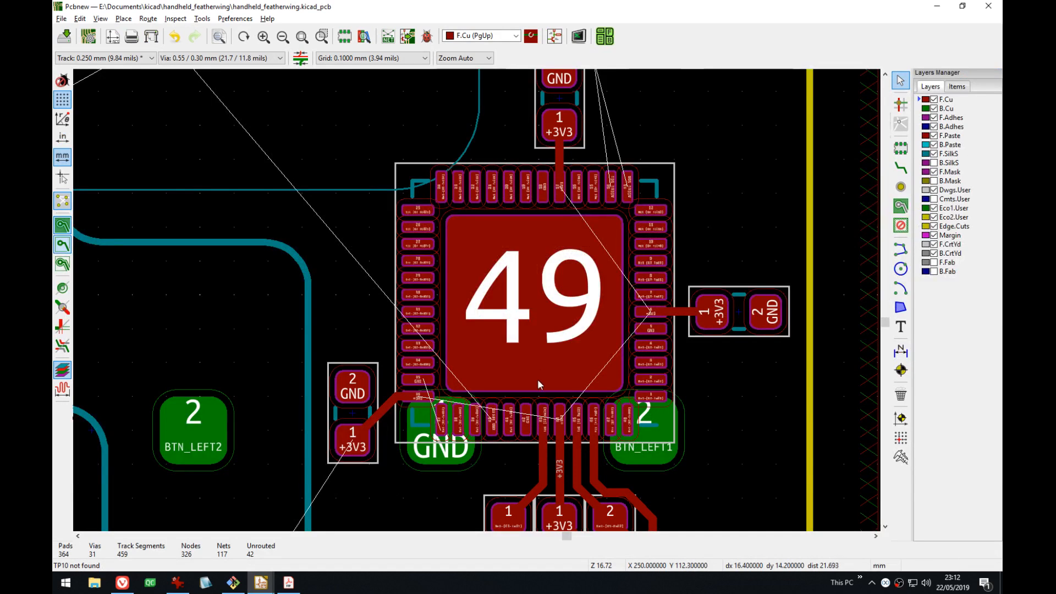
pyautogui.moveTo(617, 407); pyautogui.dragTo(644, 251, button='middle')
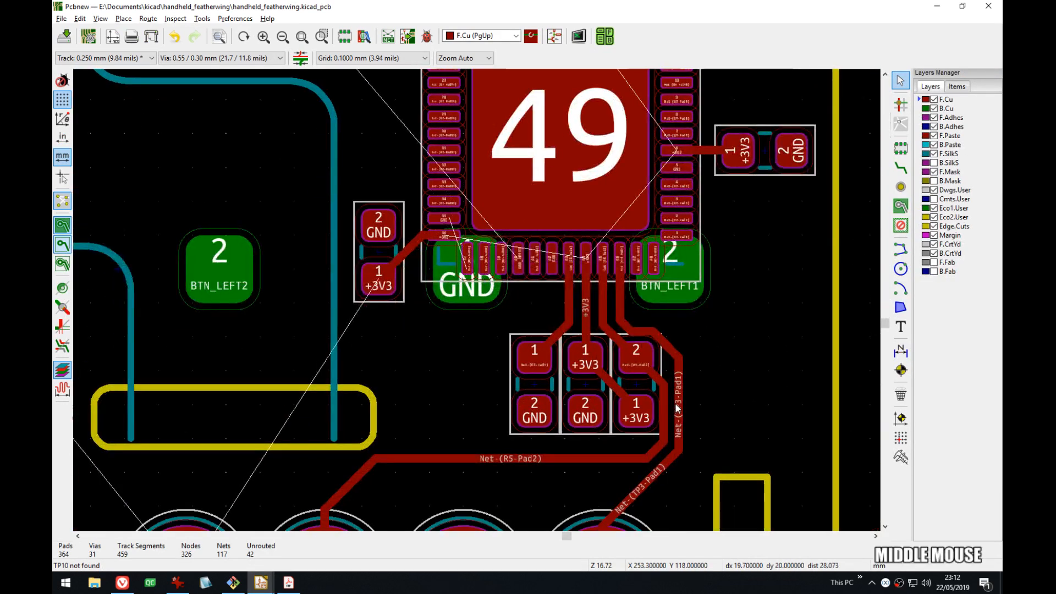
pyautogui.moveTo(566, 132); pyautogui.dragTo(614, 312, button='middle')
pyautogui.hotkey('alt', 'Tab')
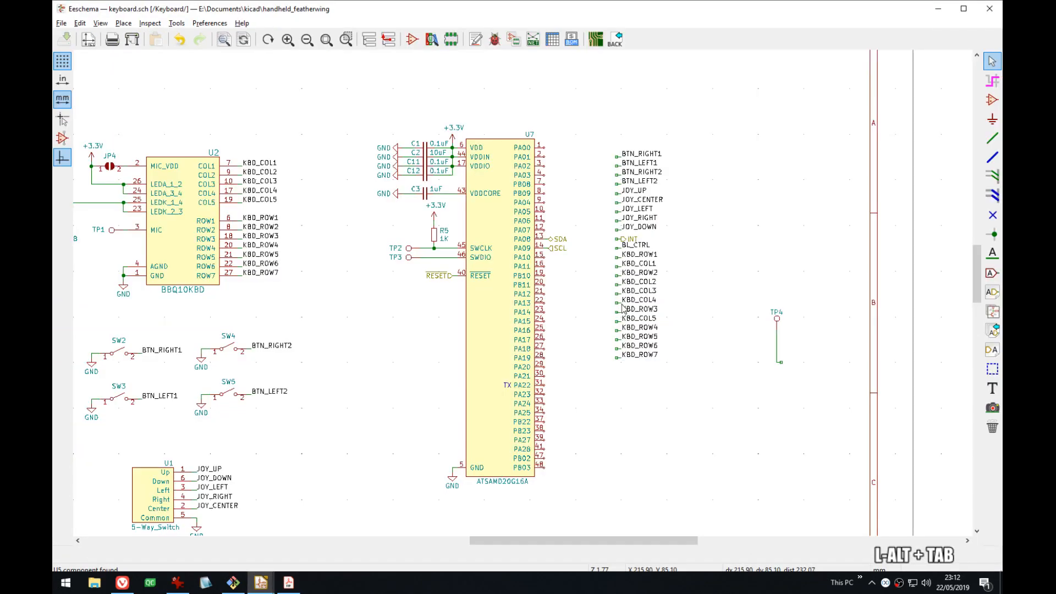
pyautogui.click(569, 251)
pyautogui.hotkey('alt', 'Tab')
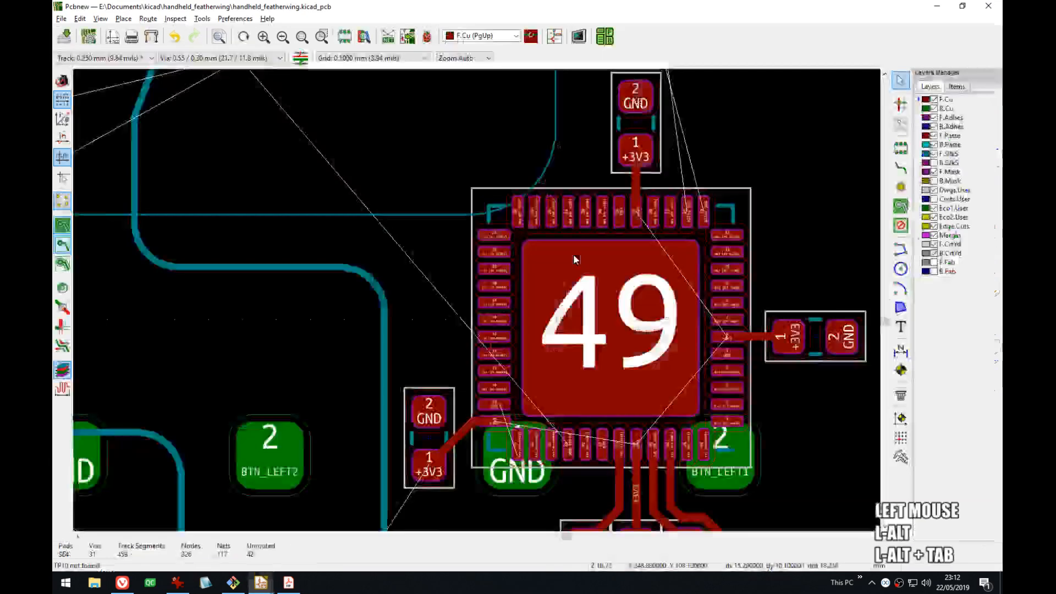
# - Examine the microcontroller's upper pads and the ACCEL_SCL and ACCEL_SDA header pads they have to connect to
pyautogui.scroll(1, 477, 300)
pyautogui.scroll(-2, 476, 299)
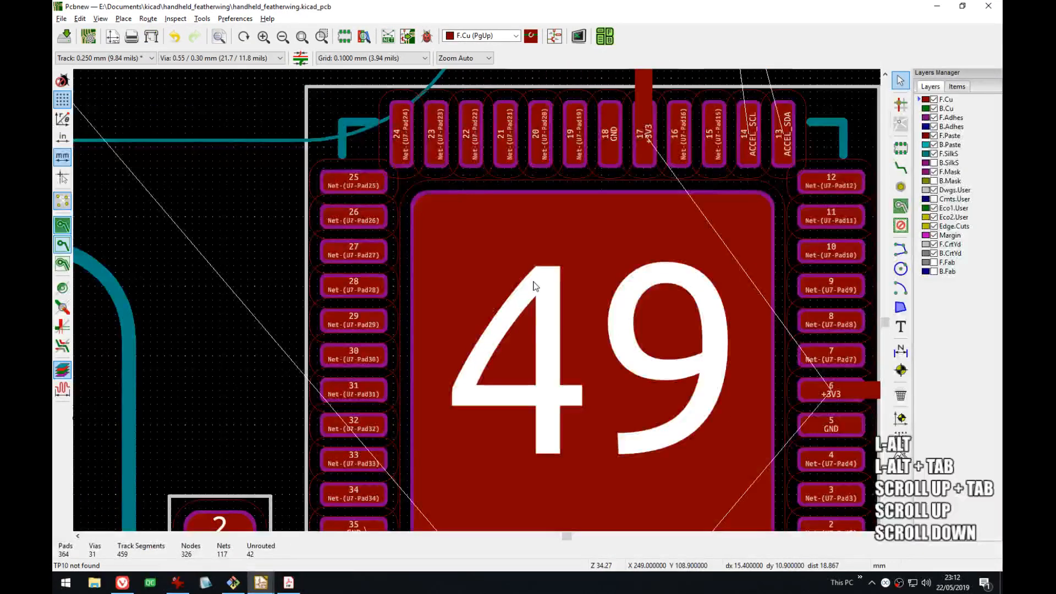
pyautogui.moveTo(526, 296); pyautogui.dragTo(372, 441, button='middle')
pyautogui.scroll(-3, 483, 303)
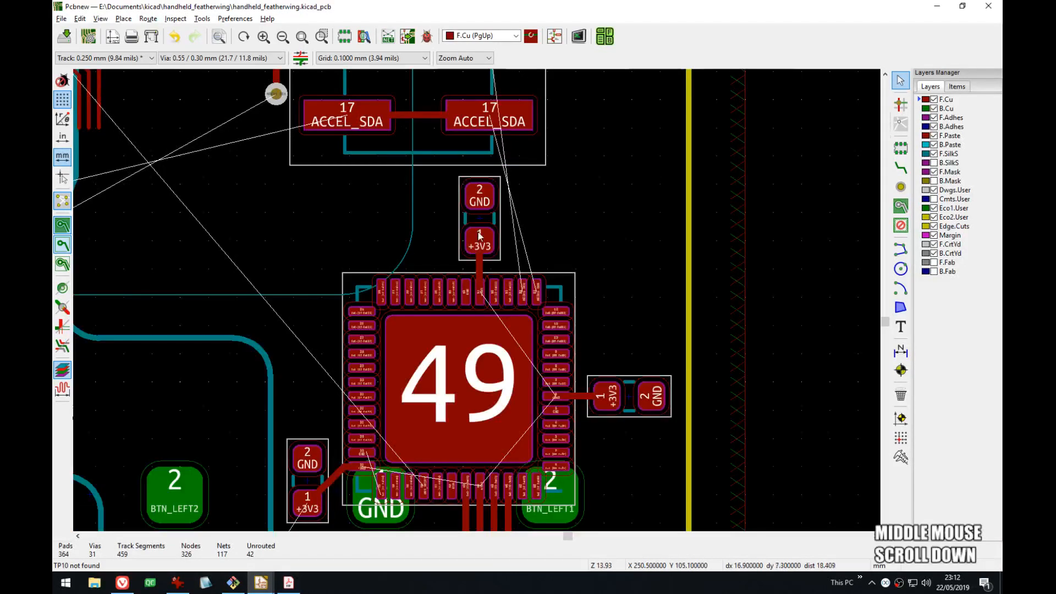
pyautogui.moveTo(483, 214); pyautogui.dragTo(520, 322, button='middle')
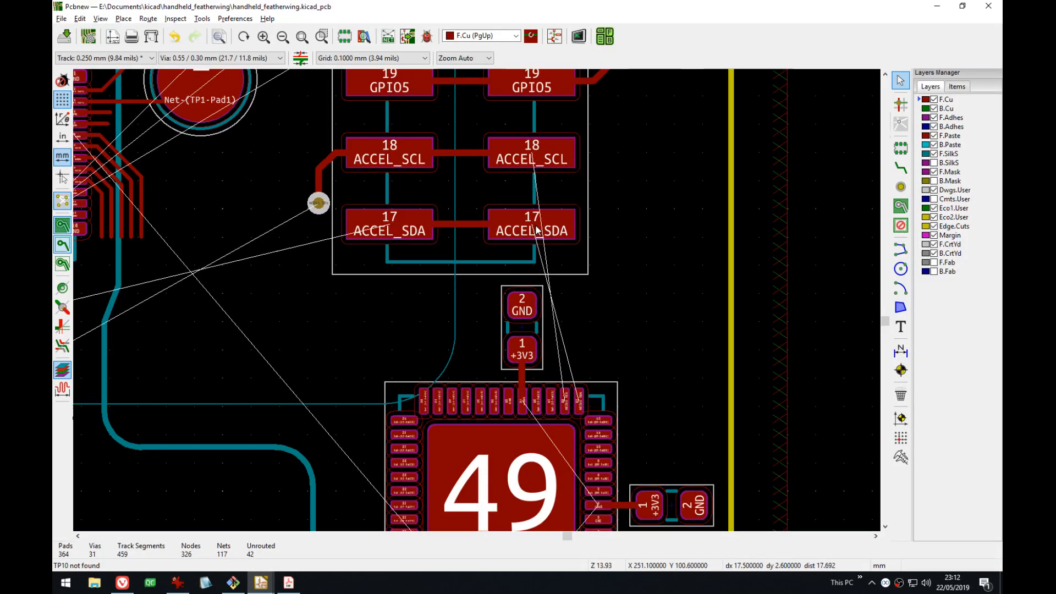
pyautogui.moveTo(459, 367); pyautogui.dragTo(372, 368, button='middle')
pyautogui.moveTo(557, 266); pyautogui.dragTo(451, 441, button='middle')
pyautogui.scroll(1, 589, 451)
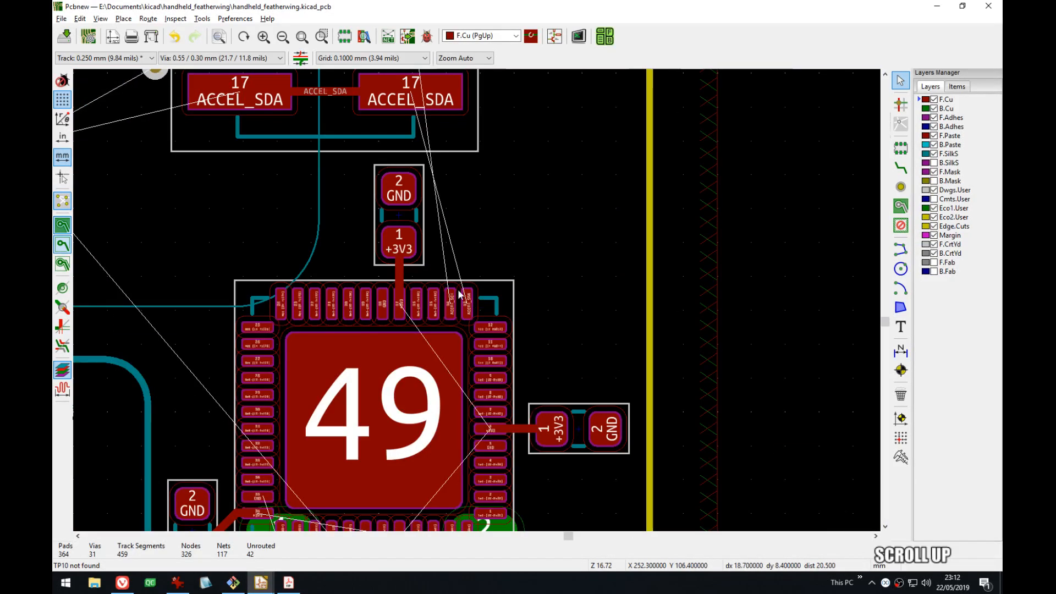
pyautogui.press('x')
pyautogui.click(497, 374)
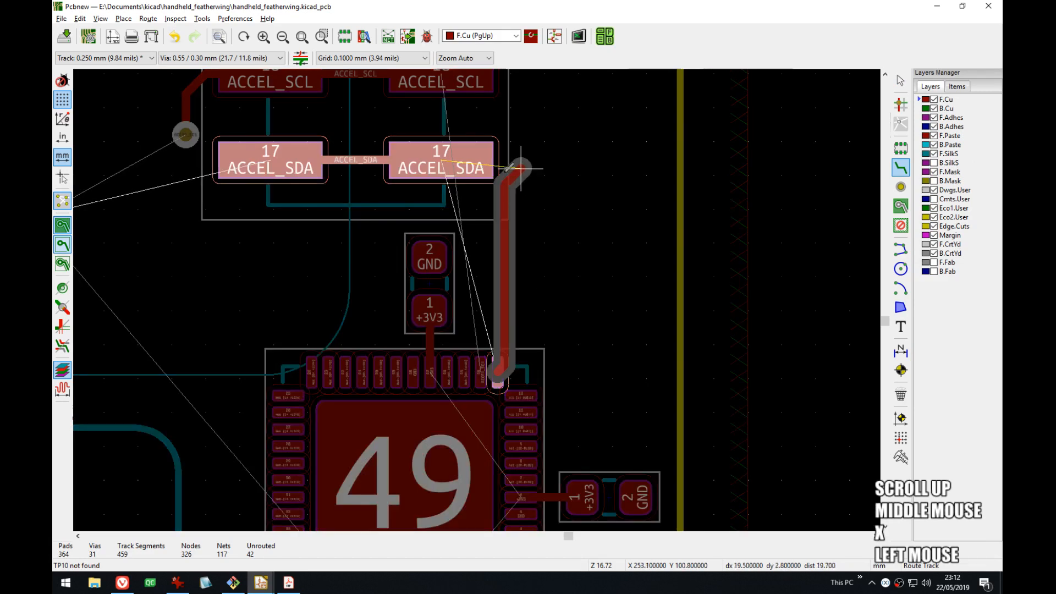
pyautogui.scroll(3, 547, 224)
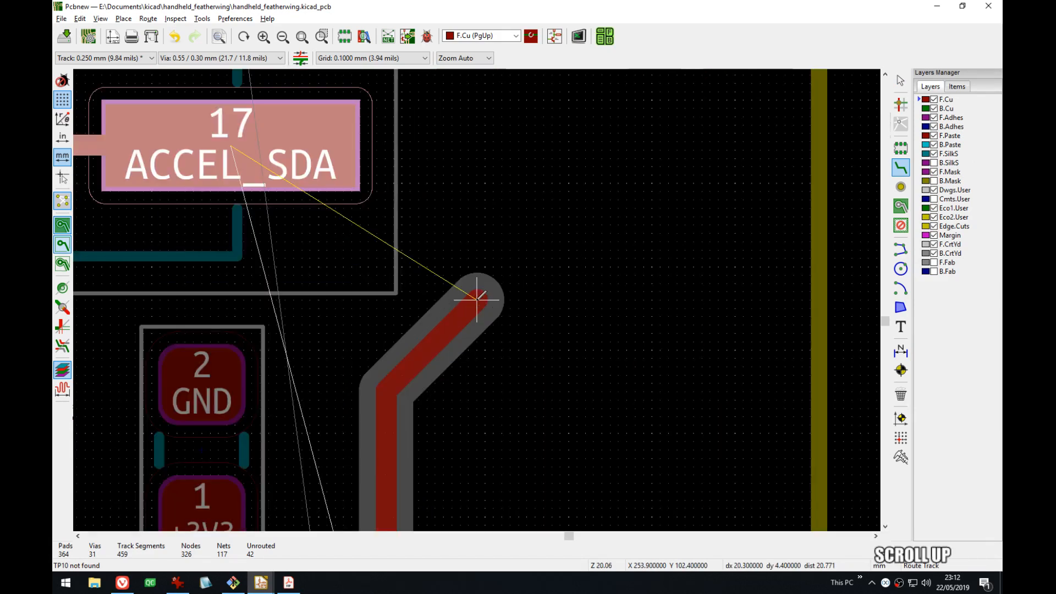
pyautogui.press('Escape')
# - Route the ACCEL_SDA track on F.Cu from the microcontroller's pad 13 to the nearer header pad 17
pyautogui.moveTo(476, 295); pyautogui.dragTo(541, 415, button='middle')
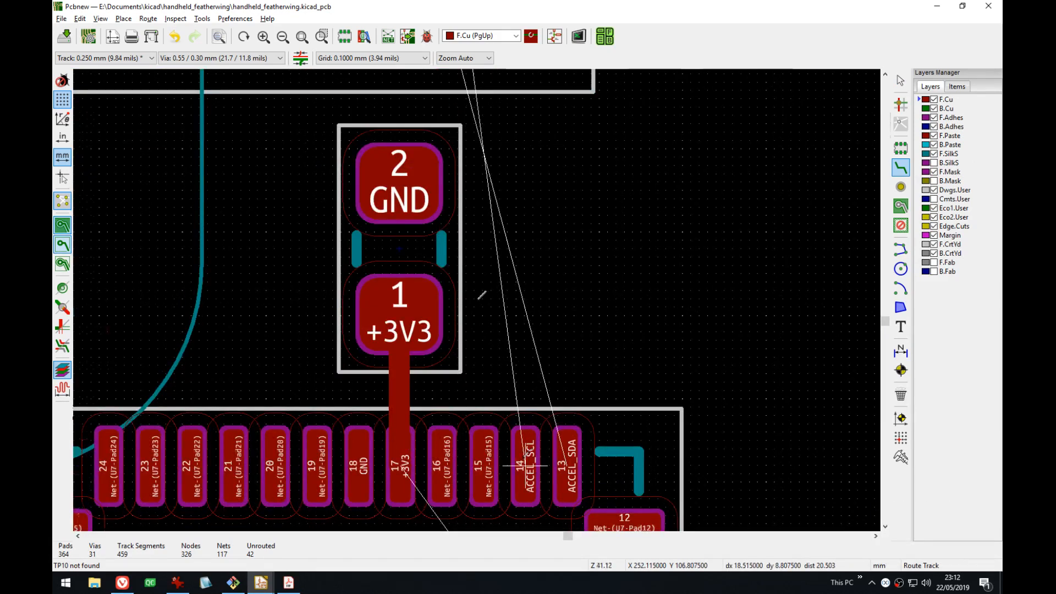
pyautogui.scroll(-3, 482, 296)
pyautogui.click(495, 299)
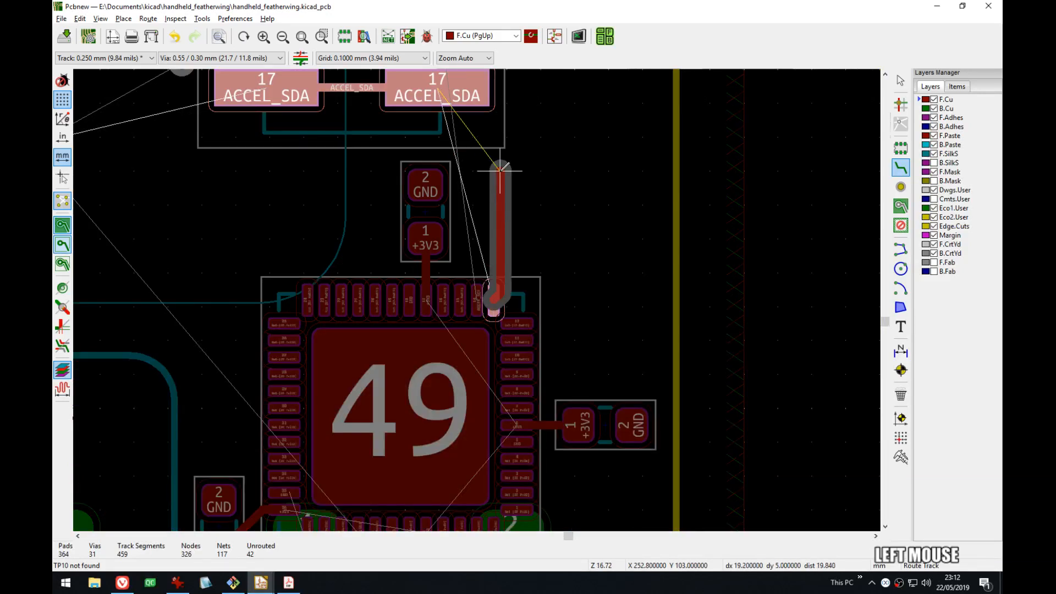
pyautogui.moveTo(497, 165); pyautogui.dragTo(483, 231, button='middle')
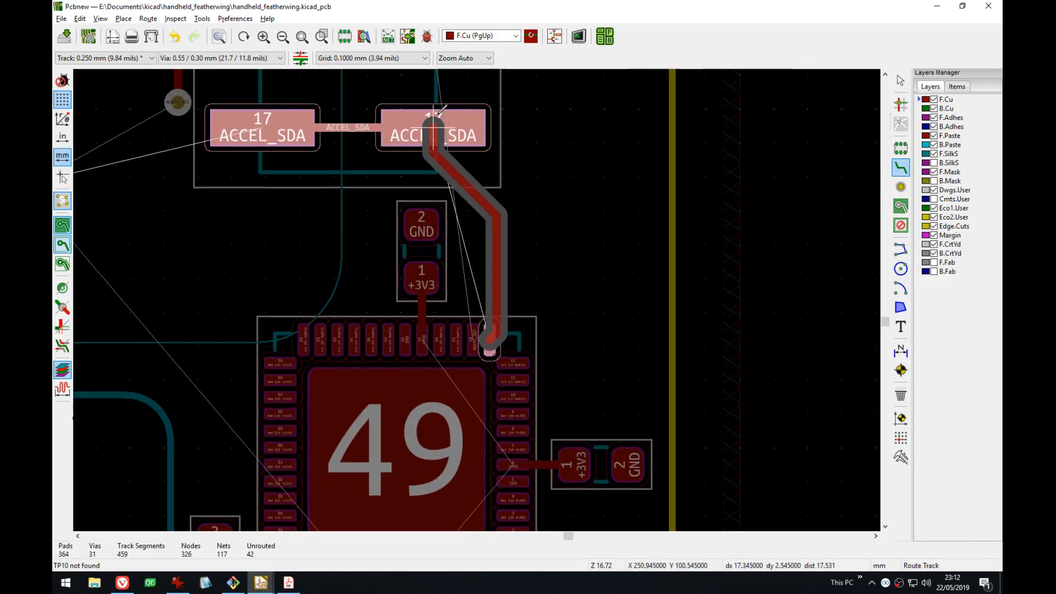
pyautogui.click(434, 127)
# - Reshape the ACCEL_SDA track so it runs straight from the outer edge of header pad 17 down to microcontroller pad 13
pyautogui.press('d')
pyautogui.click(502, 144)
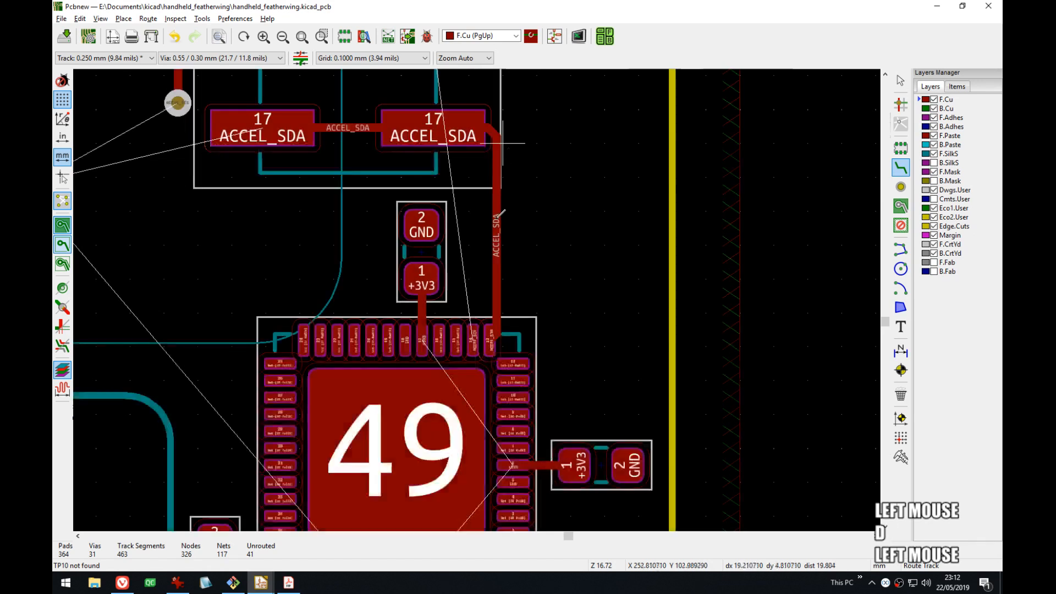
pyautogui.press('d')
pyautogui.click(490, 248)
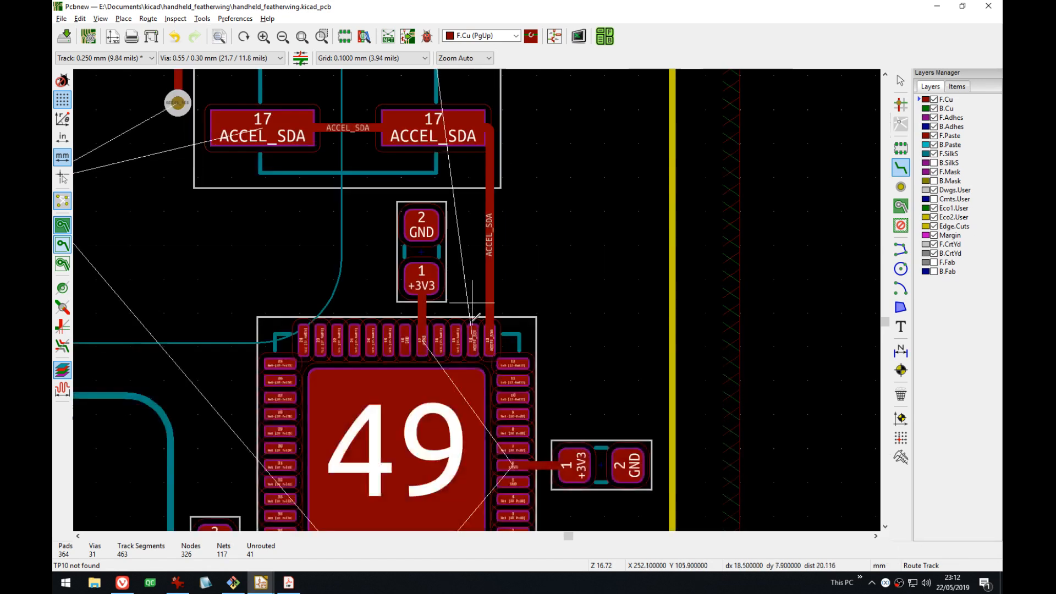
# - Route the ACCEL_SCL track on F.Cu from the microcontroller's pad 14, below the pad 17 row, to the via beside pad 18
pyautogui.click(472, 337)
pyautogui.moveTo(471, 170); pyautogui.dragTo(478, 242, button='middle')
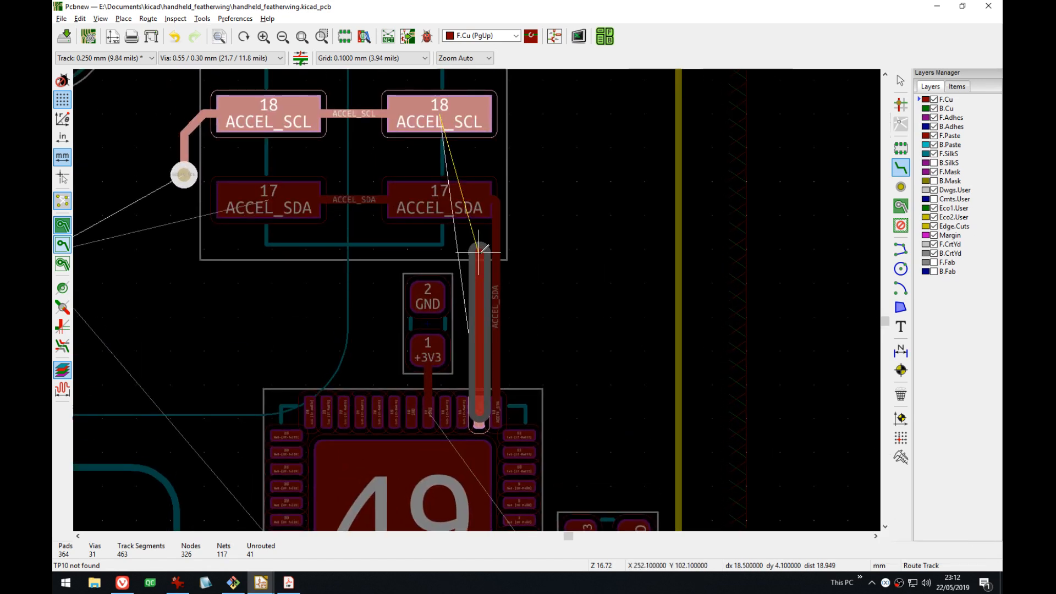
pyautogui.click(184, 175)
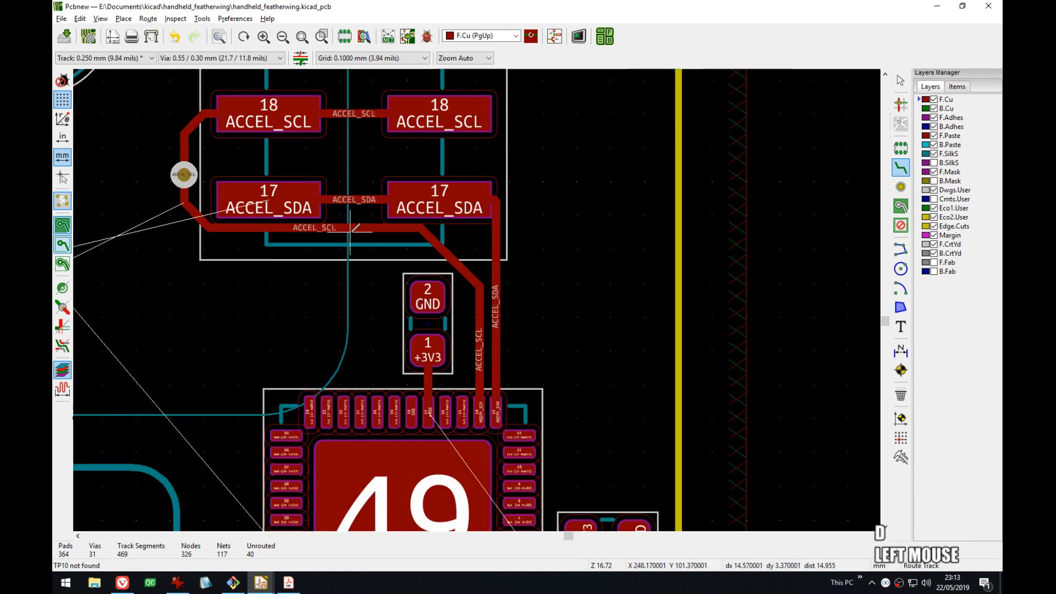
# - Move the ACCEL_SCL track's horizontal run further below header pad 17 and adjust the diagonal segments at both ends
pyautogui.press('d')
pyautogui.click(350, 245)
pyautogui.press('d')
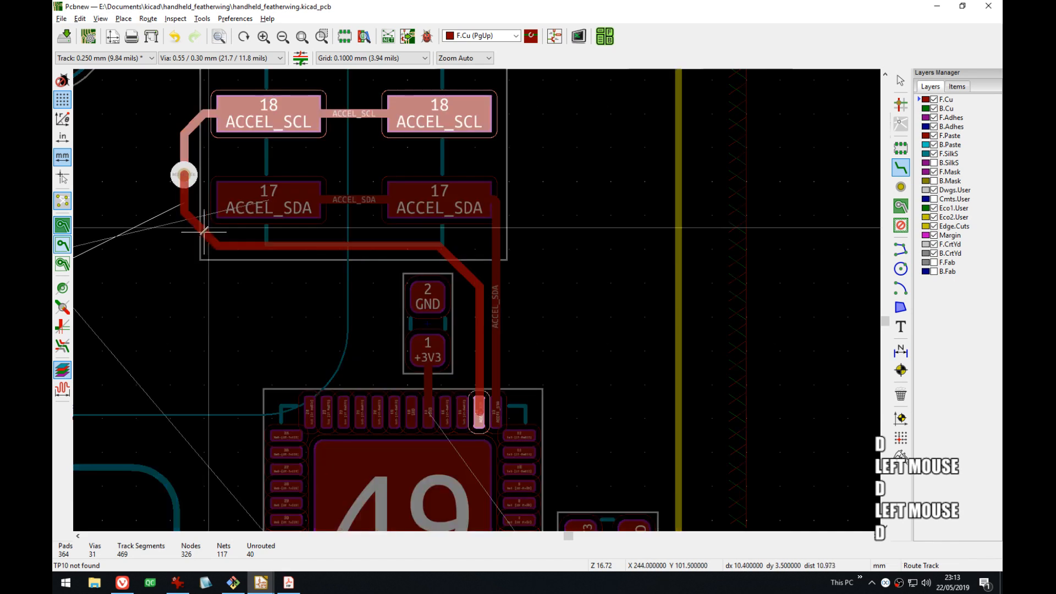
pyautogui.click(194, 233)
pyautogui.press('d')
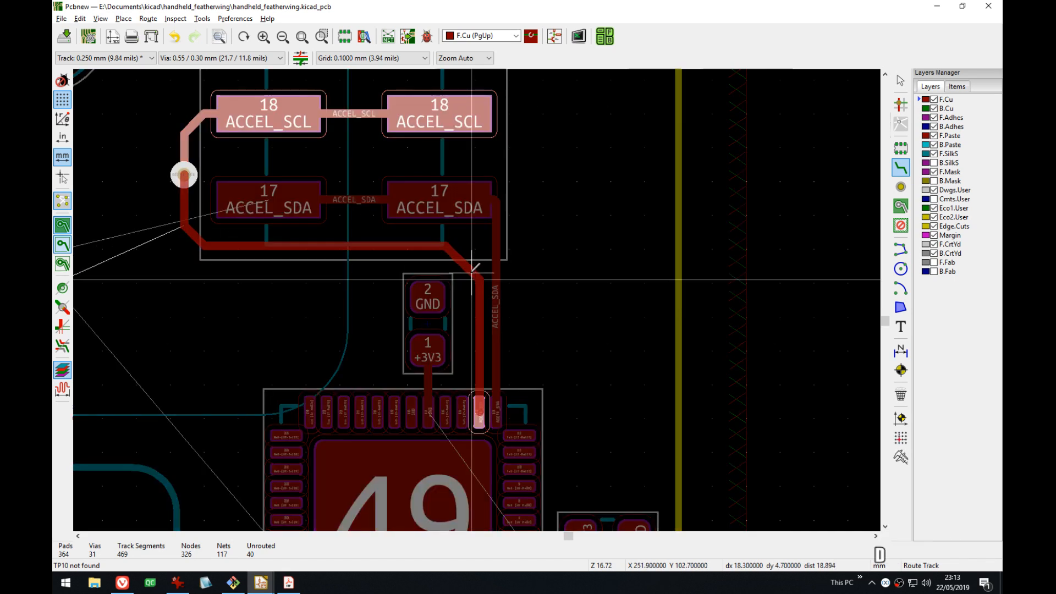
pyautogui.click(474, 268)
# - Examine the unrouted connections between the small chip with the ACCEL resistors, the keyboard connector, the GPIO header pads and the microcontroller
pyautogui.moveTo(474, 268); pyautogui.dragTo(353, 333, button='middle')
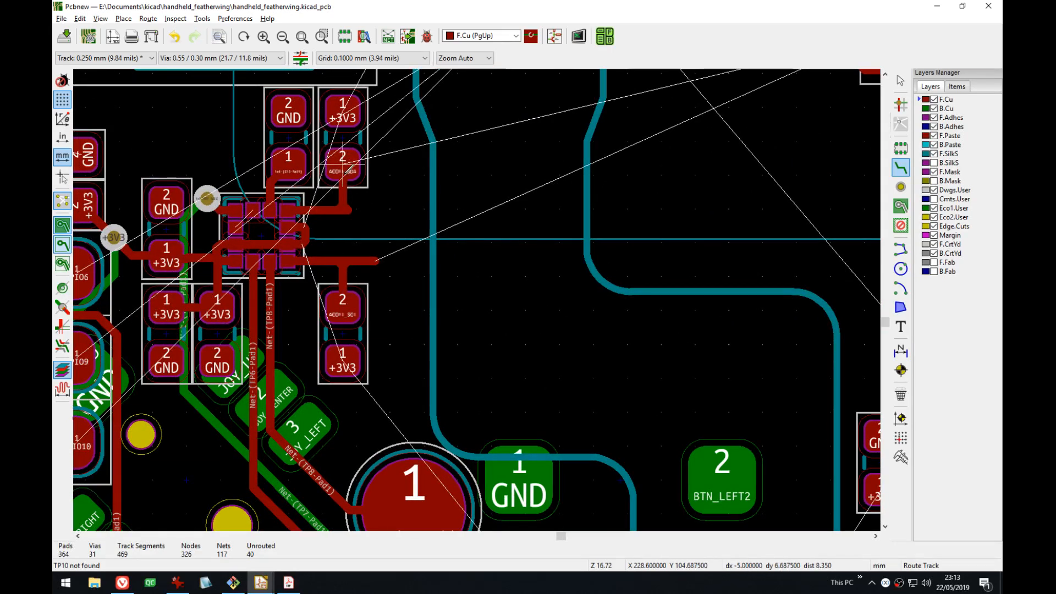
pyautogui.scroll(-1, 566, 264)
pyautogui.scroll(-1, 476, 299)
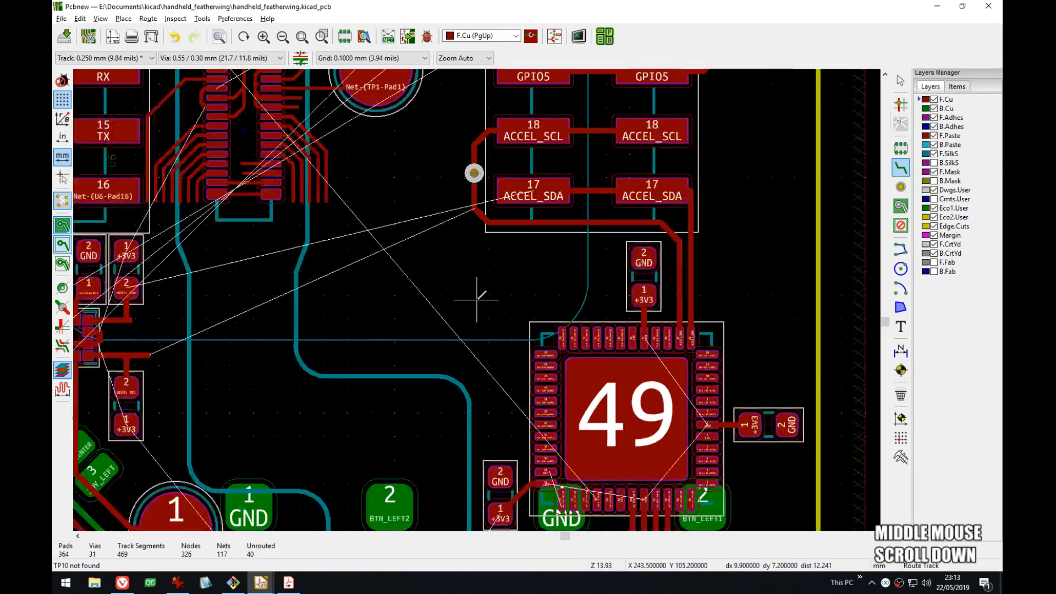
pyautogui.moveTo(411, 297); pyautogui.dragTo(526, 297, button='middle')
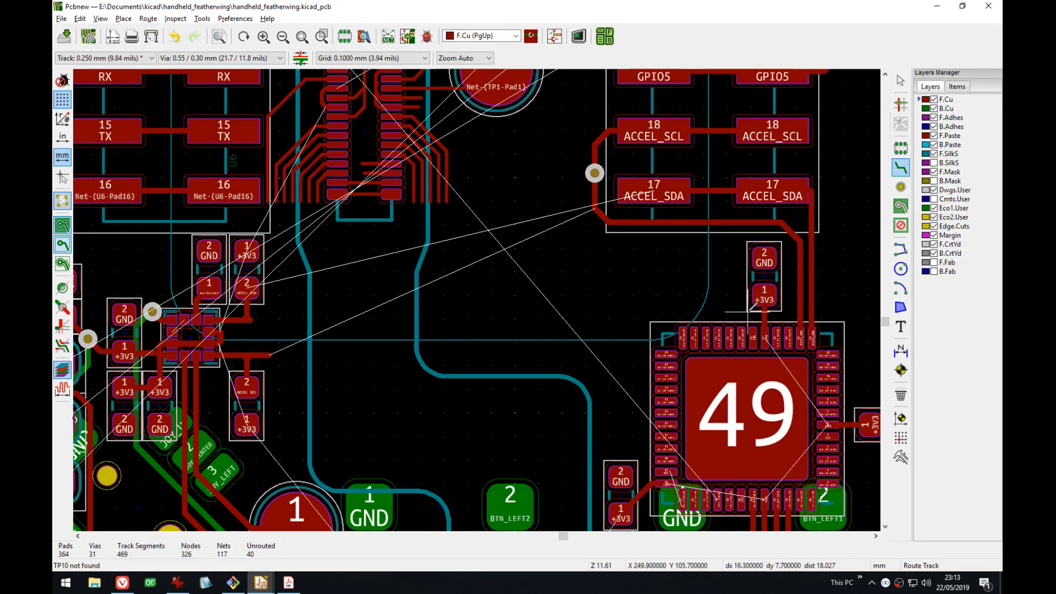
pyautogui.moveTo(667, 296); pyautogui.dragTo(689, 363, button='middle')
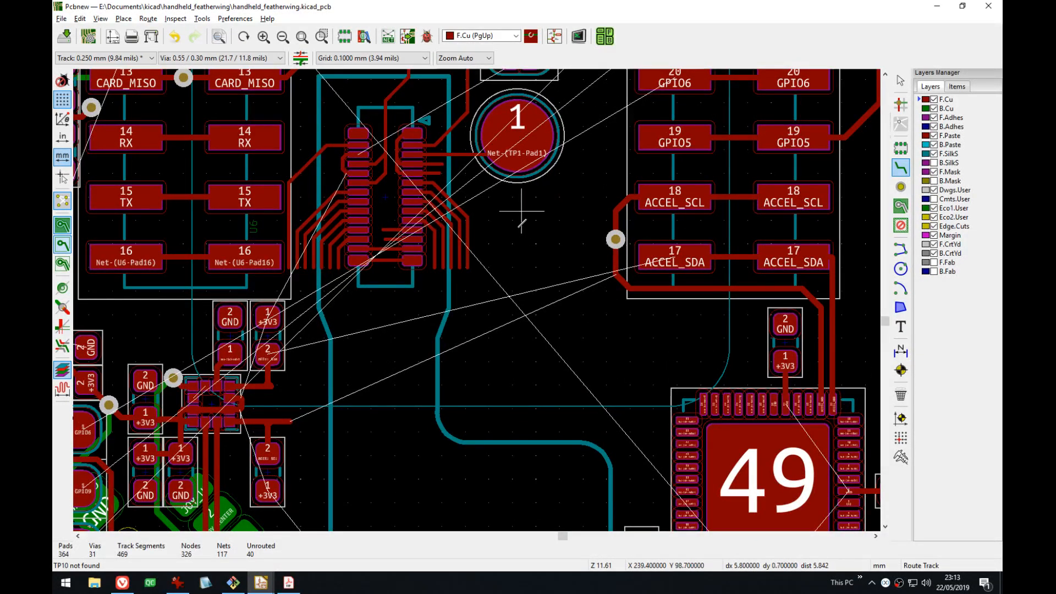
pyautogui.moveTo(556, 199); pyautogui.dragTo(497, 287, button='middle')
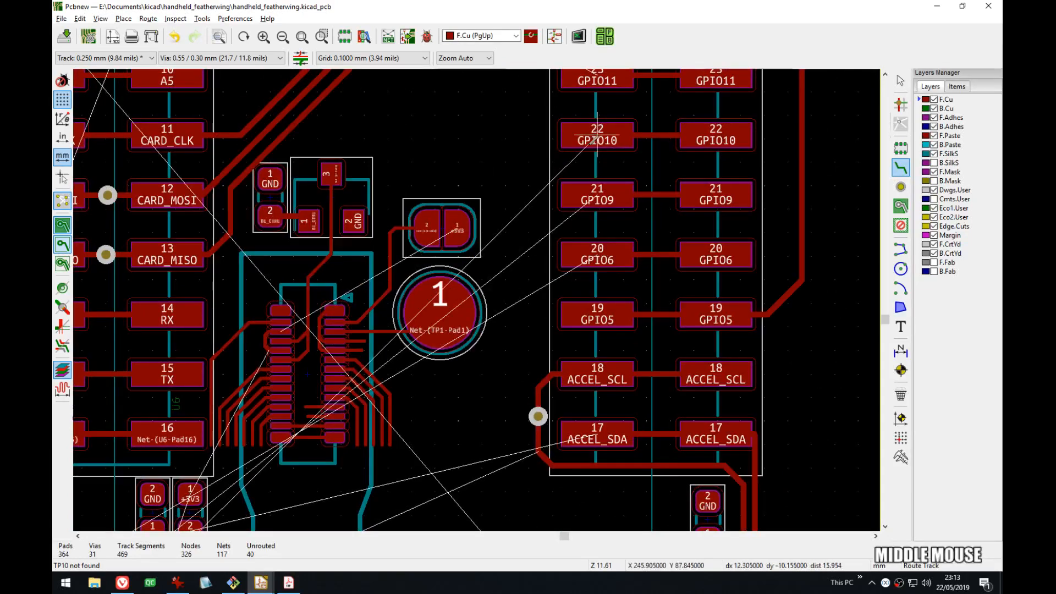
pyautogui.moveTo(531, 377); pyautogui.dragTo(634, 220, button='middle')
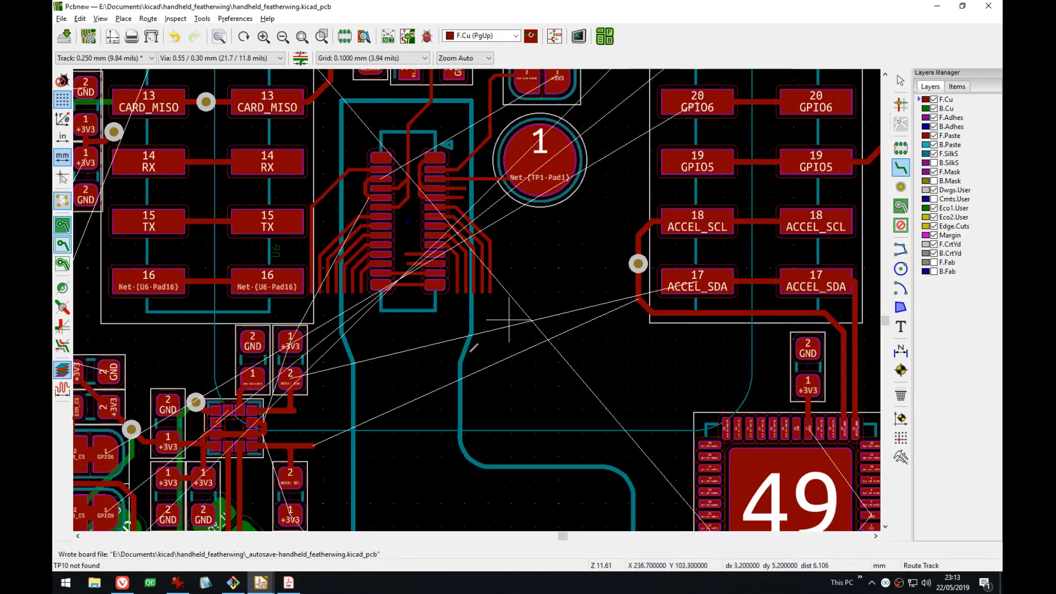
pyautogui.moveTo(330, 378); pyautogui.dragTo(398, 251, button='middle')
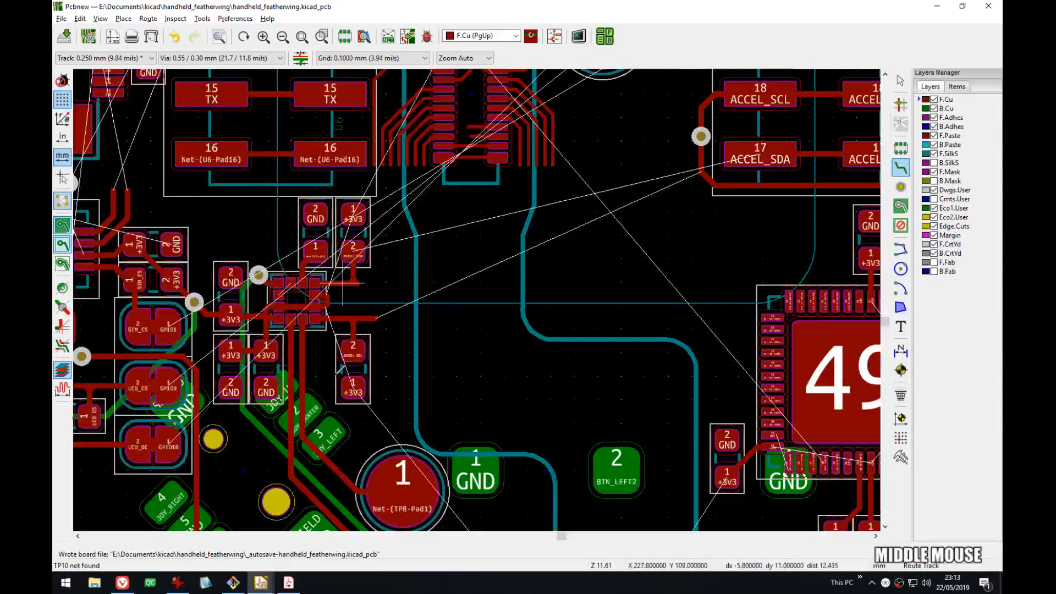
pyautogui.moveTo(632, 229); pyautogui.dragTo(307, 201, button='middle')
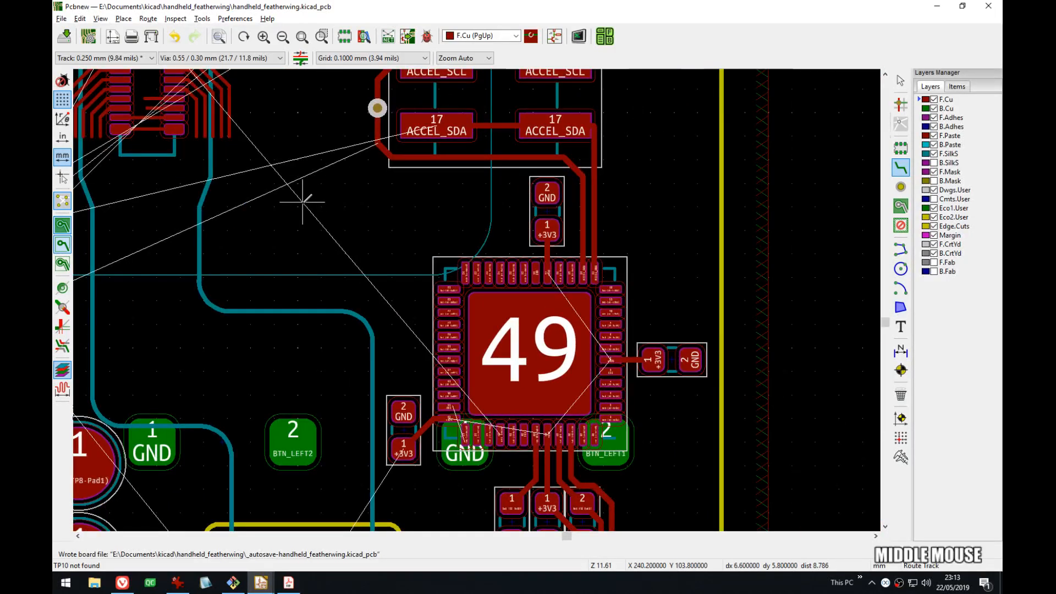
pyautogui.moveTo(488, 288); pyautogui.dragTo(583, 293, button='middle')
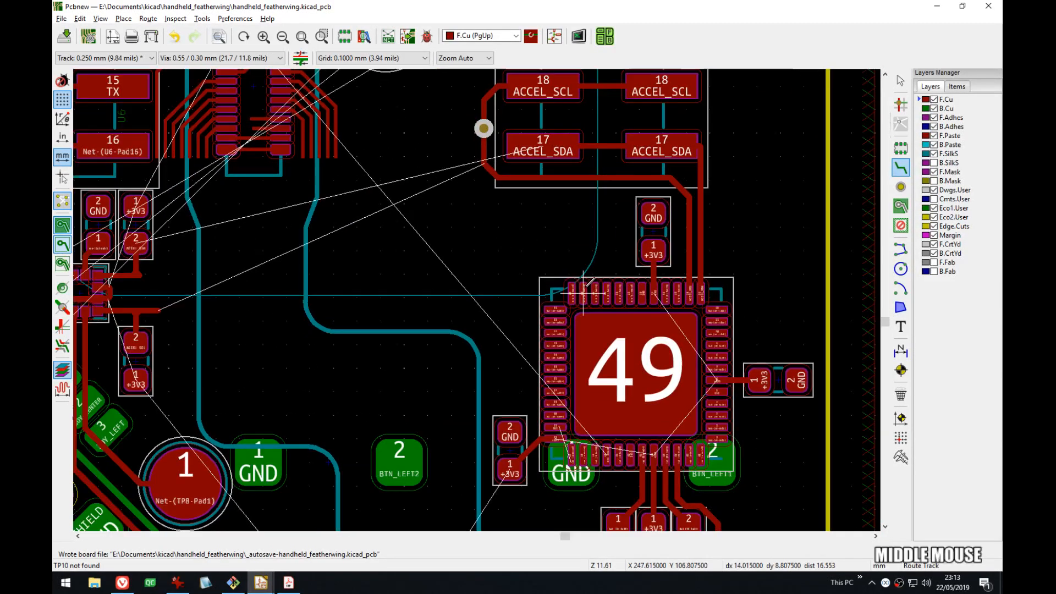
# - Switch to the Keyboard sheet in Eeschema and compare the ATSAMD20G16A's free pins with the unconnected button, joystick and keyboard labels
pyautogui.hotkey('alt', 'Tab')
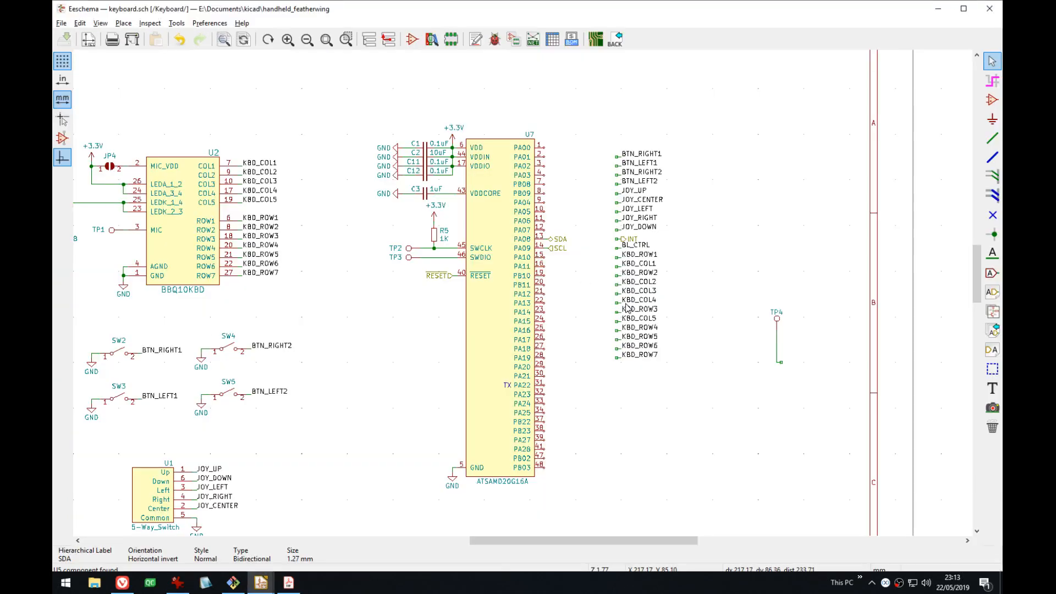
pyautogui.press('Escape')
pyautogui.moveTo(635, 242); pyautogui.dragTo(633, 234, button='middle')
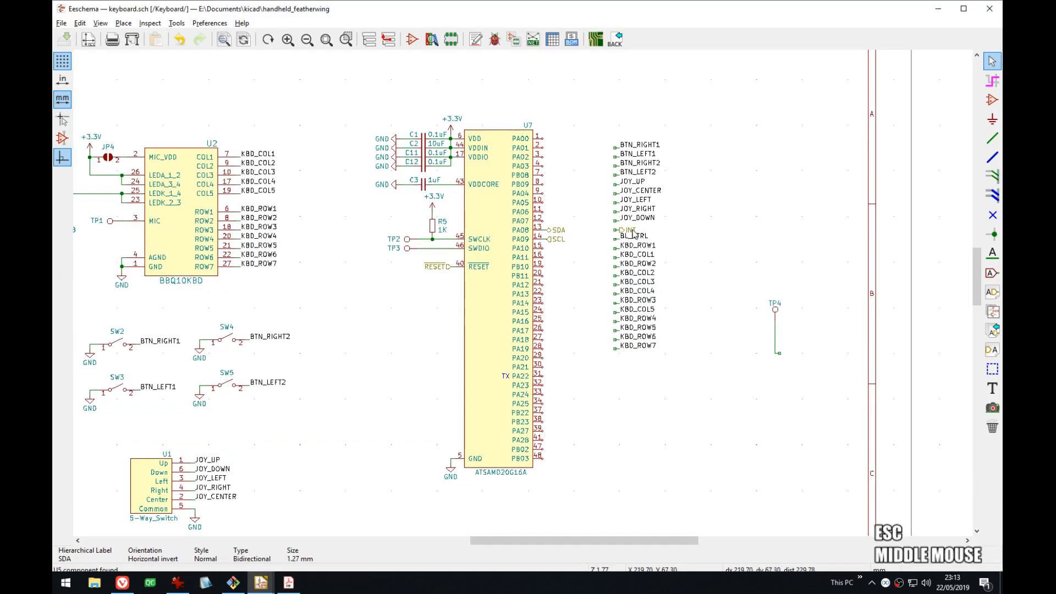
pyautogui.scroll(1, 604, 276)
pyautogui.moveTo(523, 297); pyautogui.dragTo(566, 259, button='middle')
pyautogui.scroll(1, 566, 259)
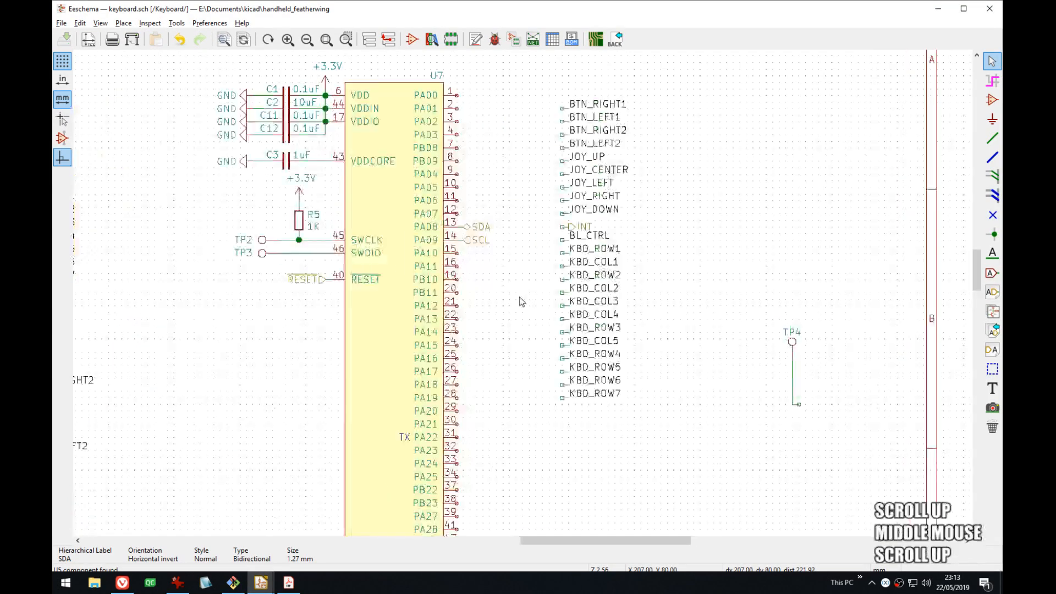
pyautogui.moveTo(521, 299); pyautogui.dragTo(589, 271, button='middle')
pyautogui.scroll(-1, 589, 271)
pyautogui.moveTo(520, 297); pyautogui.dragTo(552, 264, button='middle')
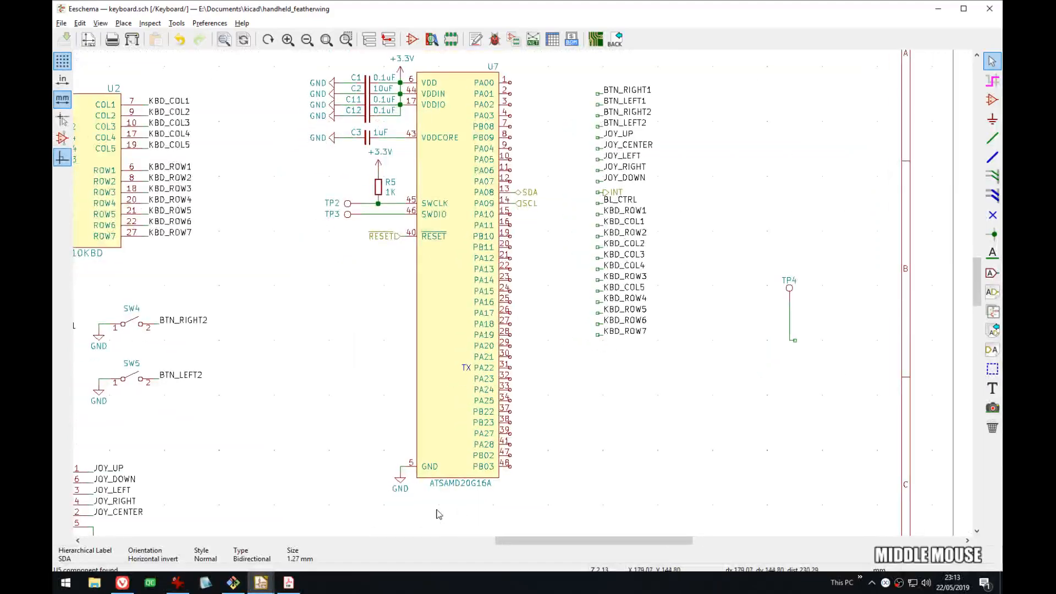
# - Open the properties of the microcontroller symbol U7 and copy its datasheet link
pyautogui.click(455, 405)
pyautogui.press('e')
pyautogui.click(458, 320)
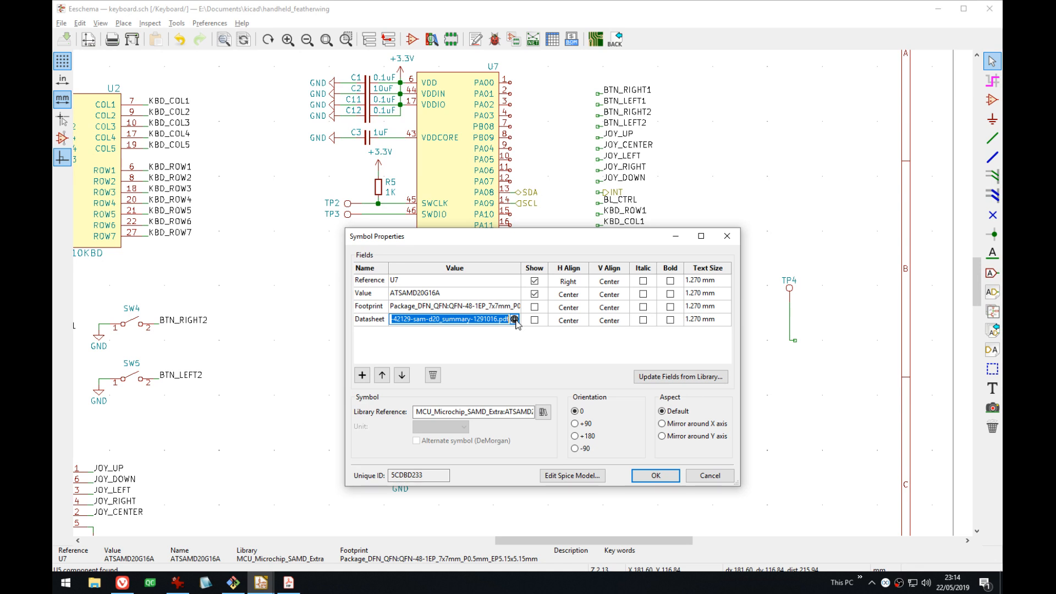
pyautogui.hotkey('ctrl', 'c')
# - Switch to Adobe Acrobat Reader and try to open the copied datasheet link there
pyautogui.click(289, 582)
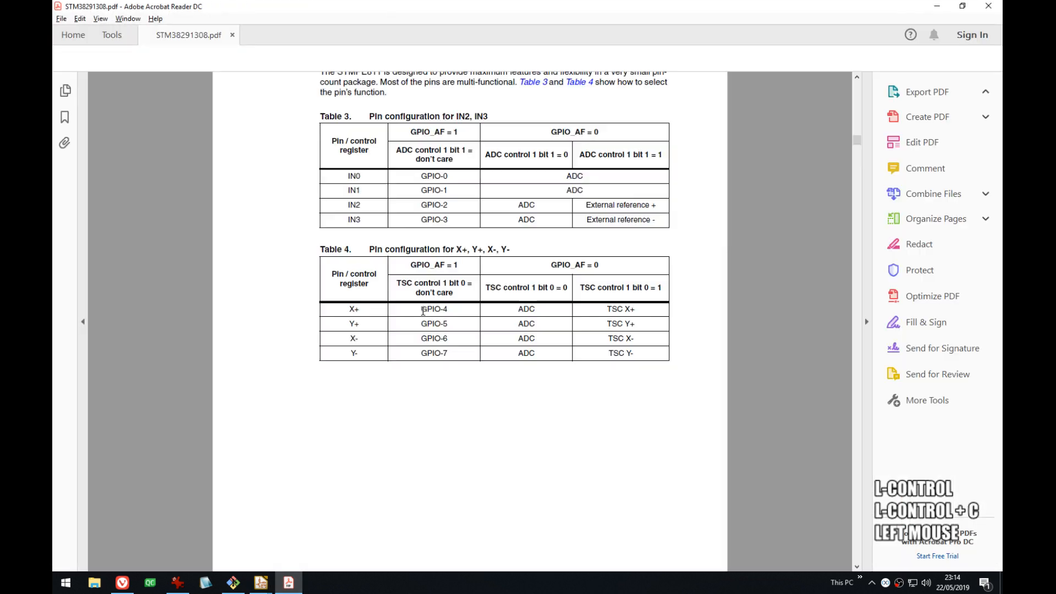
pyautogui.hotkey('ctrl', '0')
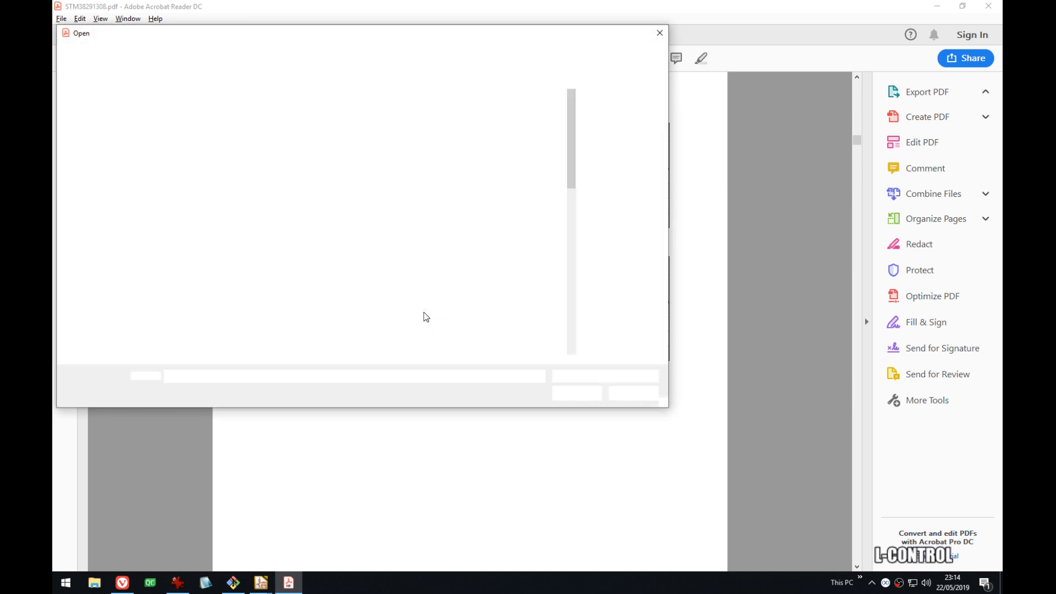
pyautogui.hotkey('ctrl', 'l')
pyautogui.hotkey('ctrl', 'v')
pyautogui.press('Return')
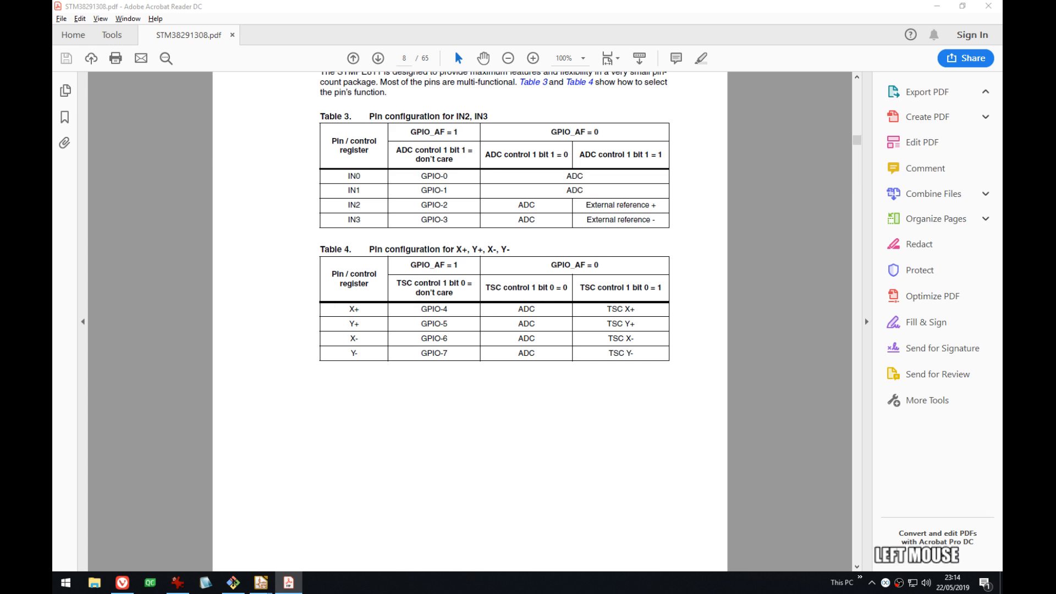
pyautogui.press('Escape')
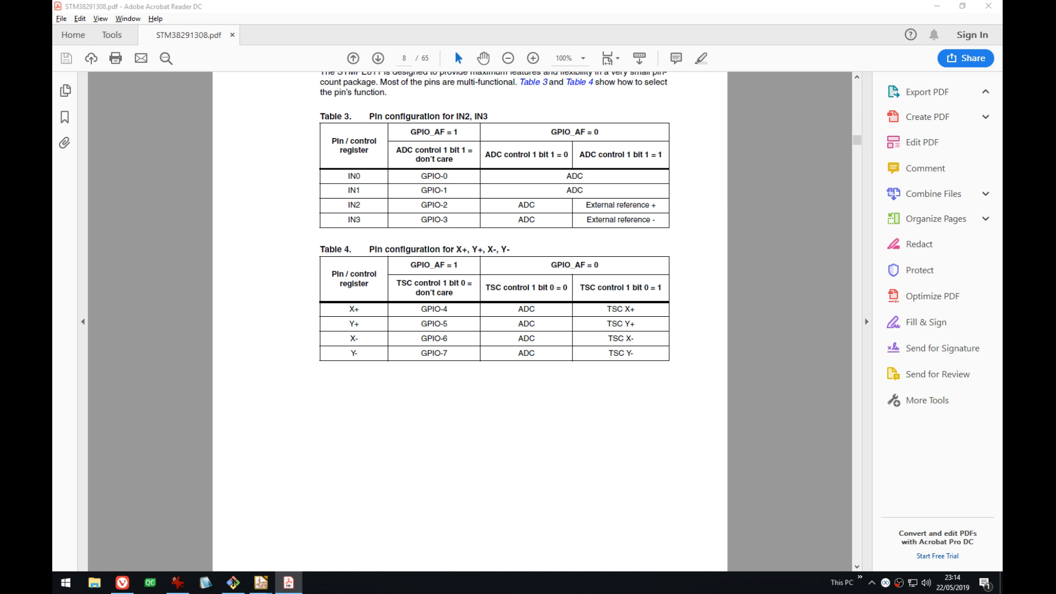
pyautogui.click(393, 415)
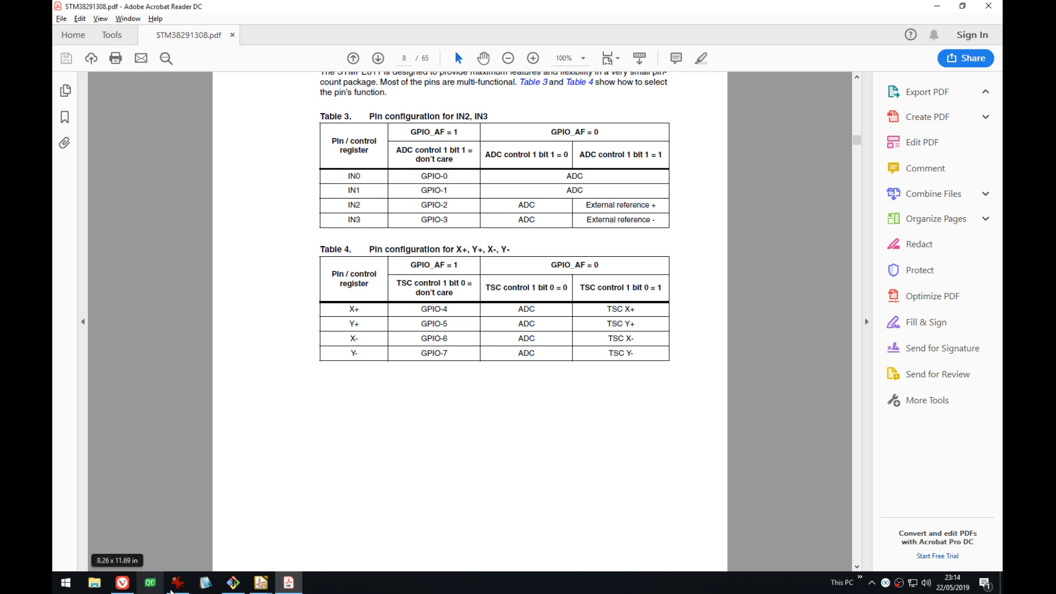
# - Switch to the Vivaldi browser and open the copied Mouser link to the SAM D20 summary datasheet, bringing the PDF into Acrobat Reader
pyautogui.click(134, 586)
pyautogui.hotkey('ctrl', 'l')
pyautogui.hotkey('ctrl', 'v')
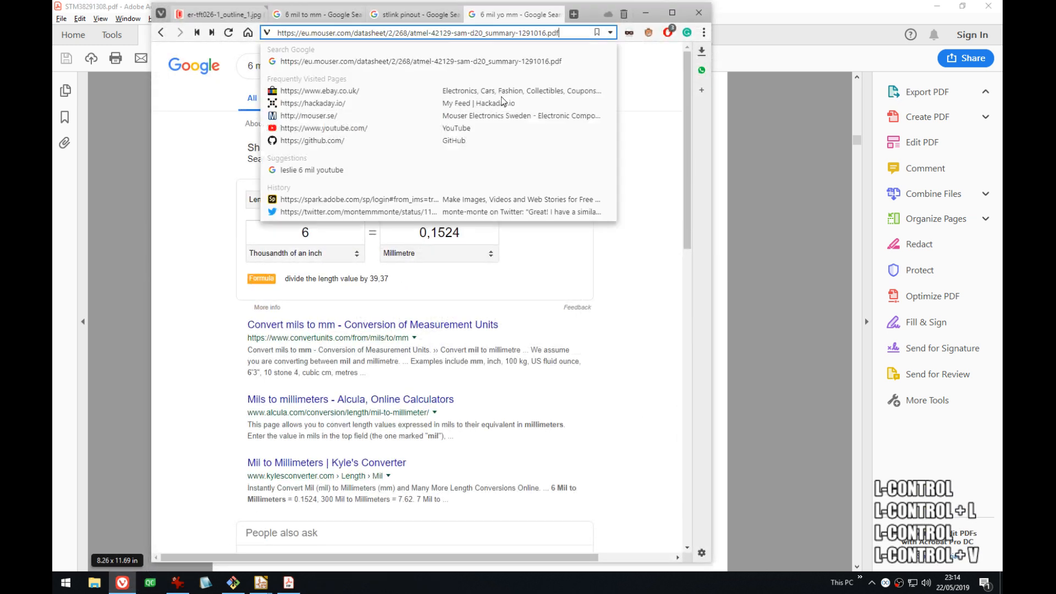
pyautogui.press('Return')
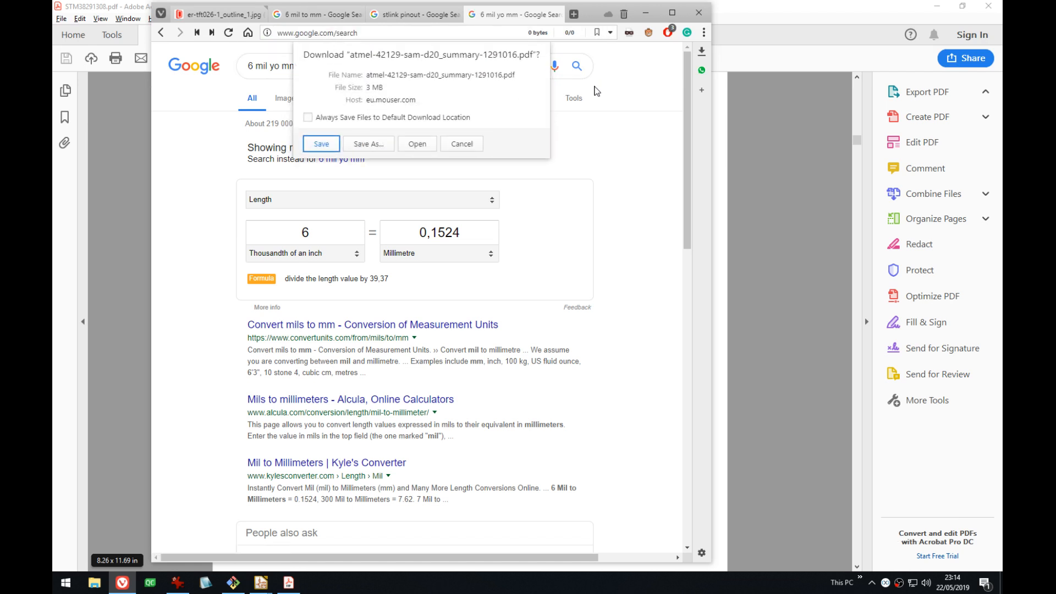
pyautogui.click(424, 147)
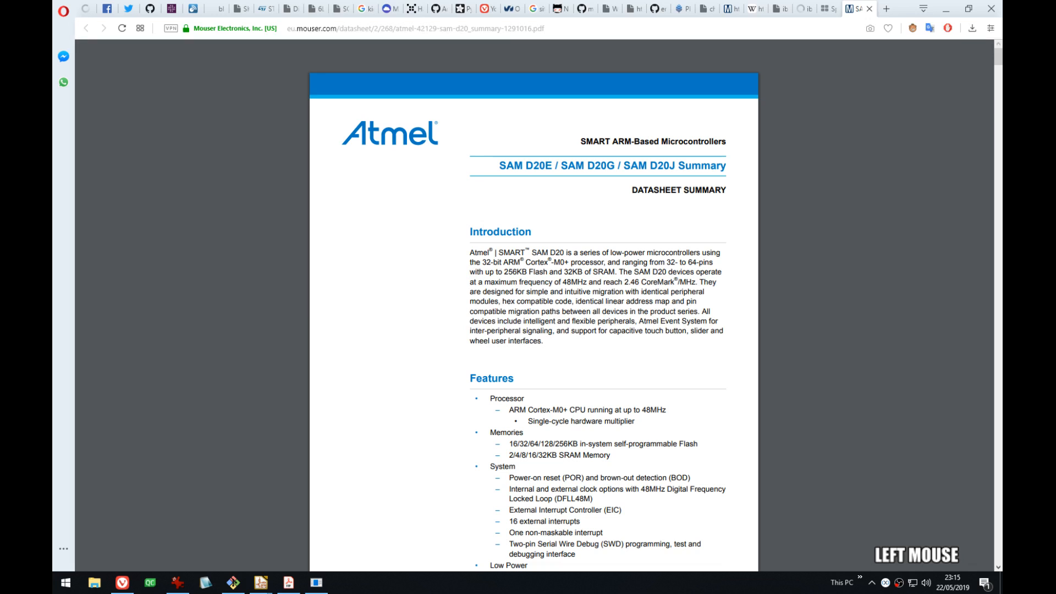
pyautogui.click(63, 10)
pyautogui.click(77, 263)
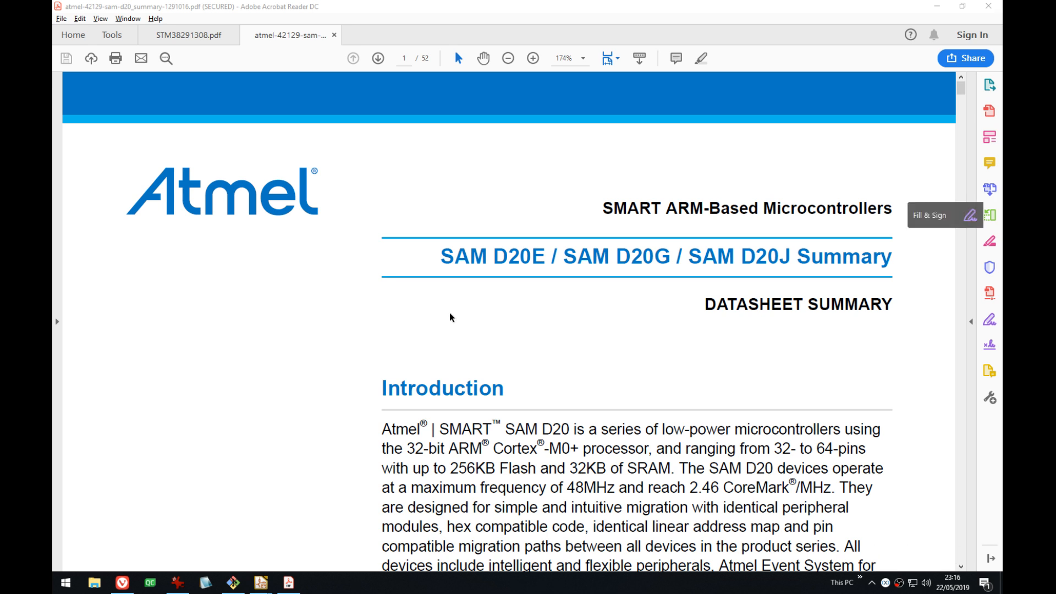
# - Look through the summary datasheet's features, table of contents and description for the microcontroller's pin information
pyautogui.click(522, 199)
pyautogui.scroll(-10, 525, 206)
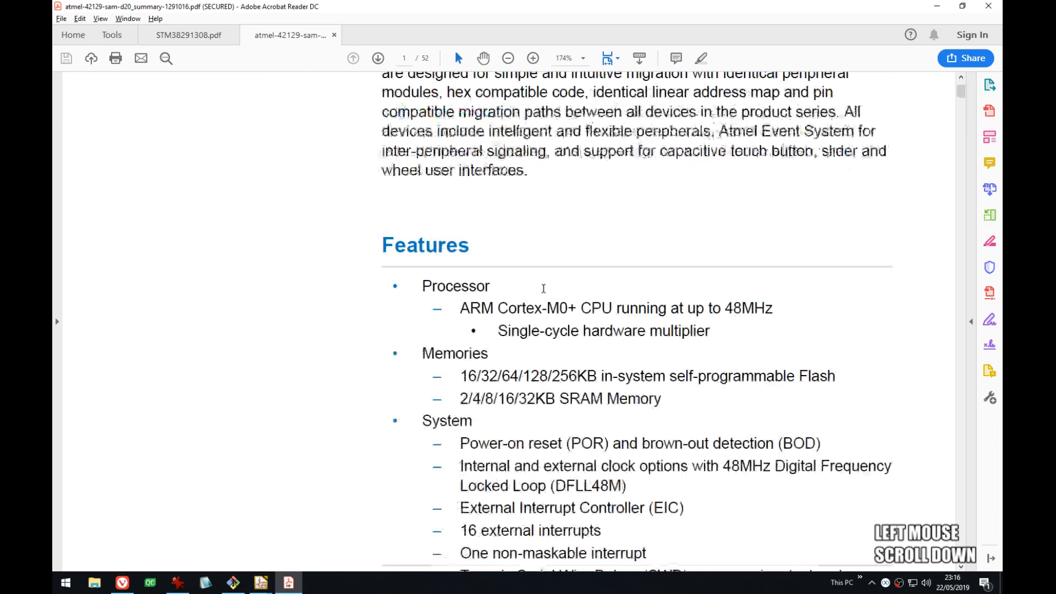
pyautogui.keyDown('ctrl'); pyautogui.scroll(-1, 545, 290); pyautogui.keyUp('ctrl')
pyautogui.scroll(-15, 546, 289)
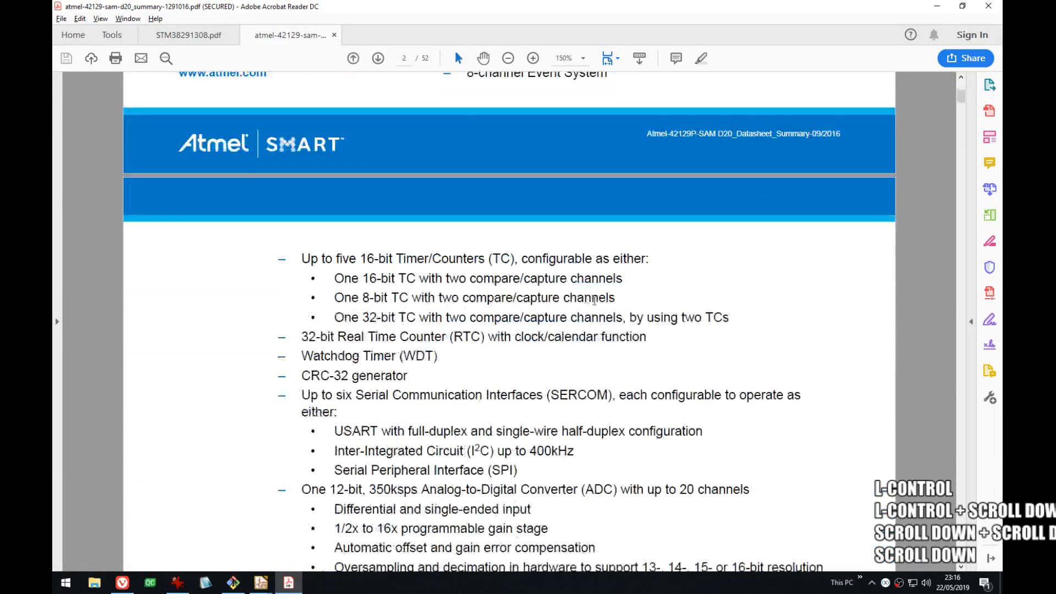
pyautogui.scroll(-8, 645, 314)
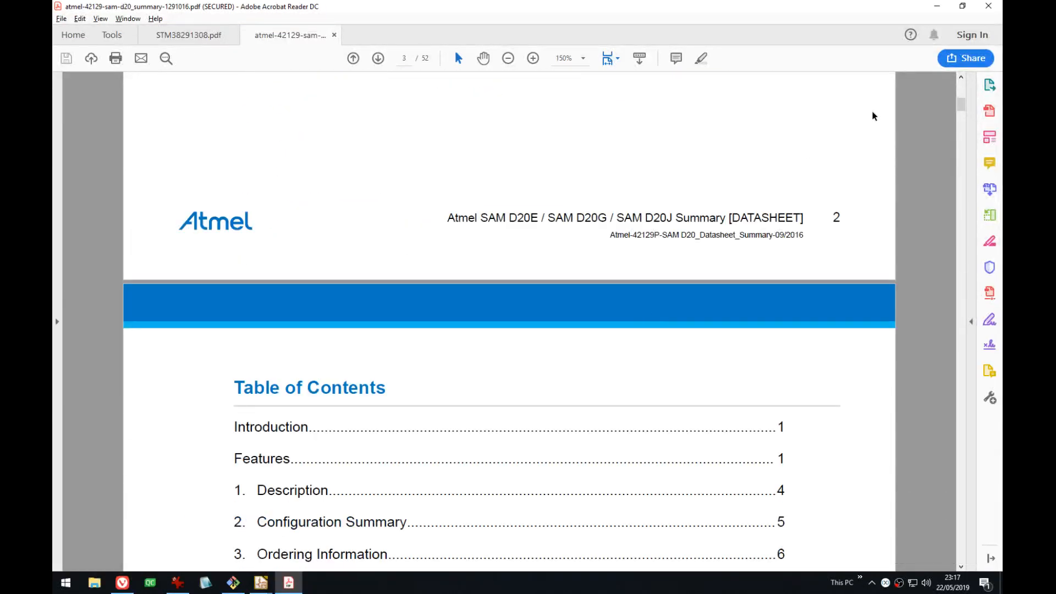
pyautogui.scroll(-5, 681, 318)
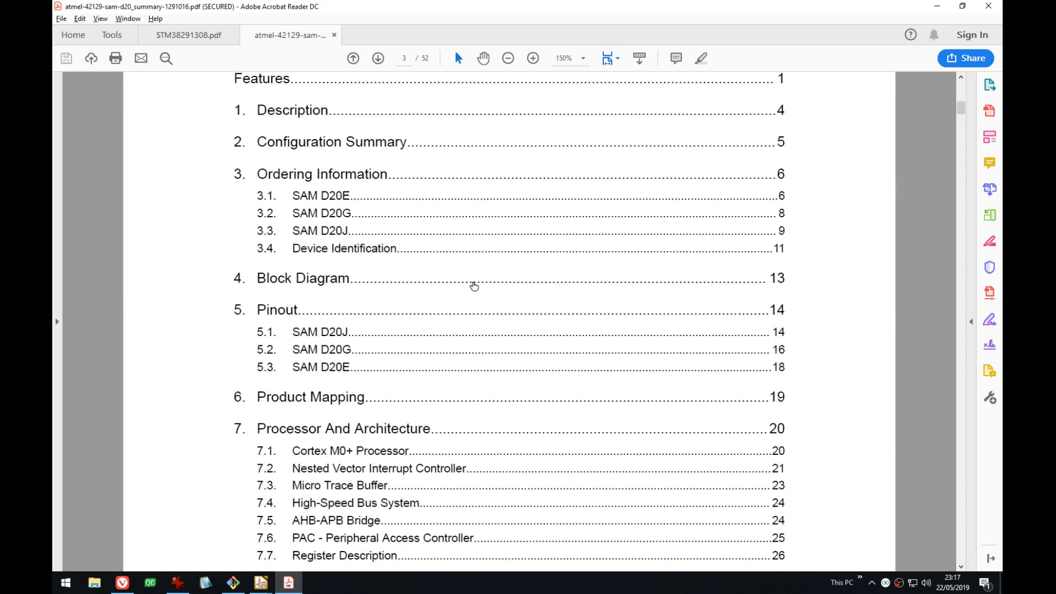
pyautogui.scroll(-2, 419, 344)
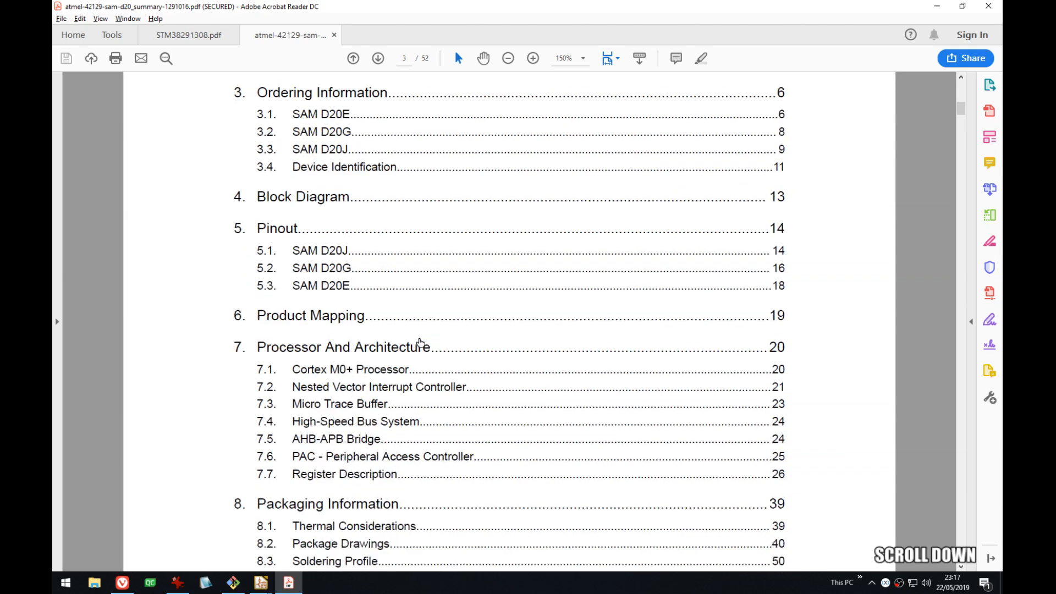
pyautogui.scroll(1, 419, 343)
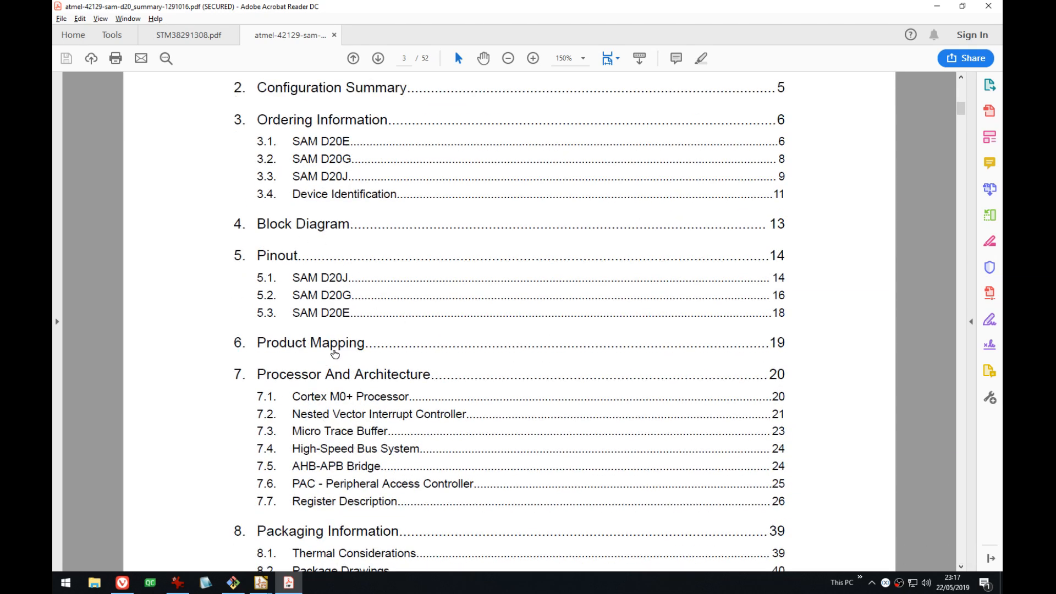
pyautogui.scroll(-2, 440, 359)
pyautogui.scroll(-8, 465, 360)
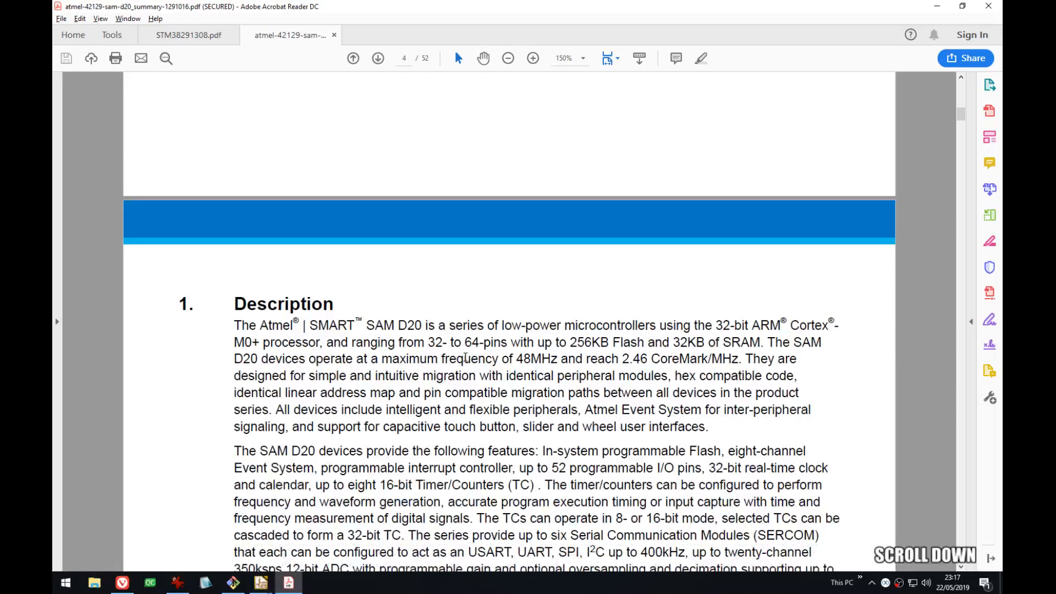
pyautogui.scroll(6, 464, 362)
pyautogui.scroll(5, 463, 361)
# - Go to the Pinout chapter from the table of contents and find the SAM D20G QFN48 / TQFP48 pinout
pyautogui.click(526, 294)
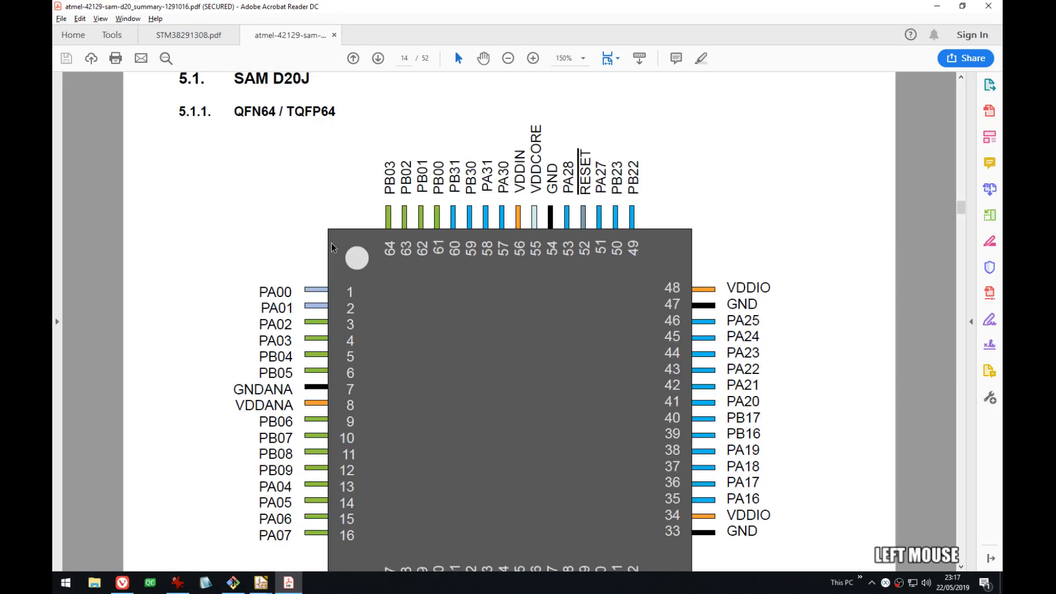
pyautogui.scroll(-7, 576, 326)
pyautogui.keyDown('ctrl'); pyautogui.scroll(-1, 581, 332); pyautogui.keyUp('ctrl')
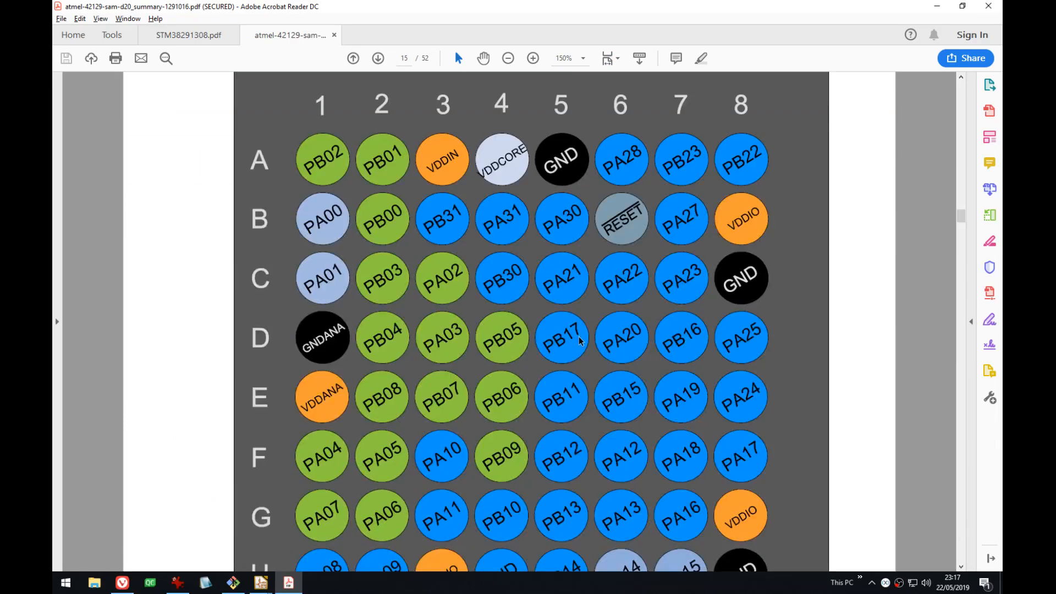
pyautogui.scroll(-10, 577, 336)
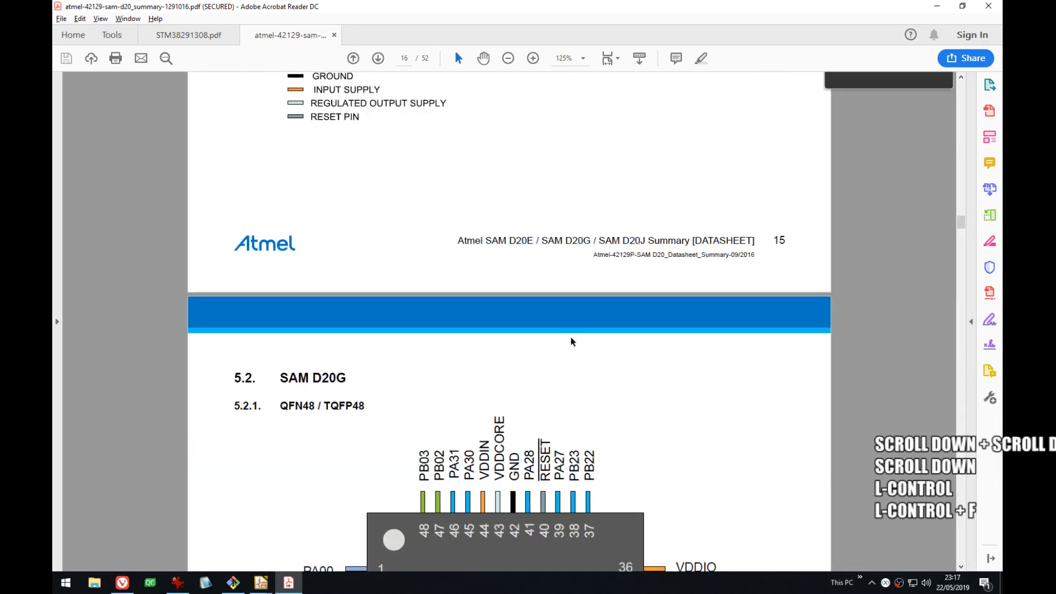
# - Search the summary datasheet for "pwm", close the search and return to the first page
pyautogui.hotkey('ctrl', 'f')
pyautogui.write('pwm')
pyautogui.press('Return')
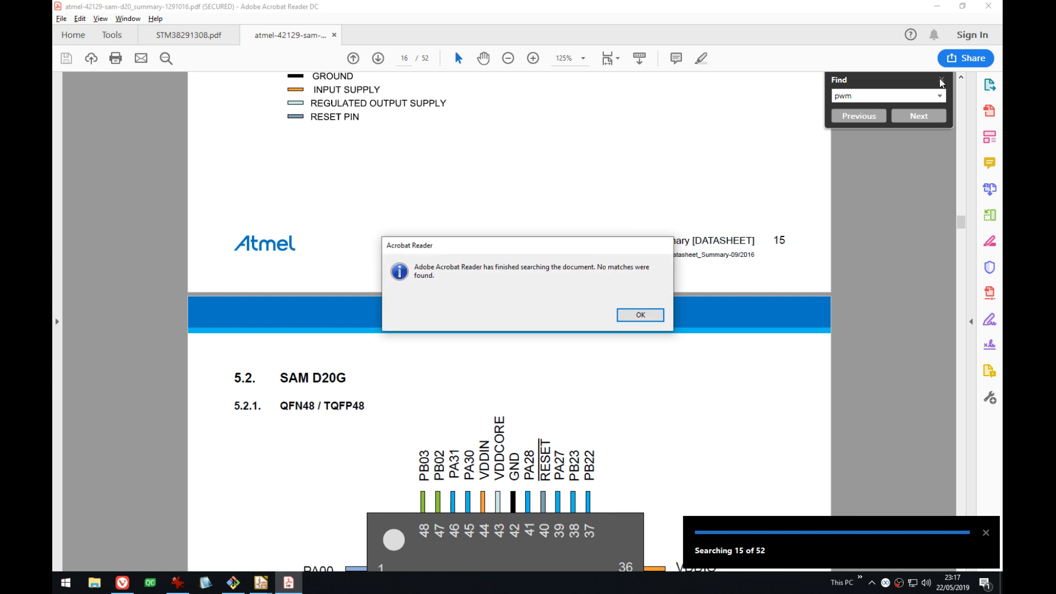
pyautogui.click(697, 344)
pyautogui.press('space')
pyautogui.click(940, 79)
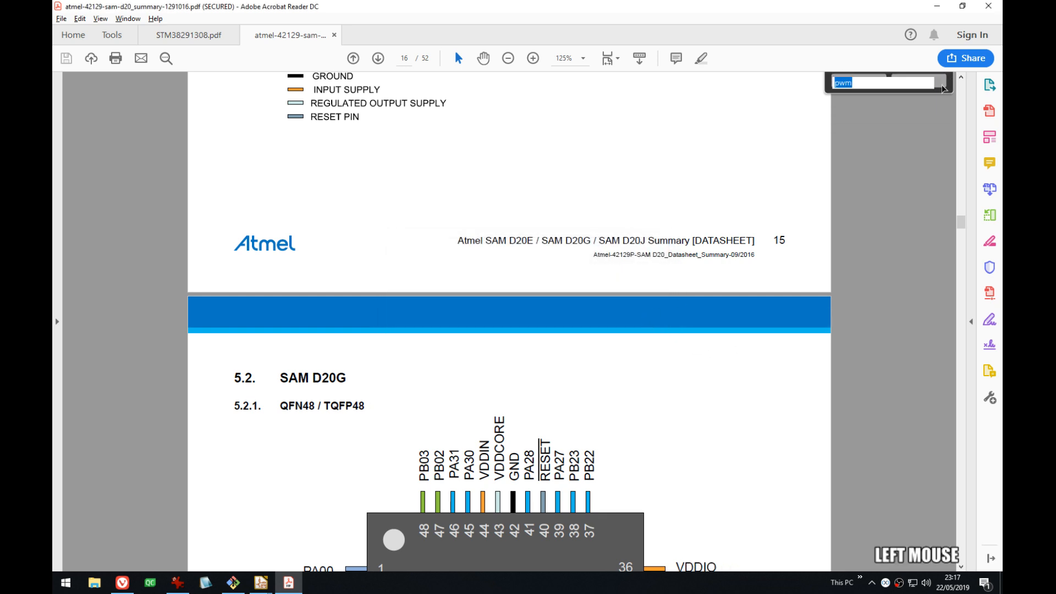
pyautogui.moveTo(958, 222); pyautogui.dragTo(943, 76)
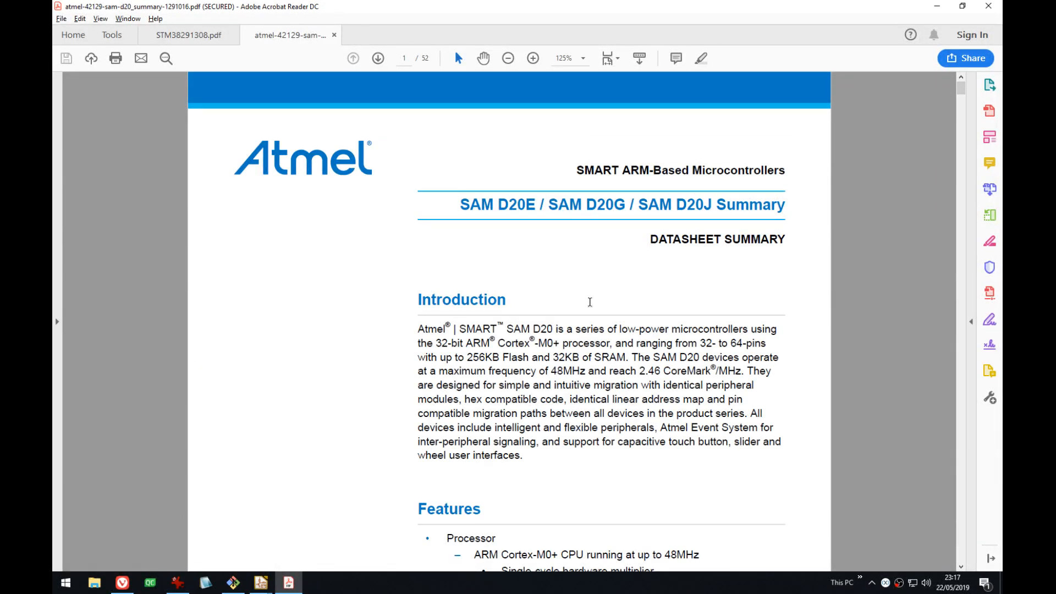
# - Switch to Eeschema and copy the Value ATSAMD20G16A from the properties of symbol U7
pyautogui.click(261, 582)
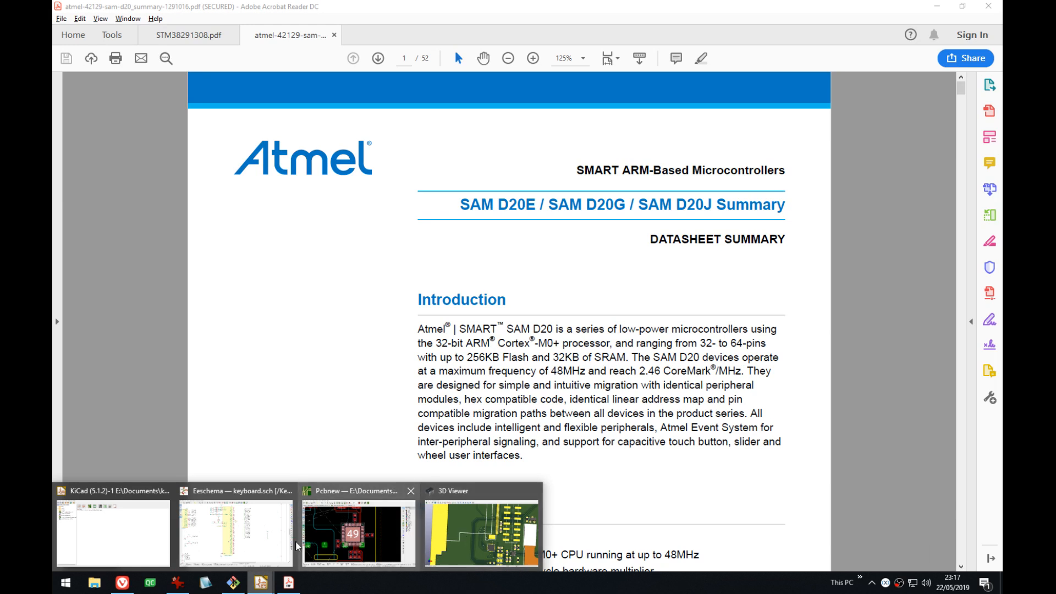
pyautogui.click(293, 543)
pyautogui.click(430, 297)
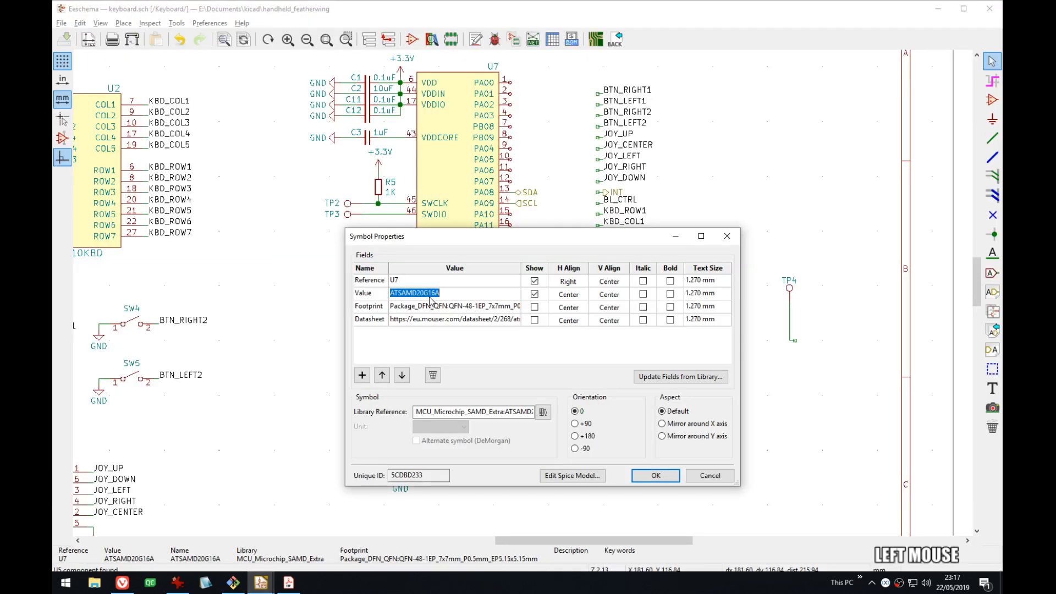
pyautogui.hotkey('ctrl', 'c')
# - Switch to the Vivaldi browser, maximize its window and search the web for "ATSAMD20G16A pdf"
pyautogui.click(123, 583)
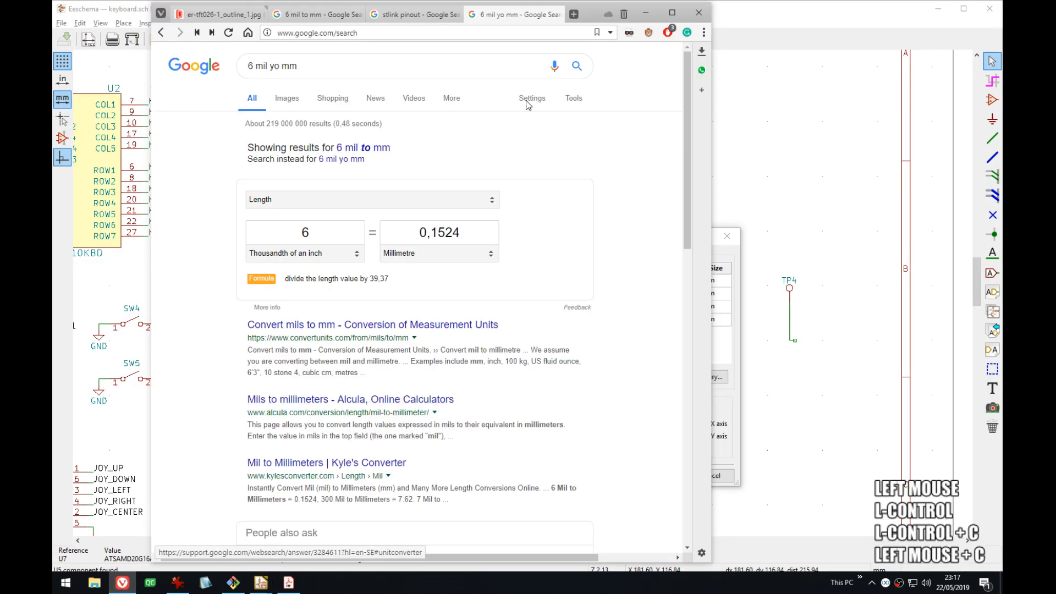
pyautogui.click(671, 12)
pyautogui.hotkey('ctrl', 'l')
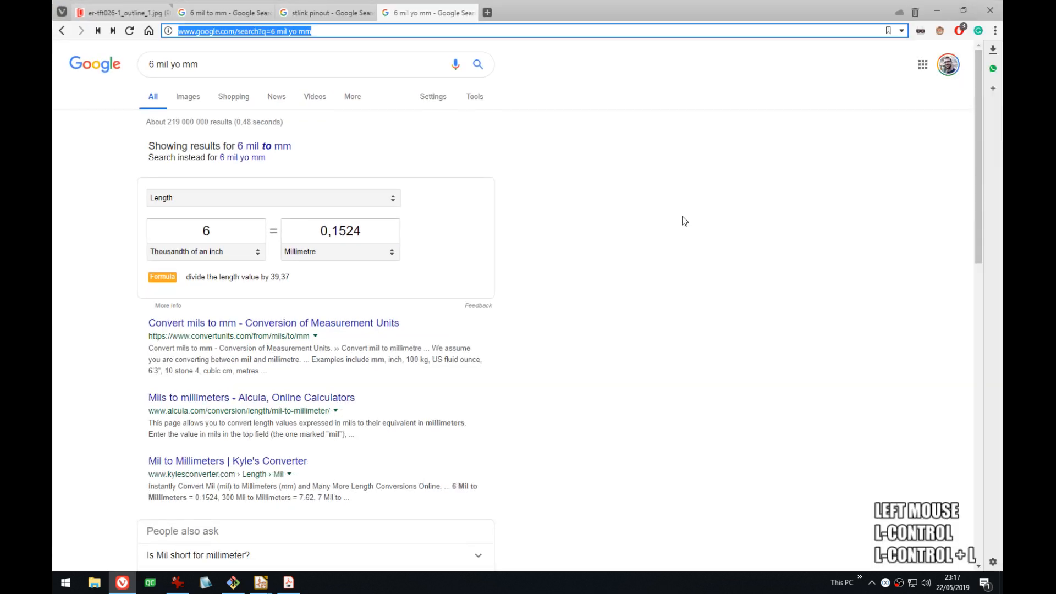
pyautogui.hotkey('ctrl', 'v')
pyautogui.write('pdf')
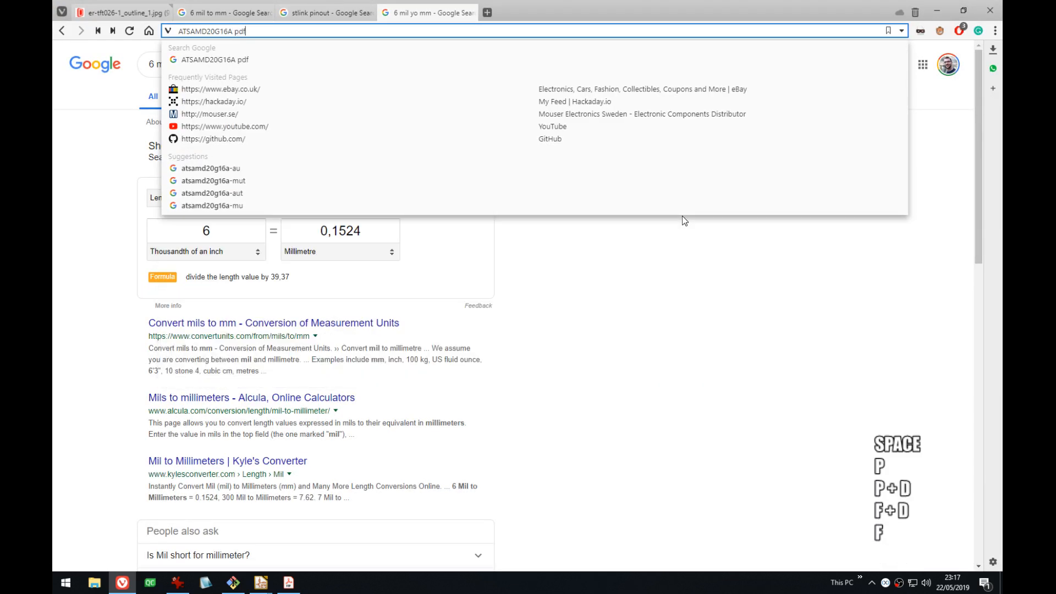
pyautogui.press('Return')
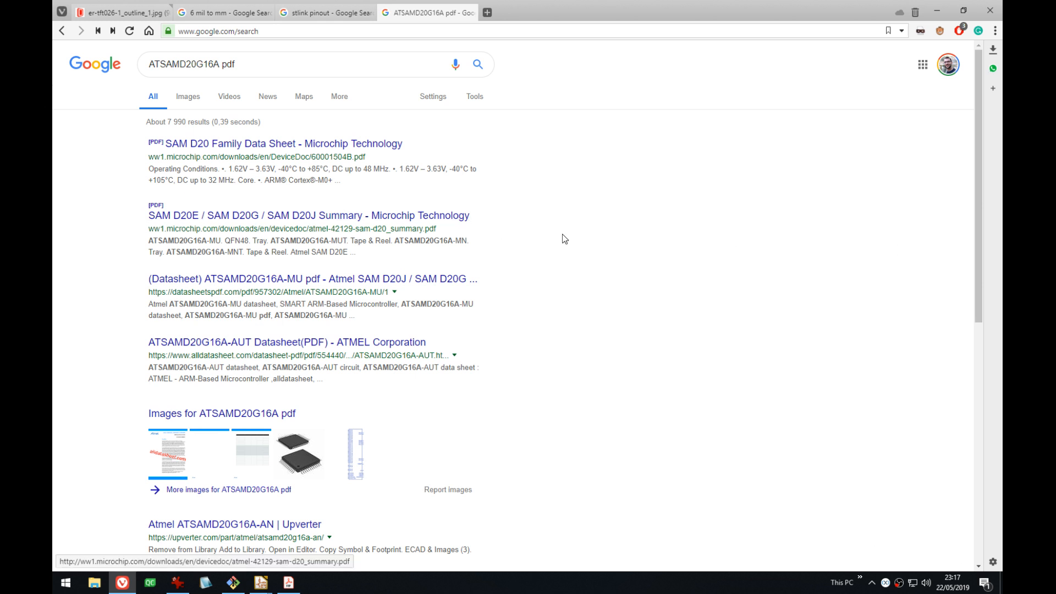
# - Open Microchip's SAM D20 Family Data Sheet from the search results in Acrobat Reader and collapse the tools pane
pyautogui.click(605, 224)
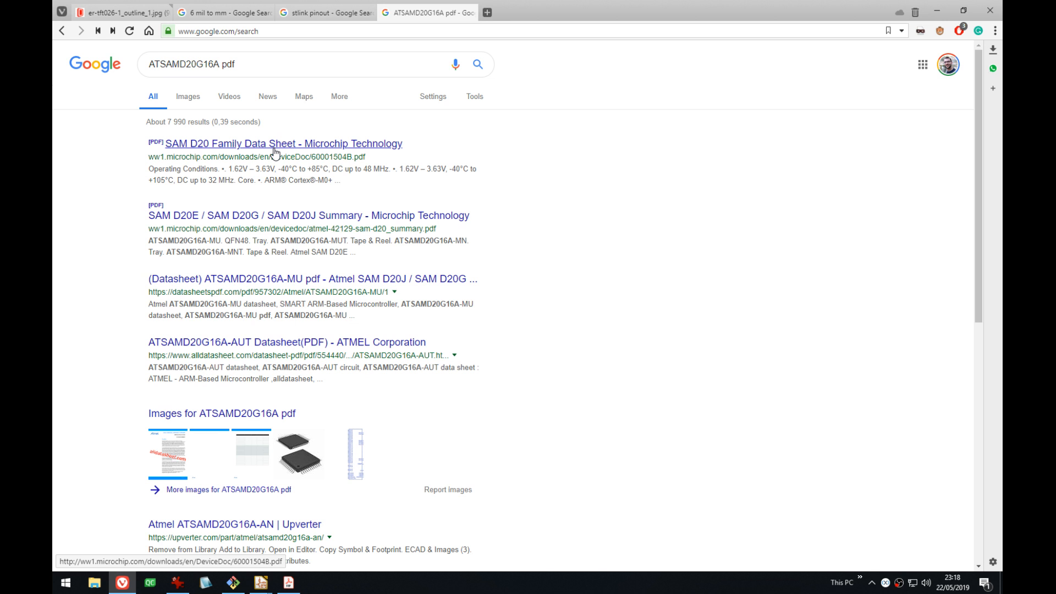
pyautogui.click(294, 143)
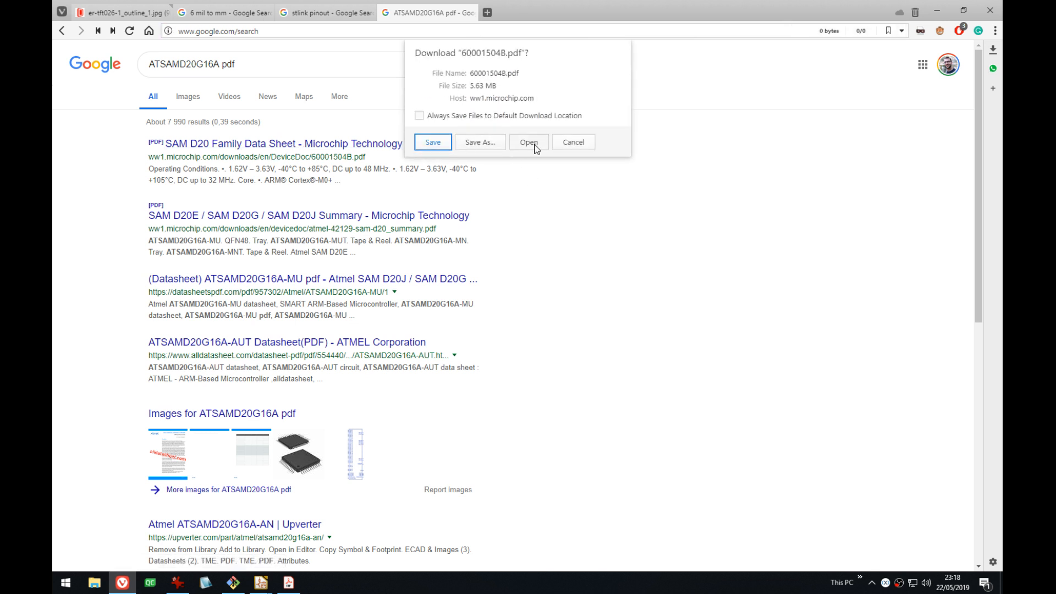
pyautogui.click(532, 144)
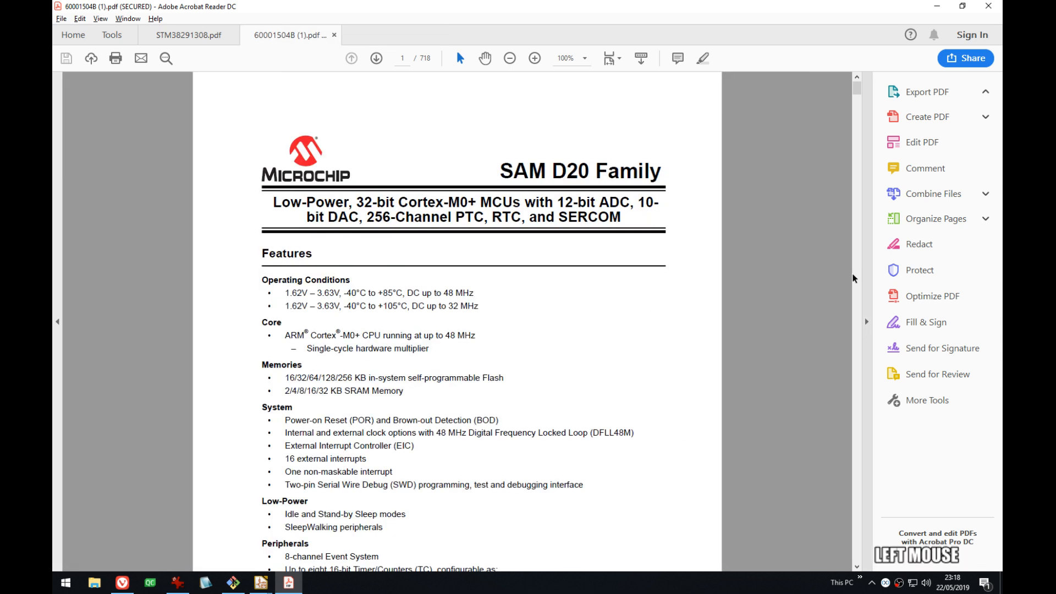
pyautogui.click(867, 321)
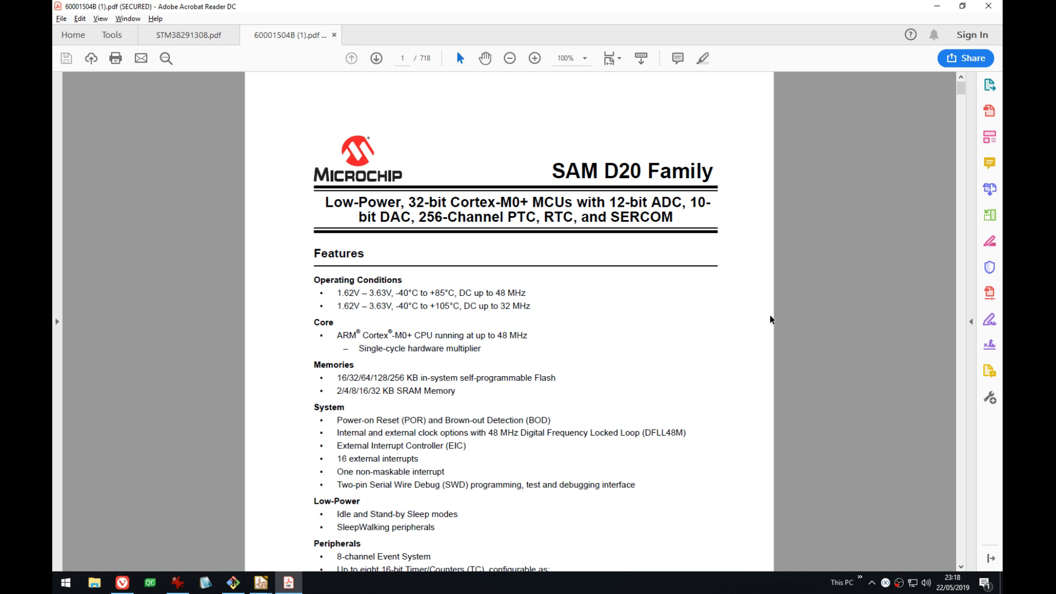
pyautogui.click(872, 328)
# - Find the table of contents in the full datasheet and go to chapter 6, I/O Multiplexing and Considerations
pyautogui.scroll(-10, 872, 341)
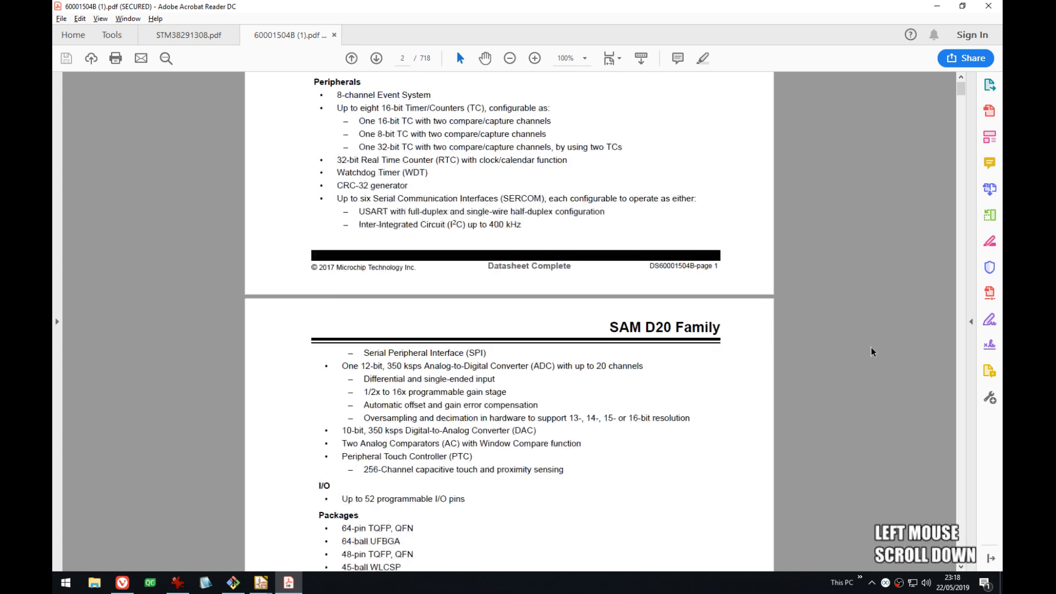
pyautogui.moveTo(965, 92); pyautogui.dragTo(958, 95)
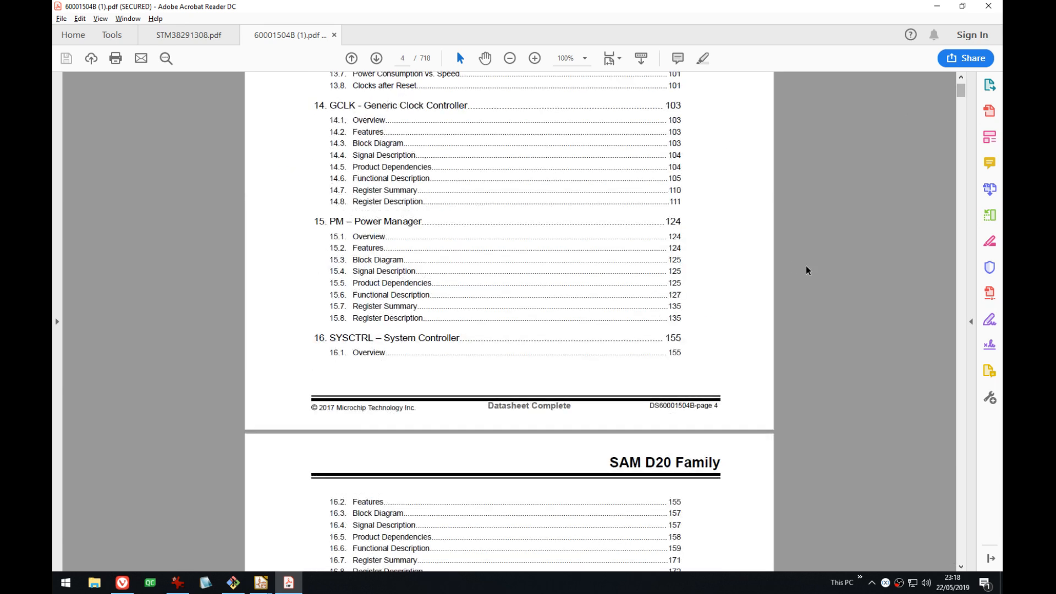
pyautogui.scroll(15, 804, 269)
pyautogui.scroll(3, 801, 267)
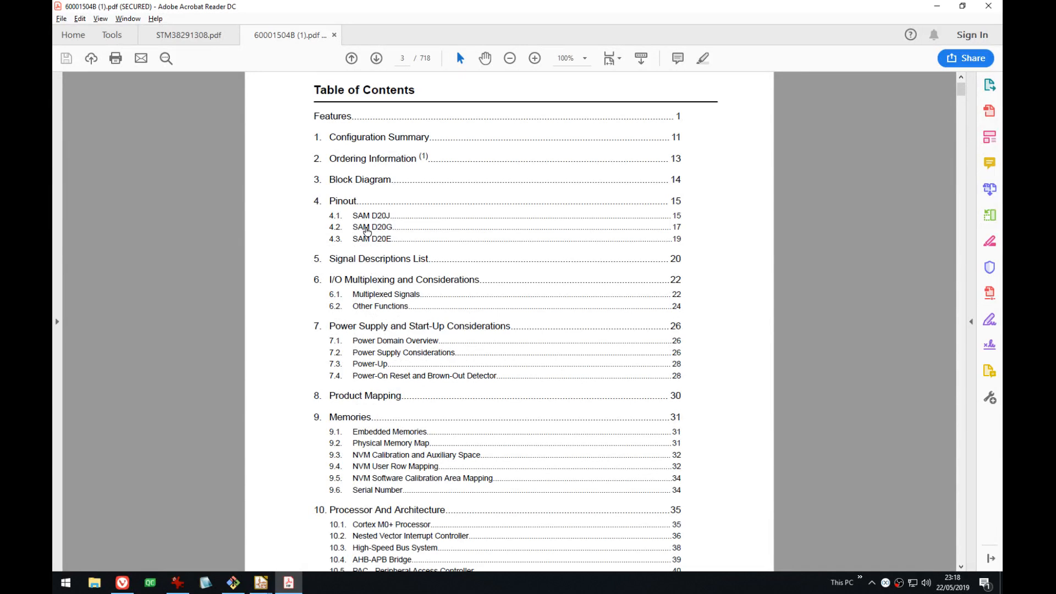
pyautogui.click(387, 287)
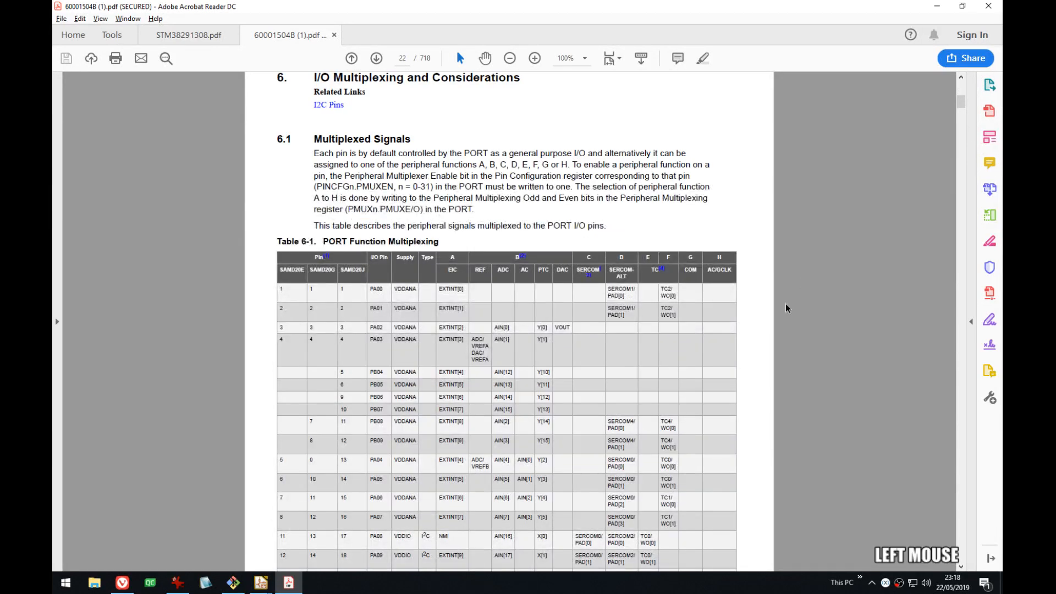
# - Examine the PORT Function Multiplexing table for the SAMD20G pins' functions and follow the footnote of the TC column
pyautogui.keyDown('ctrl'); pyautogui.scroll(1, 811, 318); pyautogui.keyUp('ctrl')
pyautogui.scroll(-3, 811, 323)
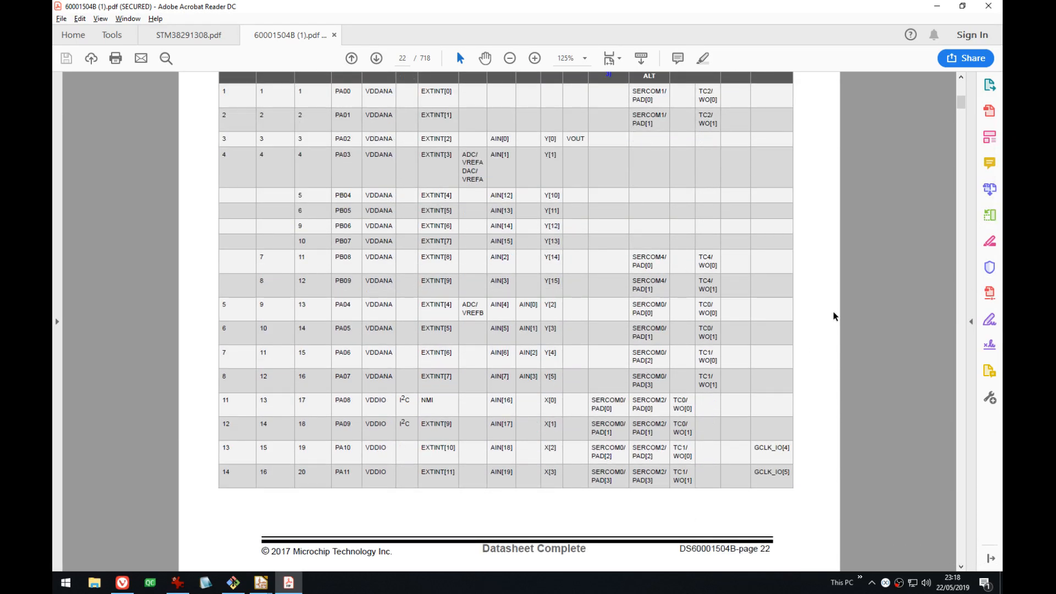
pyautogui.scroll(1, 834, 317)
pyautogui.scroll(-10, 834, 316)
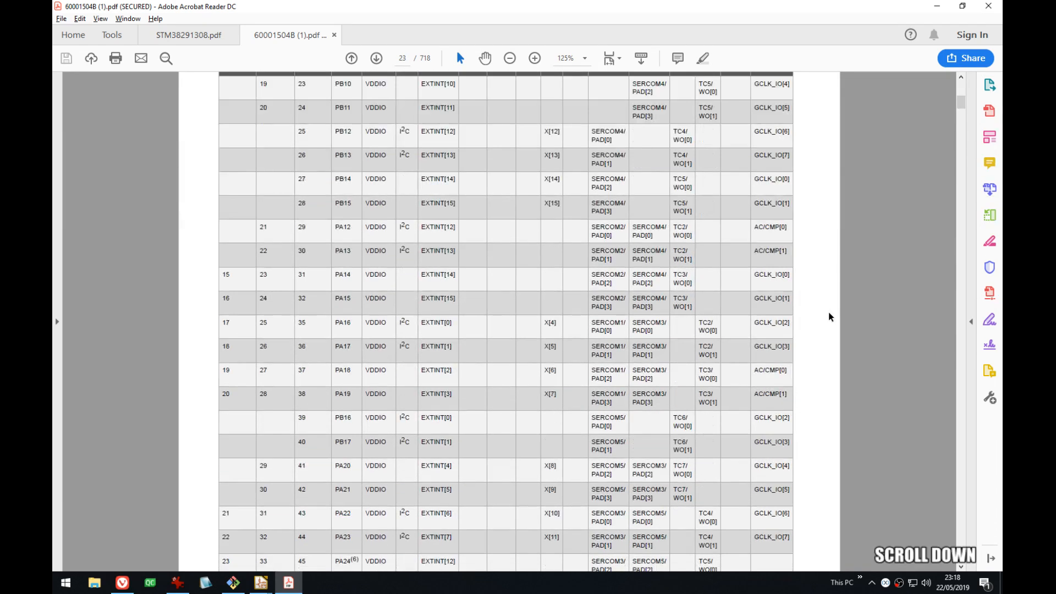
pyautogui.scroll(-5, 828, 312)
pyautogui.scroll(5, 828, 312)
pyautogui.scroll(4, 828, 311)
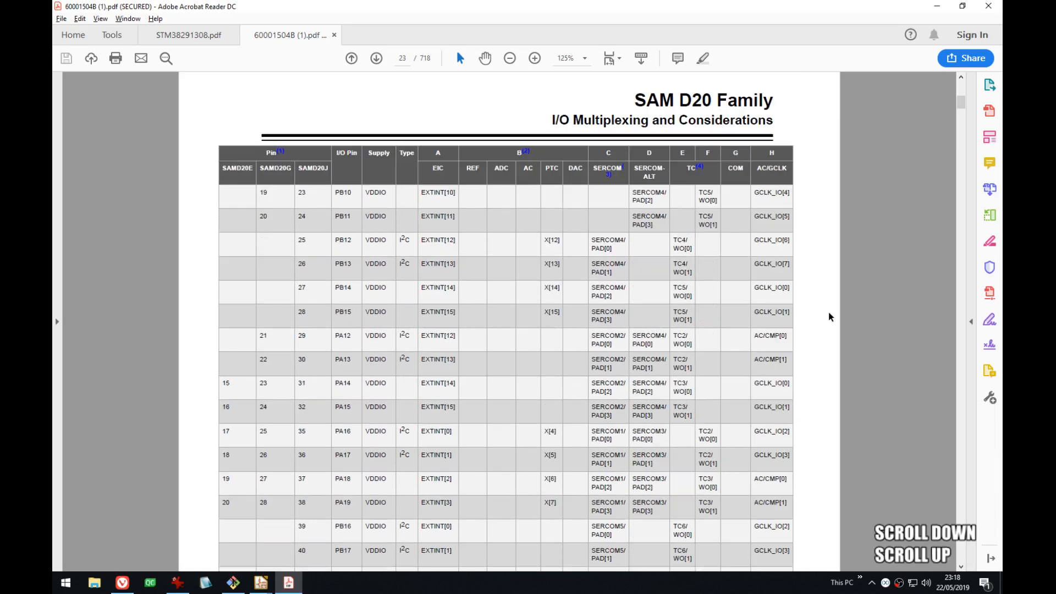
pyautogui.click(699, 167)
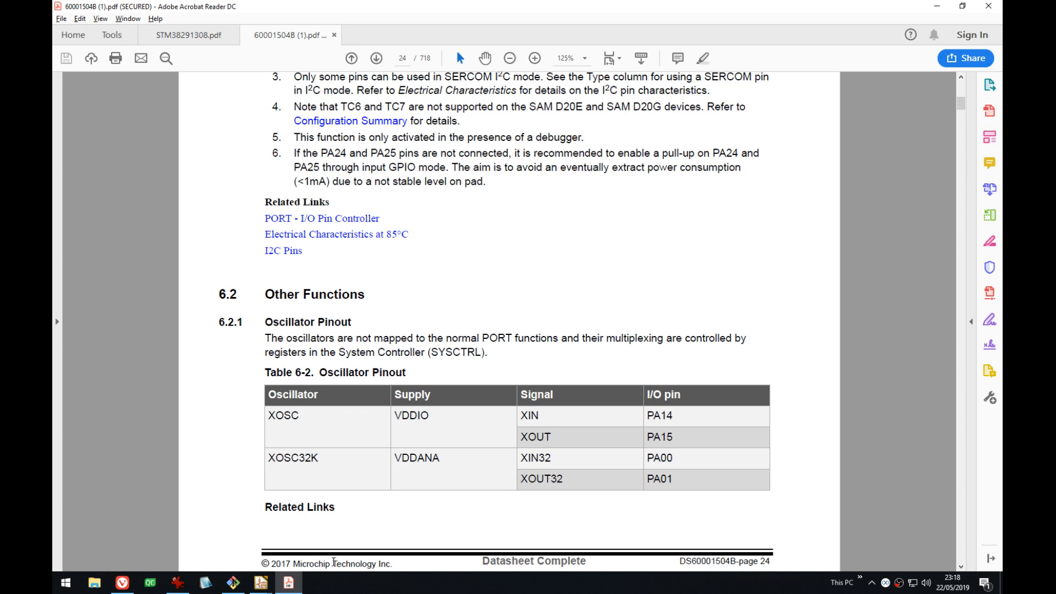
# - Look through the datasheet's features page and table of contents as far as the Timer/Counter and ADC chapters
pyautogui.click(260, 582)
pyautogui.moveTo(246, 550)
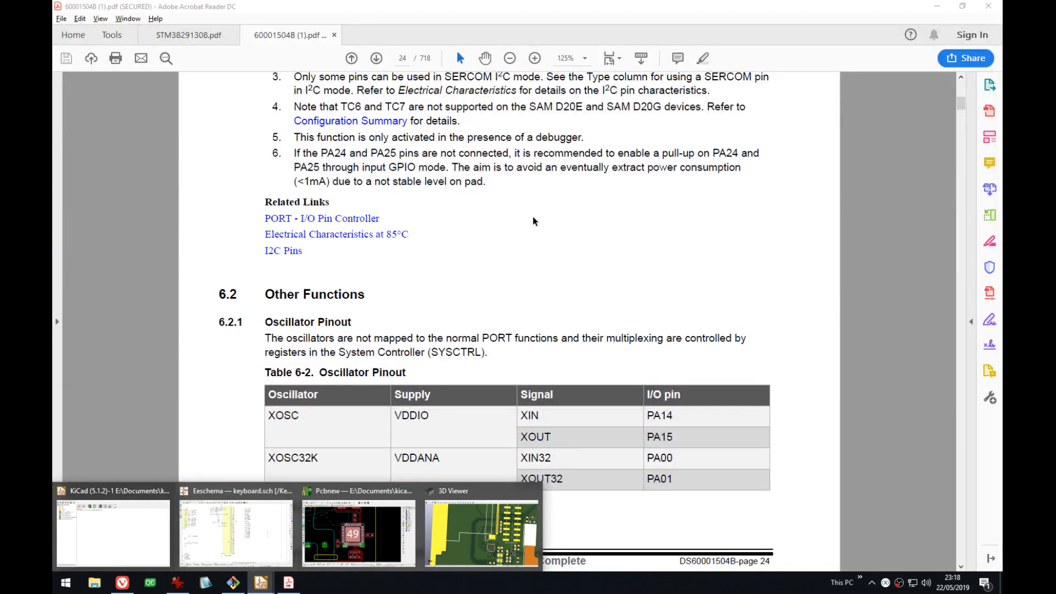
pyautogui.click(532, 221)
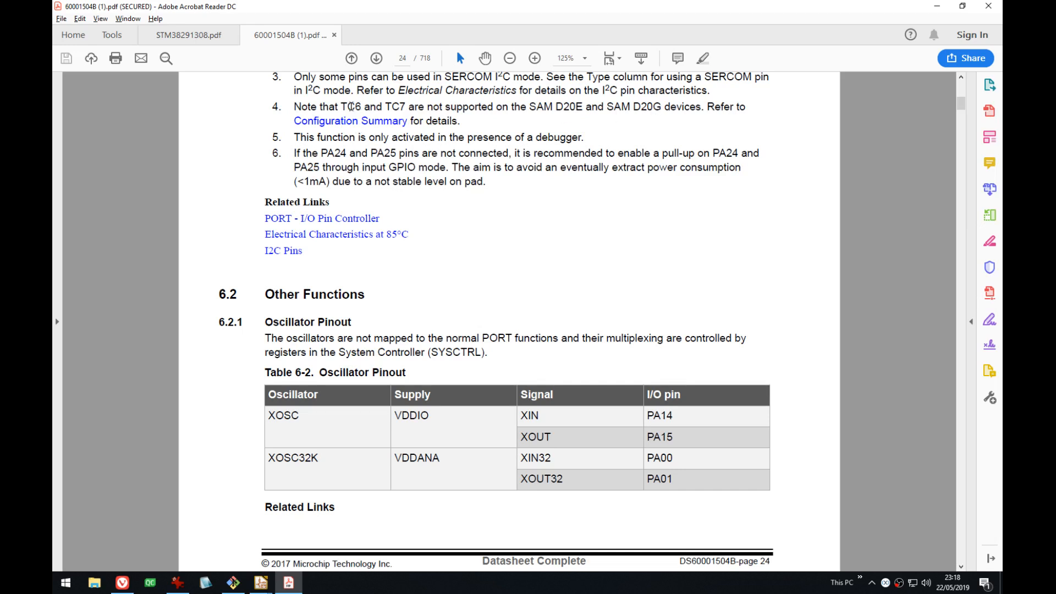
pyautogui.scroll(5, 685, 292)
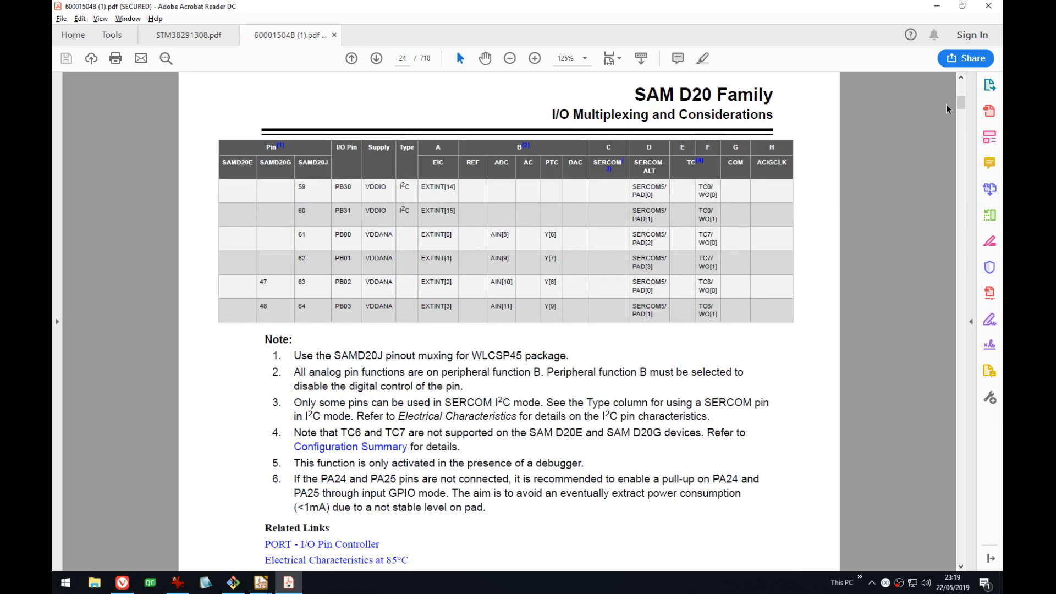
pyautogui.moveTo(960, 102); pyautogui.dragTo(959, 79)
pyautogui.scroll(-10, 737, 309)
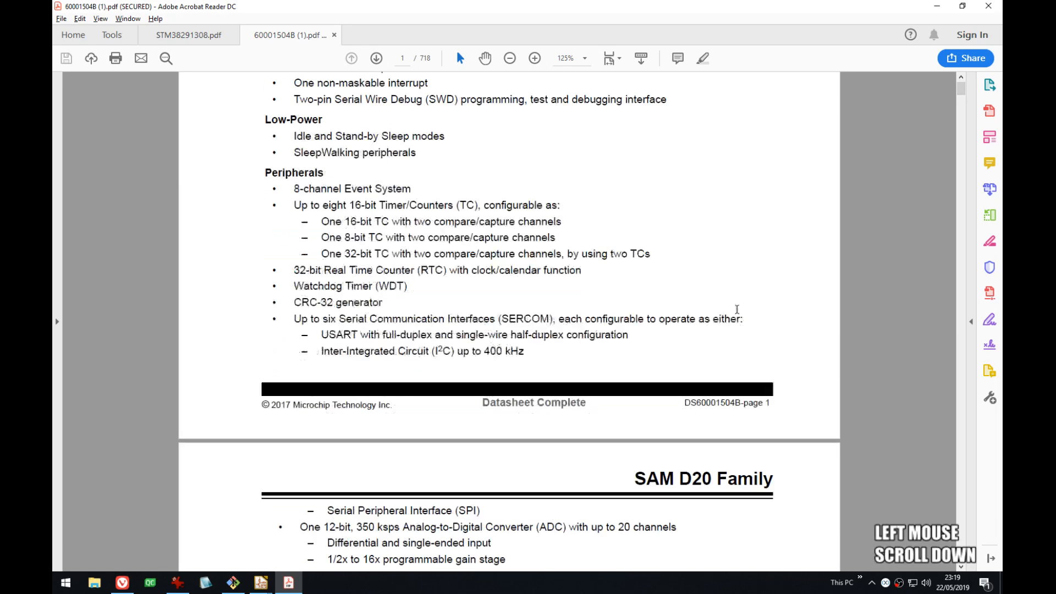
pyautogui.scroll(-12, 734, 312)
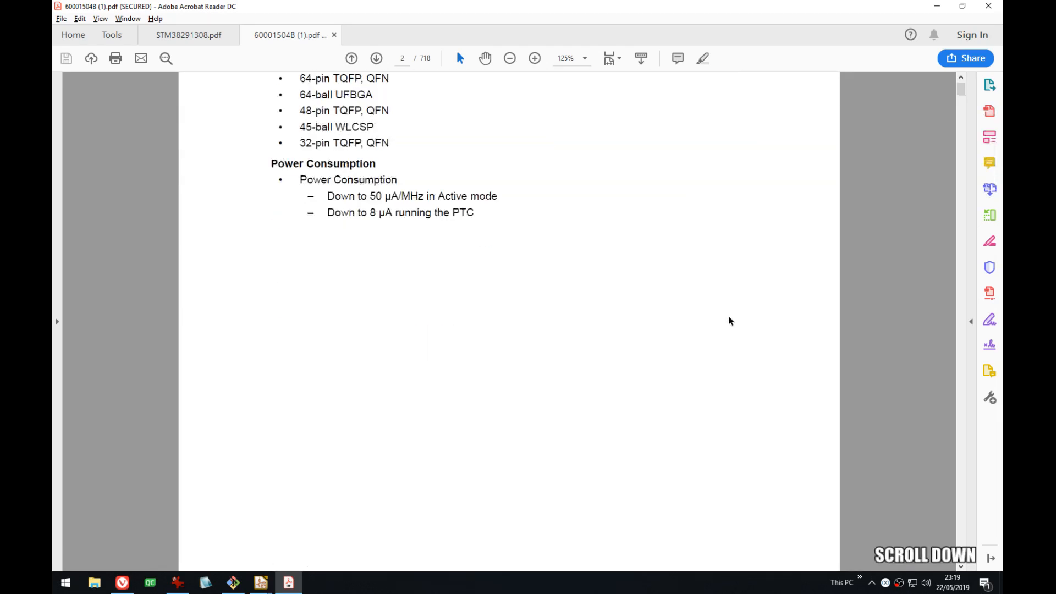
pyautogui.scroll(-15, 724, 327)
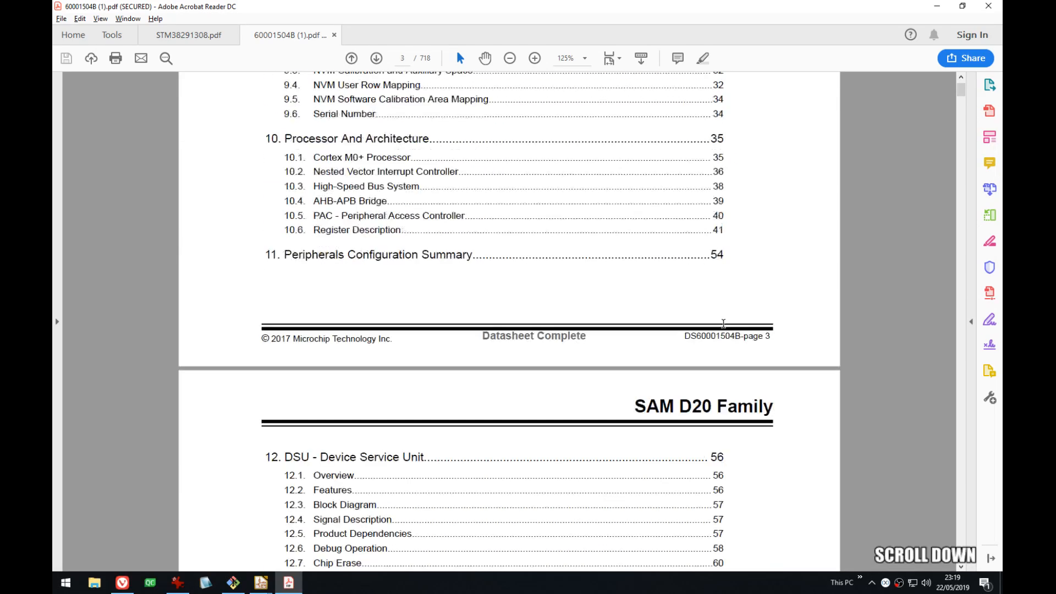
pyautogui.scroll(-14, 723, 324)
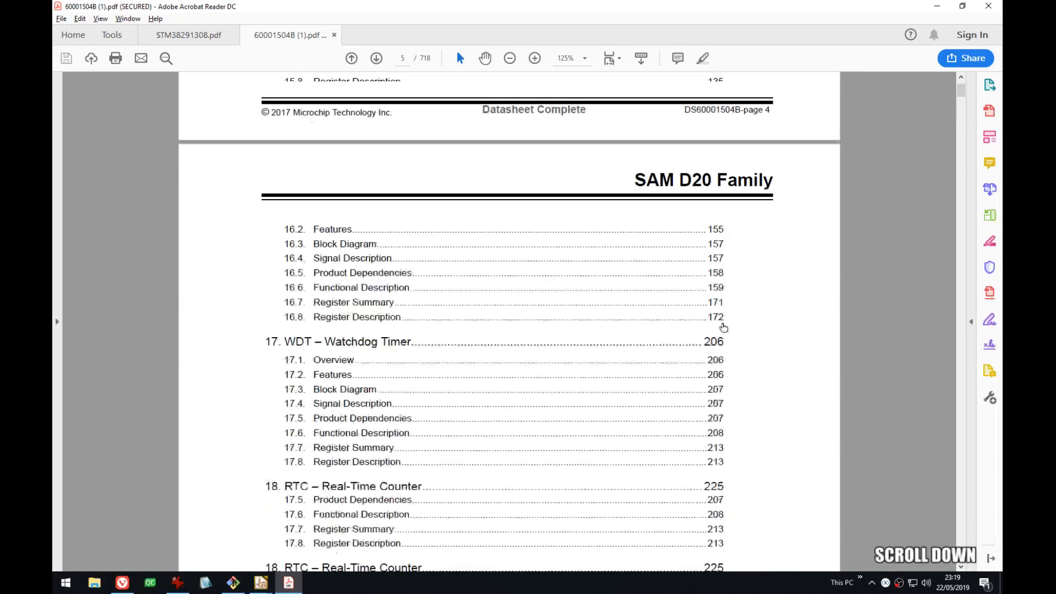
pyautogui.scroll(-14, 719, 325)
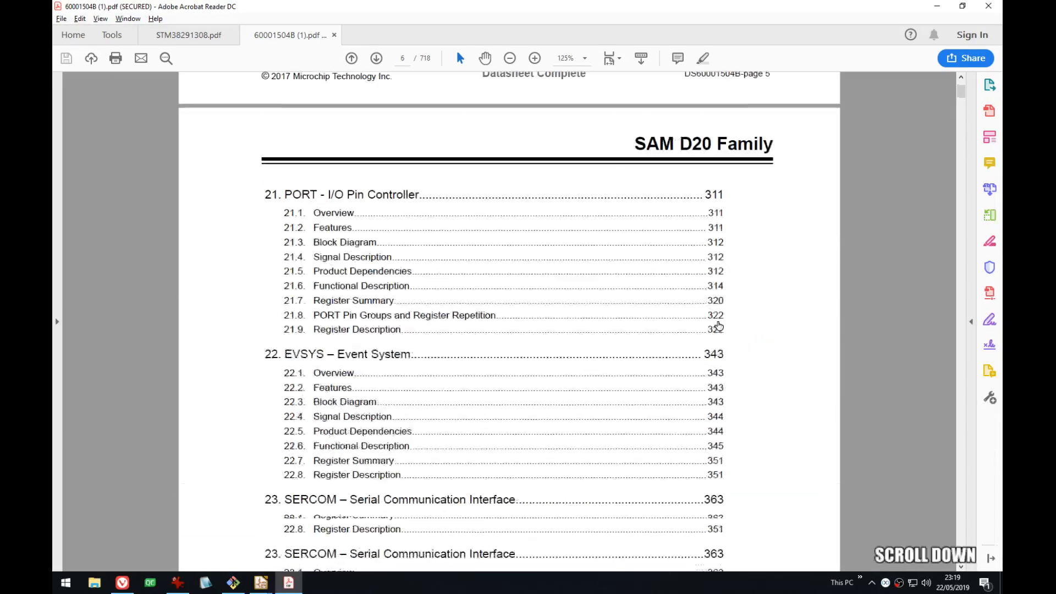
pyautogui.scroll(-14, 718, 326)
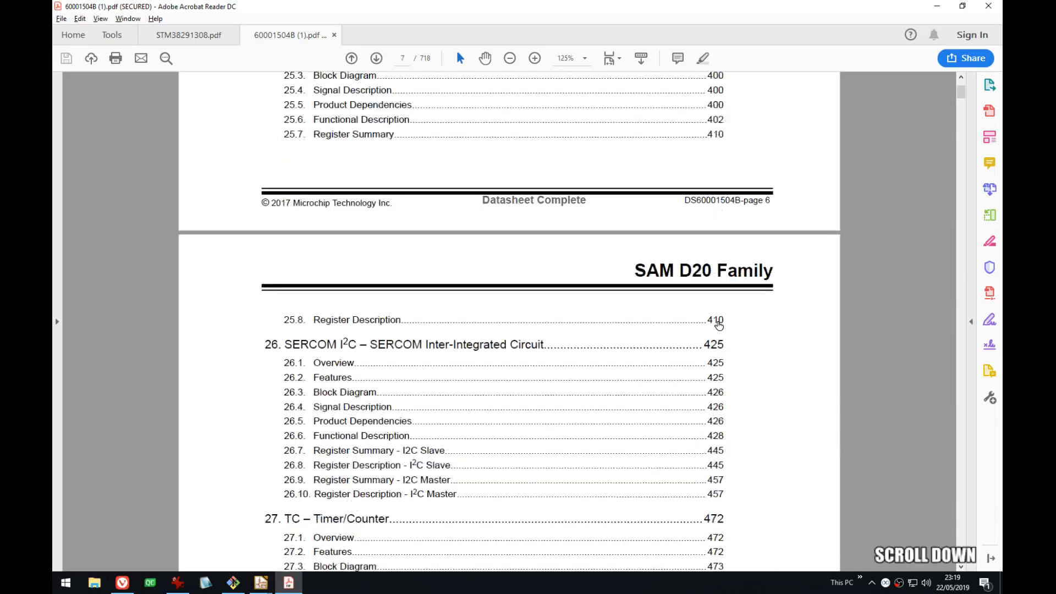
pyautogui.scroll(-3, 715, 326)
pyautogui.scroll(2, 739, 291)
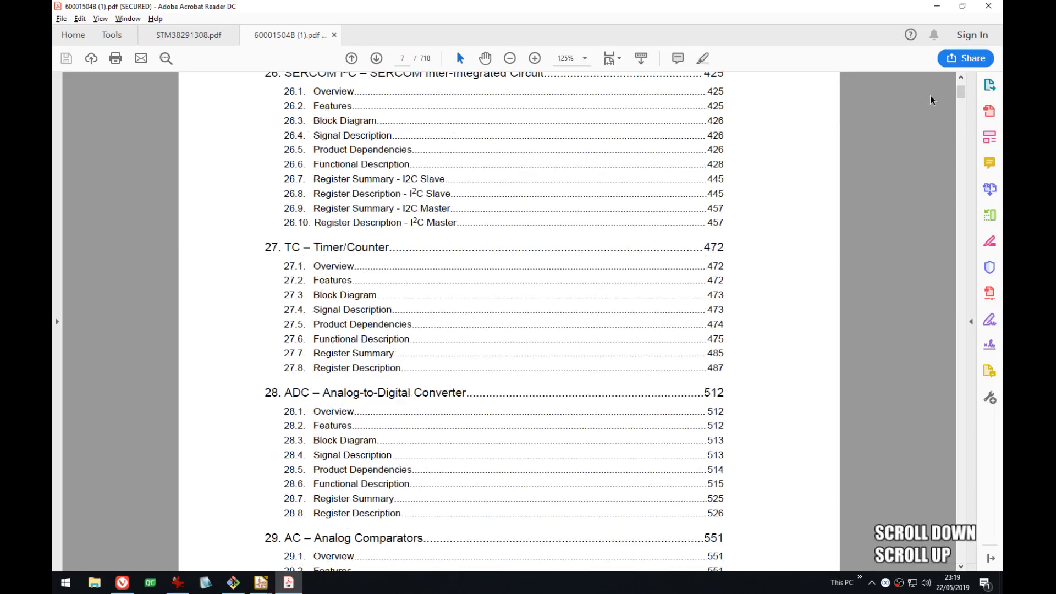
# - Scan the table of contents again from the datasheet's start, open section 6.1 Multiplexed Signals and examine the PORT Function Multiplexing table
pyautogui.moveTo(960, 94); pyautogui.dragTo(960, 82)
pyautogui.scroll(-6, 820, 374)
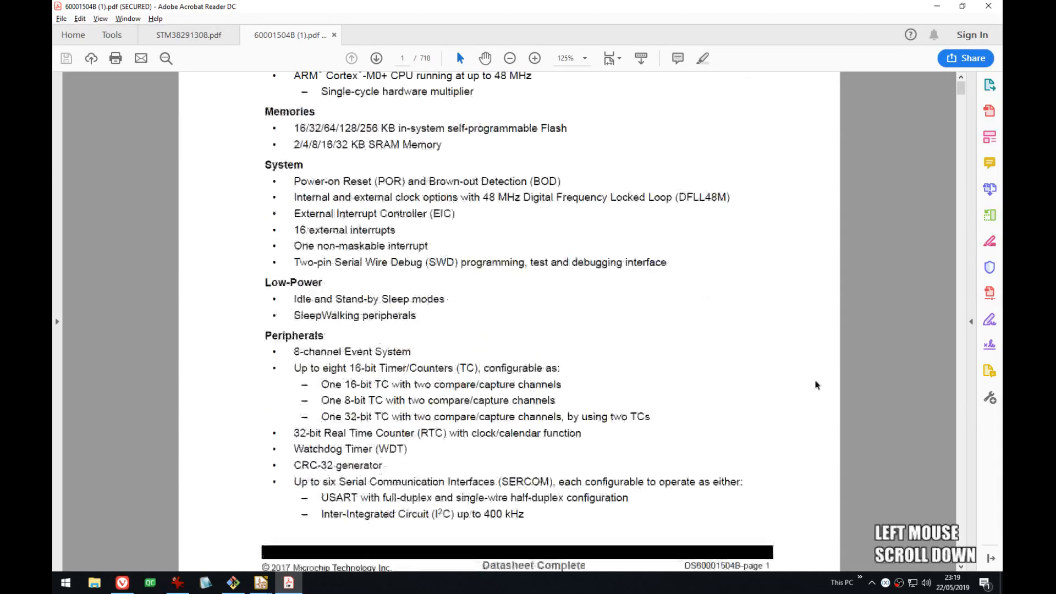
pyautogui.scroll(-20, 816, 385)
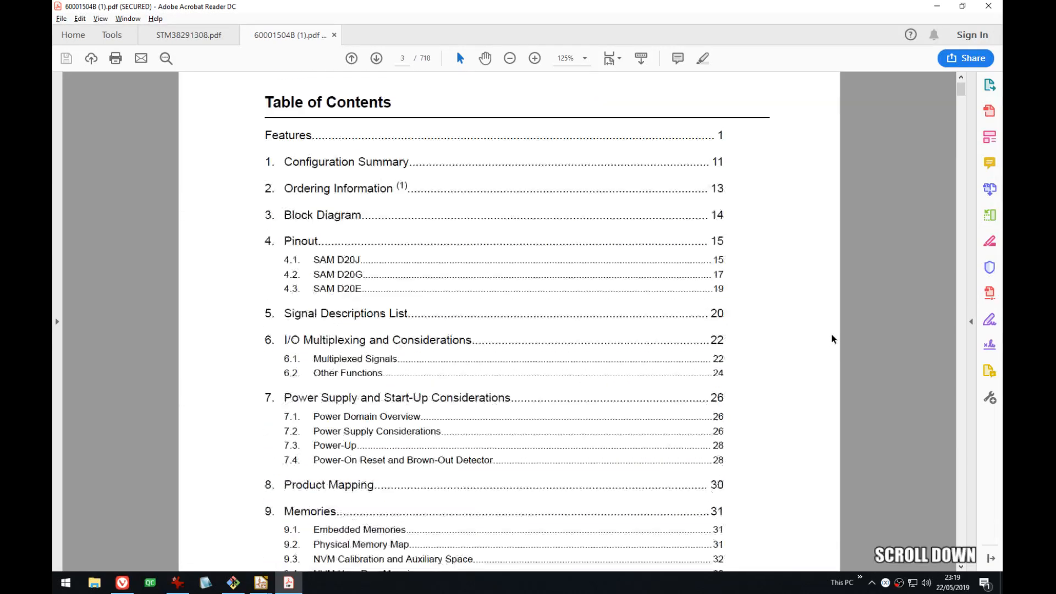
pyautogui.scroll(-20, 831, 334)
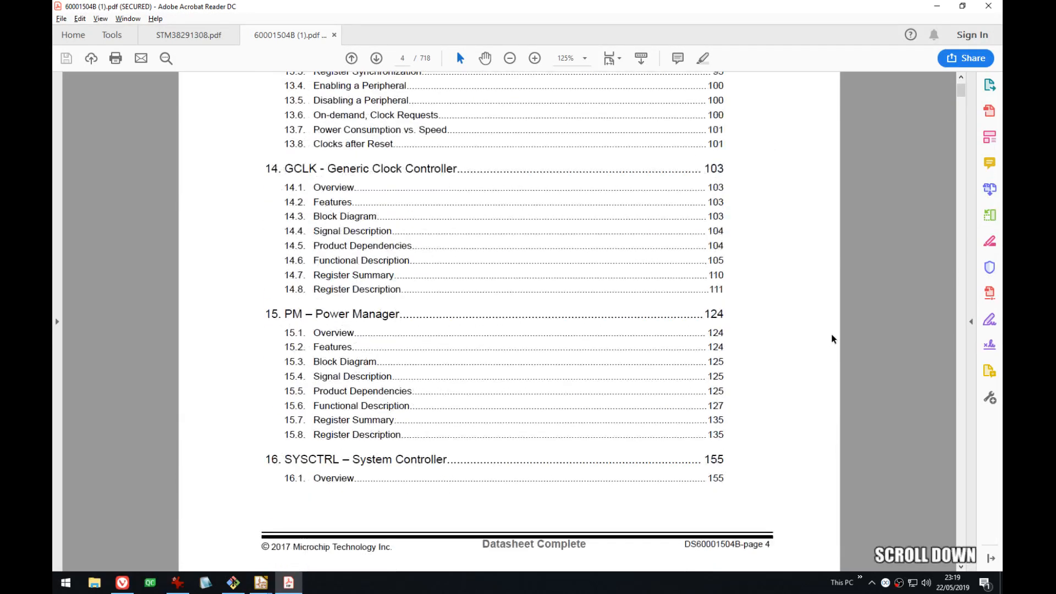
pyautogui.scroll(-9, 418, 228)
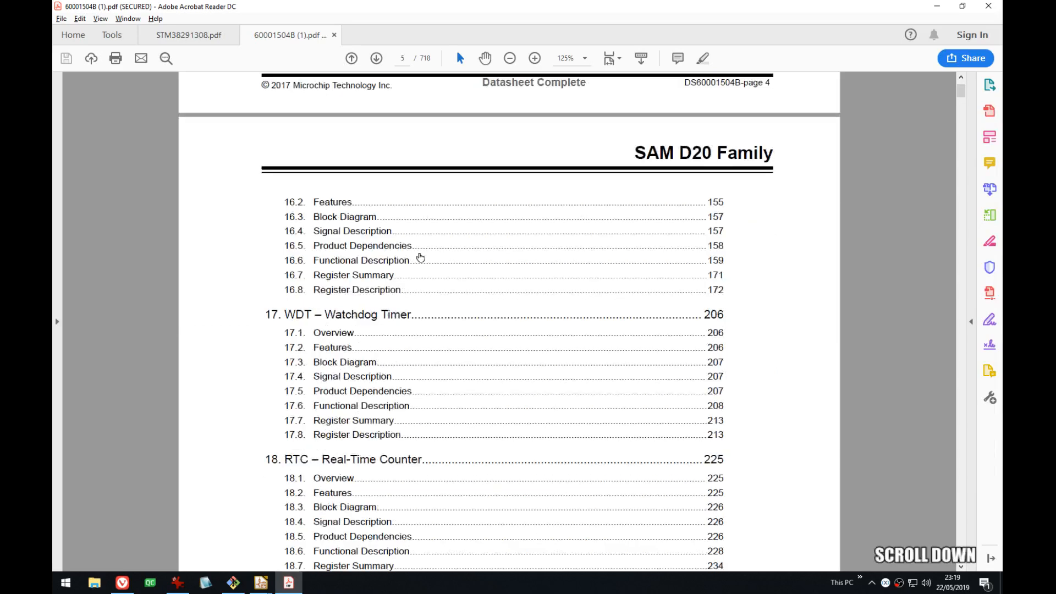
pyautogui.scroll(-3, 249, 282)
pyautogui.scroll(15, 227, 279)
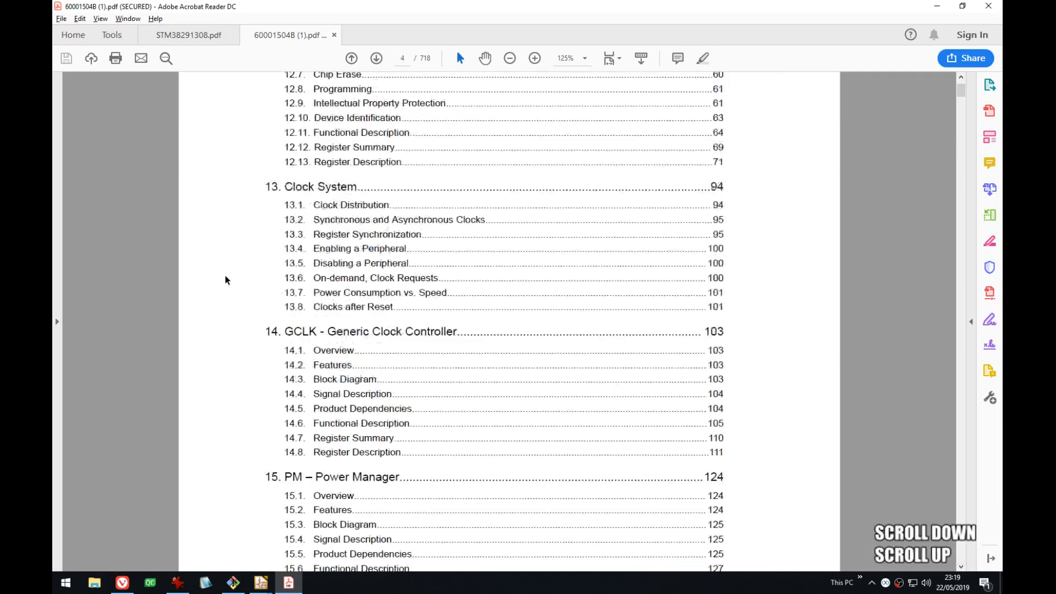
pyautogui.scroll(12, 226, 280)
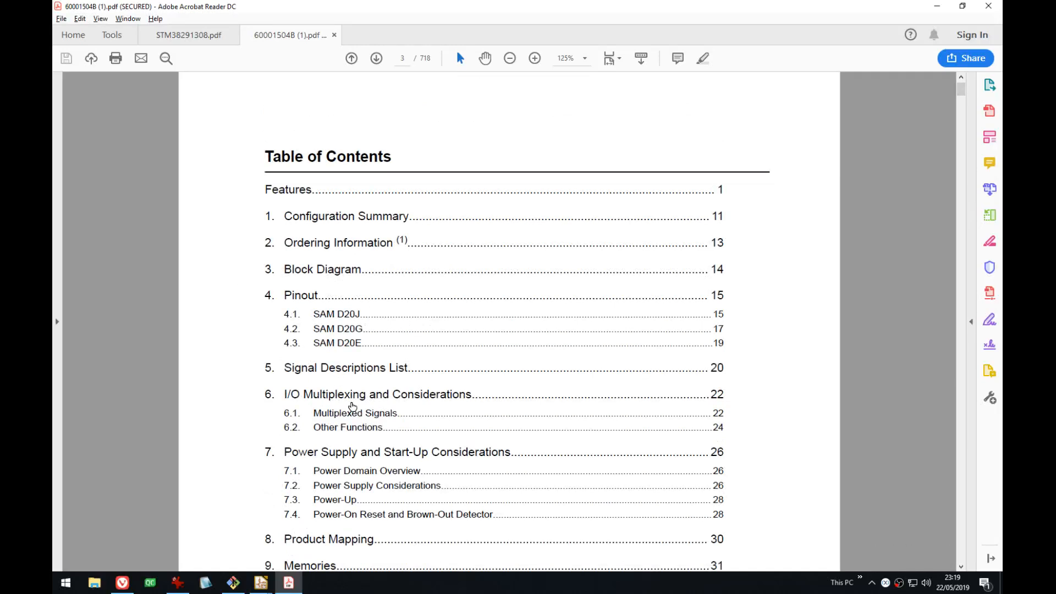
pyautogui.click(352, 406)
pyautogui.scroll(-2, 857, 228)
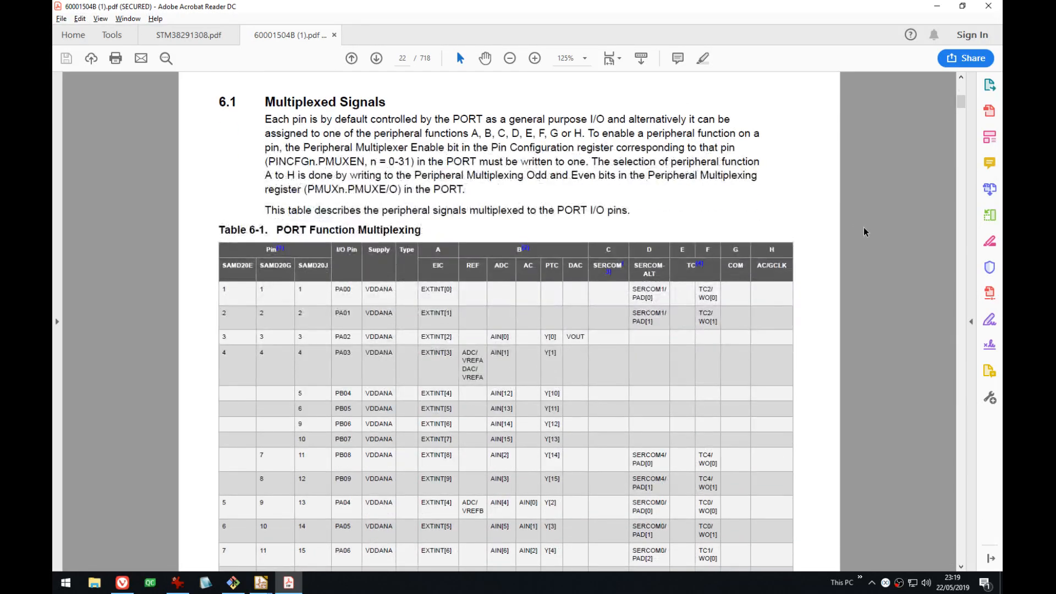
pyautogui.scroll(-2, 864, 234)
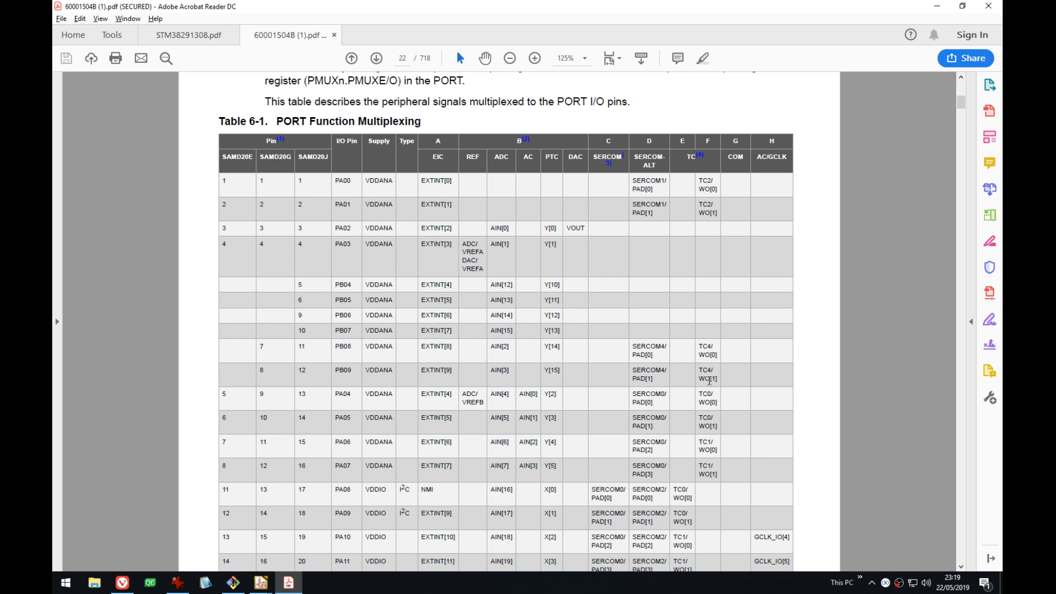
pyautogui.scroll(-3, 714, 470)
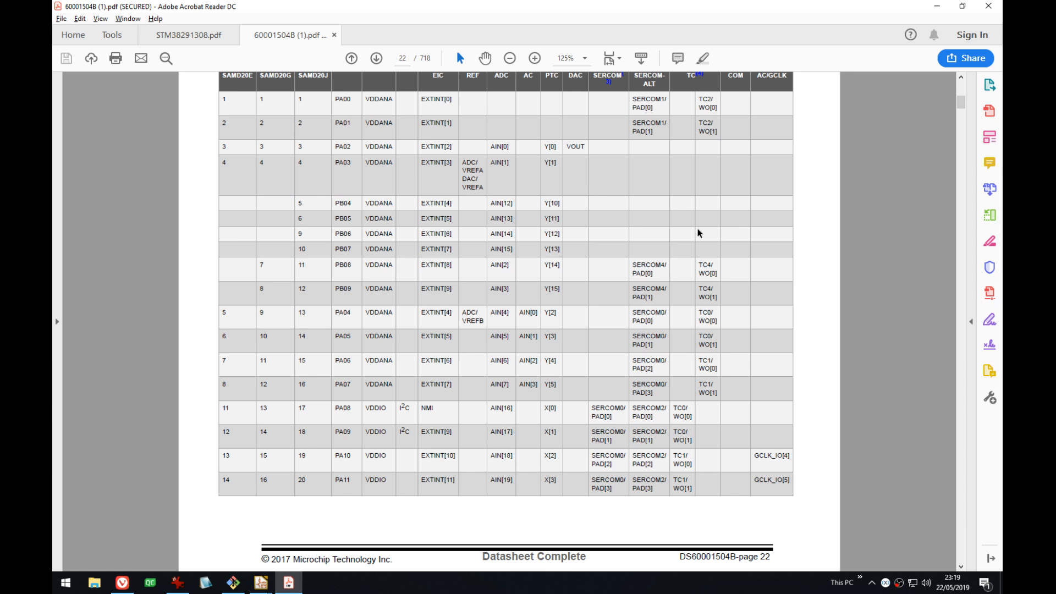
# - Tile the datasheet window and Eeschema's keyboard schematic side by side
pyautogui.press('super+Left')
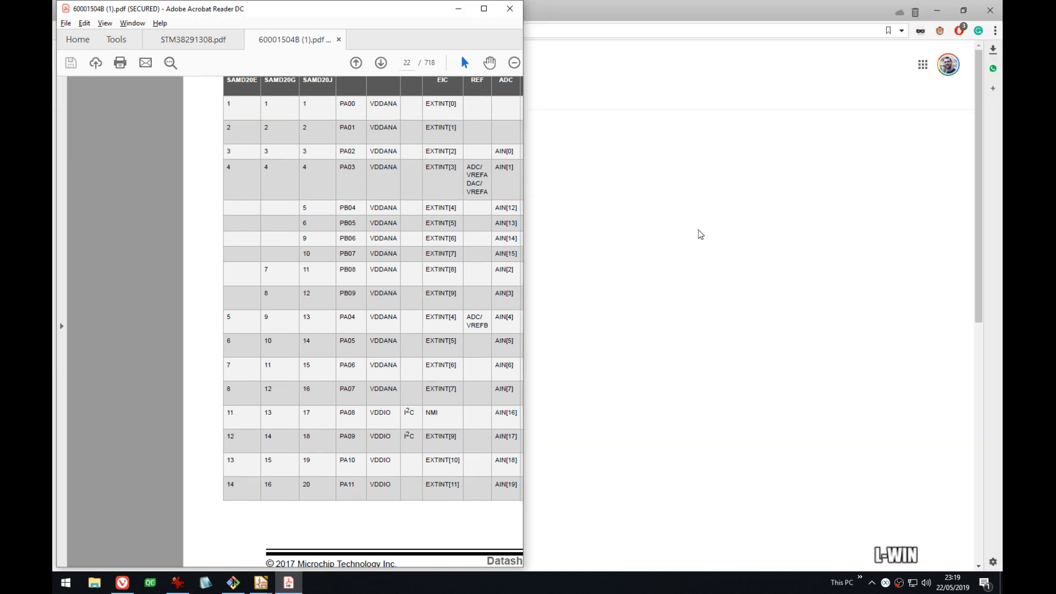
pyautogui.click(261, 582)
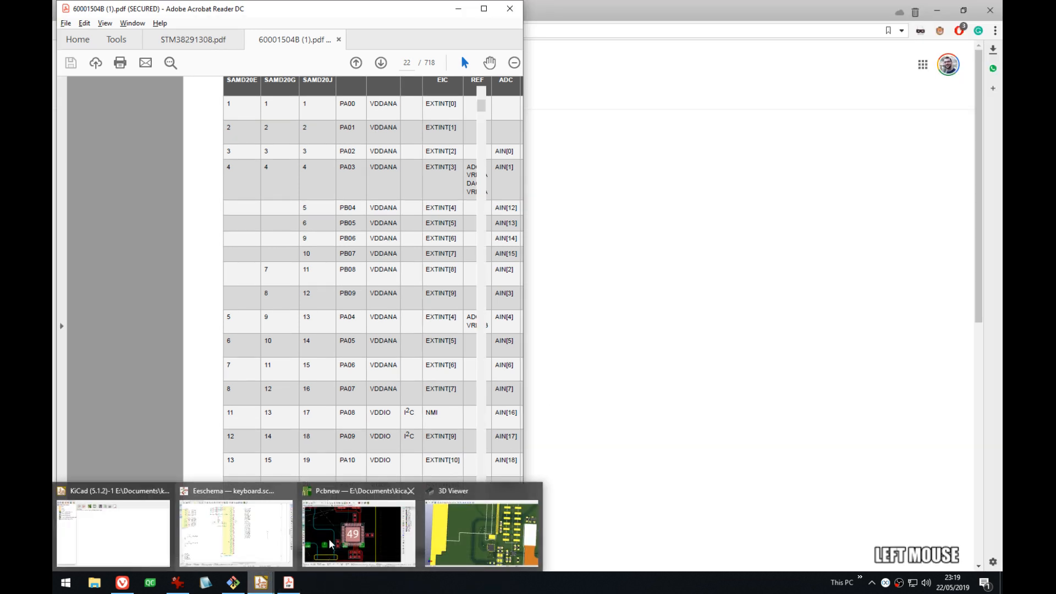
pyautogui.click(229, 536)
pyautogui.click(675, 235)
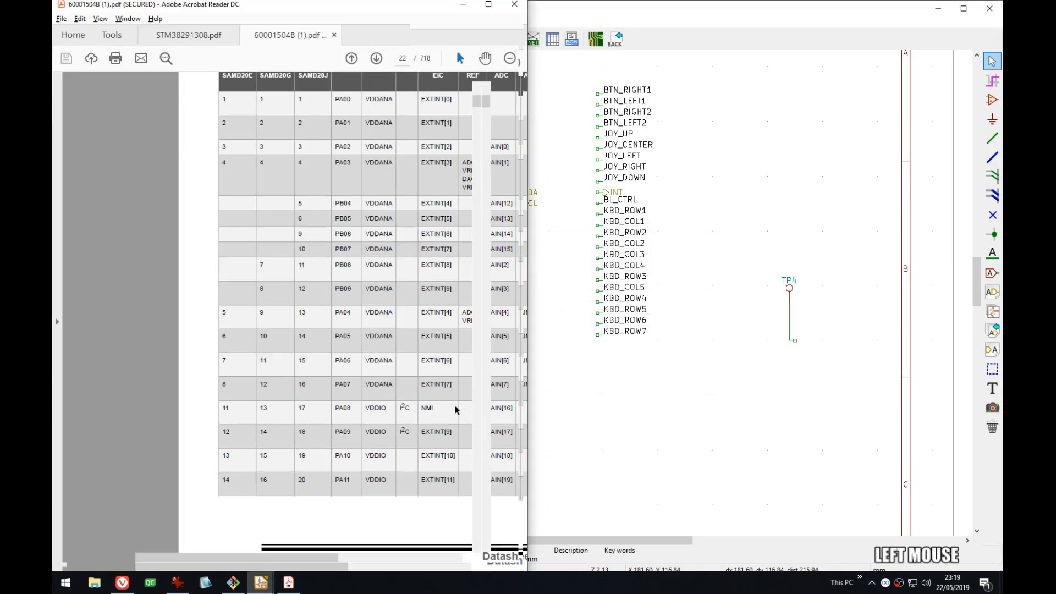
pyautogui.press('super+Right')
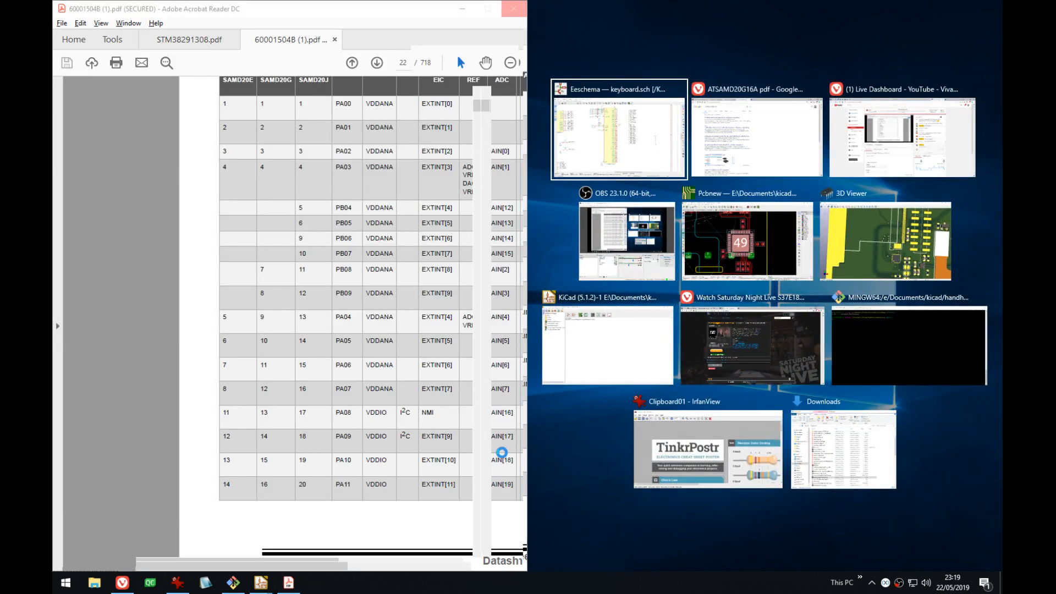
pyautogui.click(621, 160)
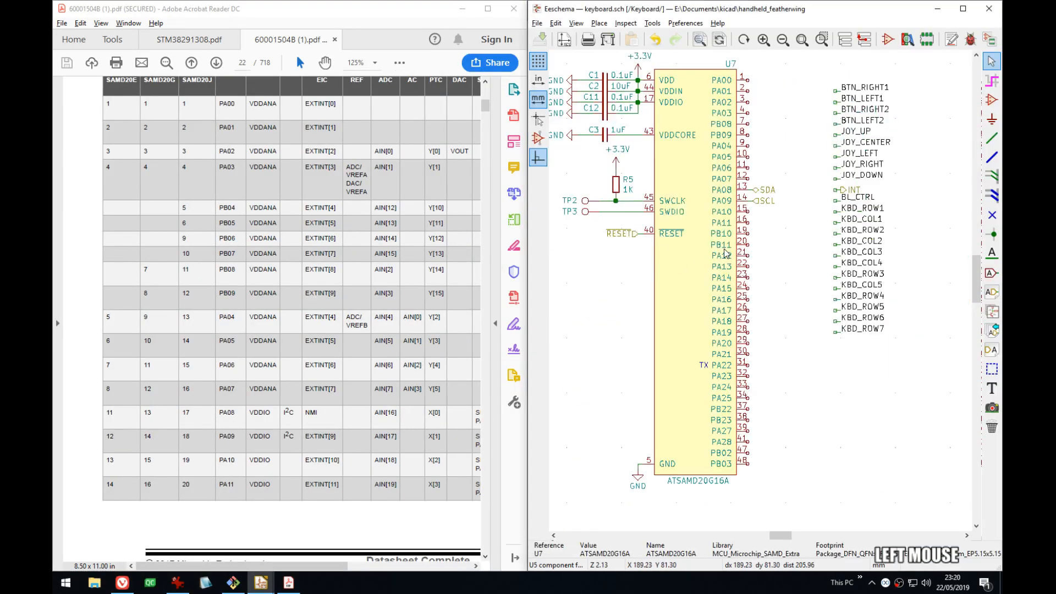
# - Place a horizontal net label PWM beside pin PA00 of the ATSAMD20G16A symbol U7
pyautogui.scroll(2, 784, 275)
pyautogui.moveTo(784, 274); pyautogui.dragTo(699, 249, button='middle')
pyautogui.click(992, 253)
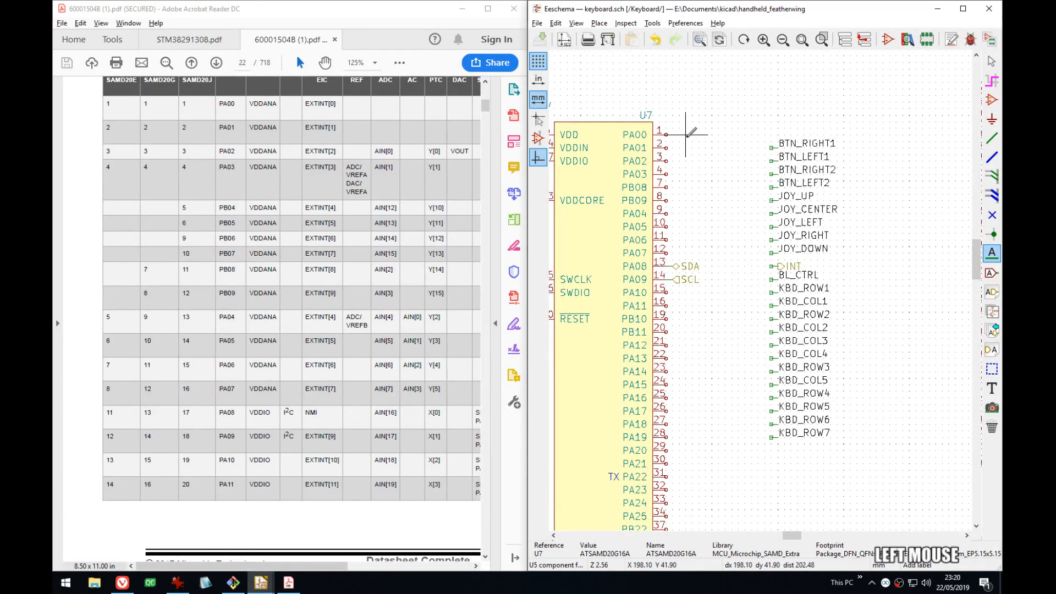
pyautogui.click(685, 135)
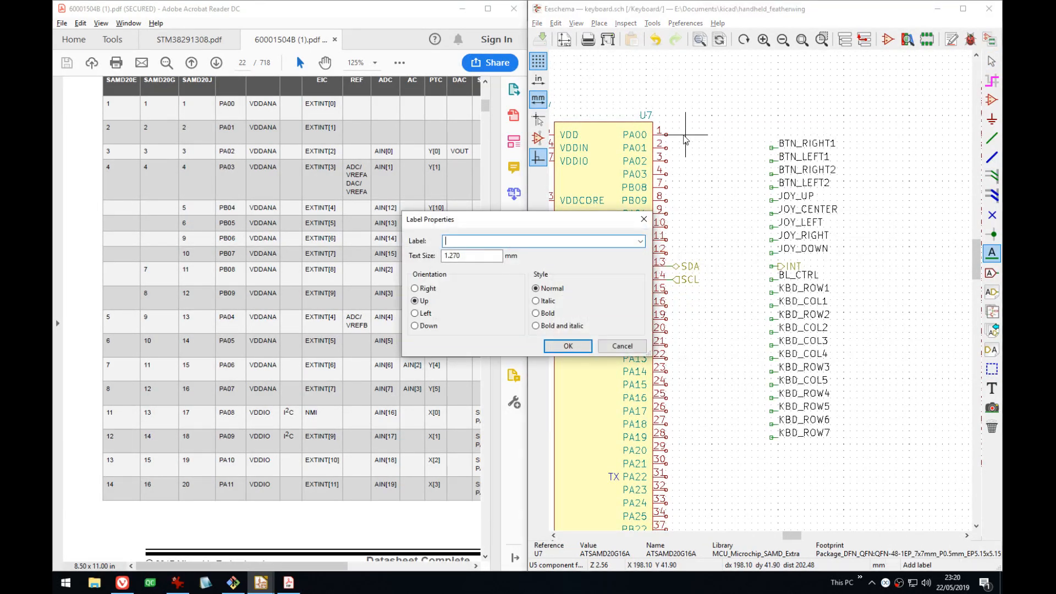
pyautogui.press('Escape')
pyautogui.click(685, 134)
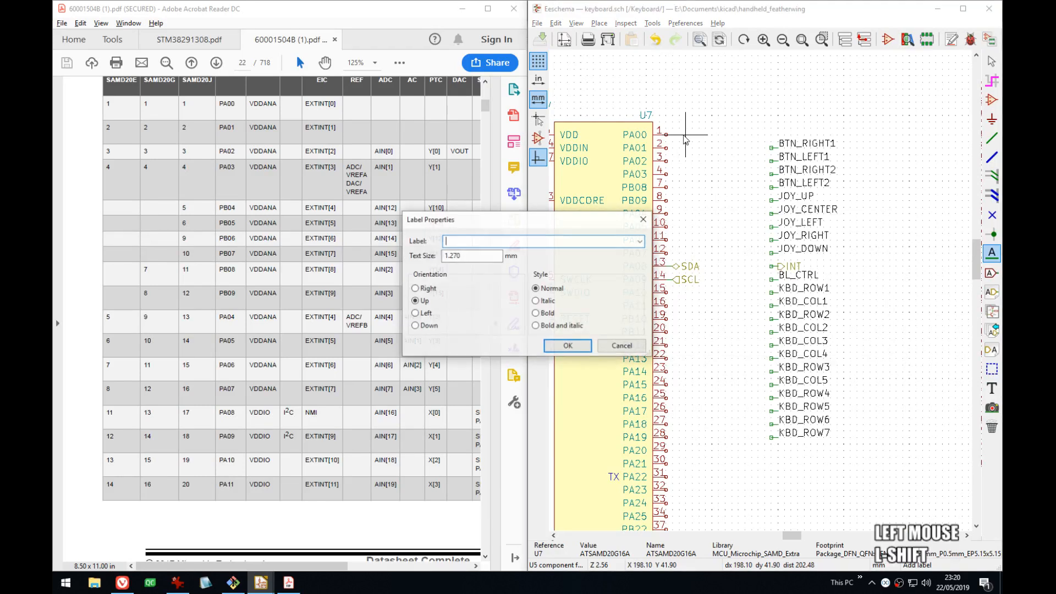
pyautogui.write('PWM')
pyautogui.press('Return')
pyautogui.press('r')
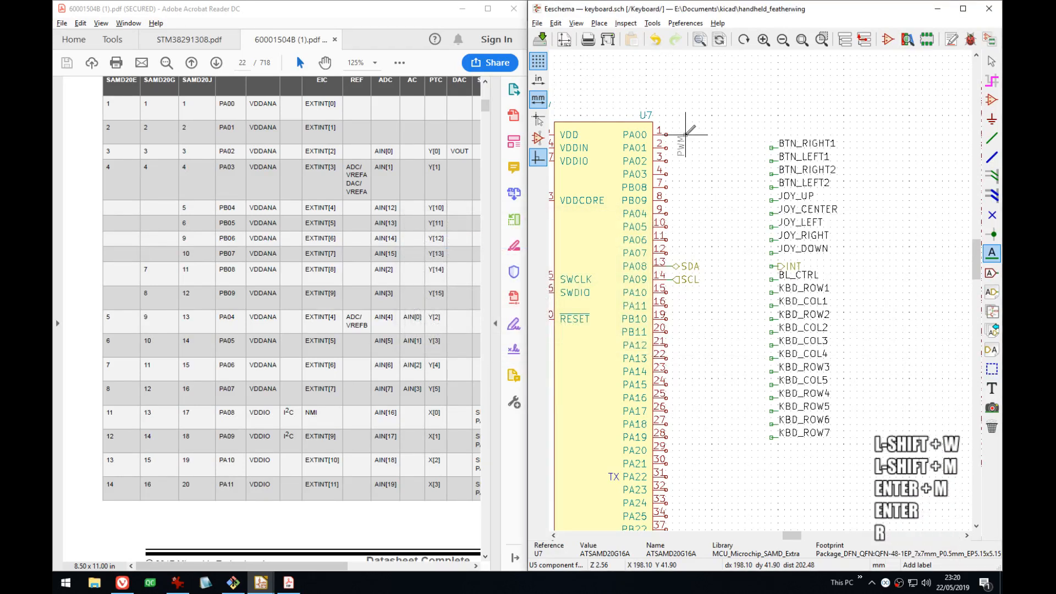
pyautogui.click(685, 135)
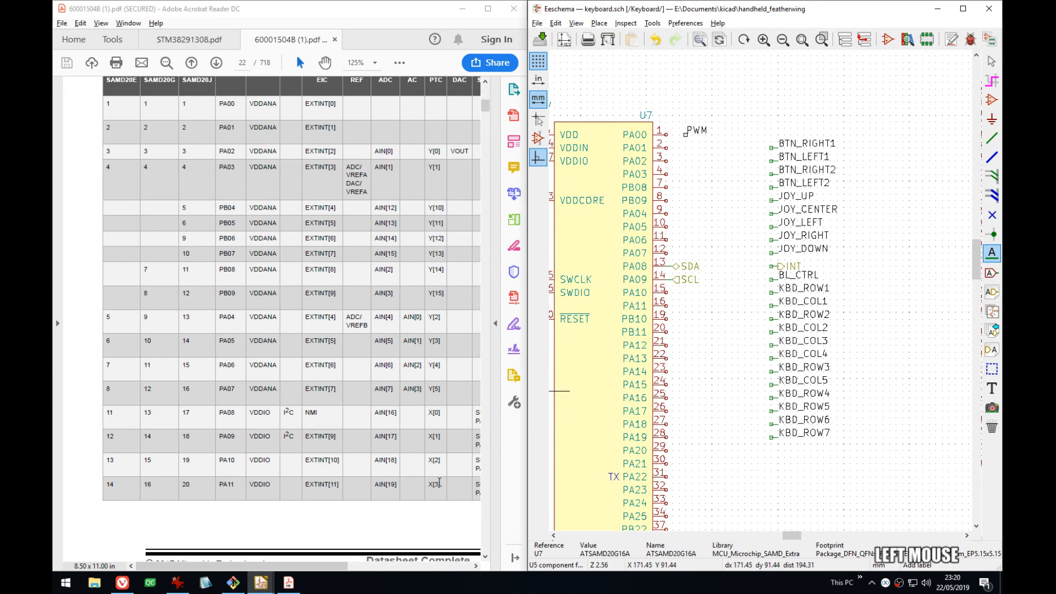
# - Widen the datasheet view to show the table's TC column, and move the PWM label one grid step closer to pin PA00
pyautogui.moveTo(340, 565); pyautogui.dragTo(372, 567)
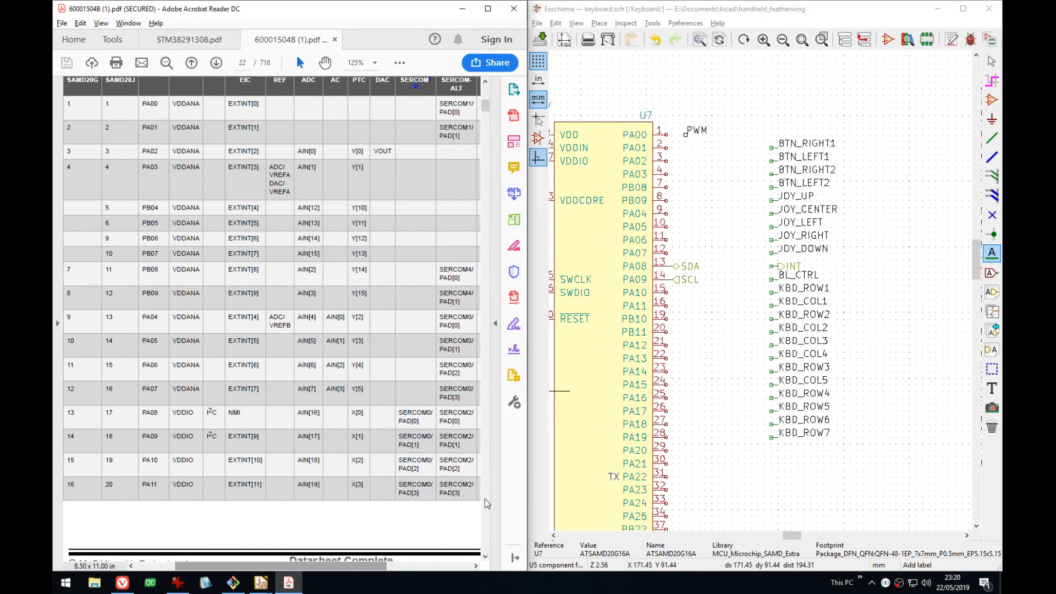
pyautogui.moveTo(527, 449); pyautogui.dragTo(578, 426)
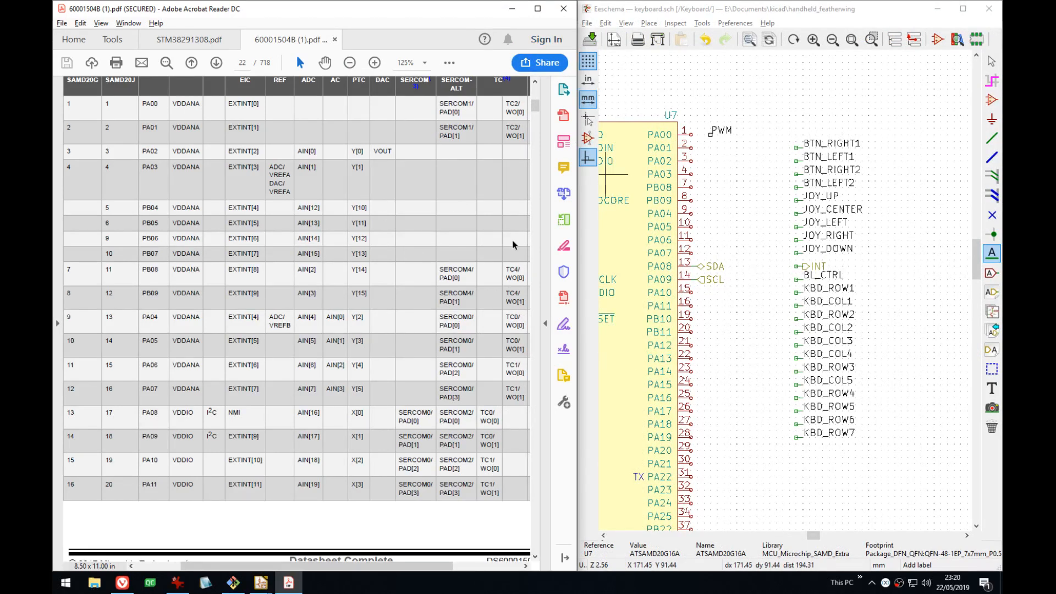
pyautogui.click(724, 9)
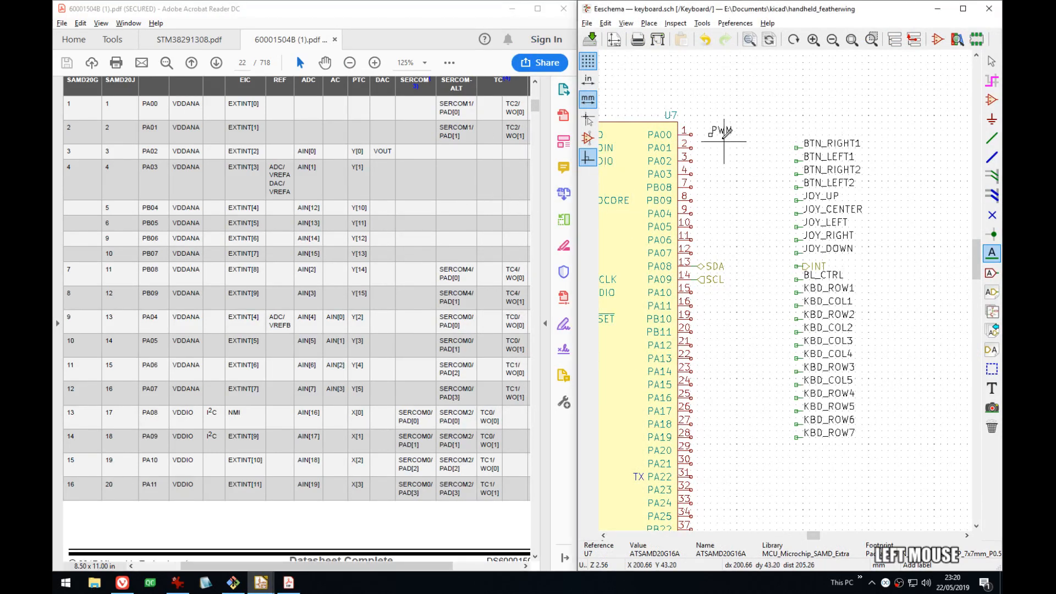
pyautogui.press('m')
pyautogui.click(703, 134)
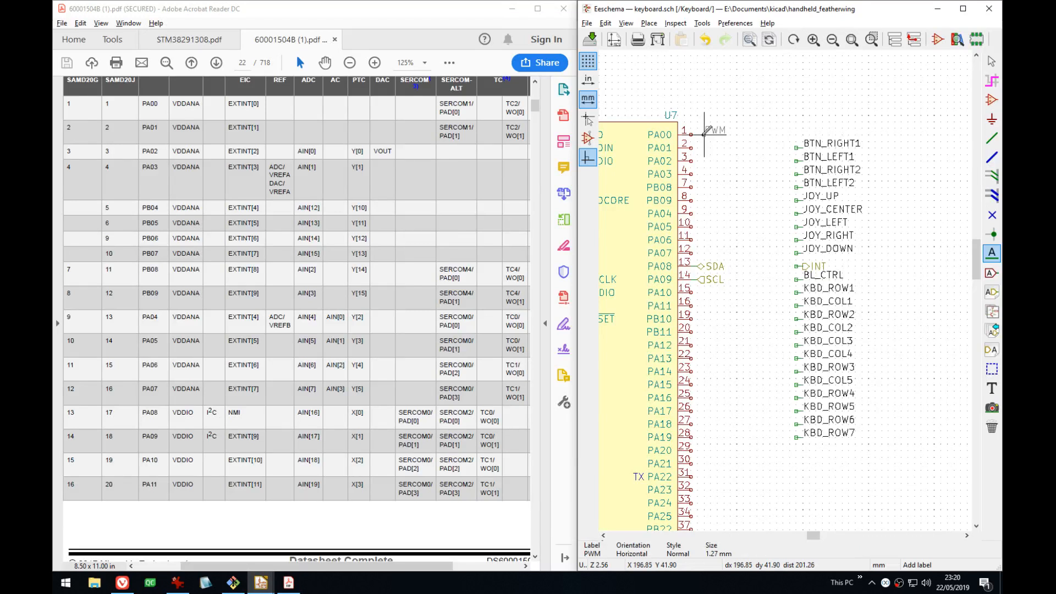
# - Place the PWM label beside pin PA00 of U7 and copy it beside pin PA01
pyautogui.hotkey('ctrl', 'd')
pyautogui.hotkey('ctrl', 'c')
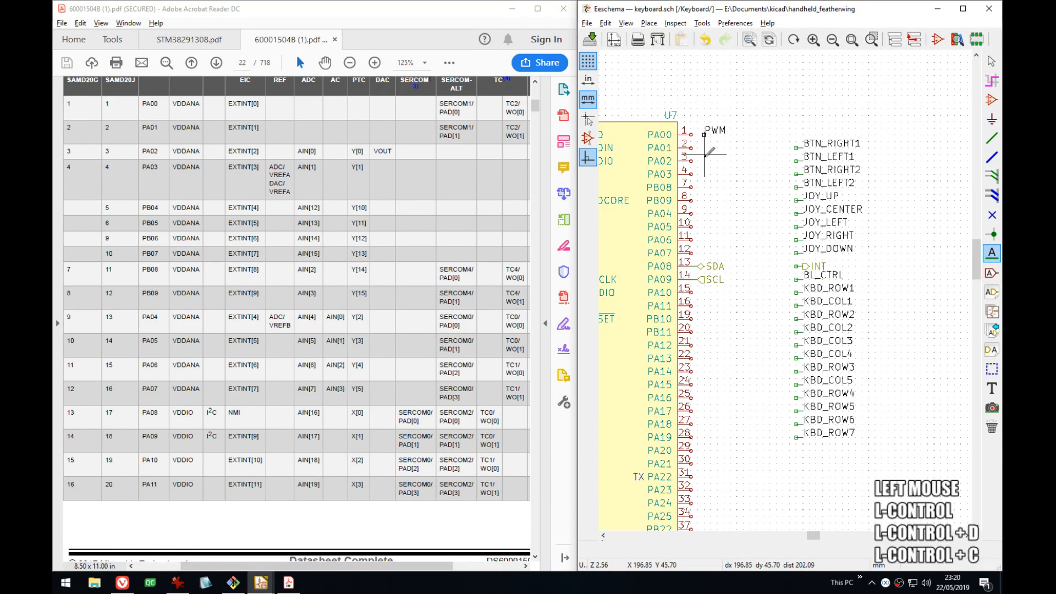
pyautogui.press('c')
pyautogui.press('c')
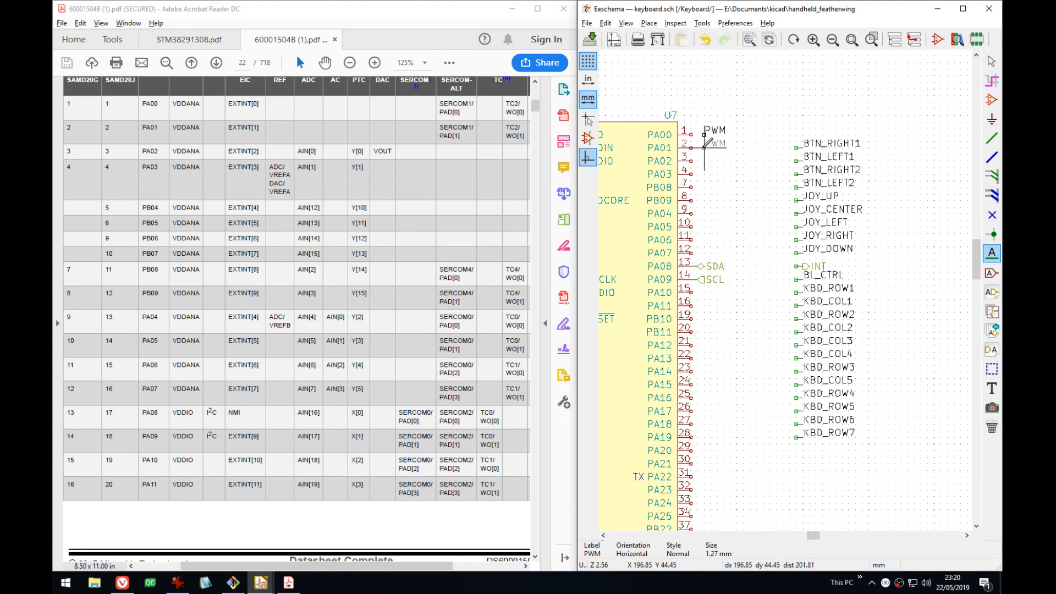
pyautogui.click(704, 146)
pyautogui.click(705, 147)
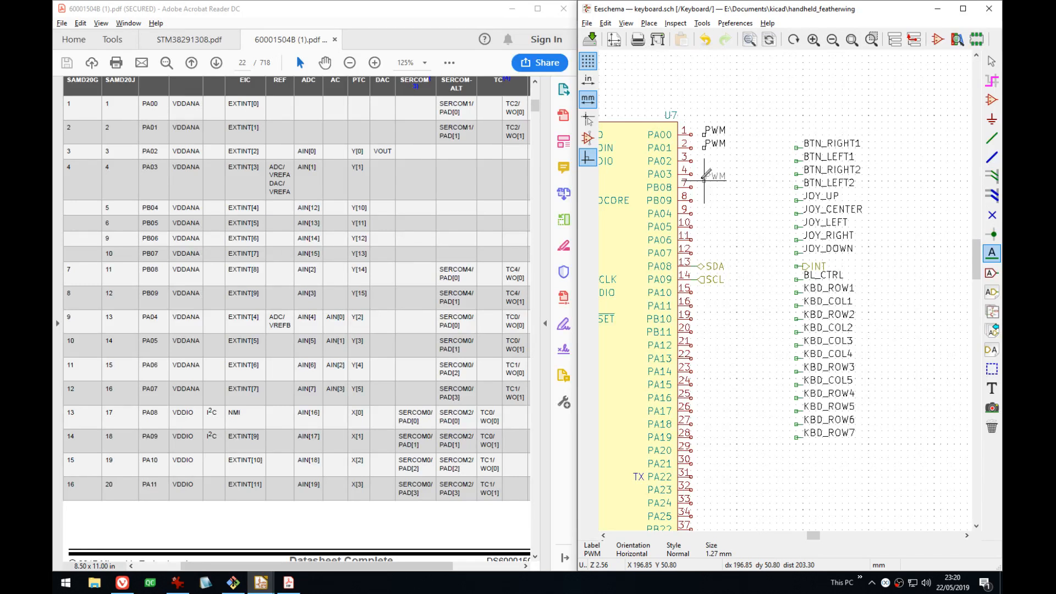
# - Copy the PWM label beside pins PB08, PB09, PA04, PA05, PA06 and PA07
pyautogui.click(704, 187)
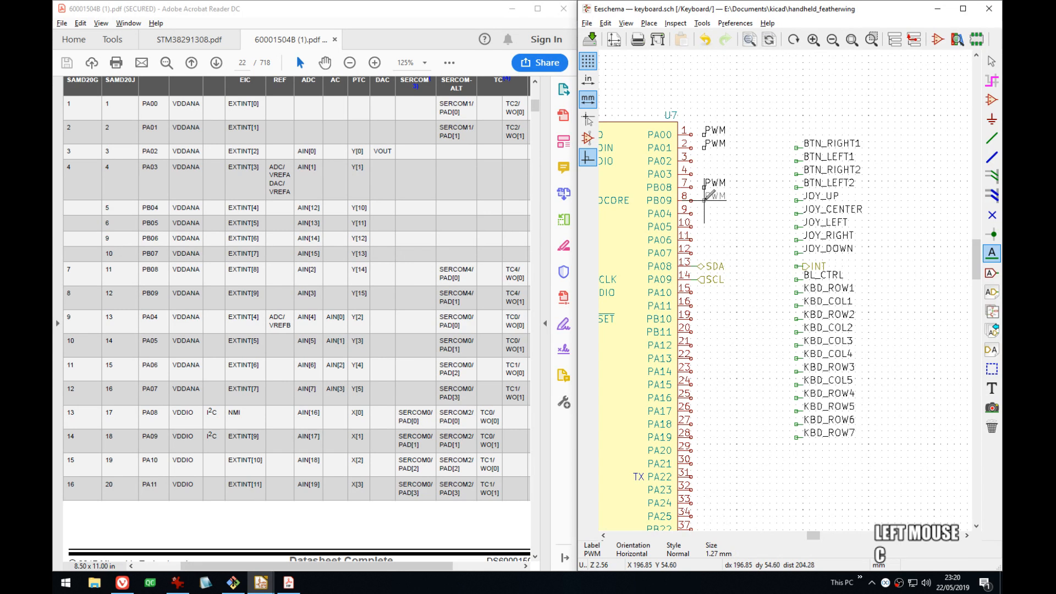
pyautogui.click(705, 200)
pyautogui.click(704, 213)
pyautogui.press('c')
pyautogui.click(704, 227)
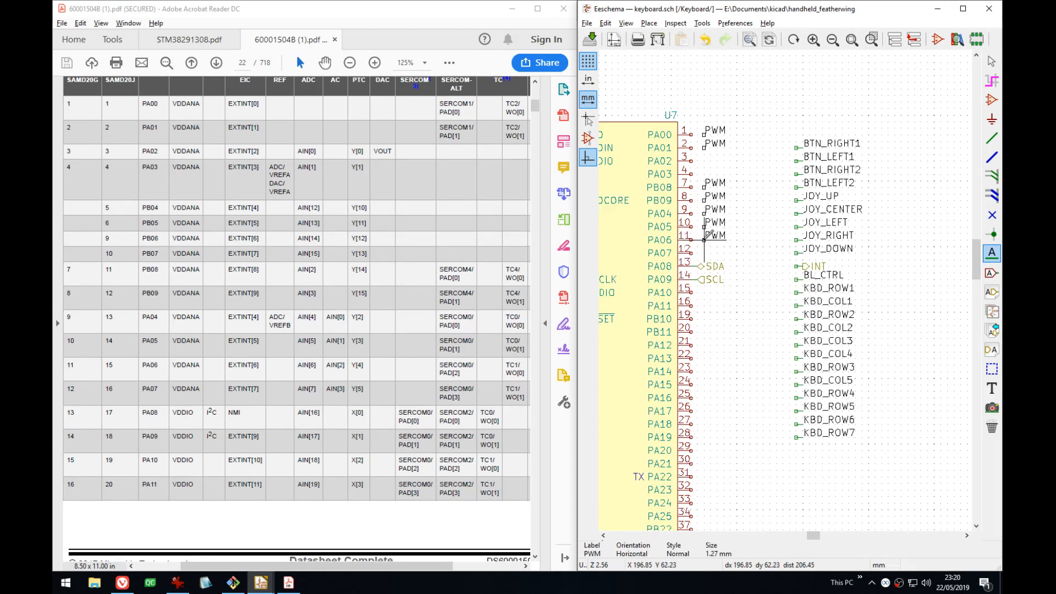
pyautogui.click(705, 240)
pyautogui.press('c')
pyautogui.click(704, 253)
# - Check the datasheet's multiplexing table for the next timer-capable pins and copy the PWM label beside pins PB10 and PB11
pyautogui.scroll(-1, 228, 422)
pyautogui.scroll(-15, 228, 422)
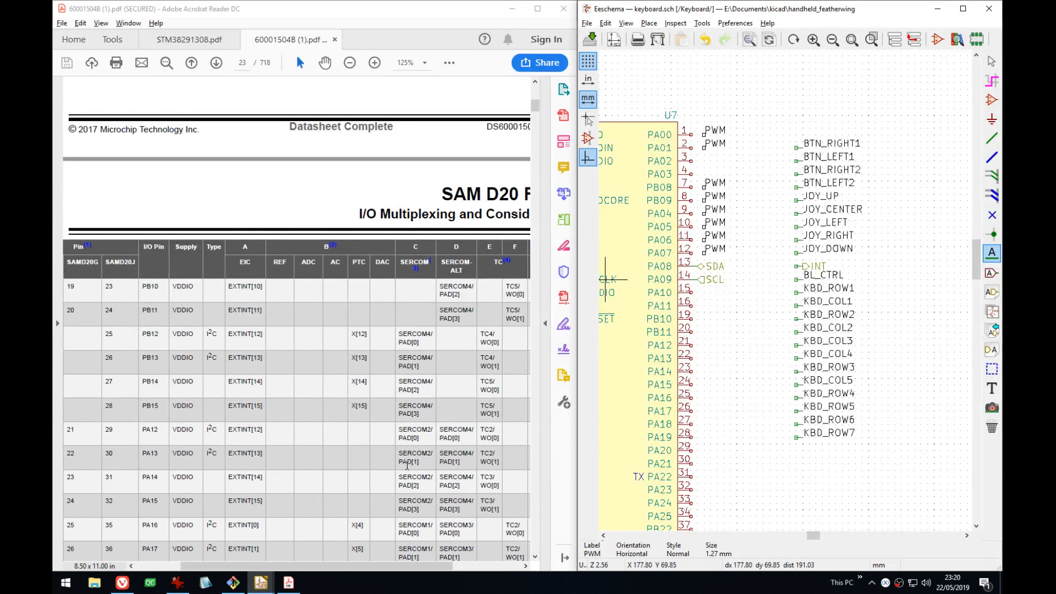
pyautogui.scroll(15, 400, 466)
pyautogui.scroll(-5, 399, 466)
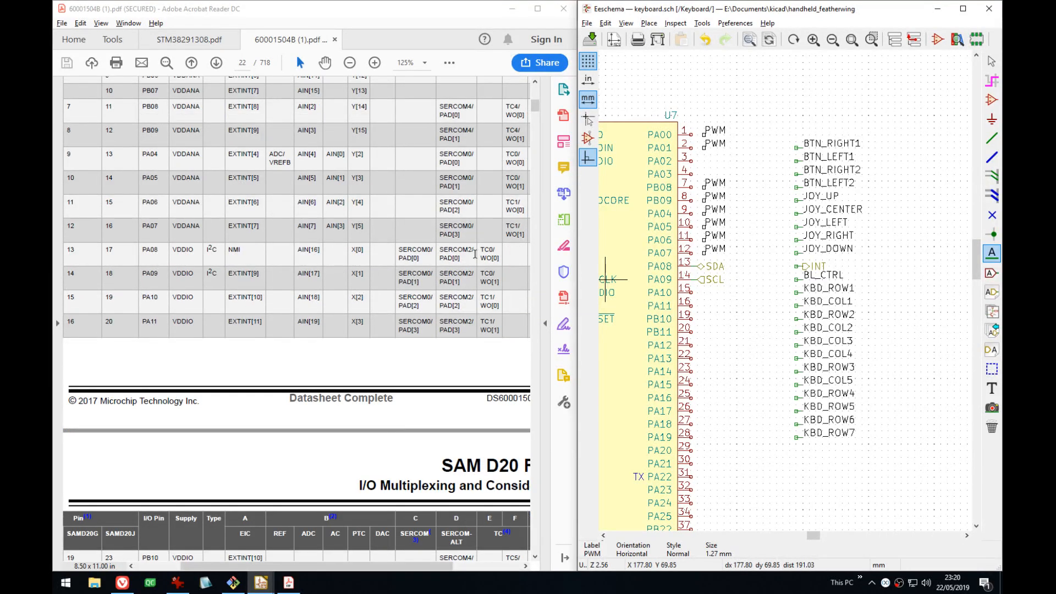
pyautogui.scroll(-3, 475, 254)
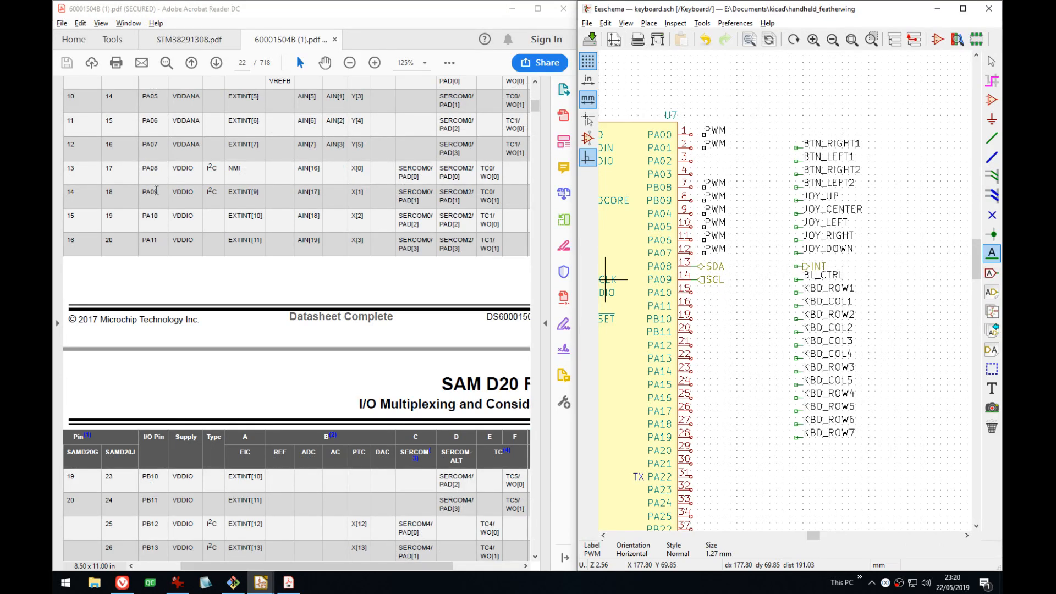
pyautogui.moveTo(720, 321); pyautogui.dragTo(724, 293, button='middle')
pyautogui.press('c')
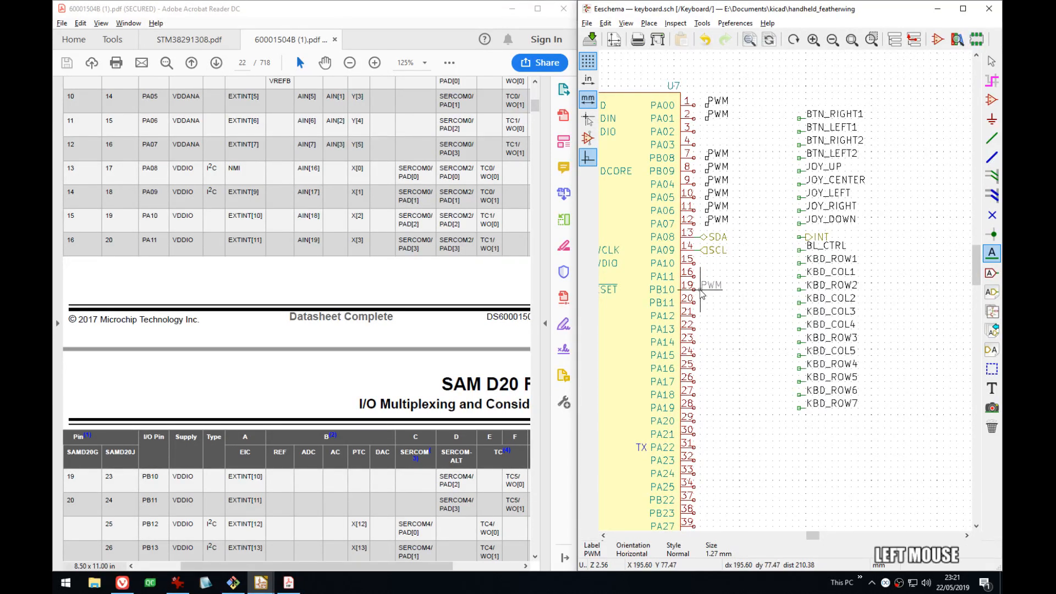
pyautogui.click(702, 298)
pyautogui.click(701, 305)
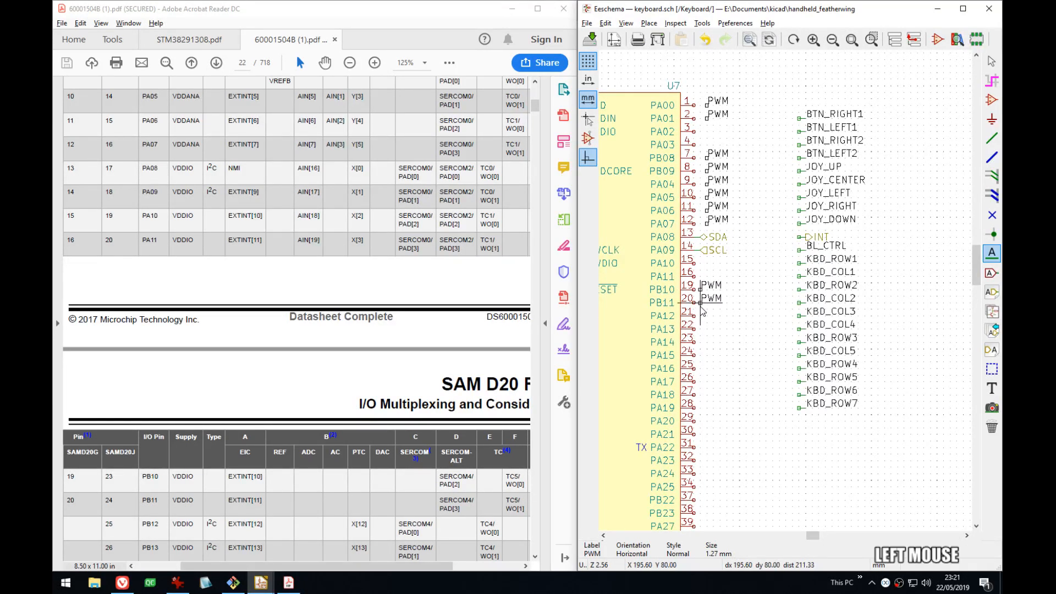
# - Move the PWM labels at PB11 and PB10 one grid step away from the pins, in line with the labels above
pyautogui.press('m')
pyautogui.click(707, 298)
pyautogui.press('m')
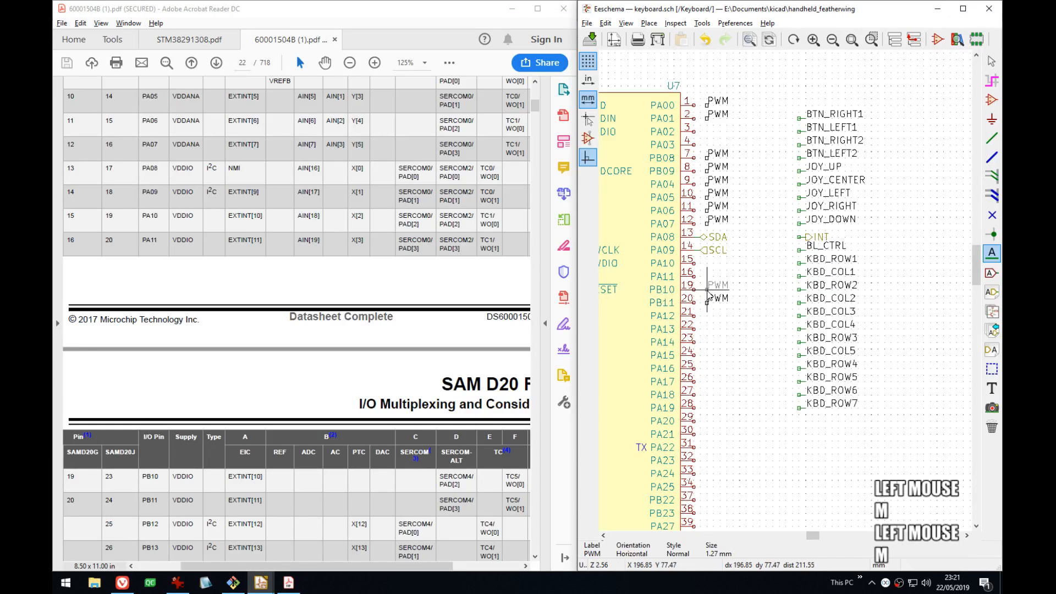
pyautogui.click(707, 291)
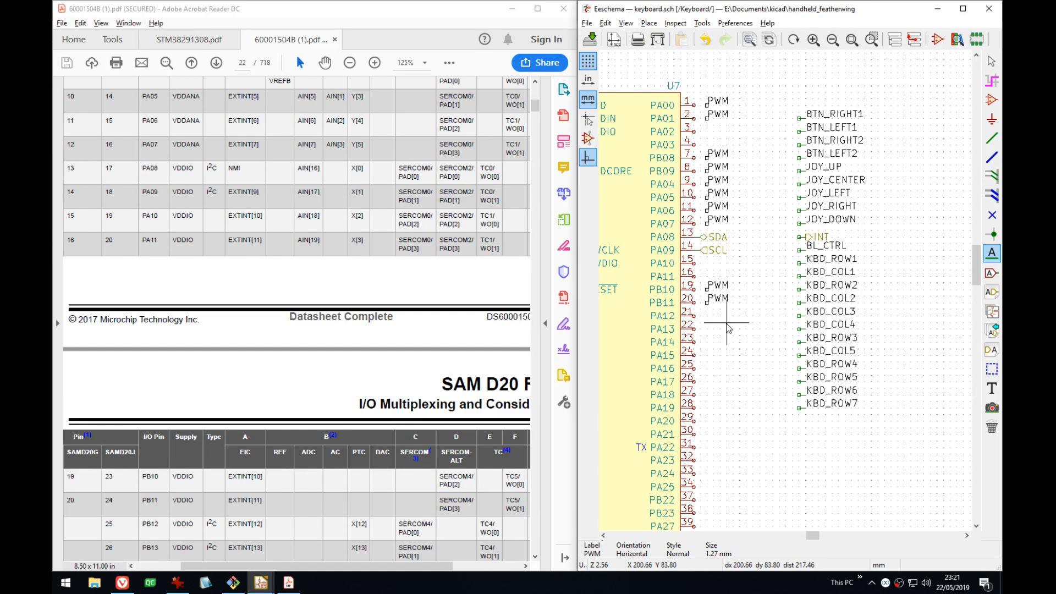
# - Review the datasheet's TC column for the pins from PB10 onward and delete the PWM labels beside pins PA00 through PA07
pyautogui.scroll(-5, 350, 344)
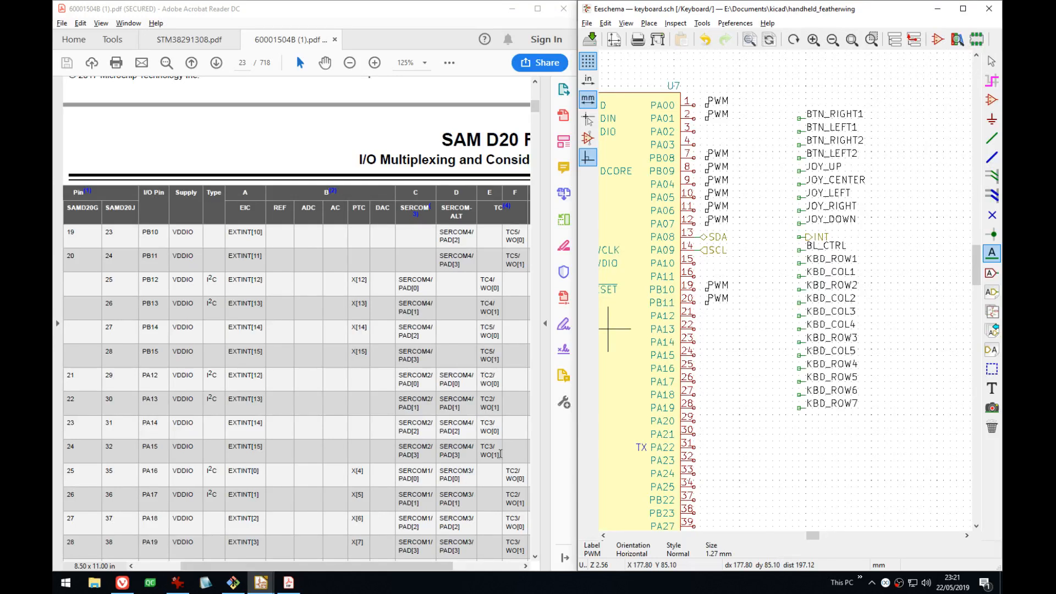
pyautogui.scroll(-3, 500, 454)
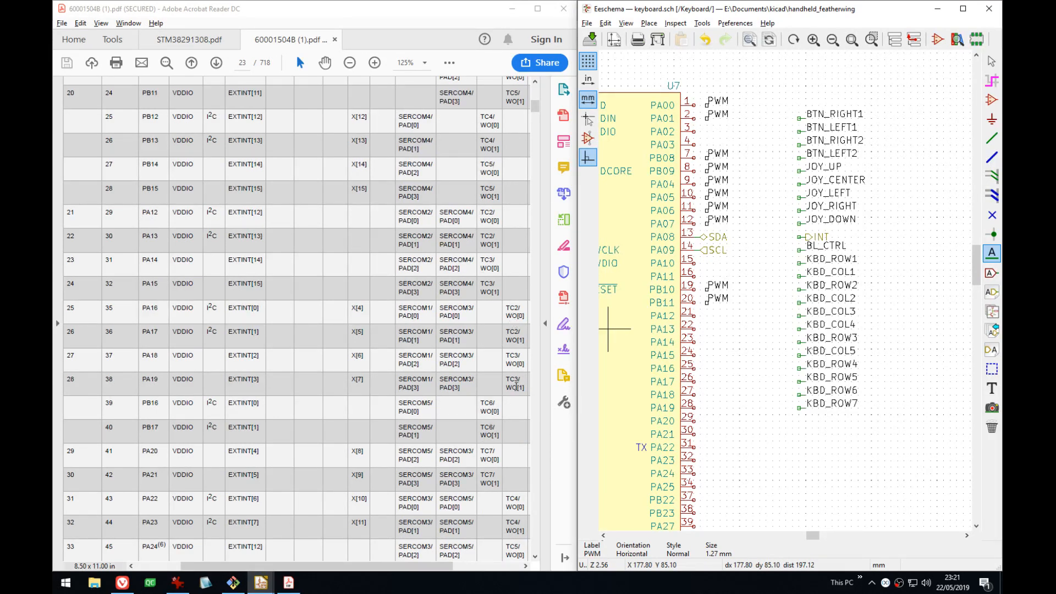
pyautogui.moveTo(725, 323); pyautogui.dragTo(722, 235, button='middle')
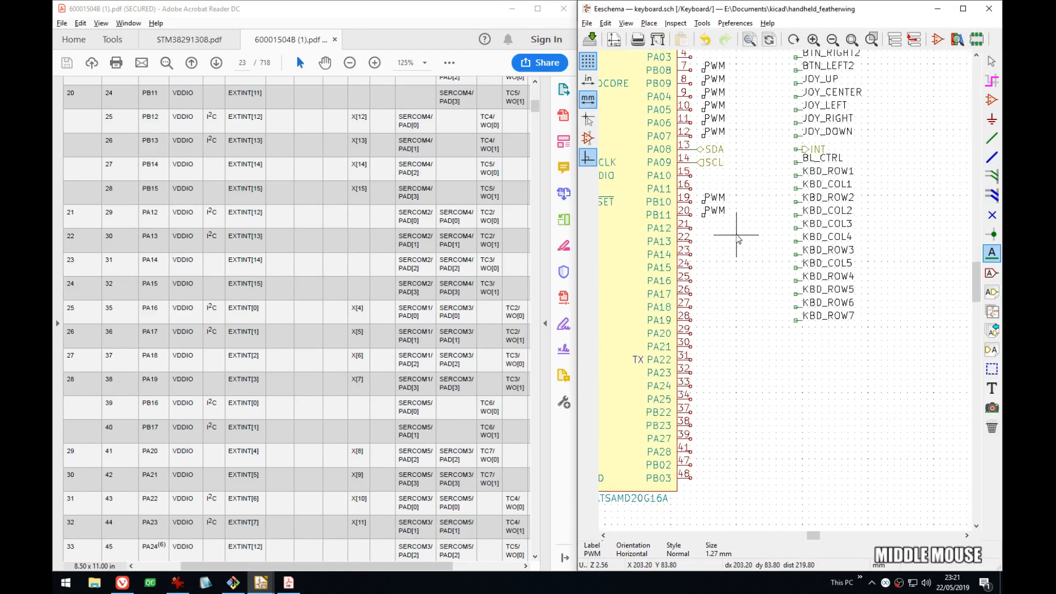
pyautogui.click(707, 224)
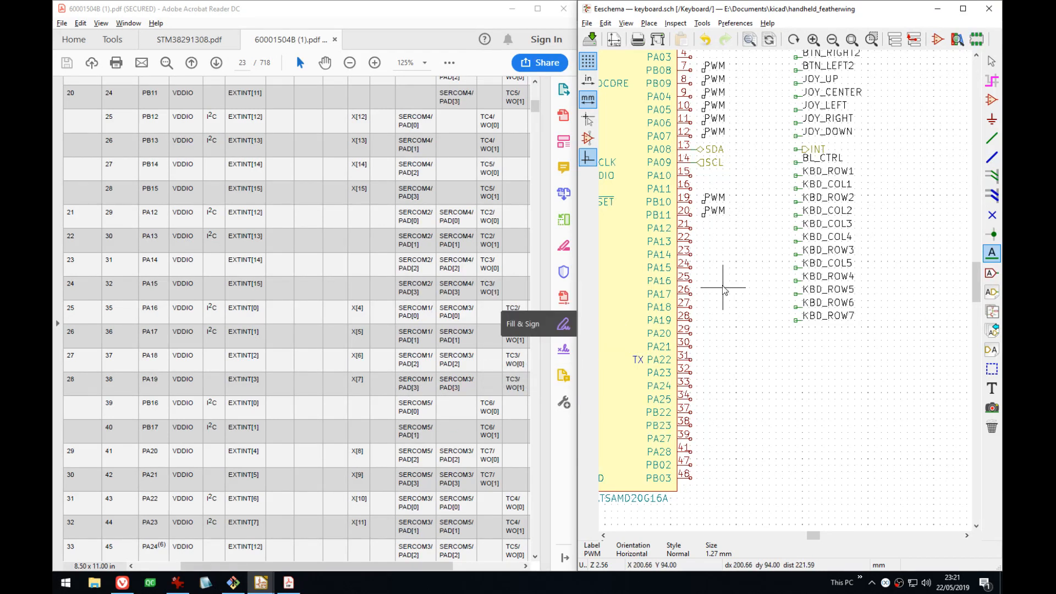
pyautogui.moveTo(707, 283); pyautogui.dragTo(733, 421, button='middle')
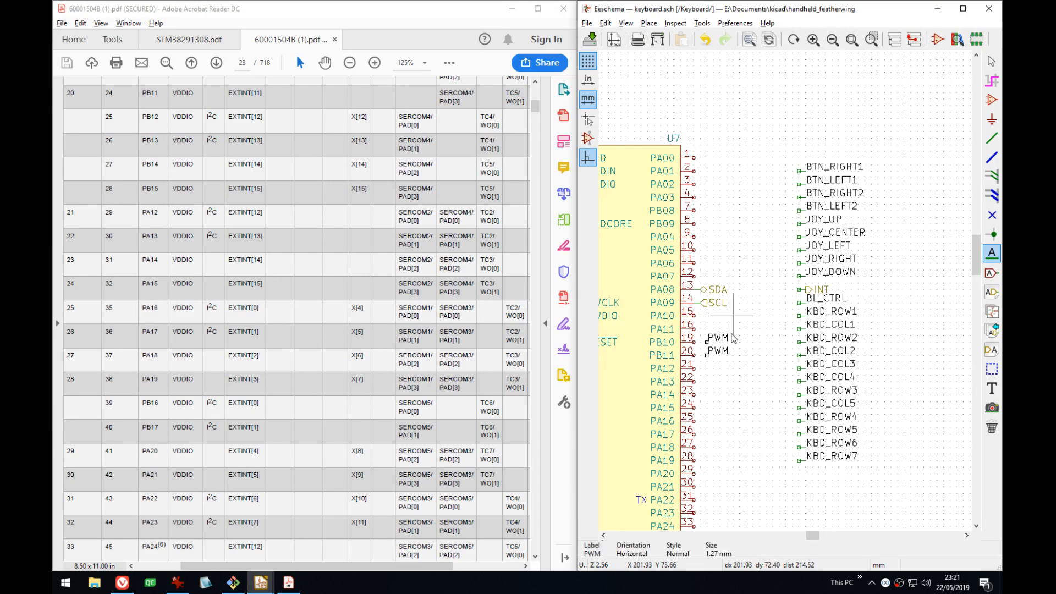
# - Minimize the datasheet and switch to the Pcbnew board layout in a maximized window
pyautogui.click(512, 8)
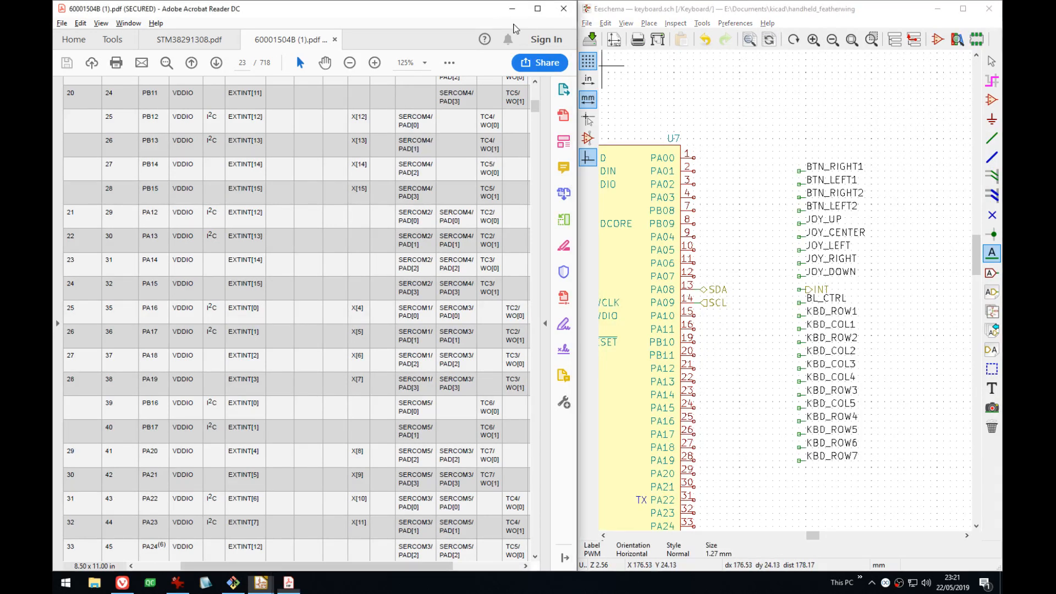
pyautogui.click(529, 24)
pyautogui.click(948, 8)
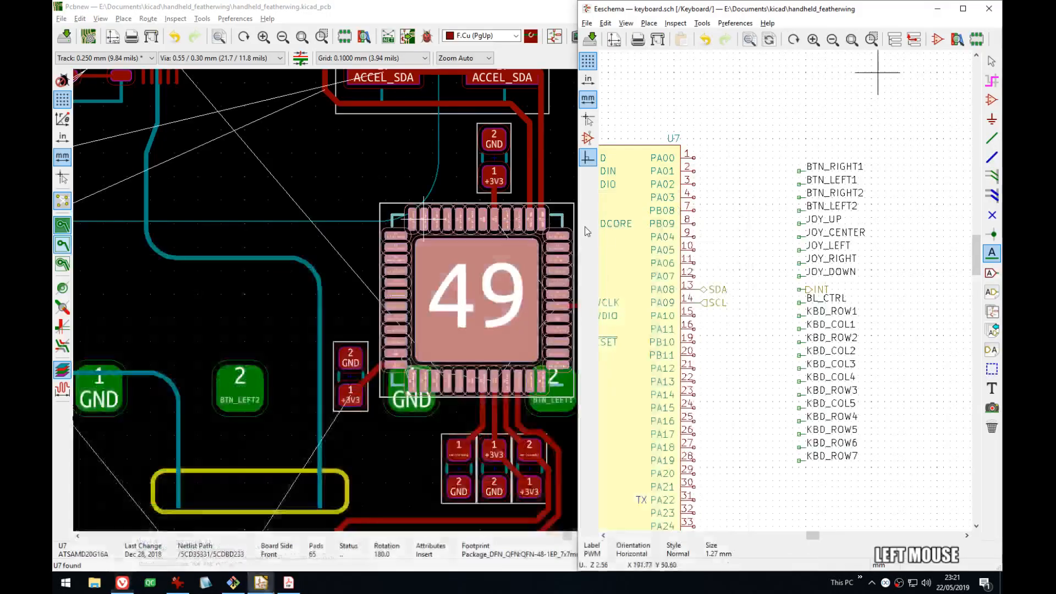
pyautogui.doubleClick(471, 7)
pyautogui.doubleClick(533, 49)
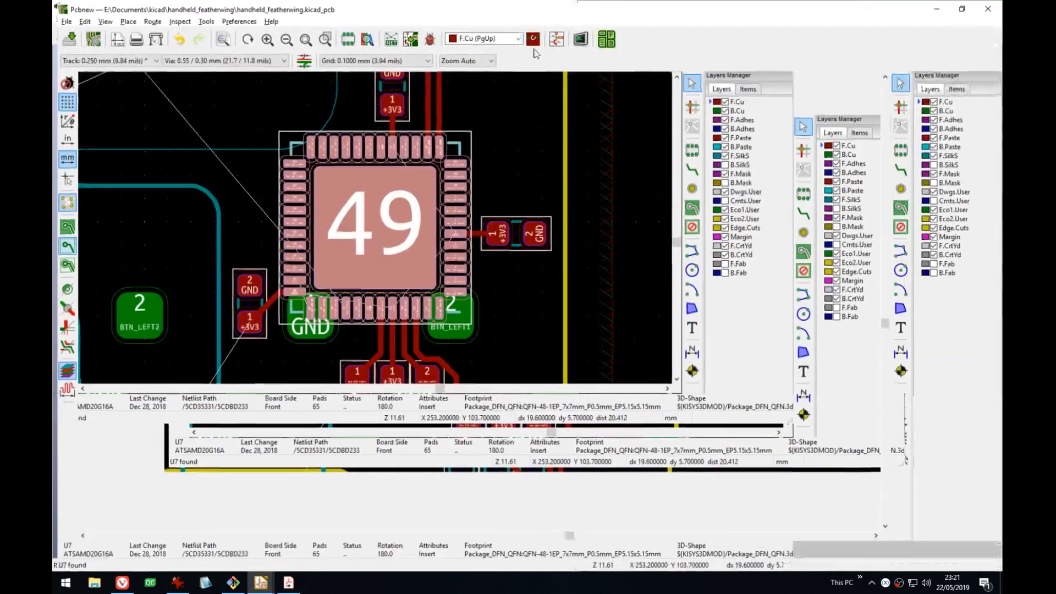
# - Examine the board from the QFN microcontroller U7 to the 28-pin connector and the BL_CTRL pads above it
pyautogui.moveTo(524, 254); pyautogui.dragTo(588, 285, button='middle')
pyautogui.press('Escape')
pyautogui.scroll(2, 385, 247)
pyautogui.moveTo(385, 247); pyautogui.dragTo(526, 257, button='middle')
pyautogui.moveTo(447, 232); pyautogui.dragTo(539, 307, button='middle')
pyautogui.scroll(1, 512, 291)
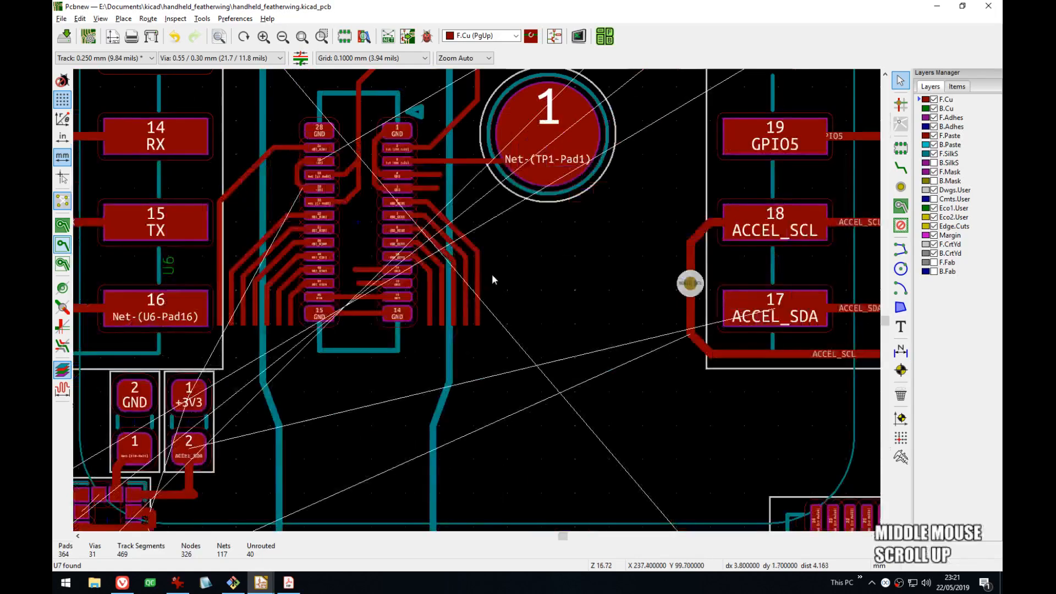
pyautogui.scroll(1, 493, 271)
pyautogui.moveTo(476, 299); pyautogui.dragTo(533, 441, button='middle')
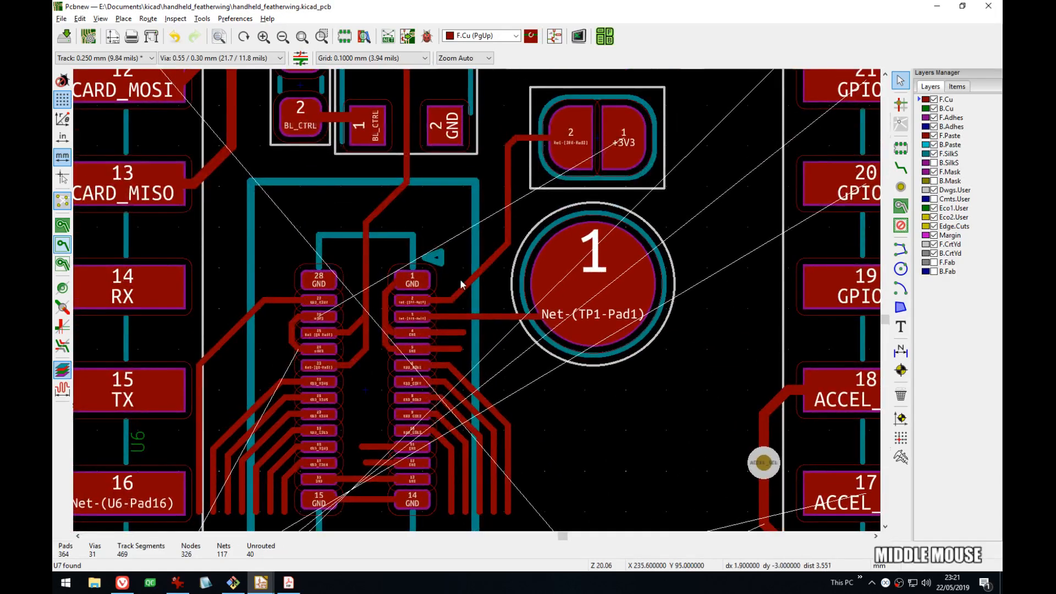
pyautogui.moveTo(488, 300)
pyautogui.mouseDown(button='middle')
pyautogui.moveTo(497, 232)
pyautogui.moveTo(474, 292)
pyautogui.mouseUp(button='middle')
pyautogui.press('x')
pyautogui.click(407, 127)
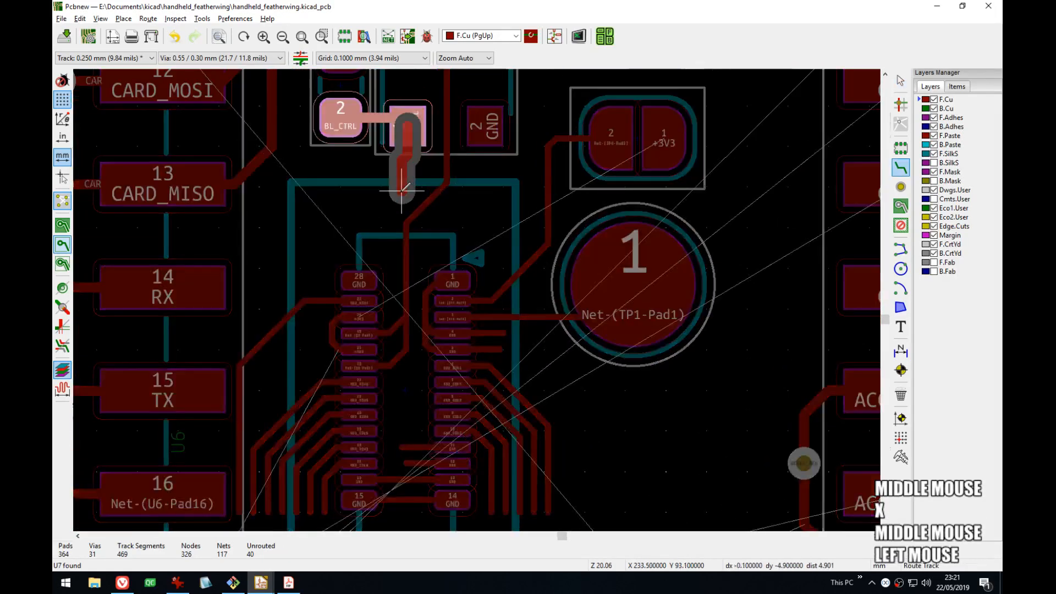
pyautogui.press('v')
pyautogui.press('Escape')
# - Set the track width to 0.150 mm and route BL_CTRL on F.Cu from pad 1 to a via just below it
pyautogui.click(150, 58)
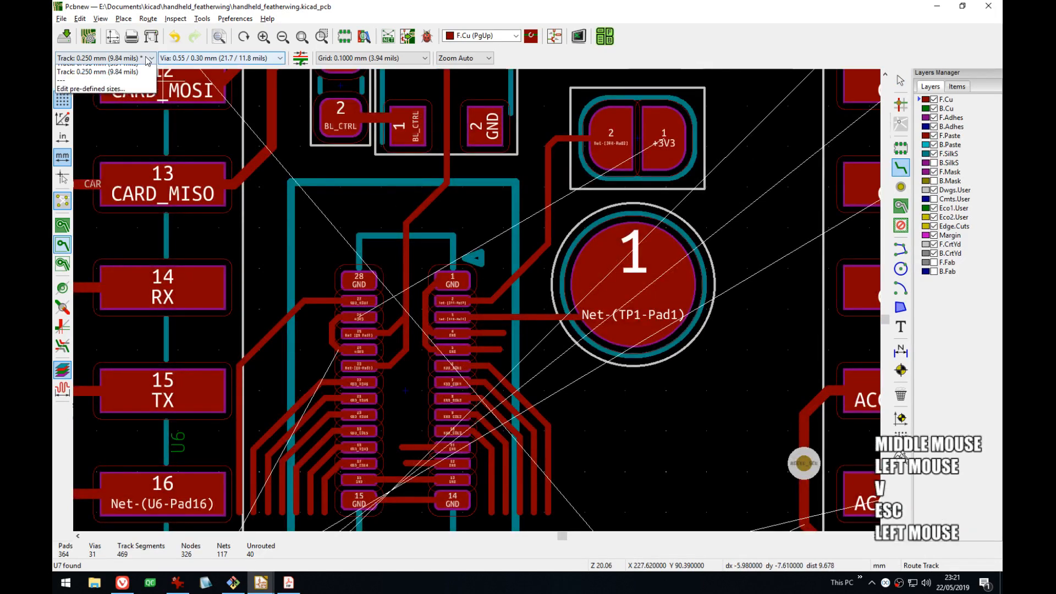
pyautogui.click(130, 64)
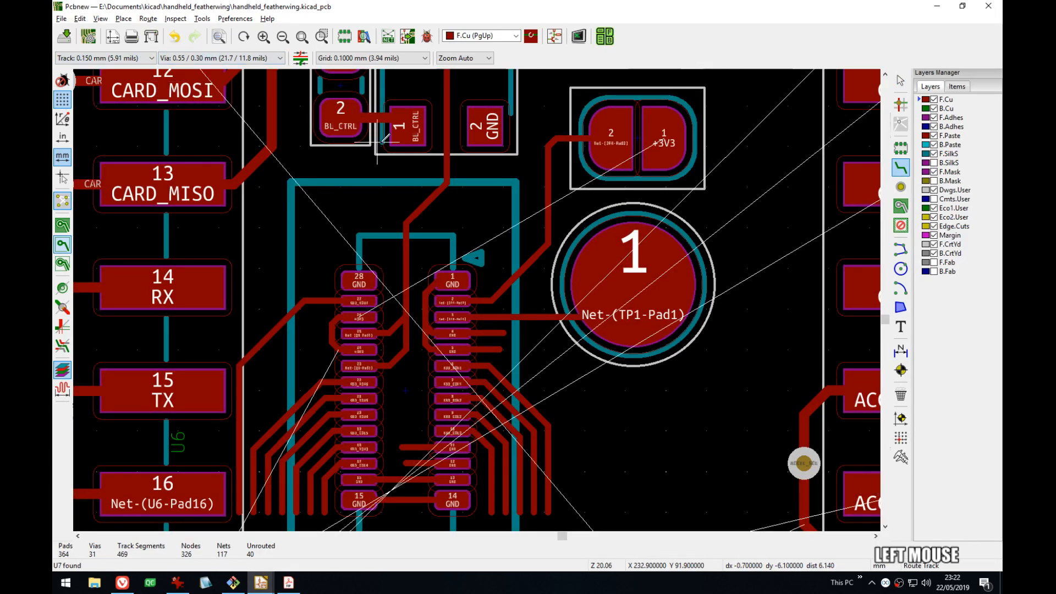
pyautogui.click(406, 129)
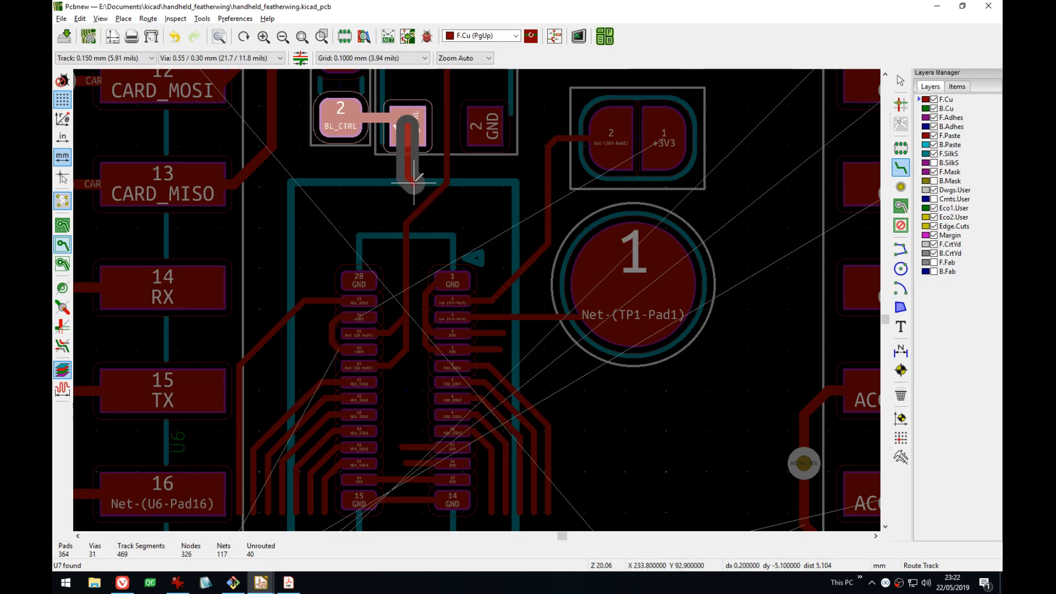
pyautogui.press('v')
pyautogui.click(417, 181)
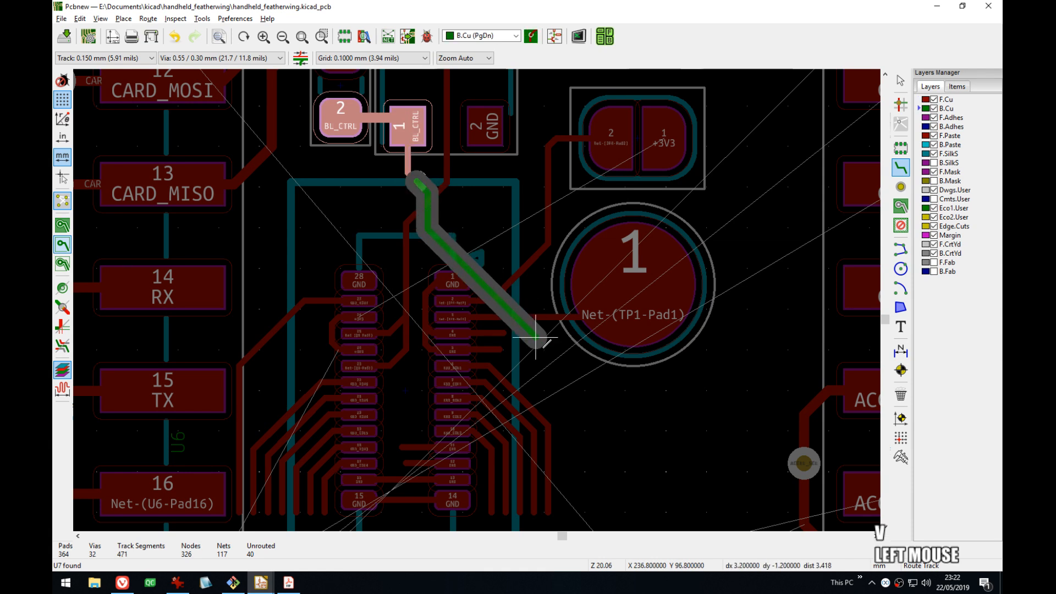
# - Continue BL_CTRL on B.Cu to a second via beside the connector, then on F.Cu alongside KBD_ROW1, ending level with the keyboard tracks
pyautogui.moveTo(566, 385); pyautogui.dragTo(527, 285, button='middle')
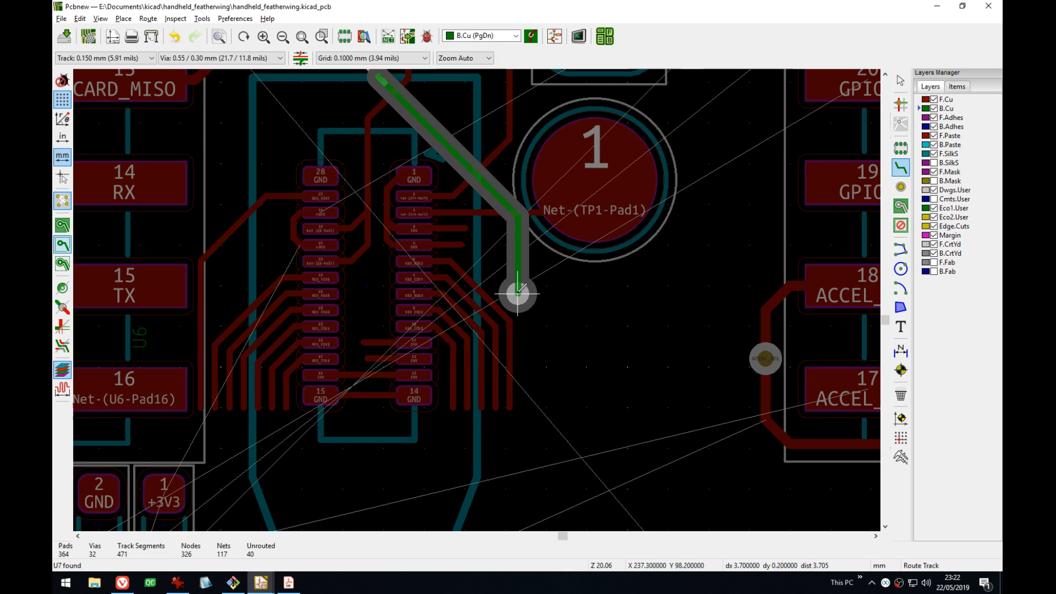
pyautogui.click(518, 293)
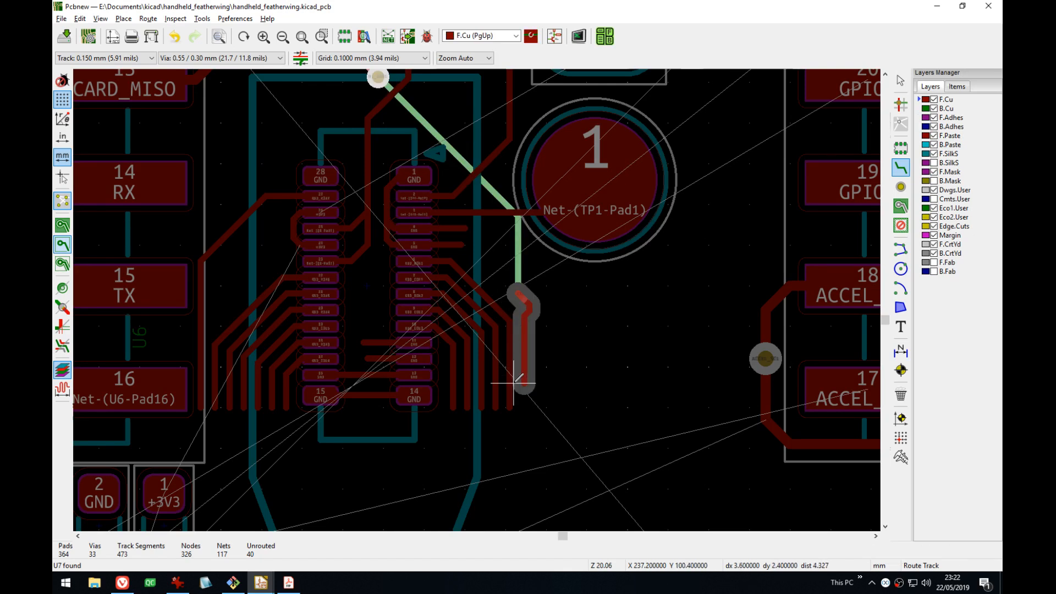
pyautogui.scroll(3, 517, 404)
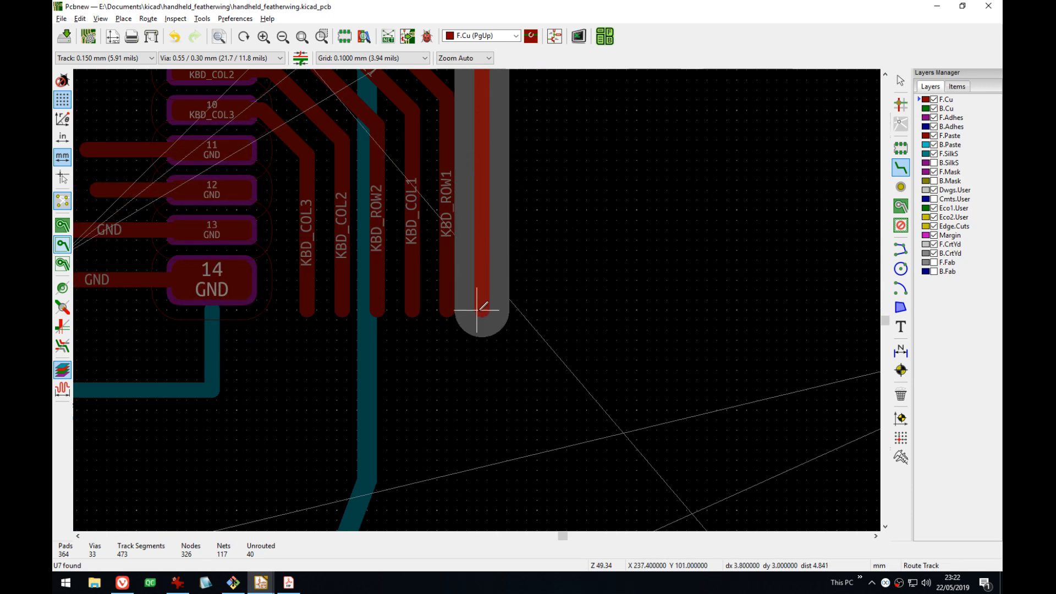
pyautogui.click(477, 309)
pyautogui.press('Escape')
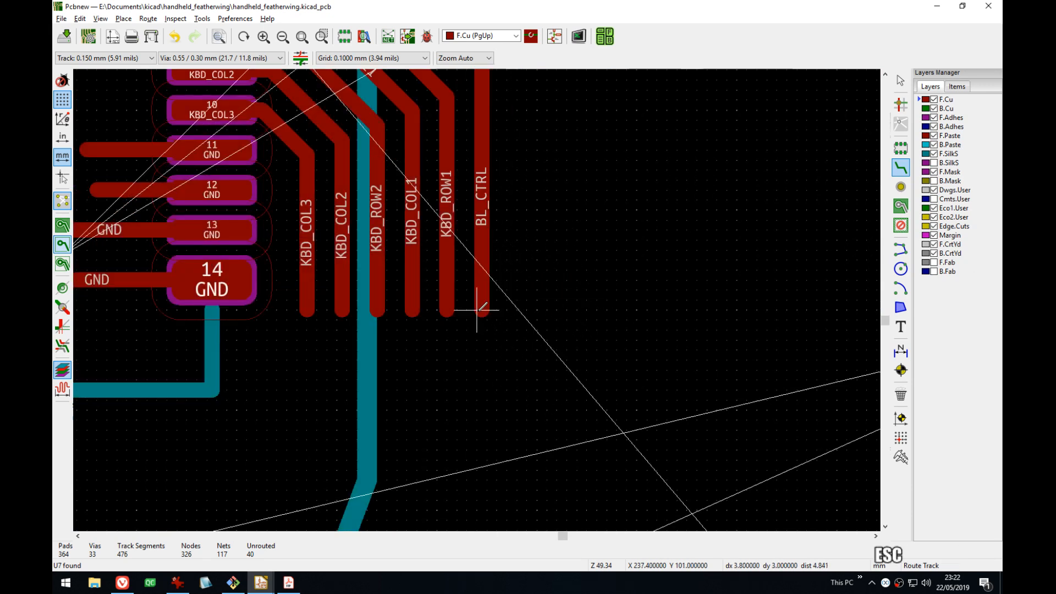
# - Reshape the B.Cu BL_CTRL track between the two vias so it runs straight down first and then diagonally under the connector
pyautogui.scroll(-3, 481, 267)
pyautogui.moveTo(483, 267); pyautogui.dragTo(503, 275, button='middle')
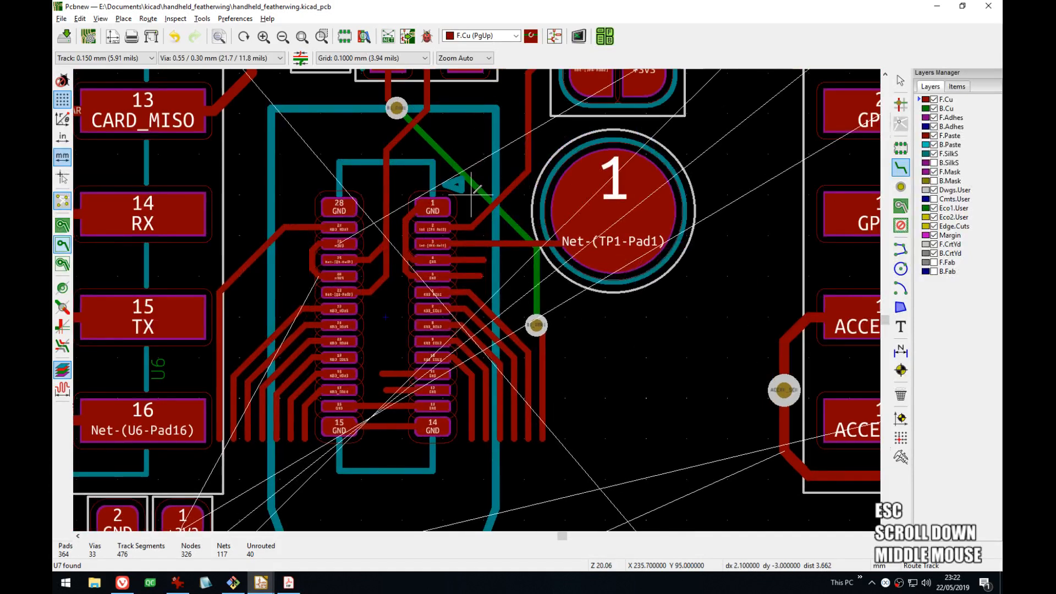
pyautogui.moveTo(477, 186); pyautogui.dragTo(444, 225)
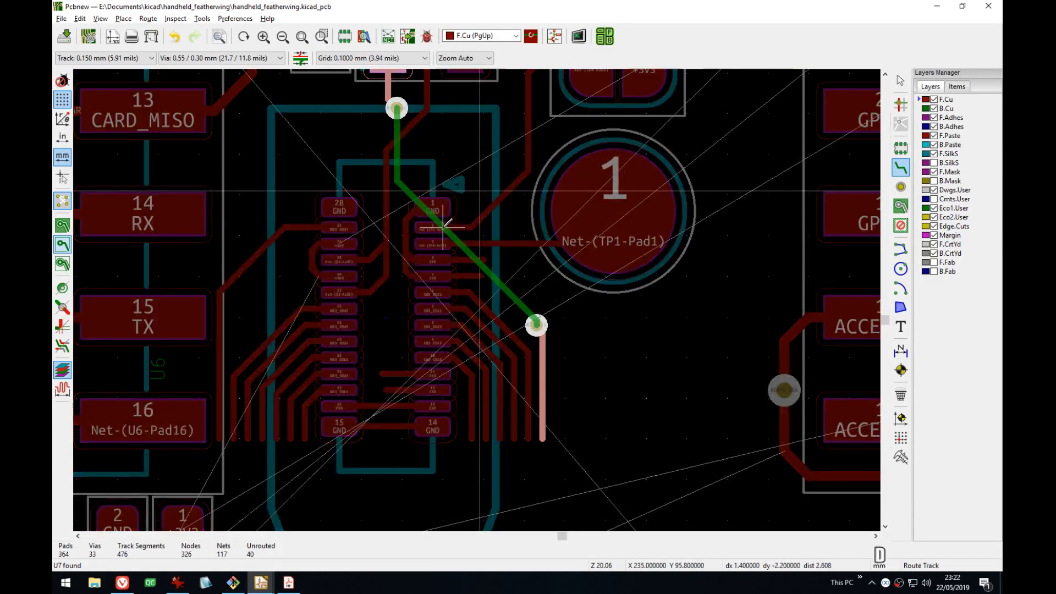
pyautogui.click(446, 231)
pyautogui.moveTo(427, 167); pyautogui.dragTo(423, 210, button='middle')
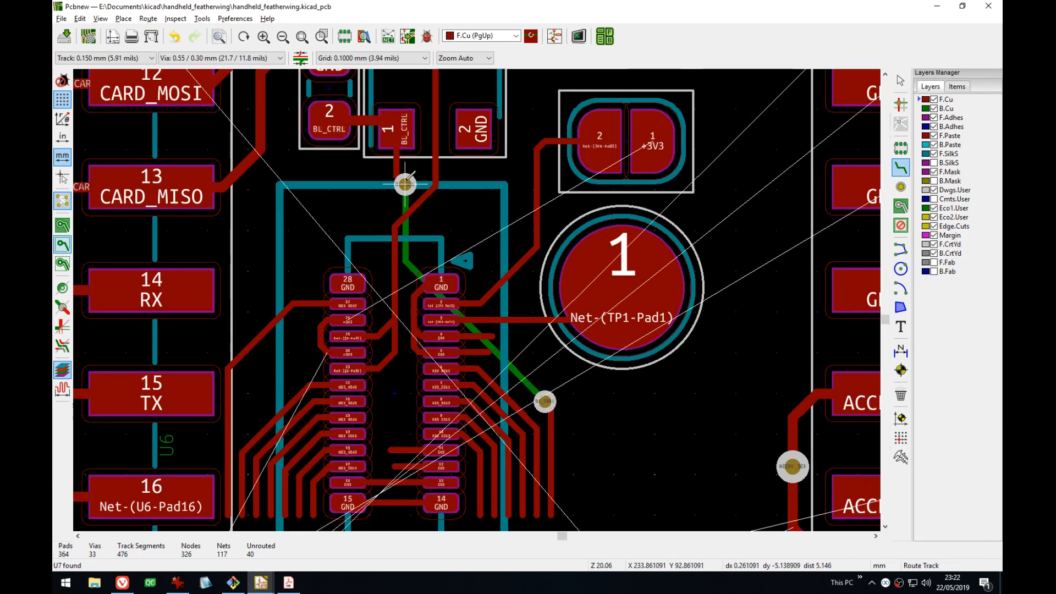
pyautogui.moveTo(525, 352); pyautogui.dragTo(472, 255, button='middle')
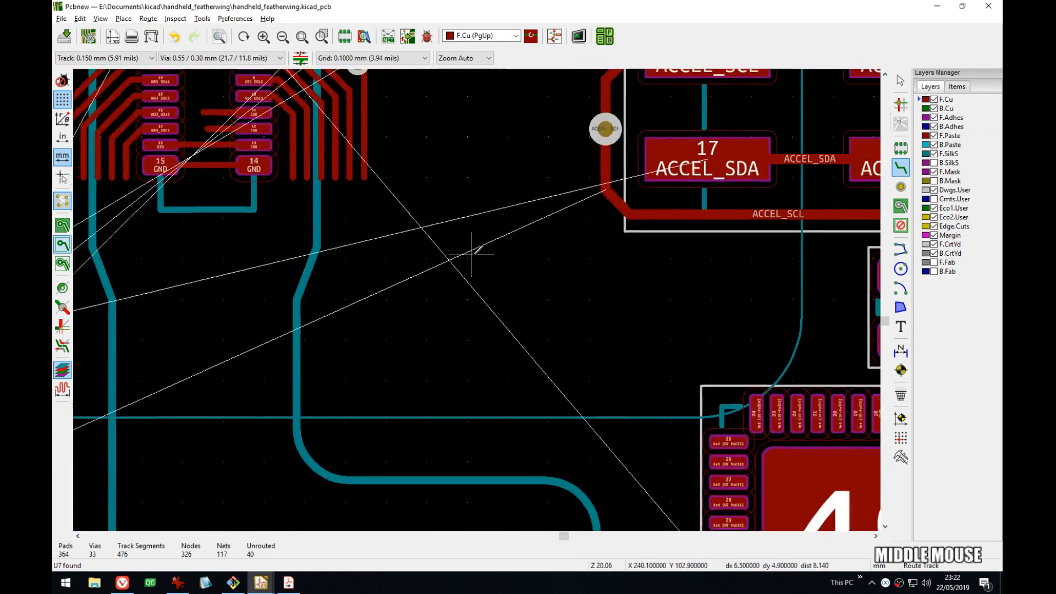
# - Examine the board between the connector's fanned-out keyboard tracks and the nearest pads of U7
pyautogui.moveTo(619, 306); pyautogui.dragTo(474, 252, button='middle')
pyautogui.moveTo(384, 248)
pyautogui.mouseDown(button='middle')
pyautogui.moveTo(473, 249)
pyautogui.moveTo(648, 349)
pyautogui.mouseUp(button='middle')
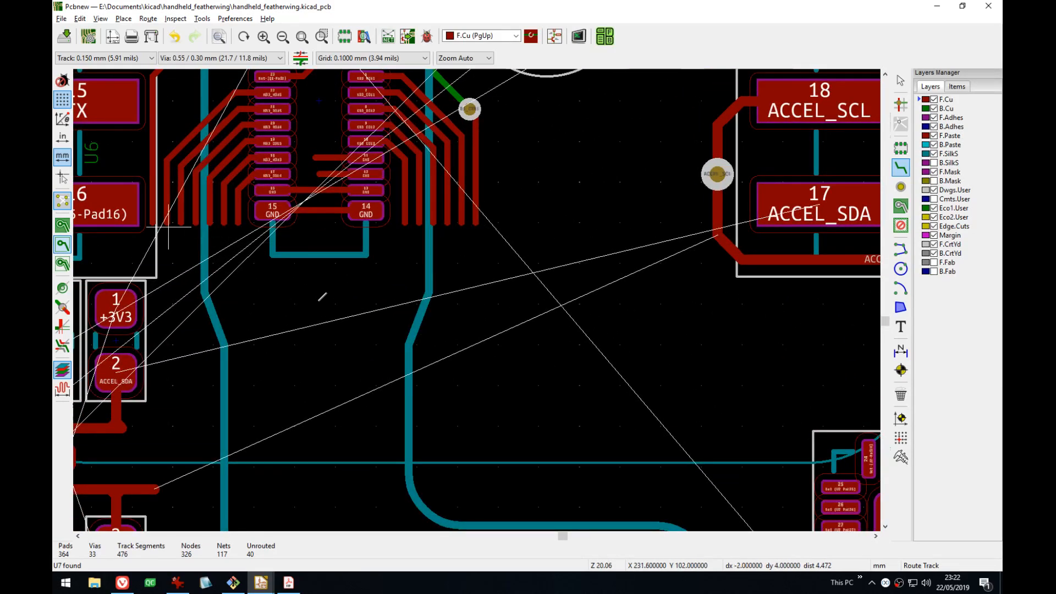
pyautogui.moveTo(624, 406); pyautogui.dragTo(388, 278, button='middle')
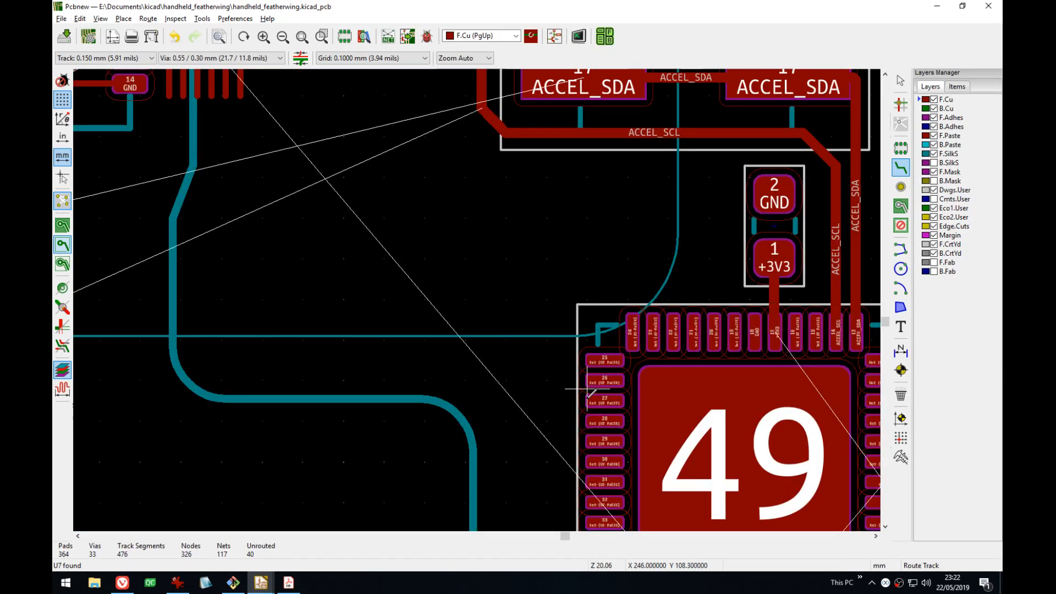
pyautogui.scroll(1, 706, 314)
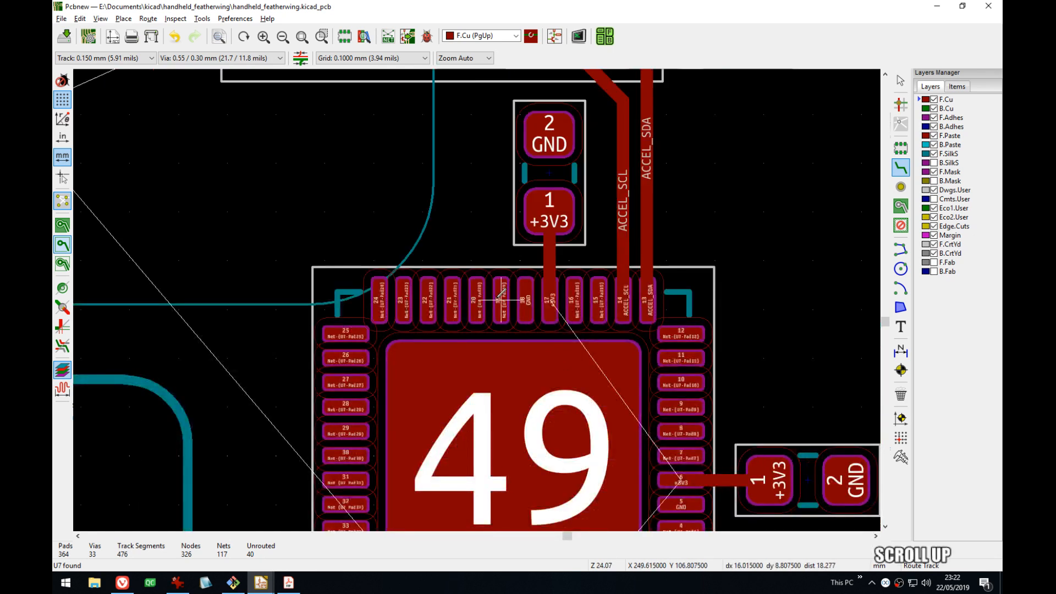
# - Switch to the SAM D20 datasheet beside the keyboard schematic and check the I/O multiplexing table's timer functions from pin 19 onward
pyautogui.hotkey('alt', 'Tab')
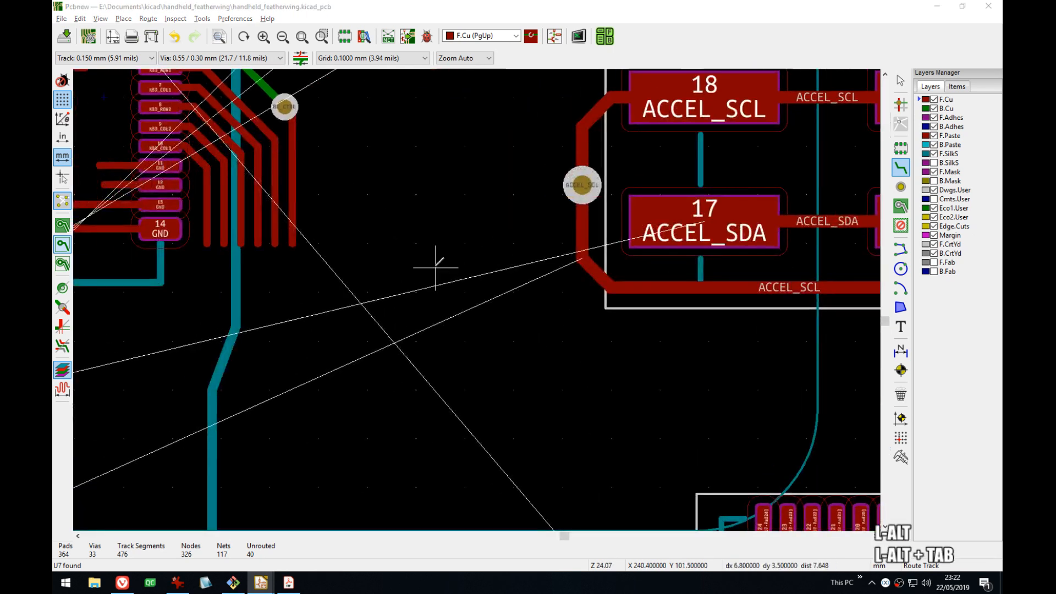
pyautogui.hotkey('alt', 'Tab')
pyautogui.hotkey('alt', 'Tab')
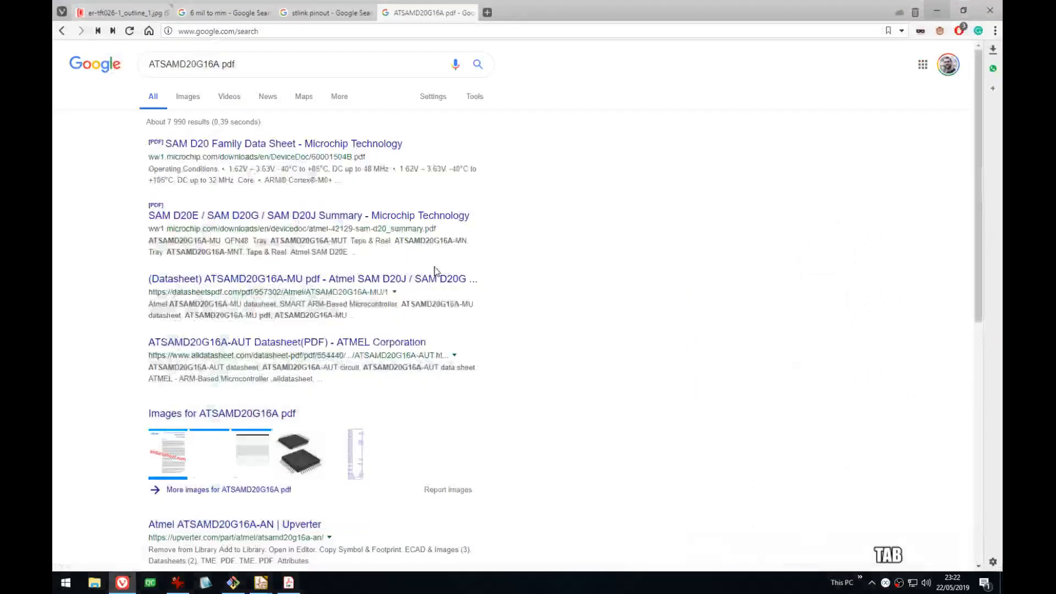
pyautogui.hotkey('alt', 'Tab')
pyautogui.hotkey('alt', 'Tab')
pyautogui.hotkey('alt', 'Tab')
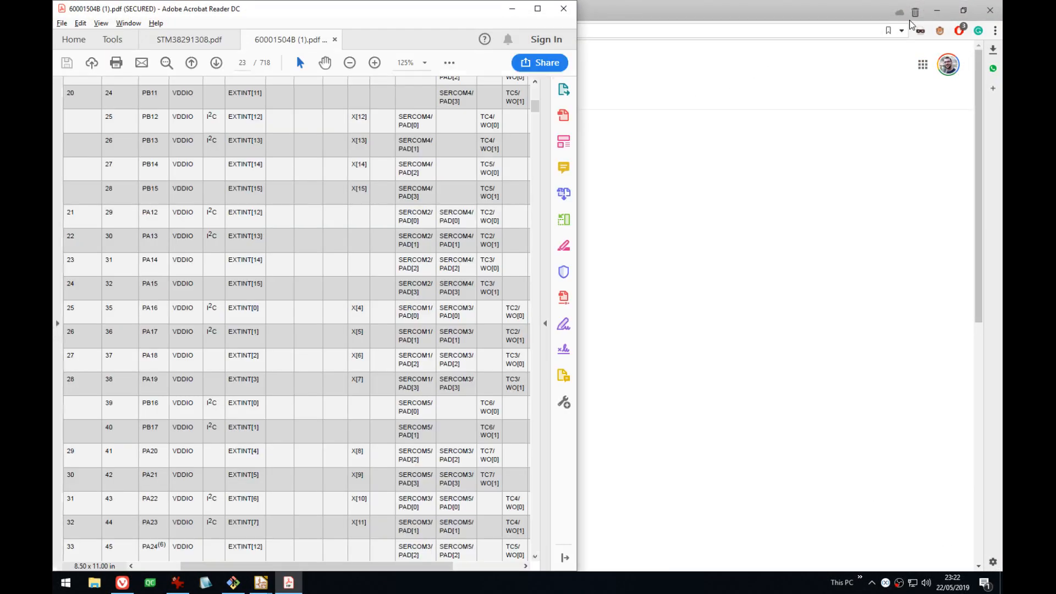
pyautogui.click(937, 10)
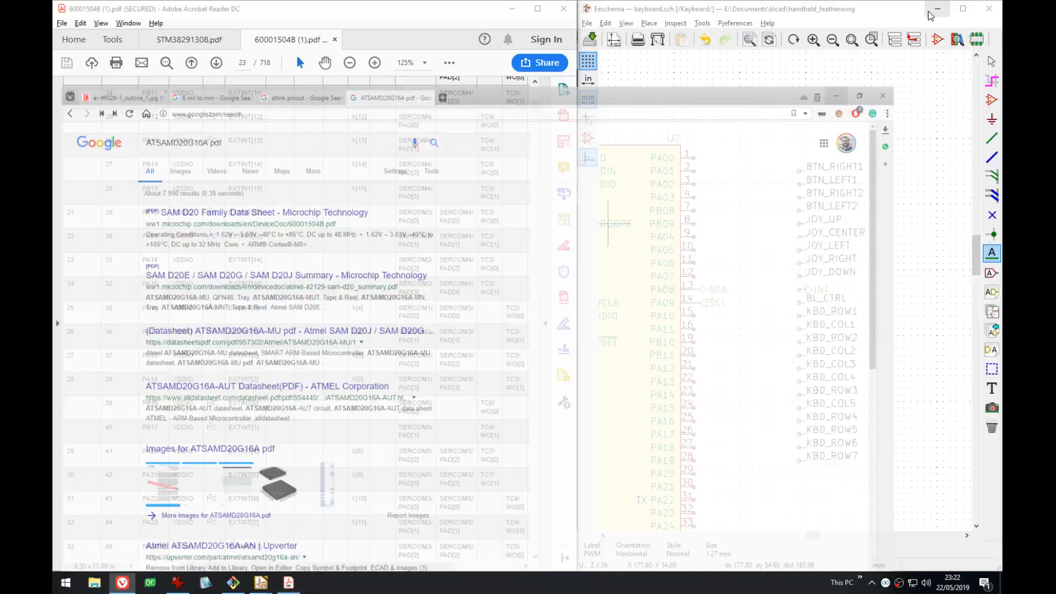
pyautogui.scroll(2, 302, 318)
pyautogui.scroll(3, 303, 321)
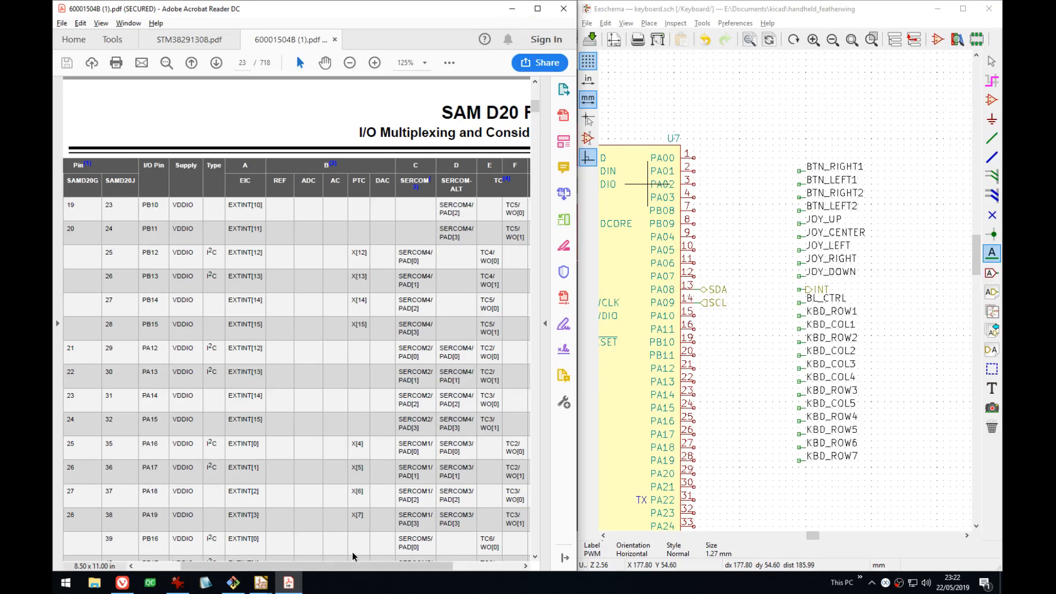
pyautogui.moveTo(289, 565)
pyautogui.mouseDown()
pyautogui.moveTo(350, 572)
pyautogui.moveTo(231, 573)
pyautogui.moveTo(298, 574)
pyautogui.moveTo(284, 576)
pyautogui.mouseUp()
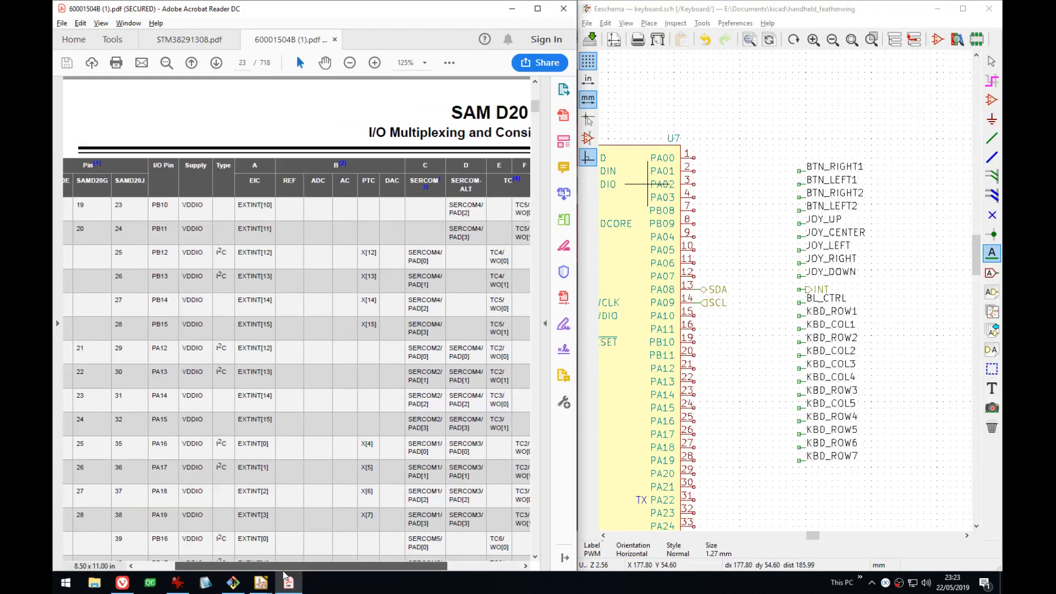
# - Switch to Pcbnew and arrange the board layout side by side with the keyboard schematic showing U7
pyautogui.click(260, 582)
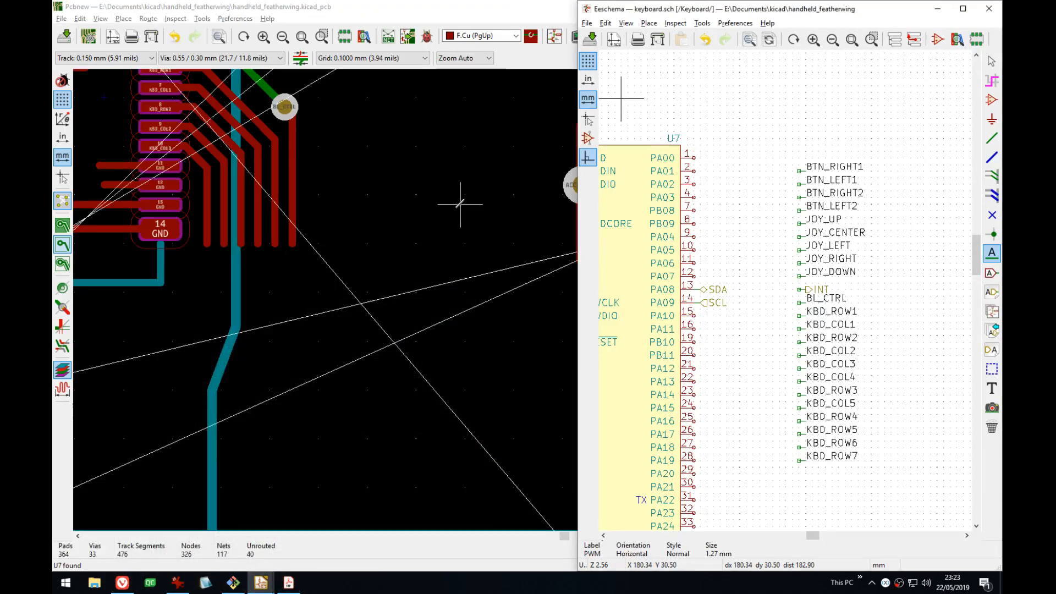
pyautogui.moveTo(460, 204); pyautogui.dragTo(348, 220, button='middle')
pyautogui.hotkey('alt', 'Tab')
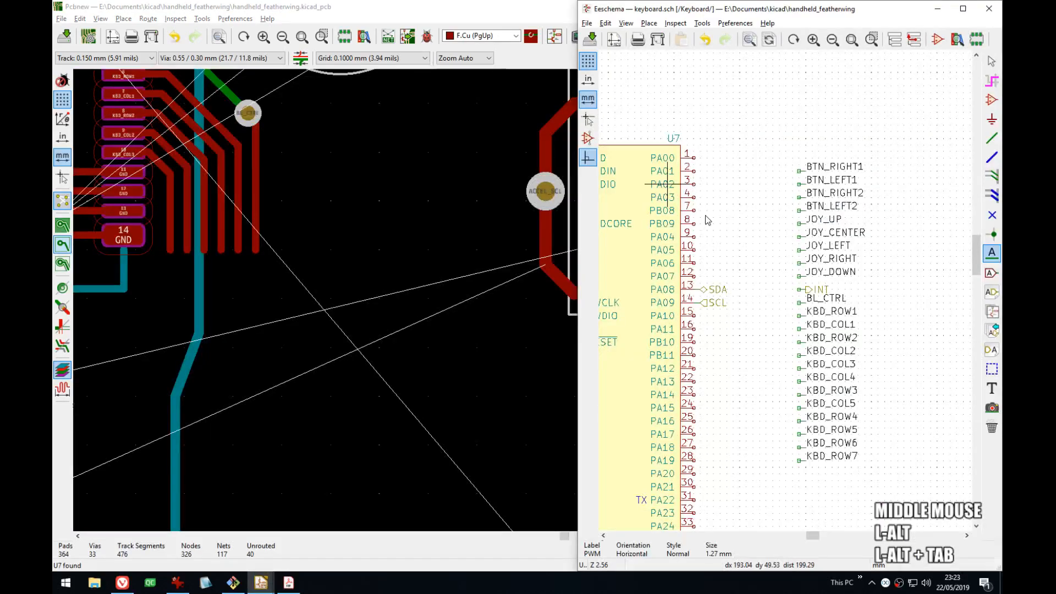
pyautogui.doubleClick(455, 13)
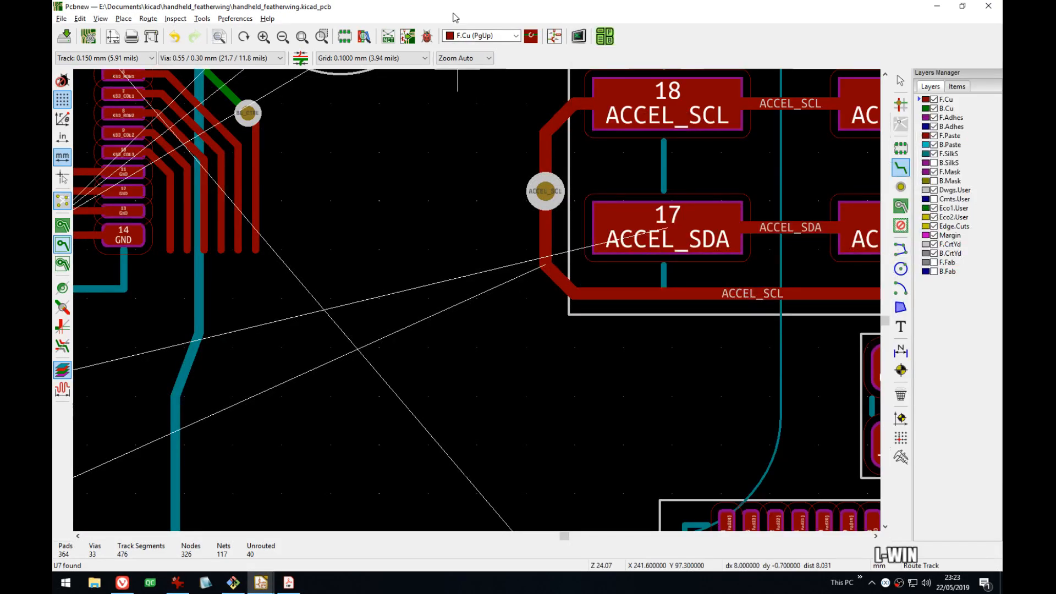
pyautogui.press('super+Left')
pyautogui.moveTo(748, 237); pyautogui.dragTo(793, 218, button='middle')
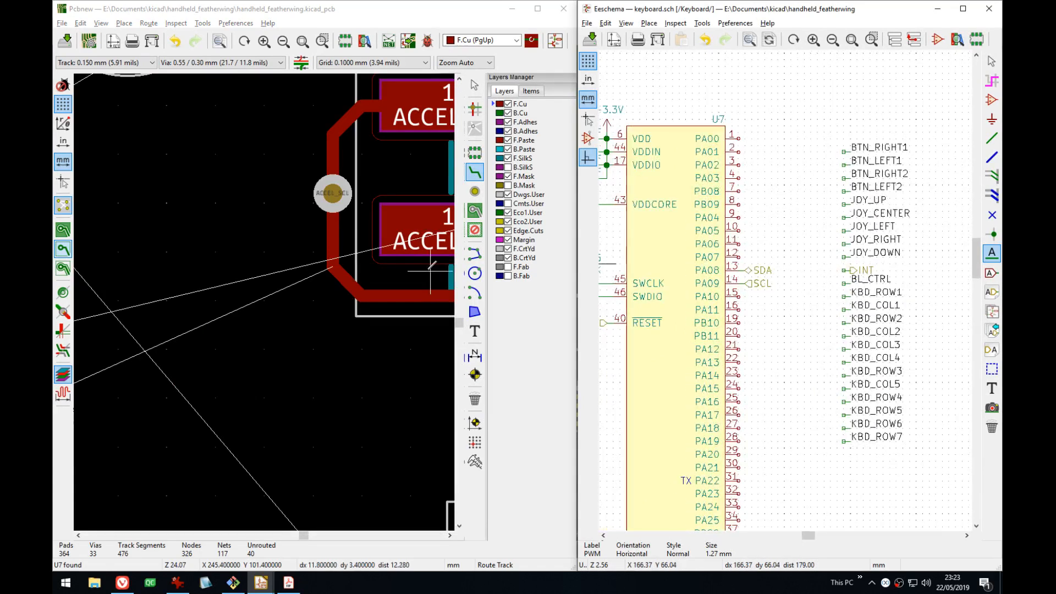
# - Move the BL_CTRL label onto pin 19 (PB10) of U7 in the keyboard schematic
pyautogui.moveTo(431, 272); pyautogui.dragTo(263, 254, button='middle')
pyautogui.scroll(-3, 258, 308)
pyautogui.scroll(3, 330, 393)
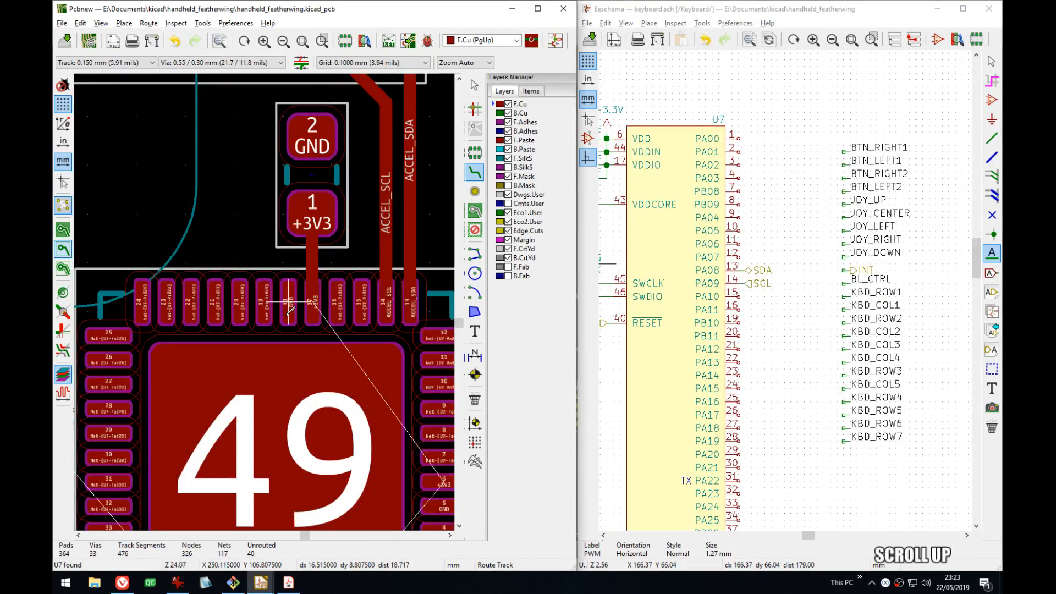
pyautogui.moveTo(699, 264); pyautogui.dragTo(686, 251, button='middle')
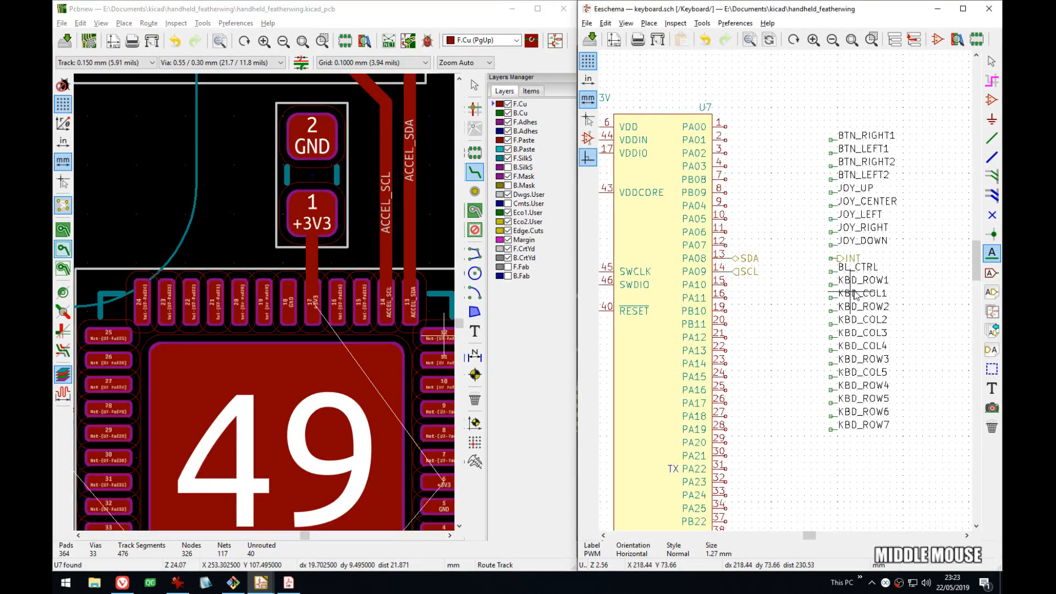
pyautogui.moveTo(851, 314); pyautogui.dragTo(878, 298, button='middle')
pyautogui.press('Escape')
pyautogui.moveTo(892, 270); pyautogui.dragTo(816, 259)
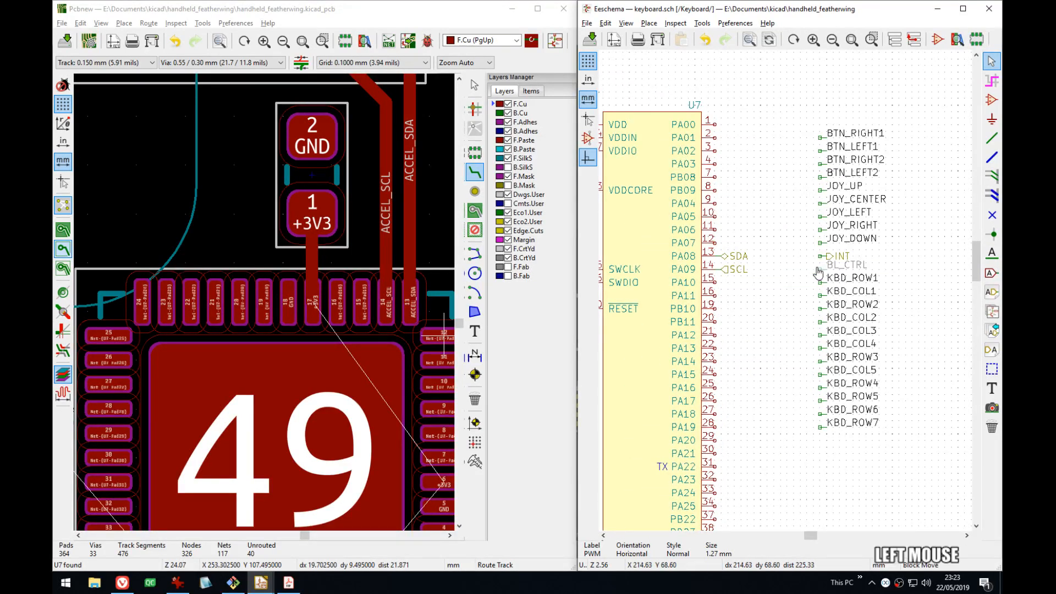
pyautogui.click(718, 311)
# - Examine U7's pads and the order of the BL_CTRL and keyboard tracks on both sides of the connector
pyautogui.moveTo(267, 303); pyautogui.dragTo(304, 295, button='middle')
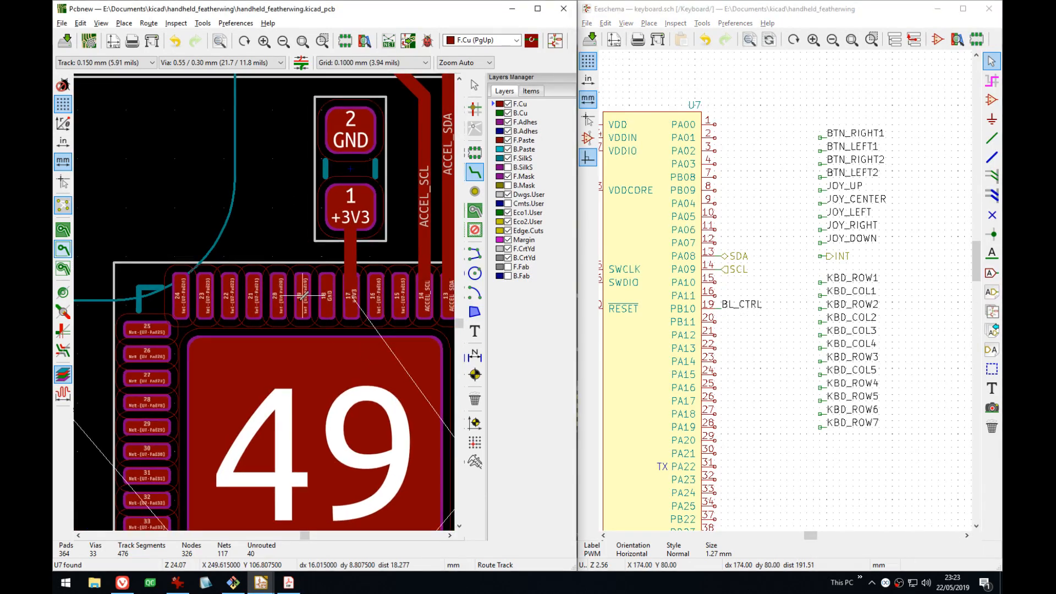
pyautogui.scroll(2, 301, 295)
pyautogui.scroll(-2, 428, 350)
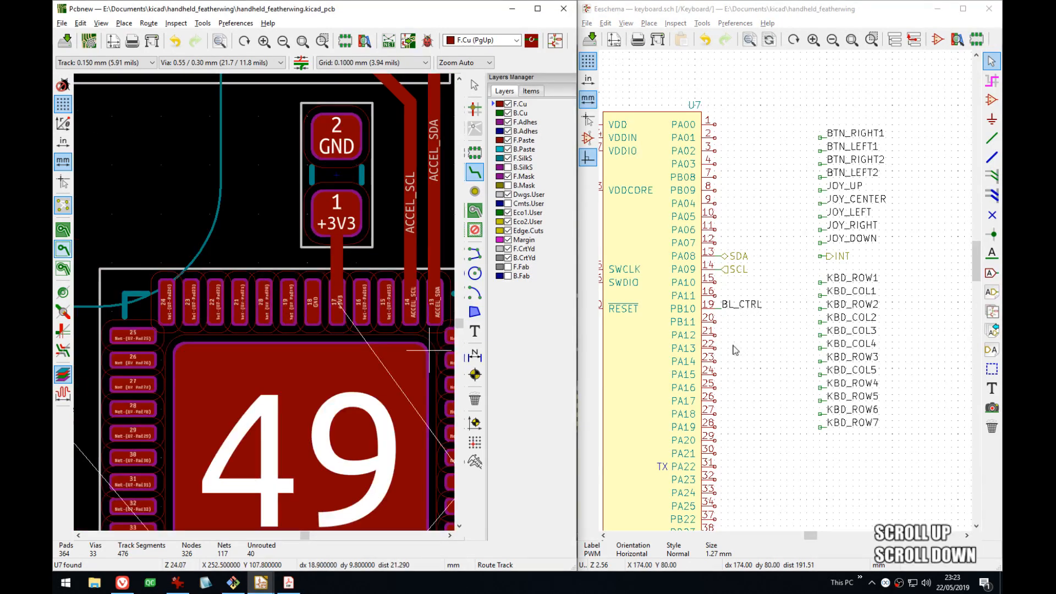
pyautogui.moveTo(352, 99); pyautogui.dragTo(383, 270, button='middle')
pyautogui.moveTo(320, 301); pyautogui.dragTo(315, 353, button='middle')
pyautogui.scroll(-1, 190, 317)
pyautogui.moveTo(225, 290); pyautogui.dragTo(544, 378, button='middle')
pyautogui.moveTo(239, 326); pyautogui.dragTo(370, 327, button='middle')
pyautogui.scroll(1, 321, 385)
pyautogui.scroll(1, 214, 332)
pyautogui.moveTo(246, 317); pyautogui.dragTo(333, 271, button='middle')
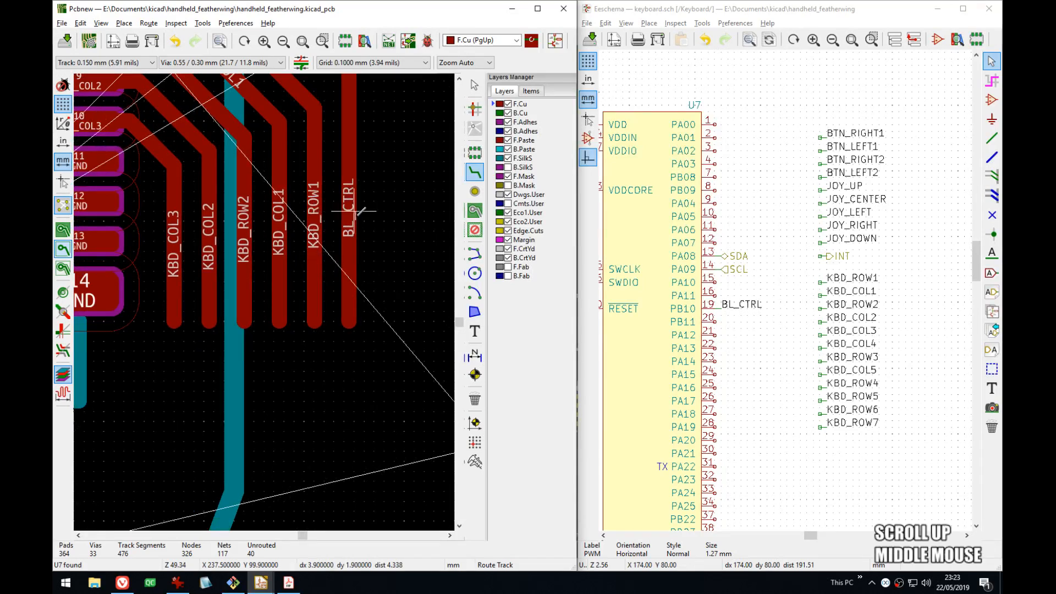
pyautogui.moveTo(798, 263); pyautogui.dragTo(861, 290, button='middle')
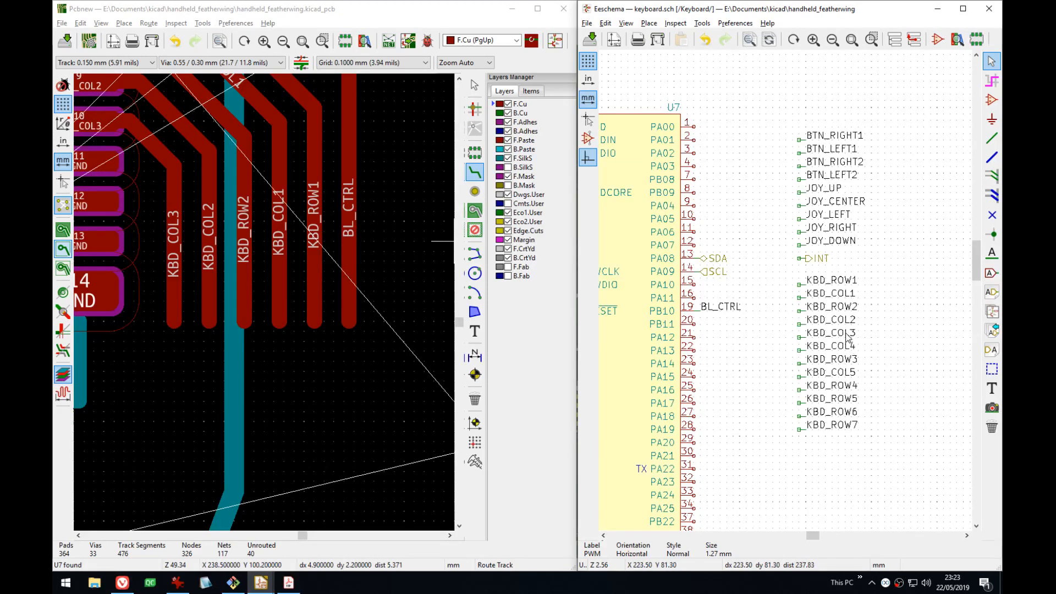
pyautogui.moveTo(143, 300); pyautogui.dragTo(424, 308, button='middle')
pyautogui.moveTo(192, 339); pyautogui.dragTo(433, 333, button='middle')
pyautogui.moveTo(298, 360); pyautogui.dragTo(295, 397, button='middle')
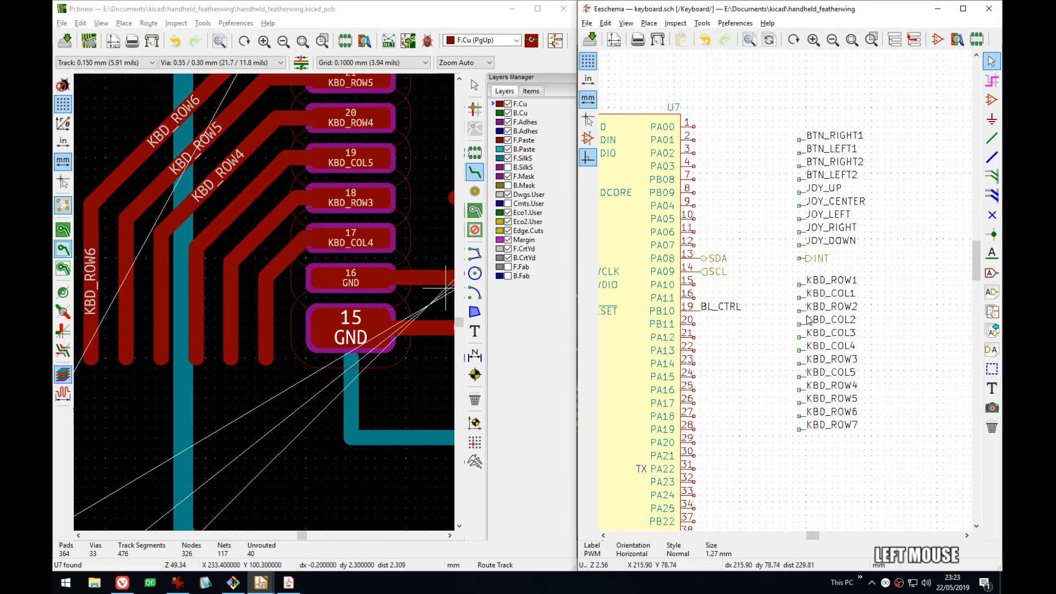
# - Move the block of keyboard labels from KBD_ROW1 to KBD_ROW7 onto pins 20 to 31 of U7
pyautogui.moveTo(871, 272); pyautogui.dragTo(807, 455)
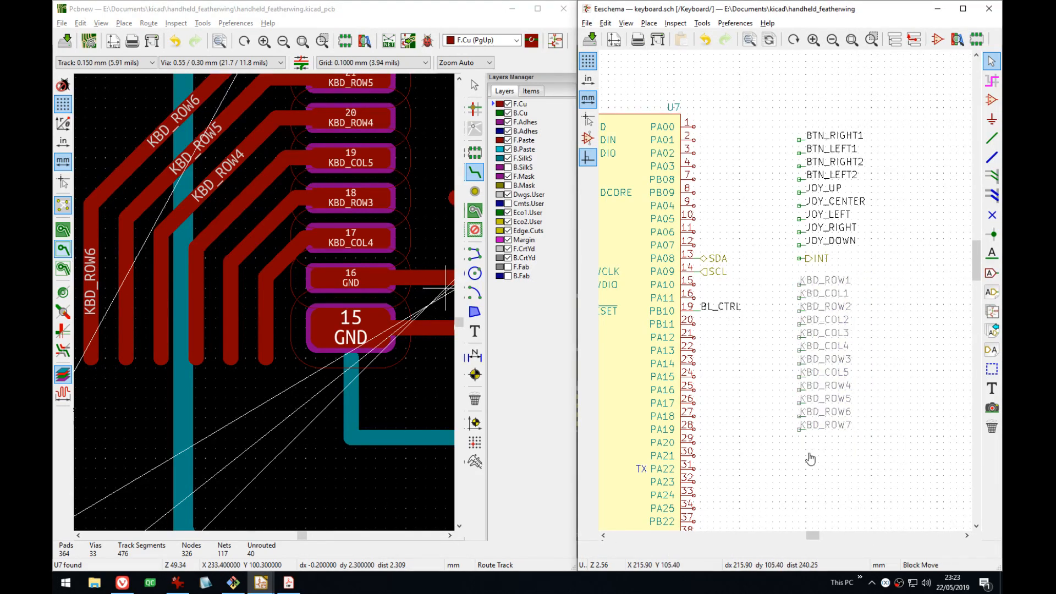
pyautogui.click(813, 463)
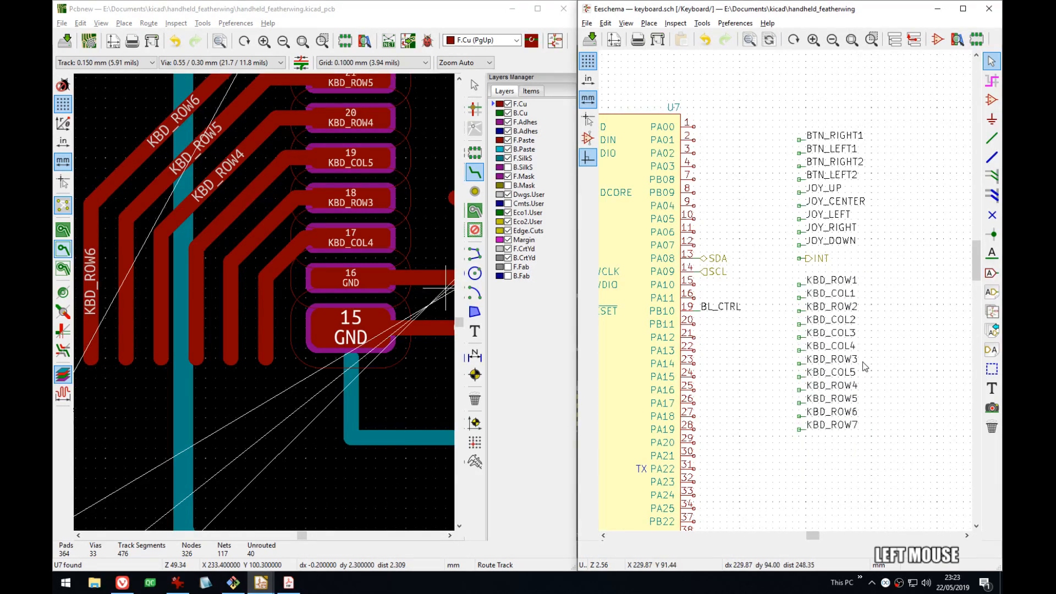
pyautogui.moveTo(866, 283); pyautogui.dragTo(786, 465)
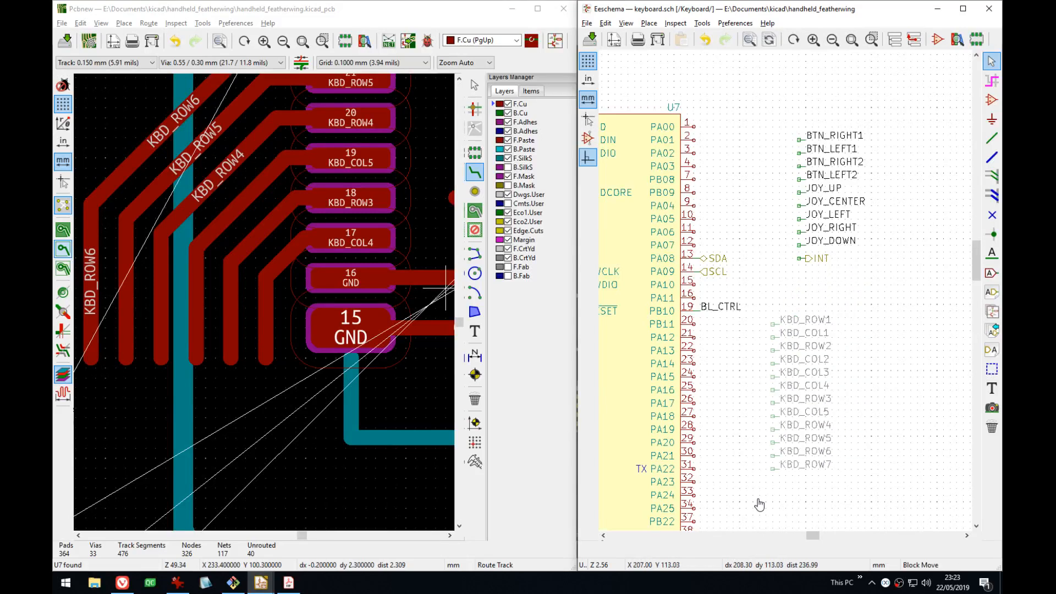
pyautogui.click(692, 493)
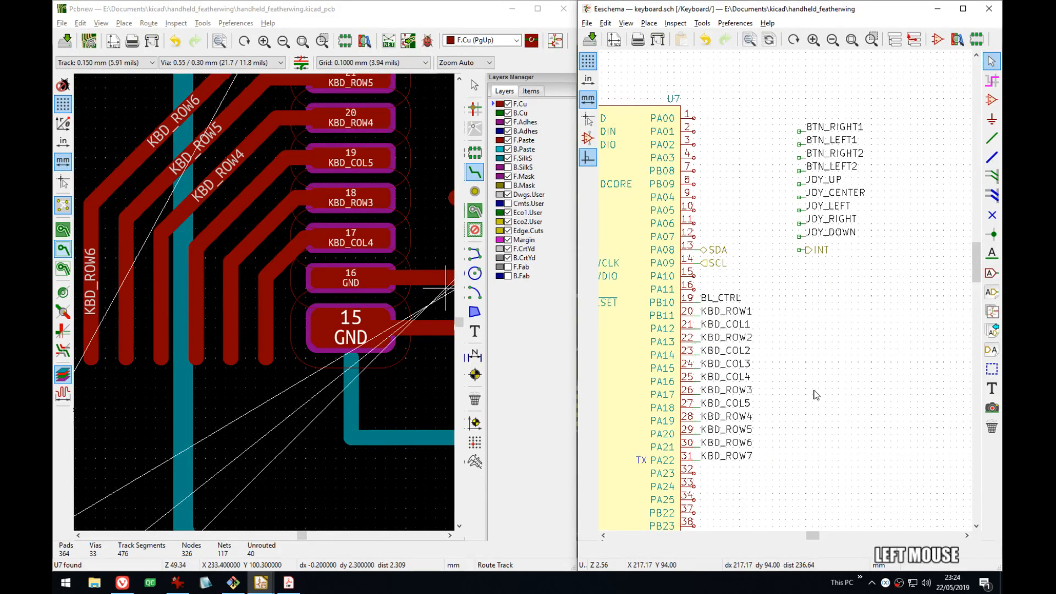
# - Move the KBD_ROW7 label to pin 32 (PA23), freeing the TX pin PA22
pyautogui.moveTo(814, 396); pyautogui.dragTo(809, 271, button='middle')
pyautogui.moveTo(755, 352); pyautogui.dragTo(689, 336)
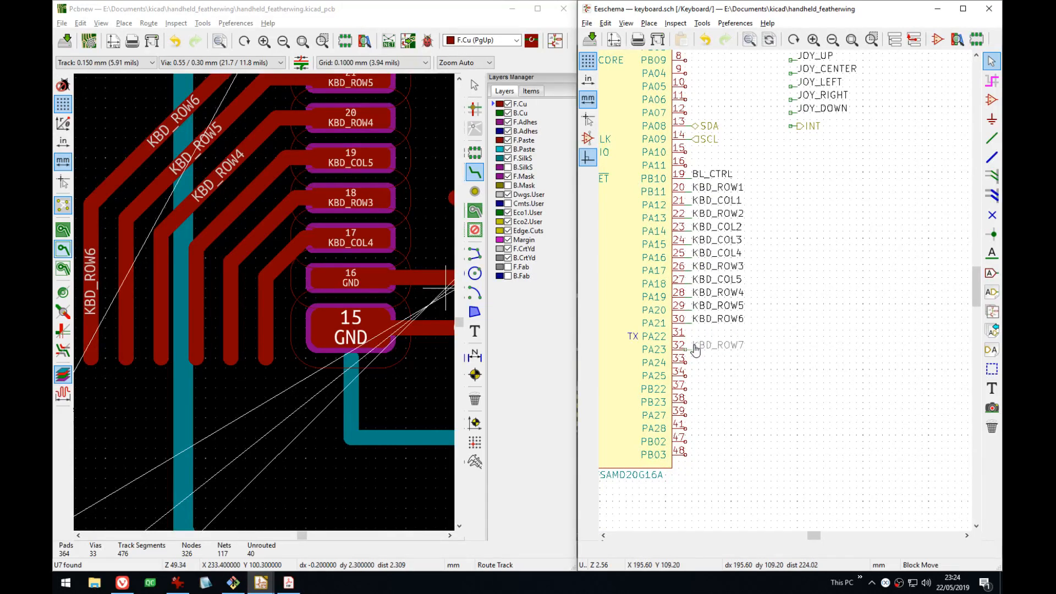
pyautogui.click(694, 349)
pyautogui.moveTo(765, 334); pyautogui.dragTo(775, 364, button='middle')
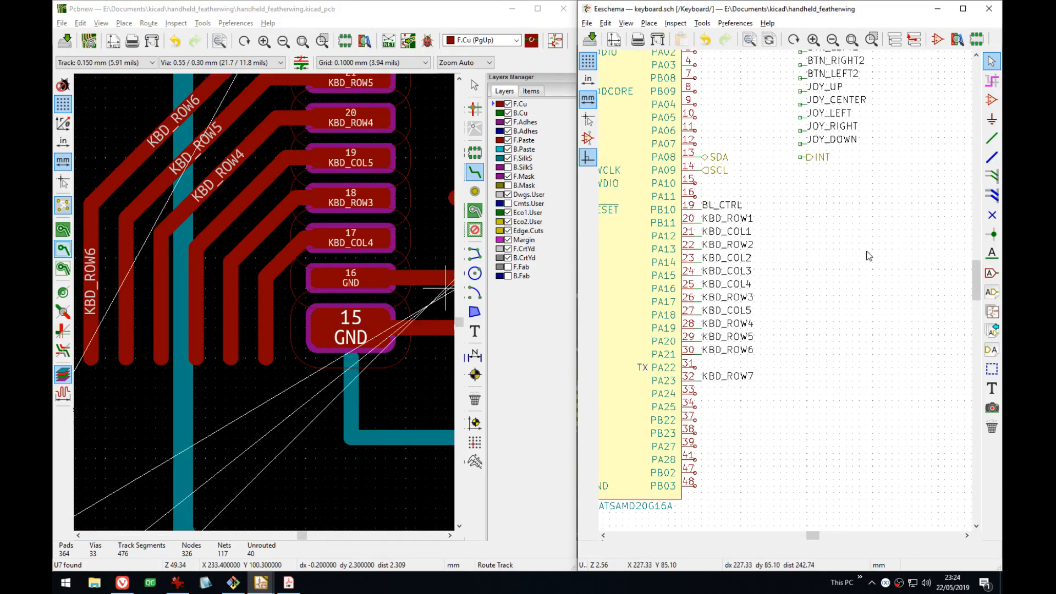
# - Move test point TP4 next to U7's TX pin and delete the wire left at its former place
pyautogui.moveTo(868, 257); pyautogui.dragTo(550, 306, button='middle')
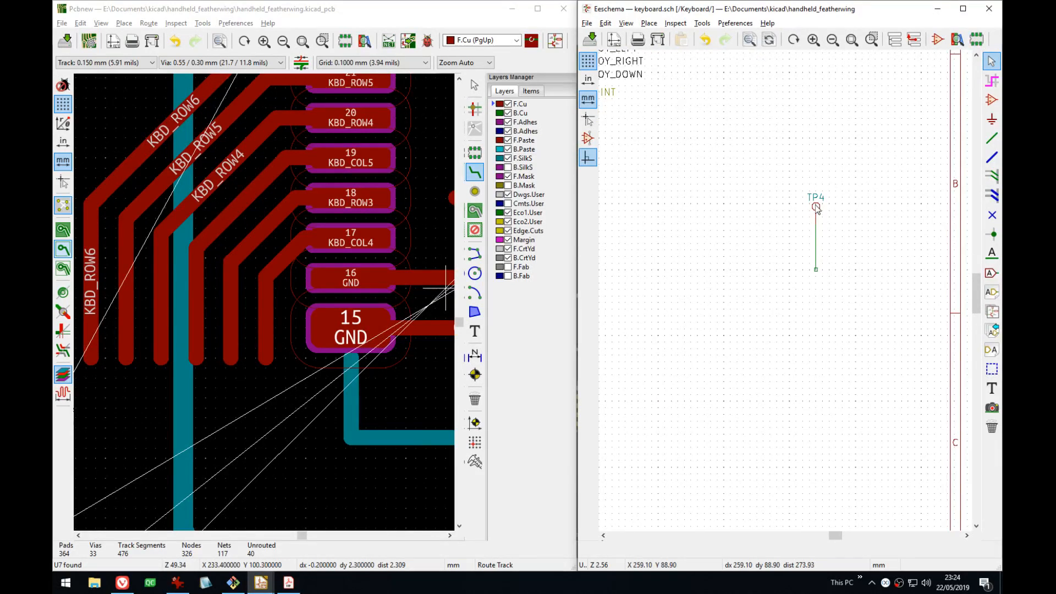
pyautogui.press('m')
pyautogui.moveTo(647, 325); pyautogui.dragTo(844, 254, button='middle')
pyautogui.click(727, 206)
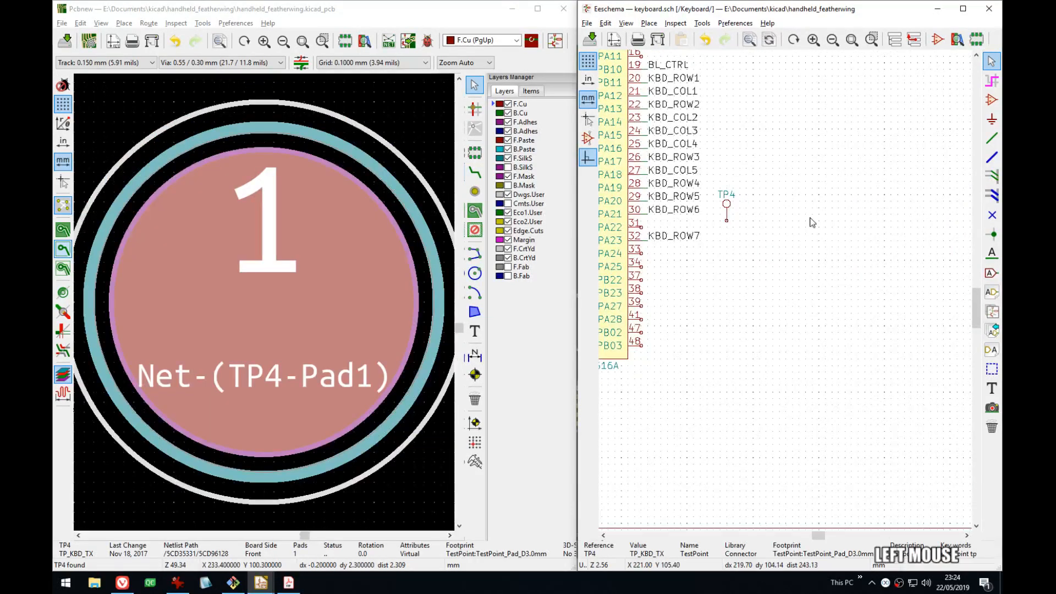
pyautogui.moveTo(810, 219); pyautogui.dragTo(663, 225, button='middle')
pyautogui.press('Delete')
pyautogui.moveTo(616, 277); pyautogui.dragTo(802, 271, button='middle')
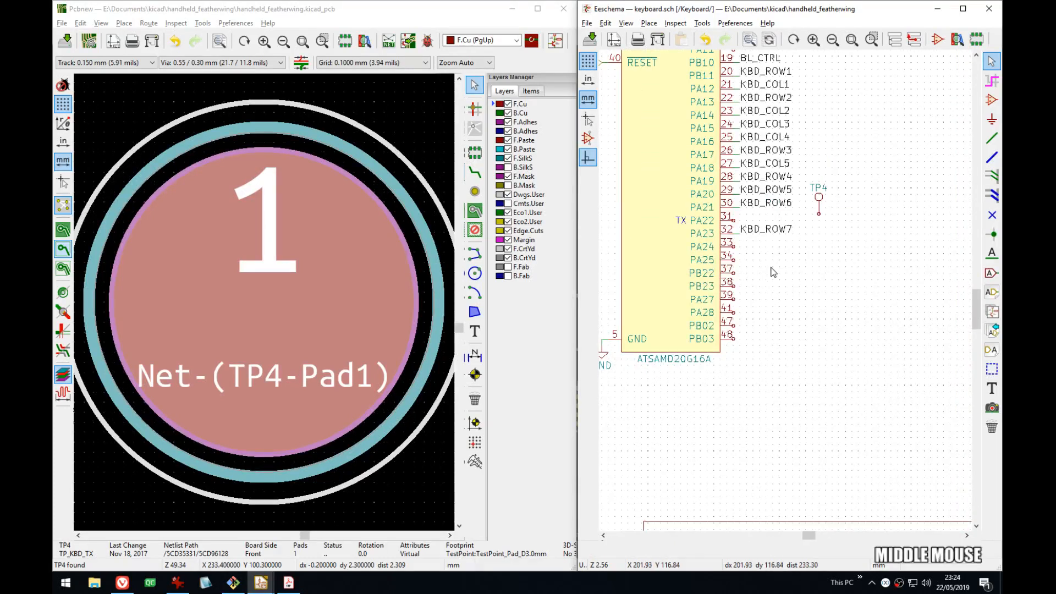
pyautogui.scroll(1, 740, 226)
pyautogui.scroll(1, 787, 294)
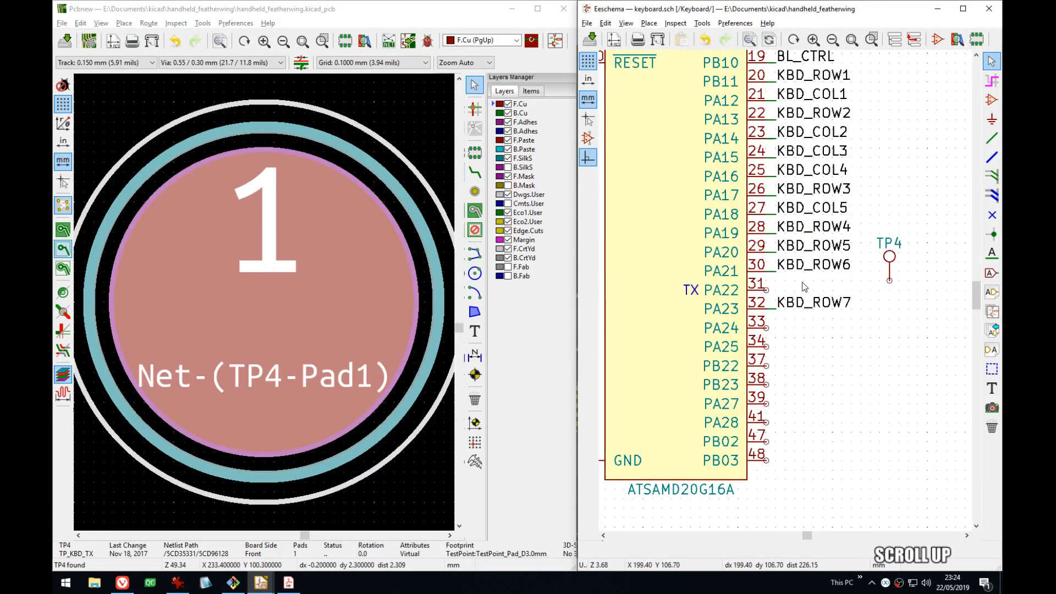
pyautogui.moveTo(806, 280); pyautogui.dragTo(814, 306, button='middle')
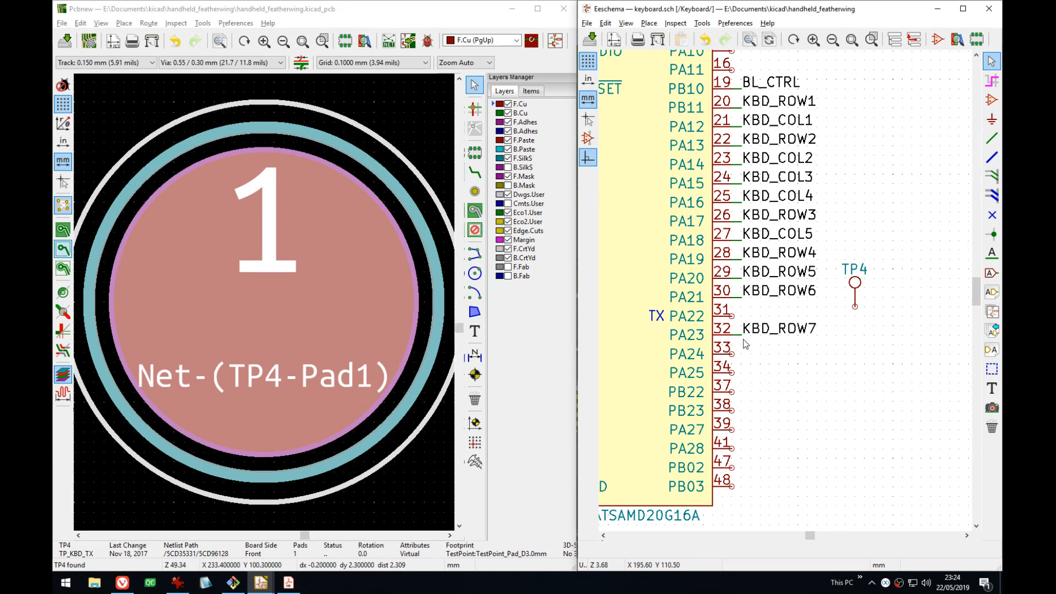
pyautogui.press('w')
pyautogui.click(751, 316)
pyautogui.press('Escape')
pyautogui.hotkey('ctrl', 'z')
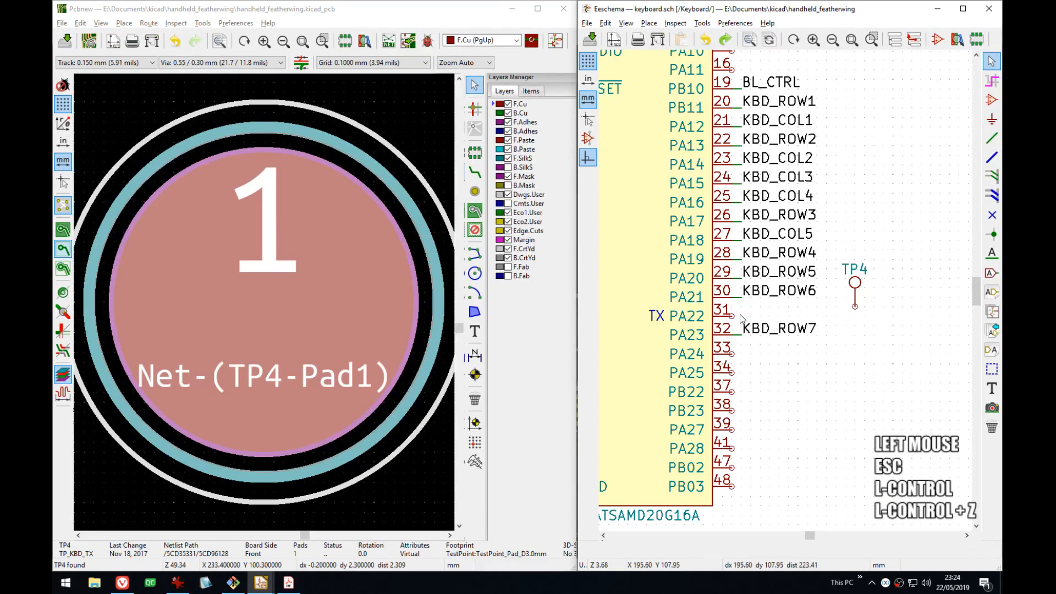
# - Wire U7's TX pin PA22 to test point TP4 and shift TP4 slightly closer to the chip with its wire attached
pyautogui.press('w')
pyautogui.click(855, 307)
pyautogui.press('Escape')
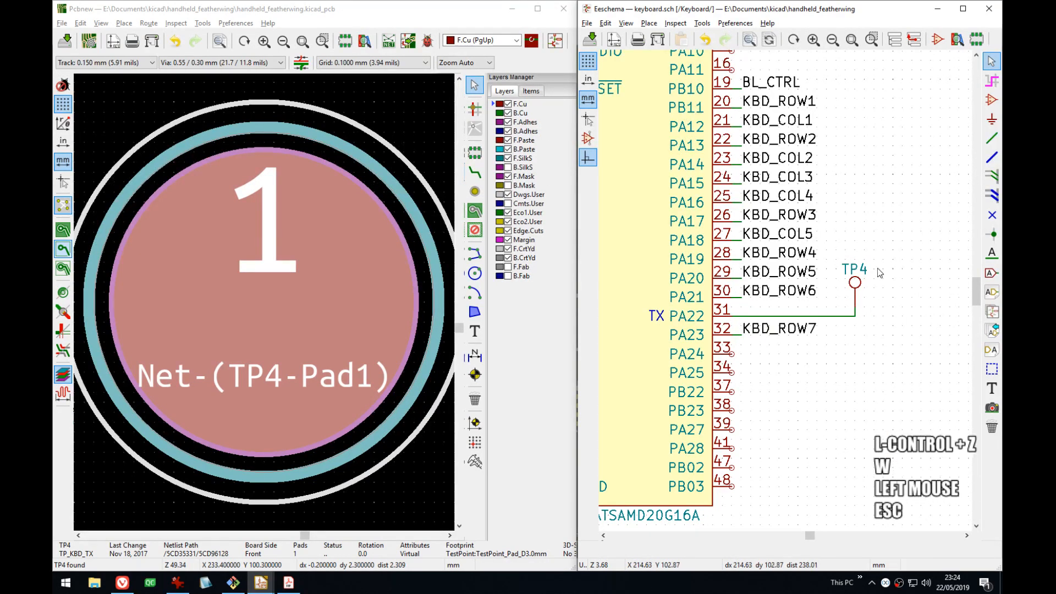
pyautogui.click(866, 277)
pyautogui.press('Tab')
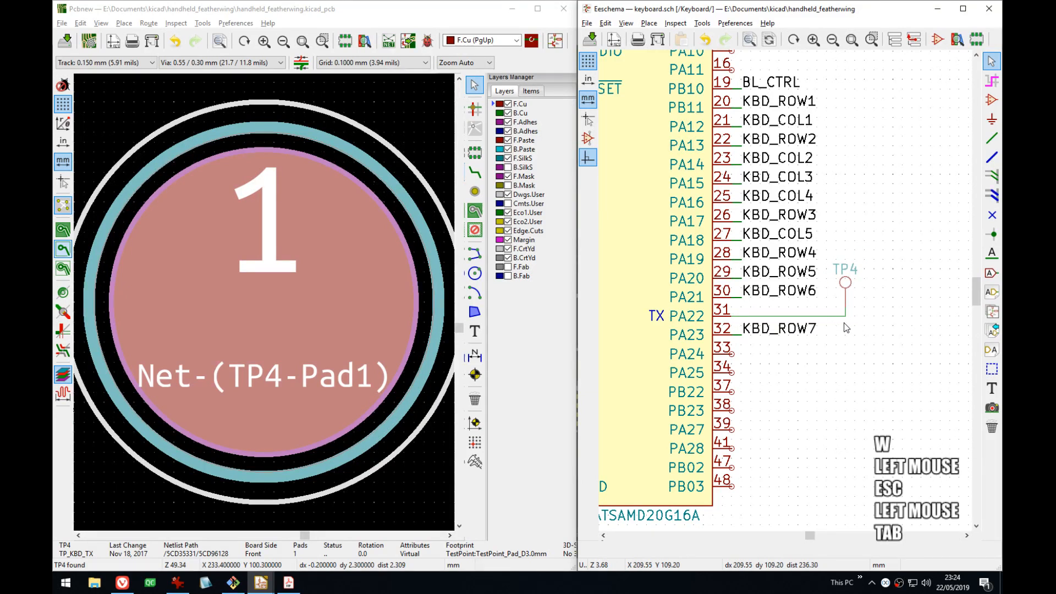
pyautogui.click(846, 324)
pyautogui.moveTo(849, 283); pyautogui.dragTo(858, 307, button='middle')
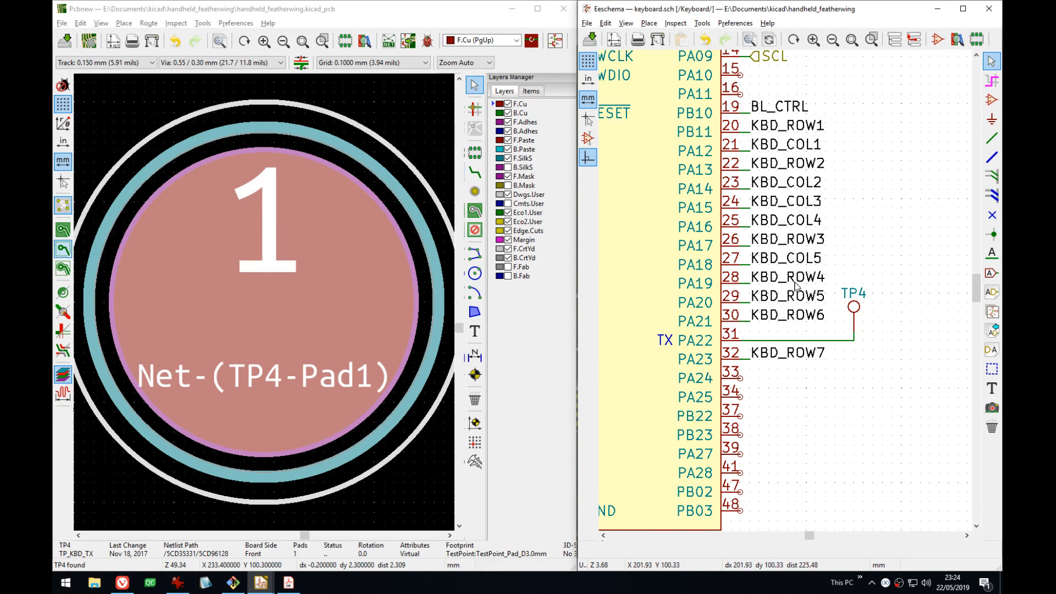
# - Bring the area around U7 into view on the board layout and save the board file
pyautogui.scroll(-1, 821, 337)
pyautogui.scroll(-9, 385, 259)
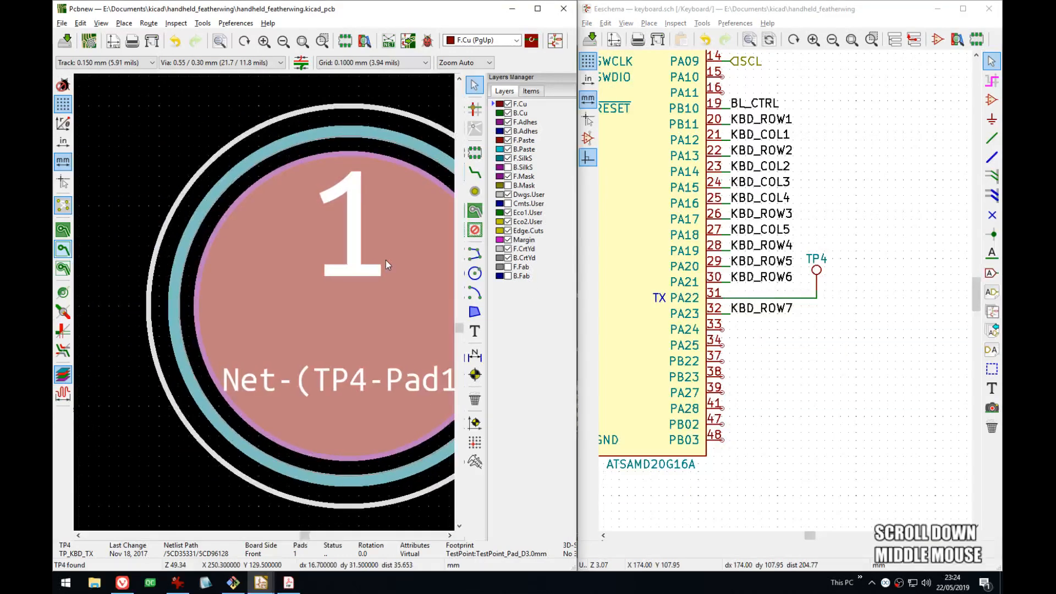
pyautogui.scroll(-3, 219, 303)
pyautogui.moveTo(192, 286); pyautogui.dragTo(257, 322, button='middle')
pyautogui.scroll(3, 275, 302)
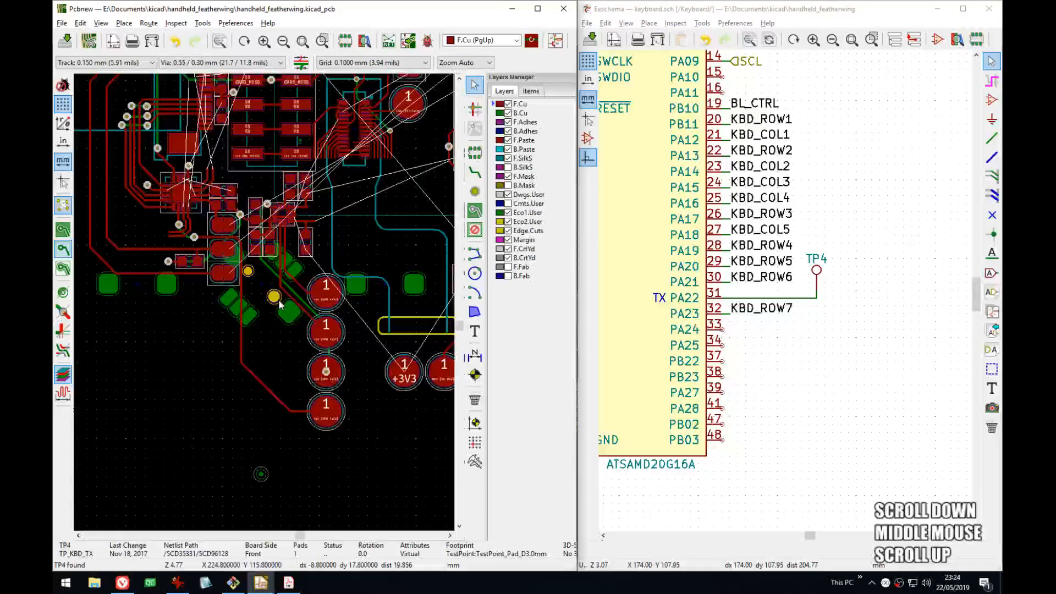
pyautogui.moveTo(443, 302); pyautogui.dragTo(306, 289, button='middle')
pyautogui.scroll(4, 252, 314)
pyautogui.hotkey('ctrl', 's')
pyautogui.moveTo(331, 246); pyautogui.dragTo(303, 240, button='middle')
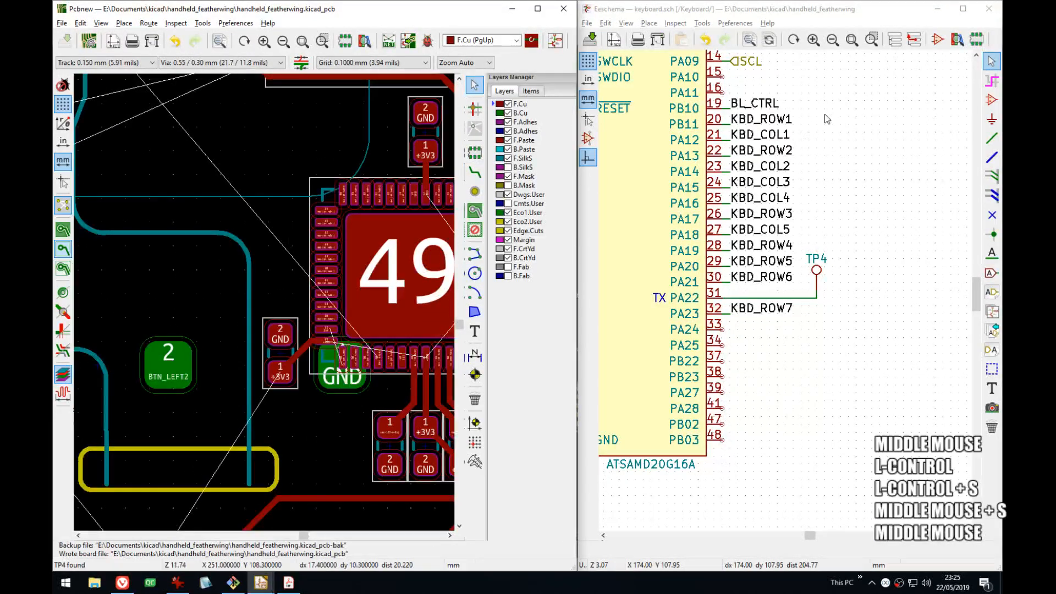
# - Update the PCB from the schematic, keeping existing symbol-to-footprint associations, to transfer U7's new pin assignments
pyautogui.moveTo(673, 193); pyautogui.dragTo(722, 243, button='middle')
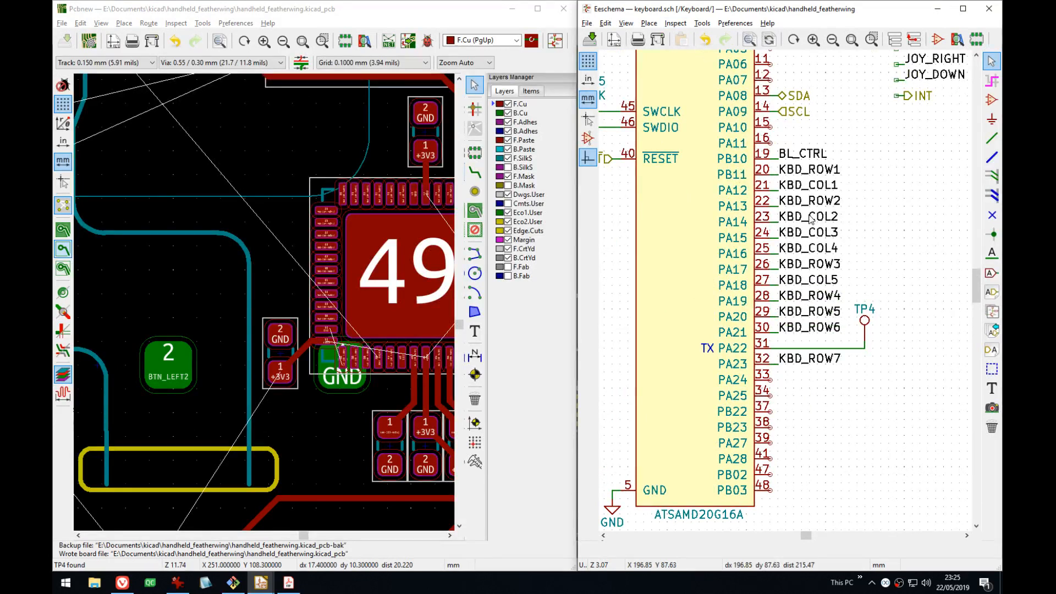
pyautogui.moveTo(902, 60); pyautogui.dragTo(899, 60, button='middle')
pyautogui.click(701, 23)
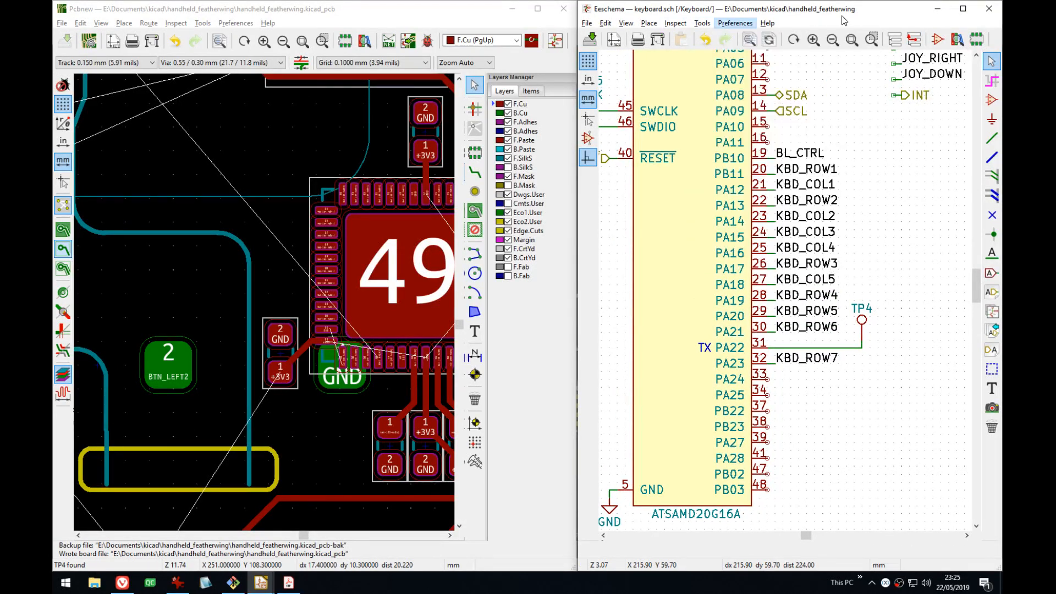
pyautogui.click(842, 18)
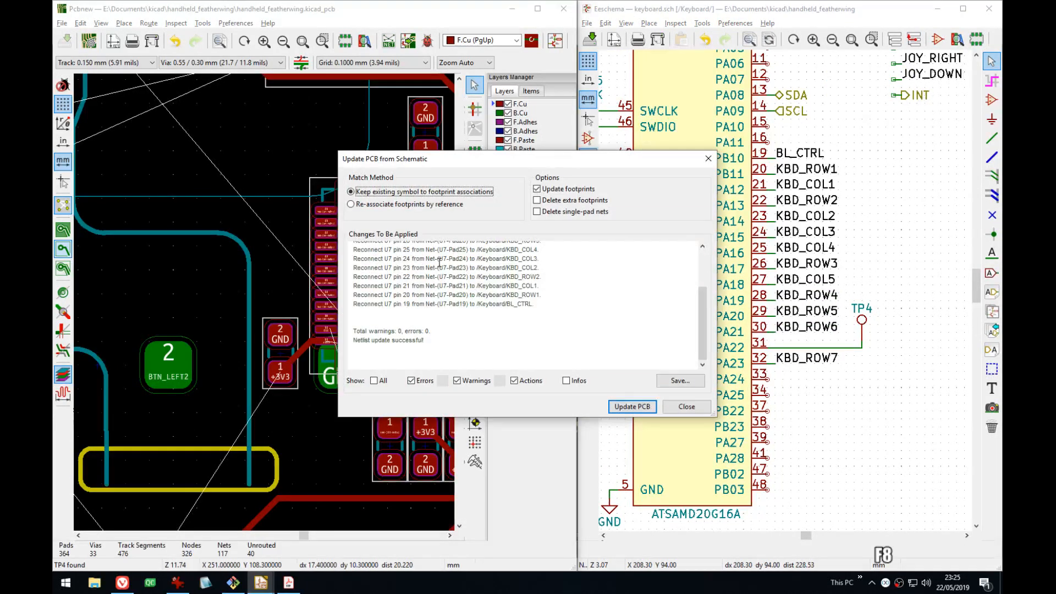
pyautogui.click(632, 407)
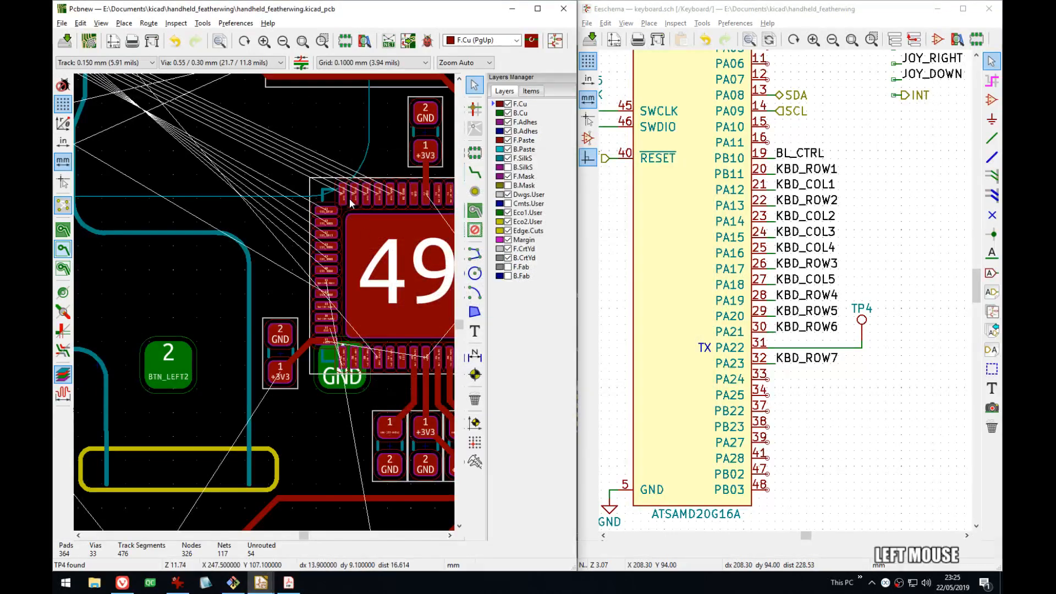
# - Maximize the board editor window
pyautogui.moveTo(286, 165); pyautogui.dragTo(254, 240, button='middle')
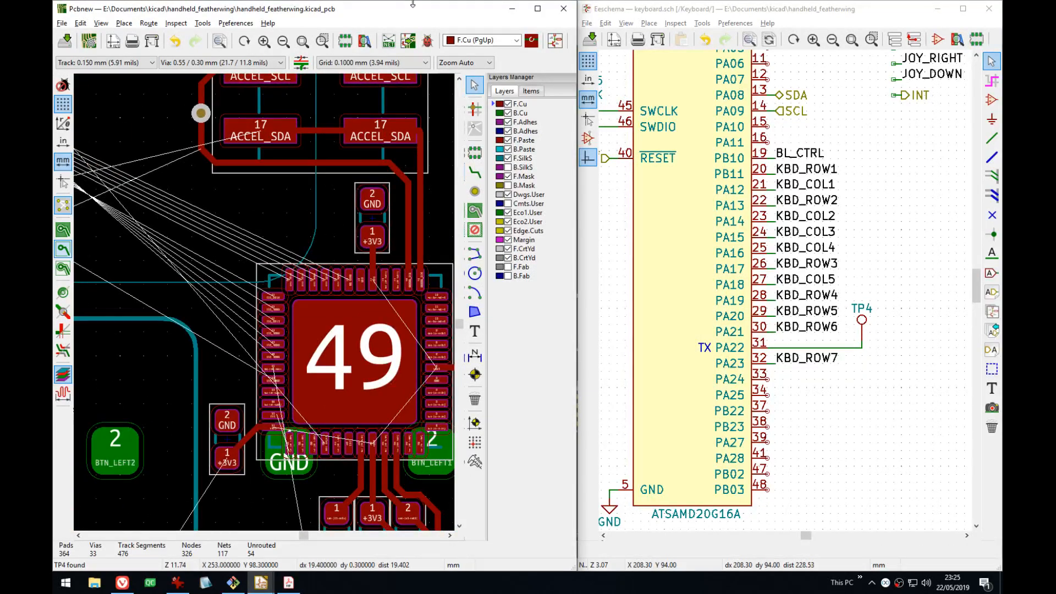
pyautogui.moveTo(412, 4); pyautogui.dragTo(496, 42)
pyautogui.doubleClick(491, 53)
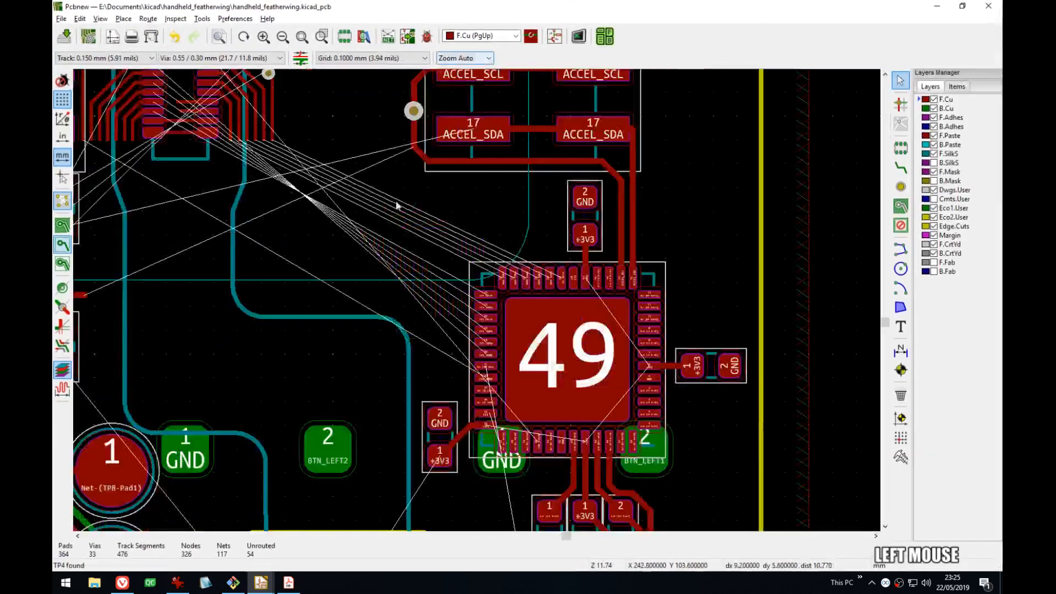
# - Route the BL_CTRL track on F.Cu to U7 pad 19 and reshape its diagonals so it enters the pad vertically
pyautogui.moveTo(394, 201); pyautogui.dragTo(469, 236, button='middle')
pyautogui.scroll(3, 476, 299)
pyautogui.moveTo(476, 300)
pyautogui.mouseDown(button='middle')
pyautogui.moveTo(485, 297)
pyautogui.moveTo(486, 384)
pyautogui.mouseUp(button='middle')
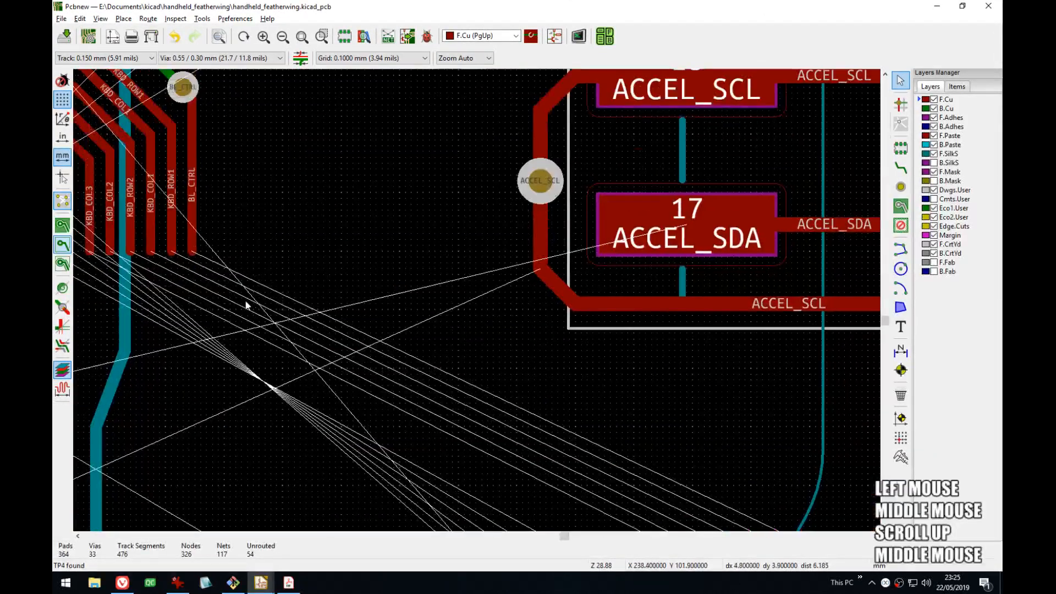
pyautogui.press('x')
pyautogui.click(191, 252)
pyautogui.moveTo(604, 432); pyautogui.dragTo(288, 236, button='middle')
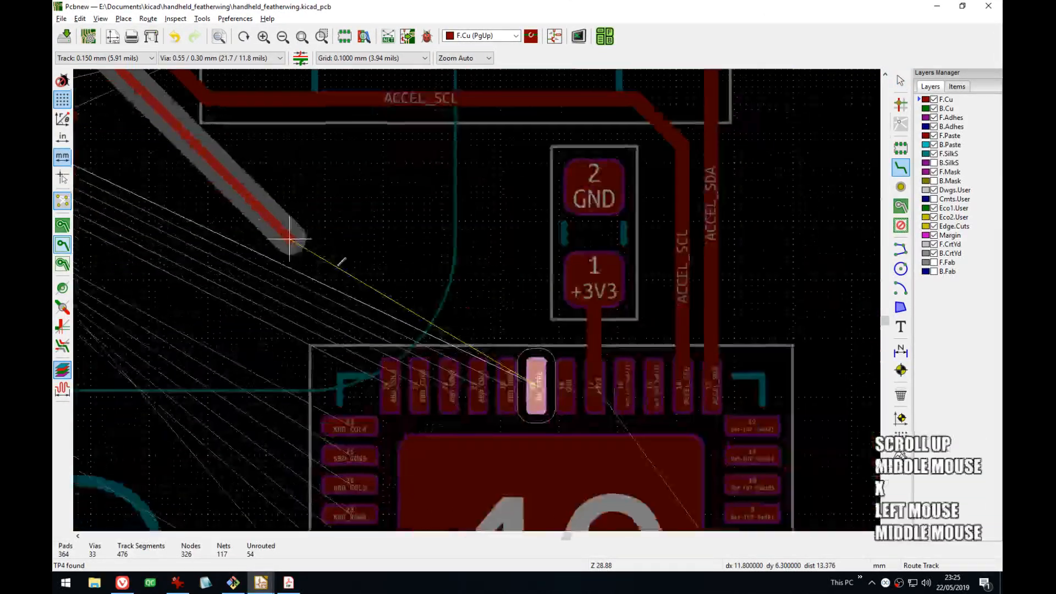
pyautogui.click(533, 377)
pyautogui.moveTo(324, 309); pyautogui.dragTo(494, 382, button='middle')
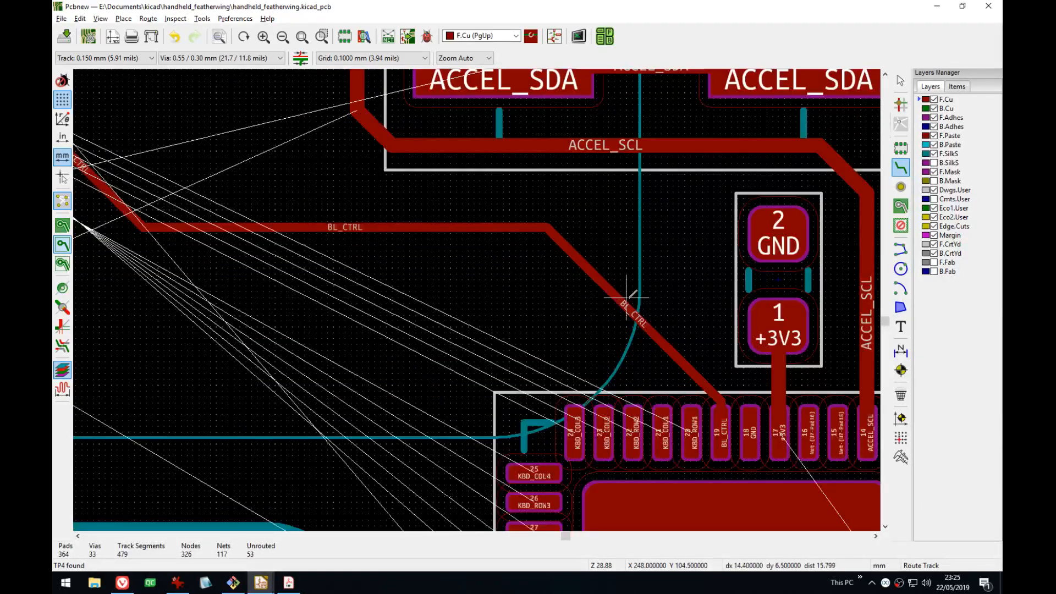
pyautogui.moveTo(631, 304); pyautogui.dragTo(653, 282)
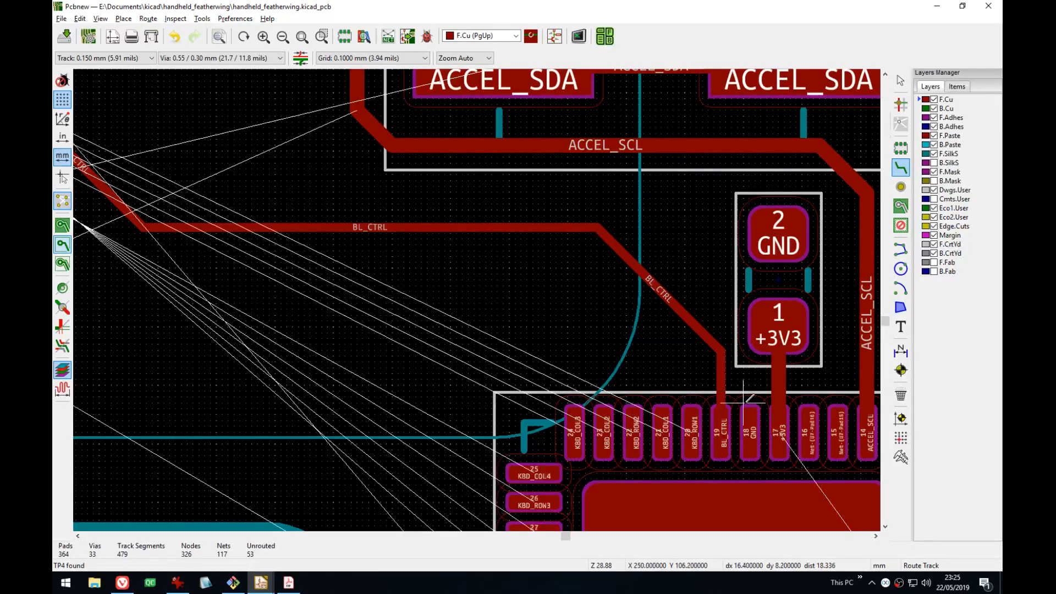
pyautogui.moveTo(750, 397); pyautogui.dragTo(589, 295, button='middle')
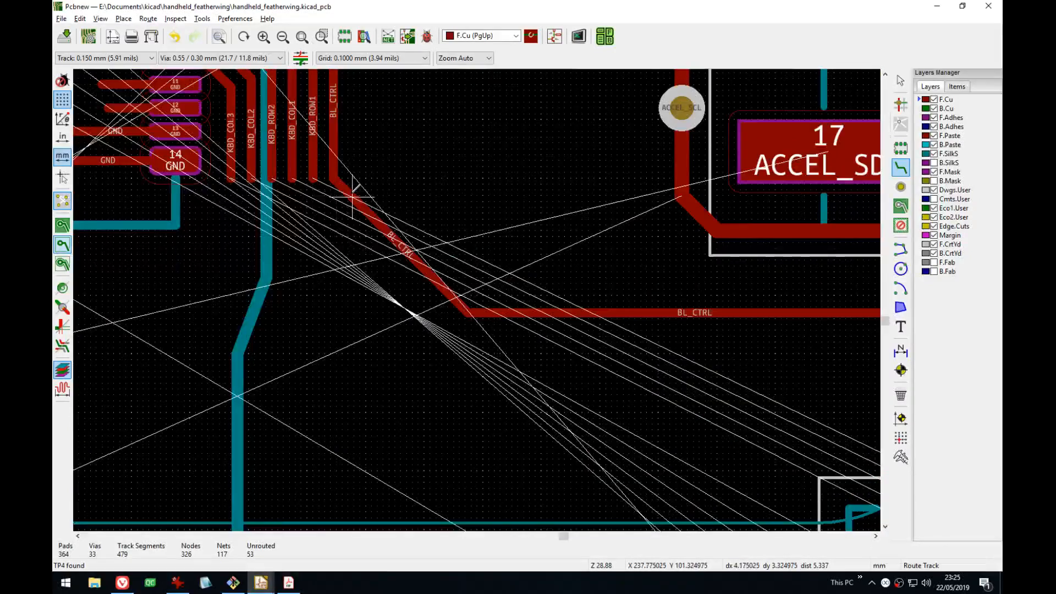
pyautogui.press('d')
# - Route KBD_ROW1 parallel below BL_CTRL to U7 pad 20 and pull its diagonal close to the BL_CTRL track
pyautogui.click(313, 182)
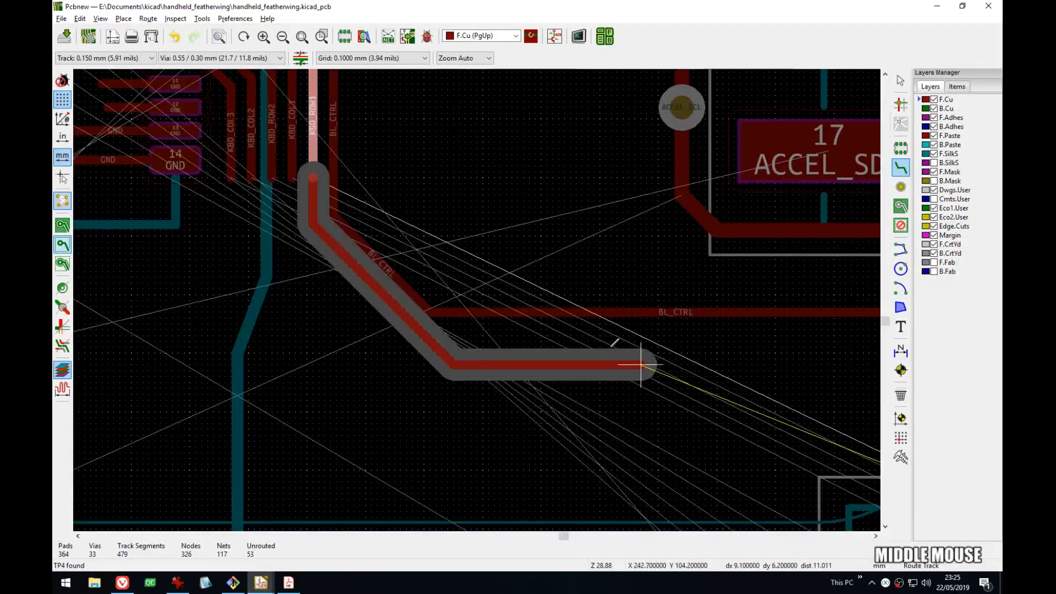
pyautogui.moveTo(636, 358); pyautogui.dragTo(424, 229, button='middle')
pyautogui.click(546, 221)
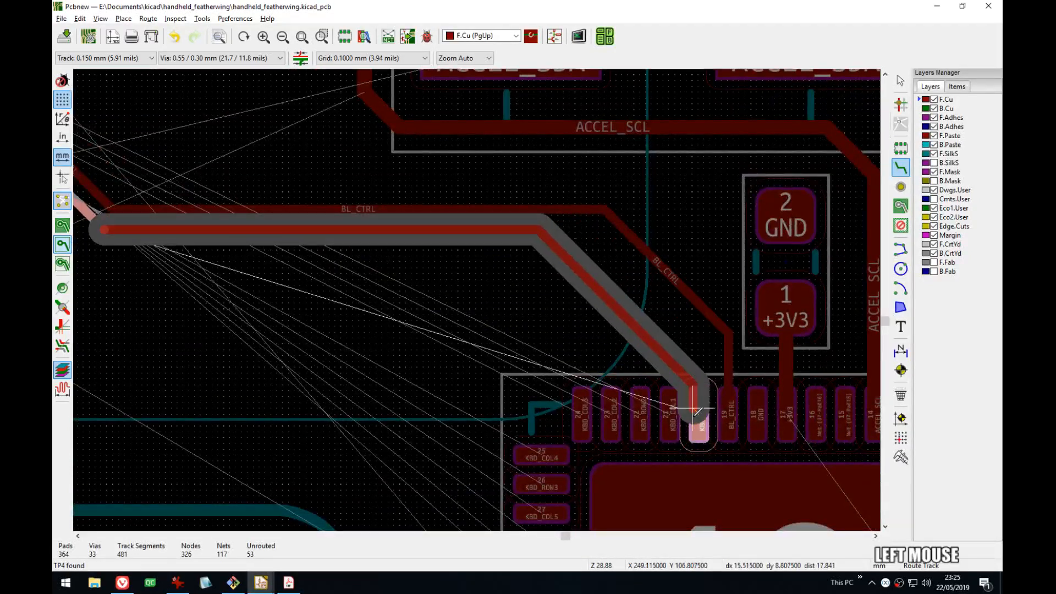
pyautogui.click(698, 417)
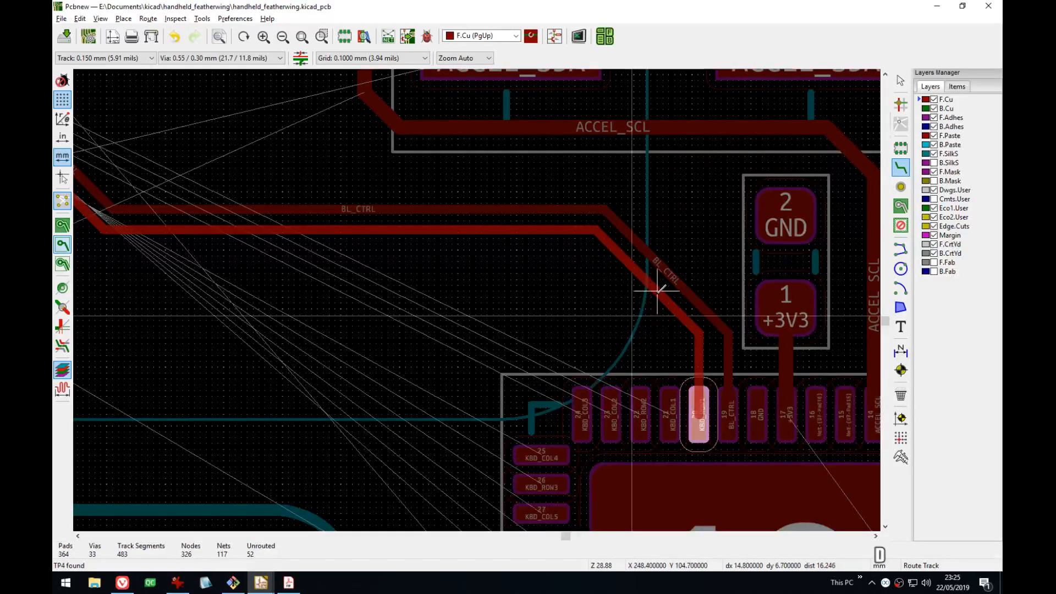
pyautogui.click(657, 291)
# - Route KBD_COL1 on F.Cu to U7 pad 21, parallel below the KBD_ROW1 track
pyautogui.moveTo(165, 250); pyautogui.dragTo(414, 279, button='middle')
pyautogui.click(362, 165)
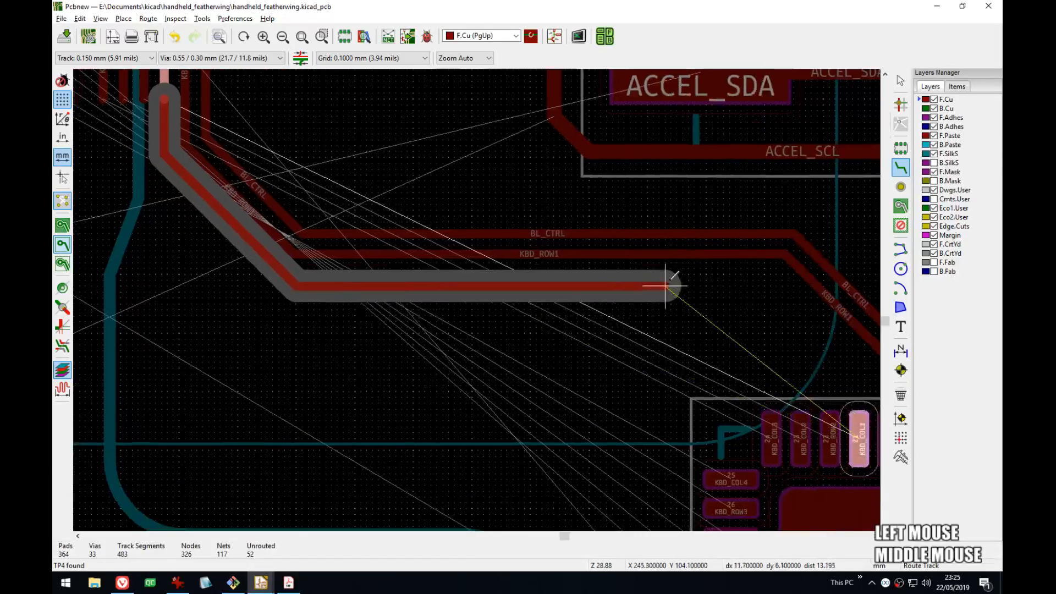
pyautogui.click(681, 273)
pyautogui.moveTo(682, 273); pyautogui.dragTo(481, 209, button='middle')
pyautogui.click(667, 367)
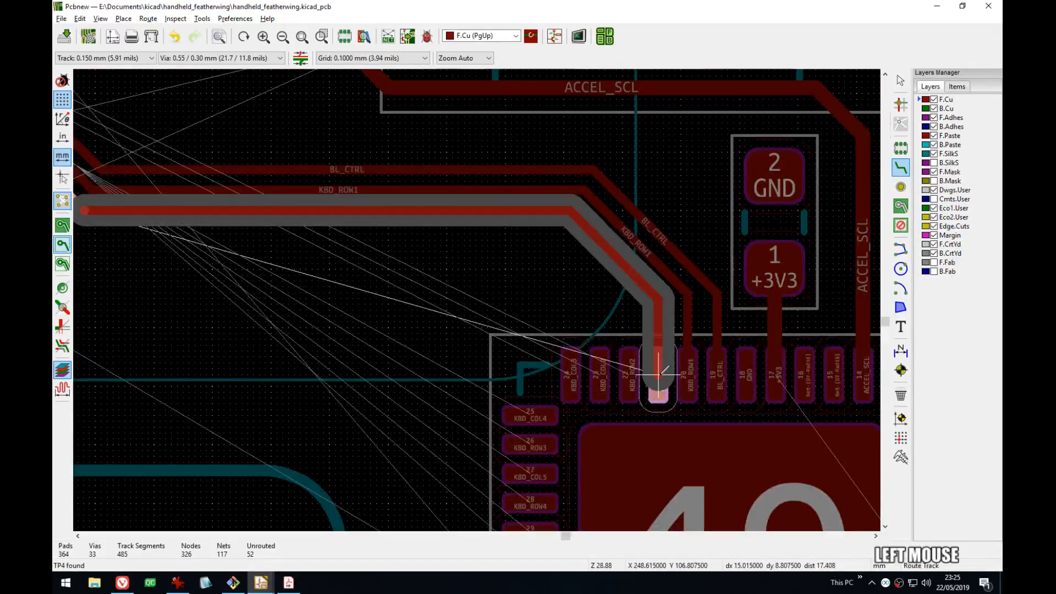
# - Route KBD_ROW2 on F.Cu to U7 pad 22, following the KBD_COL1 track
pyautogui.moveTo(655, 370); pyautogui.dragTo(471, 295, button='middle')
pyautogui.click(377, 139)
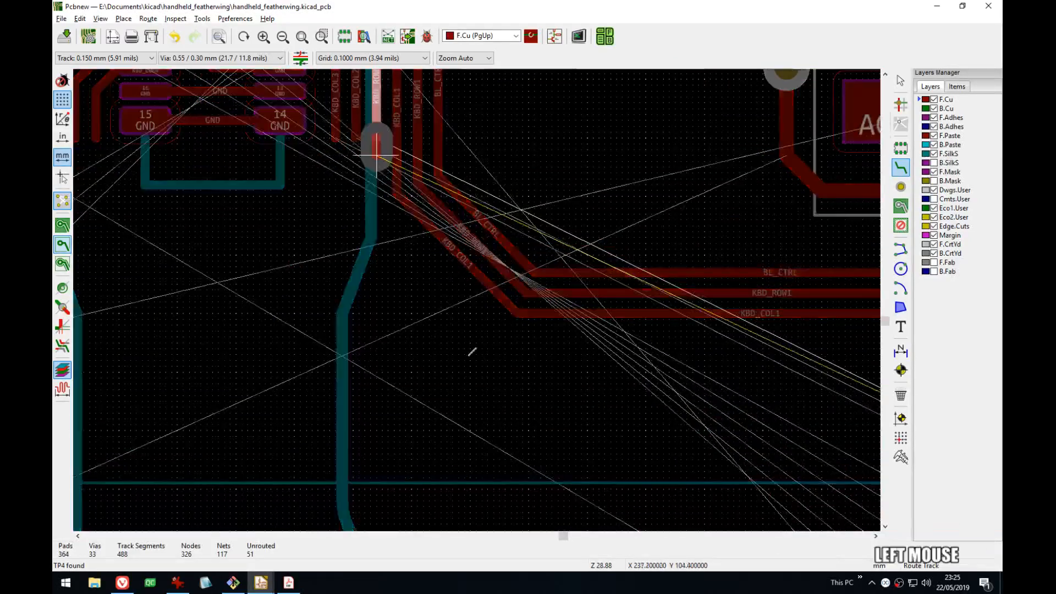
pyautogui.moveTo(754, 329); pyautogui.dragTo(495, 276, button='middle')
pyautogui.click(761, 360)
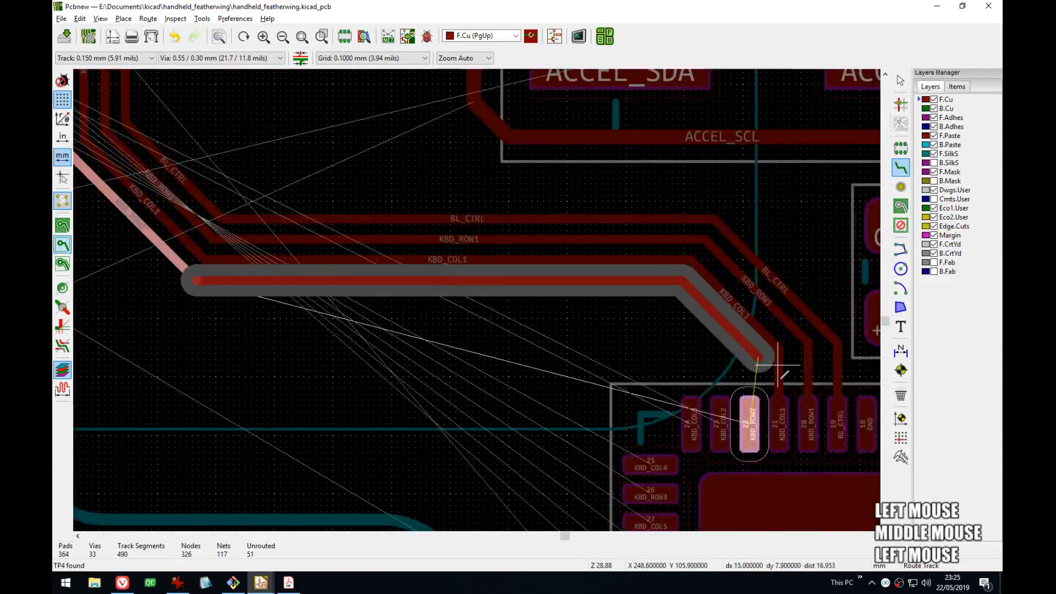
pyautogui.click(748, 426)
# - Route KBD_COL2 below KBD_ROW2 to U7 pad 23 and pull its diagonal in line with the neighbouring tracks
pyautogui.moveTo(744, 429); pyautogui.dragTo(324, 227, button='middle')
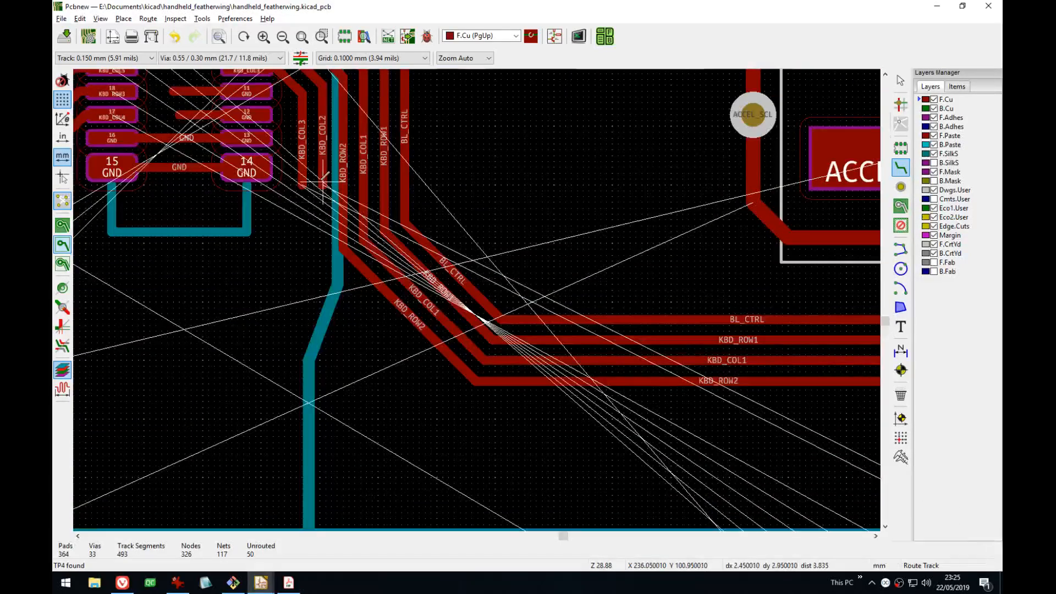
pyautogui.click(323, 180)
pyautogui.moveTo(766, 379); pyautogui.dragTo(420, 269, button='middle')
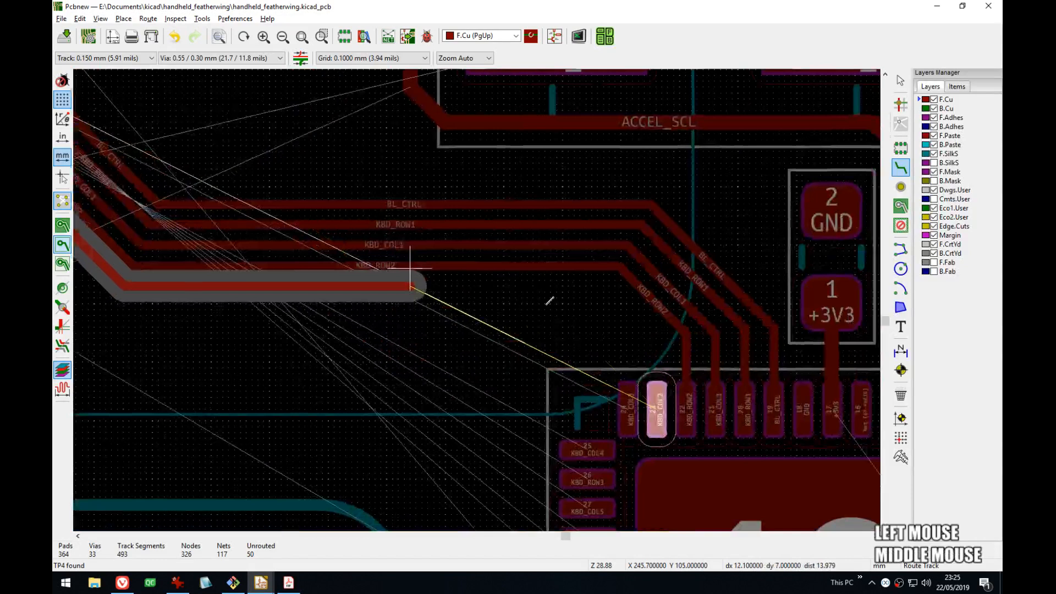
pyautogui.click(515, 281)
pyautogui.click(657, 406)
pyautogui.click(627, 332)
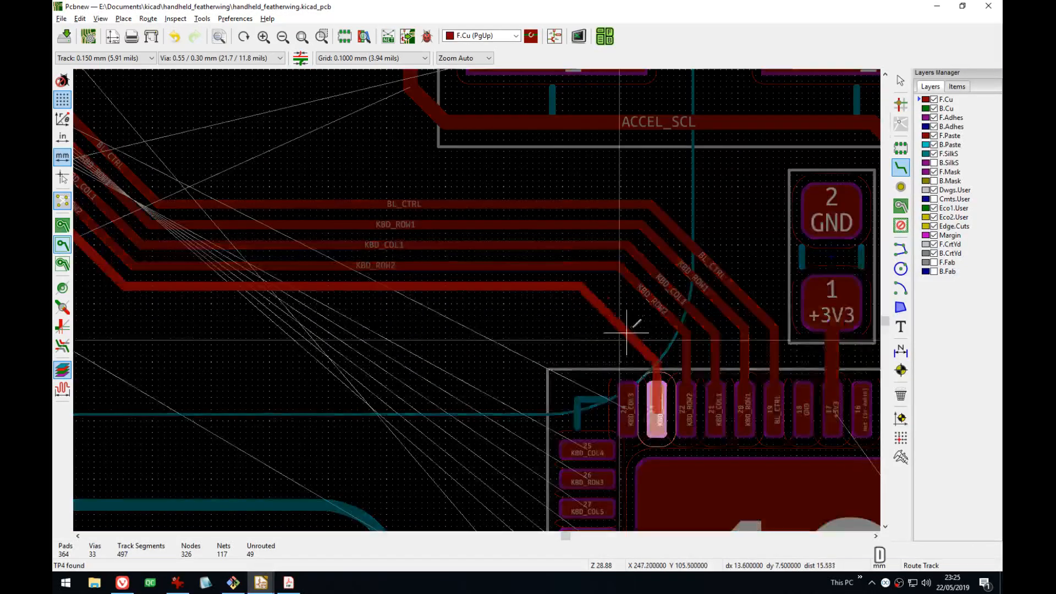
pyautogui.click(646, 387)
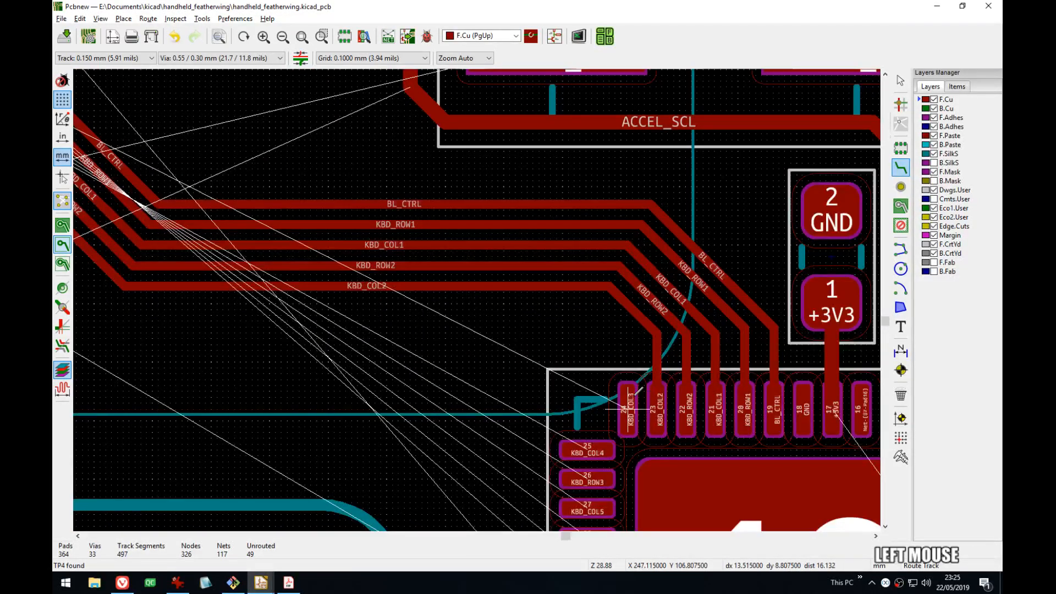
# - Route KBD_COL3 from U7 pad 24 below KBD_COL2 to its connector track and tighten the diagonal near the pad
pyautogui.click(628, 407)
pyautogui.click(509, 303)
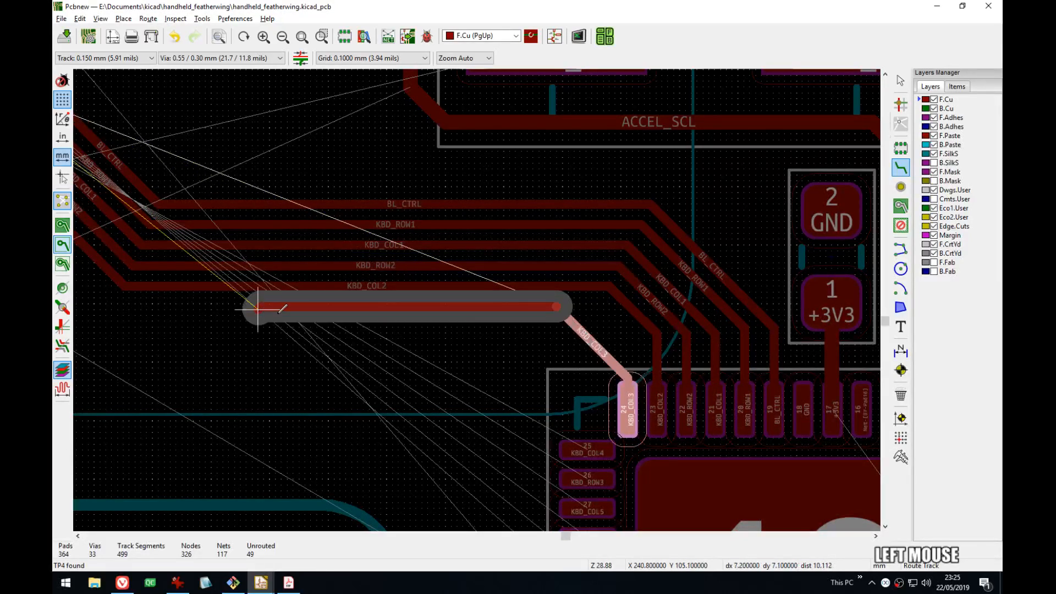
pyautogui.moveTo(255, 302); pyautogui.dragTo(427, 378, button='middle')
pyautogui.click(374, 200)
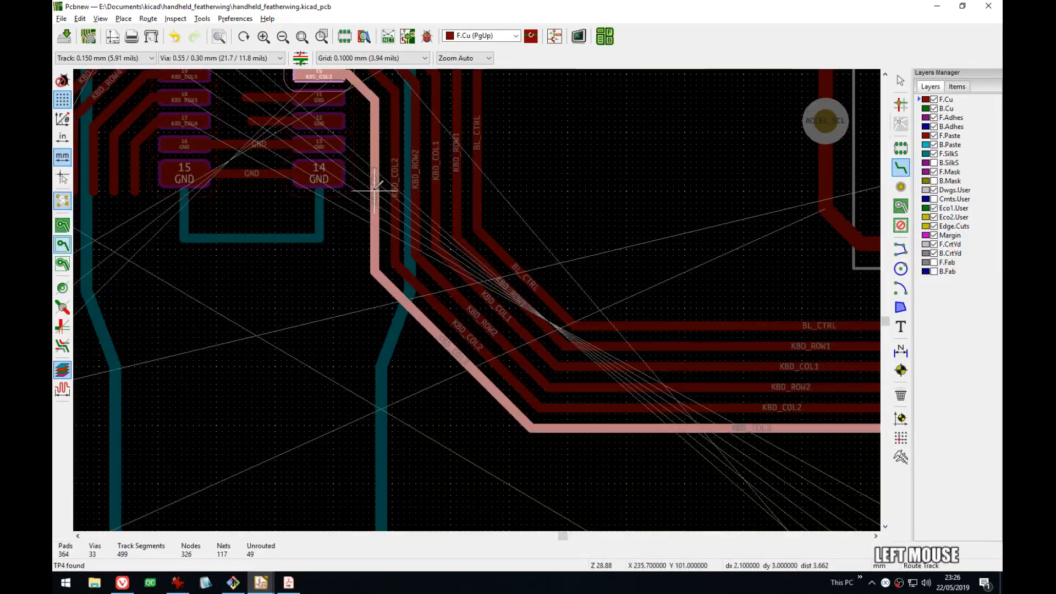
pyautogui.moveTo(709, 318); pyautogui.dragTo(266, 182, button='middle')
pyautogui.click(570, 334)
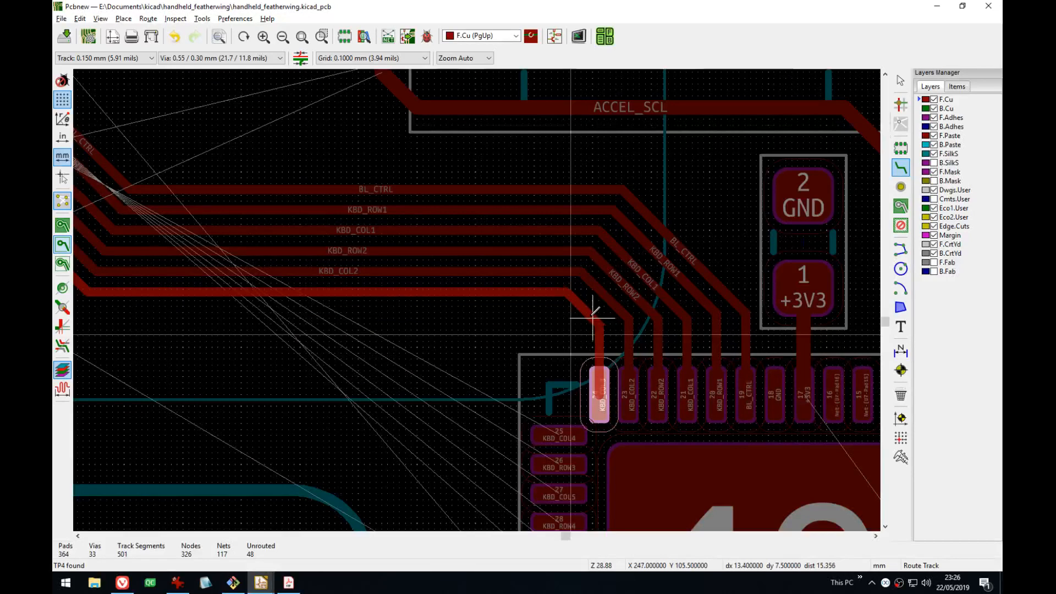
pyautogui.press('Escape')
# - Route KBD_COL4 on F.Cu from U7 pad 25 to its track end at the keyboard connector
pyautogui.moveTo(733, 301); pyautogui.dragTo(842, 296, button='middle')
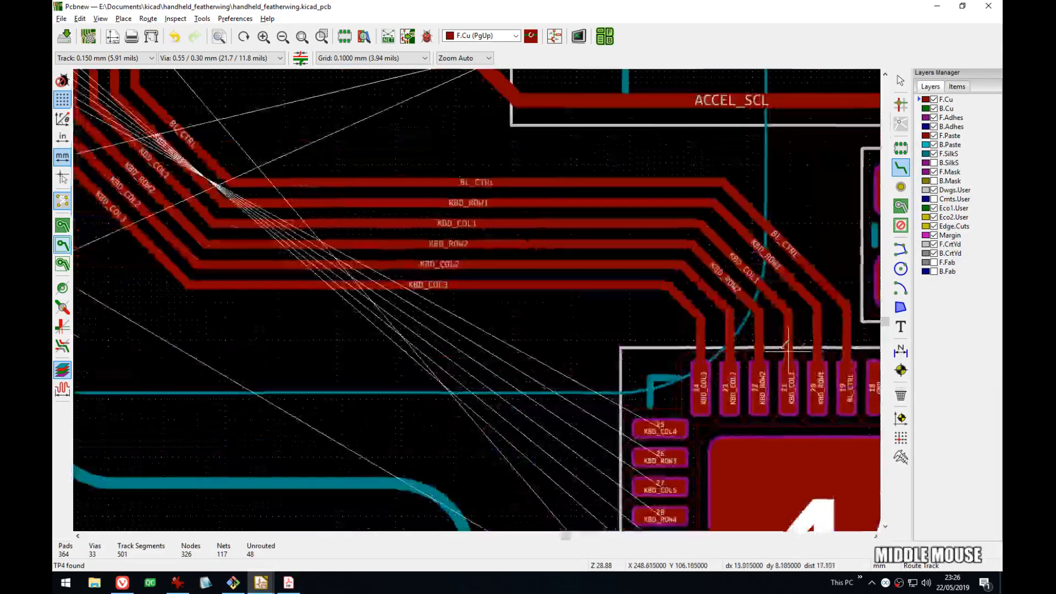
pyautogui.scroll(-4, 841, 297)
pyautogui.moveTo(320, 226); pyautogui.dragTo(483, 311, button='middle')
pyautogui.scroll(4, 553, 318)
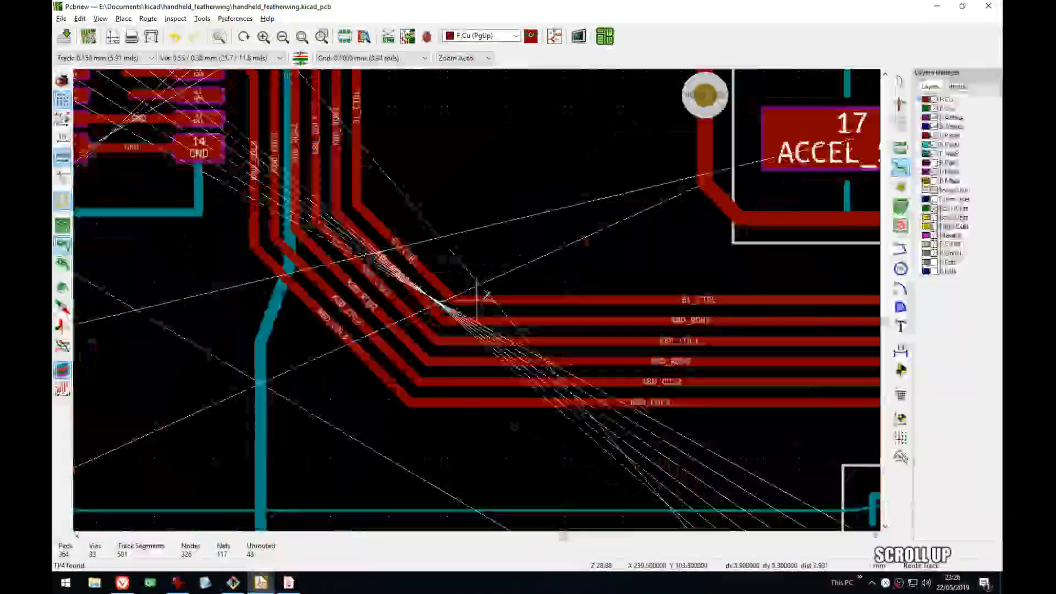
pyautogui.moveTo(626, 359); pyautogui.dragTo(160, 162, button='middle')
pyautogui.moveTo(418, 320); pyautogui.dragTo(627, 324, button='middle')
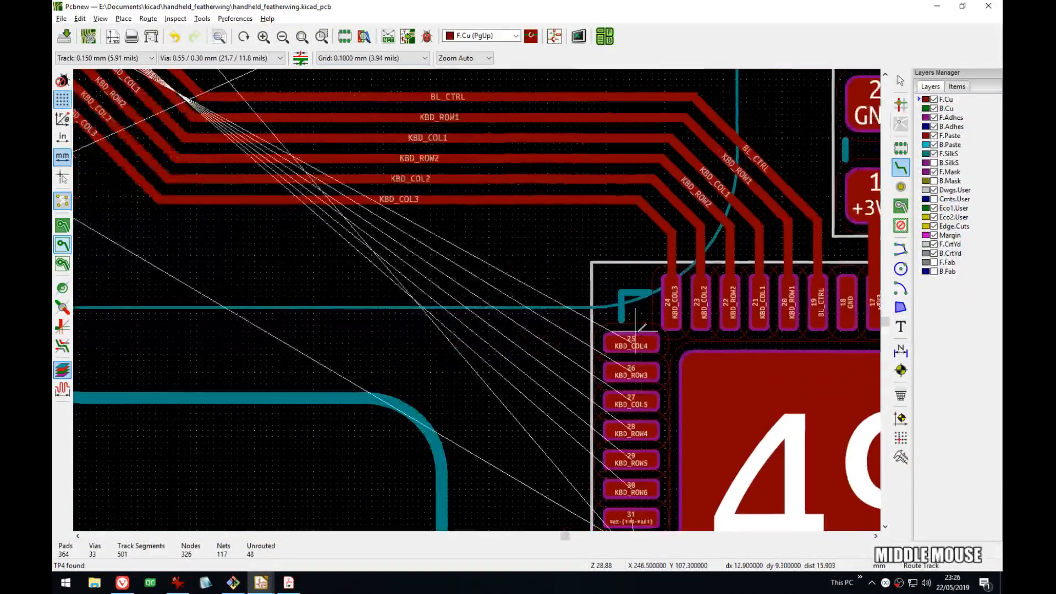
pyautogui.click(625, 341)
pyautogui.moveTo(165, 236); pyautogui.dragTo(471, 358, button='middle')
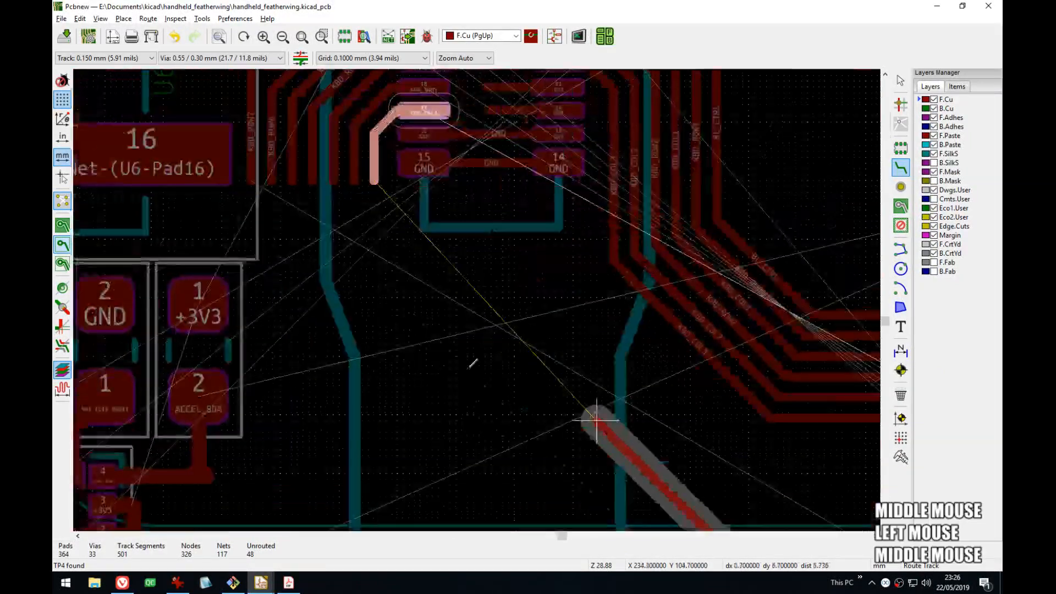
pyautogui.click(374, 180)
# - Shift the KBD_COL4 diagonal away from the KBD_COL3 track and align its horizontal run with U7 pad 25
pyautogui.moveTo(610, 370); pyautogui.dragTo(436, 198, button='middle')
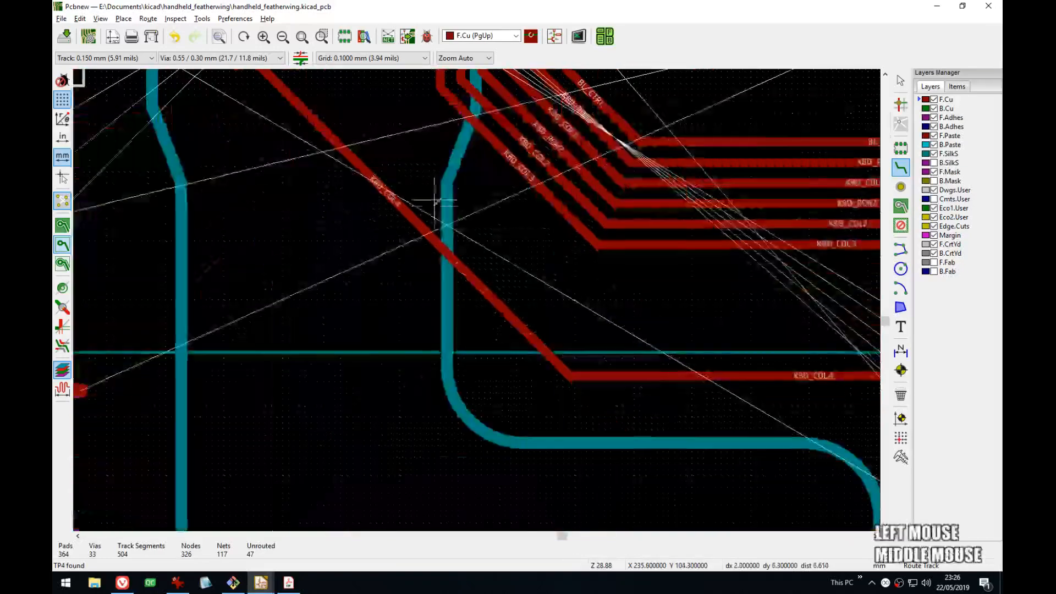
pyautogui.scroll(-1, 514, 346)
pyautogui.press('d')
pyautogui.click(380, 319)
pyautogui.moveTo(641, 349); pyautogui.dragTo(236, 261, button='middle')
pyautogui.scroll(1, 462, 290)
pyautogui.press('d')
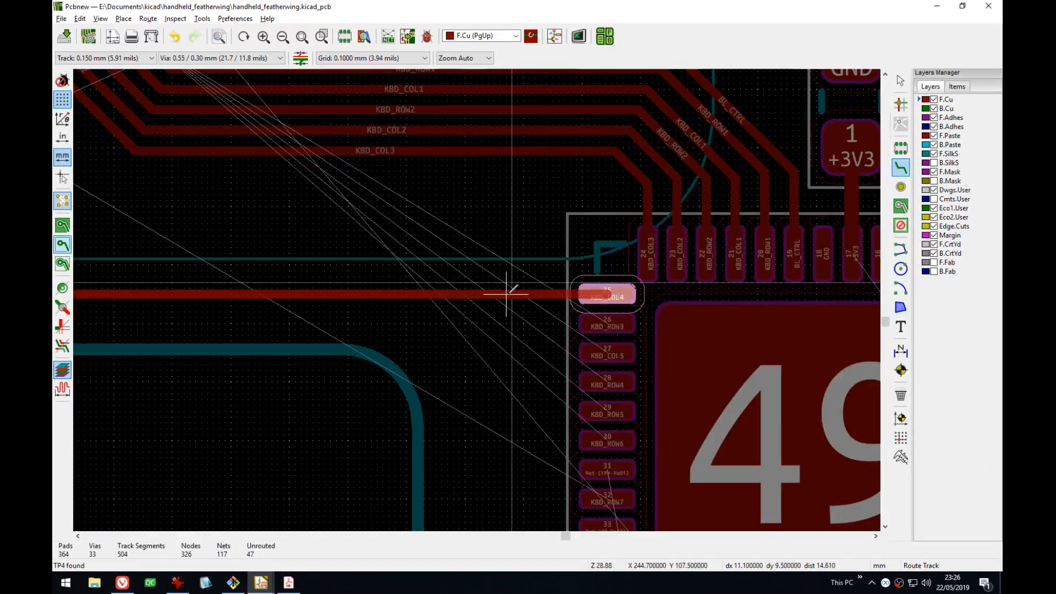
pyautogui.click(507, 292)
# - Route KBD_ROW3 on F.Cu from U7 pad 26 to its connector track, parallel below KBD_COL4
pyautogui.press('x')
pyautogui.moveTo(113, 291); pyautogui.dragTo(639, 433, button='middle')
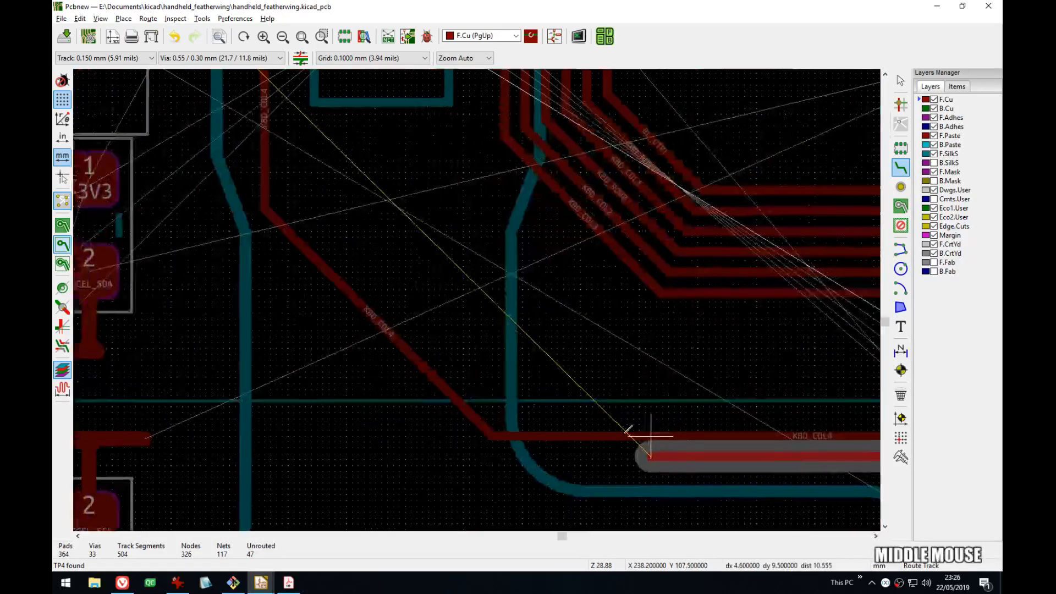
pyautogui.moveTo(265, 241); pyautogui.dragTo(376, 370, button='middle')
pyautogui.click(356, 183)
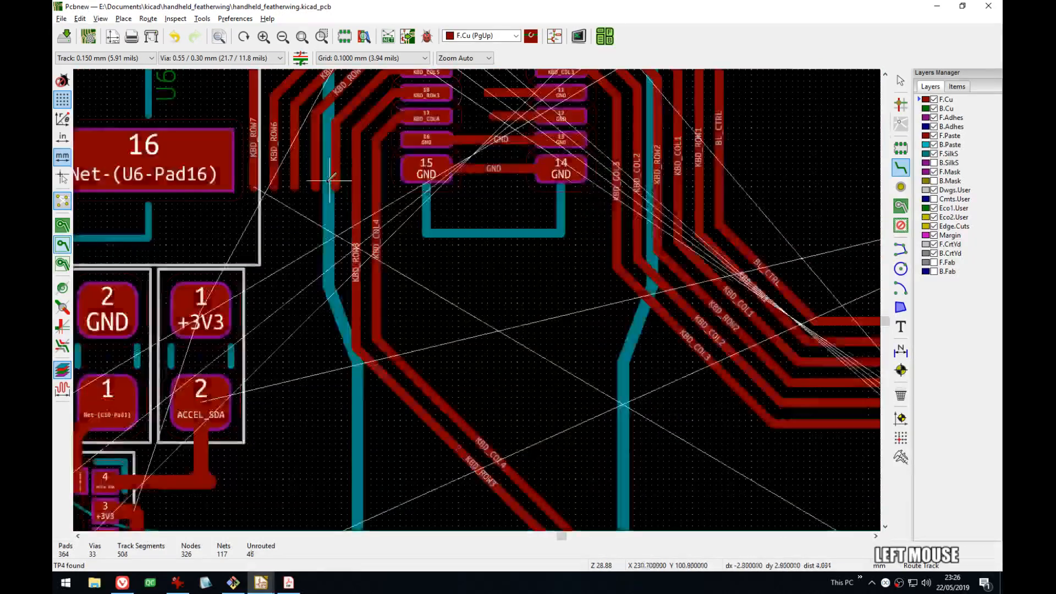
# - Route KBD_COL5 from its connector track below KBD_ROW3 to U7 pad 27 and save the board
pyautogui.click(335, 186)
pyautogui.scroll(1, 329, 373)
pyautogui.moveTo(329, 373); pyautogui.dragTo(101, 168, button='middle')
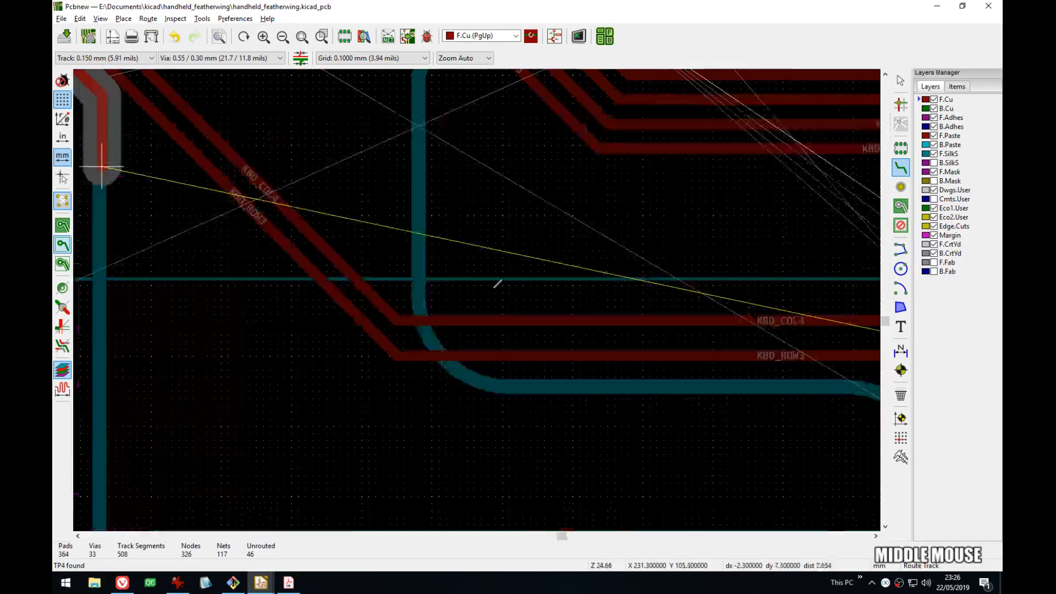
pyautogui.moveTo(728, 412); pyautogui.dragTo(288, 318, button='middle')
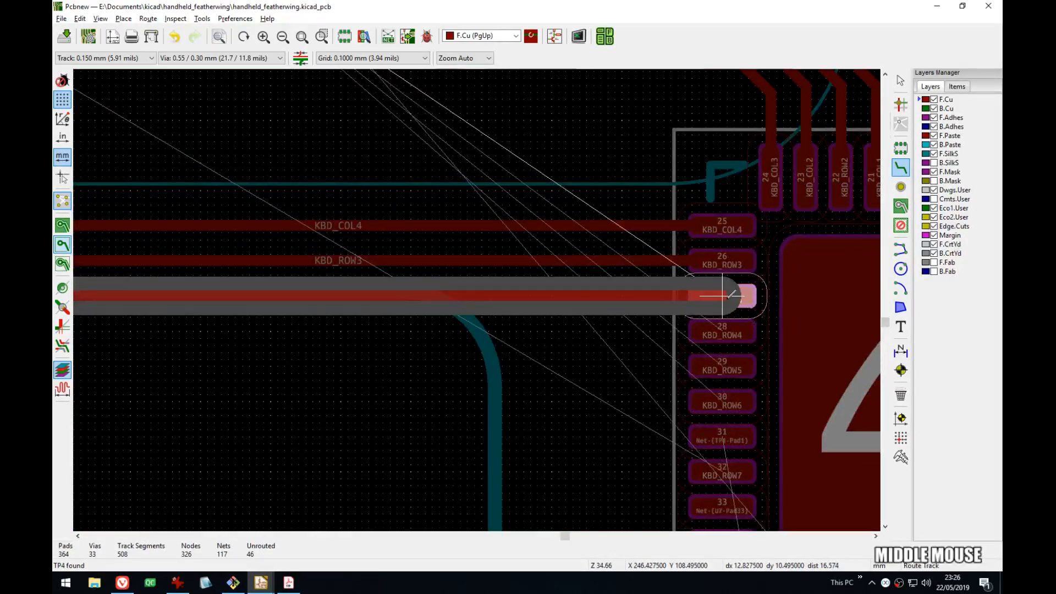
pyautogui.click(723, 297)
pyautogui.hotkey('ctrl', 's')
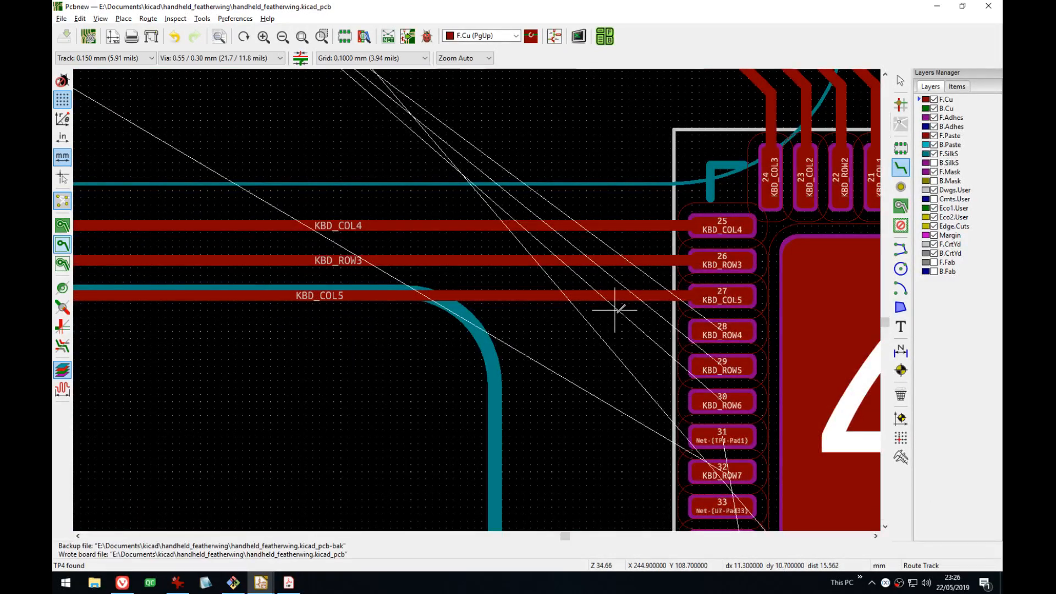
# - Route KBD_ROW4 on F.Cu from U7 pad 28 to its connector track, passing outside KBD_COL5
pyautogui.click(706, 324)
pyautogui.moveTo(345, 318); pyautogui.dragTo(702, 387, button='middle')
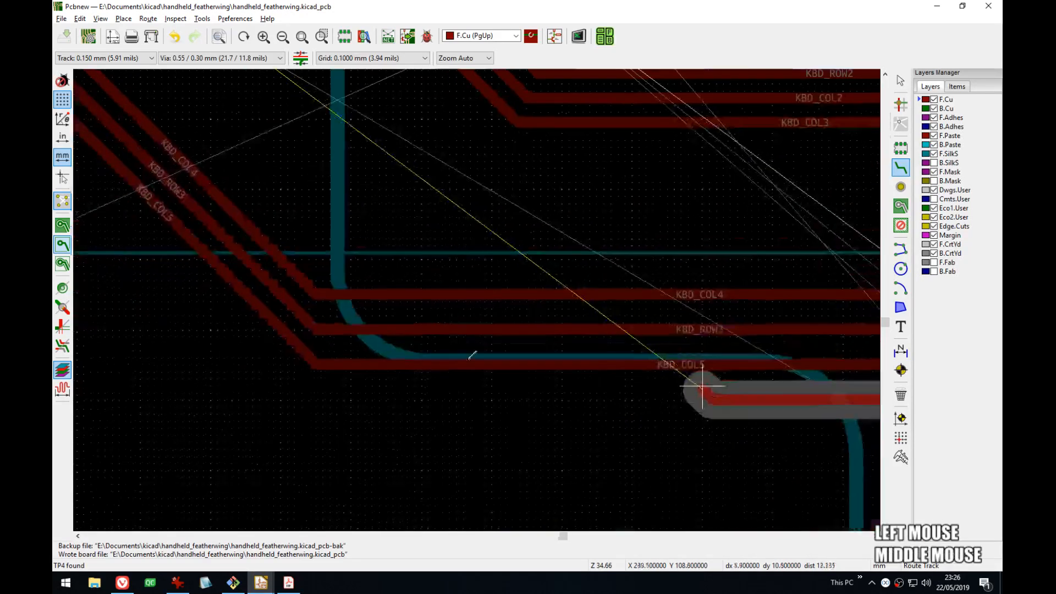
pyautogui.moveTo(318, 294); pyautogui.dragTo(672, 456, button='middle')
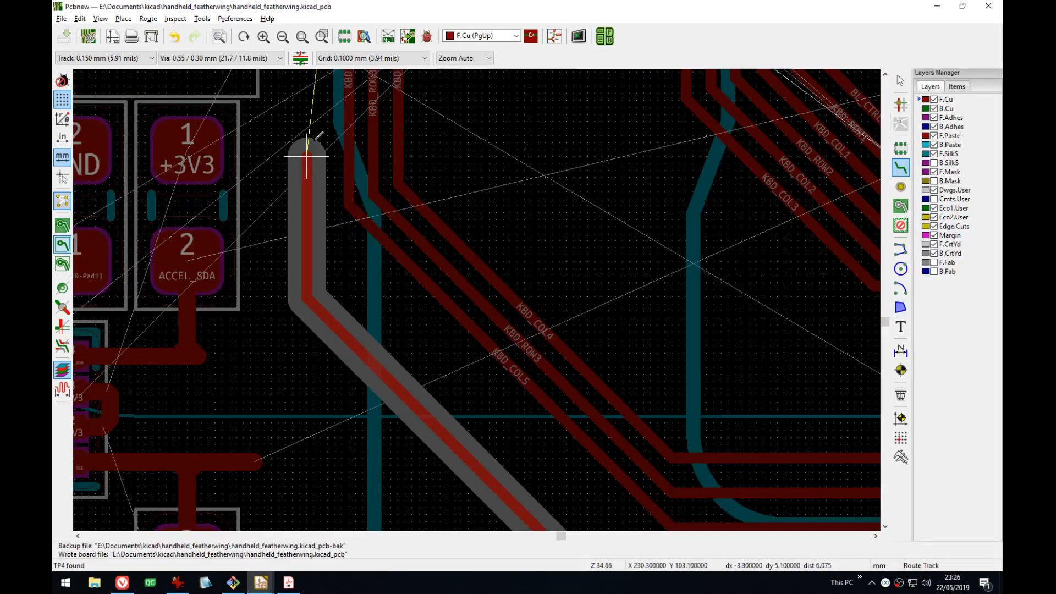
pyautogui.moveTo(312, 146); pyautogui.dragTo(327, 288, button='middle')
pyautogui.click(338, 145)
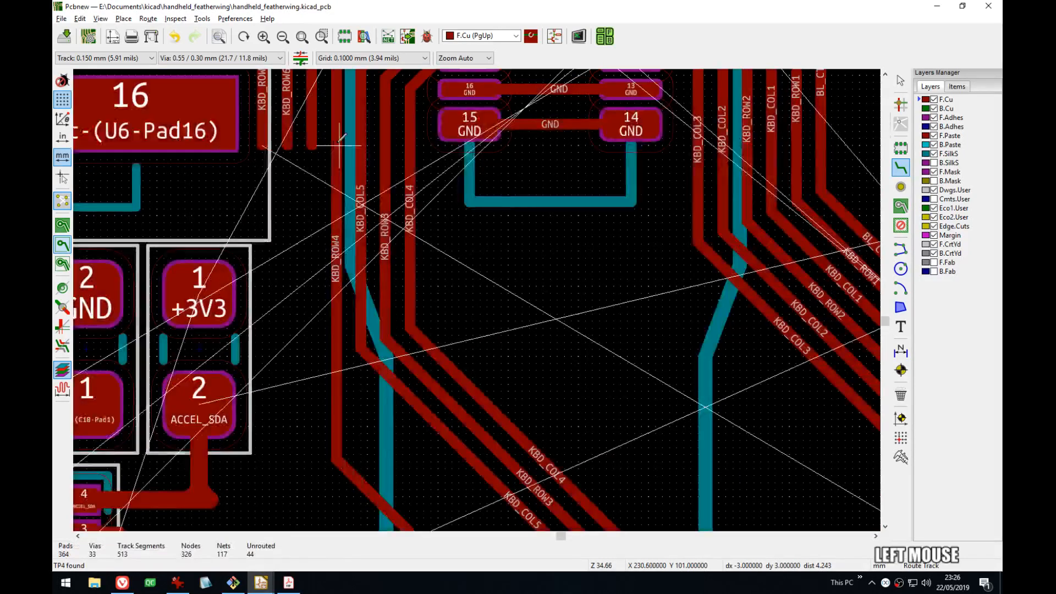
# - Check the CPU performance and process list in Task Manager, and return to the board layout
pyautogui.hotkey('ctrl', 'shift', 'Escape')
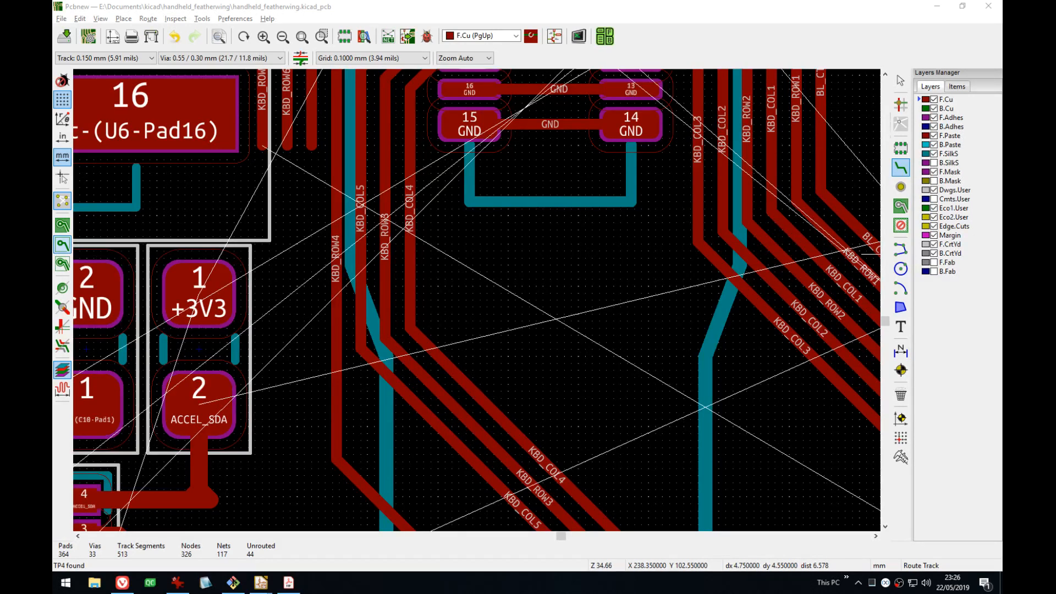
pyautogui.moveTo(1002, 78); pyautogui.dragTo(605, 56)
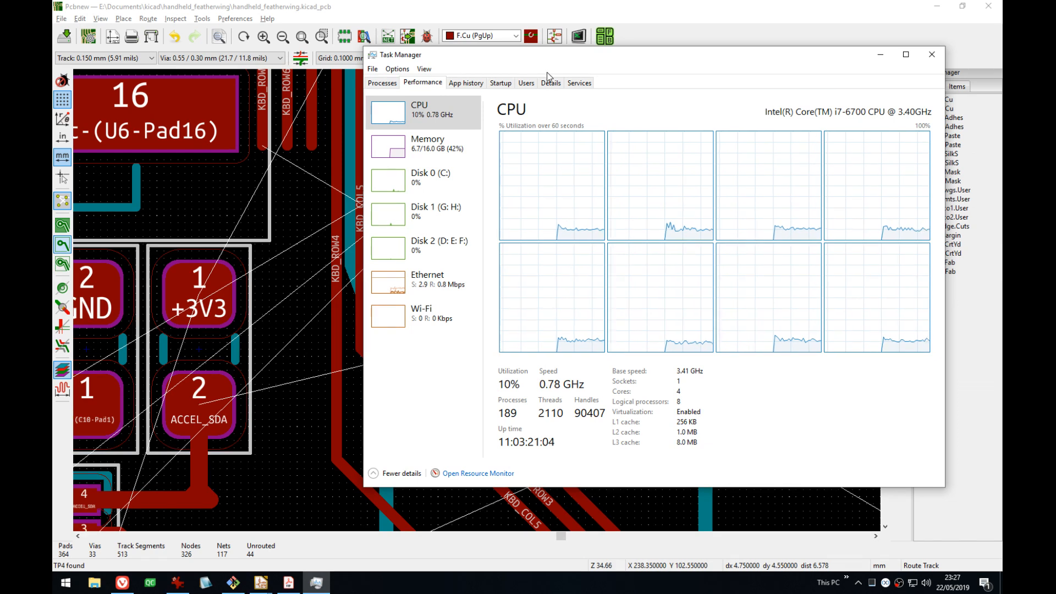
pyautogui.click(386, 84)
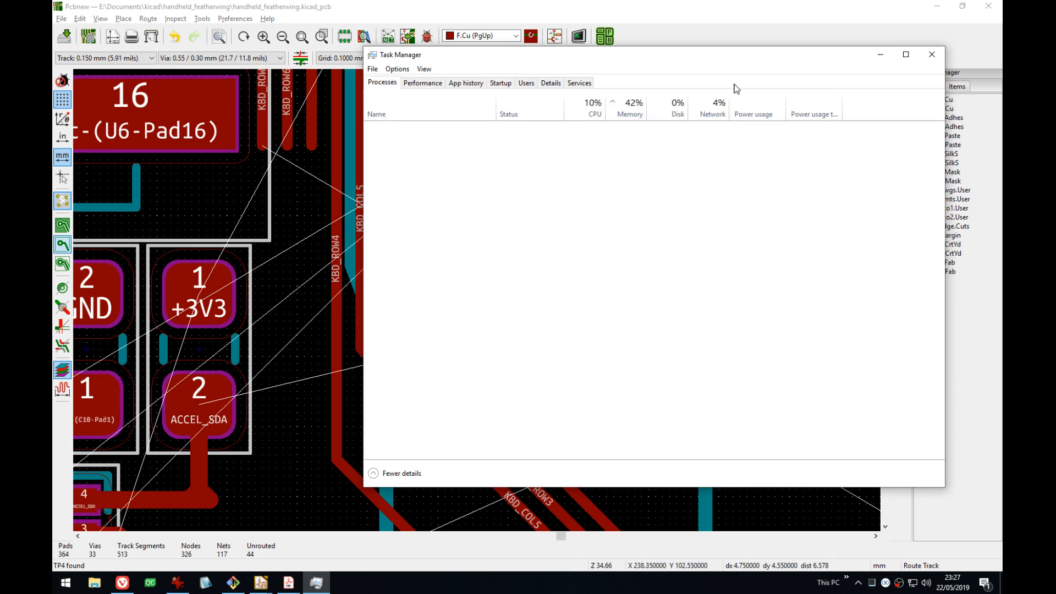
pyautogui.click(931, 54)
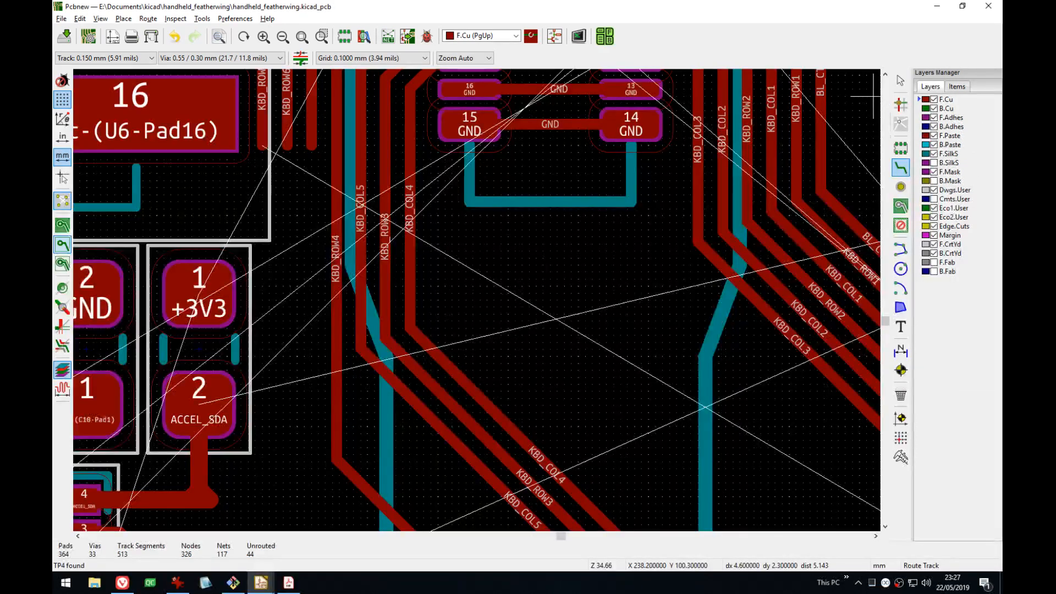
# - Pull the KBD_ROW4 diagonal closer to KBD_COL5 so its spacing matches the neighbouring tracks
pyautogui.moveTo(375, 211); pyautogui.dragTo(389, 348, button='middle')
pyautogui.click(378, 335)
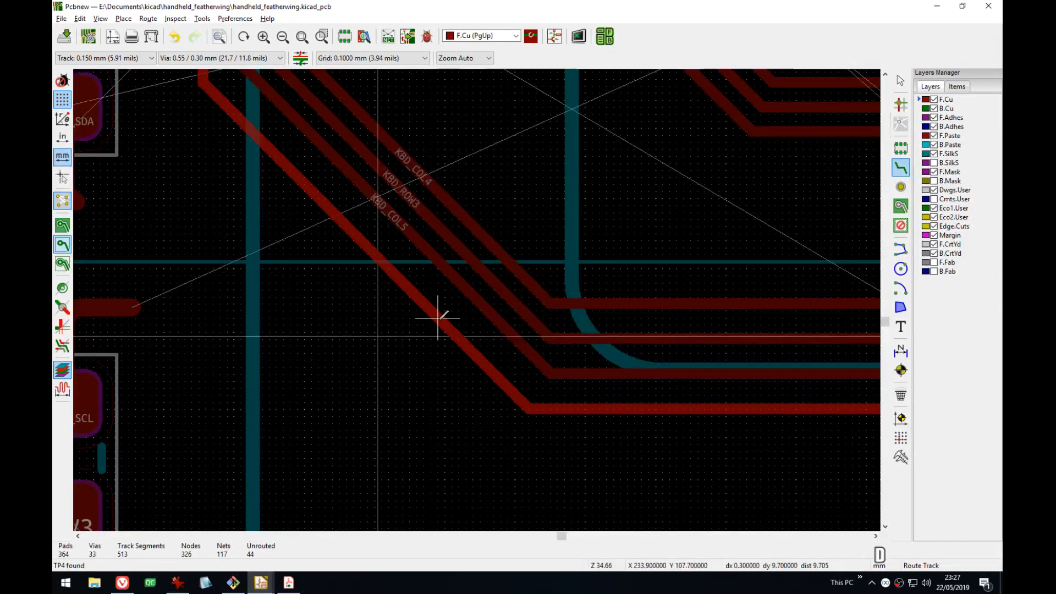
pyautogui.click(443, 313)
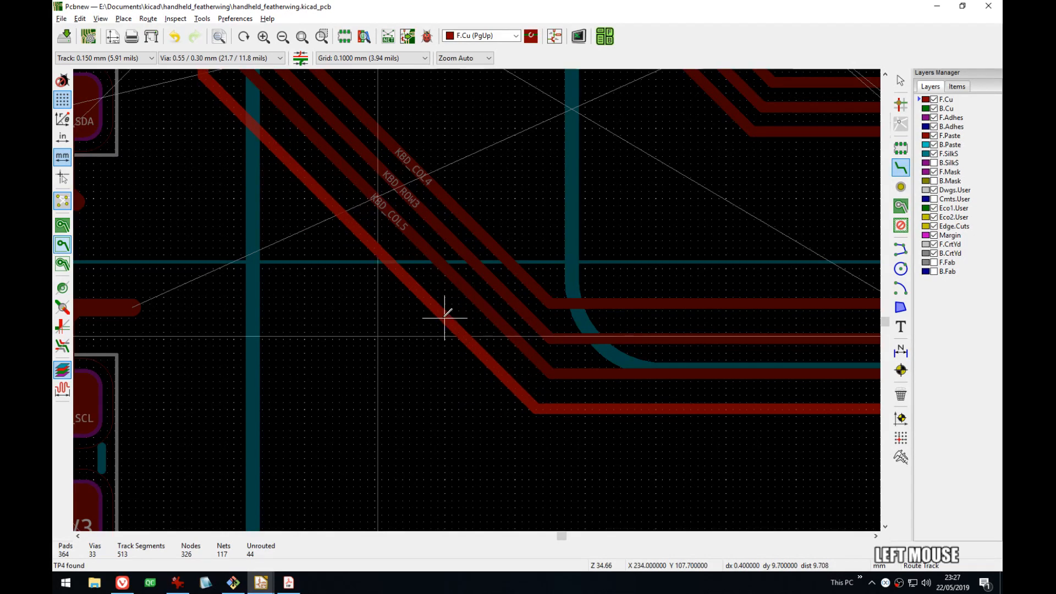
pyautogui.moveTo(487, 261); pyautogui.dragTo(513, 302, button='middle')
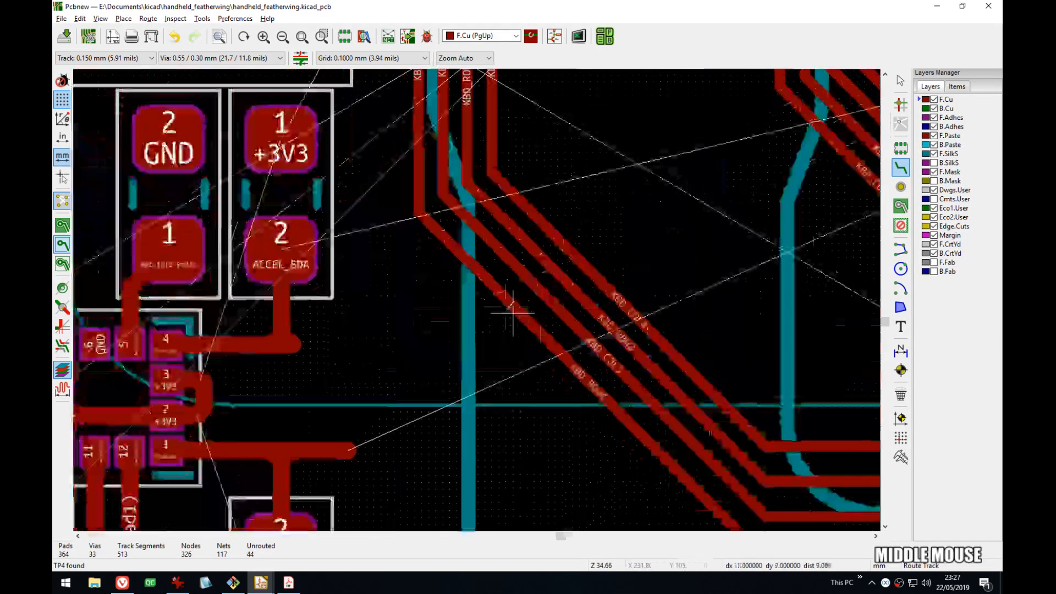
pyautogui.press('d')
pyautogui.click(513, 292)
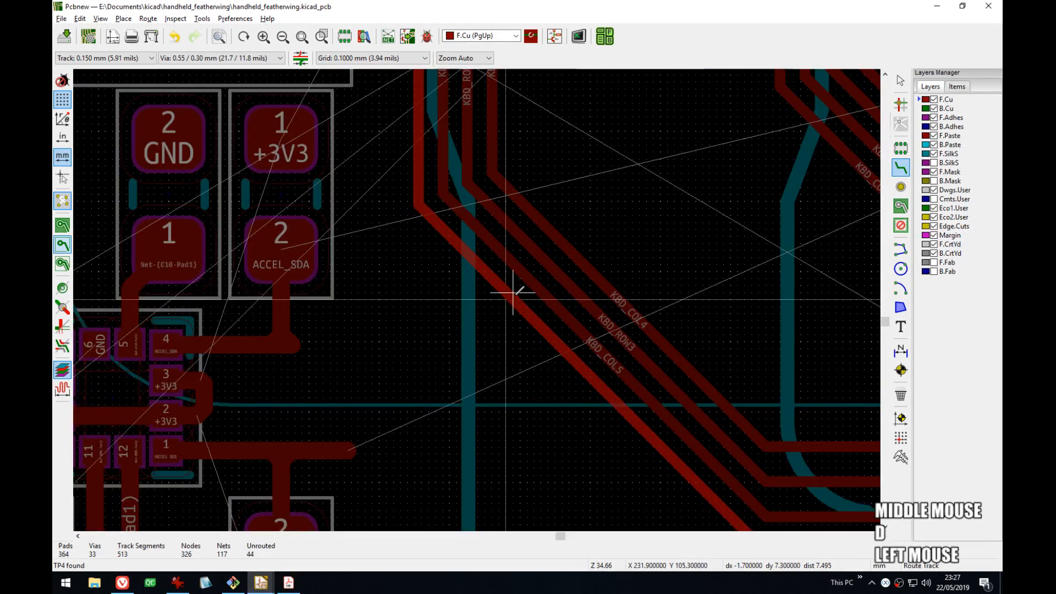
pyautogui.click(533, 306)
pyautogui.moveTo(540, 318); pyautogui.dragTo(621, 352, button='middle')
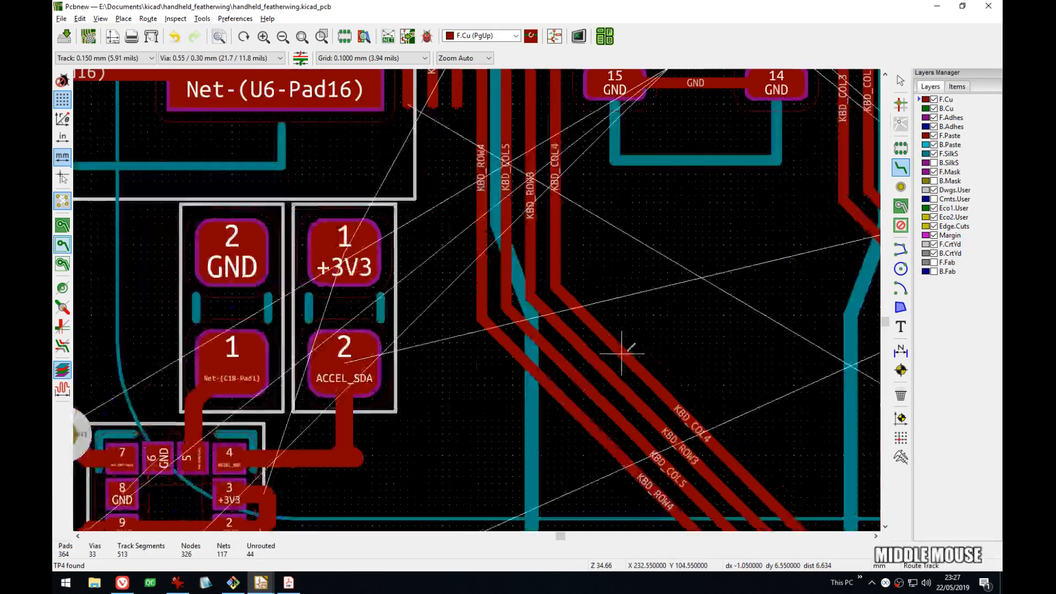
# - Route KBD_ROW5 on F.Cu from its connector track to U7 pad 29, parallel below KBD_ROW4
pyautogui.click(457, 106)
pyautogui.moveTo(527, 433); pyautogui.dragTo(202, 71, button='middle')
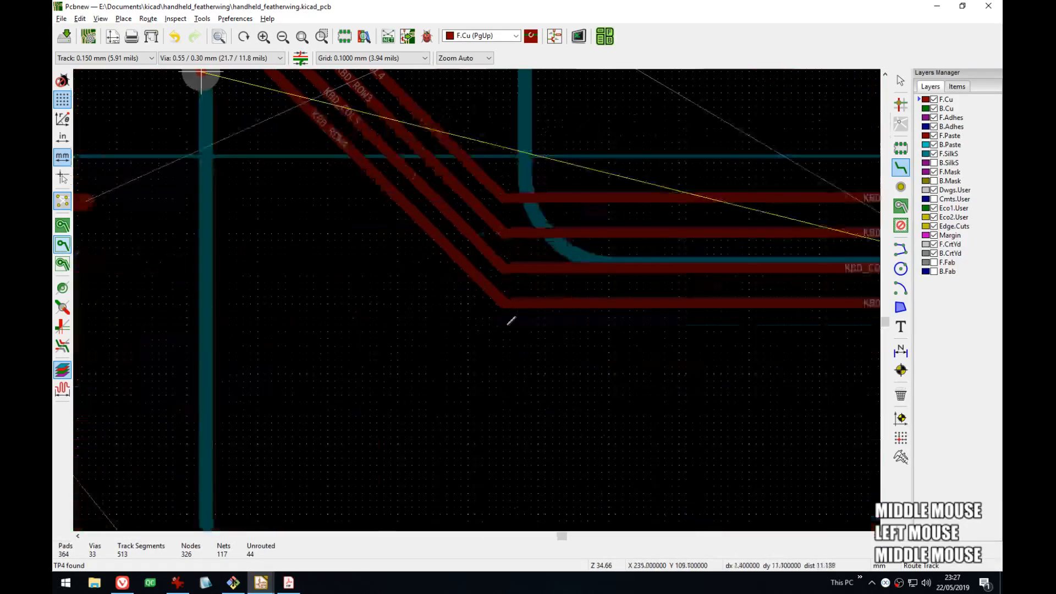
pyautogui.moveTo(836, 319); pyautogui.dragTo(430, 331, button='middle')
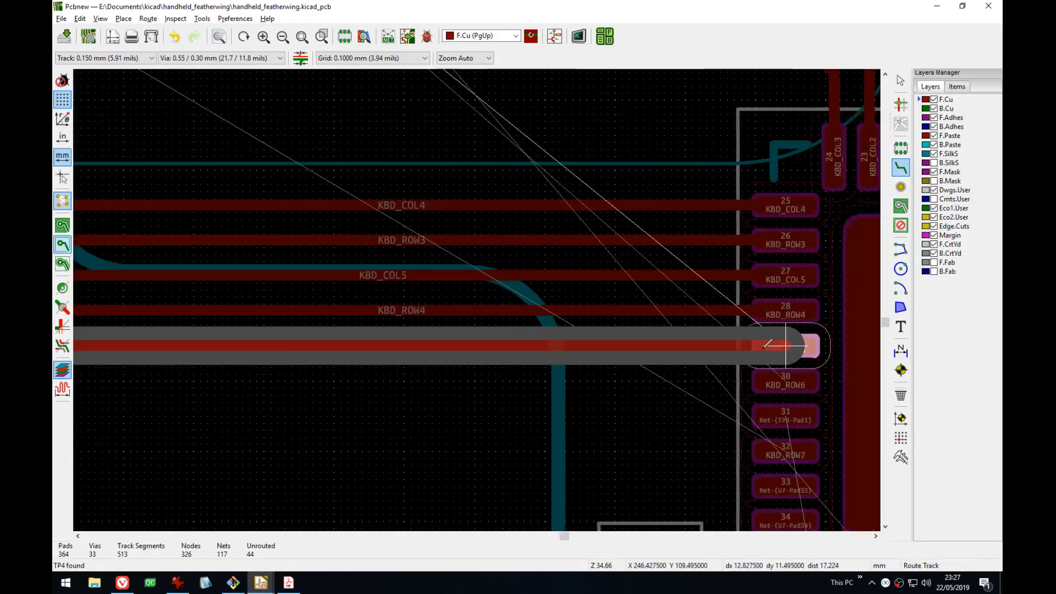
pyautogui.click(781, 346)
# - Route KBD_ROW6 on F.Cu from U7 pad 30 below KBD_ROW5 to its connector track
pyautogui.click(785, 380)
pyautogui.moveTo(110, 373); pyautogui.dragTo(653, 450, button='middle')
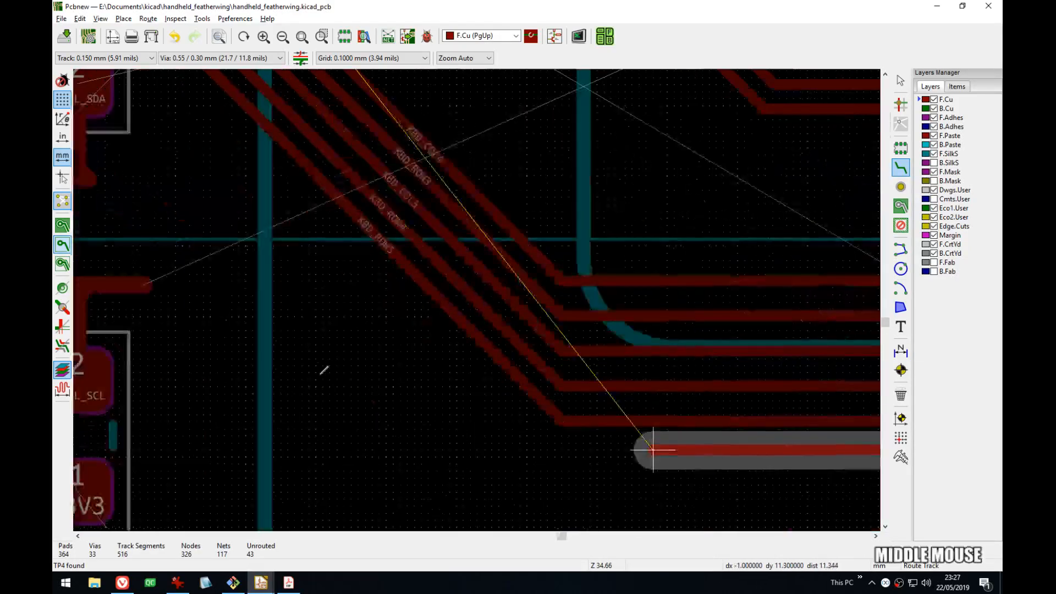
pyautogui.moveTo(208, 155)
pyautogui.mouseDown(button='middle')
pyautogui.moveTo(383, 338)
pyautogui.moveTo(407, 403)
pyautogui.mouseUp(button='middle')
pyautogui.moveTo(363, 226); pyautogui.dragTo(367, 334, button='middle')
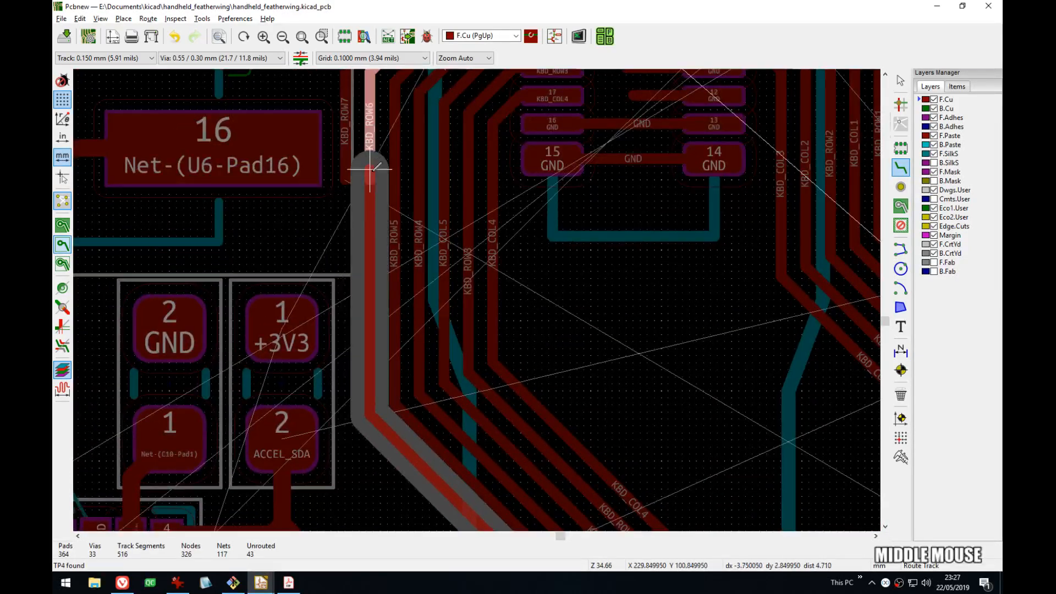
pyautogui.click(373, 168)
# - Route KBD_ROW7 from its connector track around the outside of KBD_ROW6 to U7 pad 32
pyautogui.click(345, 180)
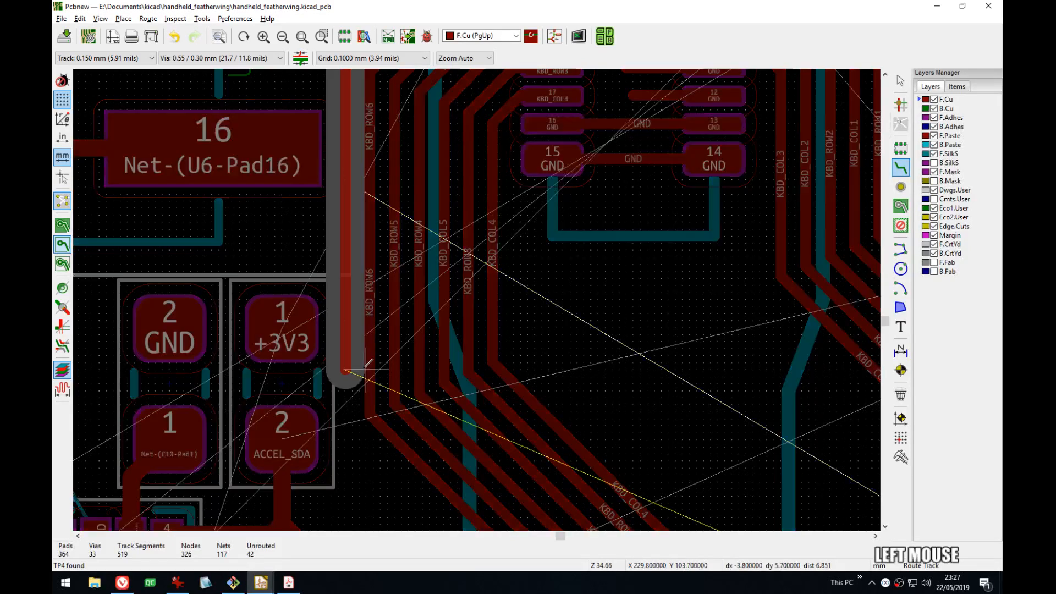
pyautogui.moveTo(349, 422); pyautogui.dragTo(271, 78, button='middle')
pyautogui.moveTo(550, 421); pyautogui.dragTo(267, 302, button='middle')
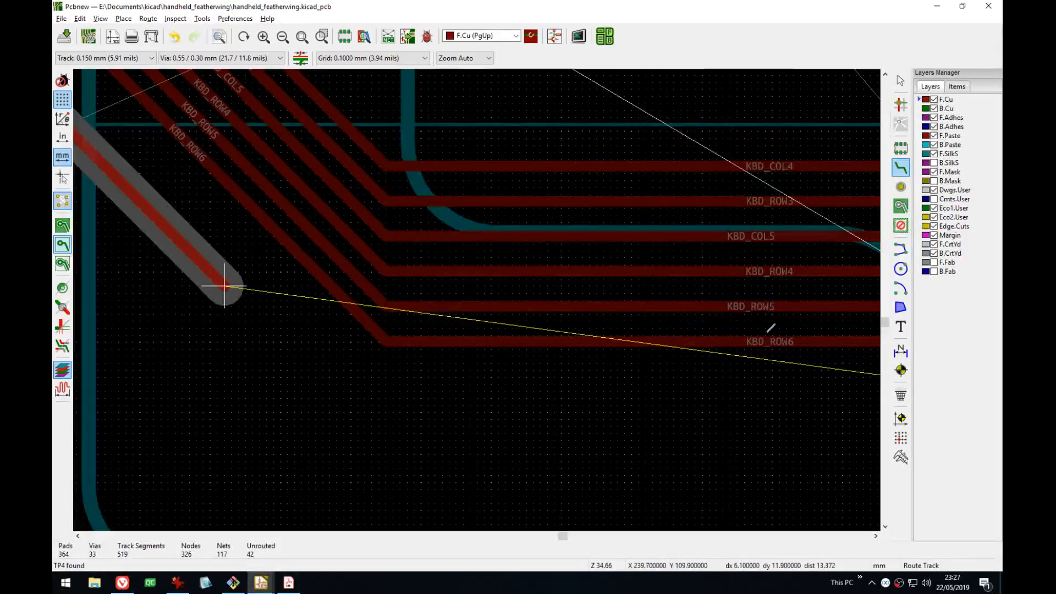
pyautogui.moveTo(841, 384); pyautogui.dragTo(627, 384, button='middle')
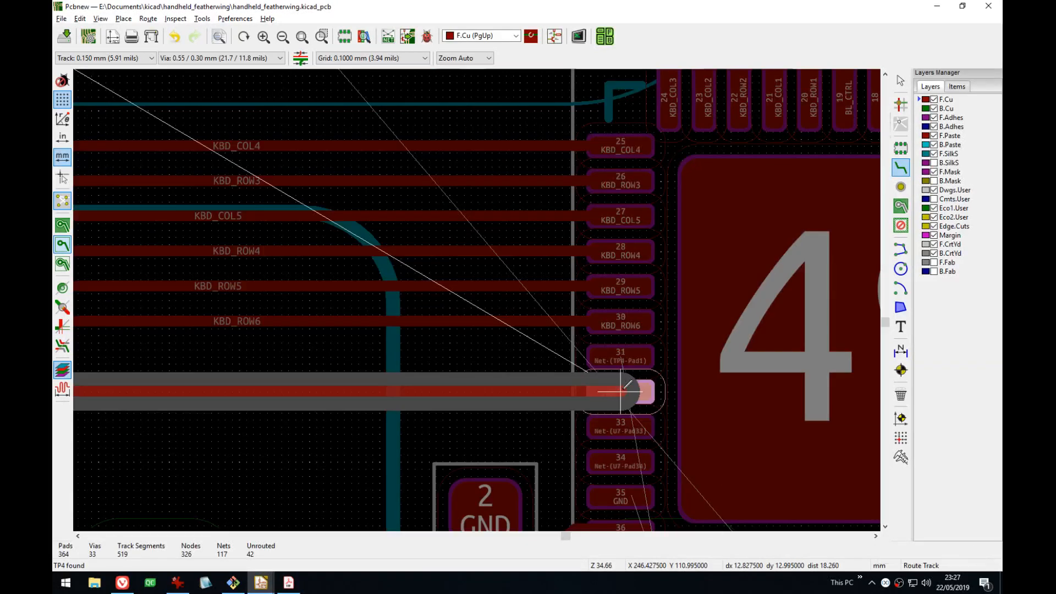
pyautogui.click(626, 384)
# - Save the board and preview it in the 3D Viewer before returning to the layout
pyautogui.scroll(-3, 483, 383)
pyautogui.moveTo(424, 292); pyautogui.dragTo(626, 351, button='middle')
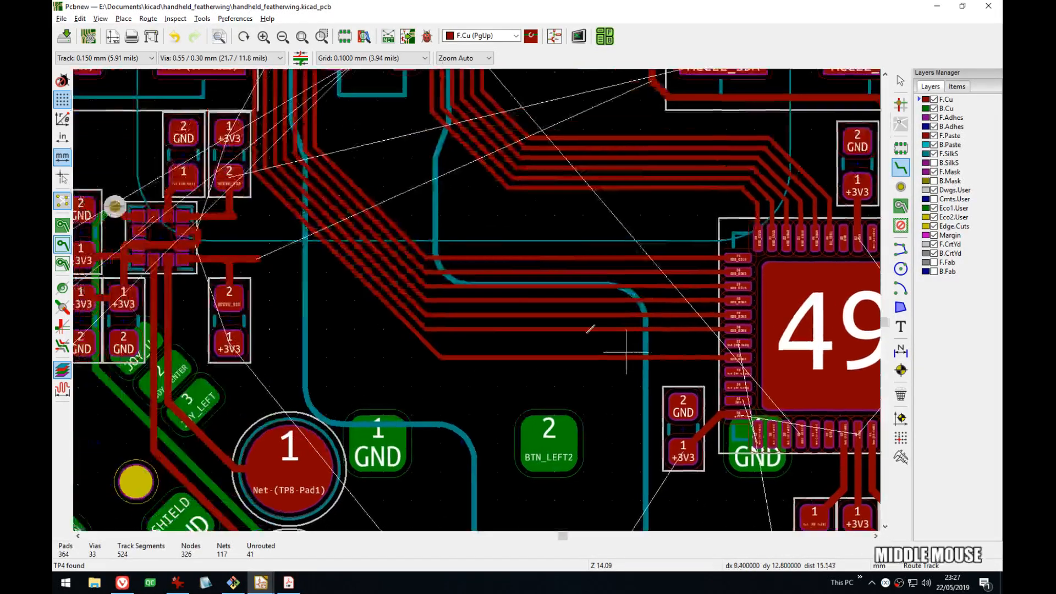
pyautogui.moveTo(435, 167); pyautogui.dragTo(561, 286, button='middle')
pyautogui.moveTo(487, 183); pyautogui.dragTo(571, 193, button='middle')
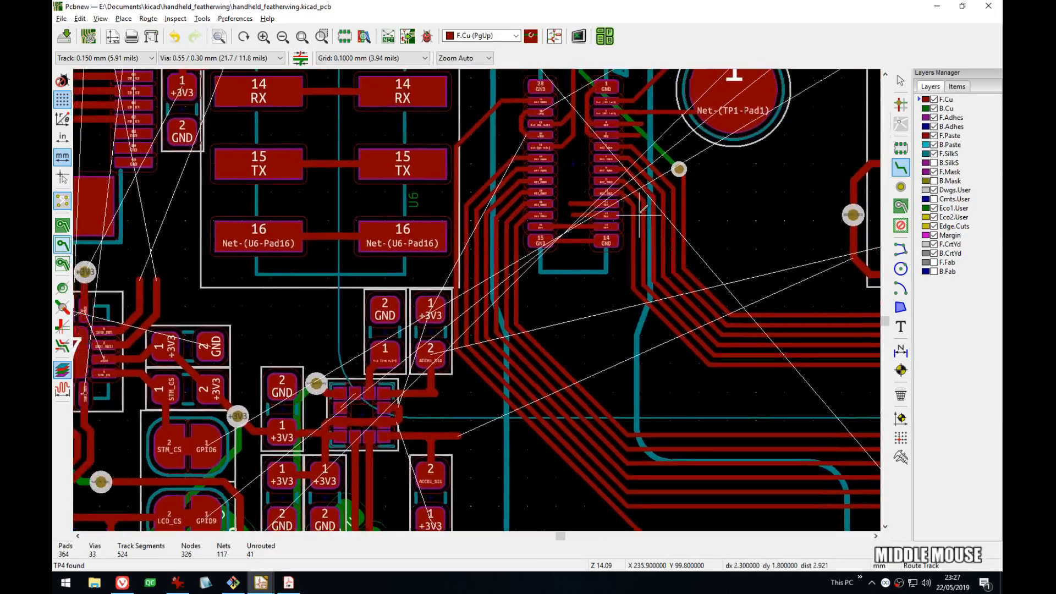
pyautogui.moveTo(461, 244); pyautogui.dragTo(476, 339, button='middle')
pyautogui.scroll(-3, 473, 342)
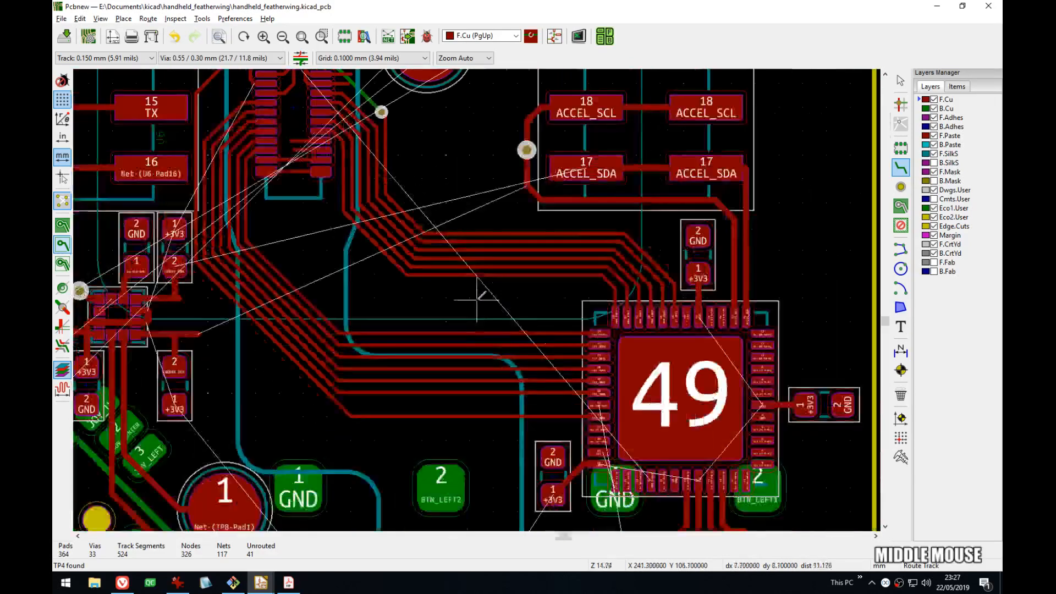
pyautogui.hotkey('ctrl', 's')
pyautogui.hotkey('alt', '3')
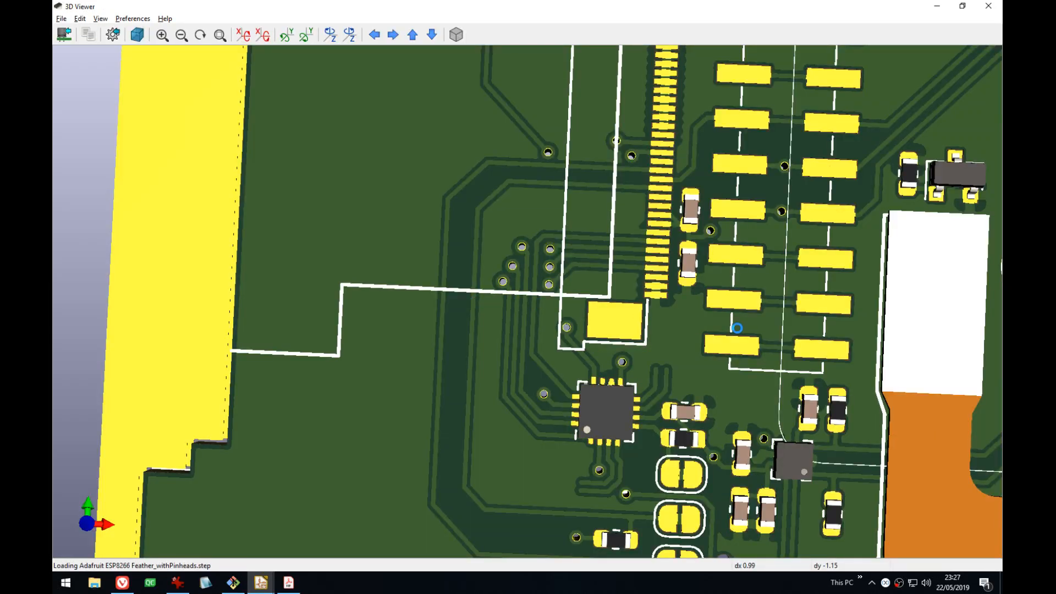
pyautogui.hotkey('alt', 'Tab')
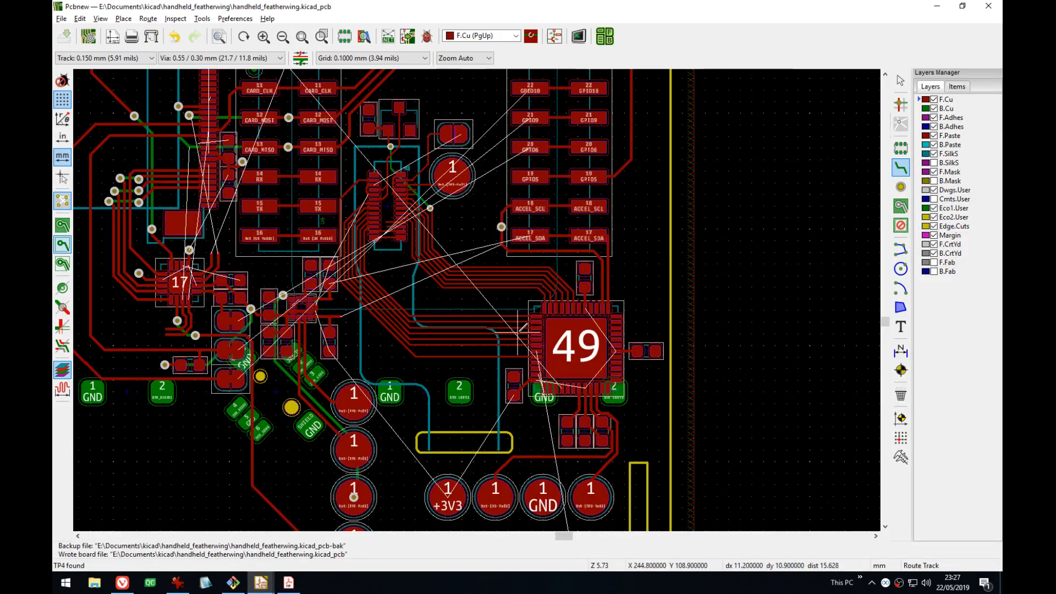
# - Refill all copper zones and view the component side of the updated board in the 3D Viewer
pyautogui.press('b')
pyautogui.hotkey('alt', 'Tab')
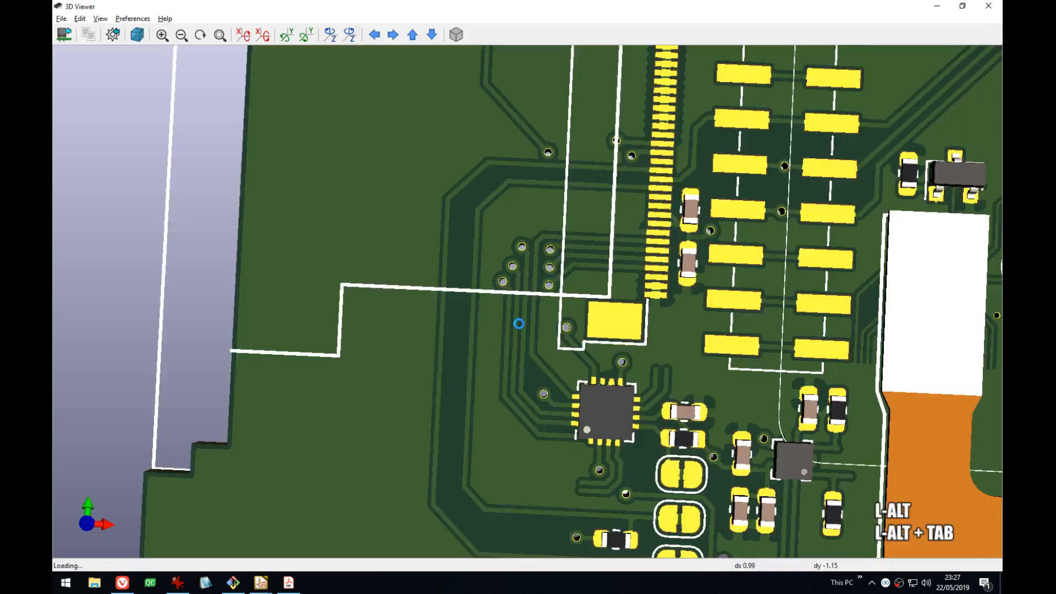
pyautogui.press('z')
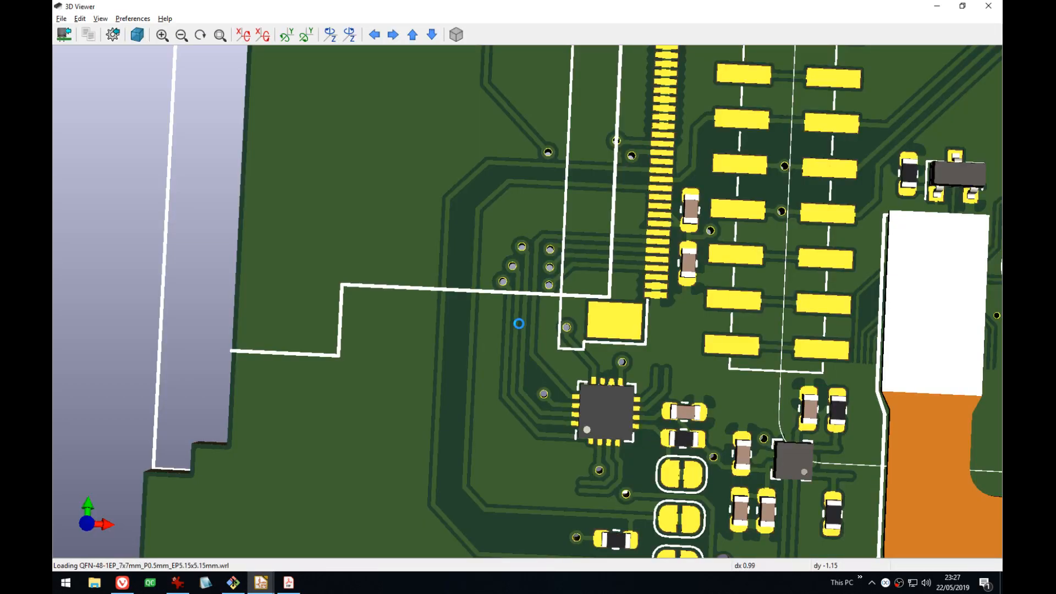
pyautogui.scroll(-3, 519, 324)
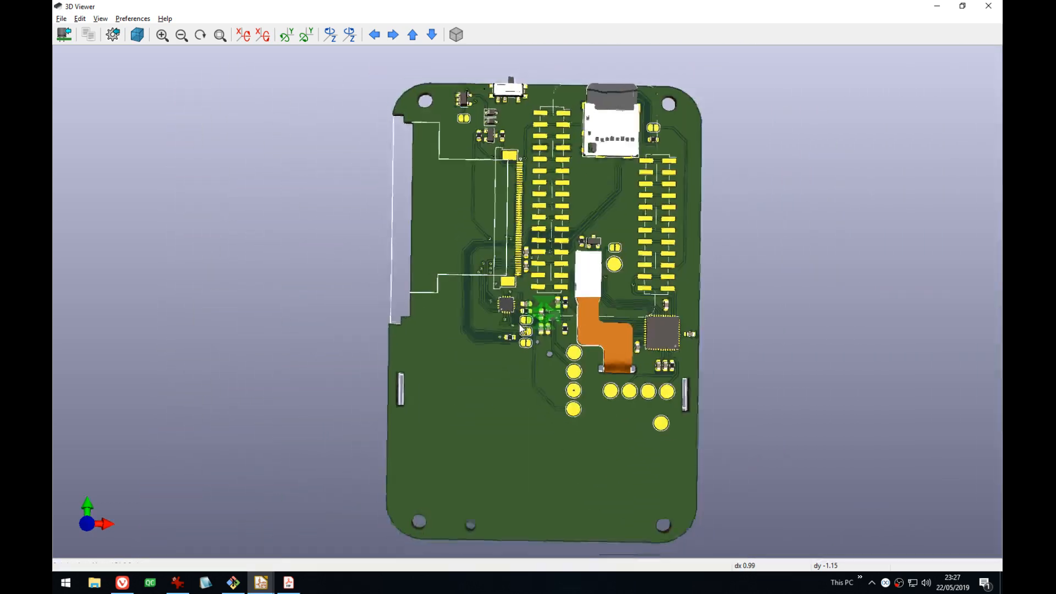
pyautogui.scroll(3, 587, 302)
pyautogui.scroll(2, 588, 285)
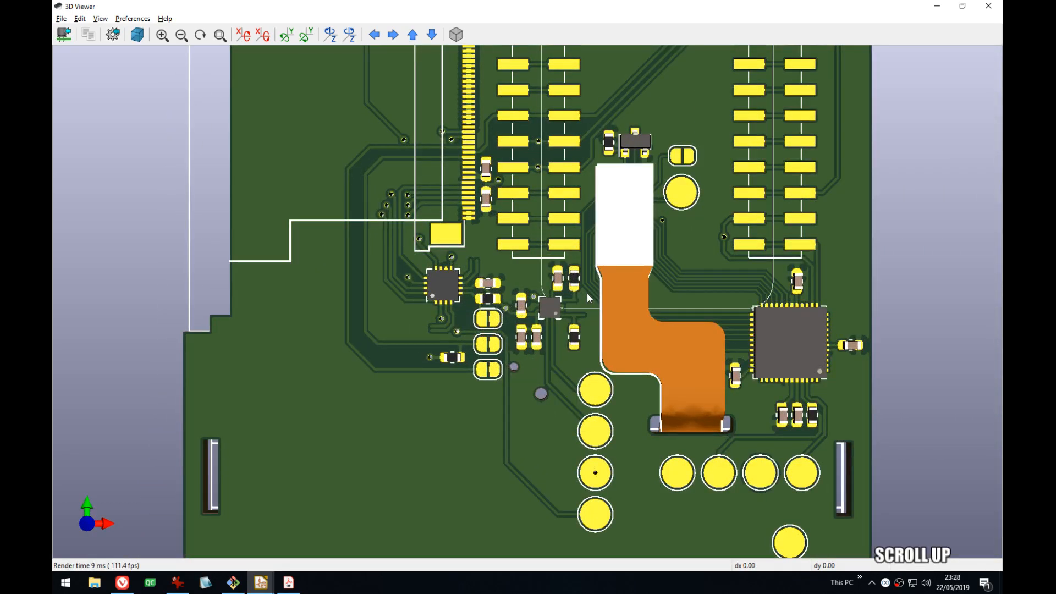
# - Flip the 3D model over and inspect the tracks and vias on the button side
pyautogui.hotkey('shift', 'z')
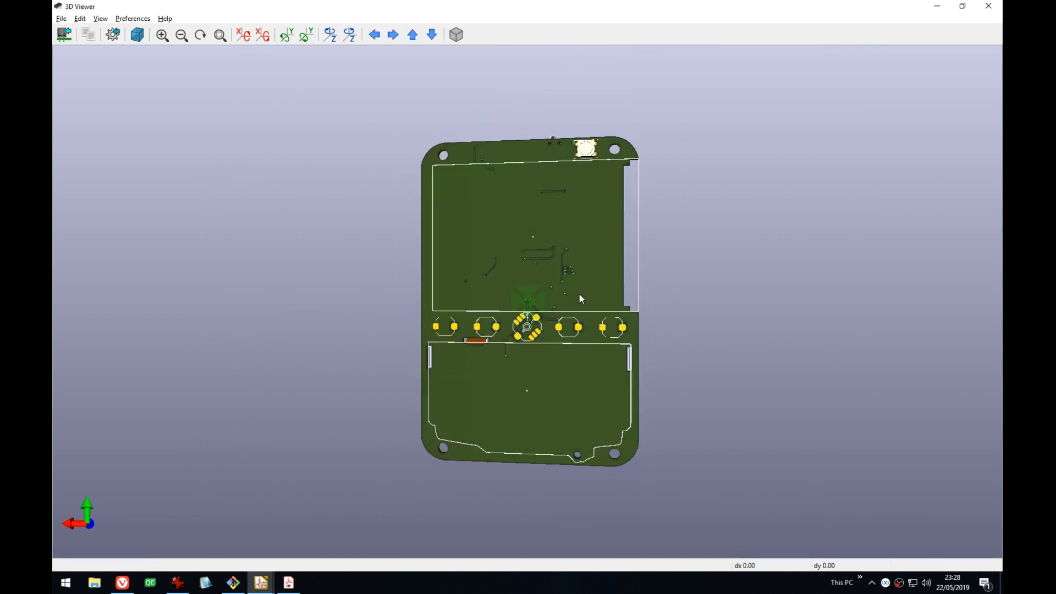
pyautogui.scroll(3, 522, 276)
pyautogui.moveTo(553, 189); pyautogui.dragTo(553, 292, button='middle')
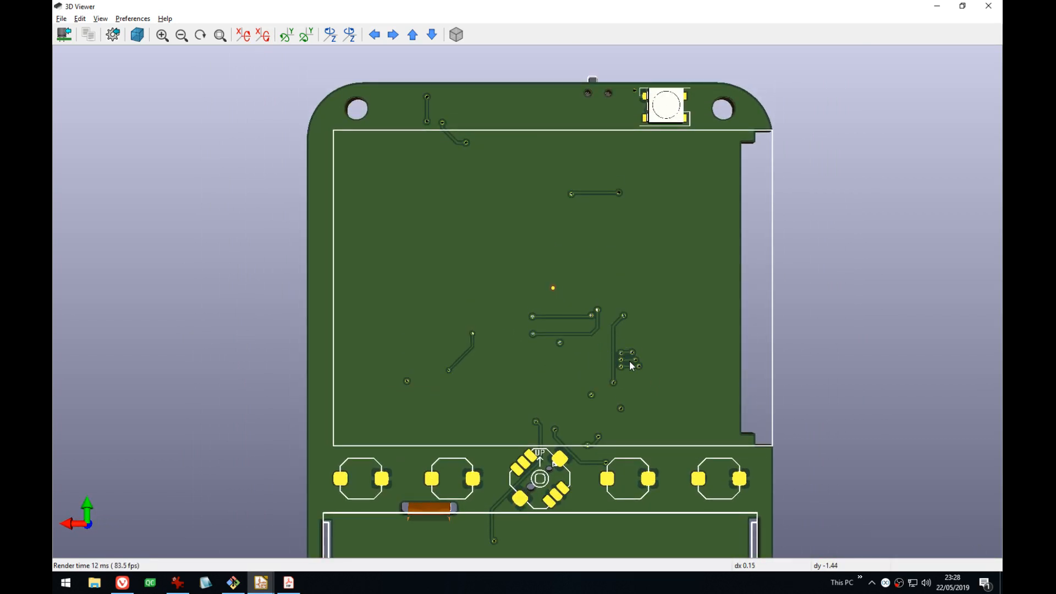
pyautogui.moveTo(616, 368); pyautogui.dragTo(625, 334, button='middle')
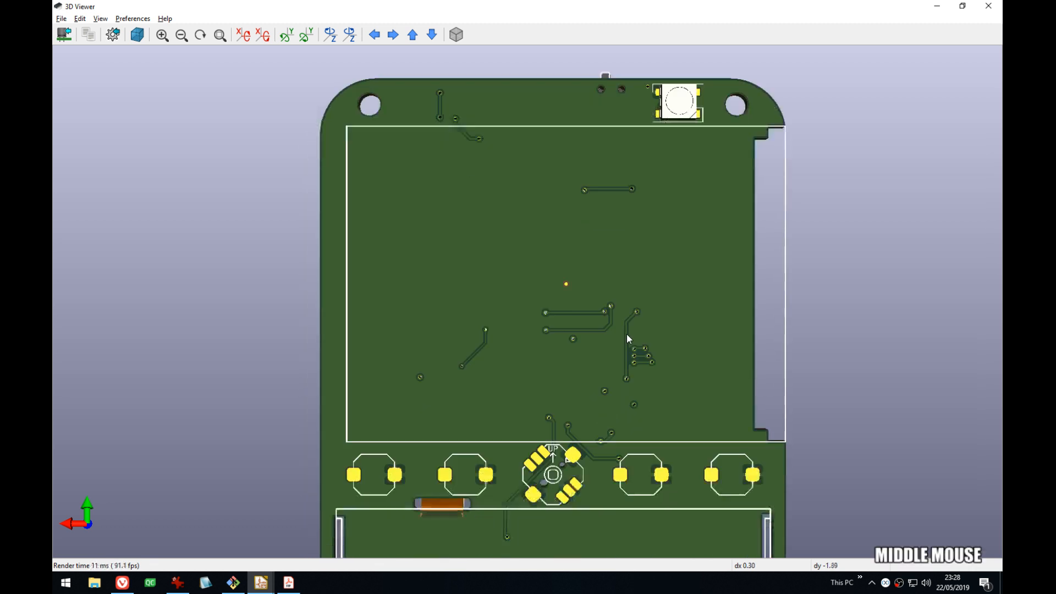
pyautogui.hotkey('shift', 'z')
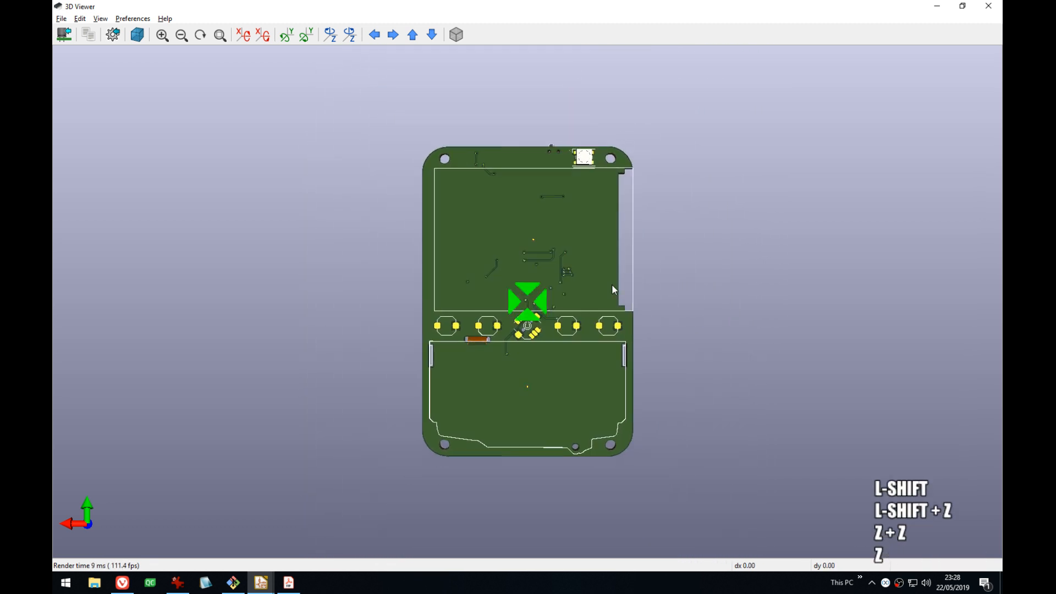
# - Flip the 3D model back to the component side and examine the tracks between the keyboard flex connector and the microcontroller
pyautogui.press('z')
pyautogui.scroll(5, 616, 319)
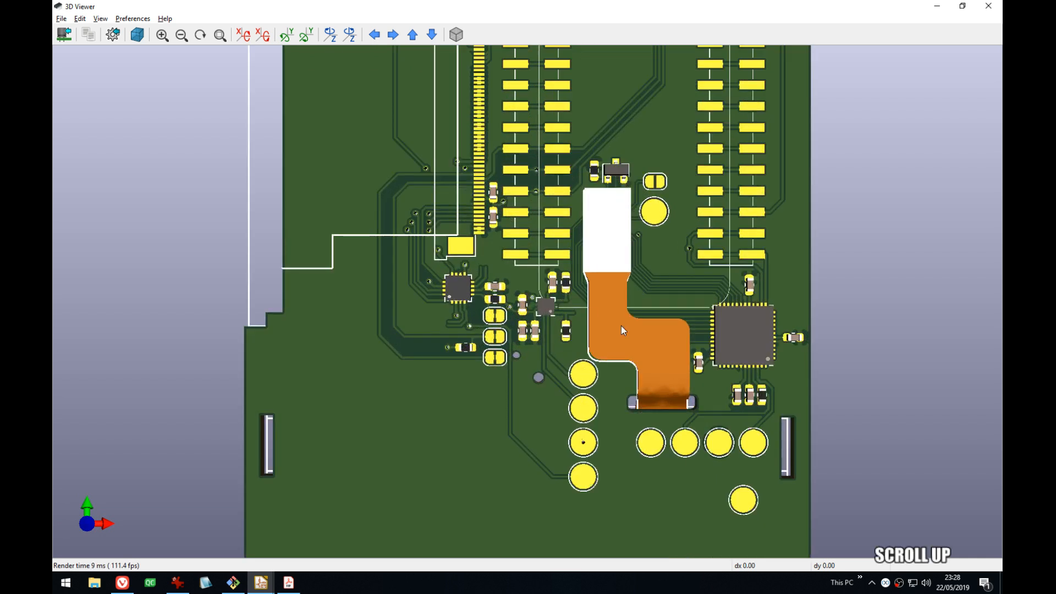
pyautogui.moveTo(621, 329); pyautogui.dragTo(461, 321, button='middle')
pyautogui.scroll(2, 536, 325)
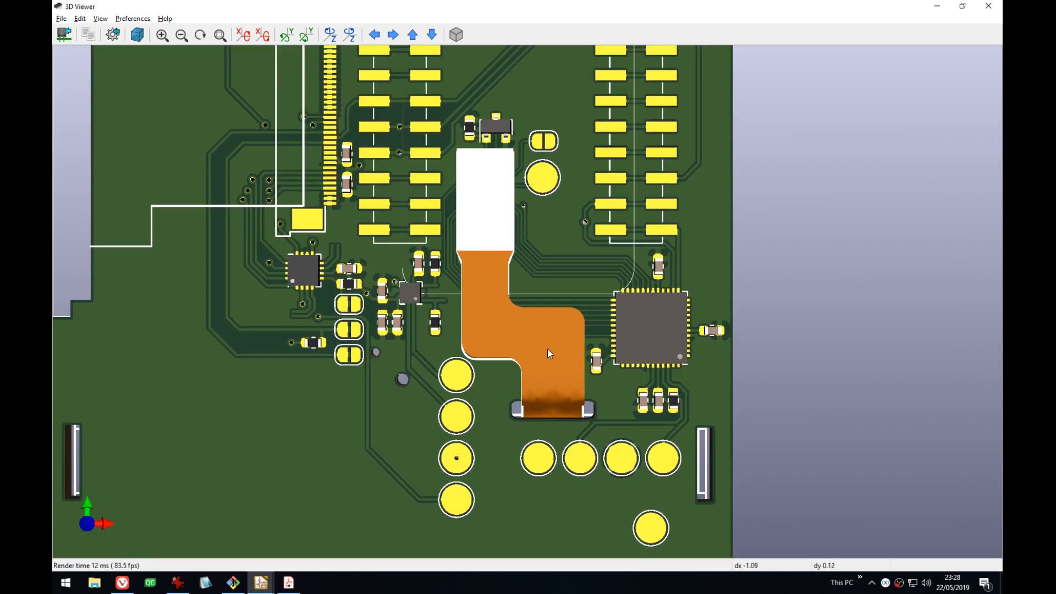
pyautogui.scroll(2, 547, 349)
pyautogui.scroll(2, 574, 359)
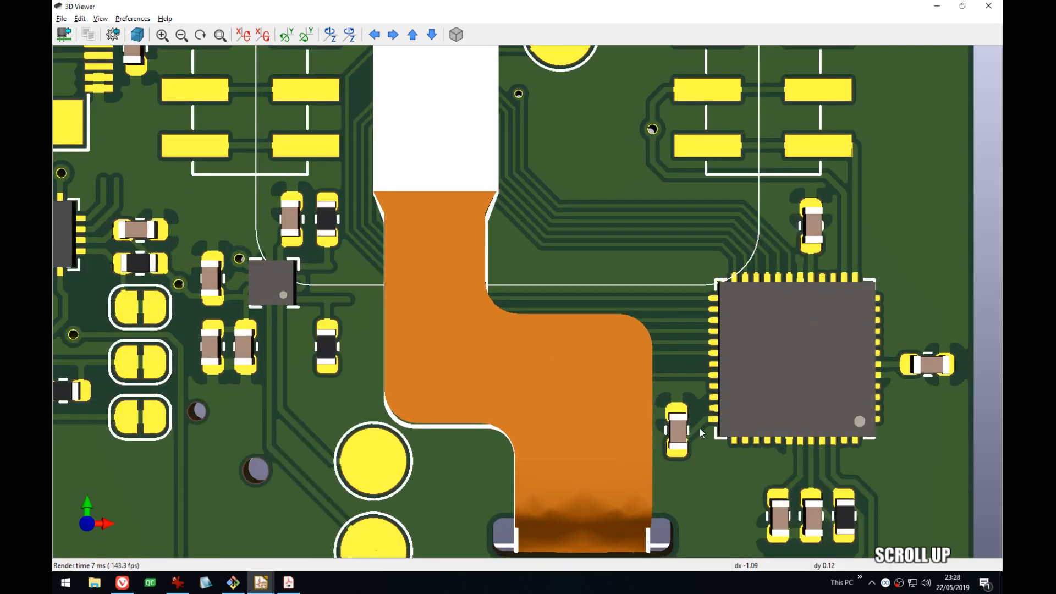
pyautogui.moveTo(701, 432); pyautogui.dragTo(572, 285, button='middle')
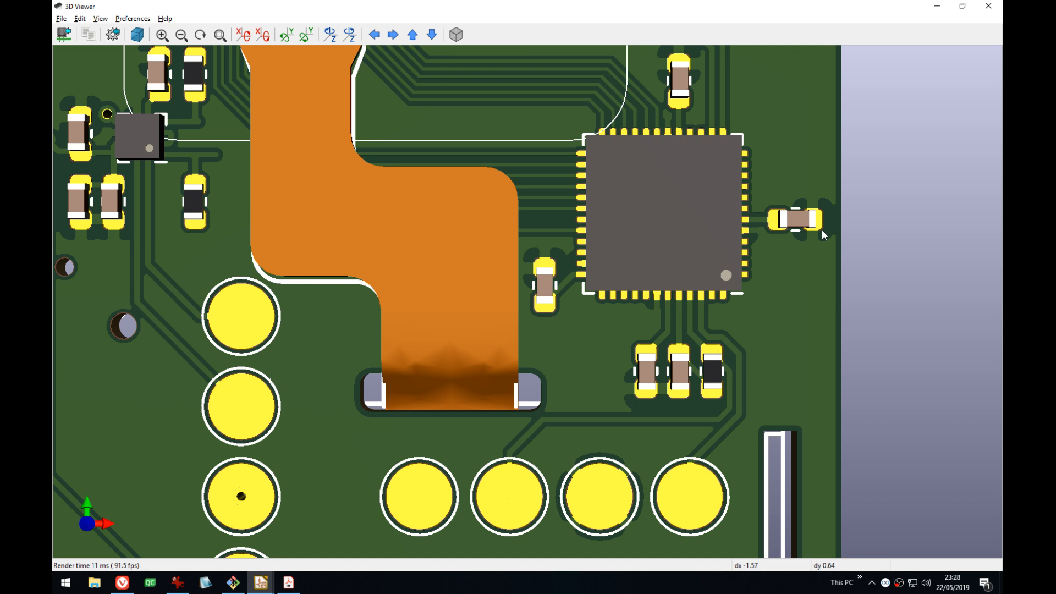
pyautogui.click(683, 38)
pyautogui.scroll(-5, 703, 205)
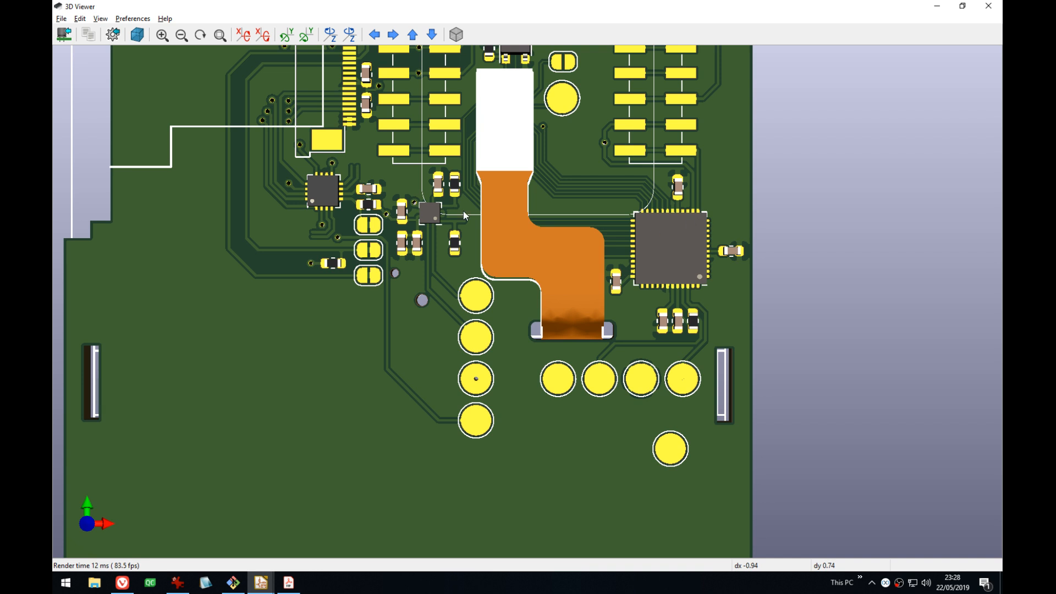
pyautogui.moveTo(463, 210); pyautogui.dragTo(455, 267, button='middle')
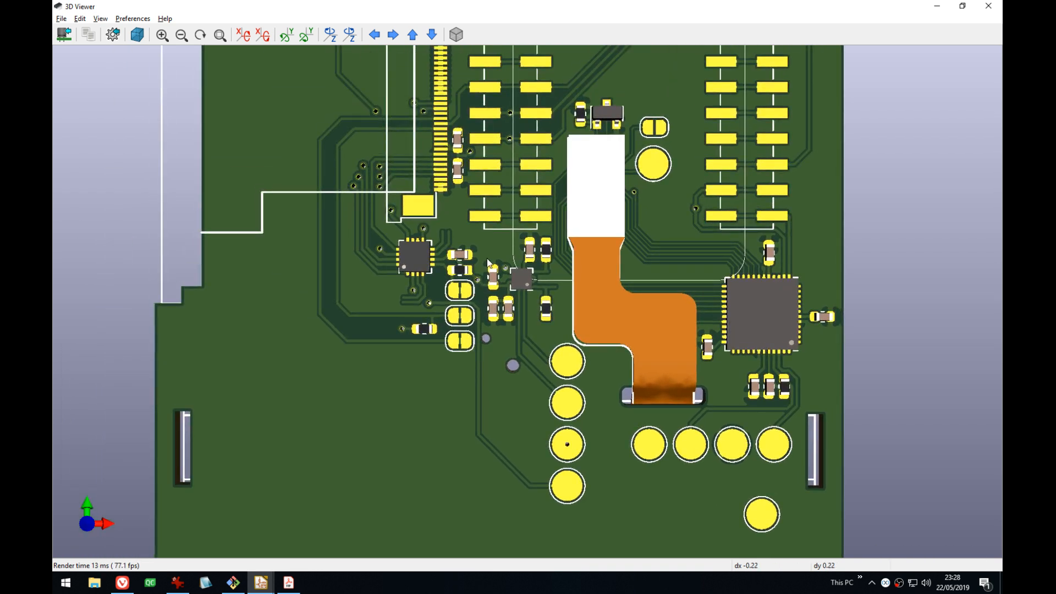
pyautogui.moveTo(654, 303); pyautogui.dragTo(598, 291, button='middle')
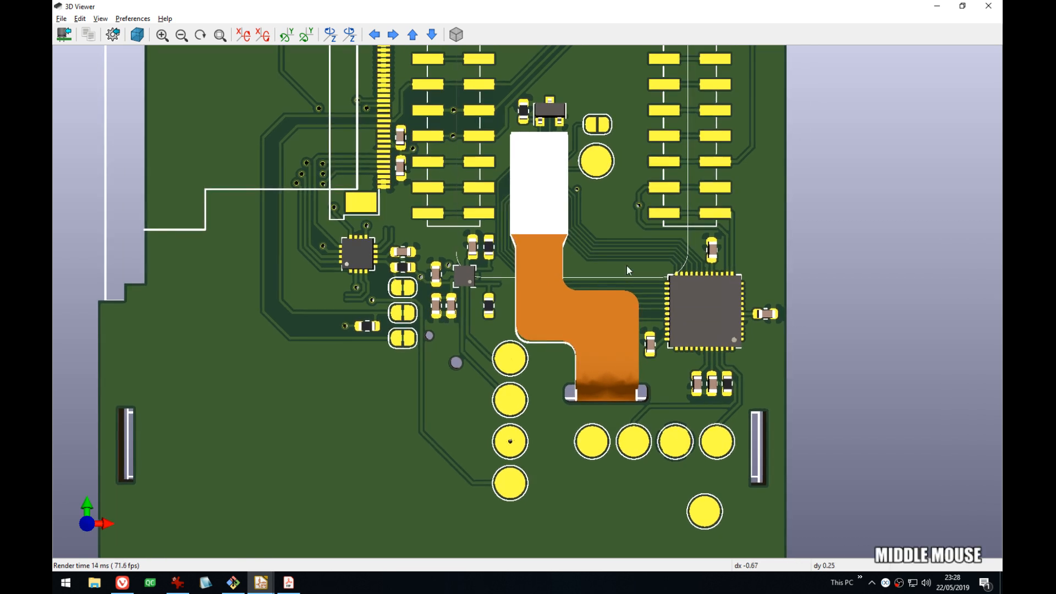
# - Close the 3D Viewer and save the board
pyautogui.click(988, 6)
pyautogui.moveTo(455, 264); pyautogui.dragTo(642, 280, button='middle')
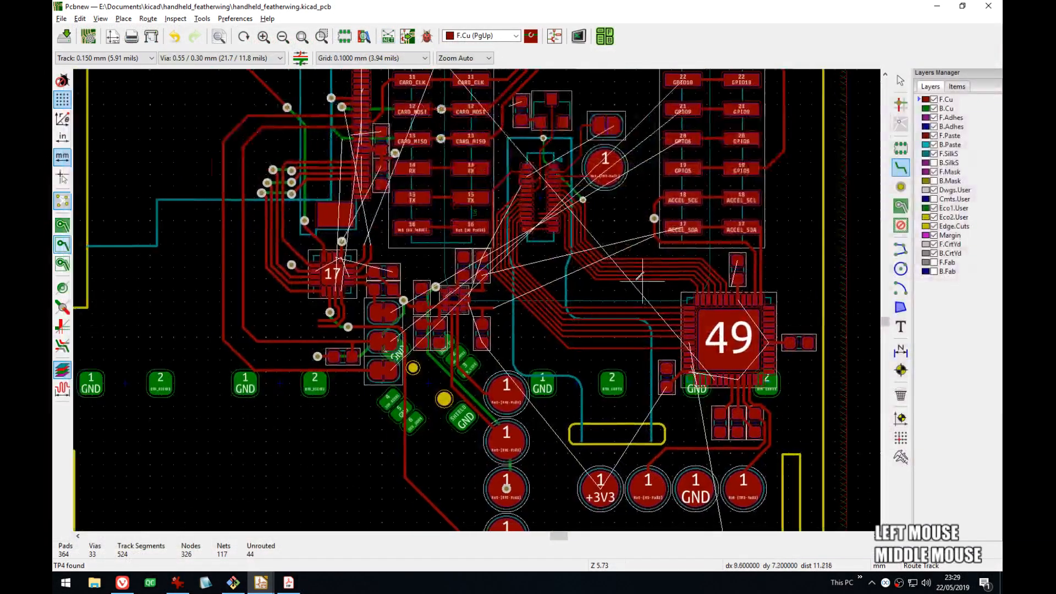
pyautogui.scroll(-3, 642, 280)
pyautogui.hotkey('ctrl', 's')
pyautogui.hotkey('alt', 's')
# - Reopen the 3D Viewer and look over the upper part of the board's component side
pyautogui.hotkey('alt', '3')
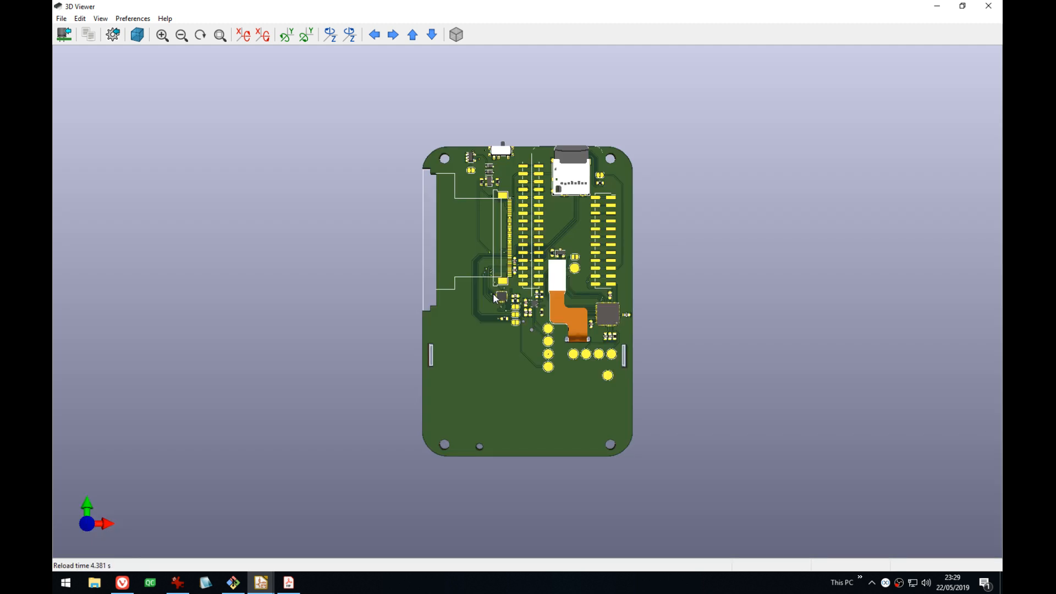
pyautogui.scroll(2, 493, 297)
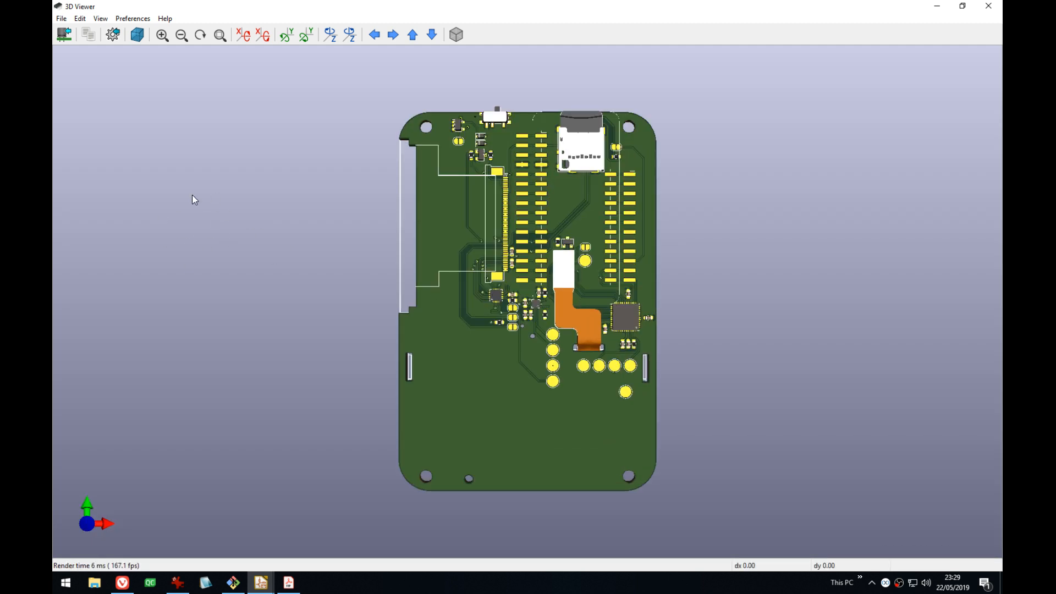
pyautogui.scroll(2, 575, 325)
pyautogui.moveTo(575, 325); pyautogui.dragTo(569, 347, button='middle')
pyautogui.hotkey('alt', 'Tab')
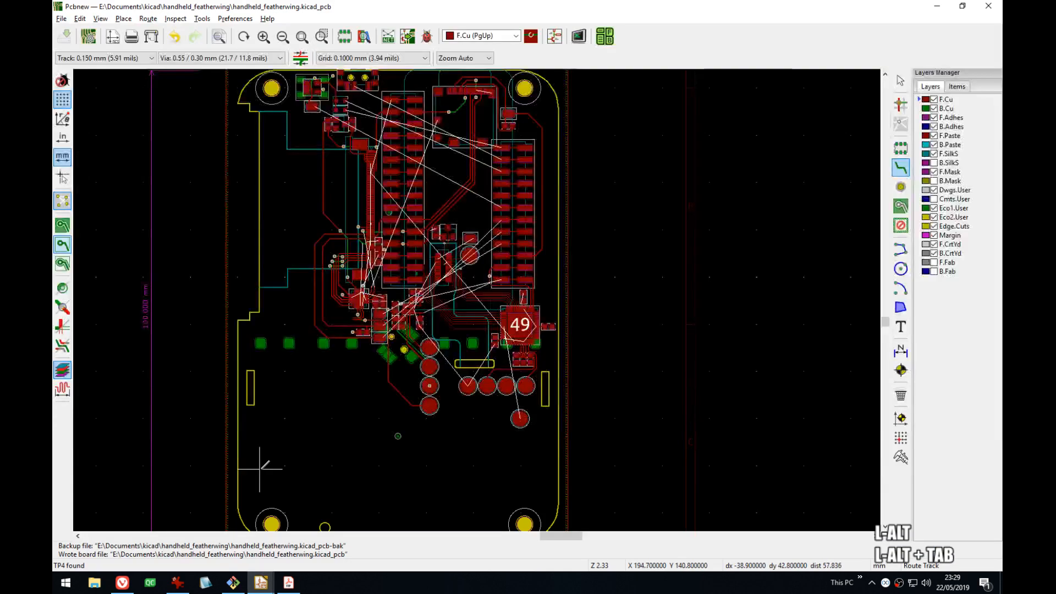
pyautogui.hotkey('alt', 'Tab')
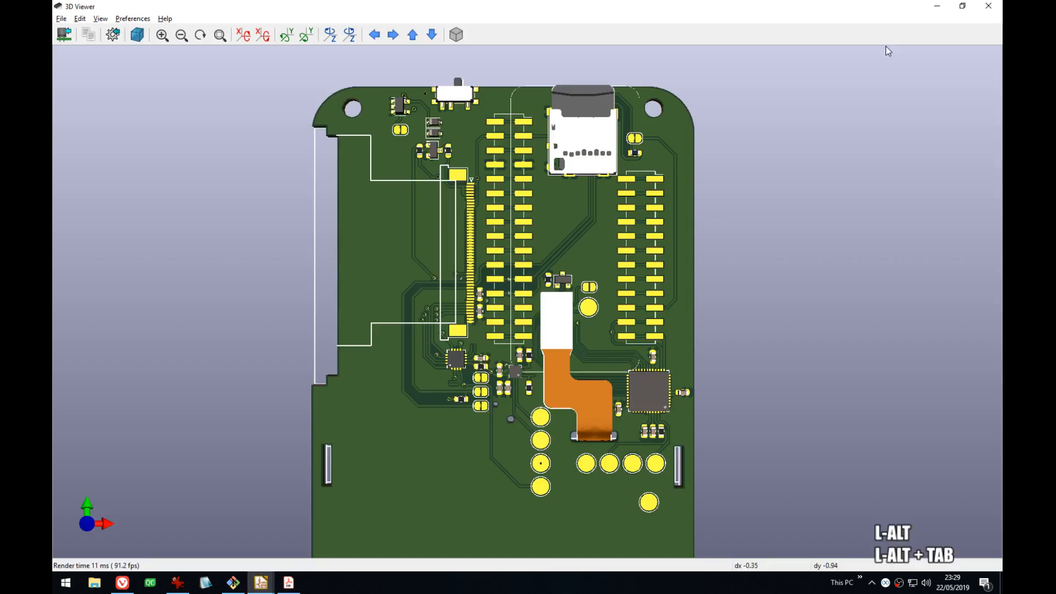
# - Close the 3D Viewer and the layout editor, and reopen the handheld_featherwing board layout from the project manager
pyautogui.click(988, 6)
pyautogui.click(988, 6)
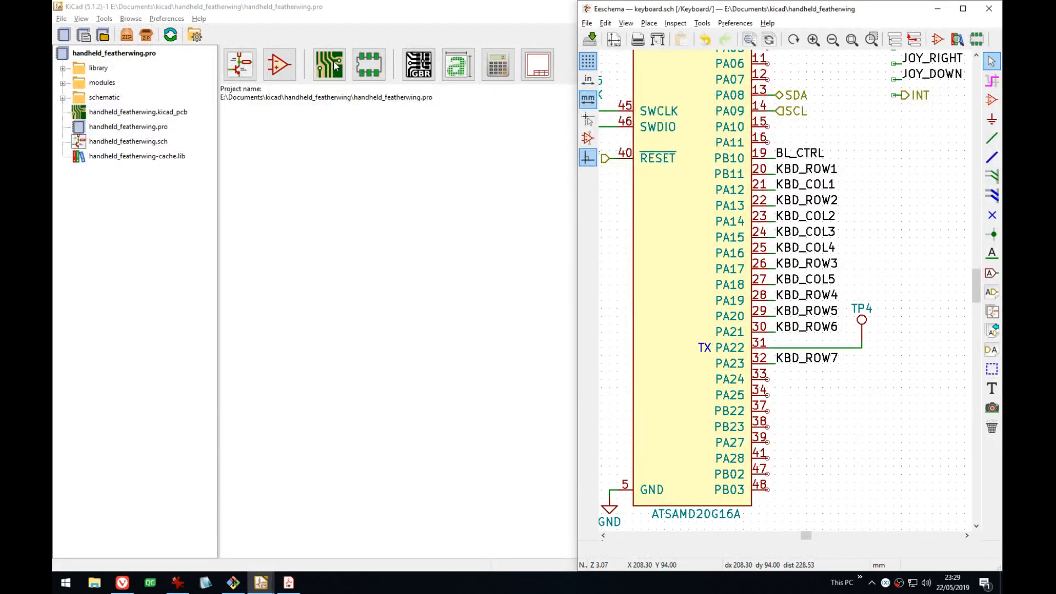
pyautogui.click(336, 66)
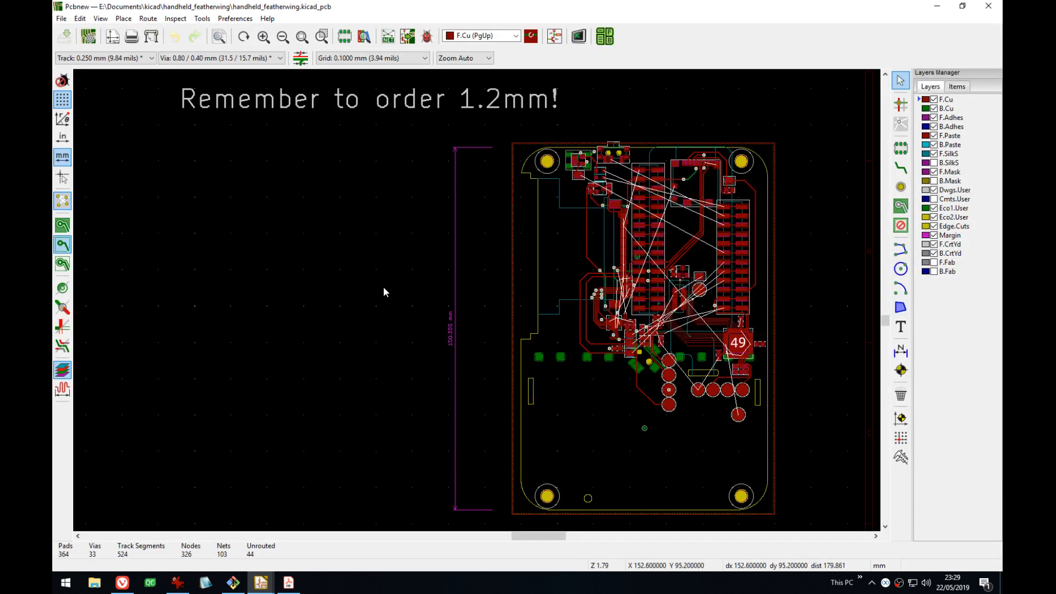
# - Examine the pads around U7 and their ratsnest lines for connections that still need routing
pyautogui.scroll(4, 488, 286)
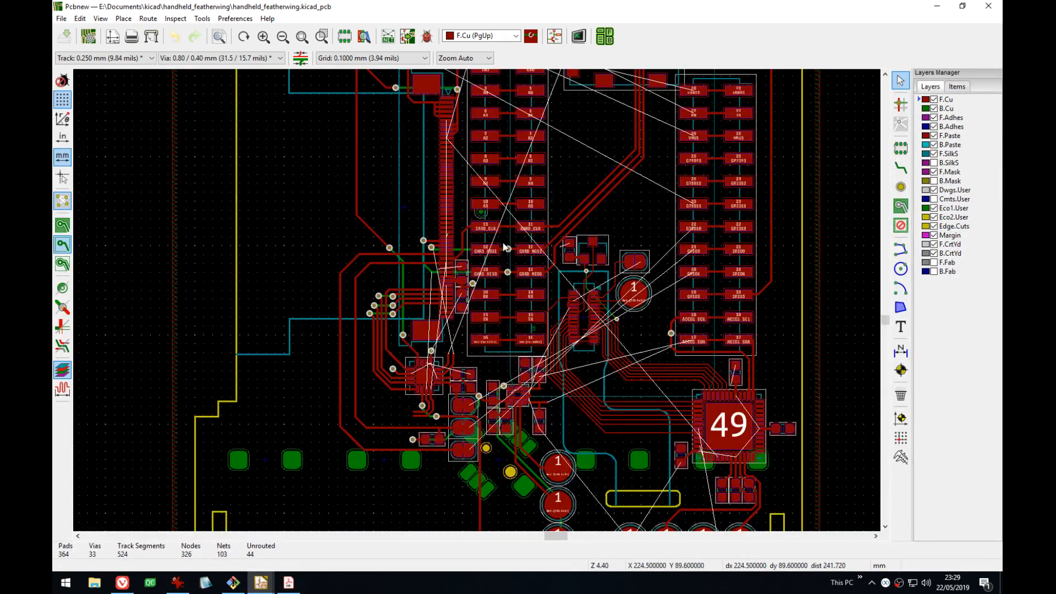
pyautogui.moveTo(504, 244); pyautogui.dragTo(468, 187, button='middle')
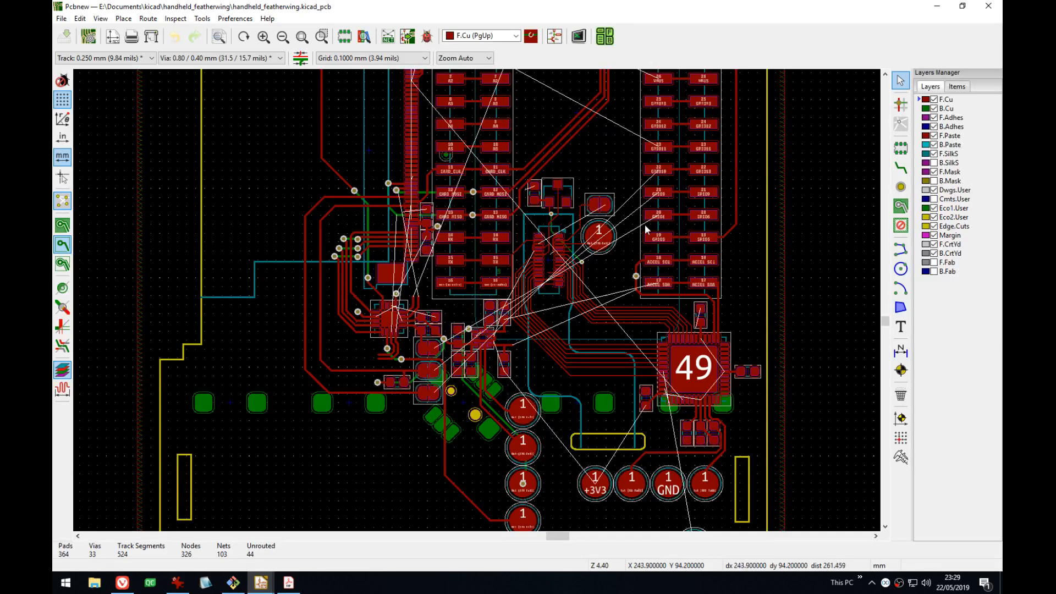
pyautogui.scroll(5, 647, 397)
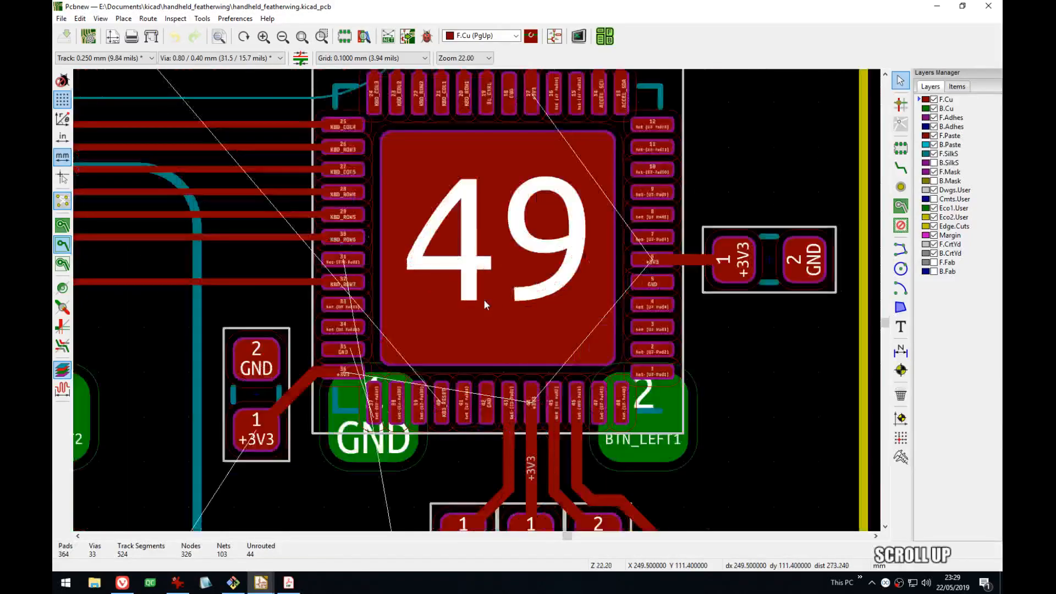
pyautogui.moveTo(558, 297); pyautogui.dragTo(499, 369, button='middle')
pyautogui.moveTo(575, 198)
pyautogui.mouseDown(button='middle')
pyautogui.moveTo(571, 288)
pyautogui.moveTo(664, 166)
pyautogui.moveTo(616, 218)
pyautogui.moveTo(563, 193)
pyautogui.moveTo(604, 318)
pyautogui.mouseUp(button='middle')
pyautogui.moveTo(521, 195)
pyautogui.mouseDown(button='middle')
pyautogui.moveTo(518, 251)
pyautogui.moveTo(566, 280)
pyautogui.mouseUp(button='middle')
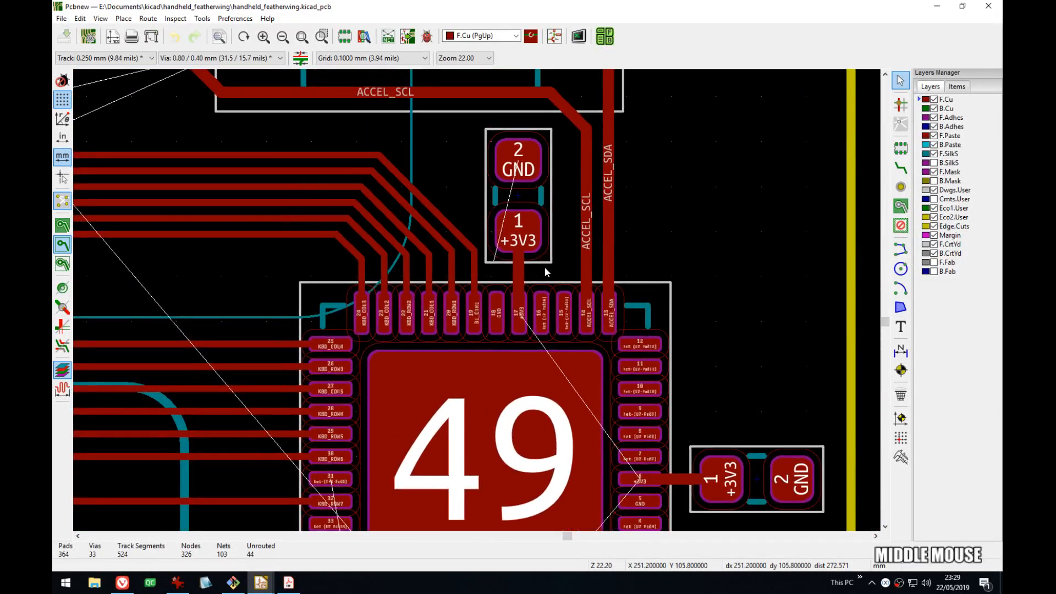
pyautogui.scroll(-3, 544, 268)
pyautogui.moveTo(448, 380); pyautogui.dragTo(607, 233, button='middle')
pyautogui.scroll(3, 555, 301)
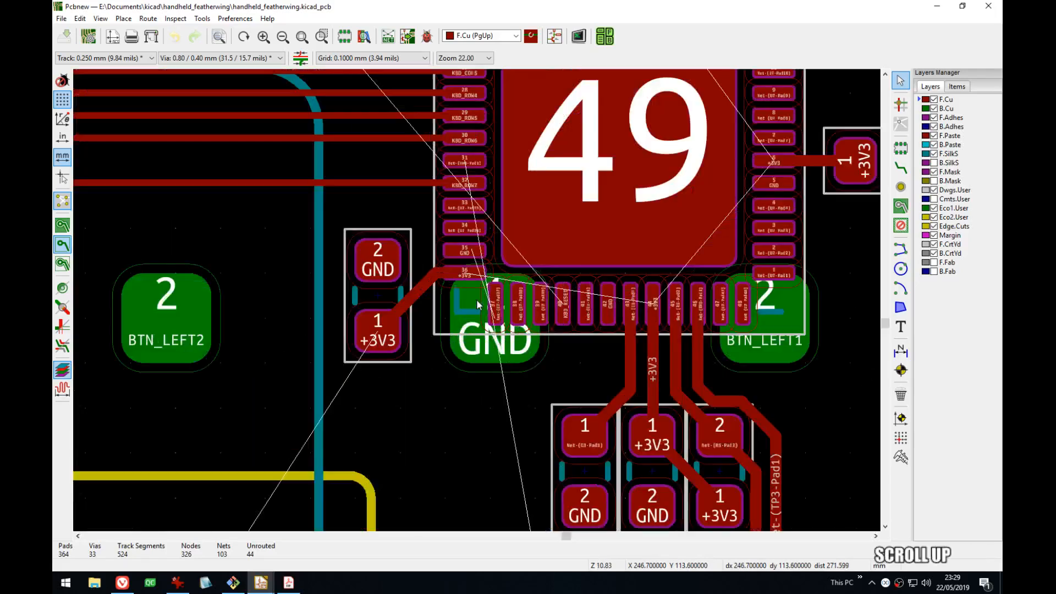
pyautogui.moveTo(494, 256); pyautogui.dragTo(489, 314, button='middle')
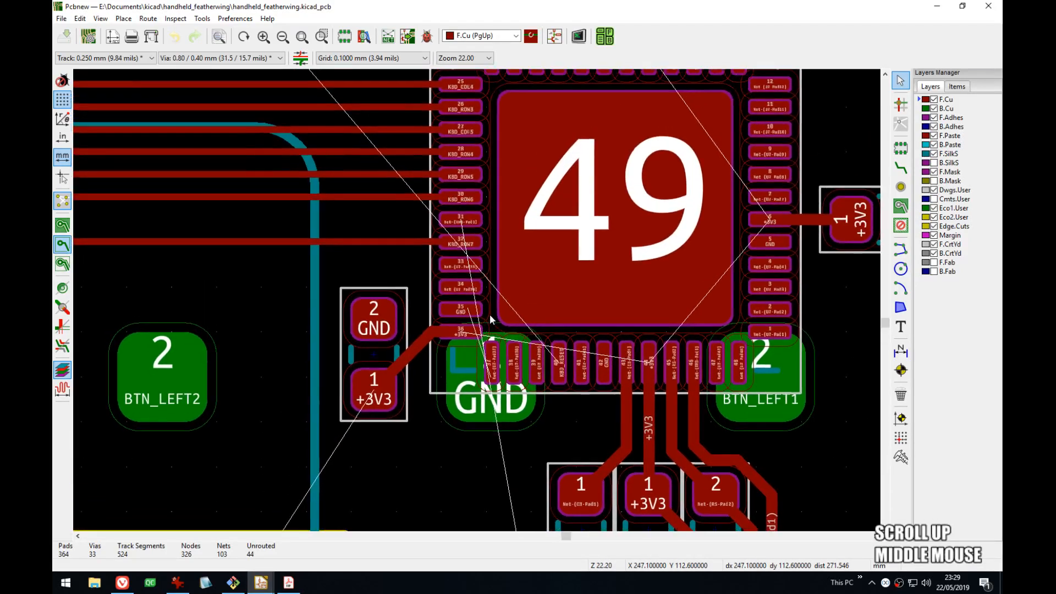
pyautogui.press('x')
pyautogui.click(560, 363)
pyautogui.scroll(-5, 561, 363)
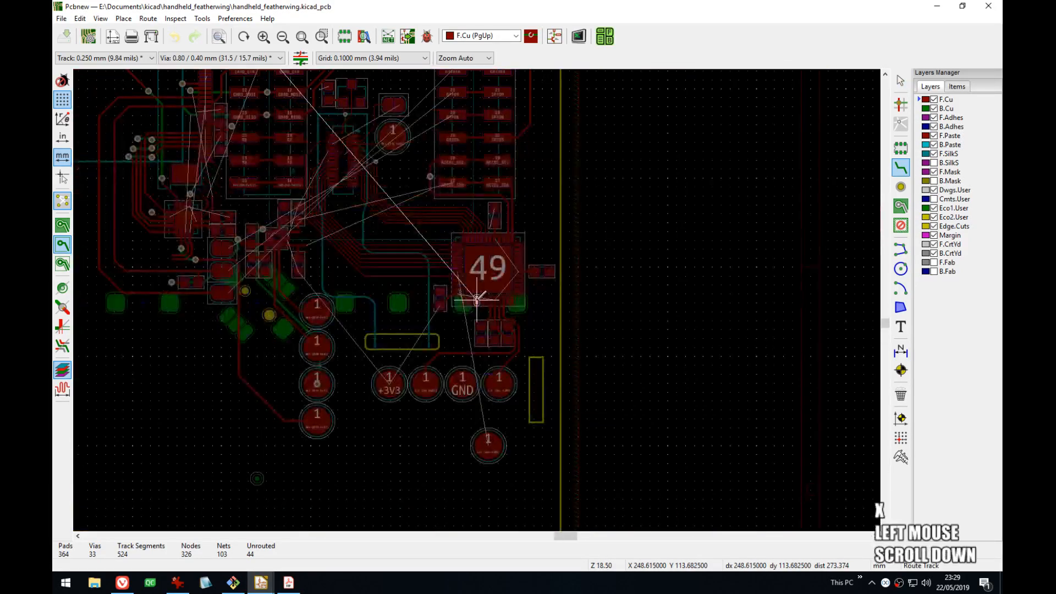
pyautogui.moveTo(472, 303); pyautogui.dragTo(646, 480, button='middle')
pyautogui.scroll(-1, 646, 480)
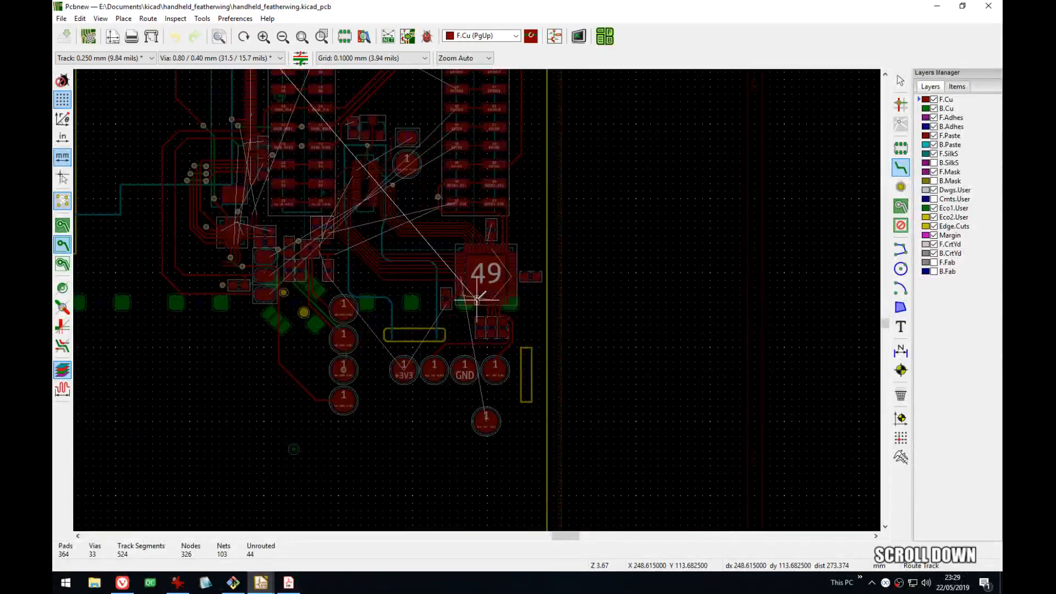
pyautogui.moveTo(477, 295); pyautogui.dragTo(611, 485, button='middle')
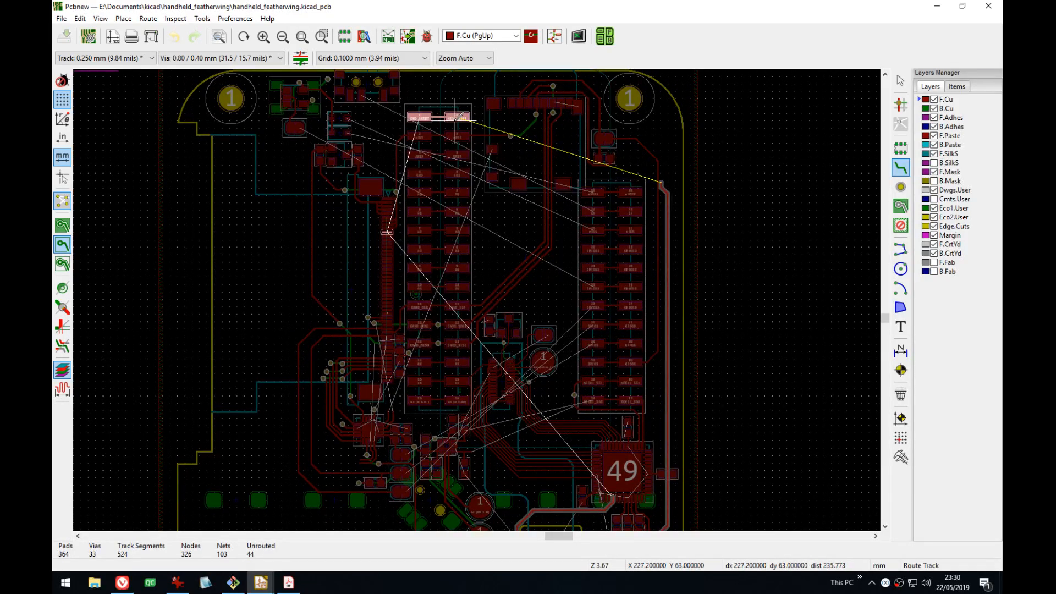
pyautogui.press('Escape')
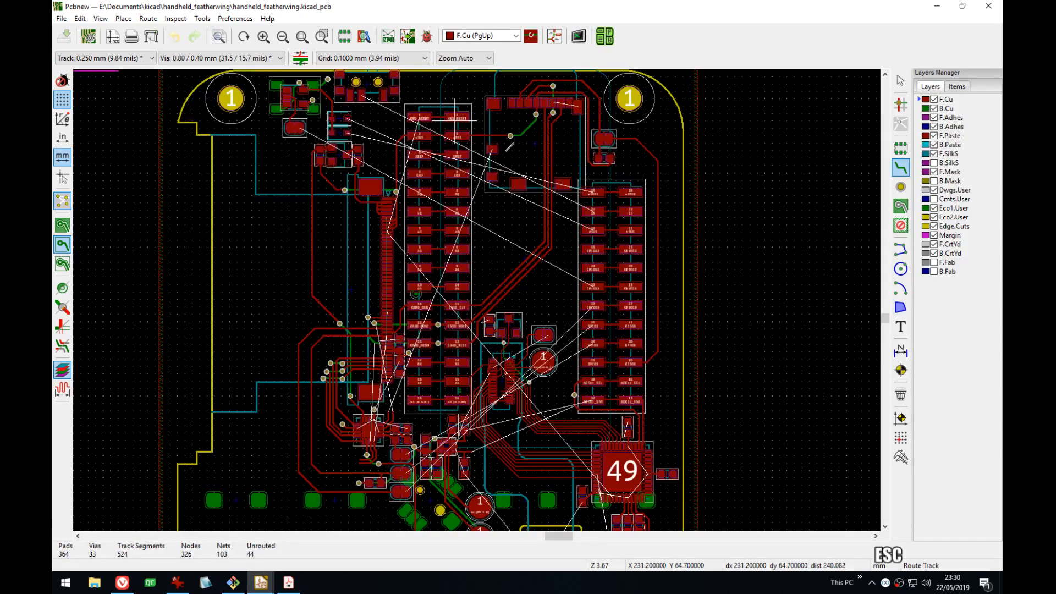
pyautogui.moveTo(593, 400); pyautogui.dragTo(576, 225, button='middle')
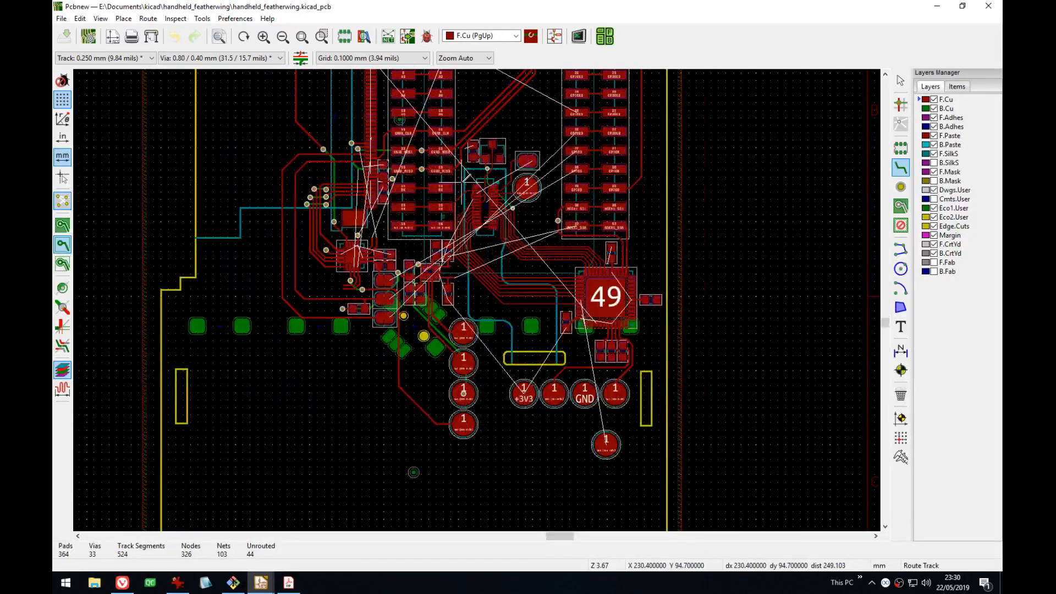
pyautogui.moveTo(577, 308); pyautogui.dragTo(634, 481, button='middle')
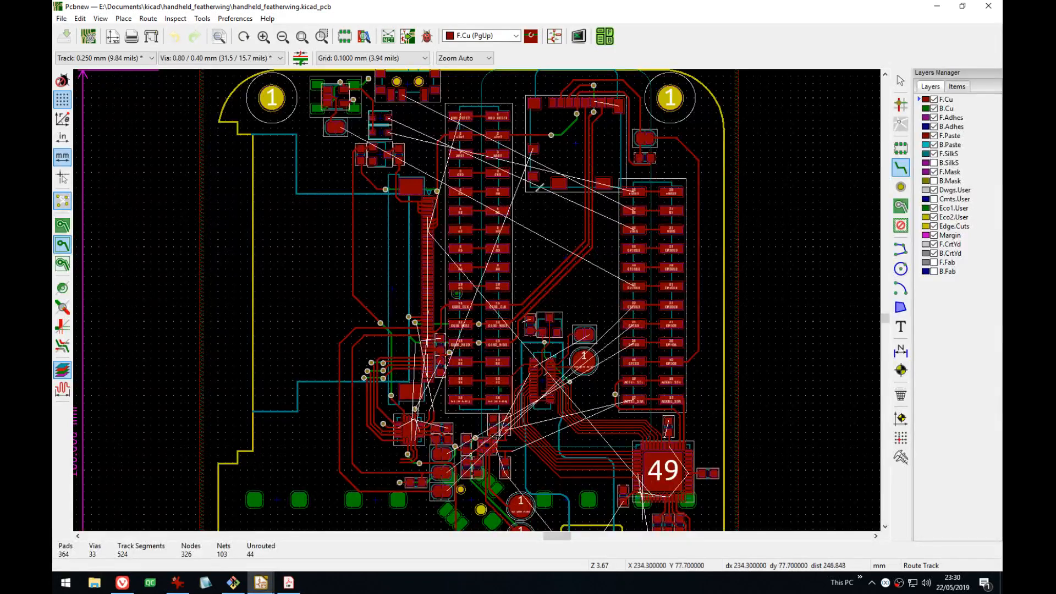
pyautogui.press('Escape')
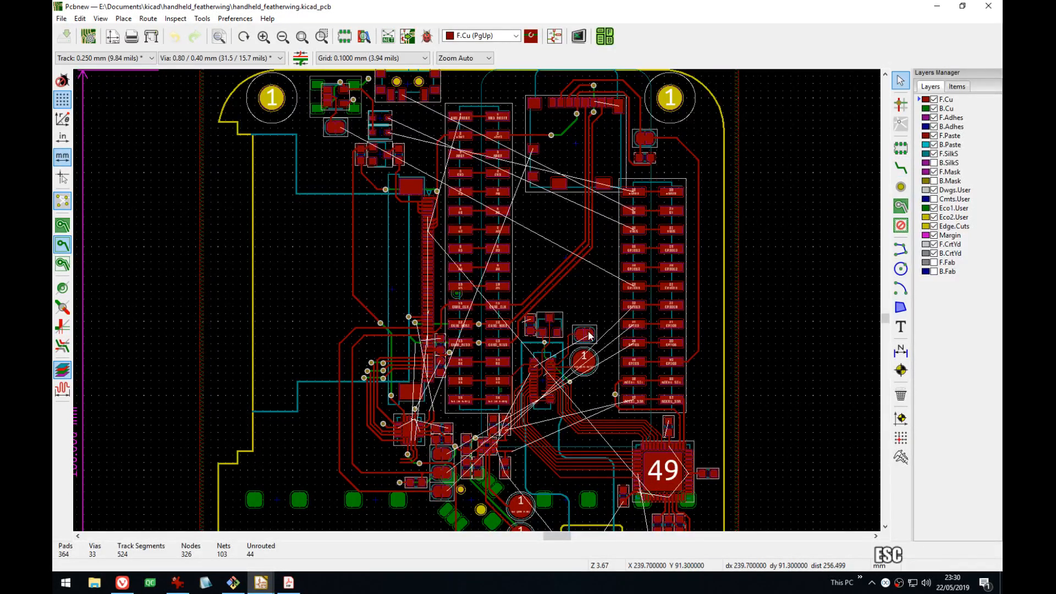
# - Examine the remaining ratsnest lines around the +3V3 and GND test pads, the button pads and U7
pyautogui.moveTo(559, 280); pyautogui.dragTo(627, 315, button='middle')
pyautogui.scroll(-4, 626, 313)
pyautogui.moveTo(494, 379); pyautogui.dragTo(517, 349, button='middle')
pyautogui.scroll(4, 476, 300)
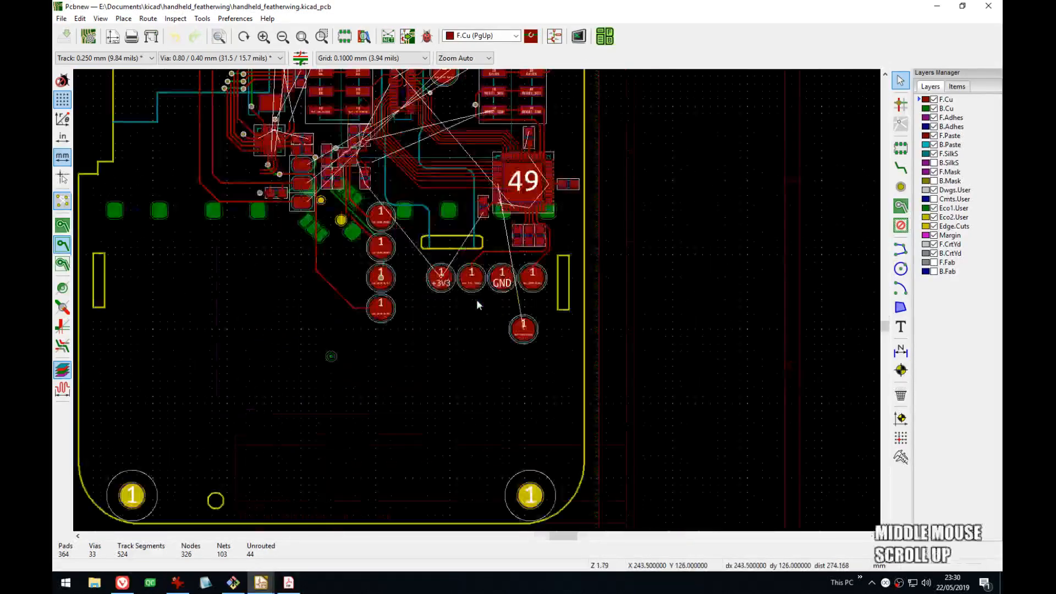
pyautogui.moveTo(477, 300); pyautogui.dragTo(498, 207, button='middle')
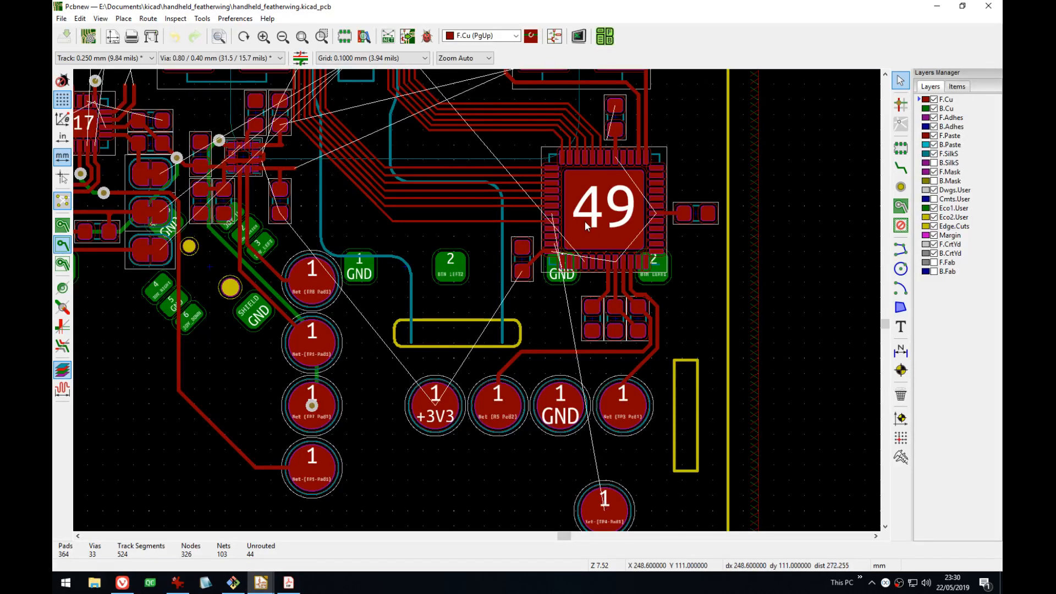
pyautogui.moveTo(585, 221); pyautogui.dragTo(503, 309, button='middle')
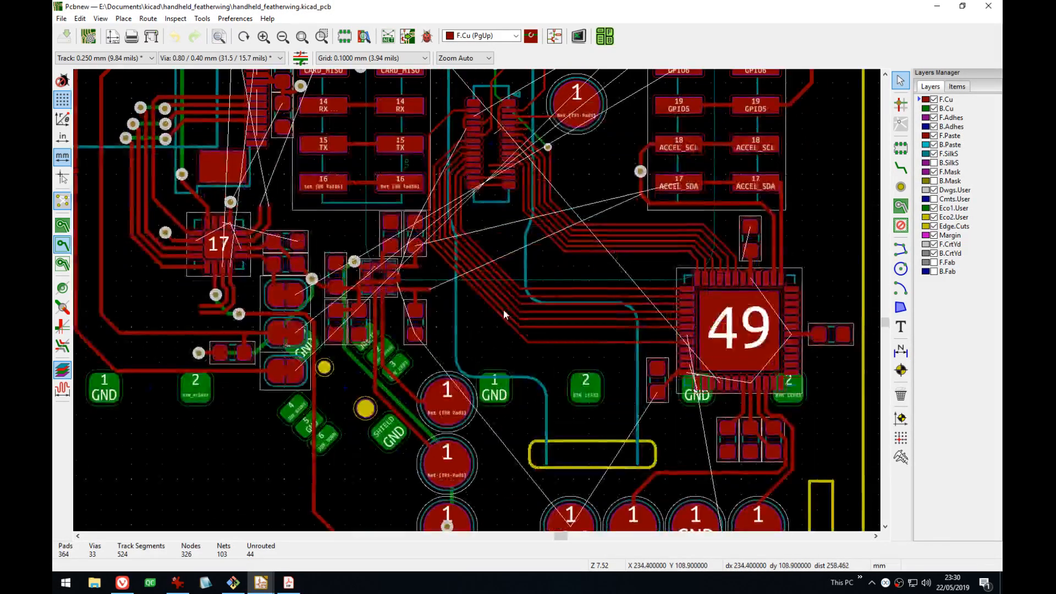
# - Save the board, then open the 3D Viewer and frame the whole component side
pyautogui.hotkey('ctrl', 's')
pyautogui.hotkey('alt', '3')
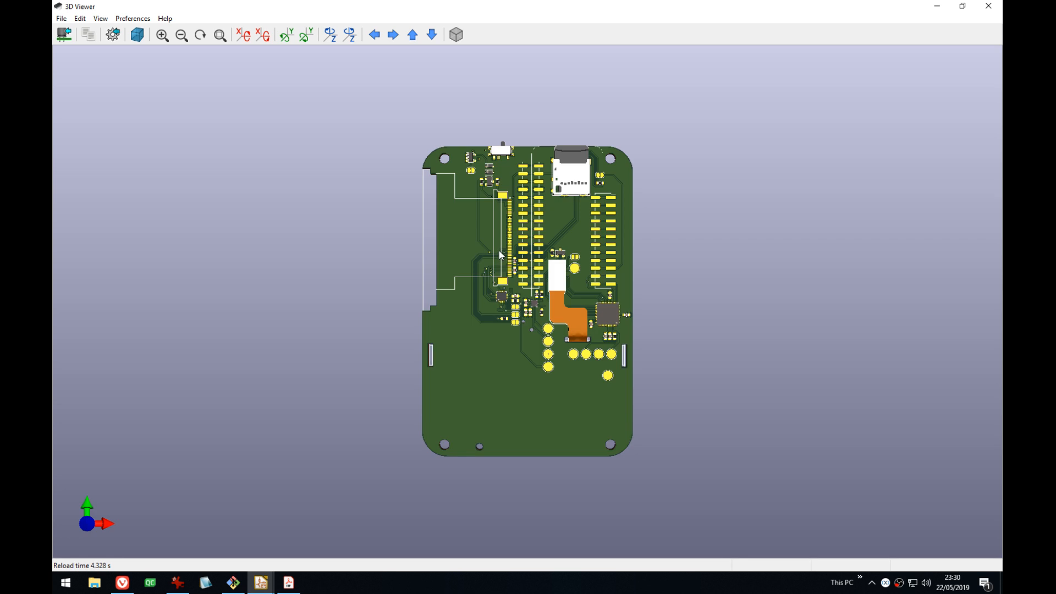
pyautogui.scroll(4, 528, 255)
pyautogui.scroll(-2, 547, 221)
pyautogui.scroll(-2, 548, 228)
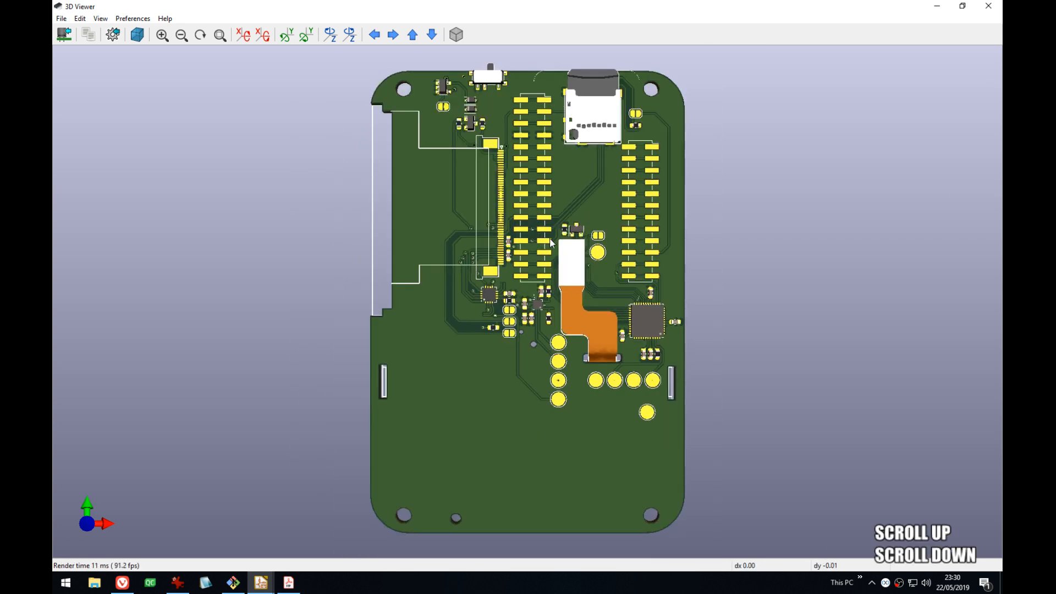
pyautogui.moveTo(550, 238)
pyautogui.mouseDown(button='middle')
pyautogui.moveTo(546, 247)
pyautogui.moveTo(544, 220)
pyautogui.mouseUp(button='middle')
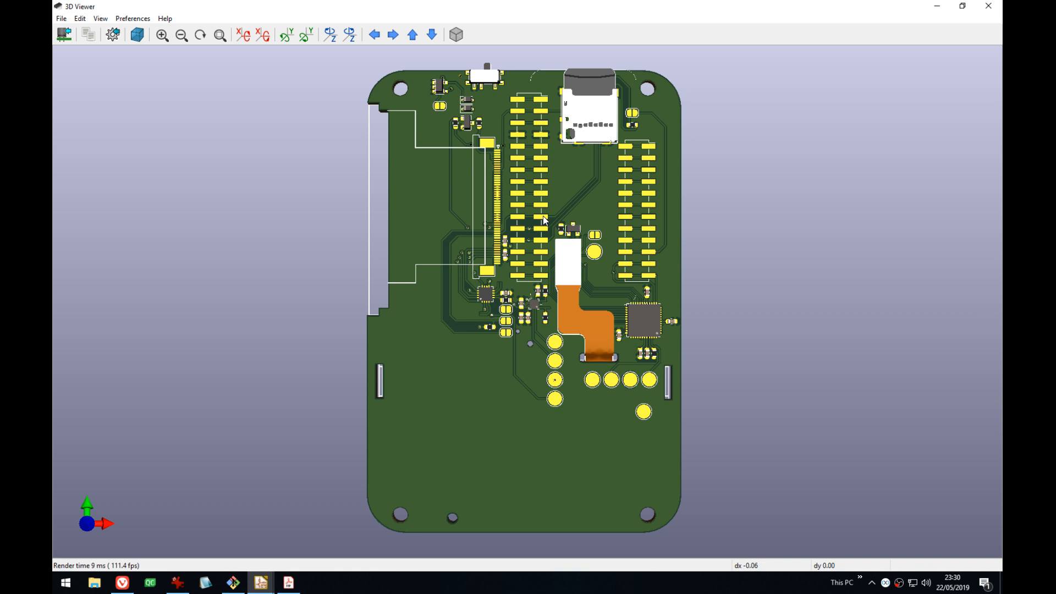
pyautogui.press('super+shift+Left')
pyautogui.press('super+shift+Right')
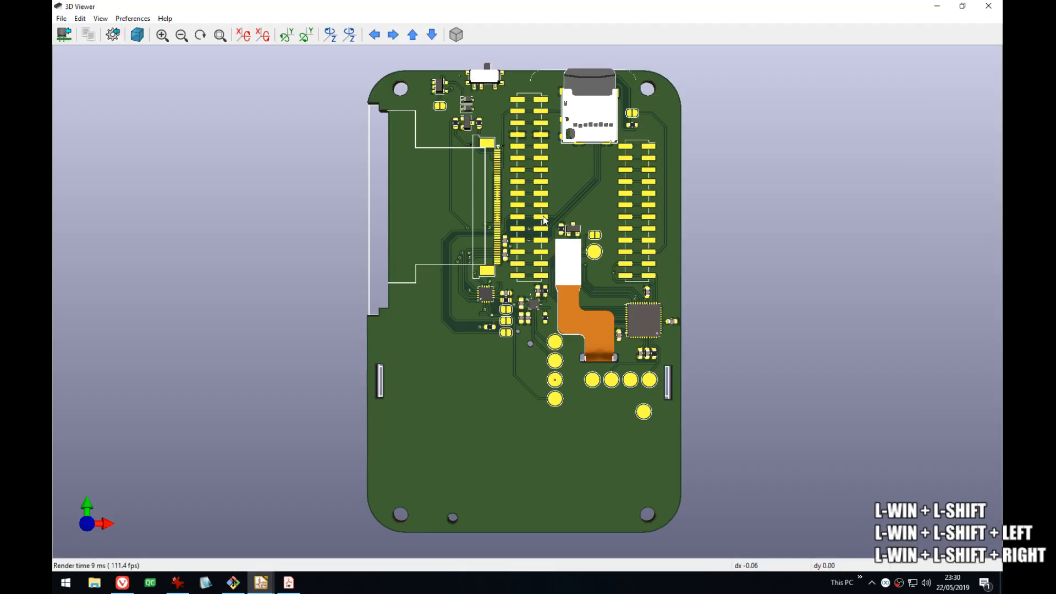
pyautogui.press('super+Left')
pyautogui.press('super+Right')
pyautogui.press('super+Right')
pyautogui.press('super+Up')
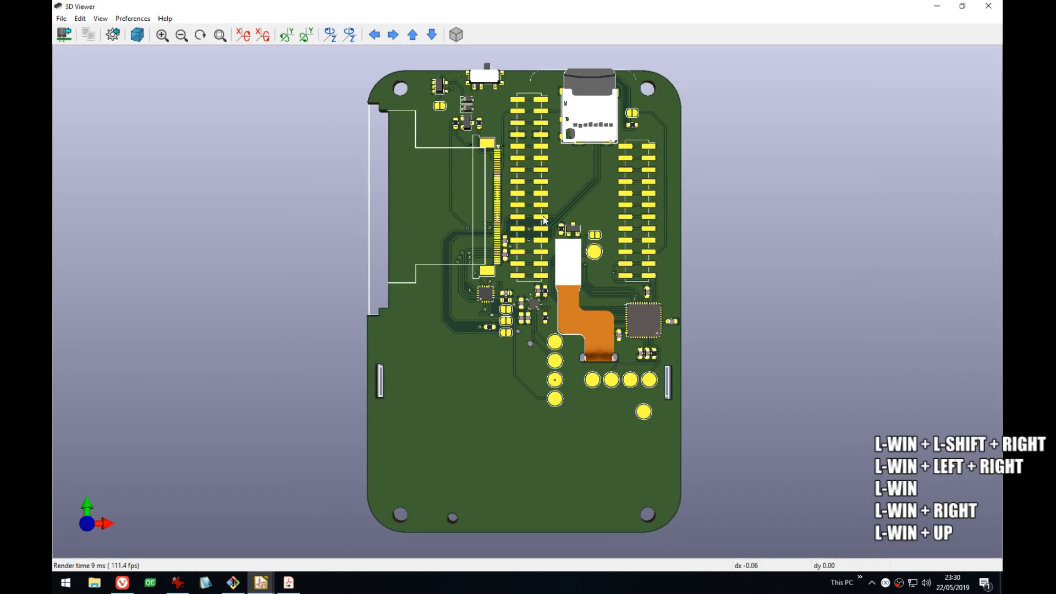
# - Inspect the button and display side of the board in 3D, then return to the component-side view
pyautogui.scroll(-3, 542, 219)
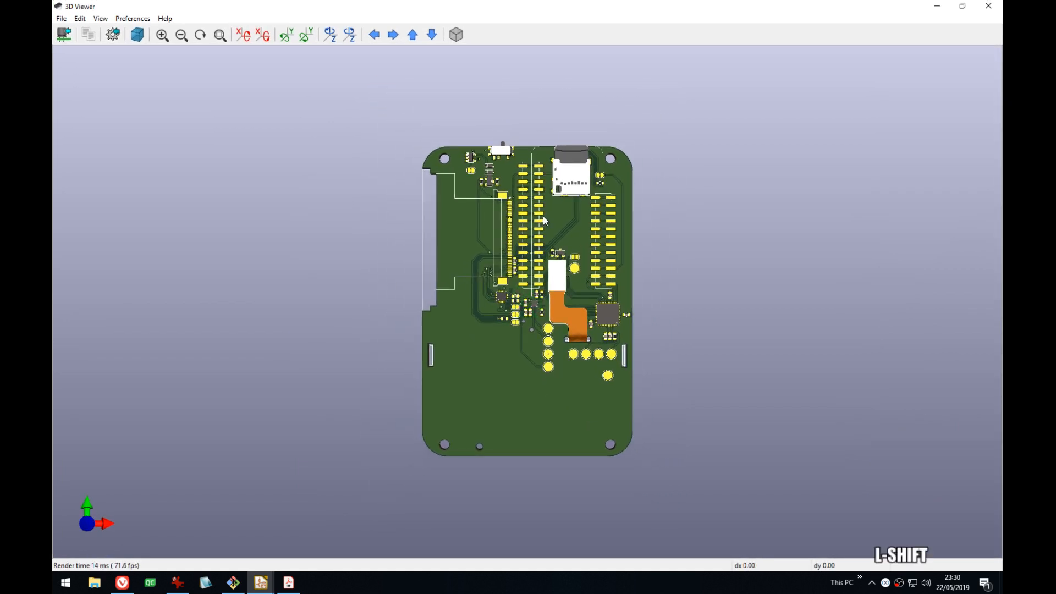
pyautogui.hotkey('shift', 'z')
pyautogui.scroll(3, 545, 220)
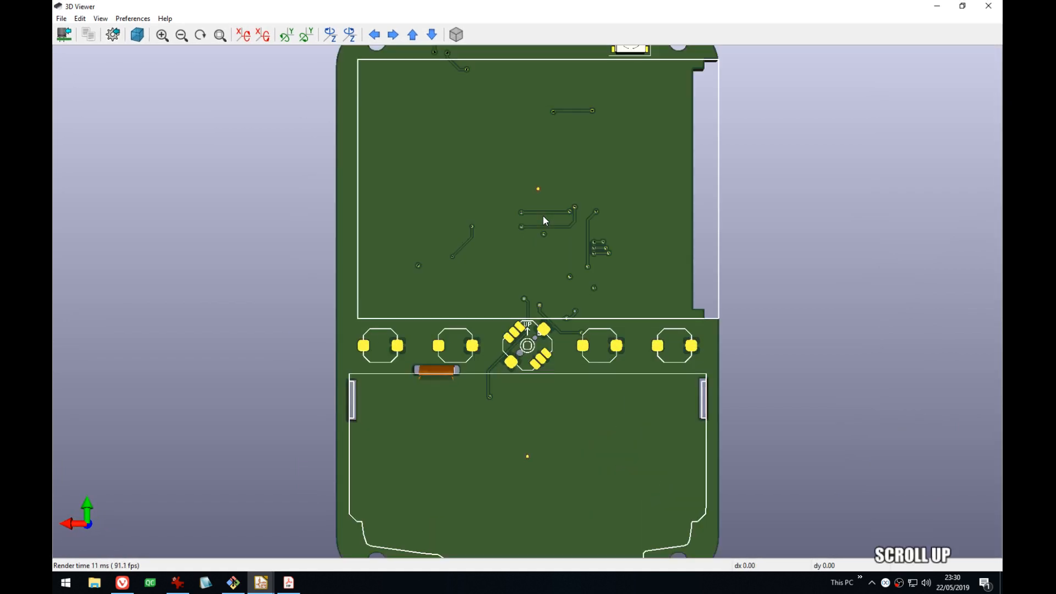
pyautogui.scroll(1, 542, 216)
pyautogui.hotkey('shift', 'z')
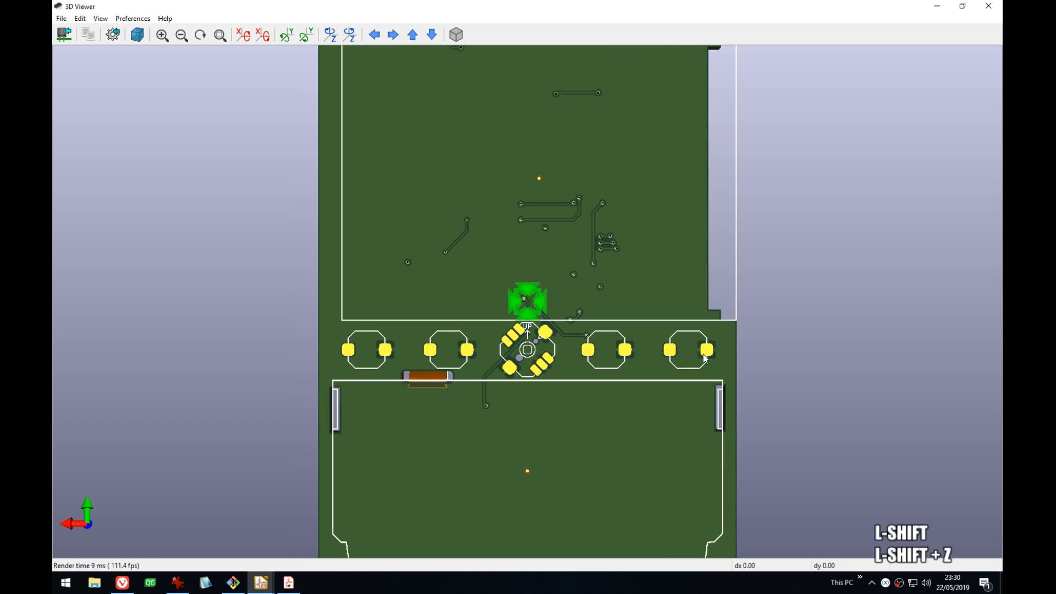
pyautogui.moveTo(615, 359); pyautogui.dragTo(482, 348)
pyautogui.press('z')
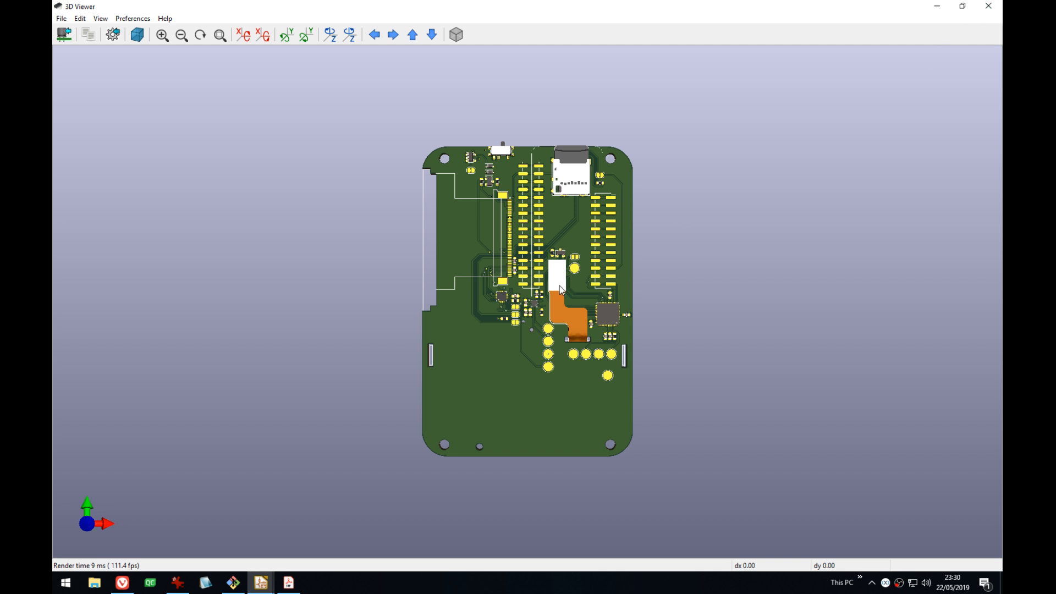
# - In the layout editor, inspect keyboard connector U2's 3D models with BB_Q10_flex.step hidden in the preview, and discard the dialog changes
pyautogui.hotkey('alt', 'Tab')
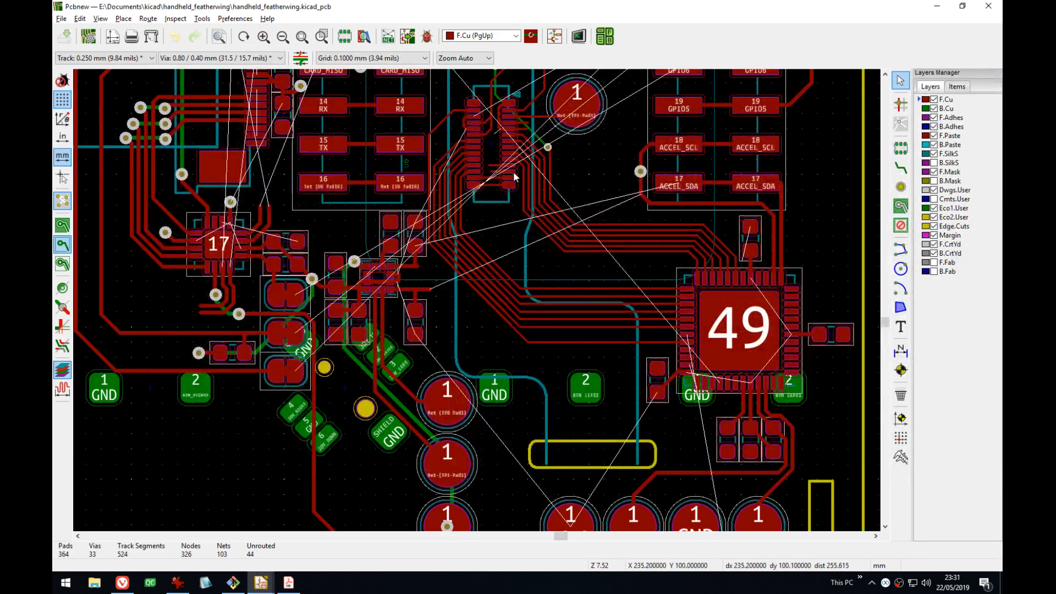
pyautogui.click(491, 147)
pyautogui.press('e')
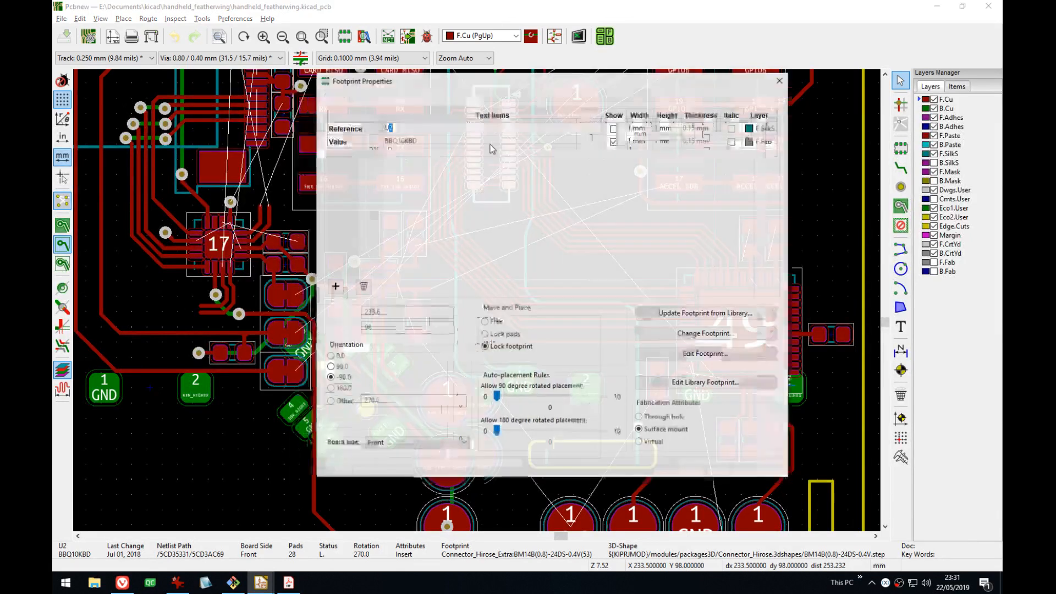
pyautogui.click(460, 95)
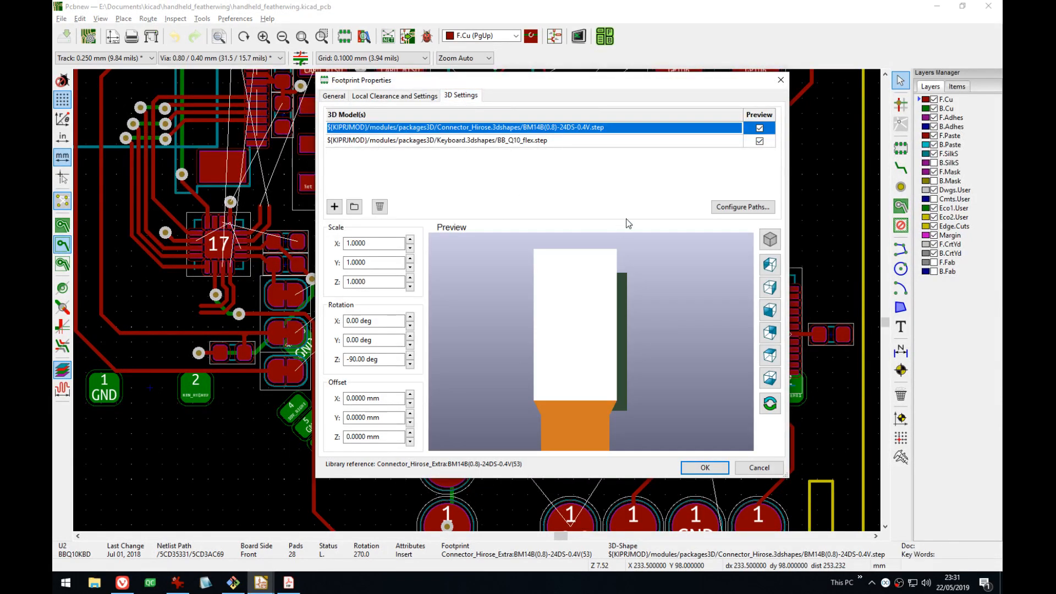
pyautogui.moveTo(640, 329); pyautogui.dragTo(578, 330)
pyautogui.click(762, 140)
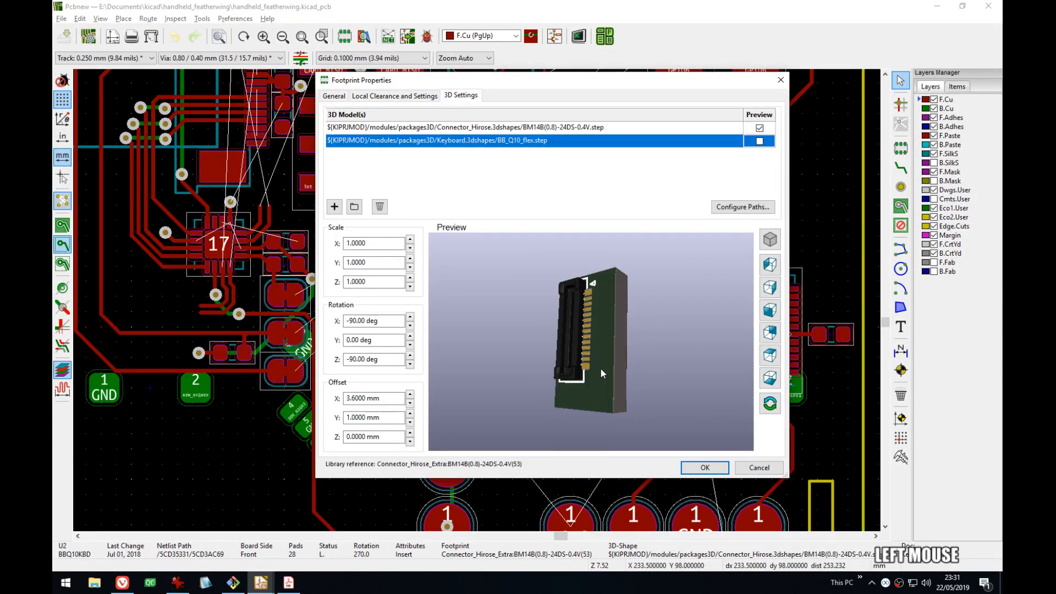
pyautogui.moveTo(599, 367); pyautogui.dragTo(564, 262)
pyautogui.scroll(3, 572, 318)
pyautogui.click(759, 468)
# - Switch back to the 3D Viewer and examine the component side around the headers, the keyboard flex and U7
pyautogui.hotkey('alt', 'Tab')
pyautogui.scroll(3, 563, 263)
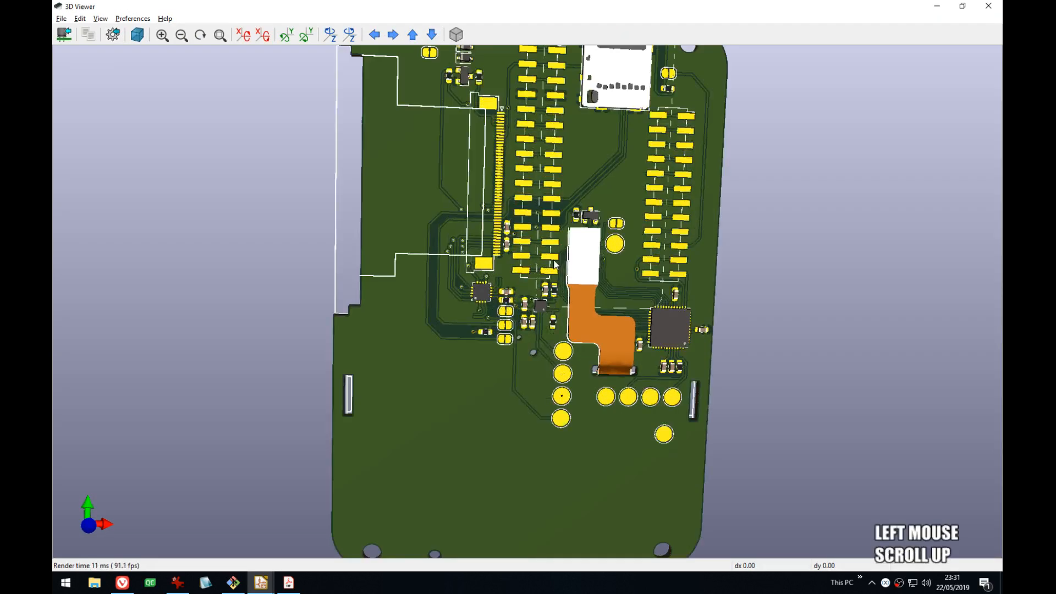
pyautogui.click(536, 297)
pyautogui.press('z')
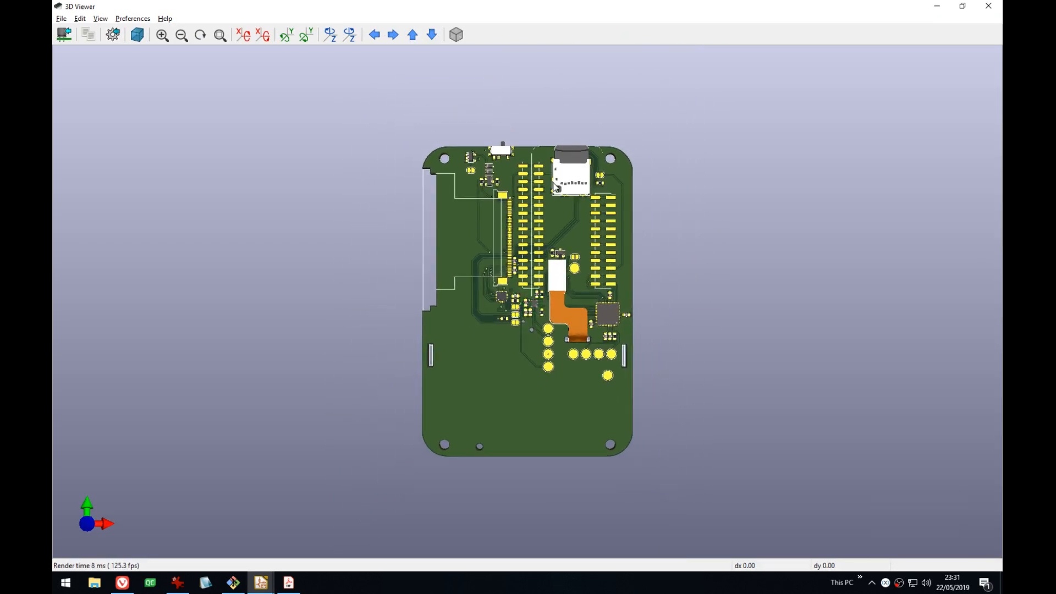
pyautogui.scroll(3, 546, 229)
pyautogui.moveTo(546, 229); pyautogui.dragTo(538, 275, button='middle')
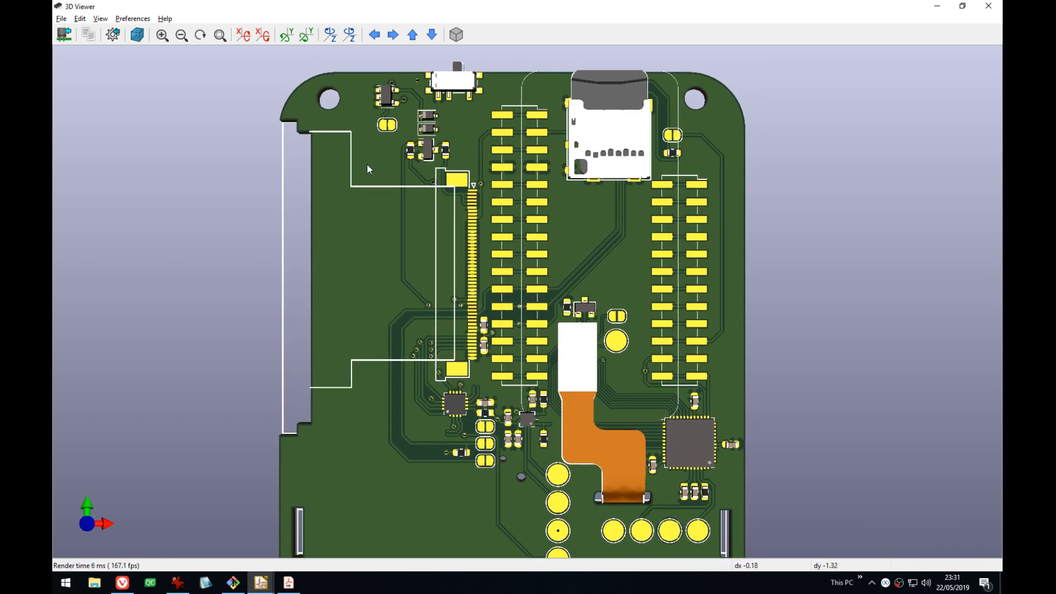
pyautogui.moveTo(580, 308); pyautogui.dragTo(532, 297, button='middle')
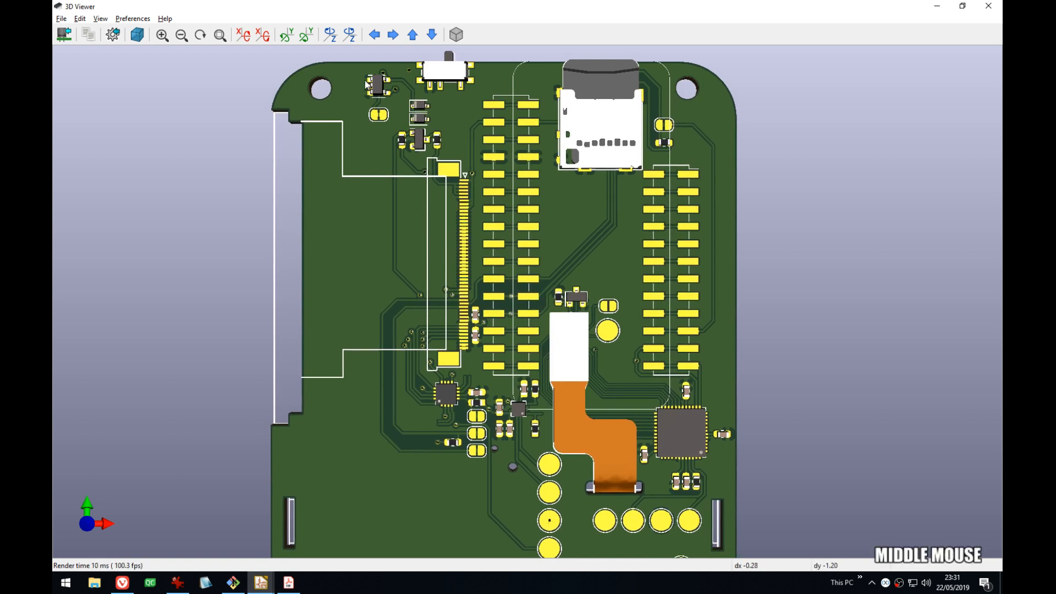
pyautogui.moveTo(553, 350); pyautogui.dragTo(565, 291, button='middle')
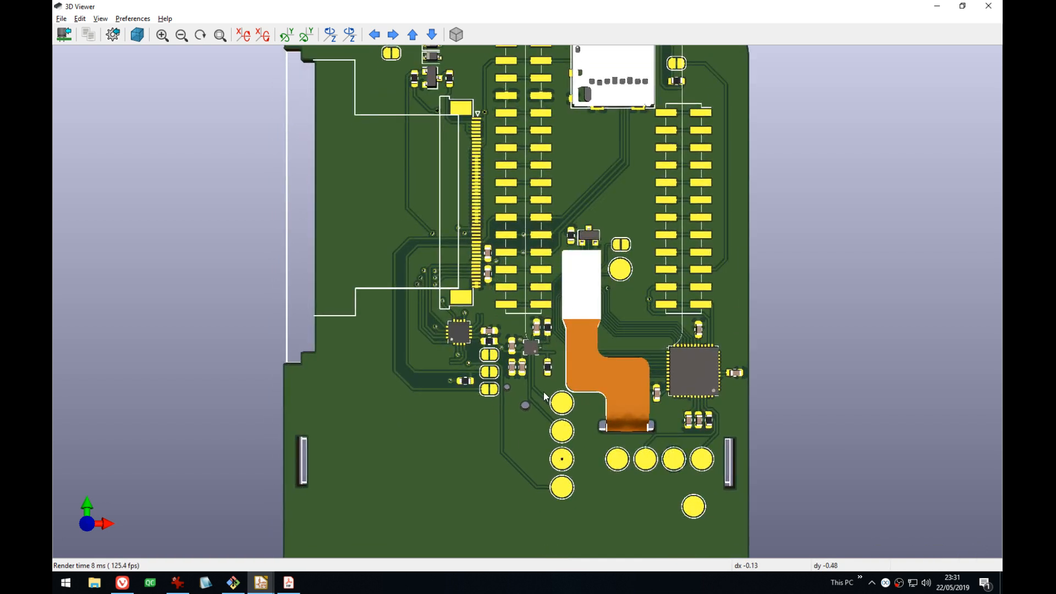
pyautogui.scroll(3, 540, 356)
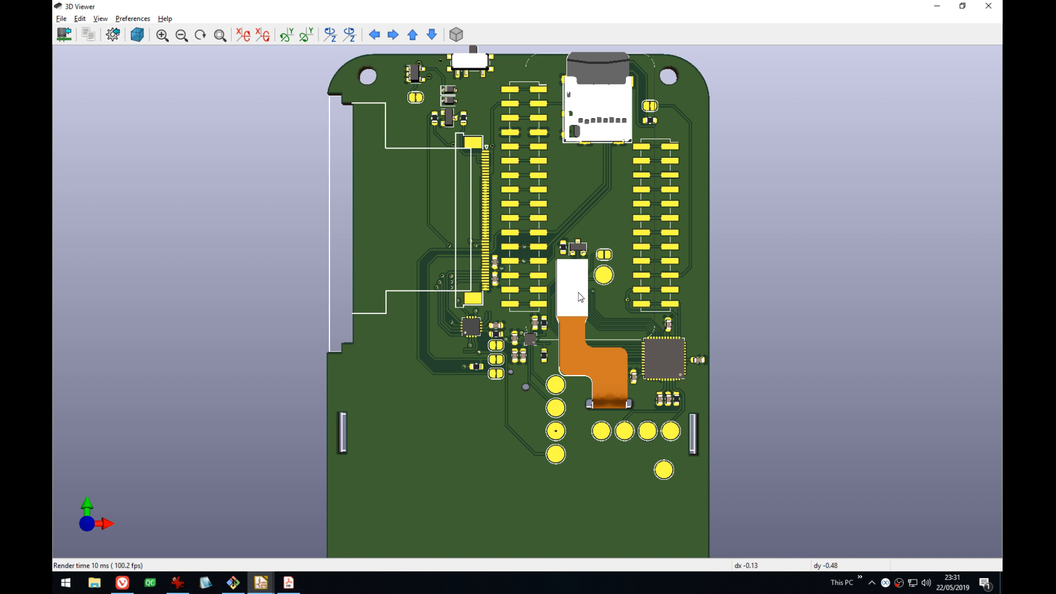
pyautogui.moveTo(578, 294); pyautogui.dragTo(588, 336, button='middle')
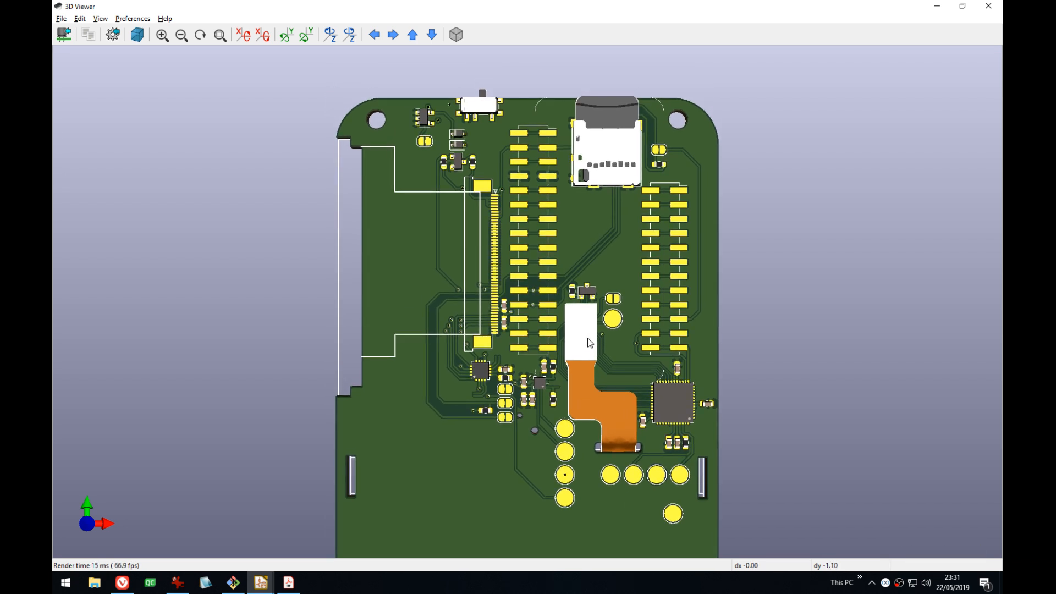
pyautogui.scroll(2, 529, 390)
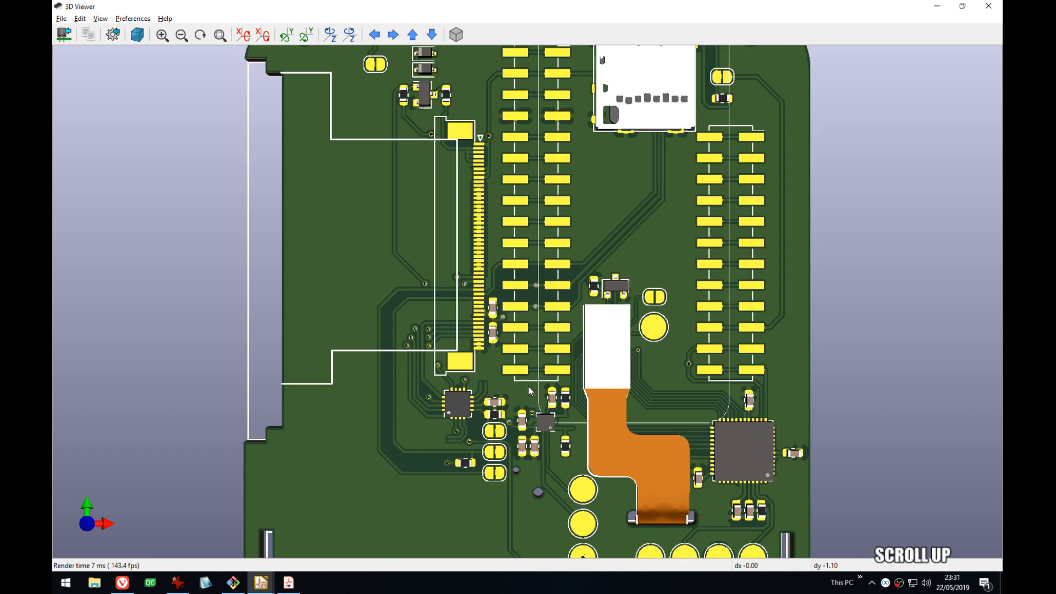
pyautogui.moveTo(597, 356); pyautogui.dragTo(591, 333, button='middle')
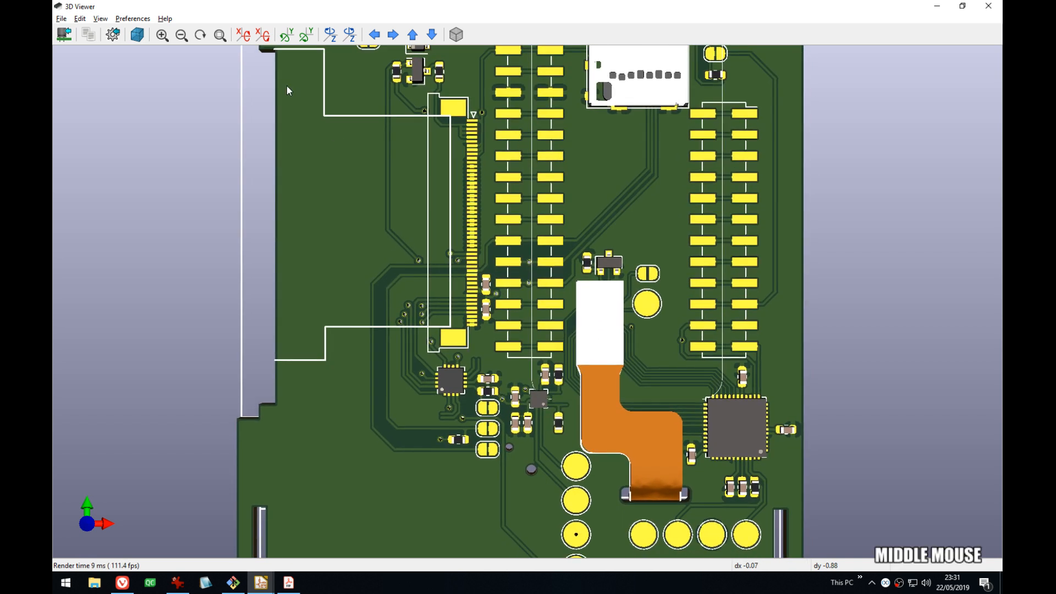
# - Enable the hidden 3D models in the display options so the Feather module, the display and the keyboard are rendered
pyautogui.click(114, 34)
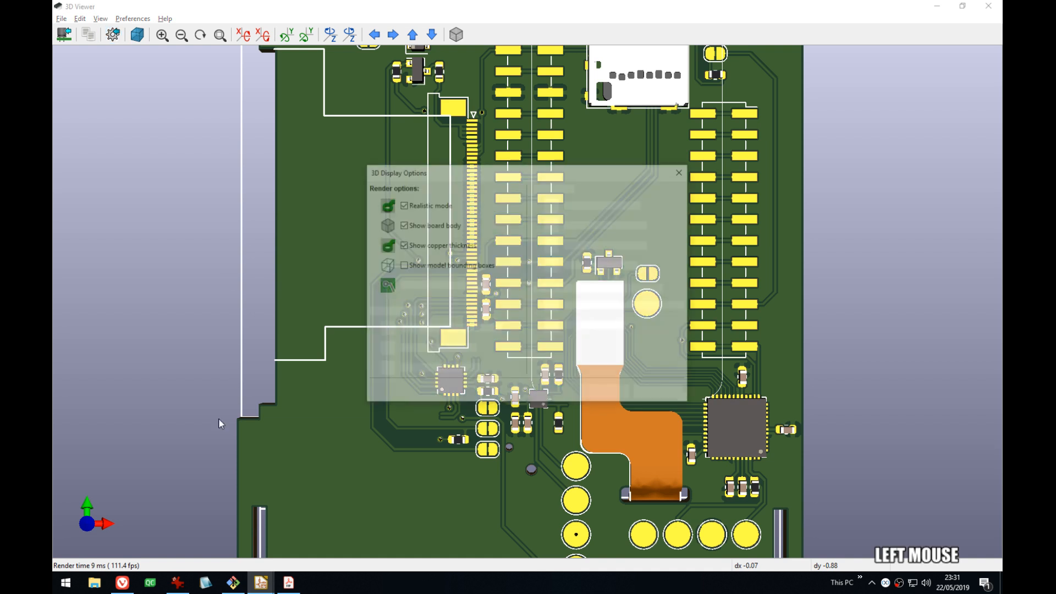
pyautogui.click(604, 394)
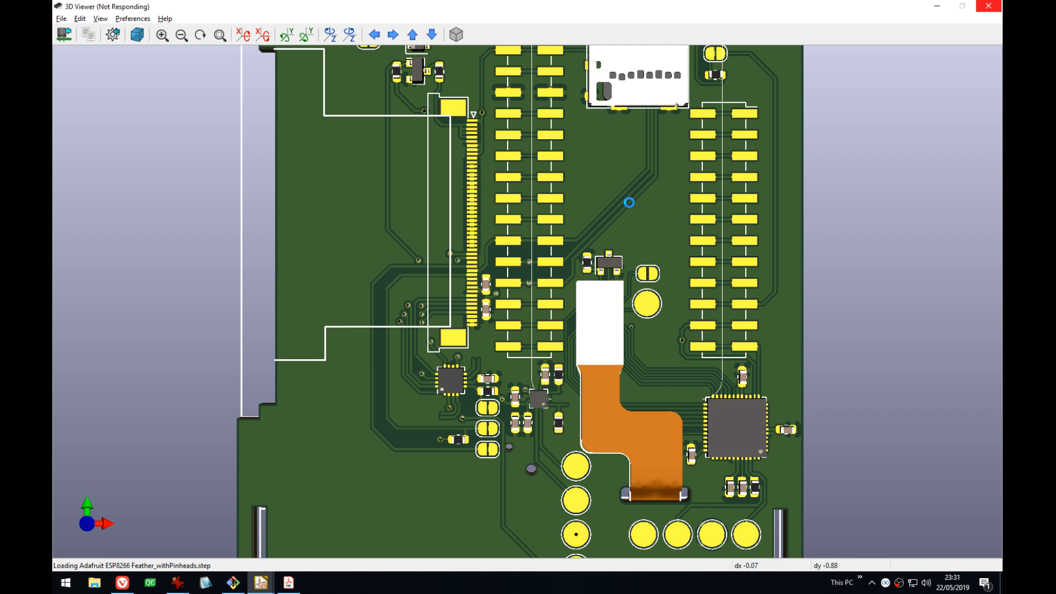
pyautogui.scroll(-6, 597, 301)
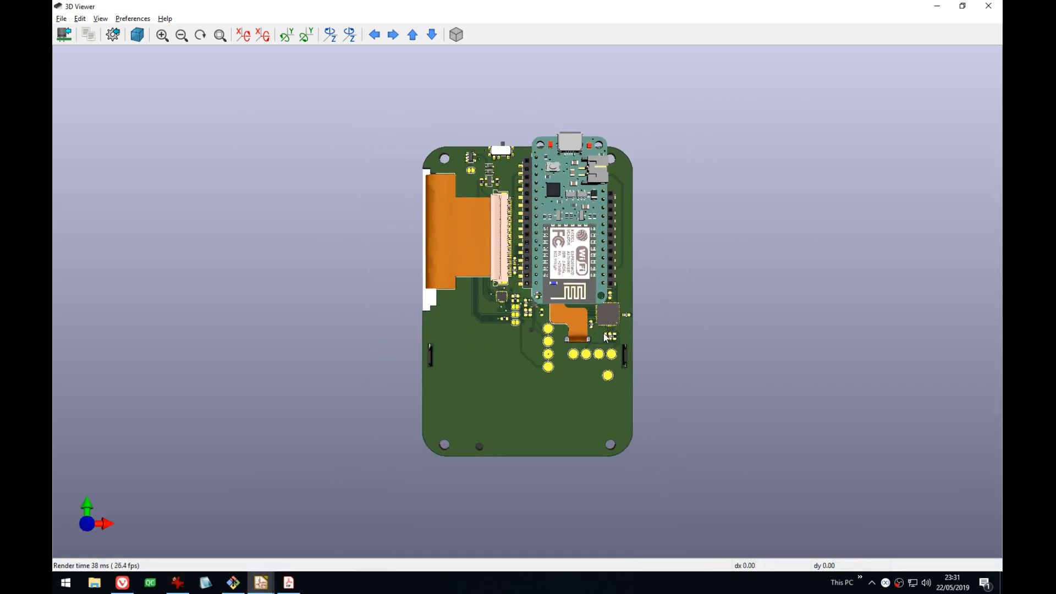
# - Rotate the assembled model to inspect the display, navigation buttons and keyboard side
pyautogui.scroll(4, 548, 330)
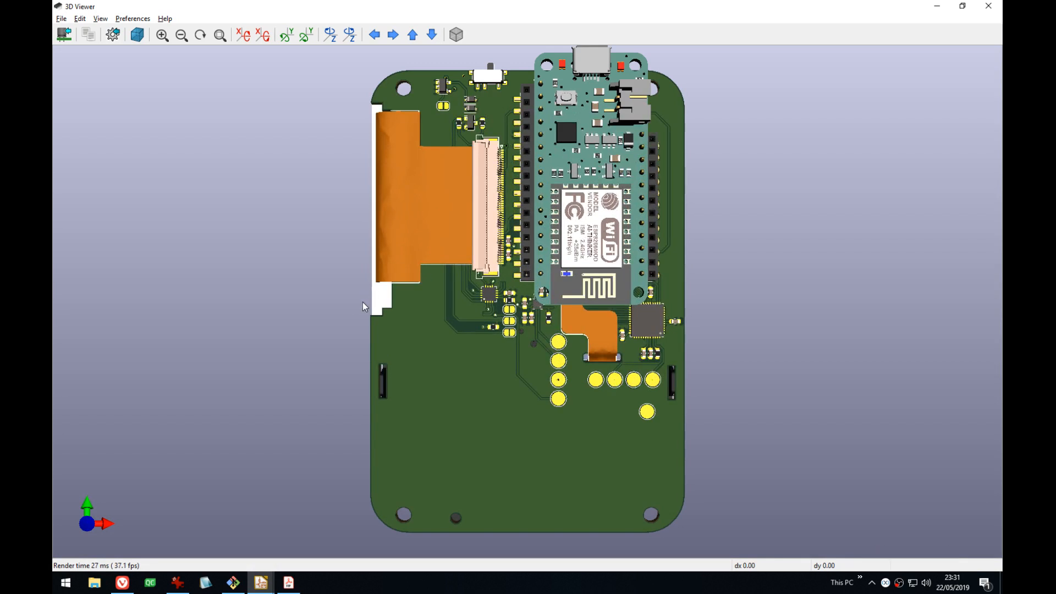
pyautogui.moveTo(361, 302); pyautogui.dragTo(495, 237)
pyautogui.moveTo(495, 237); pyautogui.dragTo(554, 167, button='middle')
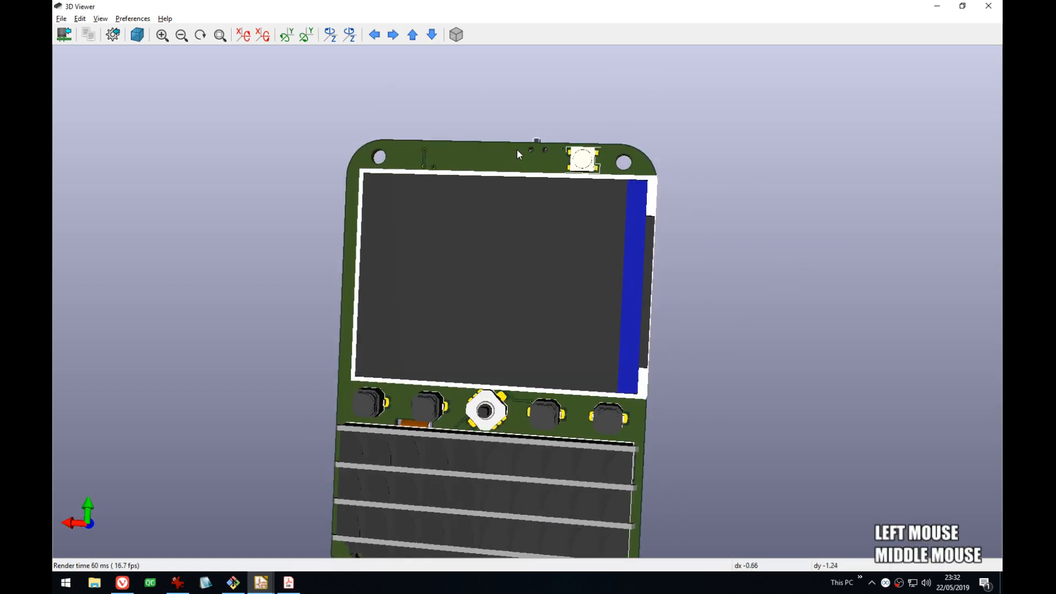
pyautogui.moveTo(537, 151); pyautogui.dragTo(396, 240)
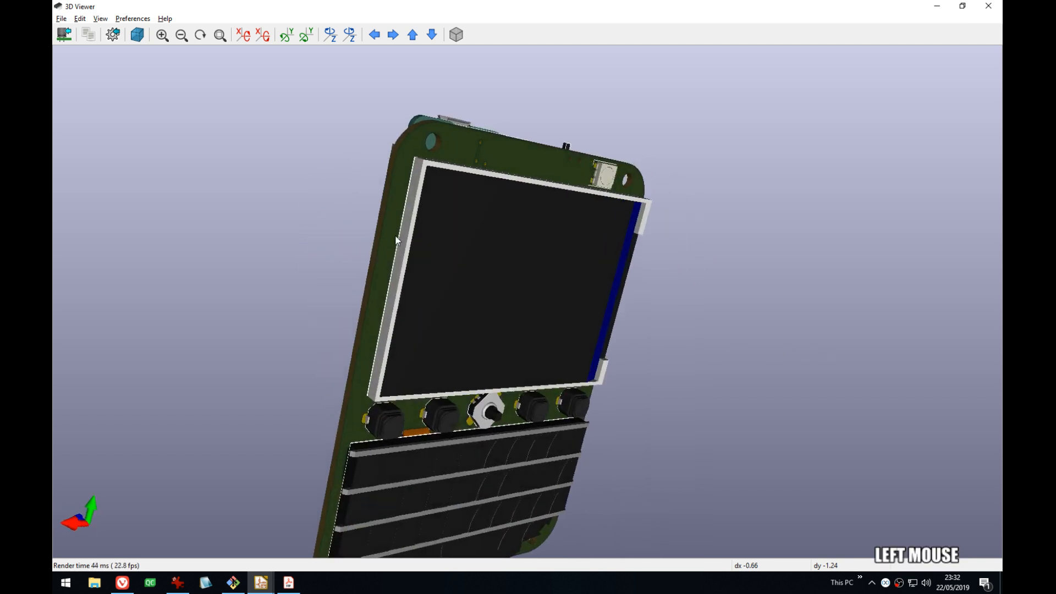
pyautogui.moveTo(592, 197); pyautogui.dragTo(467, 470)
# - Inspect the assembled component side with the Feather module, display flex, keyboard flex and test pads from several angles
pyautogui.moveTo(515, 555); pyautogui.dragTo(473, 457)
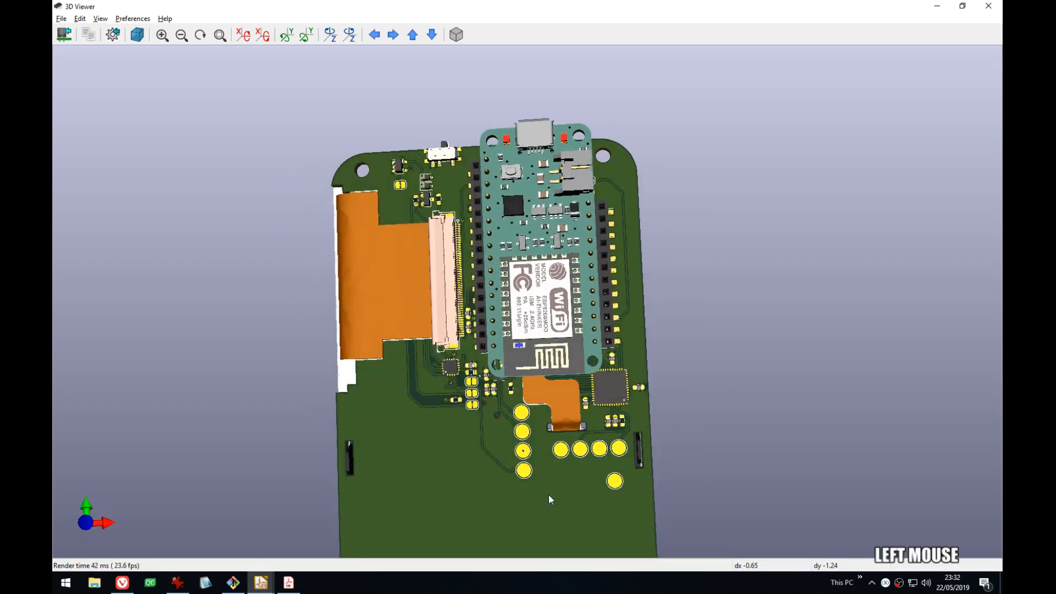
pyautogui.moveTo(549, 494); pyautogui.dragTo(484, 349, button='middle')
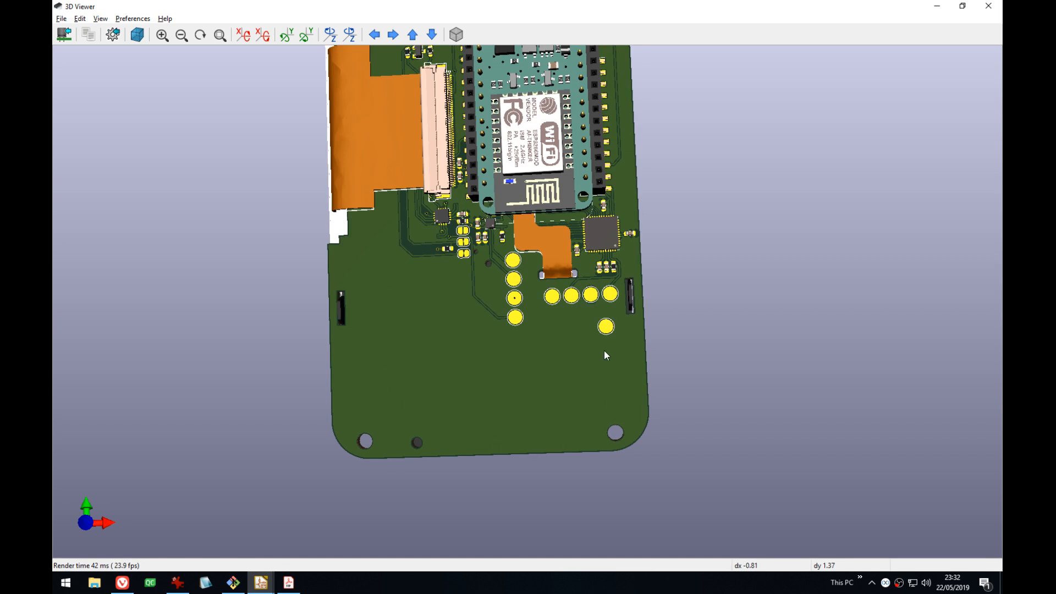
pyautogui.moveTo(575, 296); pyautogui.dragTo(555, 316)
pyautogui.moveTo(543, 296); pyautogui.dragTo(547, 359, button='middle')
pyautogui.moveTo(547, 359); pyautogui.dragTo(538, 453)
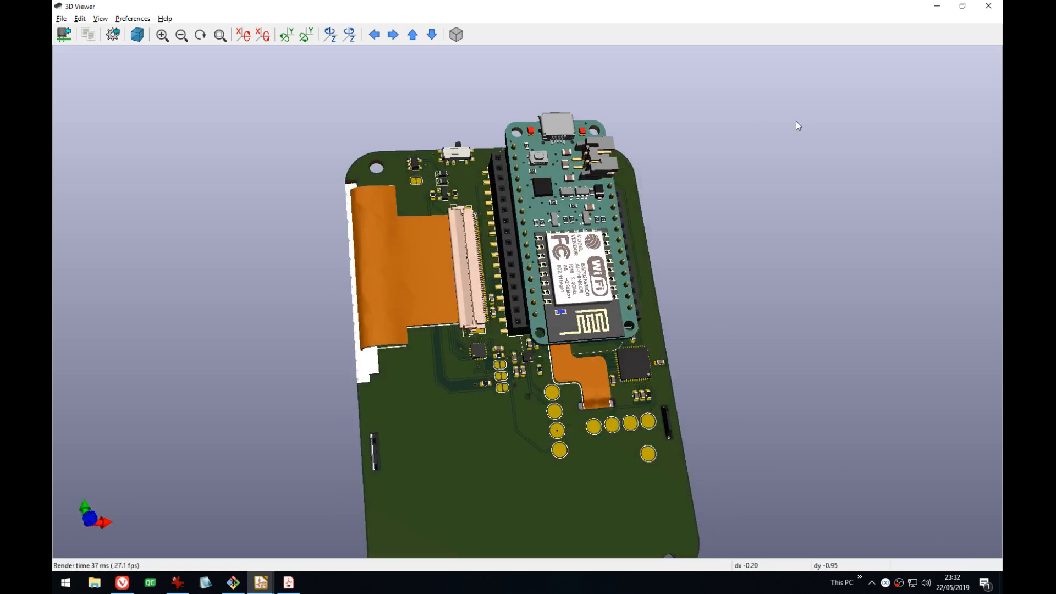
pyautogui.press('z')
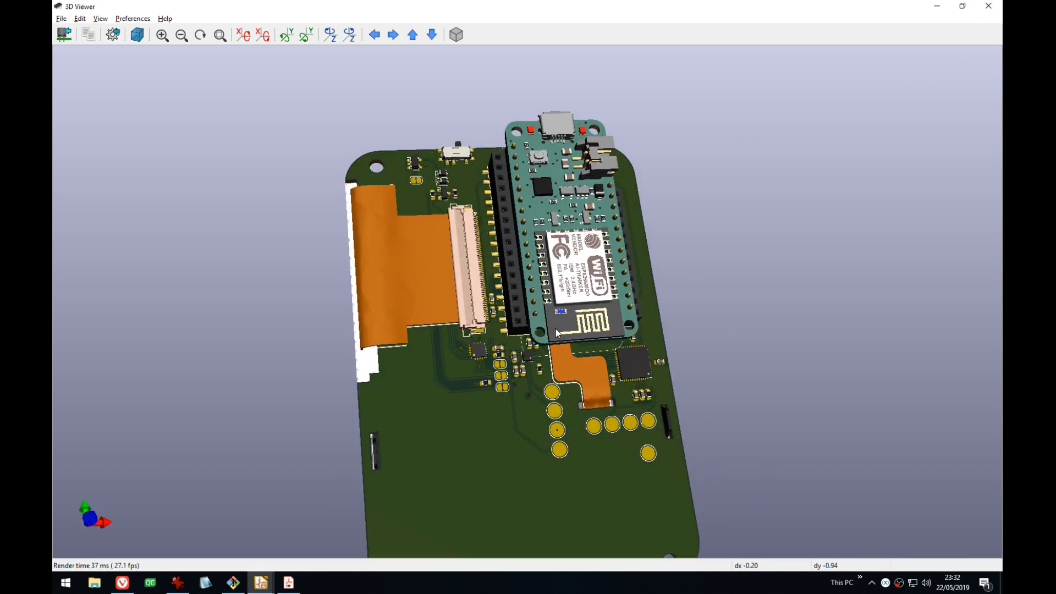
# - Tilt the assembled board about the X axis and turn it about the Z axis to examine the component side obliquely
pyautogui.scroll(-2, 554, 286)
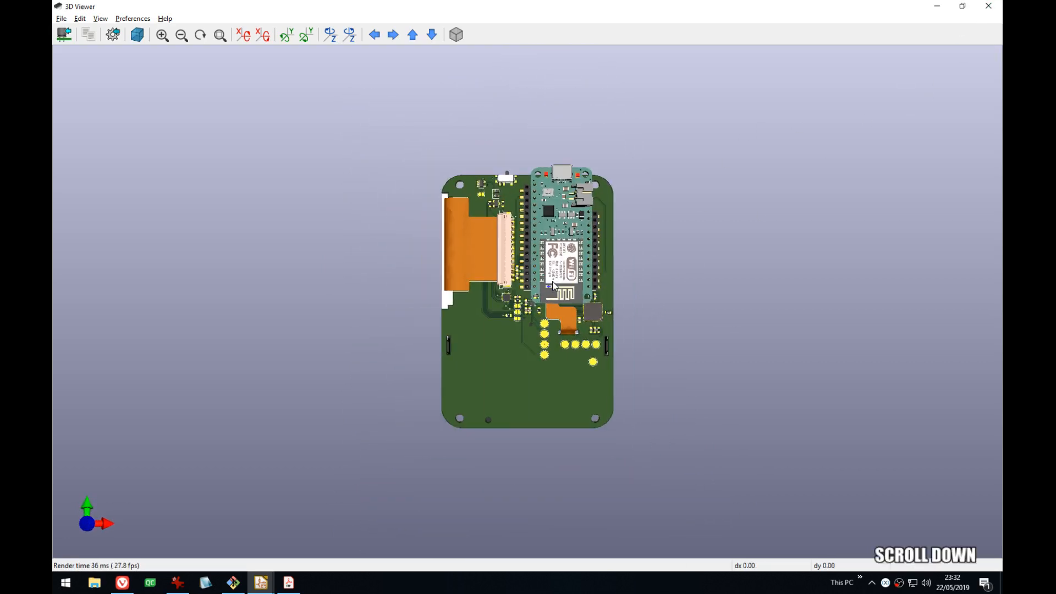
pyautogui.scroll(4, 554, 286)
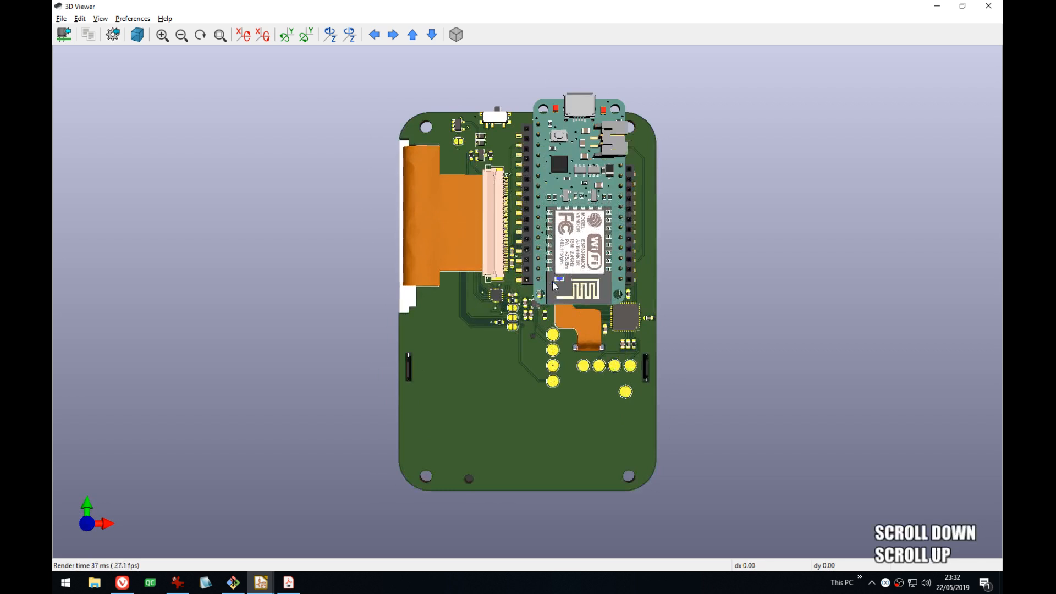
pyautogui.click(249, 34)
pyautogui.click(249, 34)
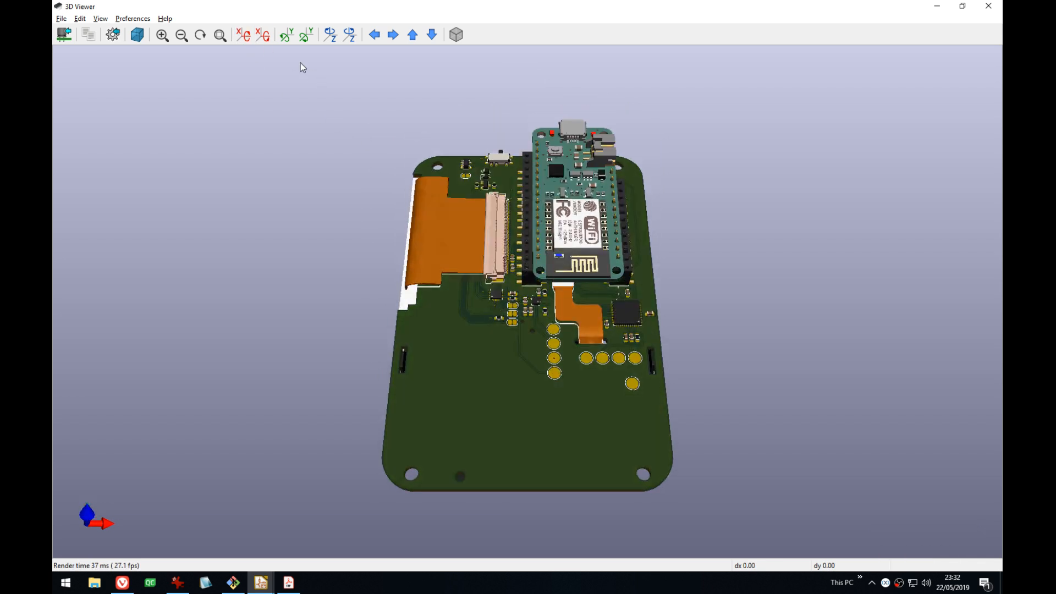
pyautogui.click(331, 36)
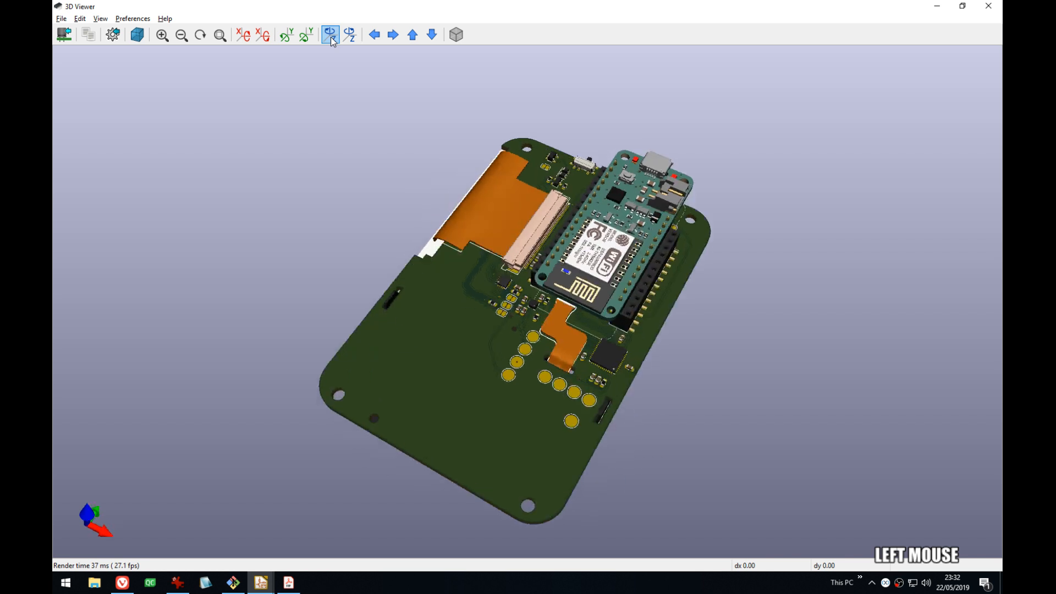
pyautogui.click(330, 35)
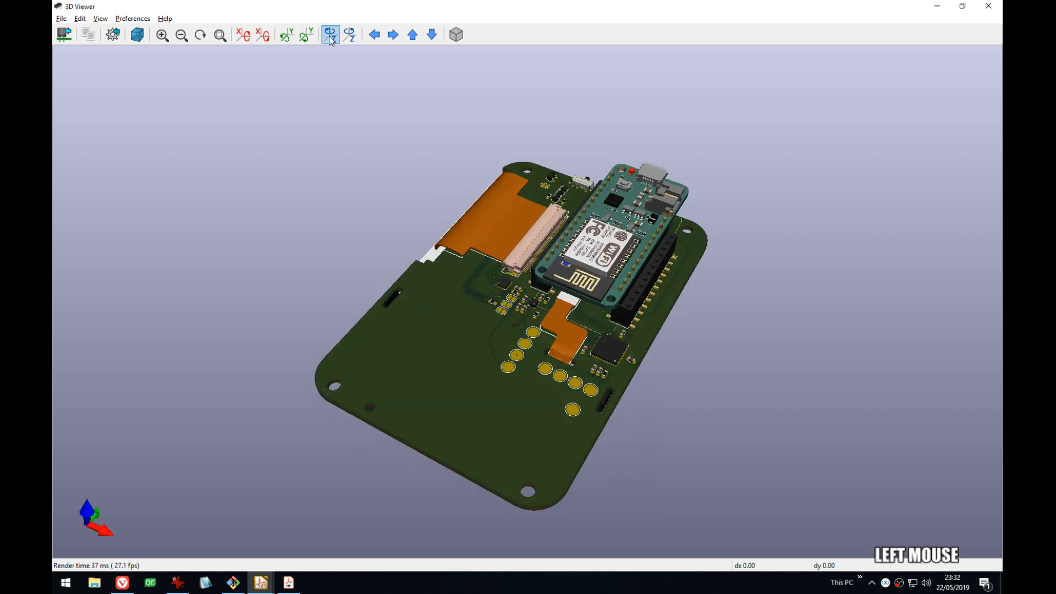
pyautogui.click(328, 35)
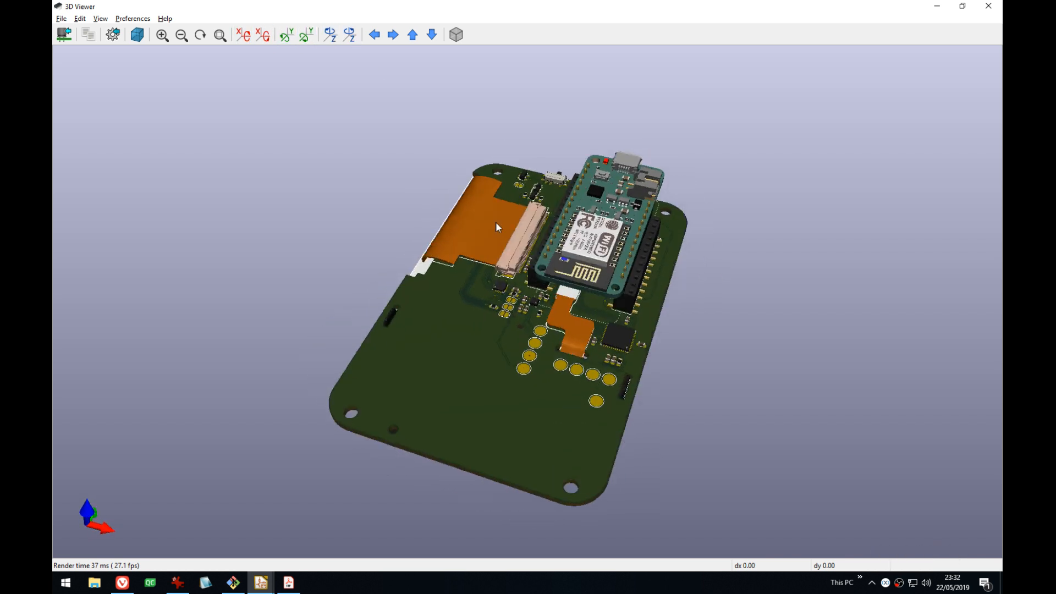
pyautogui.press('z')
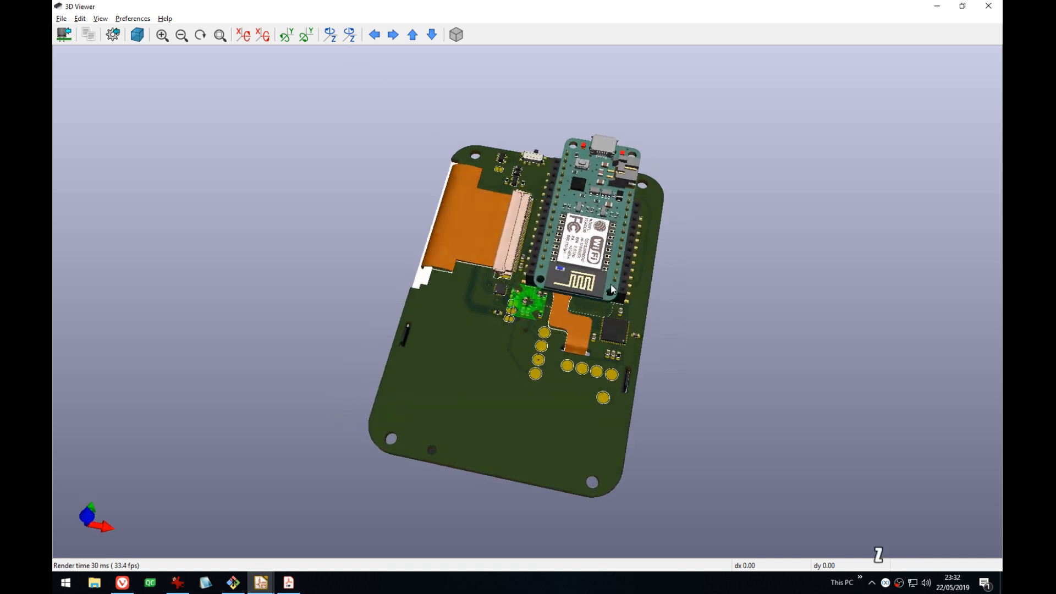
# - Compare the flat view of the component side with views tilted about X and turned about Z, resetting the view between them
pyautogui.click(262, 35)
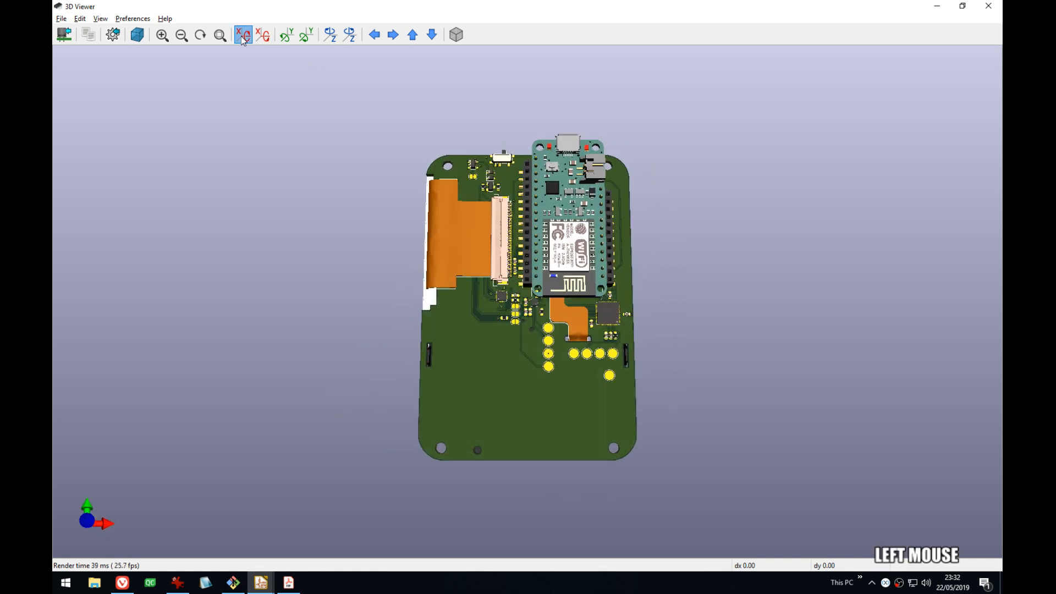
pyautogui.click(330, 35)
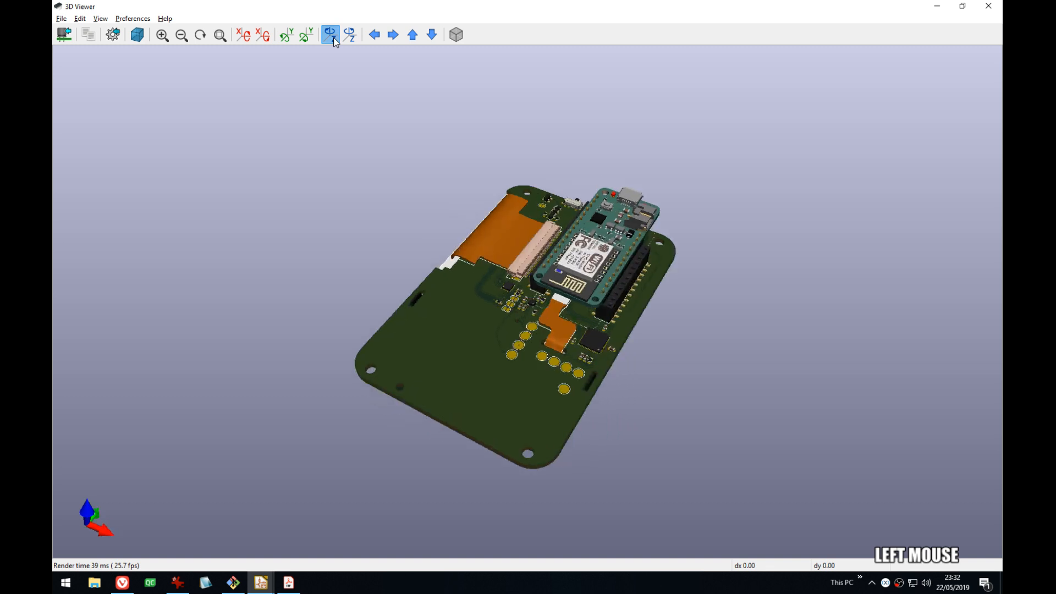
pyautogui.scroll(3, 520, 341)
pyautogui.press('z')
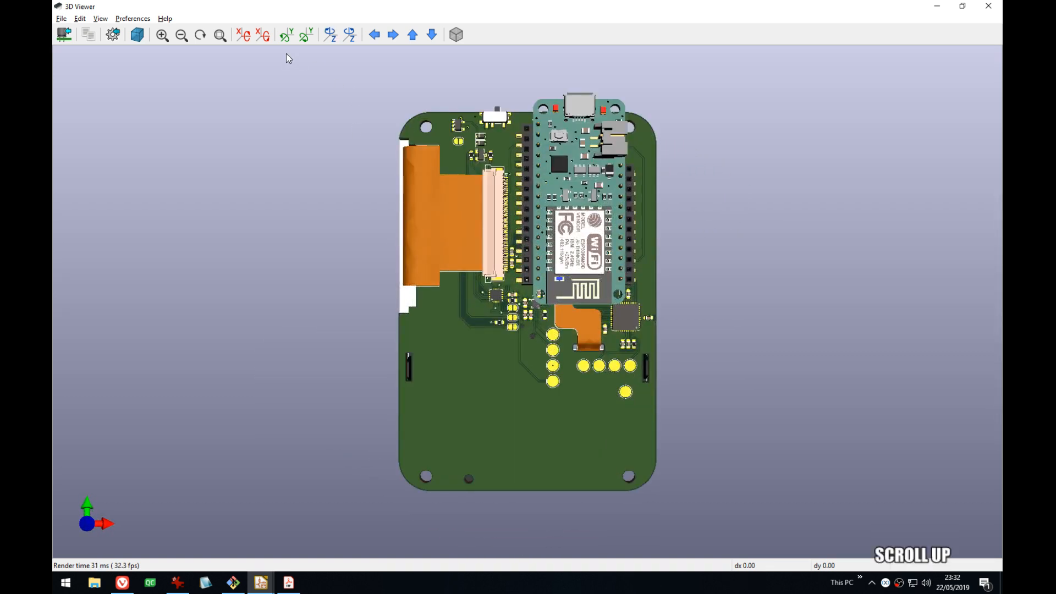
pyautogui.click(239, 32)
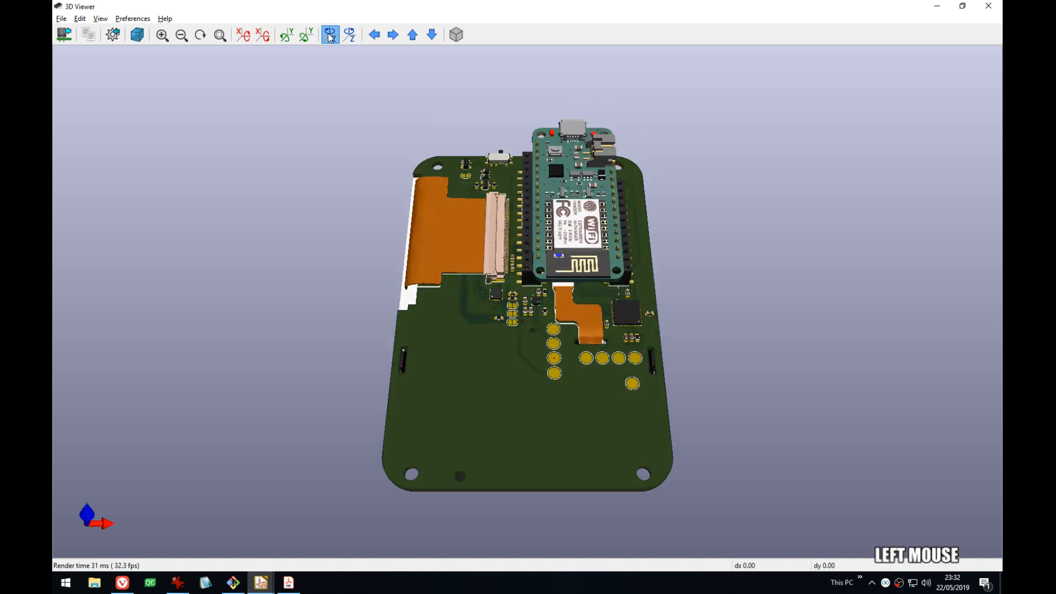
pyautogui.click(330, 35)
pyautogui.scroll(1, 479, 280)
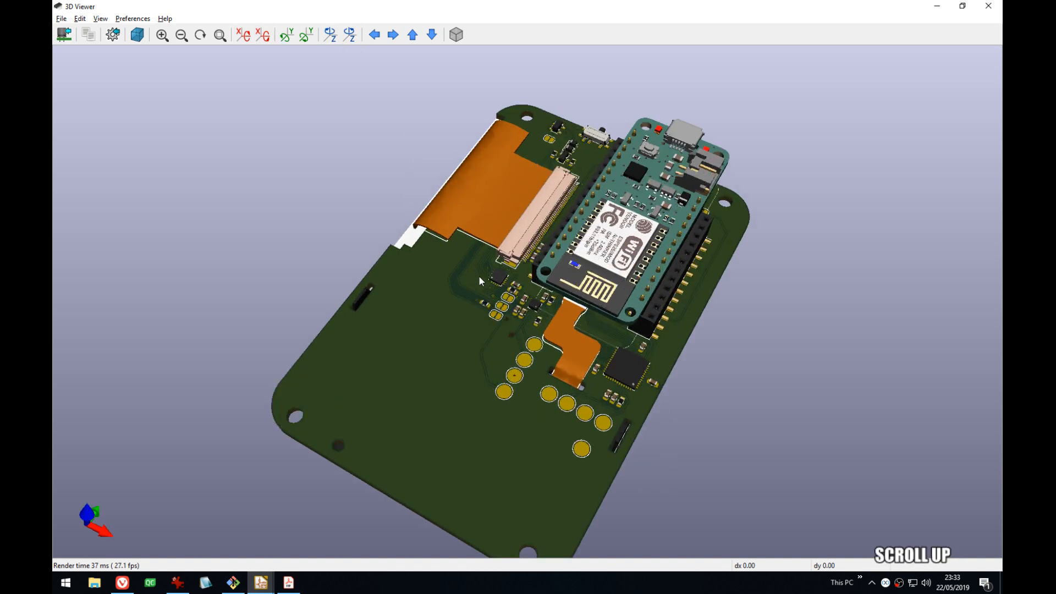
# - Rotate the model freely to examine the Feather module, the keyboard flex and the test pads from different tilts
pyautogui.scroll(-2, 479, 277)
pyautogui.moveTo(478, 276); pyautogui.dragTo(476, 233, button='middle')
pyautogui.keyDown('shift'); pyautogui.moveTo(474, 250); pyautogui.dragTo(470, 318); pyautogui.keyUp('shift')
pyautogui.moveTo(571, 277); pyautogui.dragTo(573, 289, button='middle')
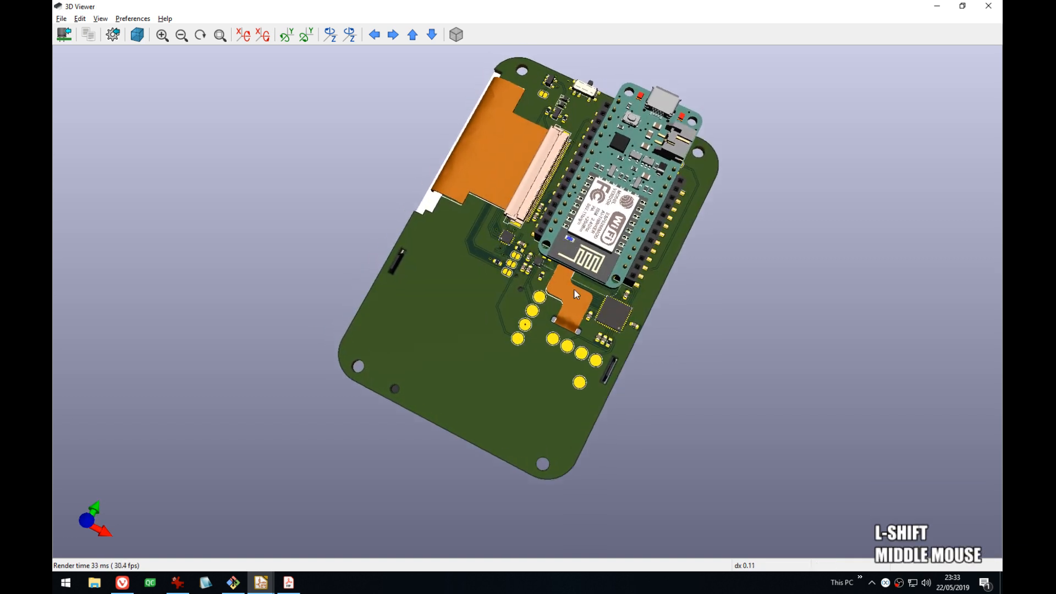
pyautogui.keyDown('shift'); pyautogui.moveTo(574, 290); pyautogui.dragTo(570, 204); pyautogui.keyUp('shift')
# - Compare orthographic with perspective projection, and rotate the model to inspect the gap between the Feather module and the board
pyautogui.keyDown('shift'); pyautogui.click(457, 36); pyautogui.keyUp('shift')
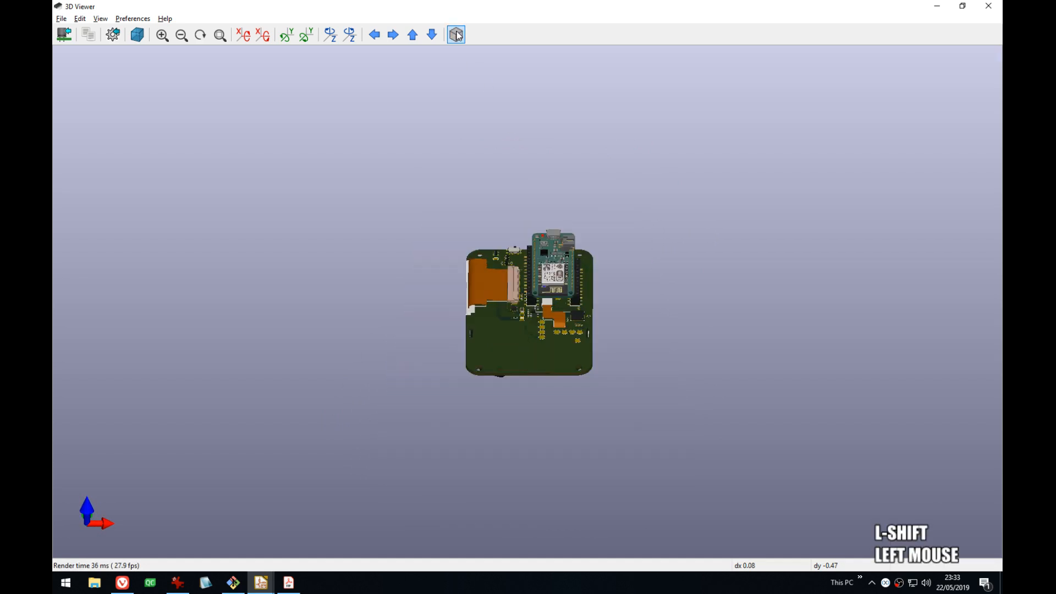
pyautogui.click(457, 34)
pyautogui.scroll(3, 563, 362)
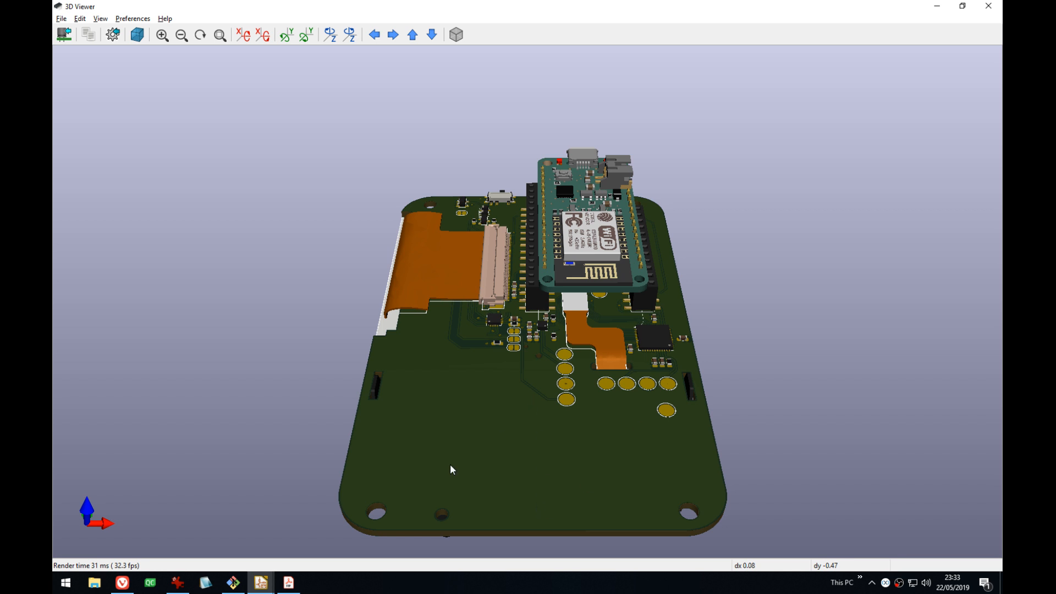
pyautogui.moveTo(480, 407); pyautogui.dragTo(660, 318)
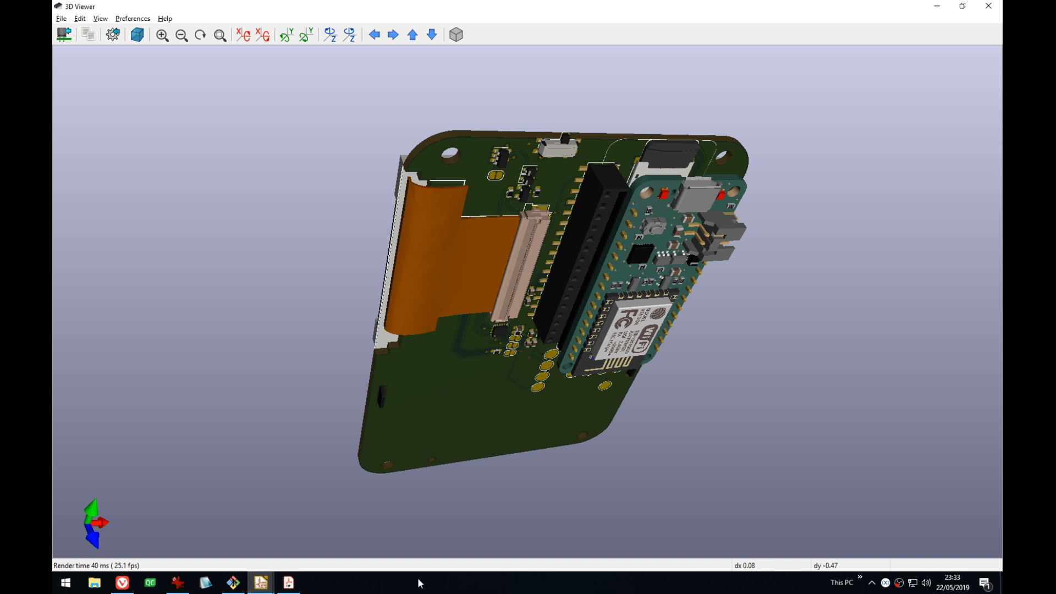
# - Switch to Pcbnew and save the handheld_featherwing board layout
pyautogui.click(262, 582)
pyautogui.click(291, 561)
pyautogui.hotkey('ctrl', 's')
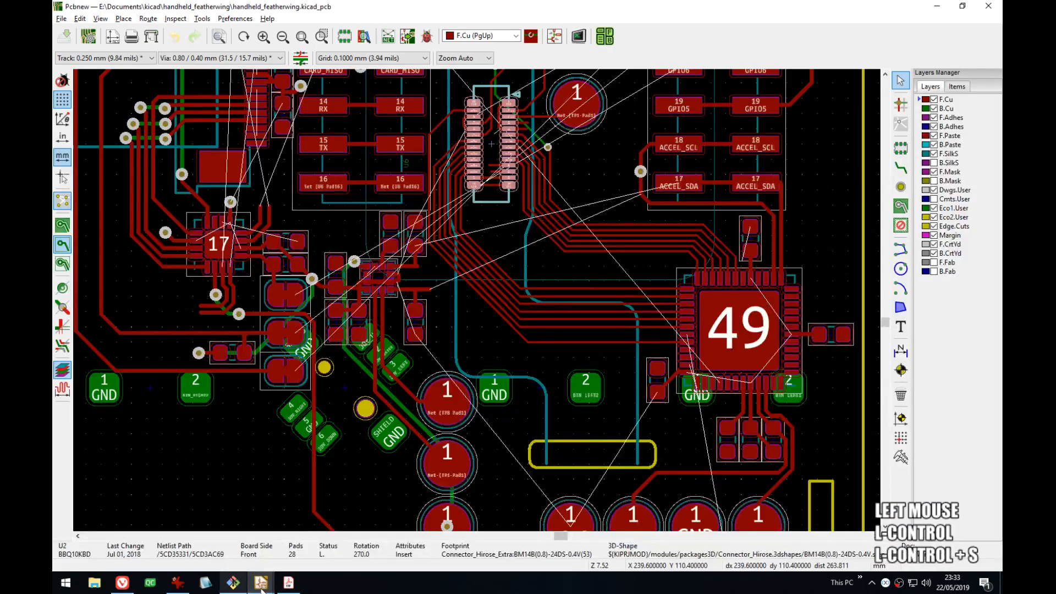
# - Switch to Eeschema and save the keyboard schematic, then bring up the open KiCad windows for switching
pyautogui.click(262, 581)
pyautogui.click(219, 544)
pyautogui.press('Escape')
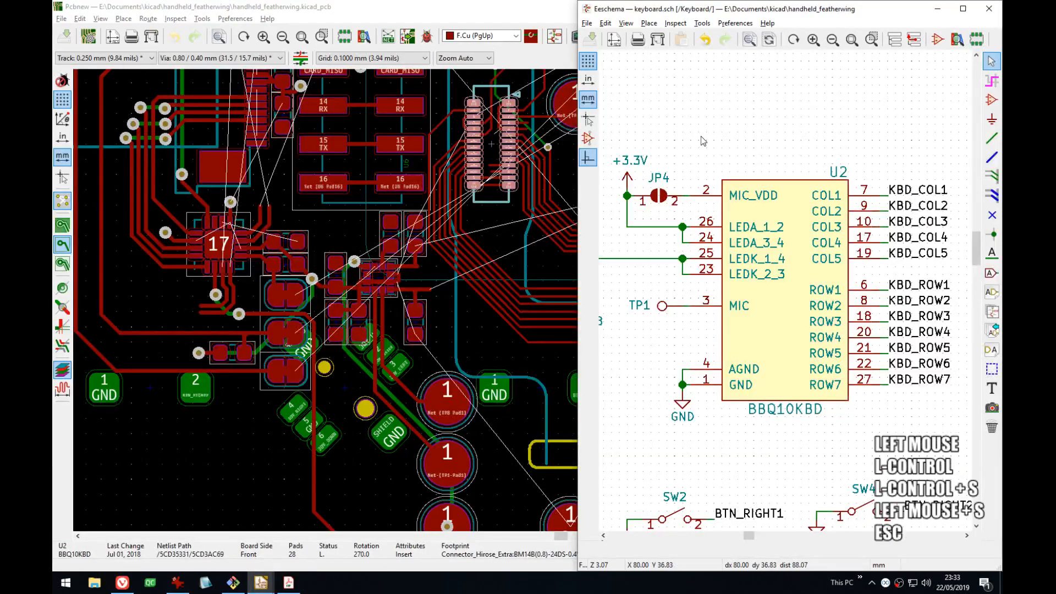
pyautogui.hotkey('ctrl', 's')
pyautogui.click(262, 583)
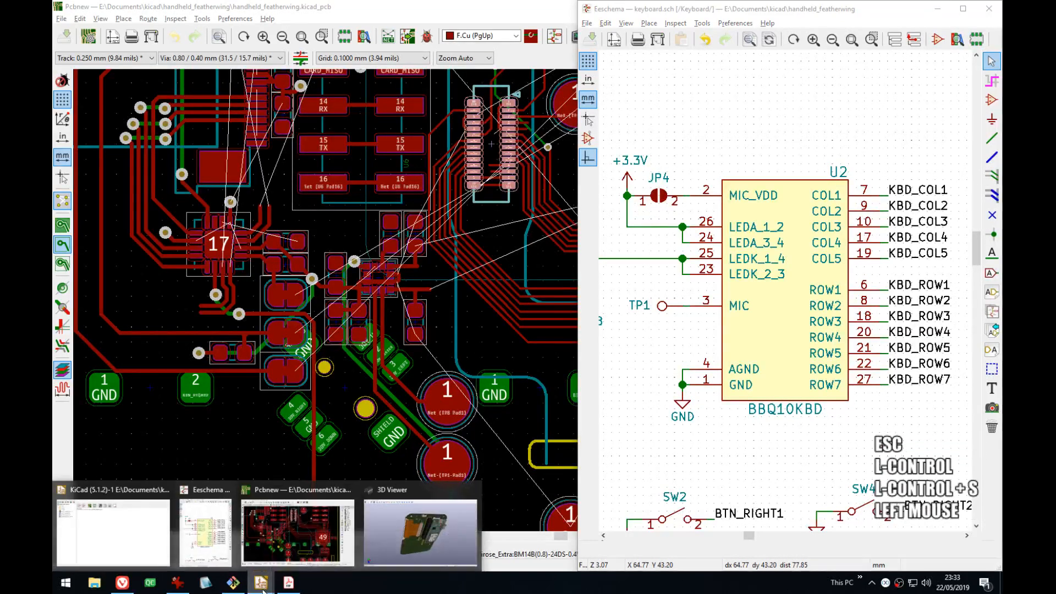